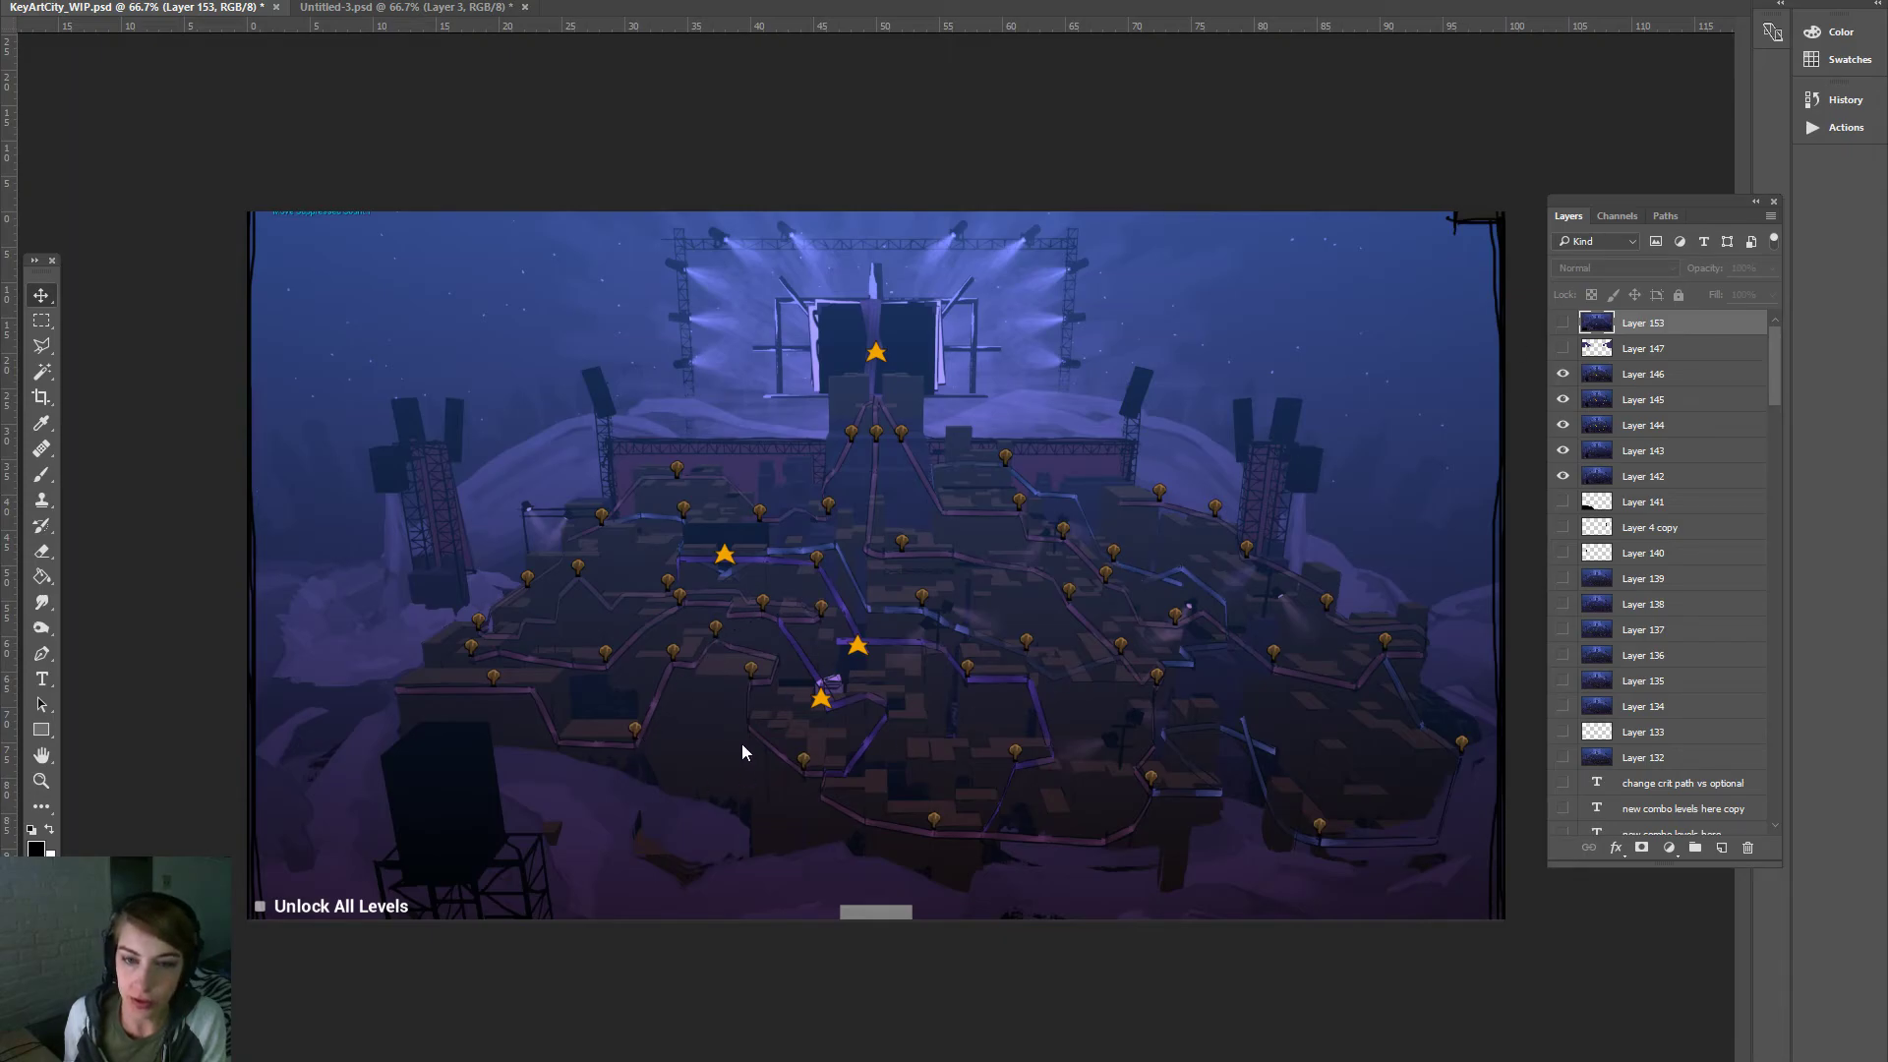
# Compare the city map's design stages by hiding Layers 143 to 146 and showing them again one by one
pyautogui.click(1558, 449)
pyautogui.moveTo(1562, 424); pyautogui.dragTo(1562, 373)
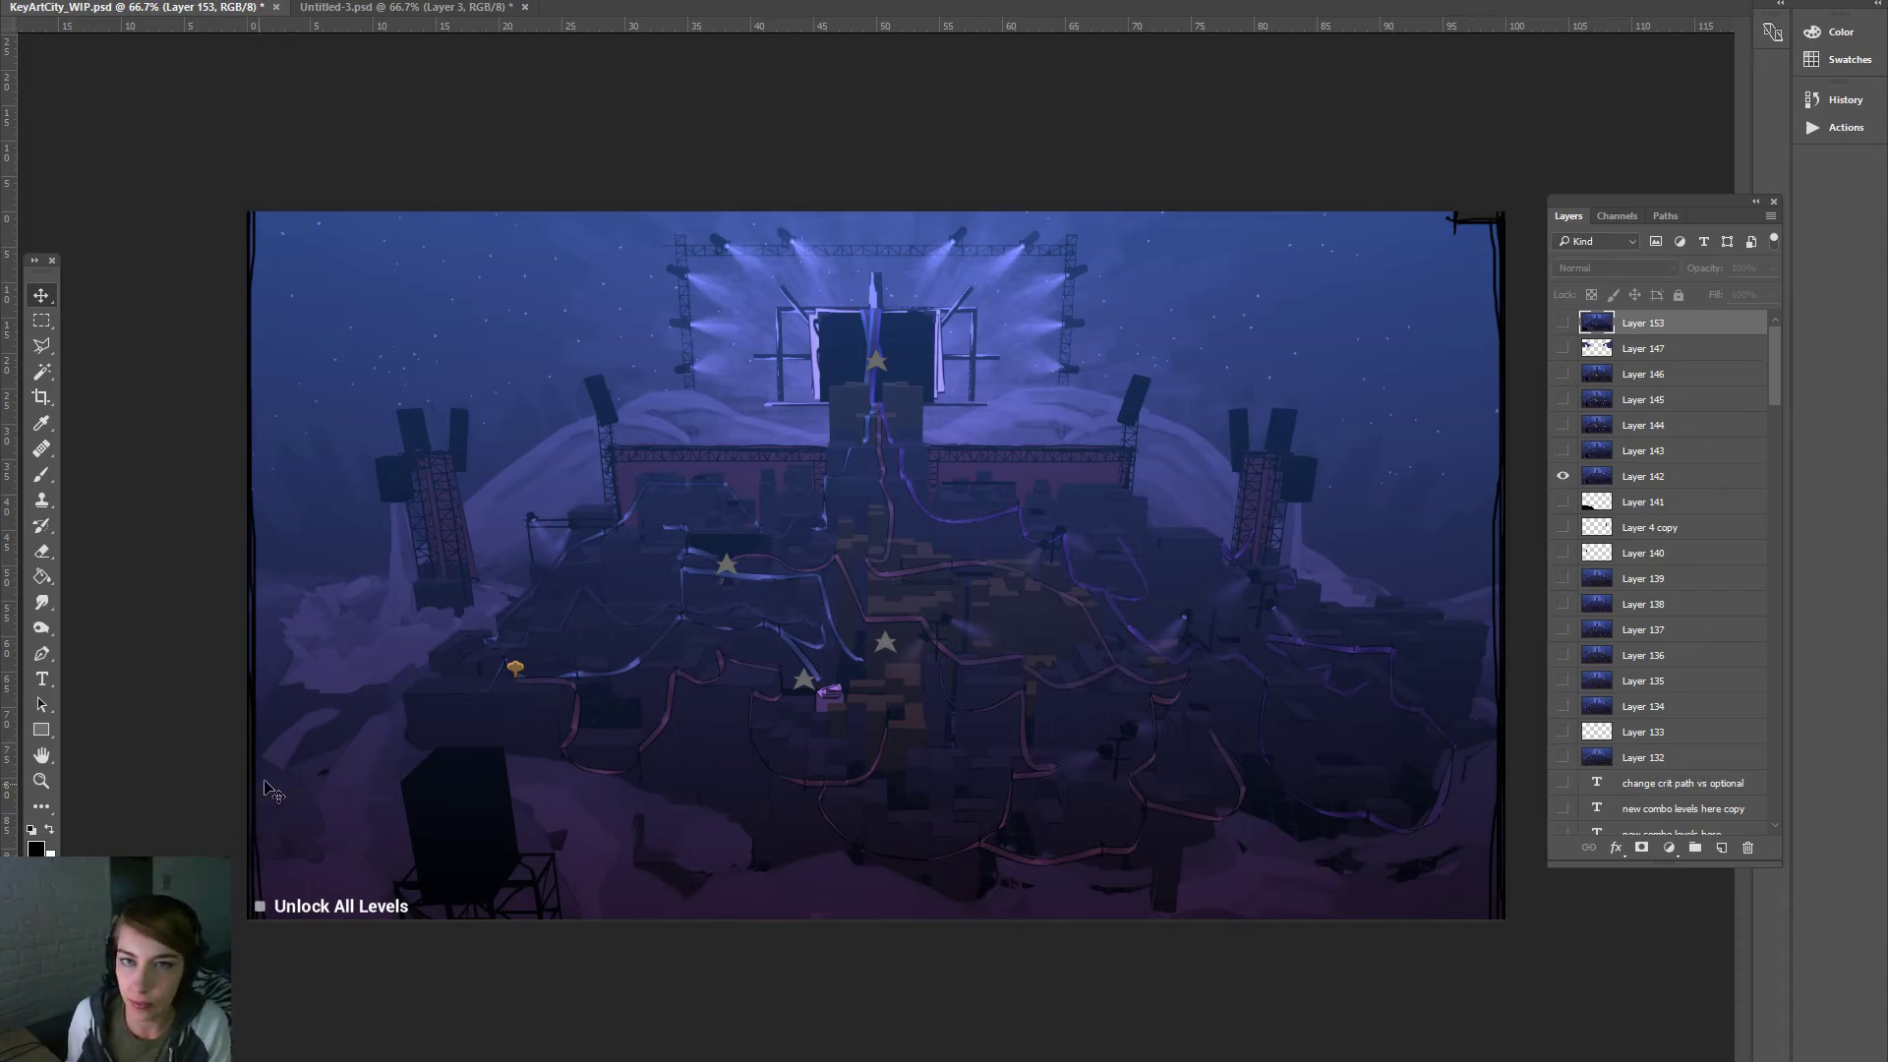
pyautogui.click(1562, 451)
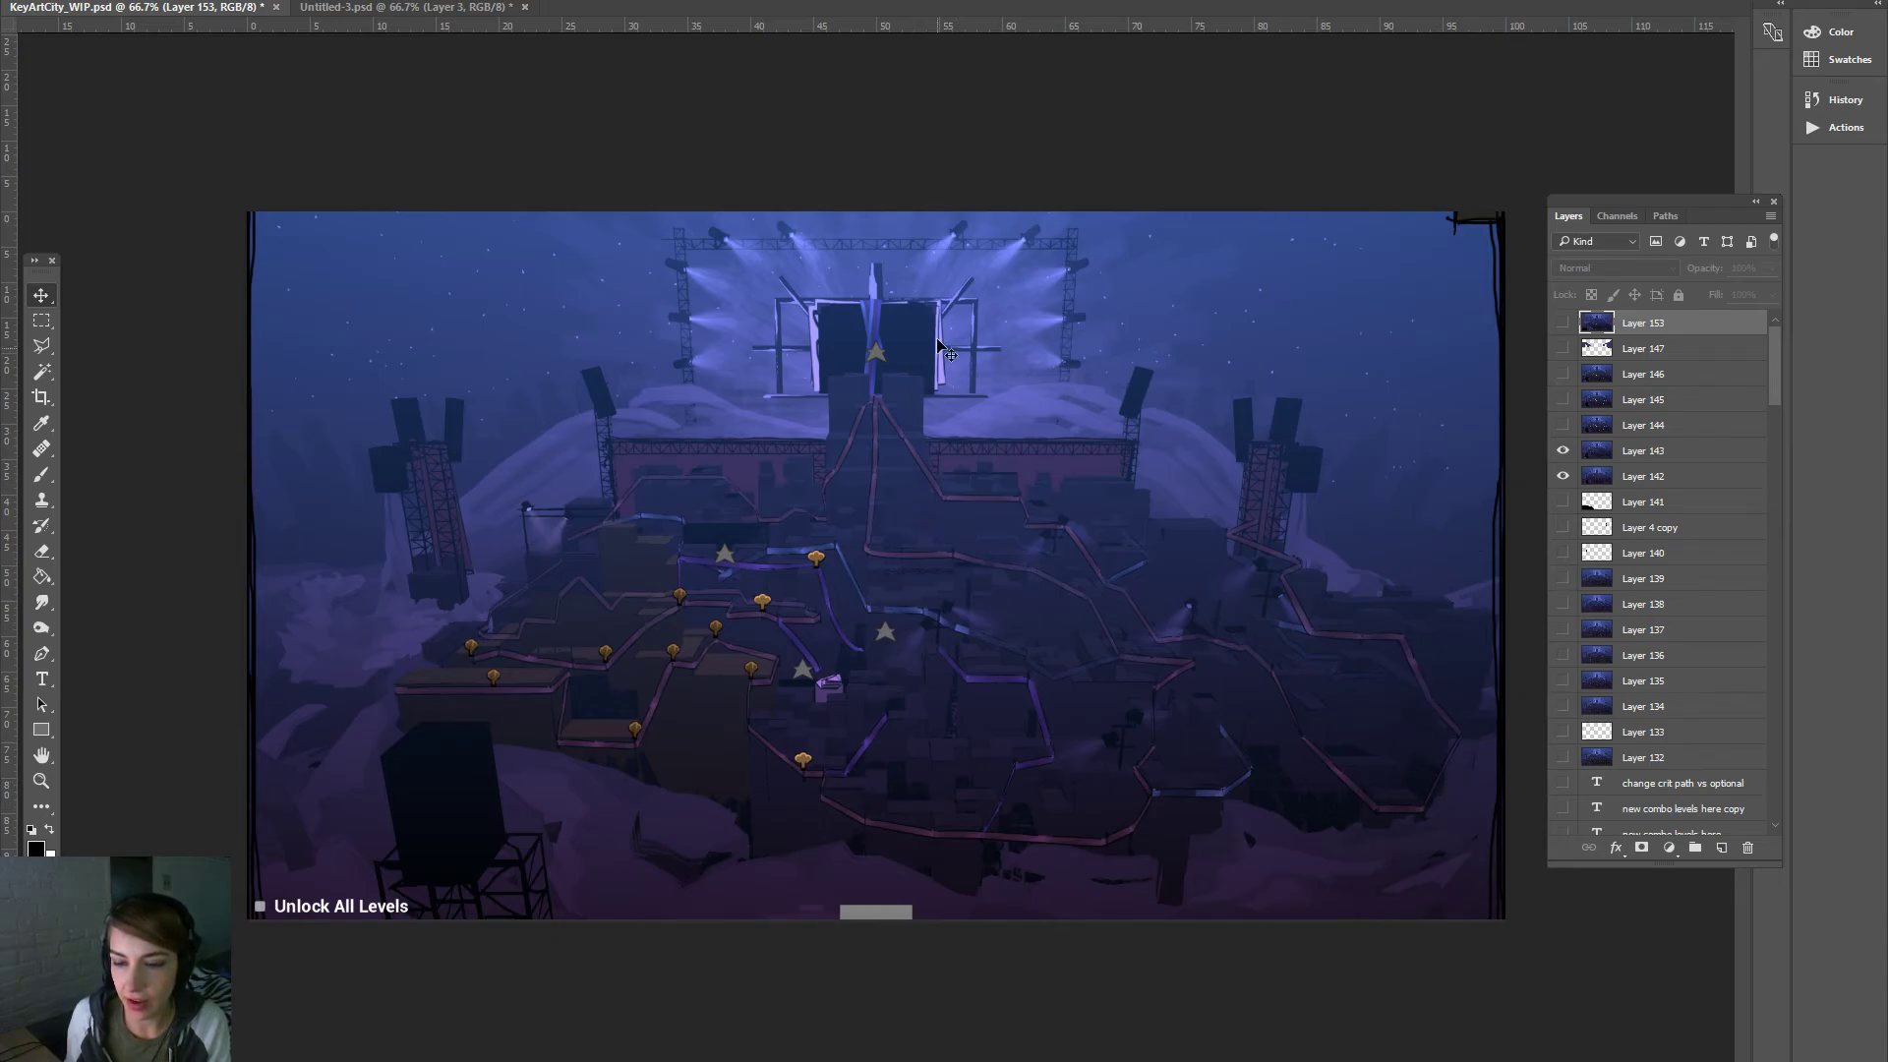
pyautogui.click(1564, 425)
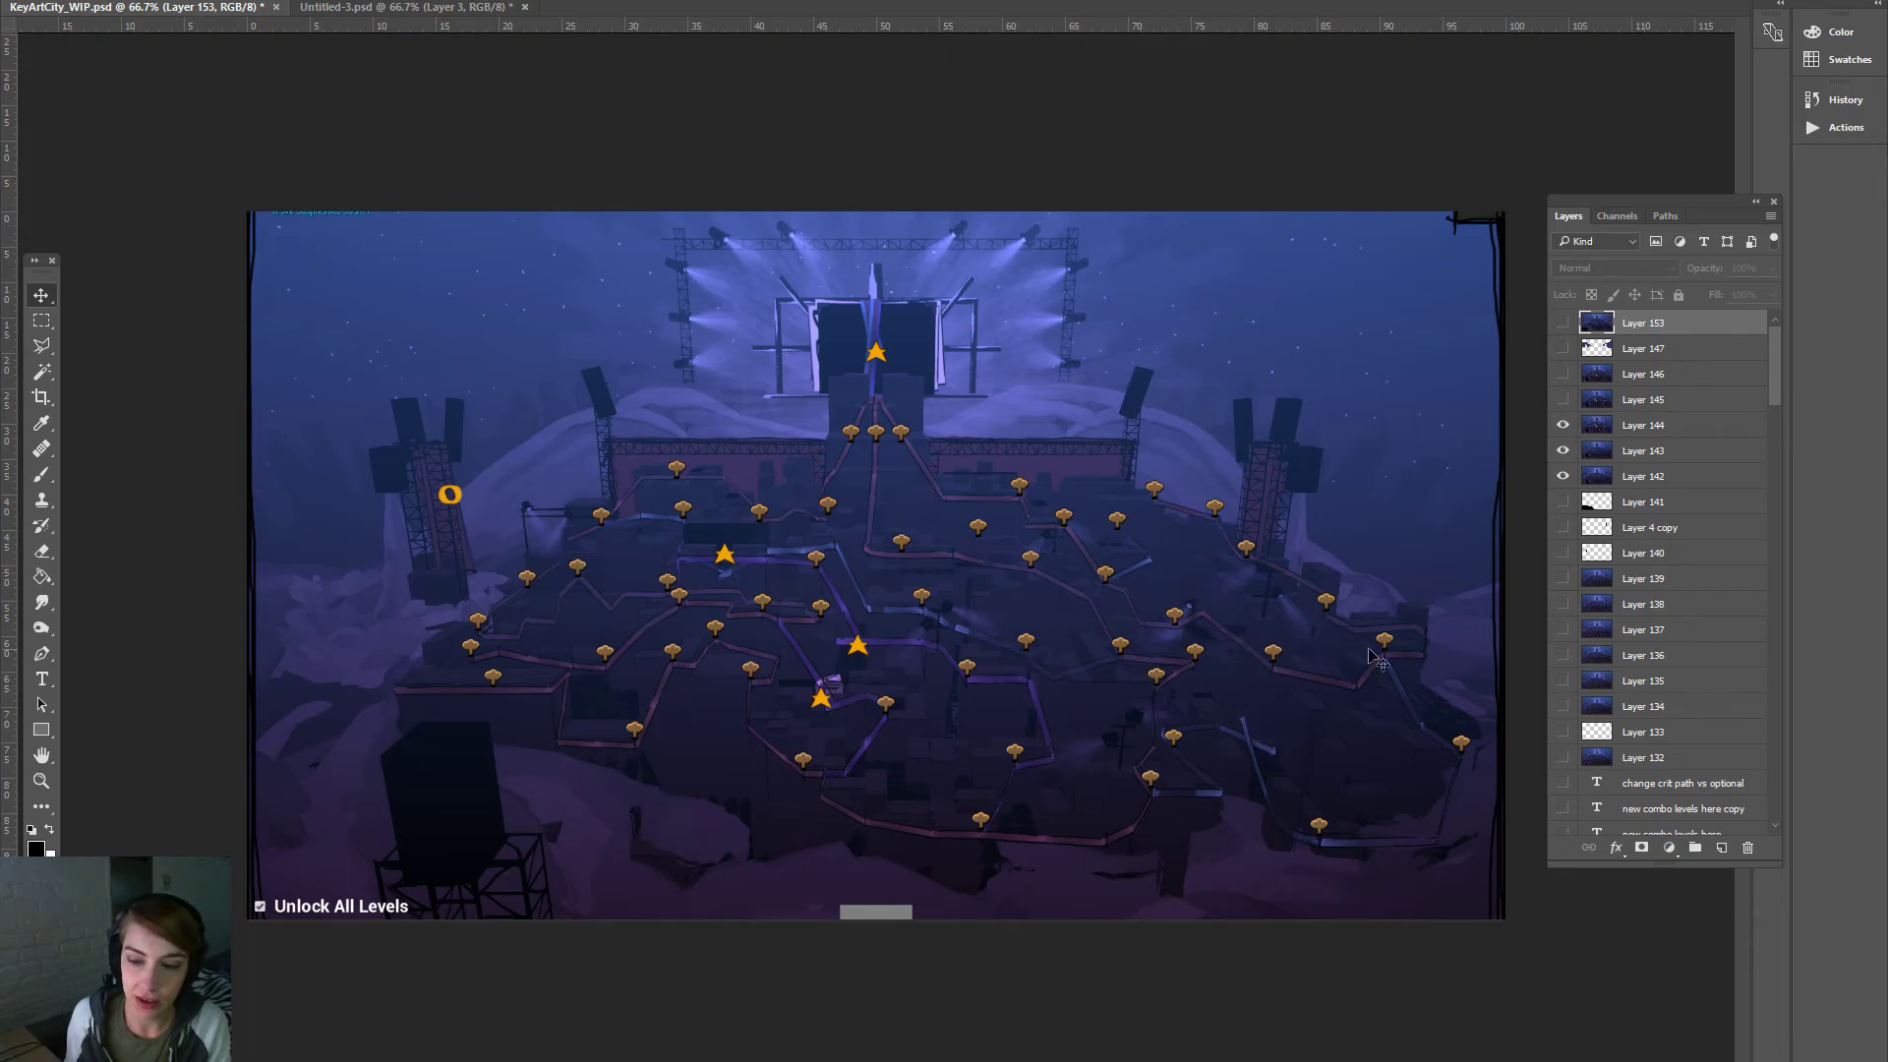
pyautogui.click(1562, 424)
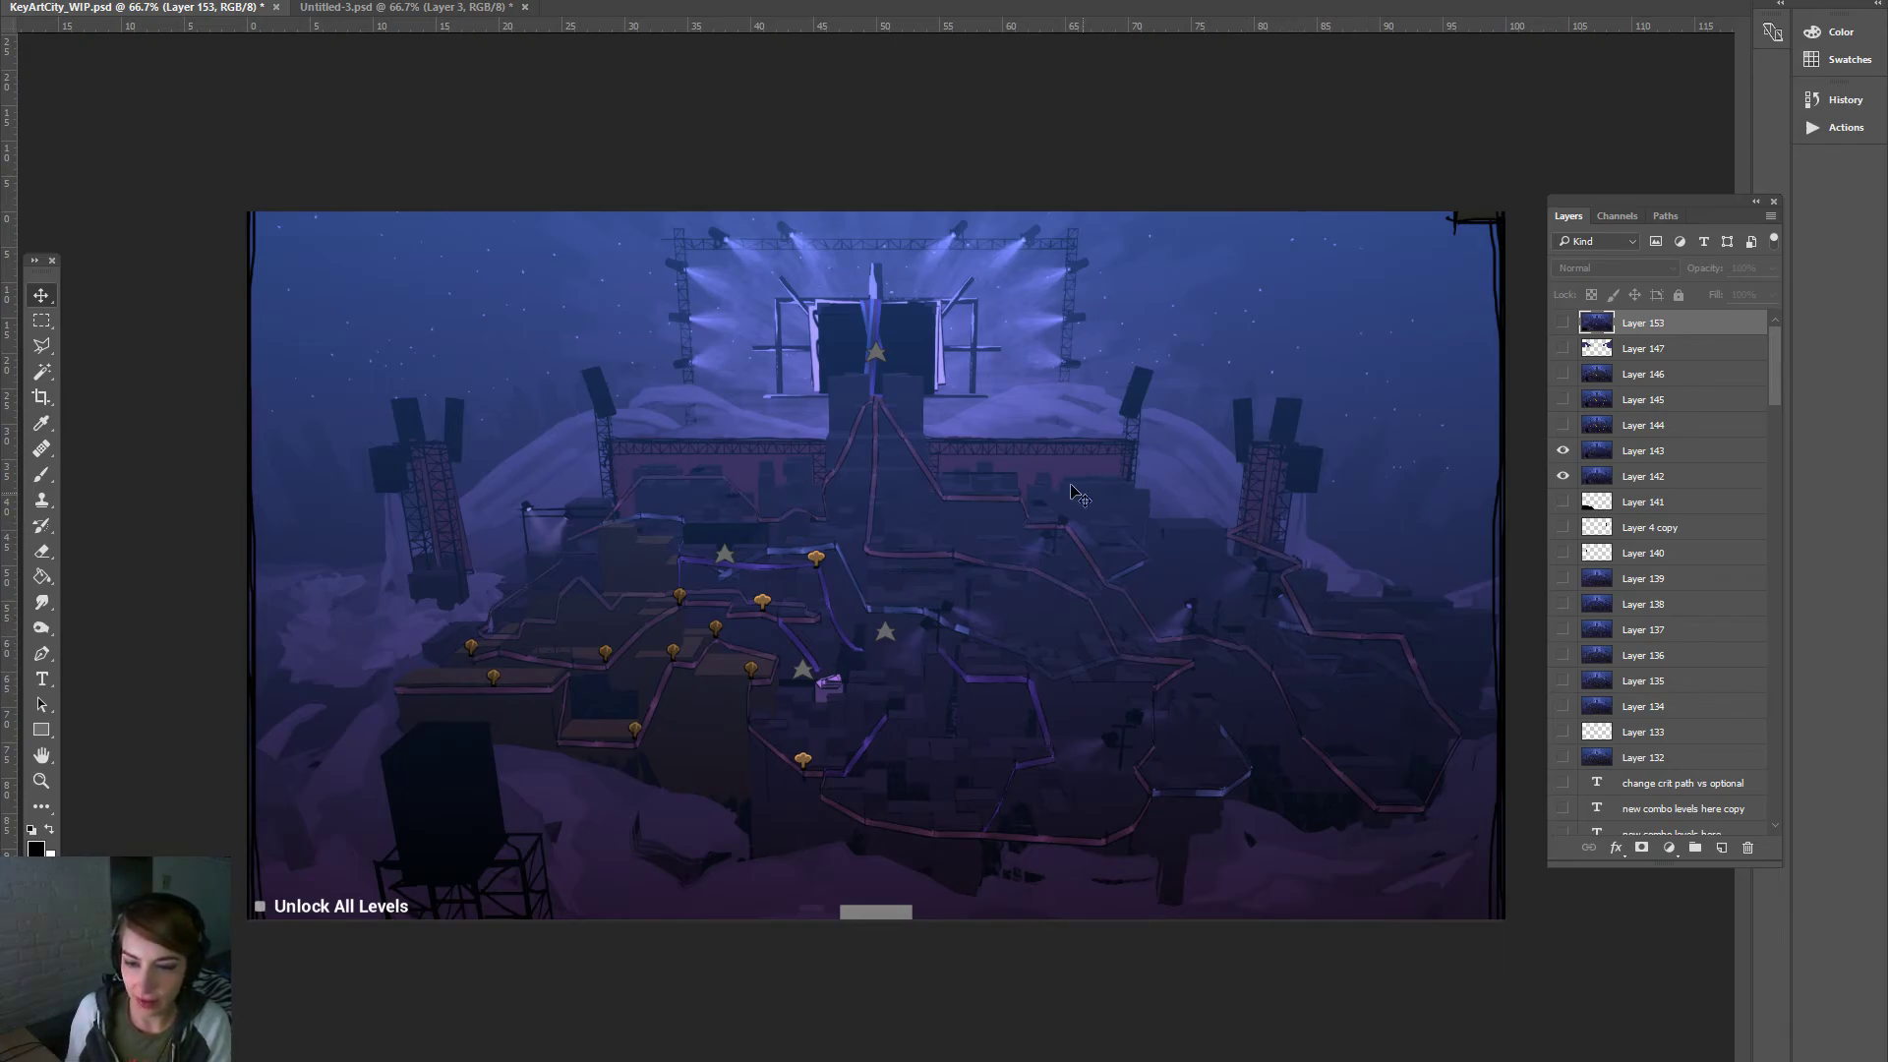
pyautogui.click(1563, 425)
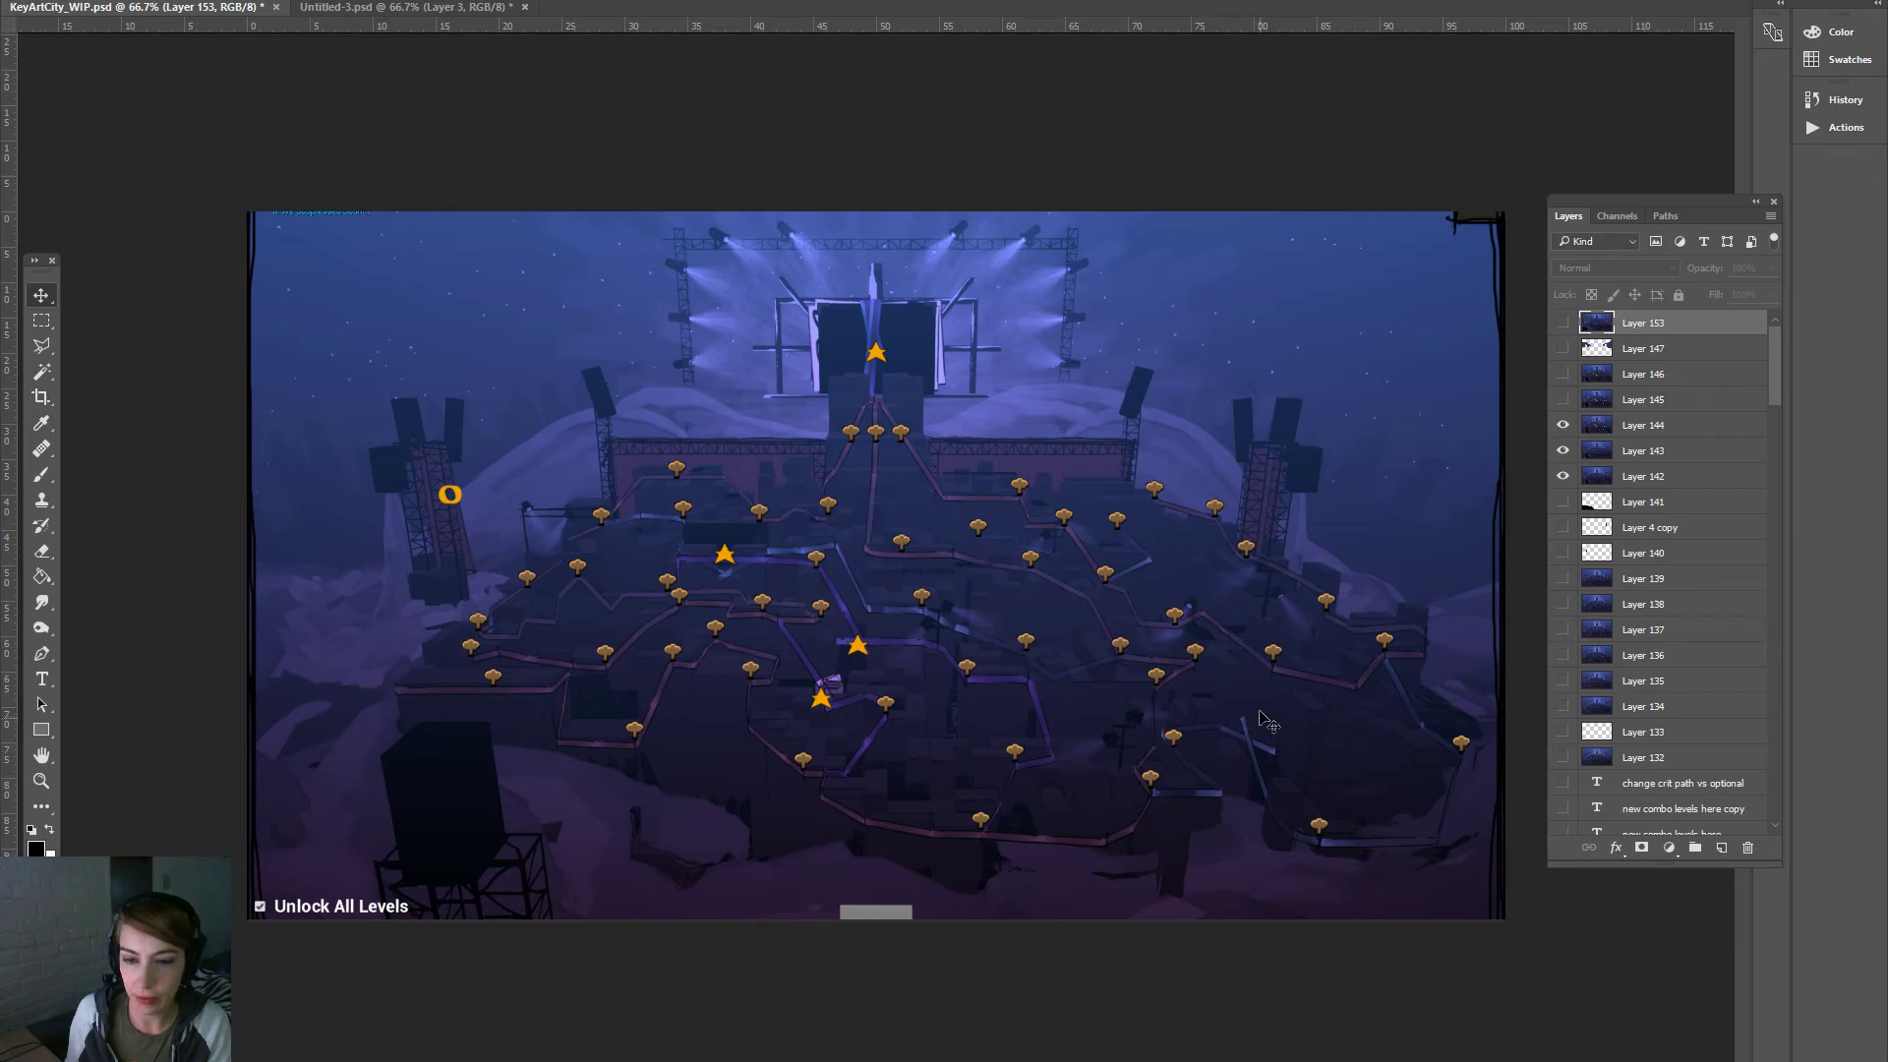
pyautogui.click(1563, 399)
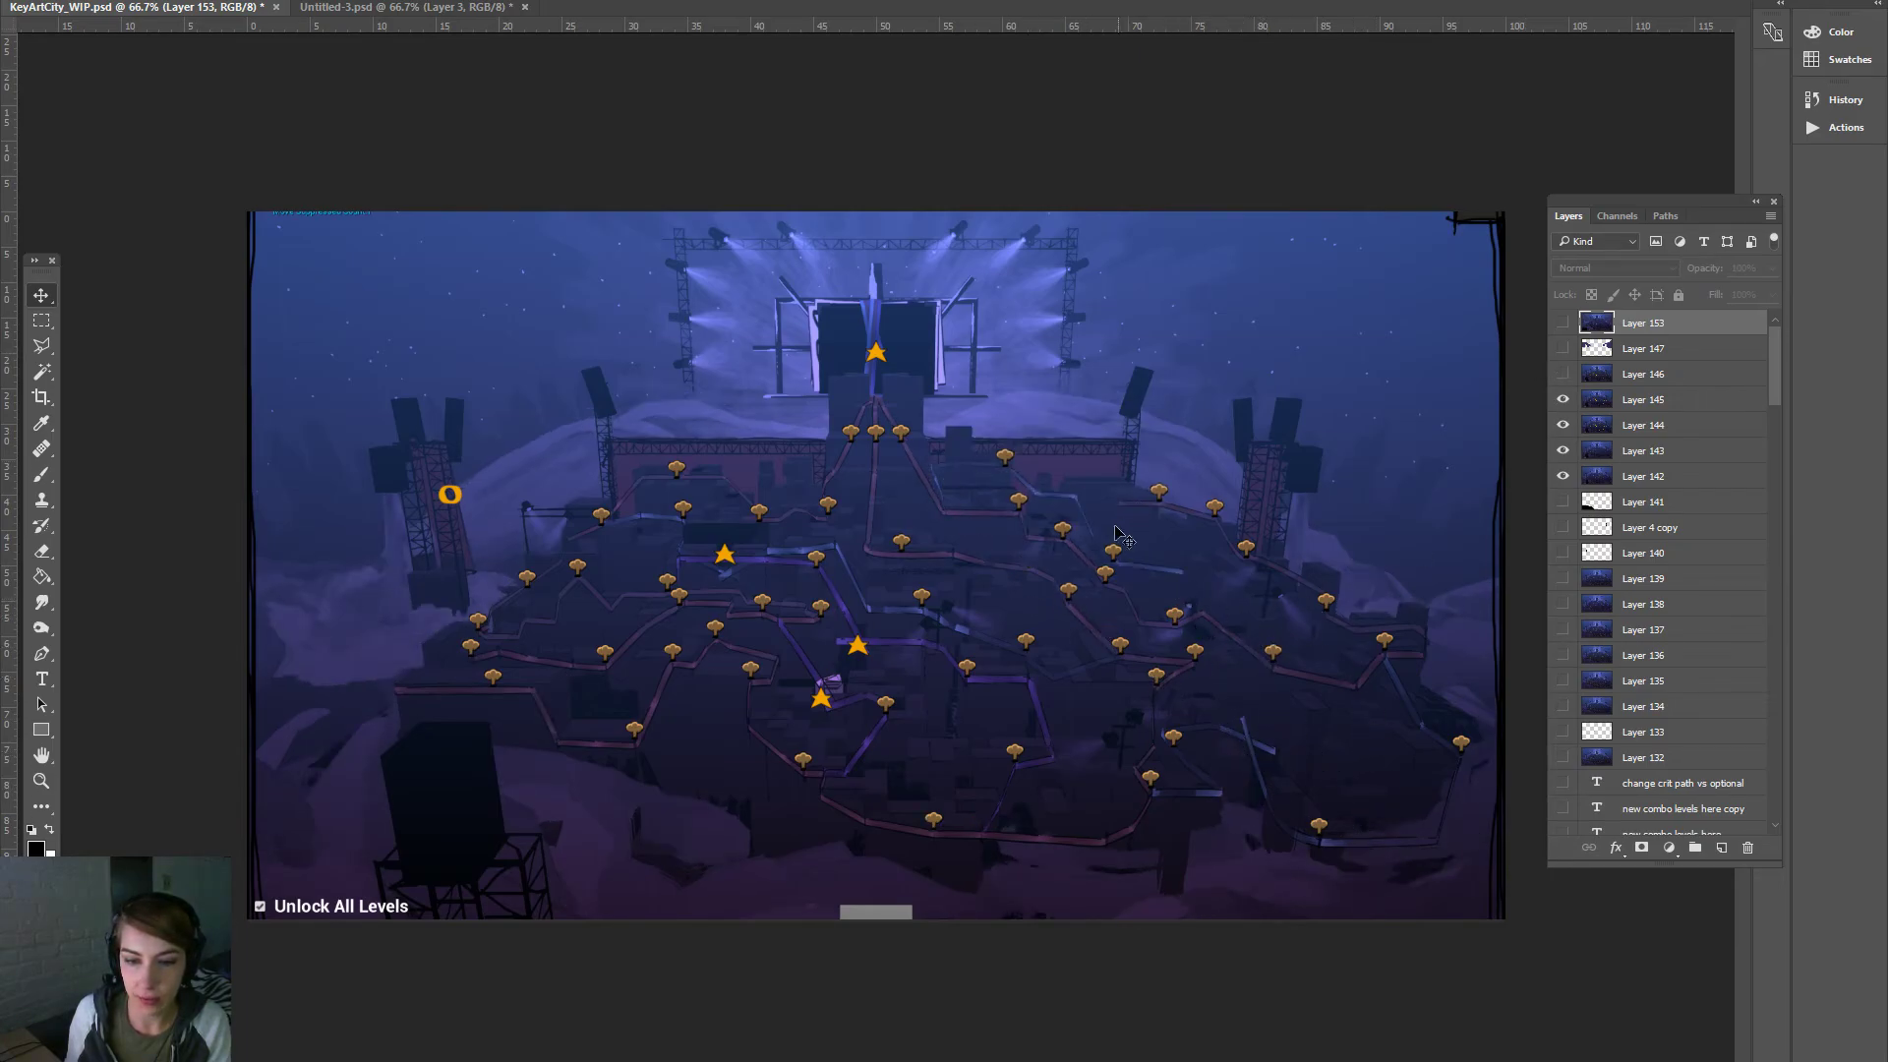
pyautogui.click(1562, 374)
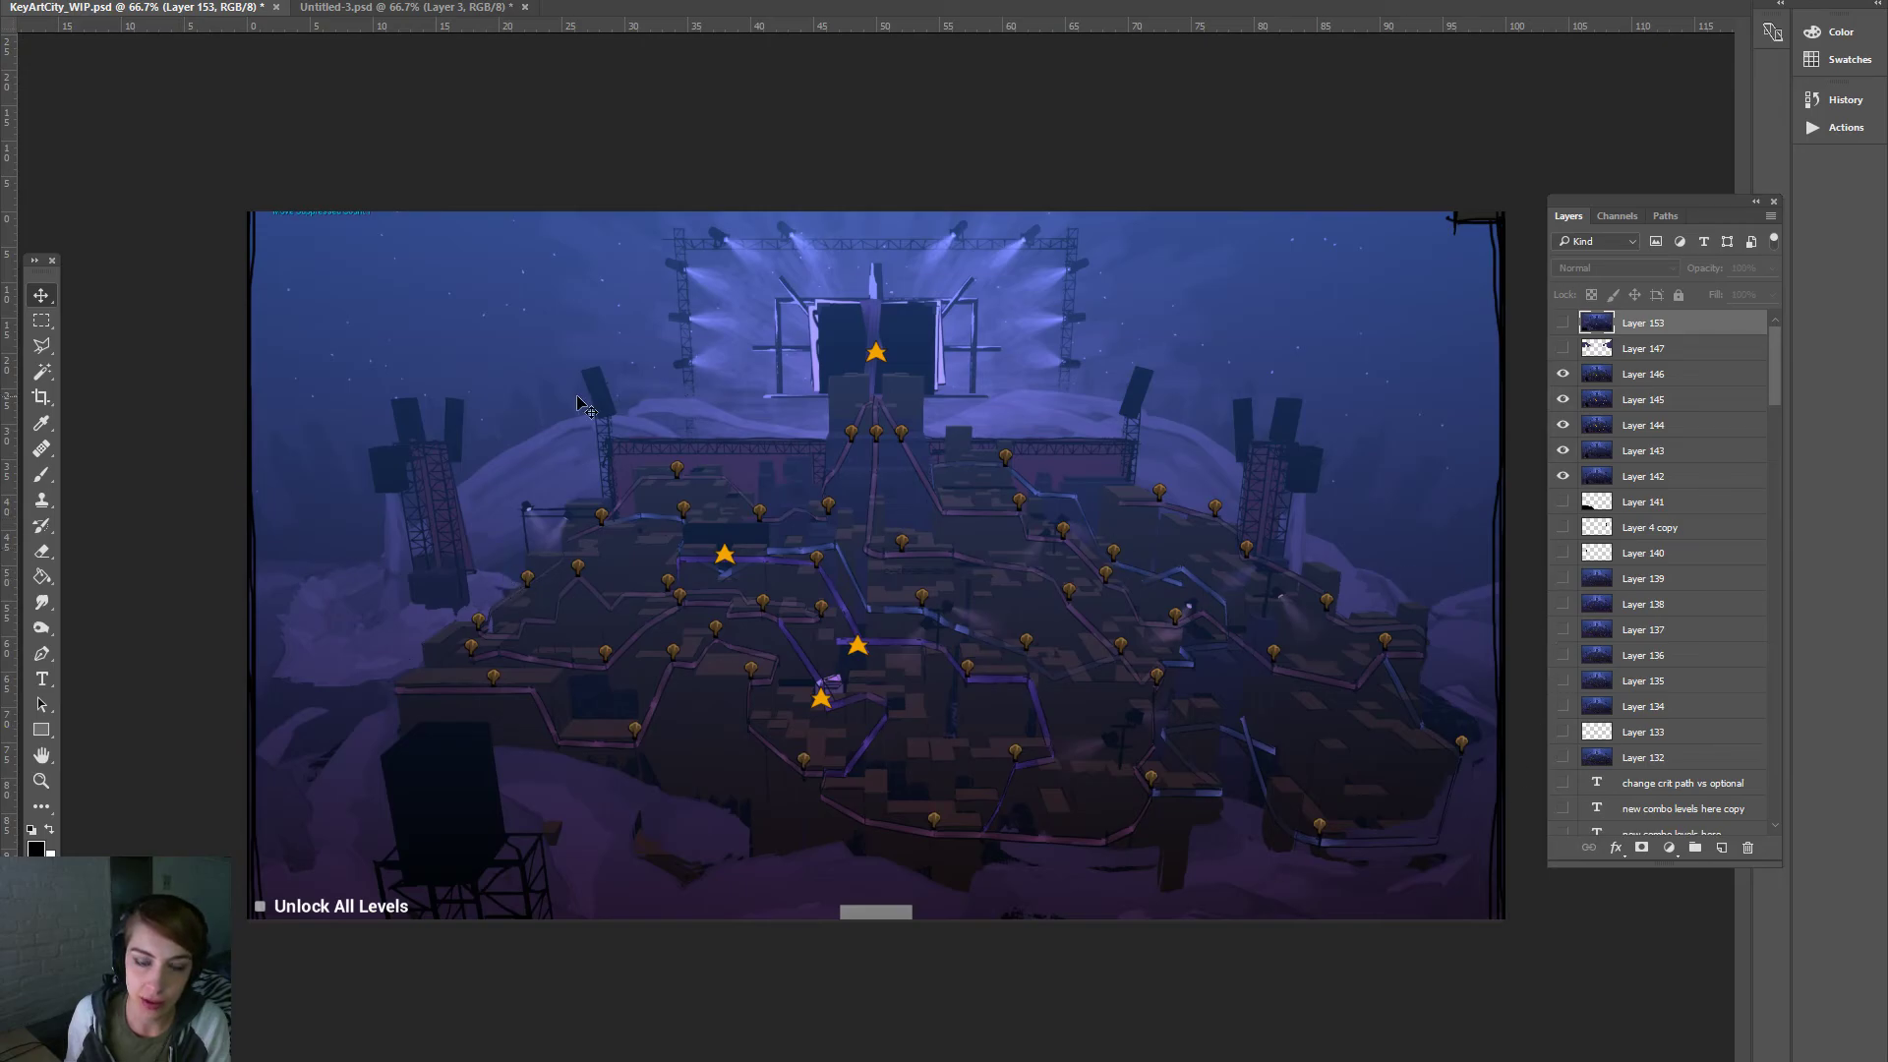
# Compare the Layer 153 version of the map with the stage beneath it by toggling the layer's visibility
pyautogui.click(1564, 324)
pyautogui.click(1563, 324)
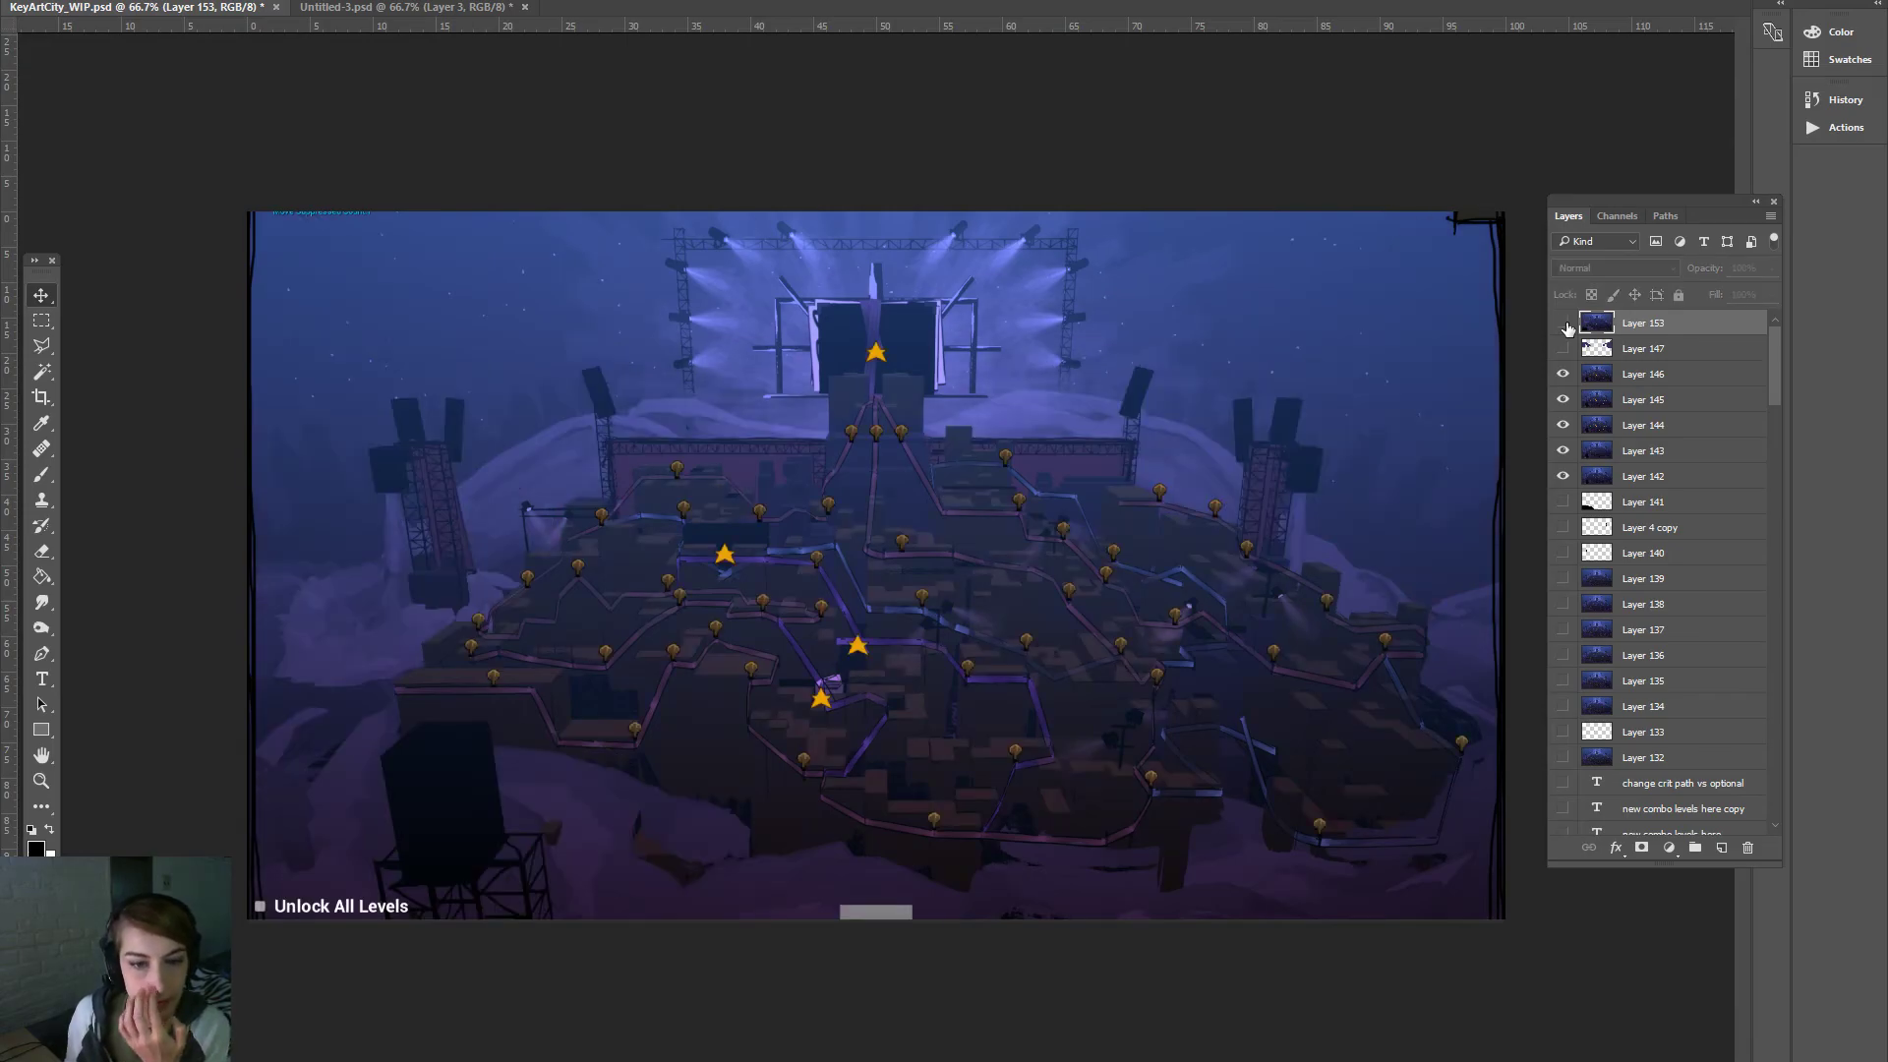
pyautogui.click(1563, 324)
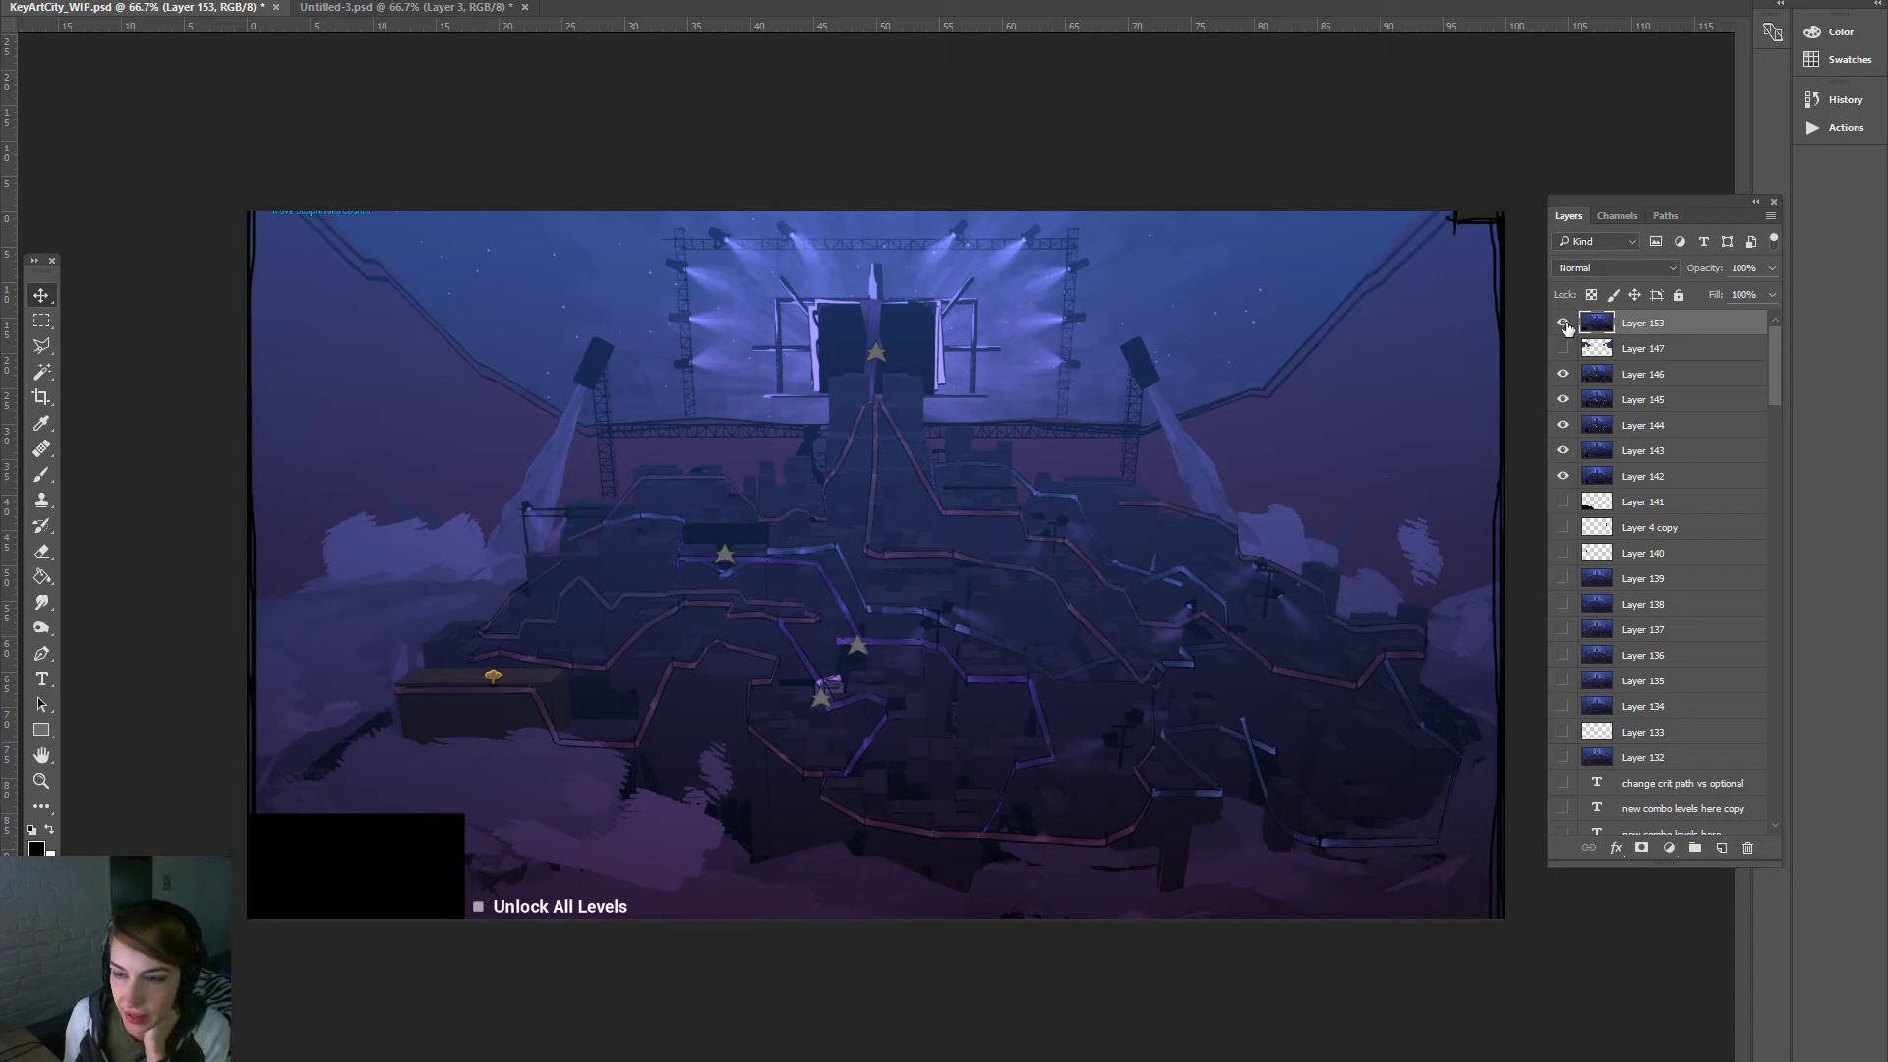
pyautogui.click(1564, 324)
pyautogui.click(1564, 323)
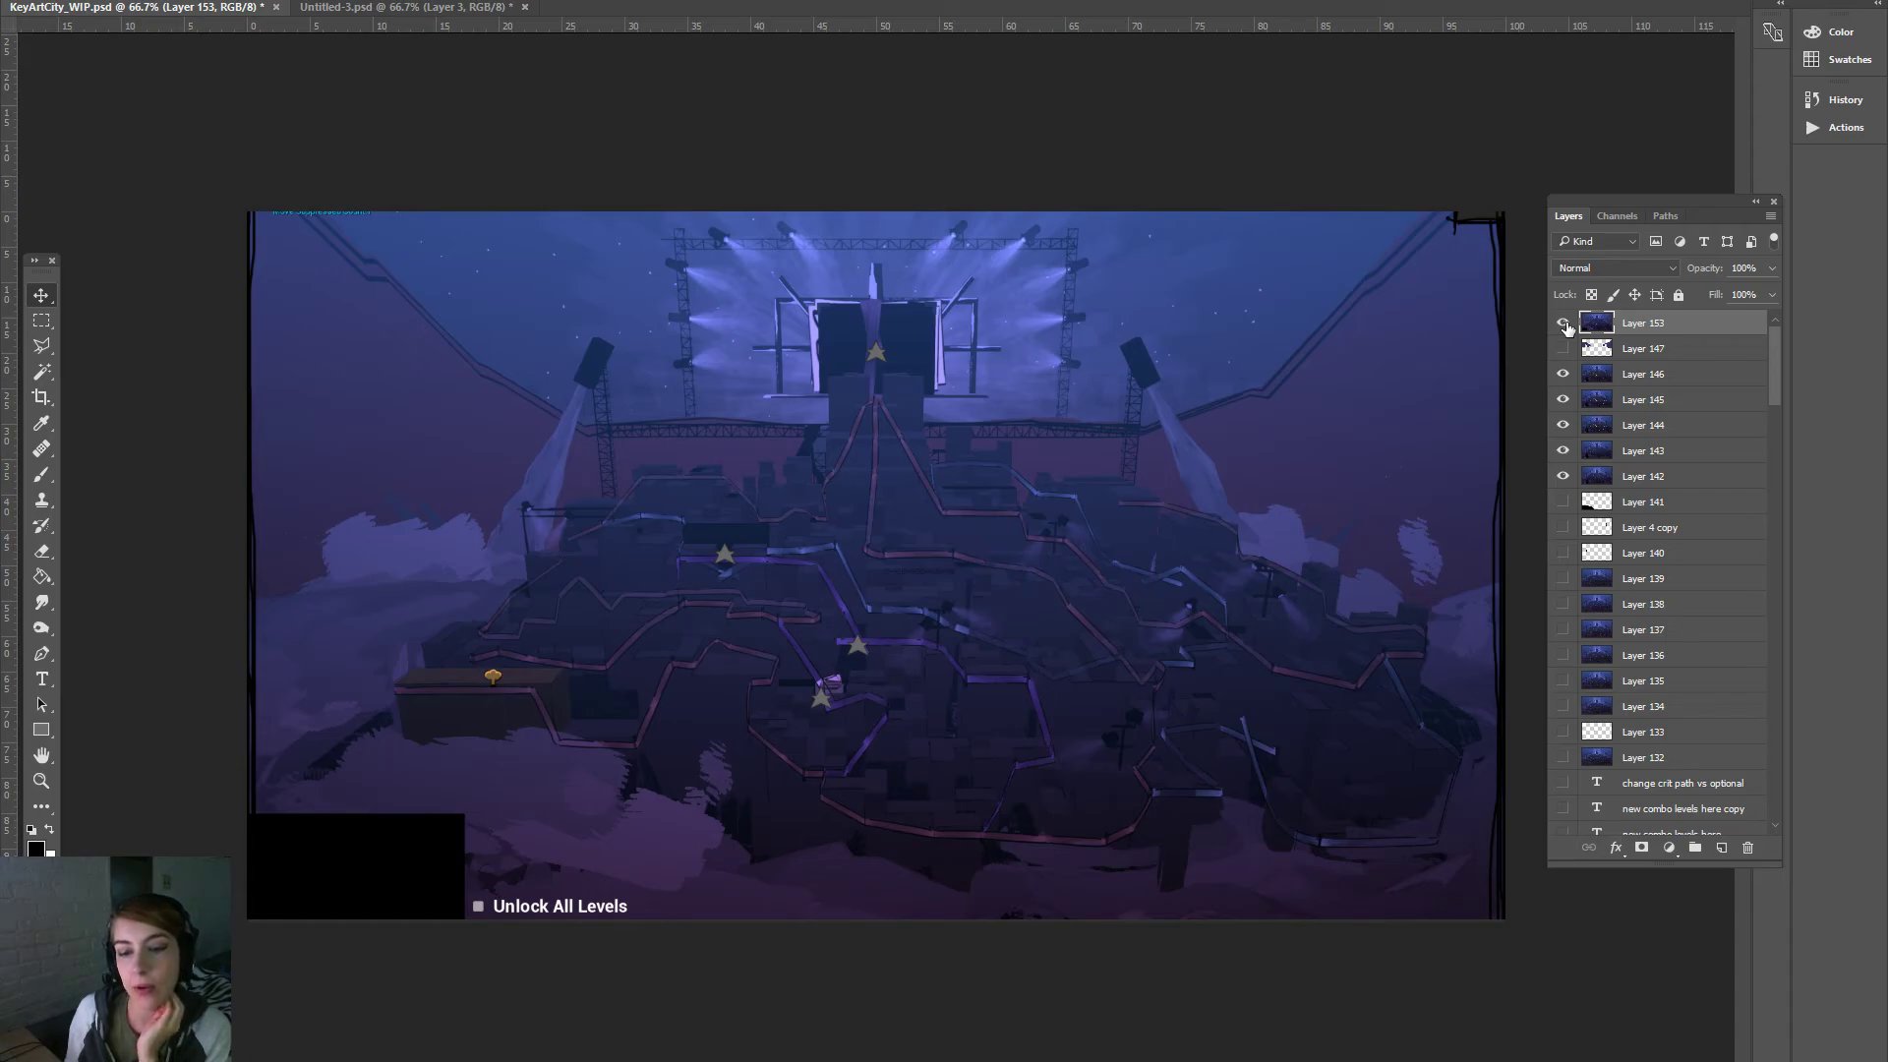
pyautogui.click(1564, 324)
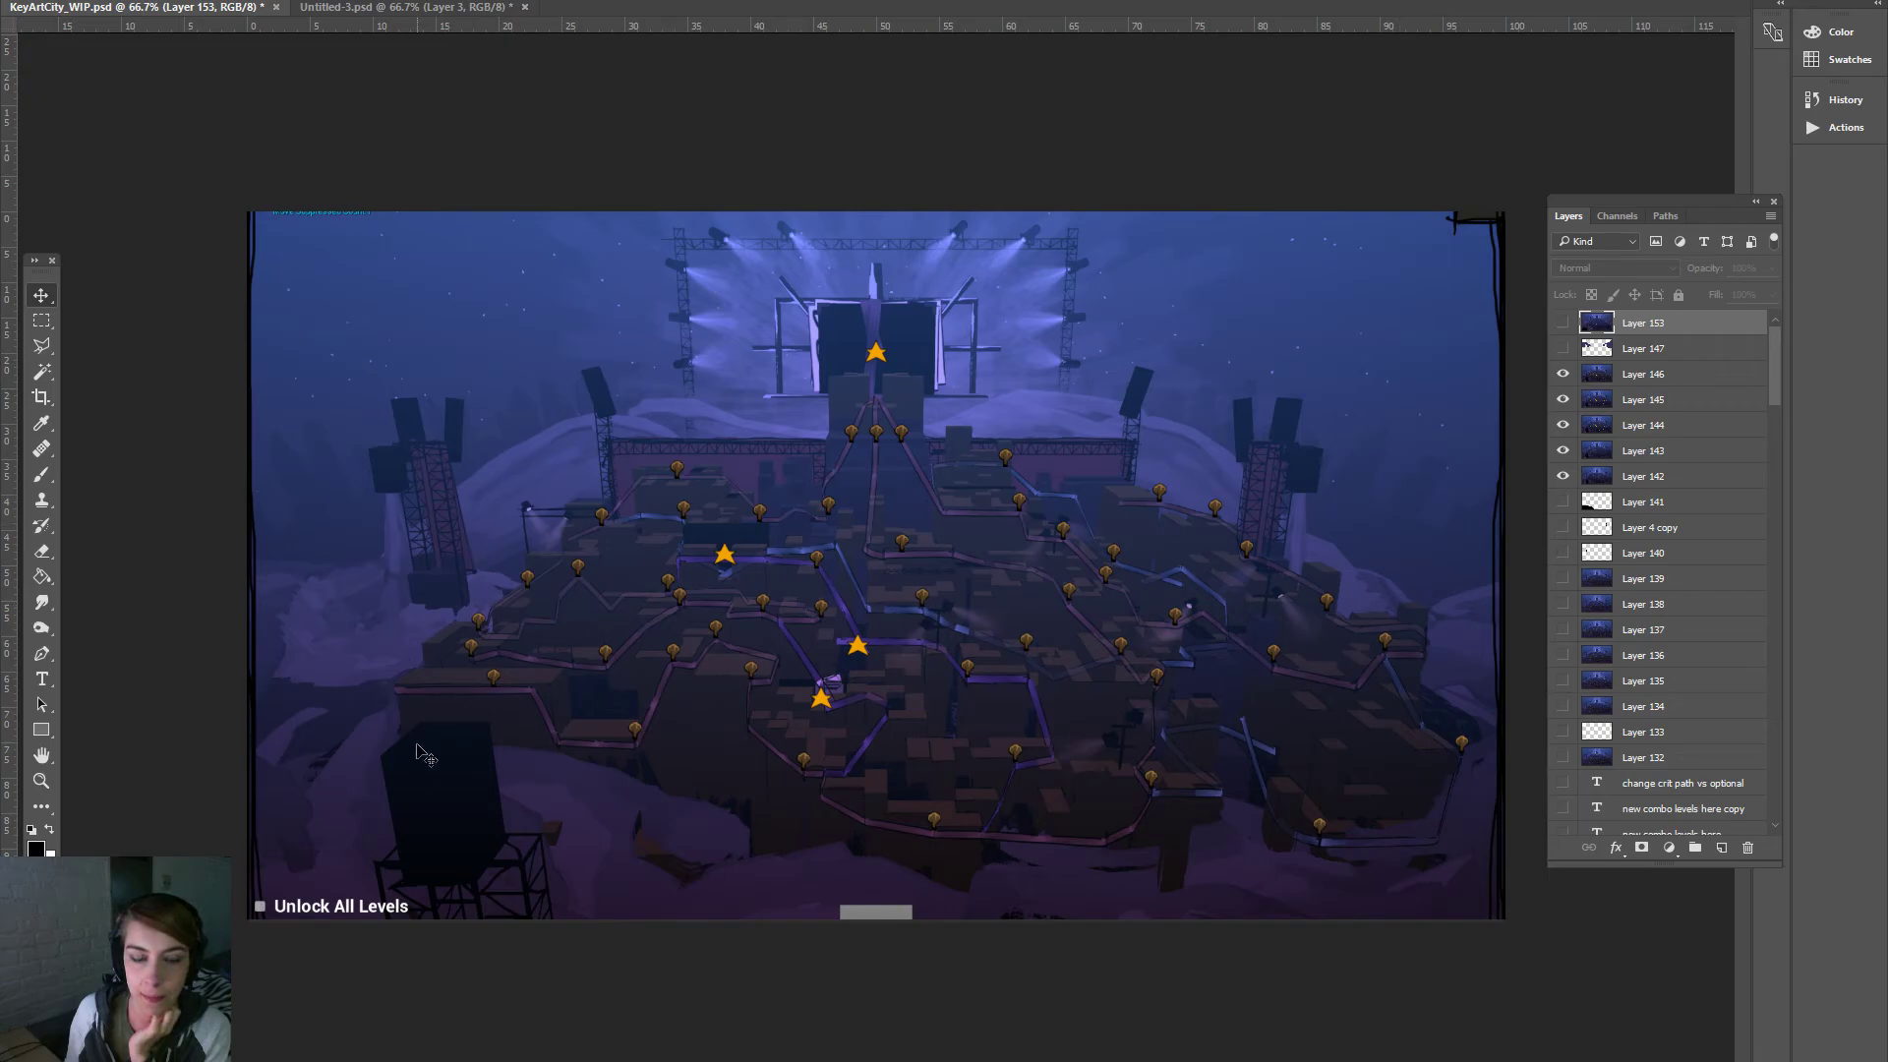
pyautogui.click(1563, 324)
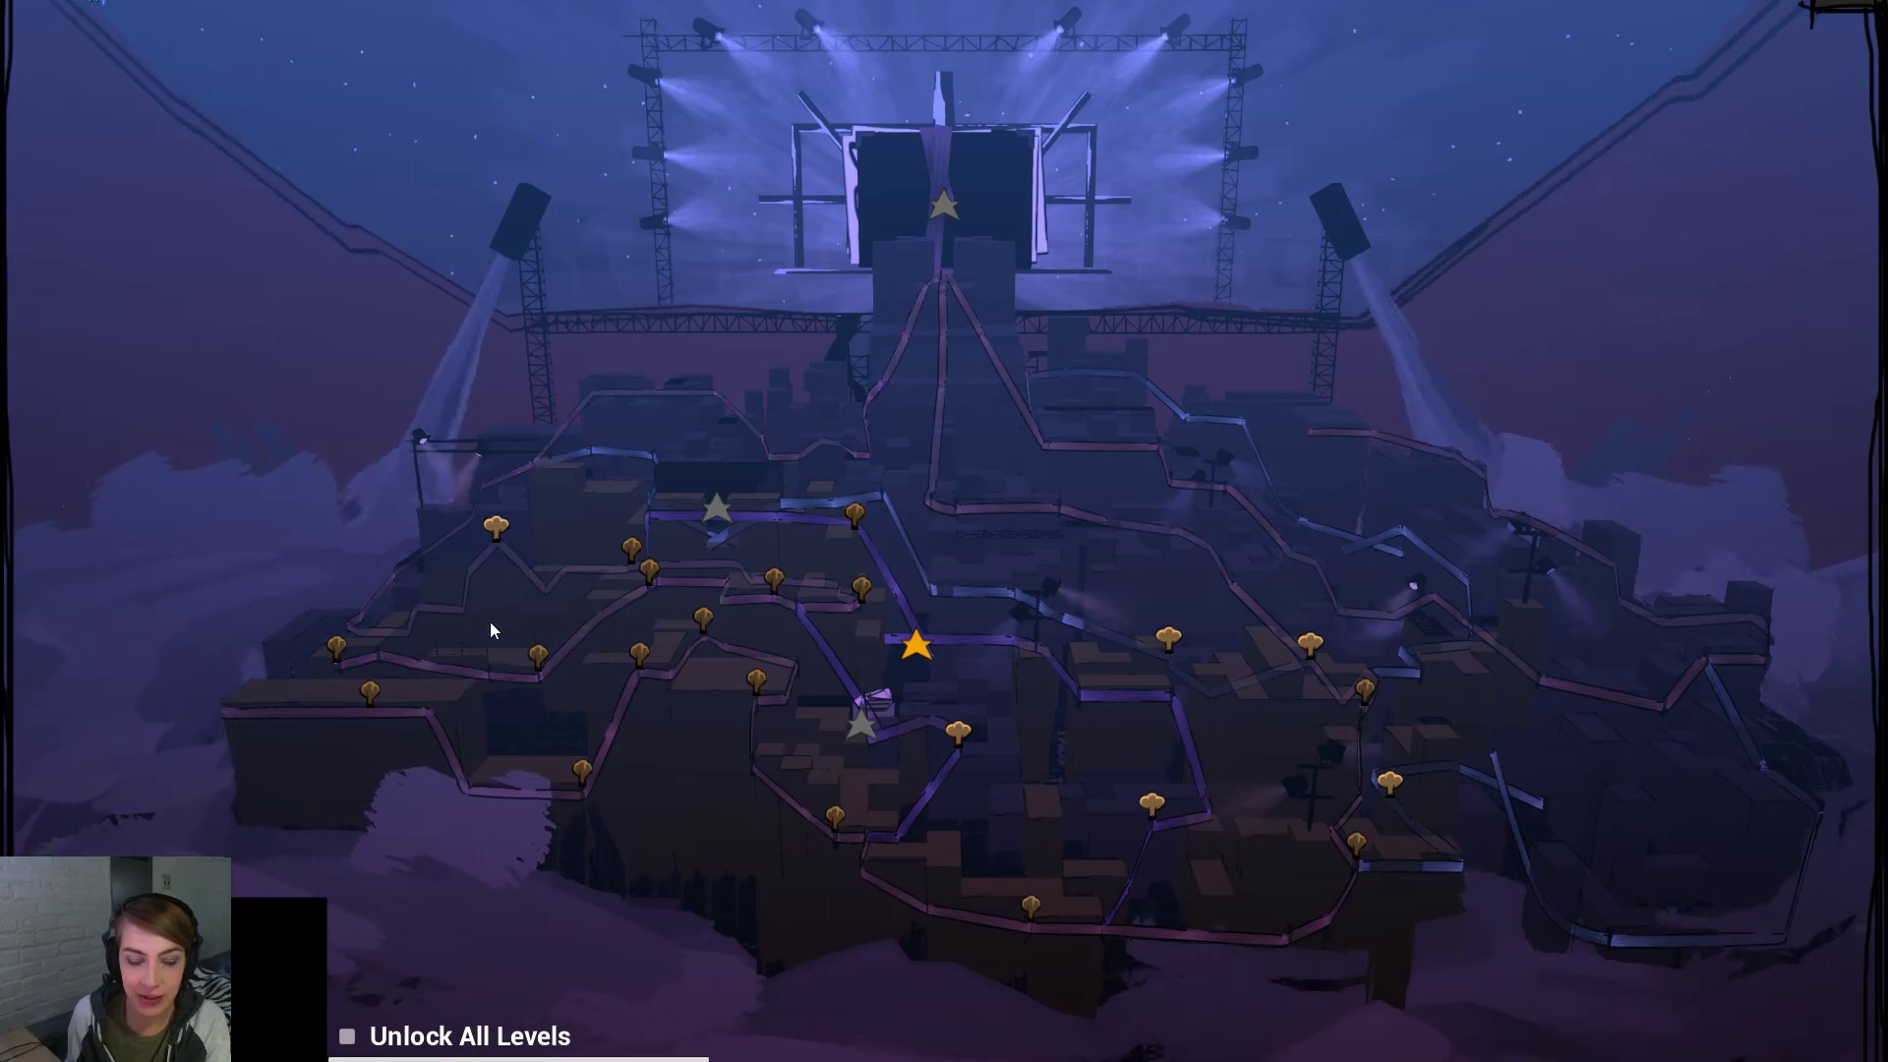
# In the running game, enter the level marker near the map's lower-left edge, return to the map and choose the orange star level
pyautogui.click(583, 772)
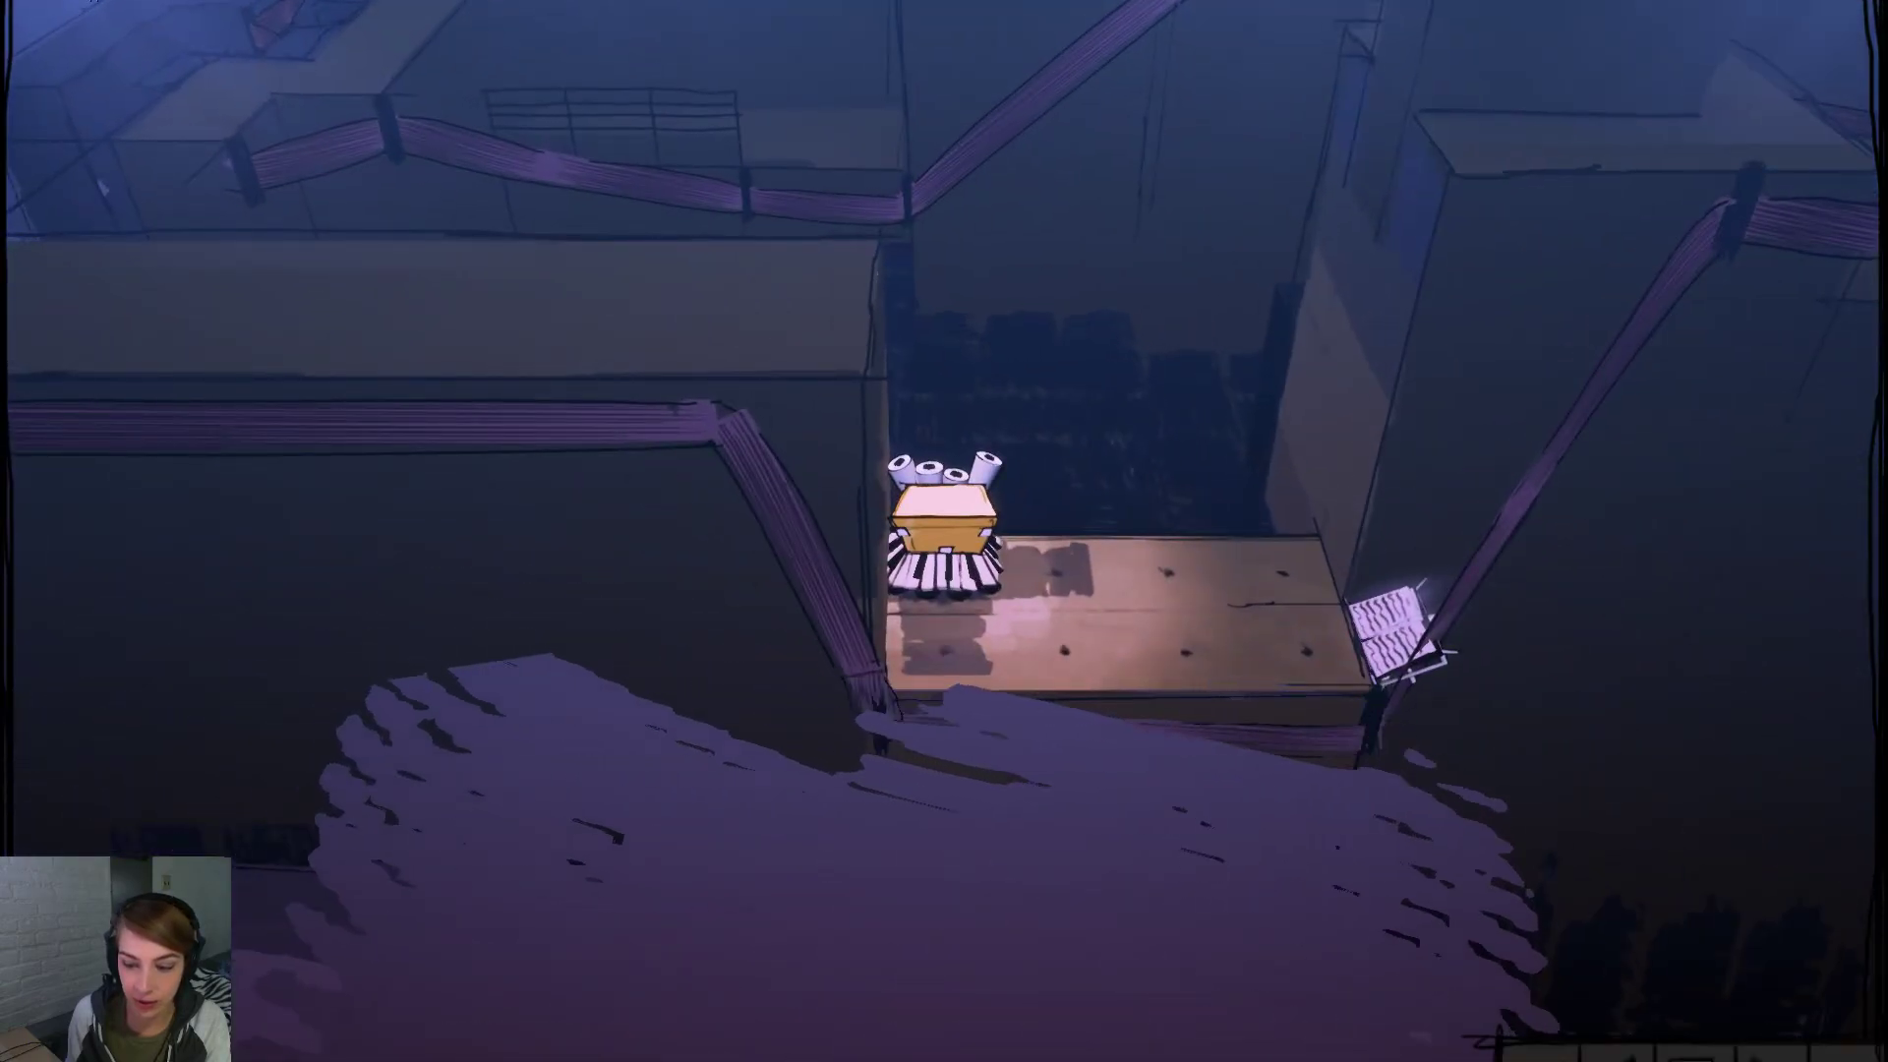
pyautogui.press('Escape')
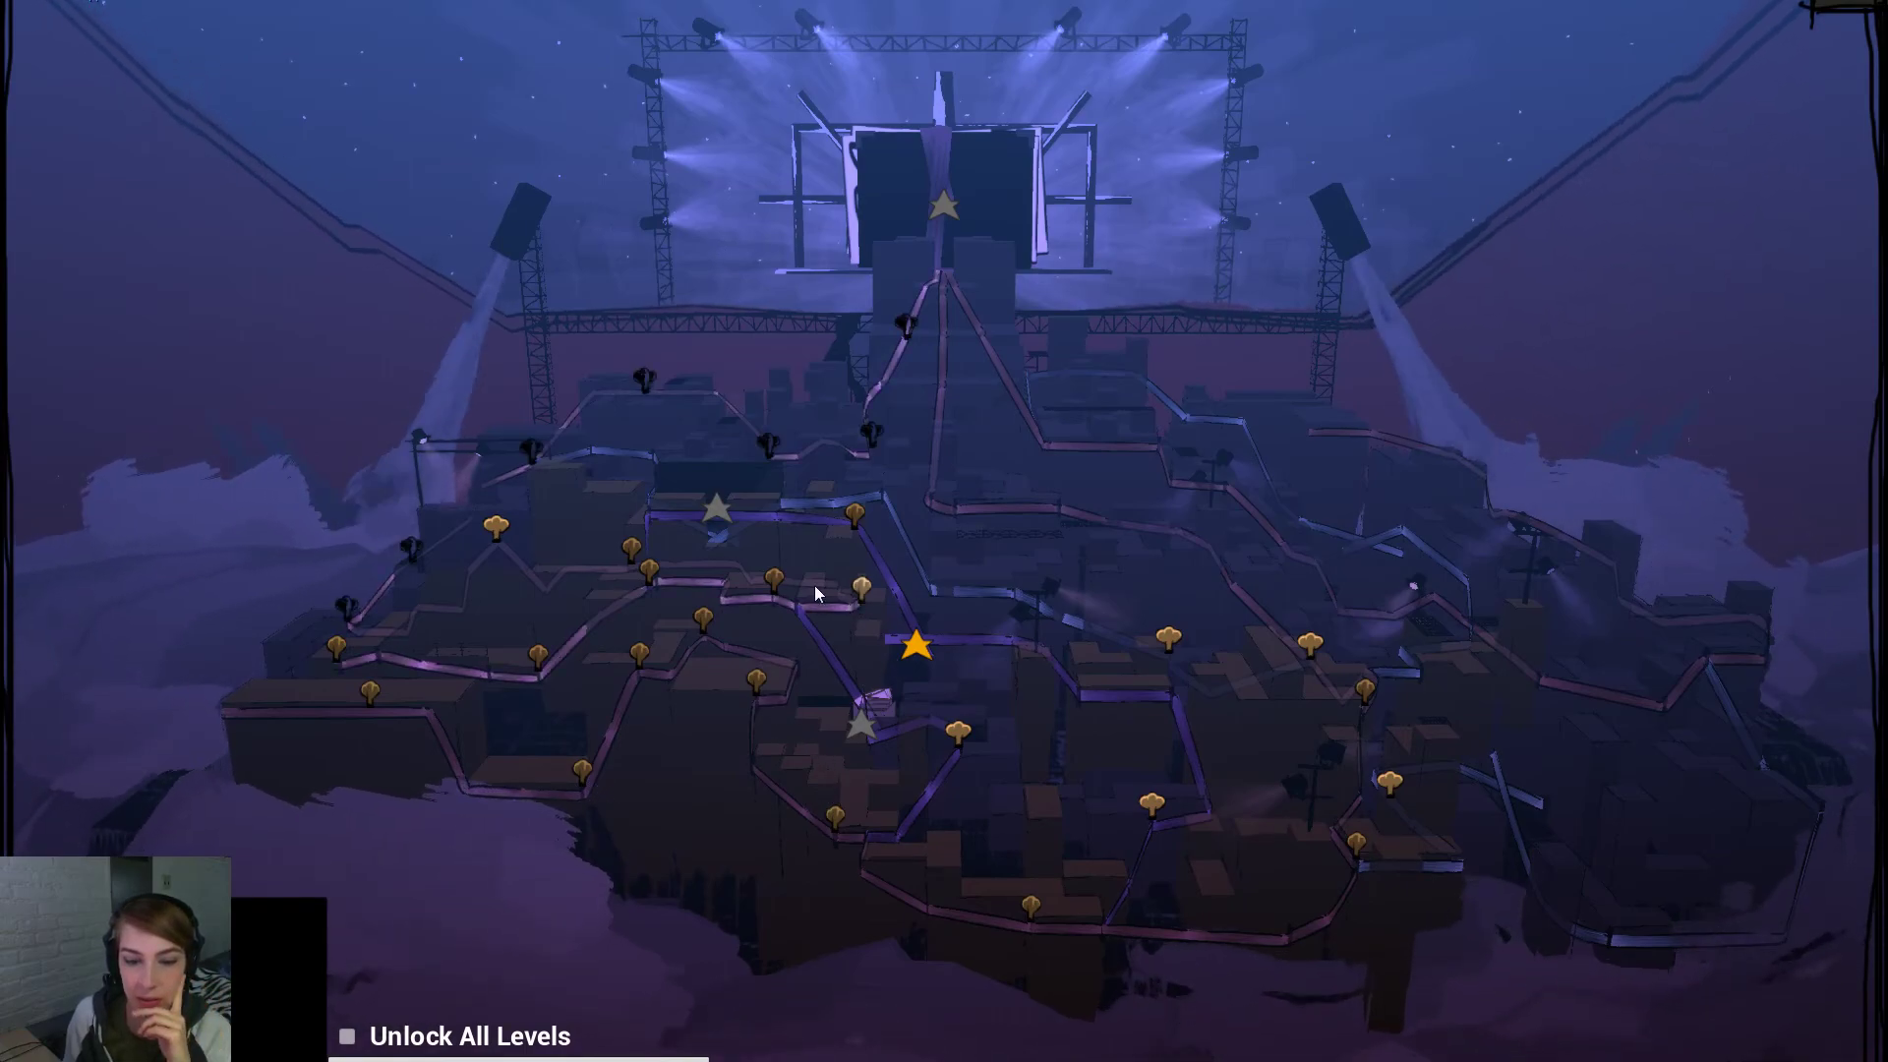
pyautogui.click(927, 633)
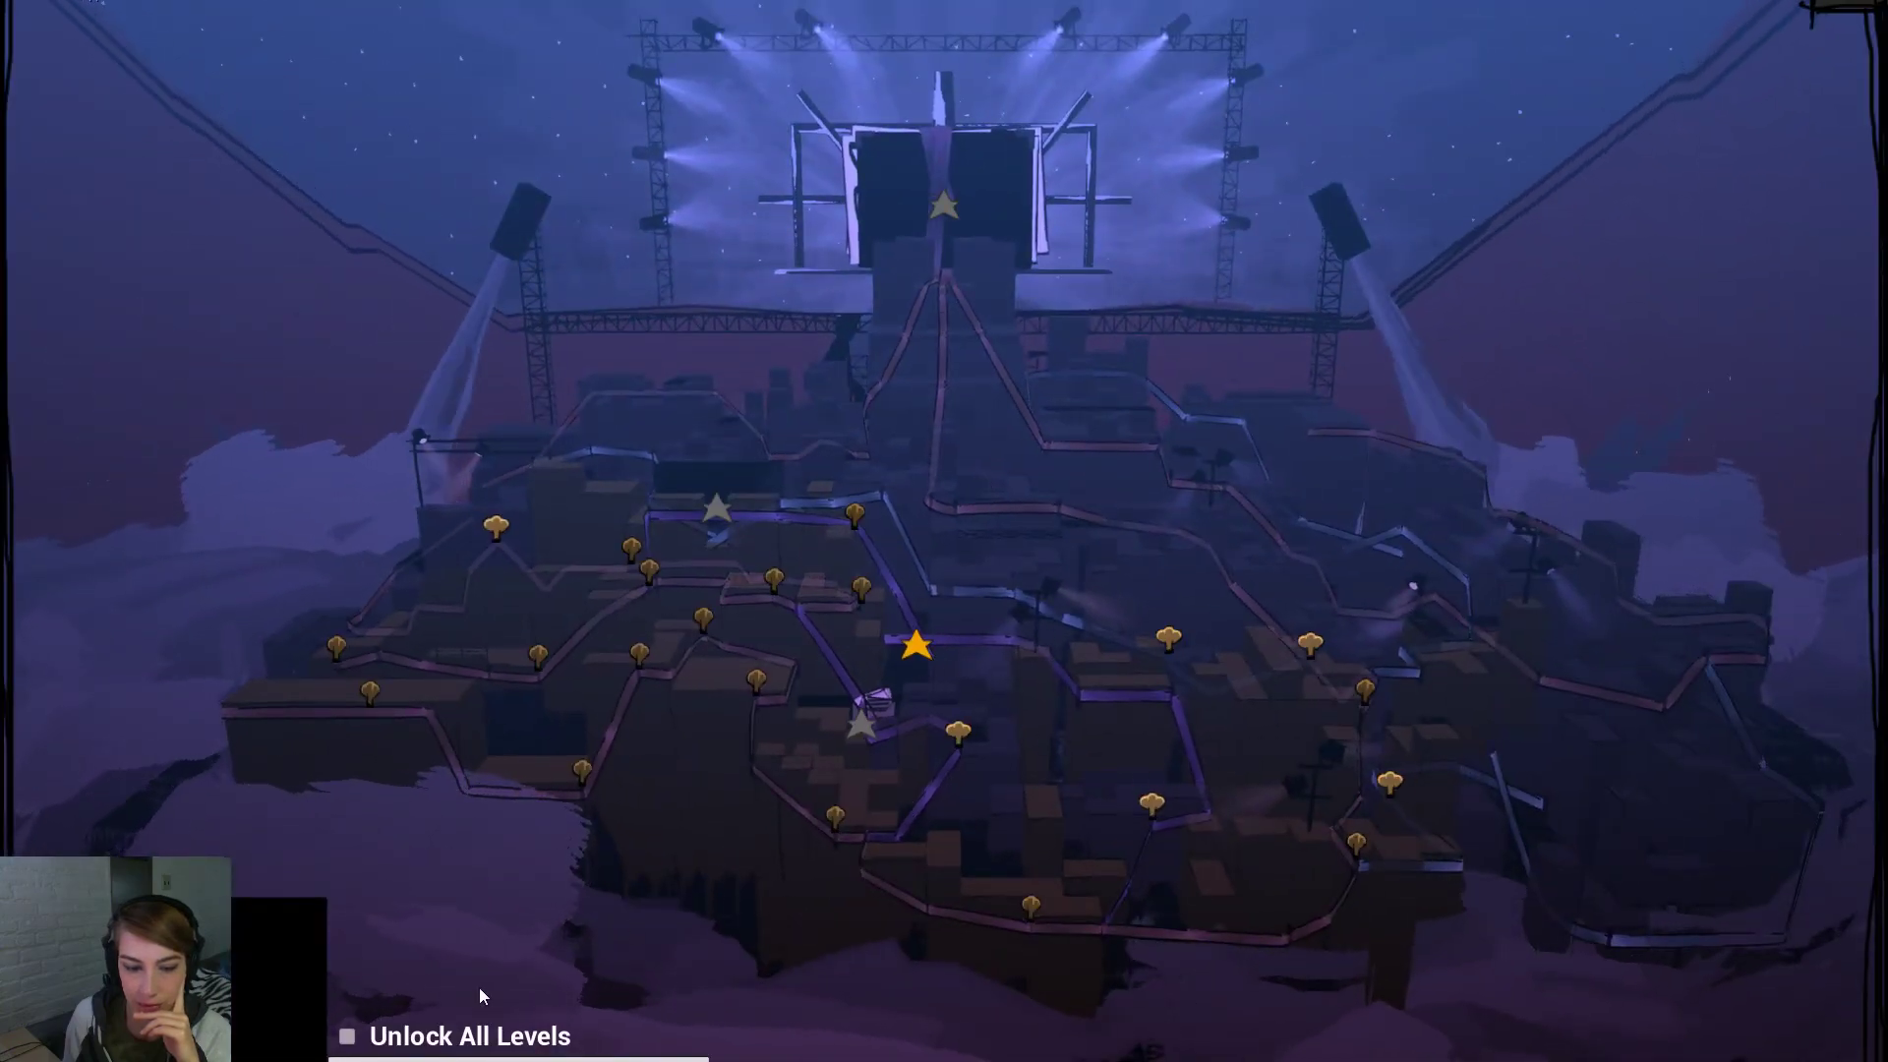
# Turn on Unlock All Levels on the game's map and end the play session
pyautogui.click(348, 1037)
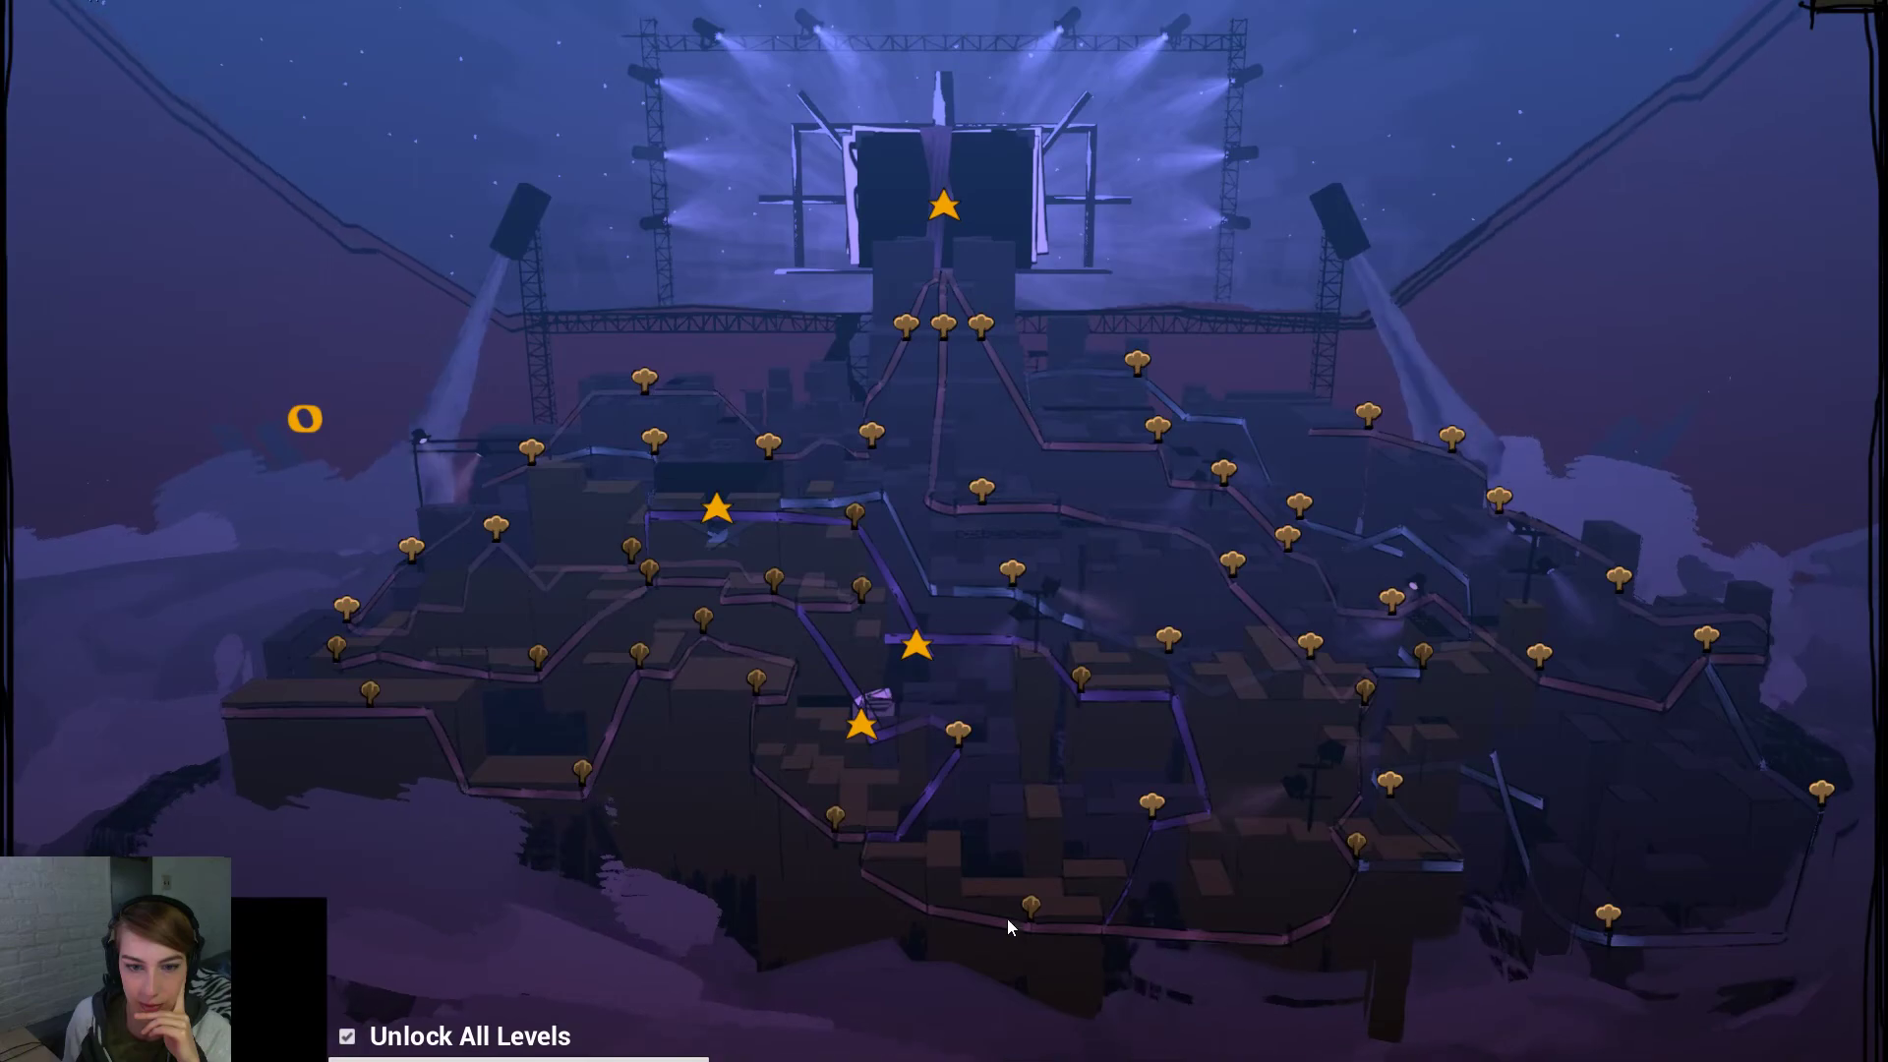
pyautogui.press('Escape')
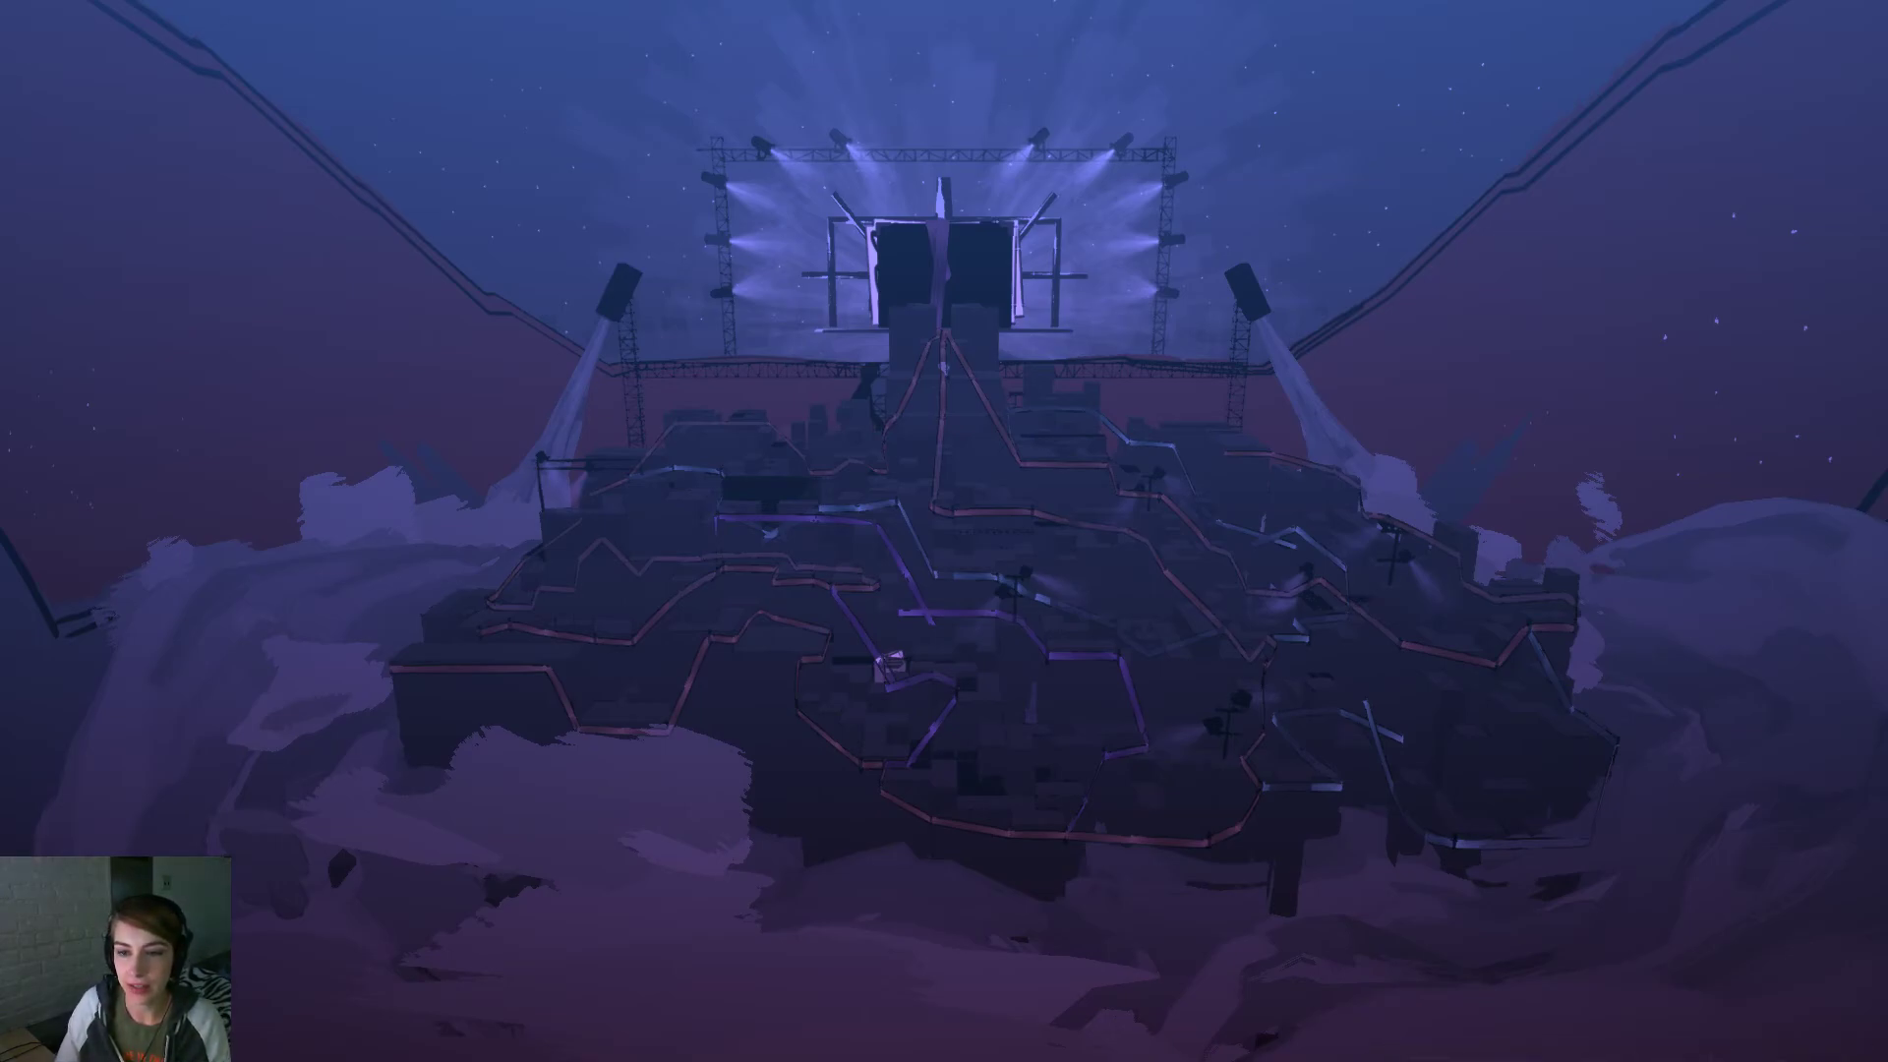
# Select the tall block at the front edge of the city and bring back the full editor layout from the fullscreen viewport
pyautogui.click(765, 751)
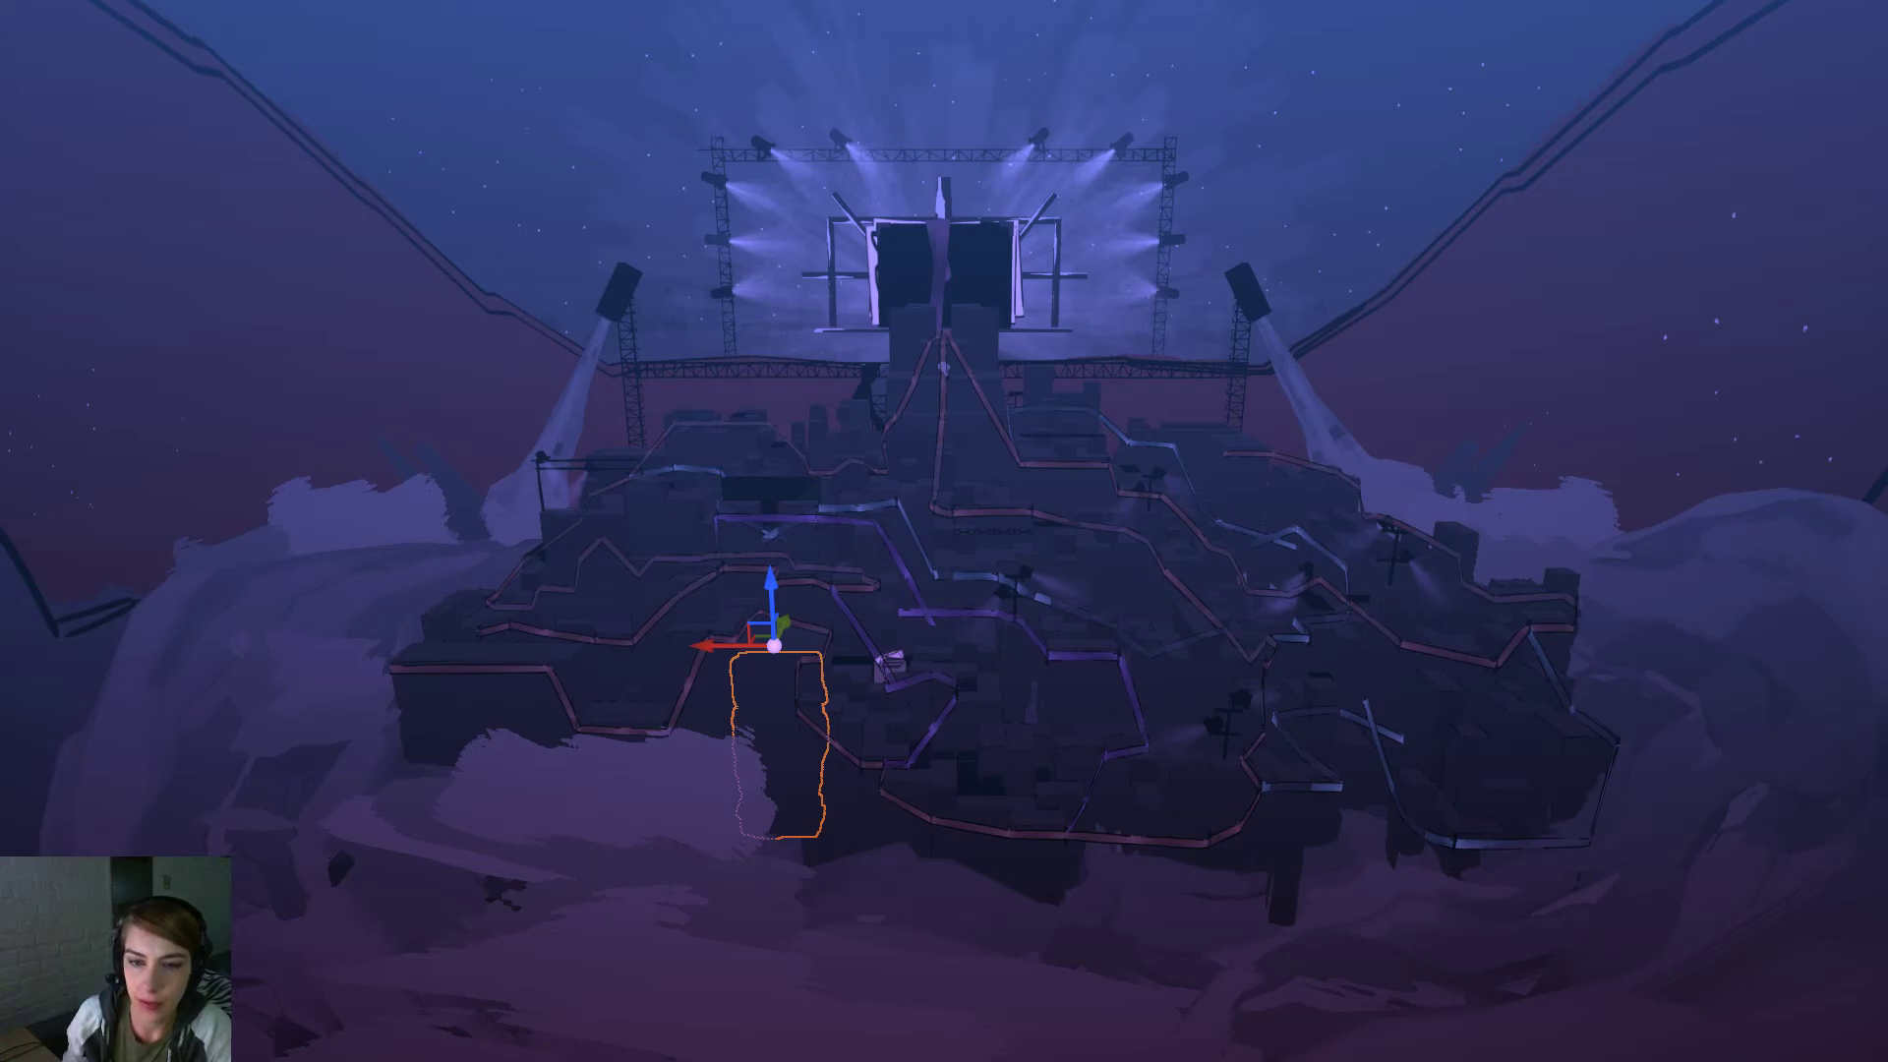
pyautogui.scroll(-6, 1093, 529)
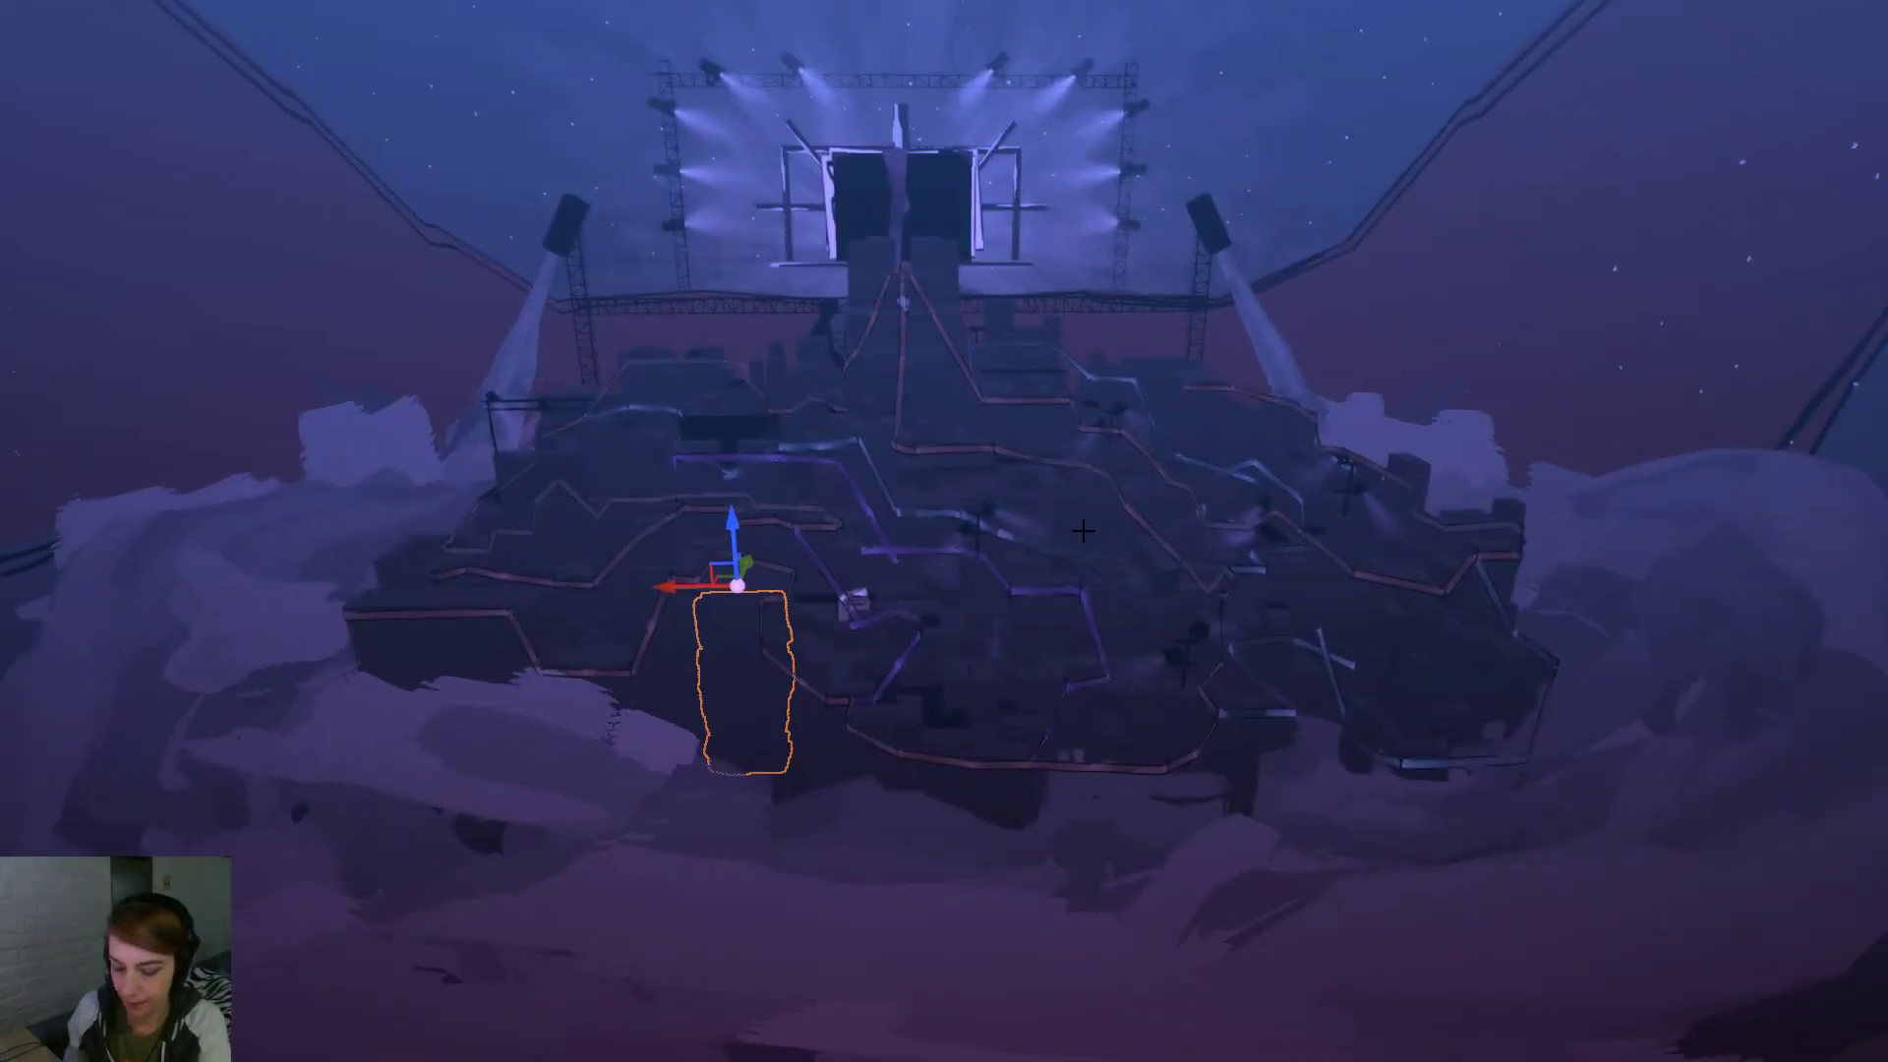
pyautogui.press('F11')
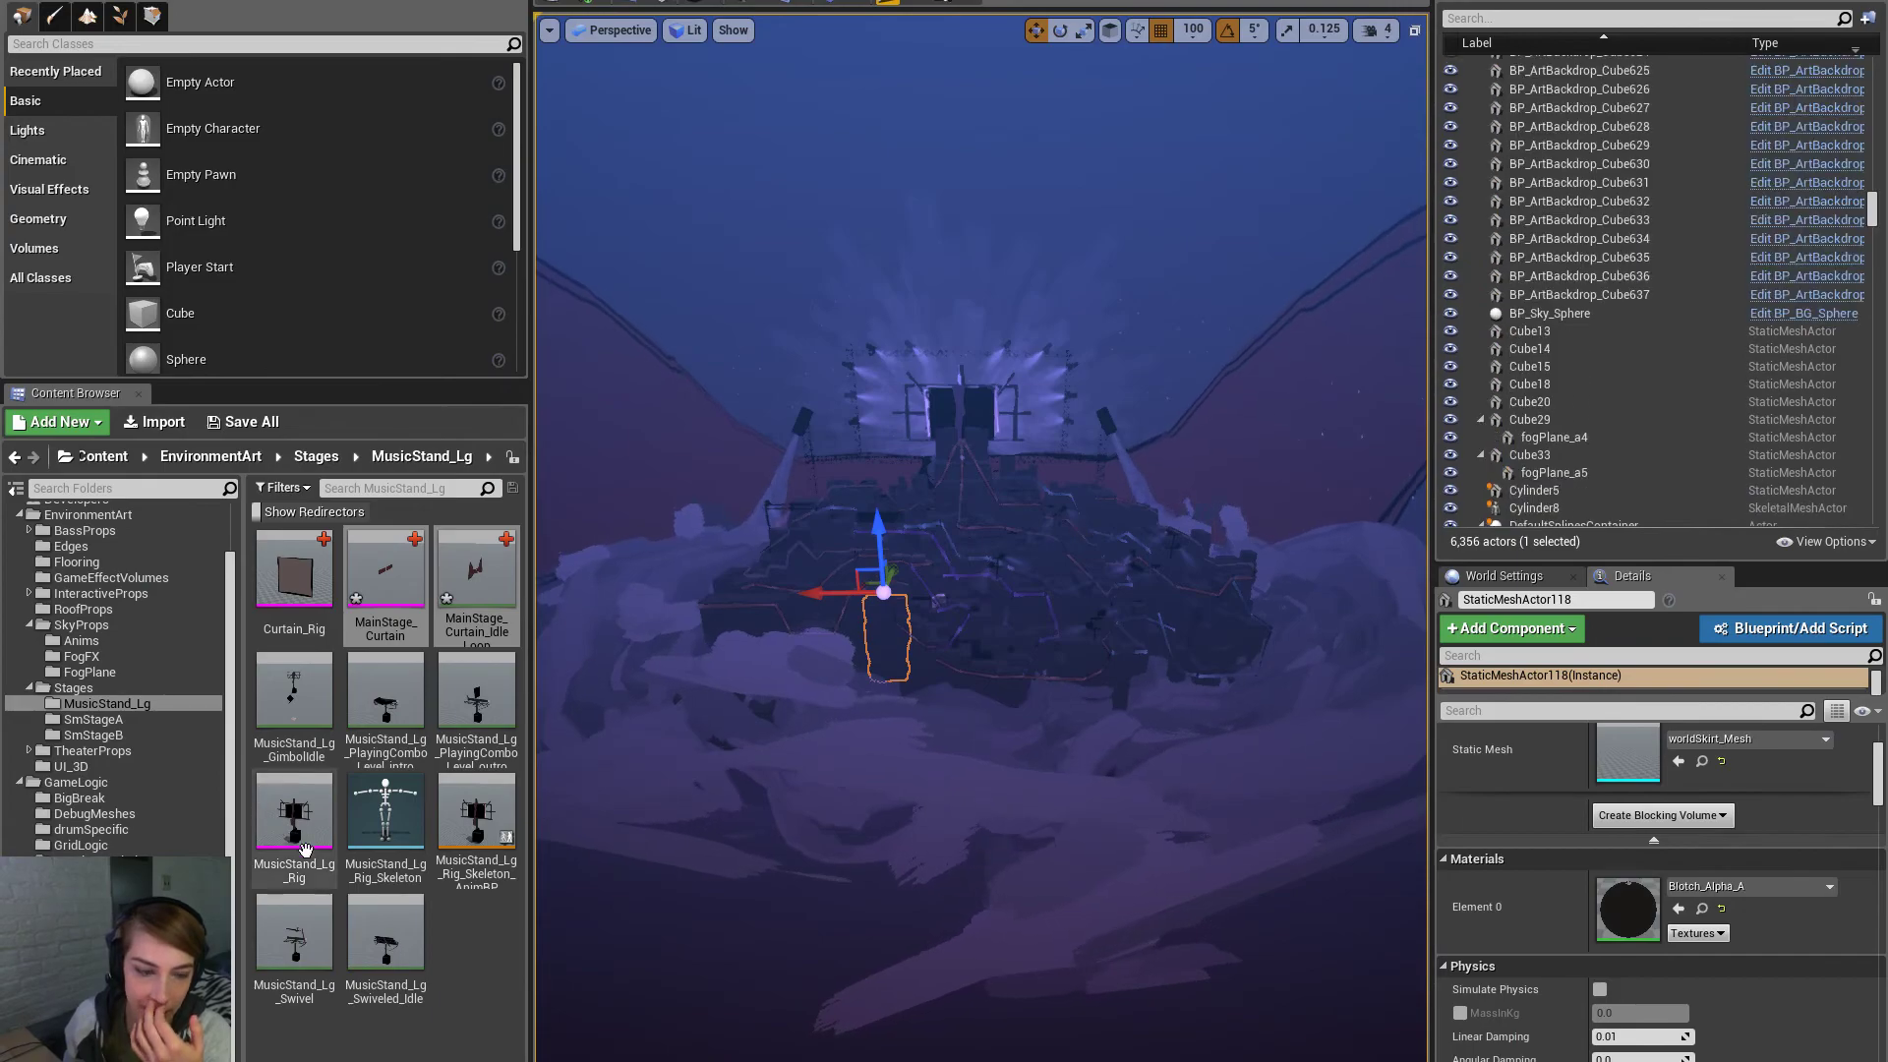
# Open the project's Materials folder and look through its assets for the material function
pyautogui.scroll(-2, 108, 904)
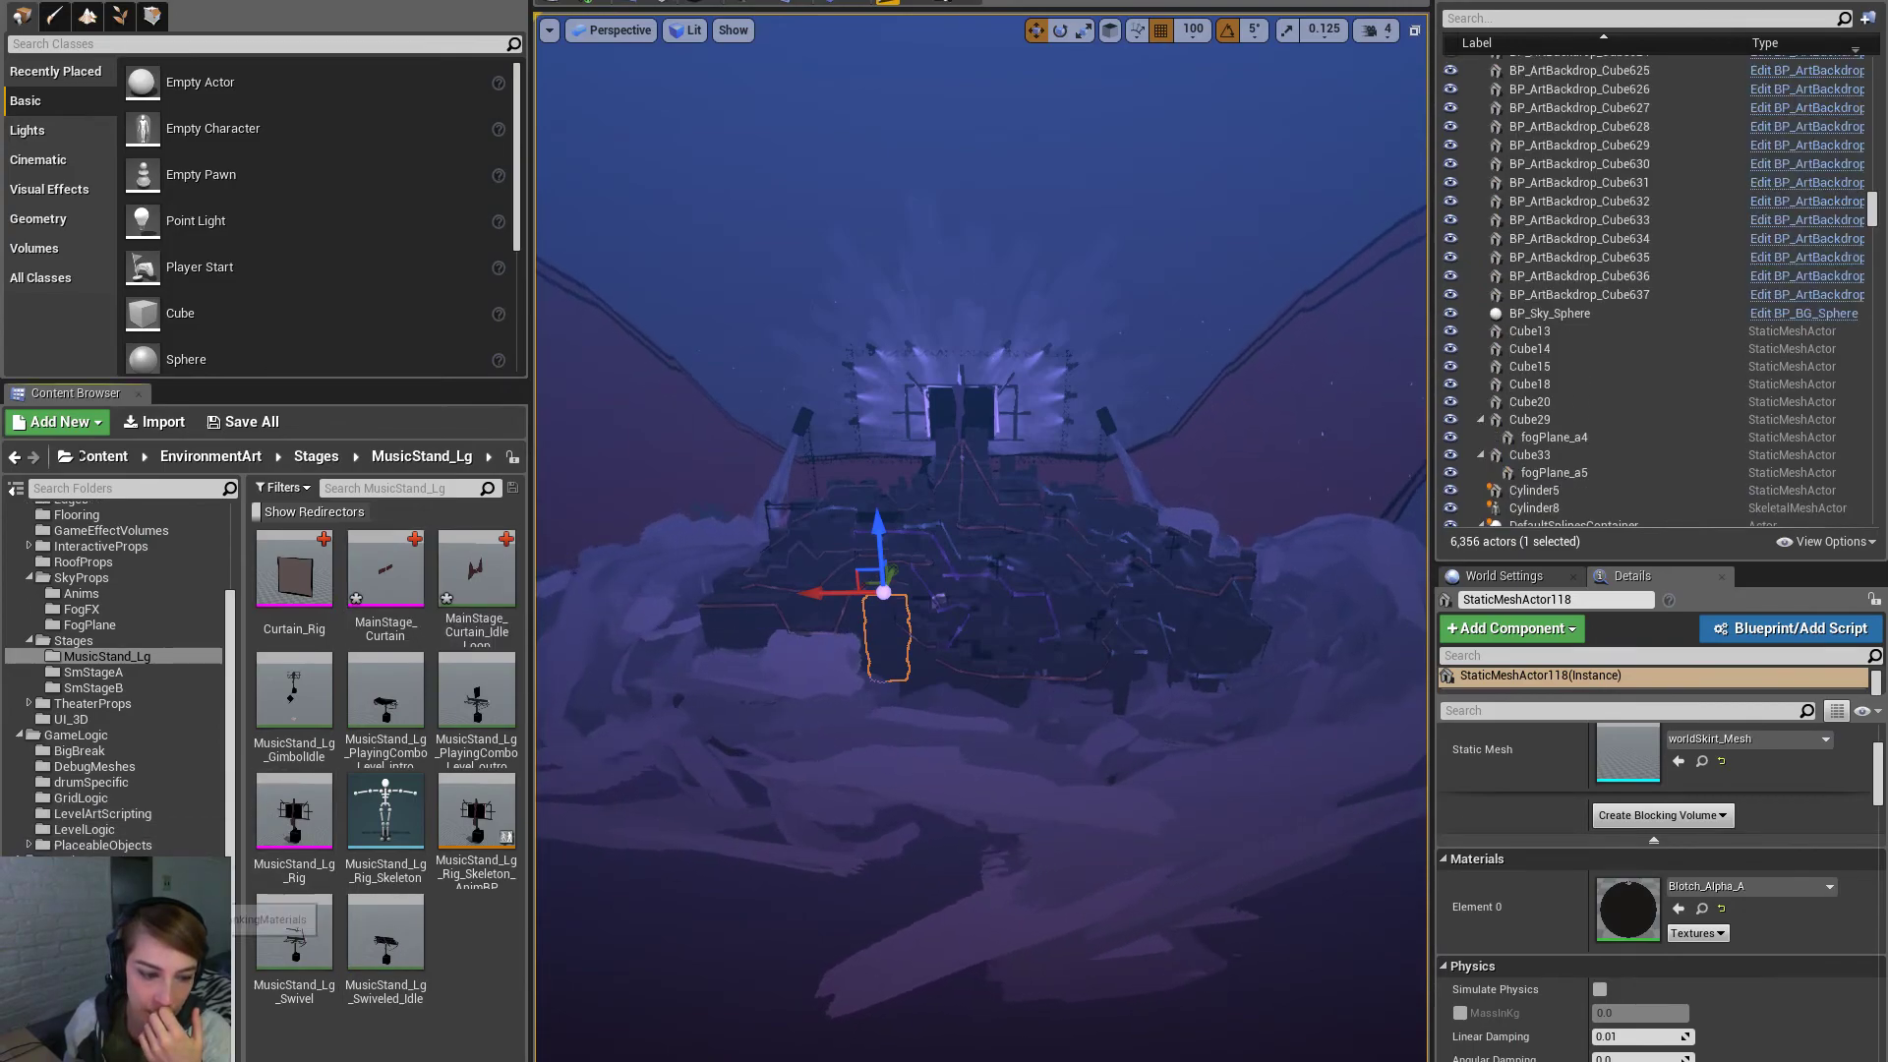
pyautogui.click(87, 924)
pyautogui.scroll(-3, 412, 952)
pyautogui.scroll(-3, 412, 952)
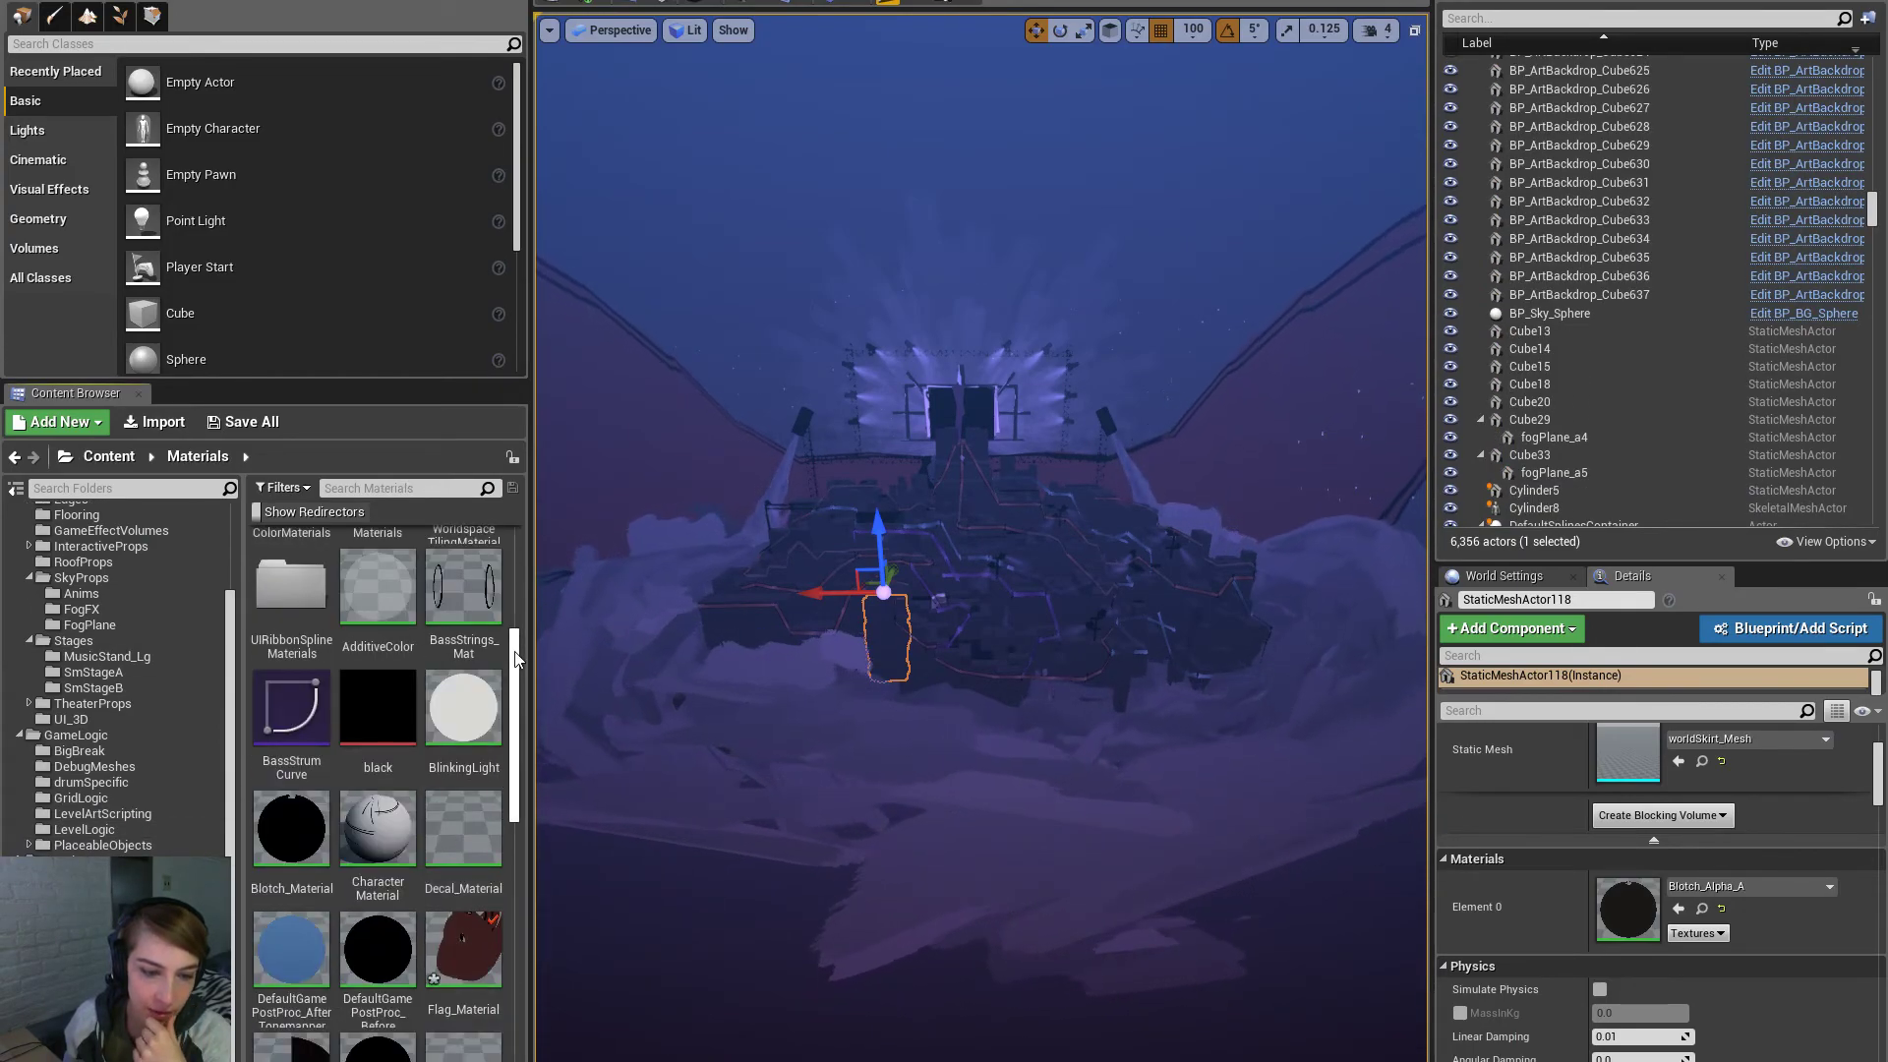
pyautogui.scroll(-5, 523, 858)
pyautogui.scroll(2, 523, 851)
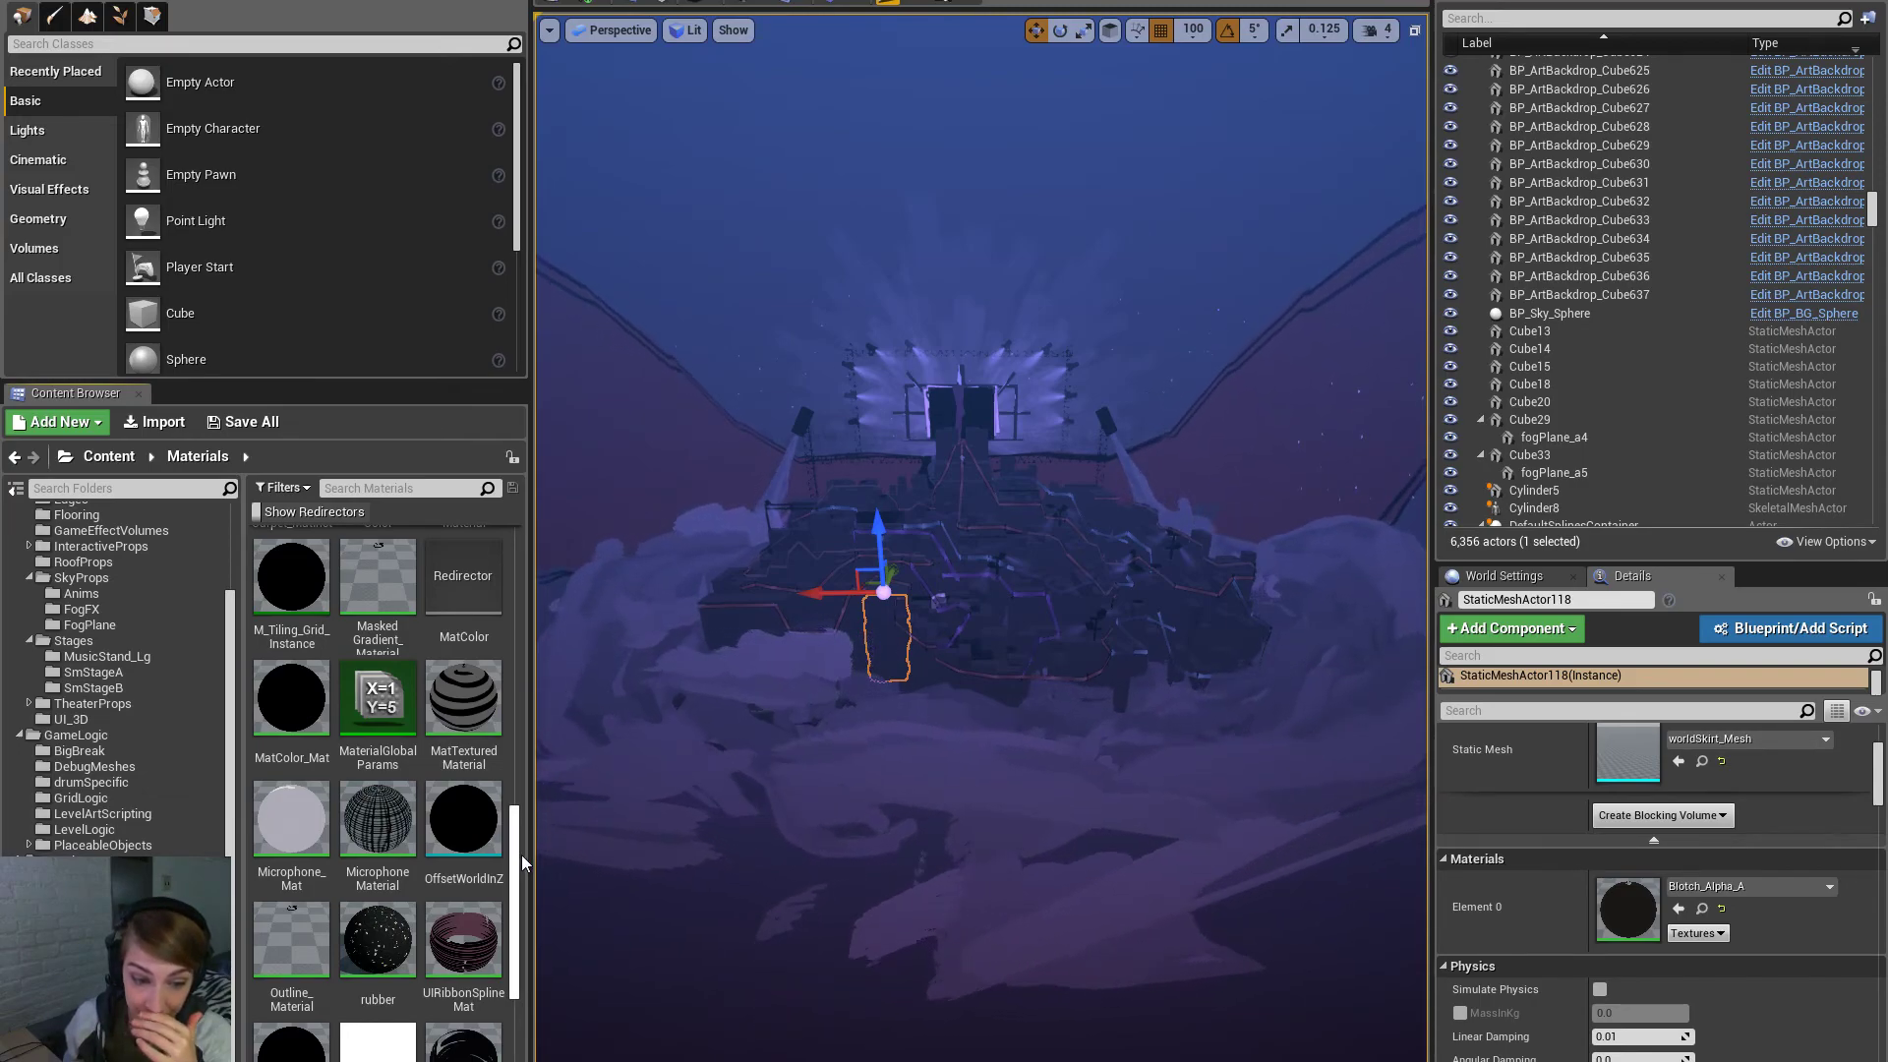
pyautogui.scroll(-3, 521, 856)
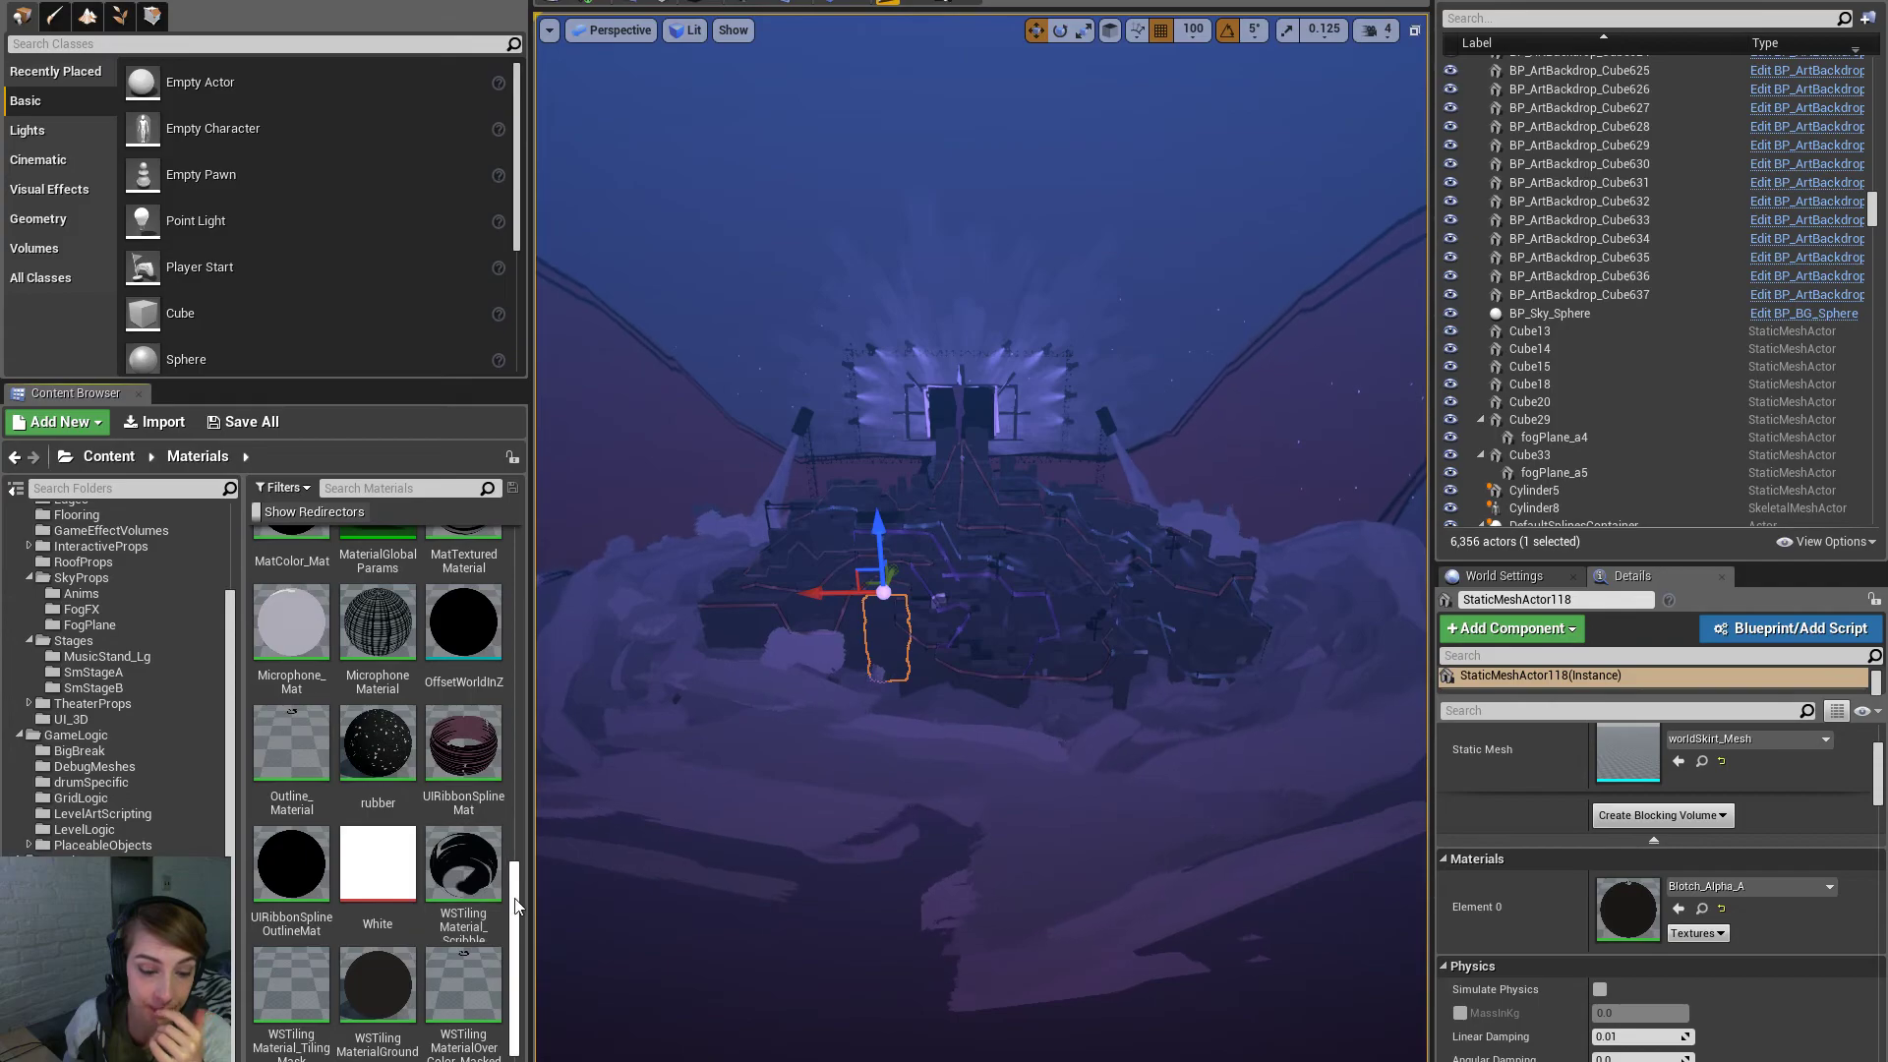
pyautogui.scroll(-1, 513, 914)
pyautogui.moveTo(516, 944); pyautogui.dragTo(525, 830)
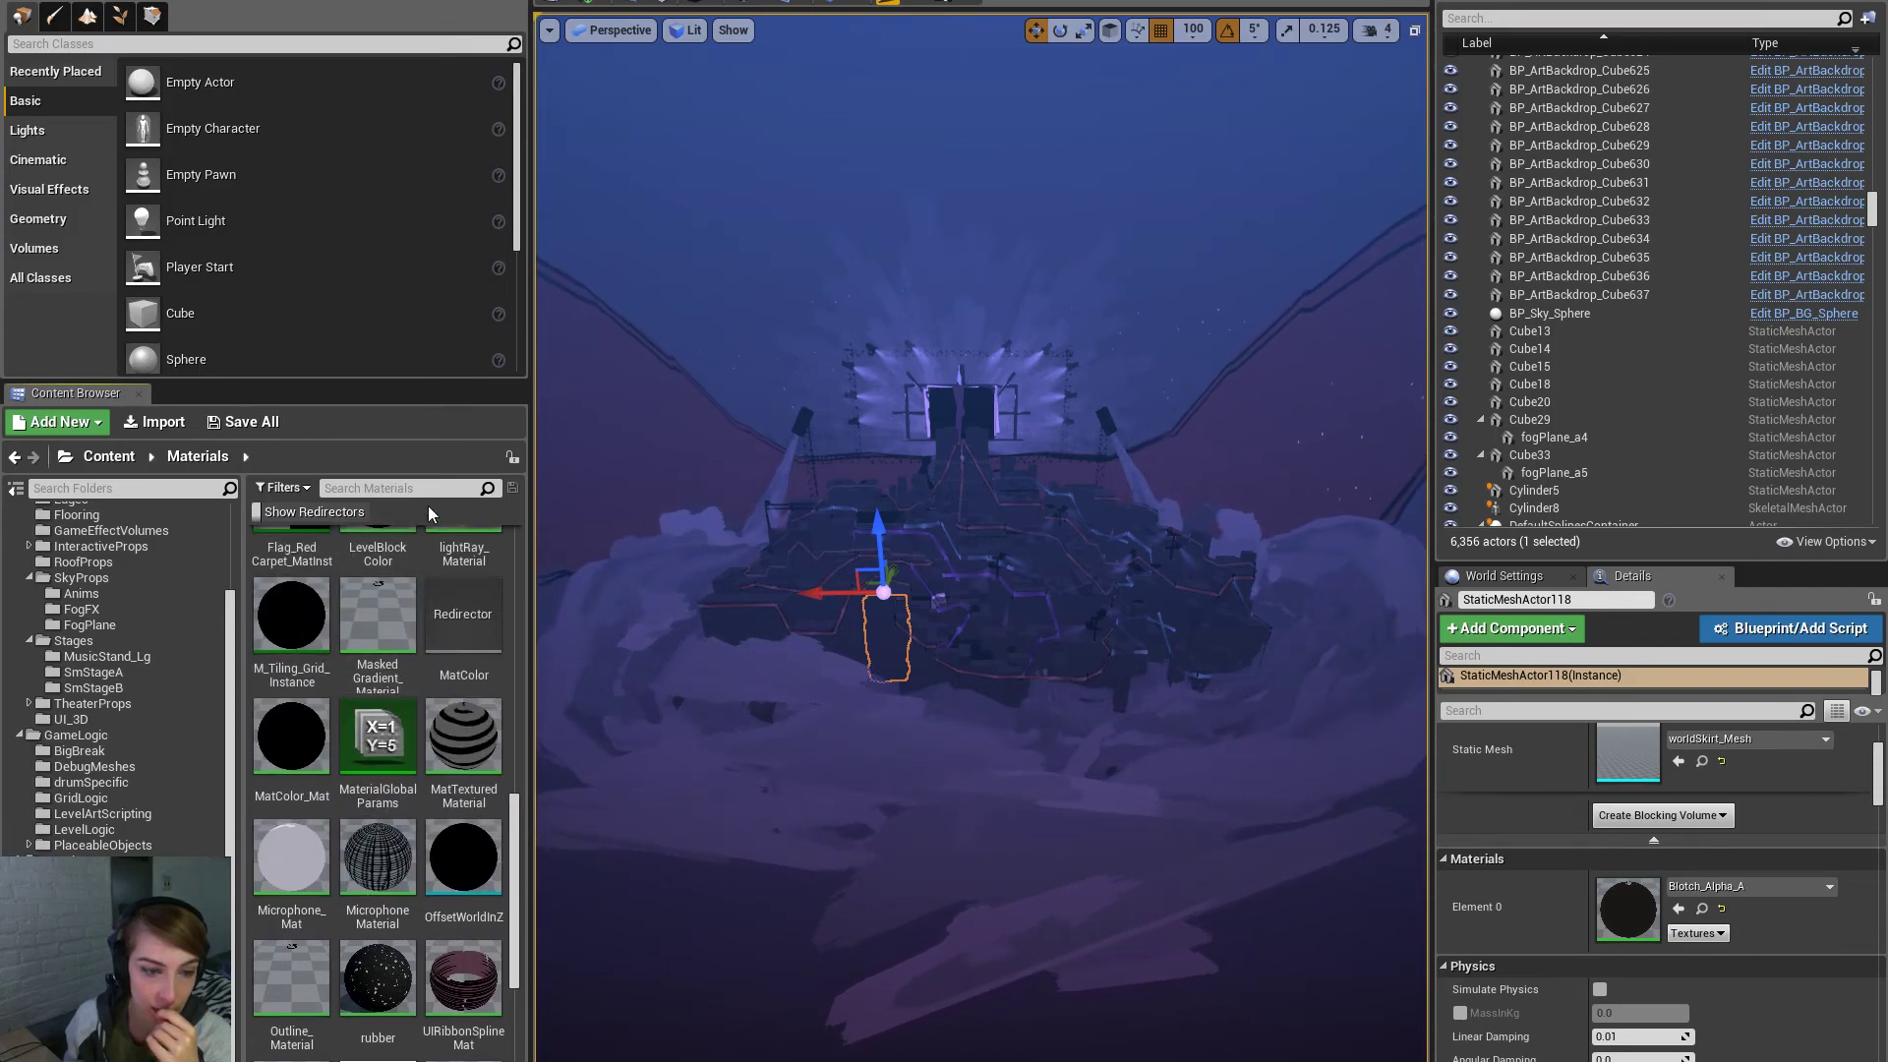
pyautogui.scroll(-1, 481, 767)
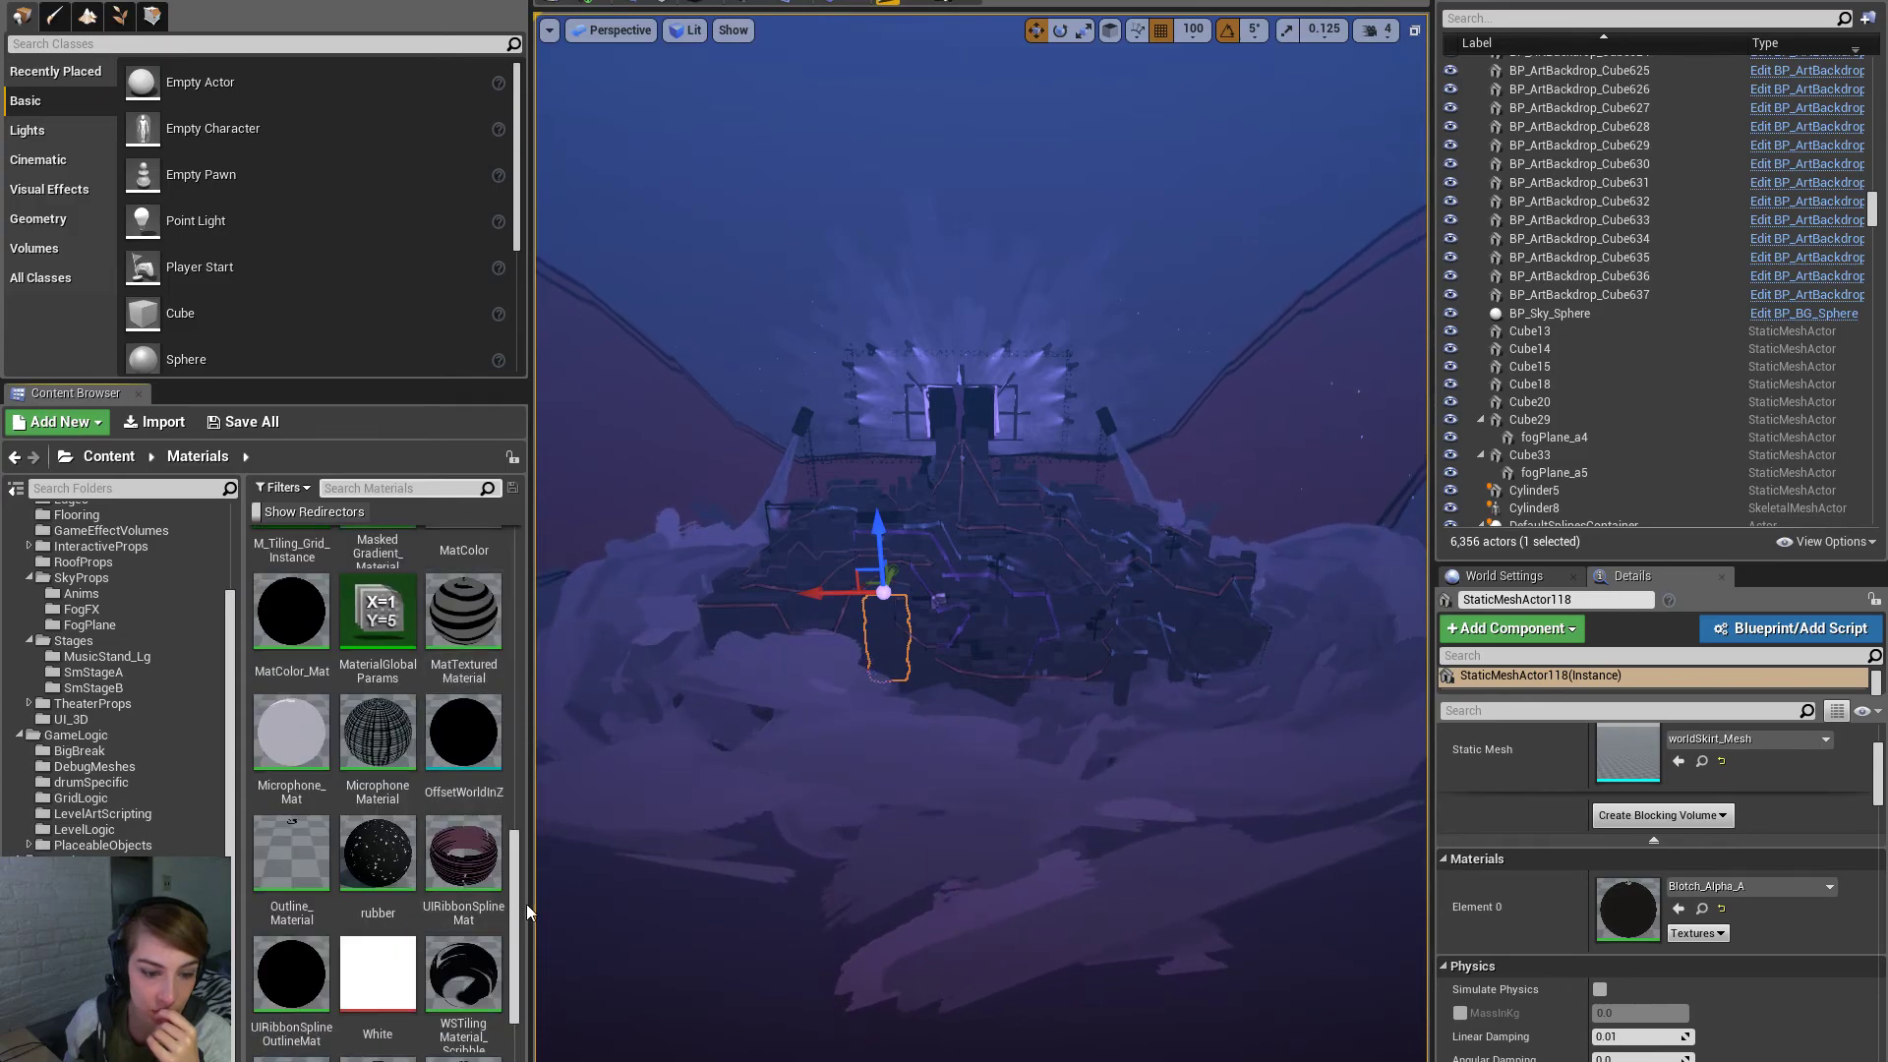
pyautogui.scroll(-2, 519, 983)
pyautogui.moveTo(521, 970); pyautogui.dragTo(518, 917)
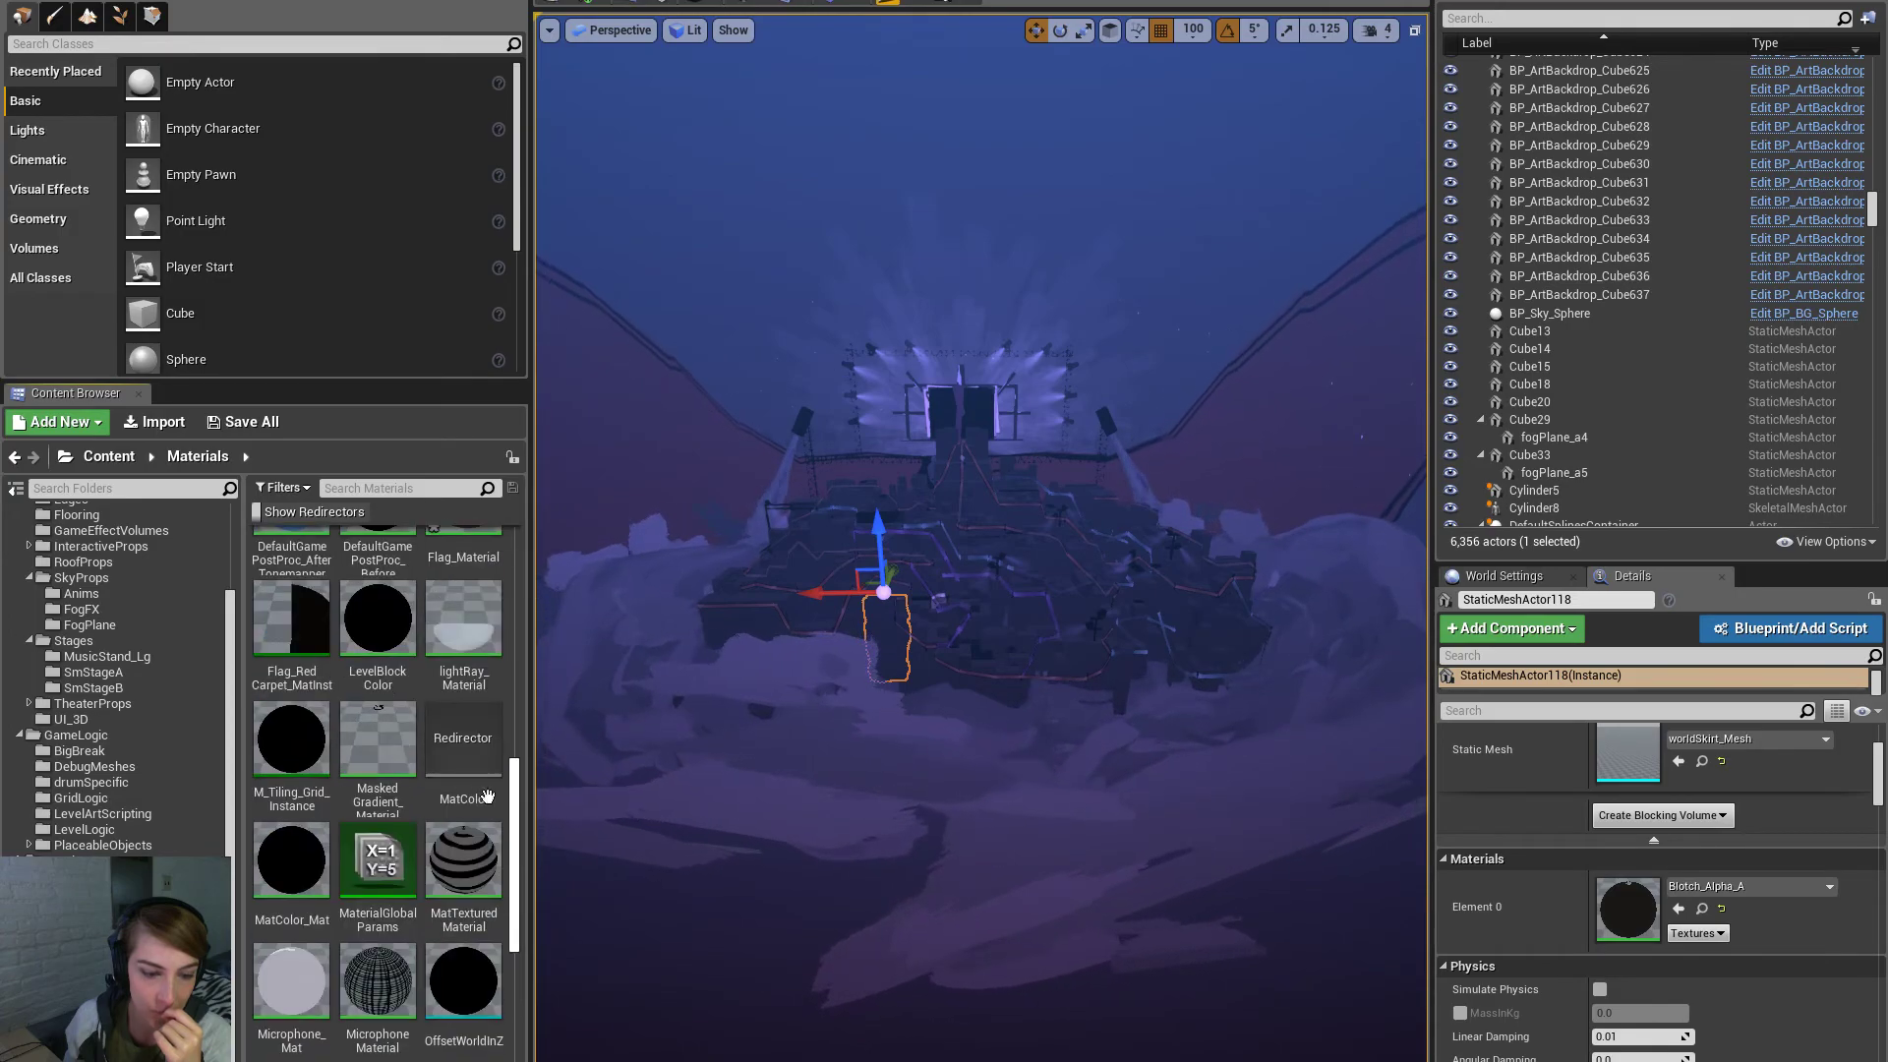
# Search the Materials folder for "function" and open the OffsetWorldInZ material function
pyautogui.click(425, 480)
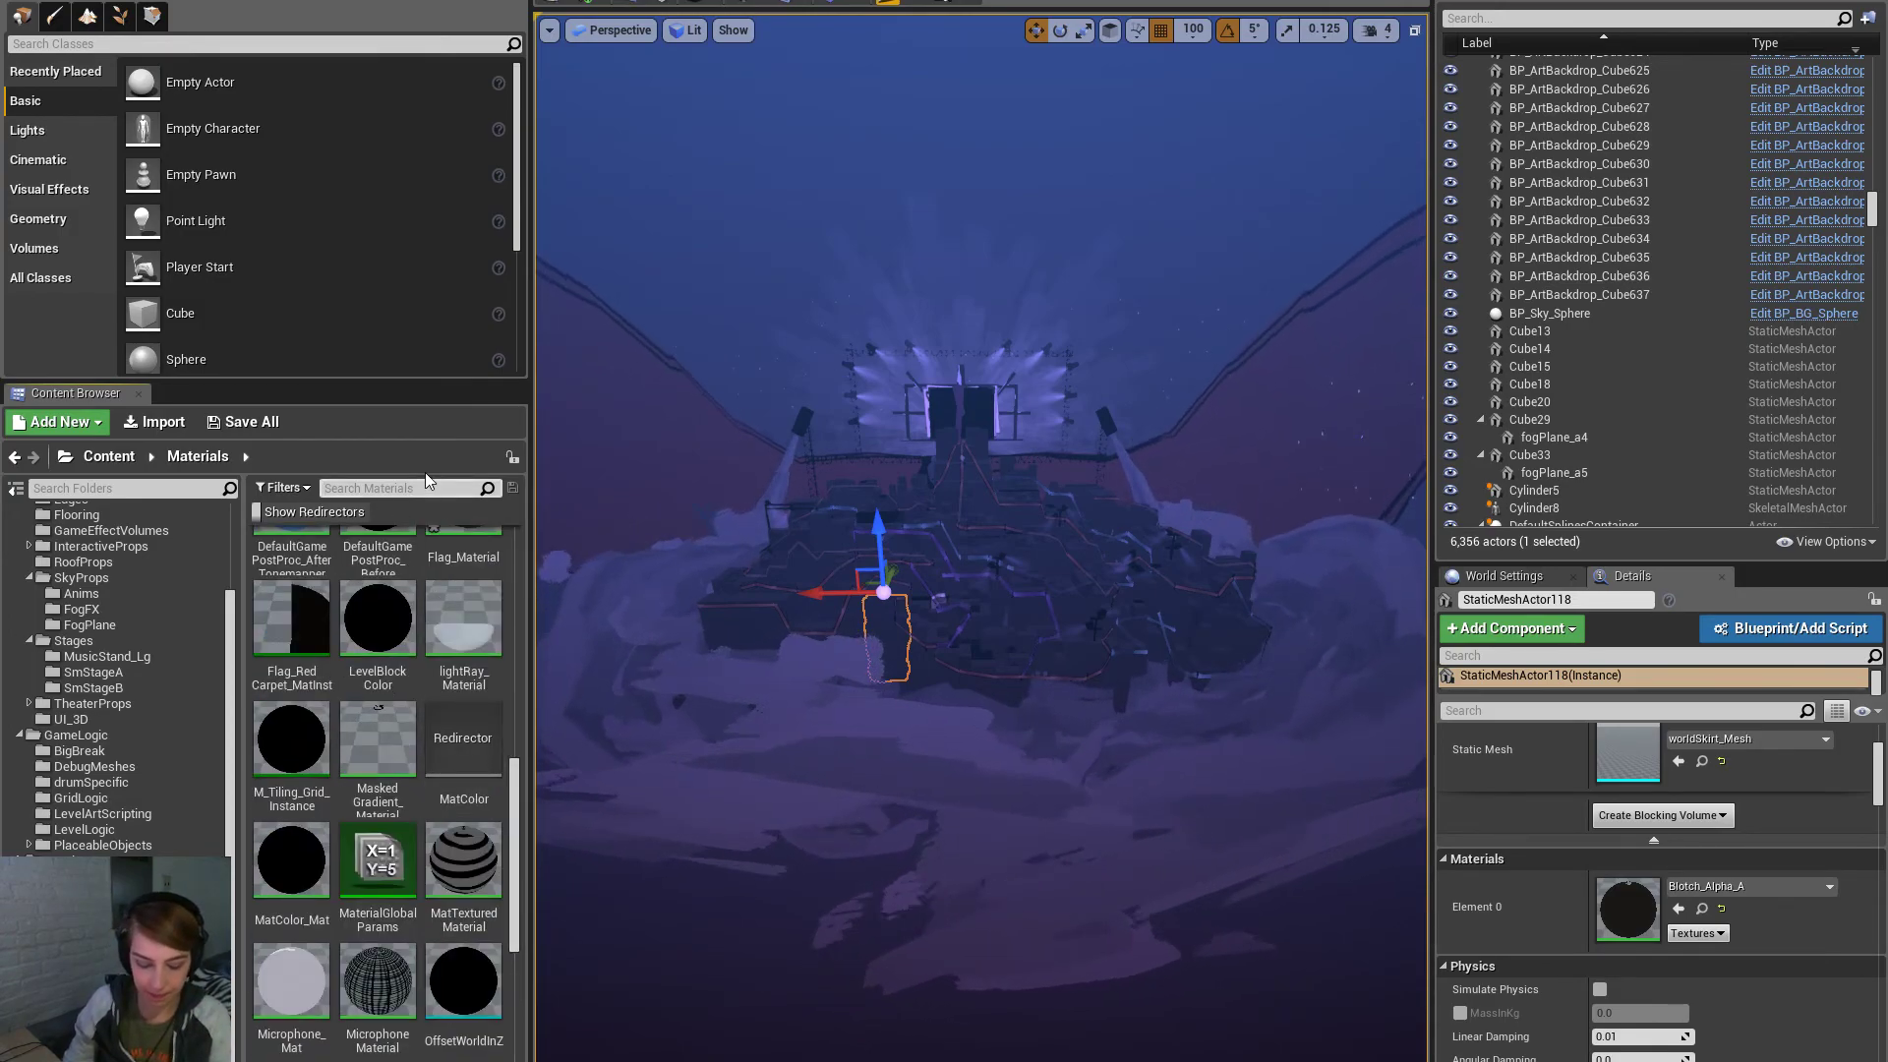
pyautogui.write('function')
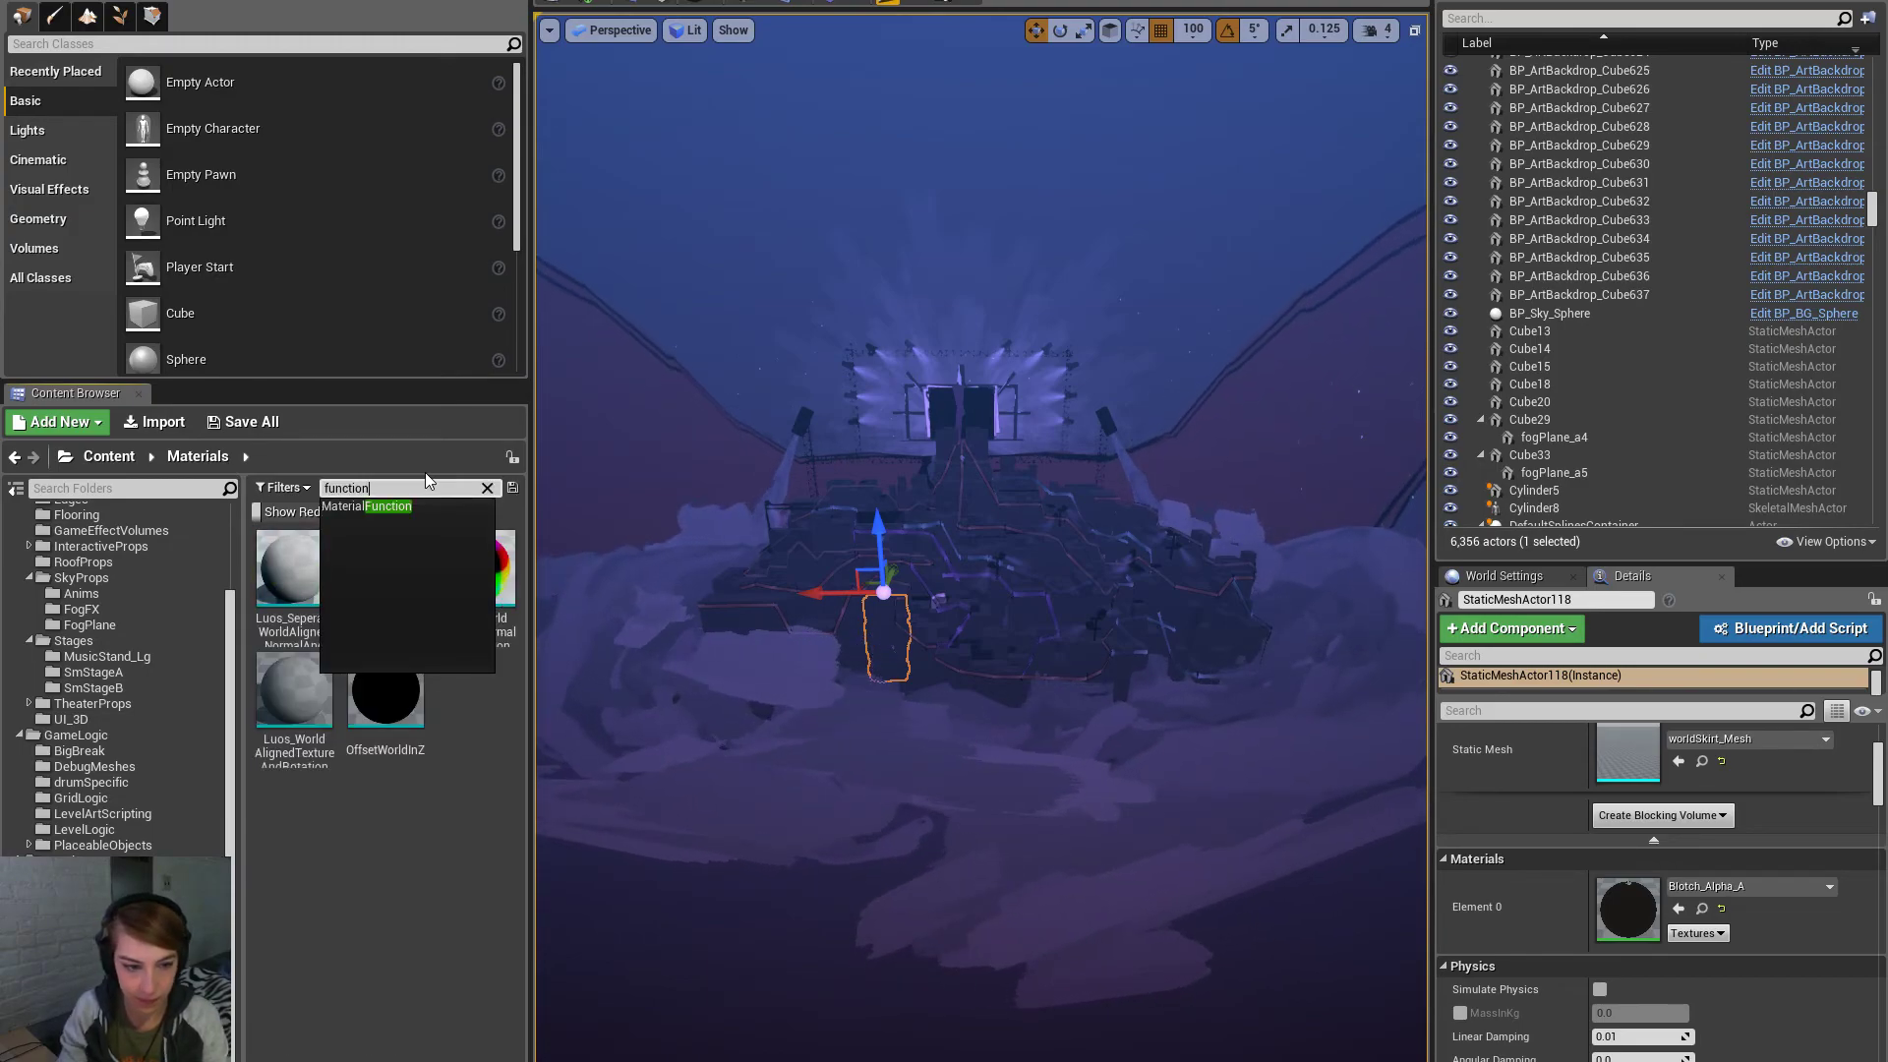
pyautogui.click(436, 786)
pyautogui.doubleClick(420, 735)
# Examine the Cinematic z-offset group of the graph, including its offsetWorldZ parameter and the nodes it feeds
pyautogui.scroll(-6, 1123, 655)
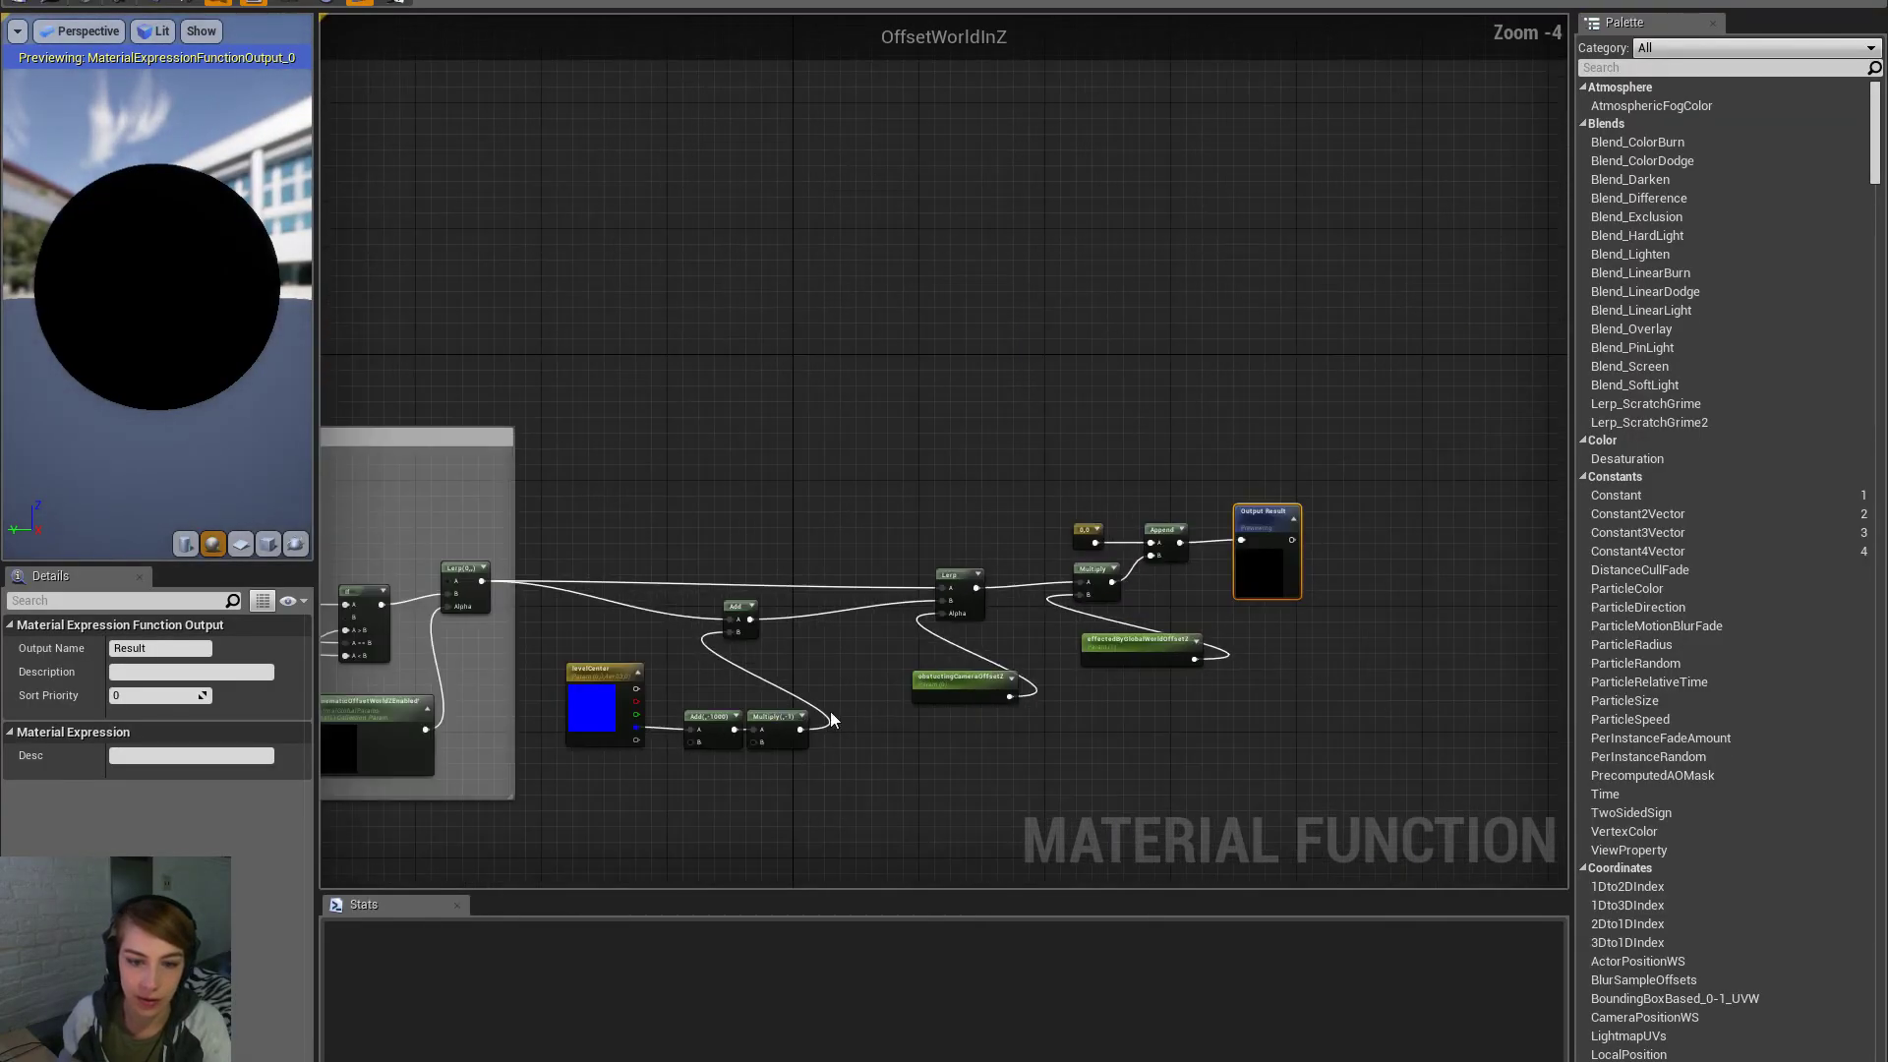
pyautogui.scroll(3, 698, 605)
pyautogui.scroll(1, 698, 614)
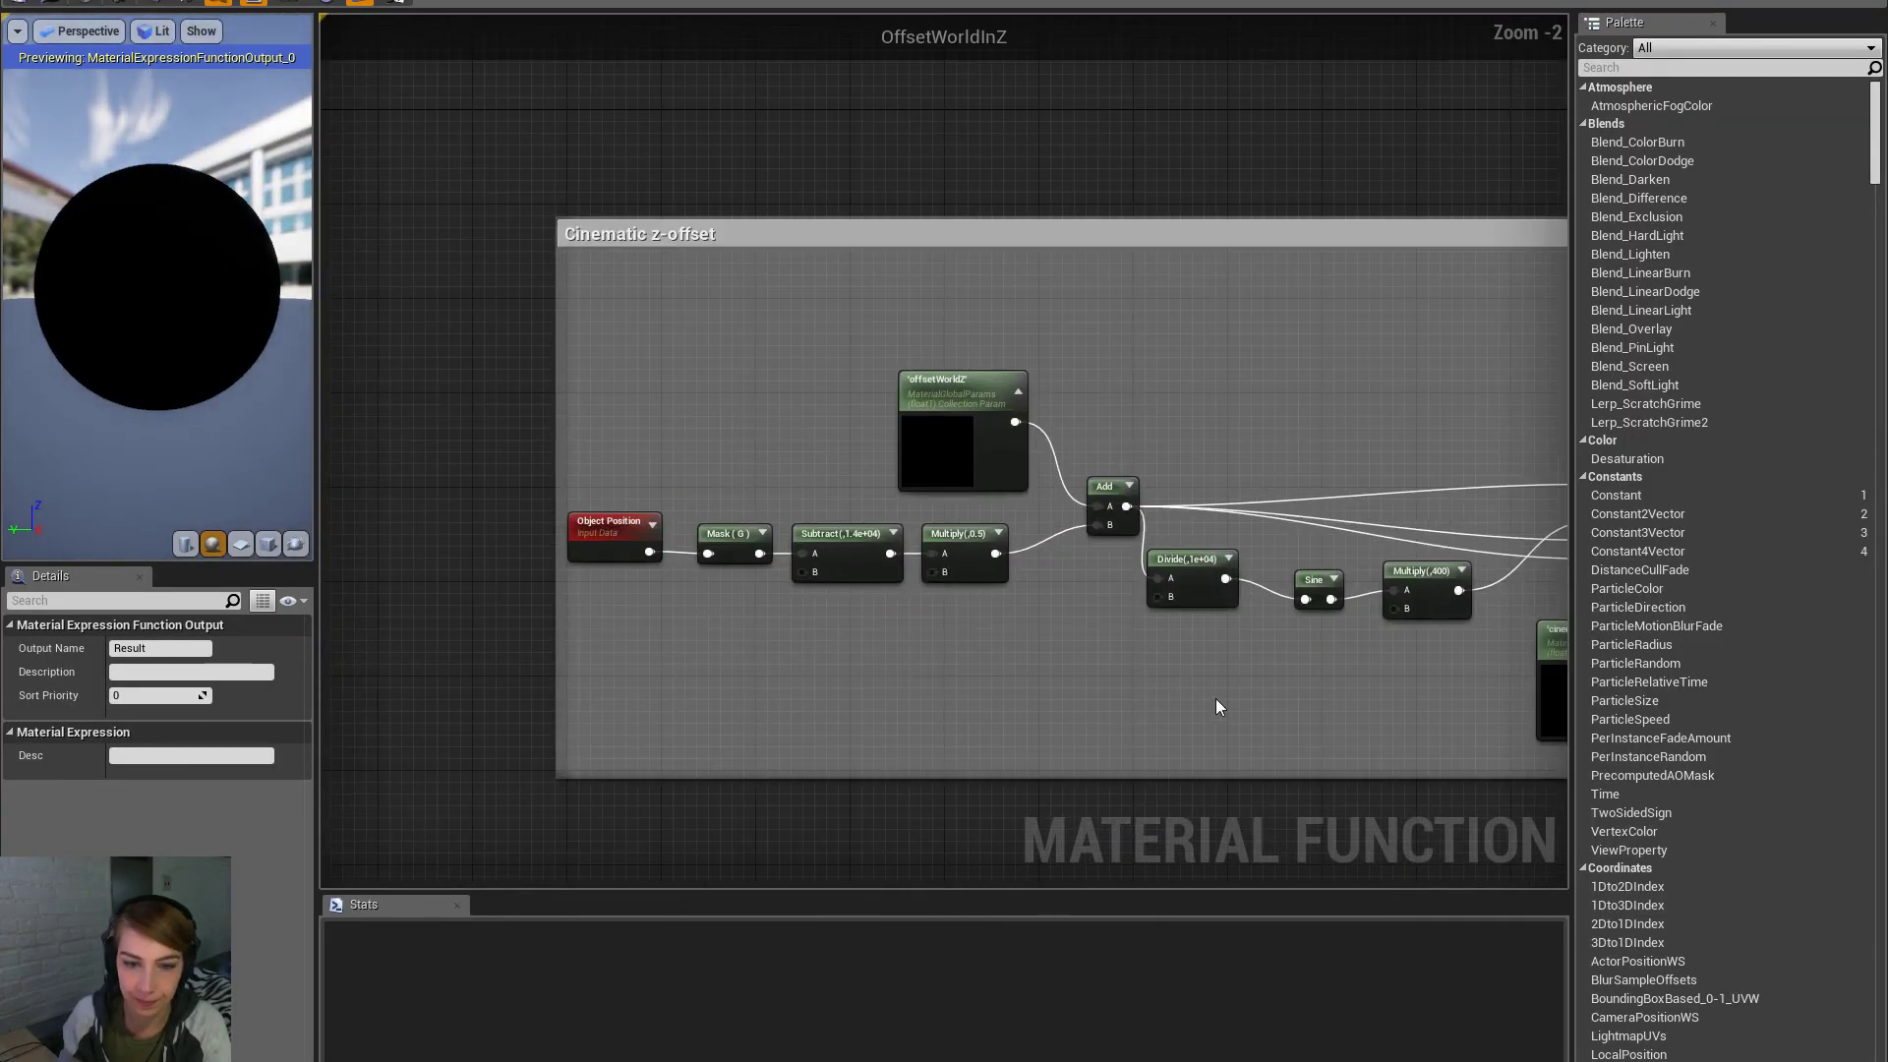
pyautogui.click(977, 434)
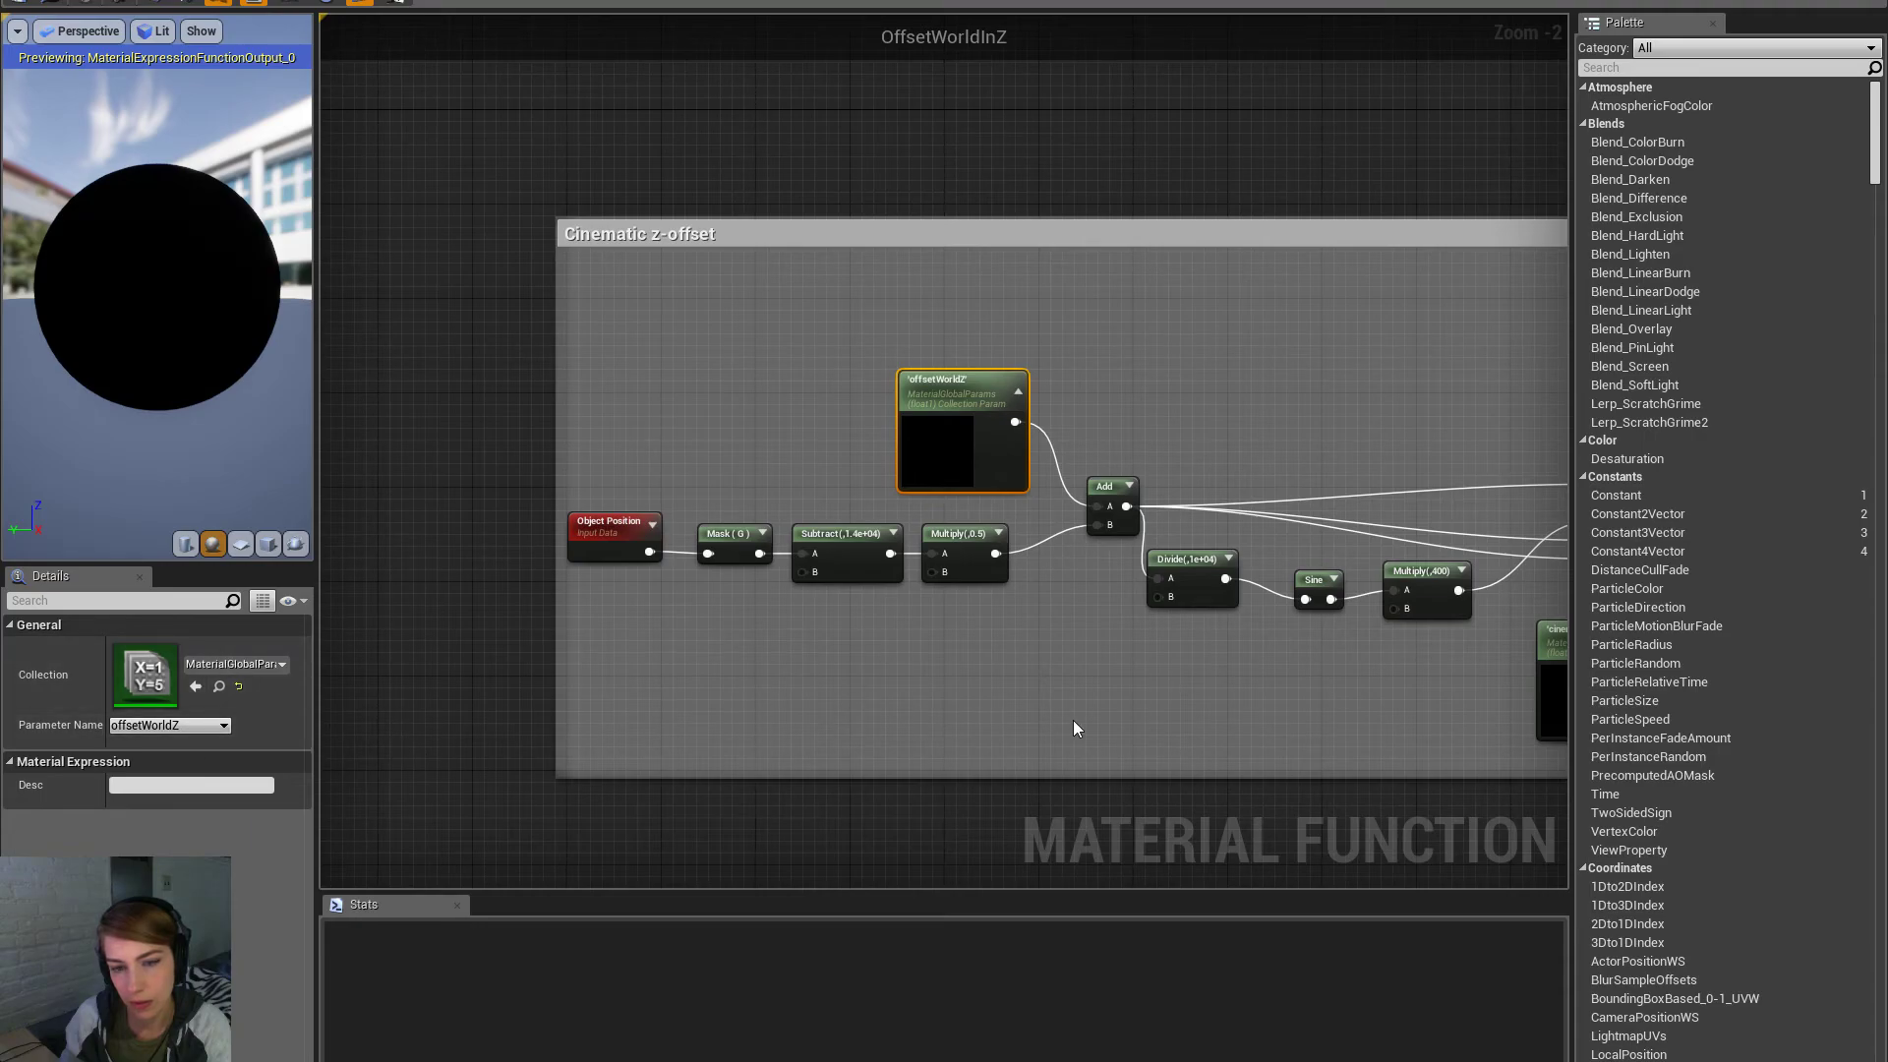
pyautogui.moveTo(1074, 727); pyautogui.dragTo(830, 700, button='right')
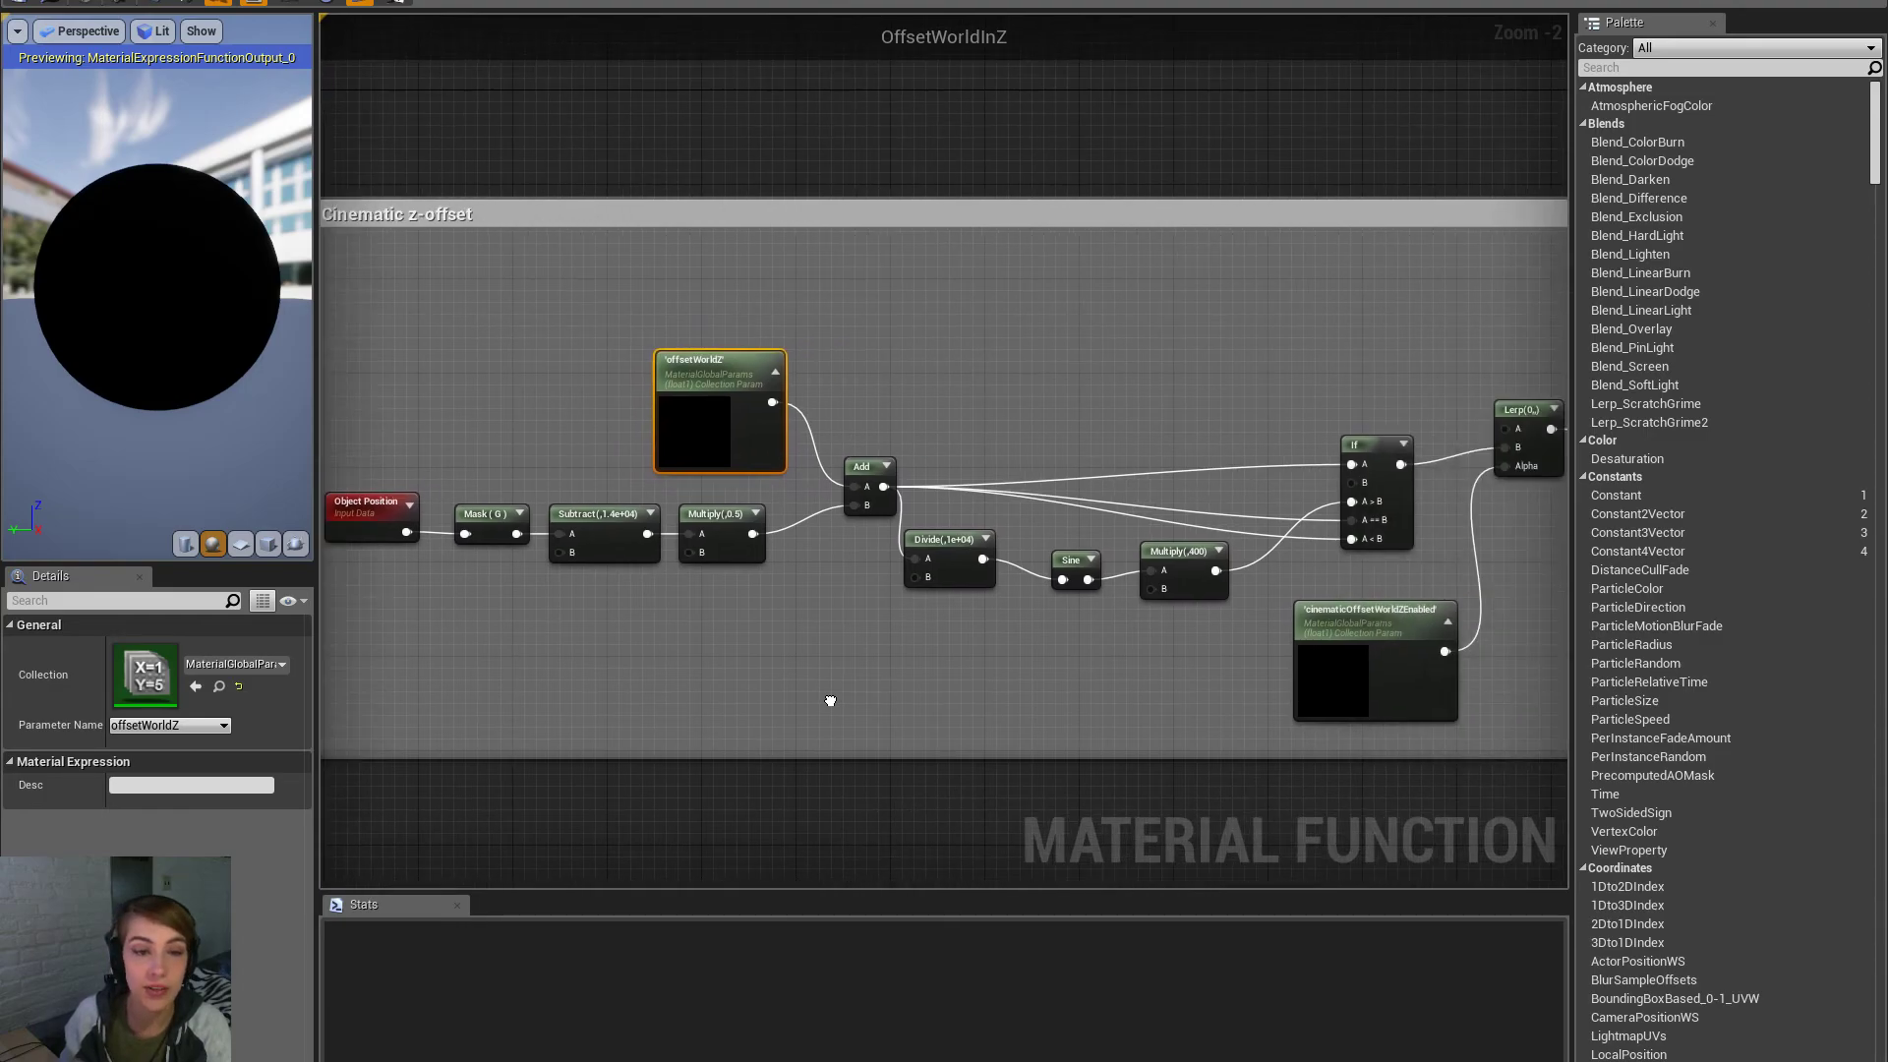
pyautogui.scroll(-3, 1005, 569)
pyautogui.scroll(-1, 1005, 570)
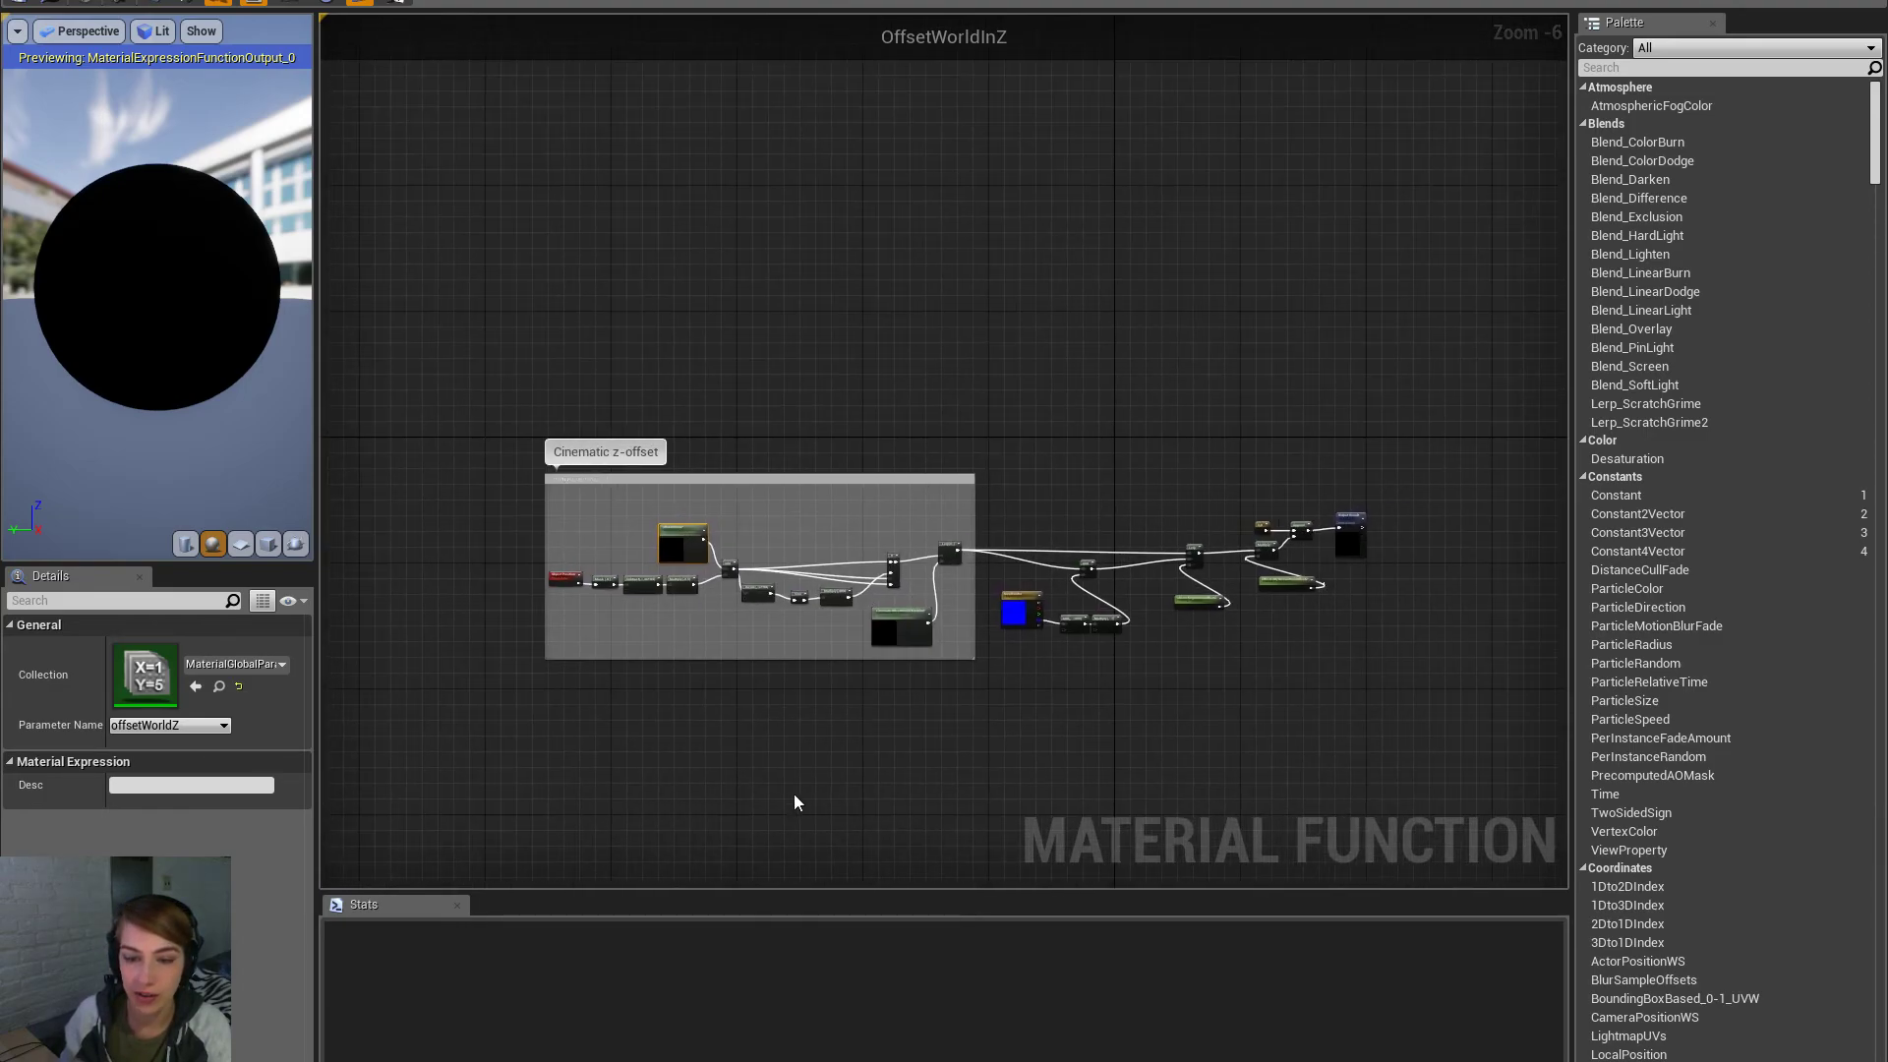
# Follow the graph from the Cinematic z-offset group to the levelCenter, obstructingCameraOffsetZ and effectedByGlobalWorldOffsetZ parameters
pyautogui.scroll(5, 1296, 681)
pyautogui.moveTo(885, 601); pyautogui.dragTo(1720, 777, button='right')
pyautogui.moveTo(1081, 688); pyautogui.dragTo(727, 649, button='right')
pyautogui.moveTo(1626, 720); pyautogui.dragTo(1068, 735, button='right')
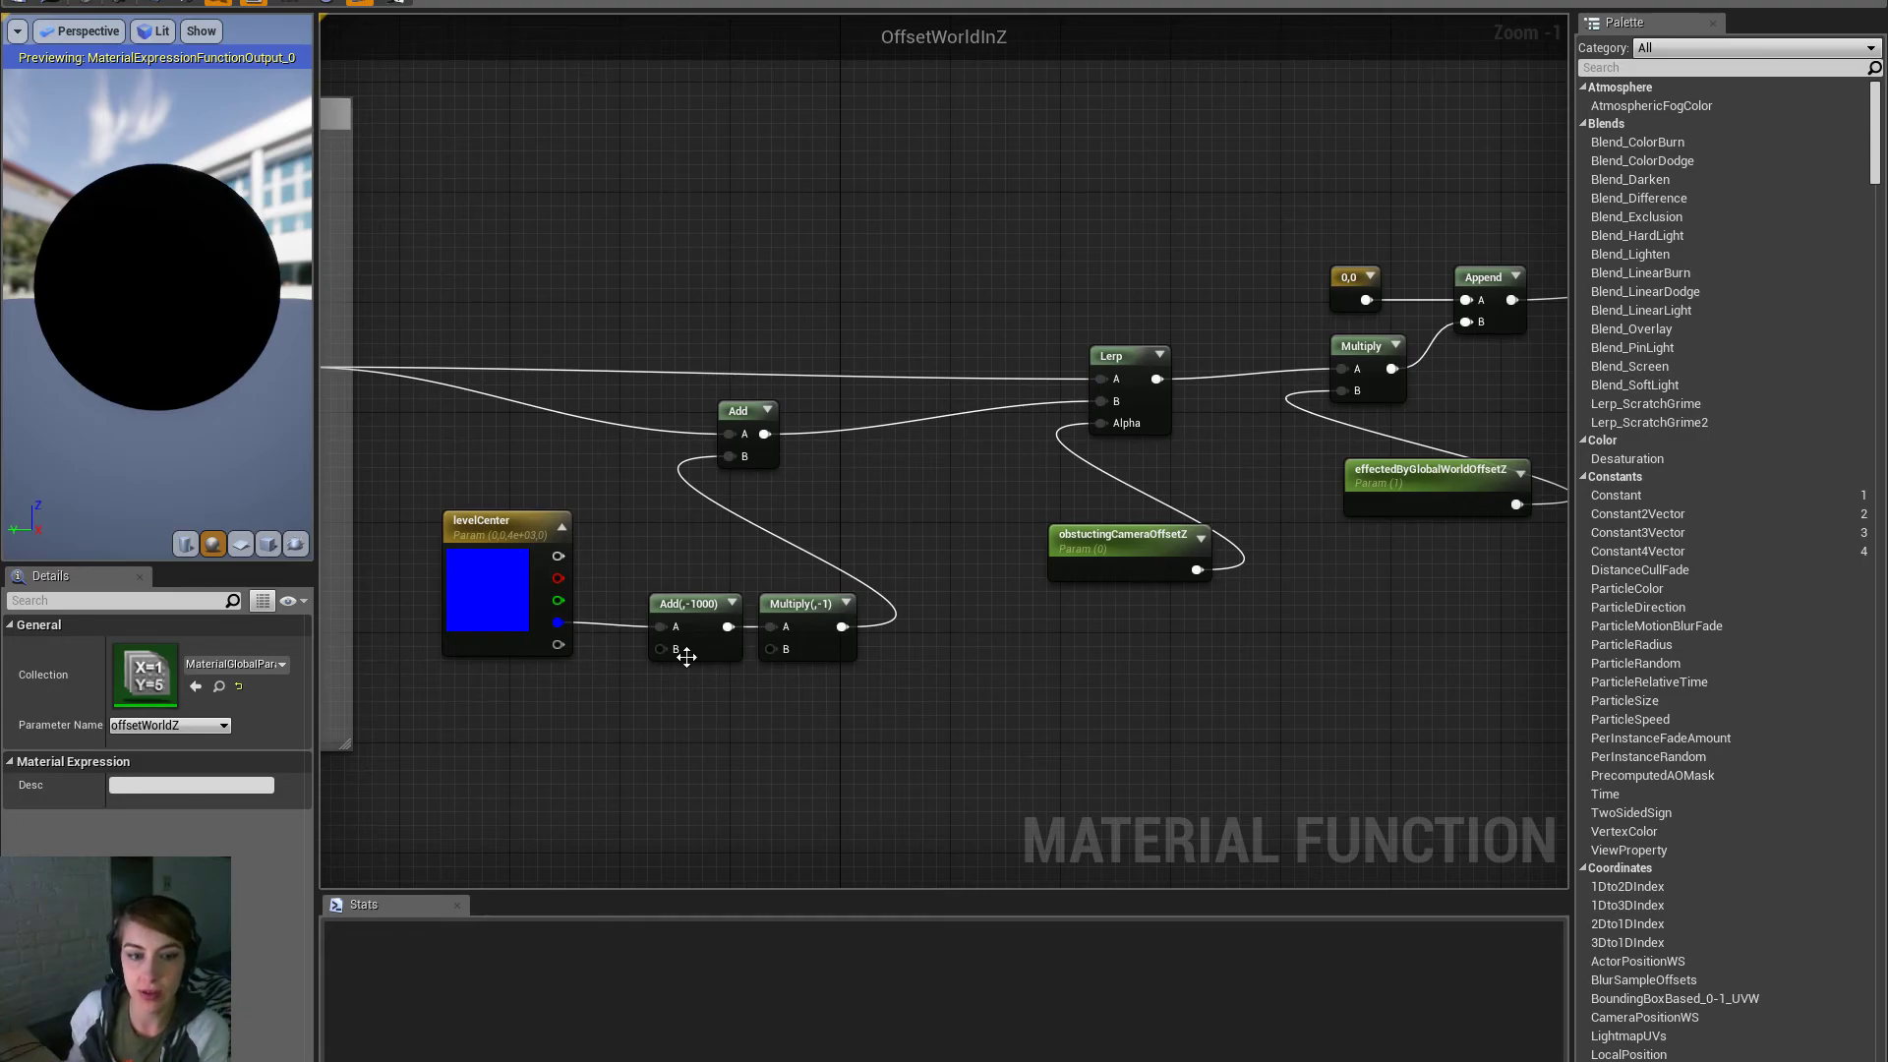
# Examine how the levelCenter branch feeds the Lerp, Multiply and Append nodes leading to the Output Result
pyautogui.moveTo(1008, 643); pyautogui.dragTo(967, 677, button='right')
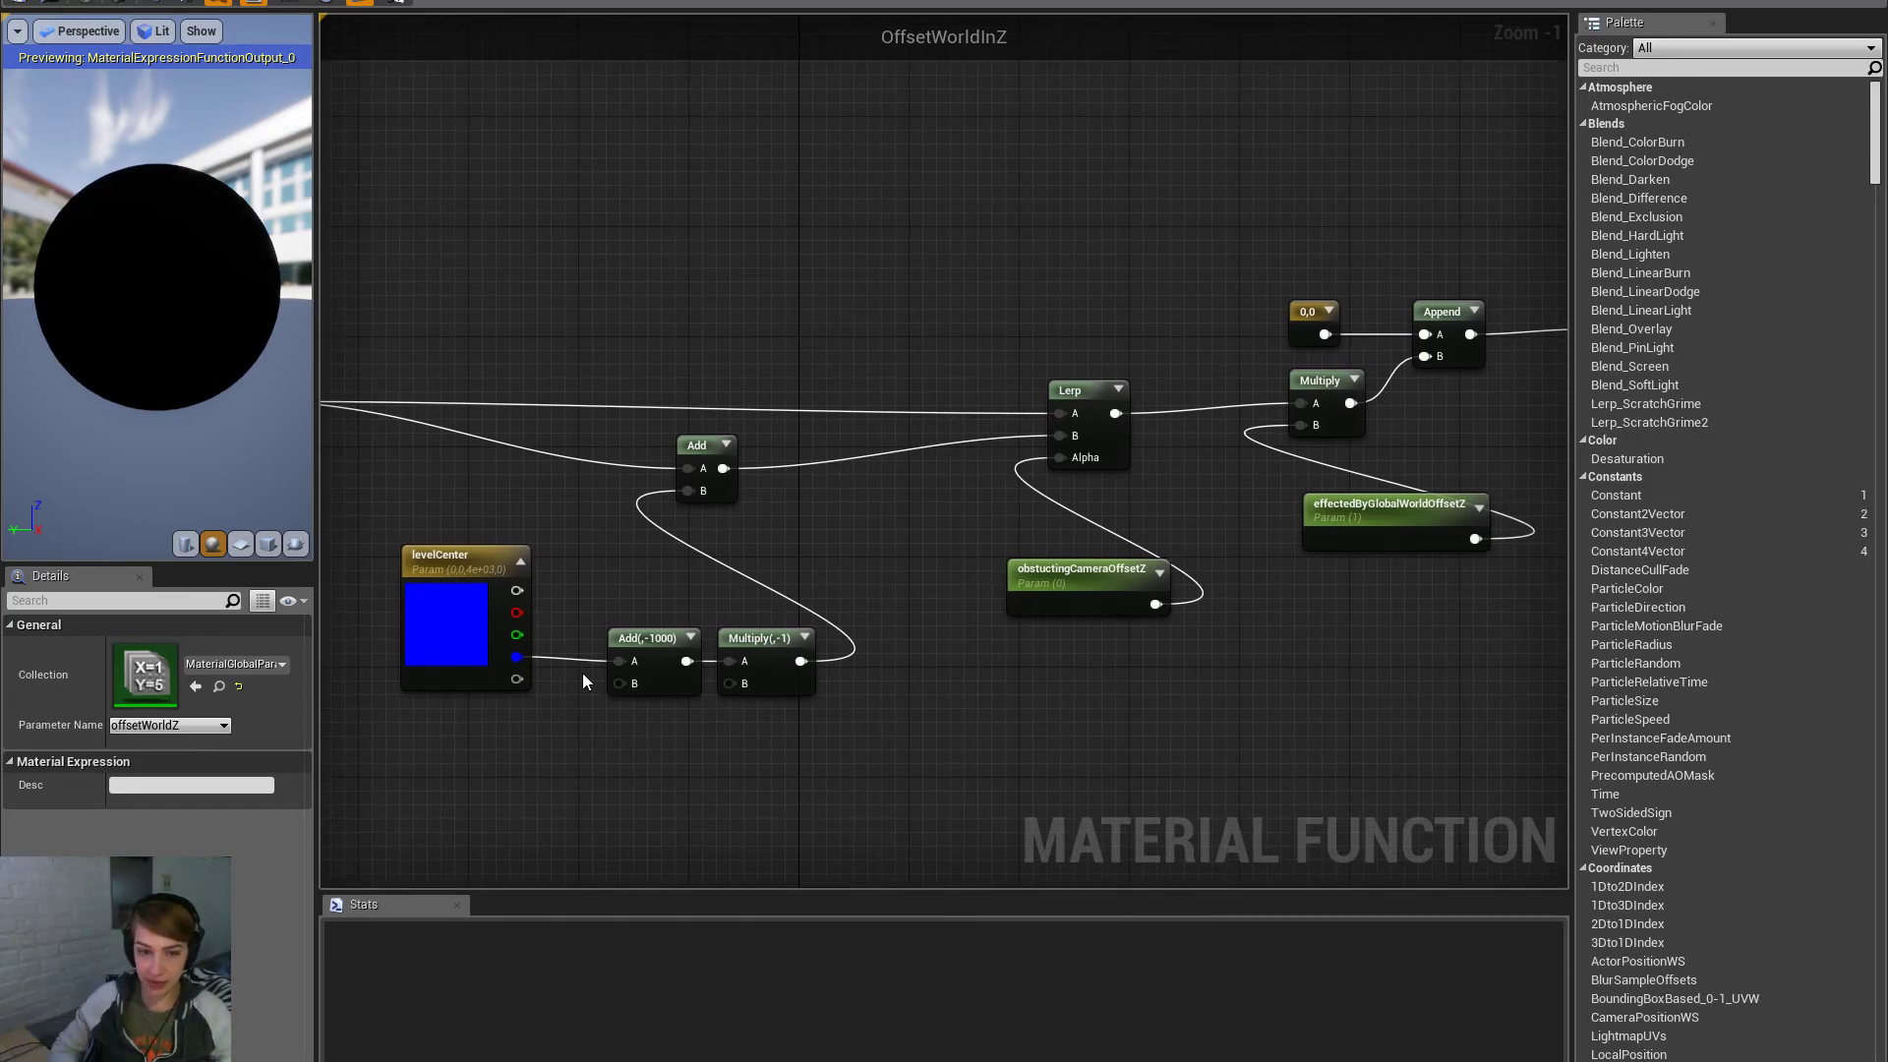
pyautogui.moveTo(1161, 684); pyautogui.dragTo(889, 706, button='right')
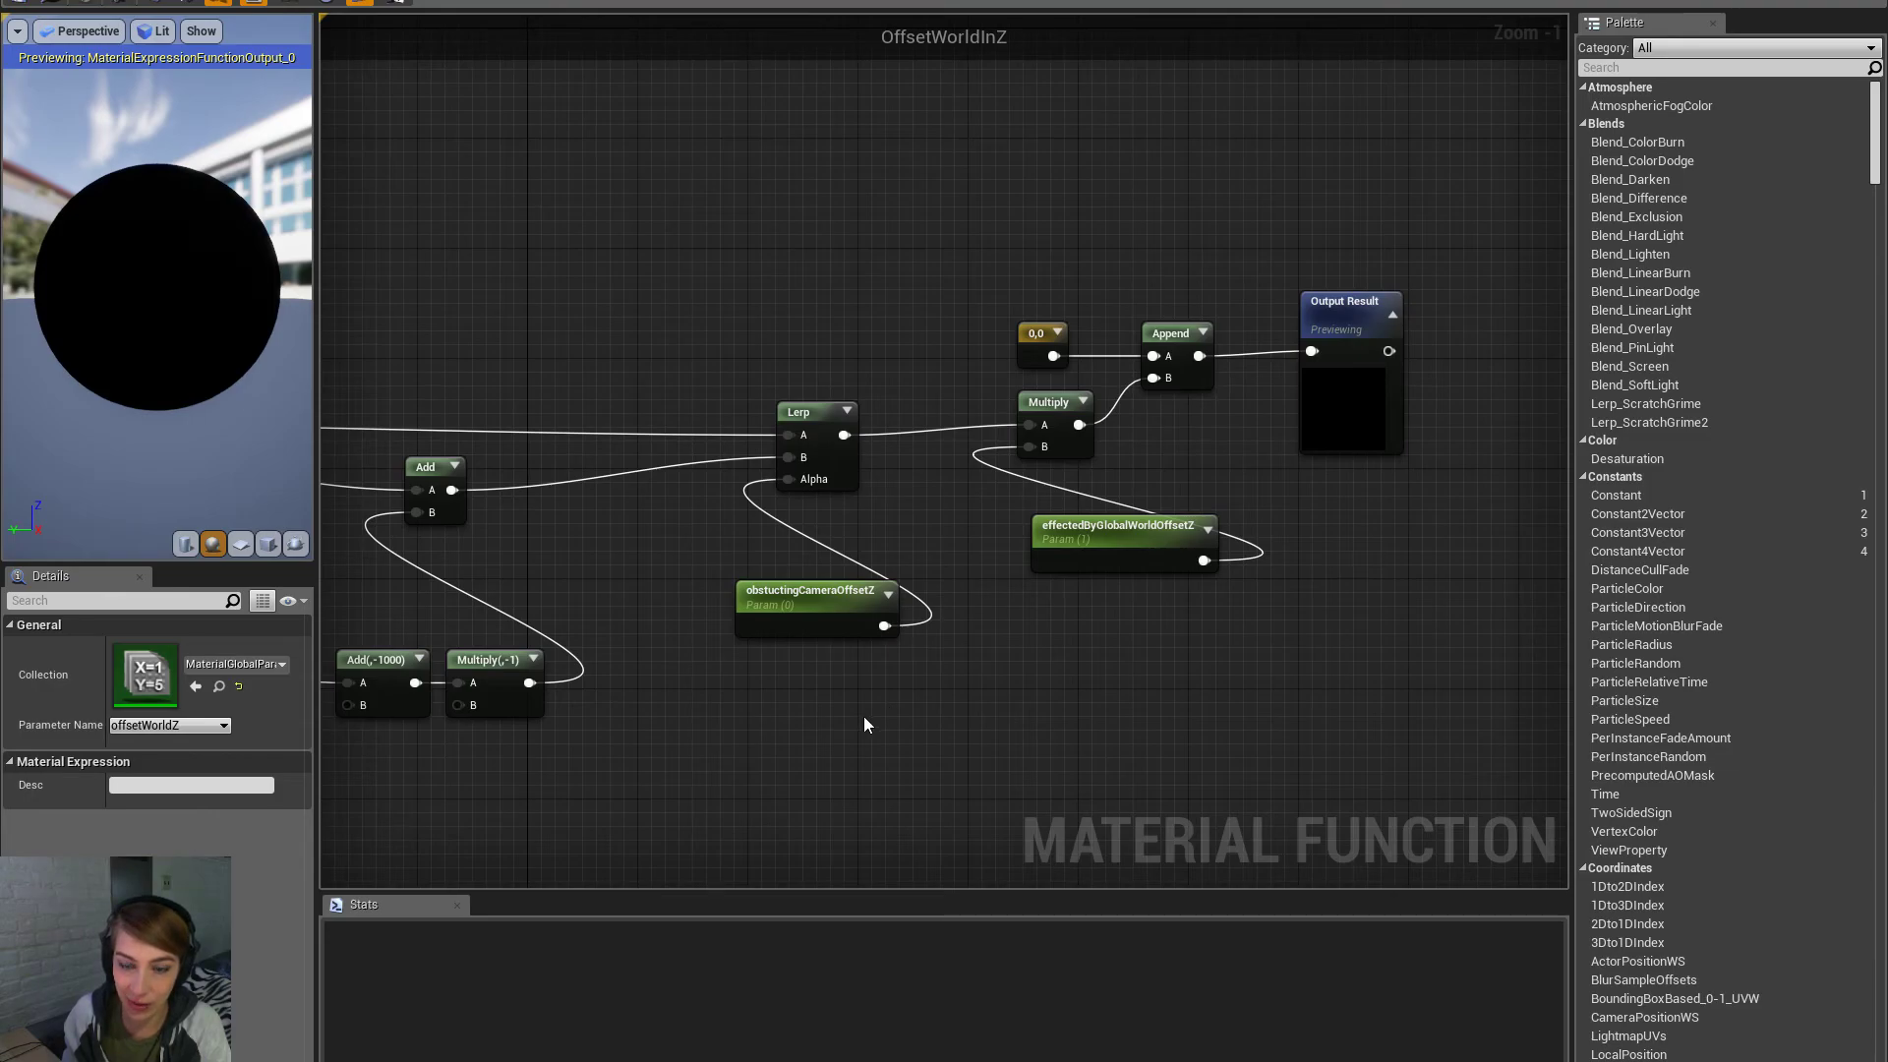
pyautogui.moveTo(664, 789); pyautogui.dragTo(1001, 736, button='right')
pyautogui.scroll(-1, 1107, 782)
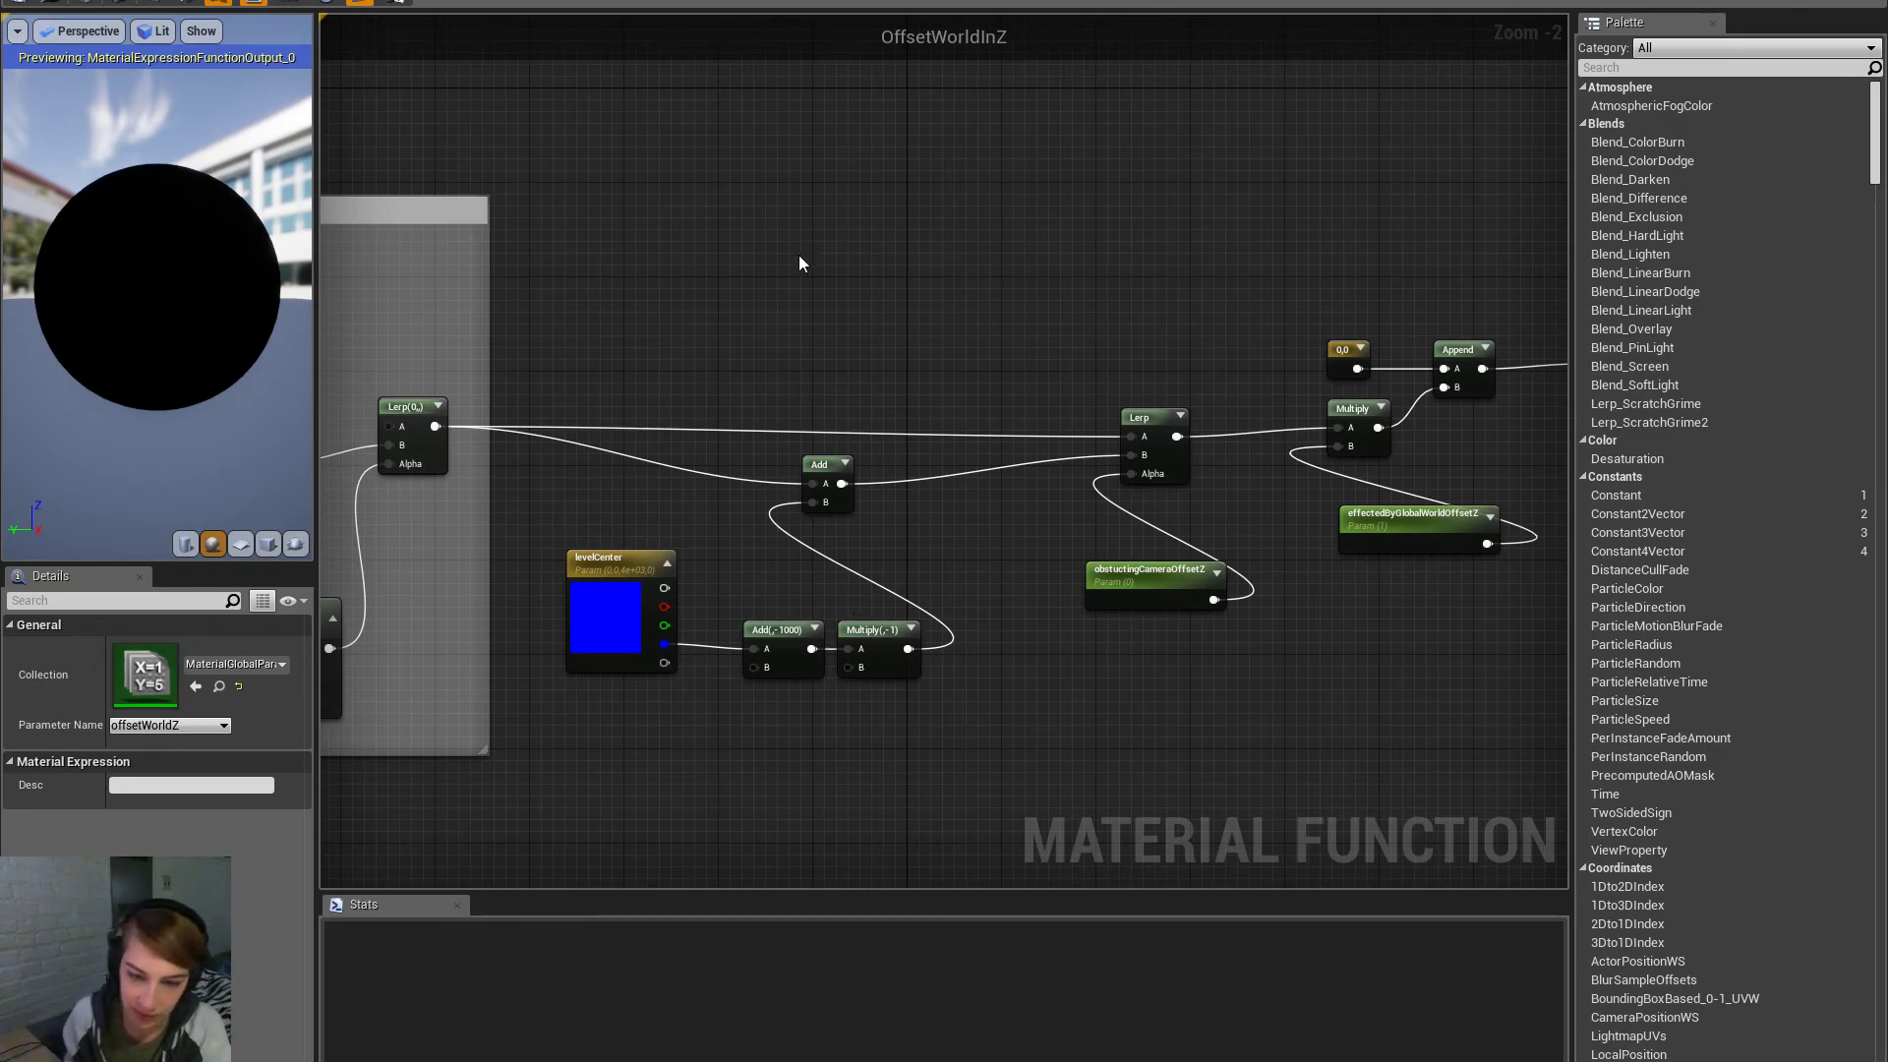
pyautogui.moveTo(1228, 716); pyautogui.dragTo(1098, 736, button='right')
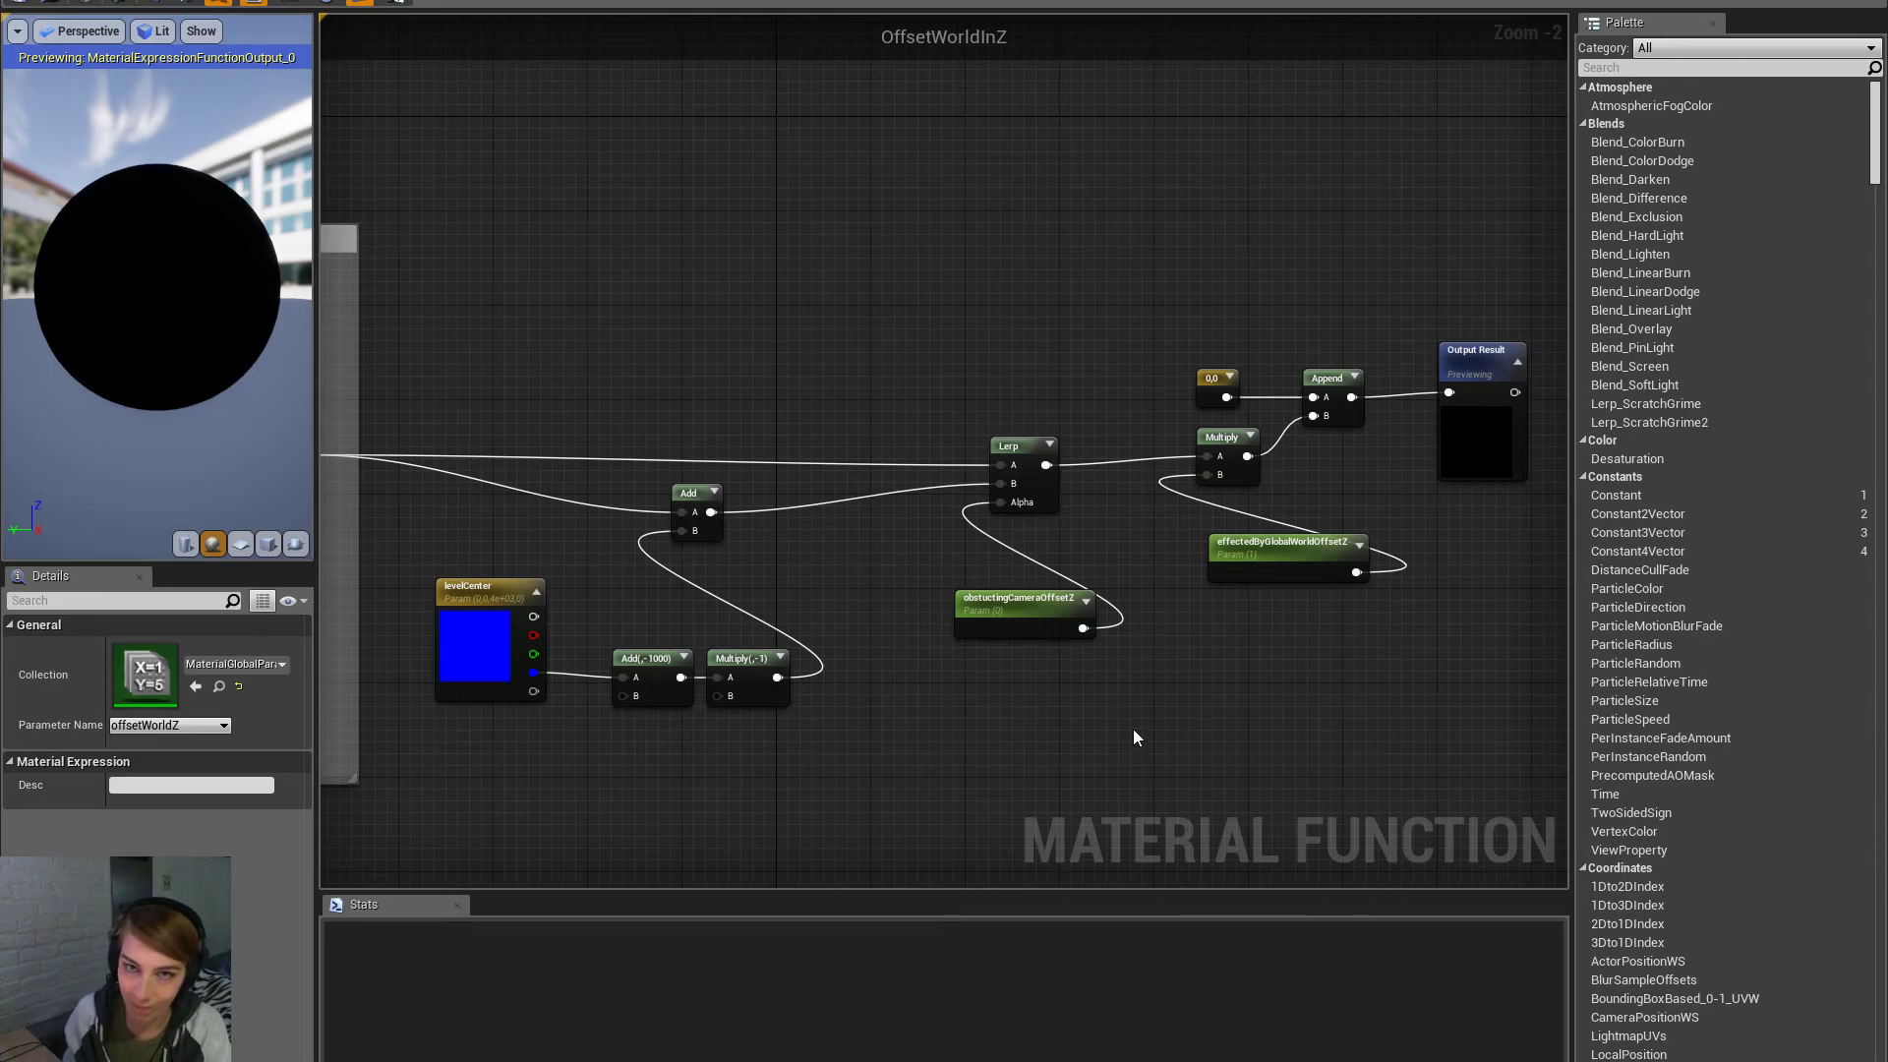
pyautogui.click(1306, 722)
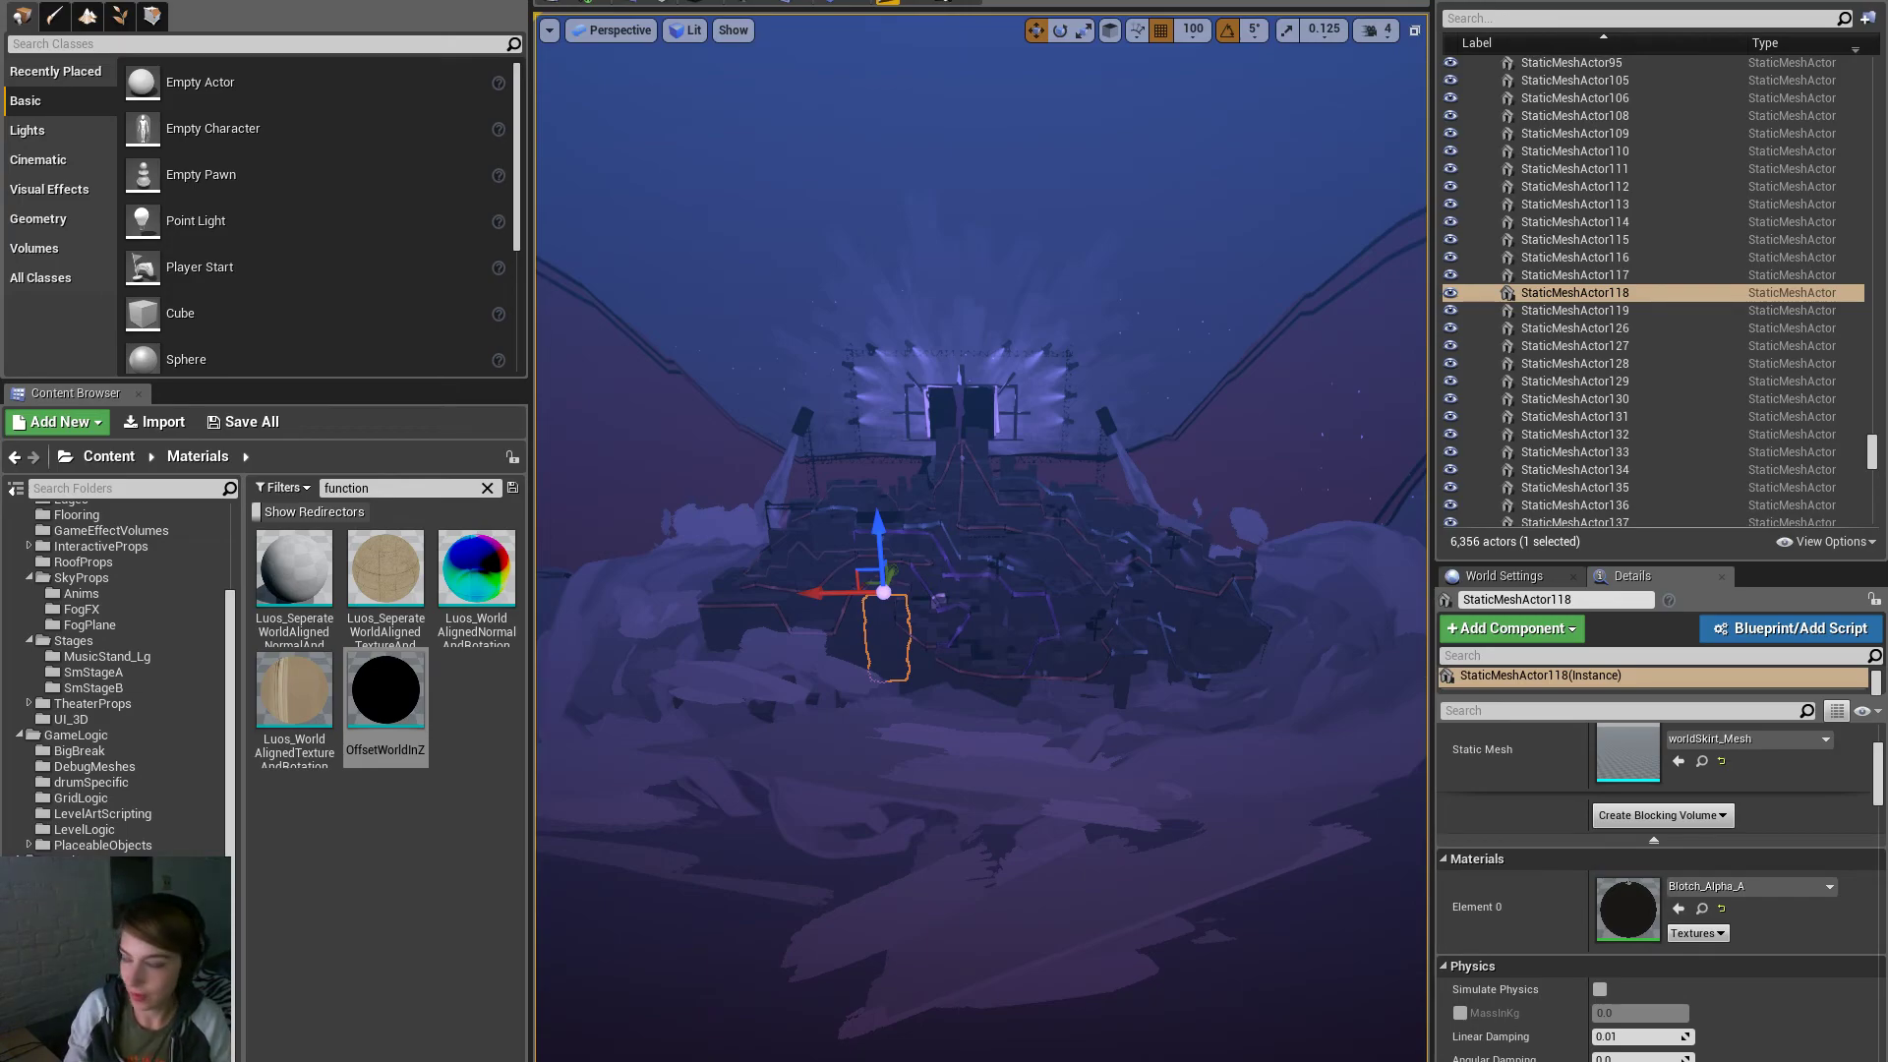
# Switch to the web browser, search for "Omno game" and play the Omno Dev Highlights video on the Inkyfox page
pyautogui.moveTo(1887, 227); pyautogui.dragTo(1424, 207)
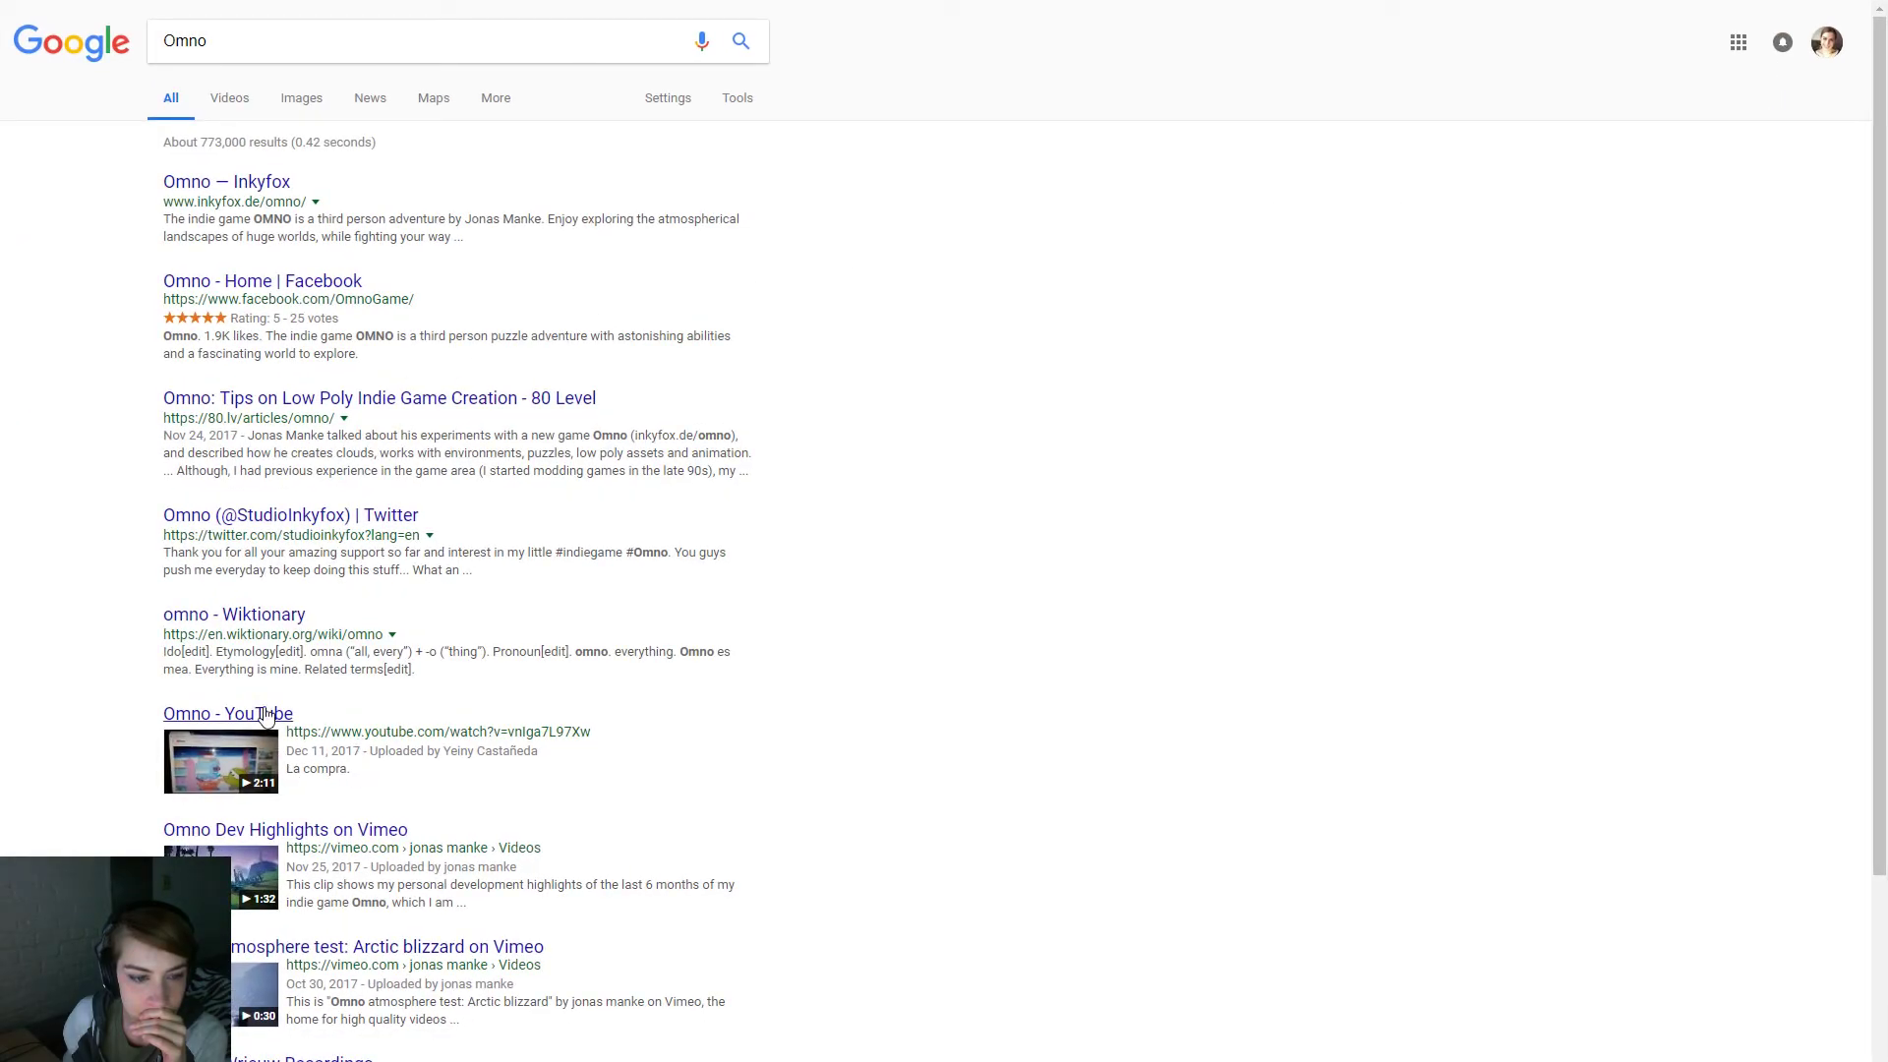
pyautogui.click(487, 35)
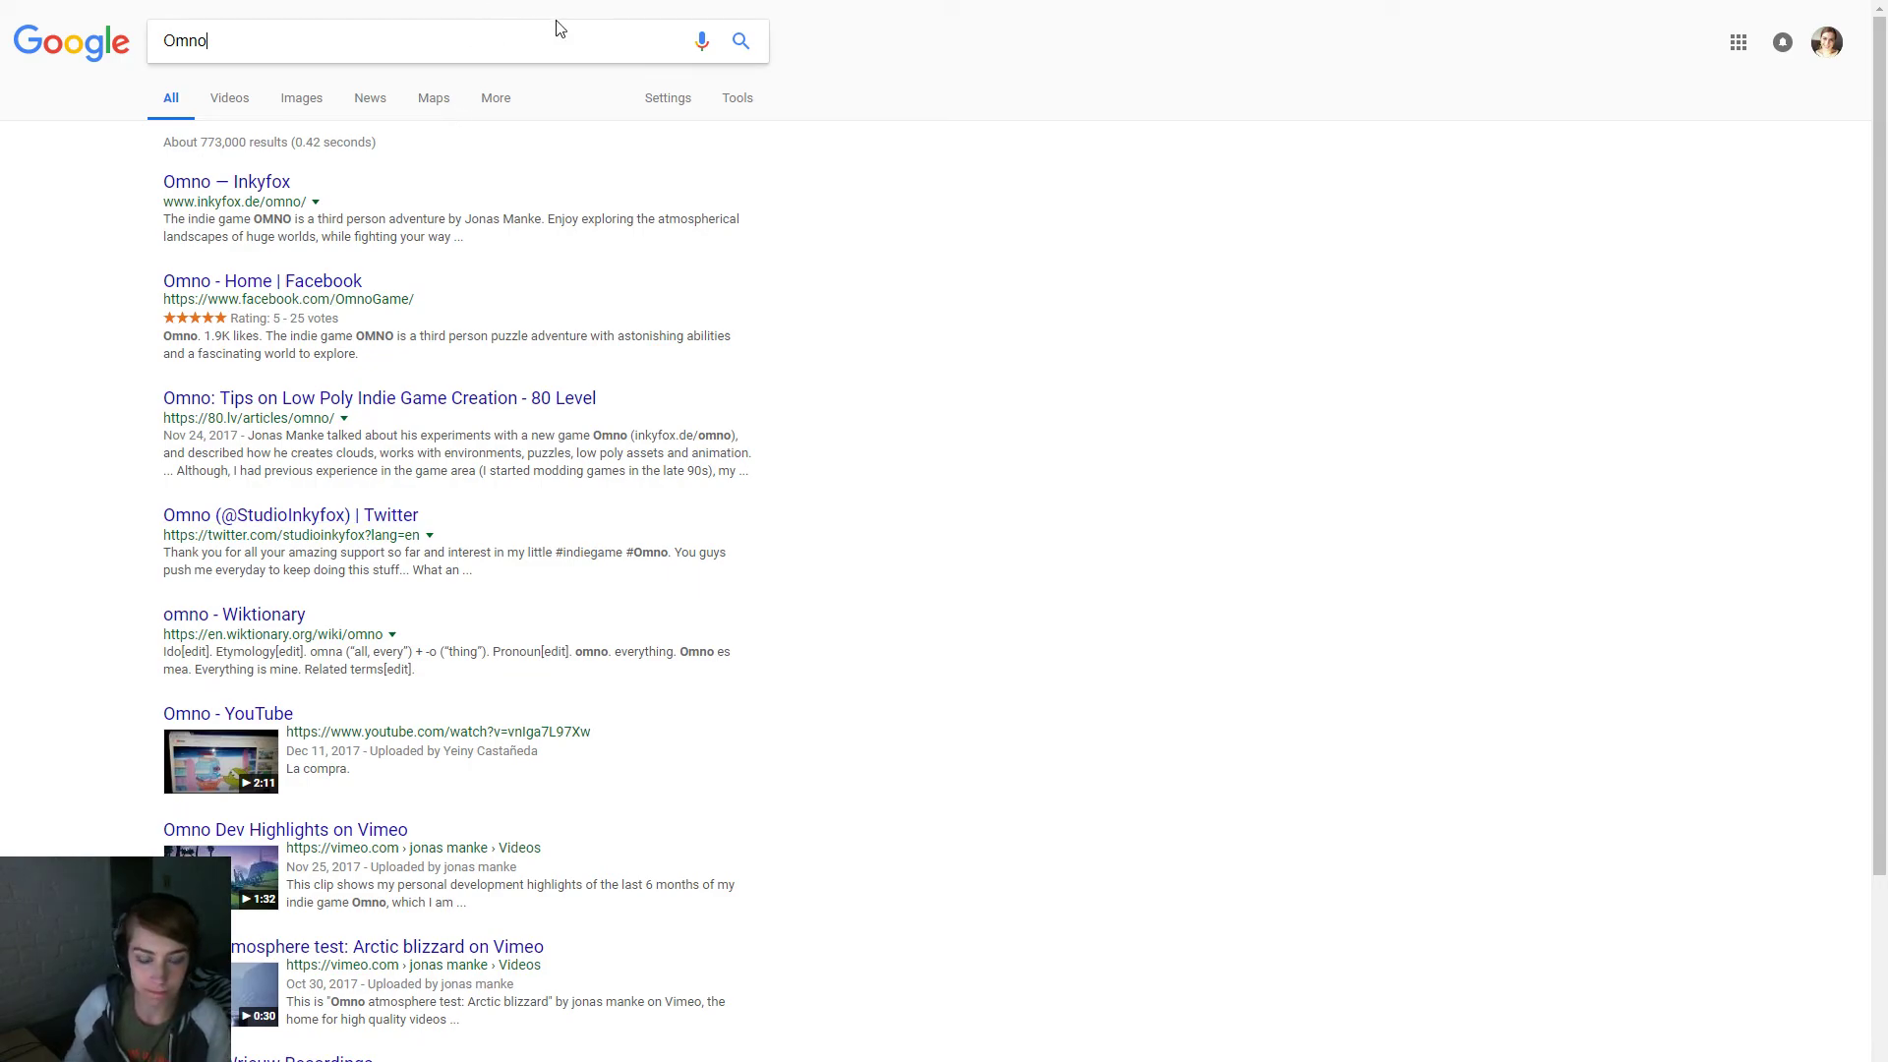
pyautogui.write('game')
pyautogui.press('Return')
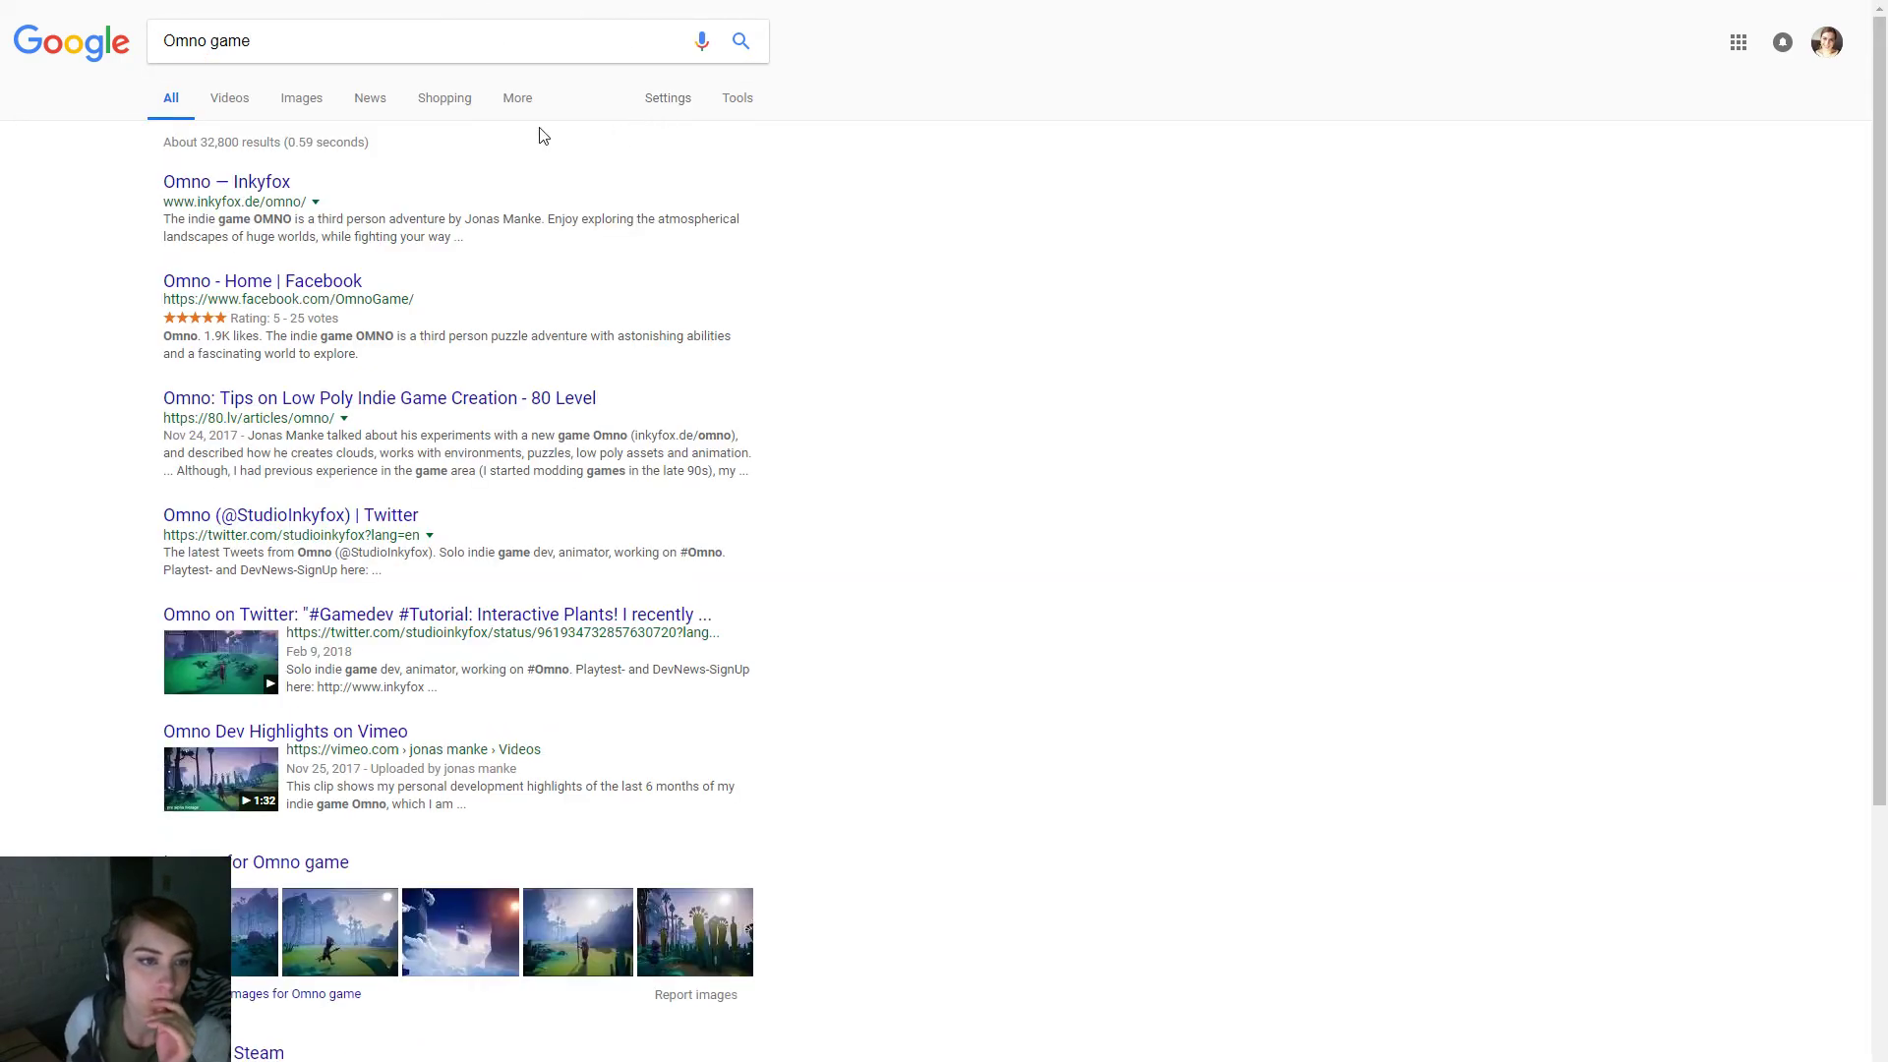
pyautogui.click(252, 184)
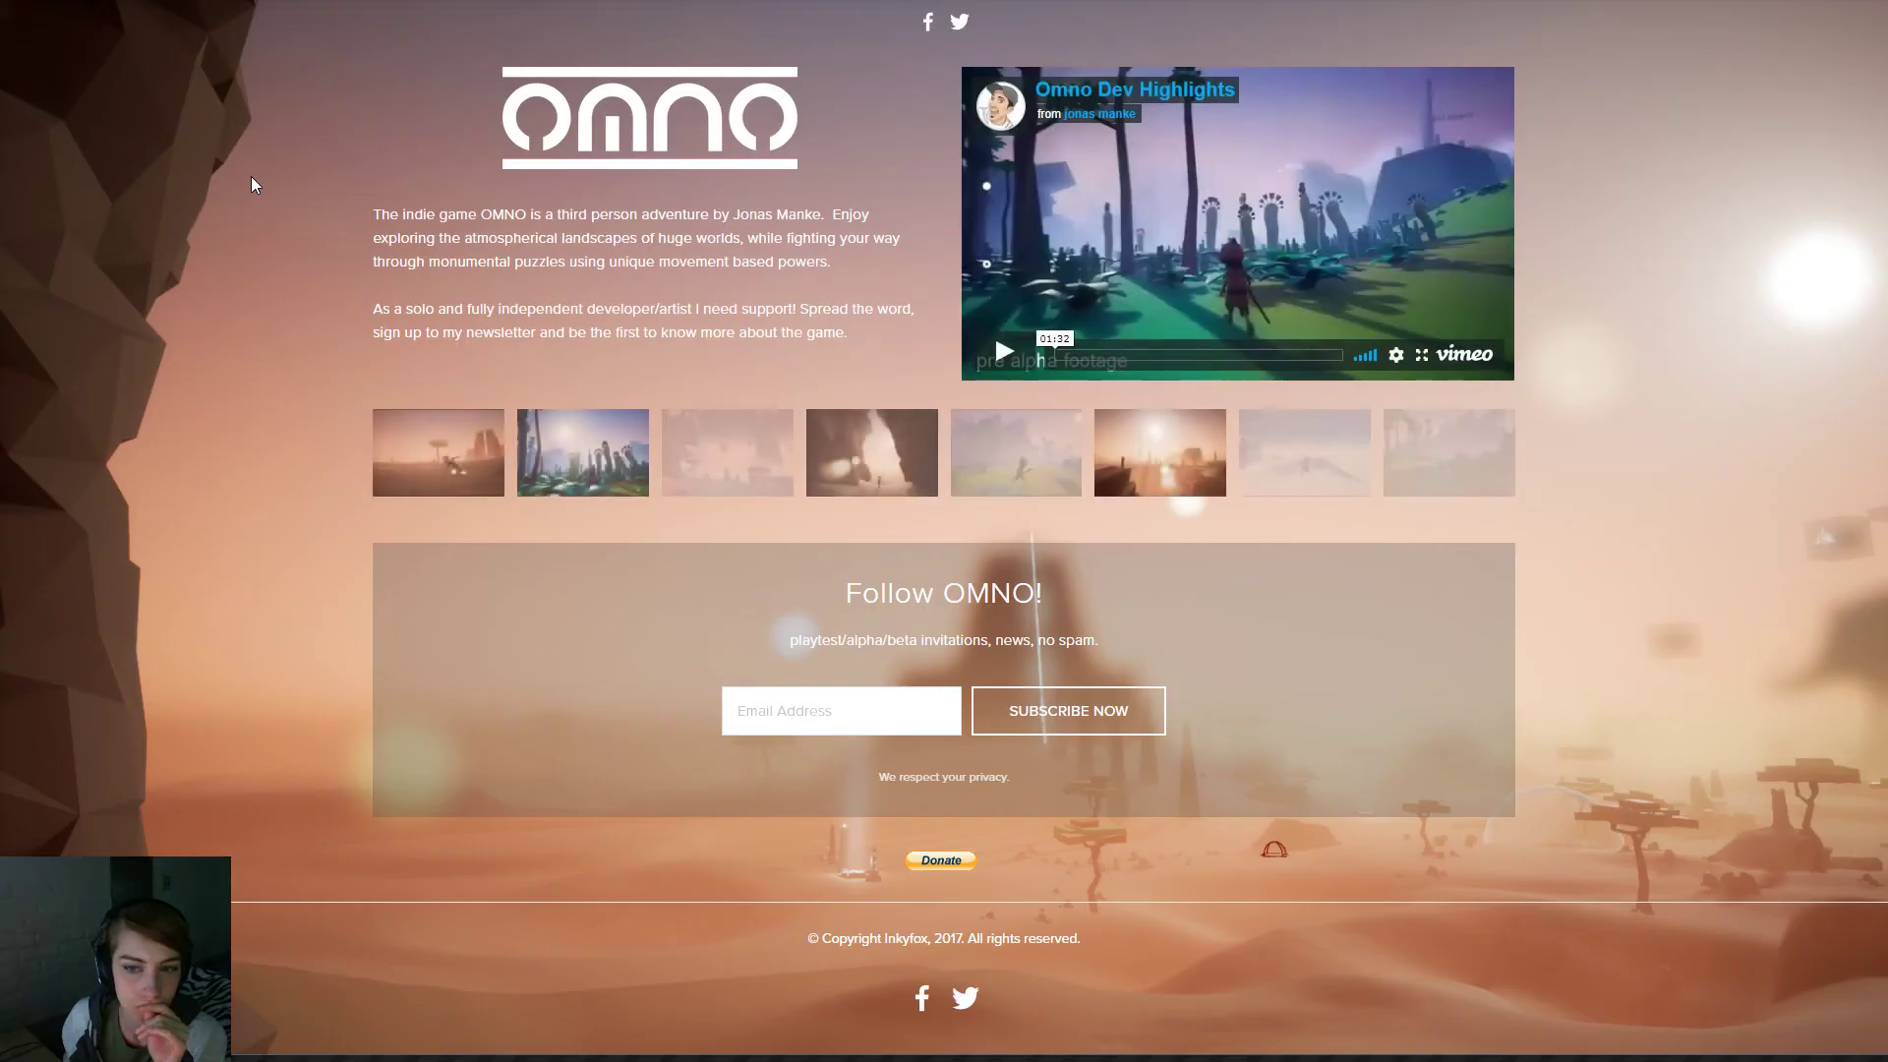
pyautogui.click(1003, 351)
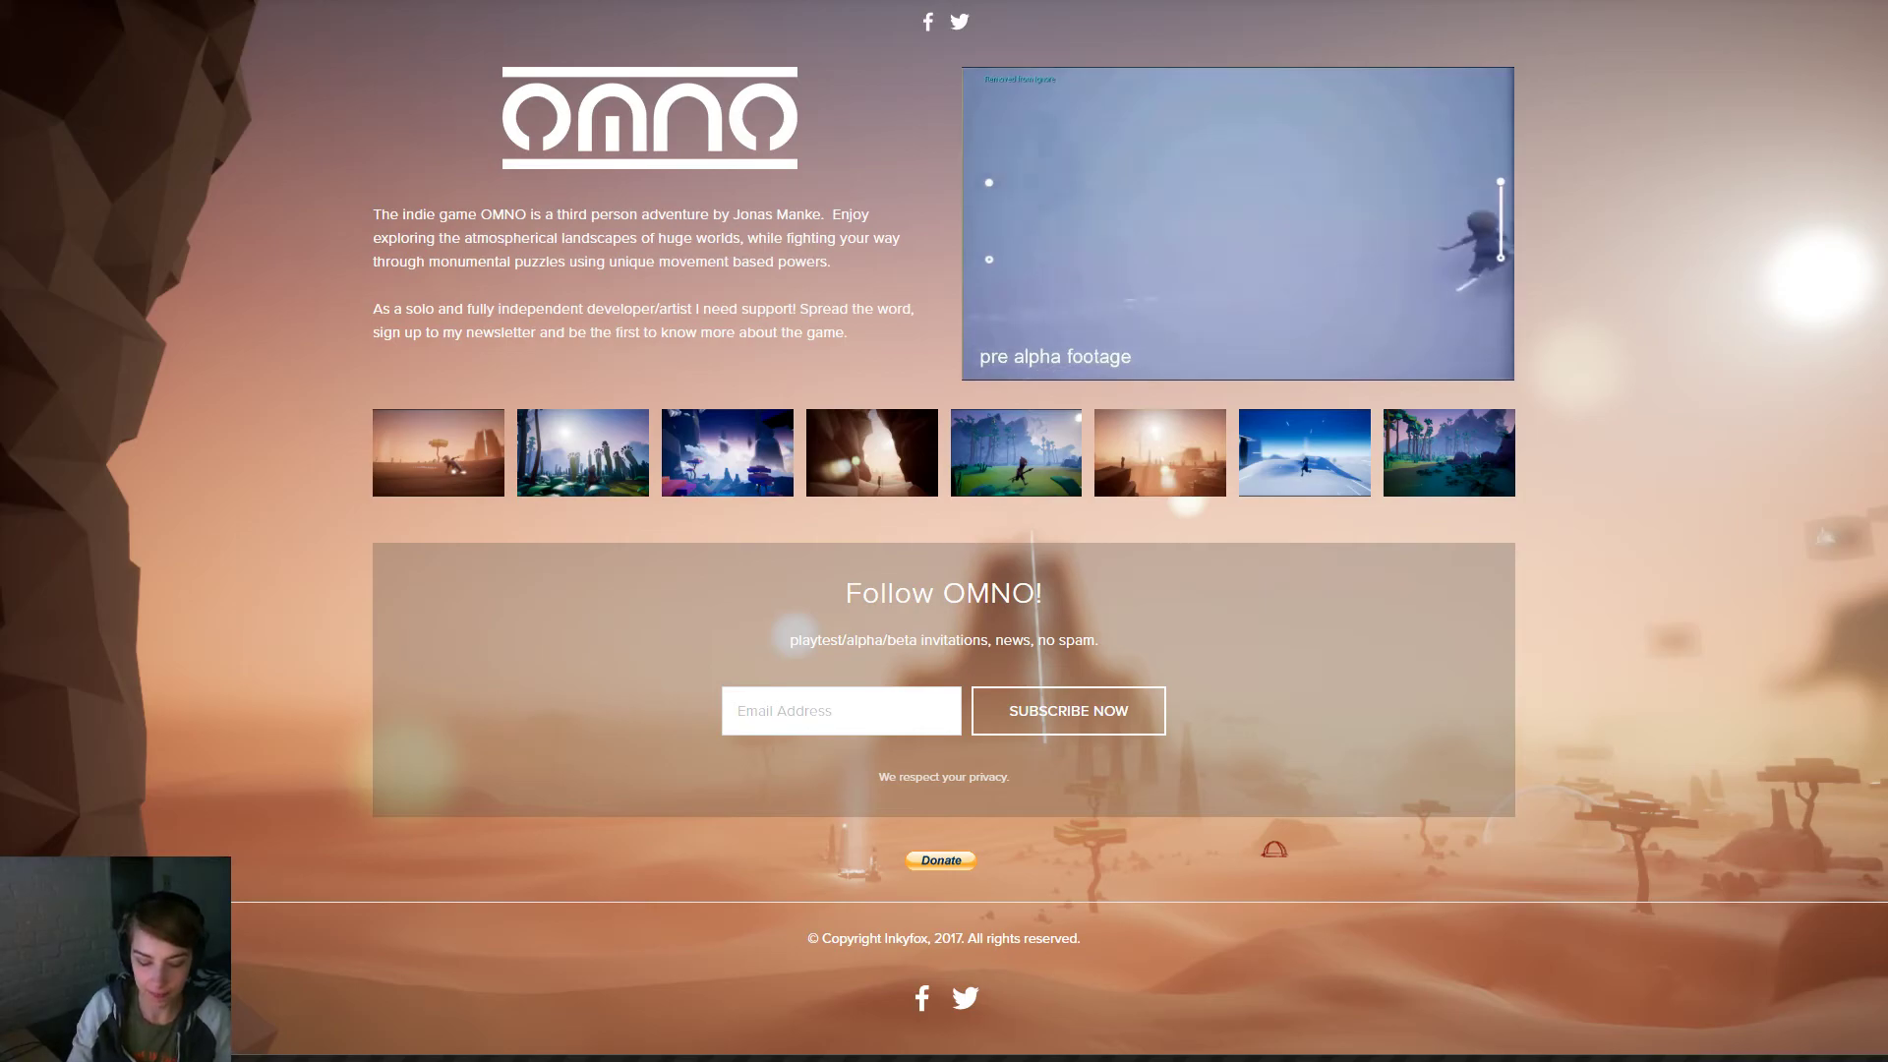
# Search the web for "line the game" and begin adding the developer's first name to the query
pyautogui.write('line the')
pyautogui.press('Return')
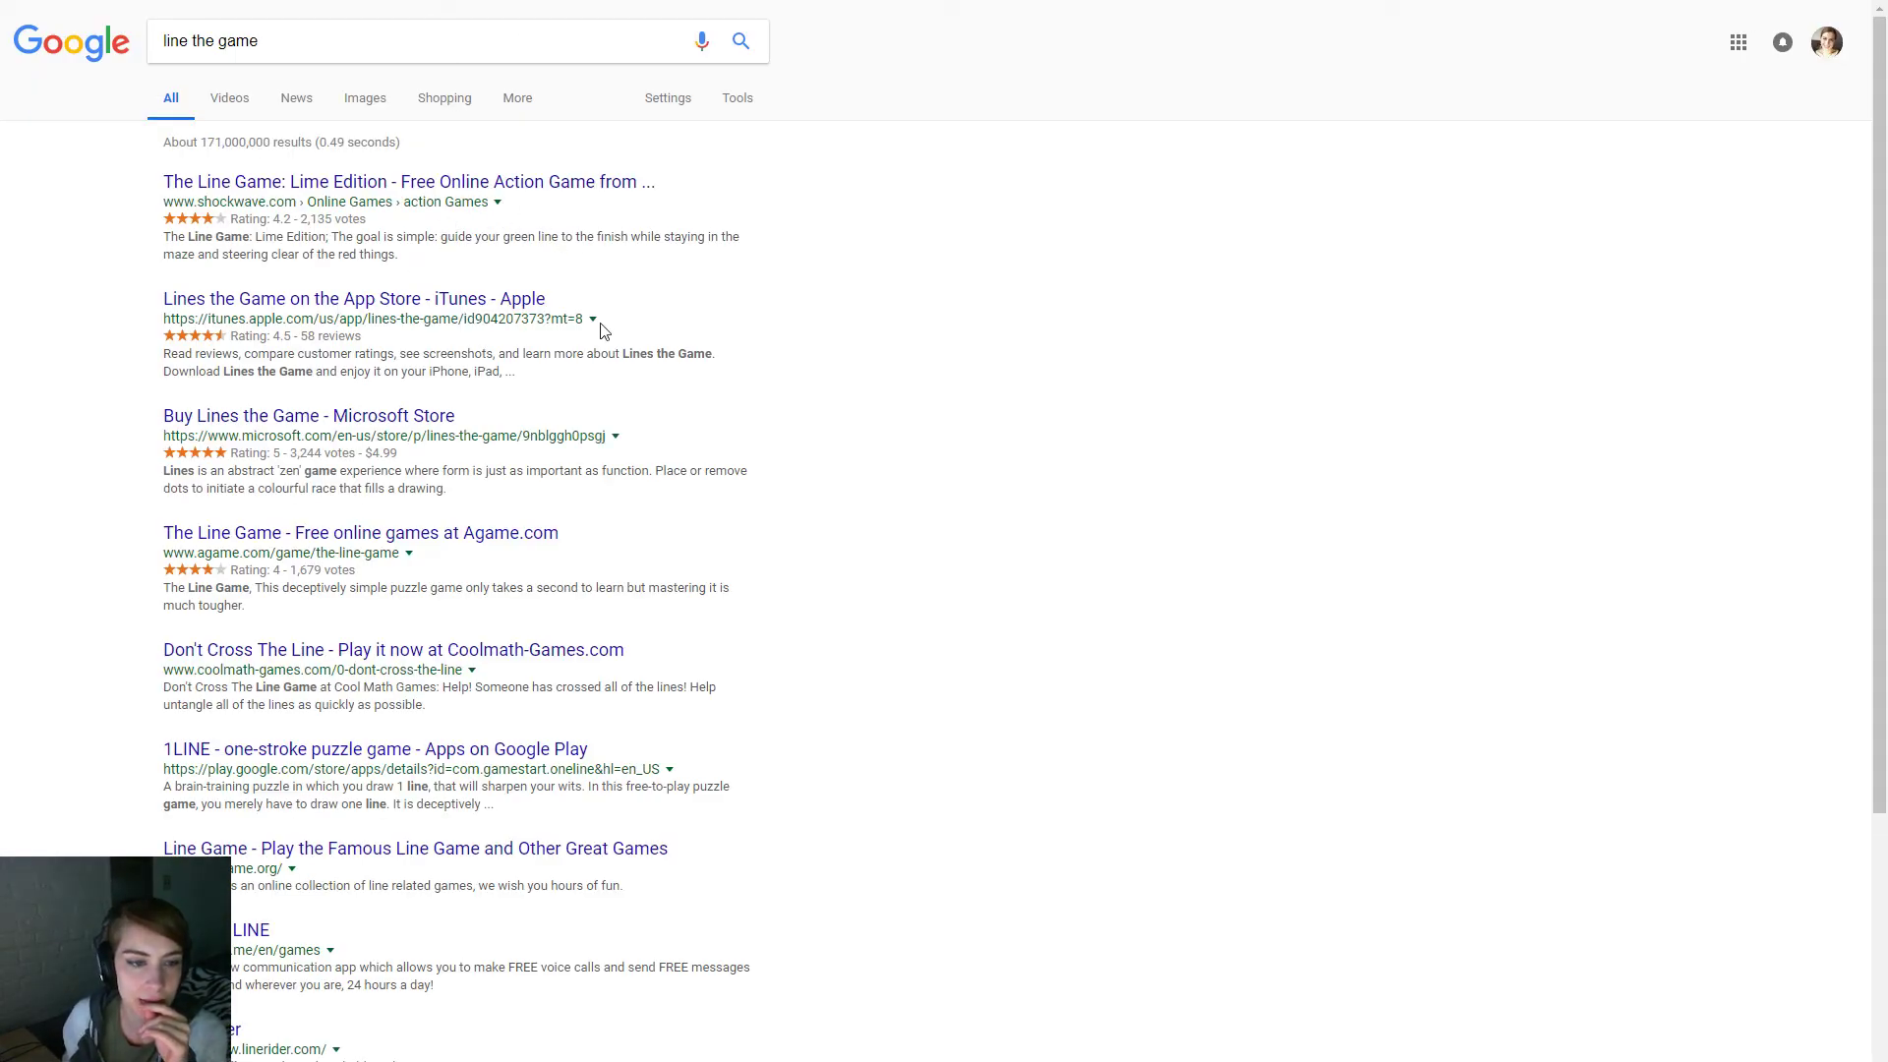
pyautogui.click(352, 31)
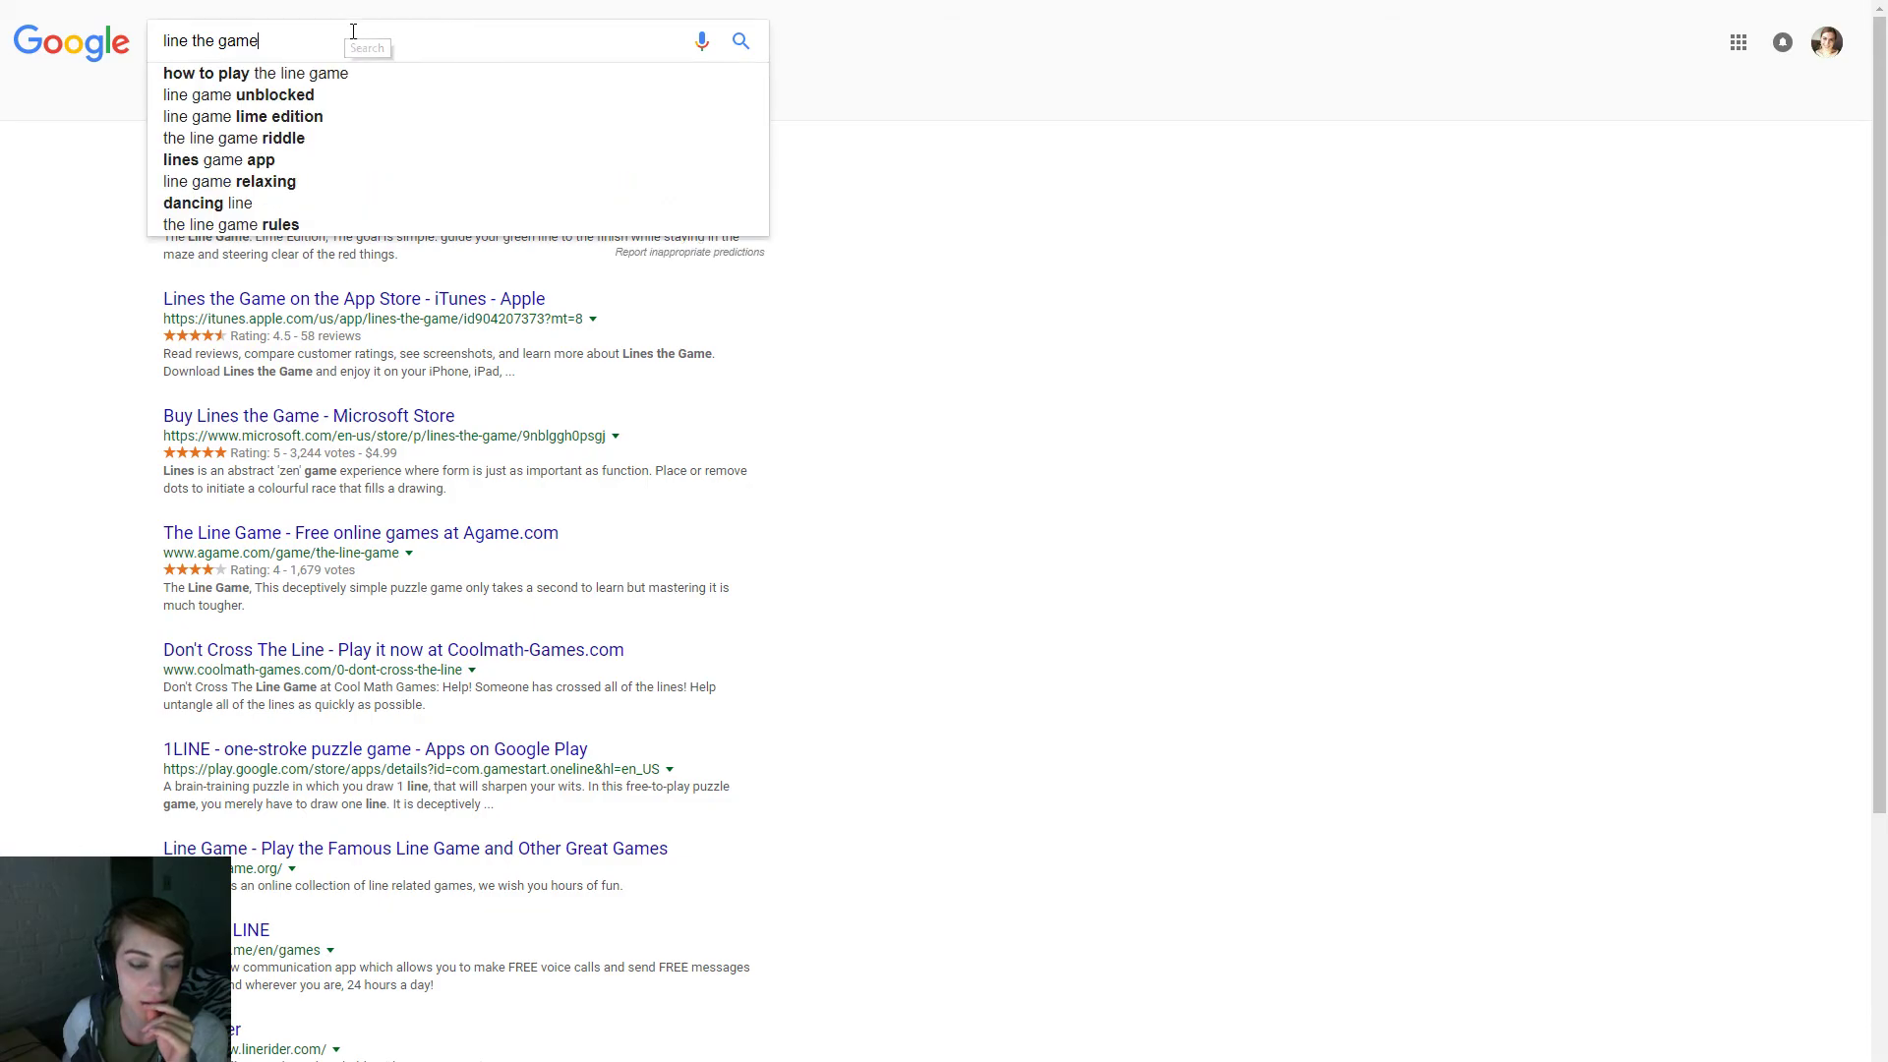
pyautogui.write('dave')
pyautogui.press('BackSpace')
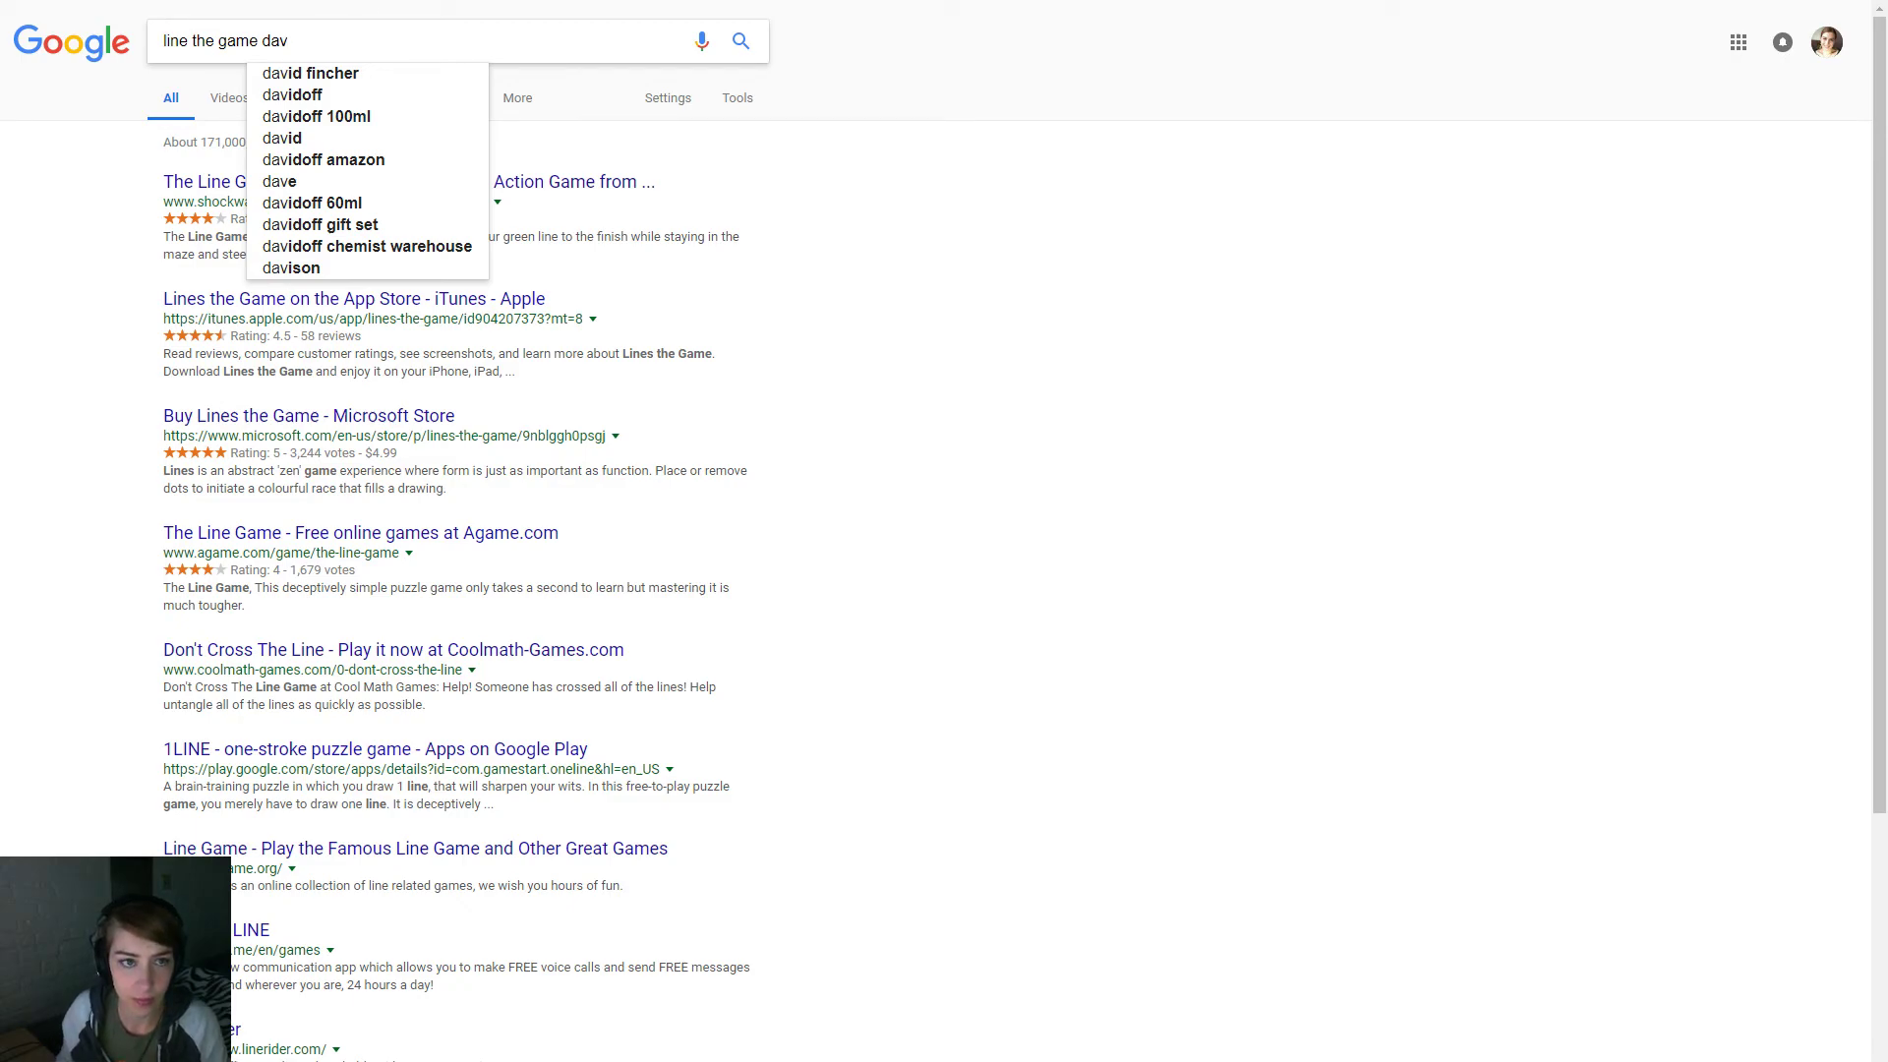
# Find the May 19 post about Line's interaction system on the developer's Twitter profile and watch its video full screen
pyautogui.hotkey('alt', 'Tab')
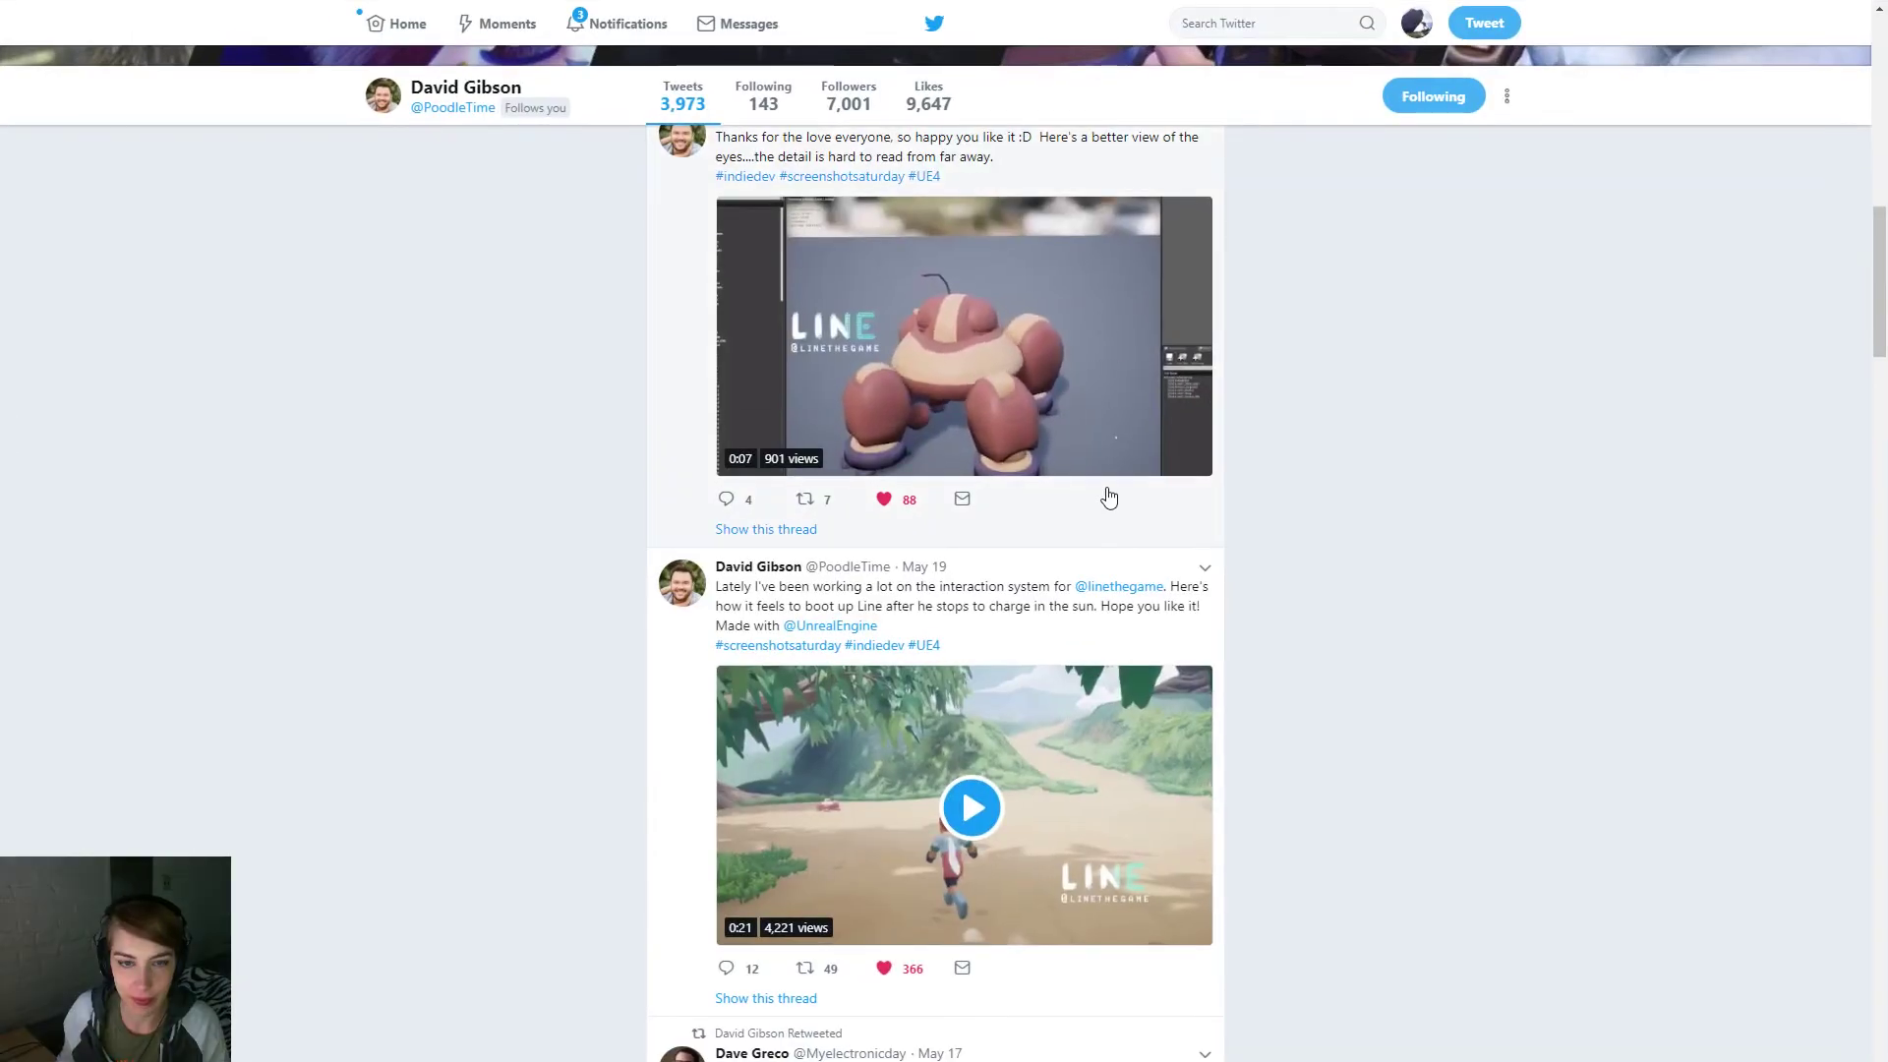
pyautogui.scroll(-2, 1110, 499)
pyautogui.scroll(1, 1160, 688)
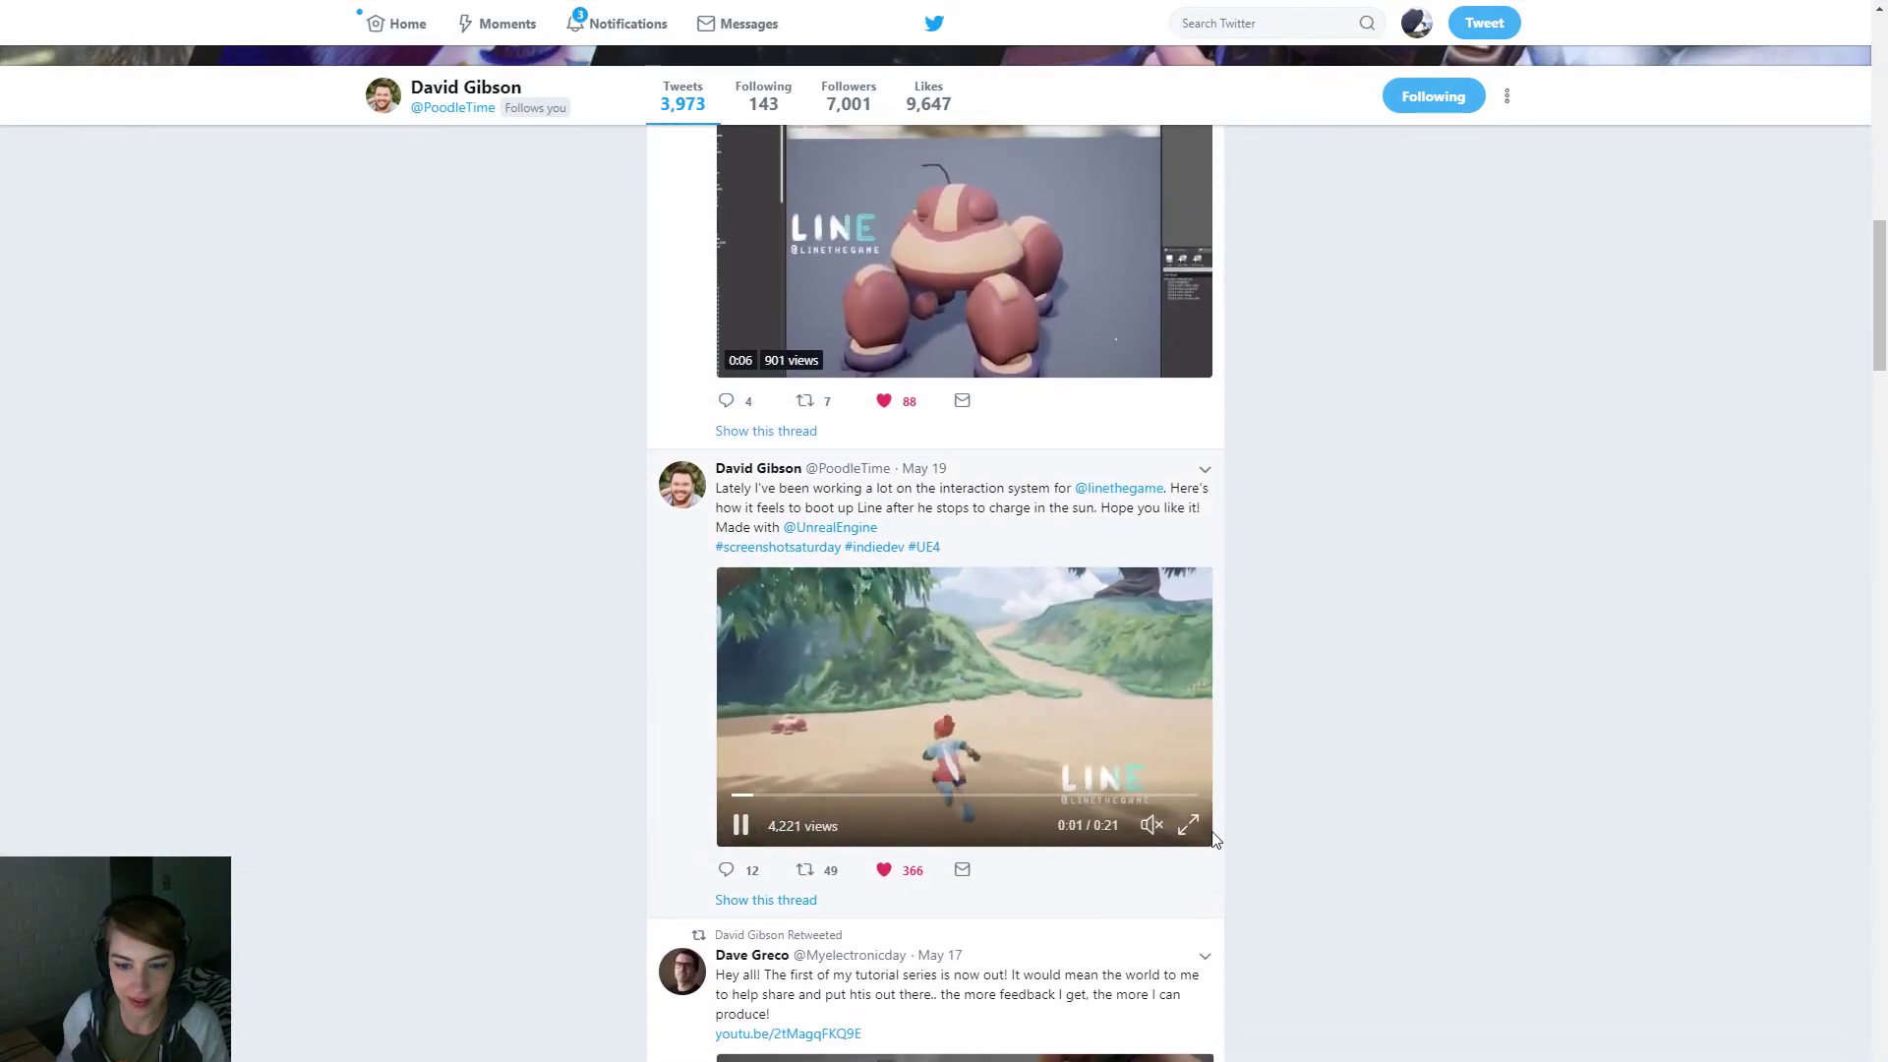
pyautogui.click(1188, 831)
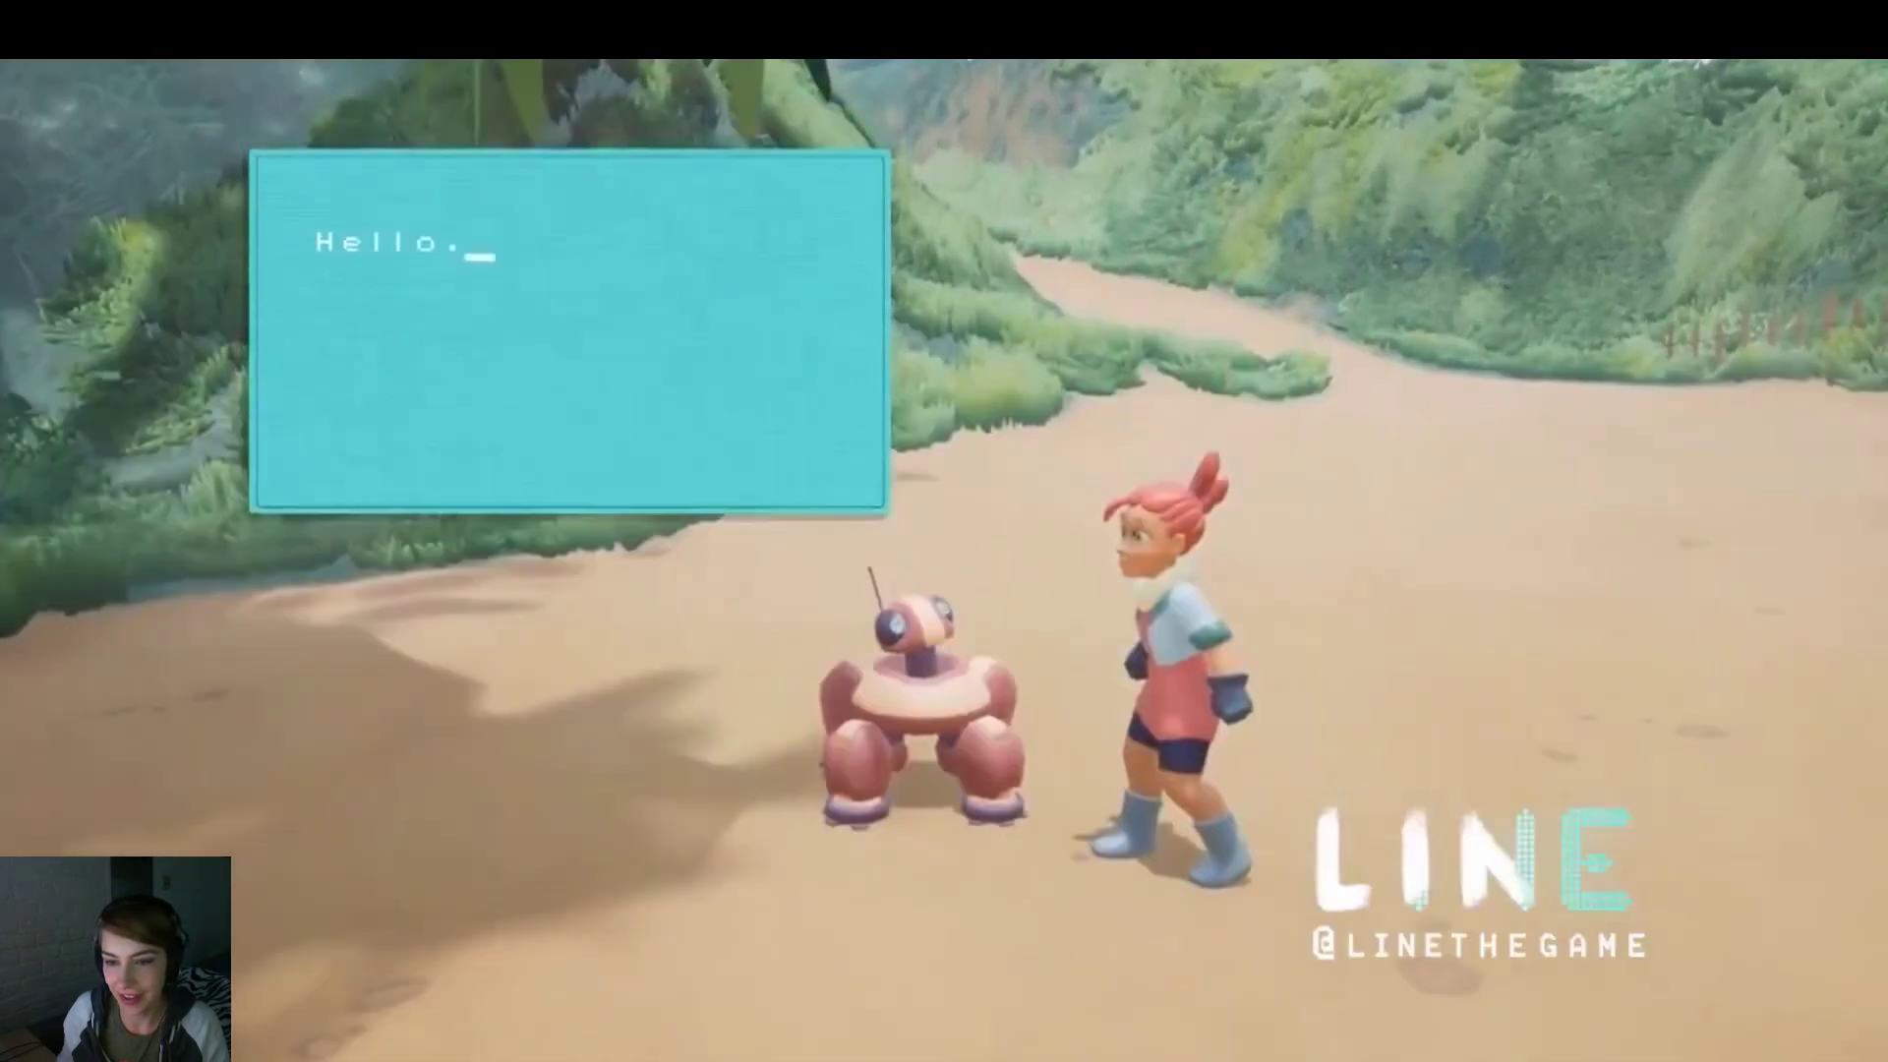
pyautogui.press('Escape')
# Switch to the Unreal Editor and examine the city map up close and from afar in a full-screen viewport
pyautogui.hotkey('alt', 'Tab')
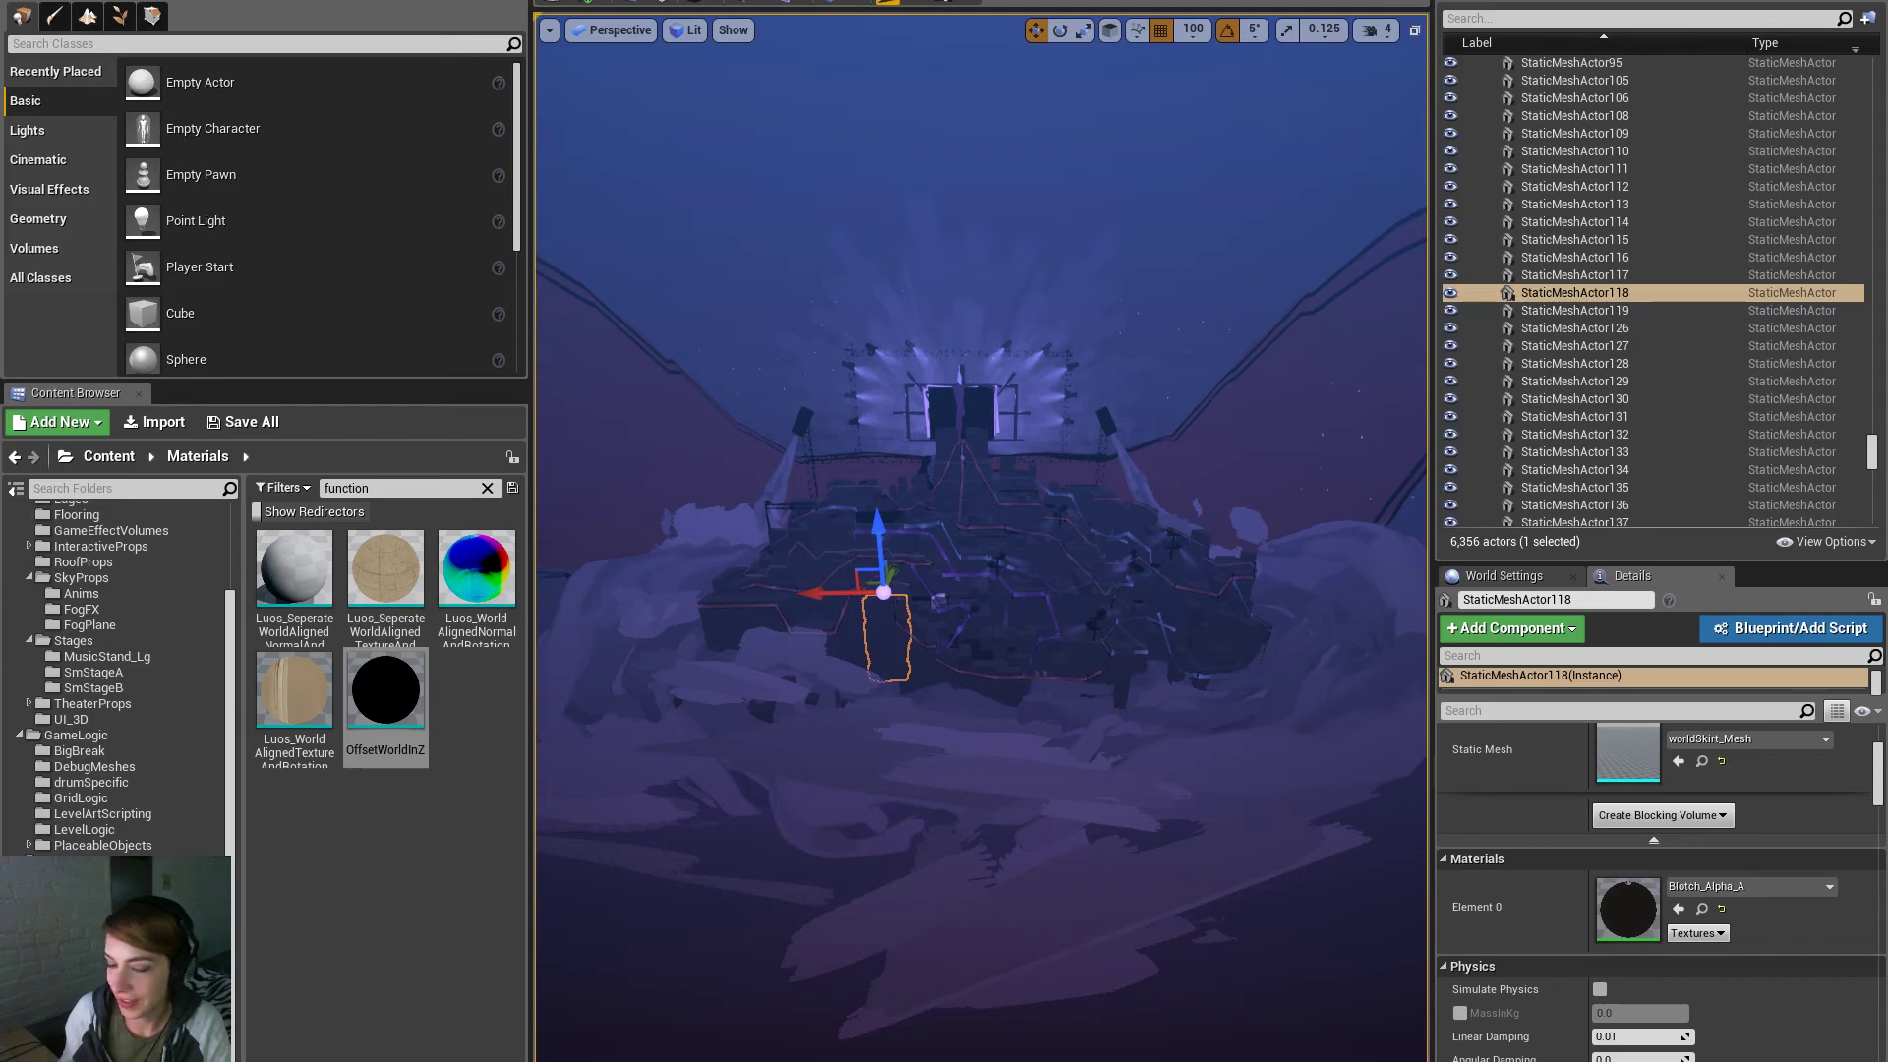
pyautogui.scroll(3, 1059, 634)
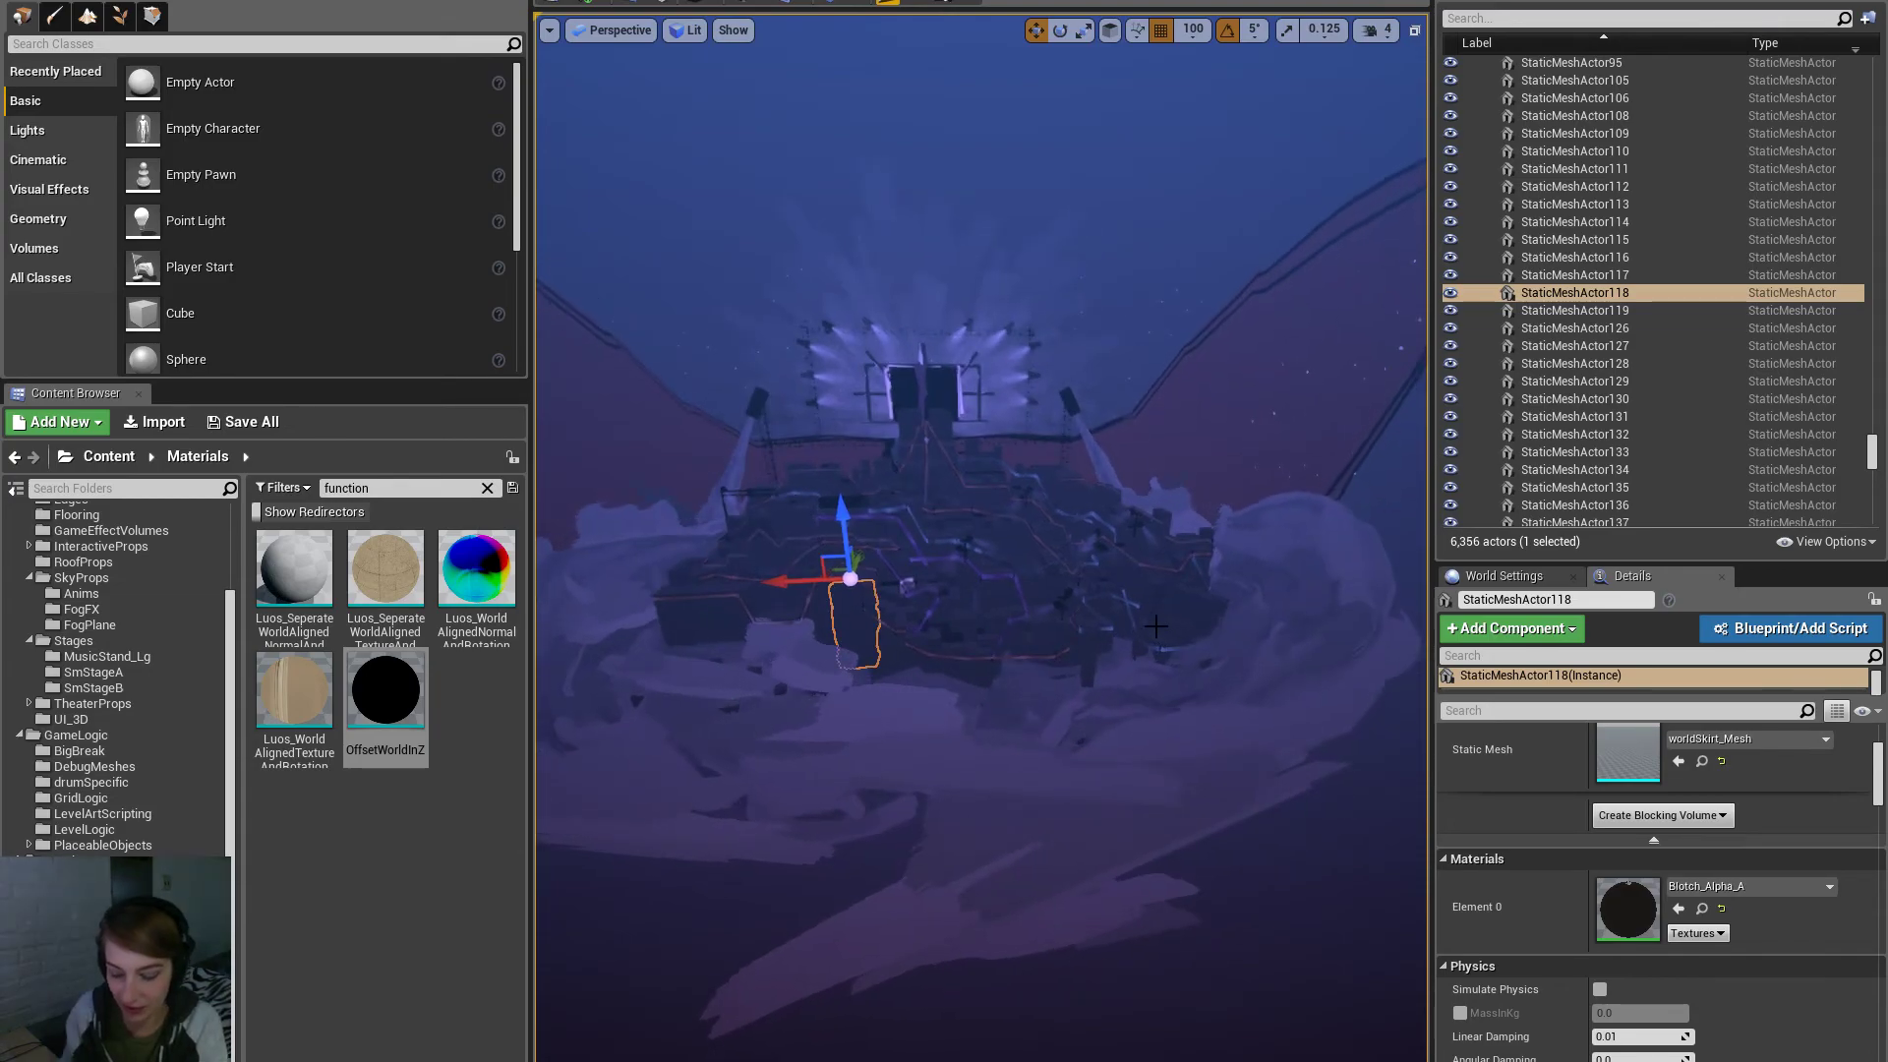
pyautogui.press('F11')
pyautogui.scroll(5, 1076, 637)
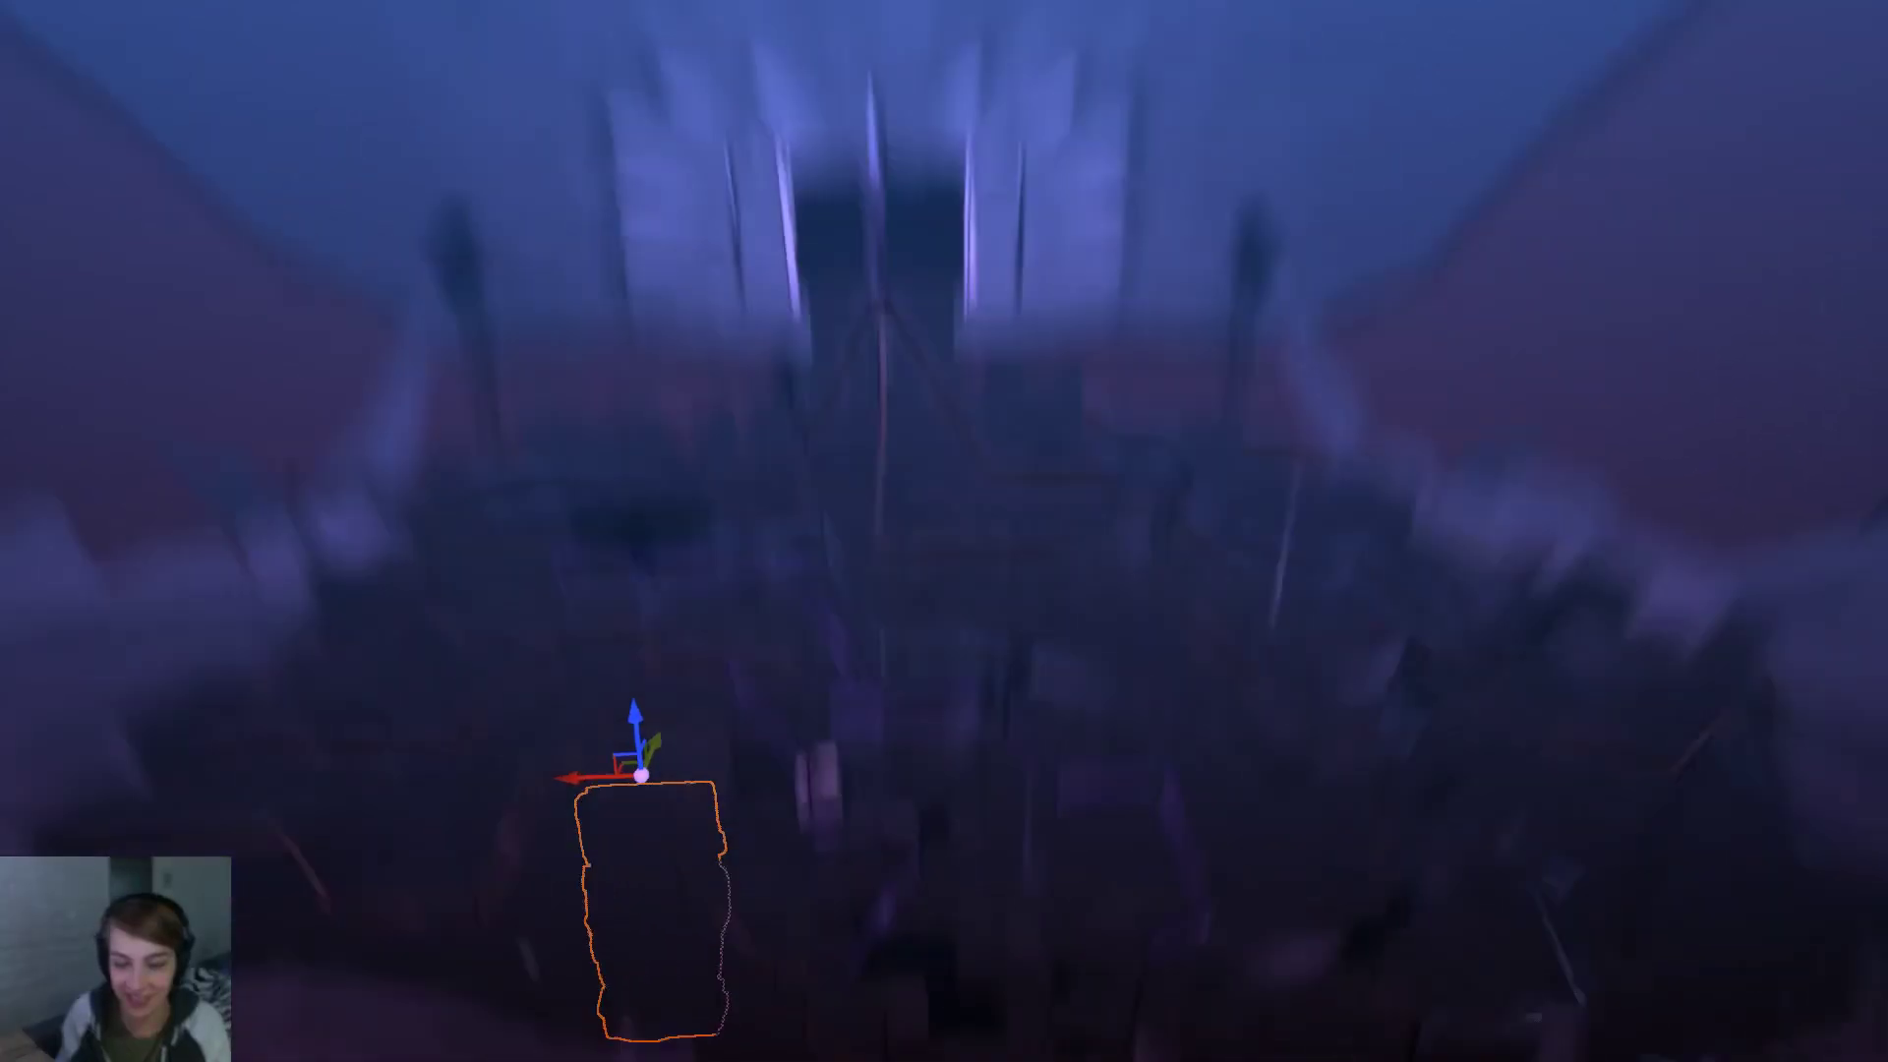
pyautogui.scroll(-5, 944, 531)
pyautogui.scroll(4, 944, 531)
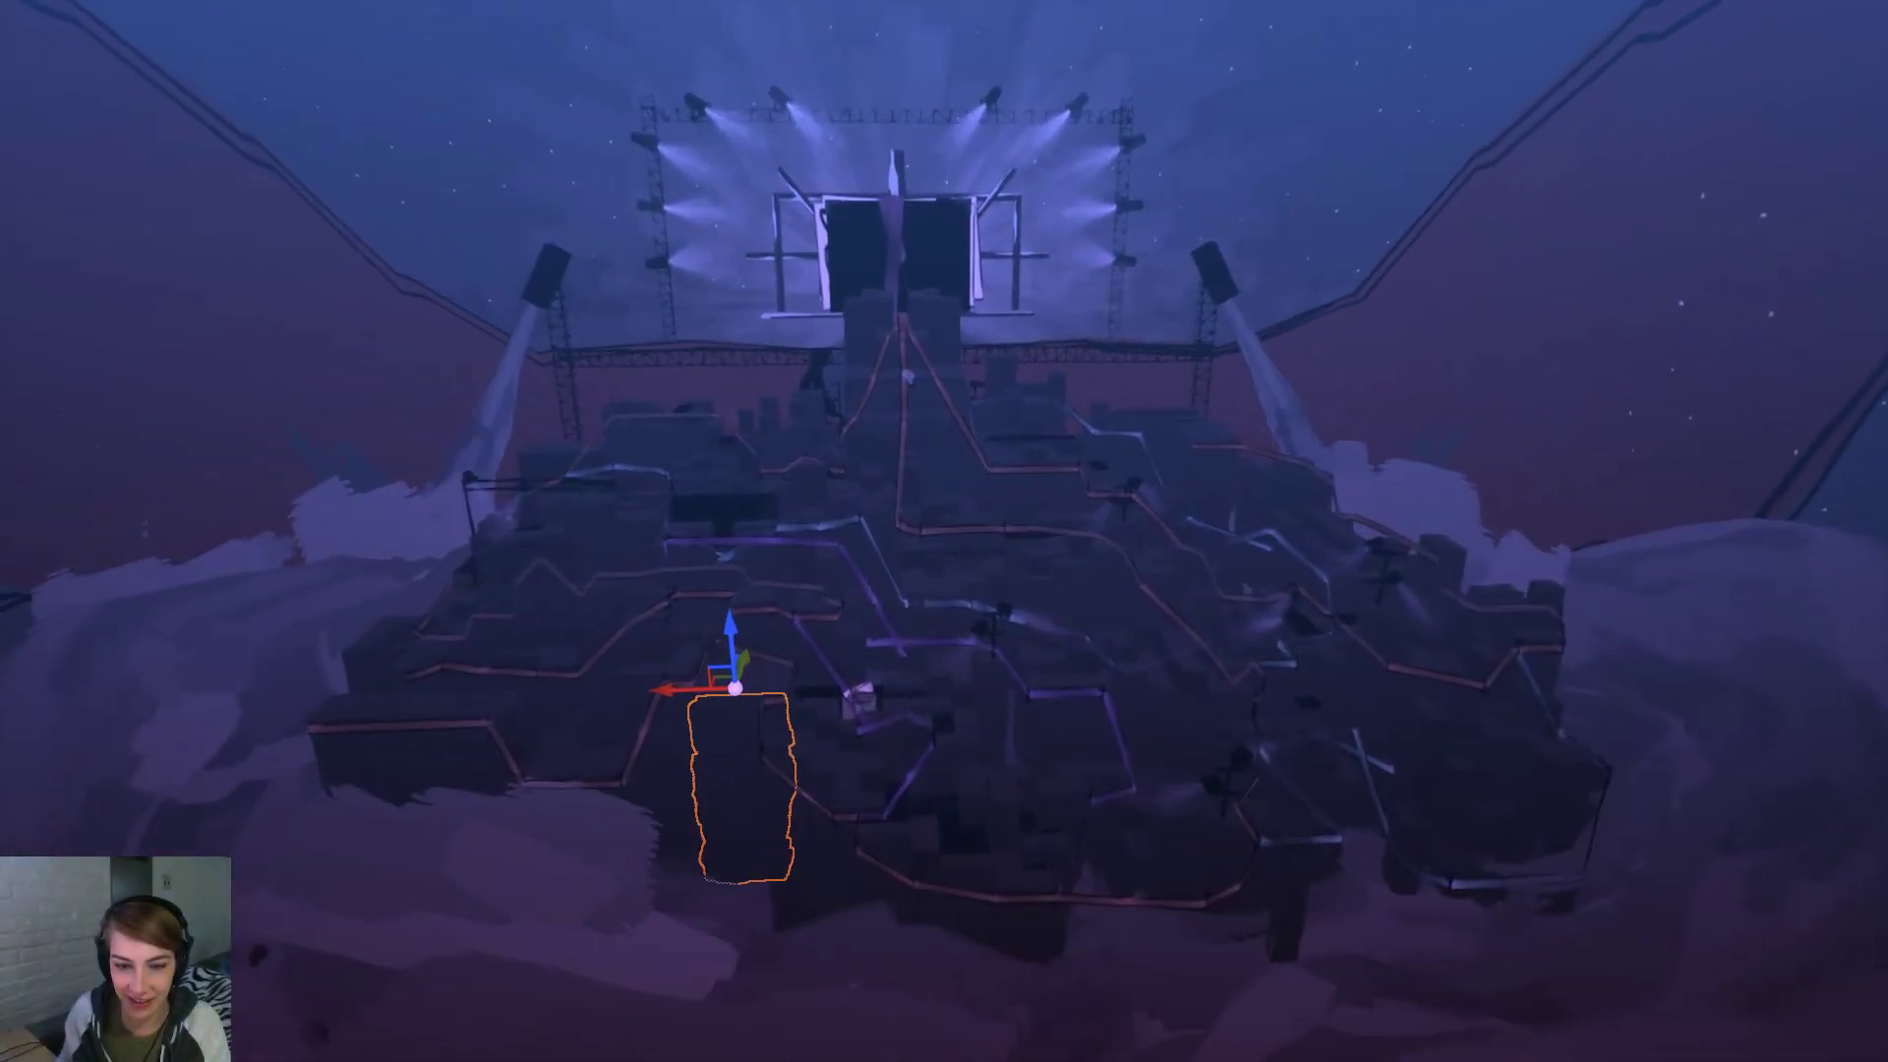
pyautogui.scroll(-5, 944, 531)
pyautogui.scroll(3, 944, 531)
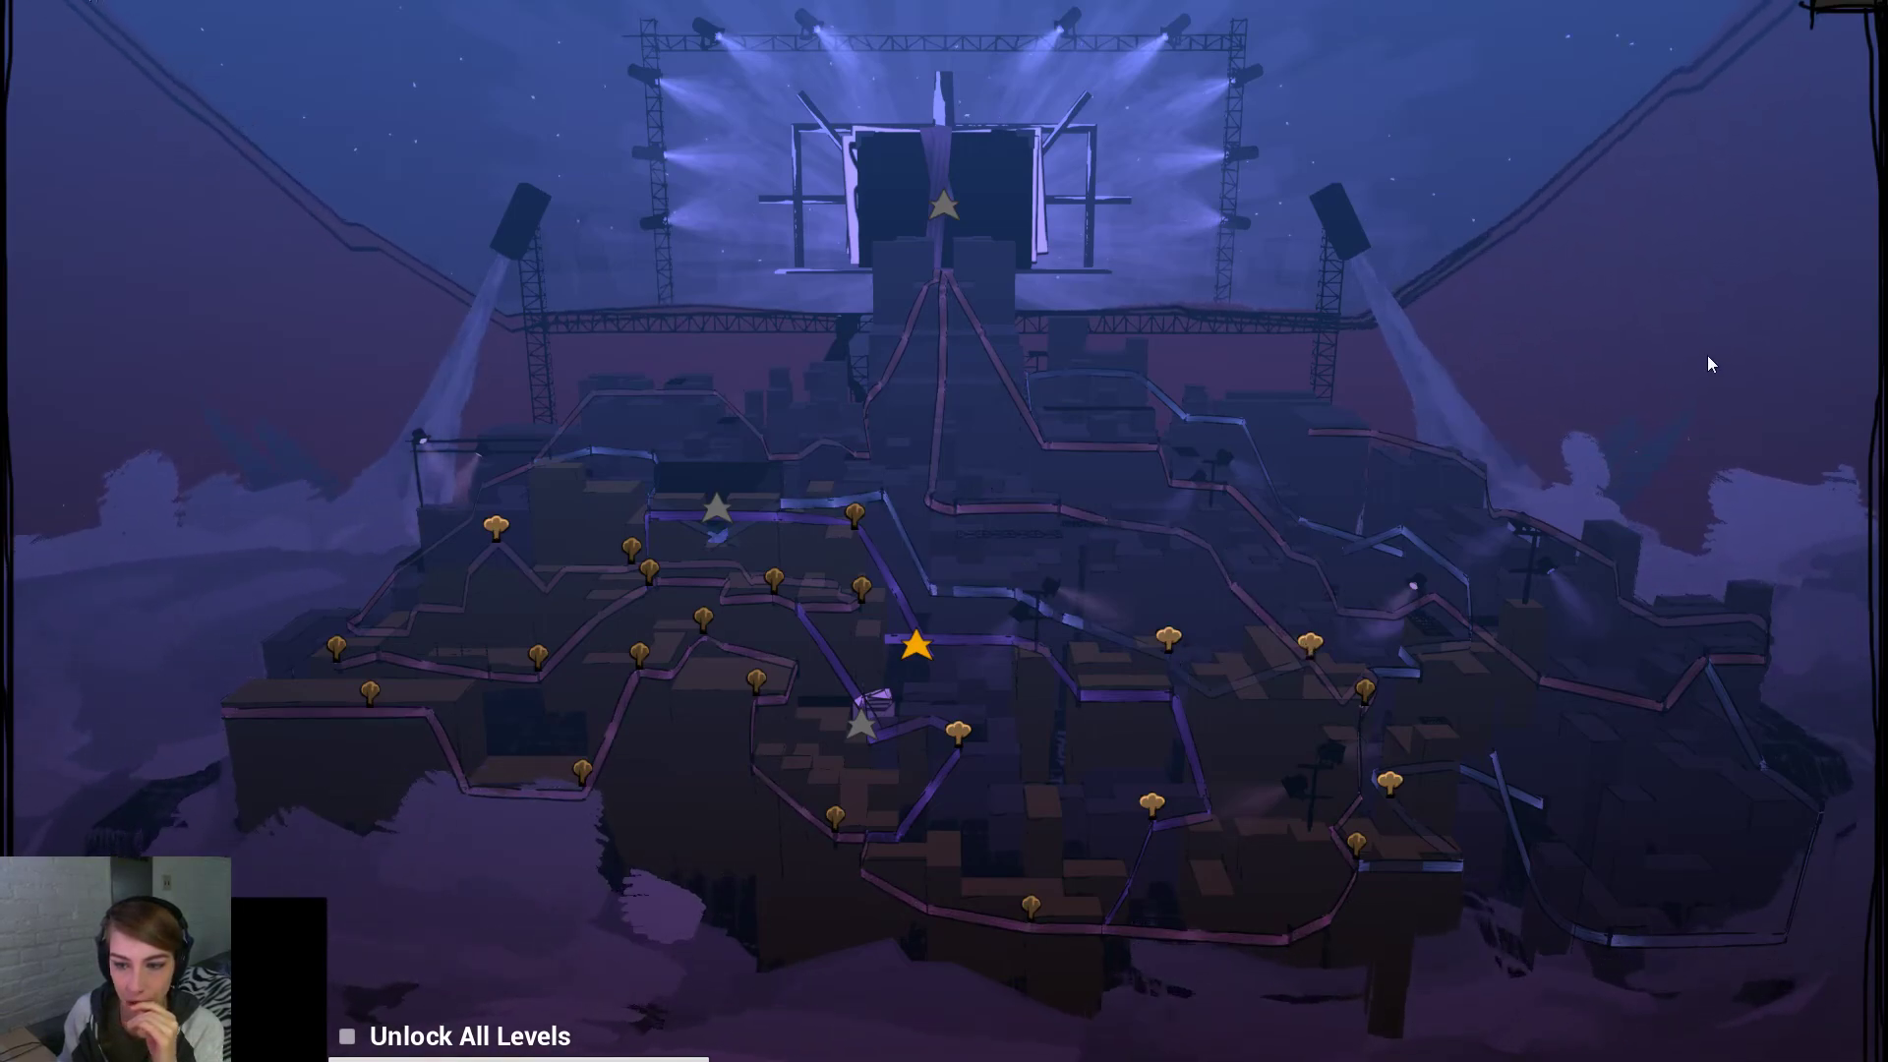
# Paste a capture of the in-game map without level icons into KeyArtCity_WIP.psd in Photoshop and align it with the canvas
pyautogui.hotkey('alt', 'Tab')
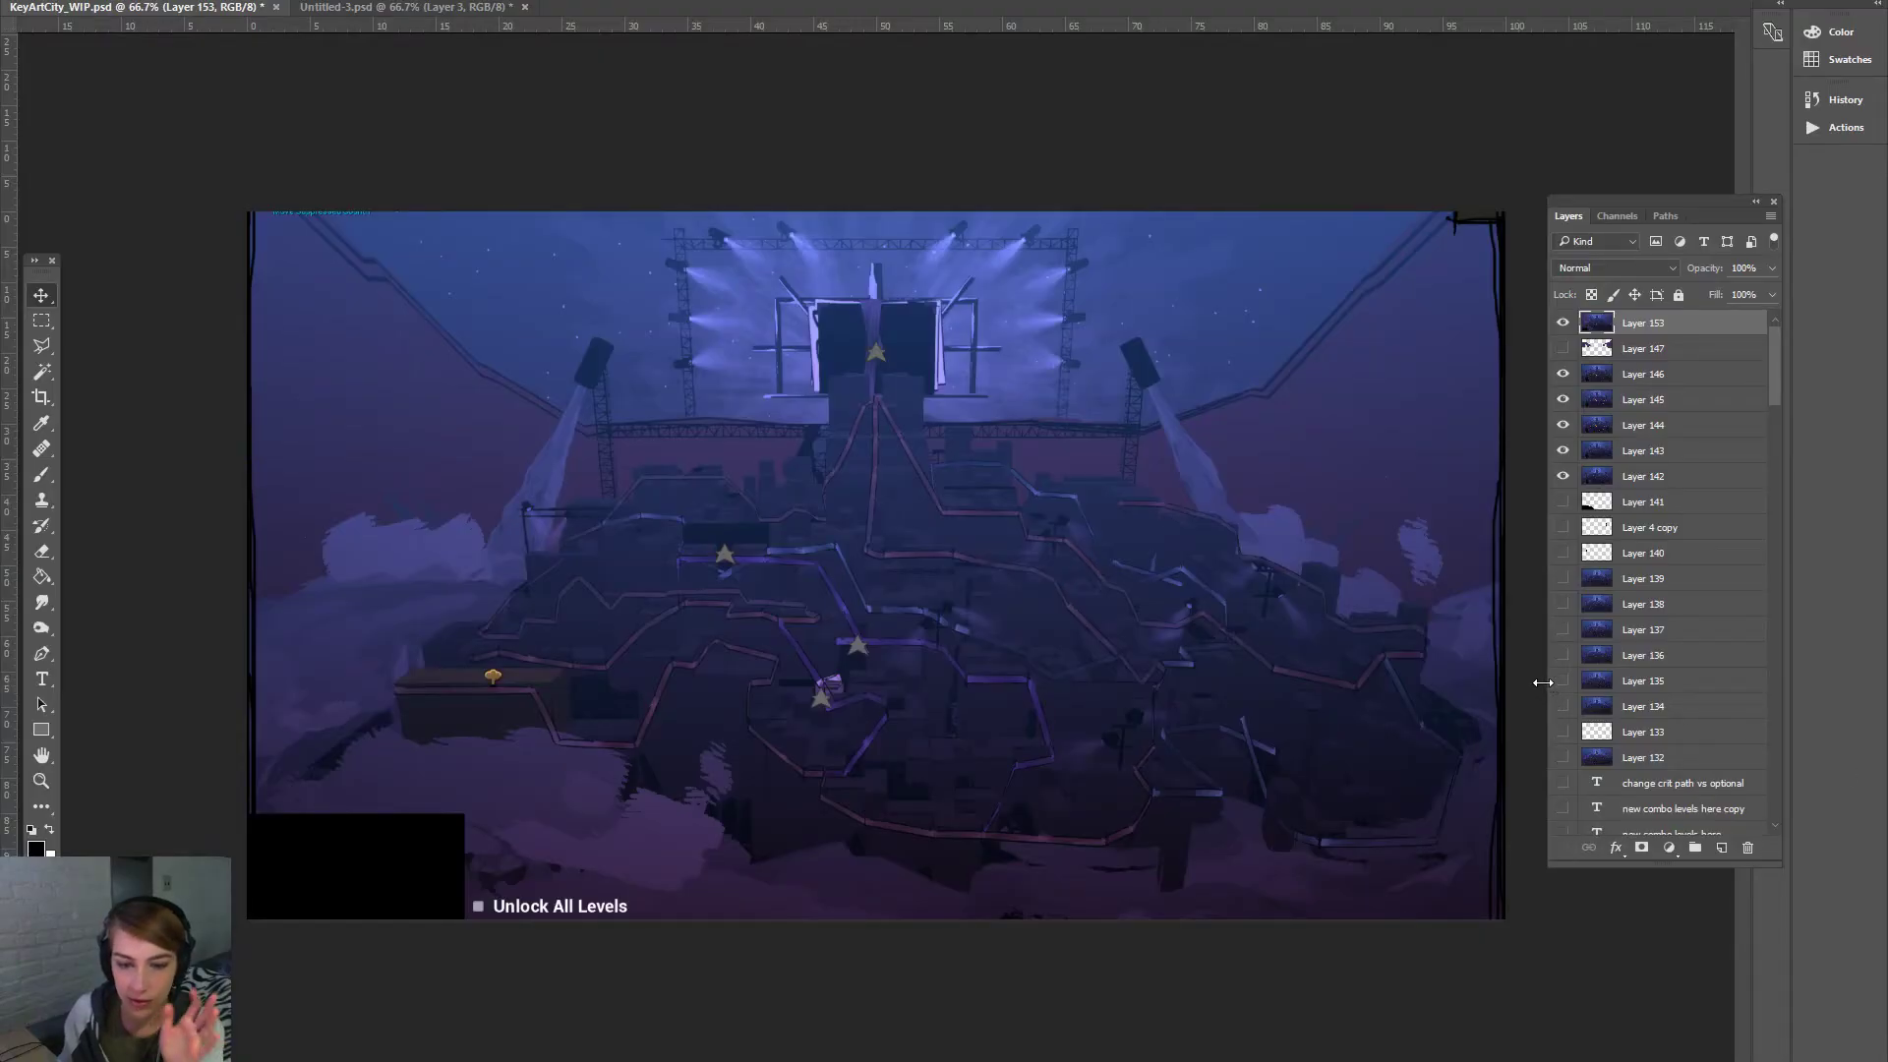
pyautogui.hotkey('alt', 'Tab')
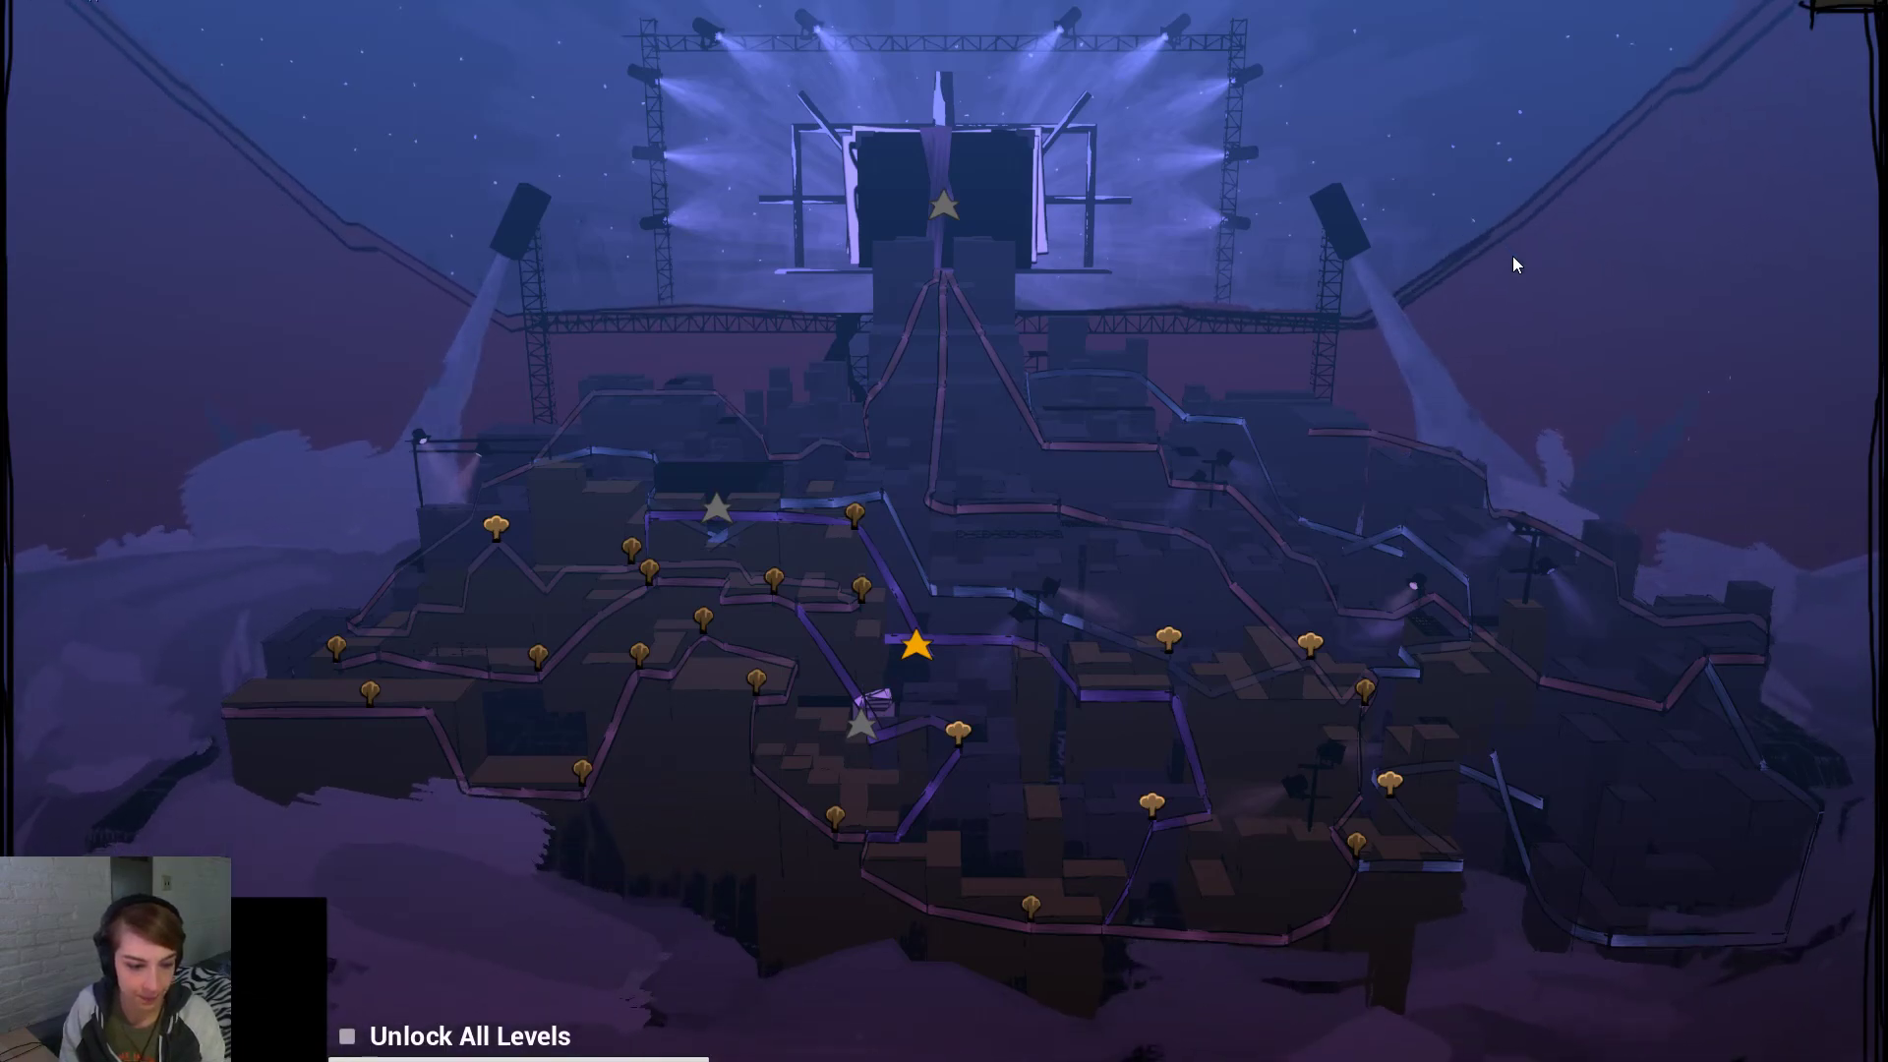
pyautogui.press('Escape')
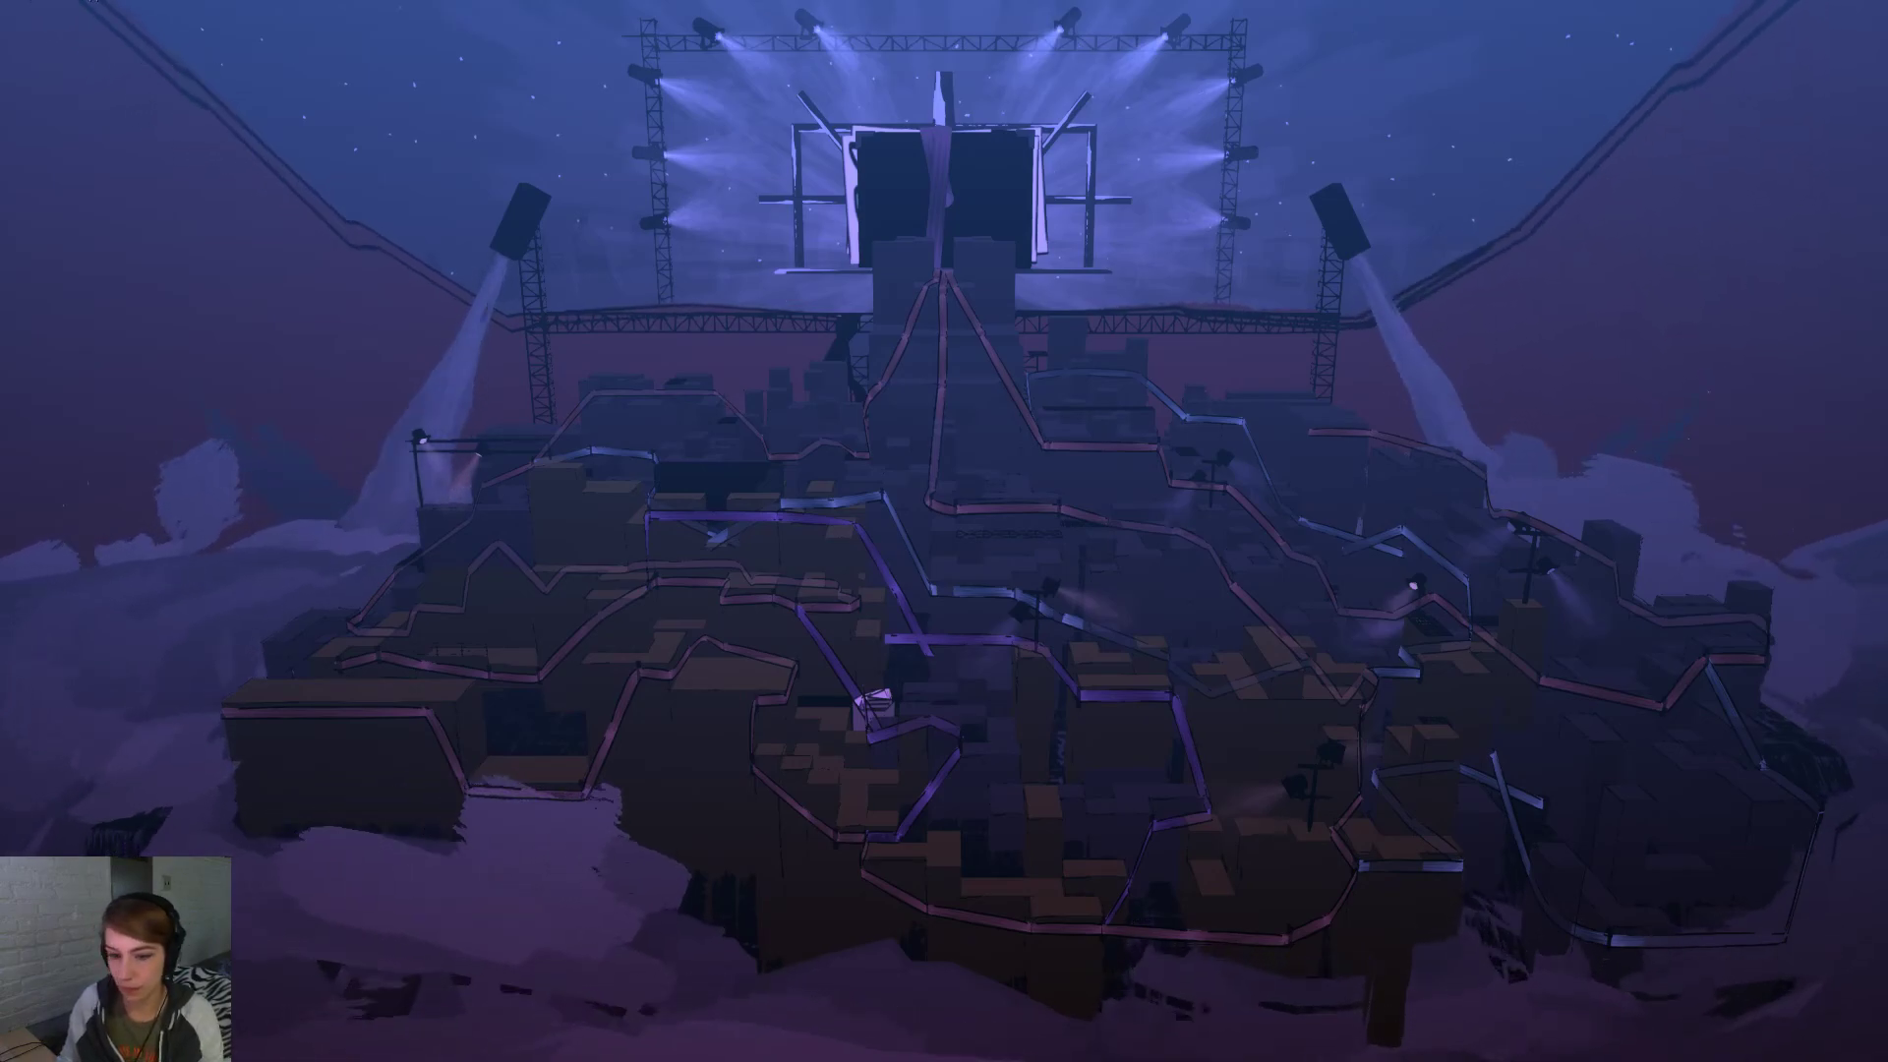
pyautogui.hotkey('alt', 'Tab')
pyautogui.hotkey('ctrl', 'v')
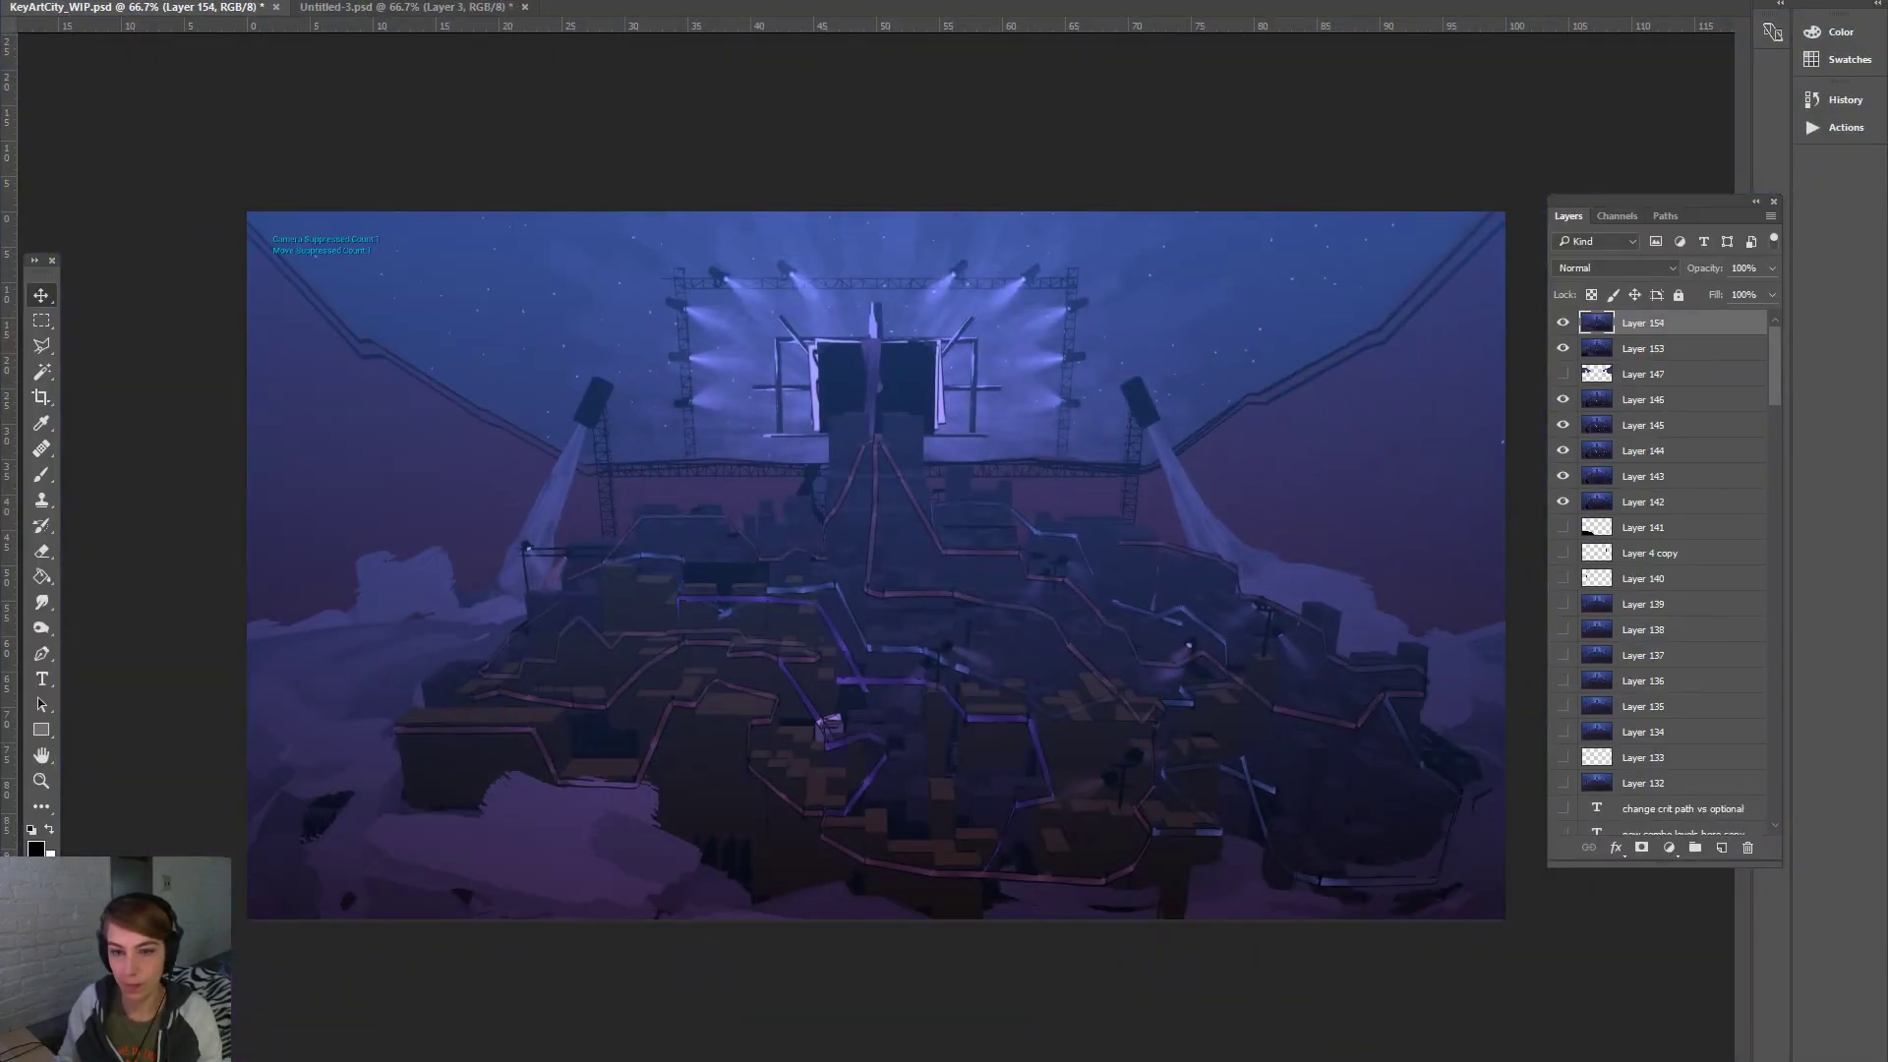
pyautogui.moveTo(1072, 677); pyautogui.dragTo(1071, 641)
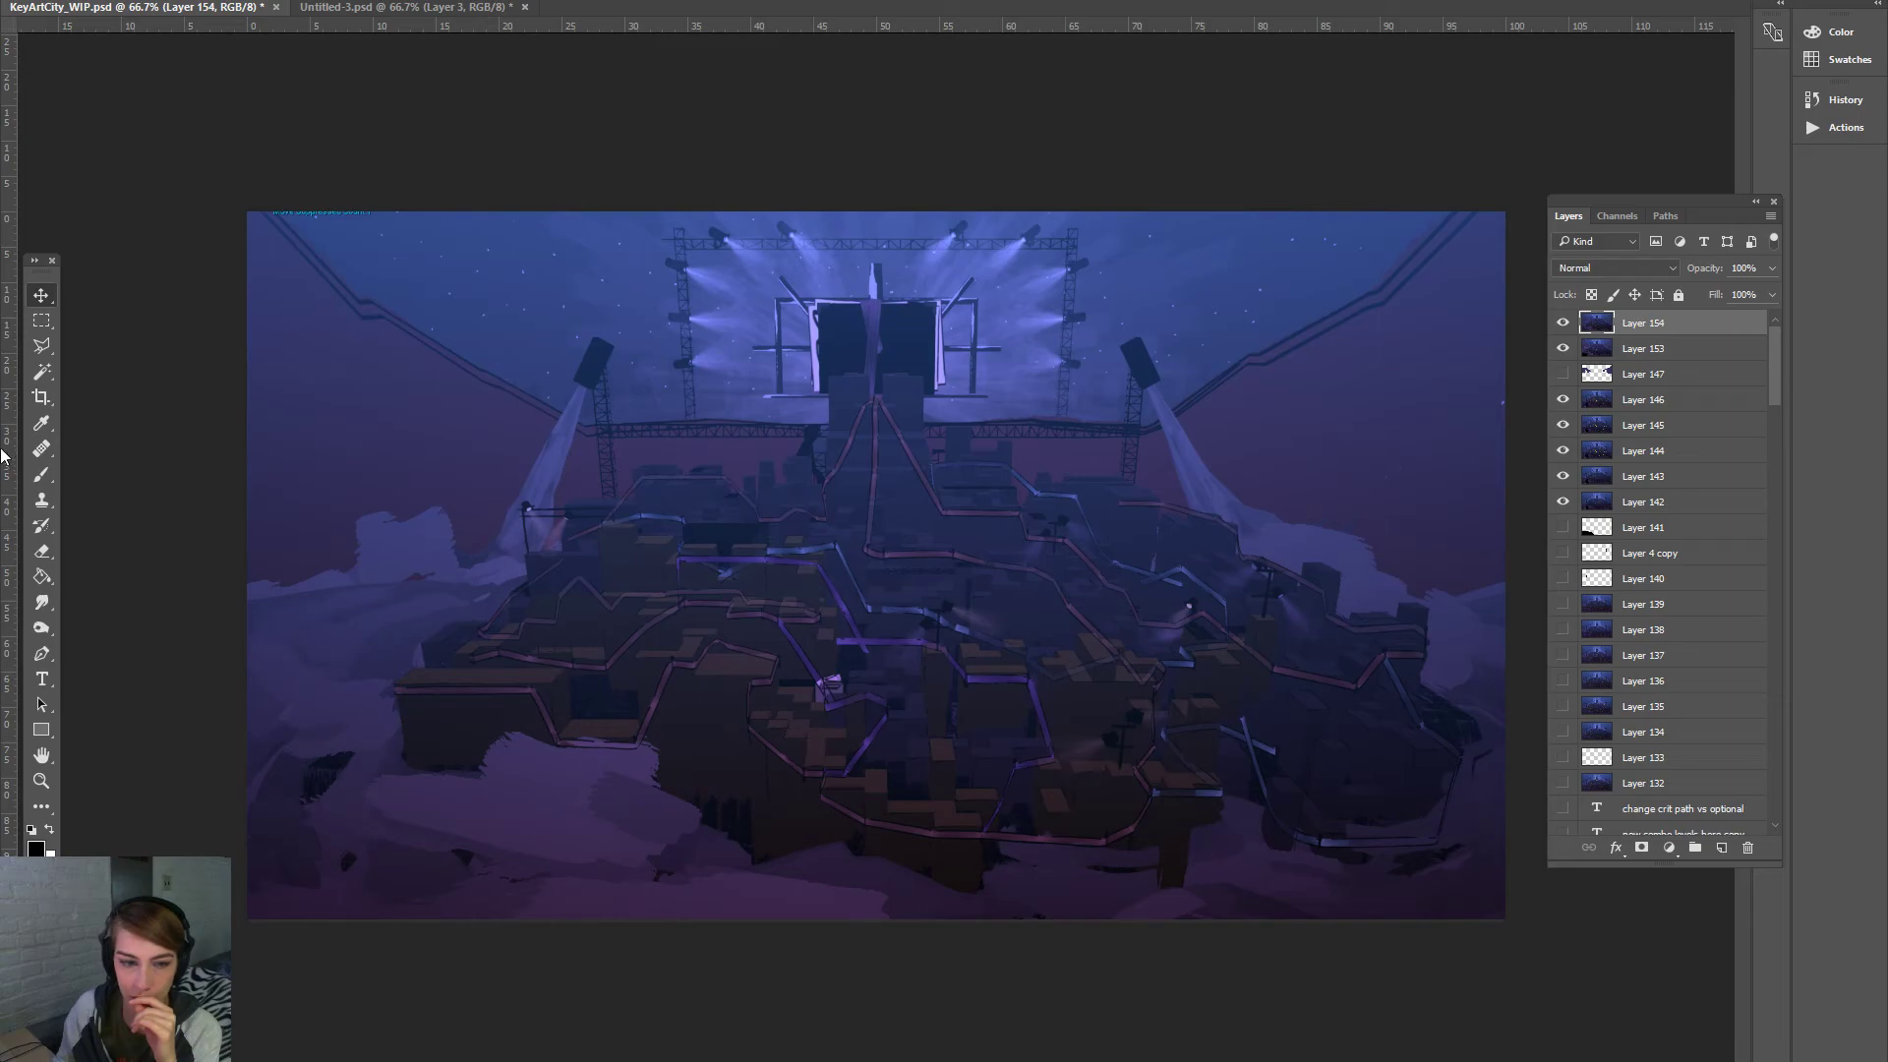
# Sample 3d3f7a from the clouds beside the city as the foreground colour and enlarge the Brush tool's size
pyautogui.click(36, 849)
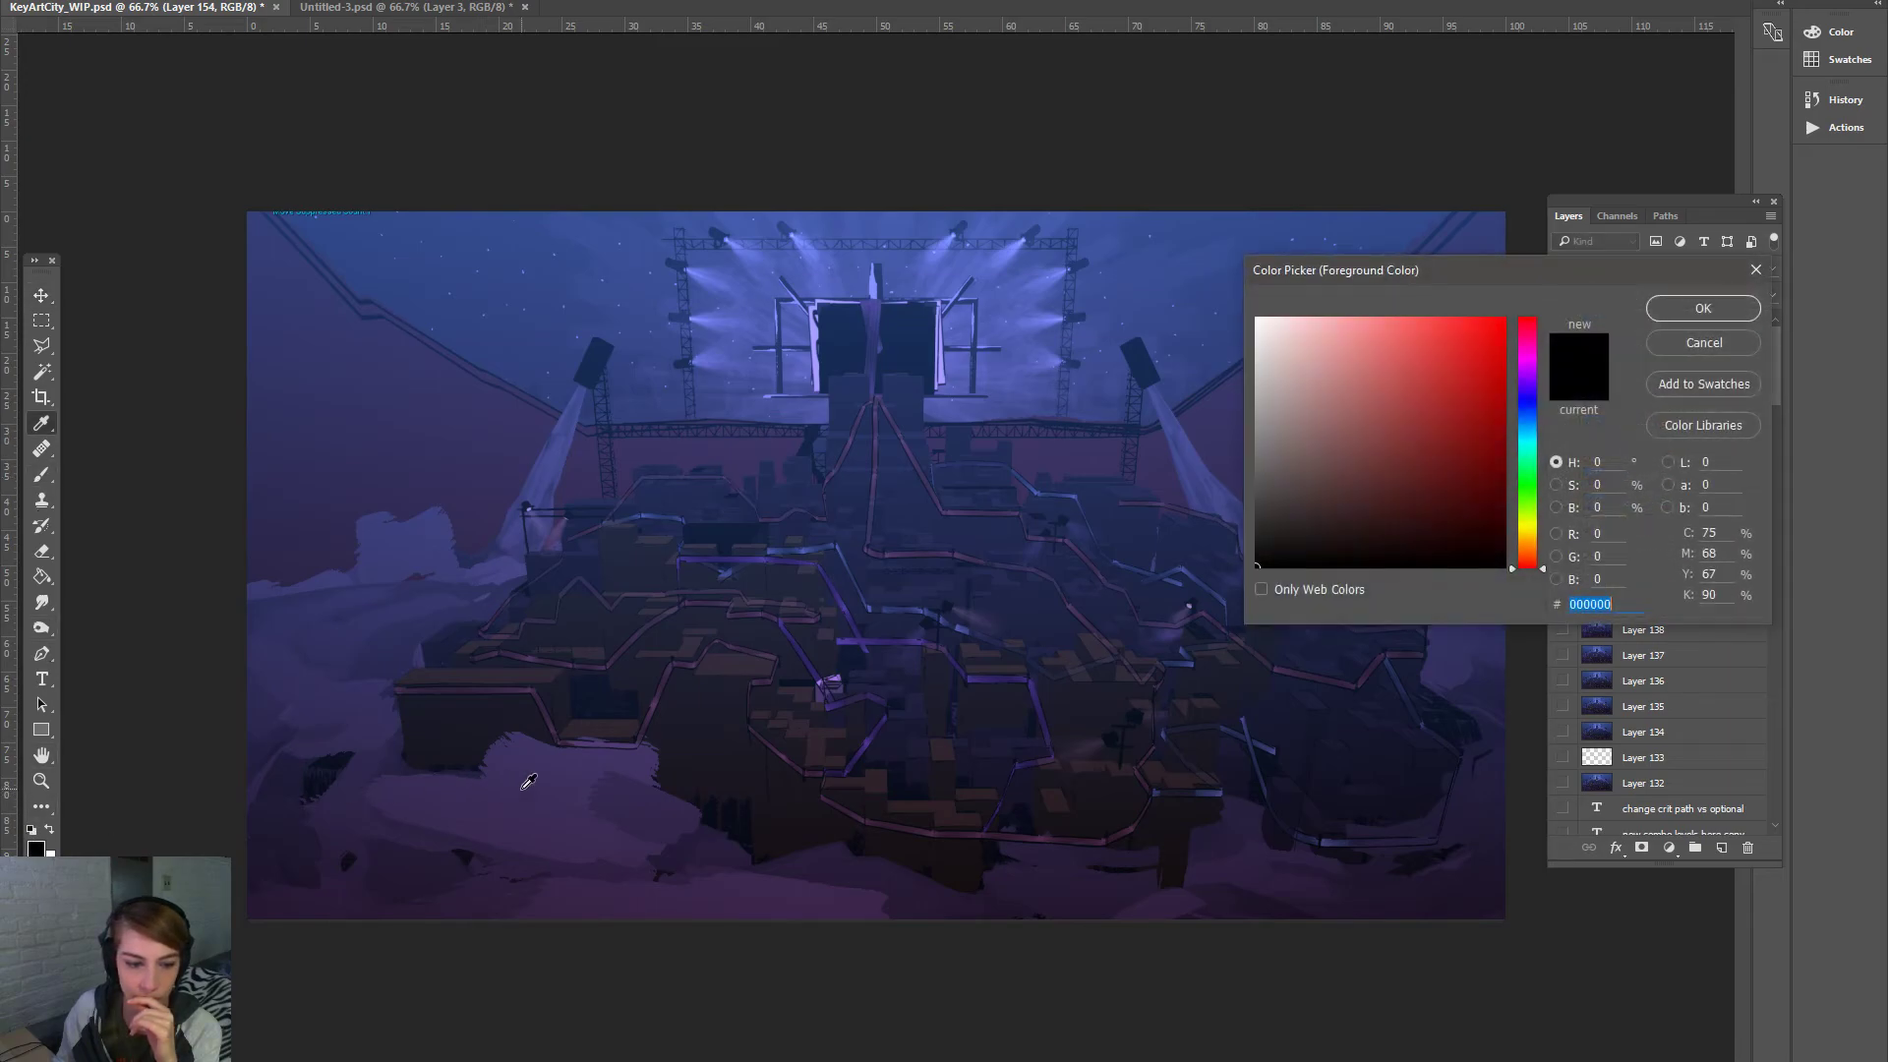
pyautogui.click(526, 782)
pyautogui.click(1702, 309)
pyautogui.click(41, 474)
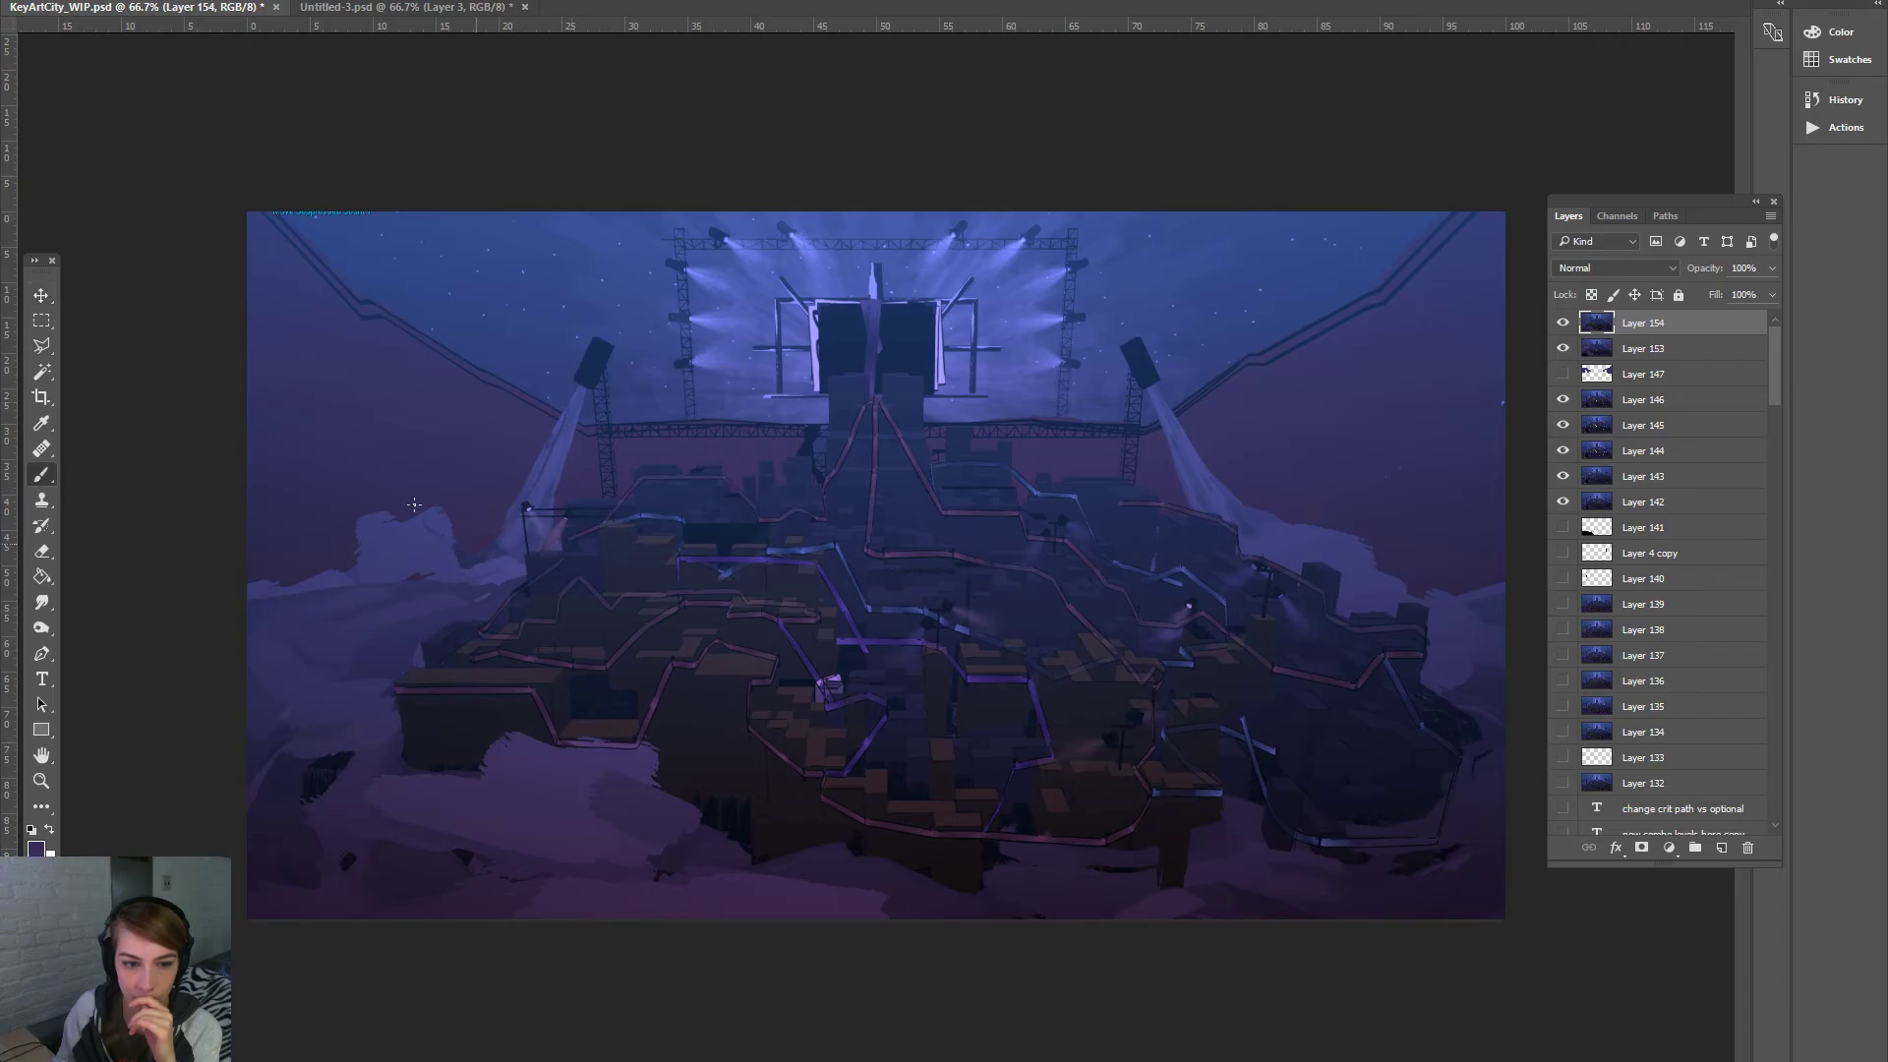
pyautogui.click(35, 849)
pyautogui.click(446, 546)
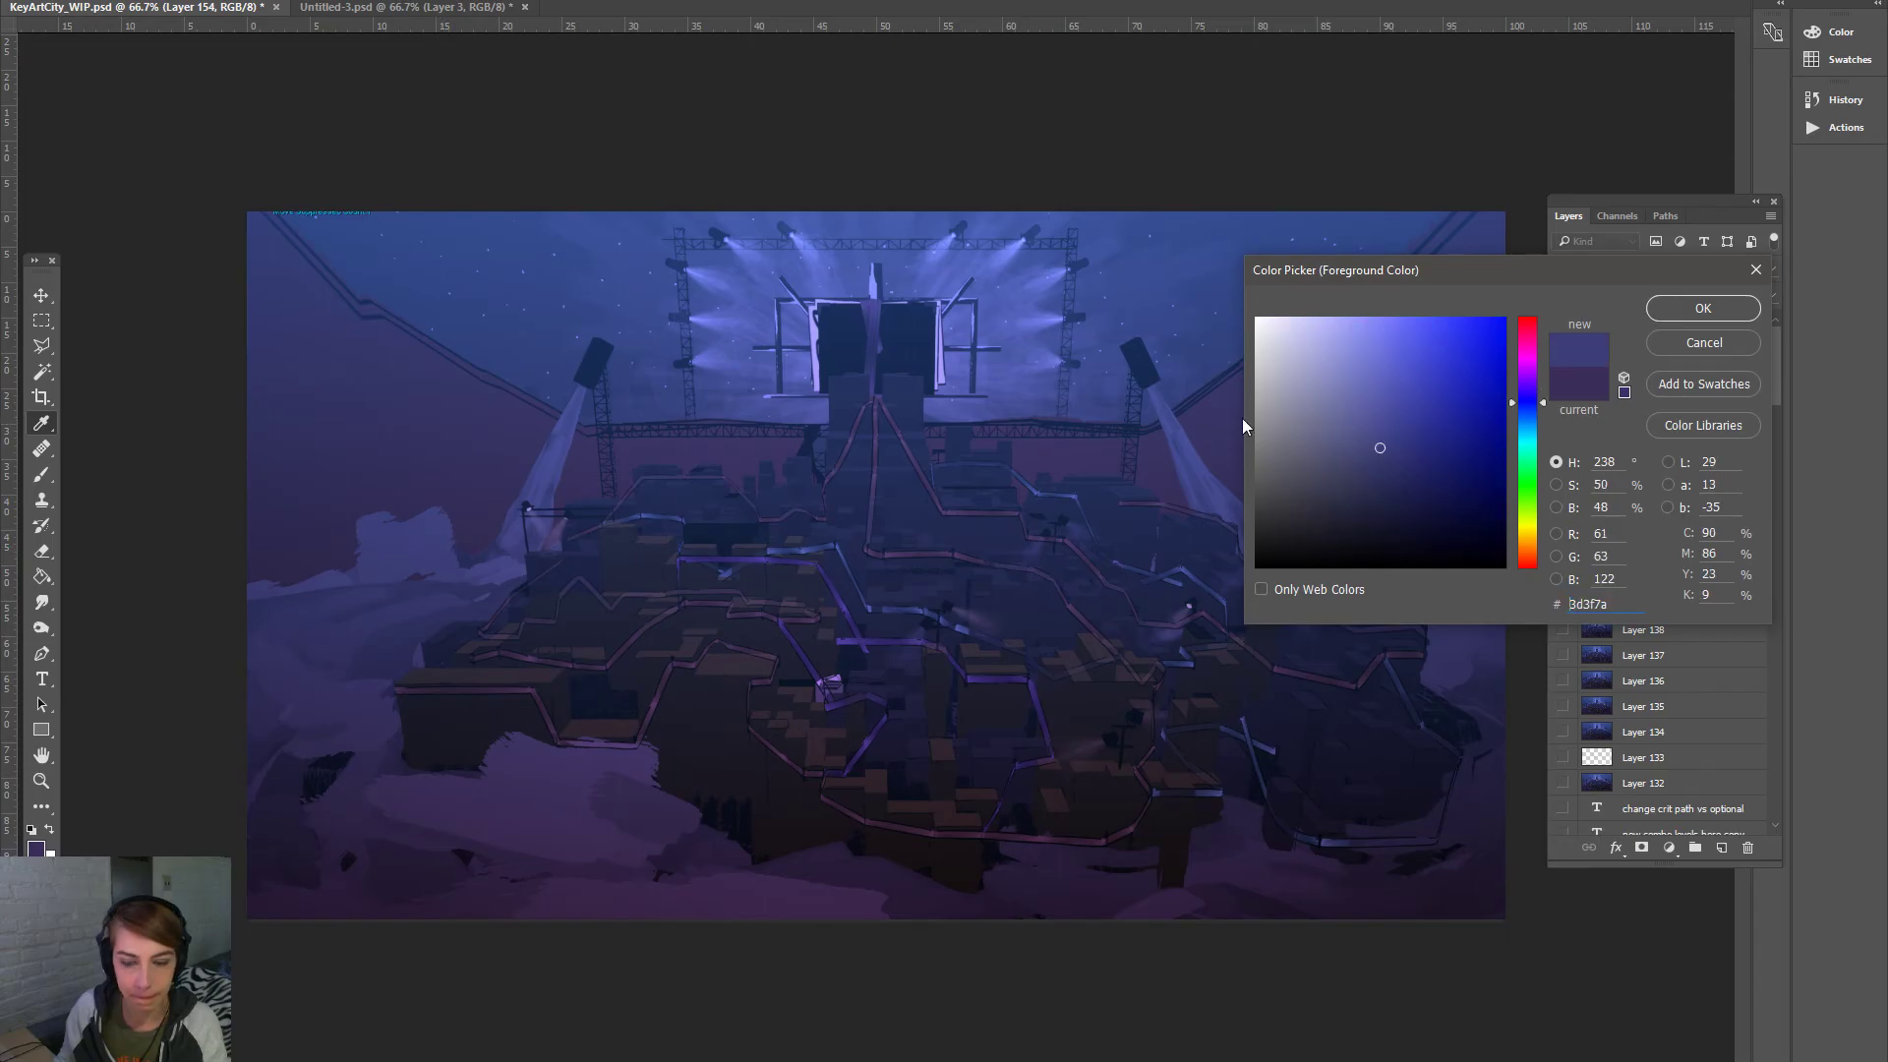
pyautogui.click(1702, 309)
pyautogui.rightClick(142, 46)
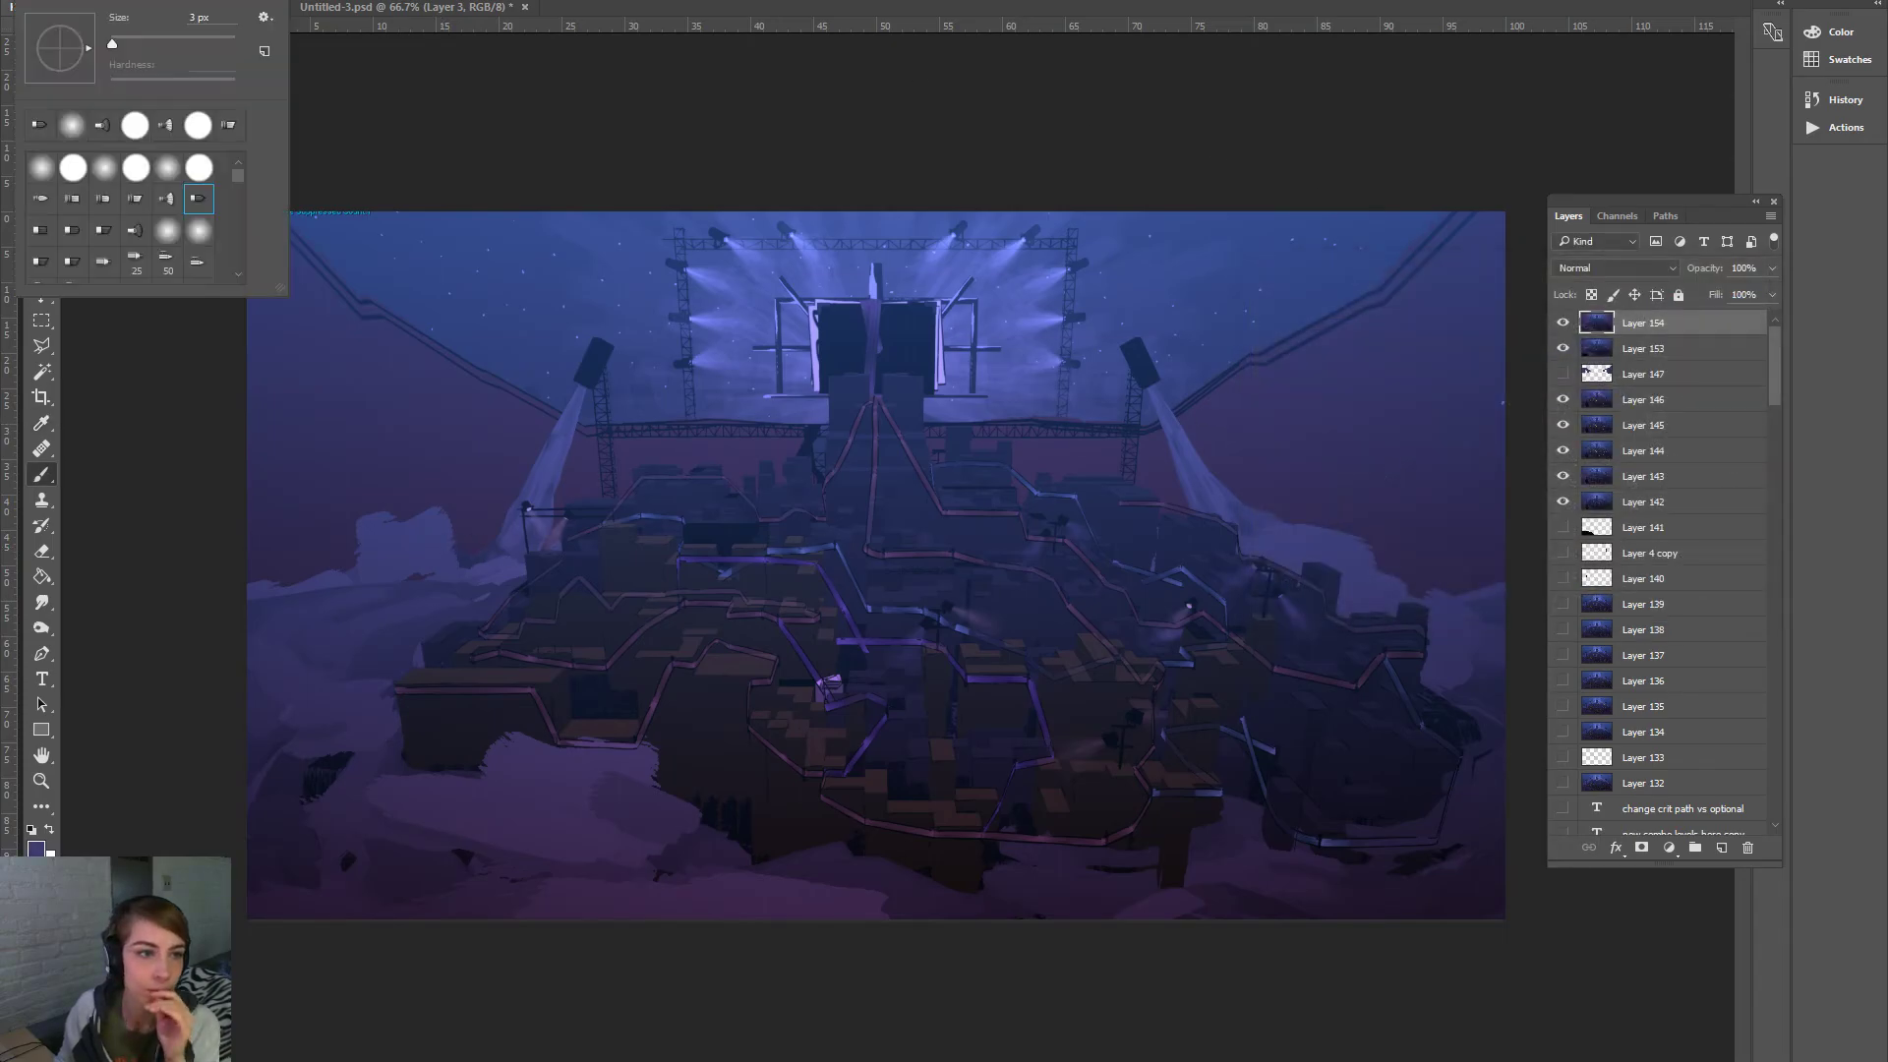
pyautogui.click(142, 43)
pyautogui.click(526, 502)
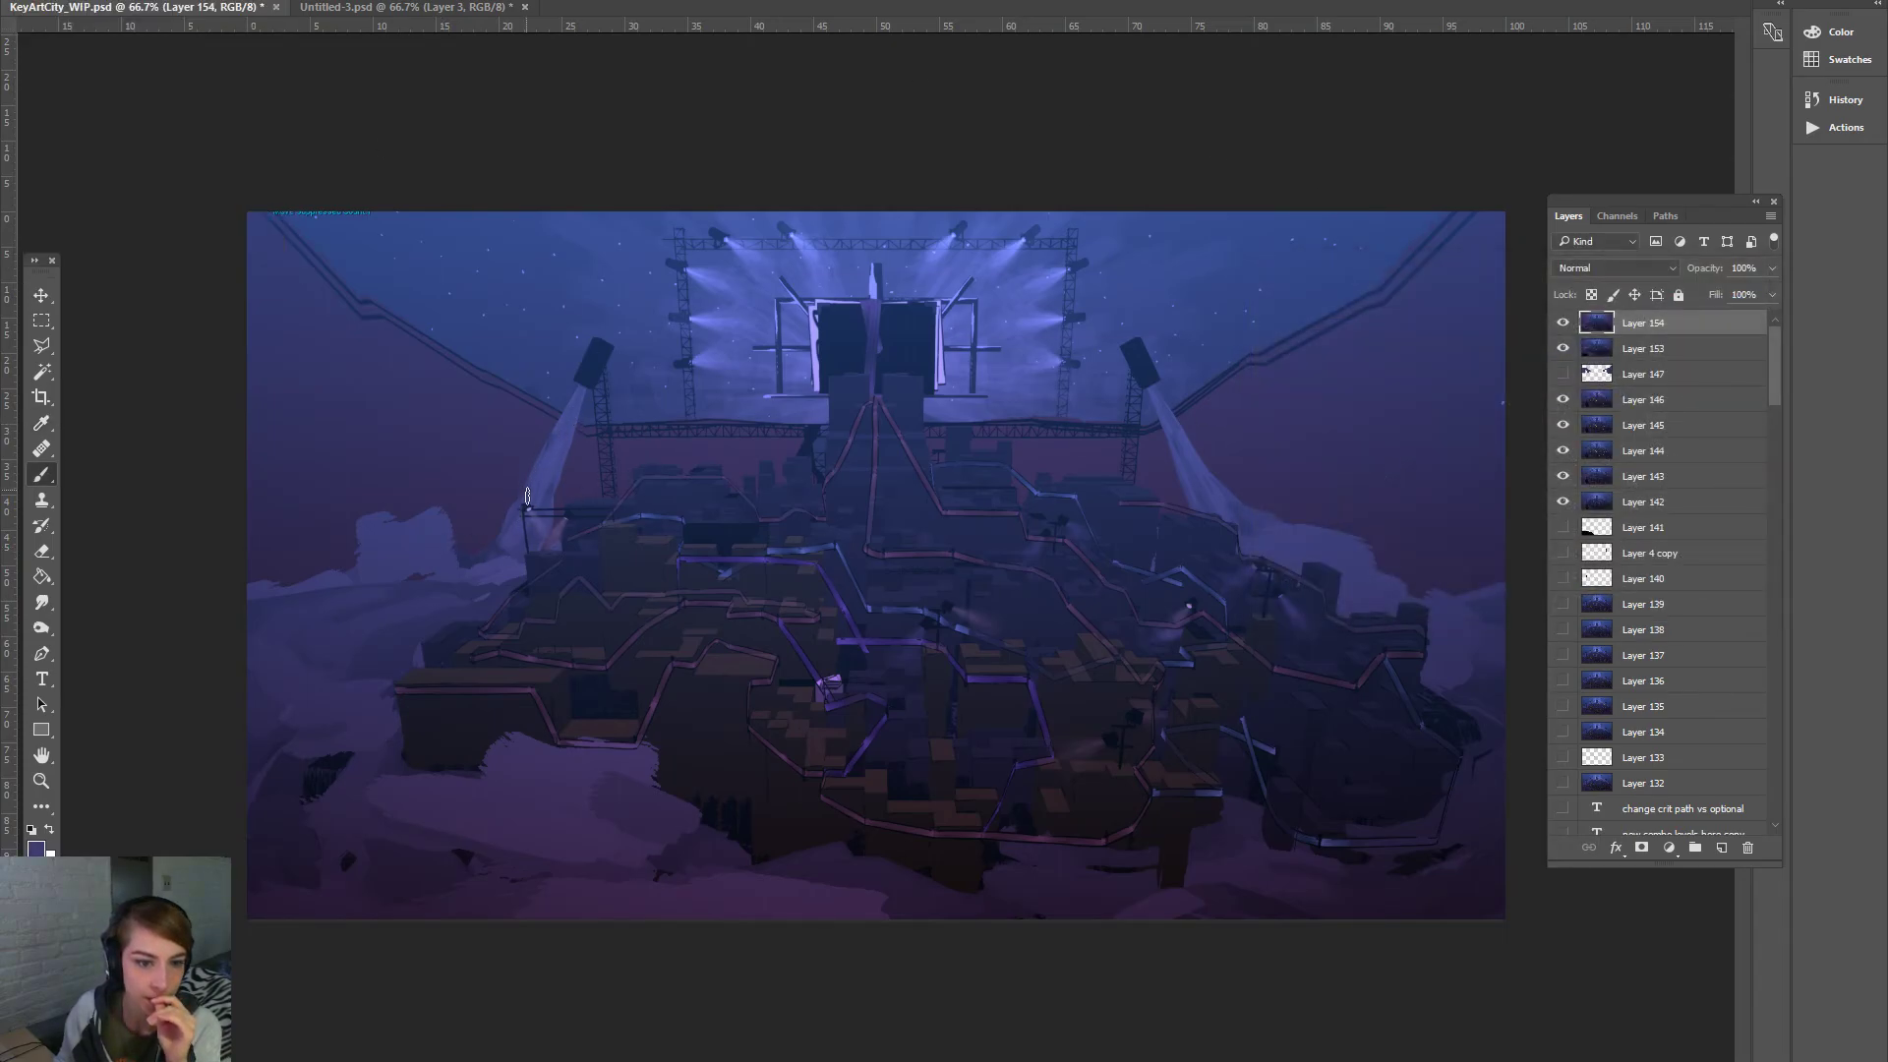
# Try curved brush strokes over the clouds on both sides of the city and undo them
pyautogui.moveTo(423, 512)
pyautogui.mouseDown()
pyautogui.moveTo(433, 470)
pyautogui.moveTo(381, 488)
pyautogui.moveTo(349, 553)
pyautogui.moveTo(254, 529)
pyautogui.mouseUp()
pyautogui.hotkey('ctrl', 'z')
pyautogui.hotkey('ctrl', 'z')
pyautogui.moveTo(532, 523)
pyautogui.mouseDown()
pyautogui.moveTo(374, 532)
pyautogui.moveTo(221, 484)
pyautogui.mouseUp()
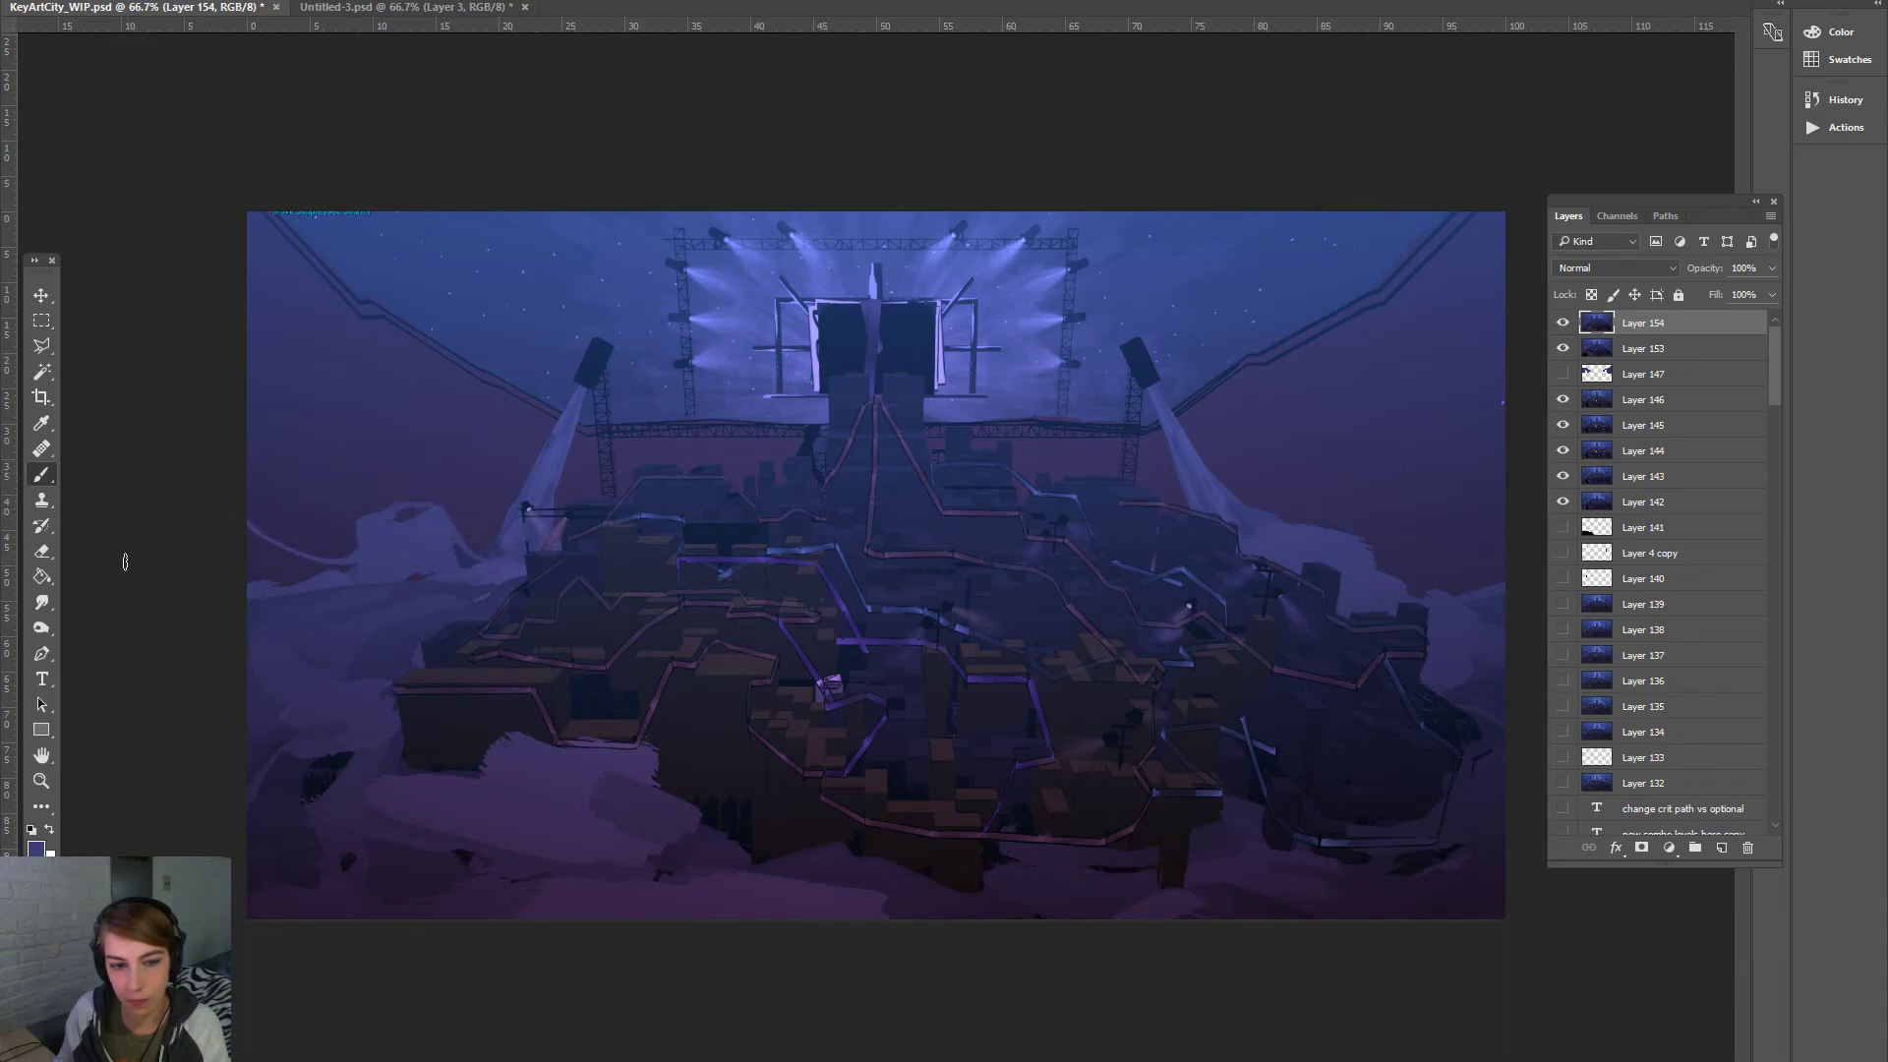
pyautogui.hotkey('ctrl', 'z')
pyautogui.hotkey('ctrl', 'z')
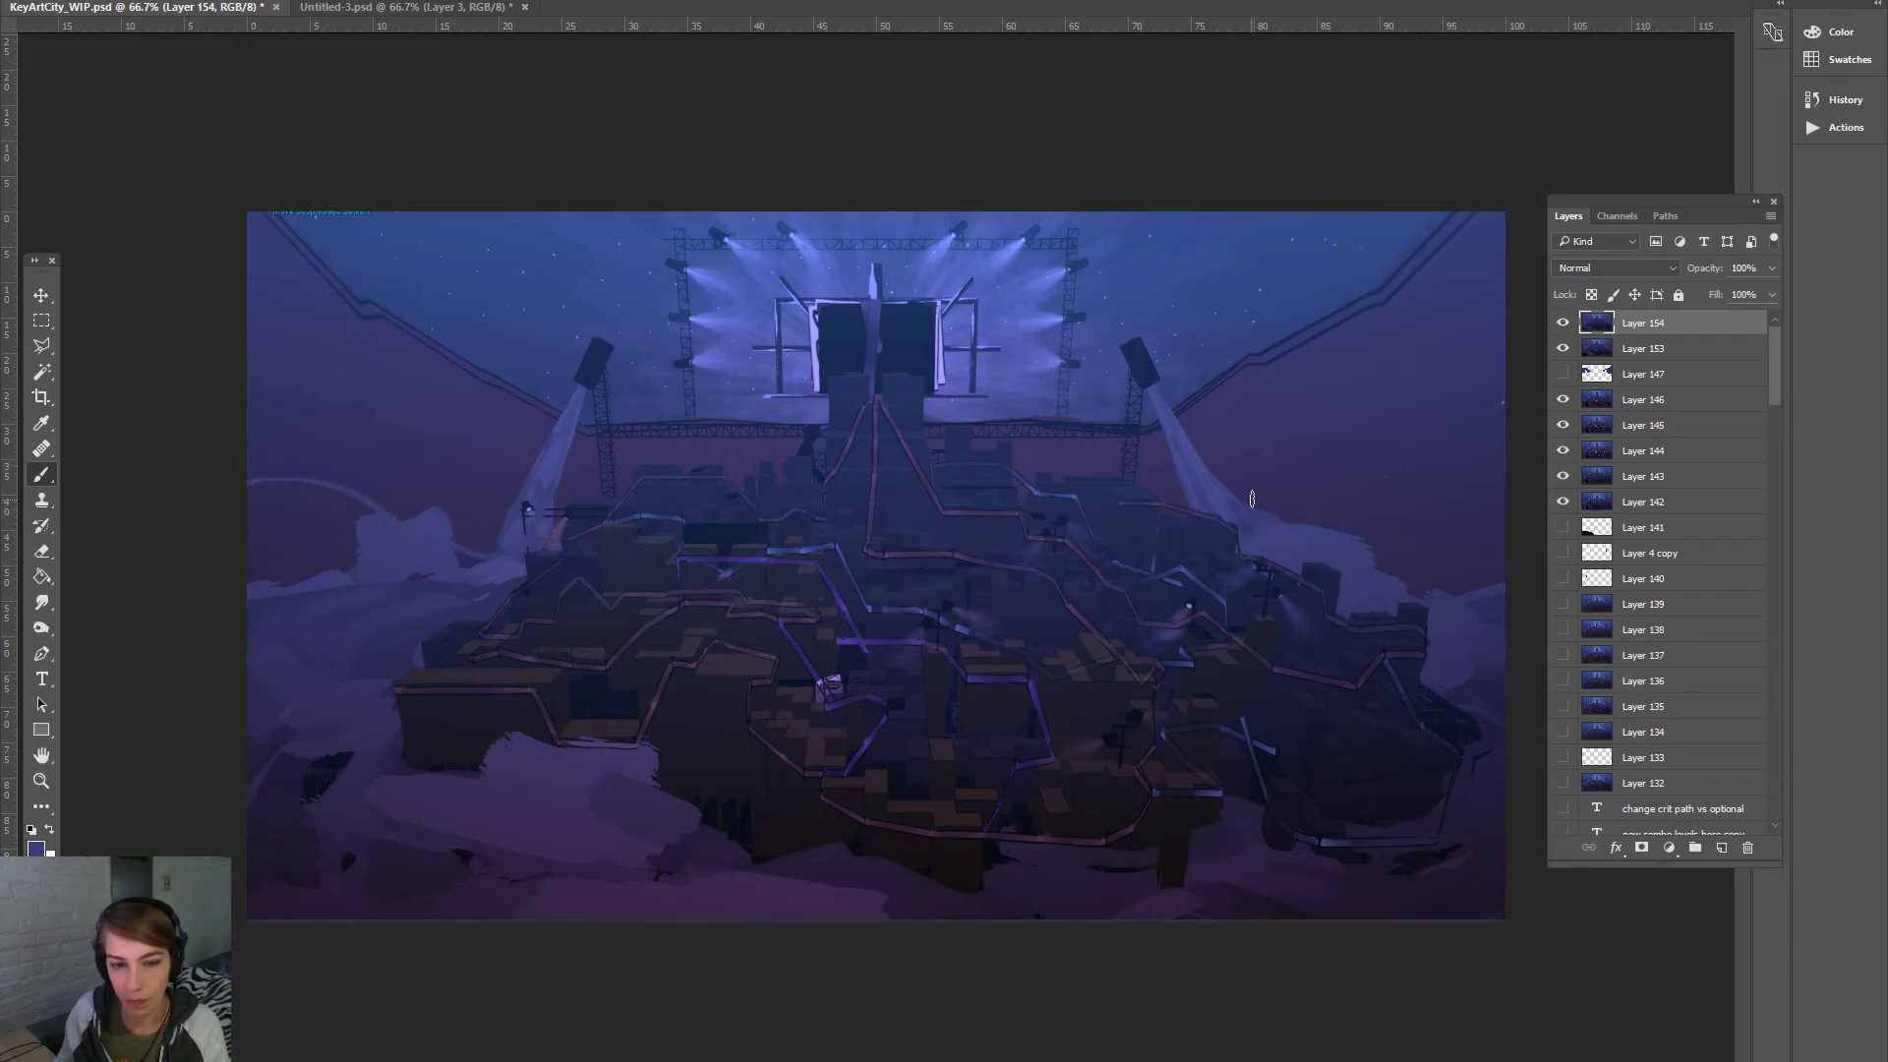
pyautogui.moveTo(1277, 536)
pyautogui.mouseDown()
pyautogui.moveTo(1376, 479)
pyautogui.moveTo(1570, 561)
pyautogui.mouseUp()
pyautogui.hotkey('ctrl', 'z')
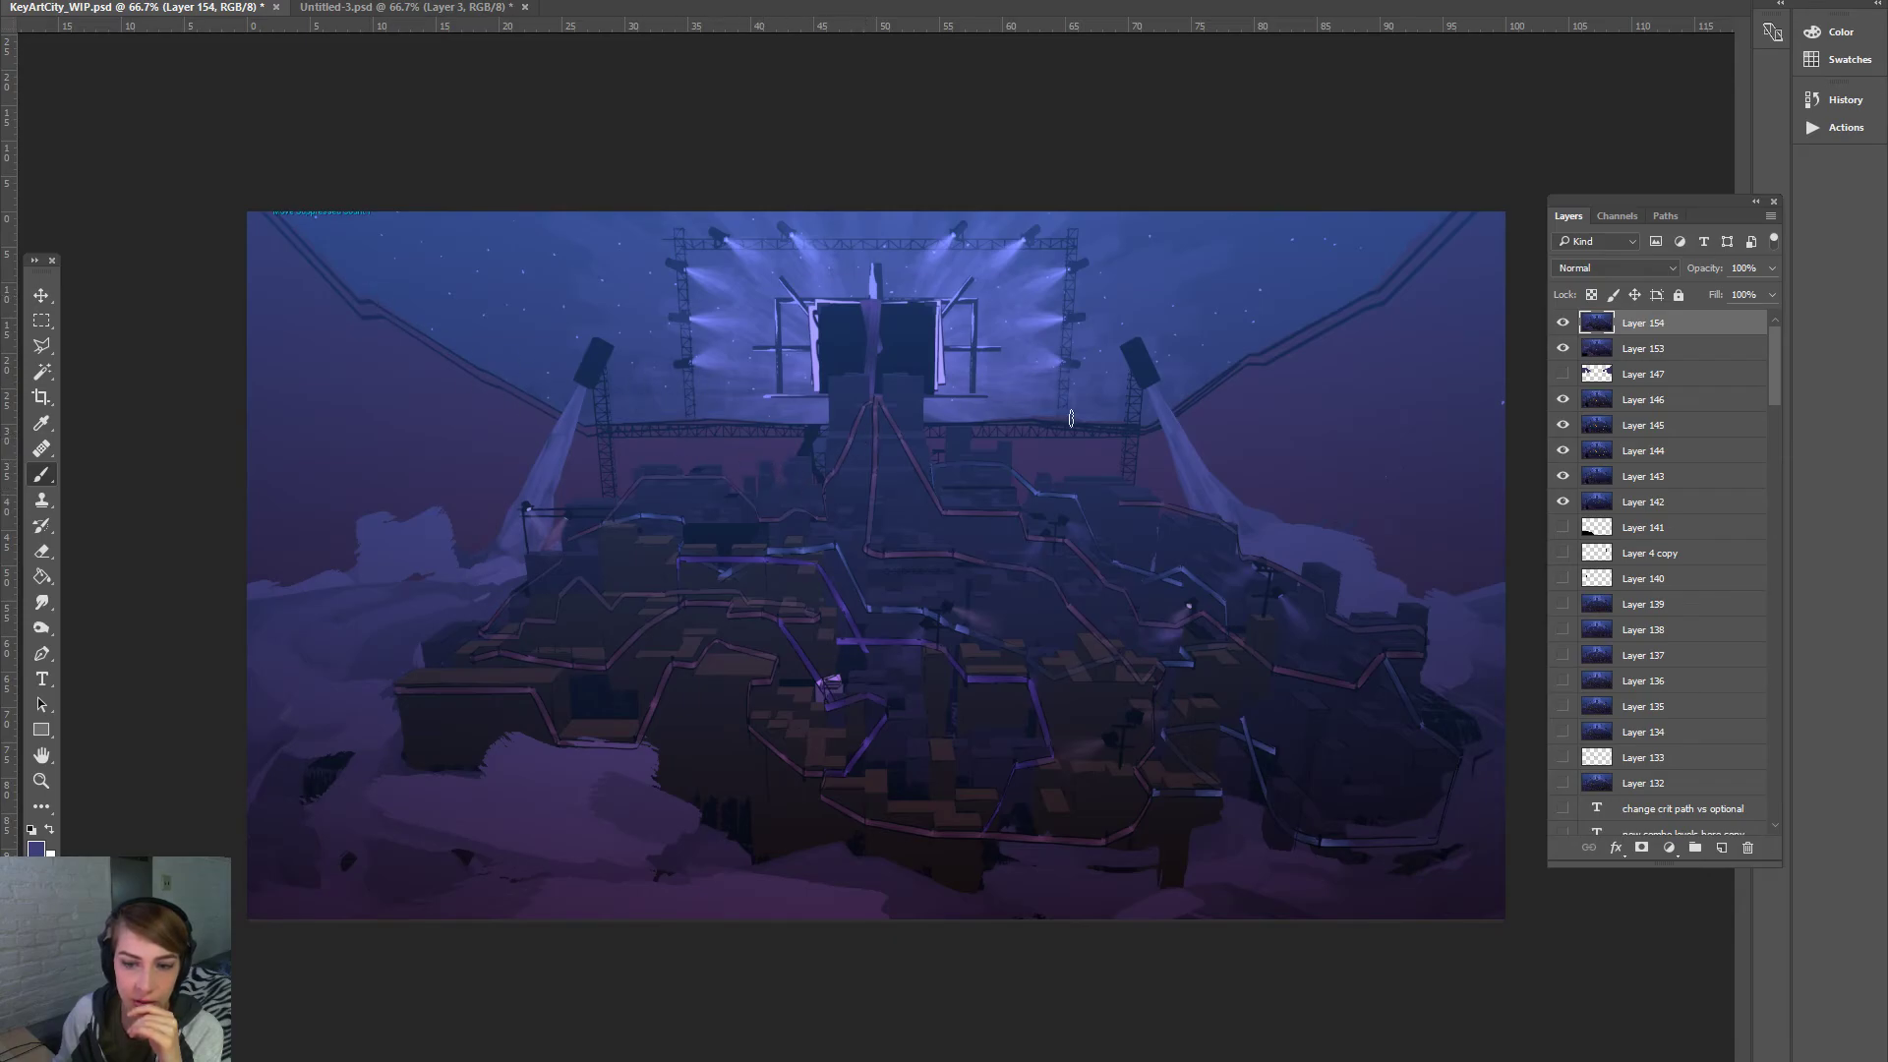
# Try tall curved brush strokes rising from the clouds on the city's right side and undo them
pyautogui.moveTo(1154, 394)
pyautogui.mouseDown()
pyautogui.moveTo(1219, 482)
pyautogui.moveTo(1327, 508)
pyautogui.moveTo(1432, 592)
pyautogui.mouseUp()
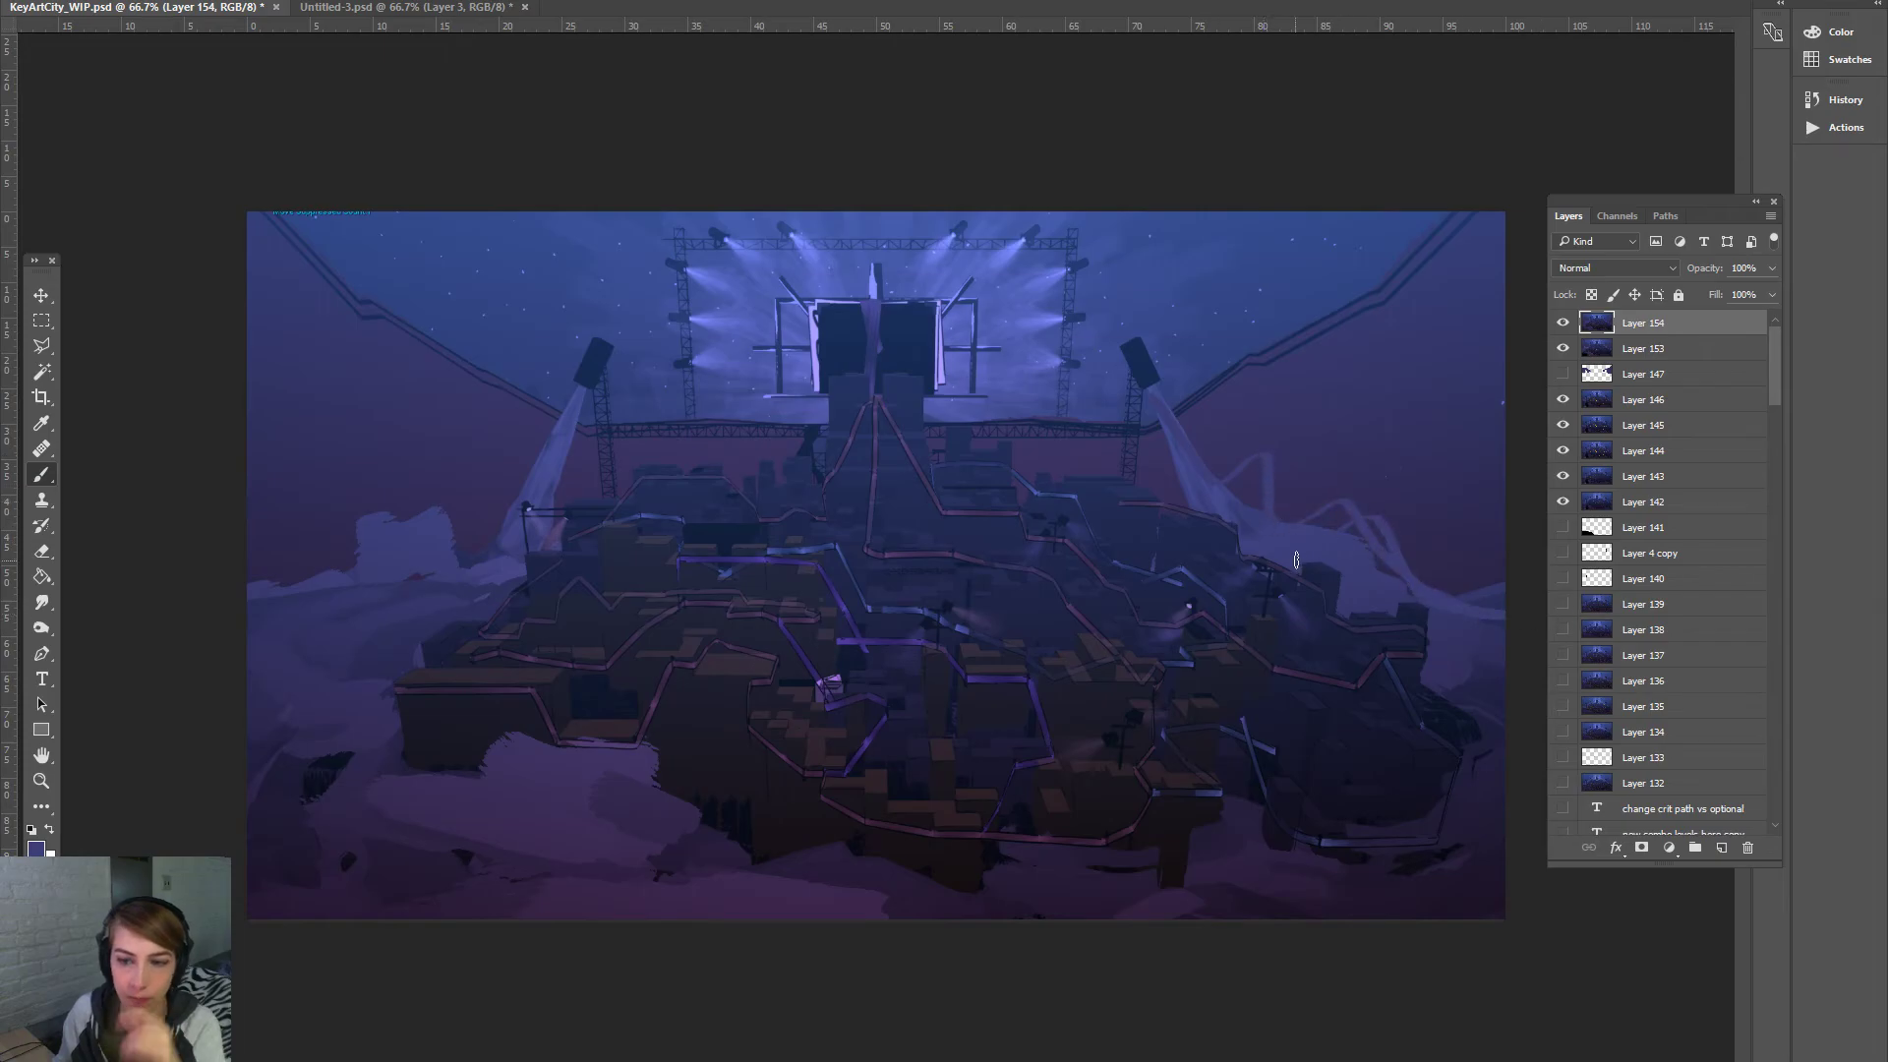
pyautogui.hotkey('ctrl', 'z')
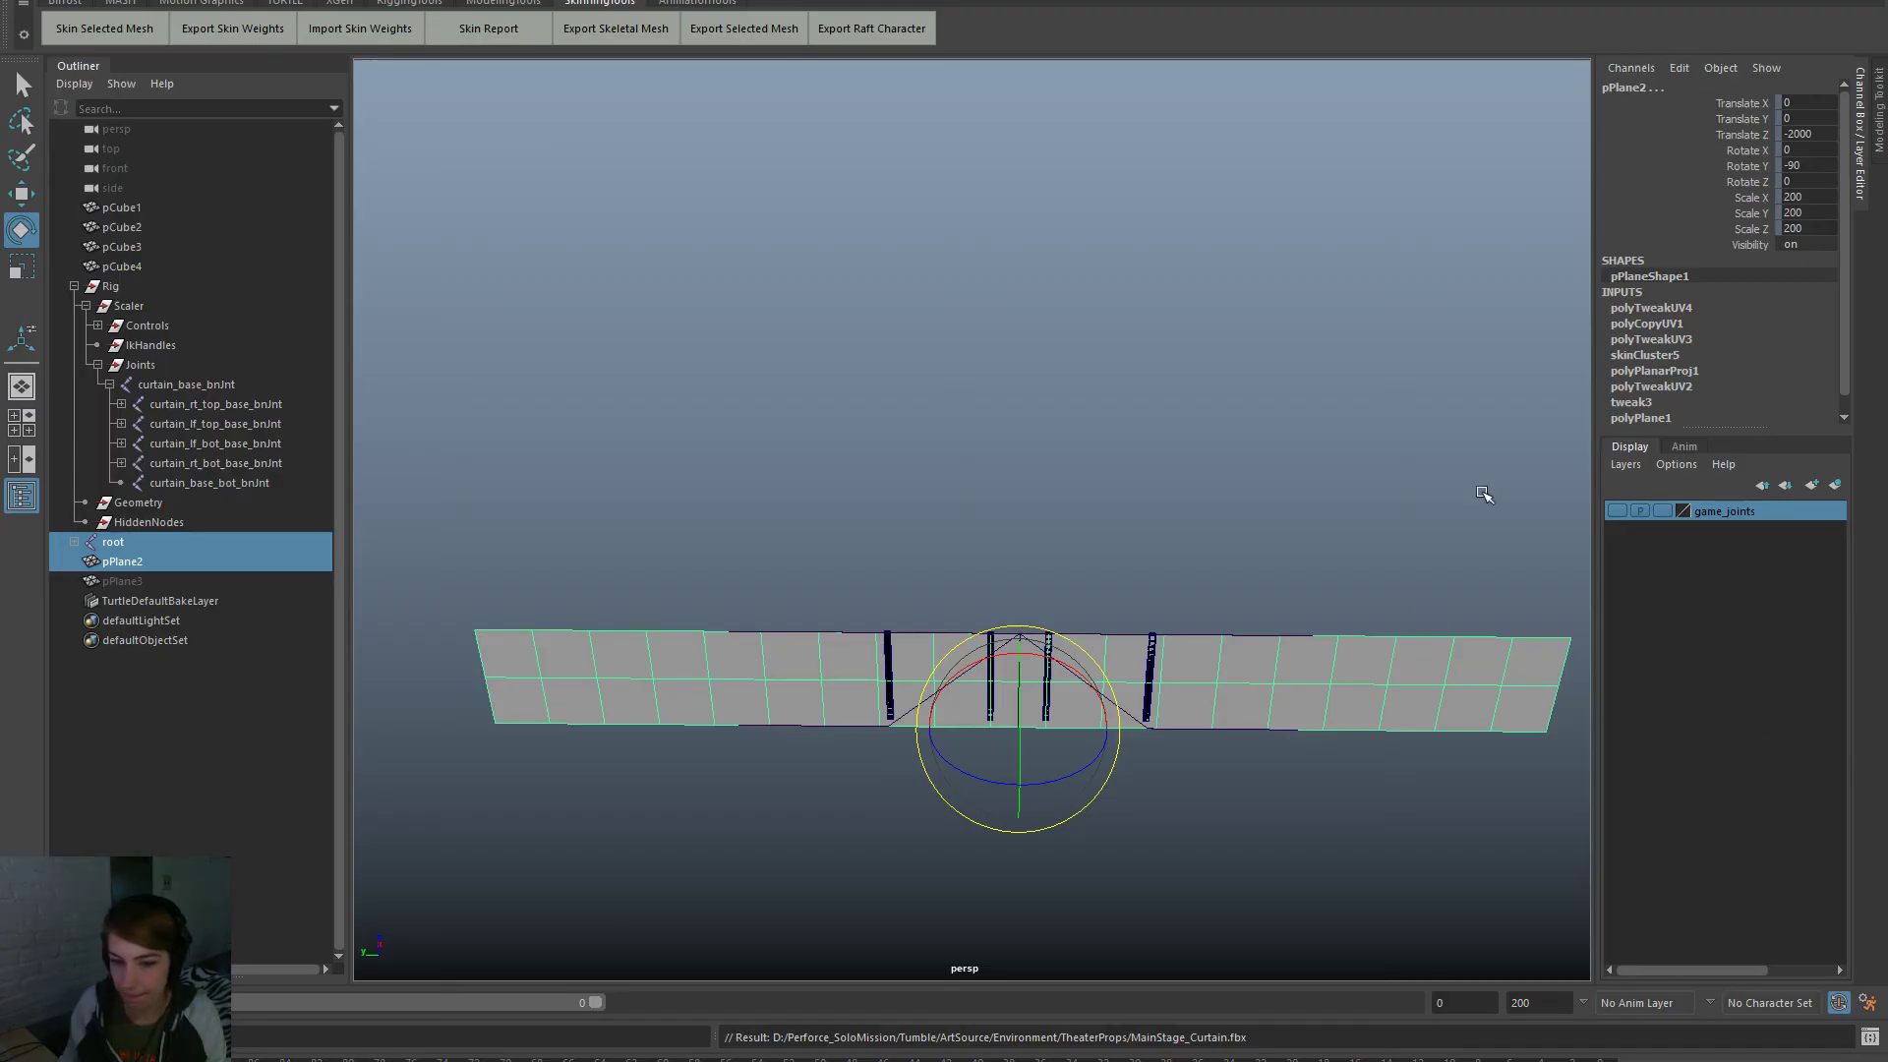
# Switch to Maya, deselect the curtain mesh and its root joint, and save the MainStage_Curtain.ma scene
pyautogui.click(1454, 449)
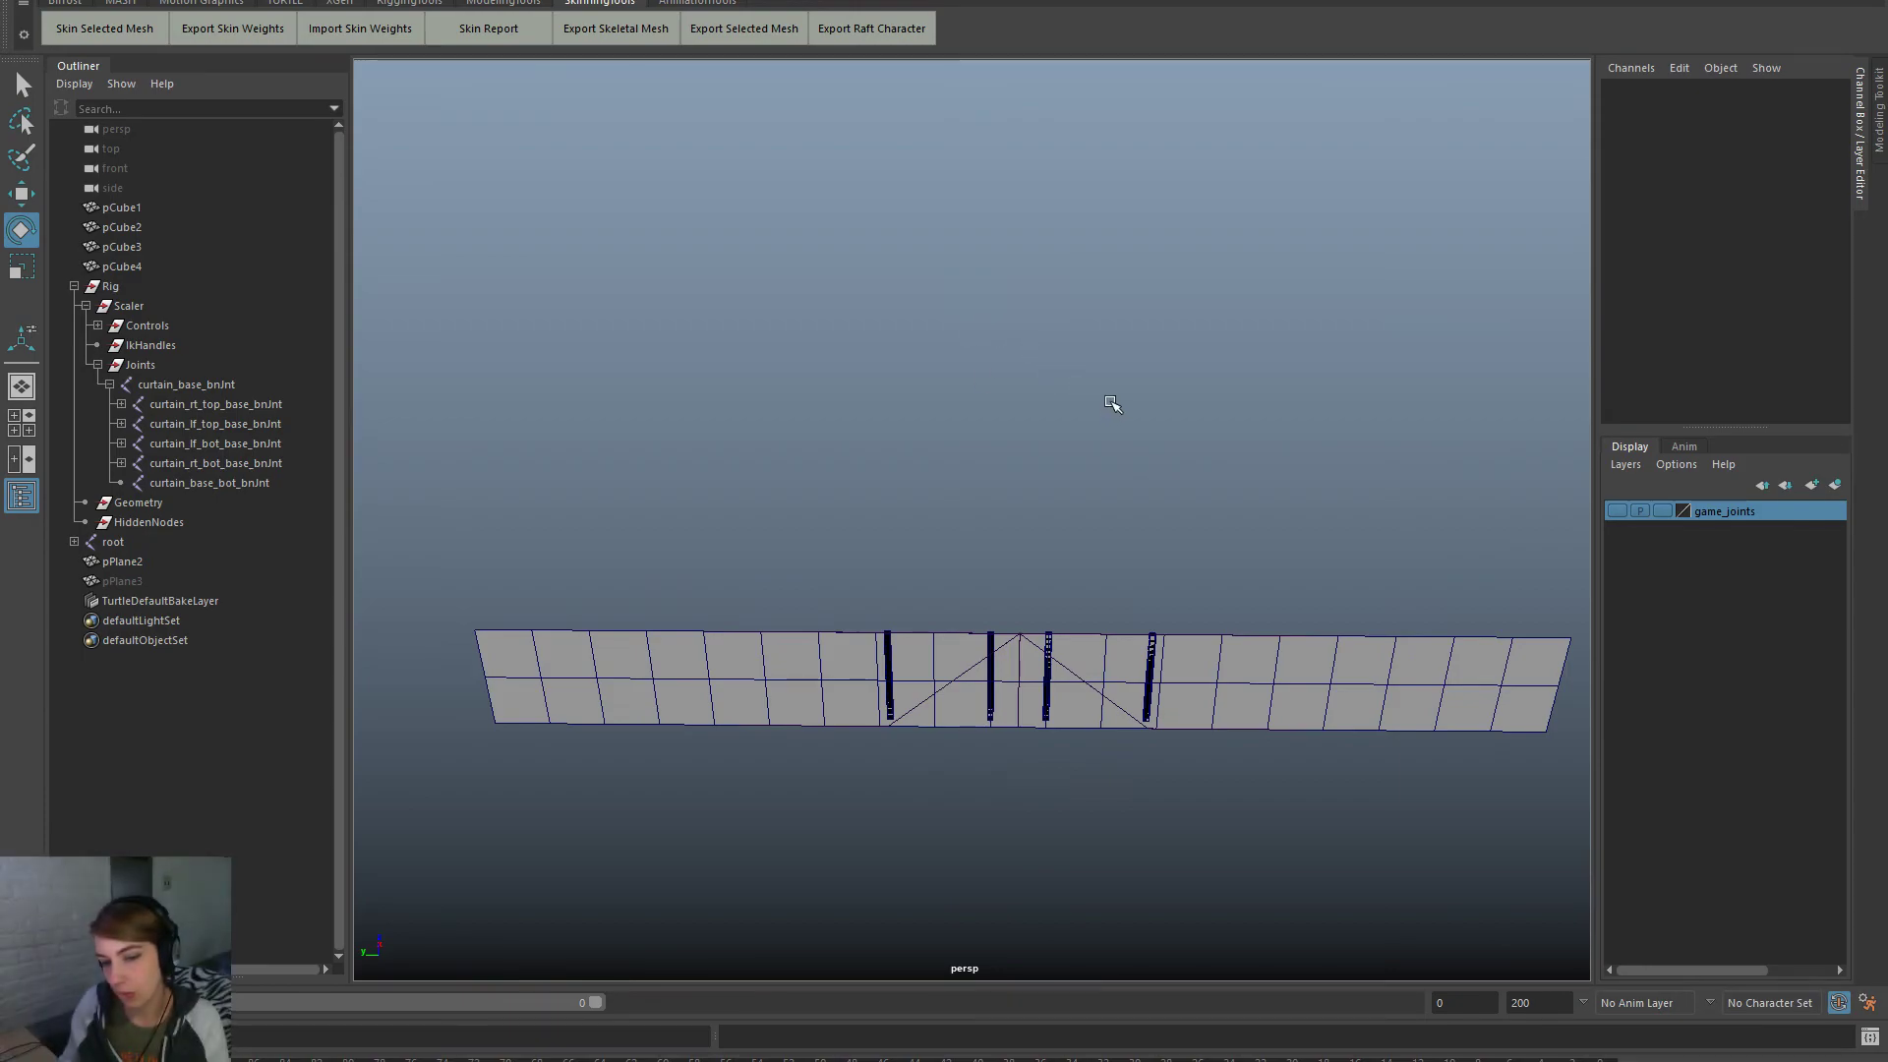
pyautogui.hotkey('ctrl', 's')
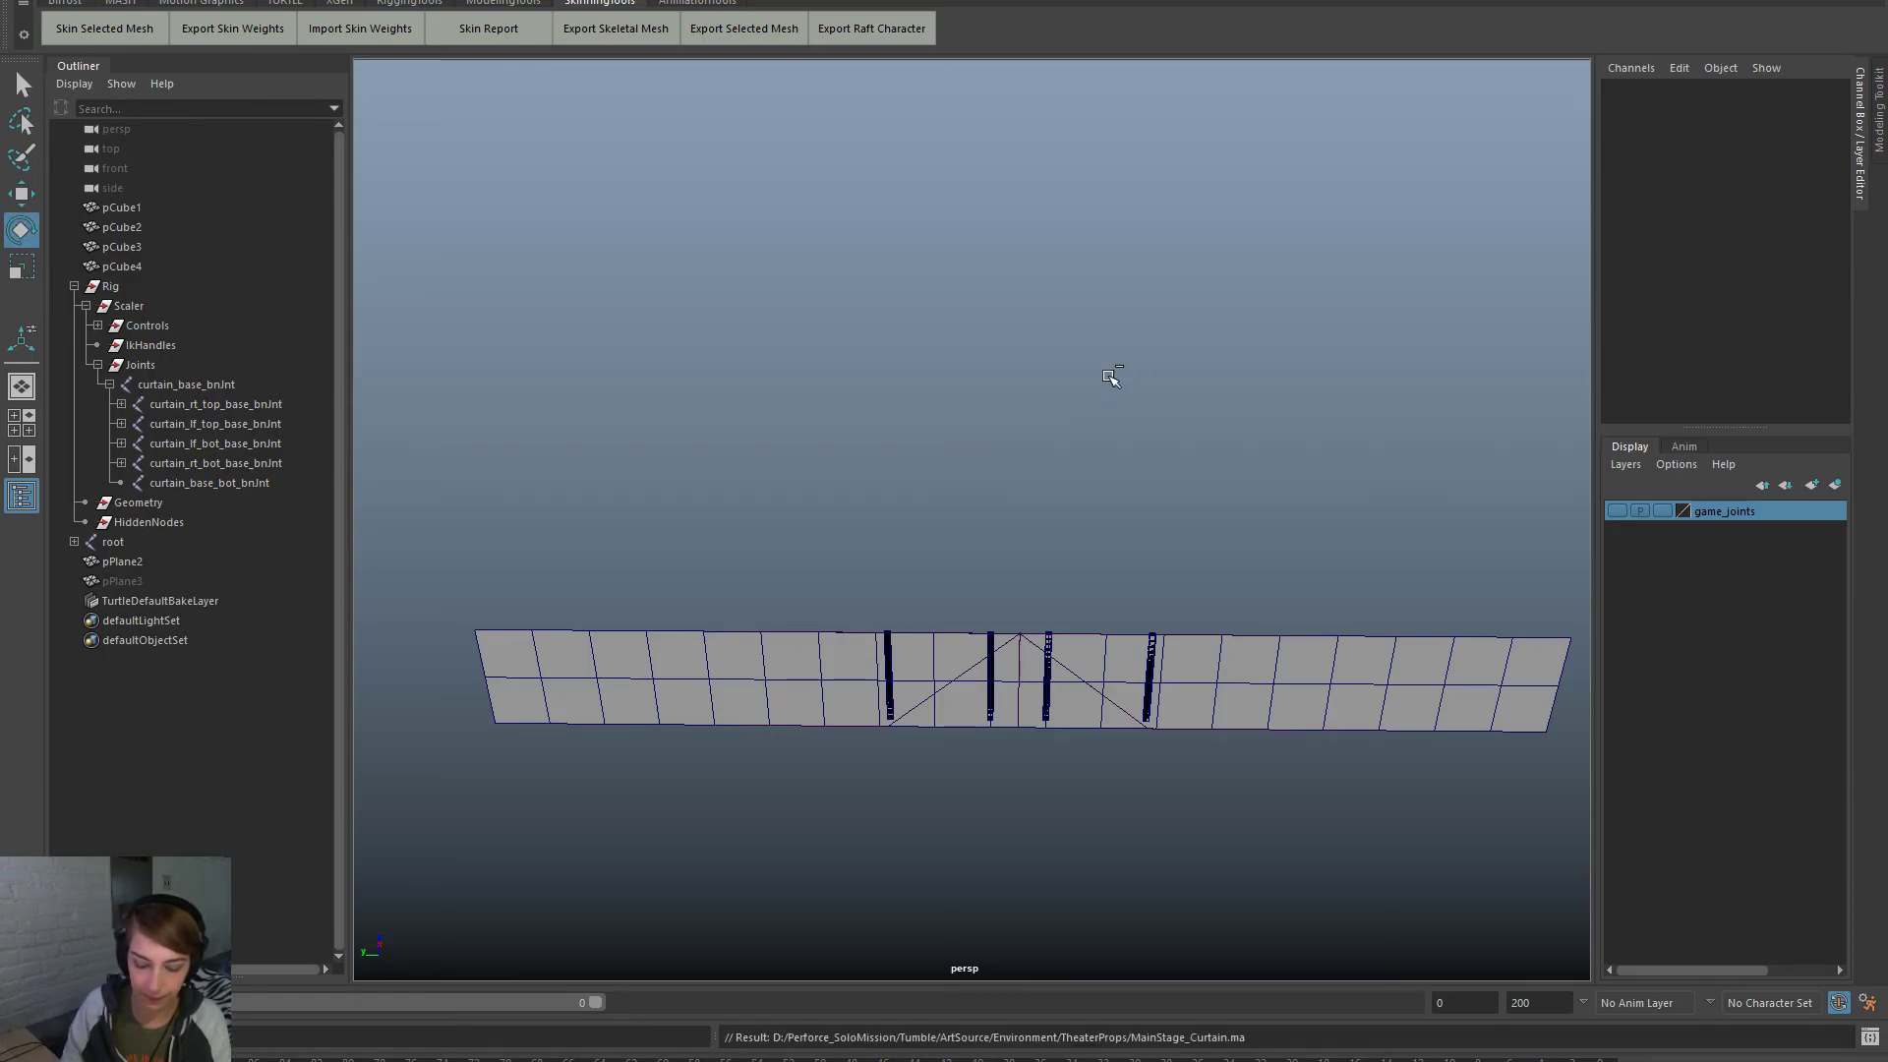
# Browse the scene files in the Environment folder and its Experimental, Flooring and TheaterProps subfolders for one to open
pyautogui.hotkey('ctrl', 'o')
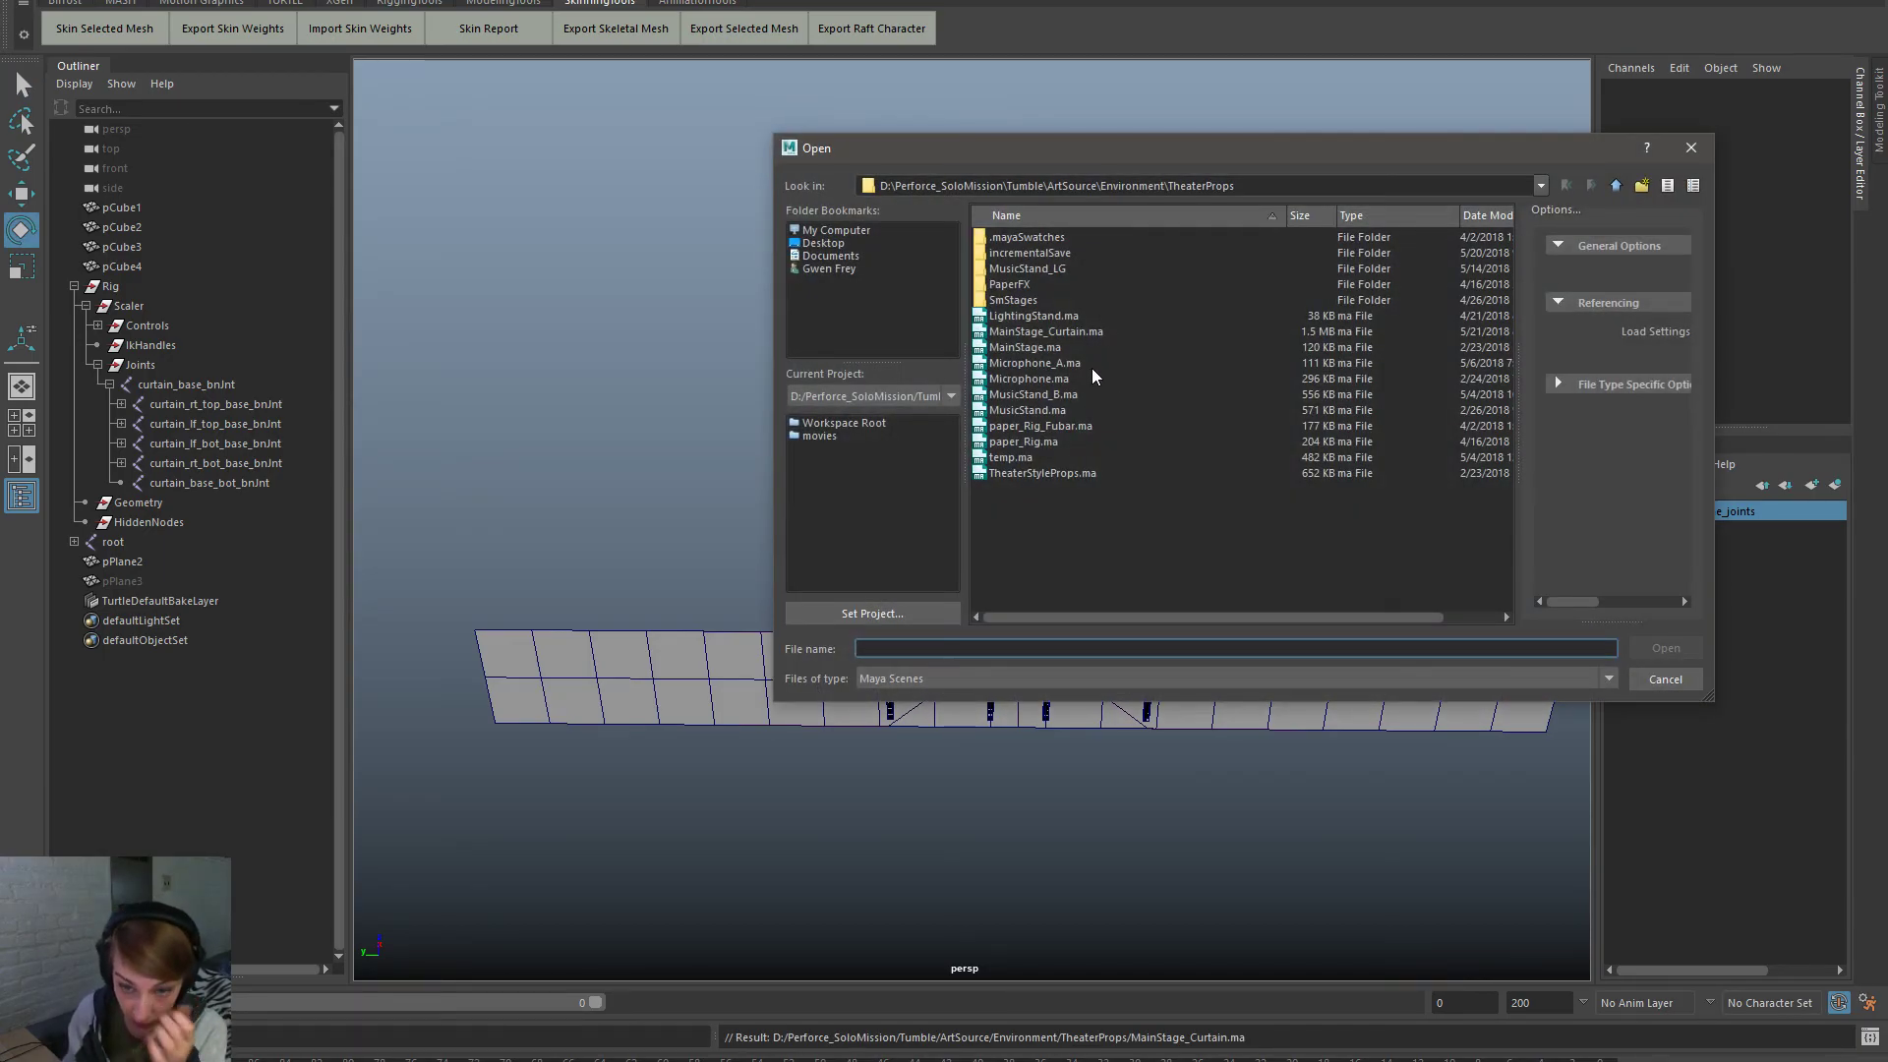
pyautogui.click(1615, 186)
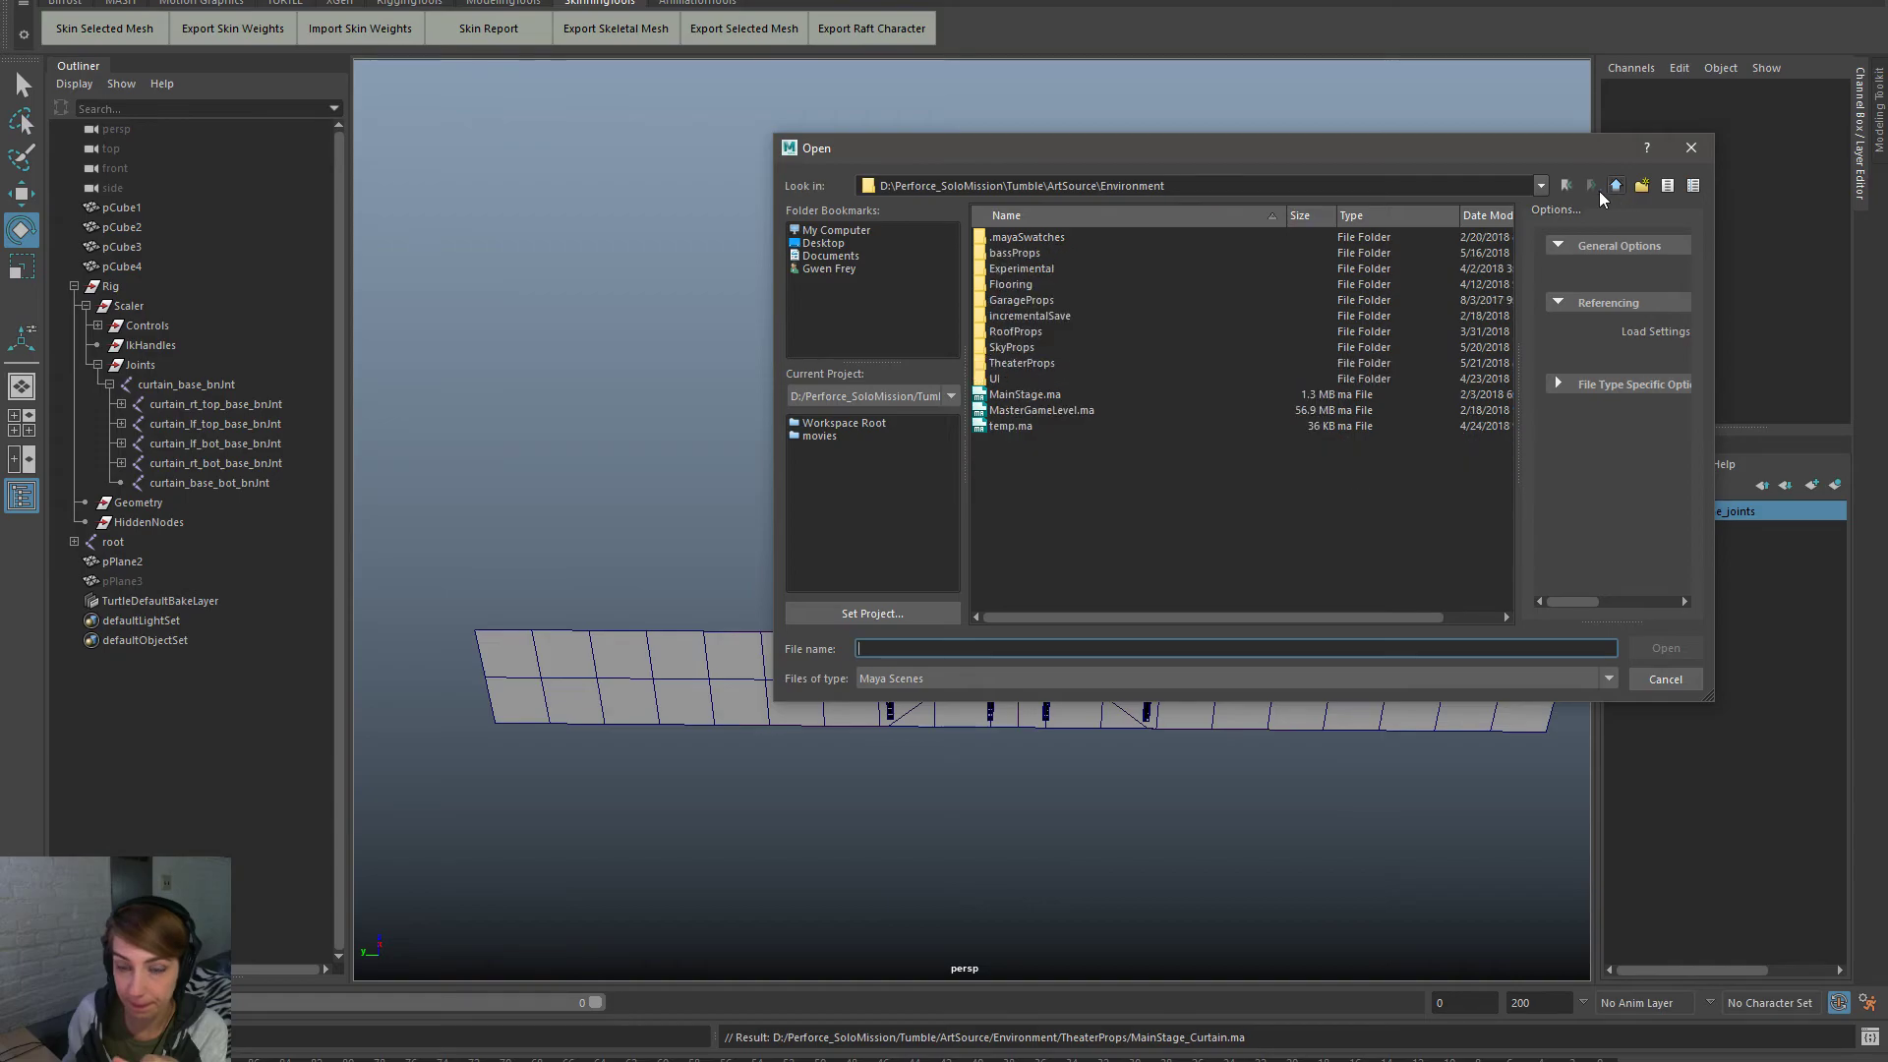
pyautogui.click(1050, 411)
pyautogui.doubleClick(1053, 269)
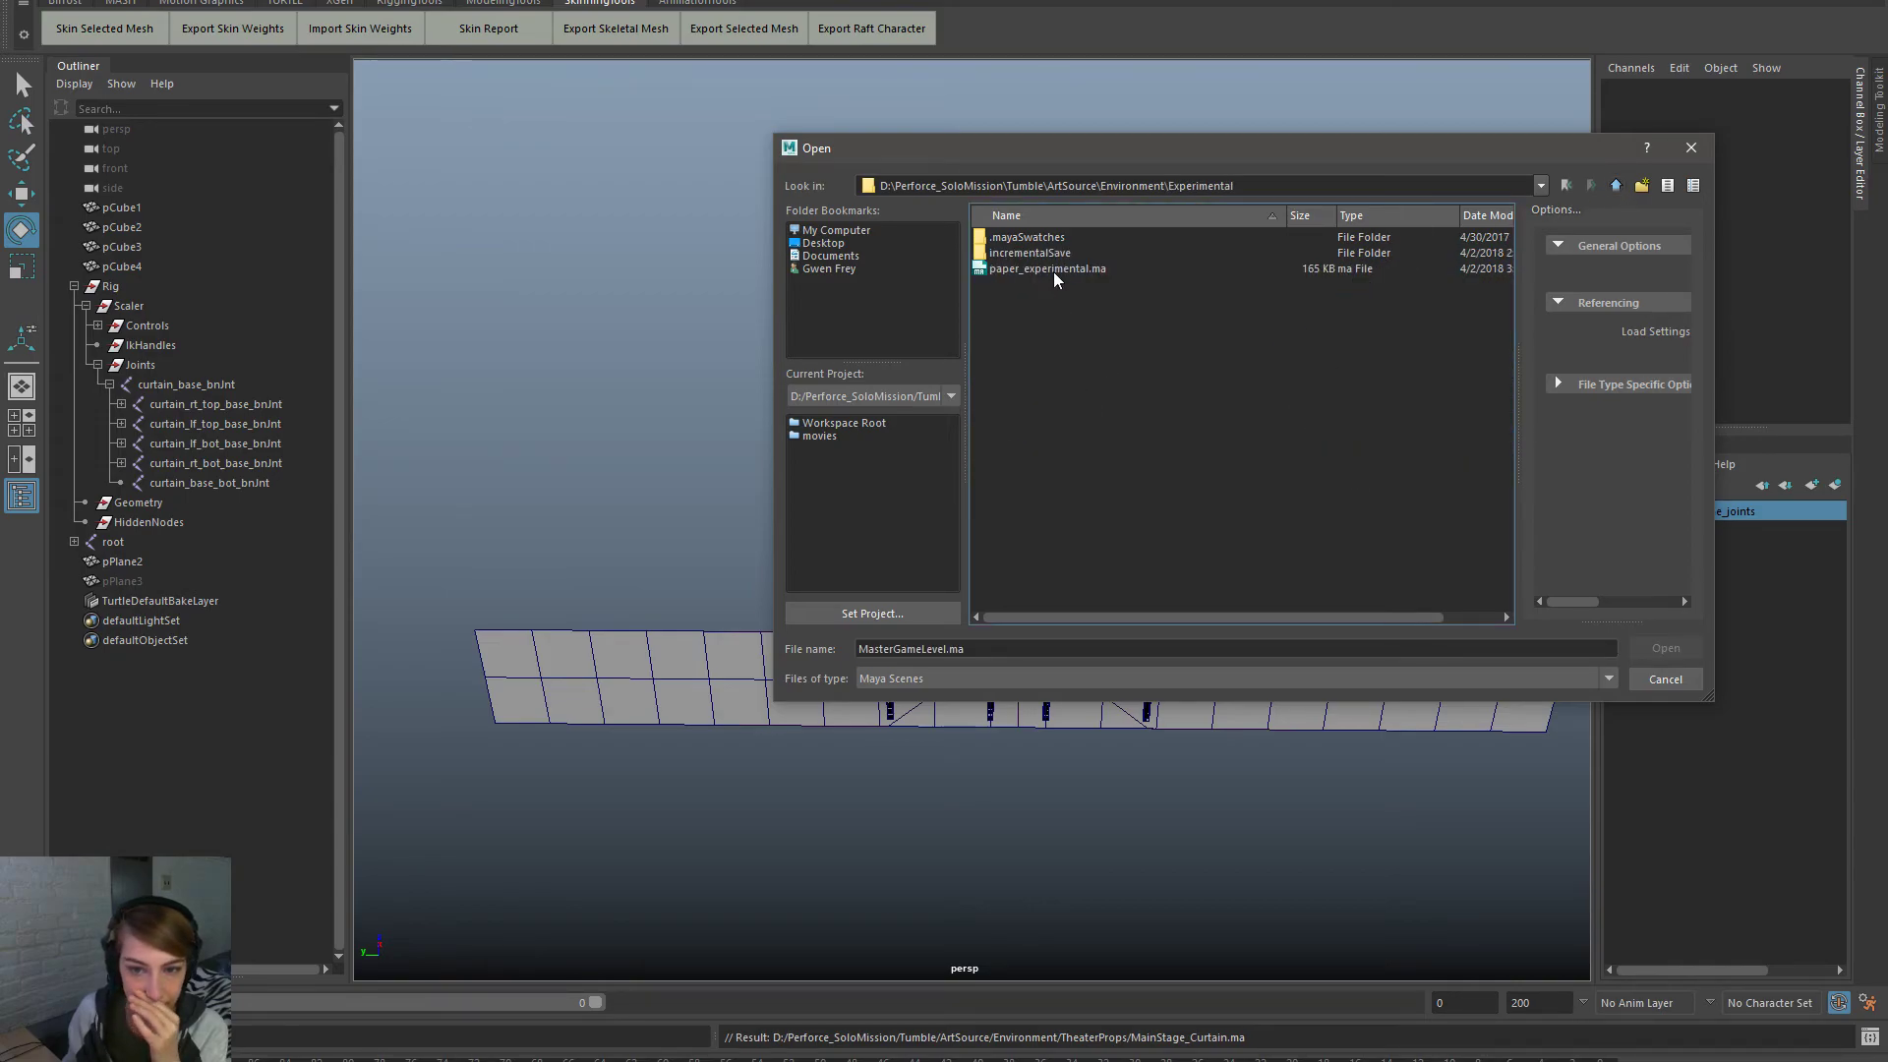
pyautogui.click(1618, 187)
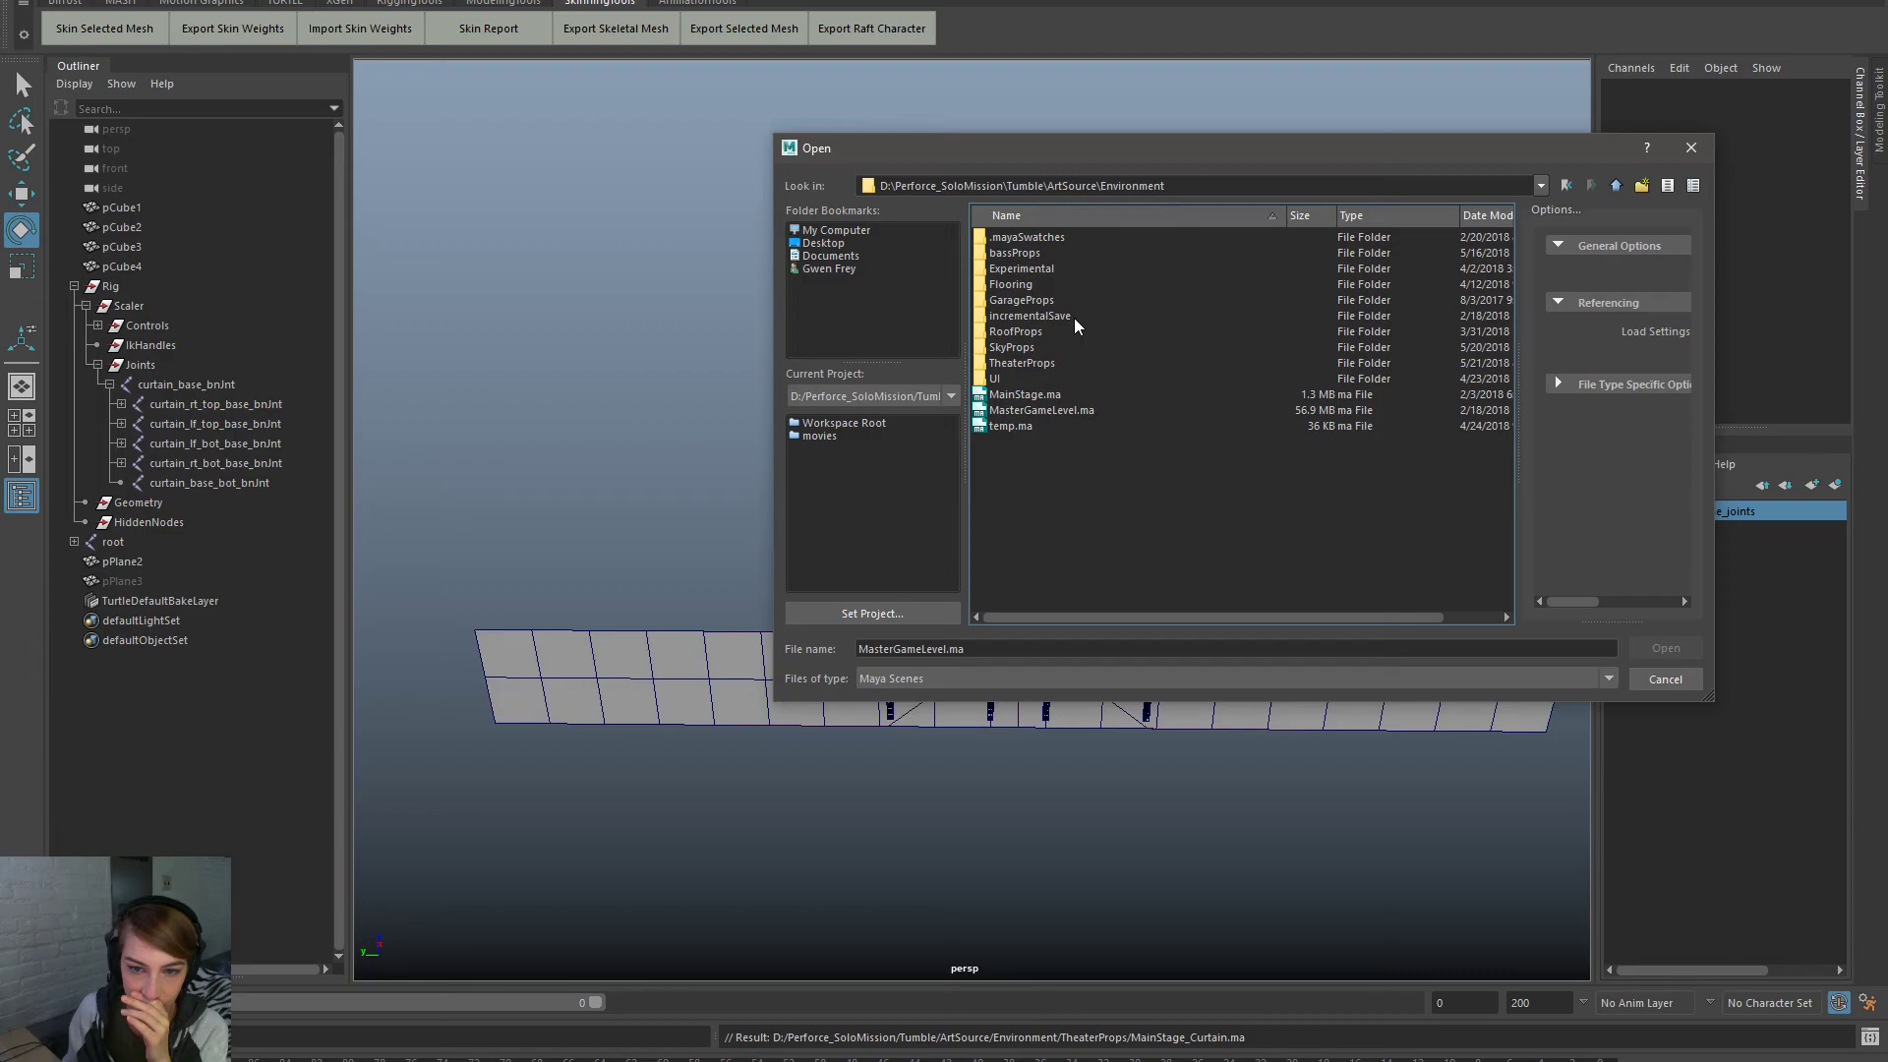
pyautogui.doubleClick(1064, 285)
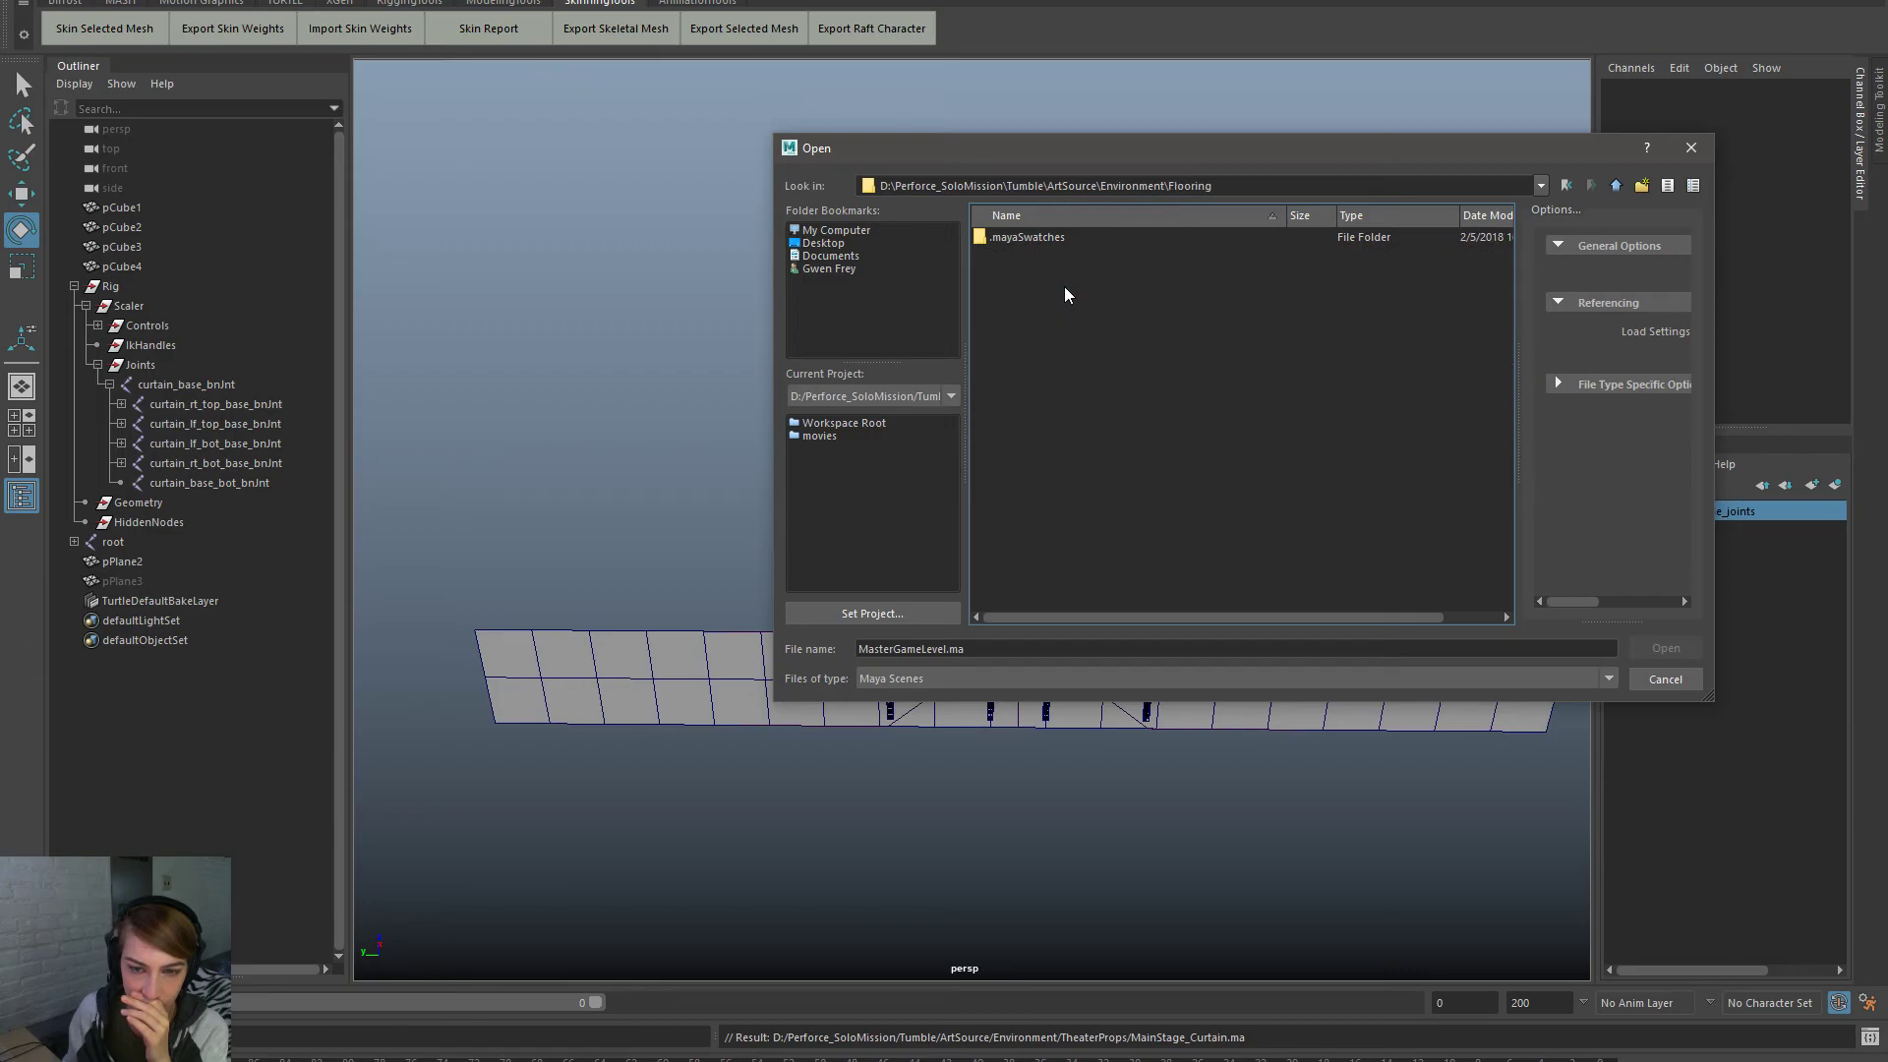
pyautogui.click(1613, 186)
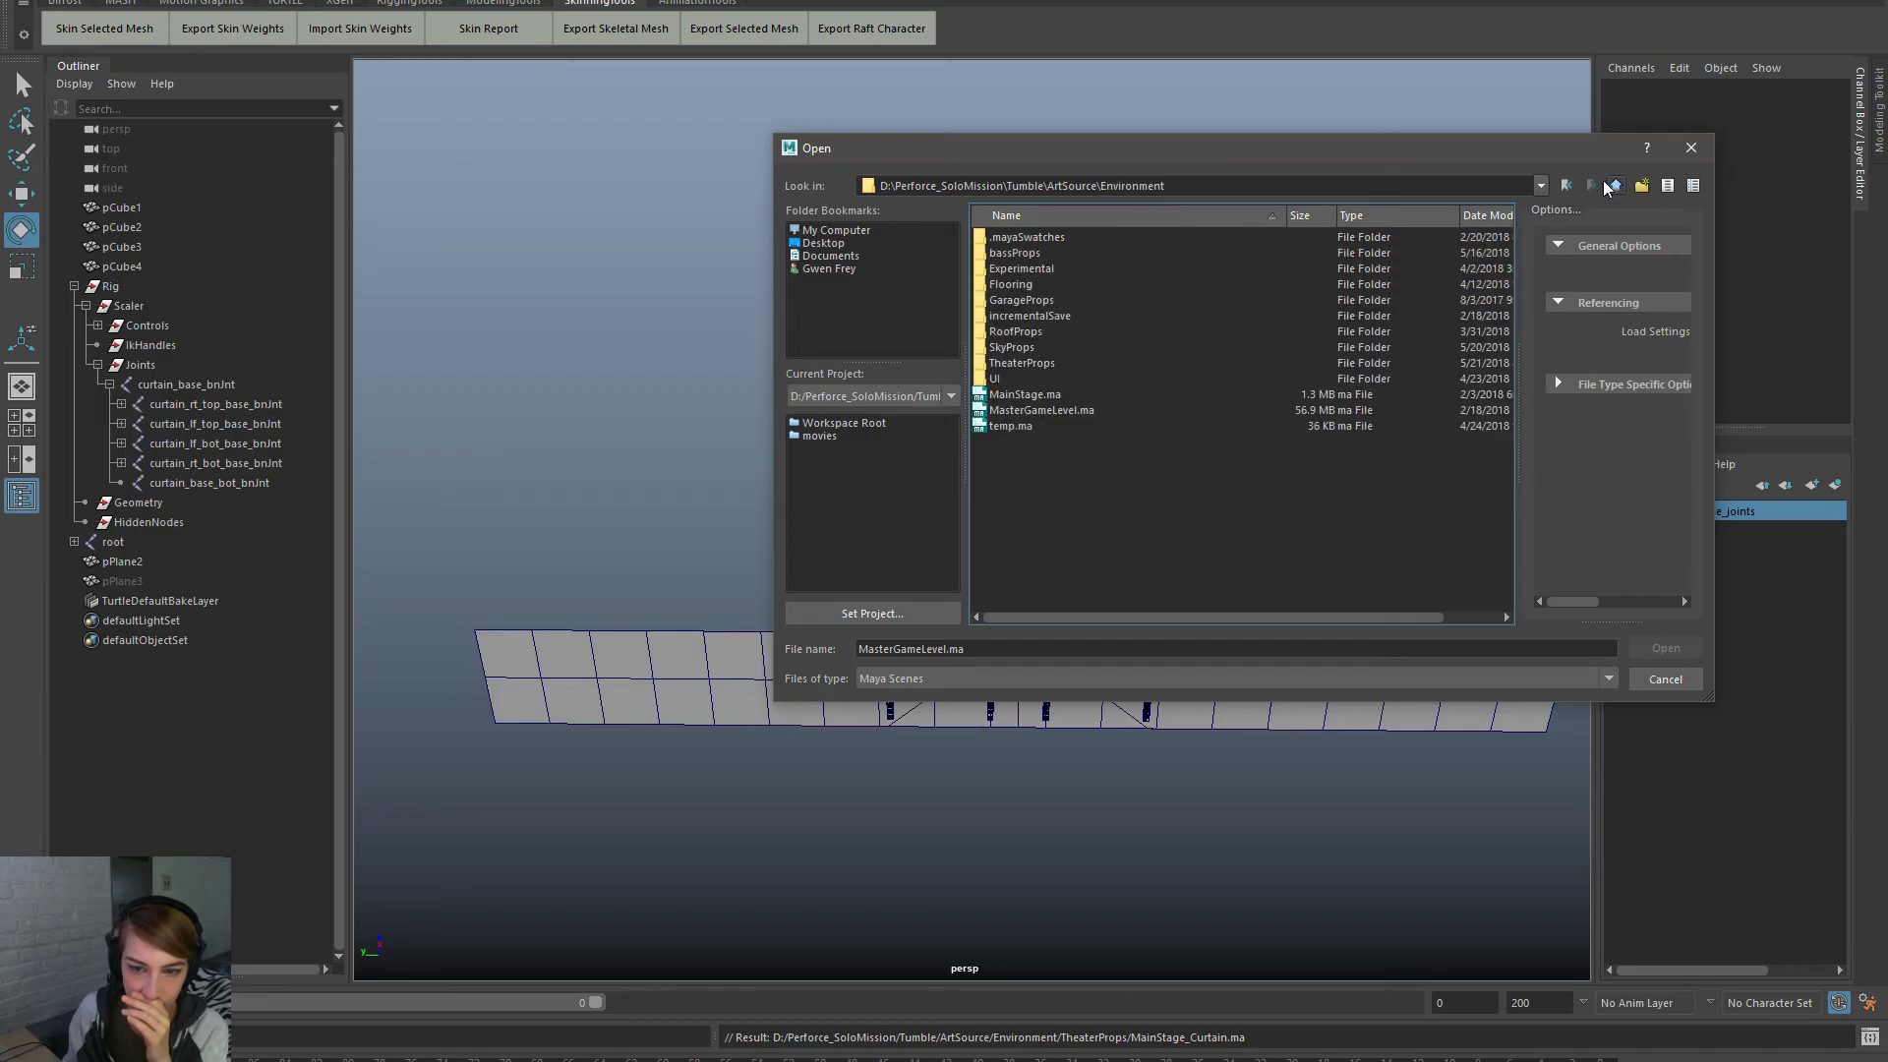
pyautogui.doubleClick(1072, 363)
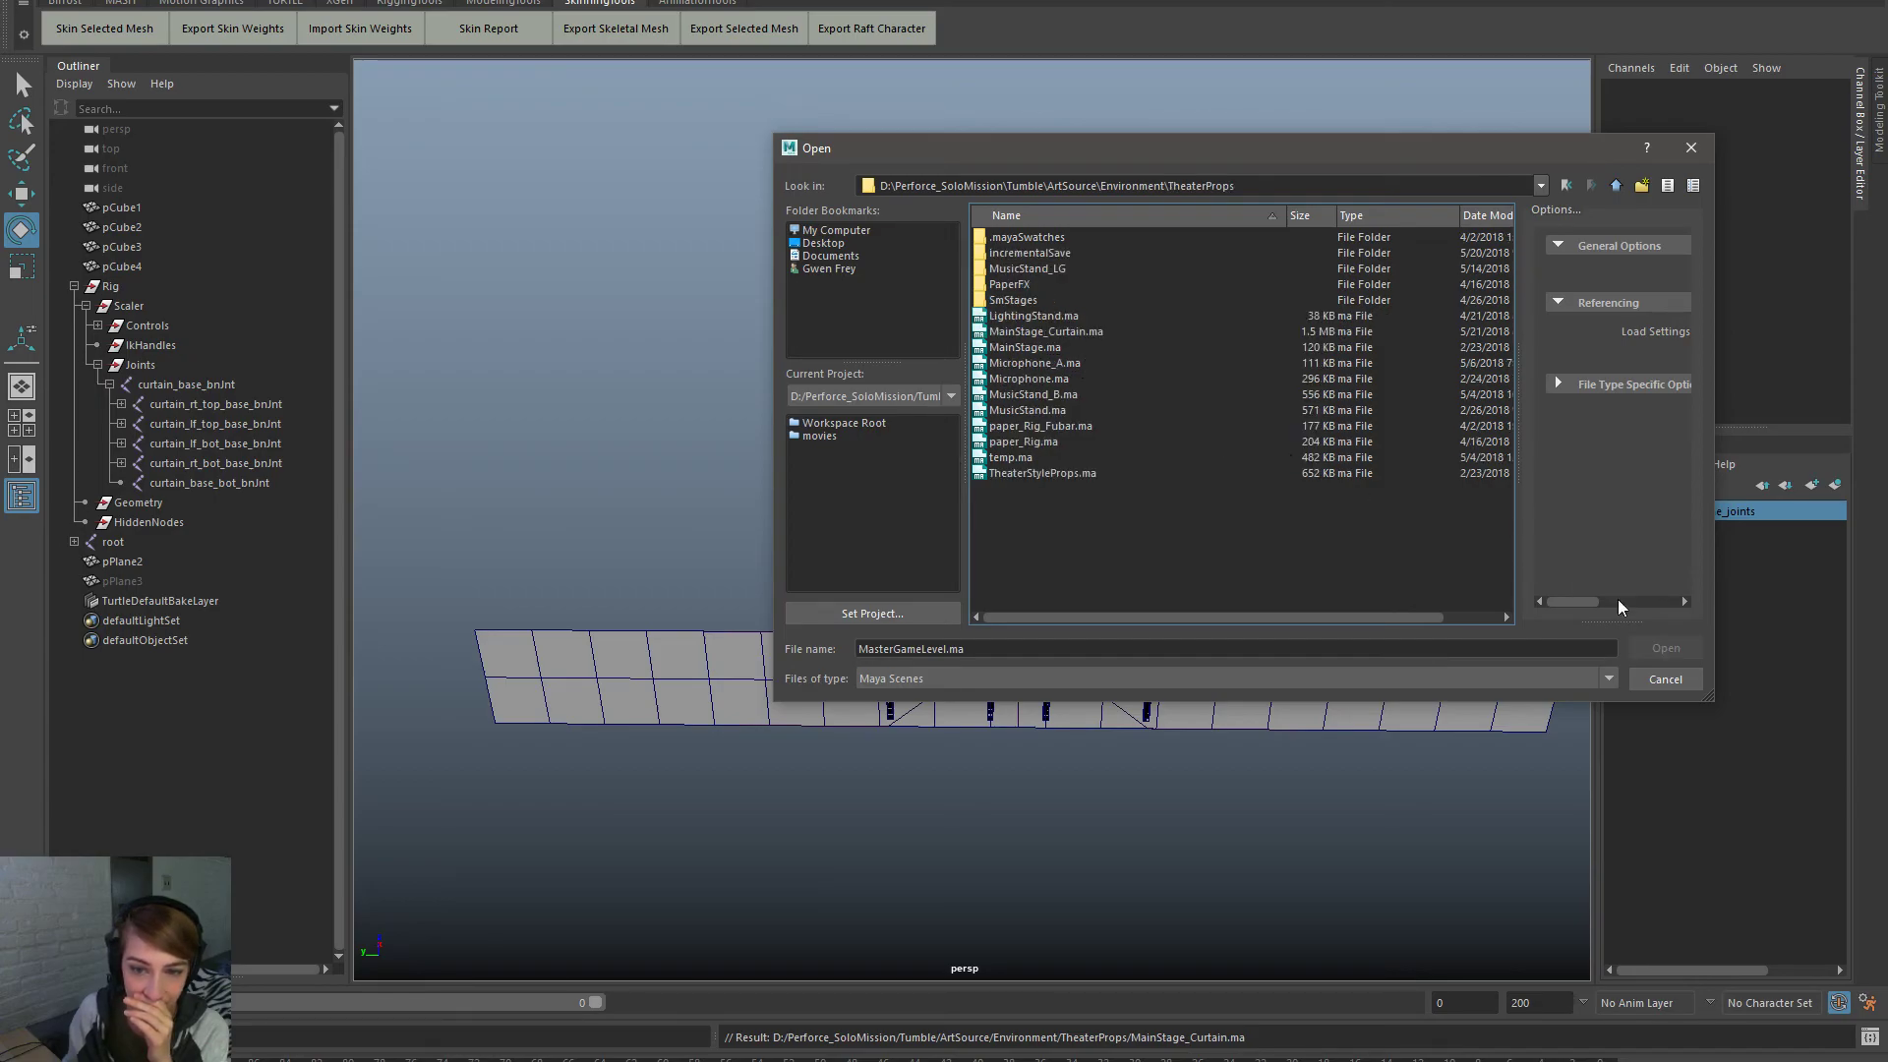
# Switch to the Unreal Editor, examine the front-left blocks of the running city map up close and stop the play session
pyautogui.hotkey('alt', 'Tab')
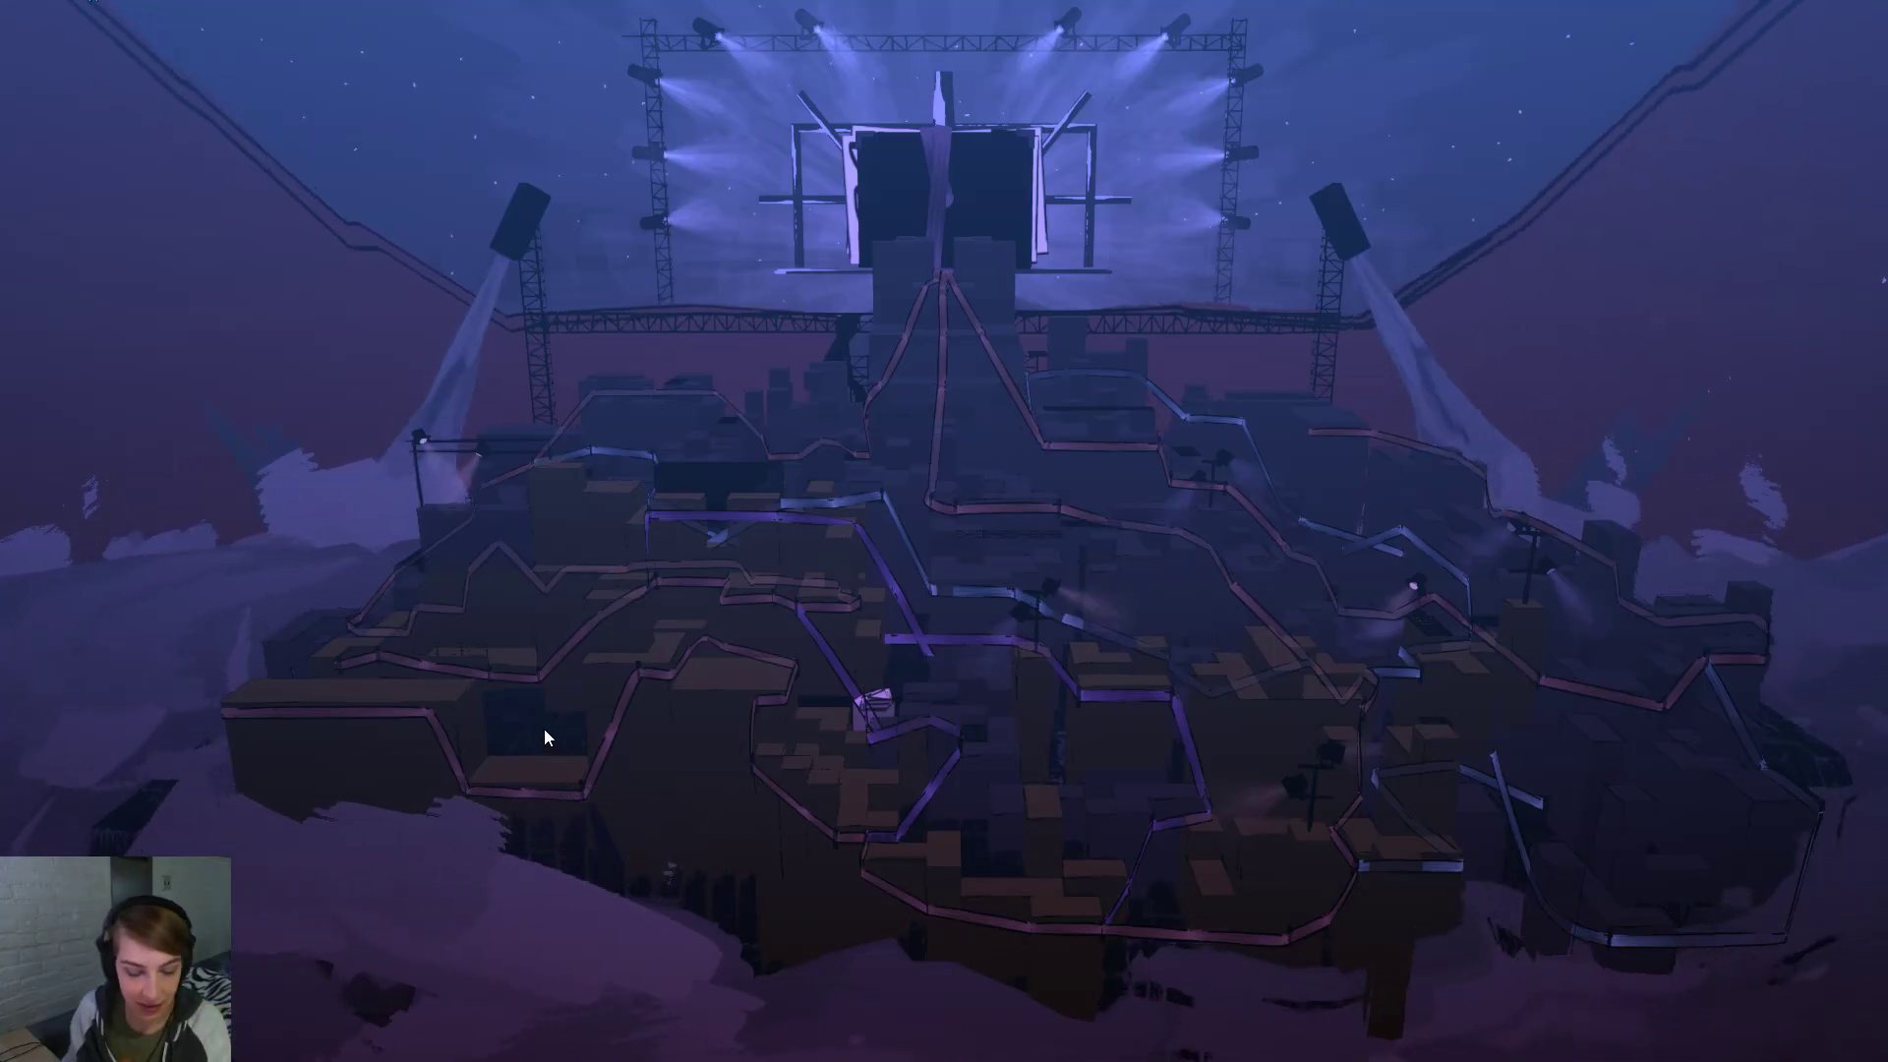
pyautogui.click(545, 729)
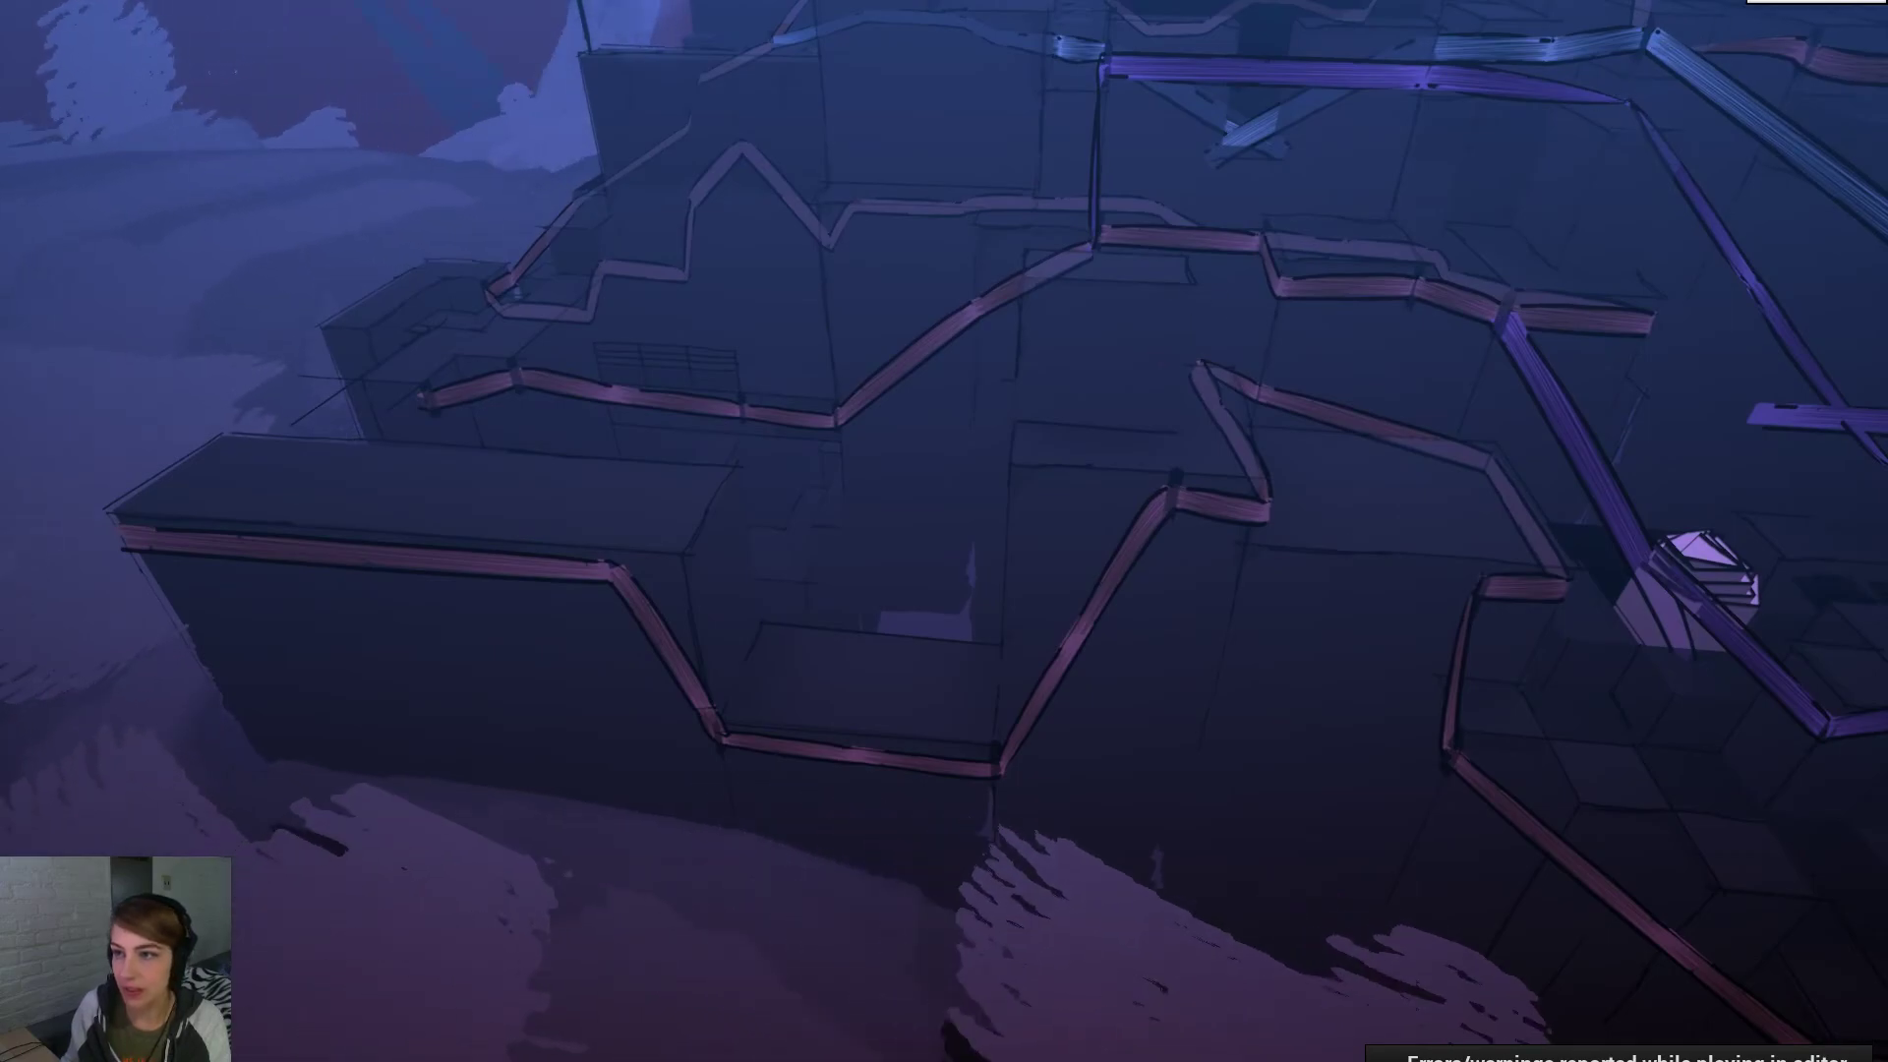
pyautogui.press('Escape')
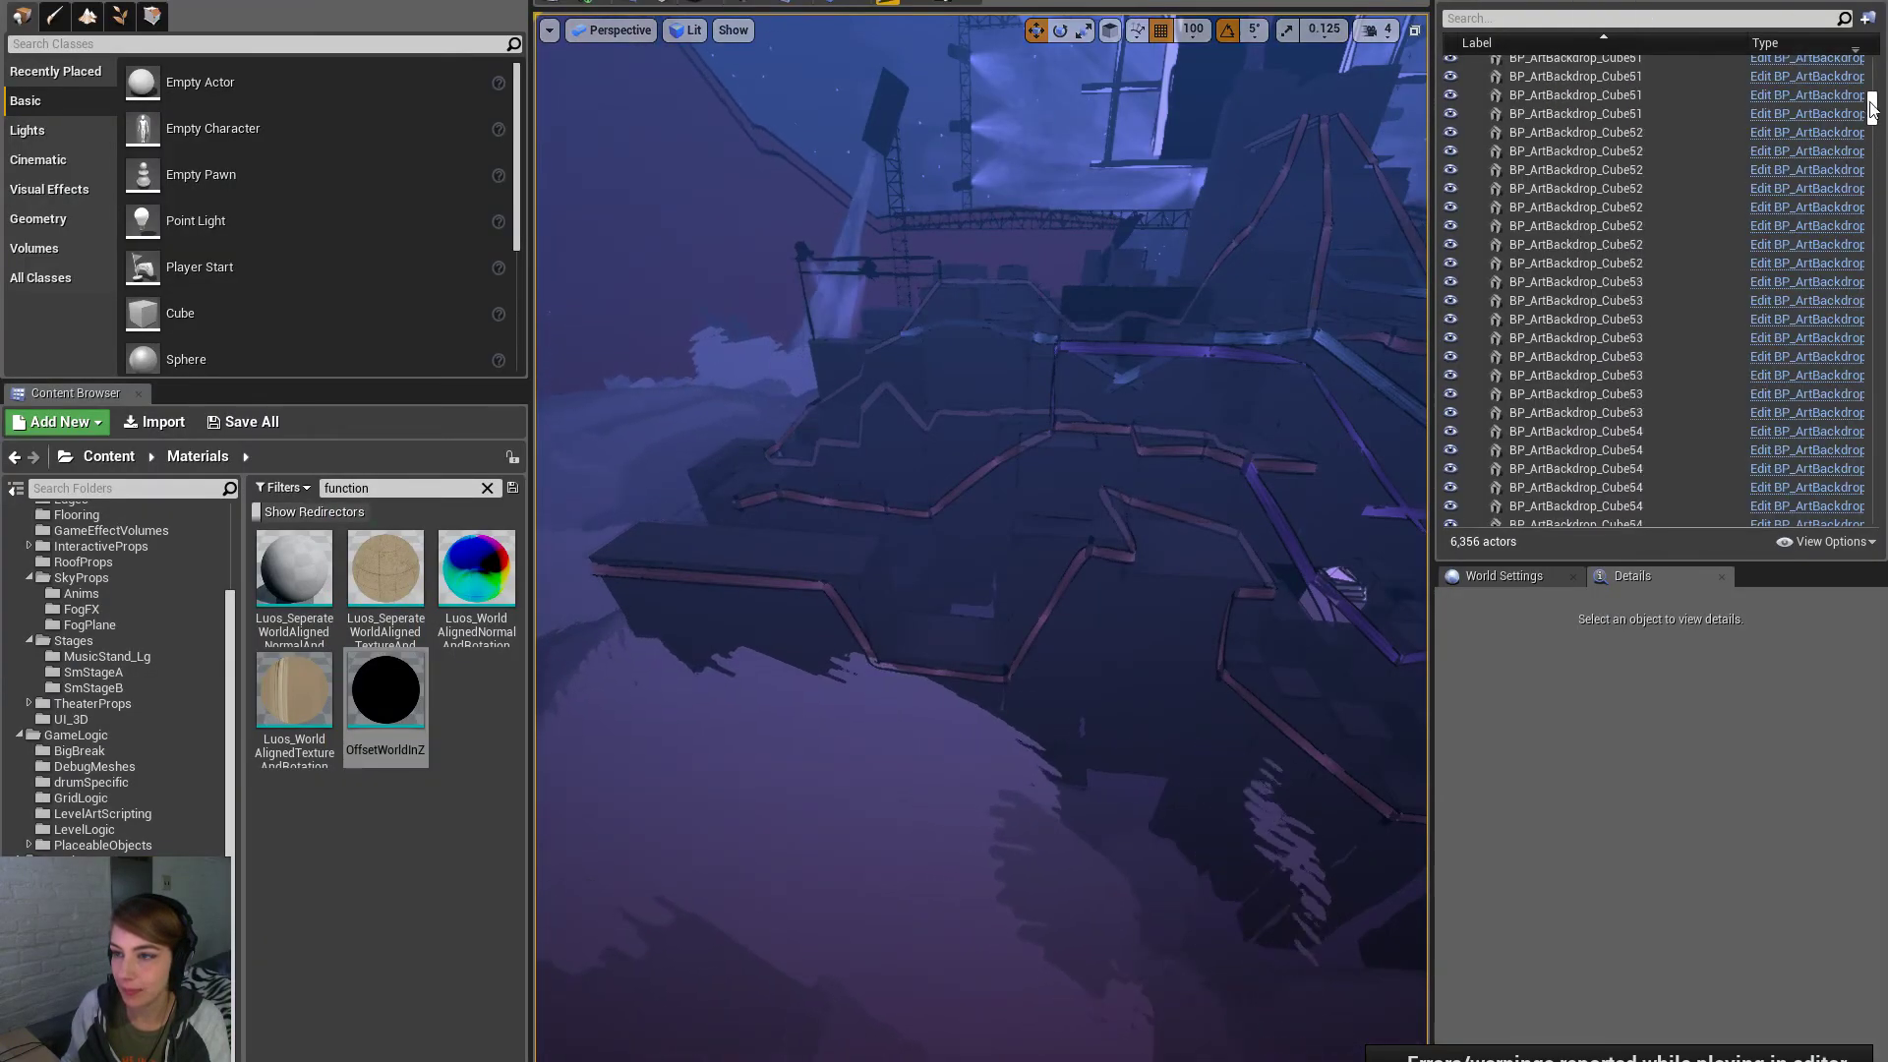
# Filter the level's actors by "scr" and select the small Blotch_Alpha_A mesh among the city's front blocks
pyautogui.moveTo(1871, 109); pyautogui.dragTo(1869, 59)
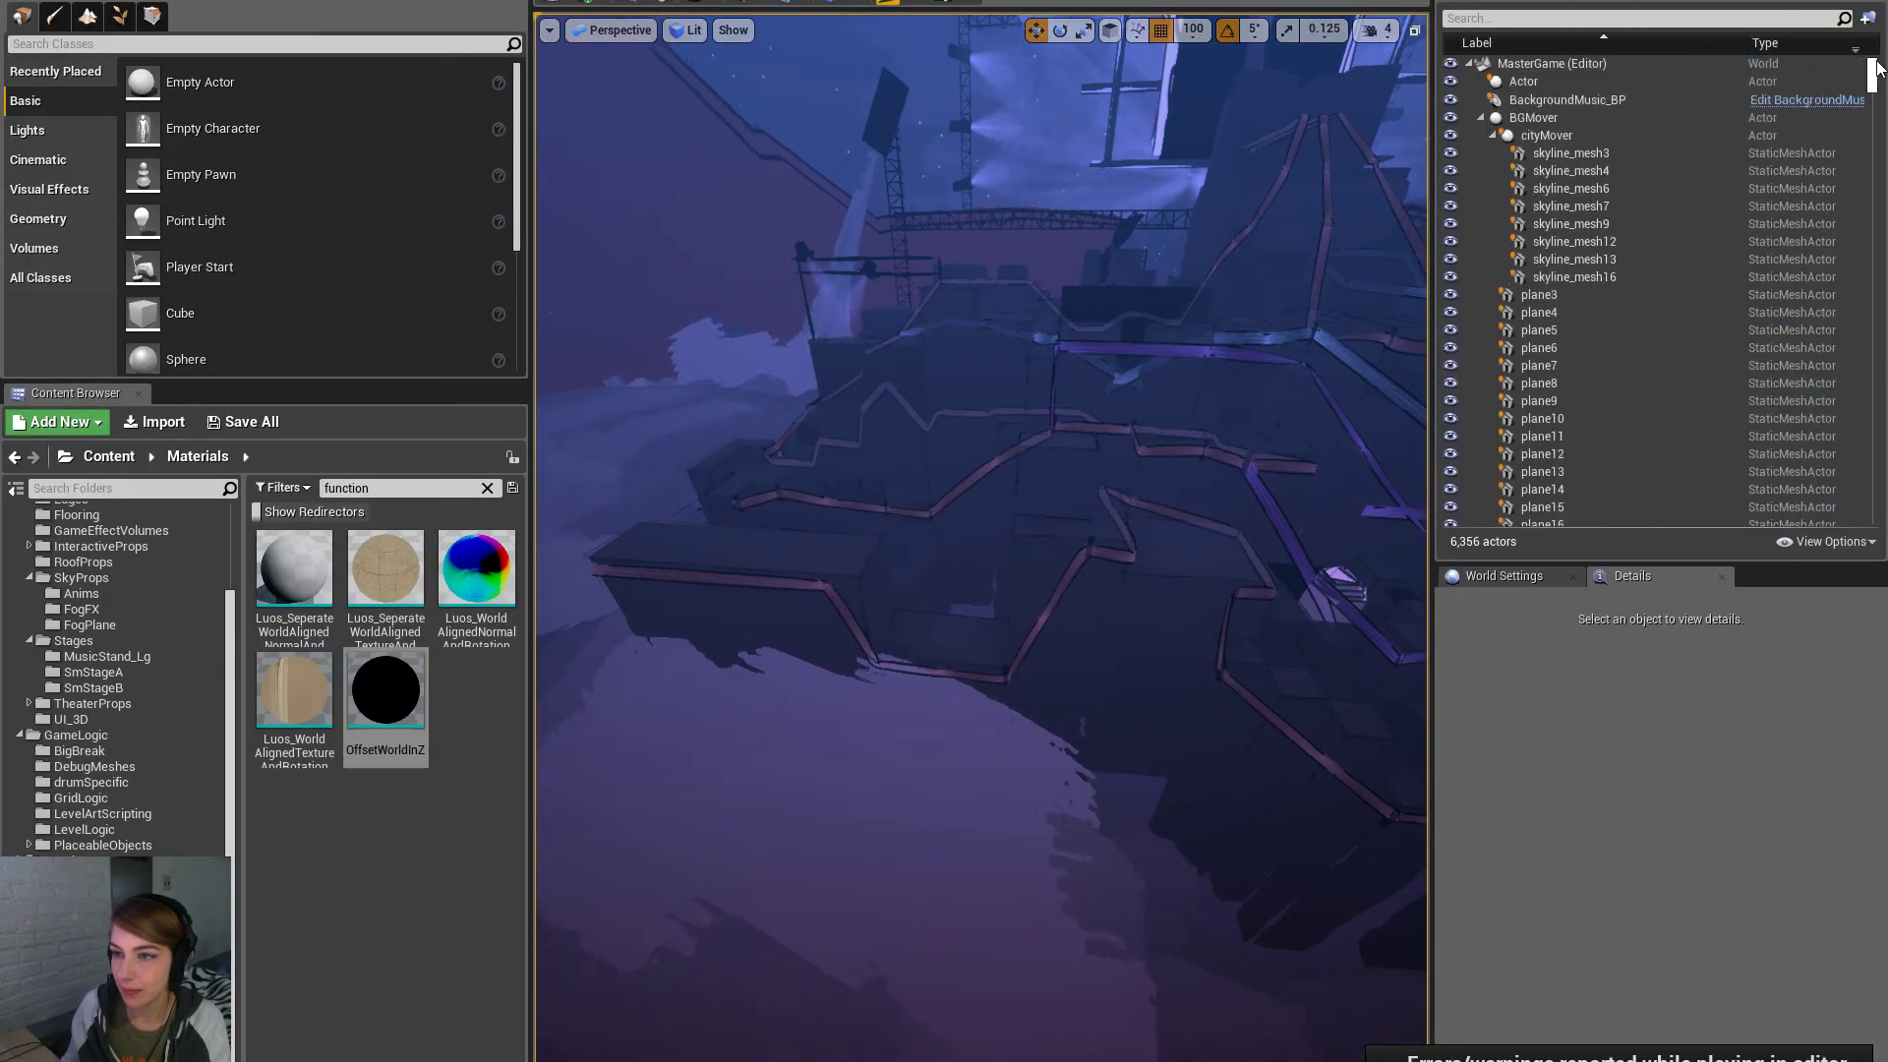
pyautogui.click(1740, 19)
pyautogui.write('scr')
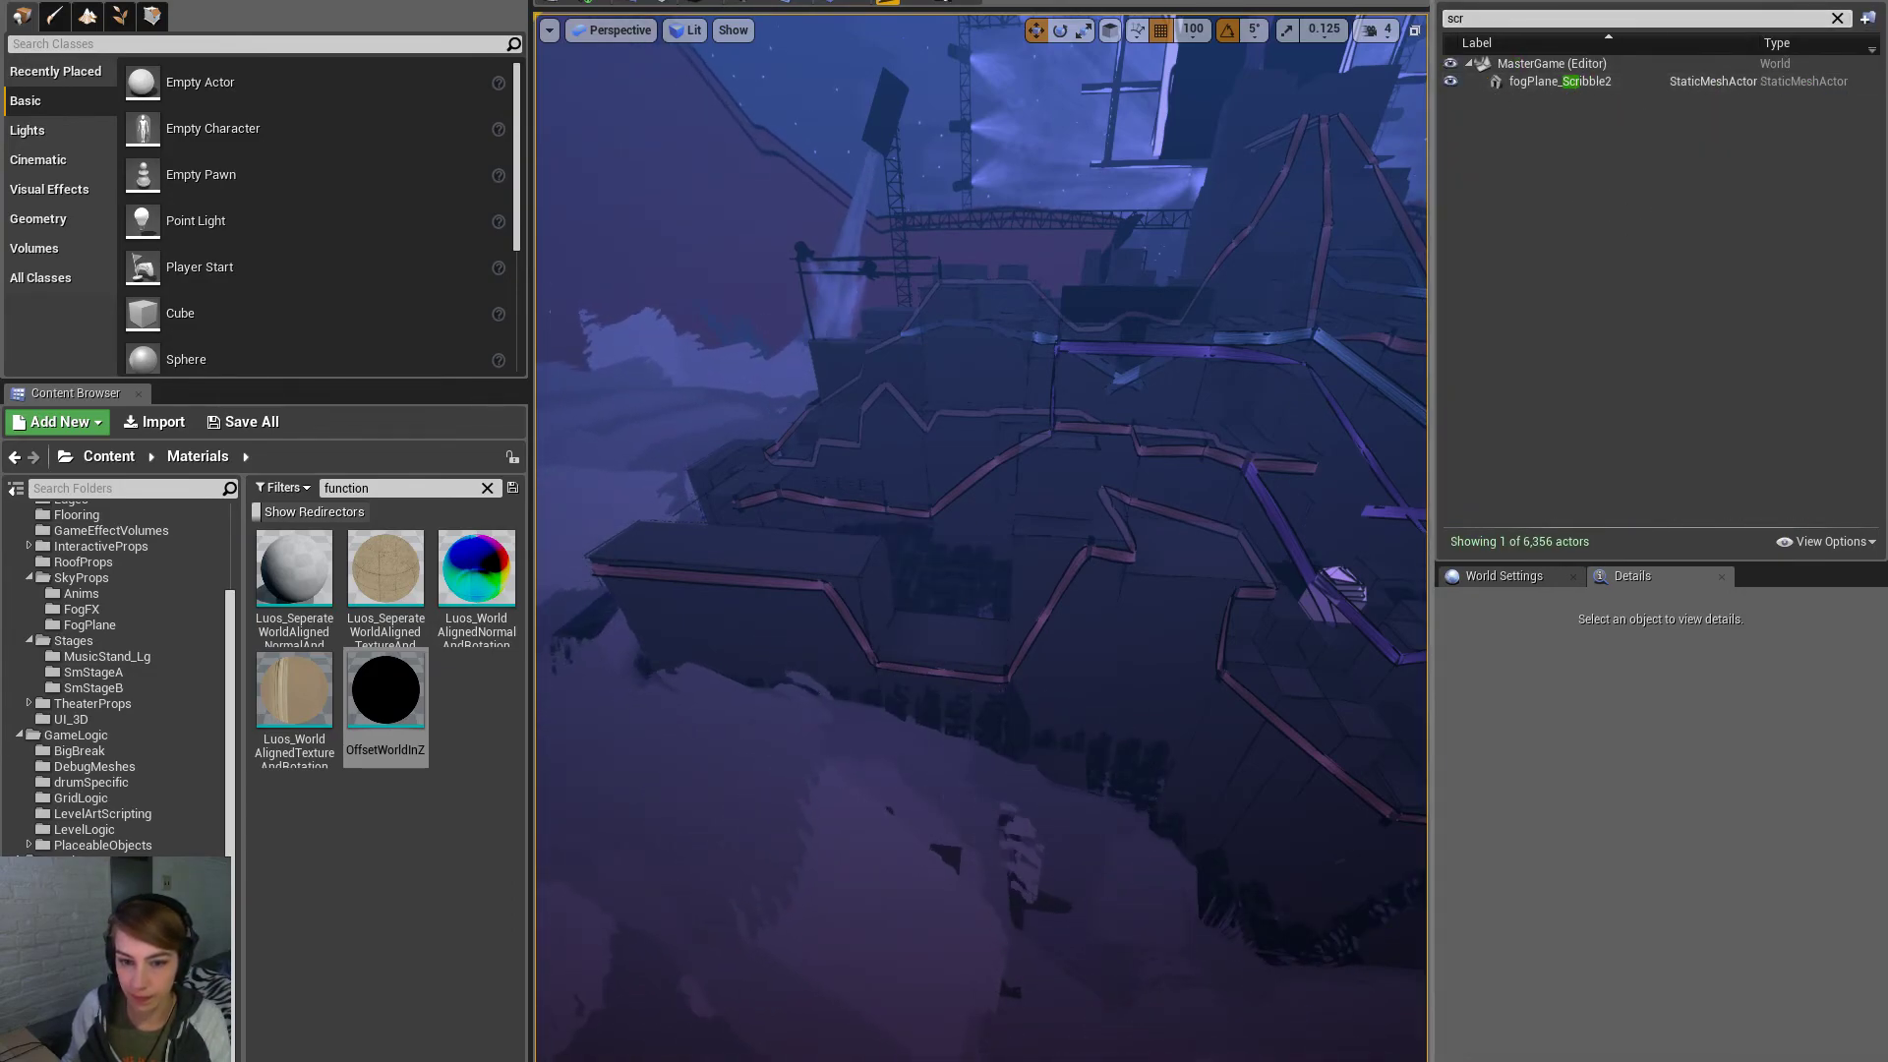
pyautogui.click(965, 558)
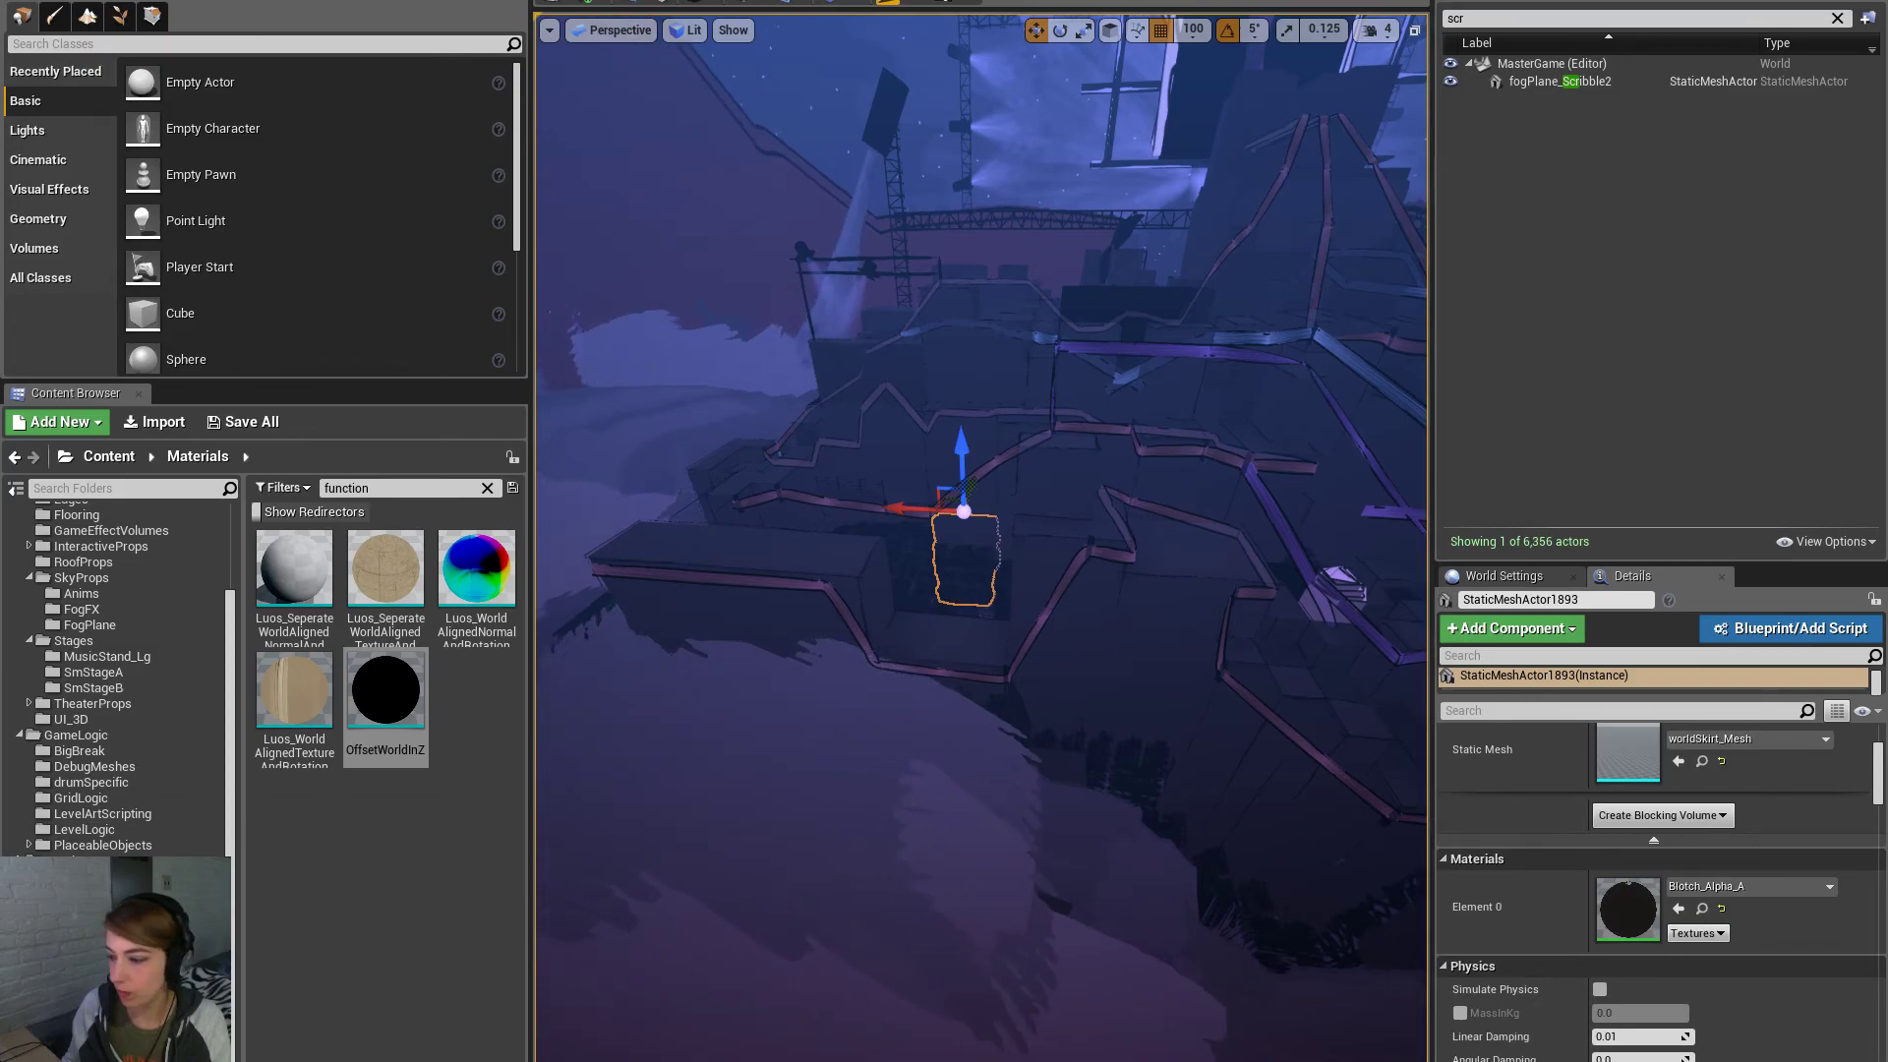
# Switch to Maya and open cityscribble.ma from the Environment folder's SkyProps subfolder
pyautogui.hotkey('alt', 'Tab')
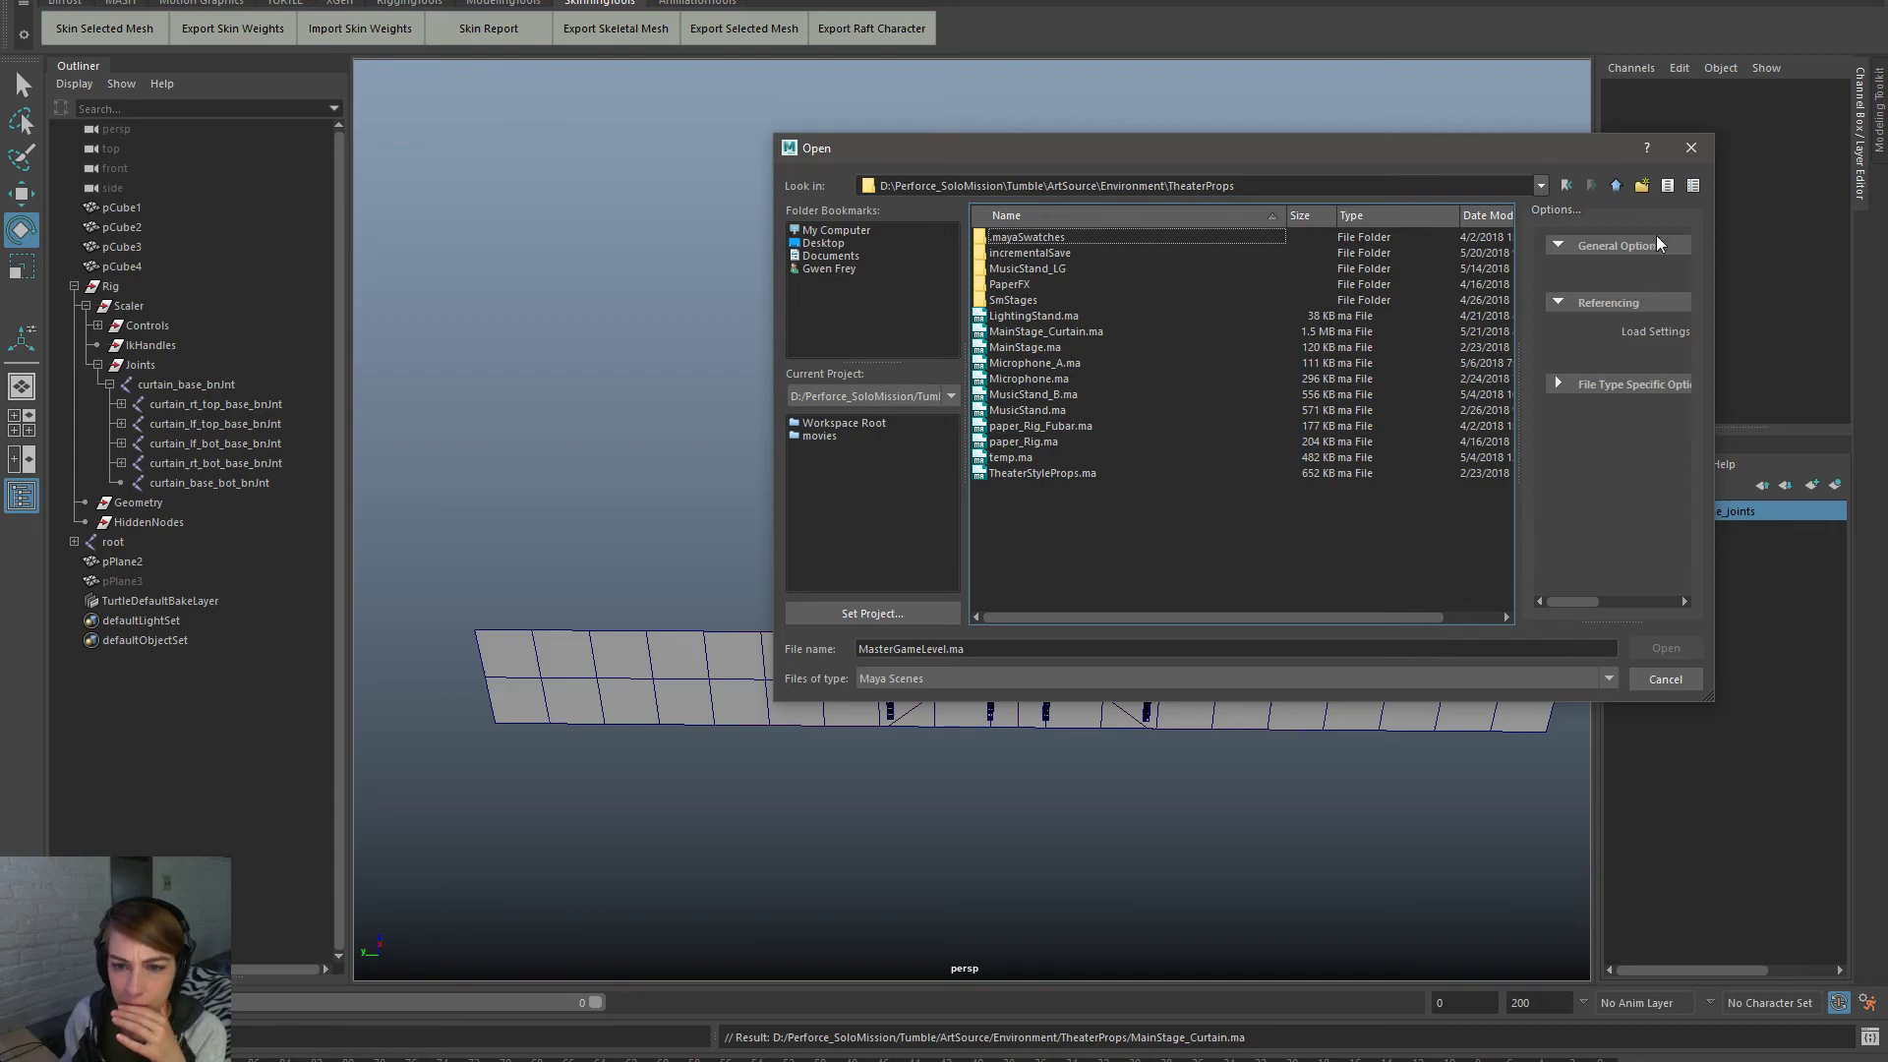
pyautogui.click(1616, 186)
pyautogui.doubleClick(1030, 344)
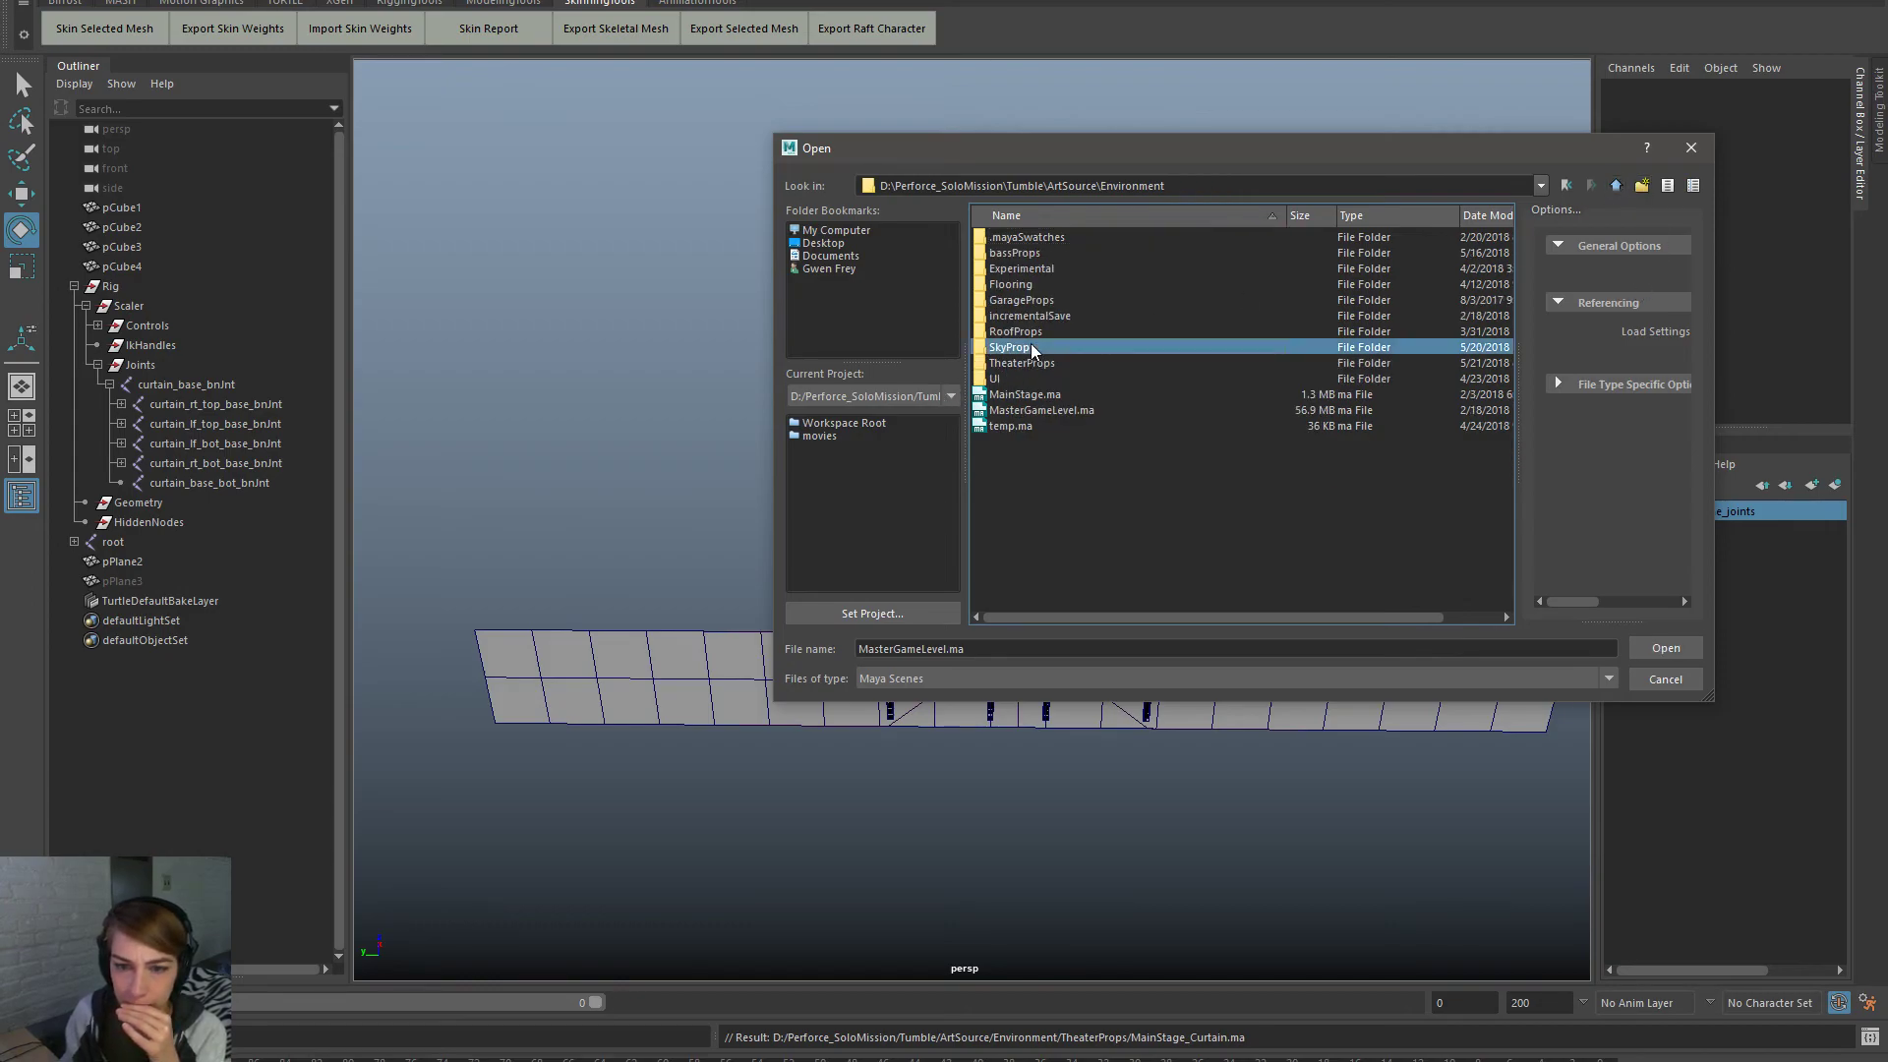
pyautogui.click(1041, 394)
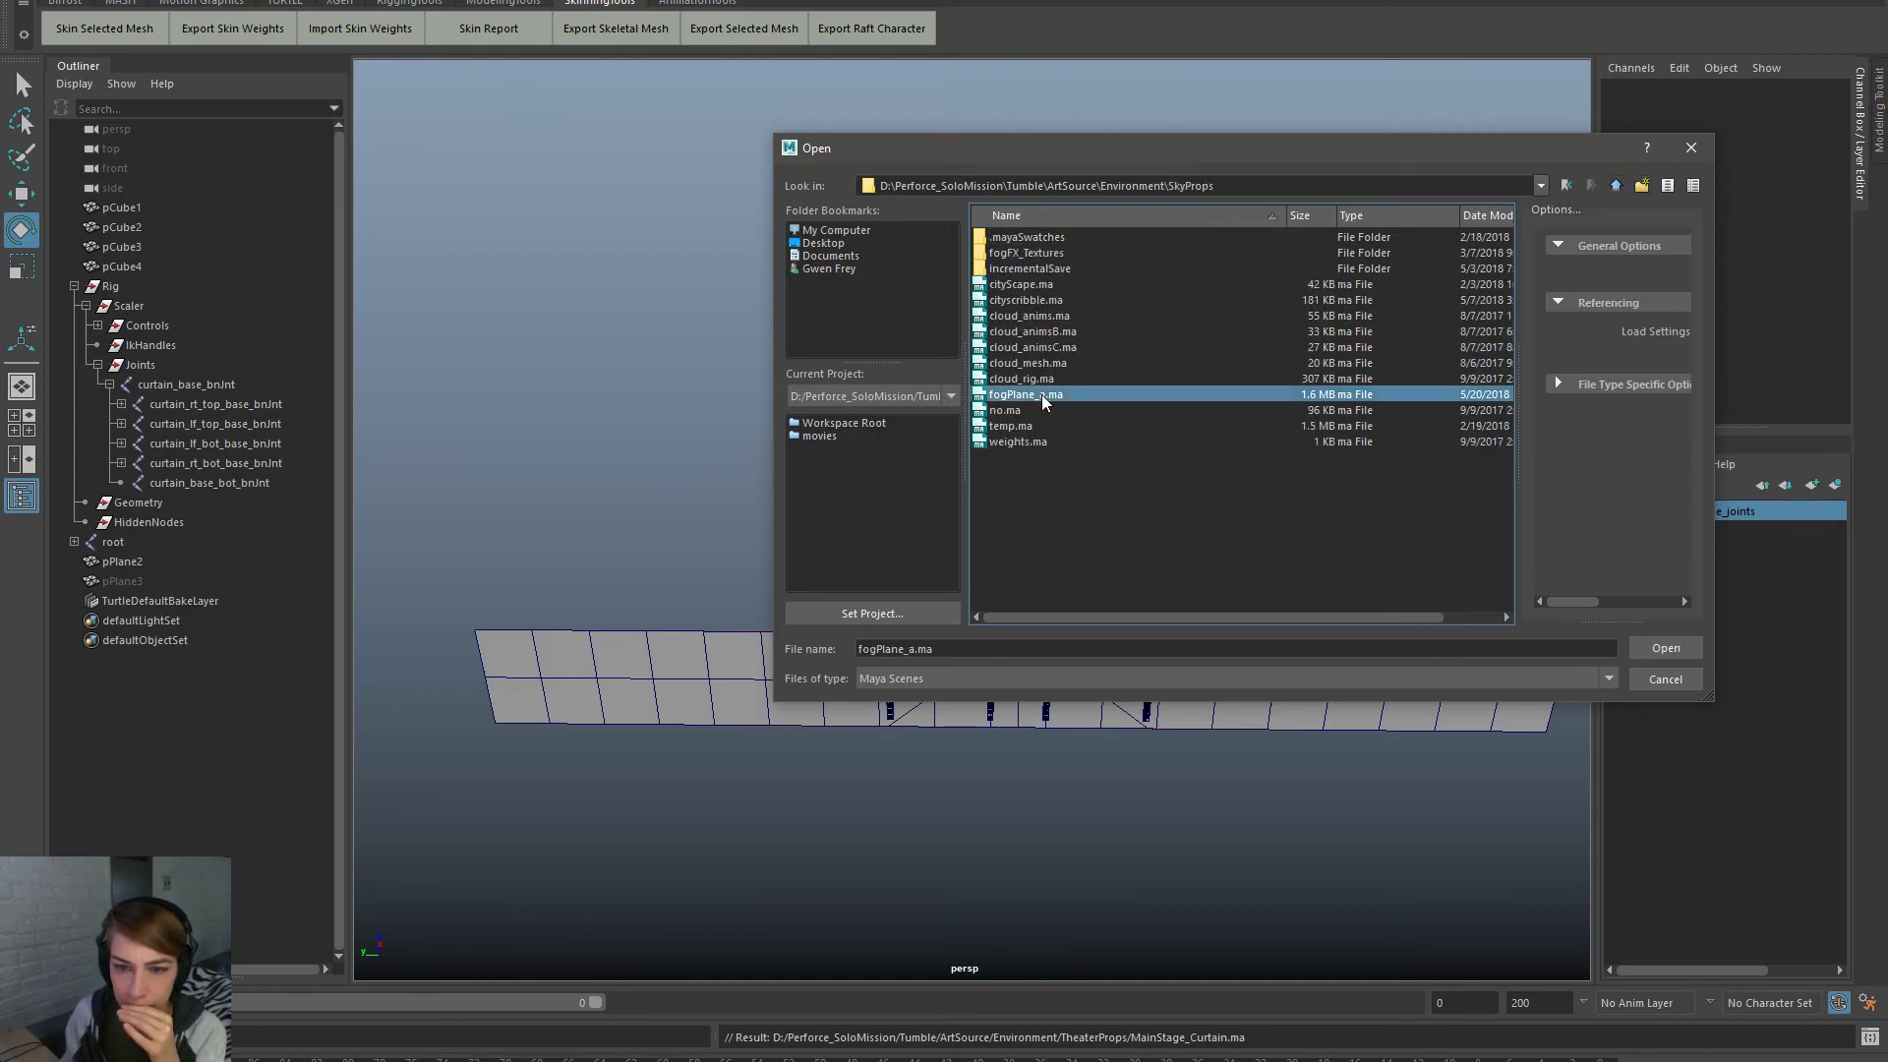
pyautogui.click(1056, 300)
pyautogui.doubleClick(1066, 304)
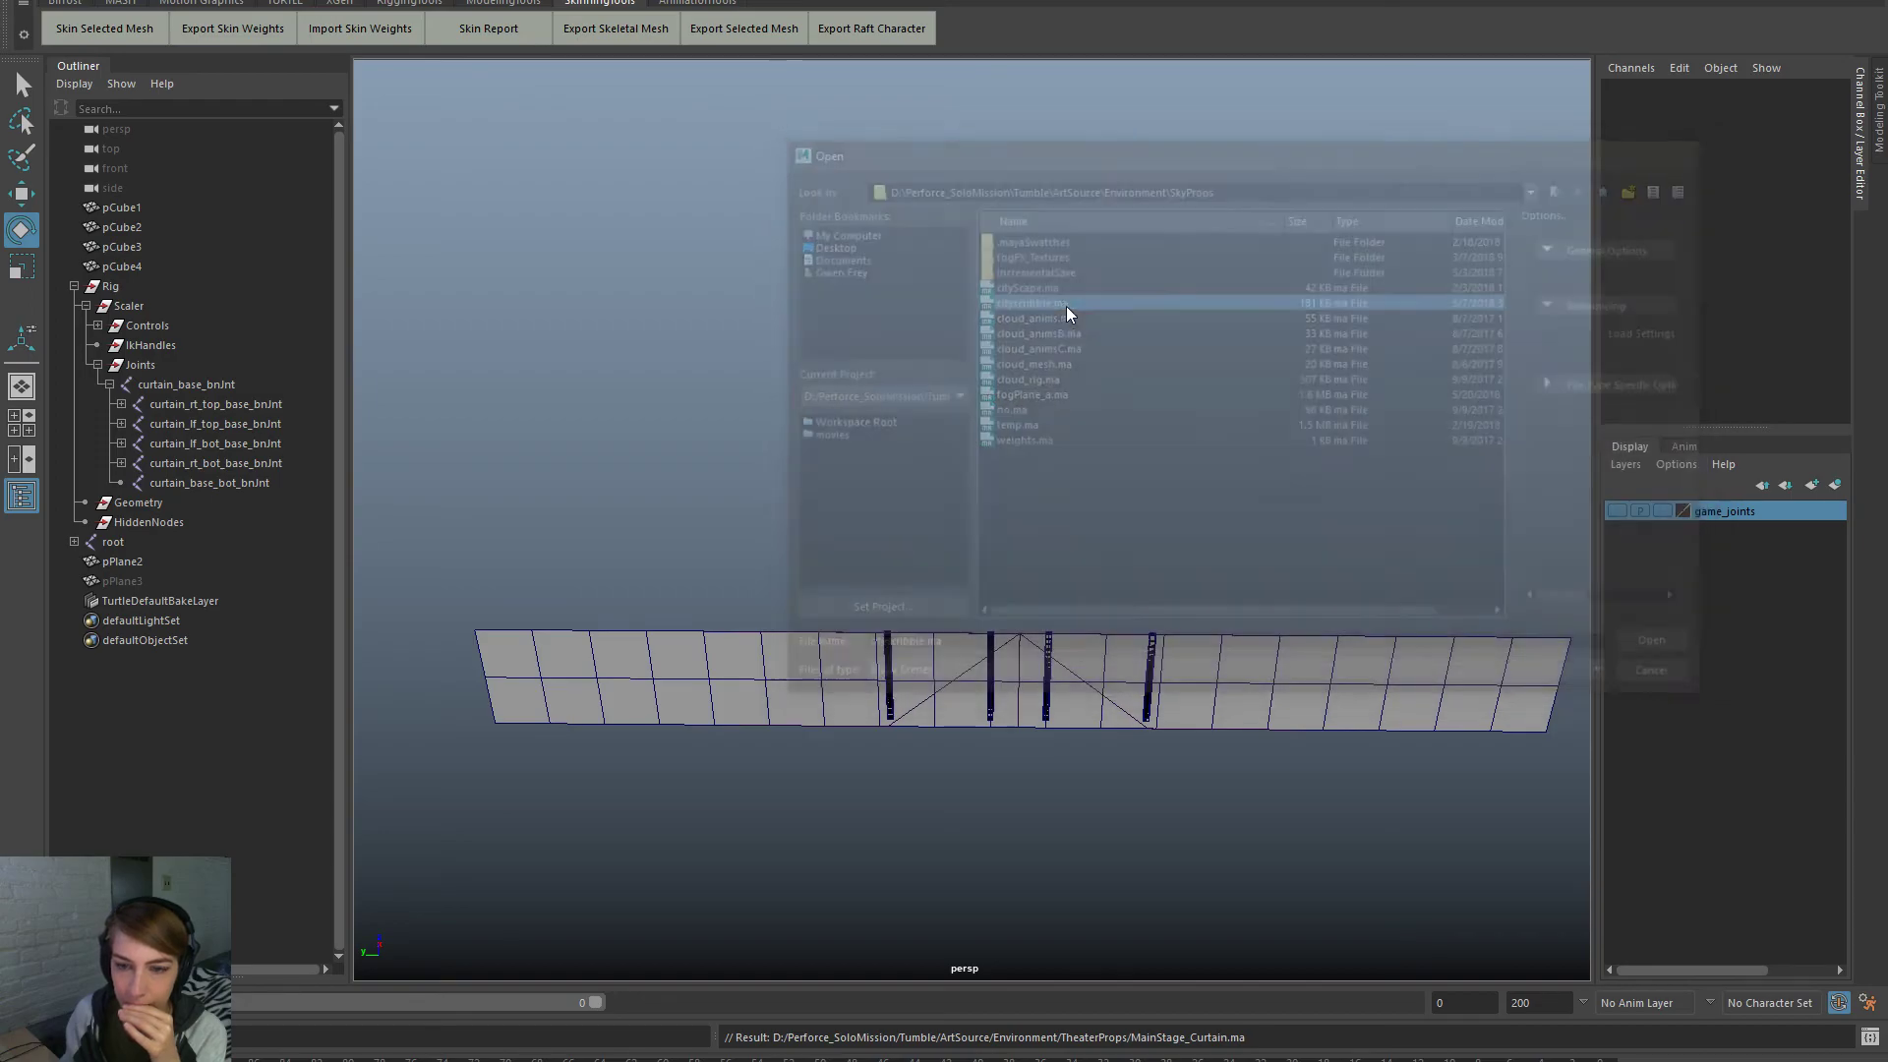
pyautogui.scroll(-5, 900, 570)
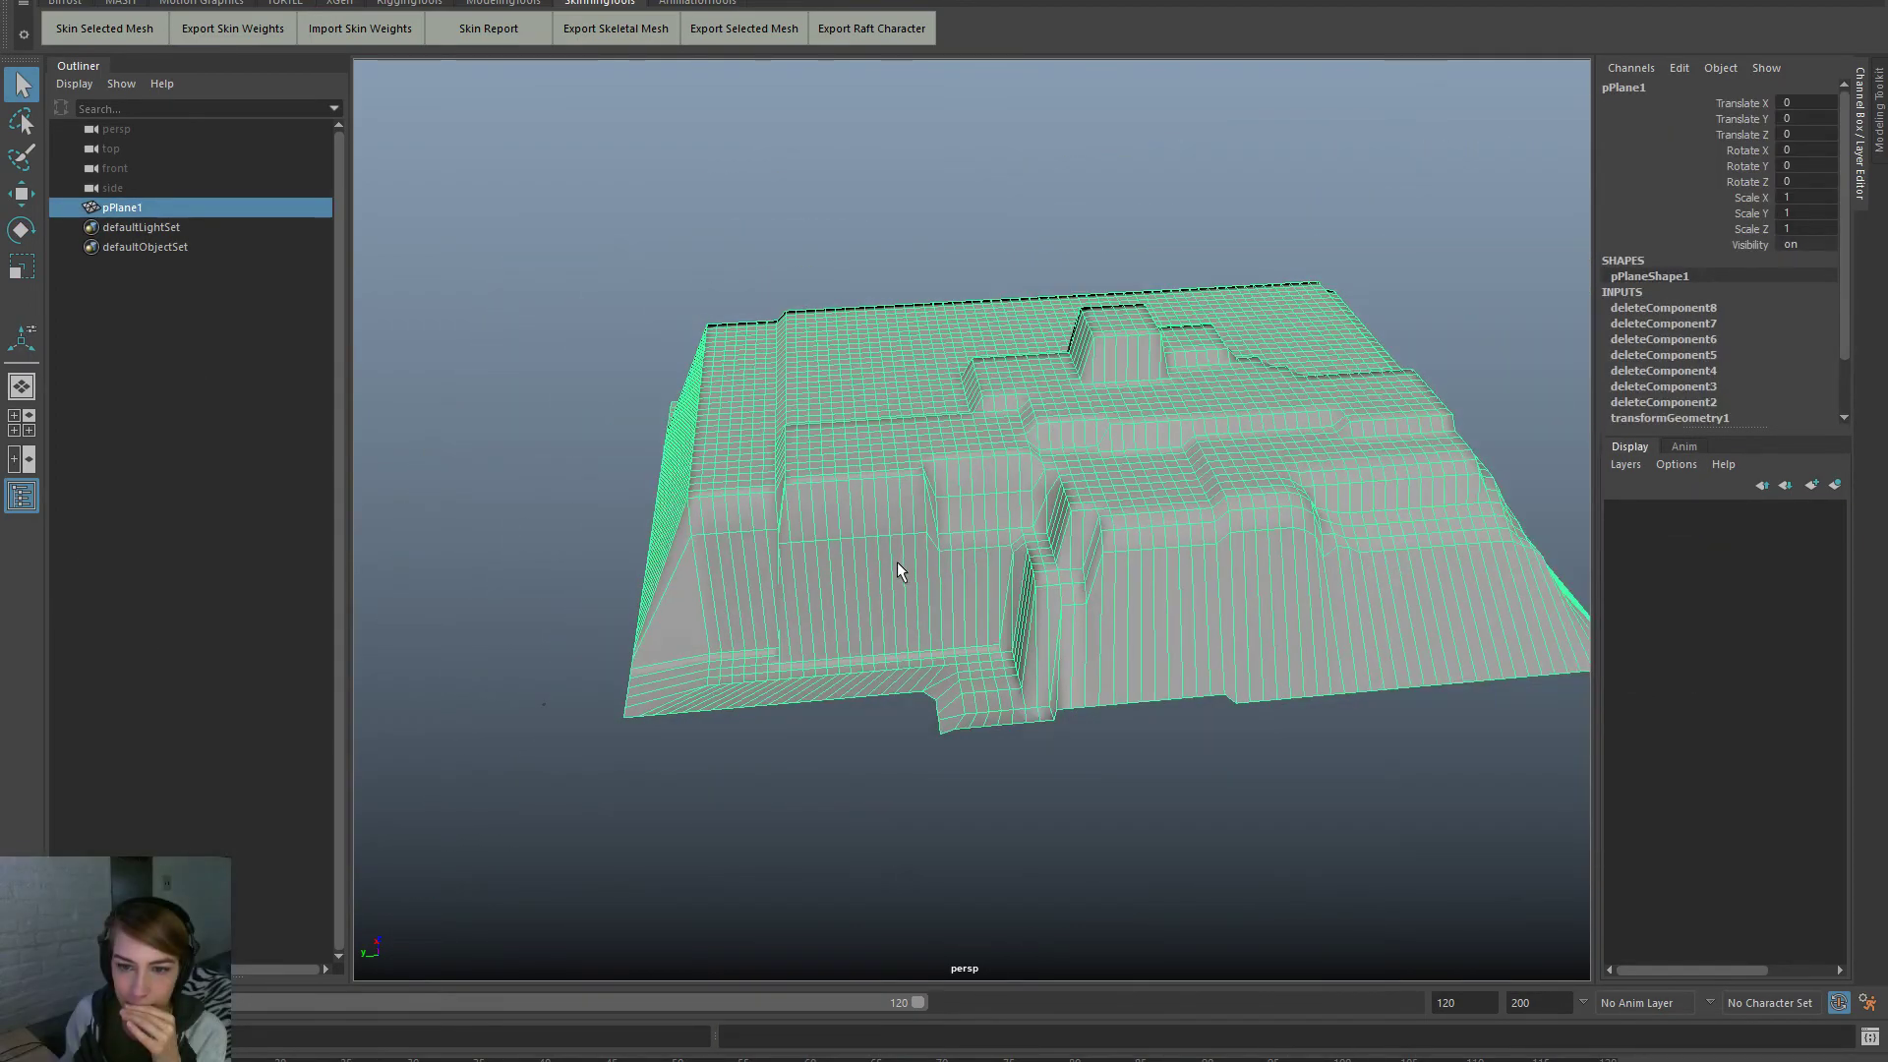
# Switch to the Unreal Editor and select the fogPlane_Scribble2 mesh that covers the city blocks with scribbles
pyautogui.hotkey('alt', 'Tab')
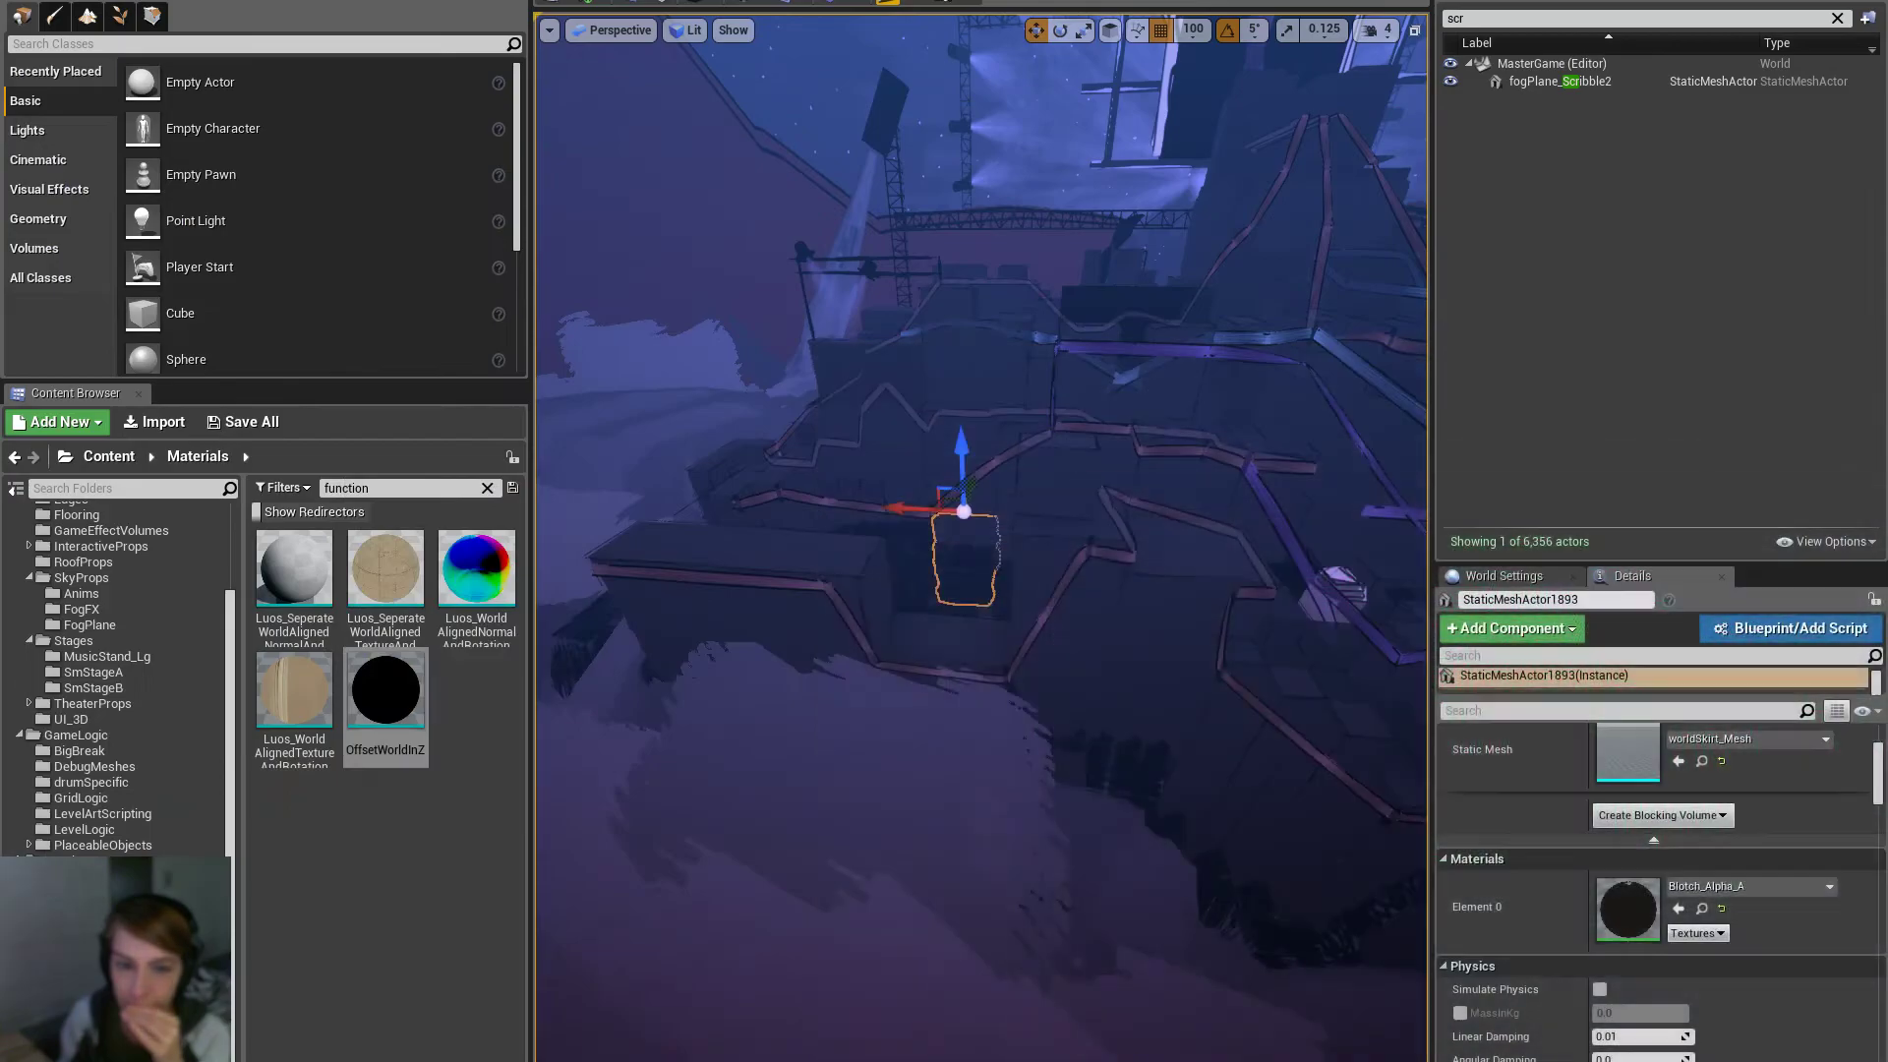
pyautogui.moveTo(901, 570); pyautogui.dragTo(713, 588, button='right')
pyautogui.click(984, 629)
pyautogui.moveTo(1029, 905); pyautogui.dragTo(998, 865, button='right')
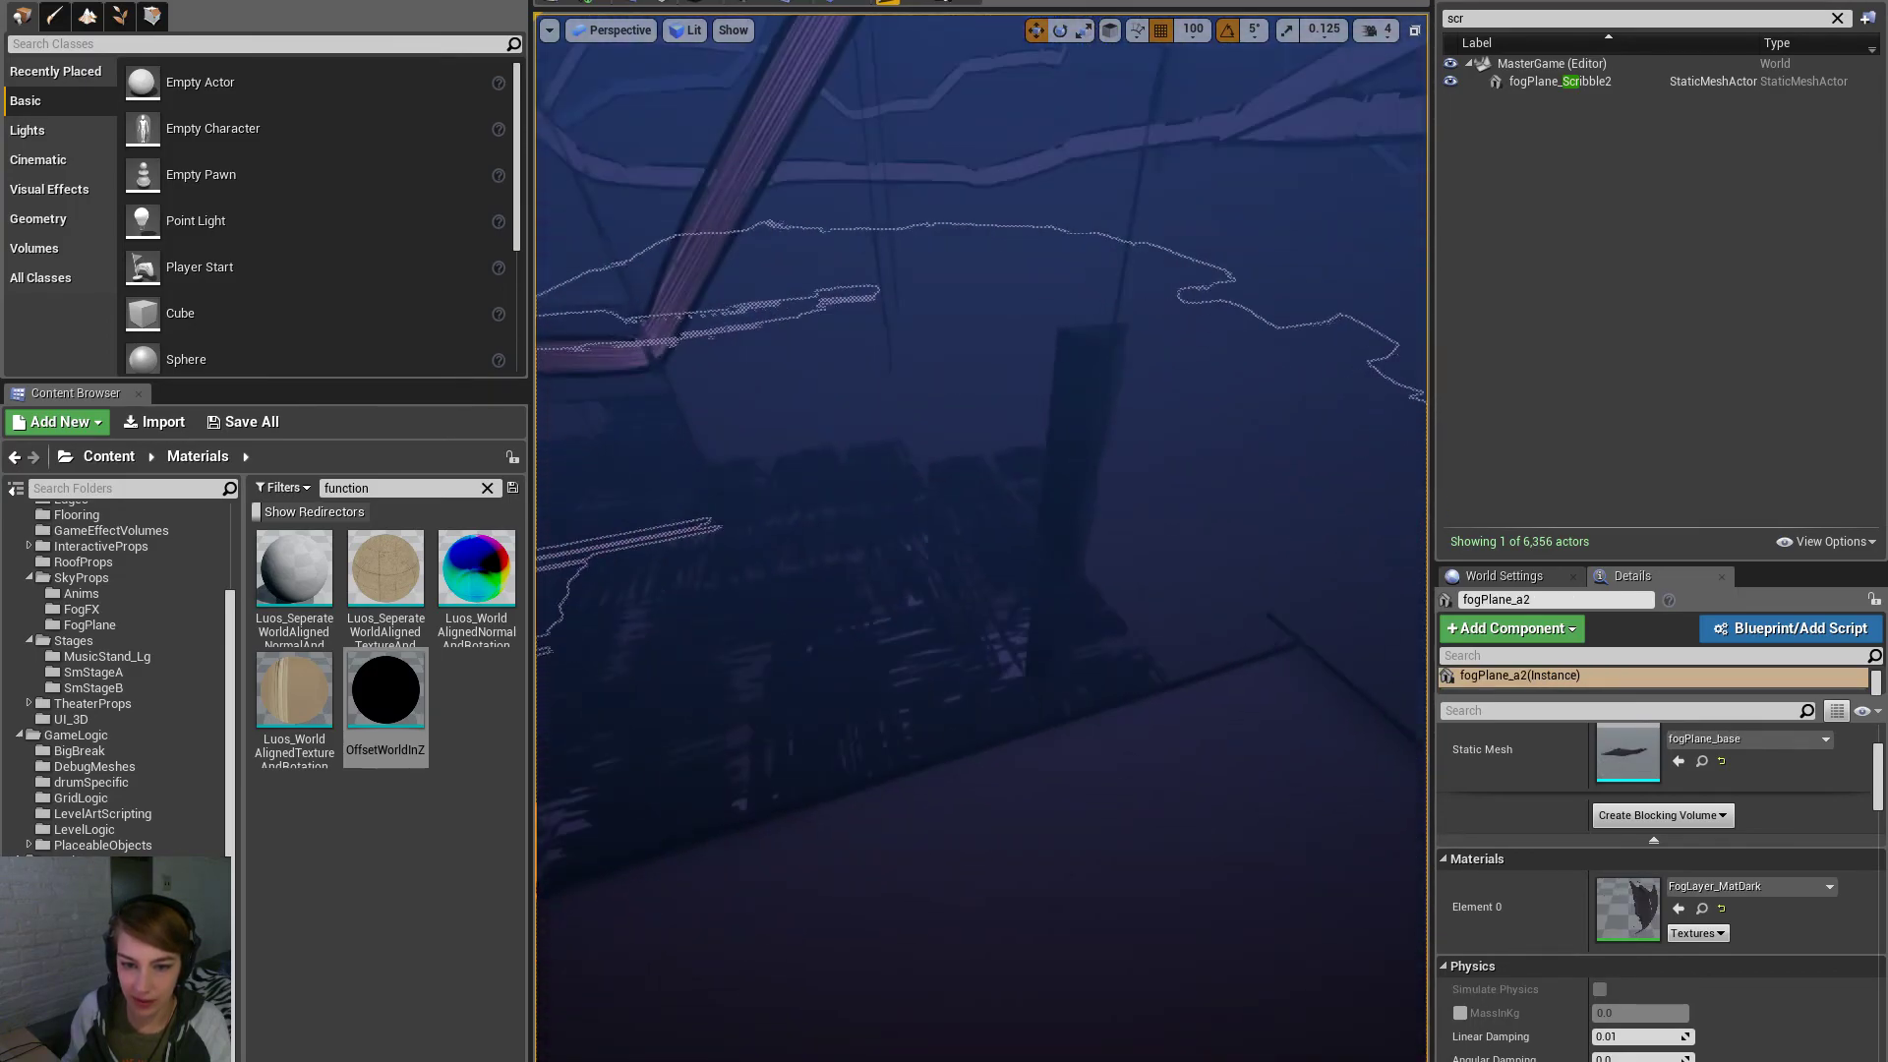
pyautogui.click(983, 547)
pyautogui.click(956, 655)
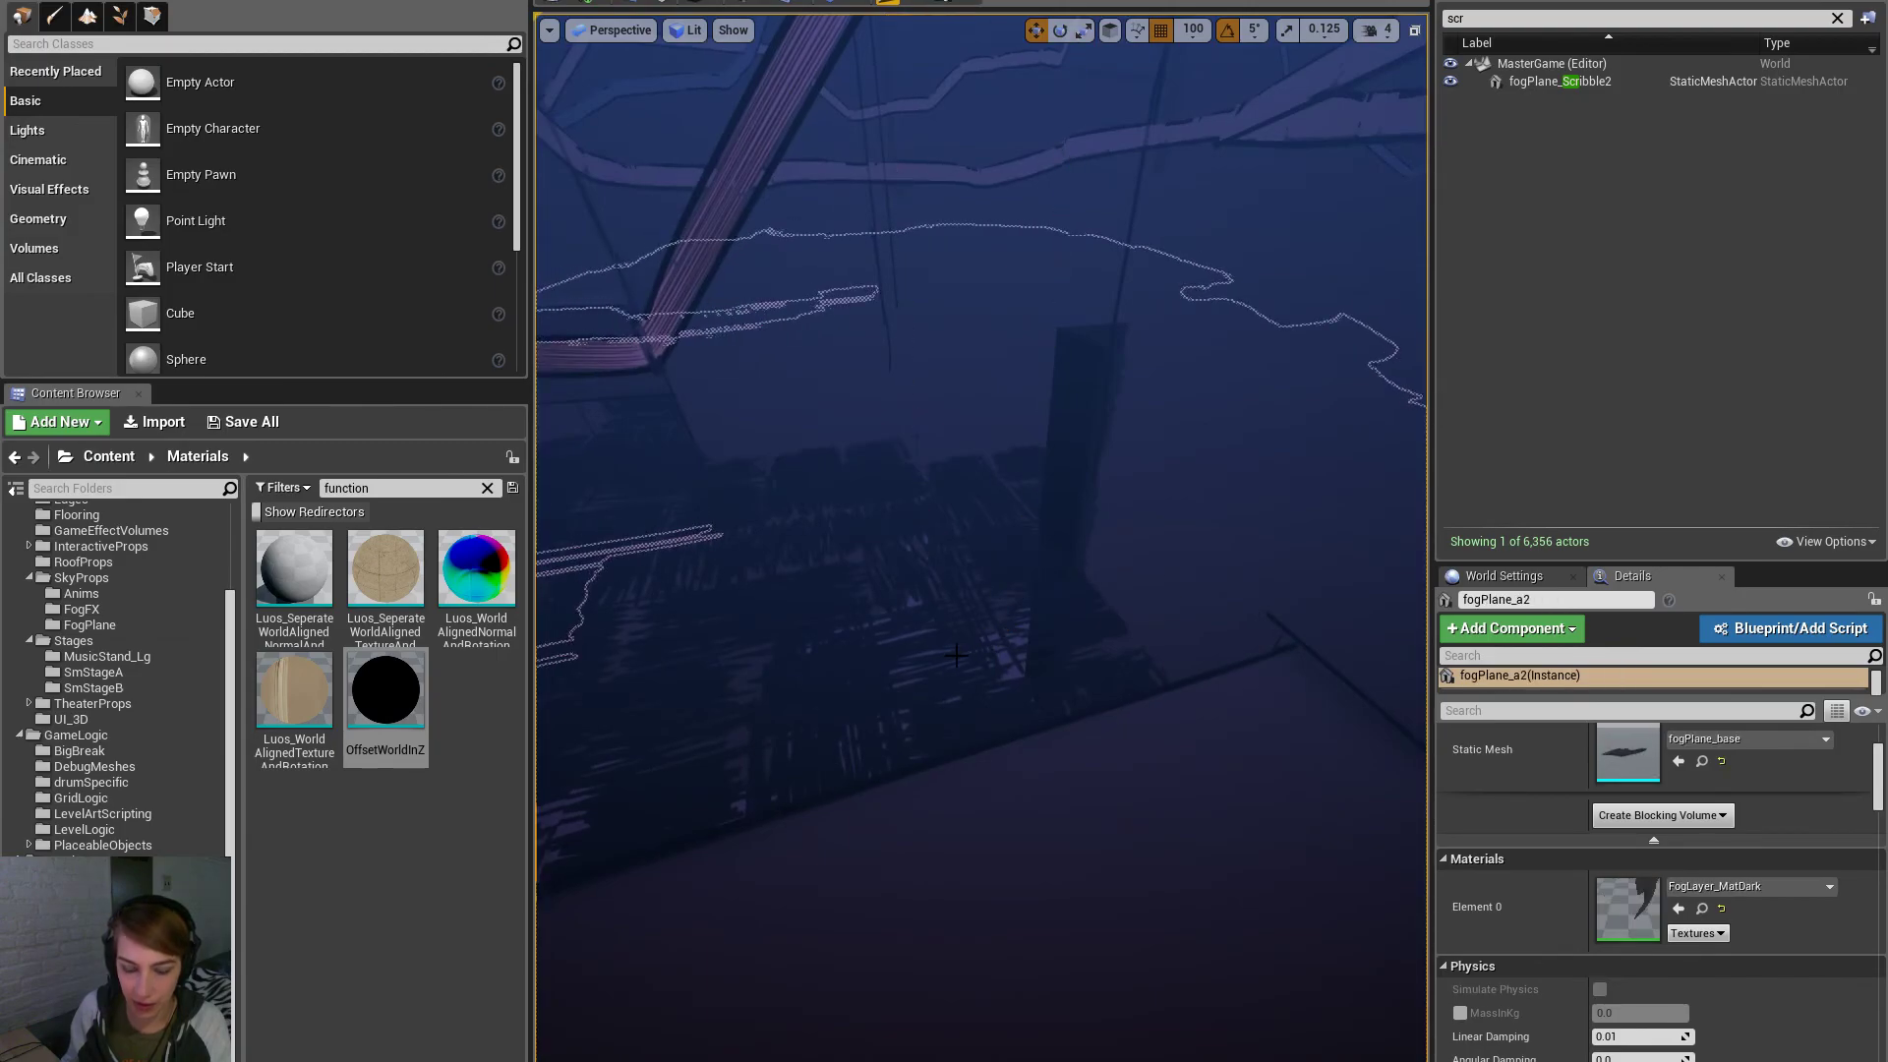
pyautogui.click(1079, 614)
pyautogui.moveTo(1066, 613); pyautogui.dragTo(1026, 529, button='right')
pyautogui.press('s')
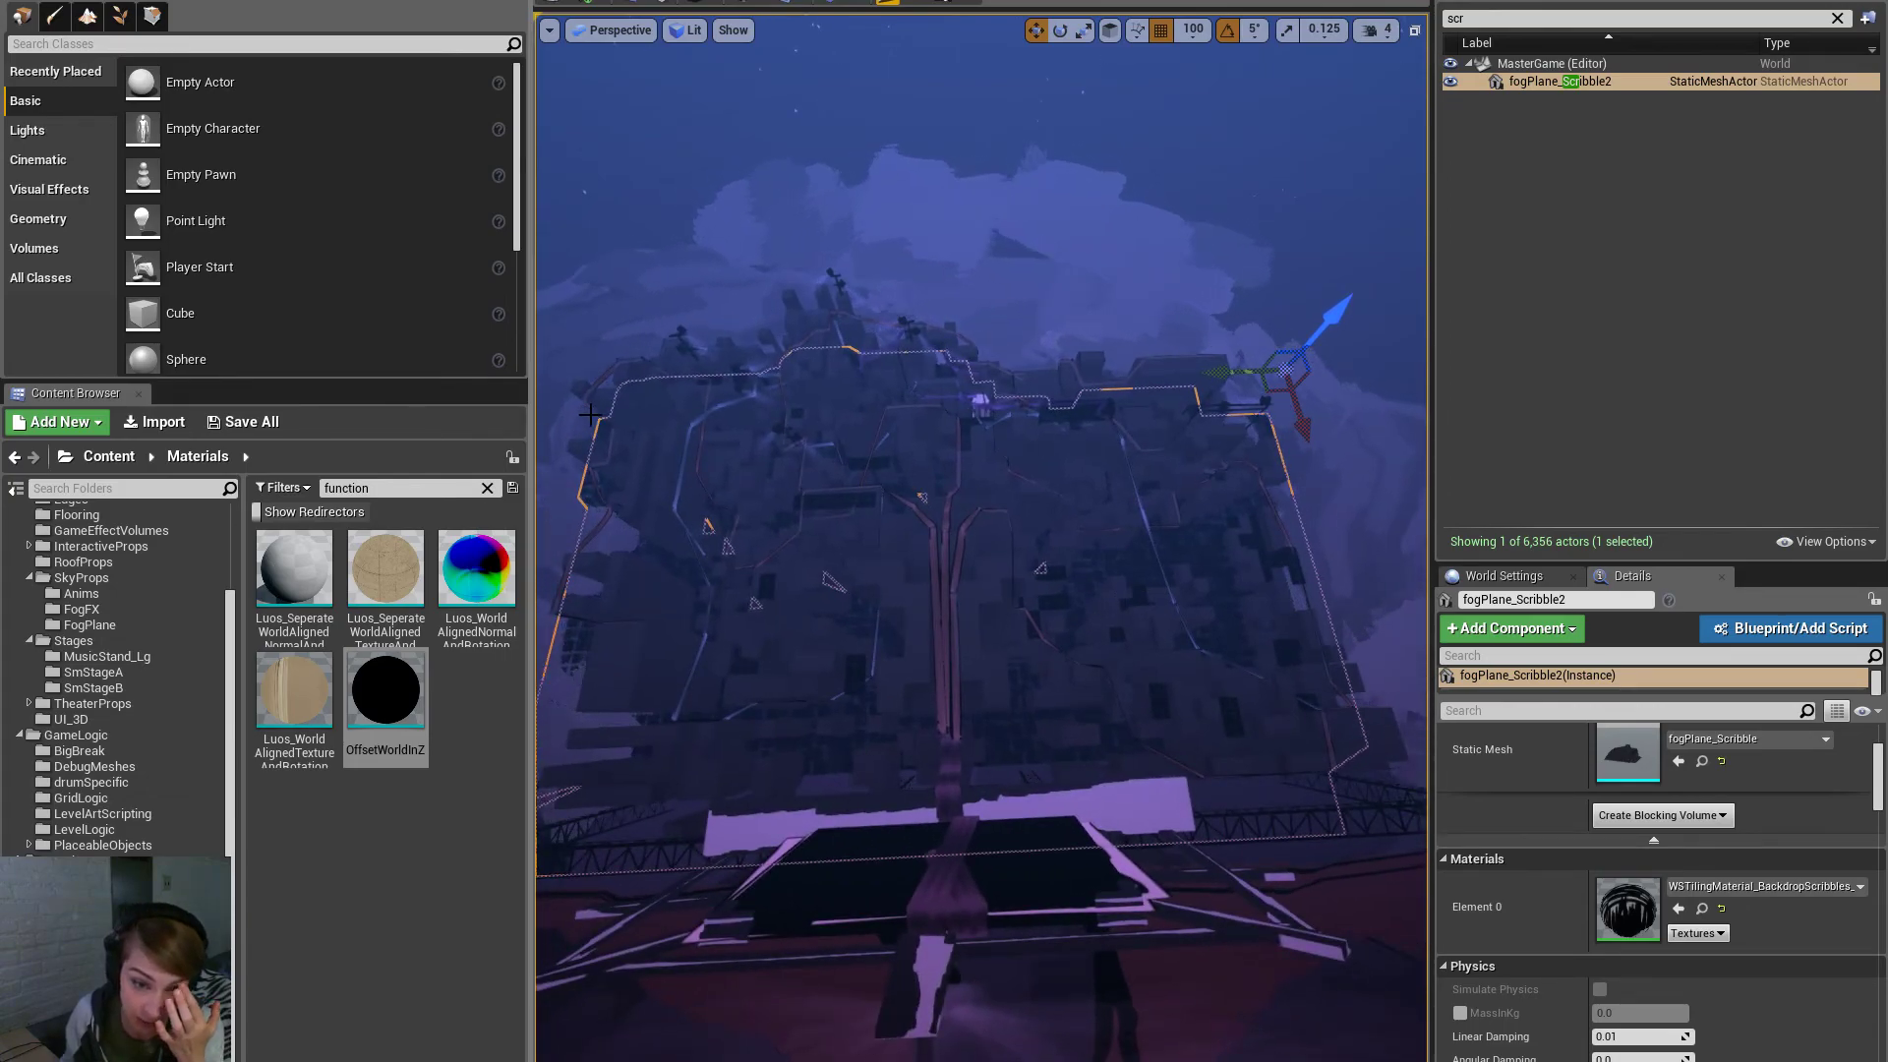
# Hide the BGLevel_City_MainStage and BGLevel_SmallStageA levels while viewing the city from behind the main stage
pyautogui.moveTo(1046, 523); pyautogui.dragTo(1021, 673, button='right')
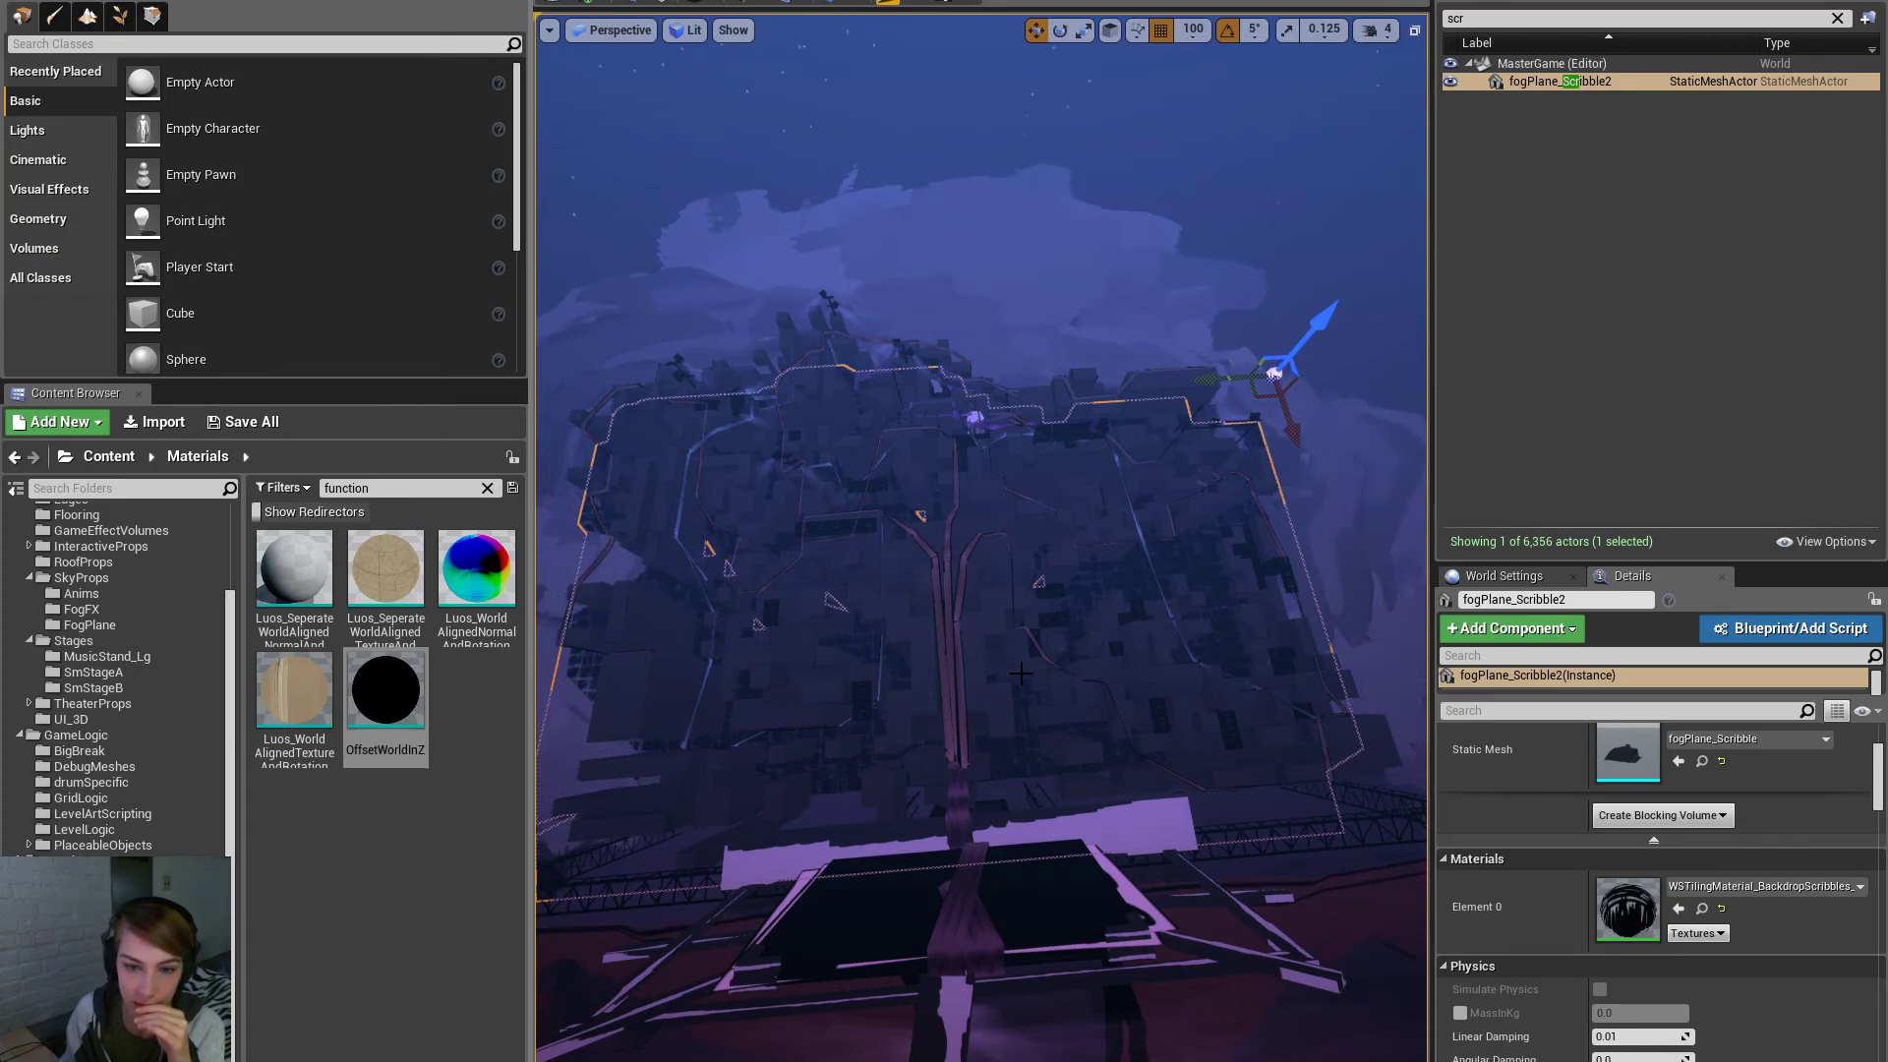
pyautogui.moveTo(1021, 674)
pyautogui.mouseDown(button='right')
pyautogui.moveTo(1013, 644)
pyautogui.moveTo(1017, 674)
pyautogui.mouseUp(button='right')
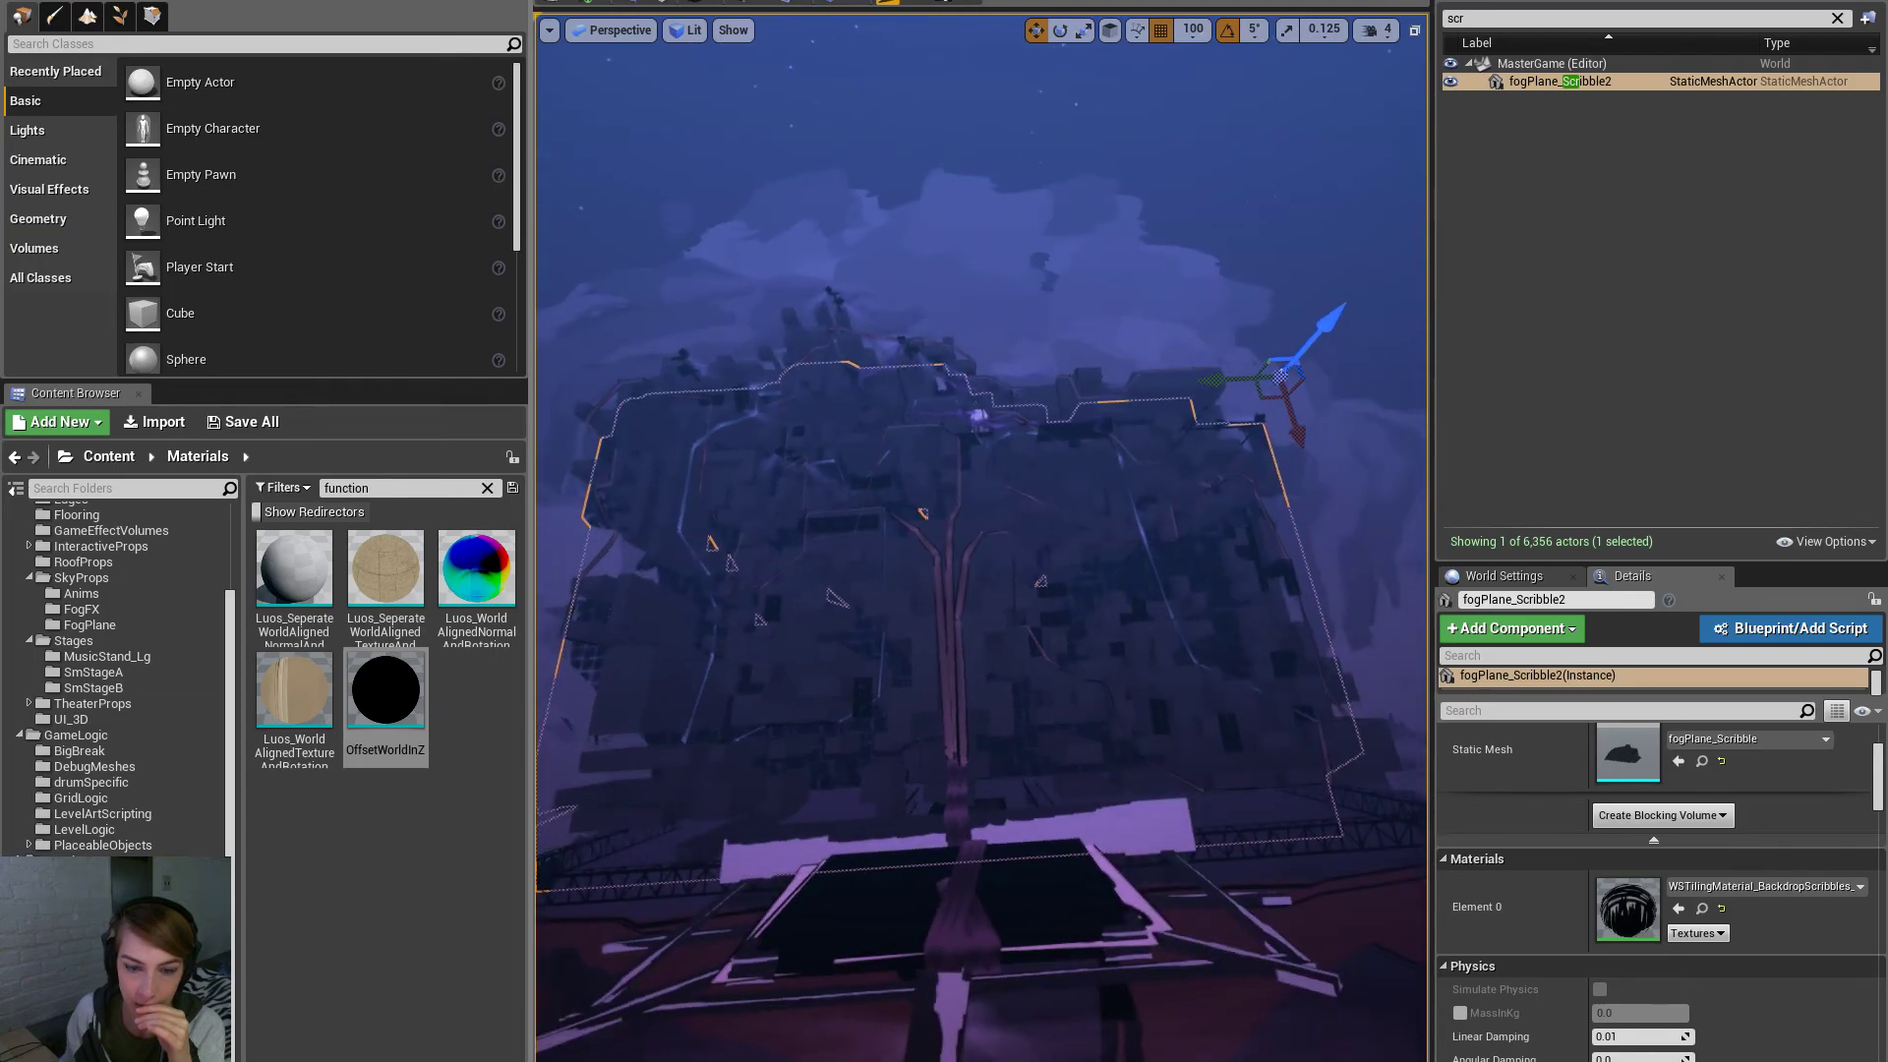
pyautogui.press('a')
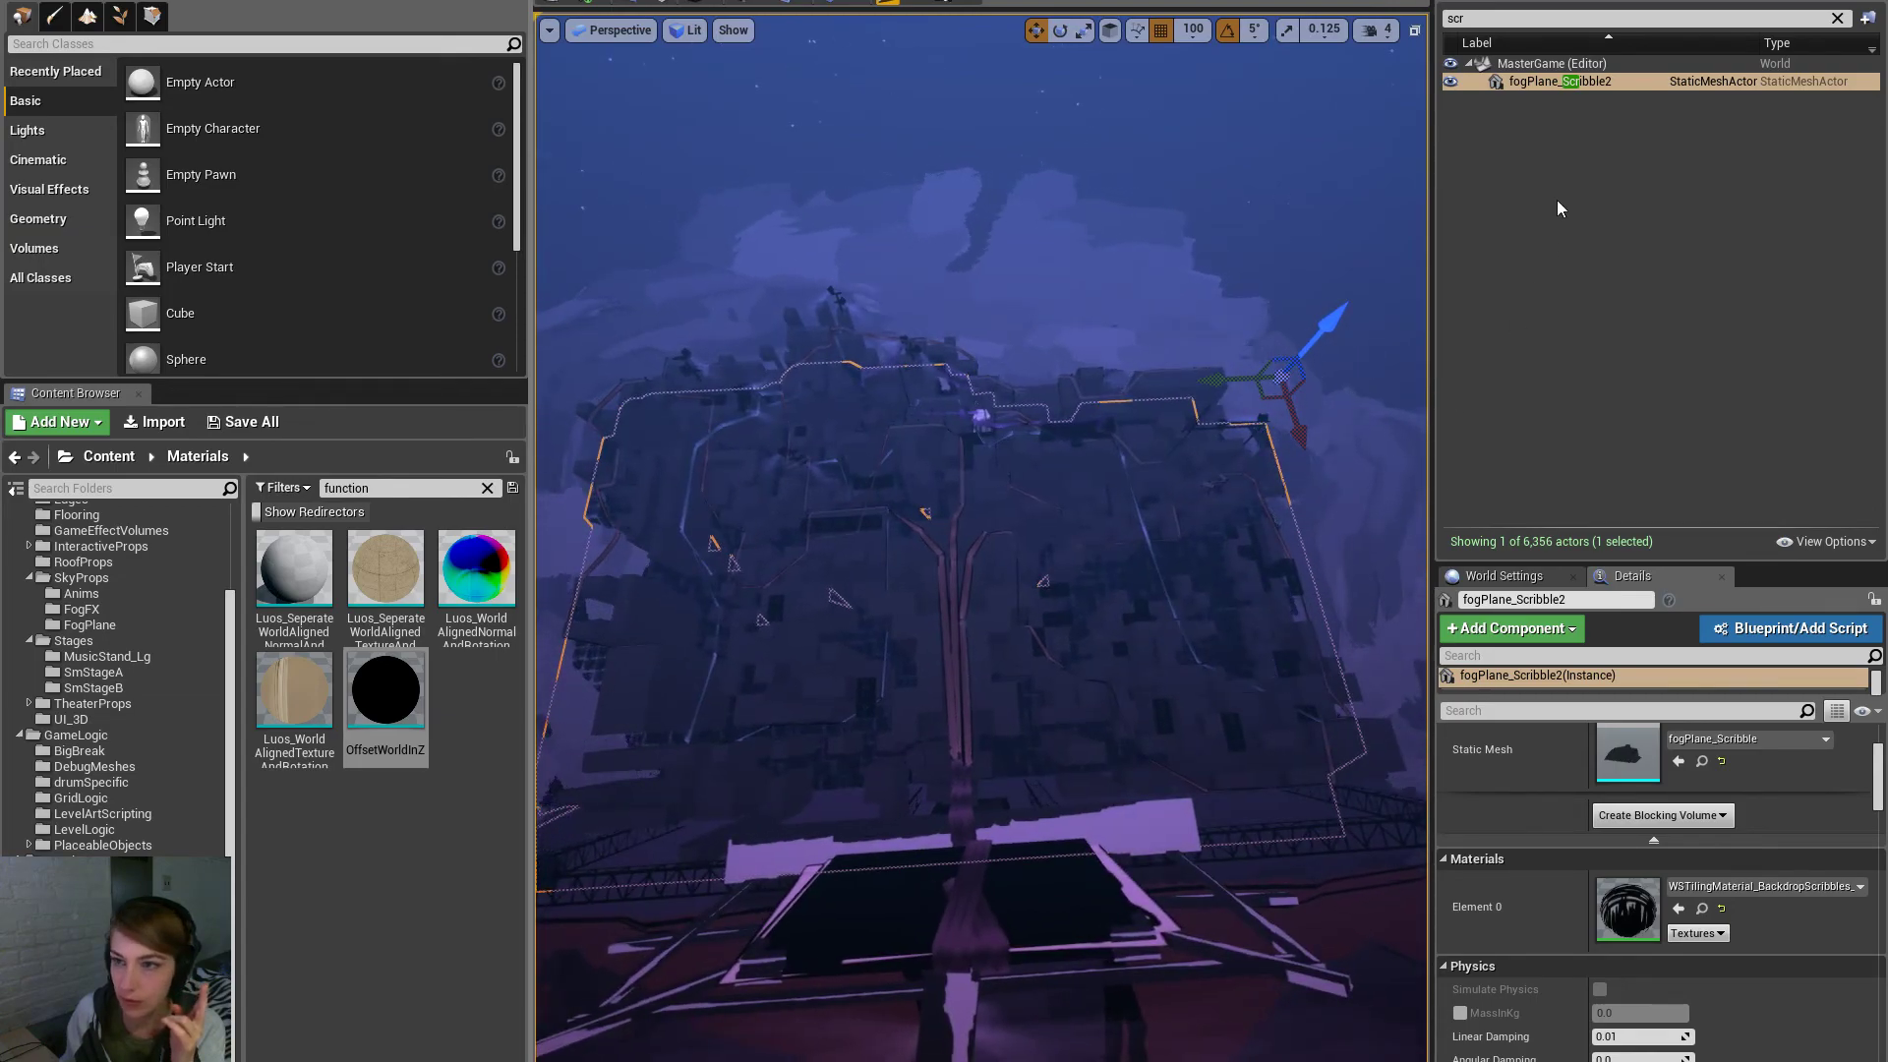
pyautogui.moveTo(1021, 673); pyautogui.dragTo(1407, 641, button='right')
pyautogui.click(1659, 2)
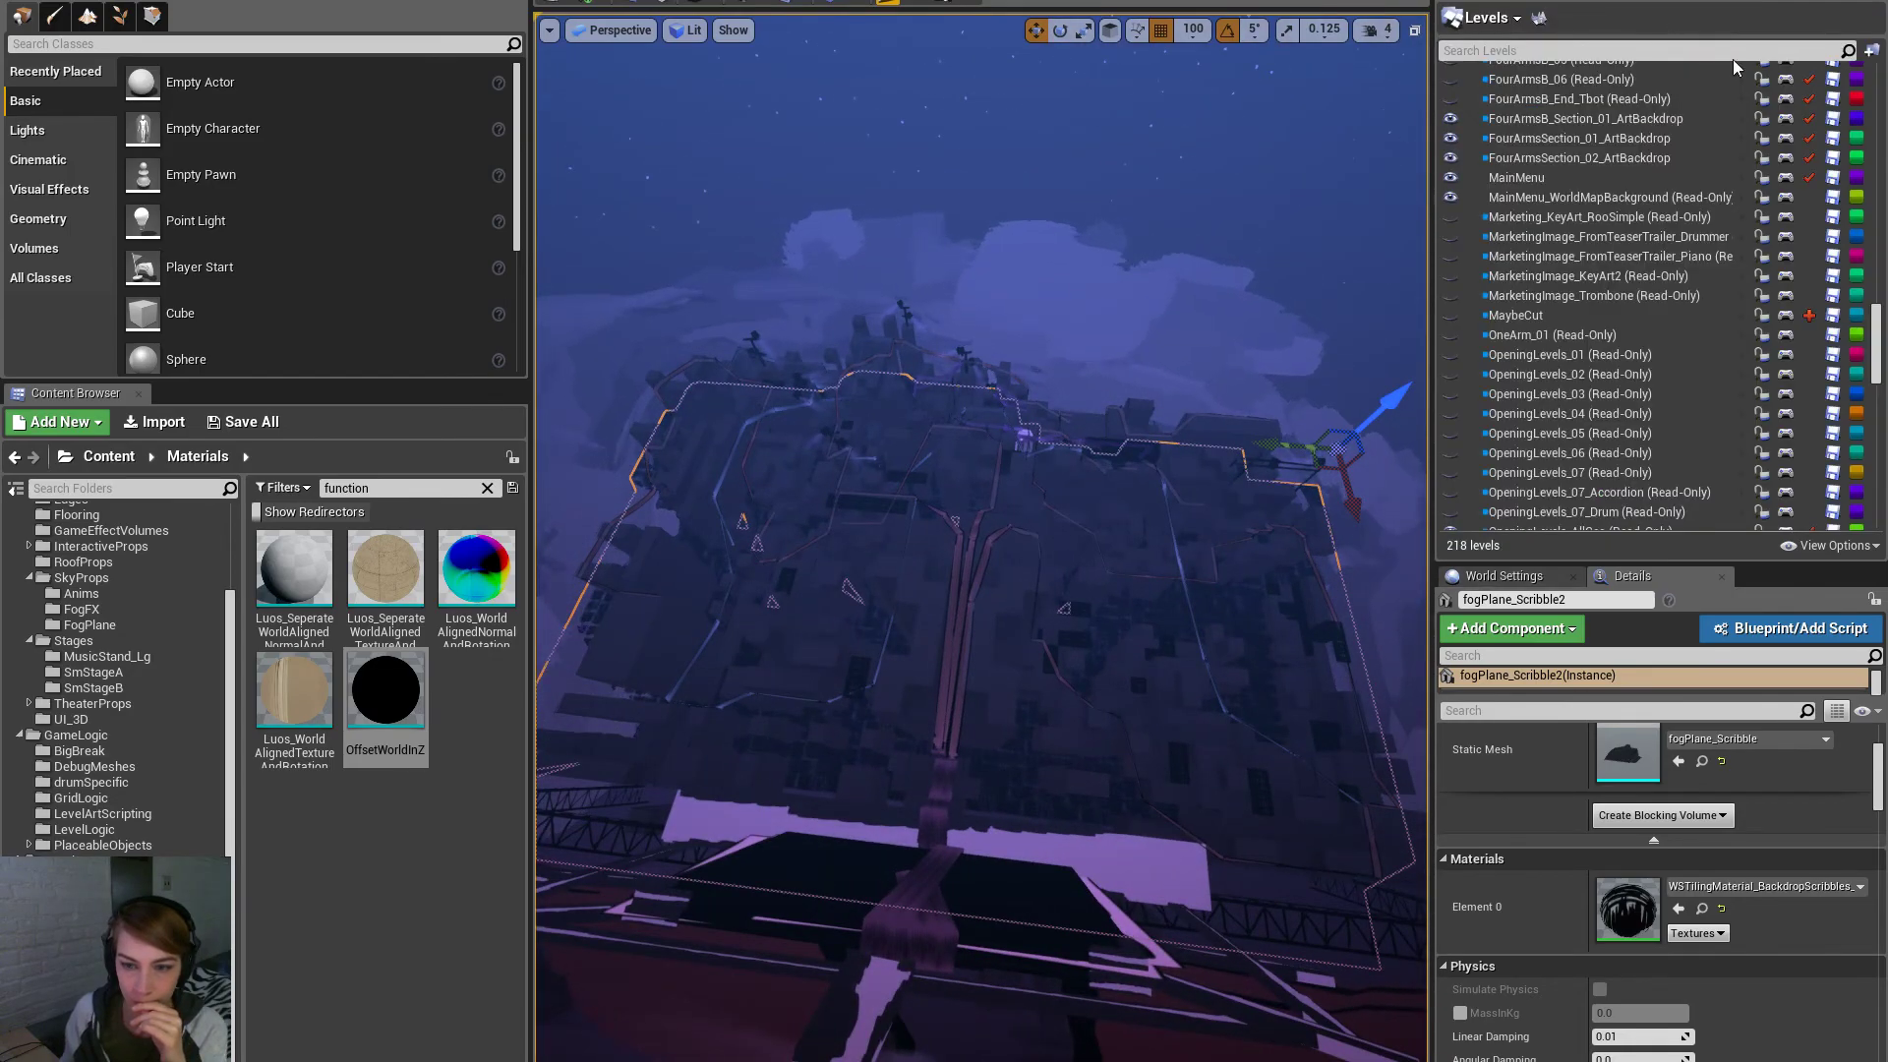
pyautogui.scroll(15, 1622, 147)
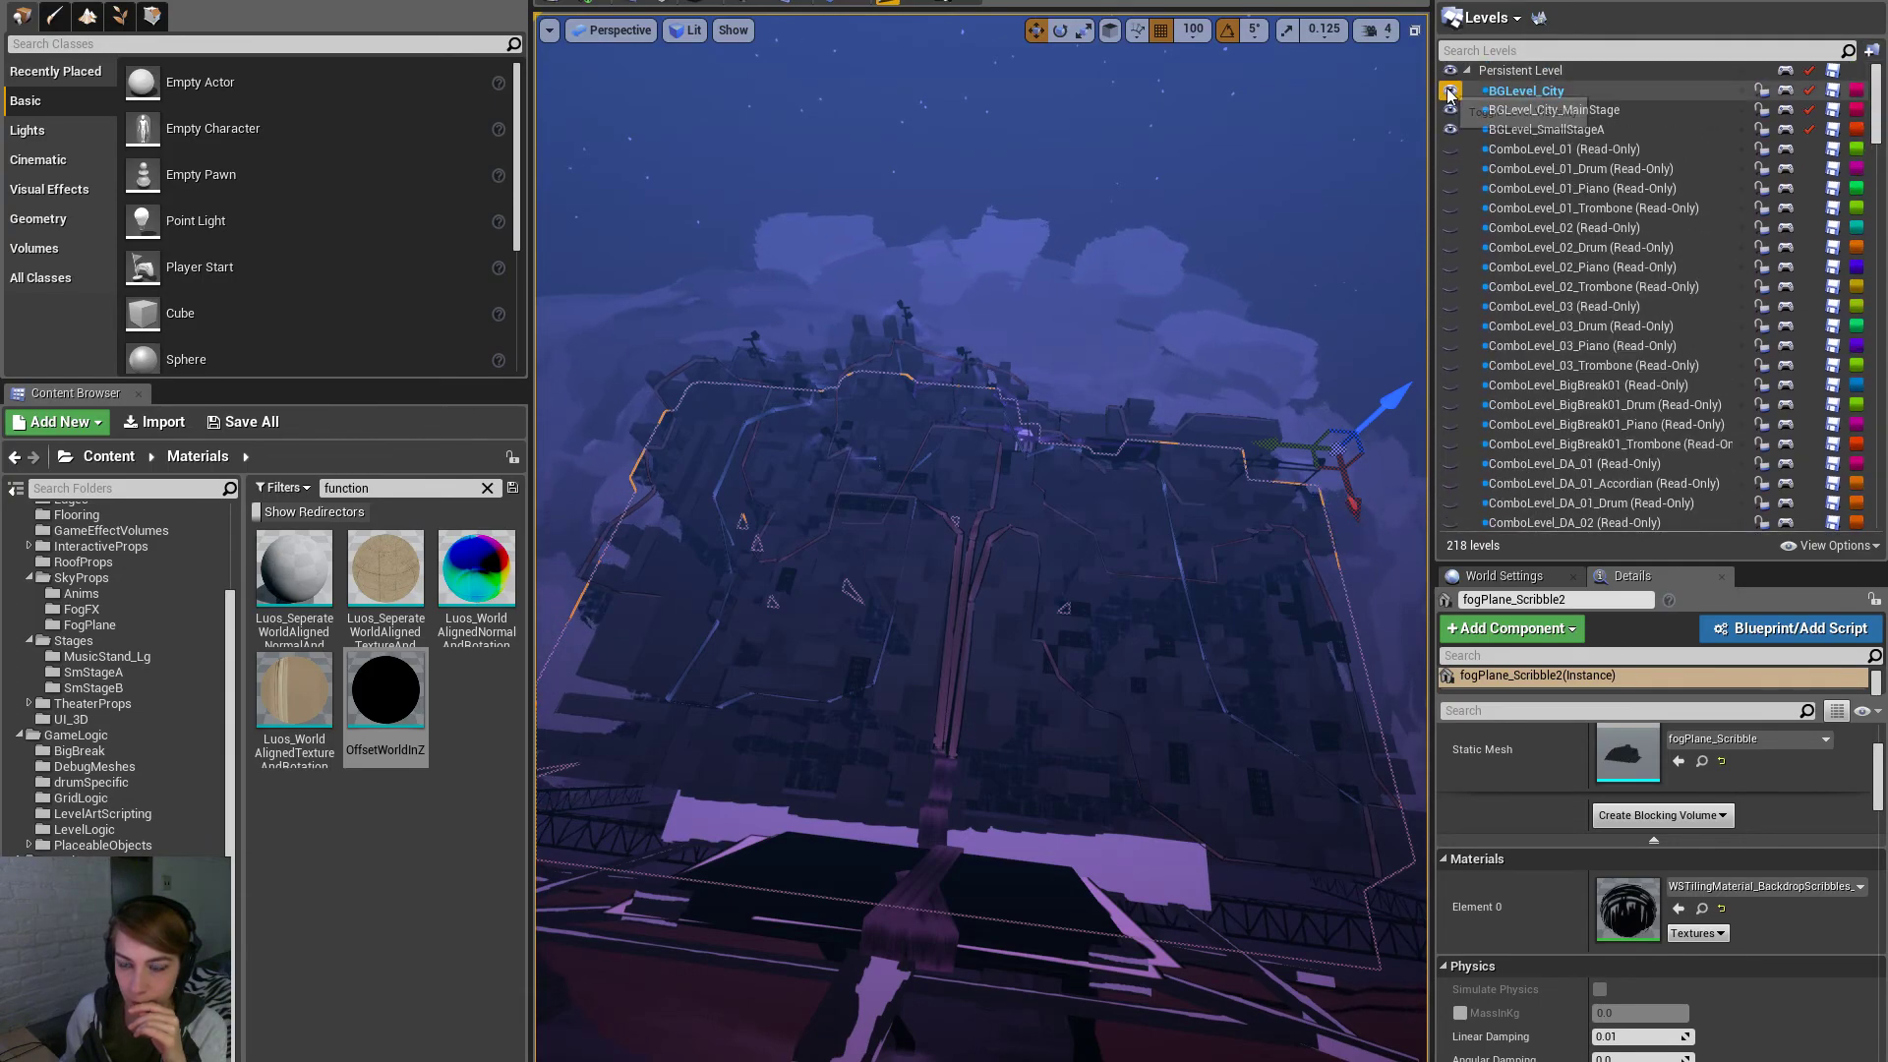
pyautogui.click(1451, 112)
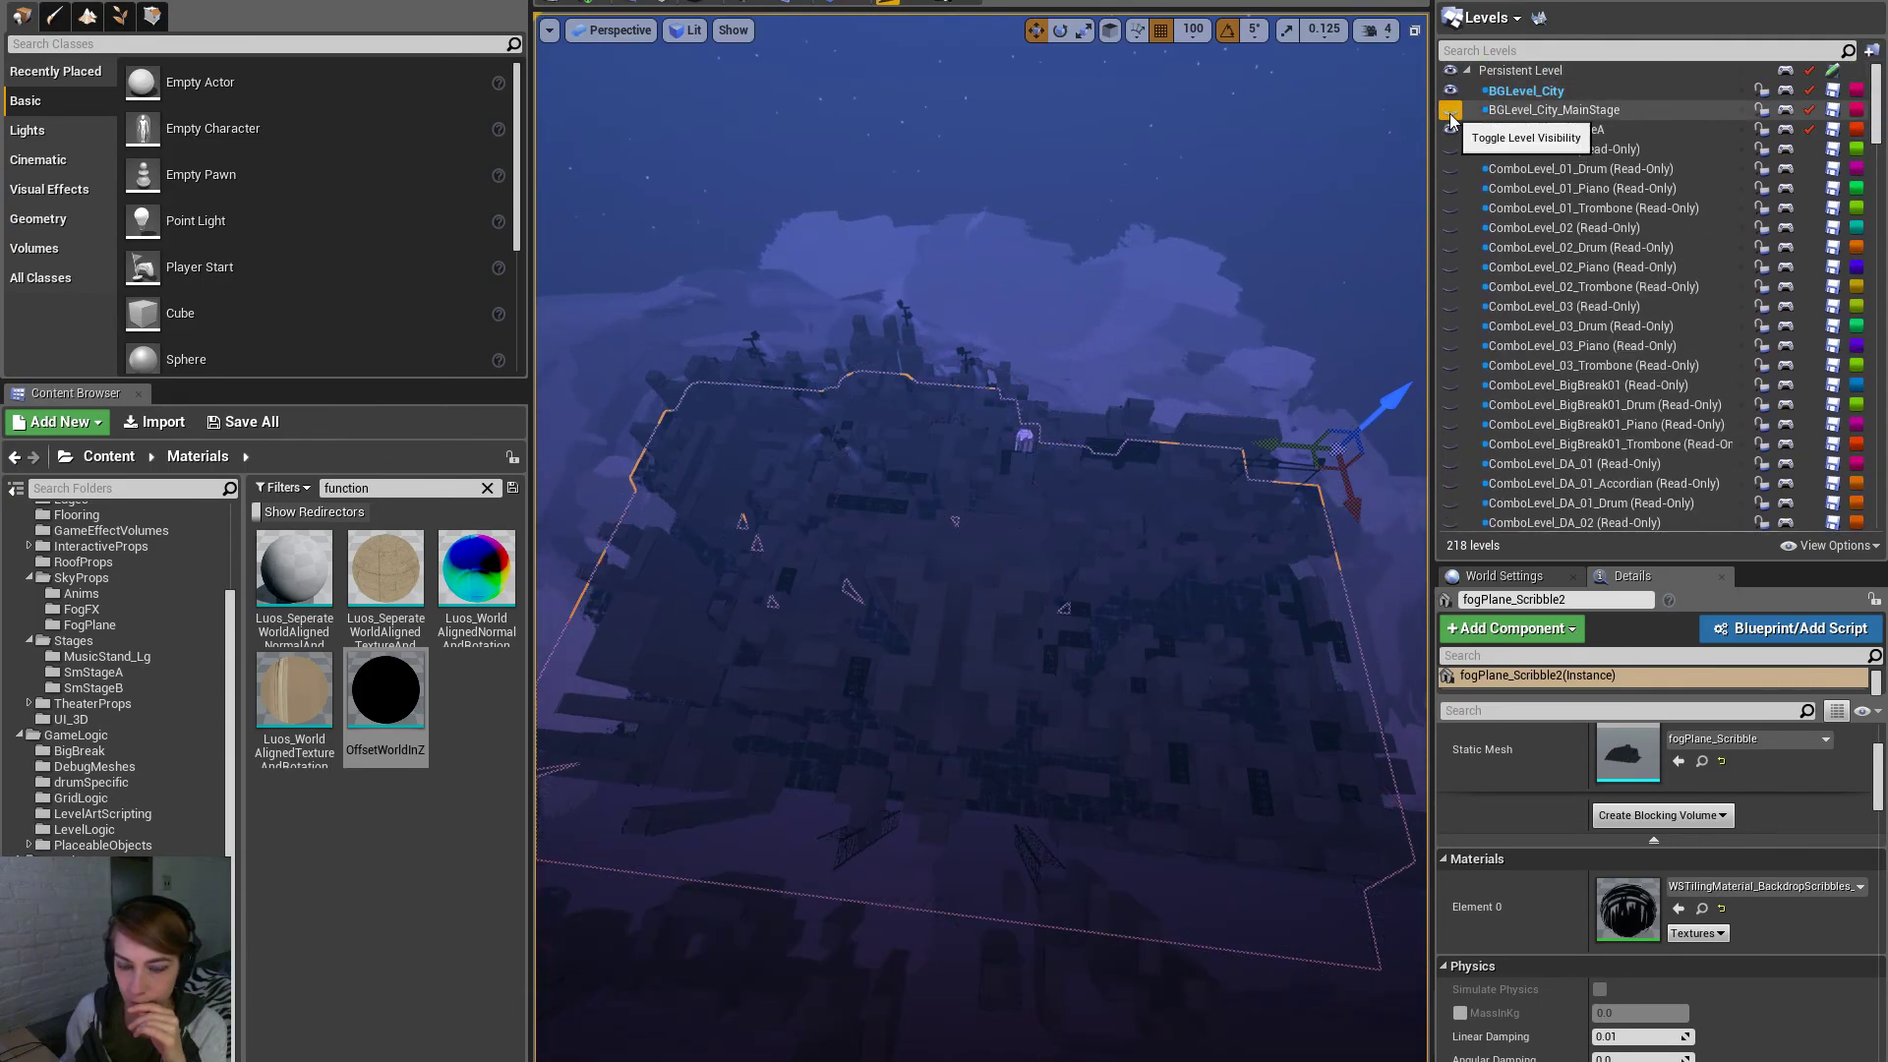
pyautogui.moveTo(1160, 492); pyautogui.dragTo(1215, 487, button='right')
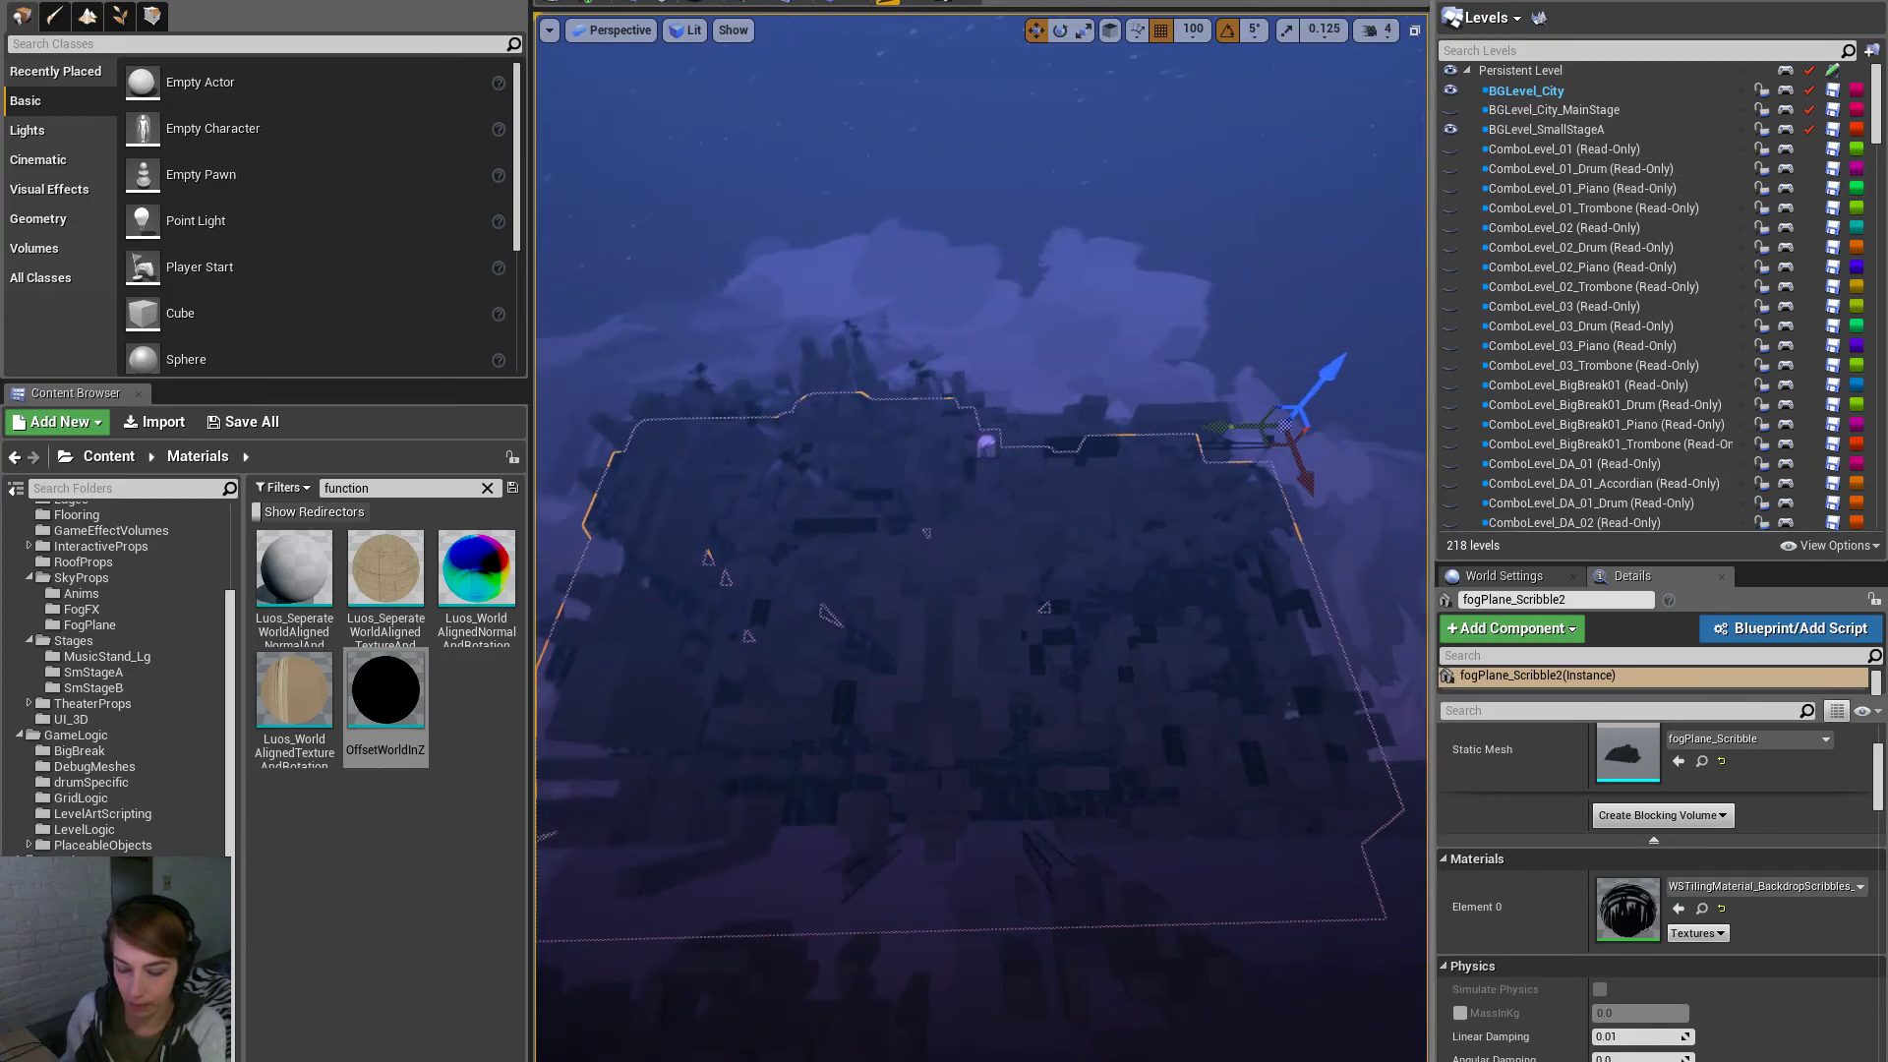
pyautogui.click(1452, 130)
pyautogui.moveTo(1396, 163); pyautogui.dragTo(1374, 162, button='right')
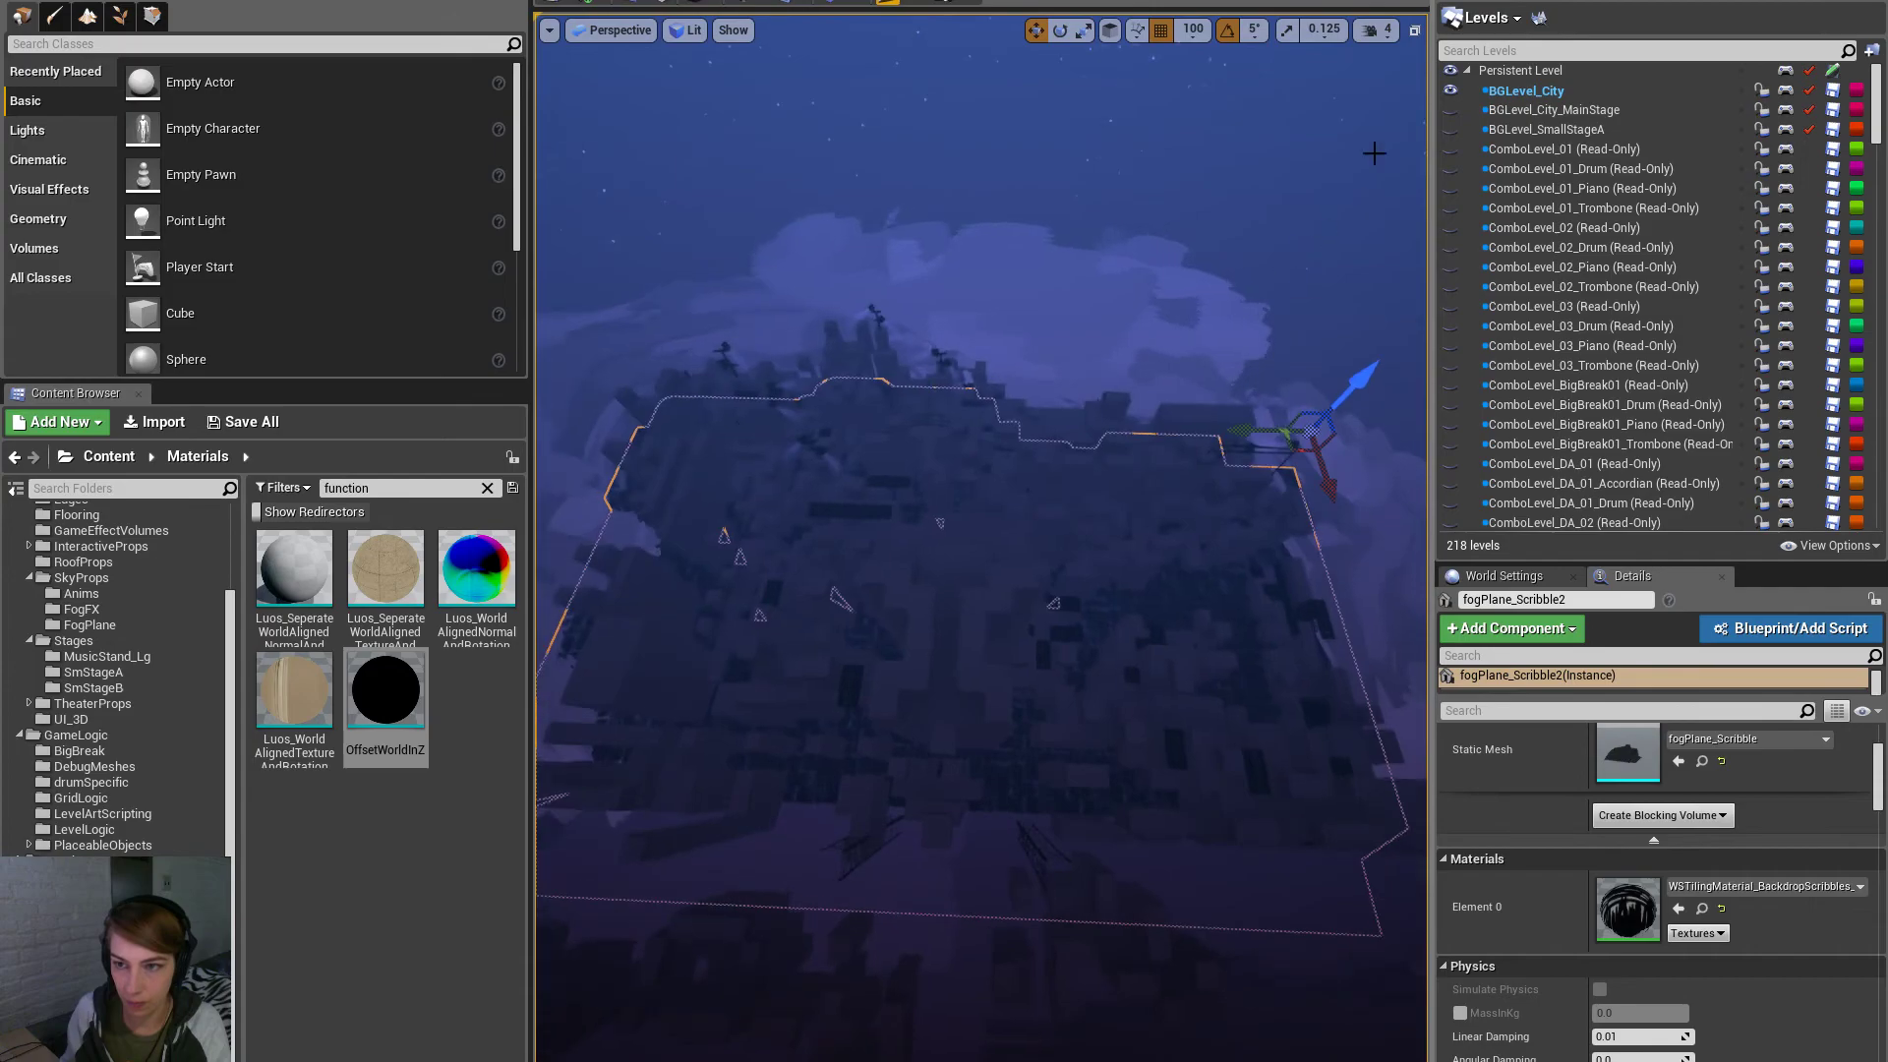
# Hide the BGLevel_City level so the scribble mesh can be seen without the city's background art
pyautogui.click(1452, 90)
pyautogui.click(1452, 90)
pyautogui.click(1452, 91)
pyautogui.scroll(-3, 980, 590)
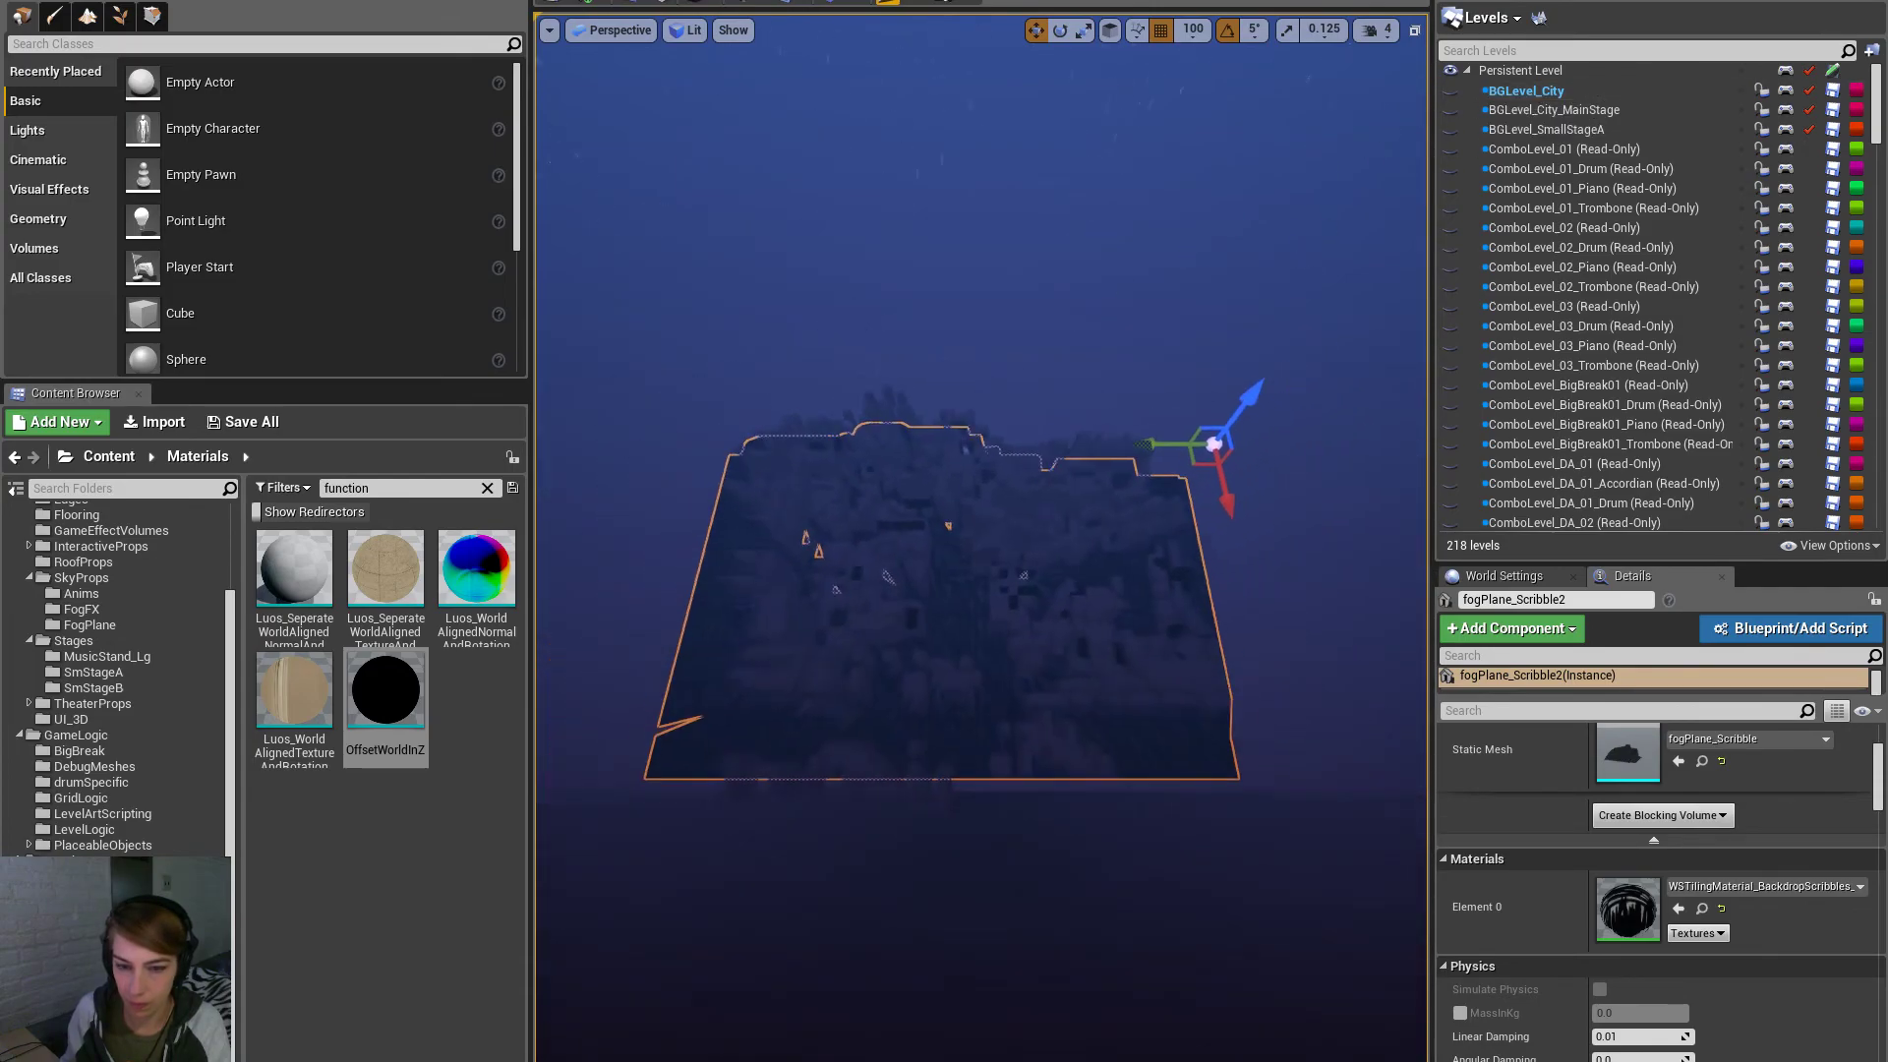
# Hide the Persistent Level and the MainMenu level so only the city blocks are left in the viewport
pyautogui.scroll(1, 980, 590)
pyautogui.scroll(2, 980, 590)
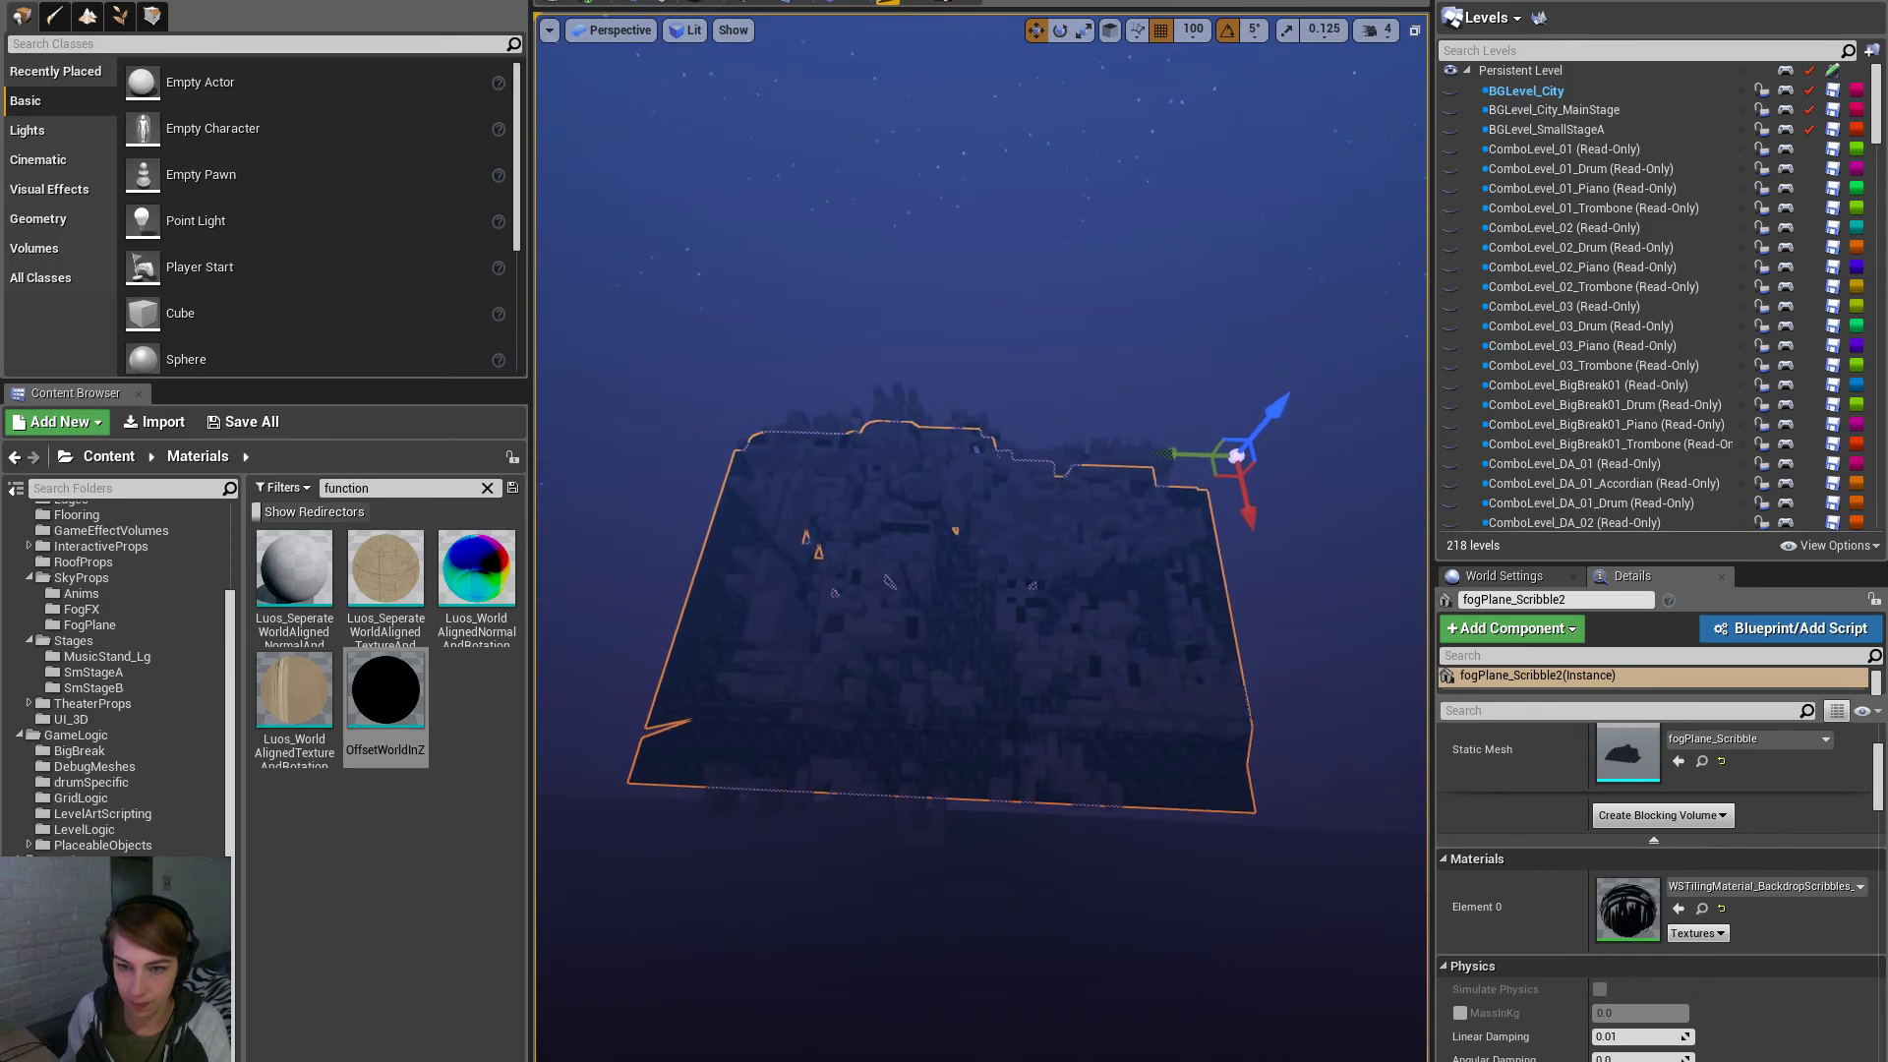
pyautogui.click(1451, 71)
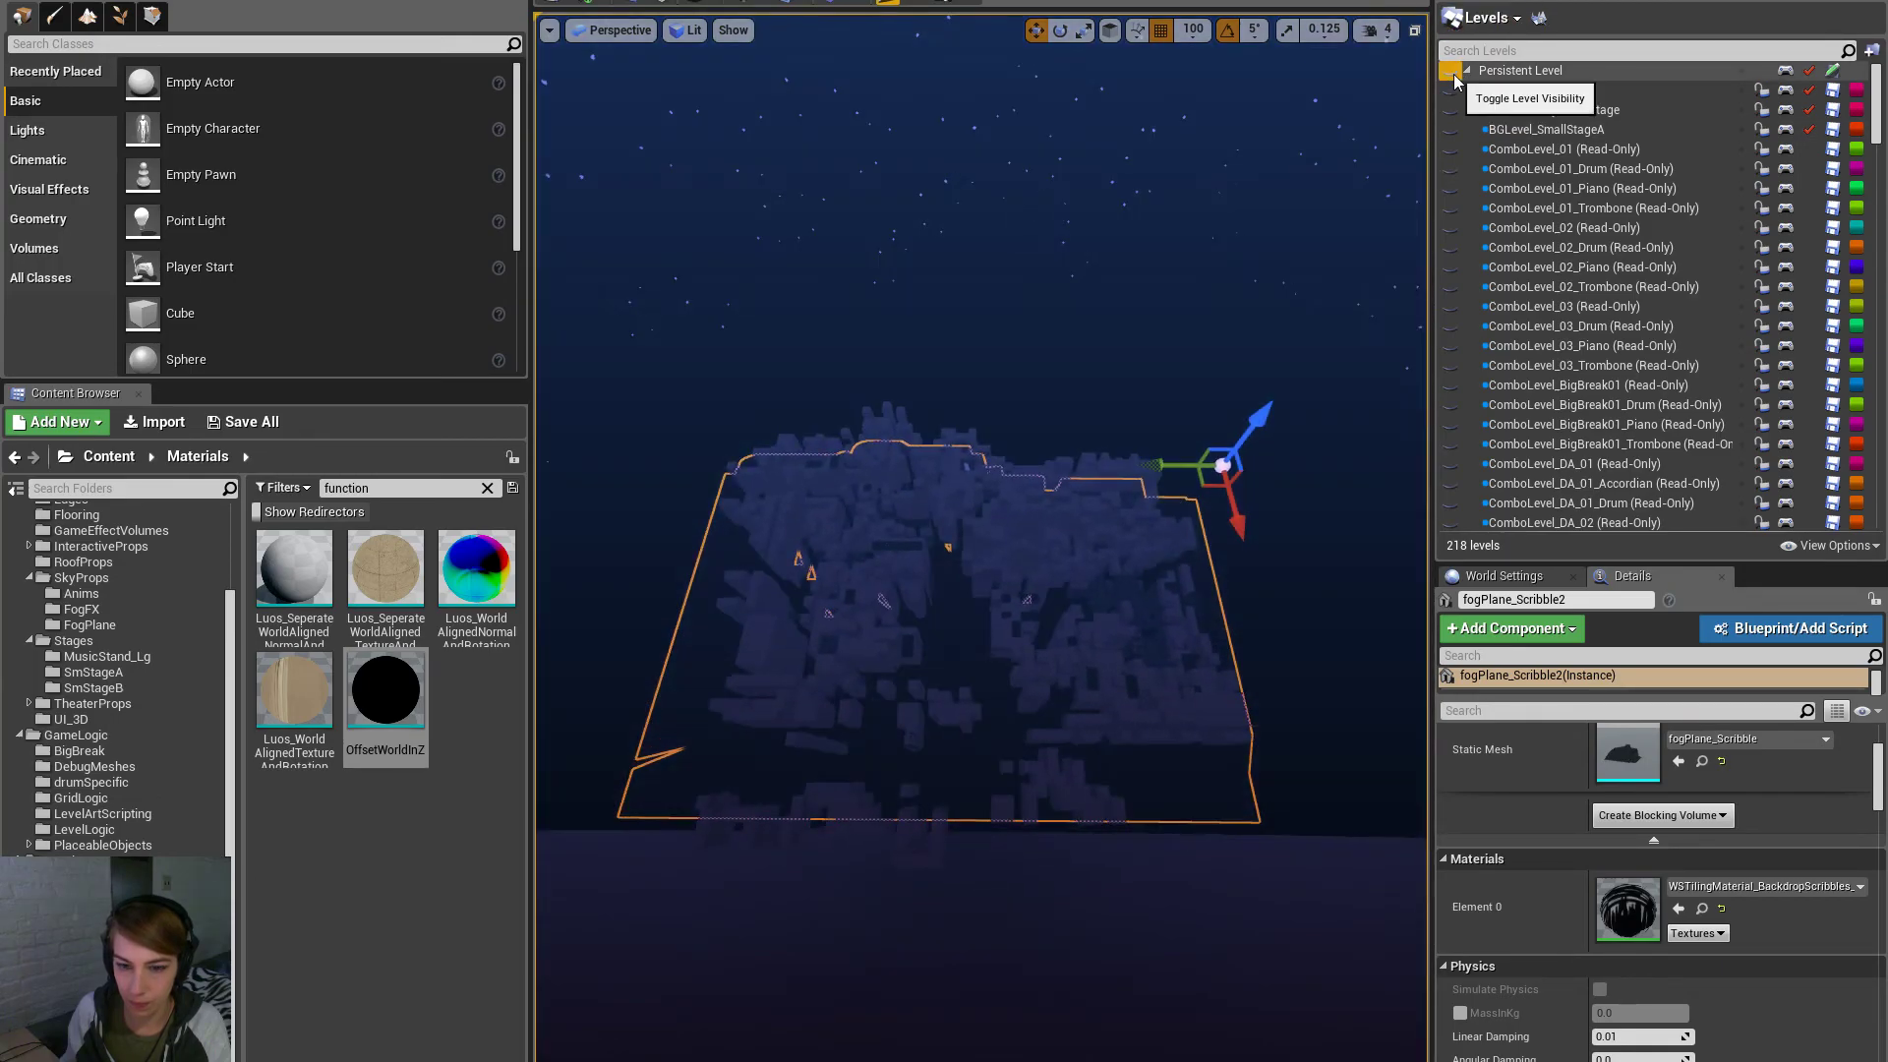
pyautogui.moveTo(1874, 103); pyautogui.dragTo(1872, 357)
pyautogui.click(1451, 266)
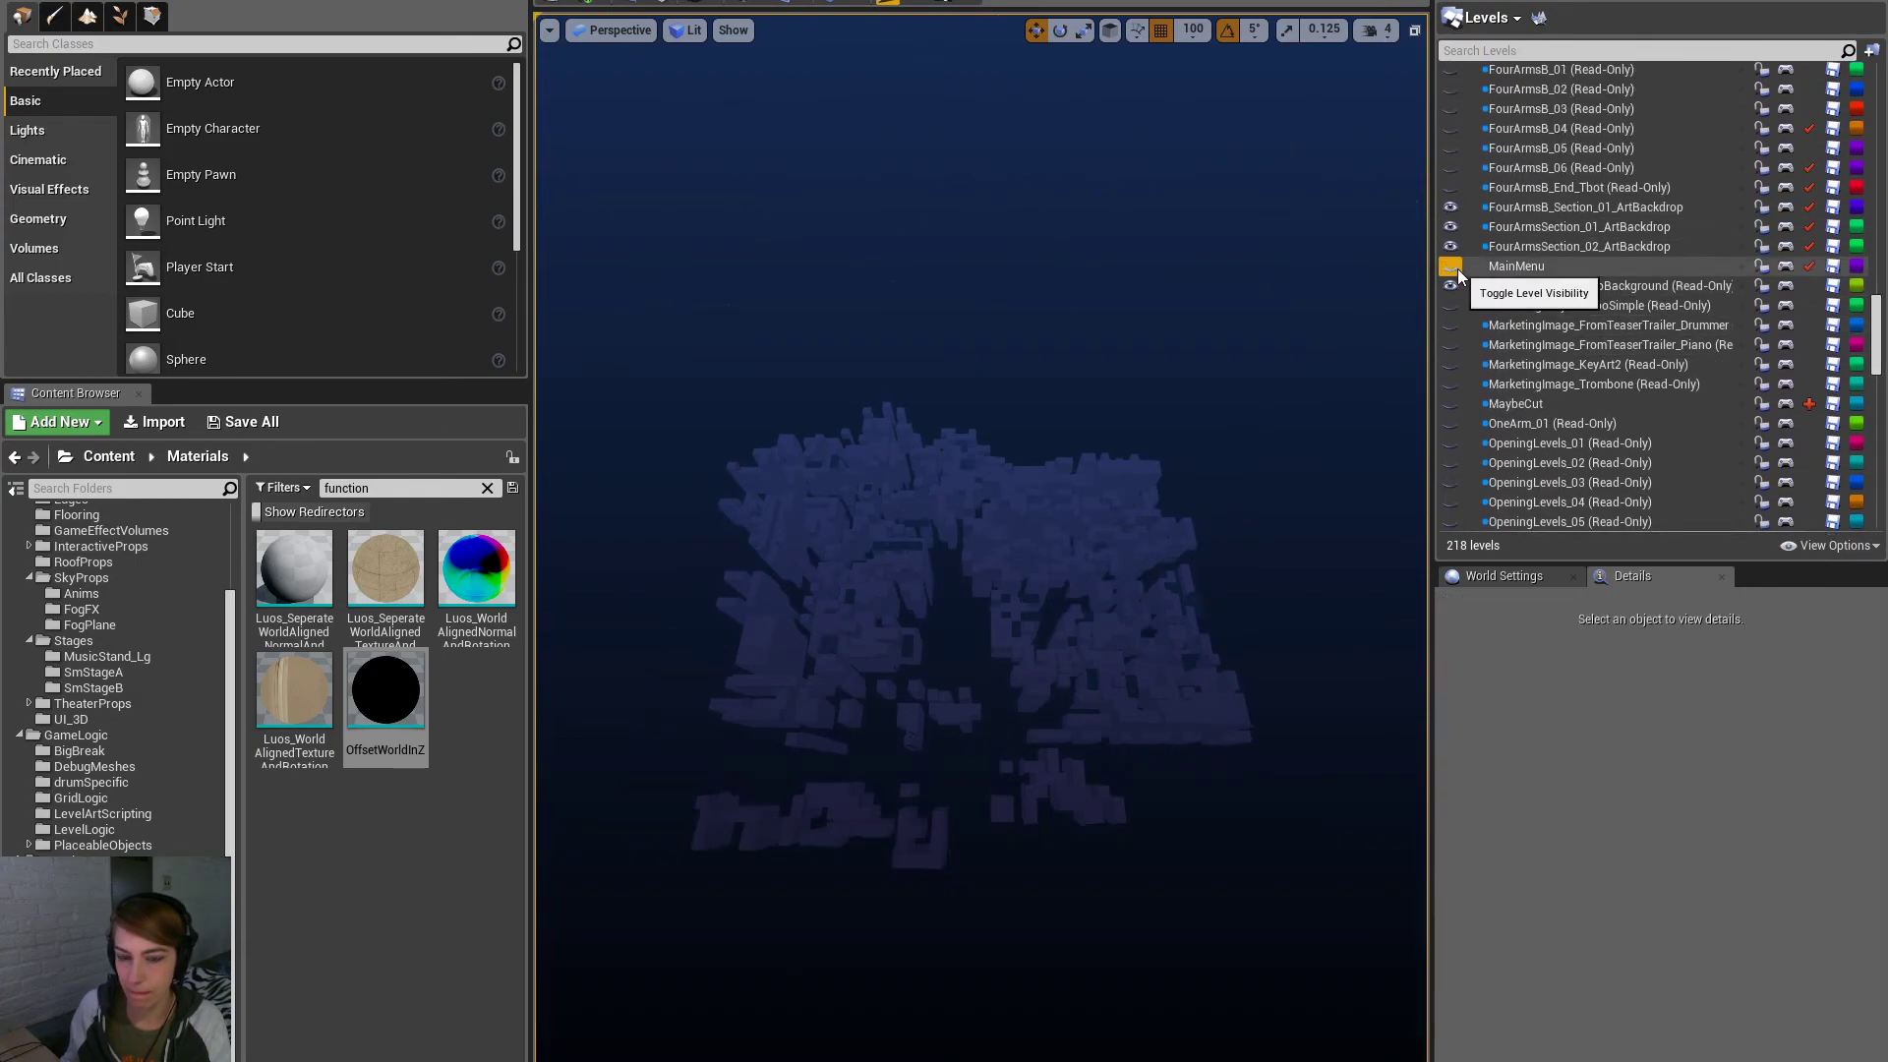
pyautogui.press('w')
pyautogui.moveTo(1251, 403); pyautogui.dragTo(1219, 415, button='right')
pyautogui.press('s')
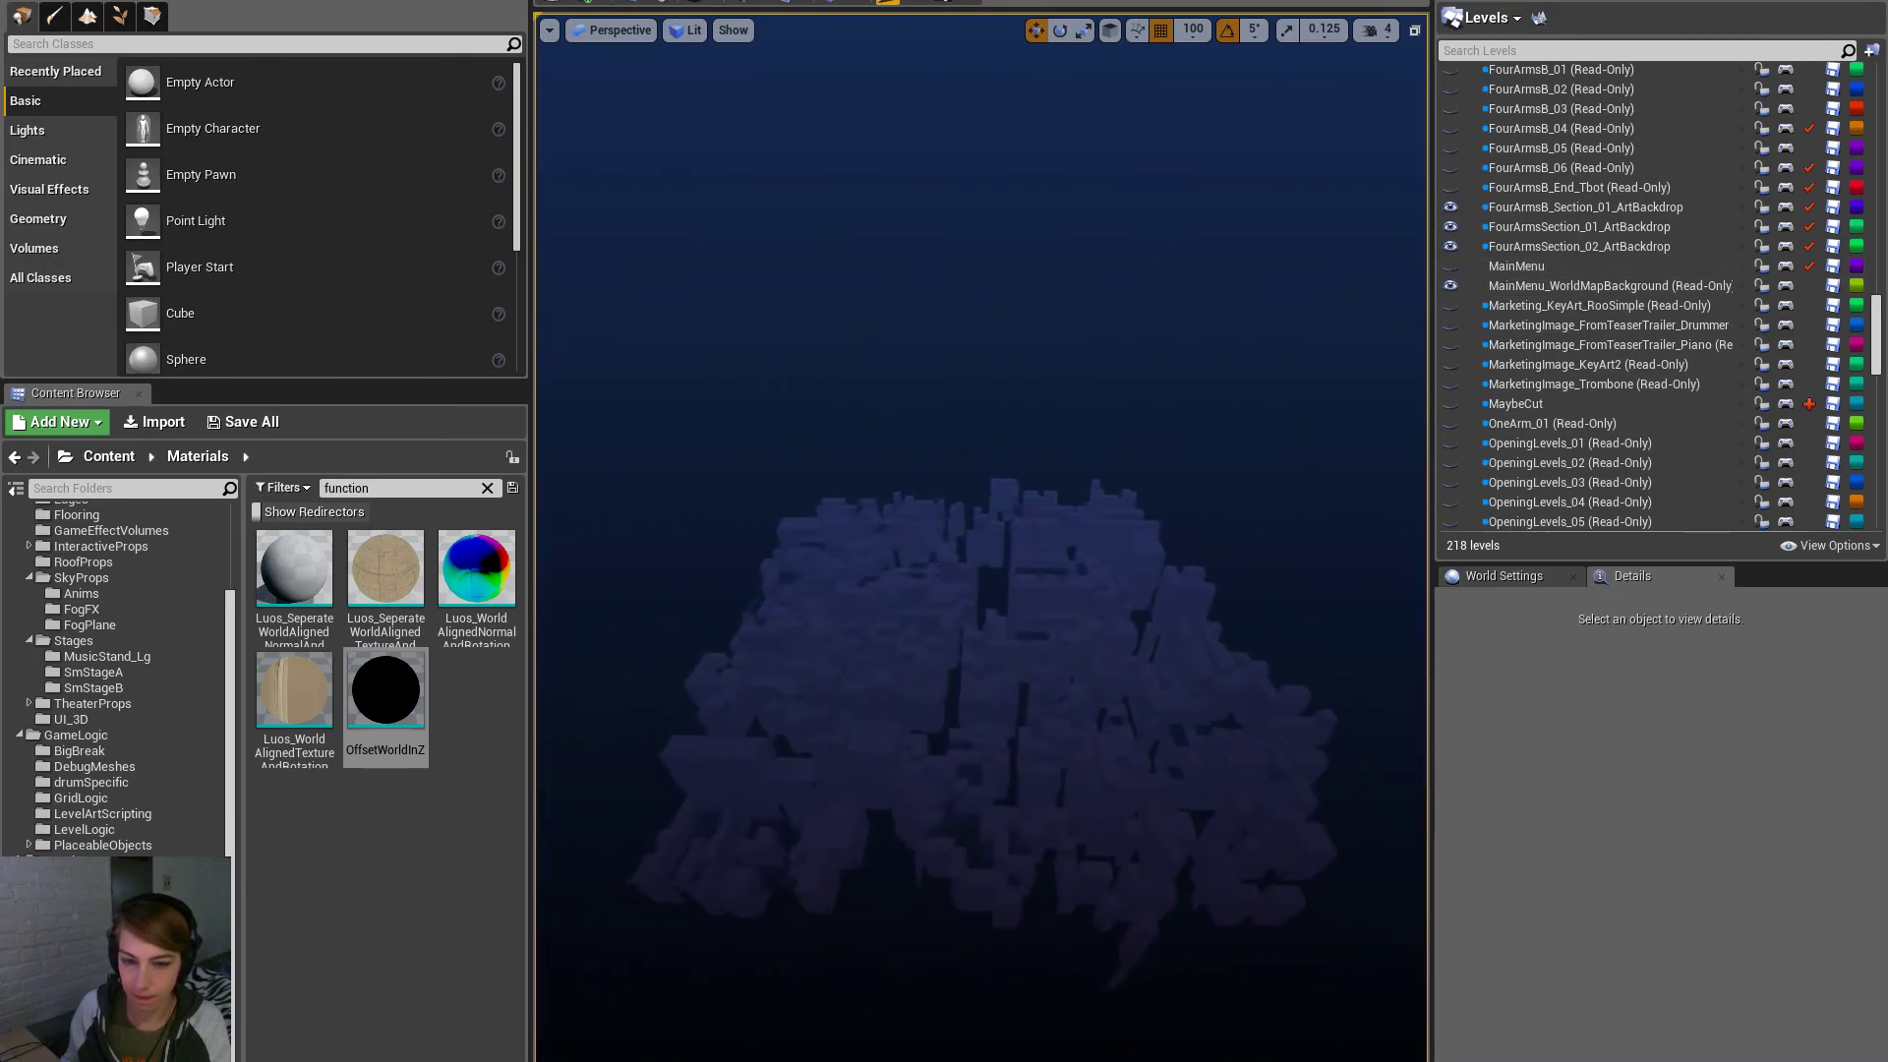
# Clear the "scr" filter in the World Outliner so all actors are listed, and save all levels and assets
pyautogui.click(1534, 1)
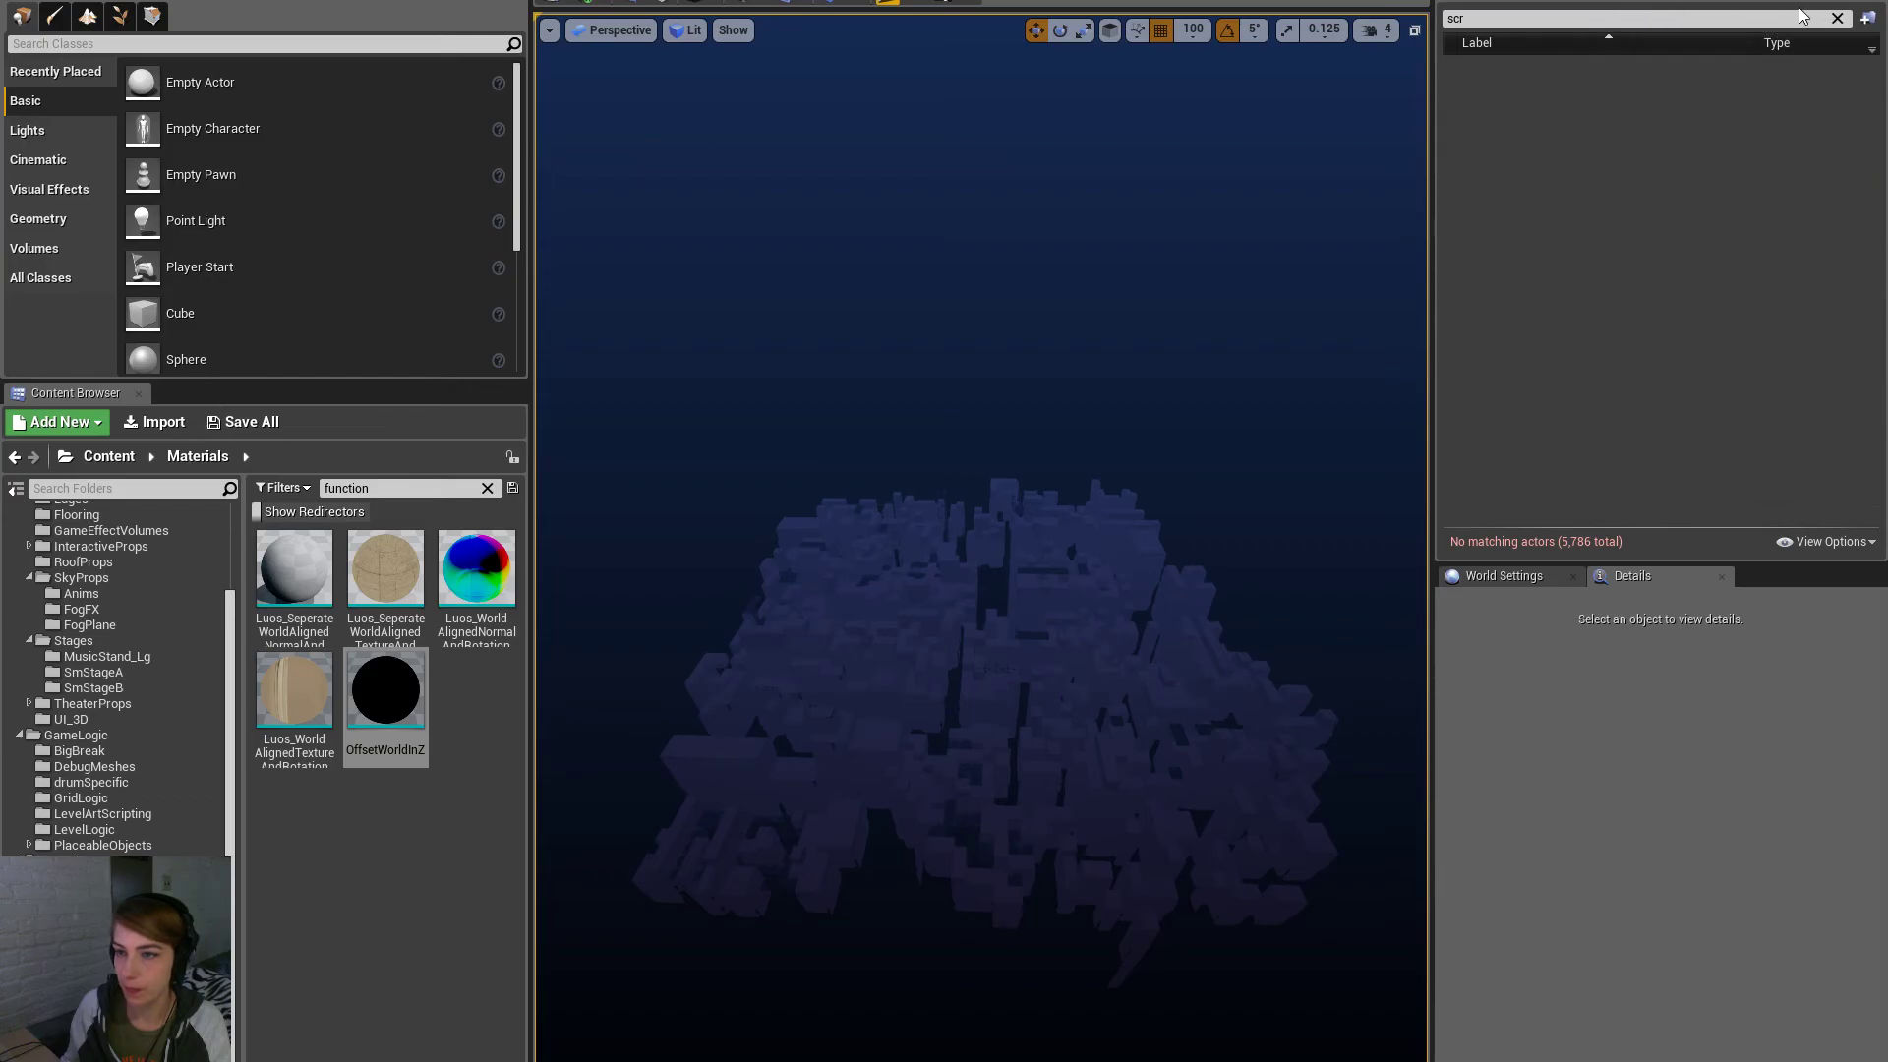
pyautogui.click(1837, 18)
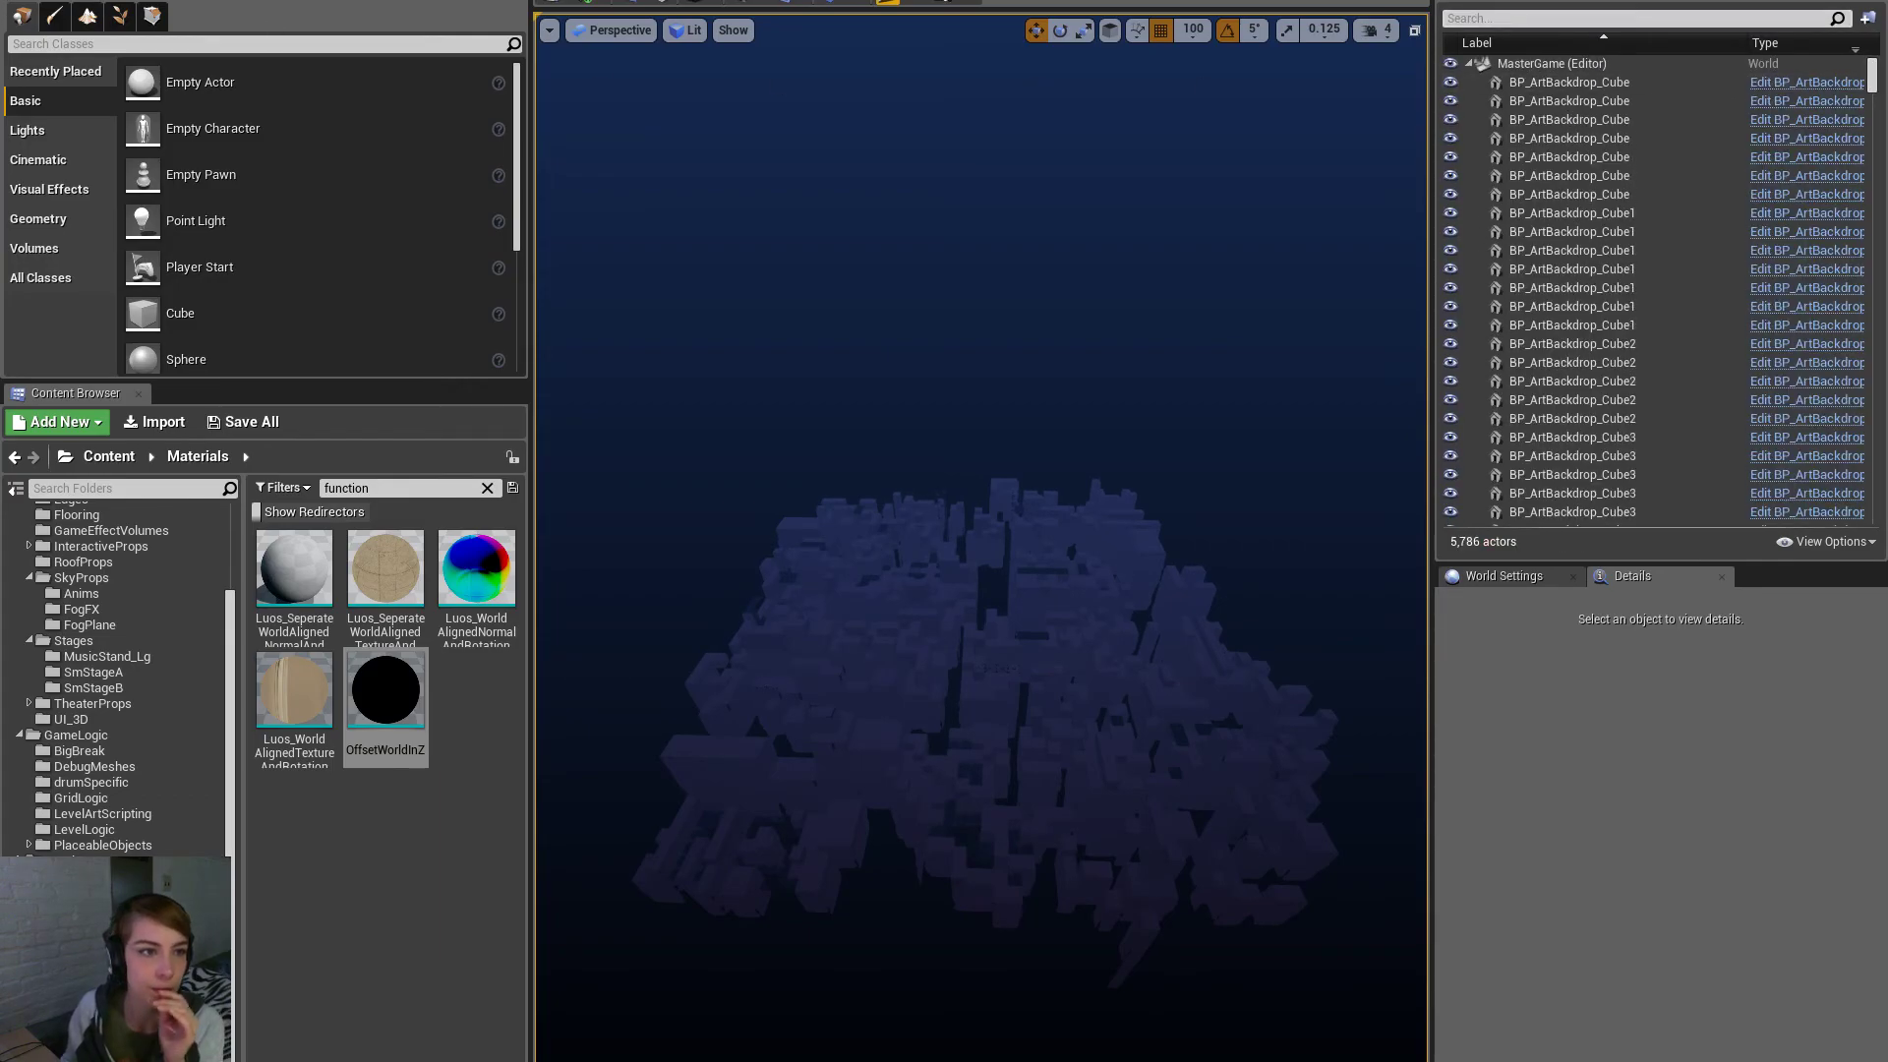
pyautogui.click(17, 1)
pyautogui.click(150, 141)
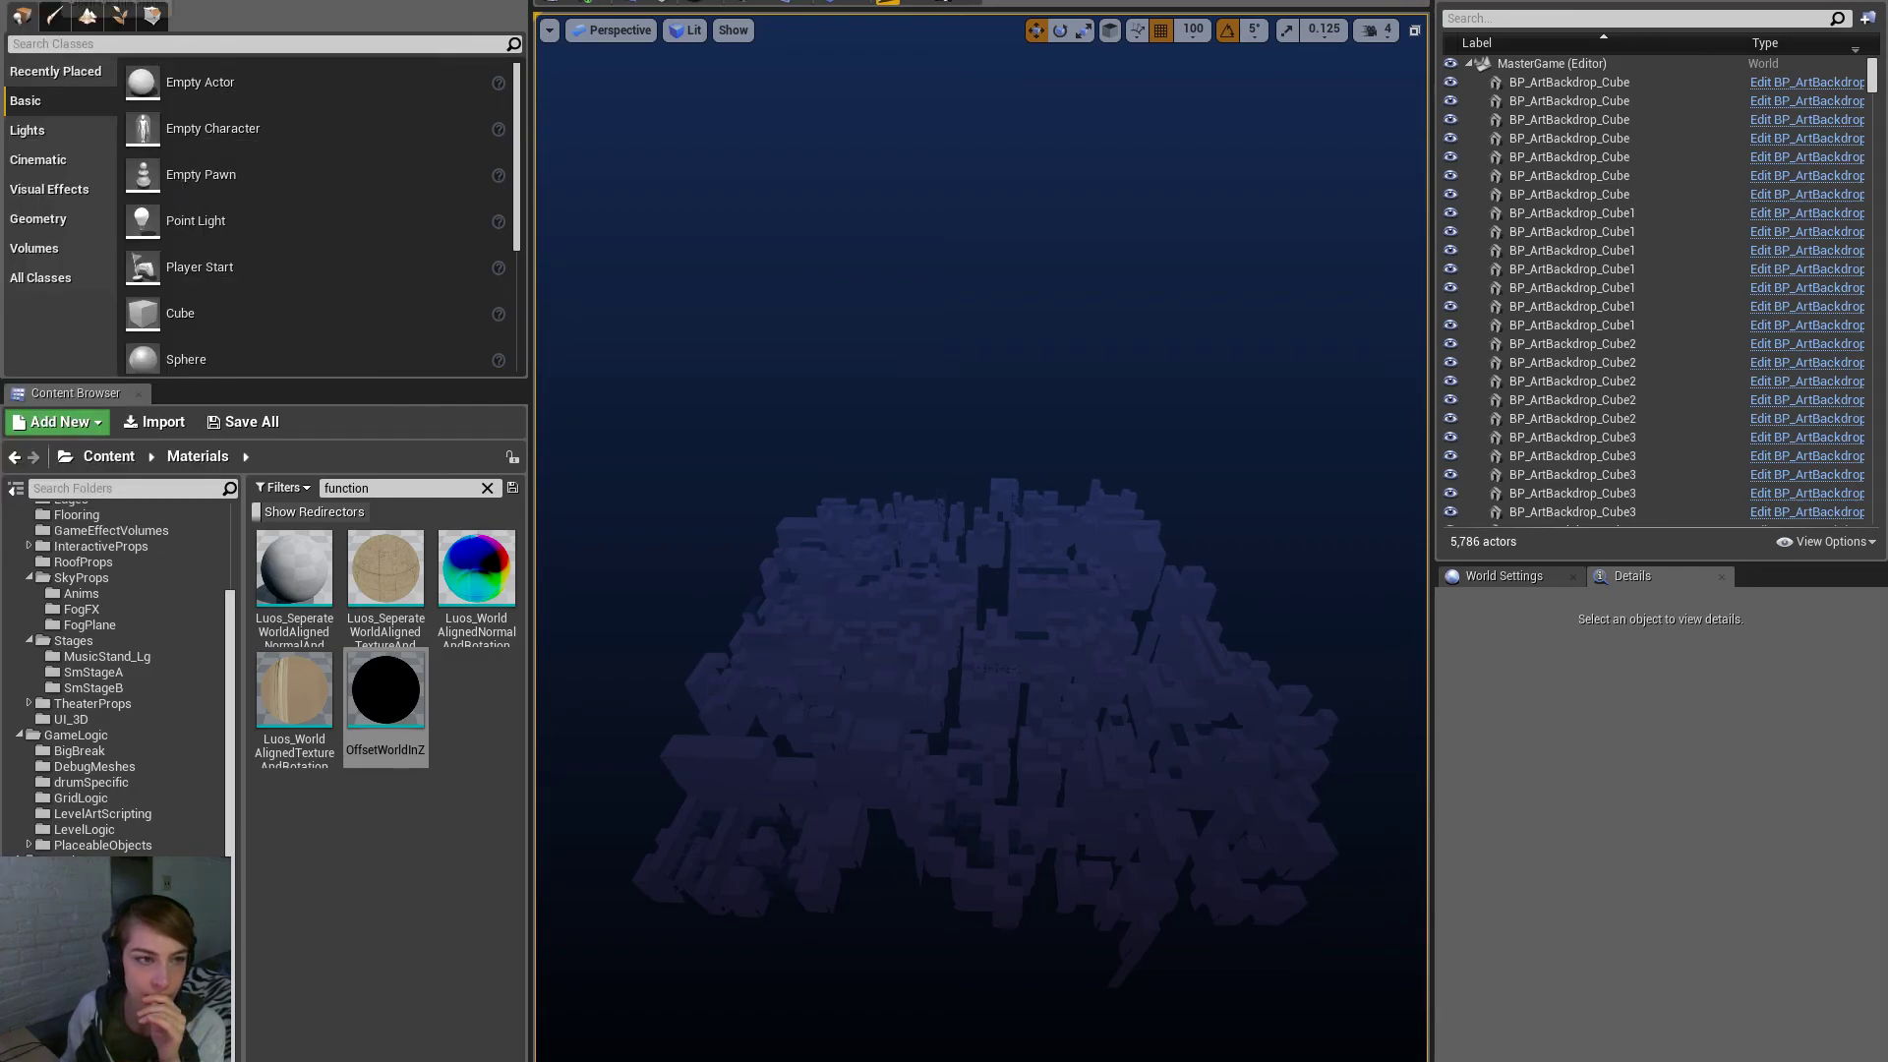
# Start exporting all actors as FBX and browse to the Environment folder of the art source files
pyautogui.click(17, 1)
pyautogui.click(98, 402)
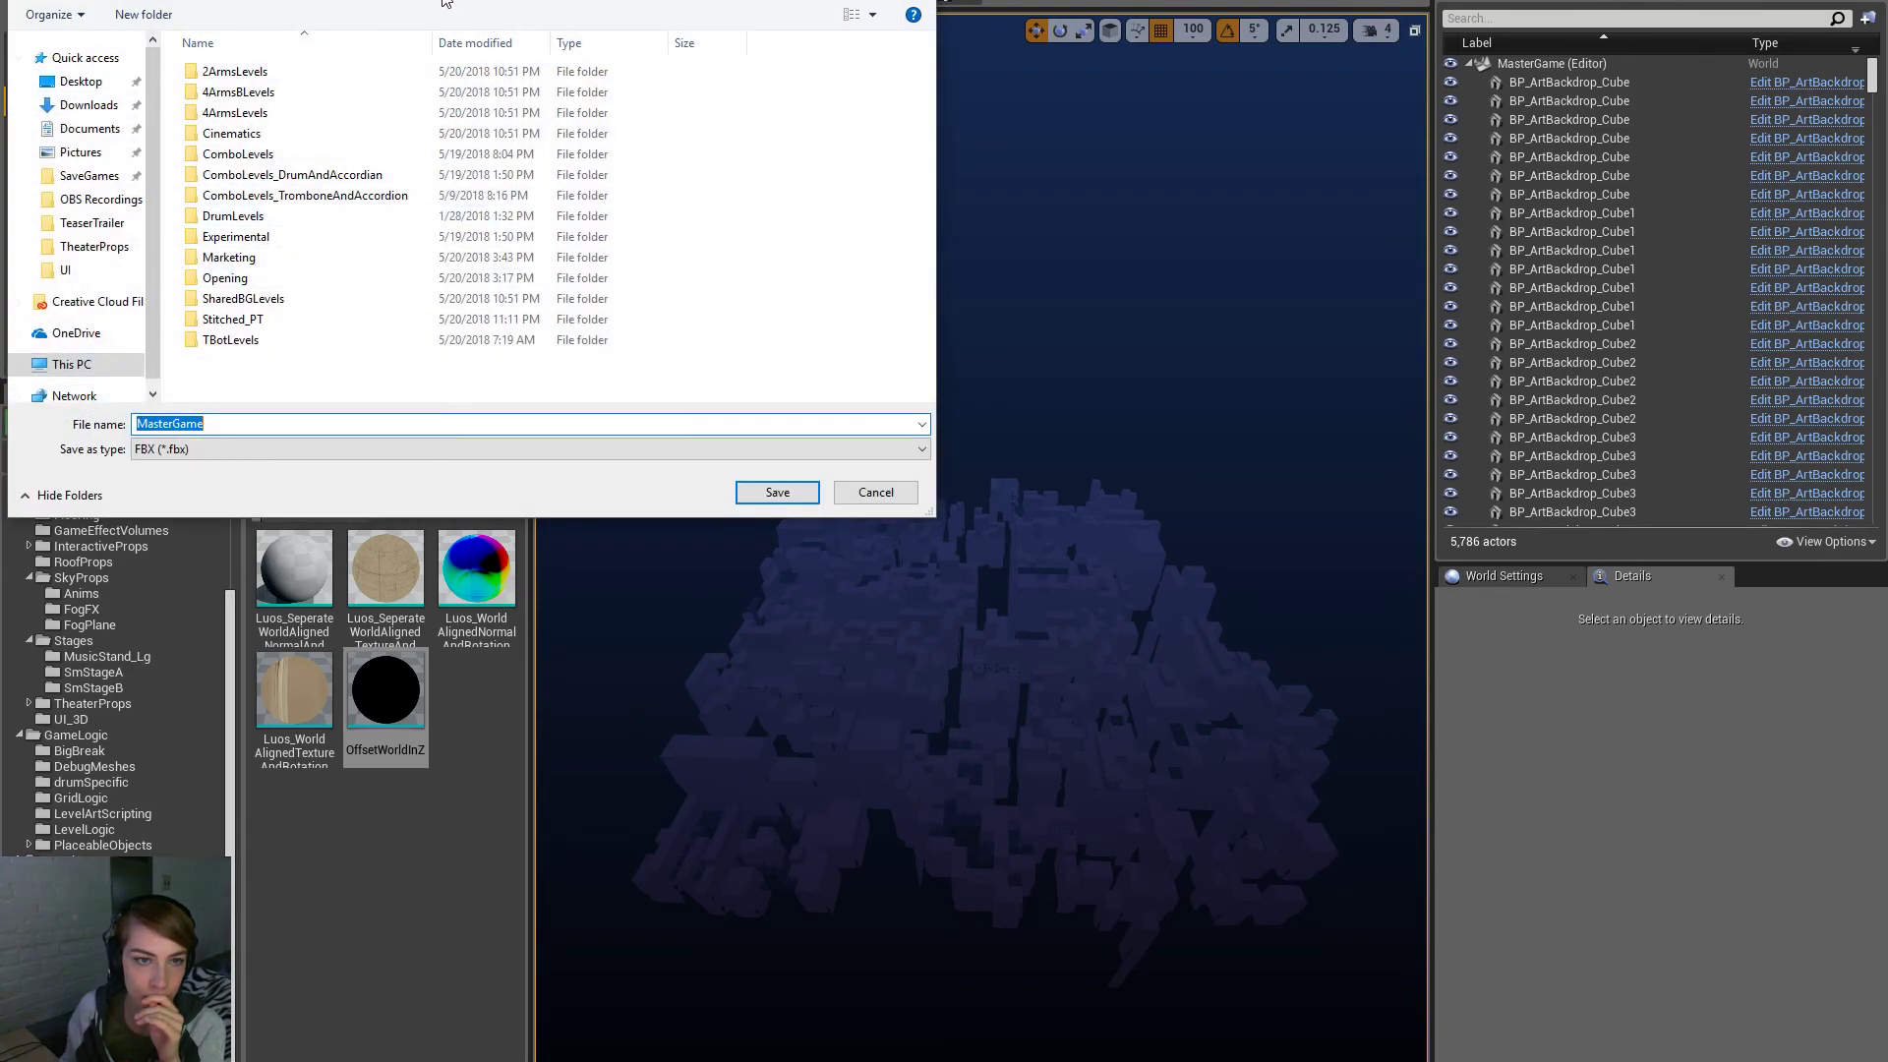
pyautogui.click(369, 2)
pyautogui.doubleClick(263, 77)
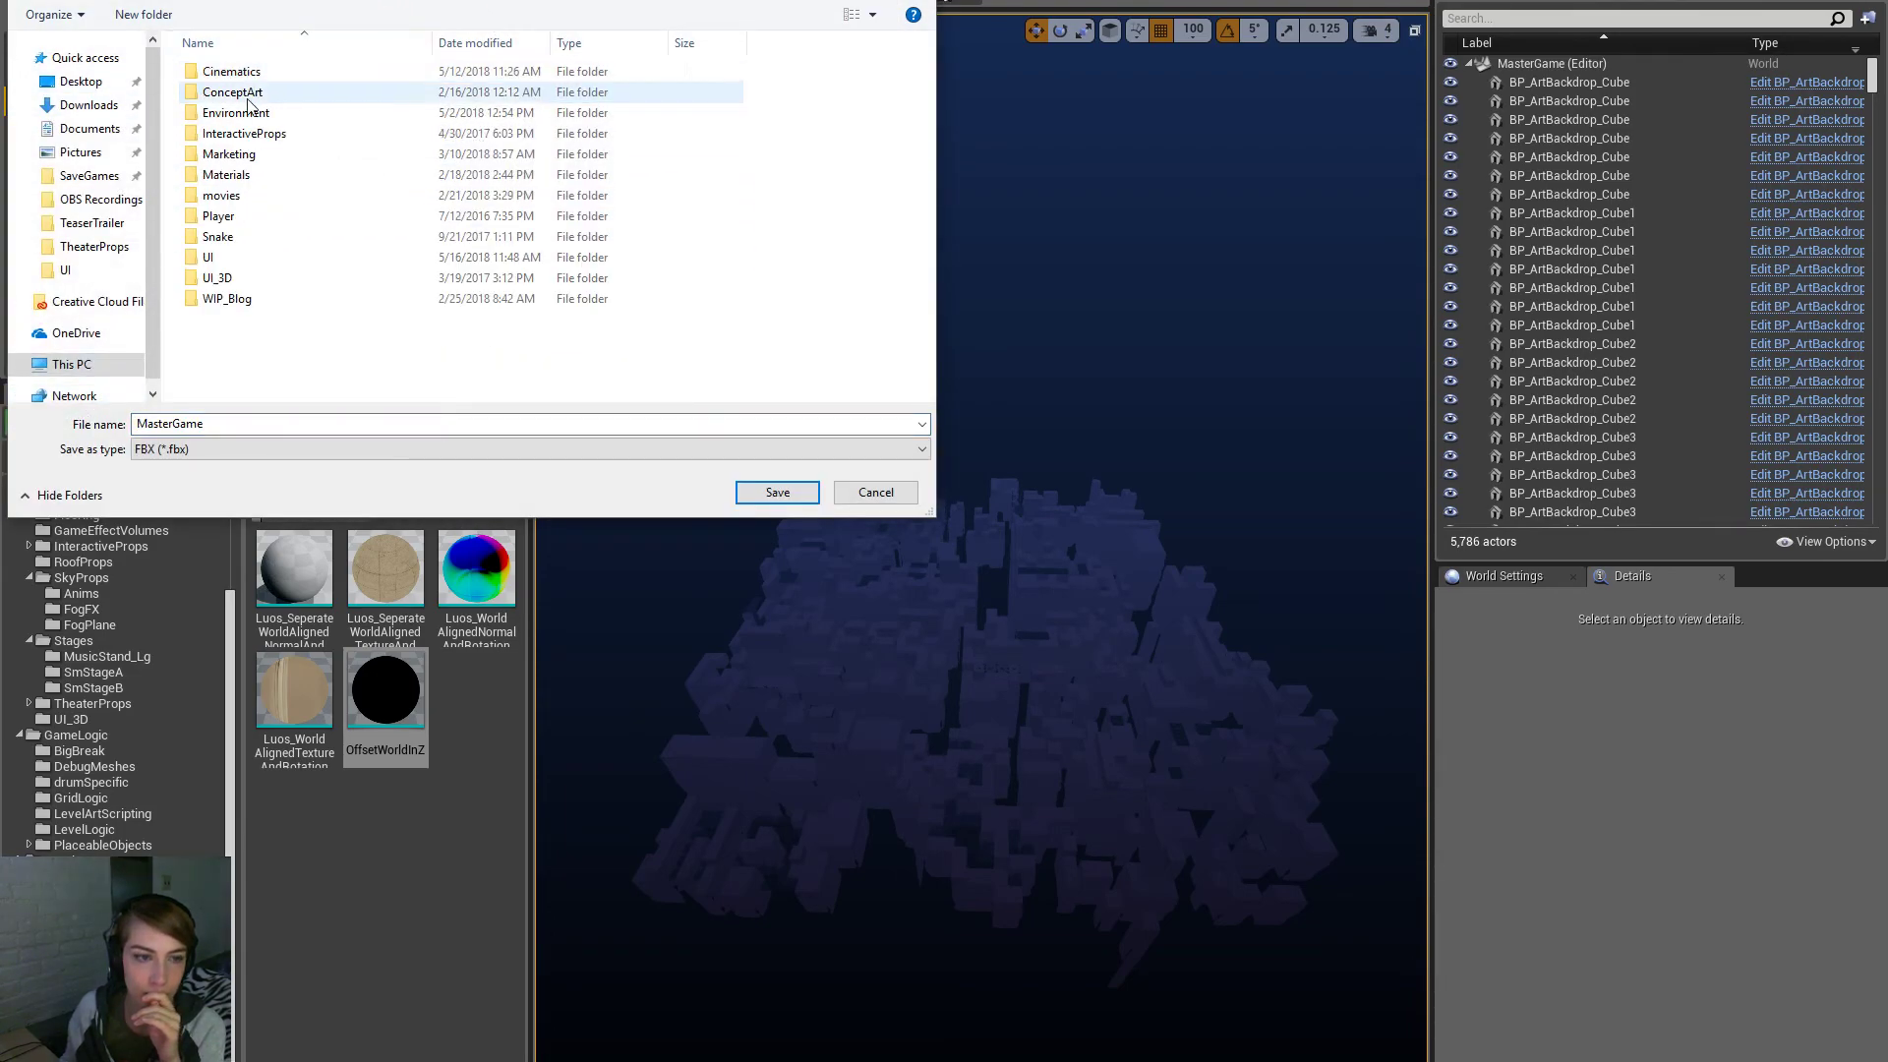
pyautogui.click(288, 114)
pyautogui.doubleClick(288, 114)
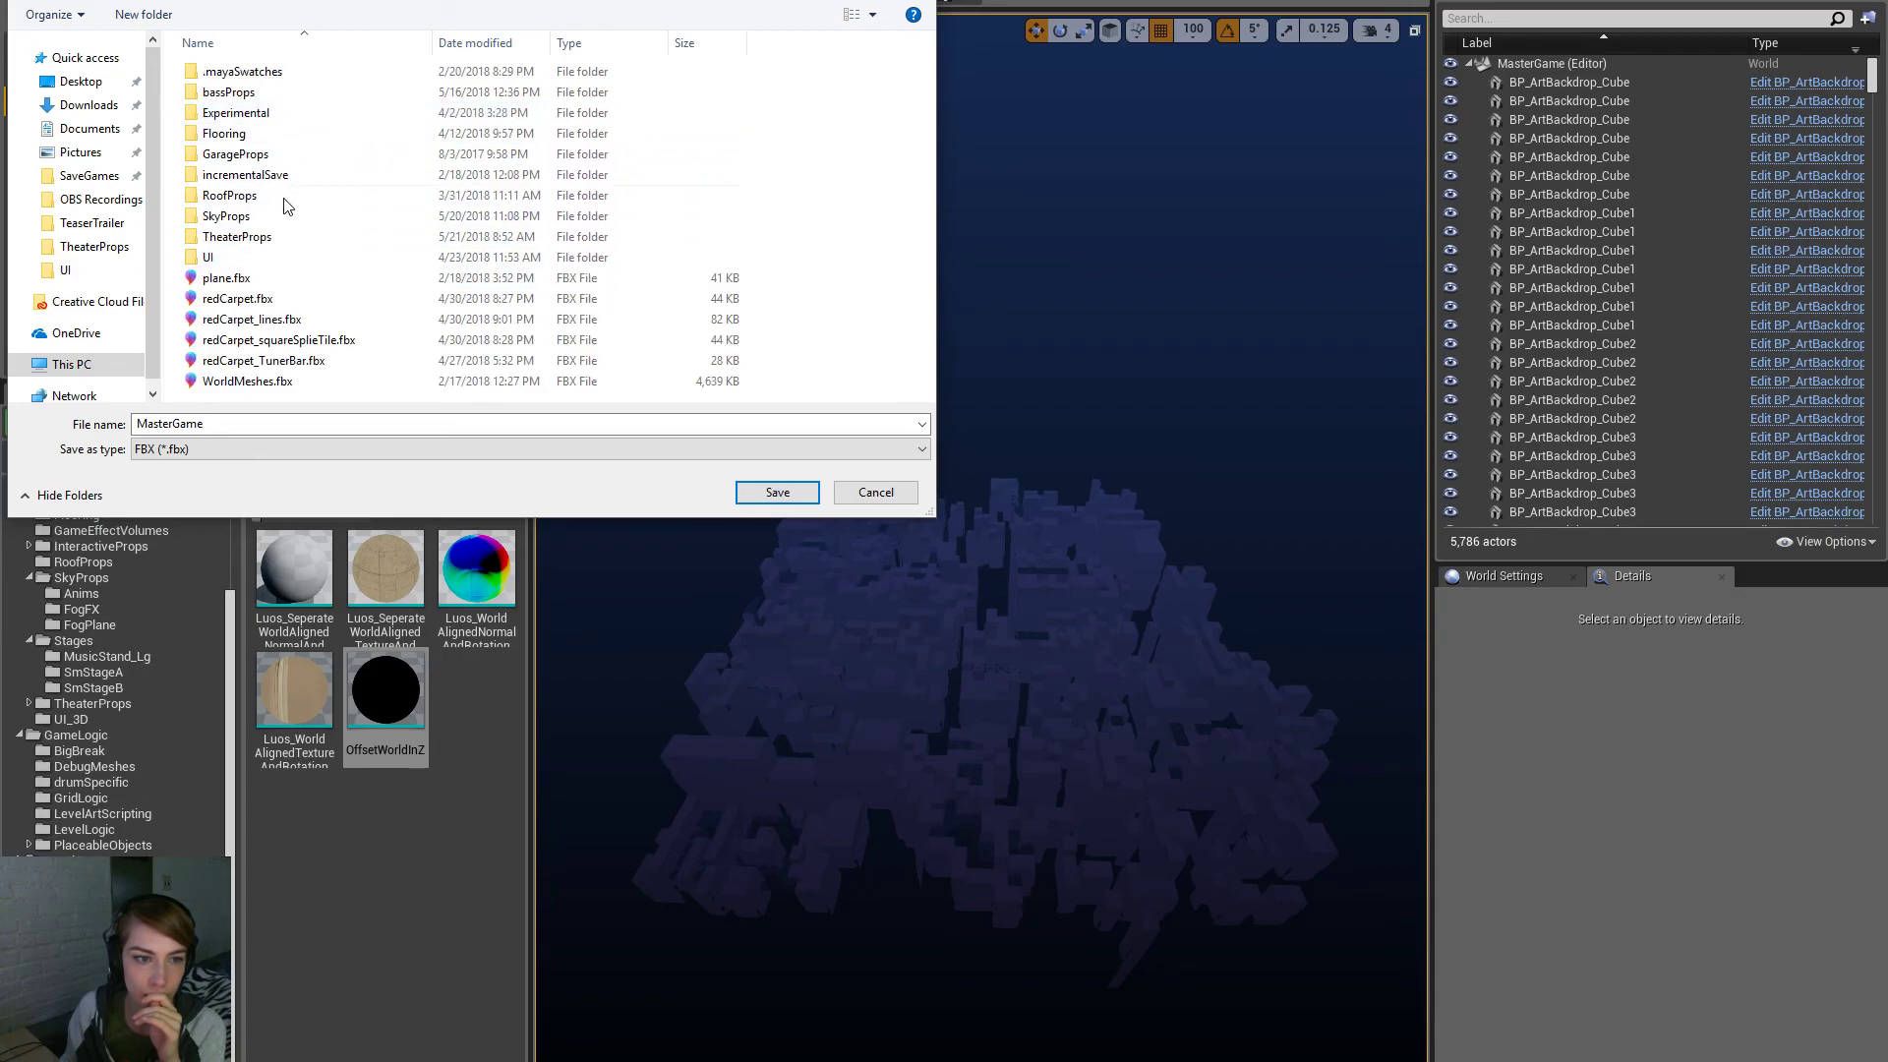
# Name the export file MasterGame and export it with the default FBX 2013 options
pyautogui.click(295, 320)
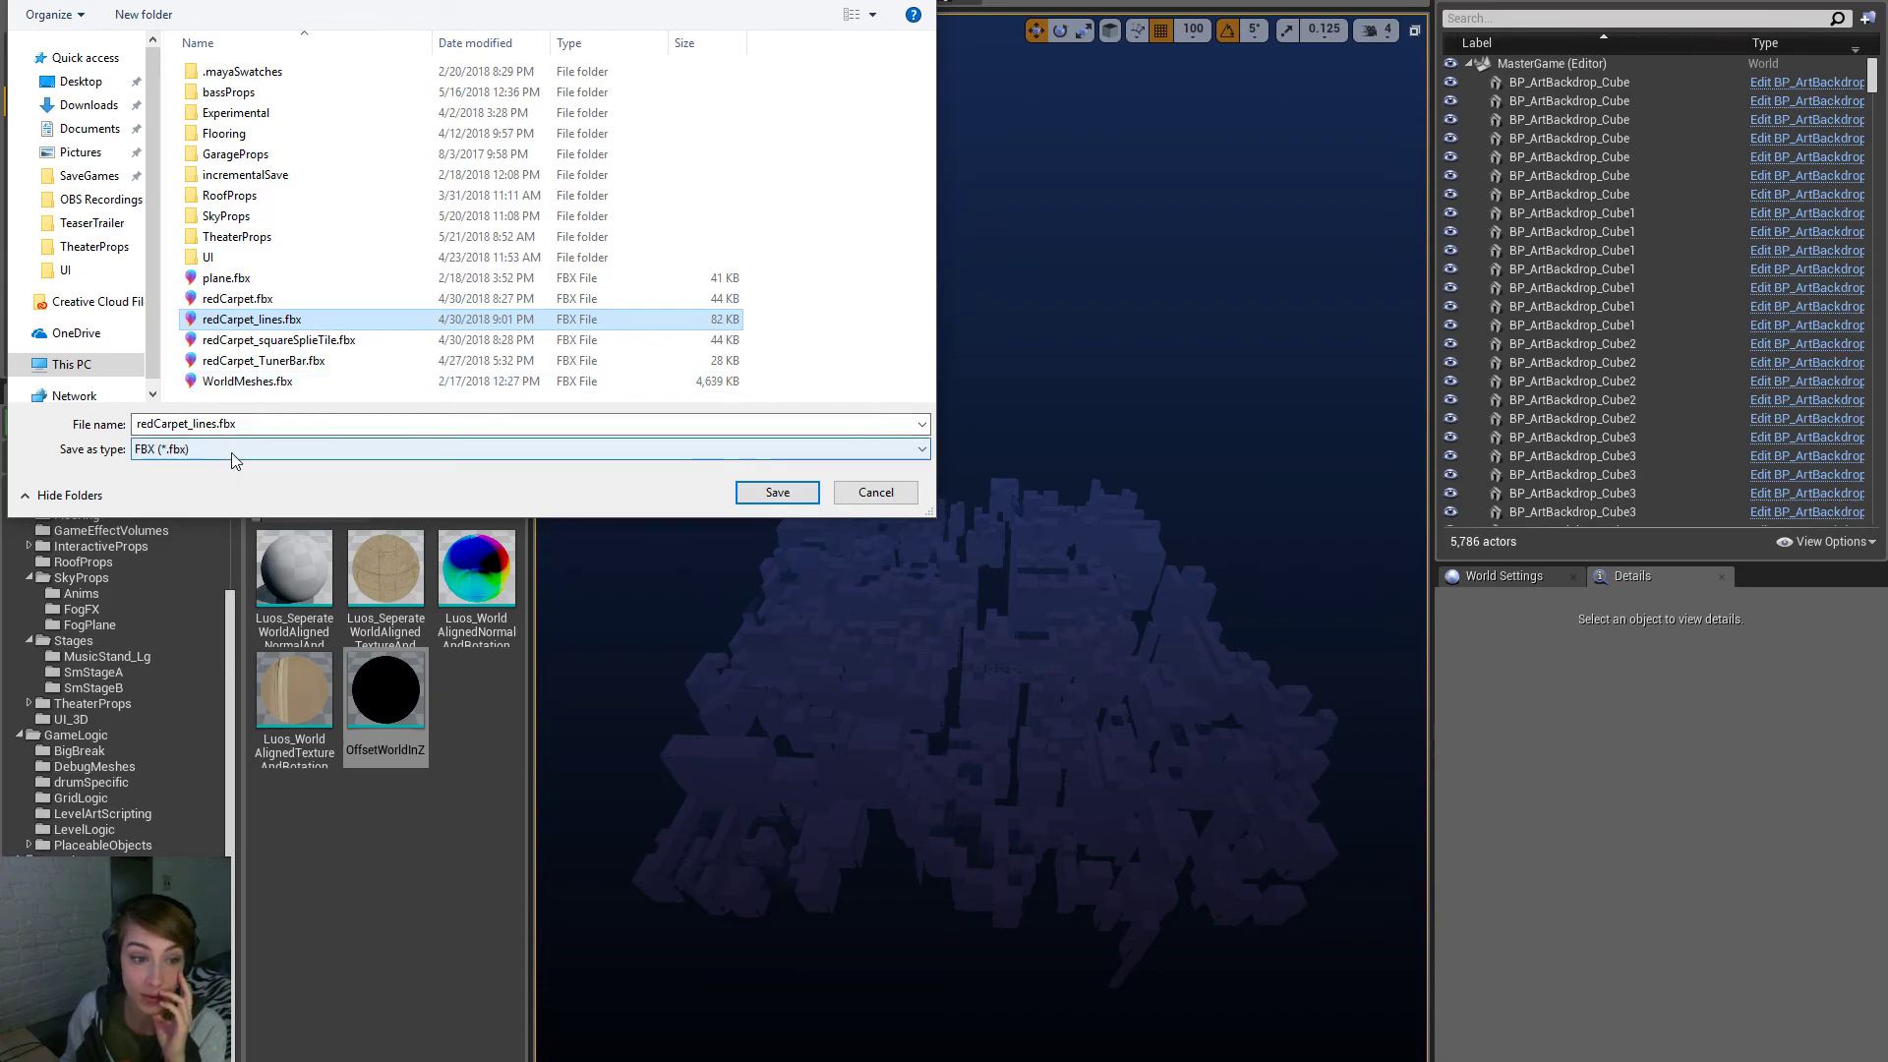
pyautogui.moveTo(218, 424); pyautogui.dragTo(125, 422)
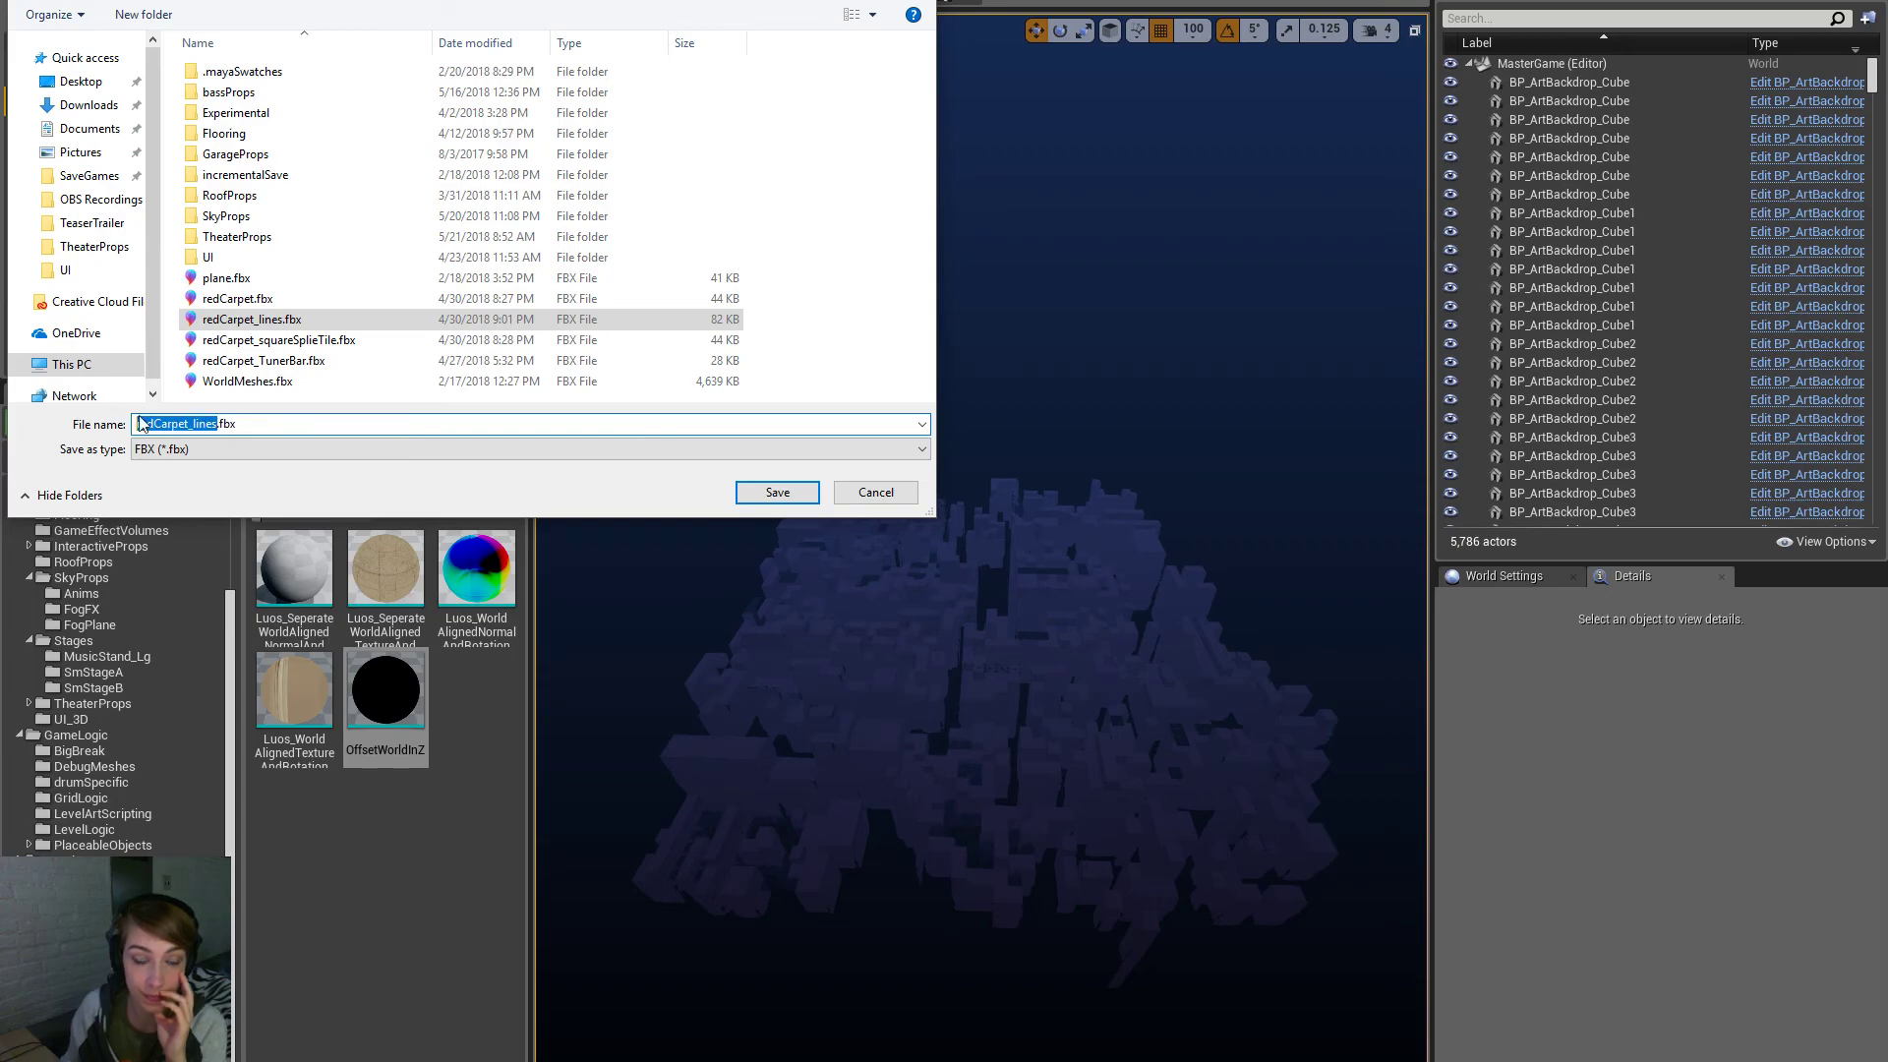
pyautogui.write('MasterGame')
pyautogui.press('Return')
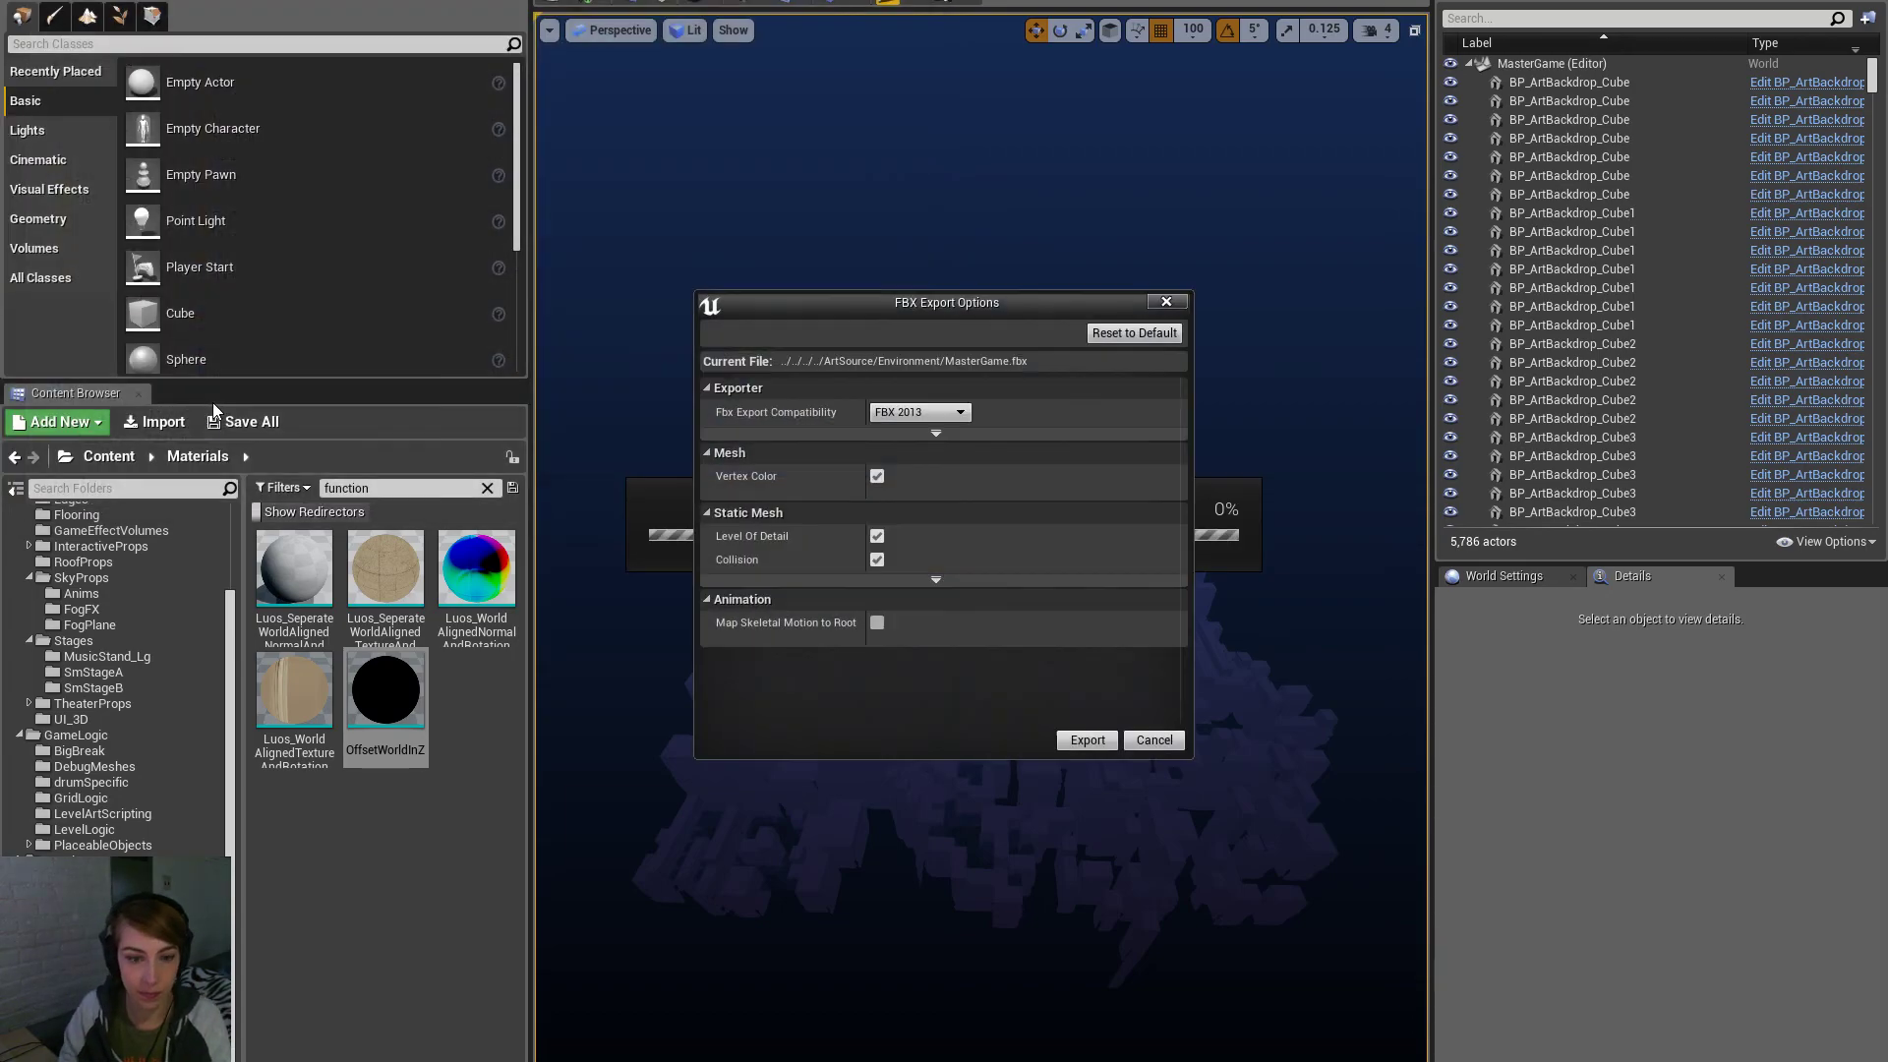
pyautogui.click(1088, 742)
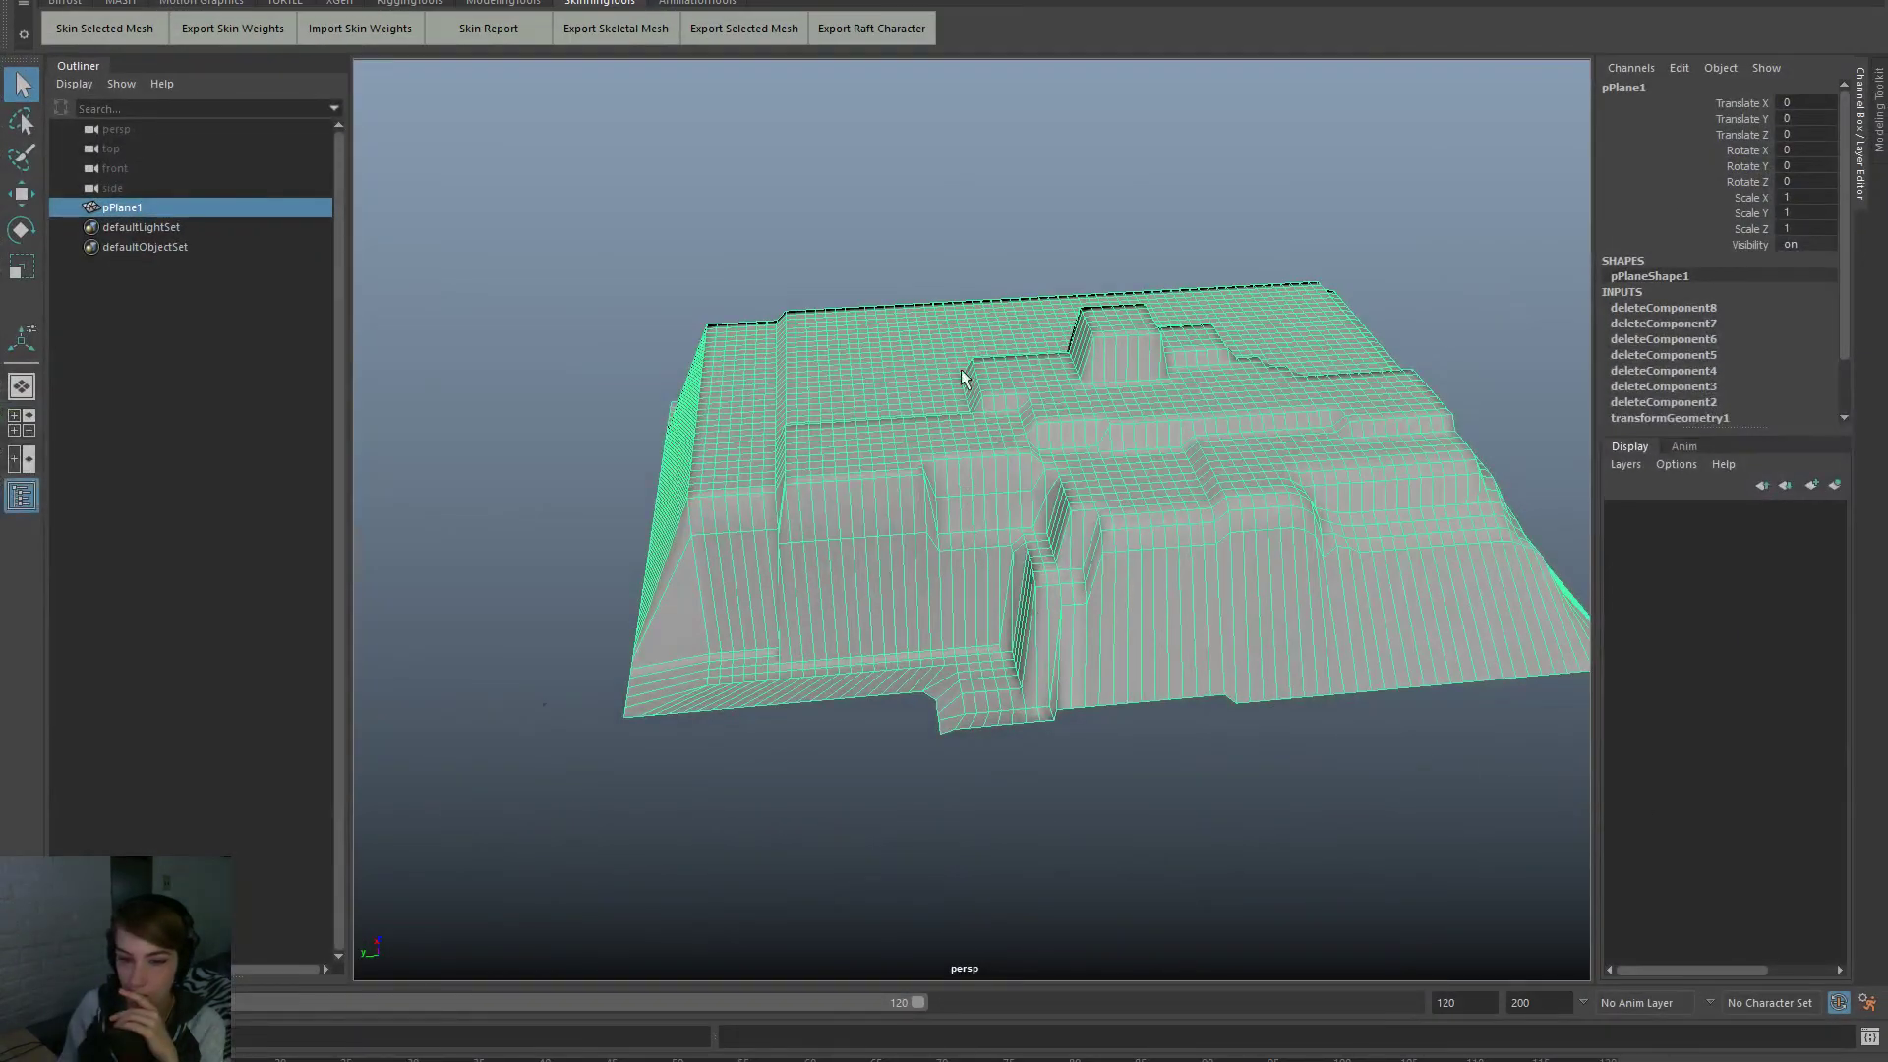
# Switch to Maya, deselect the pPlane1 mesh and start creating a file reference
pyautogui.click(1025, 216)
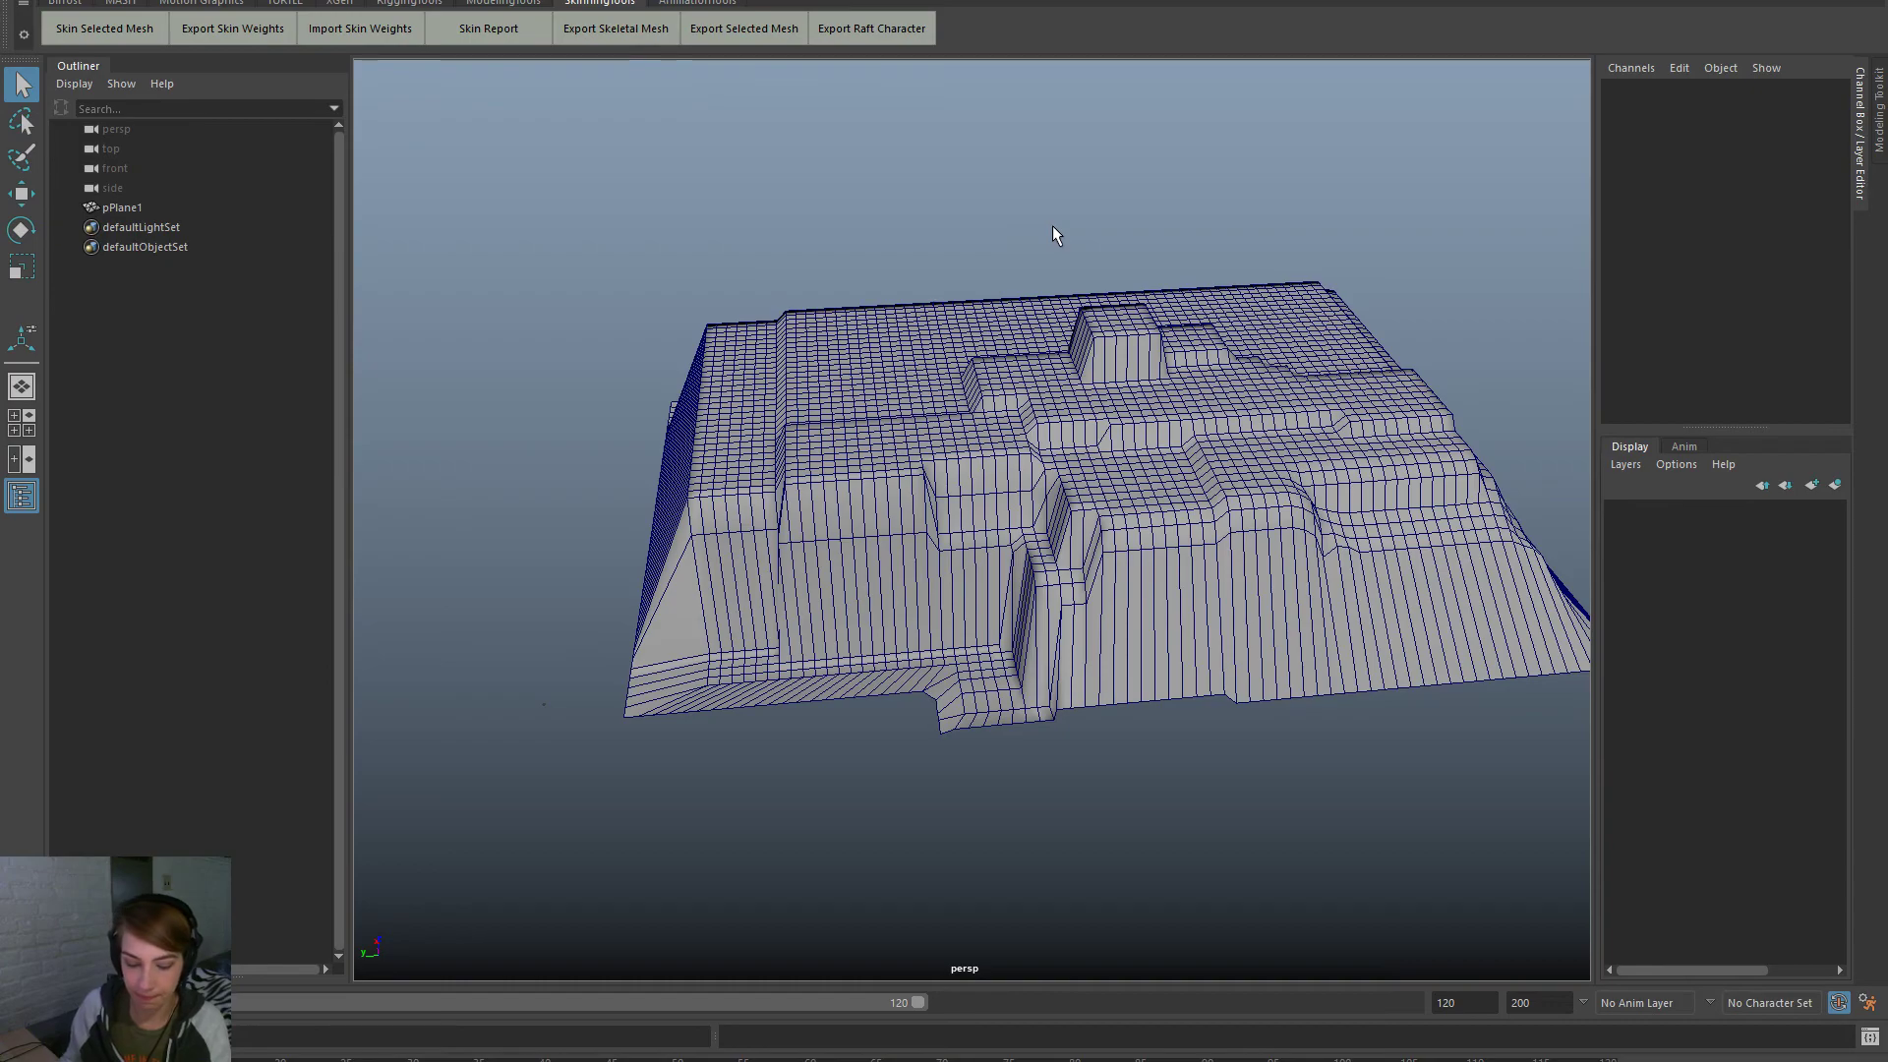
pyautogui.press('space')
pyautogui.click(853, 156)
pyautogui.click(961, 561)
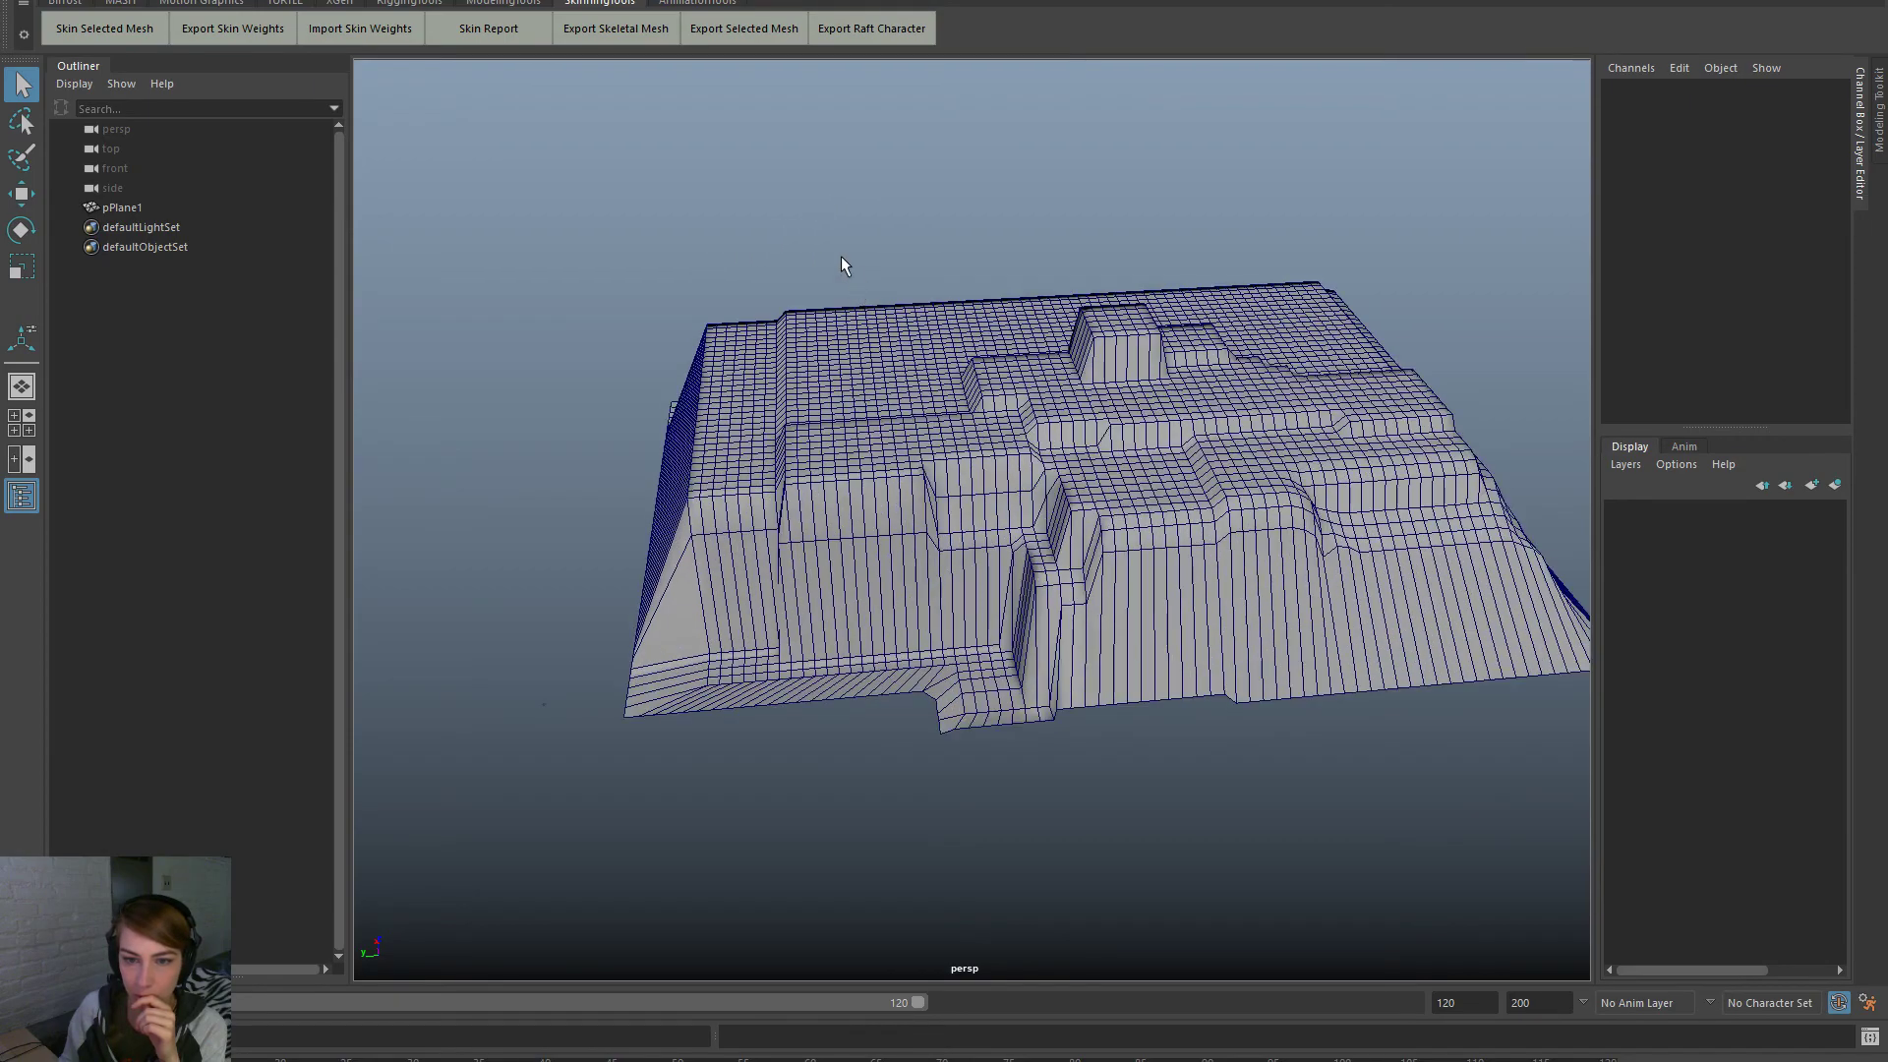
pyautogui.press('space')
pyautogui.click(586, 106)
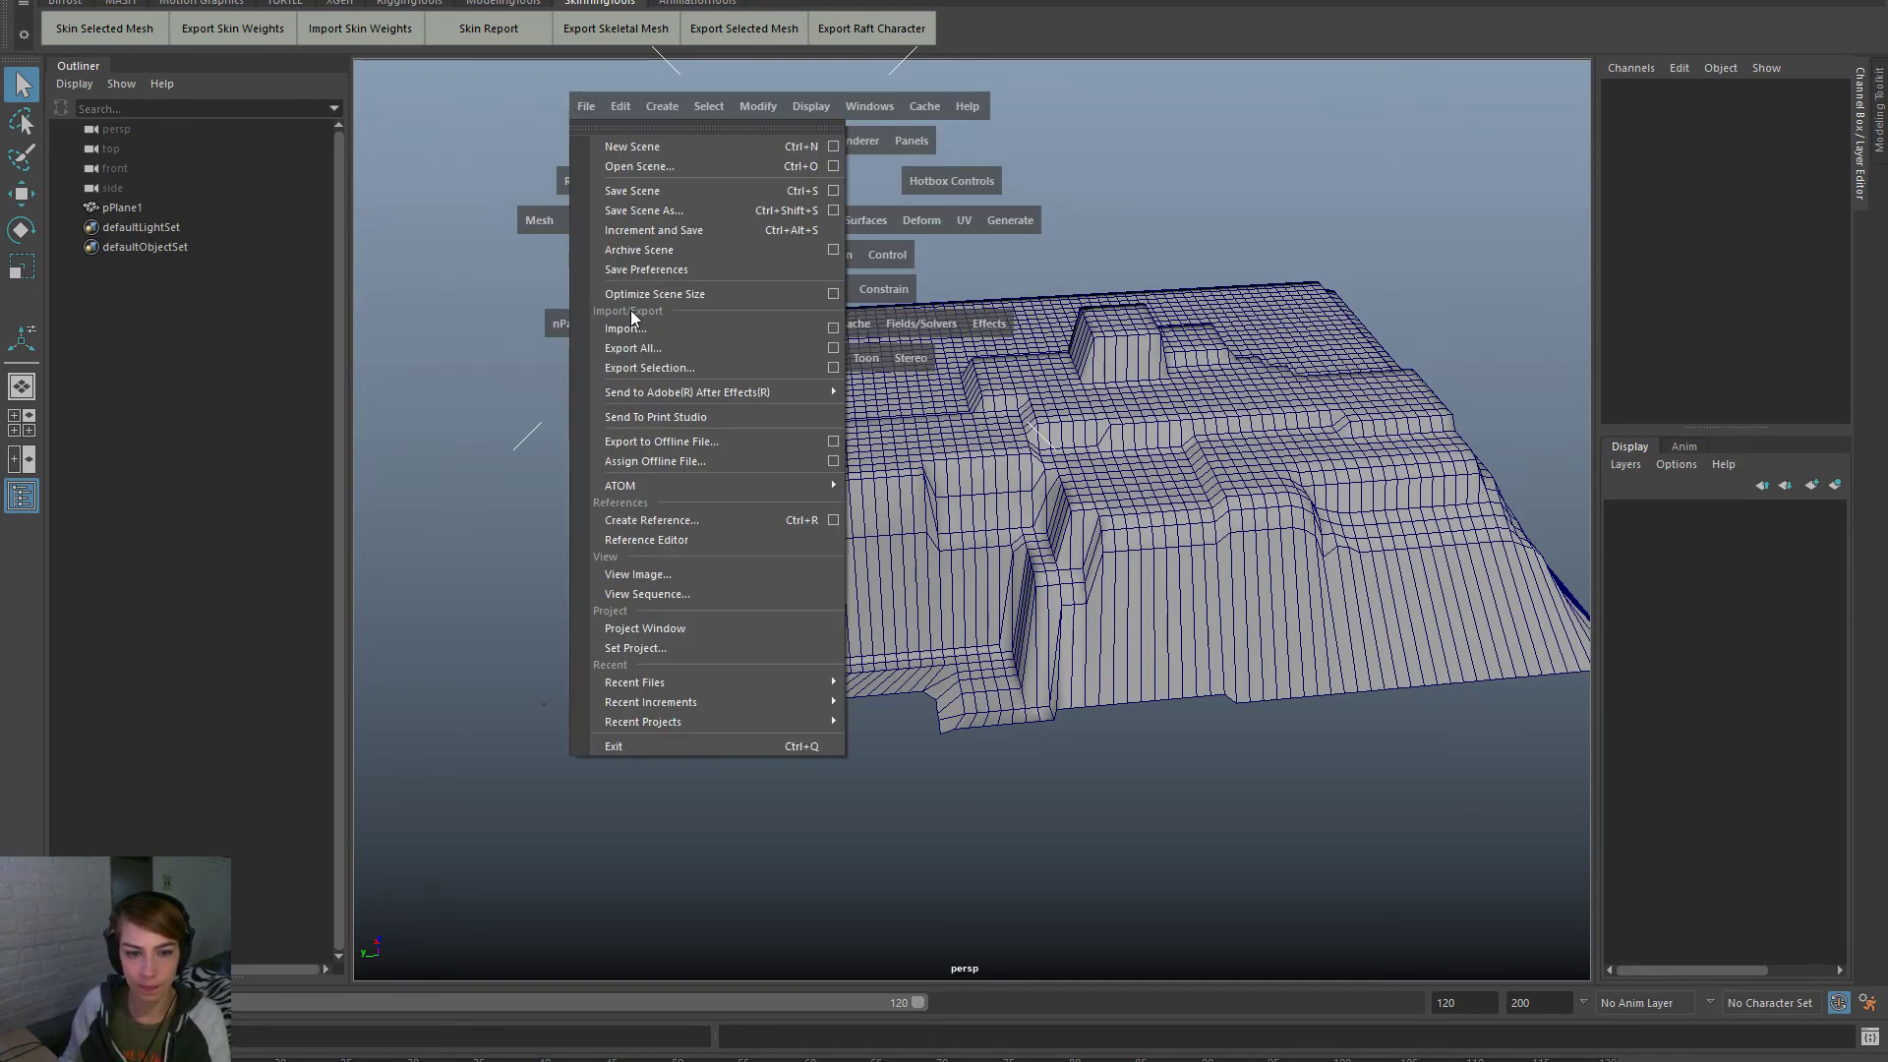
pyautogui.click(706, 522)
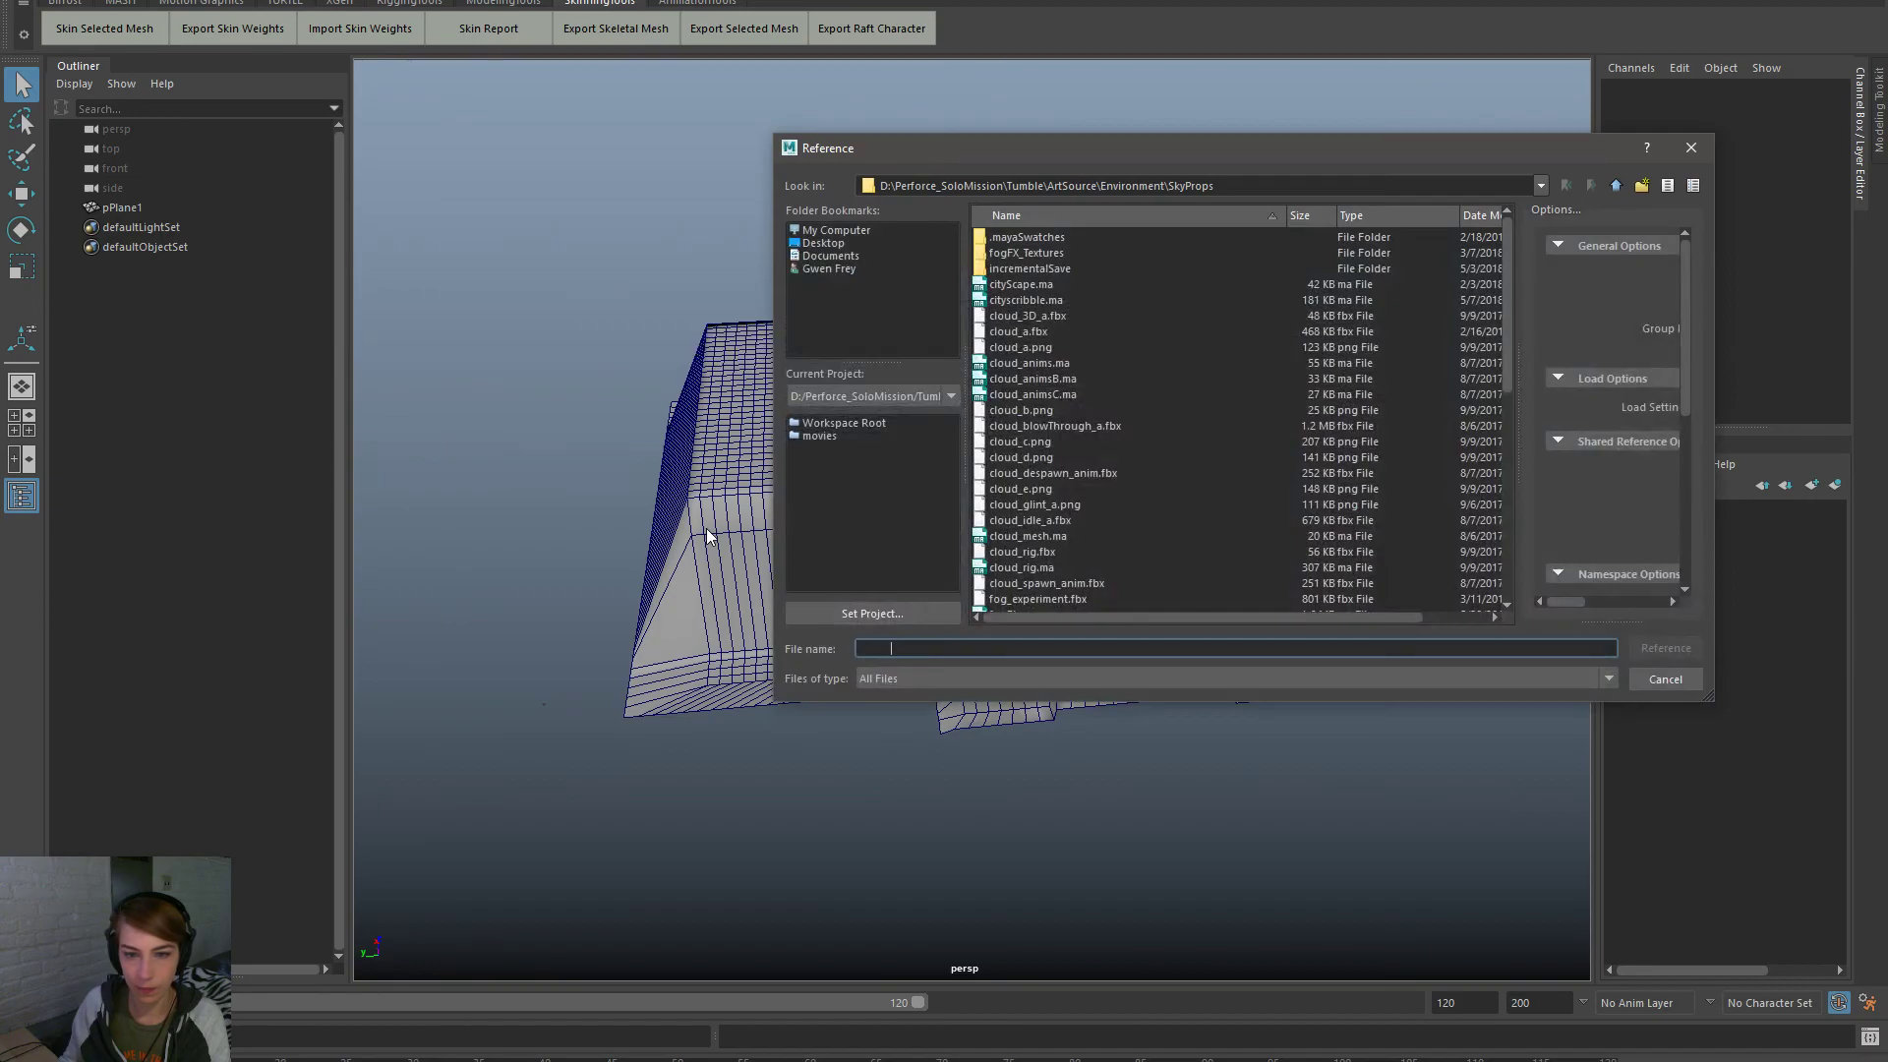
# Go up to the Environment folder and reference MasterGame.fbx into the cityscribble scene
pyautogui.click(1058, 300)
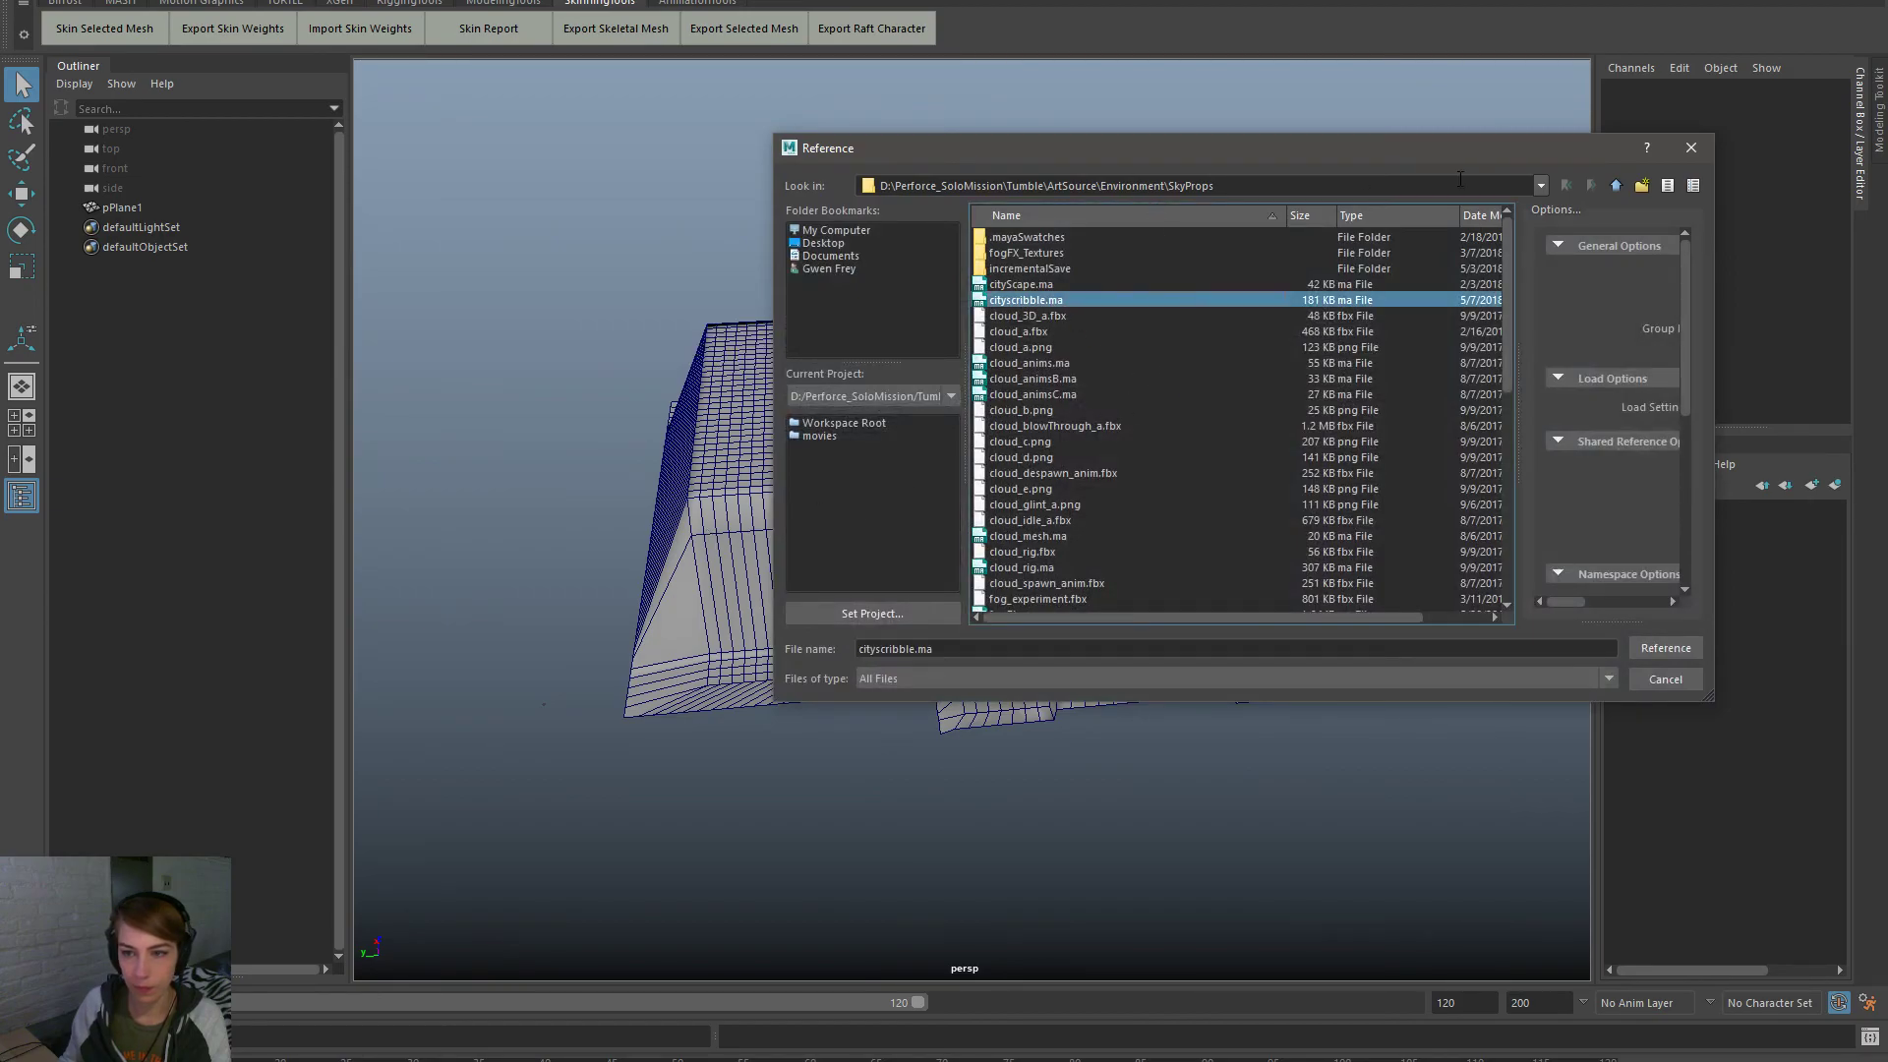
pyautogui.click(1616, 186)
pyautogui.click(1019, 516)
pyautogui.scroll(-3, 1067, 570)
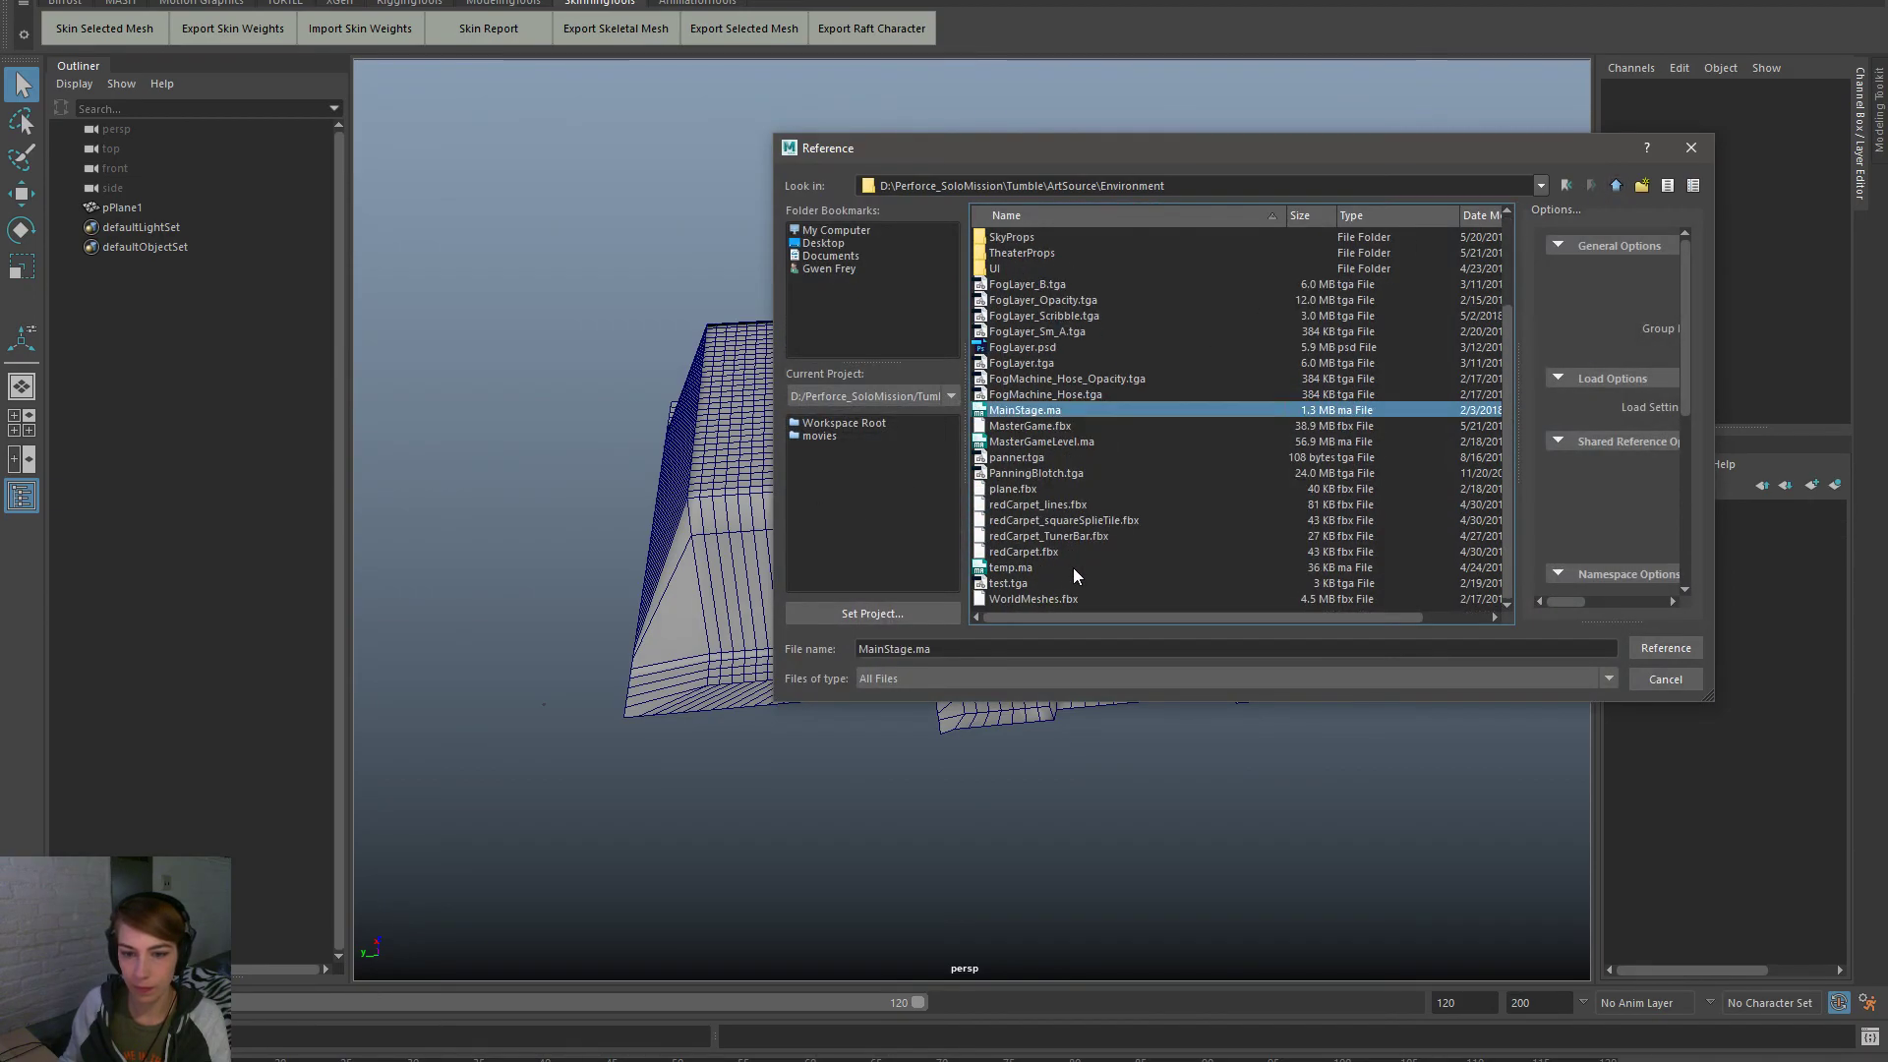
pyautogui.click(1112, 427)
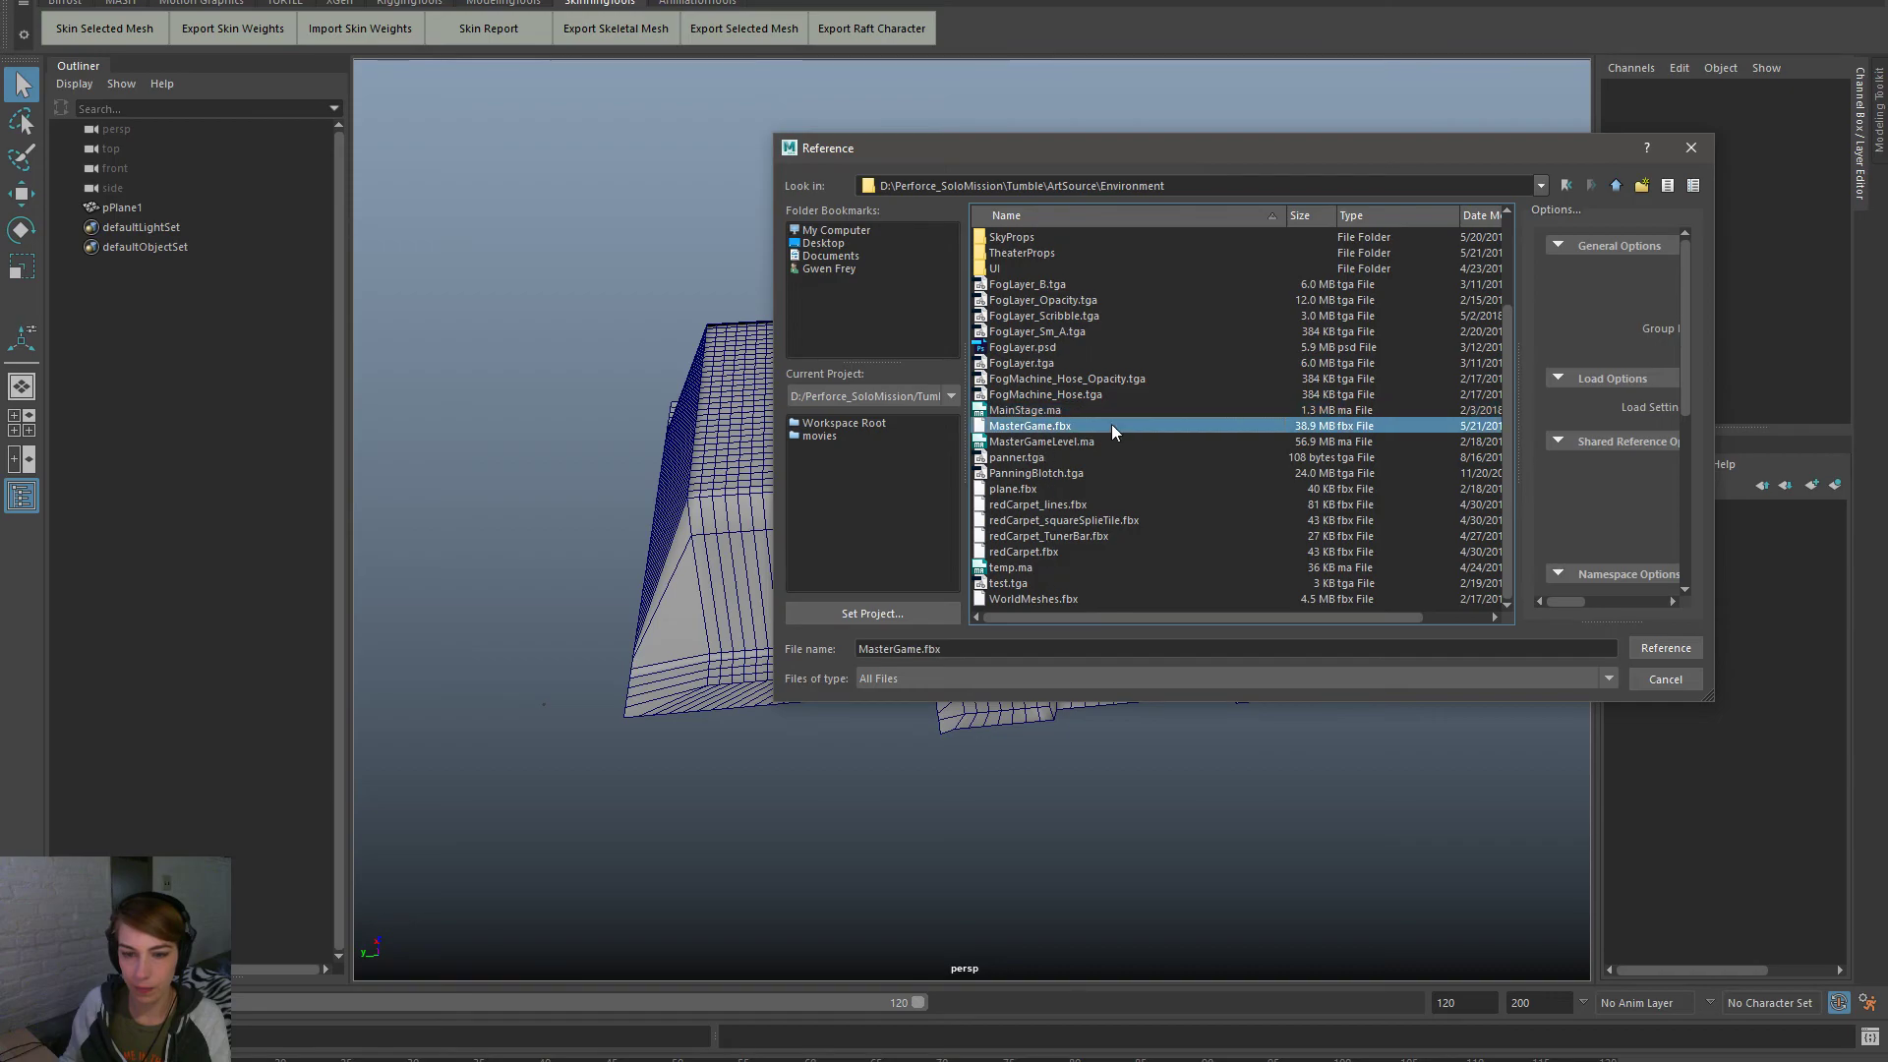
pyautogui.doubleClick(1111, 425)
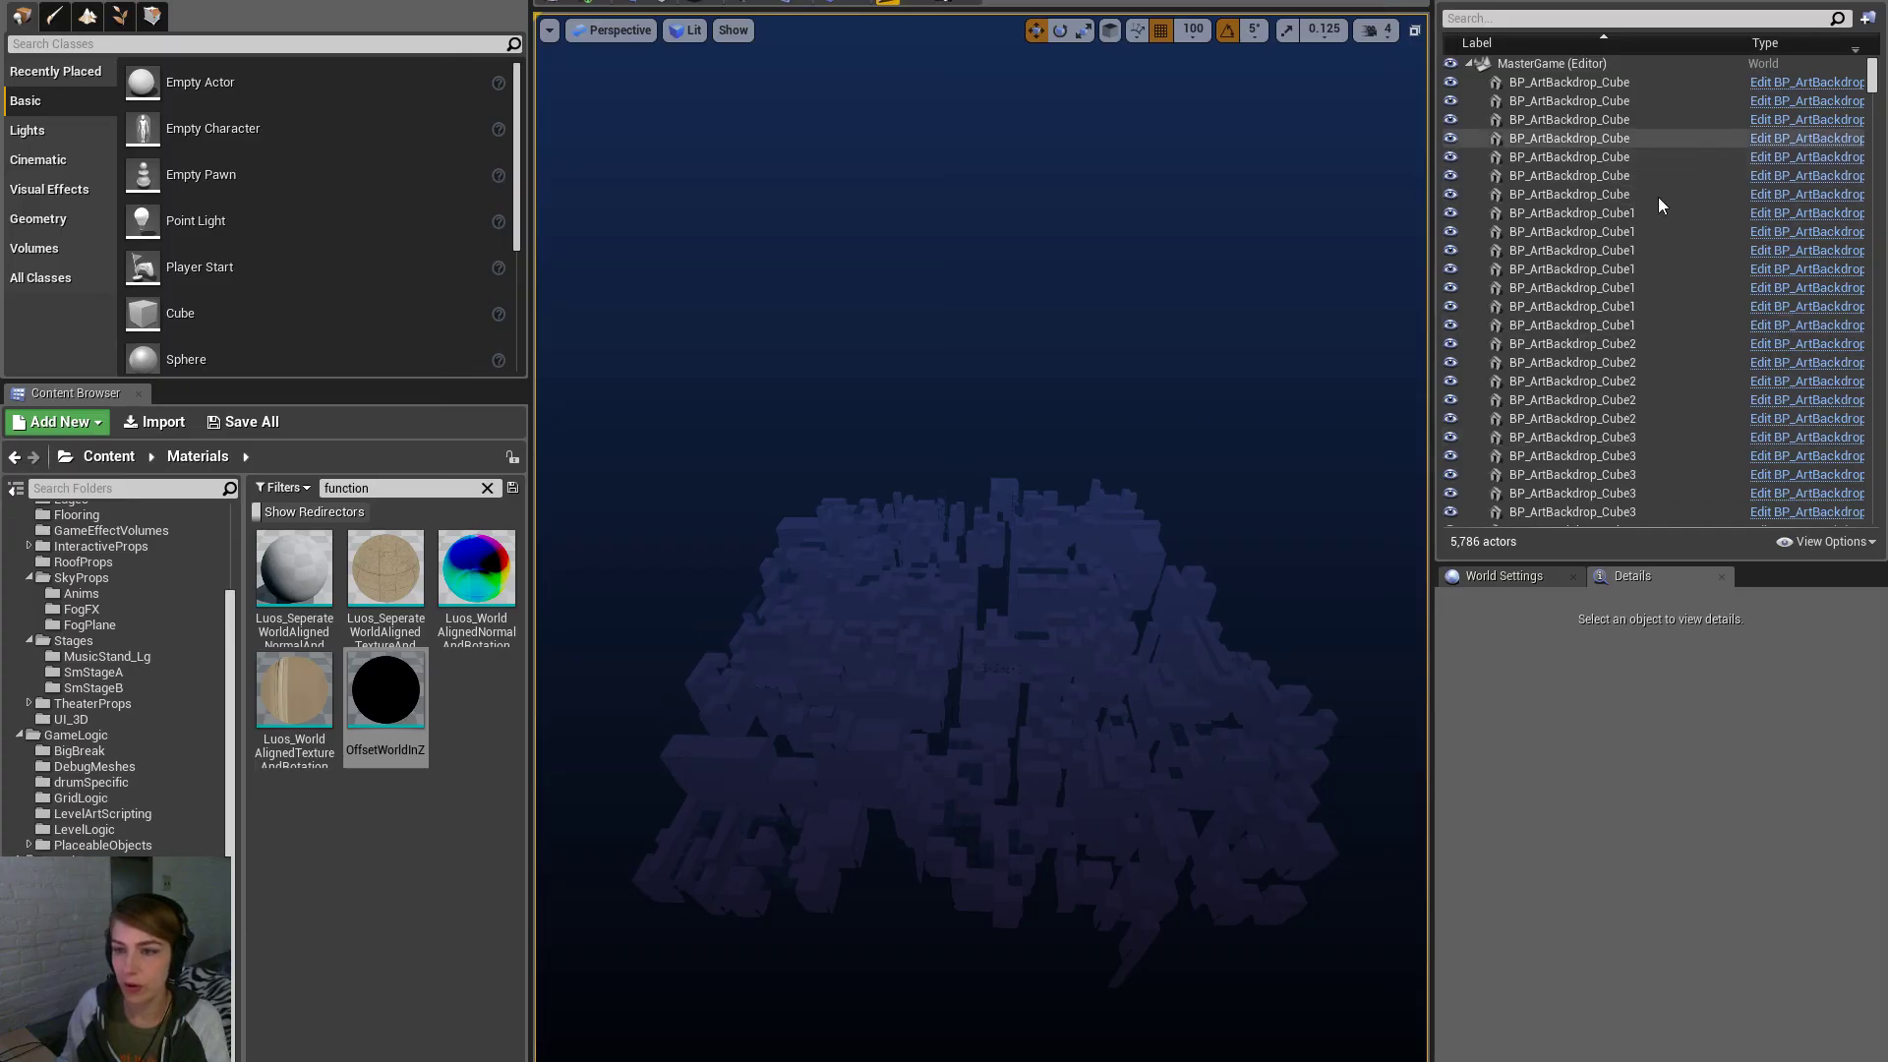
# Switch to the Unreal Editor, select all listed actors, export only the selection over MasterGame.fbx with default FBX options, and clear the selection
pyautogui.click(1825, 84)
pyautogui.moveTo(1872, 76); pyautogui.dragTo(1872, 507)
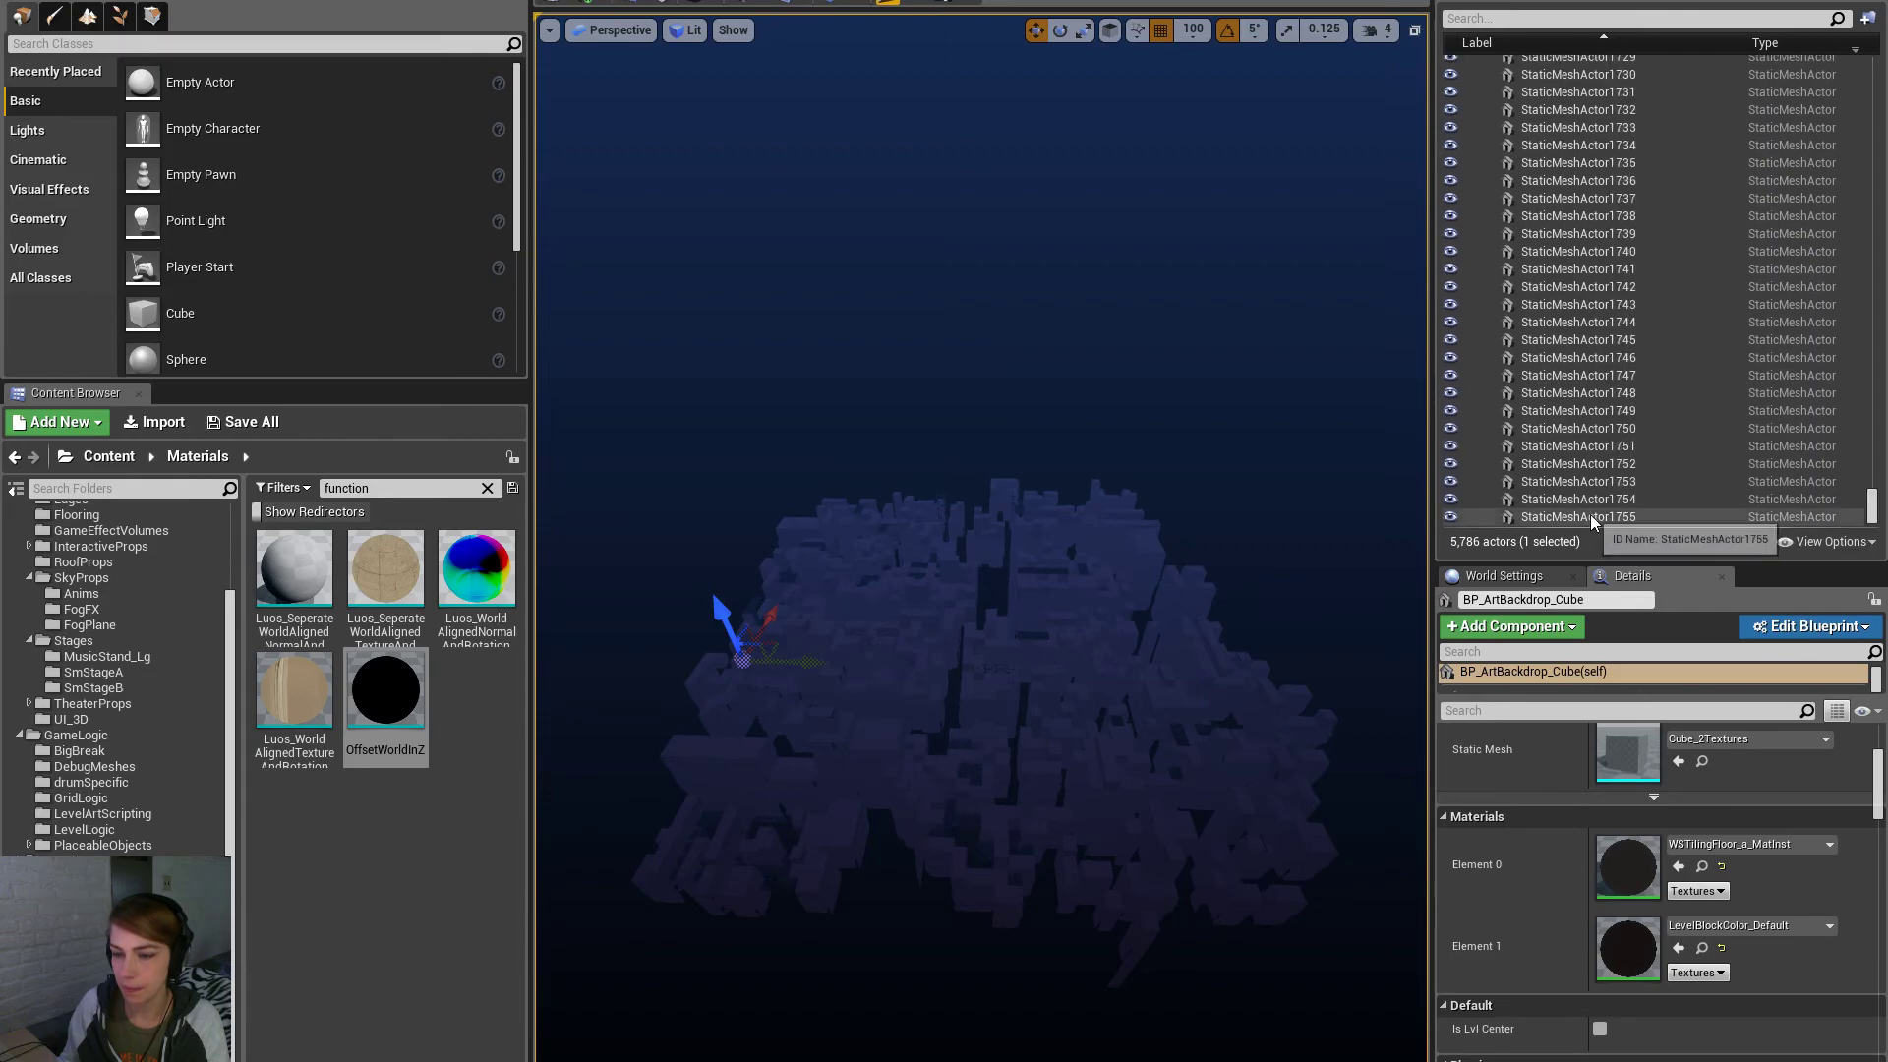
pyautogui.keyDown('shift'); pyautogui.click(1578, 516); pyautogui.keyUp('shift')
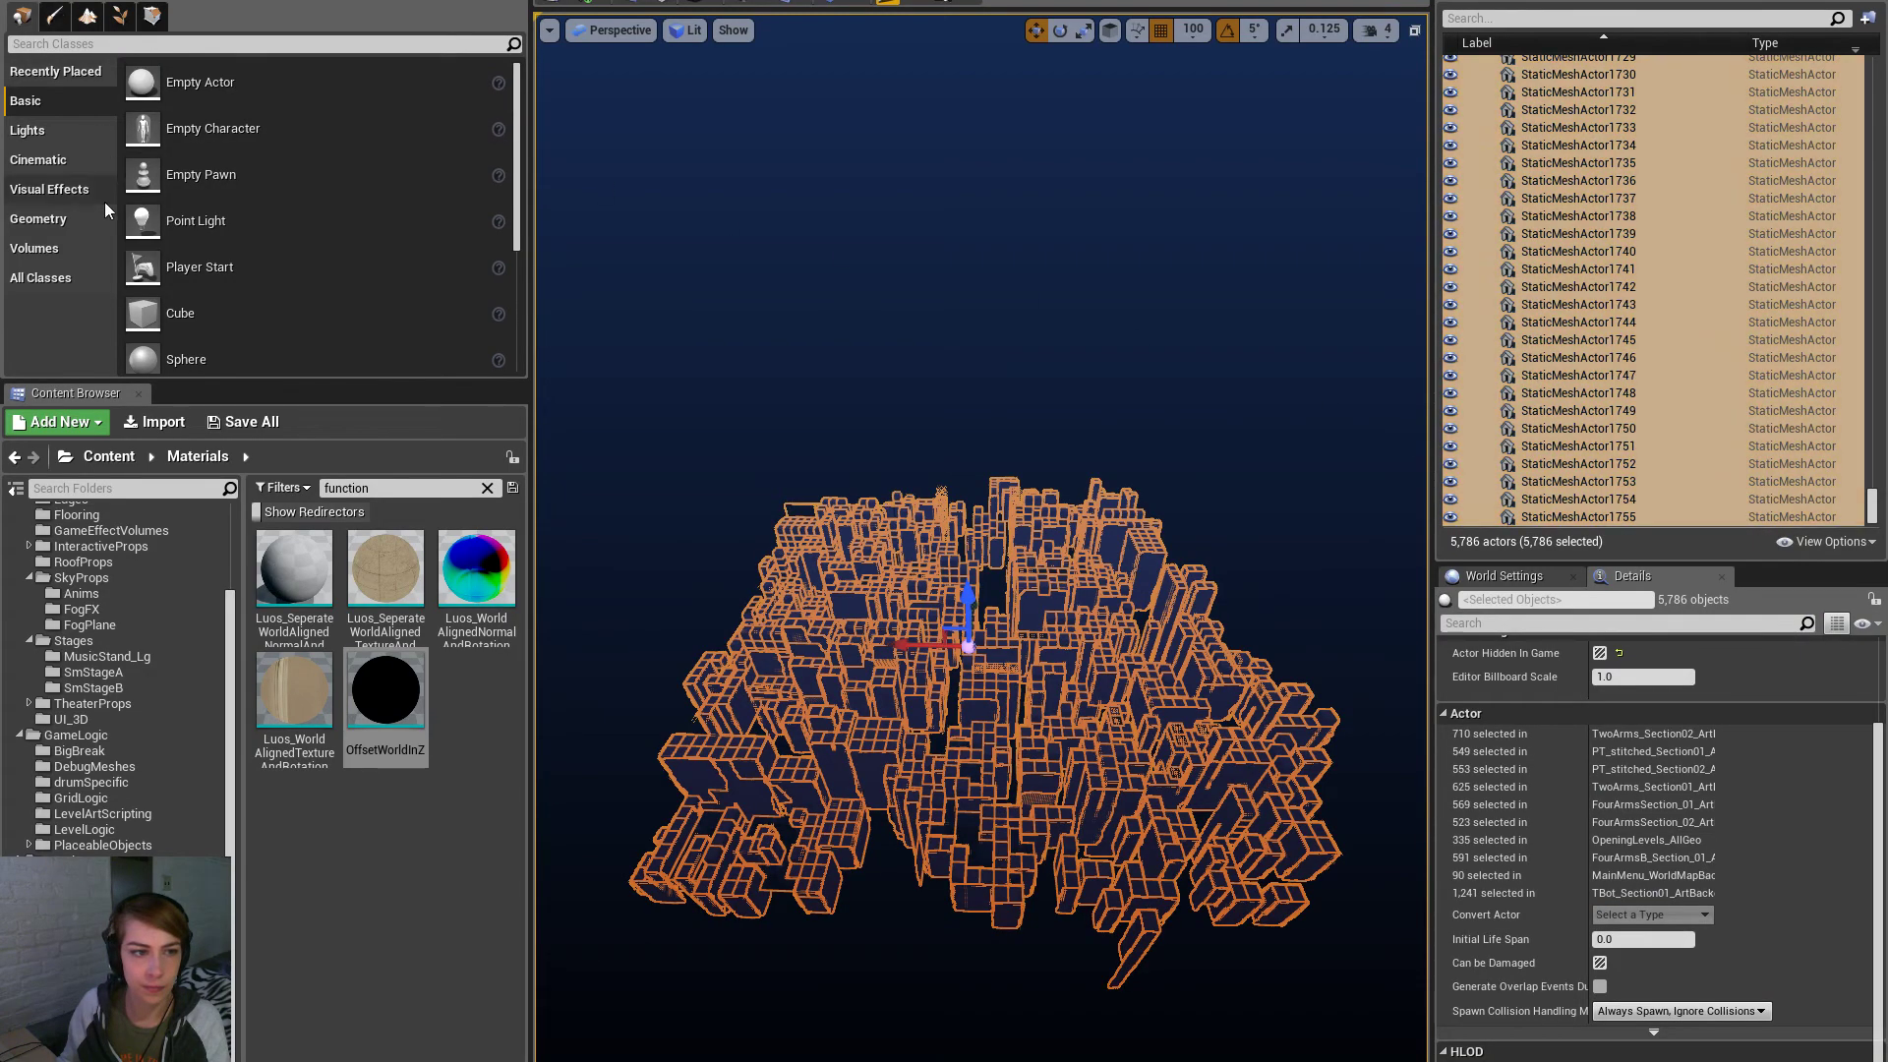
pyautogui.click(21, 8)
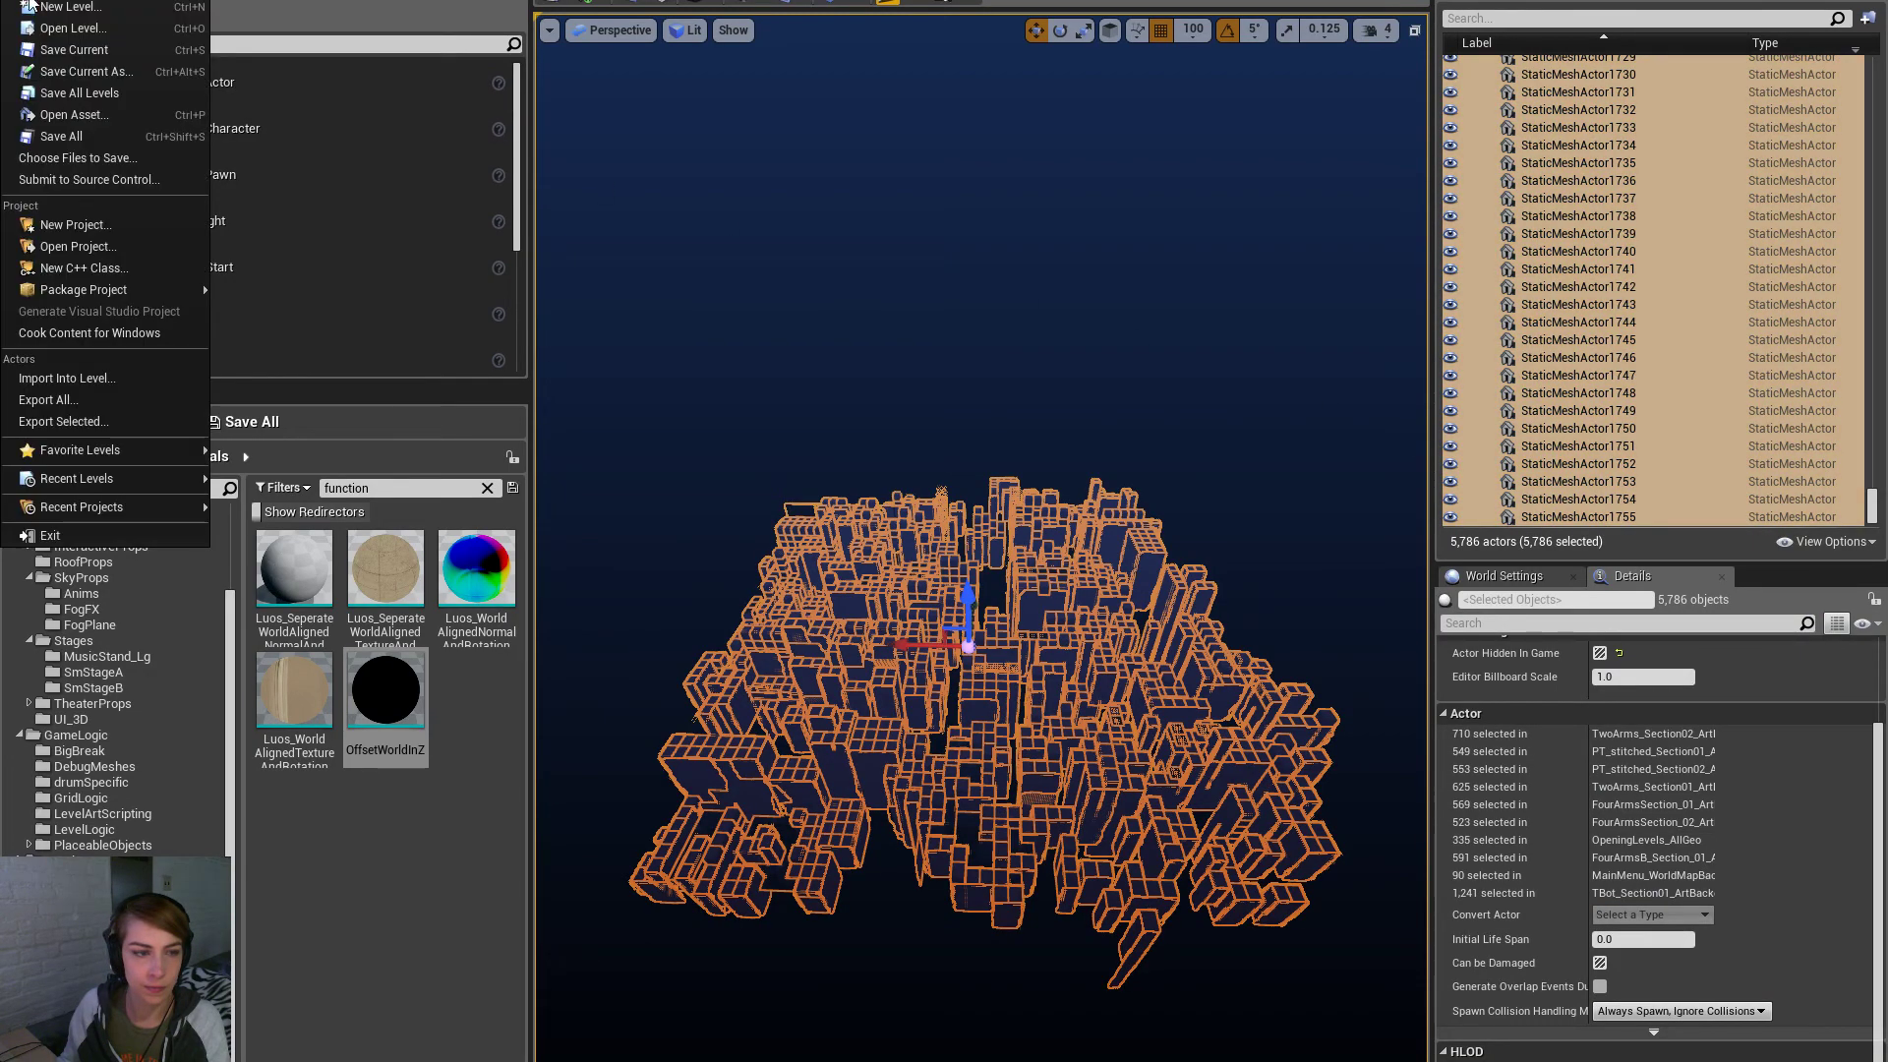
pyautogui.click(138, 421)
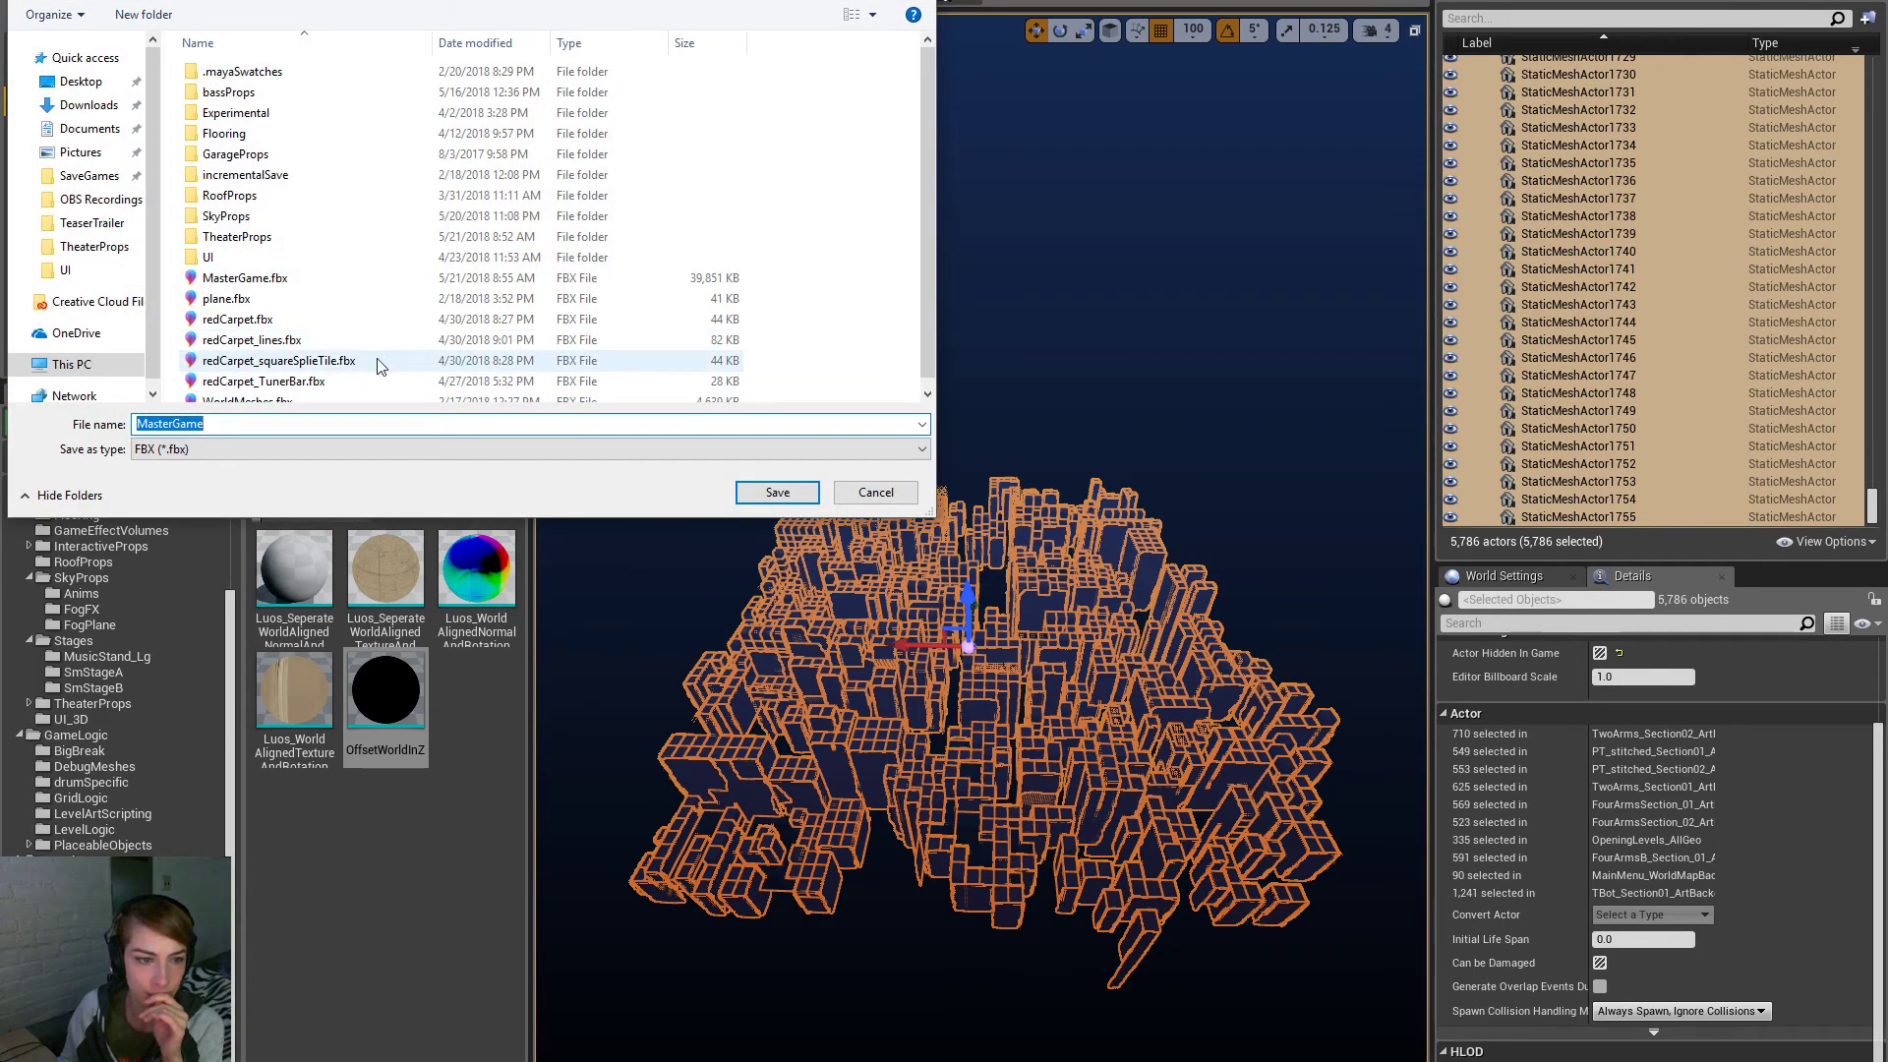
pyautogui.scroll(-1, 375, 365)
pyautogui.doubleClick(304, 271)
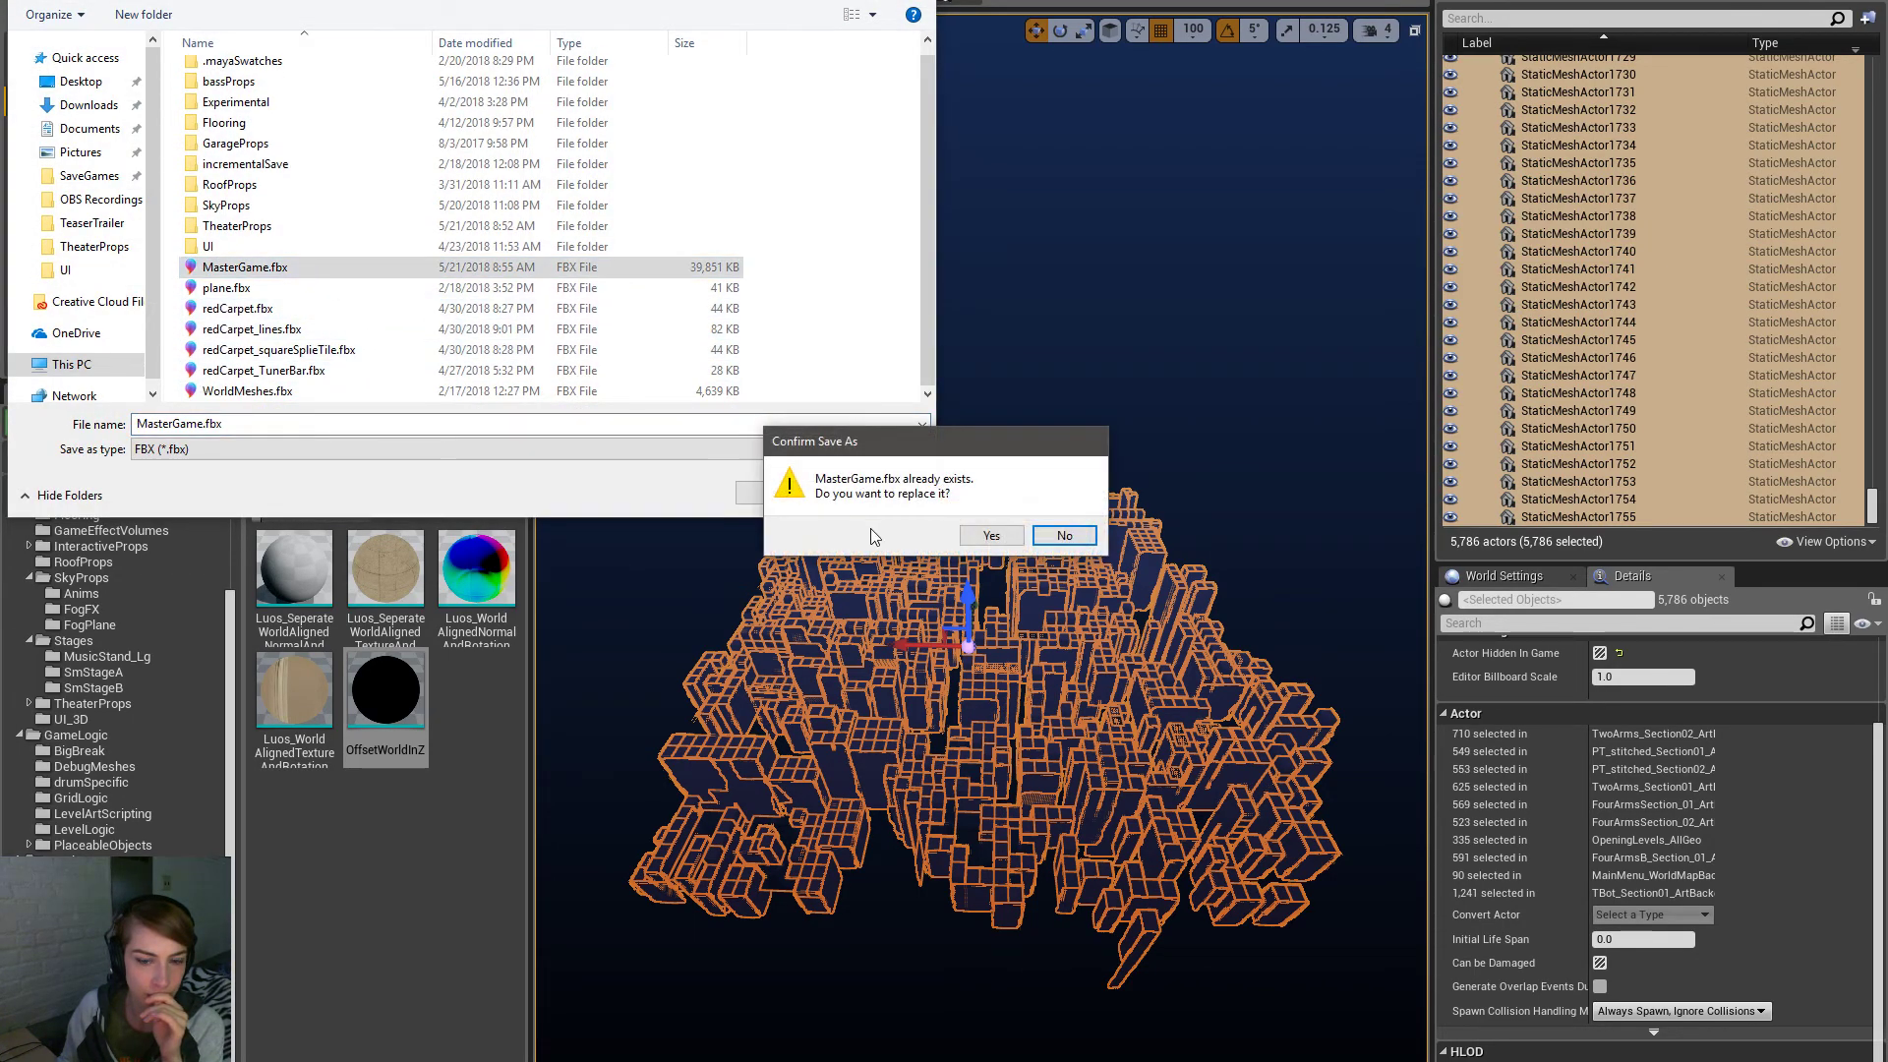
pyautogui.click(976, 539)
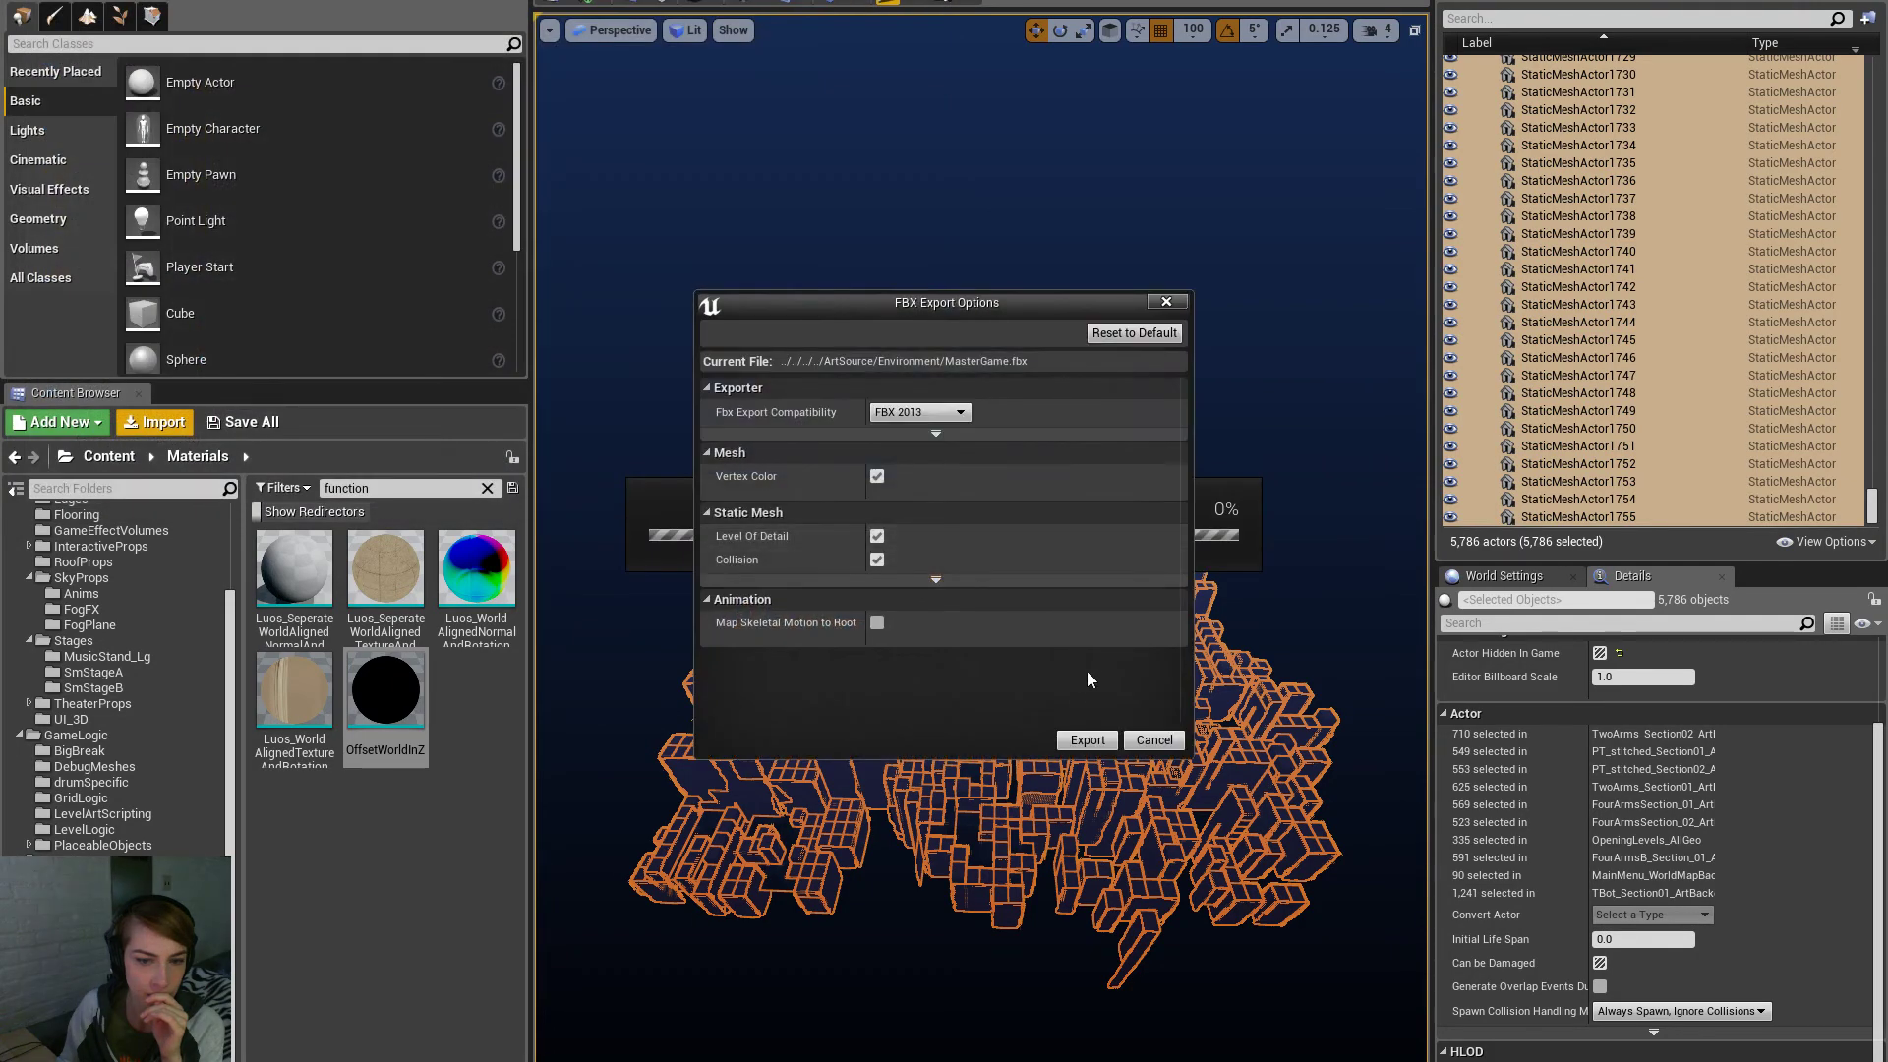
pyautogui.click(1081, 737)
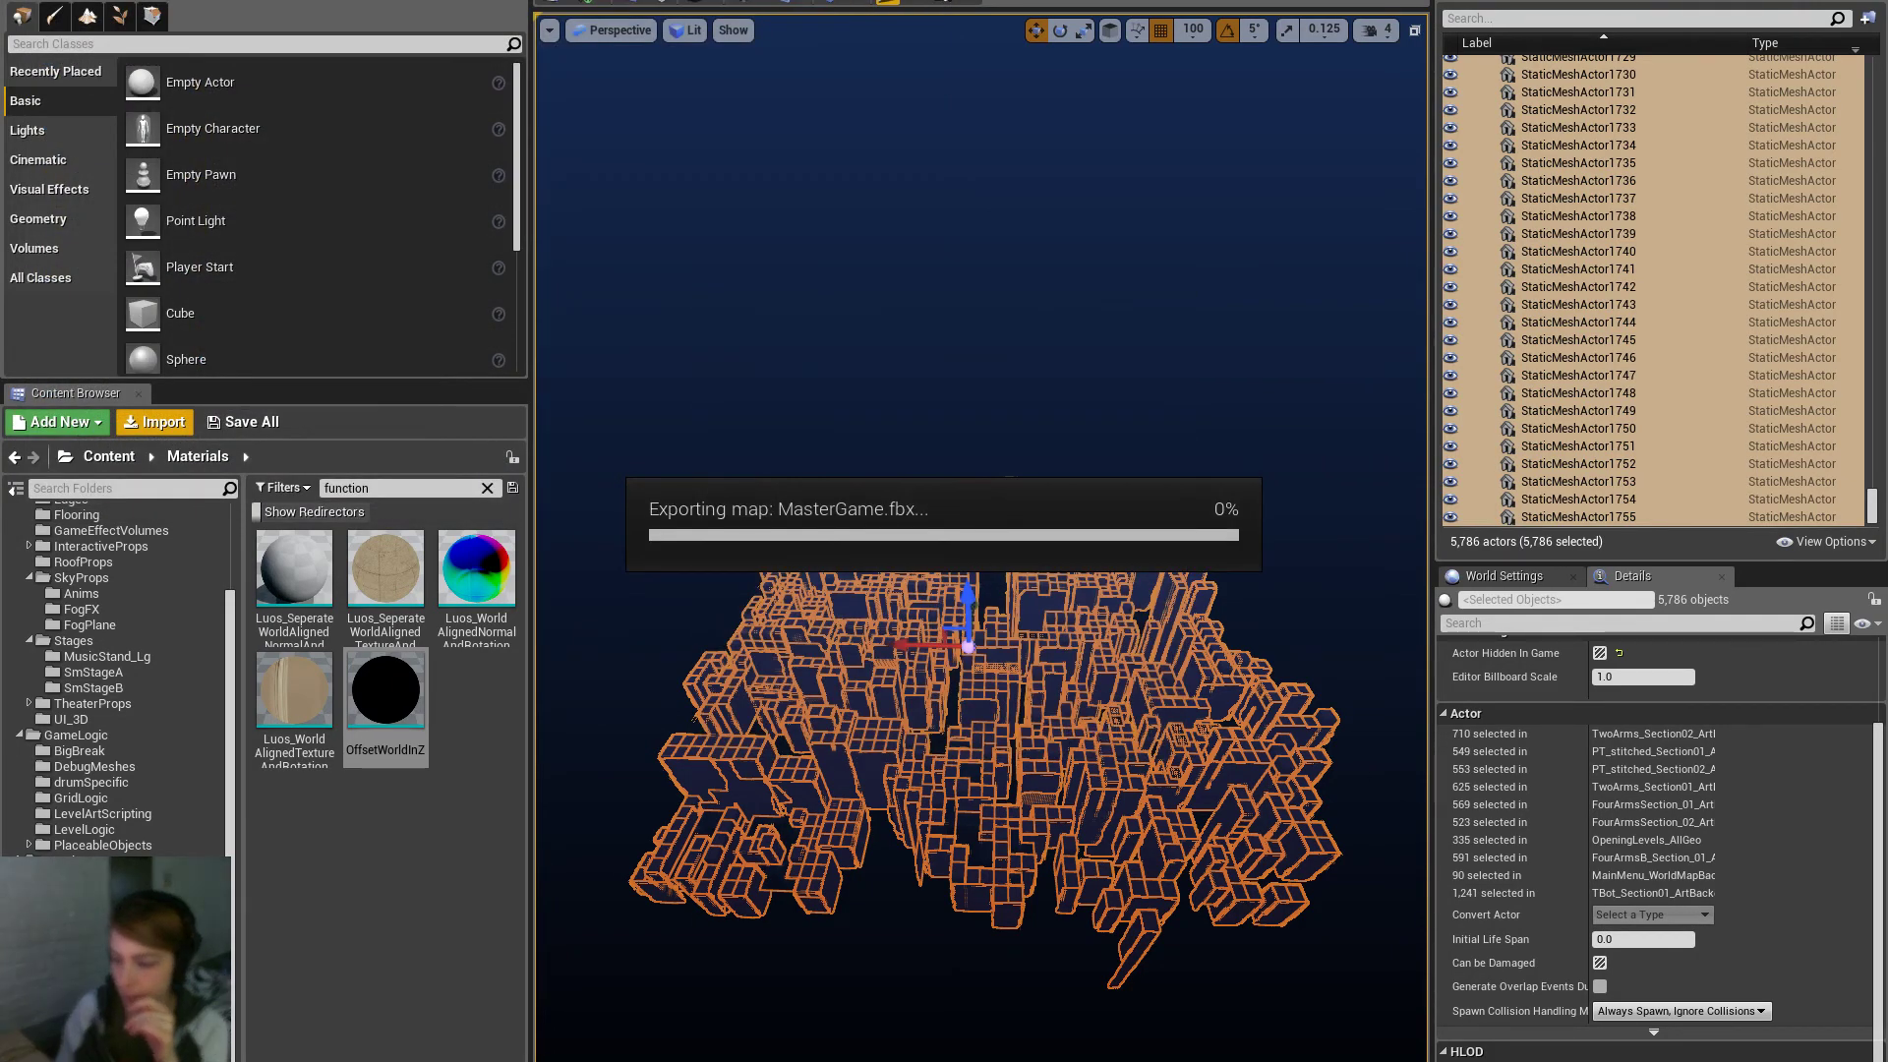
pyautogui.click(968, 291)
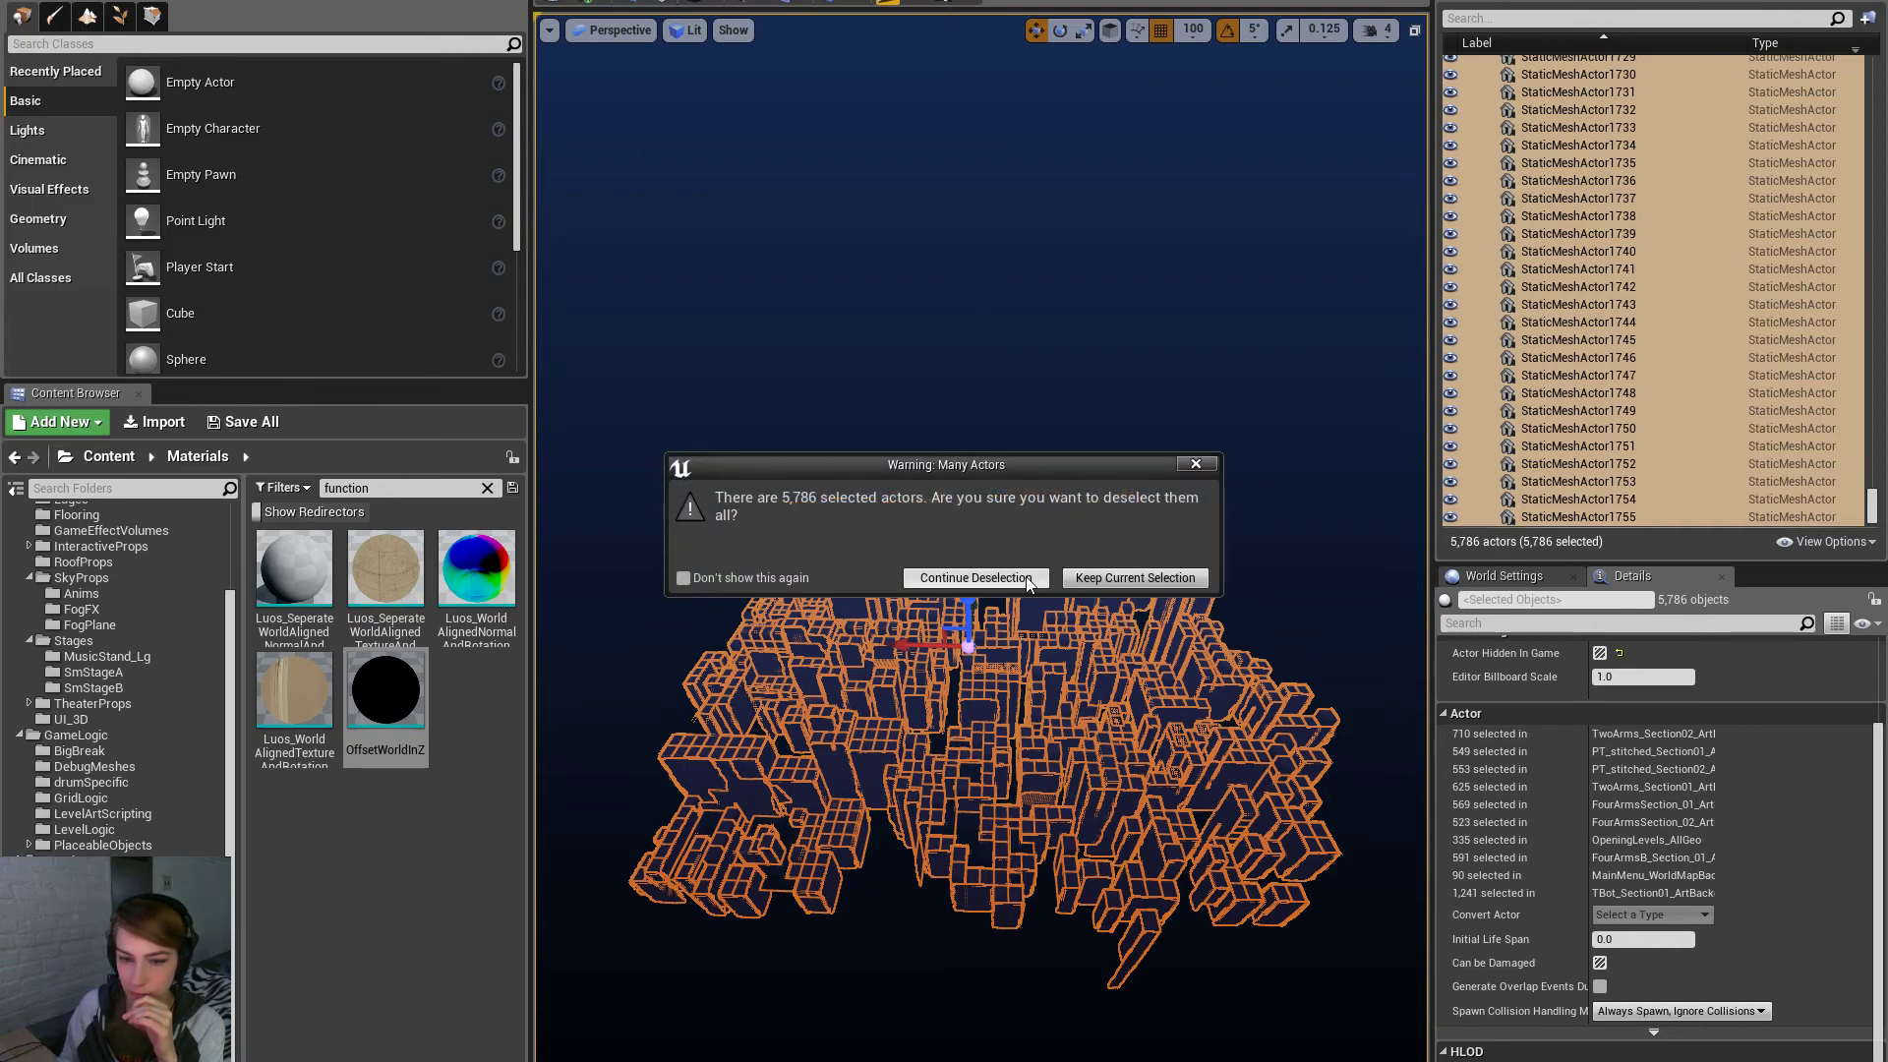
pyautogui.click(1025, 578)
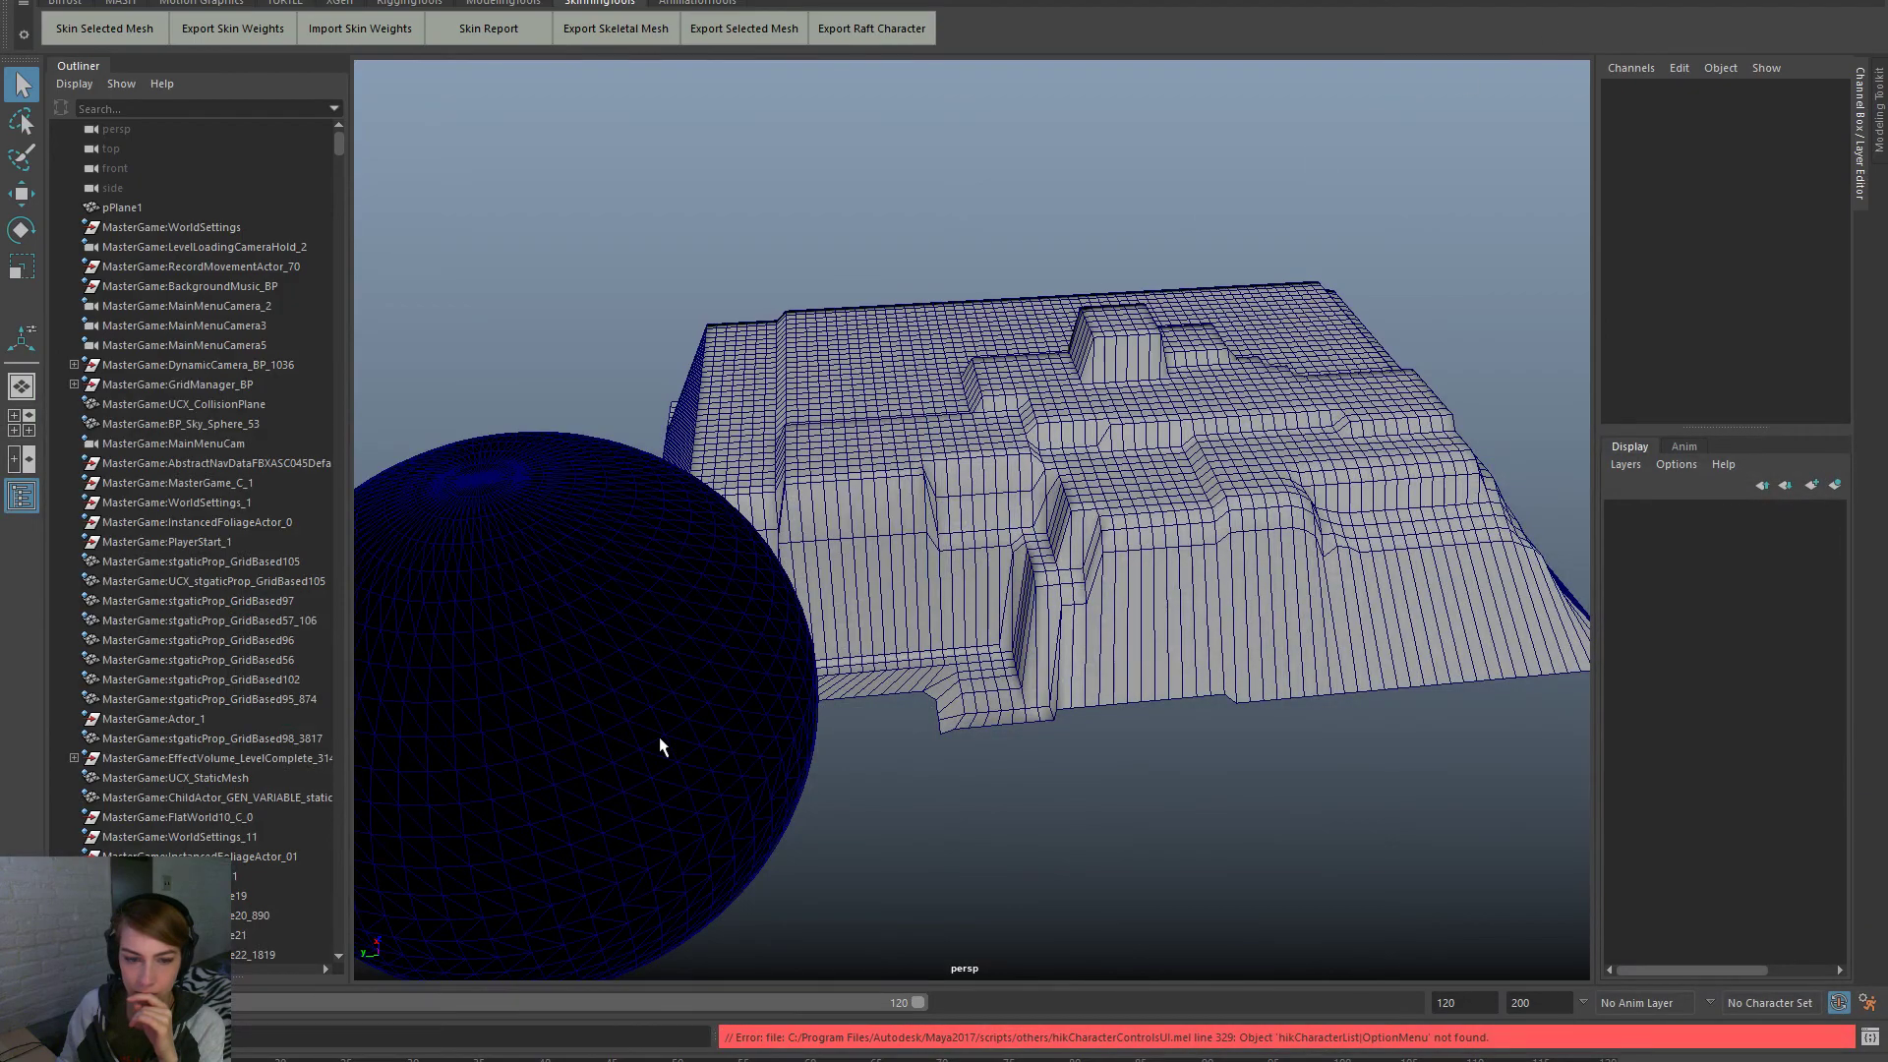
# Deselect the sky sphere, open the Reference Editor and reload the MasterGame.fbx reference
pyautogui.click(663, 739)
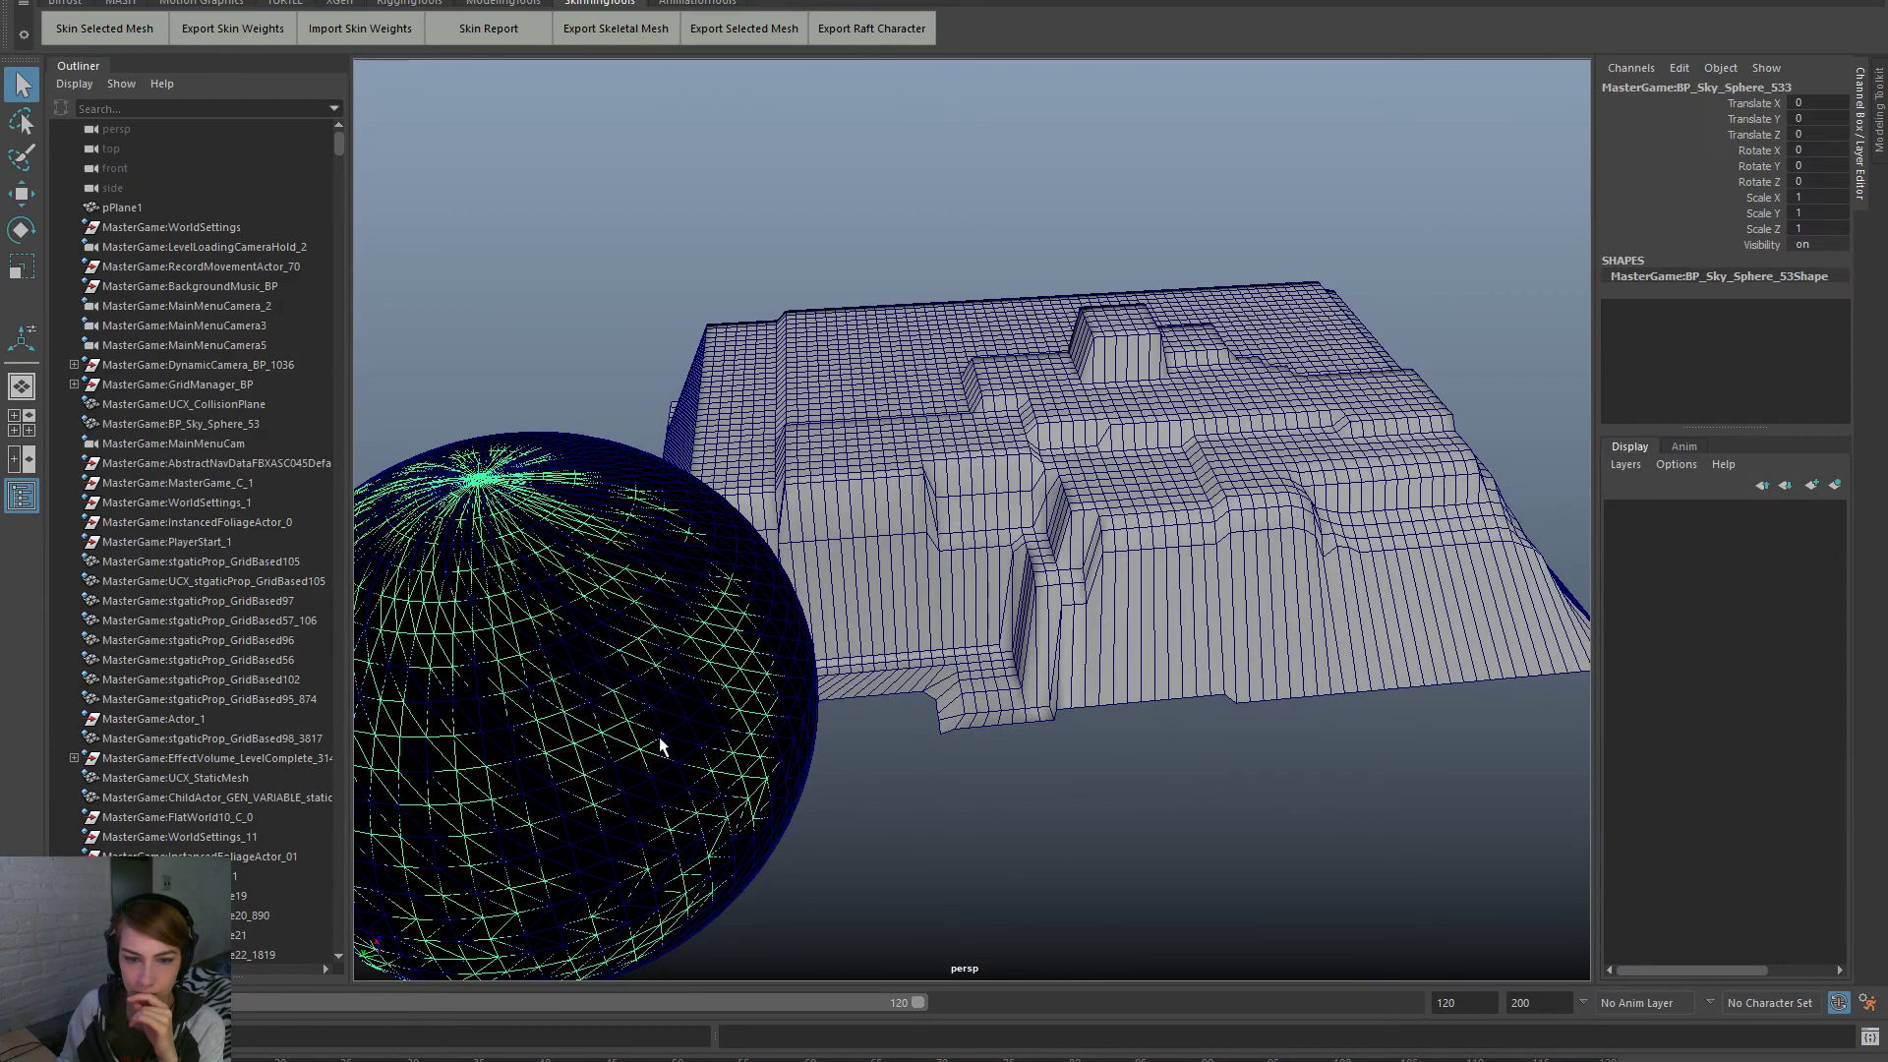
pyautogui.click(971, 243)
pyautogui.press('space')
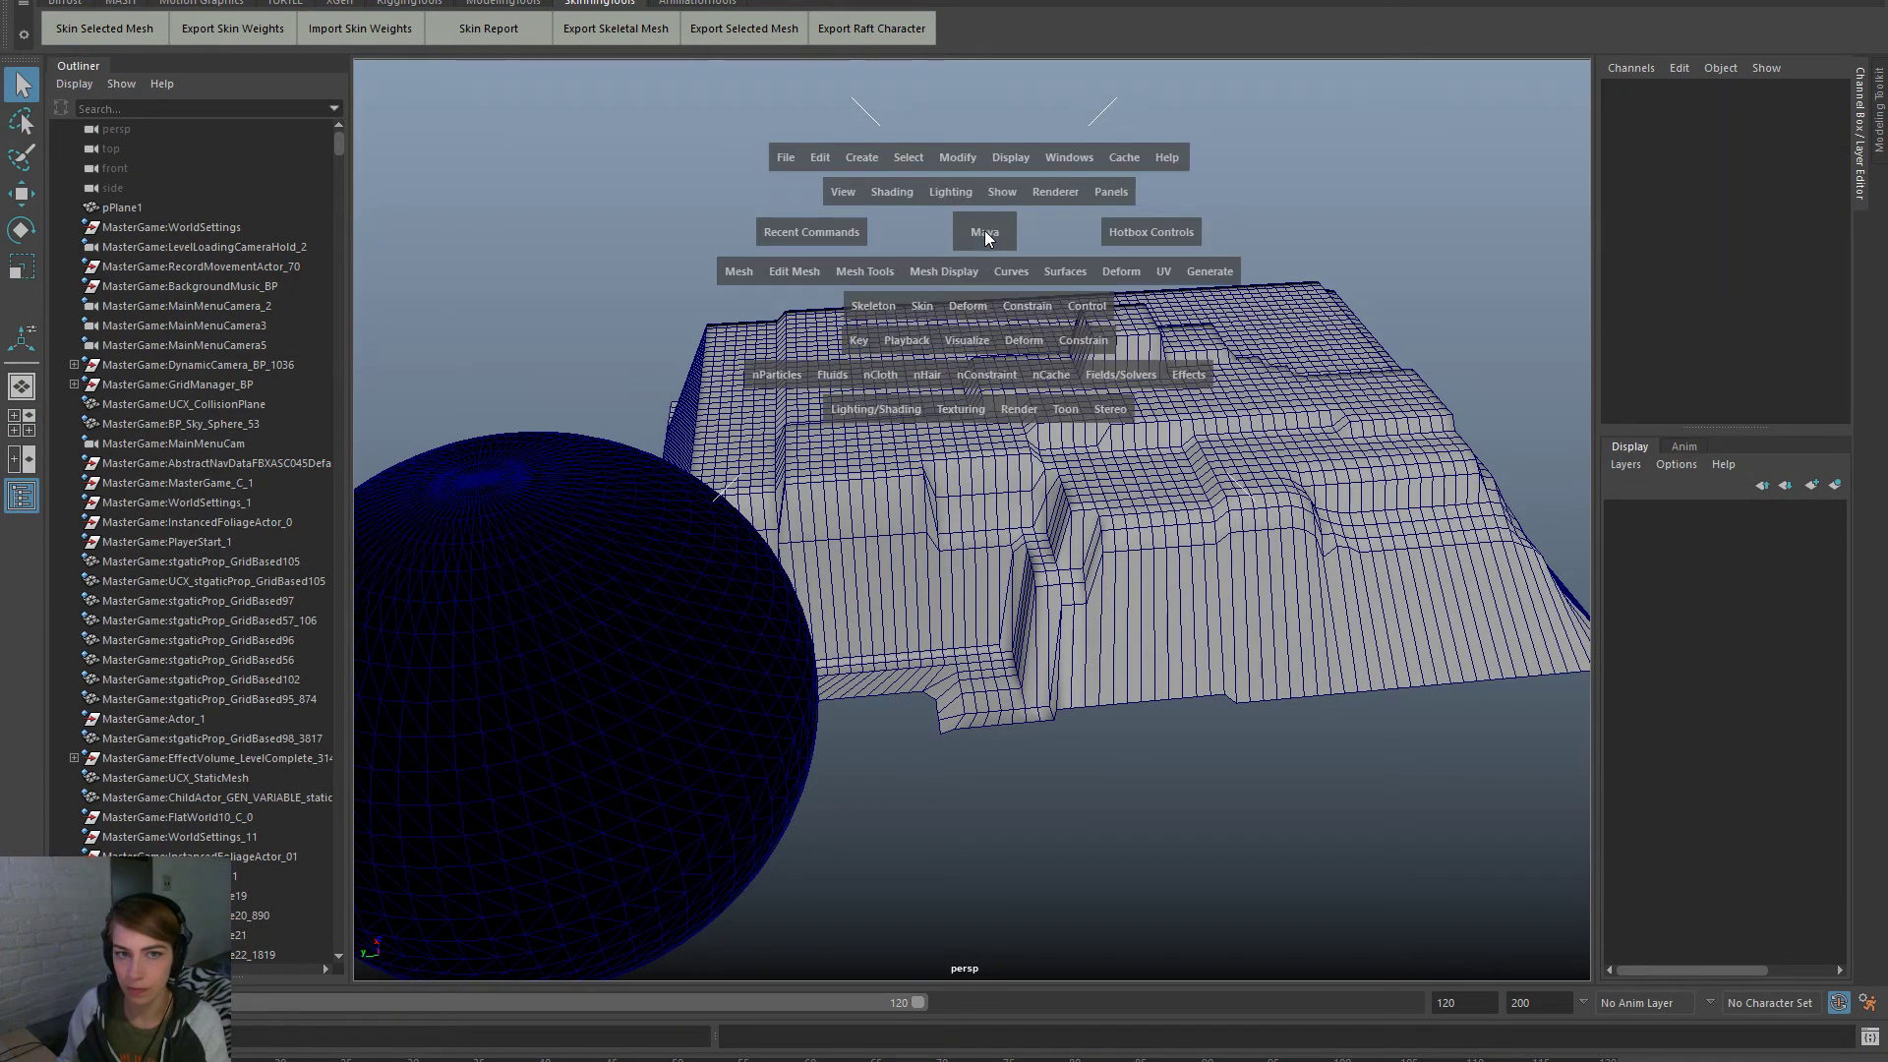
pyautogui.click(786, 157)
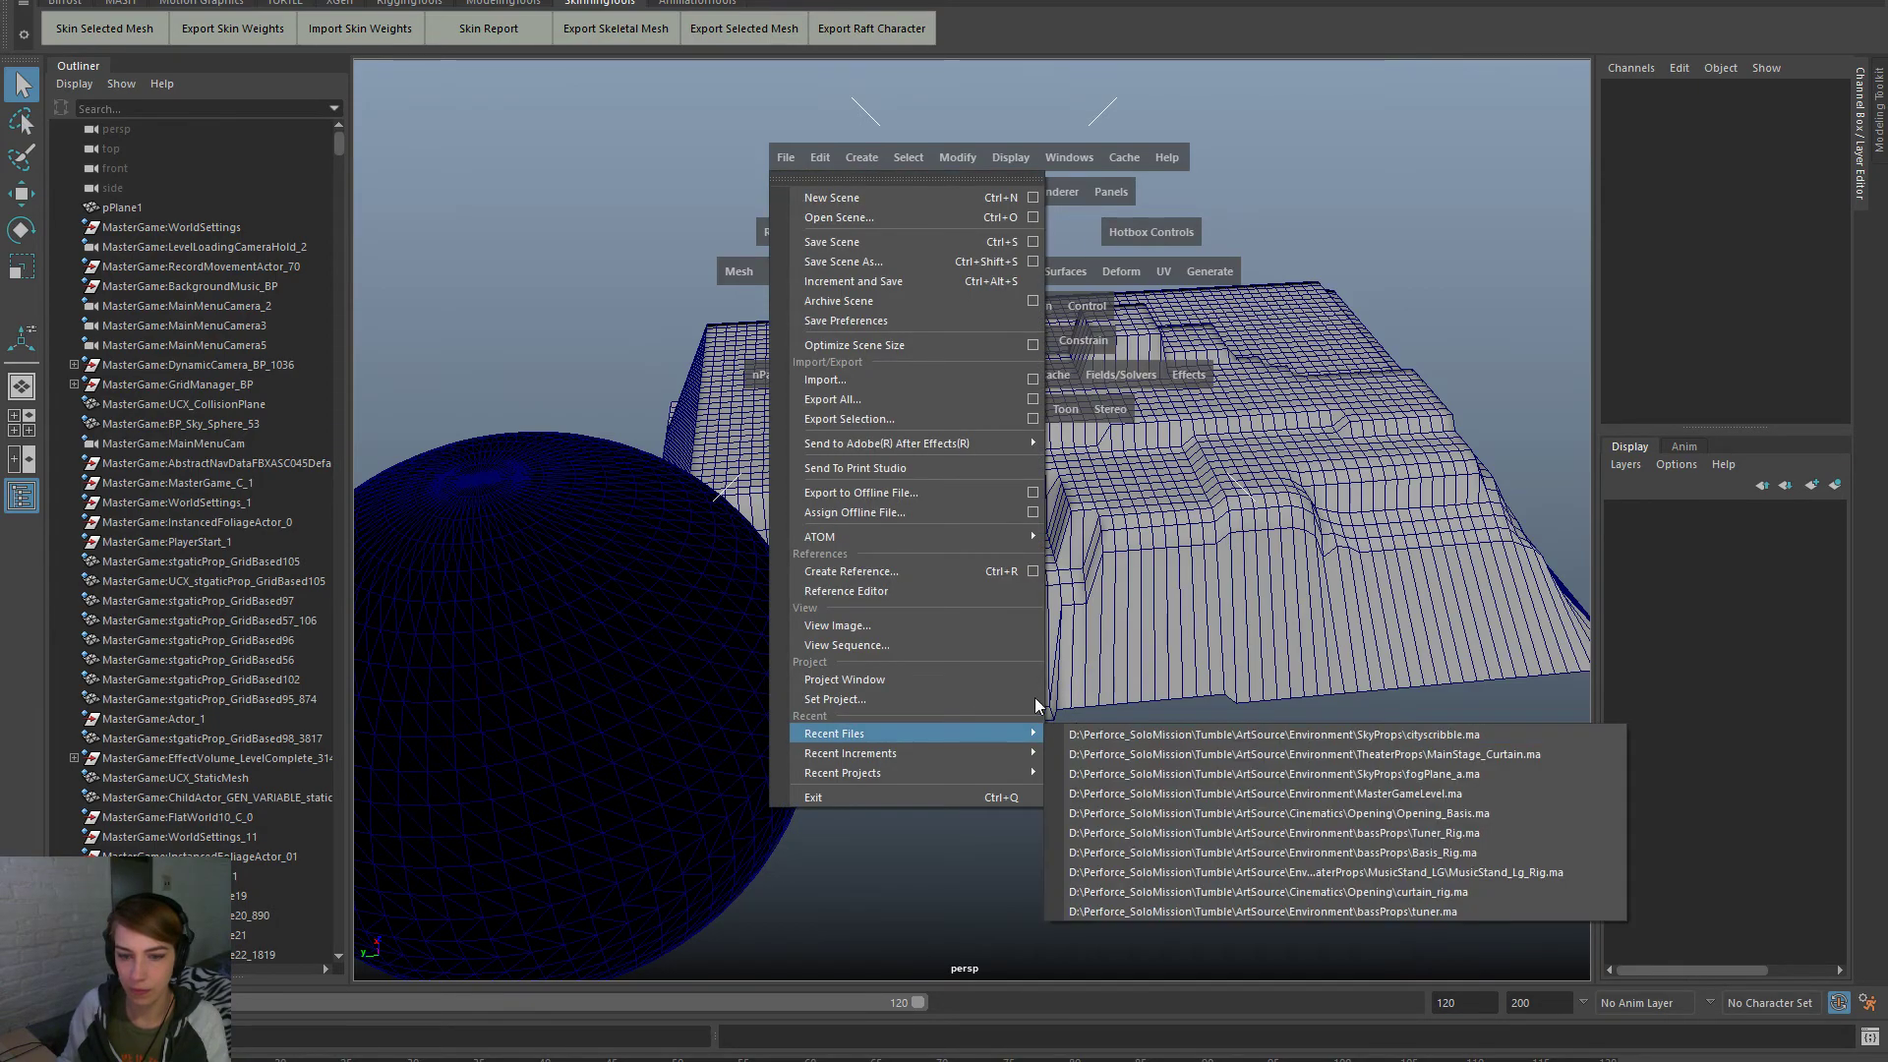
pyautogui.click(939, 590)
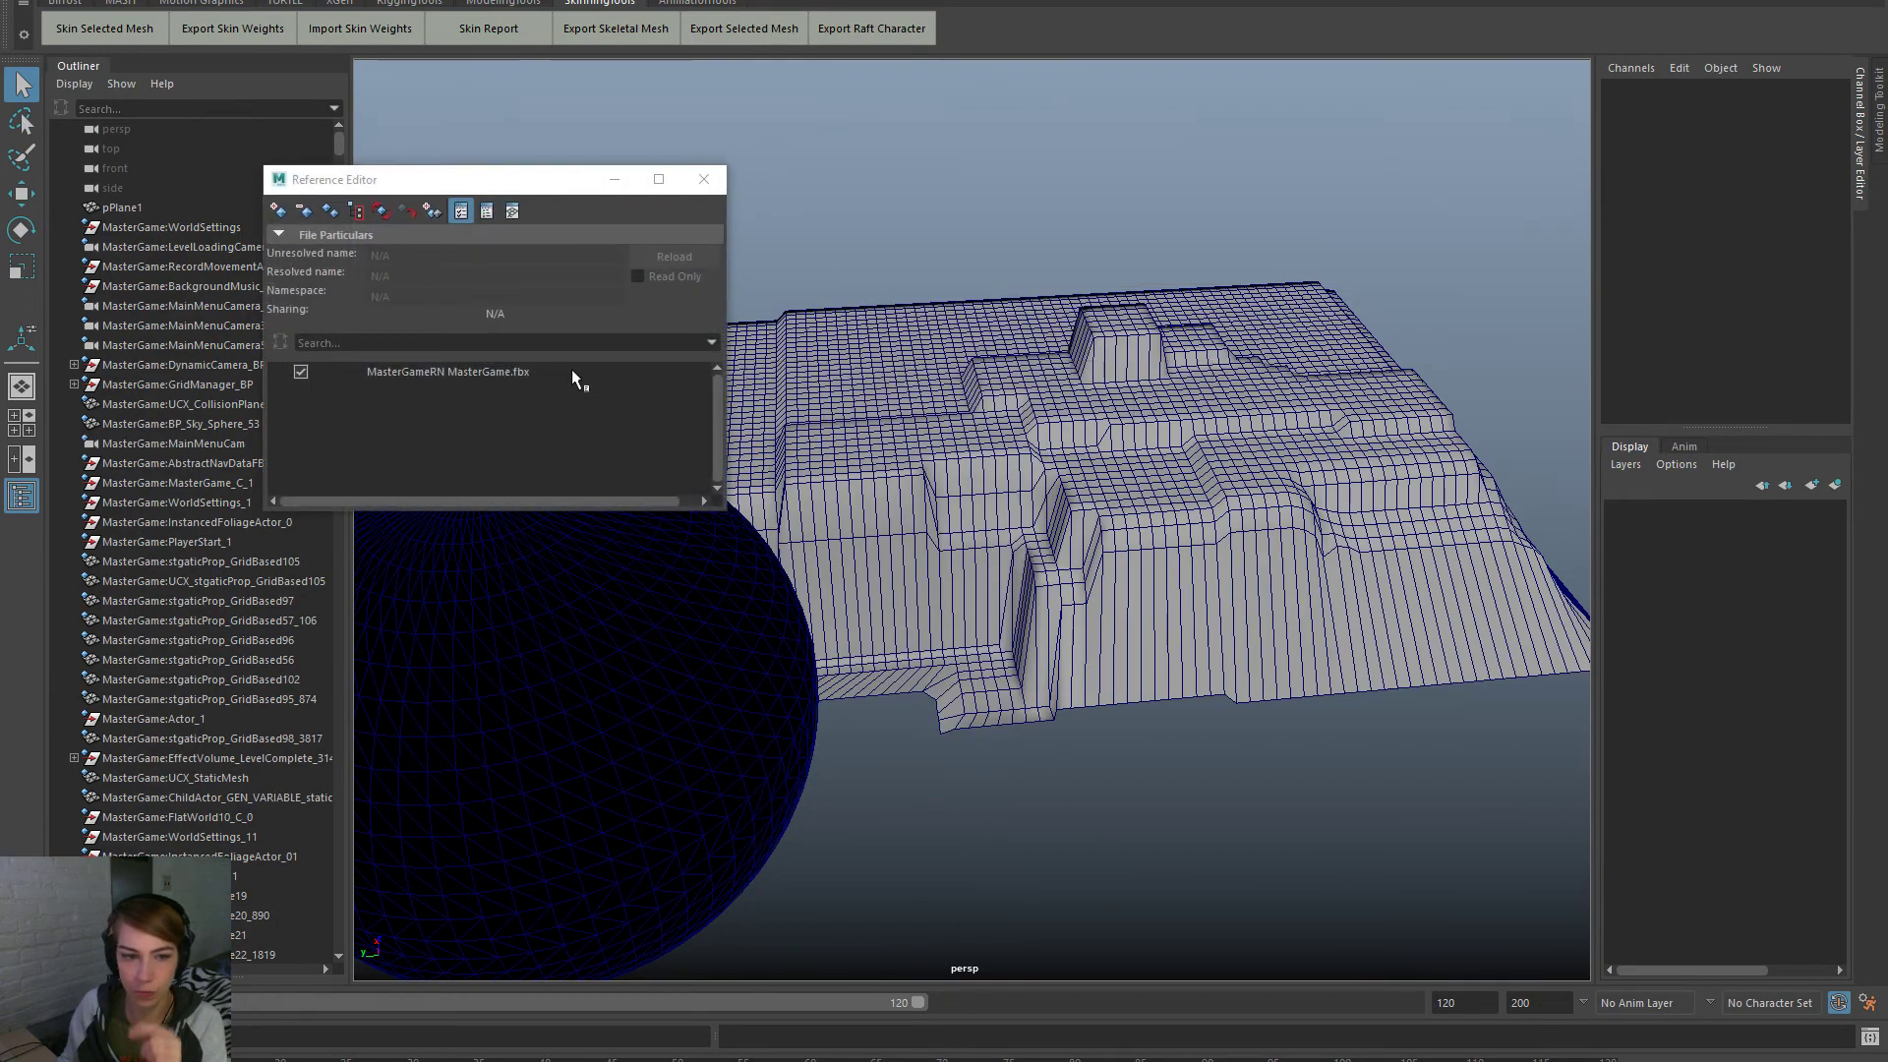
pyautogui.rightClick(572, 372)
pyautogui.click(674, 255)
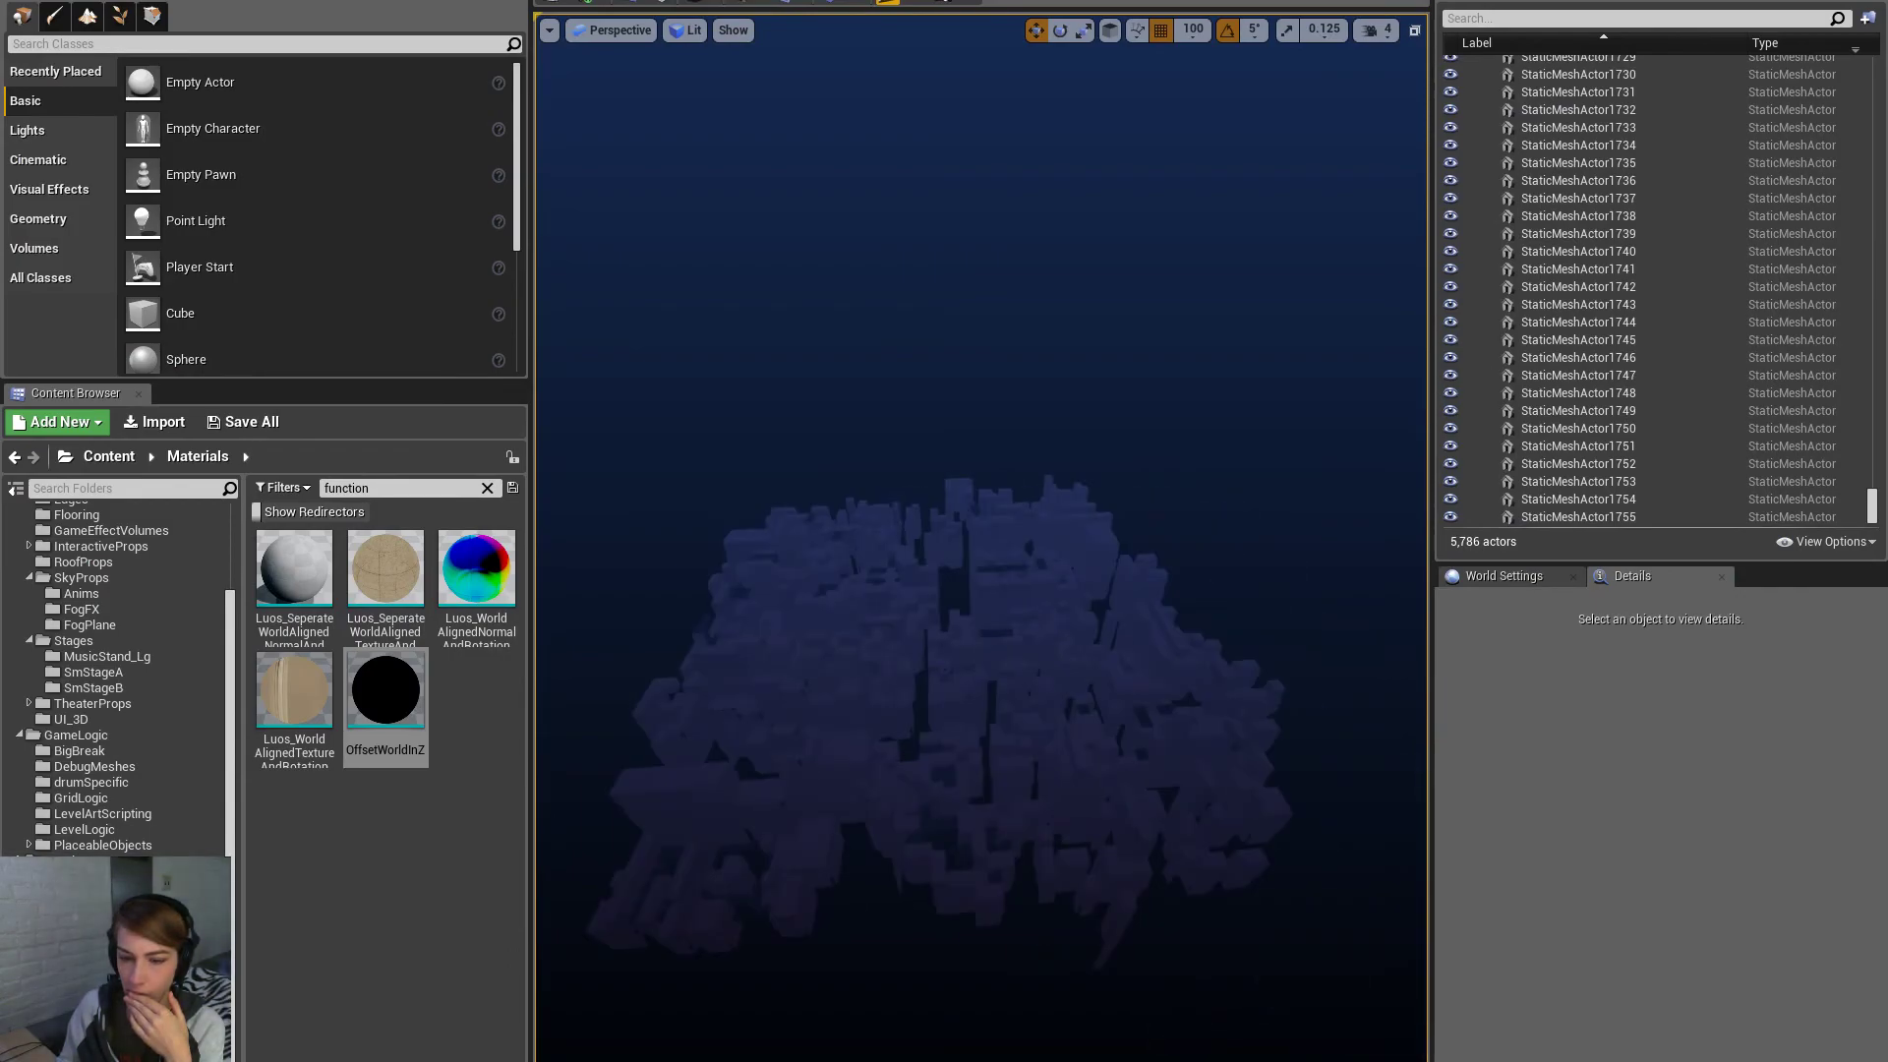
# Switch to the Unreal Editor and hide the MainMenu_WorldMapBackground level in the list of levels
pyautogui.moveTo(1873, 503); pyautogui.dragTo(1760, 21)
pyautogui.click(1635, 2)
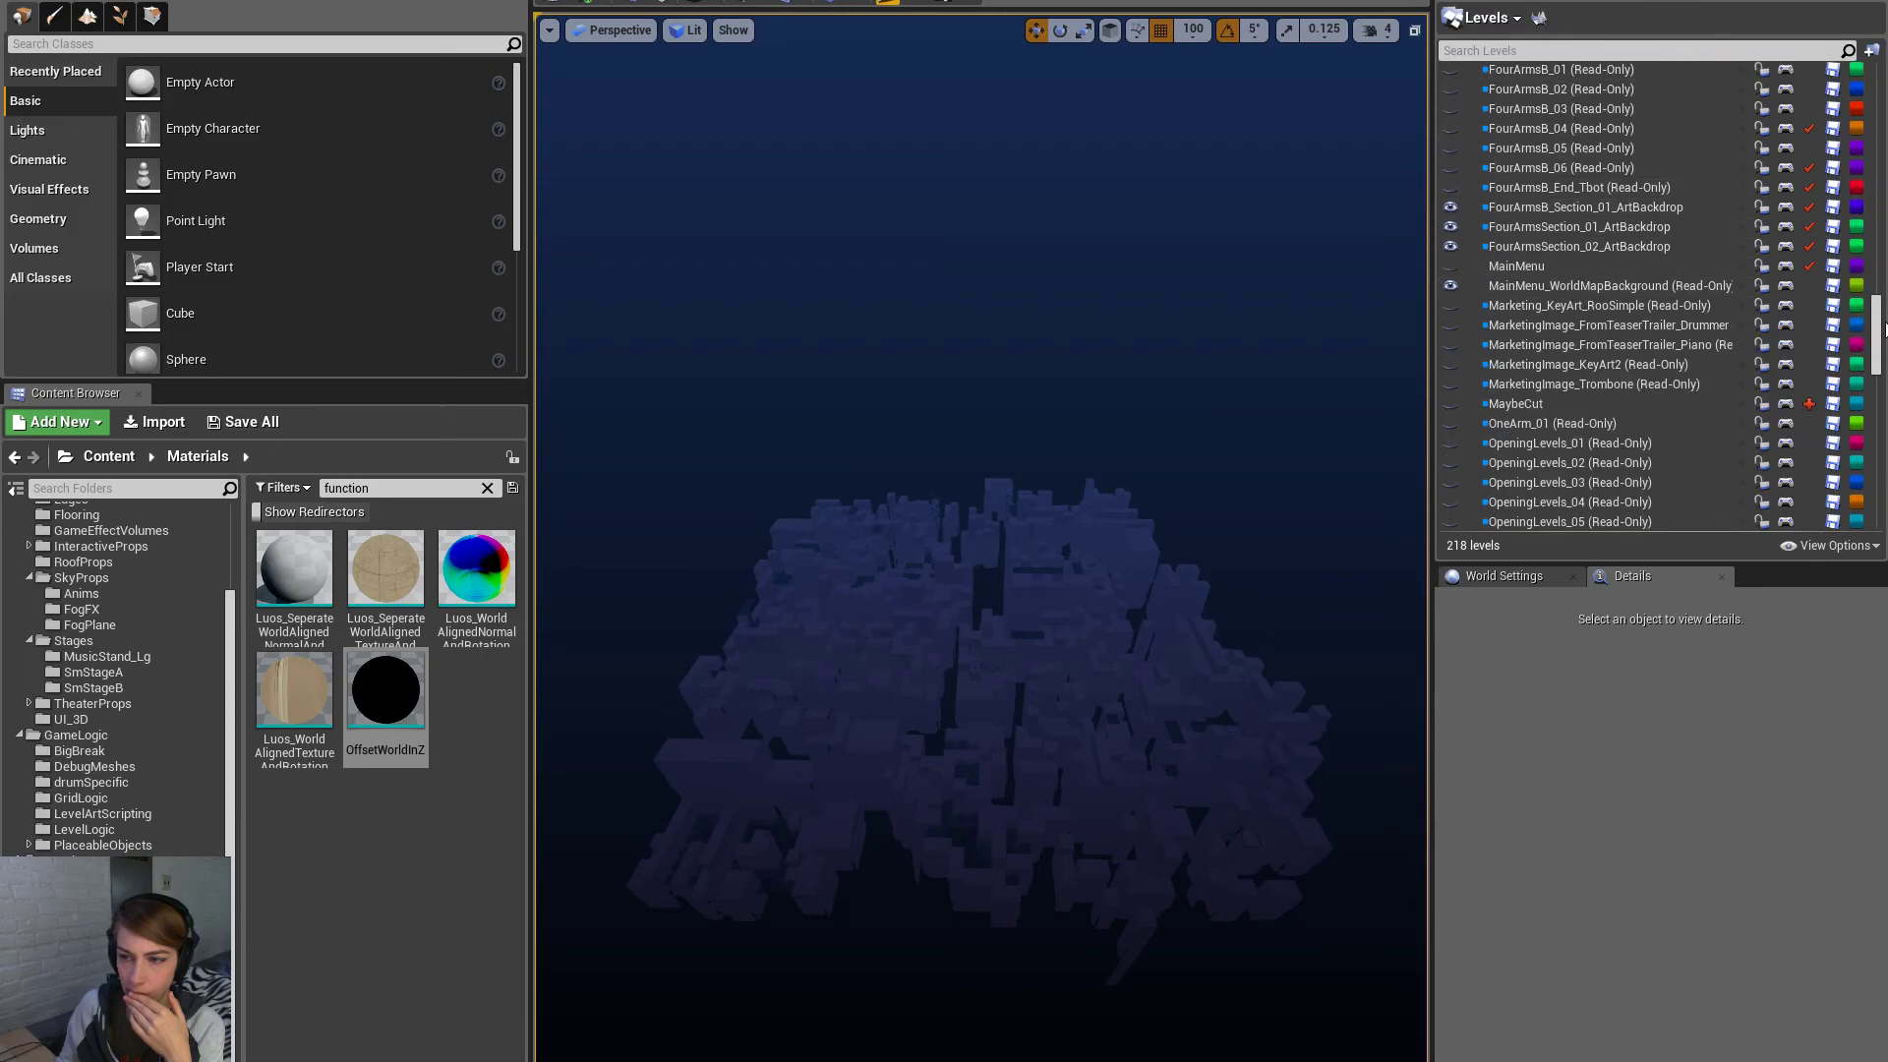
pyautogui.moveTo(1880, 337); pyautogui.dragTo(1875, 94)
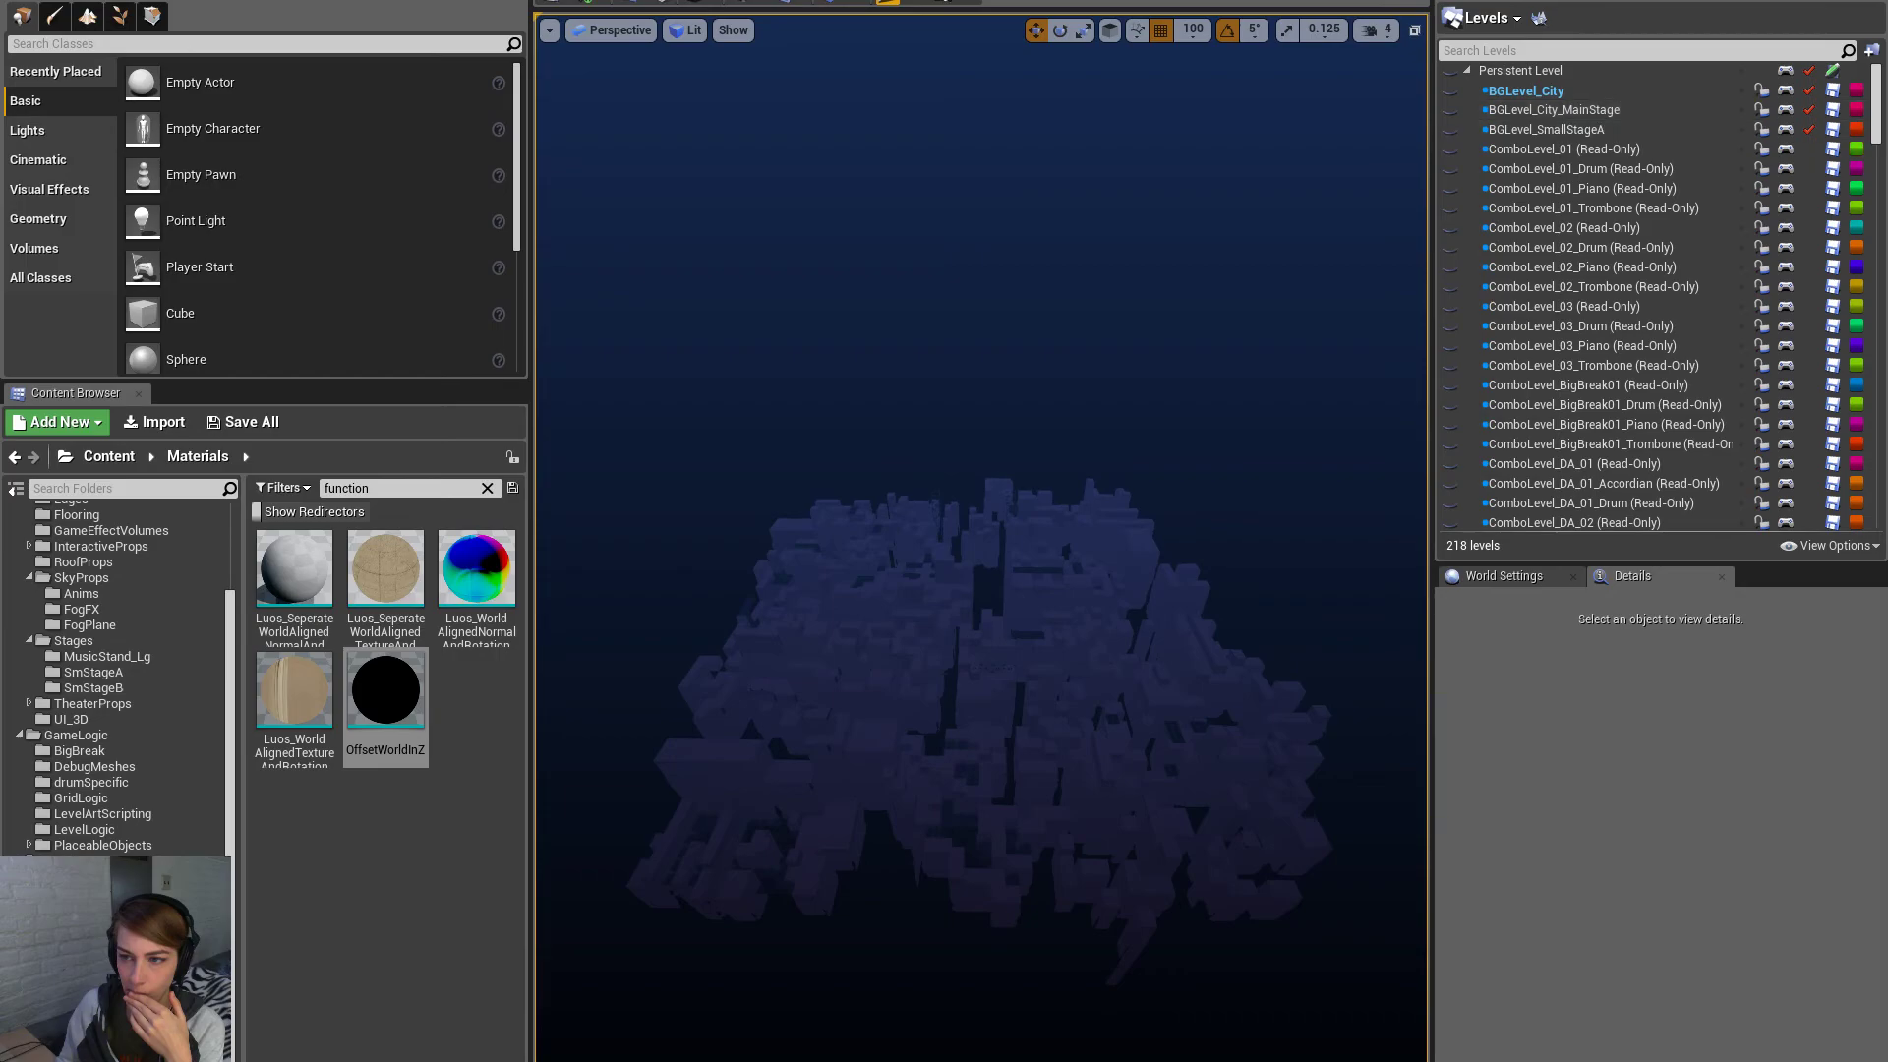
pyautogui.scroll(-15, 1830, 111)
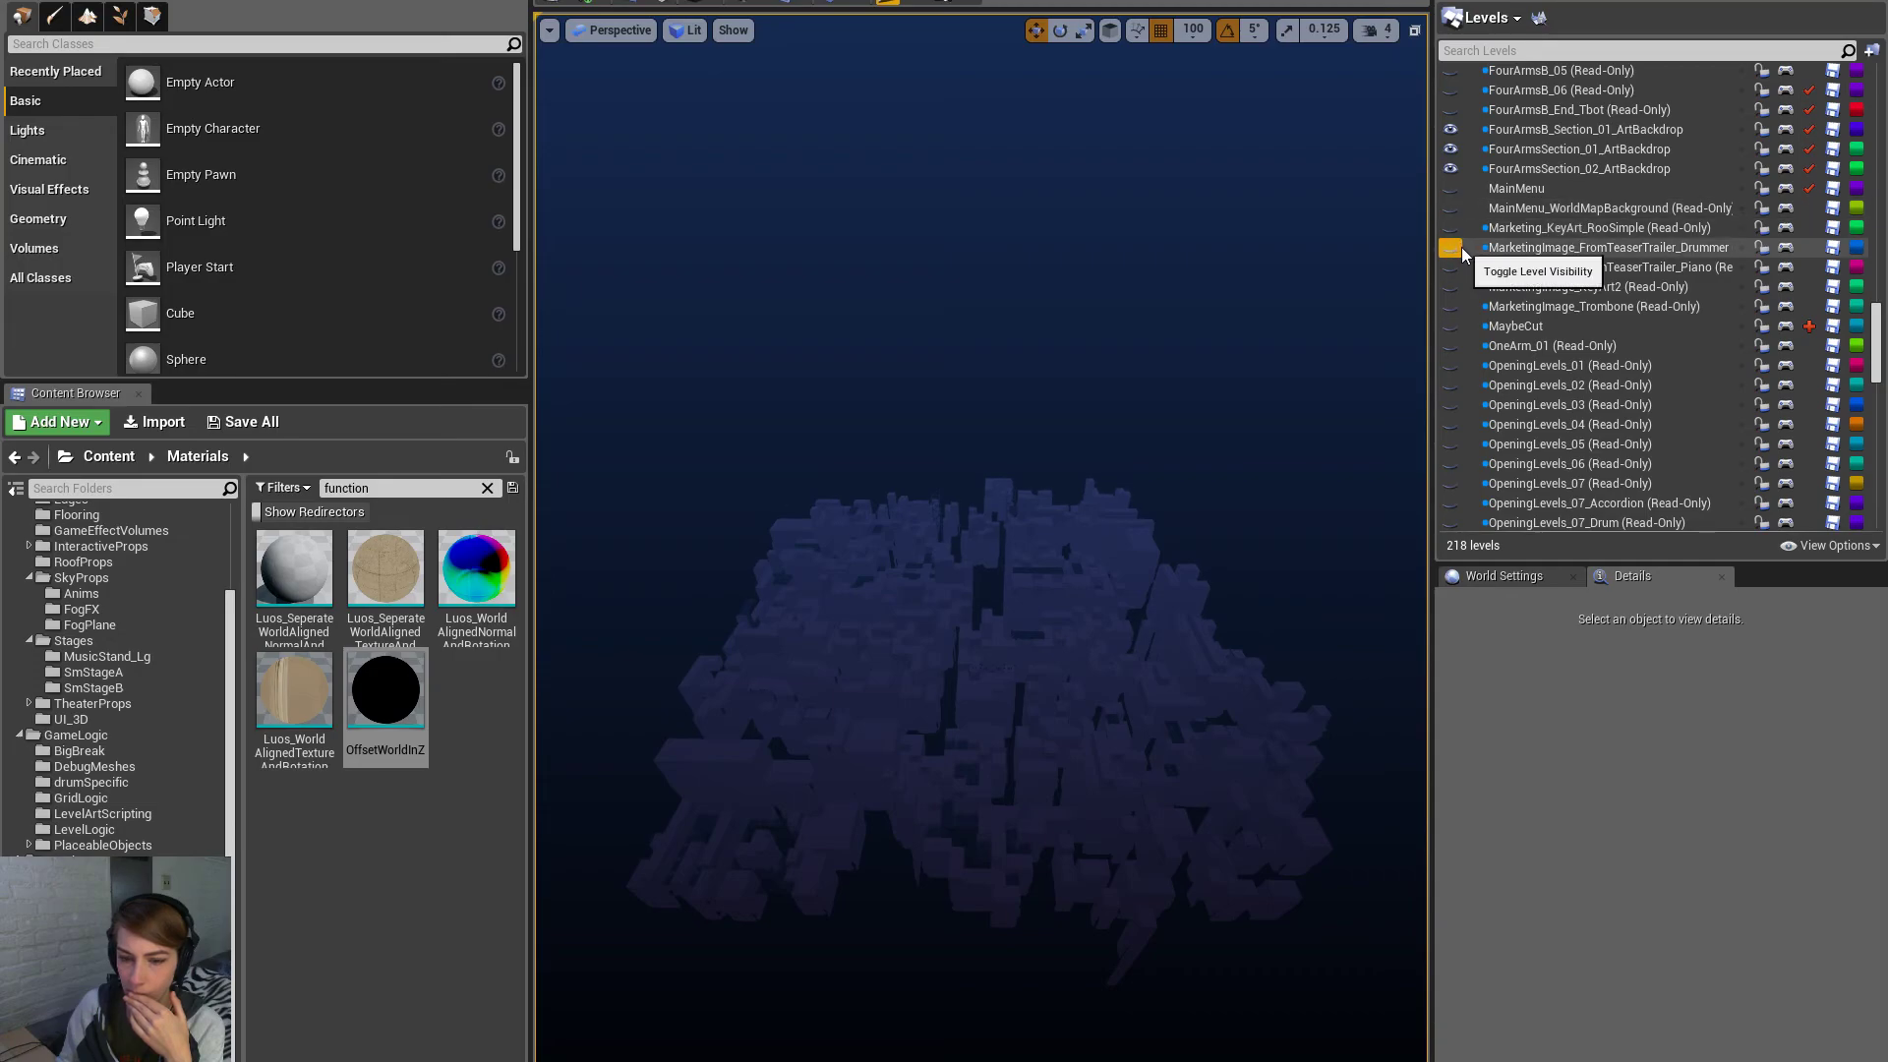
pyautogui.moveTo(1295, 321)
pyautogui.mouseDown(button='right')
pyautogui.moveTo(1282, 335)
pyautogui.moveTo(1249, 303)
pyautogui.moveTo(1288, 307)
pyautogui.mouseUp(button='right')
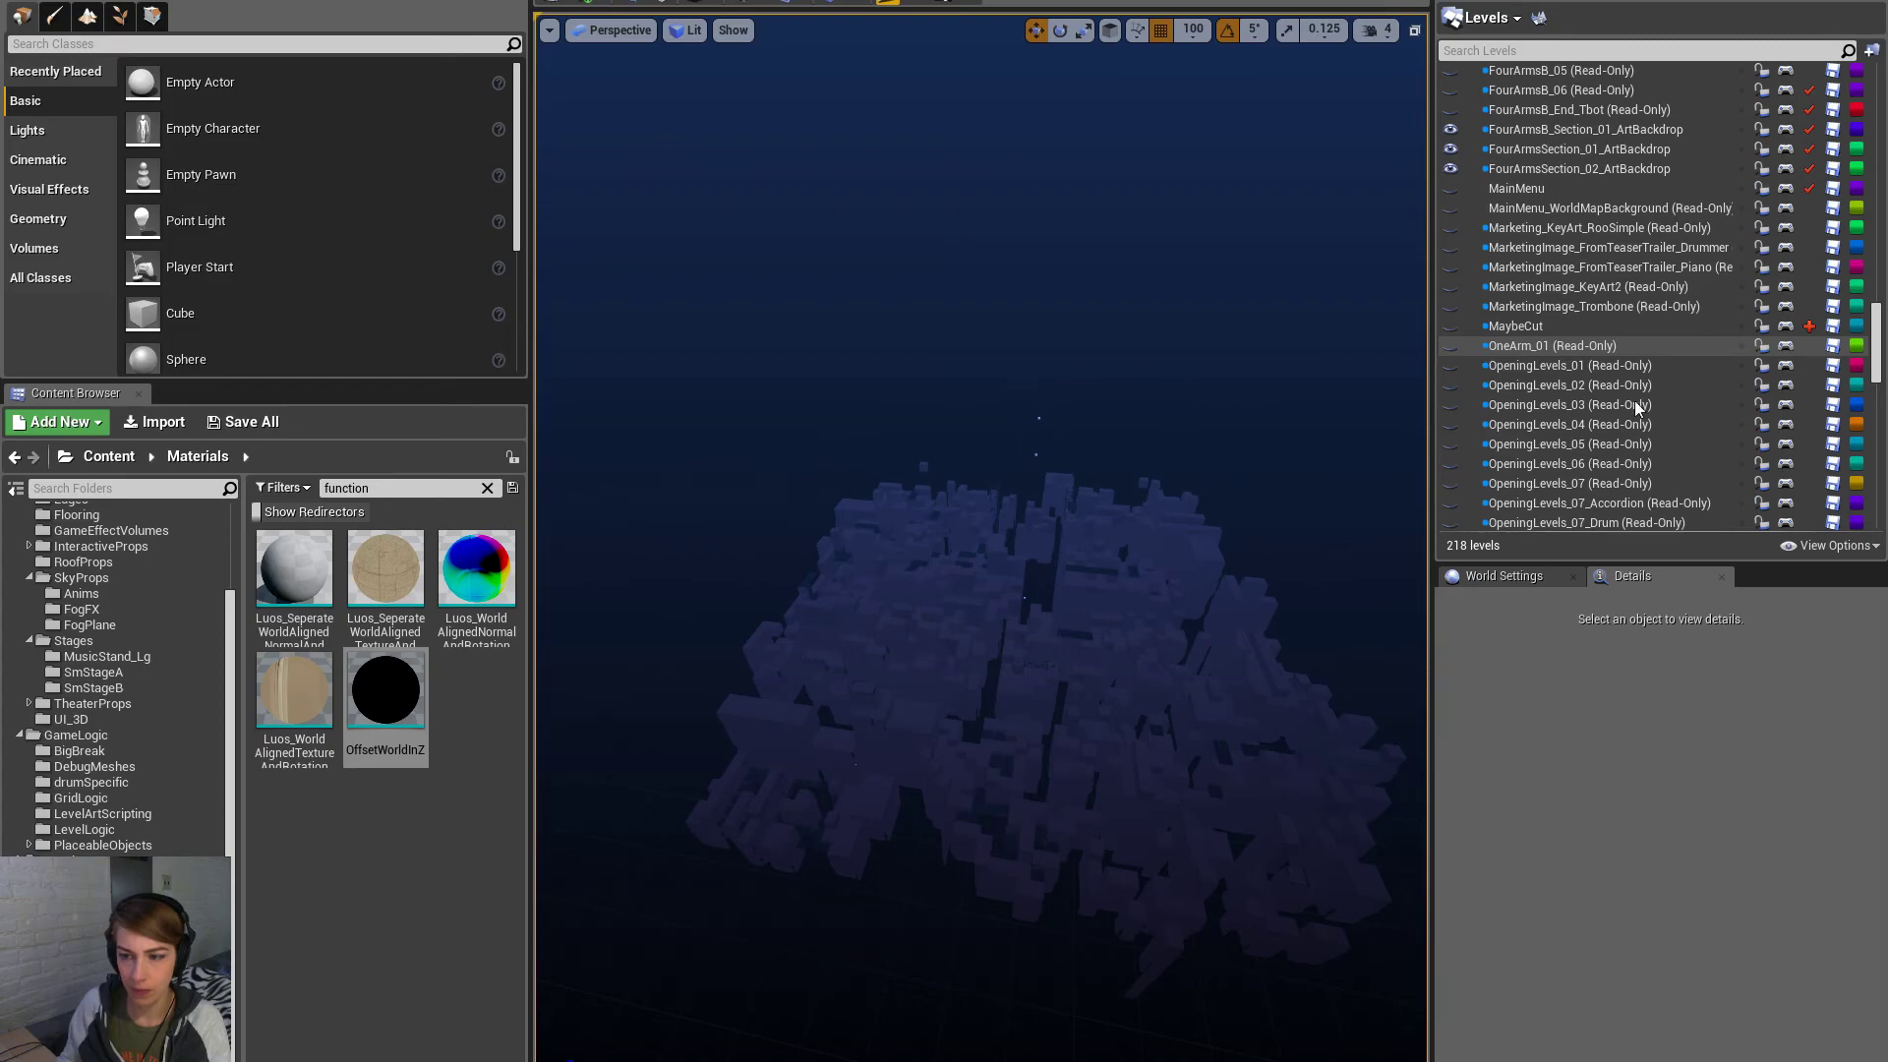
# Check Maya briefly, return to the Unreal Editor and select all top-level backdrop cube actors from BP_ArtBackdrop_Cube through BP_ArtBackdrop_Cube637
pyautogui.hotkey('alt', 'Tab')
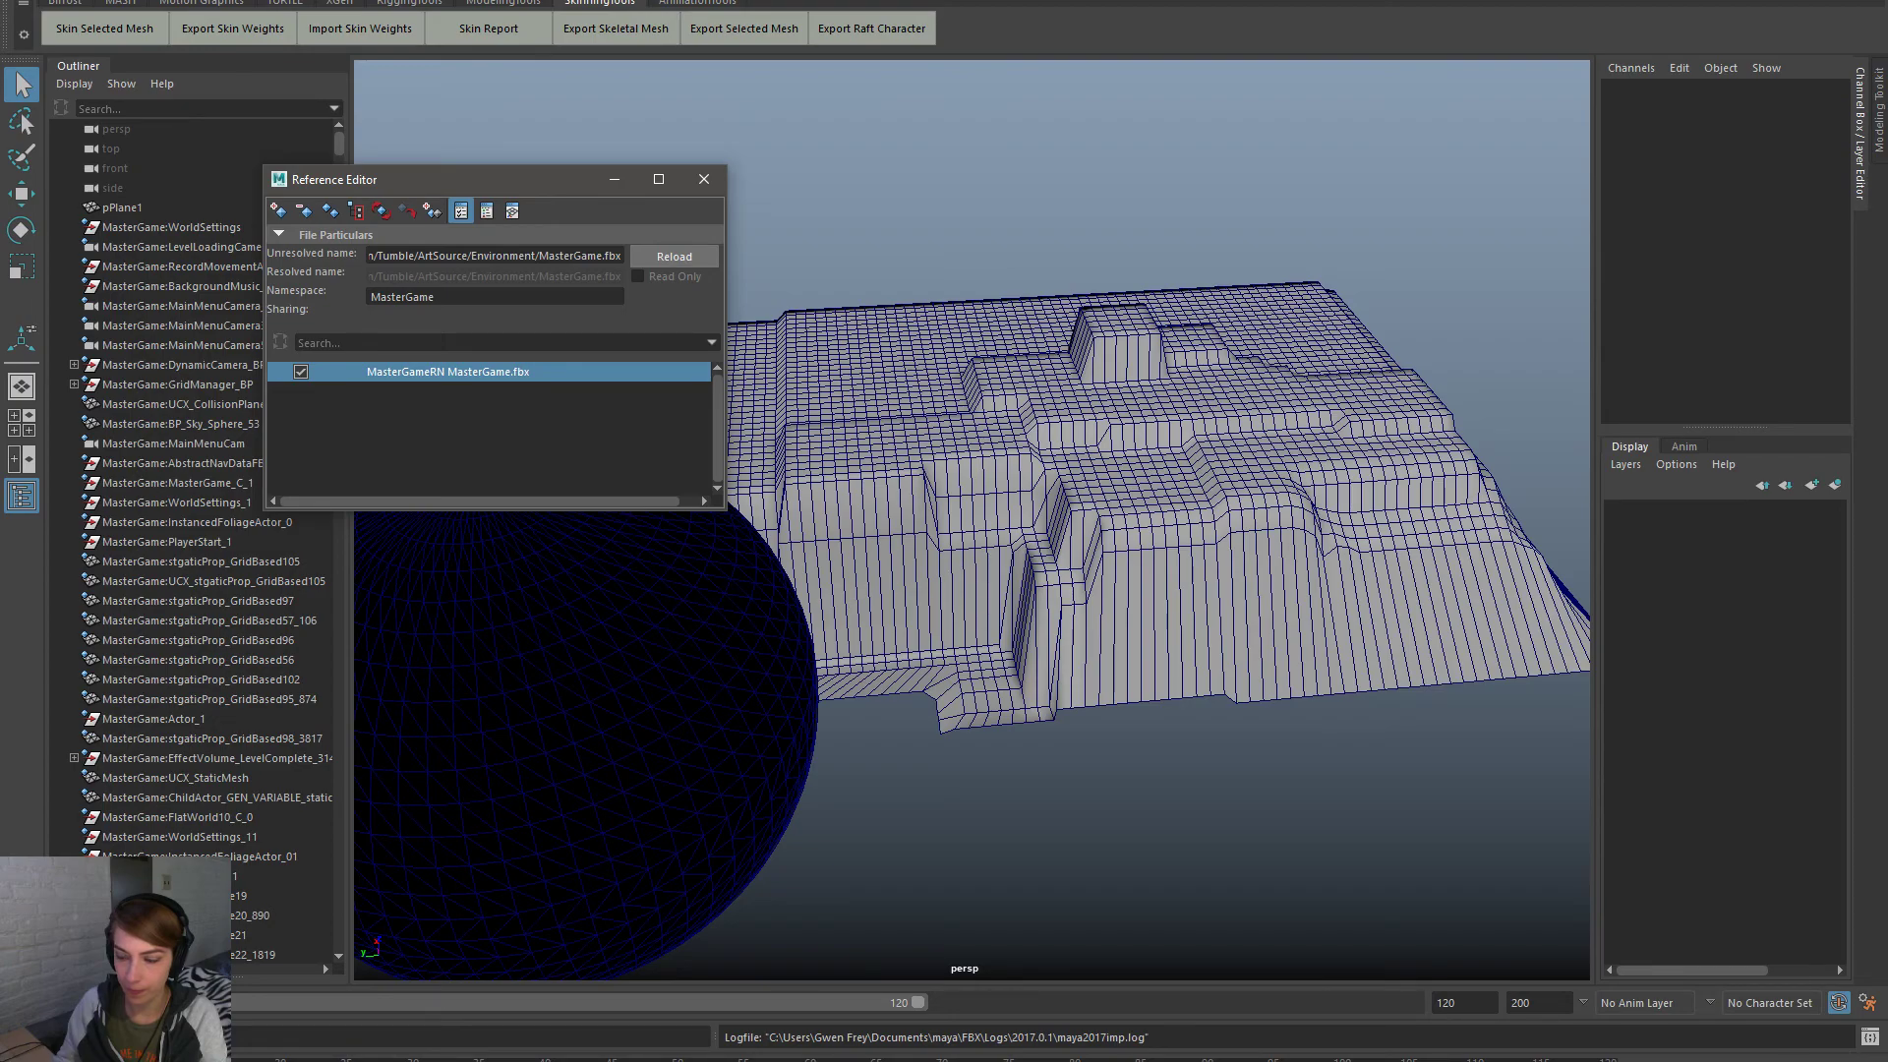
pyautogui.hotkey('alt', 'Tab')
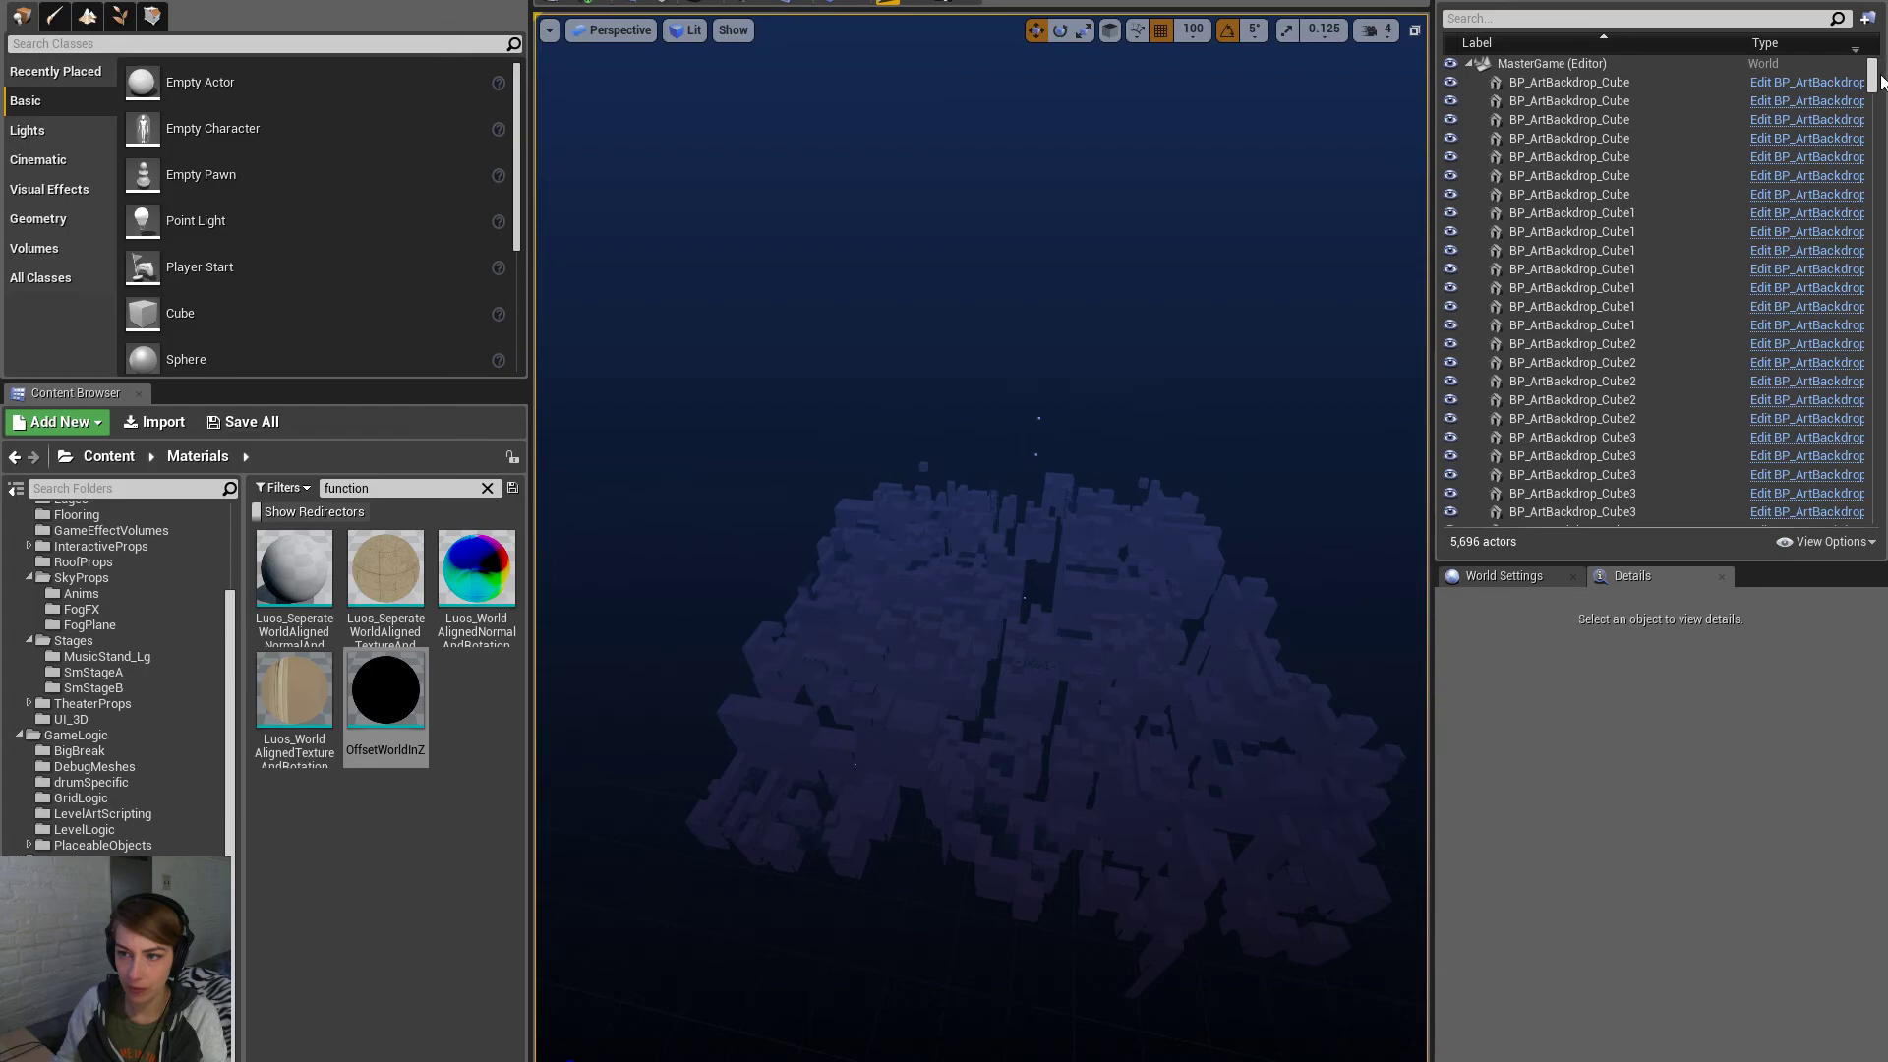
pyautogui.scroll(-1, 1873, 80)
pyautogui.scroll(1, 1873, 81)
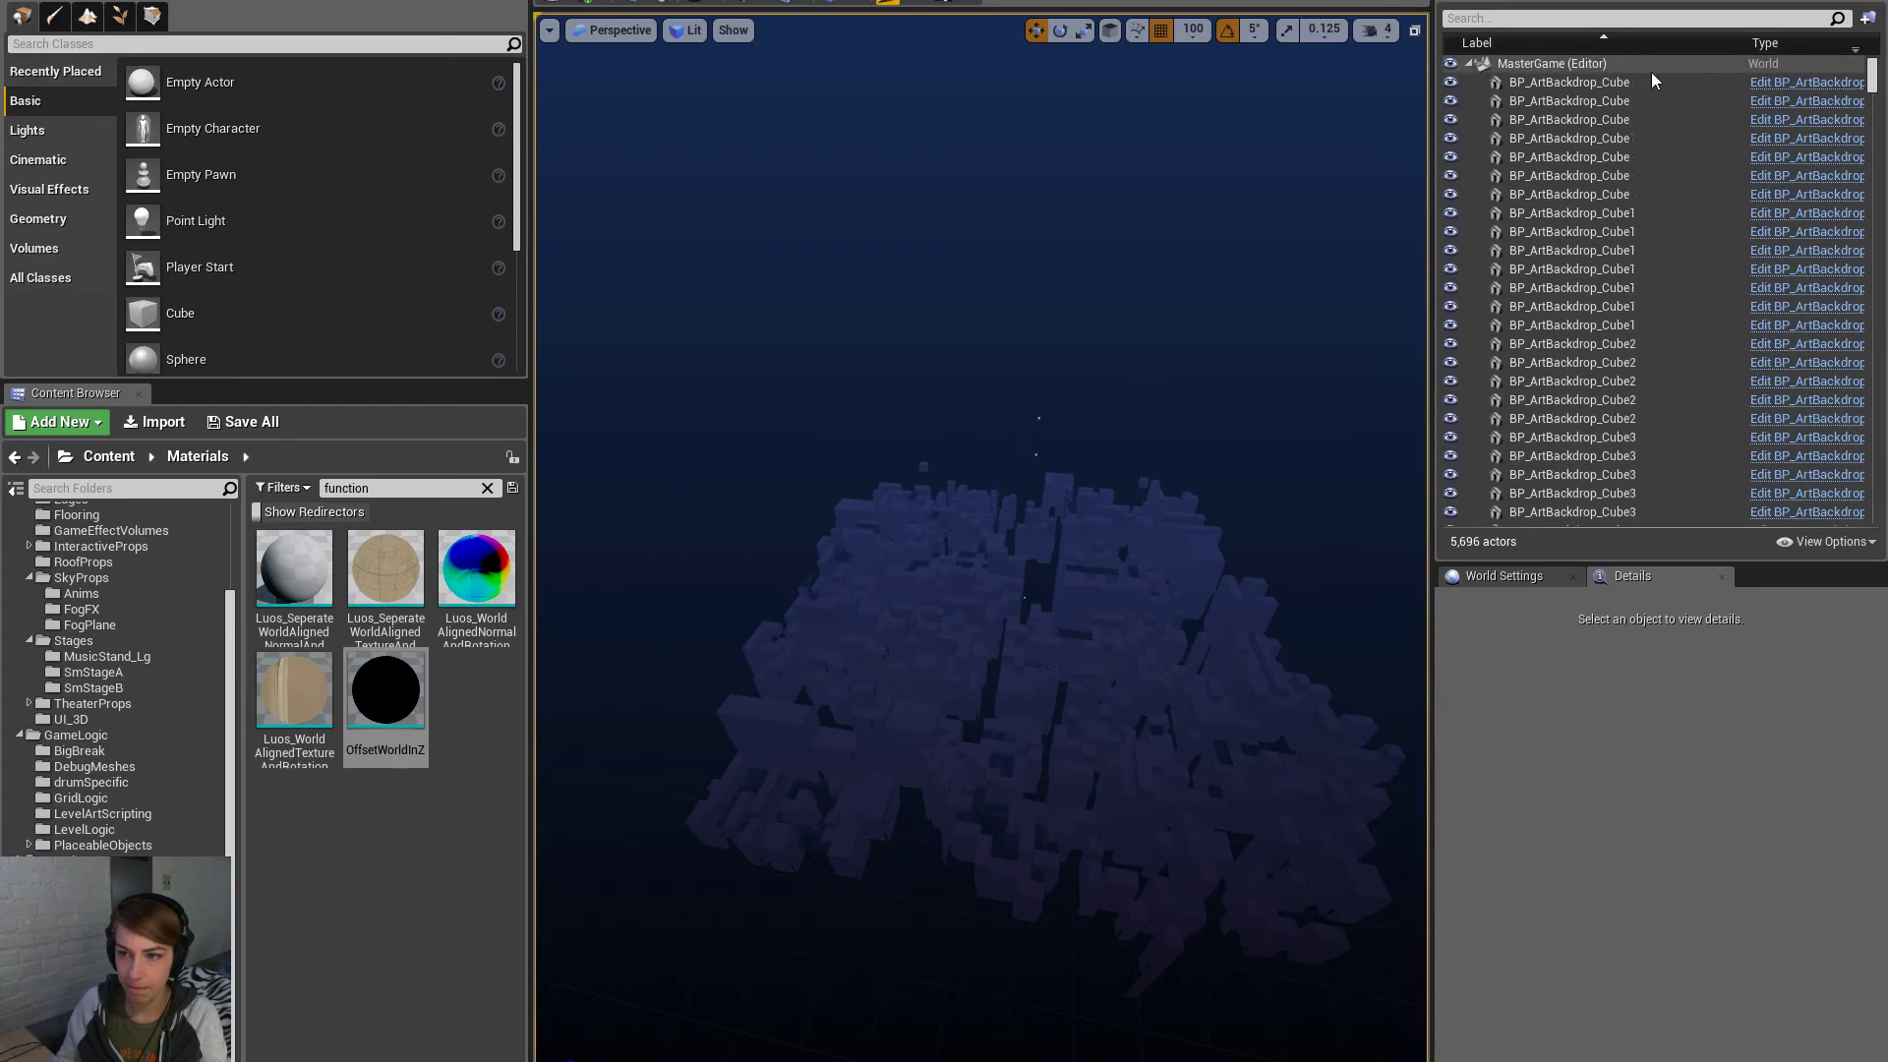
pyautogui.click(1662, 81)
pyautogui.scroll(-5, 1876, 106)
pyautogui.moveTo(1874, 107); pyautogui.dragTo(1872, 207)
pyautogui.scroll(10, 1649, 322)
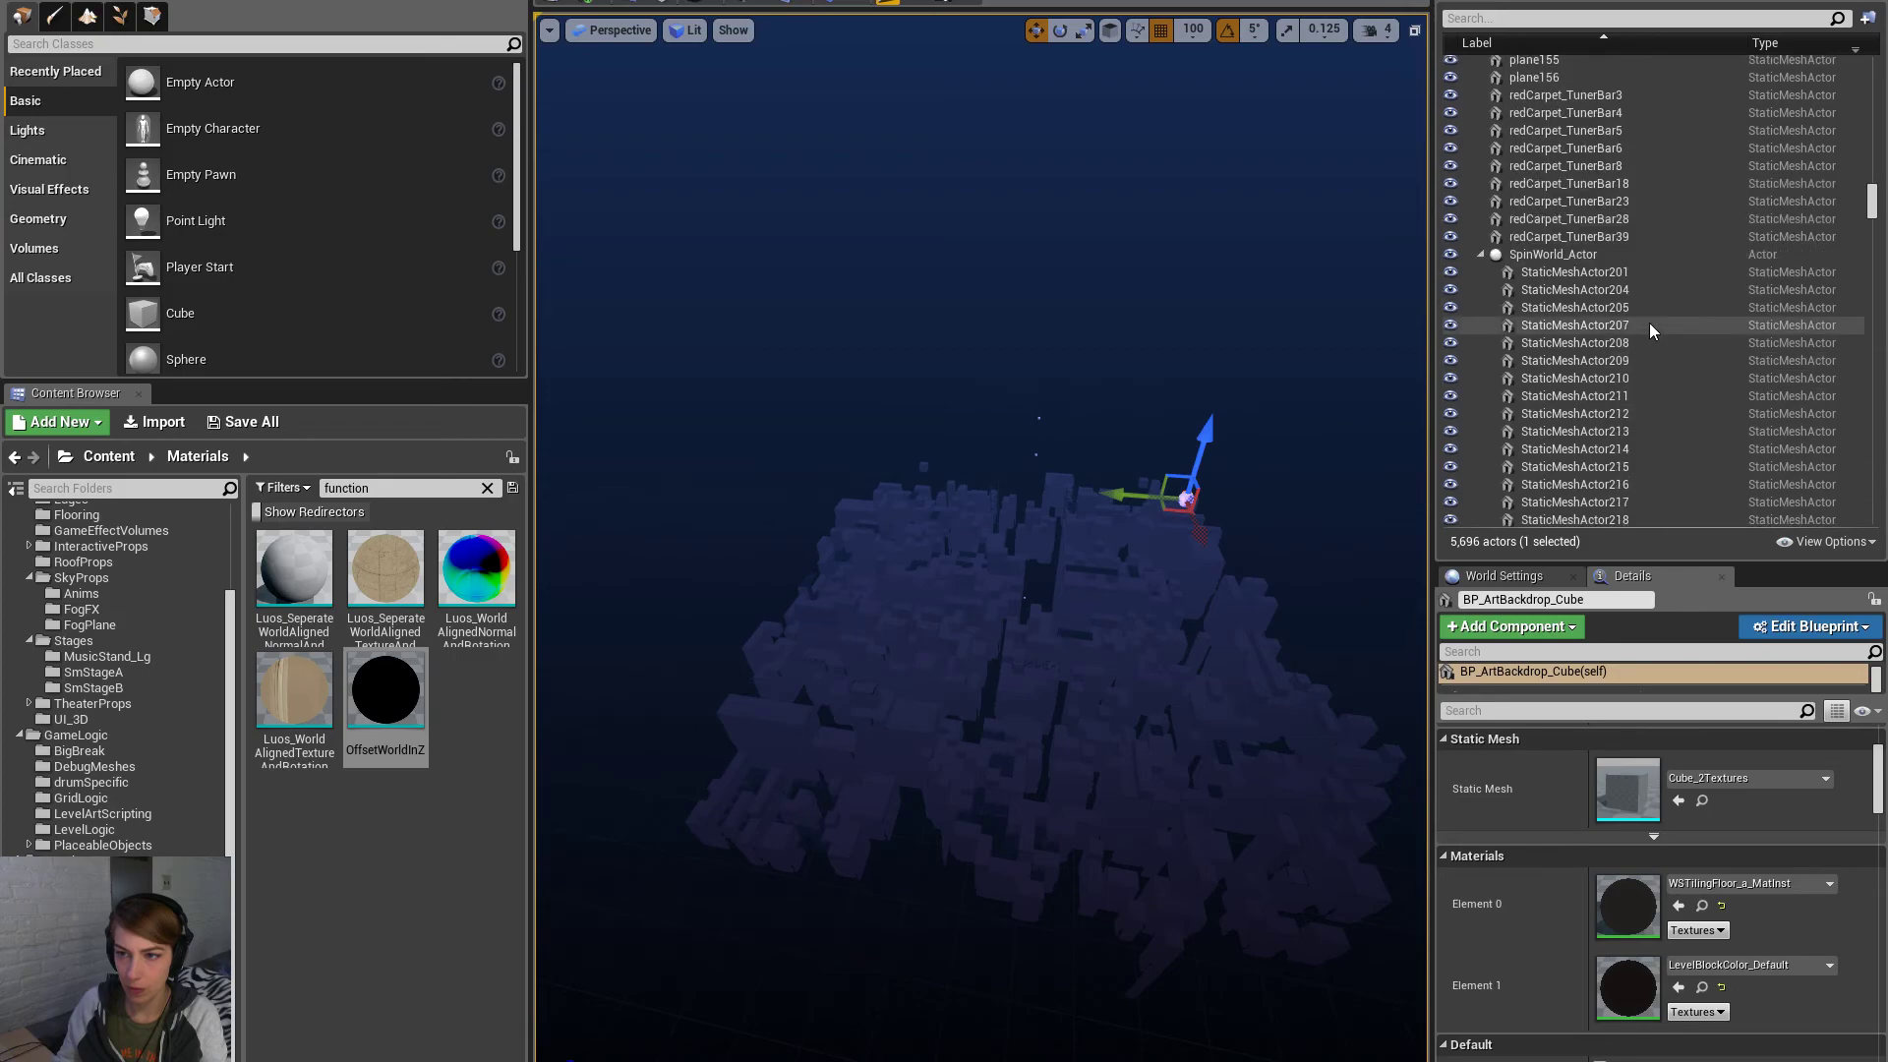
pyautogui.scroll(15, 1649, 322)
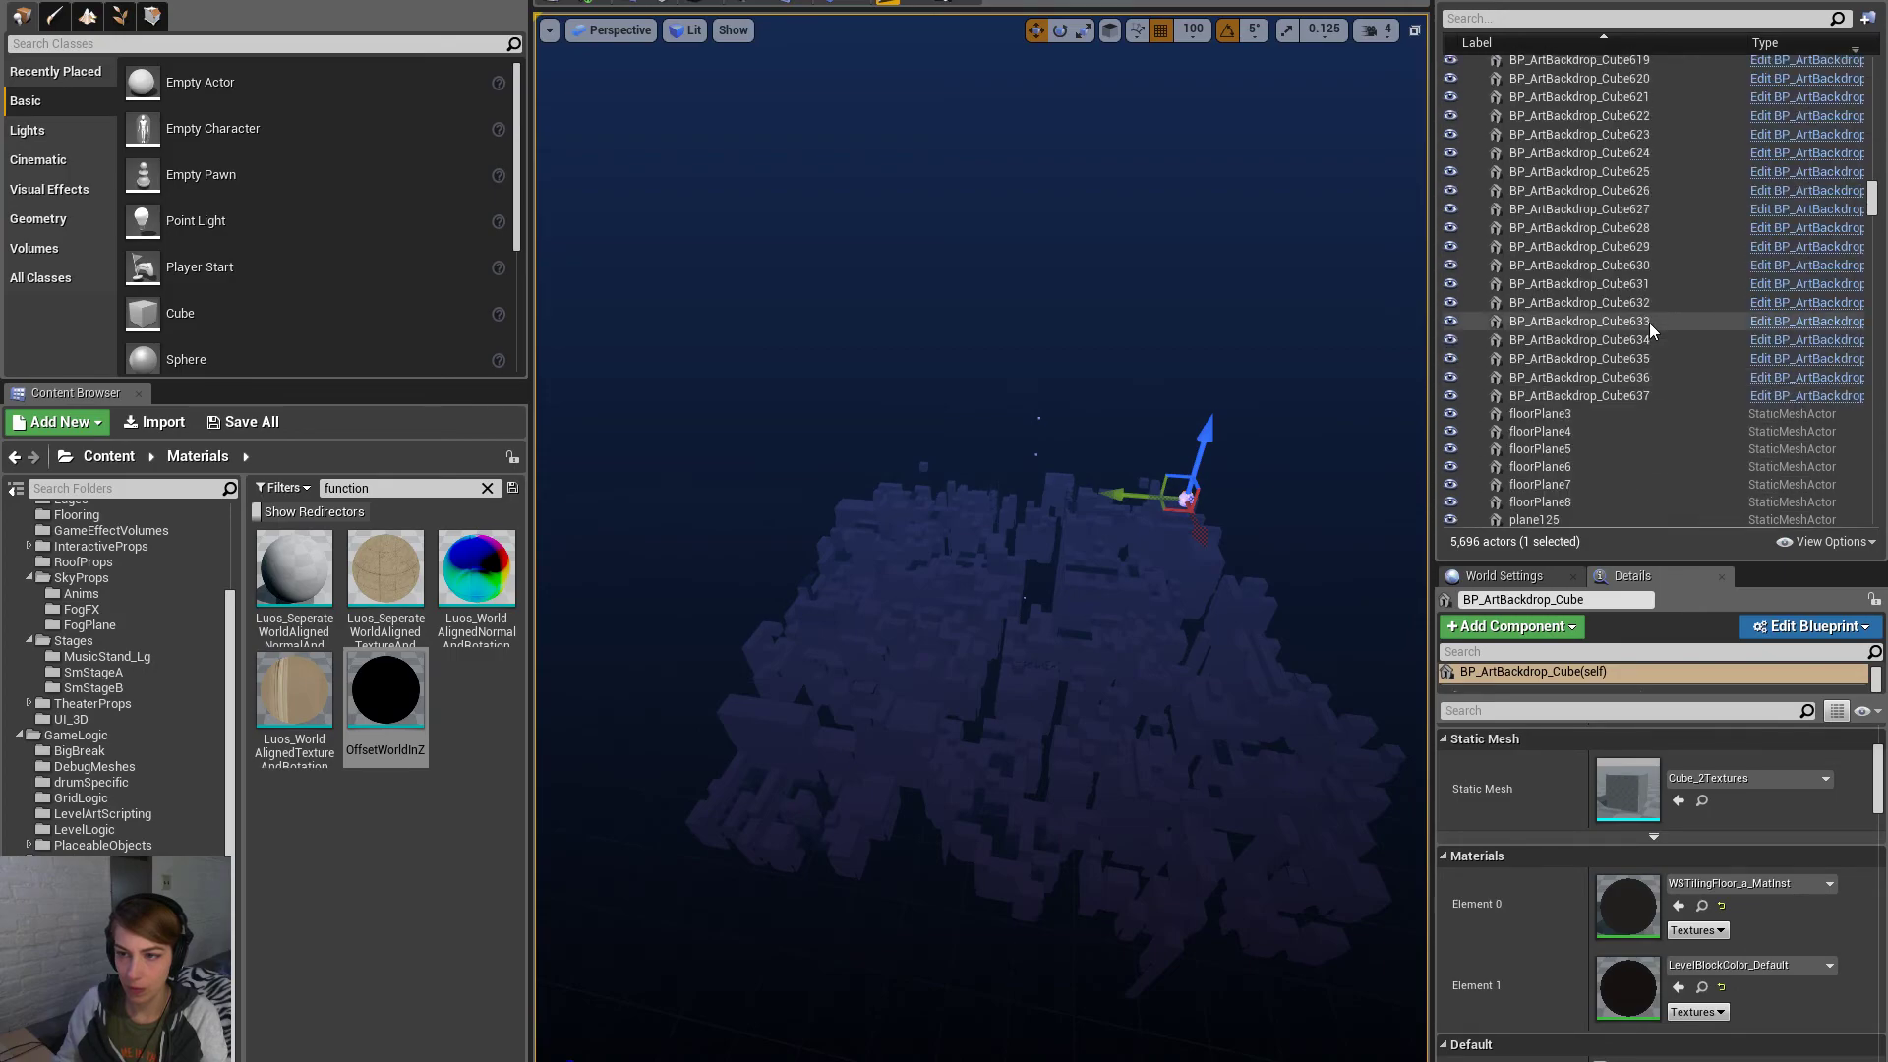
pyautogui.keyDown('shift'); pyautogui.click(1640, 395); pyautogui.keyUp('shift')
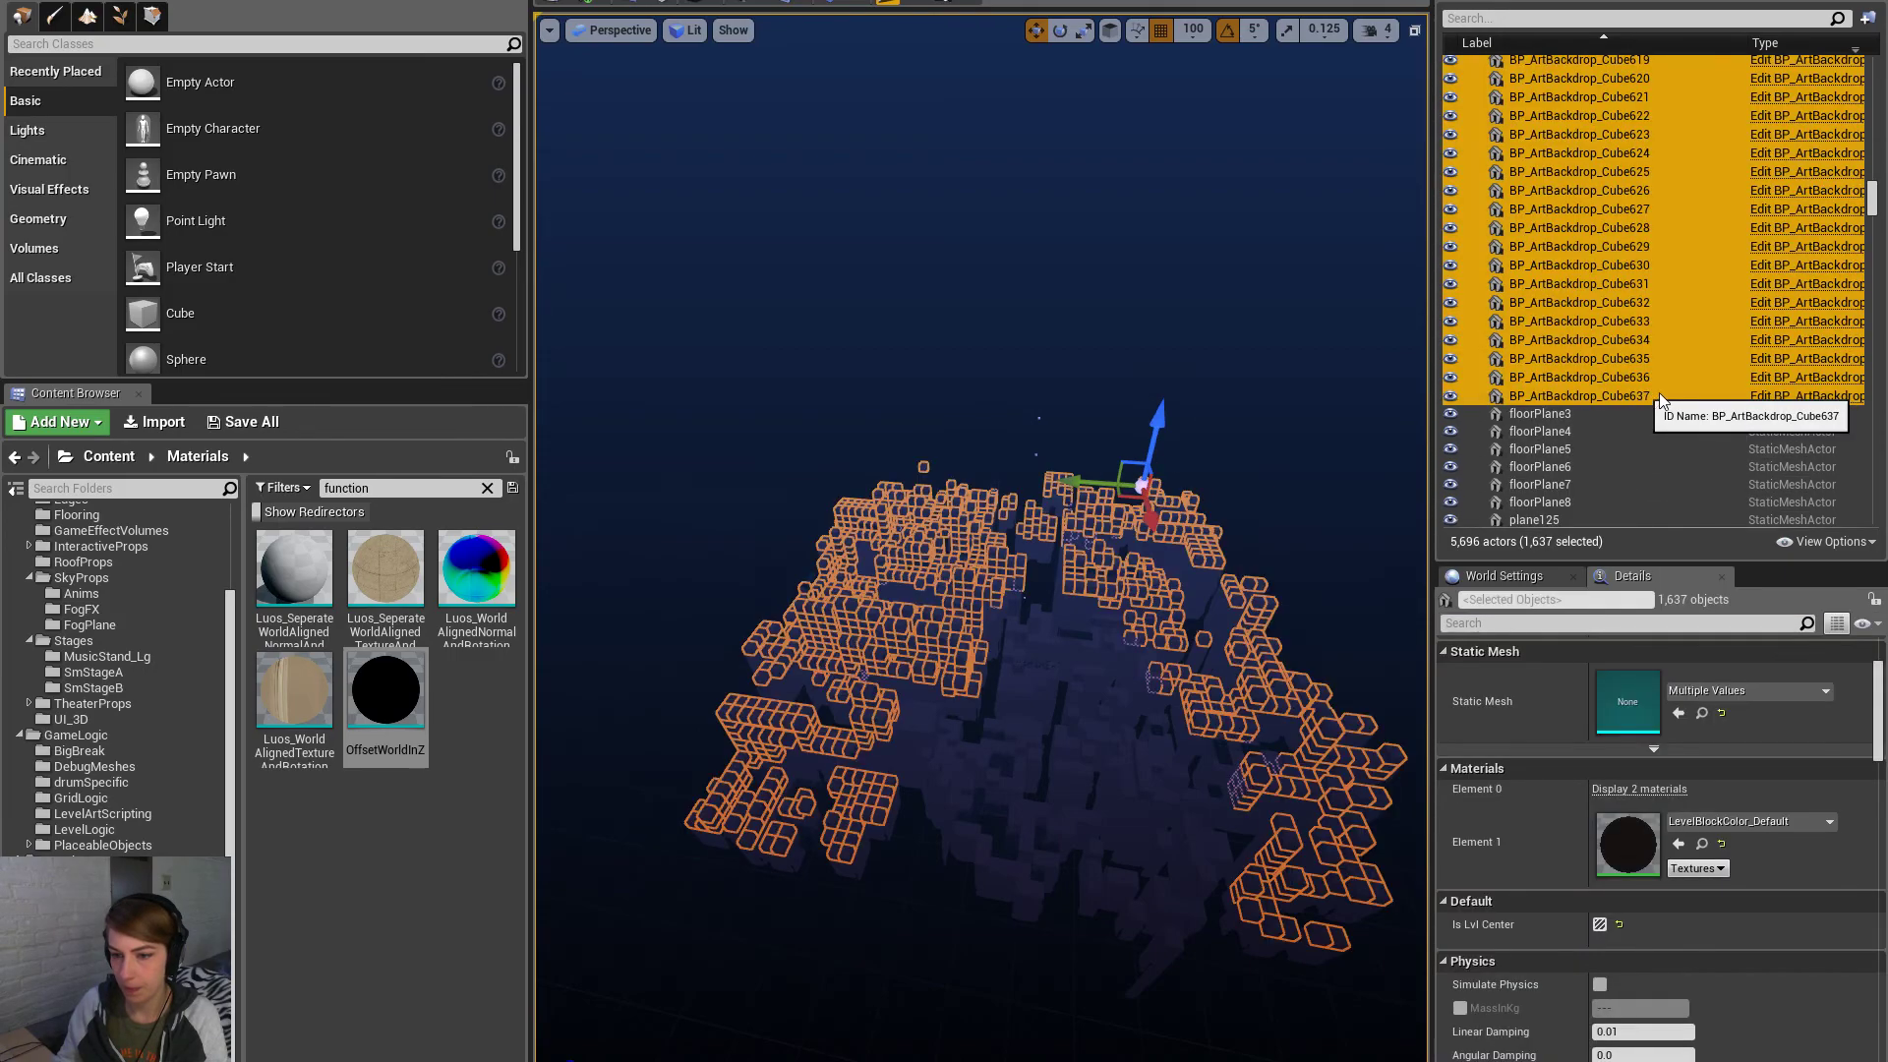
# Sort the actors by type and select the backdrop cubes under TBotLvlArt from BP_ArtBackdrop_Cube524 through BP_ArtBackdrop_Cube573
pyautogui.moveTo(1870, 202); pyautogui.dragTo(1878, 286)
pyautogui.click(1782, 45)
pyautogui.scroll(5, 1597, 275)
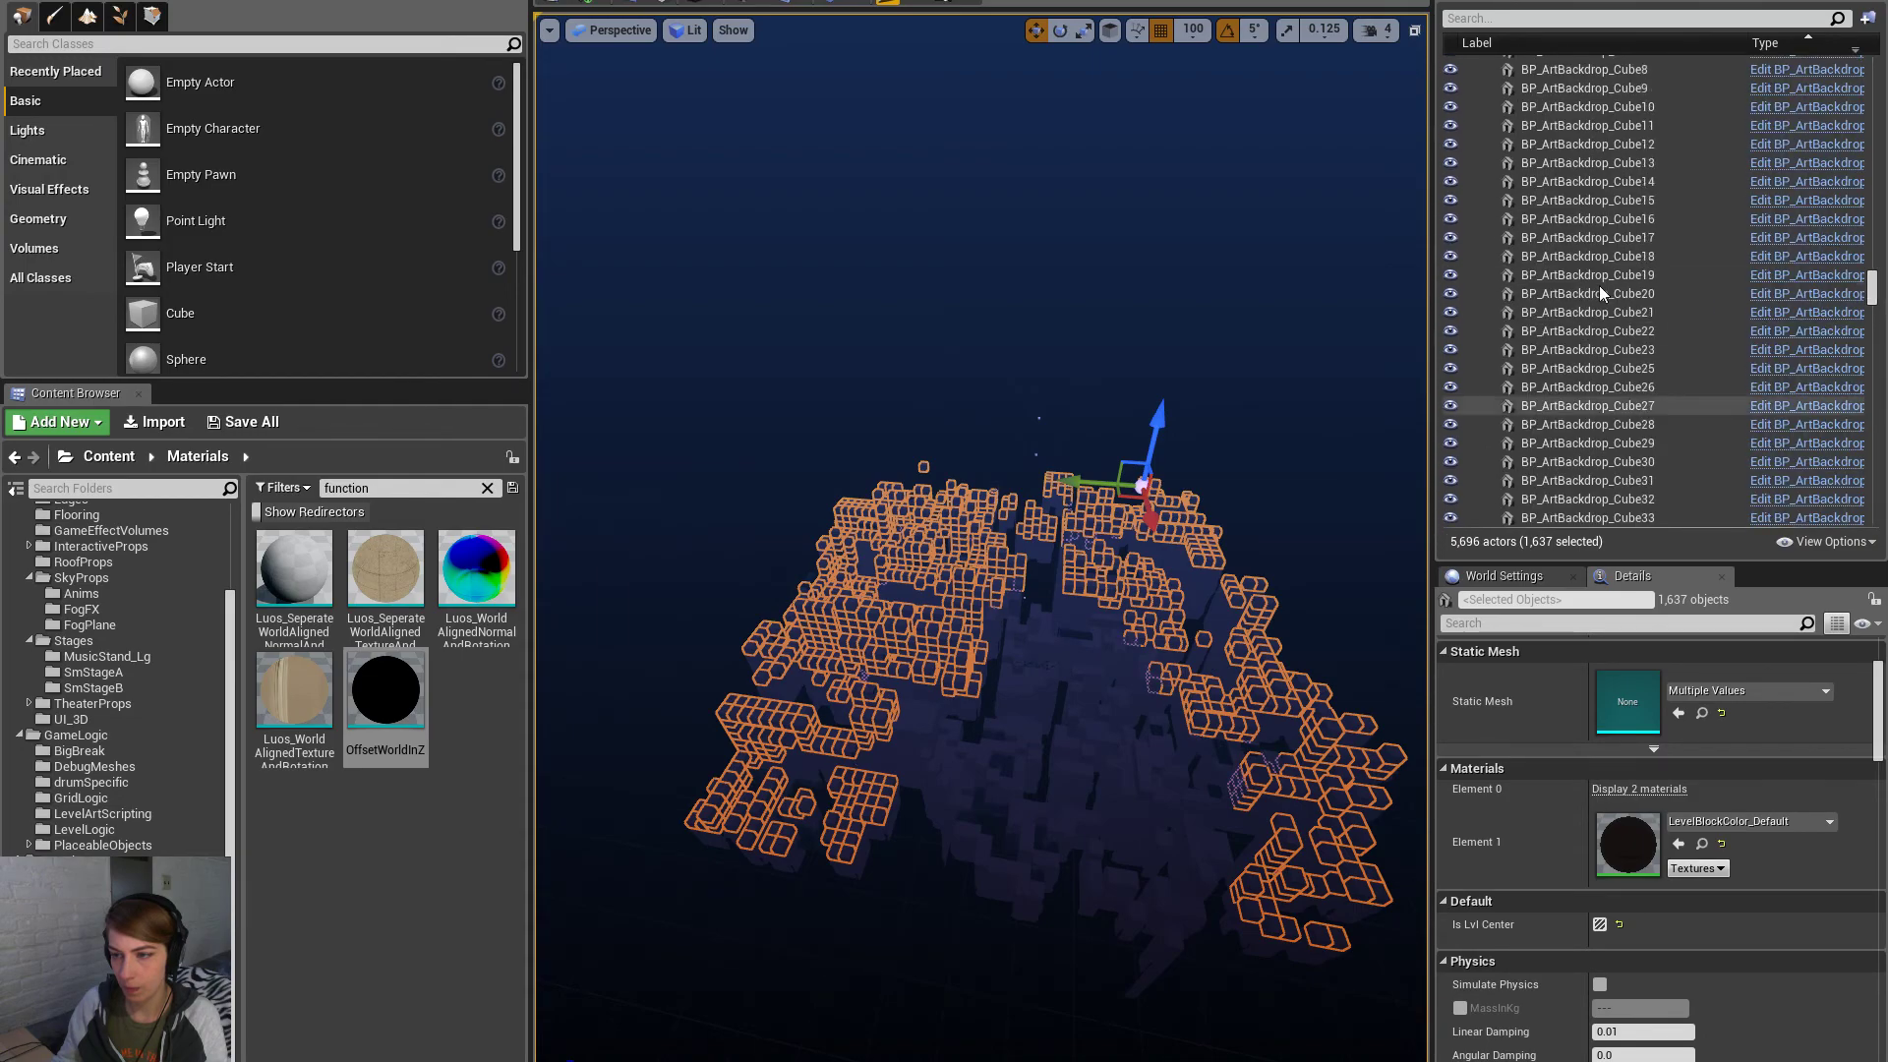
pyautogui.click(1593, 269)
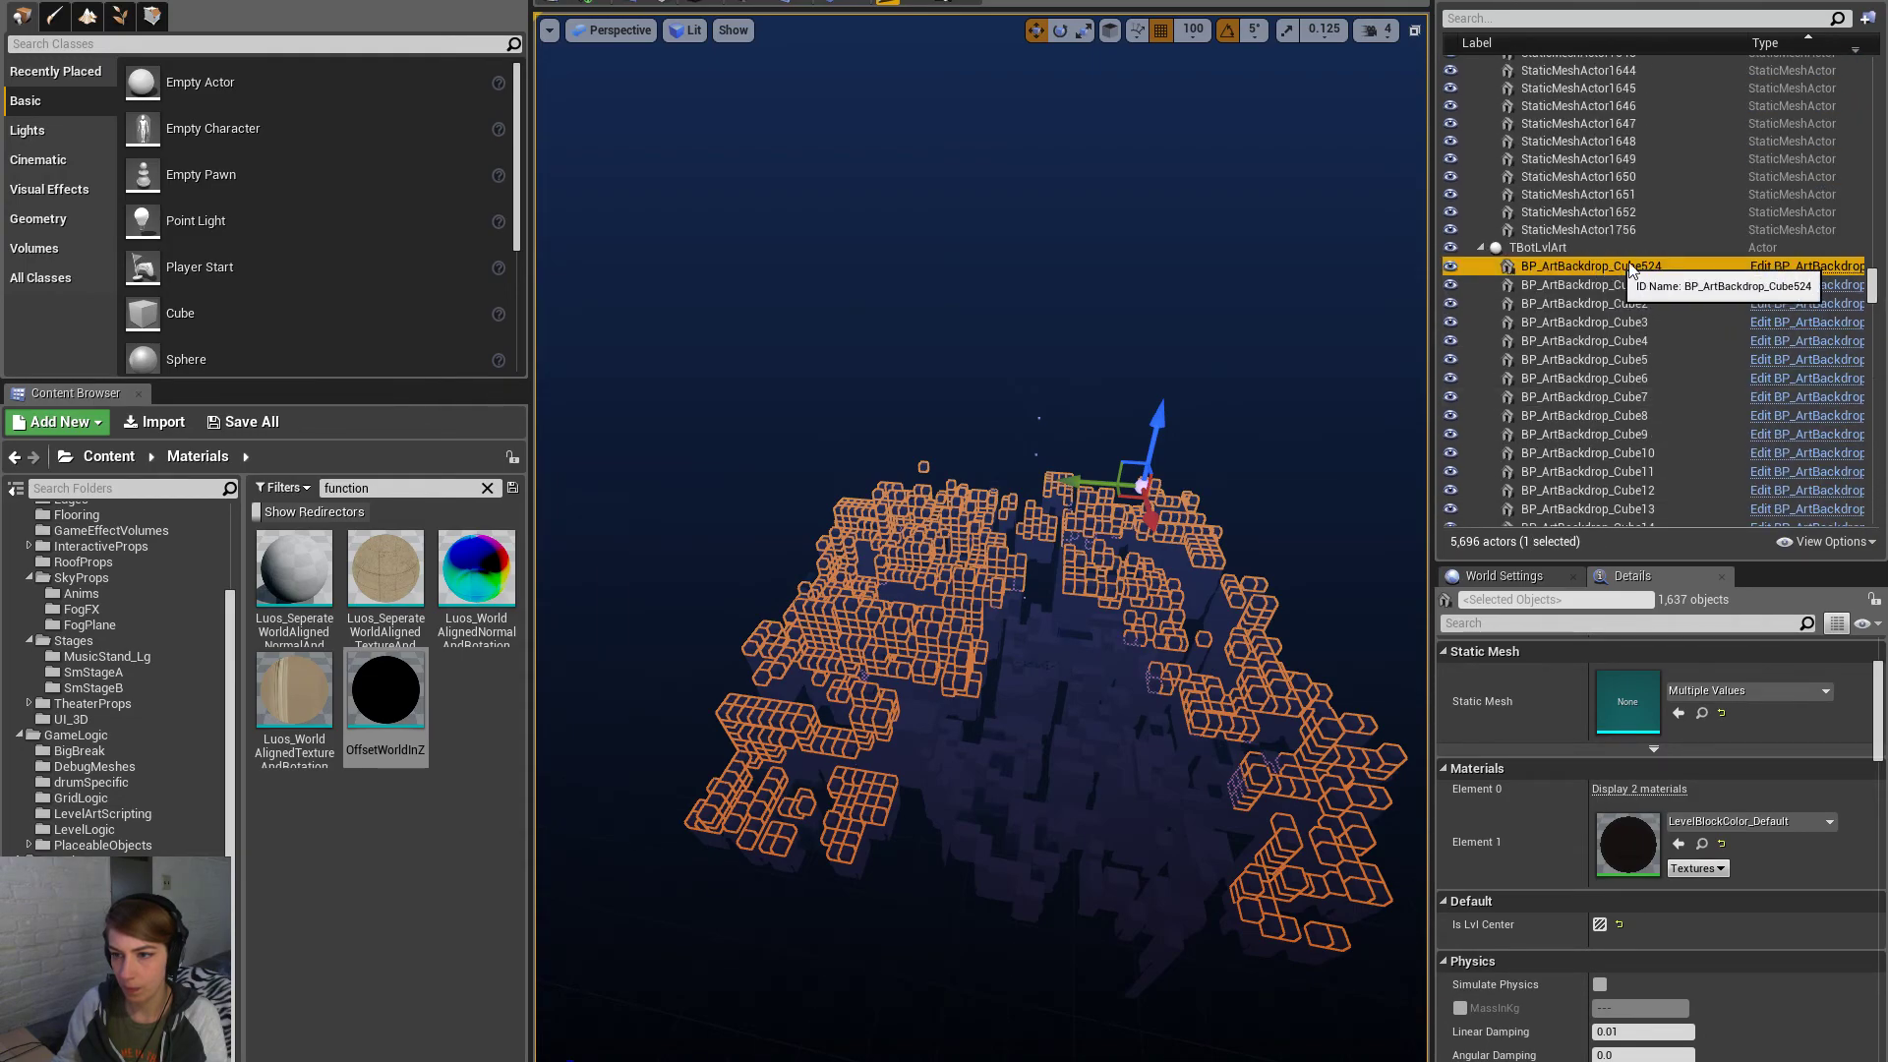
pyautogui.moveTo(1875, 306); pyautogui.dragTo(1873, 317)
pyautogui.scroll(-3, 1724, 387)
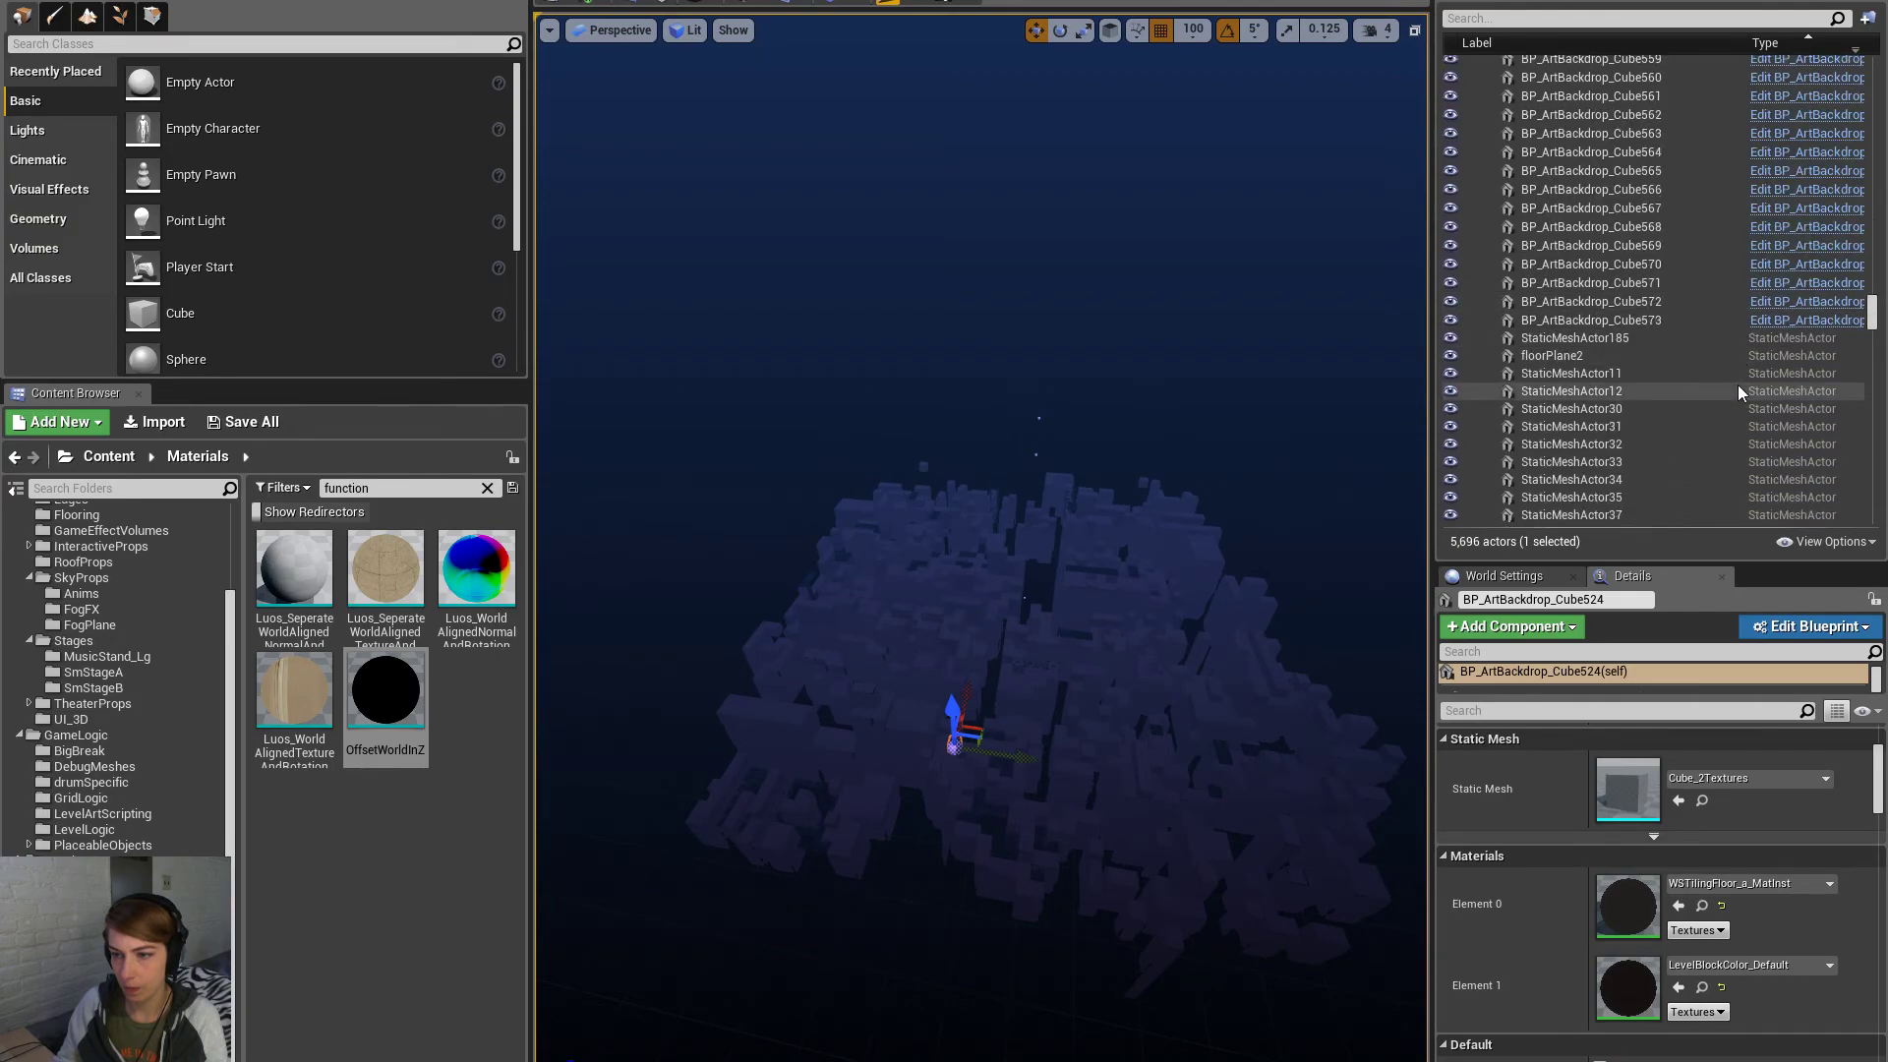
pyautogui.keyDown('shift'); pyautogui.click(1708, 313); pyautogui.keyUp('shift')
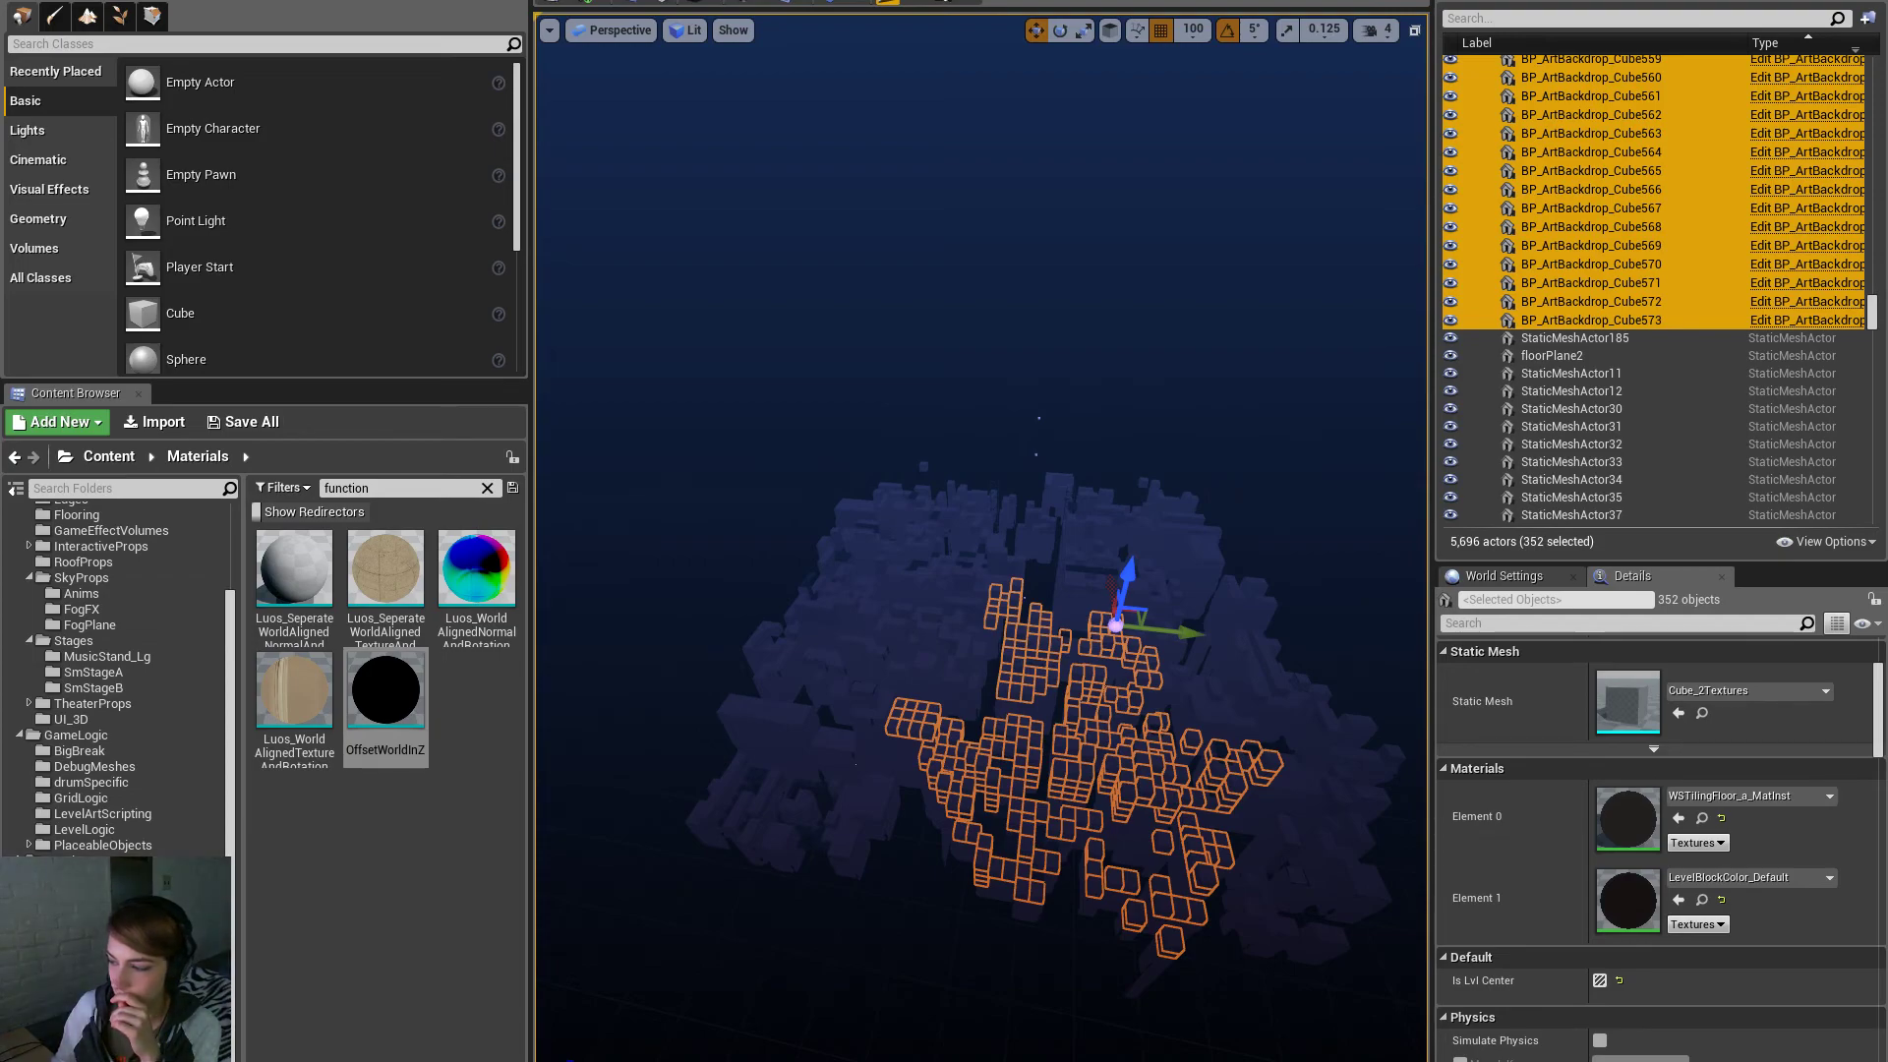
# Switch to Maya, select the pPlane1 mesh and examine from the side how it fits the referenced city blocks
pyautogui.hotkey('alt', 'Tab')
pyautogui.hotkey('alt', 'Tab')
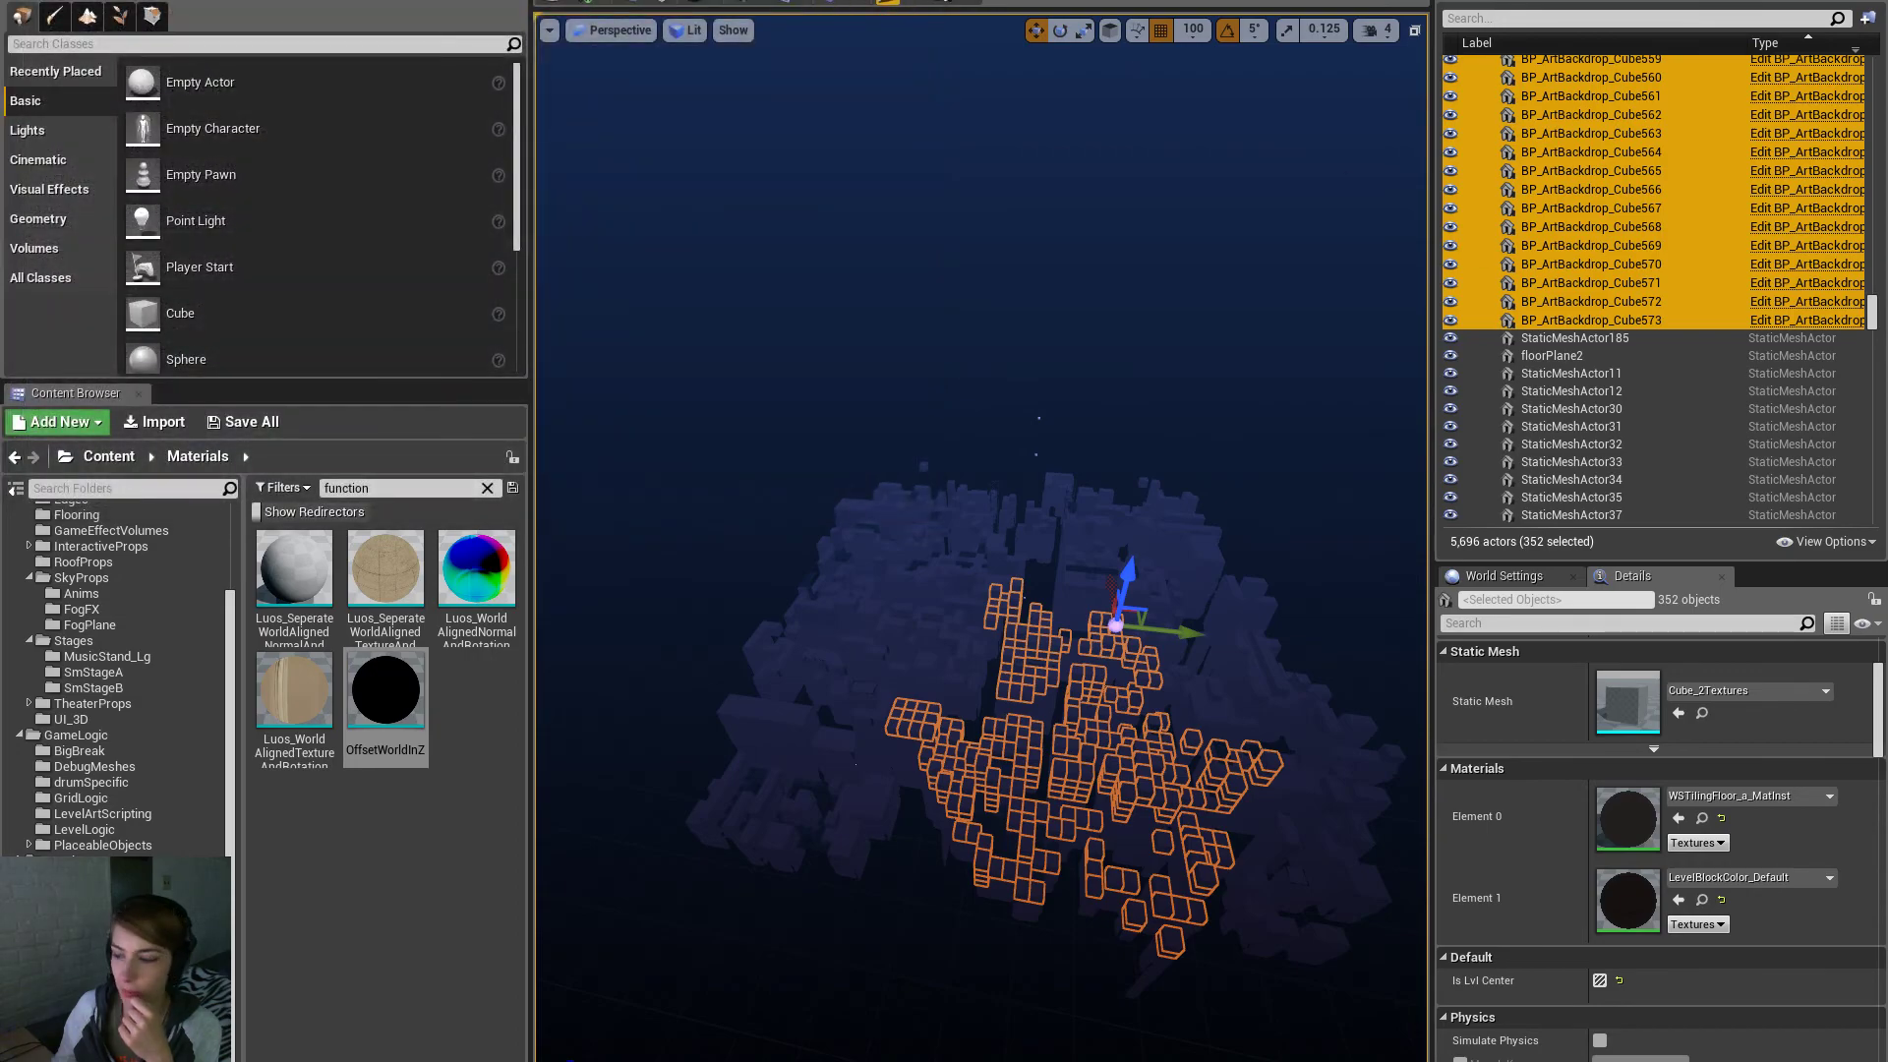
pyautogui.hotkey('alt', 'Tab')
pyautogui.hotkey('alt', 'Tab')
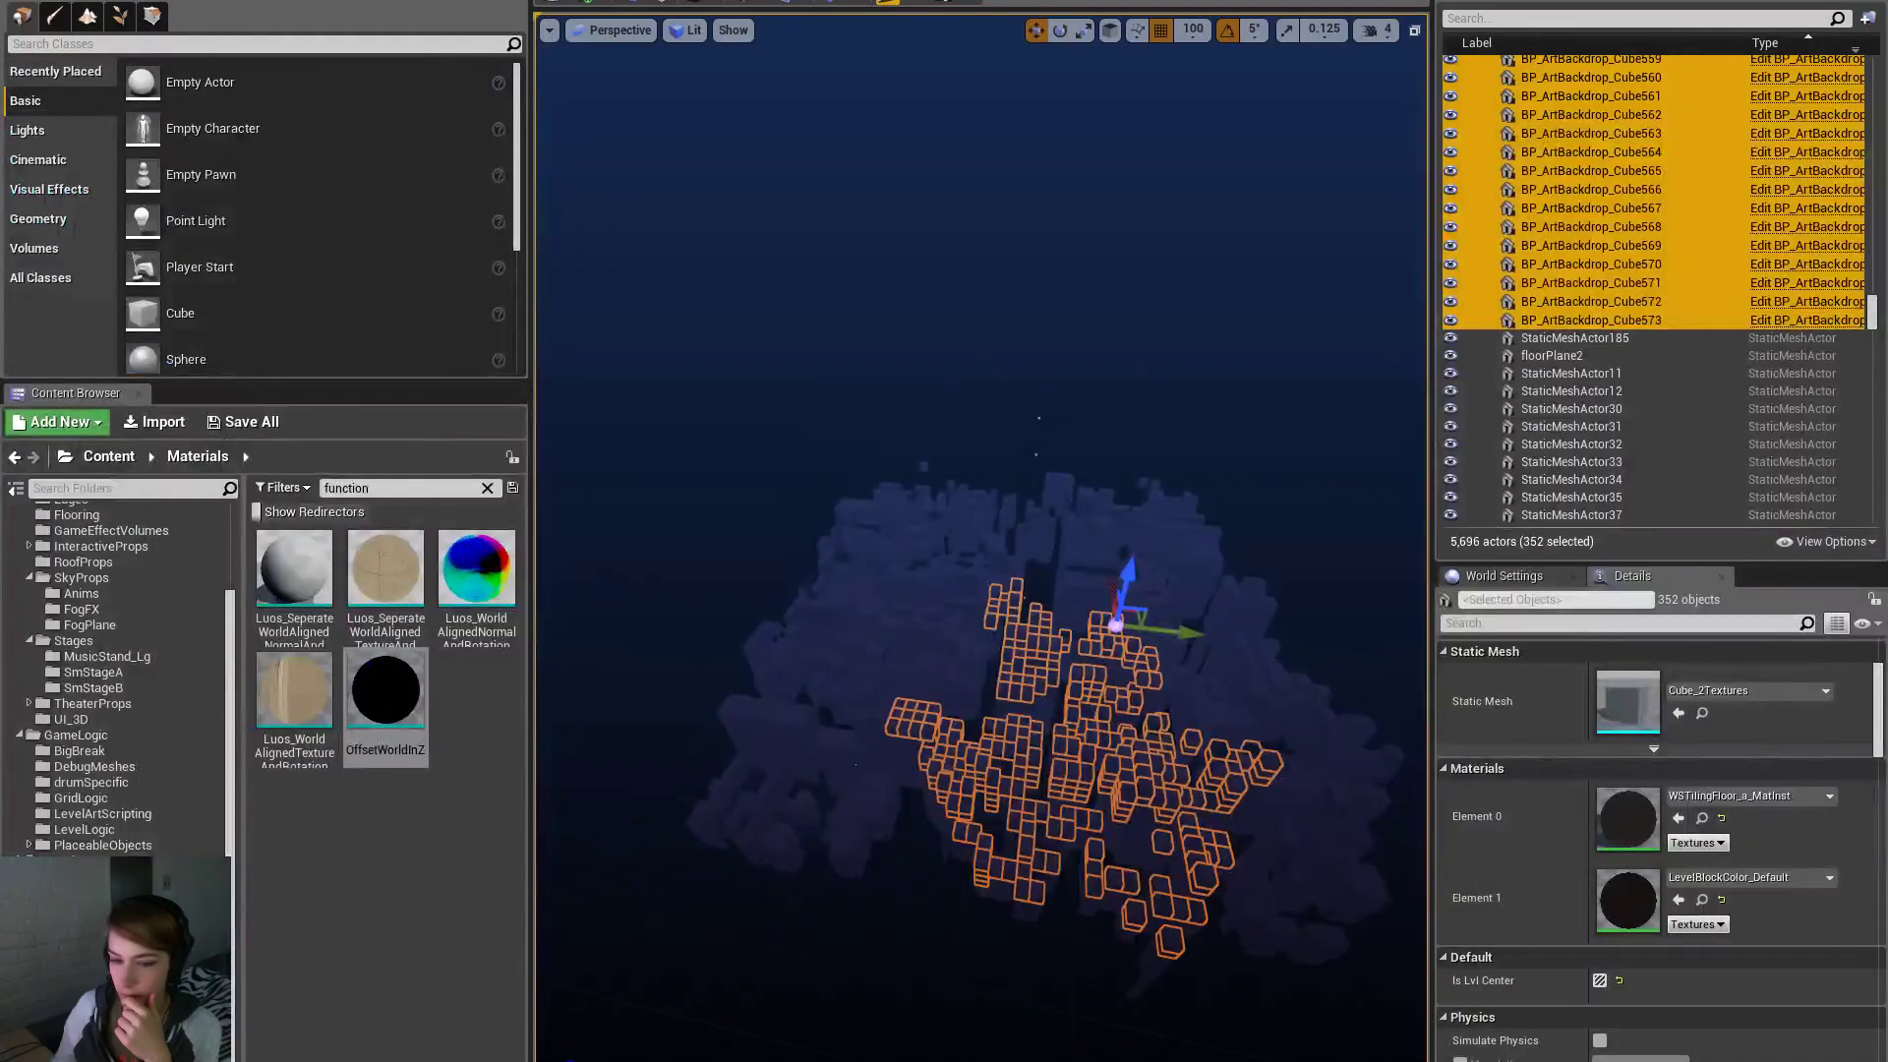
pyautogui.hotkey('alt', 'Tab')
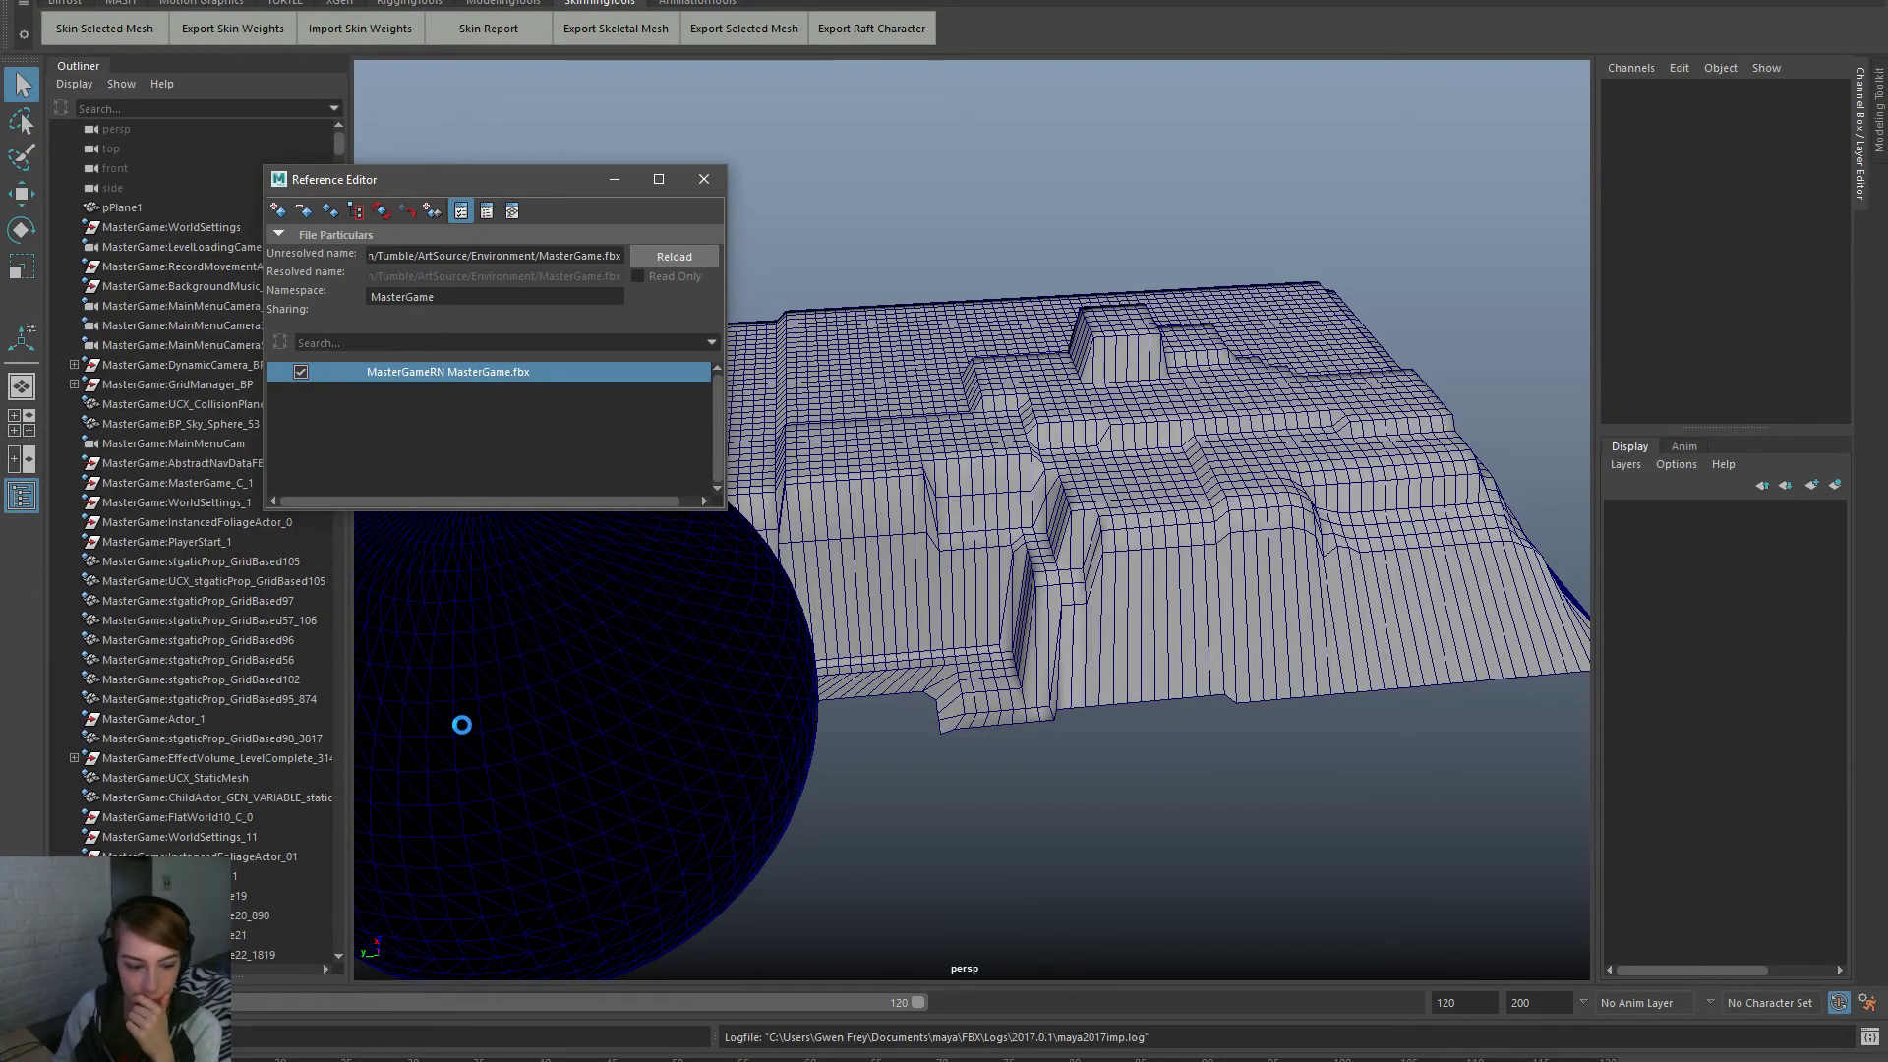
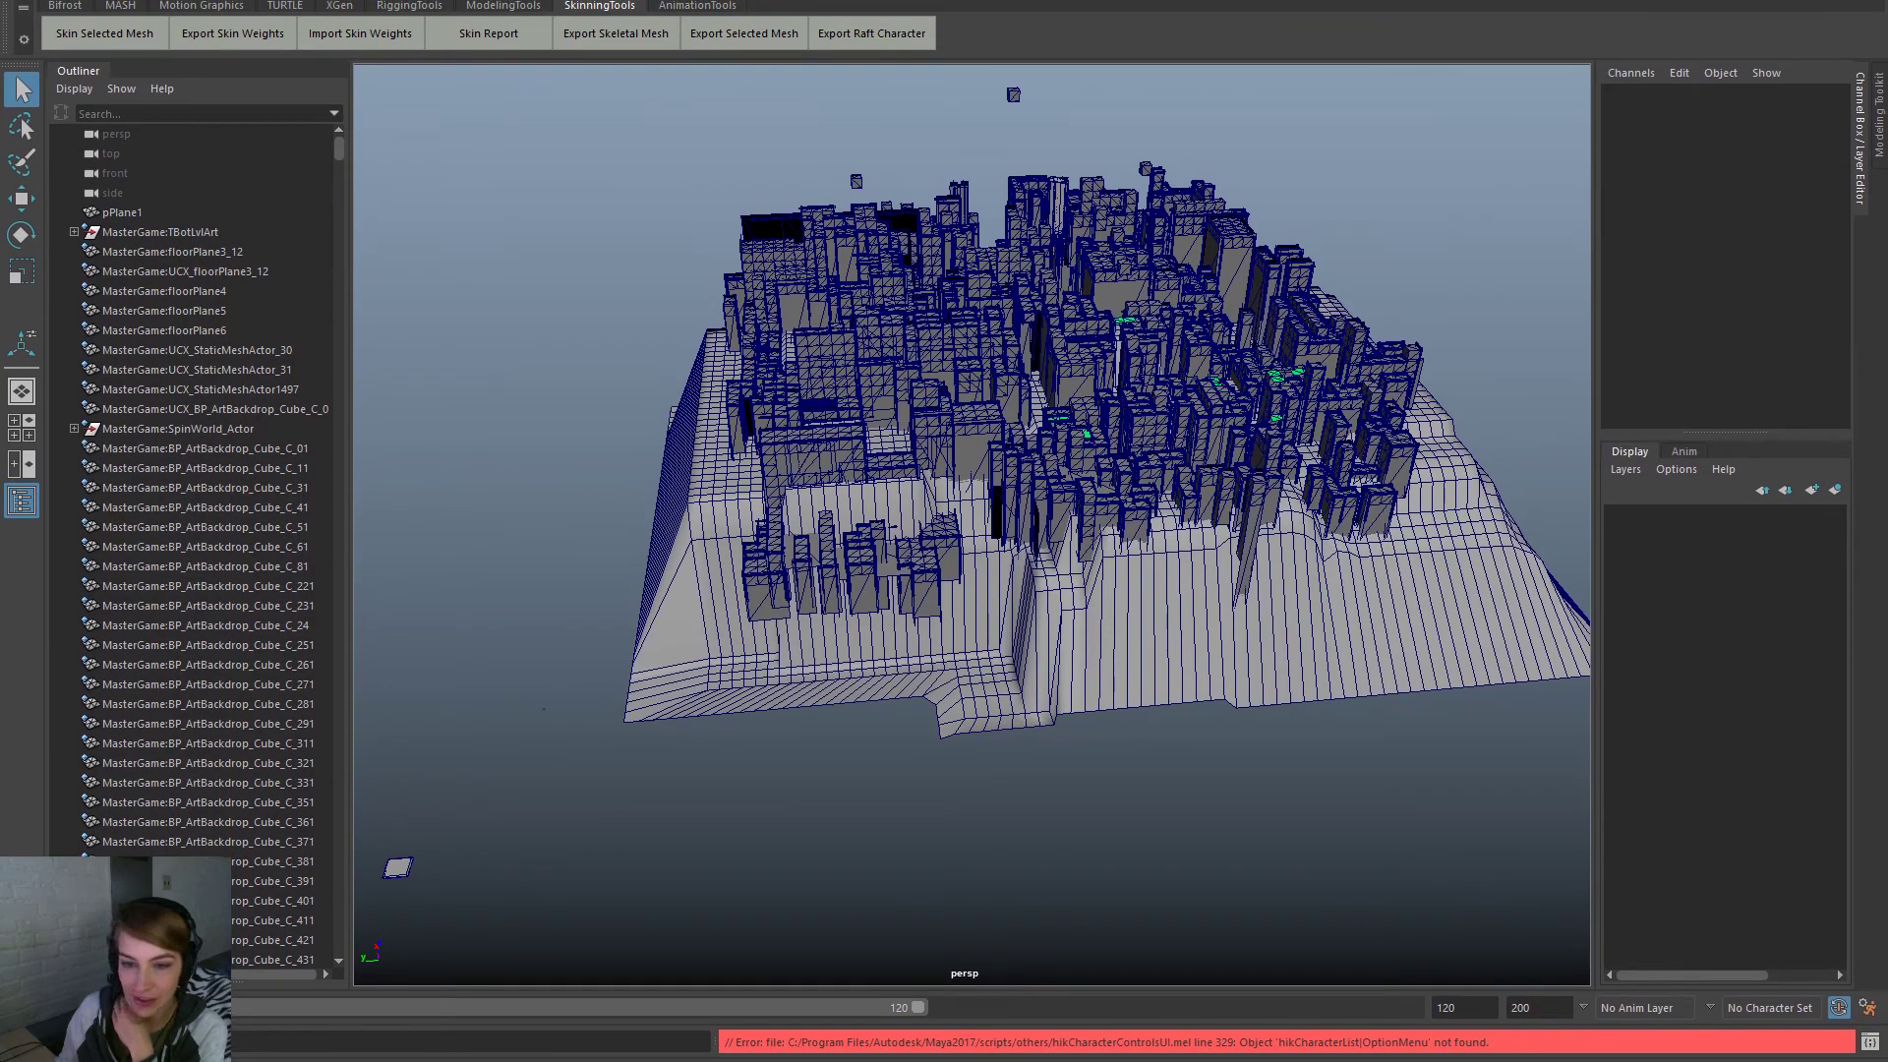
pyautogui.click(1503, 303)
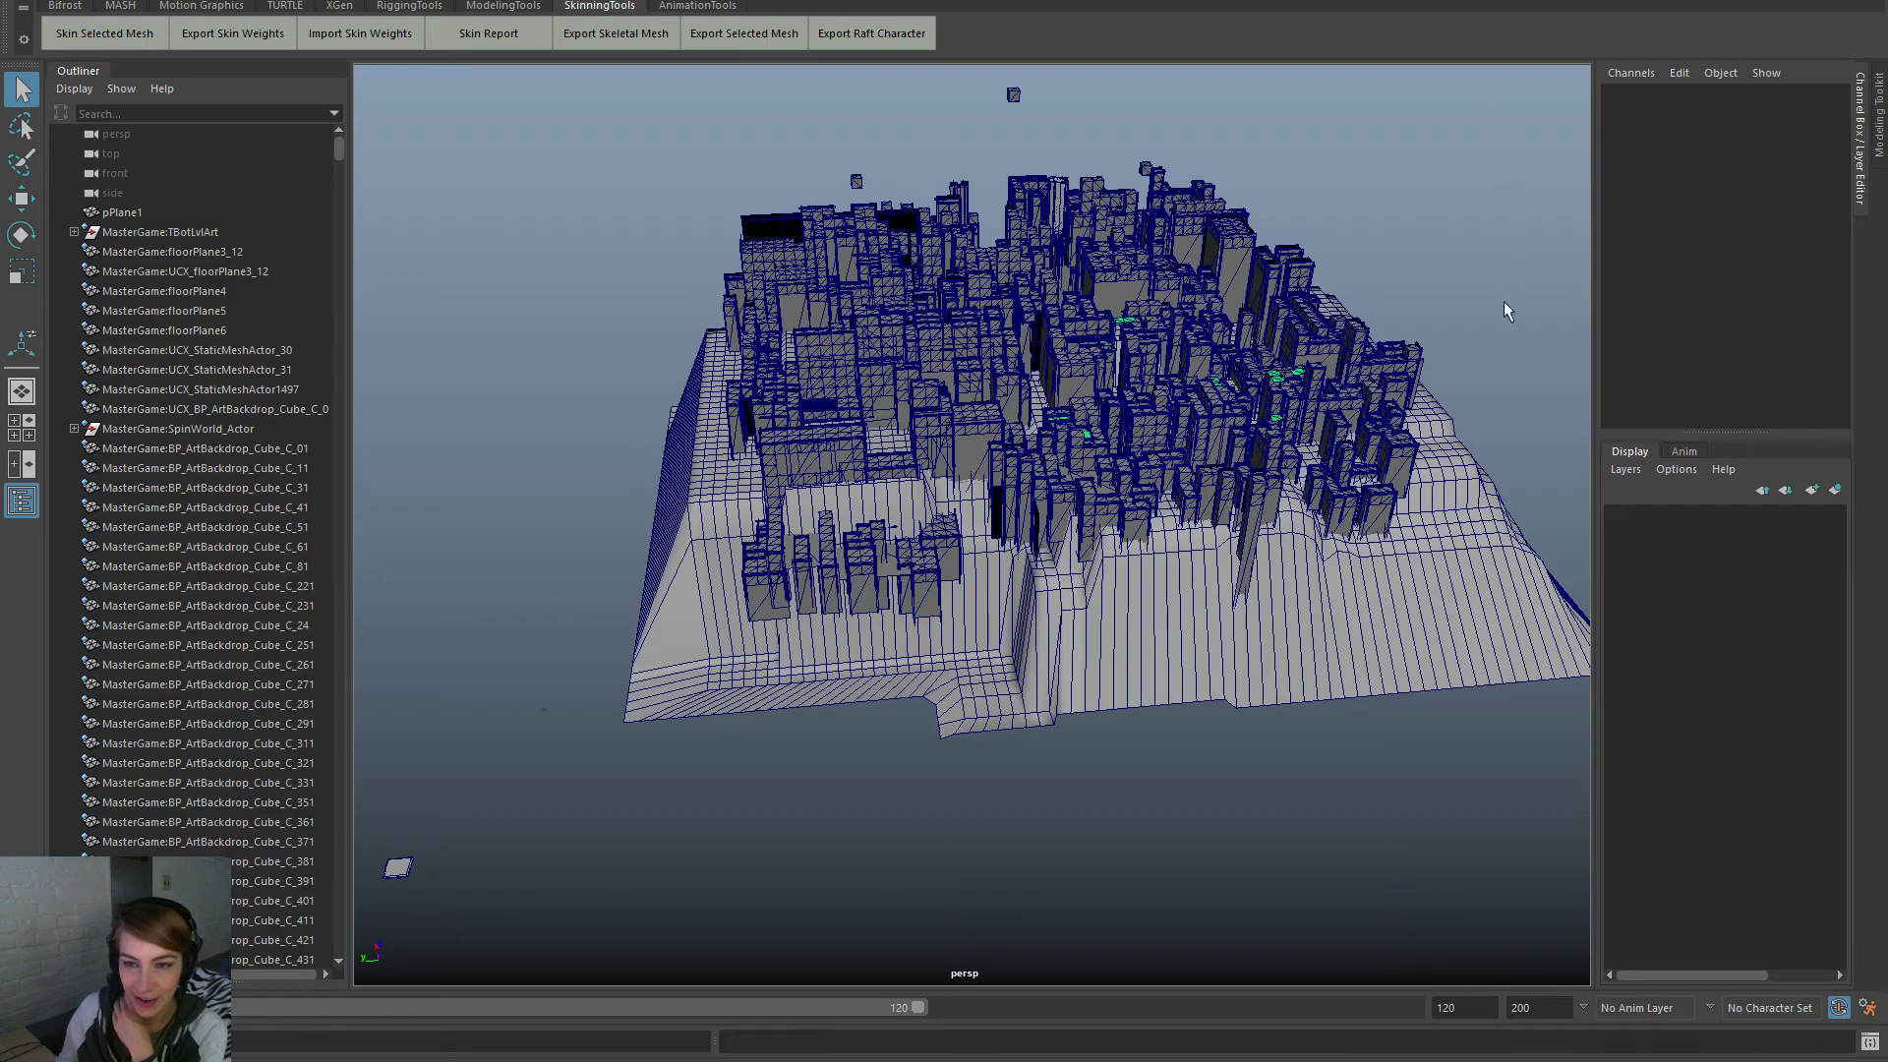
pyautogui.click(1256, 679)
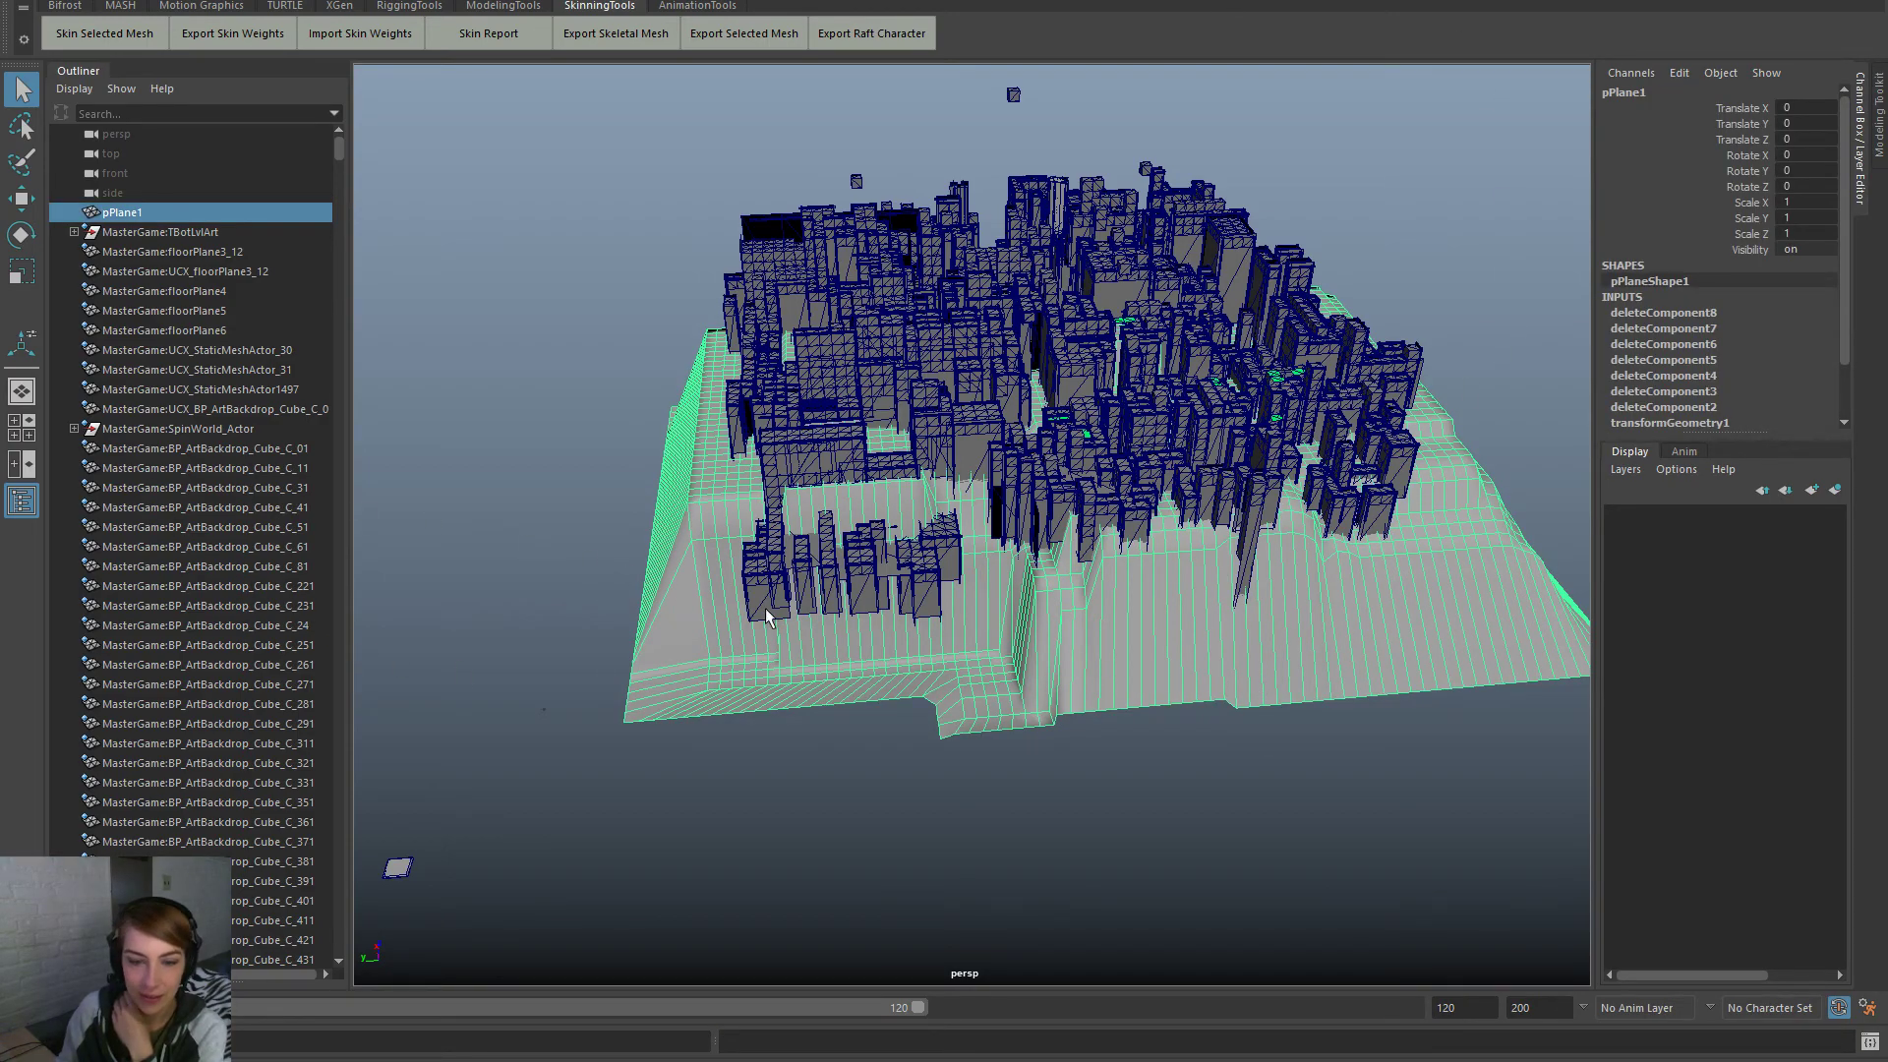
pyautogui.keyDown('alt'); pyautogui.moveTo(788, 733); pyautogui.dragTo(1330, 617); pyautogui.keyUp('alt')
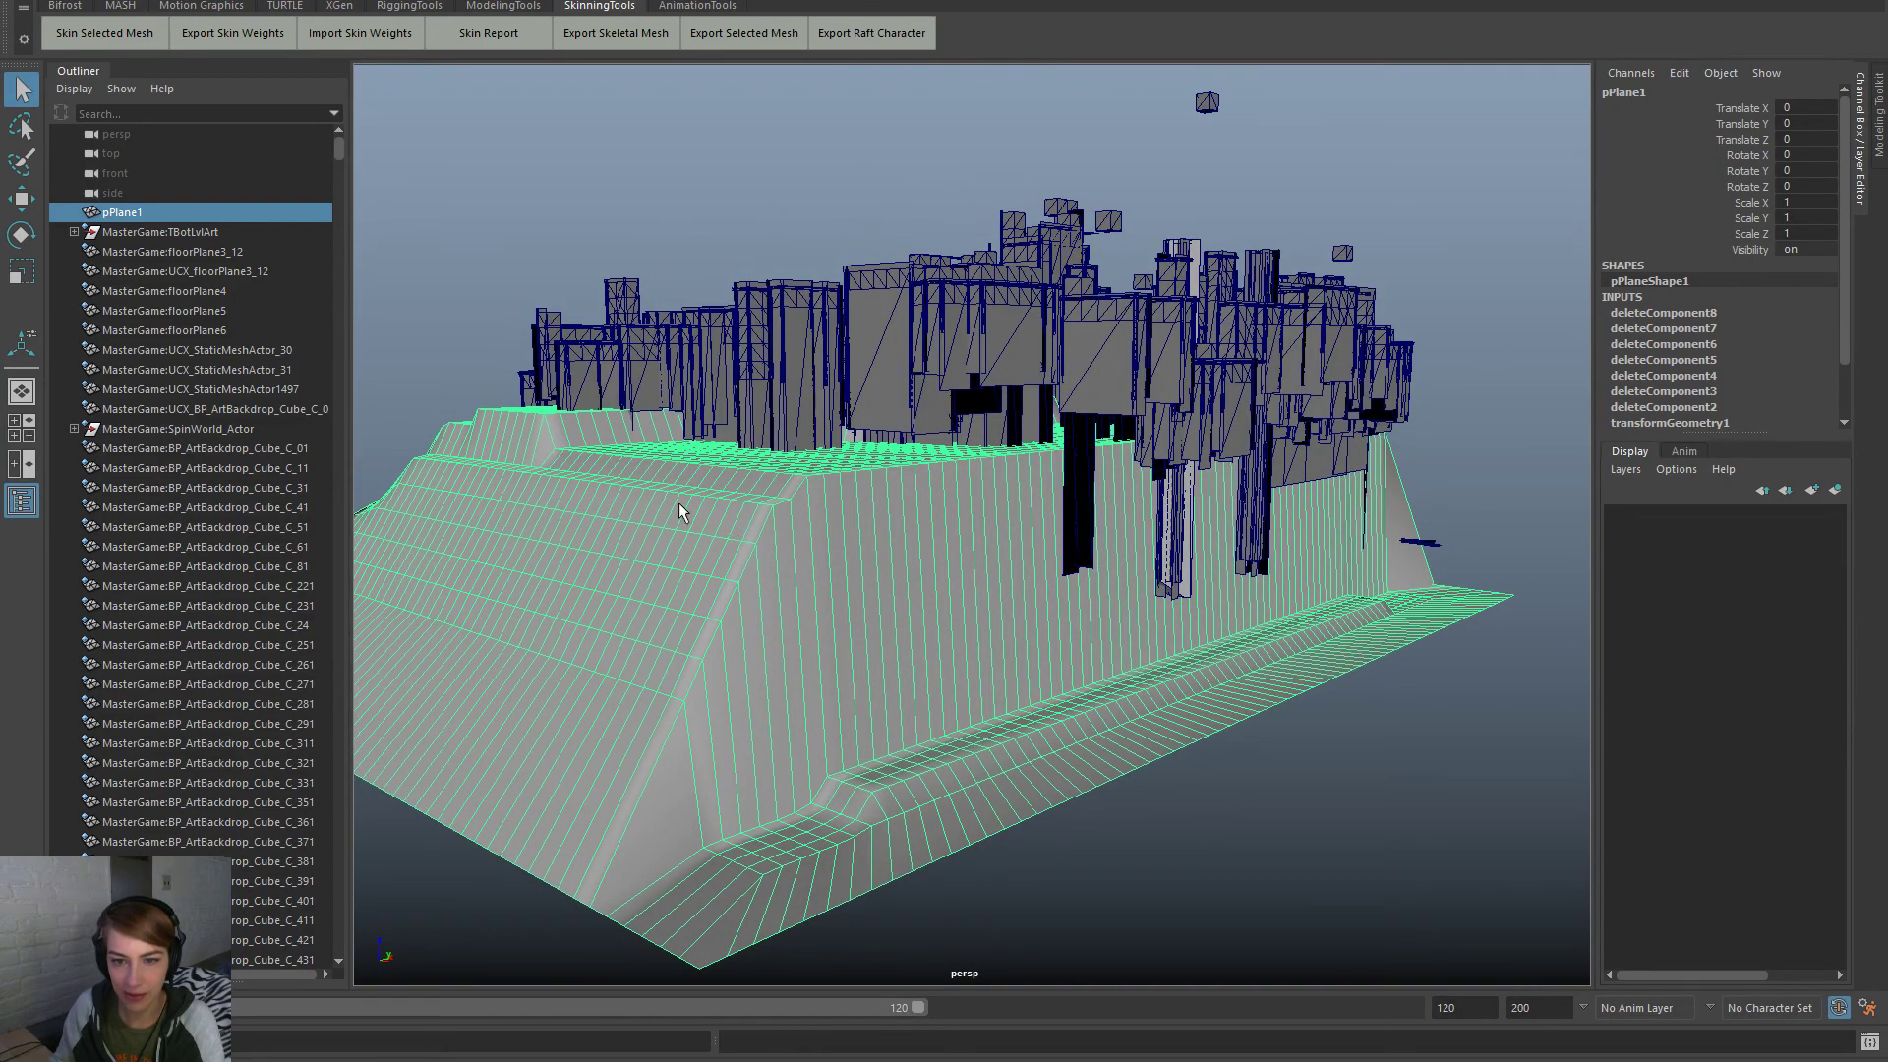
# Hide the referenced objects from floorPlane3_12 through UCX_BP_ArtBackdrop_Cube_C_0 by setting their visibility to 0, and clear the selection
pyautogui.moveTo(338, 149); pyautogui.dragTo(372, 935)
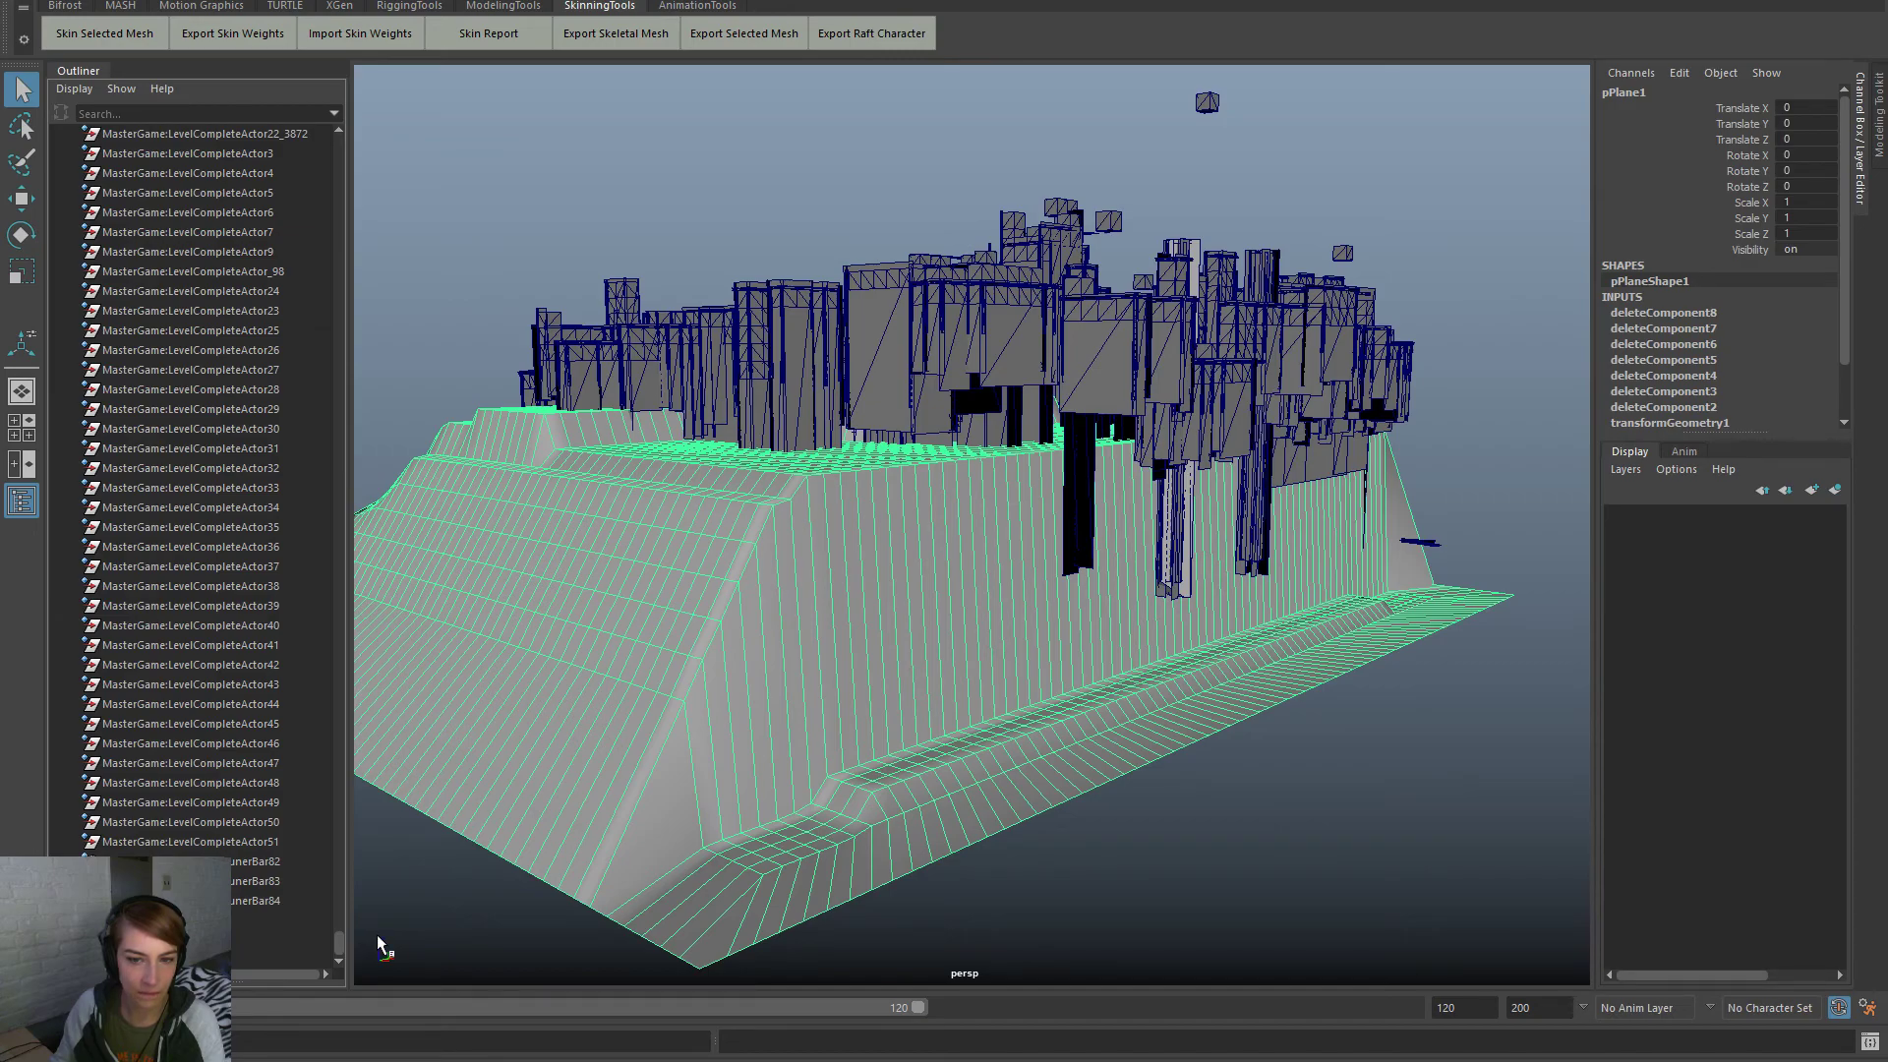
pyautogui.moveTo(378, 935); pyautogui.dragTo(409, 135)
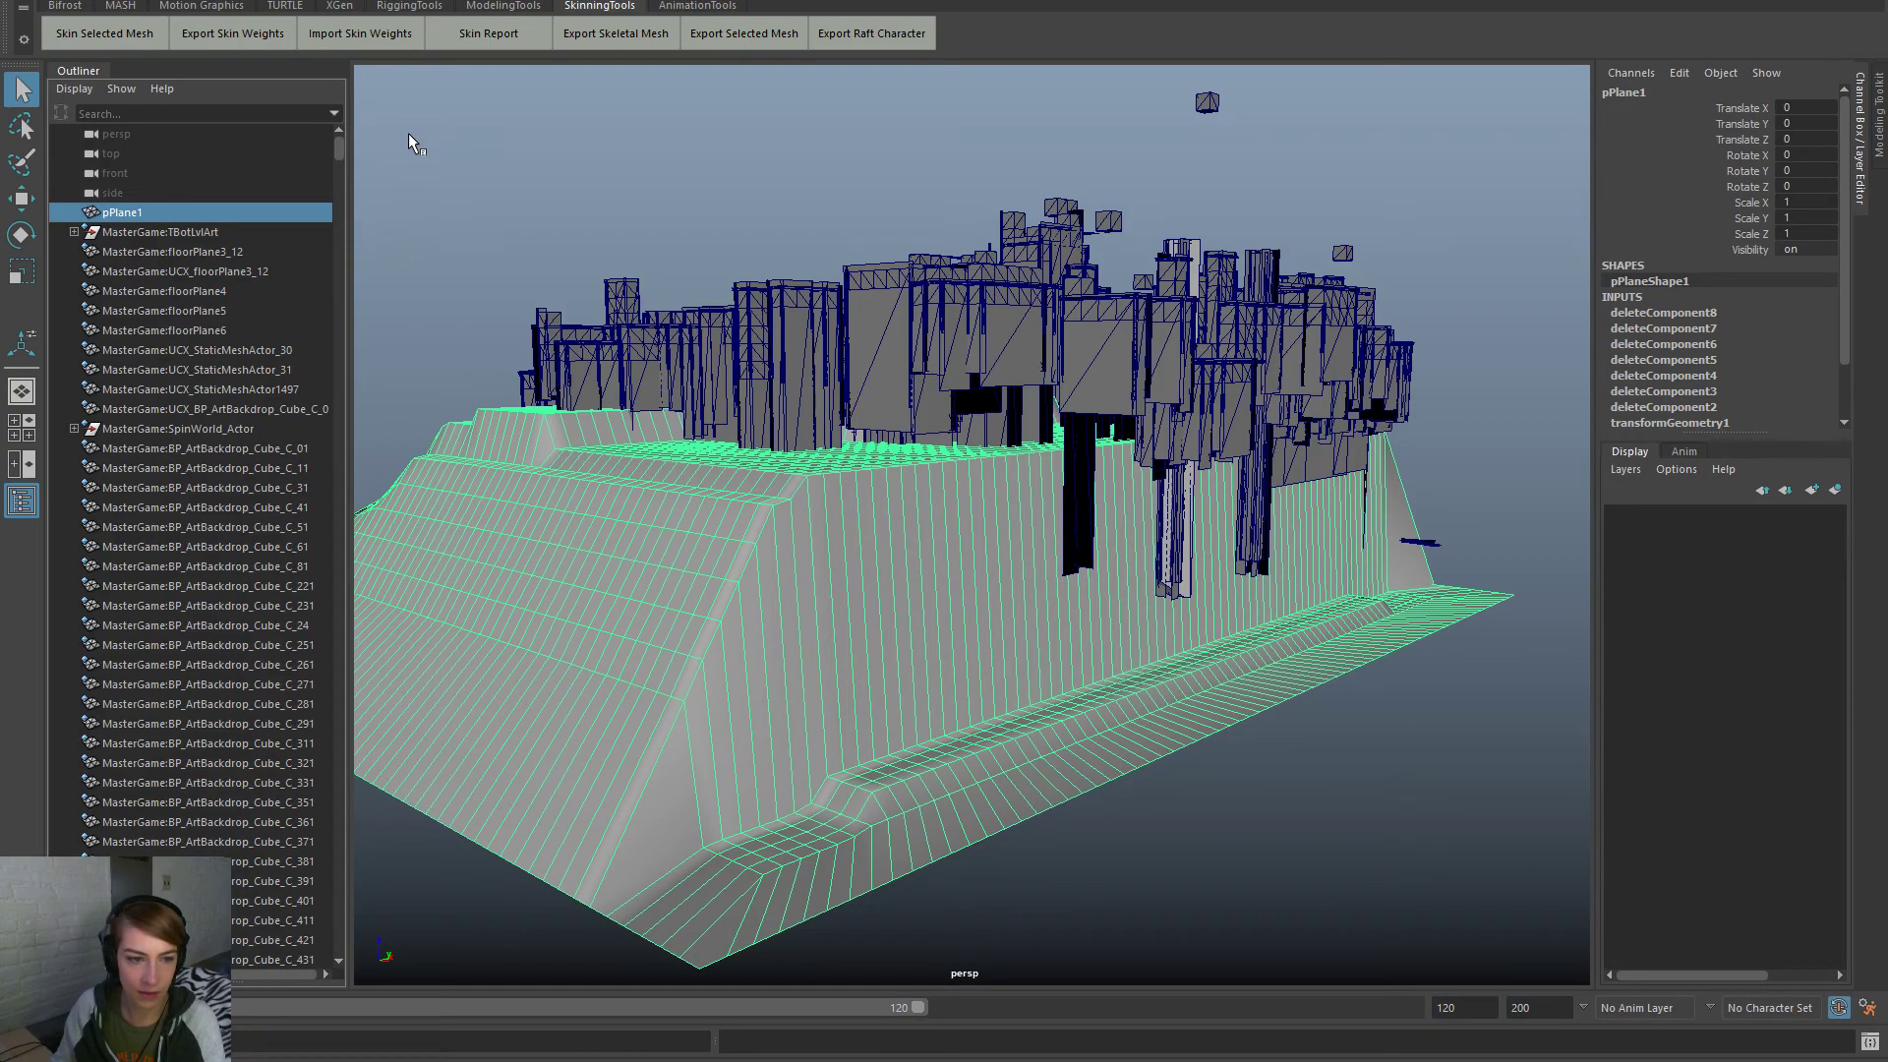
pyautogui.click(267, 251)
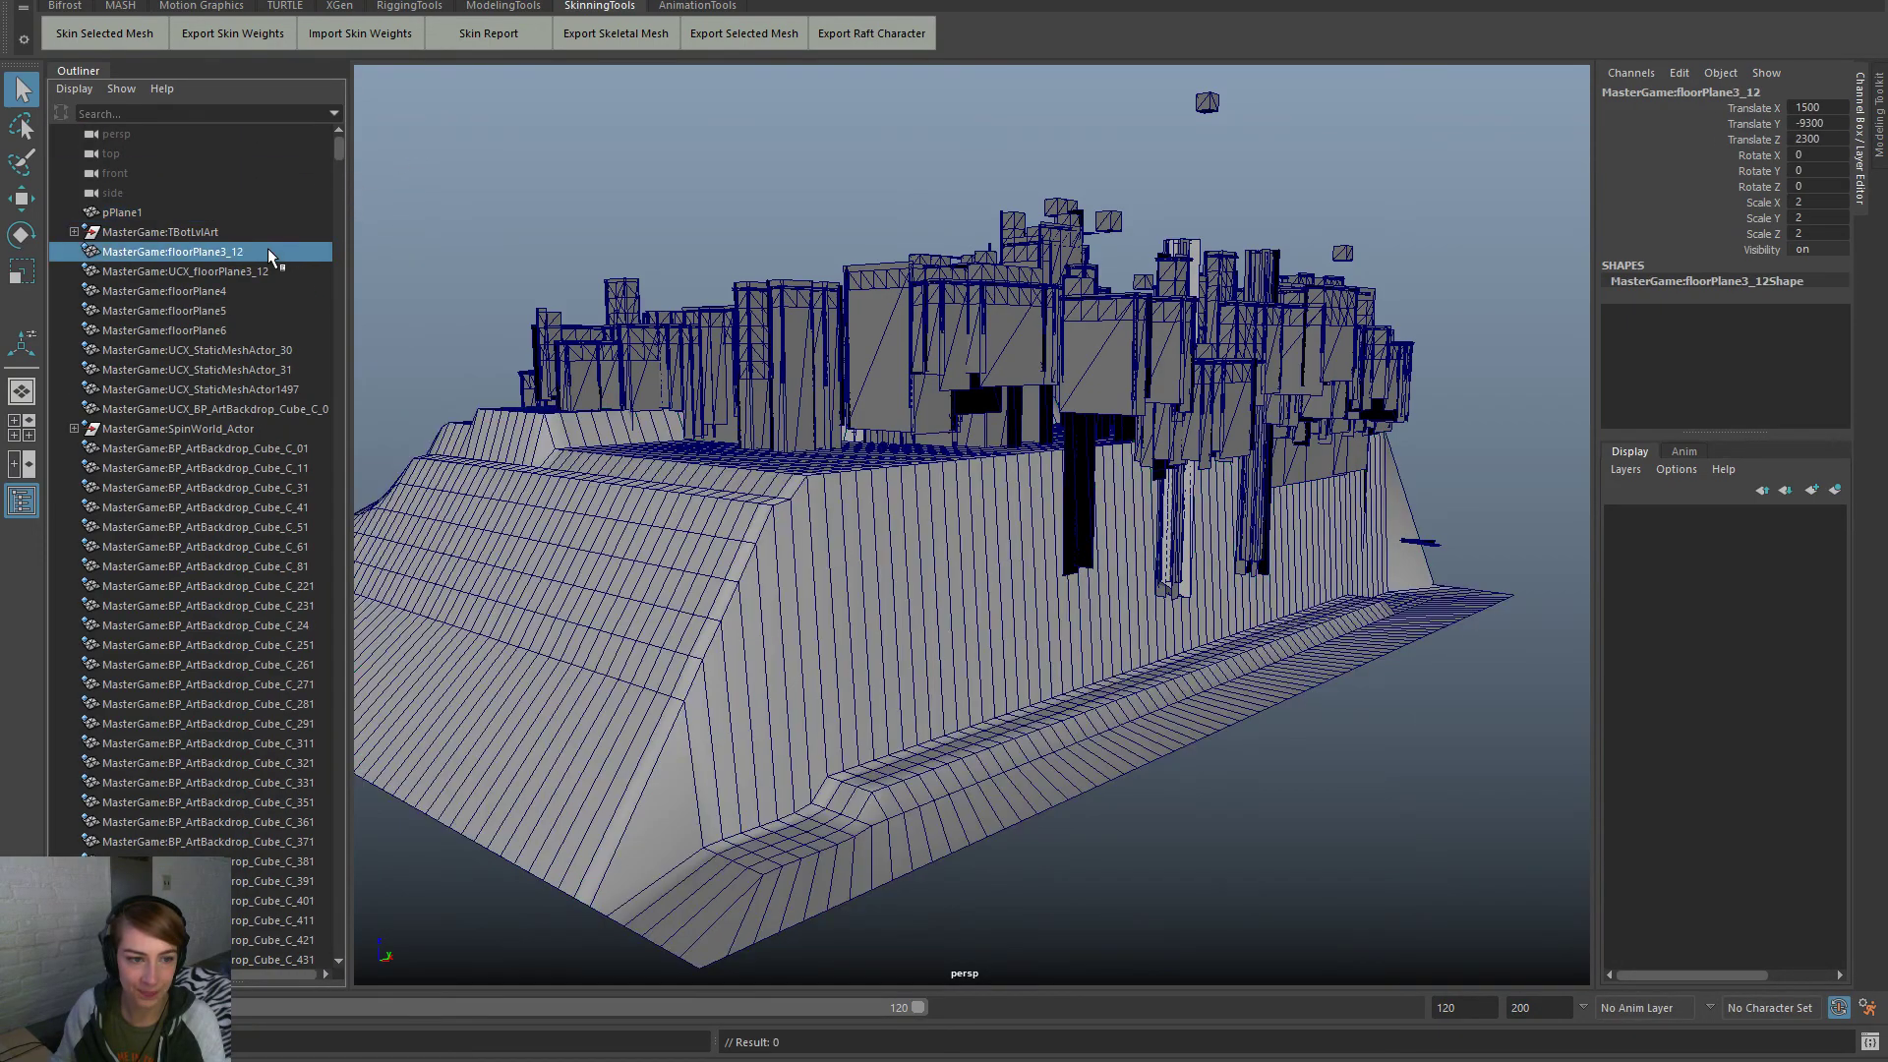
pyautogui.keyDown('shift'); pyautogui.click(261, 409); pyautogui.keyUp('shift')
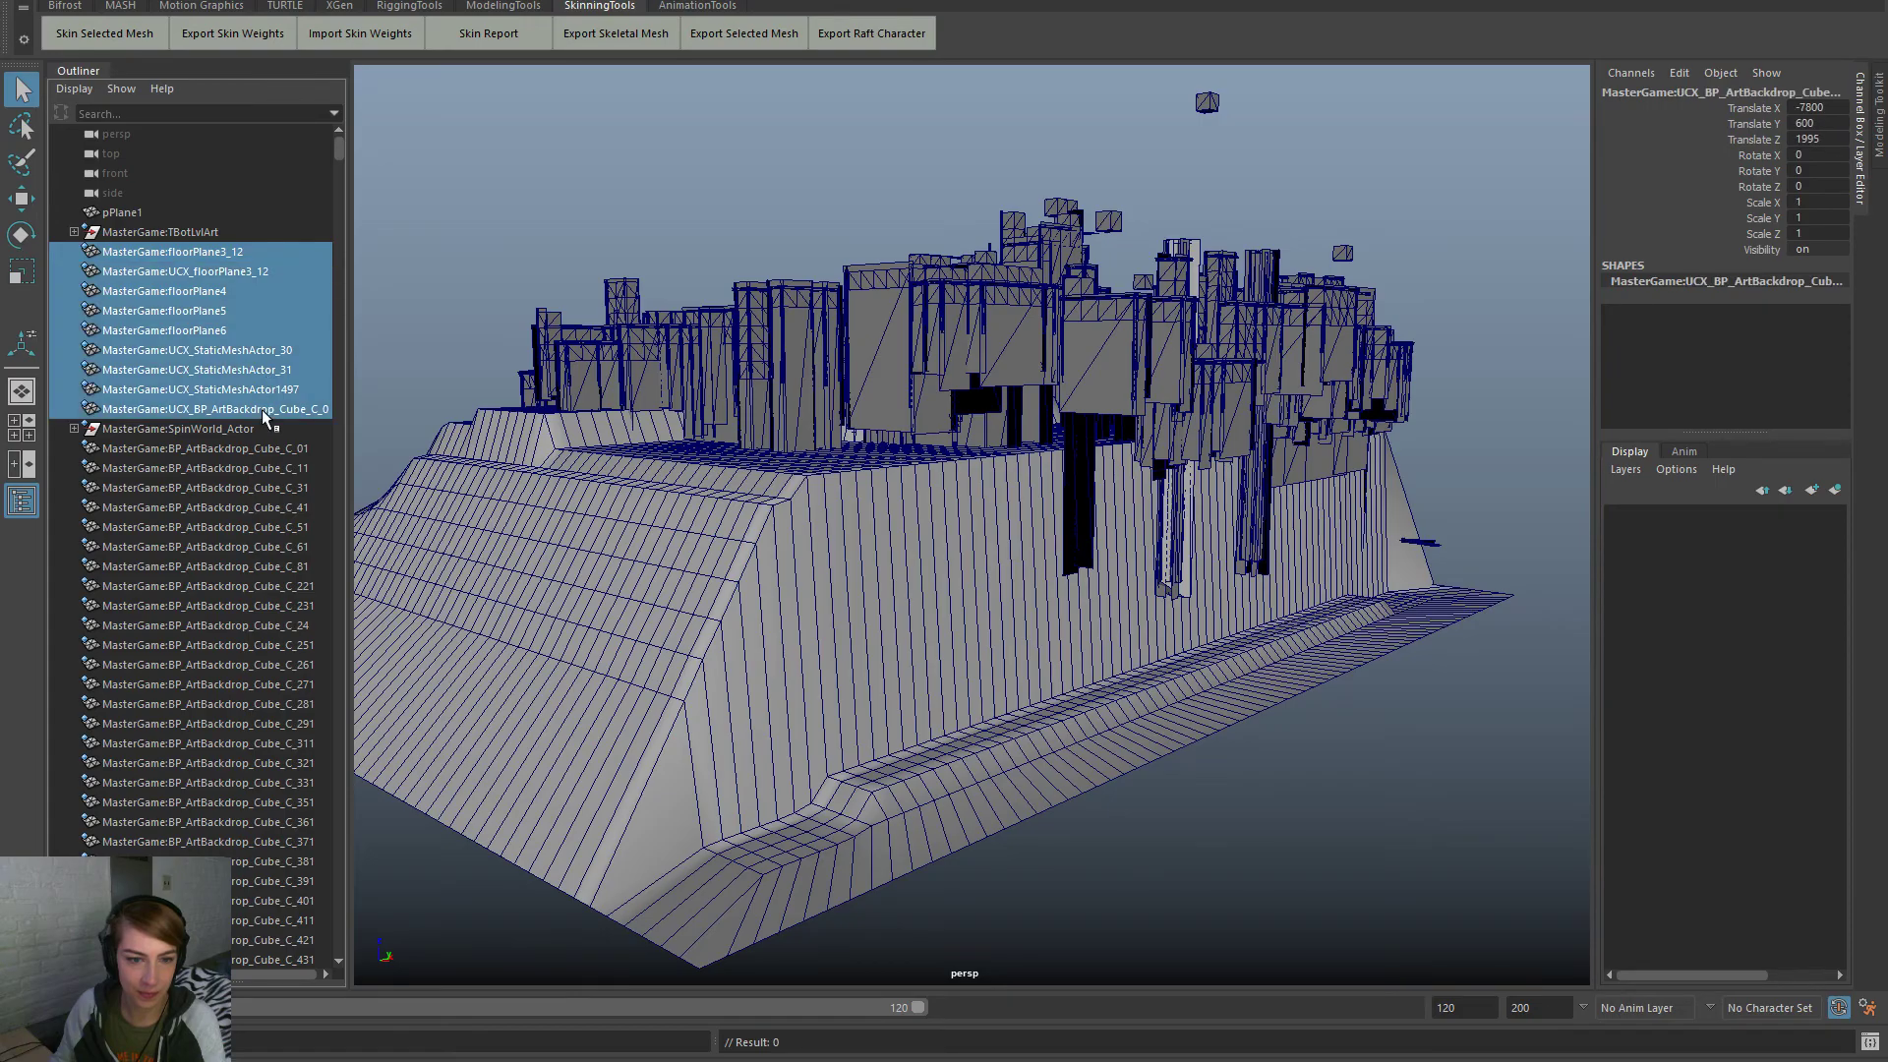
pyautogui.keyDown('alt'); pyautogui.moveTo(885, 609); pyautogui.dragTo(661, 674); pyautogui.keyUp('alt')
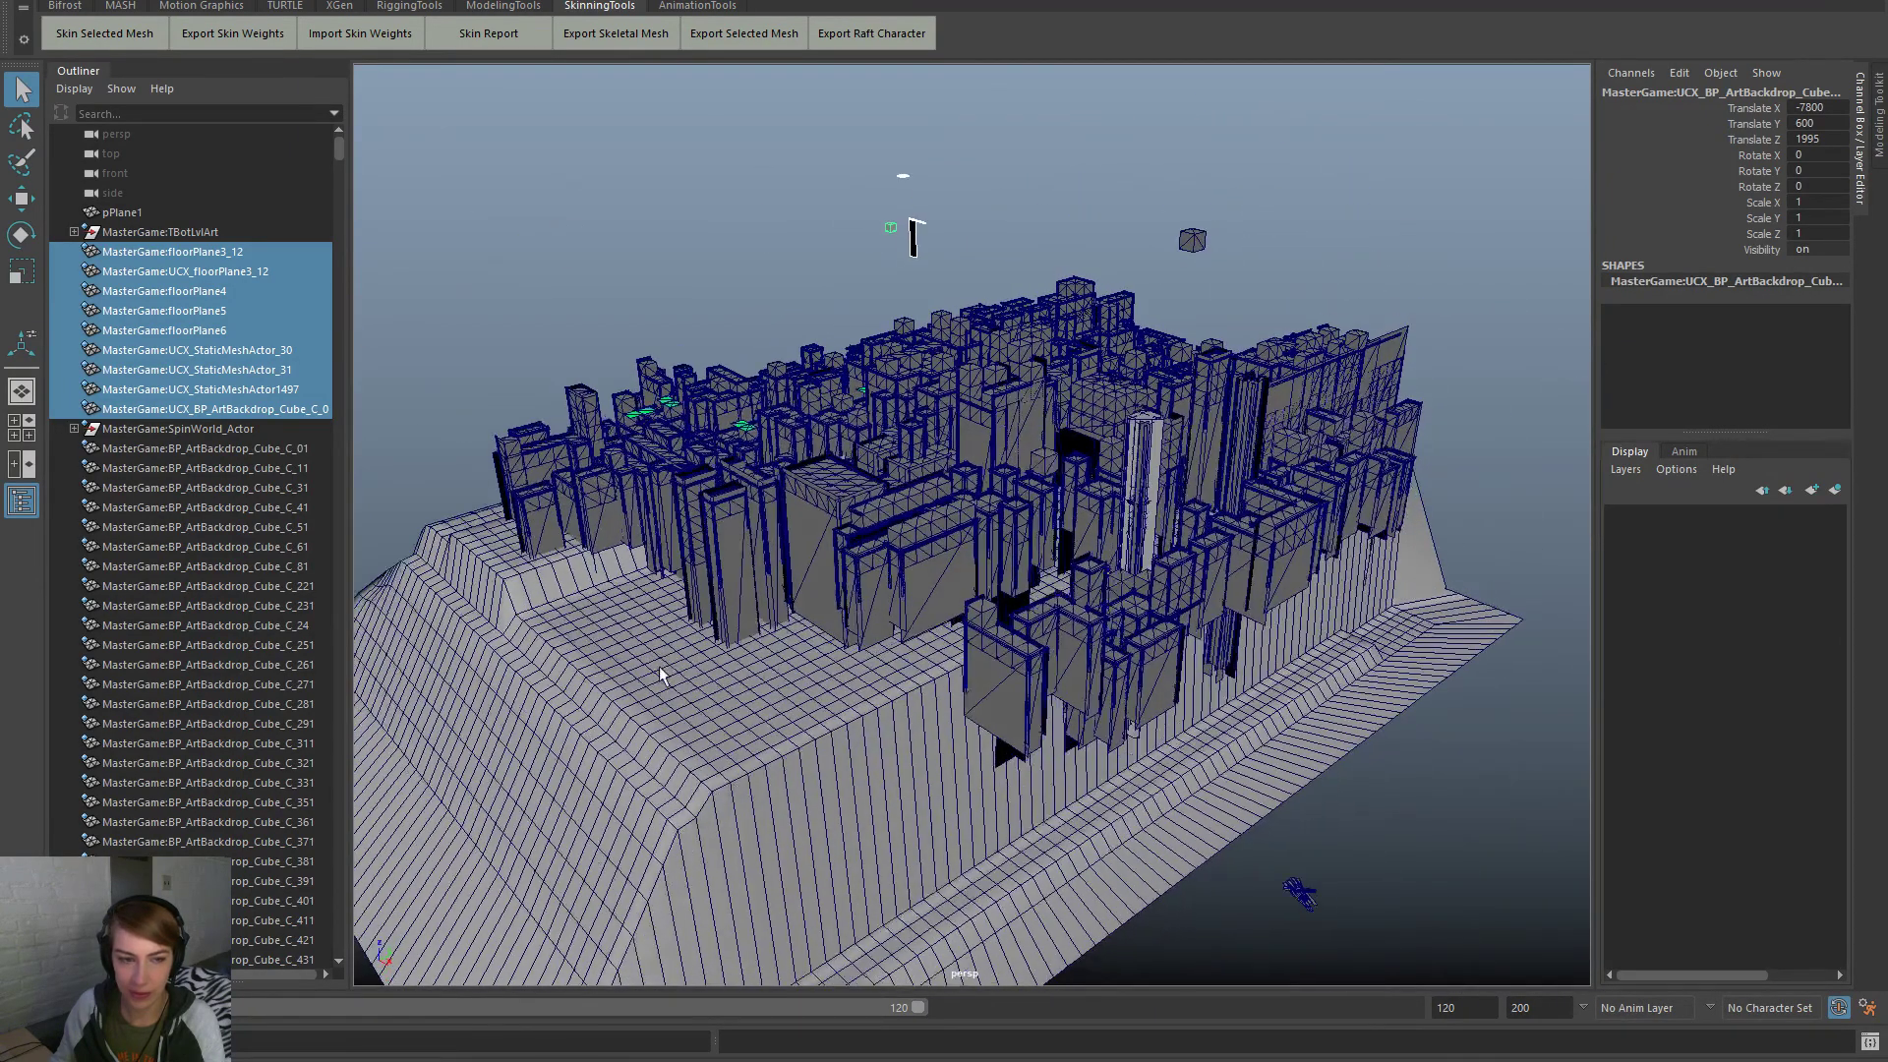
pyautogui.click(1802, 249)
pyautogui.write('0')
pyautogui.press('Return')
pyautogui.click(1428, 786)
# Select the vertices on pPlane1's outer slope beside the city, leaving out those along the mesh's lower border
pyautogui.keyDown('alt'); pyautogui.moveTo(1361, 757); pyautogui.dragTo(1363, 693); pyautogui.keyUp('alt')
pyautogui.keyDown('alt'); pyautogui.moveTo(1240, 755); pyautogui.dragTo(1131, 828, button='middle'); pyautogui.keyUp('alt')
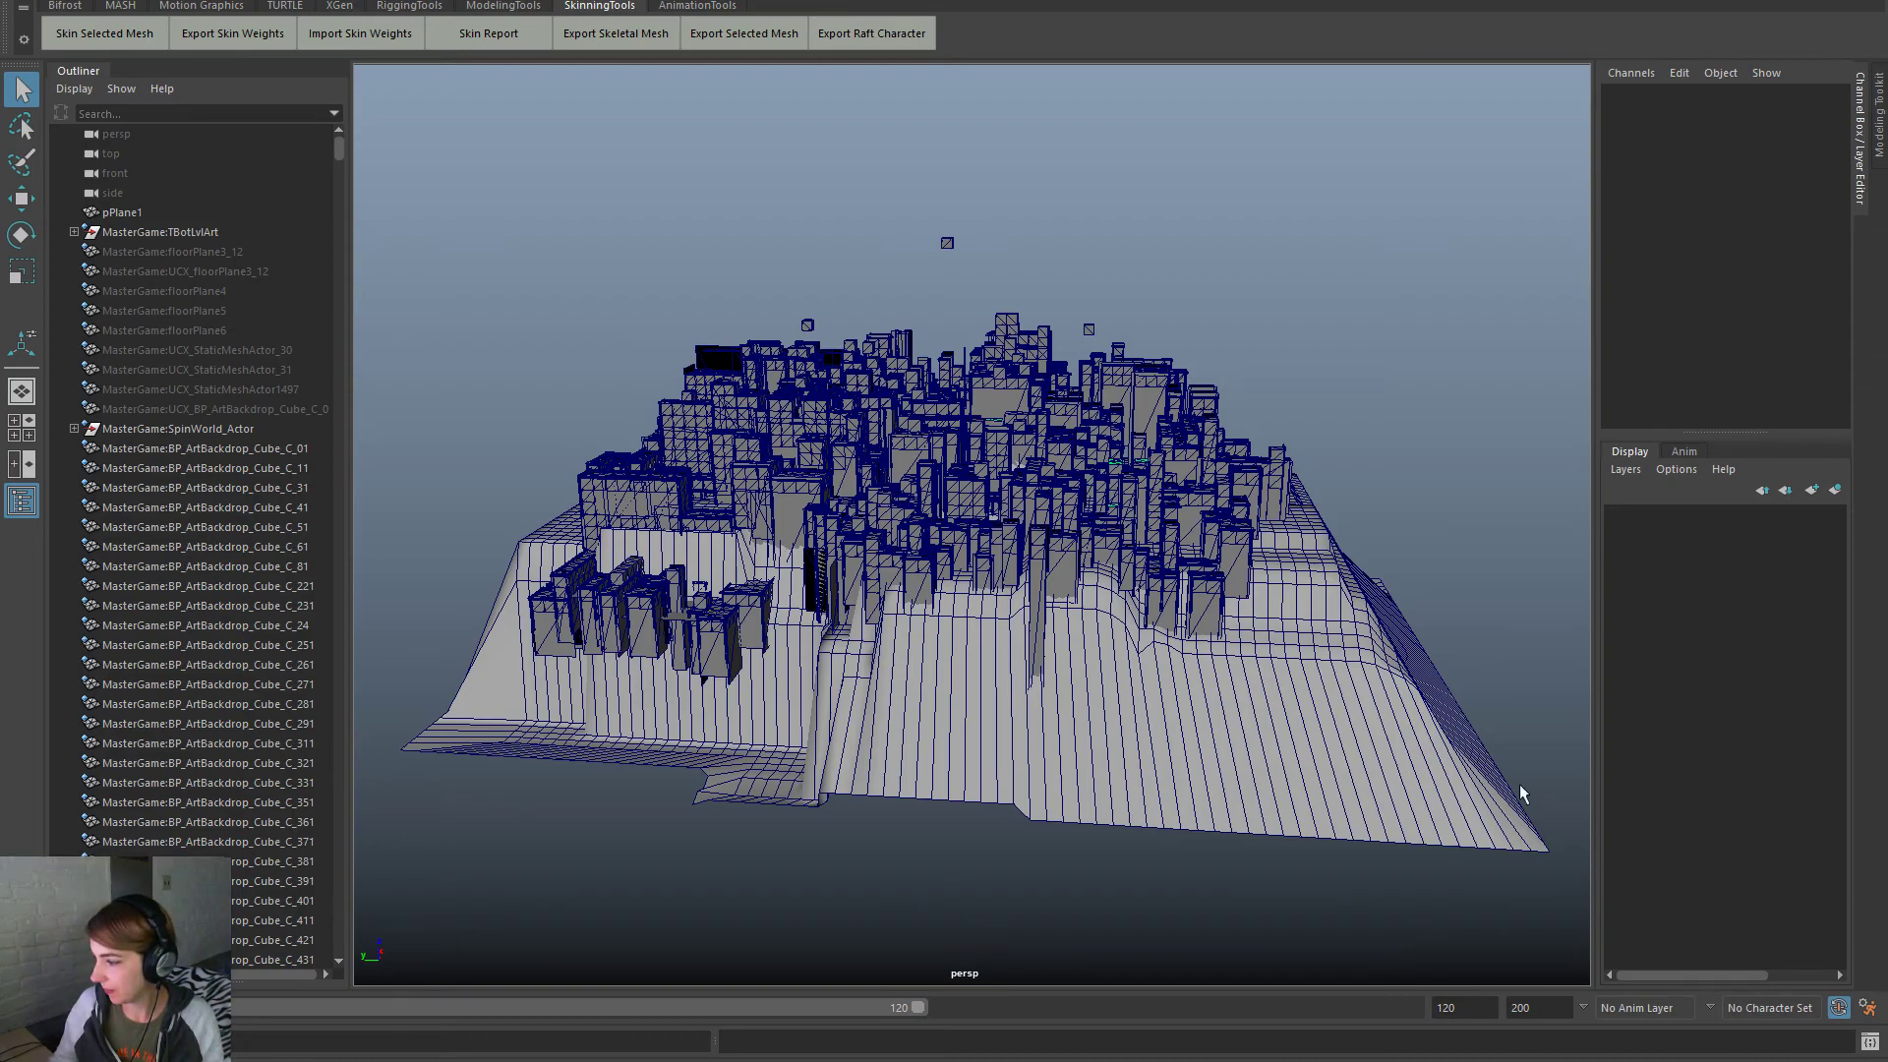
pyautogui.keyDown('alt'); pyautogui.moveTo(1243, 784); pyautogui.dragTo(722, 740); pyautogui.keyUp('alt')
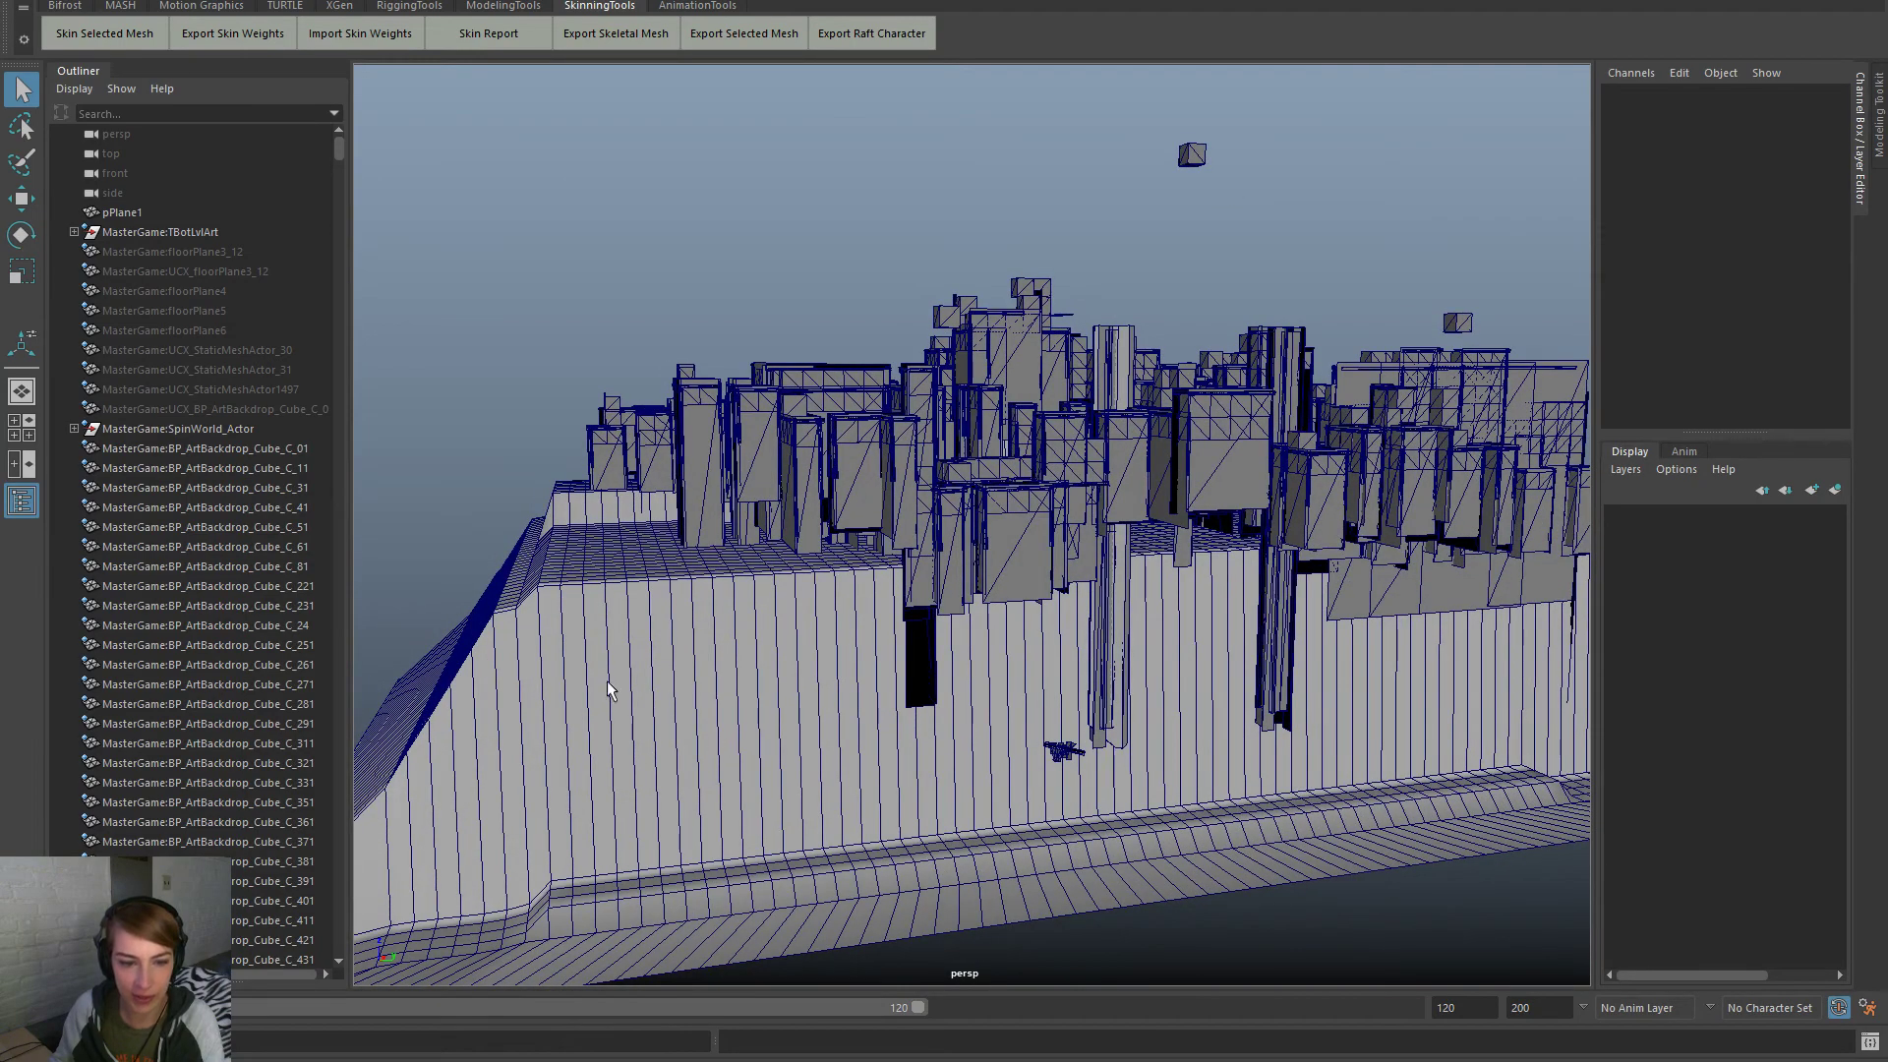
pyautogui.keyDown('alt'); pyautogui.moveTo(623, 666); pyautogui.dragTo(687, 584); pyautogui.keyUp('alt')
pyautogui.moveTo(679, 570); pyautogui.dragTo(597, 558, button='right')
pyautogui.keyDown('alt'); pyautogui.moveTo(639, 558); pyautogui.dragTo(631, 548); pyautogui.keyUp('alt')
pyautogui.moveTo(437, 365); pyautogui.dragTo(681, 658)
pyautogui.keyDown('alt'); pyautogui.moveTo(611, 779); pyautogui.dragTo(1209, 806); pyautogui.keyUp('alt')
pyautogui.keyDown('ctrl'); pyautogui.moveTo(1101, 847); pyautogui.dragTo(1318, 905); pyautogui.keyUp('ctrl')
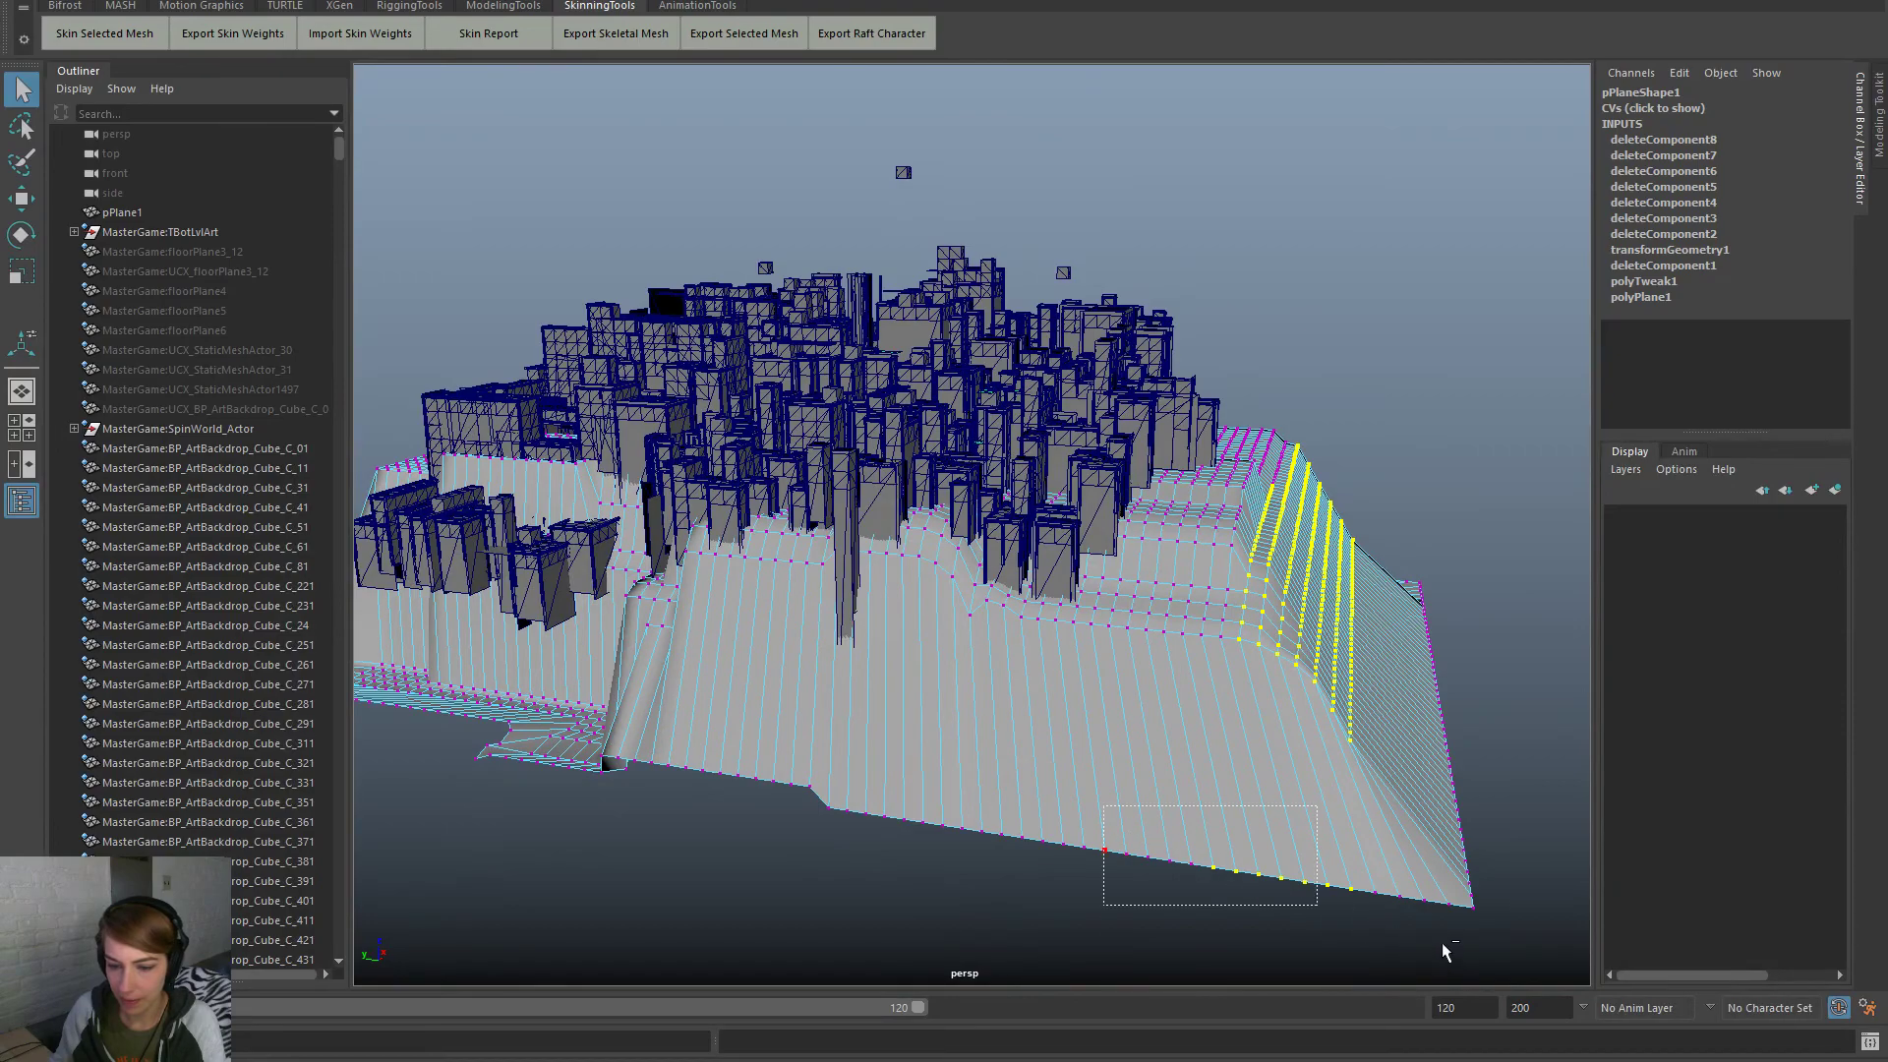
# Turn on soft selection for the selected slope vertices and widen its falloff across the neighbouring terraces
pyautogui.keyDown('alt'); pyautogui.moveTo(1210, 790); pyautogui.dragTo(1125, 784); pyautogui.keyUp('alt')
pyautogui.press('r')
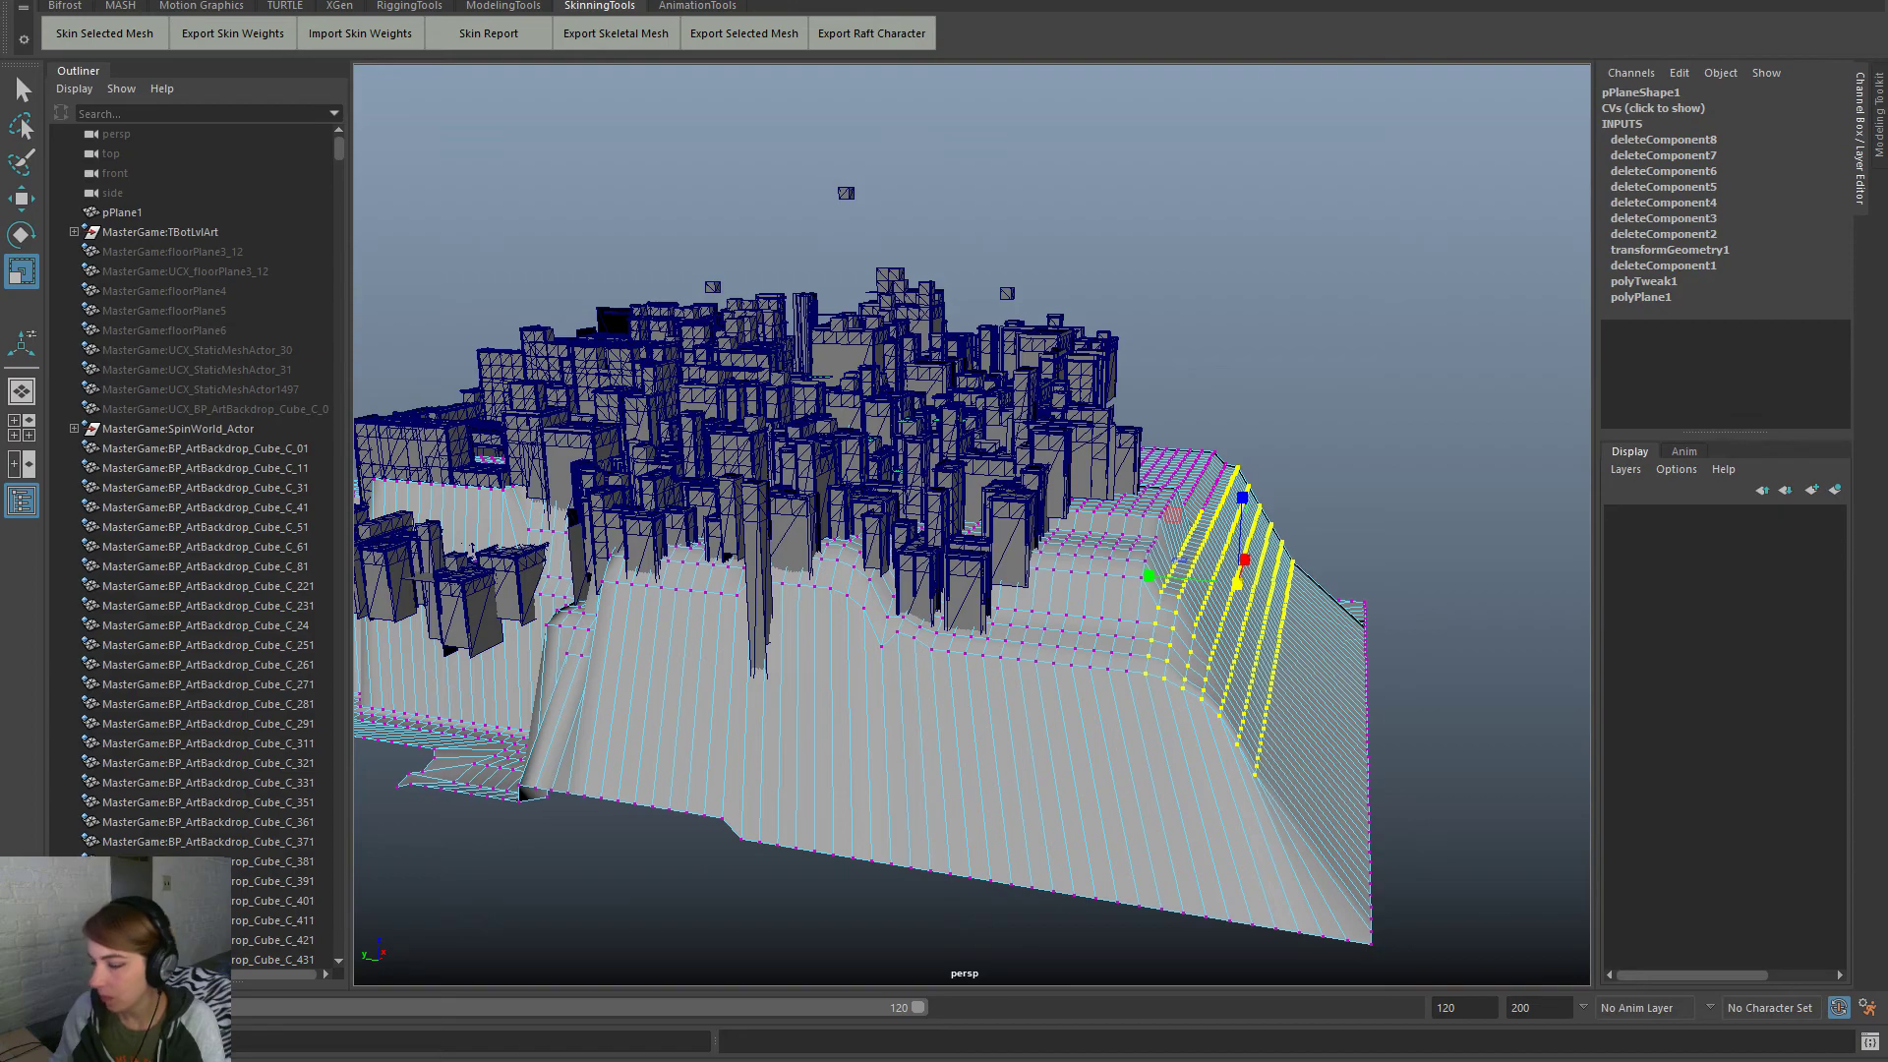
pyautogui.press('b')
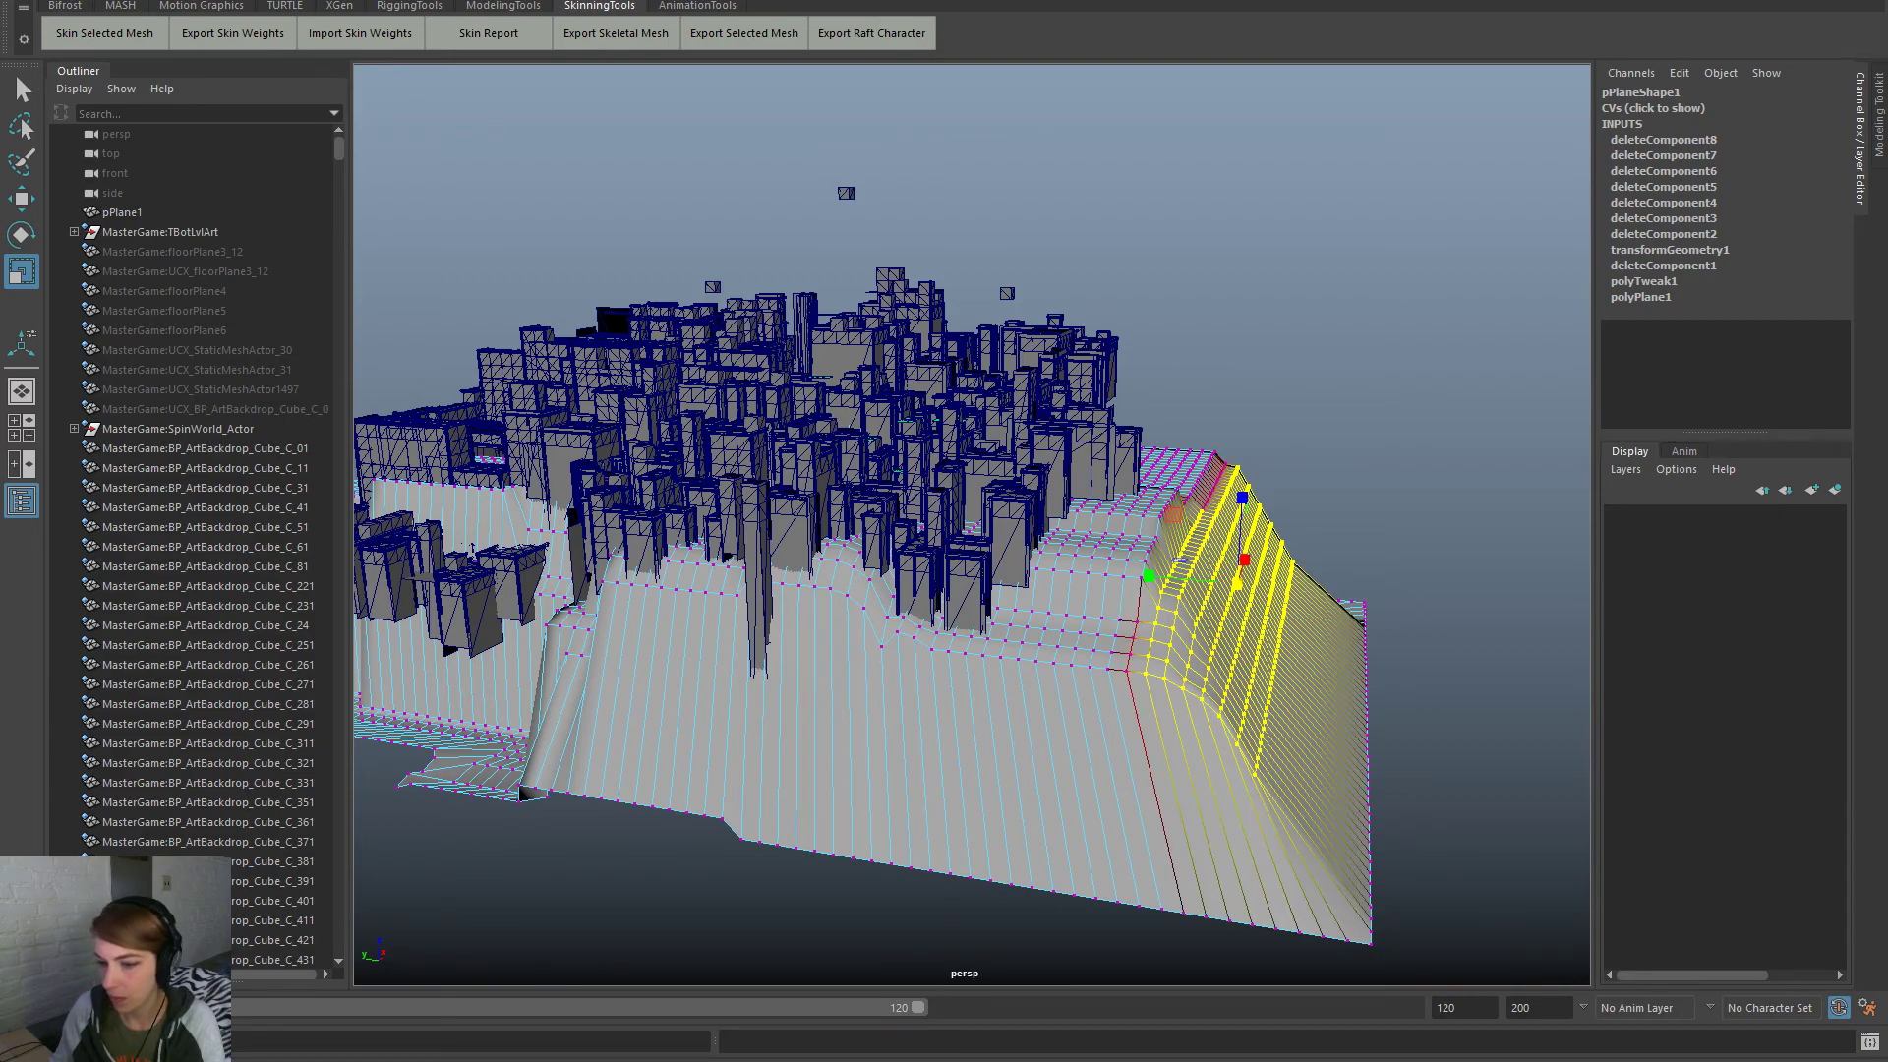
pyautogui.press('b')
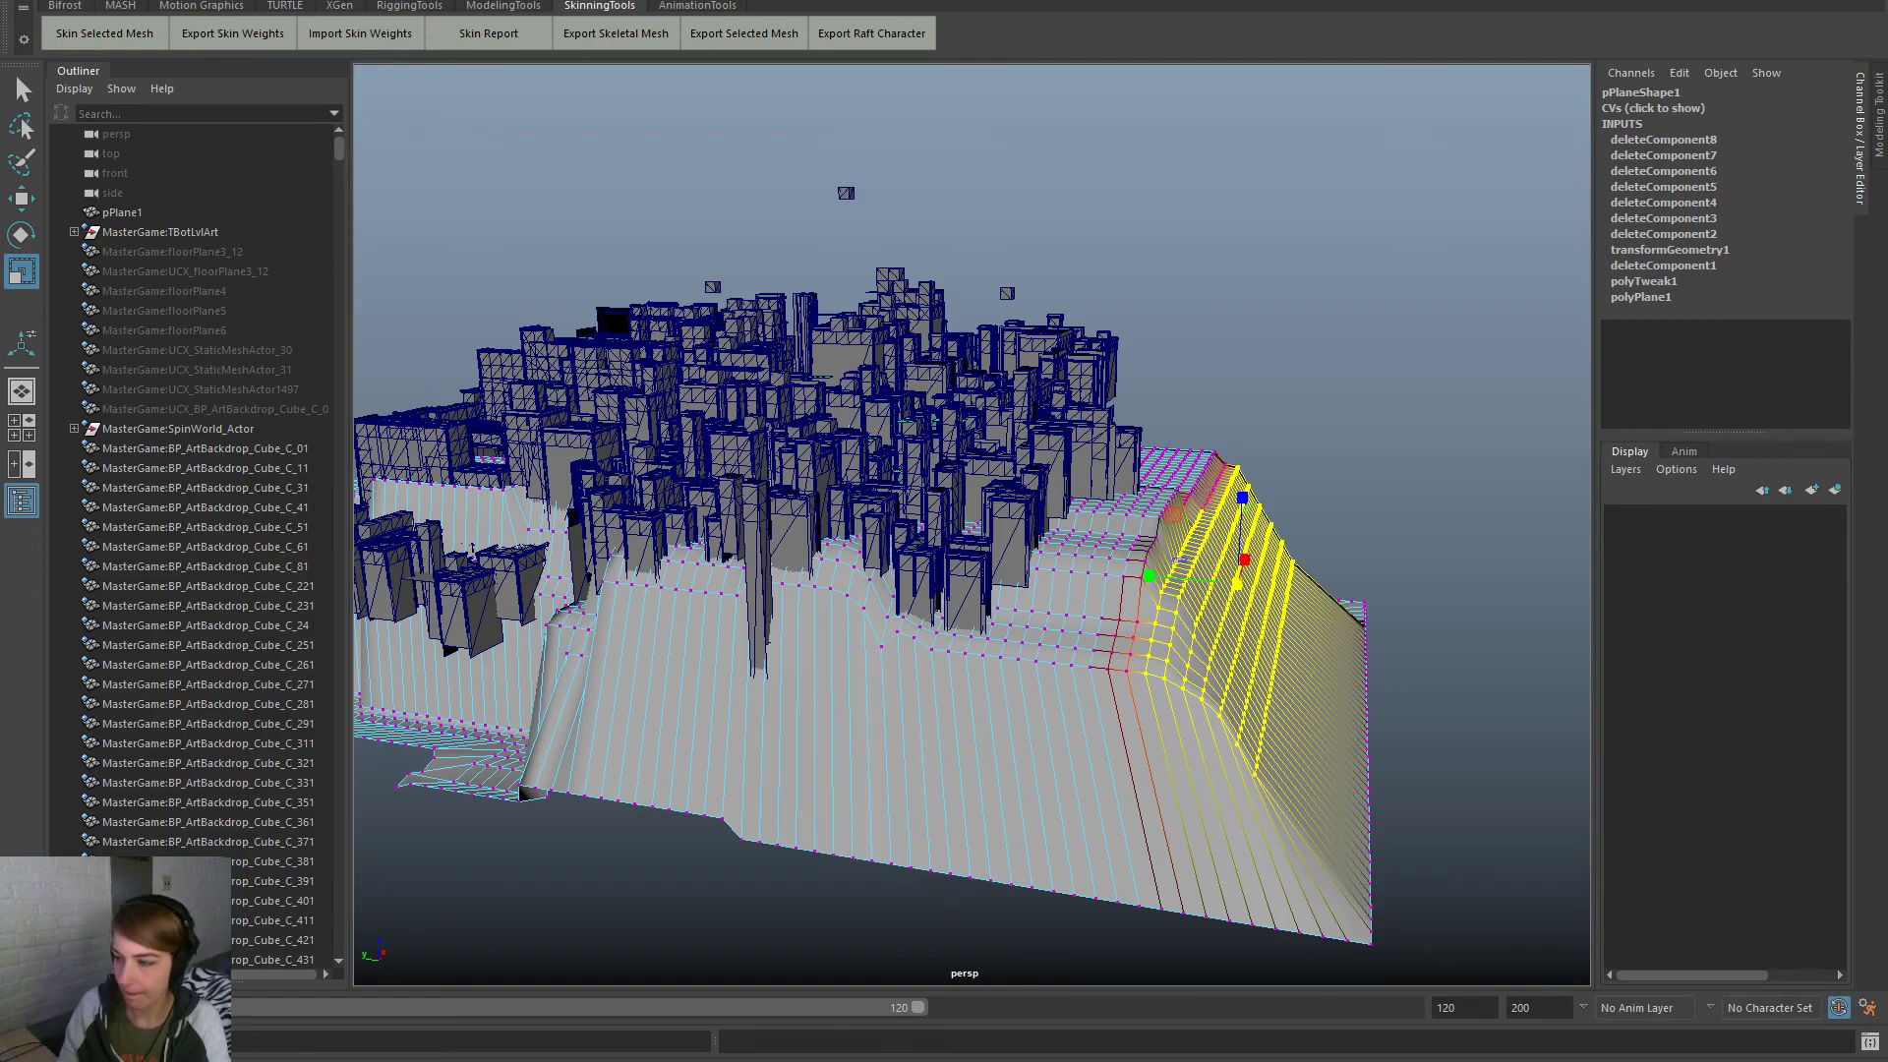
pyautogui.press('b')
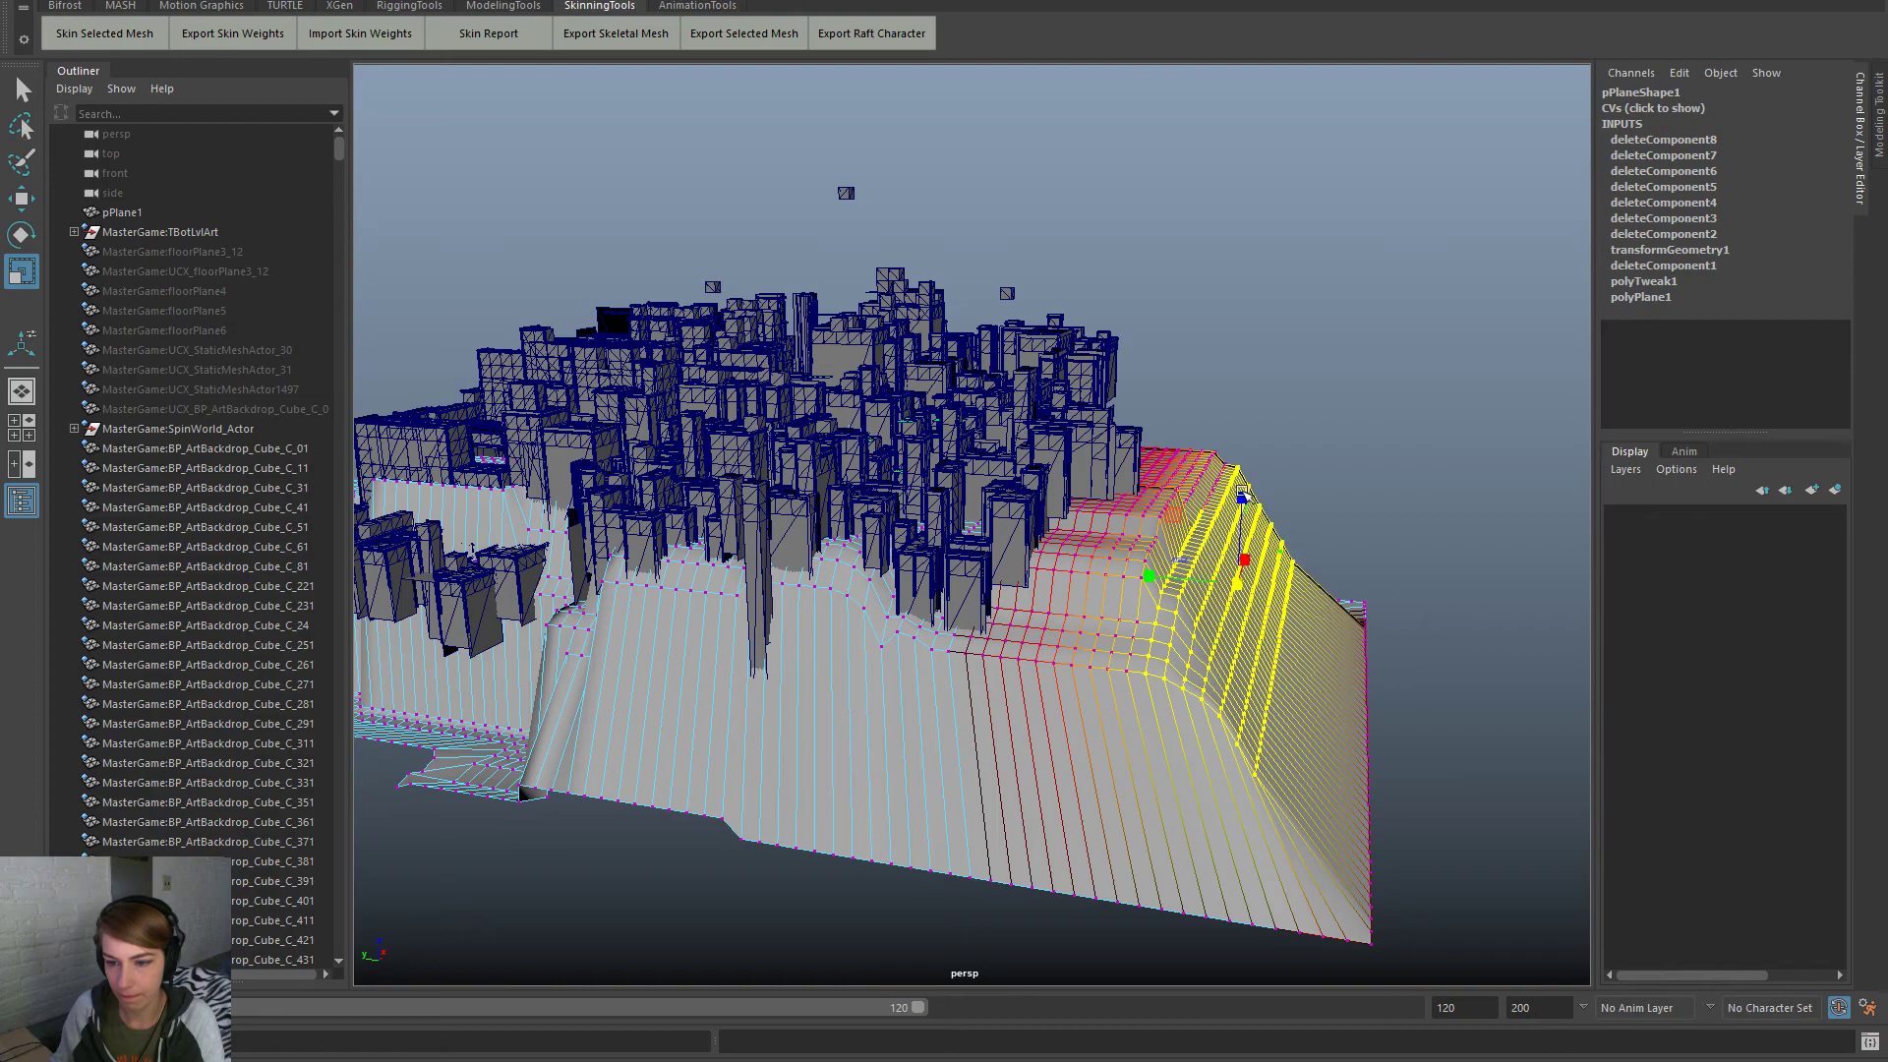
# Try to flatten the selected slope vertices vertically with the wide falloff and undo it
pyautogui.moveTo(1244, 521); pyautogui.dragTo(1242, 581)
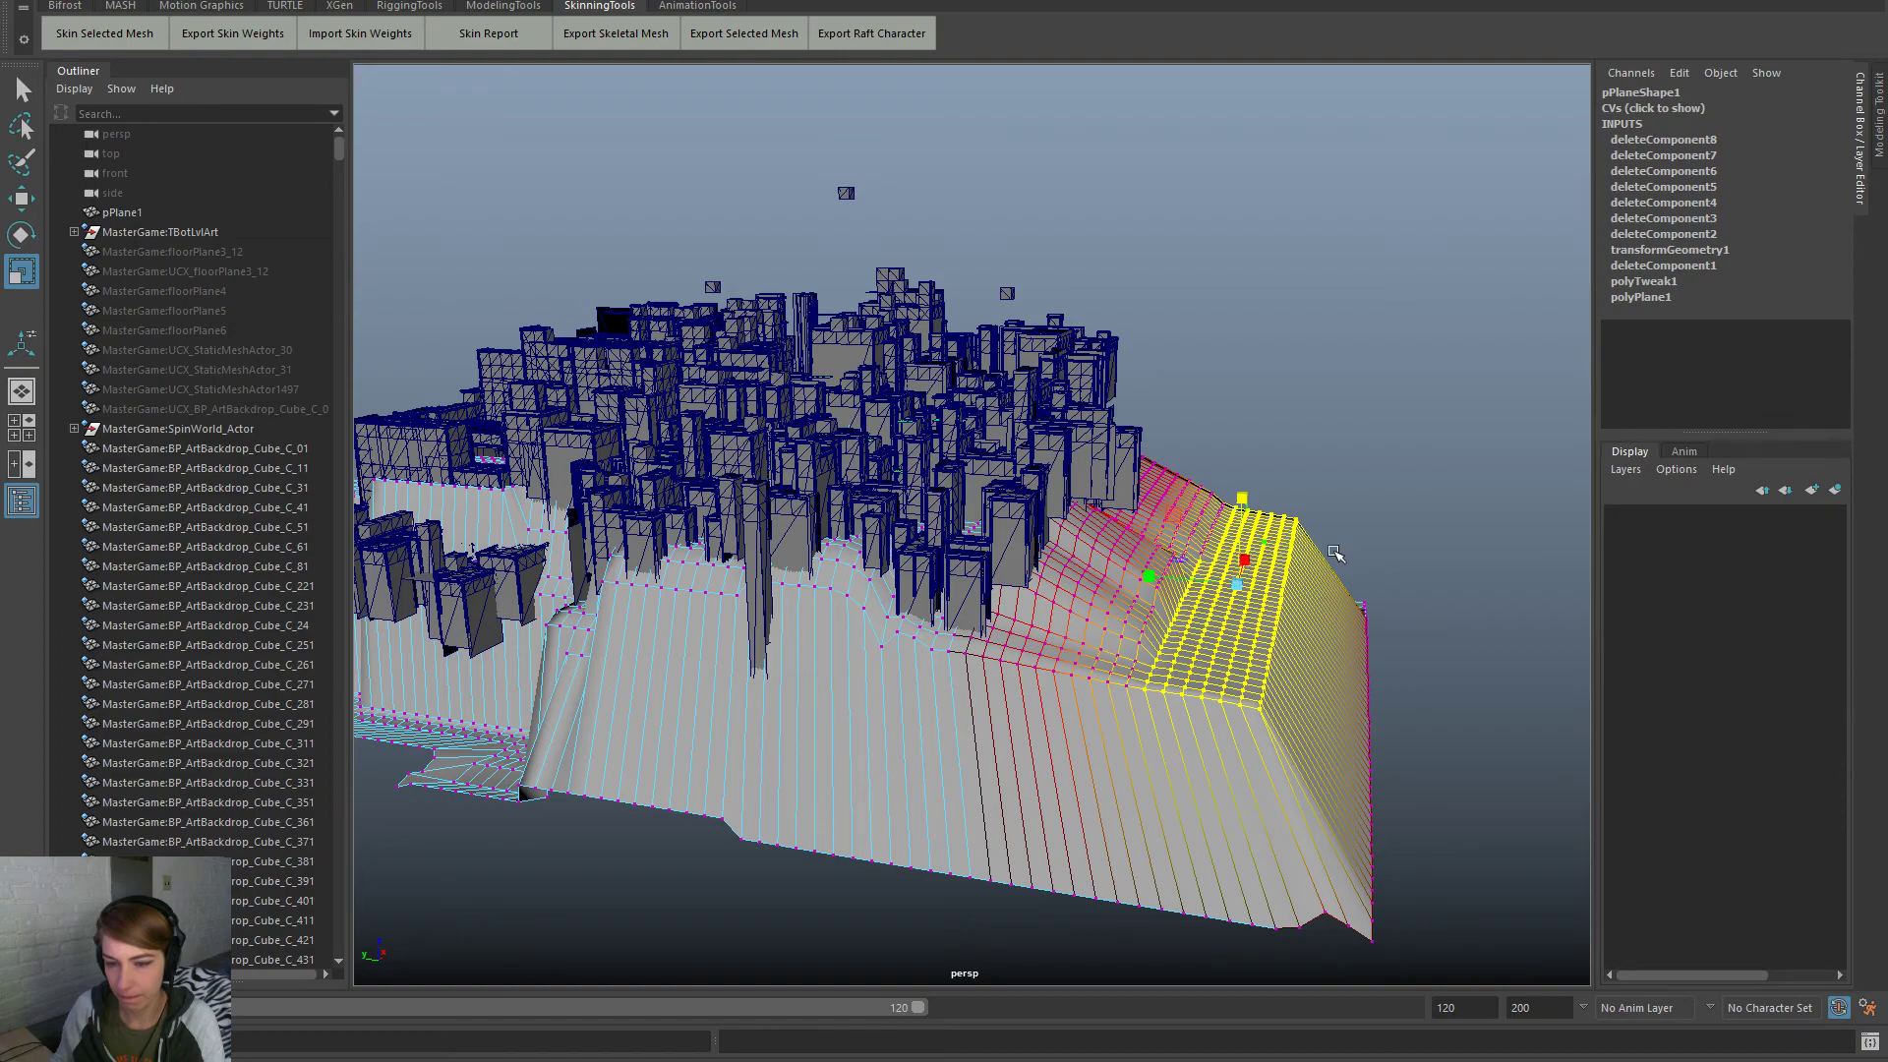
pyautogui.hotkey('ctrl', 'z')
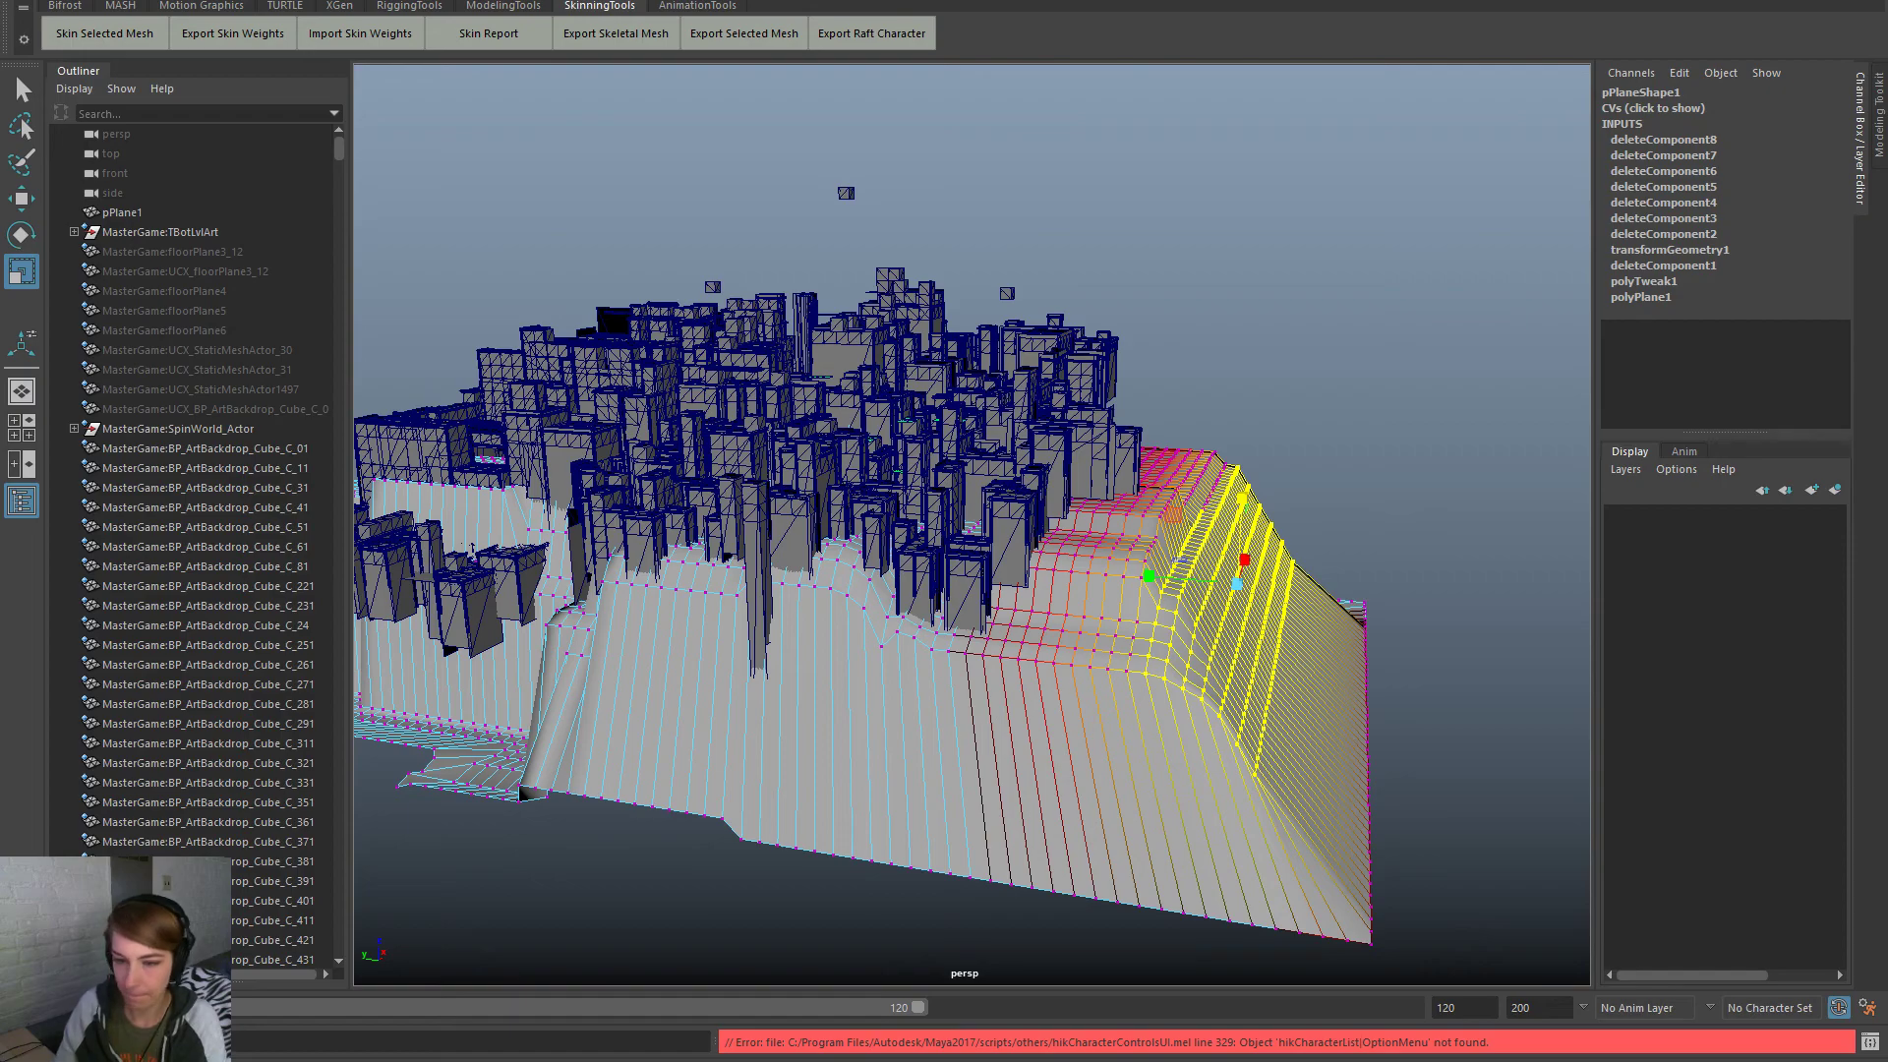
pyautogui.hotkey('ctrl', 'z')
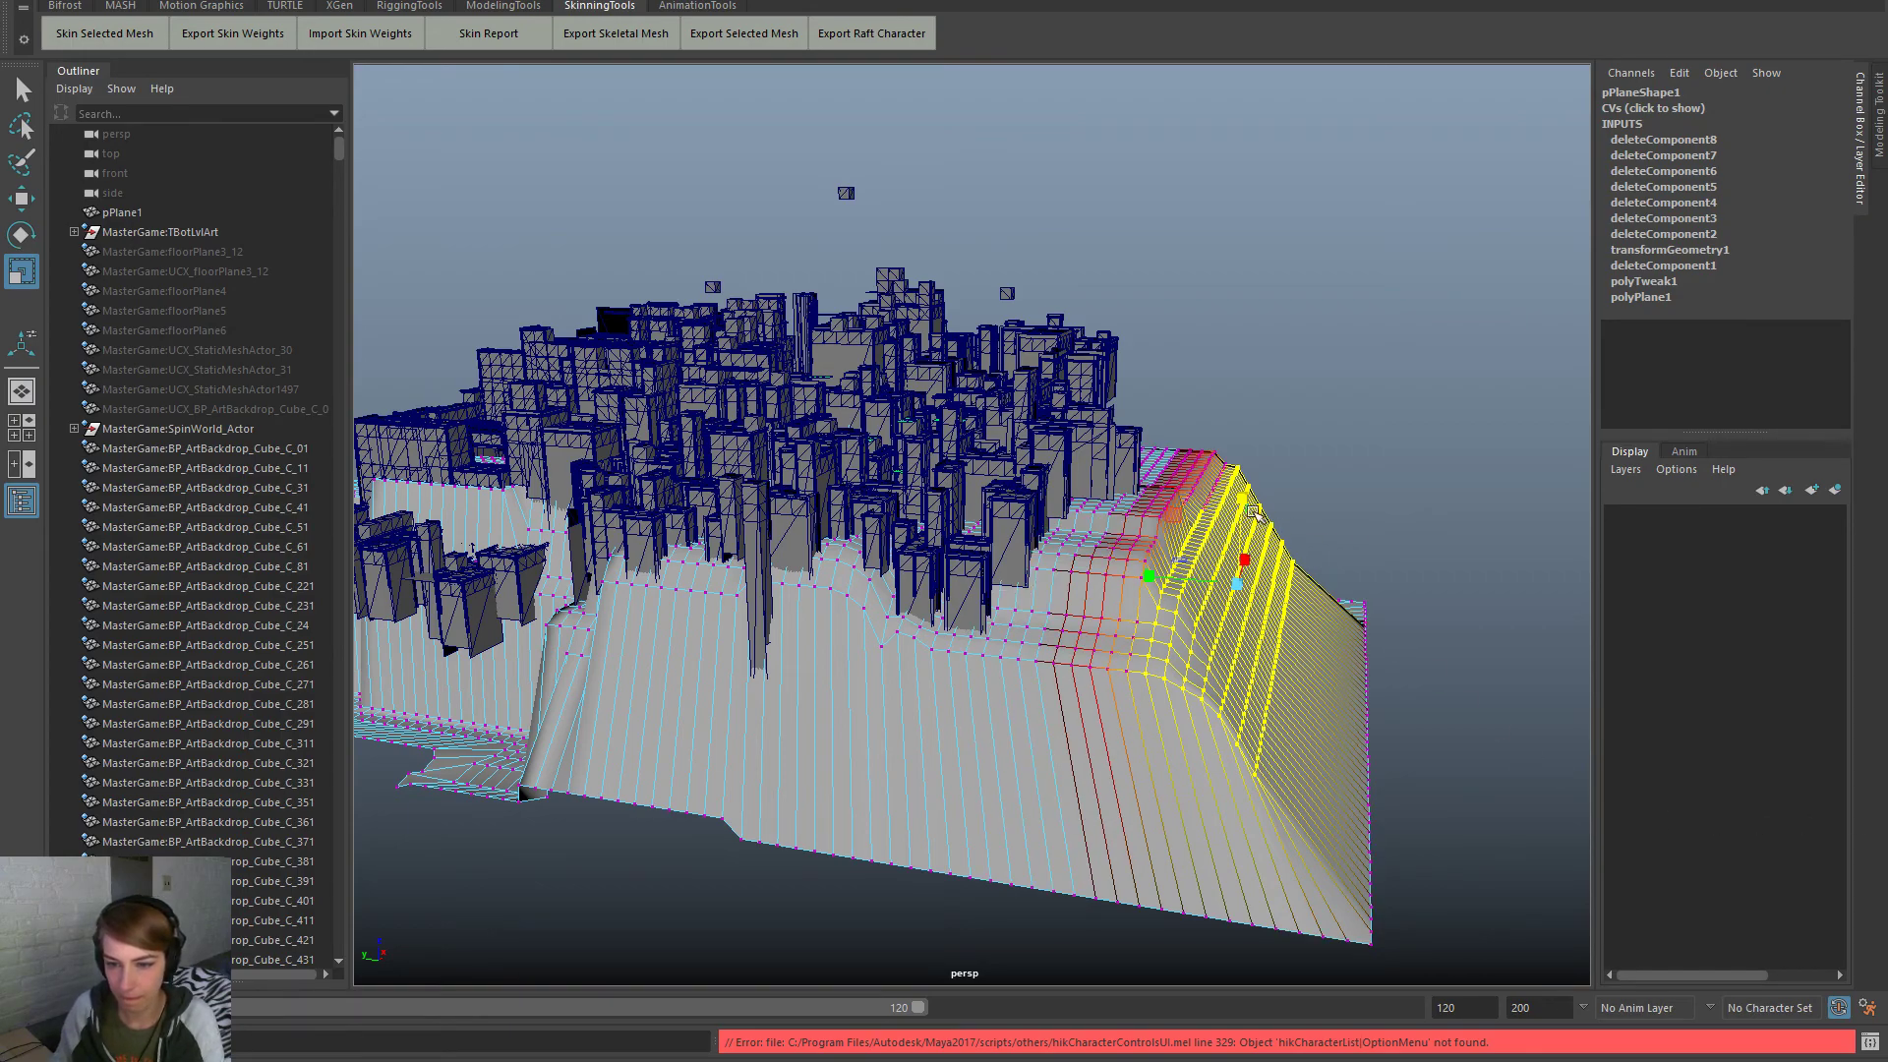
# Scale the selected slope vertices vertically into a level strip and narrow the soft-selection falloff
pyautogui.moveTo(1244, 506); pyautogui.dragTo(1280, 595)
pyautogui.hotkey('ctrl', 'z')
pyautogui.moveTo(1212, 655)
pyautogui.keyDown('alt'); pyautogui.mouseDown()
pyautogui.moveTo(1097, 547)
pyautogui.moveTo(1091, 610)
pyautogui.moveTo(1032, 632)
pyautogui.moveTo(1116, 675)
pyautogui.moveTo(1183, 669)
pyautogui.mouseUp(); pyautogui.keyUp('alt')
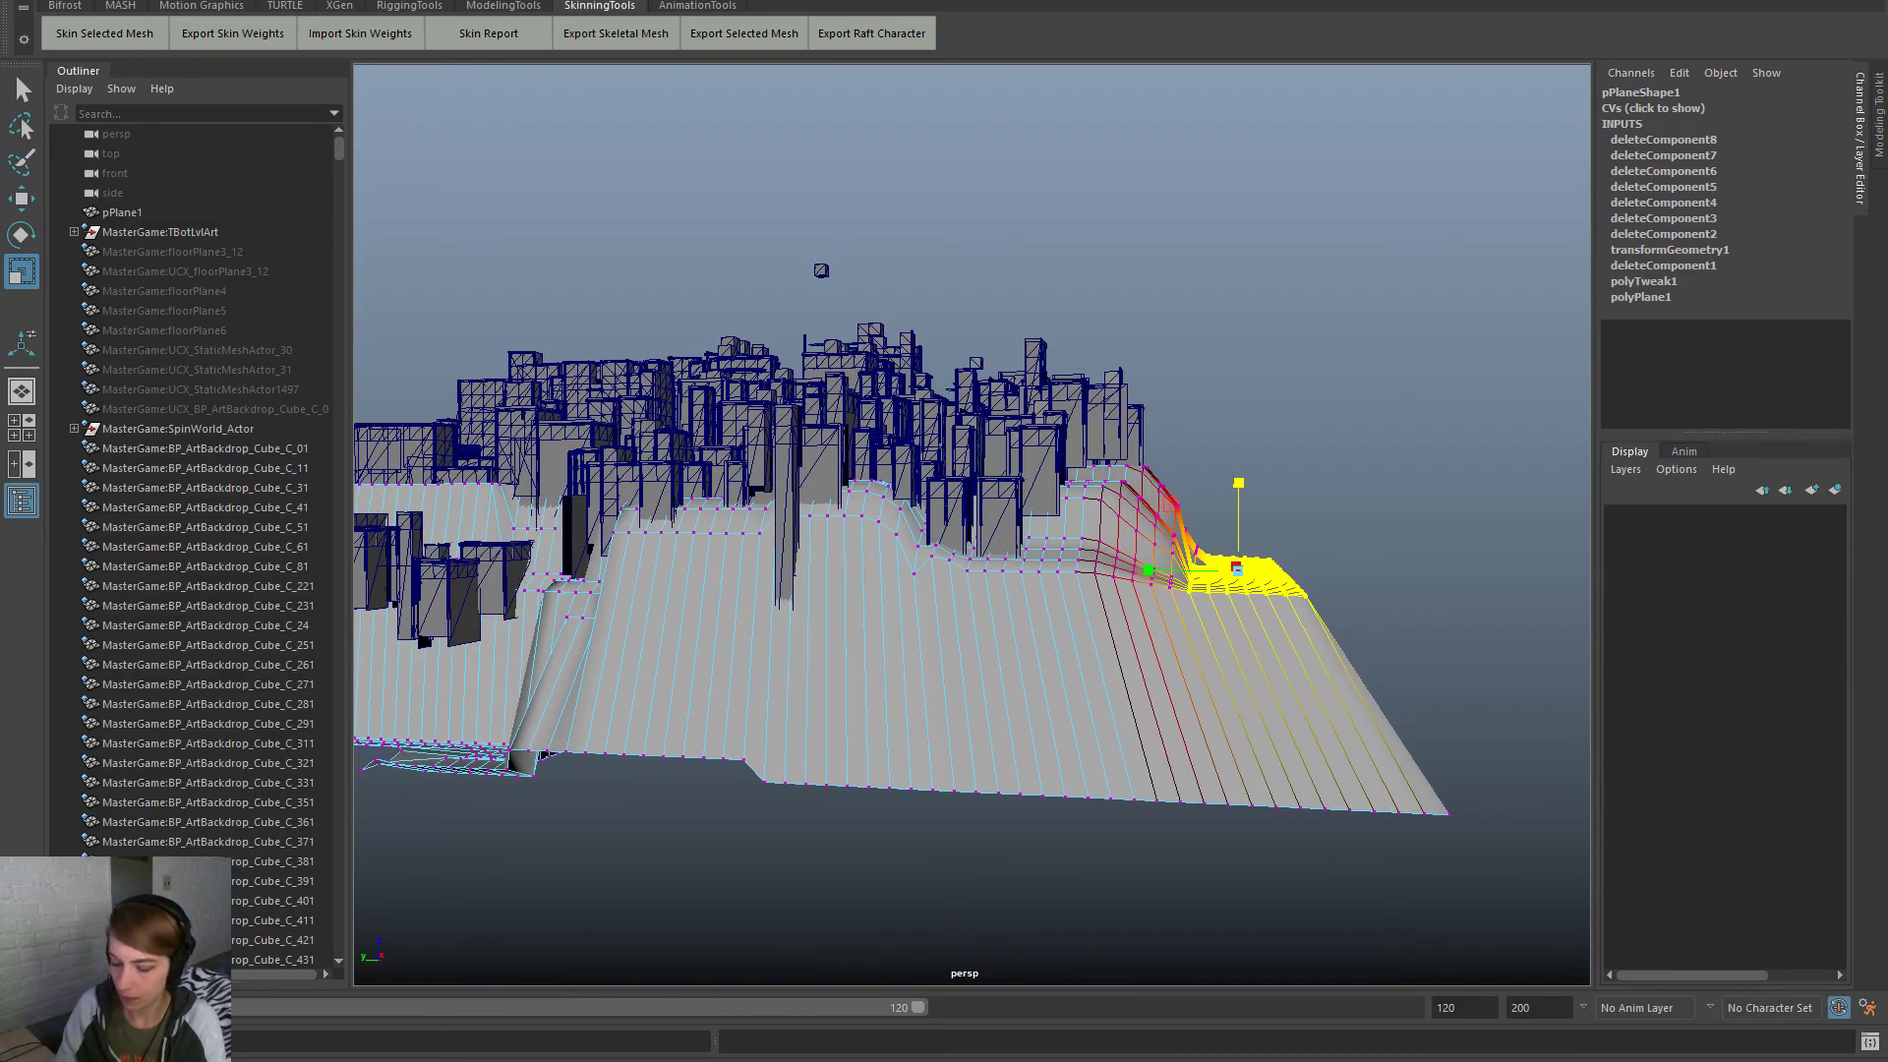
pyautogui.press('Return')
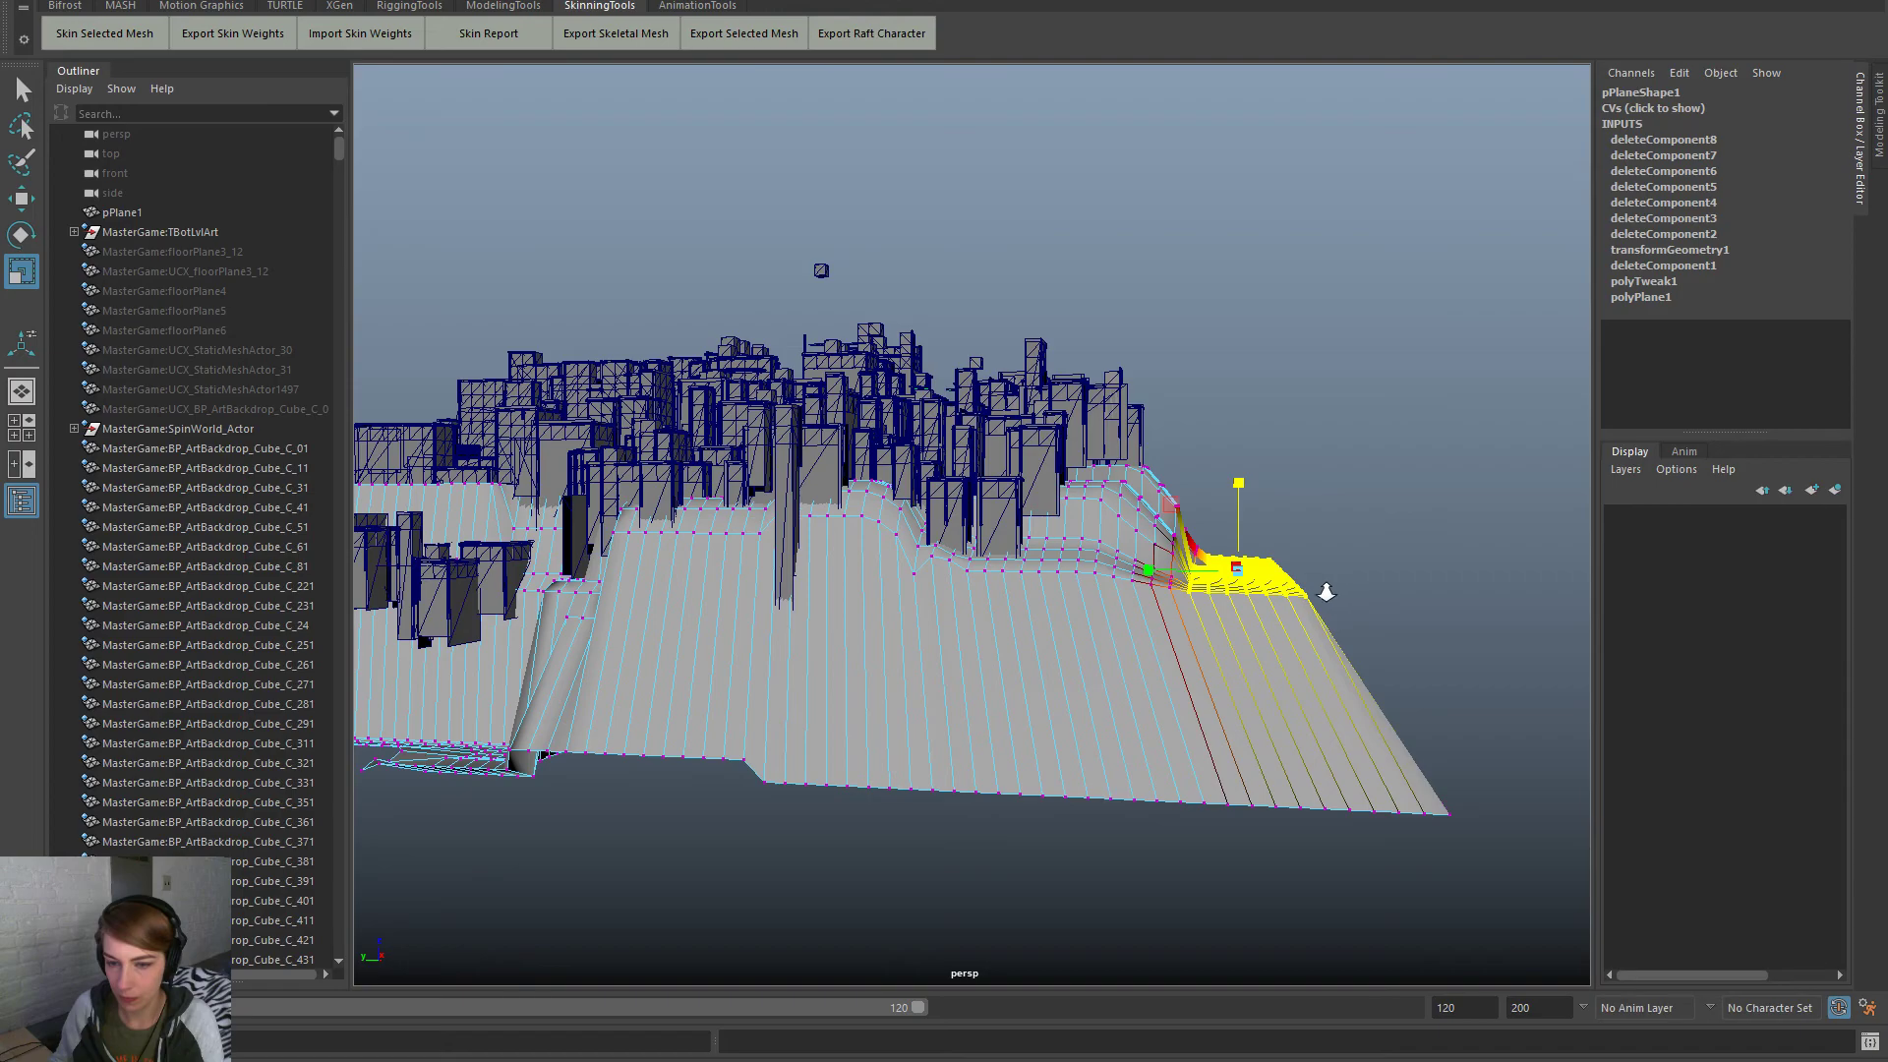
# Move the flattened strip of vertices down to the base of pPlane1 beside the city
pyautogui.keyDown('alt'); pyautogui.moveTo(1337, 587); pyautogui.dragTo(1318, 589); pyautogui.keyUp('alt')
pyautogui.press('w')
pyautogui.moveTo(1222, 480); pyautogui.dragTo(1241, 616)
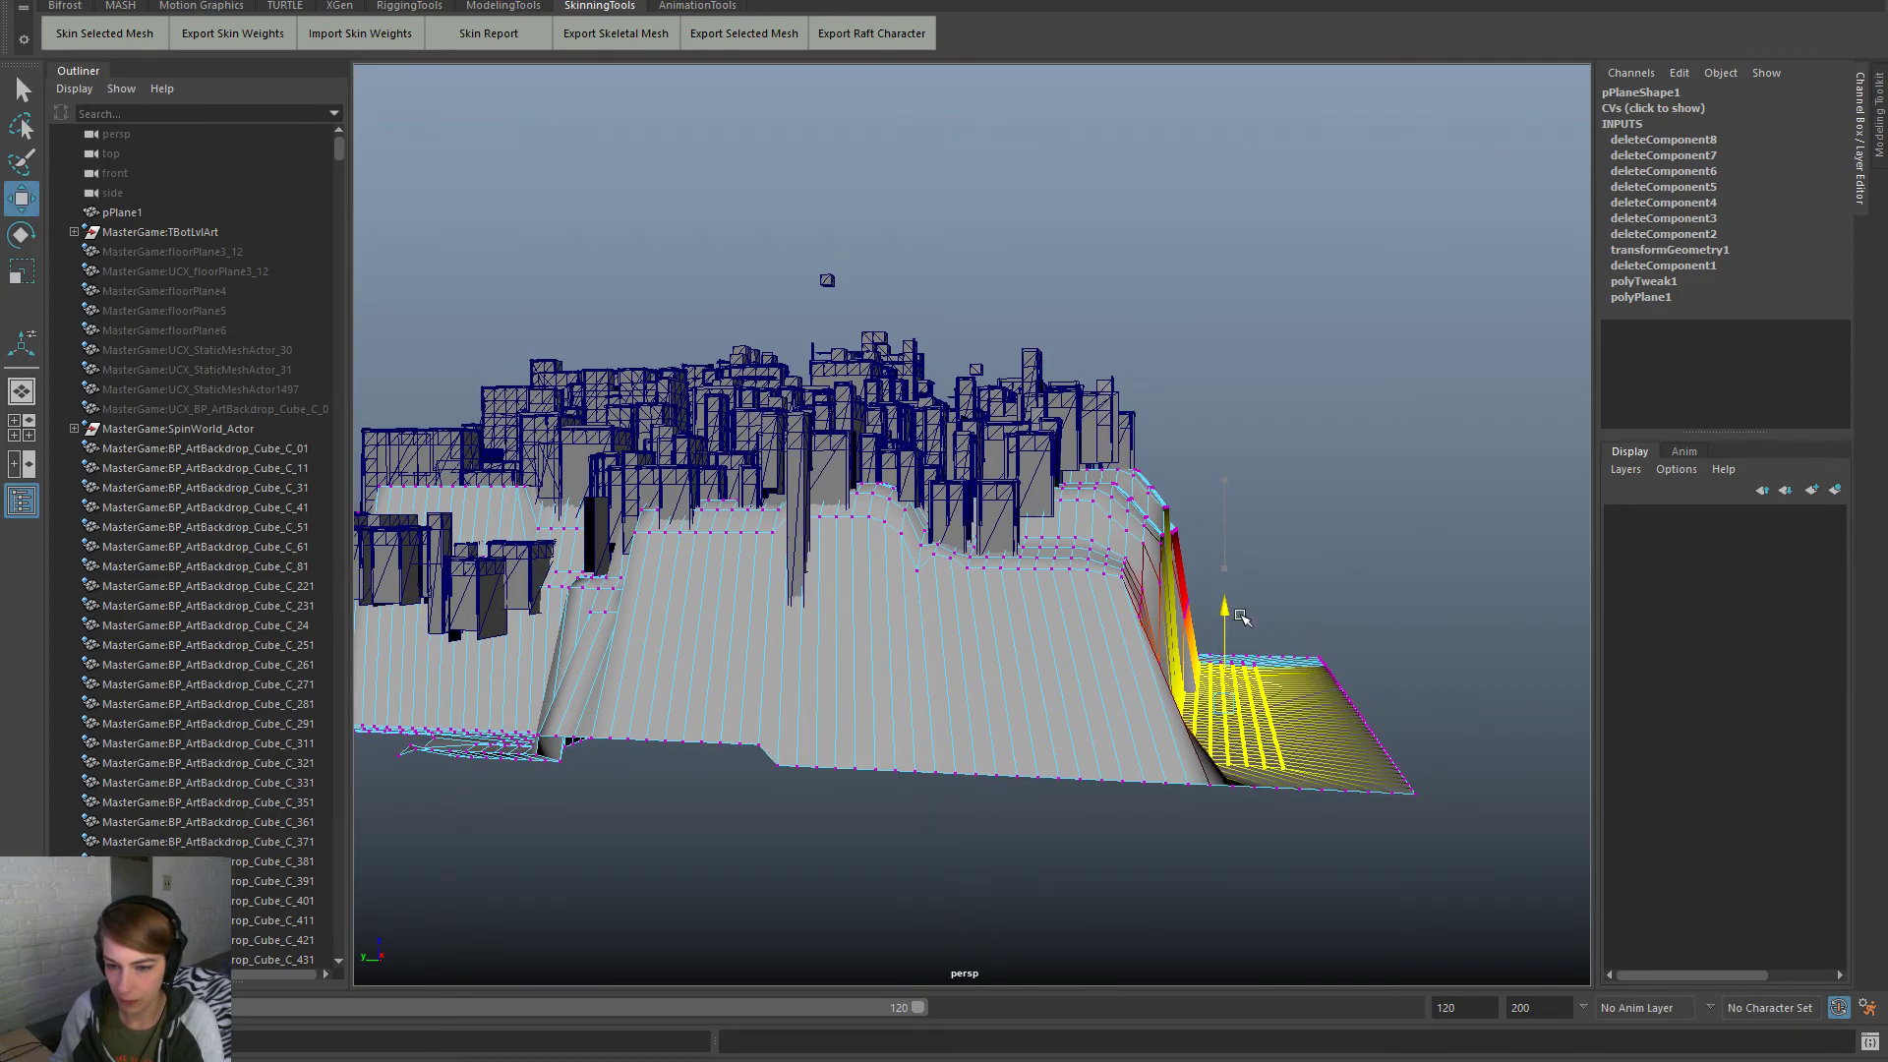
# Lower the row of vertices beneath the end blocks on the adjoining slope of pPlane1 and level the row
pyautogui.keyDown('alt'); pyautogui.moveTo(1311, 760); pyautogui.dragTo(1218, 795); pyautogui.keyUp('alt')
pyautogui.keyDown('alt'); pyautogui.moveTo(986, 782); pyautogui.dragTo(940, 777); pyautogui.keyUp('alt')
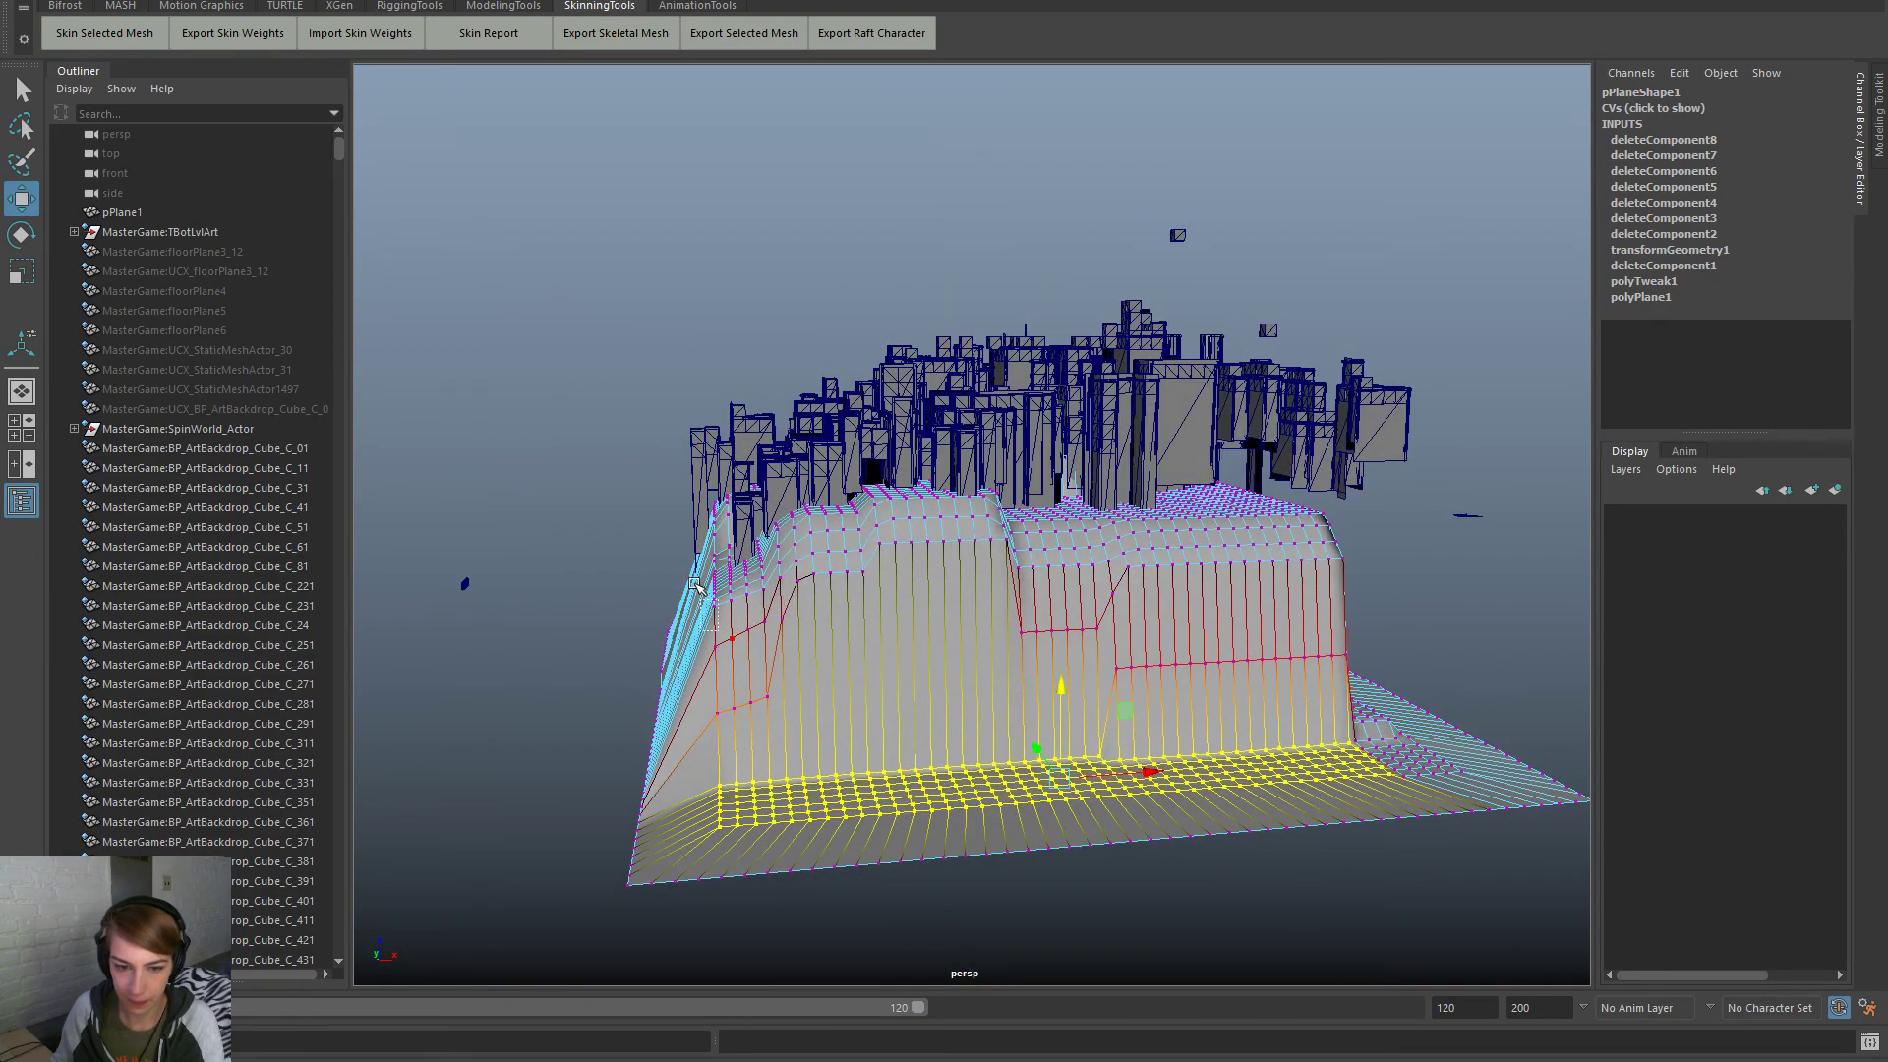
pyautogui.keyDown('alt'); pyautogui.moveTo(689, 563); pyautogui.dragTo(1117, 683); pyautogui.keyUp('alt')
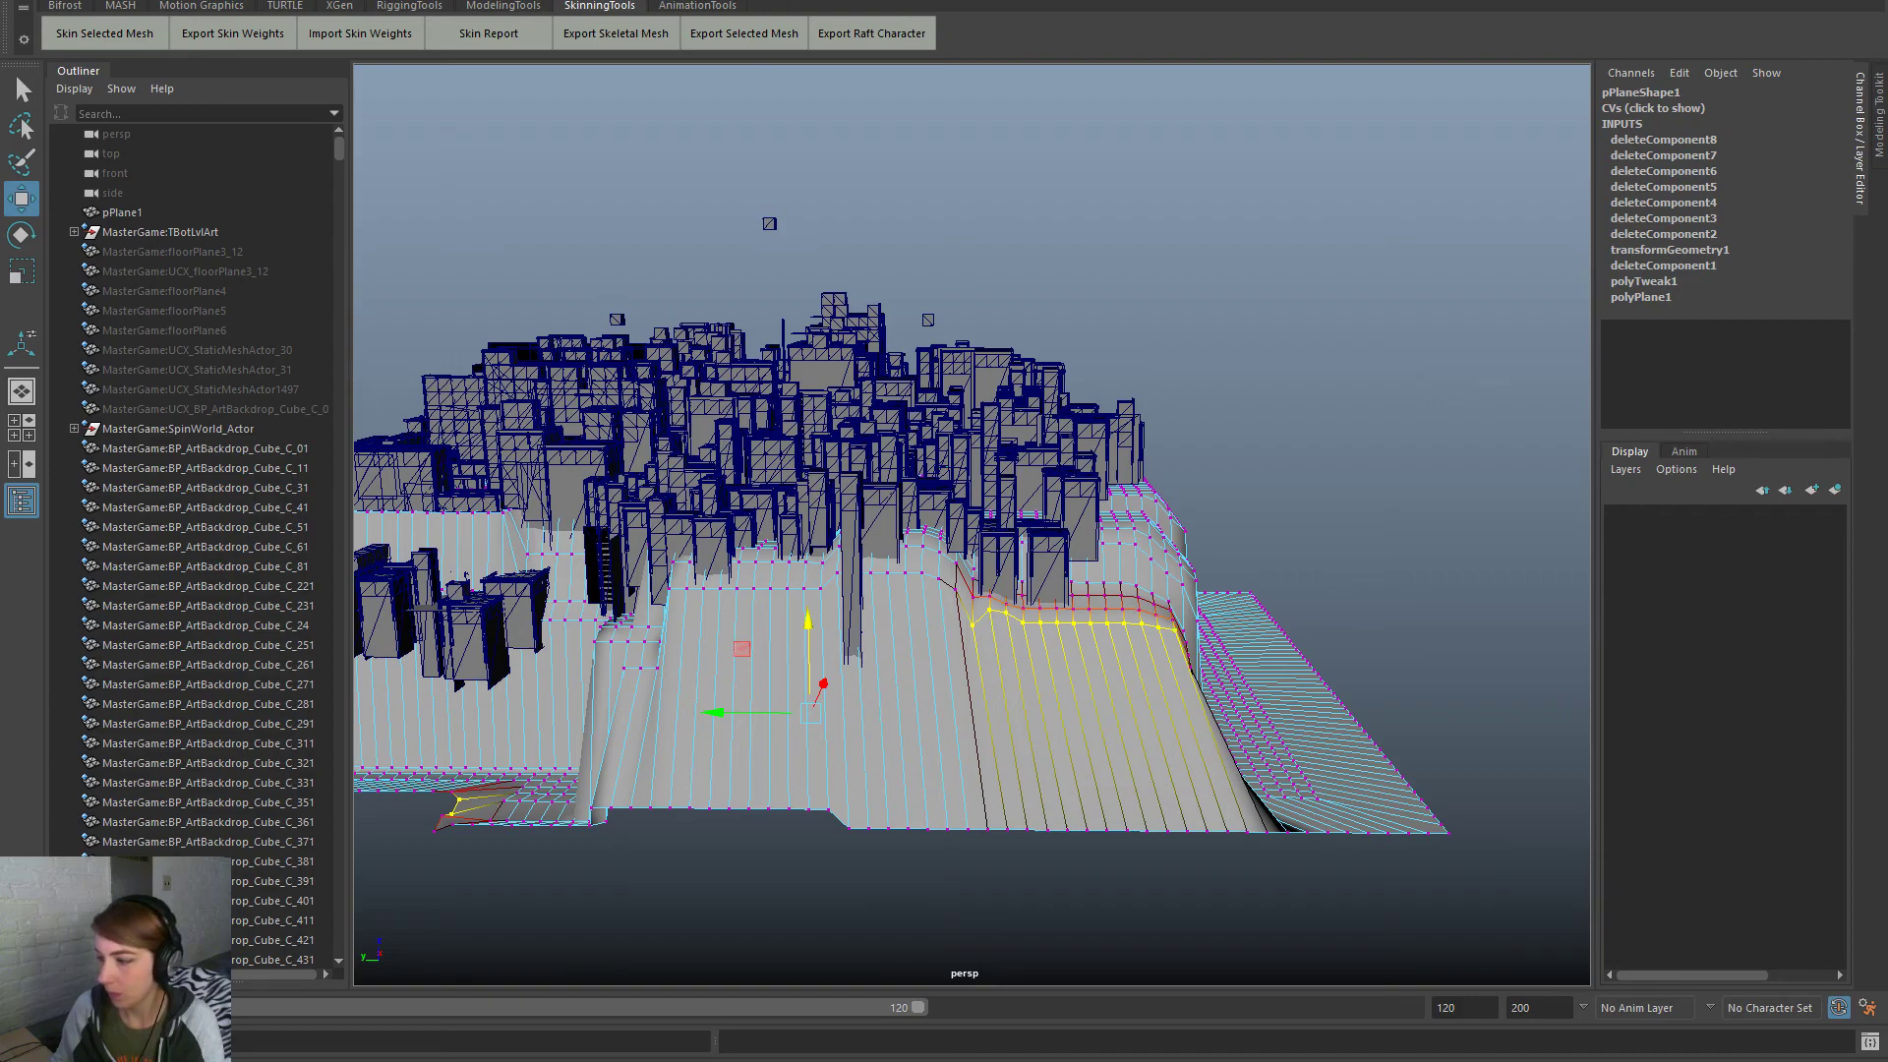
pyautogui.press('b')
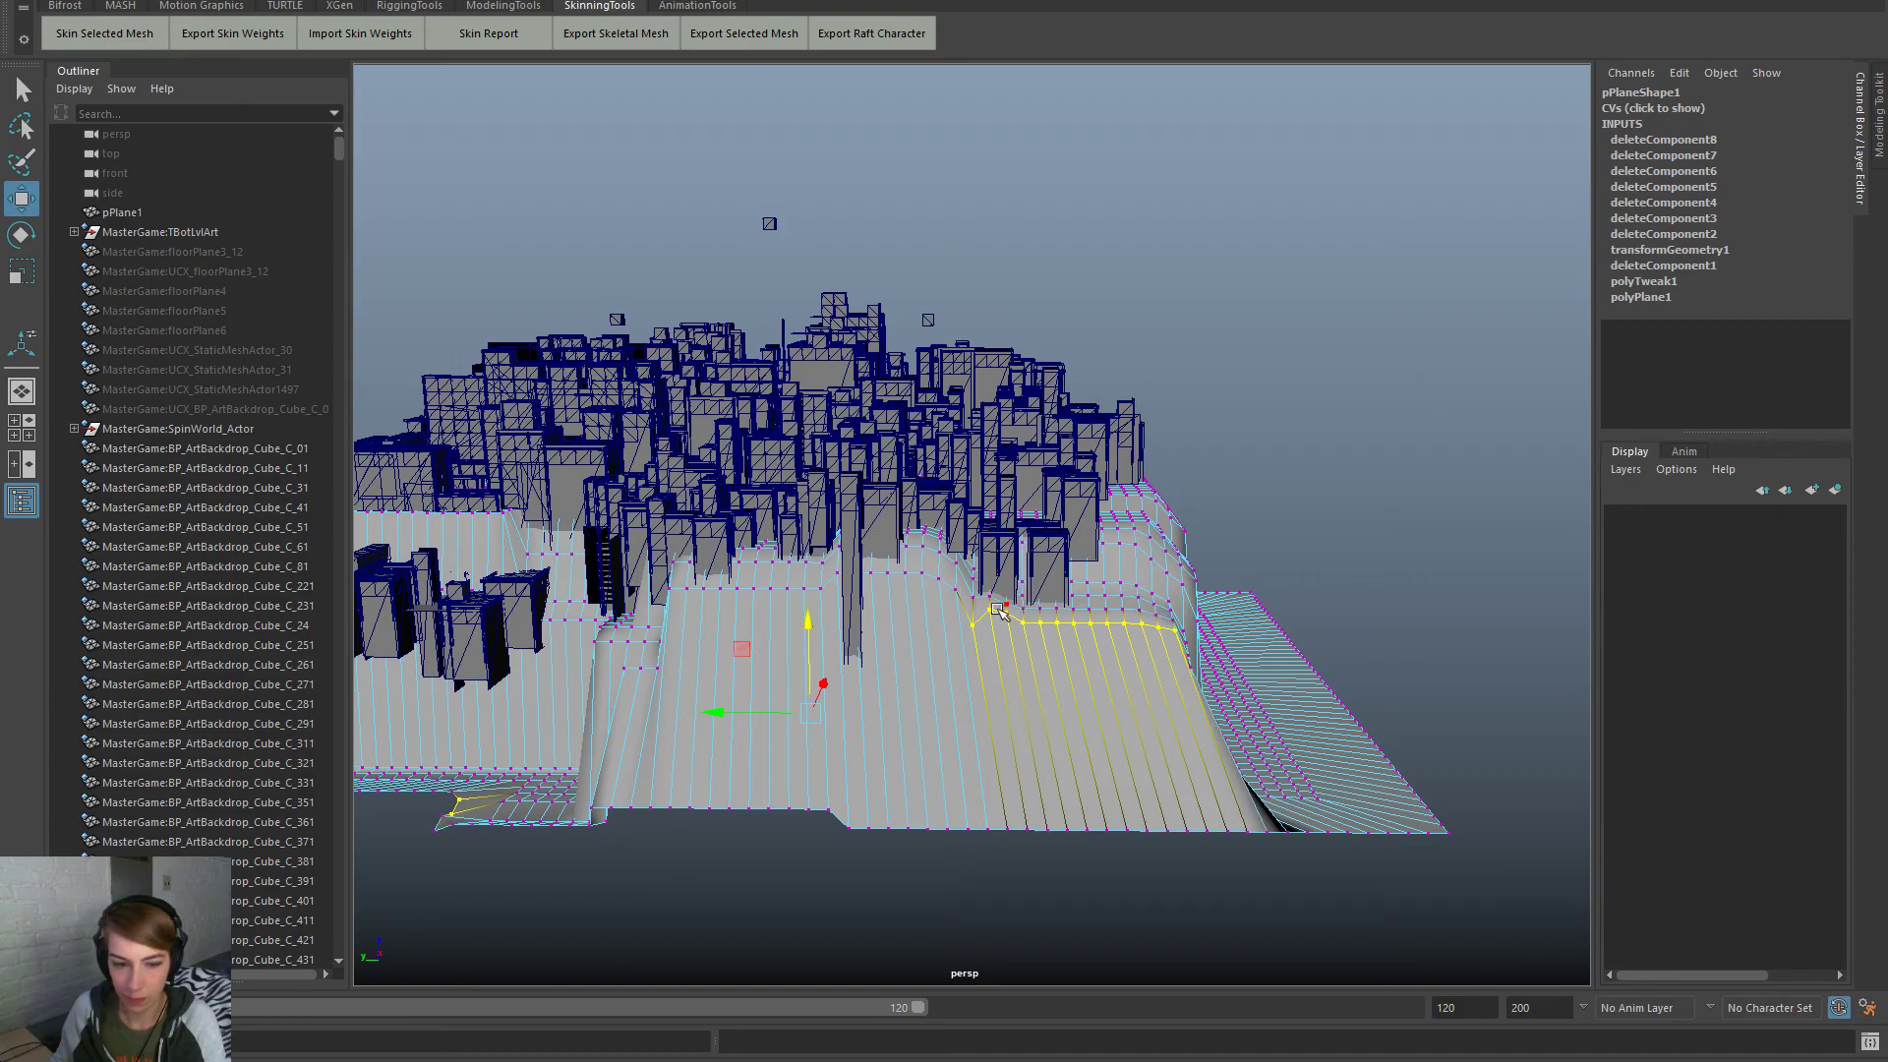
pyautogui.keyDown('ctrl'); pyautogui.moveTo(418, 848); pyautogui.dragTo(462, 679); pyautogui.keyUp('ctrl')
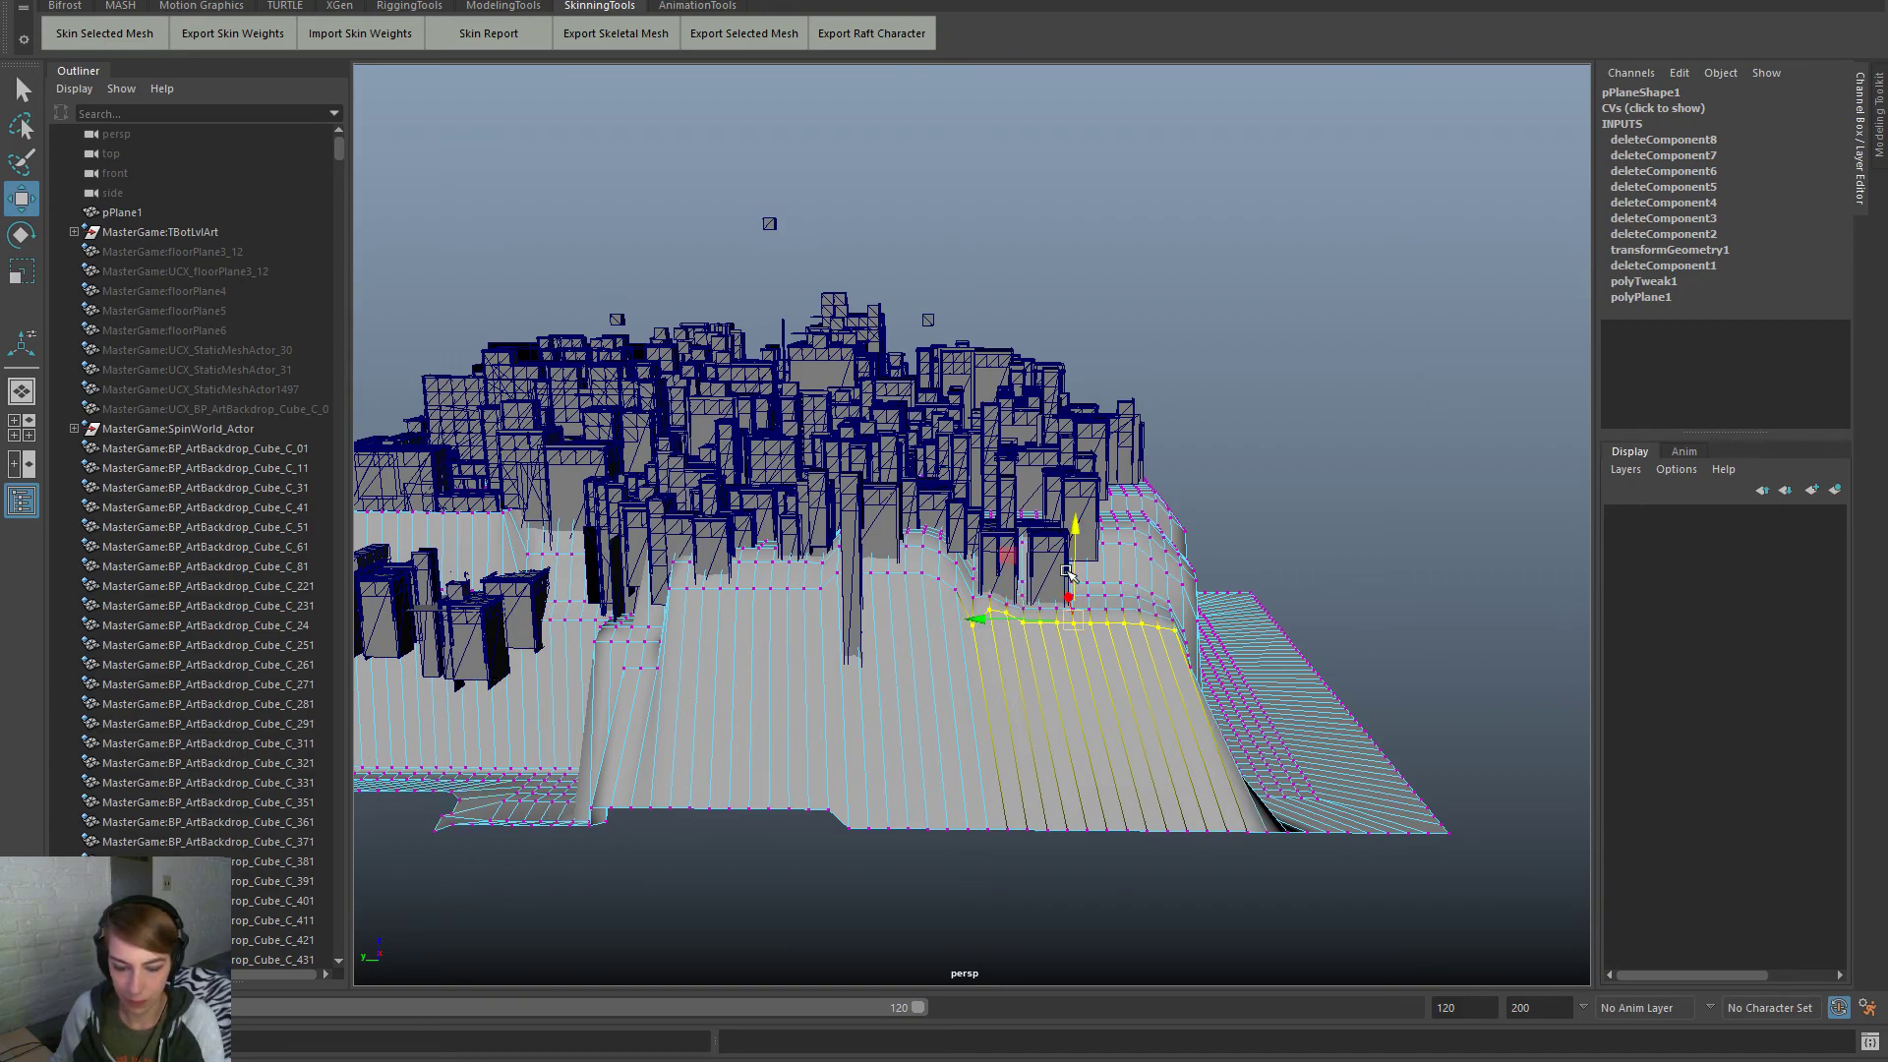
pyautogui.moveTo(1070, 532); pyautogui.dragTo(1081, 626)
pyautogui.press('r')
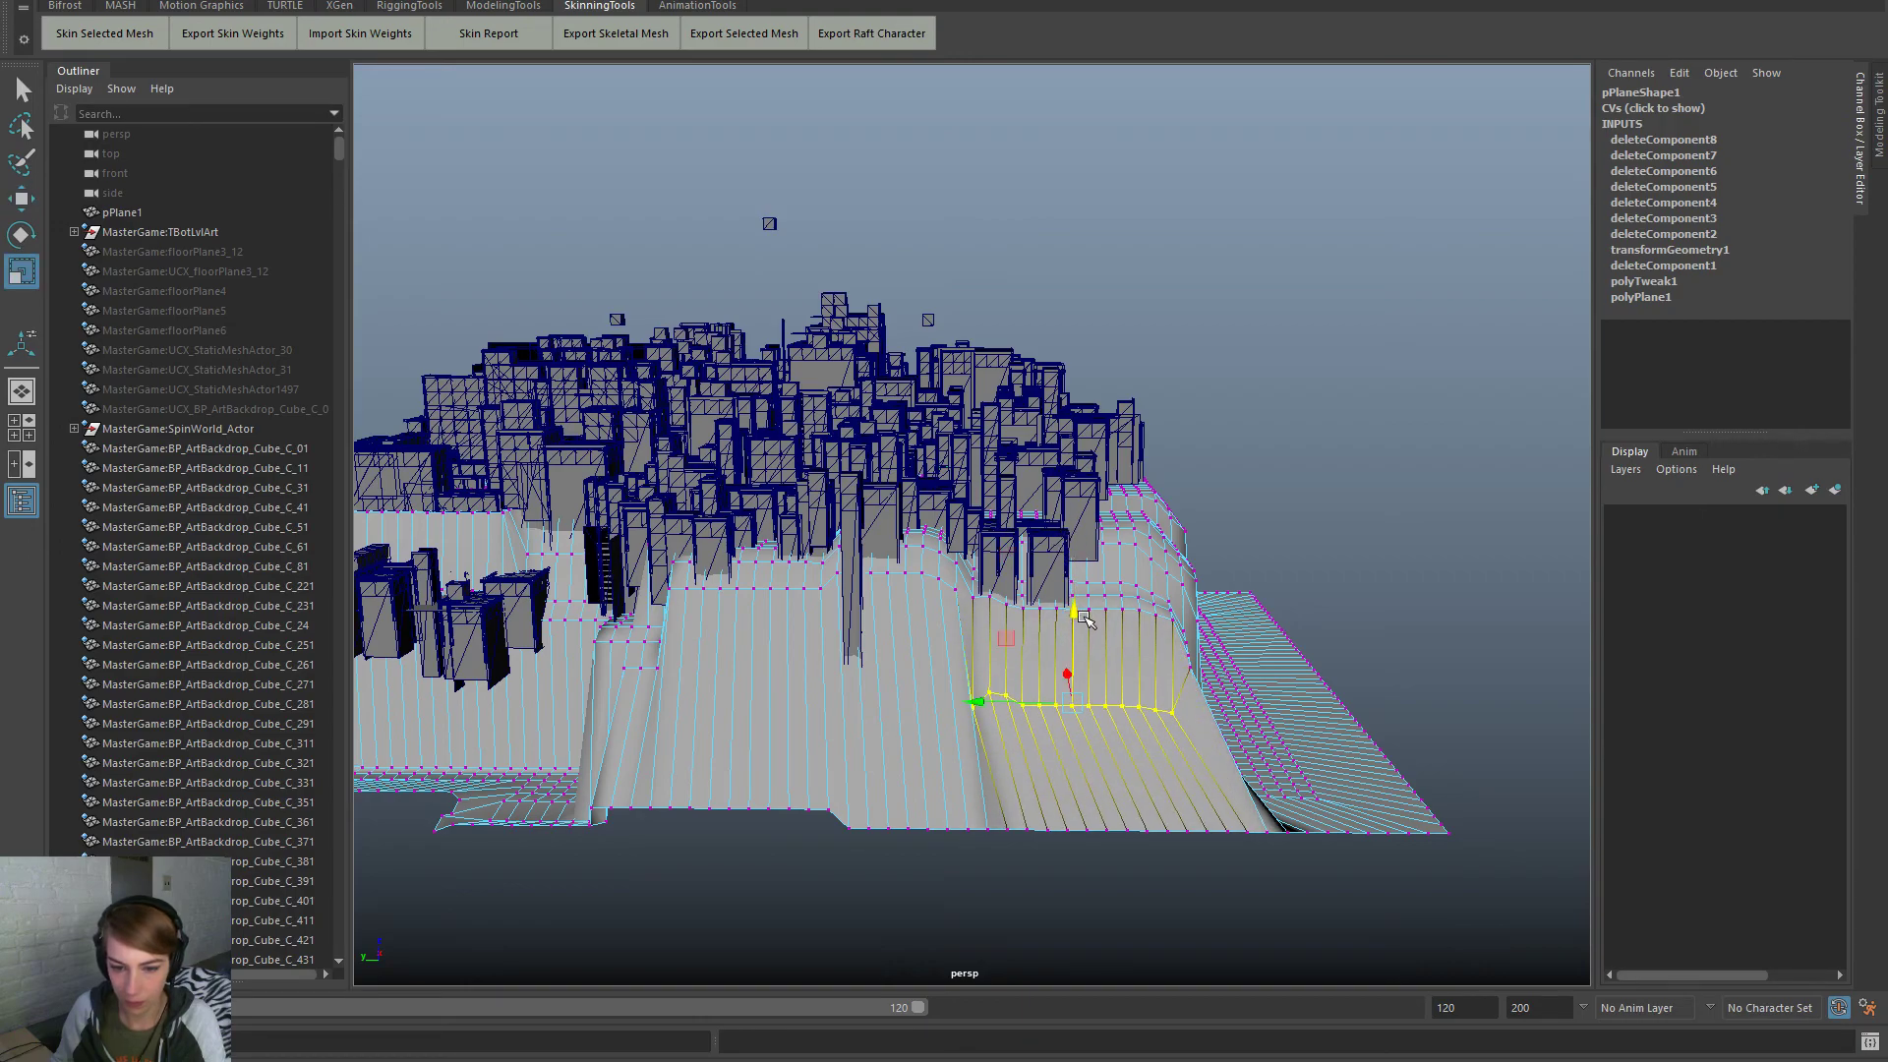
pyautogui.moveTo(1078, 622); pyautogui.dragTo(1079, 700)
# Reposition the individual vertices at the inner end of the lowered row on pPlane1
pyautogui.click(959, 586)
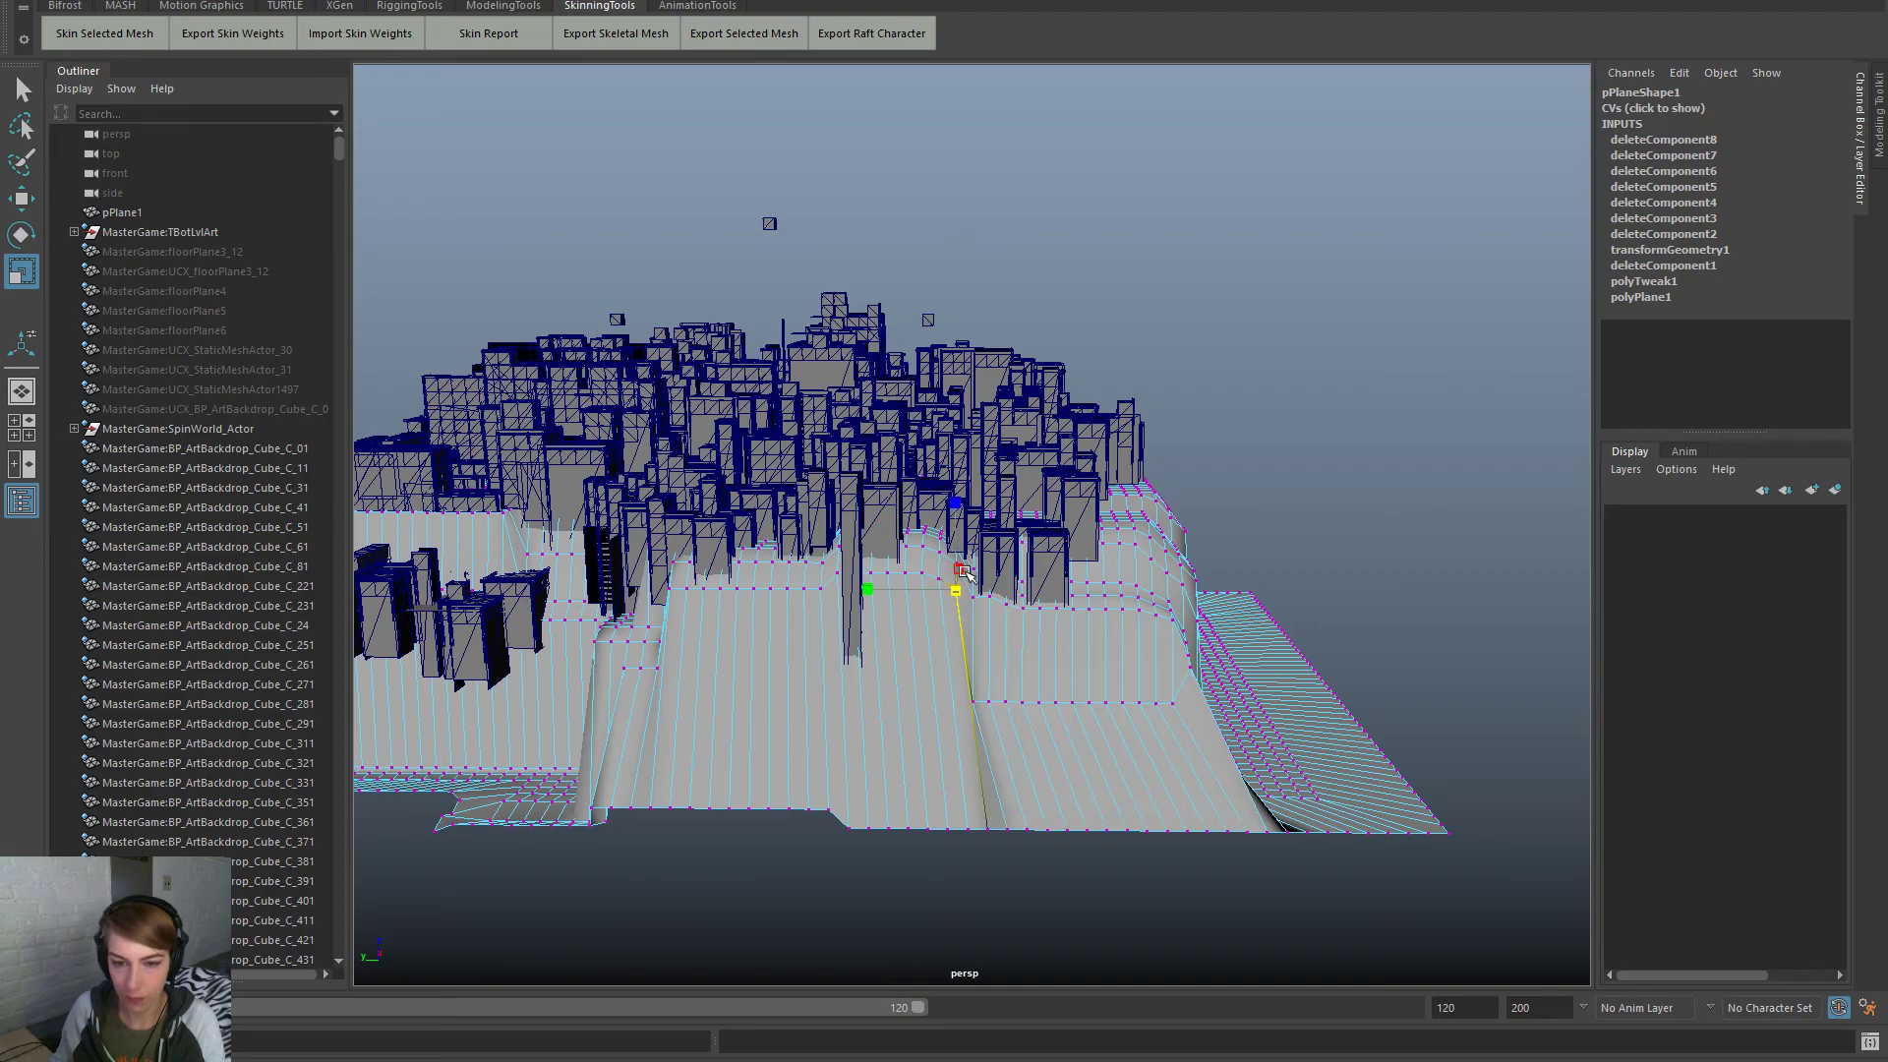
pyautogui.press('w')
pyautogui.moveTo(960, 575); pyautogui.dragTo(968, 536)
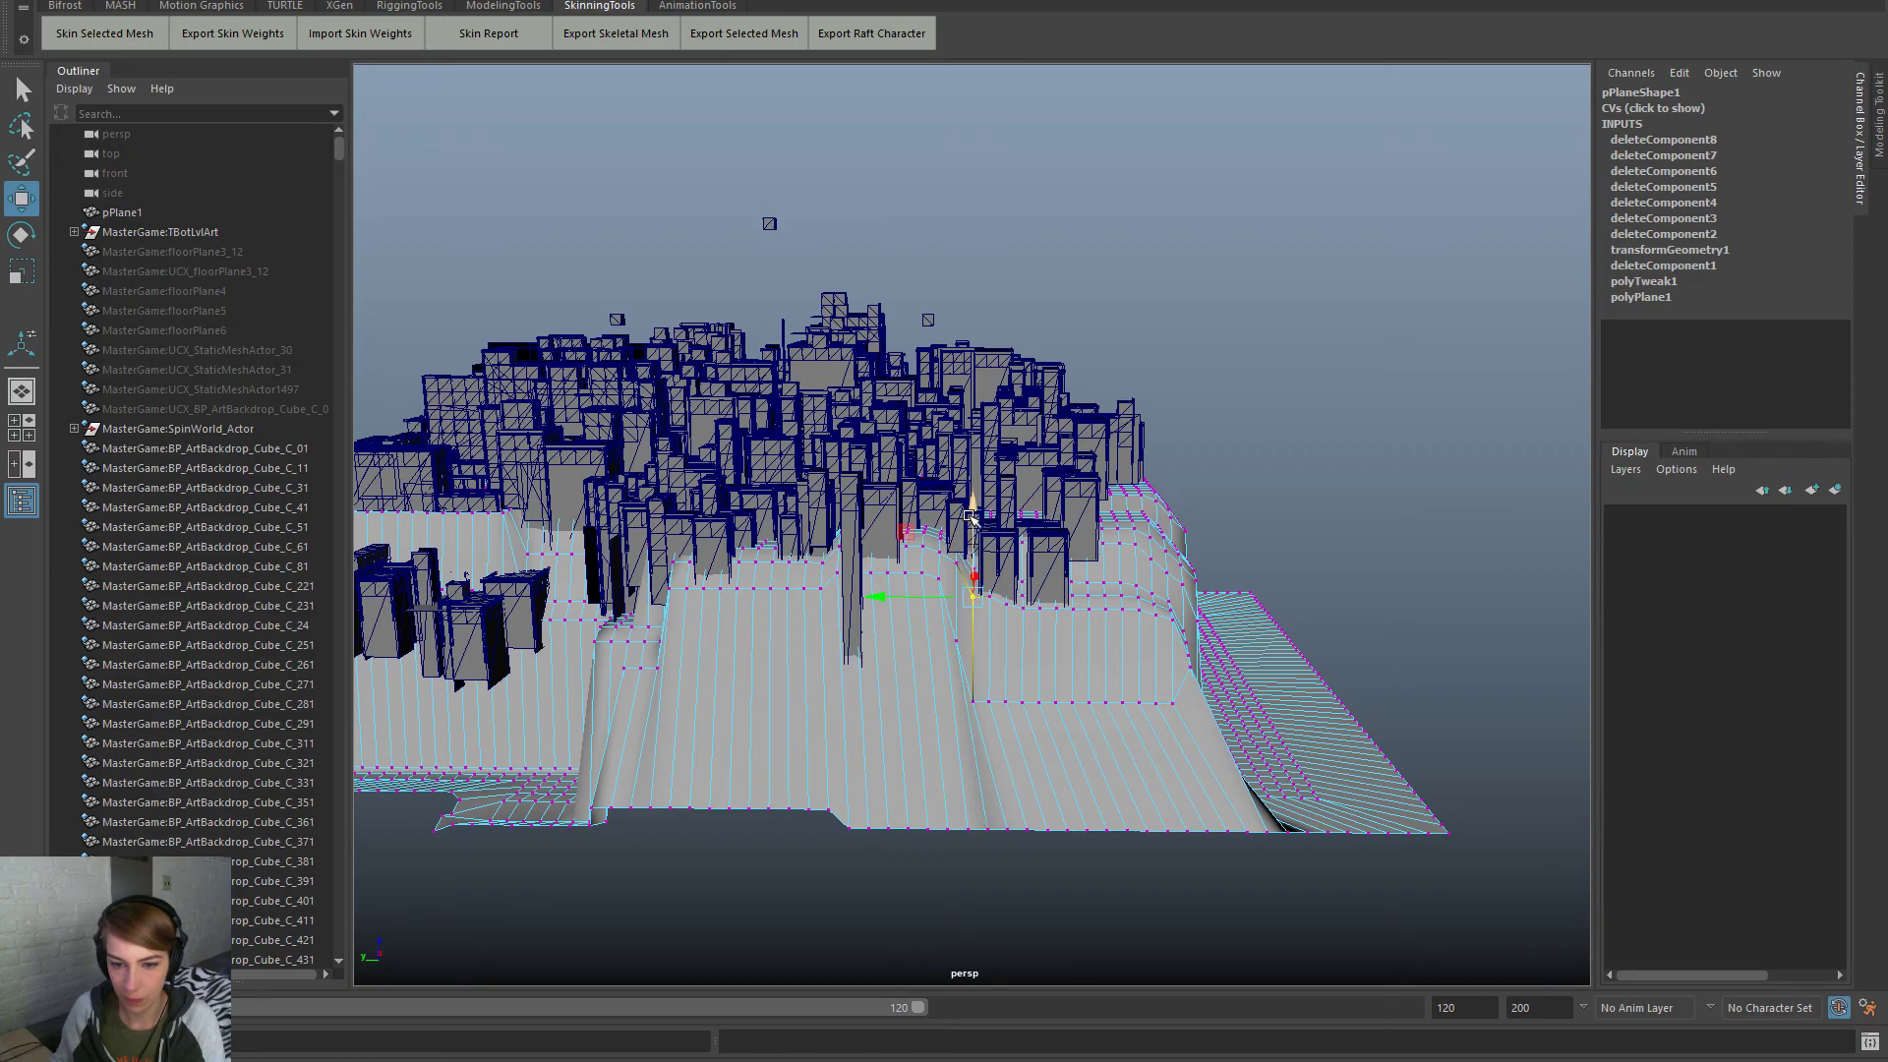
# Select the upper vertices of pPlane1's steep side wall and pull them down with a widened soft-selection falloff
pyautogui.keyDown('alt'); pyautogui.moveTo(1136, 681); pyautogui.dragTo(716, 661); pyautogui.keyUp('alt')
pyautogui.keyDown('alt'); pyautogui.moveTo(777, 568); pyautogui.dragTo(1288, 546); pyautogui.keyUp('alt')
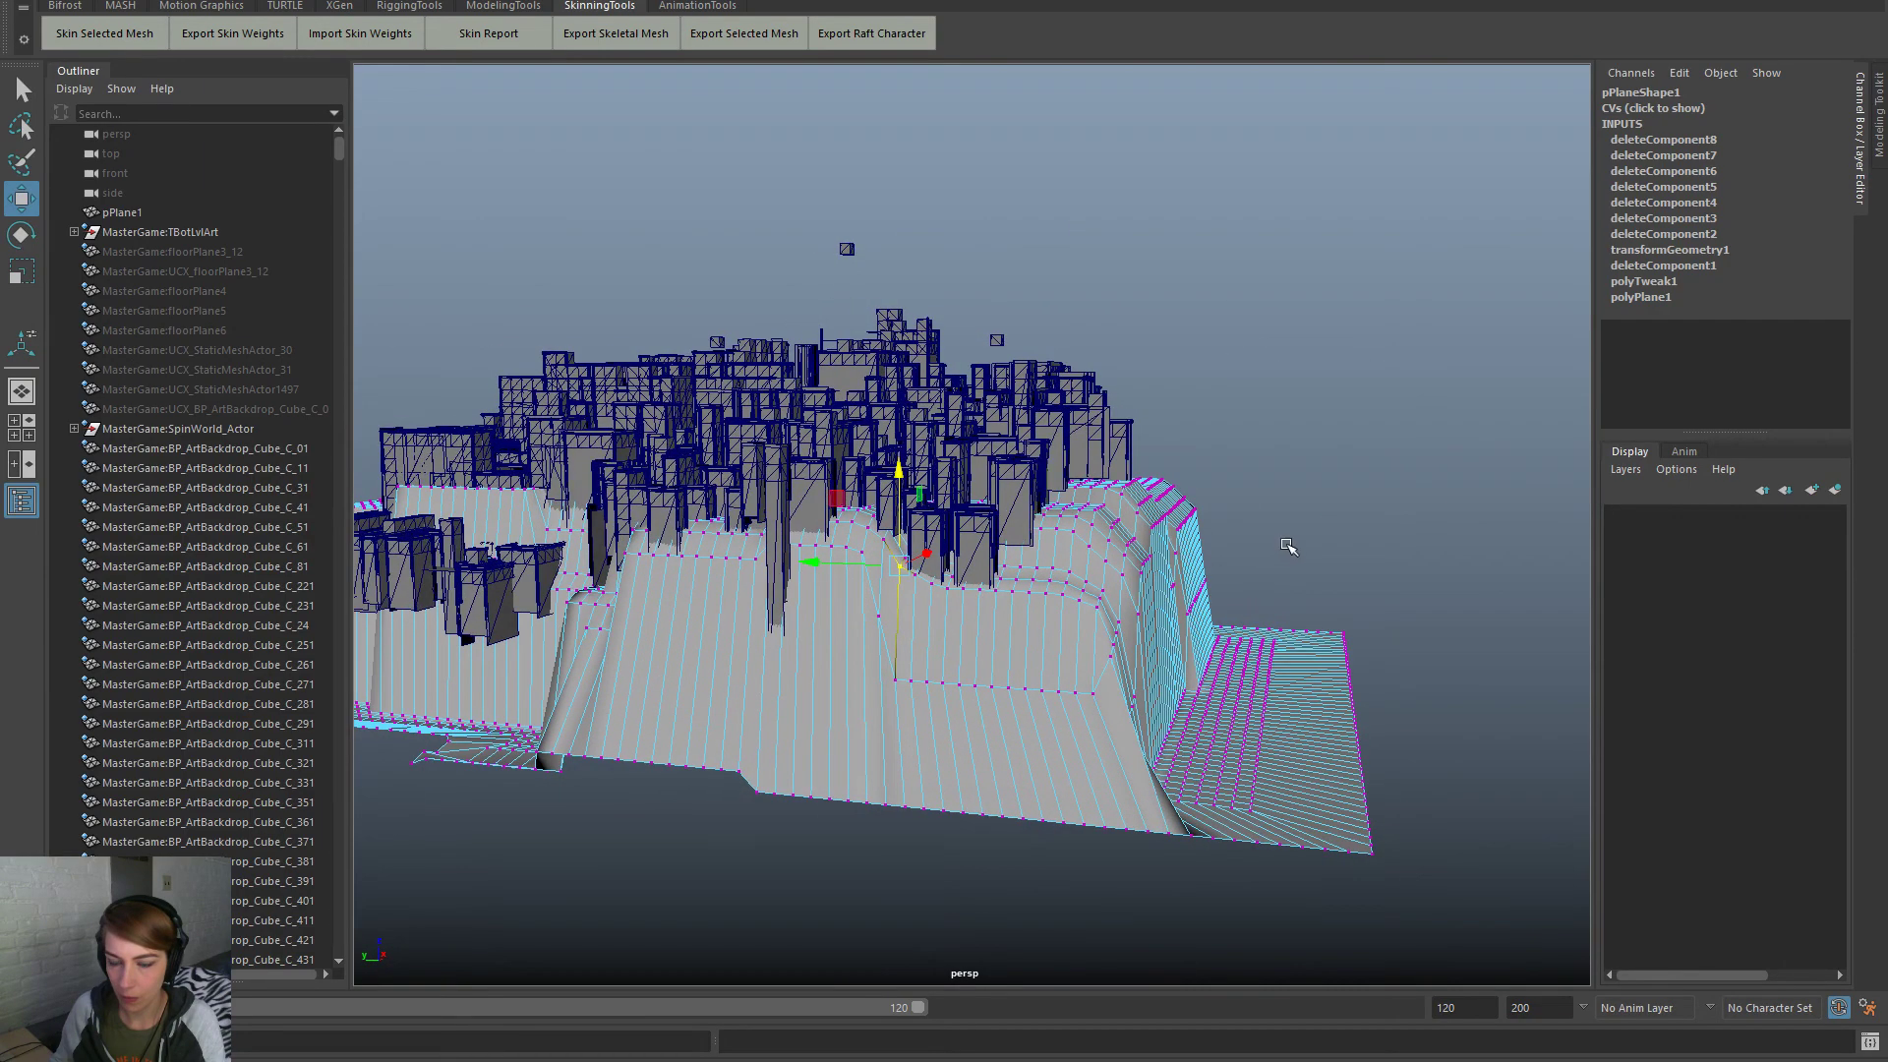
pyautogui.click(1185, 521)
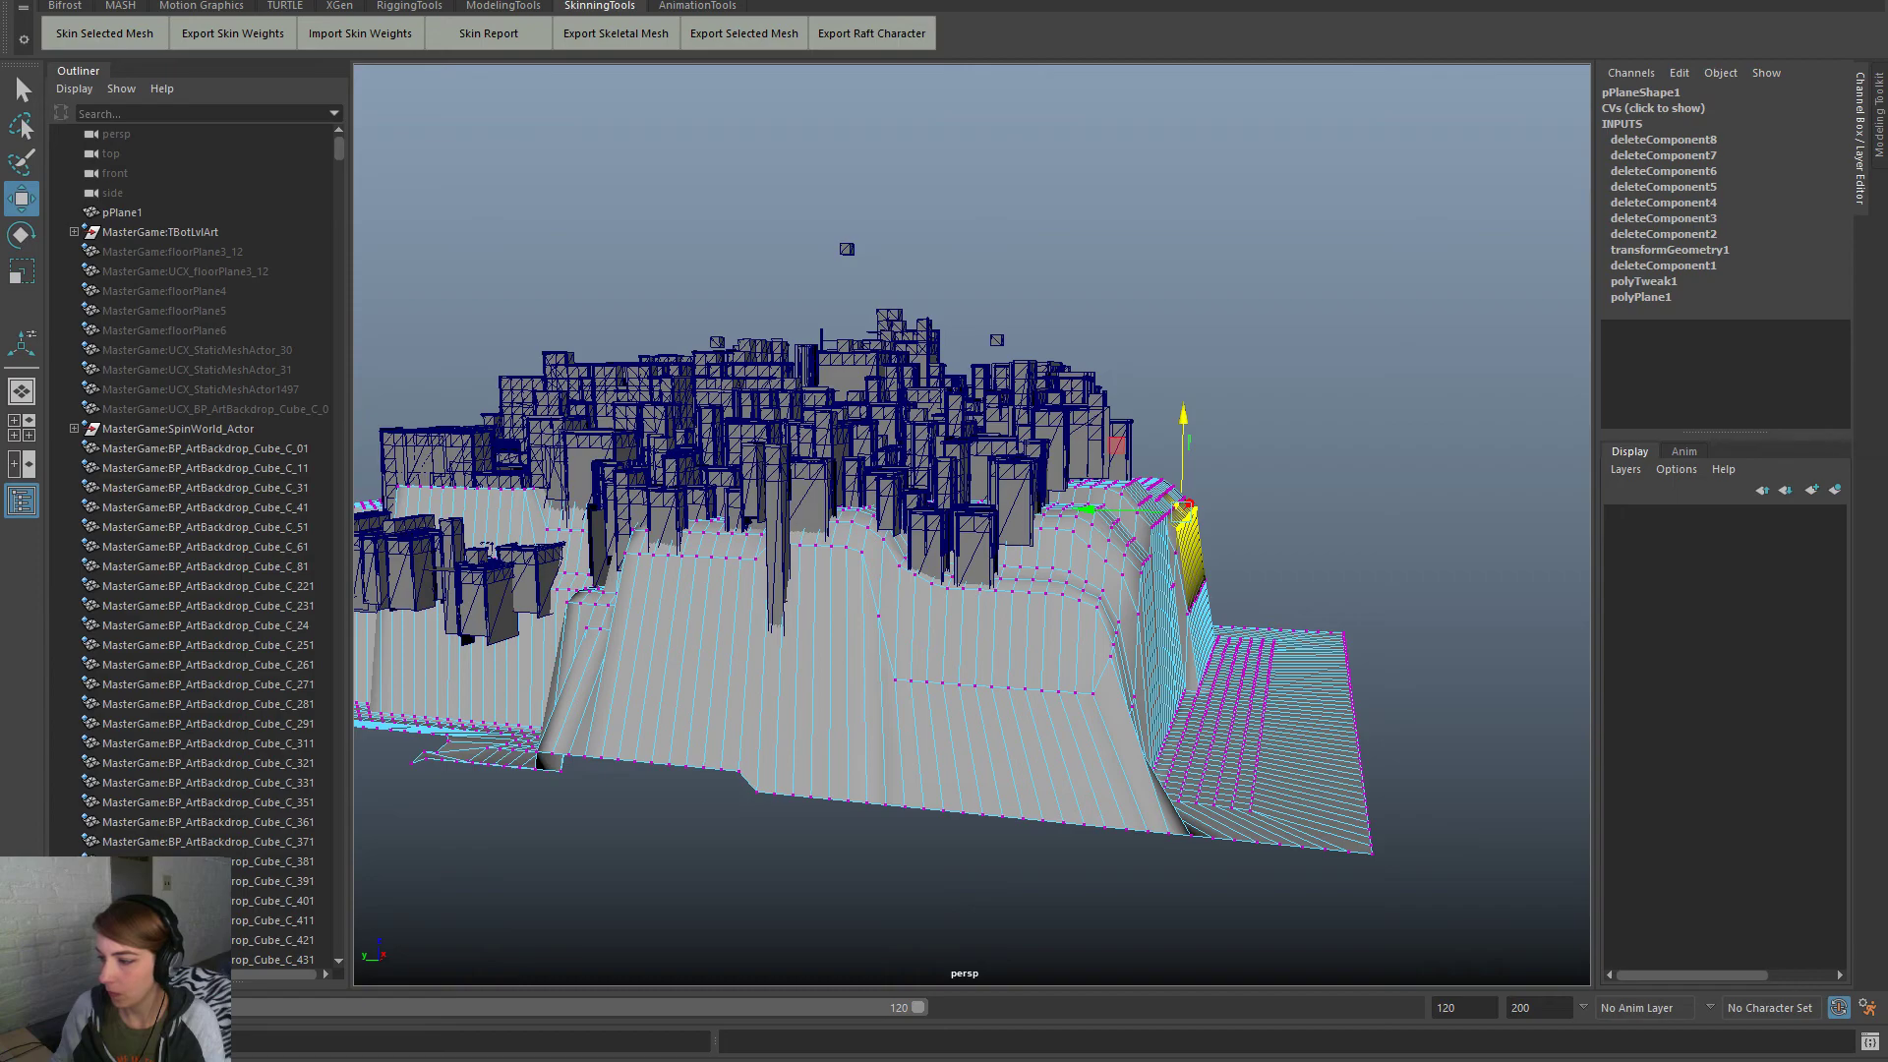
pyautogui.press('b')
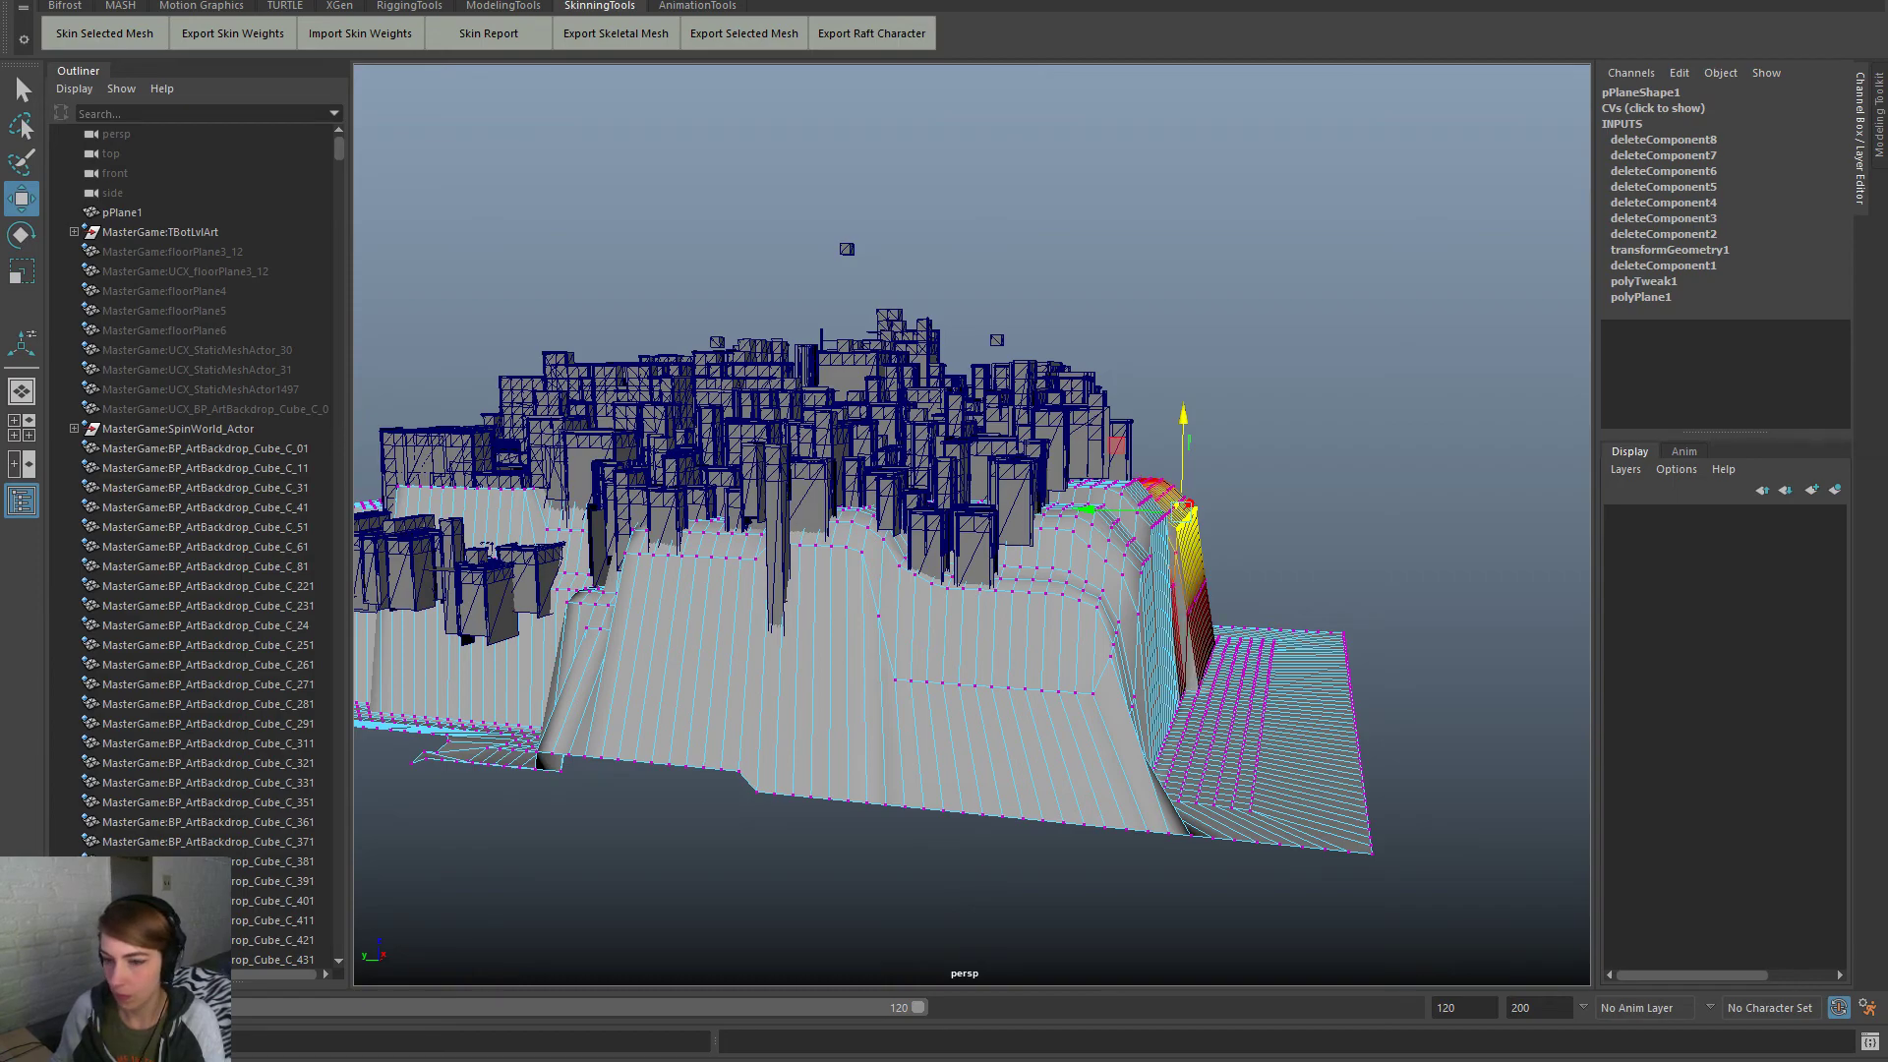
pyautogui.keyDown('alt'); pyautogui.moveTo(1042, 620); pyautogui.dragTo(1227, 507); pyautogui.keyUp('alt')
pyautogui.moveTo(1168, 664); pyautogui.dragTo(1203, 664, button='middle')
pyautogui.moveTo(1311, 501); pyautogui.dragTo(1324, 547)
pyautogui.keyDown('alt'); pyautogui.moveTo(1292, 725); pyautogui.dragTo(1318, 615); pyautogui.keyUp('alt')
pyautogui.click(1303, 580)
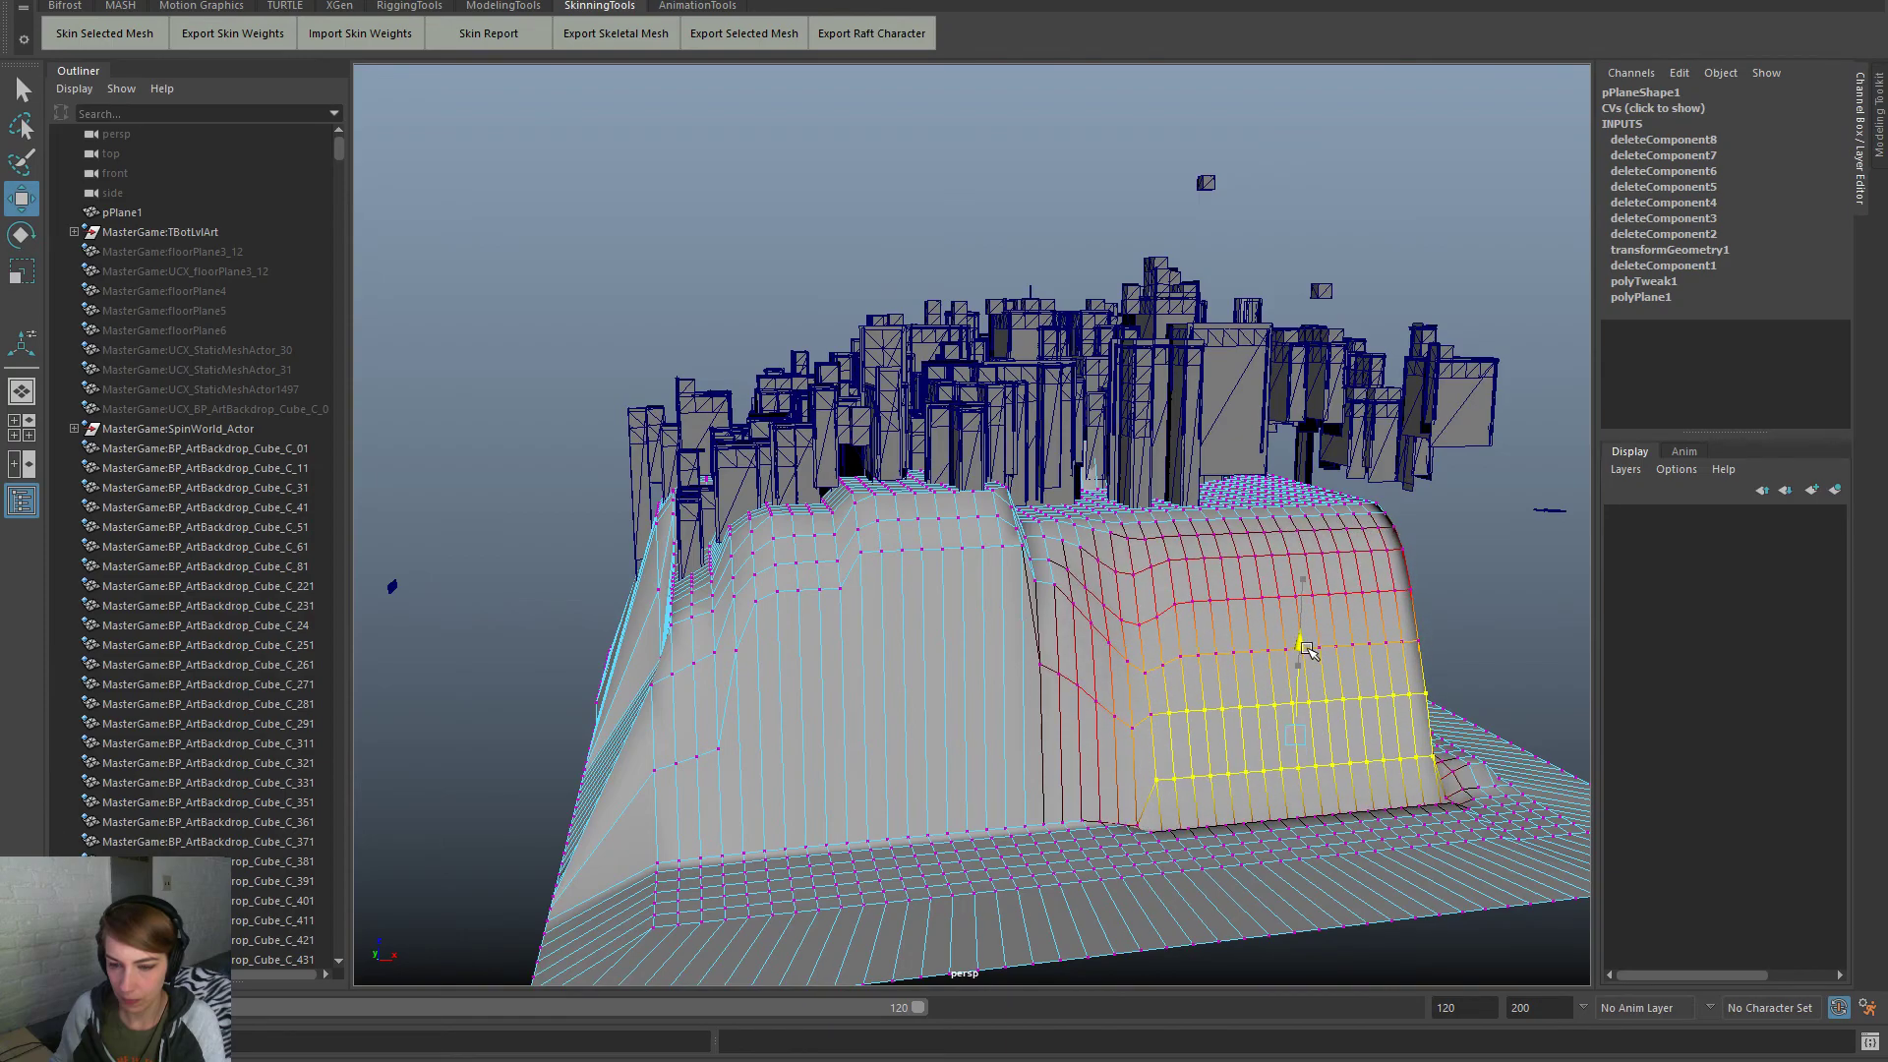
# Return pPlane1 to object mode, select the whole mesh and inspect how it fits among the city blocks
pyautogui.keyDown('alt'); pyautogui.moveTo(1402, 617); pyautogui.dragTo(1573, 634); pyautogui.keyUp('alt')
pyautogui.keyDown('alt'); pyautogui.moveTo(1276, 733); pyautogui.dragTo(1711, 775, button='middle'); pyautogui.keyUp('alt')
pyautogui.keyDown('alt'); pyautogui.moveTo(1040, 747); pyautogui.dragTo(793, 710); pyautogui.keyUp('alt')
pyautogui.keyDown('alt'); pyautogui.moveTo(793, 710); pyautogui.dragTo(926, 789, button='right'); pyautogui.keyUp('alt')
pyautogui.keyDown('alt'); pyautogui.moveTo(733, 757); pyautogui.dragTo(1003, 635); pyautogui.keyUp('alt')
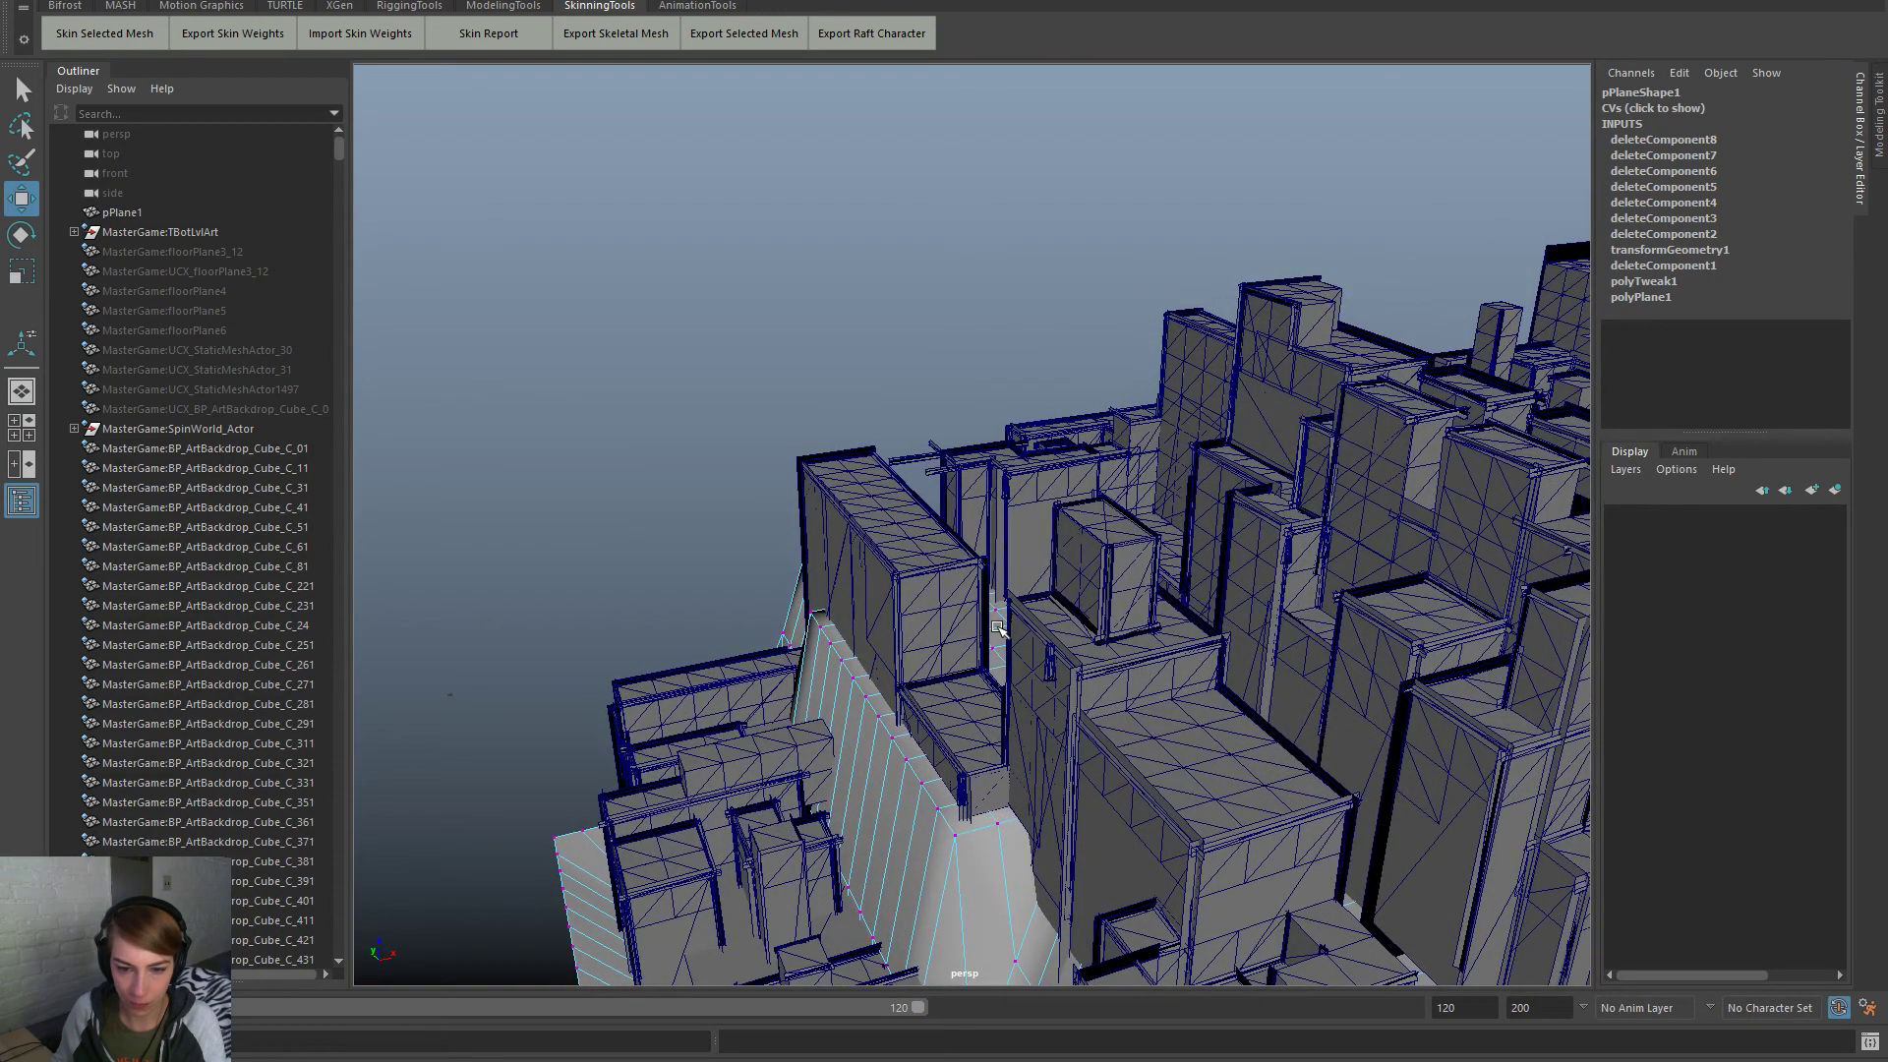
pyautogui.moveTo(997, 559); pyautogui.dragTo(1047, 562, button='right')
pyautogui.moveTo(1055, 539); pyautogui.dragTo(1058, 525, button='right')
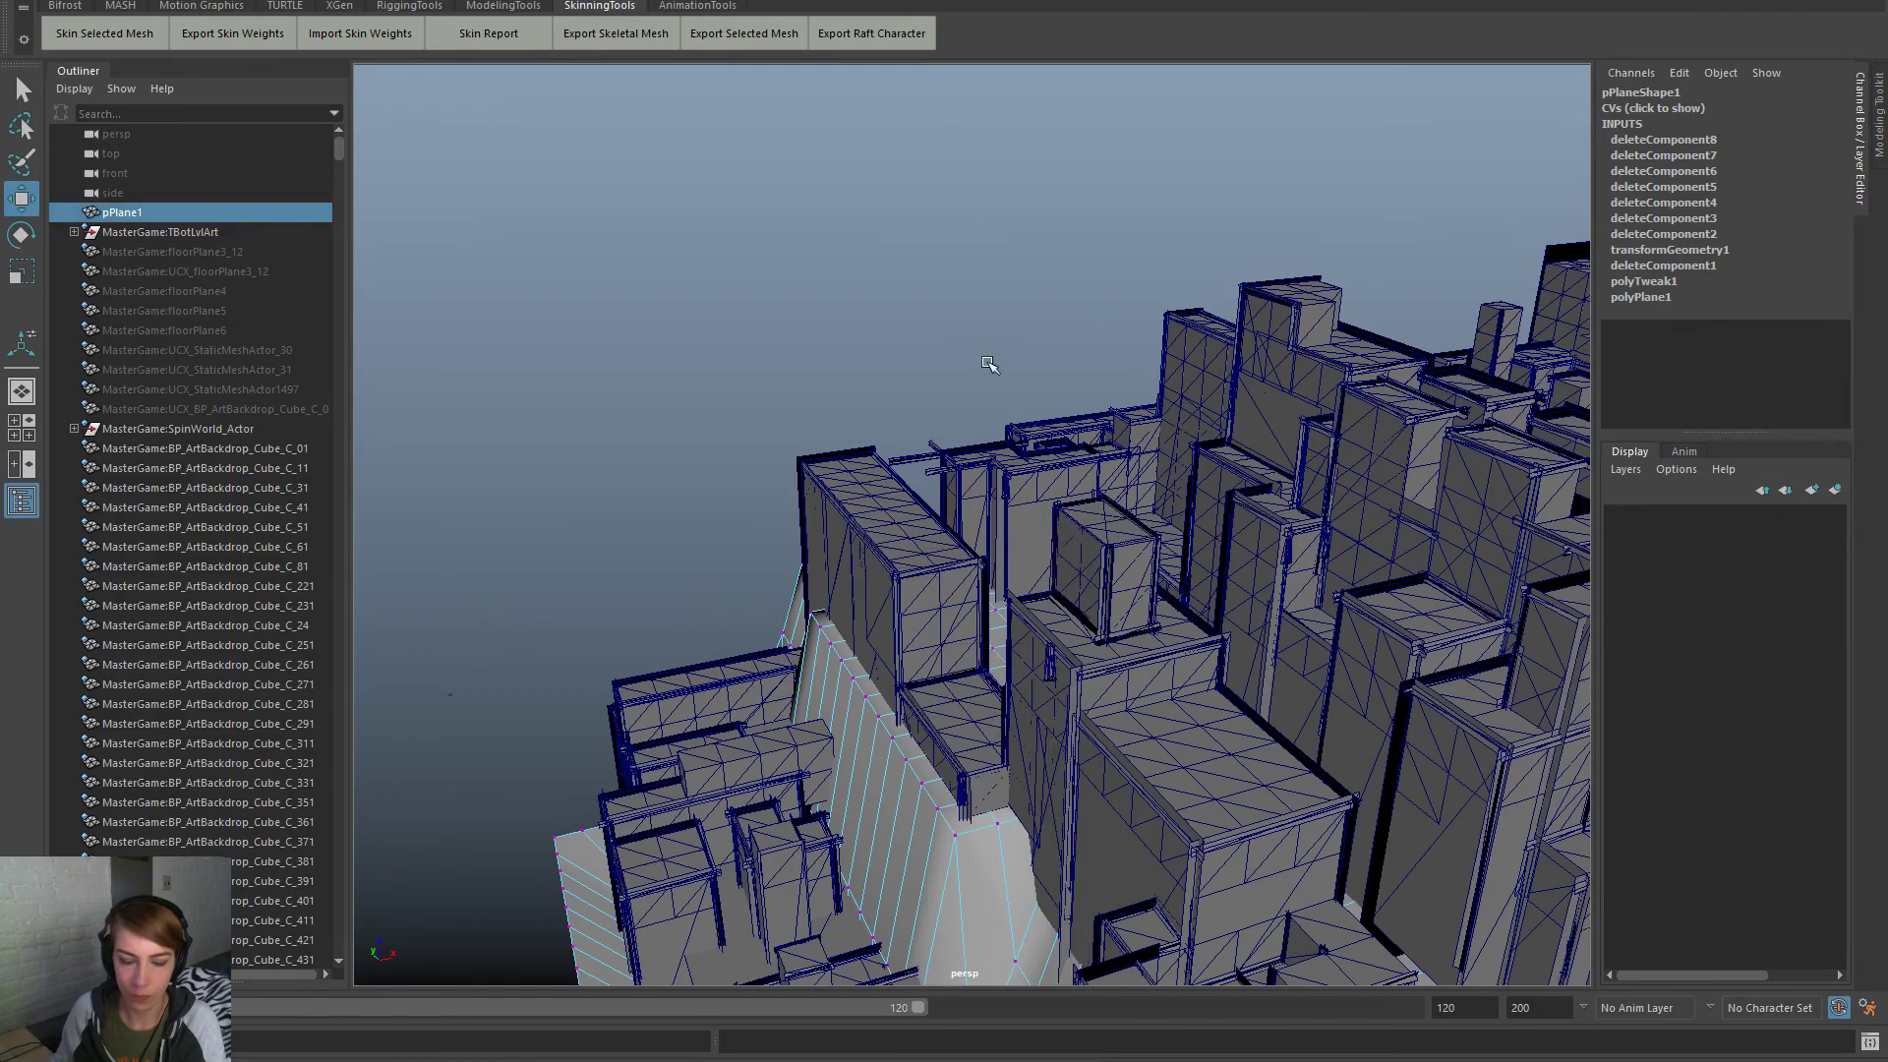
pyautogui.click(950, 423)
pyautogui.click(873, 821)
pyautogui.moveTo(1010, 891)
pyautogui.keyDown('alt'); pyautogui.mouseDown()
pyautogui.moveTo(984, 895)
pyautogui.moveTo(983, 865)
pyautogui.moveTo(977, 884)
pyautogui.mouseUp(); pyautogui.keyUp('alt')
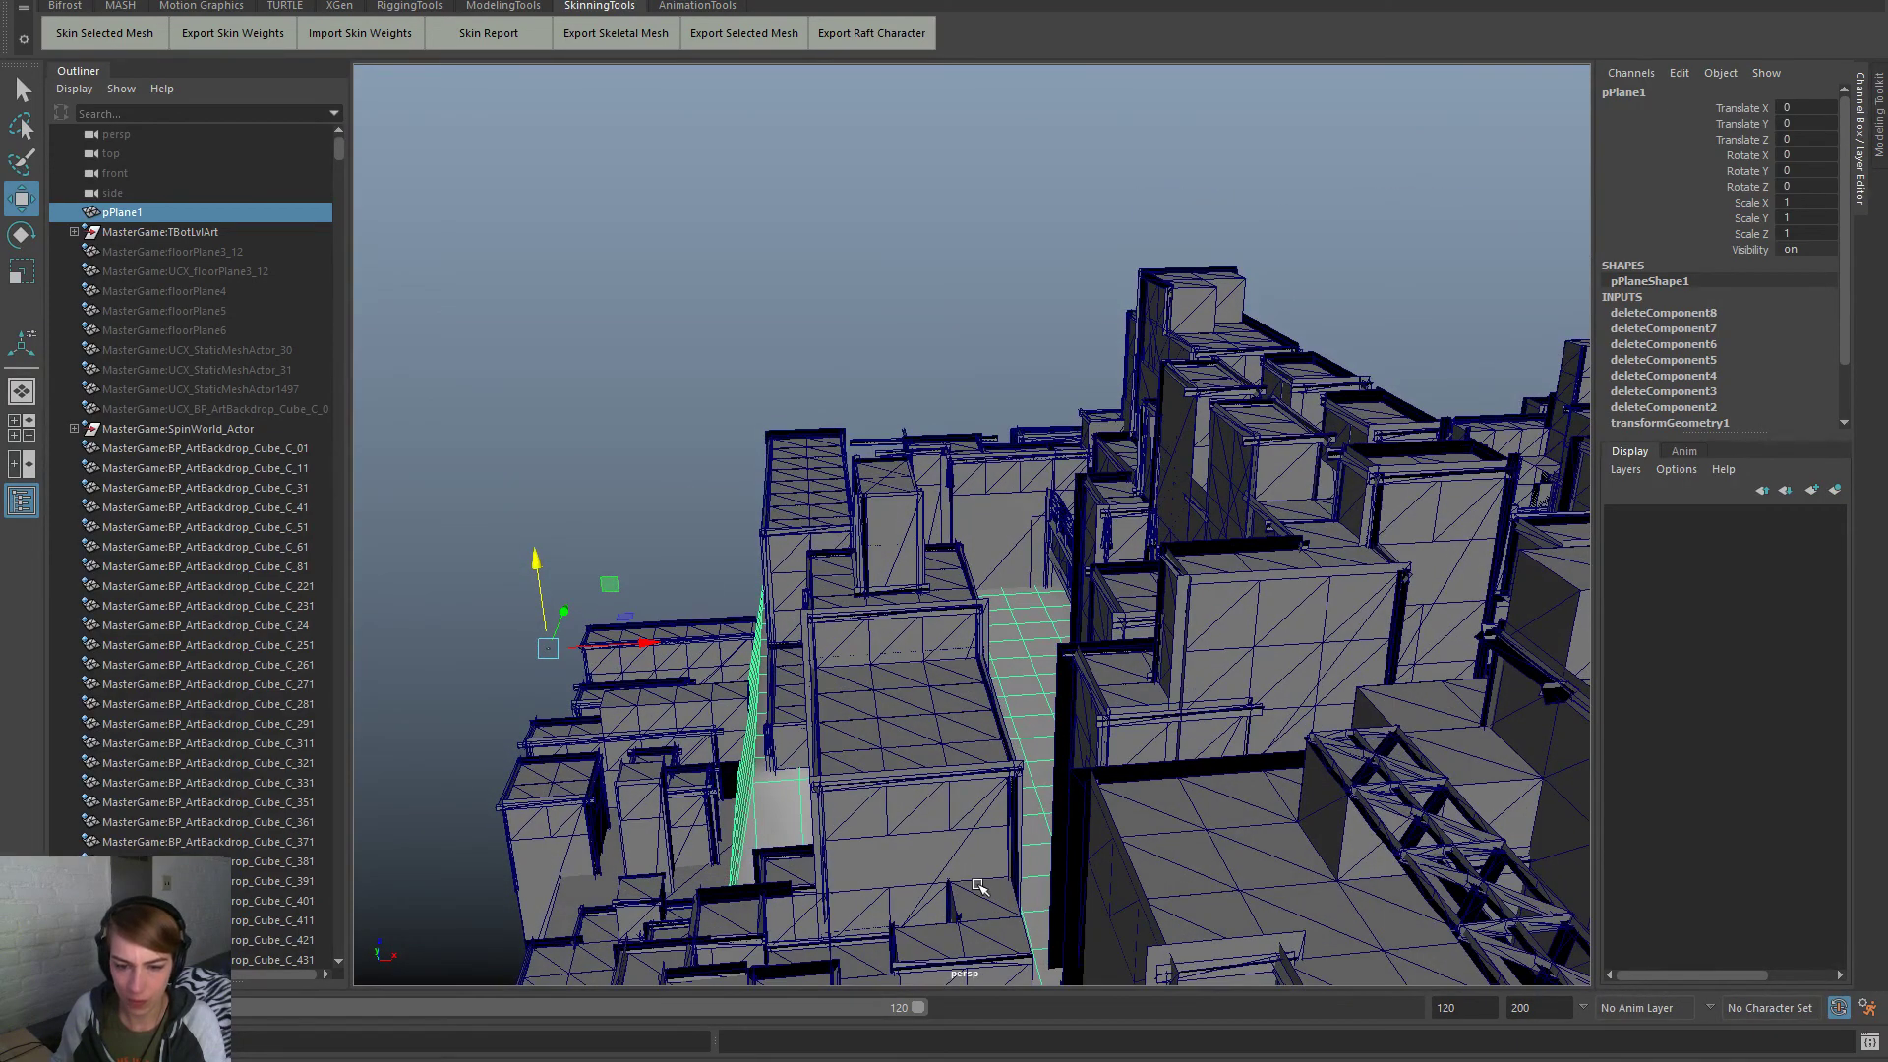
pyautogui.scroll(-5, 986, 878)
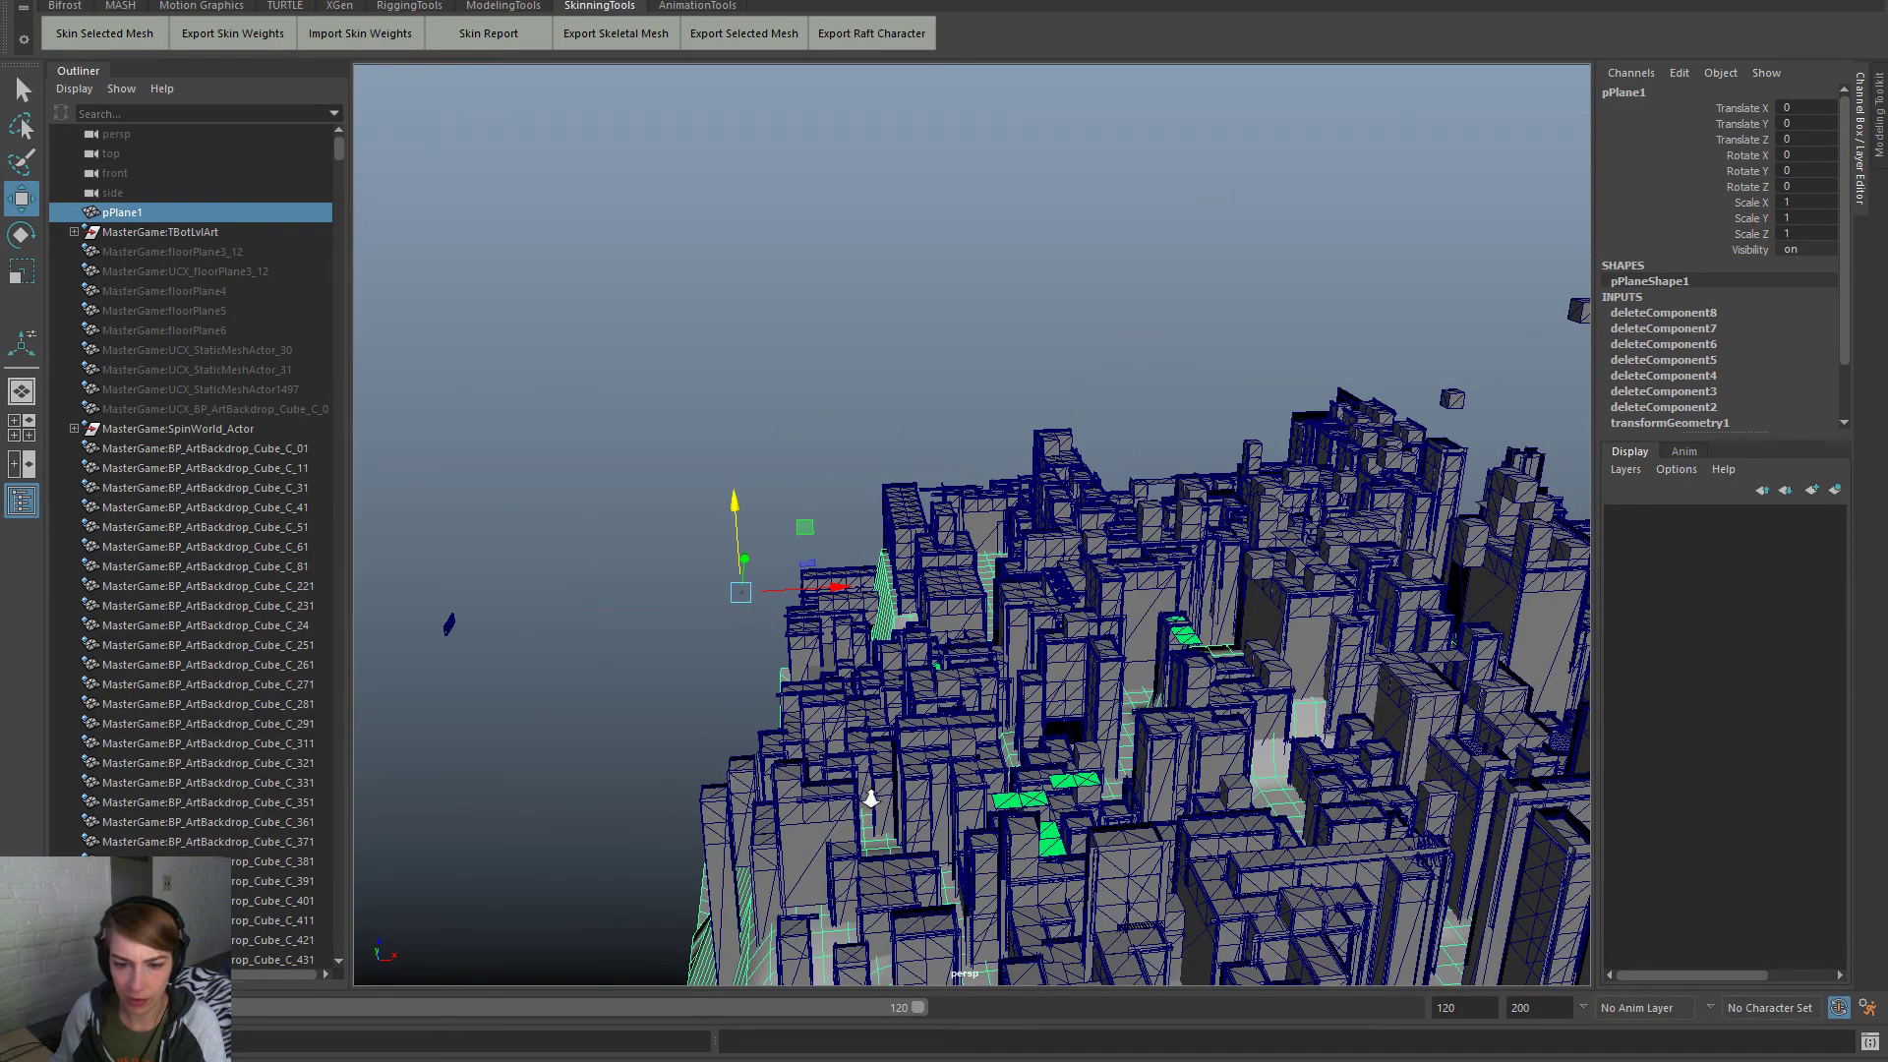
pyautogui.scroll(5, 869, 799)
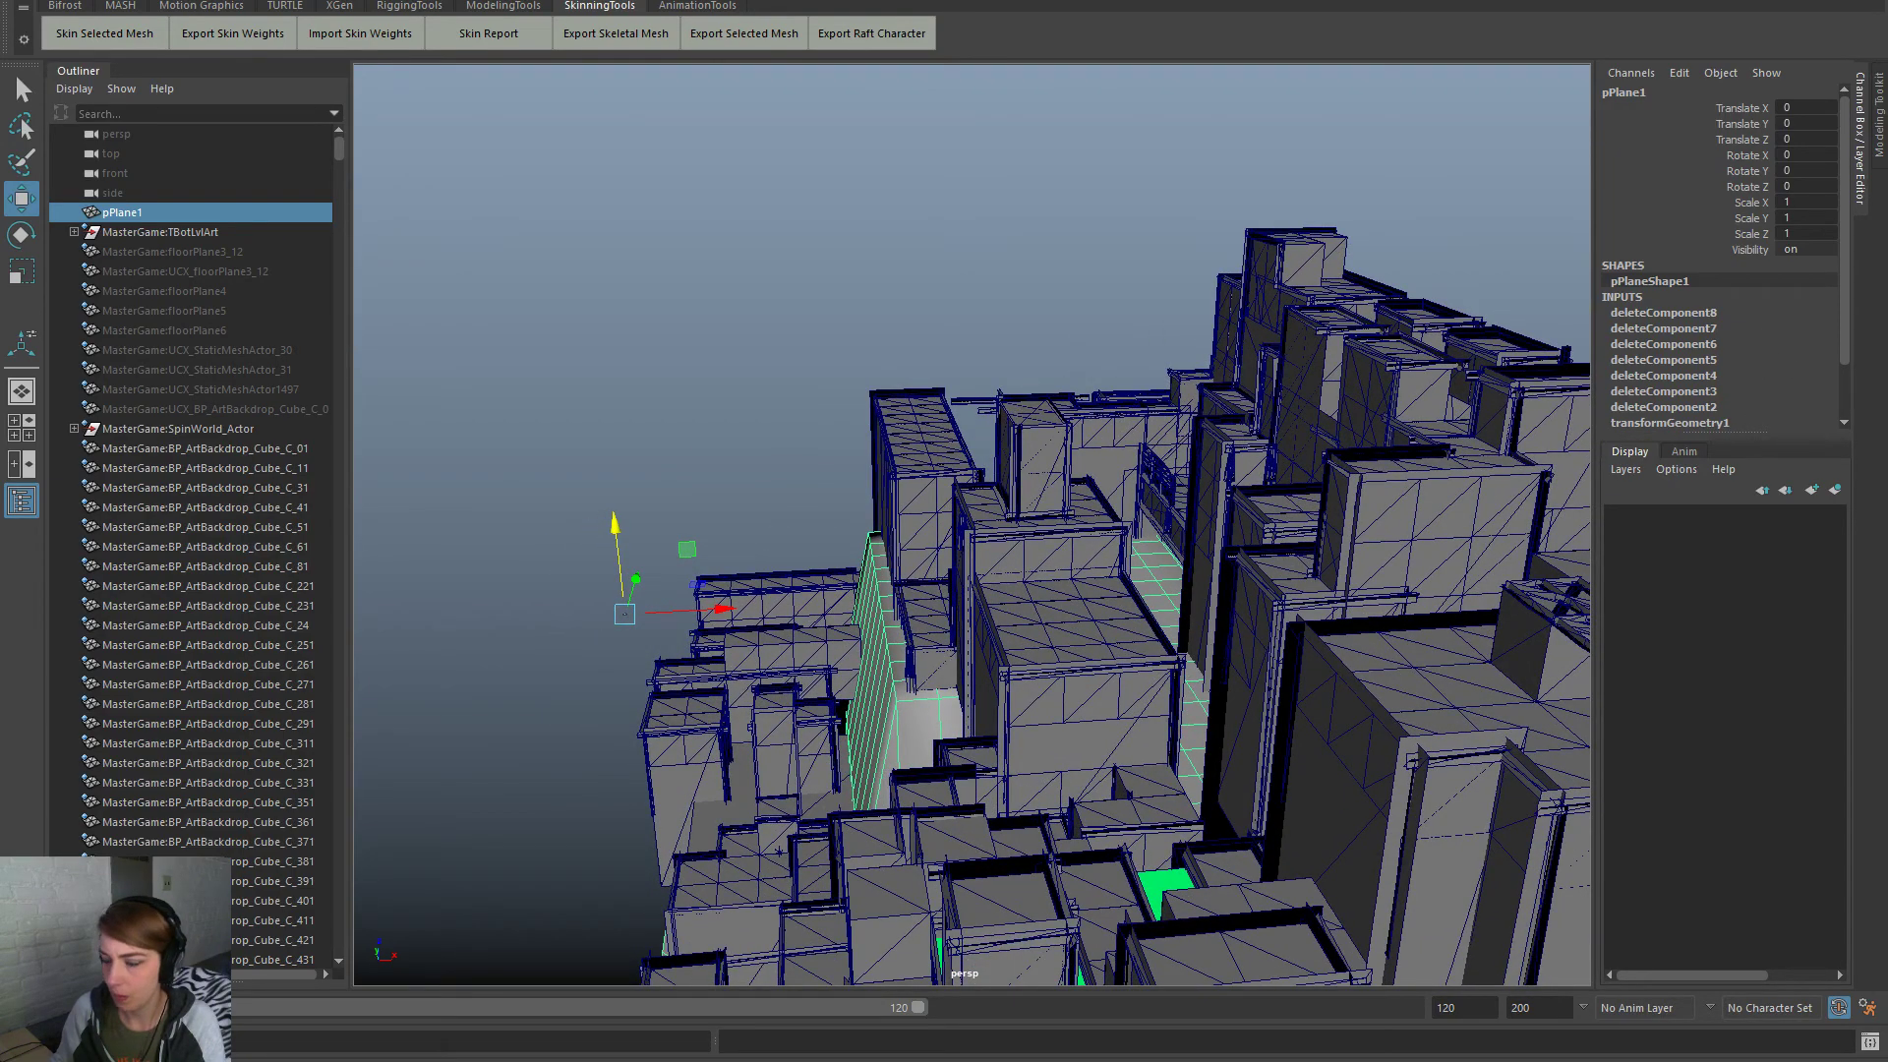
# Switch to the Unreal Editor, clear the backdrop cube selection and bring up the list of levels
pyautogui.hotkey('alt', 'Tab')
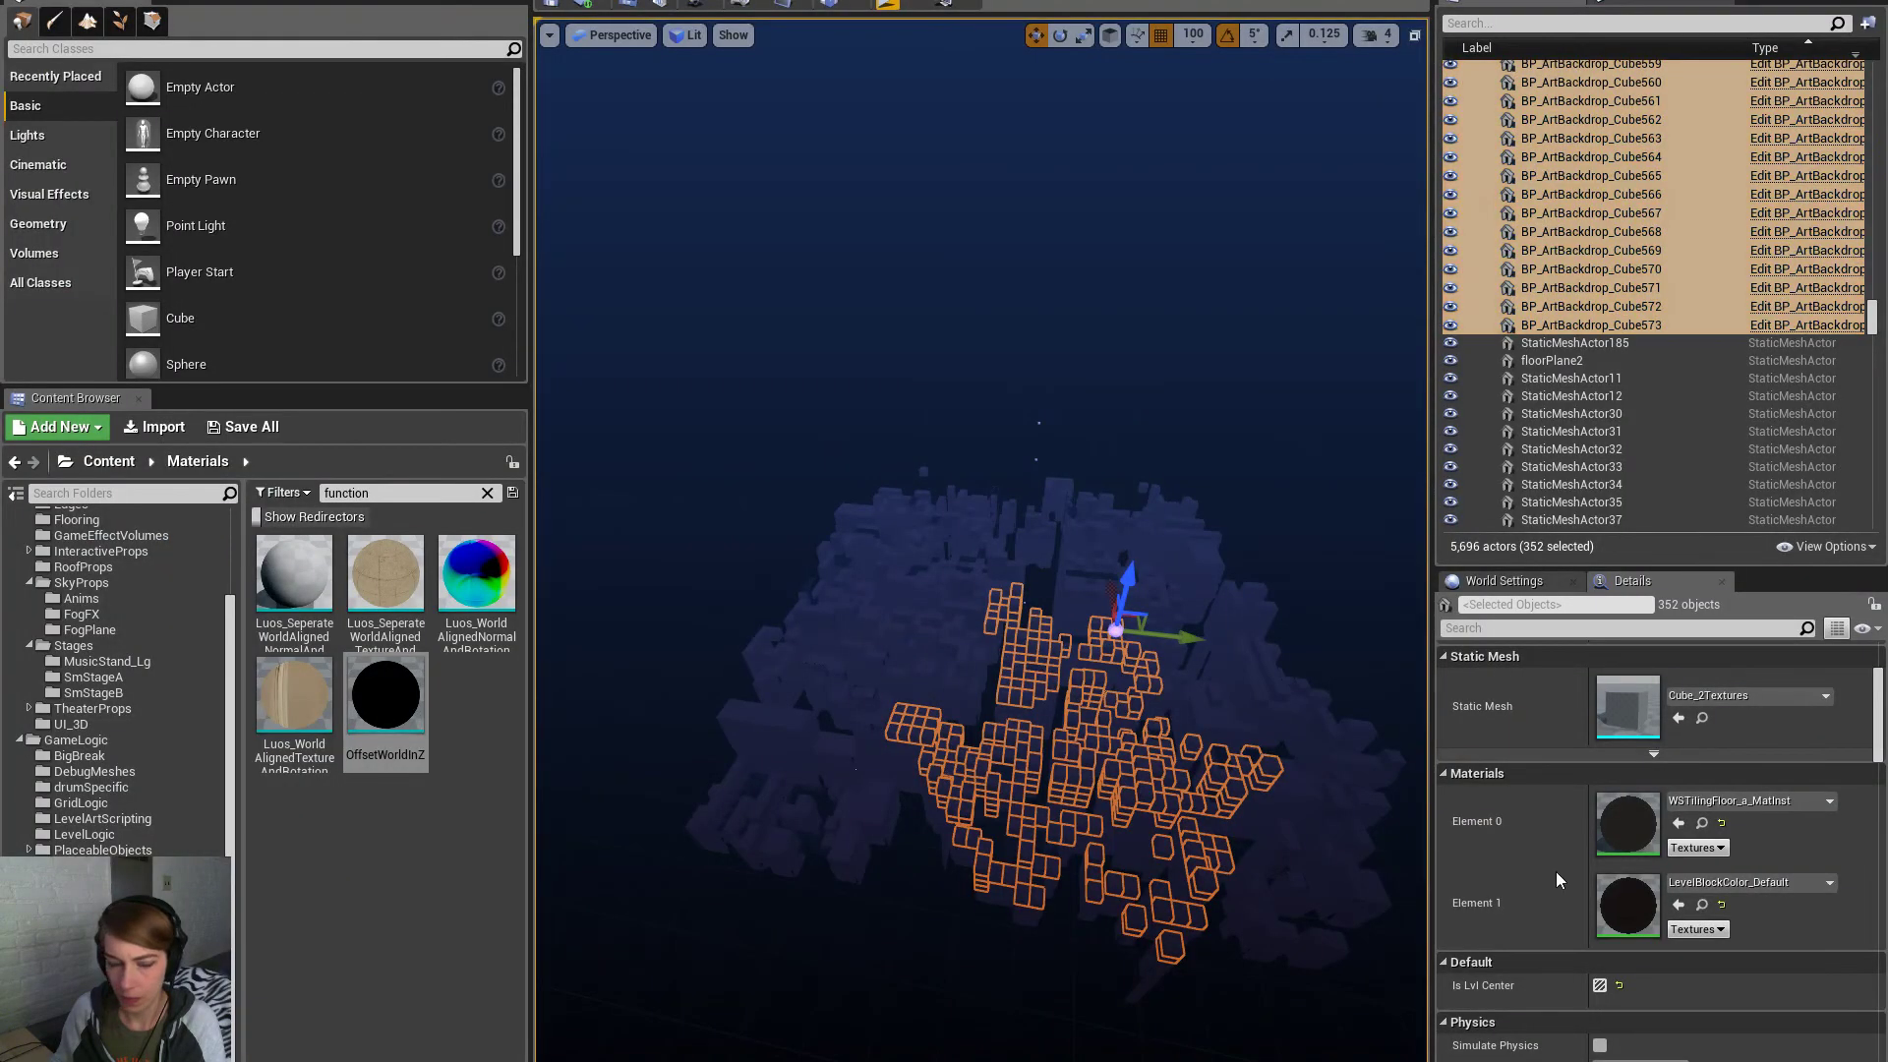
pyautogui.press('Escape')
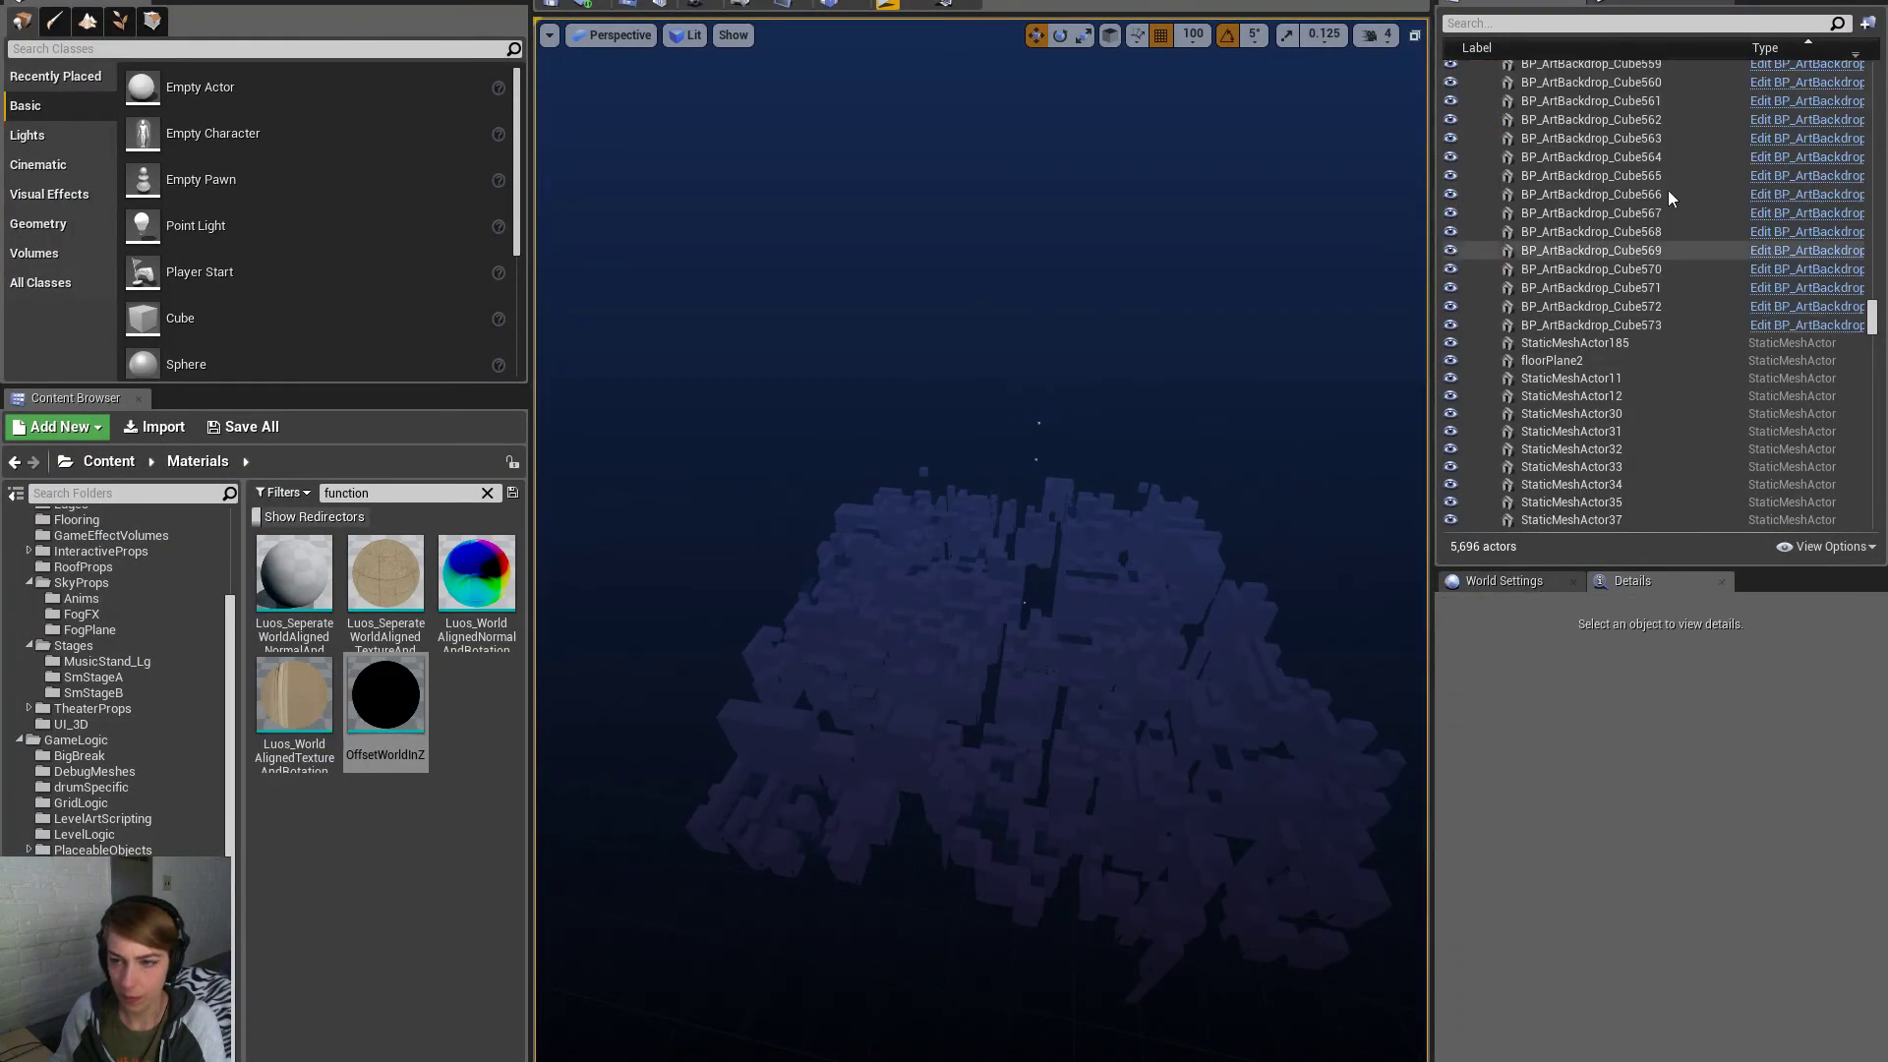
pyautogui.click(1662, 4)
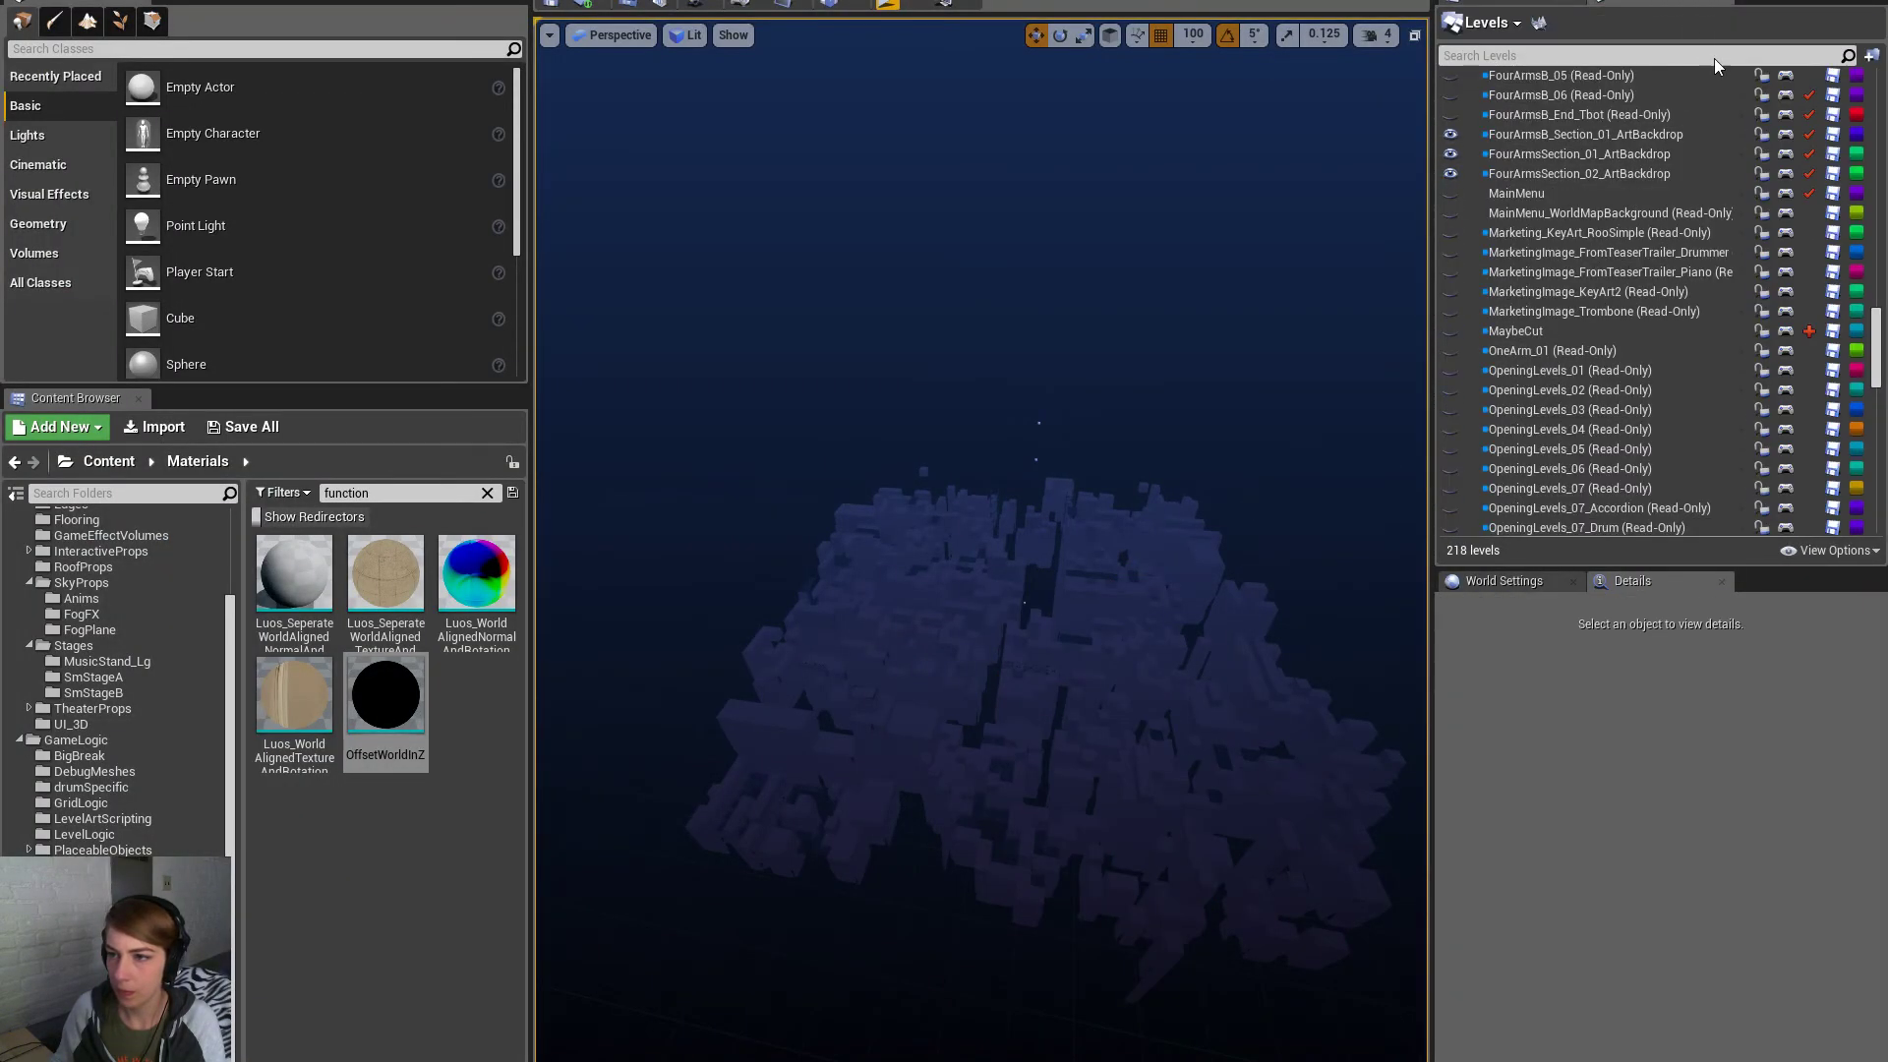
# Make the BGLevel_City, BGLevel_City_MainStage and MainMenu levels visible
pyautogui.scroll(15, 1863, 226)
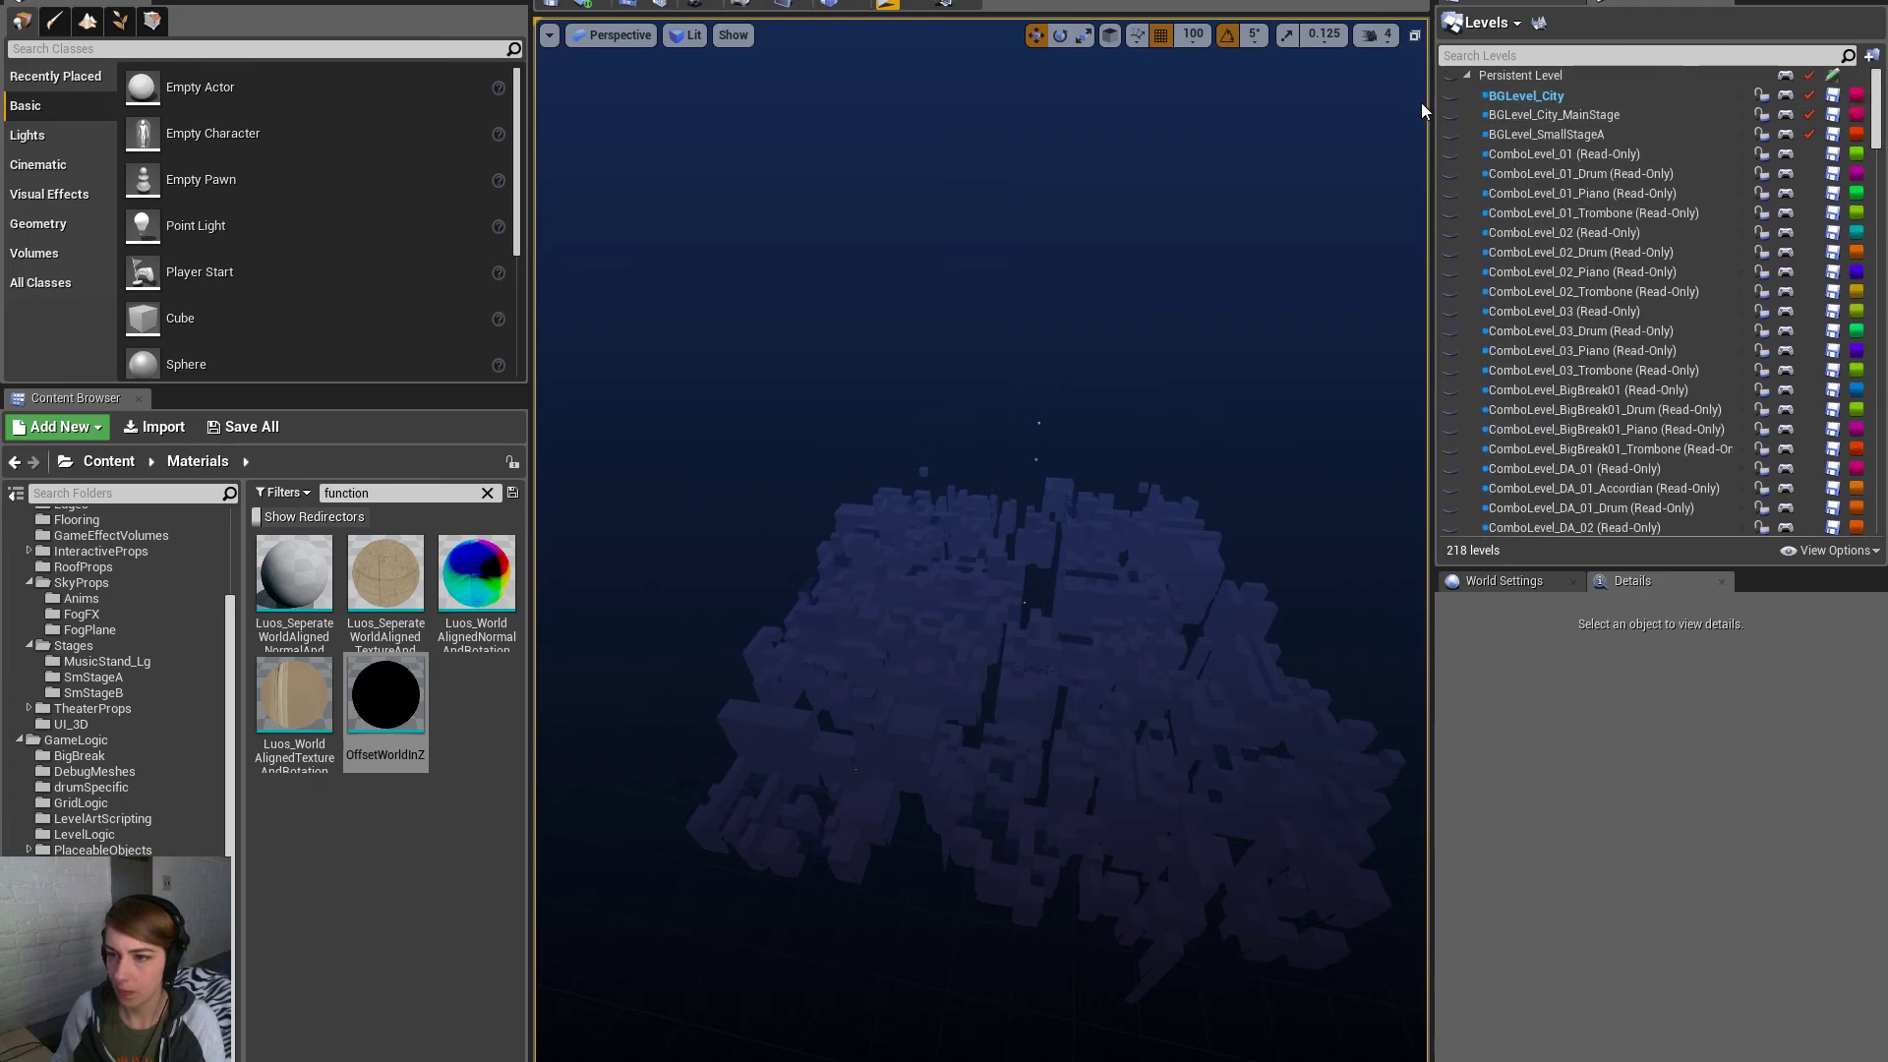
pyautogui.click(1451, 96)
pyautogui.click(1451, 115)
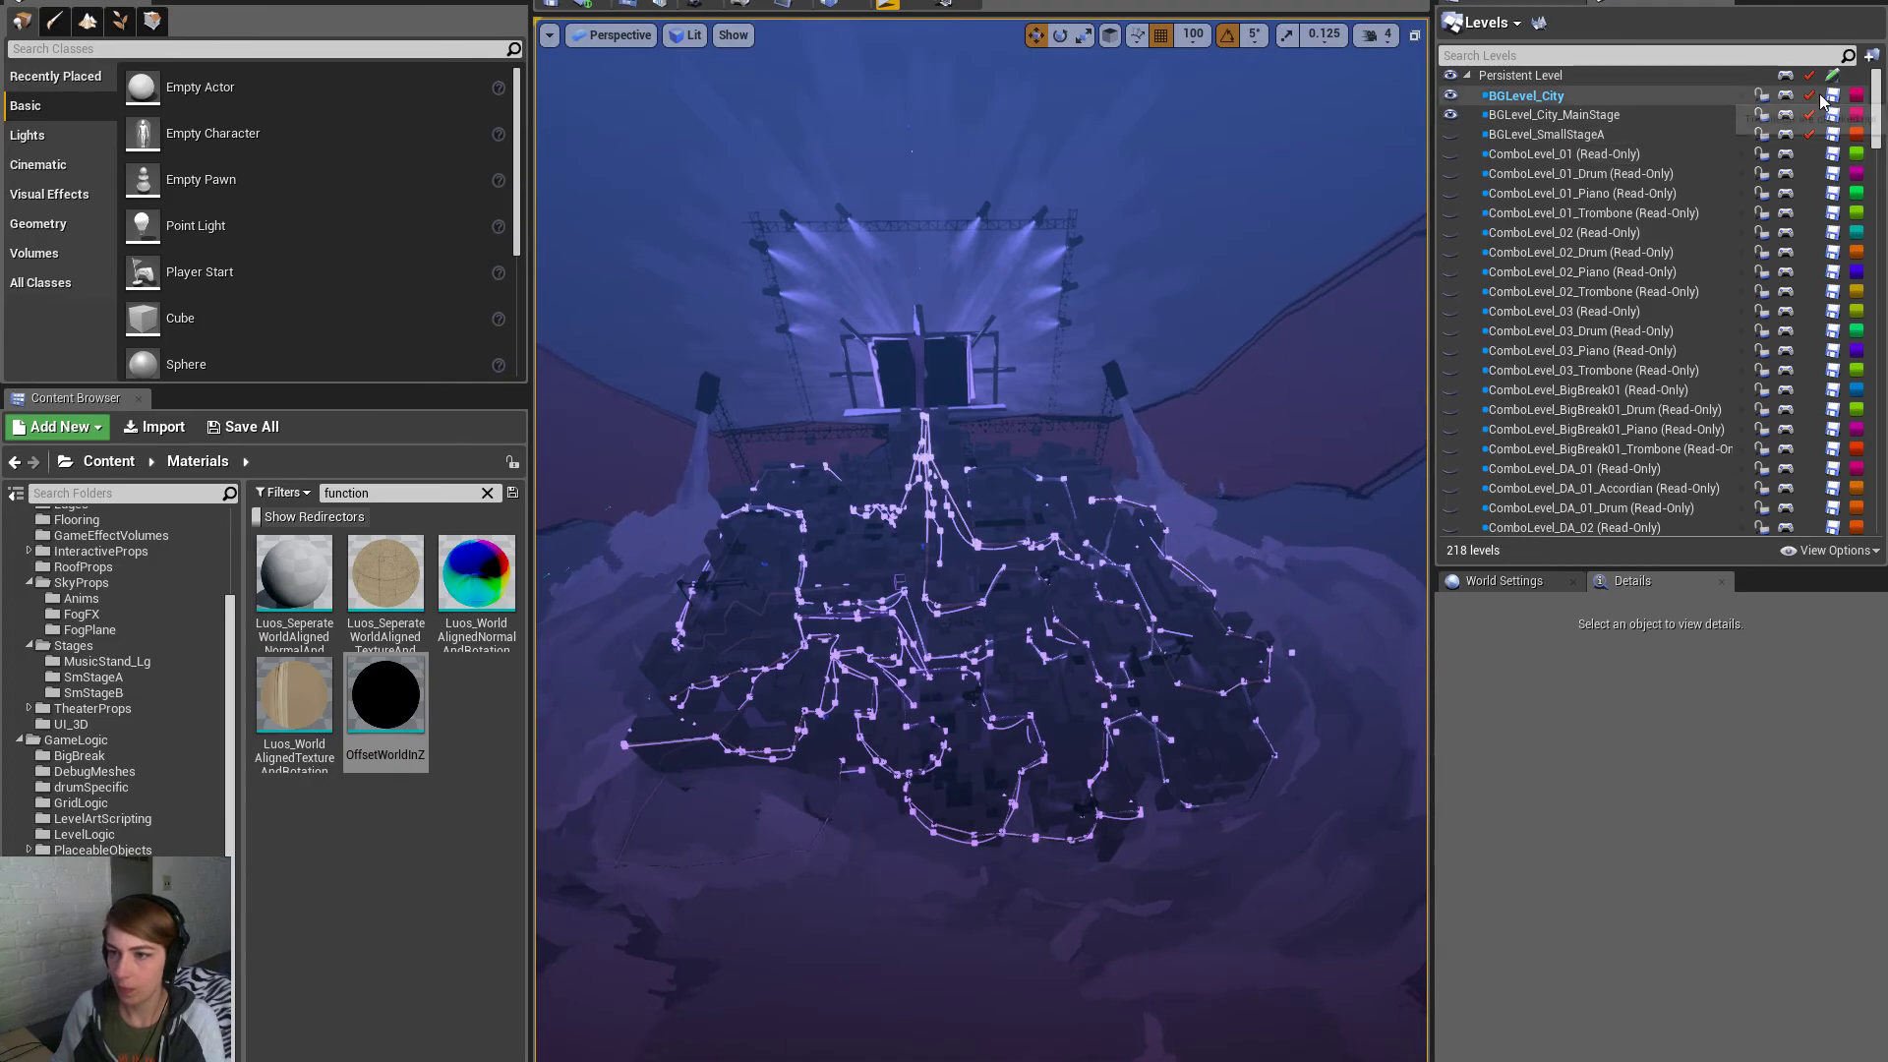
pyautogui.moveTo(1875, 108); pyautogui.dragTo(1875, 330)
pyautogui.click(1450, 368)
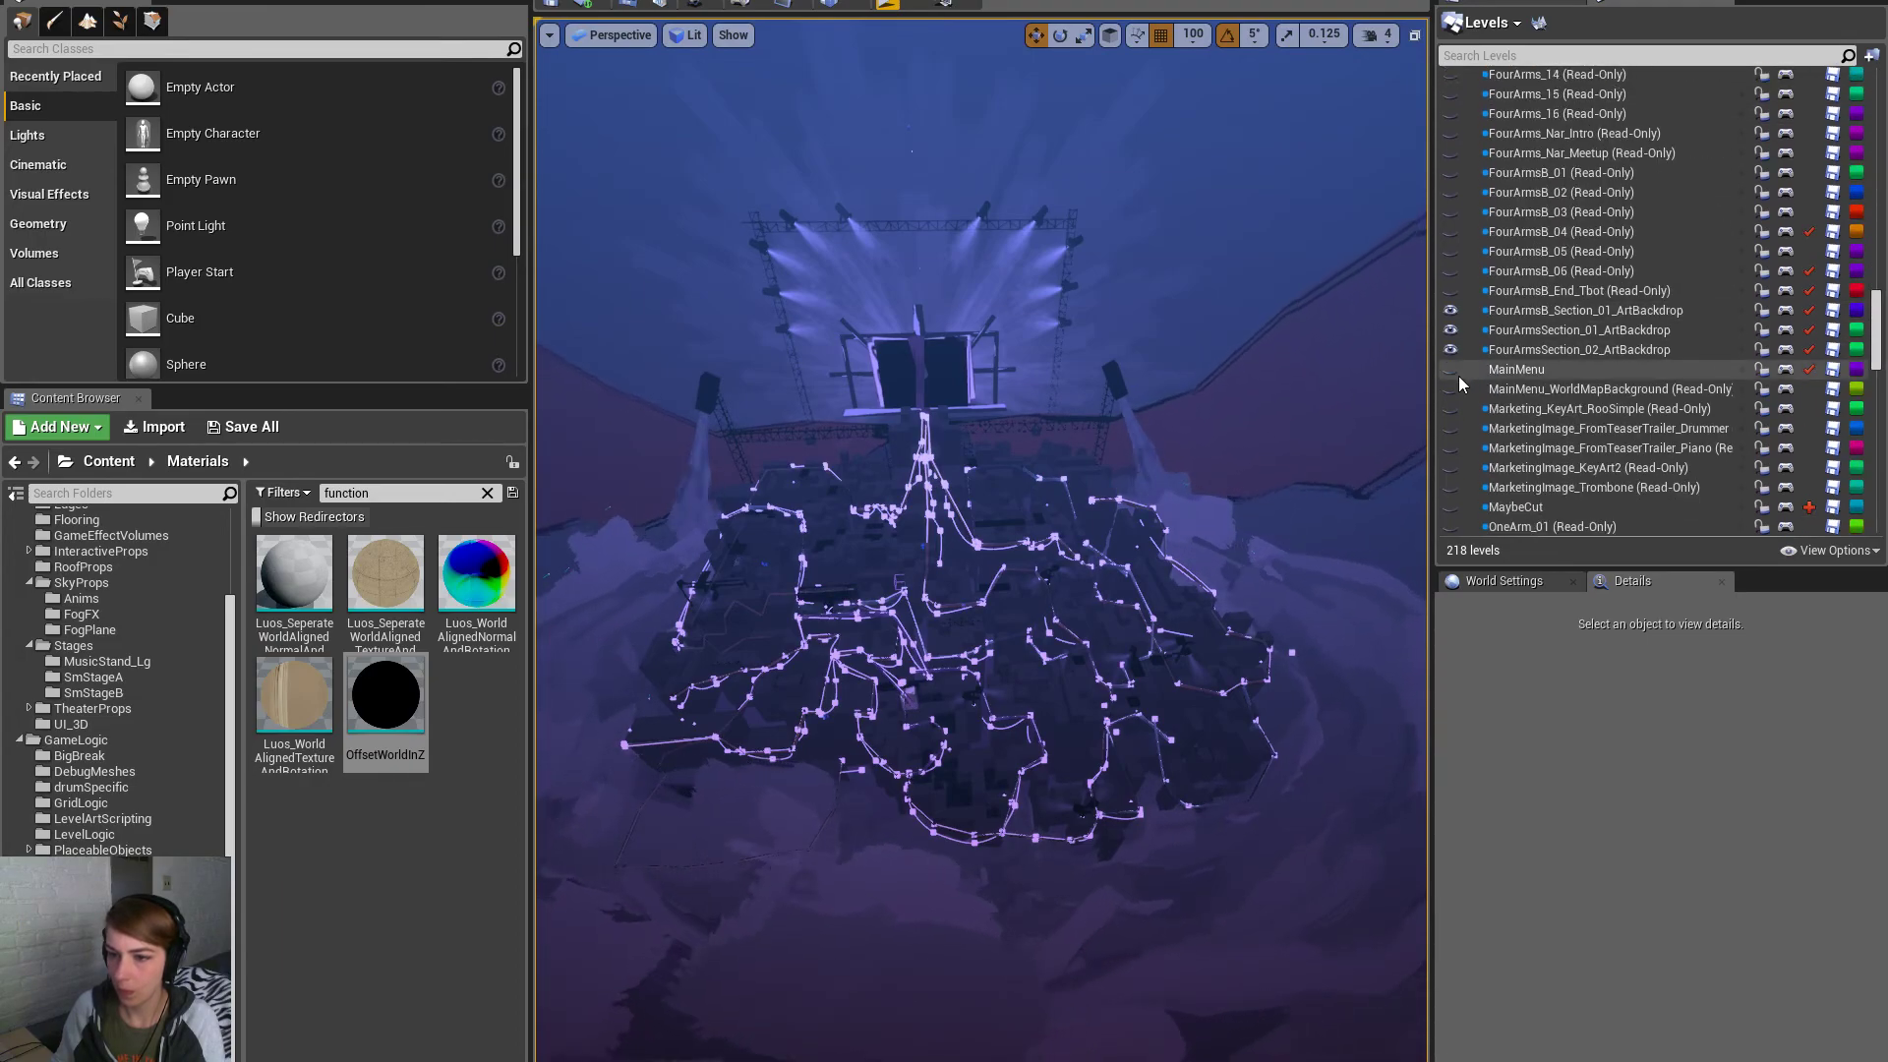
# Make the MainMenu_WorldMapBackground level visible, select fogPlane_Scribble2 beside the city and bring up its transform values
pyautogui.click(1450, 388)
pyautogui.moveTo(1074, 637); pyautogui.dragTo(1016, 781, button='right')
pyautogui.click(1016, 781)
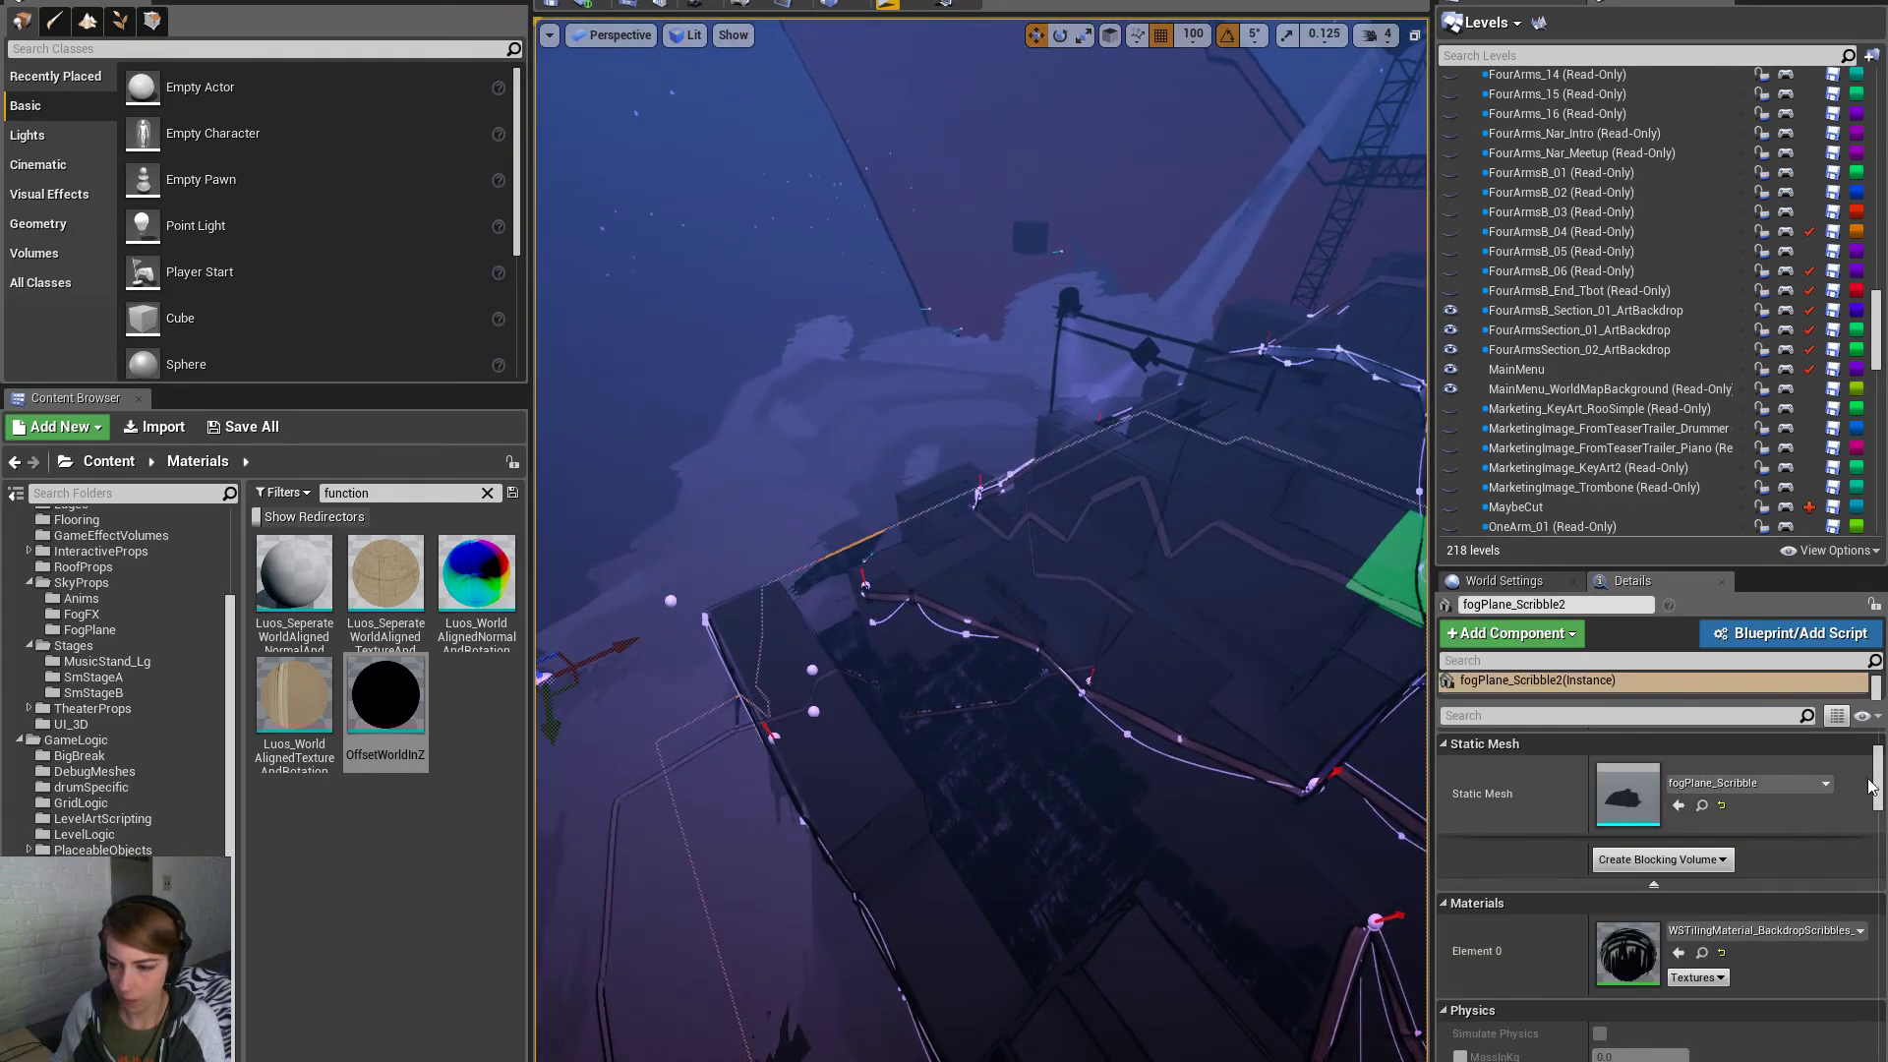
pyautogui.scroll(3, 1876, 794)
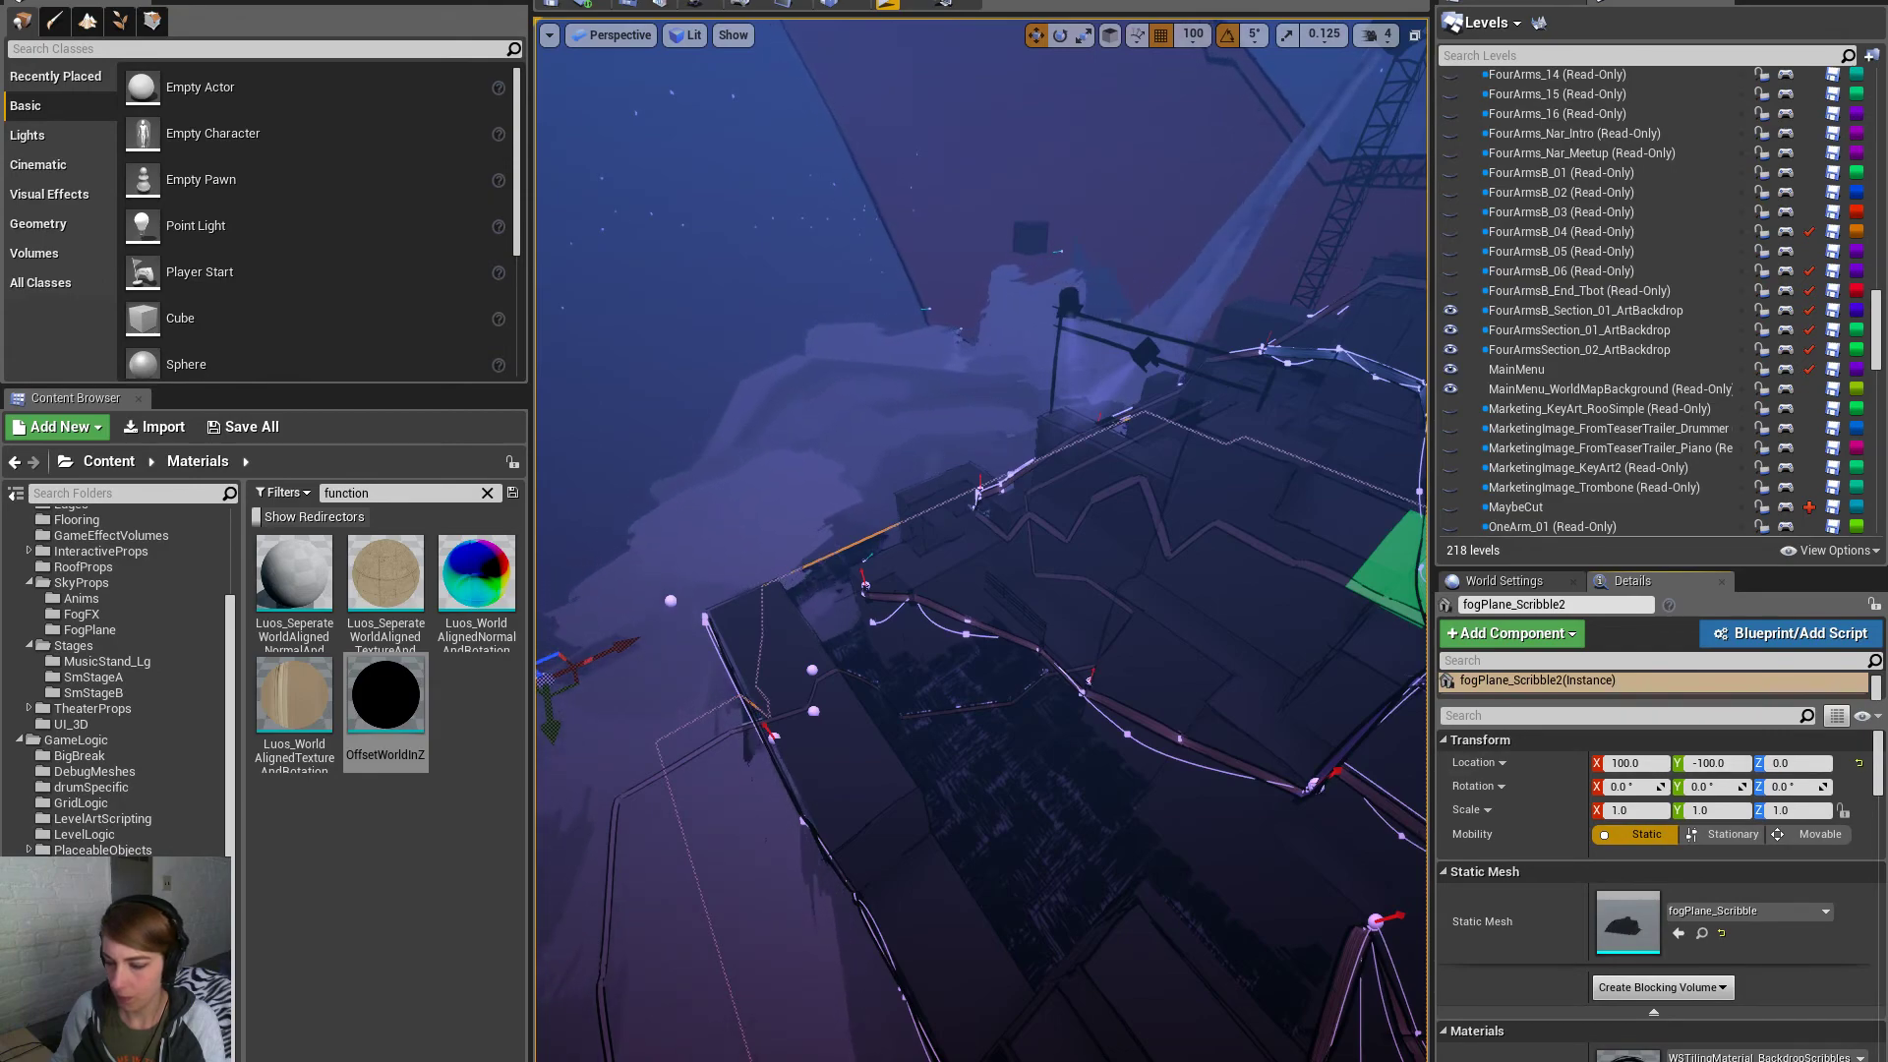
# Switch to Maya and set pPlane1's Translate Y to 100 and Translate X to 100
pyautogui.hotkey('alt', 'Tab')
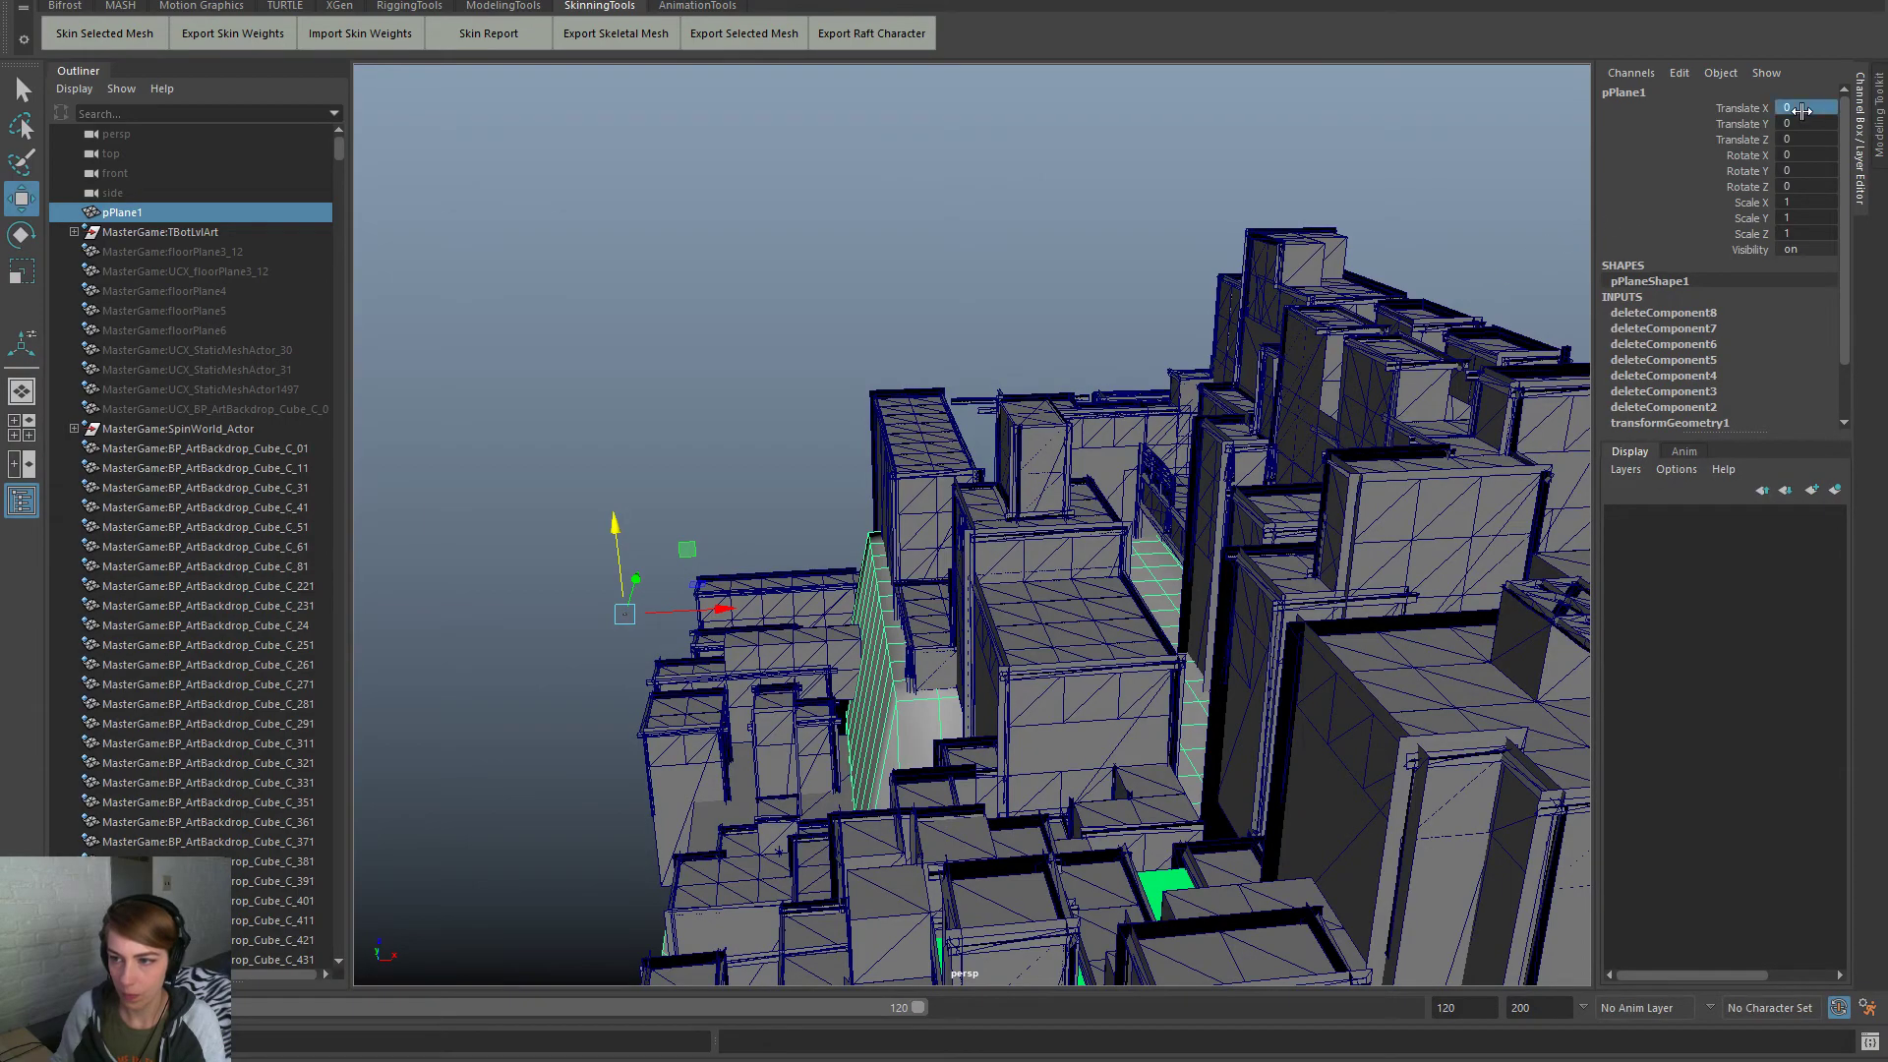
pyautogui.keyDown('alt'); pyautogui.moveTo(1081, 629); pyautogui.dragTo(450, 763); pyautogui.keyUp('alt')
pyautogui.click(1824, 123)
pyautogui.write('100')
pyautogui.press('Return')
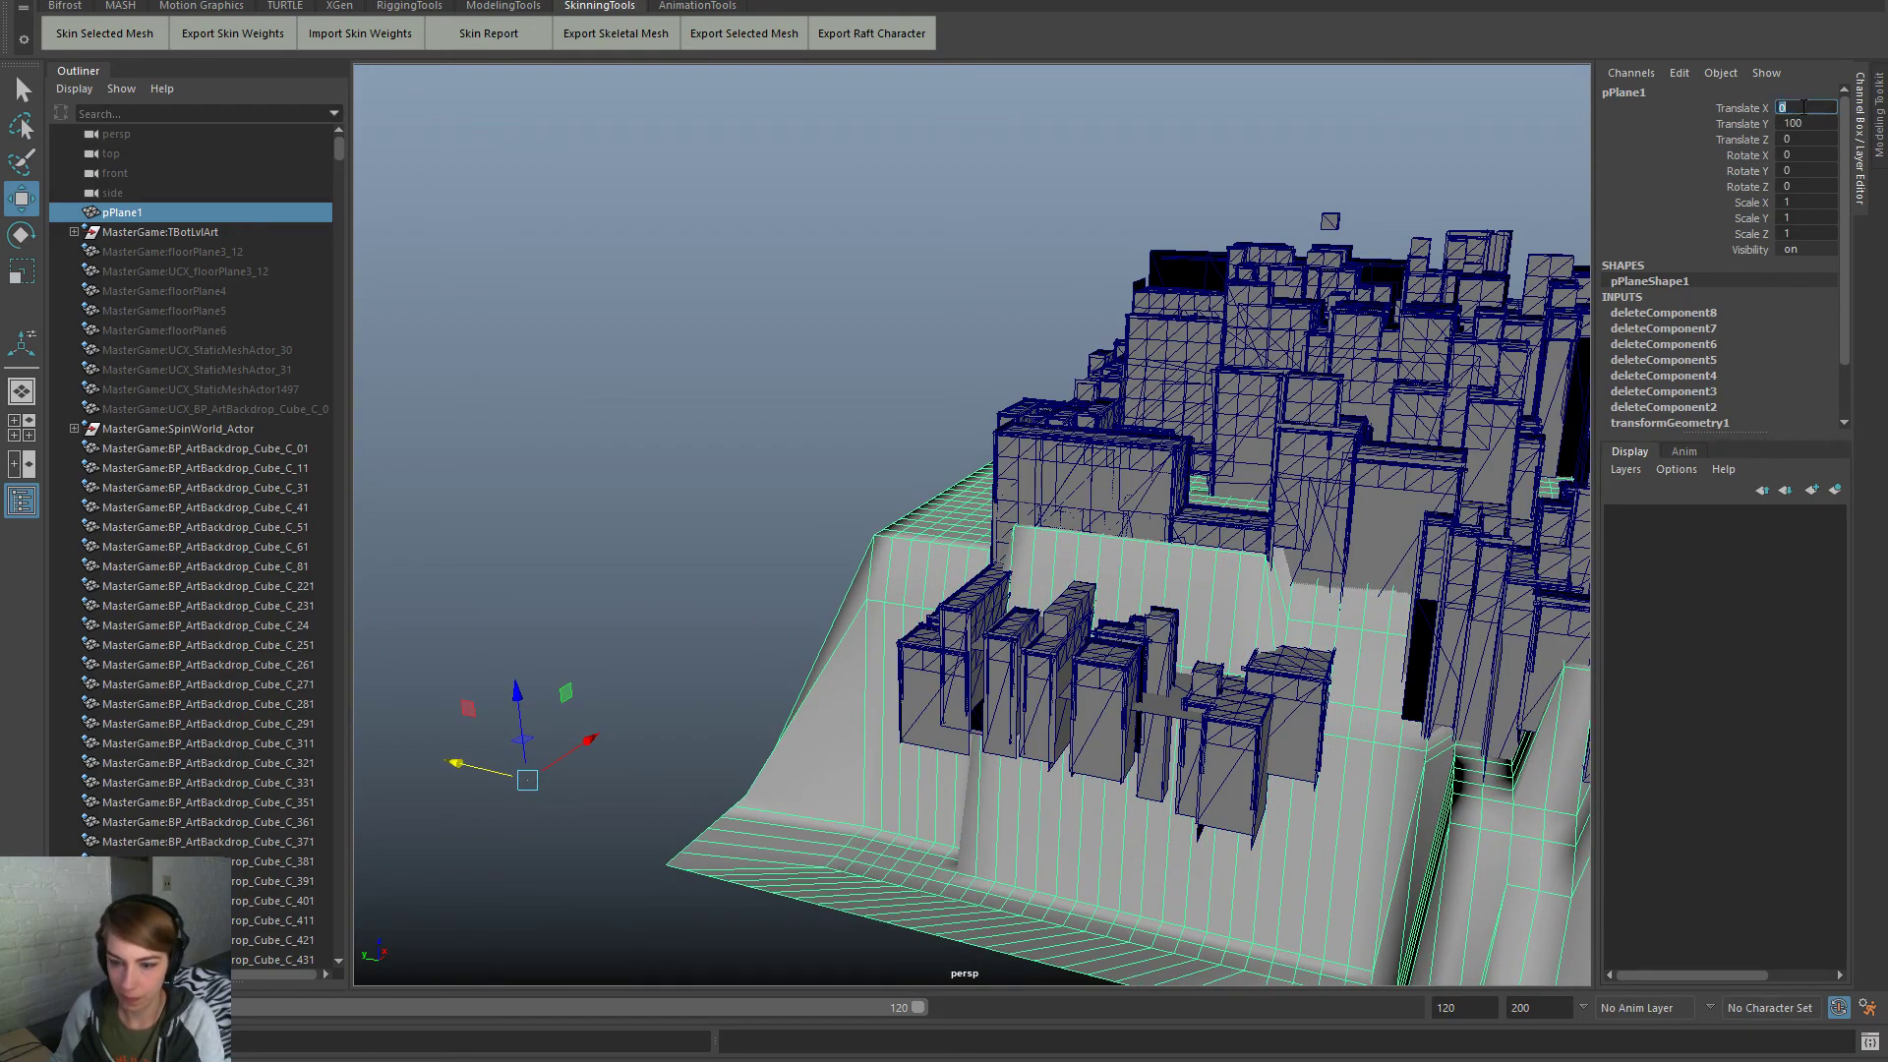
pyautogui.click(1803, 106)
pyautogui.write('10')
pyautogui.press('Return')
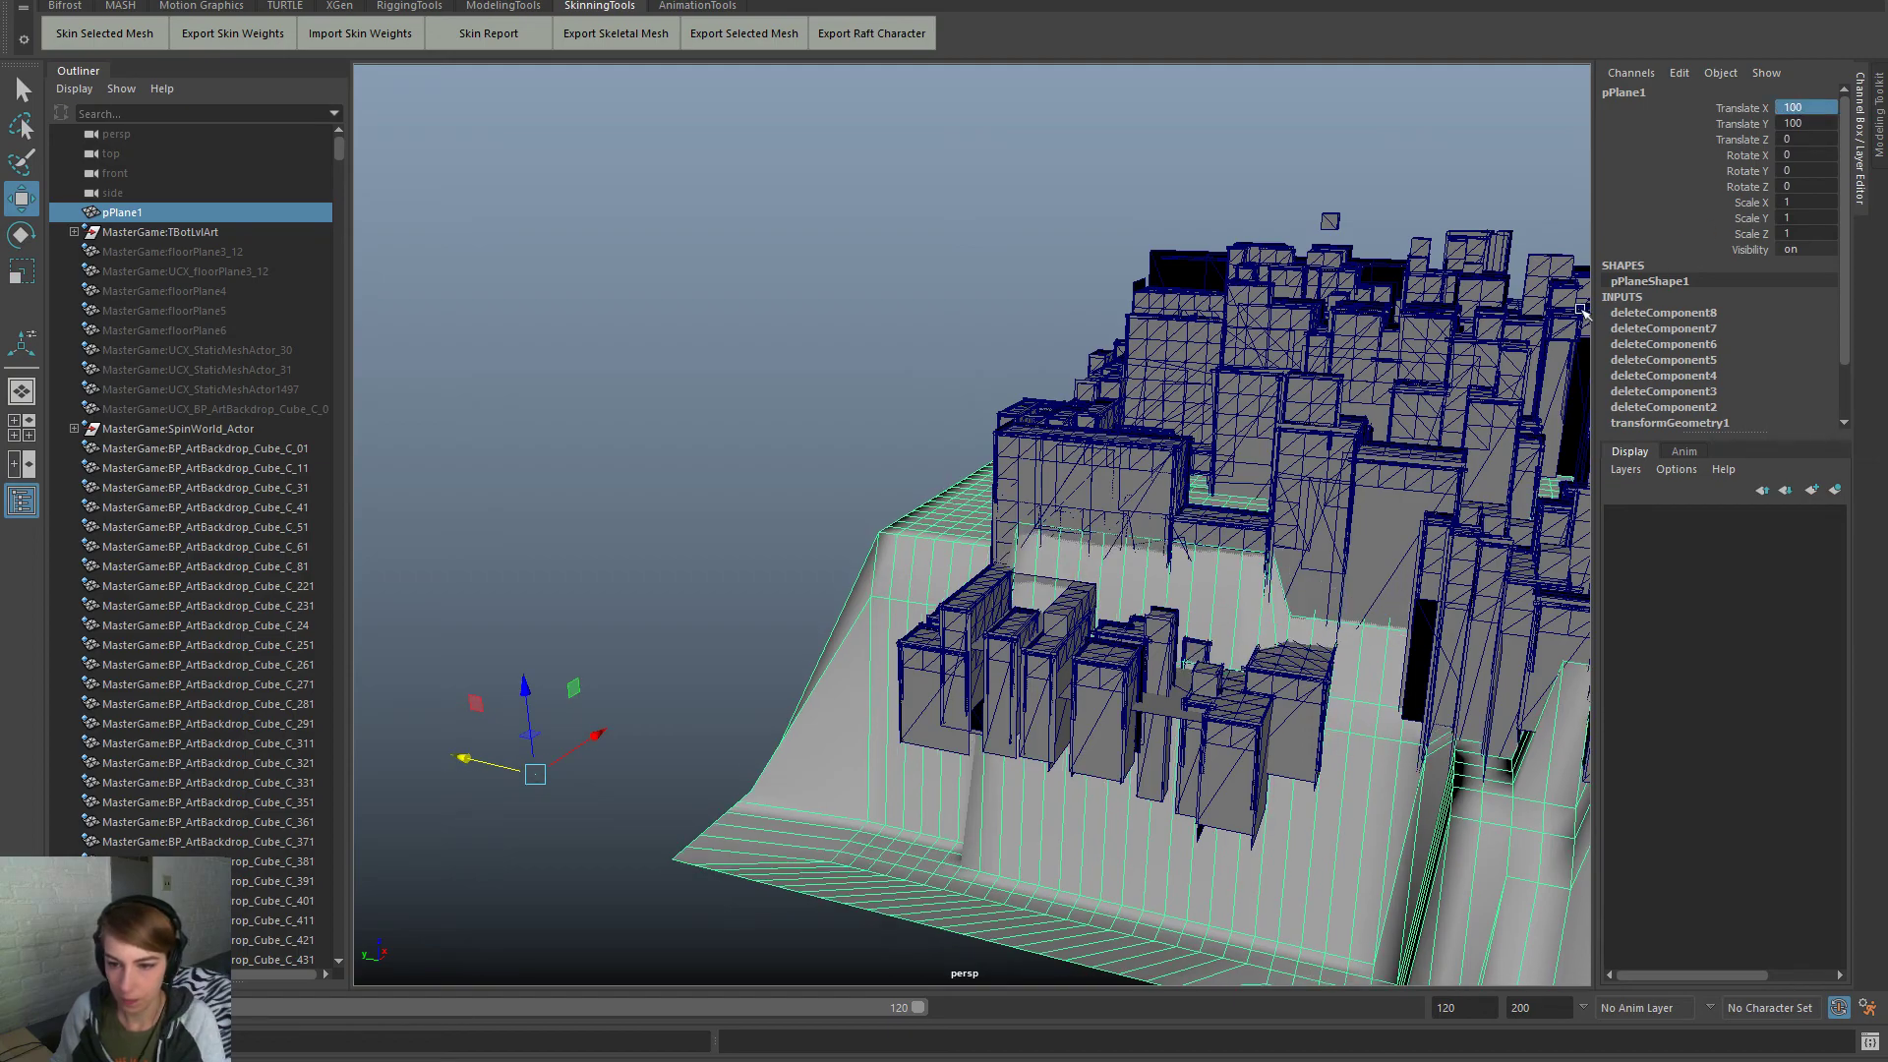
pyautogui.keyDown('alt'); pyautogui.moveTo(1391, 548); pyautogui.dragTo(1369, 578); pyautogui.keyUp('alt')
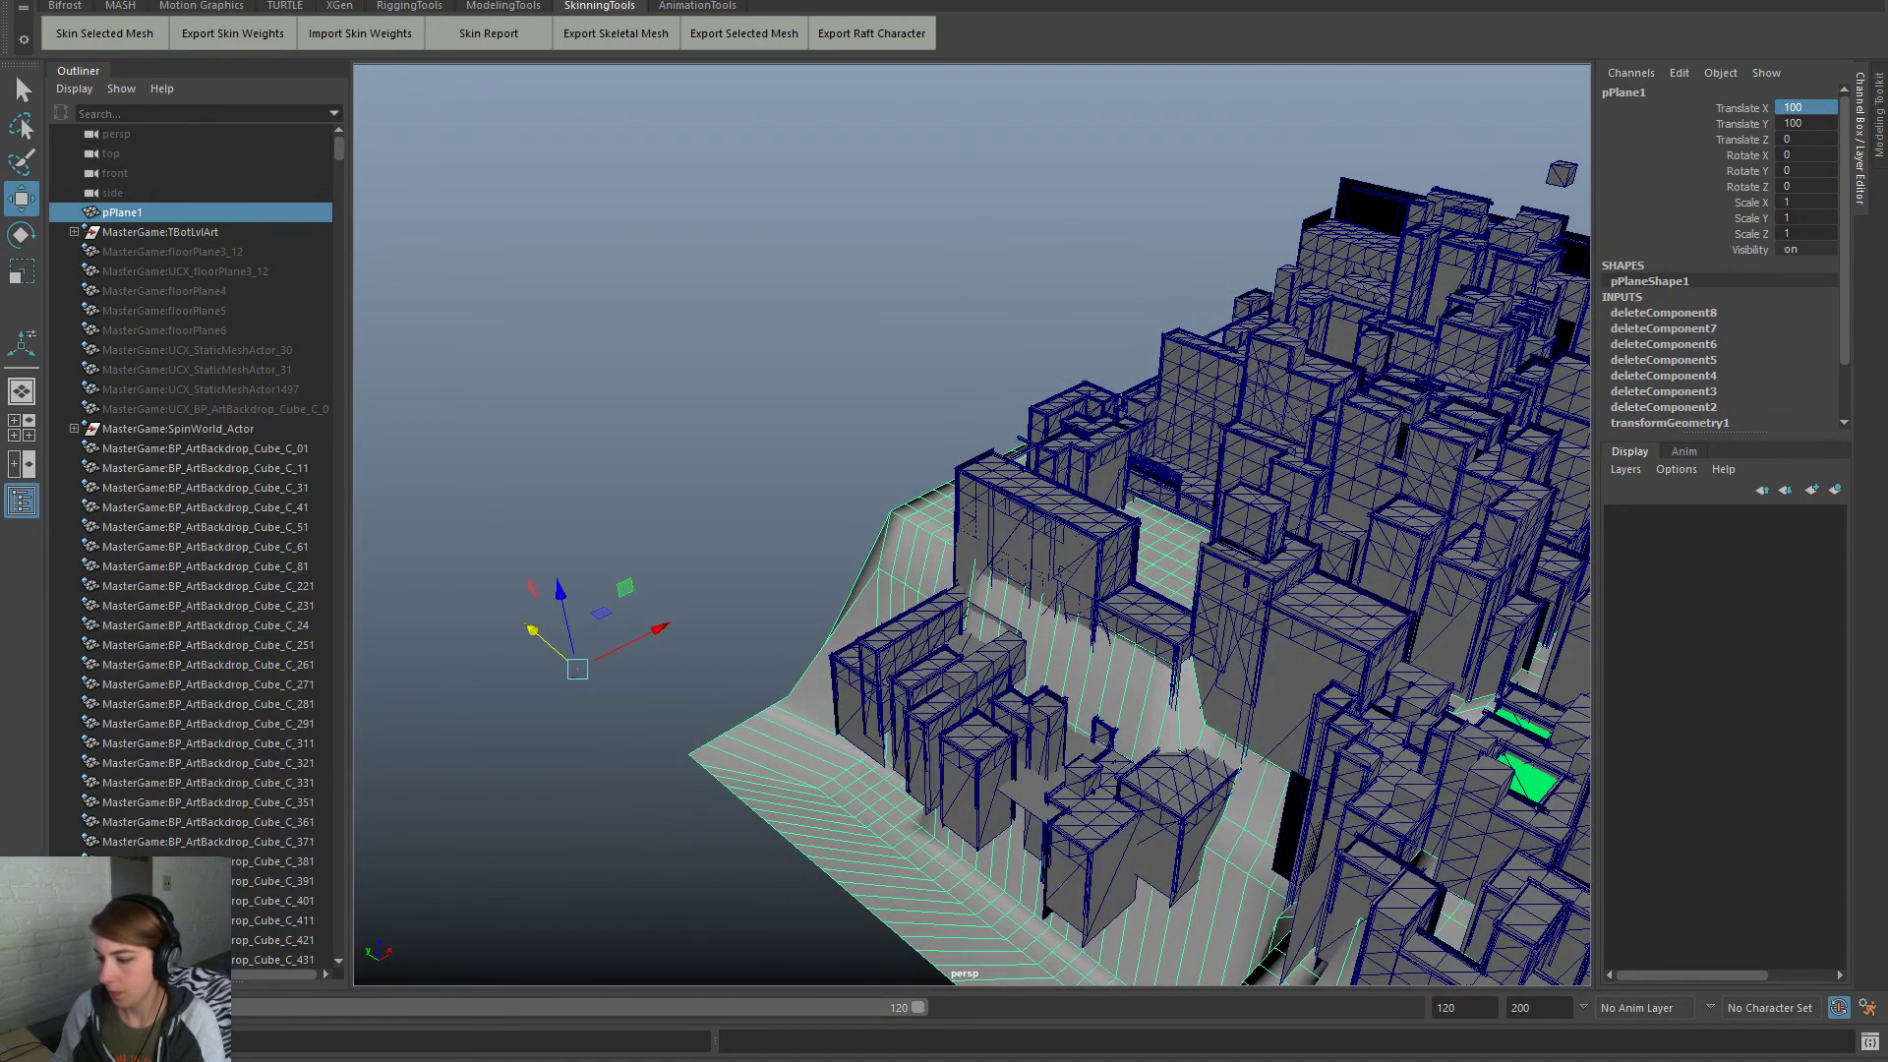
# Switch to the Unreal Editor and examine how the scribble plane and fog run around the outer city blocks
pyautogui.hotkey('alt', 'Tab')
pyautogui.moveTo(984, 531); pyautogui.dragTo(914, 545, button='right')
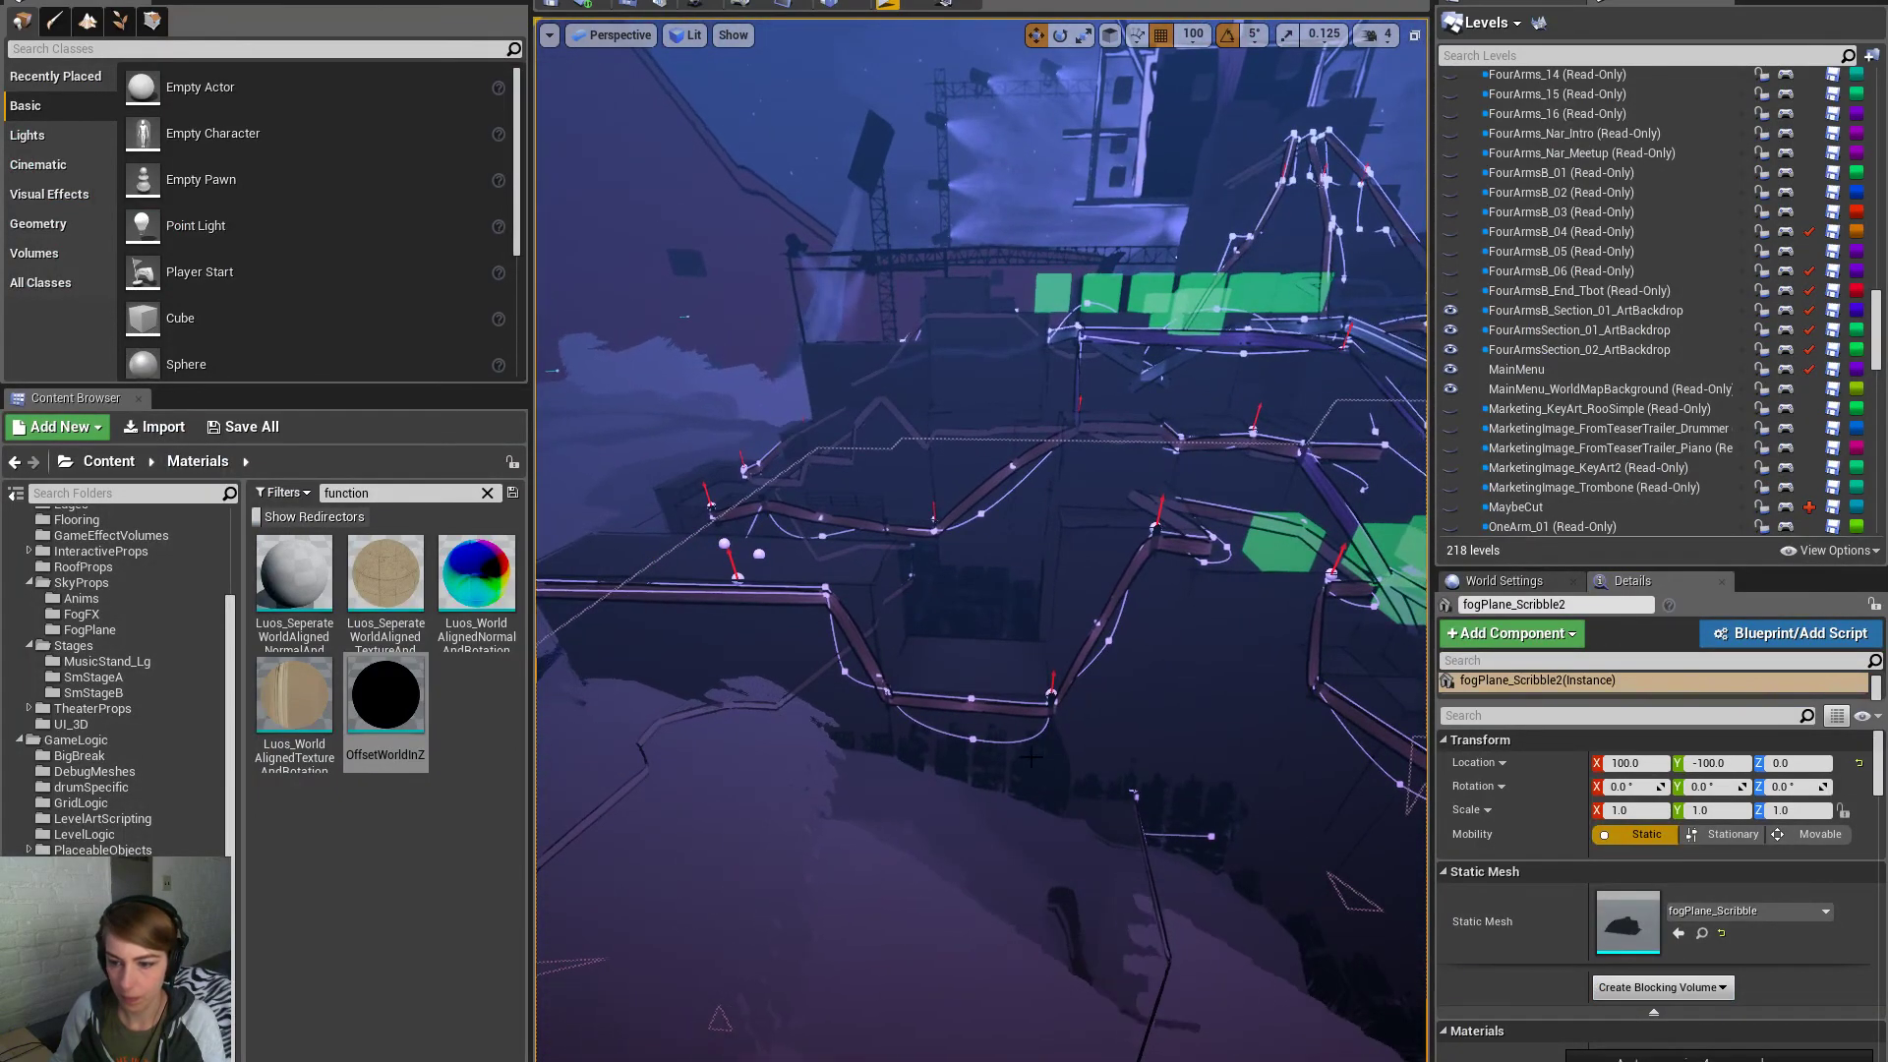
pyautogui.moveTo(1095, 647); pyautogui.dragTo(1042, 619, button='right')
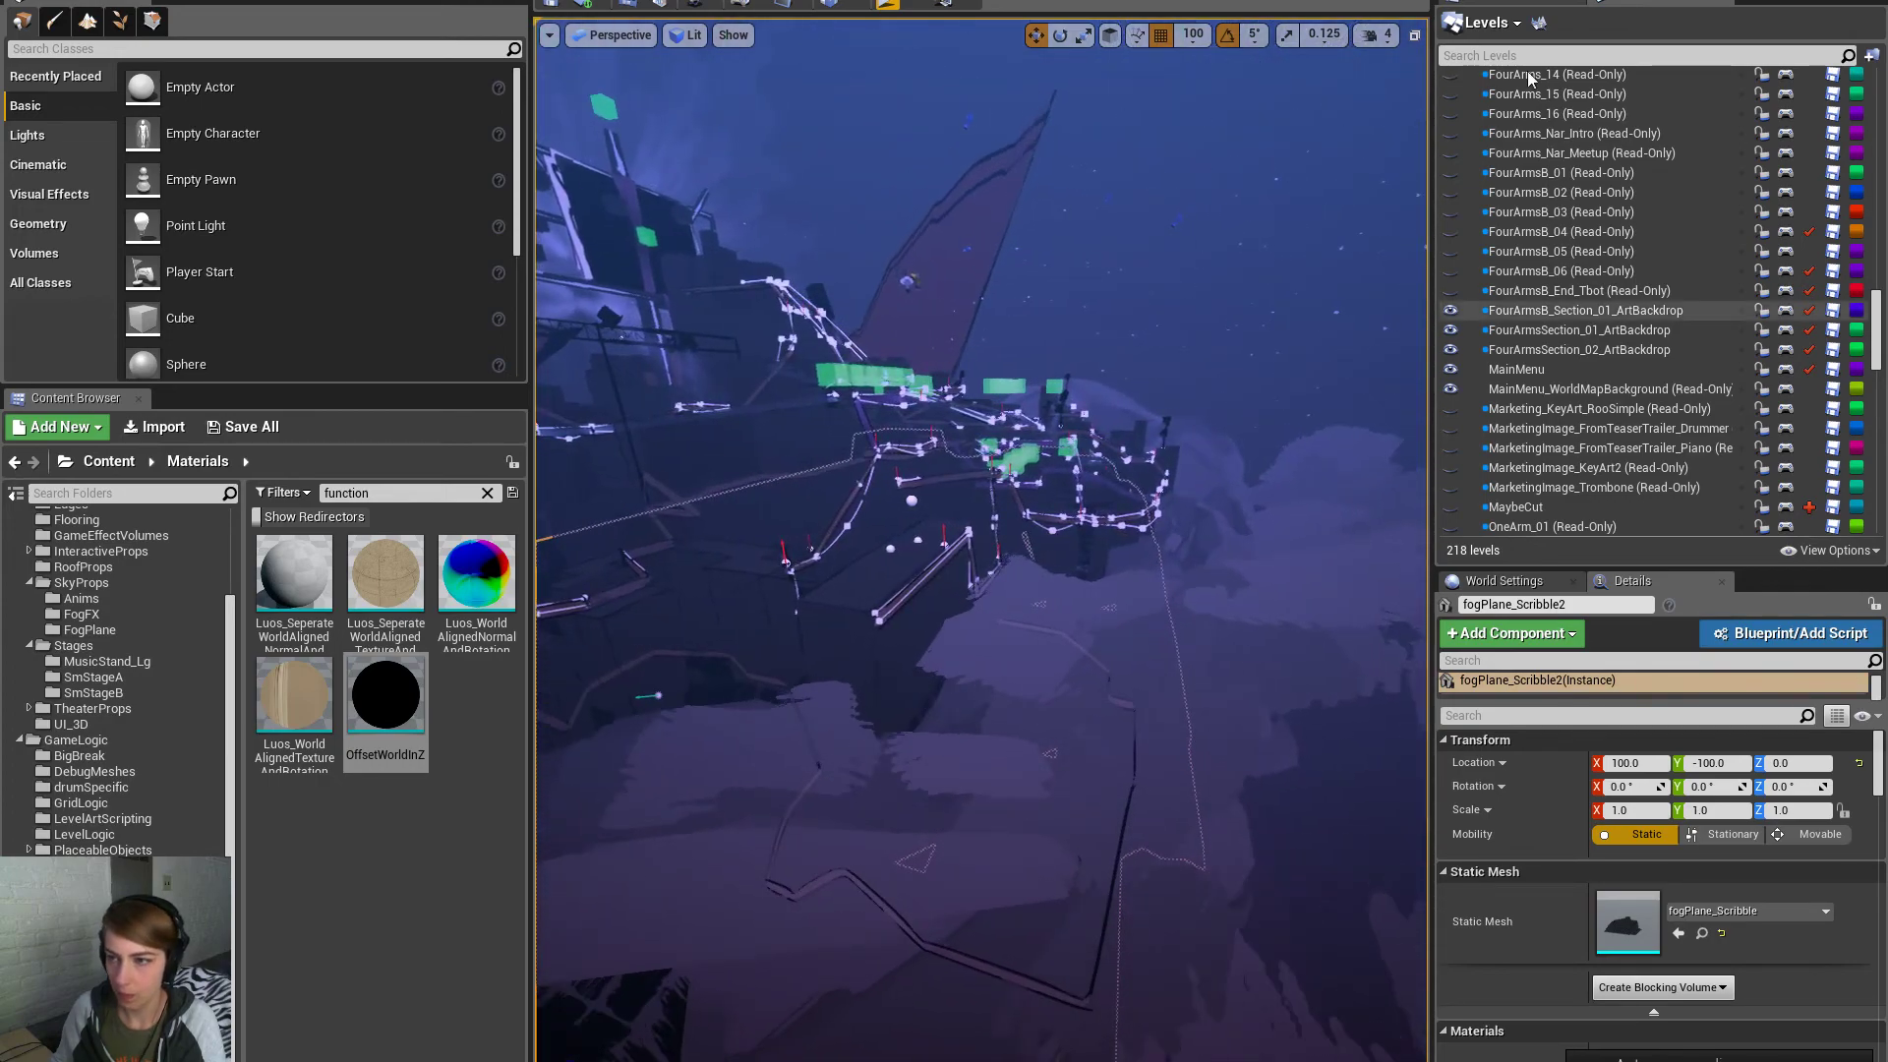
# Switch back to Maya and select the edge loops on pPlane1's side wall behind the low outlying block cluster
pyautogui.hotkey('alt', 'Tab')
pyautogui.keyDown('alt'); pyautogui.moveTo(1098, 603); pyautogui.dragTo(1131, 629); pyautogui.keyUp('alt')
pyautogui.keyDown('alt'); pyautogui.moveTo(1131, 630); pyautogui.dragTo(1298, 665, button='right'); pyautogui.keyUp('alt')
pyautogui.keyDown('alt'); pyautogui.moveTo(1298, 666); pyautogui.dragTo(1252, 635, button='middle'); pyautogui.keyUp('alt')
pyautogui.moveTo(1271, 521); pyautogui.dragTo(1267, 510, button='right')
pyautogui.click(1308, 527)
pyautogui.doubleClick(1348, 532)
pyautogui.keyDown('alt'); pyautogui.moveTo(1337, 571); pyautogui.dragTo(1210, 552, button='right'); pyautogui.keyUp('alt')
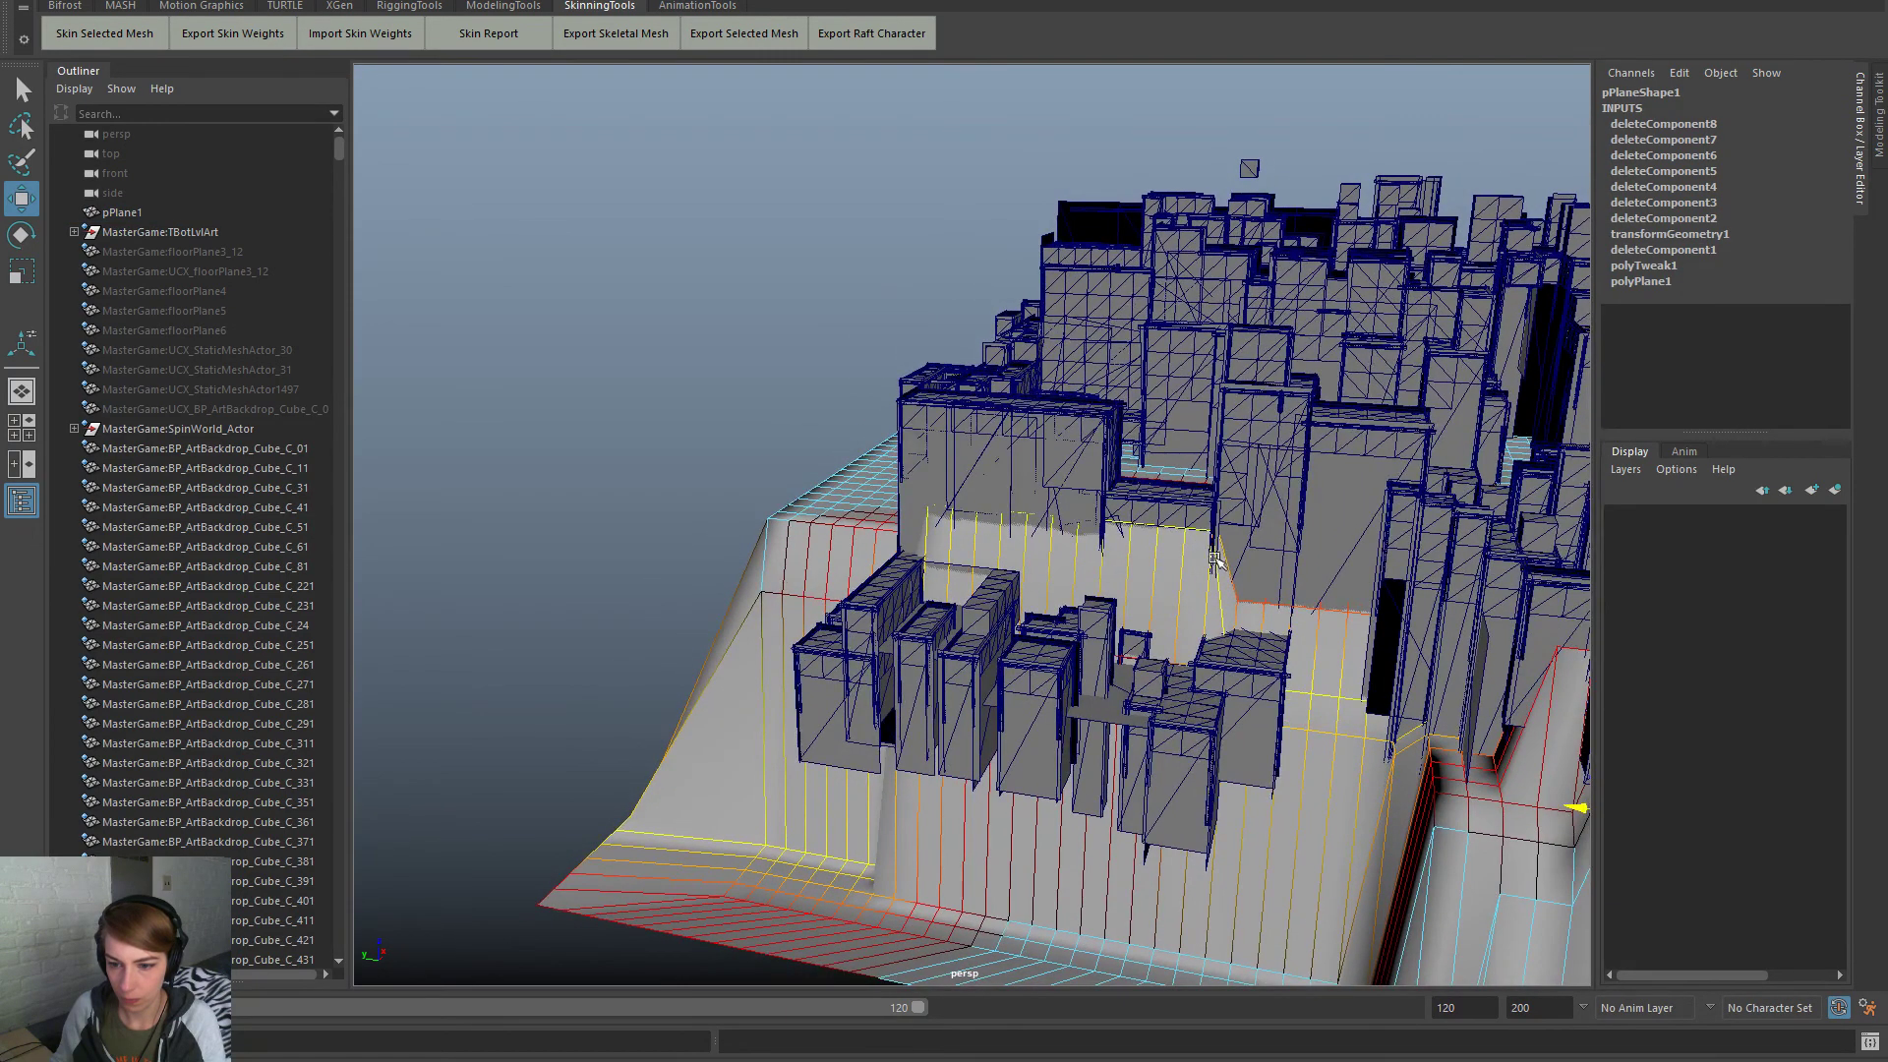
pyautogui.keyDown('alt'); pyautogui.moveTo(1360, 617); pyautogui.dragTo(1485, 879, button='right'); pyautogui.keyUp('alt')
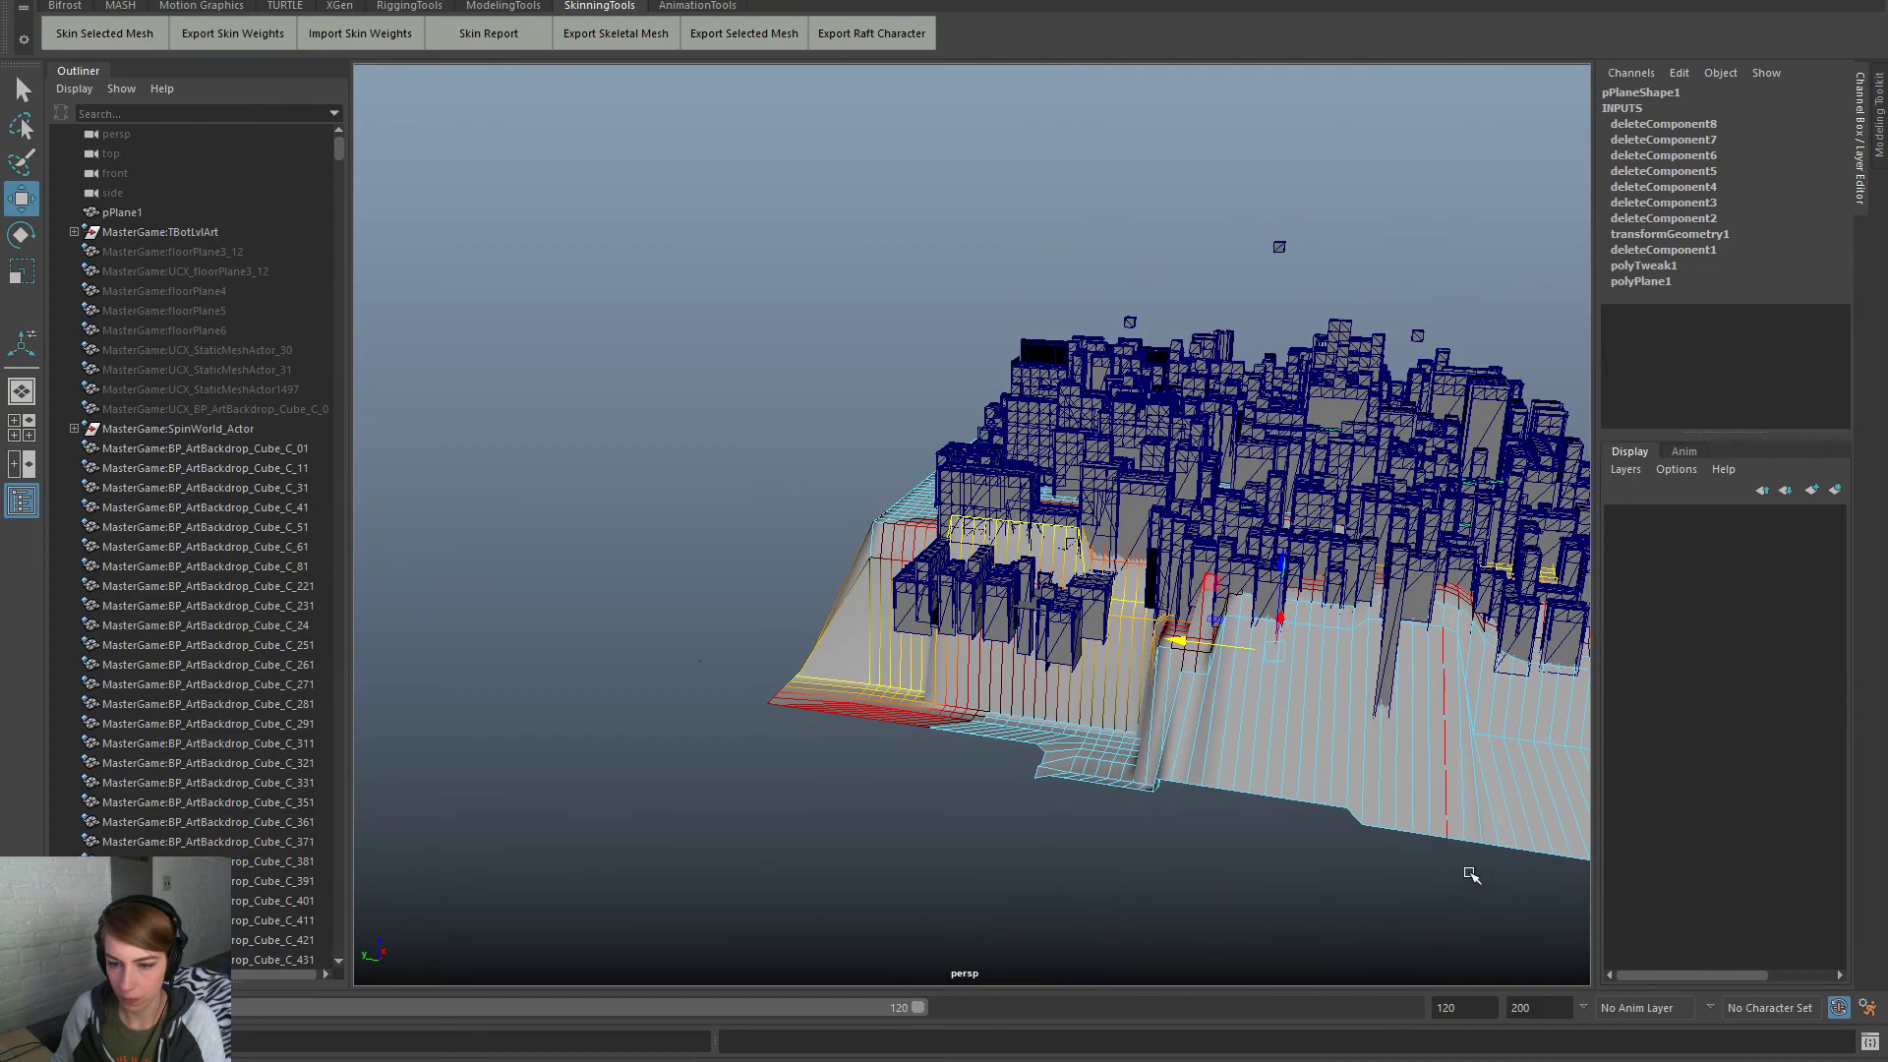
# Limit the selection to the wall edges directly behind the outlying block cluster and lower them below the block tops
pyautogui.keyDown('alt'); pyautogui.moveTo(824, 626); pyautogui.dragTo(1168, 306); pyautogui.keyUp('alt')
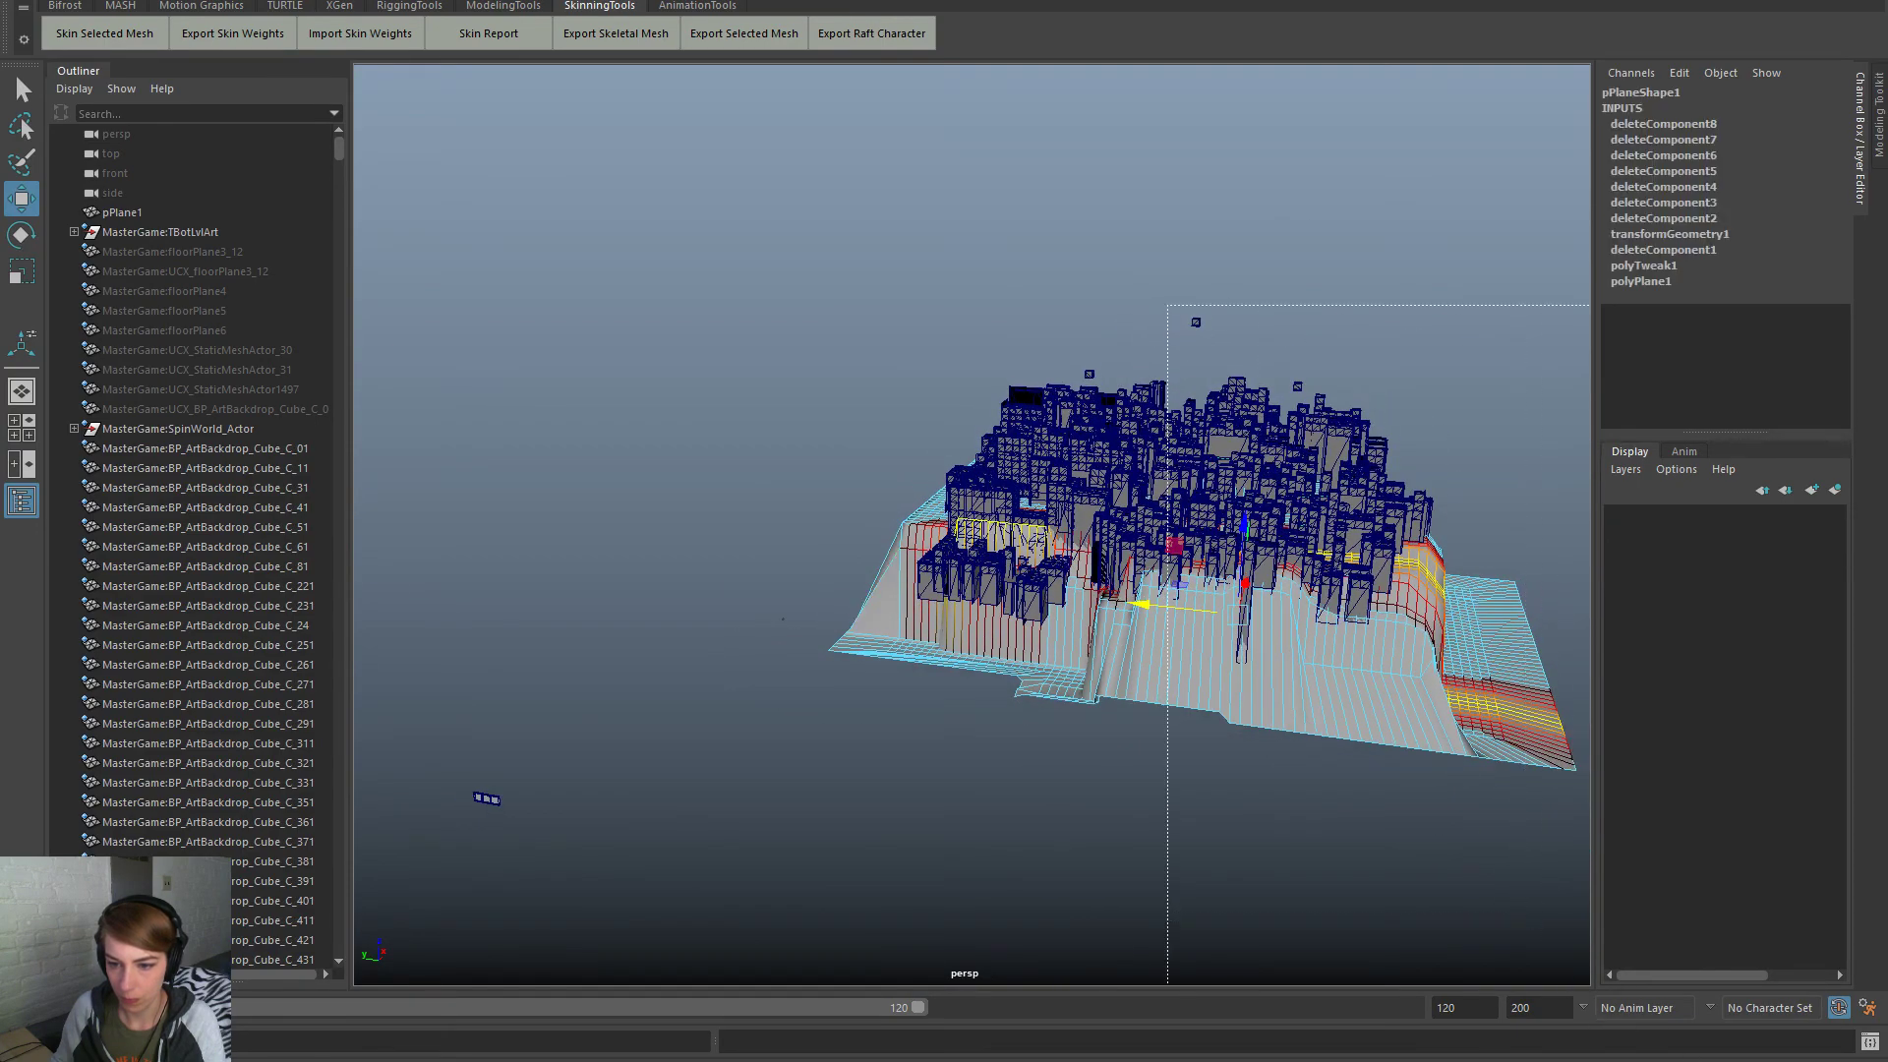
pyautogui.keyDown('alt'); pyautogui.moveTo(856, 442); pyautogui.dragTo(1462, 686, button='right'); pyautogui.keyUp('alt')
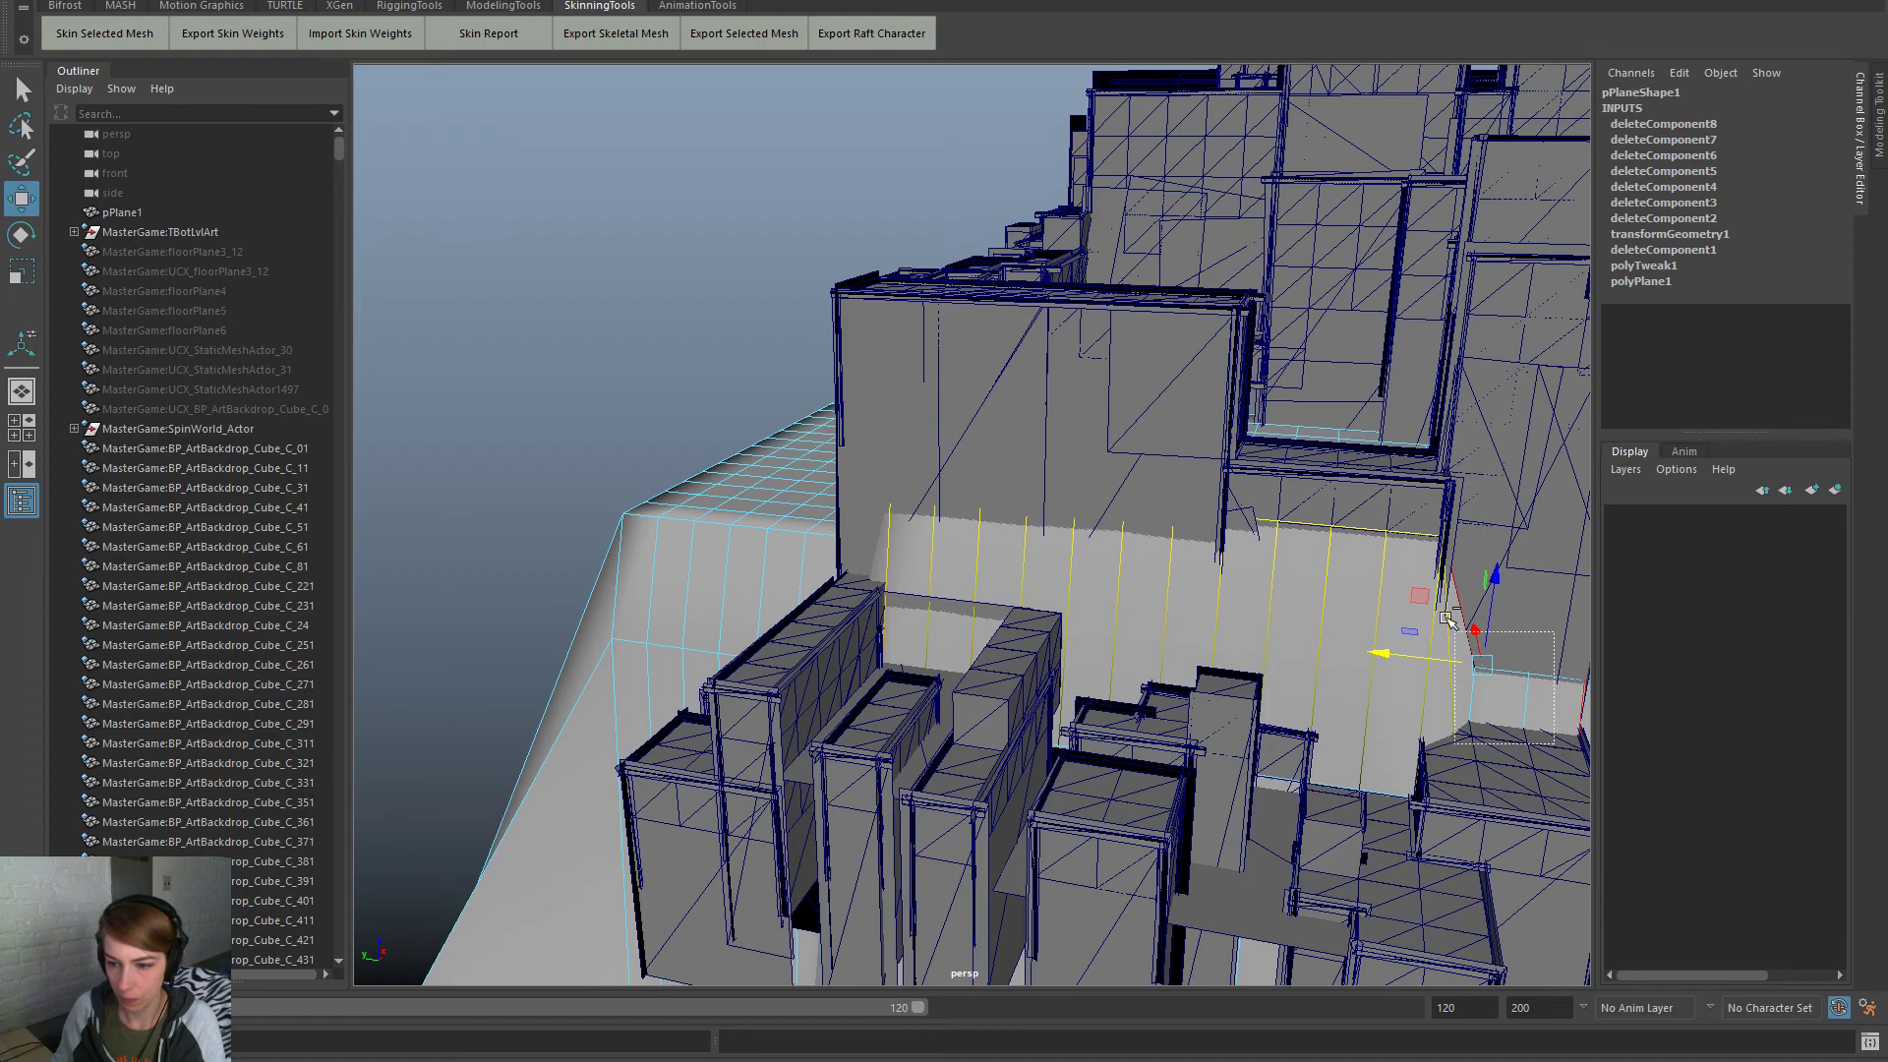
pyautogui.keyDown('alt'); pyautogui.moveTo(1521, 698); pyautogui.dragTo(1006, 390, button='right'); pyautogui.keyUp('alt')
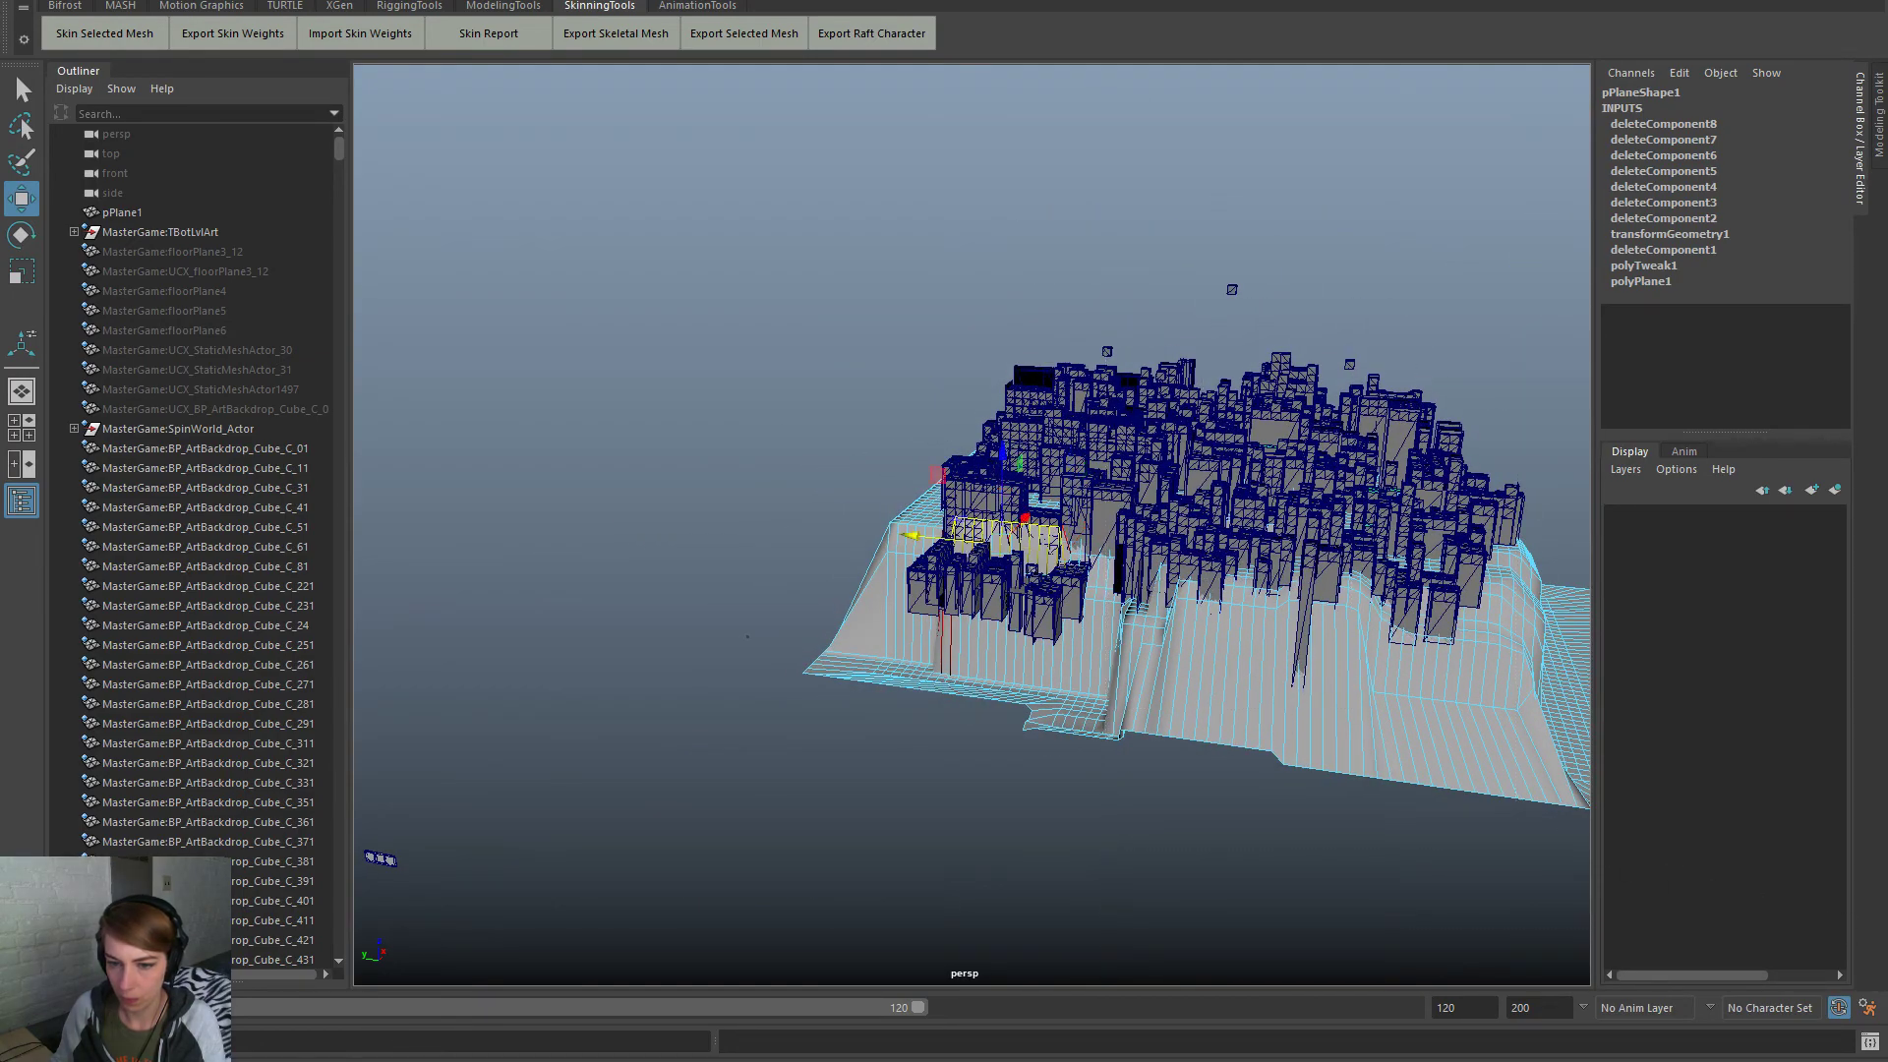
pyautogui.press('f')
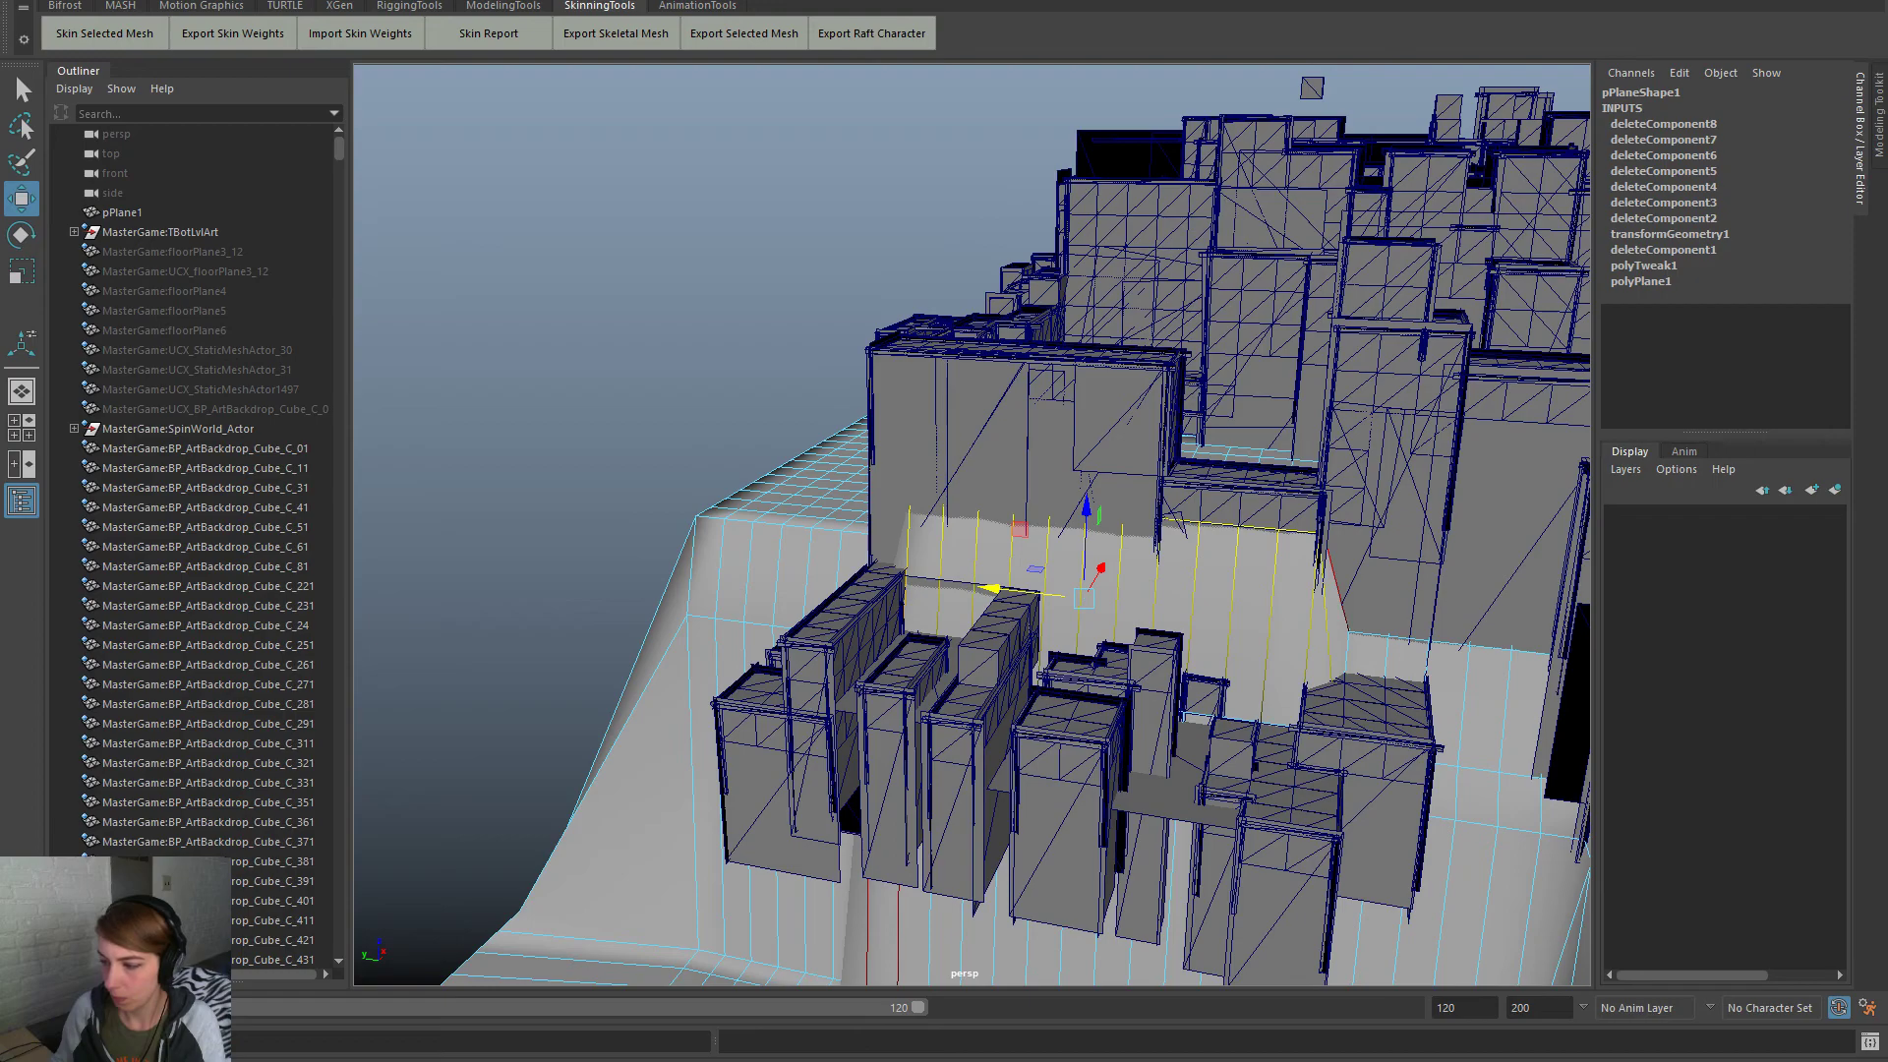
pyautogui.moveTo(1086, 521); pyautogui.dragTo(1083, 615)
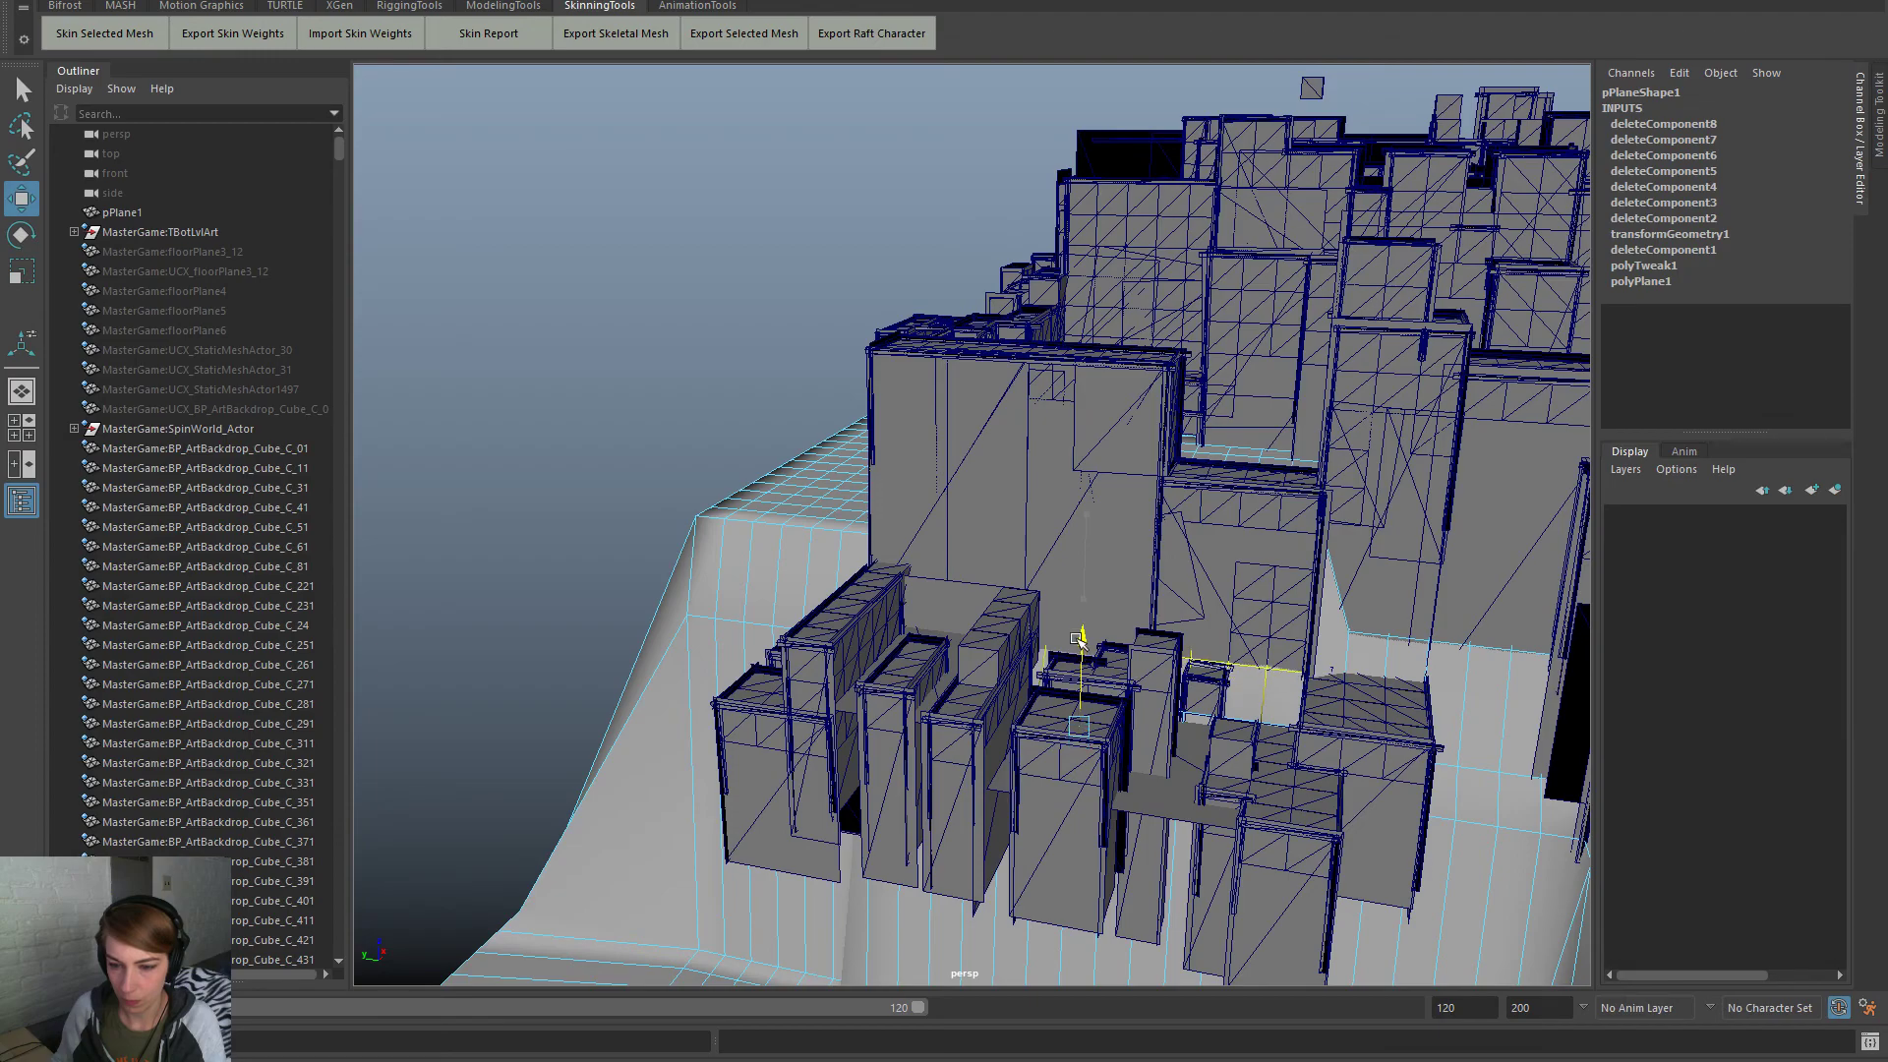
# Select pPlane1's floor vertices below the outlying block cluster and raise them to the level of the blocks
pyautogui.keyDown('alt'); pyautogui.moveTo(1342, 639); pyautogui.dragTo(1270, 780); pyautogui.keyUp('alt')
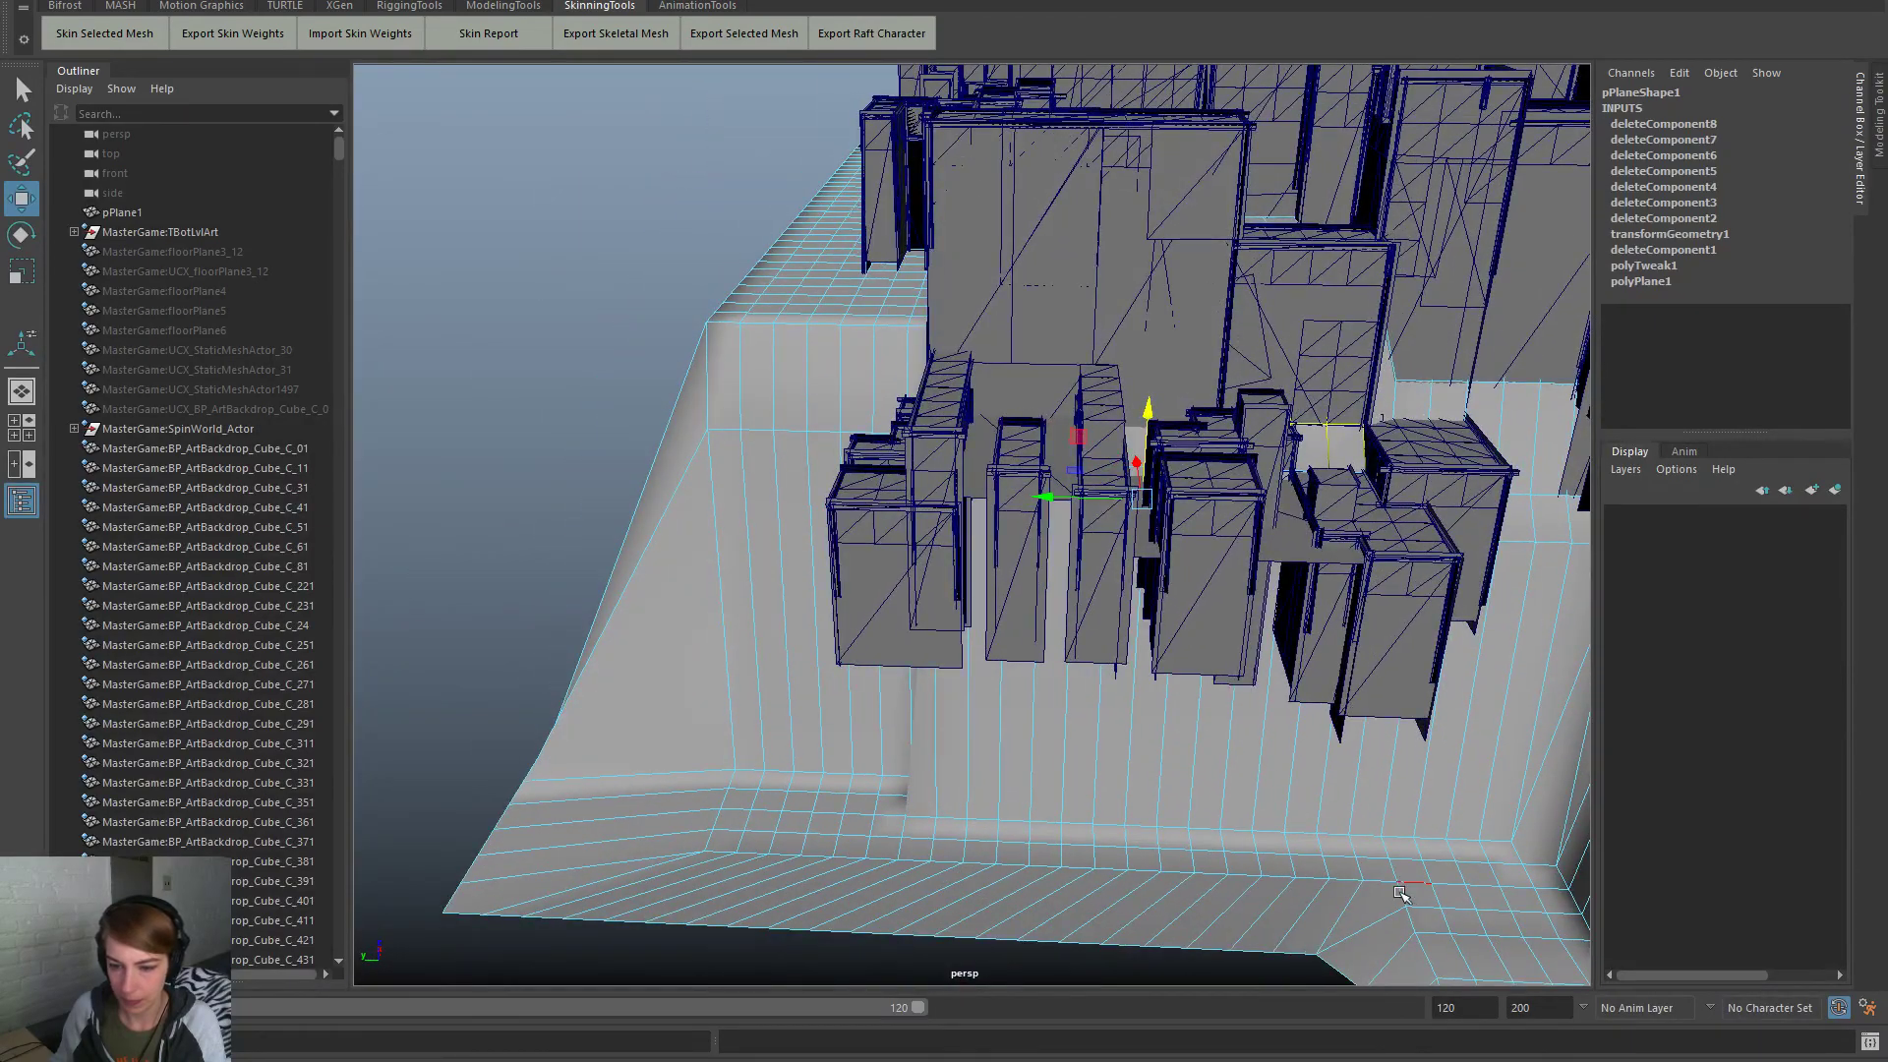
pyautogui.moveTo(1342, 777); pyautogui.dragTo(1318, 562, button='right')
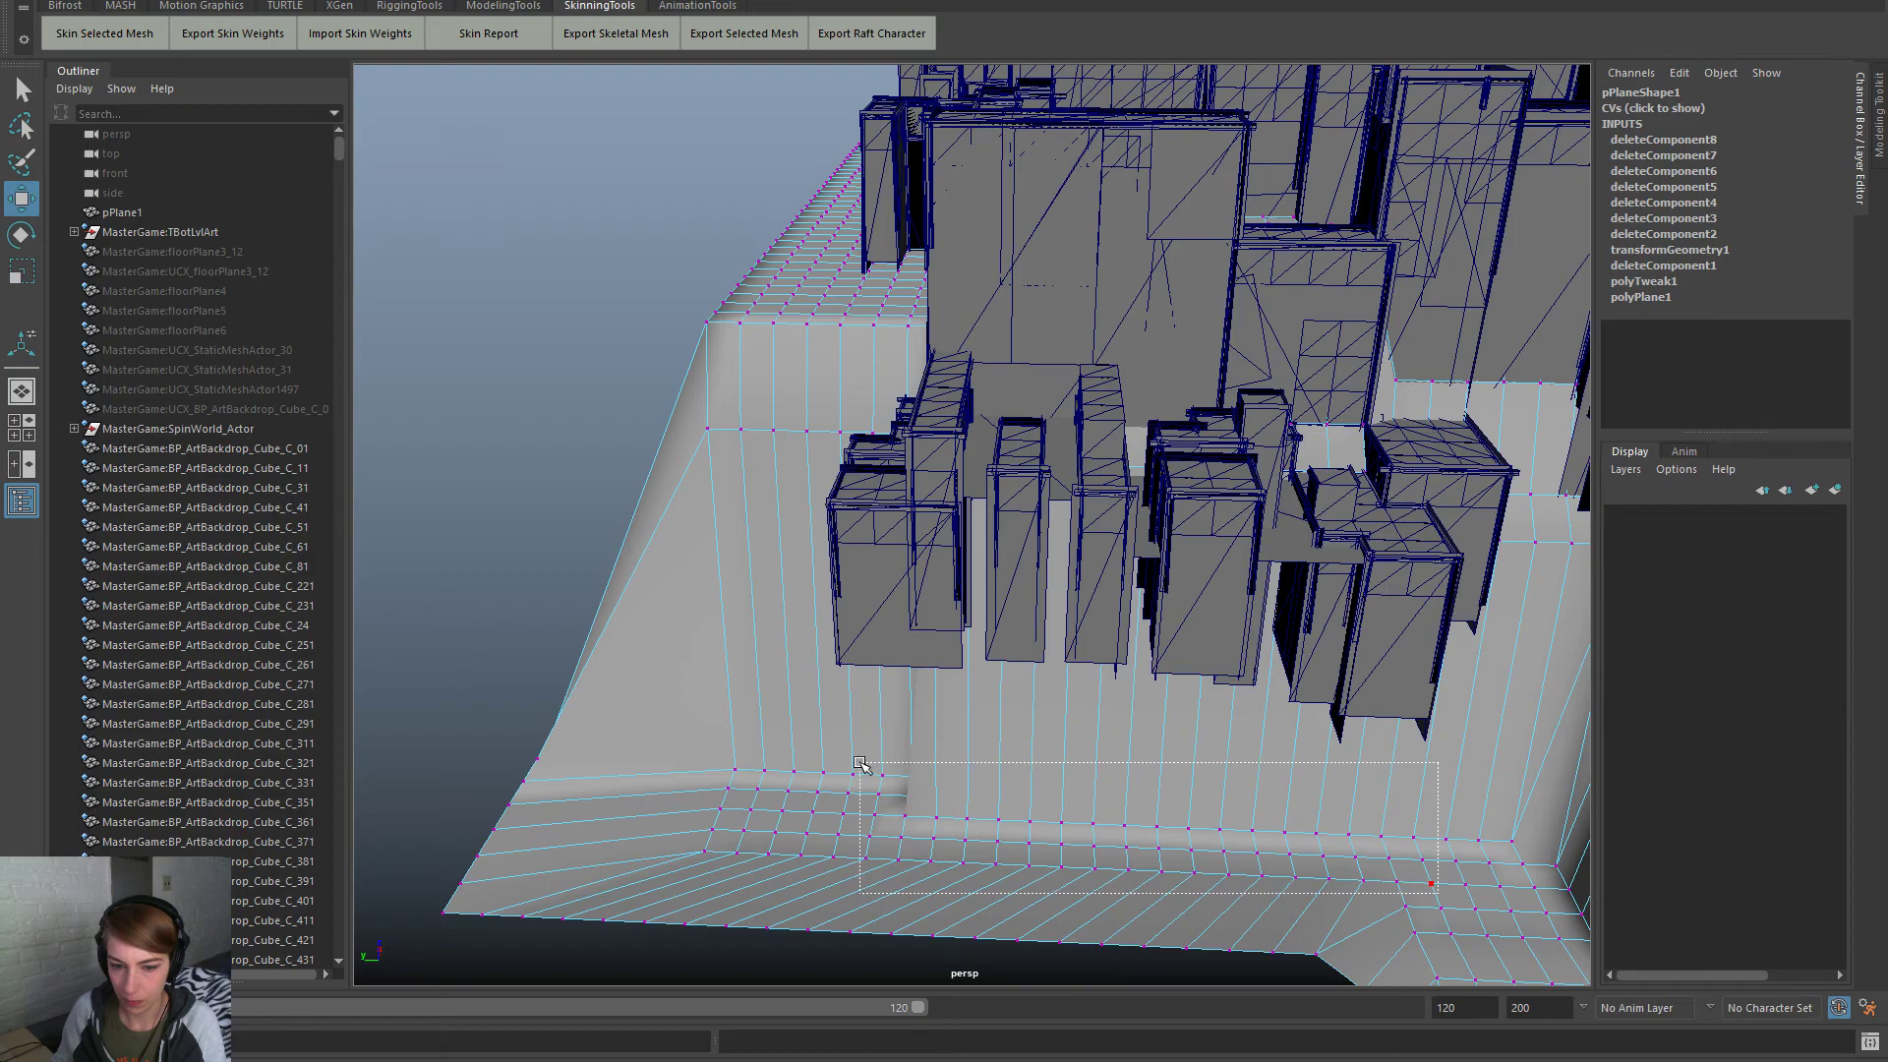
pyautogui.moveTo(1140, 729); pyautogui.dragTo(1183, 438)
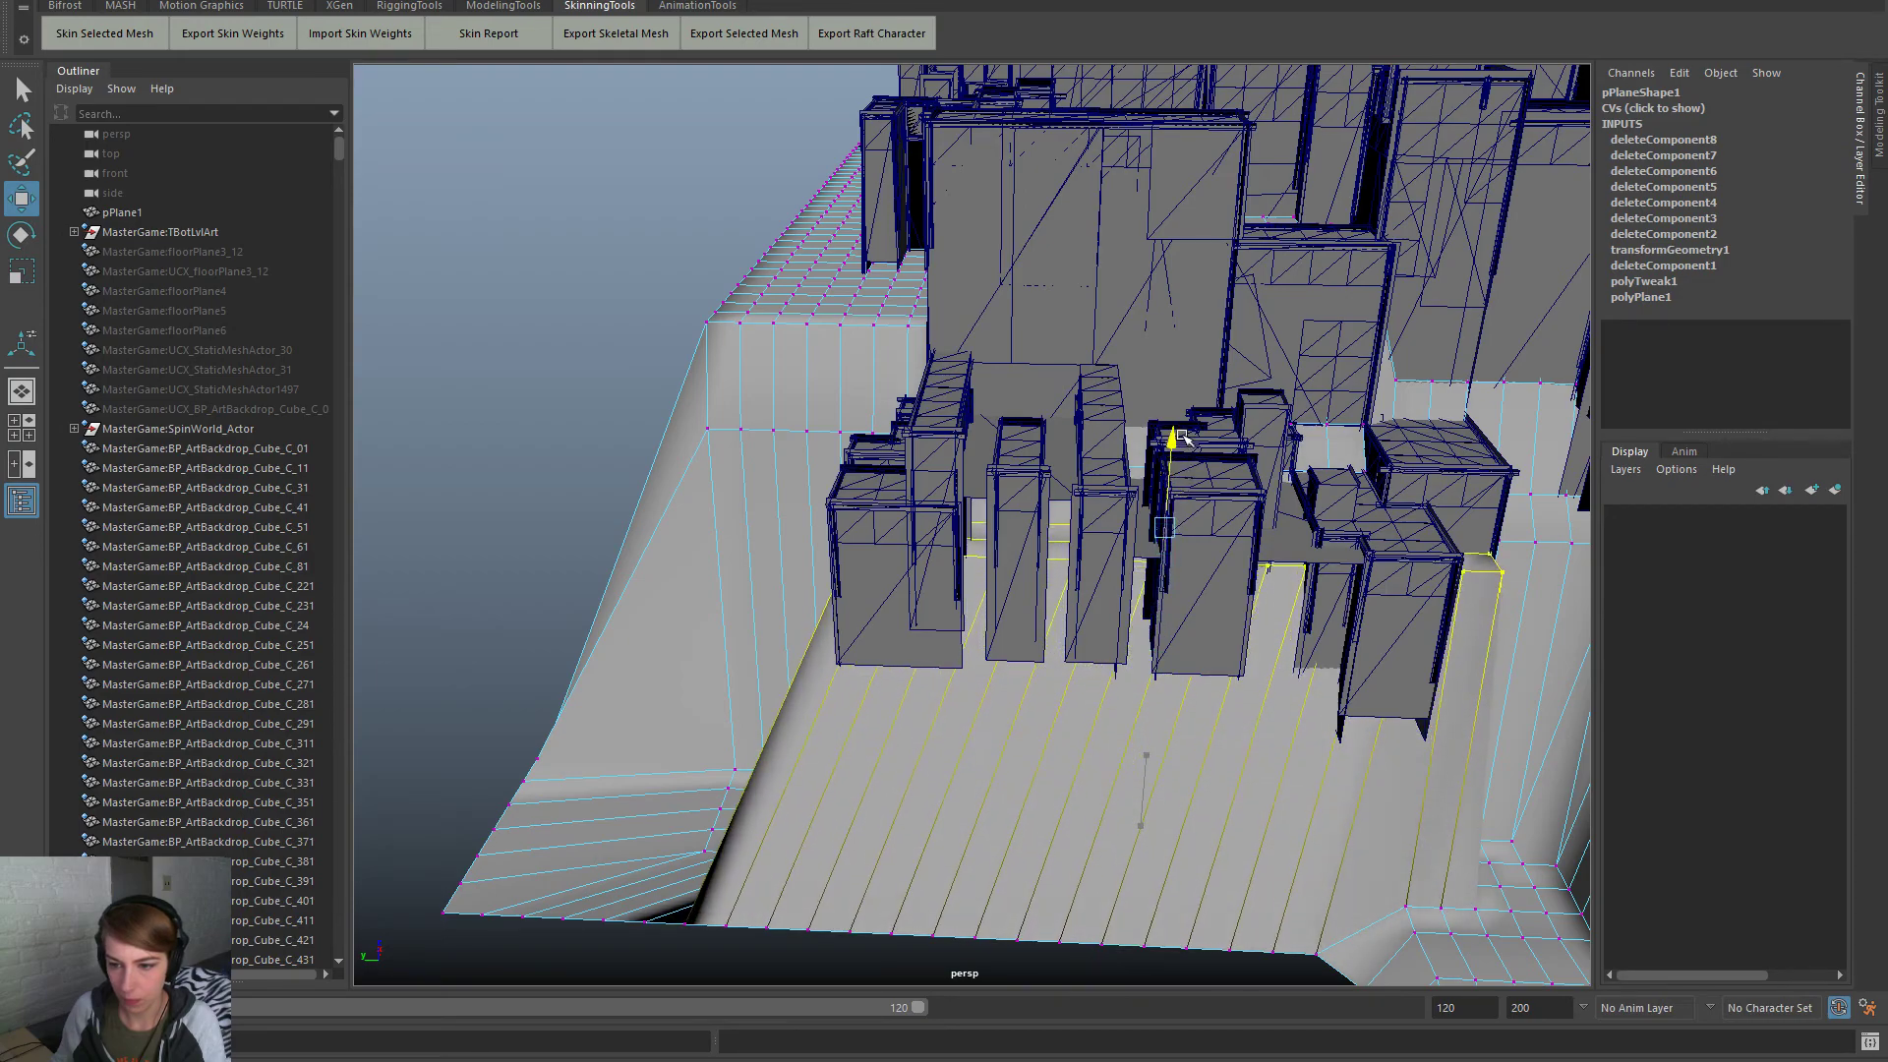
pyautogui.keyDown('alt'); pyautogui.moveTo(1190, 506); pyautogui.dragTo(1328, 900); pyautogui.keyUp('alt')
pyautogui.keyDown('alt'); pyautogui.moveTo(1277, 842); pyautogui.dragTo(1434, 700); pyautogui.keyUp('alt')
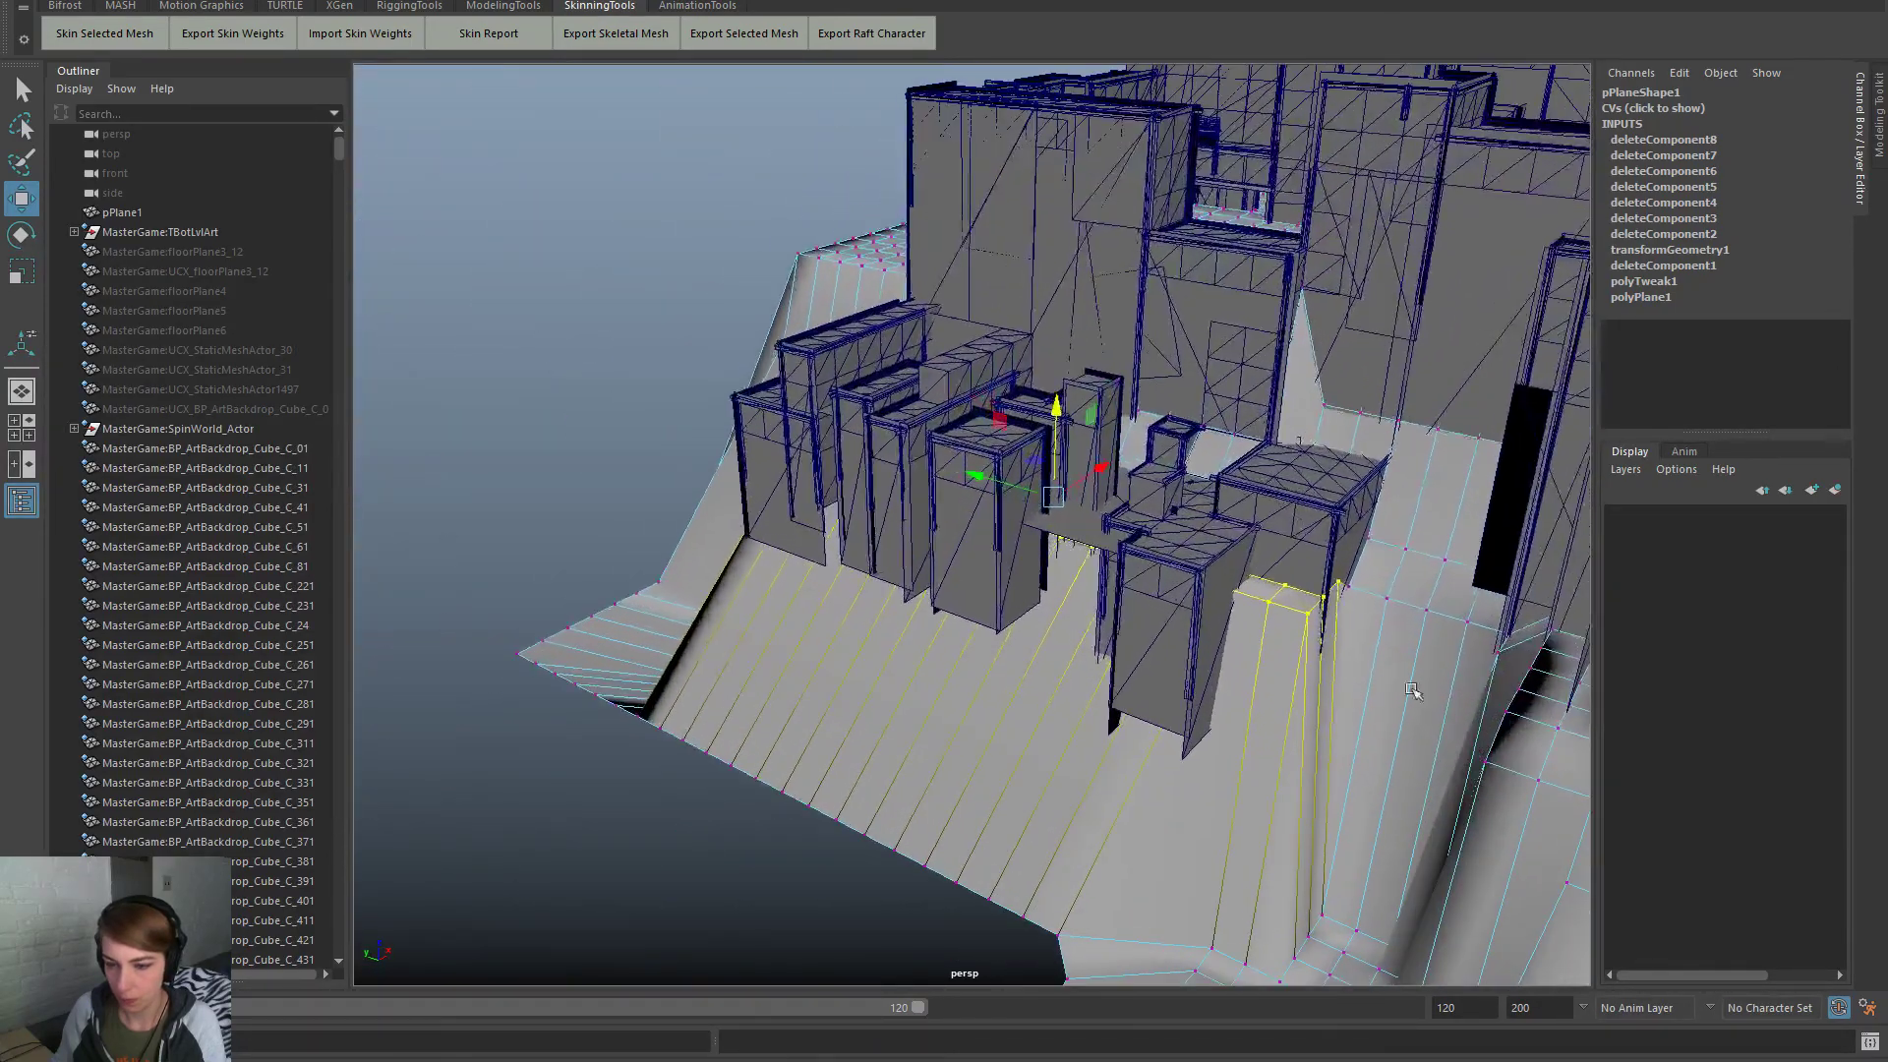
# Adjust the crease vertices beside the raised section, undo the last adjustment and leave pPlane1's vertex mode
pyautogui.click(1355, 579)
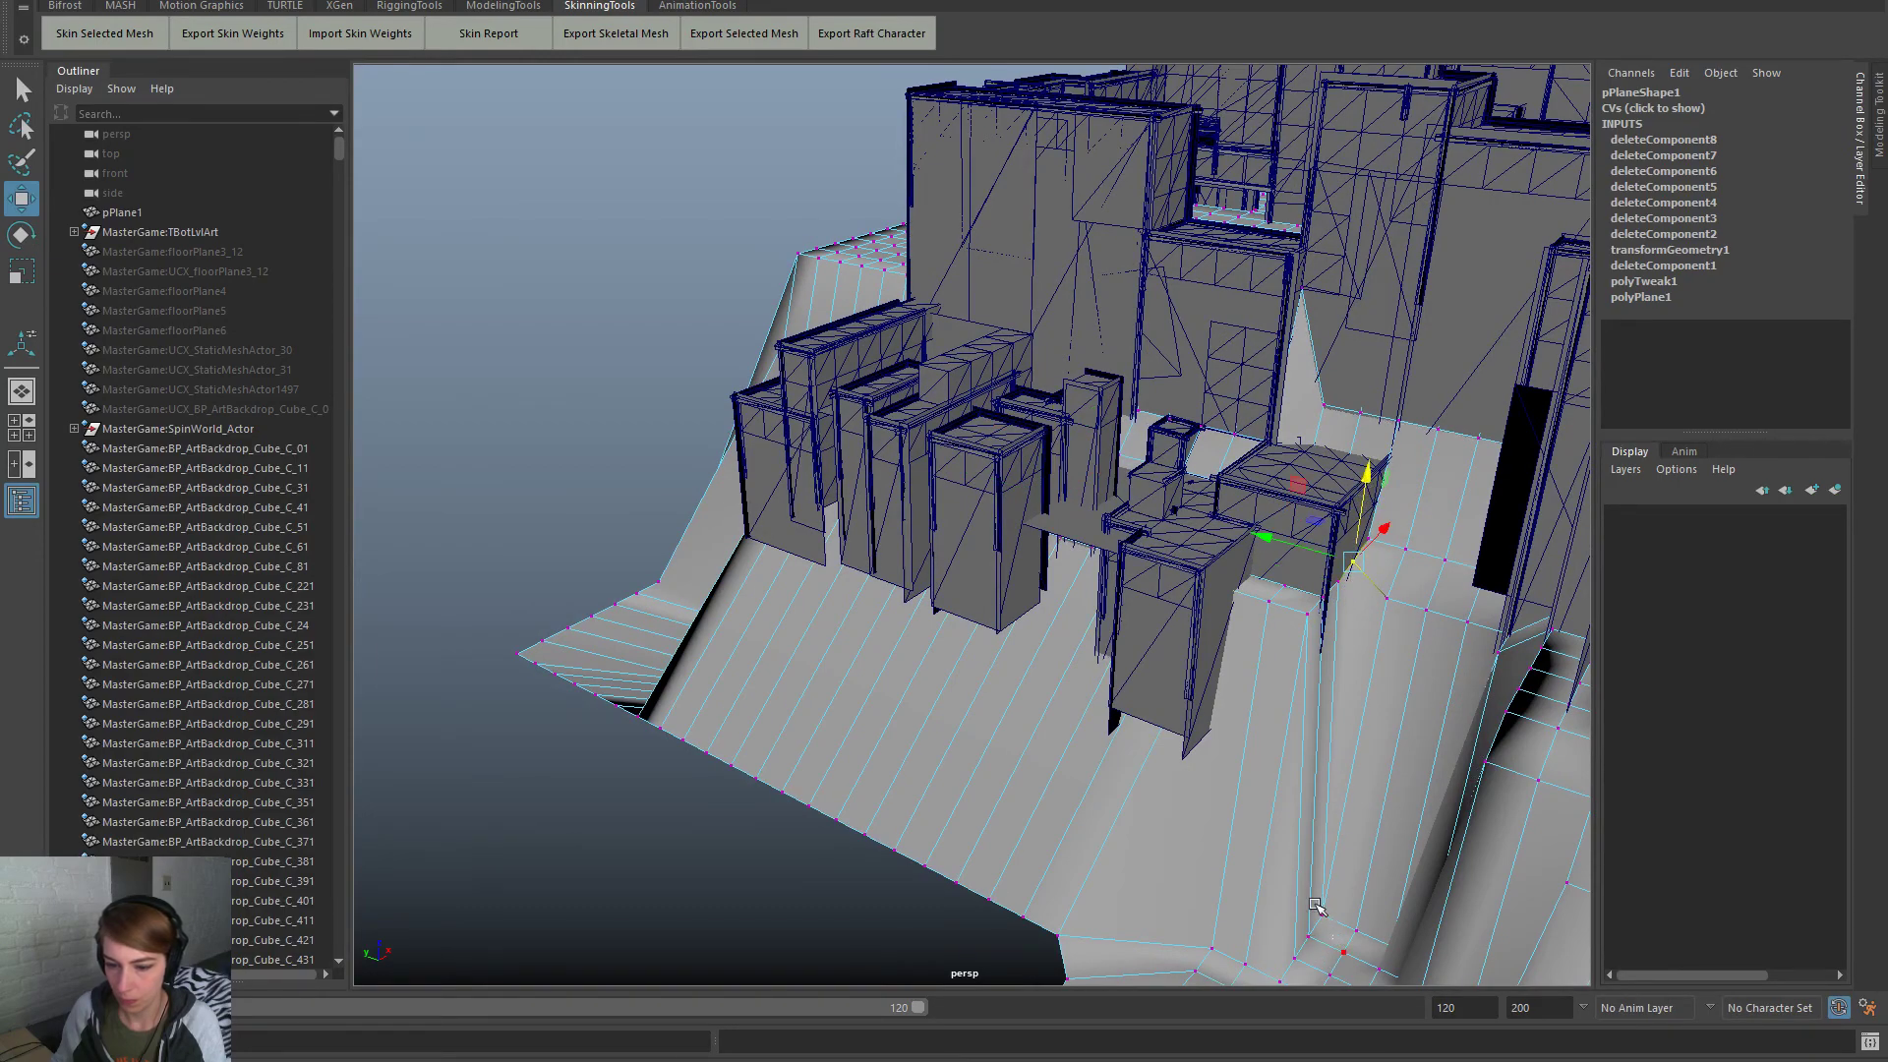
pyautogui.keyDown('alt'); pyautogui.moveTo(1354, 905); pyautogui.dragTo(1283, 745); pyautogui.keyUp('alt')
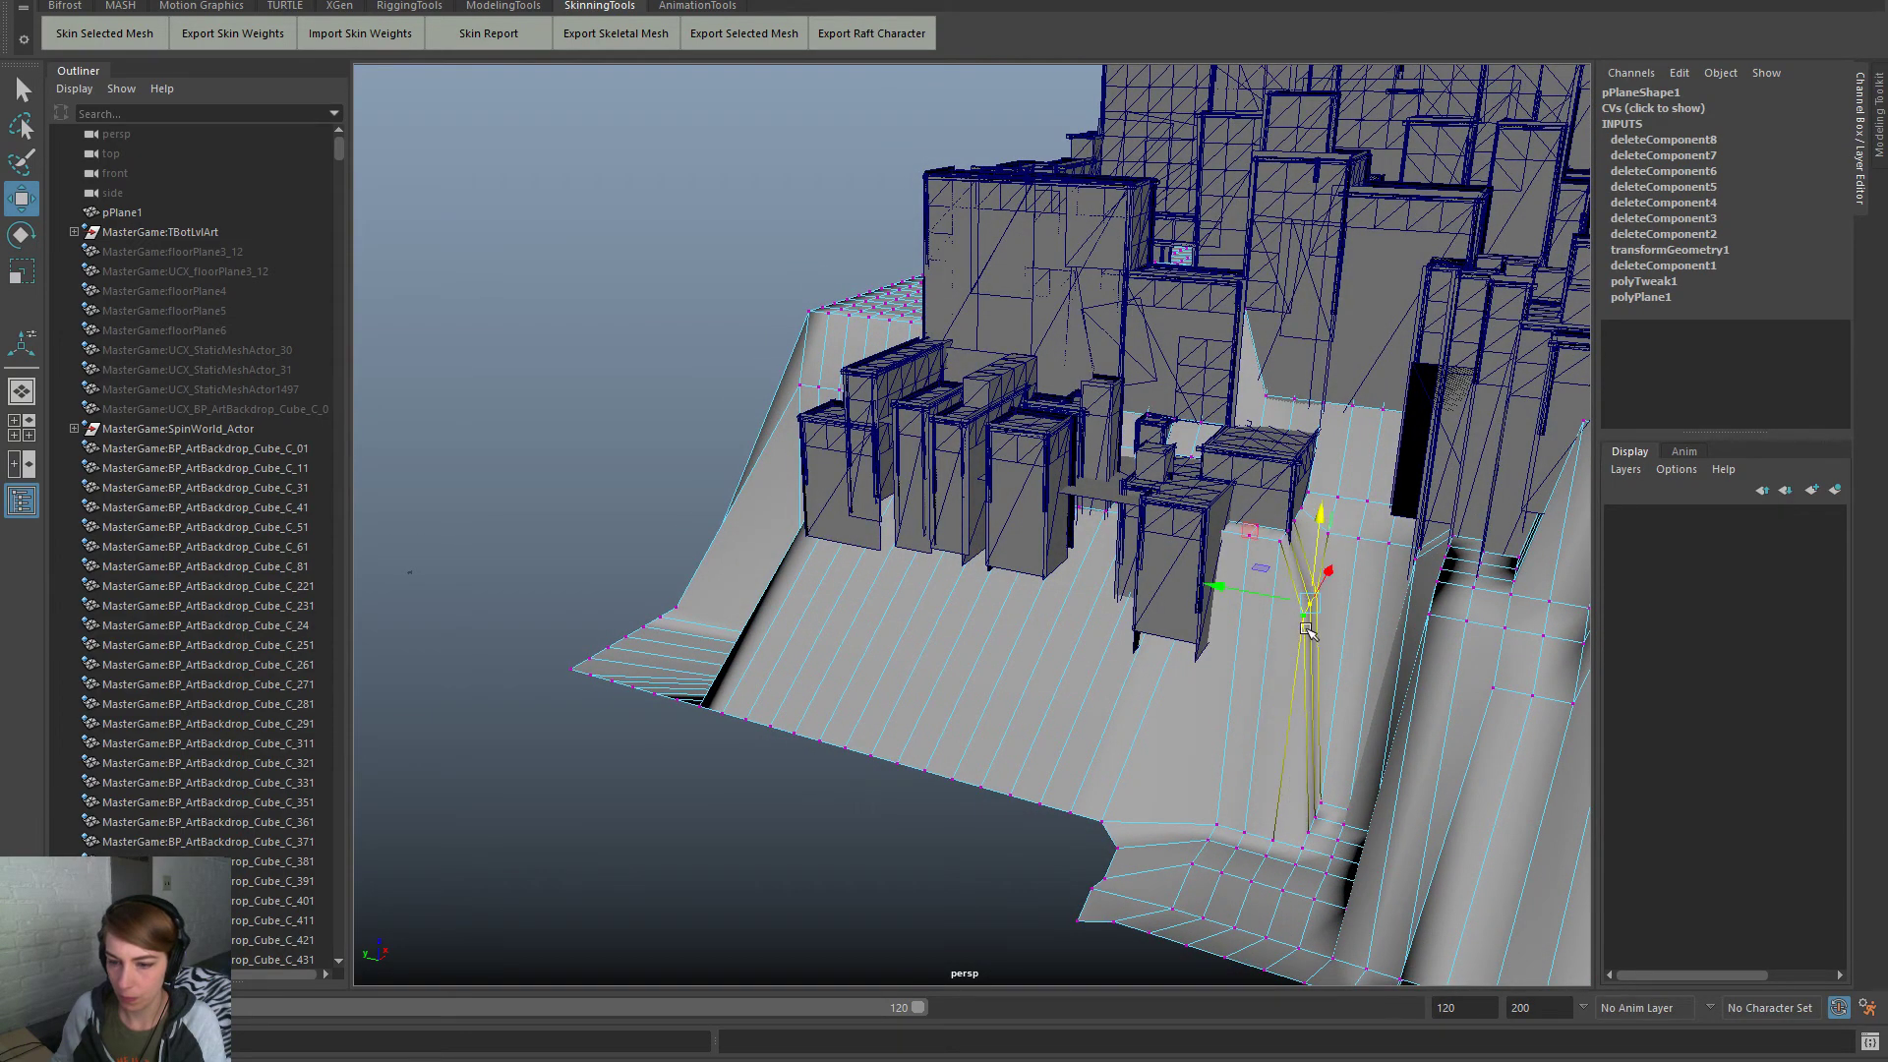
pyautogui.click(1318, 513)
pyautogui.hotkey('ctrl', 'z')
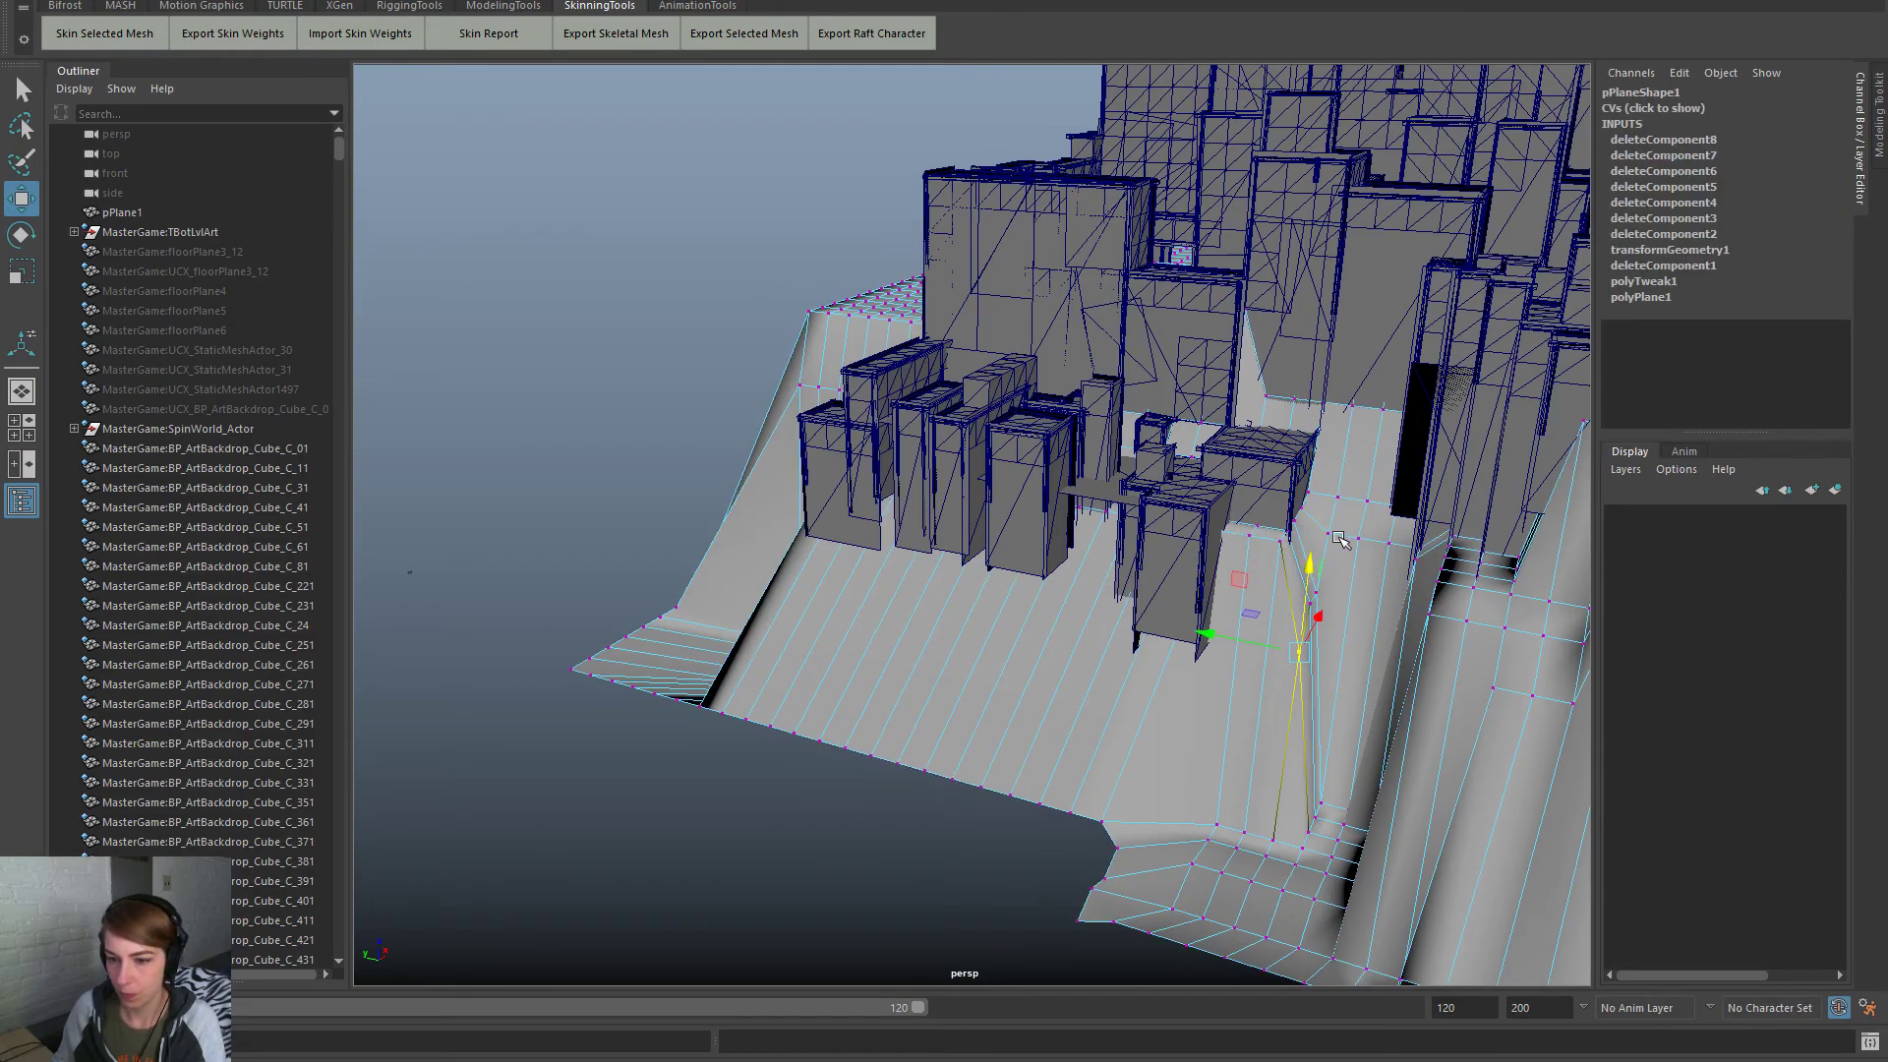
pyautogui.moveTo(1362, 516); pyautogui.dragTo(1395, 493, button='right')
pyautogui.click(874, 842)
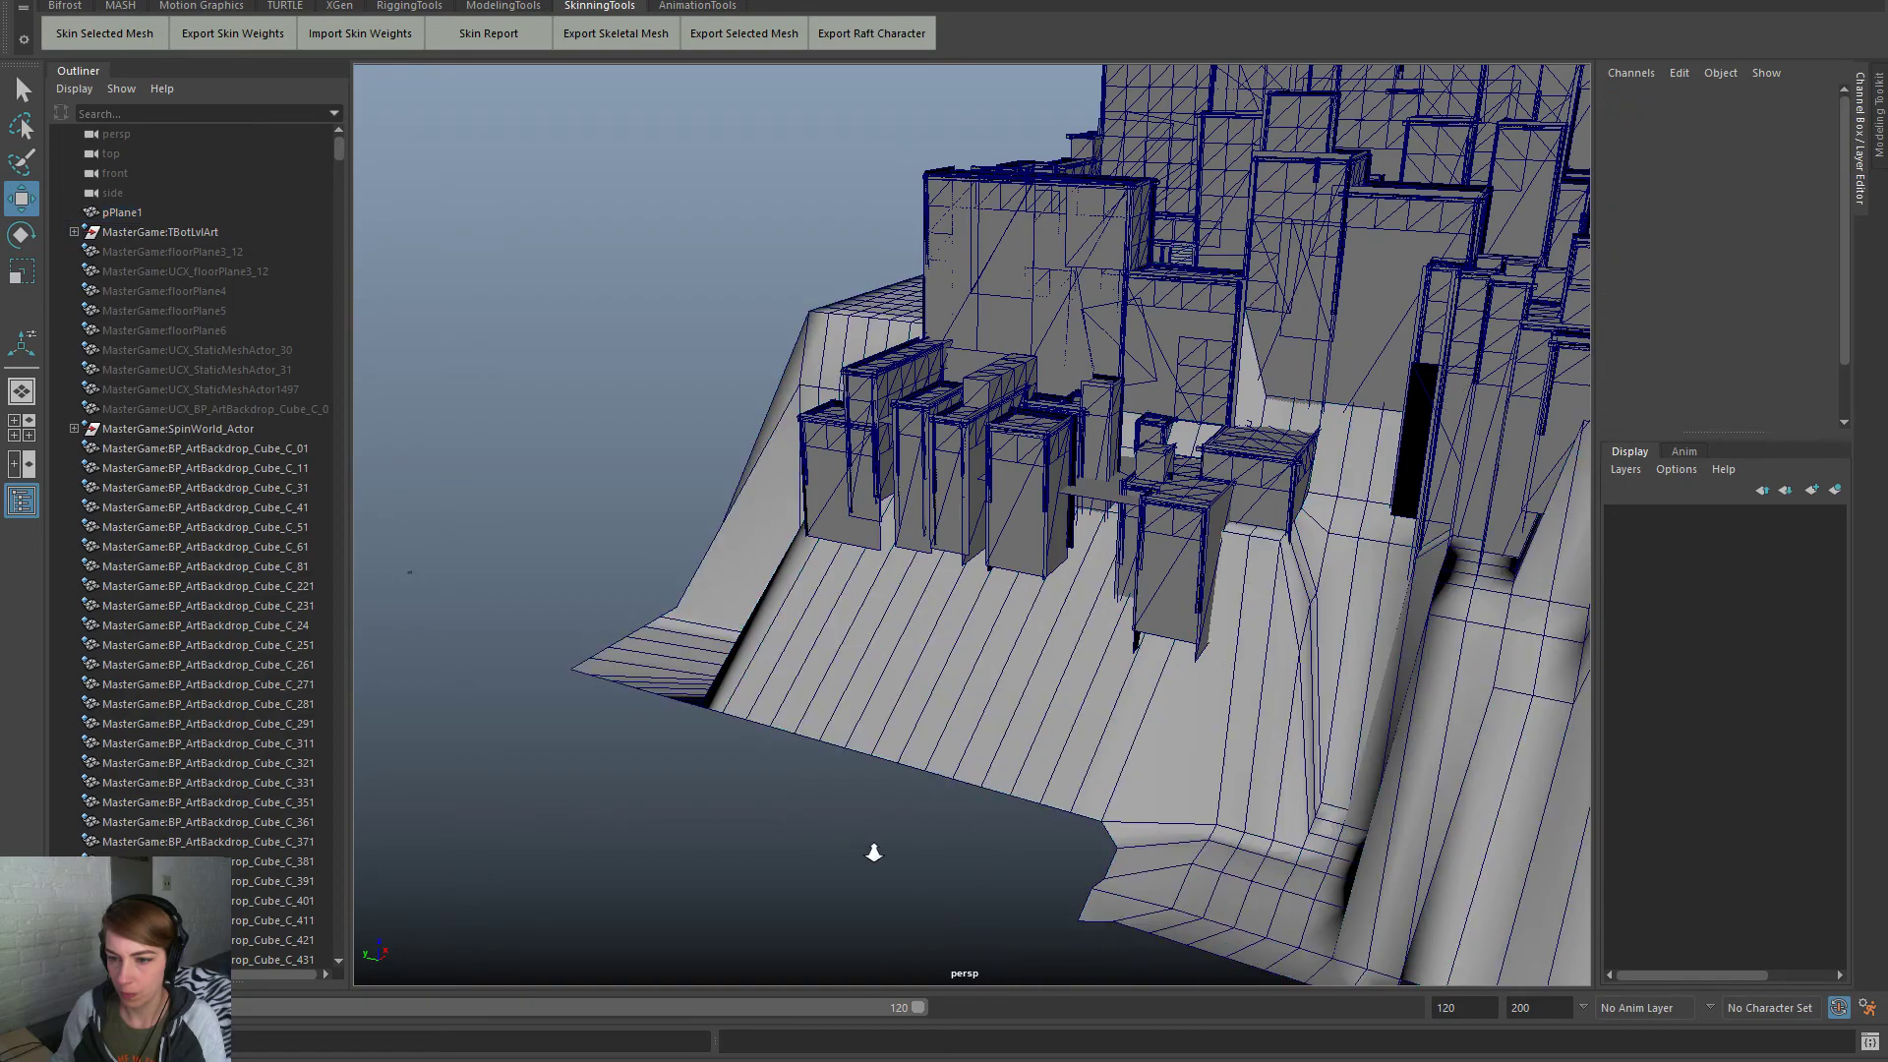
# Select the band of floor vertices along pPlane1's long front side and raise it to the base of the city blocks
pyautogui.scroll(-3, 874, 850)
pyautogui.keyDown('alt'); pyautogui.moveTo(874, 852); pyautogui.dragTo(984, 745); pyautogui.keyUp('alt')
pyautogui.moveTo(1035, 562); pyautogui.dragTo(1044, 570, button='right')
pyautogui.click(1143, 767)
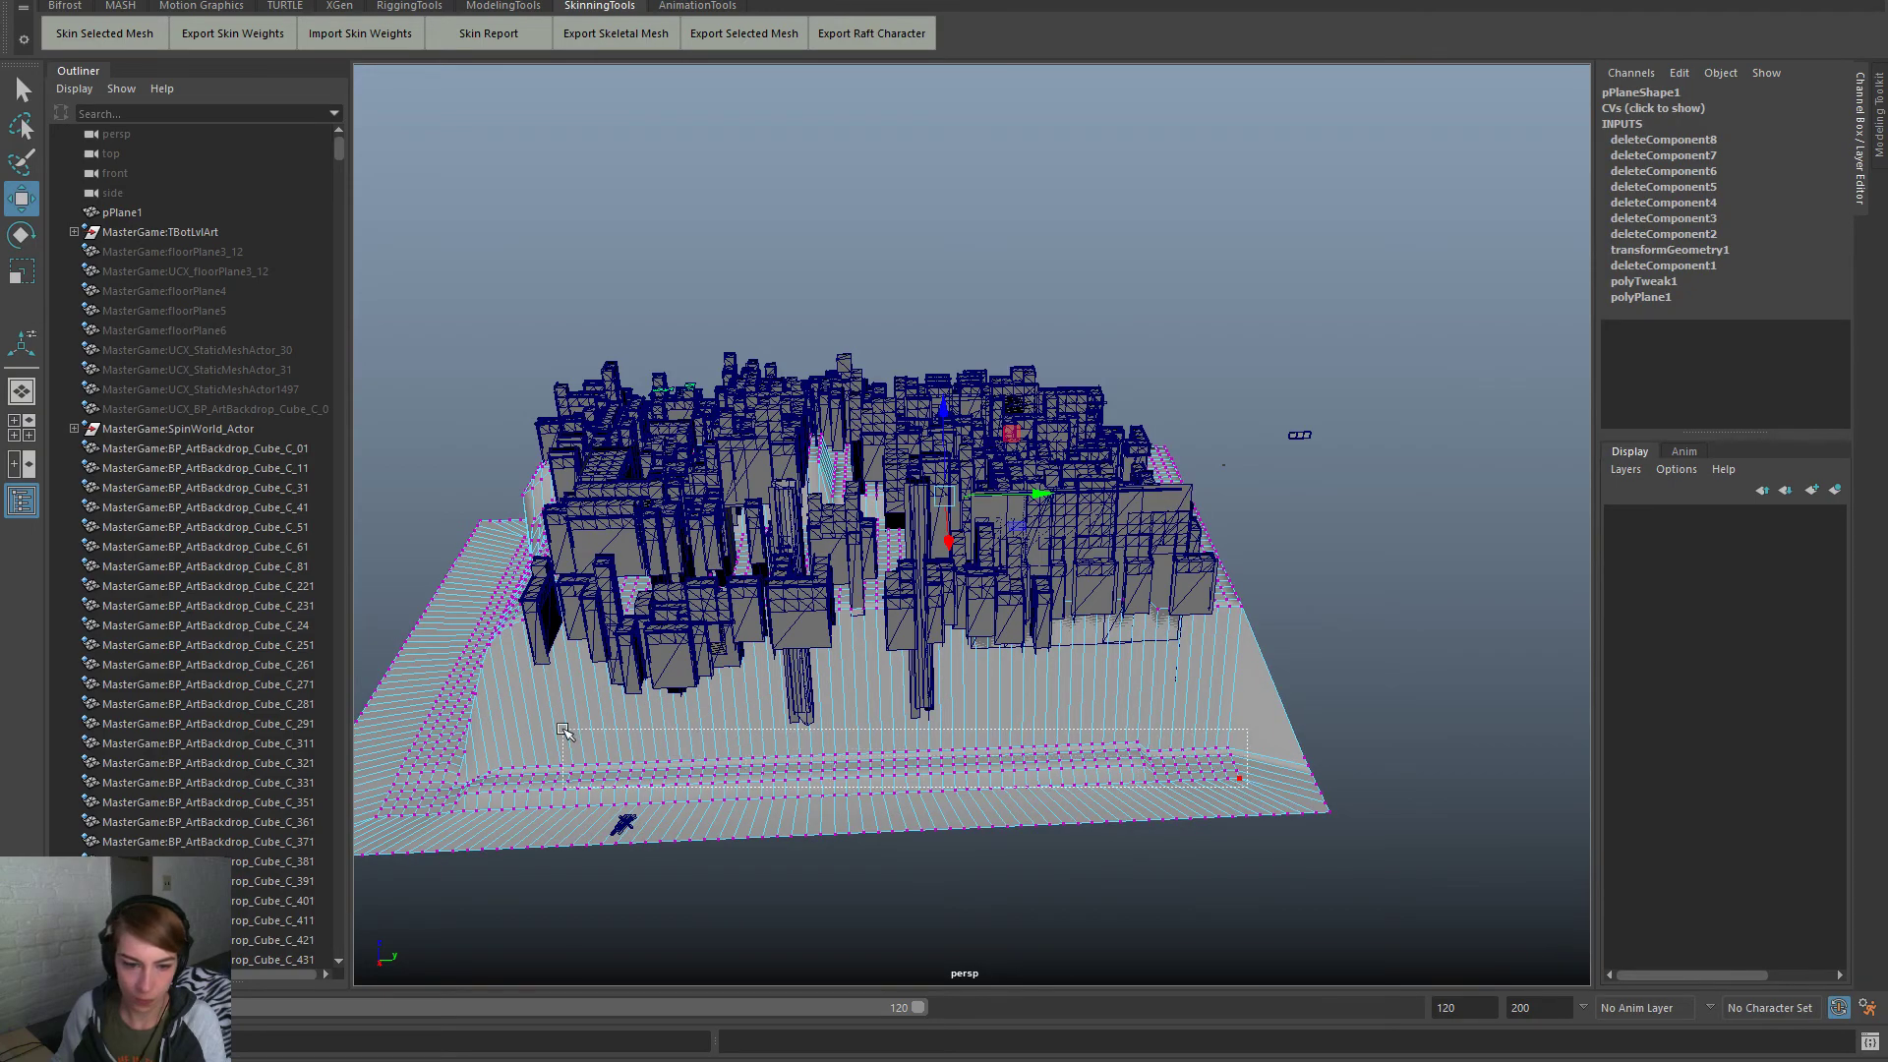
pyautogui.moveTo(1251, 788); pyautogui.dragTo(624, 791)
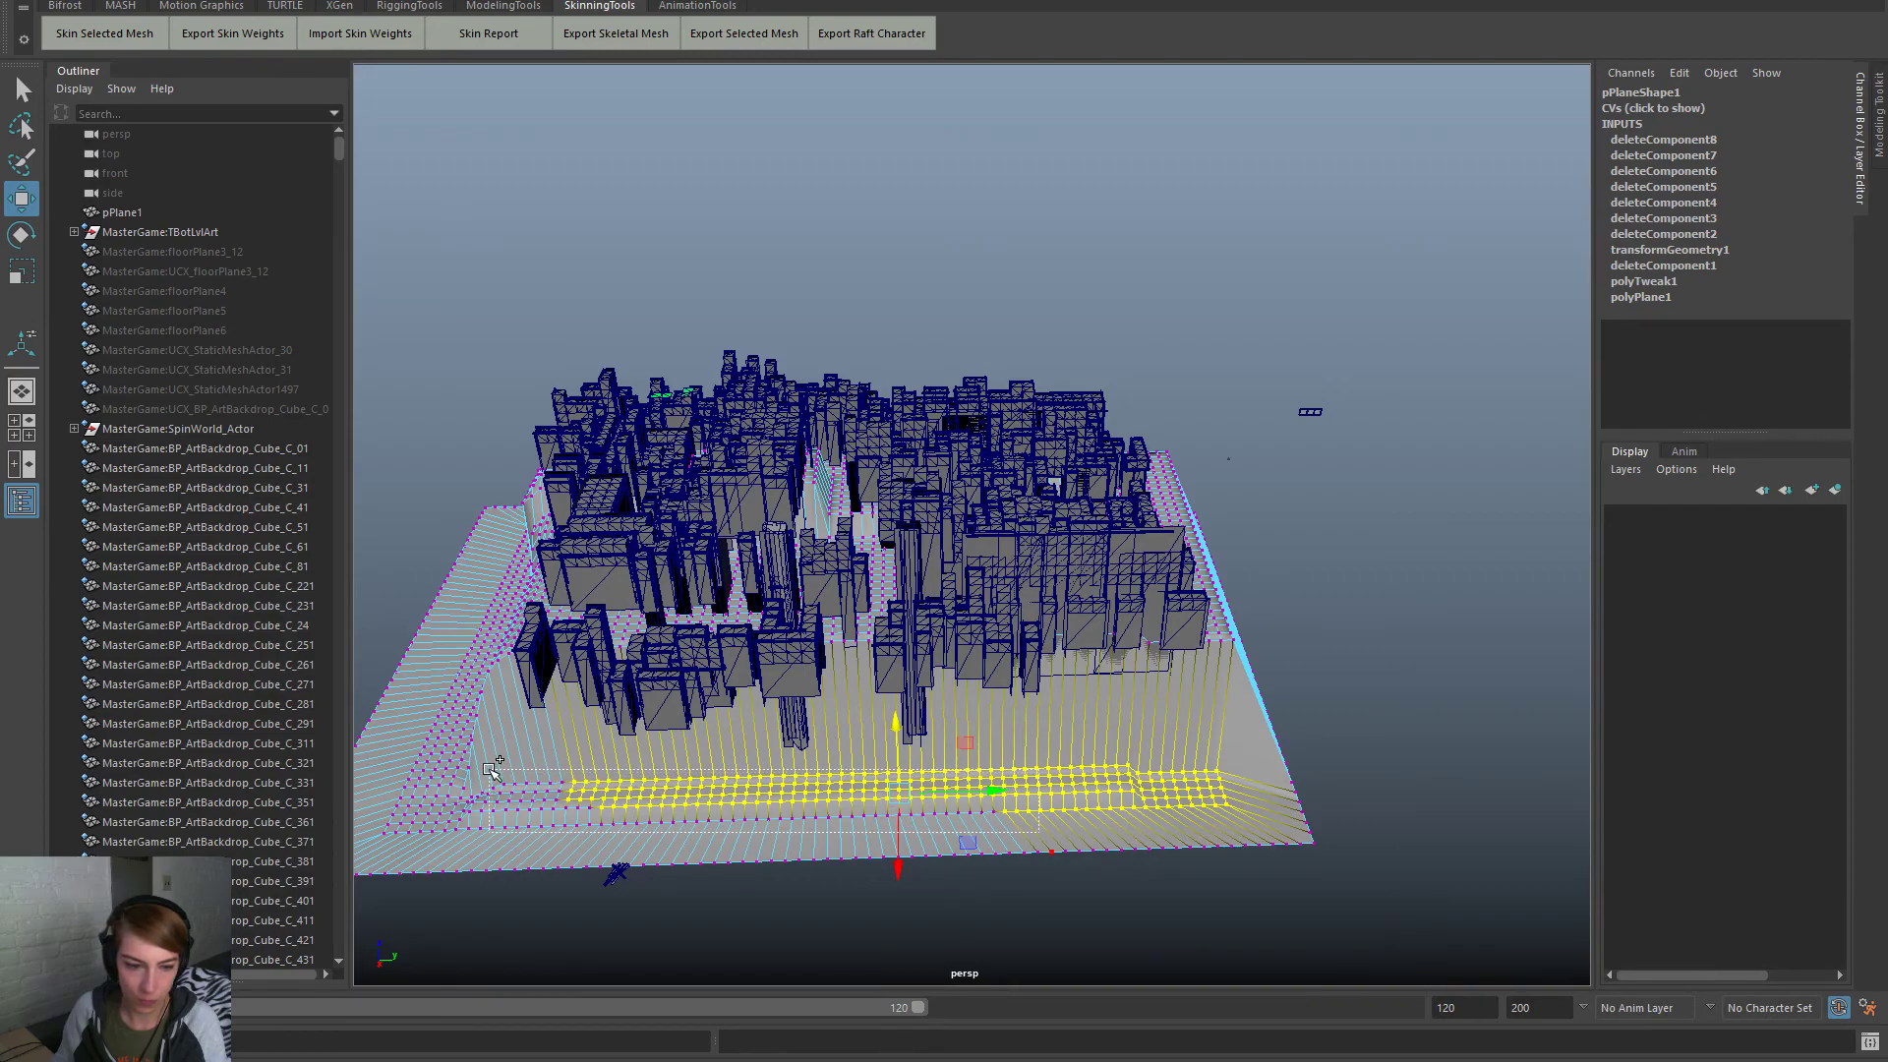
pyautogui.keyDown('shift'); pyautogui.moveTo(497, 763); pyautogui.dragTo(498, 765); pyautogui.keyUp('shift')
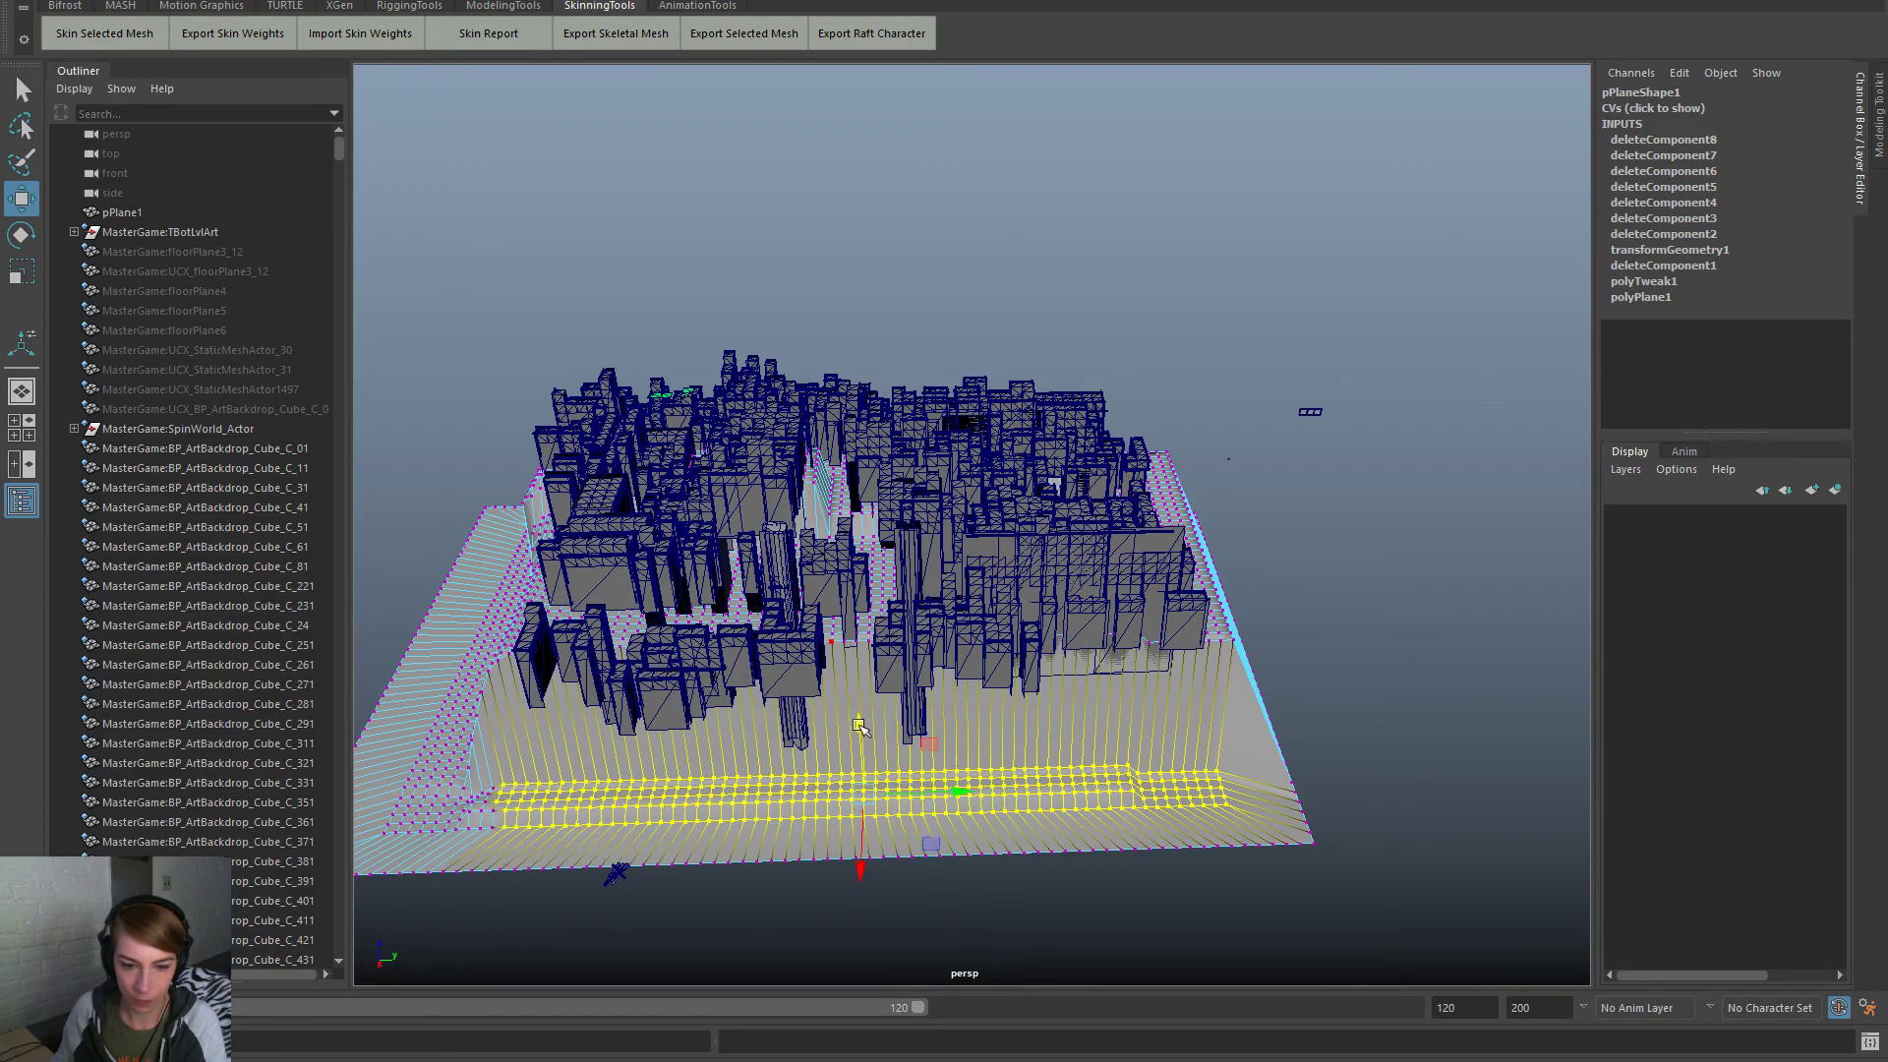
pyautogui.moveTo(855, 658); pyautogui.dragTo(881, 588, button='middle')
pyautogui.keyDown('alt'); pyautogui.moveTo(881, 588); pyautogui.dragTo(791, 651); pyautogui.keyUp('alt')
pyautogui.scroll(3, 793, 651)
pyautogui.moveTo(518, 386); pyautogui.dragTo(523, 390)
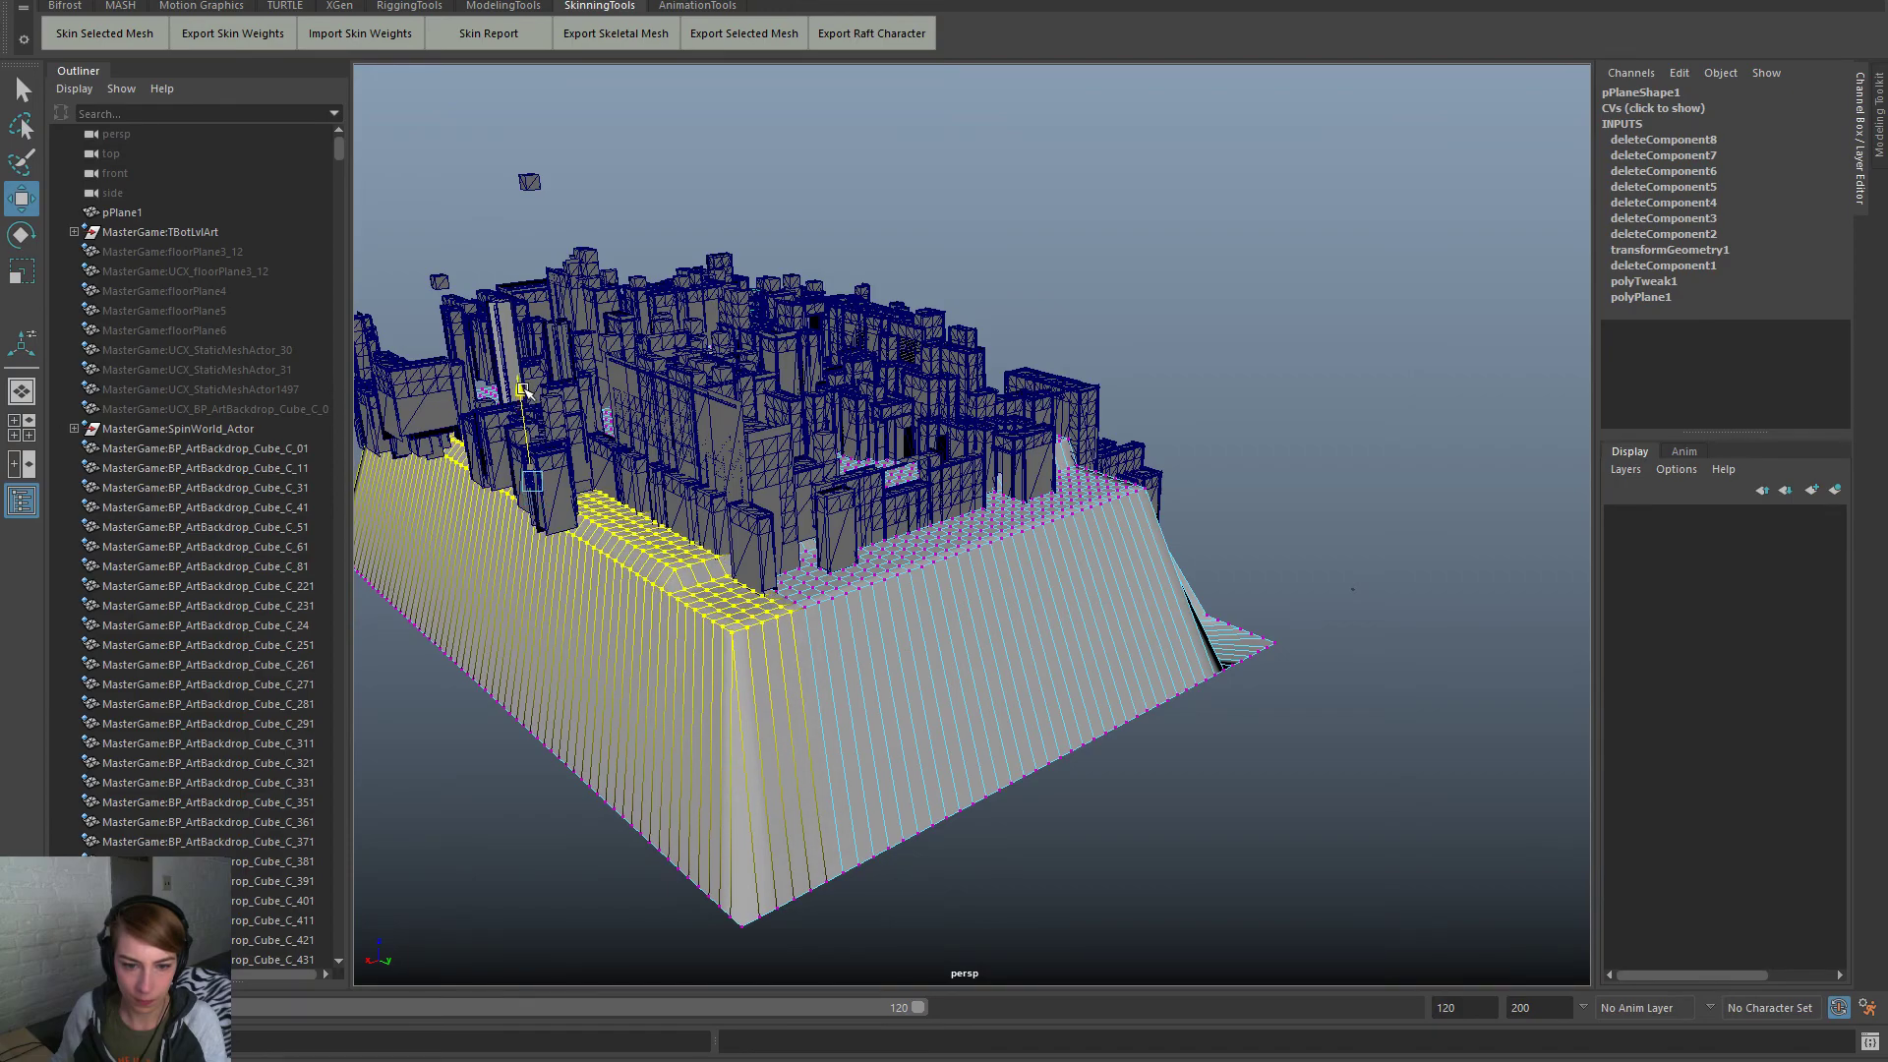
# Select the adjacent vertical edge loops on pPlane1's lower wall section next to the newly raised corner
pyautogui.keyDown('alt'); pyautogui.moveTo(578, 671); pyautogui.dragTo(883, 665); pyautogui.keyUp('alt')
pyautogui.keyDown('alt'); pyautogui.moveTo(1131, 626); pyautogui.dragTo(1078, 661); pyautogui.keyUp('alt')
pyautogui.keyDown('alt'); pyautogui.moveTo(1317, 531); pyautogui.dragTo(1313, 526); pyautogui.keyUp('alt')
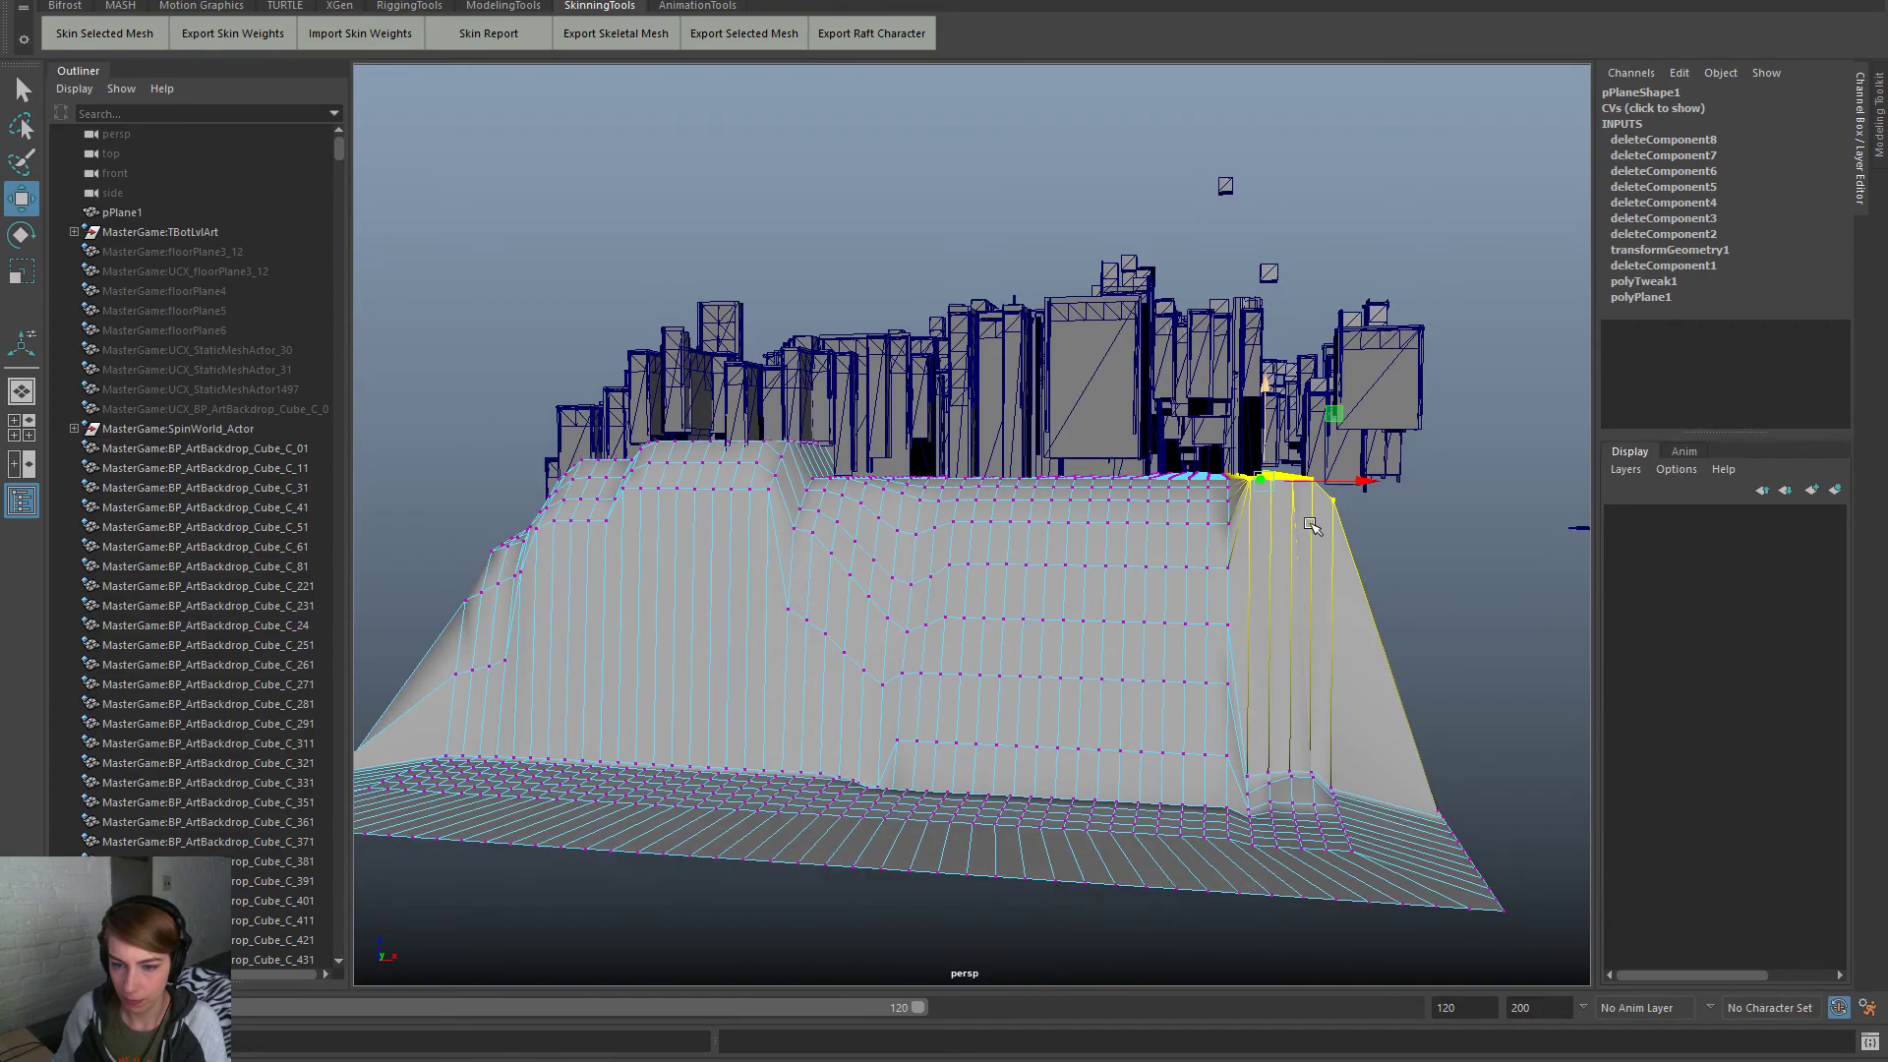
pyautogui.moveTo(1212, 487); pyautogui.dragTo(1213, 451, button='right')
pyautogui.doubleClick(1226, 544)
pyautogui.keyDown('shift'); pyautogui.doubleClick(1205, 551); pyautogui.keyUp('shift')
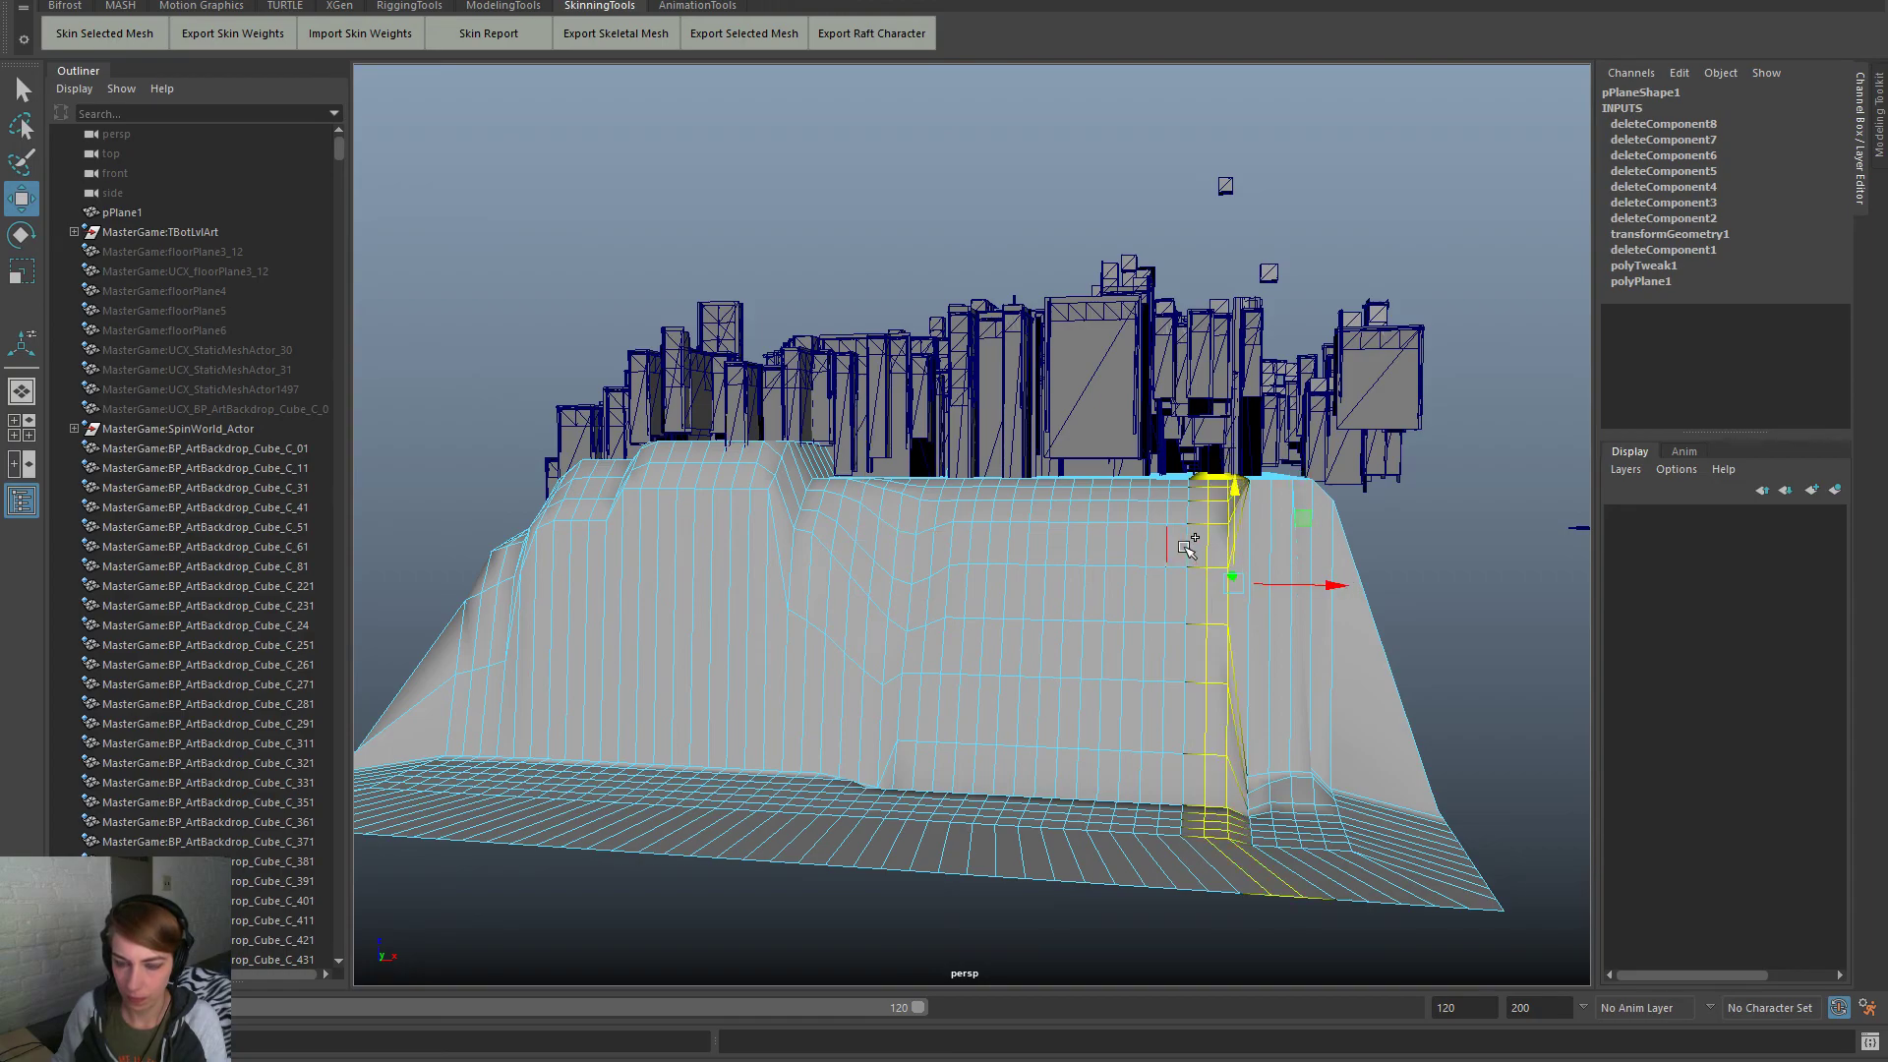
pyautogui.keyDown('shift'); pyautogui.doubleClick(1168, 550); pyautogui.keyUp('shift')
pyautogui.keyDown('shift'); pyautogui.doubleClick(1147, 550); pyautogui.keyUp('shift')
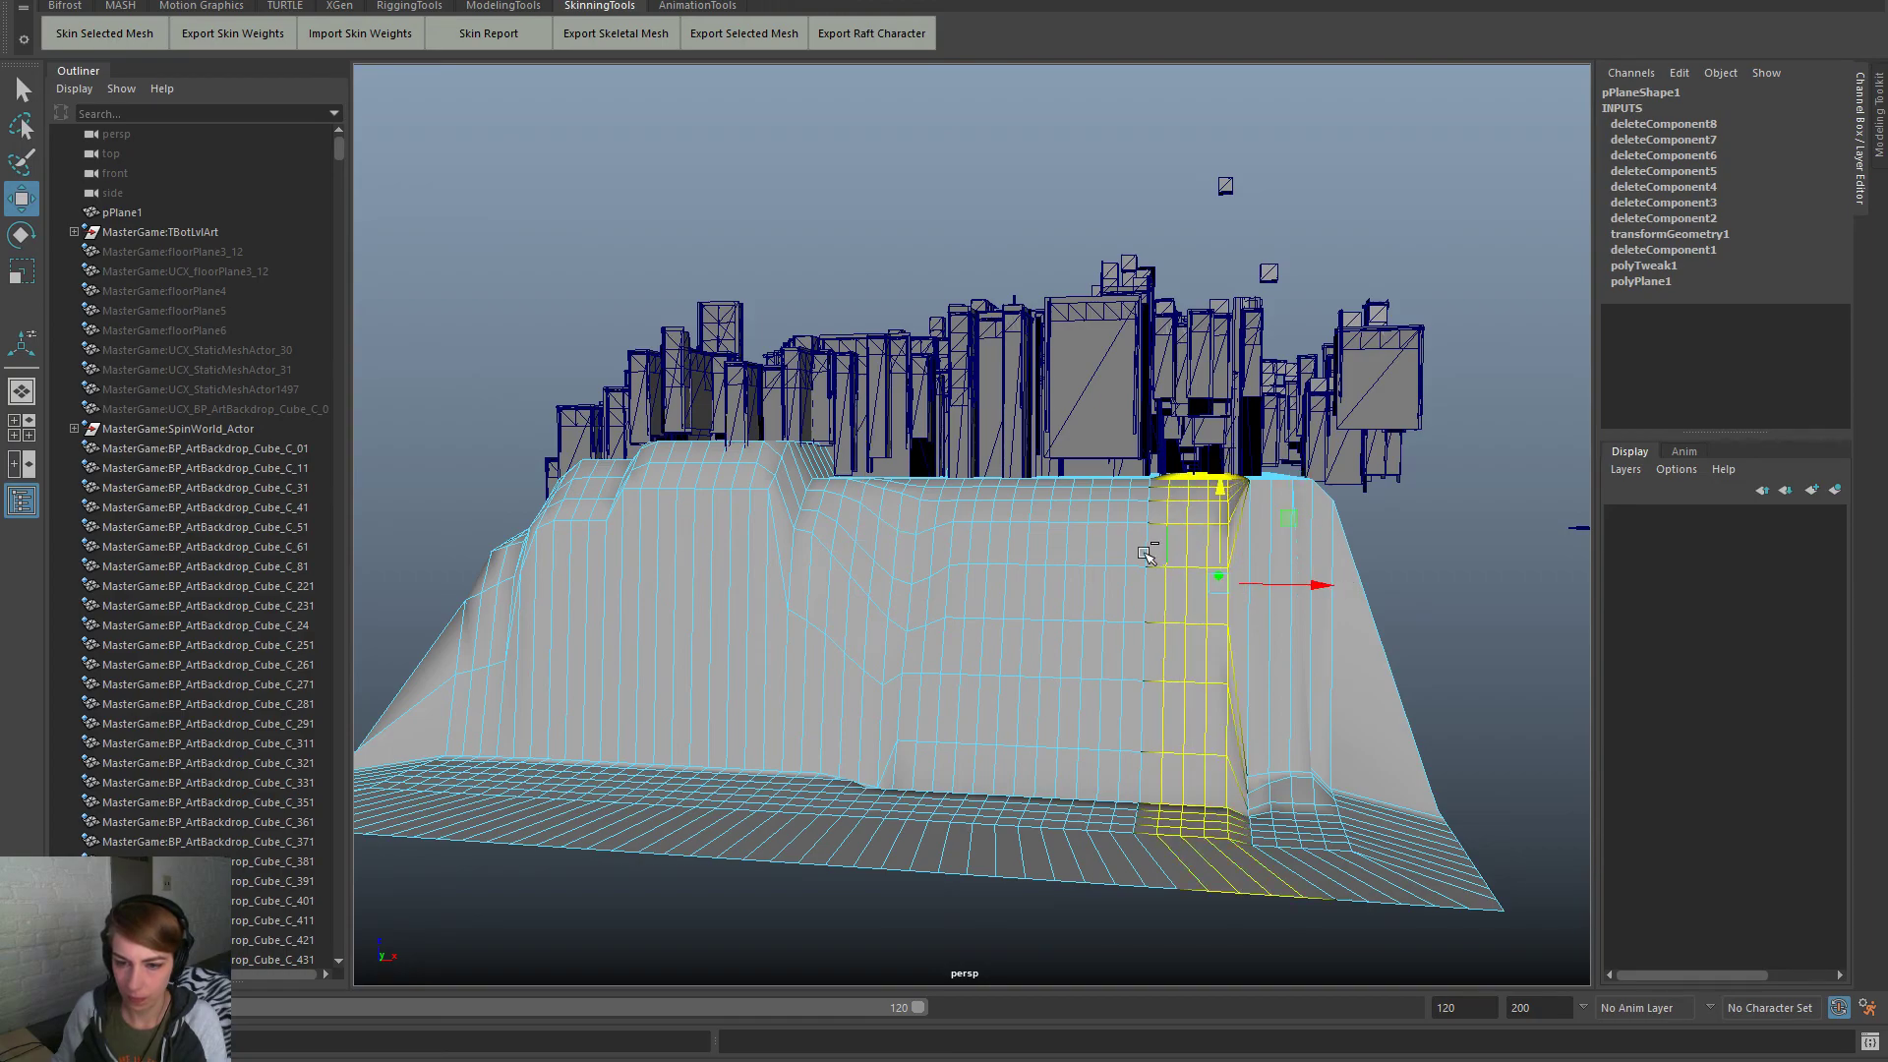
pyautogui.keyDown('shift'); pyautogui.doubleClick(1125, 554); pyautogui.keyUp('shift')
pyautogui.keyDown('shift'); pyautogui.doubleClick(1103, 554); pyautogui.keyUp('shift')
pyautogui.keyDown('shift'); pyautogui.doubleClick(1088, 551); pyautogui.keyUp('shift')
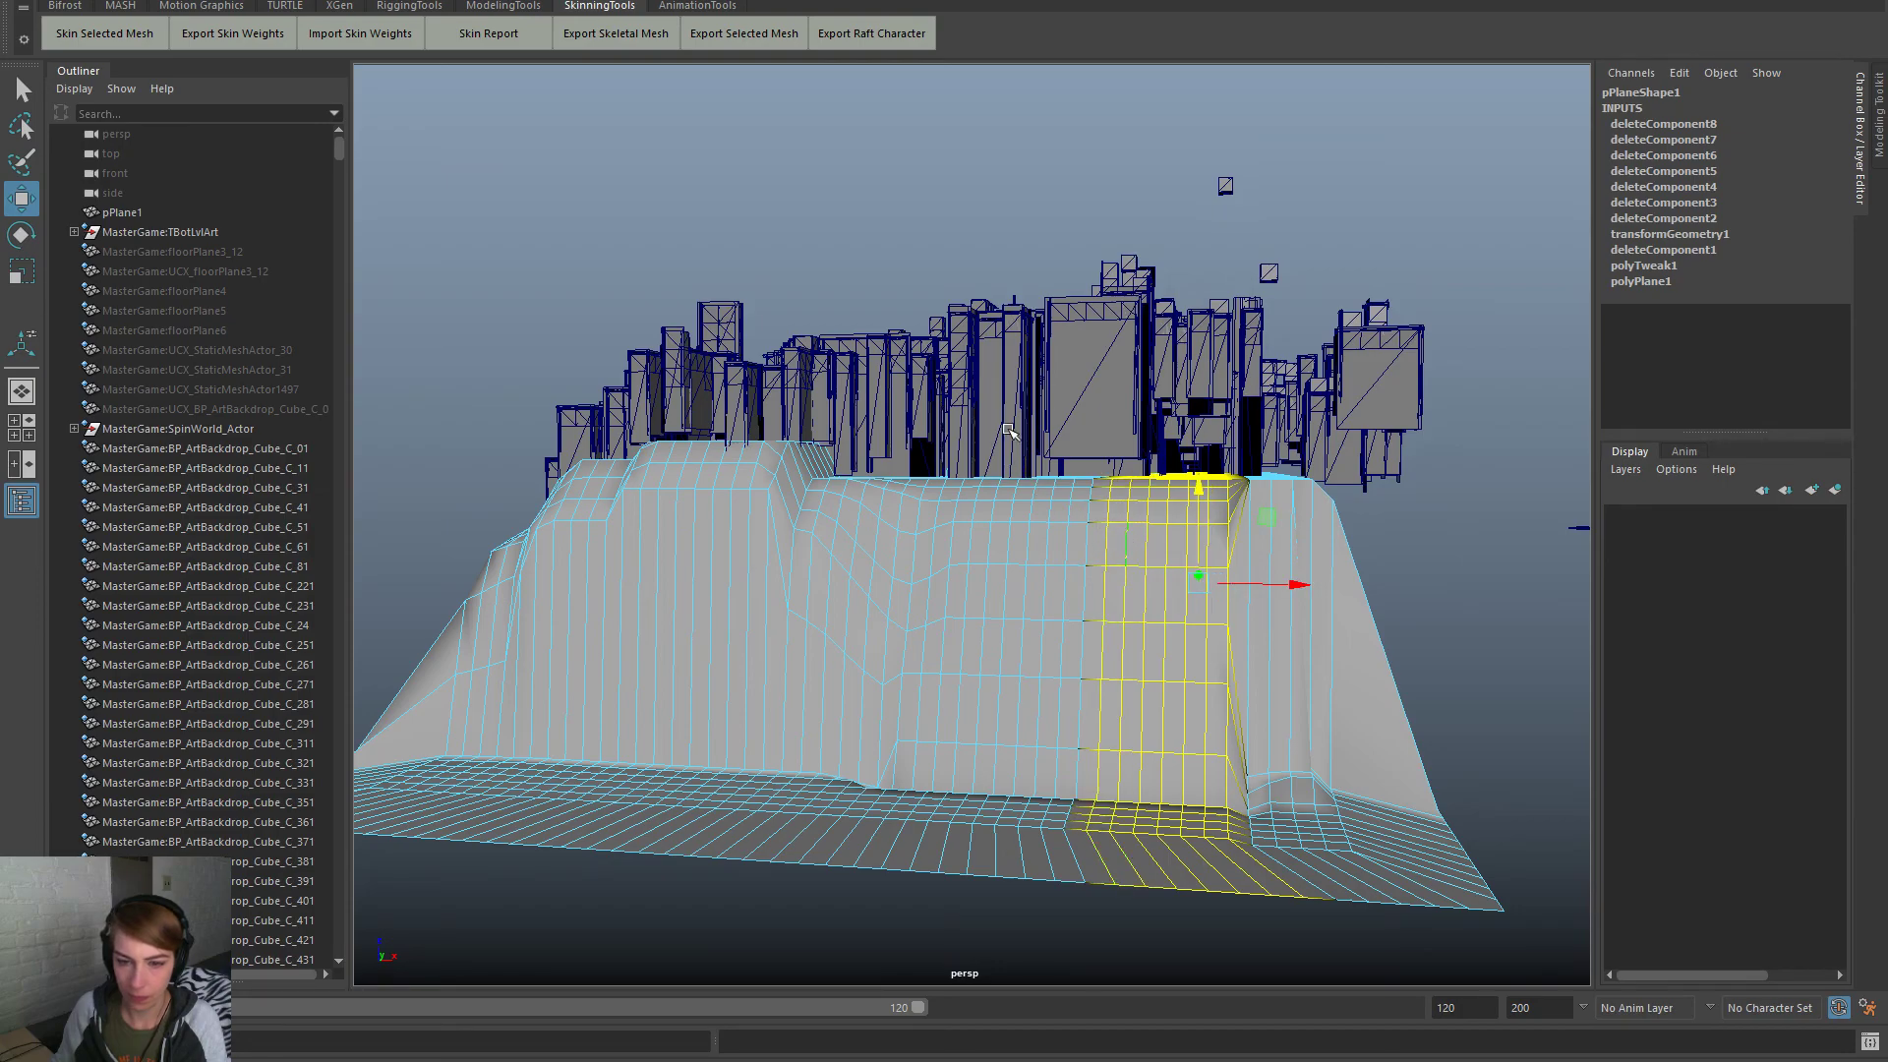
# Switch to the four-view layout to bring up the front and side views beside the perspective view
pyautogui.press('space')
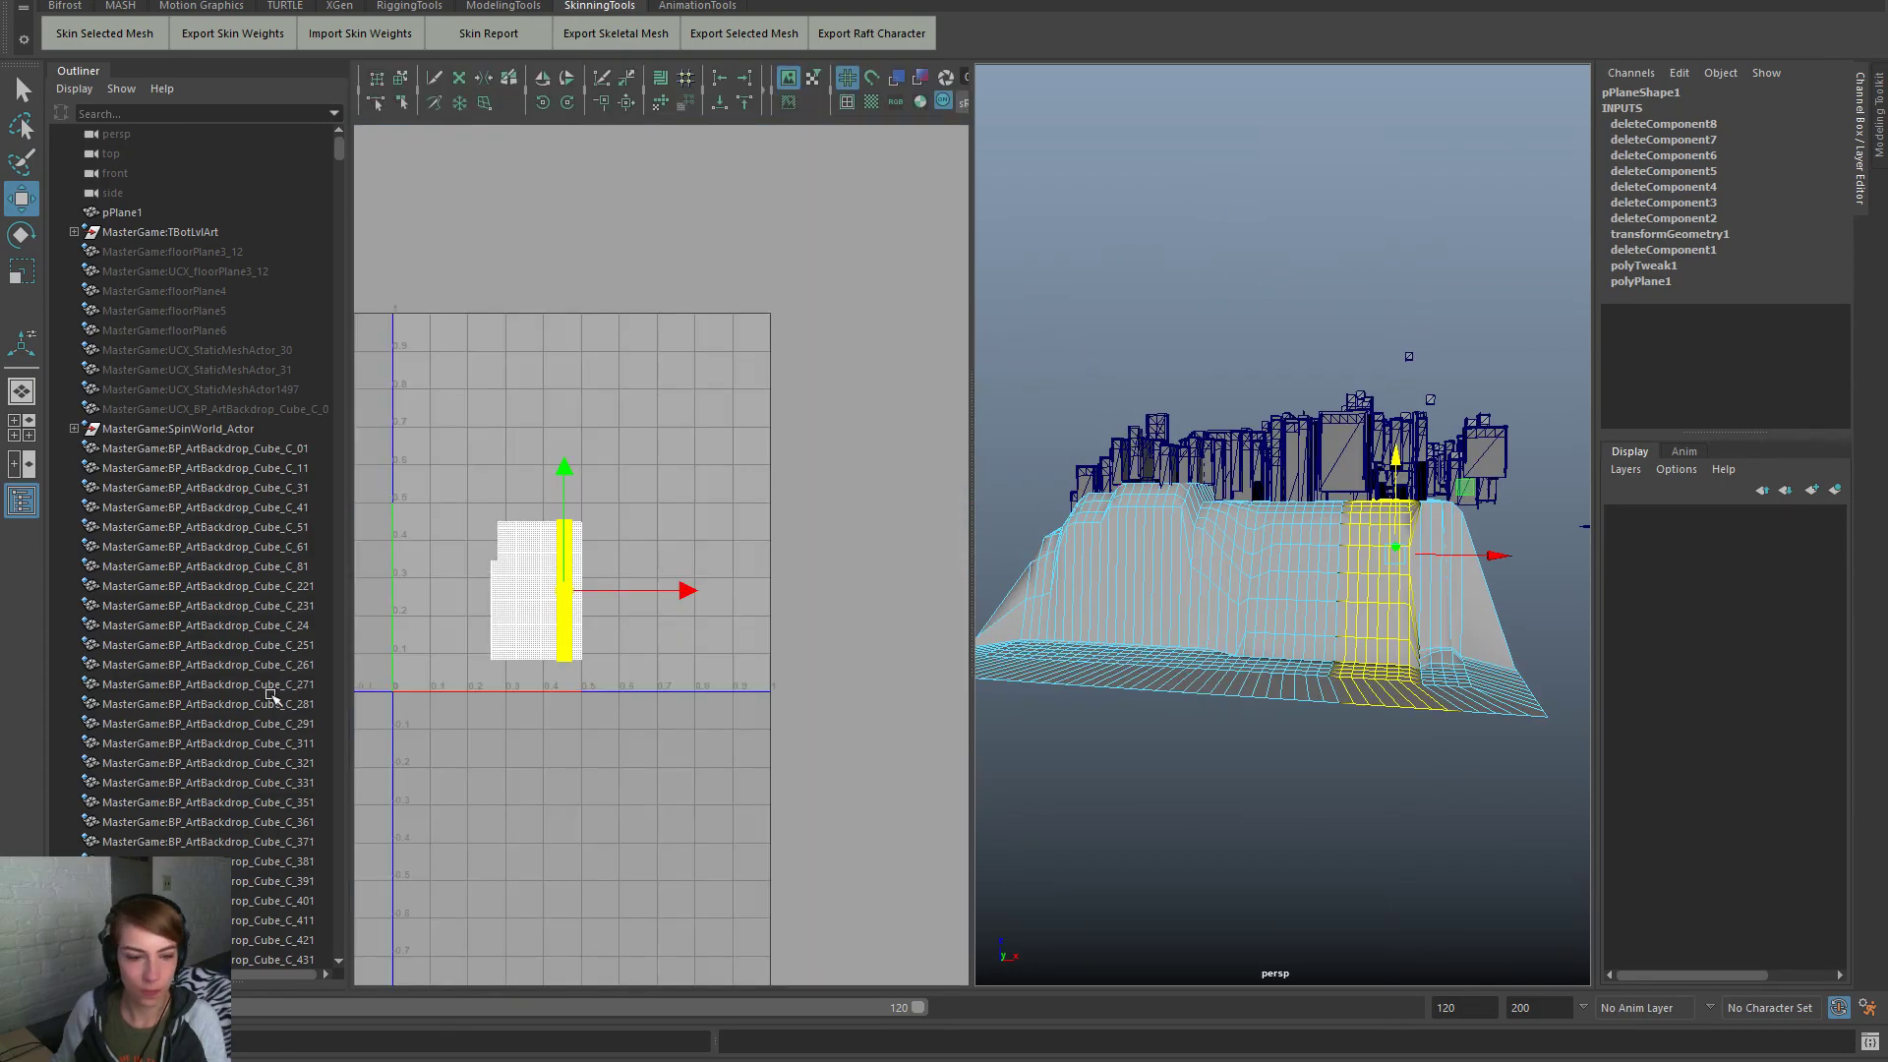
pyautogui.click(20, 427)
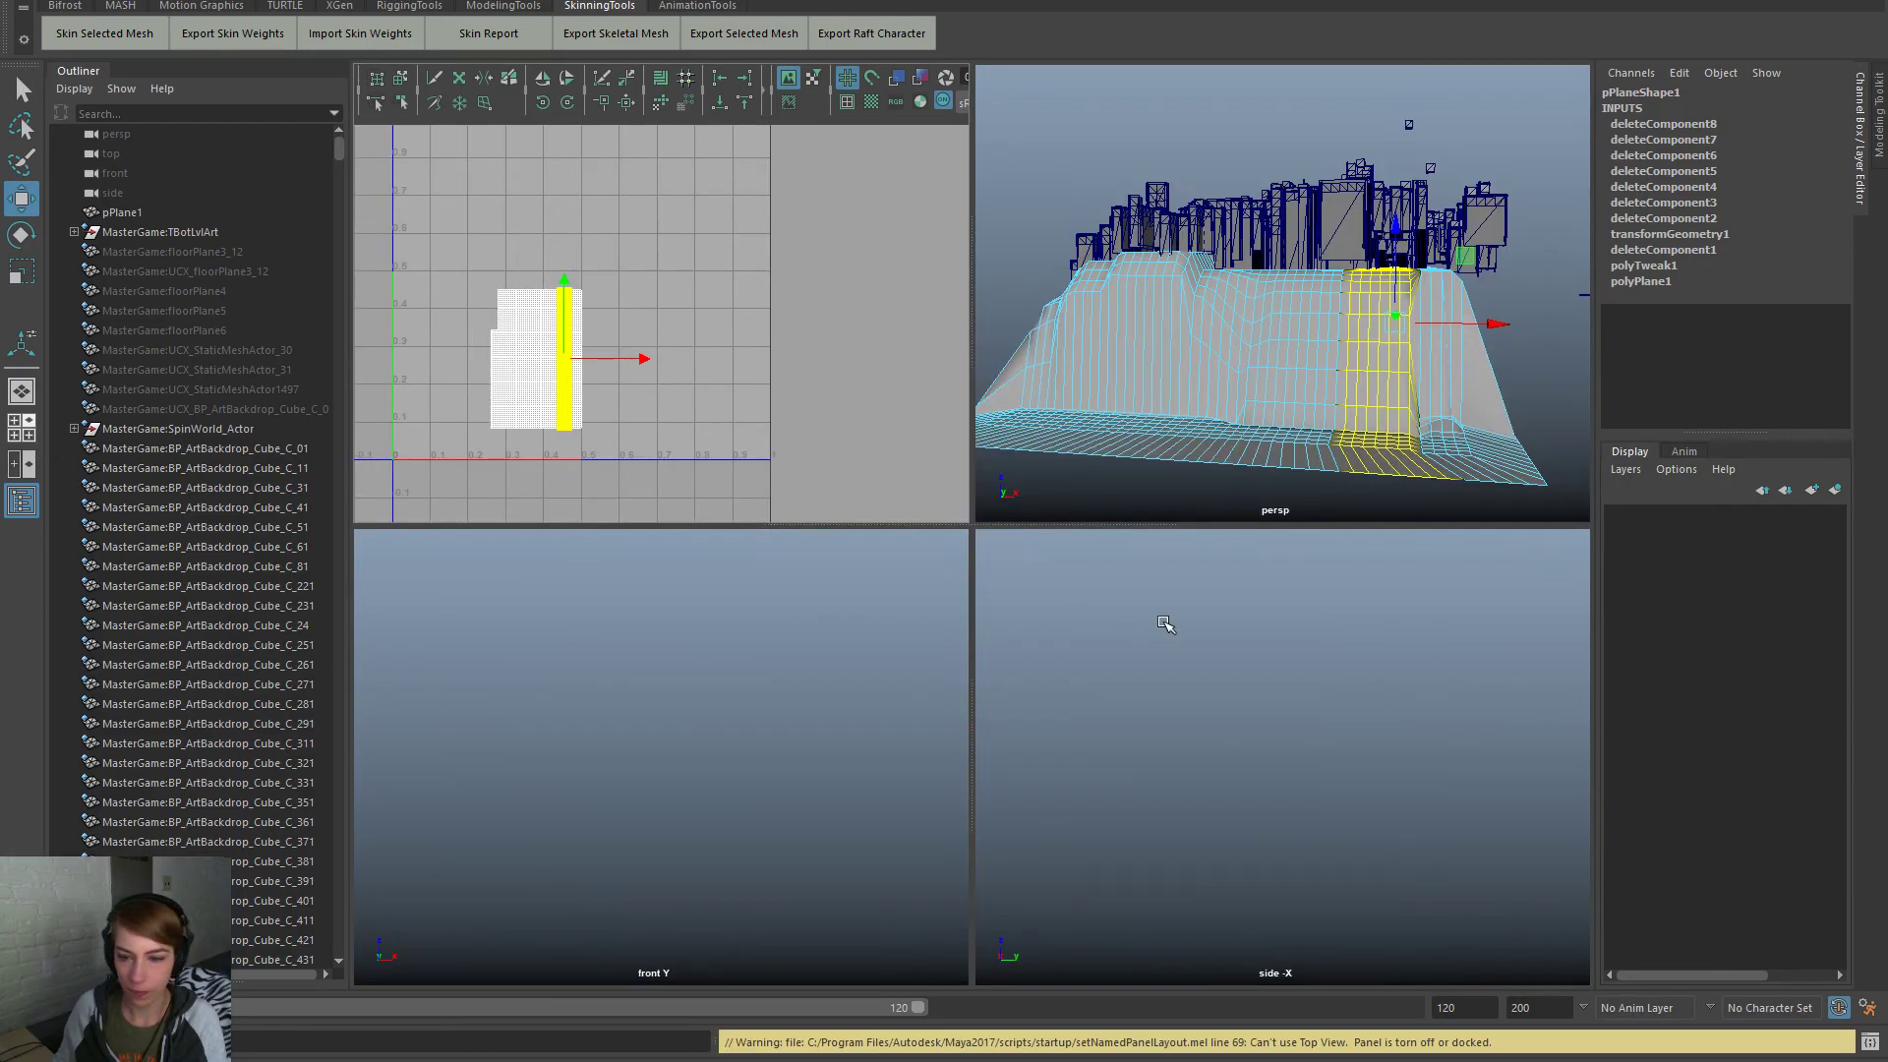
pyautogui.keyDown('alt'); pyautogui.moveTo(1180, 709); pyautogui.dragTo(1059, 670, button='right'); pyautogui.keyUp('alt')
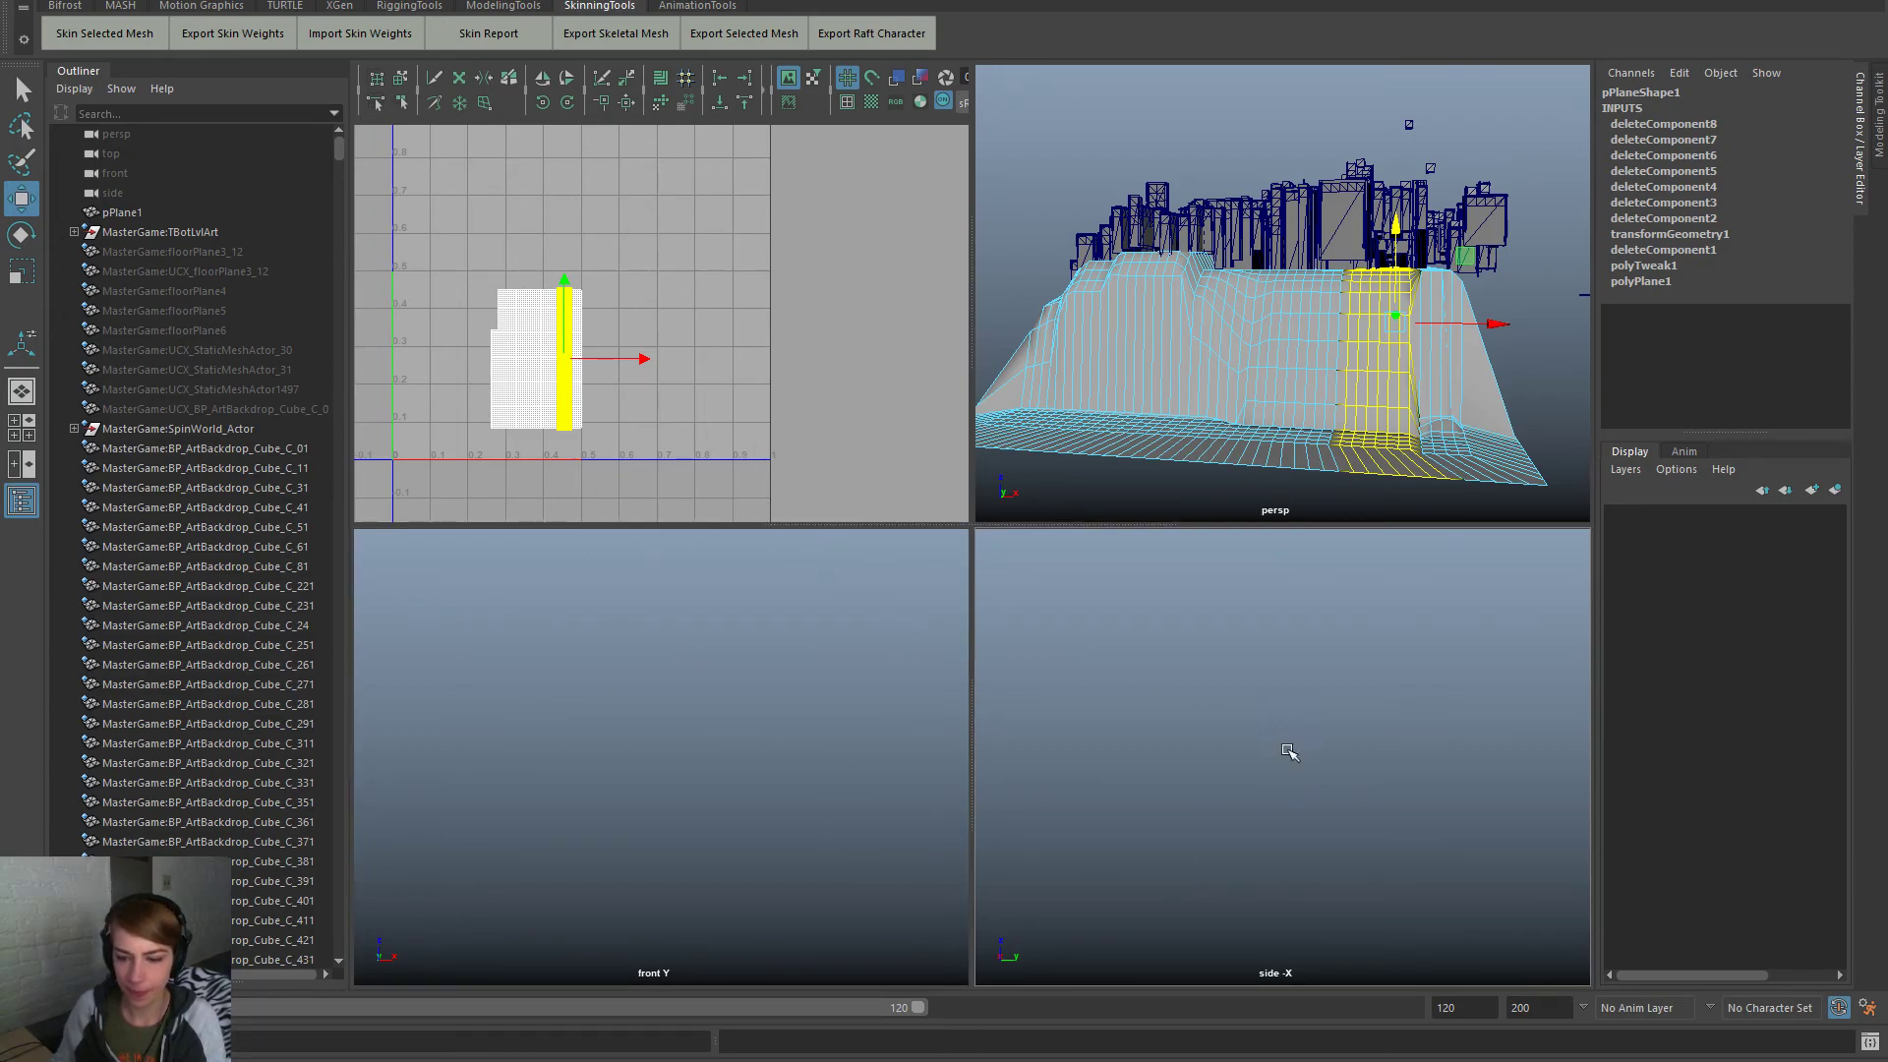
pyautogui.click(20, 434)
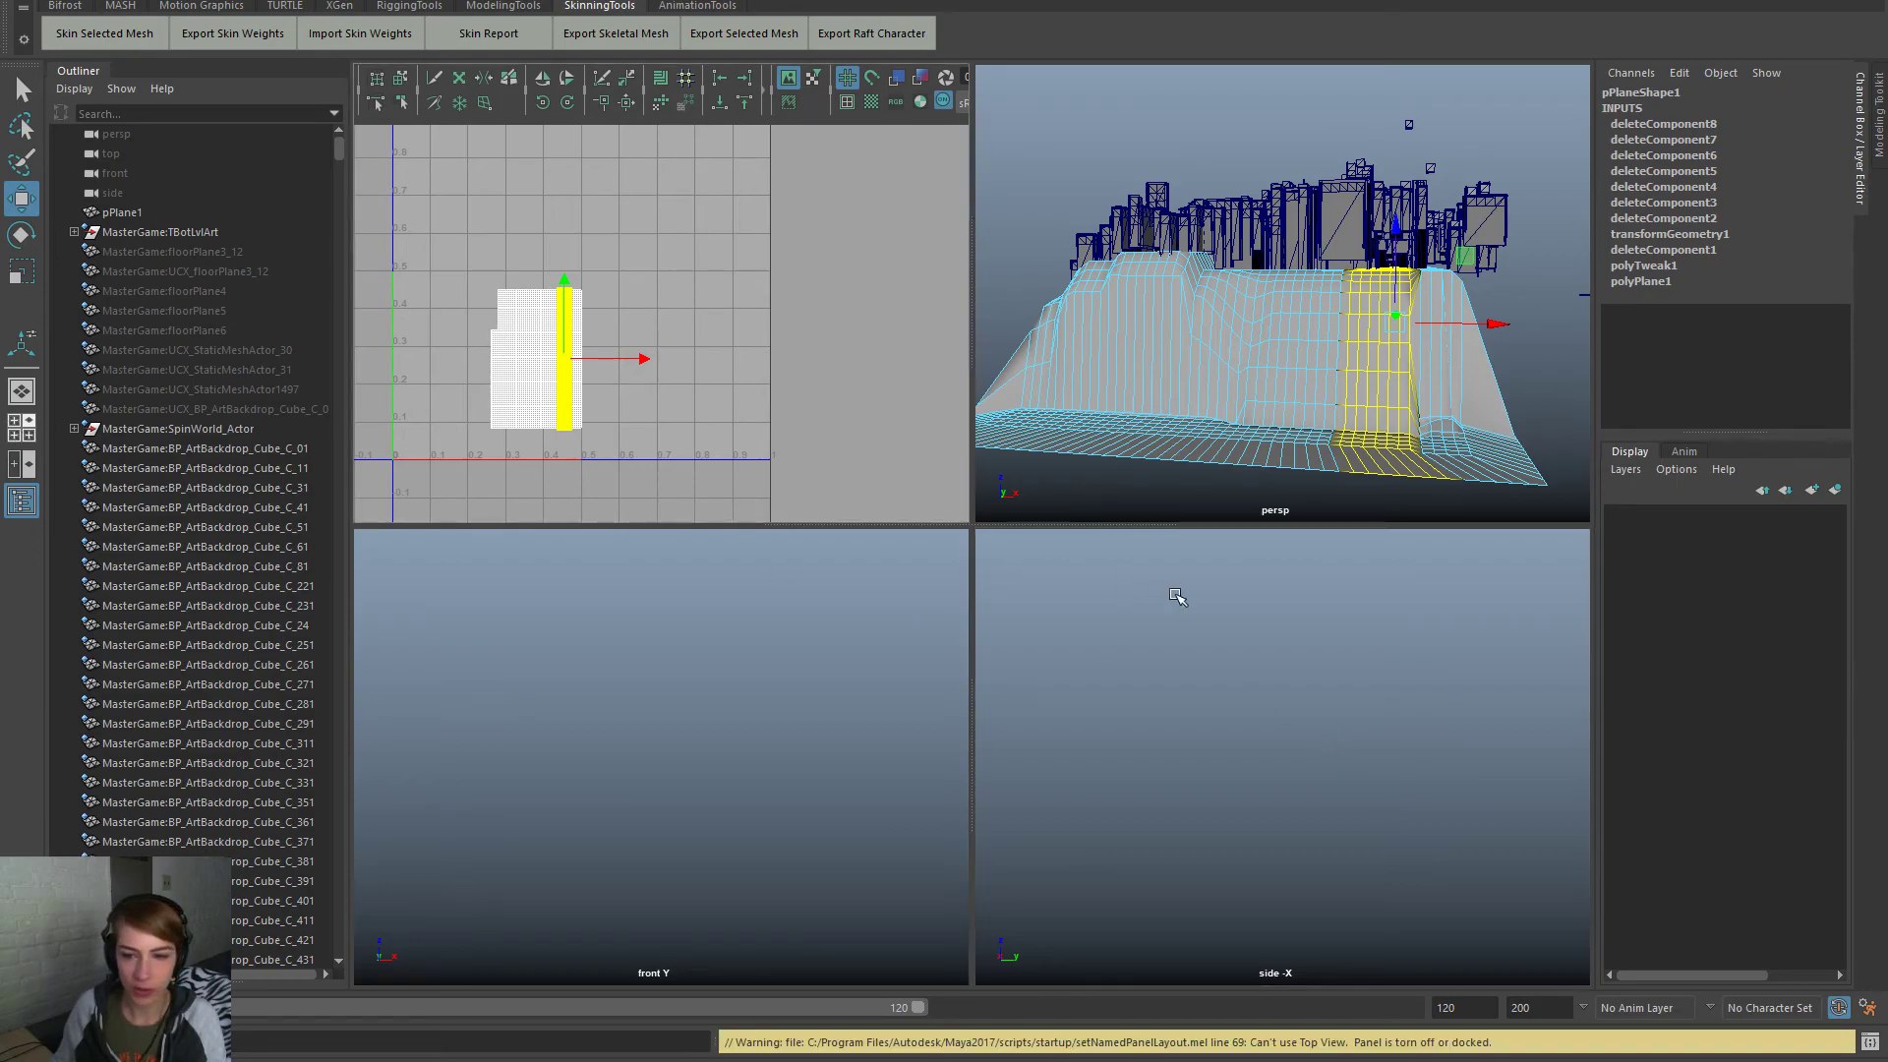
# Assign the existing orthographic side camera to the empty side -X view
pyautogui.press('space')
pyautogui.click(1330, 599)
pyautogui.moveTo(1480, 625)
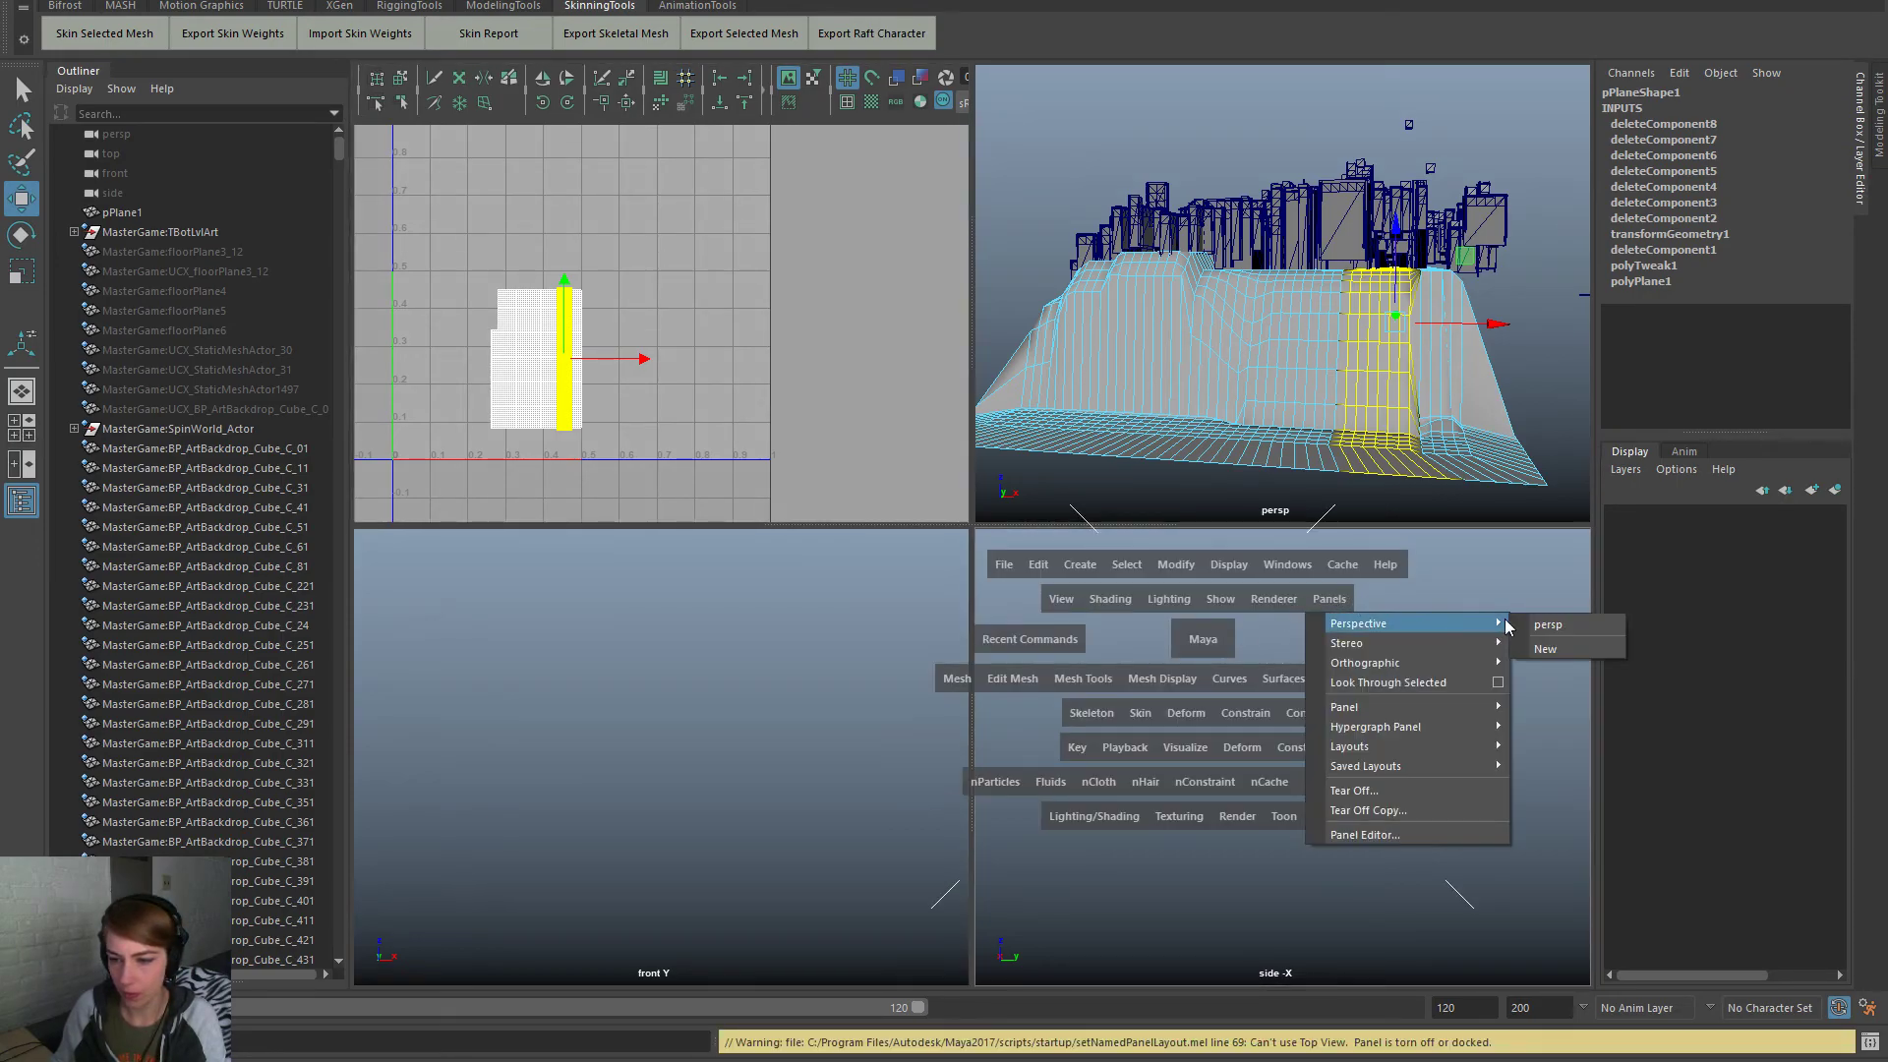
pyautogui.moveTo(1449, 666)
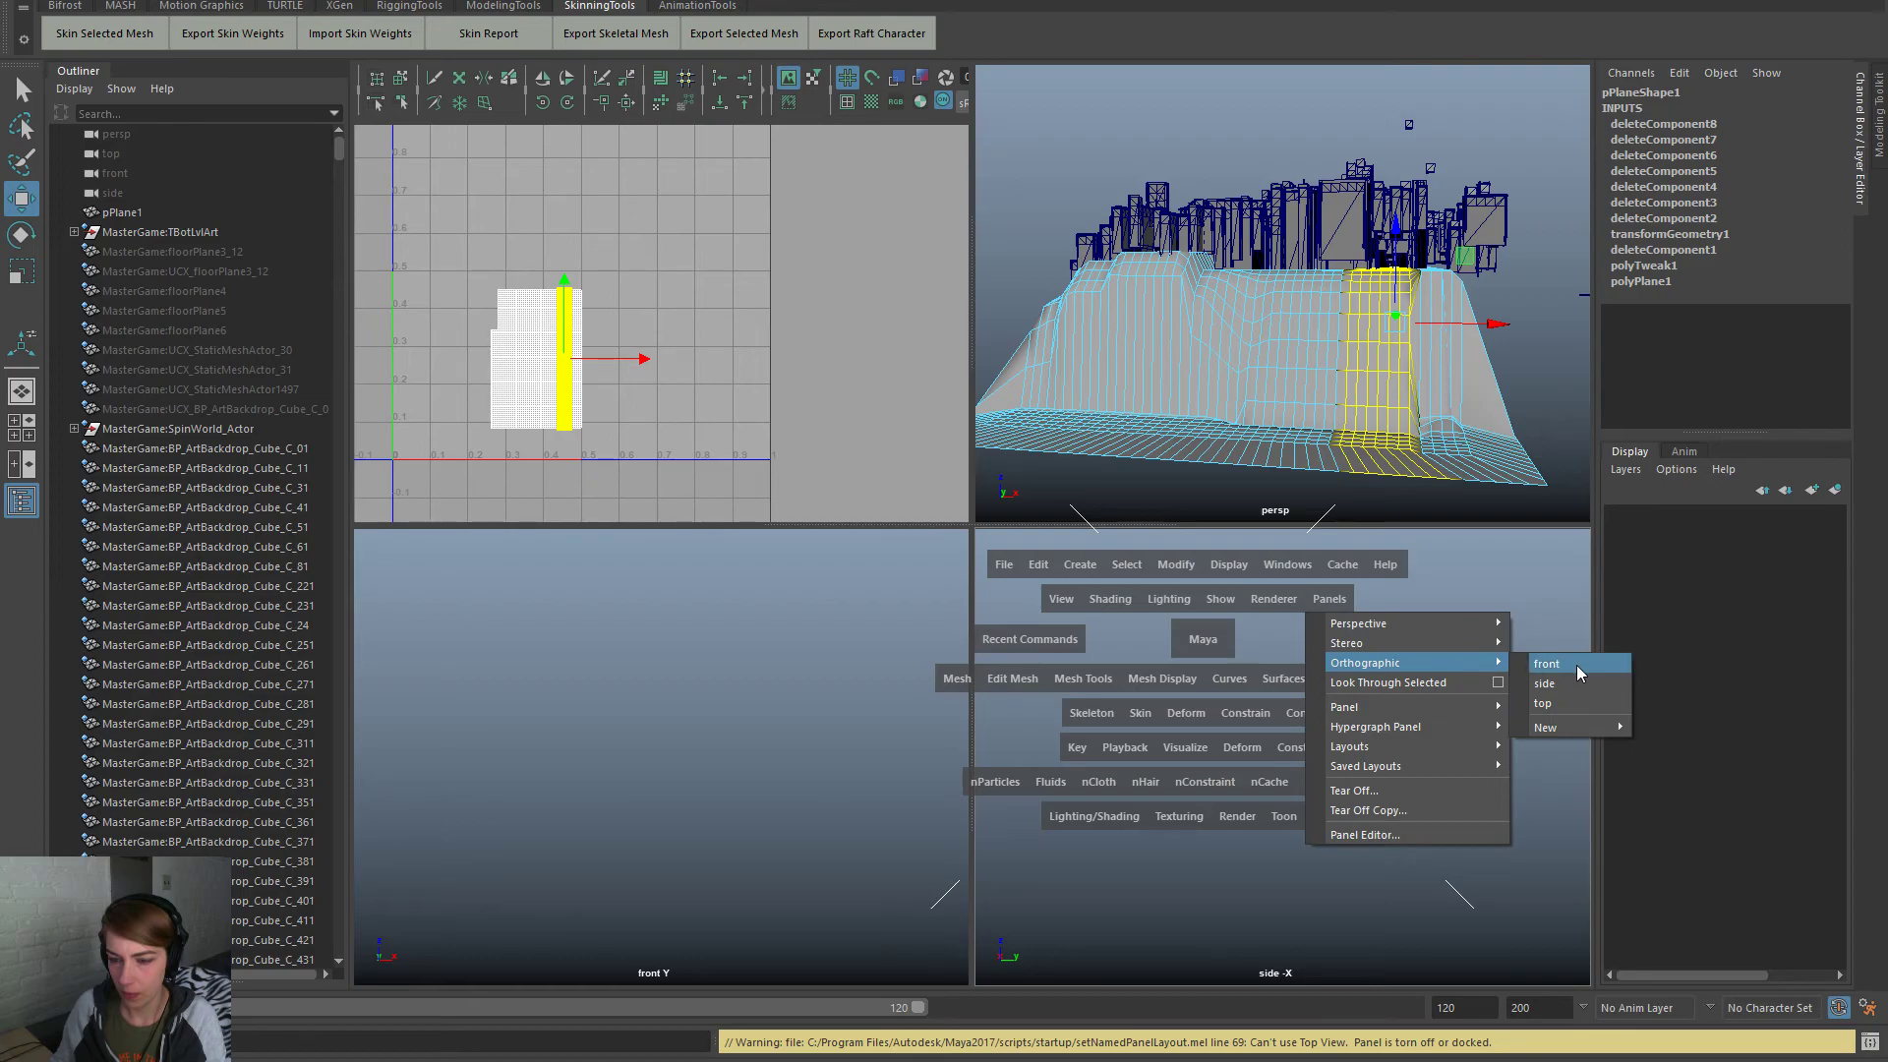
pyautogui.click(1577, 684)
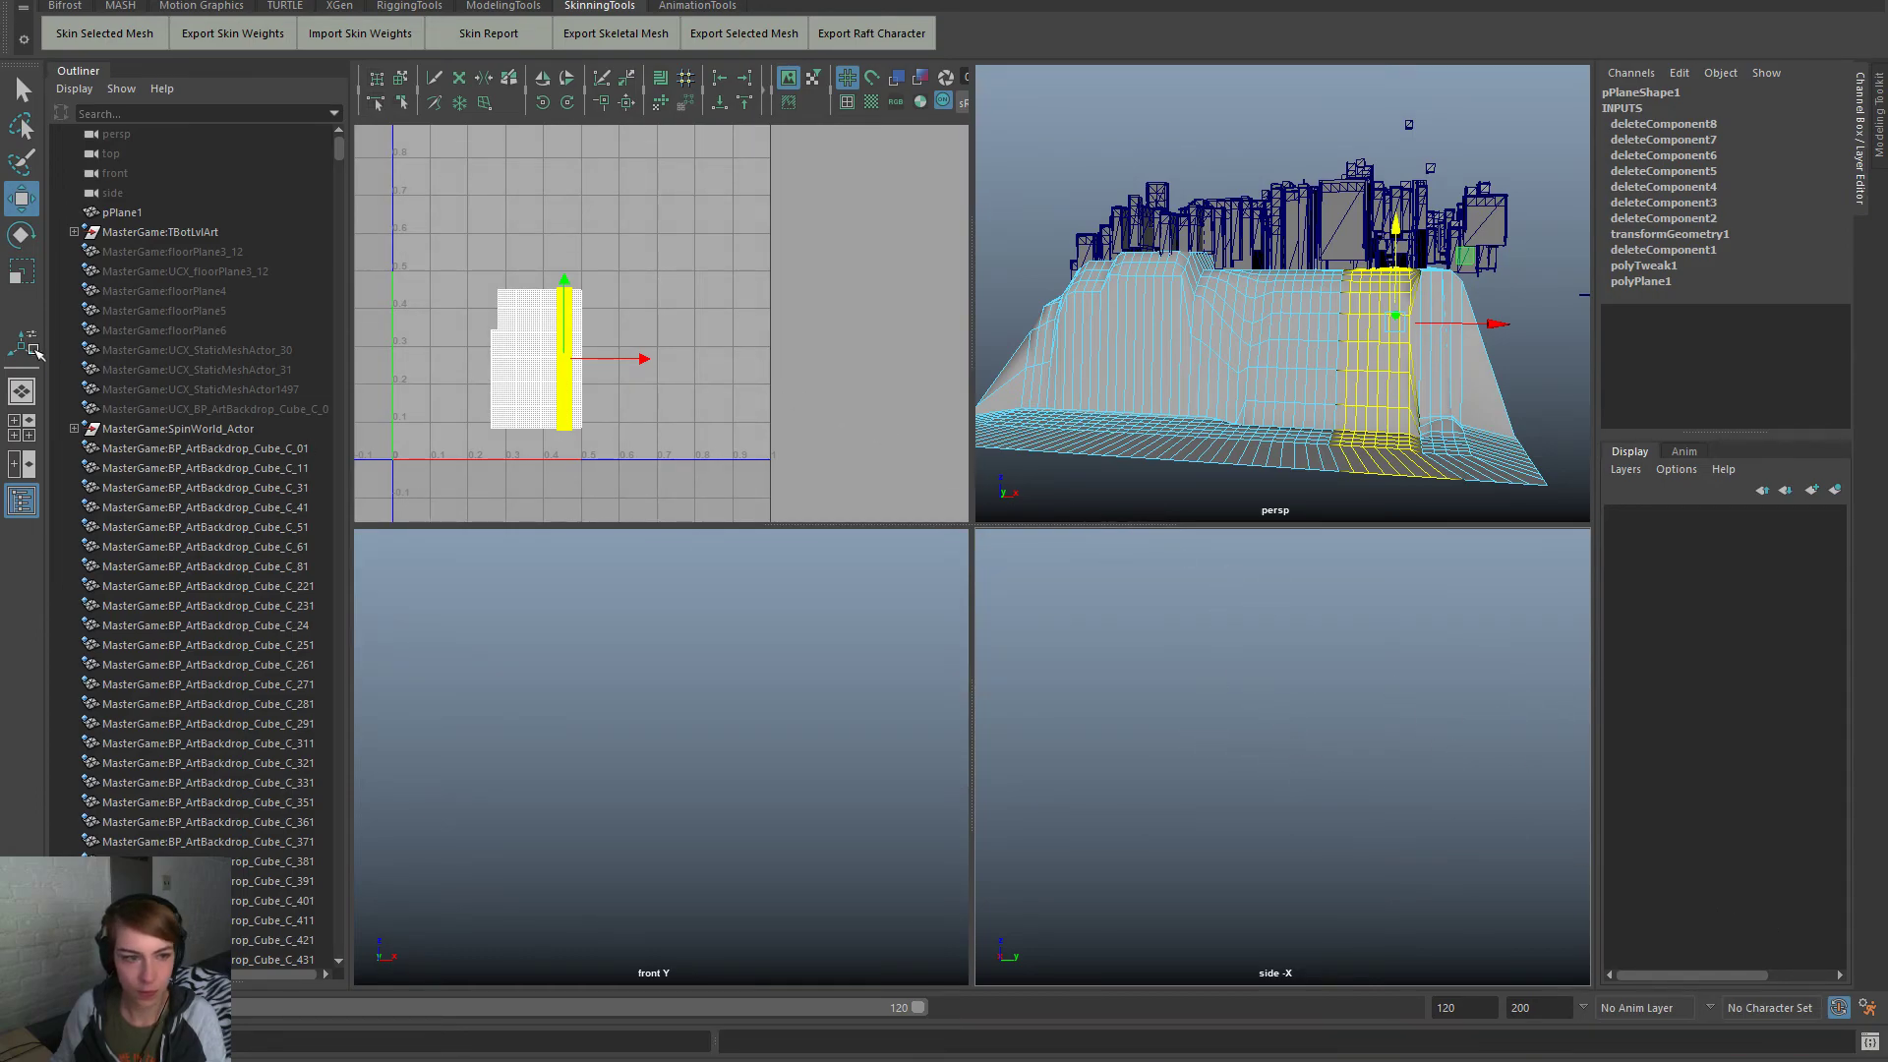
# Set the side camera's far clip plane to 100000 in its shape attributes and close the attribute window
pyautogui.click(111, 194)
pyautogui.hotkey('ctrl', 'a')
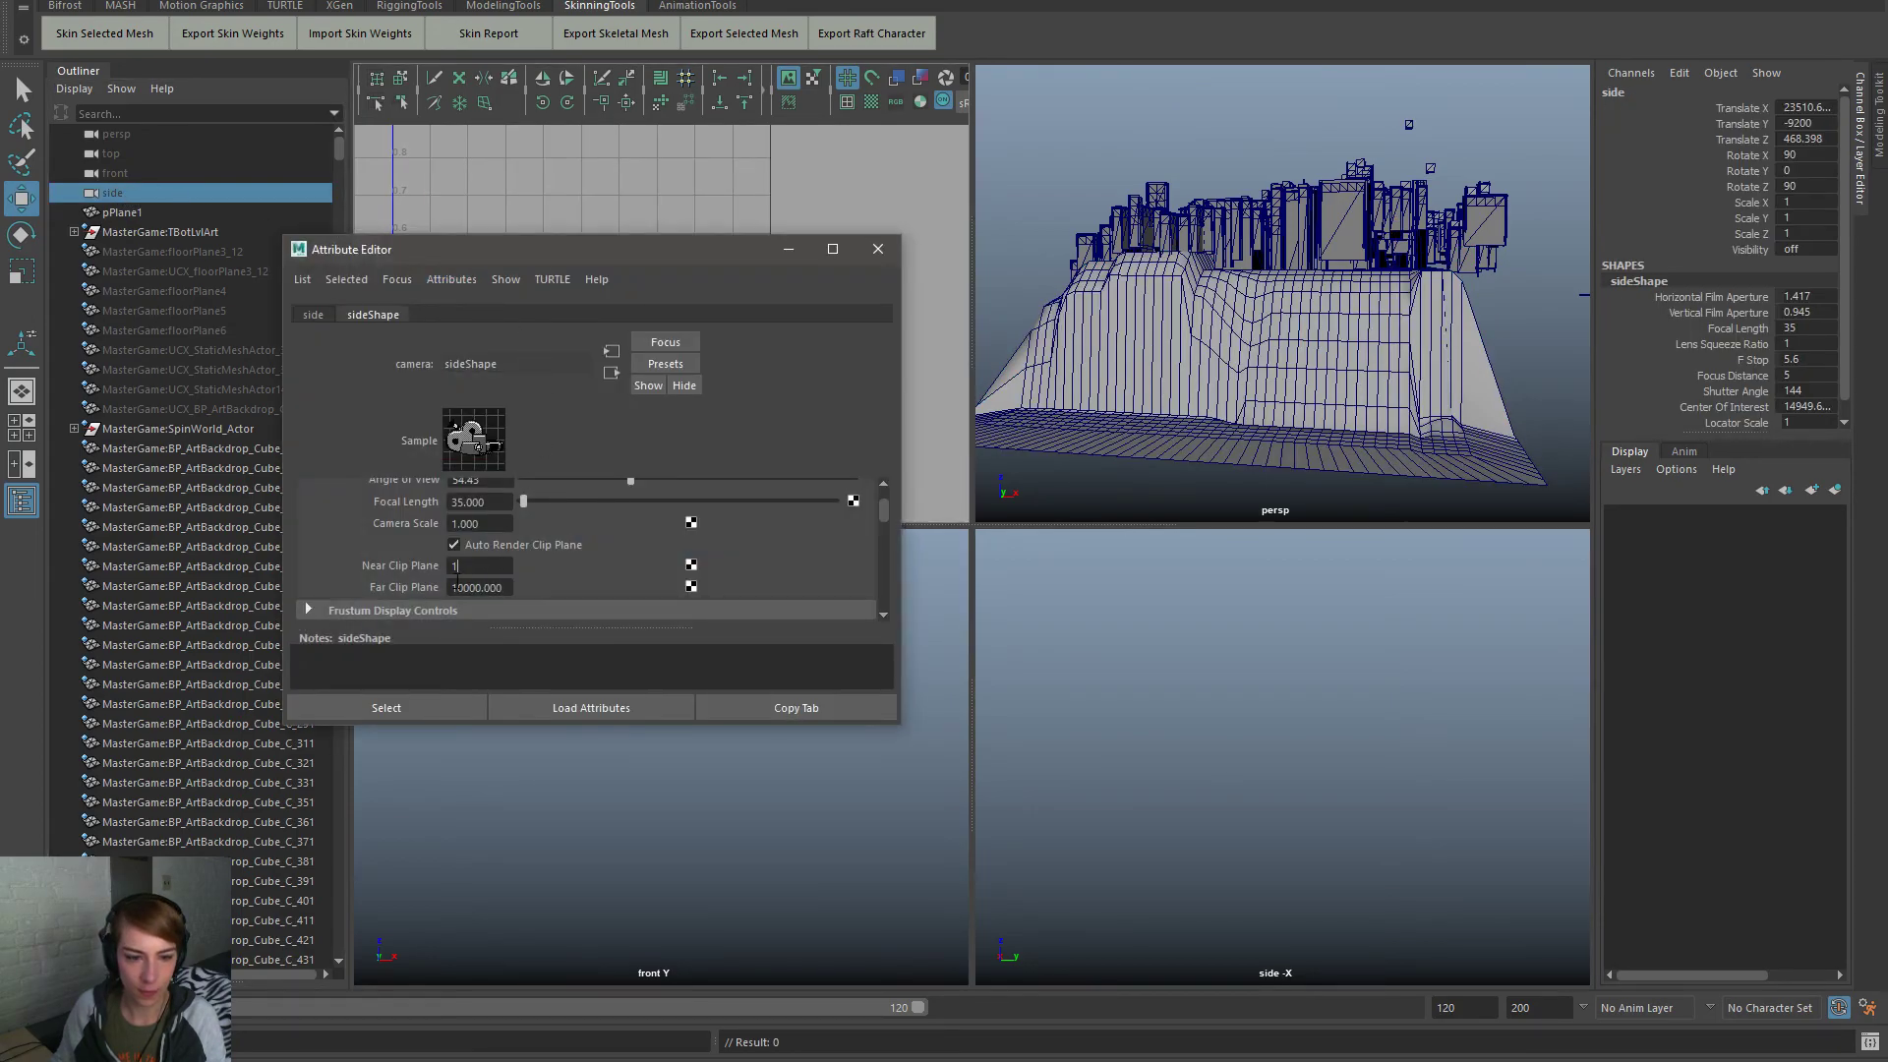
pyautogui.write('0')
pyautogui.press('Return')
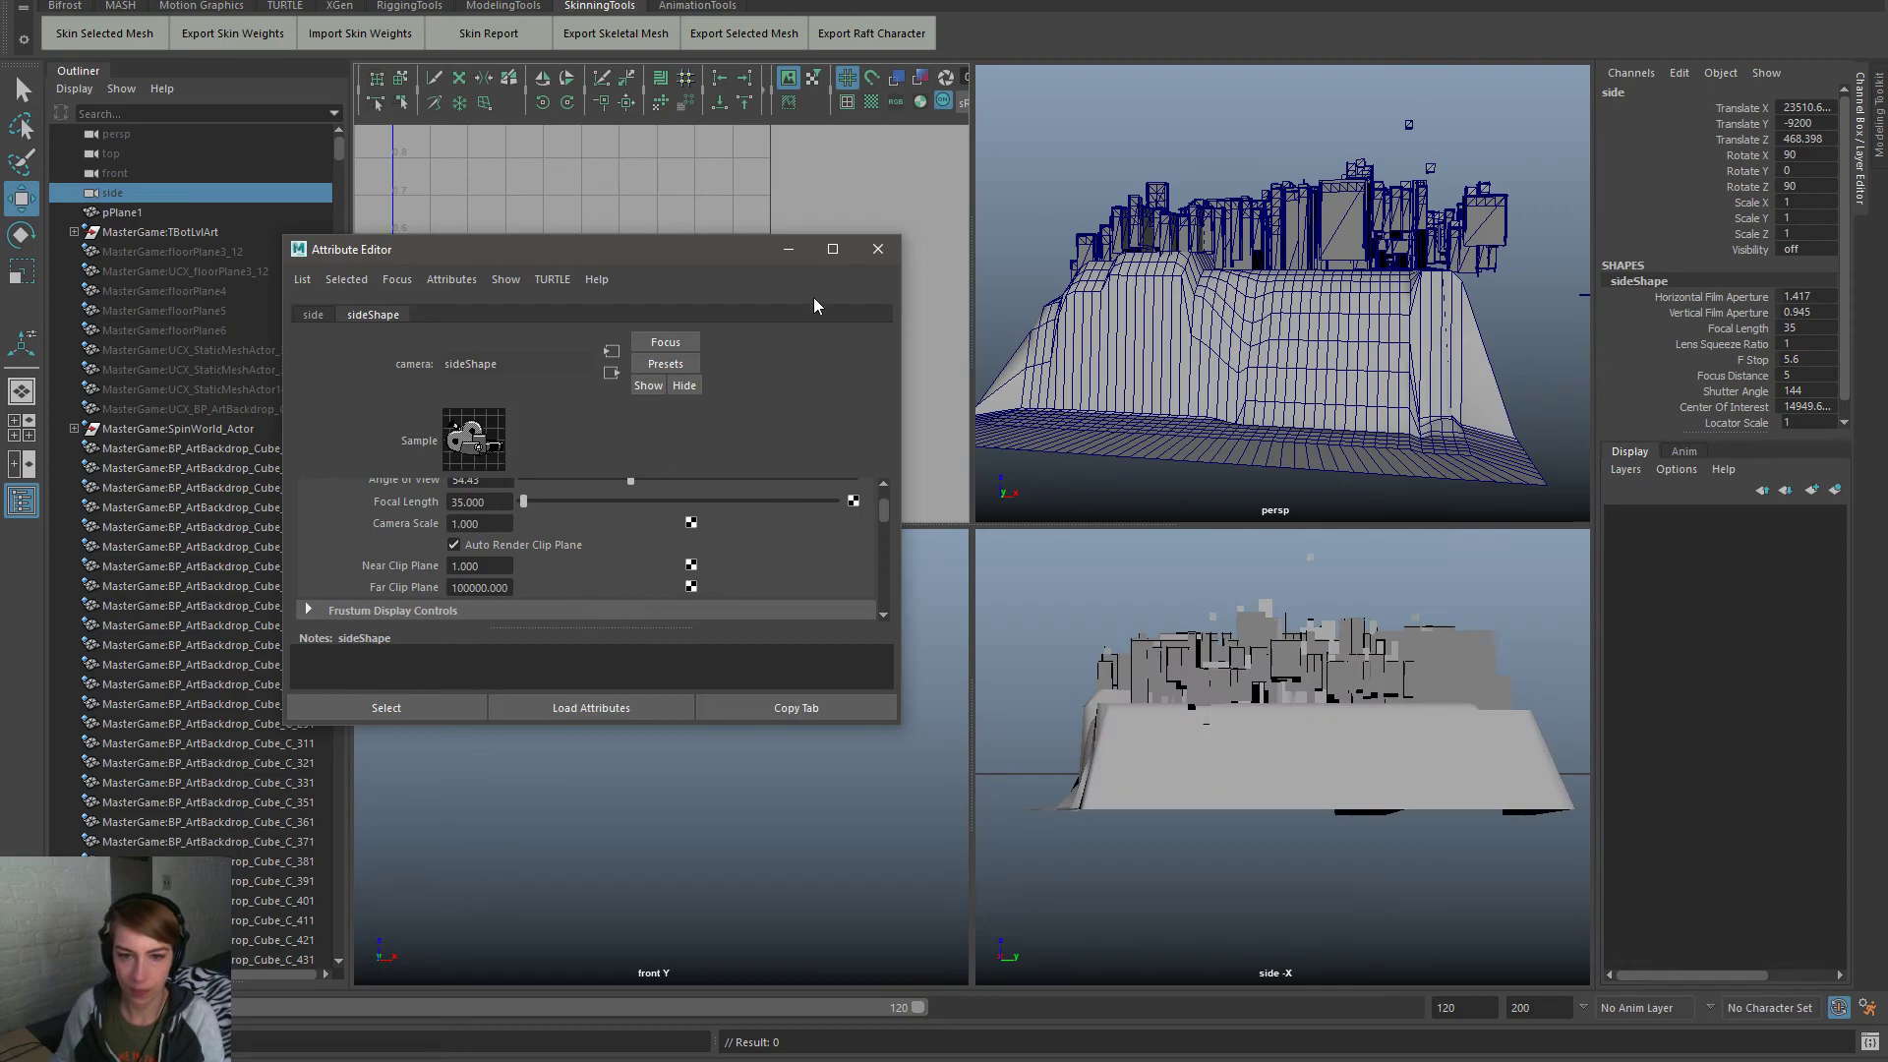
pyautogui.click(878, 250)
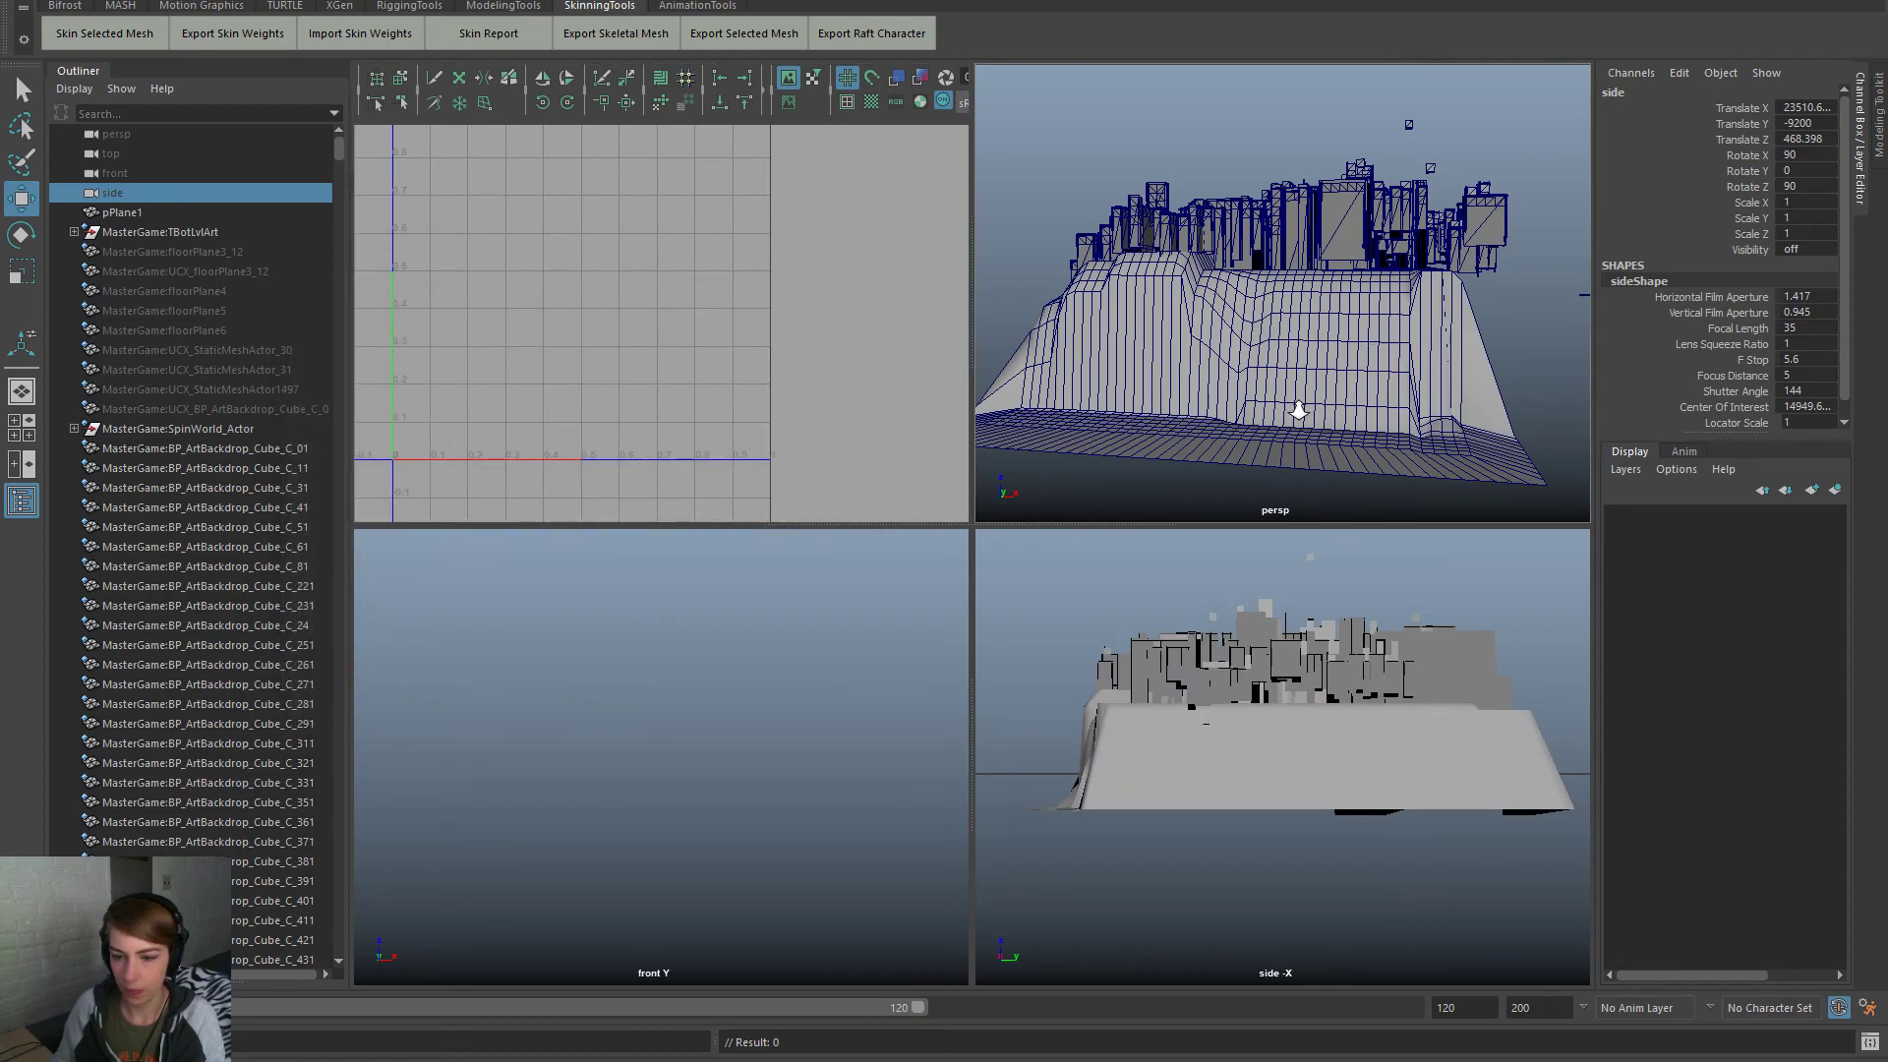
# Reselect the band of edge loops running down pPlane1's wall beside the raised corner
pyautogui.scroll(4, 1298, 408)
pyautogui.moveTo(1434, 407); pyautogui.dragTo(1436, 340, button='right')
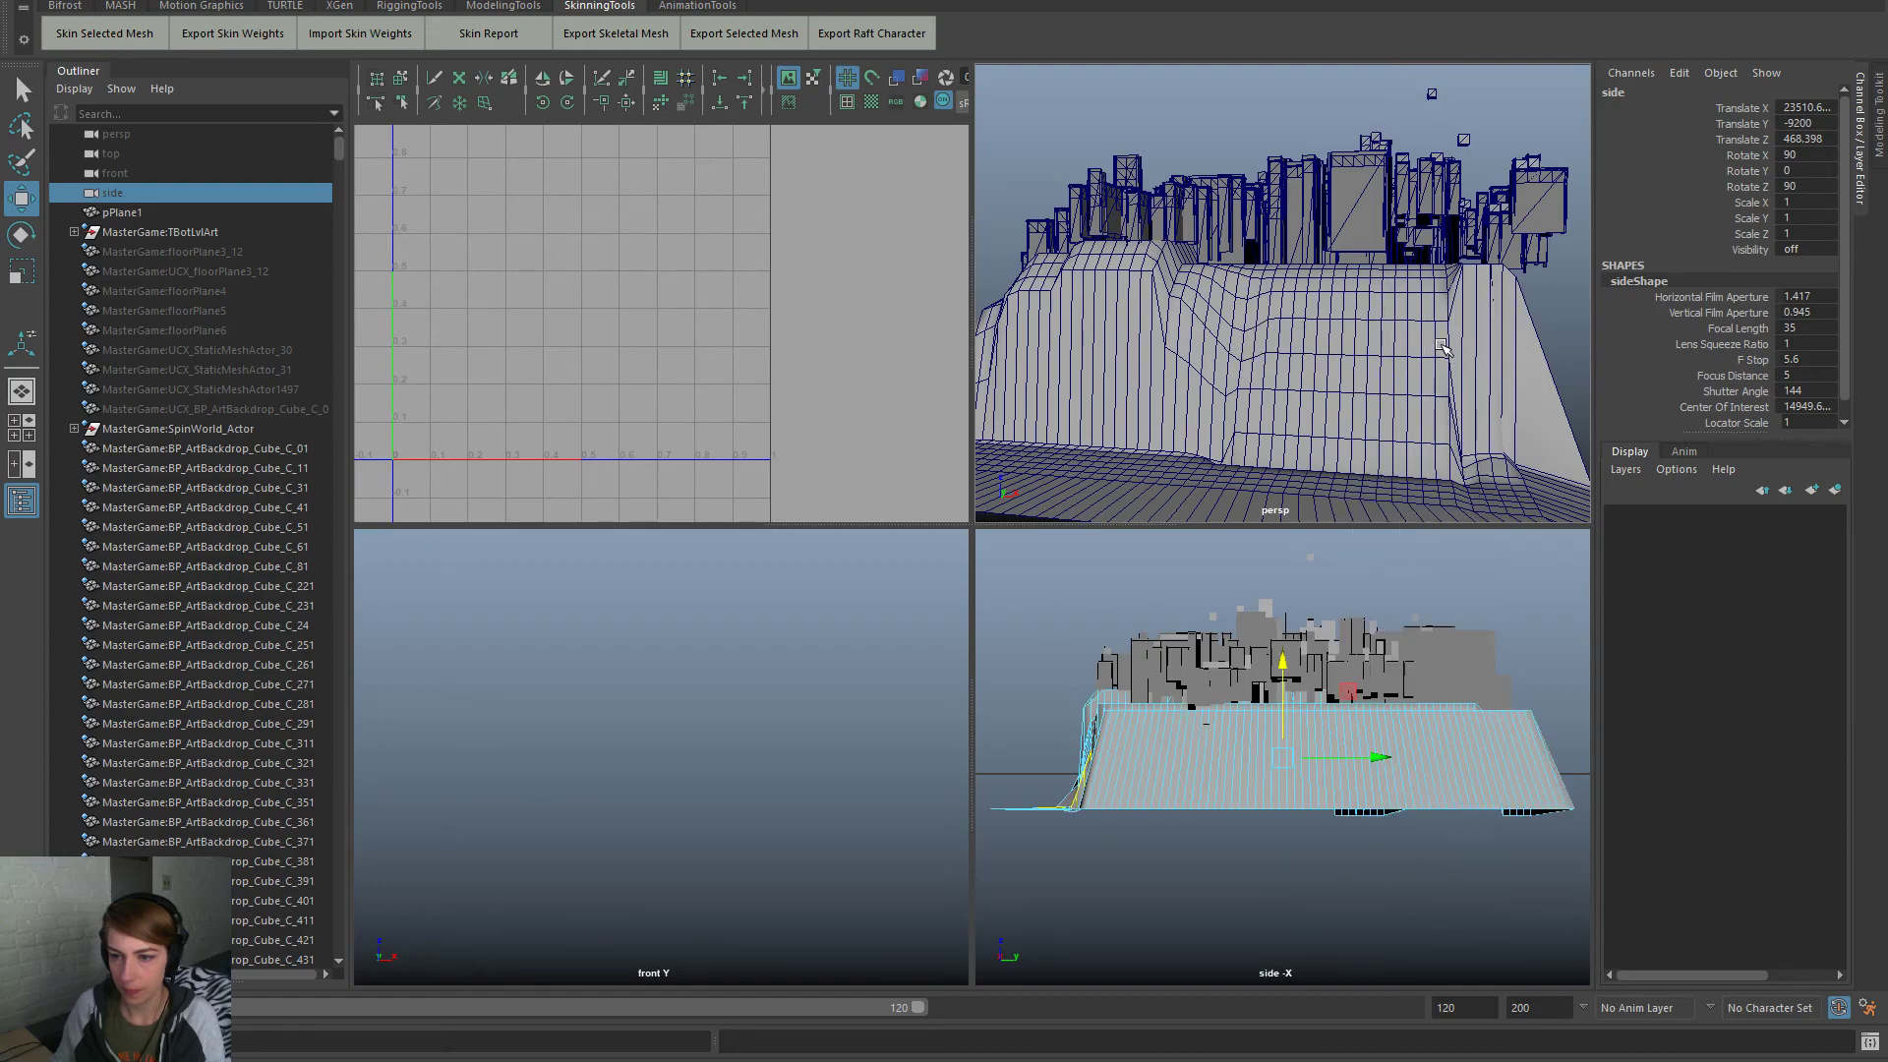
pyautogui.doubleClick(1443, 346)
pyautogui.keyDown('alt'); pyautogui.moveTo(1355, 397); pyautogui.dragTo(1311, 500); pyautogui.keyUp('alt')
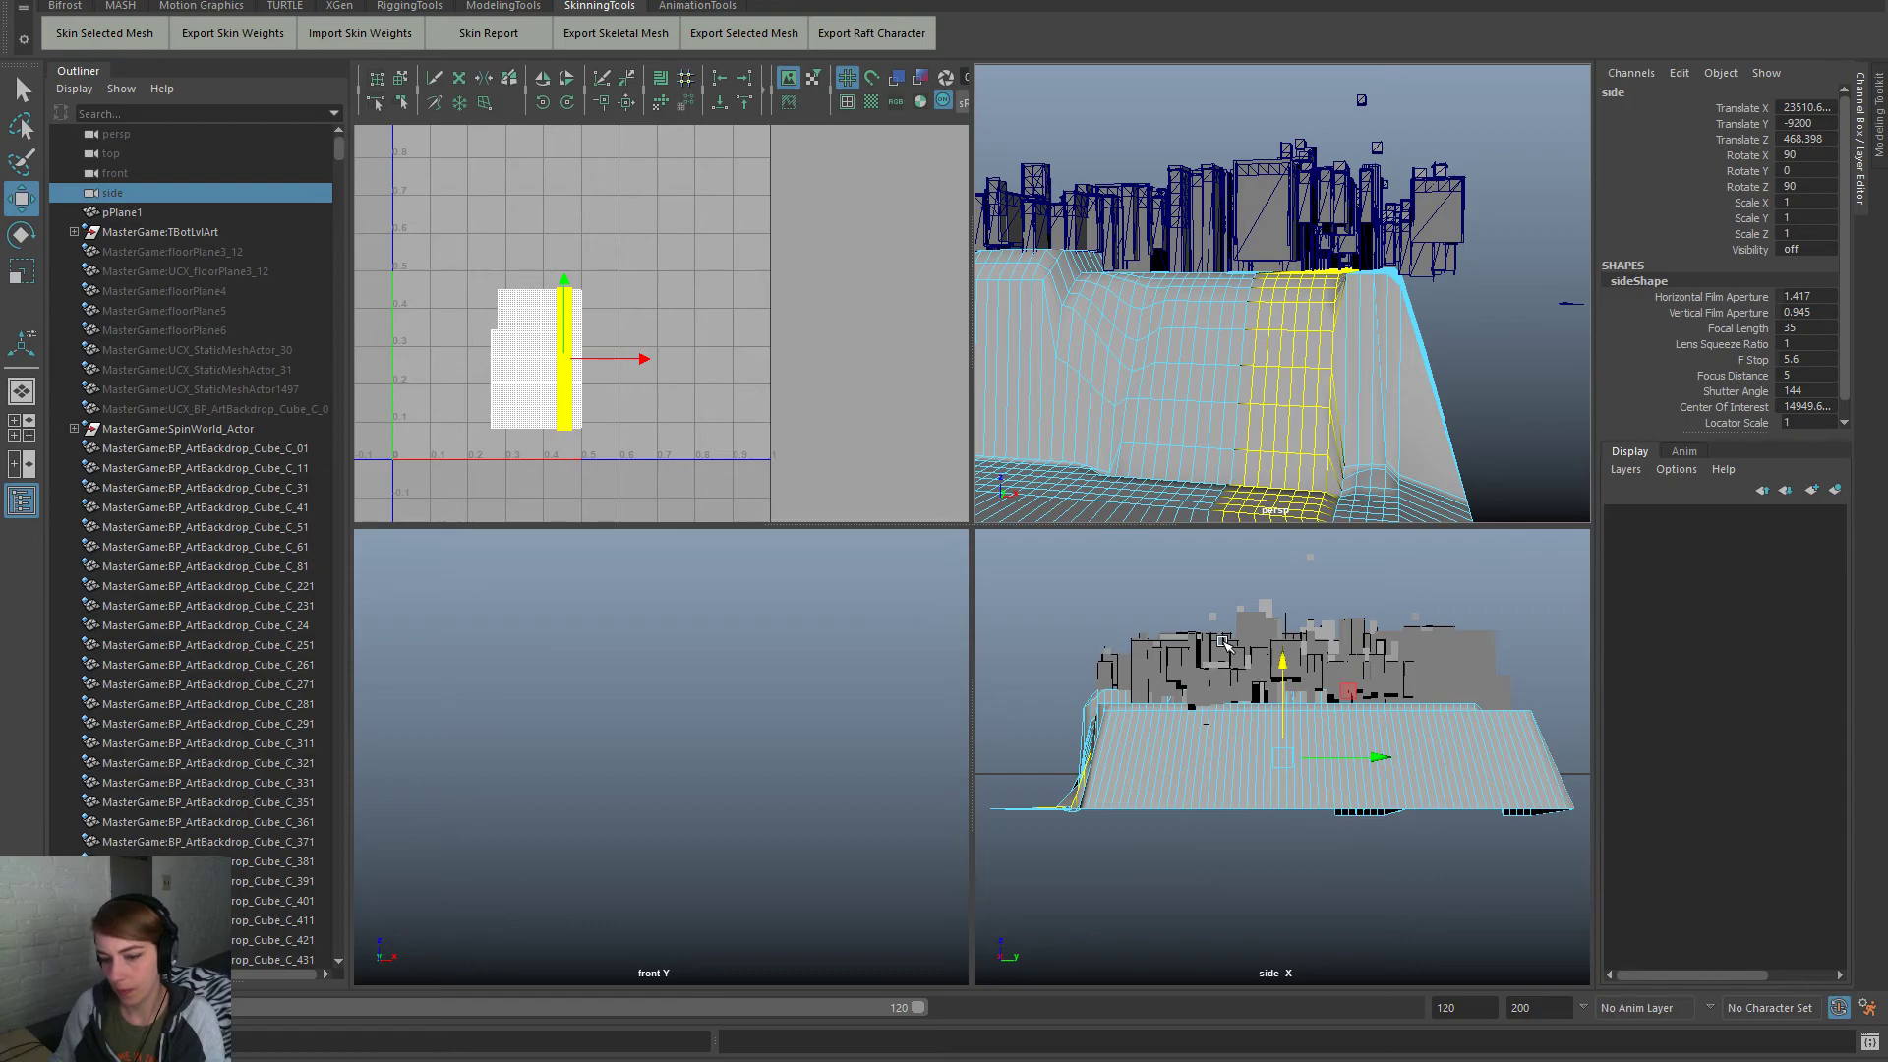
# Turn on X-ray shading in the side view to expose pPlane1's selected edges behind the blocks
pyautogui.press('space')
pyautogui.click(1347, 600)
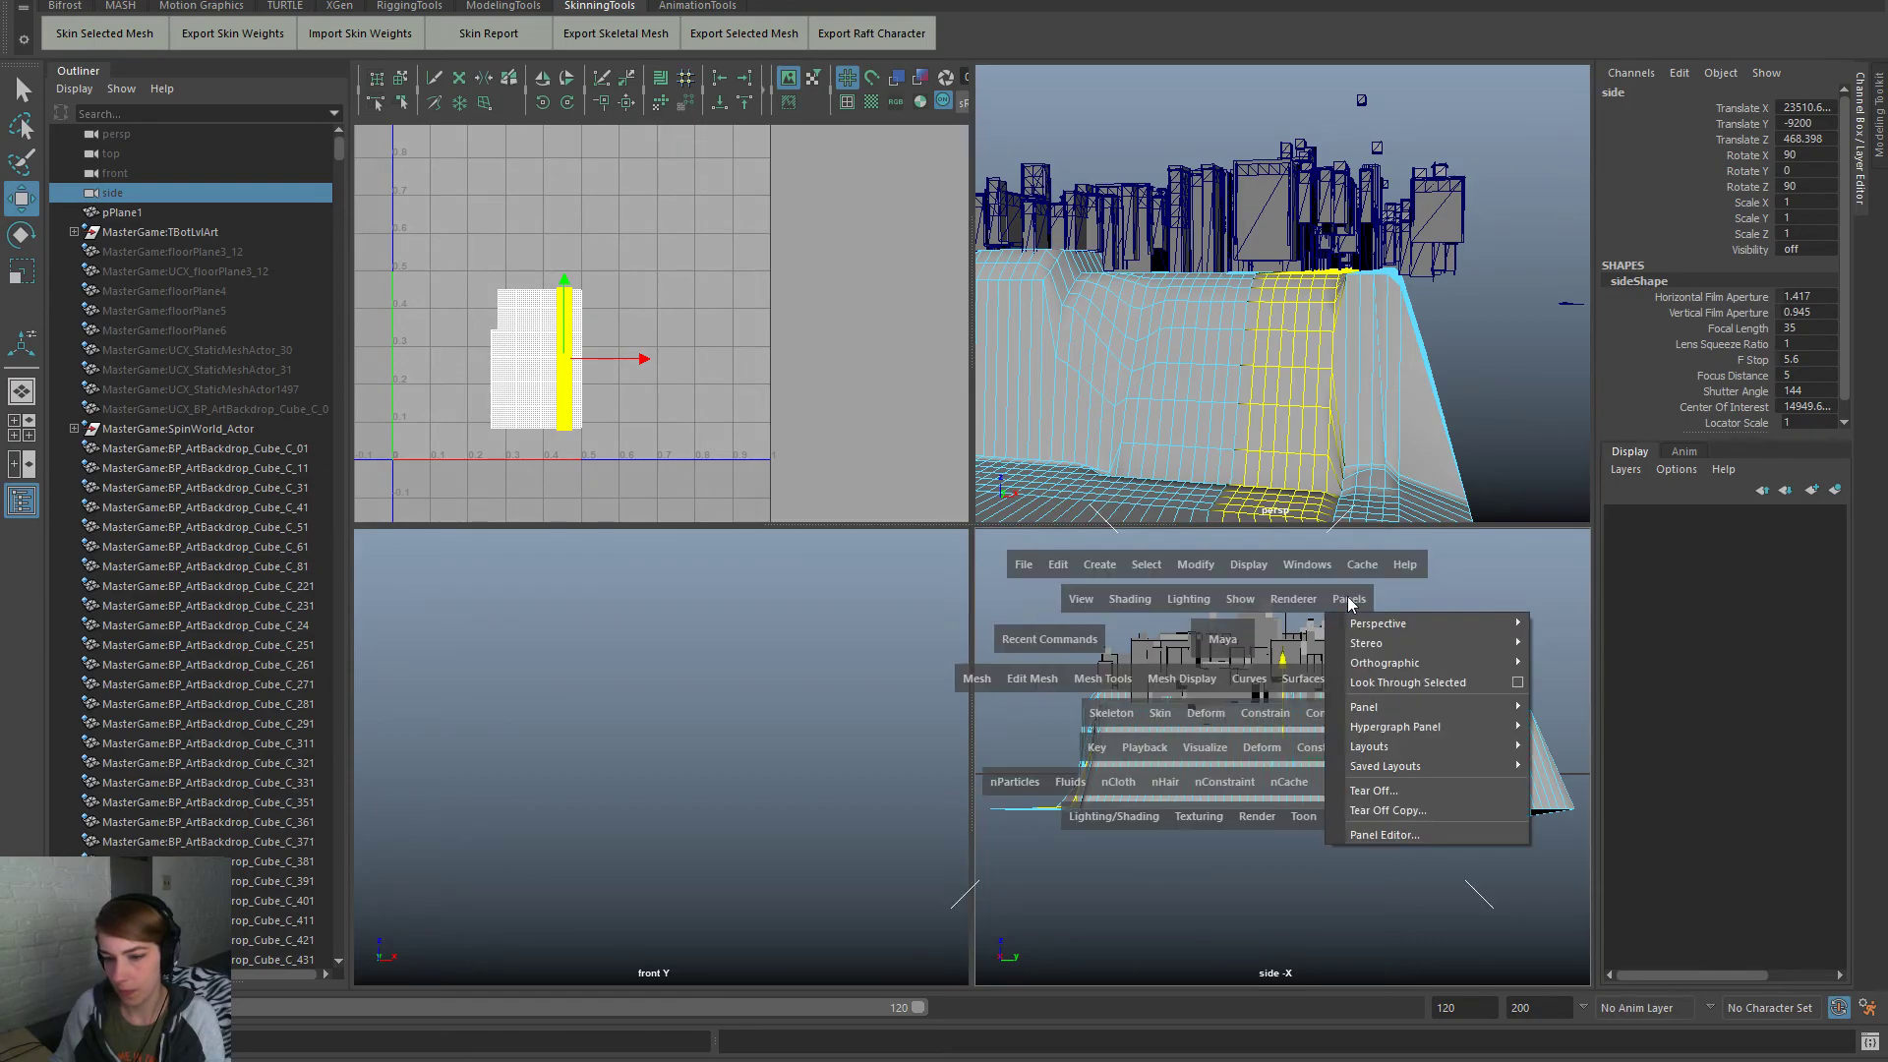
pyautogui.moveTo(1416, 629)
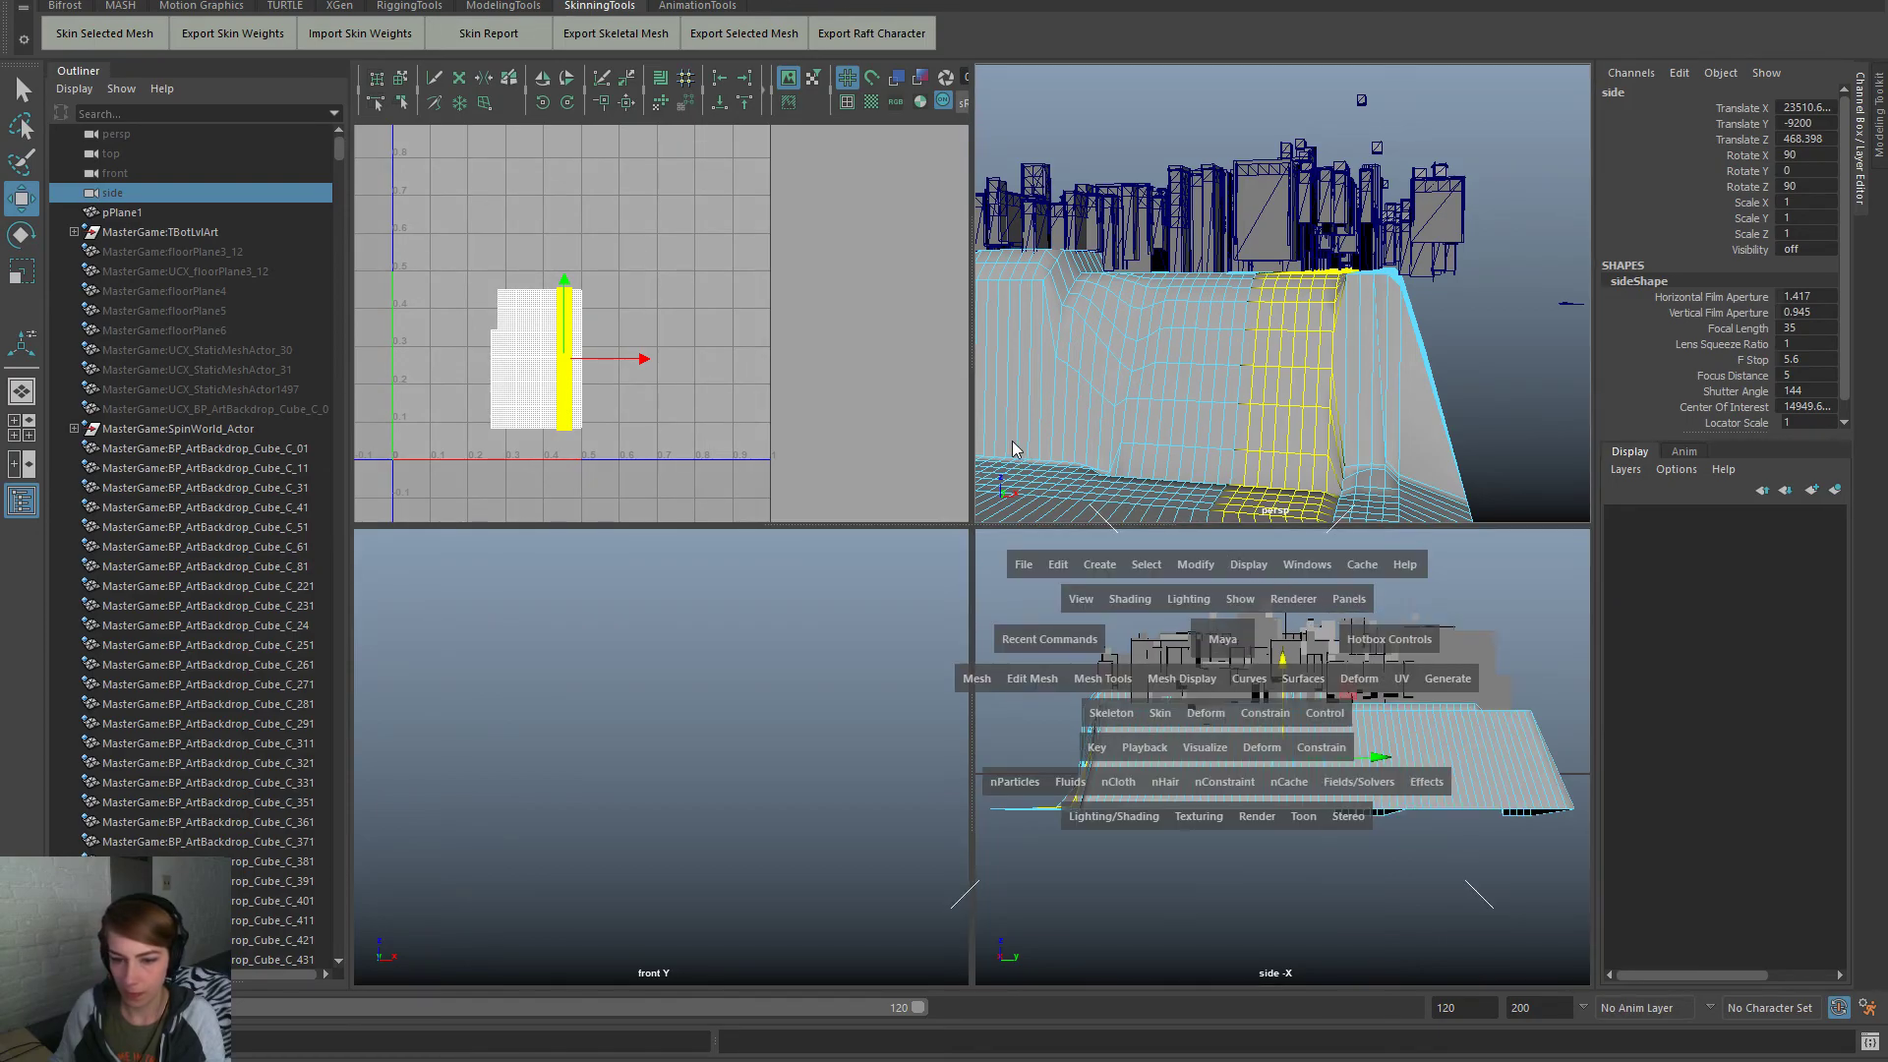
pyautogui.press('space')
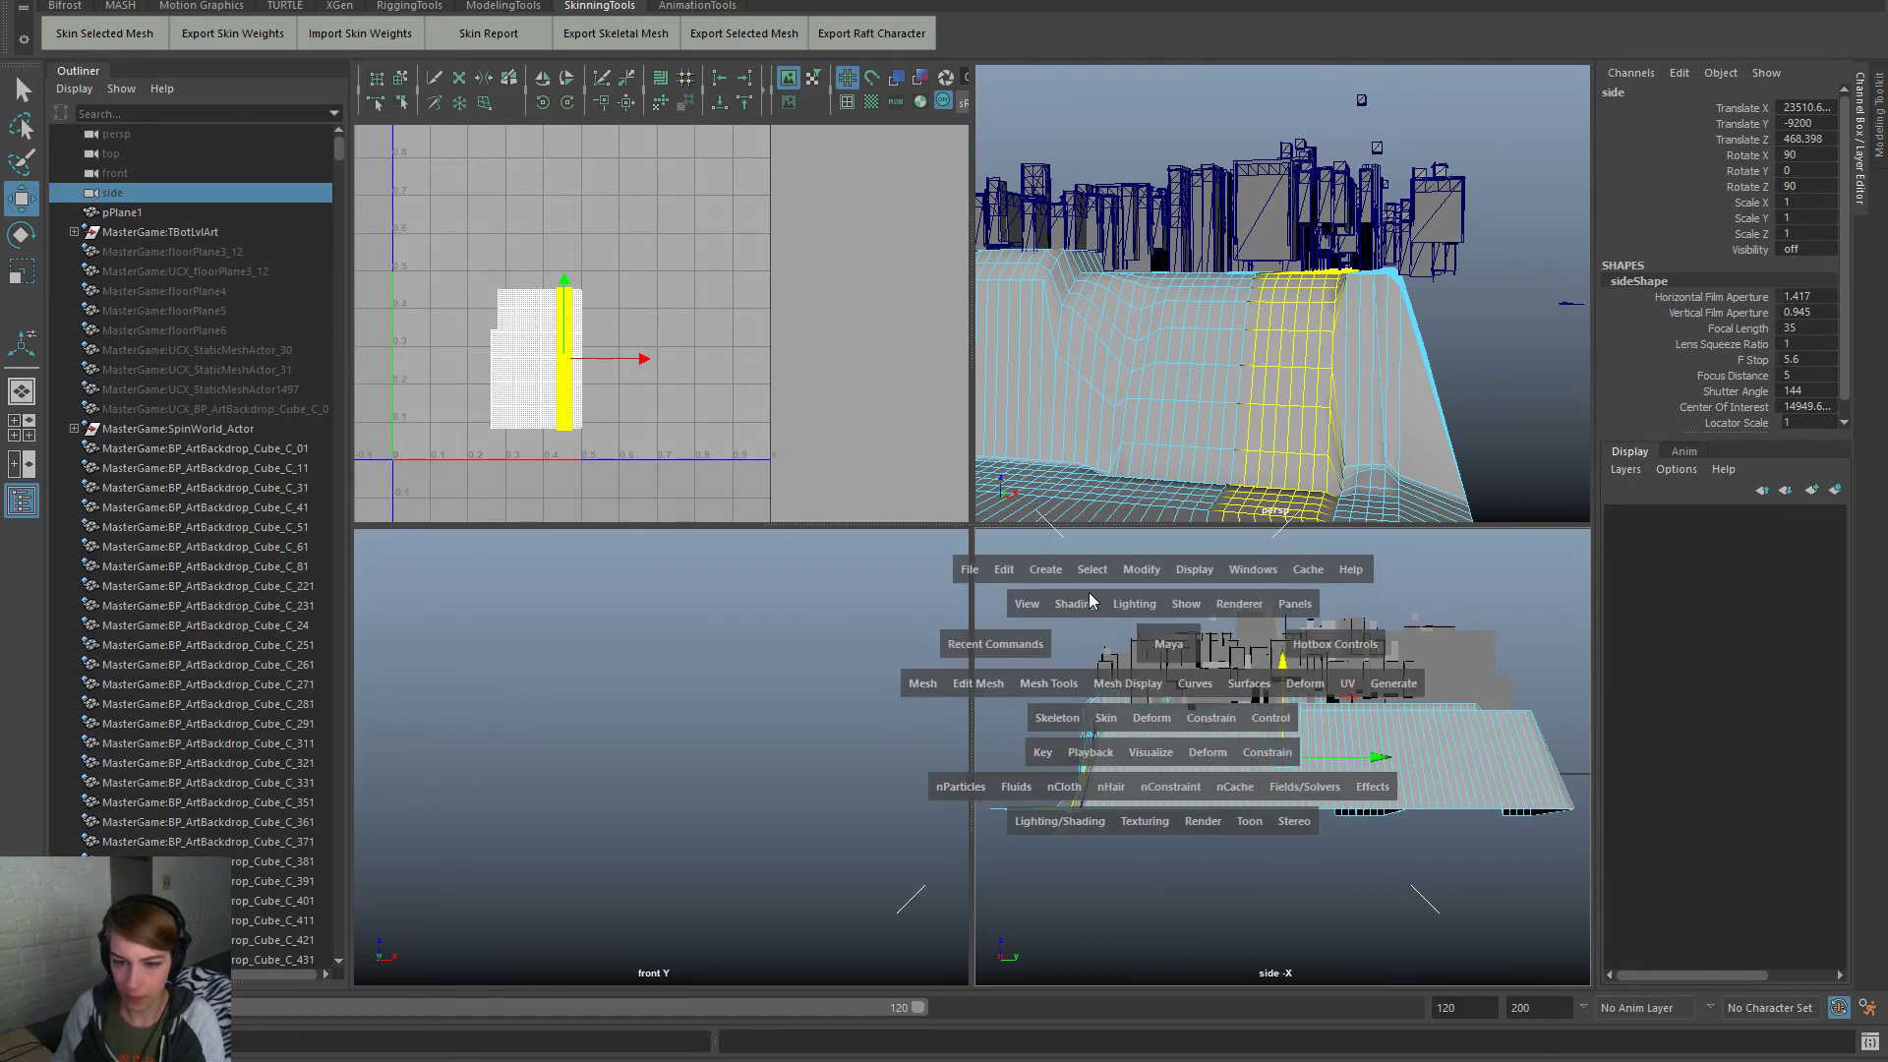
pyautogui.click(1106, 612)
pyautogui.click(1140, 822)
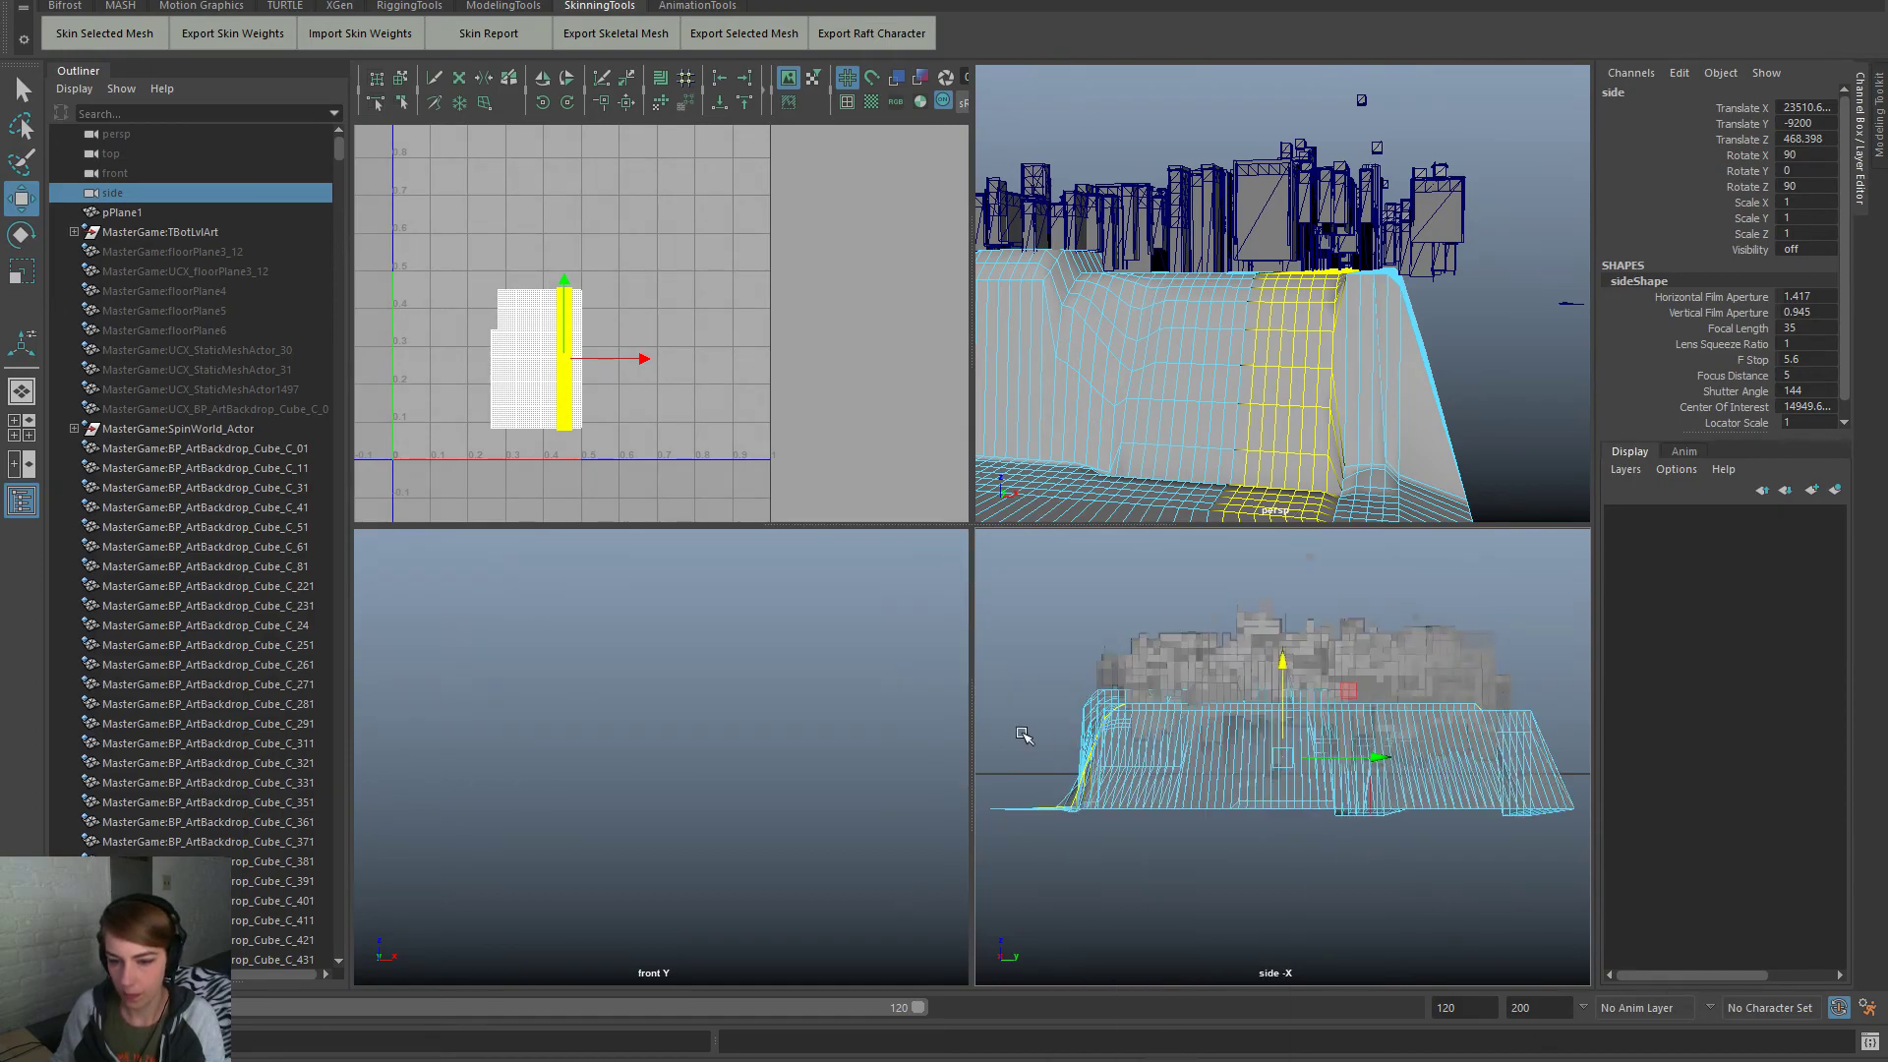
# Deselect the wall and floor portions of the edge band, keeping only the edges on the plateau top
pyautogui.keyDown('ctrl'); pyautogui.moveTo(1012, 725); pyautogui.dragTo(1557, 847); pyautogui.keyUp('ctrl')
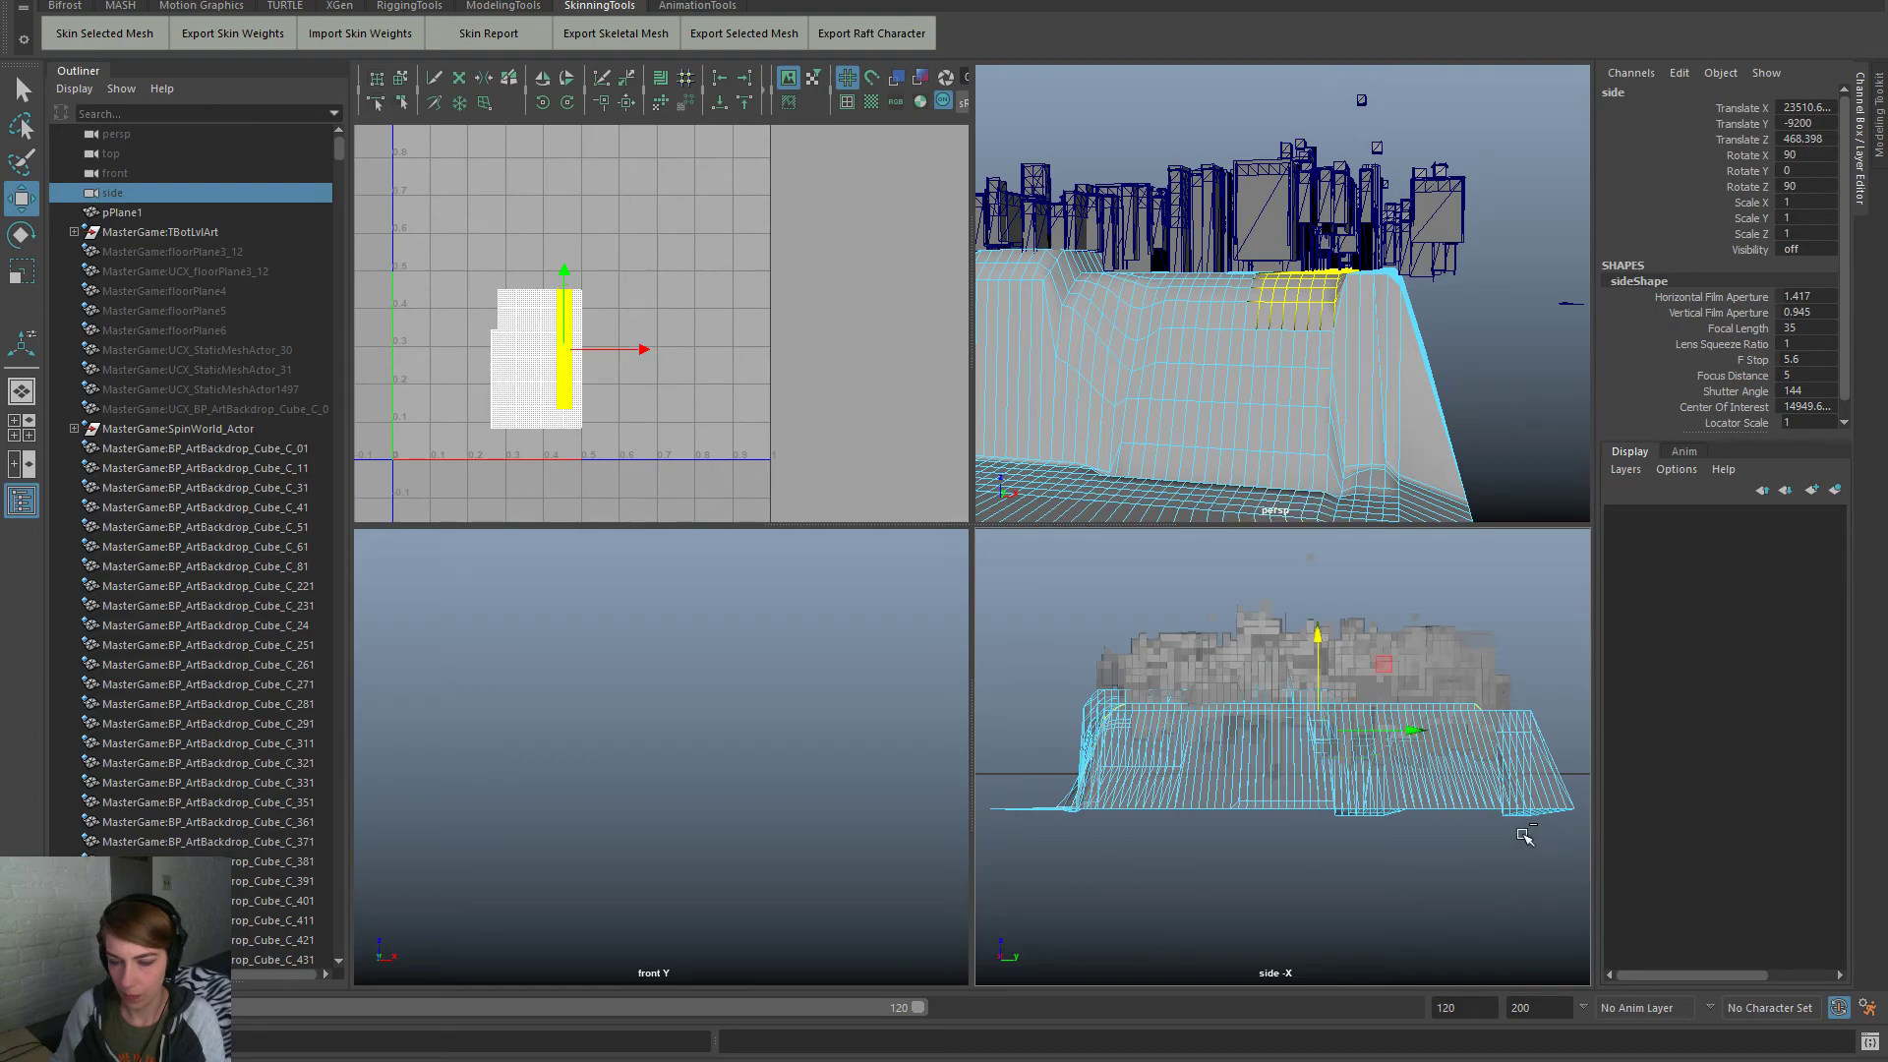
pyautogui.keyDown('alt'); pyautogui.moveTo(1417, 836); pyautogui.dragTo(1354, 821, button='middle'); pyautogui.keyUp('alt')
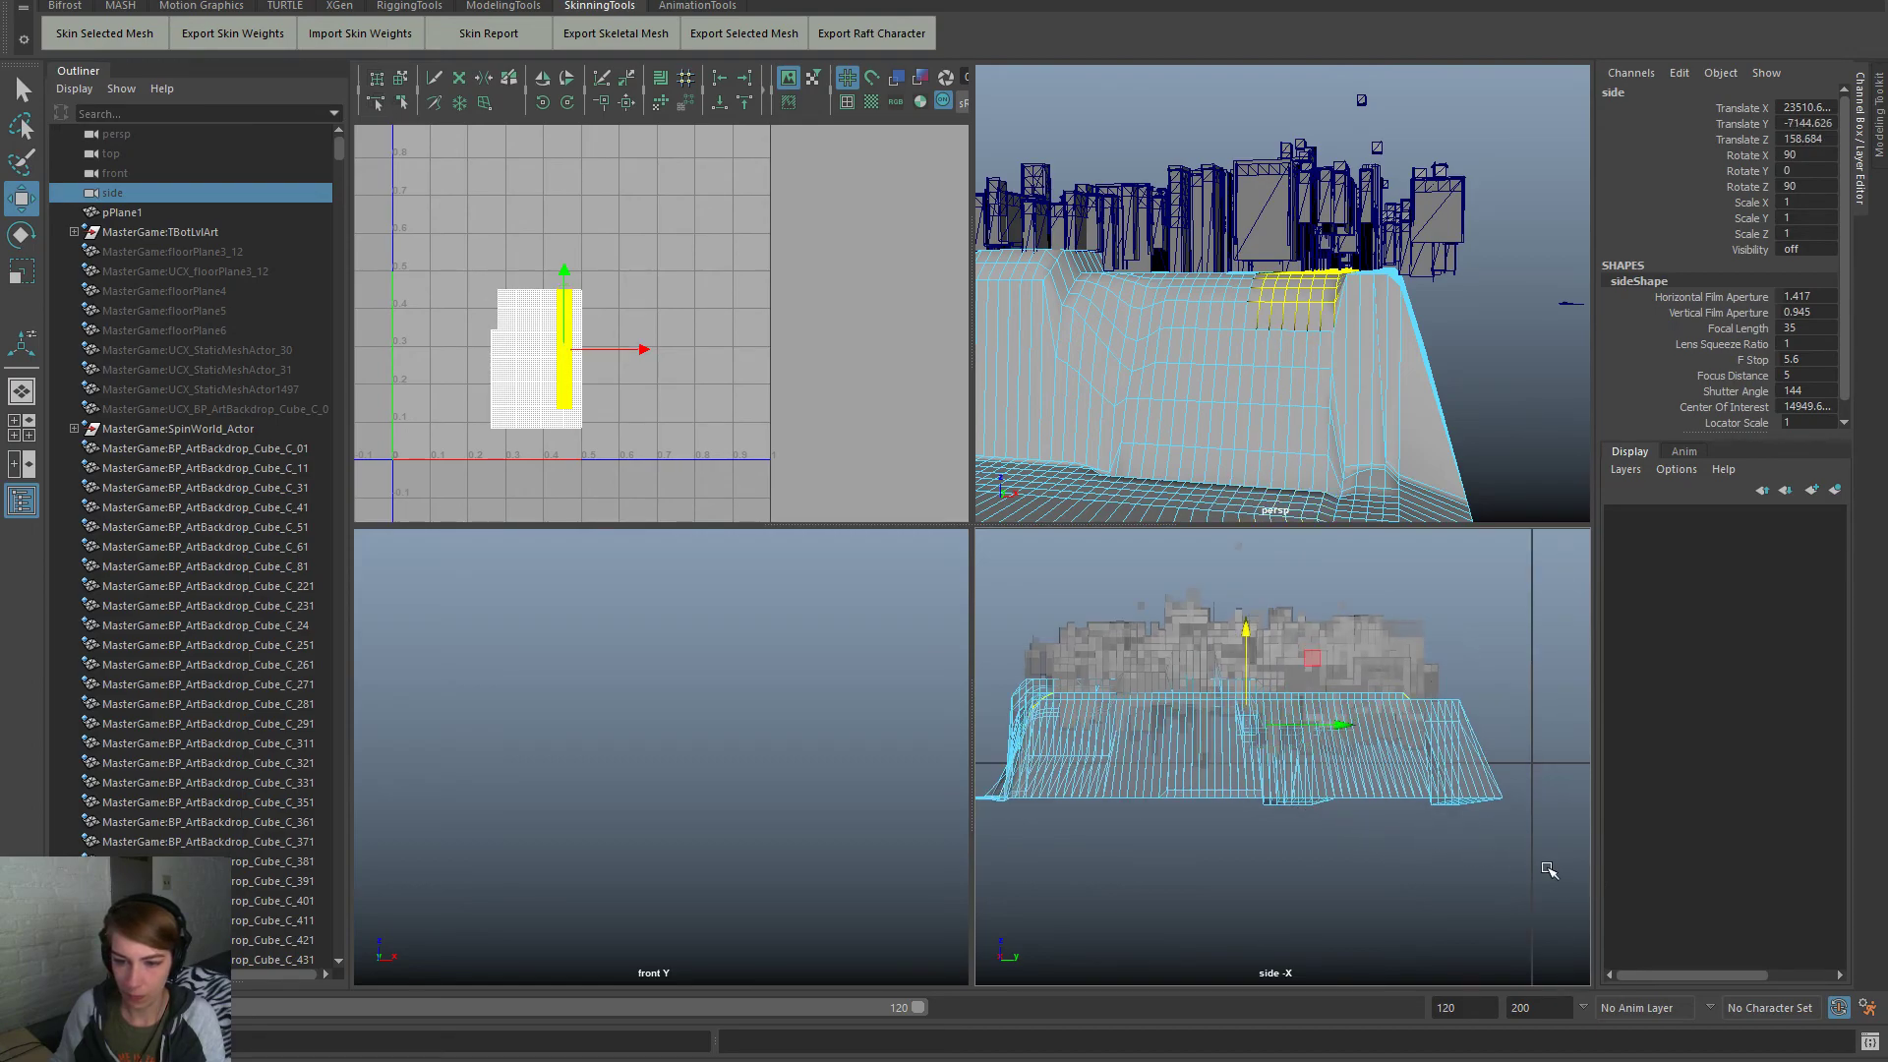
pyautogui.keyDown('ctrl'); pyautogui.moveTo(1568, 872); pyautogui.dragTo(944, 699); pyautogui.keyUp('ctrl')
pyautogui.keyDown('alt'); pyautogui.moveTo(1320, 435); pyautogui.dragTo(1302, 443); pyautogui.keyUp('alt')
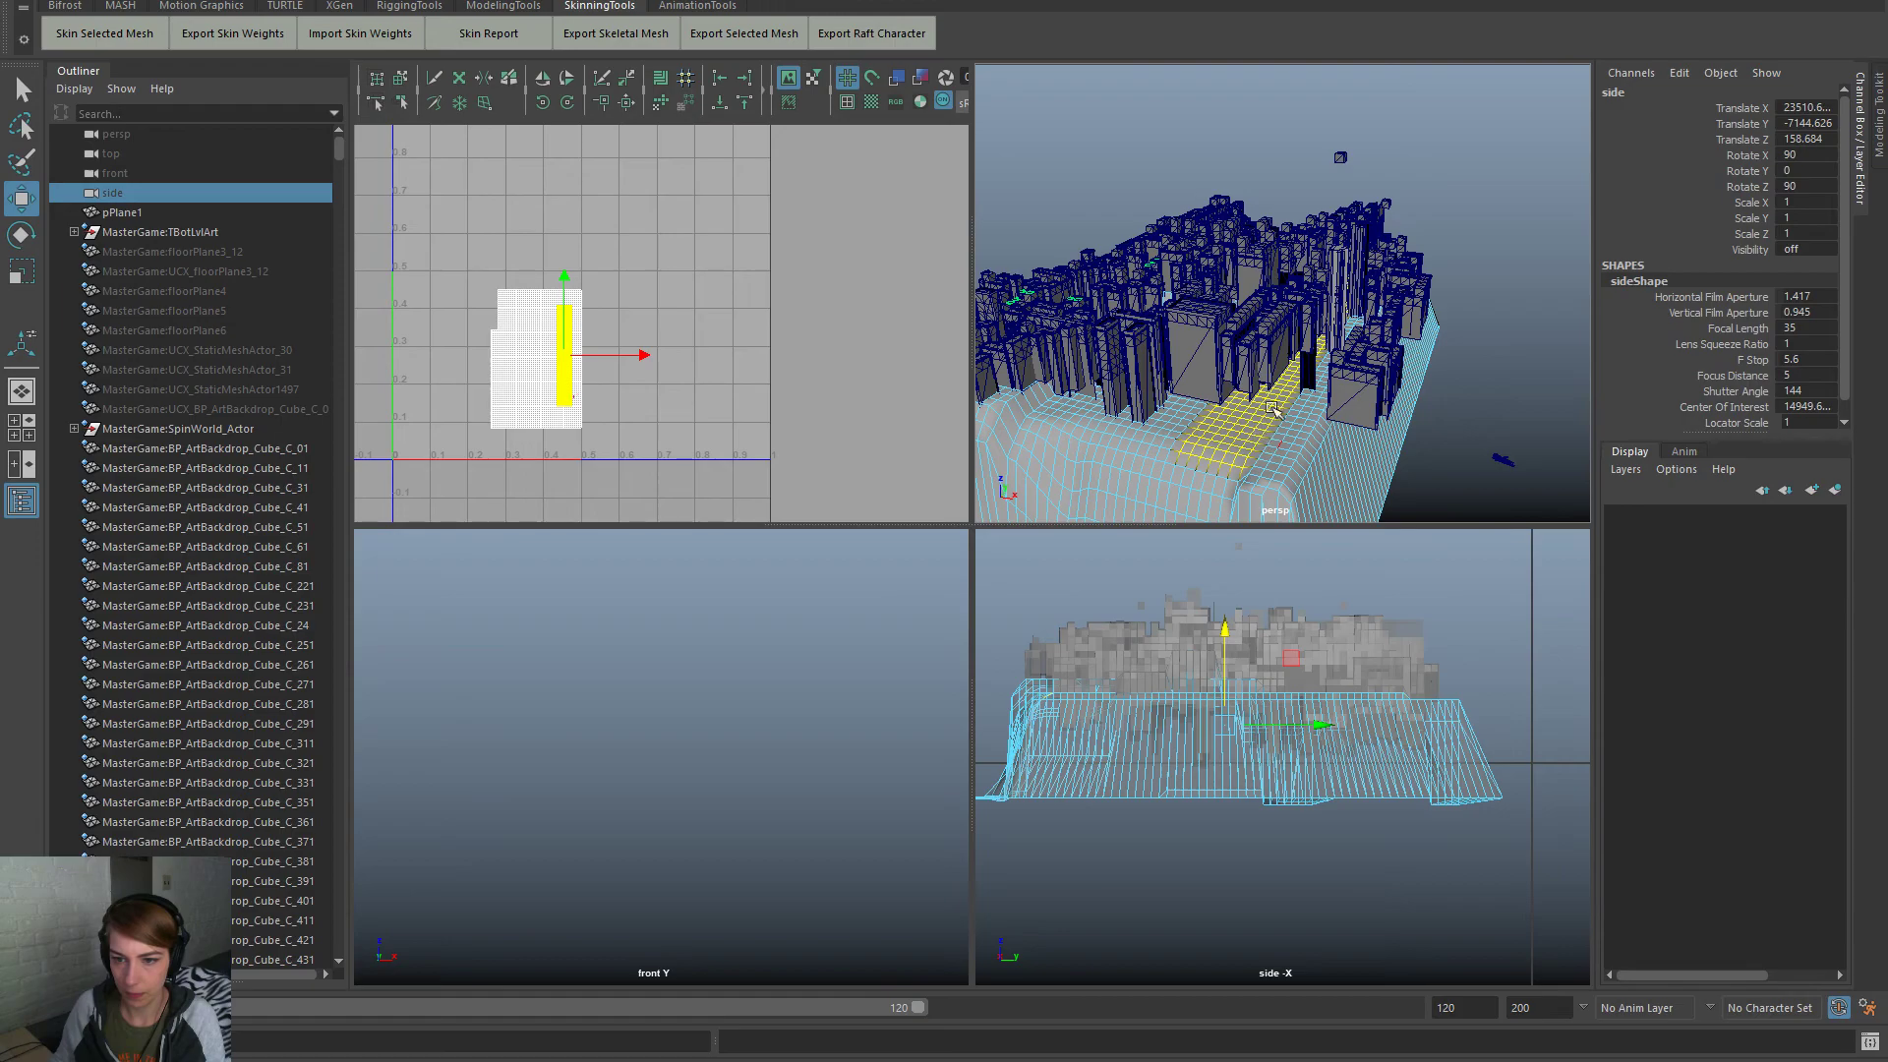
# Maximize the perspective view and turn on soft selection for the selected plateau-top edges
pyautogui.press('space')
pyautogui.keyDown('alt'); pyautogui.moveTo(1072, 694); pyautogui.dragTo(974, 630); pyautogui.keyUp('alt')
pyautogui.press('b')
pyautogui.keyDown('alt'); pyautogui.moveTo(1251, 531); pyautogui.dragTo(1266, 521); pyautogui.keyUp('alt')
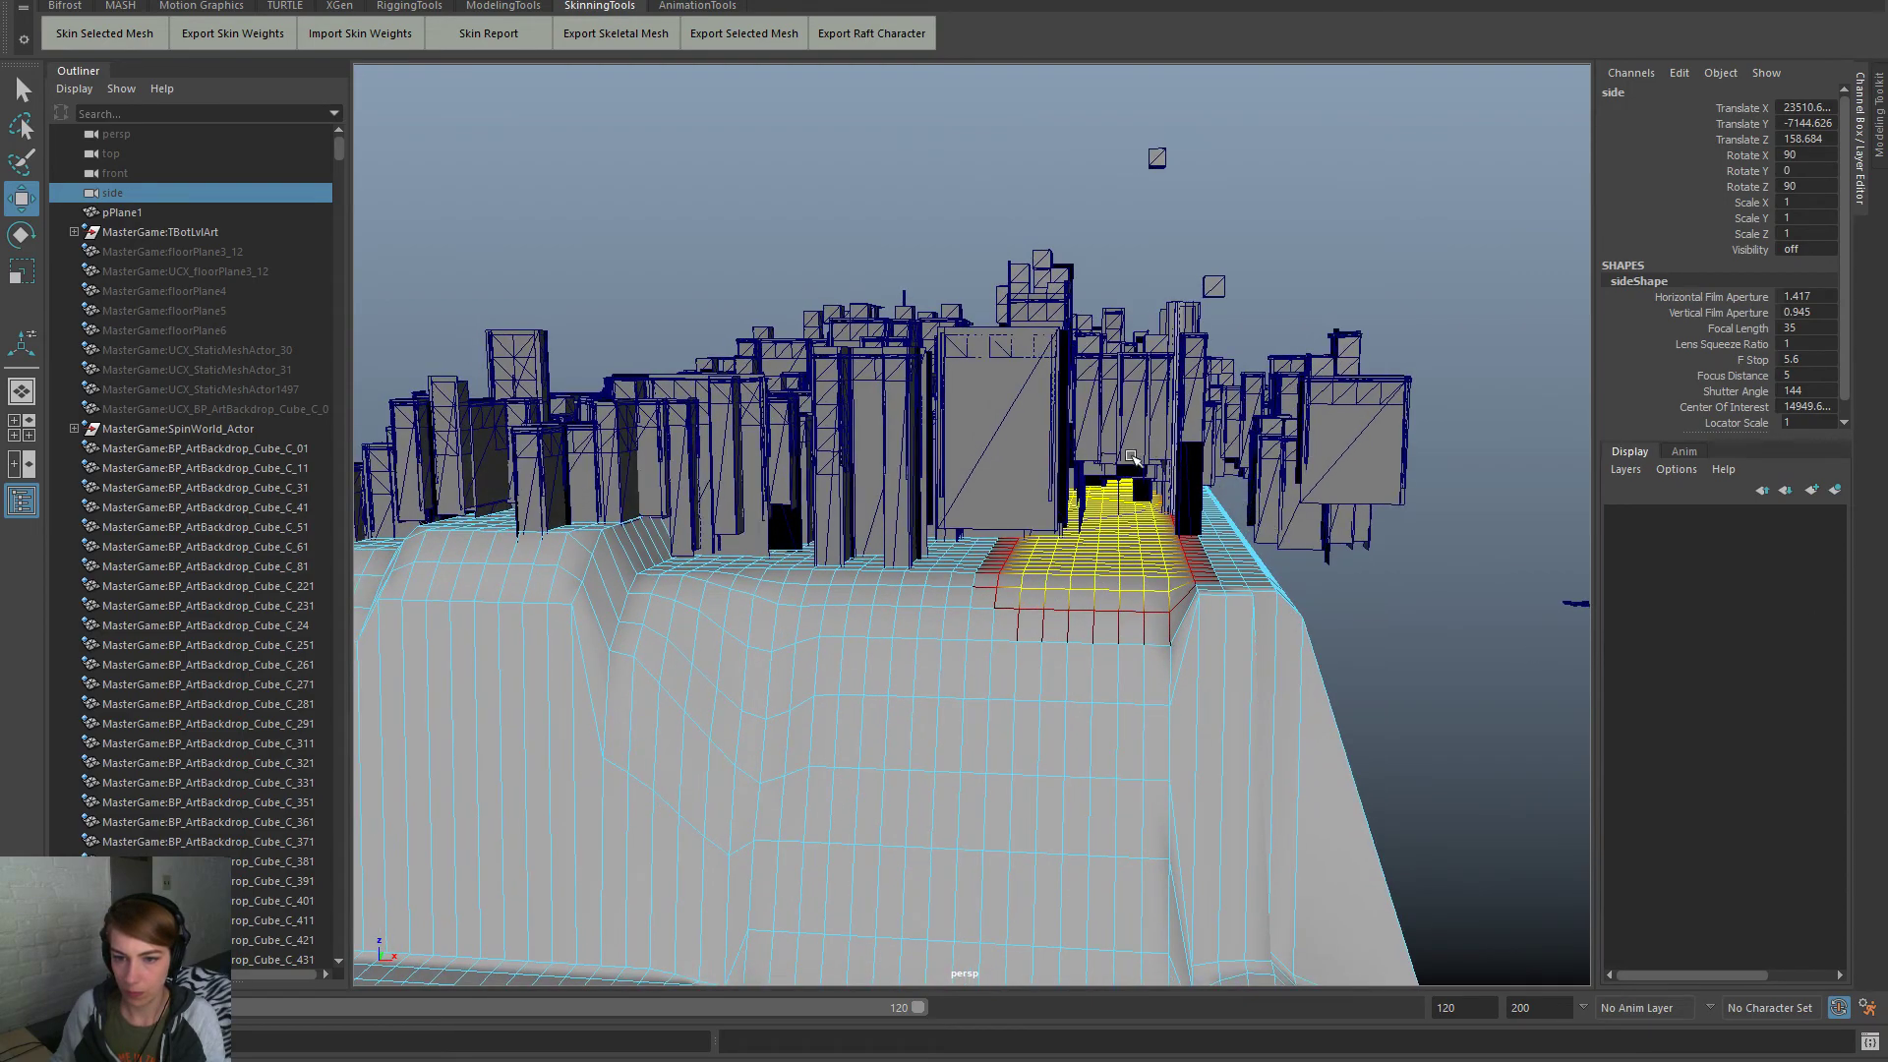
pyautogui.keyDown('alt'); pyautogui.moveTo(1241, 551); pyautogui.dragTo(1119, 509, button='right'); pyautogui.keyUp('alt')
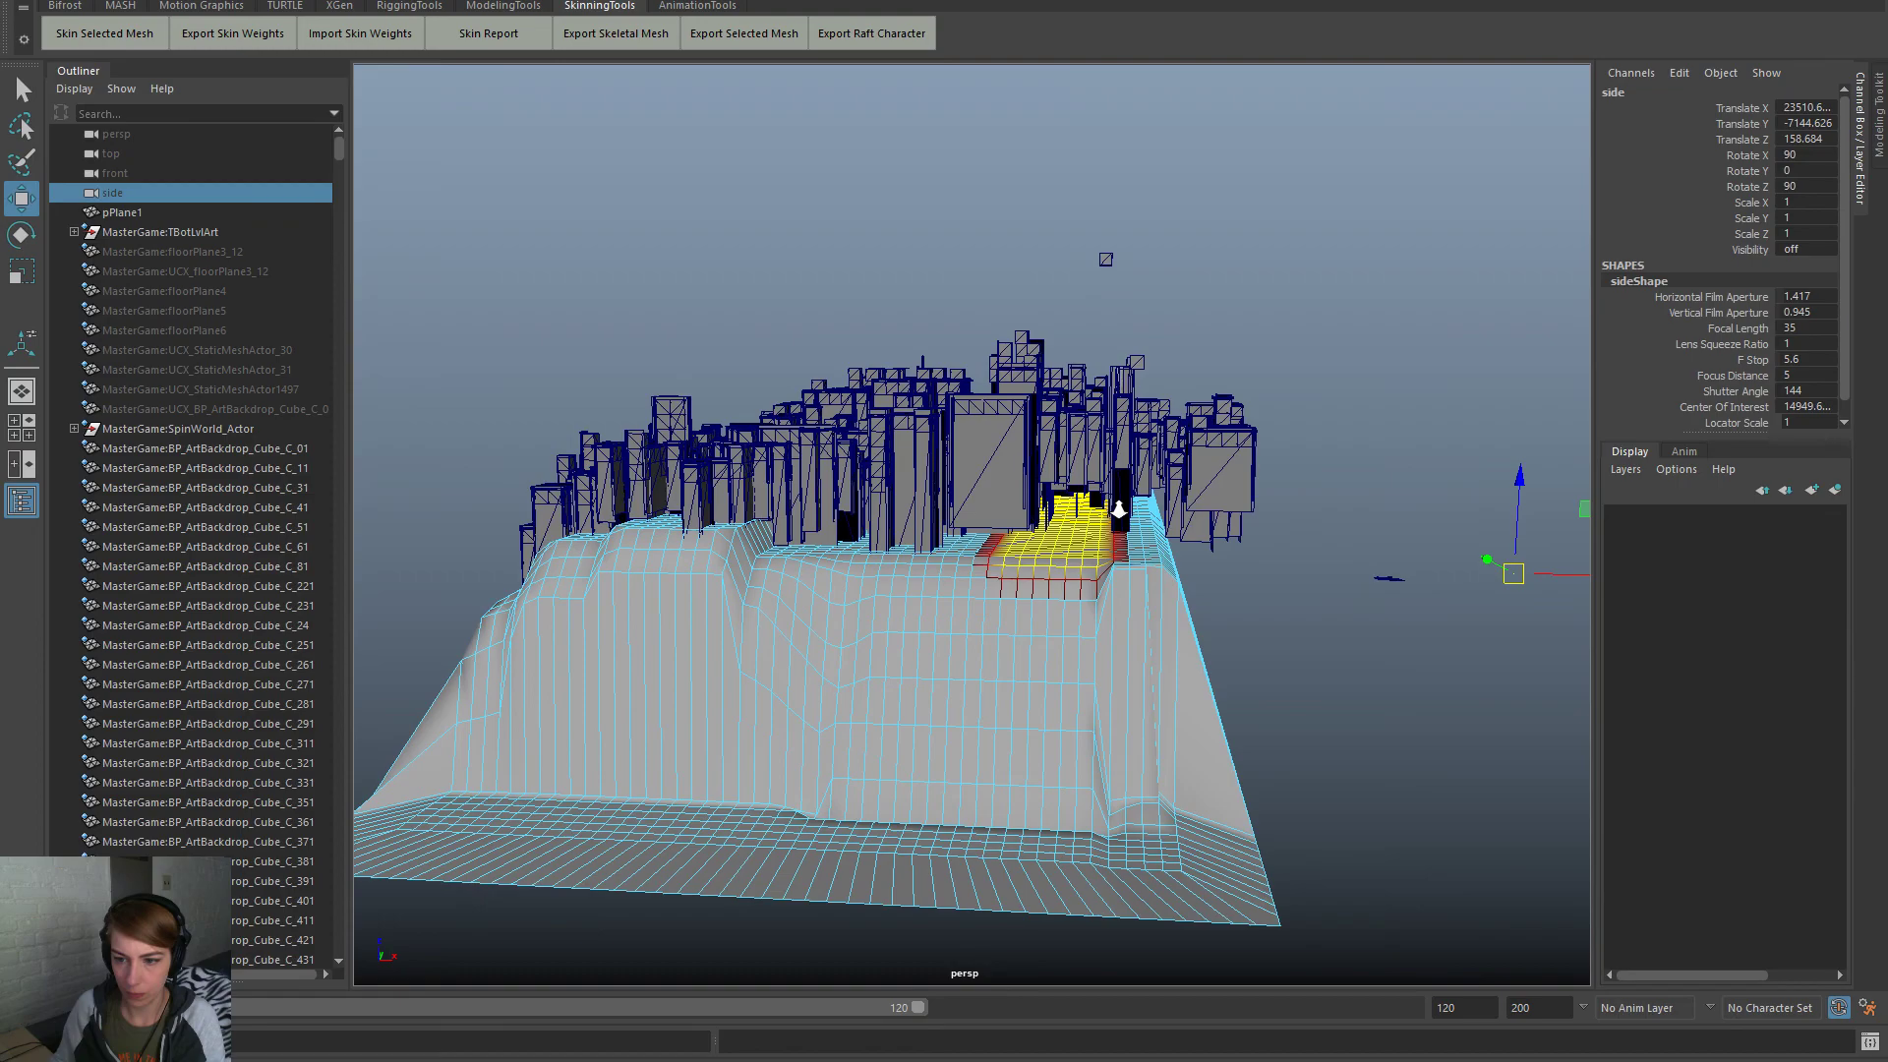
# Try to raise the selected plateau-top edges between the city blocks with soft selection
pyautogui.moveTo(1521, 468); pyautogui.dragTo(1513, 413)
pyautogui.keyDown('alt'); pyautogui.moveTo(1229, 443); pyautogui.dragTo(786, 492); pyautogui.keyUp('alt')
pyautogui.keyDown('alt'); pyautogui.moveTo(900, 521); pyautogui.dragTo(985, 586, button='right'); pyautogui.keyUp('alt')
pyautogui.keyDown('alt'); pyautogui.moveTo(910, 572); pyautogui.dragTo(989, 621); pyautogui.keyUp('alt')
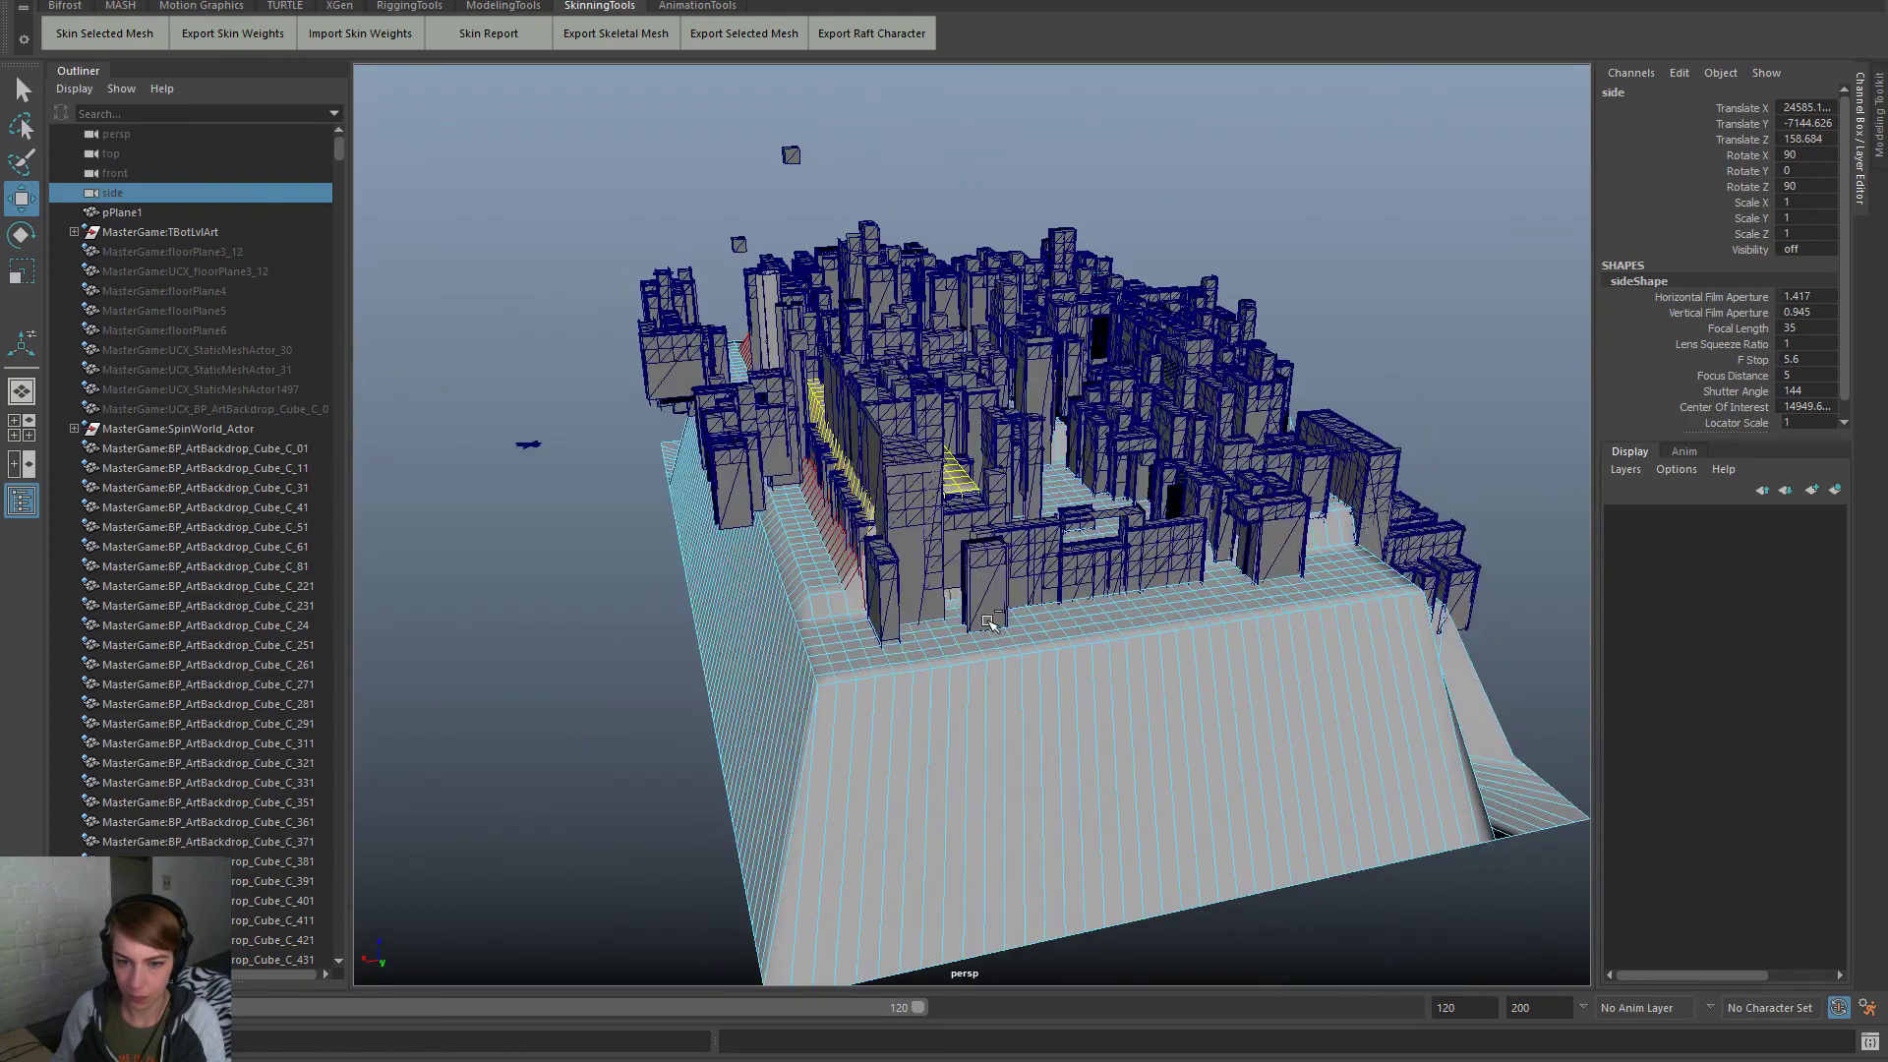
# Turn on X-ray shading in the perspective view and examine how the block bases meet pPlane1's surface
pyautogui.press('space')
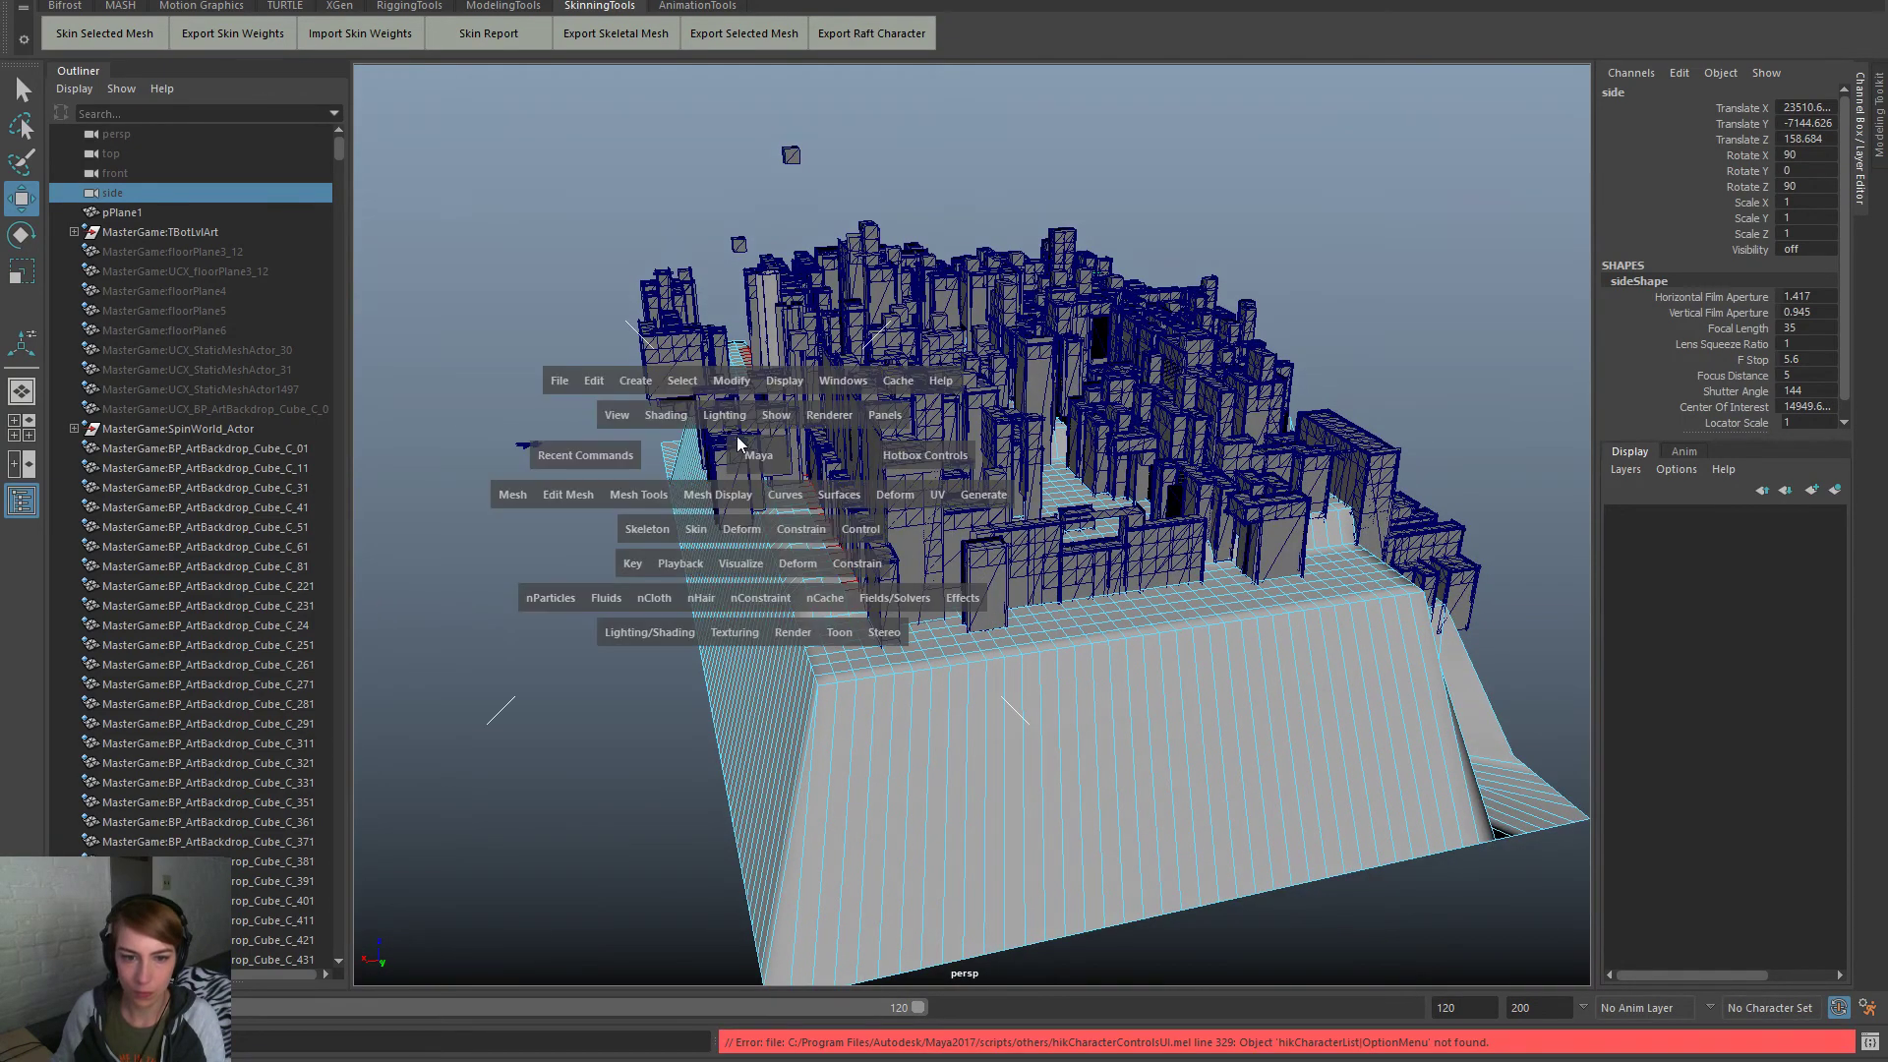
pyautogui.moveTo(675, 421); pyautogui.dragTo(757, 616)
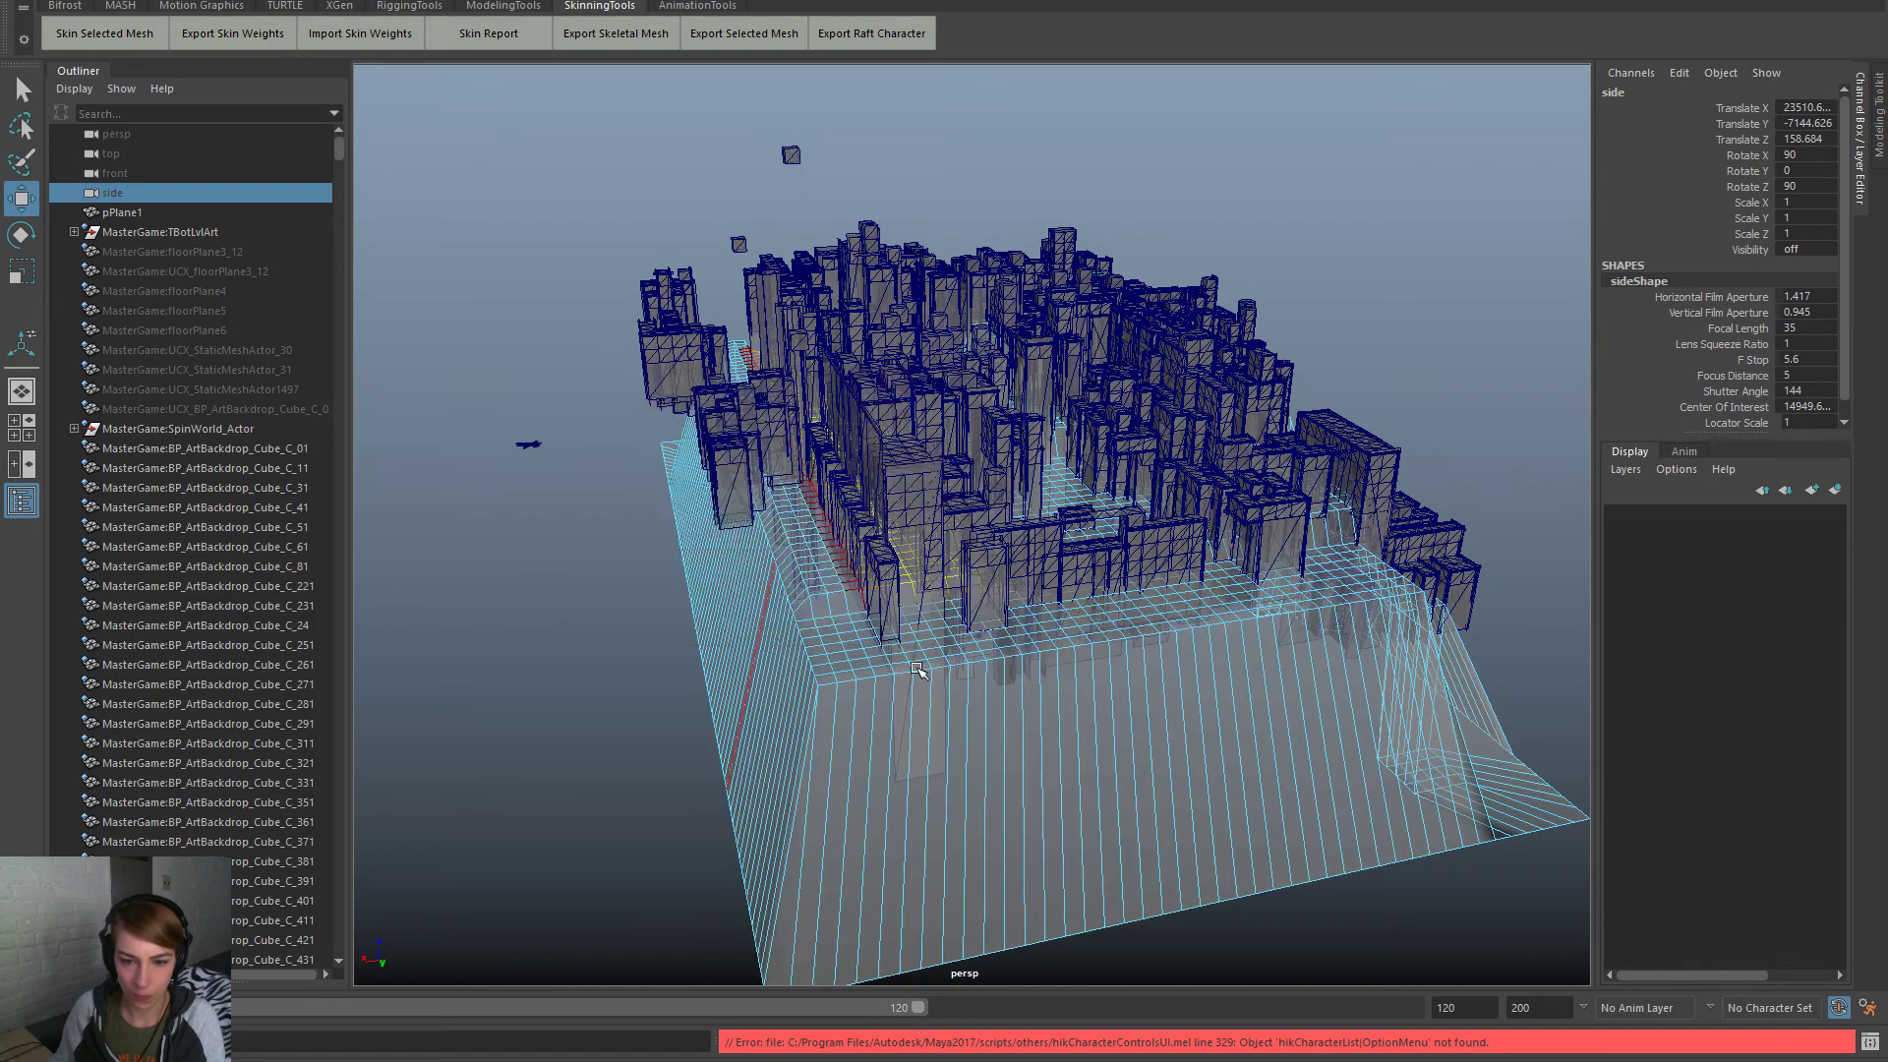
pyautogui.keyDown('alt'); pyautogui.moveTo(901, 688); pyautogui.dragTo(894, 692); pyautogui.keyUp('alt')
pyautogui.keyDown('alt'); pyautogui.moveTo(895, 659); pyautogui.dragTo(932, 620, button='middle'); pyautogui.keyUp('alt')
pyautogui.keyDown('alt'); pyautogui.moveTo(964, 651); pyautogui.dragTo(1014, 680, button='right'); pyautogui.keyUp('alt')
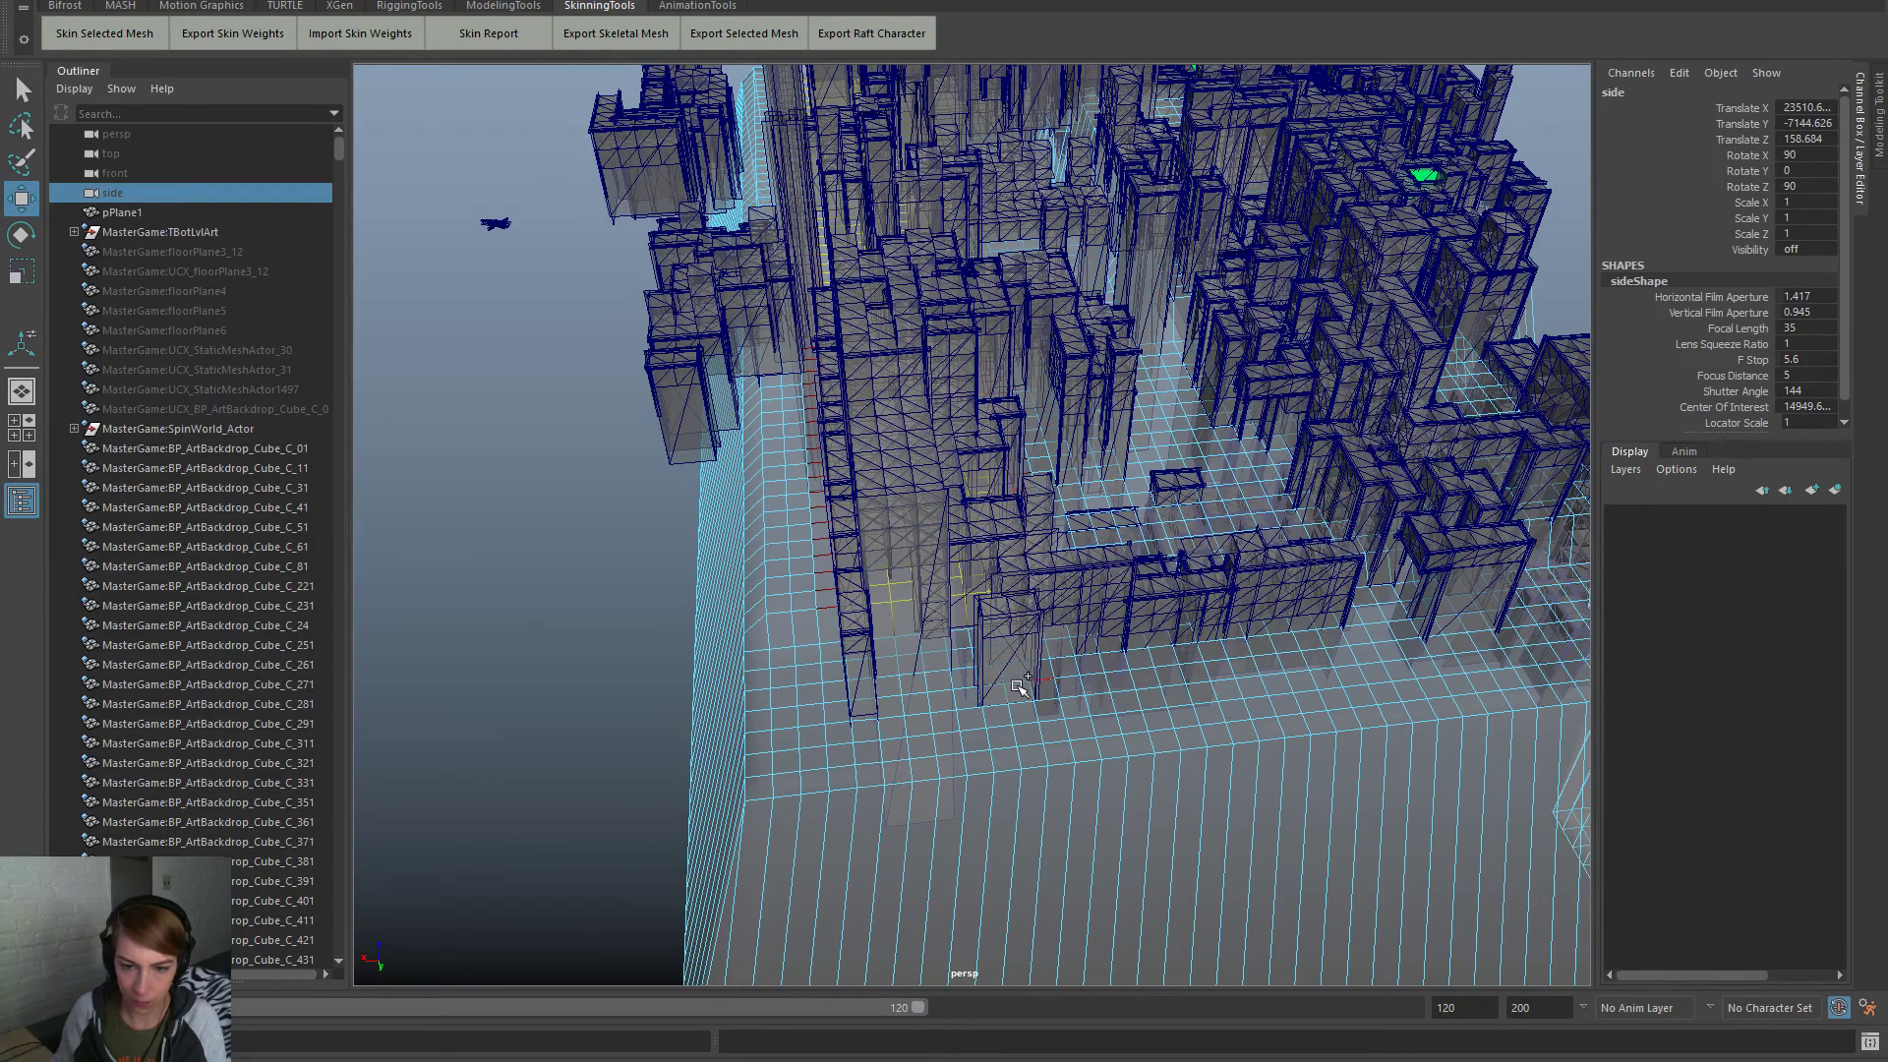
pyautogui.keyDown('alt'); pyautogui.moveTo(1016, 635); pyautogui.dragTo(950, 494); pyautogui.keyUp('alt')
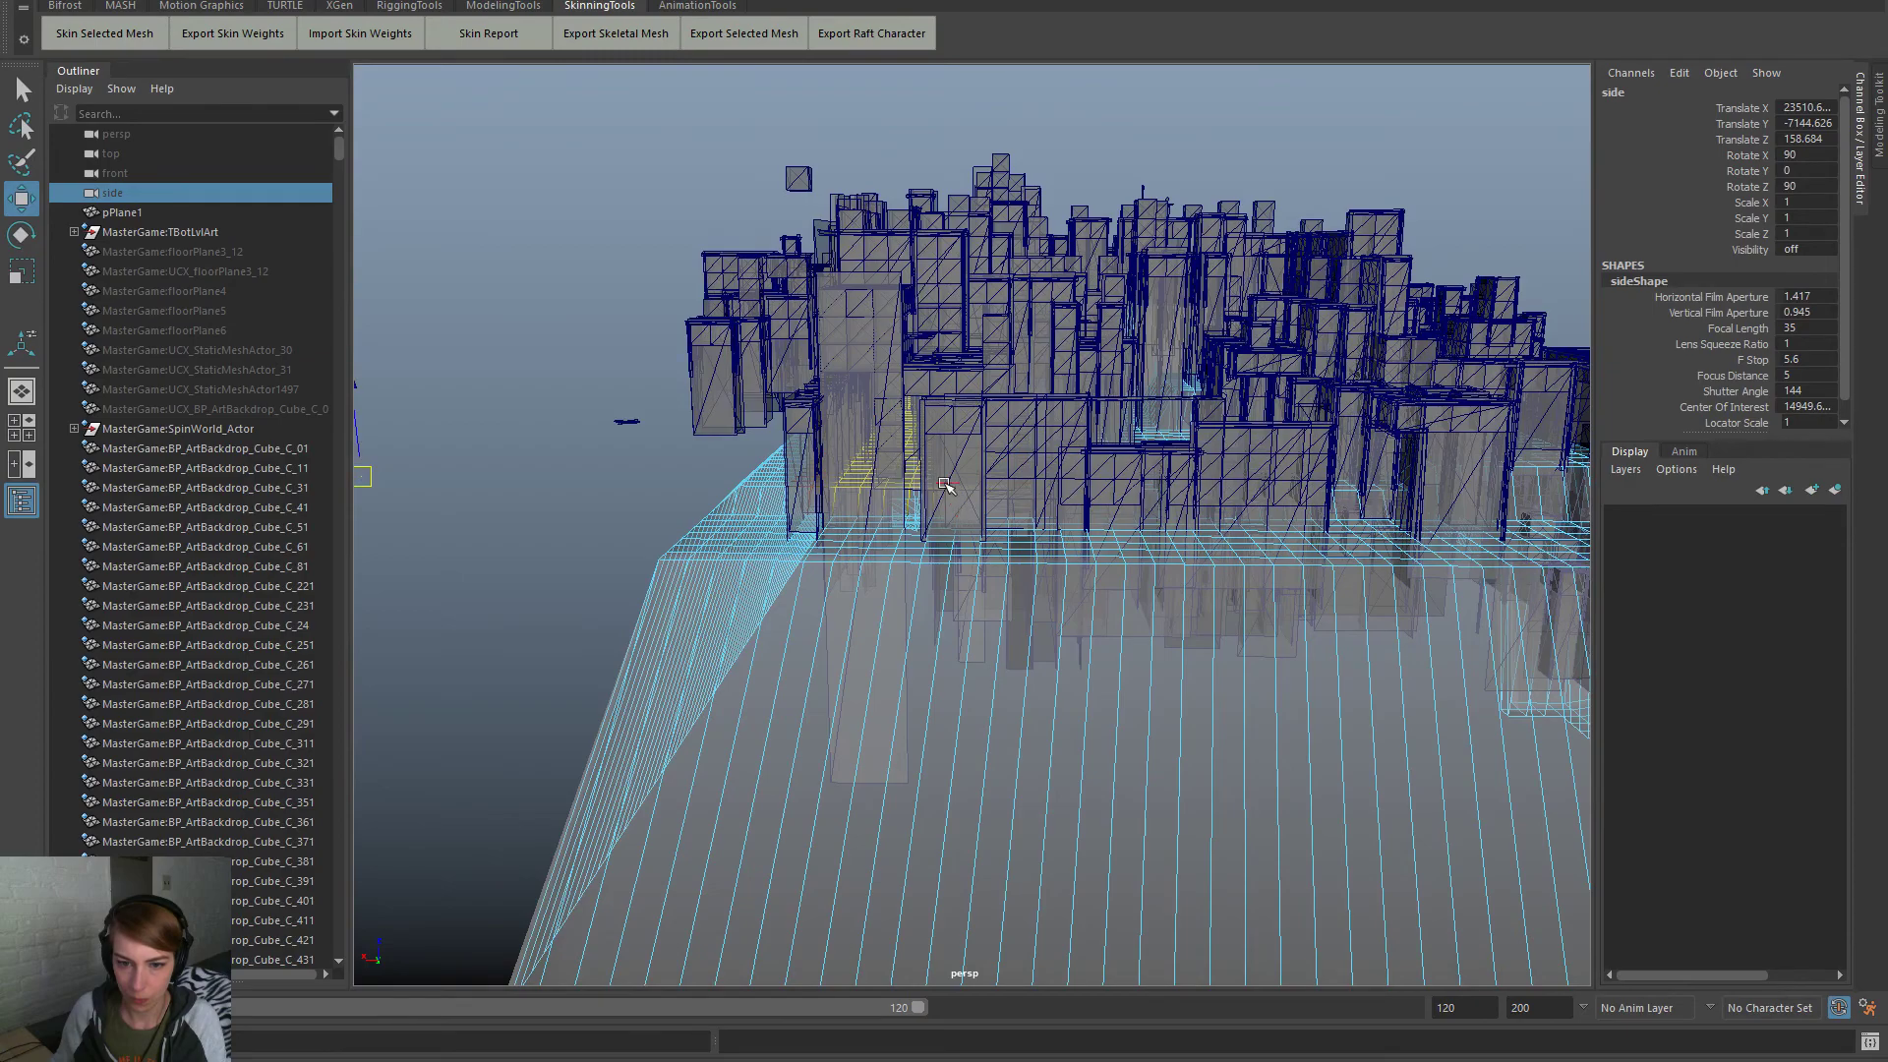
pyautogui.keyDown('alt'); pyautogui.moveTo(1101, 544); pyautogui.dragTo(1186, 549); pyautogui.keyUp('alt')
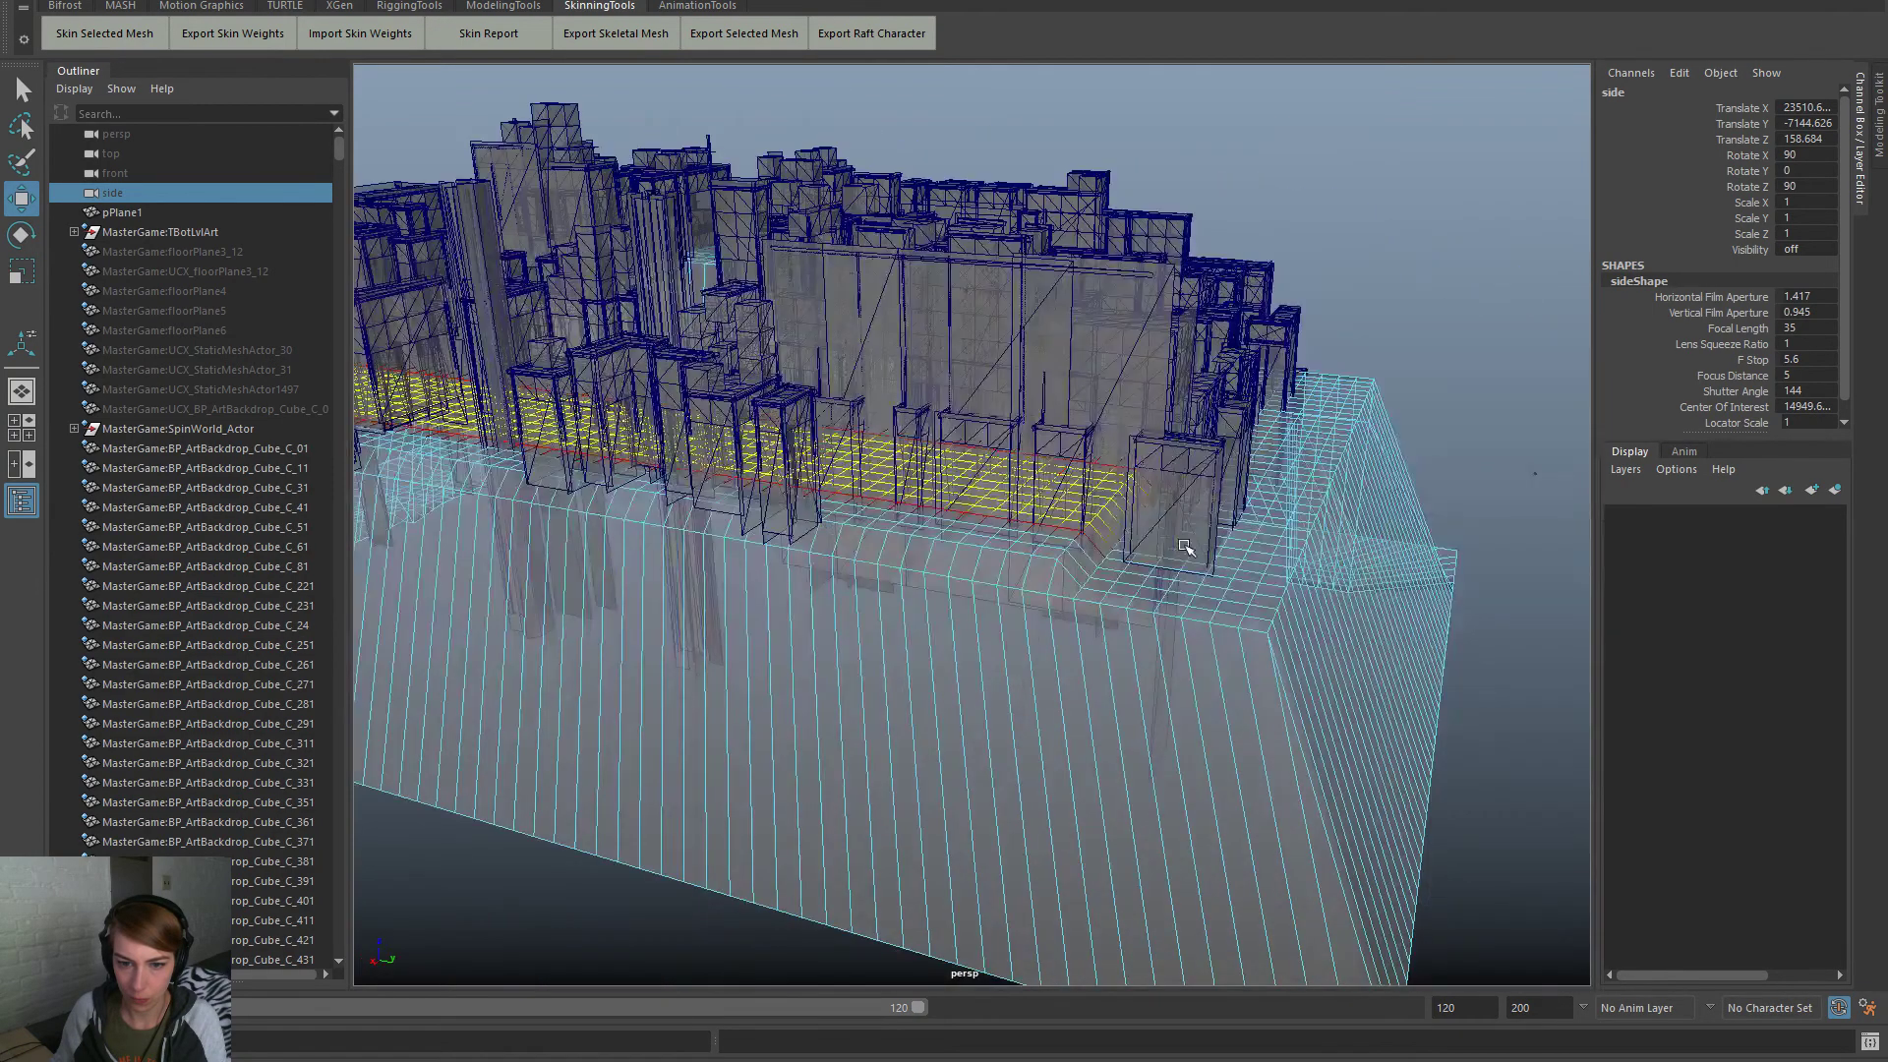
# Raise the soft-selected plateau-top edges slightly between the blocks and turn off X-ray shading in the perspective view
pyautogui.keyDown('alt'); pyautogui.moveTo(830, 557); pyautogui.dragTo(580, 492, button='right'); pyautogui.keyUp('alt')
pyautogui.keyDown('alt'); pyautogui.moveTo(830, 591); pyautogui.dragTo(688, 511); pyautogui.keyUp('alt')
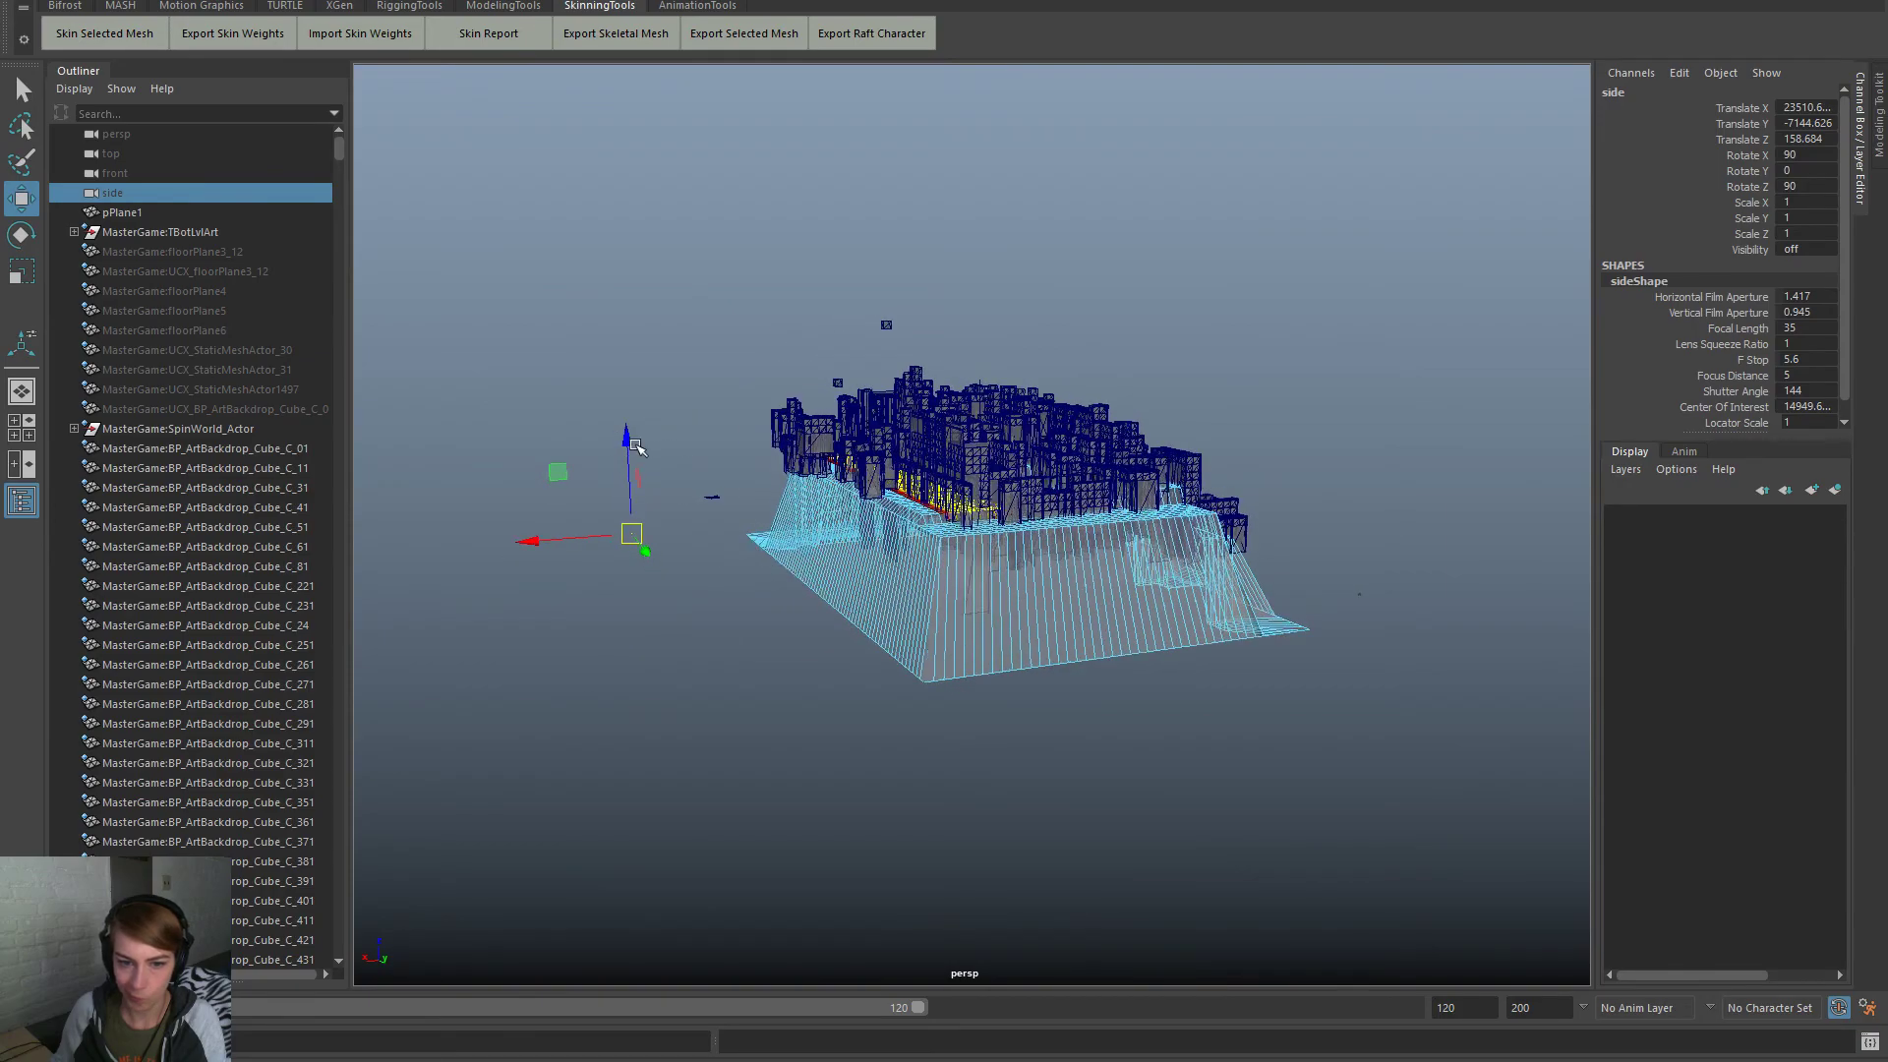
pyautogui.moveTo(630, 443); pyautogui.dragTo(632, 423)
pyautogui.scroll(10, 1112, 479)
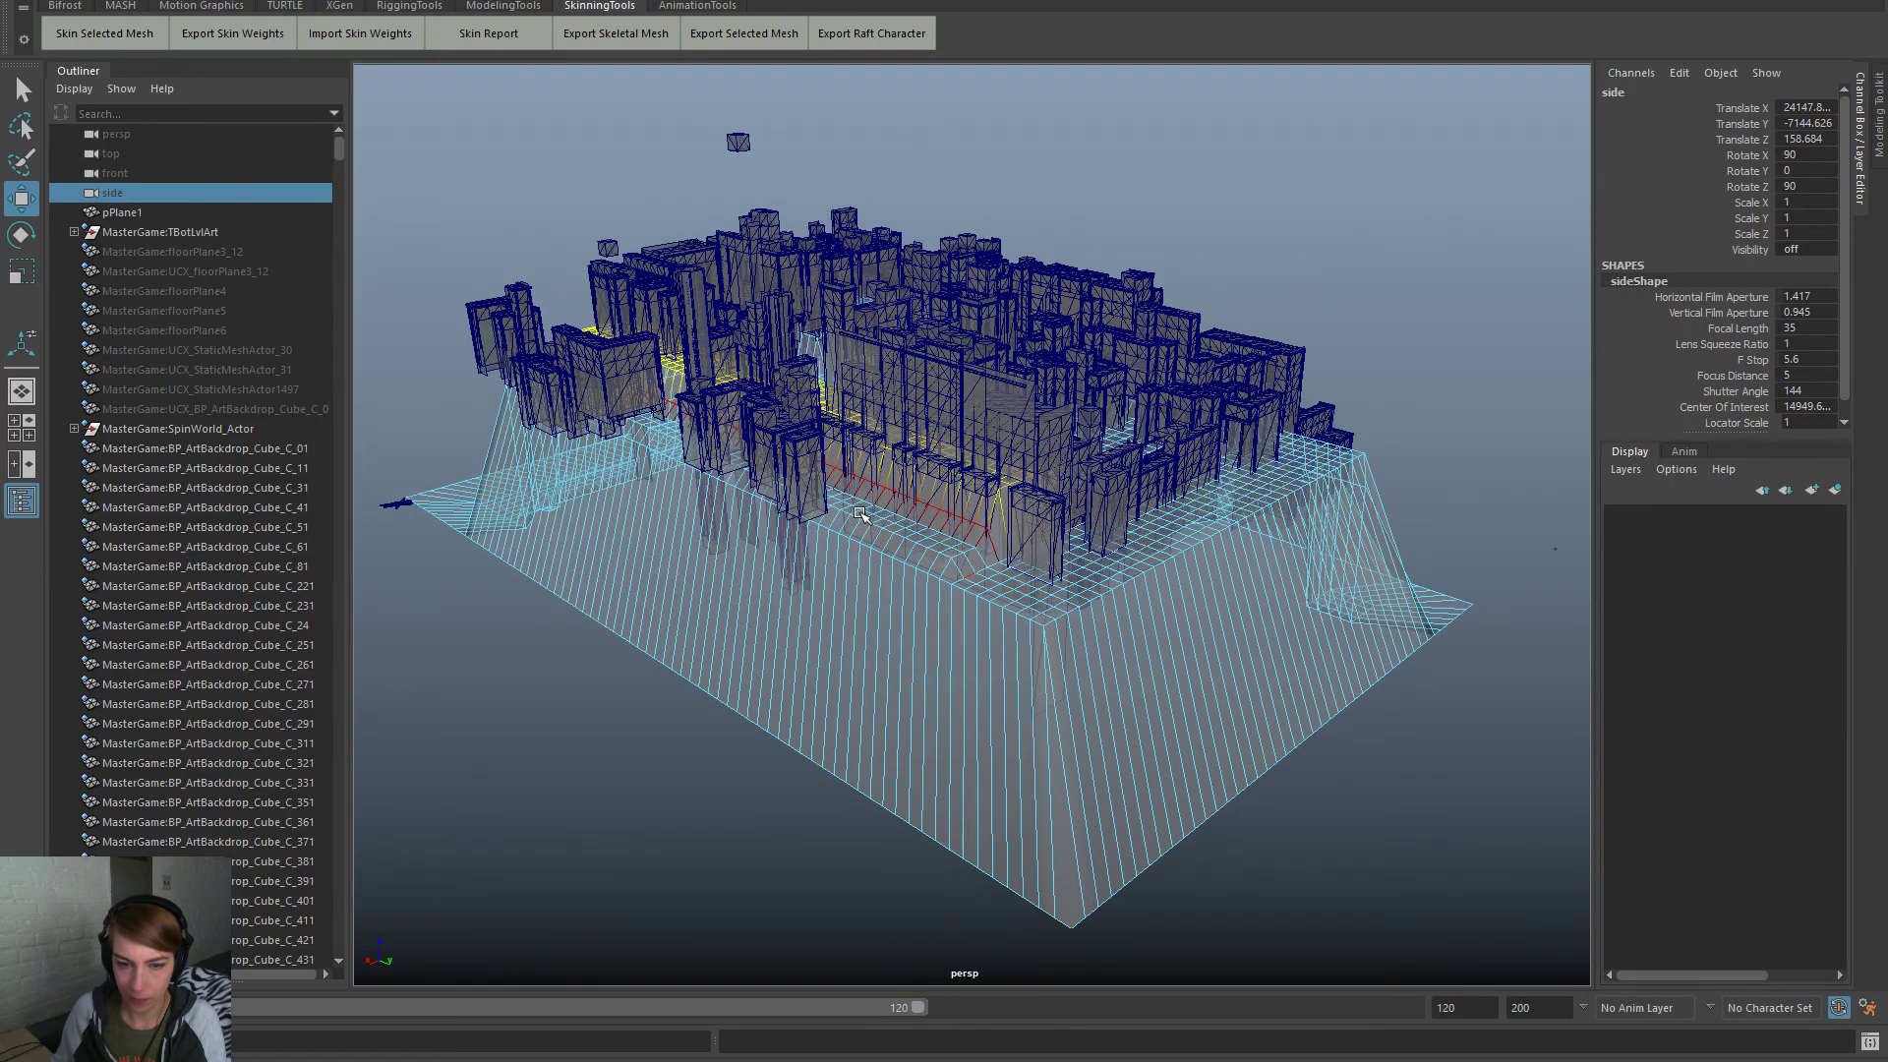
pyautogui.moveTo(814, 505)
pyautogui.mouseDown(button='right')
pyautogui.moveTo(727, 472)
pyautogui.moveTo(811, 686)
pyautogui.mouseUp(button='right')
pyautogui.scroll(5, 936, 552)
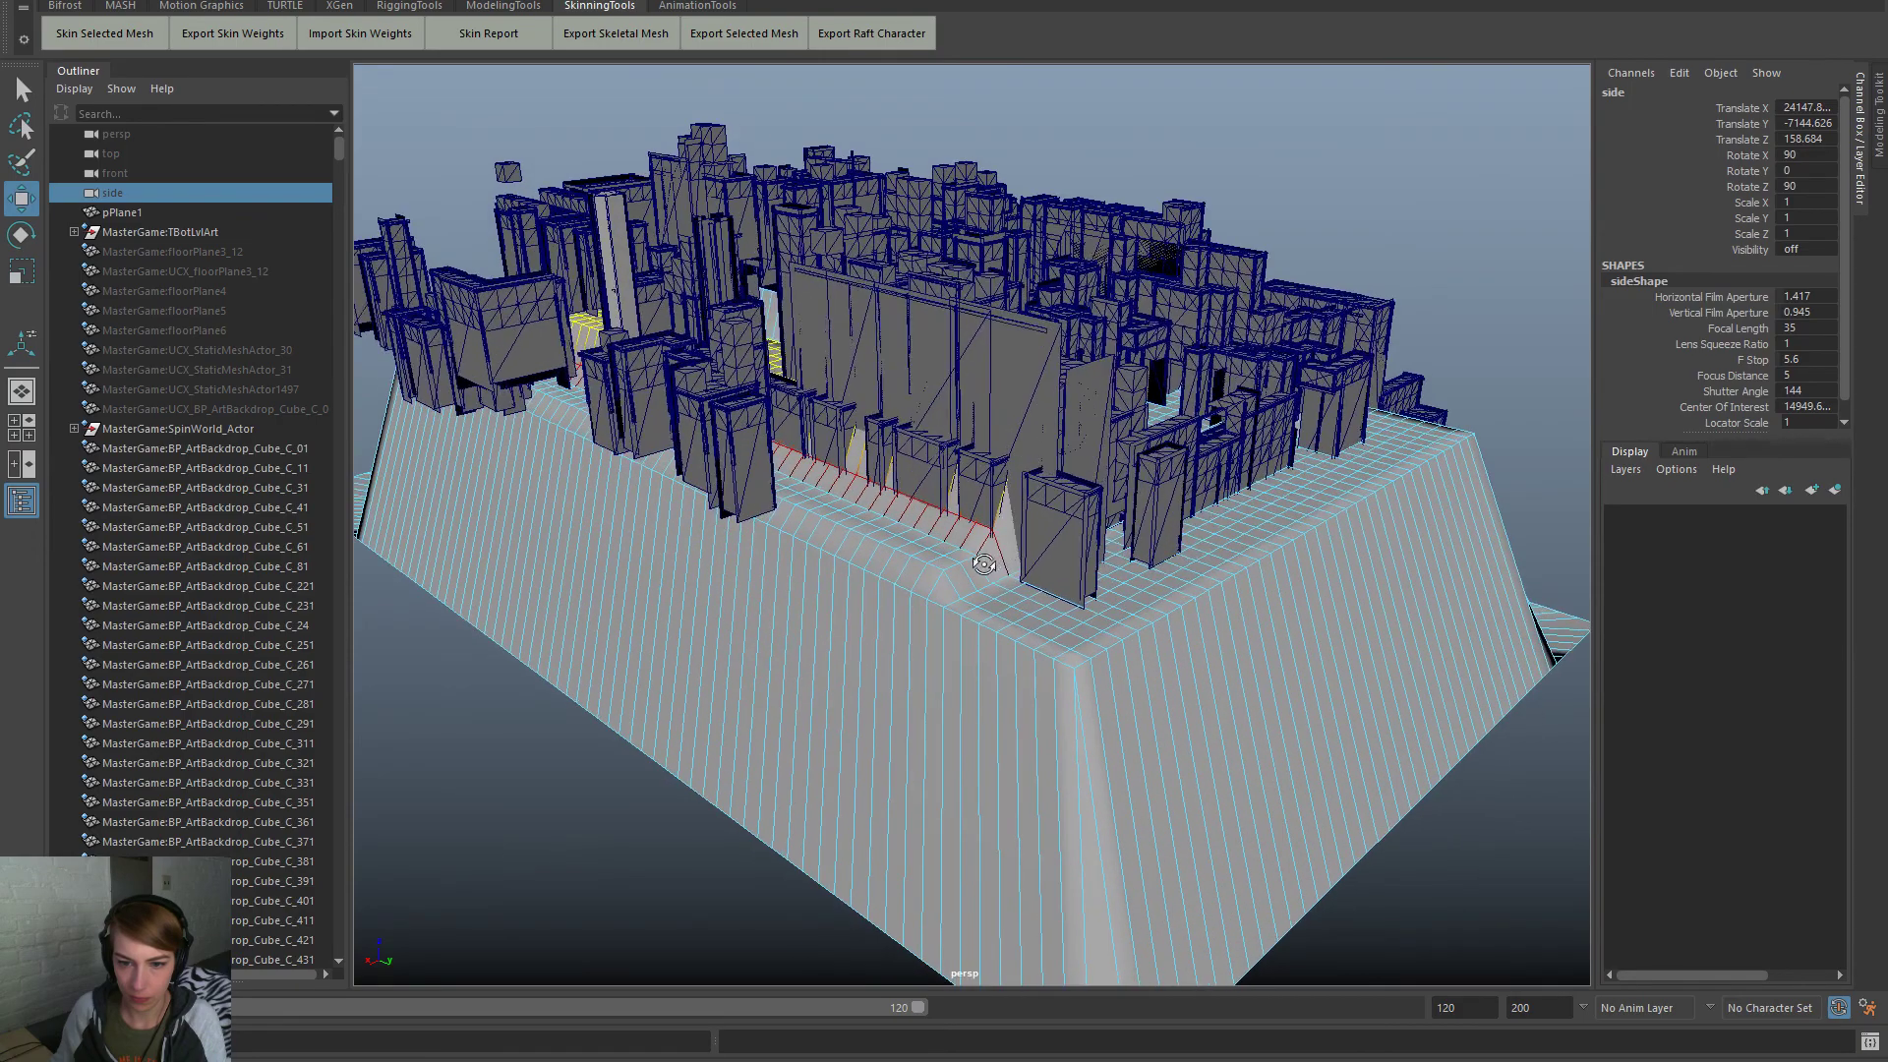
# Select pPlane1's floor edges in the open courtyard between the blocks and adjust their height to the block bases
pyautogui.keyDown('alt'); pyautogui.moveTo(943, 574); pyautogui.dragTo(870, 572); pyautogui.keyUp('alt')
pyautogui.keyDown('alt'); pyautogui.moveTo(870, 572); pyautogui.dragTo(929, 583, button='right'); pyautogui.keyUp('alt')
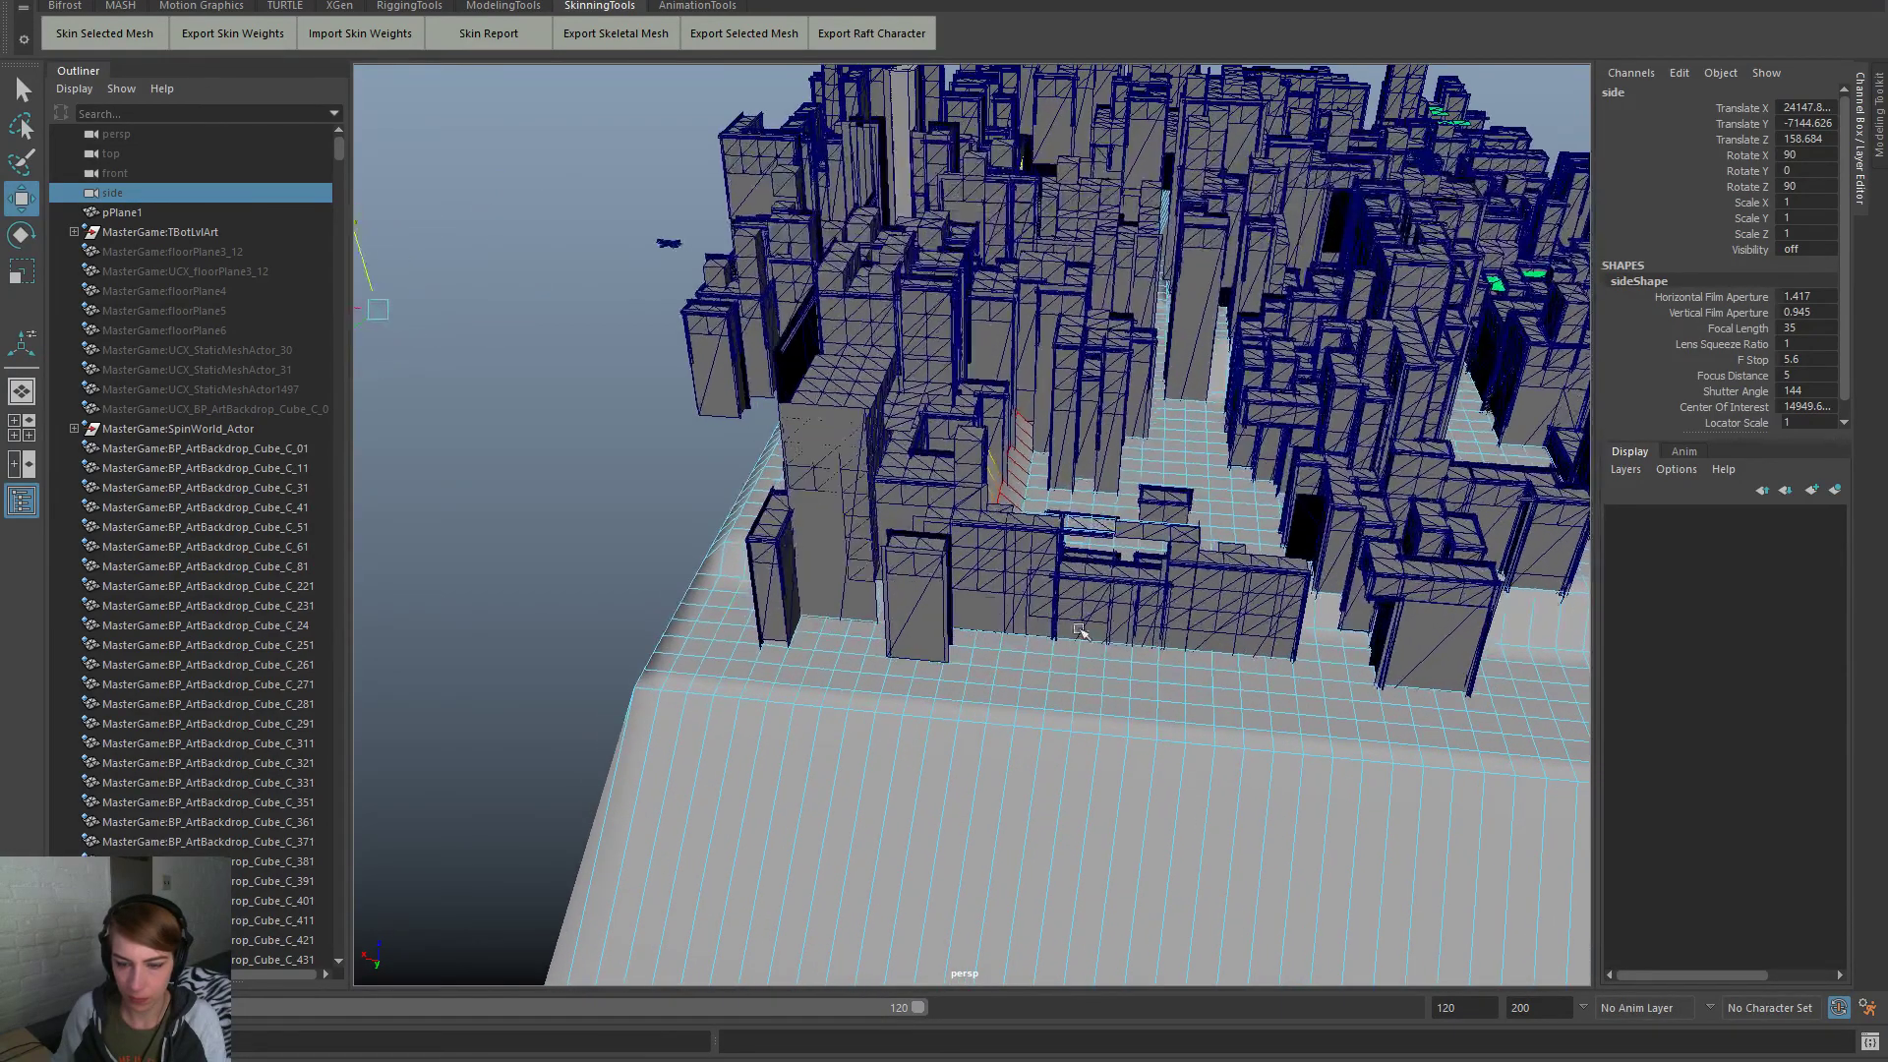
pyautogui.moveTo(1255, 671); pyautogui.dragTo(1253, 623, button='right')
pyautogui.keyDown('alt'); pyautogui.moveTo(1273, 718); pyautogui.dragTo(1273, 751); pyautogui.keyUp('alt')
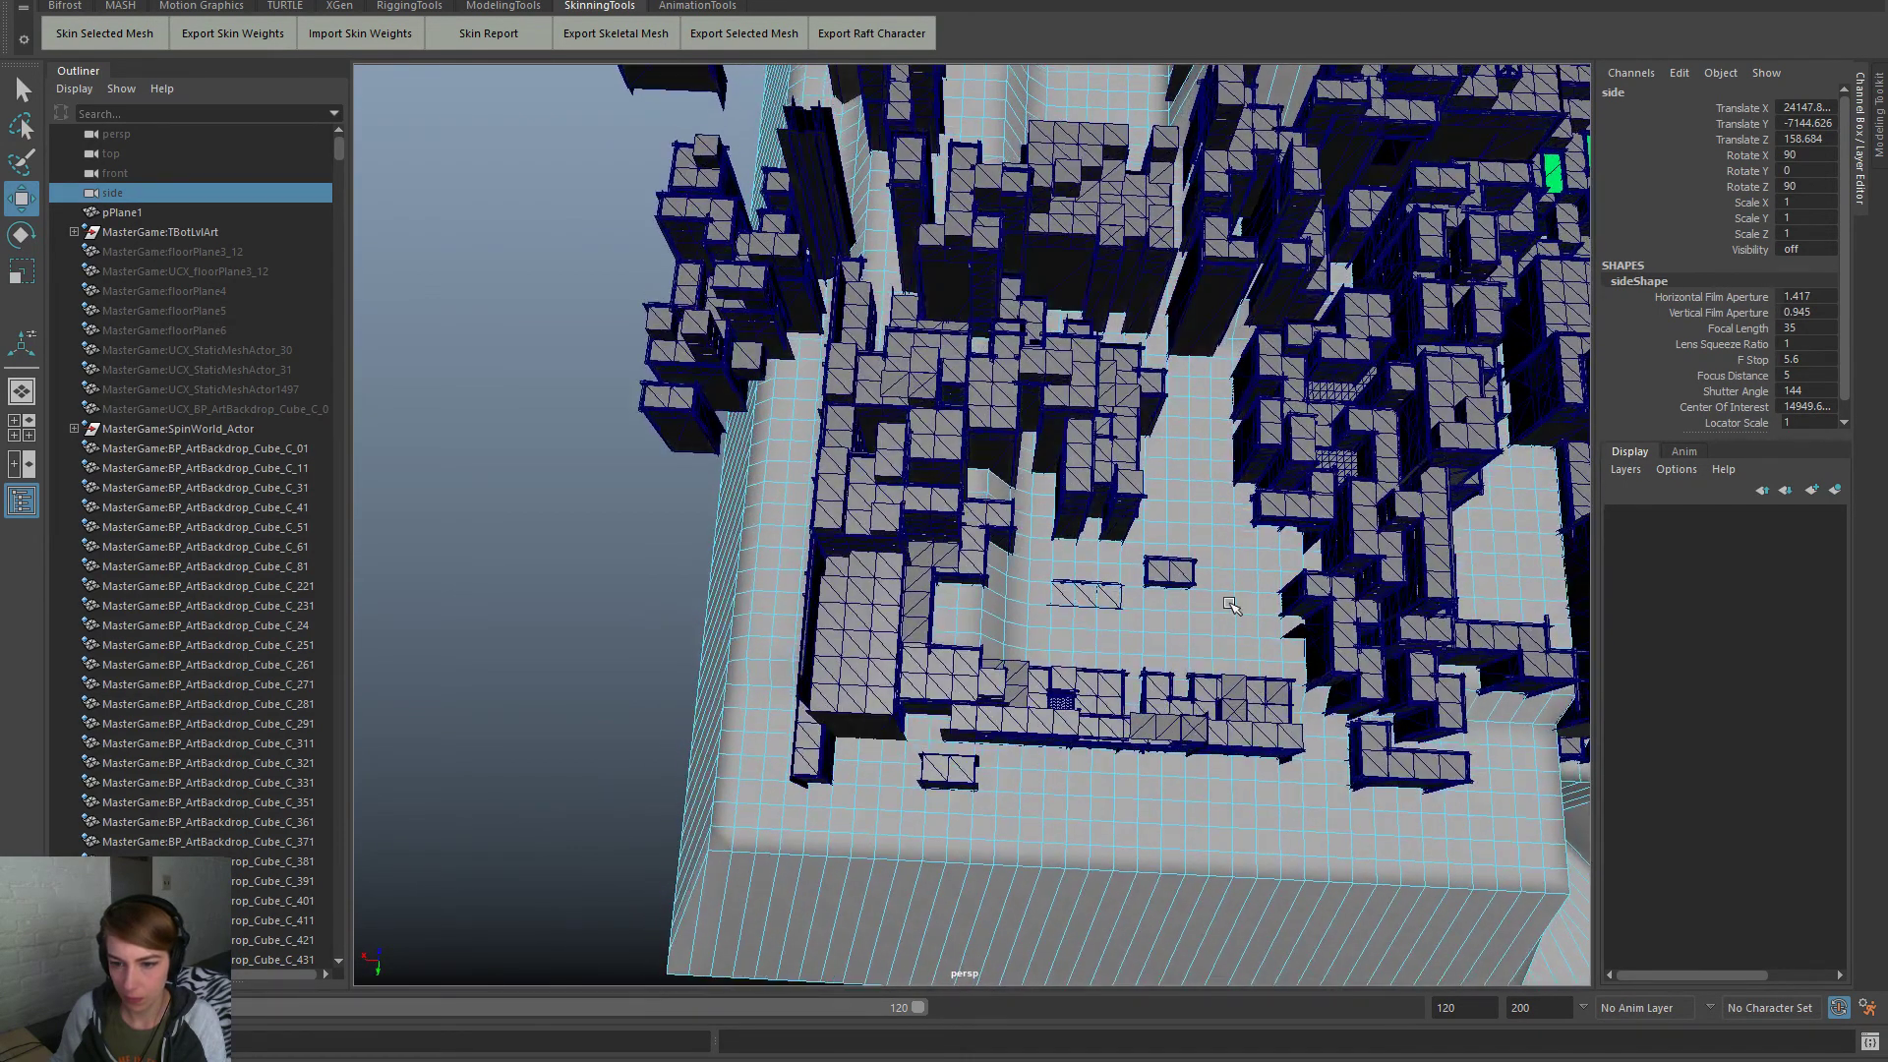
pyautogui.click(1070, 551)
pyautogui.keyDown('alt'); pyautogui.moveTo(1244, 606); pyautogui.dragTo(1109, 591); pyautogui.keyUp('alt')
pyautogui.keyDown('alt'); pyautogui.moveTo(973, 561); pyautogui.dragTo(930, 572); pyautogui.keyUp('alt')
pyautogui.hotkey('ctrl', 'z')
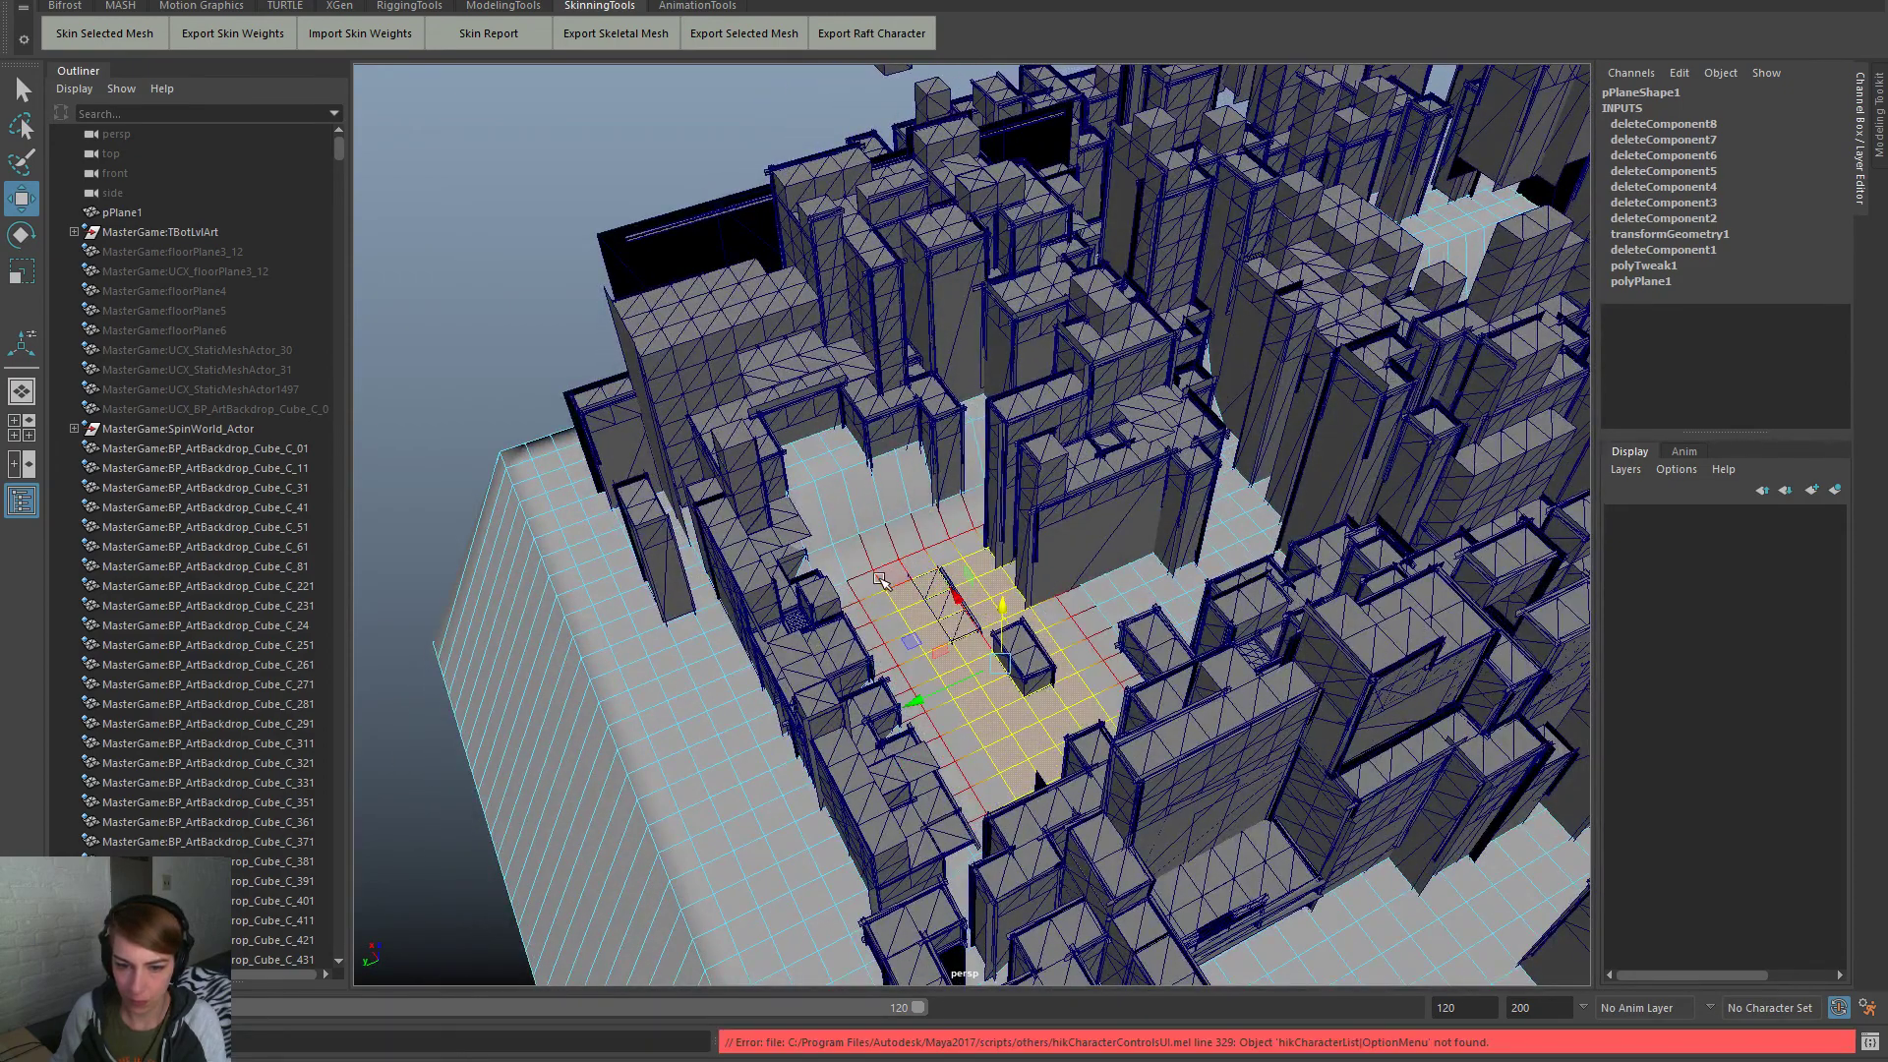
pyautogui.hotkey('shift', 'z')
pyautogui.moveTo(956, 553); pyautogui.dragTo(967, 553)
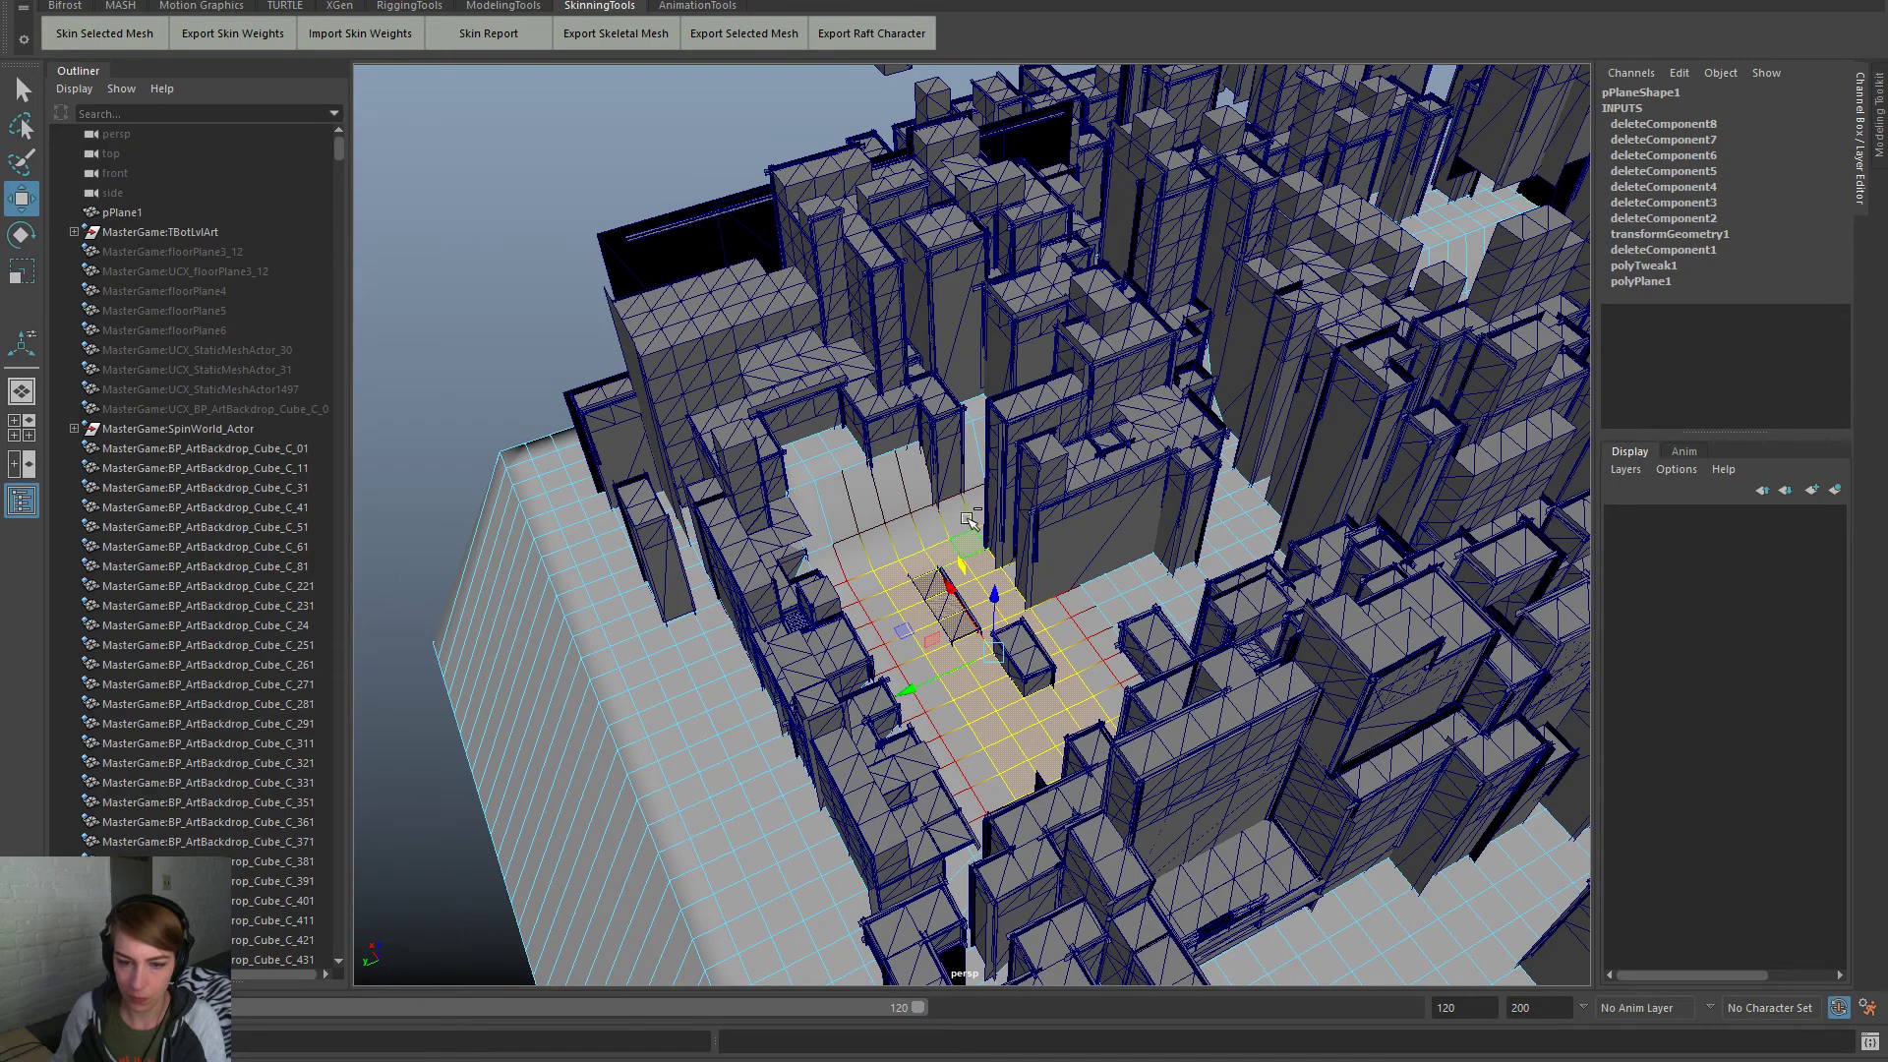
pyautogui.moveTo(958, 521); pyautogui.dragTo(912, 595, button='middle')
pyautogui.moveTo(986, 575); pyautogui.dragTo(892, 638)
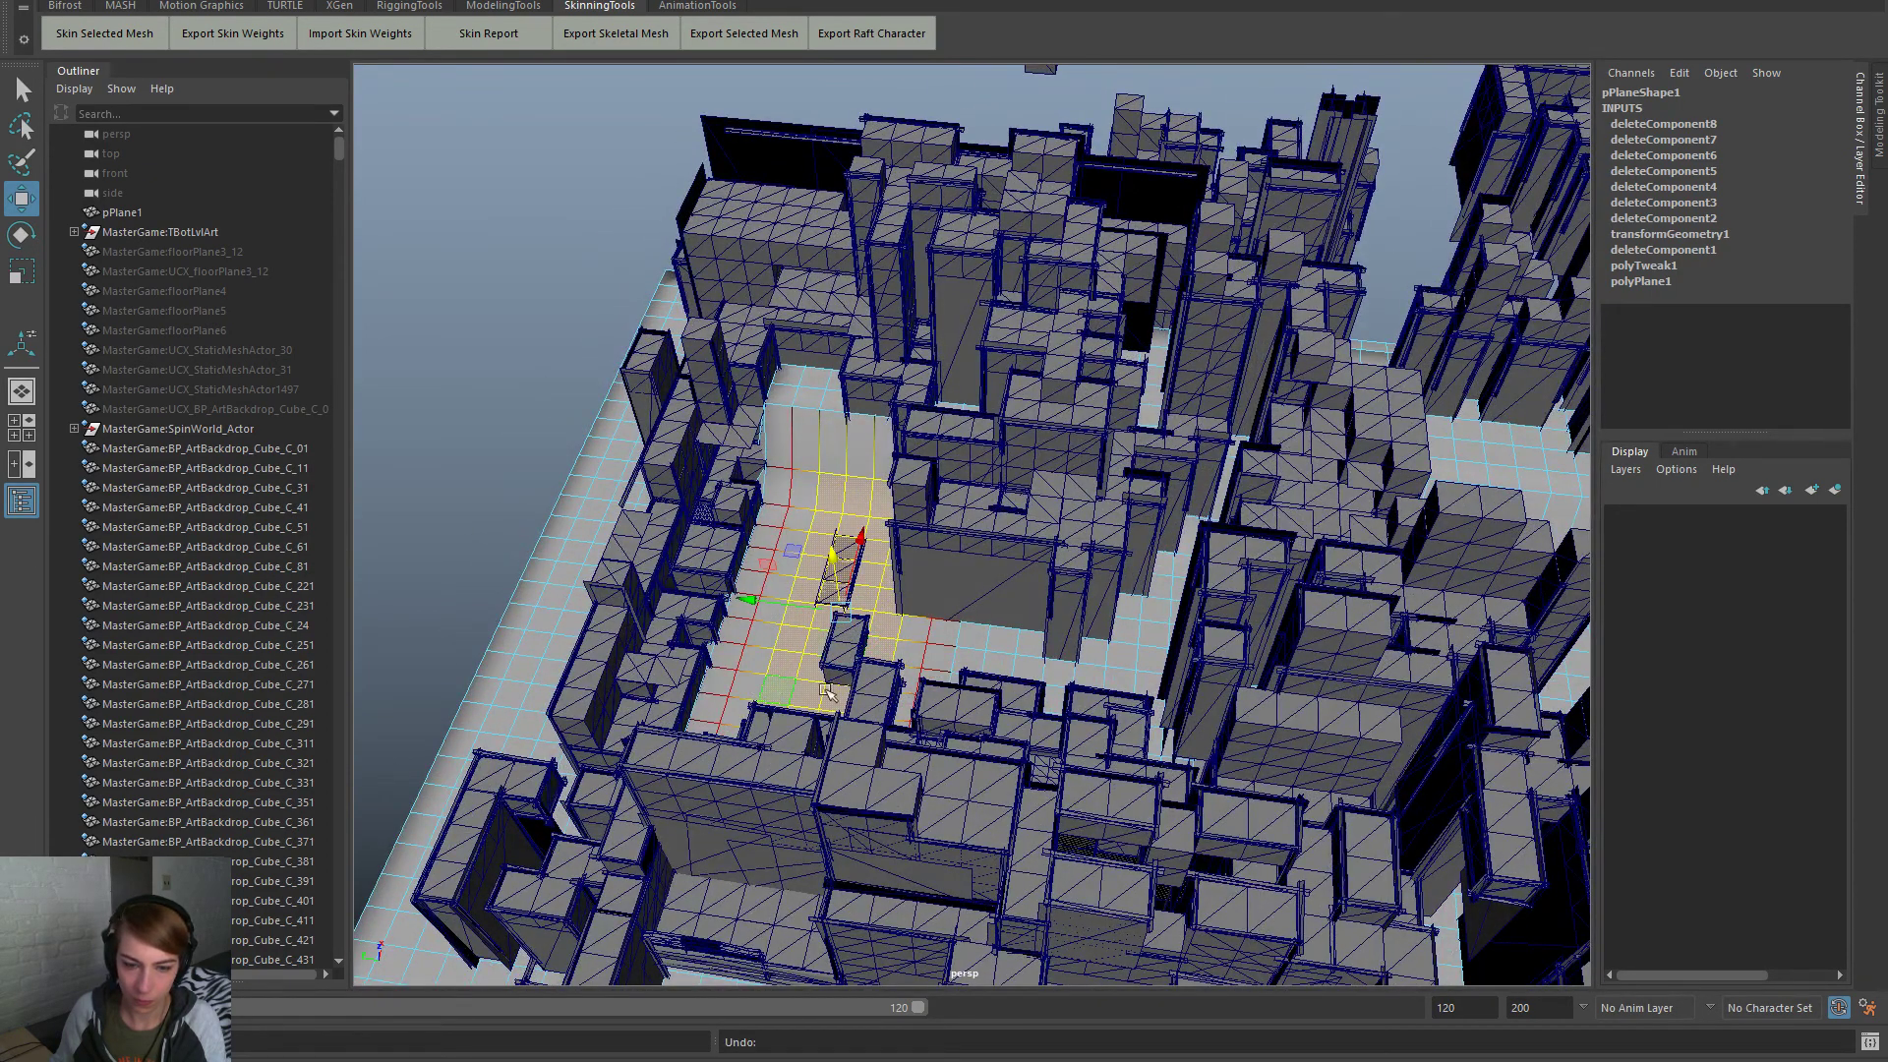
# Select pPlane1's edge row along the base of the blocks on the courtyard's far side and lower it slightly
pyautogui.keyDown('alt'); pyautogui.moveTo(892, 728); pyautogui.dragTo(728, 574); pyautogui.keyUp('alt')
pyautogui.keyDown('alt'); pyautogui.moveTo(728, 573); pyautogui.dragTo(995, 543, button='middle'); pyautogui.keyUp('alt')
pyautogui.keyDown('alt'); pyautogui.moveTo(996, 543); pyautogui.dragTo(870, 576); pyautogui.keyUp('alt')
pyautogui.keyDown('alt'); pyautogui.moveTo(870, 575); pyautogui.dragTo(823, 560, button='right'); pyautogui.keyUp('alt')
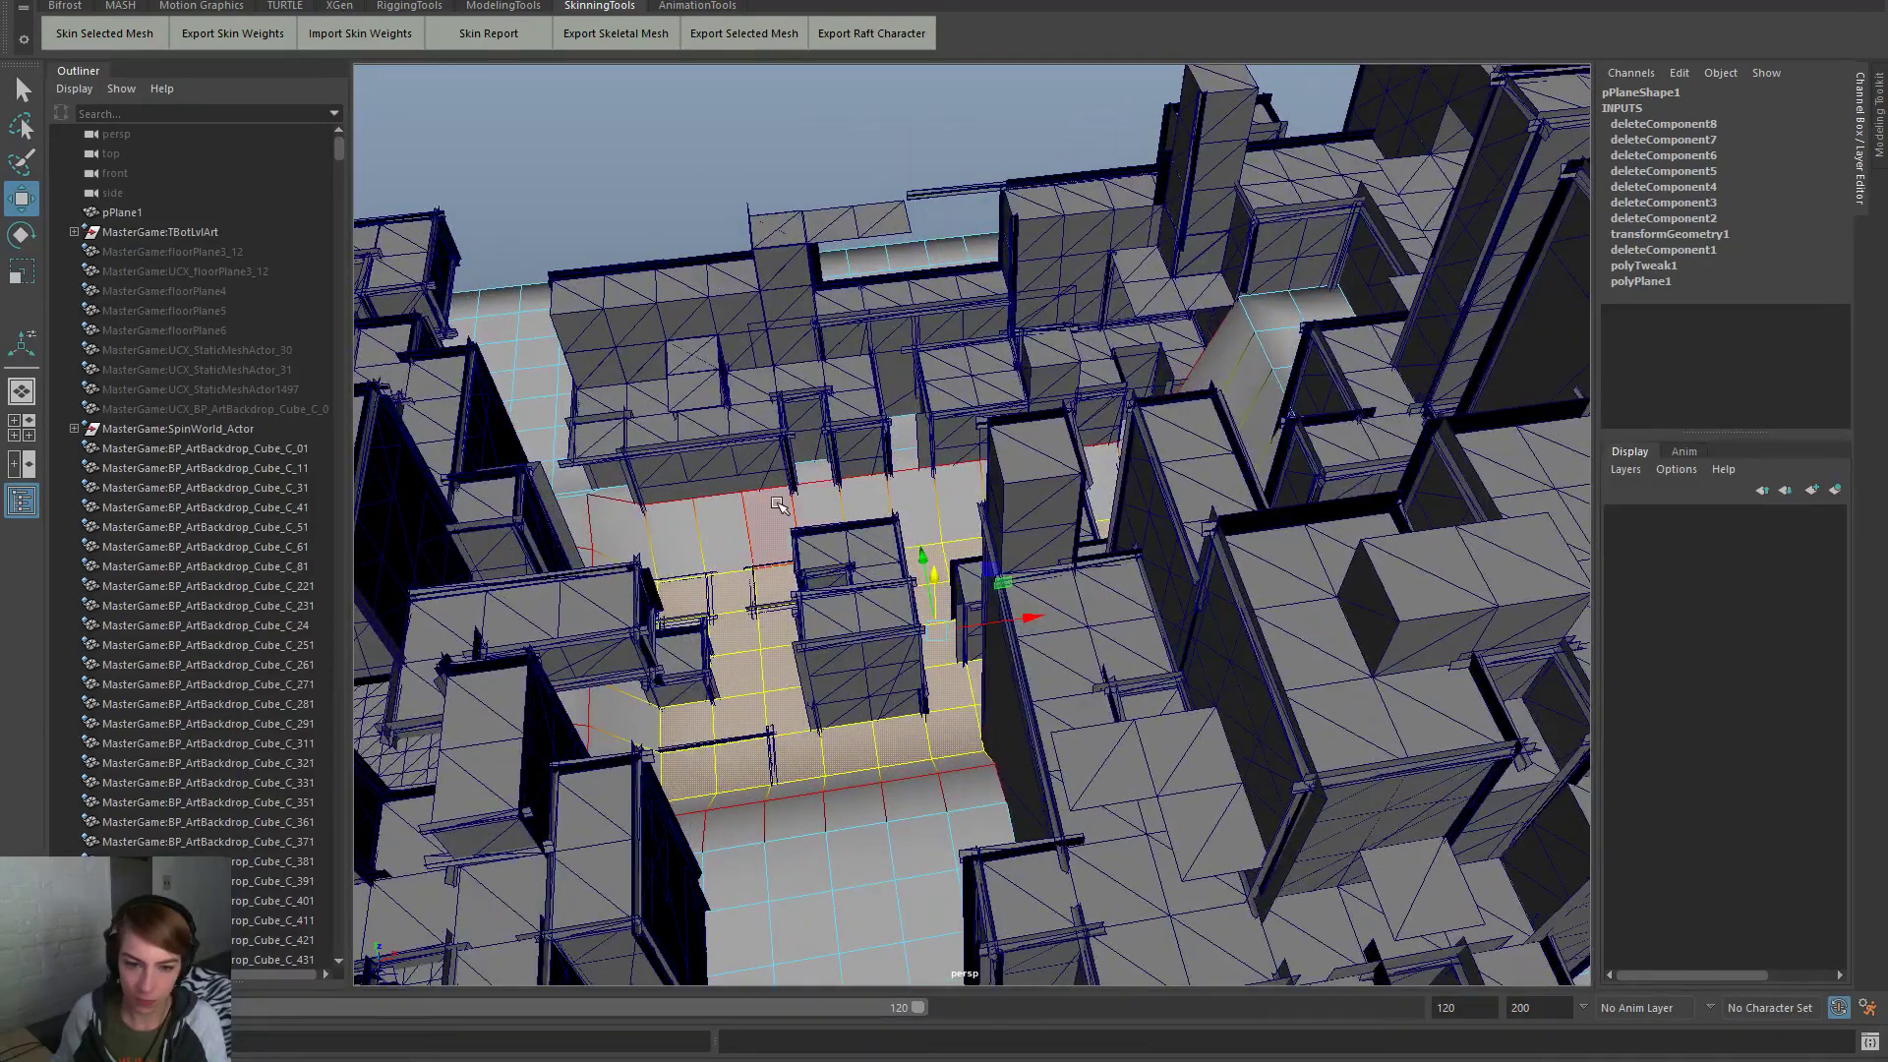
pyautogui.moveTo(777, 445); pyautogui.dragTo(776, 445, button='right')
pyautogui.click(685, 502)
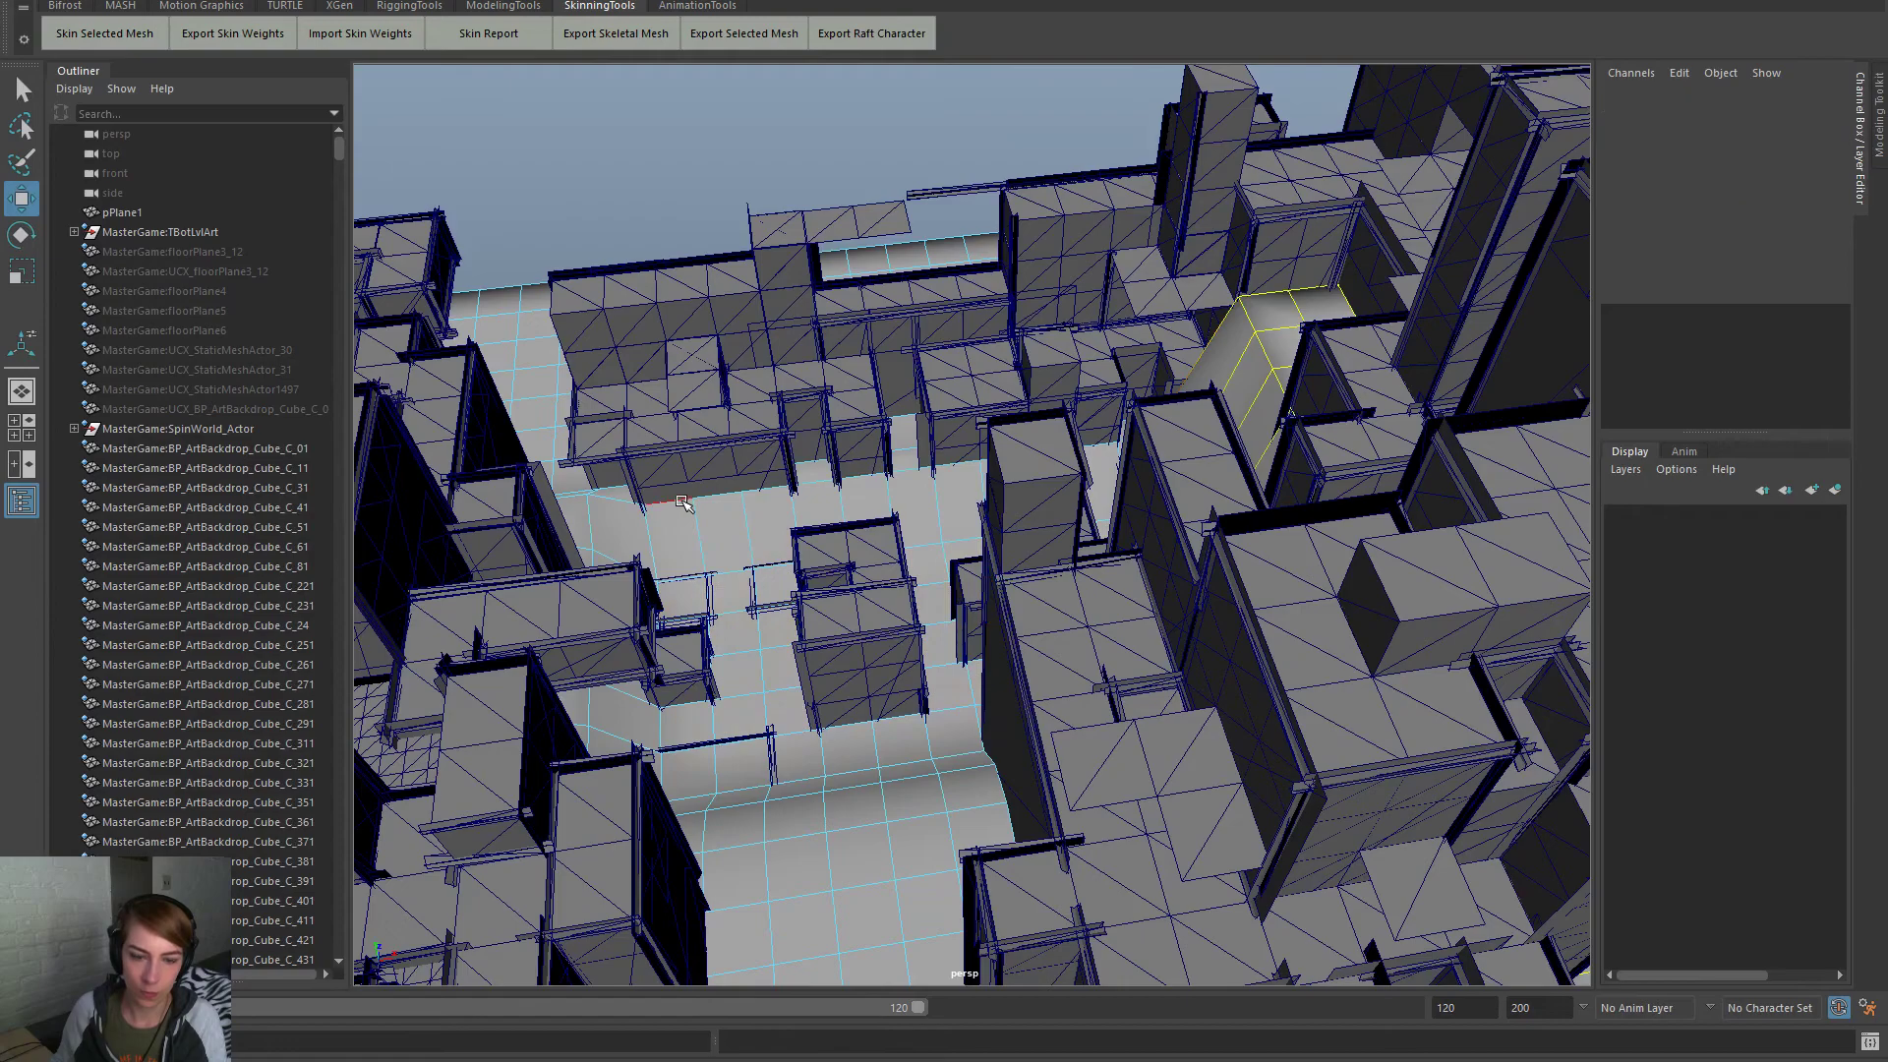
pyautogui.keyDown('shift'); pyautogui.click(866, 477); pyautogui.keyUp('shift')
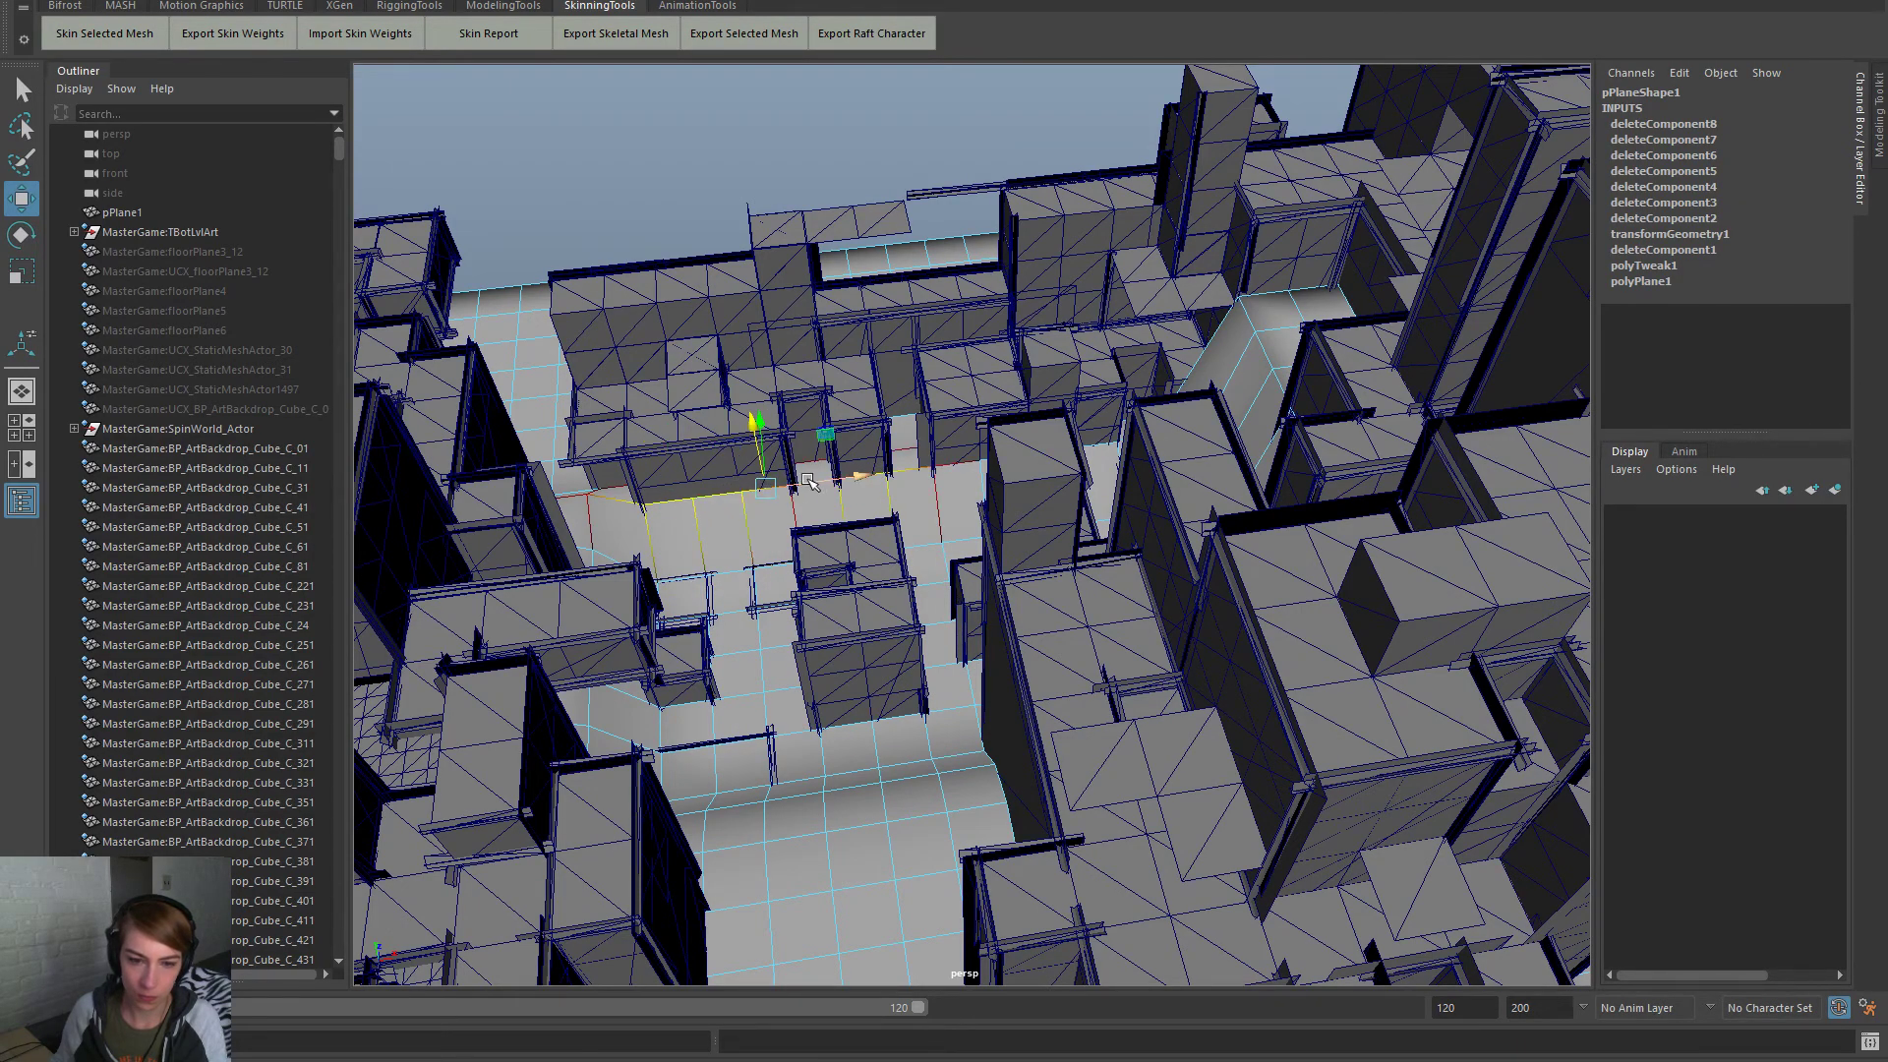
pyautogui.keyDown('shift'); pyautogui.click(950, 465); pyautogui.keyUp('shift')
pyautogui.keyDown('alt'); pyautogui.moveTo(1106, 482); pyautogui.dragTo(1064, 517); pyautogui.keyUp('alt')
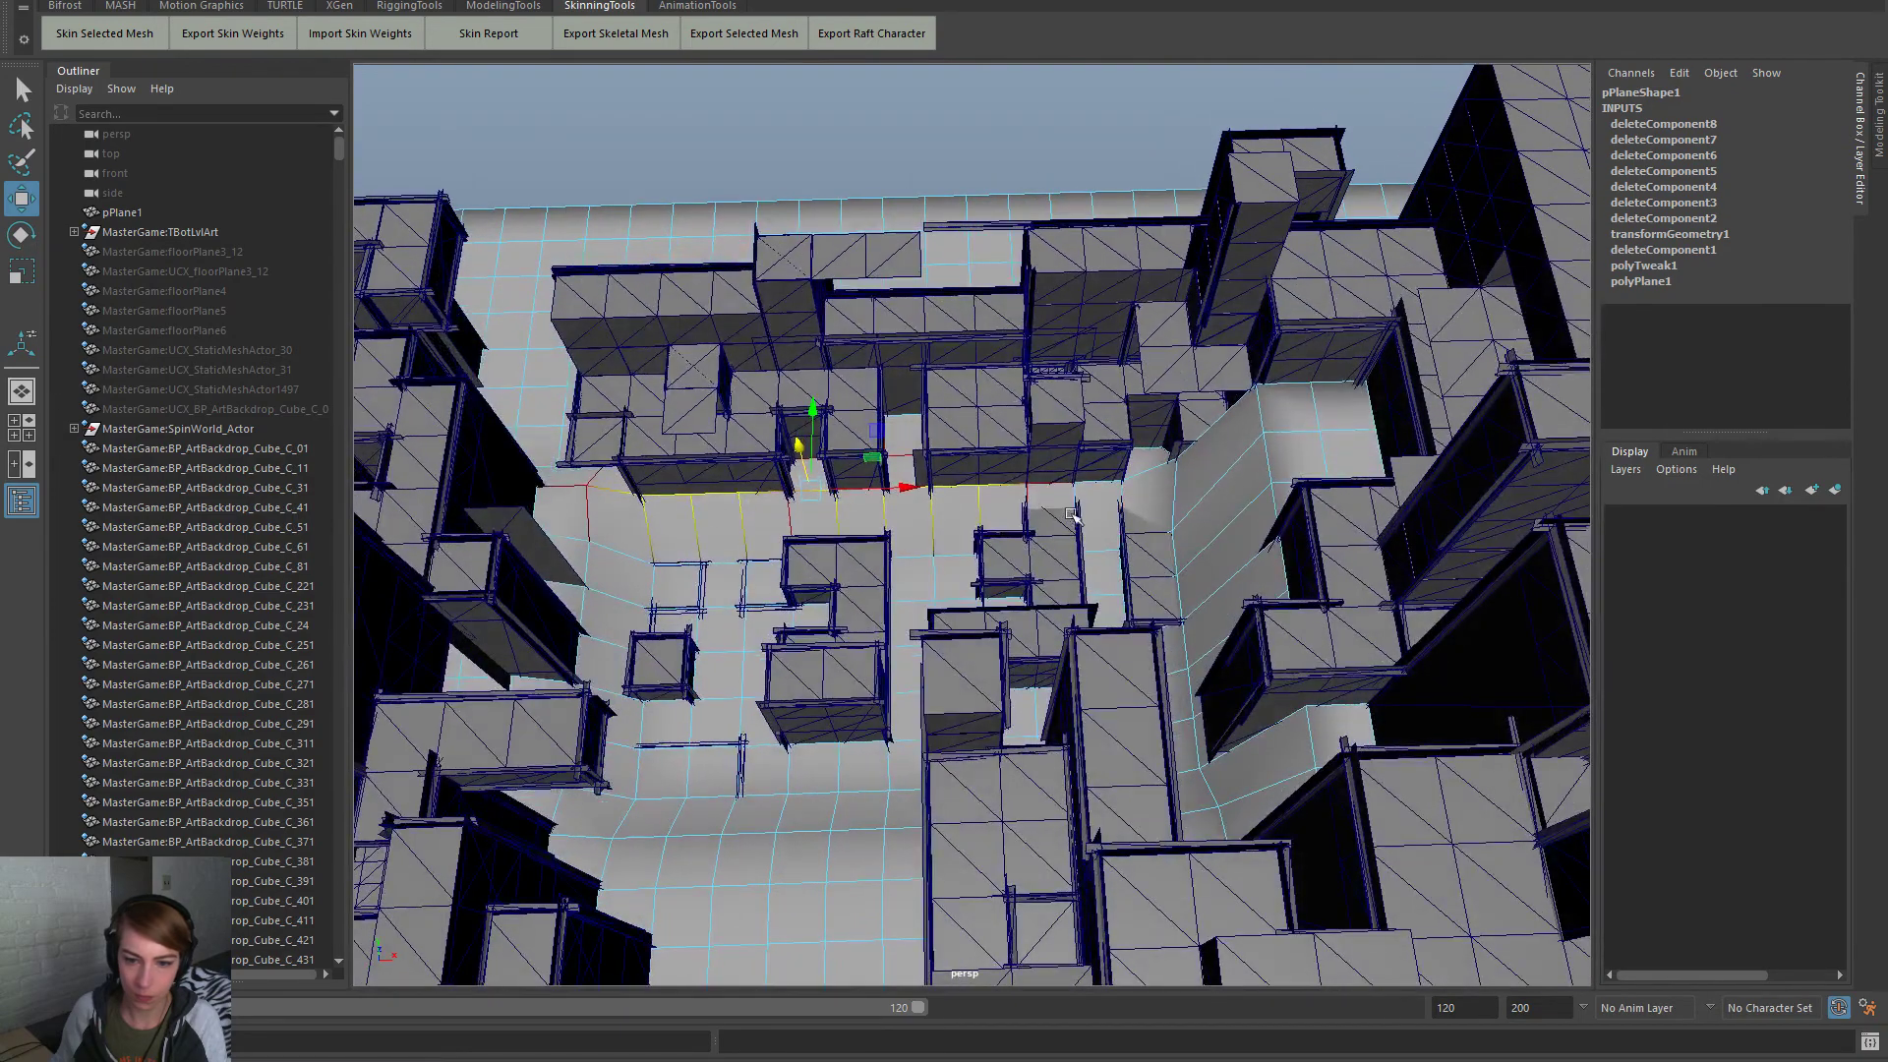
pyautogui.keyDown('shift'); pyautogui.click(1100, 481); pyautogui.keyUp('shift')
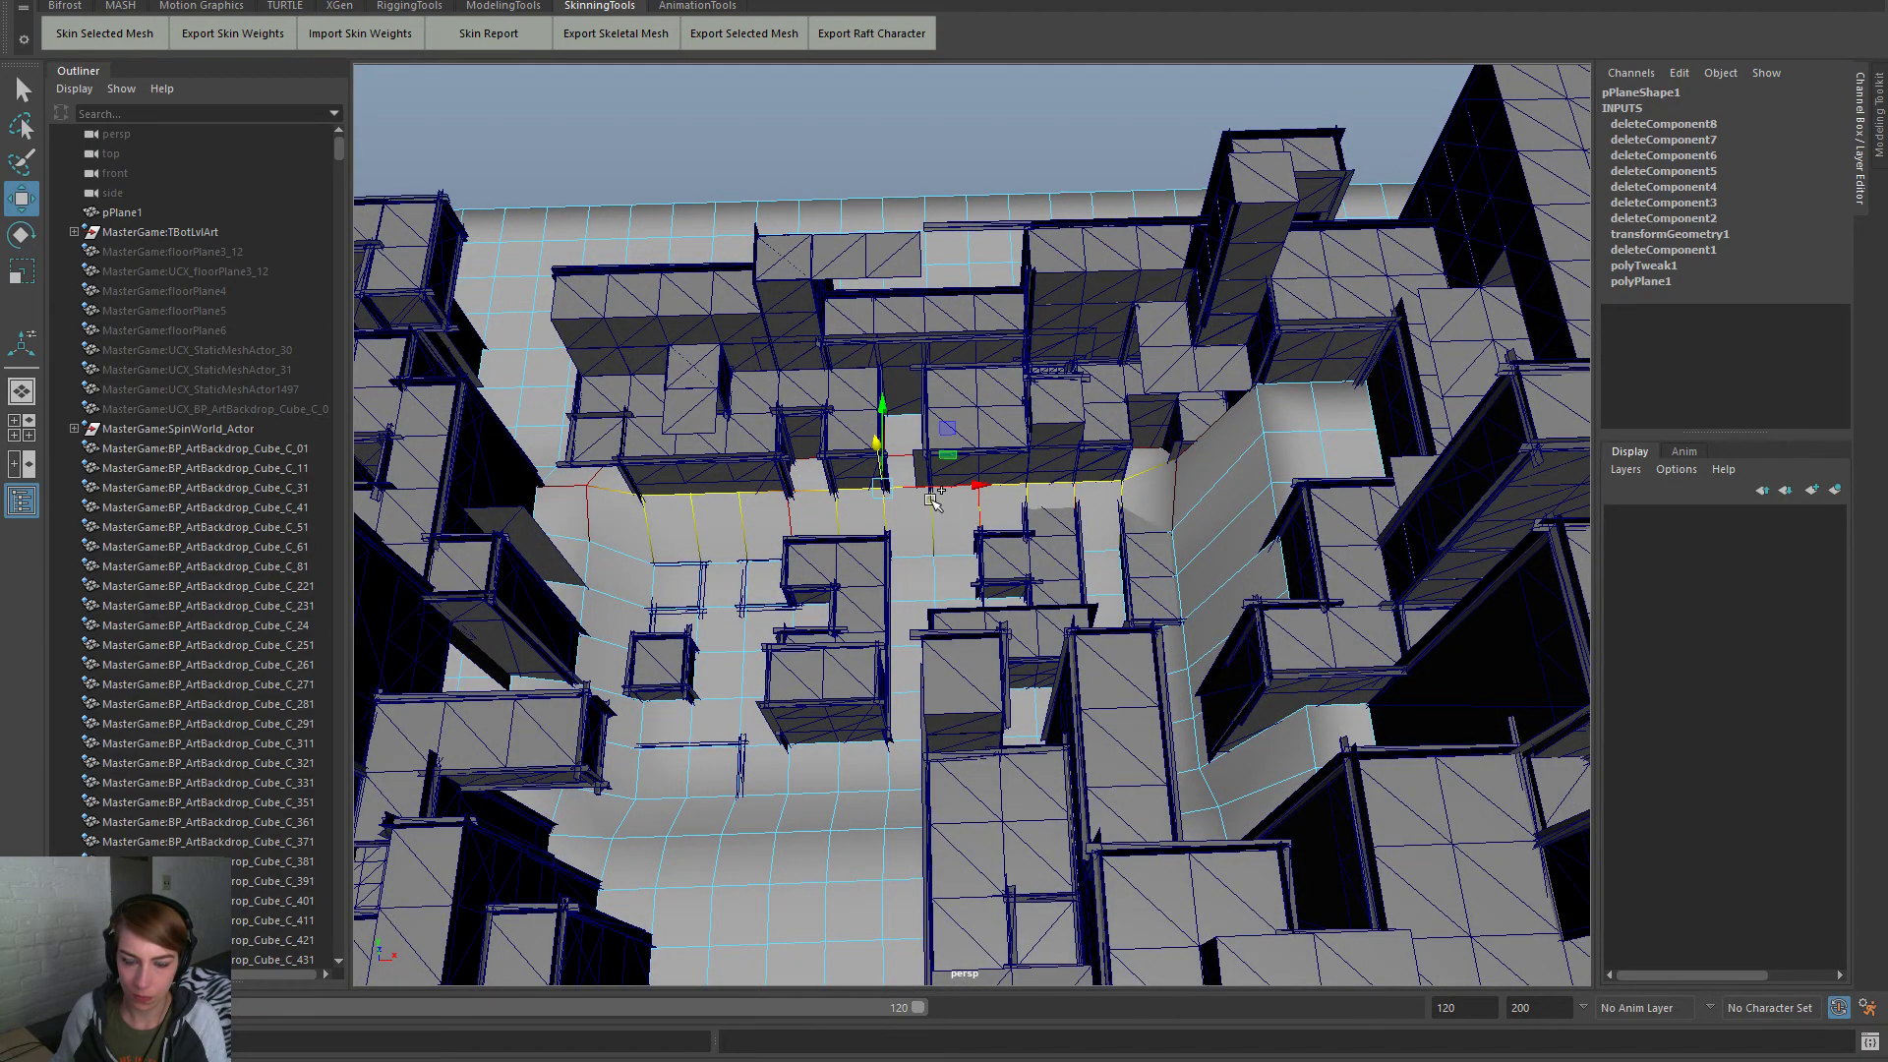
pyautogui.moveTo(876, 443); pyautogui.dragTo(882, 472)
pyautogui.hotkey('ctrl', 'z')
pyautogui.moveTo(875, 448)
pyautogui.mouseDown()
pyautogui.moveTo(889, 547)
pyautogui.moveTo(897, 461)
pyautogui.mouseUp()
# Lower pPlane1's sloped edges beside the courtyard's far corner, then lower the vertex at the adjoining block corner
pyautogui.click(1271, 421)
pyautogui.moveTo(1270, 421); pyautogui.dragTo(1242, 278)
pyautogui.moveTo(1269, 215); pyautogui.dragTo(1153, 374)
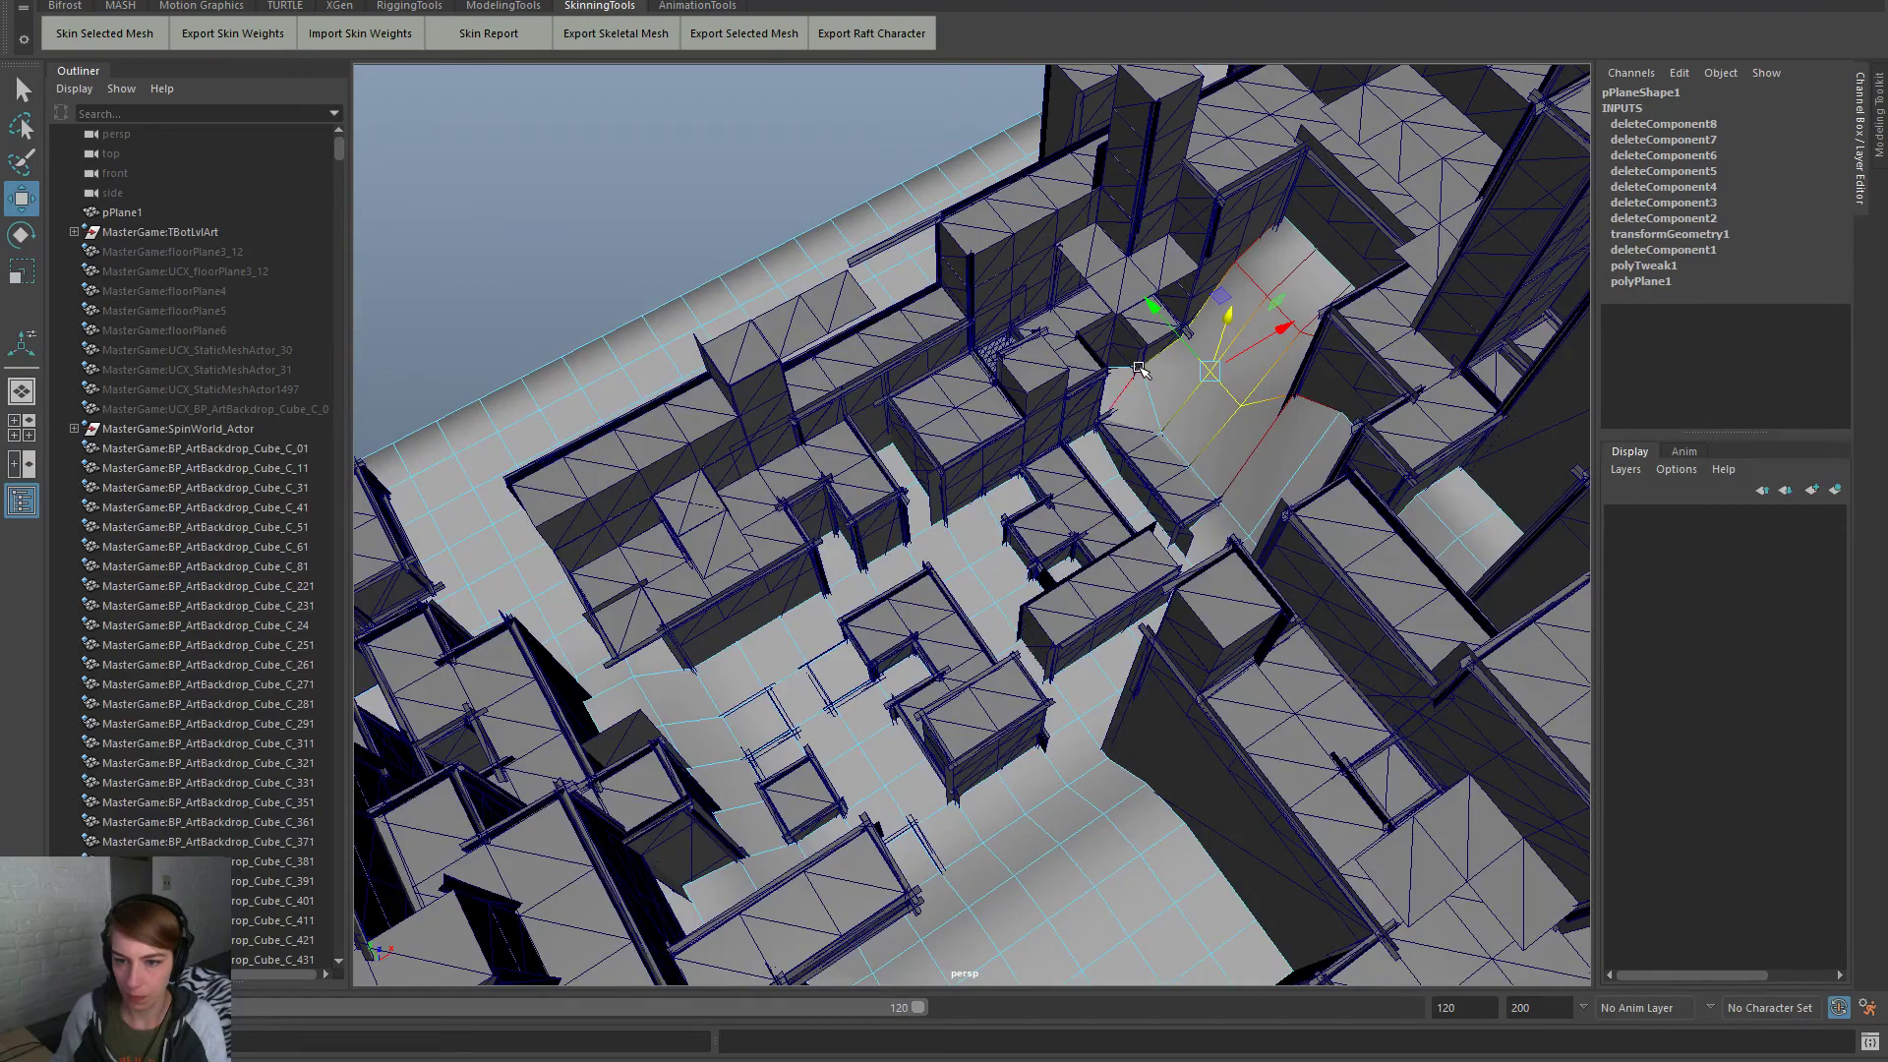
pyautogui.rightClick(1139, 367)
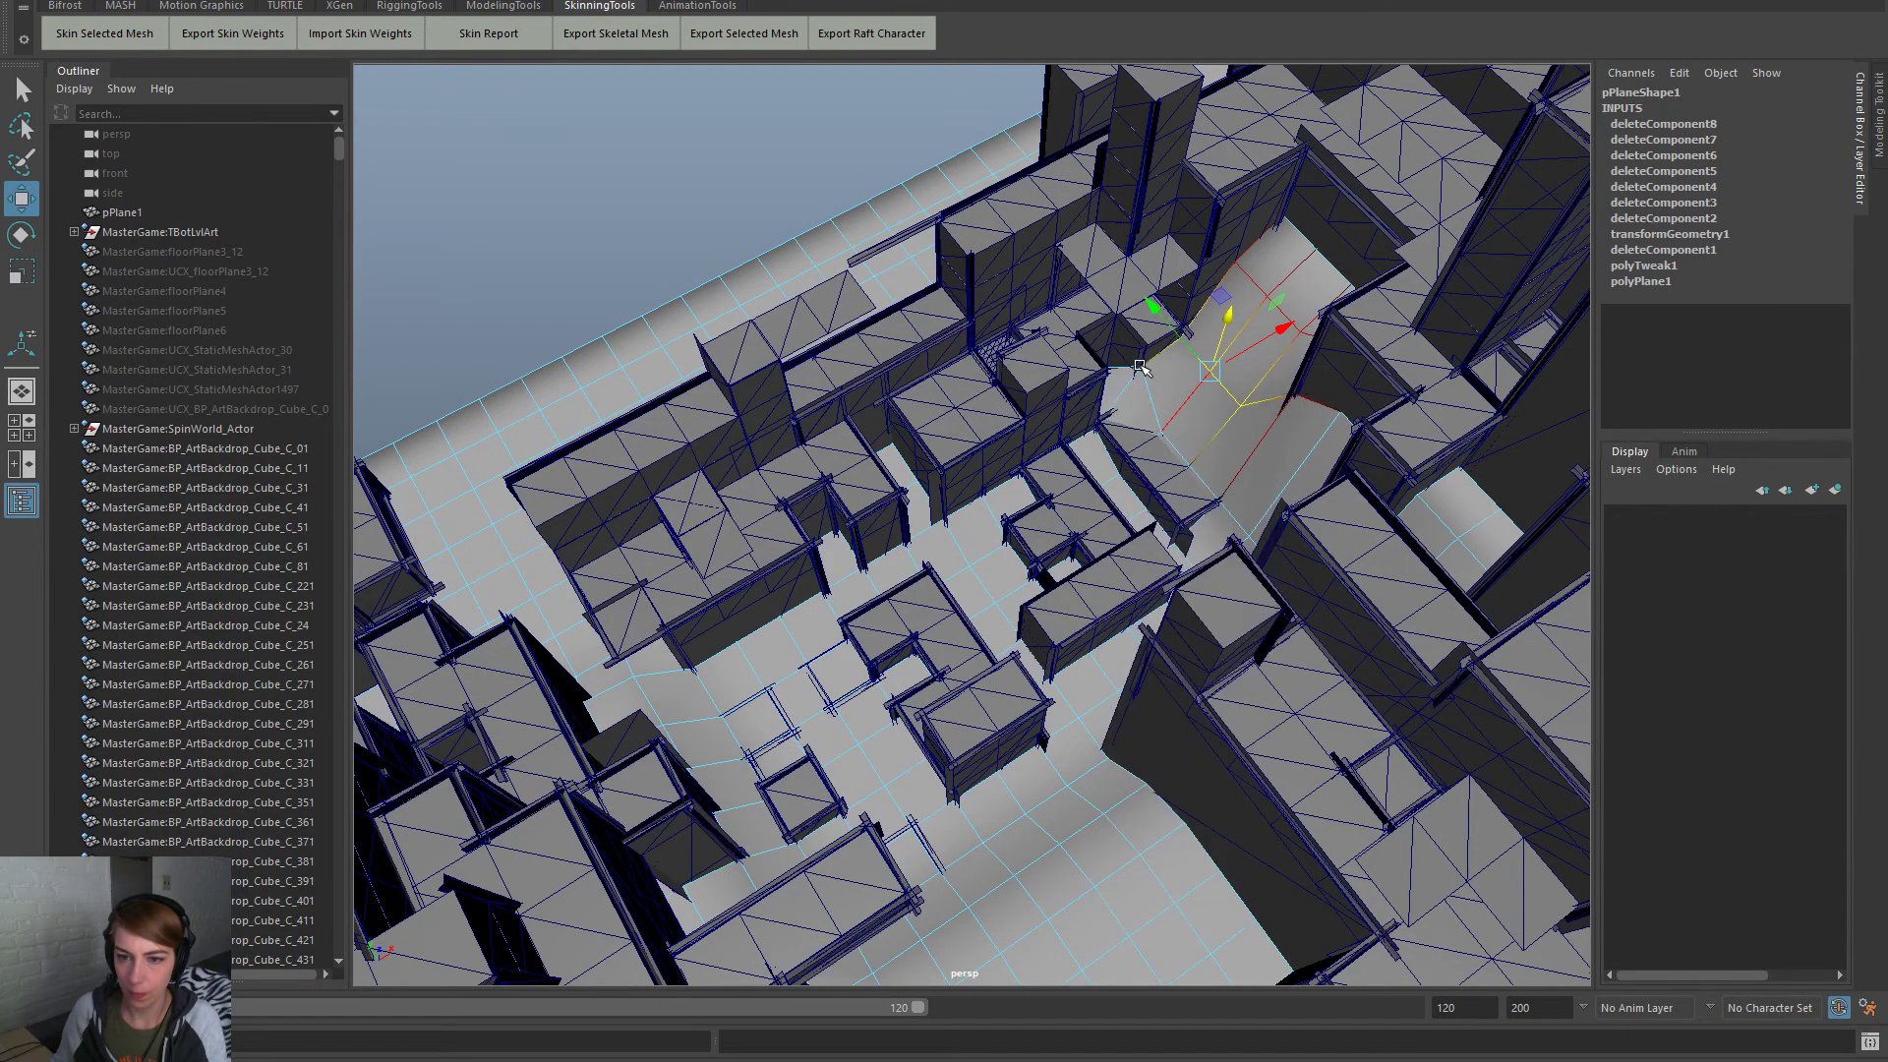
pyautogui.click(1139, 368)
pyautogui.moveTo(1152, 317); pyautogui.dragTo(1149, 364)
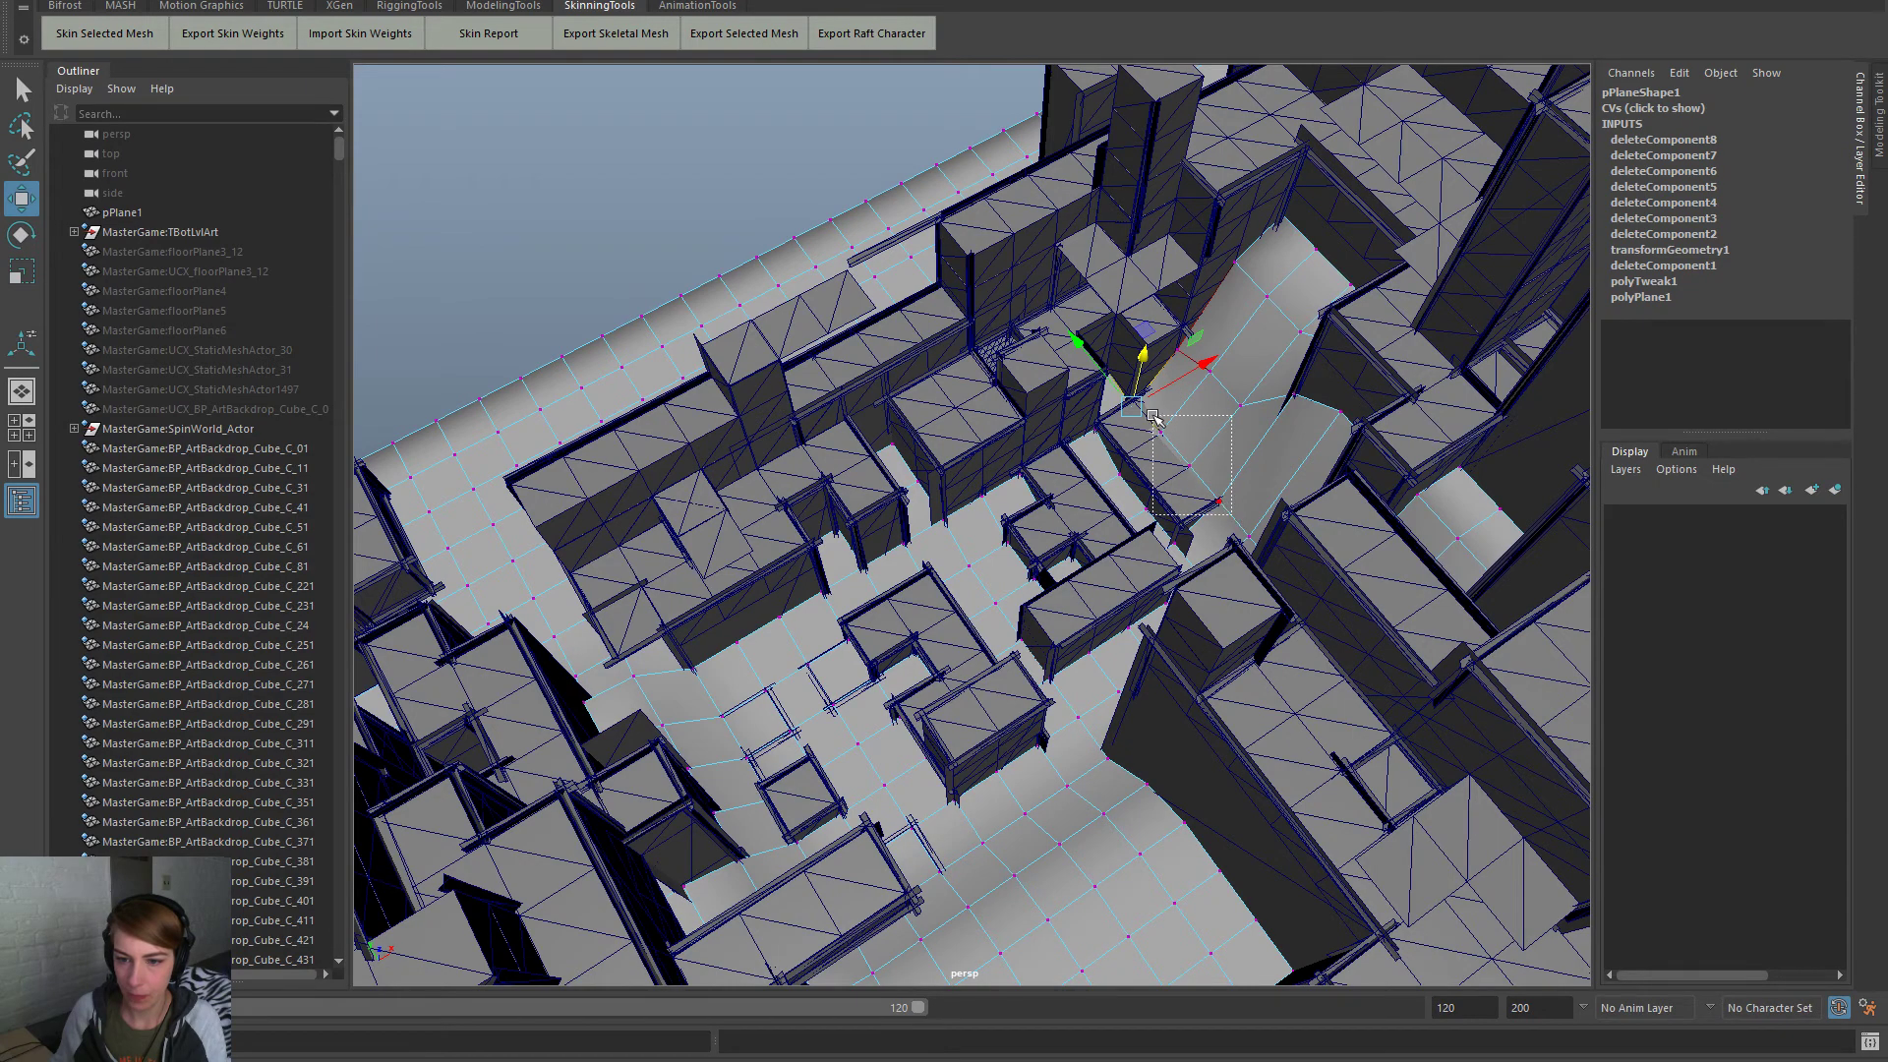
# Try to lower the neighbouring vertices at the foot of the slope, and undo the move
pyautogui.click(1224, 504)
pyautogui.moveTo(1209, 421); pyautogui.dragTo(1204, 439)
pyautogui.hotkey('ctrl', 'z')
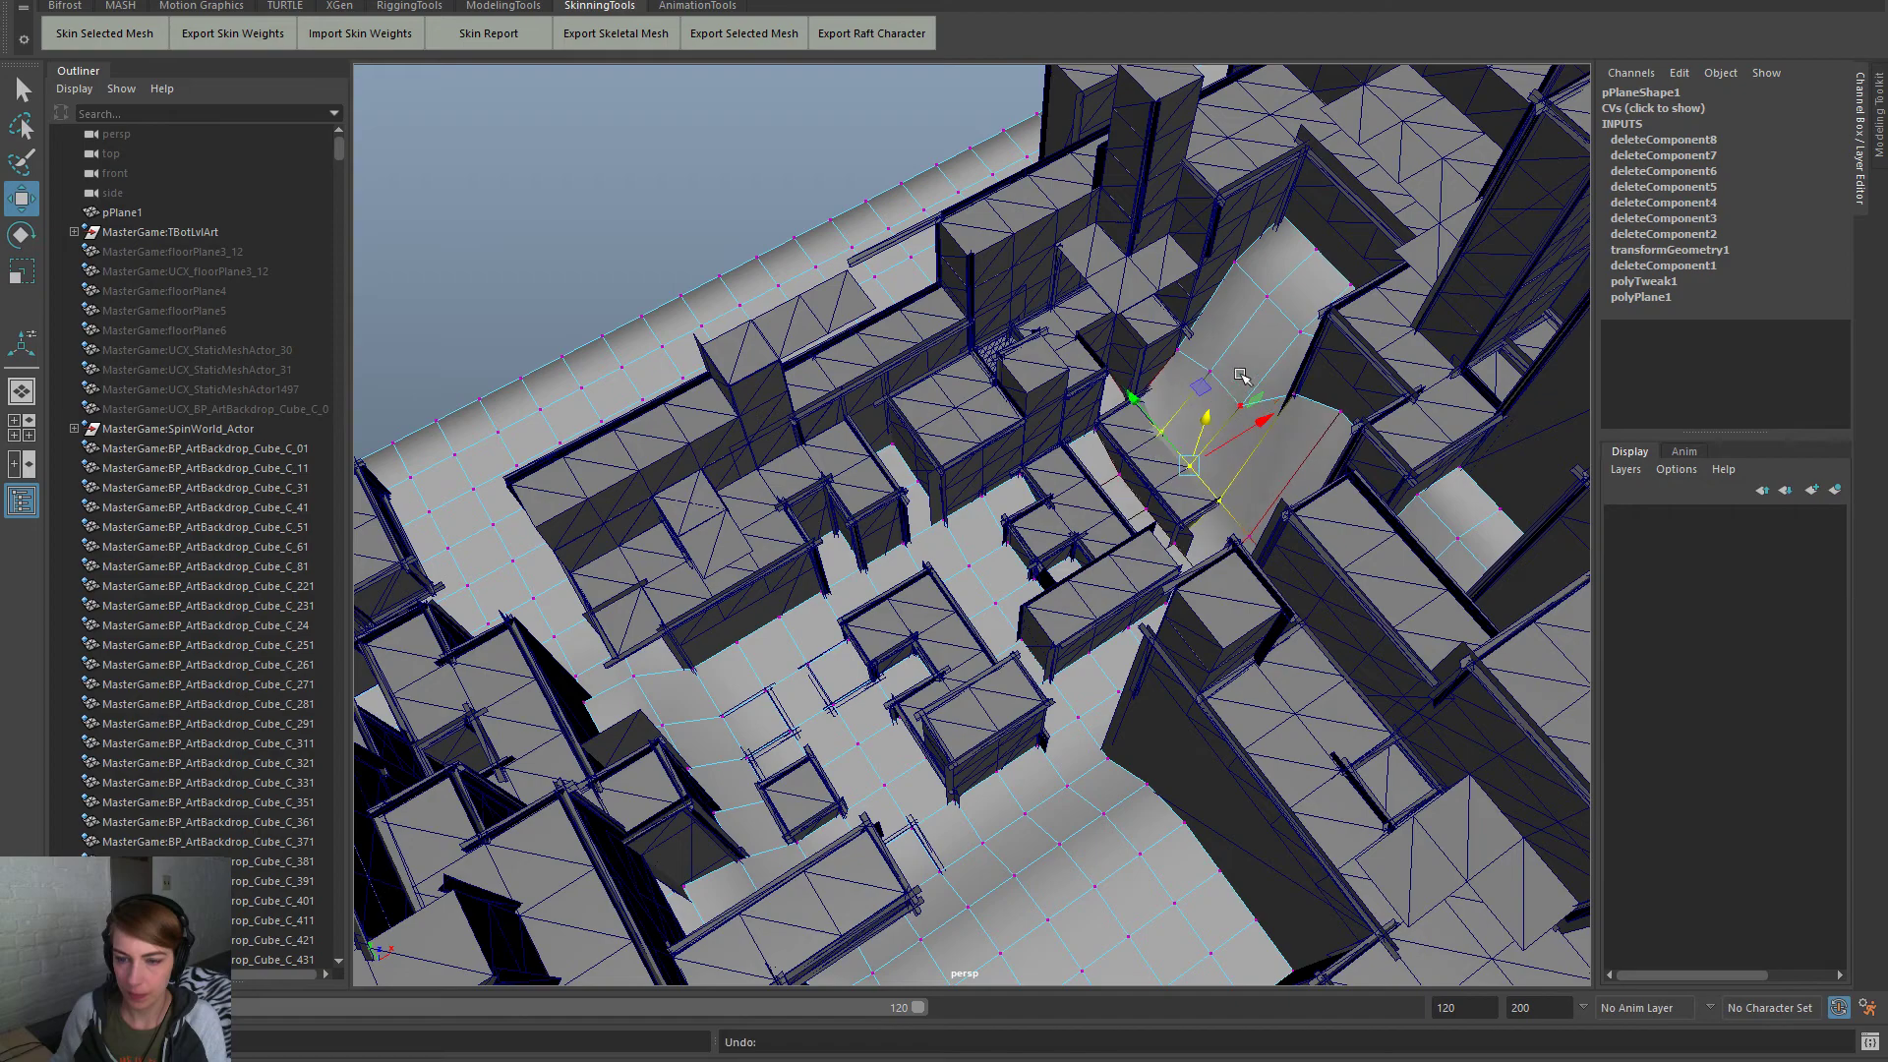
# Select the faces and edges of pPlane1's slope beside the courtyard corner and bring them down toward the block bases
pyautogui.moveTo(1256, 360); pyautogui.dragTo(1225, 401, button='right')
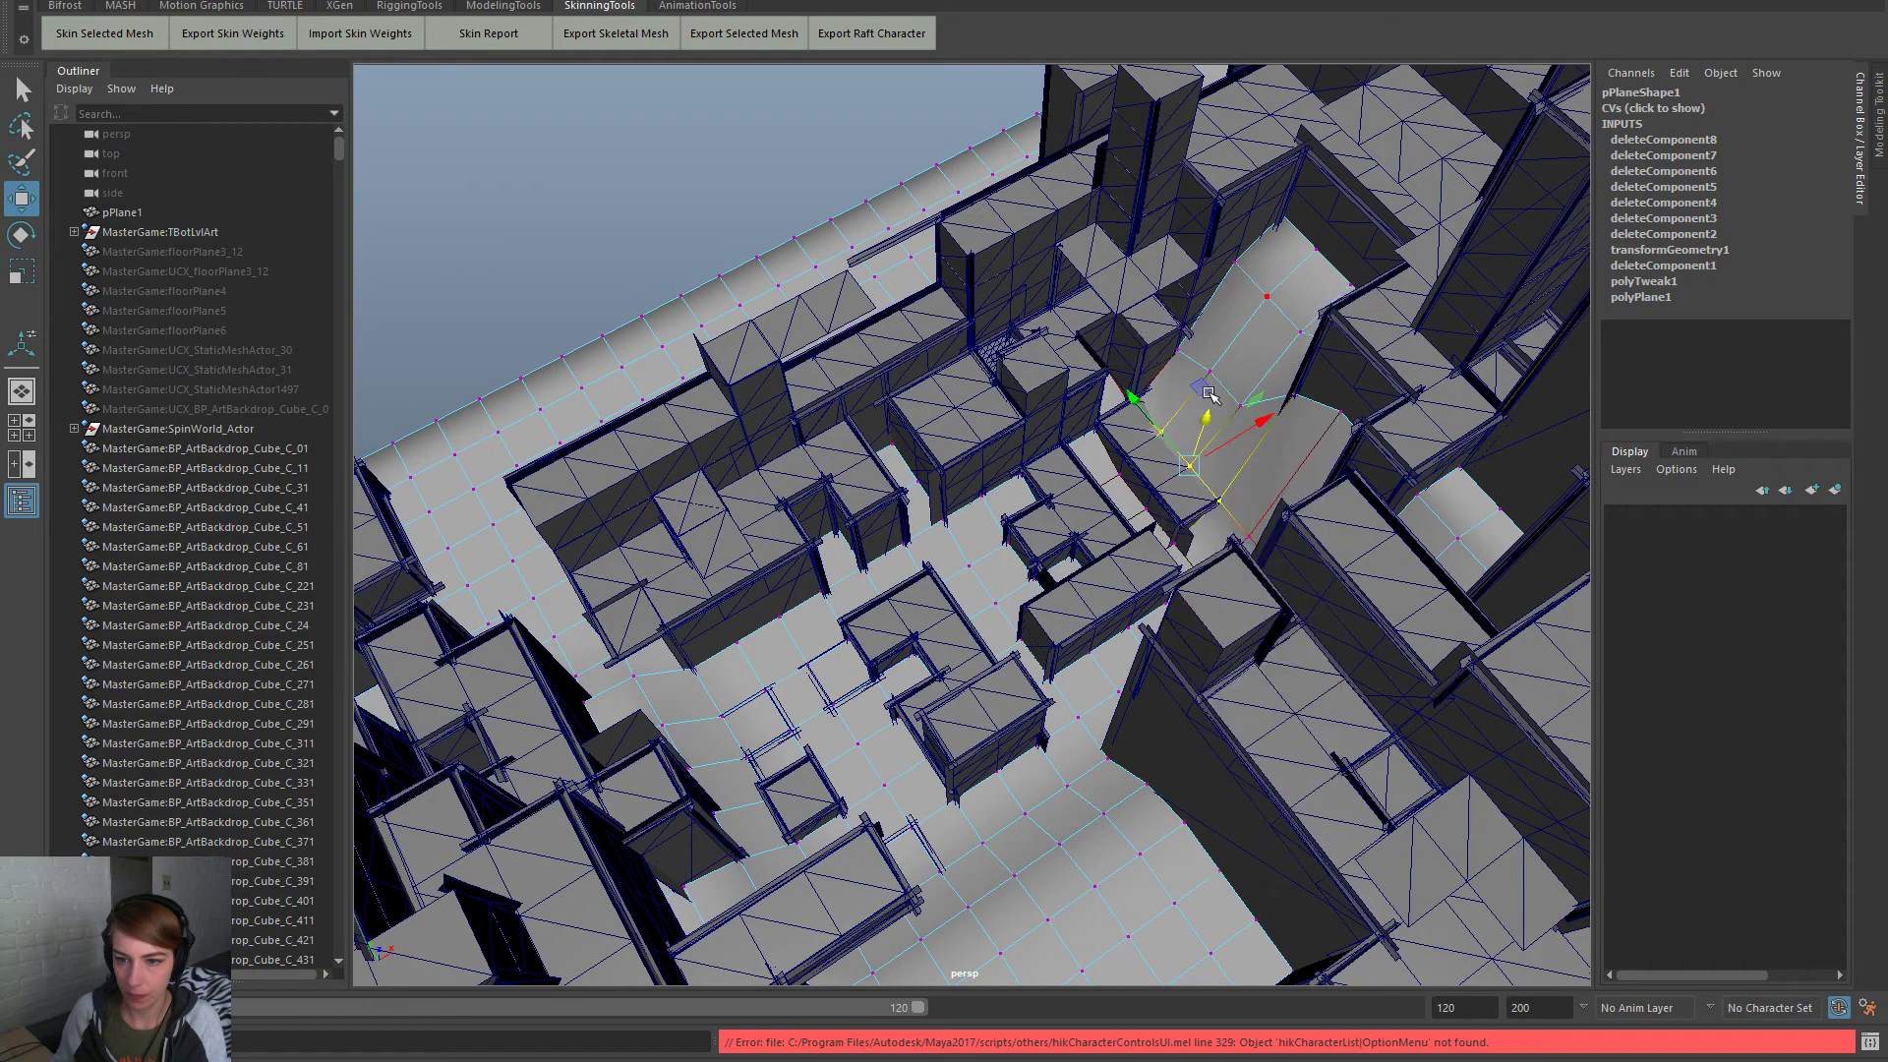
pyautogui.click(1212, 427)
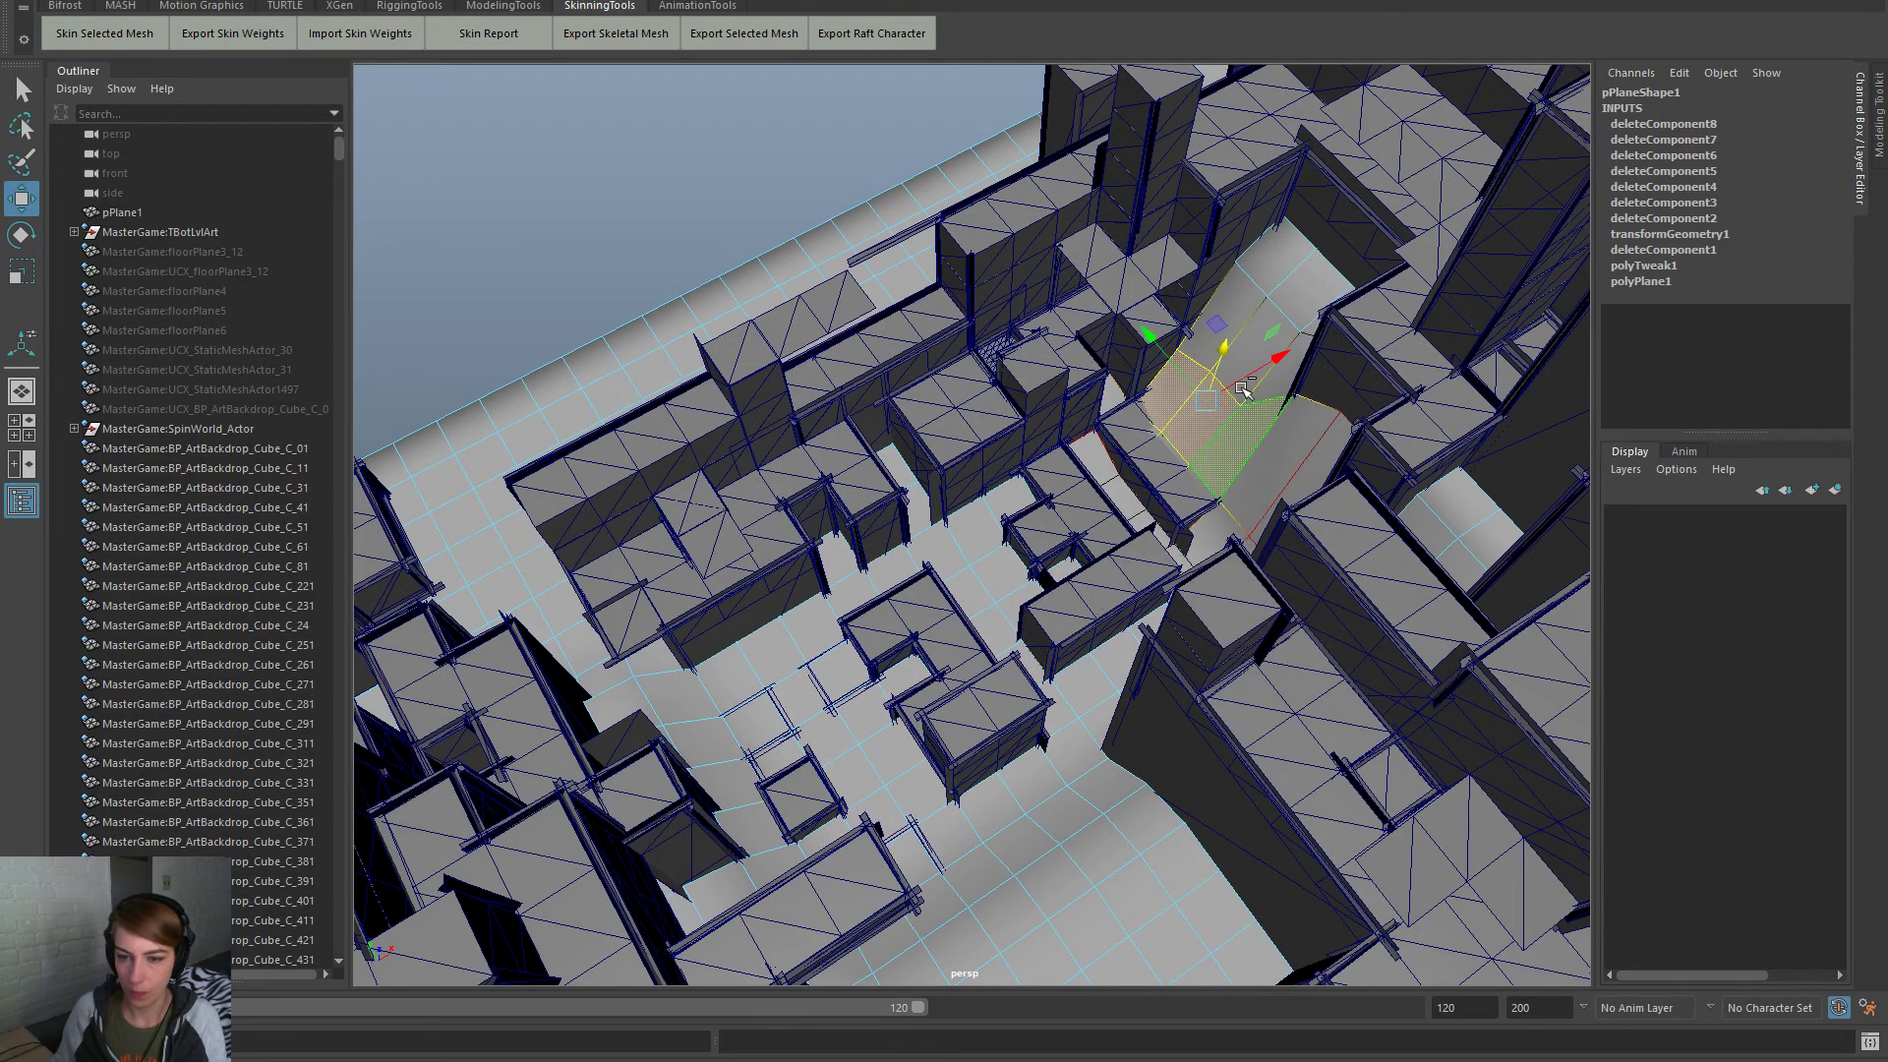
pyautogui.click(1217, 391)
pyautogui.click(1217, 389)
pyautogui.moveTo(1264, 280); pyautogui.dragTo(1274, 307, button='right')
pyautogui.click(1279, 311)
pyautogui.moveTo(1271, 218); pyautogui.dragTo(1331, 424)
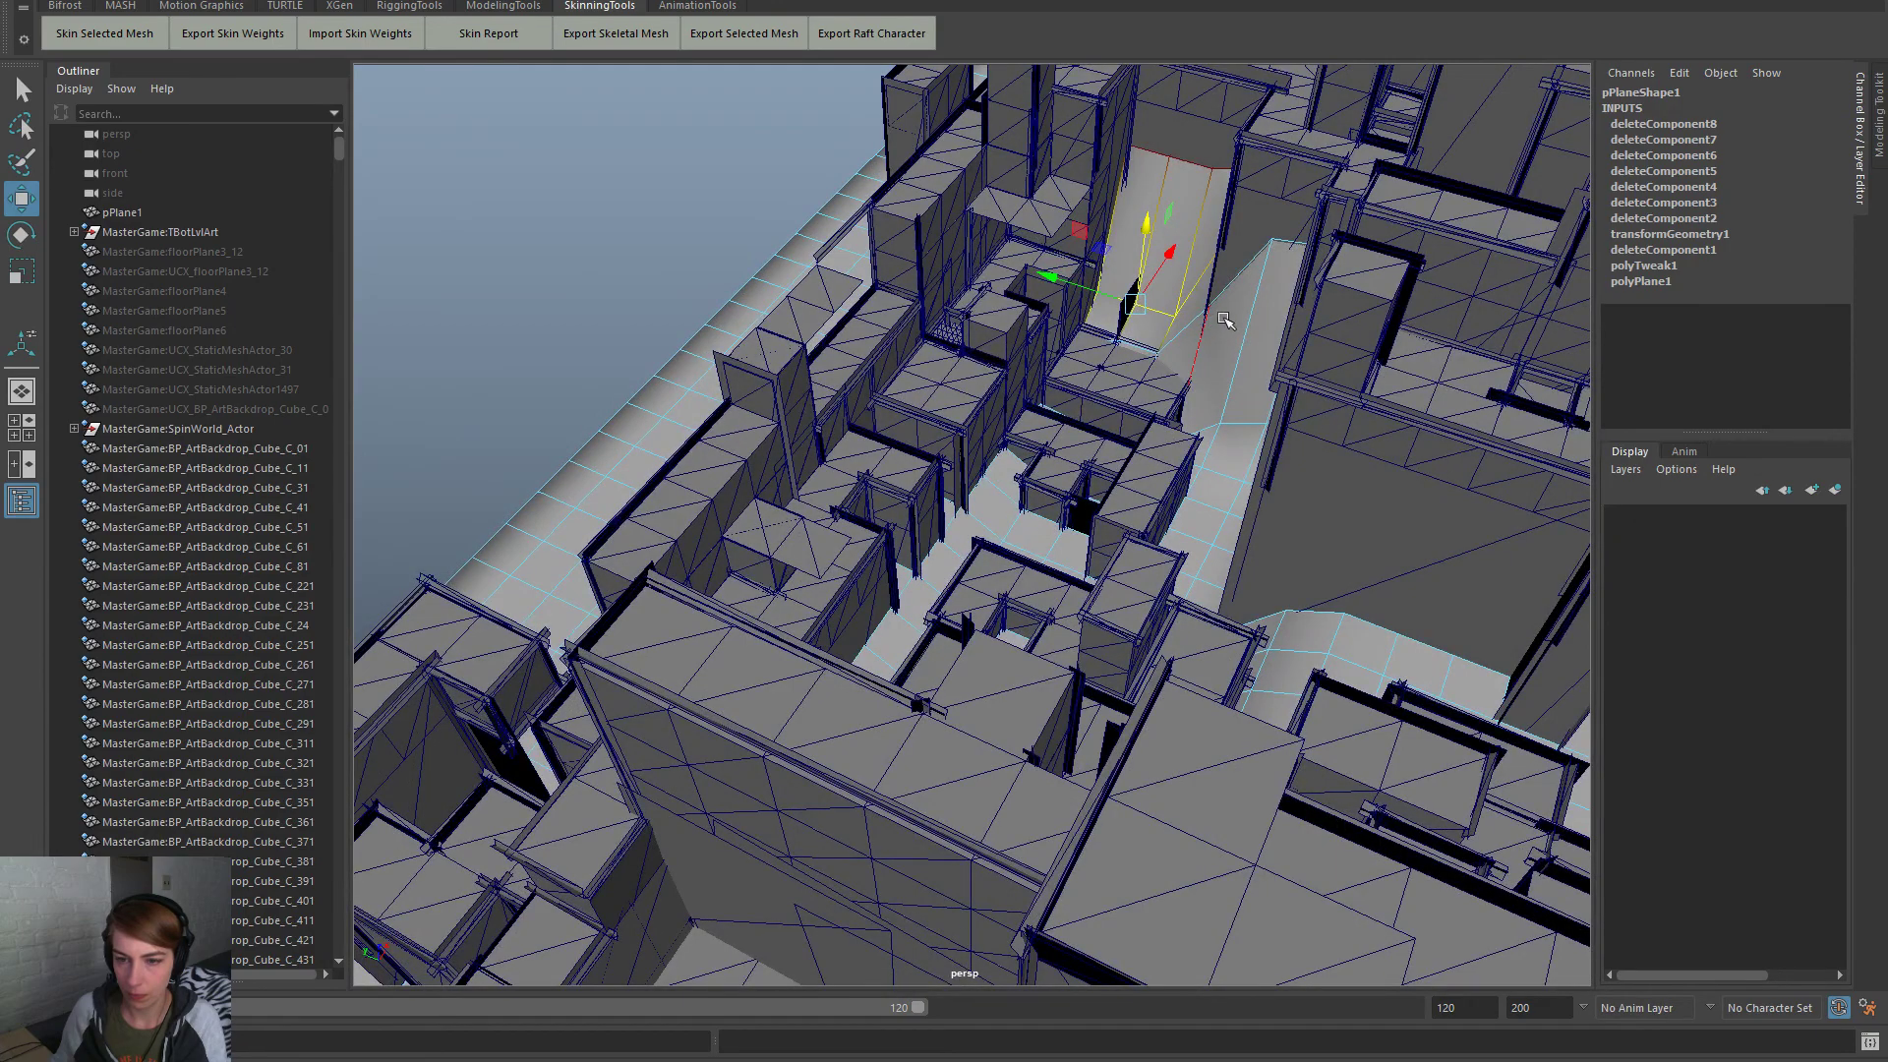
# Lower the next slope edges behind the small blocks and select the neighbouring edges below the tall block
pyautogui.moveTo(1212, 314); pyautogui.dragTo(1234, 273, button='right')
pyautogui.click(1234, 282)
pyautogui.moveTo(1256, 197); pyautogui.dragTo(1245, 277)
pyautogui.click(1135, 346)
pyautogui.keyDown('alt'); pyautogui.moveTo(1151, 339); pyautogui.dragTo(1152, 339); pyautogui.keyUp('alt')
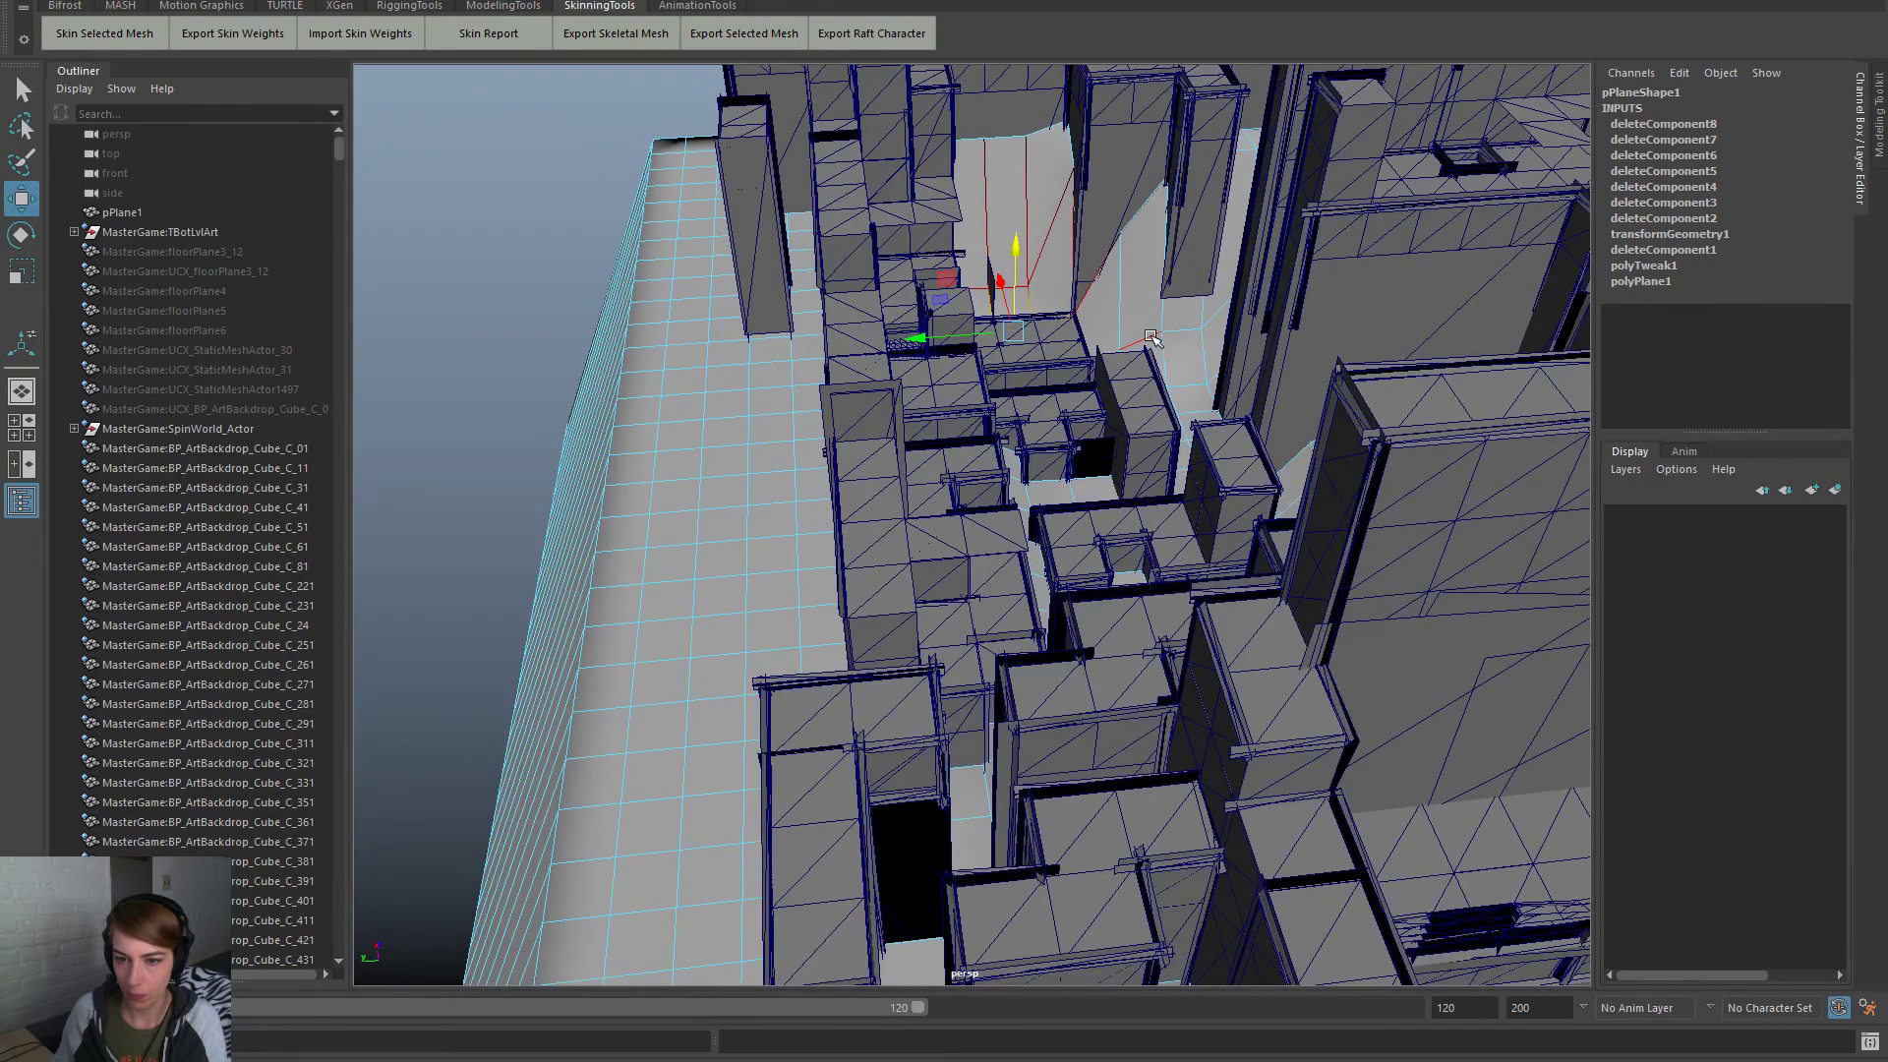
pyautogui.click(1180, 324)
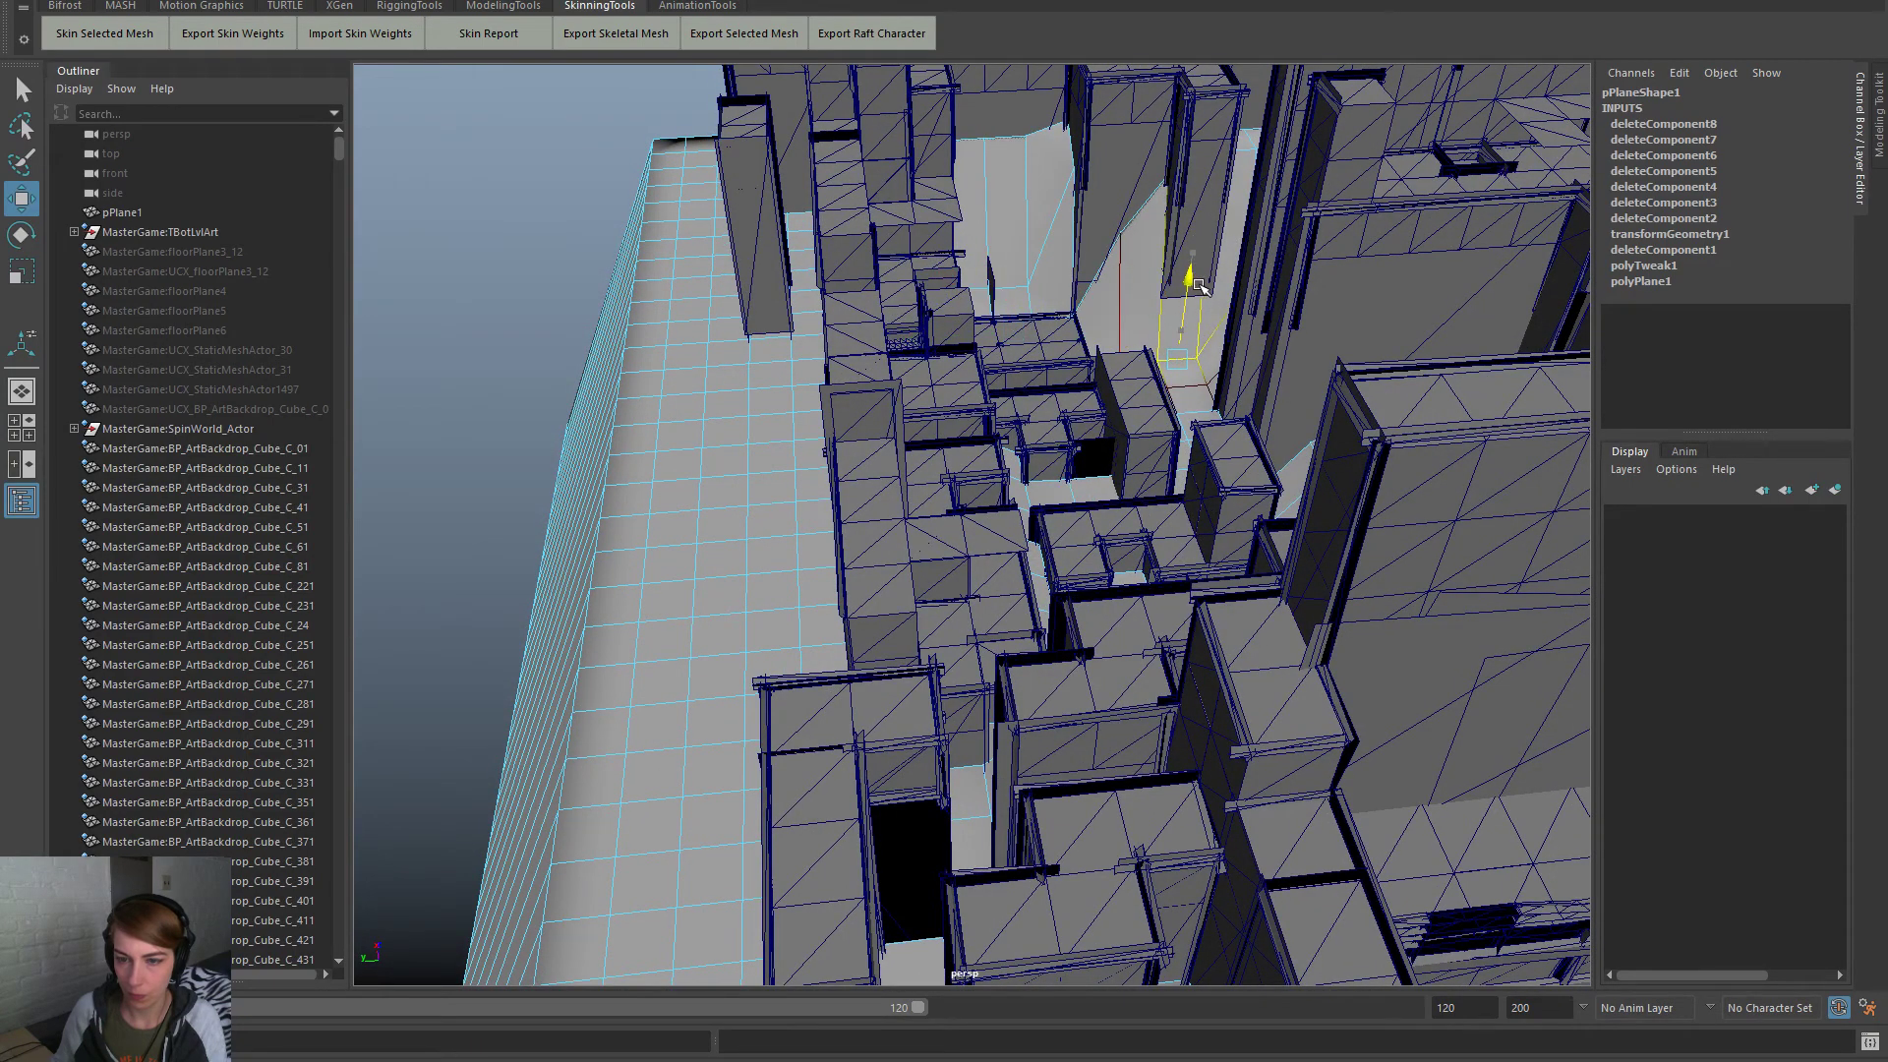
# Lower three peaked pPlane1 vertices one after another where the slope rises between the tall blocks
pyautogui.moveTo(1164, 236); pyautogui.dragTo(1081, 217, button='right')
pyautogui.click(1121, 234)
pyautogui.moveTo(1121, 175); pyautogui.dragTo(1142, 229)
pyautogui.click(1167, 176)
pyautogui.moveTo(1183, 98); pyautogui.dragTo(1183, 177)
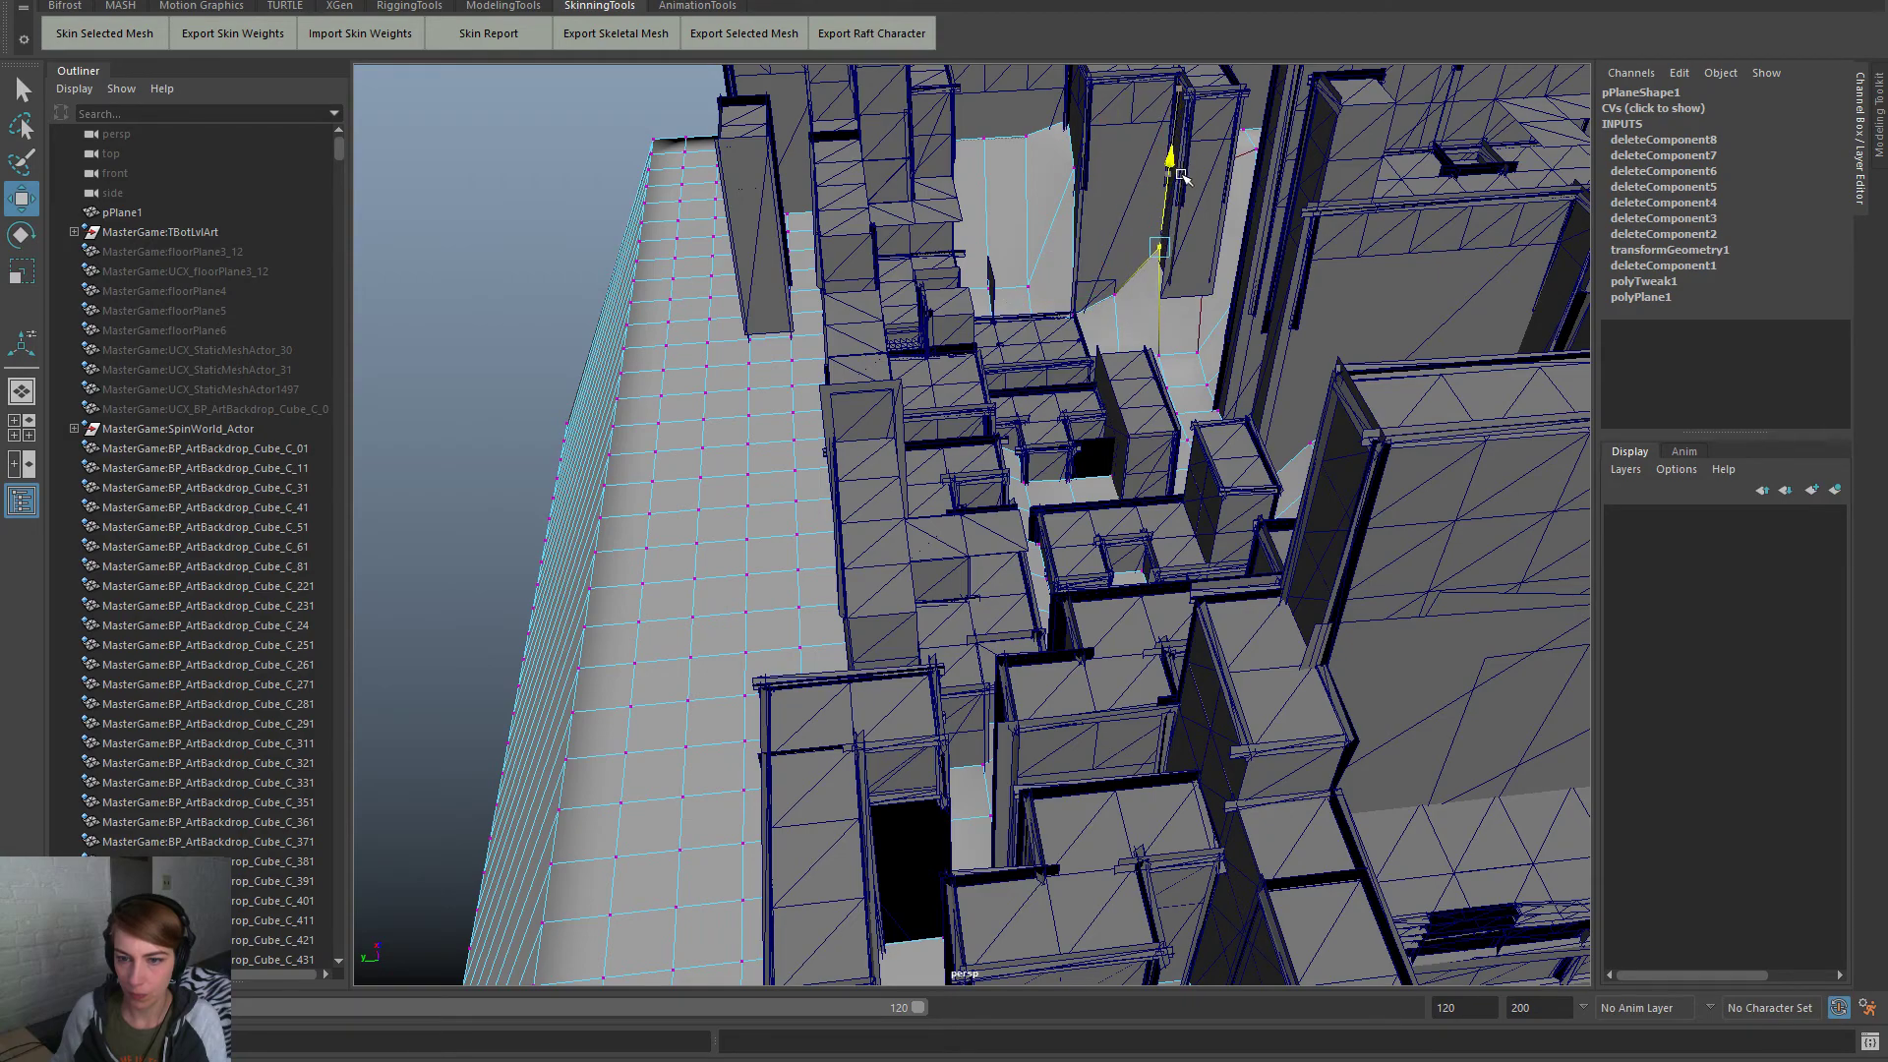
pyautogui.click(1076, 167)
pyautogui.moveTo(1085, 102); pyautogui.dragTo(1082, 153)
# Put all scene objects from MasterGame:TBotLvlArt to the last outliner entry into a new display layer and hide it
pyautogui.keyDown('alt'); pyautogui.moveTo(1072, 218); pyautogui.dragTo(823, 757); pyautogui.keyUp('alt')
pyautogui.scroll(10, 867, 637)
pyautogui.click(179, 232)
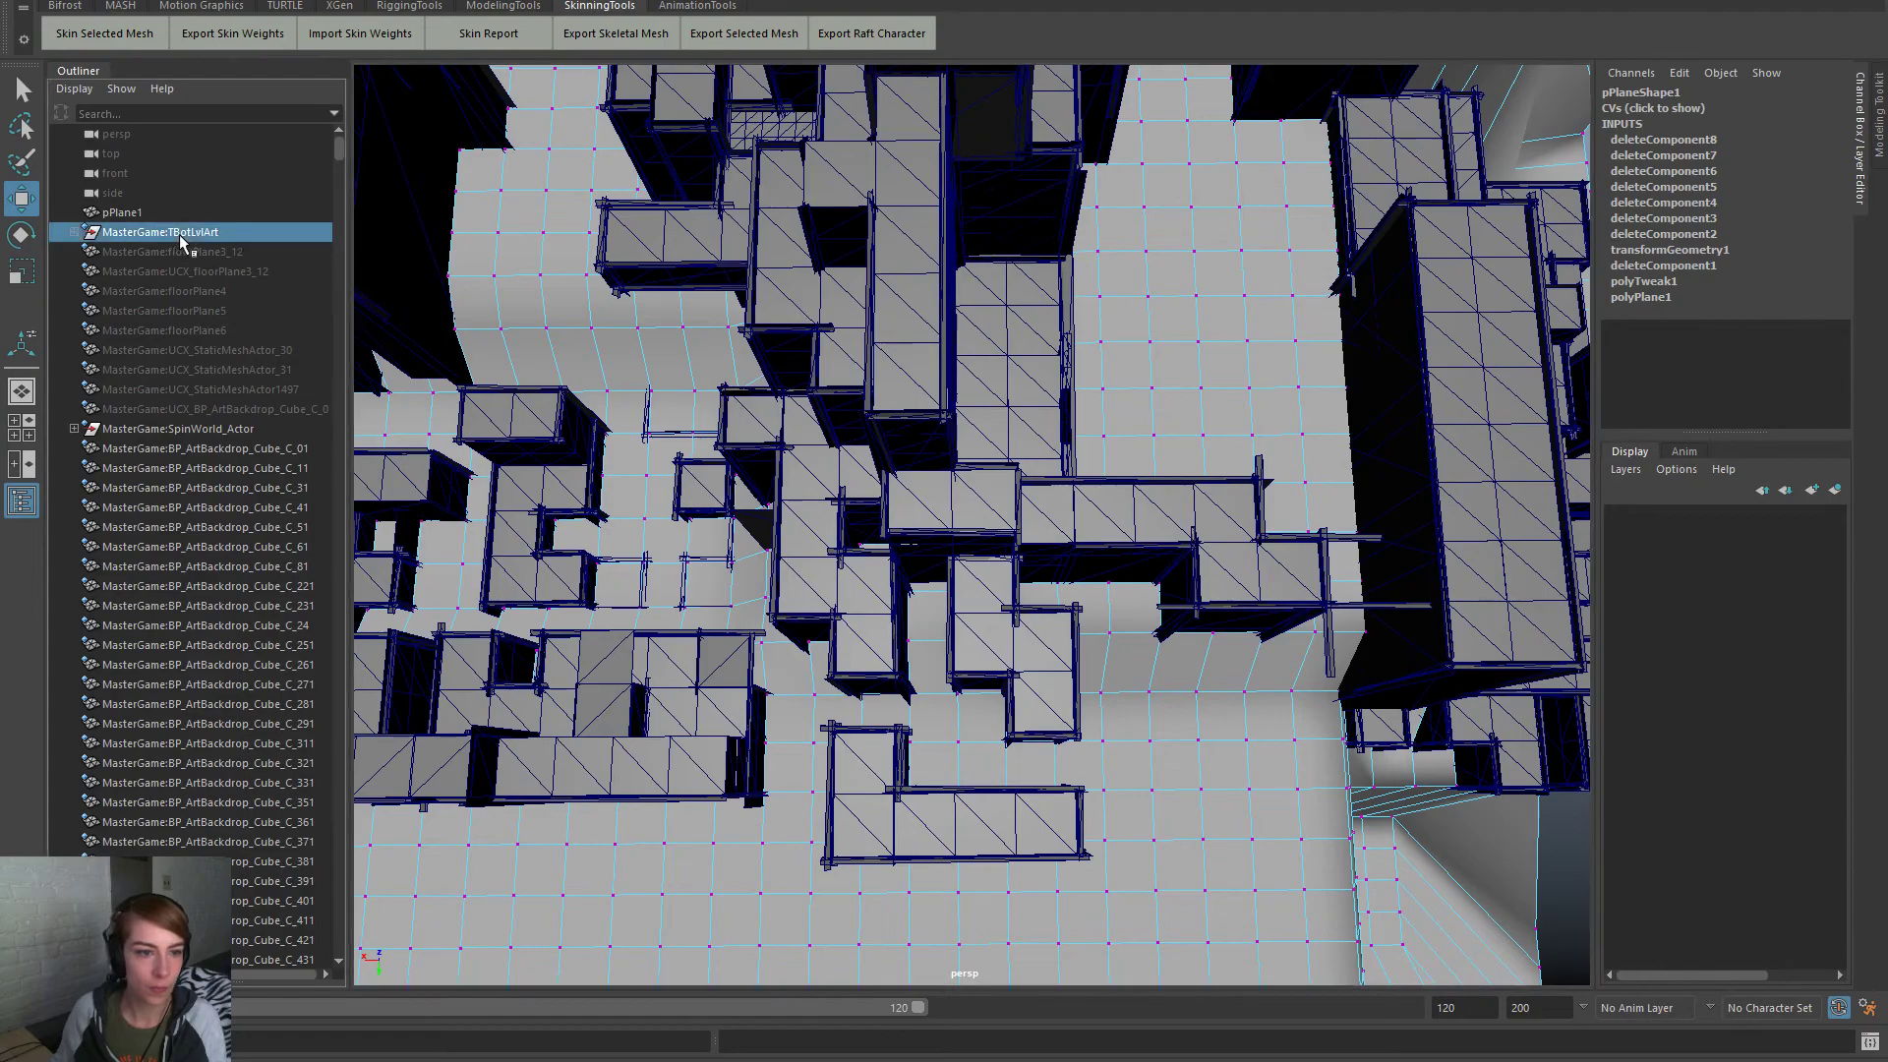
pyautogui.moveTo(338, 147); pyautogui.dragTo(370, 942)
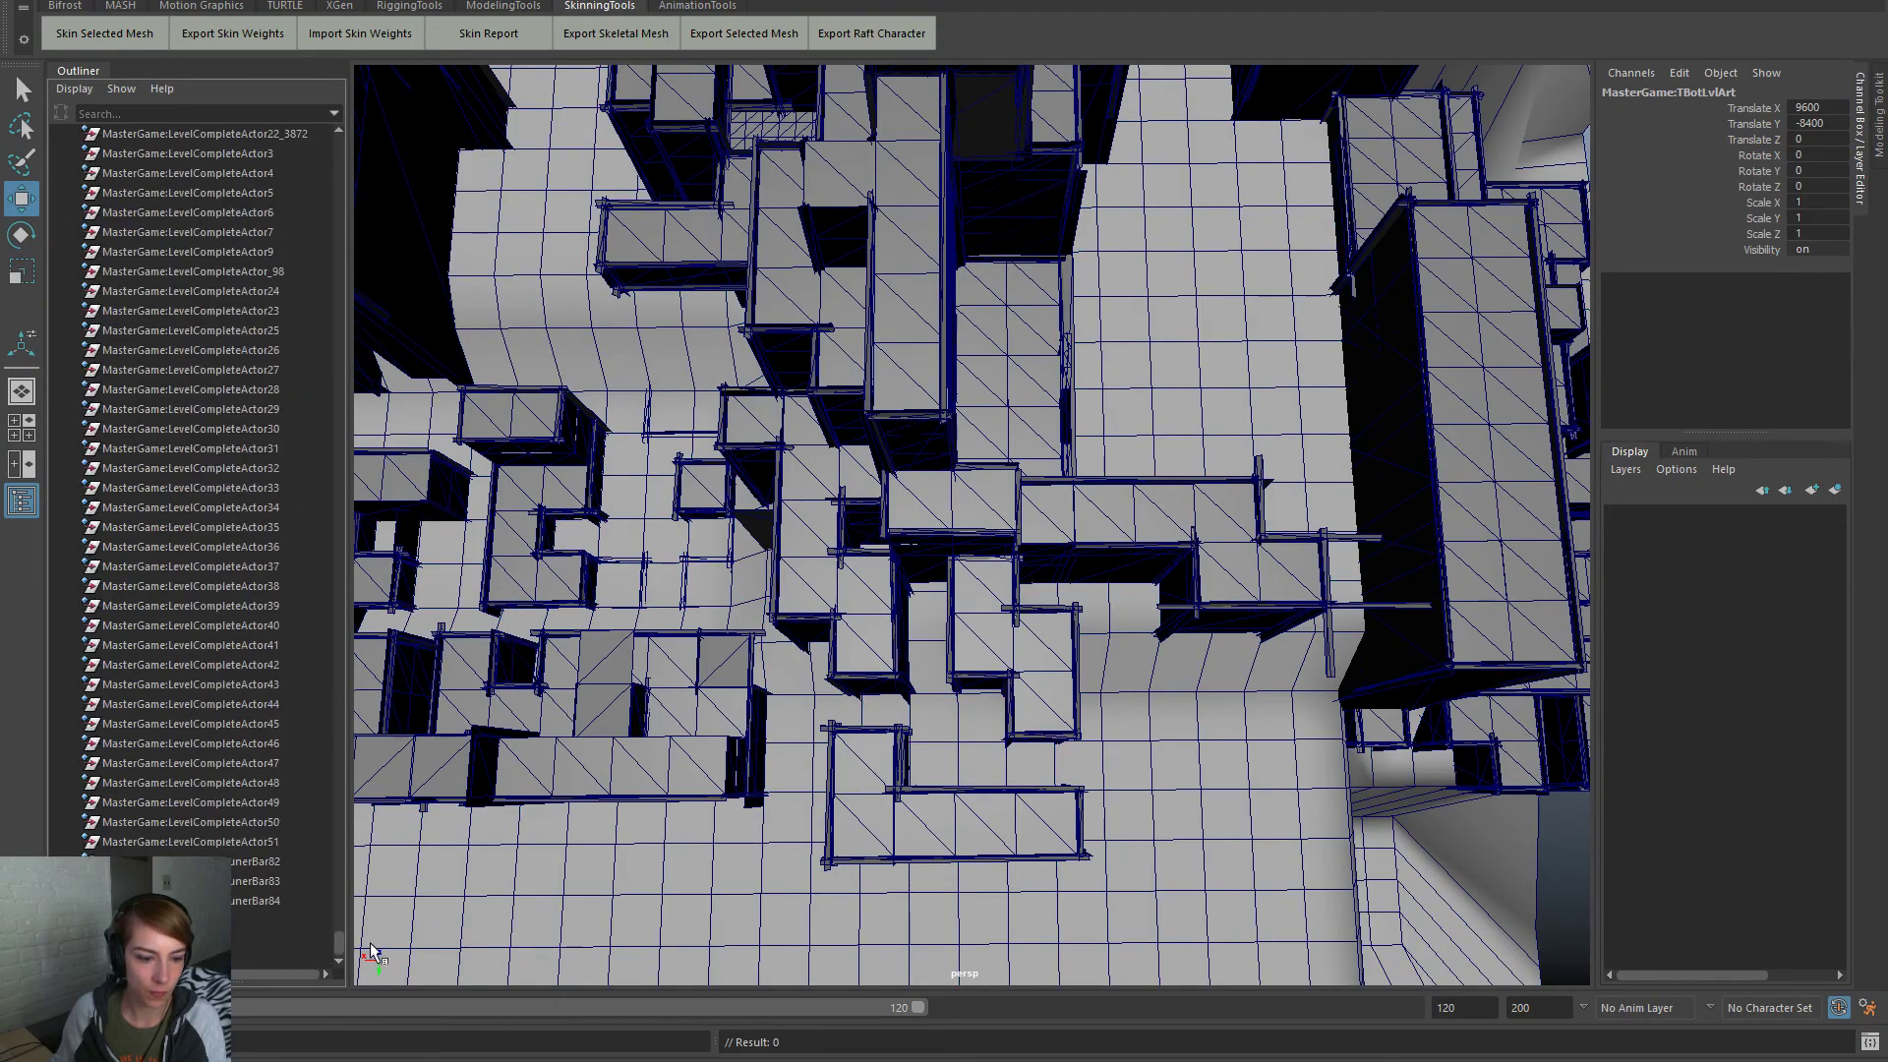
pyautogui.keyDown('shift'); pyautogui.click(289, 897); pyautogui.keyUp('shift')
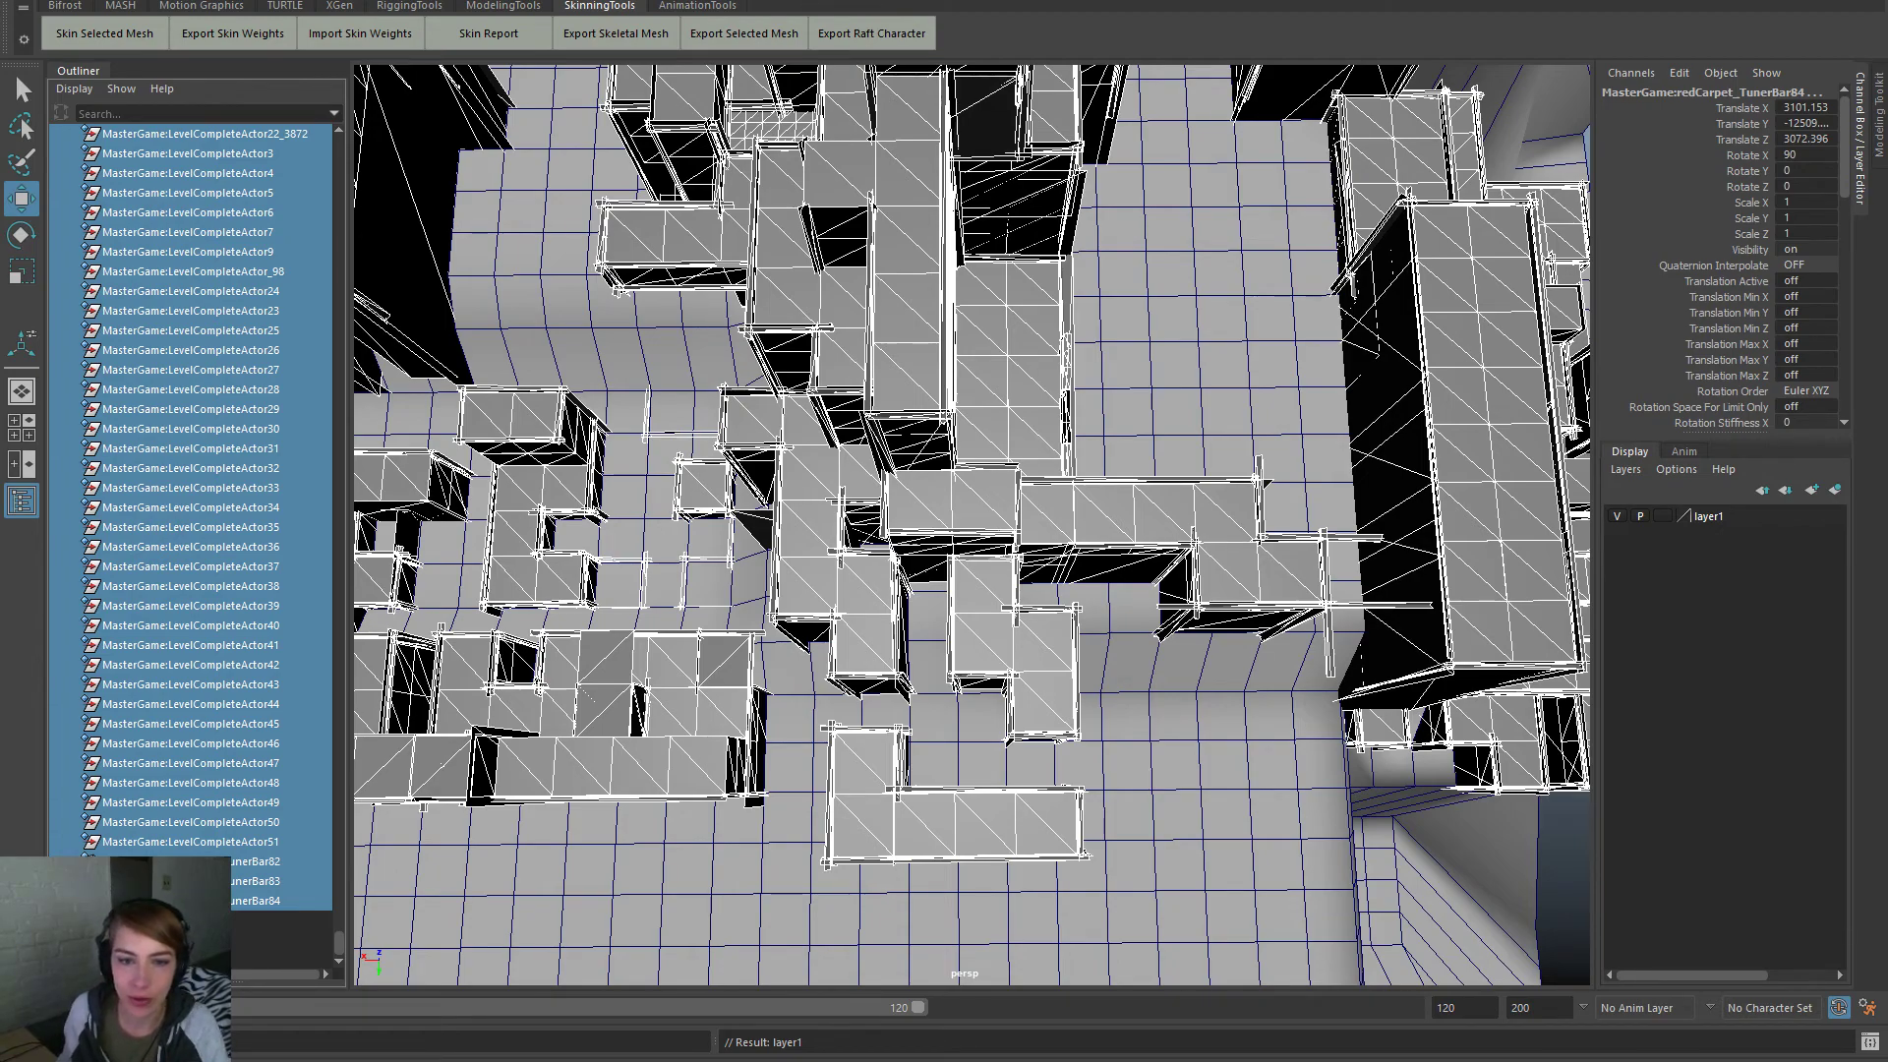
pyautogui.keyDown('alt'); pyautogui.moveTo(868, 576); pyautogui.dragTo(1333, 647); pyautogui.keyUp('alt')
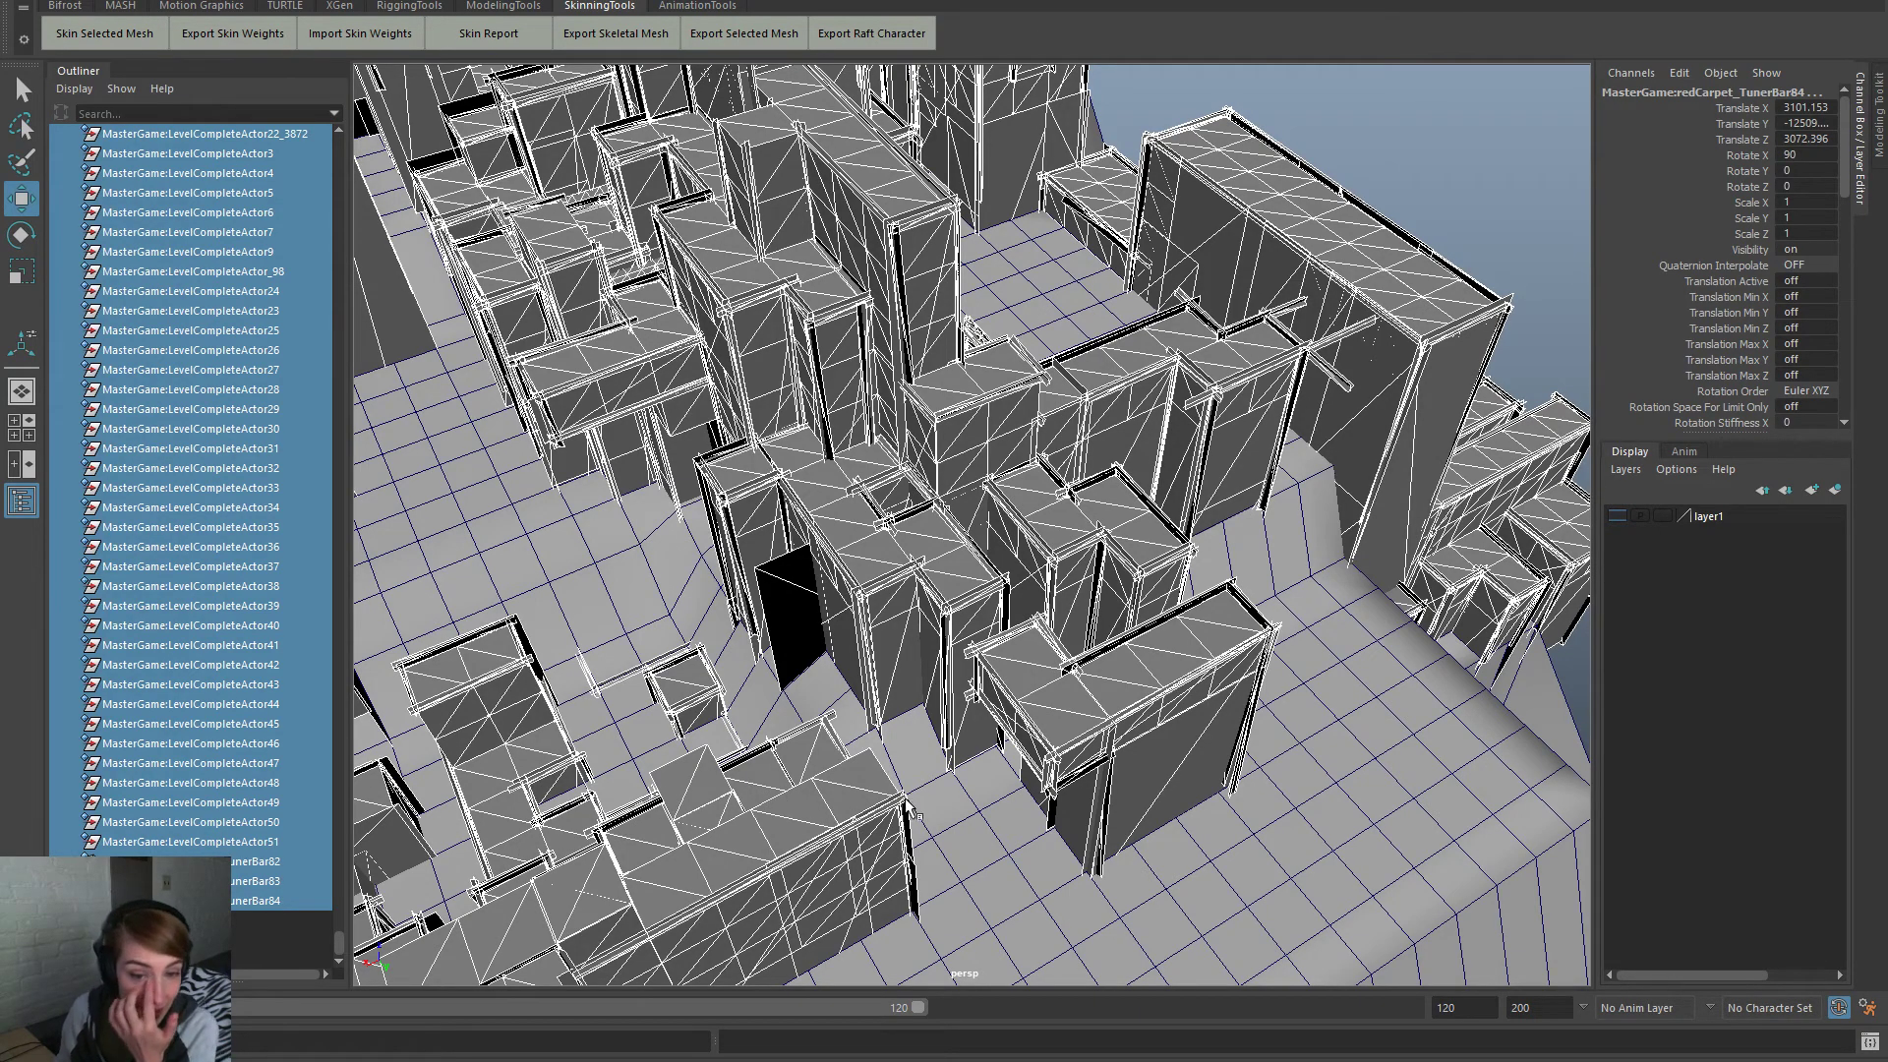
pyautogui.hotkey('ctrl', 'h')
# Inspect the exposed pPlane1 surface and select the edges of the stepped plateau top near its outer side
pyautogui.keyDown('alt'); pyautogui.moveTo(890, 769); pyautogui.dragTo(878, 774, button='middle'); pyautogui.keyUp('alt')
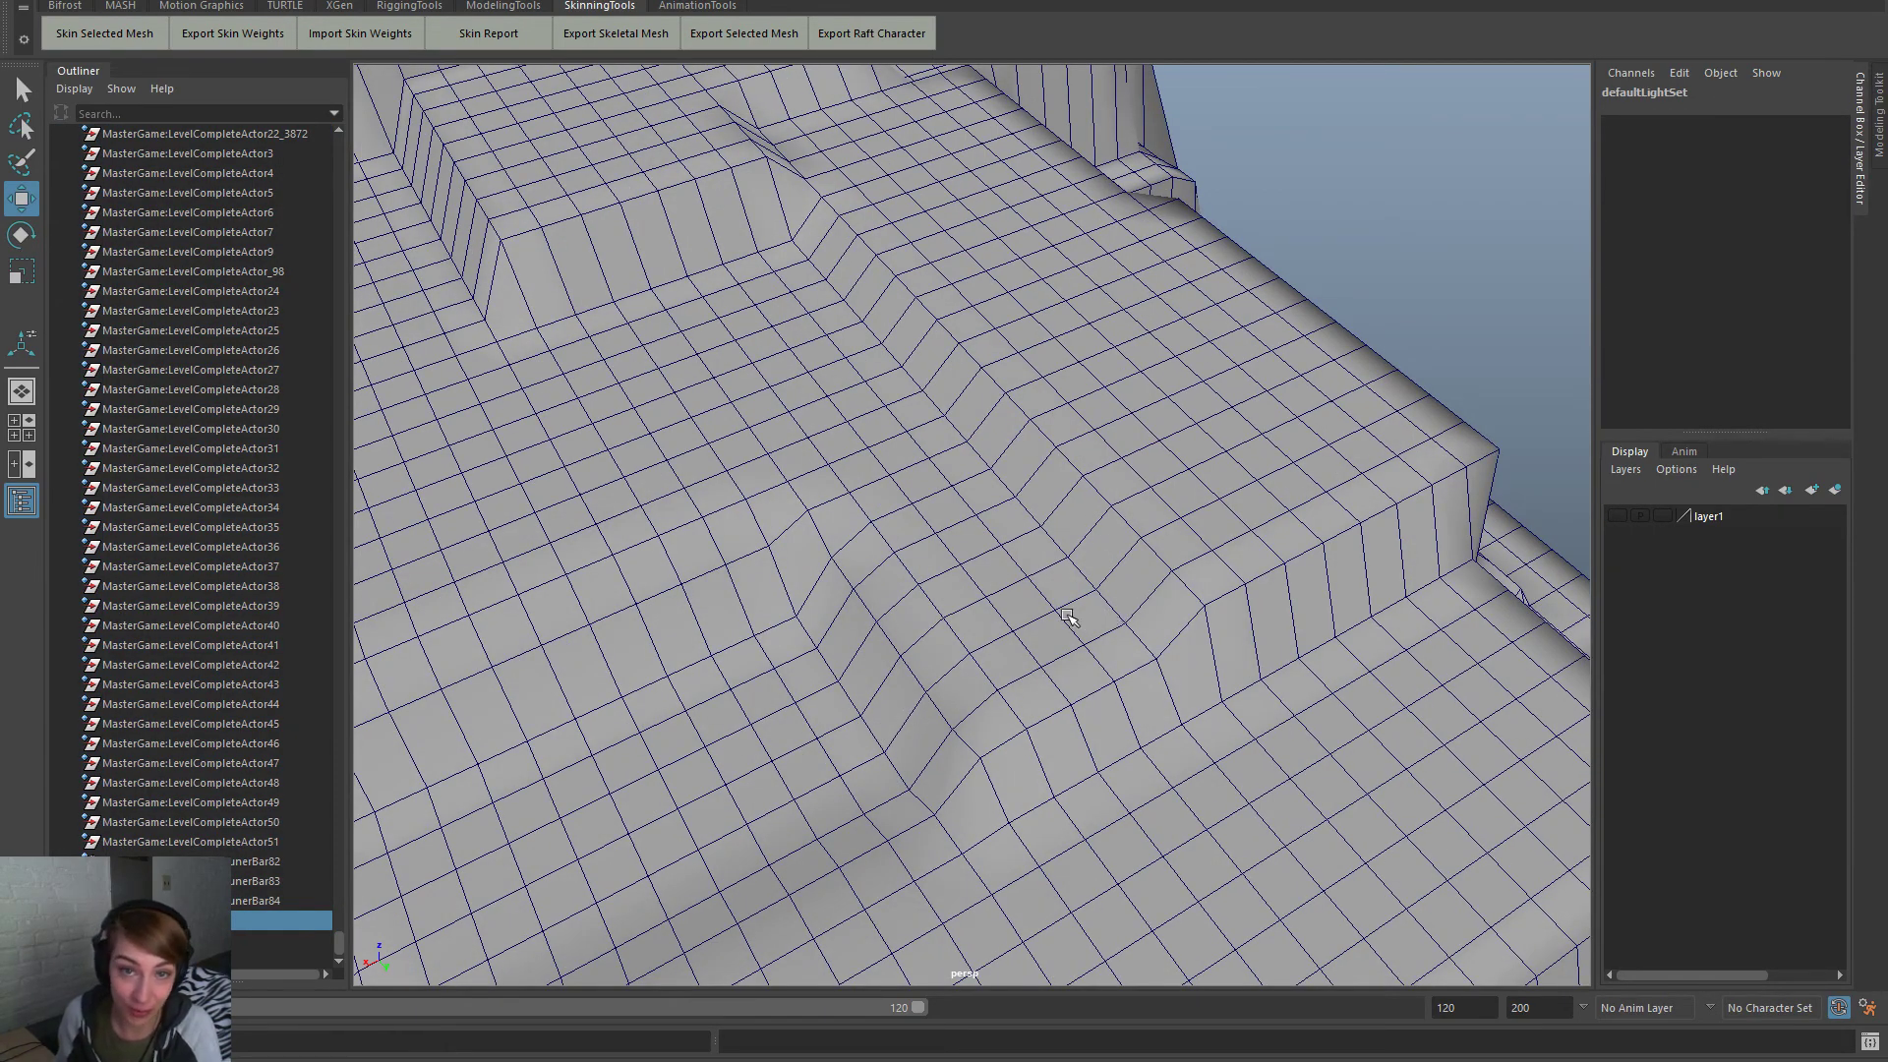
pyautogui.keyDown('alt'); pyautogui.moveTo(901, 560); pyautogui.dragTo(922, 636); pyautogui.keyUp('alt')
pyautogui.moveTo(994, 524); pyautogui.dragTo(982, 582, button='right')
pyautogui.keyDown('alt'); pyautogui.moveTo(1116, 600); pyautogui.dragTo(1142, 721); pyautogui.keyUp('alt')
pyautogui.keyDown('alt'); pyautogui.moveTo(1142, 721); pyautogui.dragTo(1071, 645, button='middle'); pyautogui.keyUp('alt')
pyautogui.keyDown('alt'); pyautogui.moveTo(1207, 664); pyautogui.dragTo(983, 539, button='middle'); pyautogui.keyUp('alt')
pyautogui.keyDown('alt'); pyautogui.moveTo(521, 539); pyautogui.dragTo(1251, 729, button='middle'); pyautogui.keyUp('alt')
pyautogui.scroll(-10, 1252, 729)
pyautogui.keyDown('alt'); pyautogui.moveTo(961, 804); pyautogui.dragTo(873, 872); pyautogui.keyUp('alt')
pyautogui.keyDown('alt'); pyautogui.moveTo(872, 873); pyautogui.dragTo(1307, 837, button='right'); pyautogui.keyUp('alt')
pyautogui.keyDown('alt'); pyautogui.moveTo(1308, 837); pyautogui.dragTo(963, 598); pyautogui.keyUp('alt')
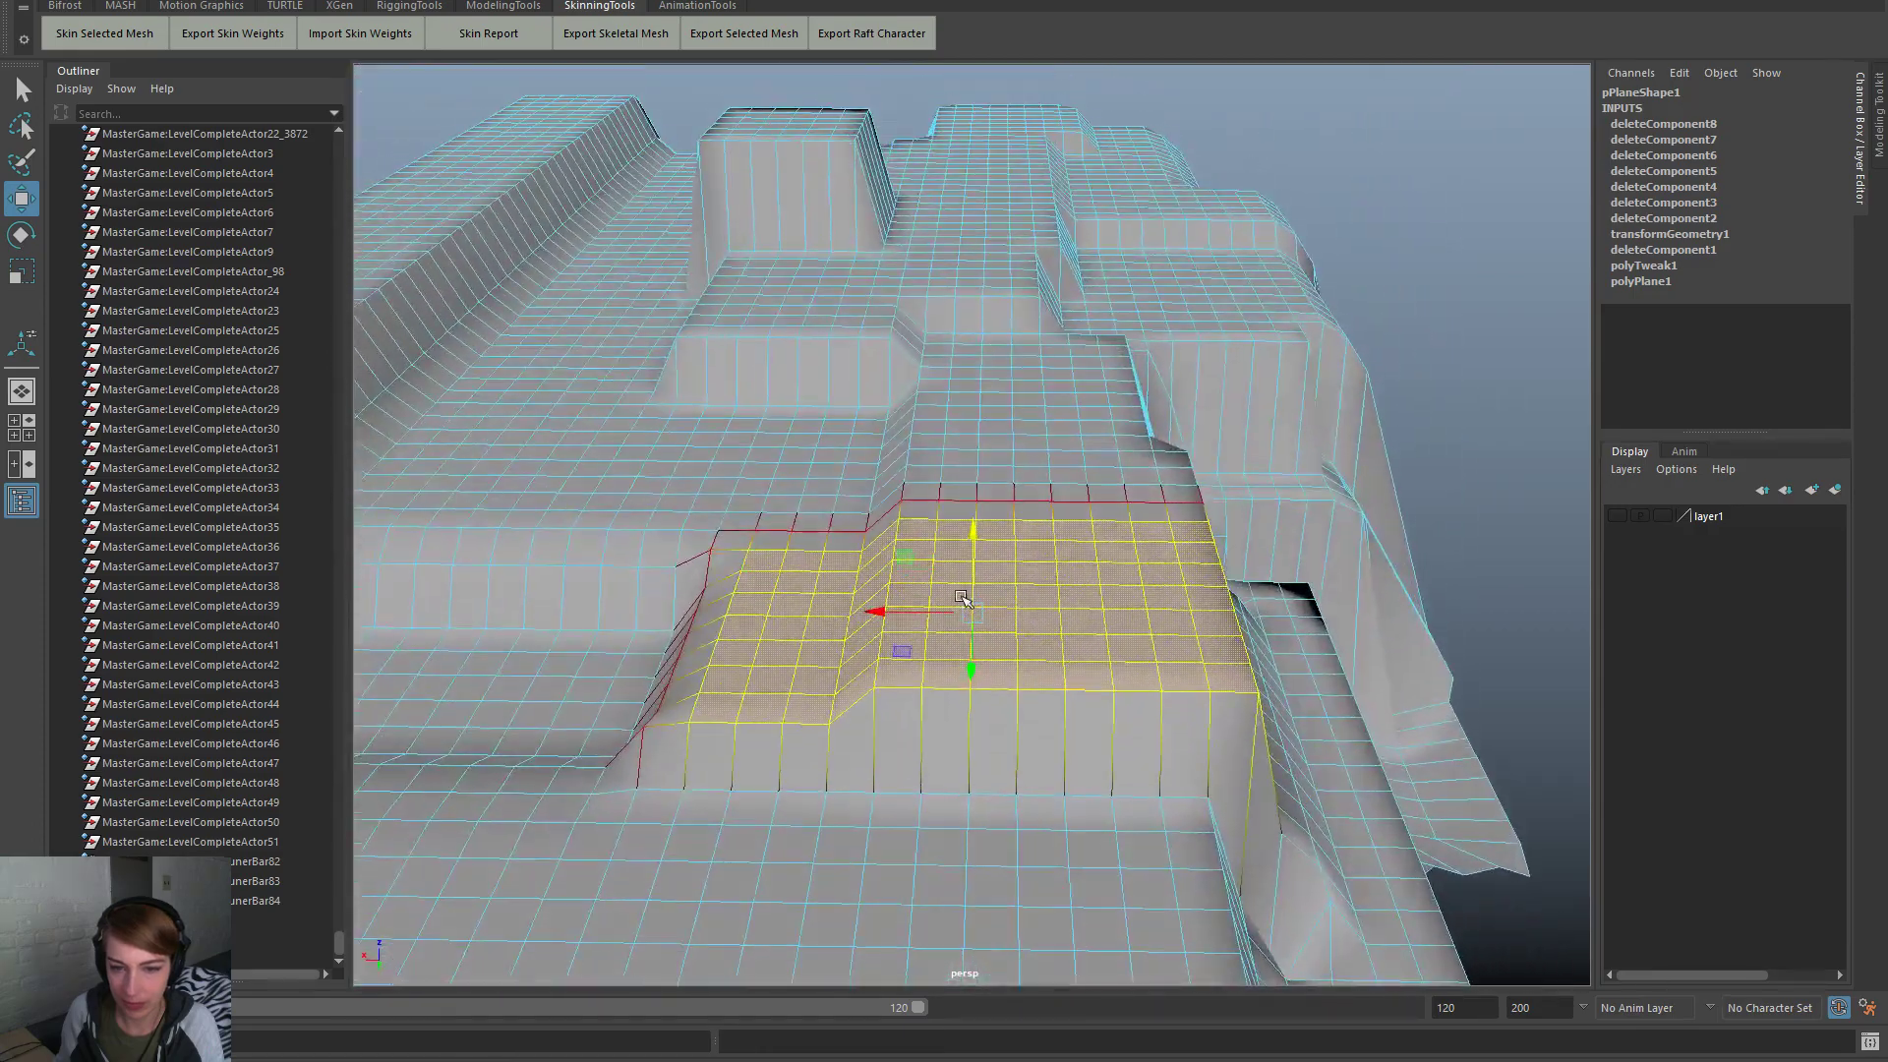
# Show the city block layer again and lower the selected plateau top toward the block bases
pyautogui.keyDown('alt'); pyautogui.moveTo(797, 693); pyautogui.dragTo(753, 570); pyautogui.keyUp('alt')
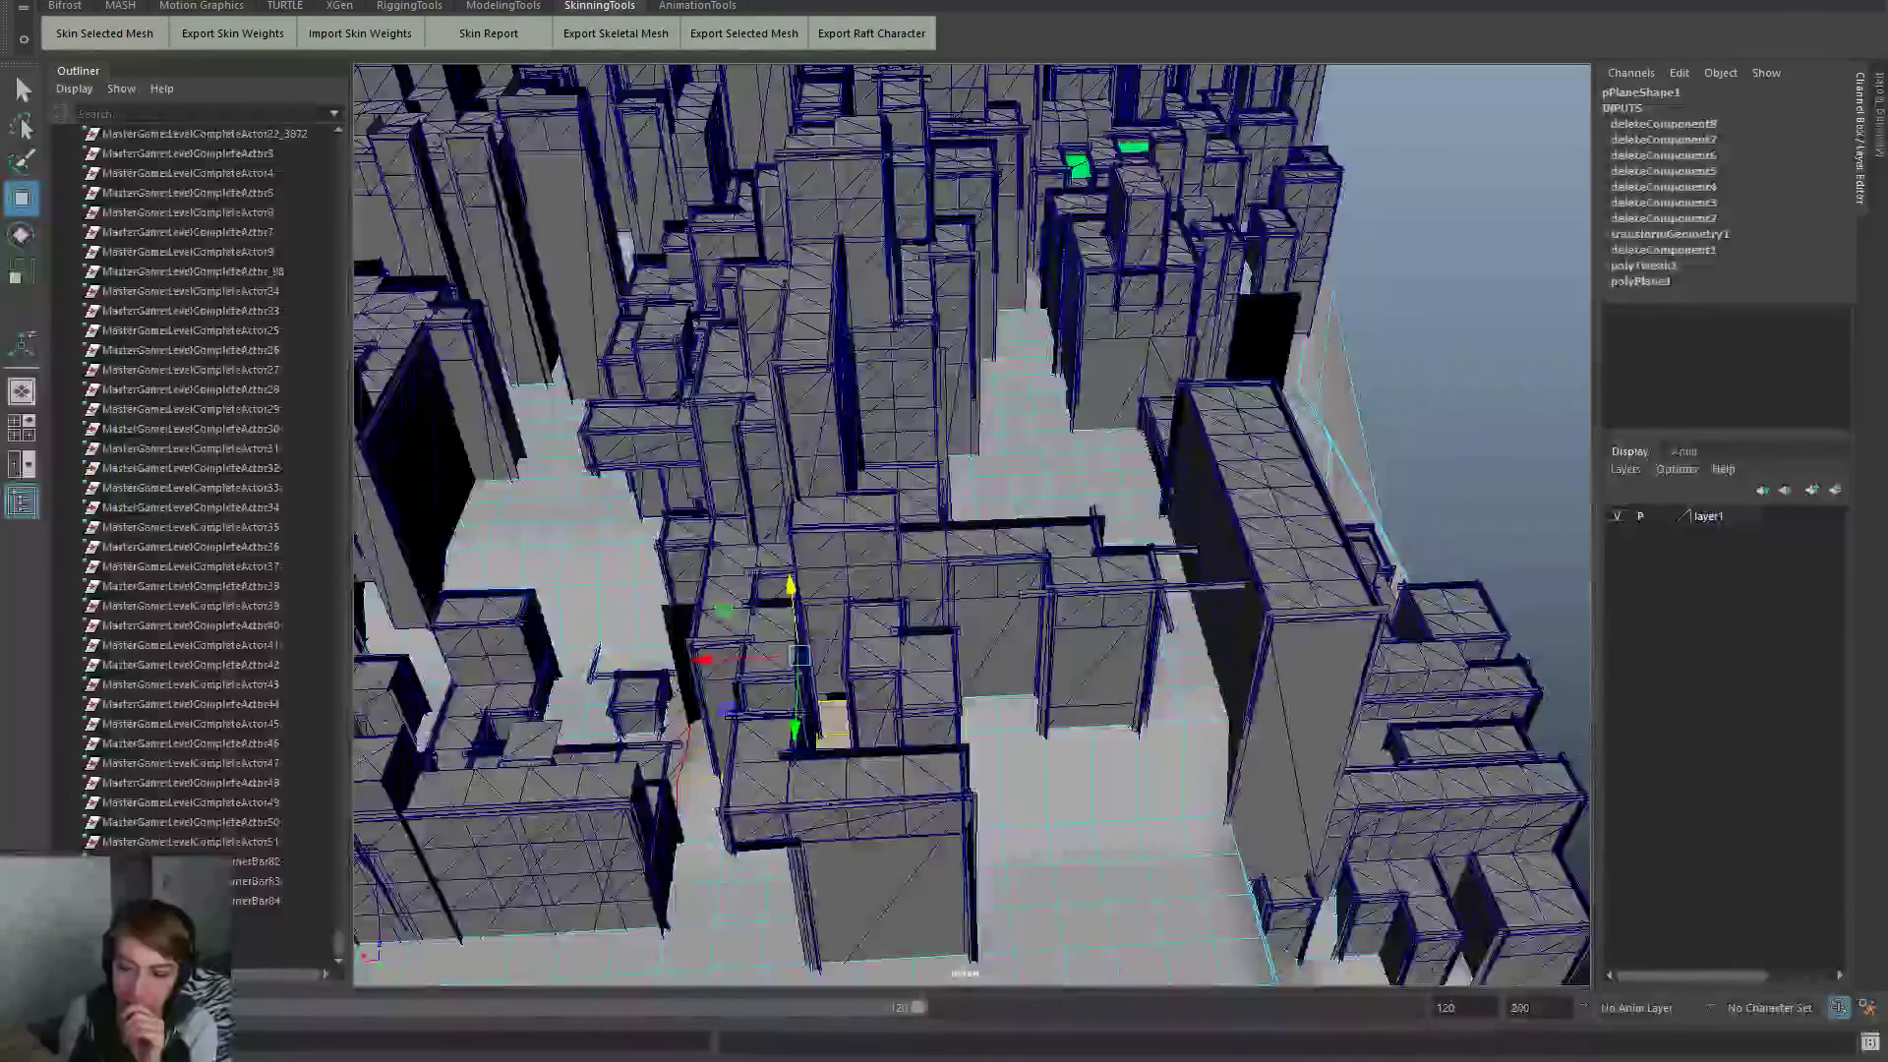
pyautogui.keyDown('alt'); pyautogui.moveTo(1013, 620); pyautogui.dragTo(1145, 605); pyautogui.keyUp('alt')
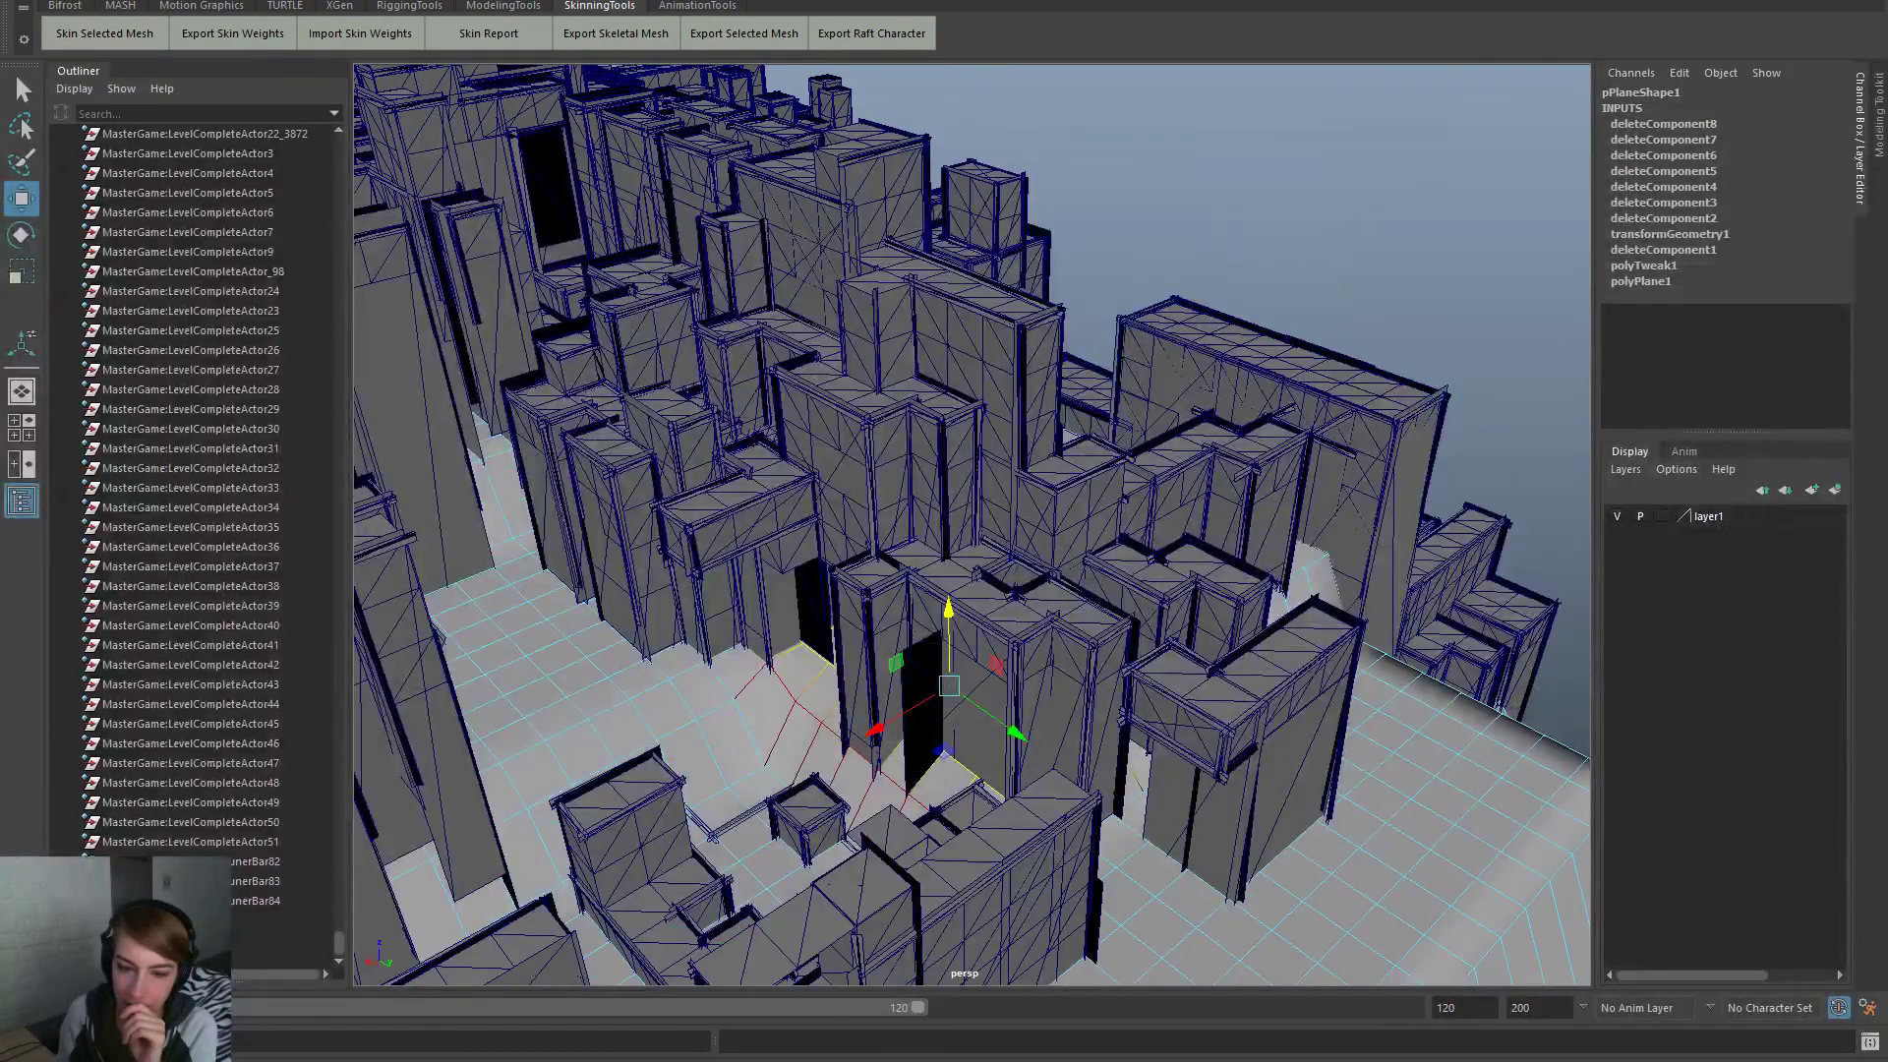
pyautogui.moveTo(949, 613); pyautogui.dragTo(962, 685)
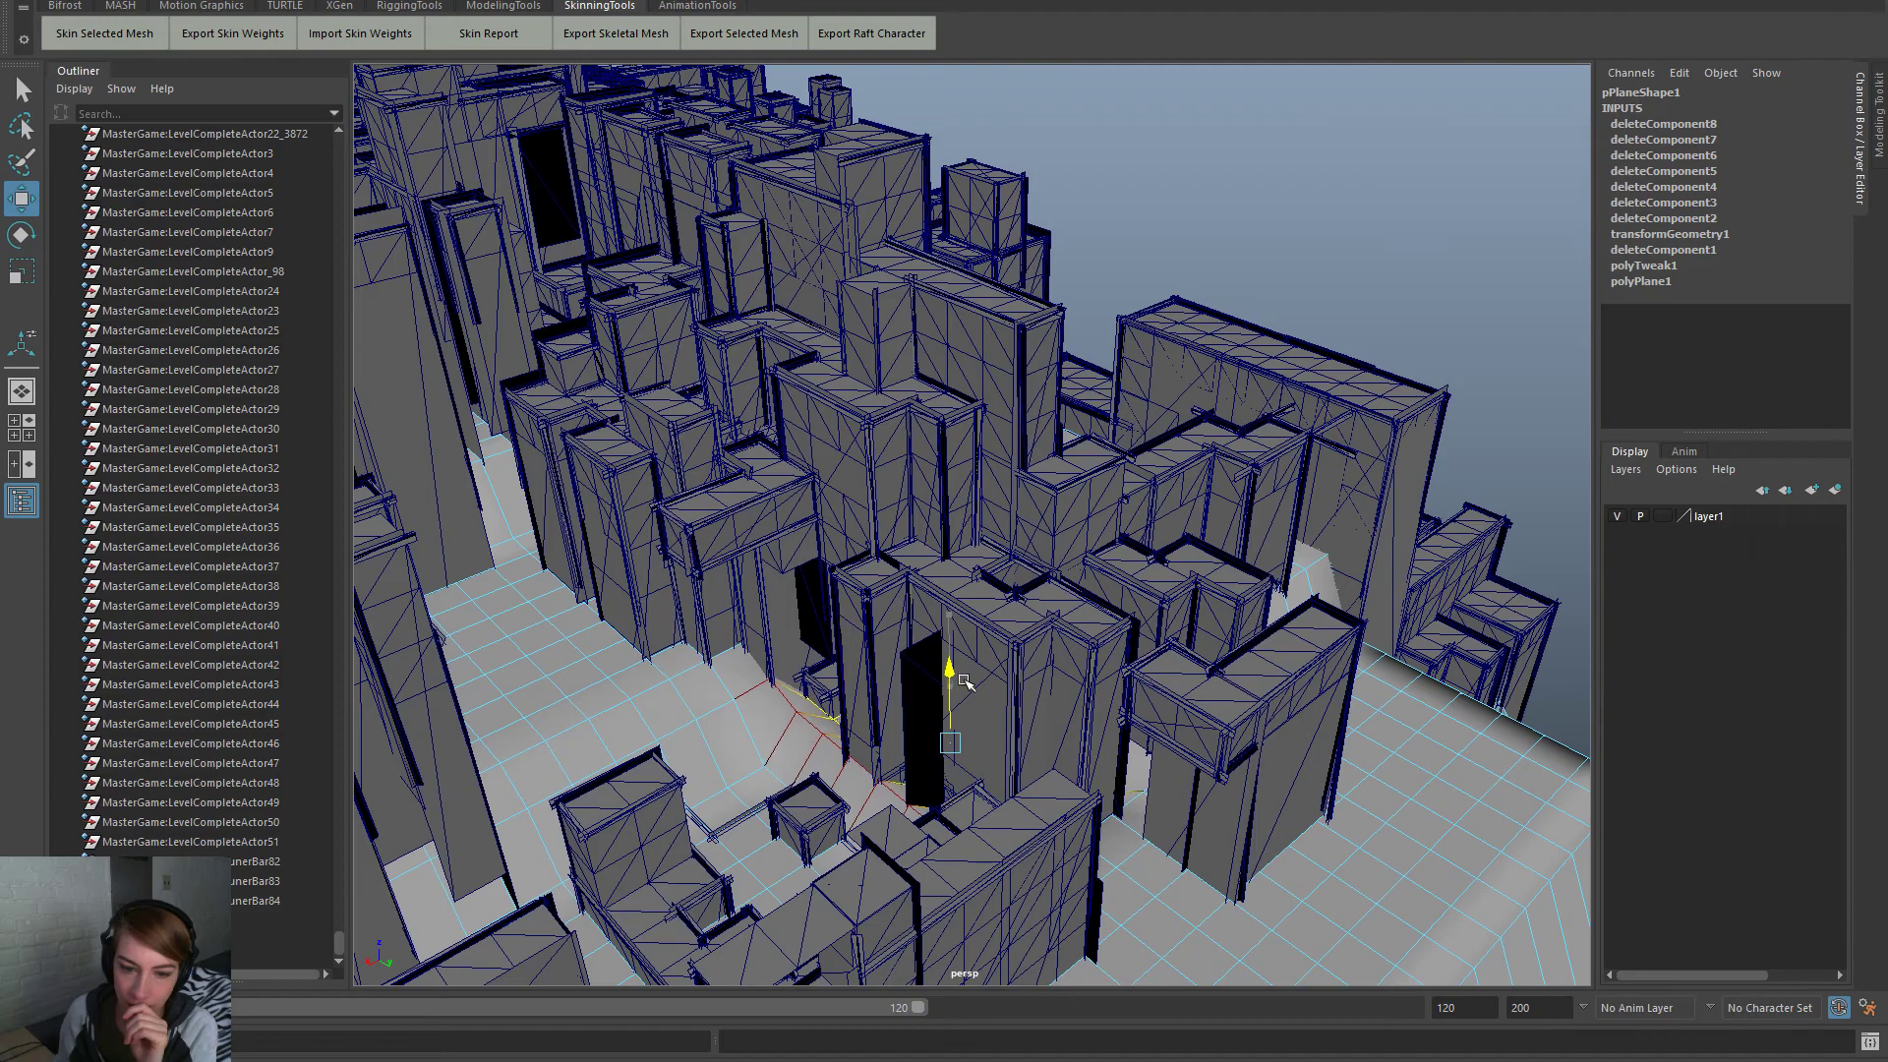
pyautogui.moveTo(1159, 779)
pyautogui.keyDown('alt'); pyautogui.mouseDown()
pyautogui.moveTo(1209, 789)
pyautogui.moveTo(1168, 787)
pyautogui.mouseUp(); pyautogui.keyUp('alt')
# Select the plateau's rim edges along the front of the blocks and lower them slightly
pyautogui.keyDown('alt'); pyautogui.moveTo(1000, 767); pyautogui.dragTo(1129, 800, button='right'); pyautogui.keyUp('alt')
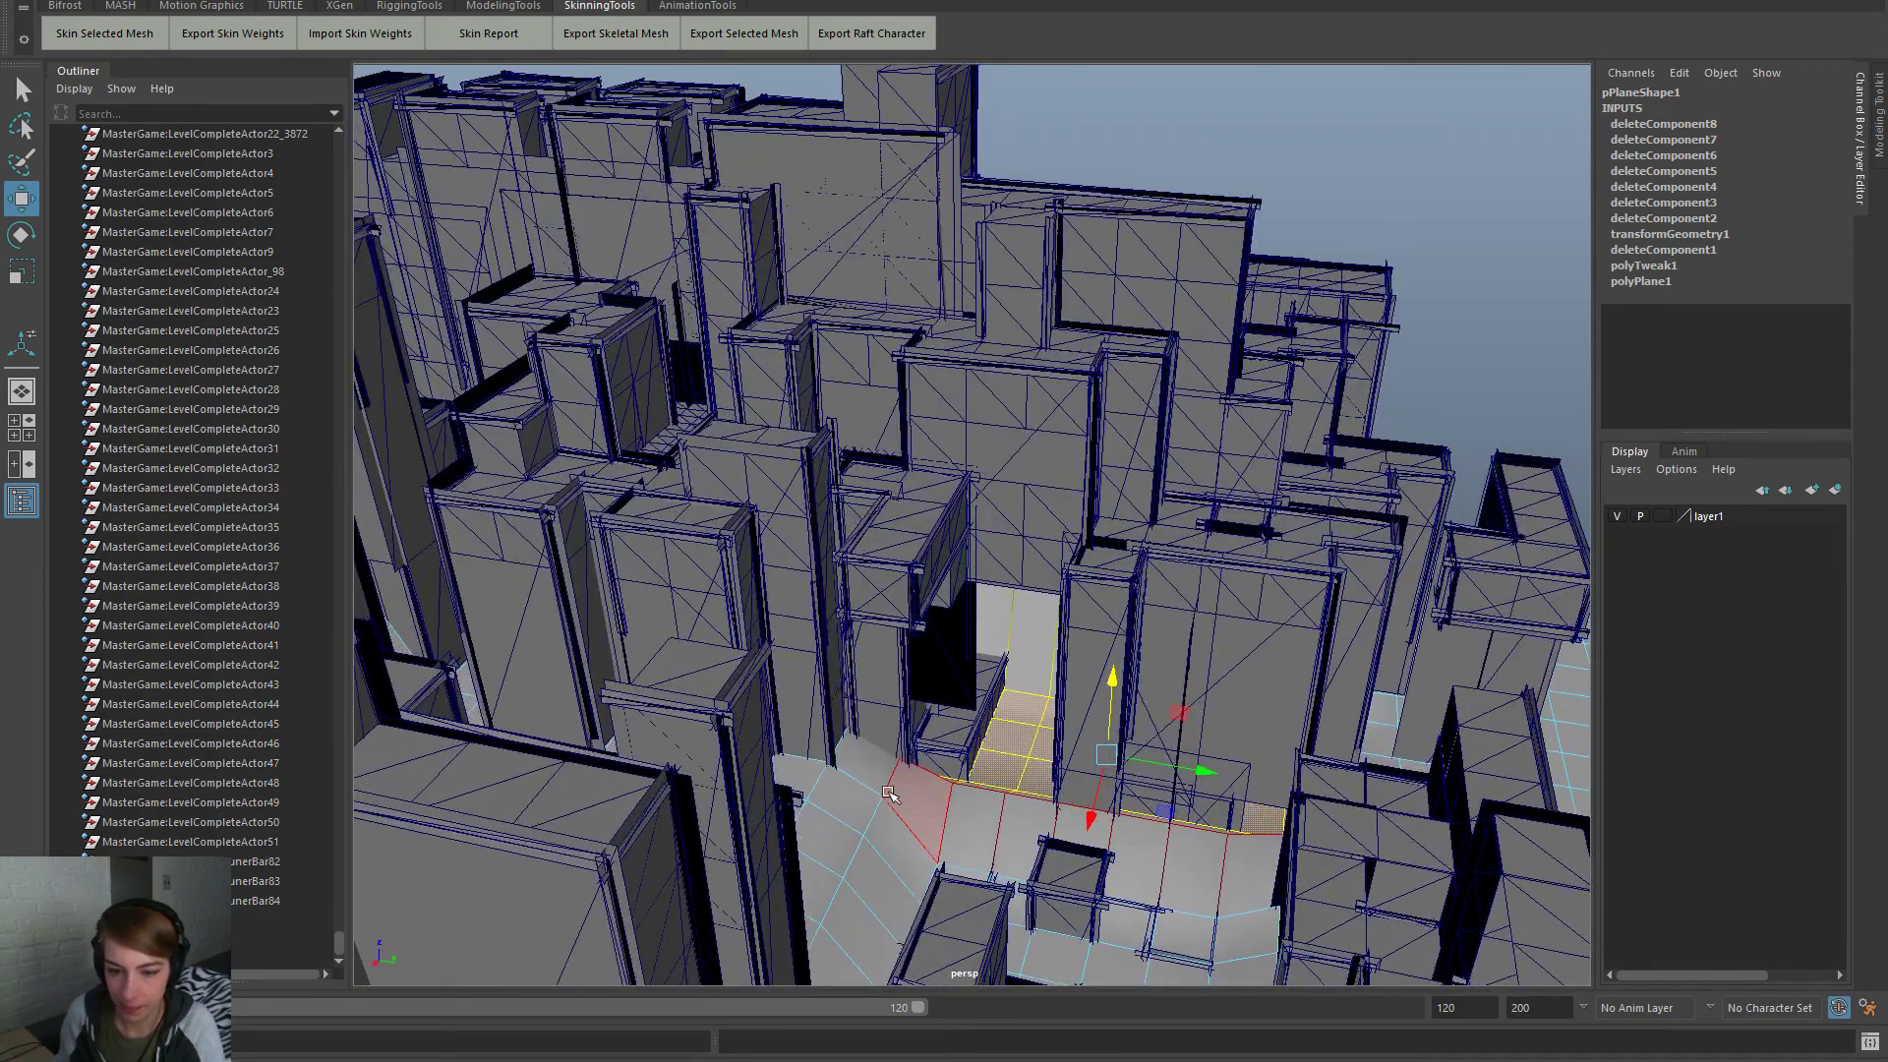
pyautogui.rightClick(906, 649)
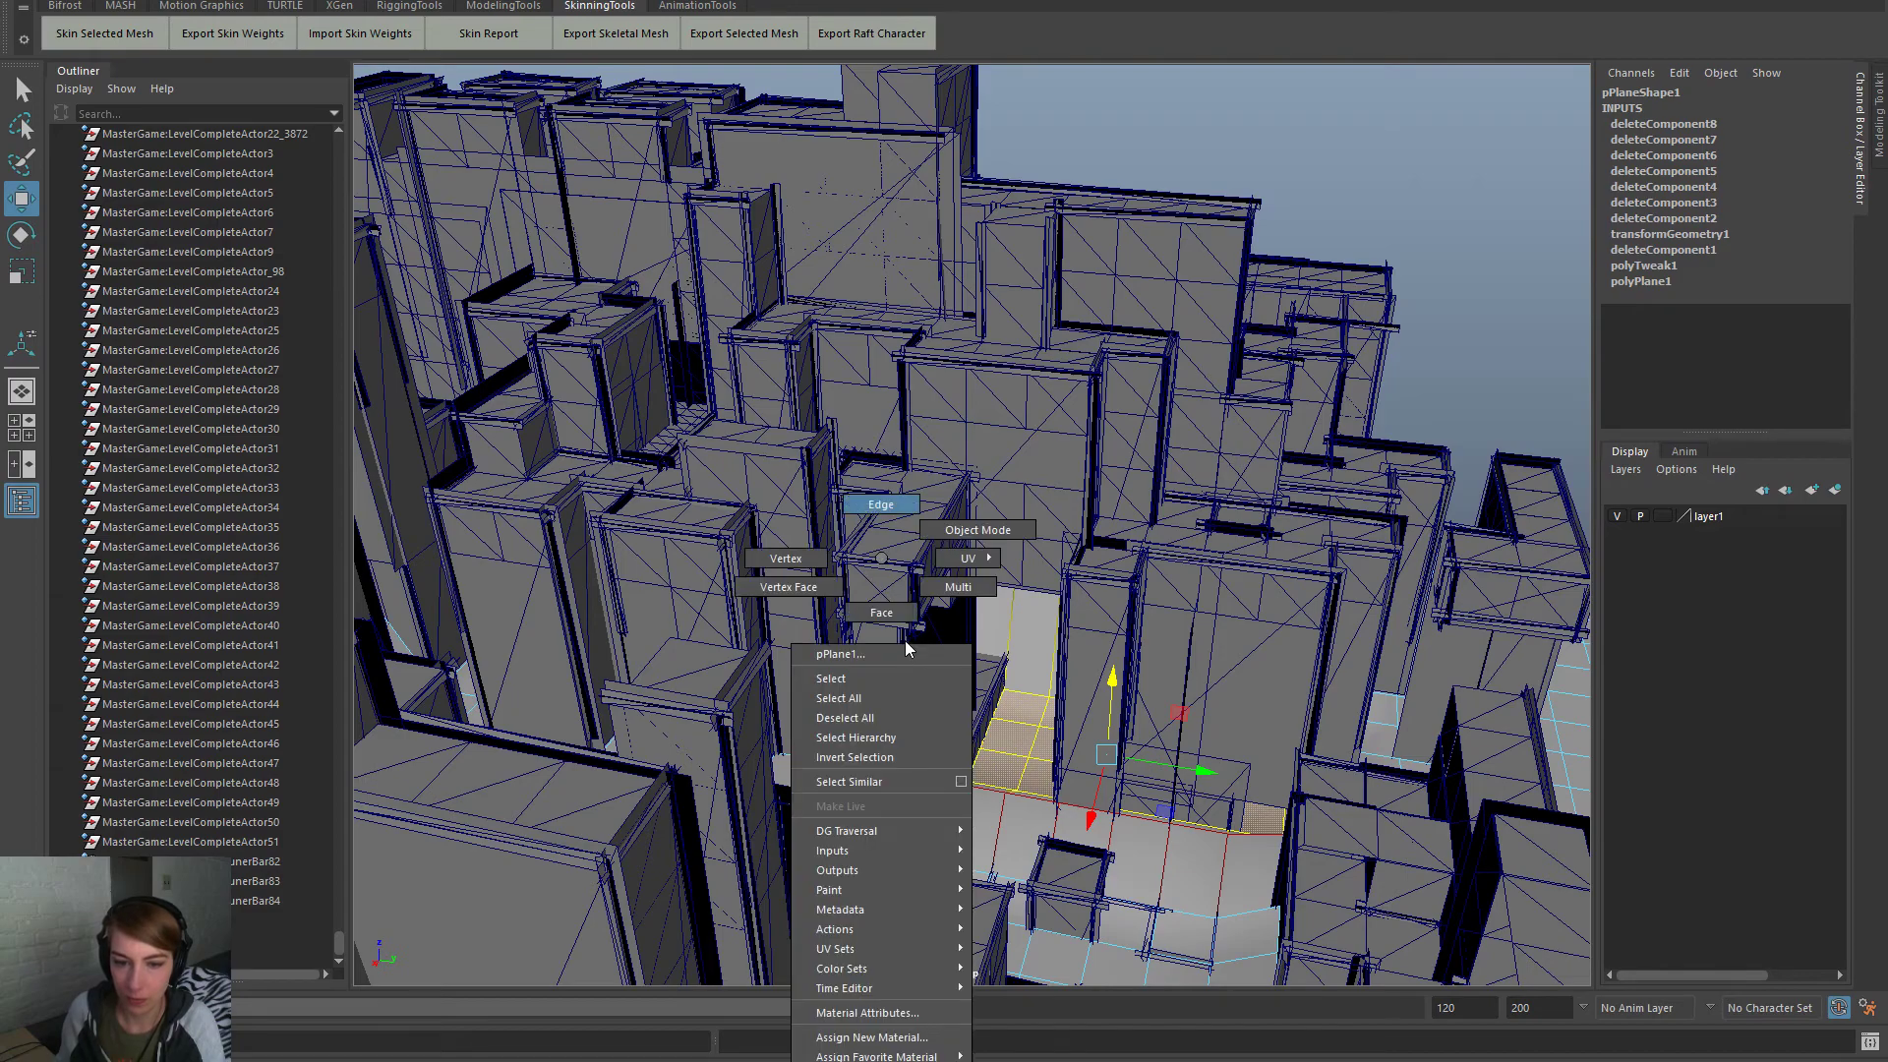
pyautogui.click(881, 505)
pyautogui.click(1086, 804)
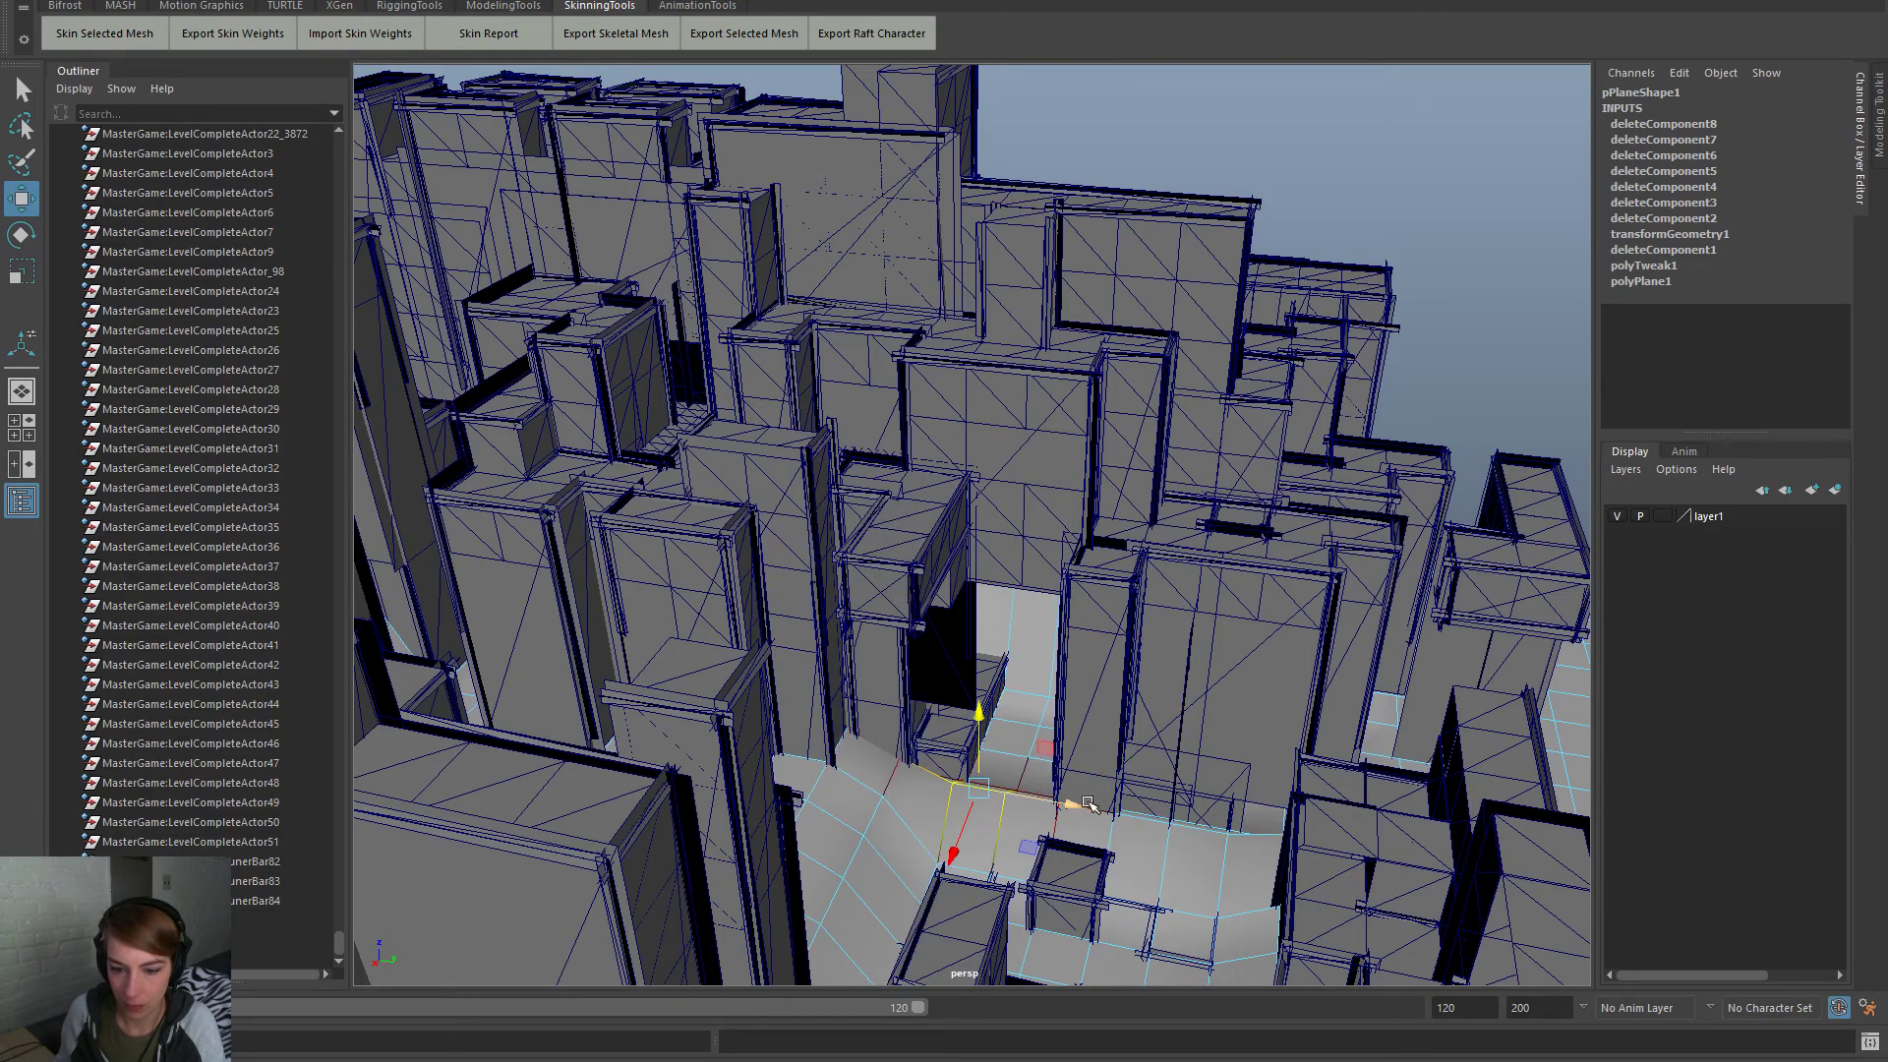
pyautogui.keyDown('shift'); pyautogui.click(1166, 827); pyautogui.keyUp('shift')
pyautogui.keyDown('shift'); pyautogui.click(1244, 837); pyautogui.keyUp('shift')
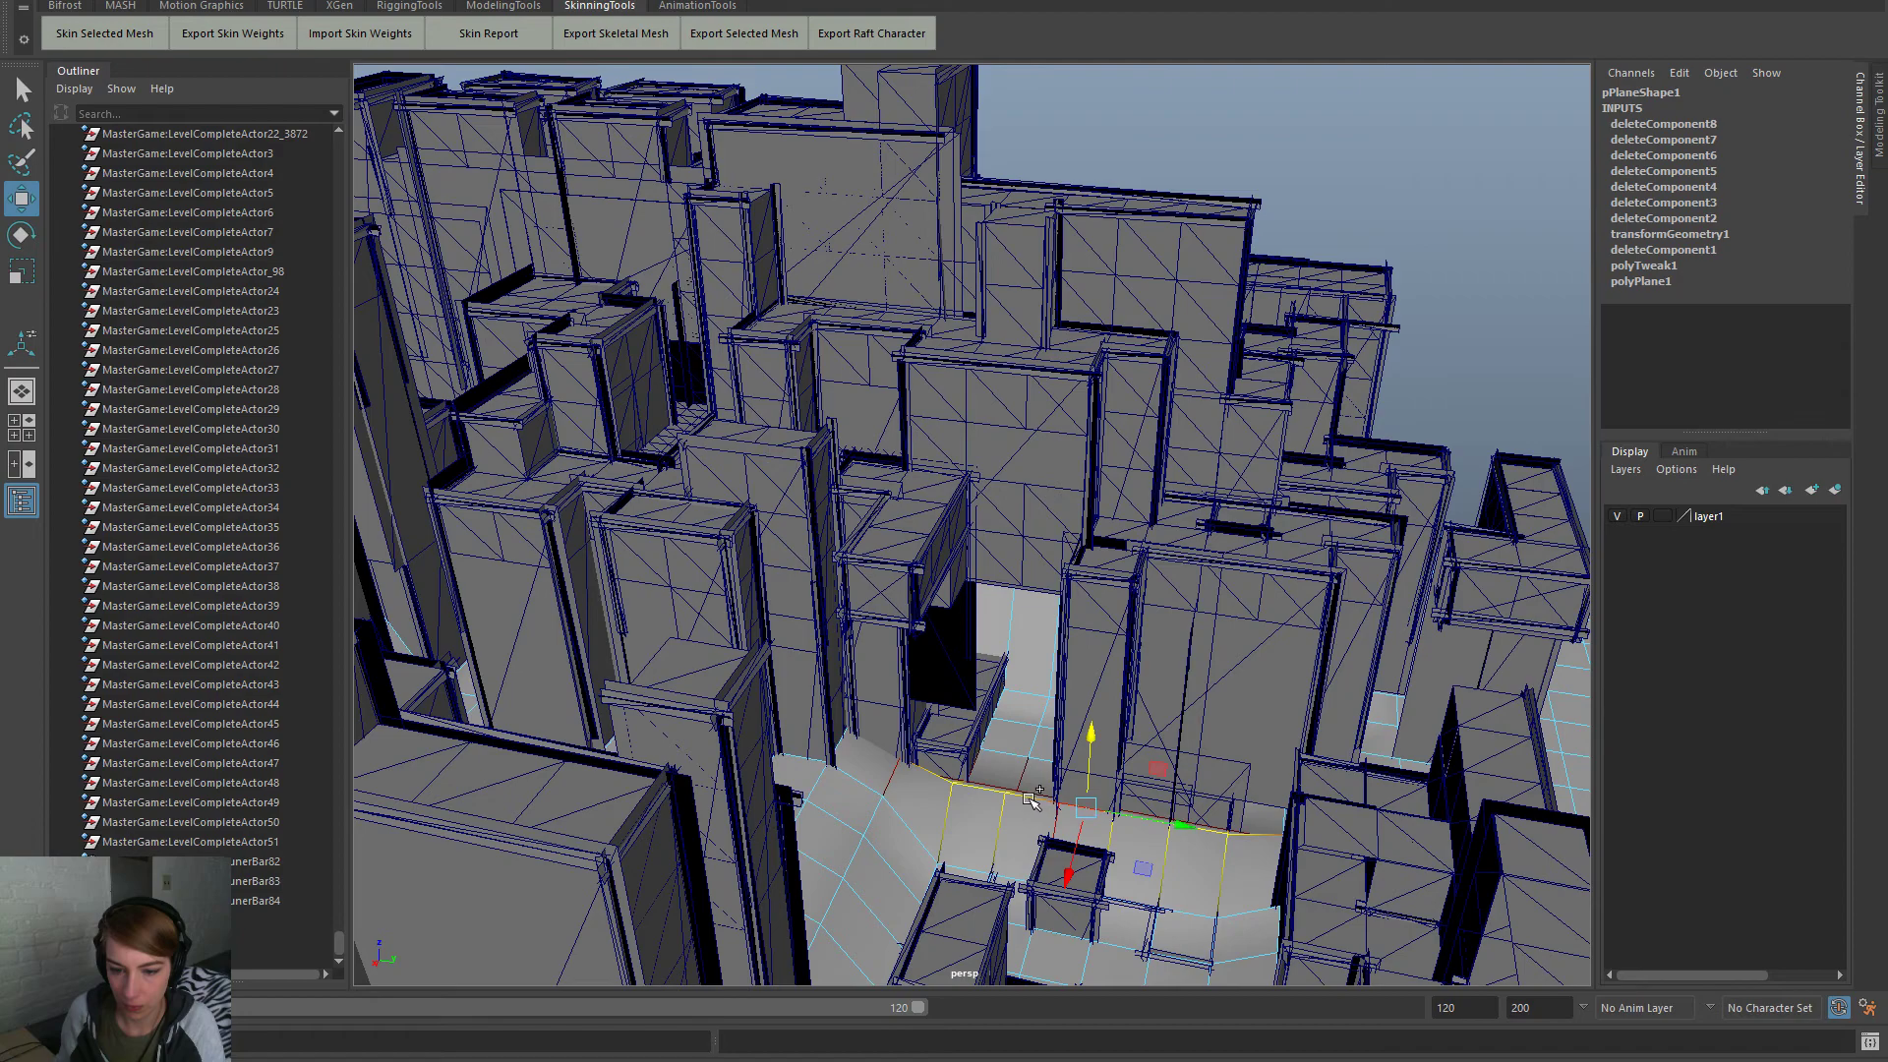
pyautogui.moveTo(1091, 740); pyautogui.dragTo(1093, 779)
# Select pPlane1's edge row across the open floor beside the lowered plateau and adjust its height to the blocks
pyautogui.click(885, 786)
pyautogui.keyDown('alt'); pyautogui.moveTo(932, 833); pyautogui.dragTo(770, 760); pyautogui.keyUp('alt')
pyautogui.keyDown('alt'); pyautogui.moveTo(771, 760); pyautogui.dragTo(829, 750, button='right'); pyautogui.keyUp('alt')
pyautogui.keyDown('shift'); pyautogui.click(706, 714); pyautogui.keyUp('shift')
pyautogui.keyDown('shift'); pyautogui.click(669, 726); pyautogui.keyUp('shift')
pyautogui.keyDown('alt'); pyautogui.moveTo(621, 768); pyautogui.dragTo(748, 772); pyautogui.keyUp('alt')
pyautogui.keyDown('shift'); pyautogui.click(801, 712); pyautogui.keyUp('shift')
pyautogui.keyDown('shift'); pyautogui.click(675, 742); pyautogui.keyUp('shift')
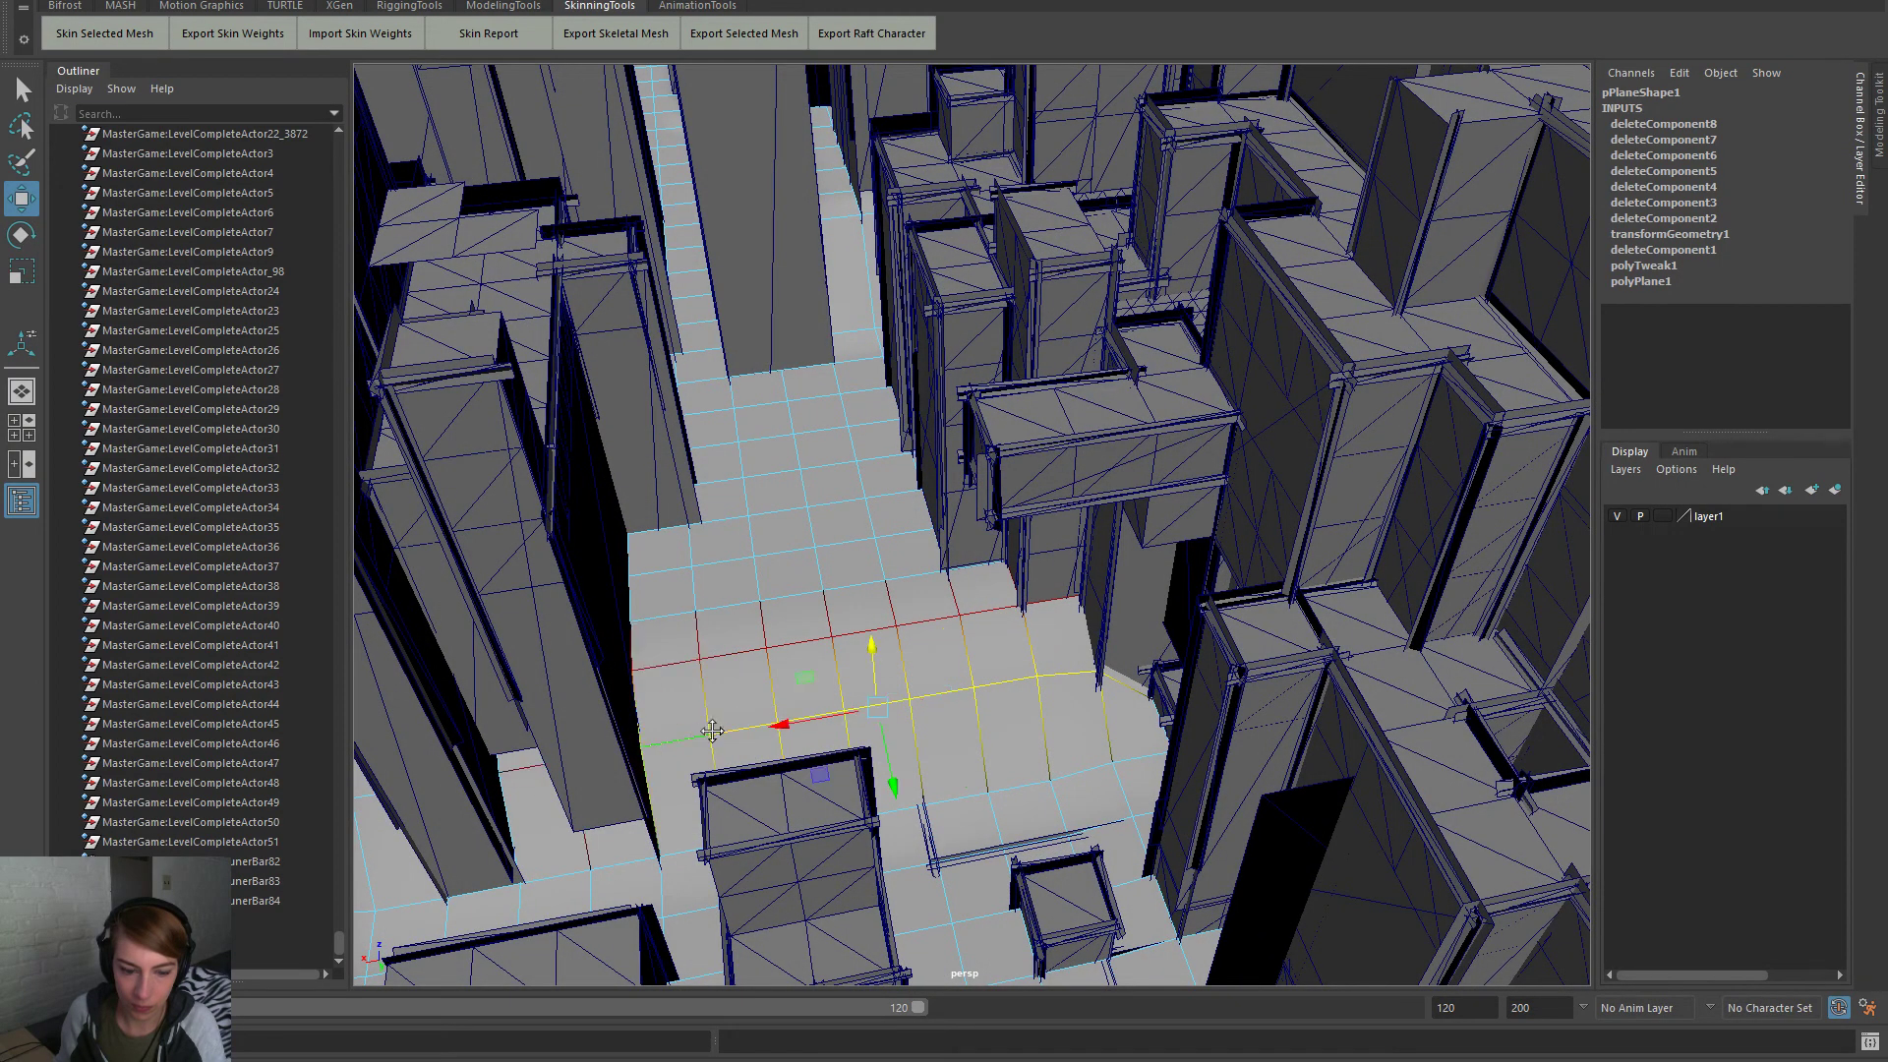
pyautogui.keyDown('alt'); pyautogui.moveTo(702, 738); pyautogui.dragTo(883, 670, button='middle'); pyautogui.keyUp('alt')
pyautogui.moveTo(1052, 586); pyautogui.dragTo(620, 348)
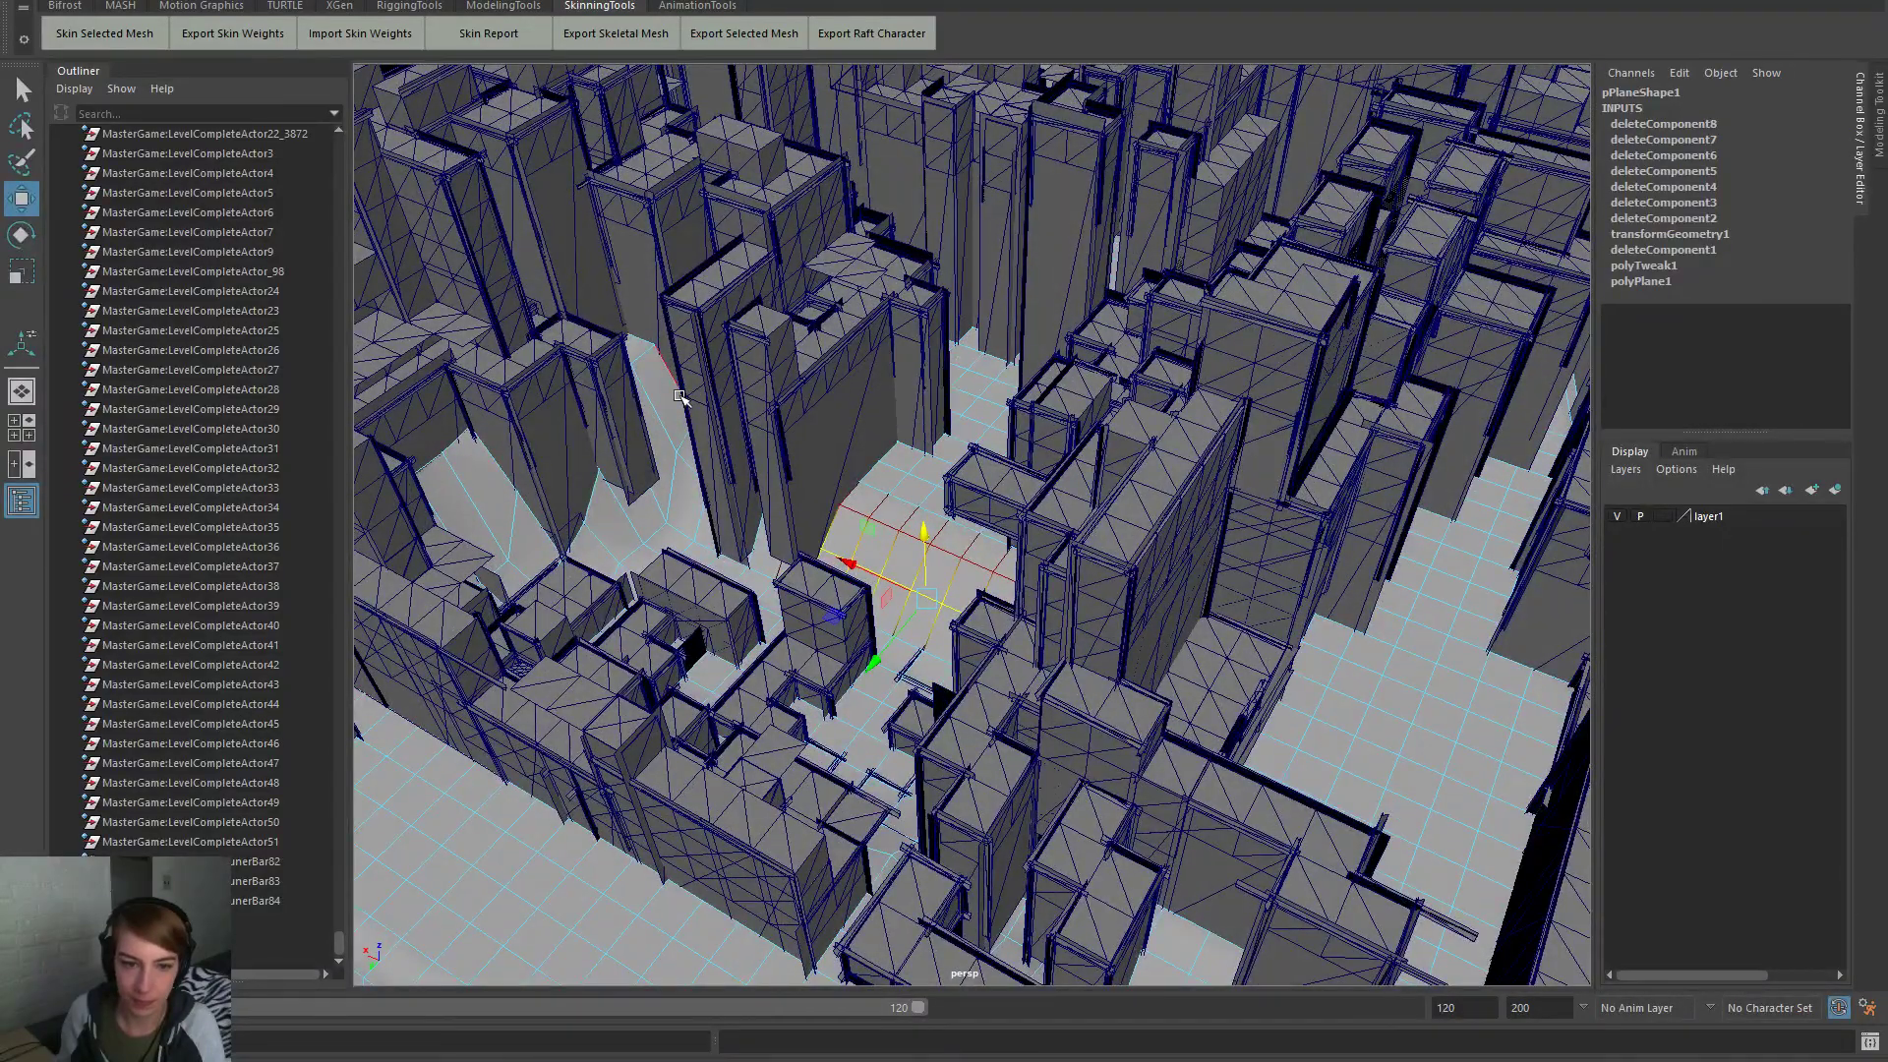
# Lower the peaked pPlane1 edge between the tall blocks, then return to object mode and deselect the mesh
pyautogui.moveTo(654, 351); pyautogui.dragTo(641, 352, button='middle')
pyautogui.moveTo(625, 285); pyautogui.dragTo(635, 321)
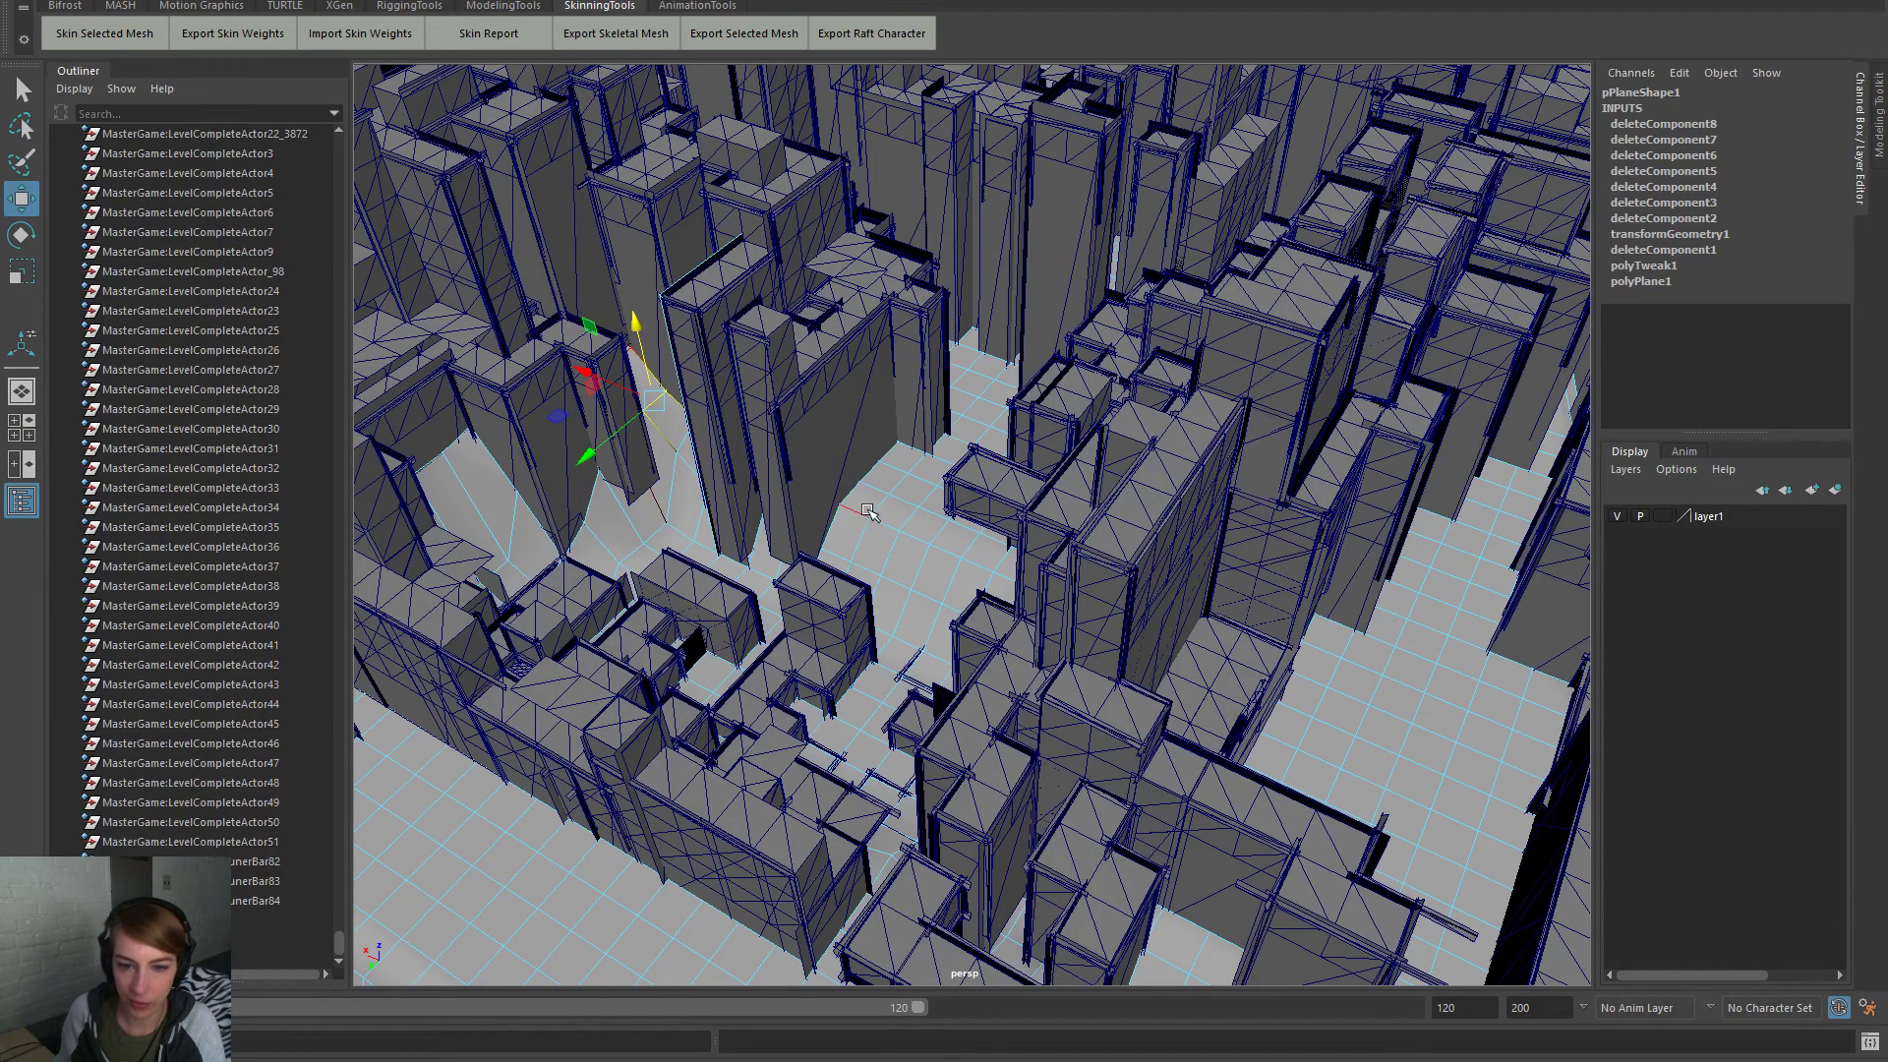
pyautogui.press('a')
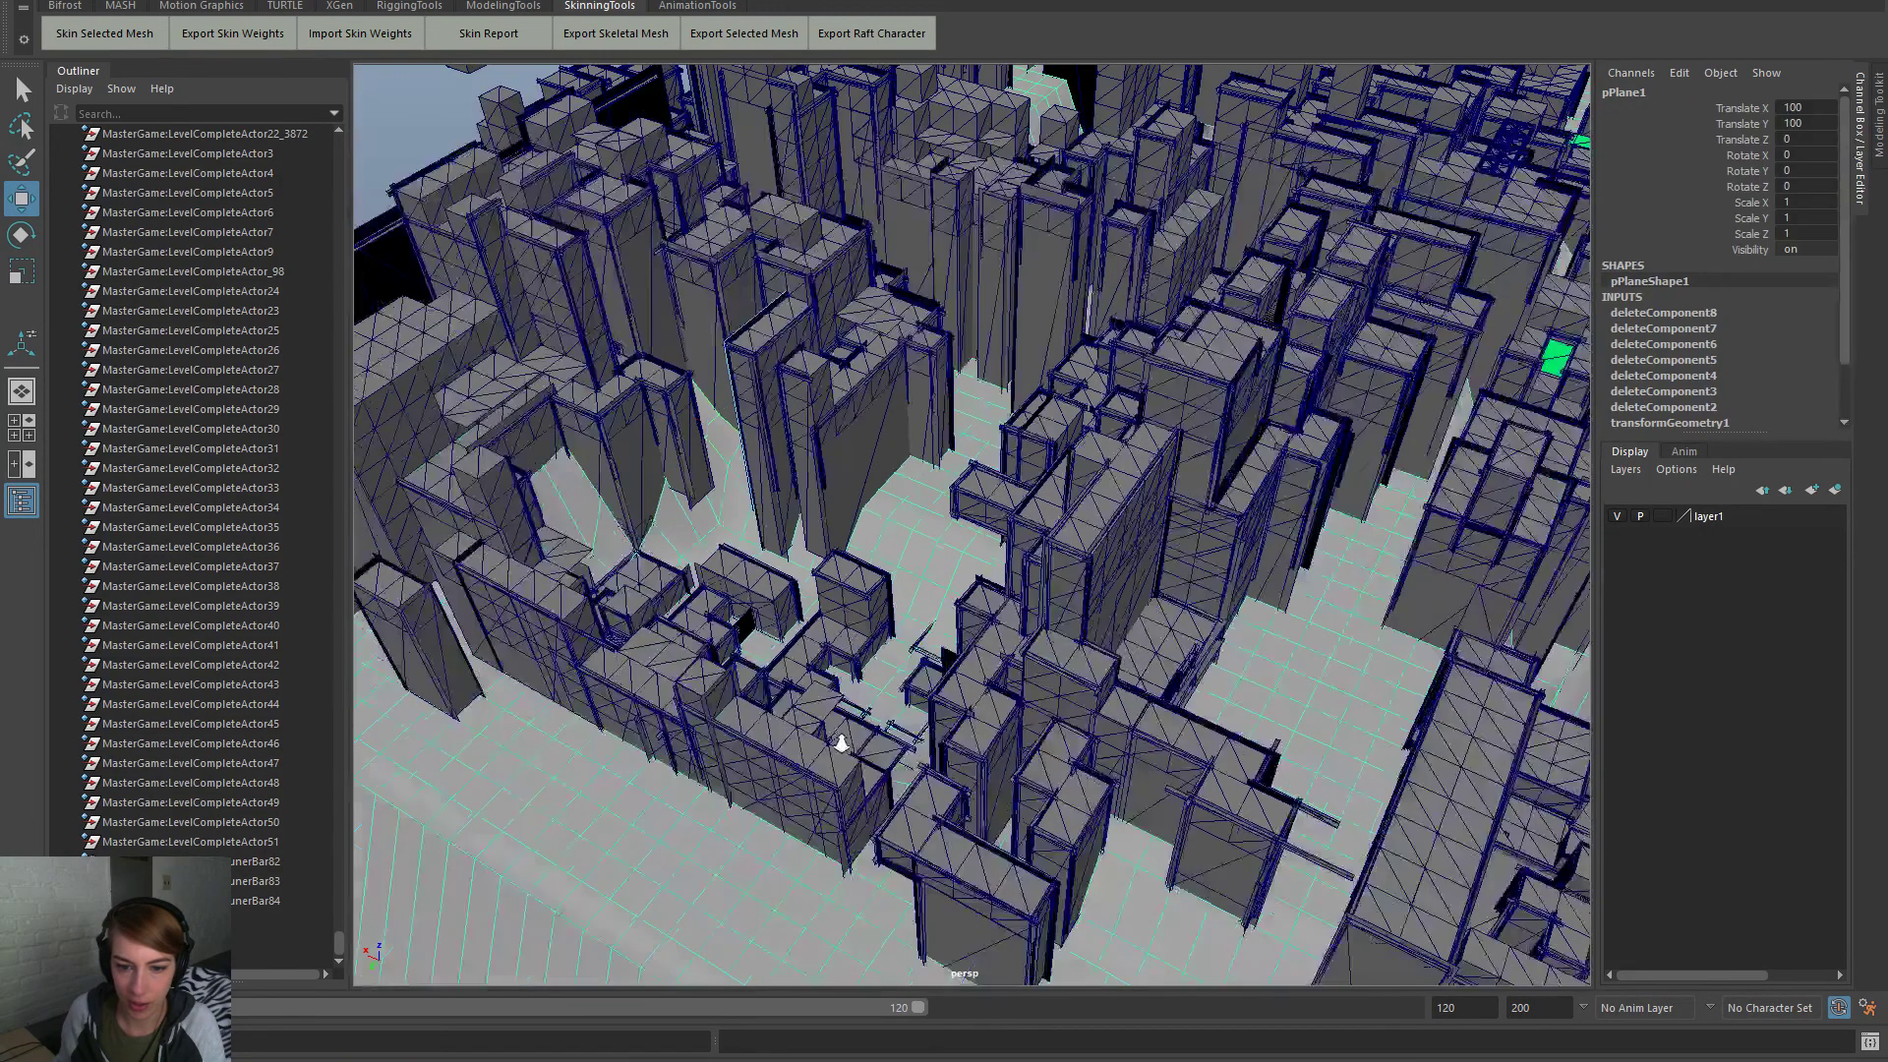
pyautogui.click(888, 767)
# Select pPlane1's top rim vertices along the outer cliff beside the city blocks and lower them slightly
pyautogui.keyDown('alt'); pyautogui.moveTo(888, 767); pyautogui.dragTo(704, 683); pyautogui.keyUp('alt')
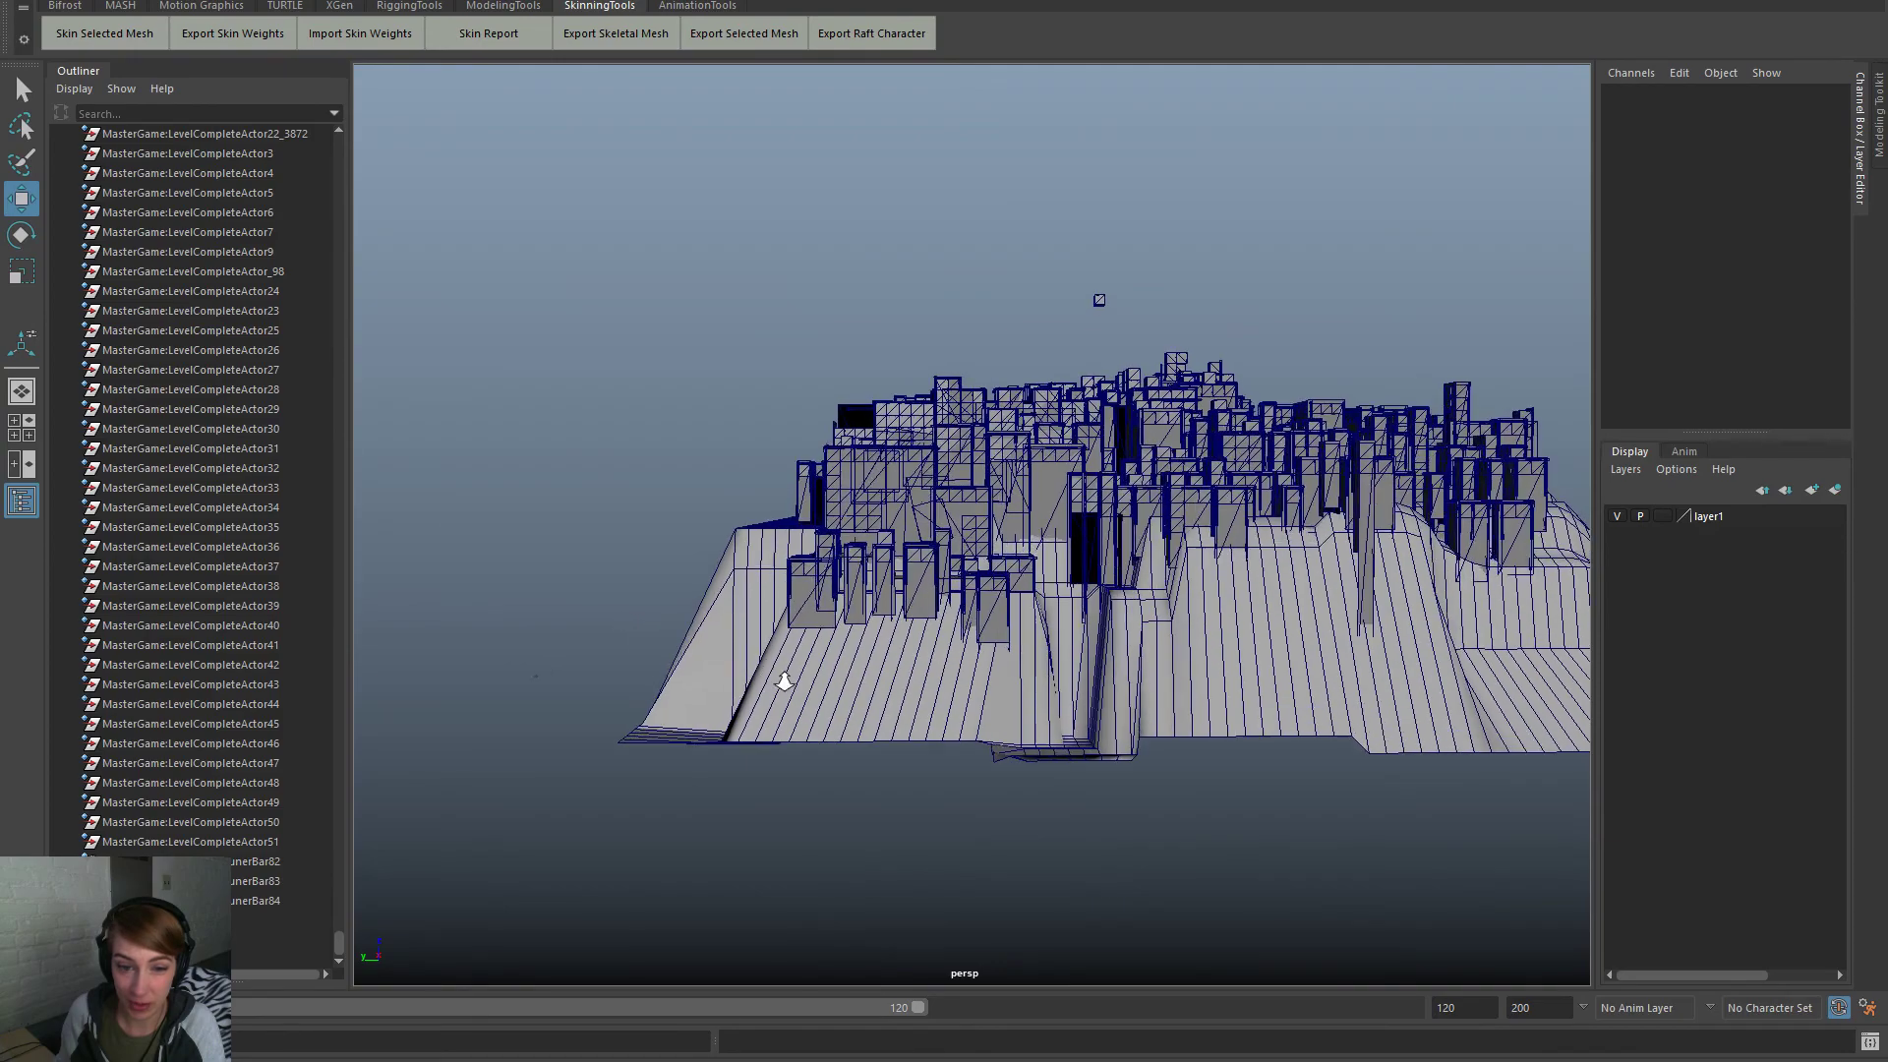
pyautogui.scroll(3, 770, 675)
pyautogui.keyDown('alt'); pyautogui.moveTo(771, 675); pyautogui.dragTo(824, 741, button='middle'); pyautogui.keyUp('alt')
pyautogui.keyDown('alt'); pyautogui.moveTo(824, 740); pyautogui.dragTo(826, 712); pyautogui.keyUp('alt')
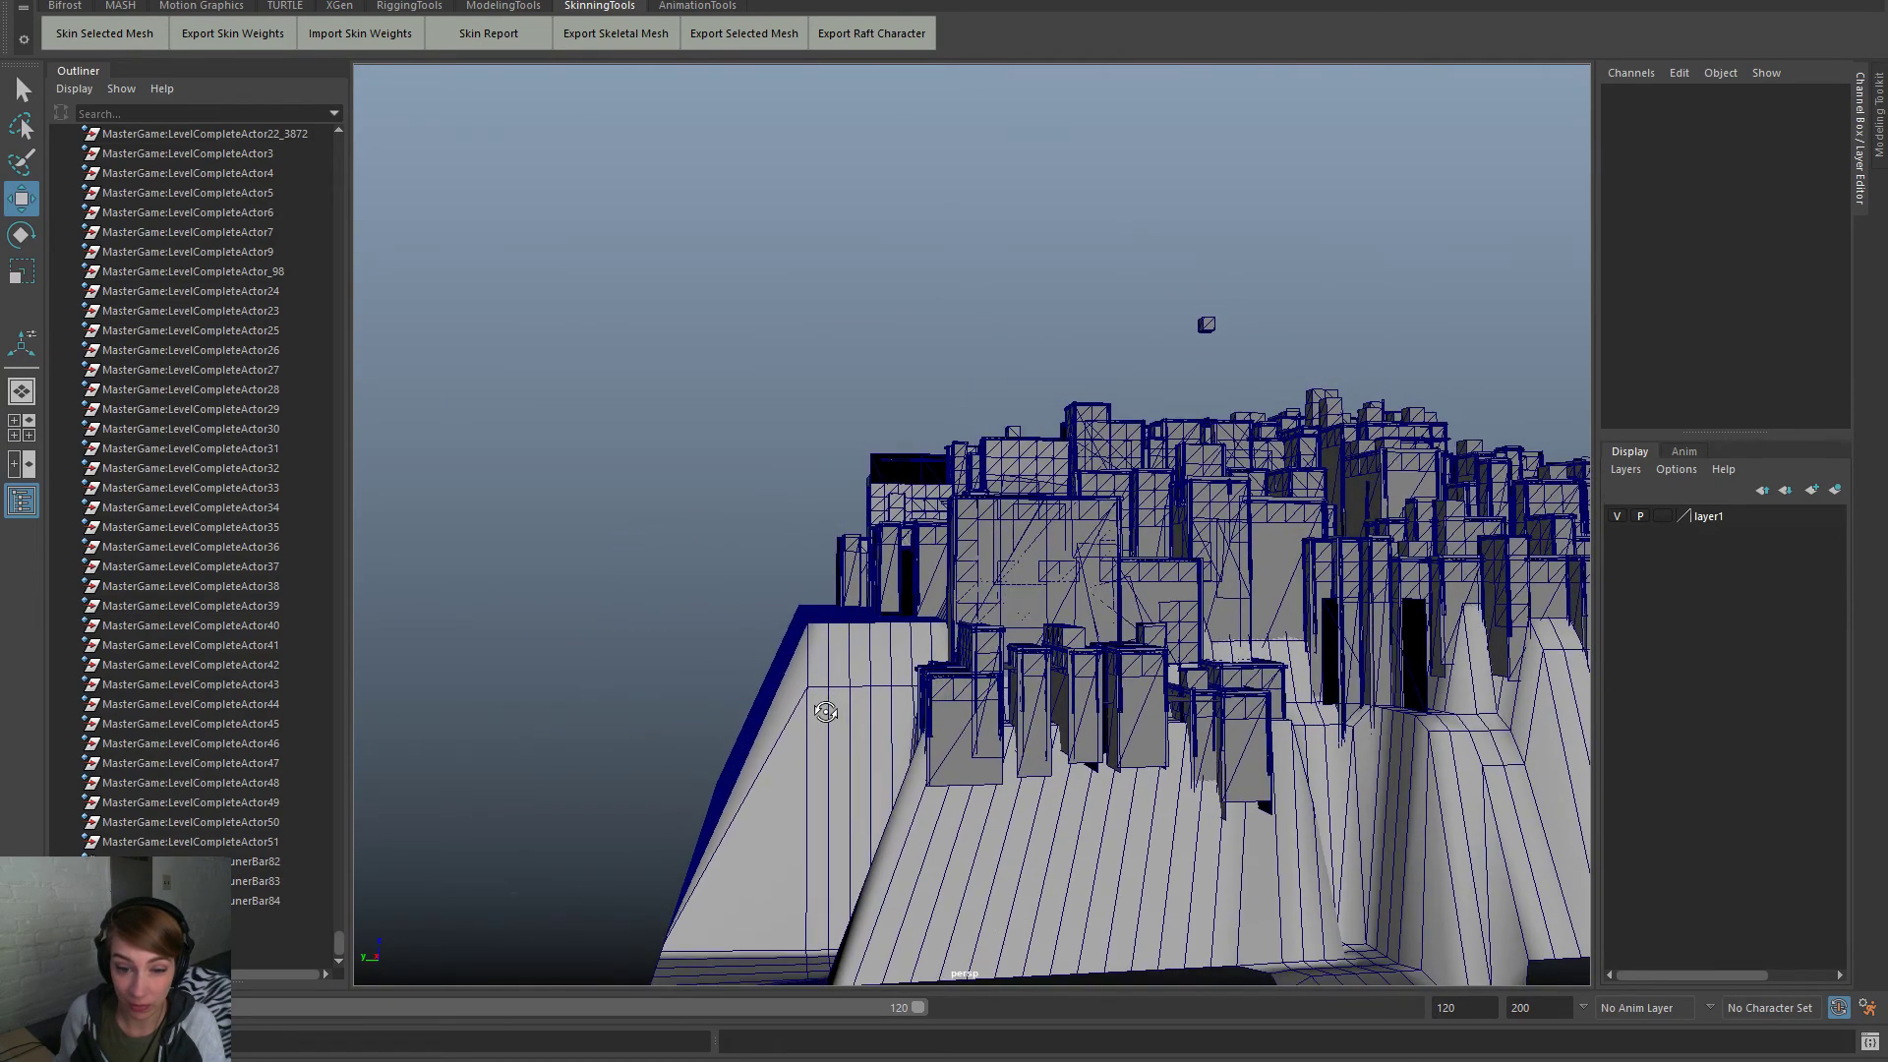
pyautogui.moveTo(851, 647); pyautogui.dragTo(765, 573, button='right')
pyautogui.moveTo(759, 574); pyautogui.dragTo(812, 635)
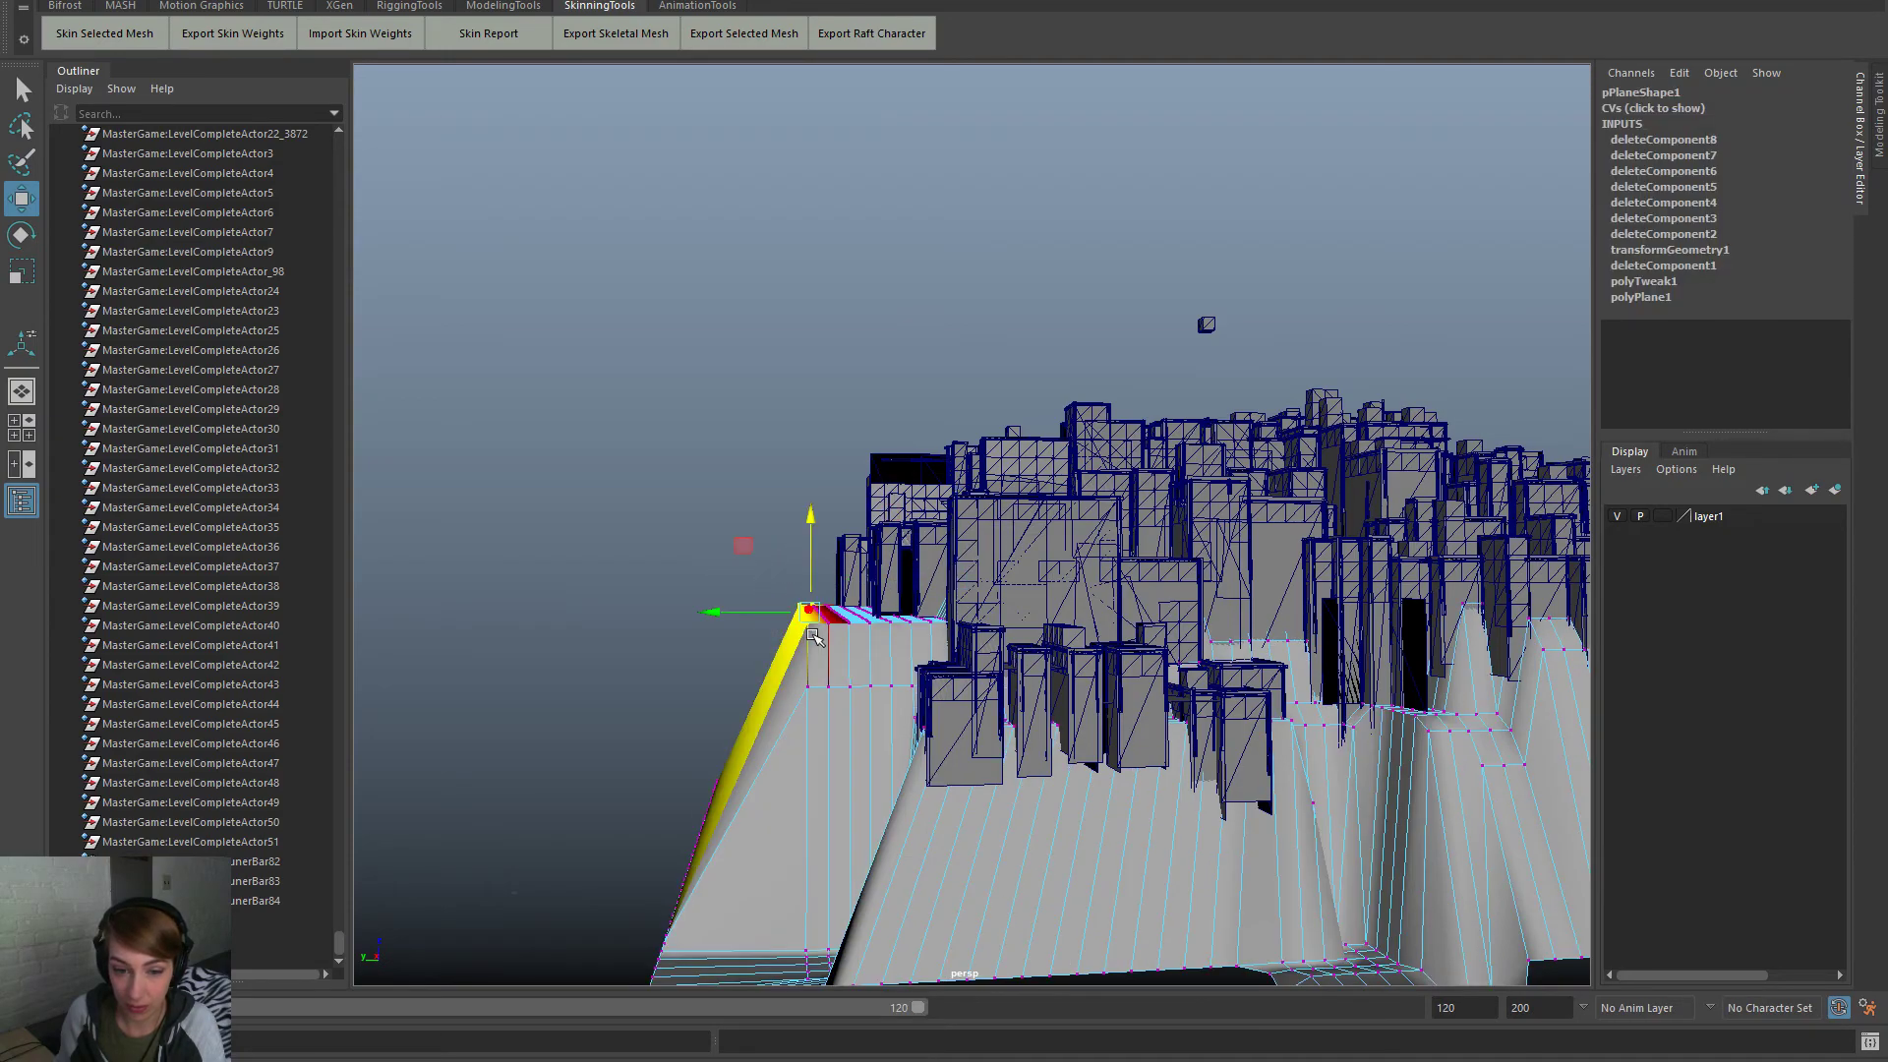
pyautogui.keyDown('alt'); pyautogui.moveTo(826, 724); pyautogui.dragTo(885, 741); pyautogui.keyUp('alt')
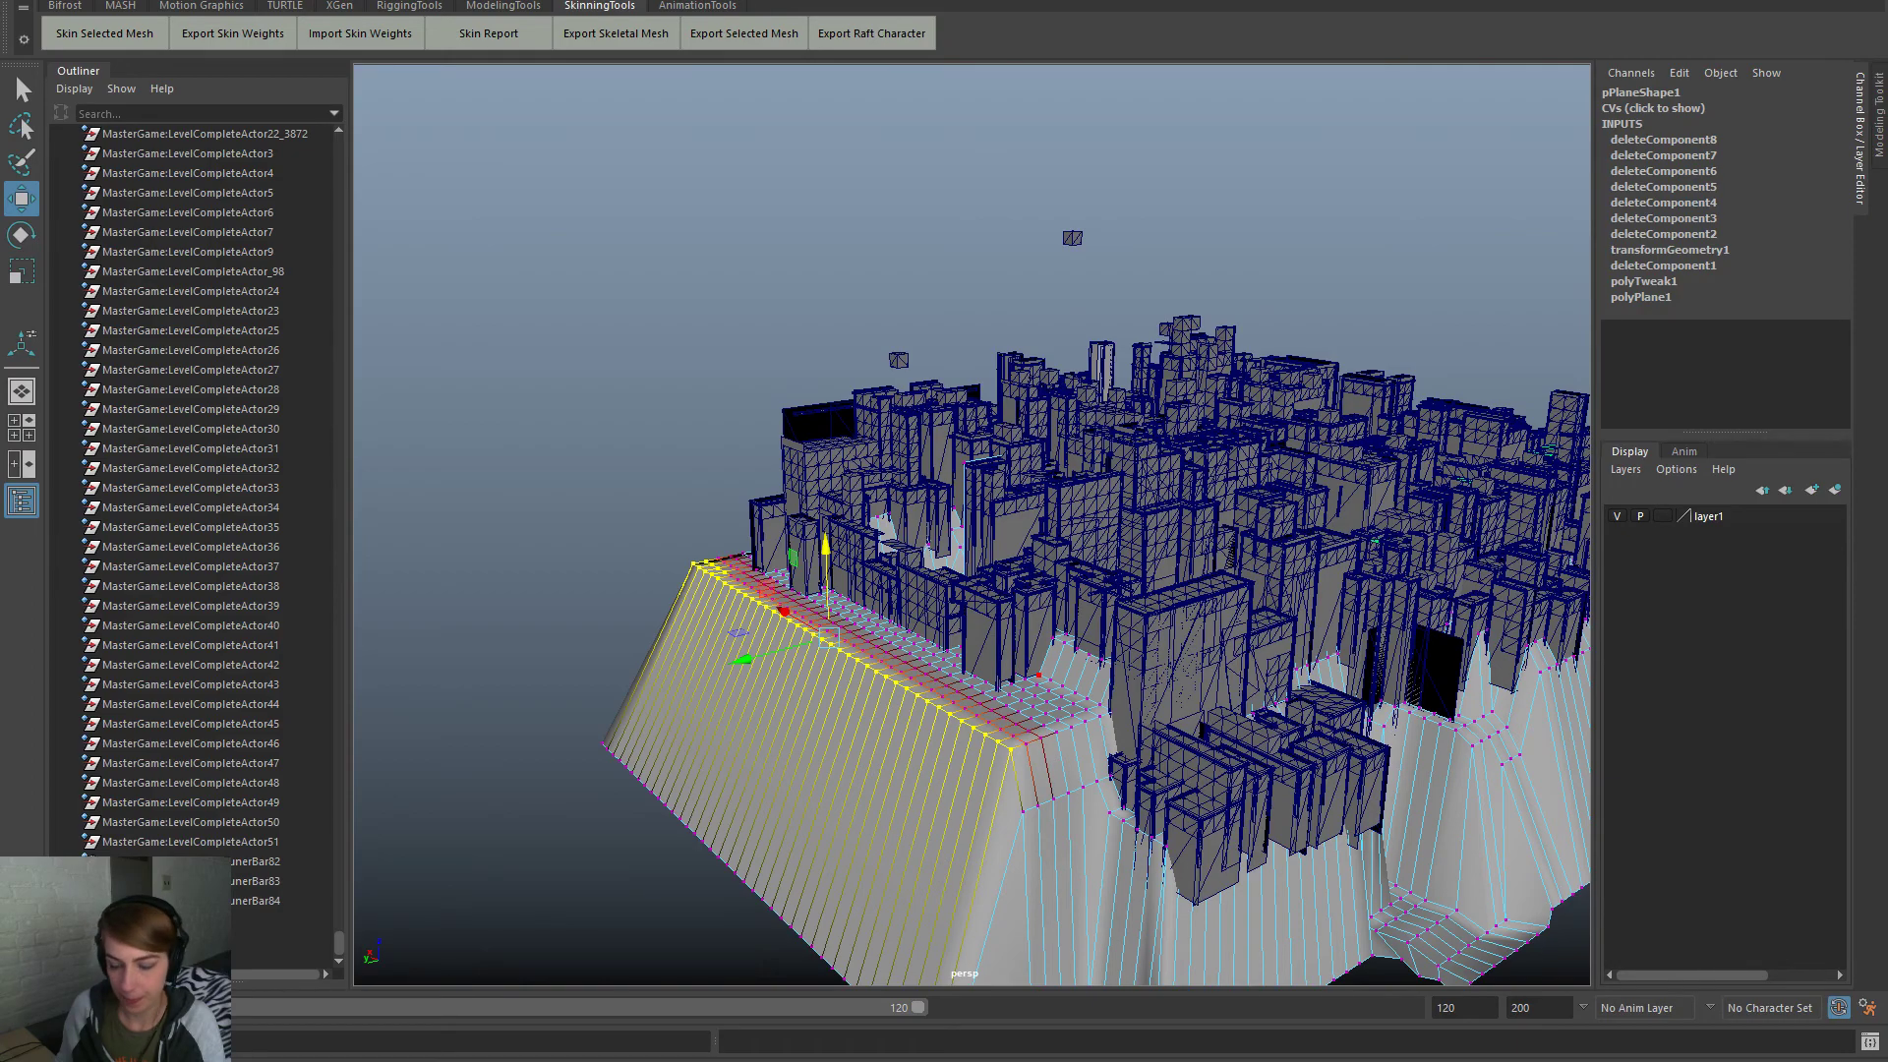
pyautogui.keyDown('alt'); pyautogui.moveTo(885, 688); pyautogui.dragTo(815, 538); pyautogui.keyUp('alt')
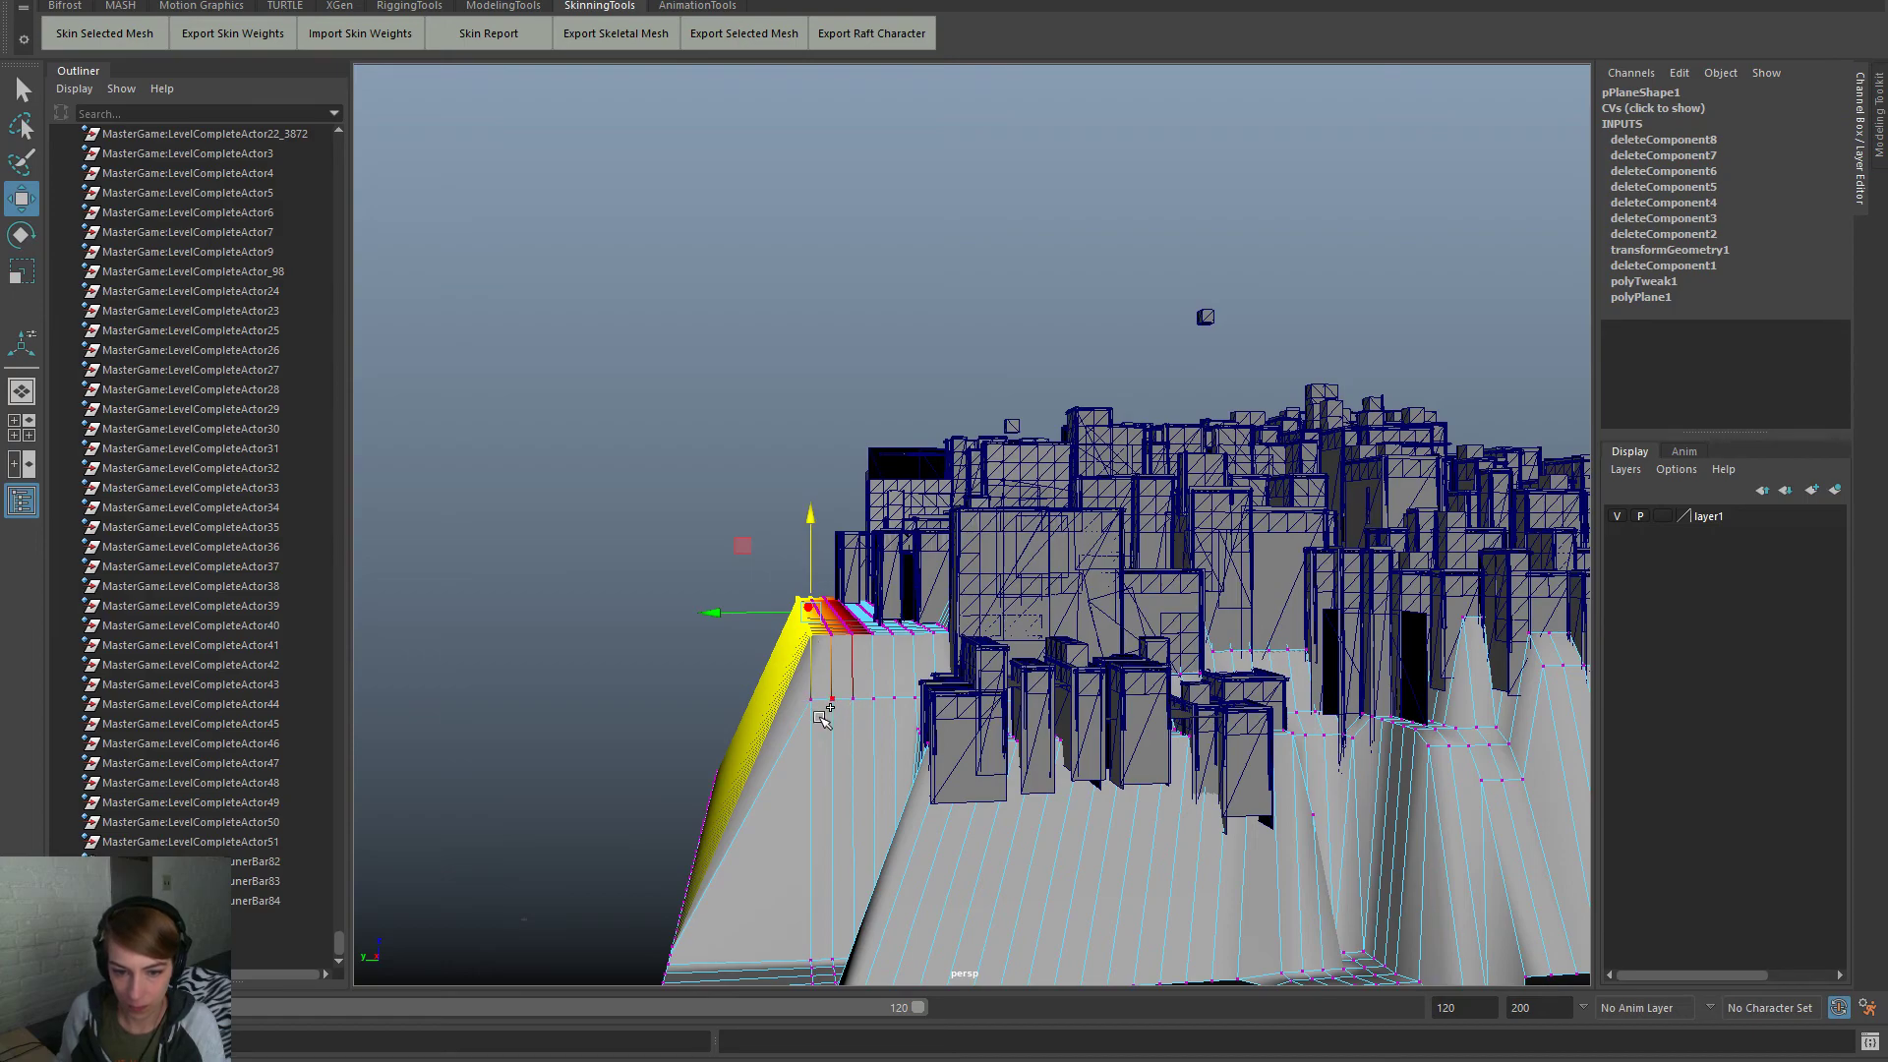
pyautogui.moveTo(821, 661); pyautogui.dragTo(820, 685, button='middle')
# Shape the outer cliff's vertex rows into a stepped, flared slope and raise the lower corner vertex slightly
pyautogui.keyDown('alt'); pyautogui.moveTo(965, 737); pyautogui.dragTo(1052, 777); pyautogui.keyUp('alt')
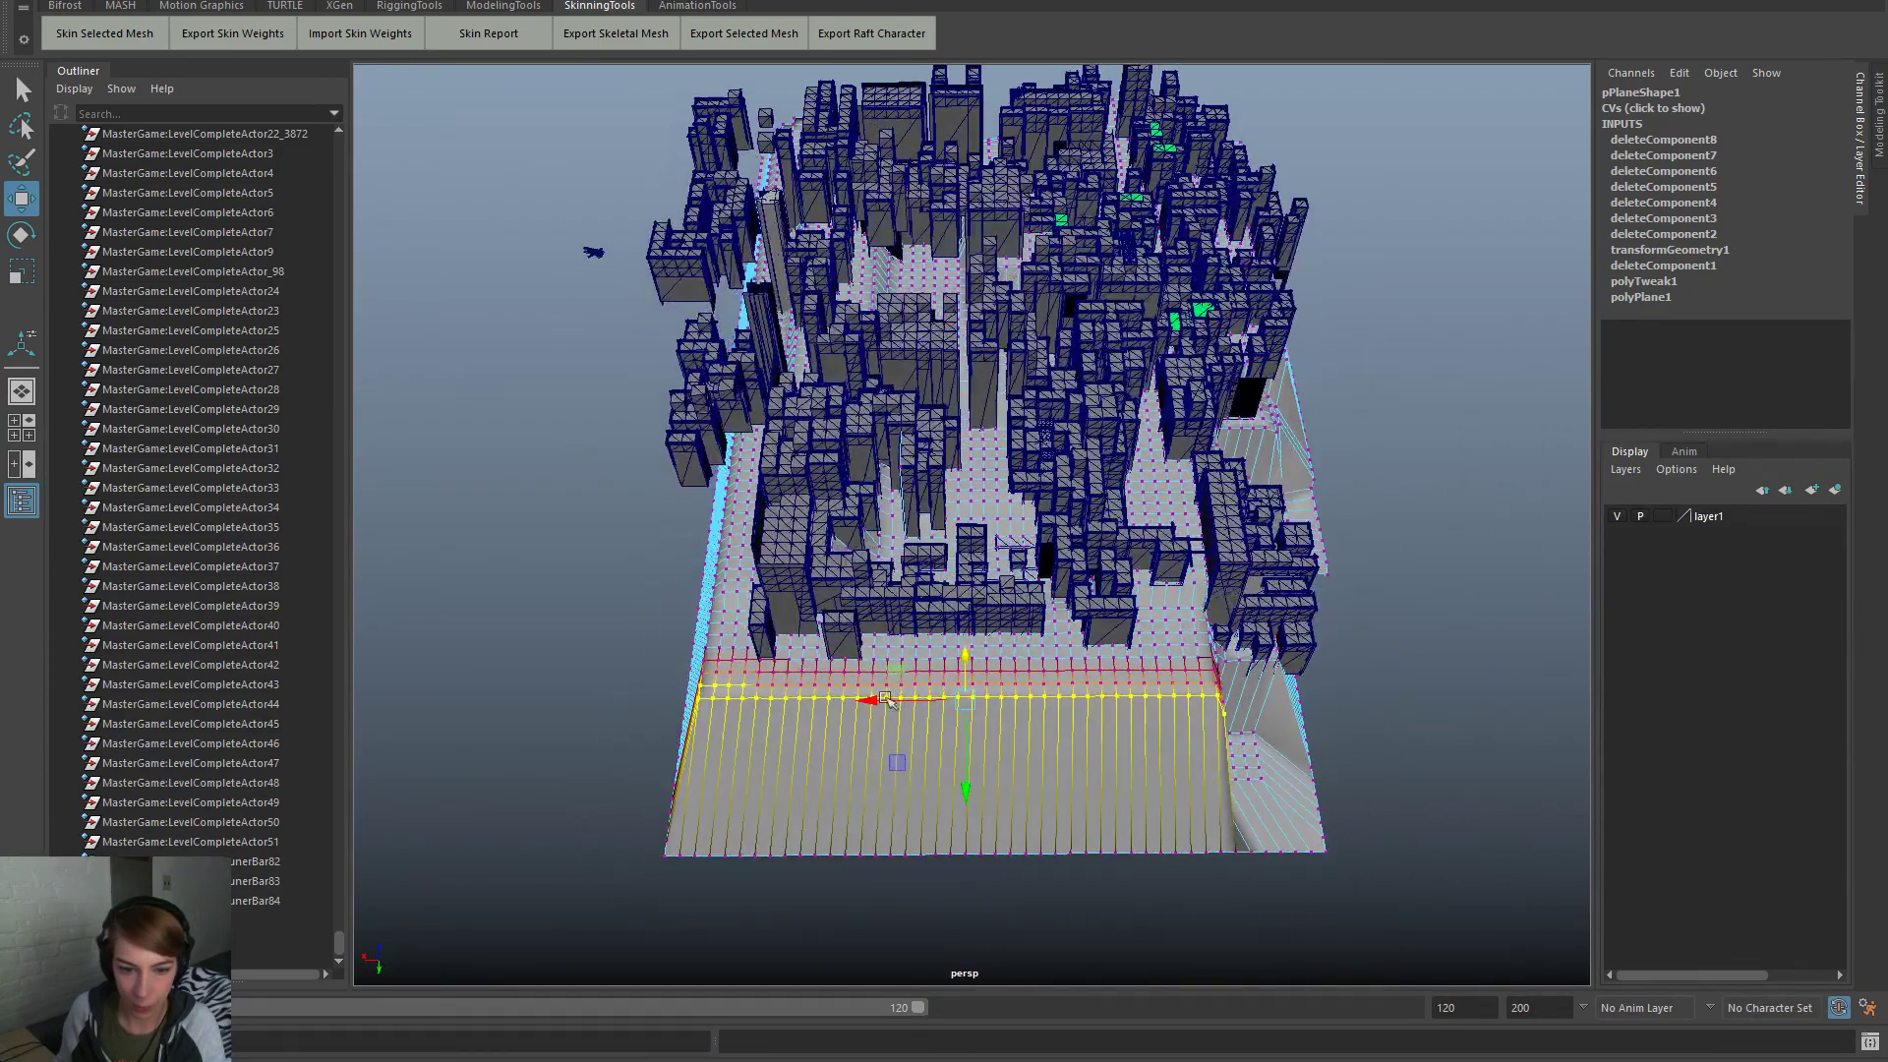
pyautogui.moveTo(619, 620); pyautogui.dragTo(700, 688)
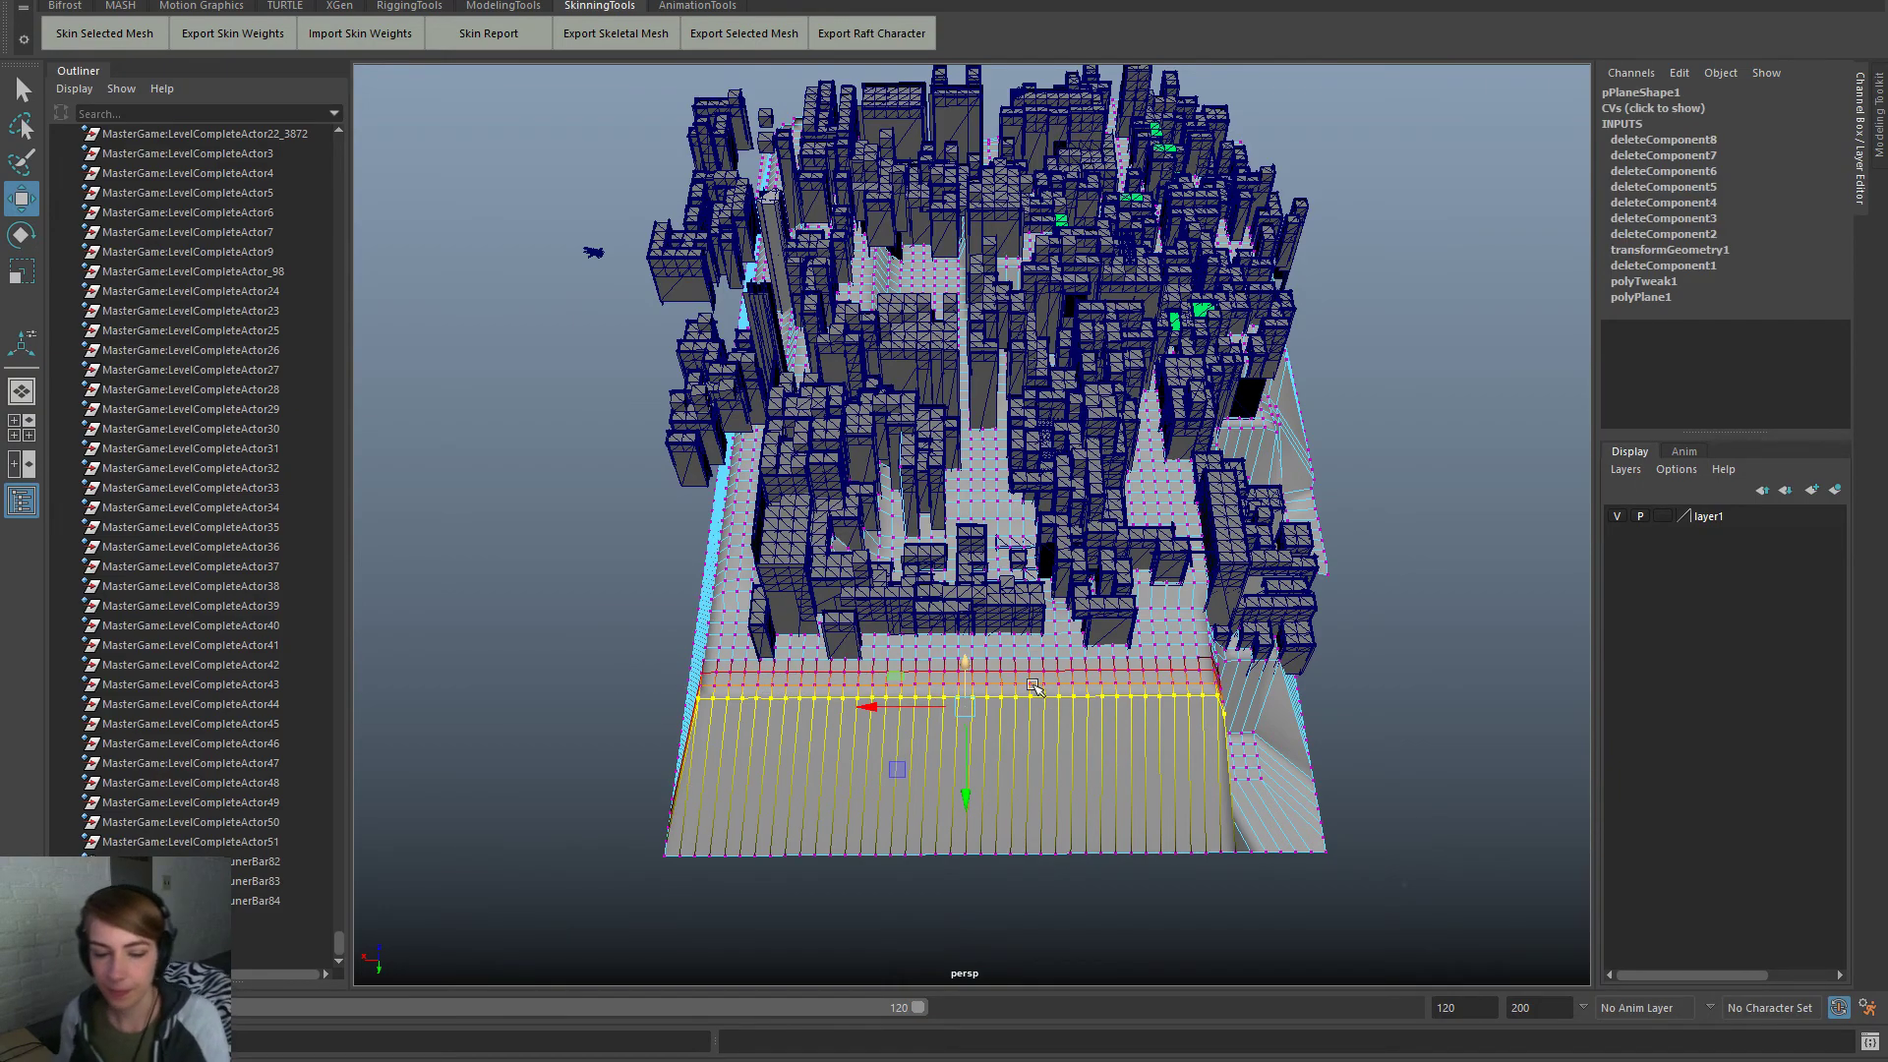
pyautogui.keyDown('alt'); pyautogui.moveTo(1108, 750); pyautogui.dragTo(855, 716); pyautogui.keyUp('alt')
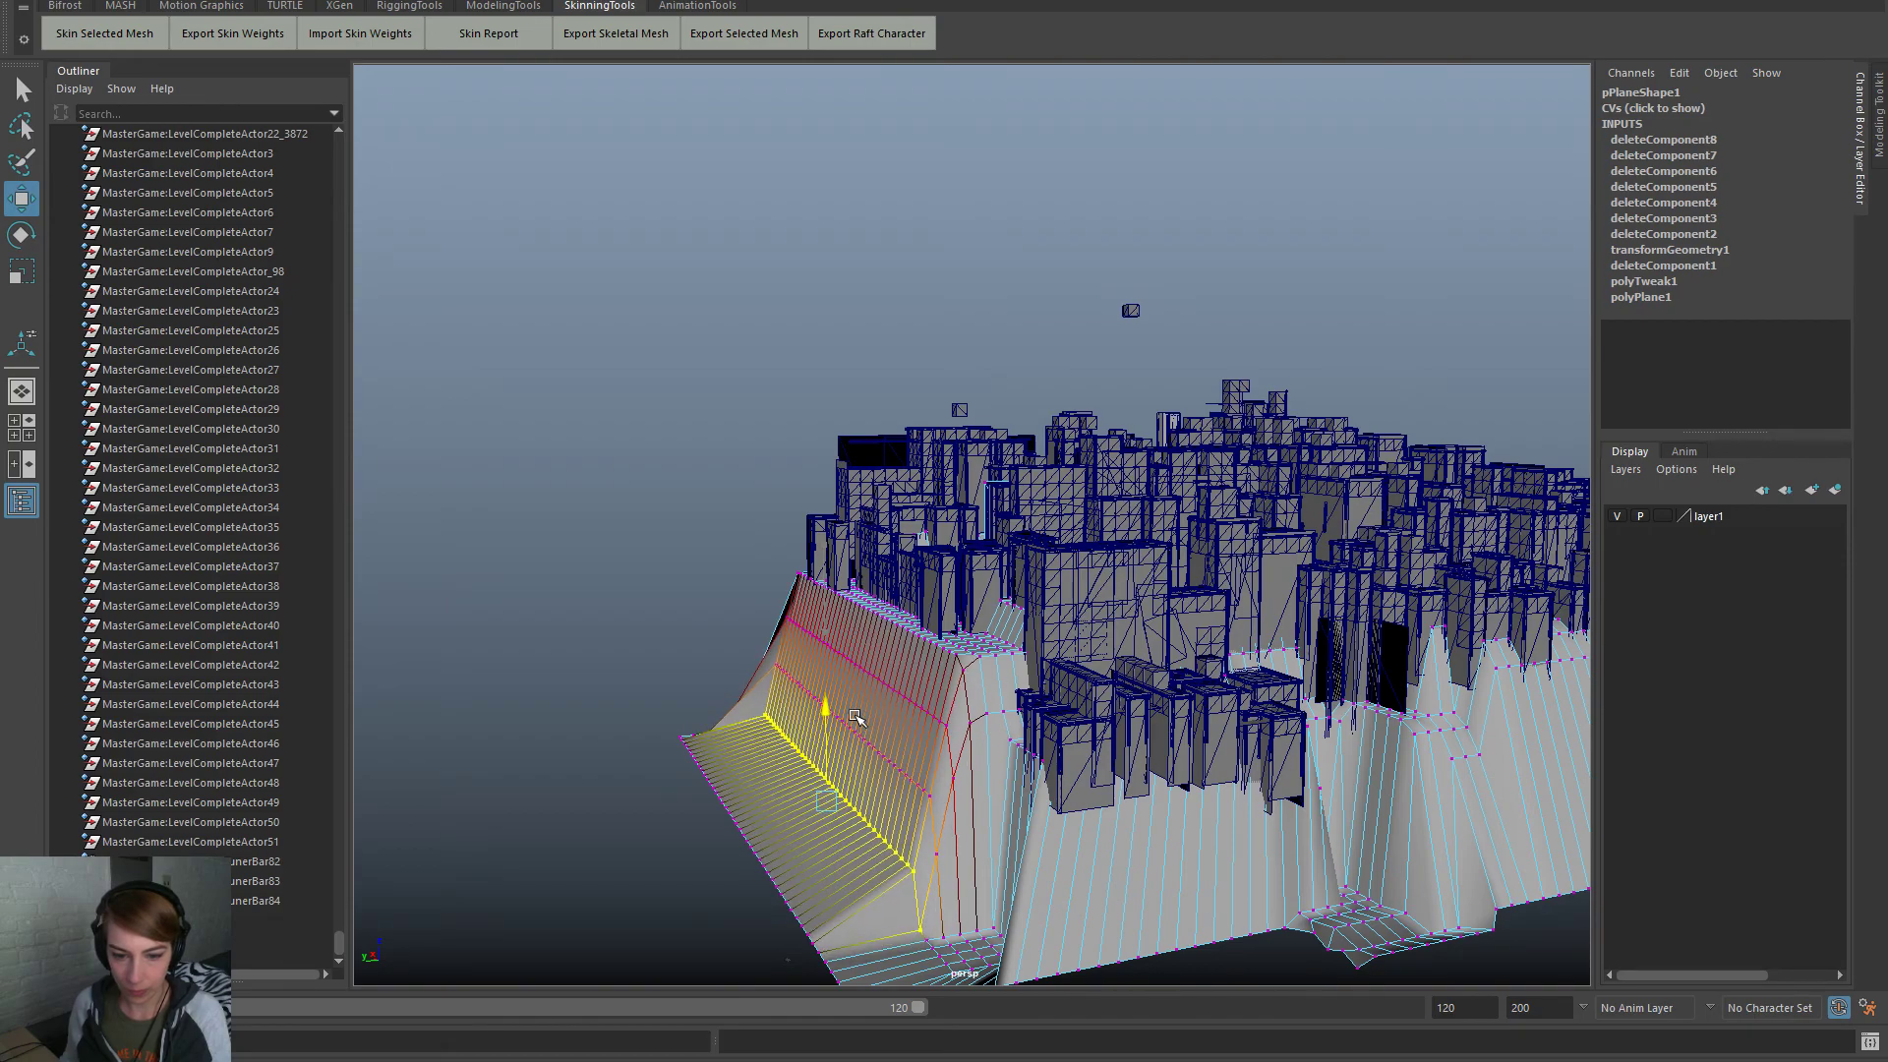
pyautogui.click(928, 925)
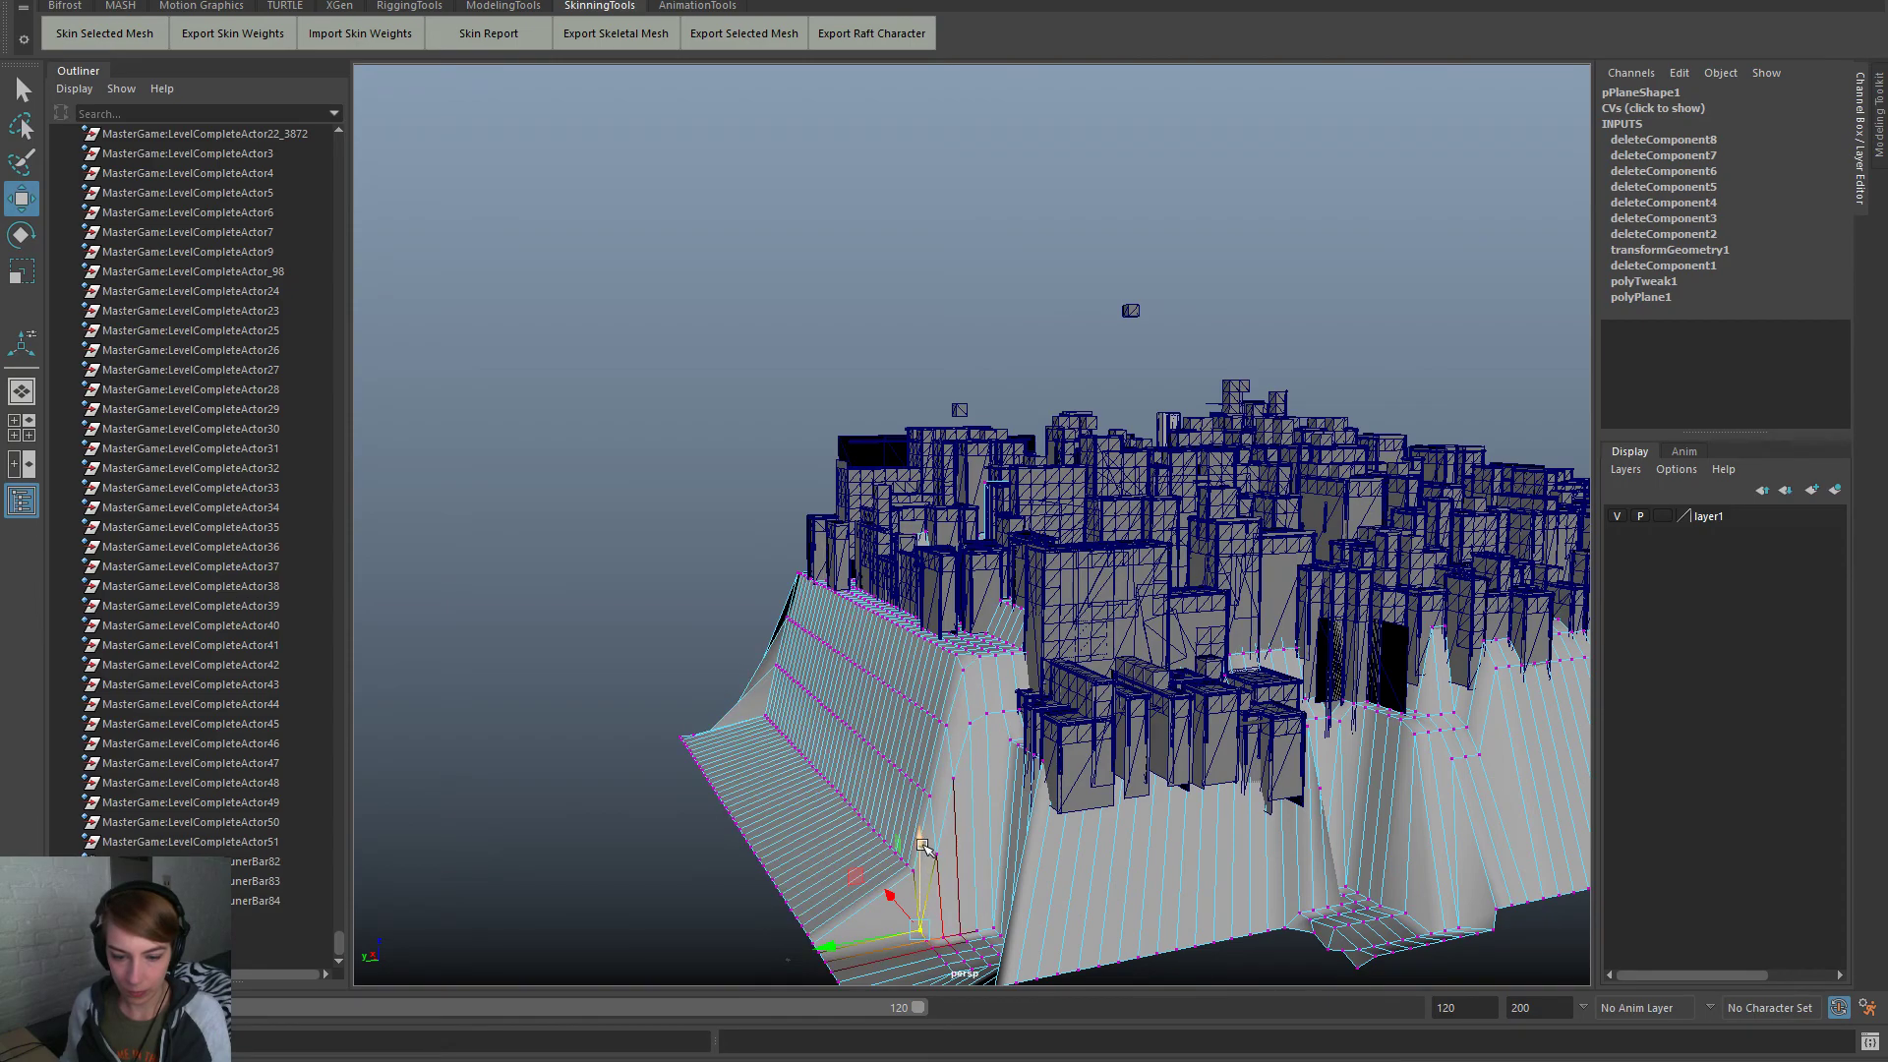
pyautogui.moveTo(922, 836); pyautogui.dragTo(924, 824)
pyautogui.keyDown('alt'); pyautogui.moveTo(867, 765); pyautogui.dragTo(619, 830); pyautogui.keyUp('alt')
pyautogui.scroll(5, 933, 702)
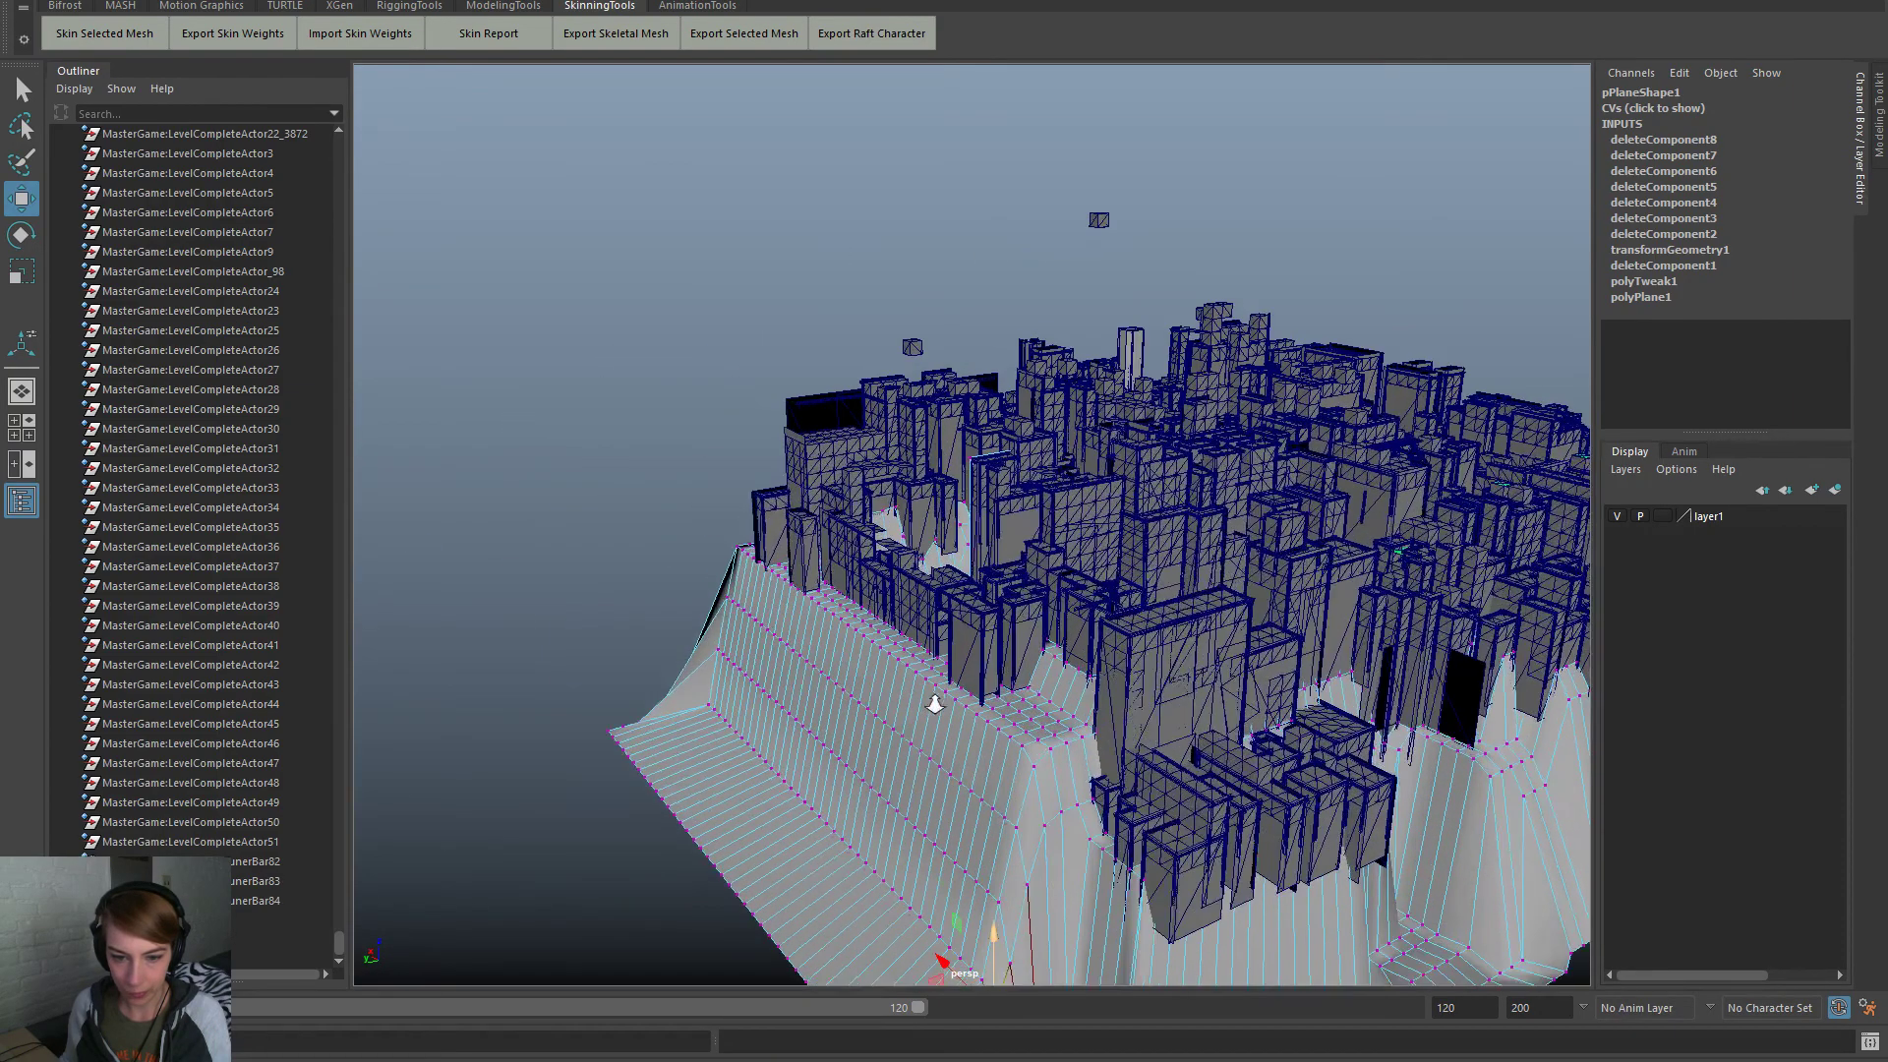
# Select the middle stretch of rim vertices in front of the outermost blocks and lower it toward the cliff slope
pyautogui.scroll(2, 933, 702)
pyautogui.keyDown('alt'); pyautogui.moveTo(925, 720); pyautogui.dragTo(877, 675); pyautogui.keyUp('alt')
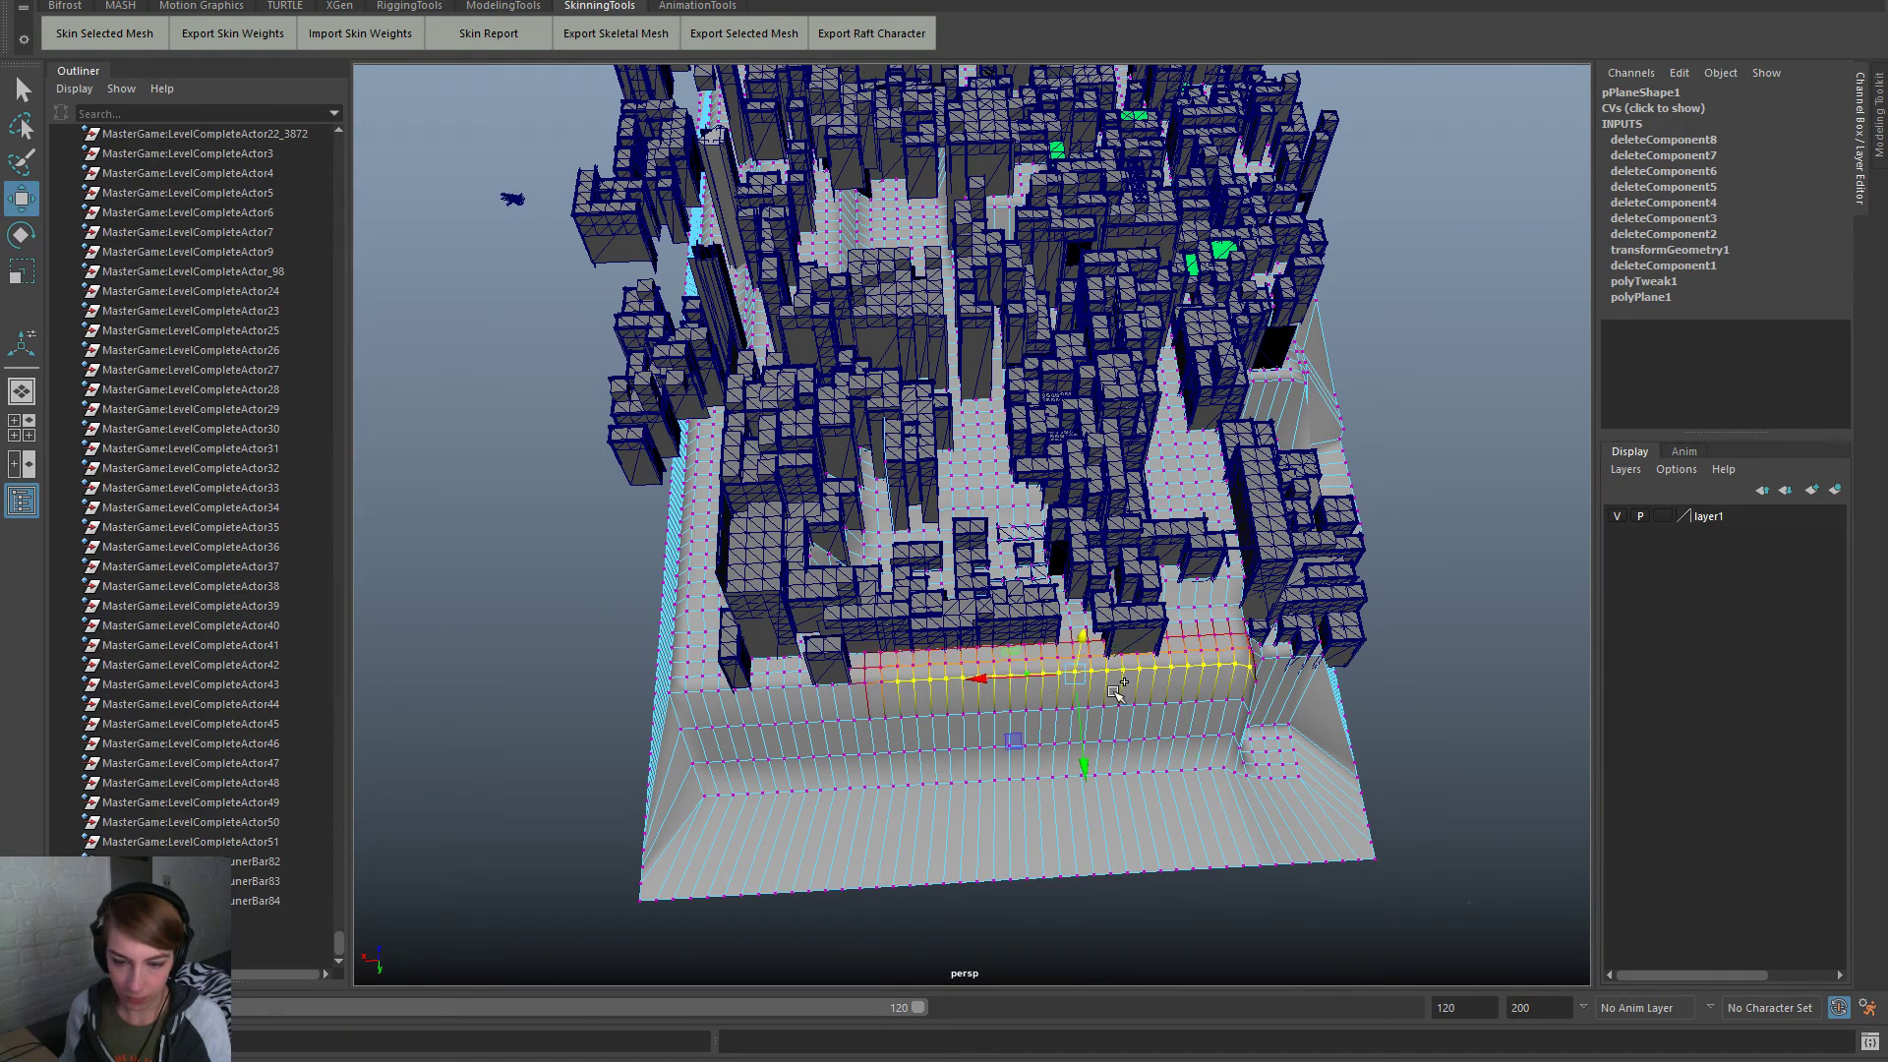
pyautogui.keyDown('alt'); pyautogui.moveTo(1185, 698); pyautogui.dragTo(1029, 630); pyautogui.keyUp('alt')
pyautogui.moveTo(849, 572); pyautogui.dragTo(851, 602)
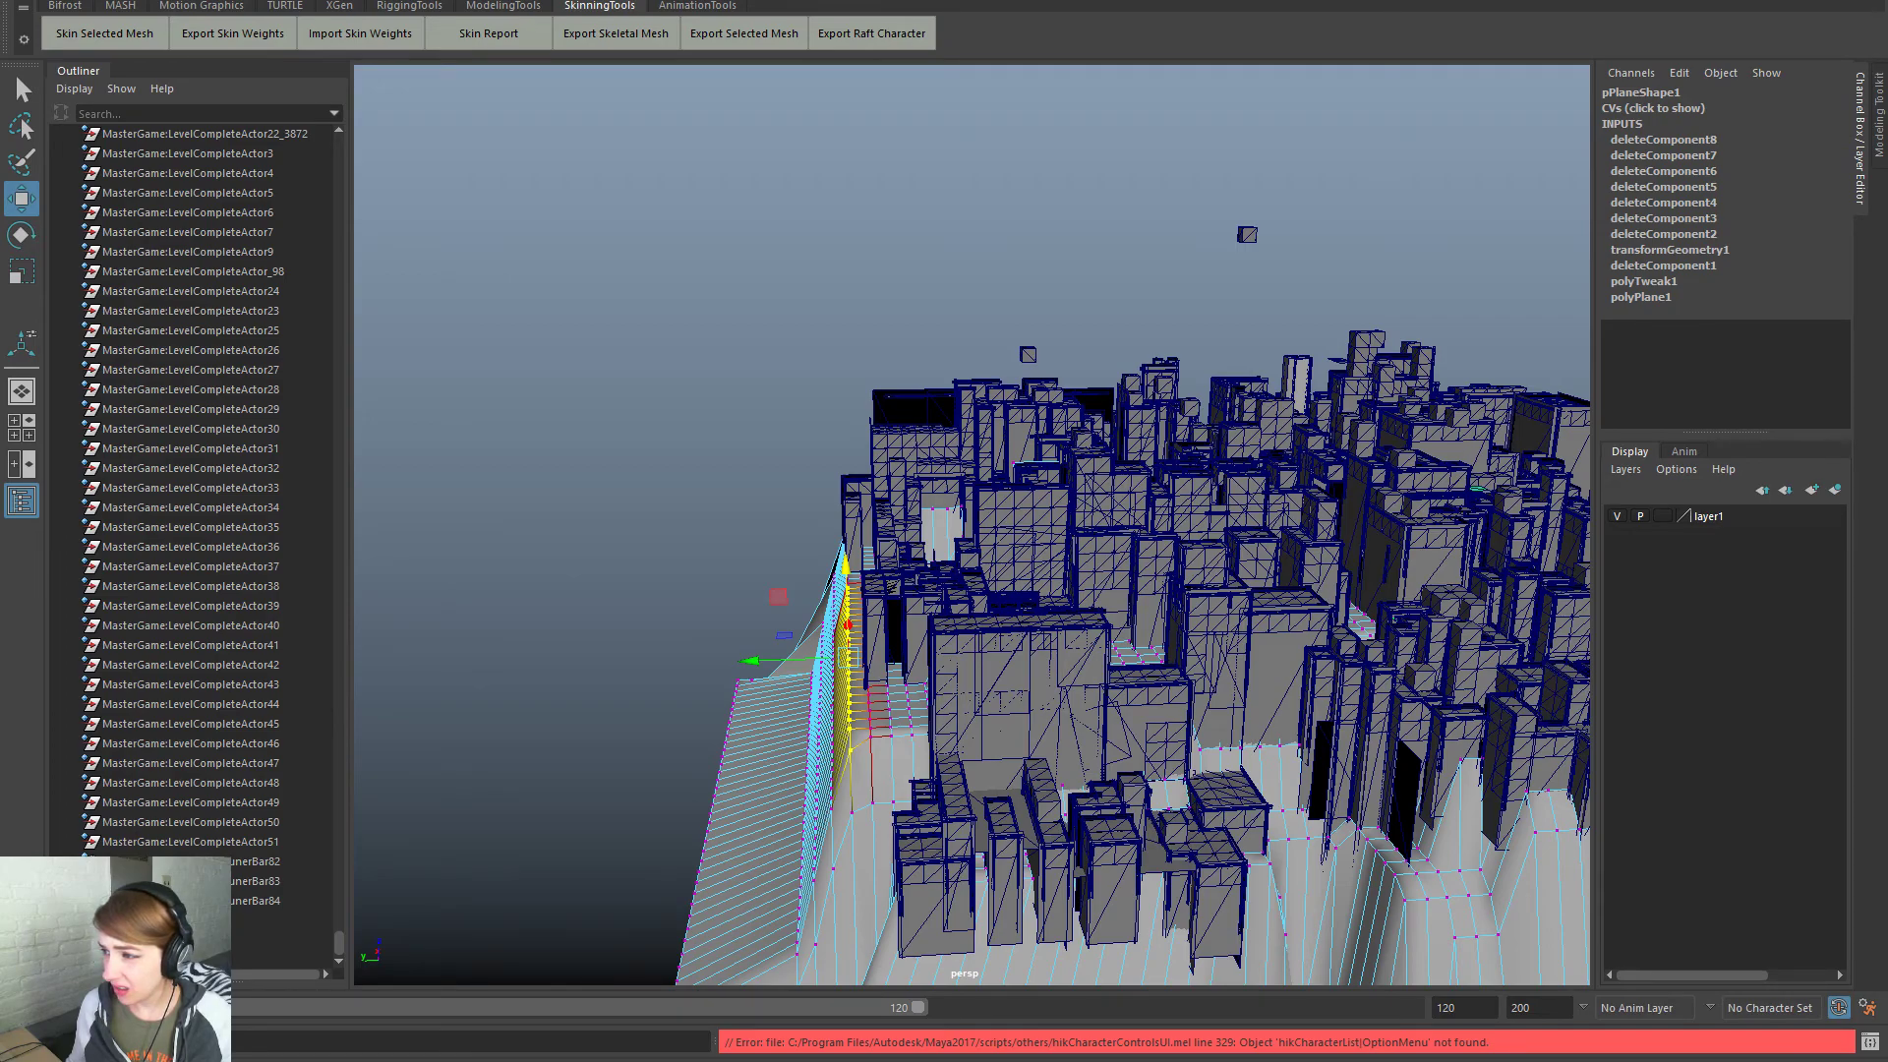
# Switch to the OBS filters window for Mic/Aux and add a Noise Gate audio filter
pyautogui.moveTo(1887, 187); pyautogui.dragTo(690, 176)
pyautogui.rightClick(604, 235)
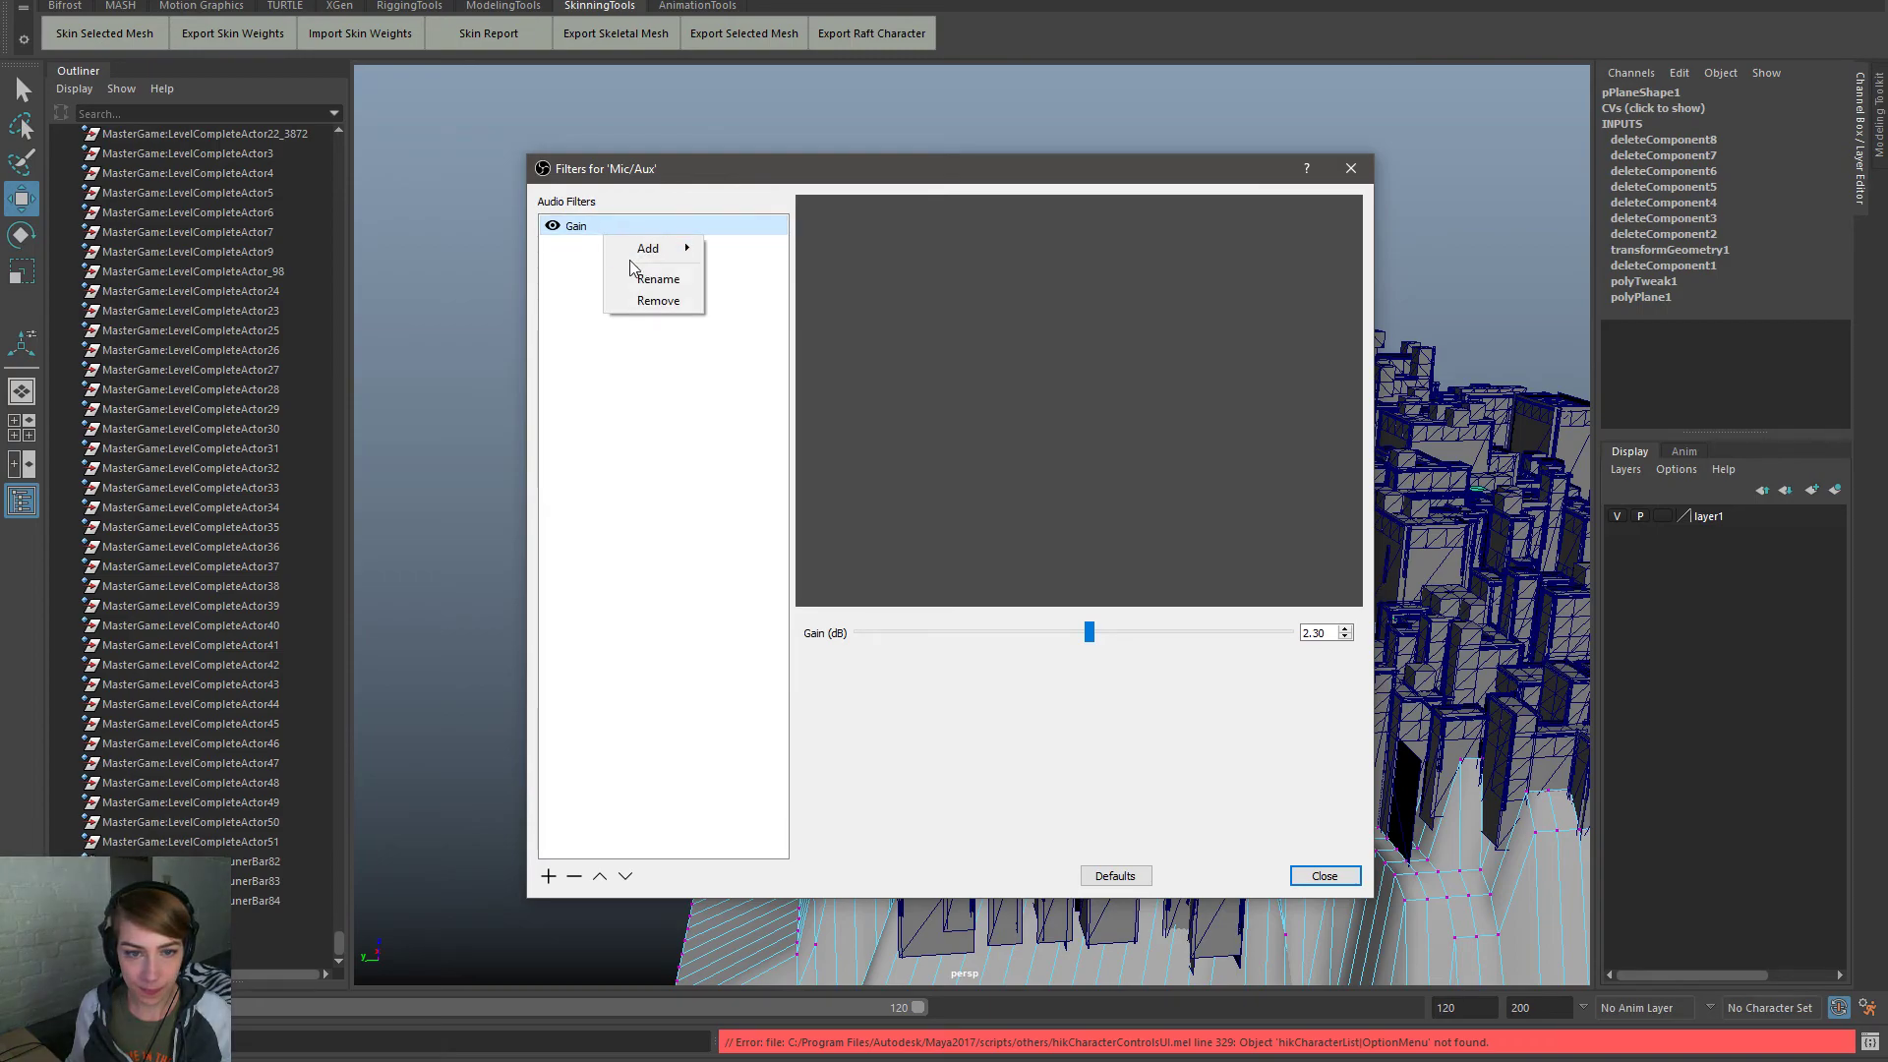
pyautogui.moveTo(649, 249)
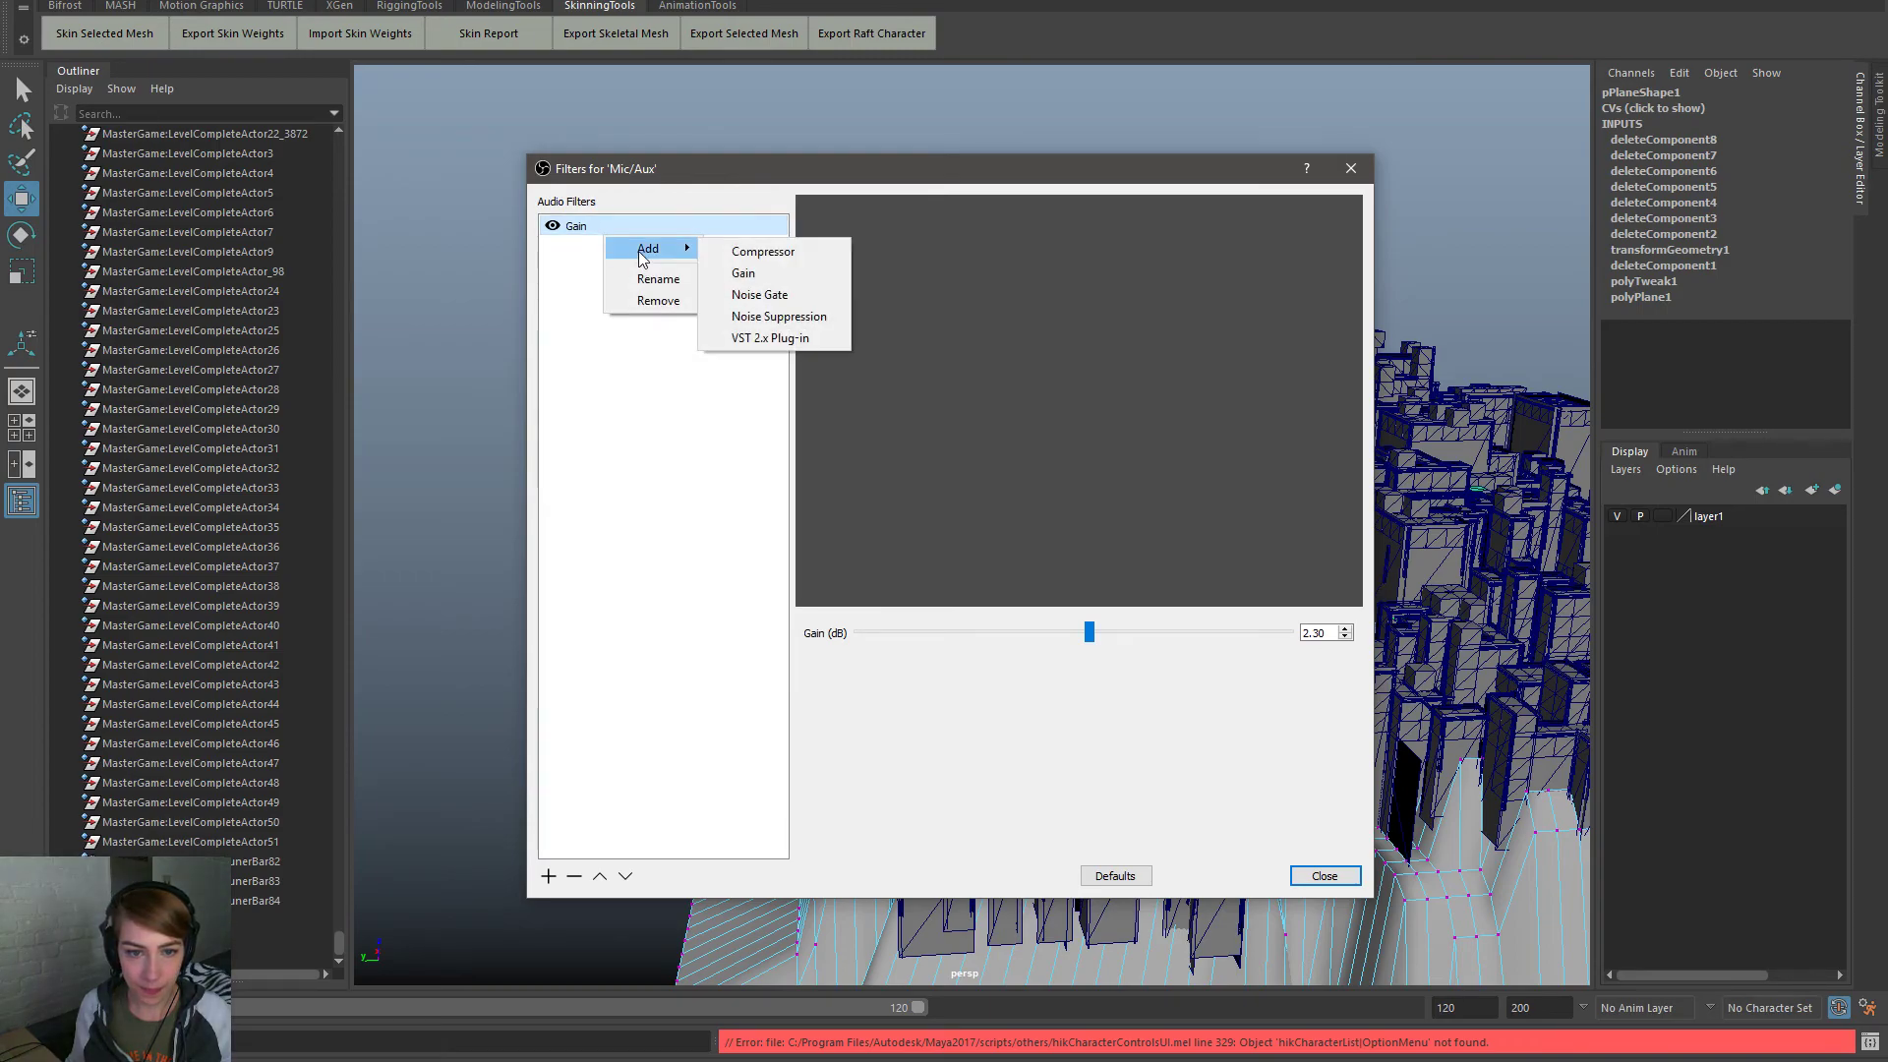
pyautogui.click(821, 295)
pyautogui.click(928, 573)
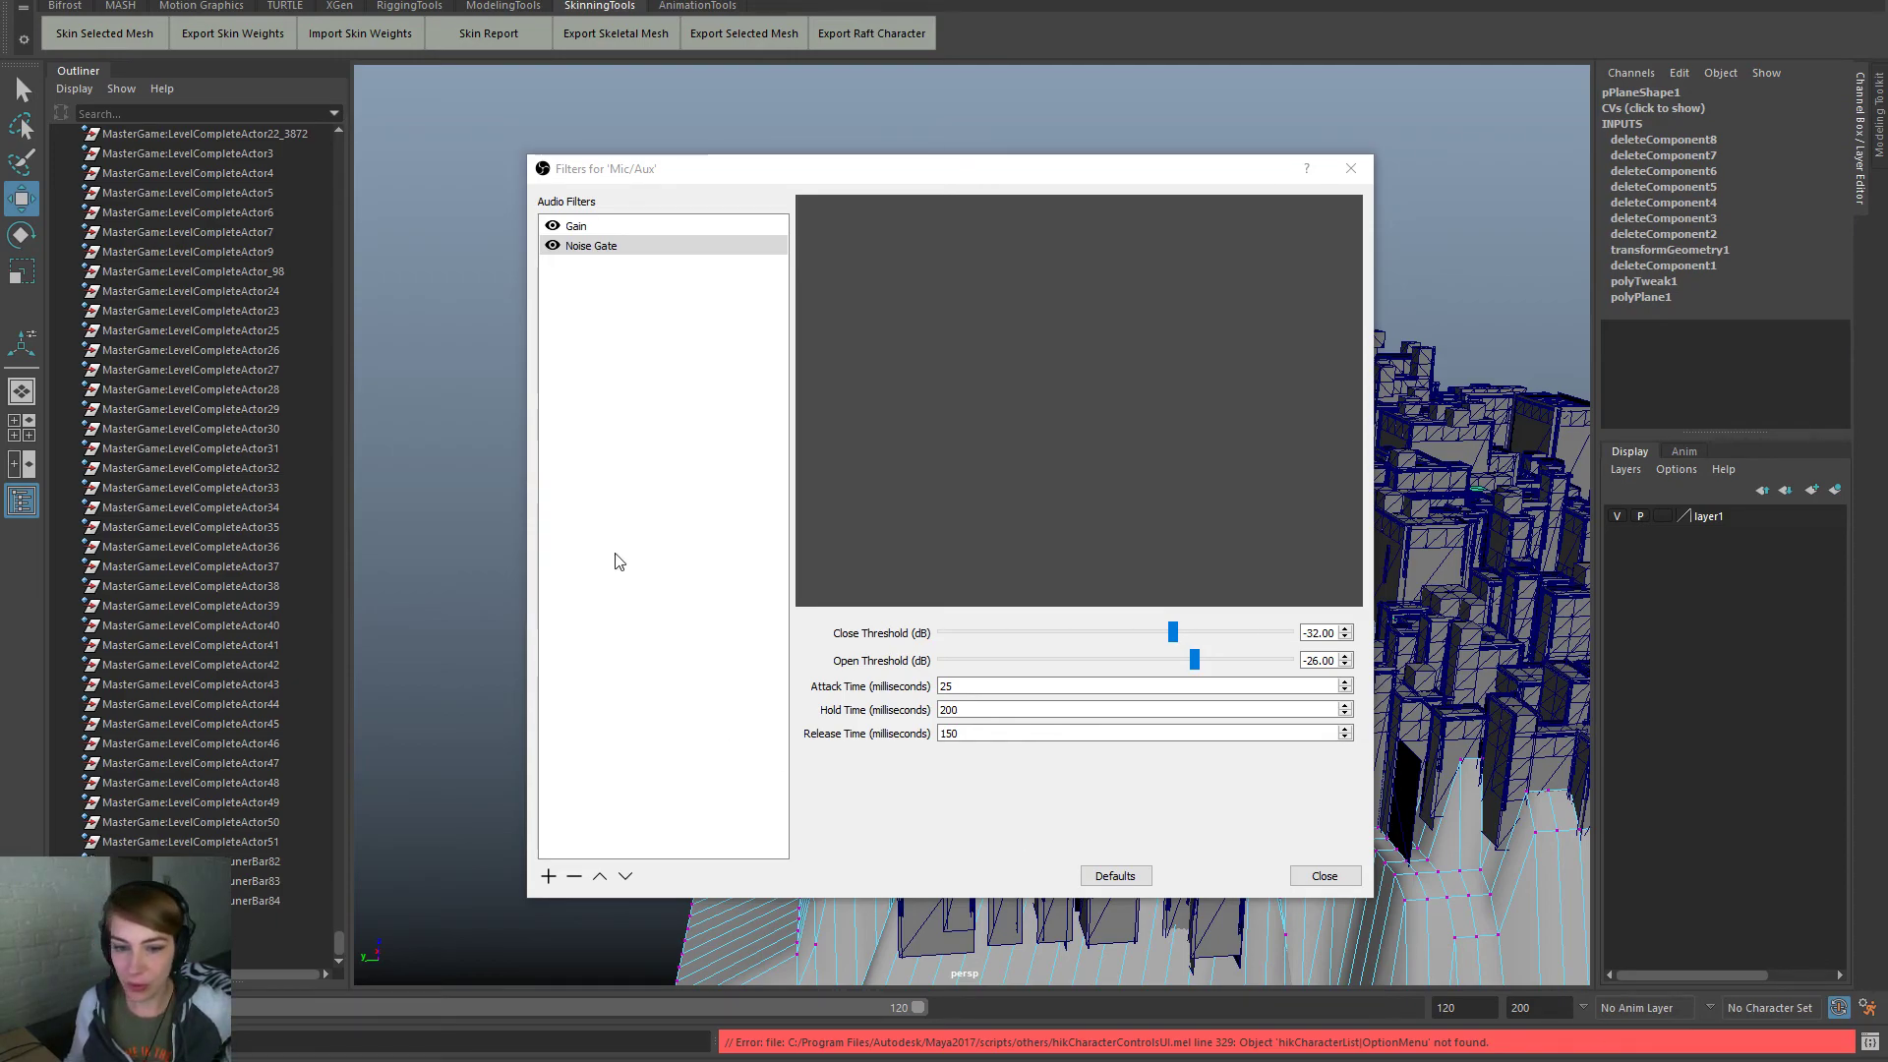
# Remove the Noise Gate filter from the Mic/Aux audio filters
pyautogui.click(642, 255)
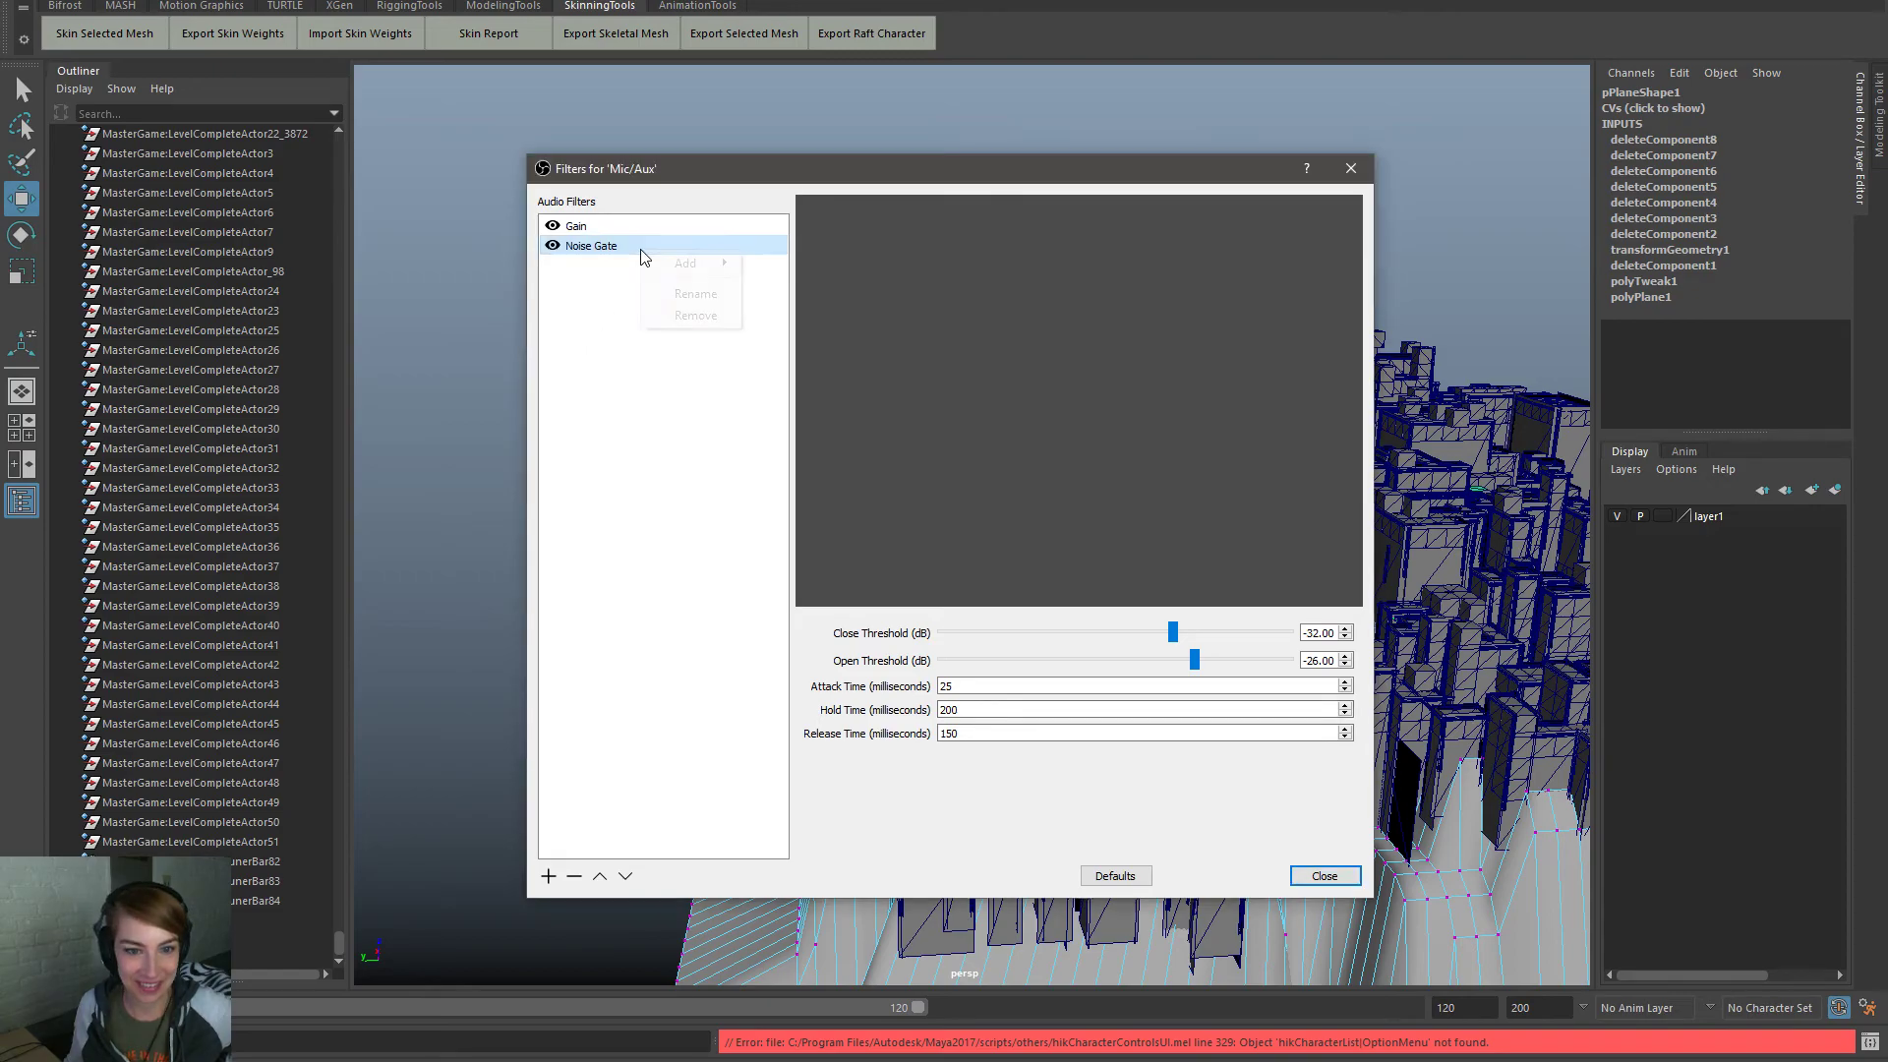
pyautogui.rightClick(642, 256)
pyautogui.click(701, 318)
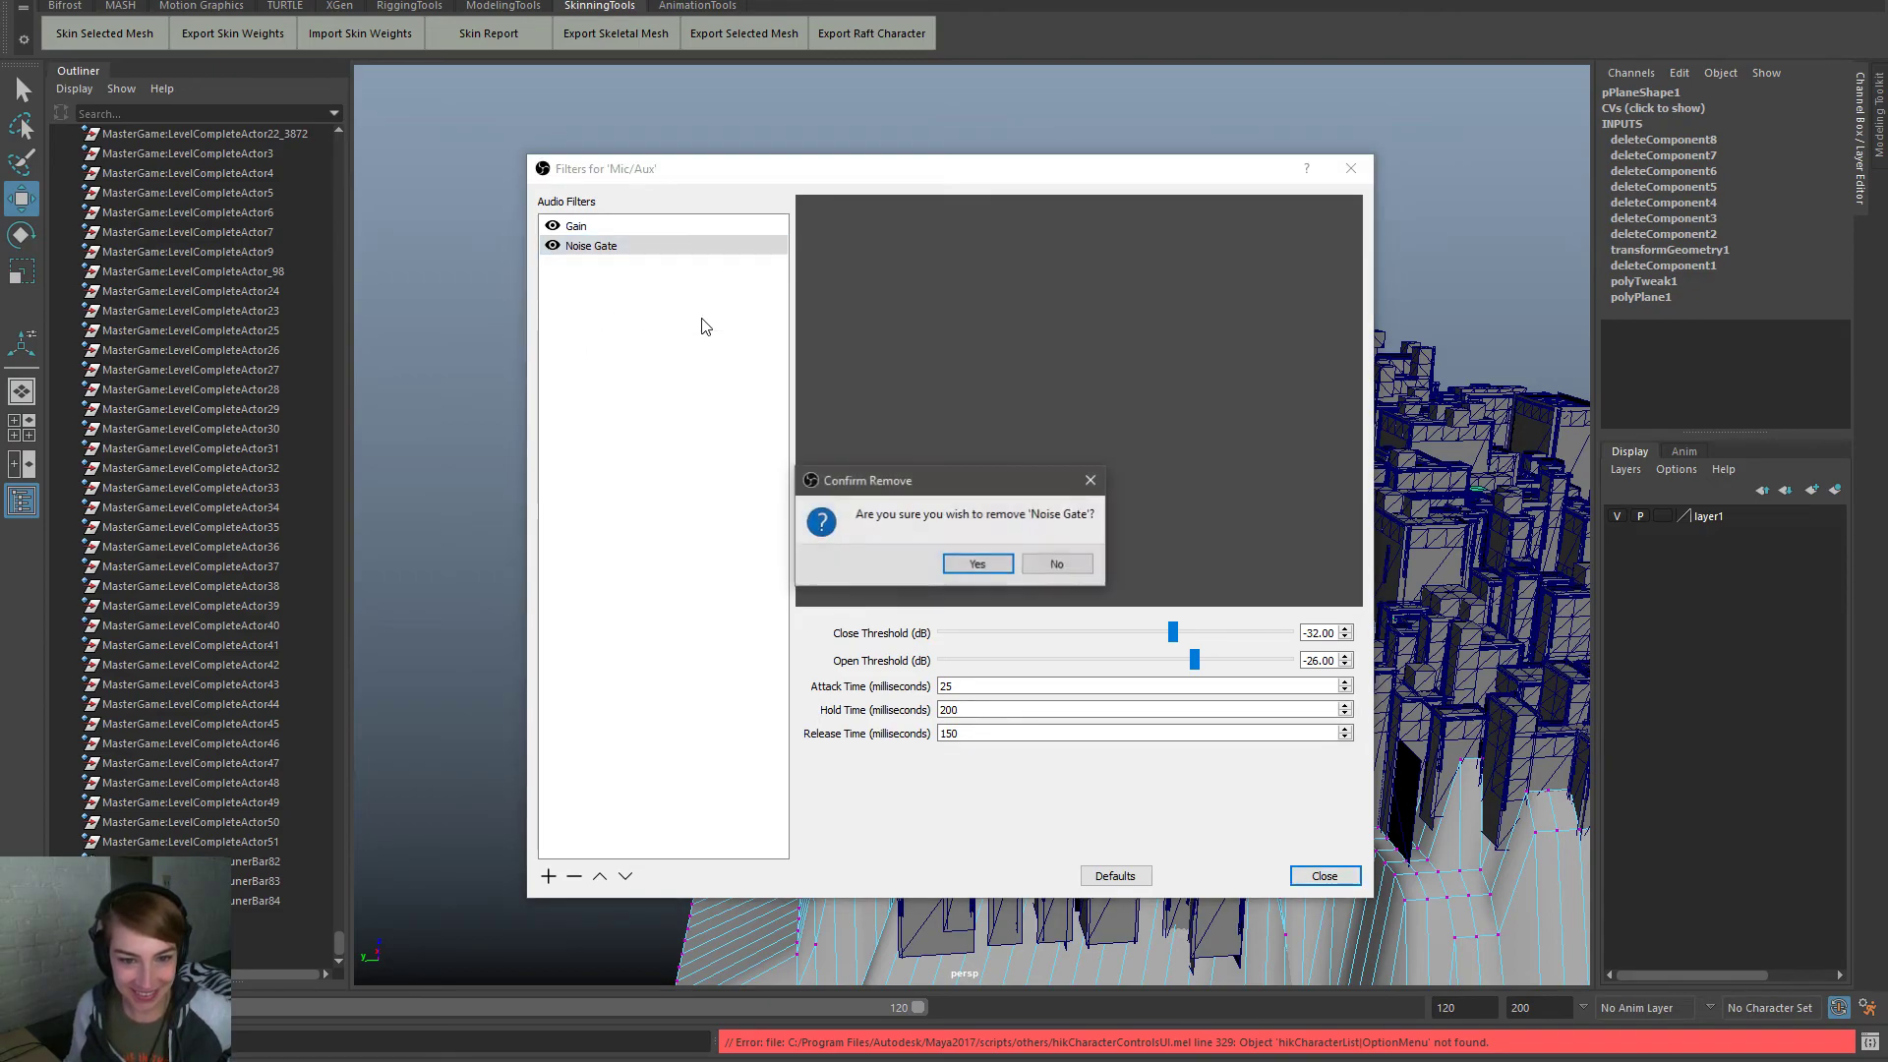
pyautogui.click(976, 560)
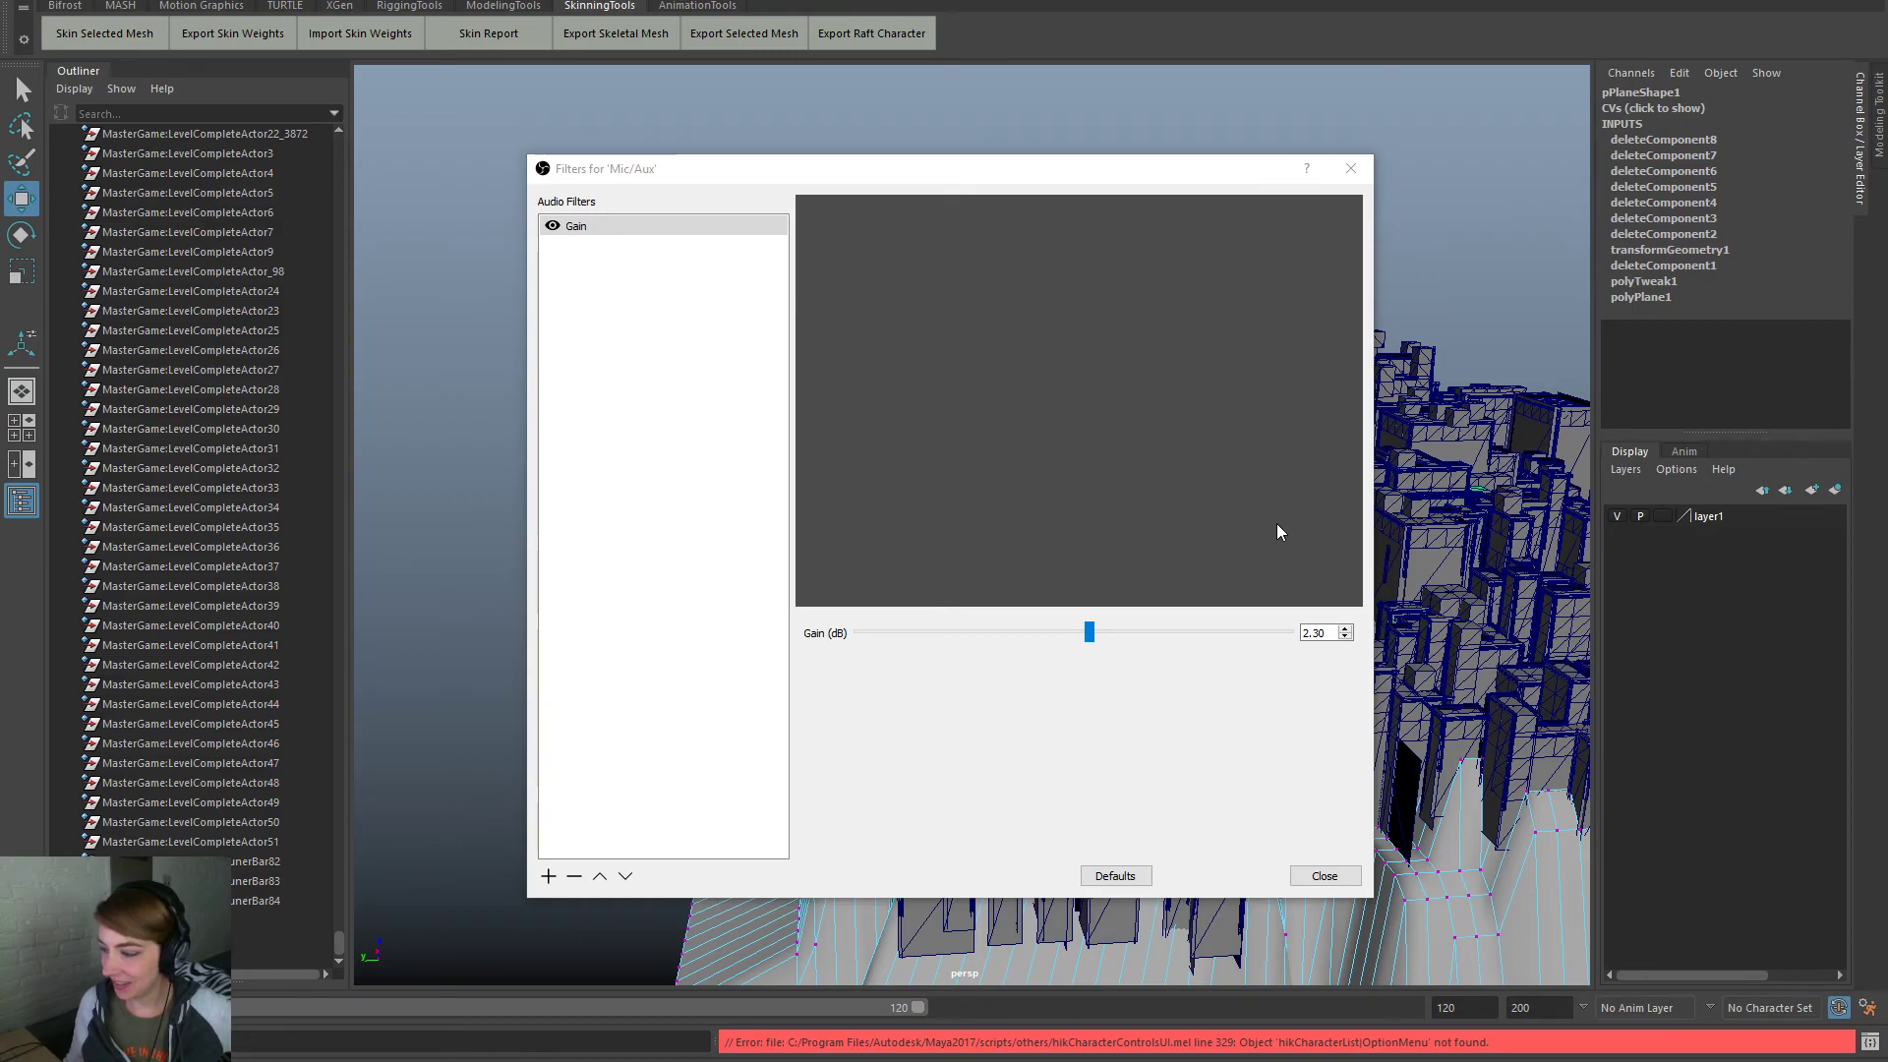
# Add a Noise Gate filter with its default name to the Mic/Aux audio filters
pyautogui.rightClick(613, 370)
pyautogui.moveTo(659, 382)
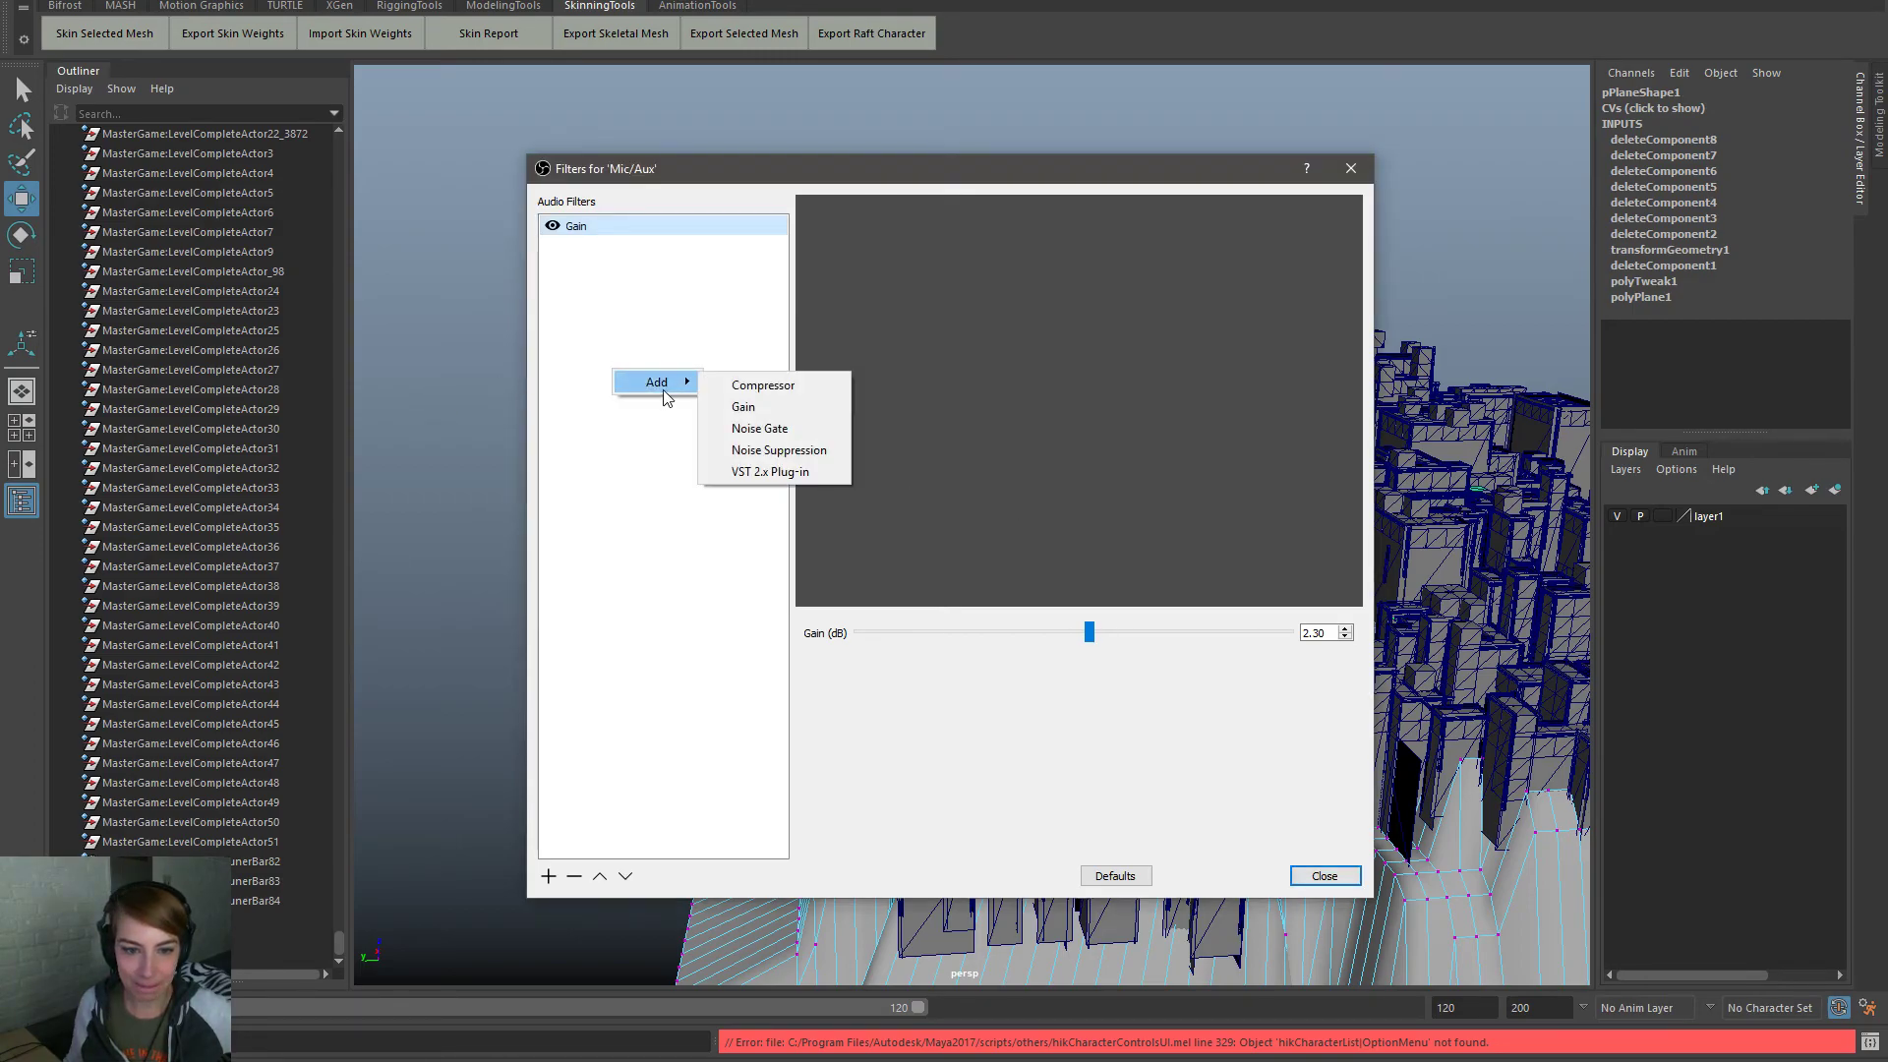
pyautogui.click(807, 429)
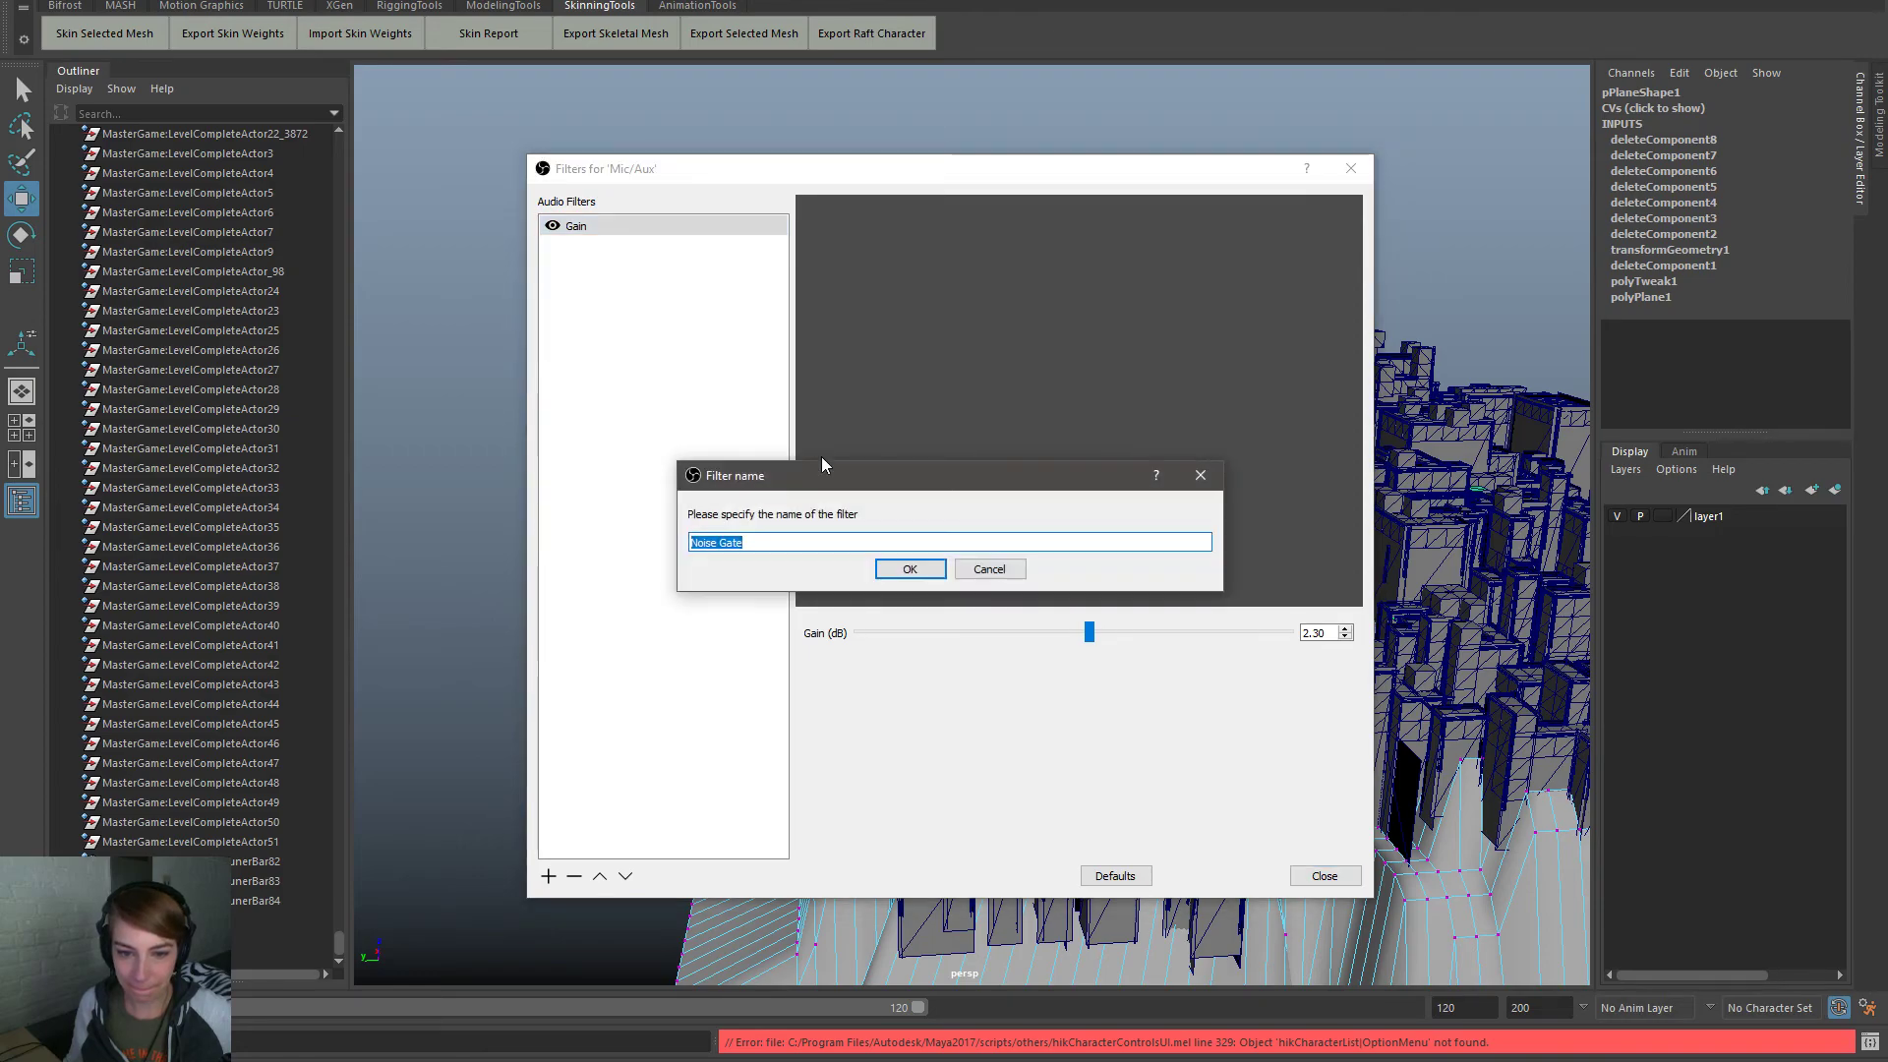
pyautogui.click(914, 572)
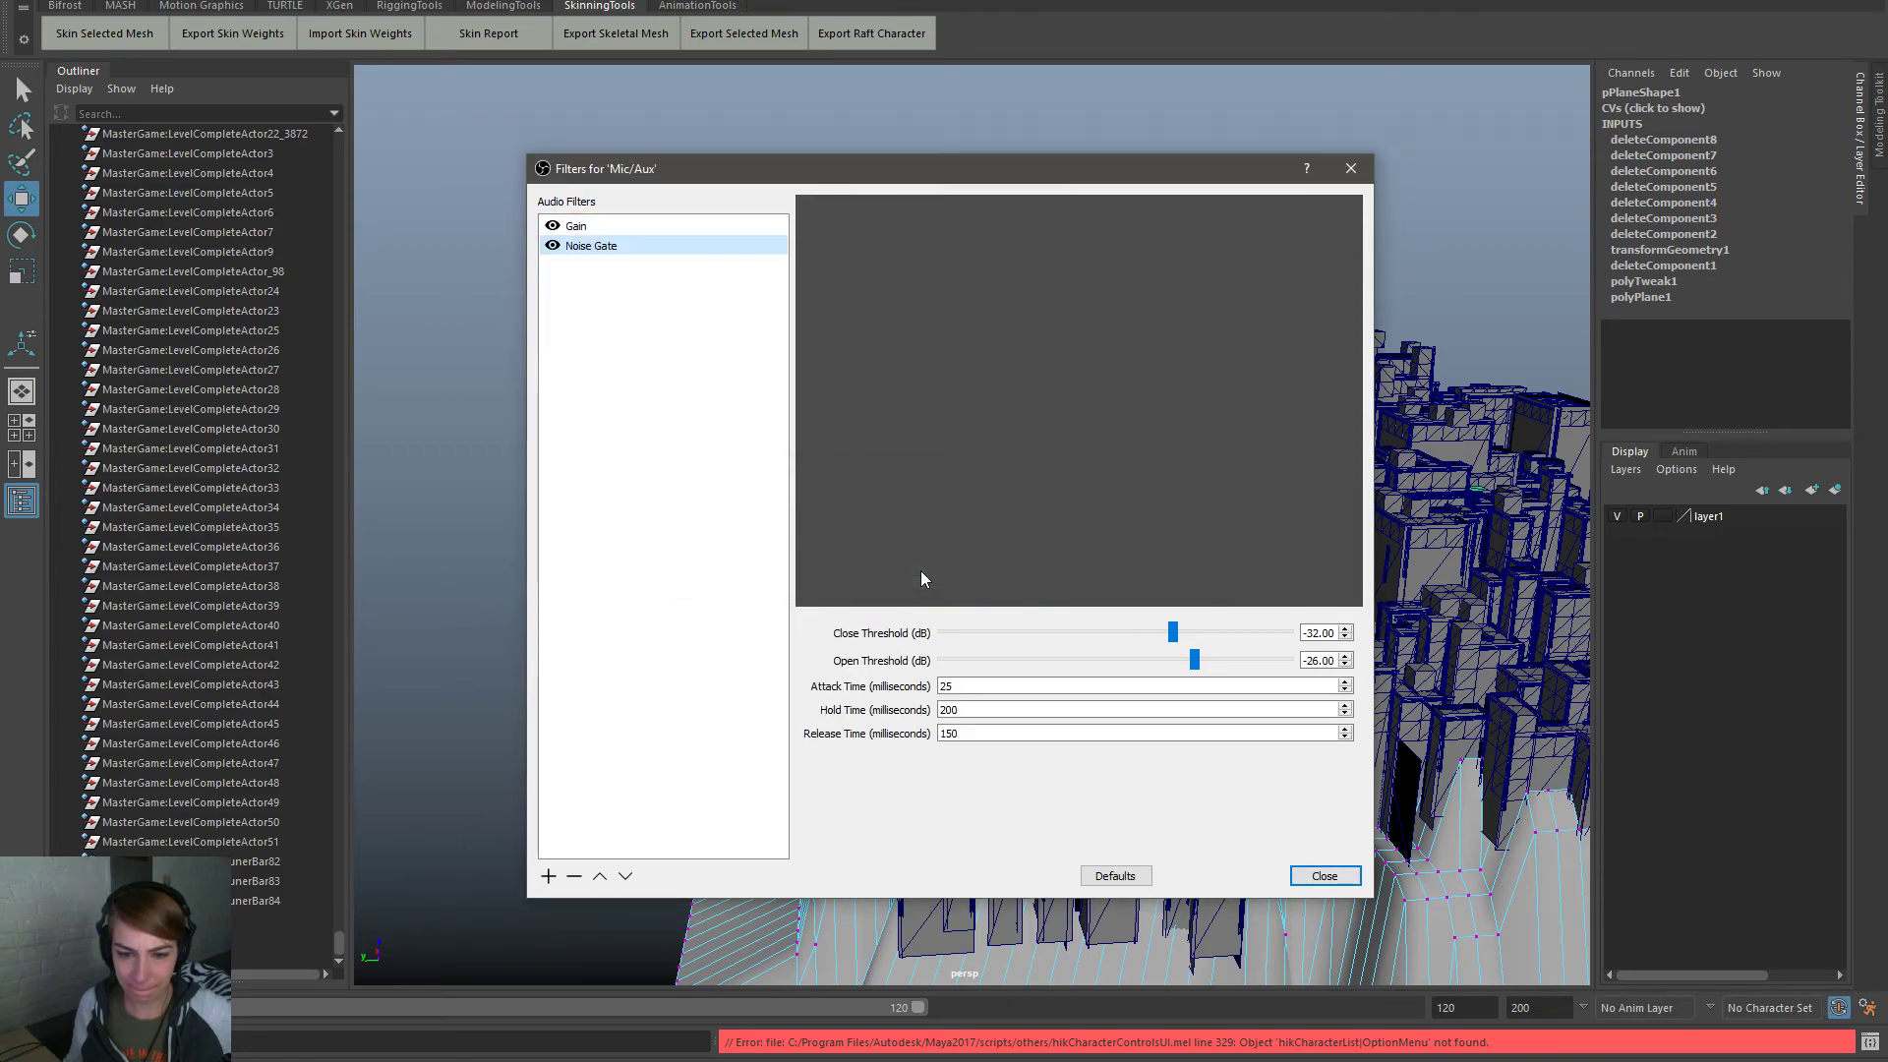
# Set the Noise Gate's close threshold to -96 dB and open threshold to -36 dB, and close the filters window
pyautogui.click(1010, 632)
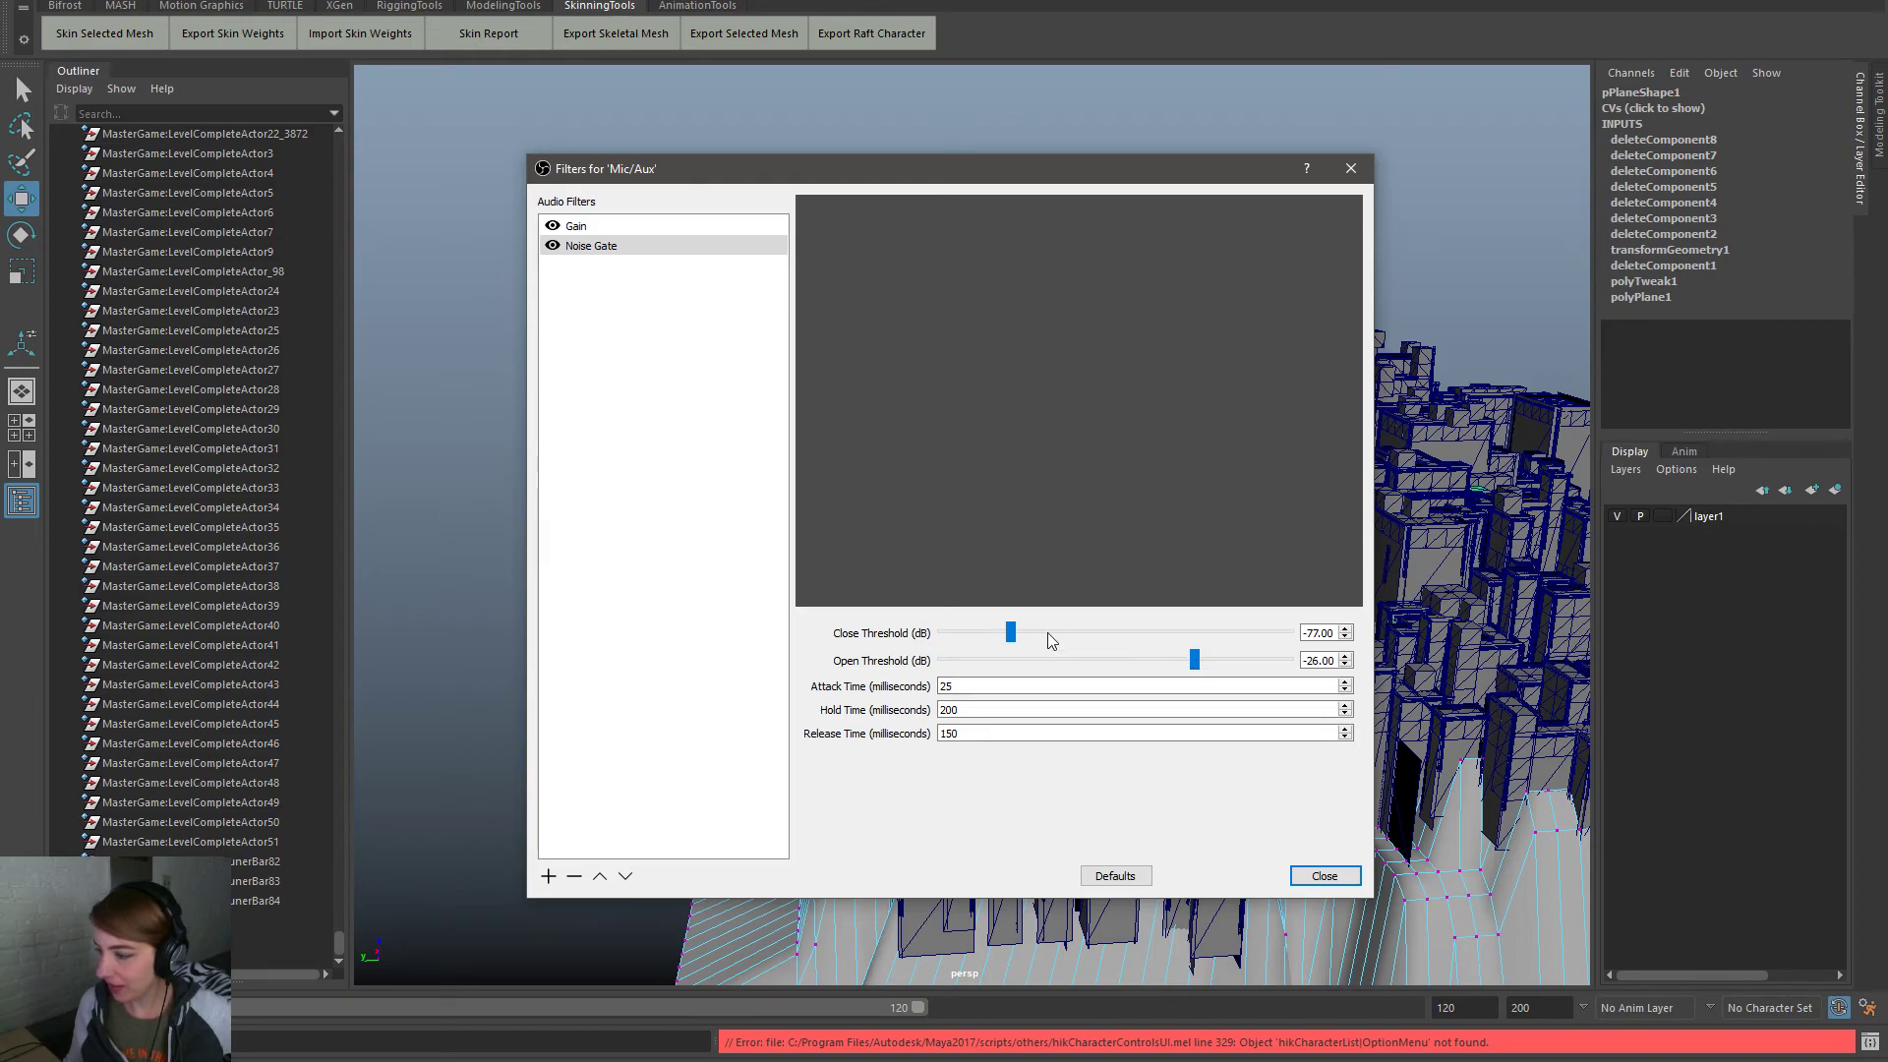
pyautogui.moveTo(1011, 633); pyautogui.dragTo(962, 644)
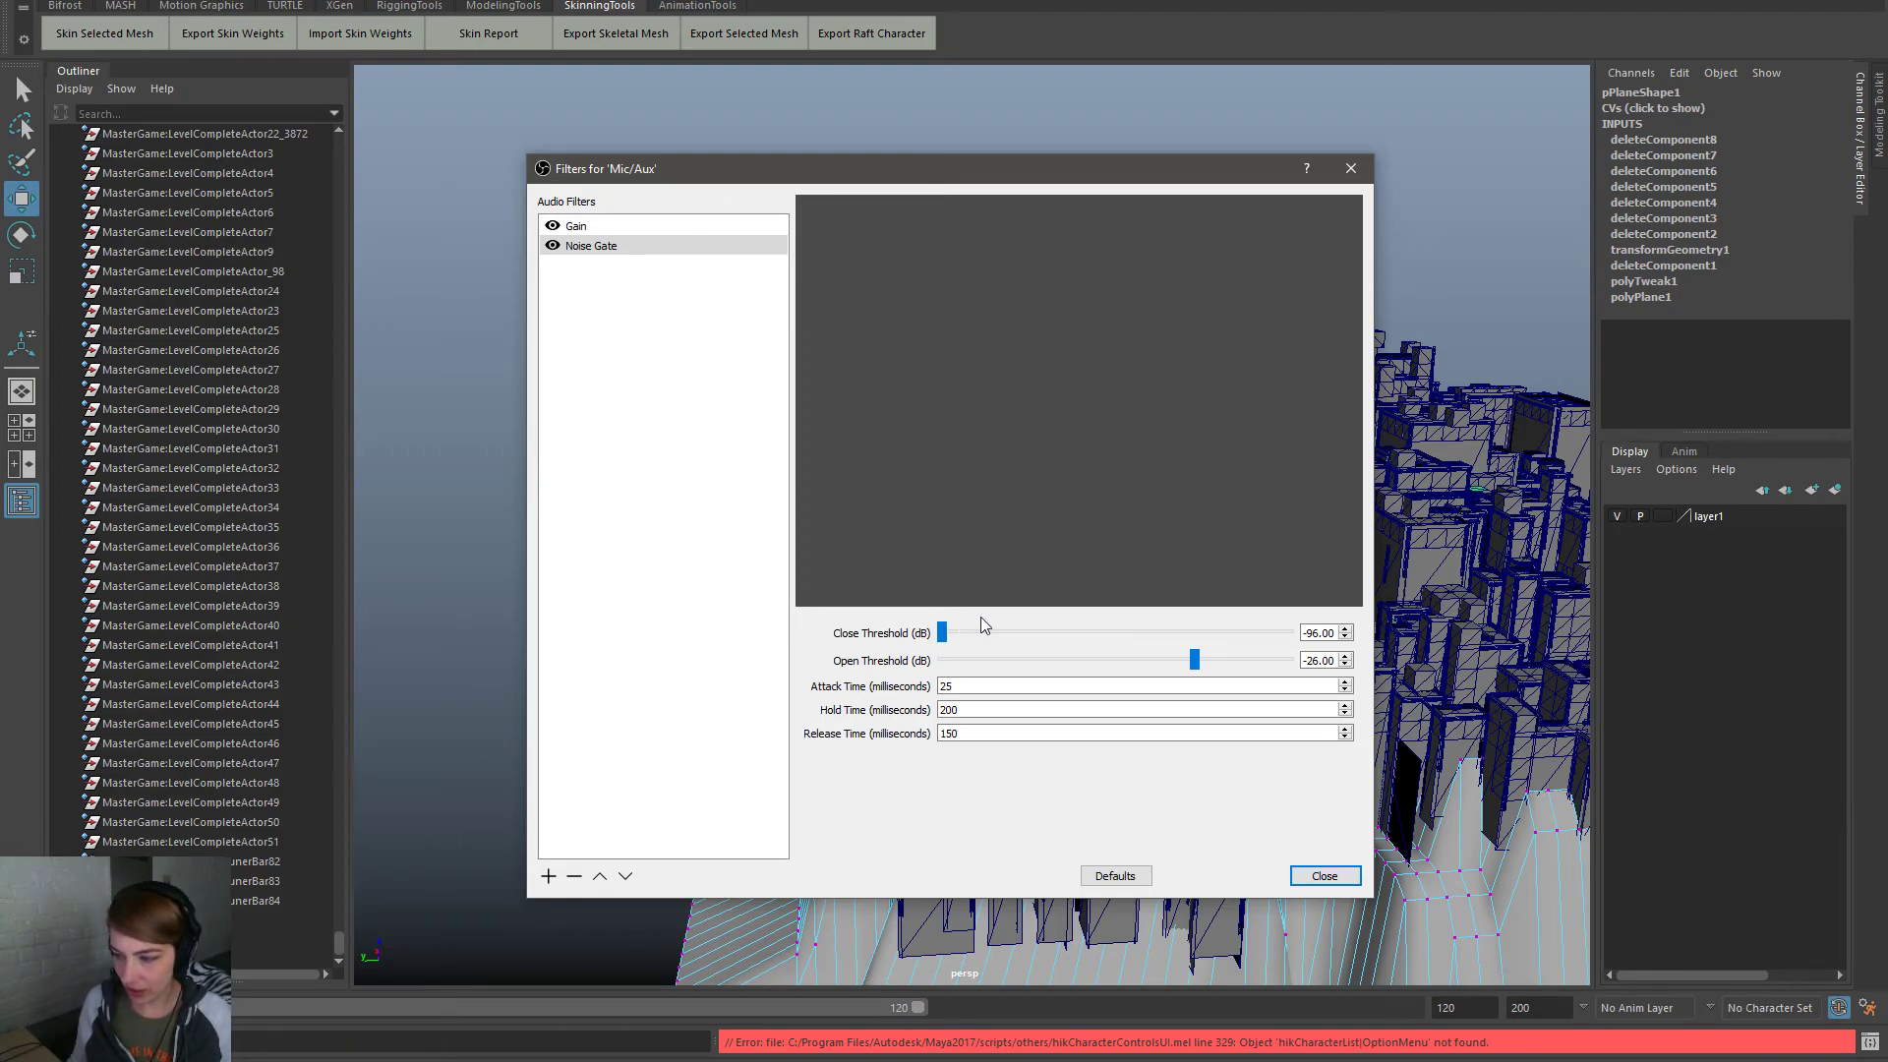
pyautogui.click(1061, 663)
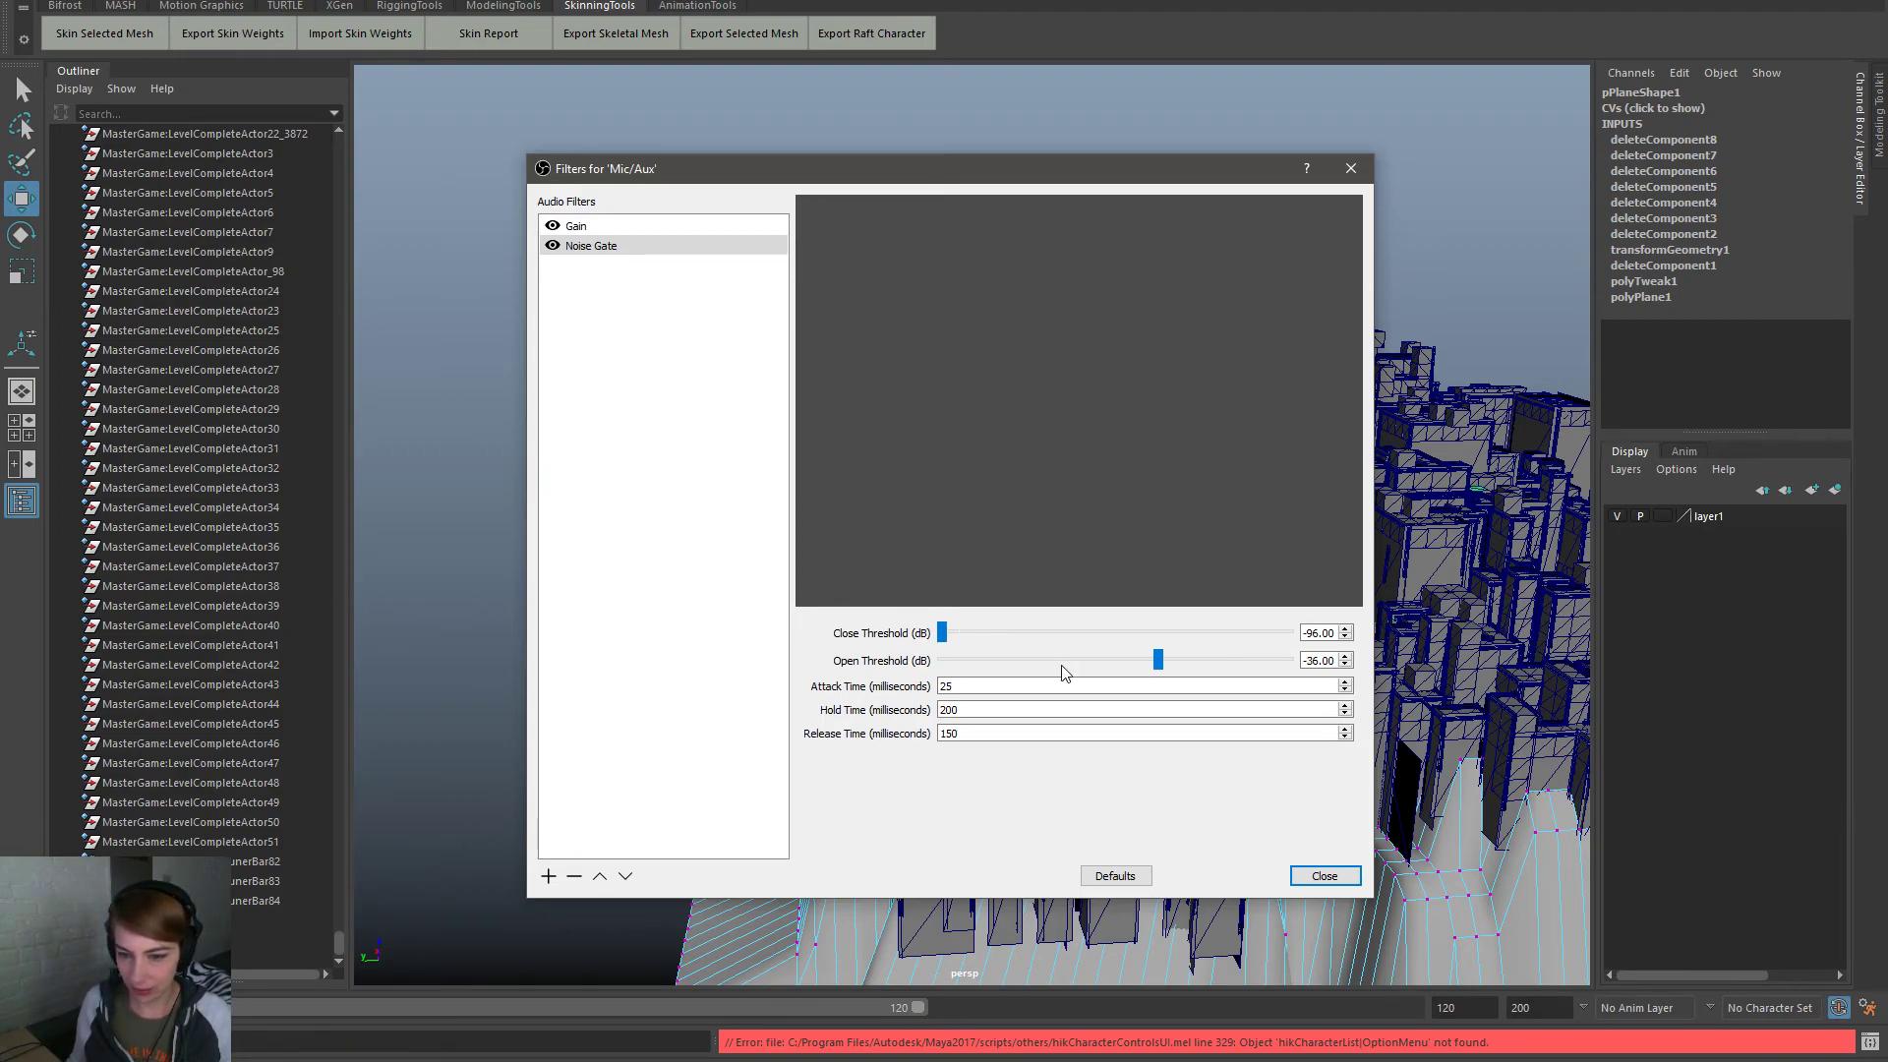
pyautogui.click(1079, 661)
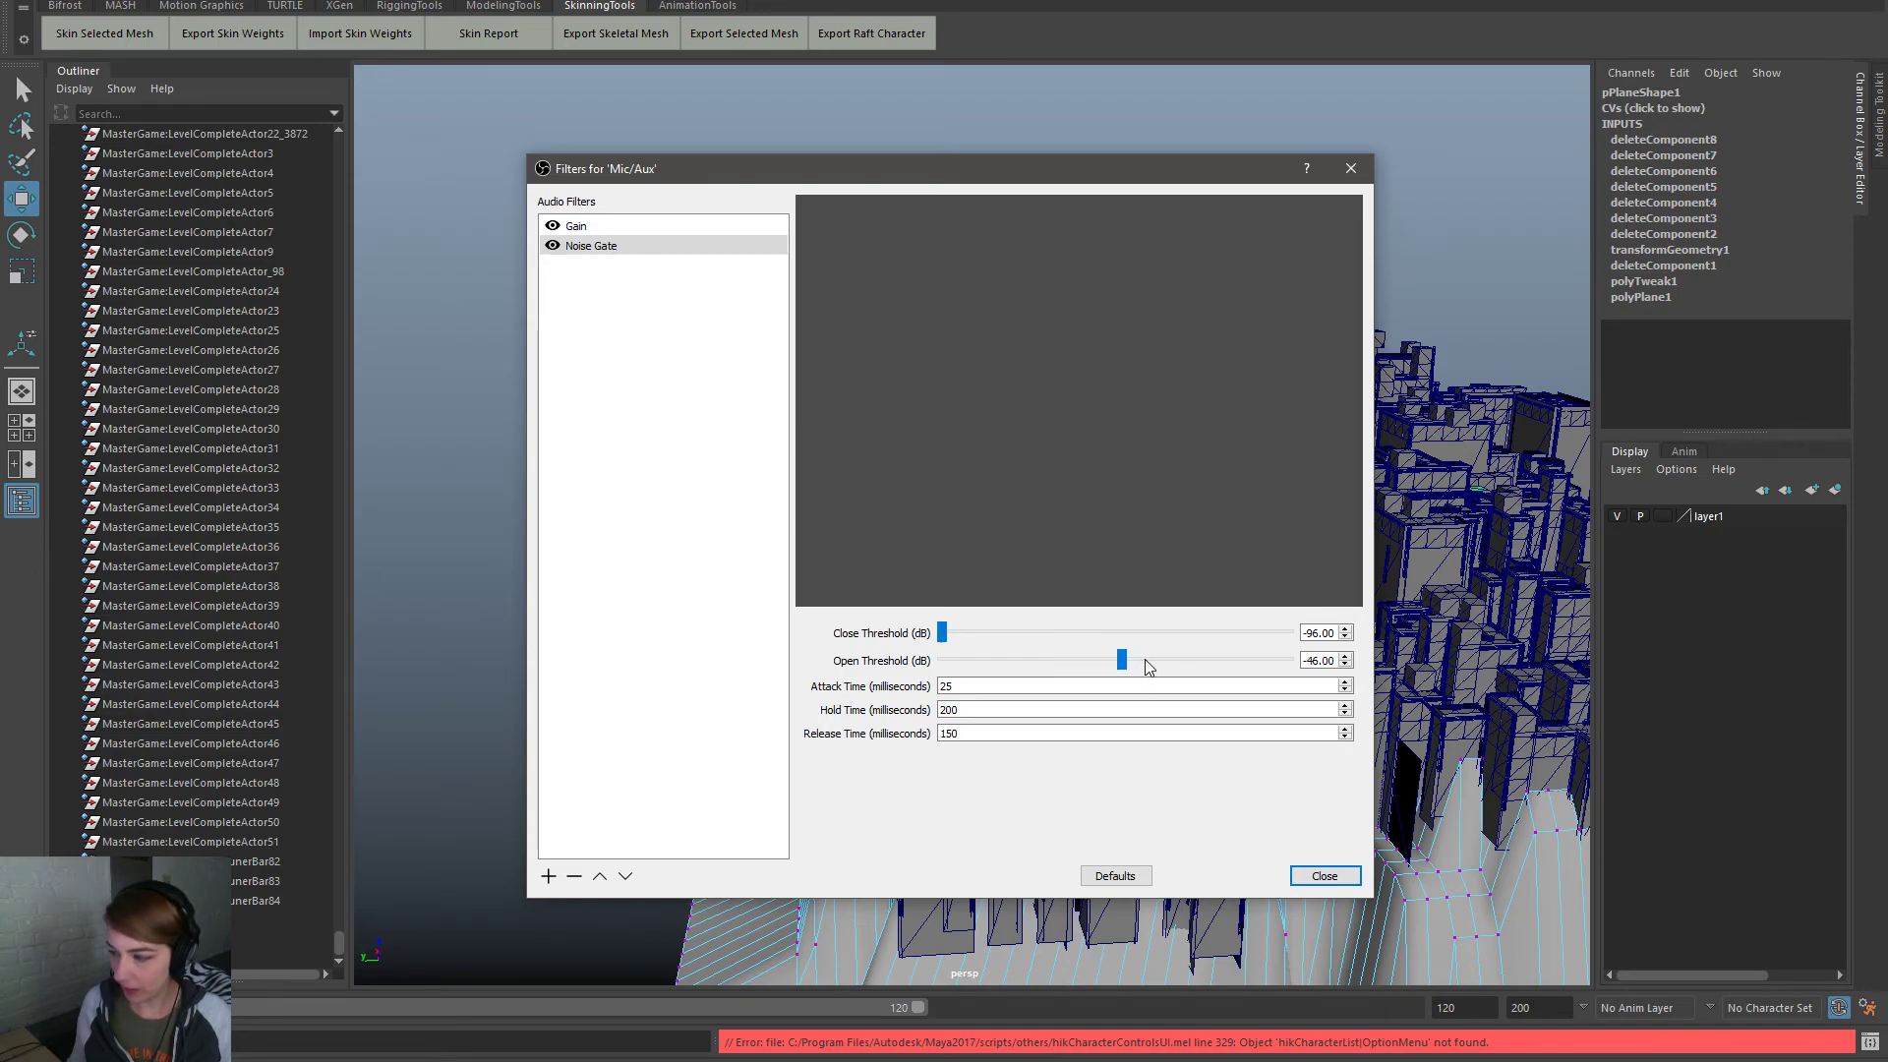
pyautogui.click(961, 635)
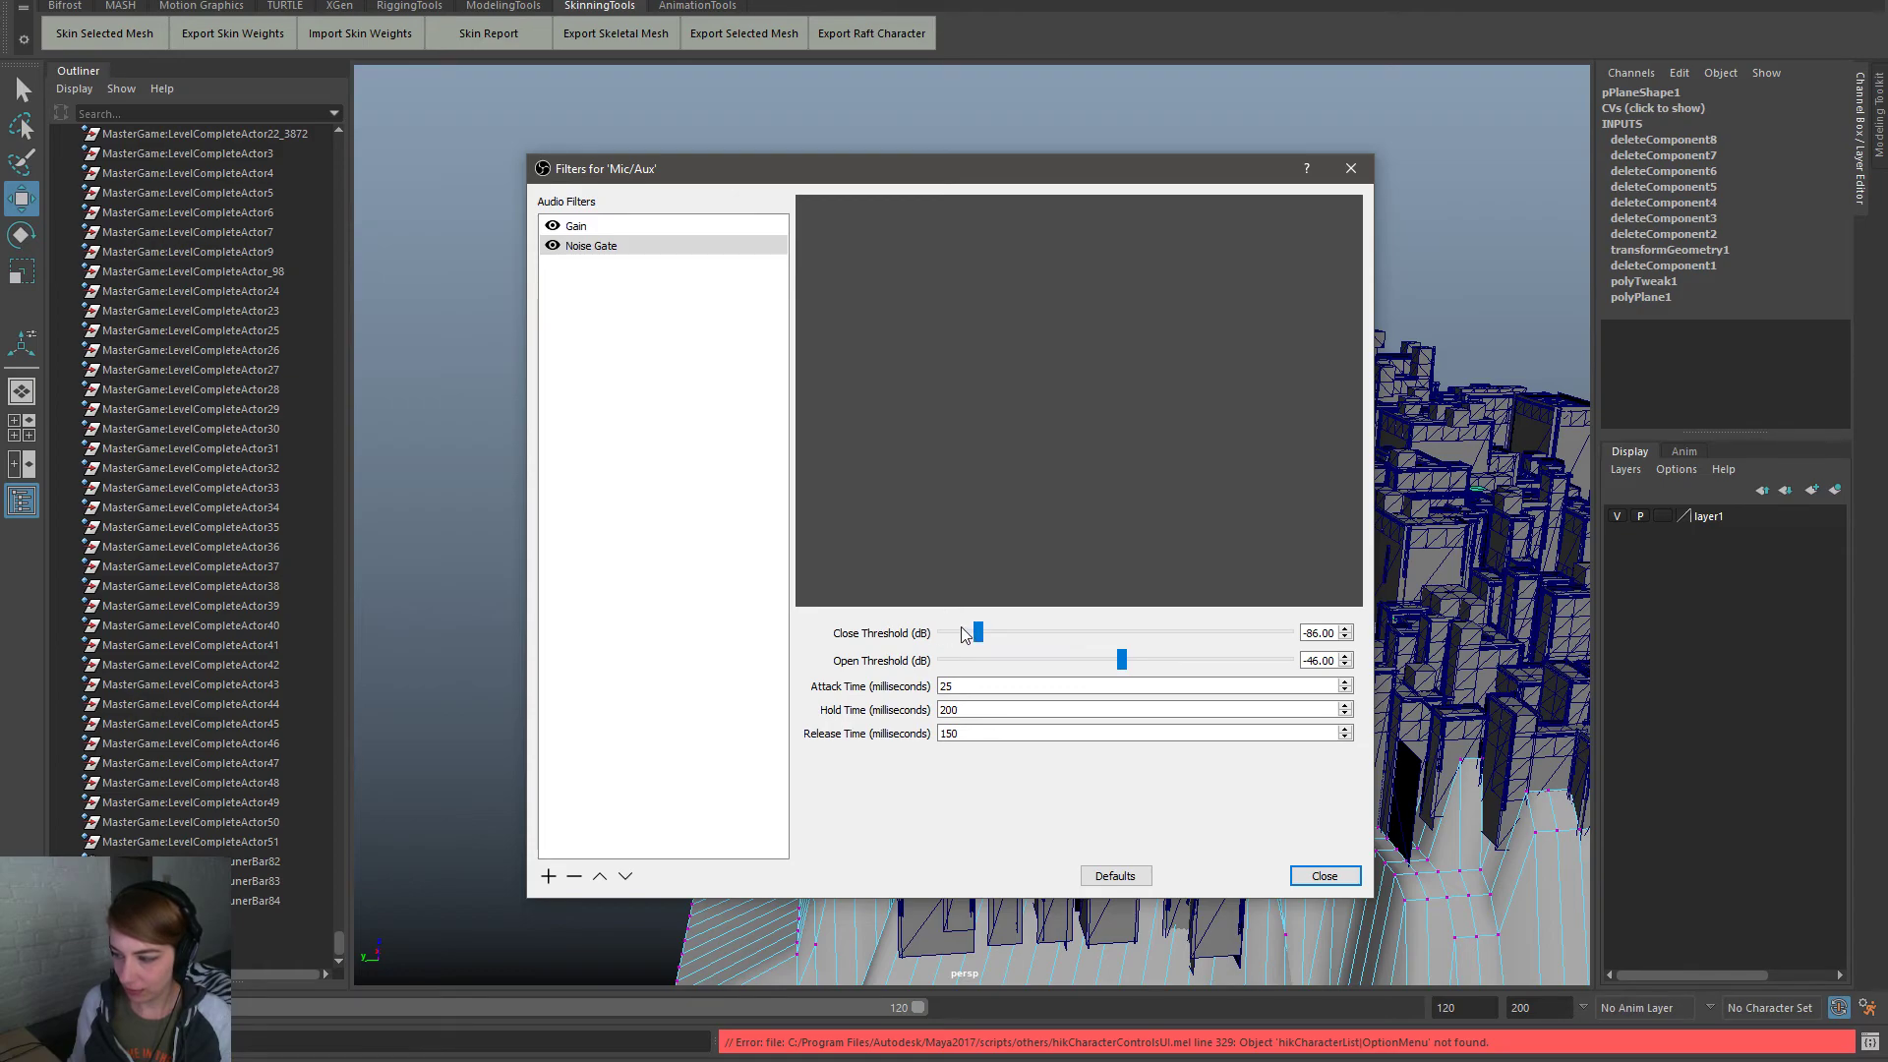
pyautogui.click(963, 636)
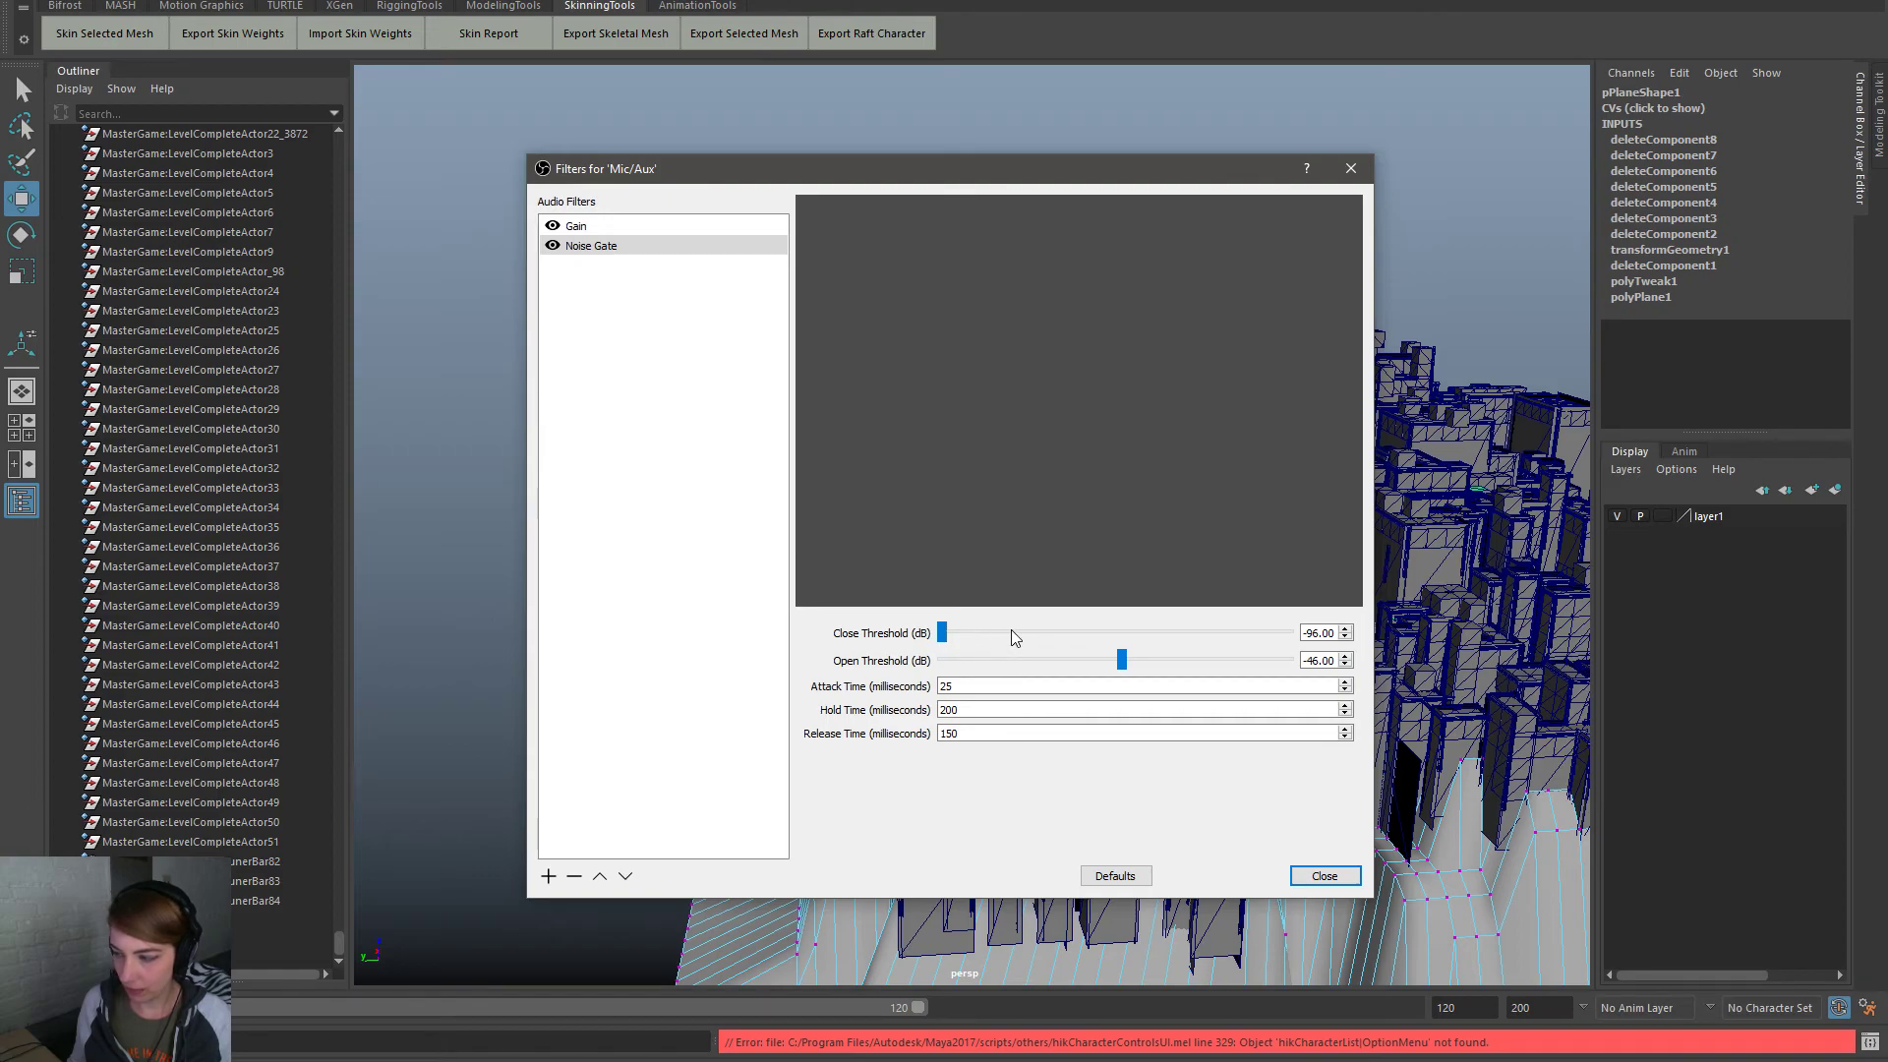
pyautogui.click(1036, 660)
pyautogui.click(1222, 662)
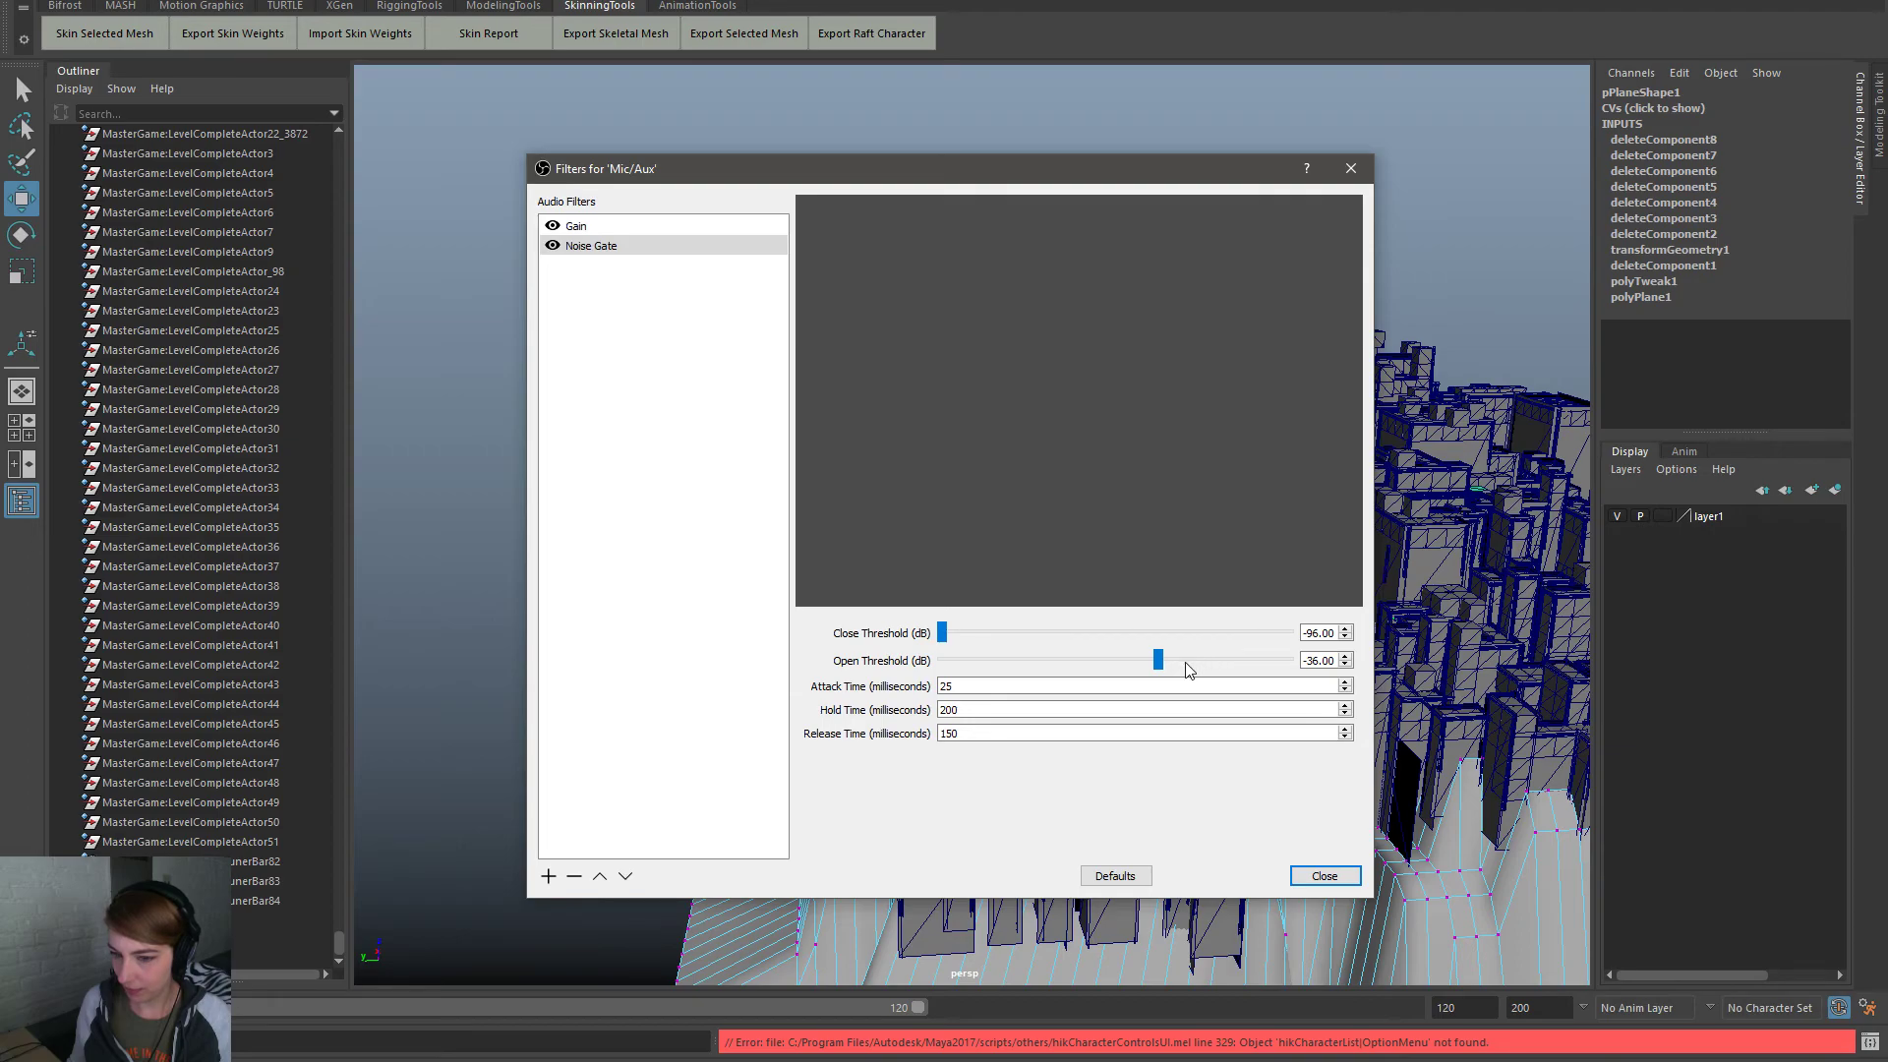
pyautogui.click(1147, 668)
pyautogui.click(1156, 668)
pyautogui.moveTo(1157, 667); pyautogui.dragTo(1158, 667)
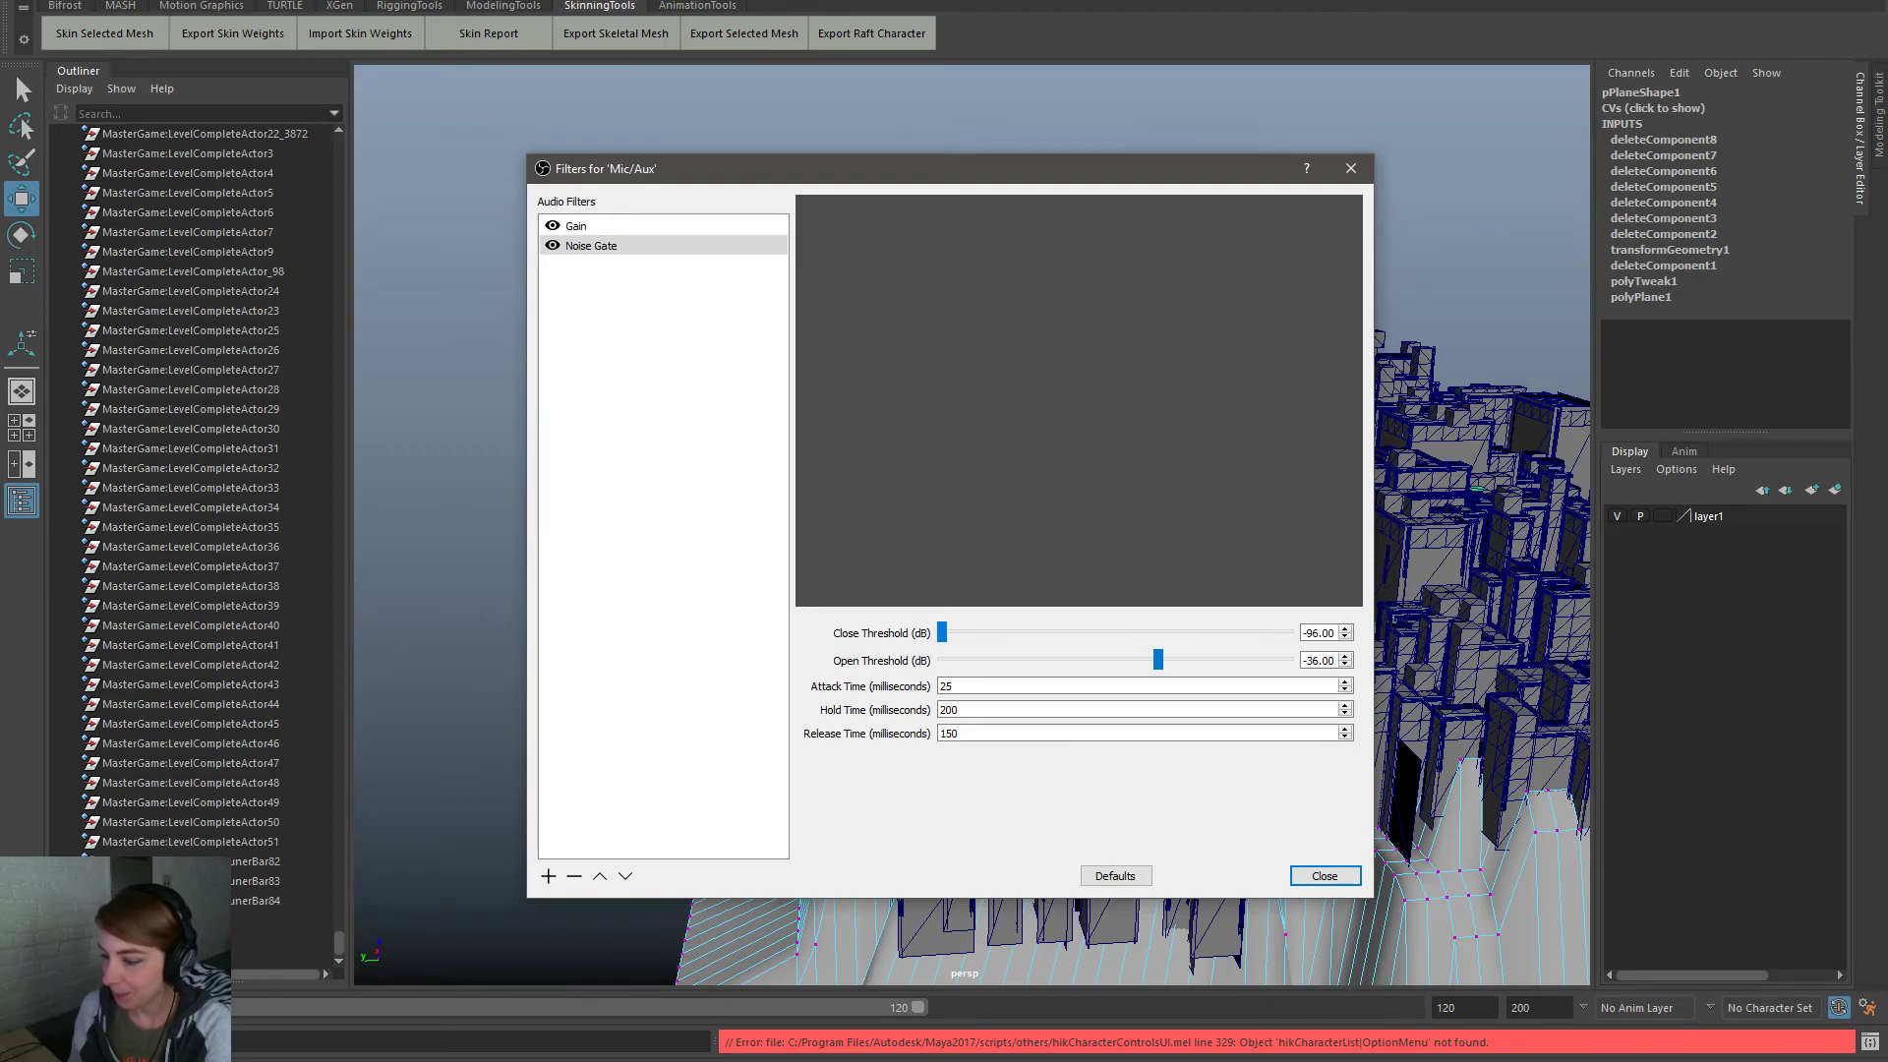
pyautogui.press('Escape')
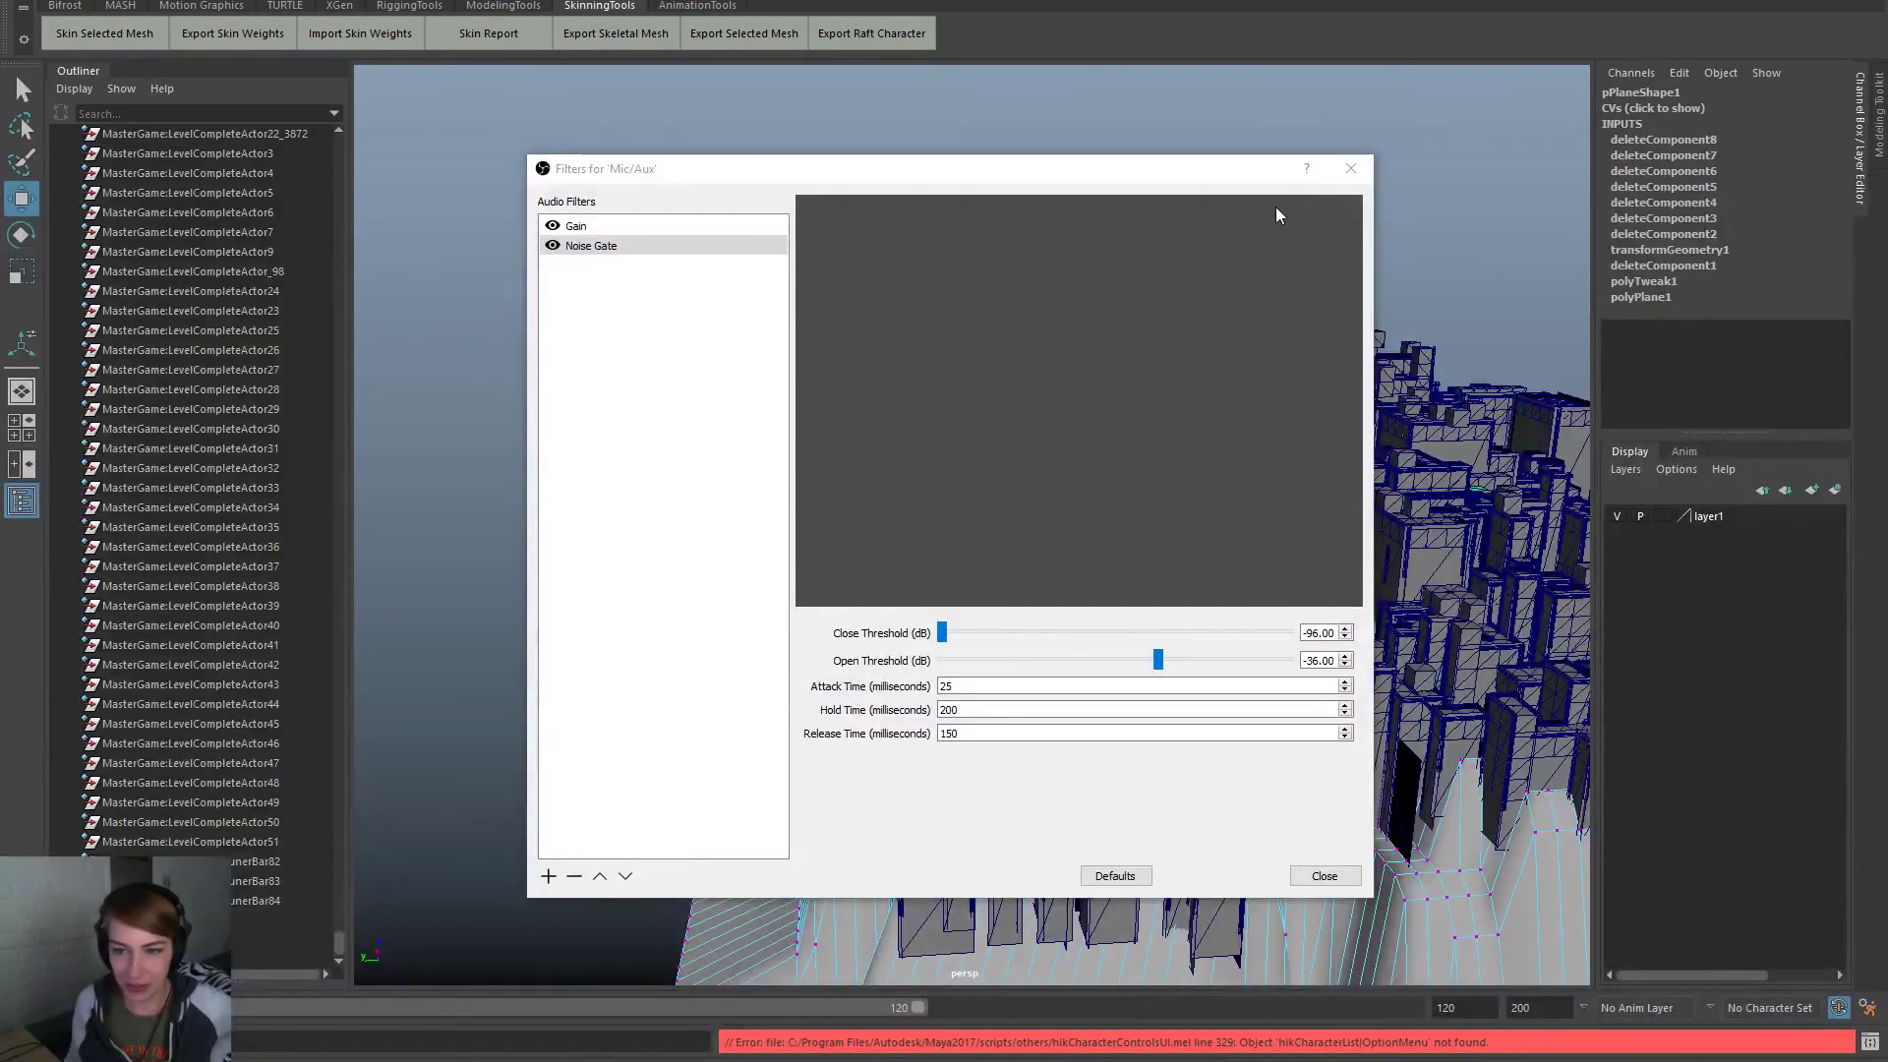
pyautogui.click(1347, 171)
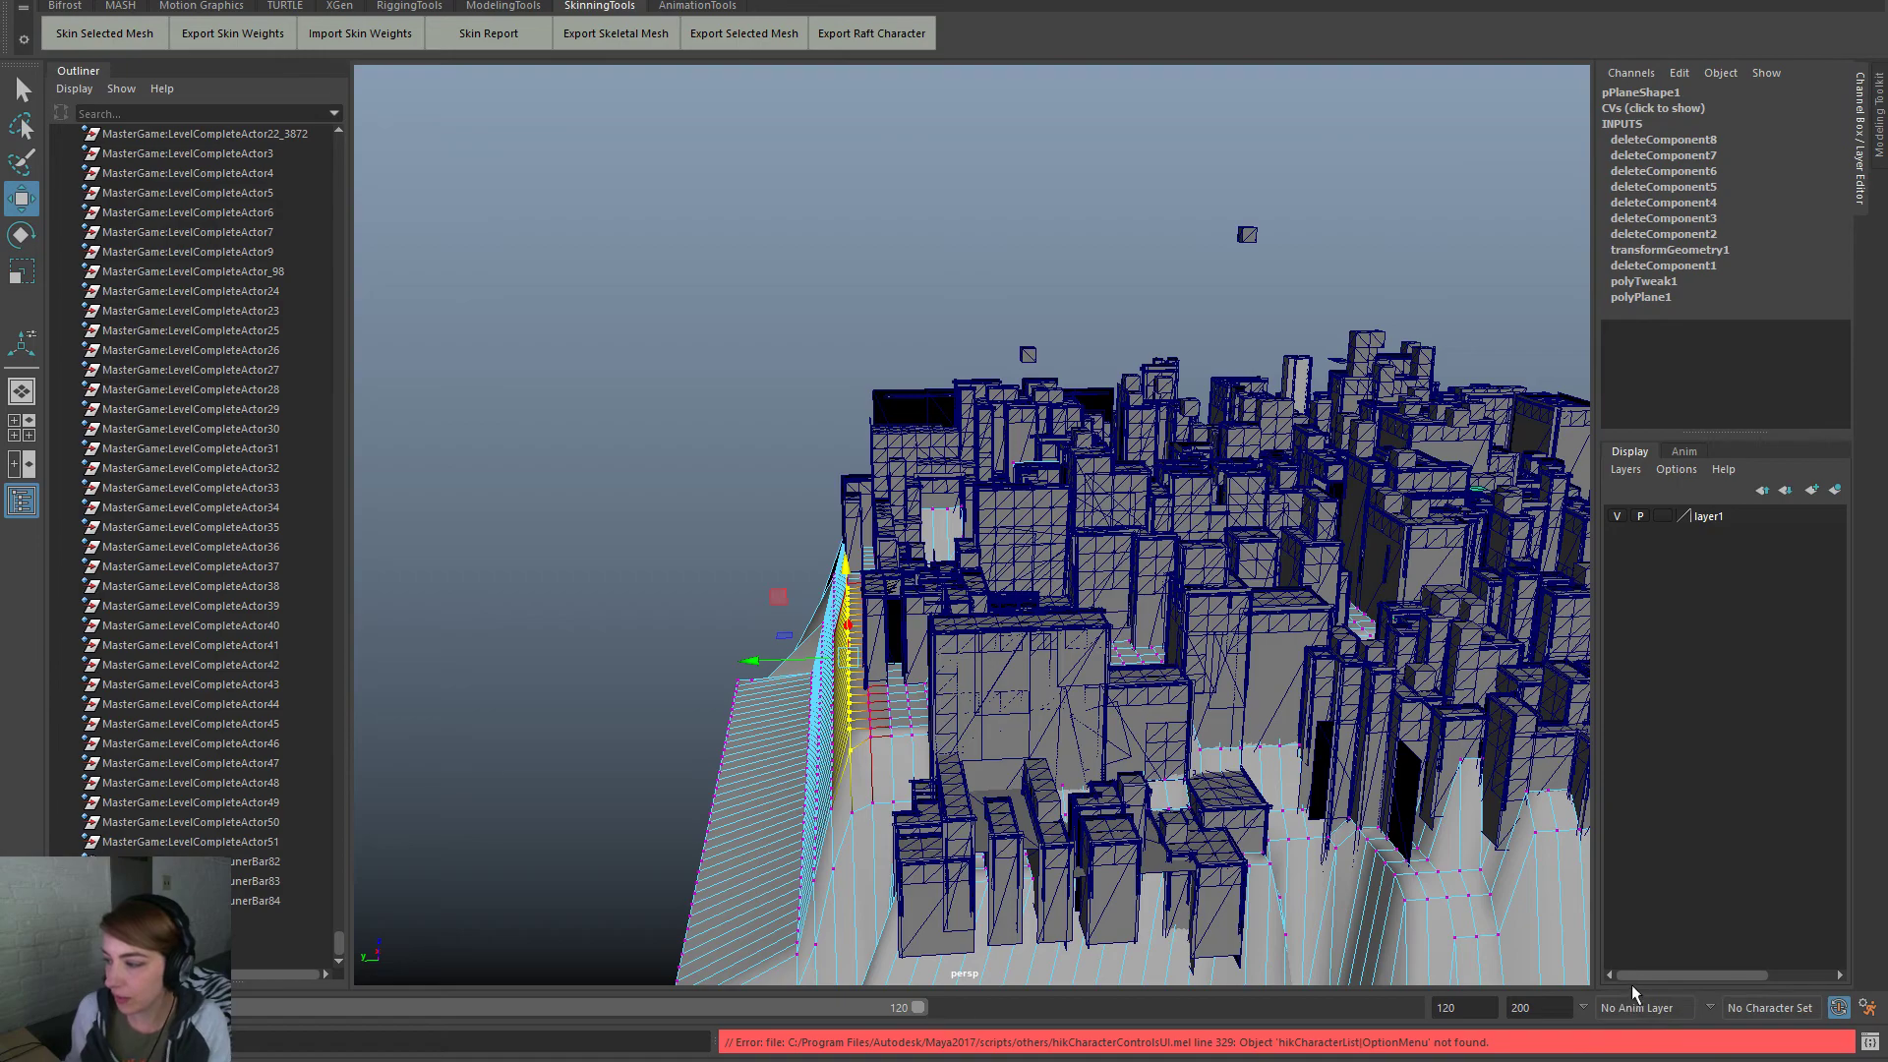
# Back in Maya, select pPlane1's vertices in the courtyard among the low blocks and adjust their height to the block bases
pyautogui.keyDown('alt'); pyautogui.moveTo(815, 823); pyautogui.dragTo(889, 694); pyautogui.keyUp('alt')
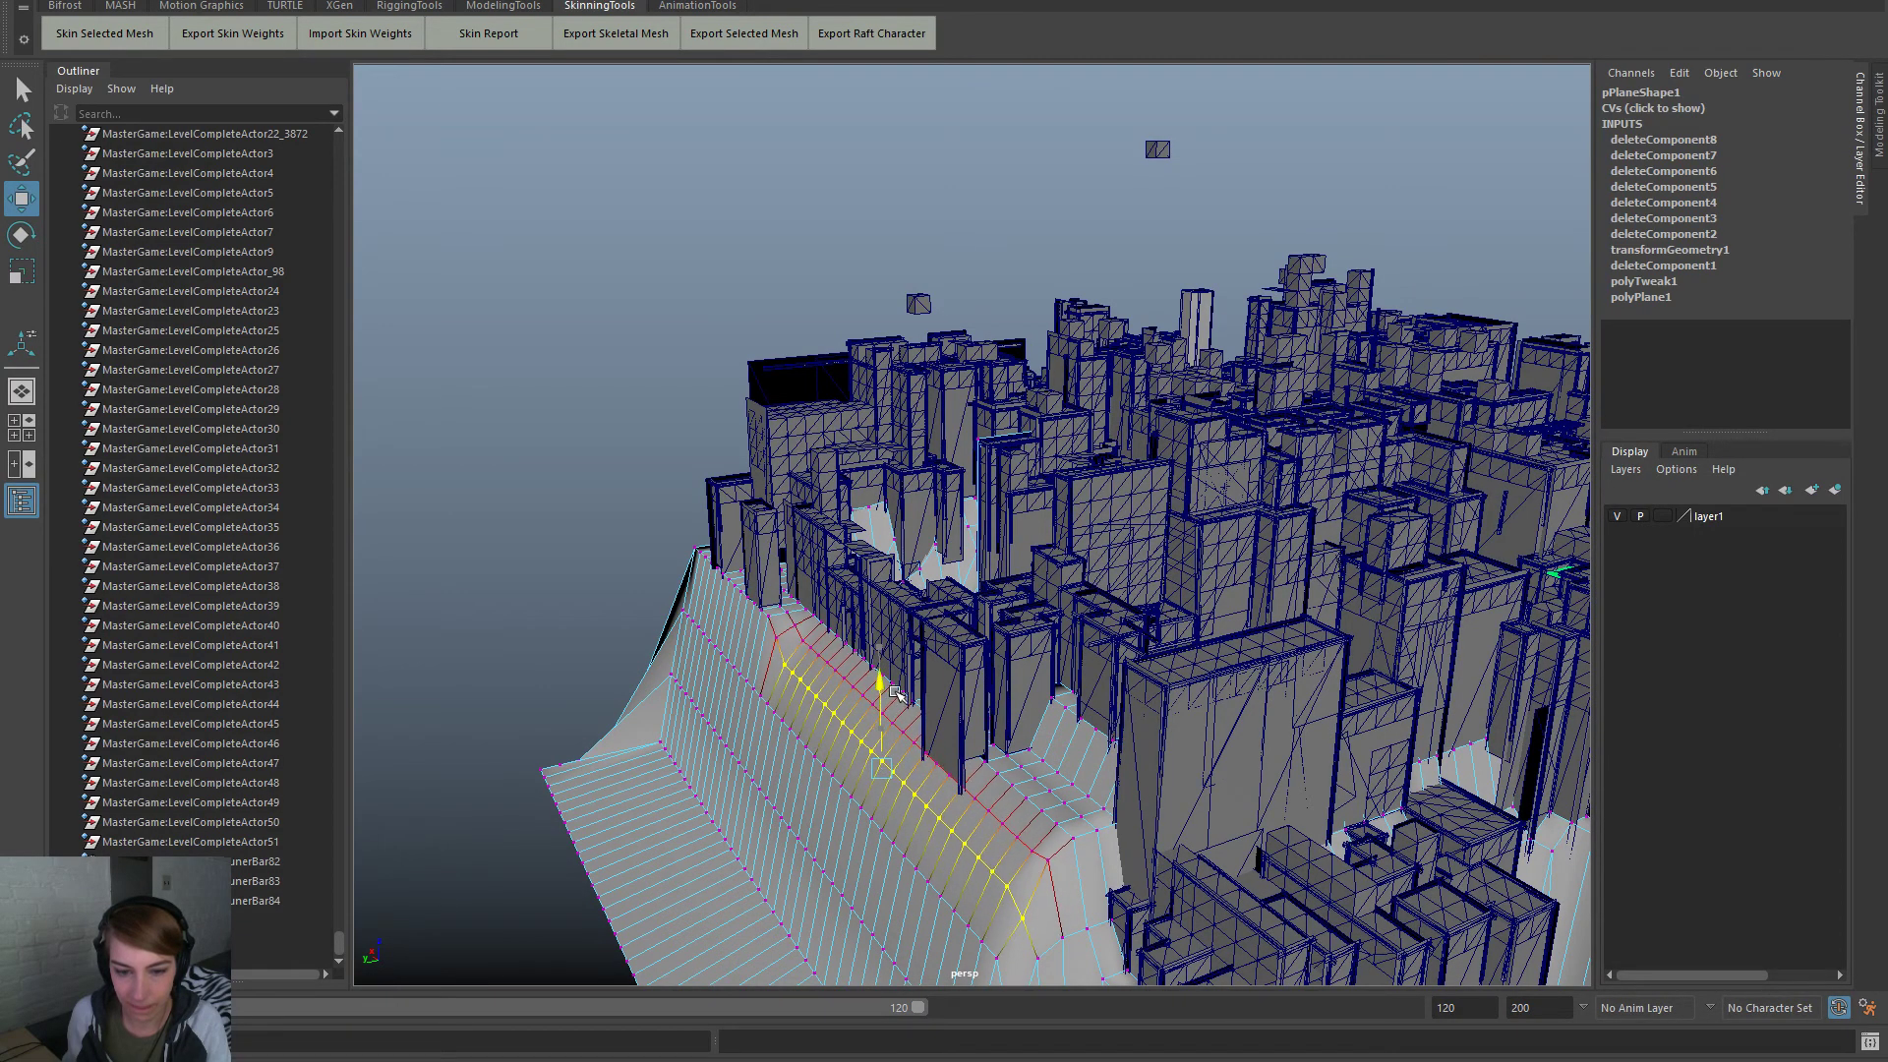
pyautogui.keyDown('alt'); pyautogui.moveTo(1174, 730); pyautogui.dragTo(1160, 678); pyautogui.keyUp('alt')
pyautogui.keyDown('alt'); pyautogui.moveTo(1263, 710); pyautogui.dragTo(1561, 790); pyautogui.keyUp('alt')
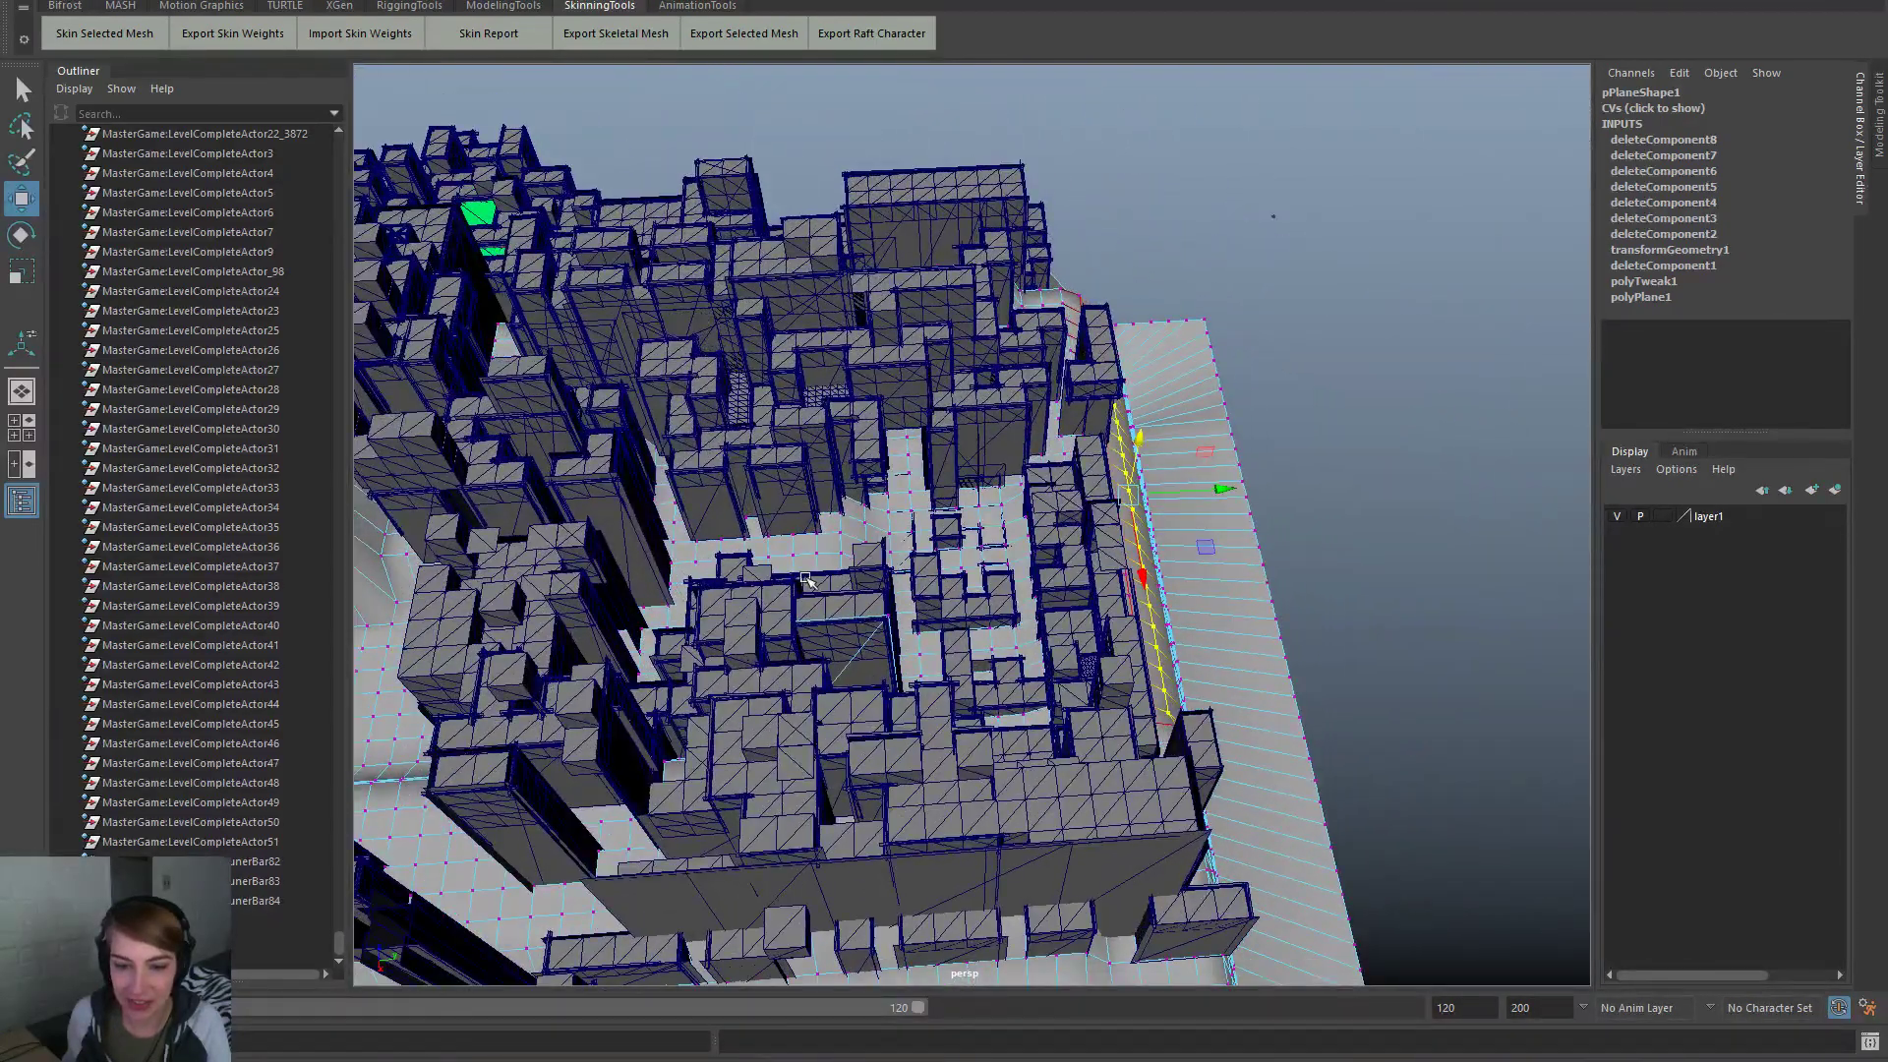
pyautogui.scroll(6, 1042, 651)
pyautogui.keyDown('alt'); pyautogui.moveTo(1043, 653); pyautogui.dragTo(1071, 781); pyautogui.keyUp('alt')
pyautogui.moveTo(821, 552); pyautogui.dragTo(897, 649)
pyautogui.keyDown('alt'); pyautogui.moveTo(897, 649); pyautogui.dragTo(945, 532, button='middle'); pyautogui.keyUp('alt')
pyautogui.keyDown('alt'); pyautogui.moveTo(882, 645); pyautogui.dragTo(948, 650, button='right'); pyautogui.keyUp('alt')
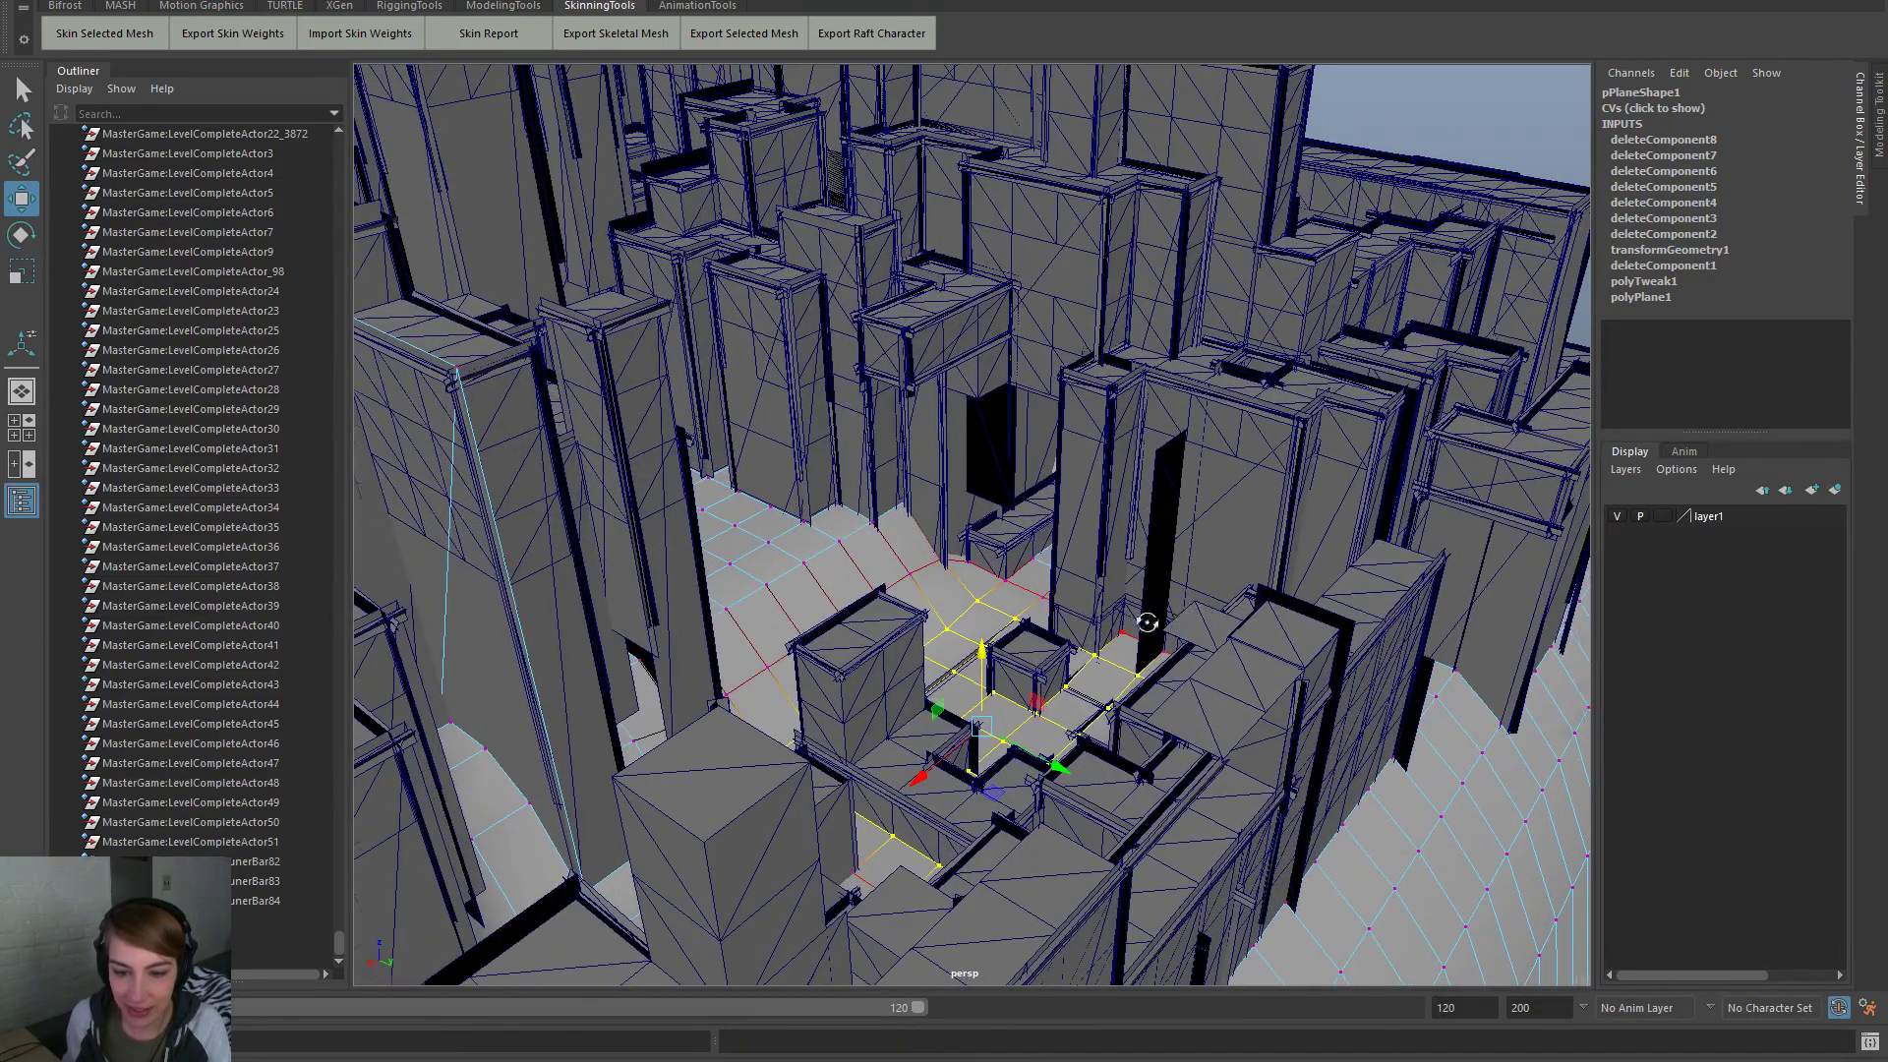
pyautogui.keyDown('alt'); pyautogui.moveTo(1168, 619); pyautogui.dragTo(1192, 620); pyautogui.keyUp('alt')
pyautogui.moveTo(978, 652); pyautogui.dragTo(1021, 662)
pyautogui.keyDown('alt'); pyautogui.moveTo(1020, 662); pyautogui.dragTo(1023, 743, button='middle'); pyautogui.keyUp('alt')
pyautogui.keyDown('alt'); pyautogui.moveTo(868, 619); pyautogui.dragTo(1216, 621, button='right'); pyautogui.keyUp('alt')
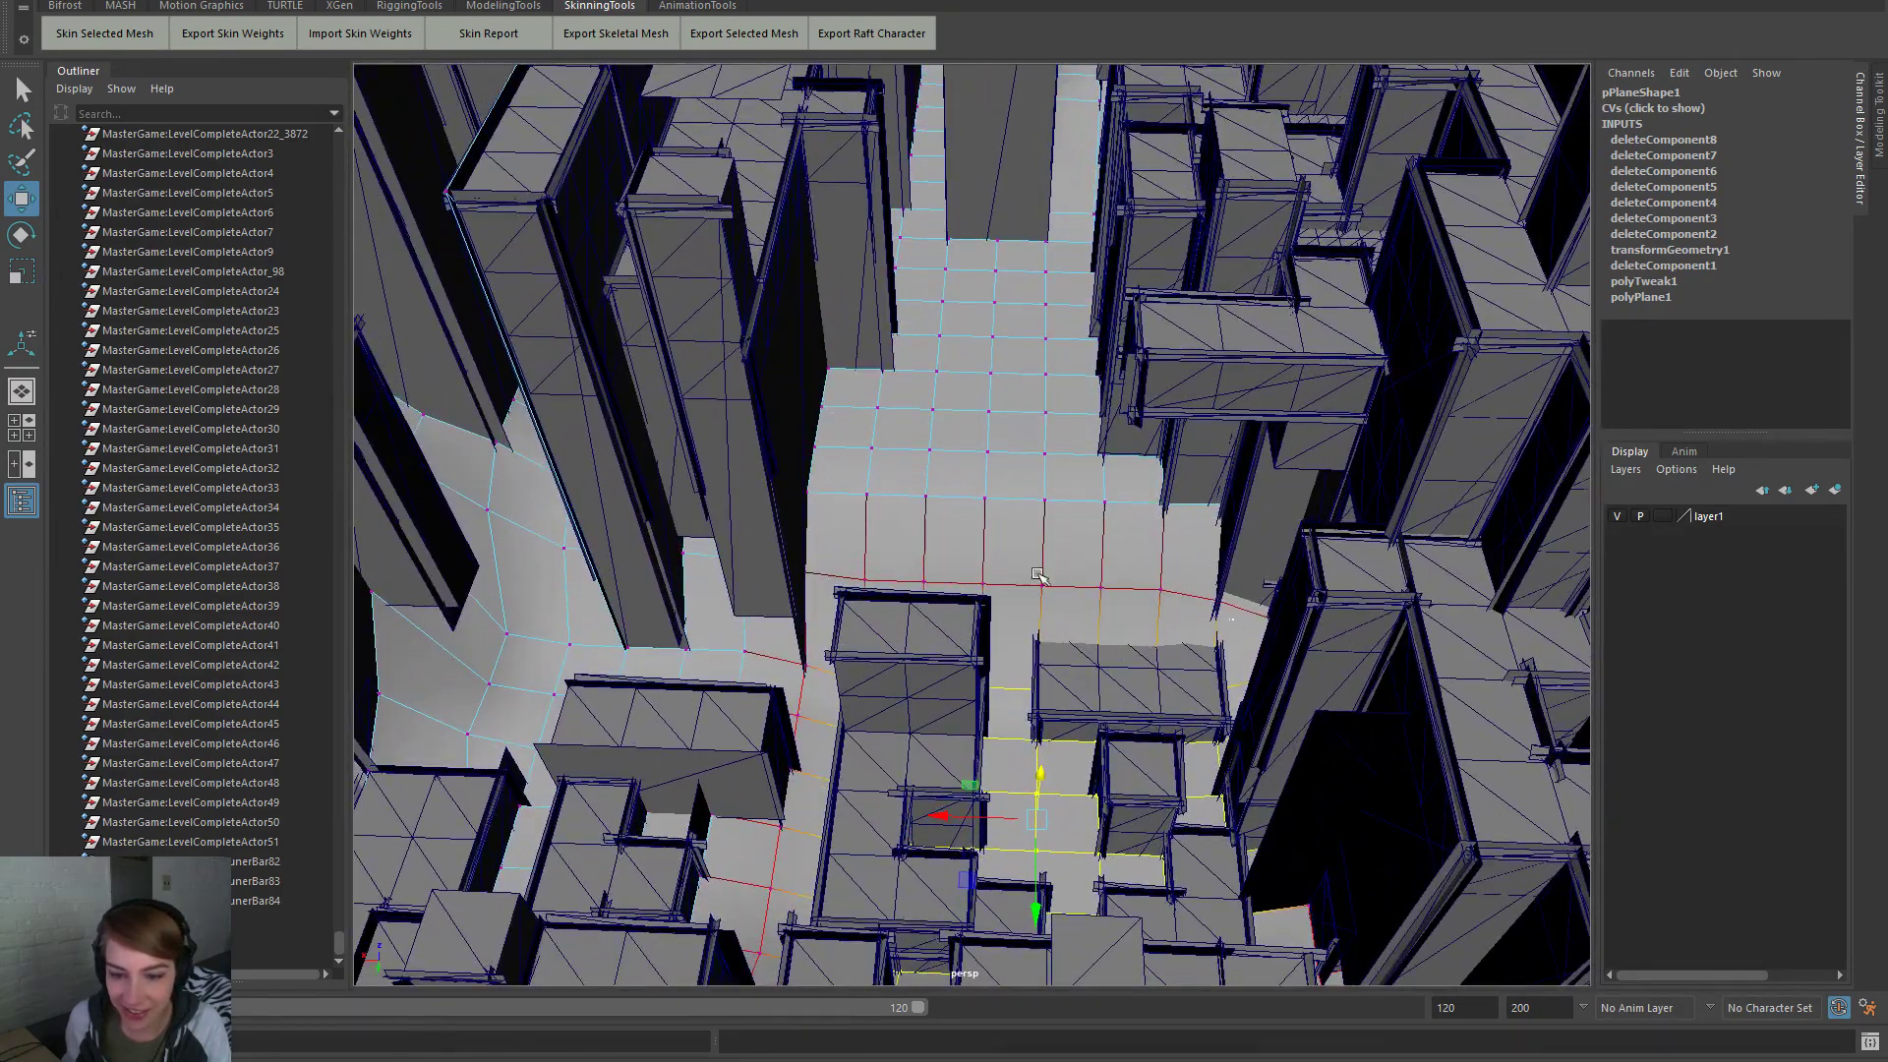
# Undo the move of the vertex row at the foot of the slope behind the low blocks, and reposition the row above it
pyautogui.doubleClick(1077, 586)
pyautogui.keyDown('alt'); pyautogui.moveTo(760, 571); pyautogui.dragTo(1146, 506); pyautogui.keyUp('alt')
pyautogui.hotkey('ctrl', 'z')
pyautogui.hotkey('ctrl', 'z')
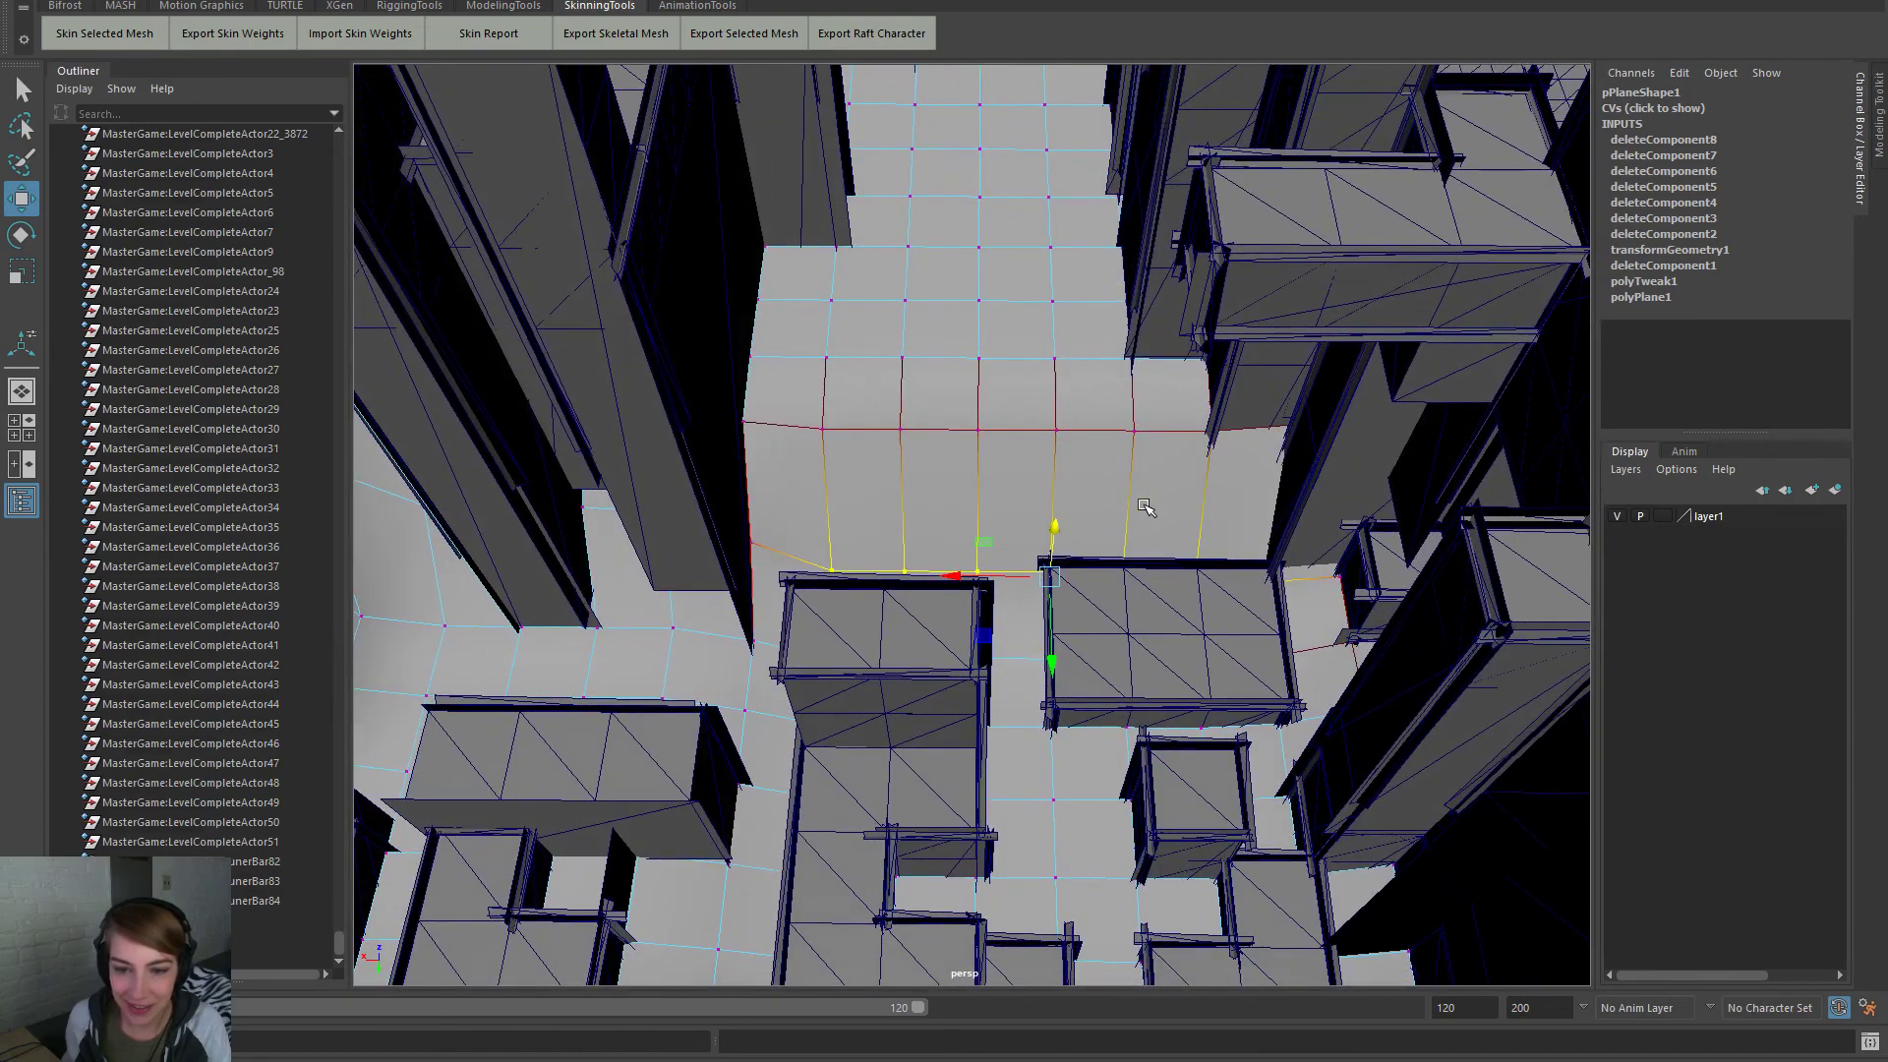
pyautogui.doubleClick(944, 459)
pyautogui.moveTo(978, 372); pyautogui.dragTo(984, 421)
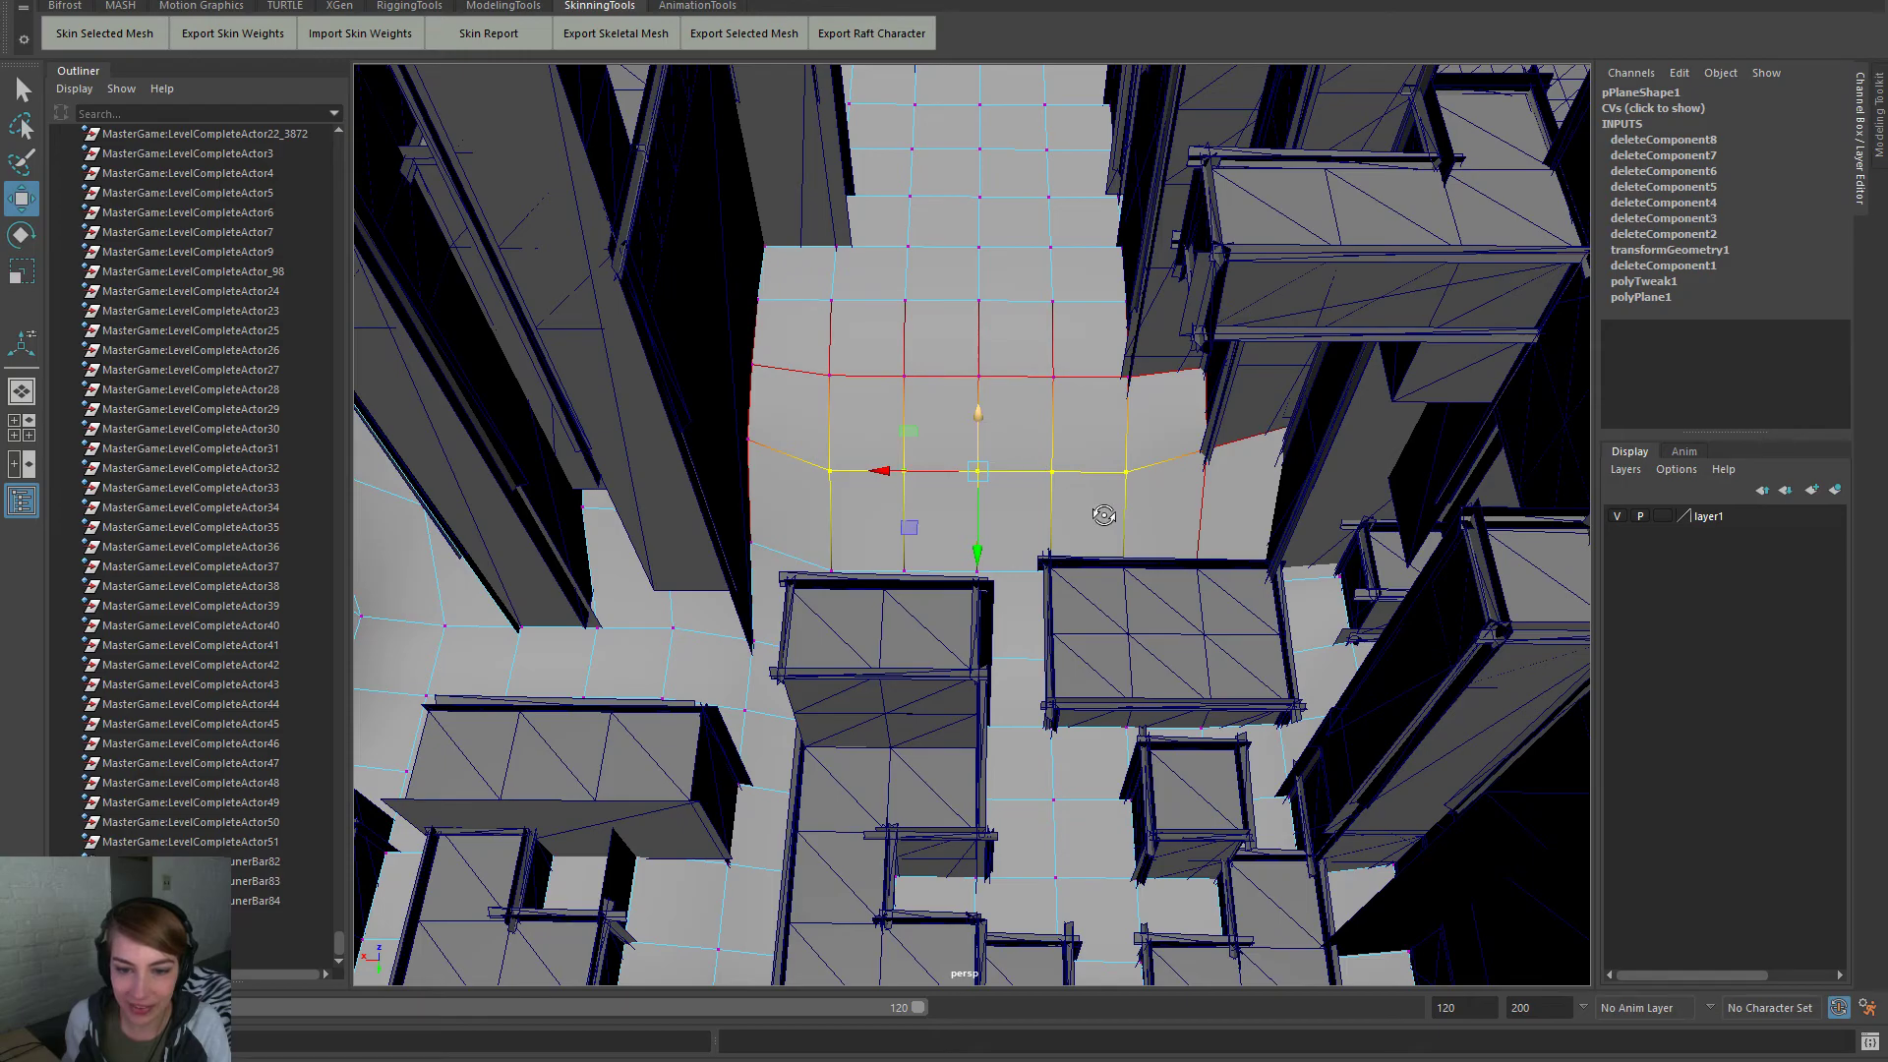
# Select pPlane1's vertices from the foot of the slope to the ground beneath the low blocks and adjust their position
pyautogui.keyDown('alt'); pyautogui.moveTo(1106, 518); pyautogui.dragTo(1154, 481); pyautogui.keyUp('alt')
pyautogui.click(1070, 564)
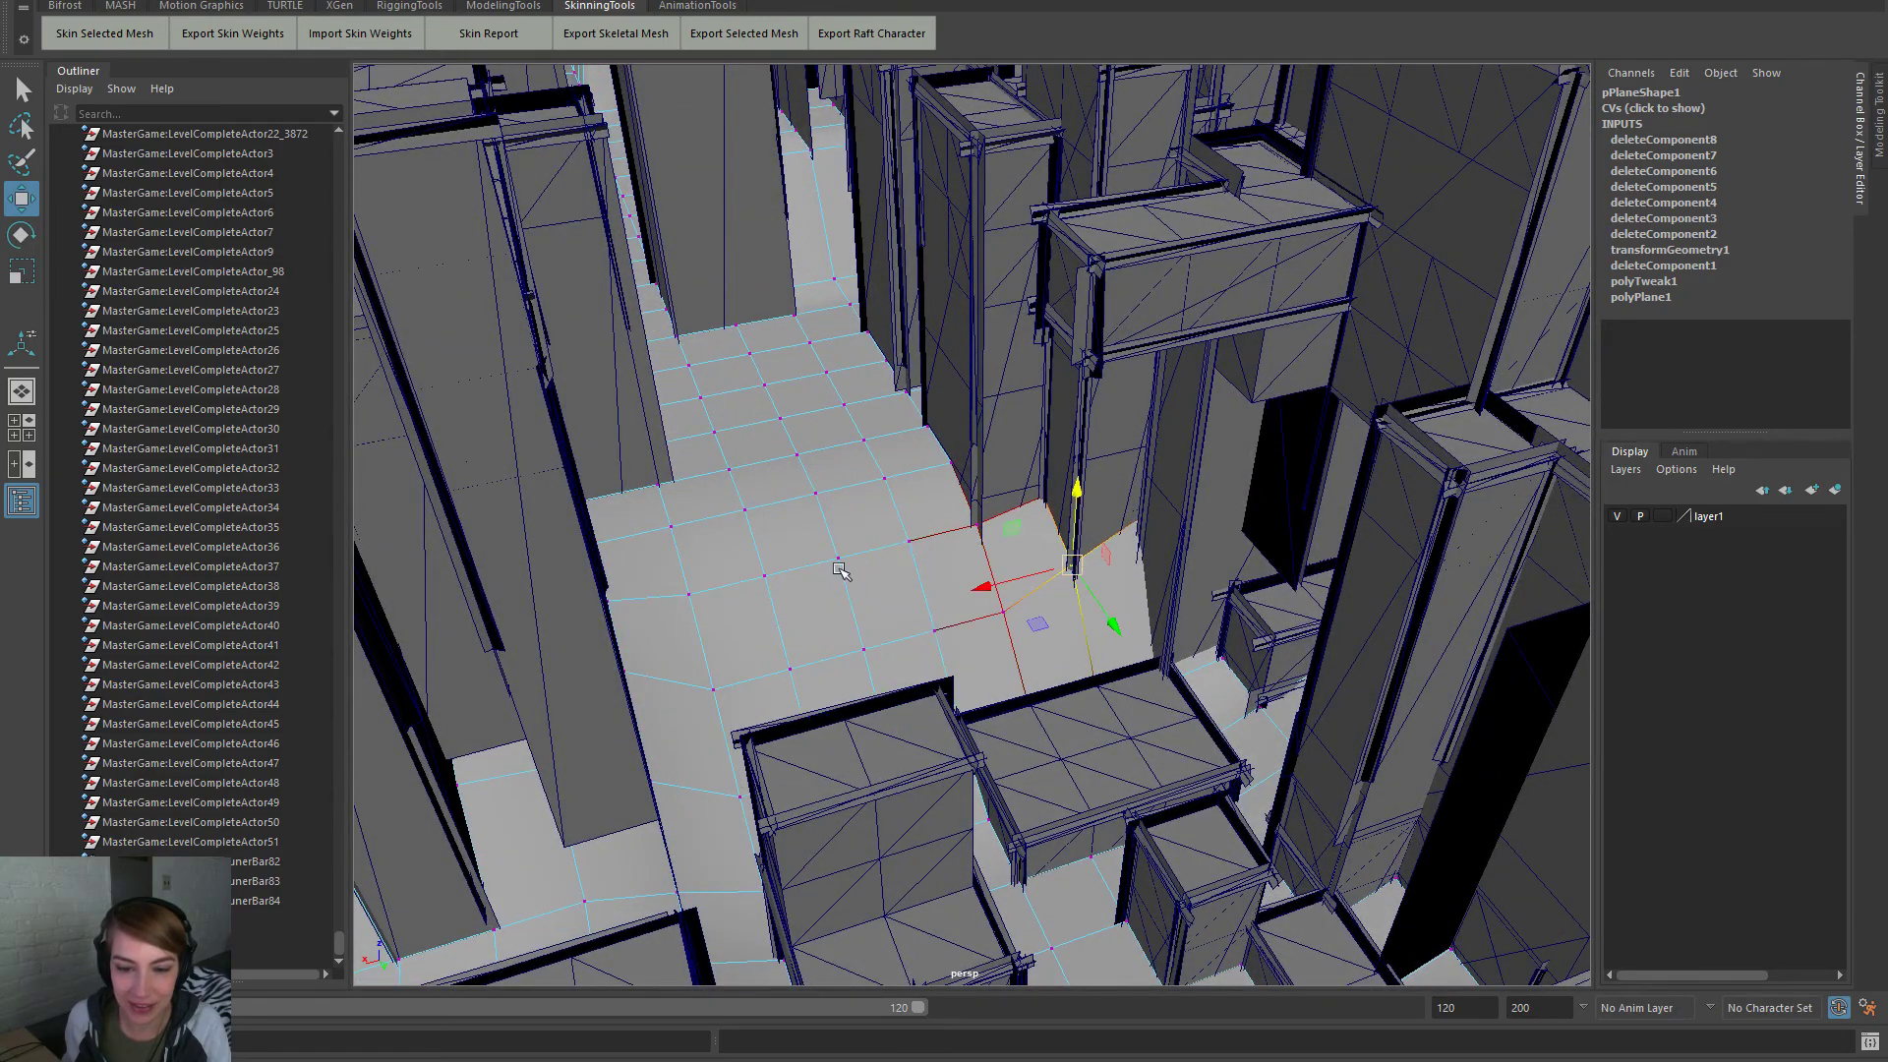
pyautogui.moveTo(1023, 657)
pyautogui.keyDown('alt'); pyautogui.mouseDown()
pyautogui.moveTo(944, 678)
pyautogui.moveTo(822, 661)
pyautogui.moveTo(988, 665)
pyautogui.moveTo(1020, 644)
pyautogui.mouseUp(); pyautogui.keyUp('alt')
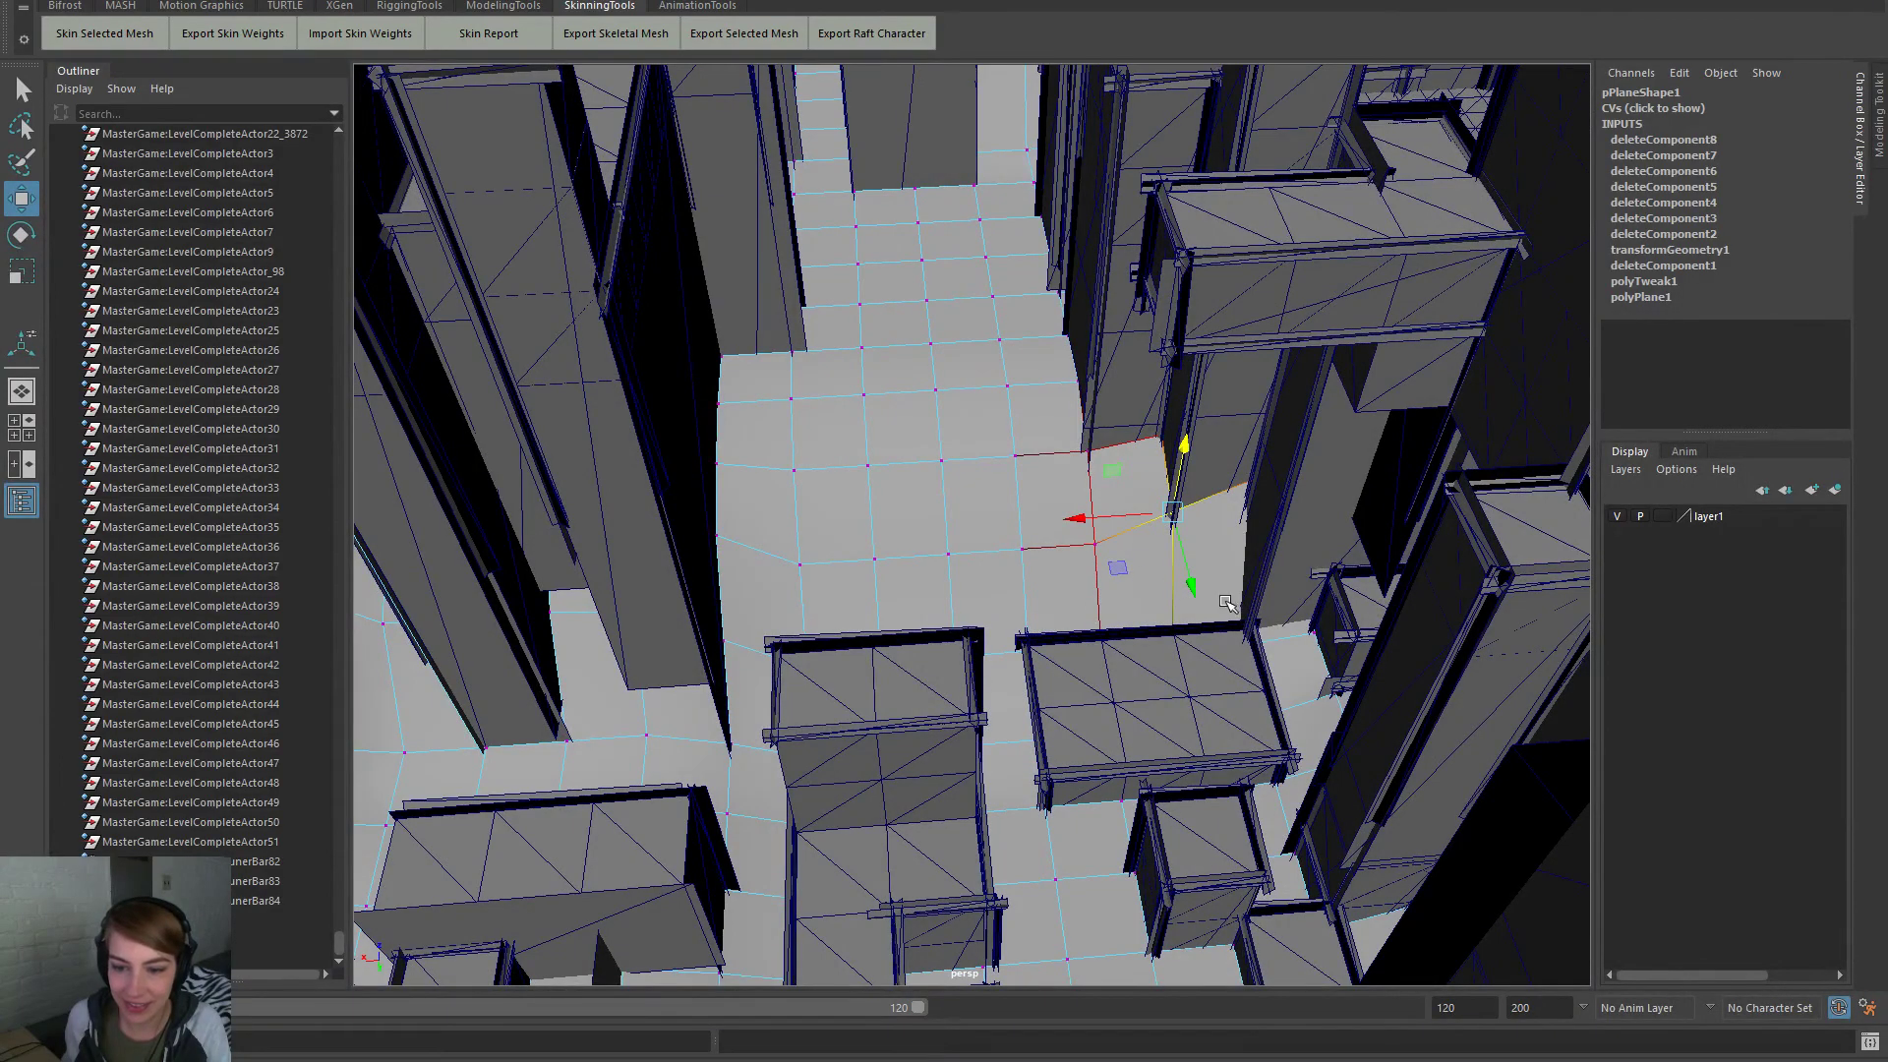
pyautogui.hotkey('ctrl', 'z')
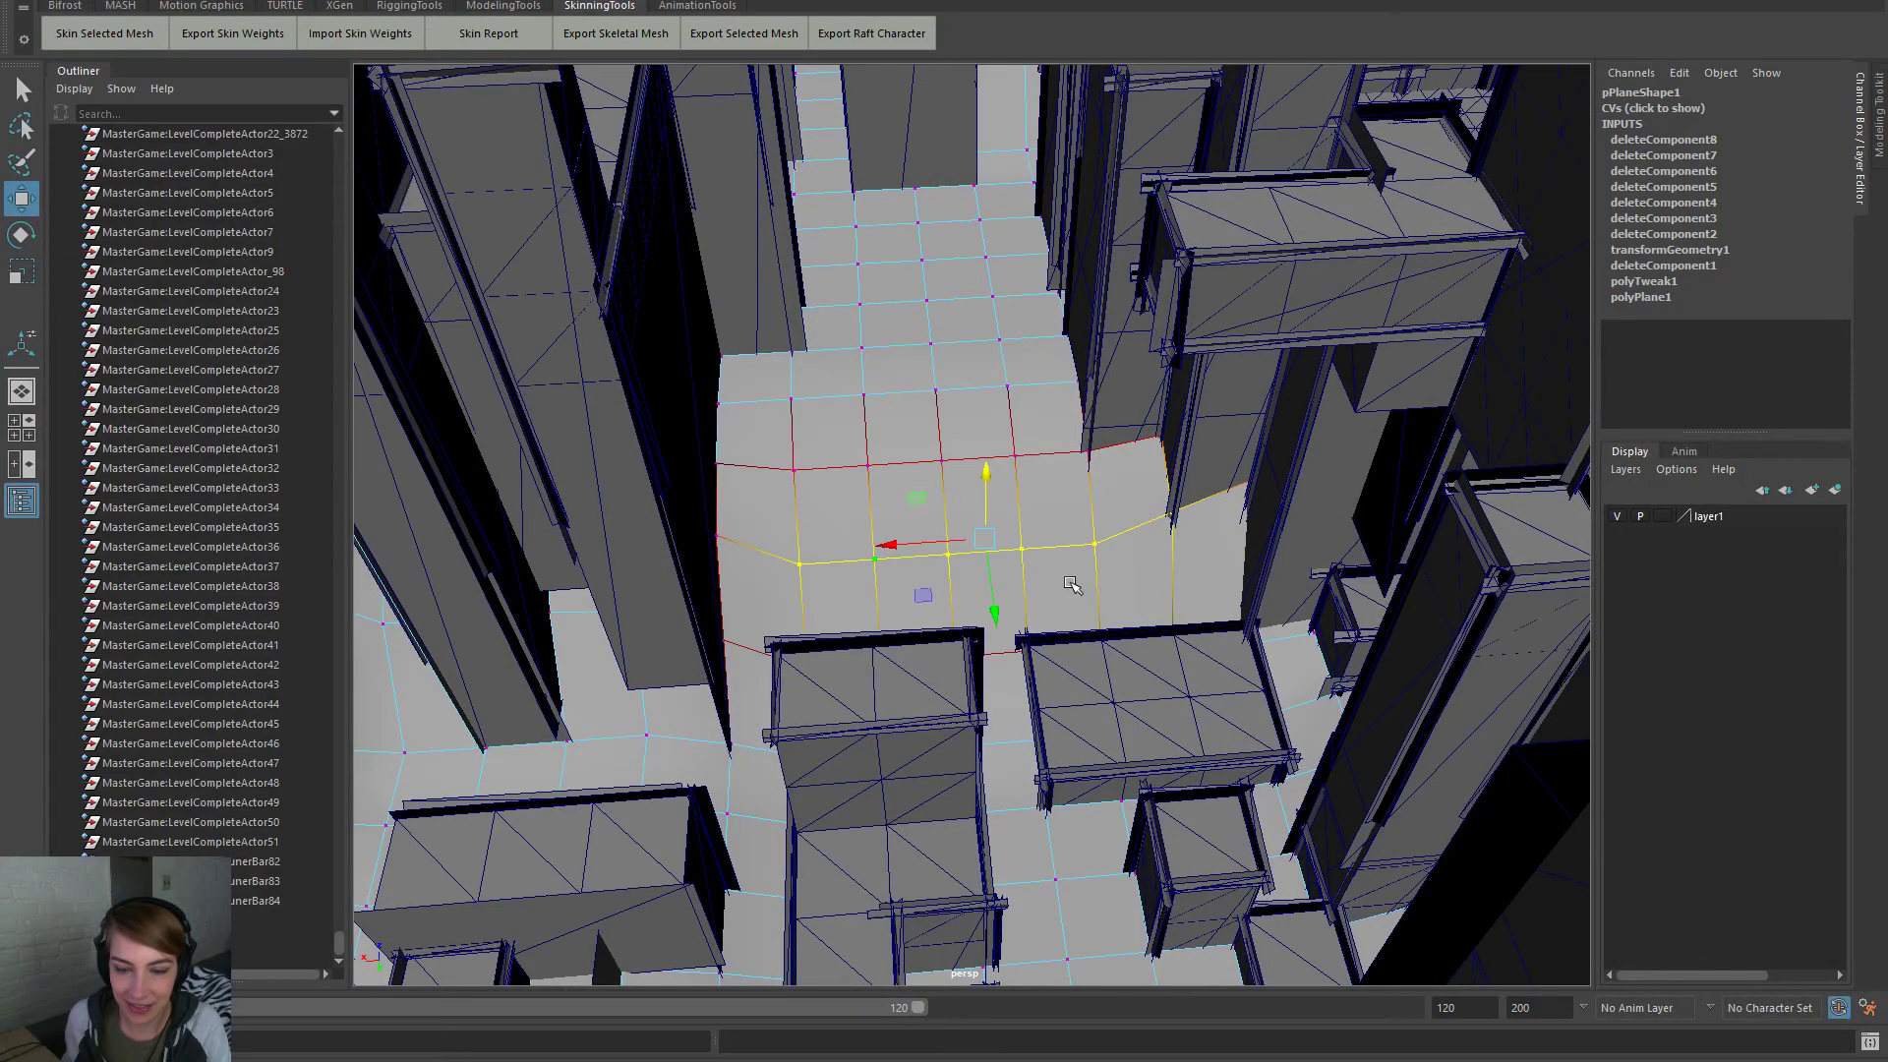
pyautogui.keyDown('alt'); pyautogui.moveTo(1071, 584); pyautogui.dragTo(1043, 583); pyautogui.keyUp('alt')
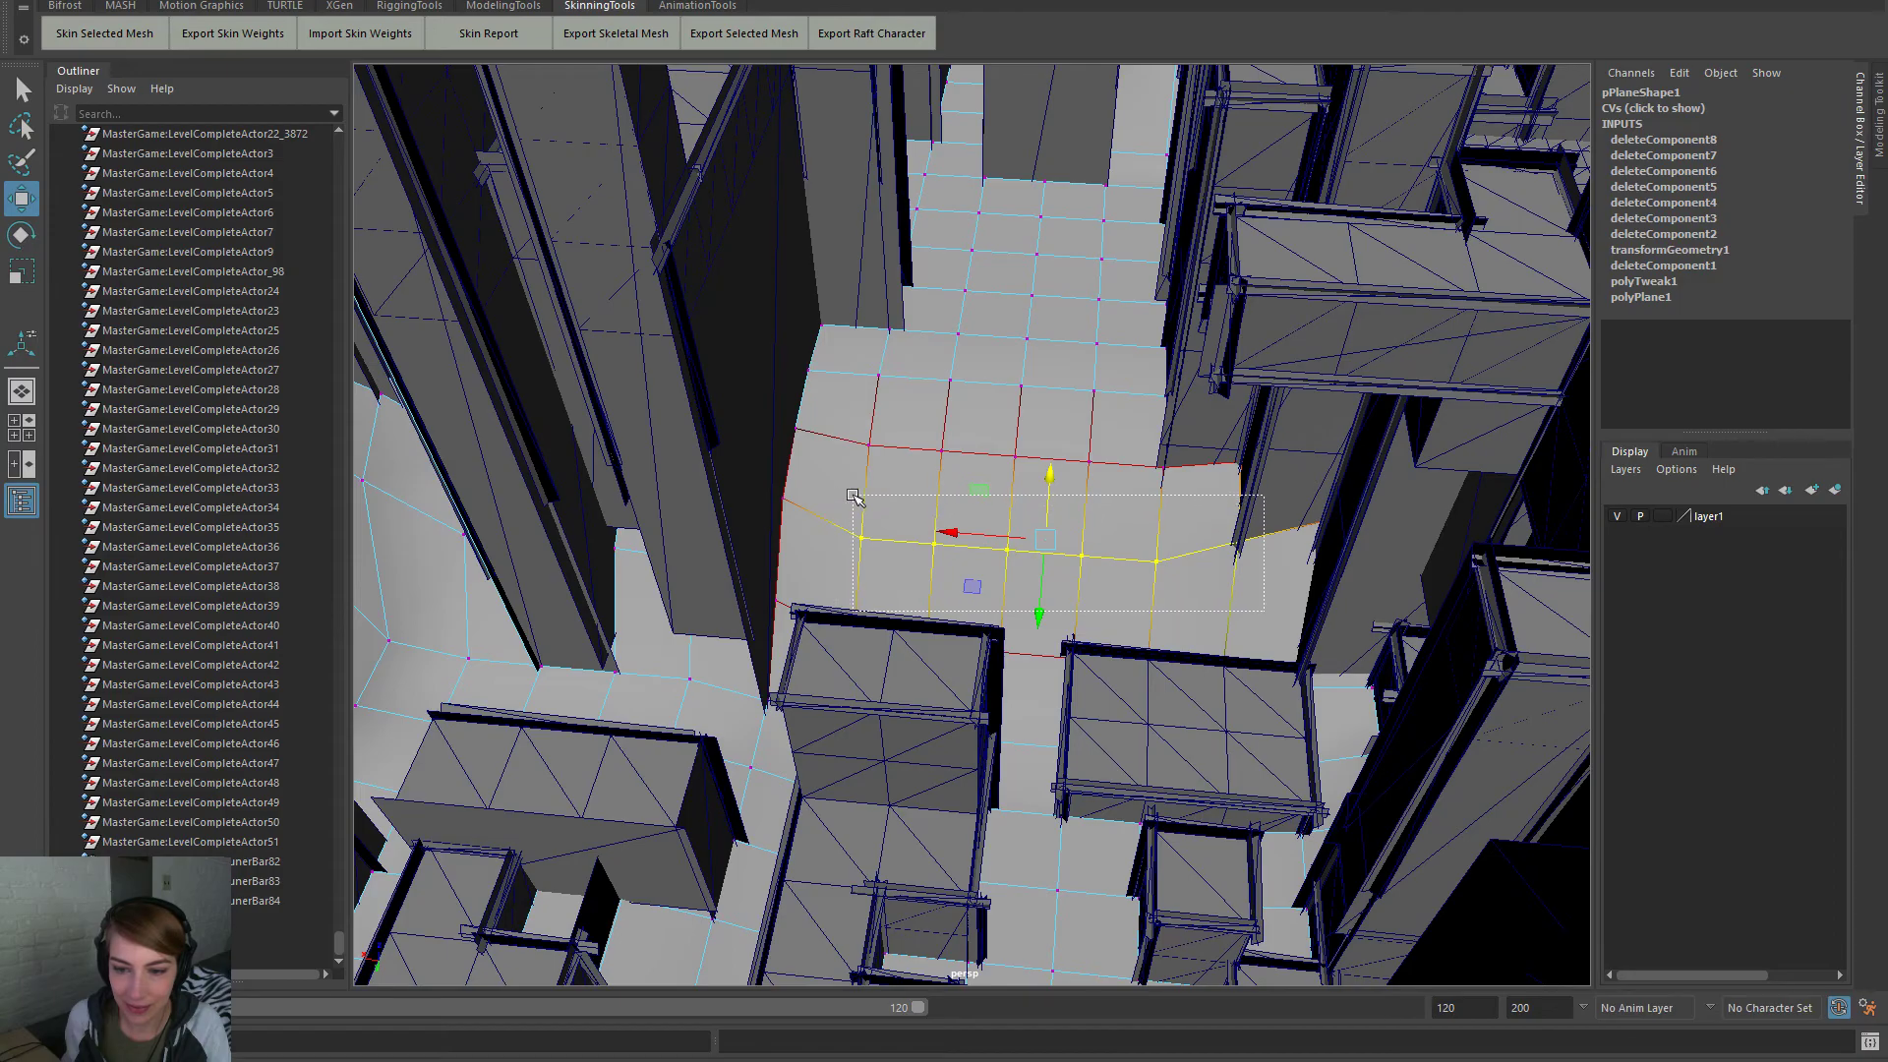
pyautogui.moveTo(1050, 479); pyautogui.dragTo(1234, 620)
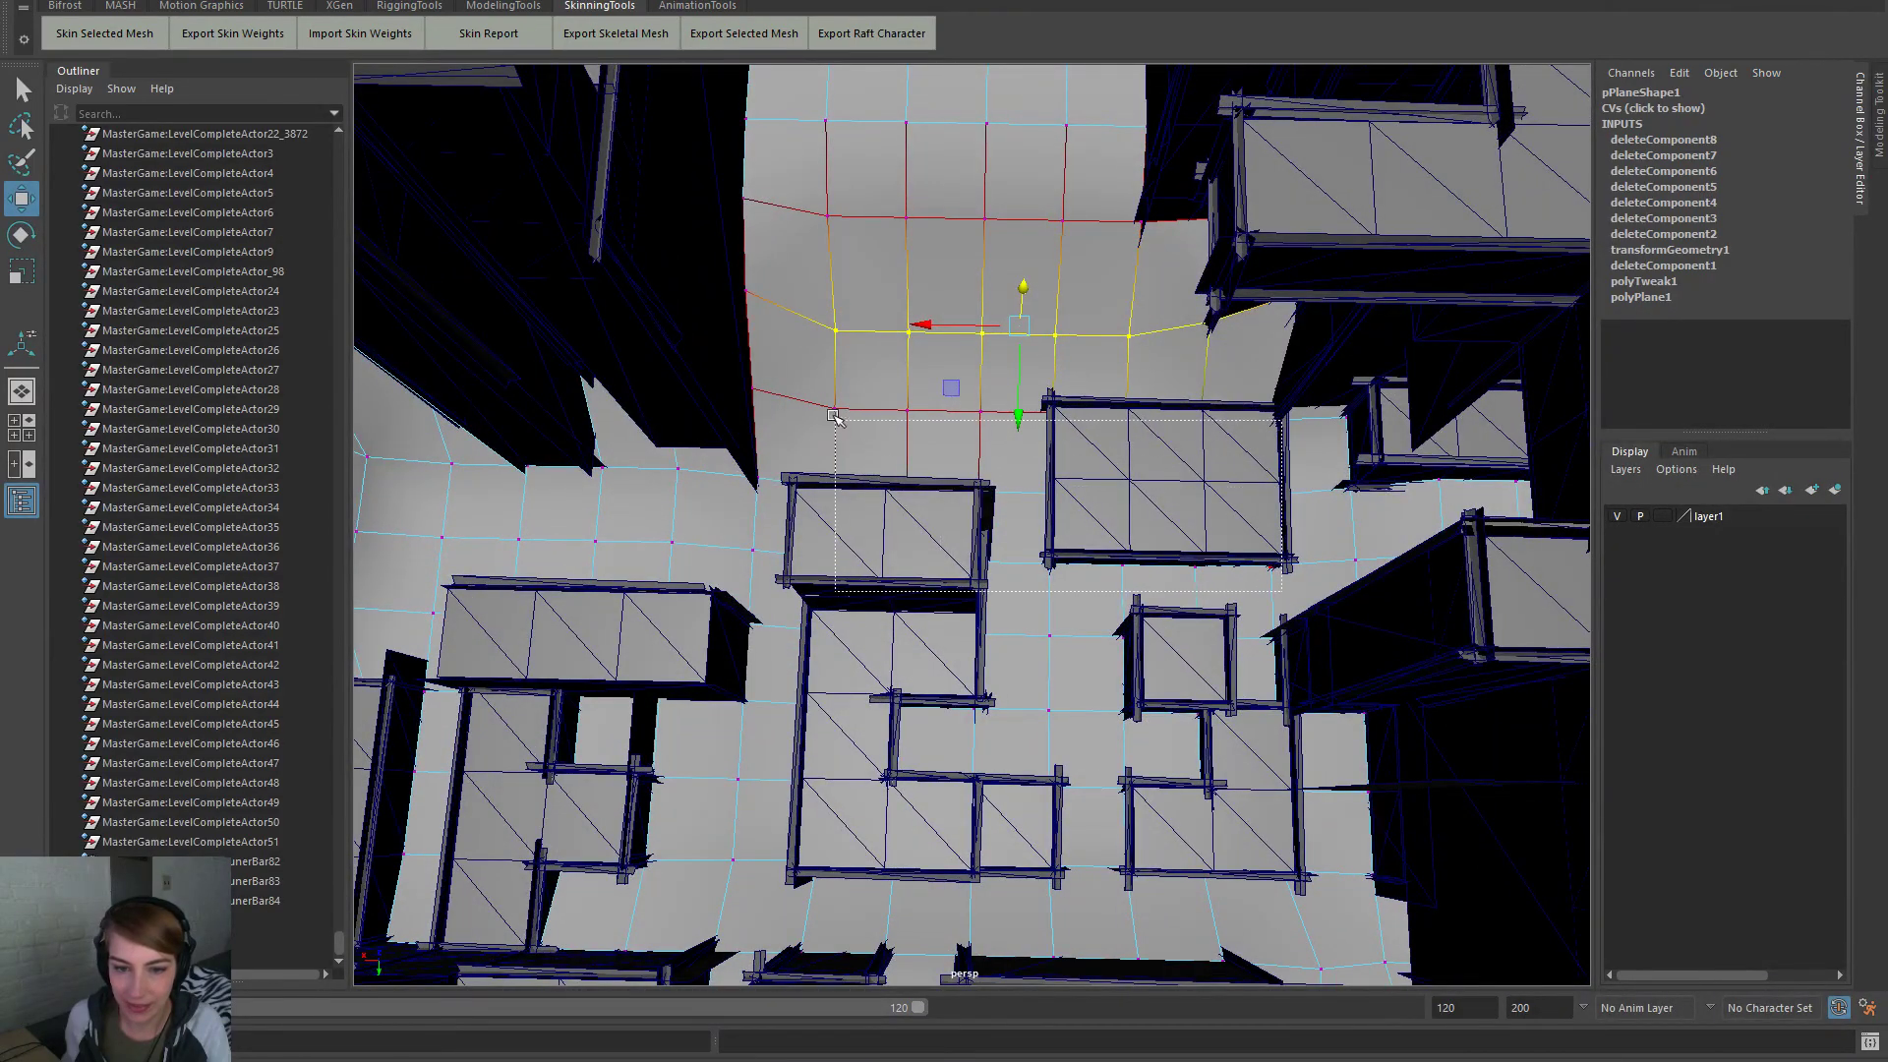
pyautogui.moveTo(823, 389); pyautogui.dragTo(860, 426, button='middle')
pyautogui.keyDown('alt'); pyautogui.moveTo(861, 426); pyautogui.dragTo(986, 744); pyautogui.keyUp('alt')
pyautogui.keyDown('alt'); pyautogui.moveTo(1074, 616); pyautogui.dragTo(1004, 367); pyautogui.keyUp('alt')
pyautogui.keyDown('alt'); pyautogui.moveTo(988, 479); pyautogui.dragTo(1024, 425); pyautogui.keyUp('alt')
# Adjust the height of the vertices in the narrow gap between the low blocks and the tall towers to meet the block bases
pyautogui.moveTo(1013, 651); pyautogui.dragTo(1009, 617)
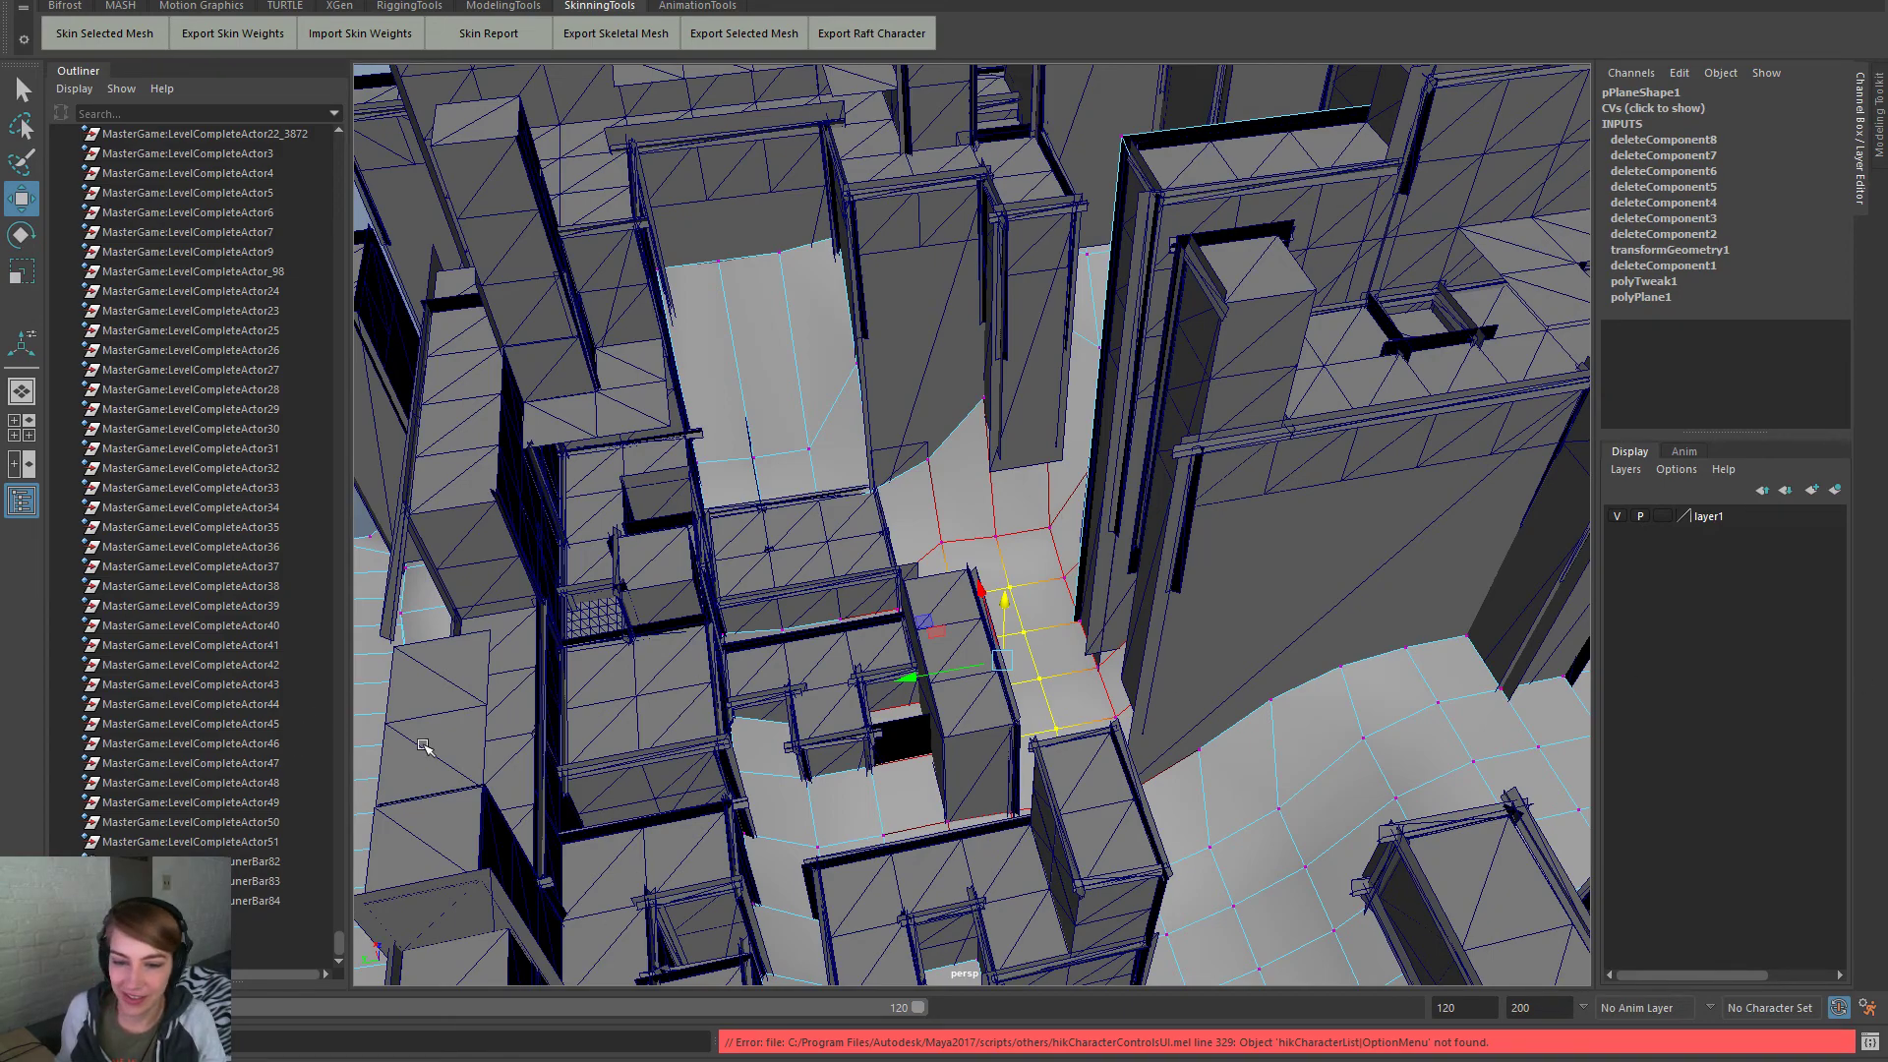
pyautogui.keyDown('alt'); pyautogui.moveTo(821, 607); pyautogui.dragTo(715, 980); pyautogui.keyUp('alt')
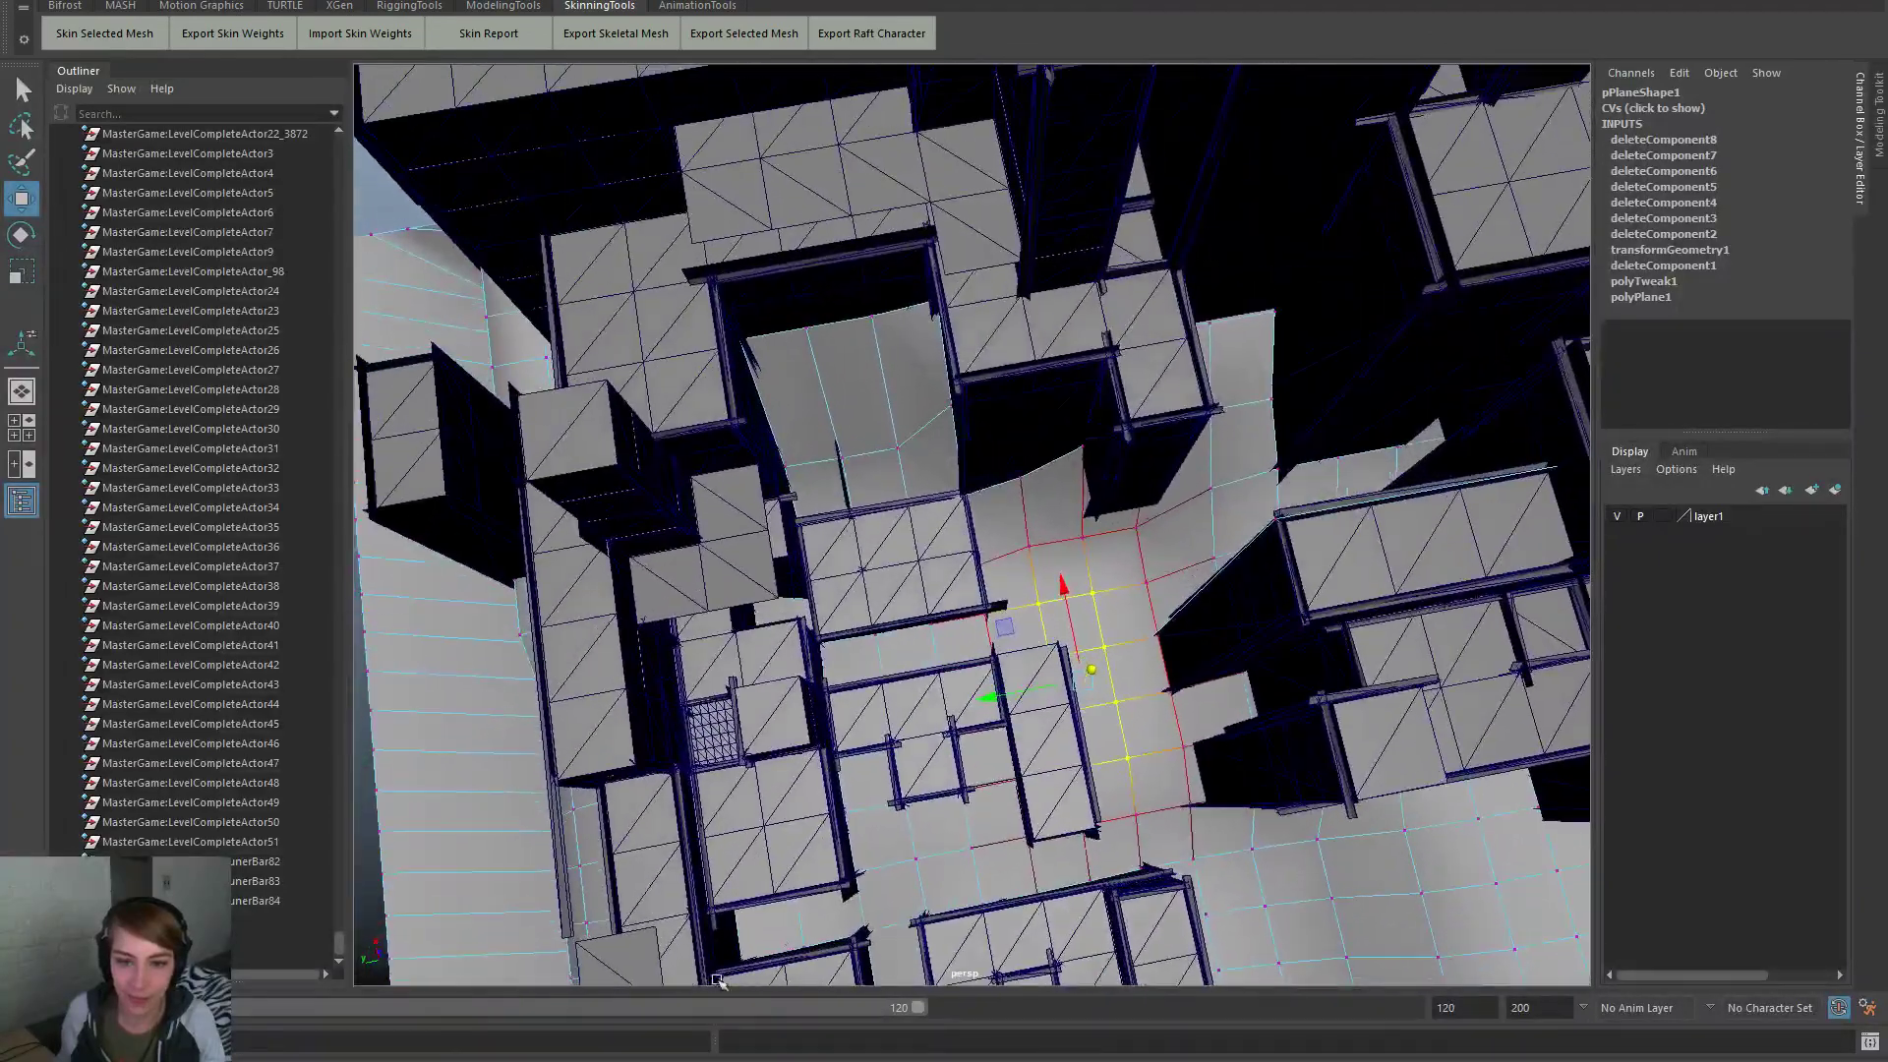
pyautogui.moveTo(1060, 527); pyautogui.dragTo(842, 474)
pyautogui.keyDown('alt'); pyautogui.moveTo(1150, 619); pyautogui.dragTo(973, 725); pyautogui.keyUp('alt')
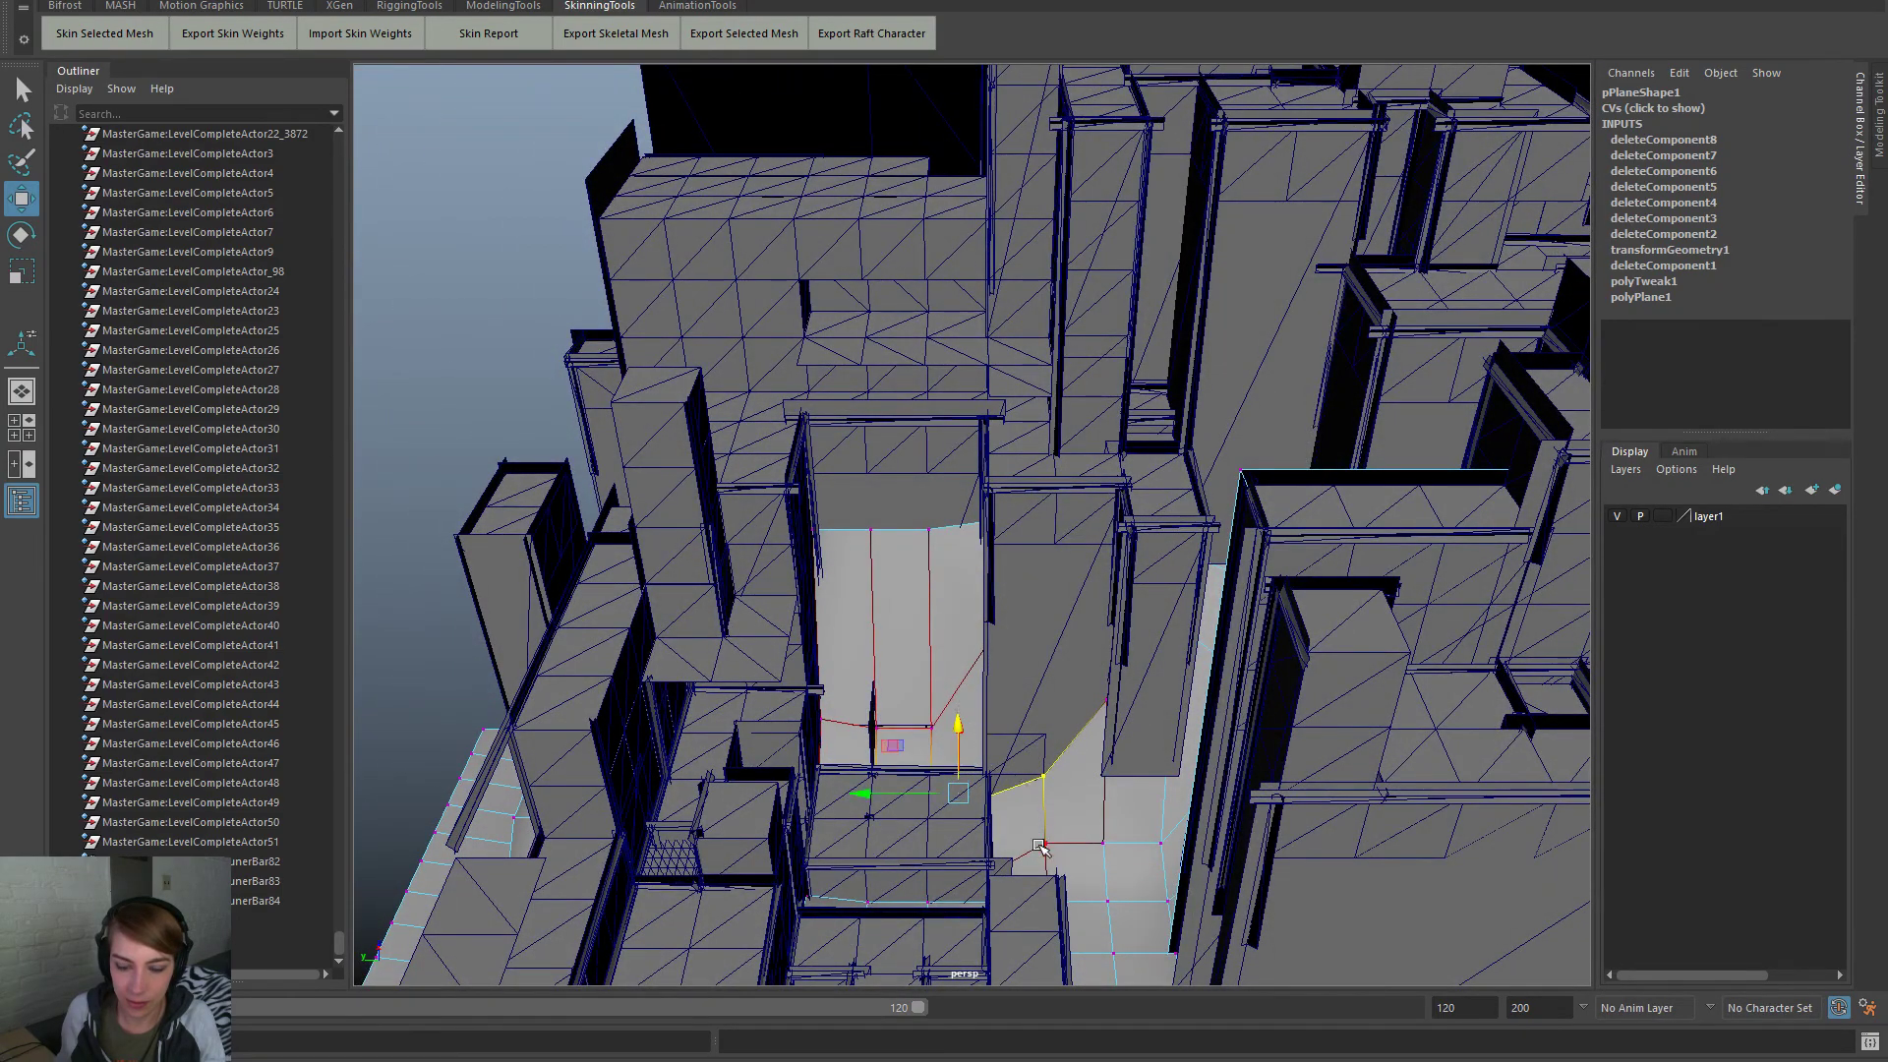
pyautogui.keyDown('alt'); pyautogui.moveTo(1039, 844); pyautogui.dragTo(1121, 869); pyautogui.keyUp('alt')
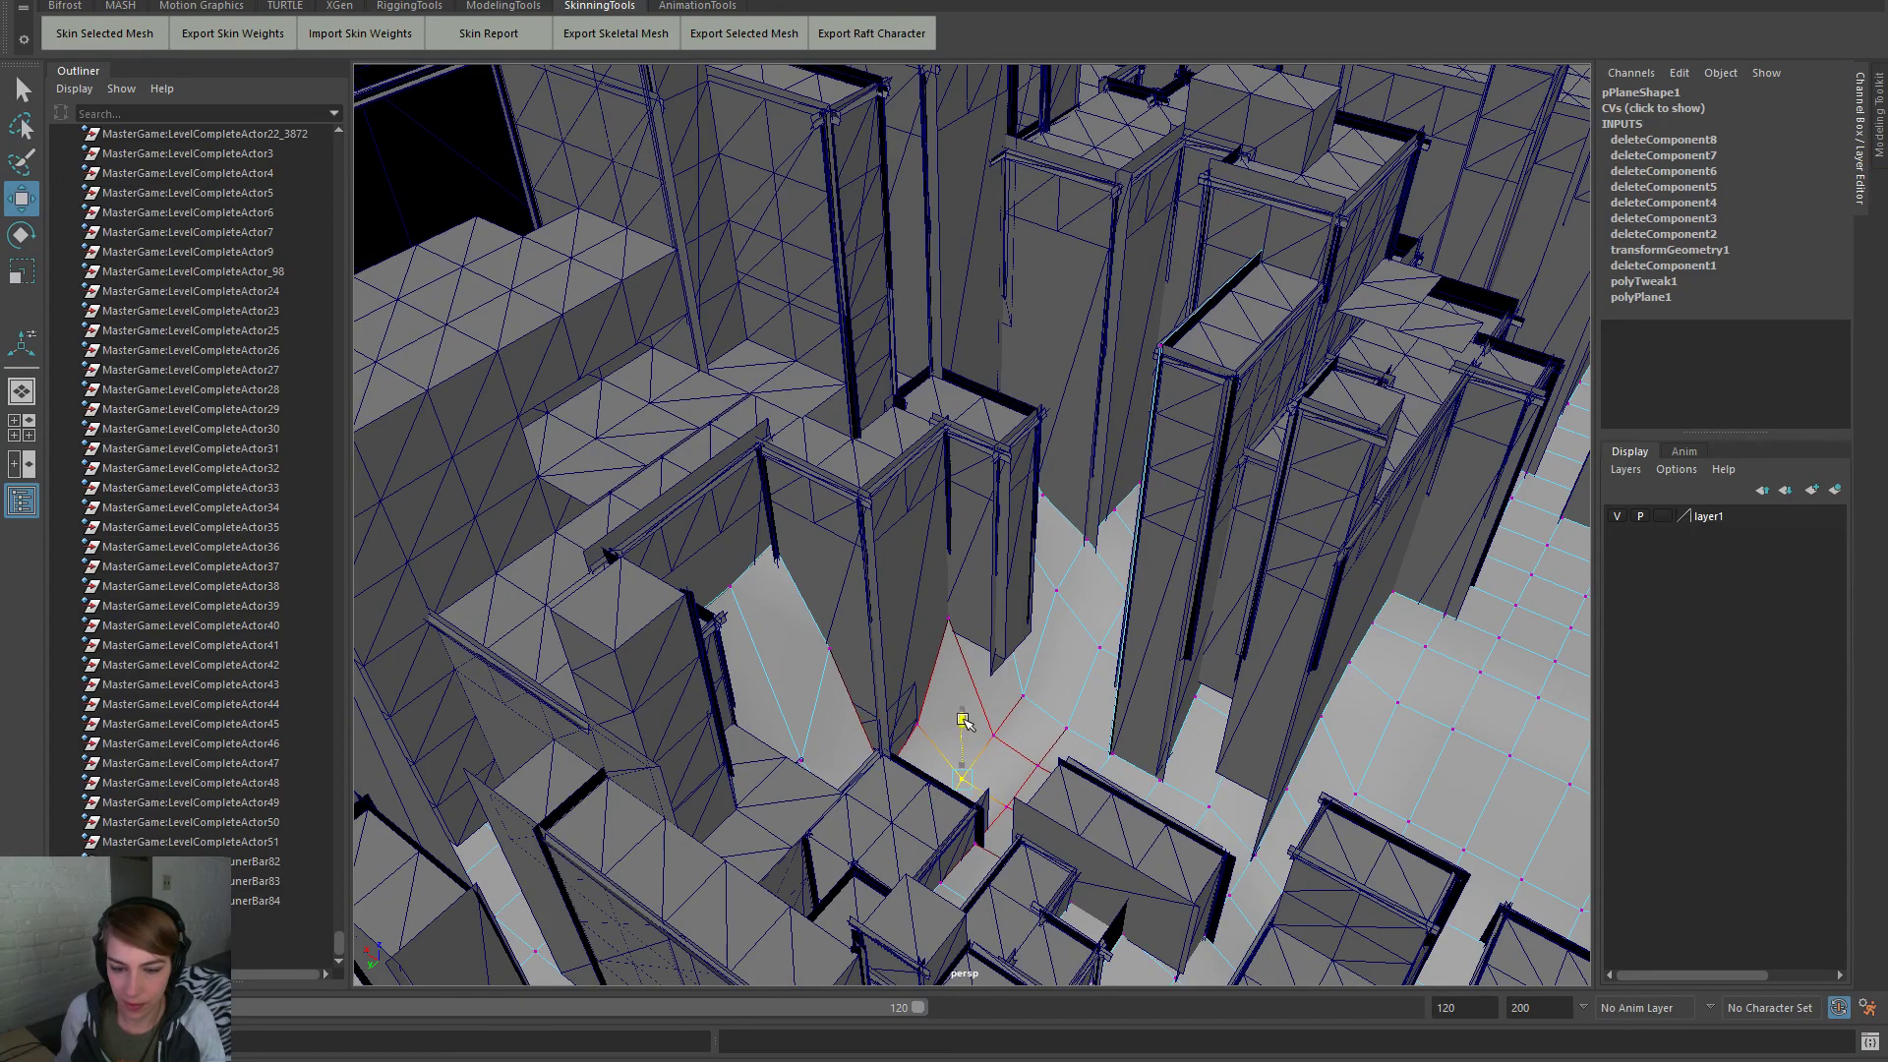
pyautogui.keyDown('alt'); pyautogui.moveTo(1143, 804); pyautogui.dragTo(1205, 796); pyautogui.keyUp('alt')
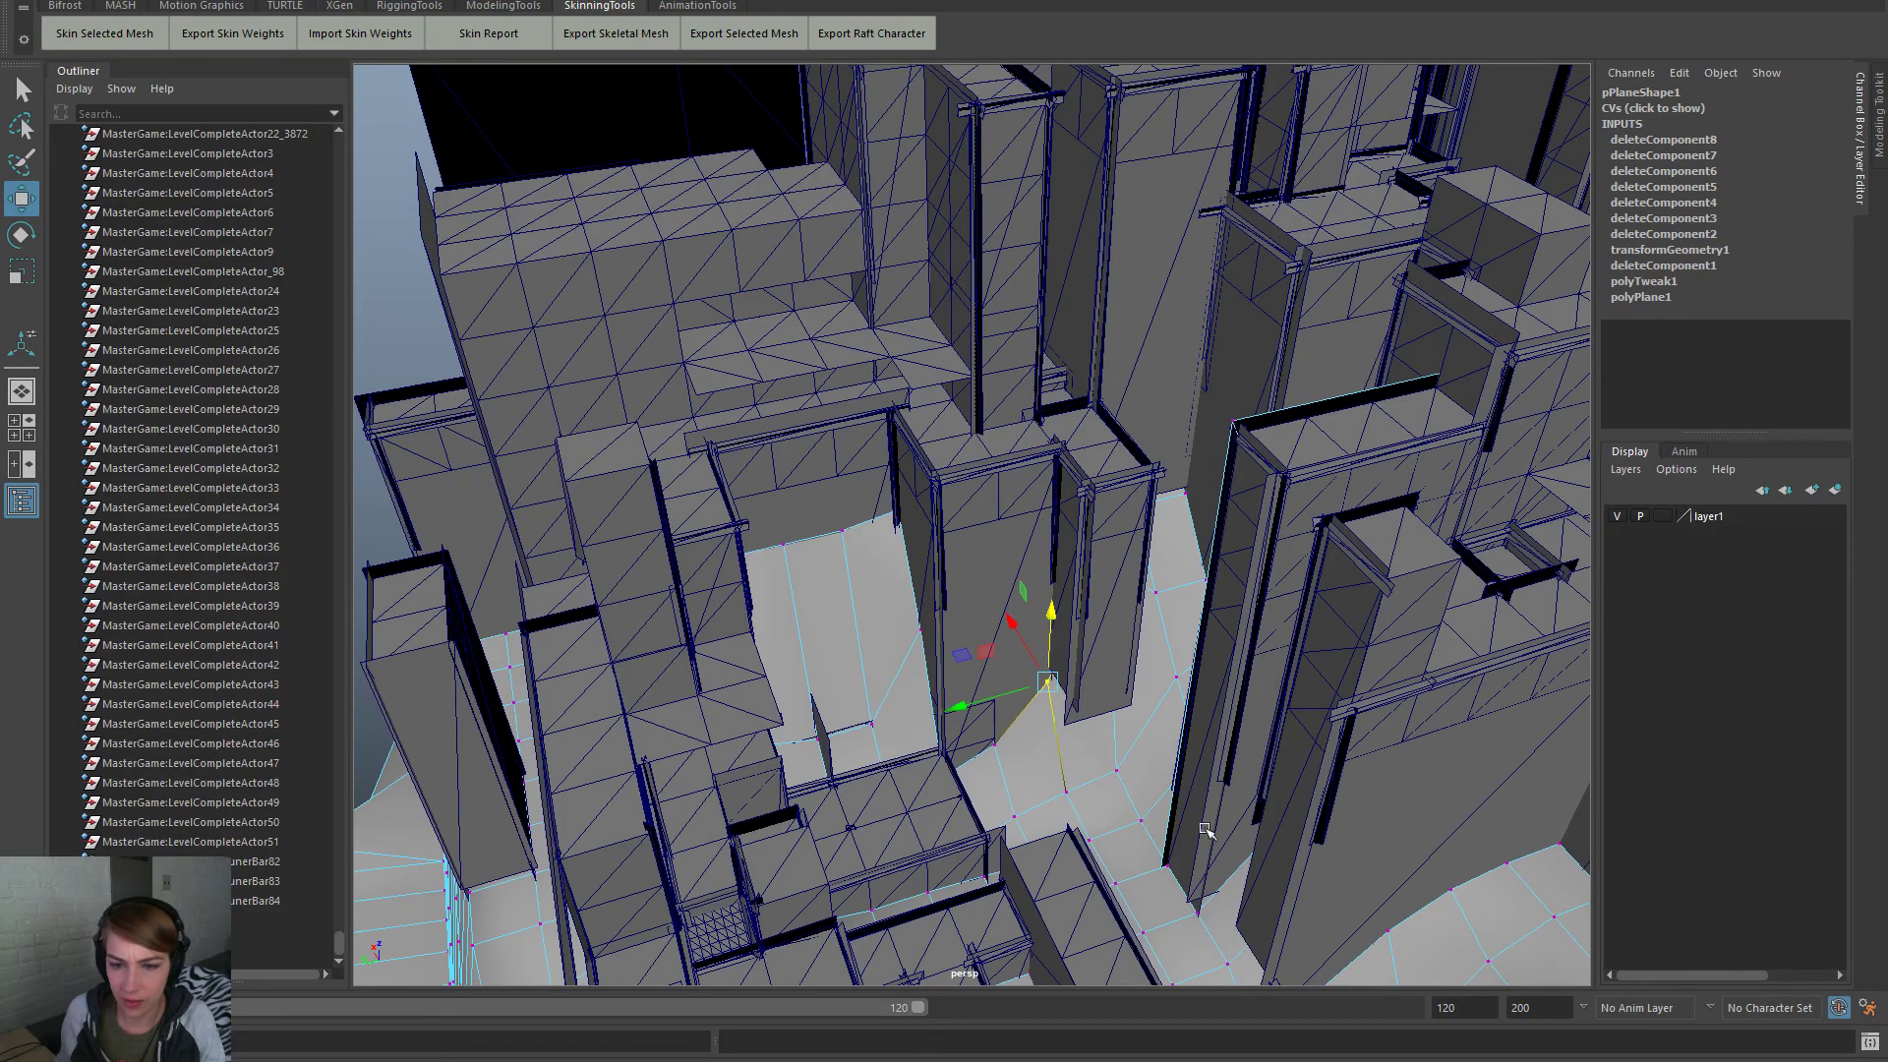
# Adjust the height of the vertices in the alley beside the low blocks to match the surrounding block bases
pyautogui.keyDown('alt'); pyautogui.moveTo(1166, 800); pyautogui.dragTo(645, 675, button='right'); pyautogui.keyUp('alt')
pyautogui.keyDown('alt'); pyautogui.moveTo(645, 675); pyautogui.dragTo(713, 760); pyautogui.keyUp('alt')
pyautogui.keyDown('alt'); pyautogui.moveTo(713, 760); pyautogui.dragTo(1043, 710, button='right'); pyautogui.keyUp('alt')
pyautogui.keyDown('alt'); pyautogui.moveTo(1043, 710); pyautogui.dragTo(1258, 656); pyautogui.keyUp('alt')
pyautogui.keyDown('alt'); pyautogui.moveTo(1136, 654); pyautogui.dragTo(898, 492); pyautogui.keyUp('alt')
pyautogui.moveTo(1010, 547); pyautogui.dragTo(1003, 615, button='middle')
pyautogui.keyDown('alt'); pyautogui.moveTo(1219, 580); pyautogui.dragTo(1023, 496); pyautogui.keyUp('alt')
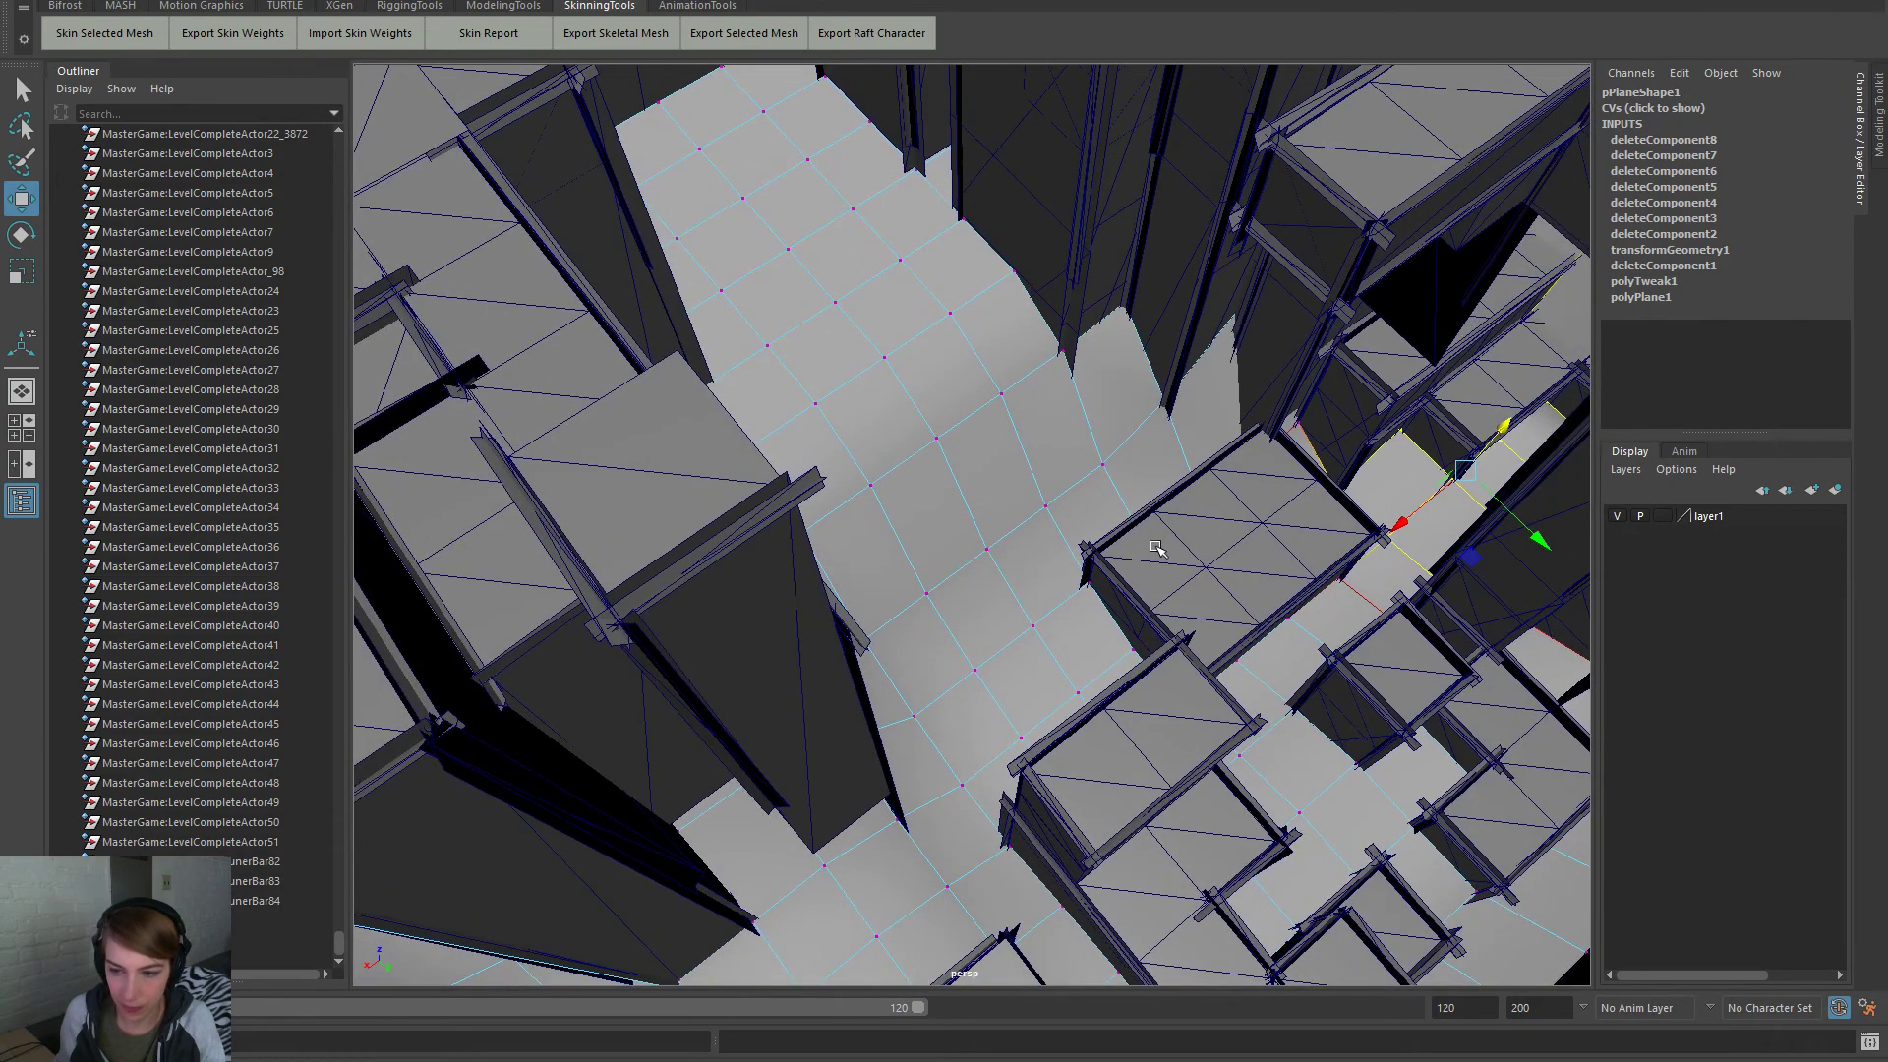
# Hide the city-block layer and even out the vertices along the upper edge of the exposed slope on pPlane1
pyautogui.keyDown('alt'); pyautogui.moveTo(1157, 548); pyautogui.dragTo(1095, 597); pyautogui.keyUp('alt')
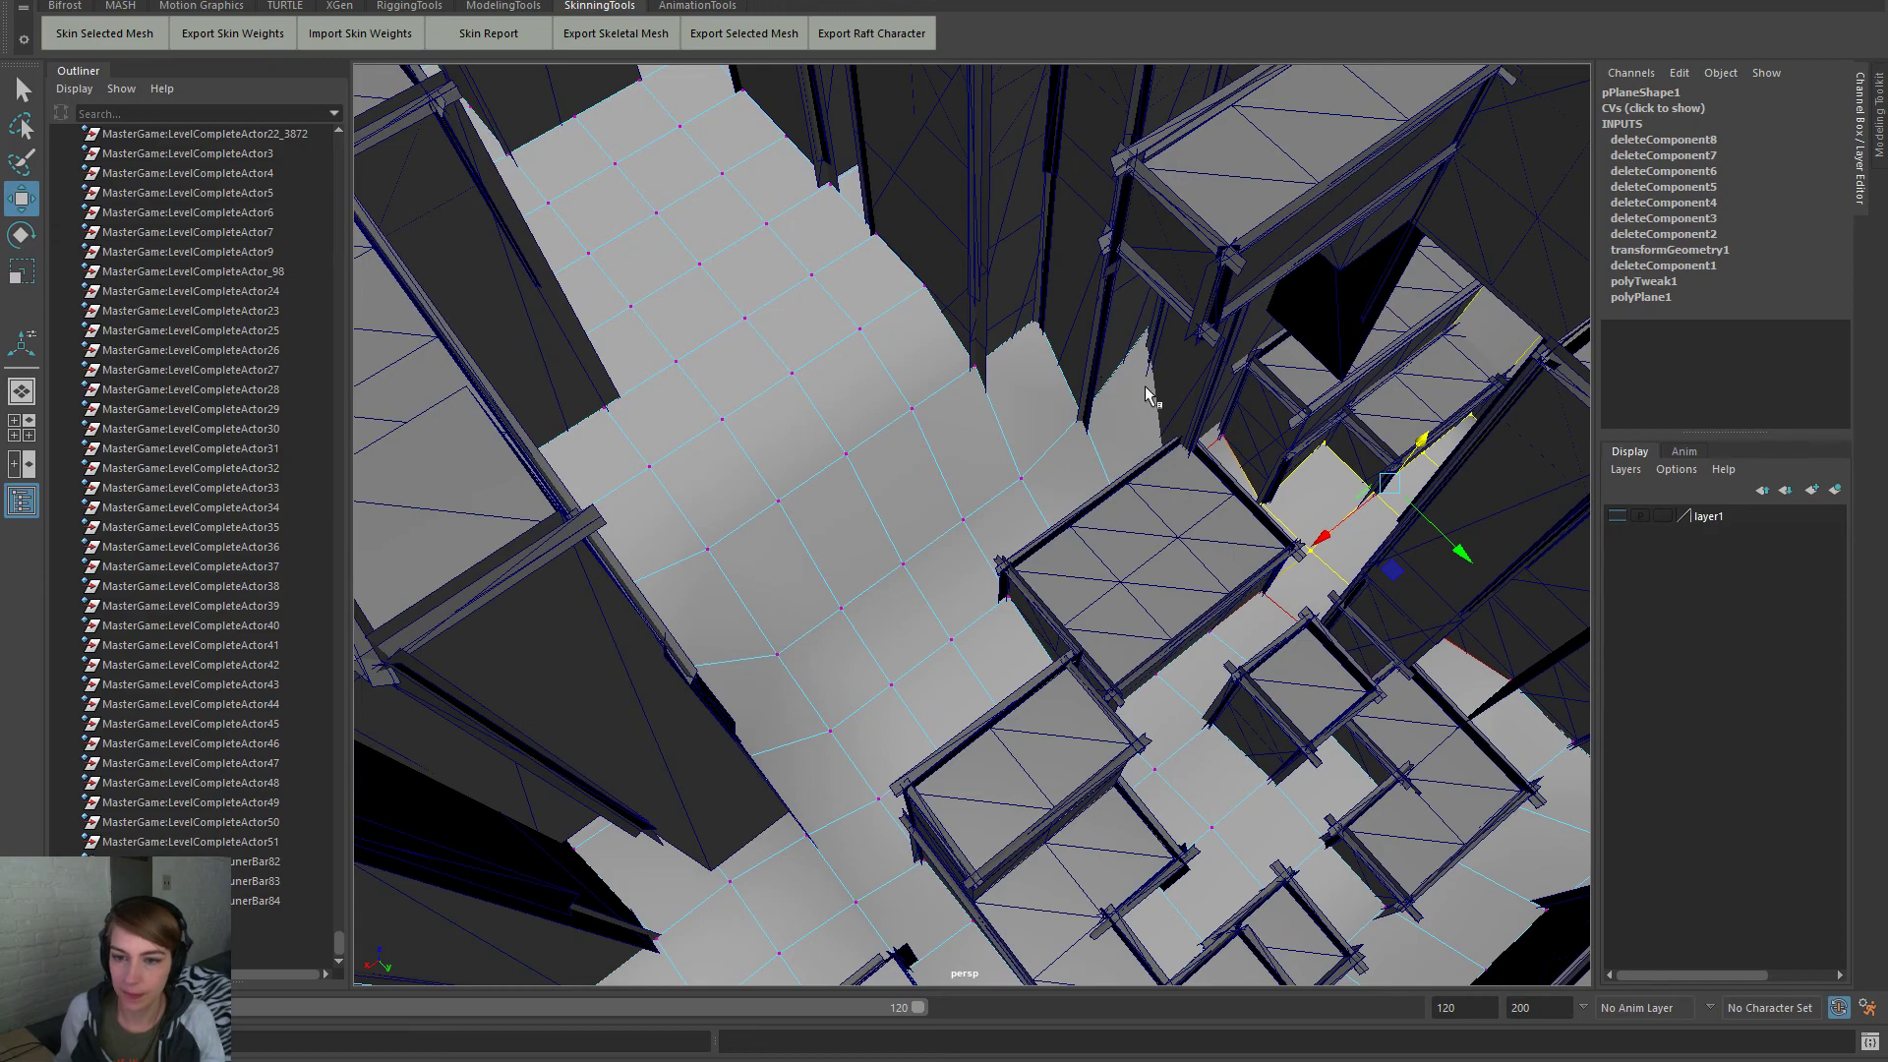
pyautogui.press('f')
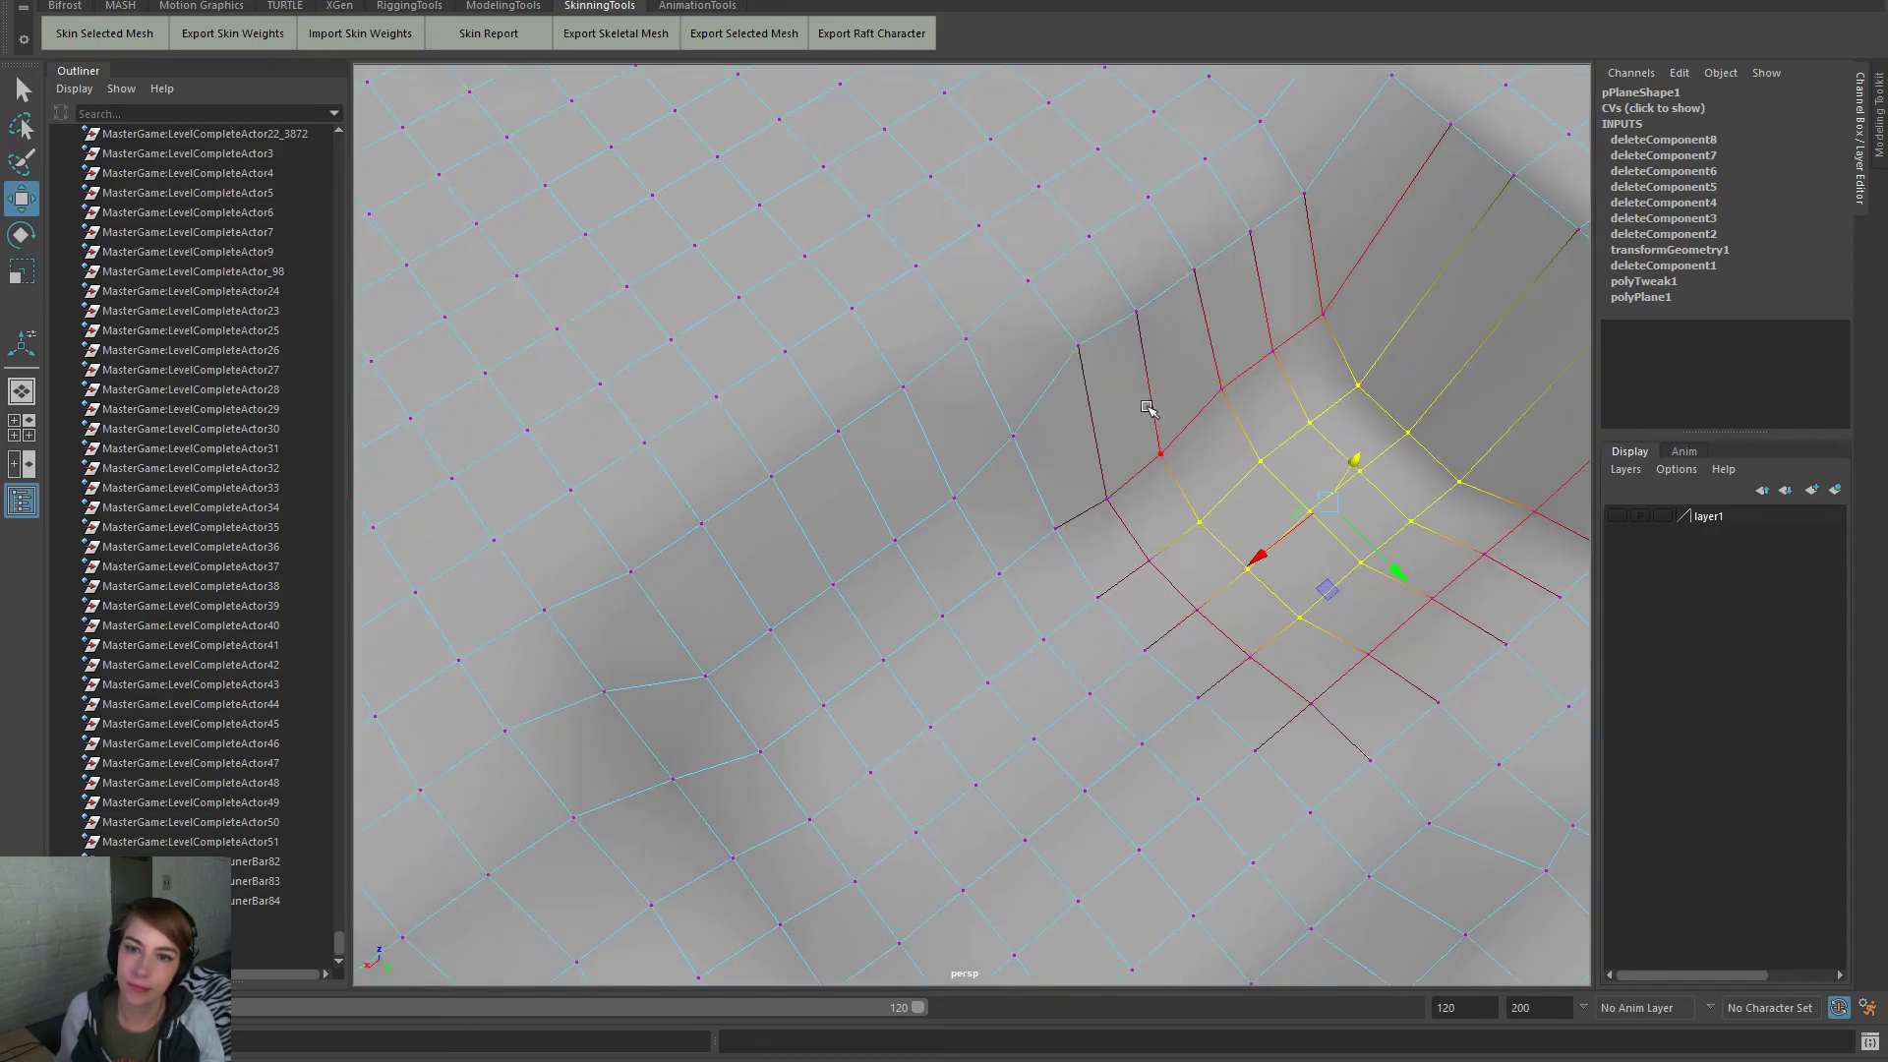
pyautogui.keyDown('shift'); pyautogui.click(1137, 313); pyautogui.keyUp('shift')
pyautogui.moveTo(1119, 273); pyautogui.dragTo(1109, 385)
pyautogui.press('r')
pyautogui.keyDown('alt'); pyautogui.moveTo(1211, 388); pyautogui.dragTo(1155, 356); pyautogui.keyUp('alt')
pyautogui.press('w')
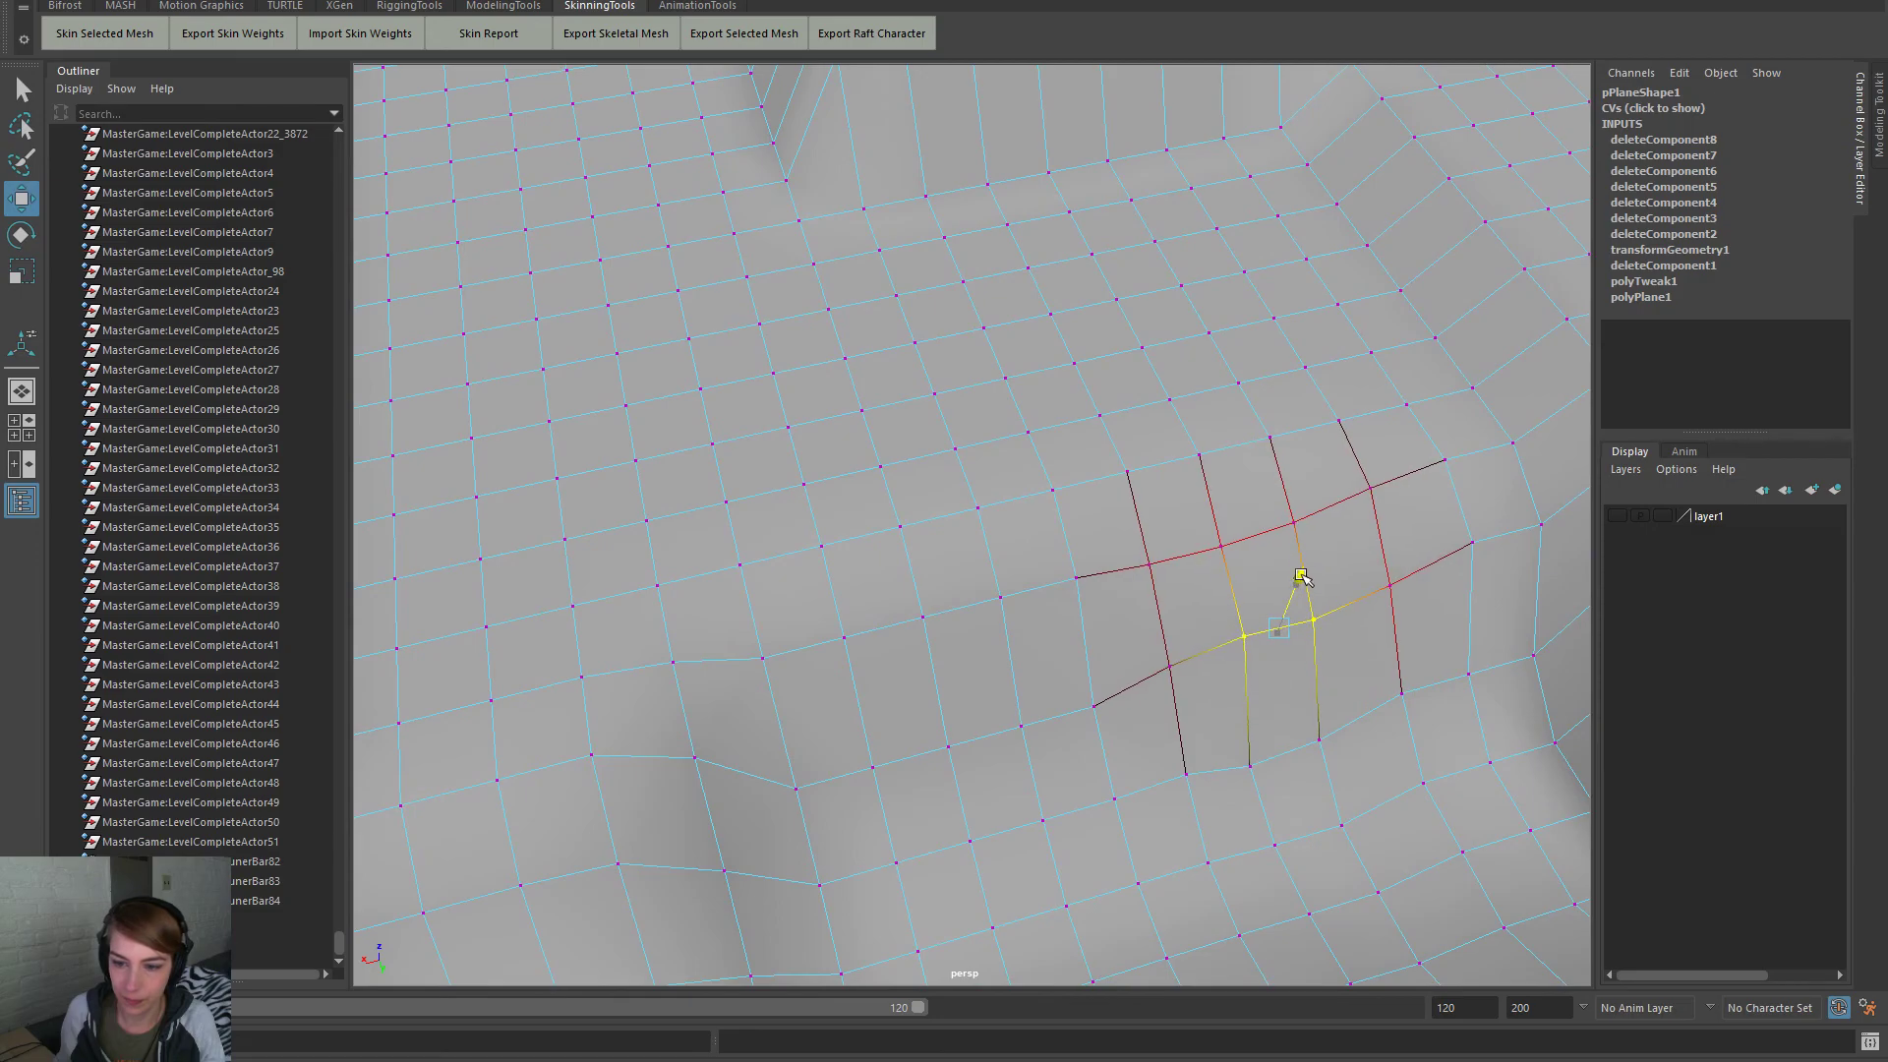
pyautogui.moveTo(1330, 554); pyautogui.dragTo(1192, 494)
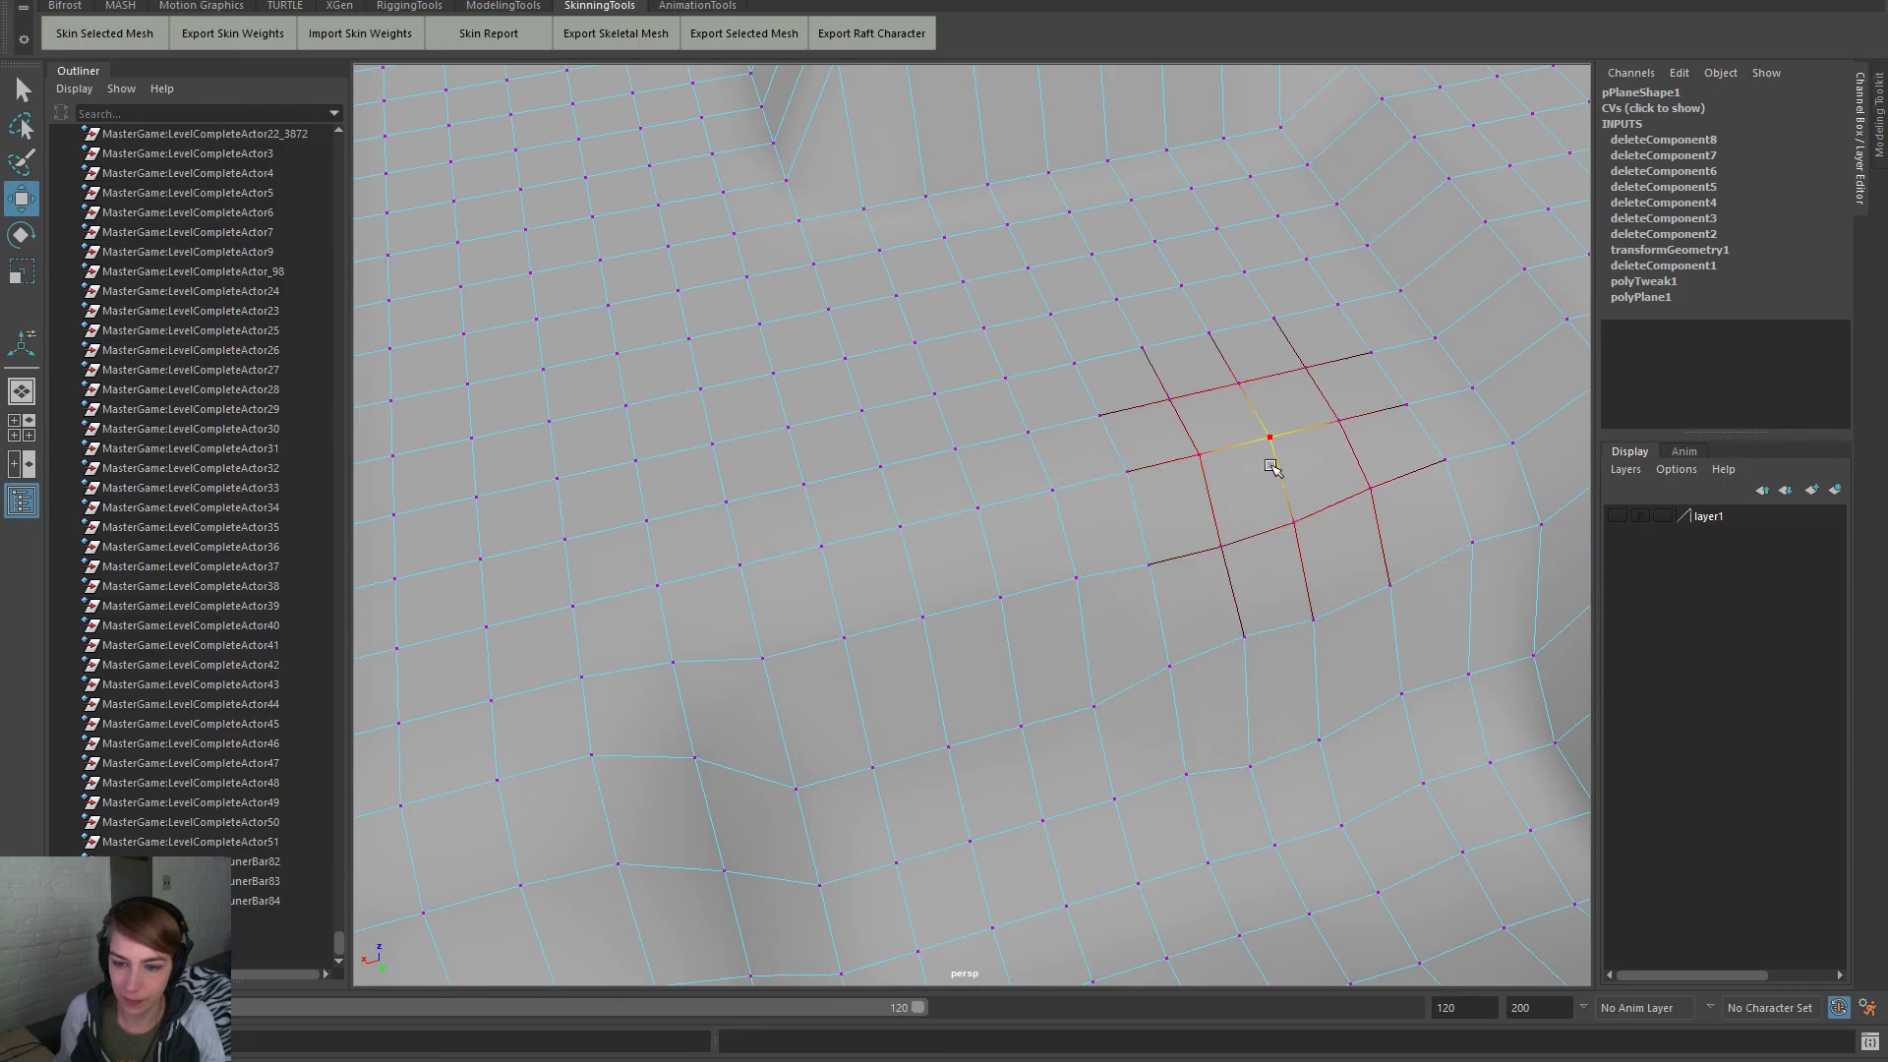
pyautogui.click(1272, 468)
# Select the top vertices of the raised plateau near pPlane1's outer corner, leaving out its far rows and cliff-side columns
pyautogui.keyDown('alt'); pyautogui.moveTo(1349, 582); pyautogui.dragTo(990, 472, button='right'); pyautogui.keyUp('alt')
pyautogui.keyDown('alt'); pyautogui.moveTo(991, 472); pyautogui.dragTo(953, 492); pyautogui.keyUp('alt')
pyautogui.scroll(-3, 854, 457)
pyautogui.keyDown('alt'); pyautogui.moveTo(953, 492); pyautogui.dragTo(995, 498, button='middle'); pyautogui.keyUp('alt')
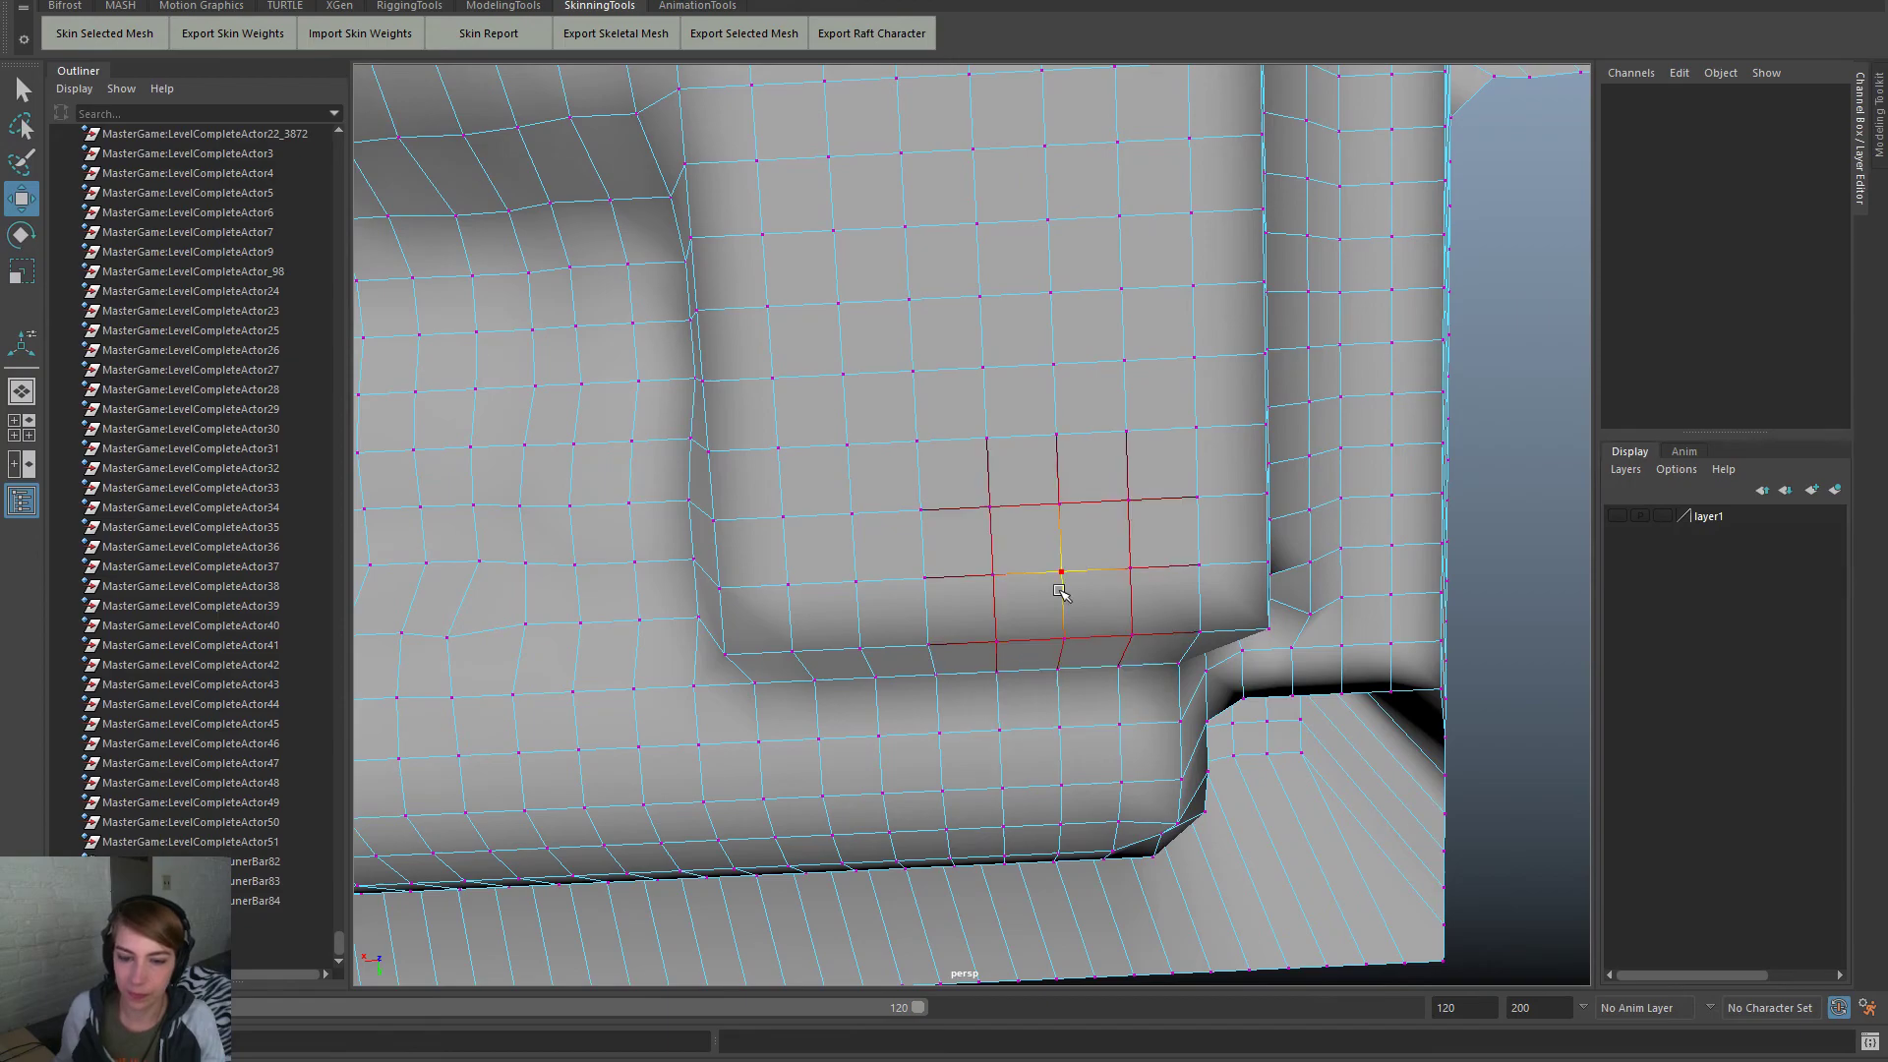
pyautogui.keyDown('alt'); pyautogui.moveTo(1060, 591); pyautogui.dragTo(1310, 579); pyautogui.keyUp('alt')
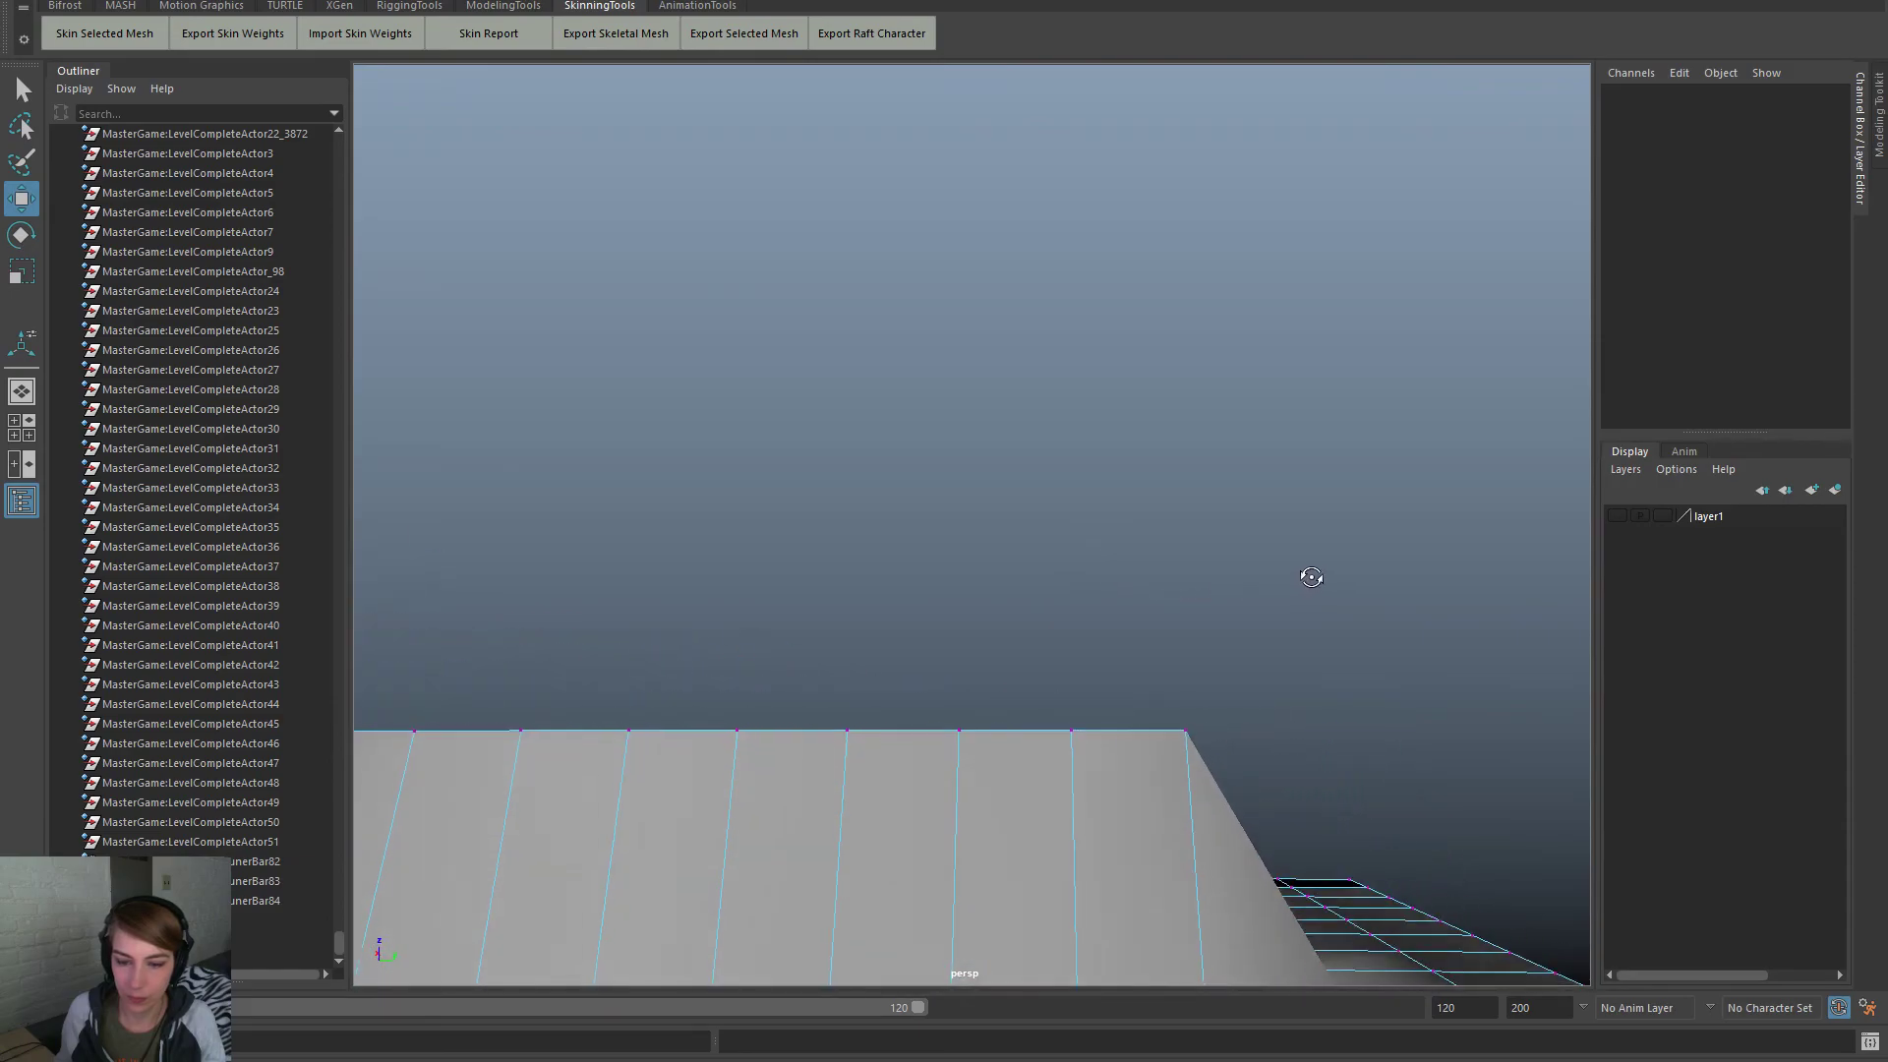
pyautogui.moveTo(1277, 780); pyautogui.dragTo(463, 501)
pyautogui.keyDown('alt'); pyautogui.moveTo(664, 595); pyautogui.dragTo(702, 676); pyautogui.keyUp('alt')
pyautogui.keyDown('ctrl'); pyautogui.moveTo(698, 854); pyautogui.dragTo(400, 463); pyautogui.keyUp('ctrl')
pyautogui.keyDown('ctrl'); pyautogui.moveTo(653, 572); pyautogui.dragTo(732, 651); pyautogui.keyUp('ctrl')
pyautogui.keyDown('alt'); pyautogui.moveTo(733, 651); pyautogui.dragTo(1320, 749); pyautogui.keyUp('alt')
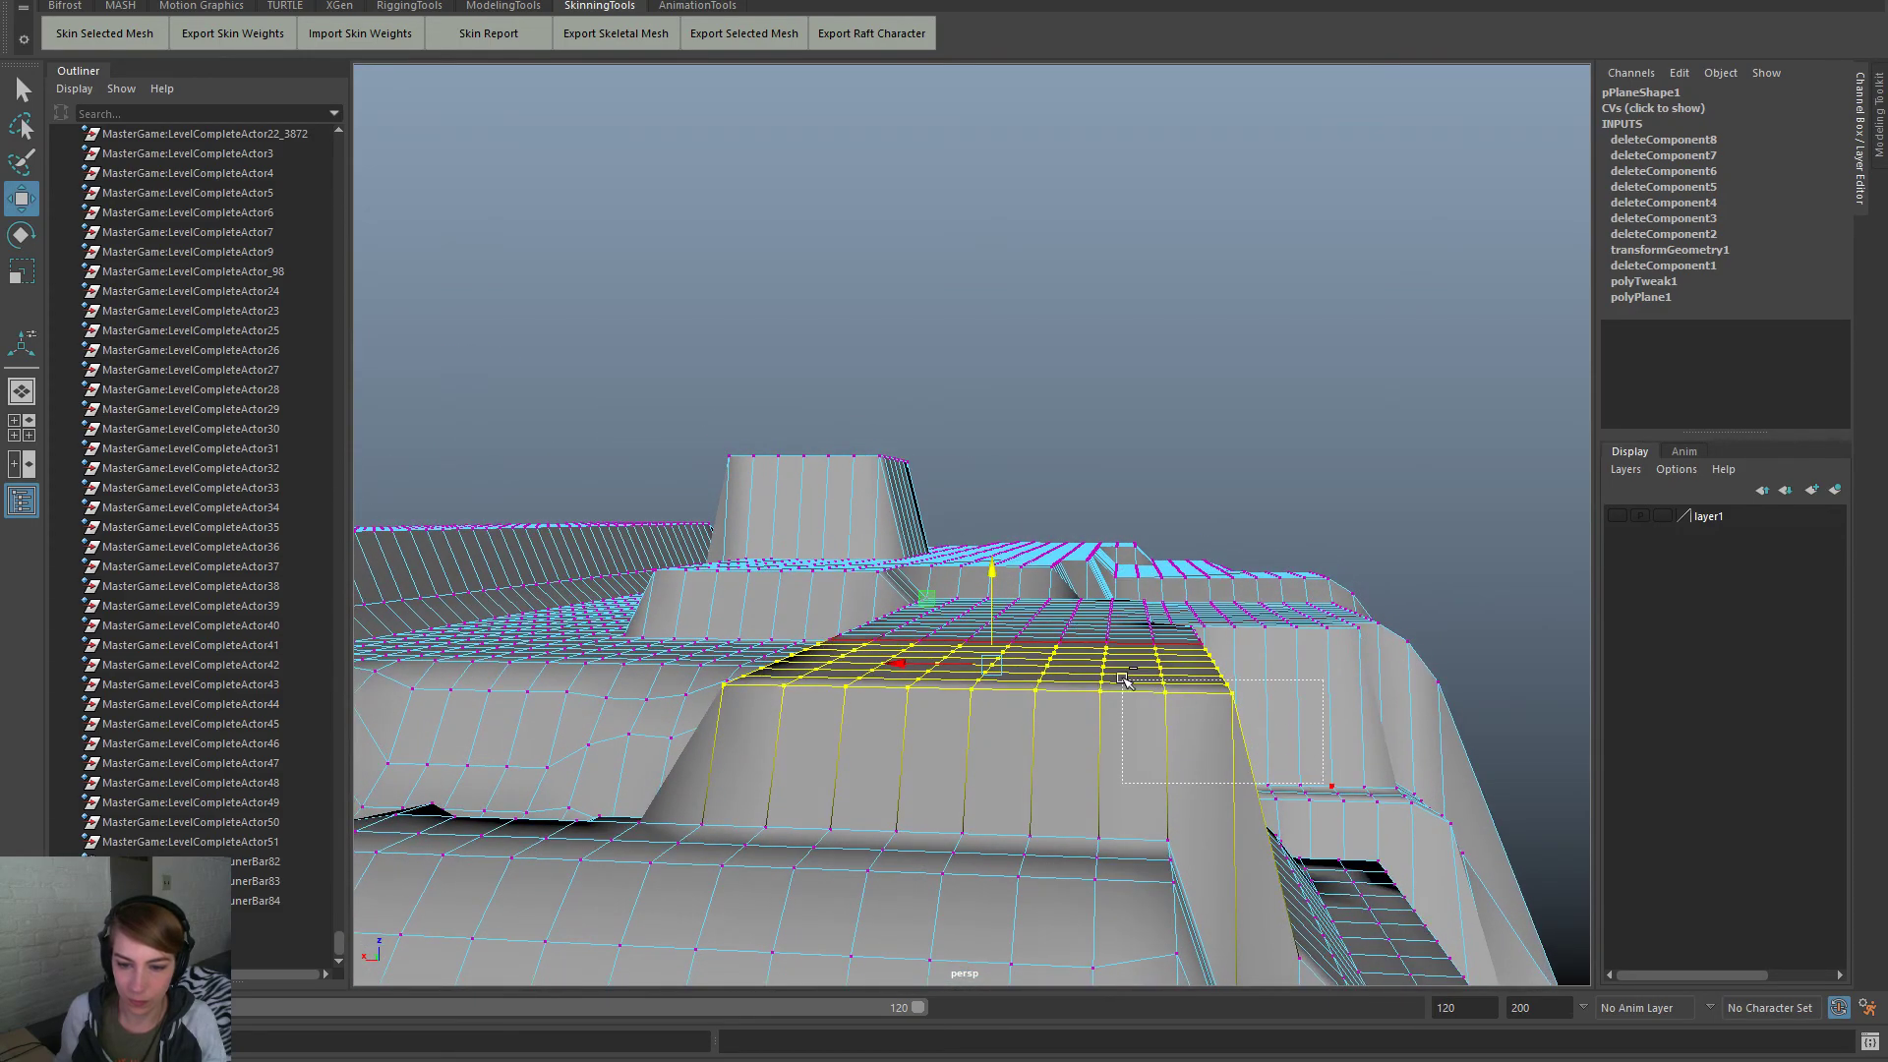
pyautogui.moveTo(1278, 598)
pyautogui.keyDown('alt'); pyautogui.mouseDown()
pyautogui.moveTo(1223, 601)
pyautogui.moveTo(1241, 595)
pyautogui.mouseUp(); pyautogui.keyUp('alt')
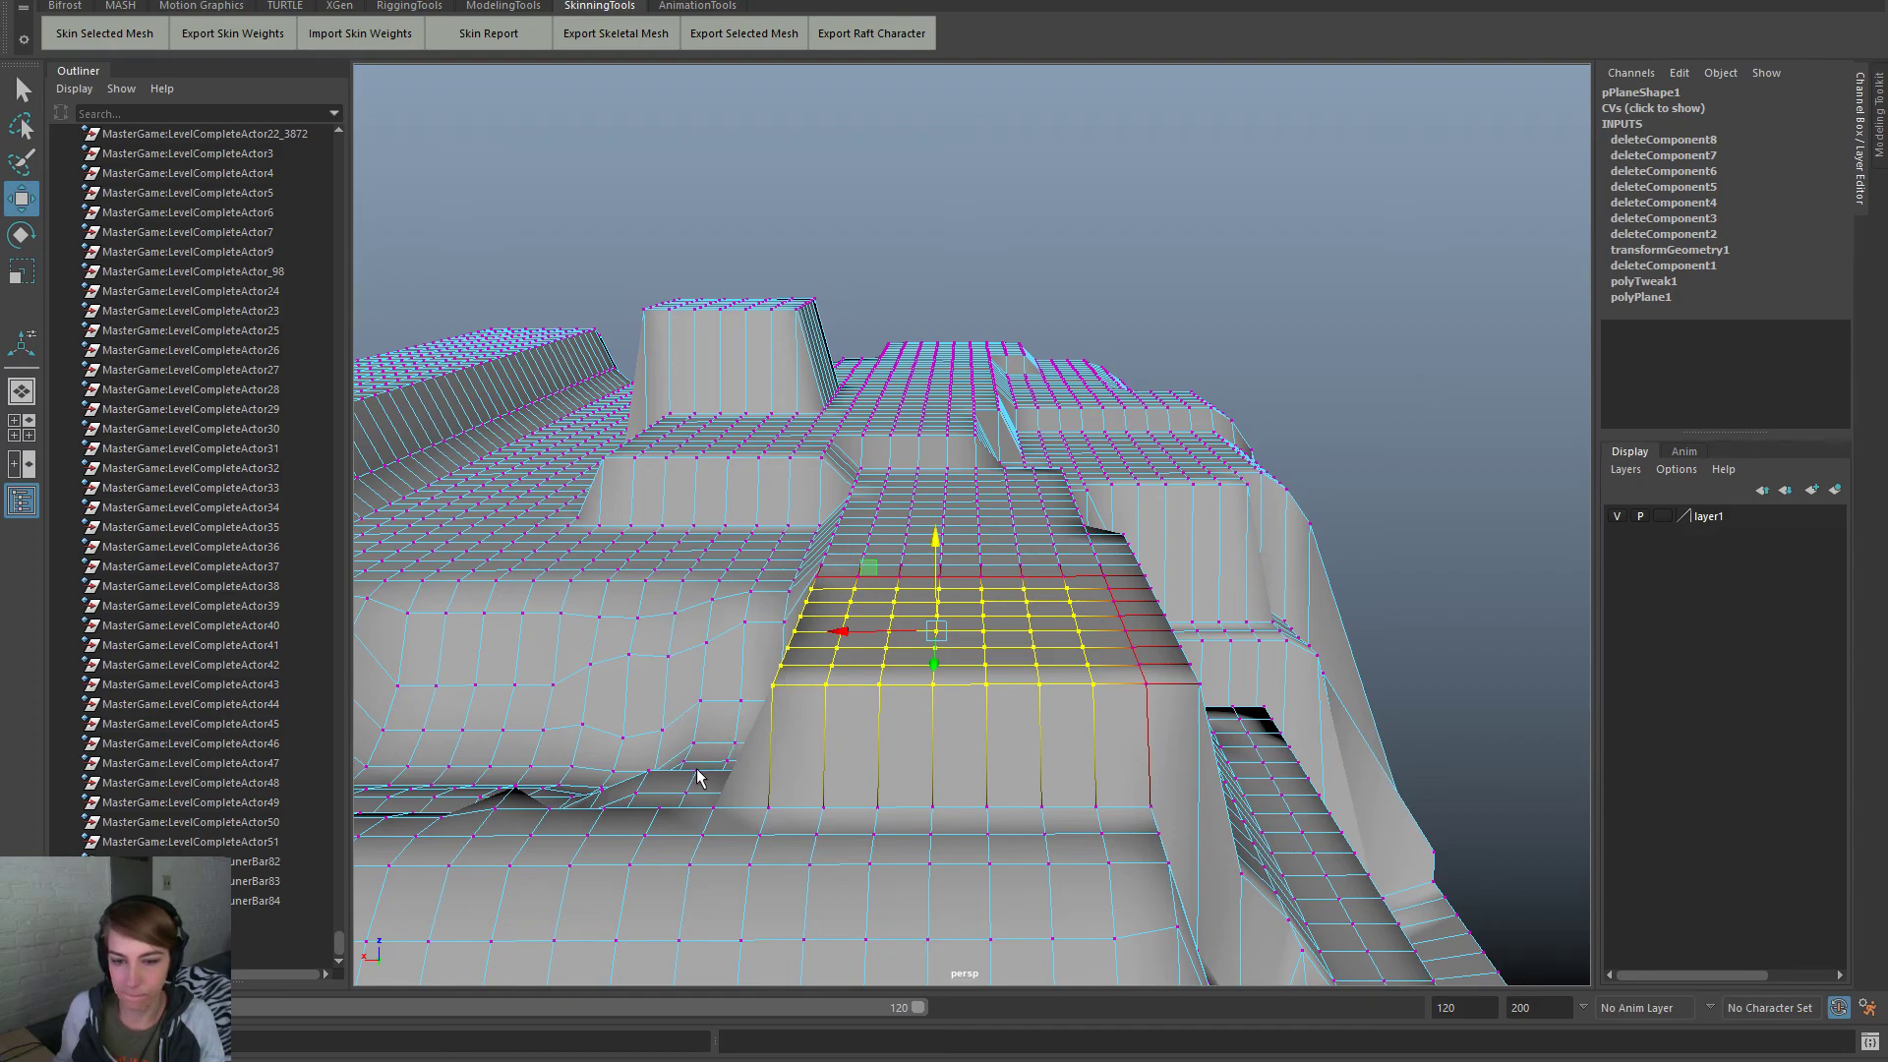
# Show the city-block layer again and lower the selected plateau vertices to the bases of the blocks around the courtyard
pyautogui.hotkey('ctrl', '1')
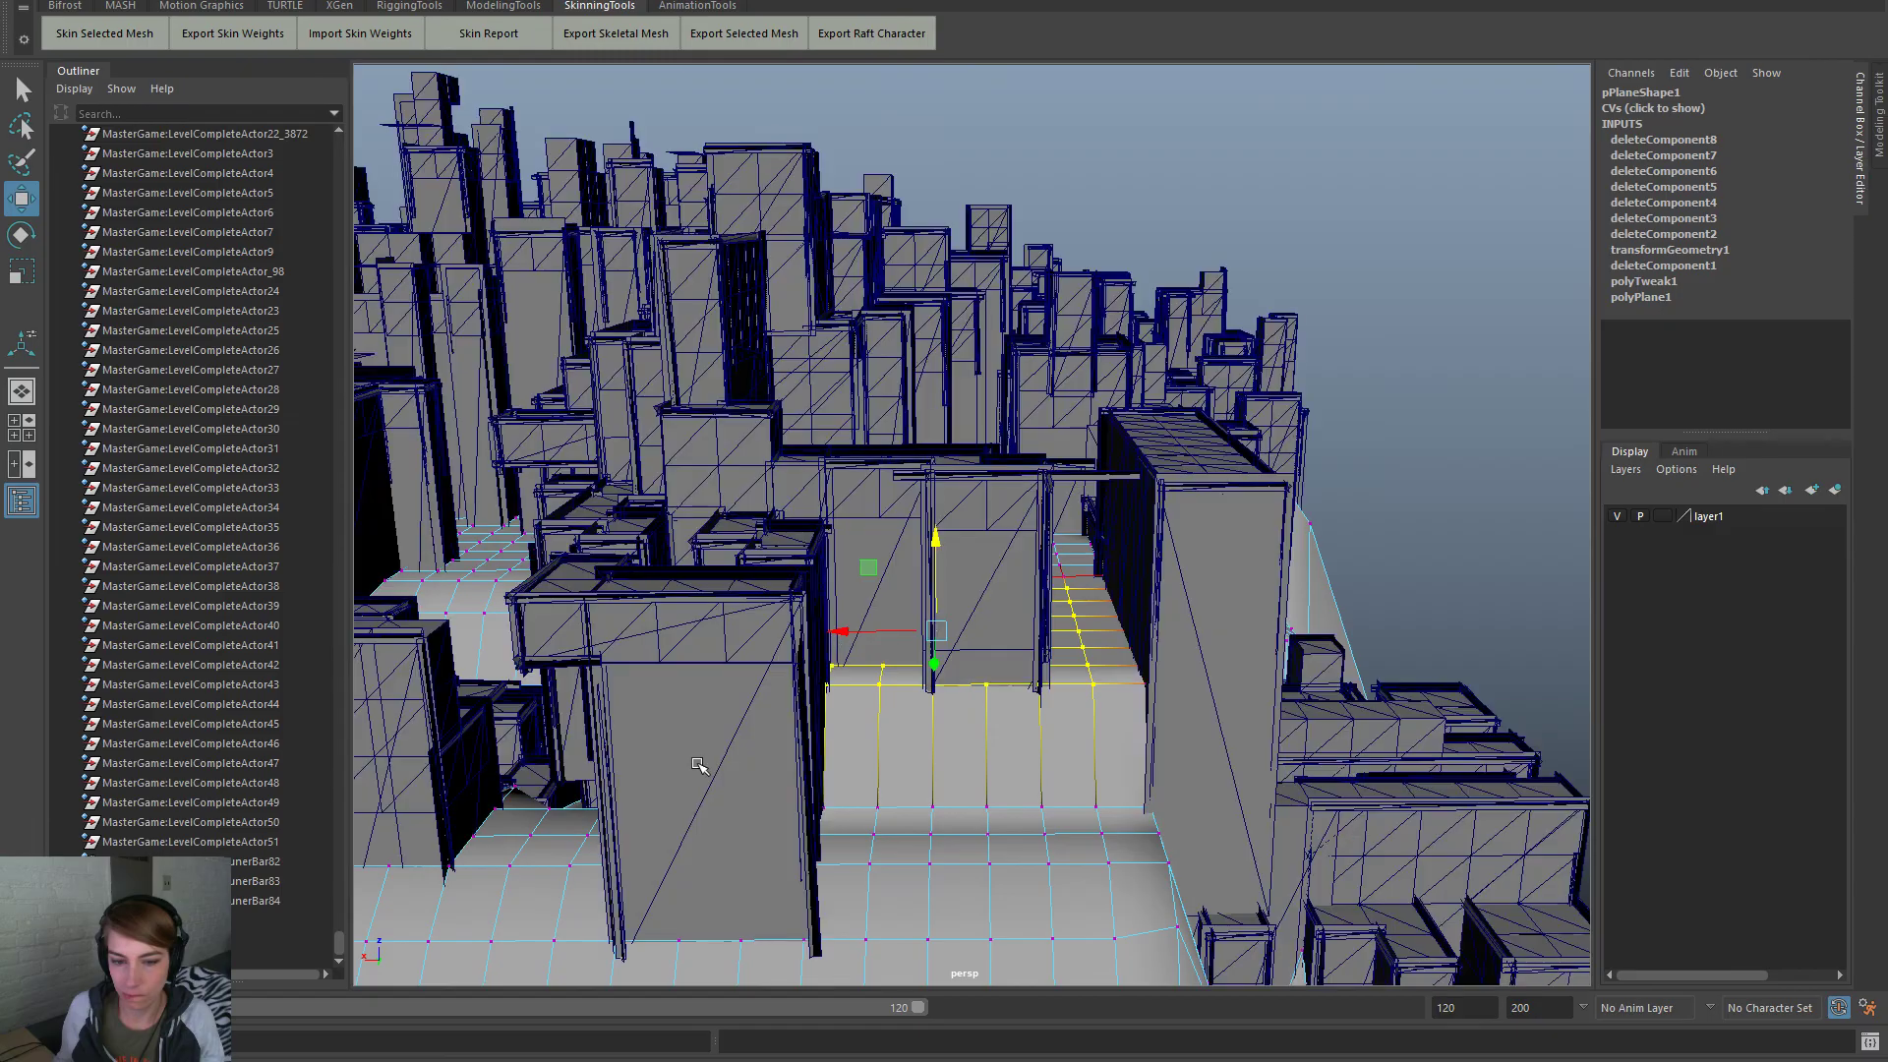
pyautogui.keyDown('alt'); pyautogui.moveTo(1029, 721); pyautogui.dragTo(651, 747); pyautogui.keyUp('alt')
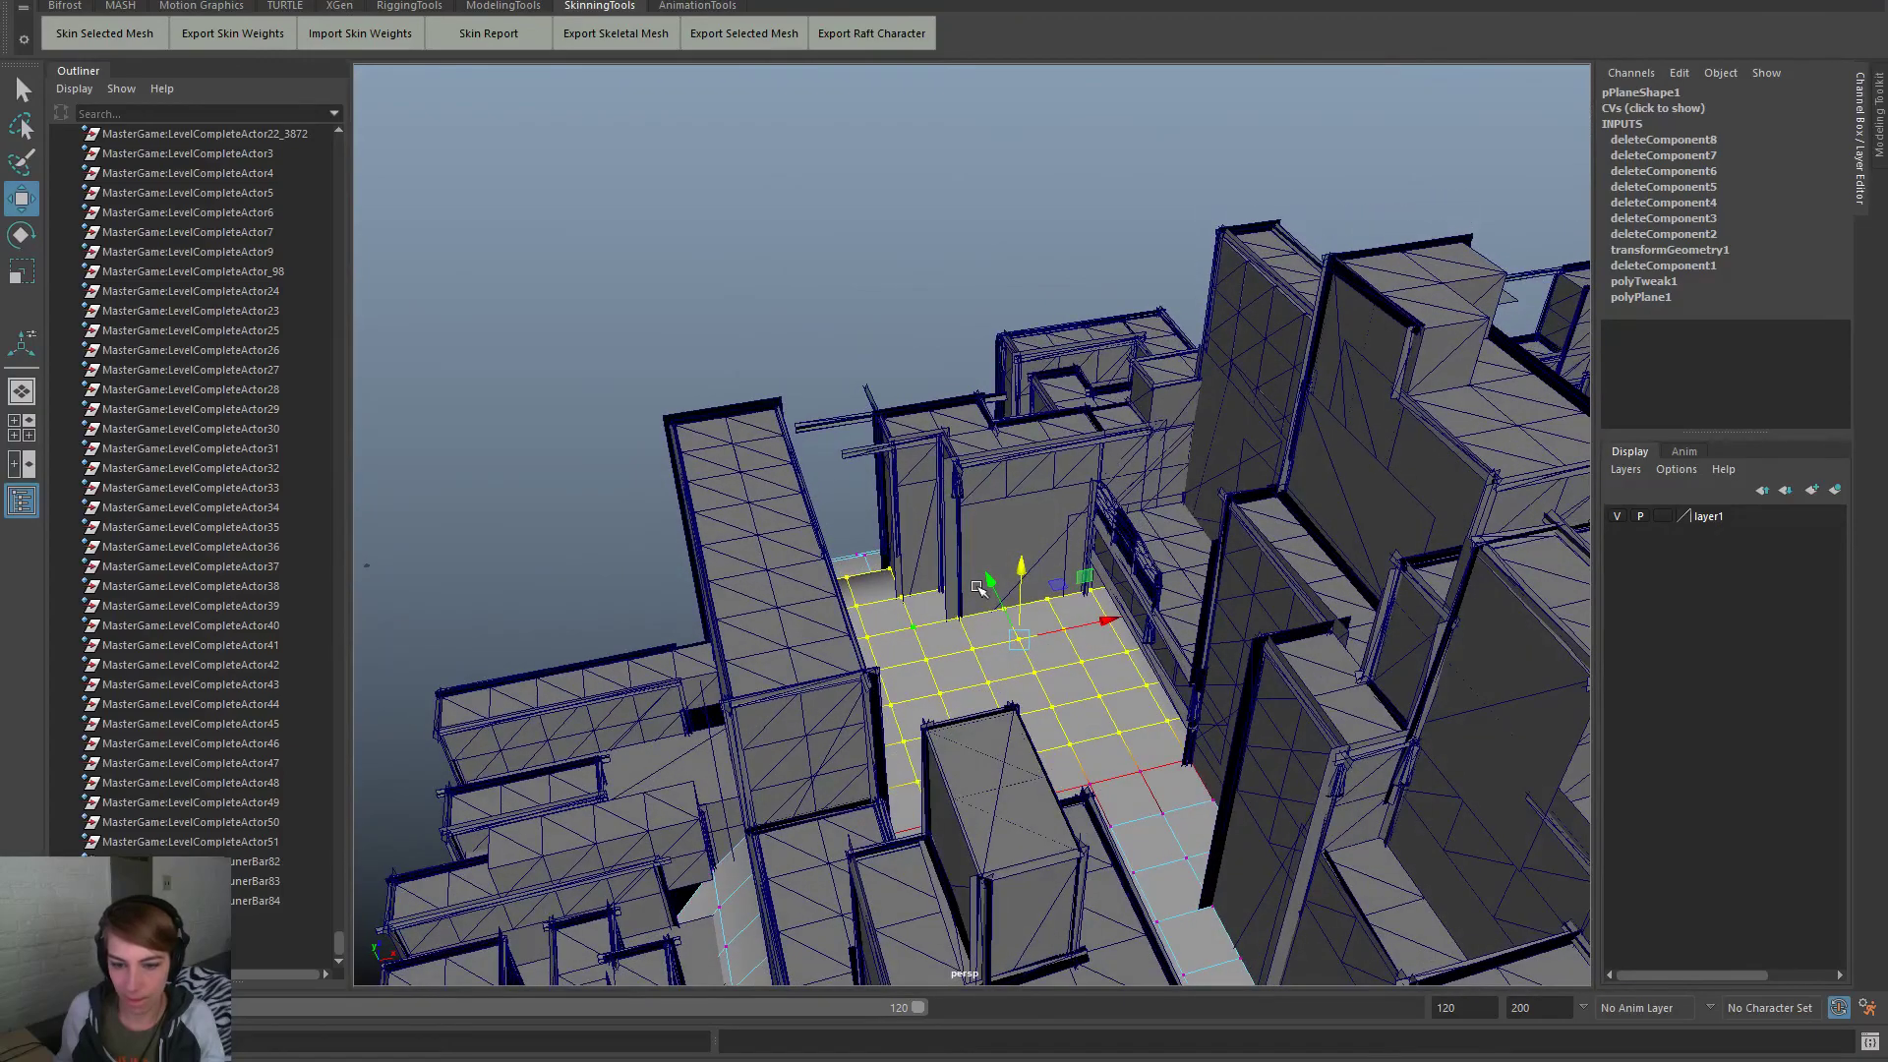
pyautogui.moveTo(1021, 570); pyautogui.dragTo(993, 723)
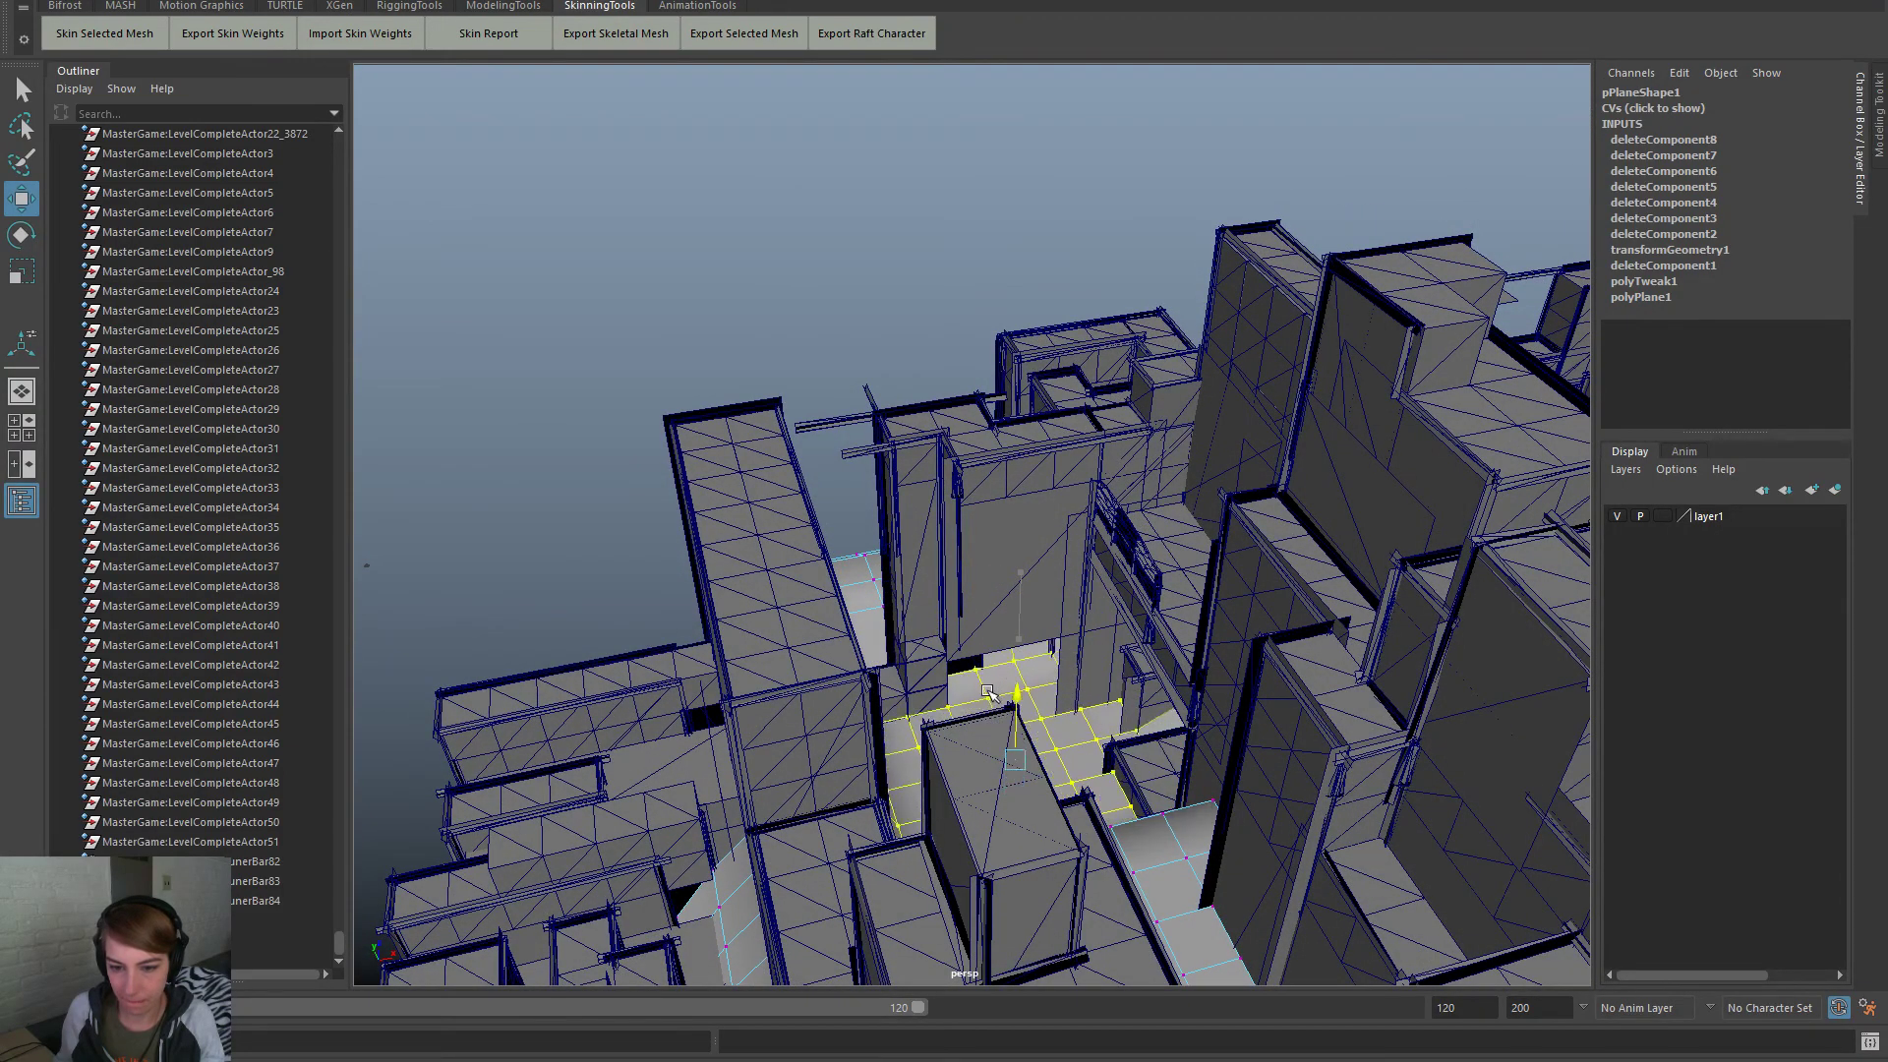
pyautogui.moveTo(986, 667); pyautogui.dragTo(975, 649, button='middle')
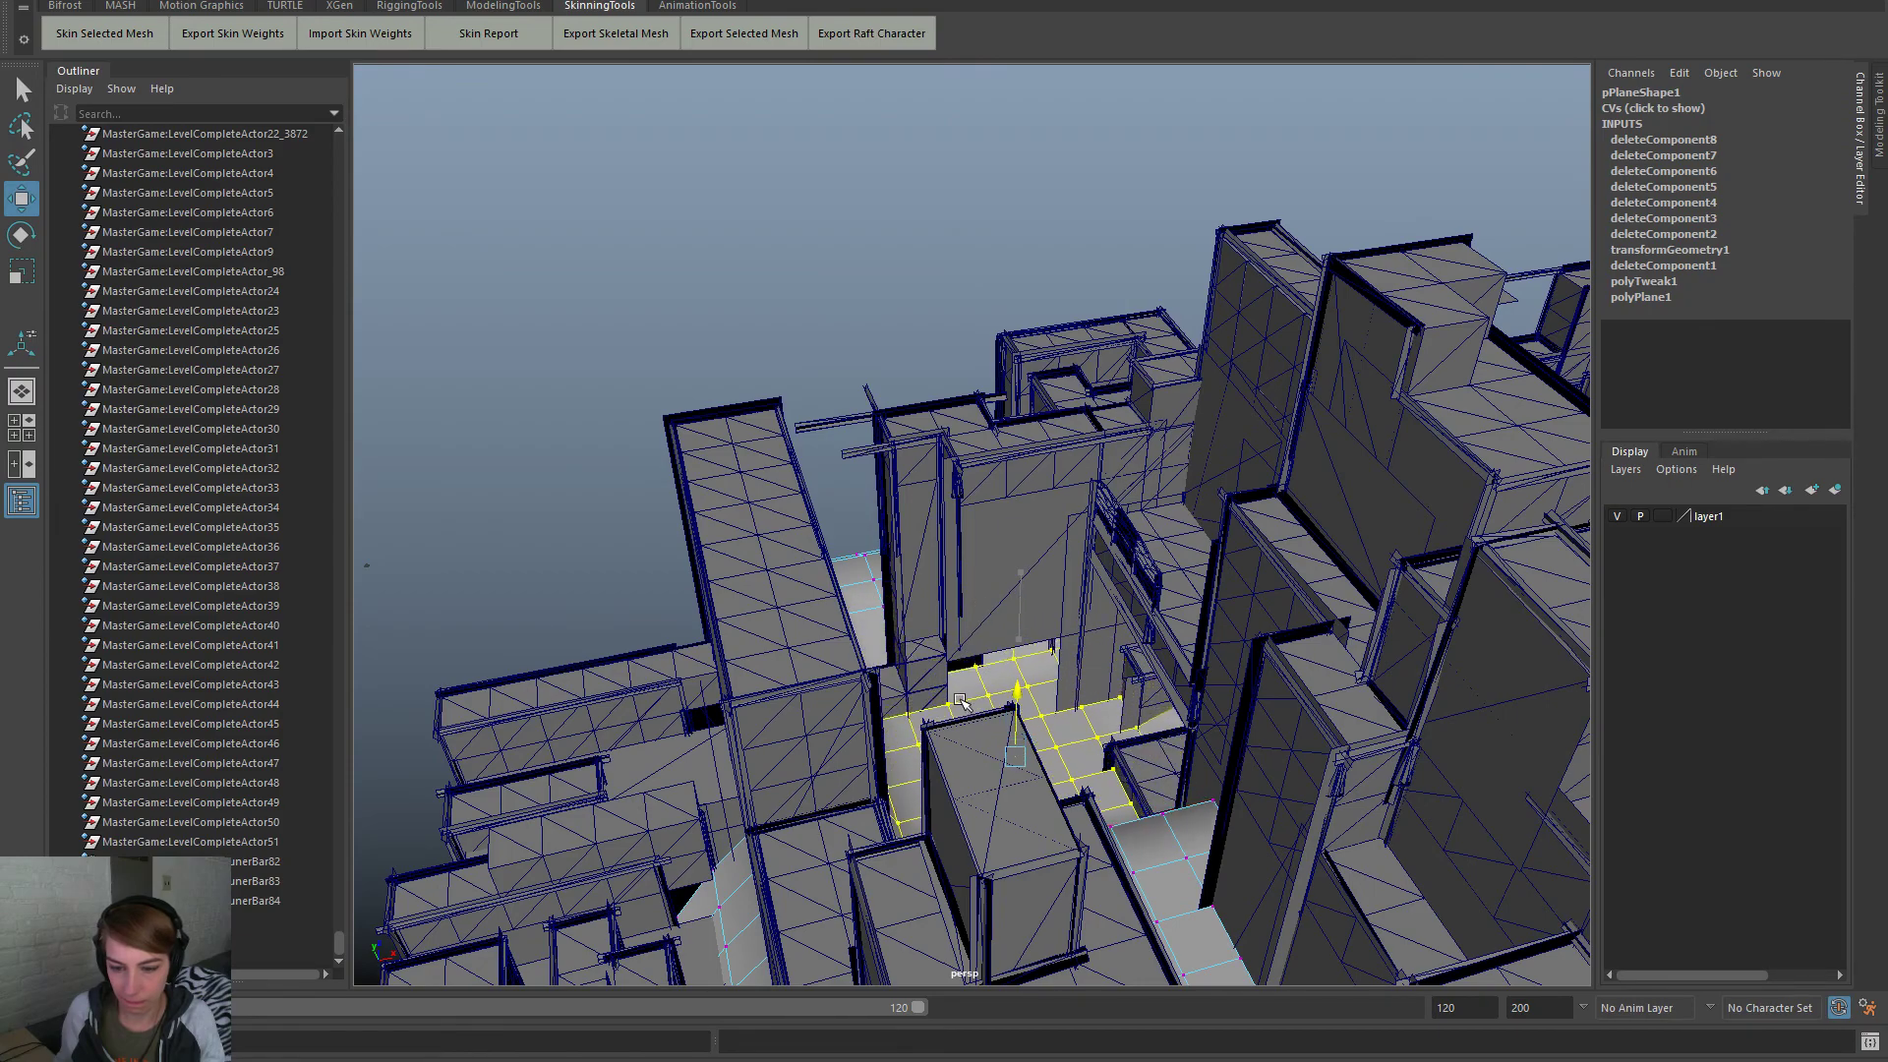
pyautogui.keyDown('alt'); pyautogui.moveTo(1065, 693); pyautogui.dragTo(889, 766); pyautogui.keyUp('alt')
pyautogui.keyDown('alt'); pyautogui.moveTo(886, 777); pyautogui.dragTo(895, 787); pyautogui.keyUp('alt')
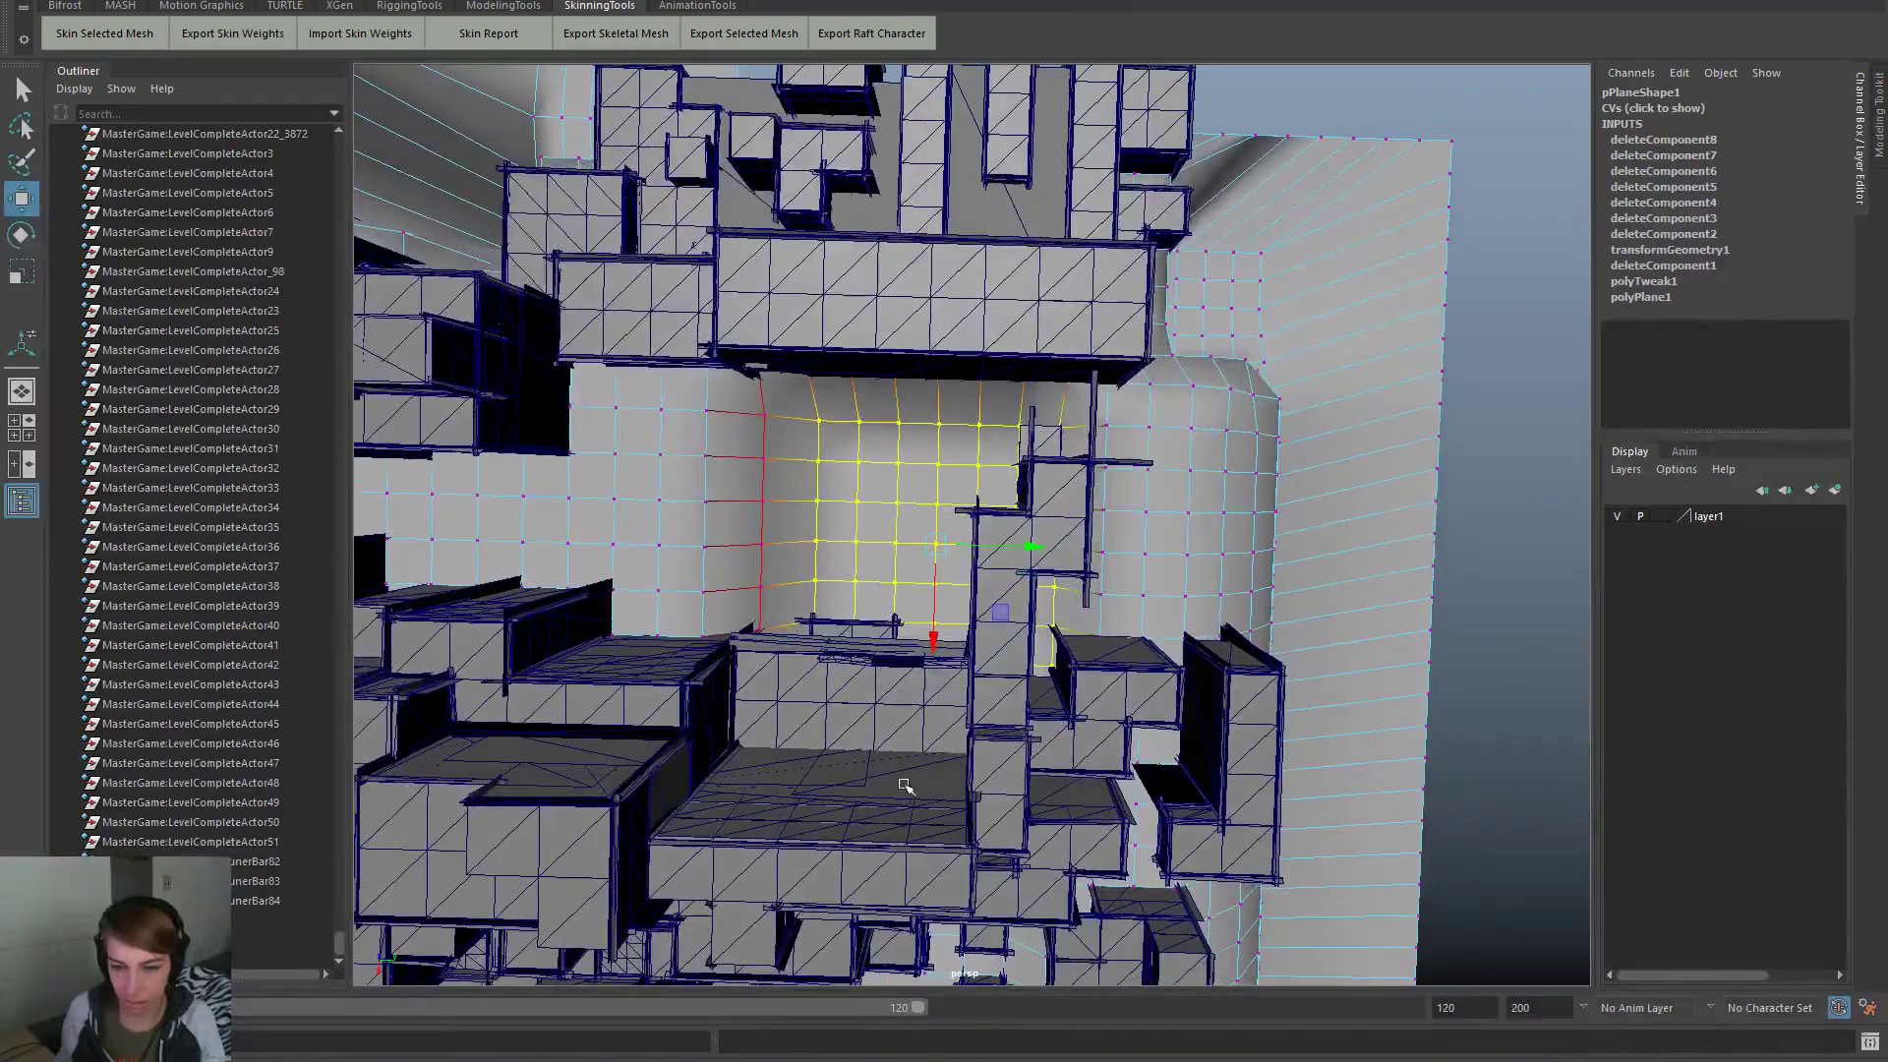
# Undo the last courtyard change, narrow the vertex selection, and raise the row at the plateau end to start a ramp
pyautogui.keyDown('ctrl'); pyautogui.moveTo(1098, 753); pyautogui.dragTo(1000, 342); pyautogui.keyUp('ctrl')
pyautogui.keyDown('alt'); pyautogui.moveTo(803, 627); pyautogui.dragTo(1465, 552); pyautogui.keyUp('alt')
pyautogui.hotkey('ctrl', 'z')
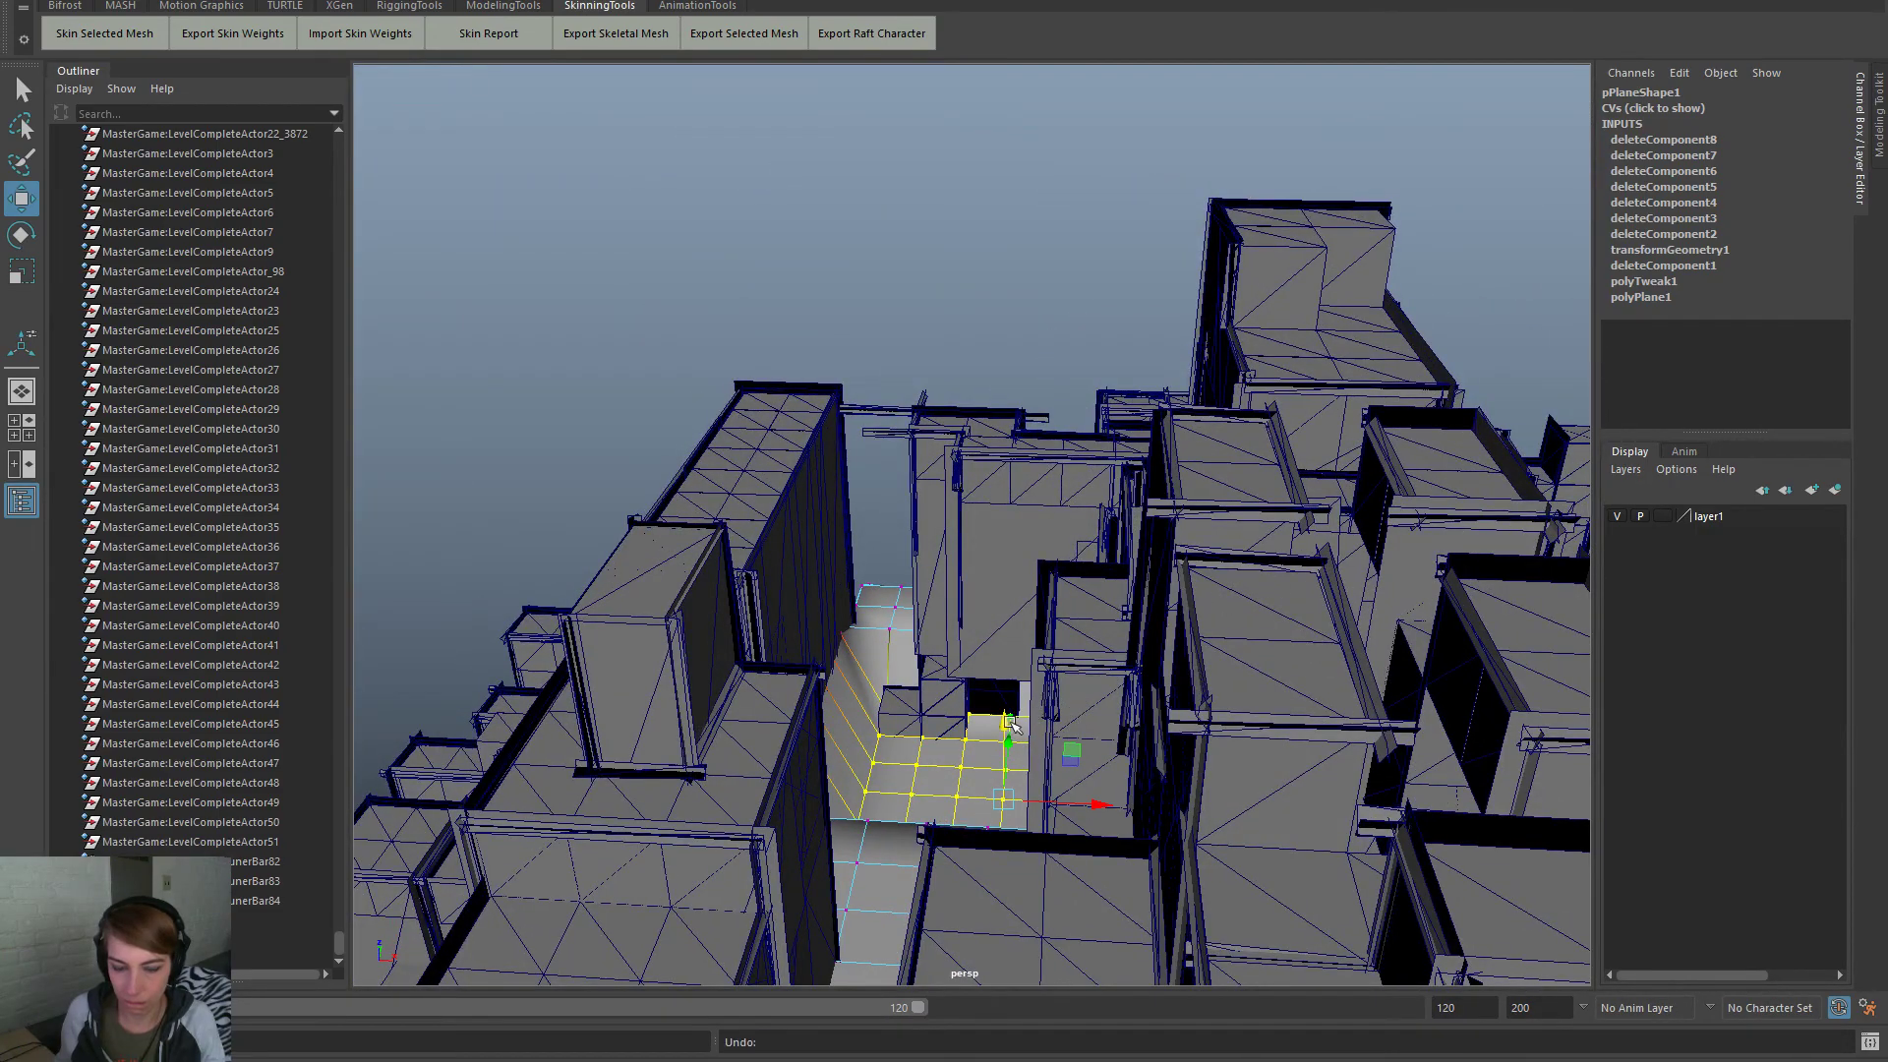
pyautogui.keyDown('alt'); pyautogui.moveTo(1084, 671); pyautogui.dragTo(1157, 813); pyautogui.keyUp('alt')
pyautogui.keyDown('ctrl'); pyautogui.moveTo(1018, 563); pyautogui.dragTo(964, 408); pyautogui.keyUp('ctrl')
pyautogui.keyDown('alt'); pyautogui.moveTo(1119, 611); pyautogui.dragTo(617, 270); pyautogui.keyUp('alt')
pyautogui.keyDown('alt'); pyautogui.moveTo(1042, 478); pyautogui.dragTo(1112, 645); pyautogui.keyUp('alt')
pyautogui.keyDown('alt'); pyautogui.moveTo(996, 593); pyautogui.dragTo(1008, 607); pyautogui.keyUp('alt')
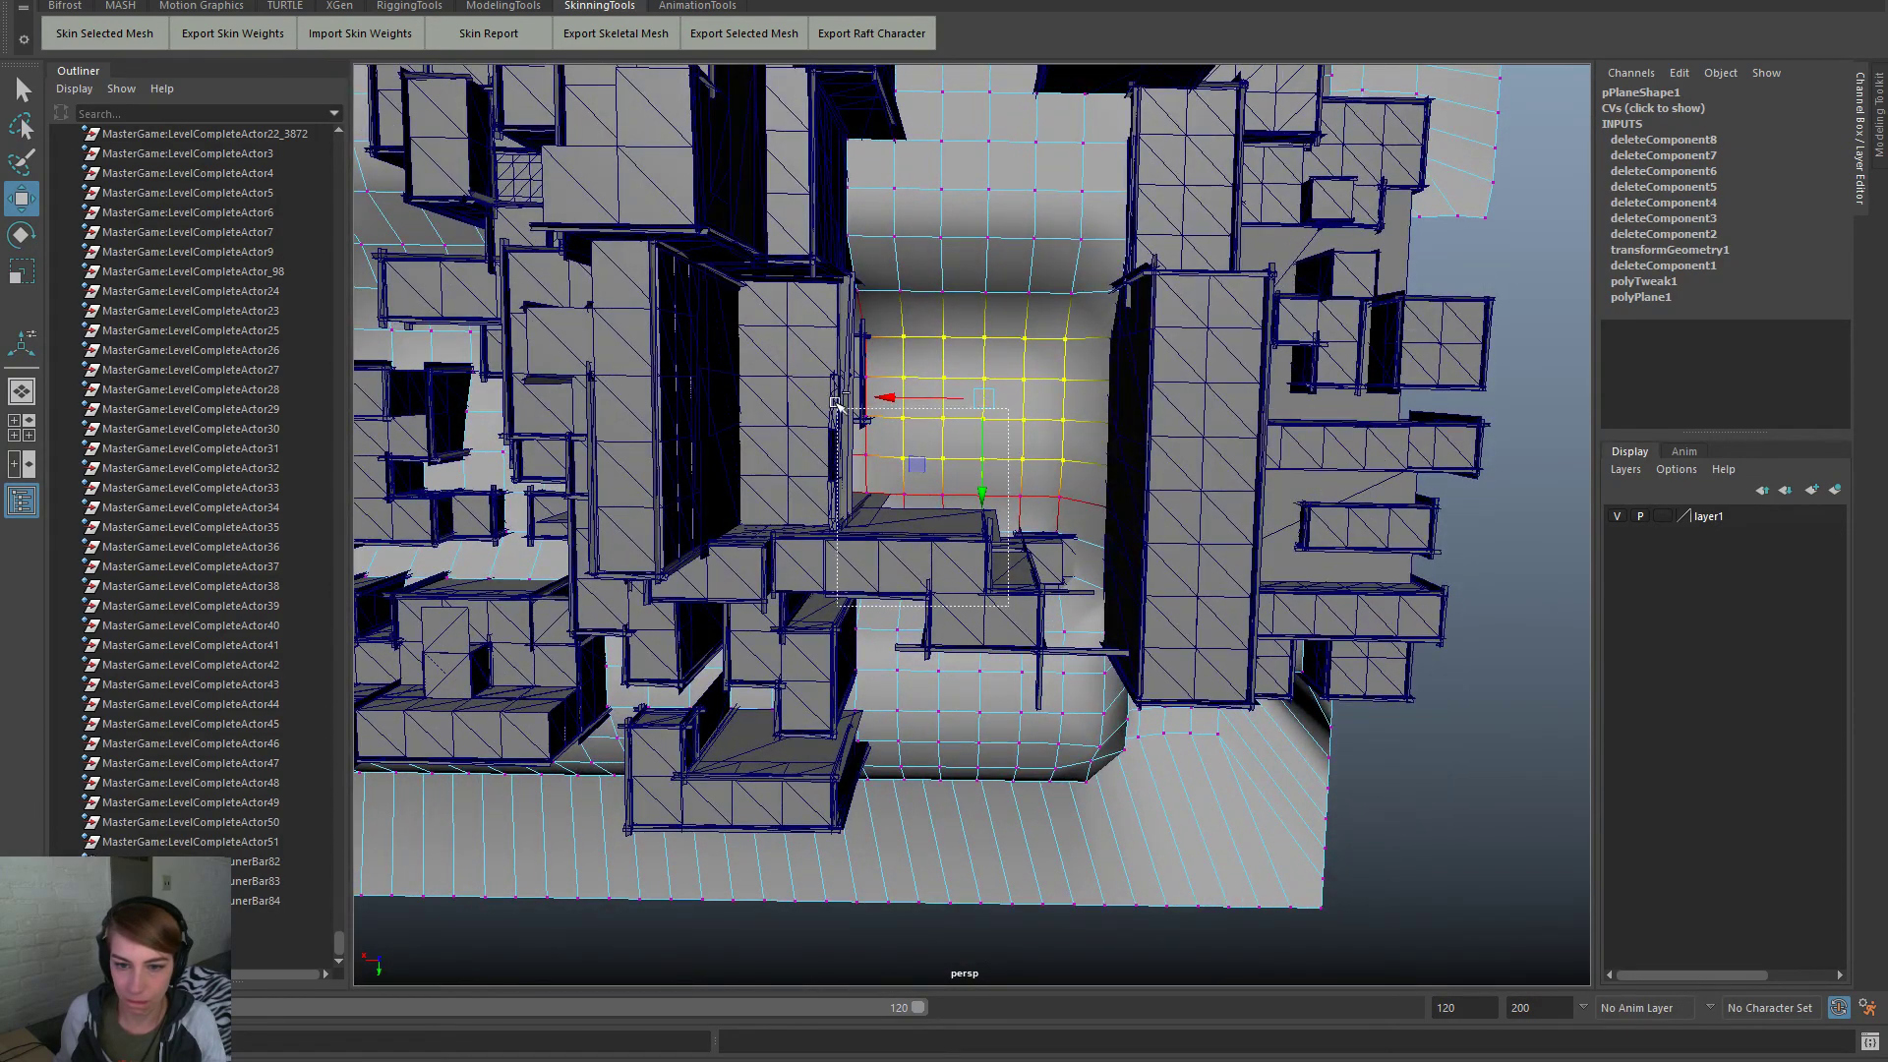
pyautogui.keyDown('alt'); pyautogui.moveTo(905, 413); pyautogui.dragTo(1090, 433); pyautogui.keyUp('alt')
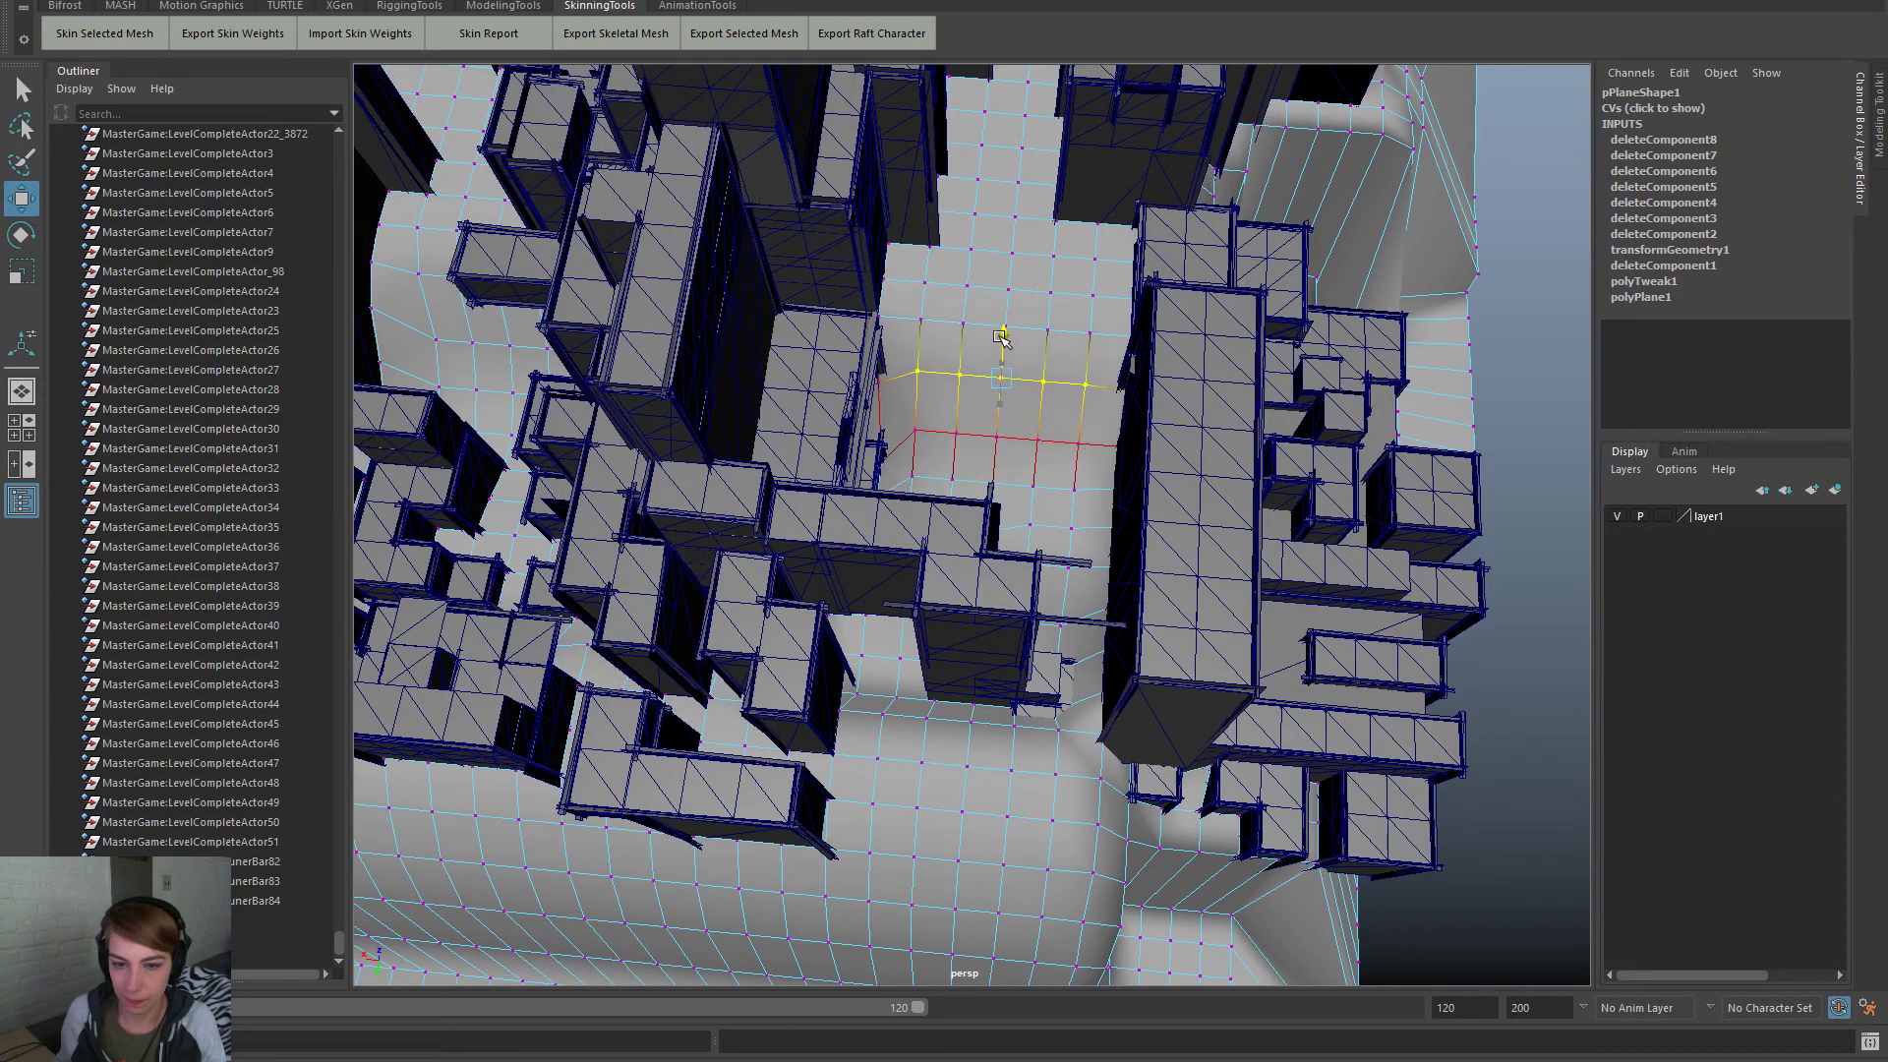
# Adjust the height of individual vertices in the middle and beside the long block to smooth the sunken courtyard's floor
pyautogui.keyDown('alt'); pyautogui.moveTo(1161, 383); pyautogui.dragTo(853, 358); pyautogui.keyUp('alt')
pyautogui.moveTo(1144, 721); pyautogui.dragTo(1170, 679)
pyautogui.click(963, 701)
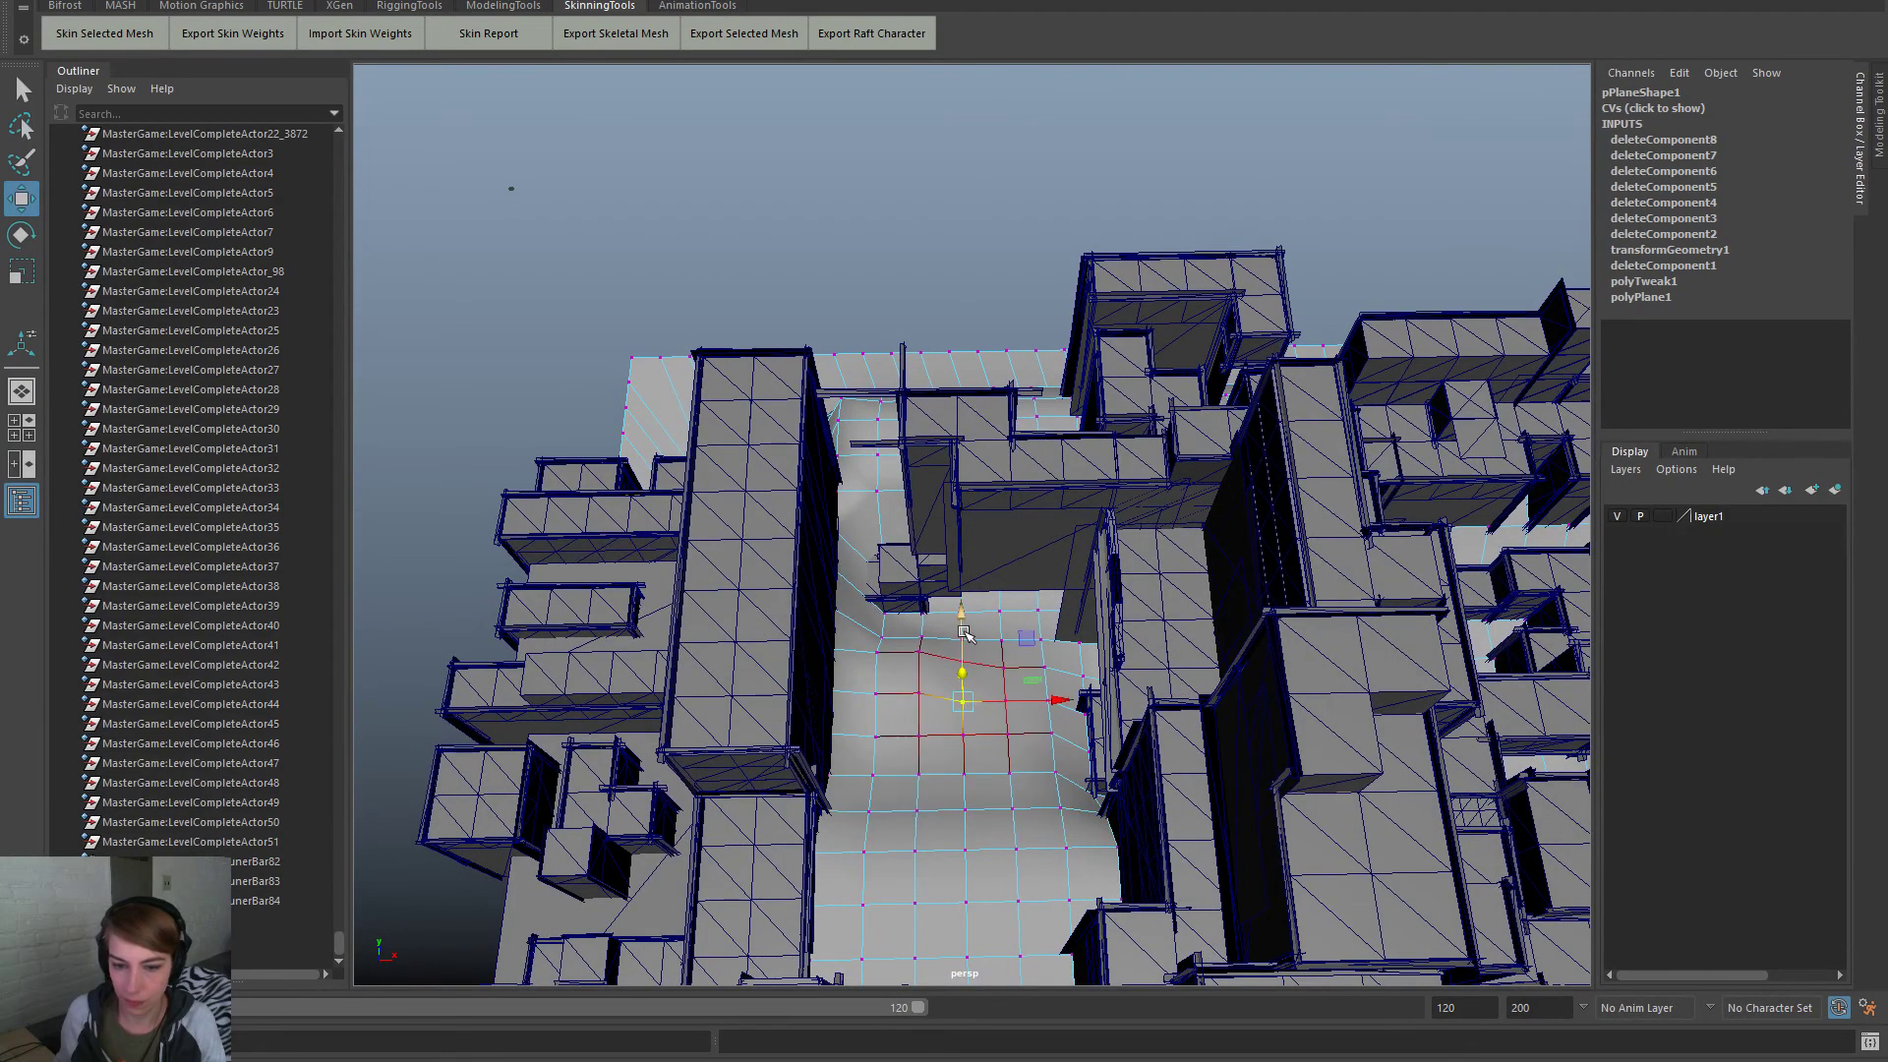
pyautogui.keyDown('alt'); pyautogui.moveTo(965, 675); pyautogui.dragTo(989, 714); pyautogui.keyUp('alt')
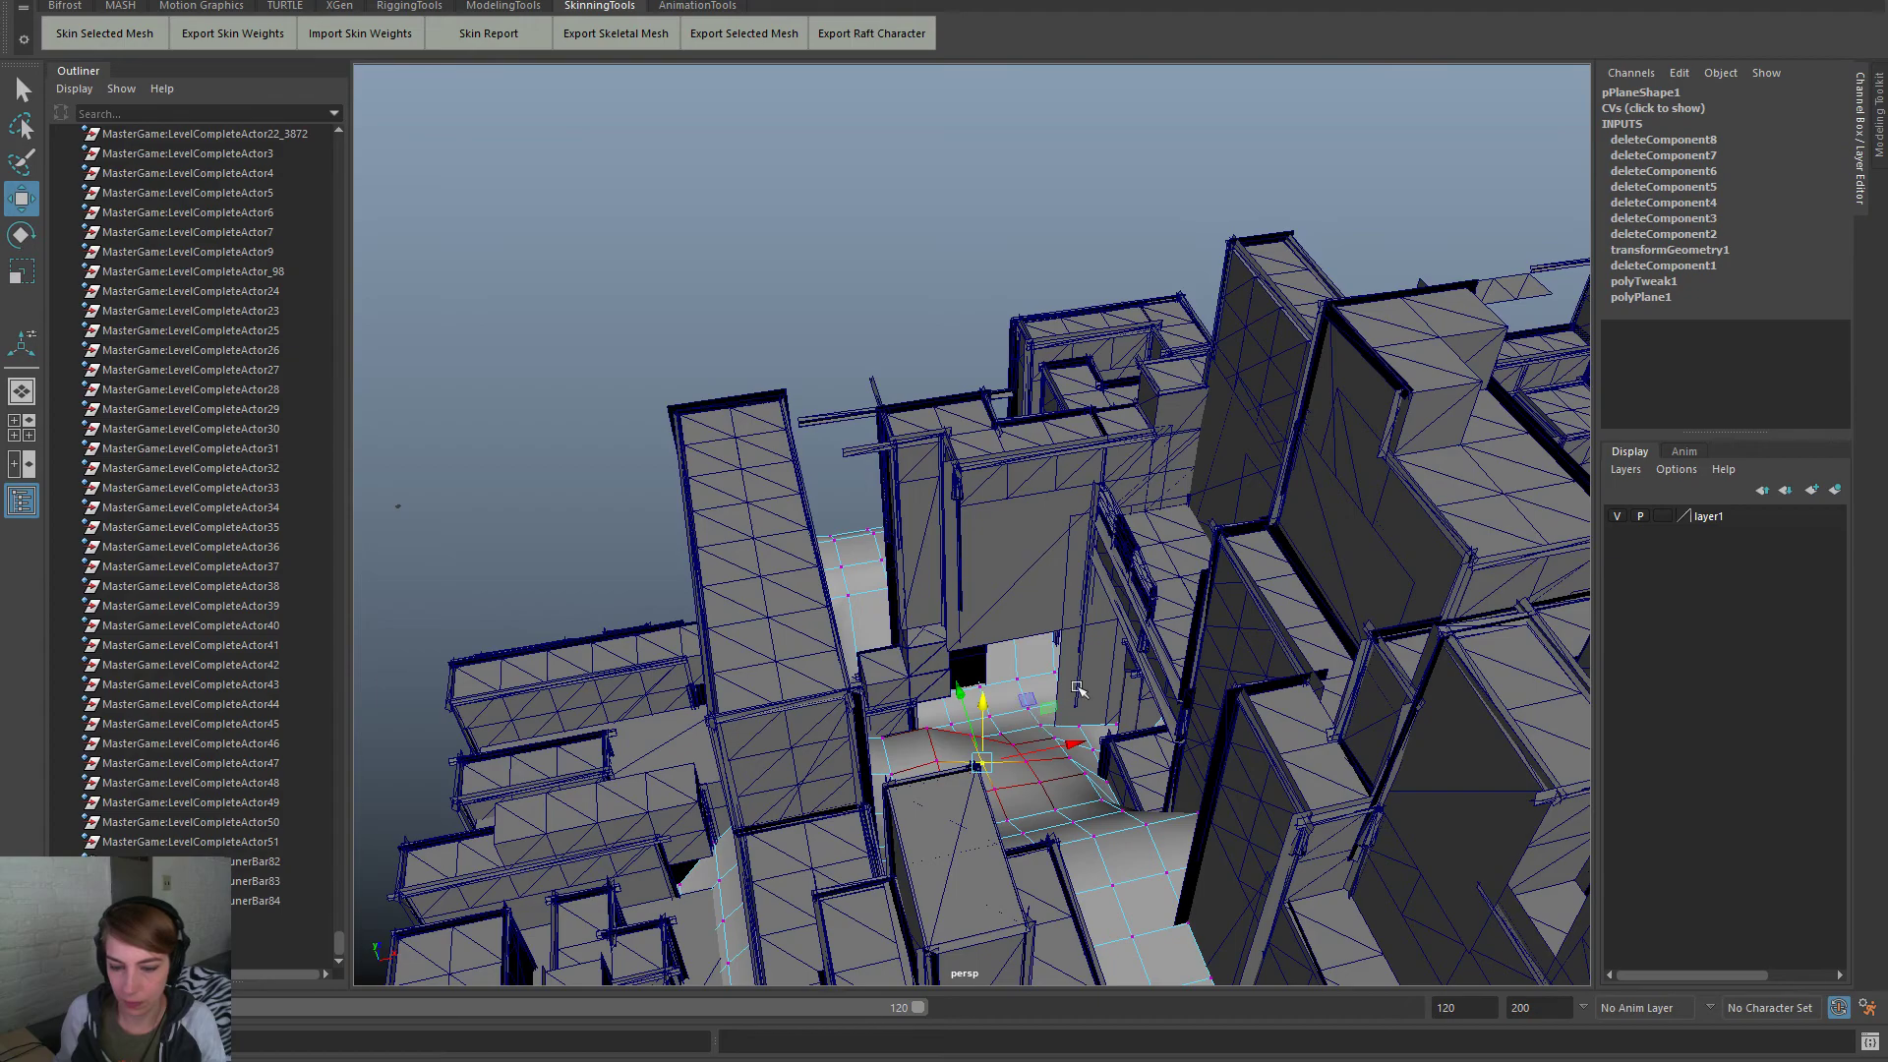
pyautogui.moveTo(1093, 804)
pyautogui.keyDown('alt'); pyautogui.mouseDown()
pyautogui.moveTo(1116, 794)
pyautogui.moveTo(1093, 812)
pyautogui.mouseUp(); pyautogui.keyUp('alt')
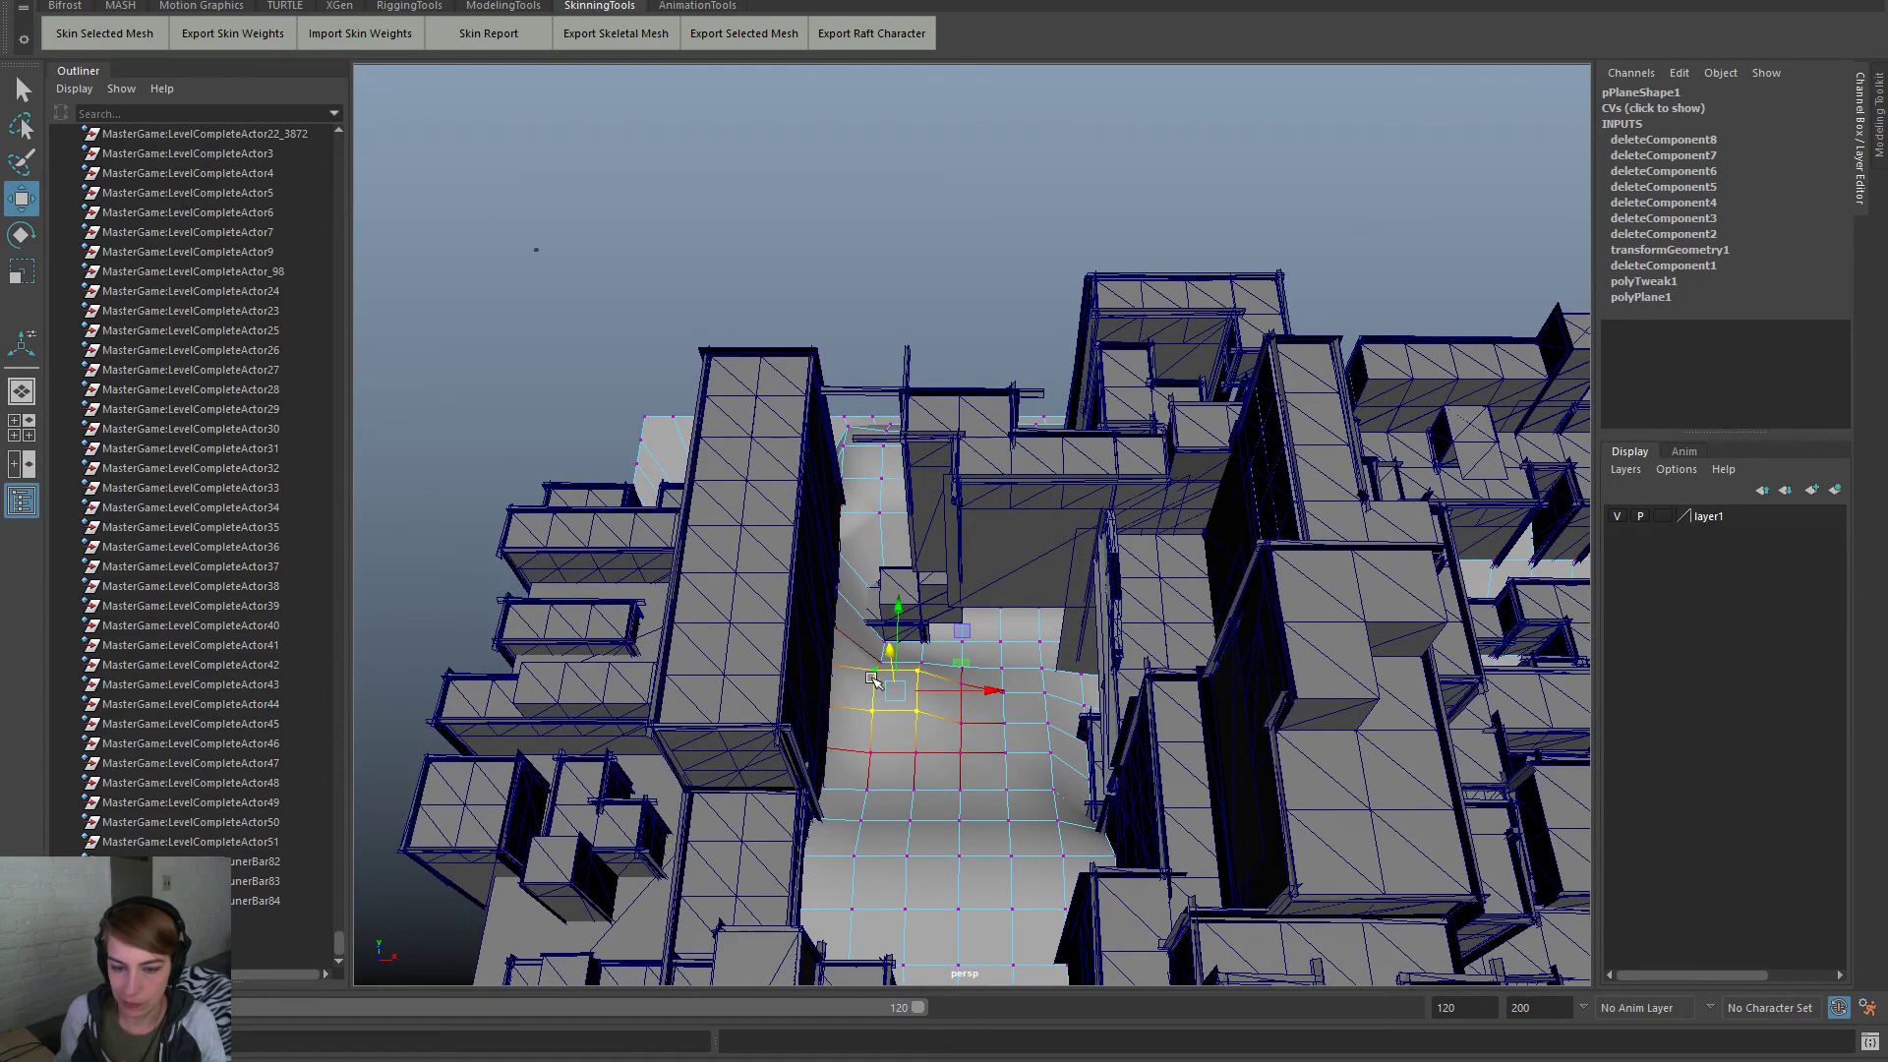
pyautogui.keyDown('alt'); pyautogui.moveTo(870, 679); pyautogui.dragTo(864, 650); pyautogui.keyUp('alt')
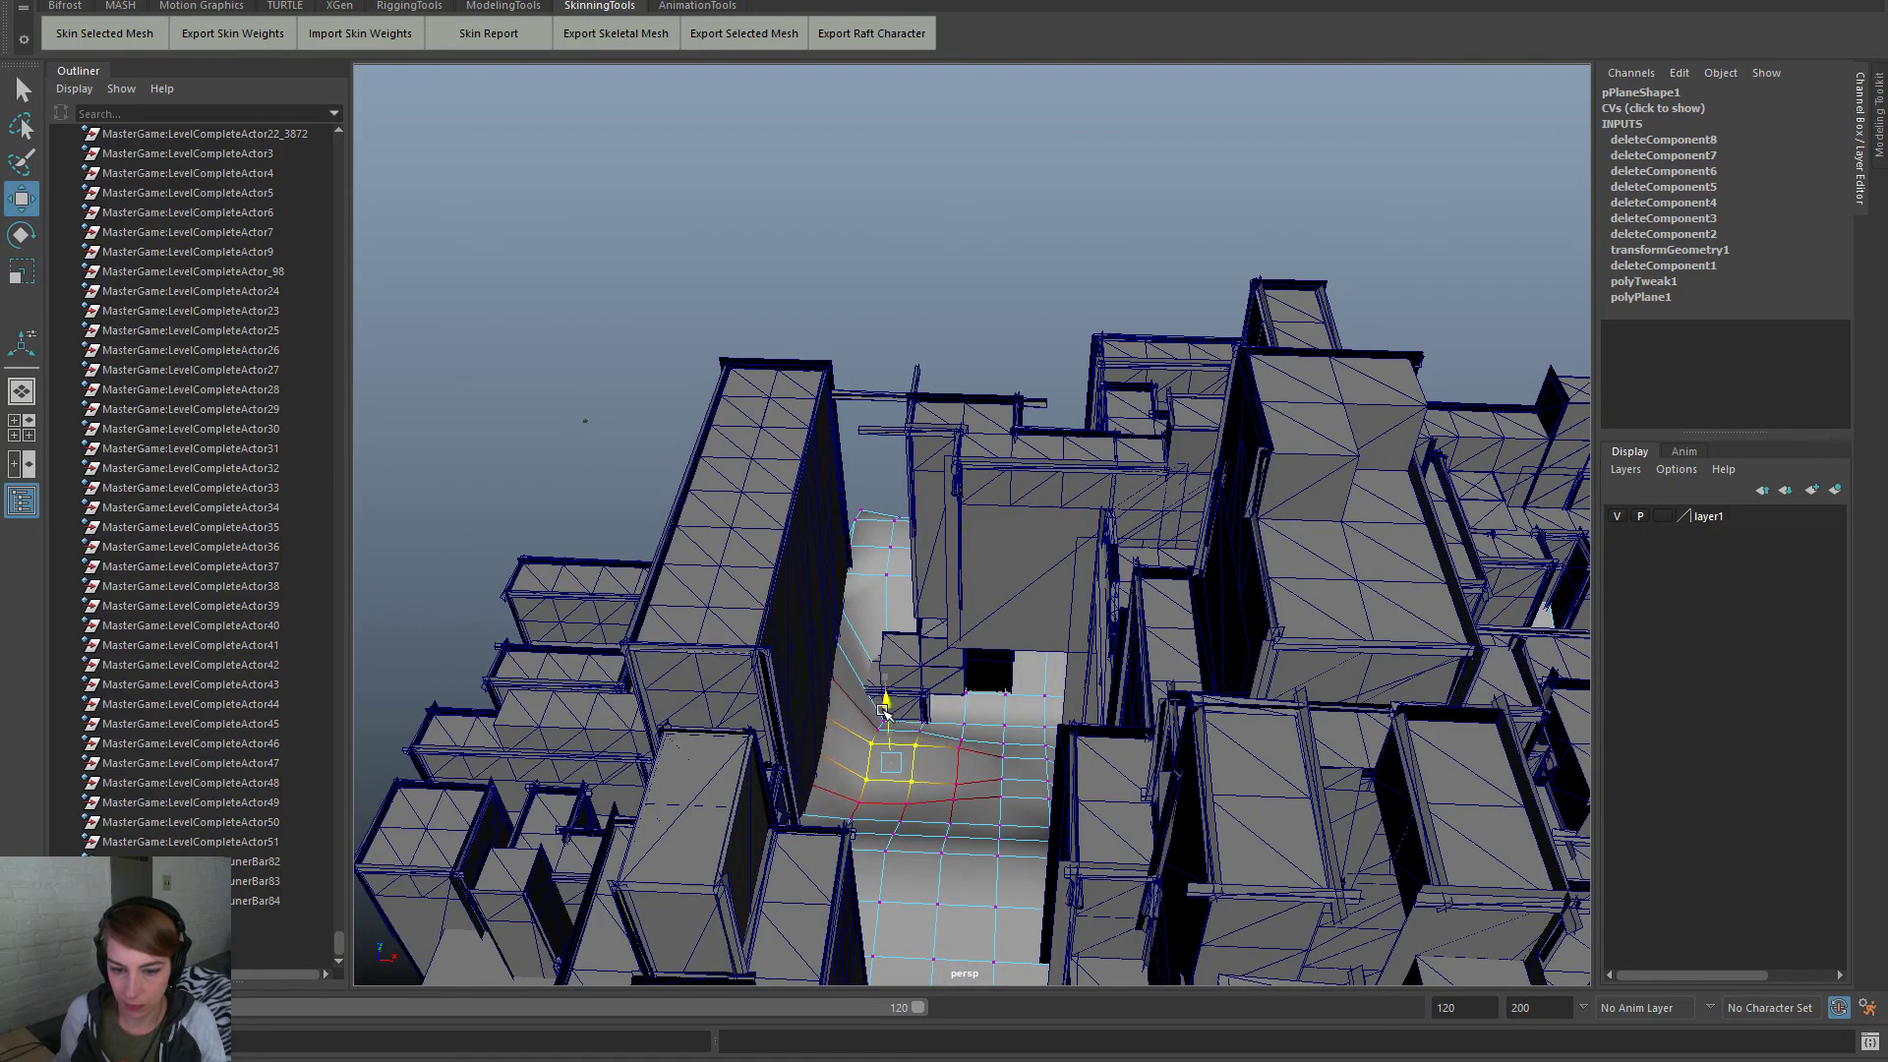
# Select the vertices at the plateau's end beneath the narrow gap between the tall blocks, leaving out those farther inside
pyautogui.keyDown('alt'); pyautogui.moveTo(950, 736); pyautogui.dragTo(1105, 706); pyautogui.keyUp('alt')
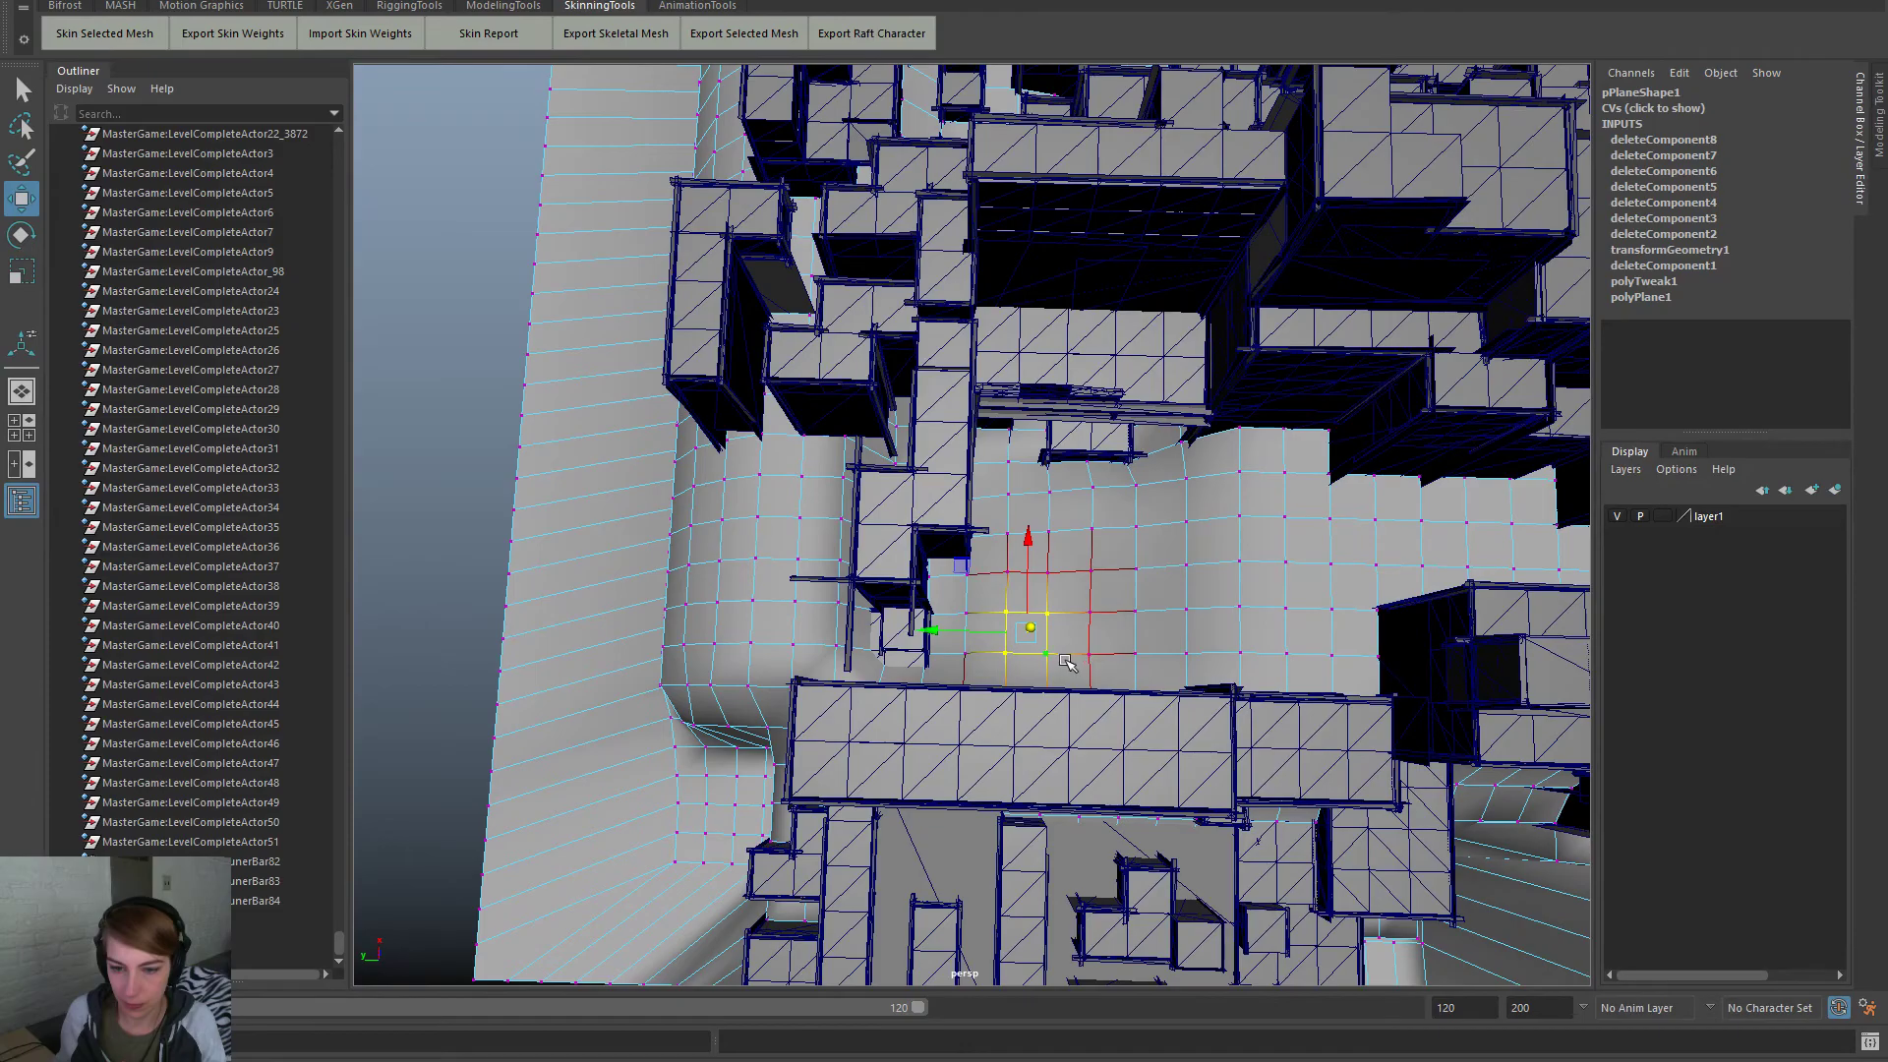
pyautogui.keyDown('alt'); pyautogui.moveTo(1080, 687); pyautogui.dragTo(1050, 622); pyautogui.keyUp('alt')
pyautogui.press('e')
pyautogui.press('r')
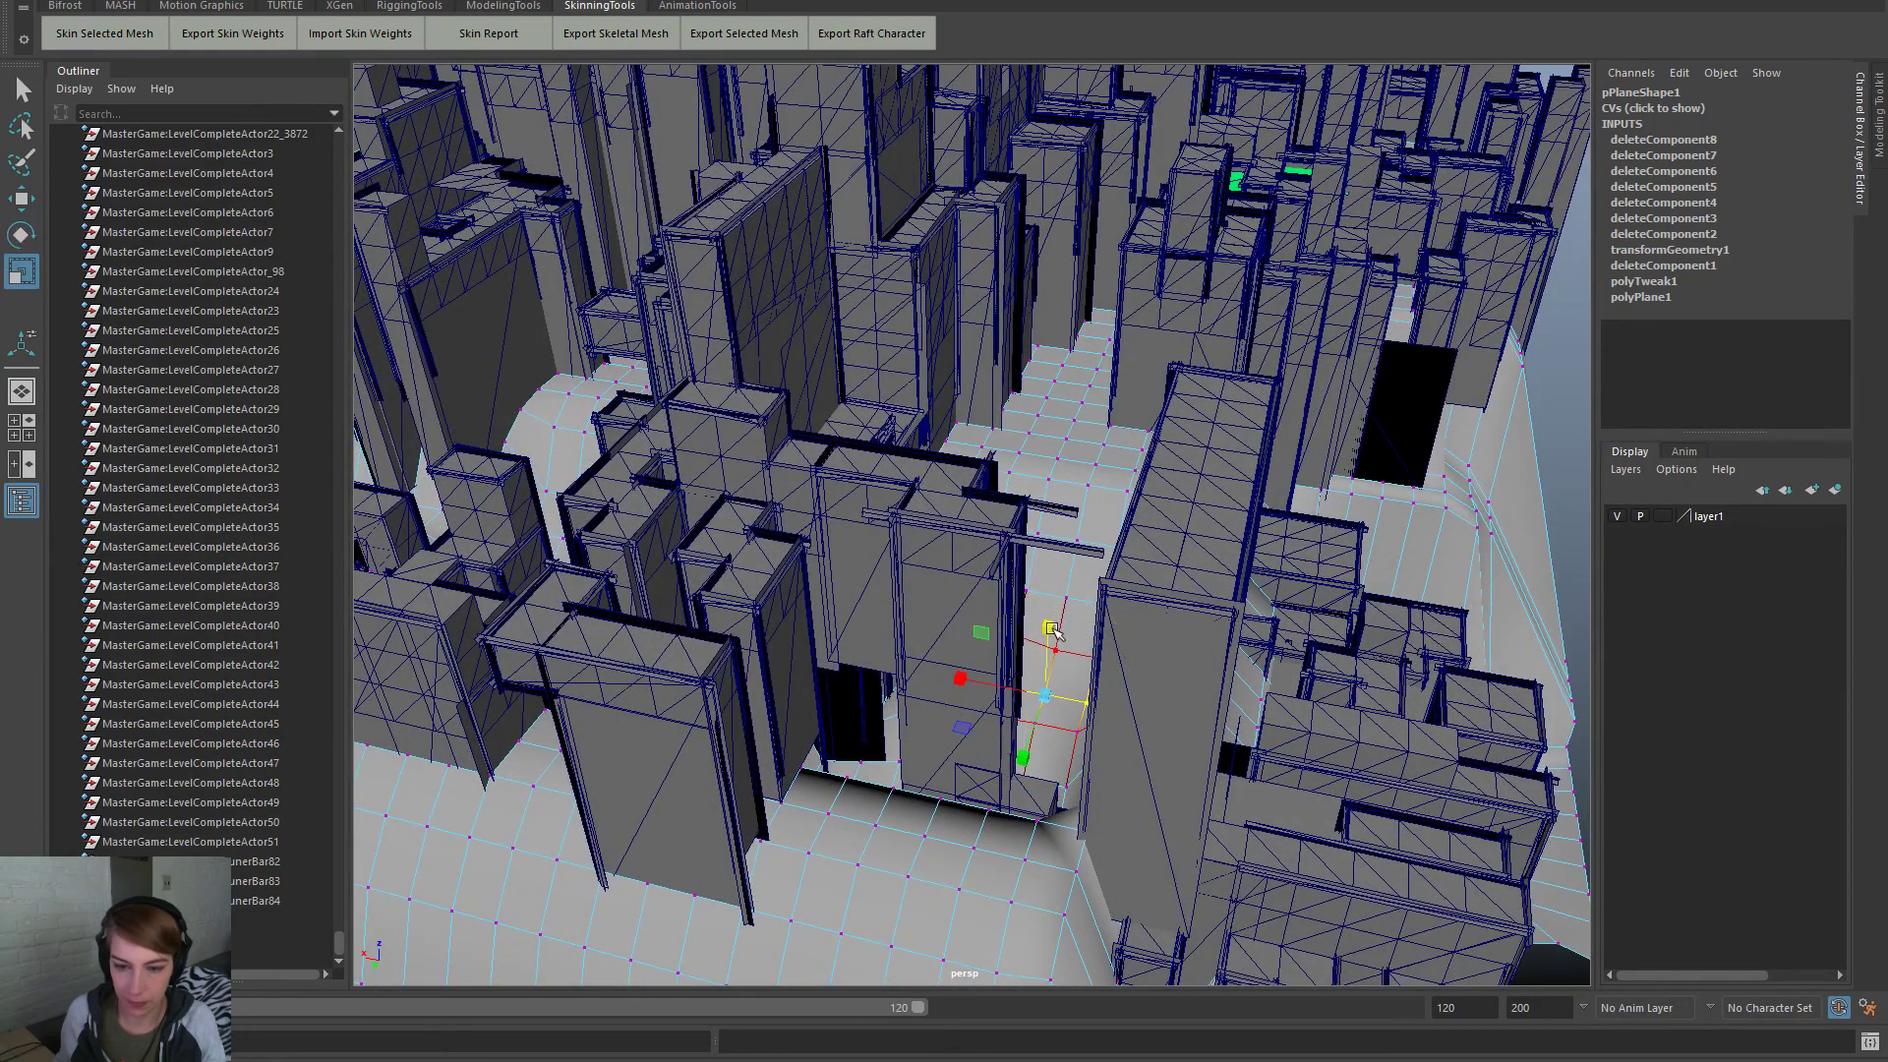
pyautogui.keyDown('alt'); pyautogui.moveTo(1217, 673); pyautogui.dragTo(893, 527); pyautogui.keyUp('alt')
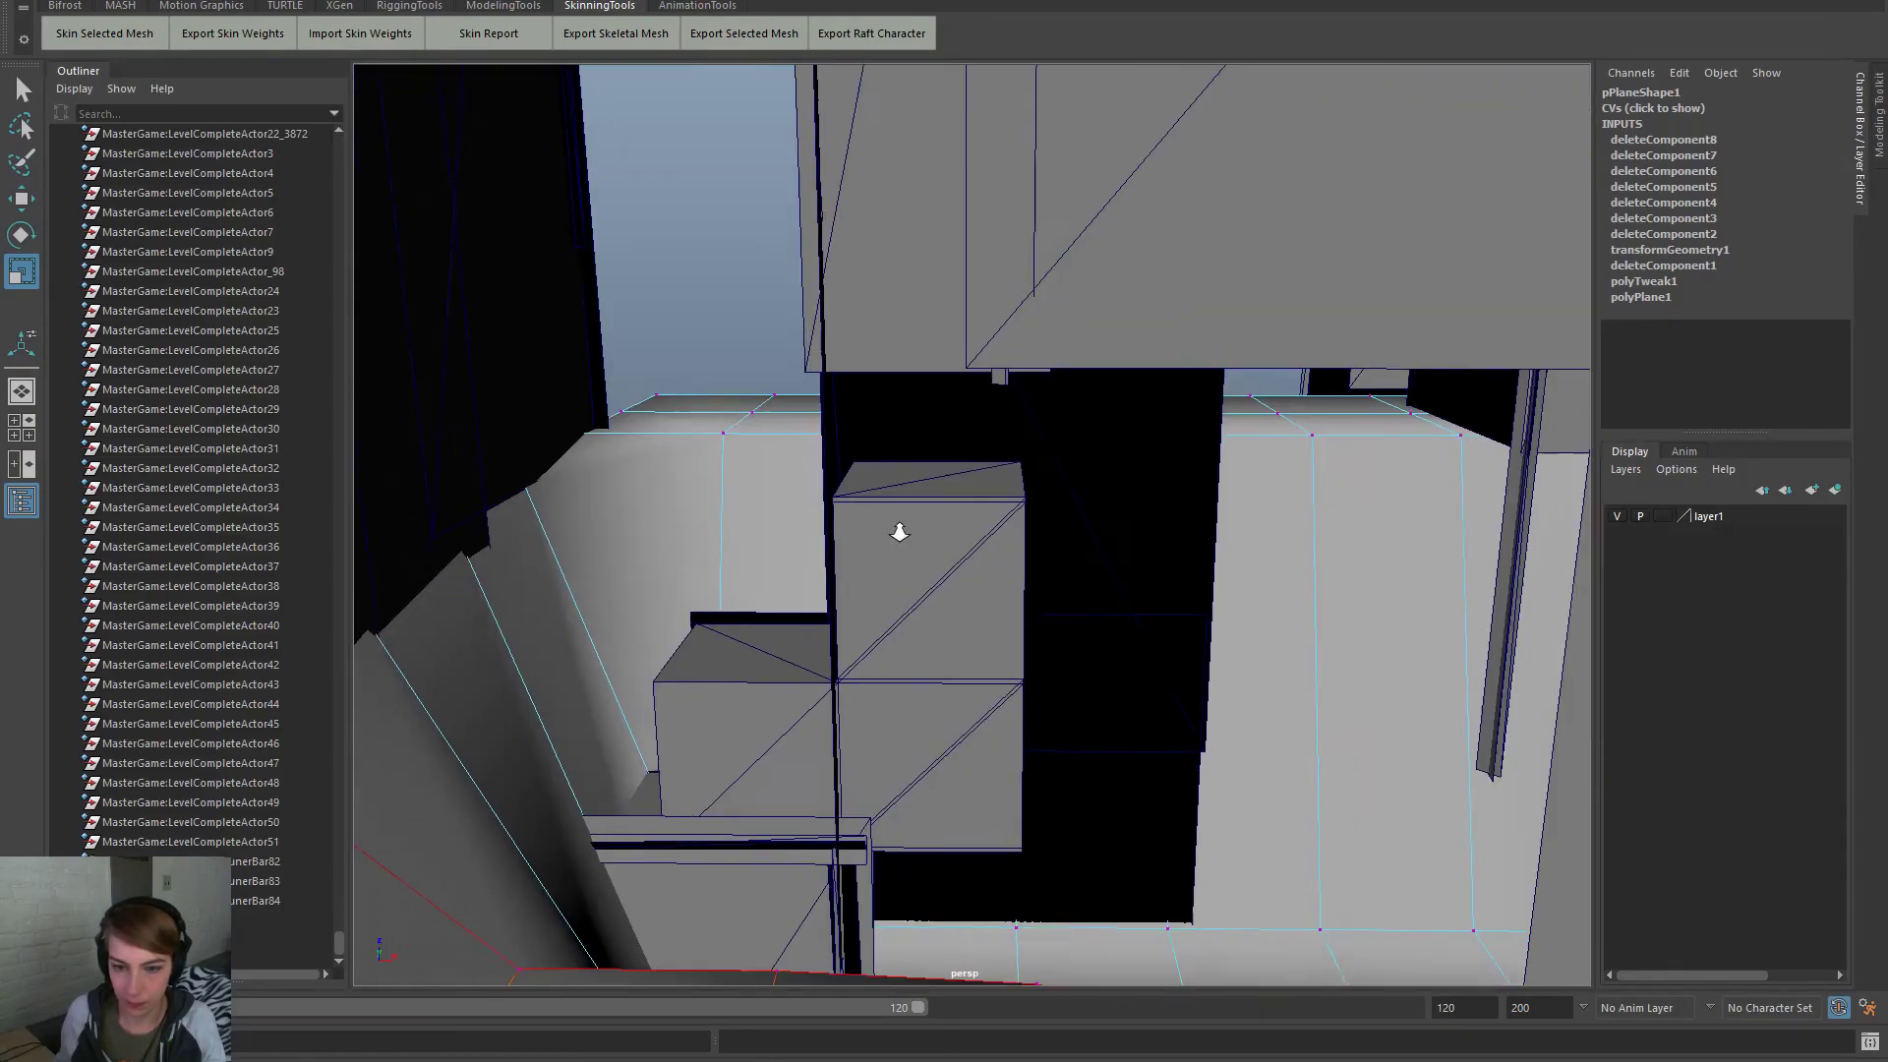
pyautogui.moveTo(1357, 477); pyautogui.dragTo(542, 339)
pyautogui.keyDown('alt'); pyautogui.moveTo(1151, 548); pyautogui.dragTo(878, 653); pyautogui.keyUp('alt')
pyautogui.press('w')
pyautogui.hotkey('ctrl', 'z')
pyautogui.keyDown('ctrl'); pyautogui.moveTo(561, 342); pyautogui.dragTo(919, 656); pyautogui.keyUp('ctrl')
# Extend the plateau-end selection by its next outer row and lower it to the bases of the small blocks beside the gap
pyautogui.moveTo(1052, 528); pyautogui.dragTo(1058, 652)
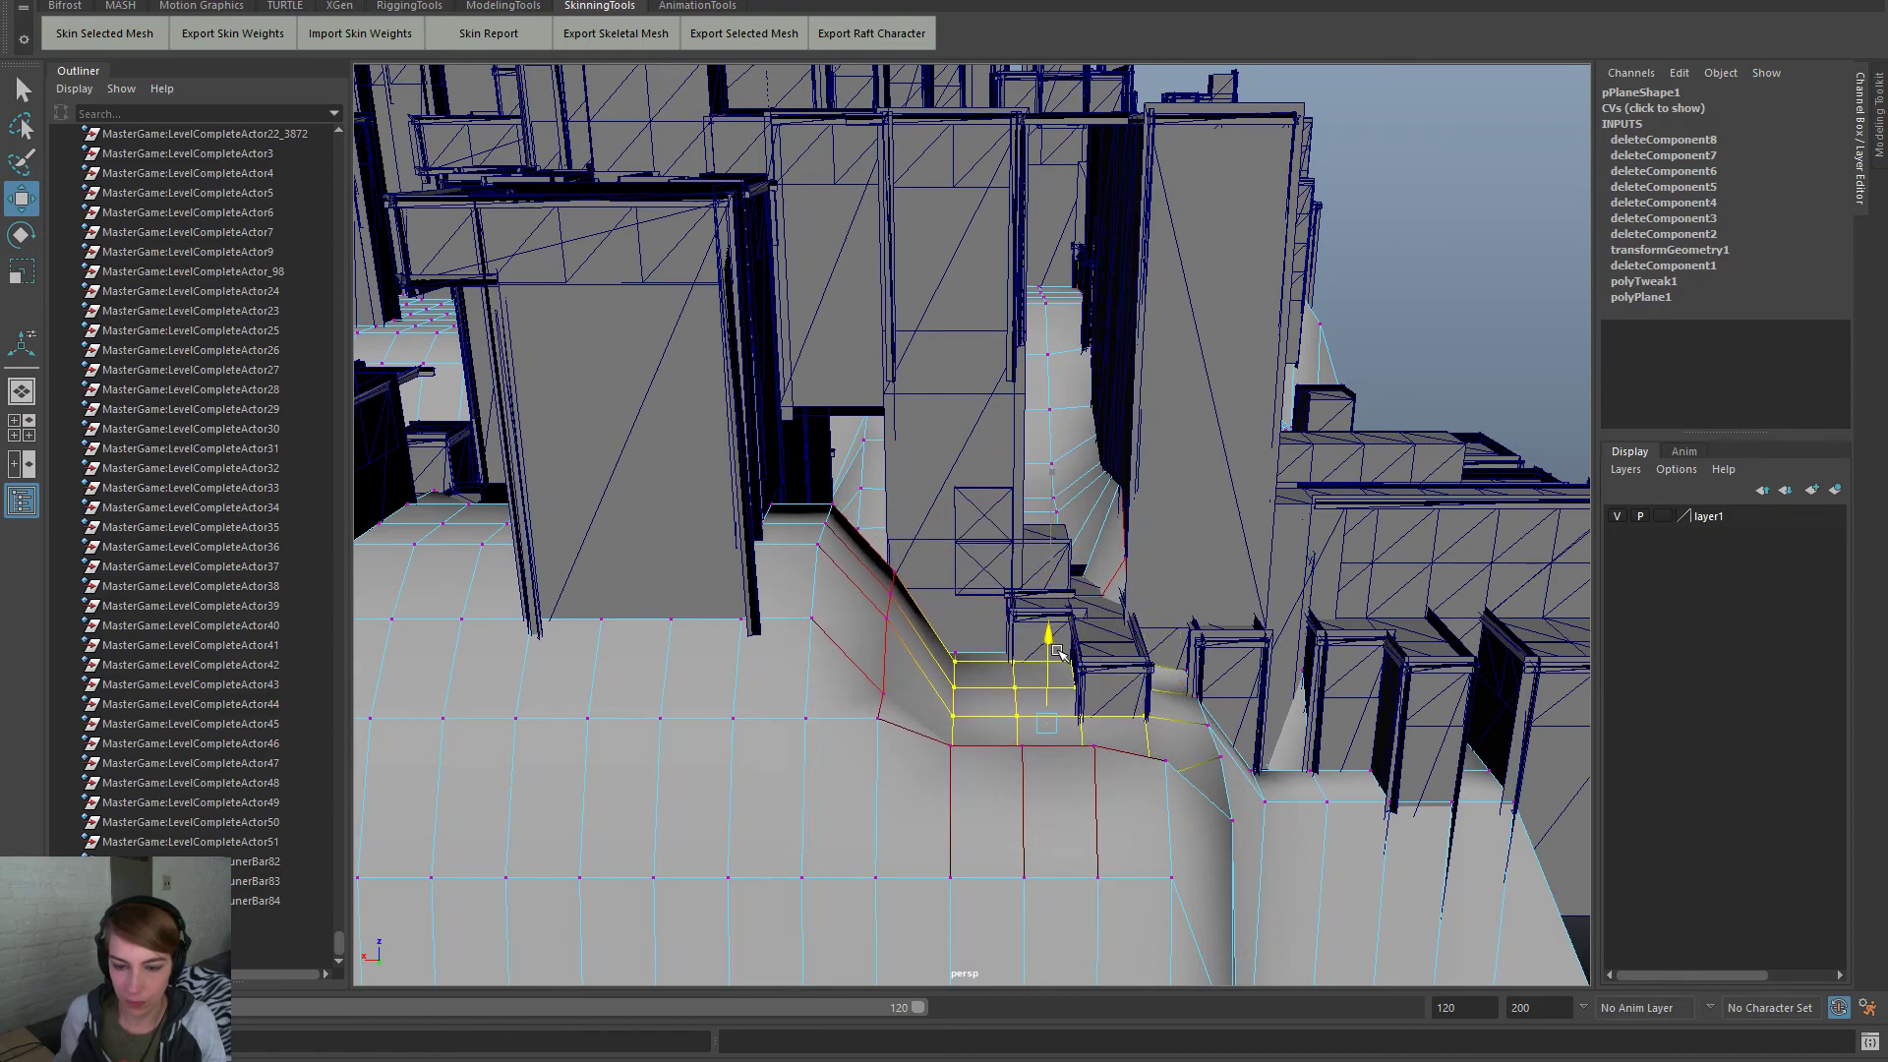
pyautogui.hotkey('ctrl', 'z')
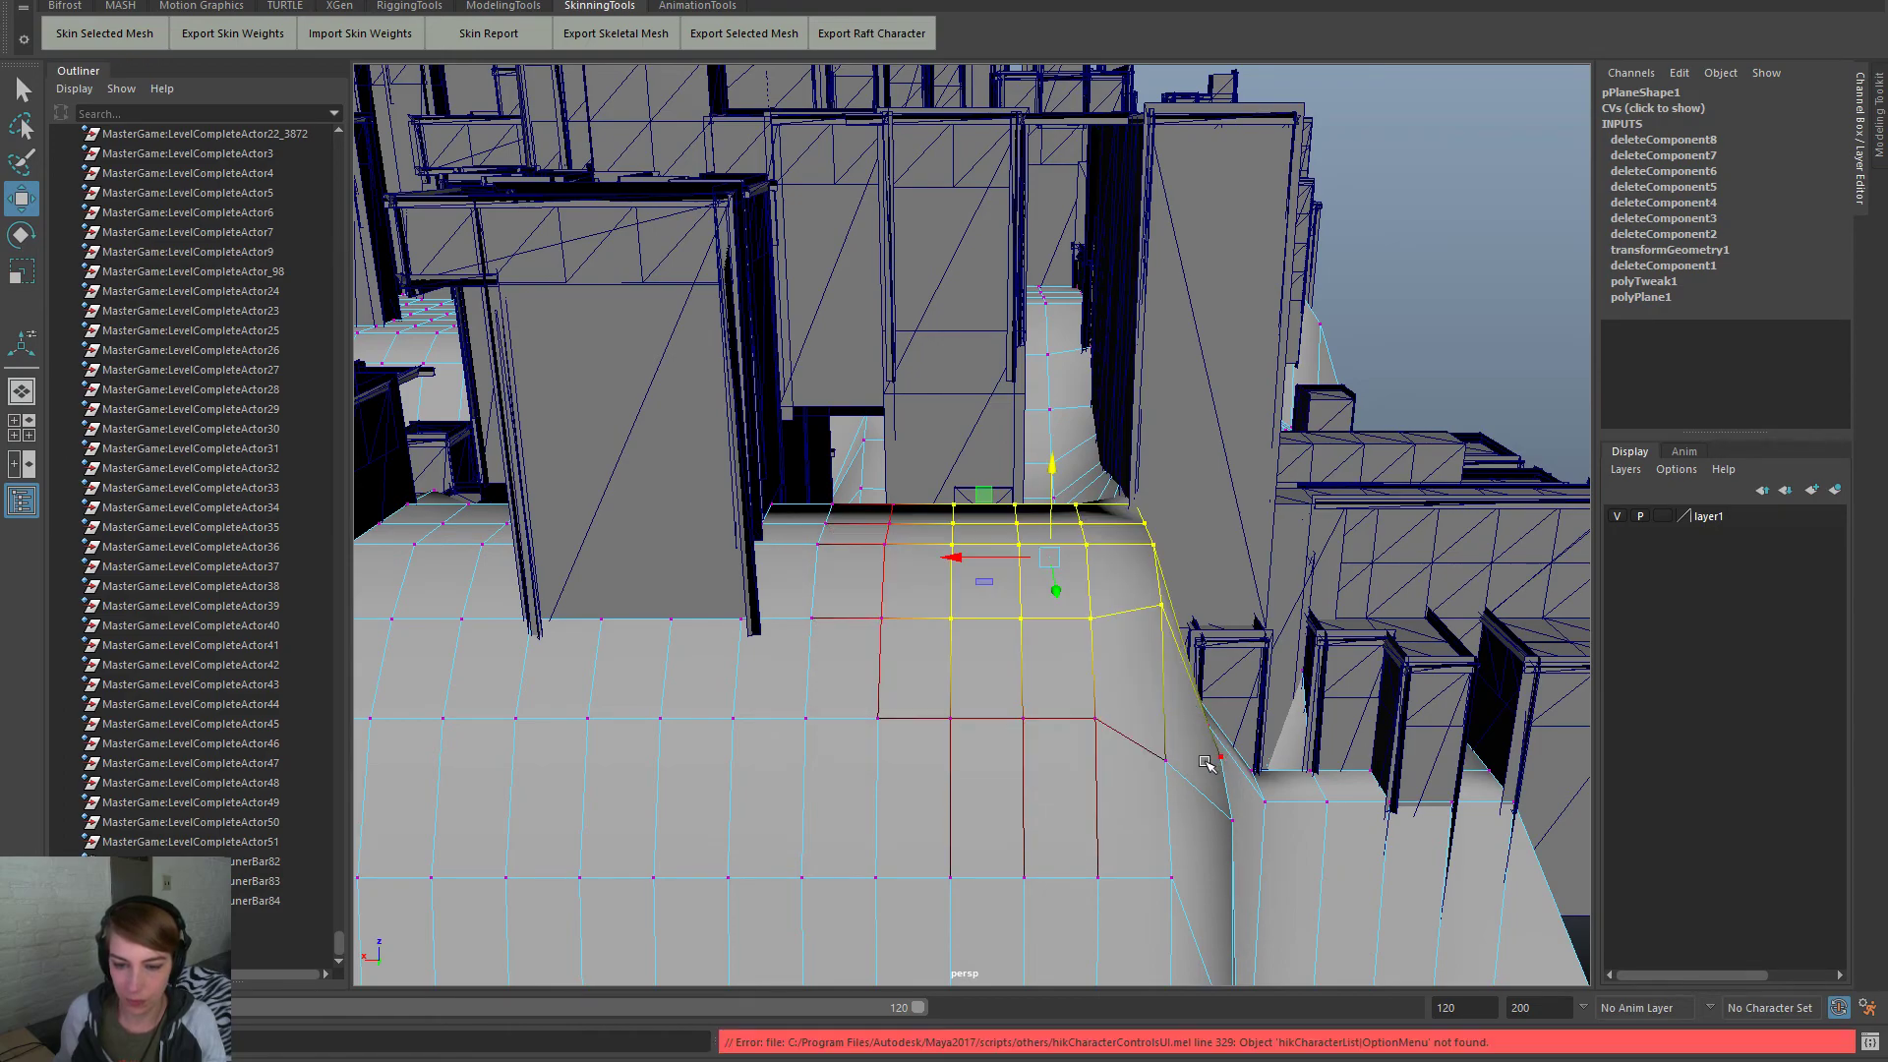
pyautogui.keyDown('alt'); pyautogui.moveTo(1108, 777); pyautogui.dragTo(1072, 824); pyautogui.keyUp('alt')
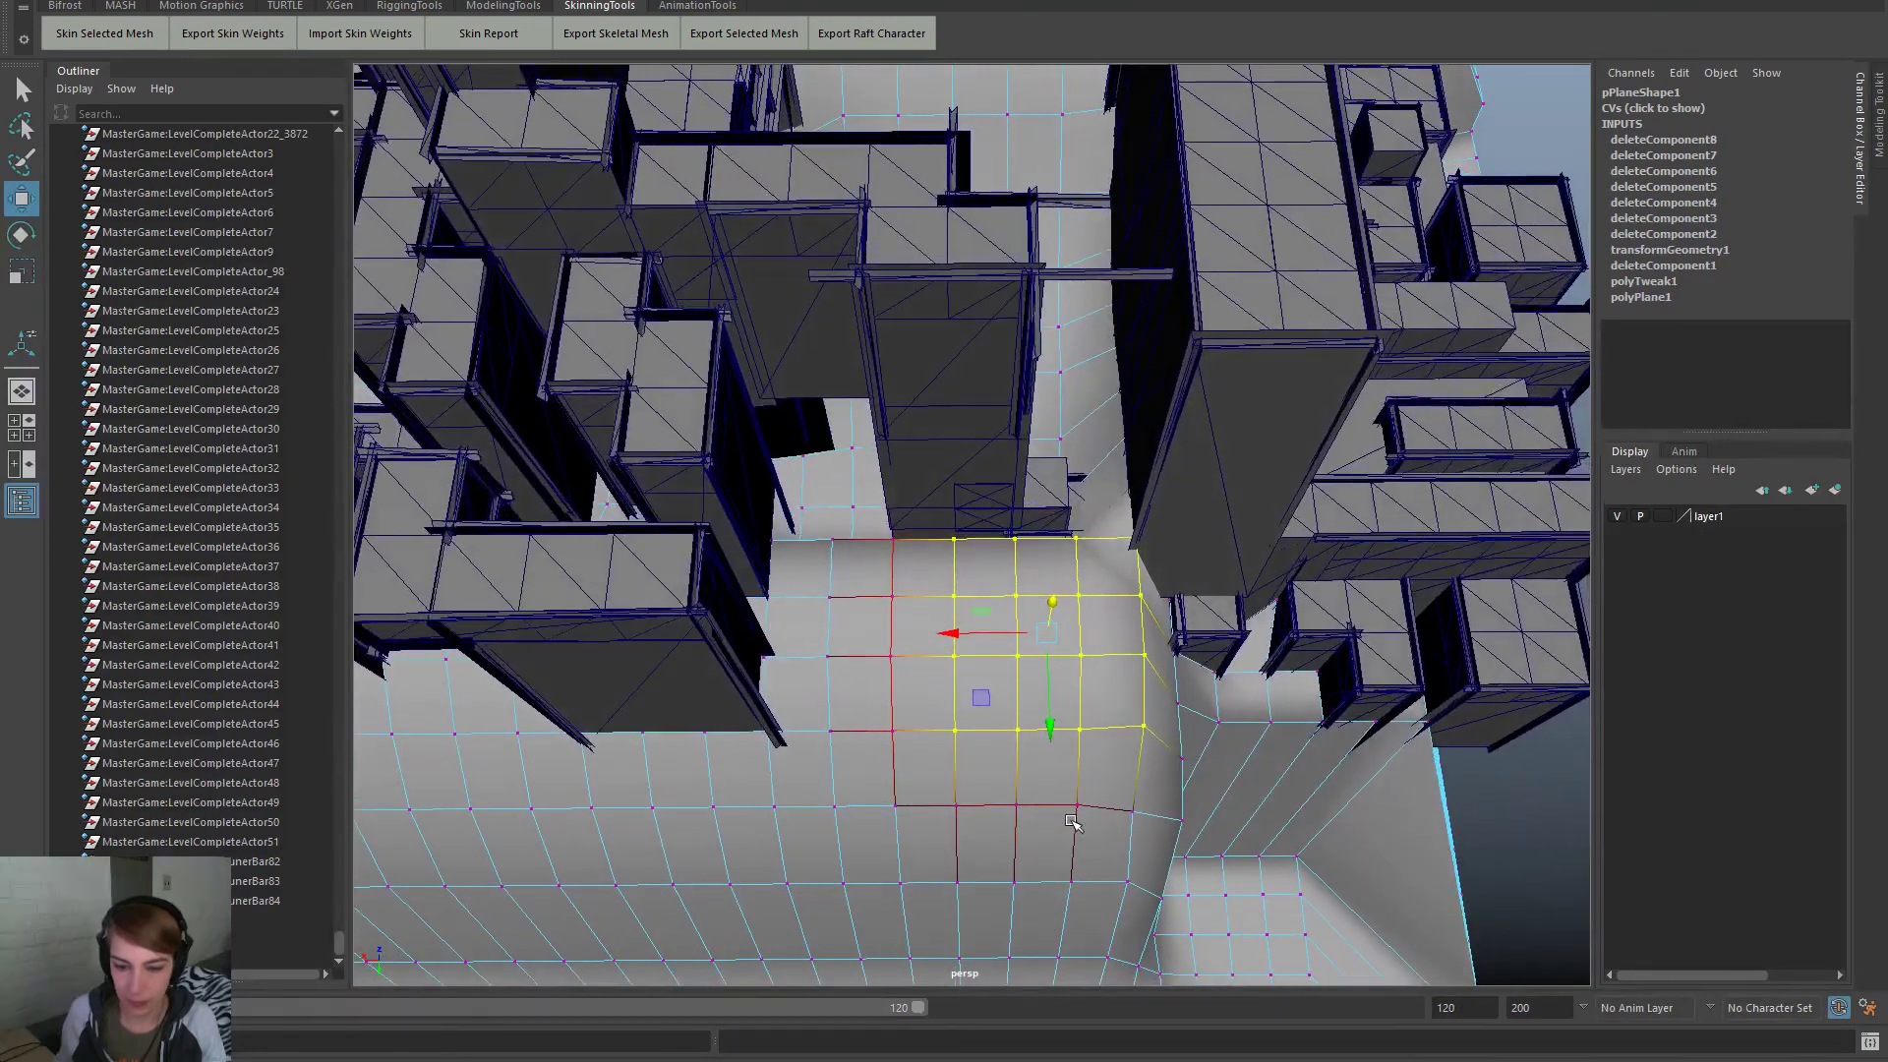
pyautogui.keyDown('shift'); pyautogui.moveTo(952, 782); pyautogui.dragTo(937, 723); pyautogui.keyUp('shift')
pyautogui.moveTo(939, 723); pyautogui.dragTo(968, 757, button='middle')
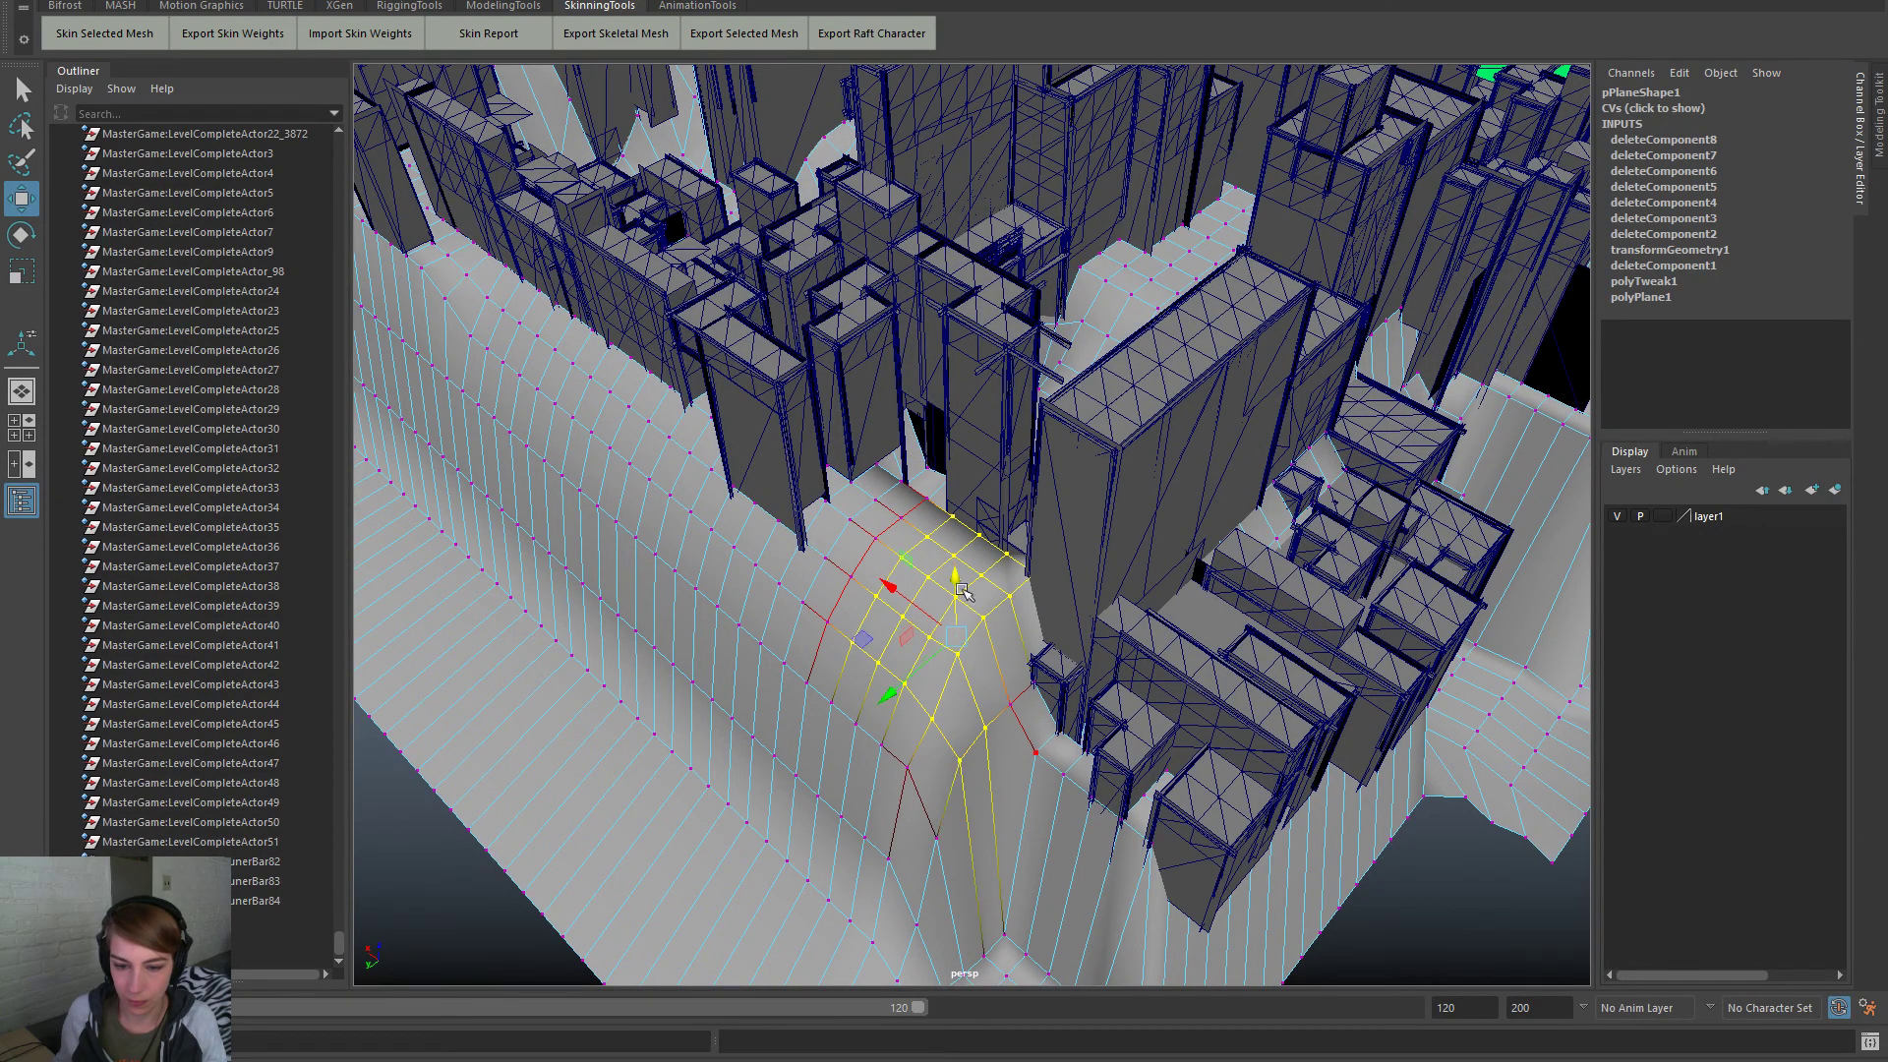
pyautogui.moveTo(953, 575); pyautogui.dragTo(1261, 629)
# Lower the outer row below the plateau end and adjust individual vertices along the cliff corner to smooth the slope
pyautogui.moveTo(1229, 672); pyautogui.dragTo(1163, 622)
pyautogui.keyDown('alt'); pyautogui.moveTo(1302, 708); pyautogui.dragTo(1013, 702); pyautogui.keyUp('alt')
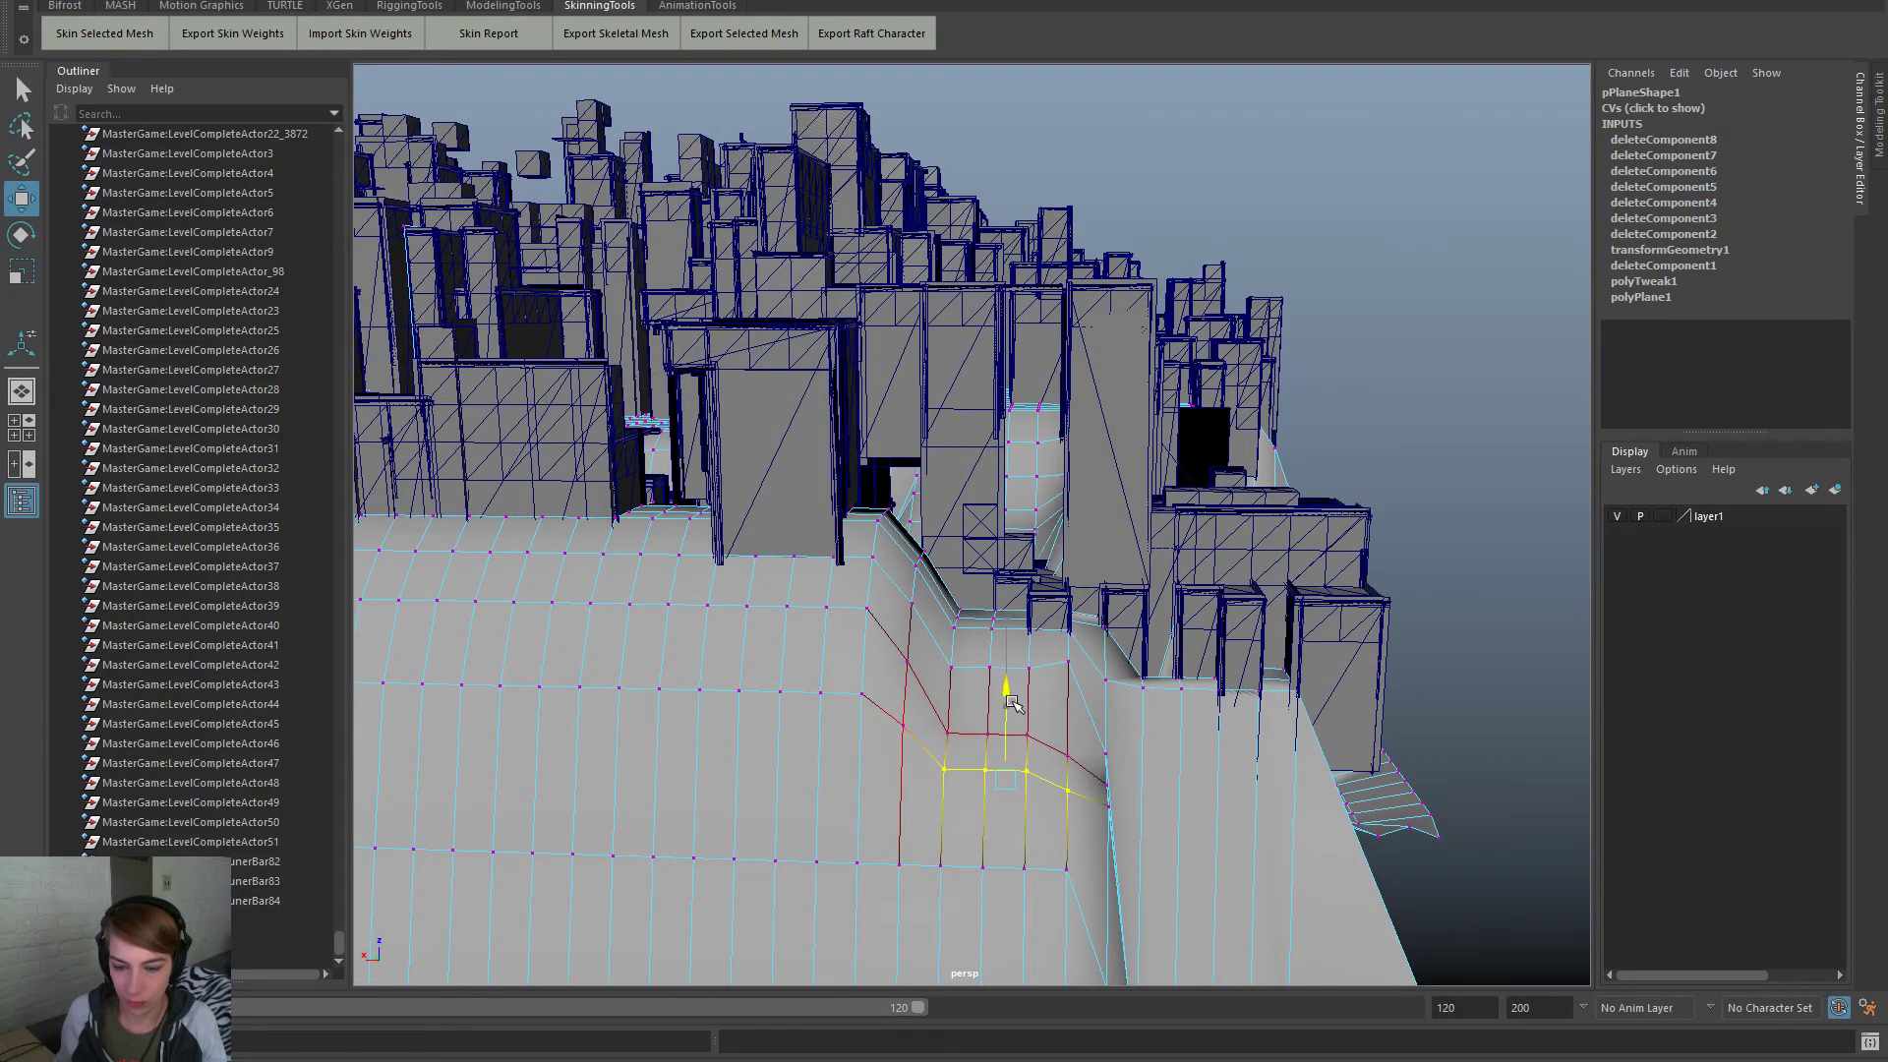
pyautogui.click(1117, 782)
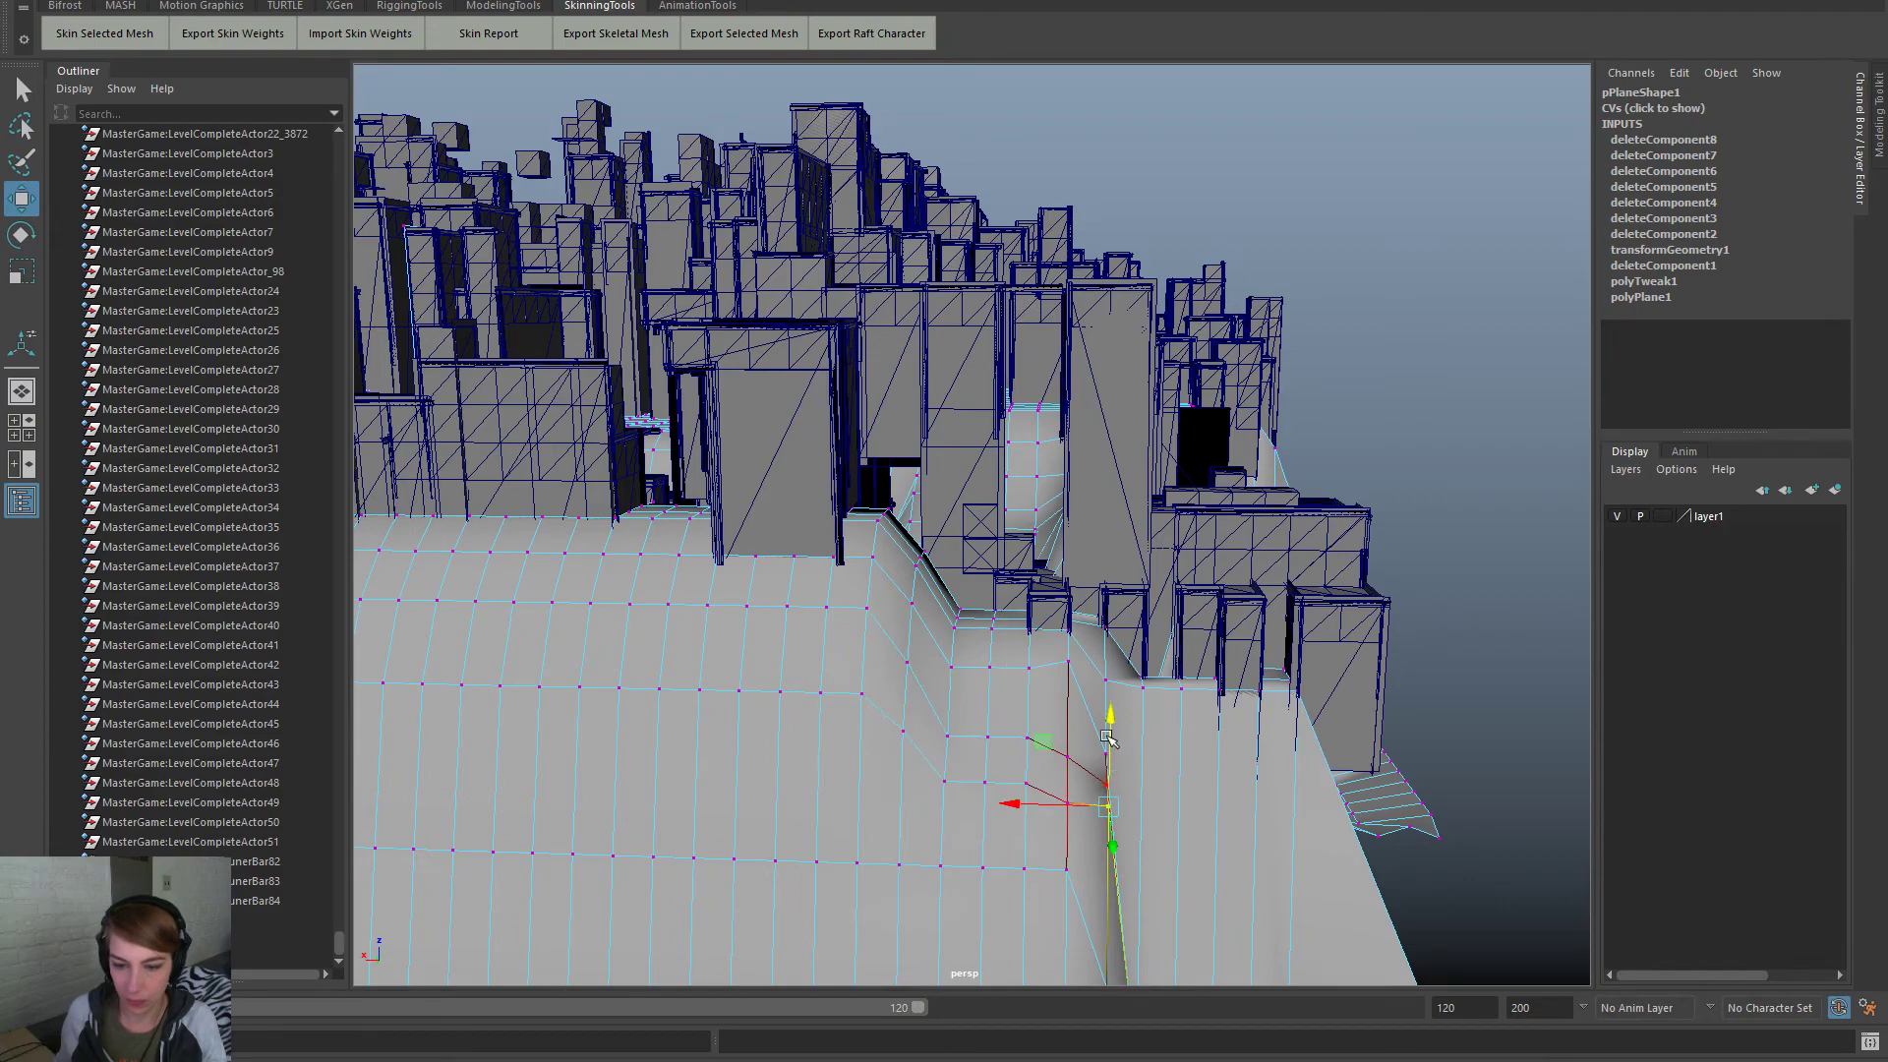
pyautogui.moveTo(1107, 786); pyautogui.dragTo(1111, 811)
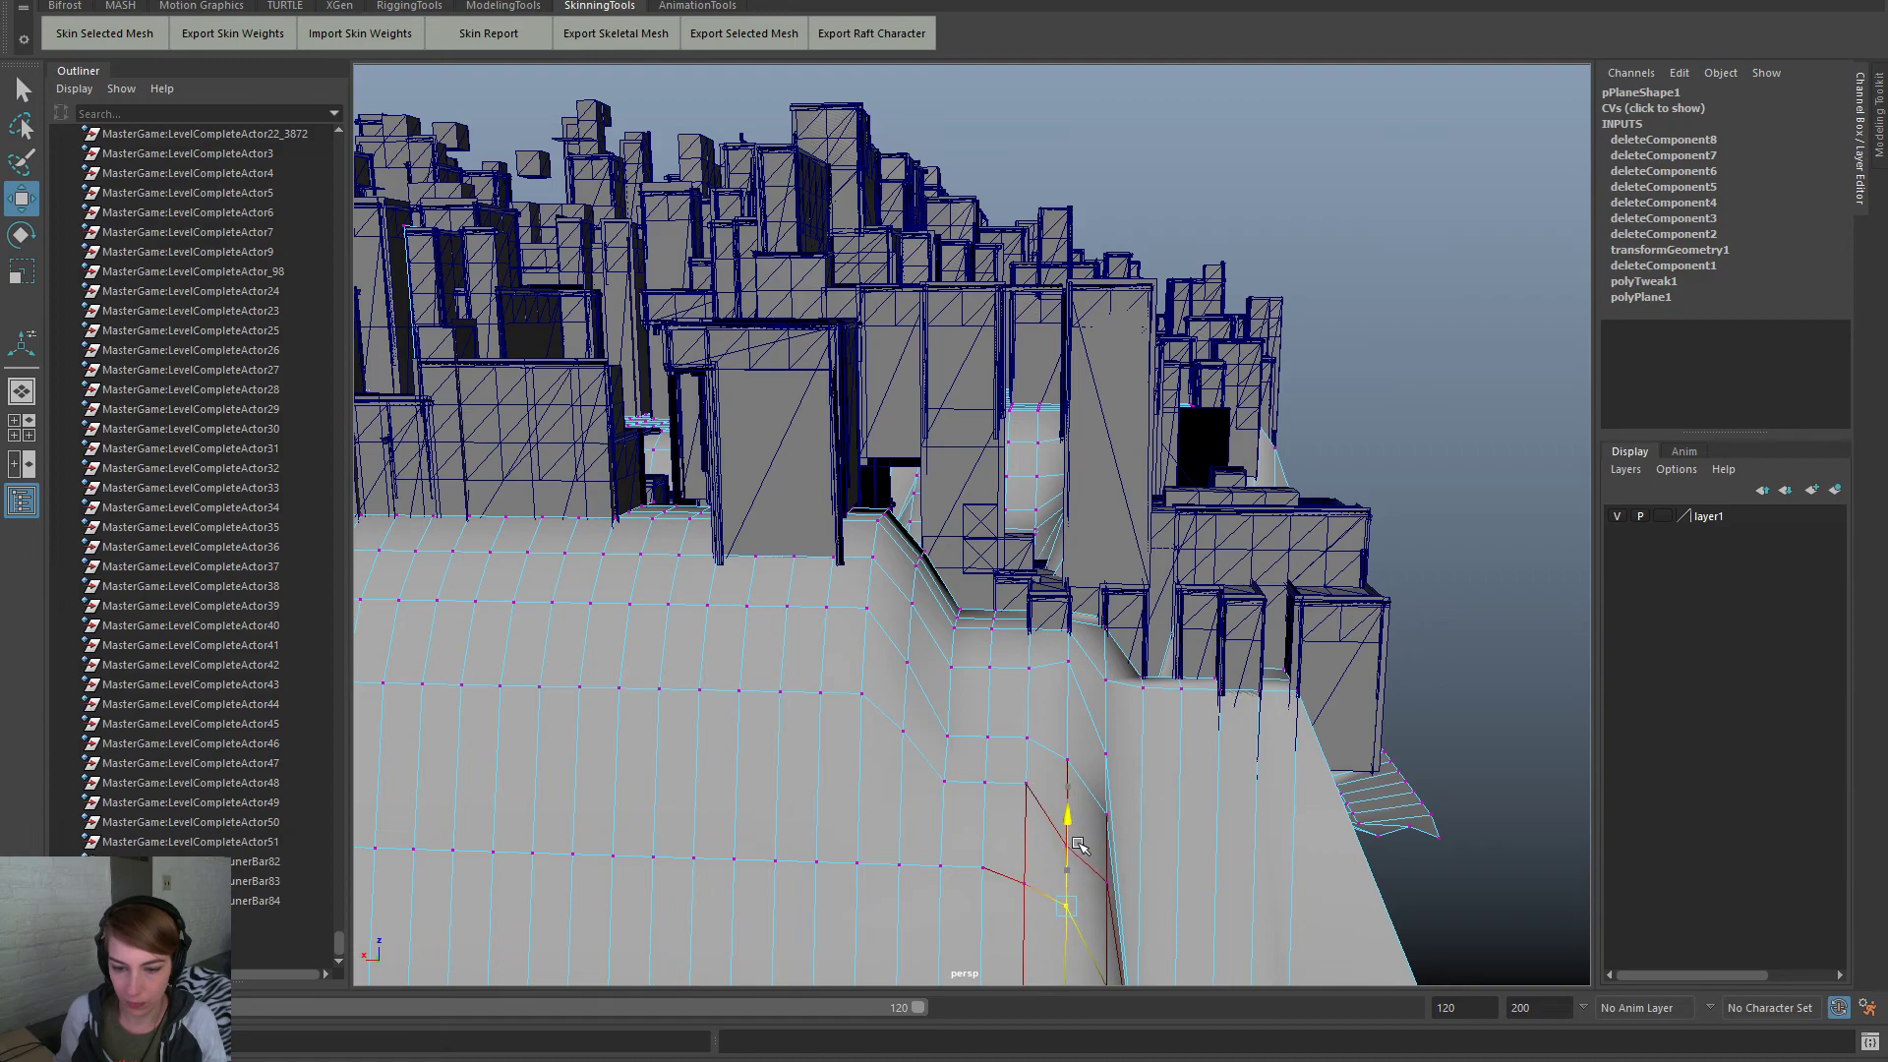
pyautogui.click(1066, 667)
pyautogui.moveTo(1071, 598); pyautogui.dragTo(1073, 603)
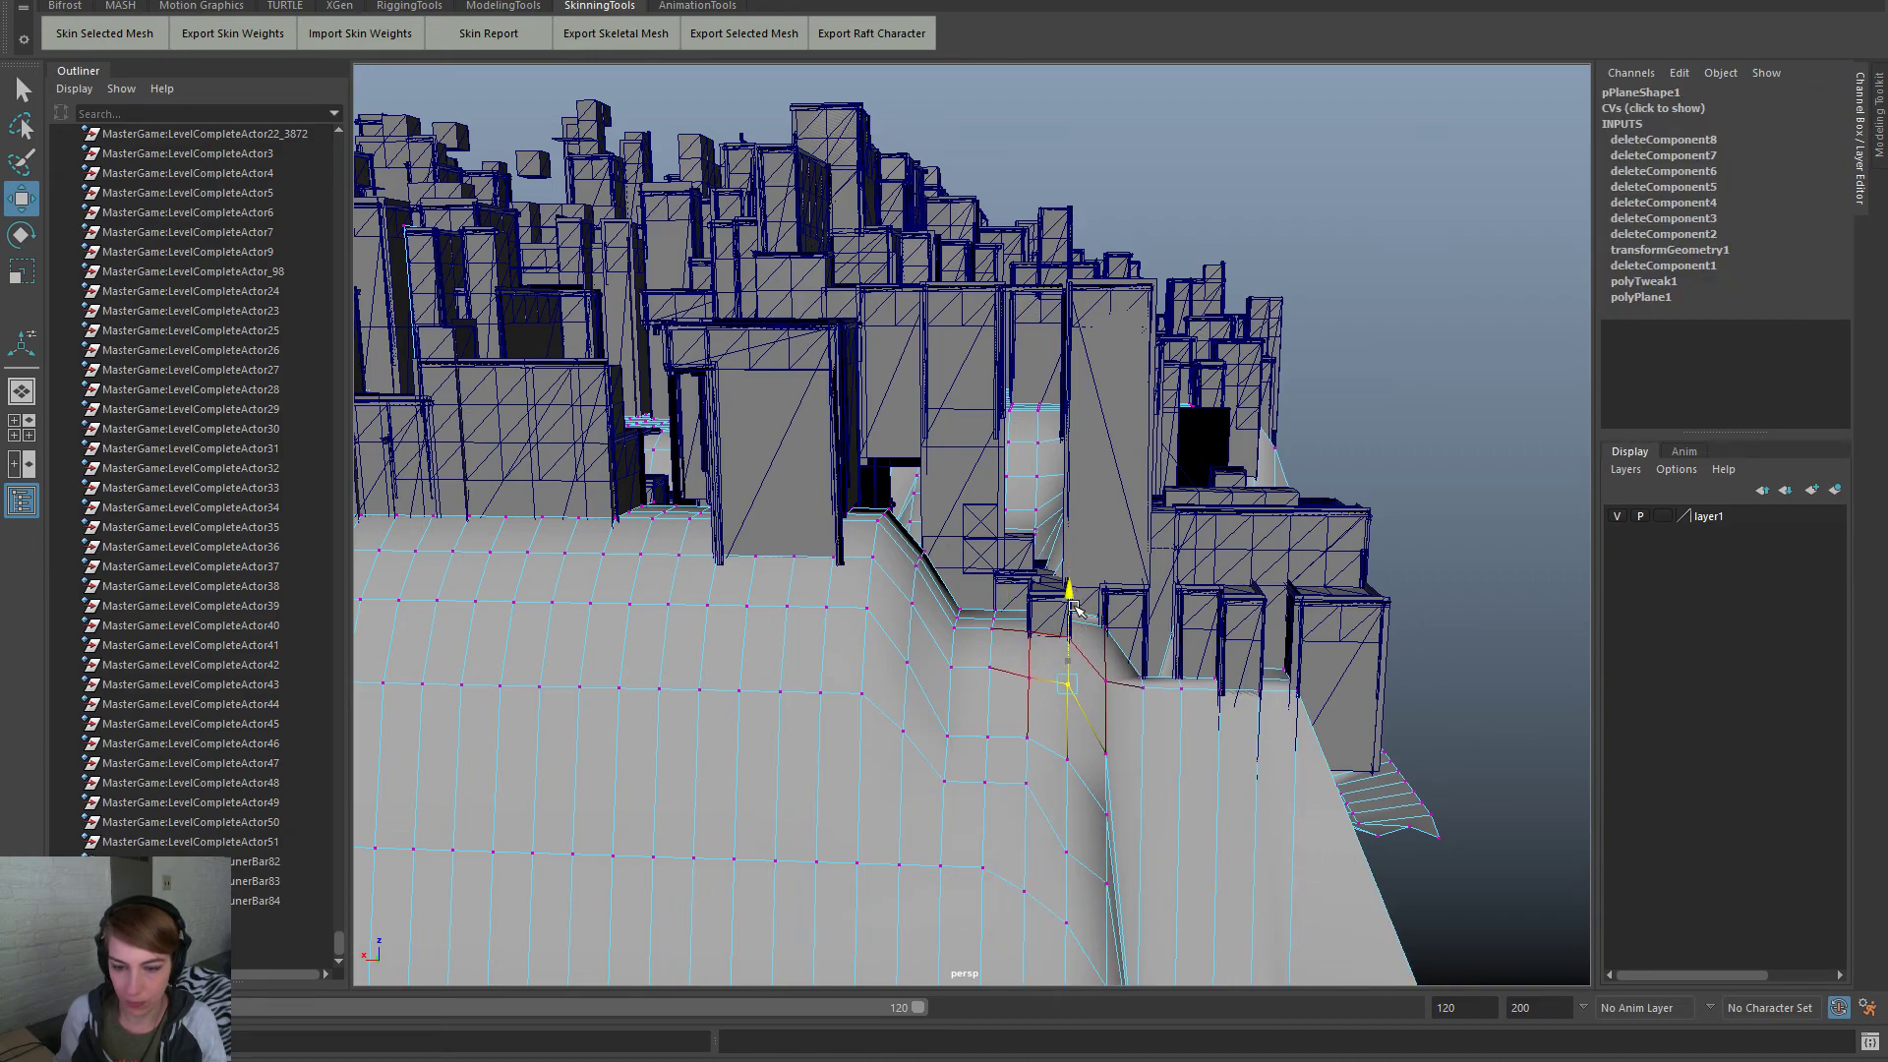
# Grow the vertex selection beside the dark opening in the courtyard, exclude the vertices nearest the low blocks, and raise the rest slightly
pyautogui.keyDown('alt'); pyautogui.moveTo(1188, 710); pyautogui.dragTo(842, 773); pyautogui.keyUp('alt')
pyautogui.keyDown('alt'); pyautogui.moveTo(848, 769); pyautogui.dragTo(964, 770, button='right'); pyautogui.keyUp('alt')
pyautogui.keyDown('alt'); pyautogui.moveTo(1037, 778); pyautogui.dragTo(1123, 710); pyautogui.keyUp('alt')
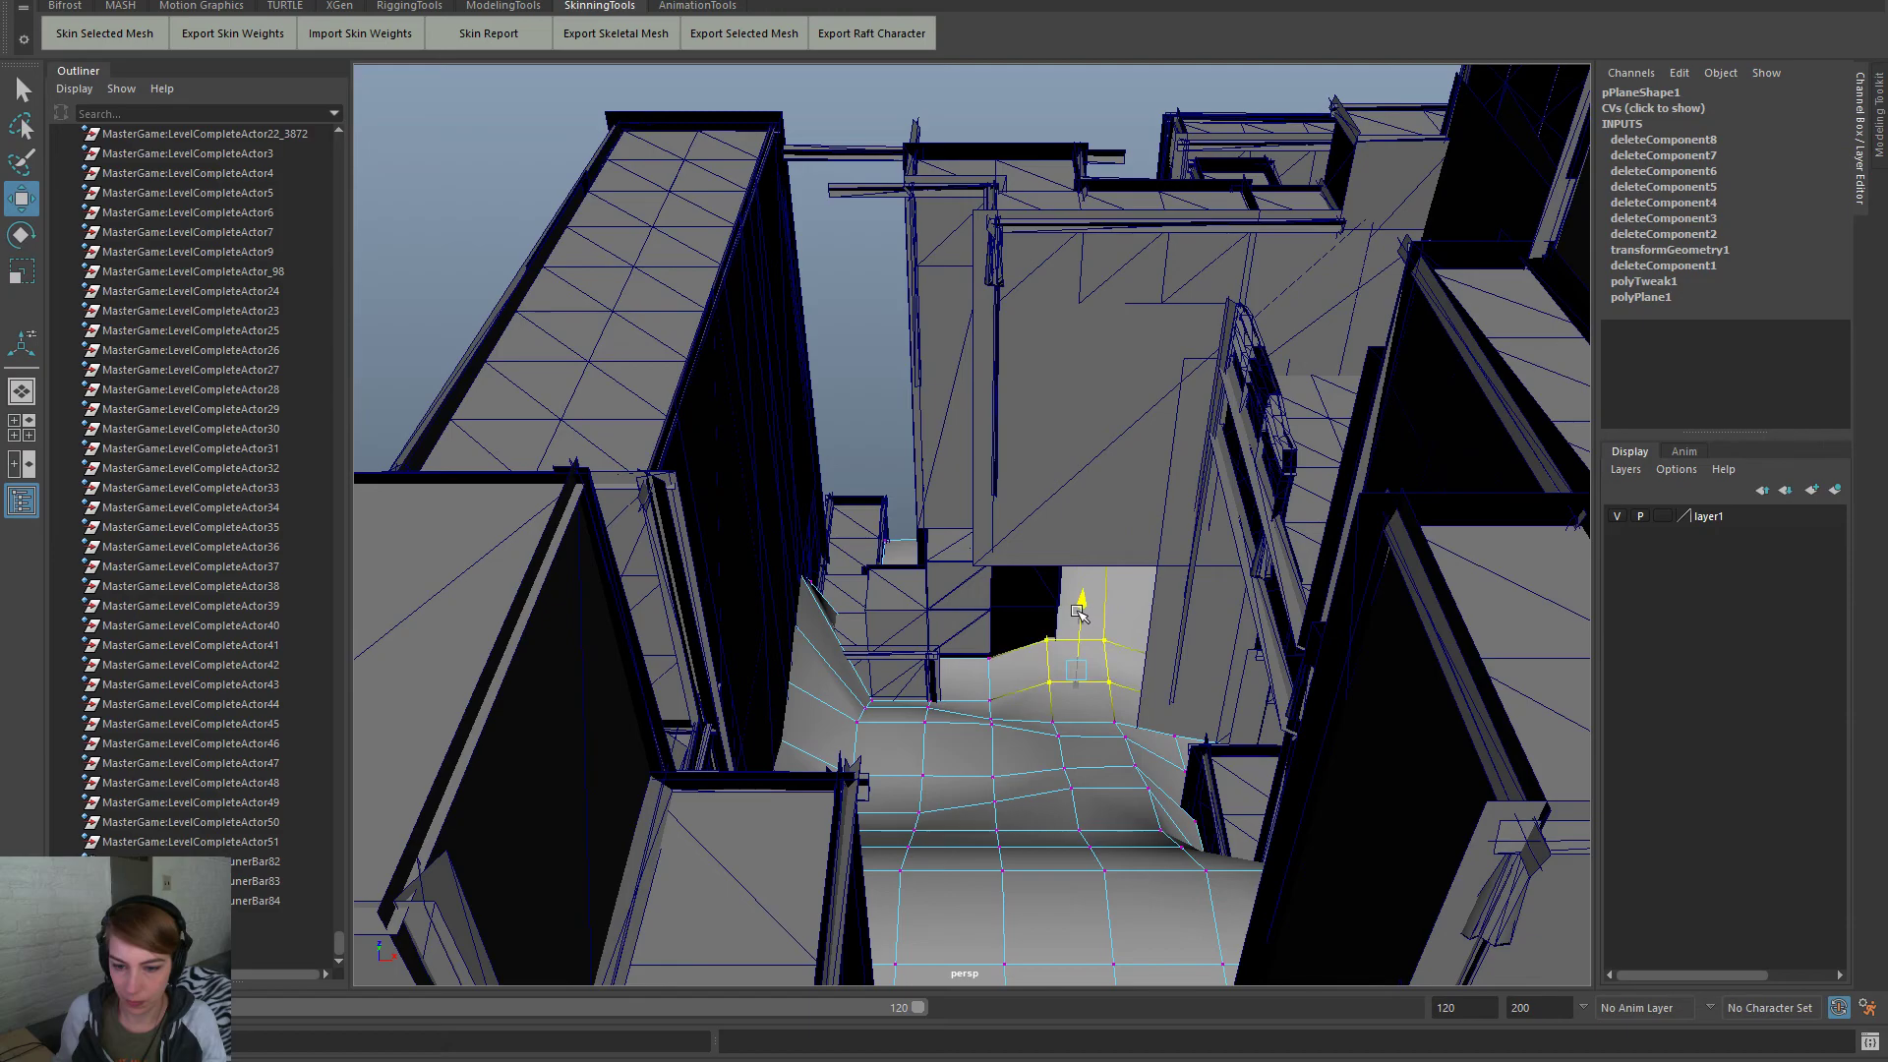
pyautogui.hotkey('shift', '.')
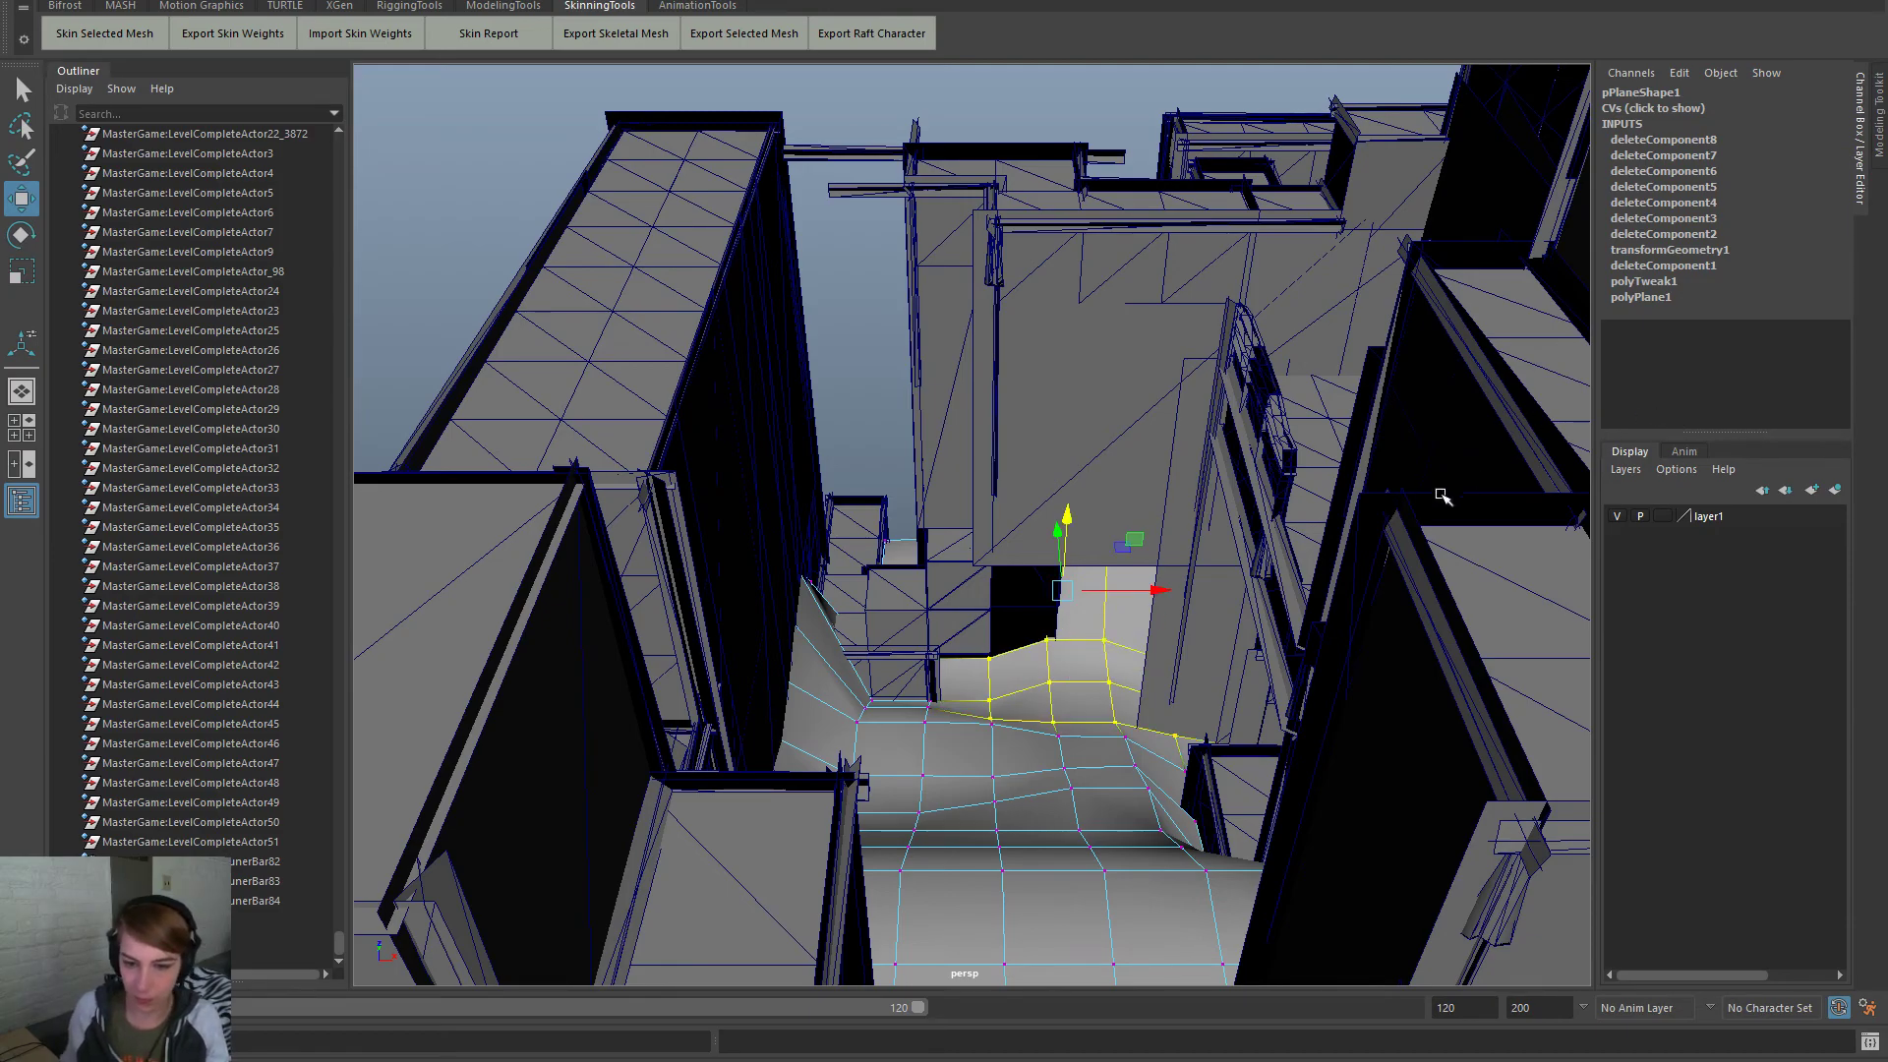
pyautogui.keyDown('ctrl'); pyautogui.moveTo(1004, 799); pyautogui.dragTo(822, 399); pyautogui.keyUp('ctrl')
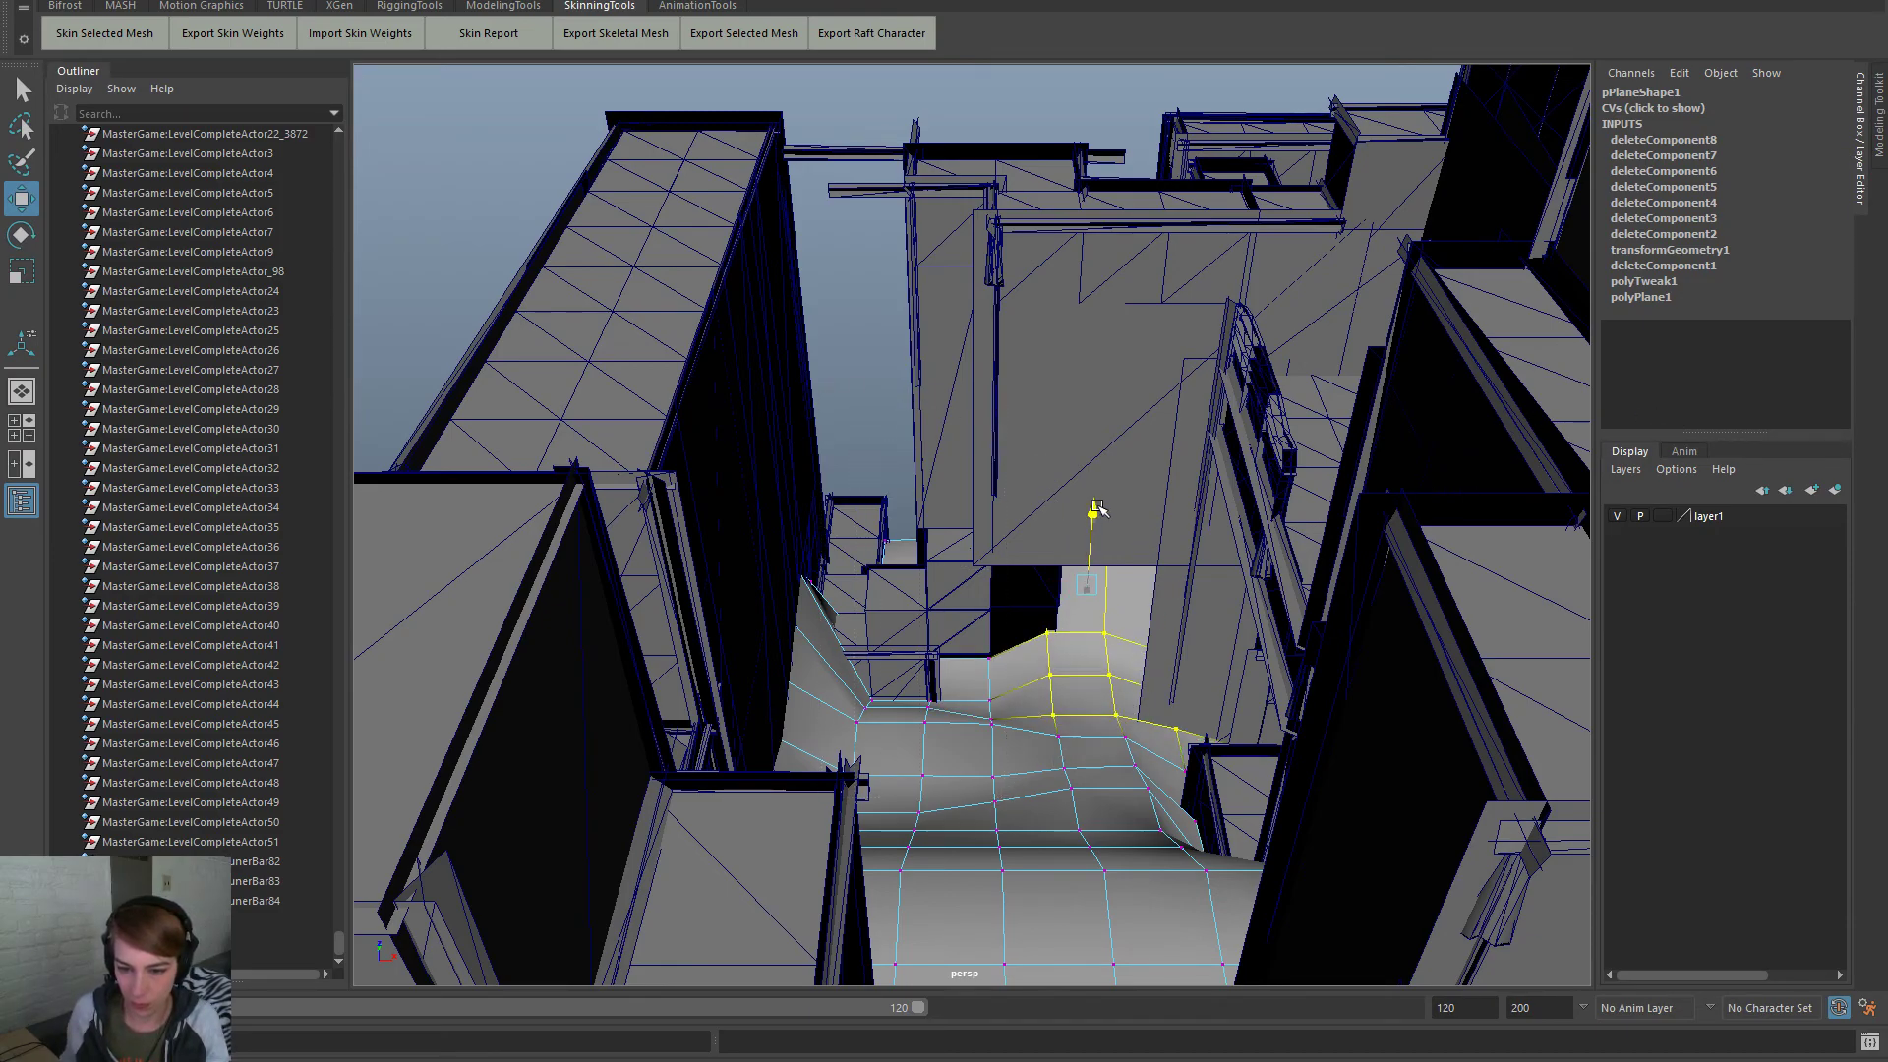
pyautogui.keyDown('alt'); pyautogui.moveTo(1101, 495); pyautogui.dragTo(1265, 727); pyautogui.keyUp('alt')
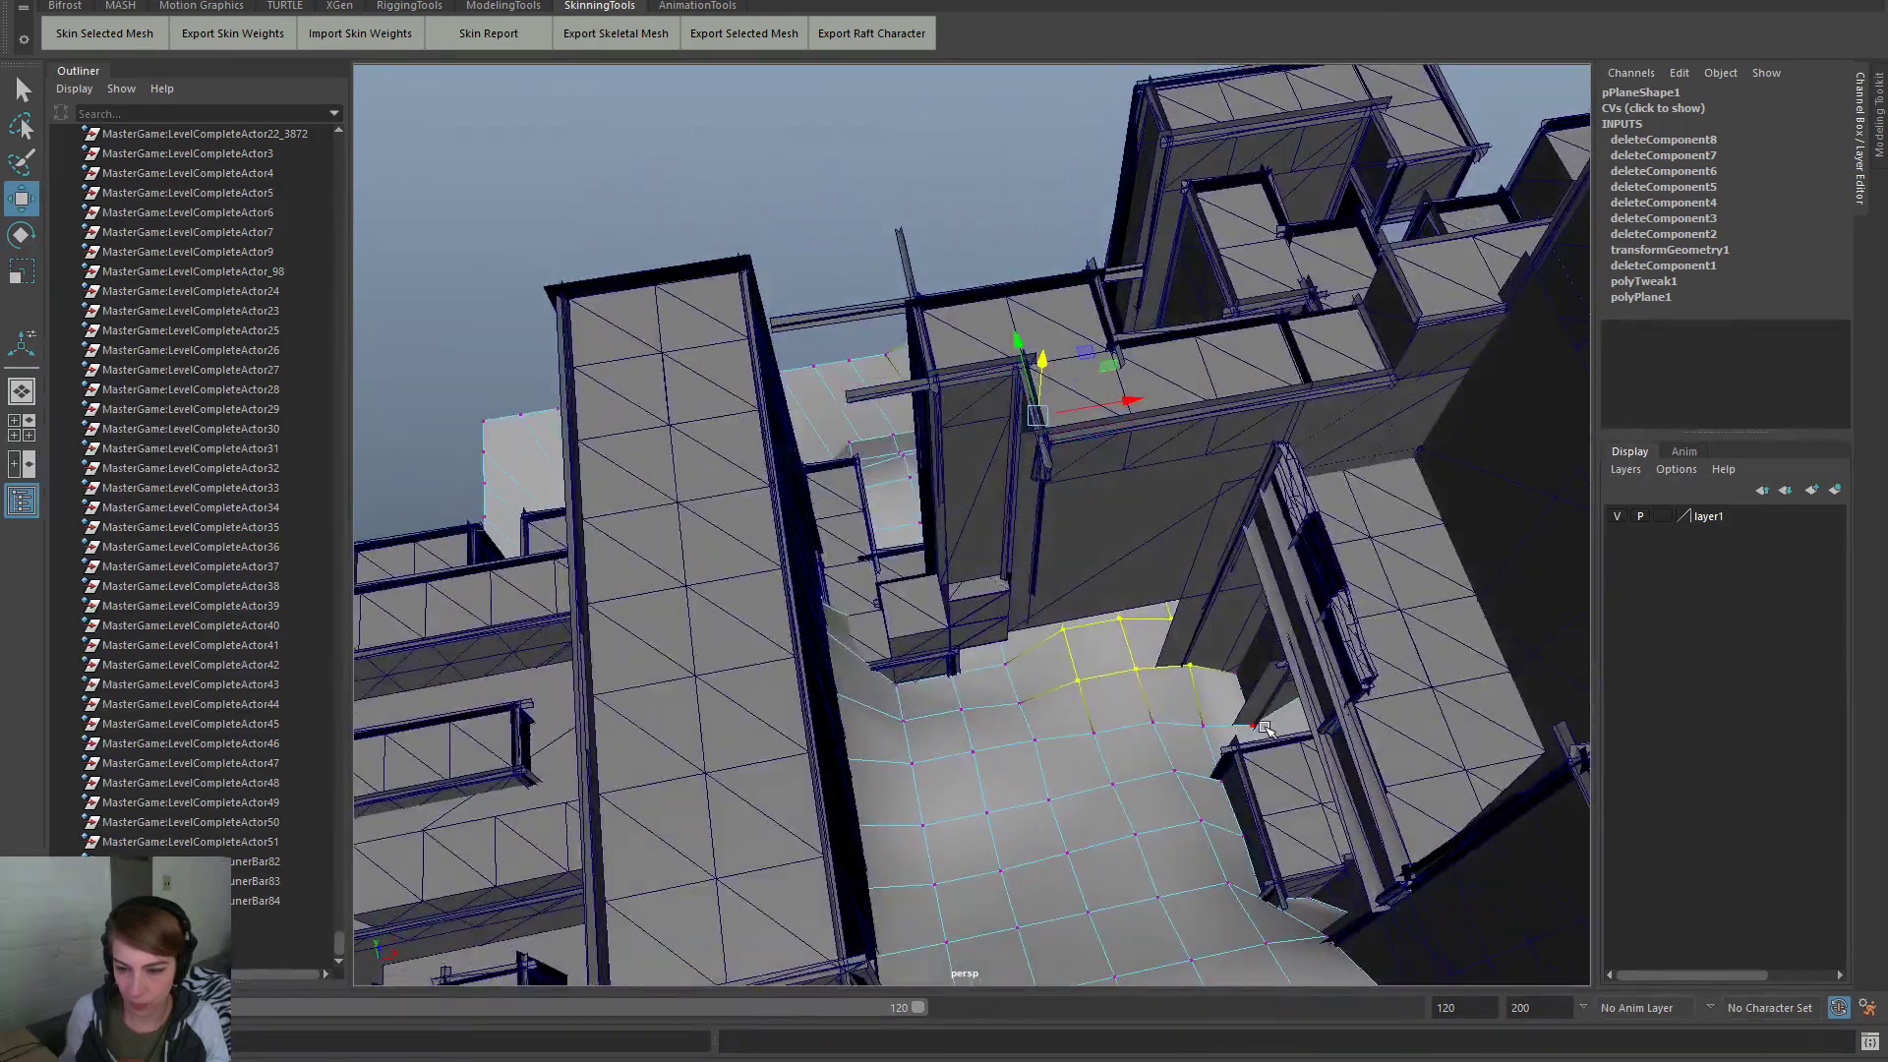
# Raise the terrain plane's edge vertices in the ground gap beside the tall building wall
pyautogui.moveTo(1217, 656); pyautogui.dragTo(1219, 654)
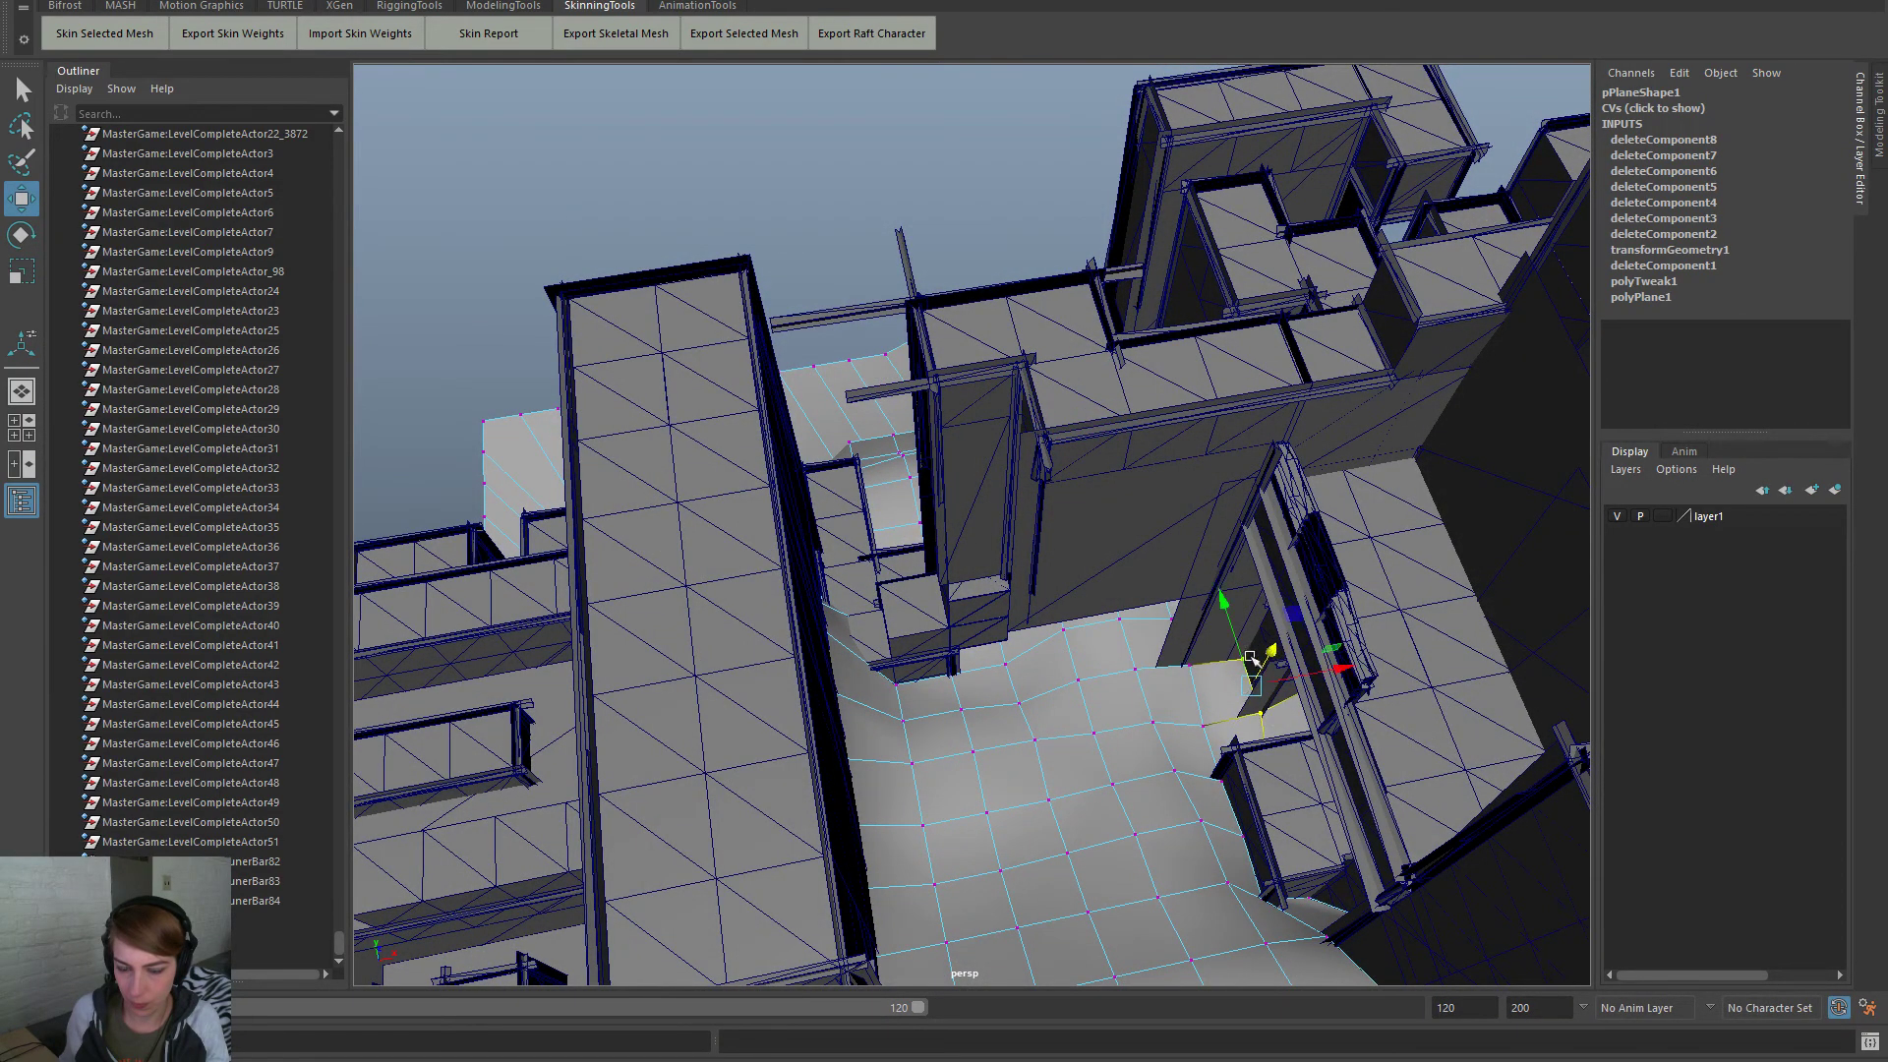
pyautogui.press('f')
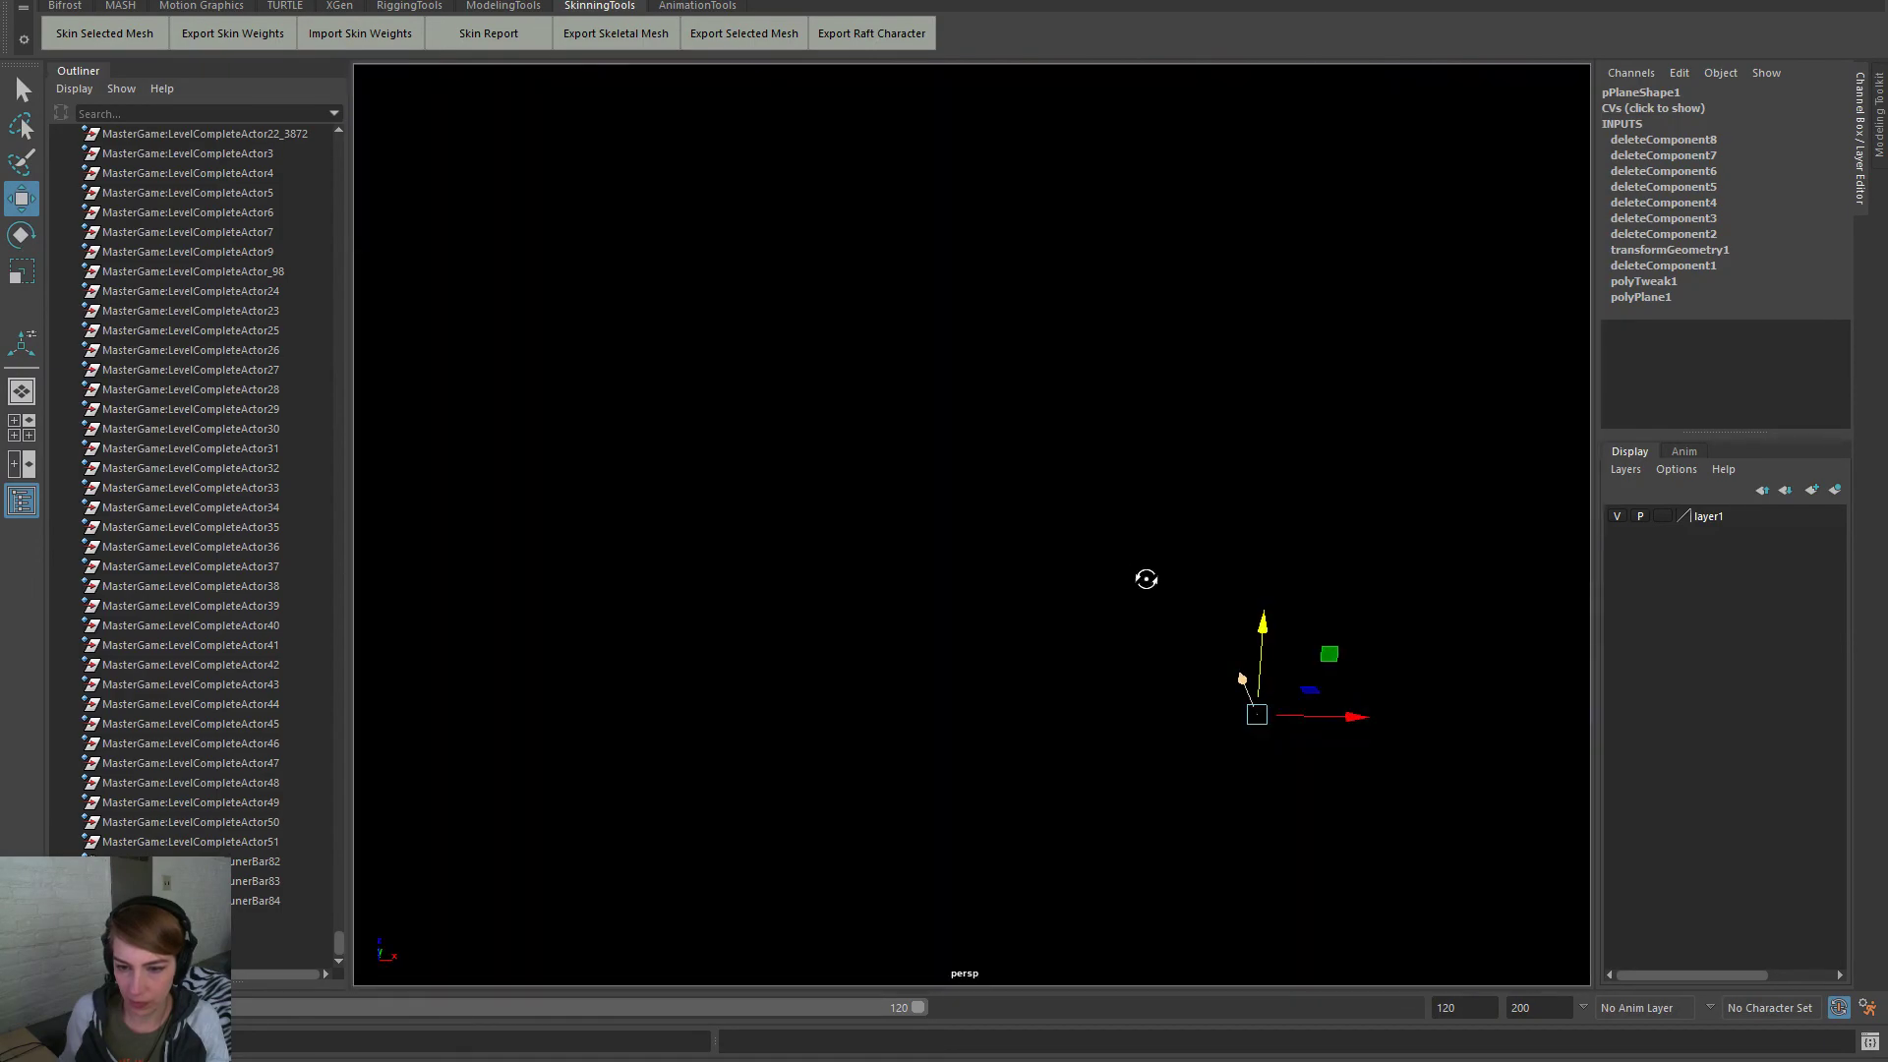
pyautogui.keyDown('alt'); pyautogui.moveTo(1147, 577); pyautogui.dragTo(884, 518); pyautogui.keyUp('alt')
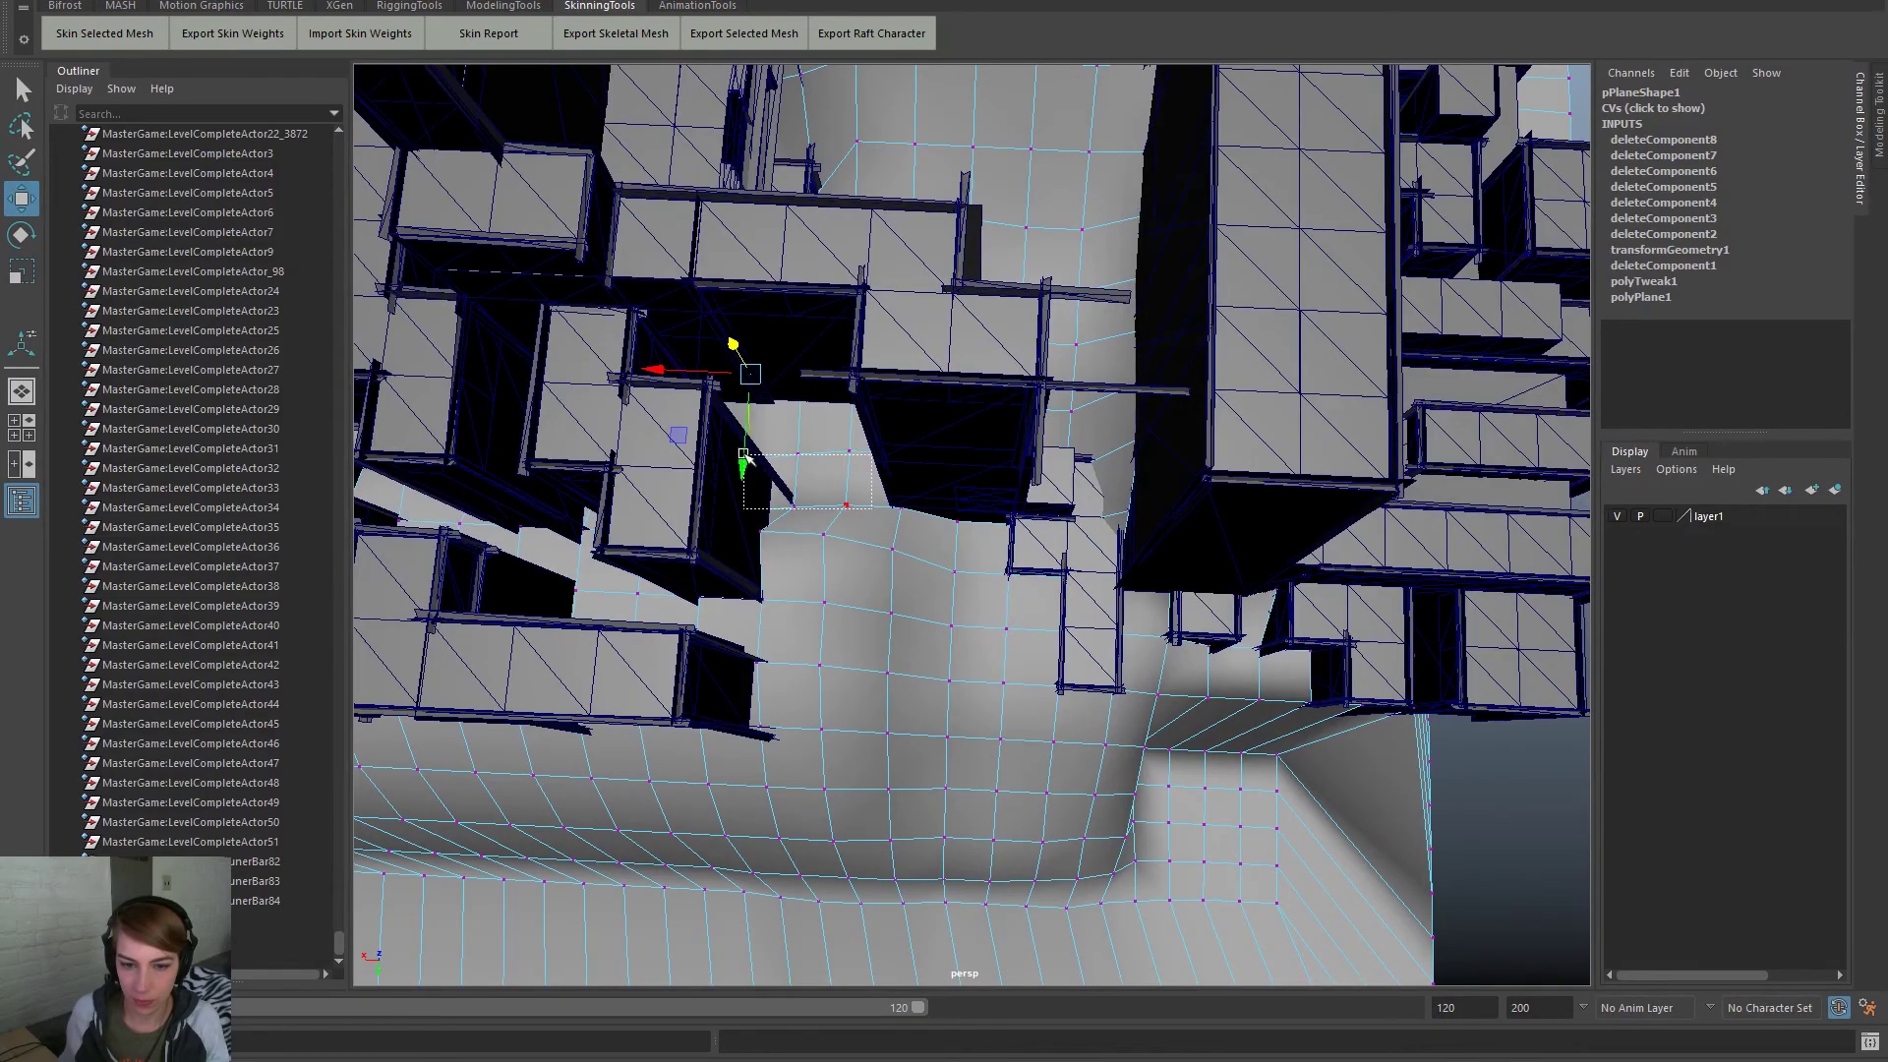
pyautogui.keyDown('alt'); pyautogui.moveTo(1023, 532); pyautogui.dragTo(1175, 470); pyautogui.keyUp('alt')
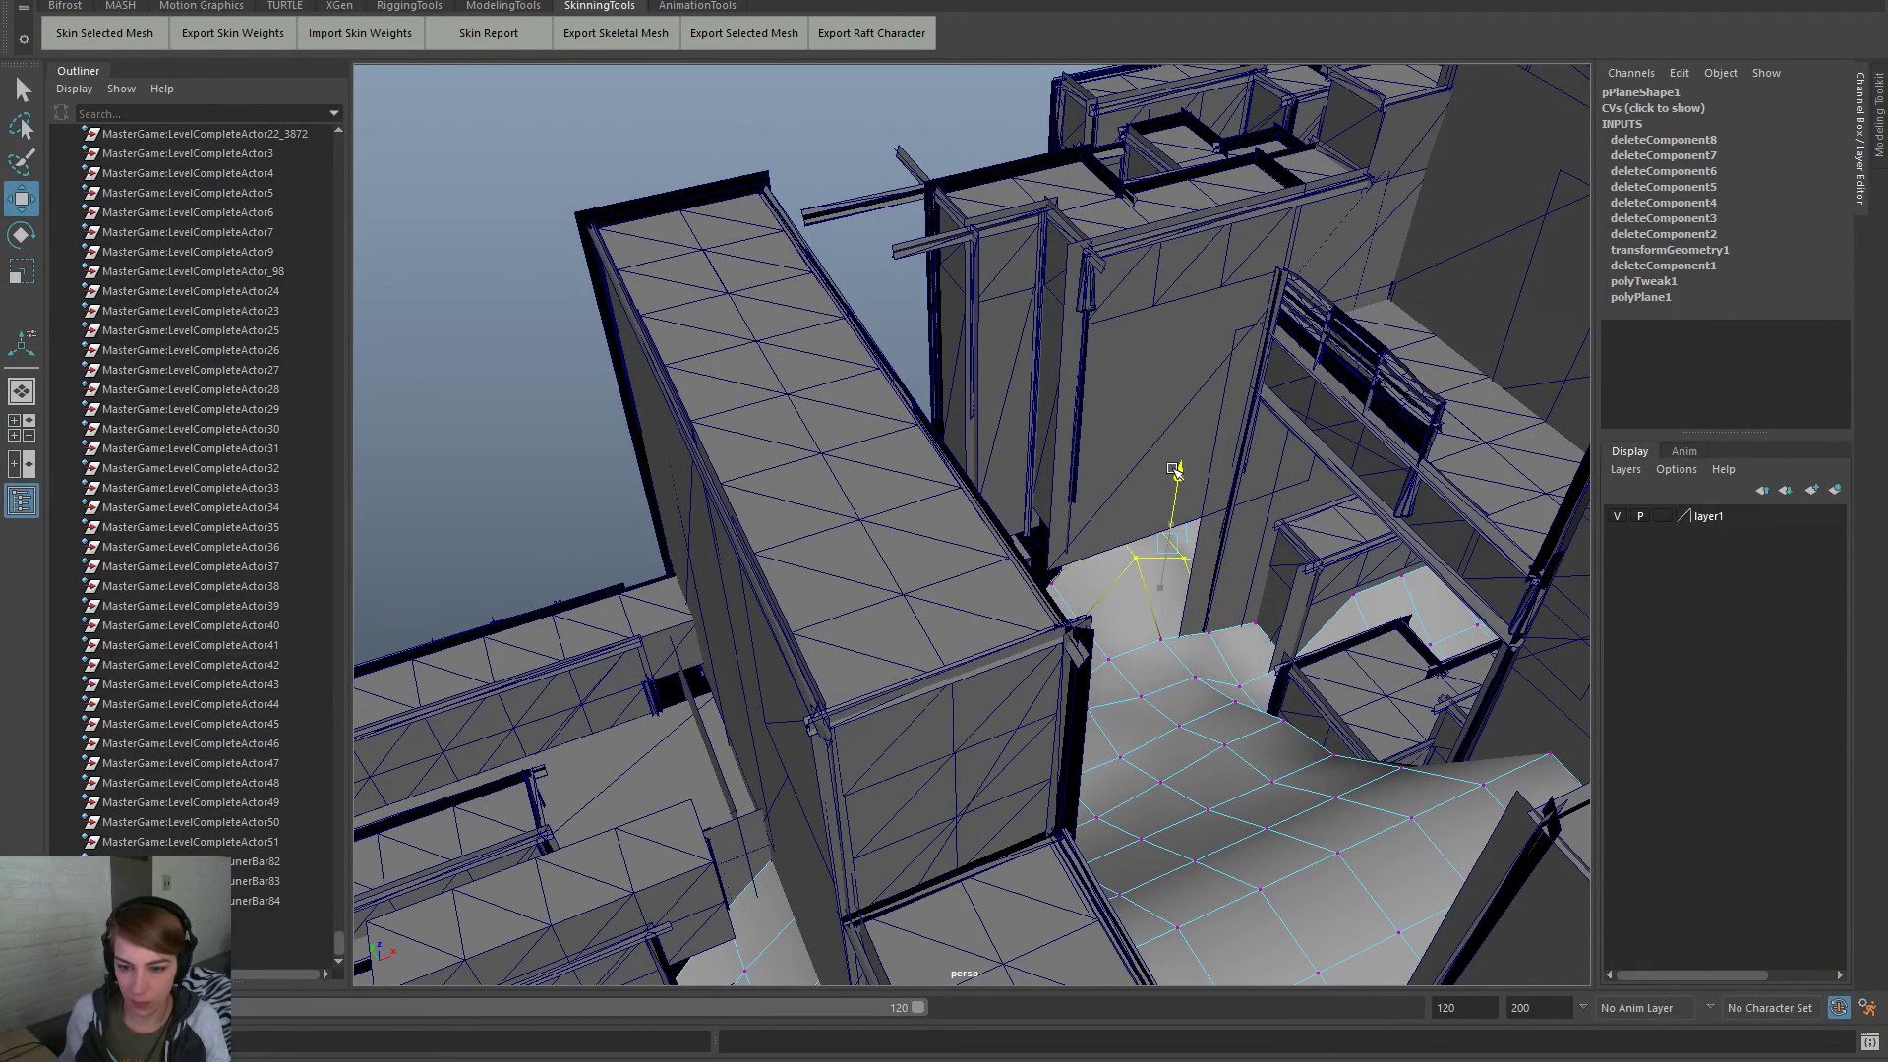
# Raise the terrain vertices in the narrow gap between the two tall buildings on the slope's crest
pyautogui.keyDown('alt'); pyautogui.moveTo(947, 451); pyautogui.dragTo(969, 337); pyautogui.keyUp('alt')
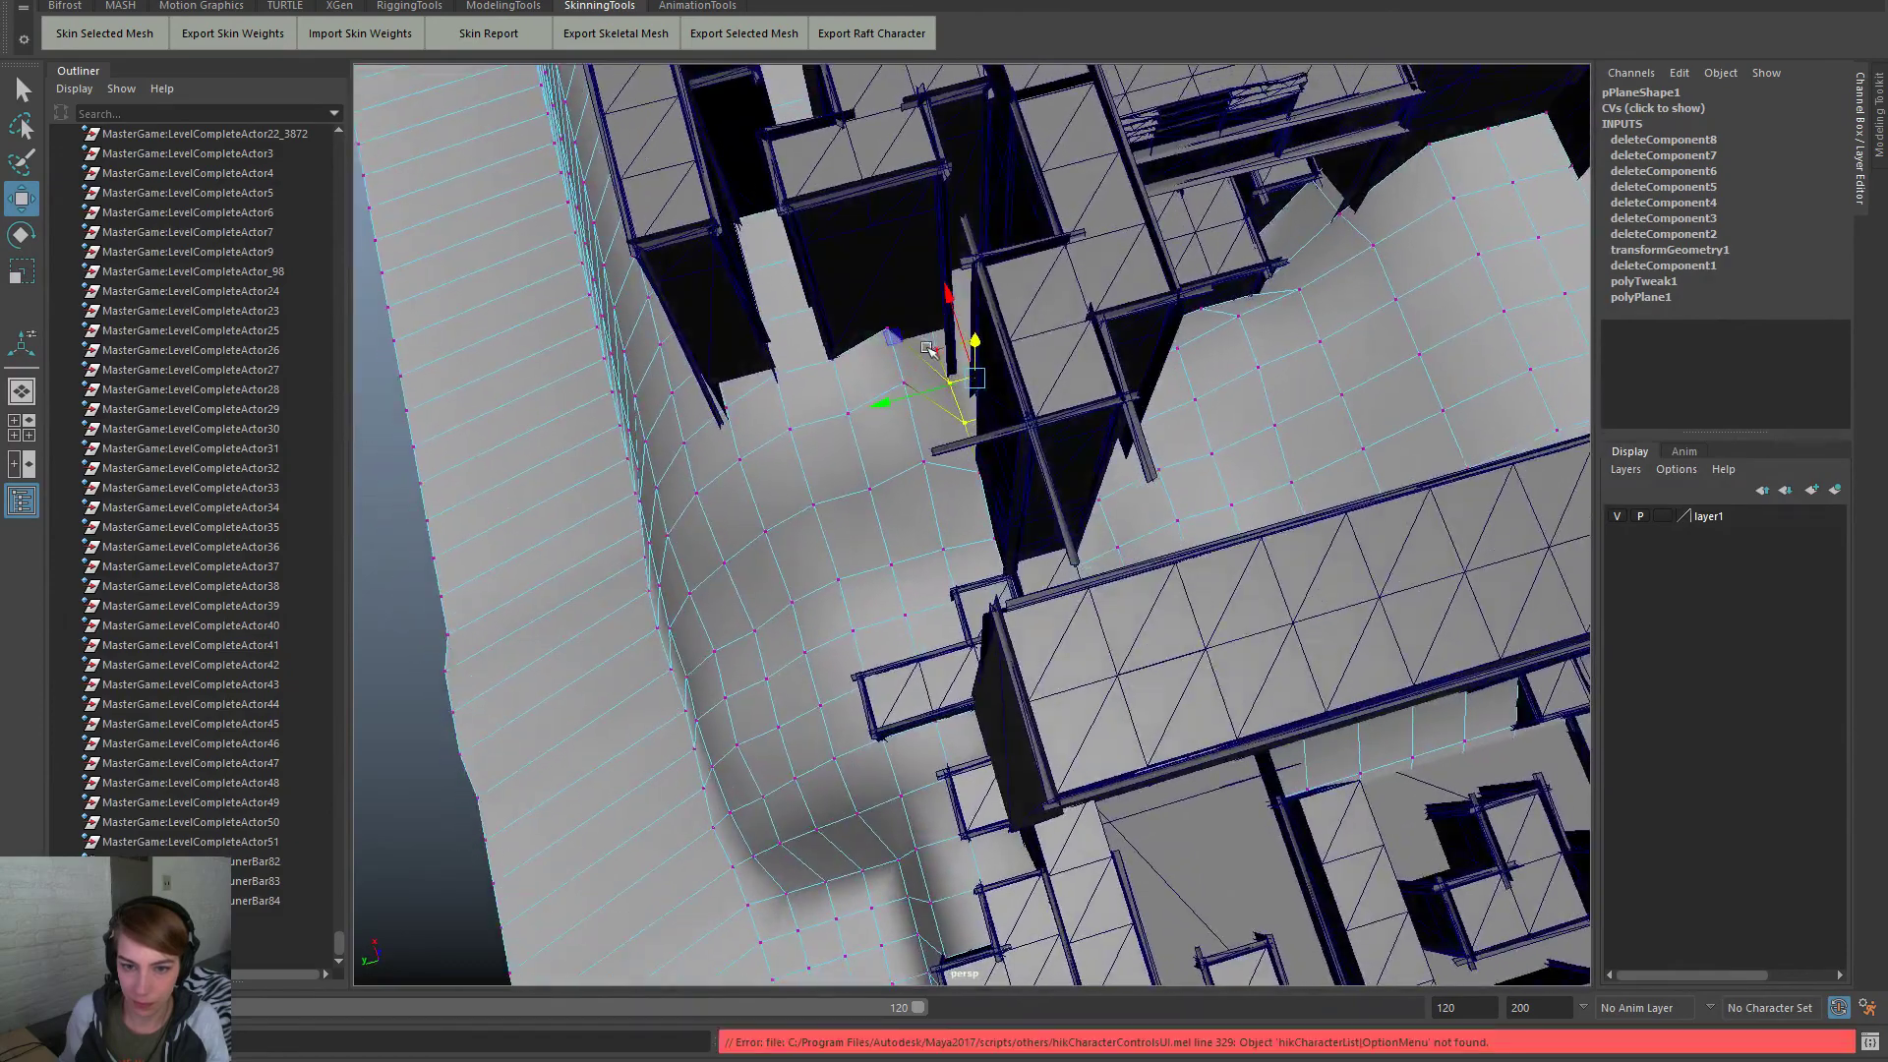
pyautogui.keyDown('alt'); pyautogui.moveTo(971, 403); pyautogui.dragTo(933, 267); pyautogui.keyUp('alt')
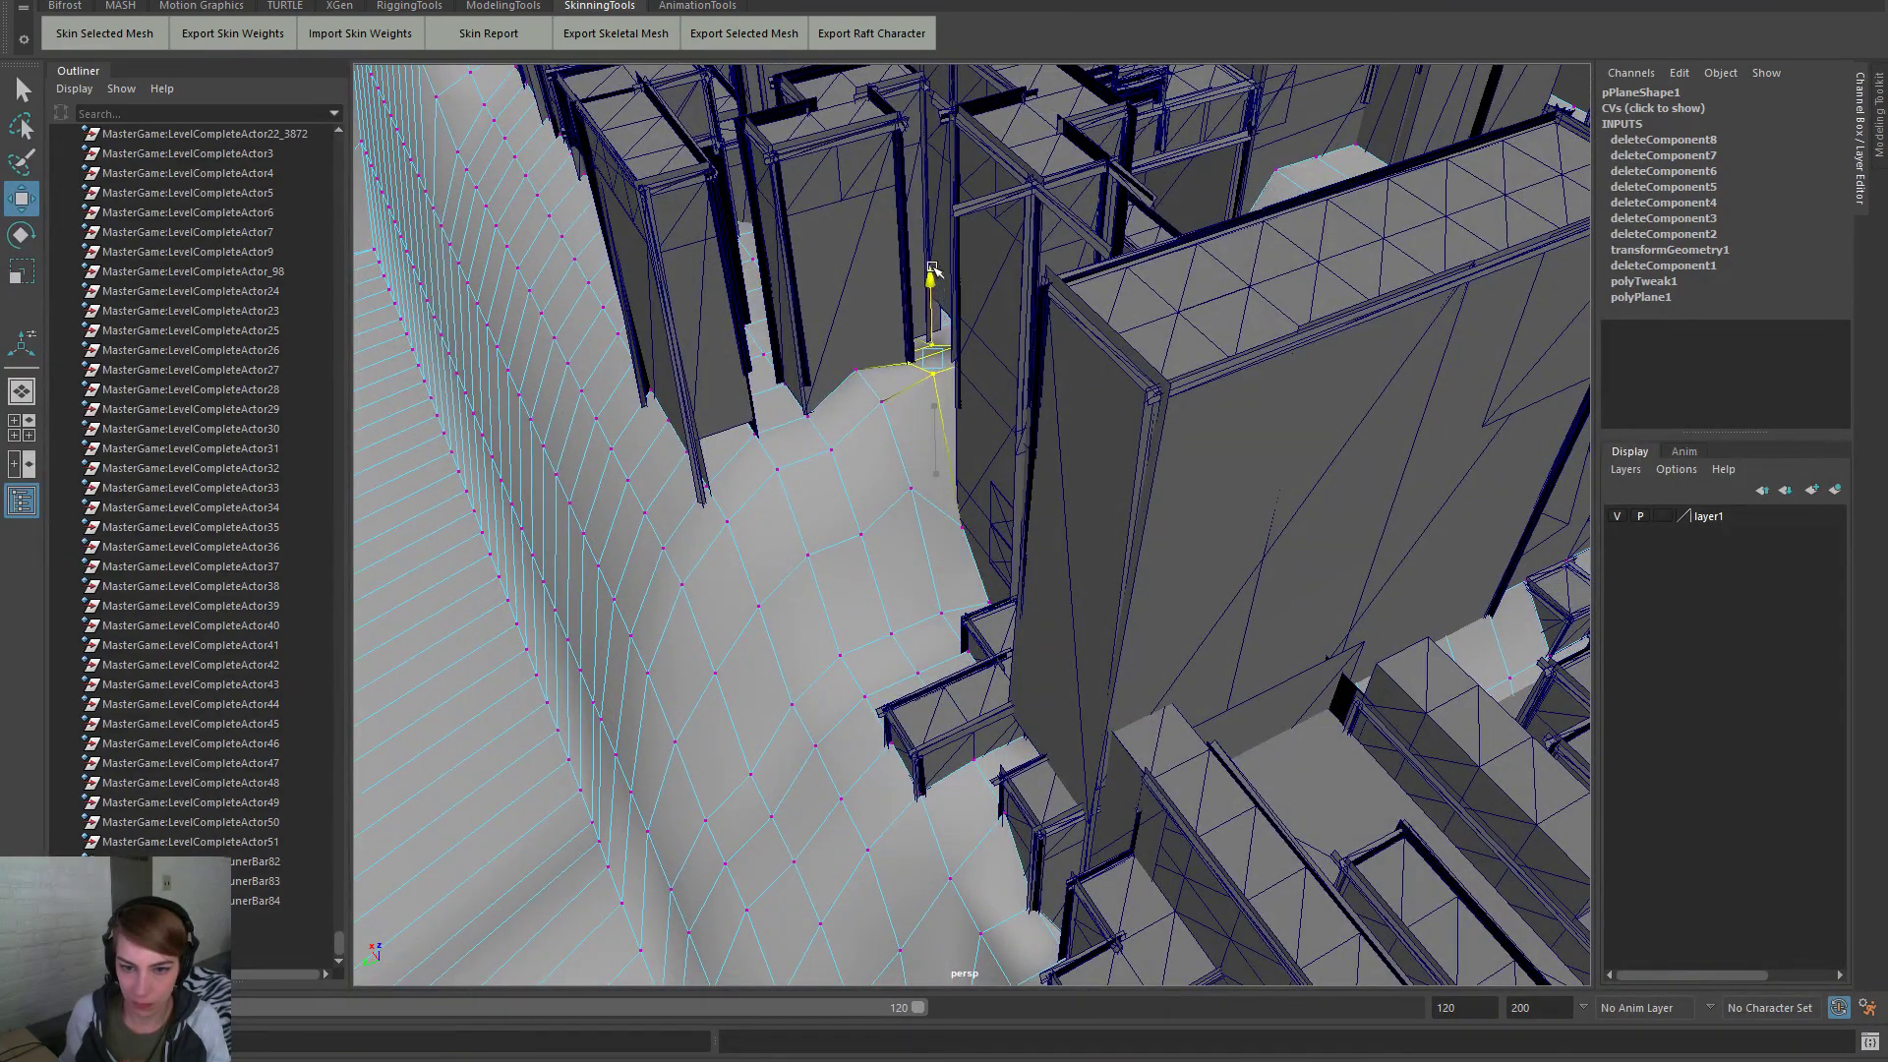
pyautogui.press('r')
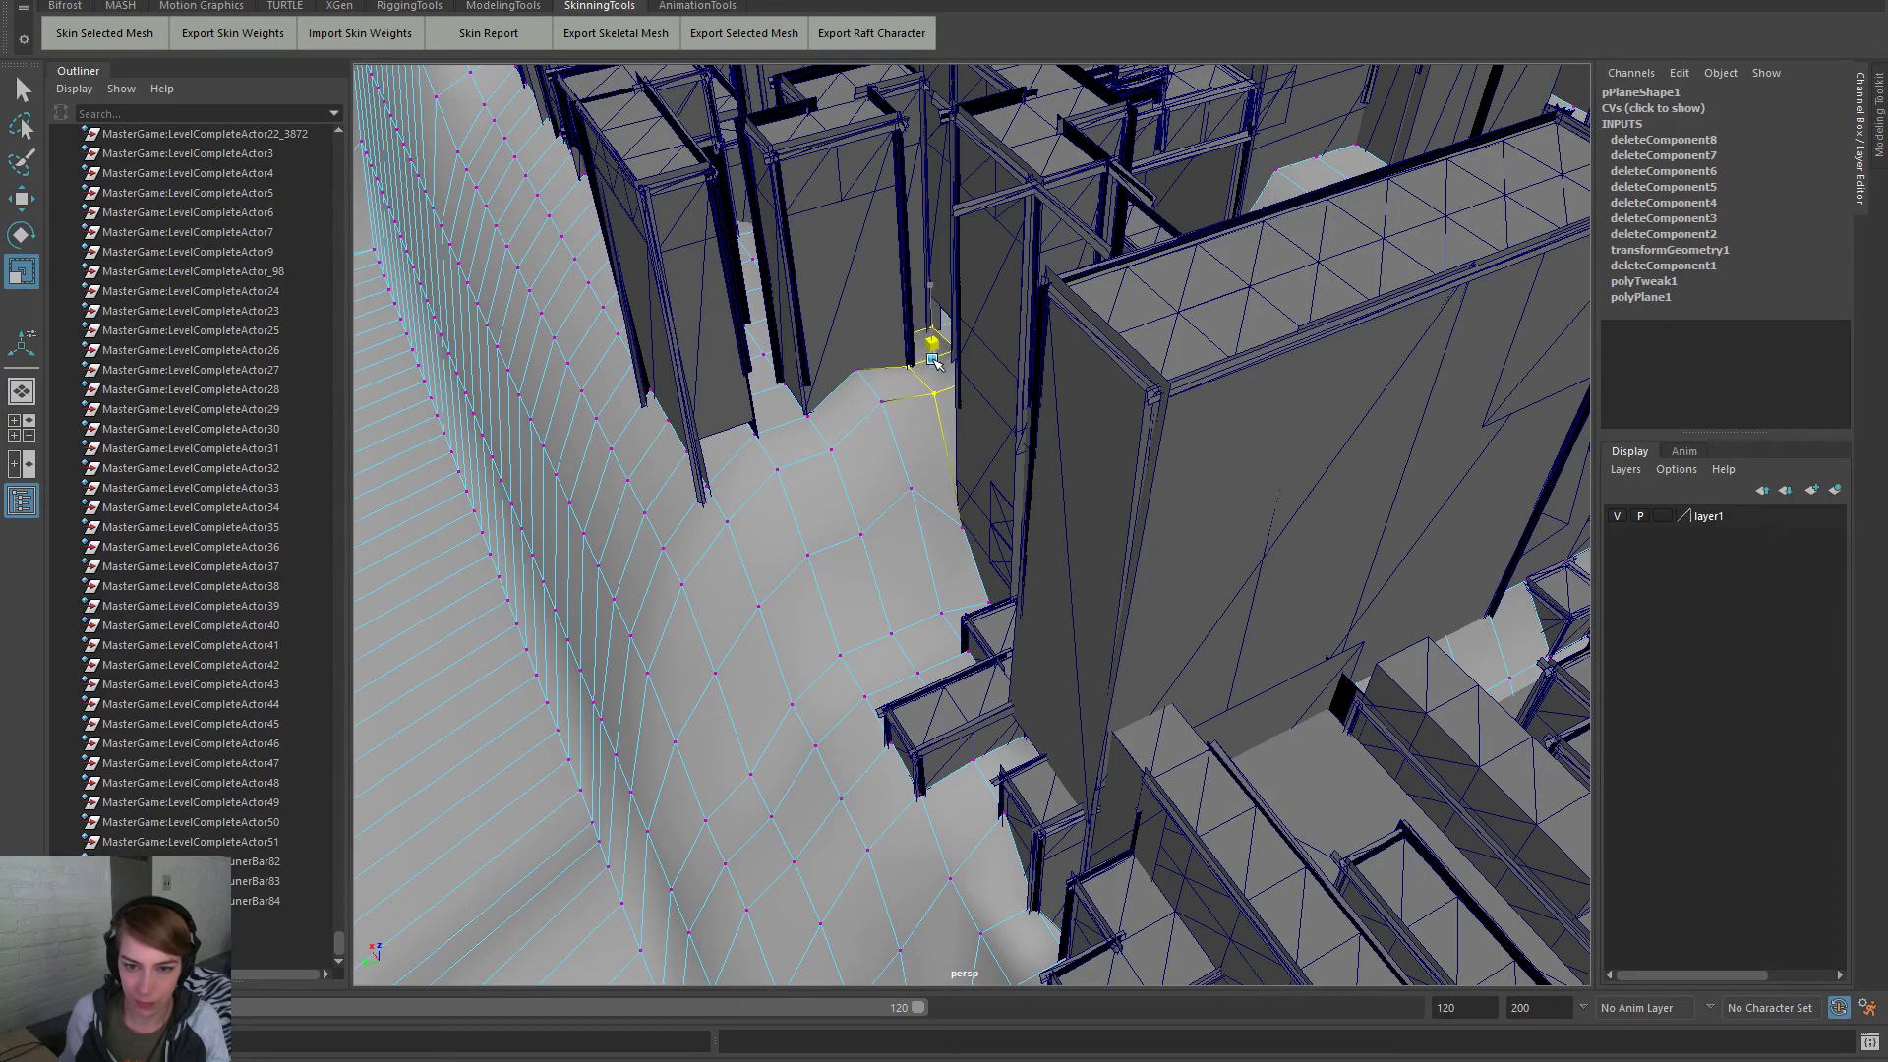
pyautogui.press('w')
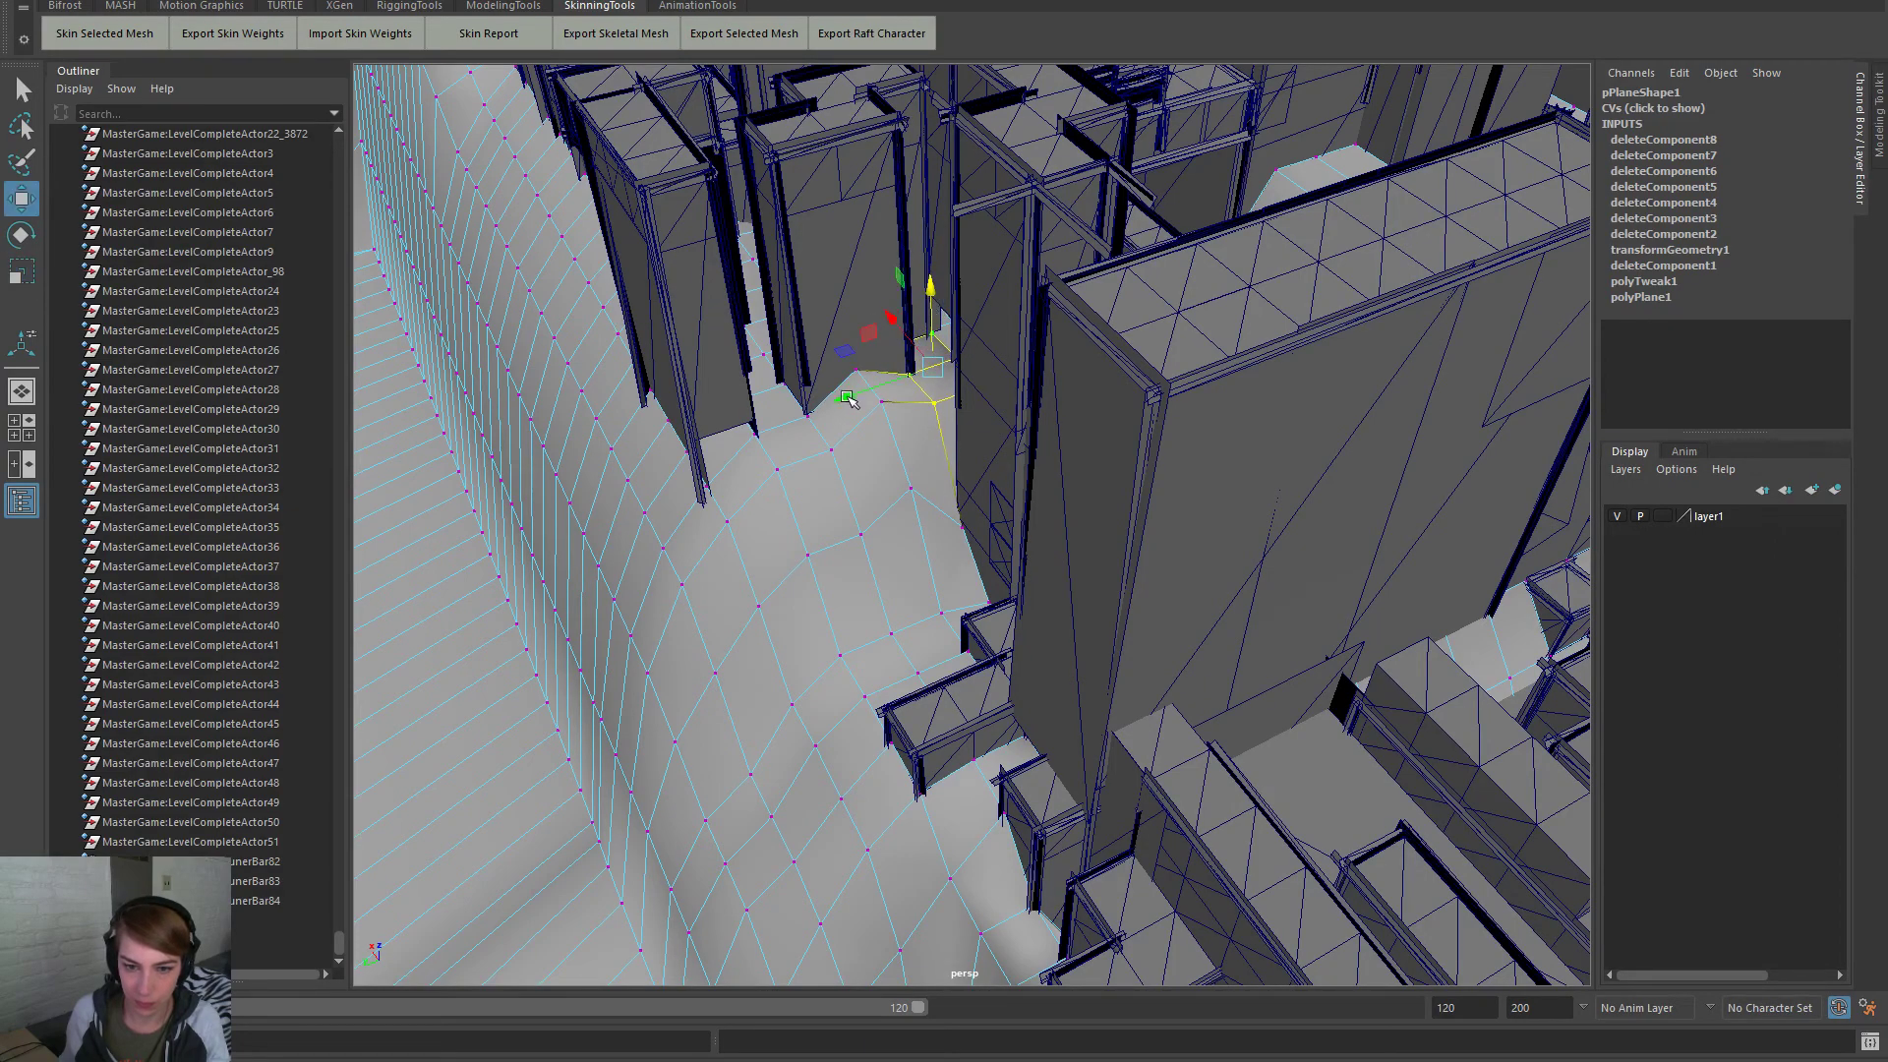
# Adjust the height of the neighbouring terrain vertices at the tall building's foot and select the vertex below them
pyautogui.click(852, 372)
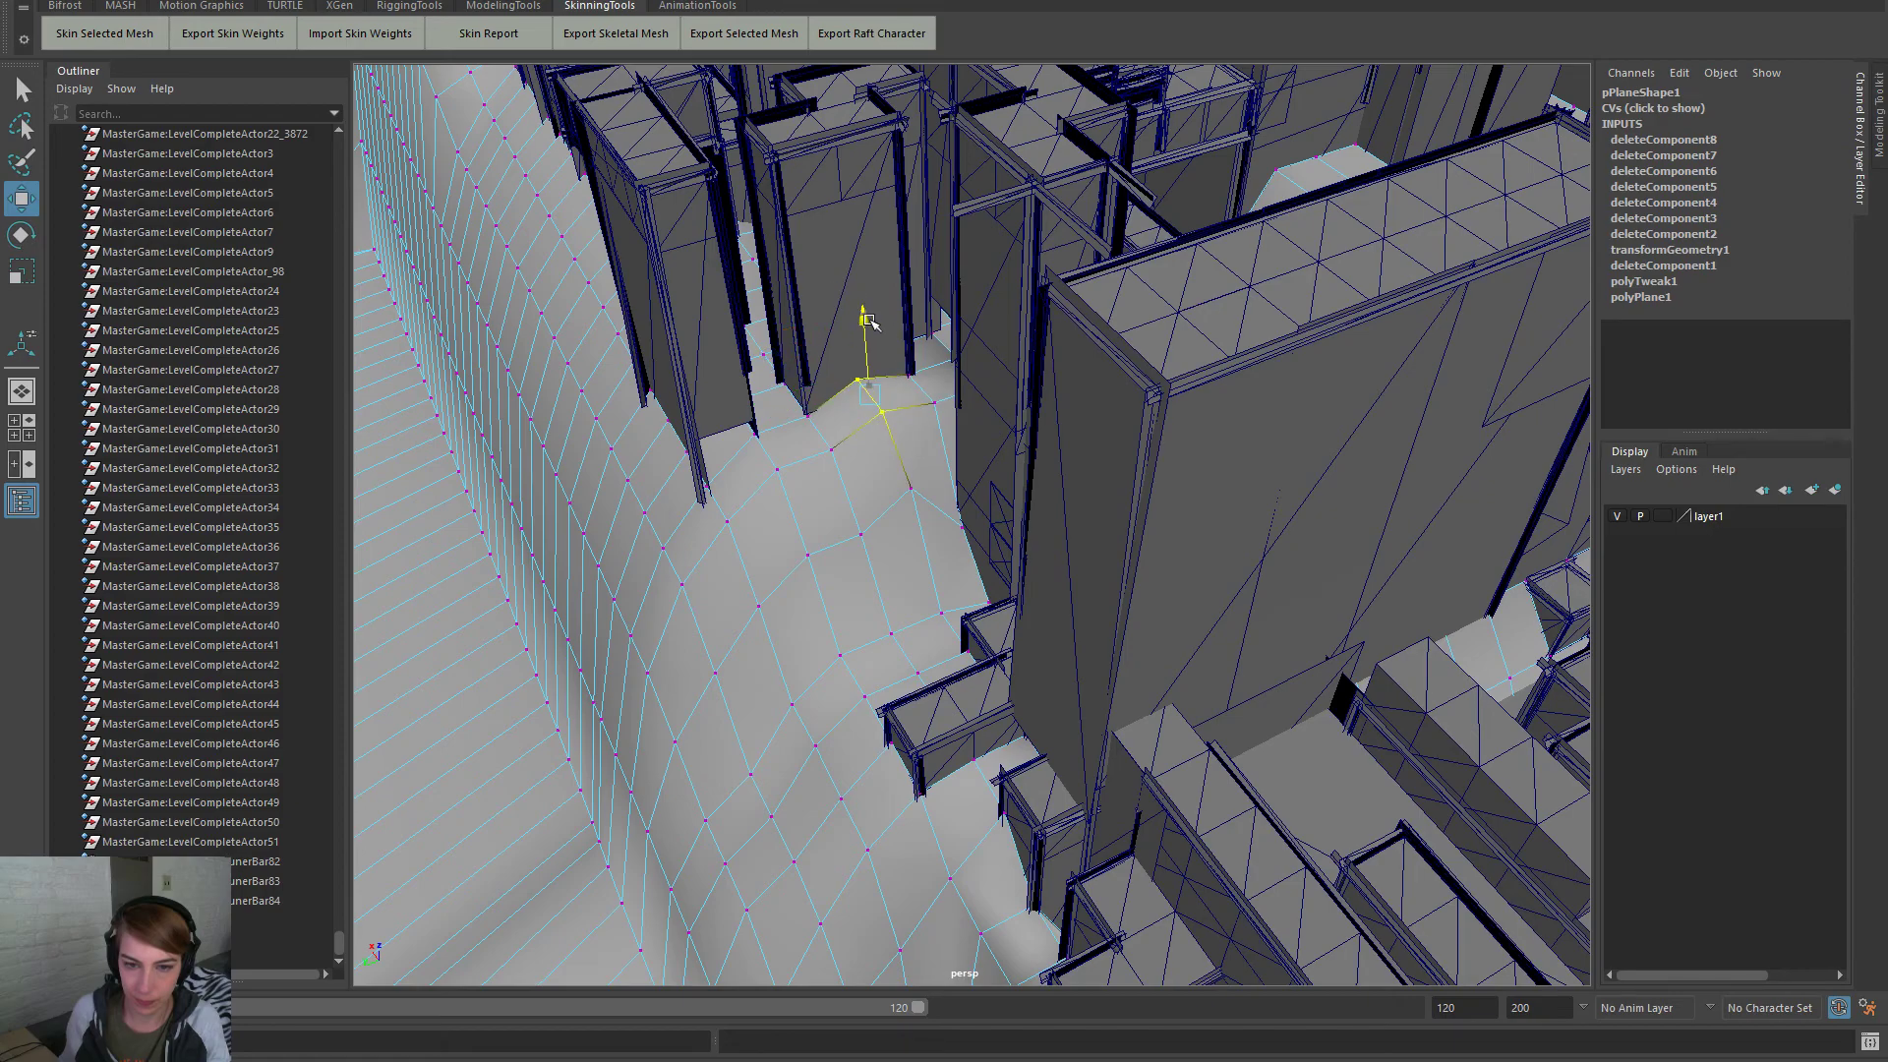
pyautogui.moveTo(869, 334); pyautogui.dragTo(871, 342)
pyautogui.click(912, 517)
pyautogui.scroll(-3, 1059, 453)
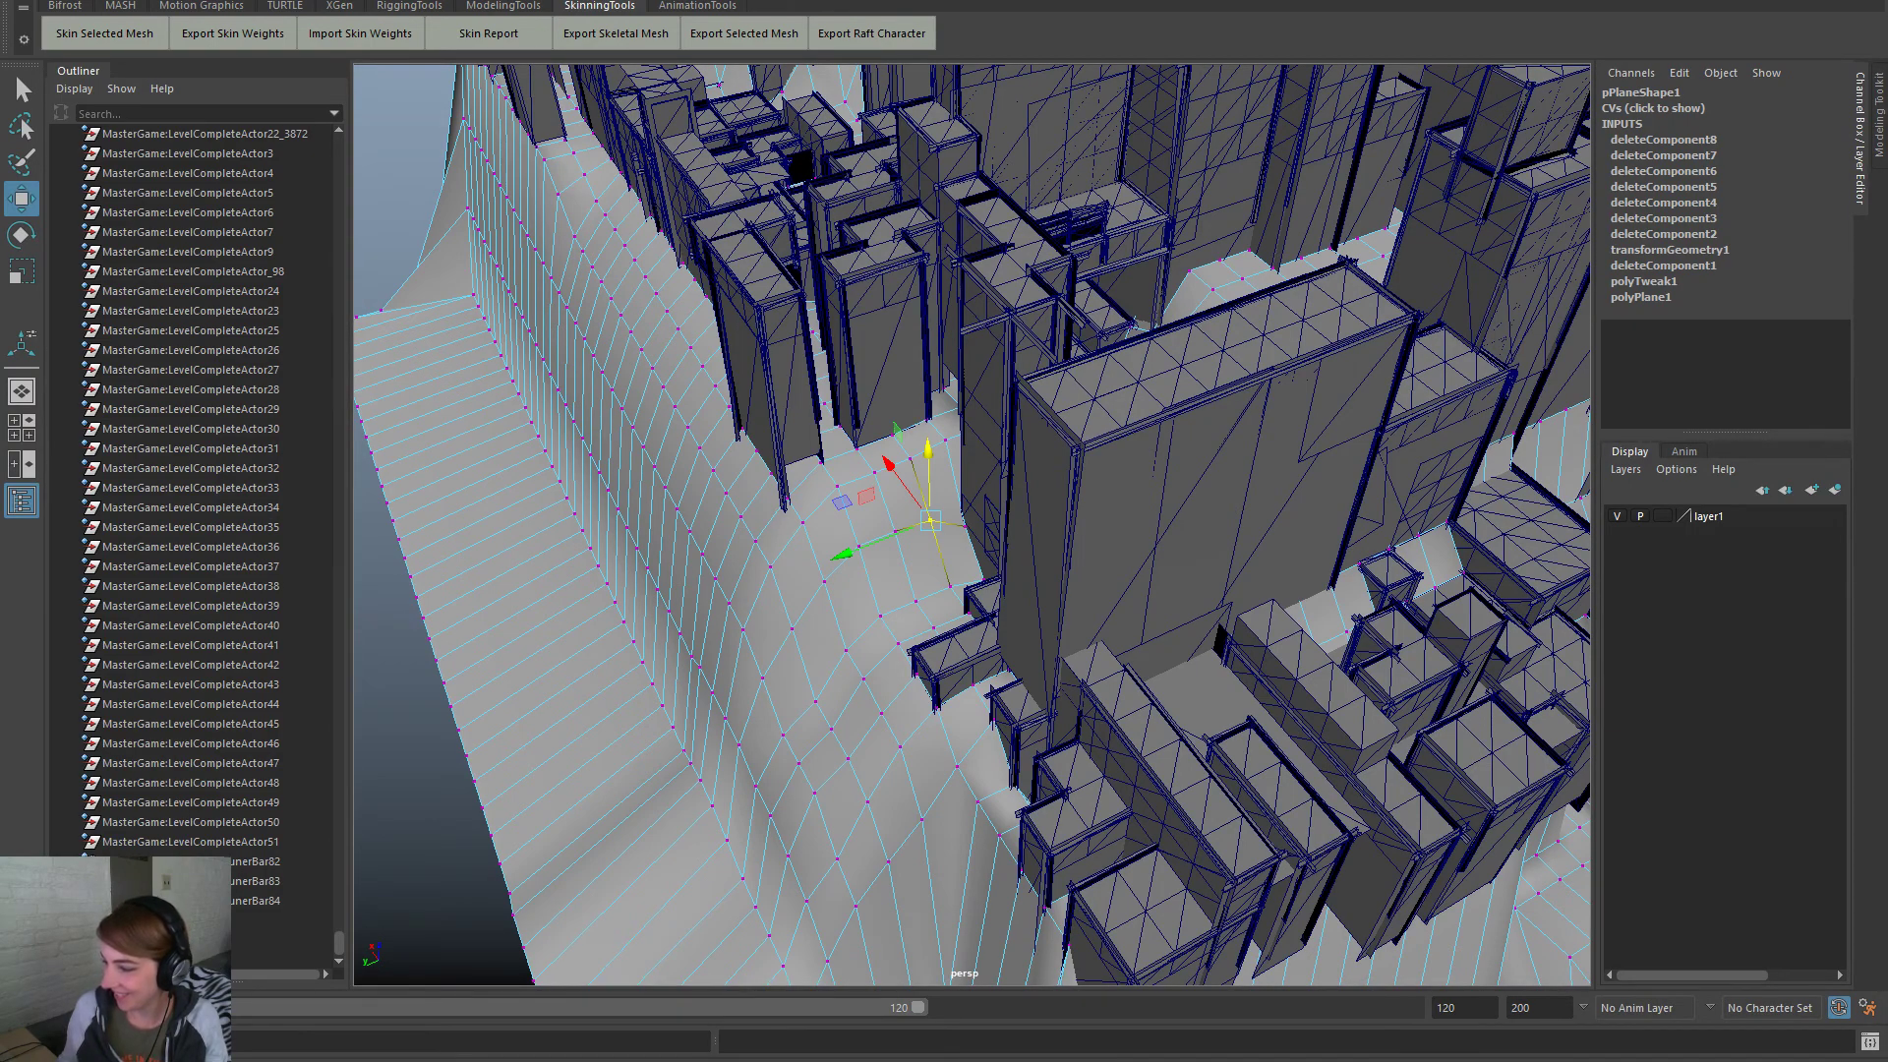
# Adjust the height of the terrain vertex beside the lower block next to the large building
pyautogui.keyDown('alt'); pyautogui.moveTo(1222, 644); pyautogui.dragTo(1063, 661); pyautogui.keyUp('alt')
pyautogui.keyDown('alt'); pyautogui.moveTo(1044, 666); pyautogui.dragTo(987, 653); pyautogui.keyUp('alt')
pyautogui.keyDown('alt'); pyautogui.moveTo(987, 653); pyautogui.dragTo(1271, 775, button='right'); pyautogui.keyUp('alt')
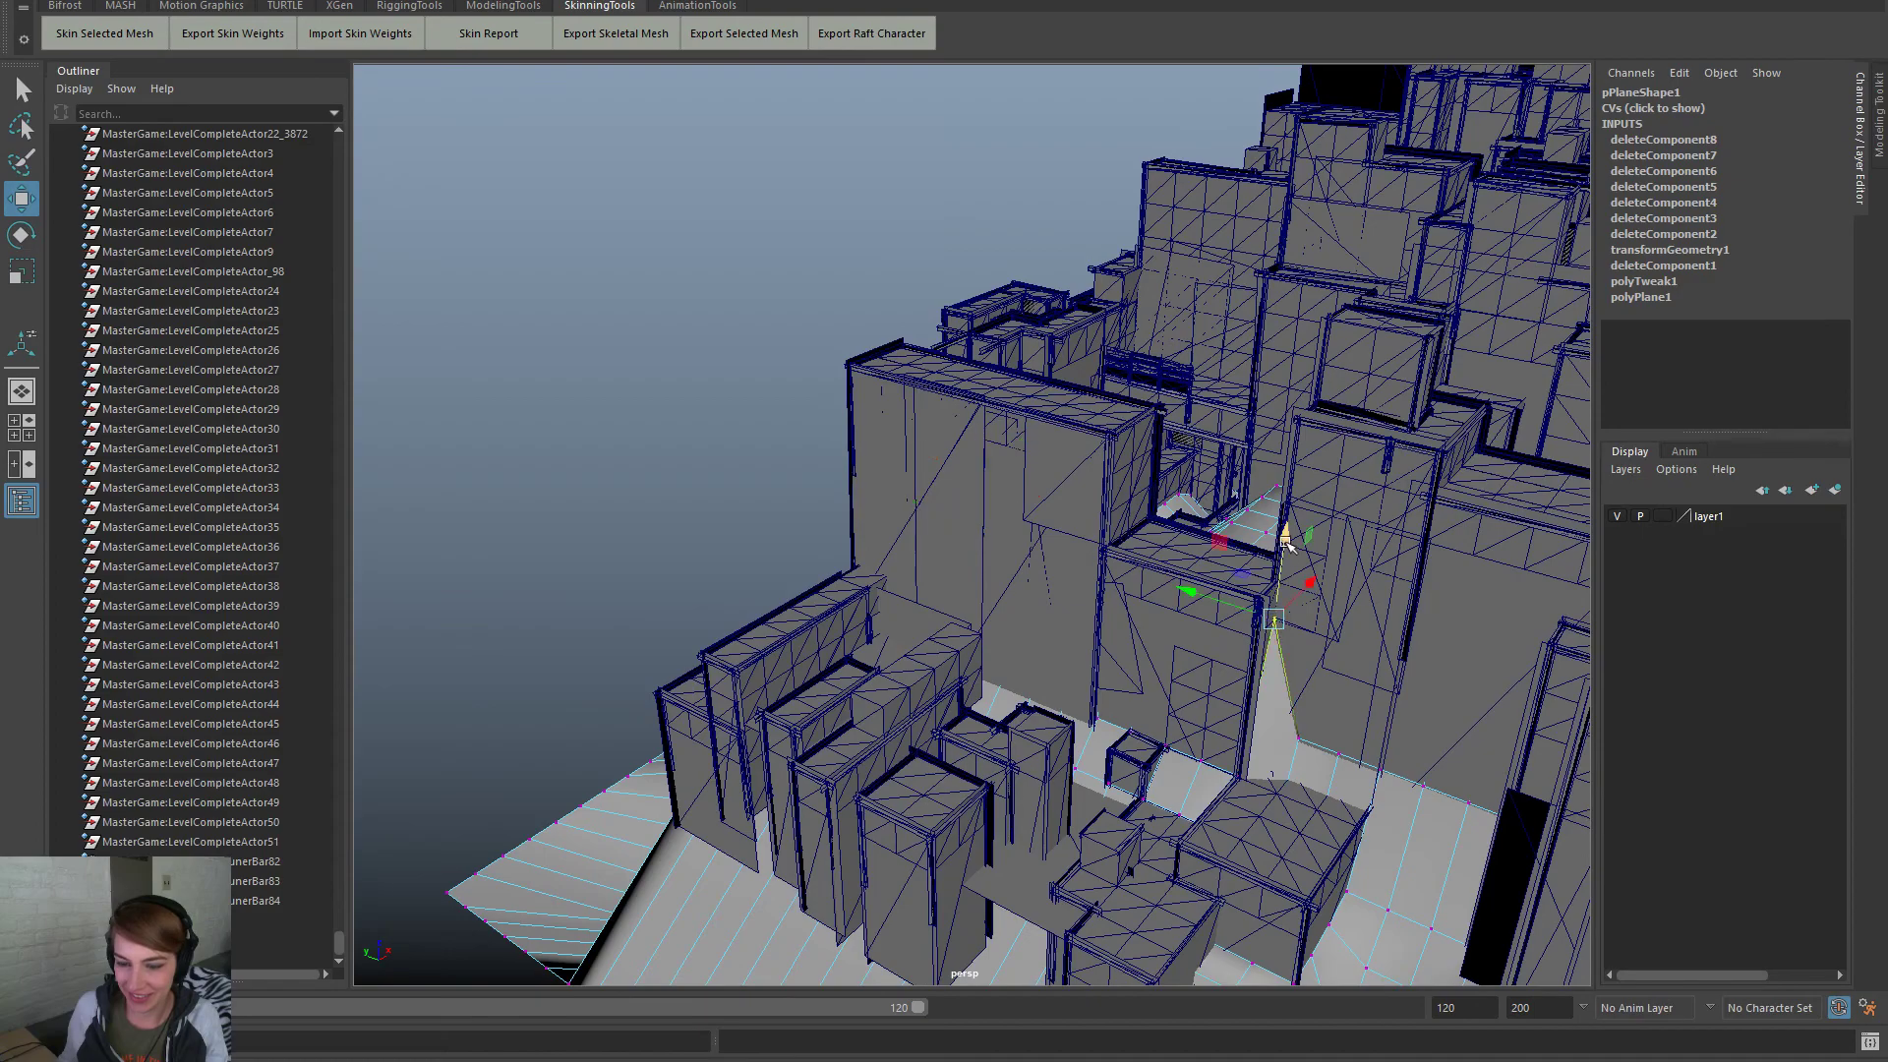
pyautogui.keyDown('alt'); pyautogui.moveTo(1373, 862); pyautogui.dragTo(1318, 728); pyautogui.keyUp('alt')
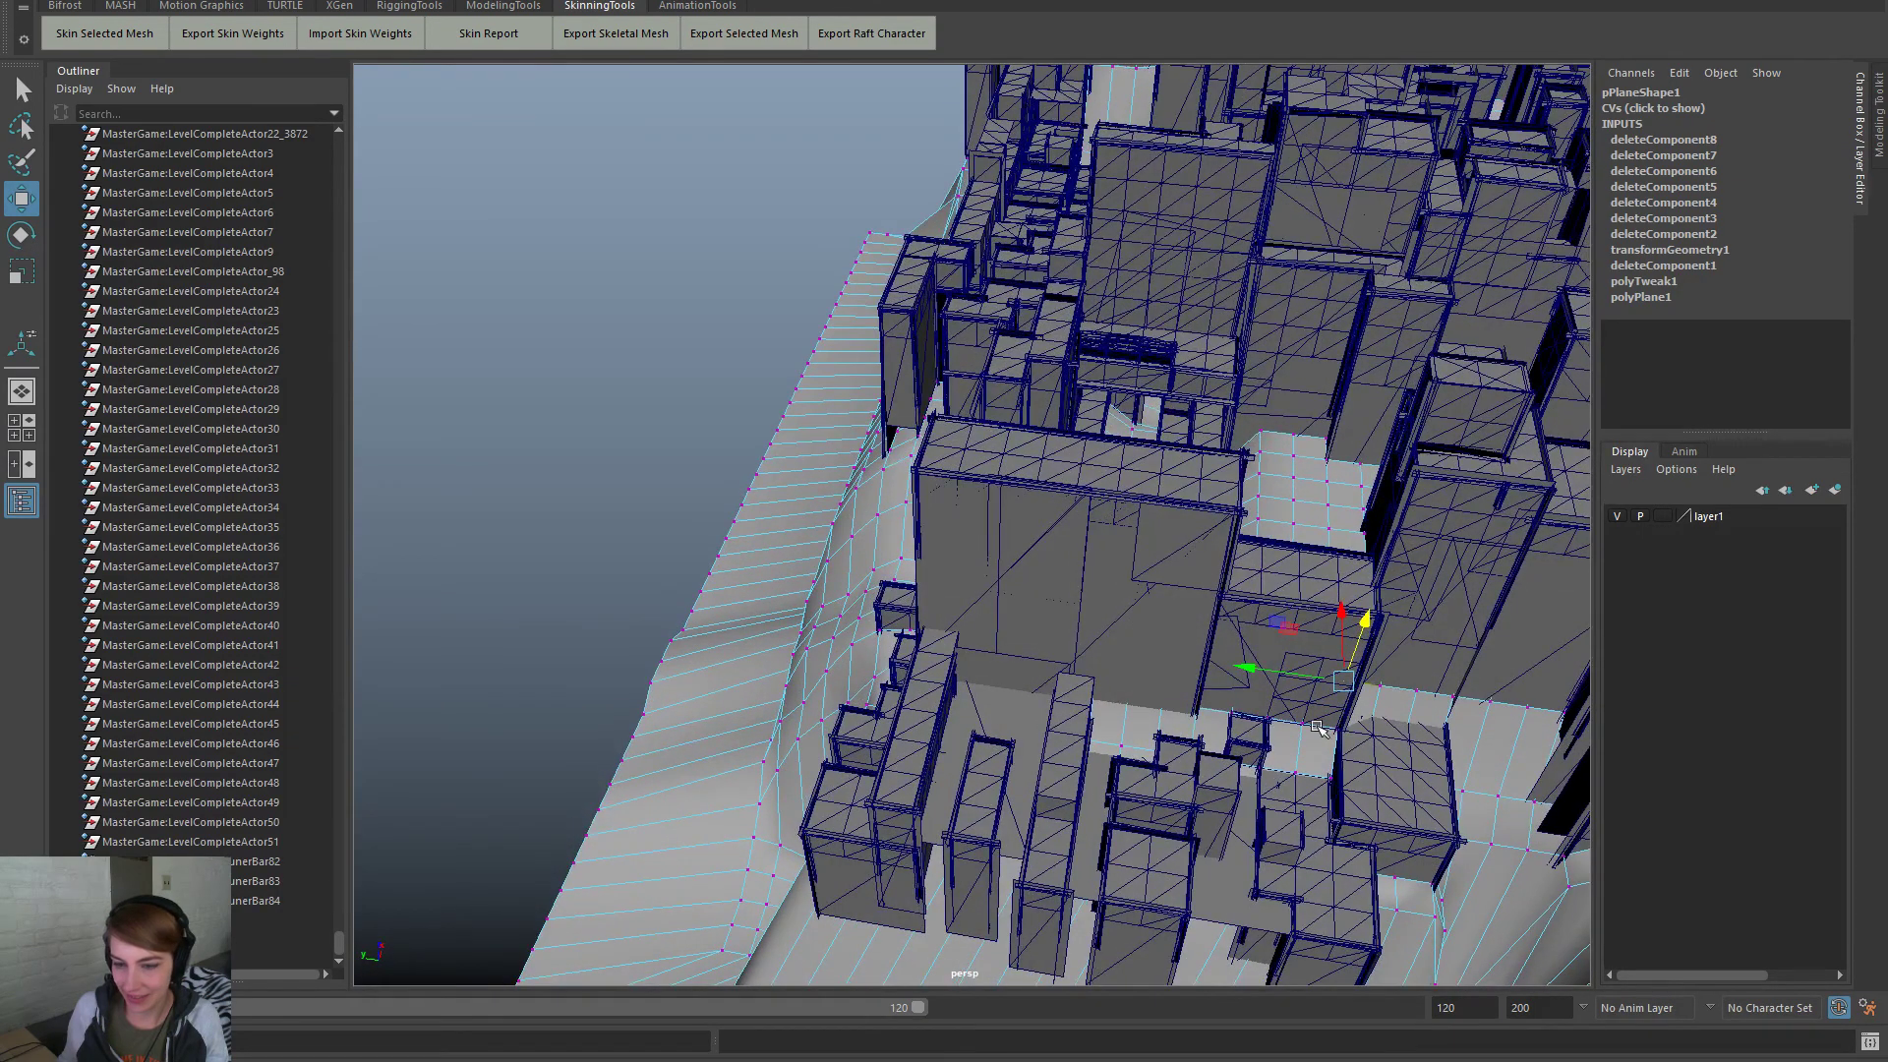
# Return the terrain plane from vertex editing to object mode and clear the selection
pyautogui.moveTo(1293, 477); pyautogui.dragTo(1362, 449, button='right')
pyautogui.click(765, 497)
pyautogui.keyDown('alt'); pyautogui.moveTo(765, 498); pyautogui.dragTo(678, 526, button='right'); pyautogui.keyUp('alt')
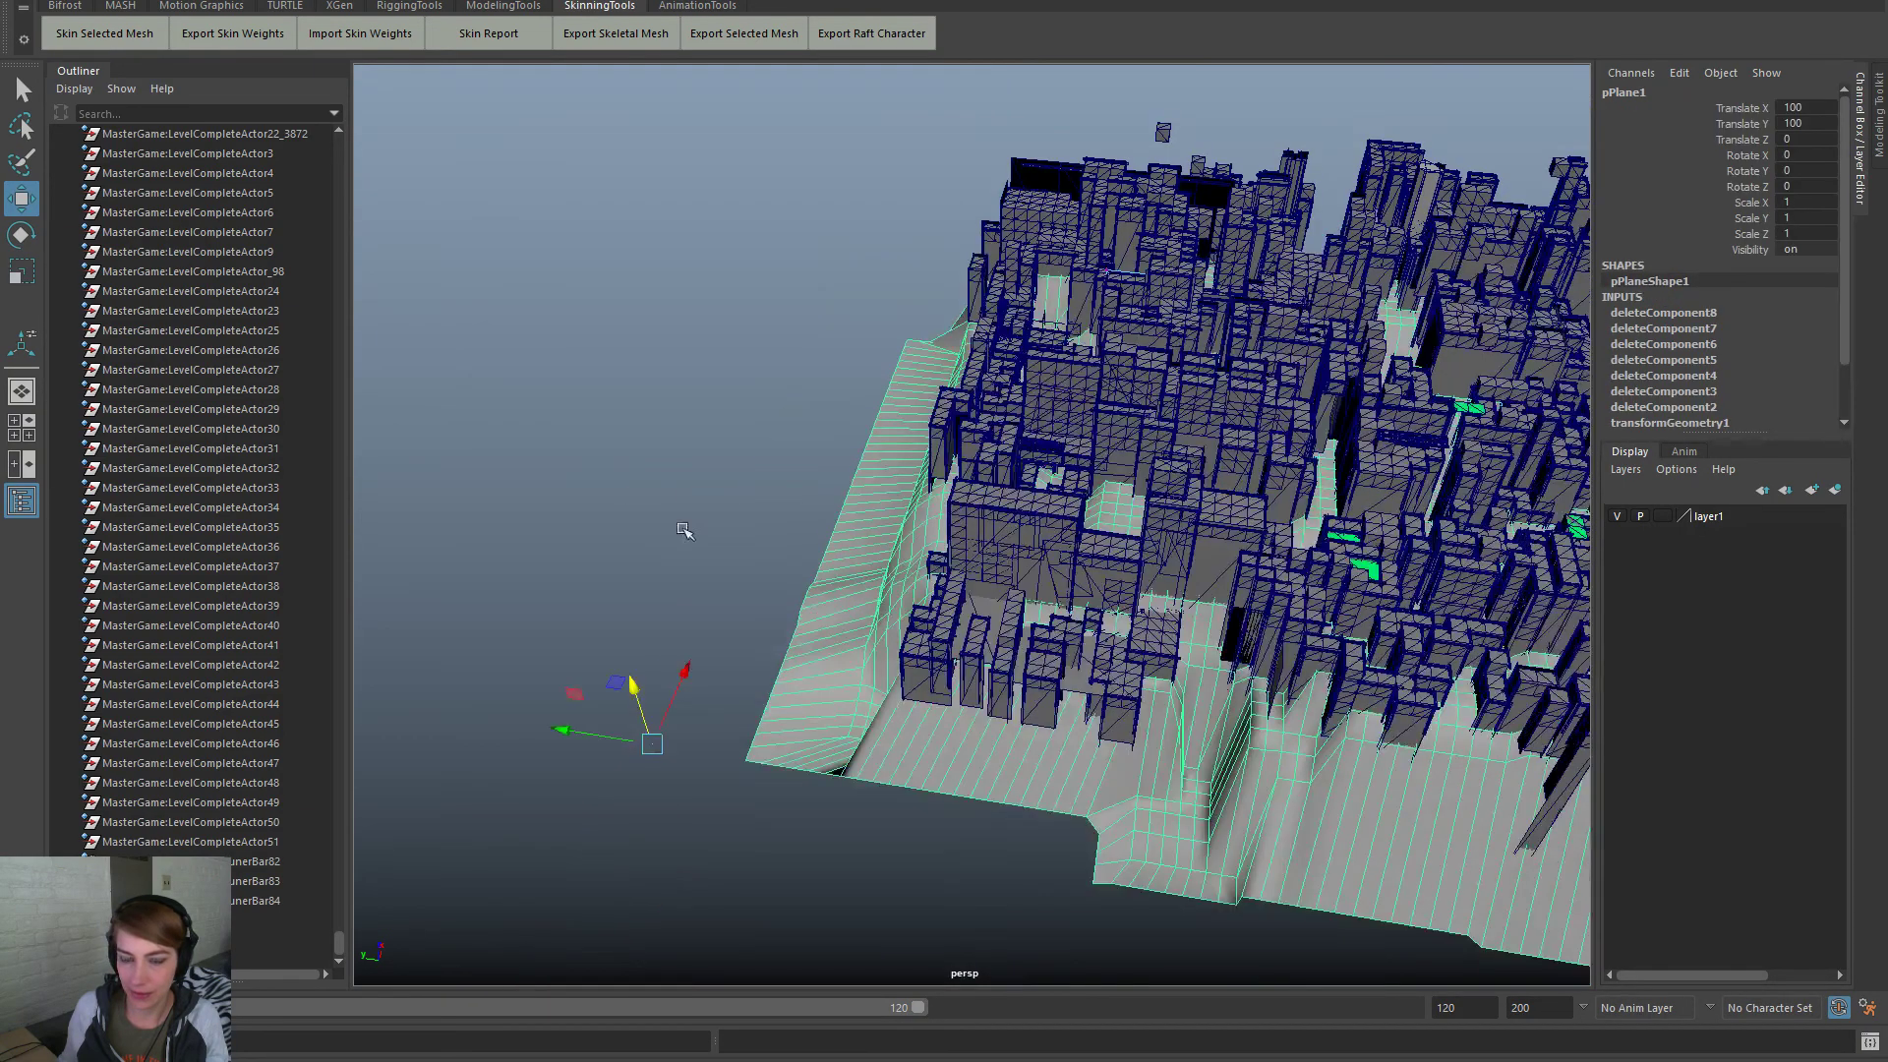
pyautogui.click(678, 526)
# Examine the terrain plane between and around the buildings for remaining gaps from several angles
pyautogui.keyDown('alt'); pyautogui.moveTo(1146, 630); pyautogui.dragTo(944, 643); pyautogui.keyUp('alt')
pyautogui.keyDown('alt'); pyautogui.moveTo(944, 643); pyautogui.dragTo(1563, 801, button='right'); pyautogui.keyUp('alt')
pyautogui.keyDown('alt'); pyautogui.moveTo(905, 398); pyautogui.dragTo(723, 518); pyautogui.keyUp('alt')
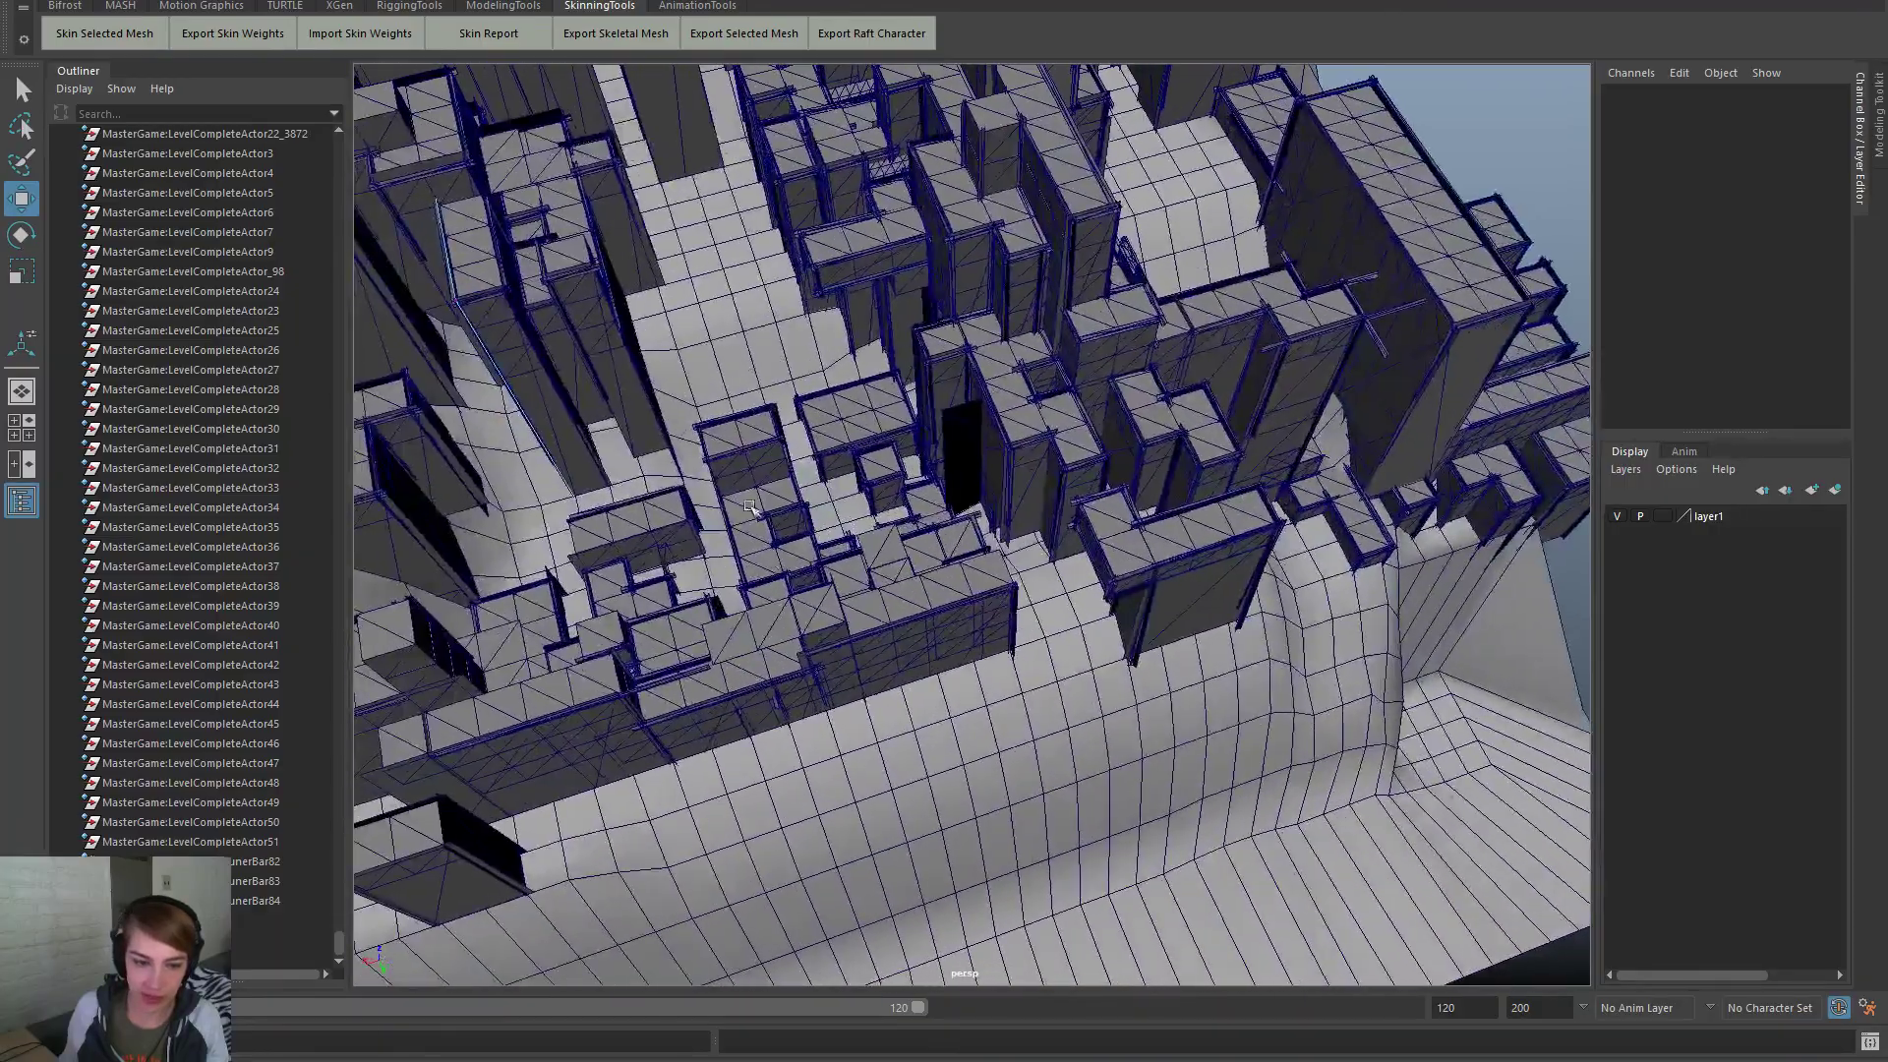
pyautogui.keyDown('alt'); pyautogui.moveTo(1013, 531); pyautogui.dragTo(886, 444); pyautogui.keyUp('alt')
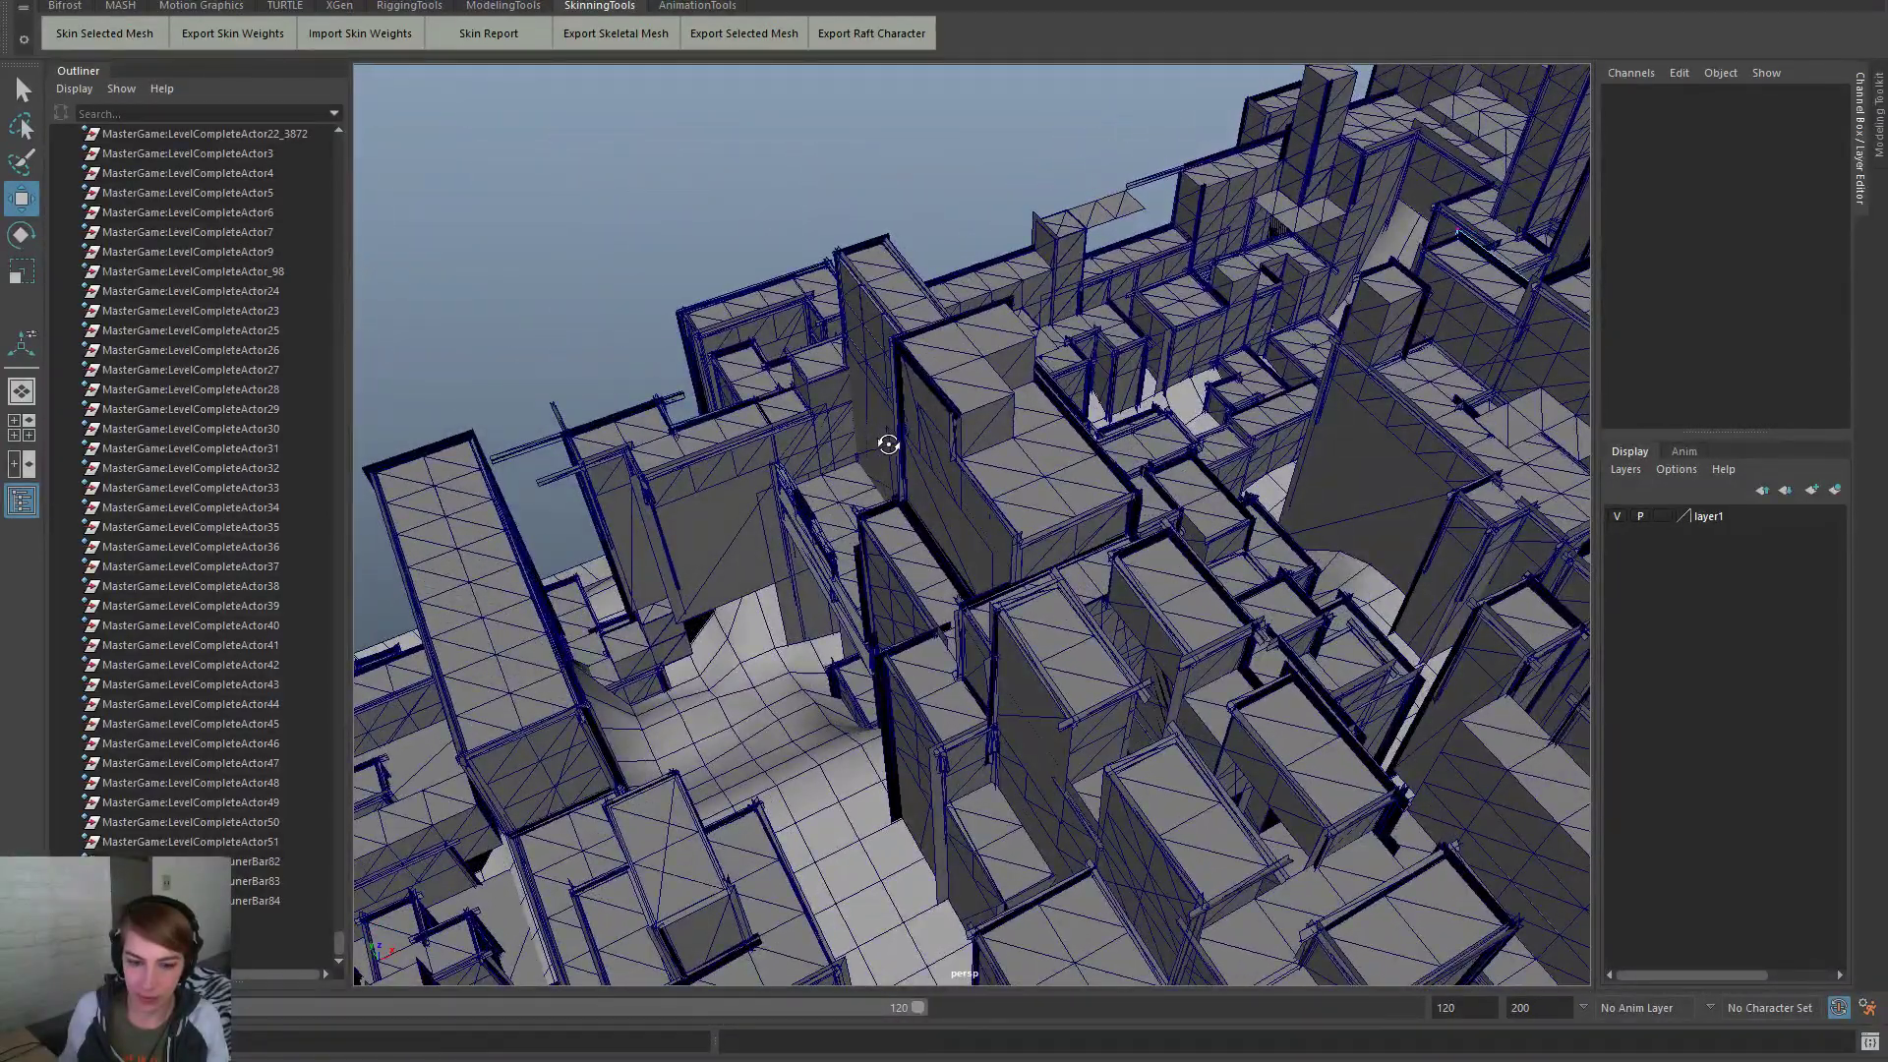
pyautogui.scroll(-10, 886, 443)
pyautogui.keyDown('alt'); pyautogui.moveTo(943, 555); pyautogui.dragTo(906, 523, button='middle'); pyautogui.keyUp('alt')
pyautogui.keyDown('alt'); pyautogui.moveTo(905, 523); pyautogui.dragTo(1380, 694); pyautogui.keyUp('alt')
pyautogui.scroll(-5, 1132, 605)
# Delete the terrain plane's construction history and clear the selection
pyautogui.click(1298, 453)
pyautogui.press('space')
pyautogui.click(932, 264)
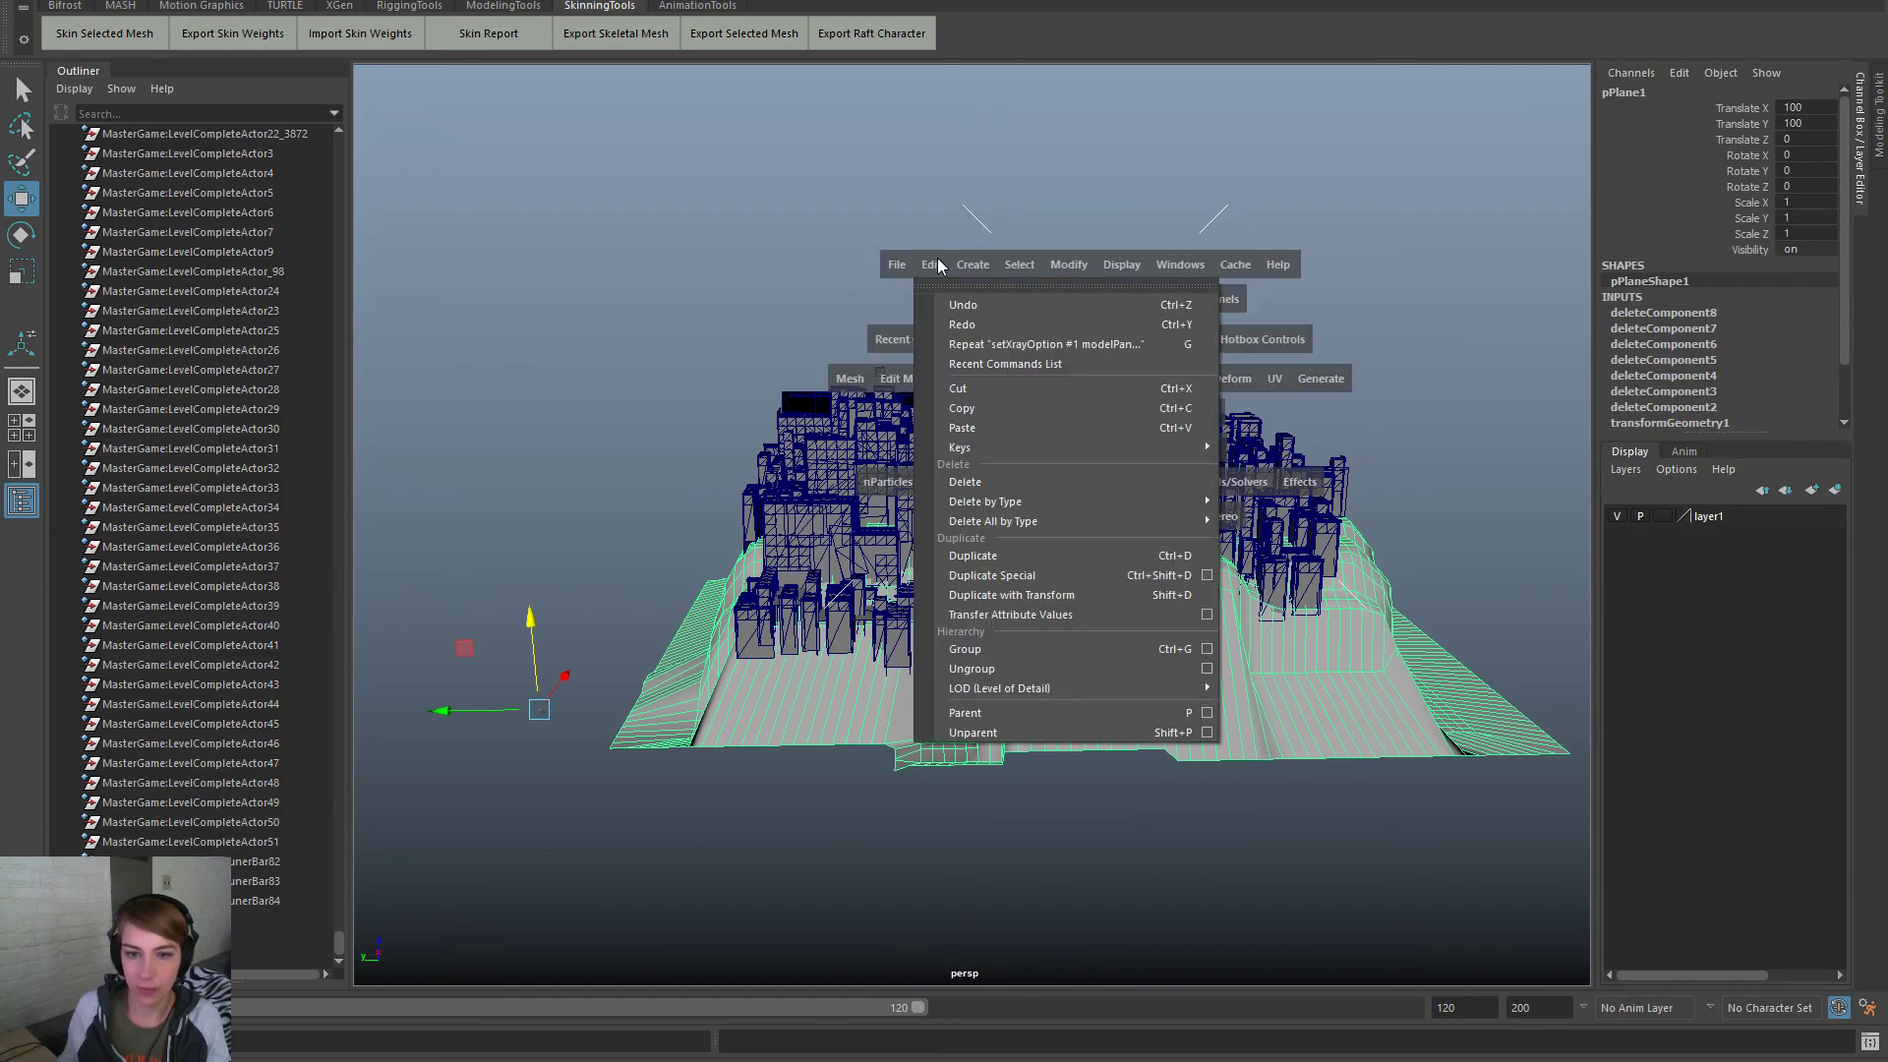
pyautogui.moveTo(1194, 501)
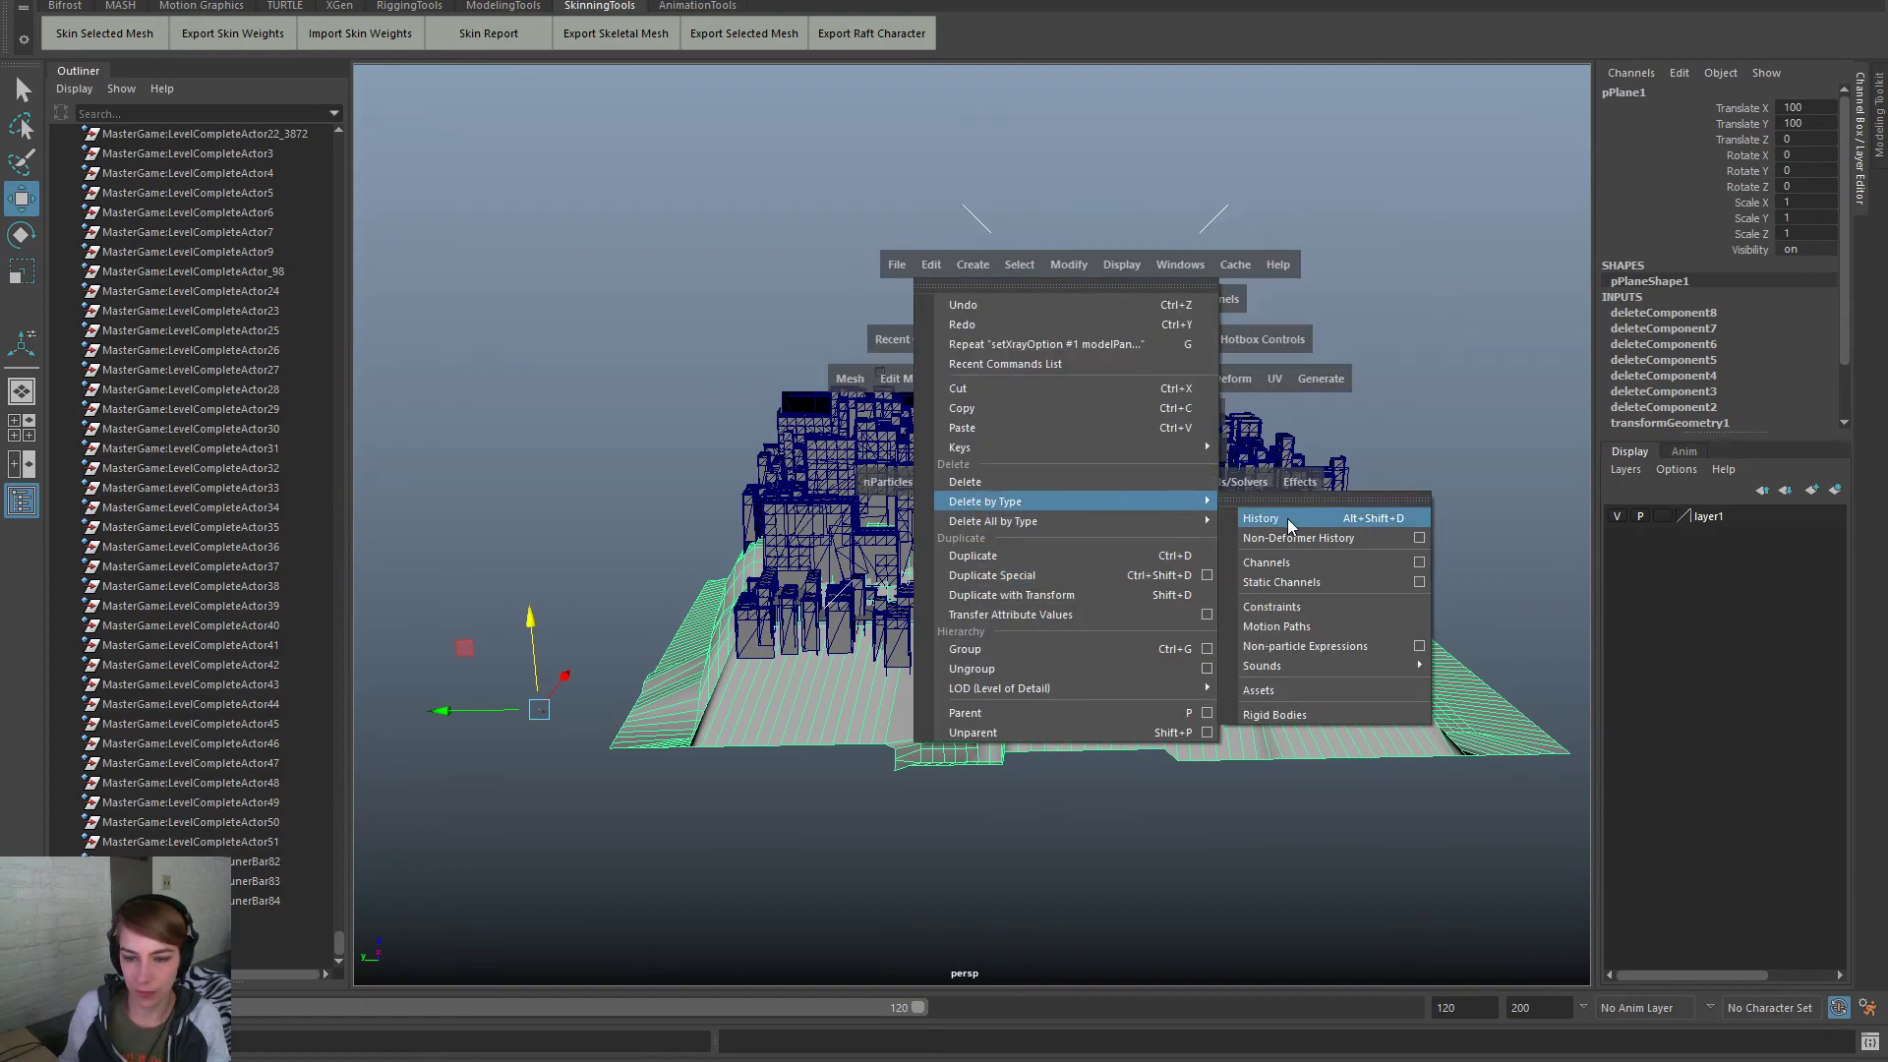
pyautogui.click(1288, 518)
pyautogui.click(1424, 411)
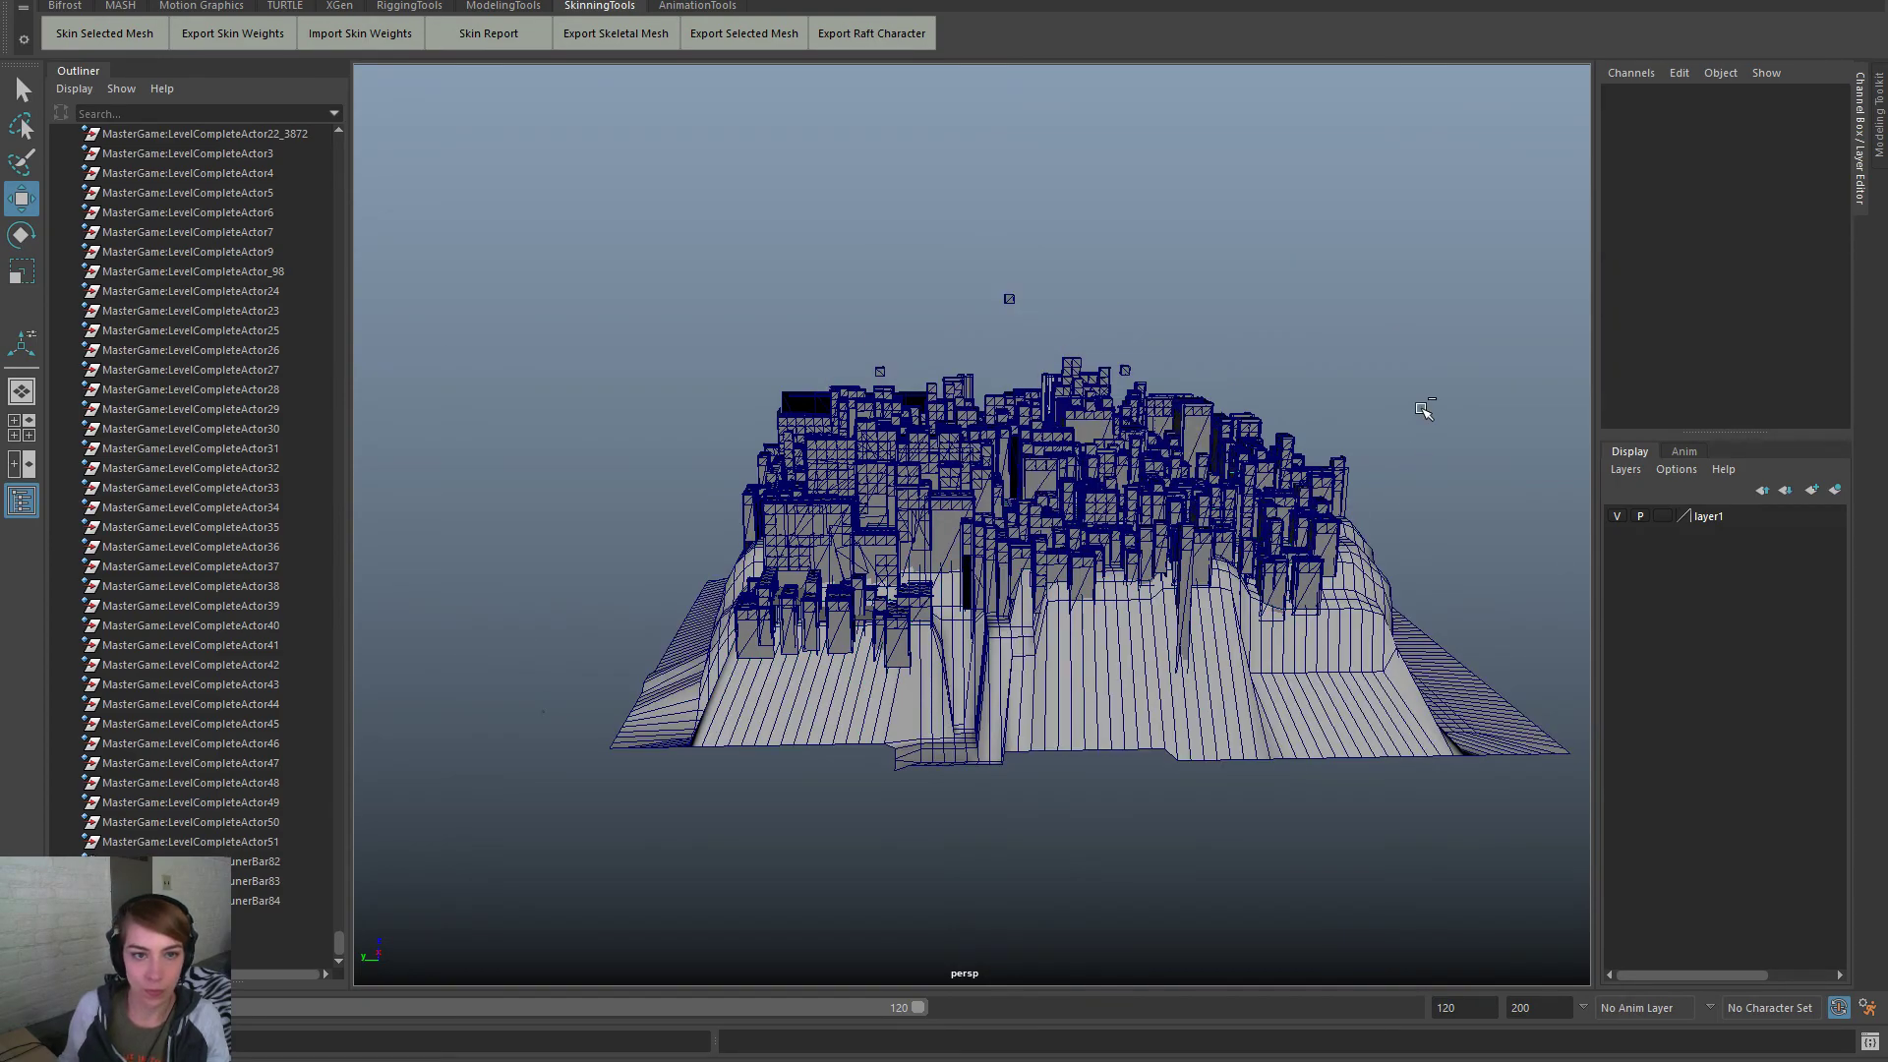
# Export the selected terrain plane as FBX over fogPlane_Scribble.fbx in the Environment\SkyProps folder
pyautogui.click(1369, 665)
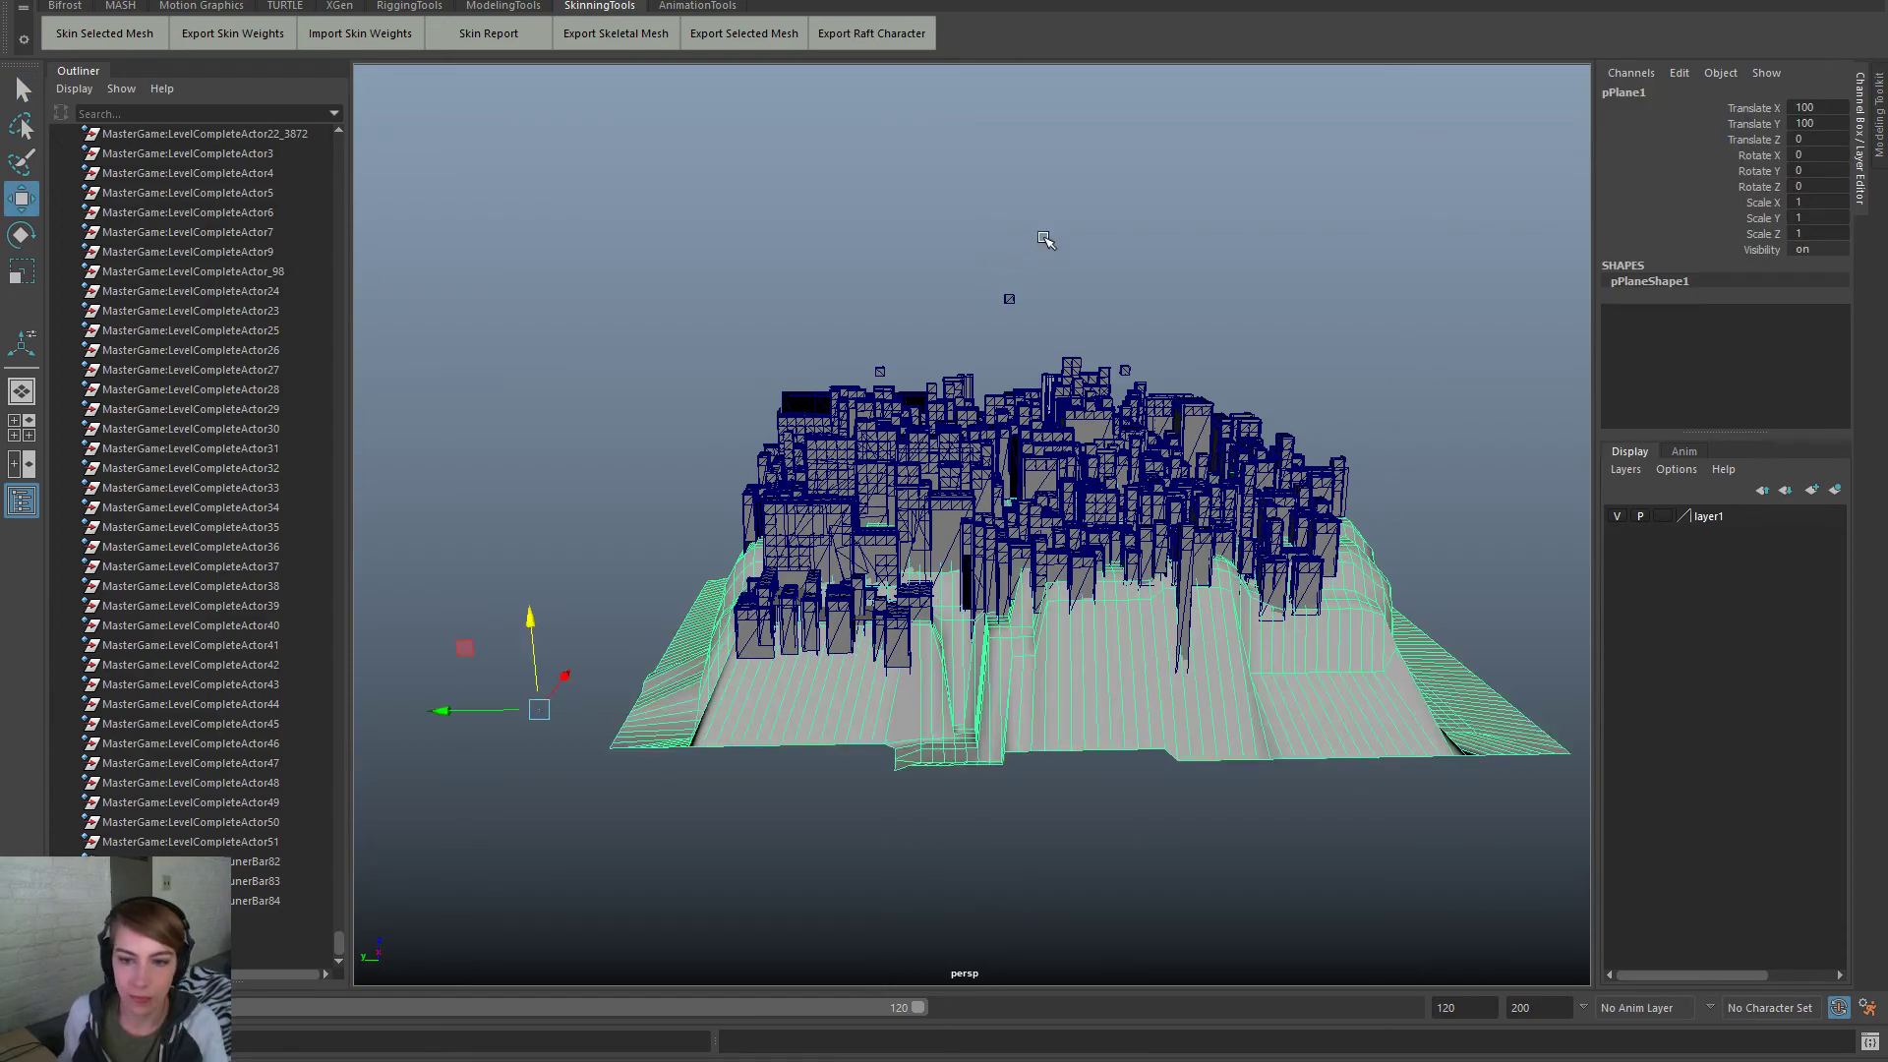
pyautogui.press('space')
pyautogui.click(847, 166)
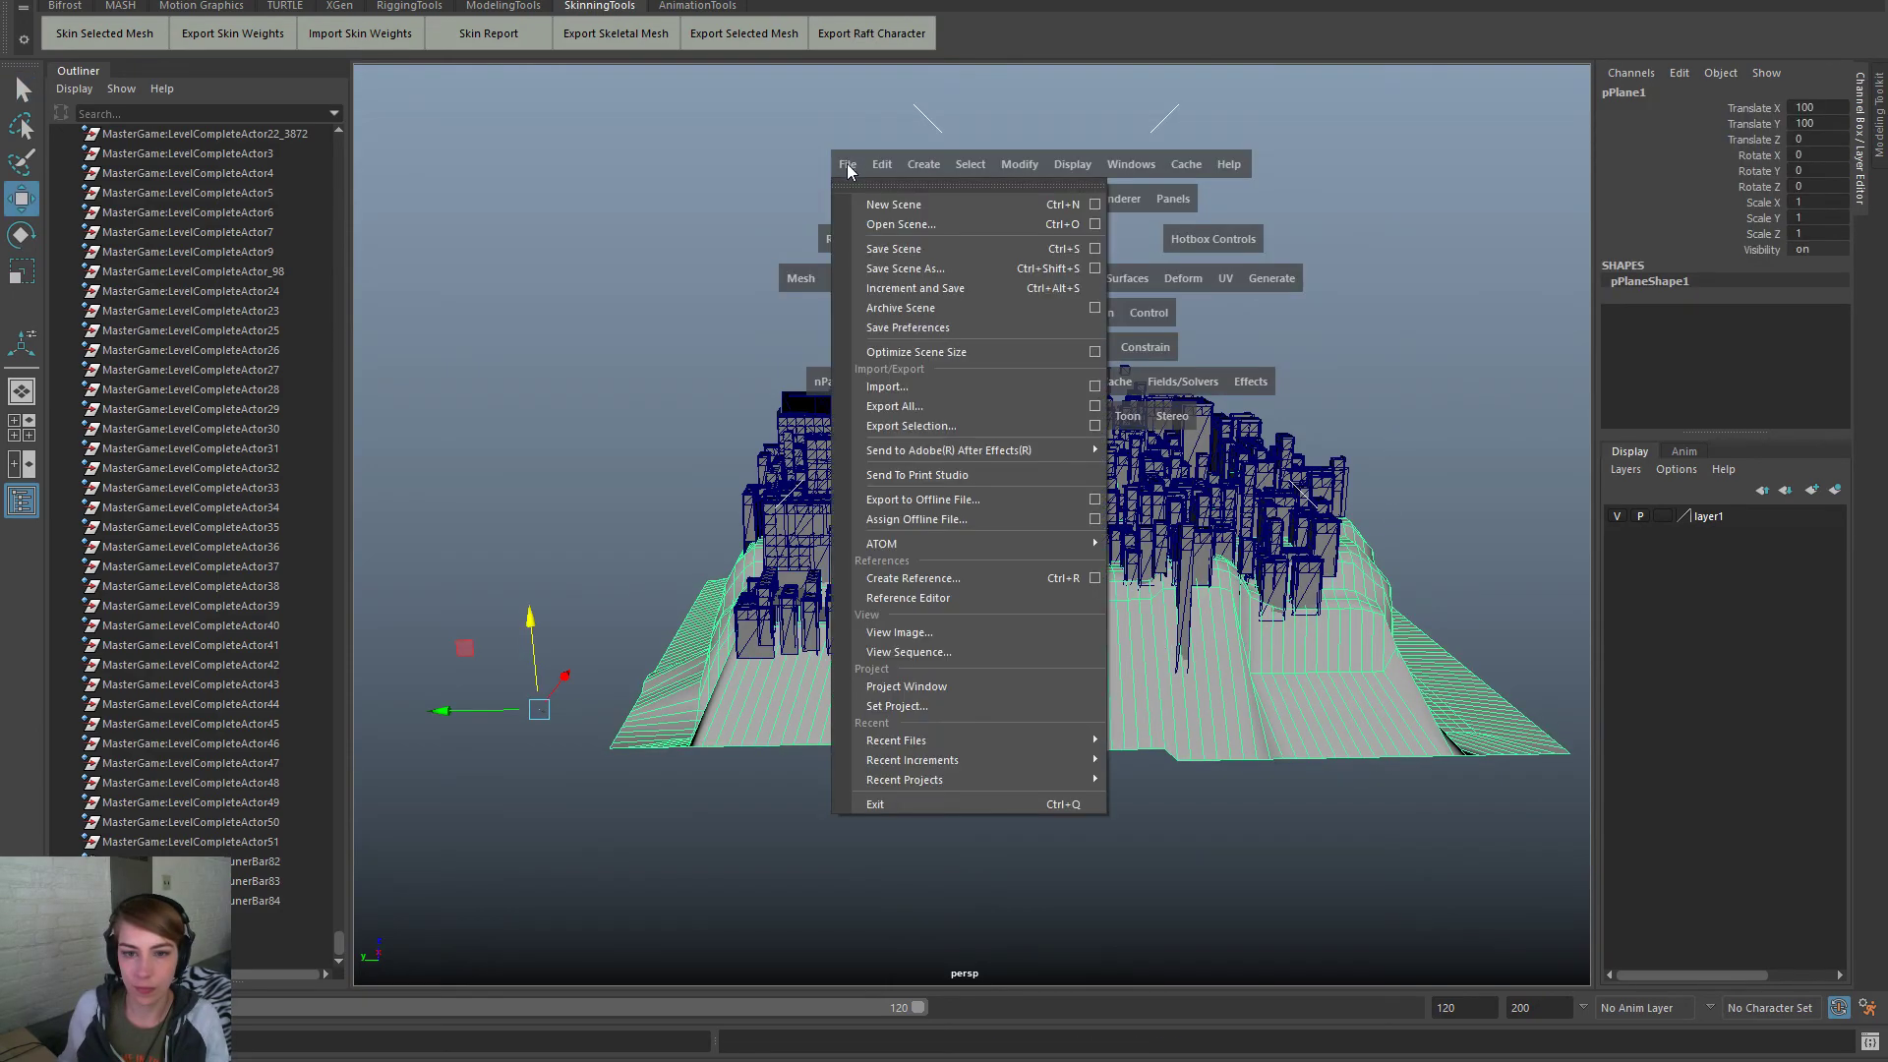
pyautogui.click(981, 418)
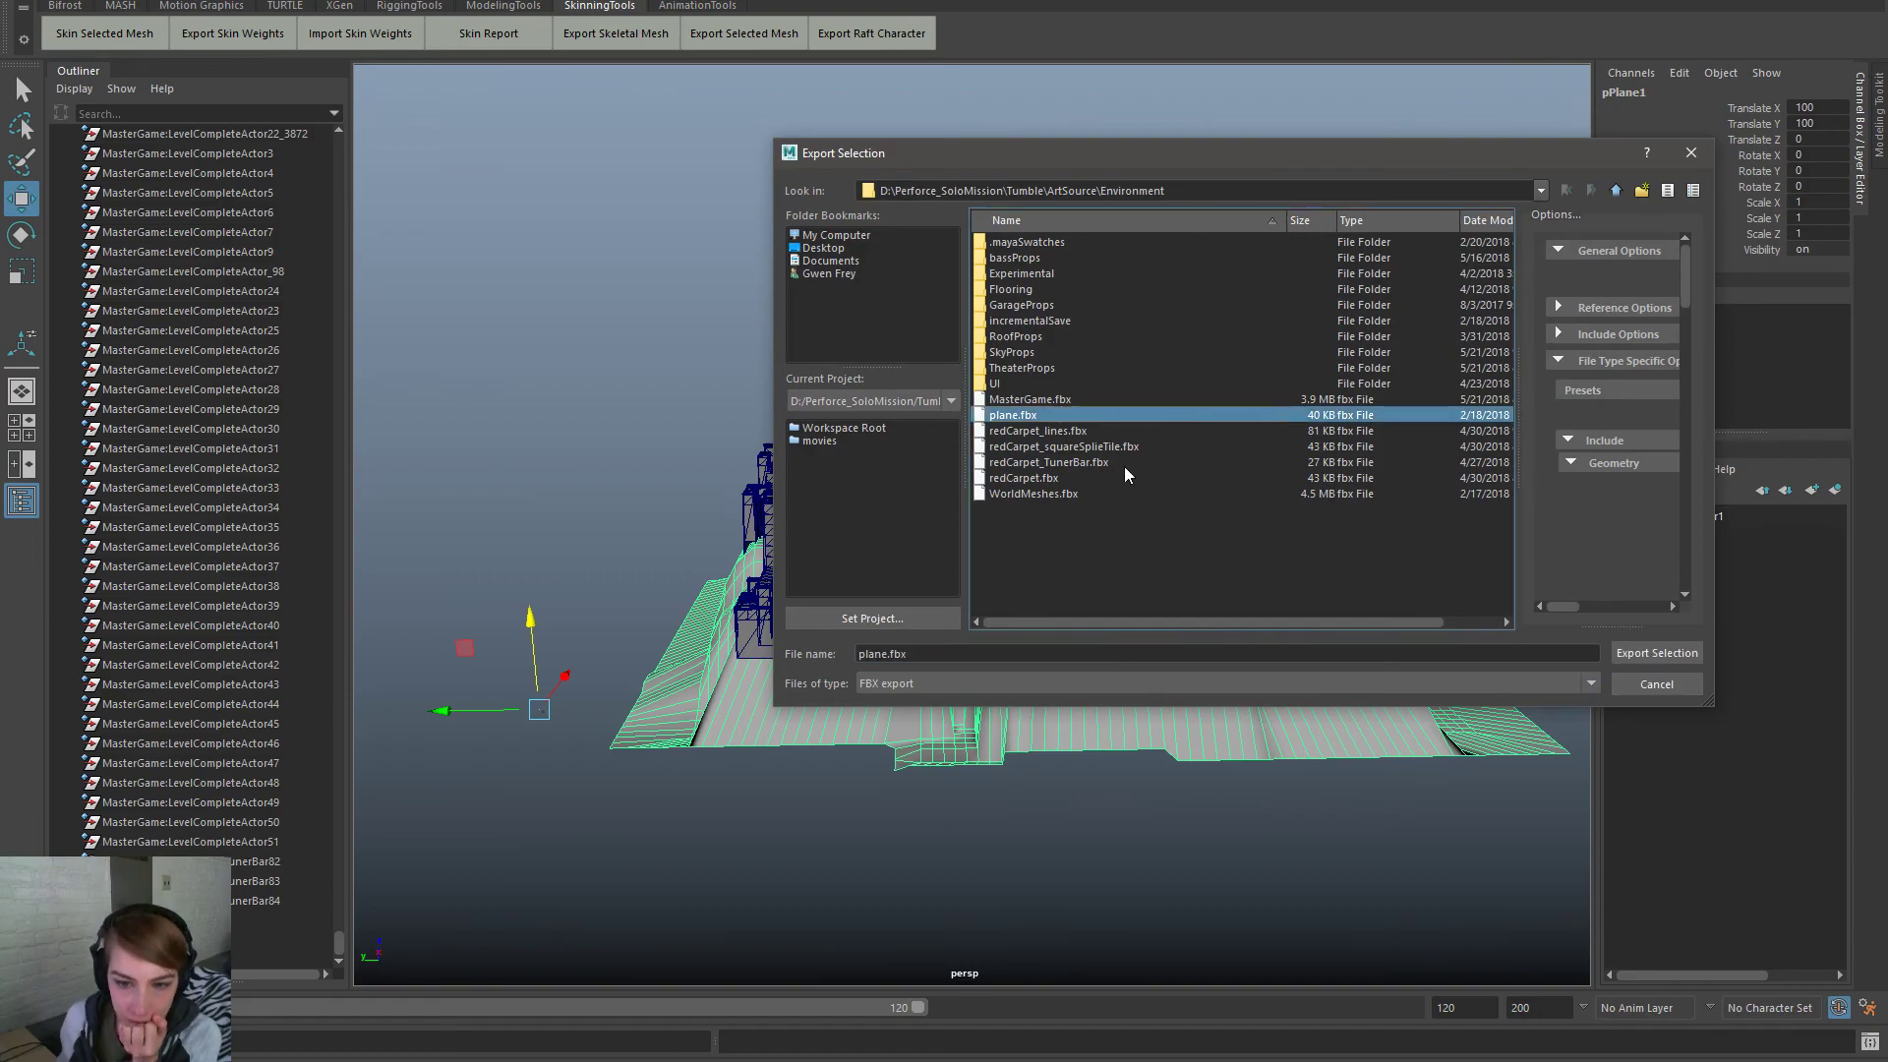
pyautogui.click(1127, 477)
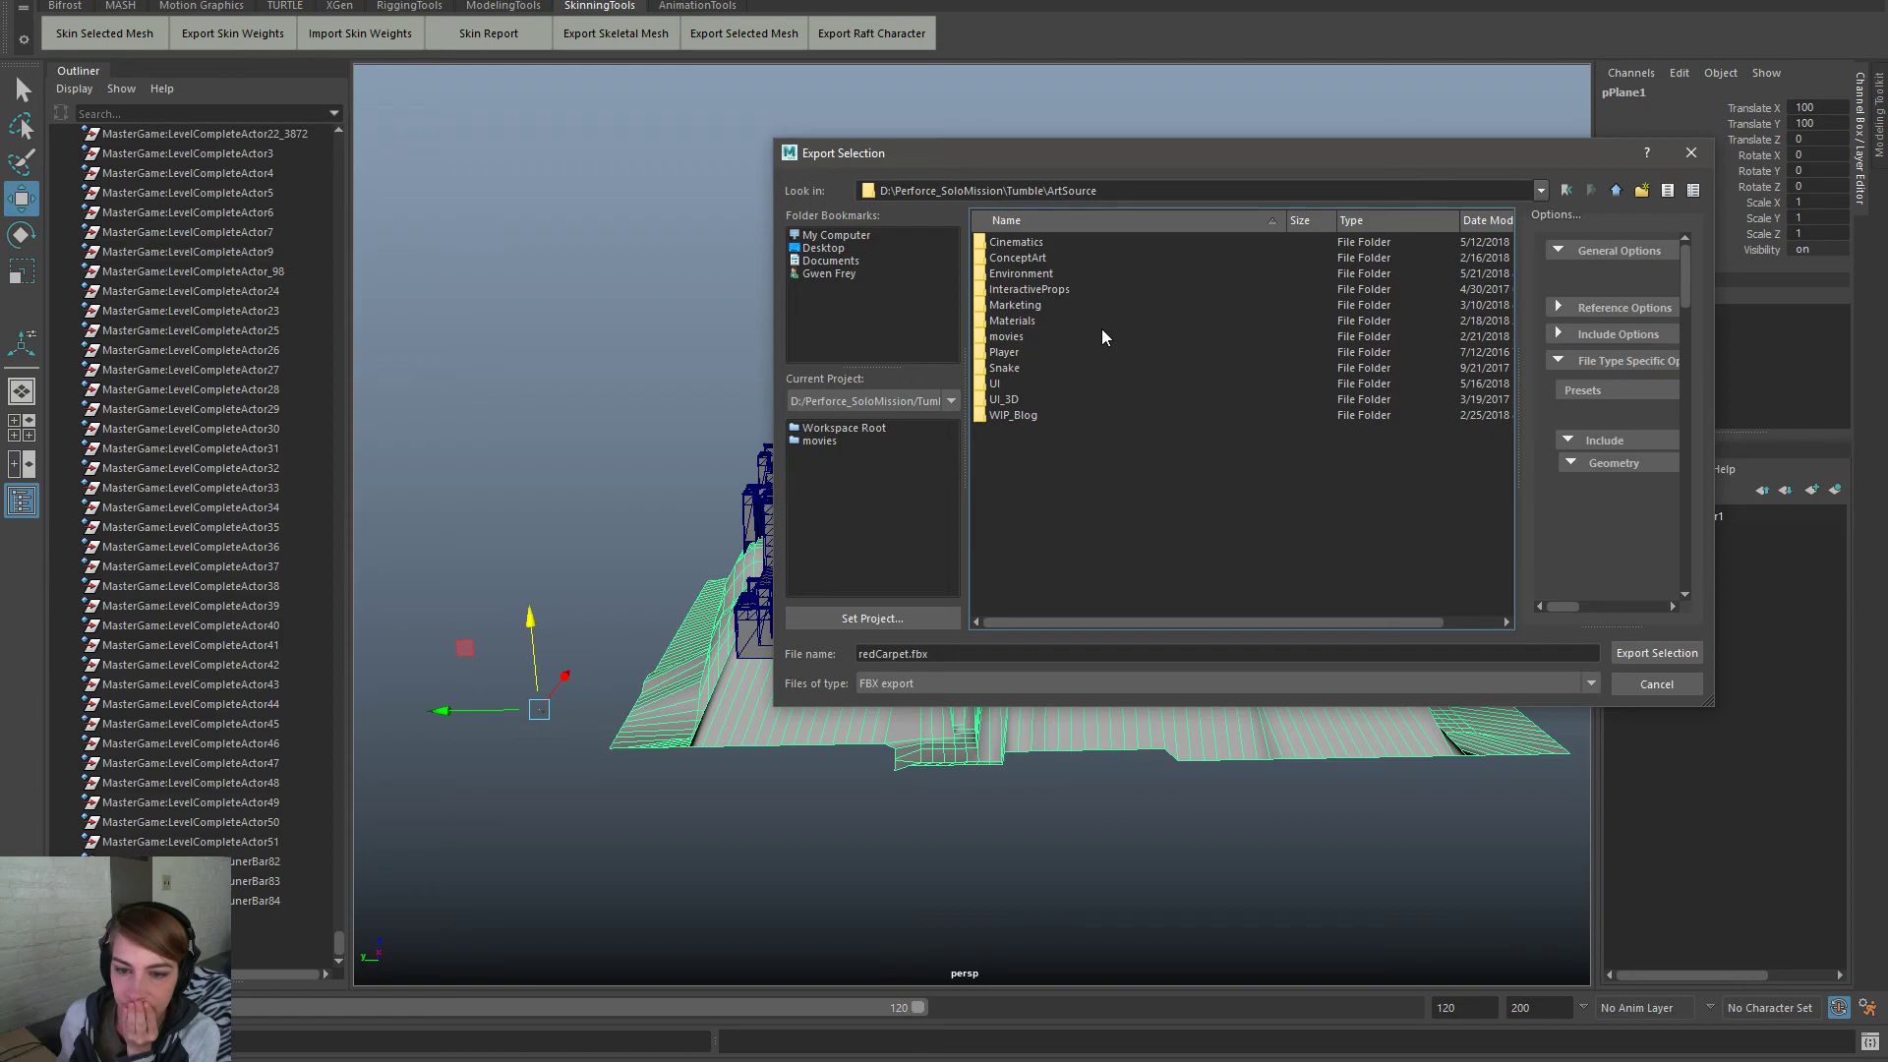
pyautogui.doubleClick(1054, 275)
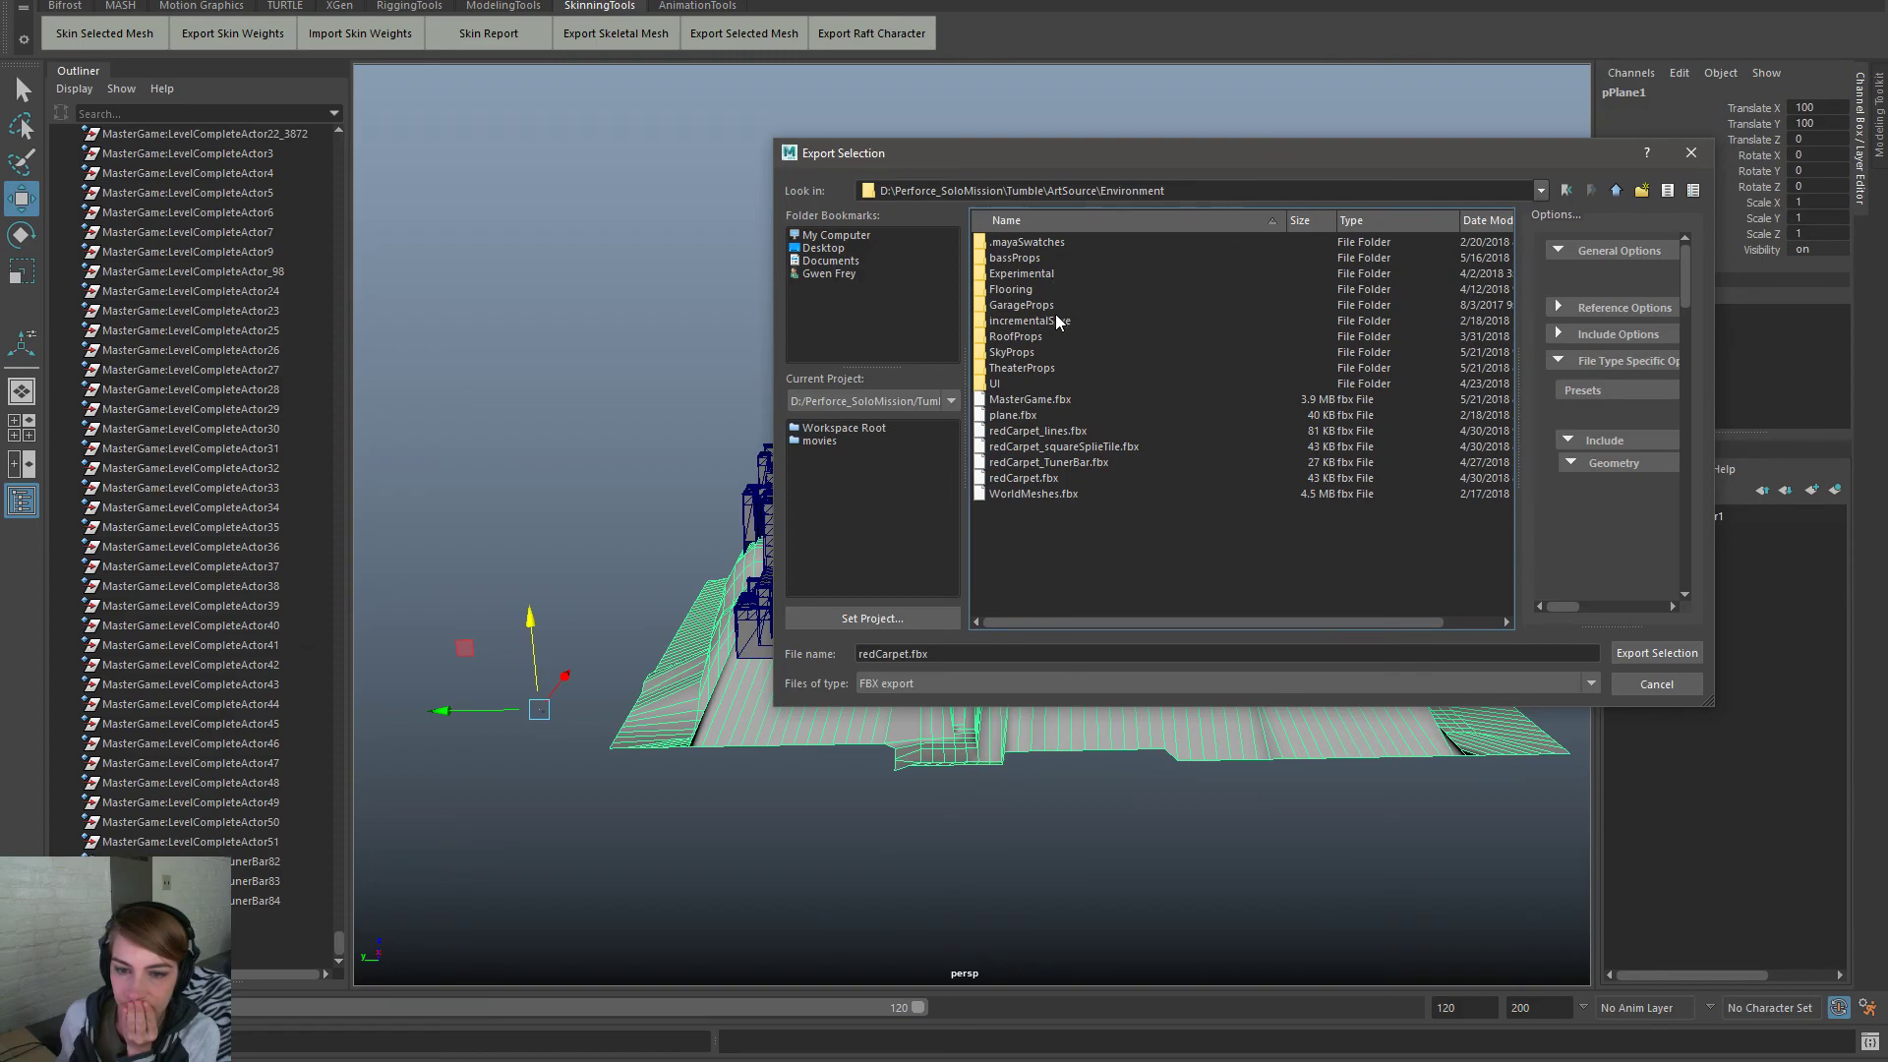
pyautogui.doubleClick(1041, 352)
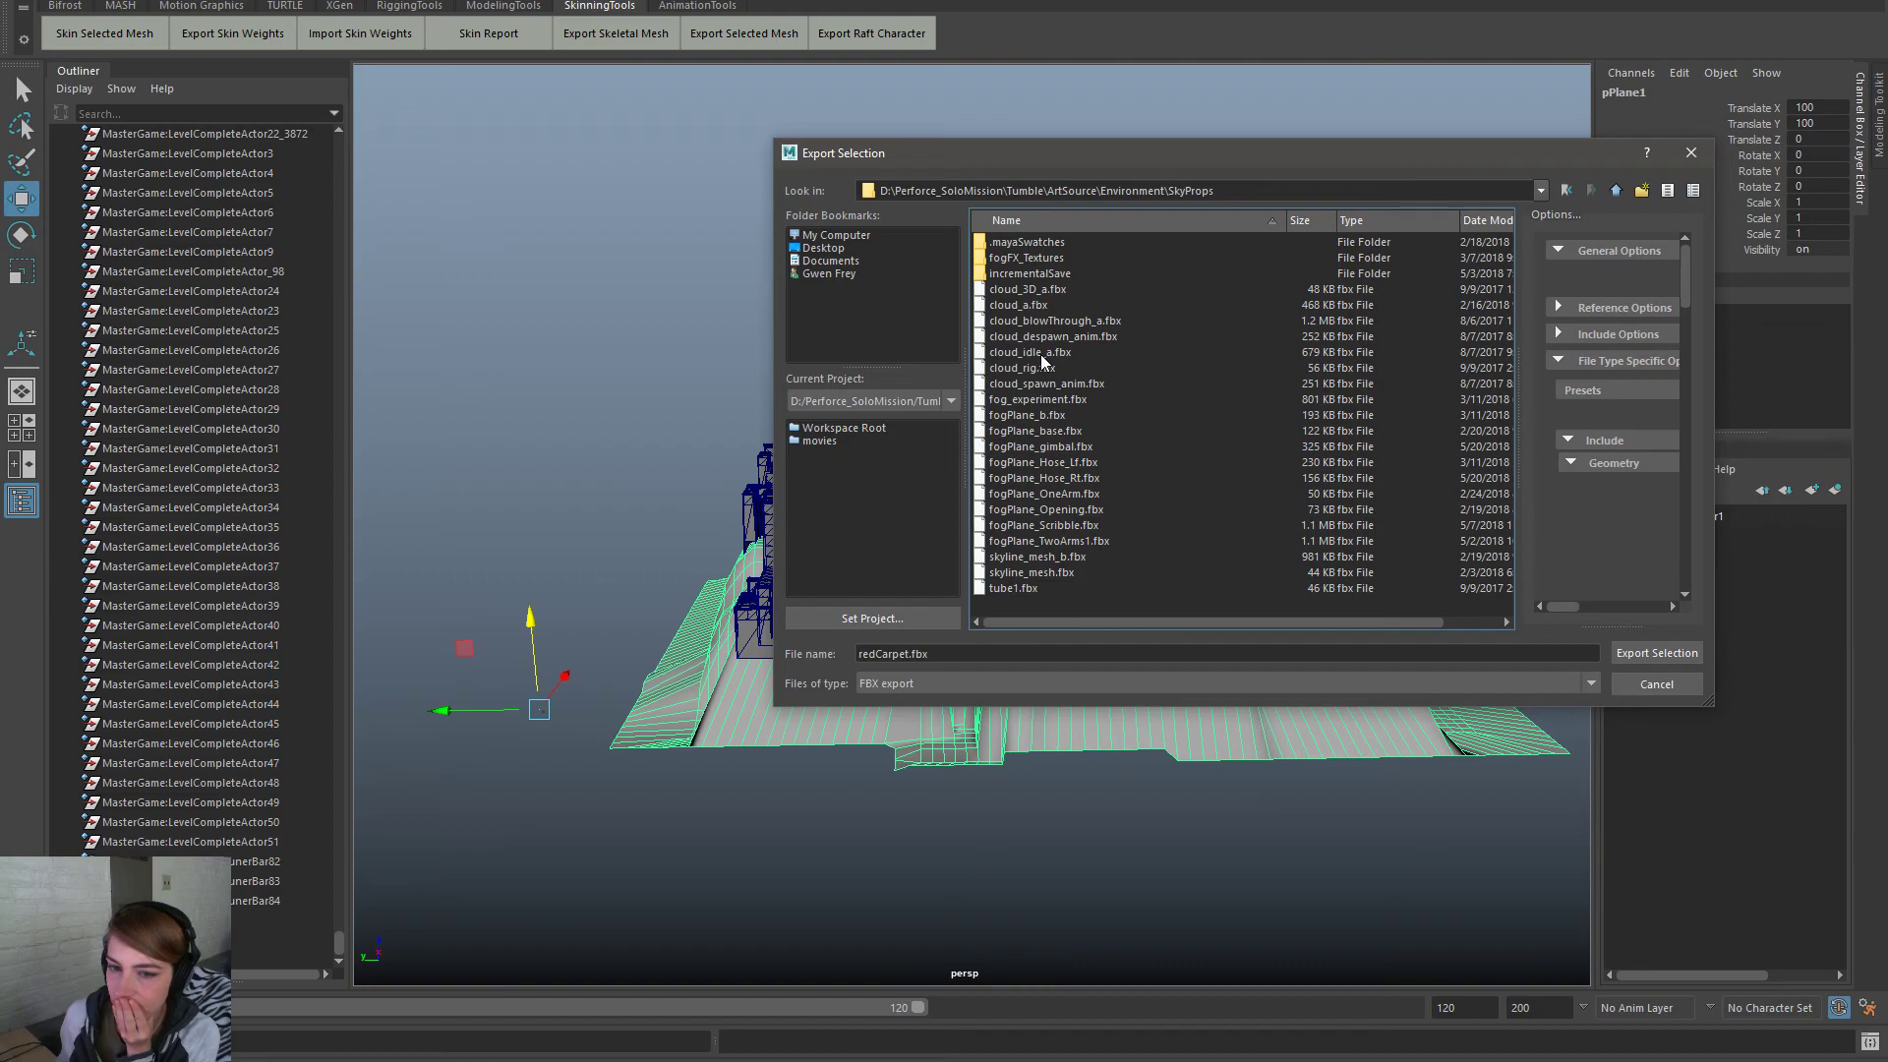
pyautogui.doubleClick(1068, 526)
pyautogui.click(1201, 458)
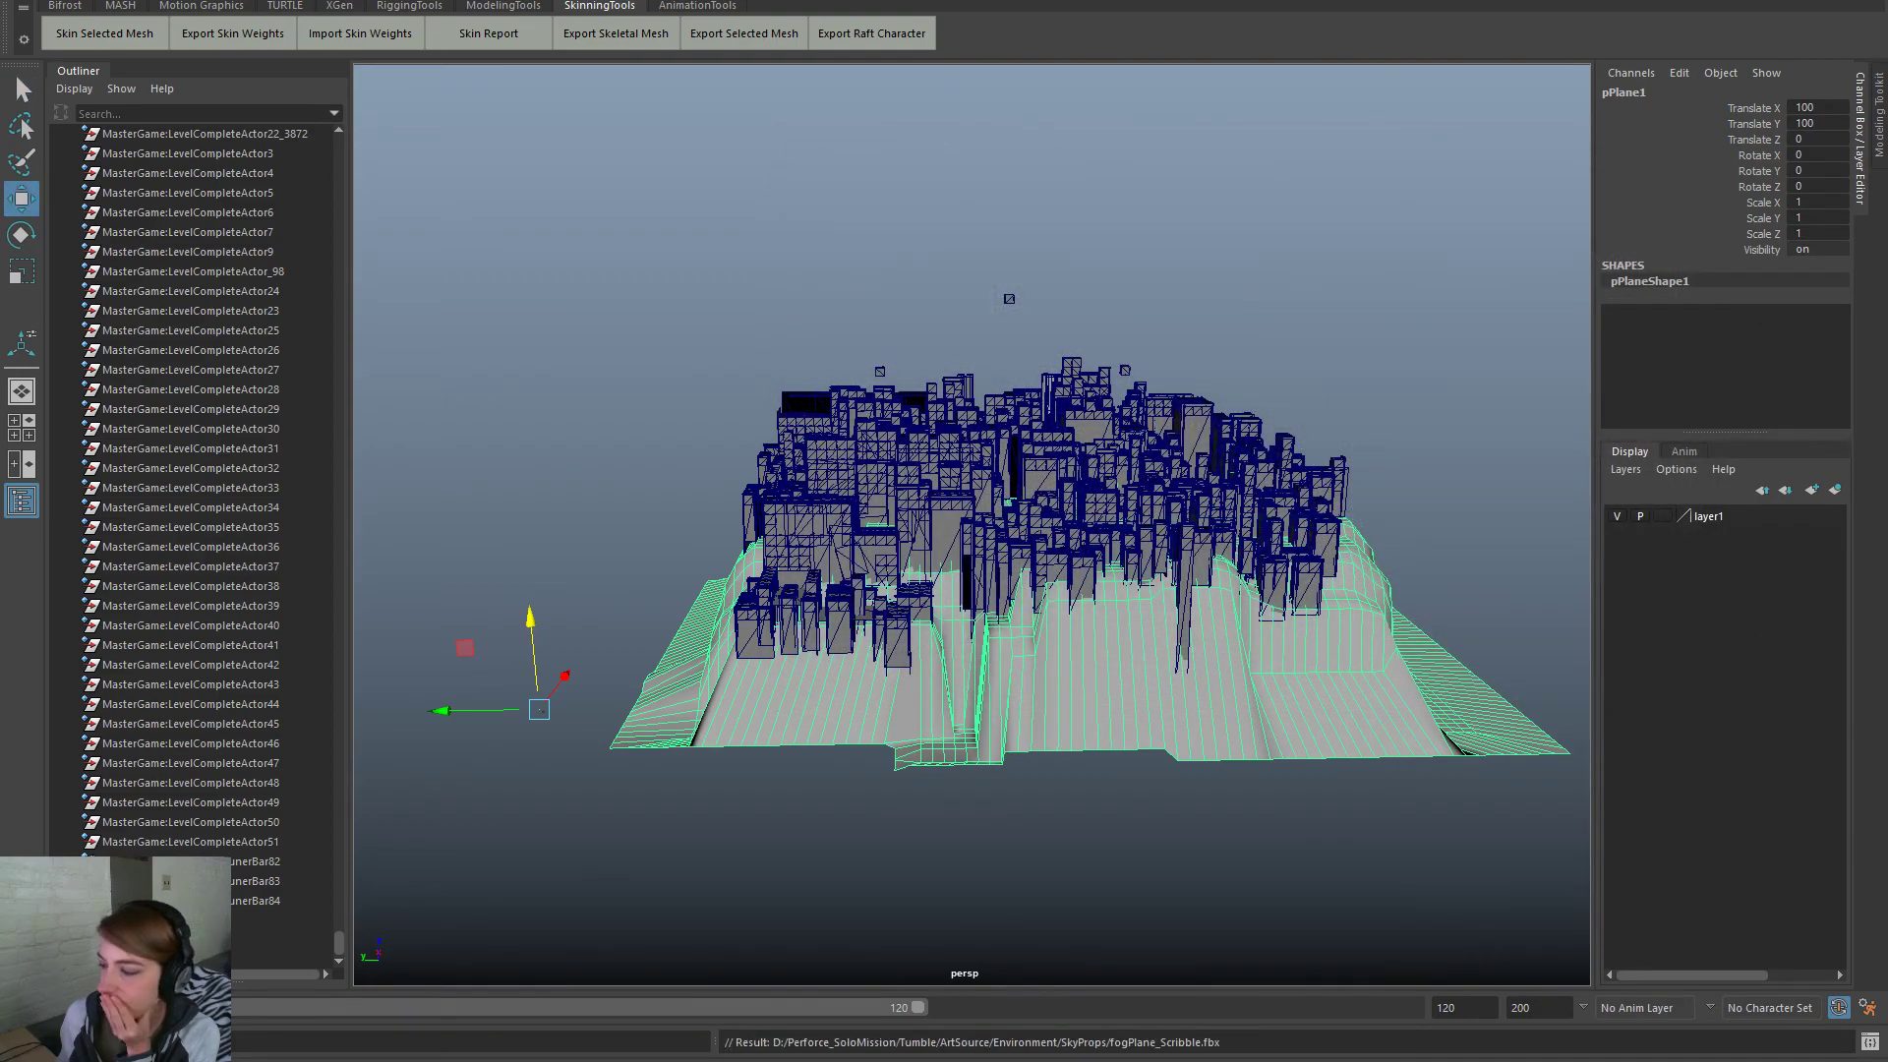
# Switch to Unreal Editor, locate the fogPlane_Scribble static mesh among the project assets and reimport it
pyautogui.hotkey('alt', 'Tab')
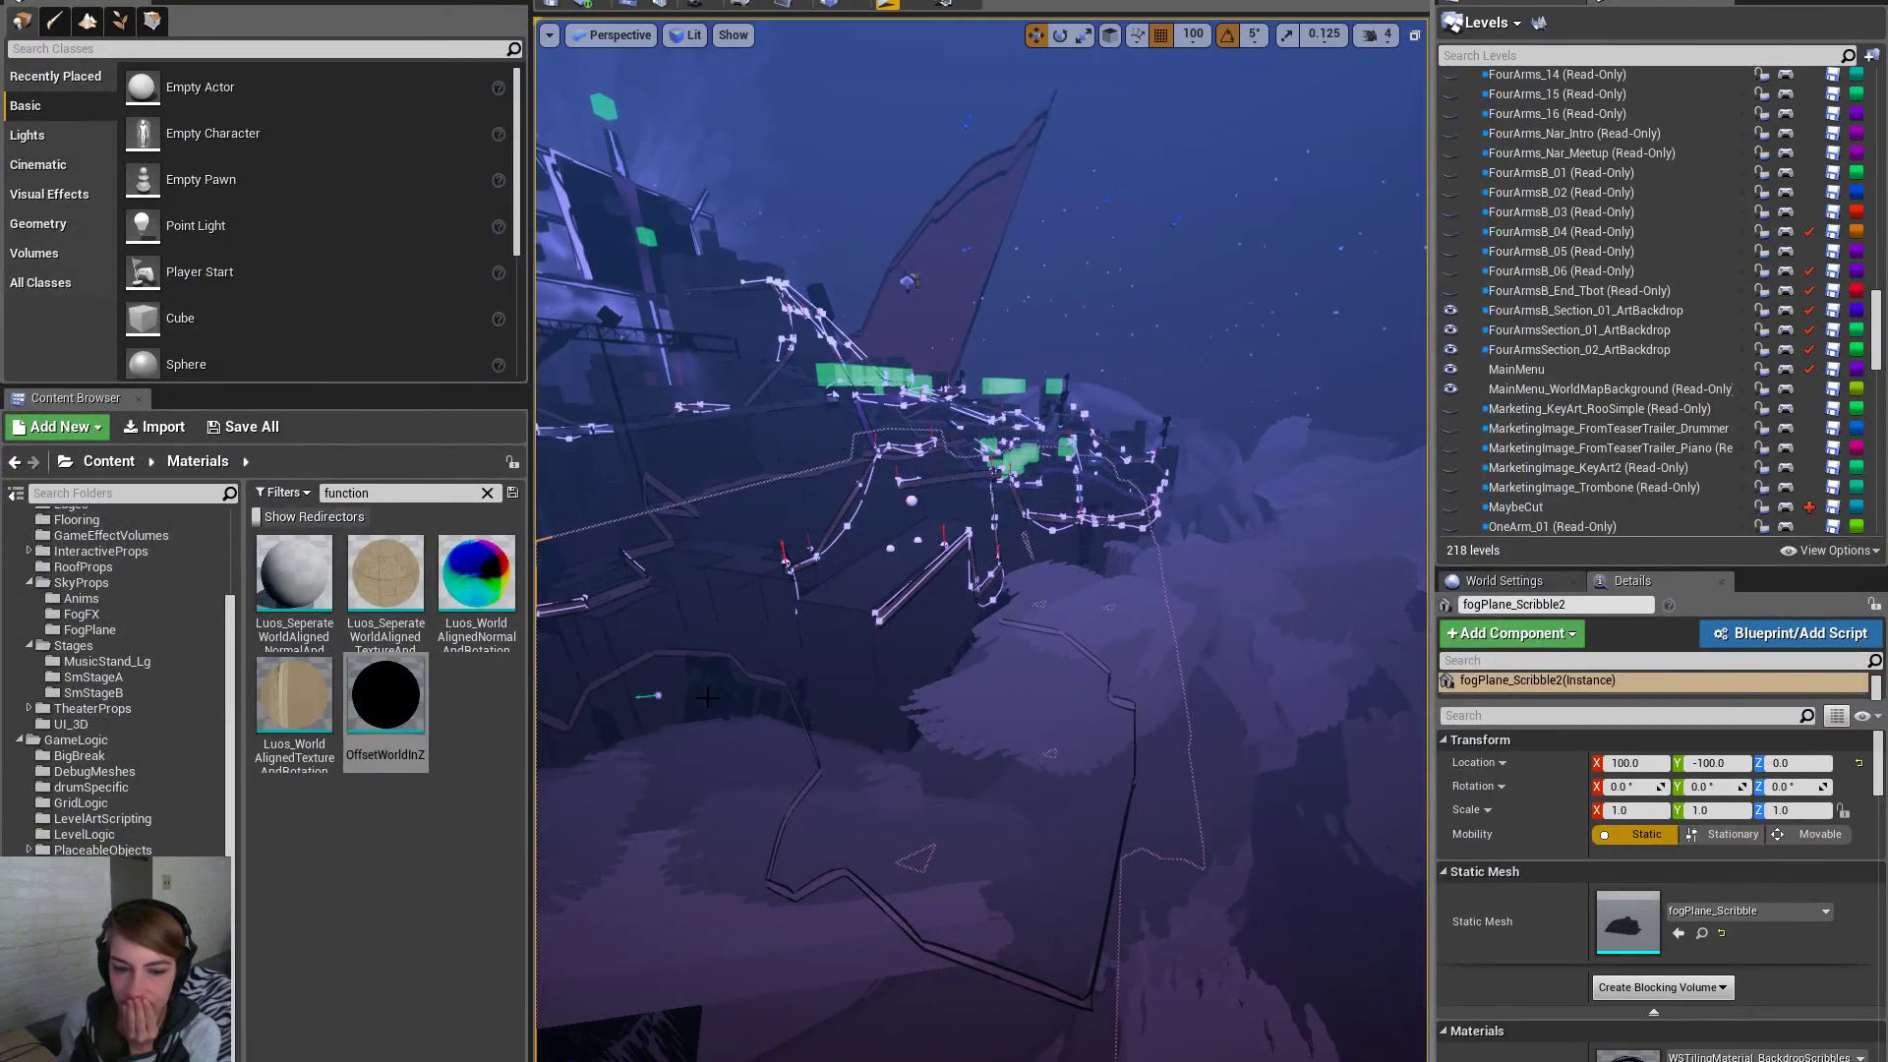
pyautogui.moveTo(729, 697); pyautogui.dragTo(631, 725, button='right')
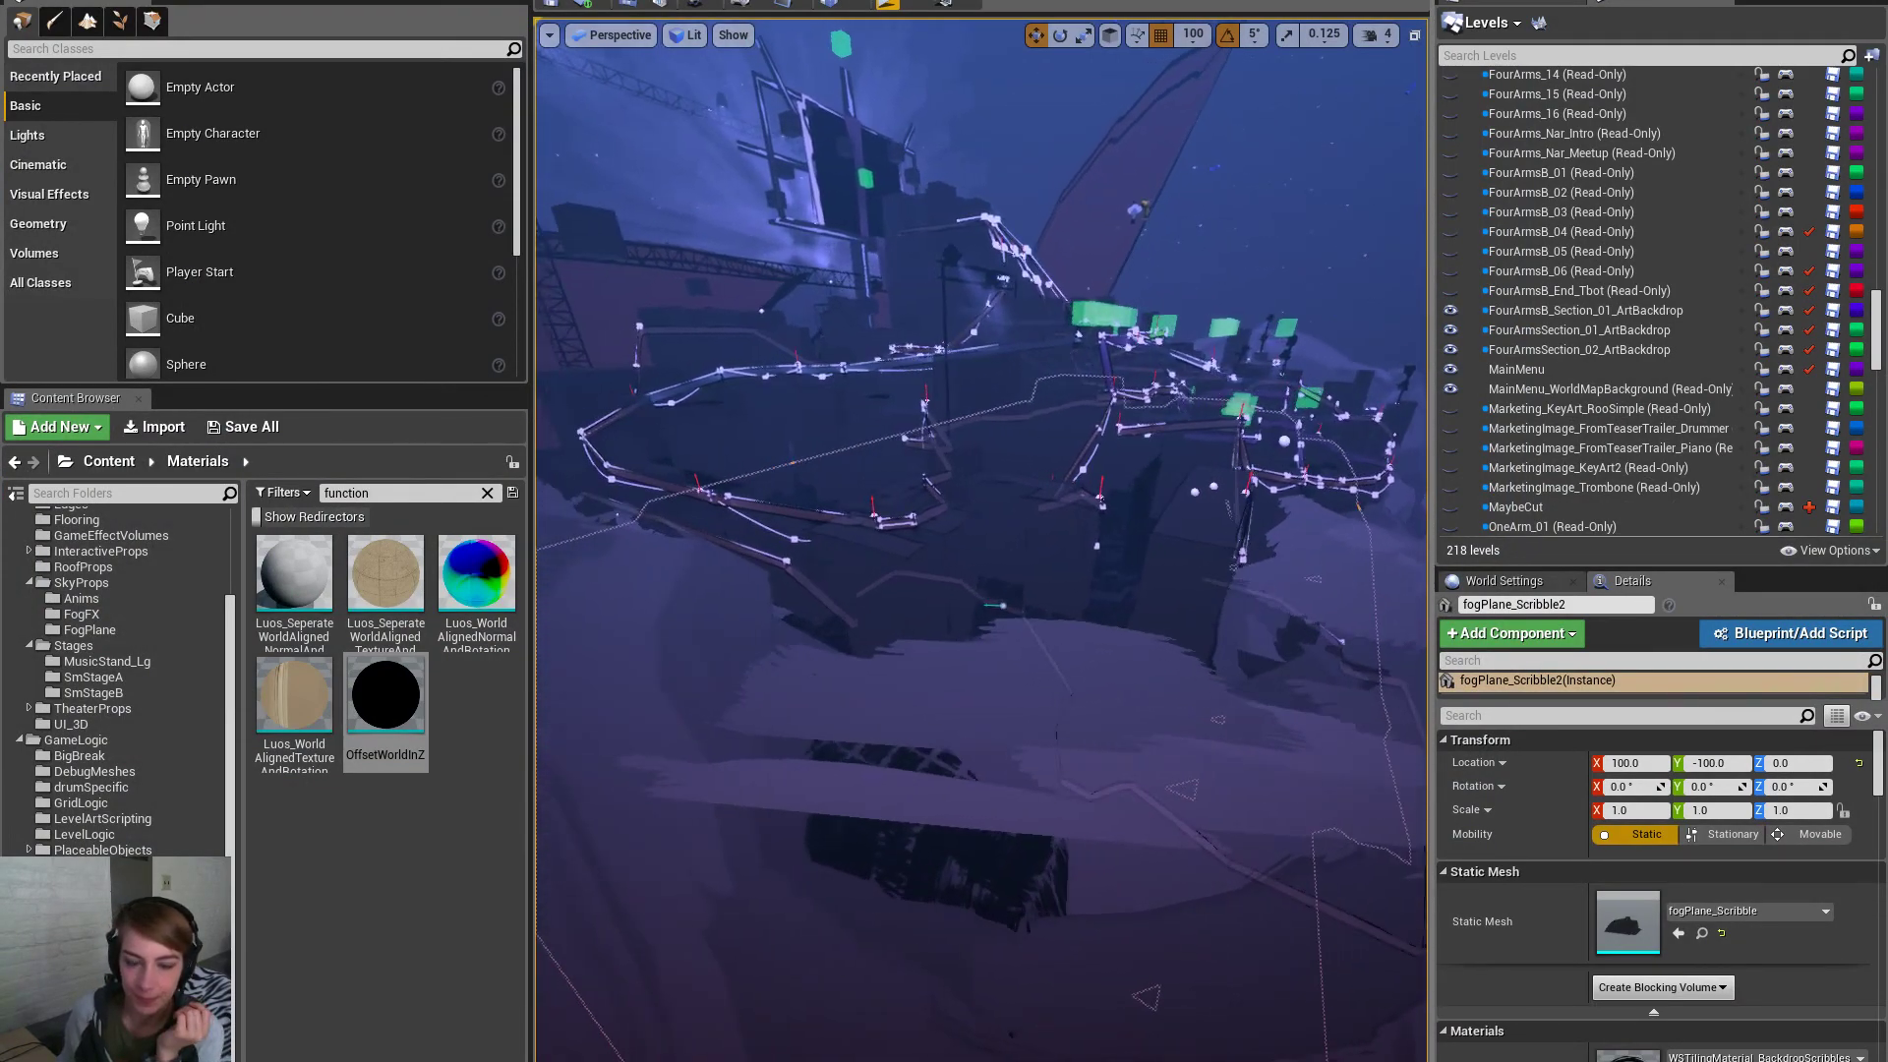
pyautogui.click(1702, 933)
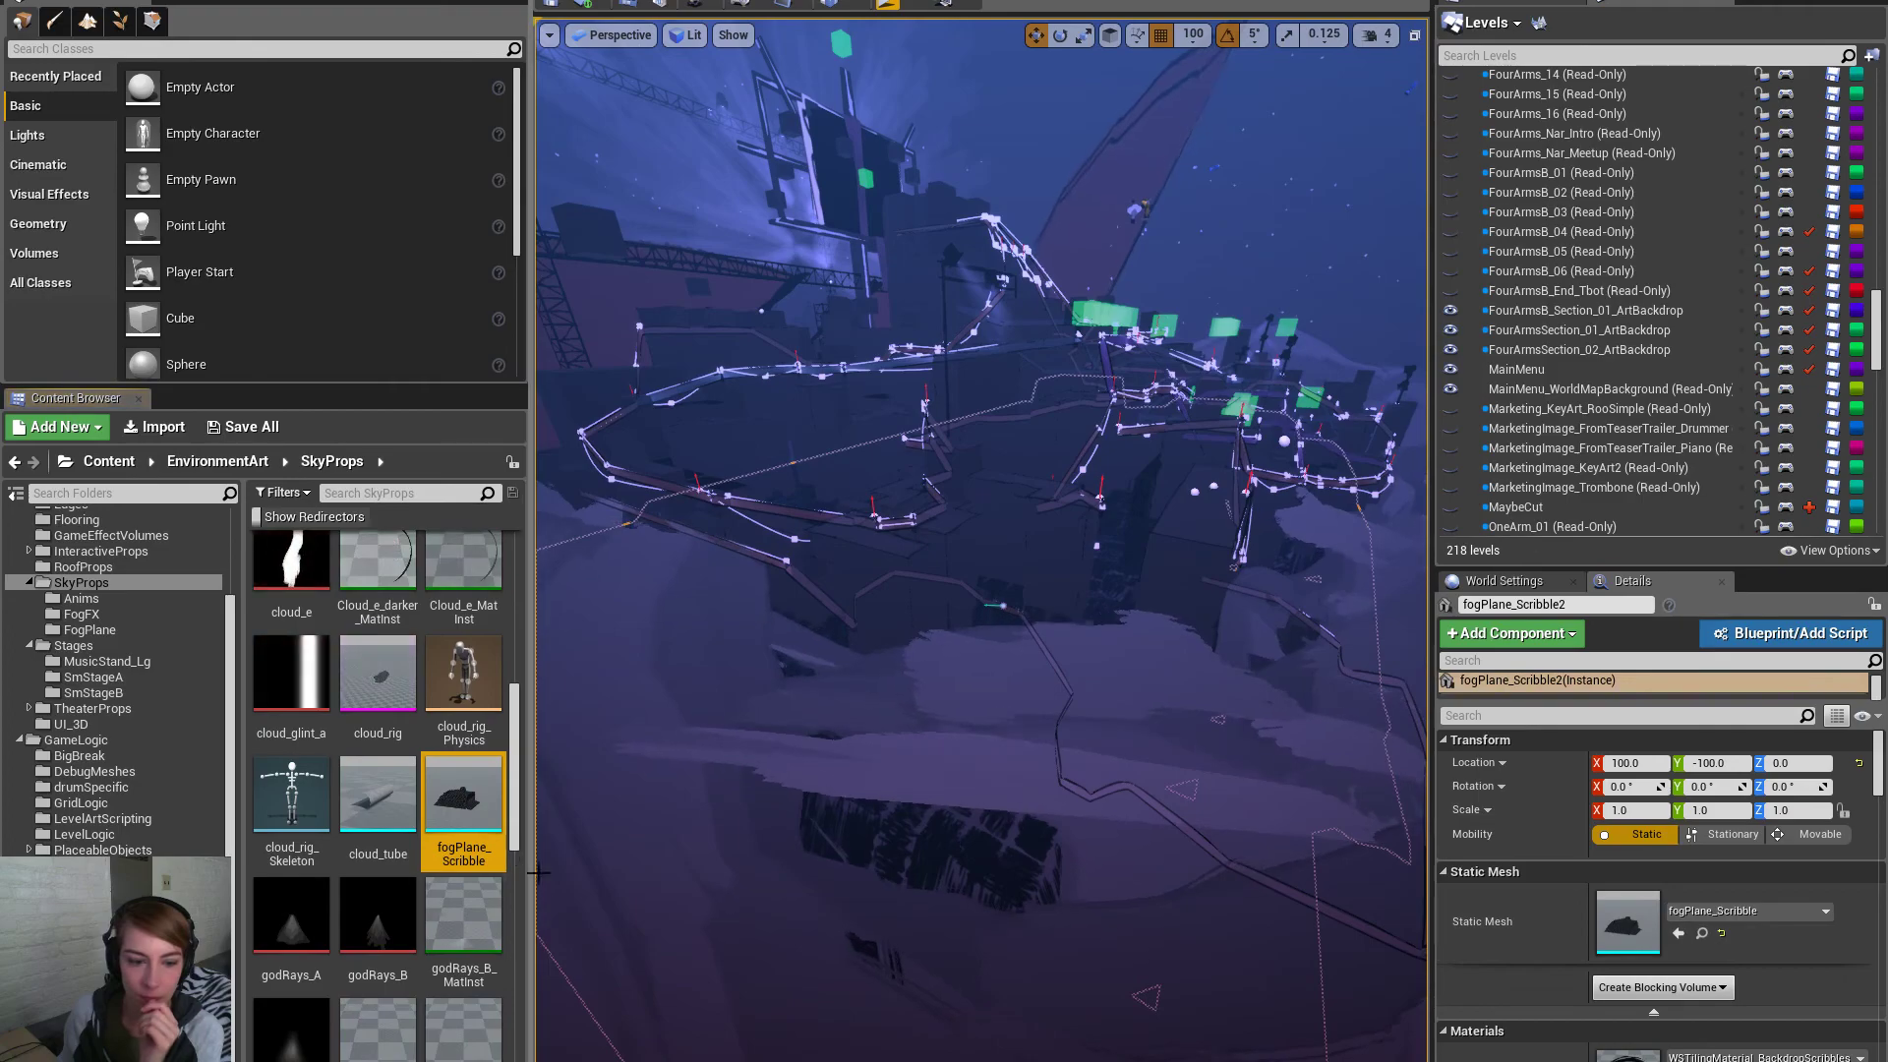
pyautogui.rightClick(476, 818)
pyautogui.click(571, 305)
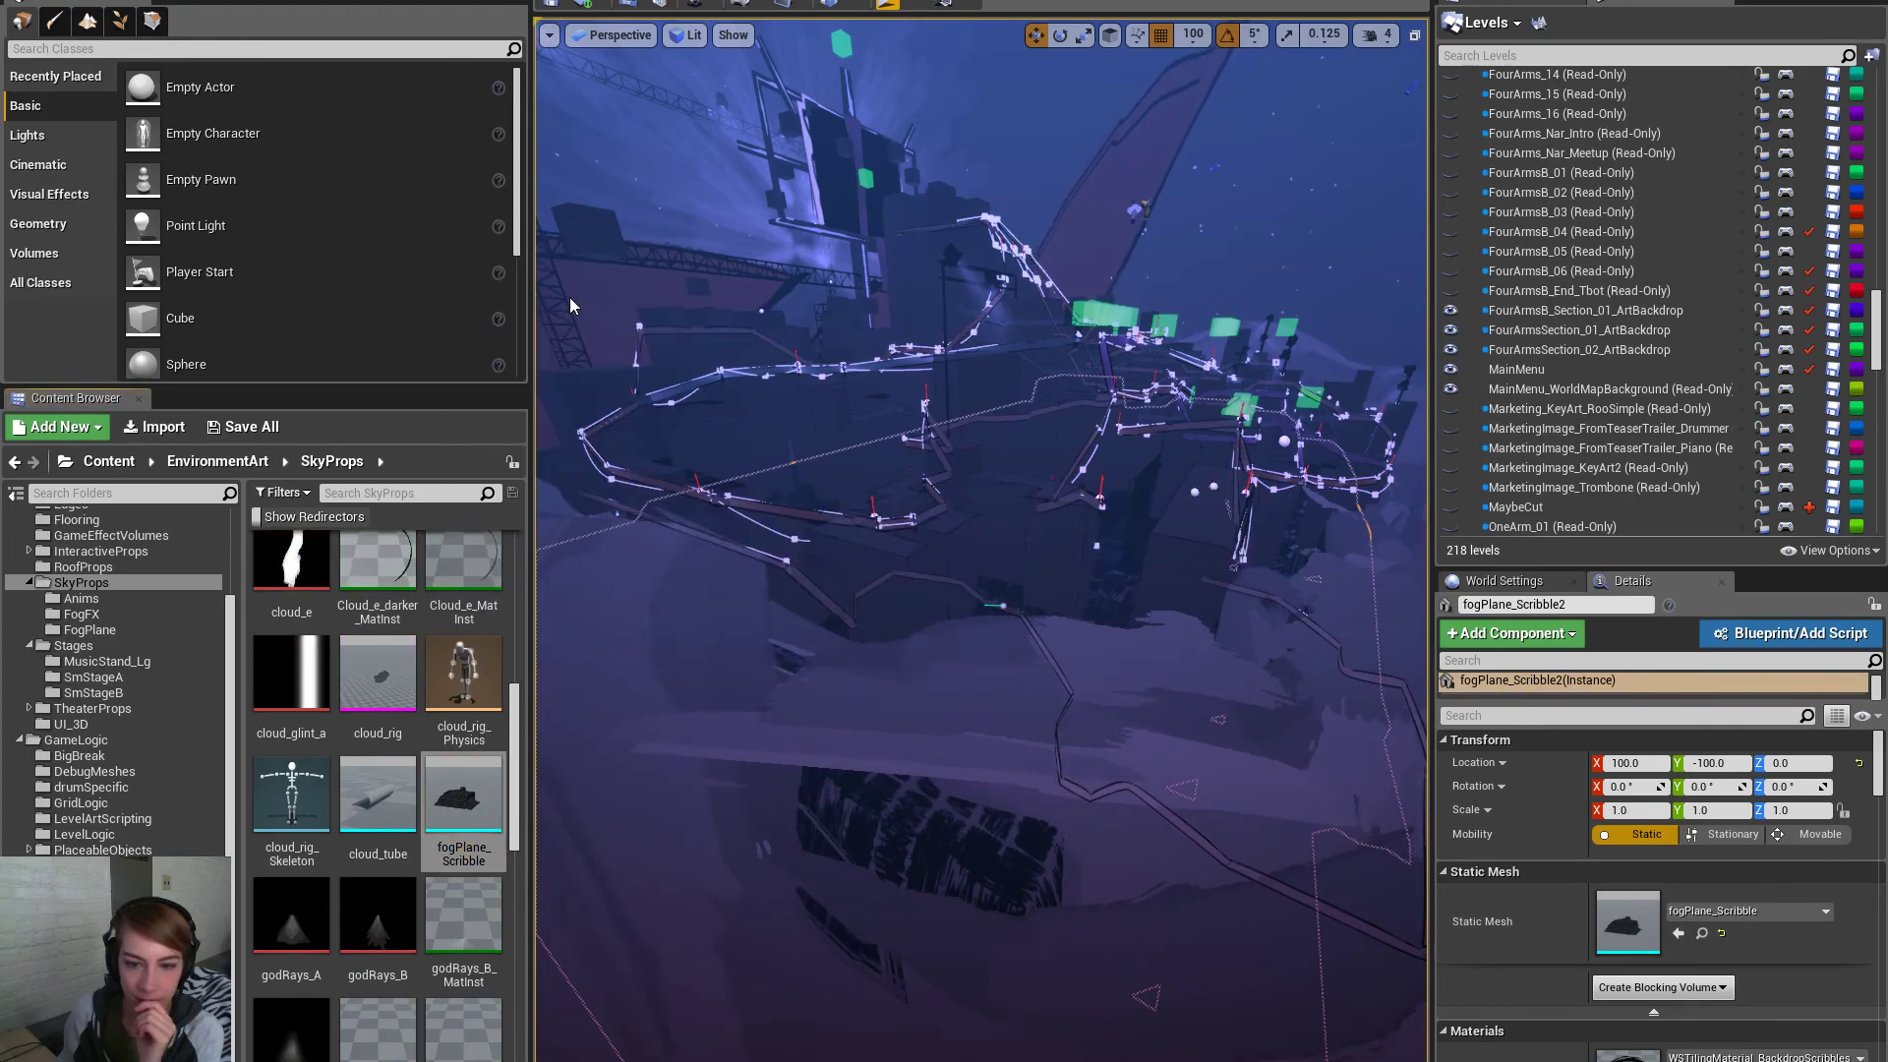
pyautogui.moveTo(657, 328)
pyautogui.mouseDown(button='right')
pyautogui.moveTo(639, 364)
pyautogui.moveTo(639, 335)
pyautogui.moveTo(698, 354)
pyautogui.moveTo(629, 335)
pyautogui.moveTo(659, 349)
pyautogui.mouseUp(button='right')
pyautogui.moveTo(1116, 588); pyautogui.dragTo(1116, 588, button='right')
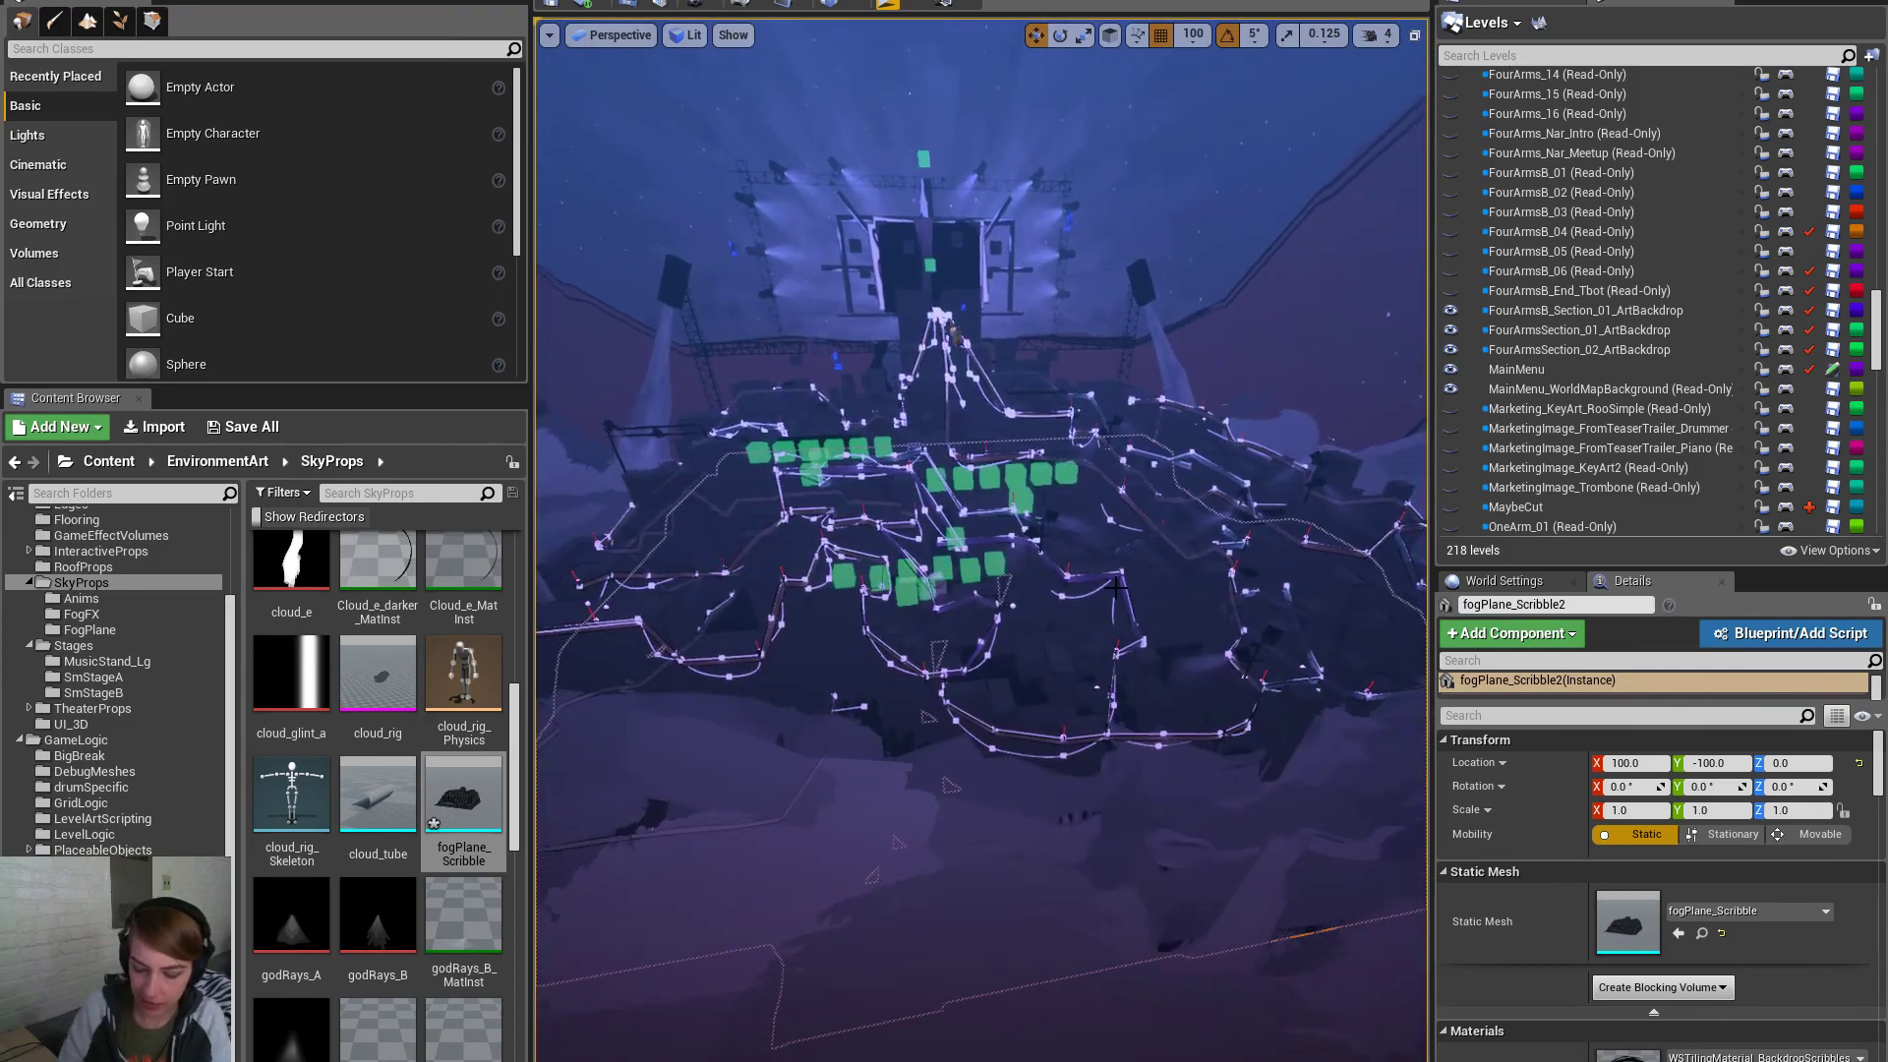
# Run the world map in a full-screen play session and turn on Unlock All Levels
pyautogui.hotkey('alt', 'p')
pyautogui.press('F11')
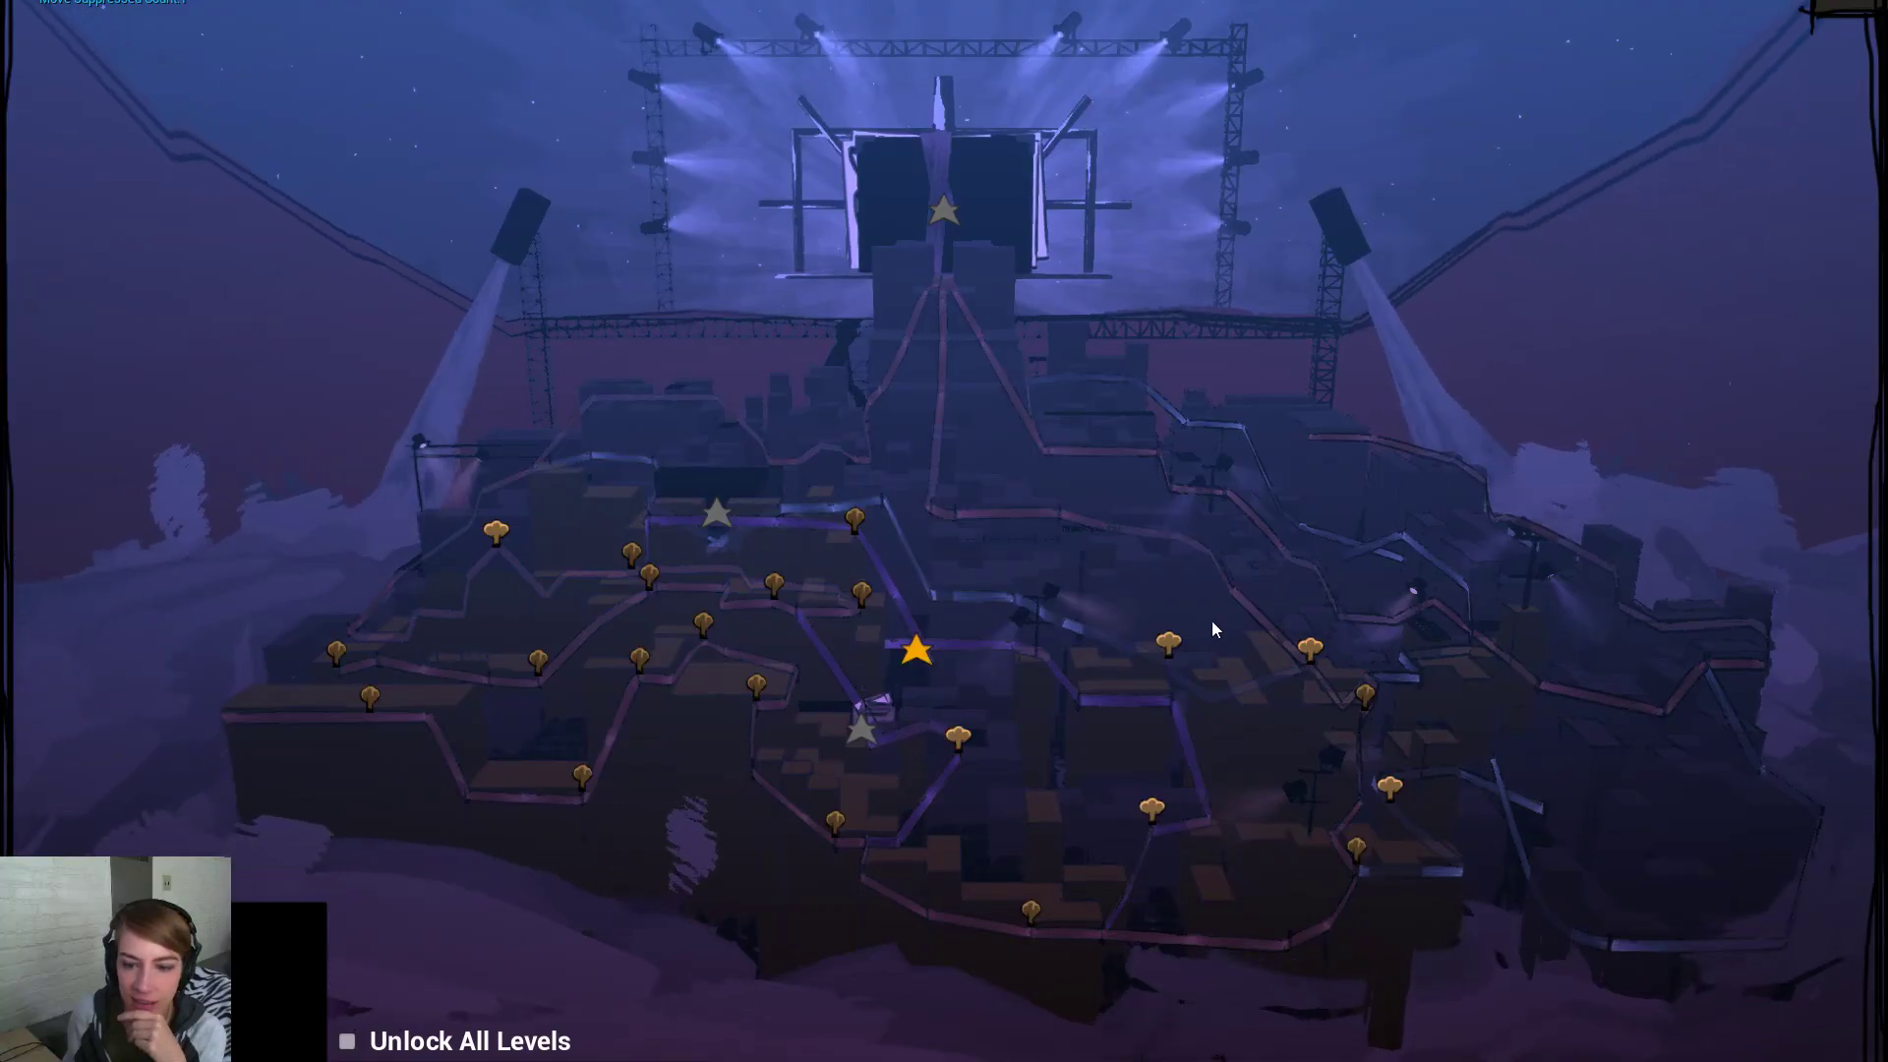
pyautogui.click(346, 1045)
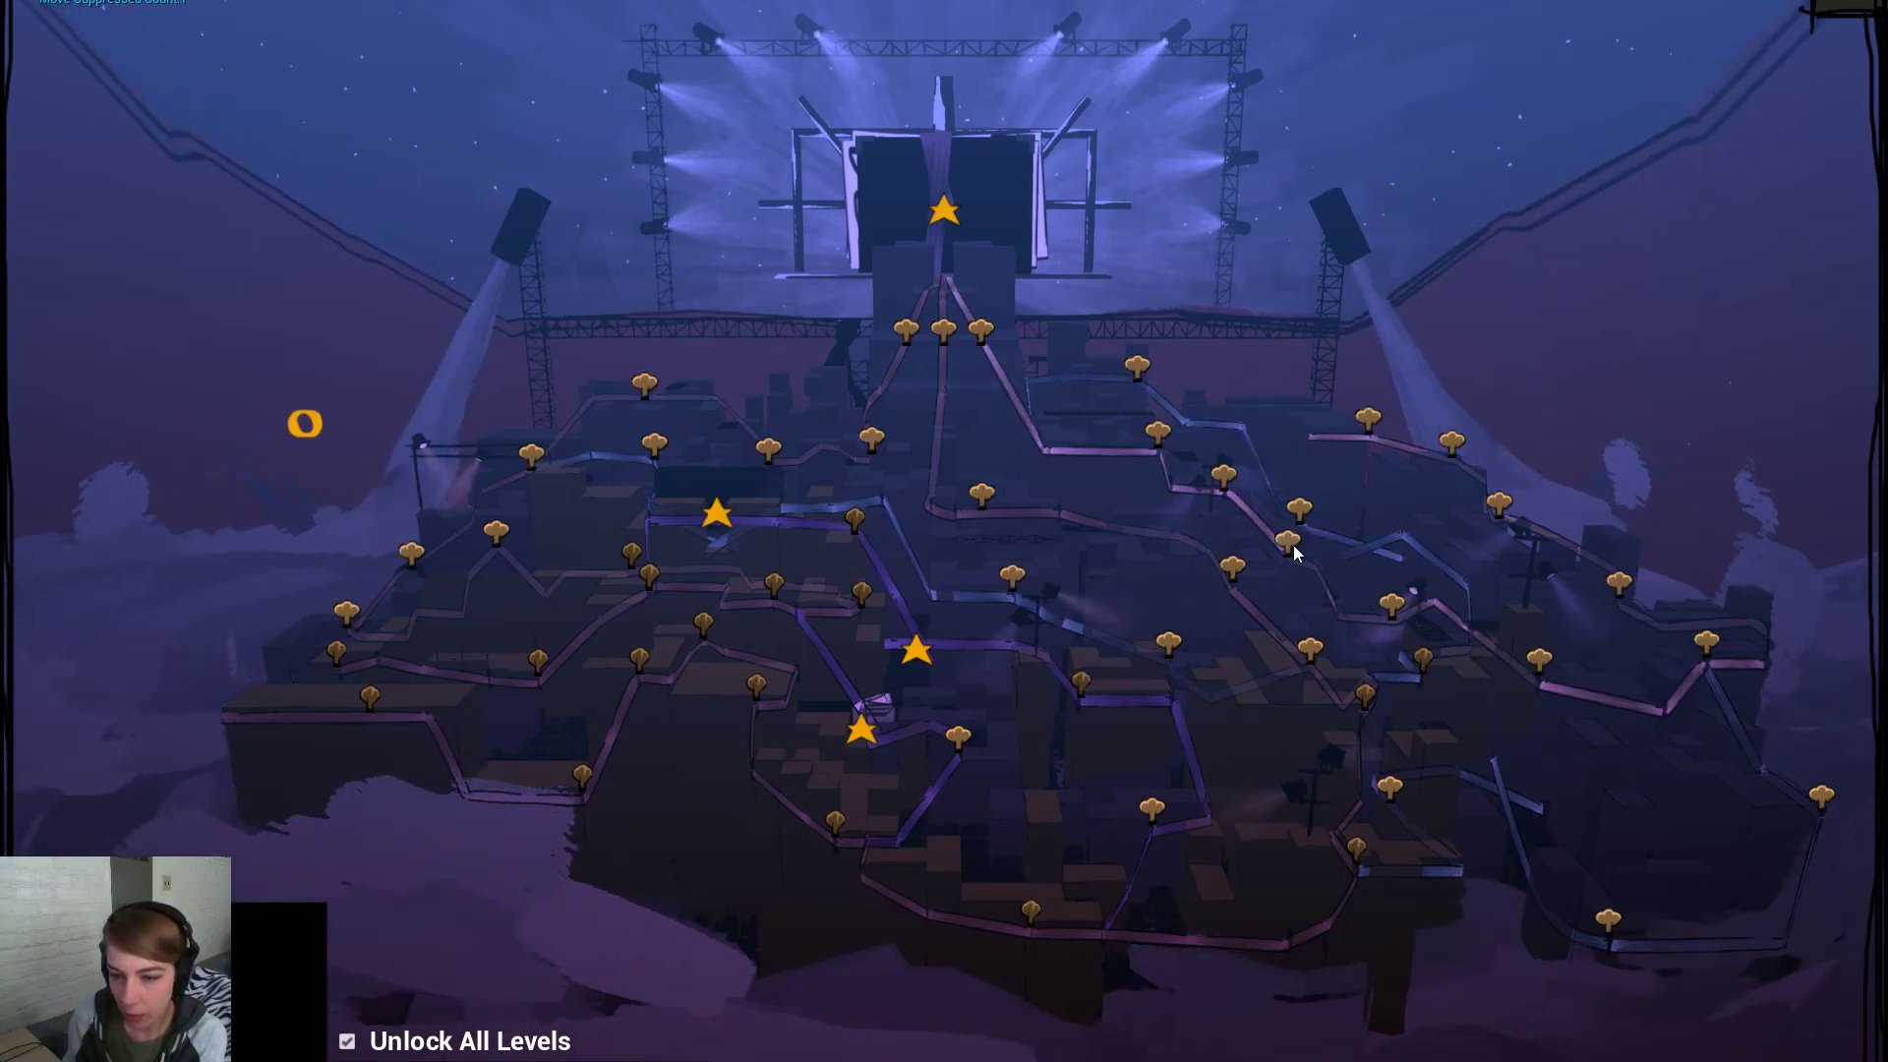
# Open a level from the world map and check the terrain backdrop around its platforms
pyautogui.click(1509, 609)
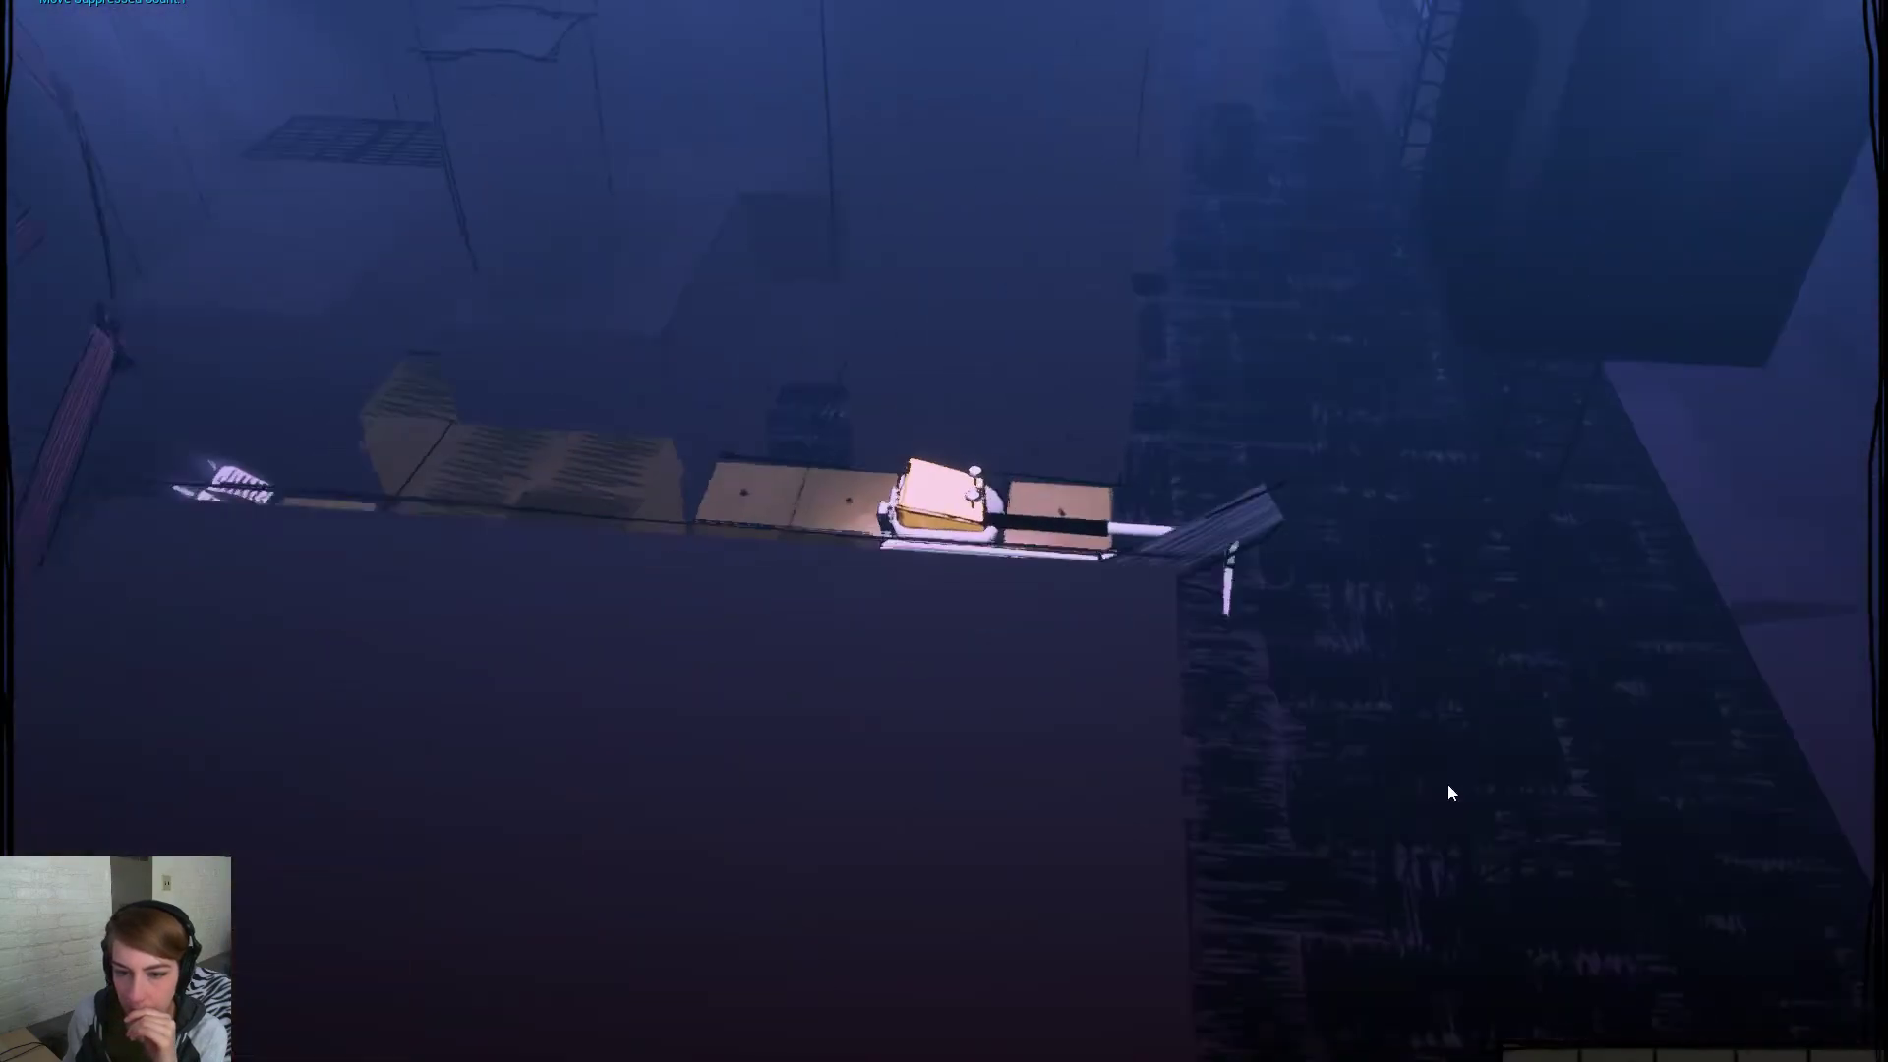
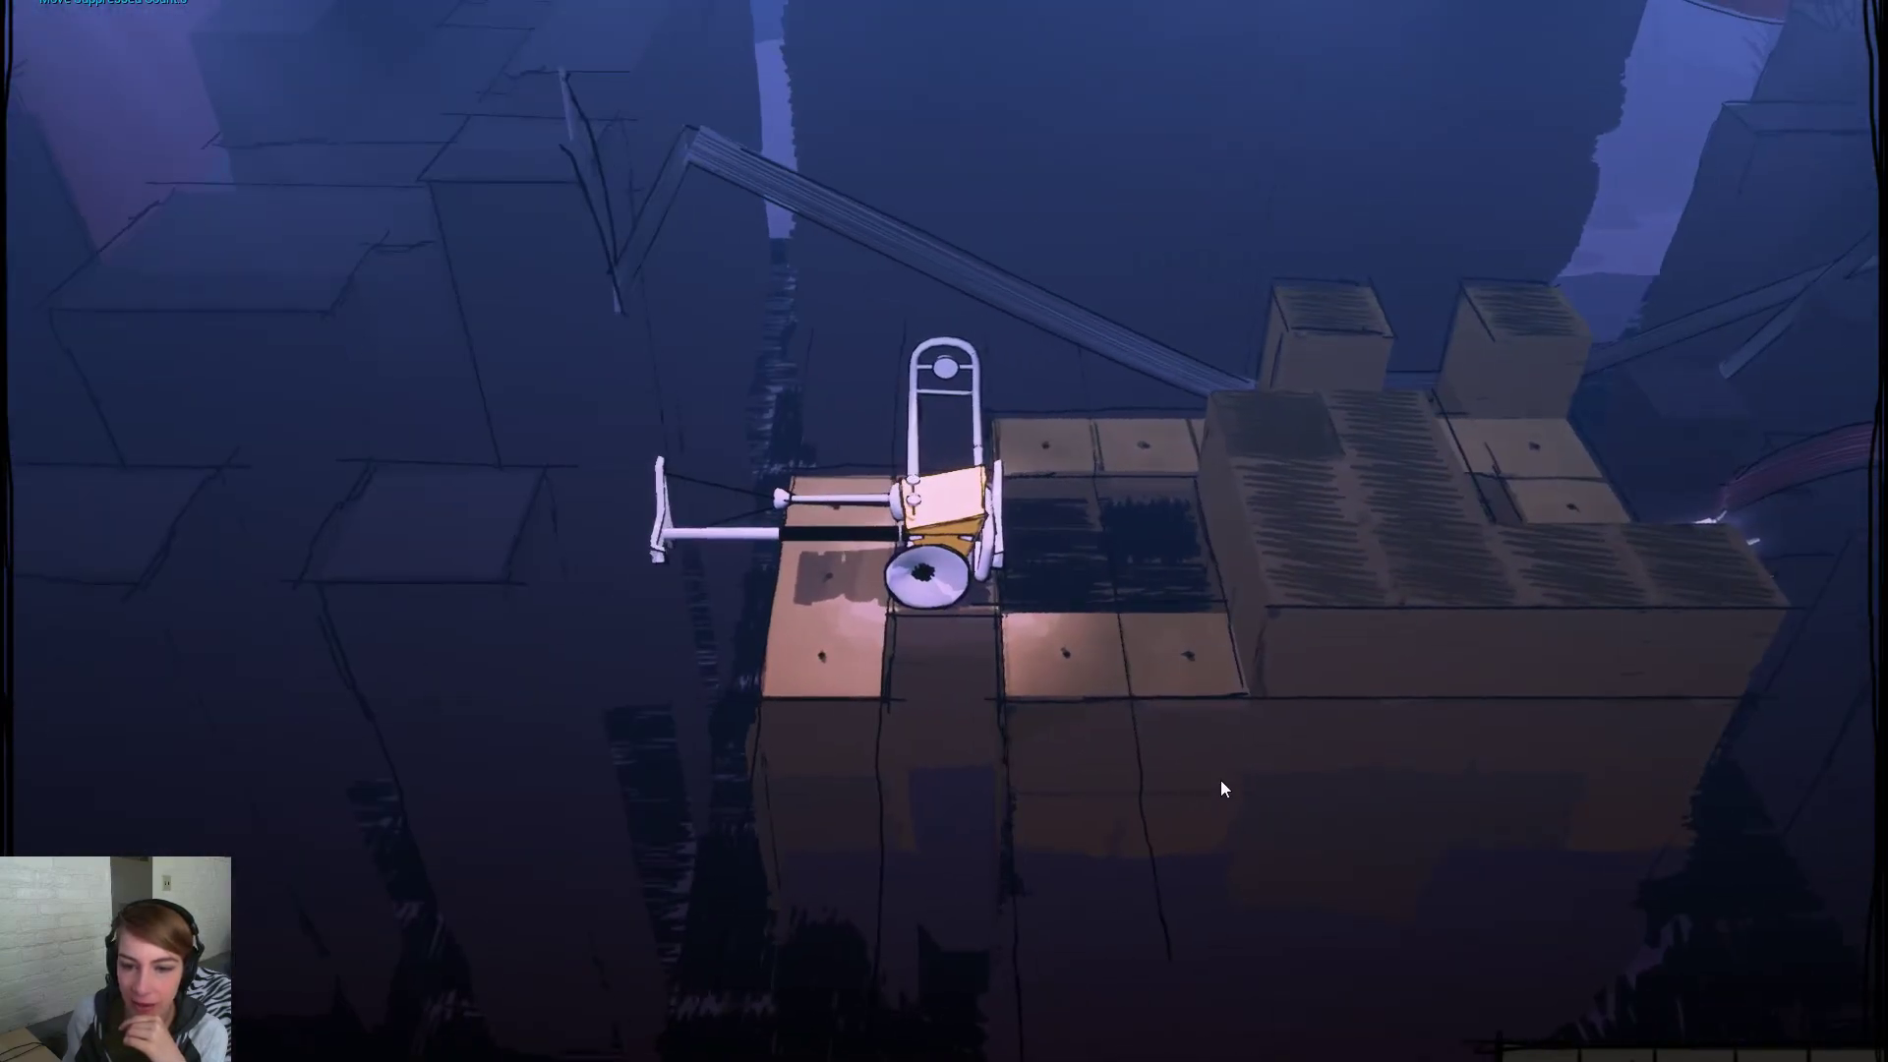
pyautogui.moveTo(944, 688); pyautogui.dragTo(1607, 717)
pyautogui.moveTo(494, 609); pyautogui.dragTo(1340, 602)
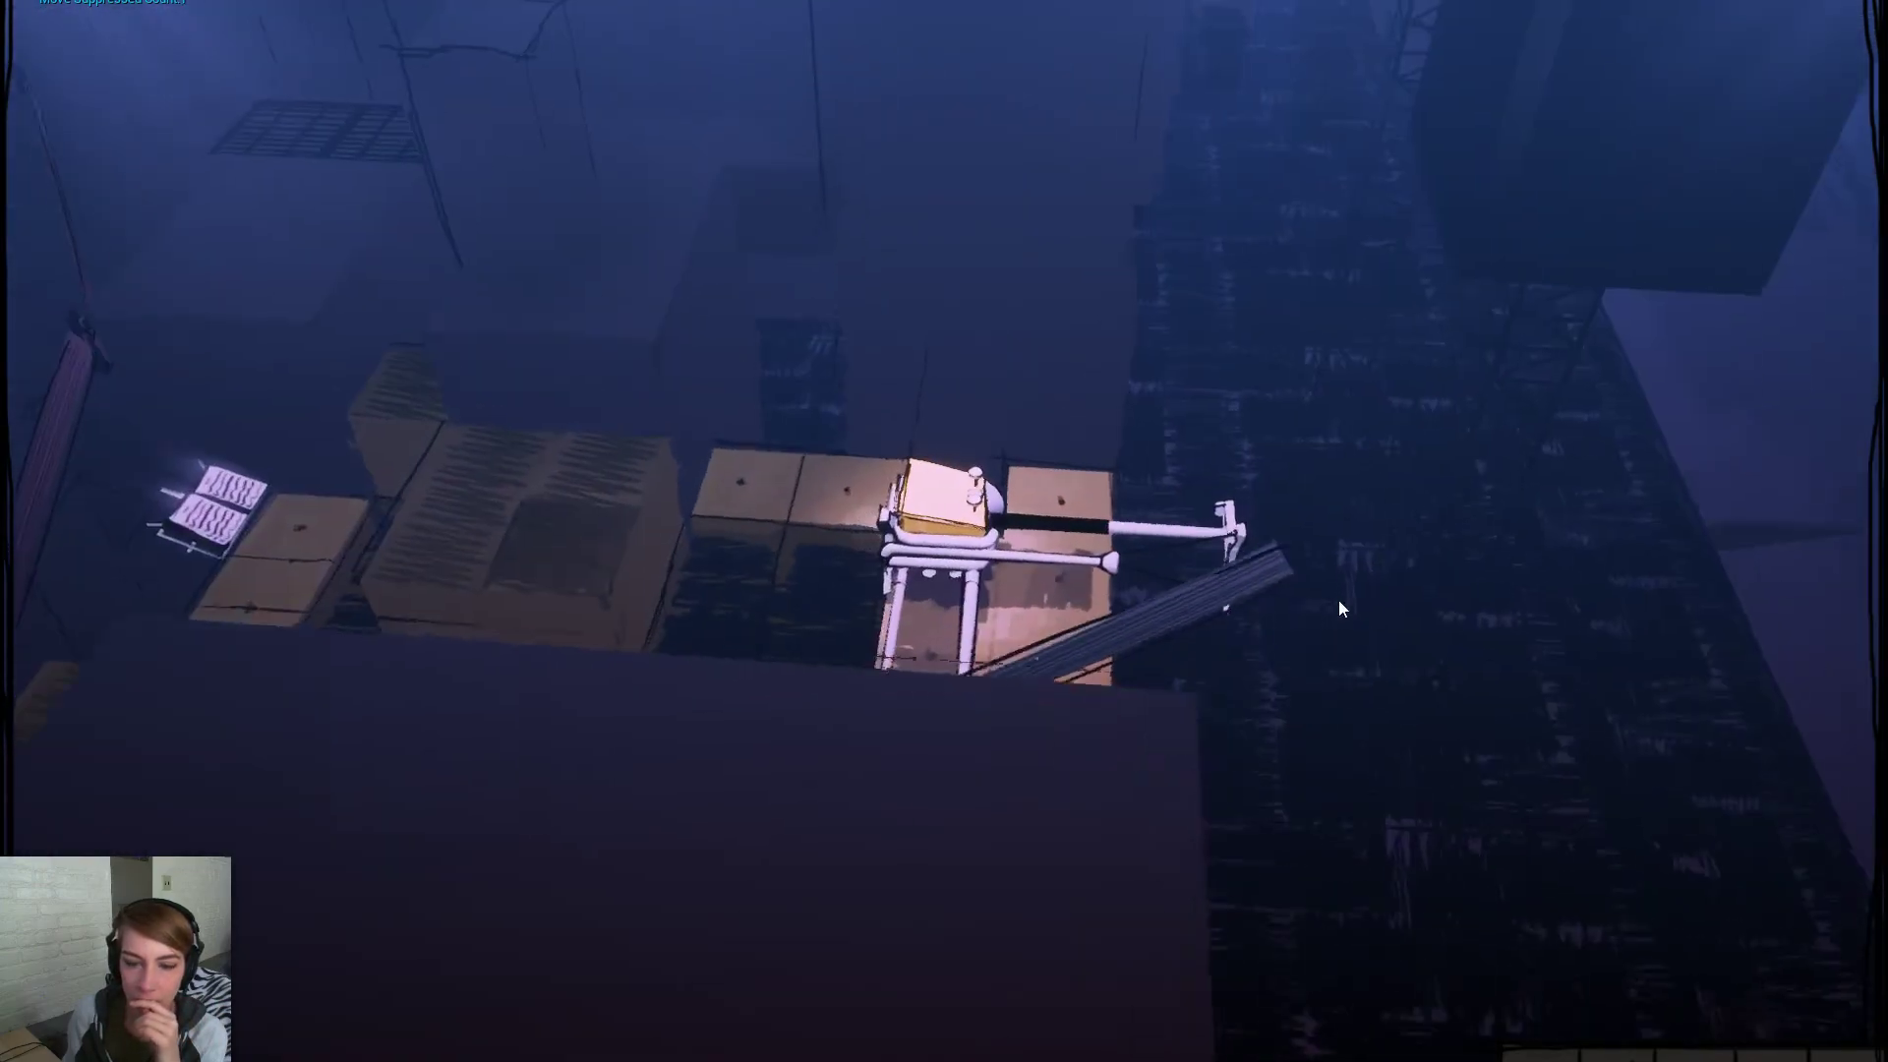
# Finish inspecting the current level's terrain backdrop, return to the world map, and open another level to examine its surroundings from all sides
pyautogui.moveTo(269, 674); pyautogui.dragTo(1108, 622)
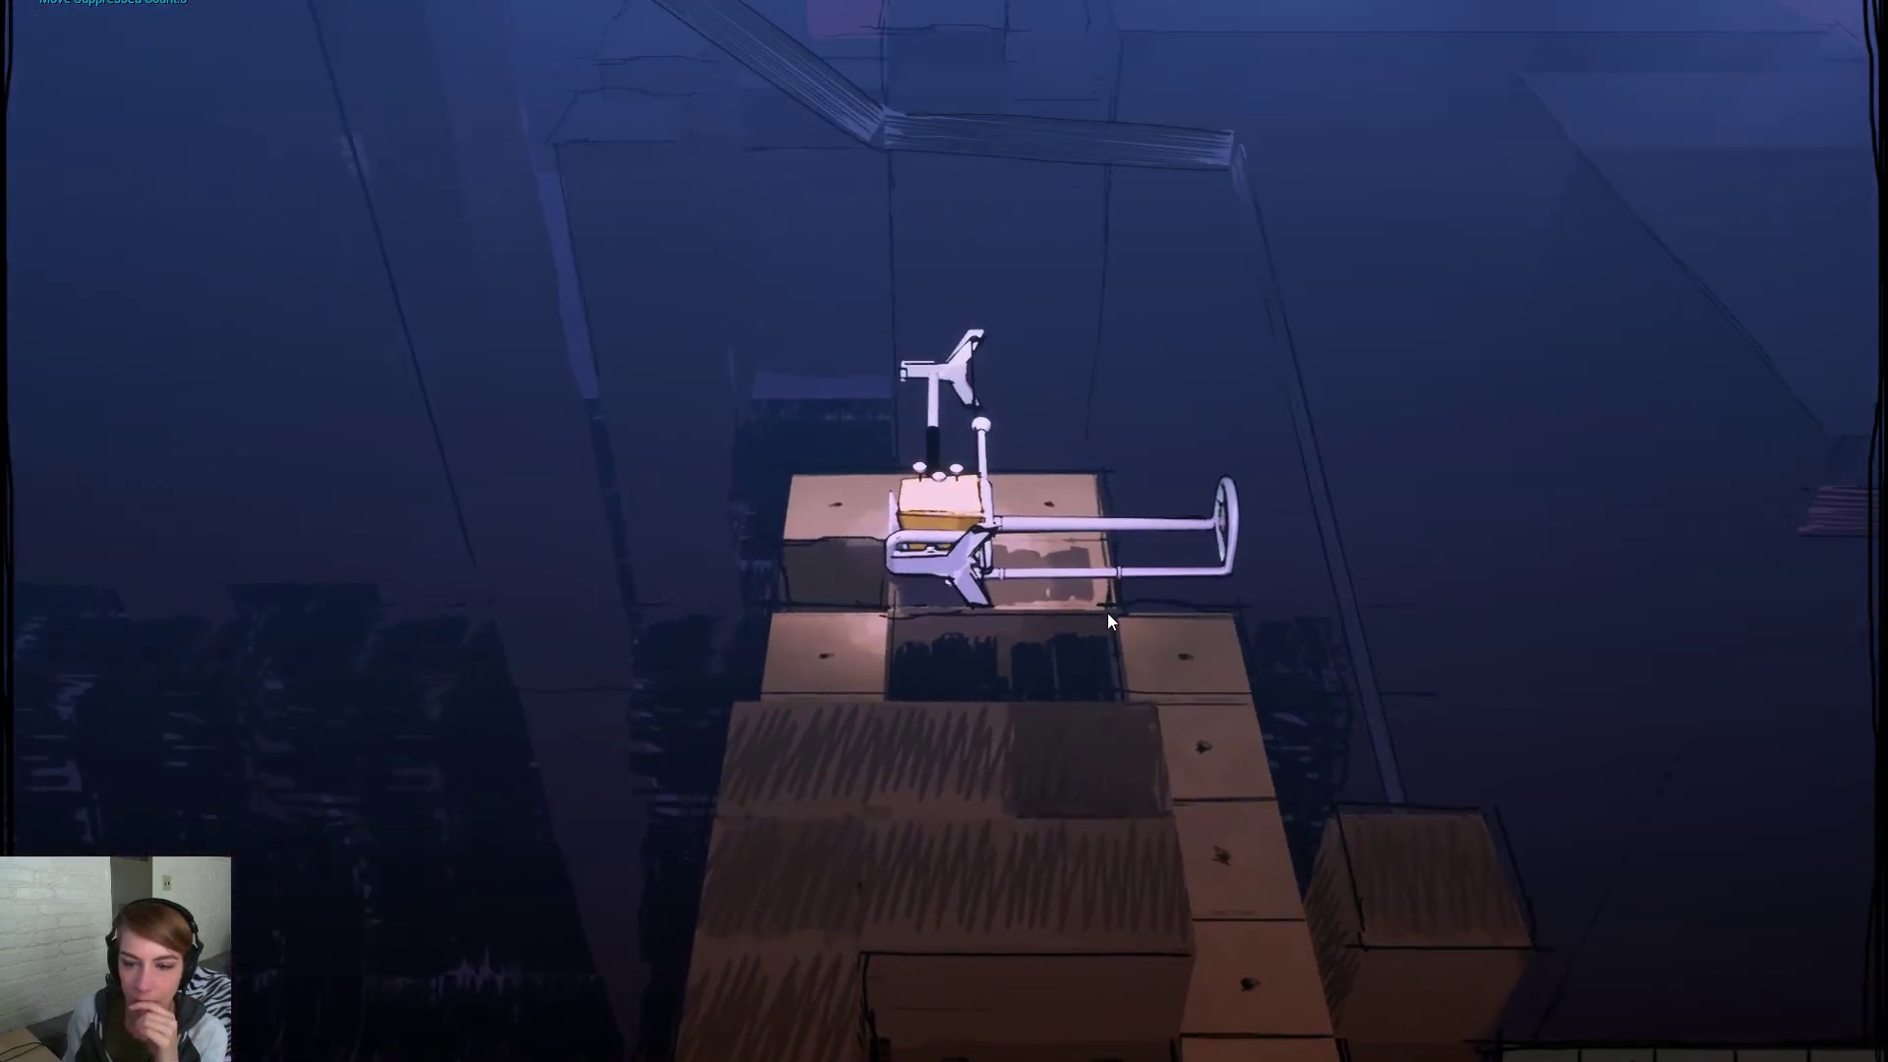
pyautogui.moveTo(784, 699); pyautogui.dragTo(987, 735)
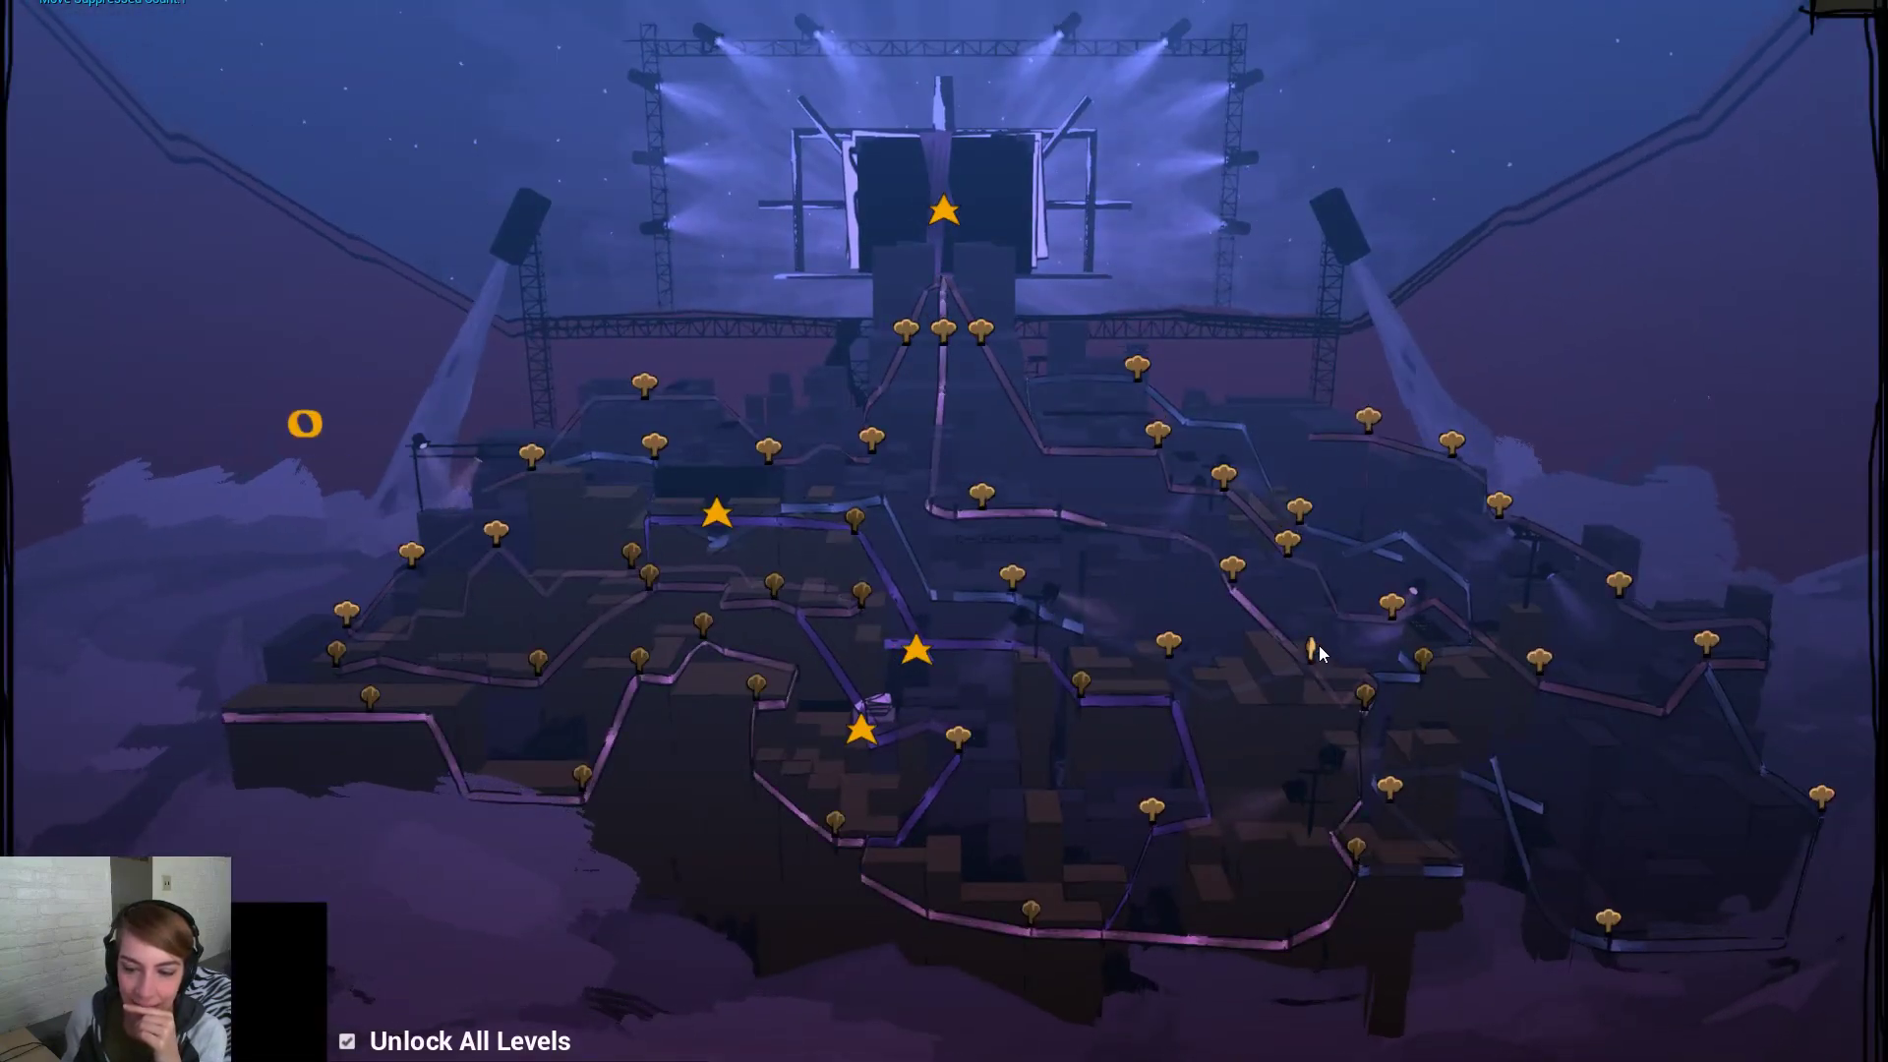
pyautogui.click(1319, 648)
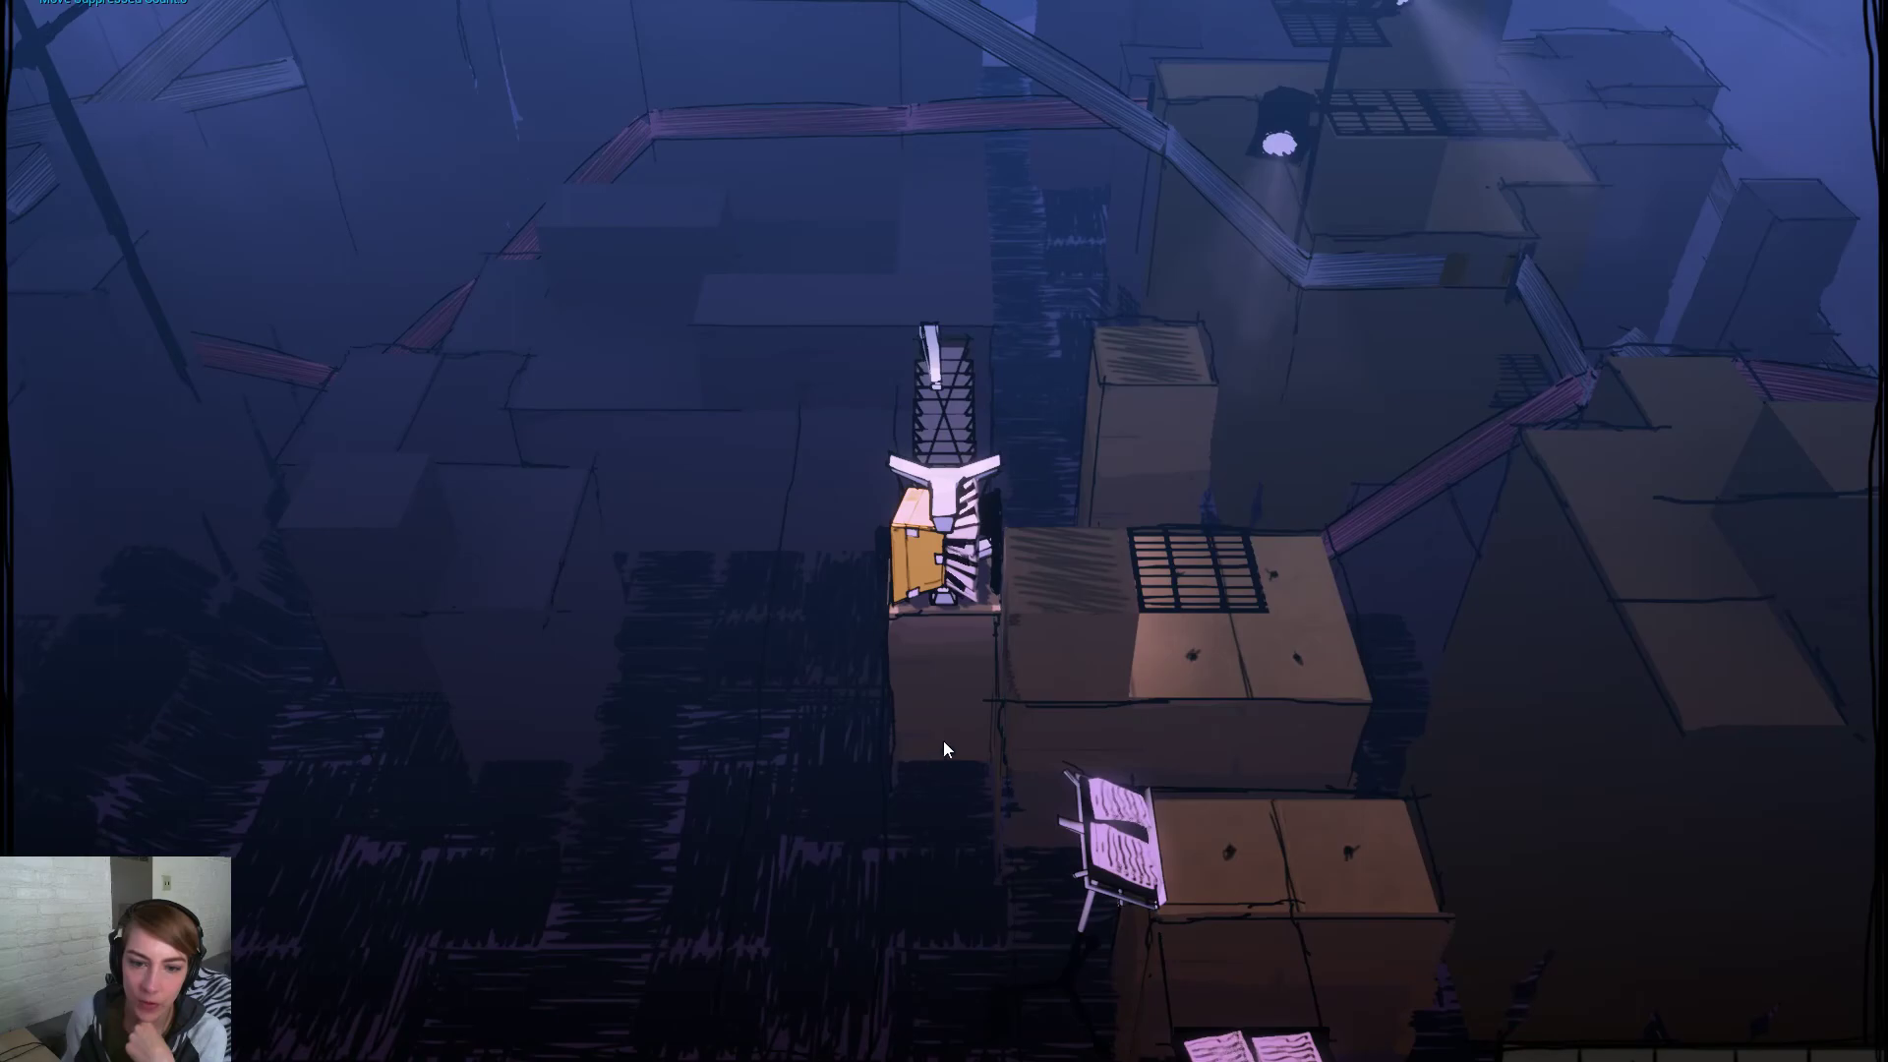
pyautogui.moveTo(1545, 724); pyautogui.dragTo(540, 668)
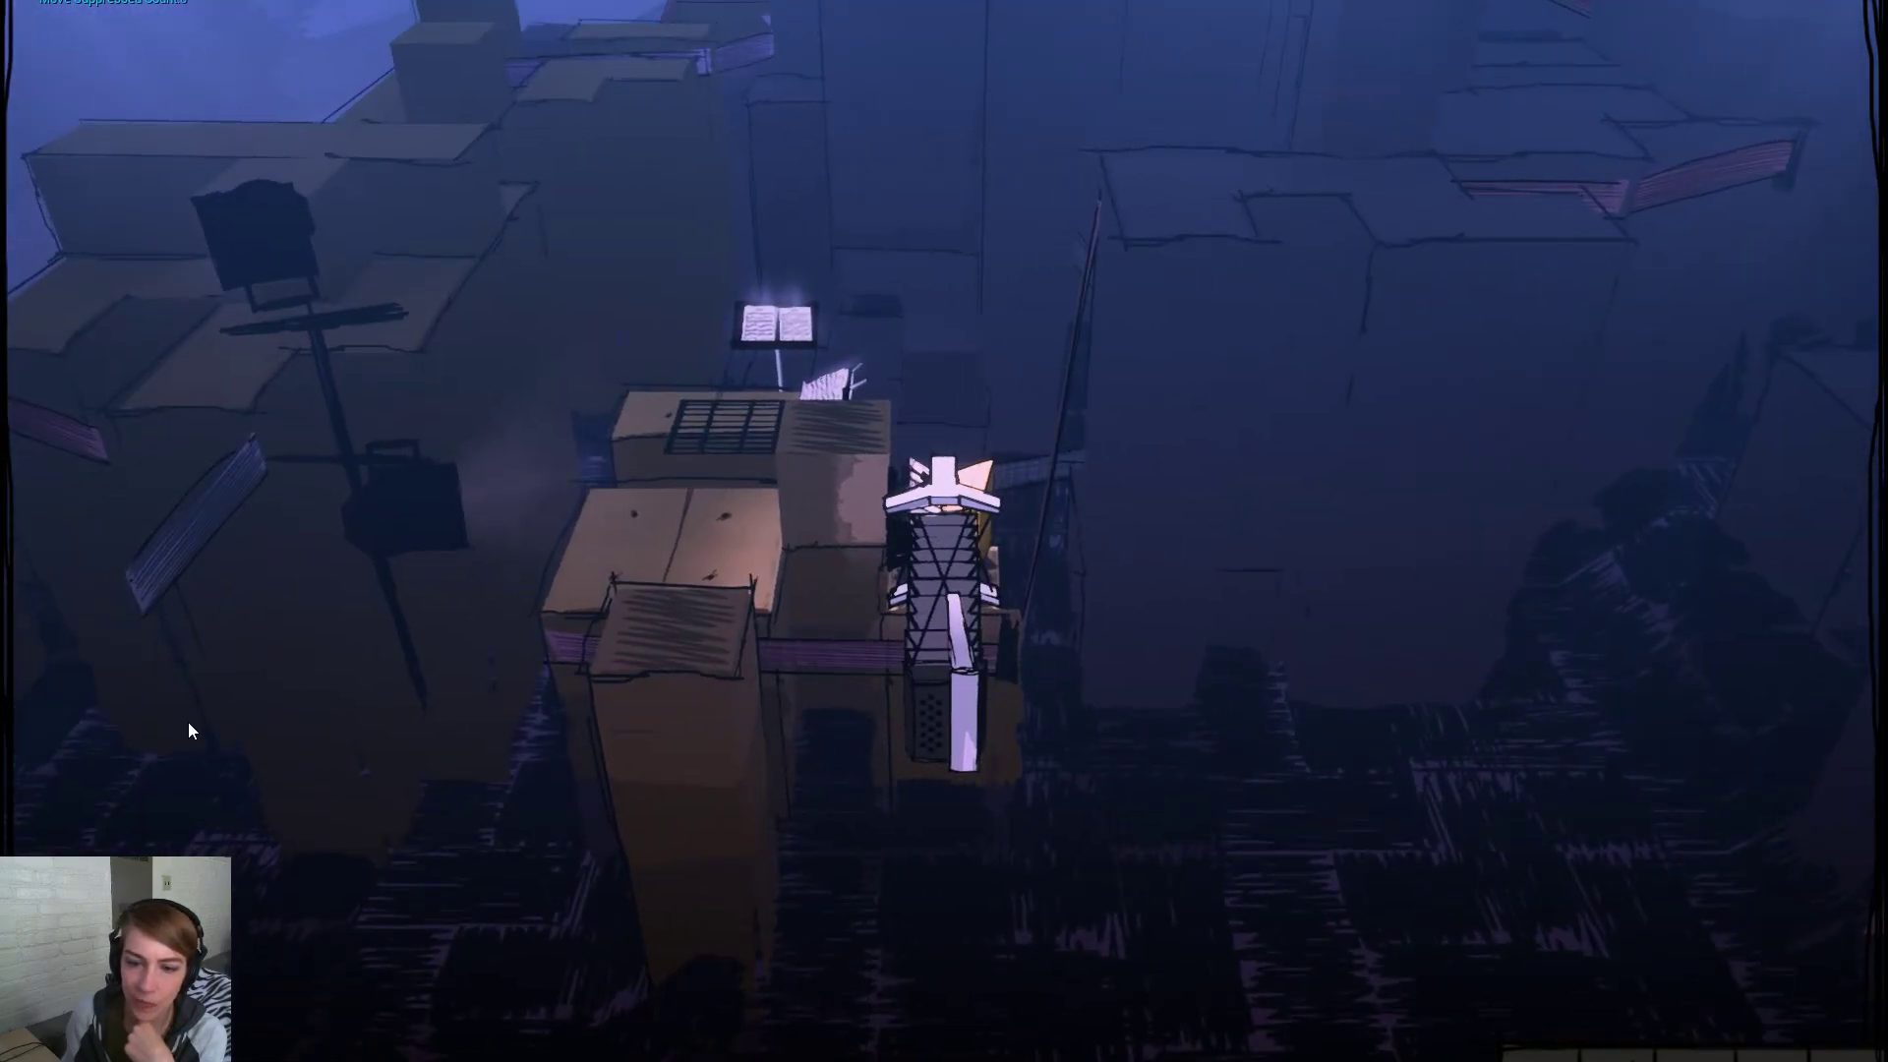
pyautogui.moveTo(186, 722); pyautogui.dragTo(938, 678)
pyautogui.moveTo(574, 730); pyautogui.dragTo(1193, 737)
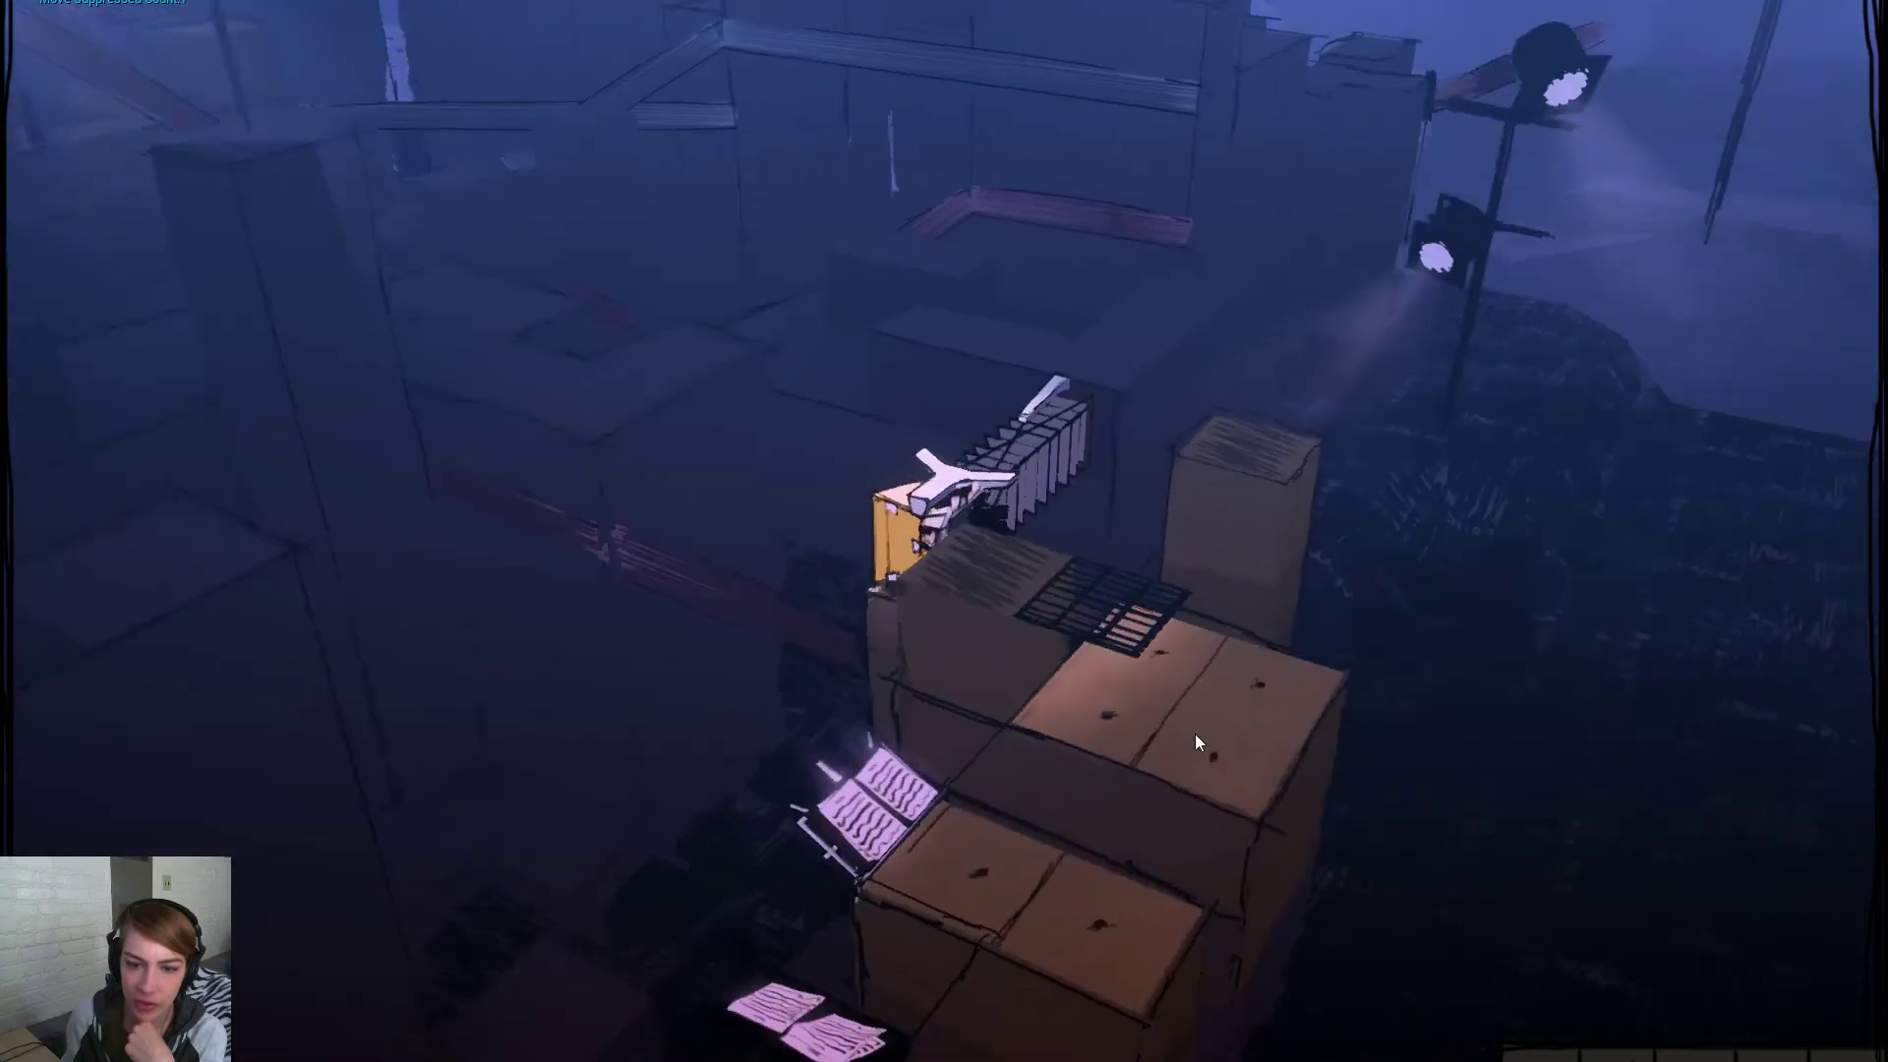
pyautogui.moveTo(578, 758); pyautogui.dragTo(1218, 757)
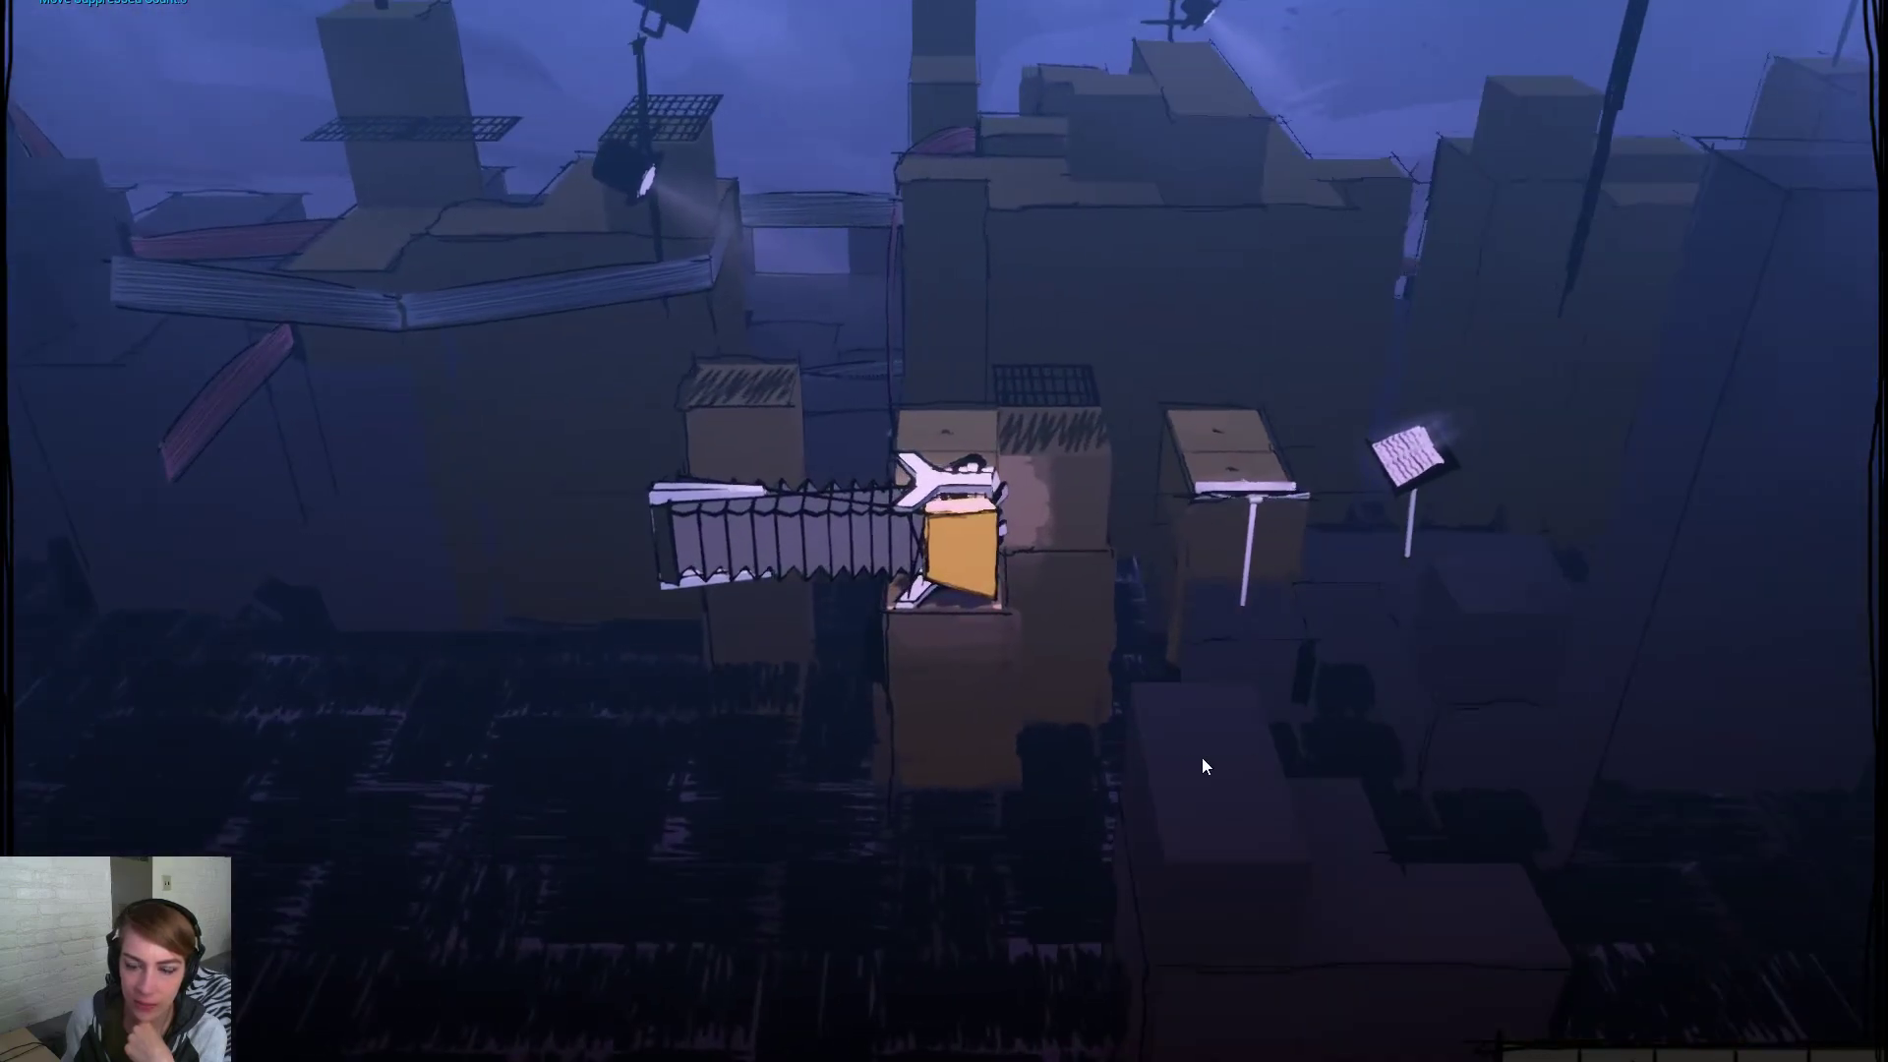
pyautogui.moveTo(680, 764); pyautogui.dragTo(1171, 790)
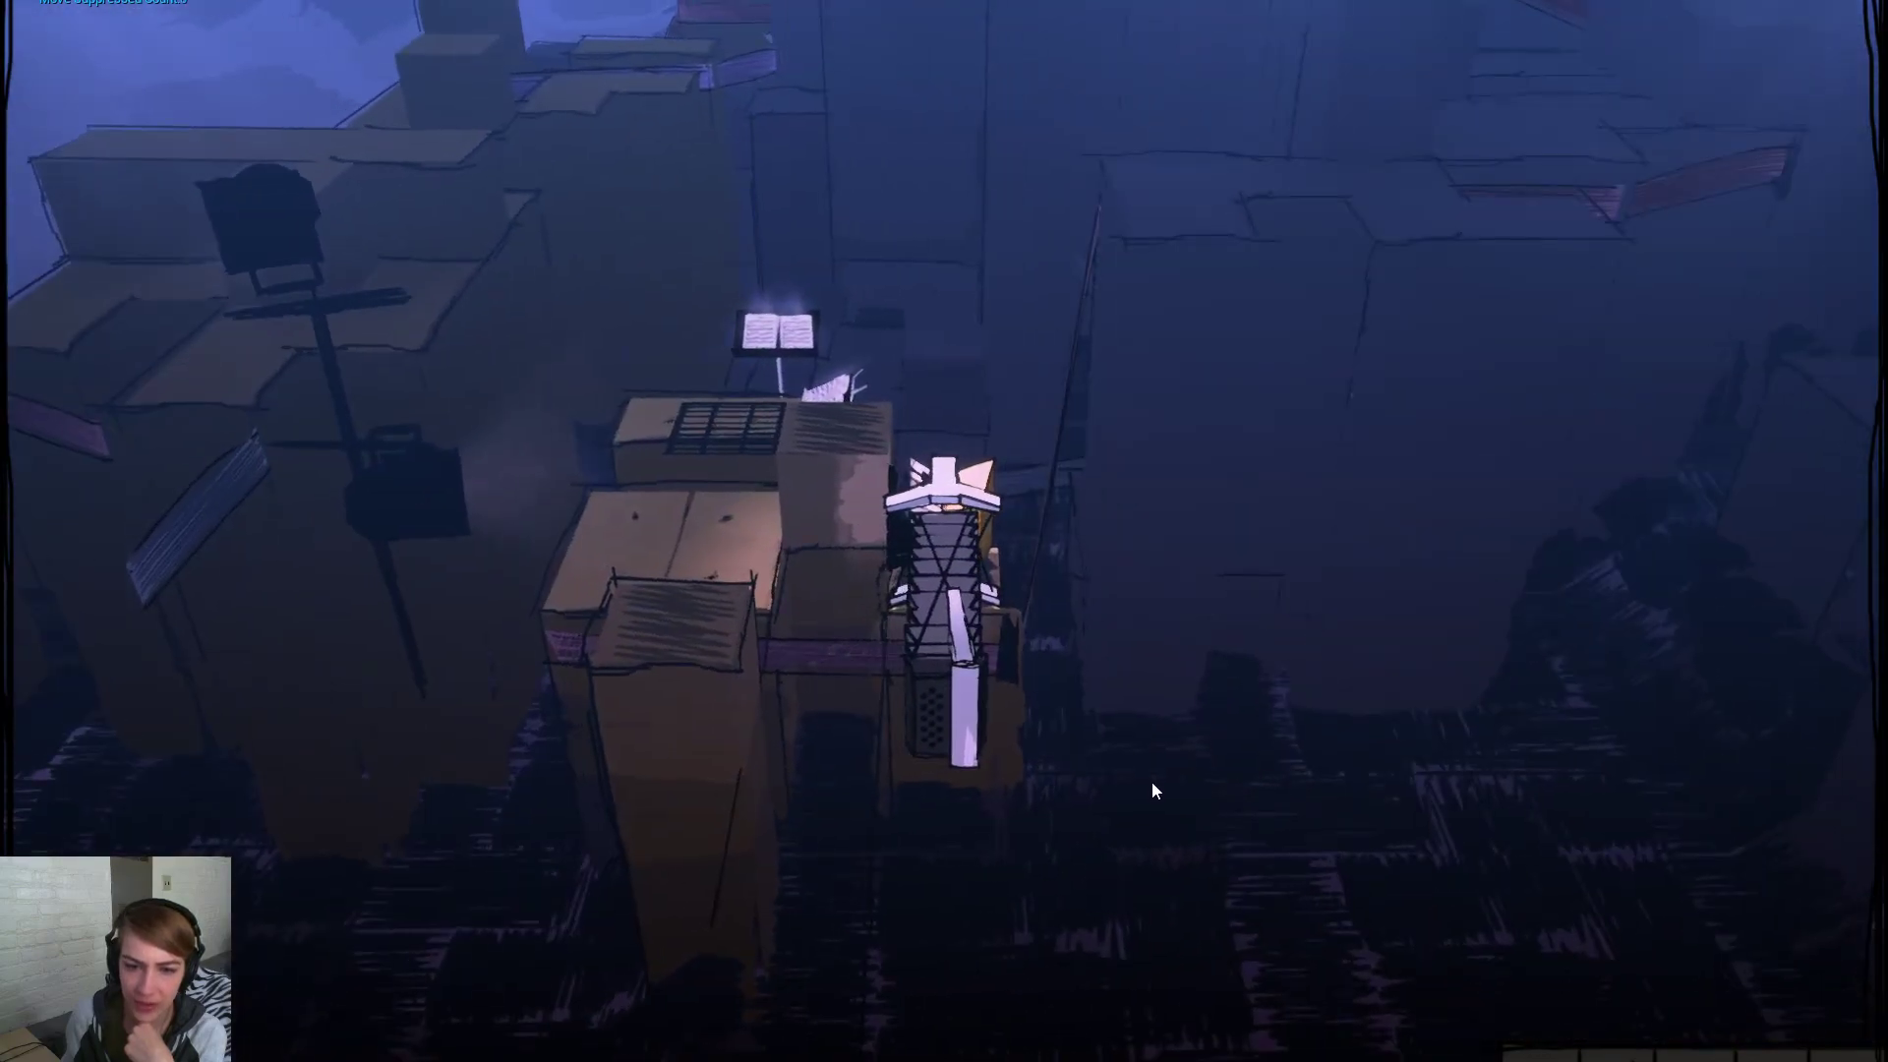
pyautogui.moveTo(657, 799); pyautogui.dragTo(1239, 782)
pyautogui.moveTo(1035, 842); pyautogui.dragTo(832, 777)
pyautogui.moveTo(1018, 805); pyautogui.dragTo(1117, 806)
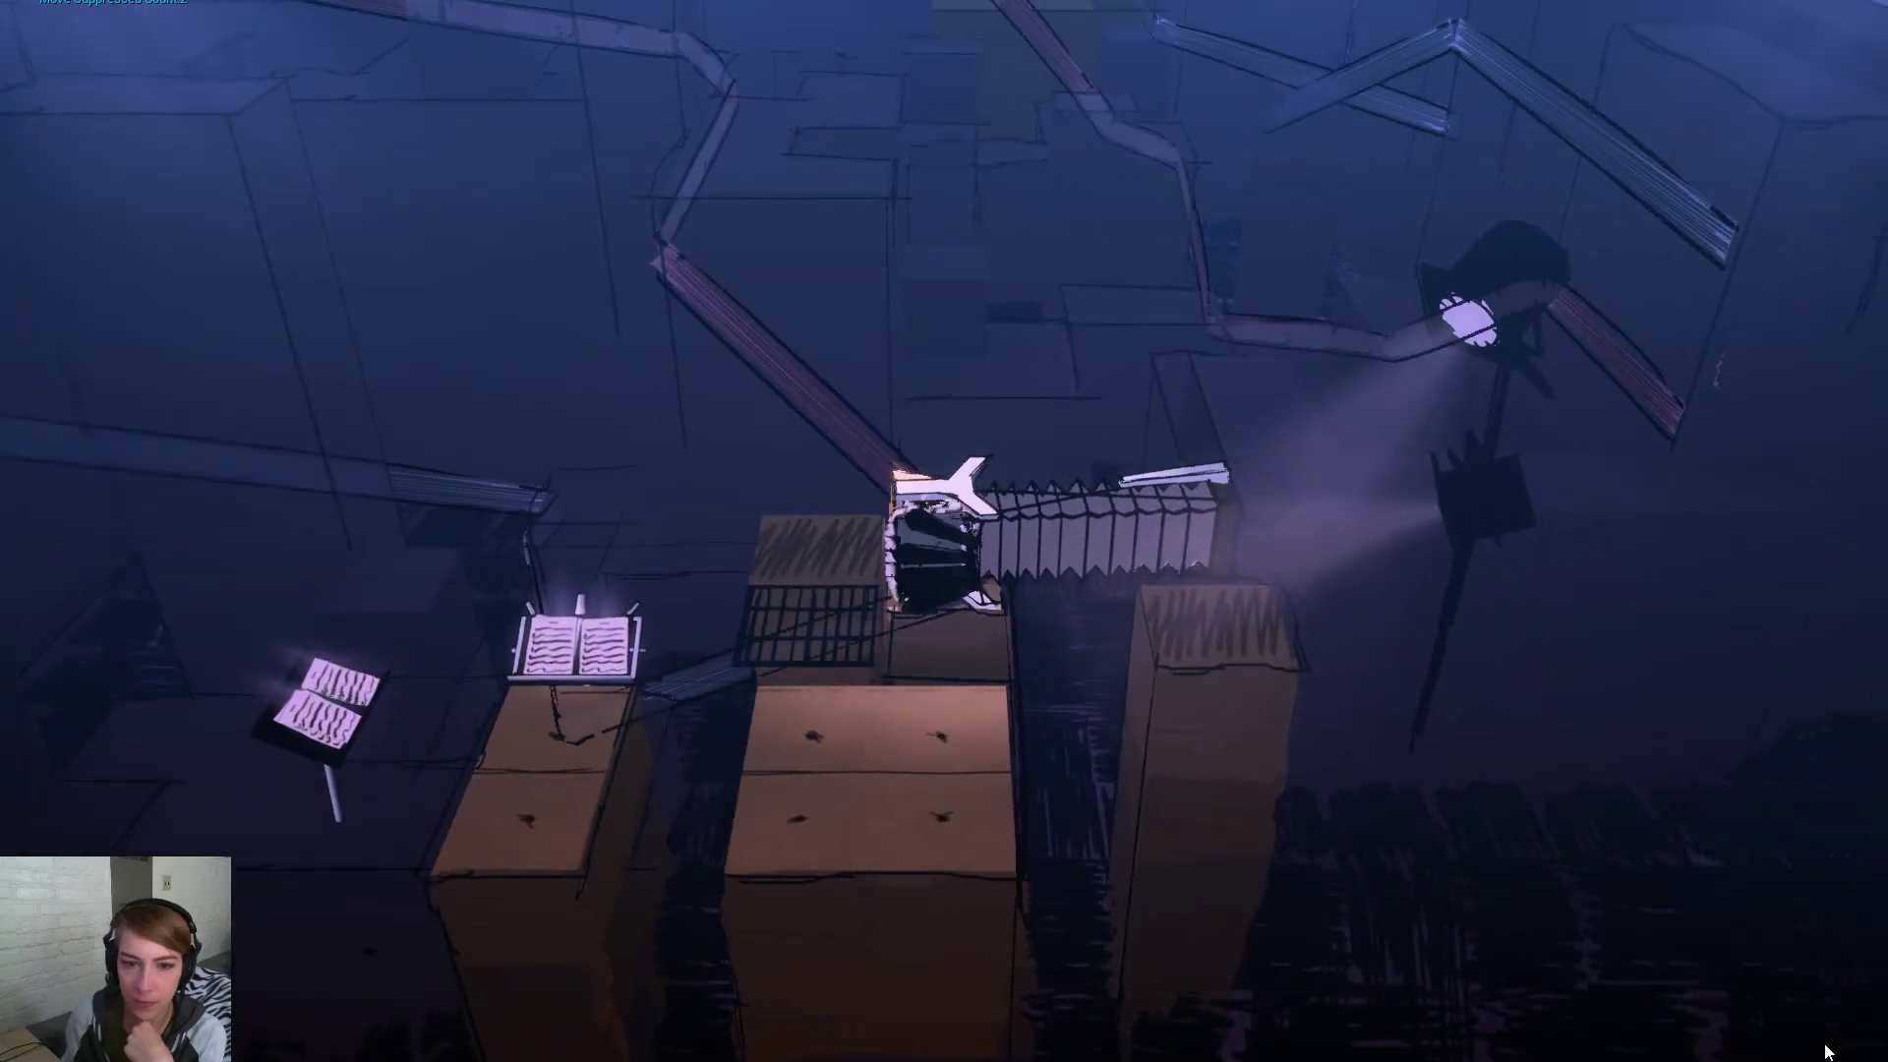
pyautogui.click(1825, 1052)
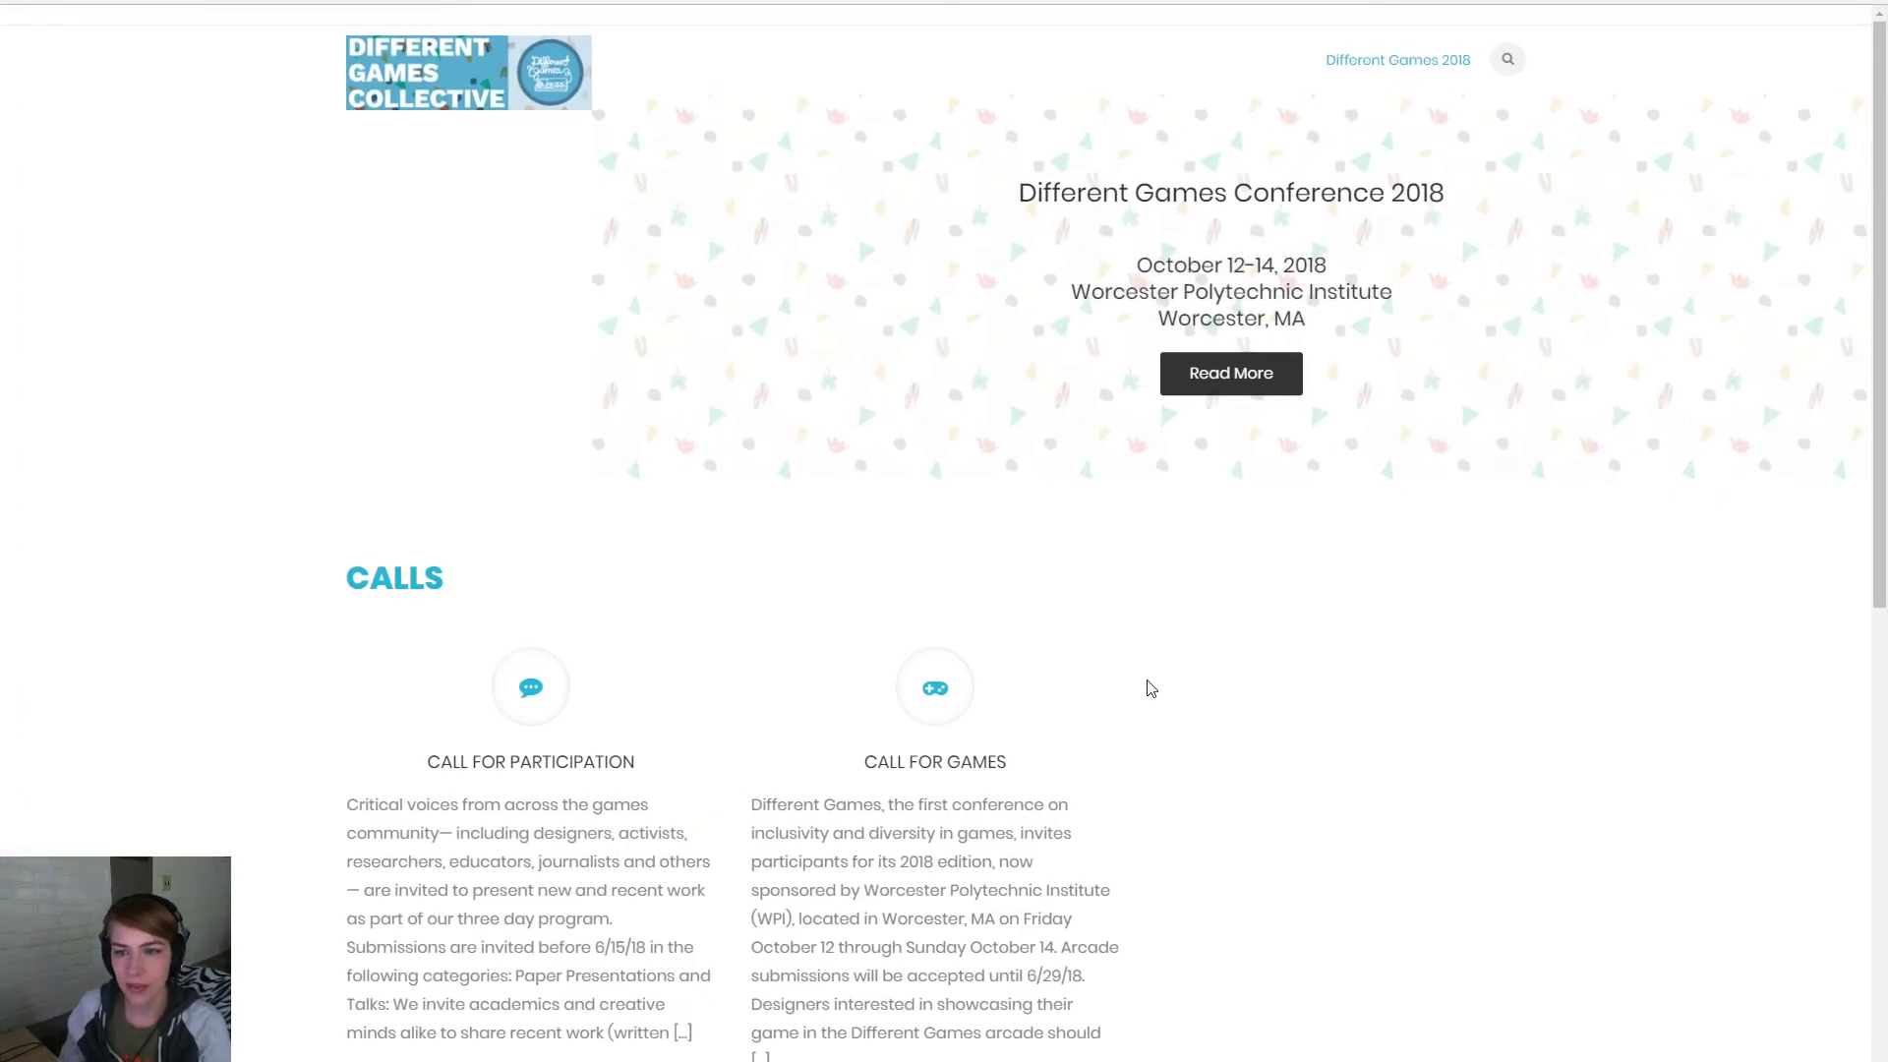
# Look through the calls and about section of the Different Games Conference 2018 page in the browser and open its Call for Games
pyautogui.scroll(-2, 1146, 693)
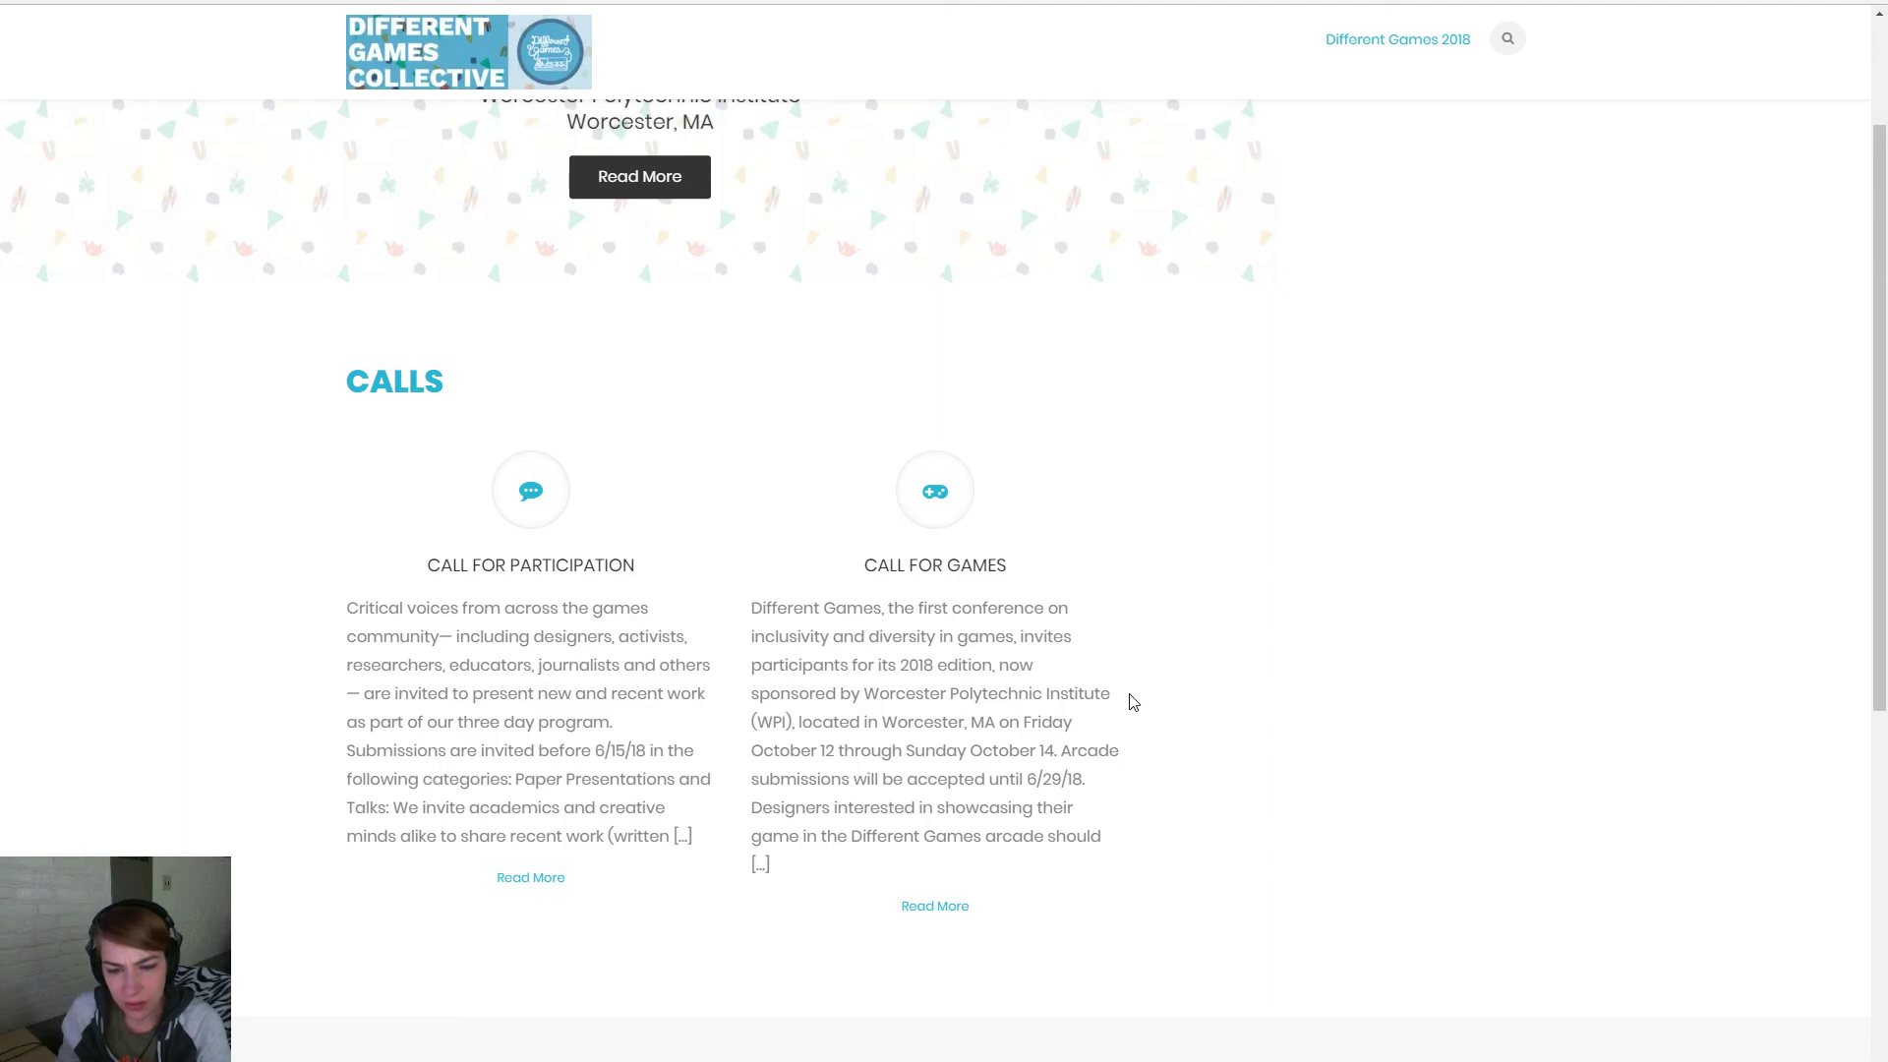
pyautogui.scroll(-2, 1133, 701)
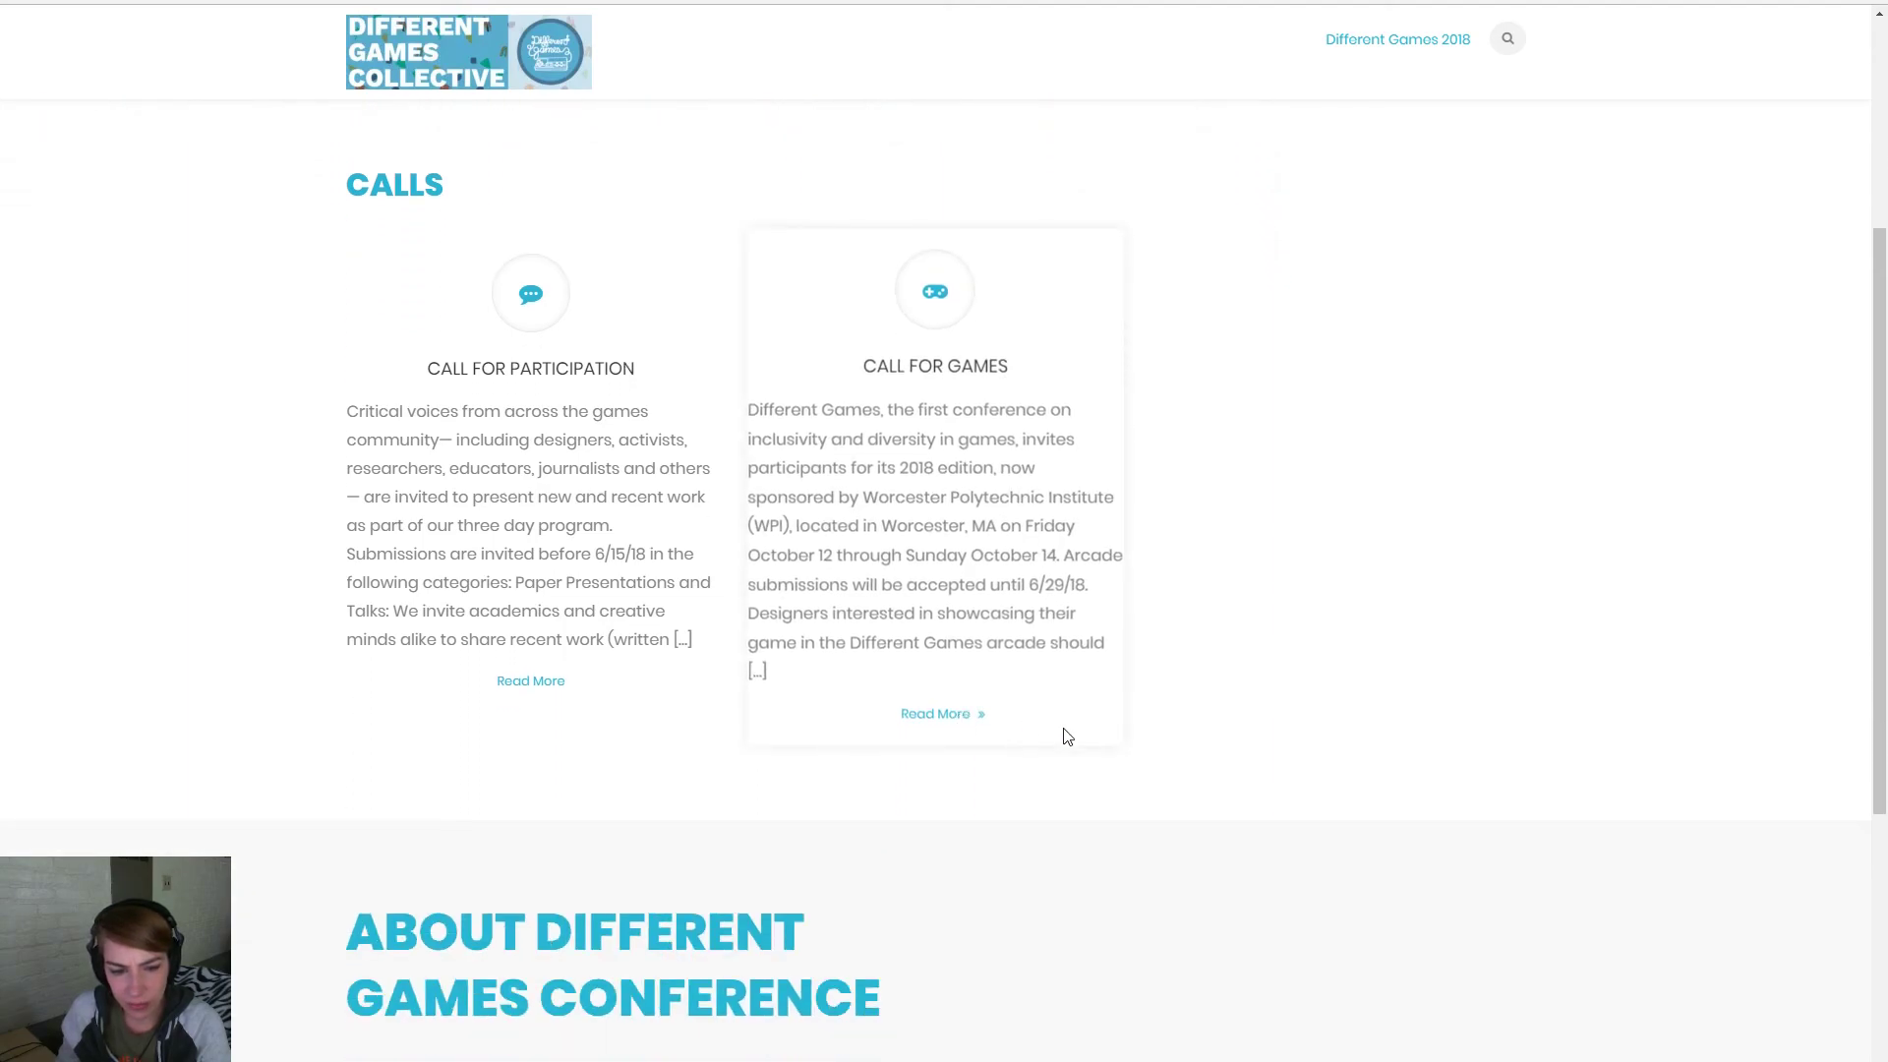
pyautogui.scroll(-4, 1298, 763)
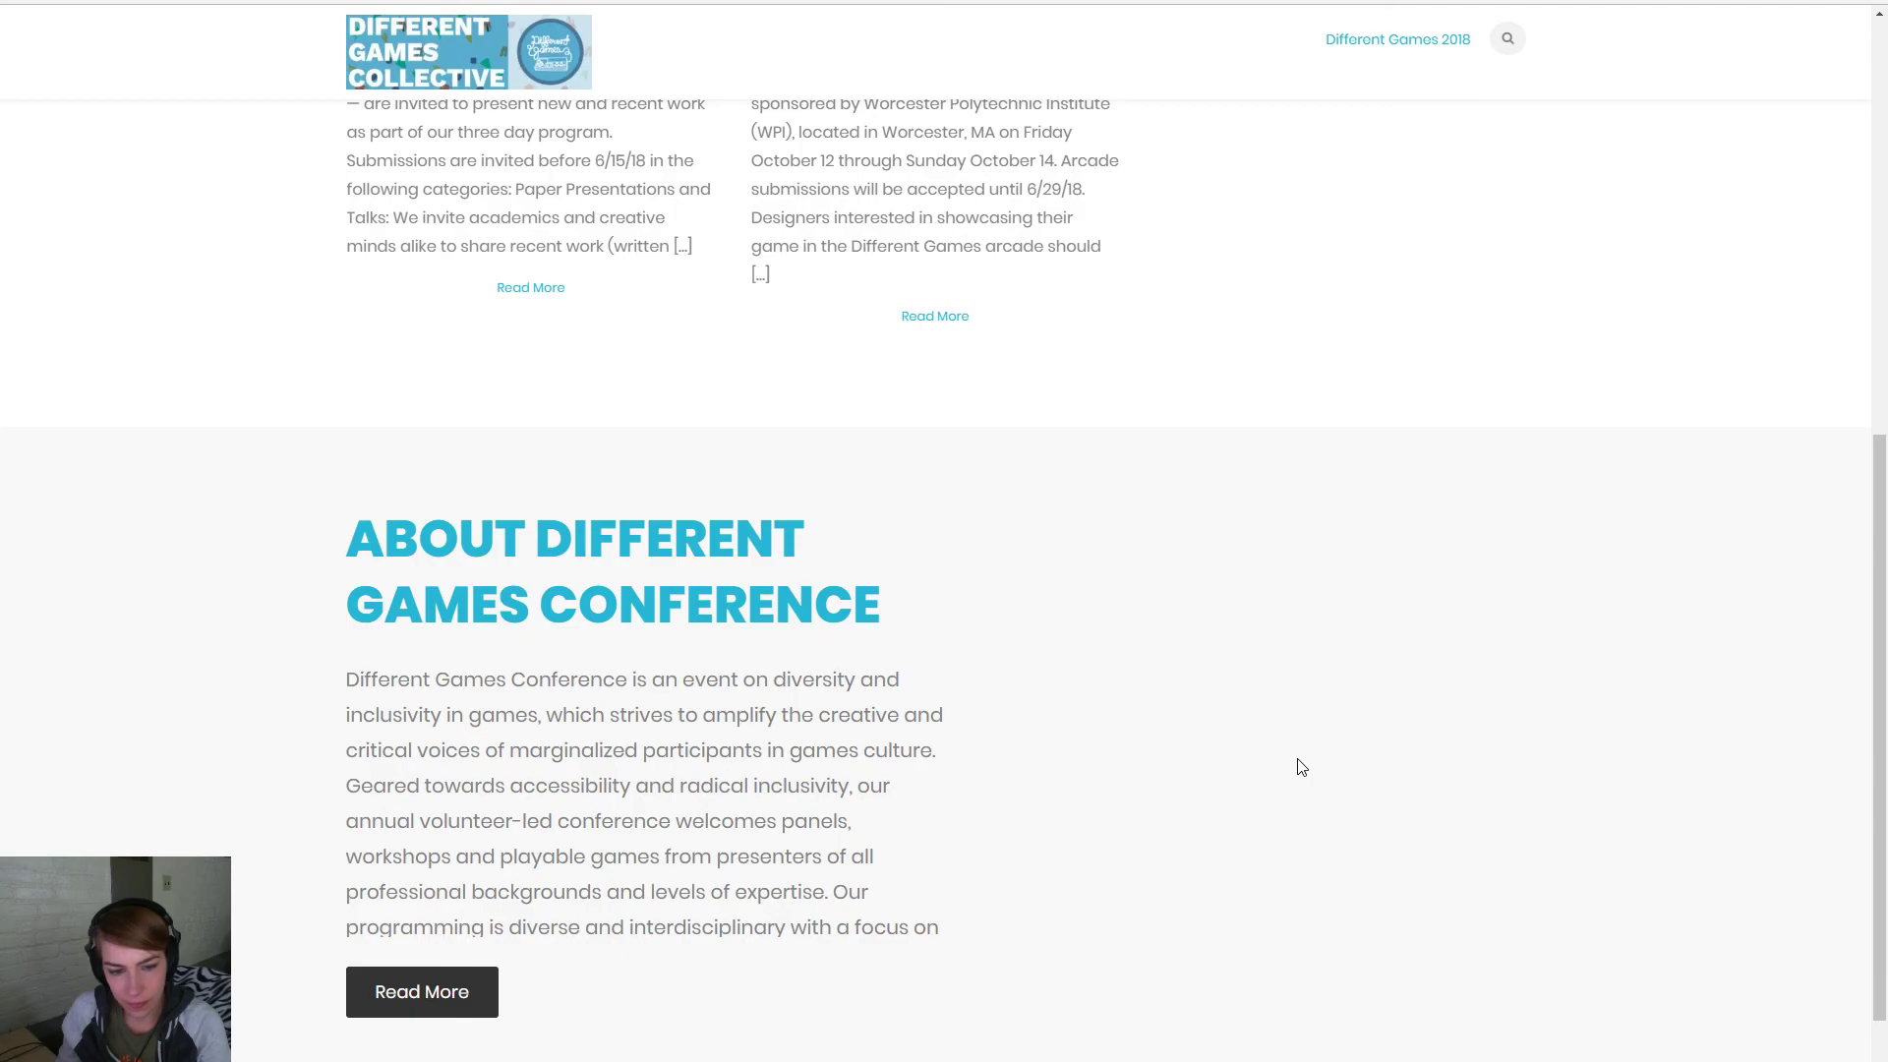
pyautogui.scroll(-1, 1296, 766)
pyautogui.scroll(4, 1289, 766)
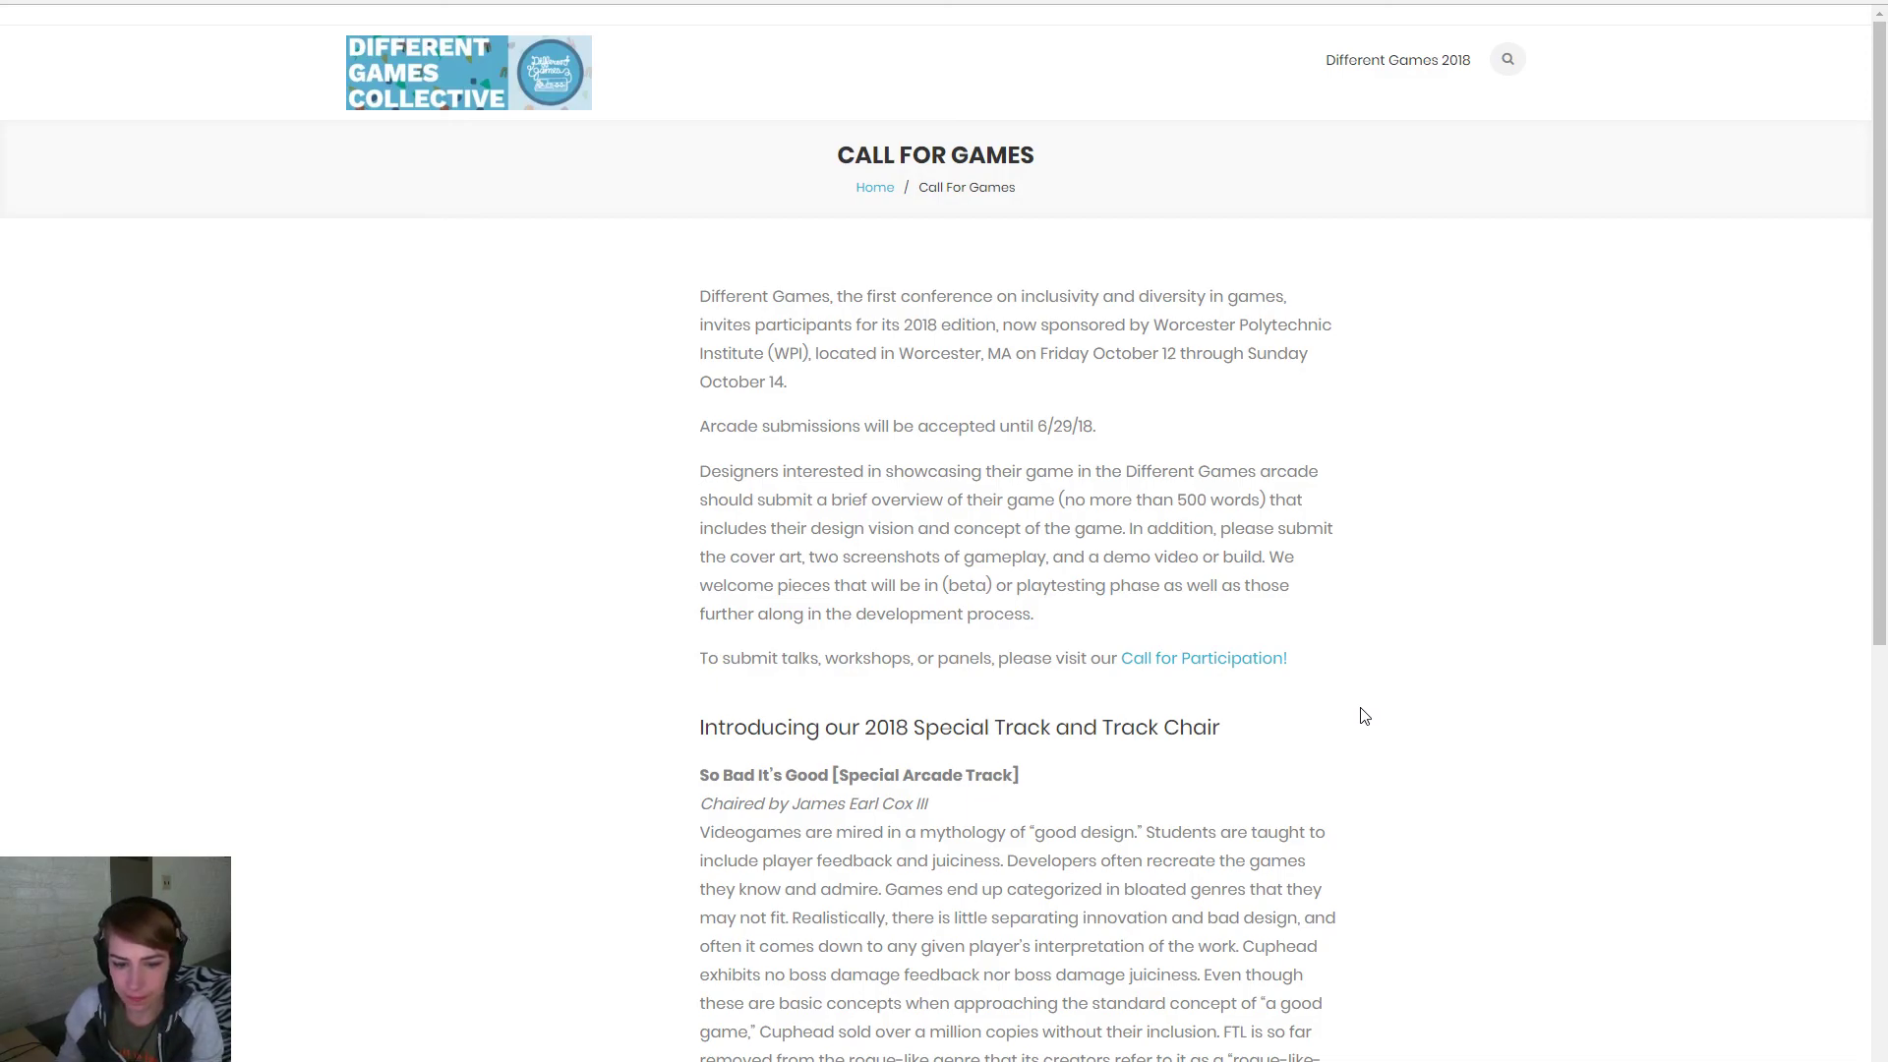
# Read the Call for Games page for the arcade submission requirements and the special track description, and switch back to the running game
pyautogui.scroll(-2, 1365, 717)
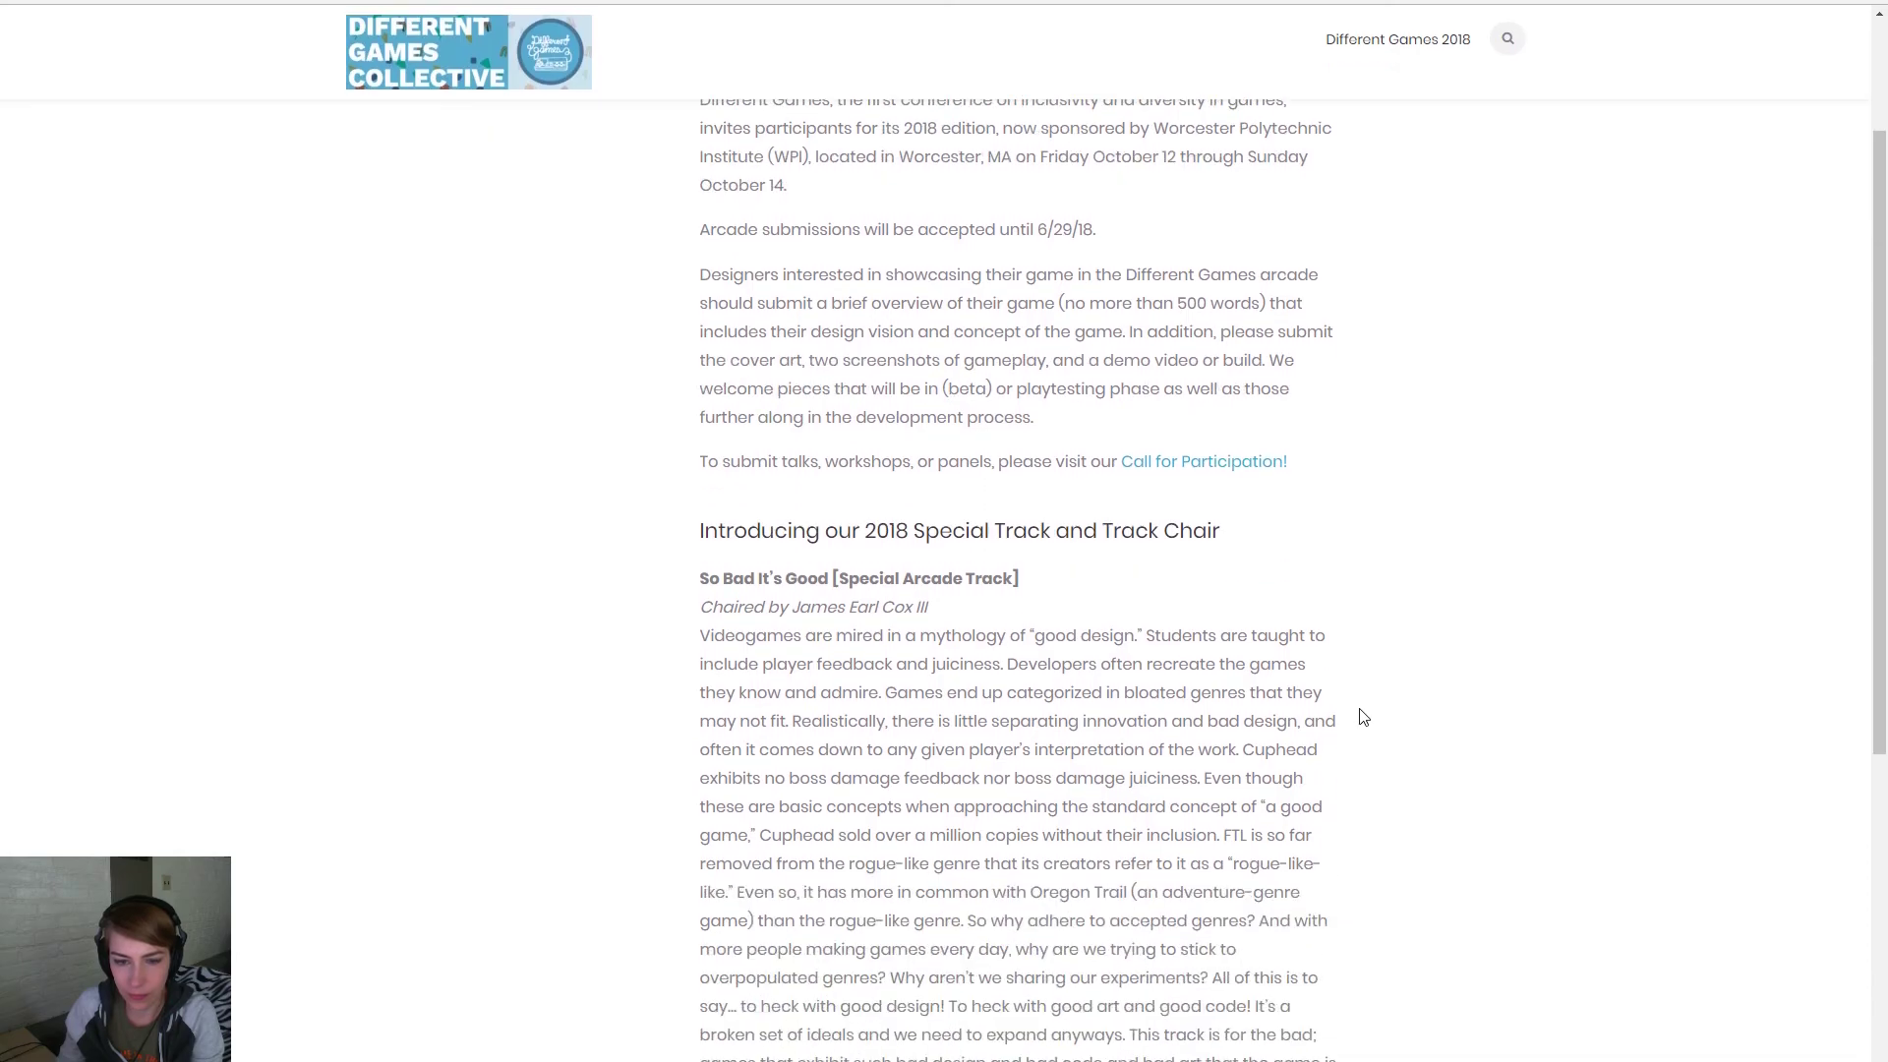
pyautogui.scroll(-6, 1365, 717)
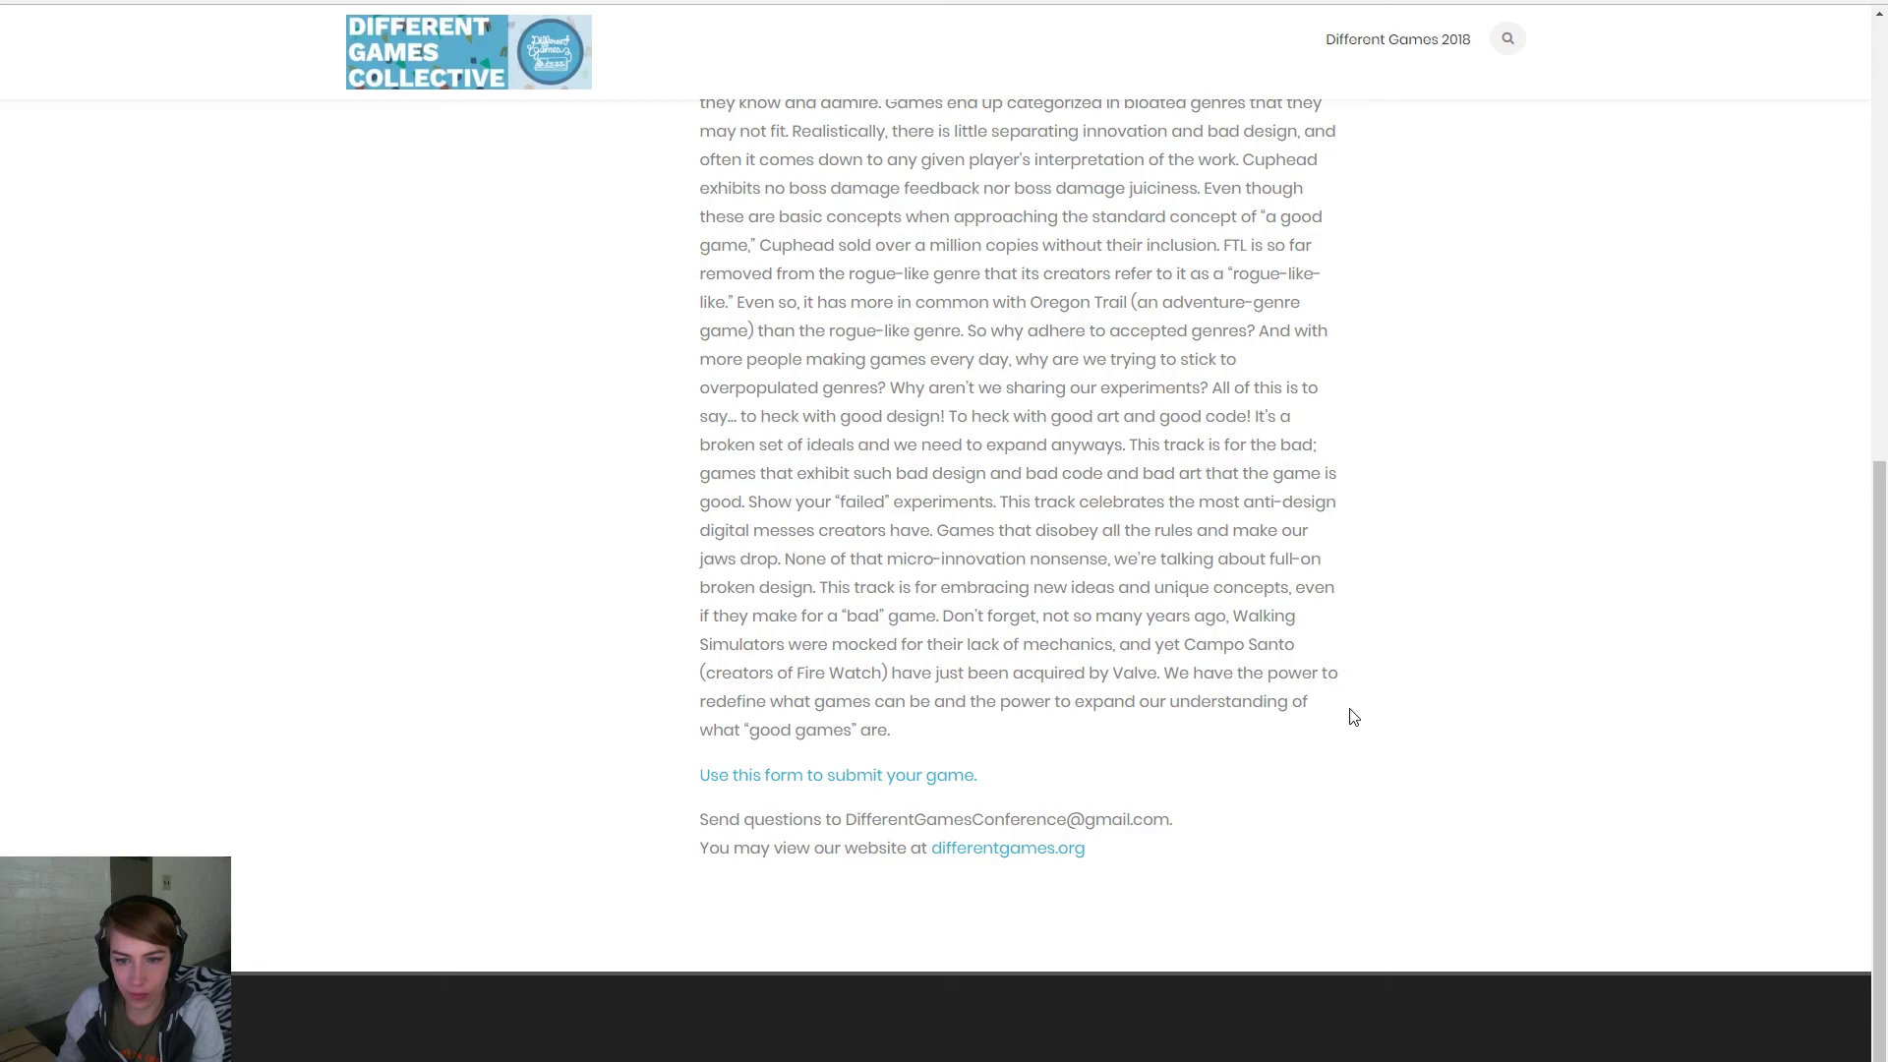
pyautogui.scroll(6, 1354, 717)
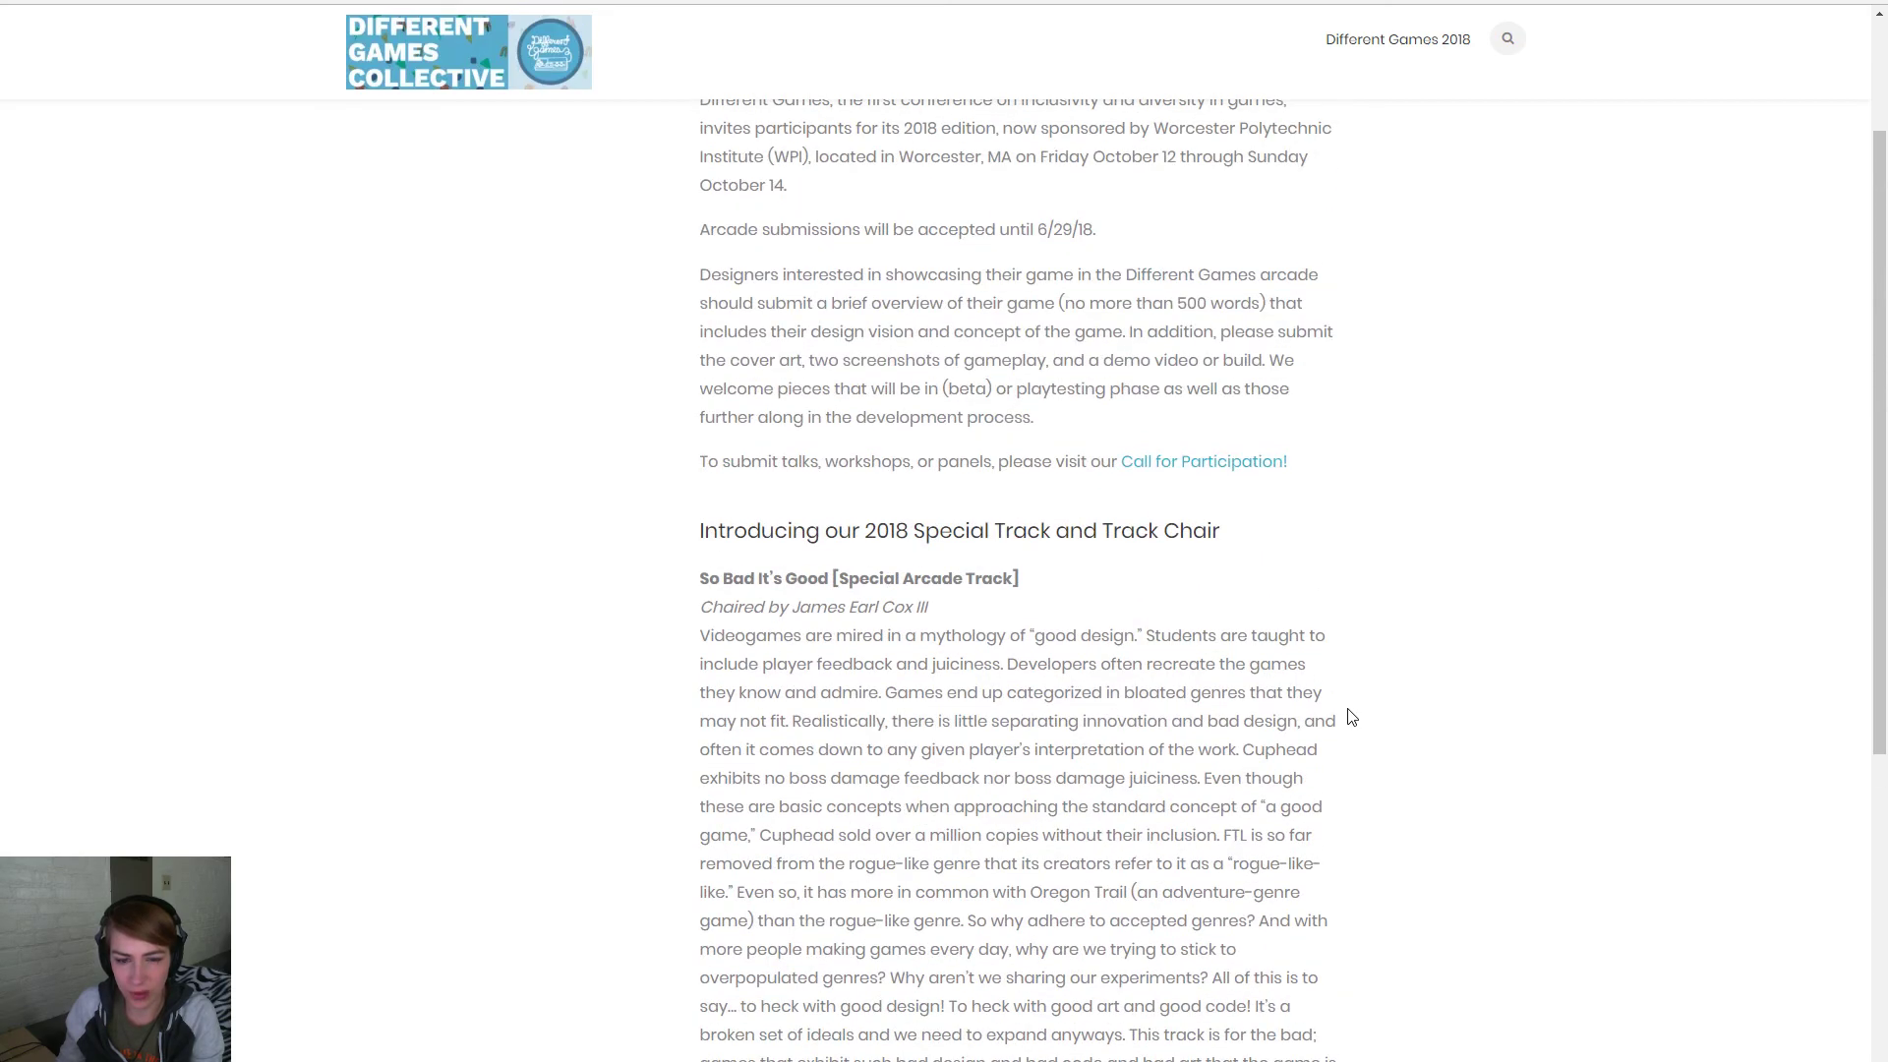
pyautogui.scroll(2, 1349, 717)
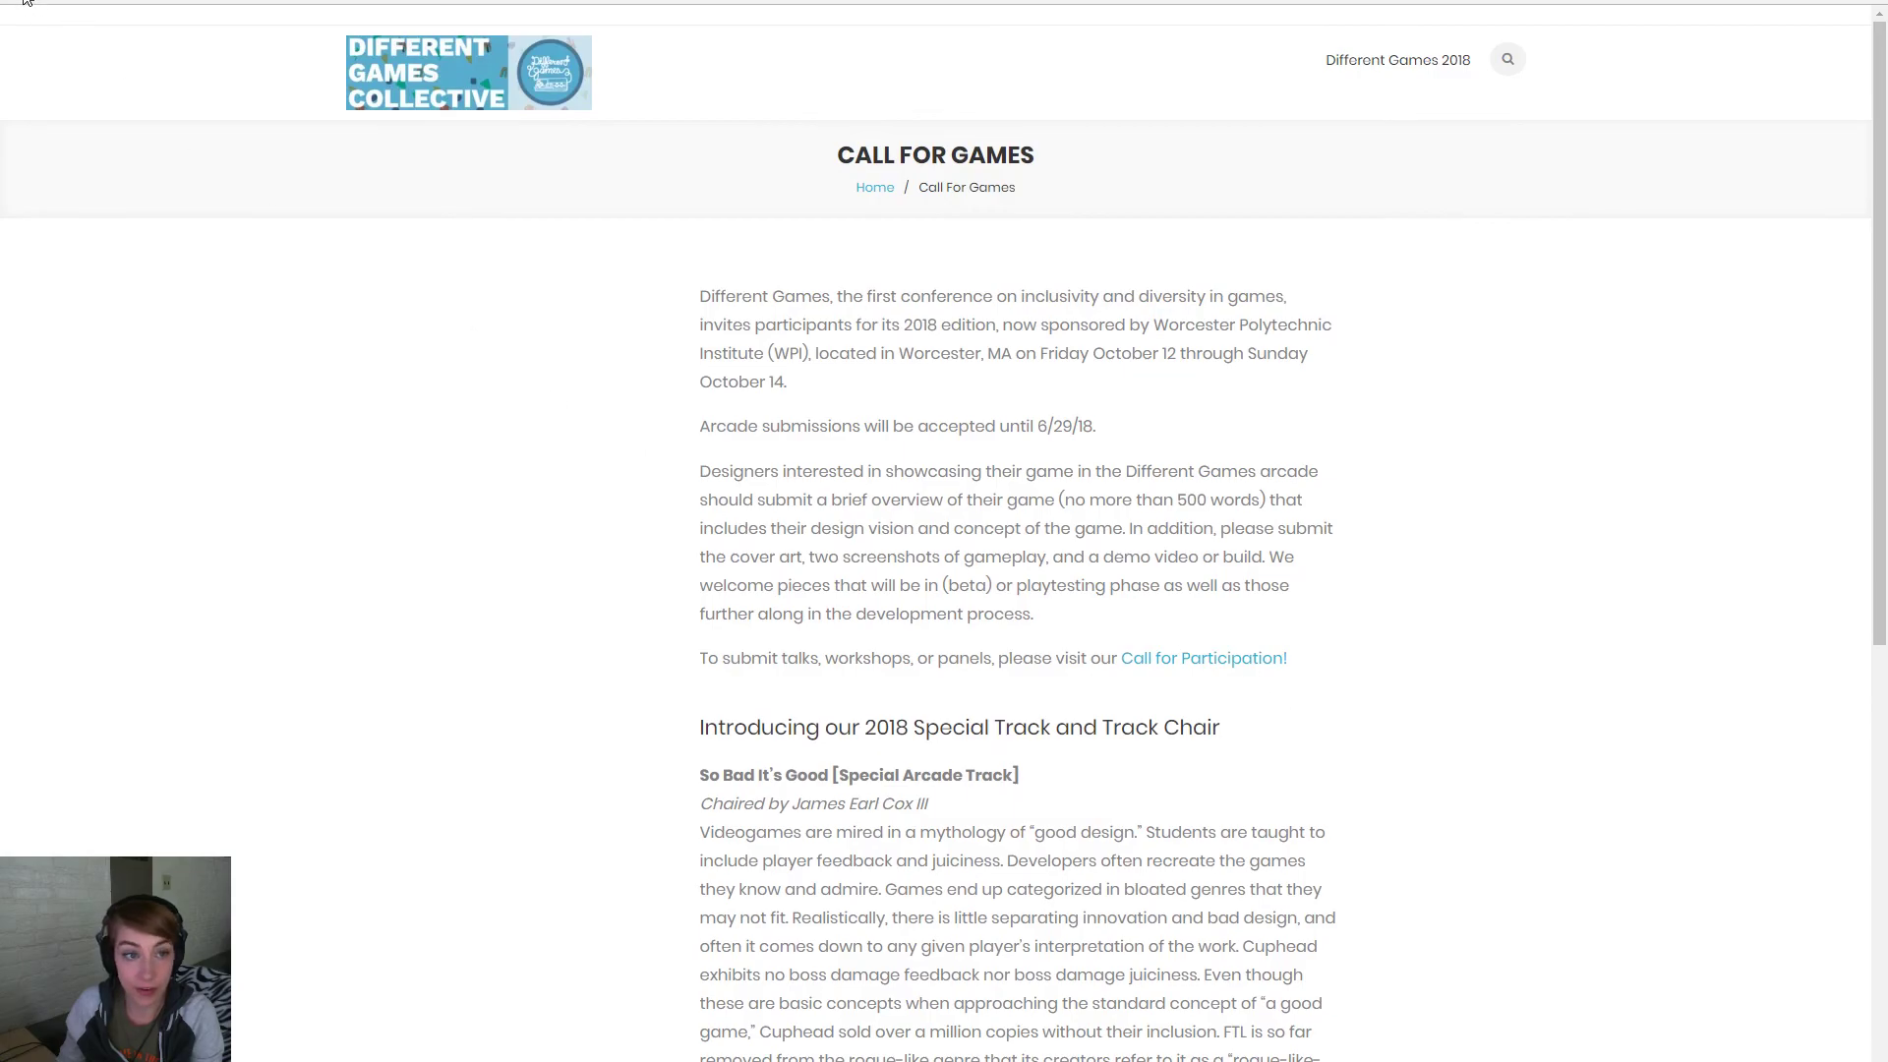
pyautogui.click(25, 1)
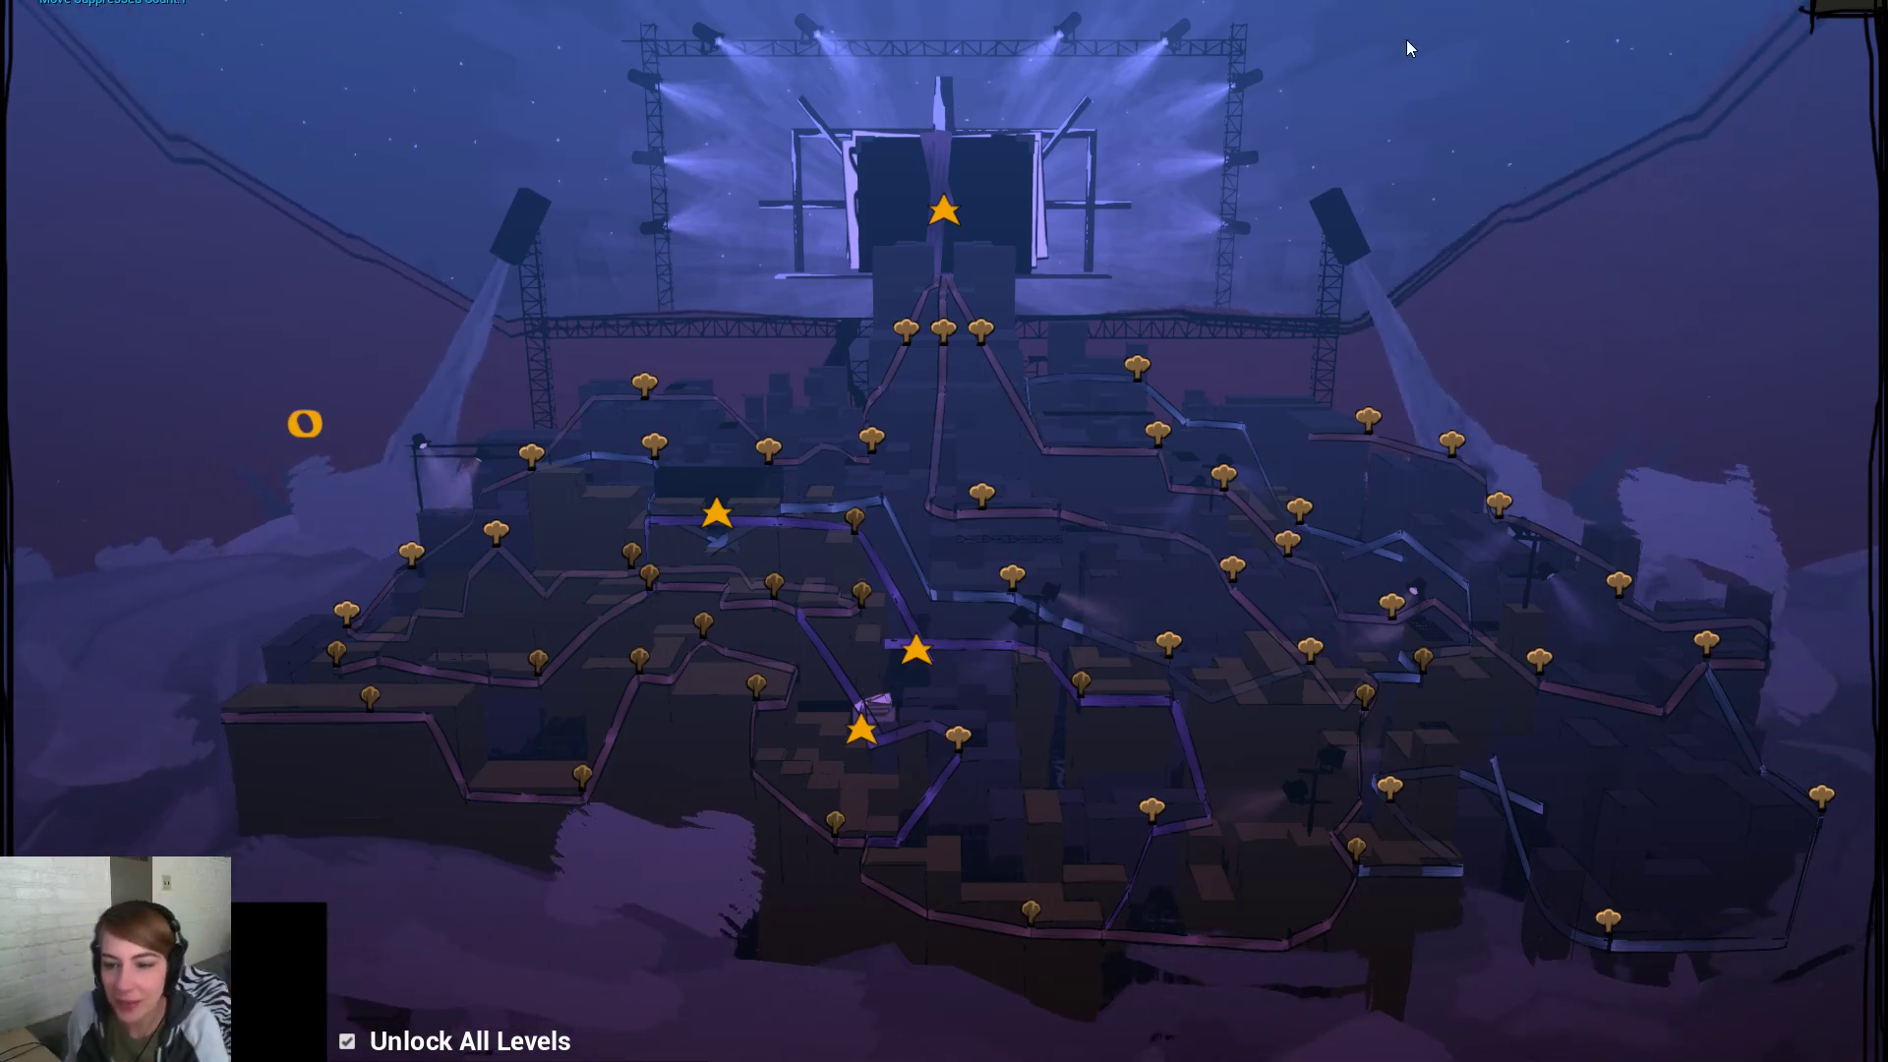
# Open a level on the eastern part of the world map, examine the terrain and fog around its towers from every side, and exit it
pyautogui.click(1284, 548)
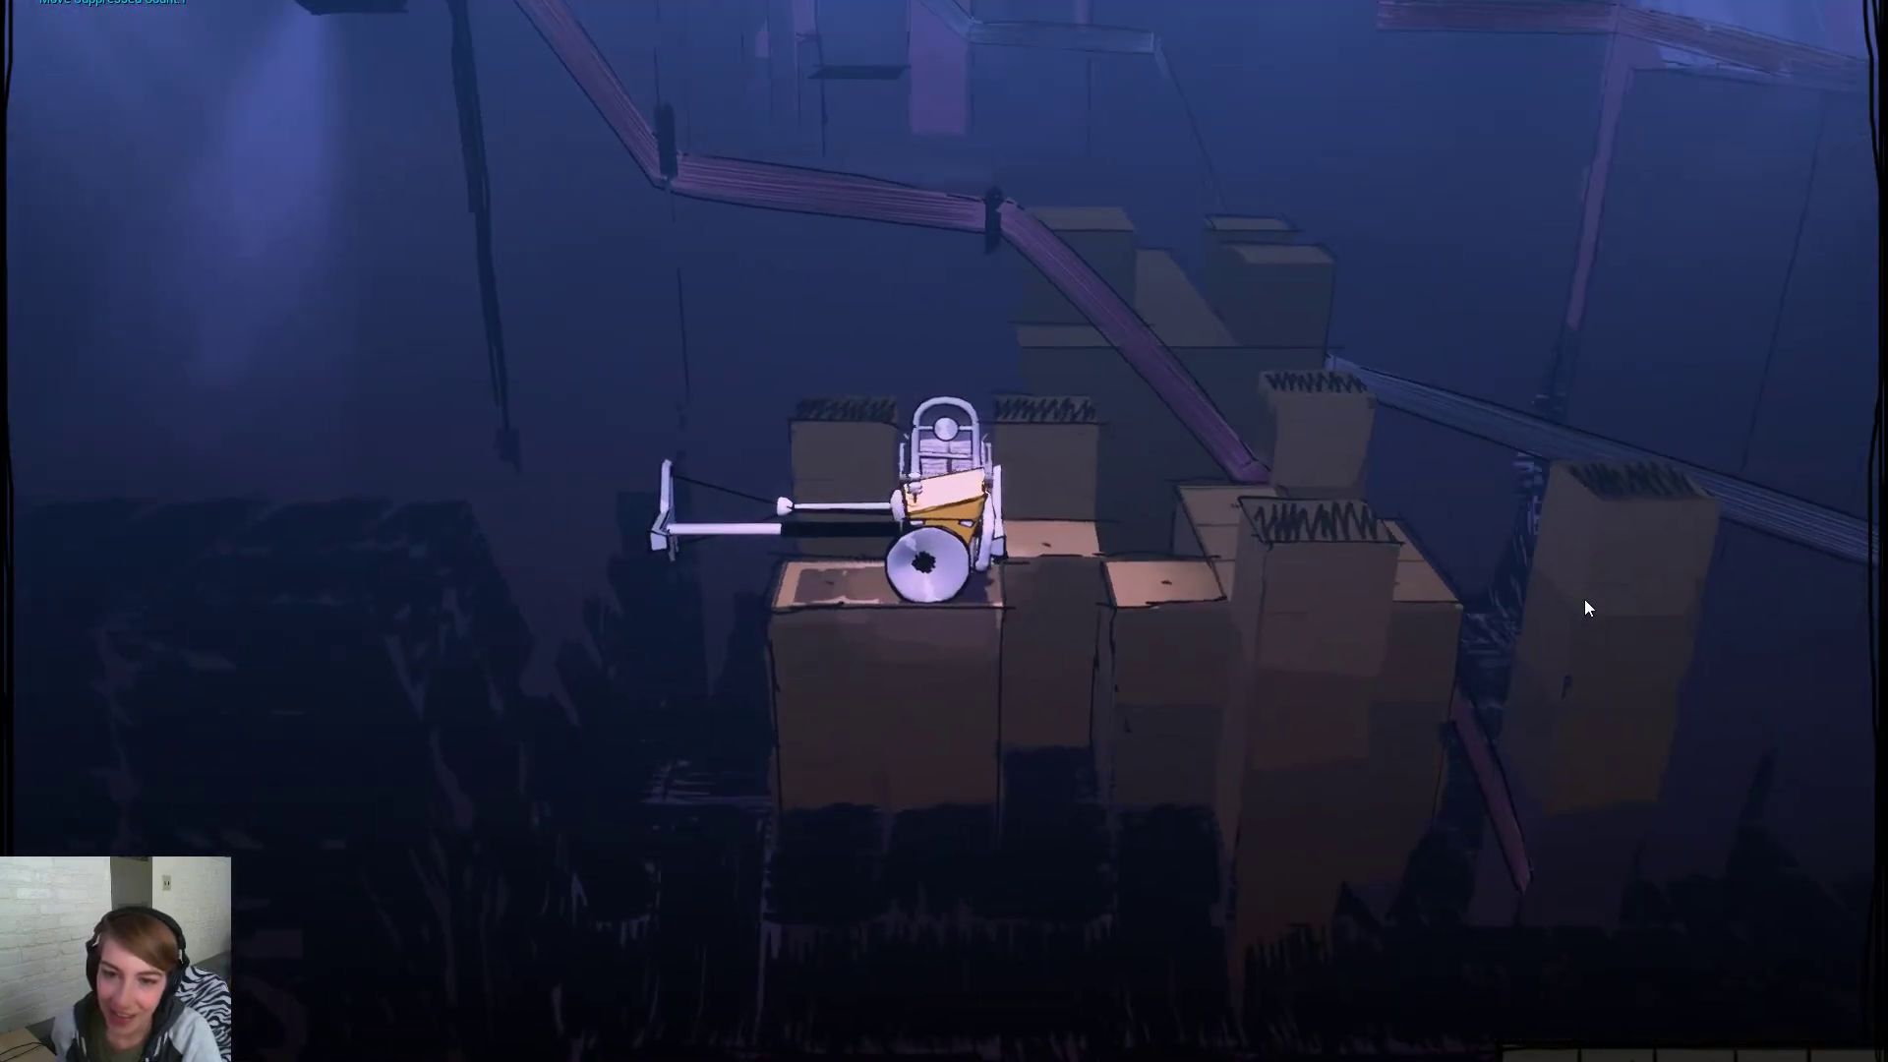
pyautogui.moveTo(1584, 600); pyautogui.dragTo(706, 582, button='right')
pyautogui.moveTo(1241, 574); pyautogui.dragTo(1196, 619, button='right')
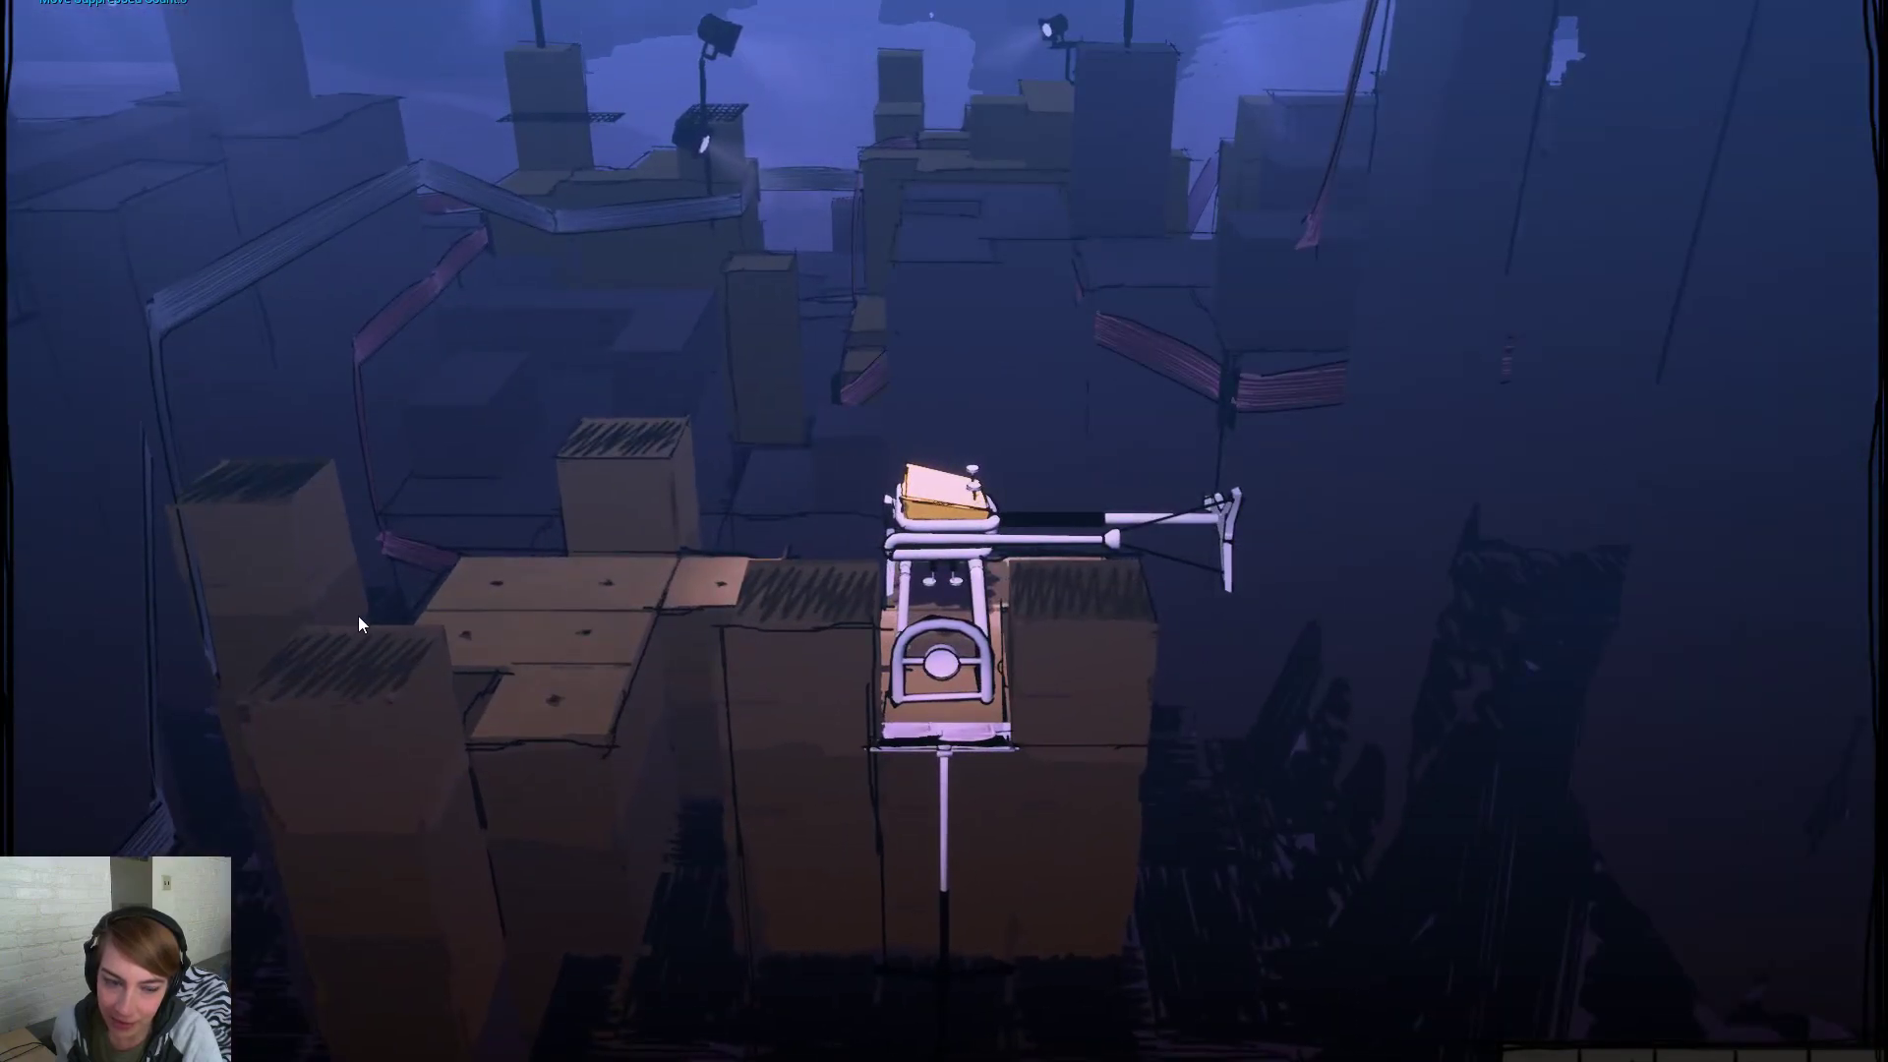
pyautogui.moveTo(358, 615); pyautogui.dragTo(1180, 616, button='right')
pyautogui.moveTo(971, 623); pyautogui.dragTo(758, 632, button='right')
pyautogui.moveTo(1494, 609); pyautogui.dragTo(729, 636, button='right')
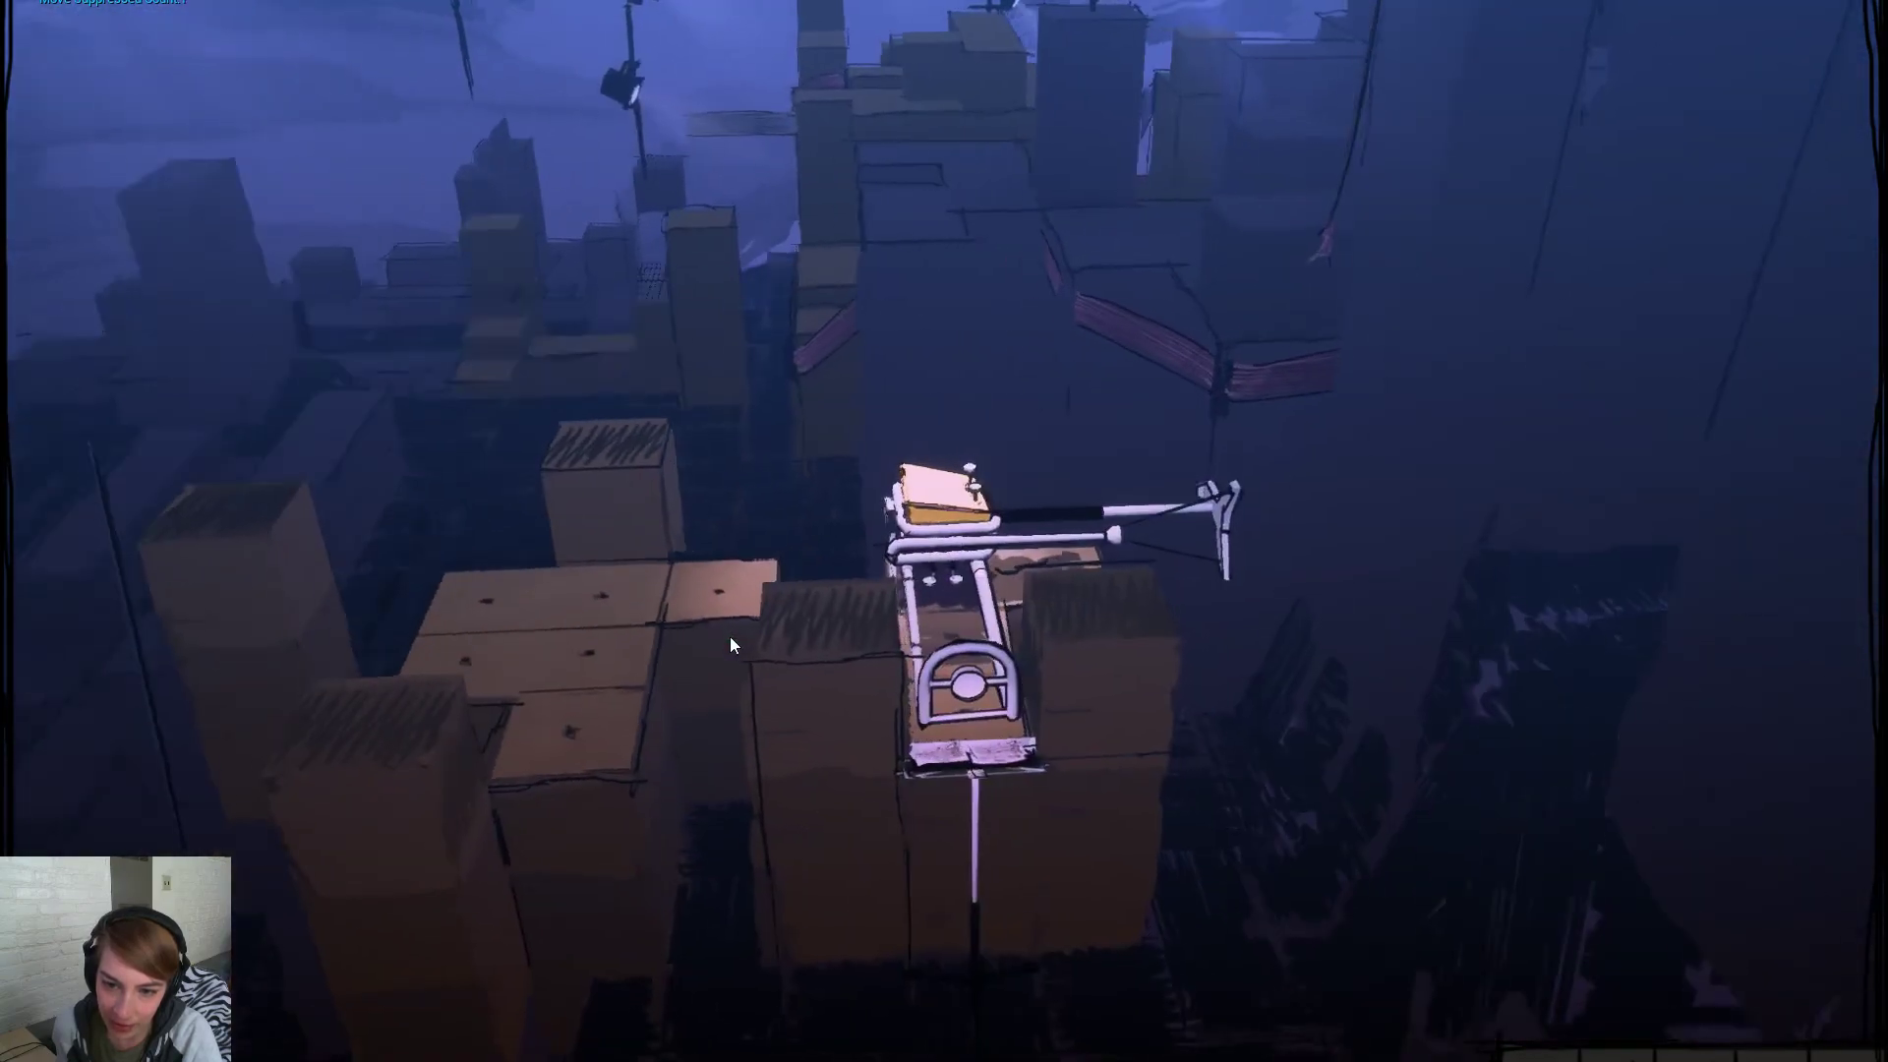
pyautogui.moveTo(515, 659); pyautogui.dragTo(1462, 695, button='right')
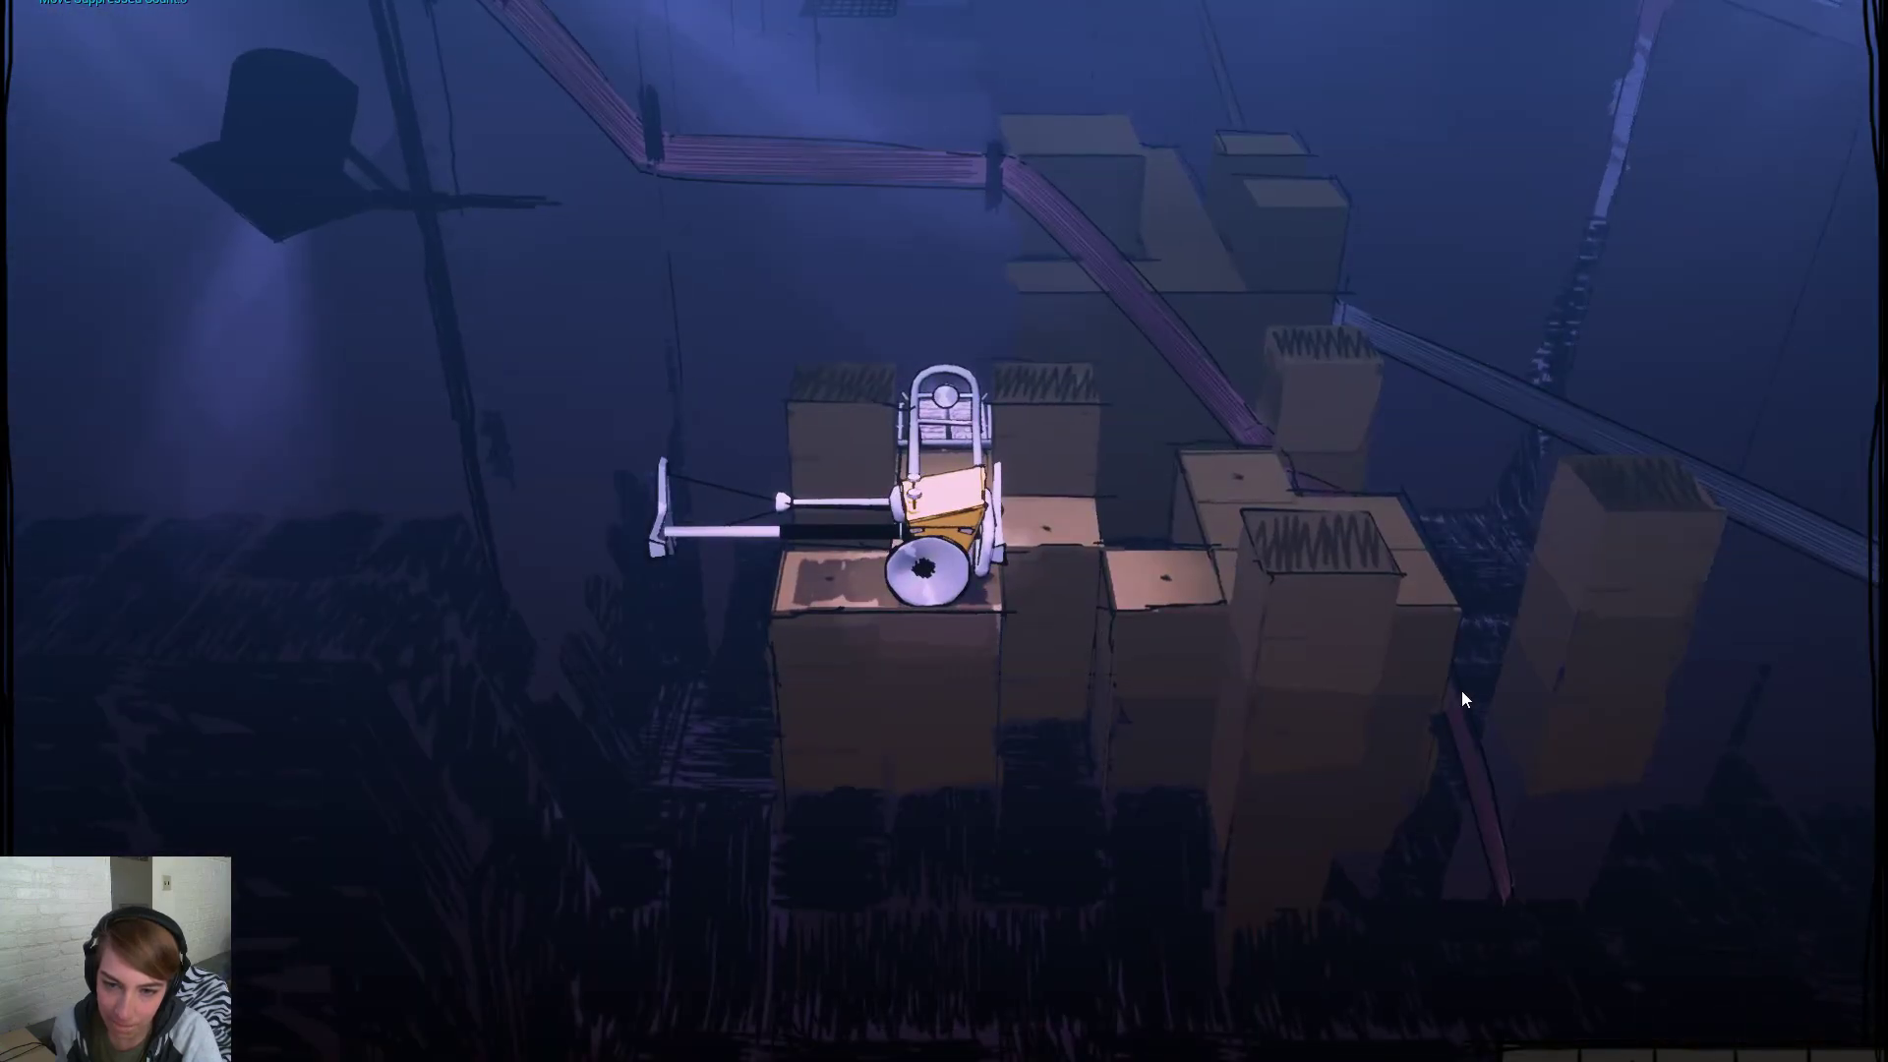
pyautogui.moveTo(1581, 653); pyautogui.dragTo(740, 637, button='right')
pyautogui.moveTo(1475, 653); pyautogui.dragTo(966, 652, button='right')
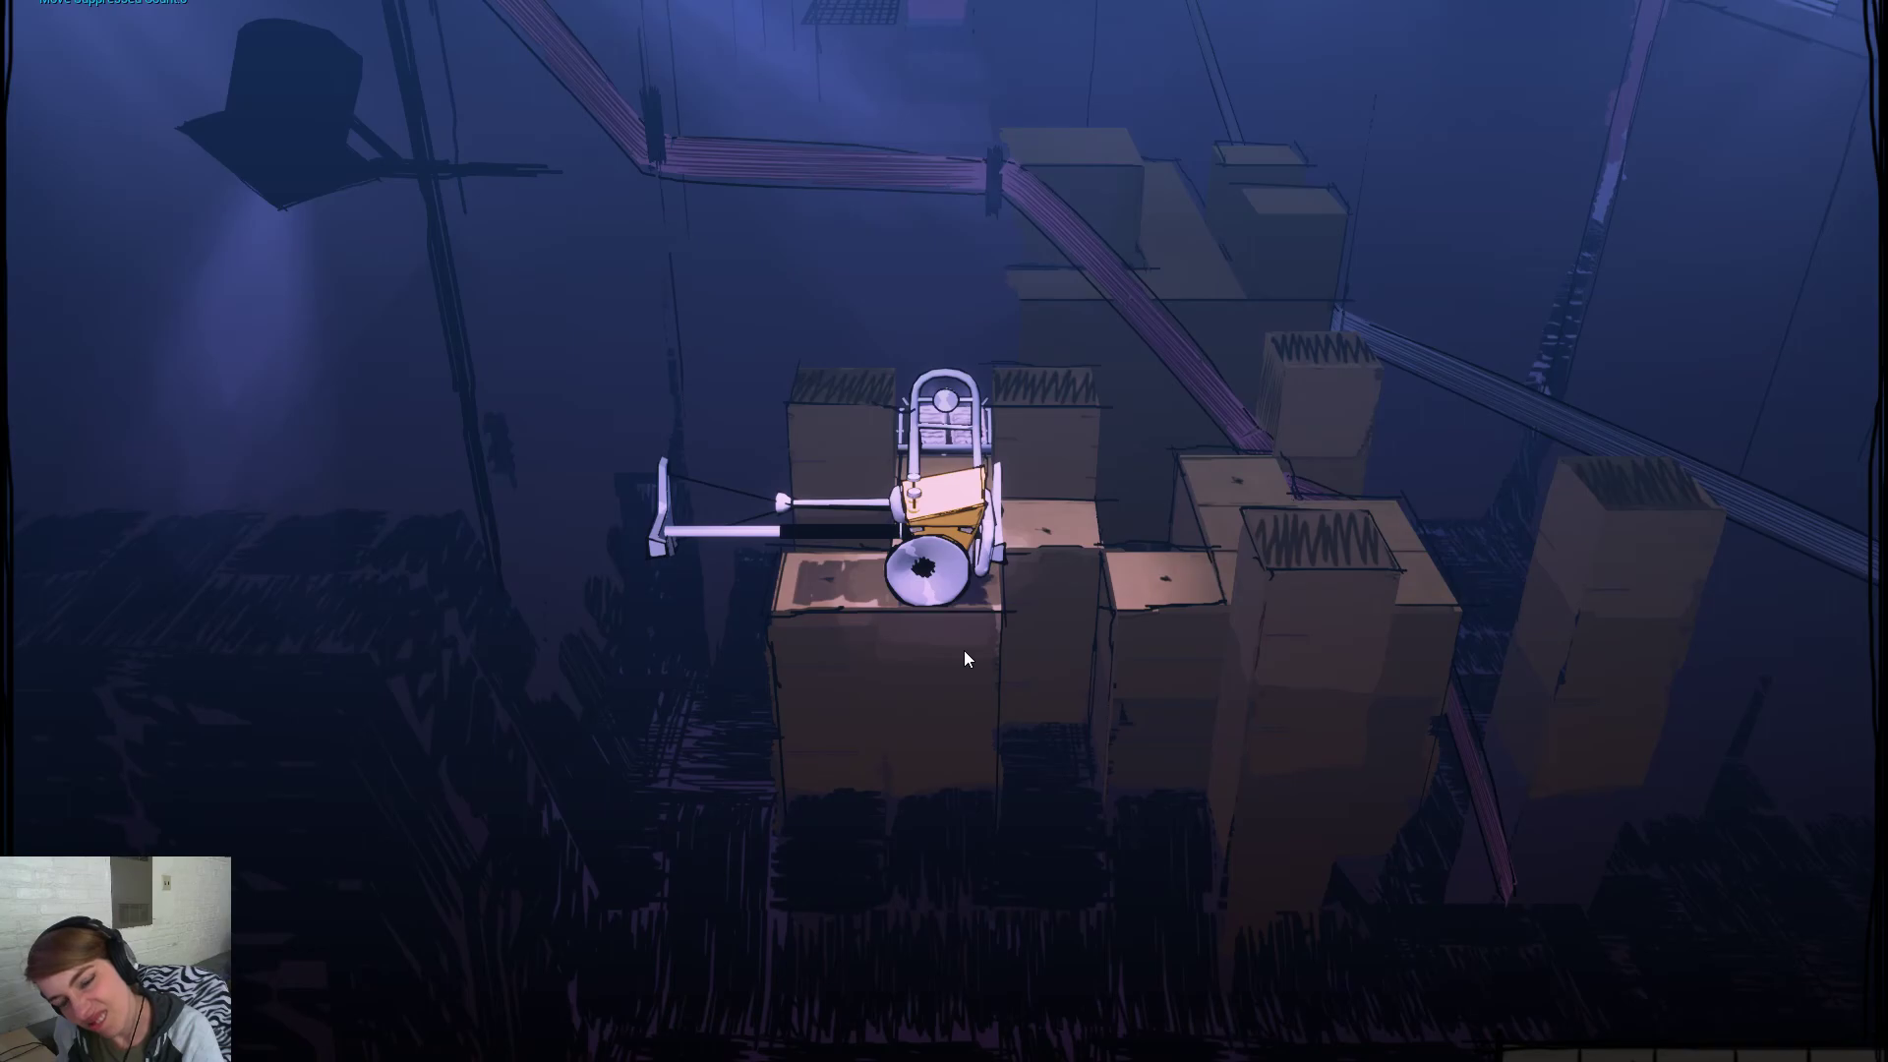
pyautogui.moveTo(1558, 716); pyautogui.dragTo(1764, 739, button='right')
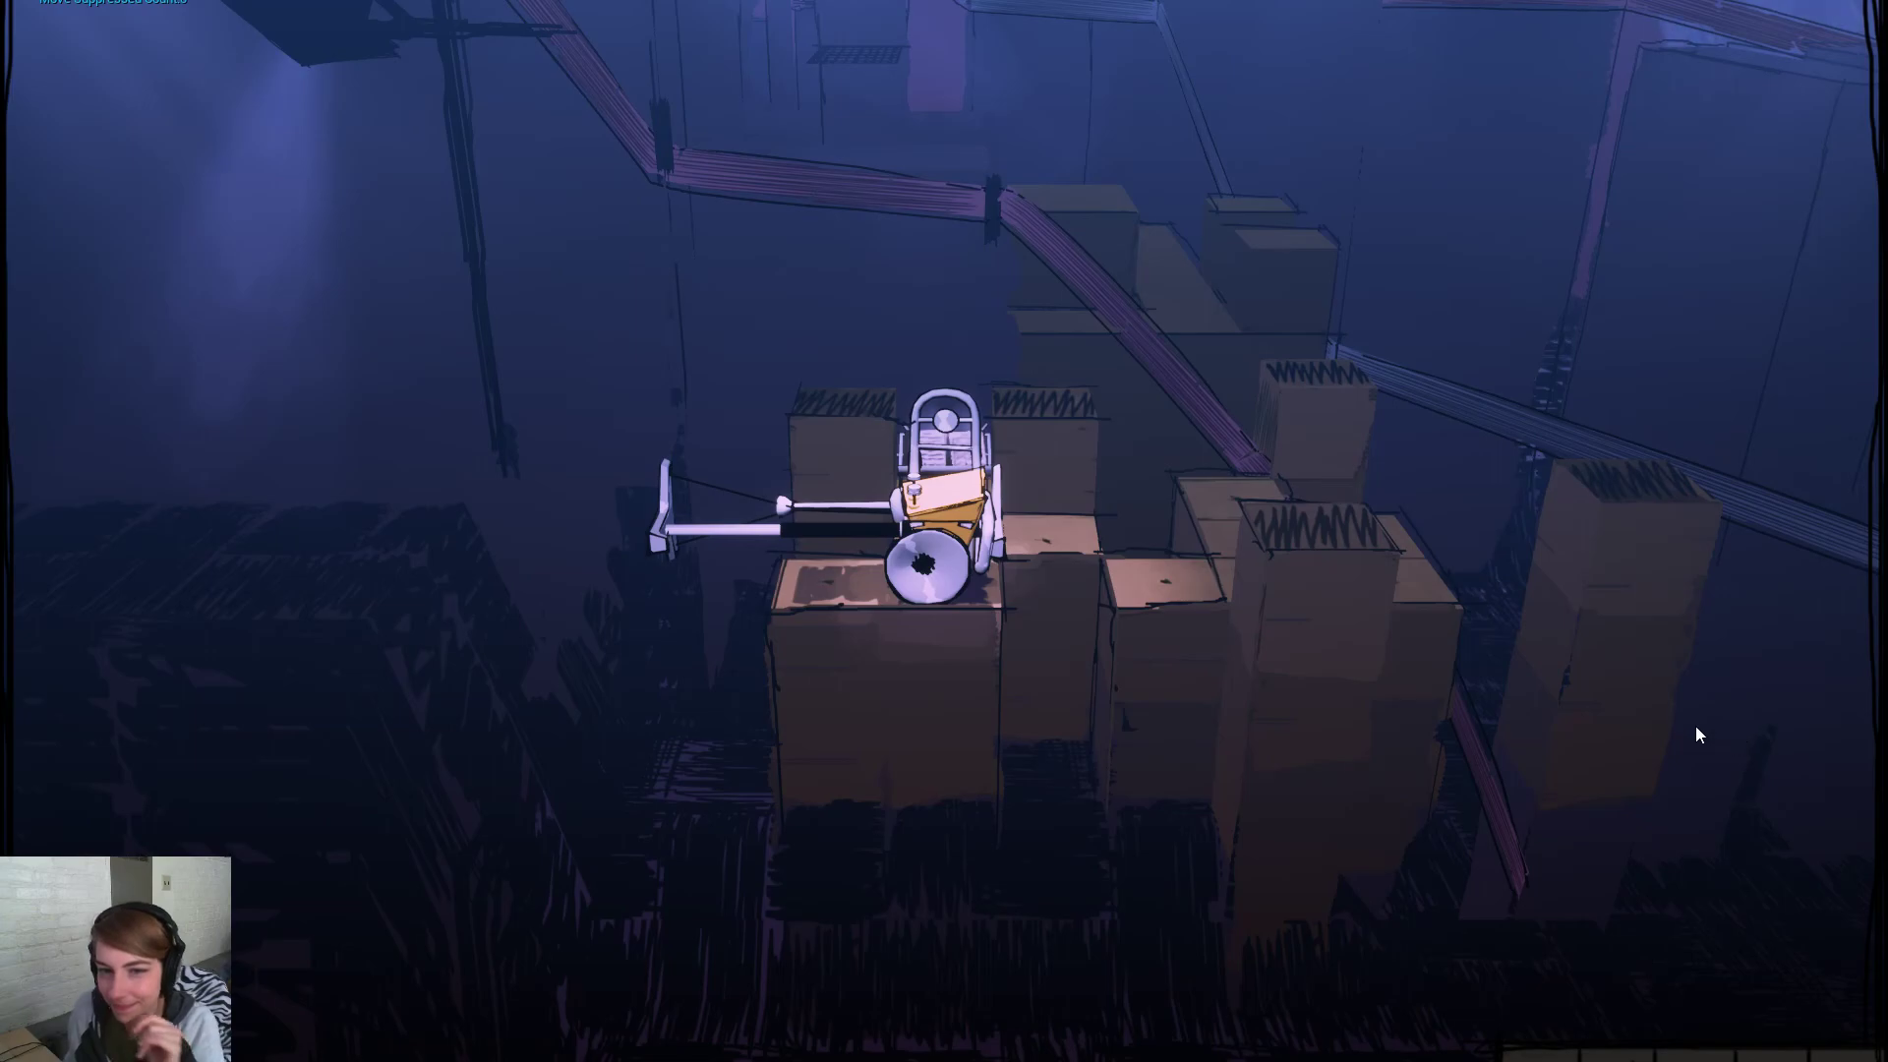
pyautogui.moveTo(1609, 623); pyautogui.dragTo(398, 636, button='right')
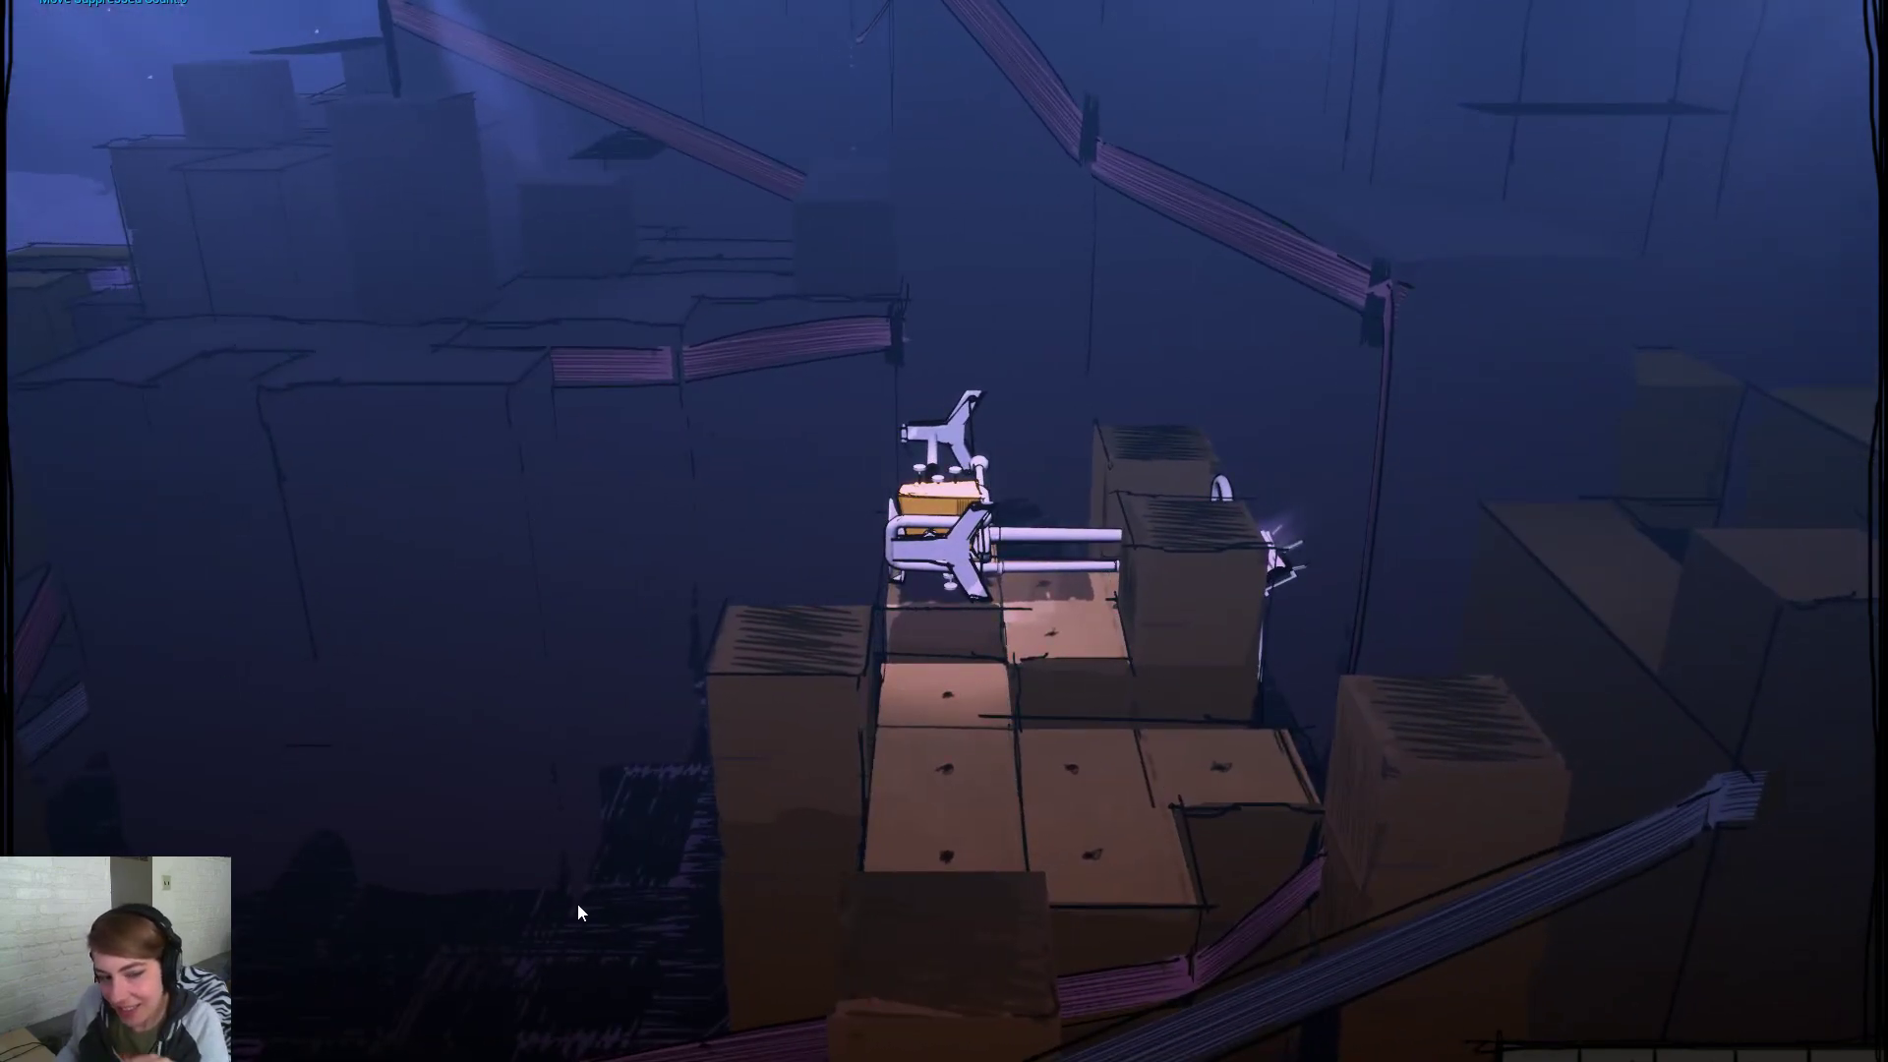
pyautogui.moveTo(564, 864); pyautogui.dragTo(898, 851, button='right')
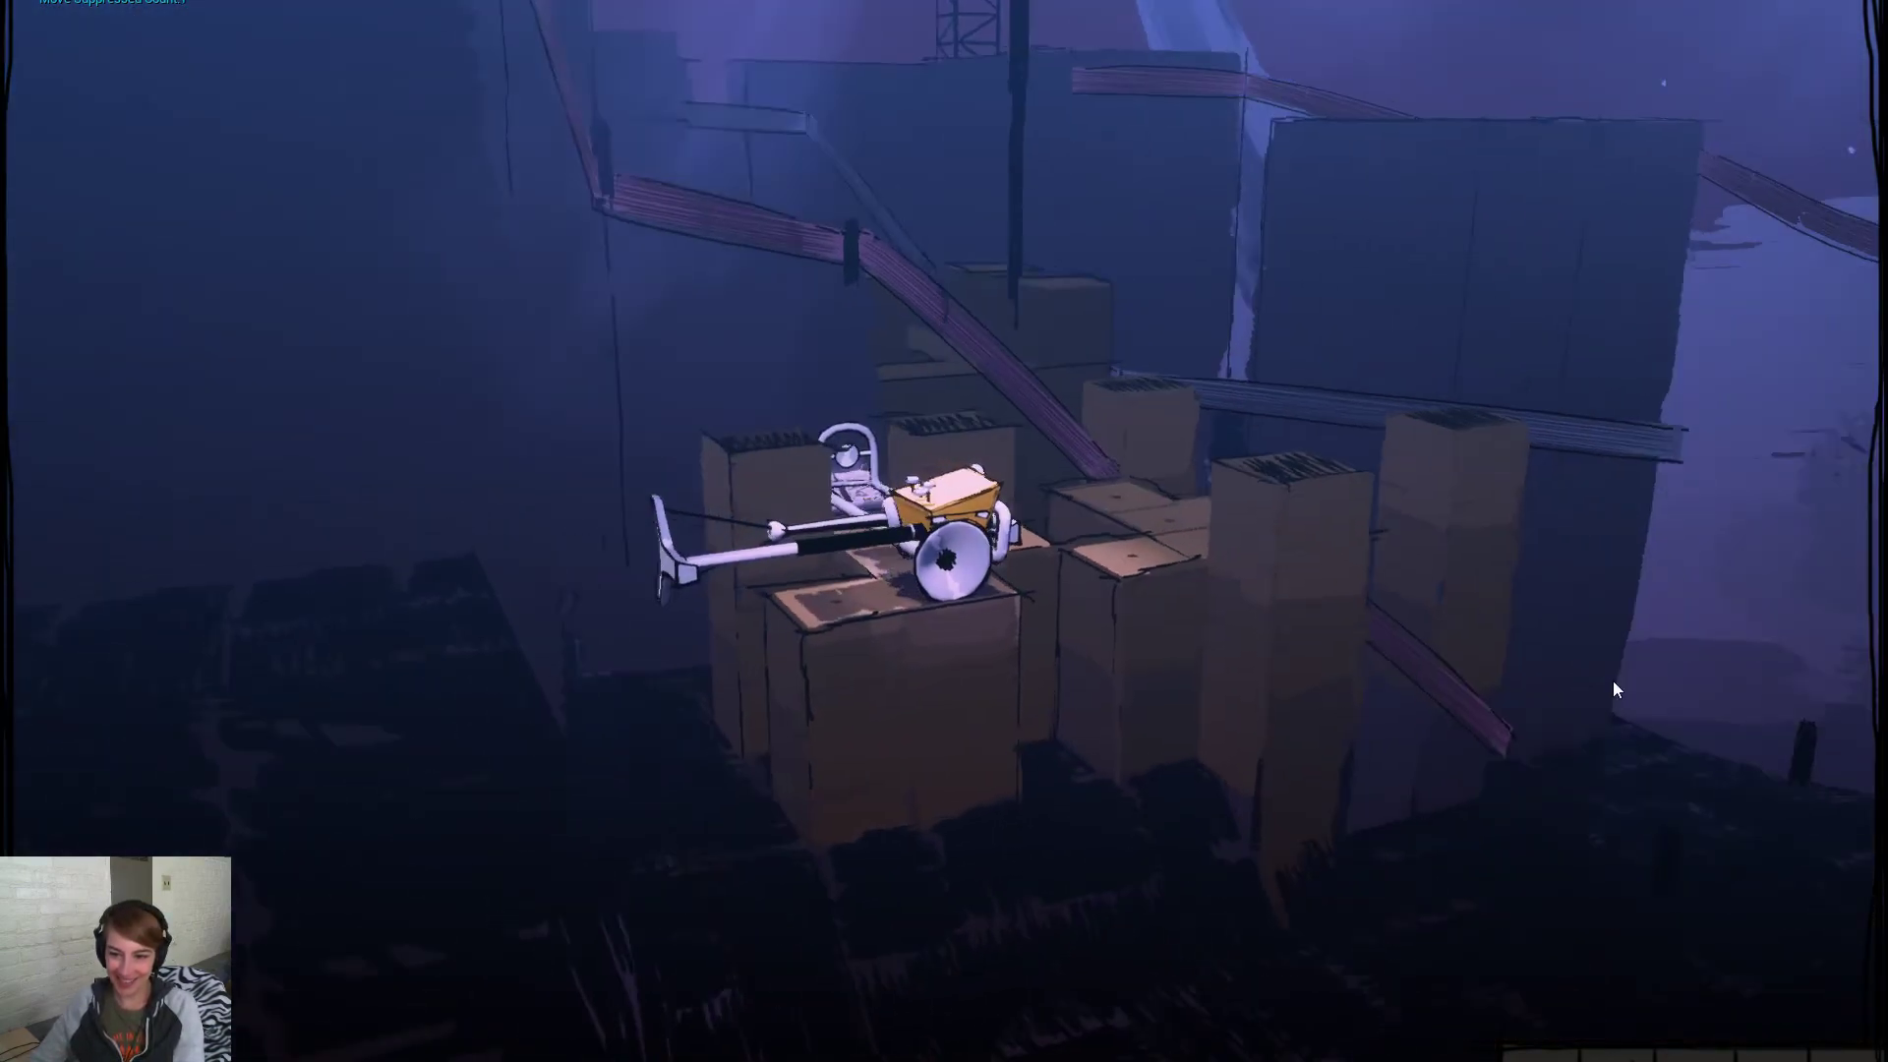
pyautogui.moveTo(1614, 682); pyautogui.dragTo(1883, 512, button='right')
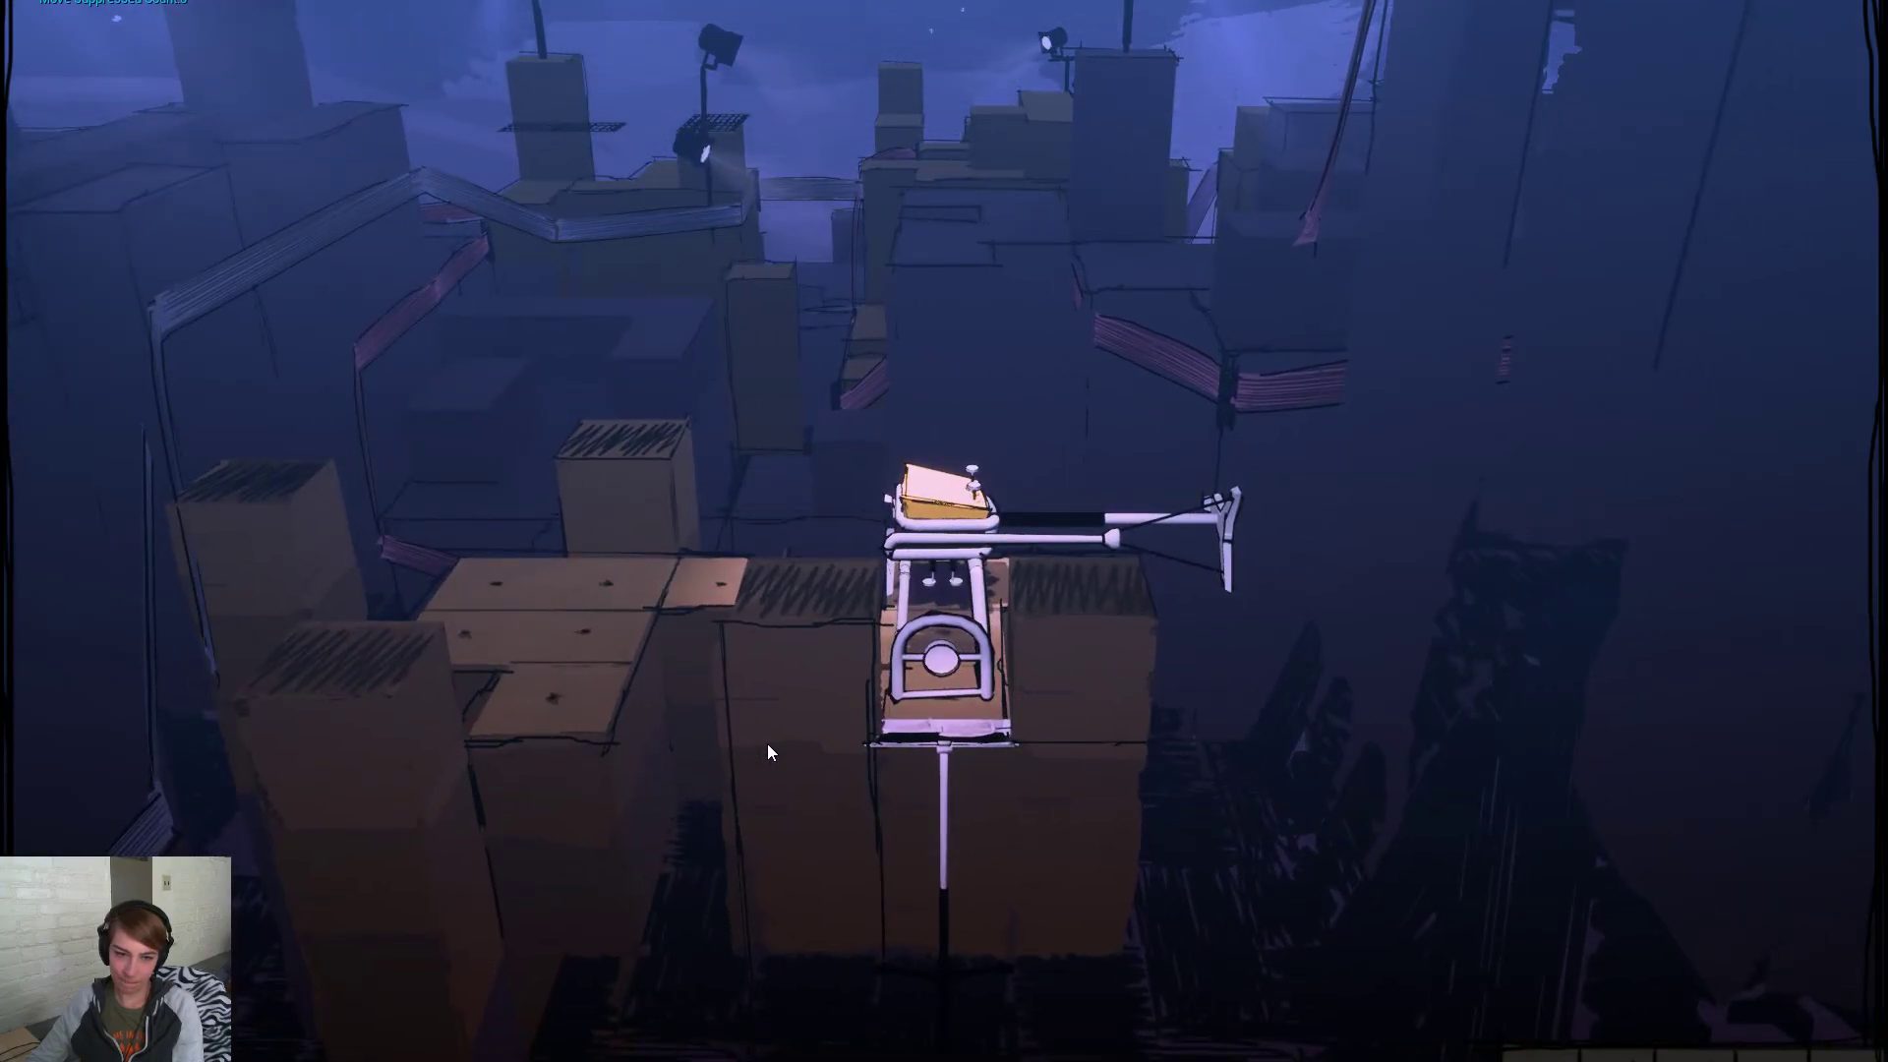
pyautogui.moveTo(550, 749); pyautogui.dragTo(1242, 741, button='right')
pyautogui.moveTo(663, 738); pyautogui.dragTo(1528, 691, button='right')
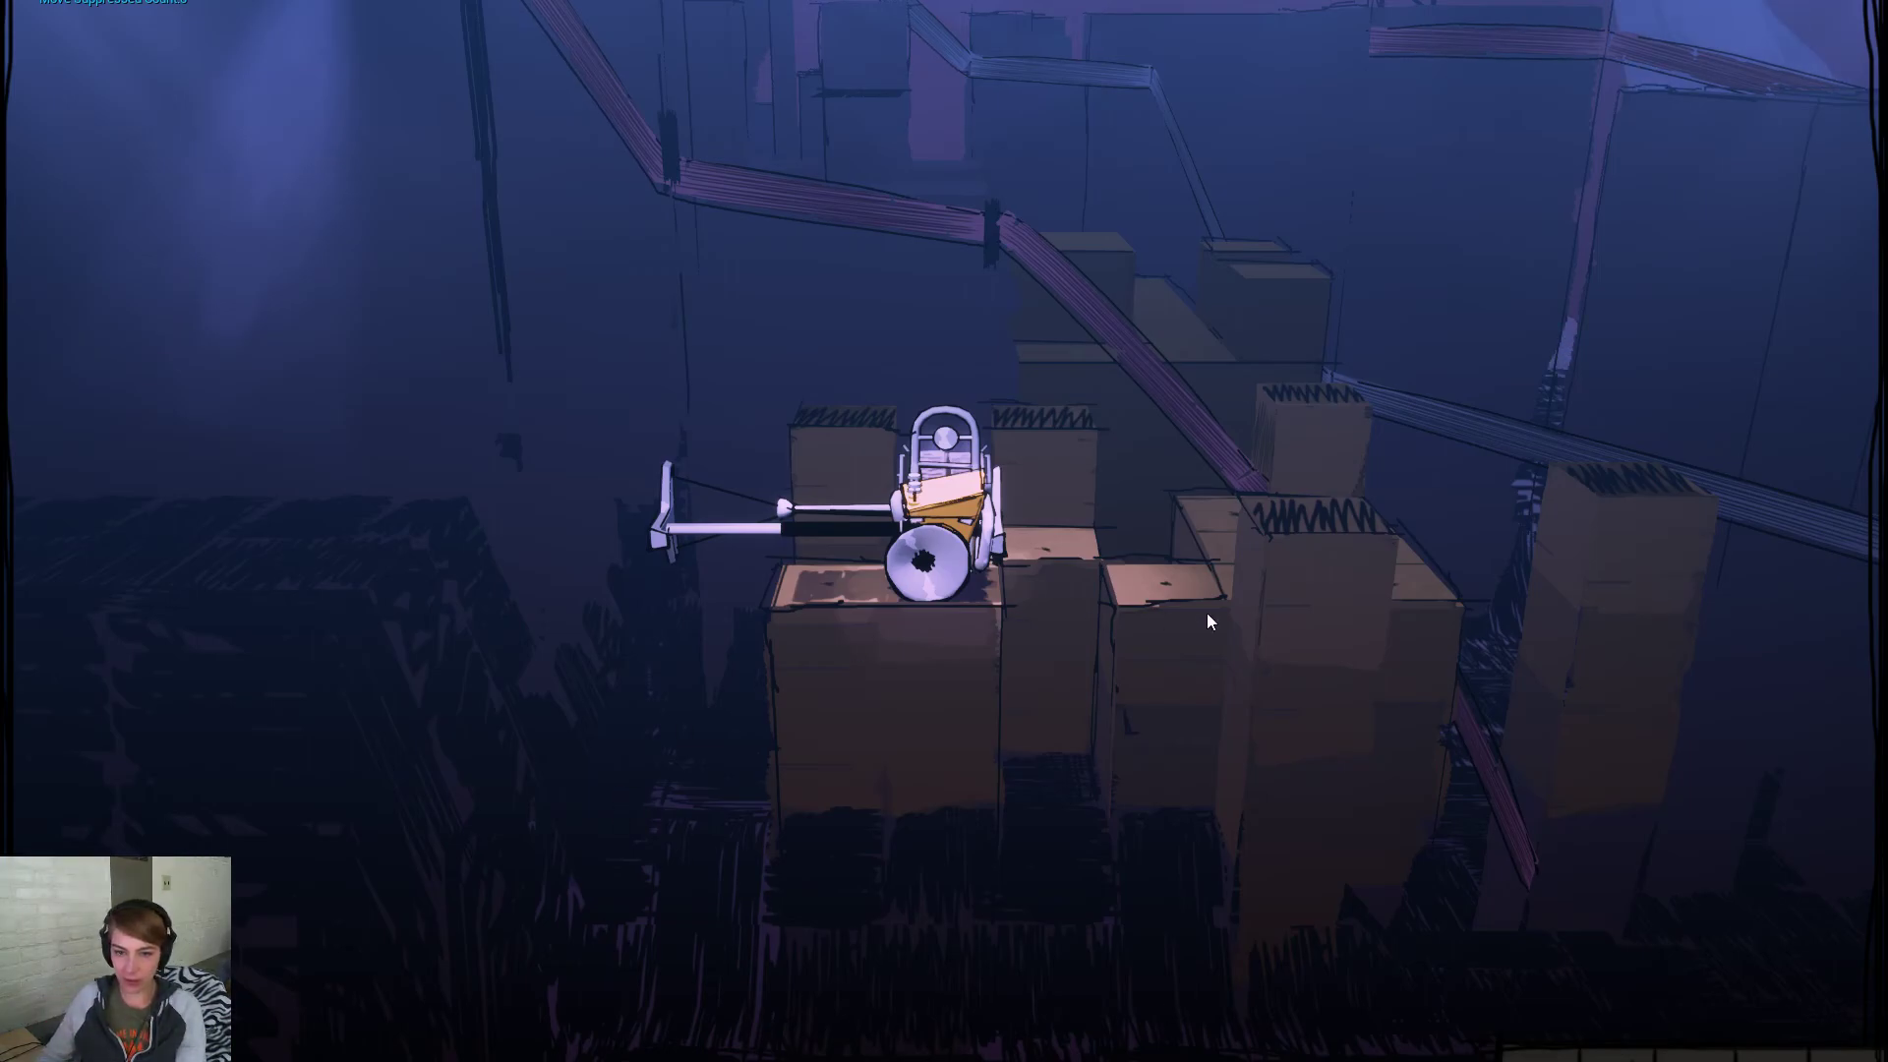
pyautogui.moveTo(1224, 681); pyautogui.dragTo(690, 733)
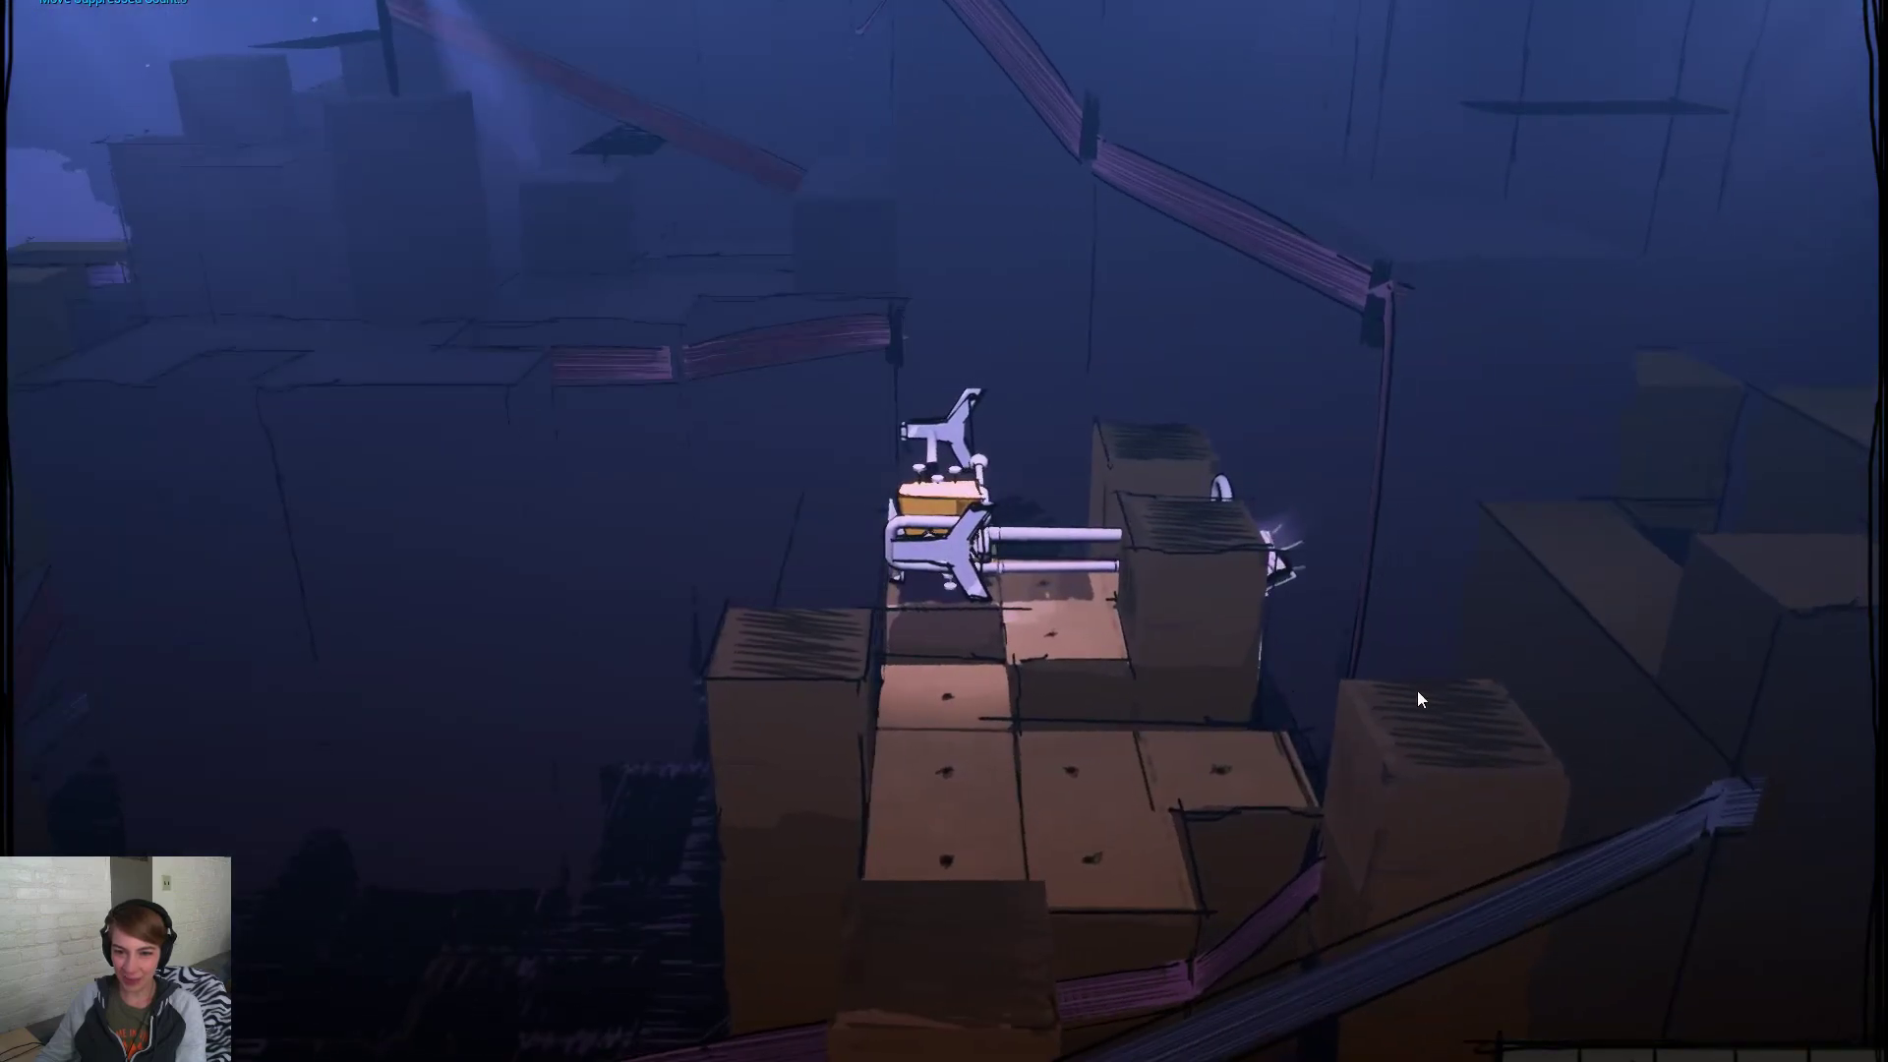
pyautogui.moveTo(1387, 699); pyautogui.dragTo(743, 700)
pyautogui.moveTo(1190, 718); pyautogui.dragTo(1130, 750)
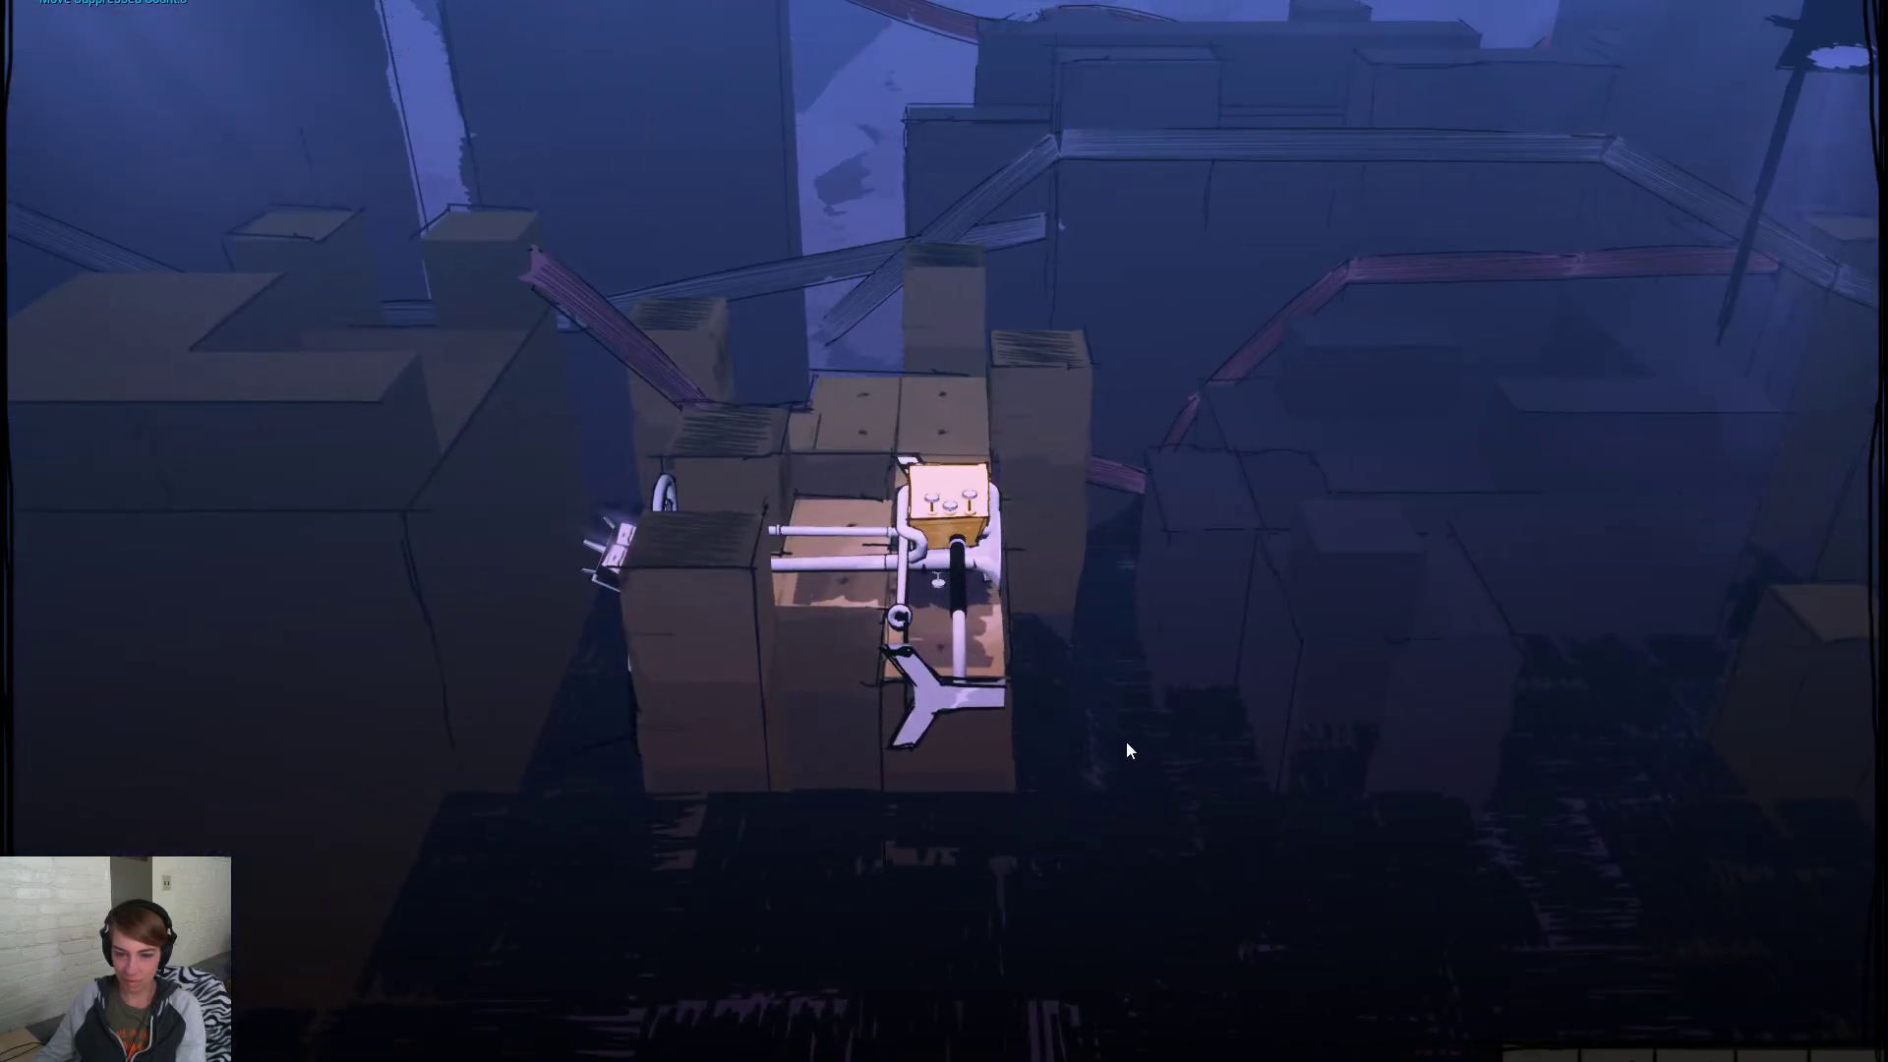
pyautogui.moveTo(1128, 750); pyautogui.dragTo(604, 645)
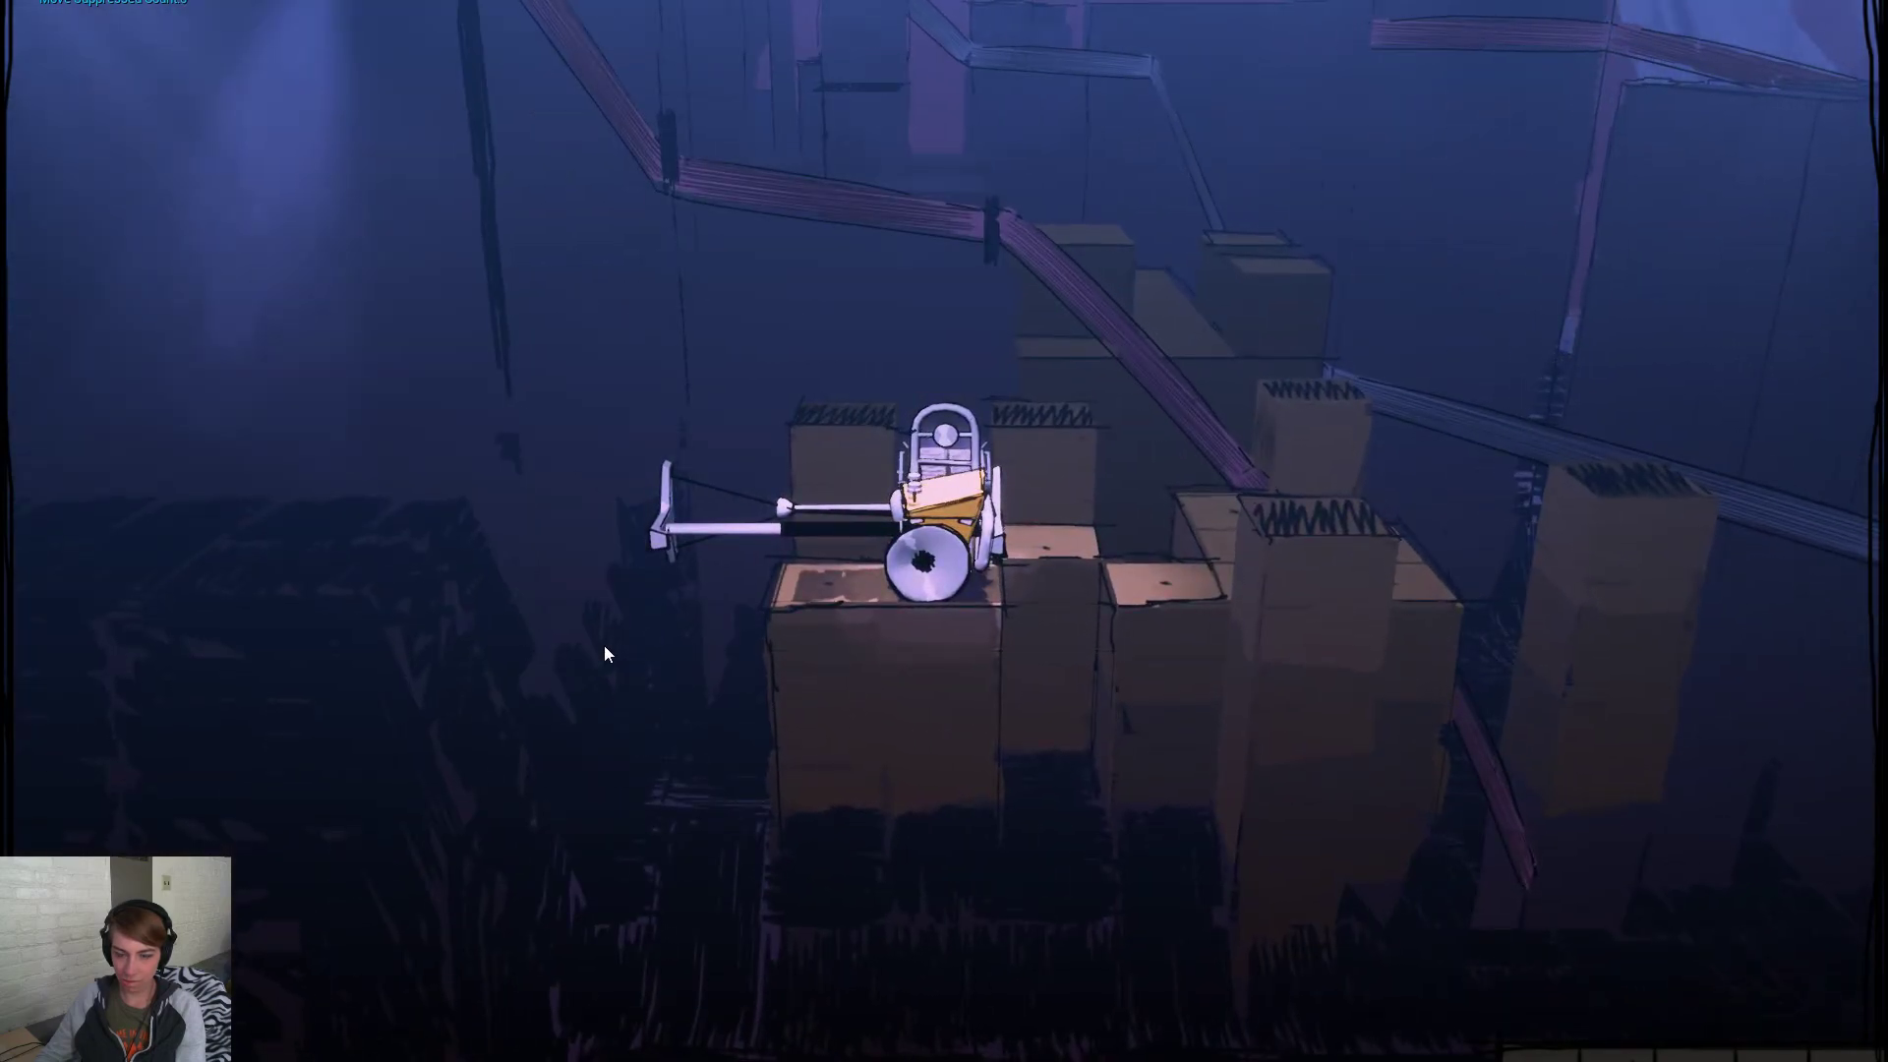
pyautogui.moveTo(1446, 751); pyautogui.dragTo(1123, 723)
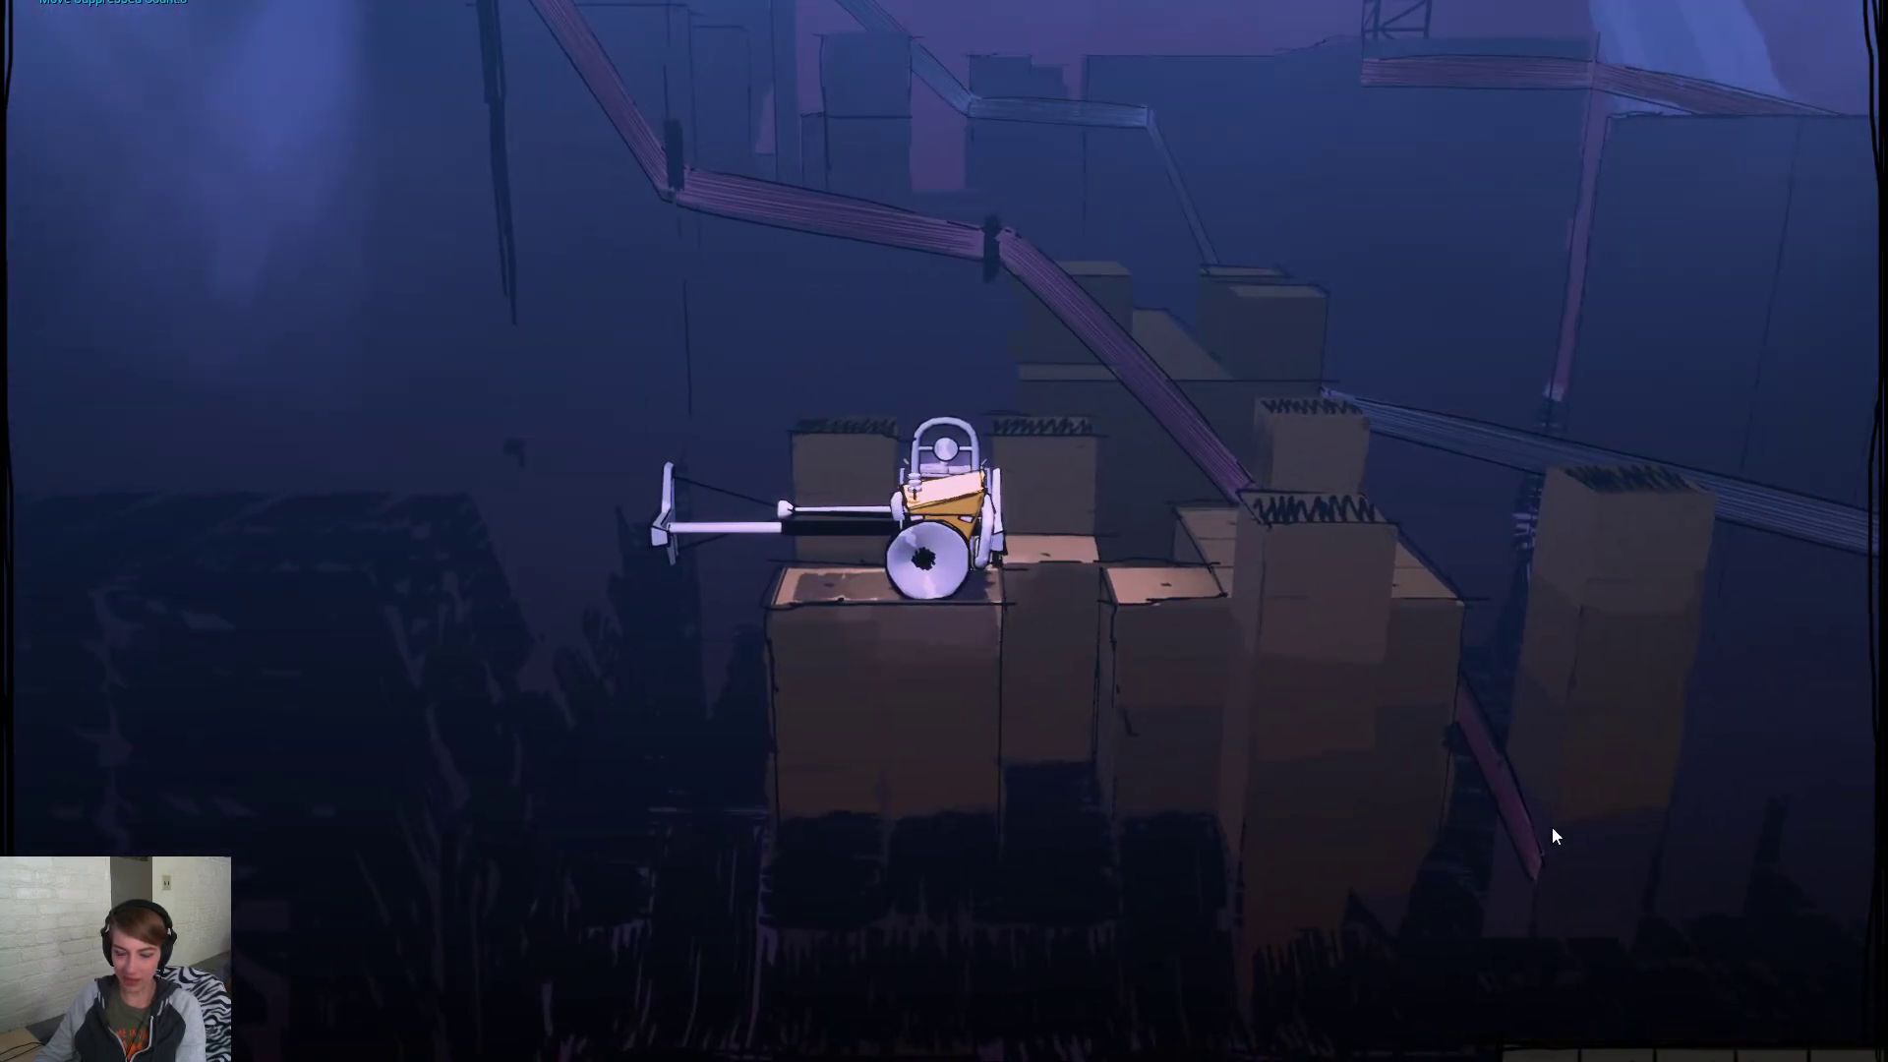
pyautogui.click(1706, 1056)
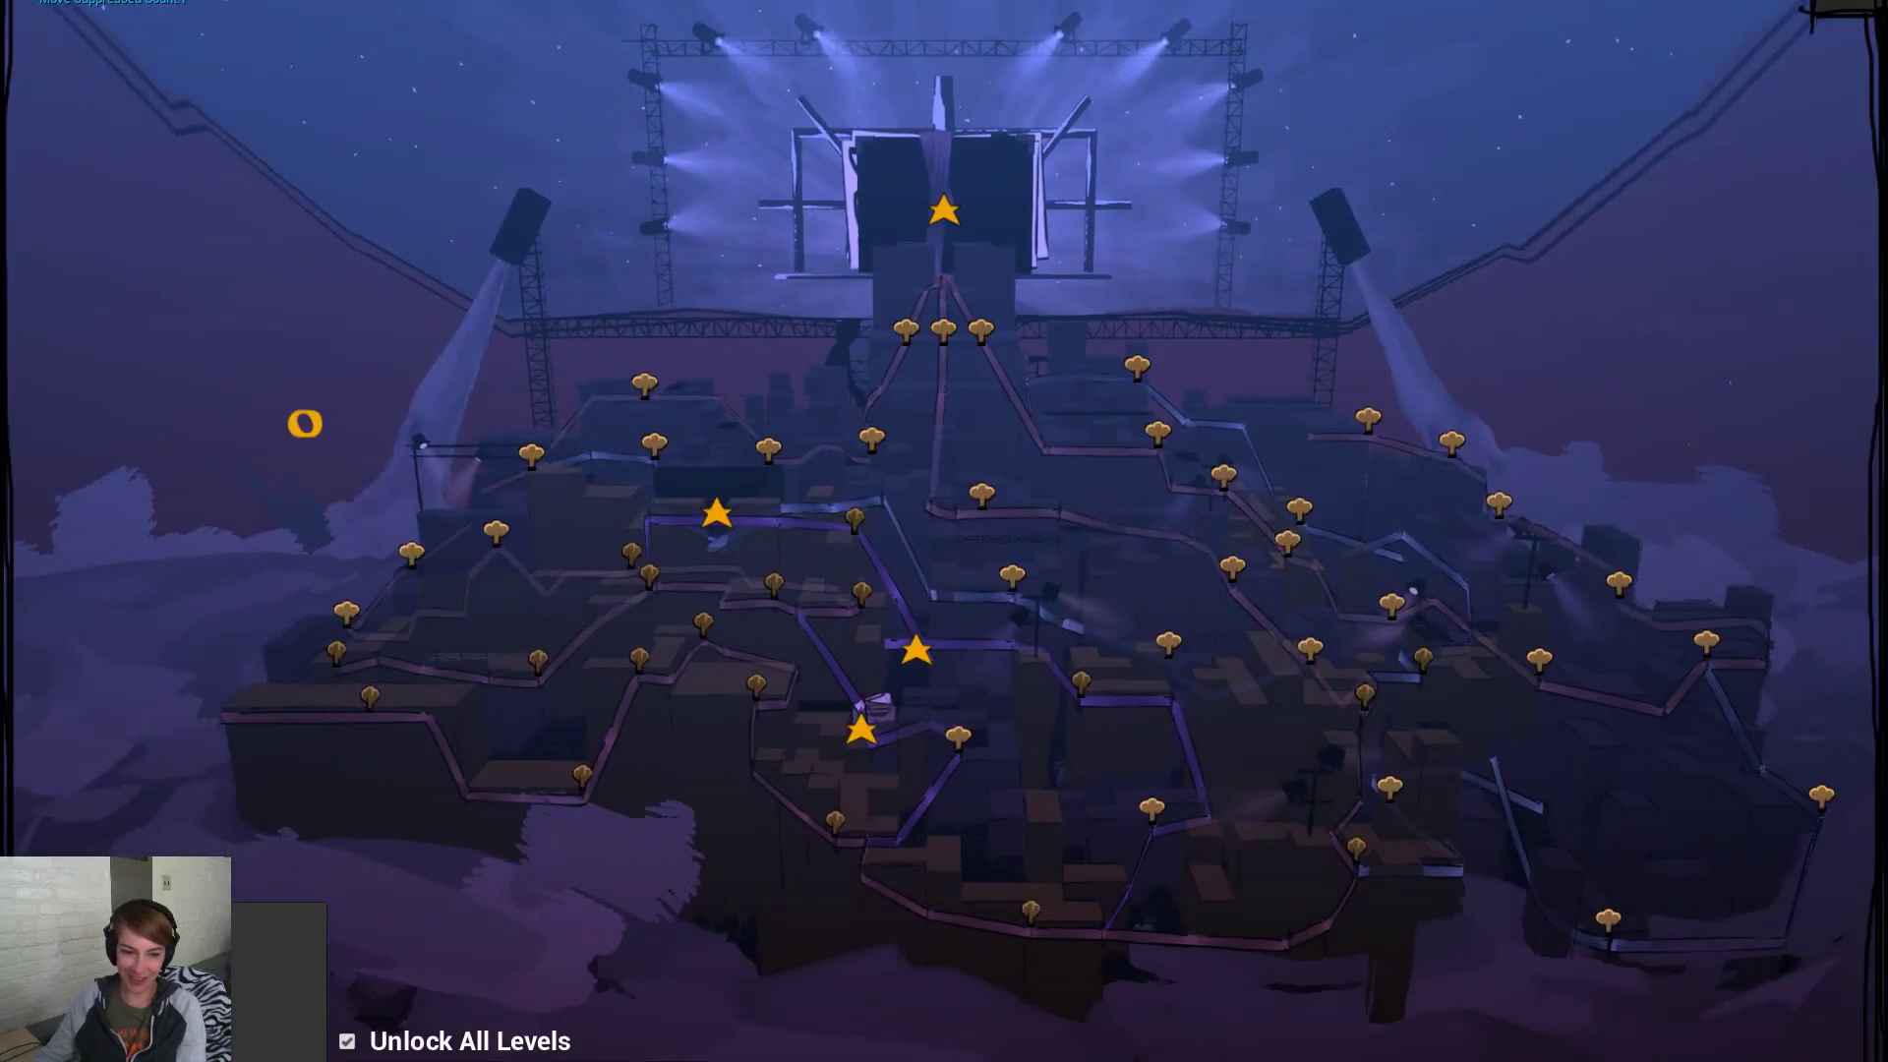
# Toggle Unlock All Levels on the world map and leave the play session for the editor viewport
pyautogui.click(1835, 8)
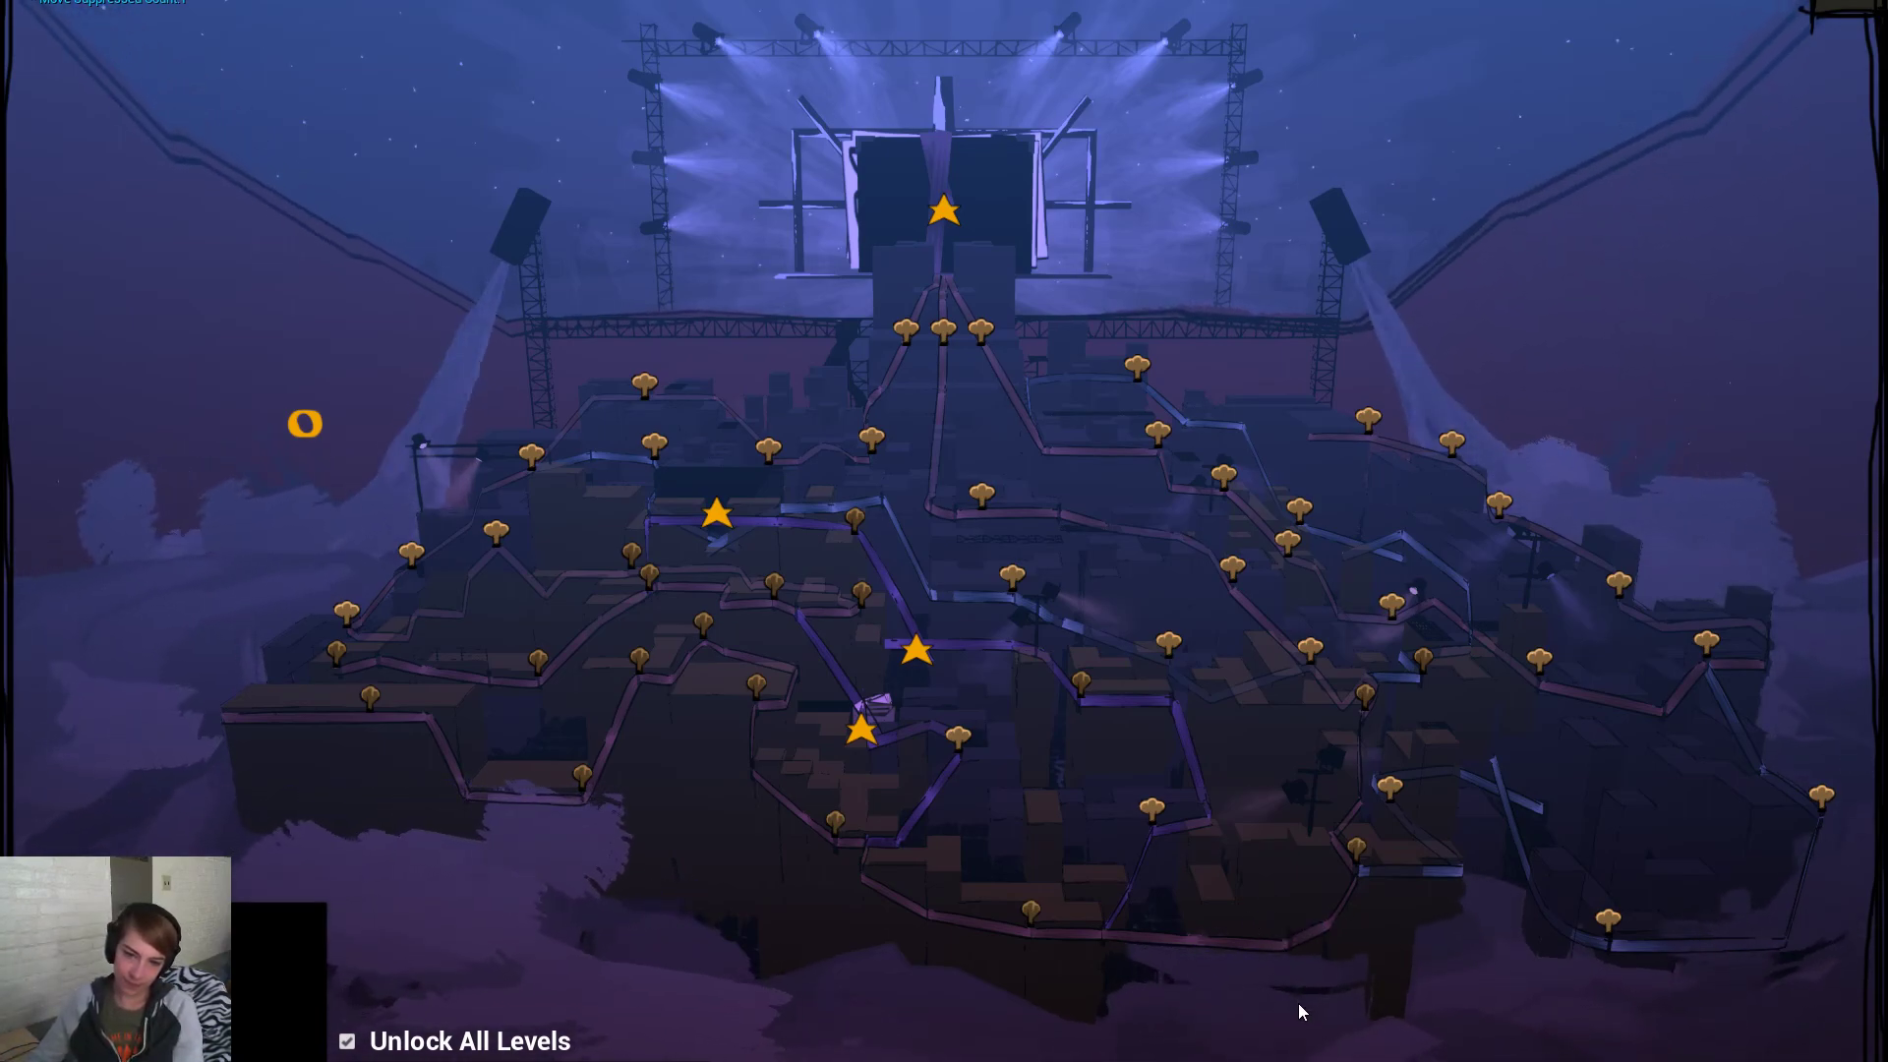
pyautogui.click(348, 1044)
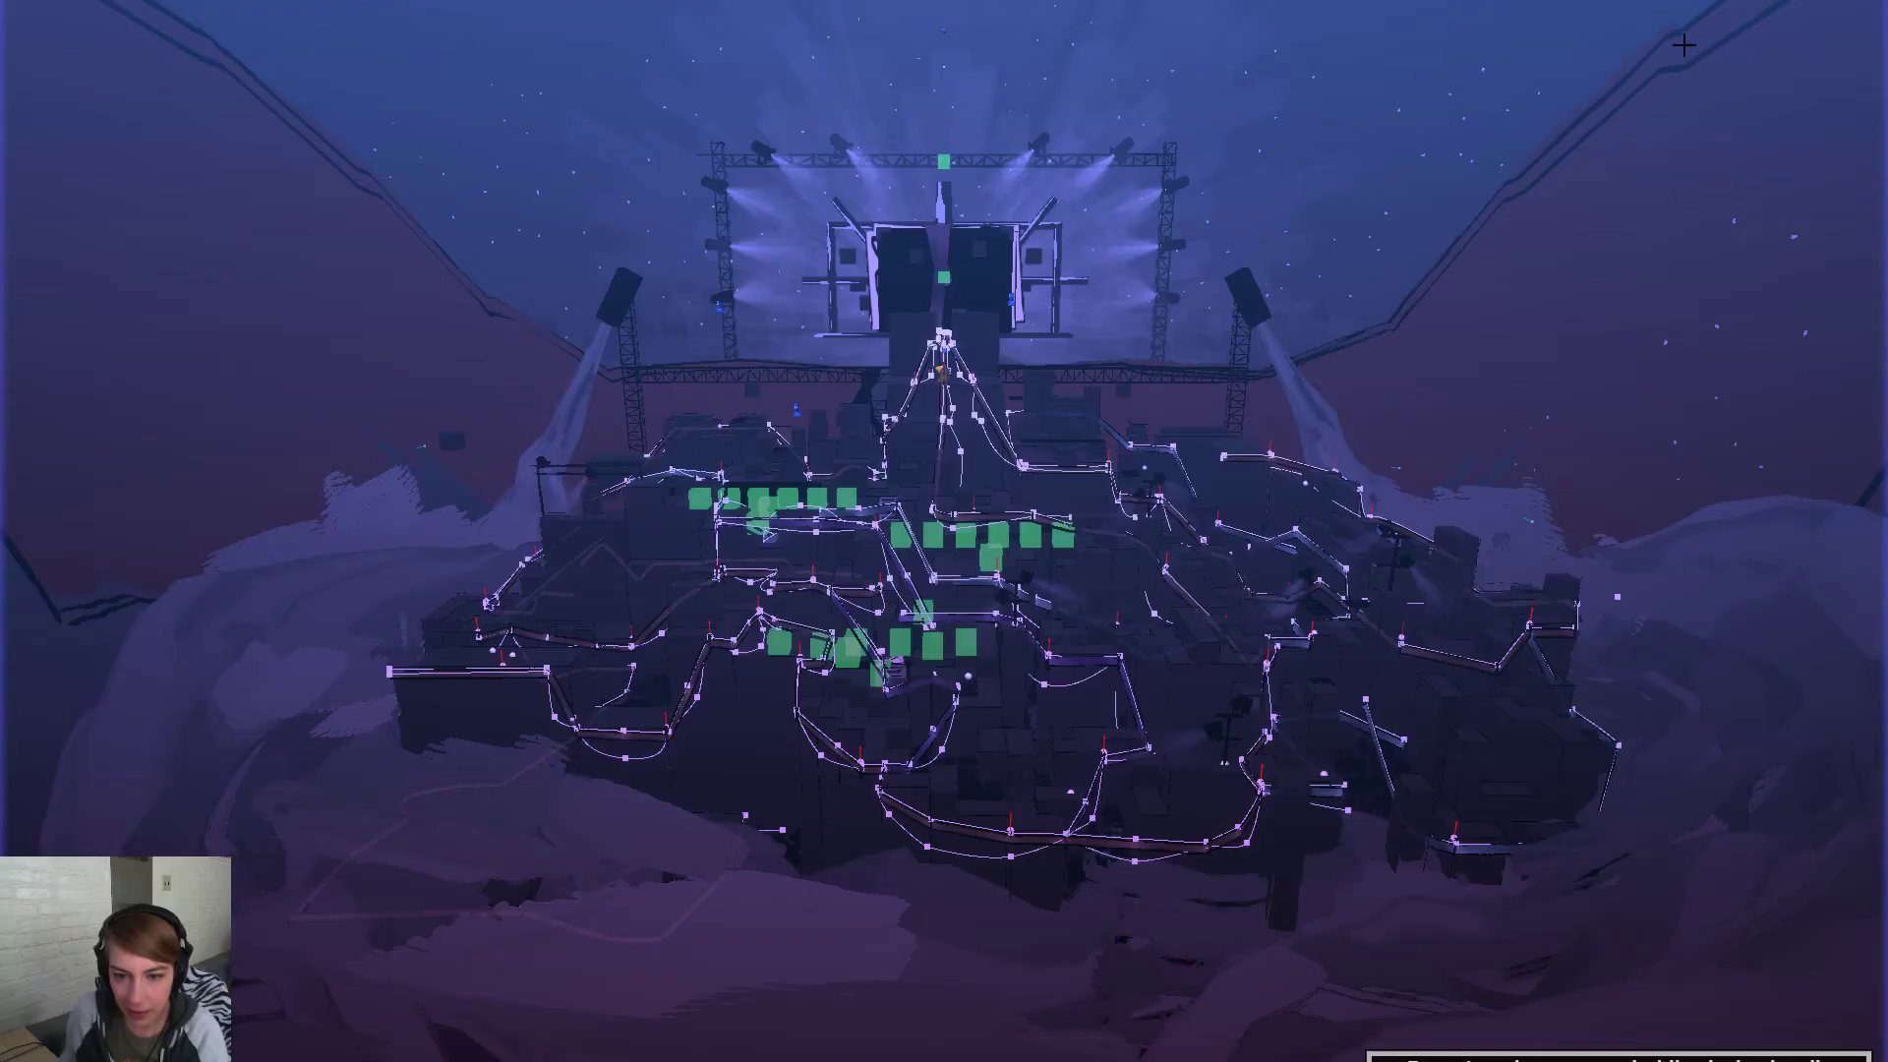
# Select the theater light standing between the towers in the viewport and leave the full-screen view
pyautogui.press('w')
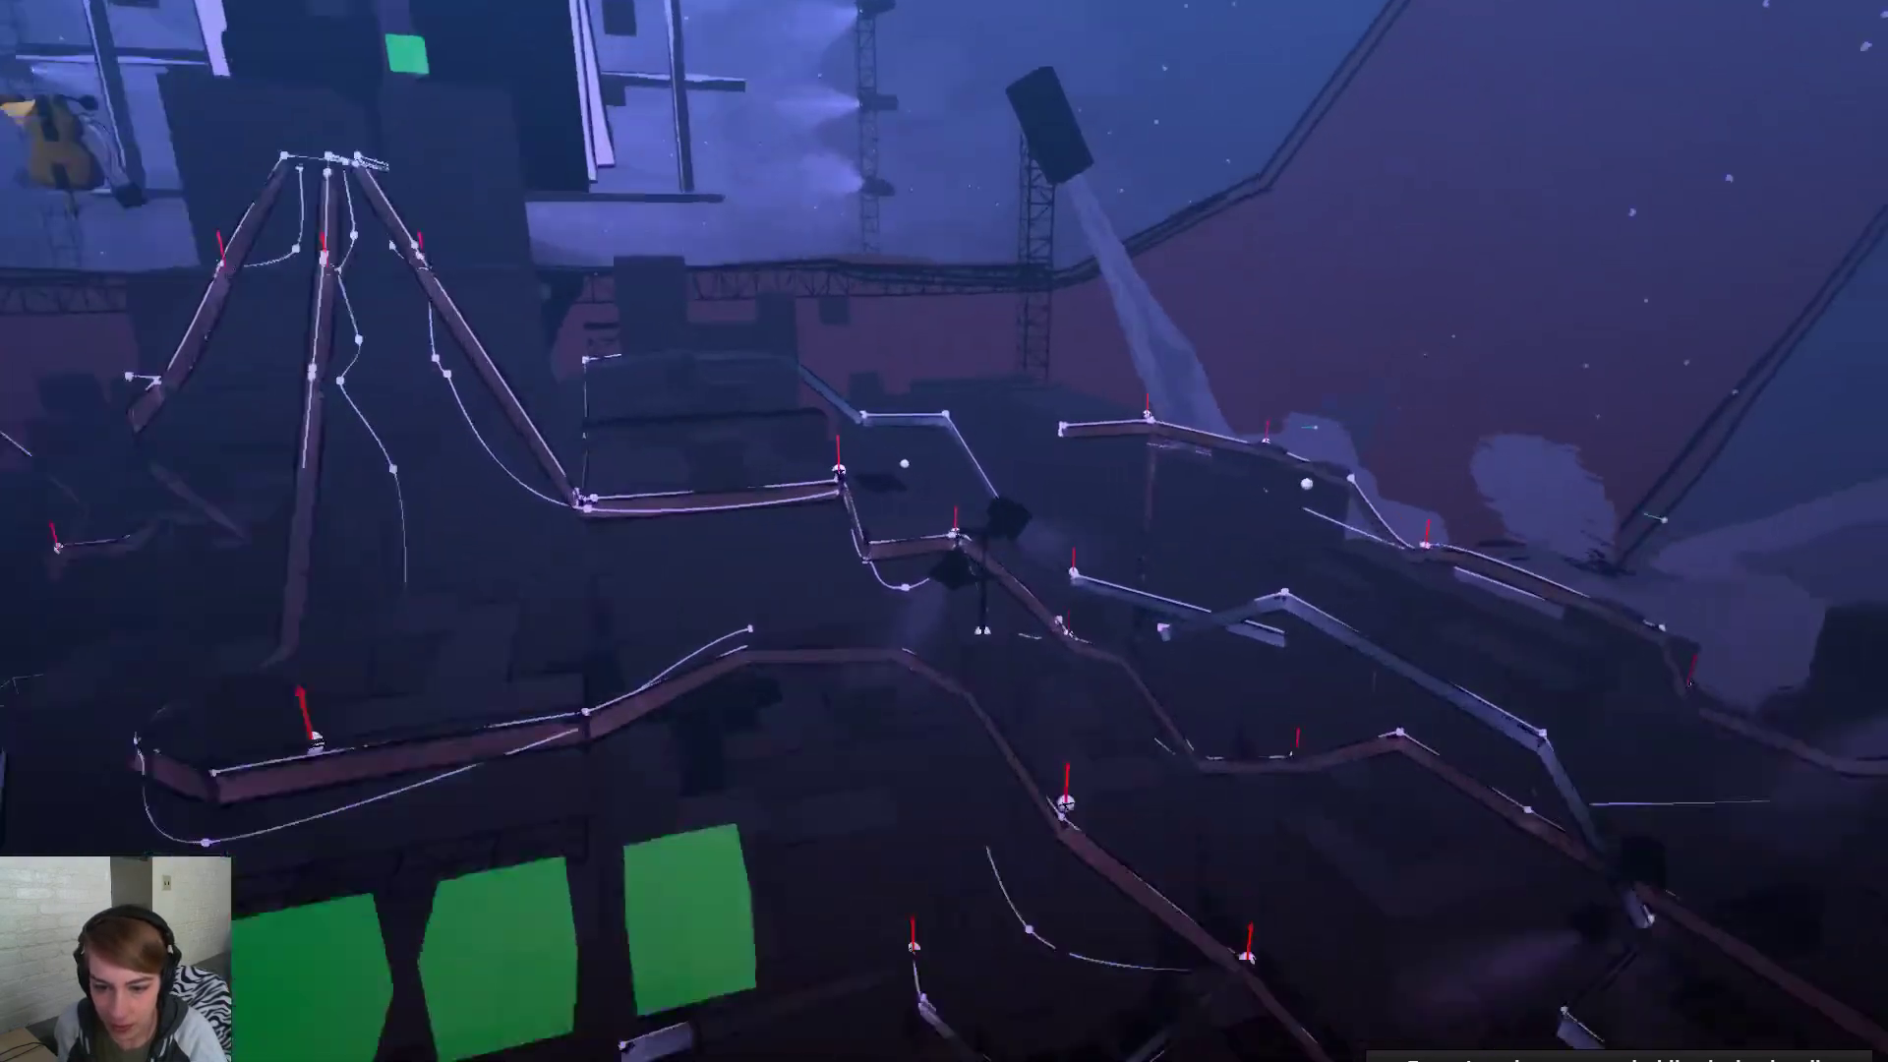
pyautogui.click(1150, 521)
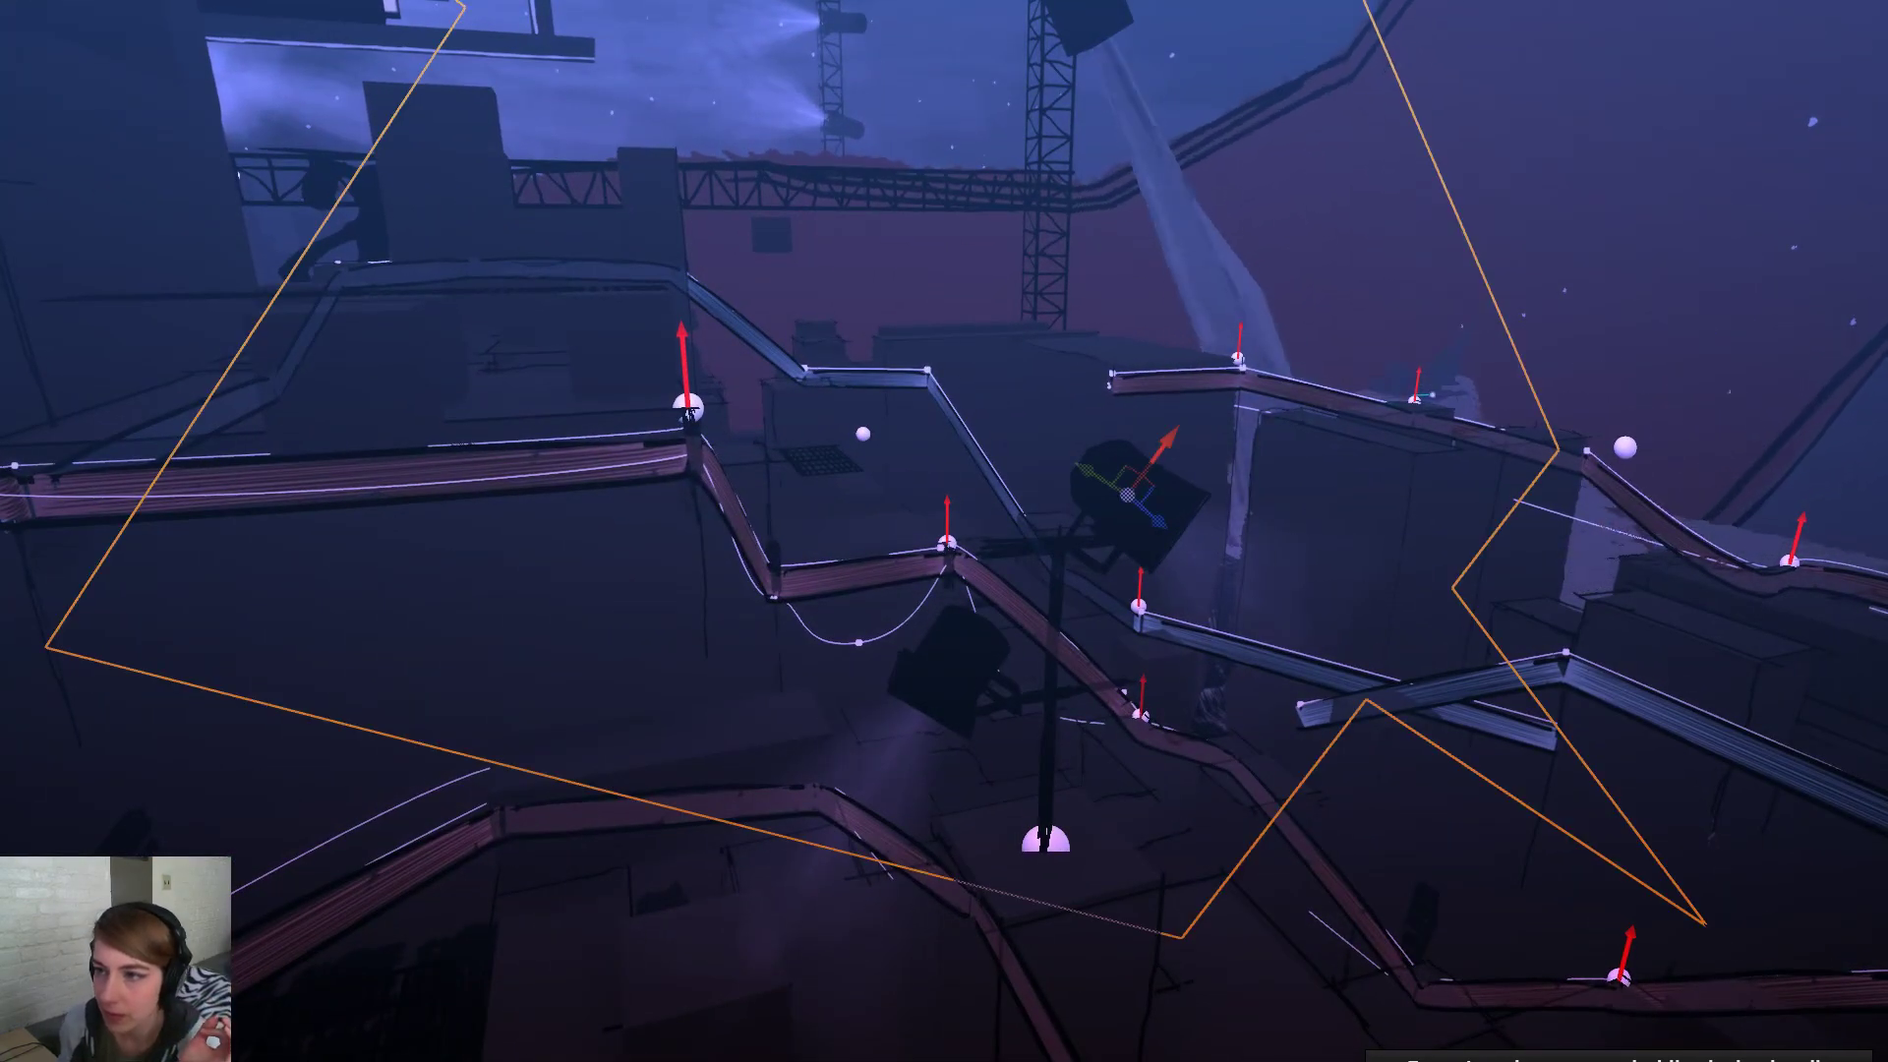
pyautogui.press('F11')
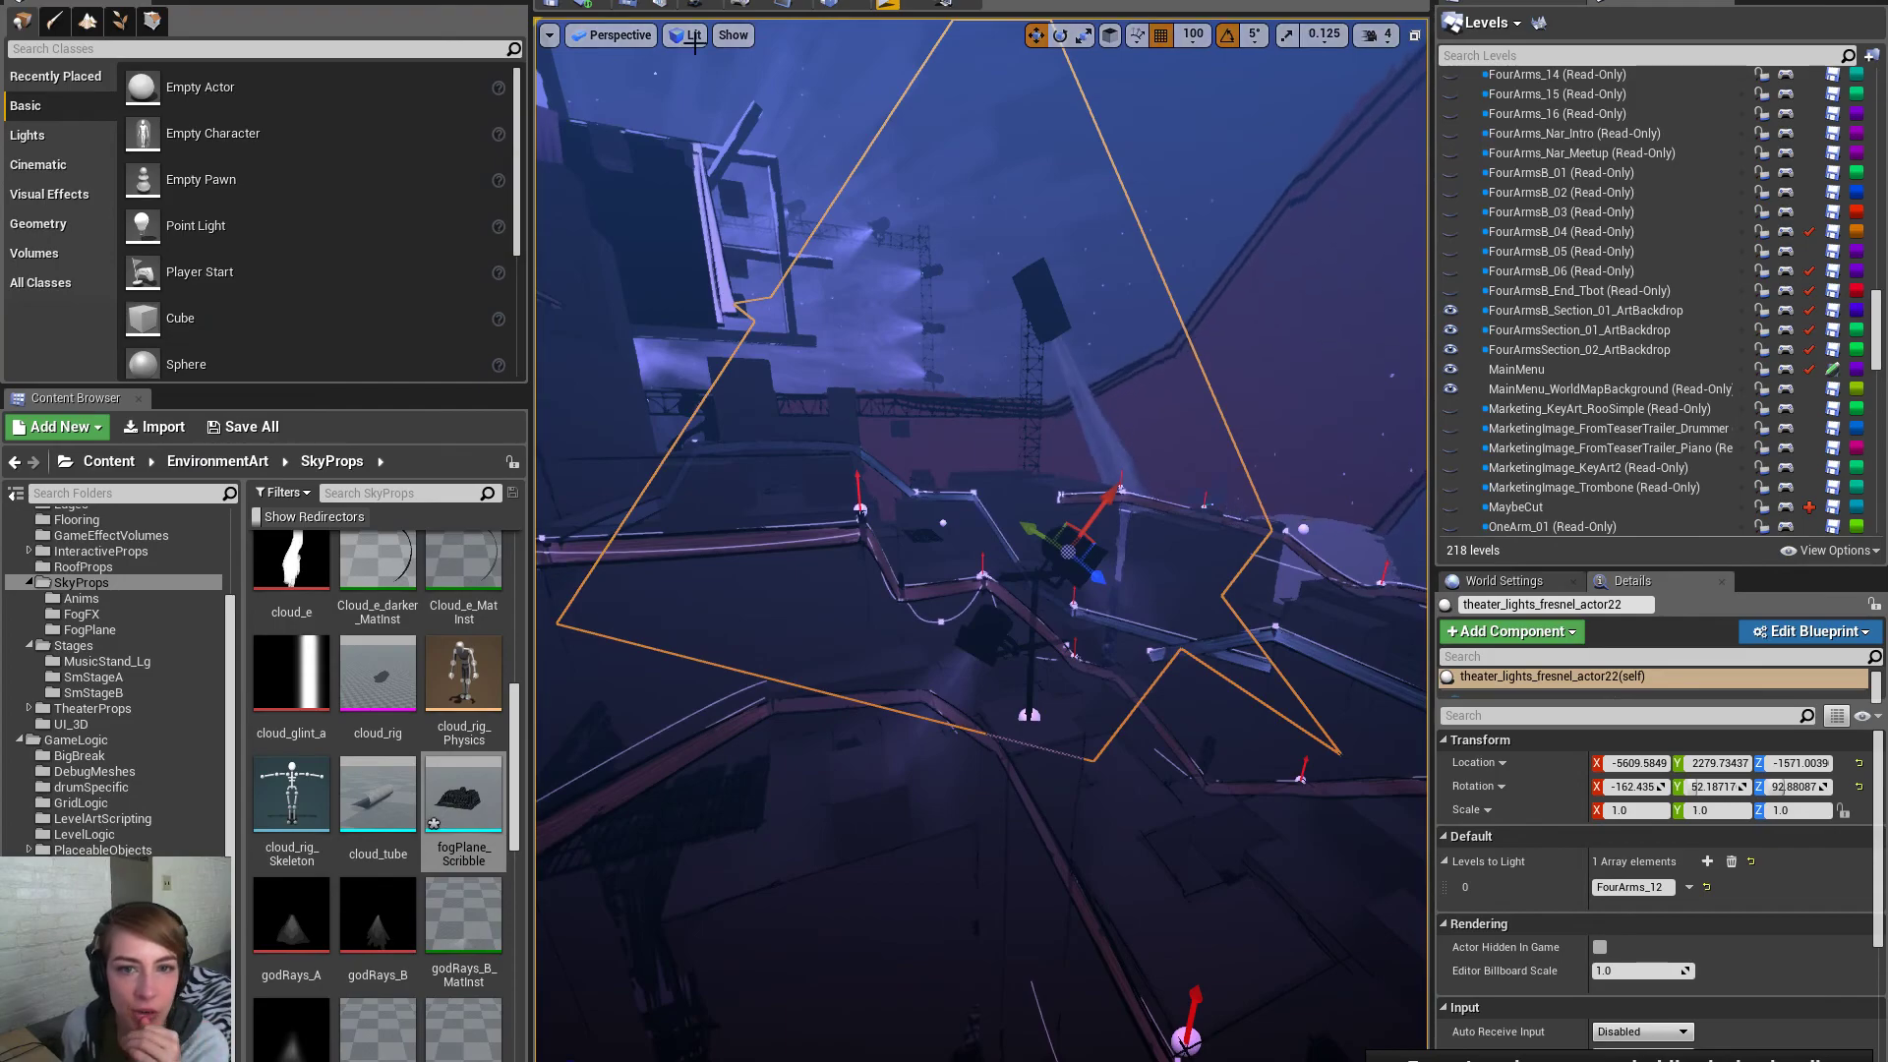
# Show the GameLogic folder's contents and open the GameMode_BP blueprint
pyautogui.click(92, 709)
pyautogui.scroll(3, 99, 728)
pyautogui.click(79, 849)
pyautogui.click(76, 834)
pyautogui.scroll(-2, 267, 901)
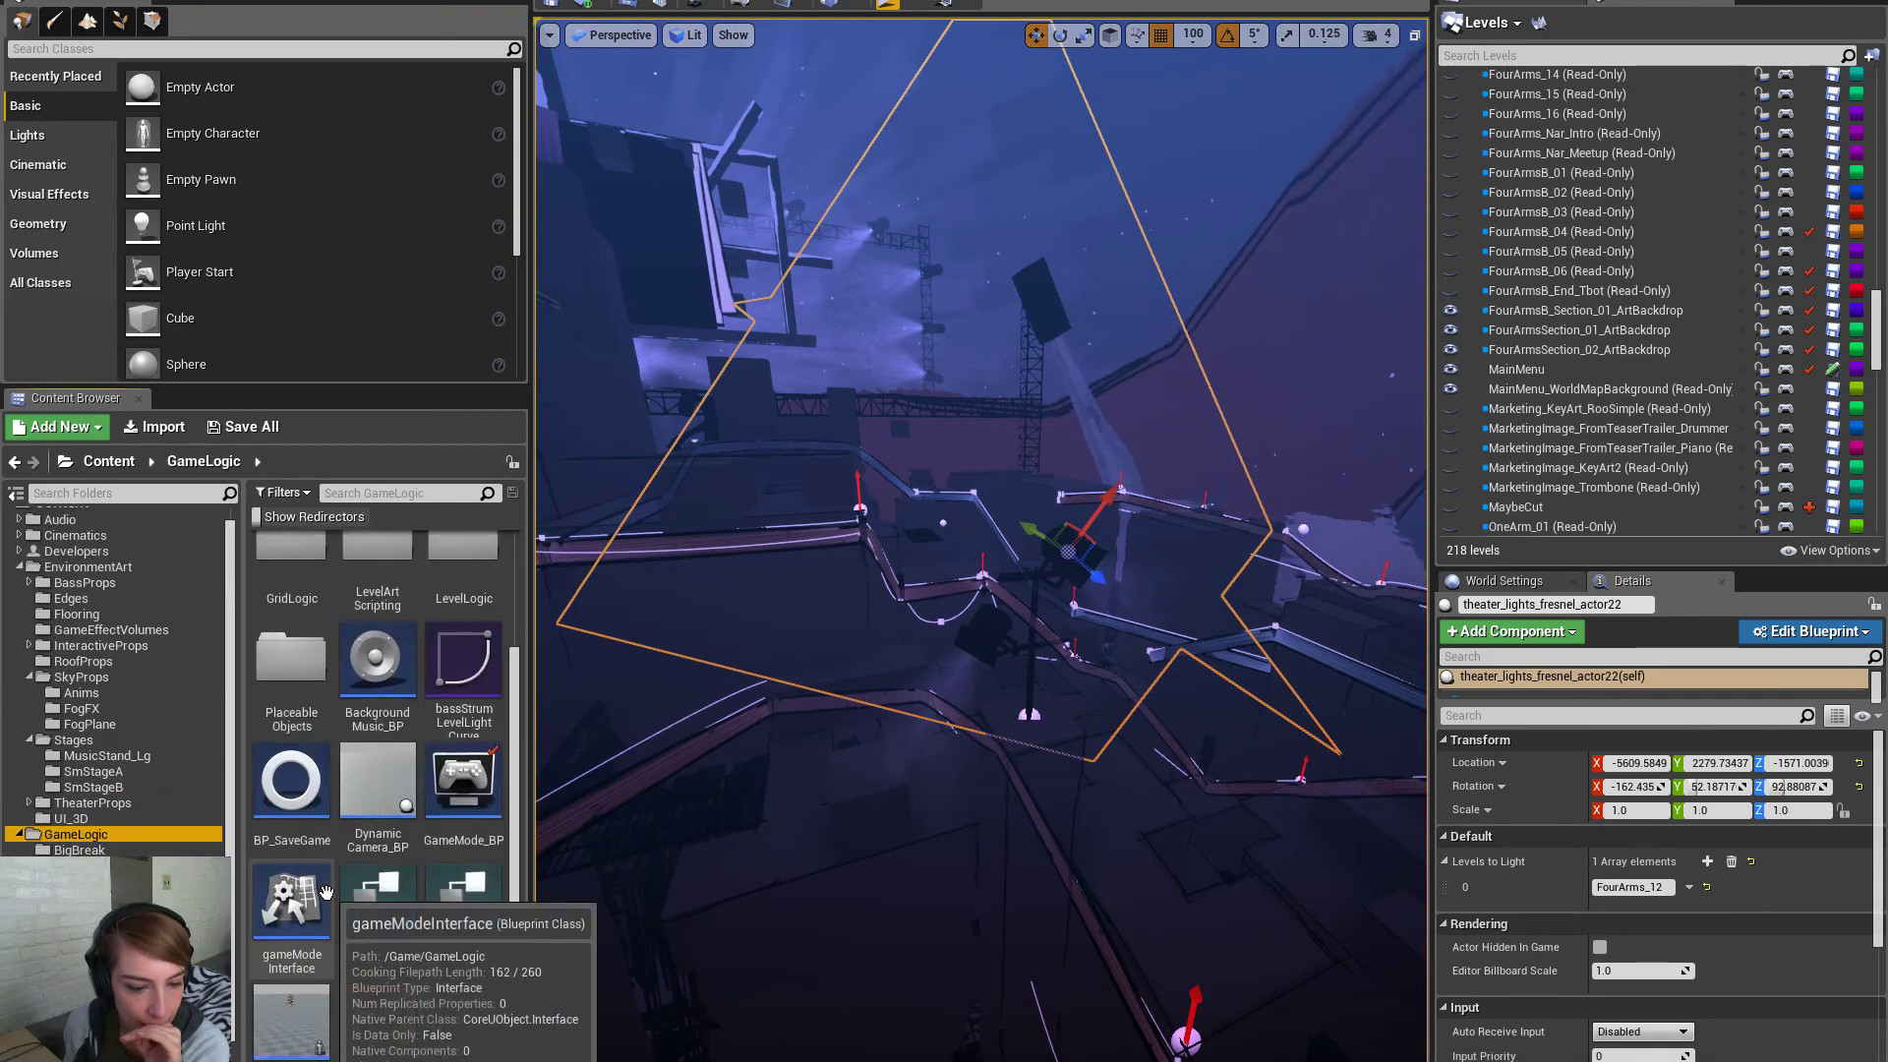
pyautogui.doubleClick(478, 781)
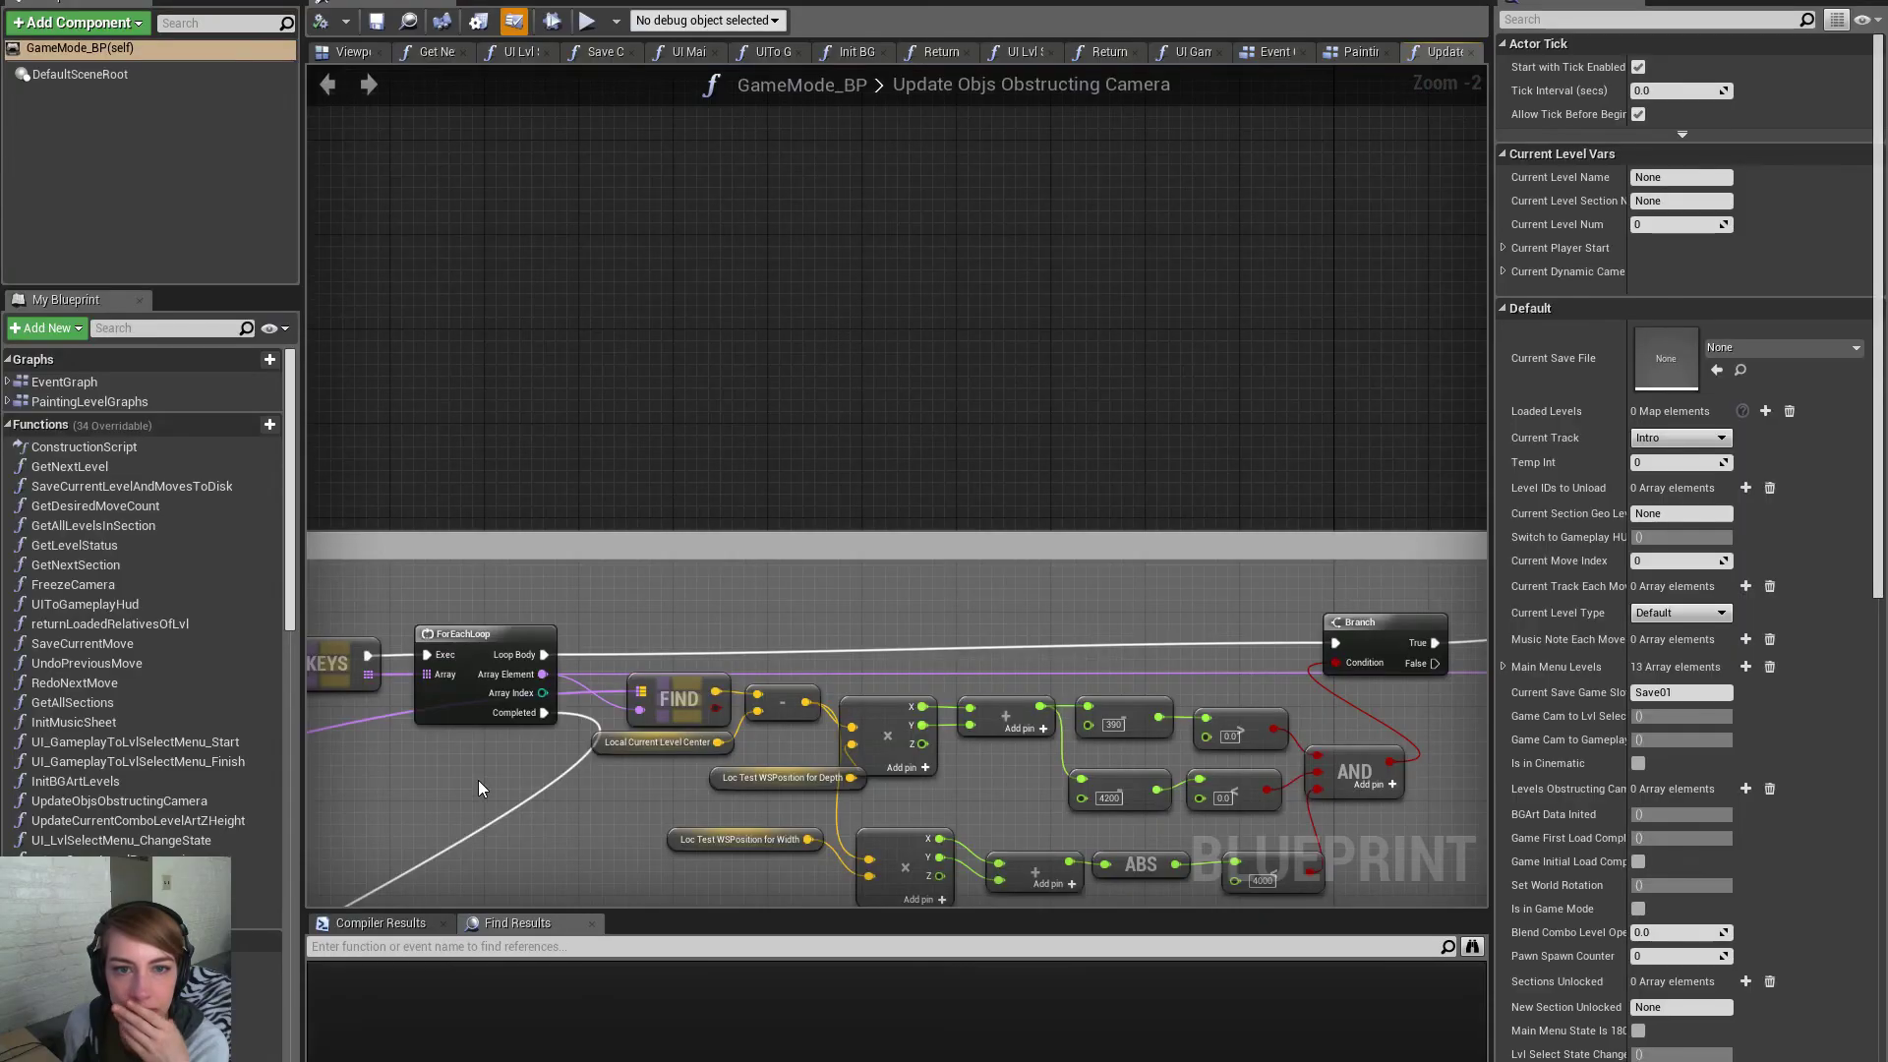
# Find the show/hide levels obstructing camera logic in the Painting Level Graphs and open its ObjsToTranslucent timeline
pyautogui.scroll(-1, 580, 684)
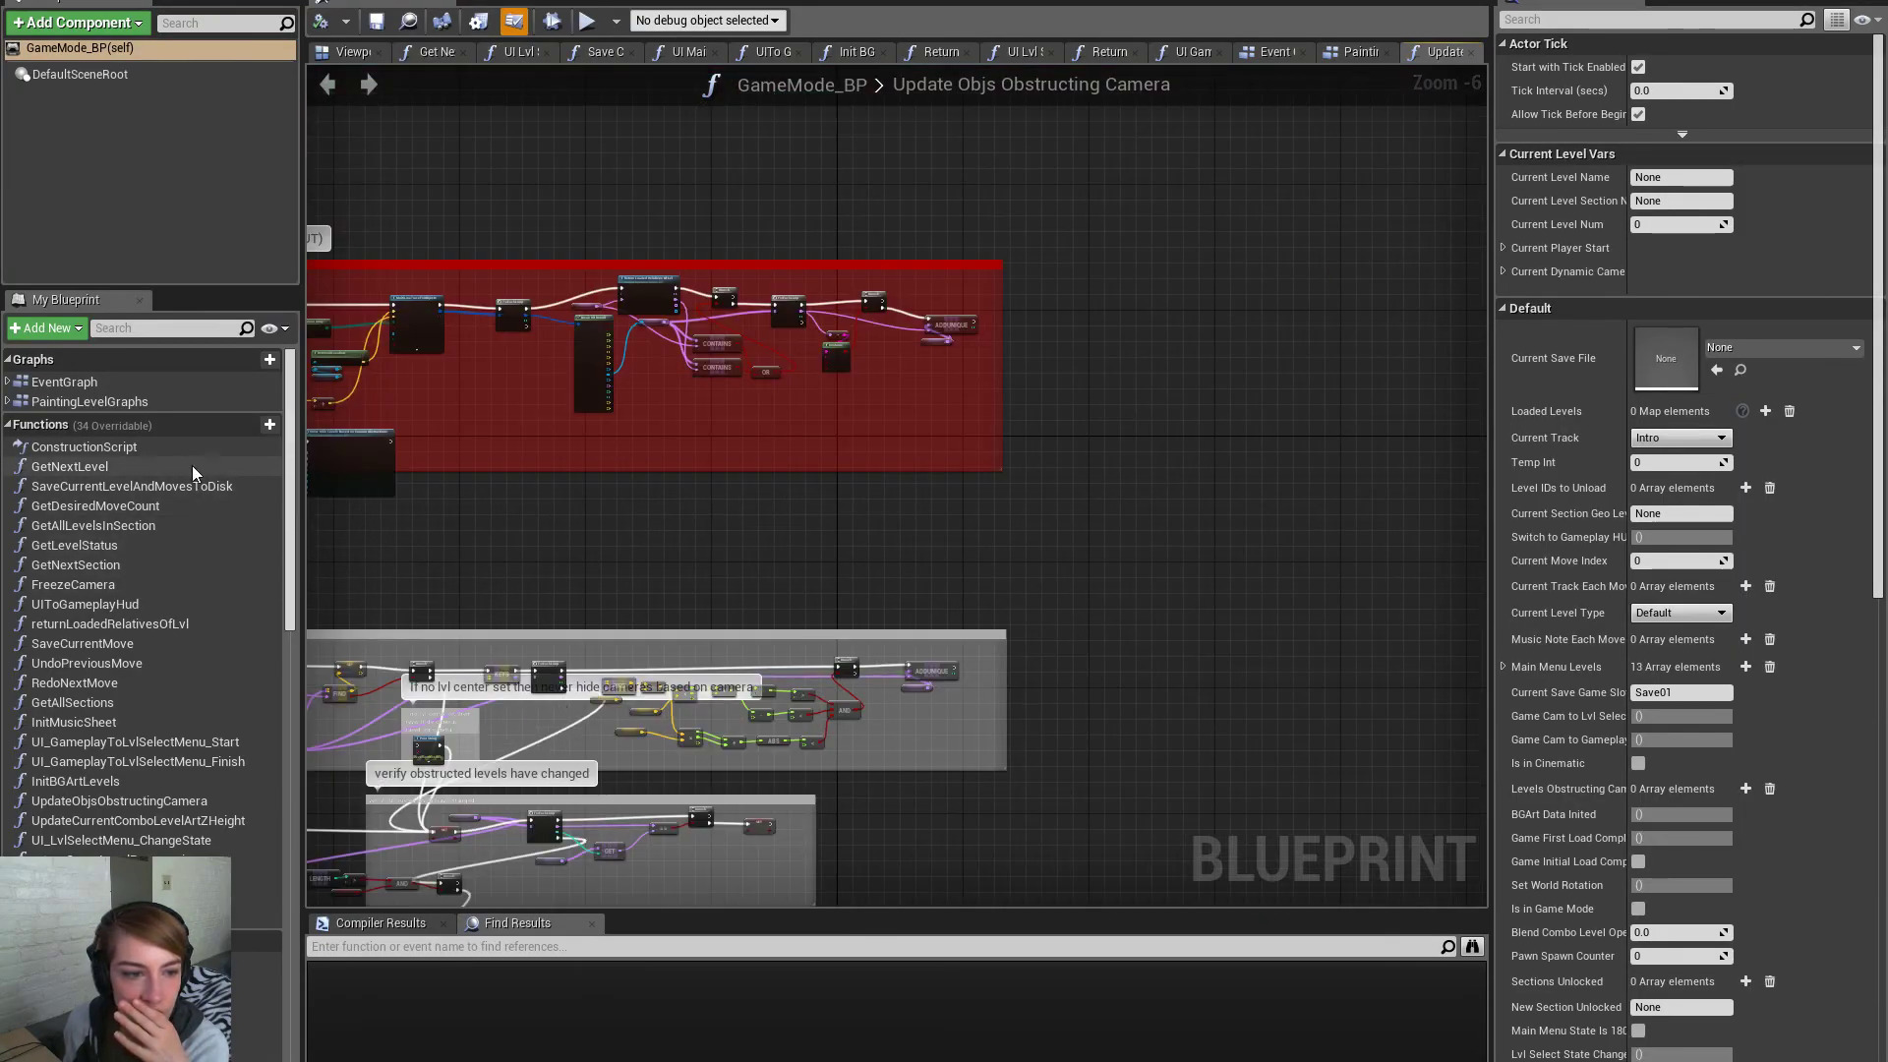
pyautogui.scroll(-2, 196, 840)
pyautogui.scroll(2, 211, 853)
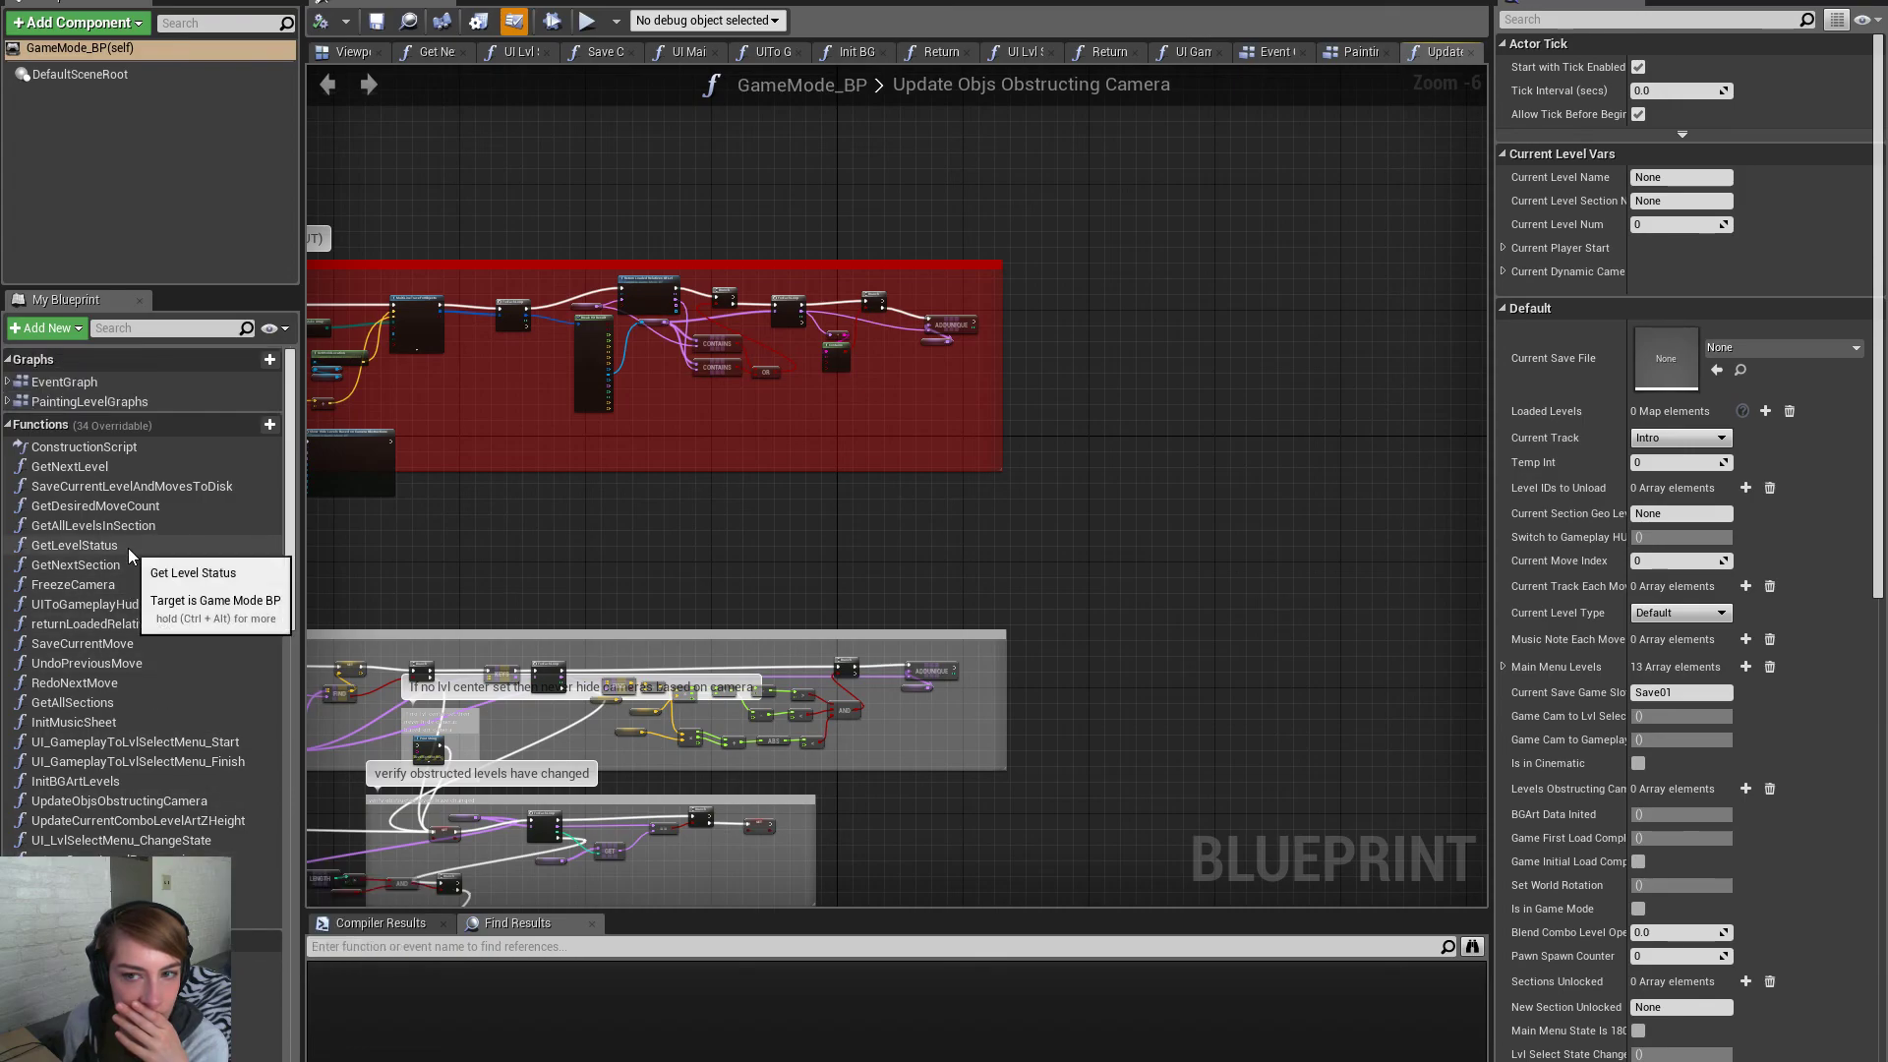
pyautogui.click(1343, 51)
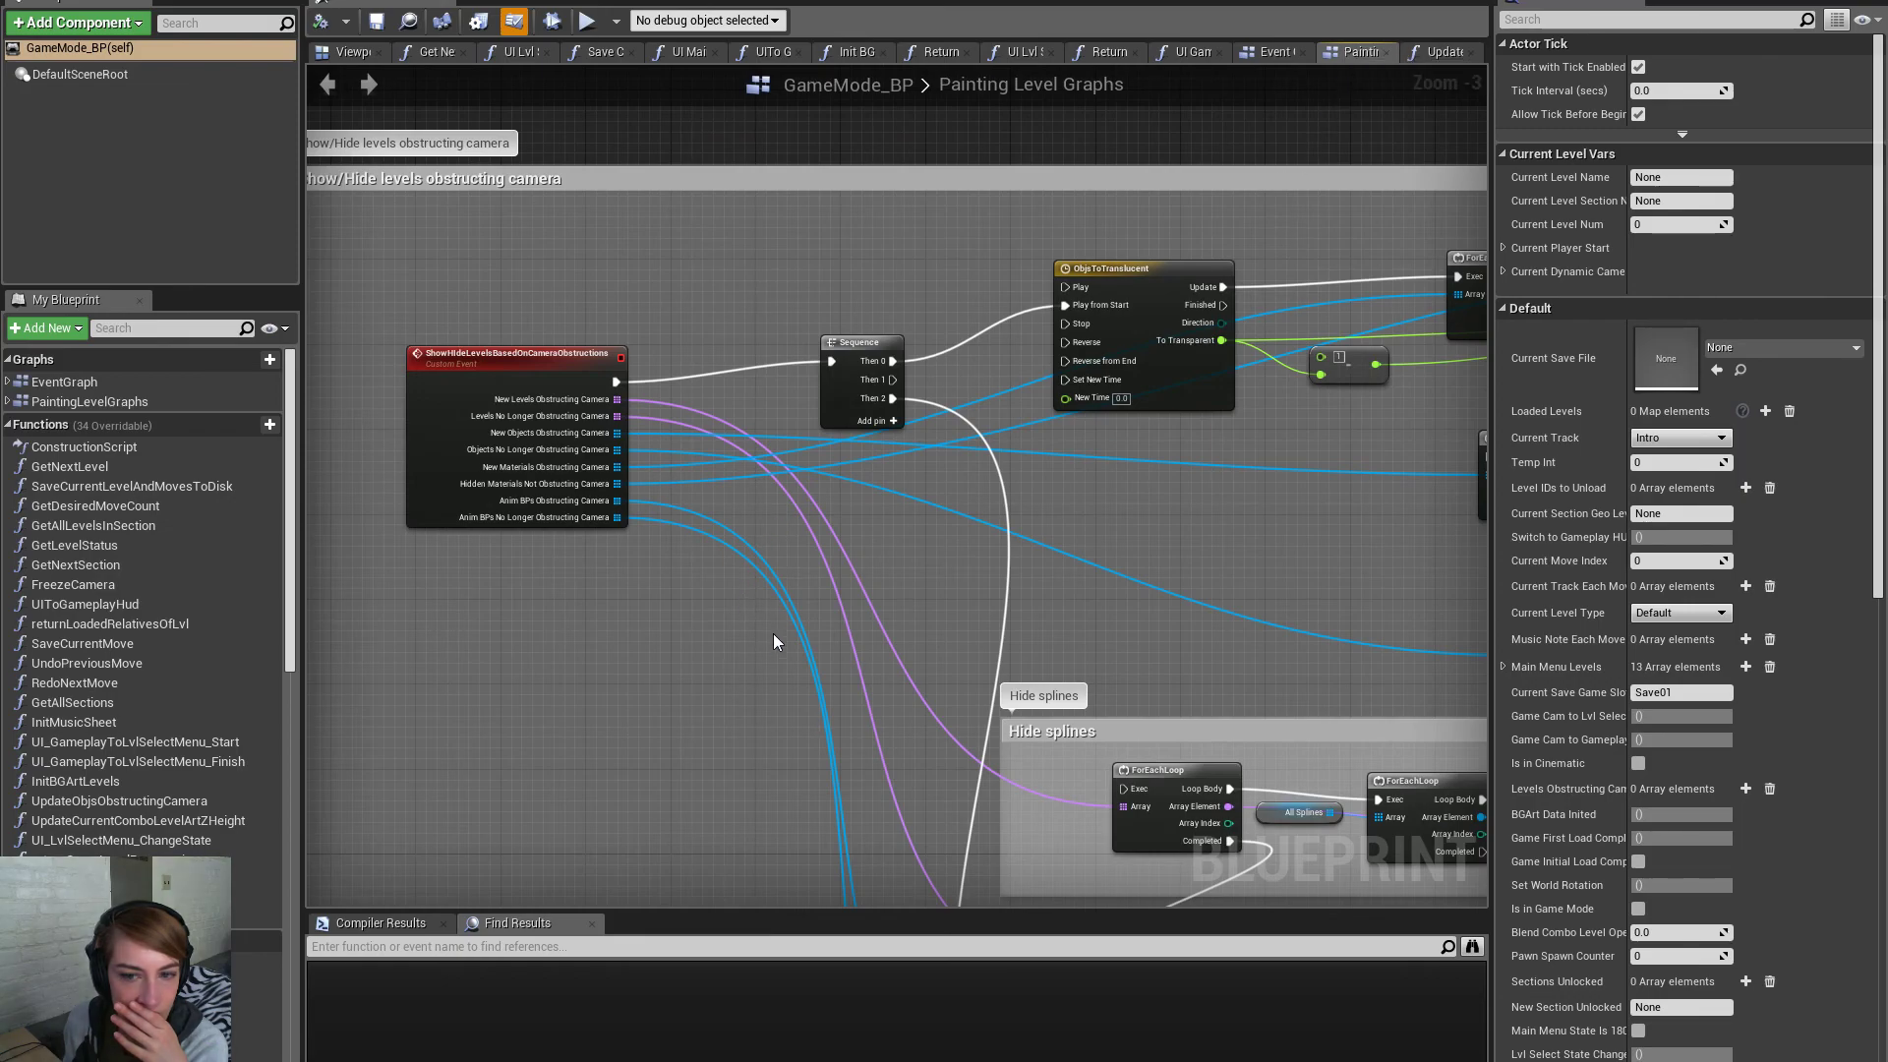
pyautogui.scroll(-2, 762, 646)
pyautogui.moveTo(977, 569); pyautogui.dragTo(598, 329, button='right')
pyautogui.doubleClick(598, 328)
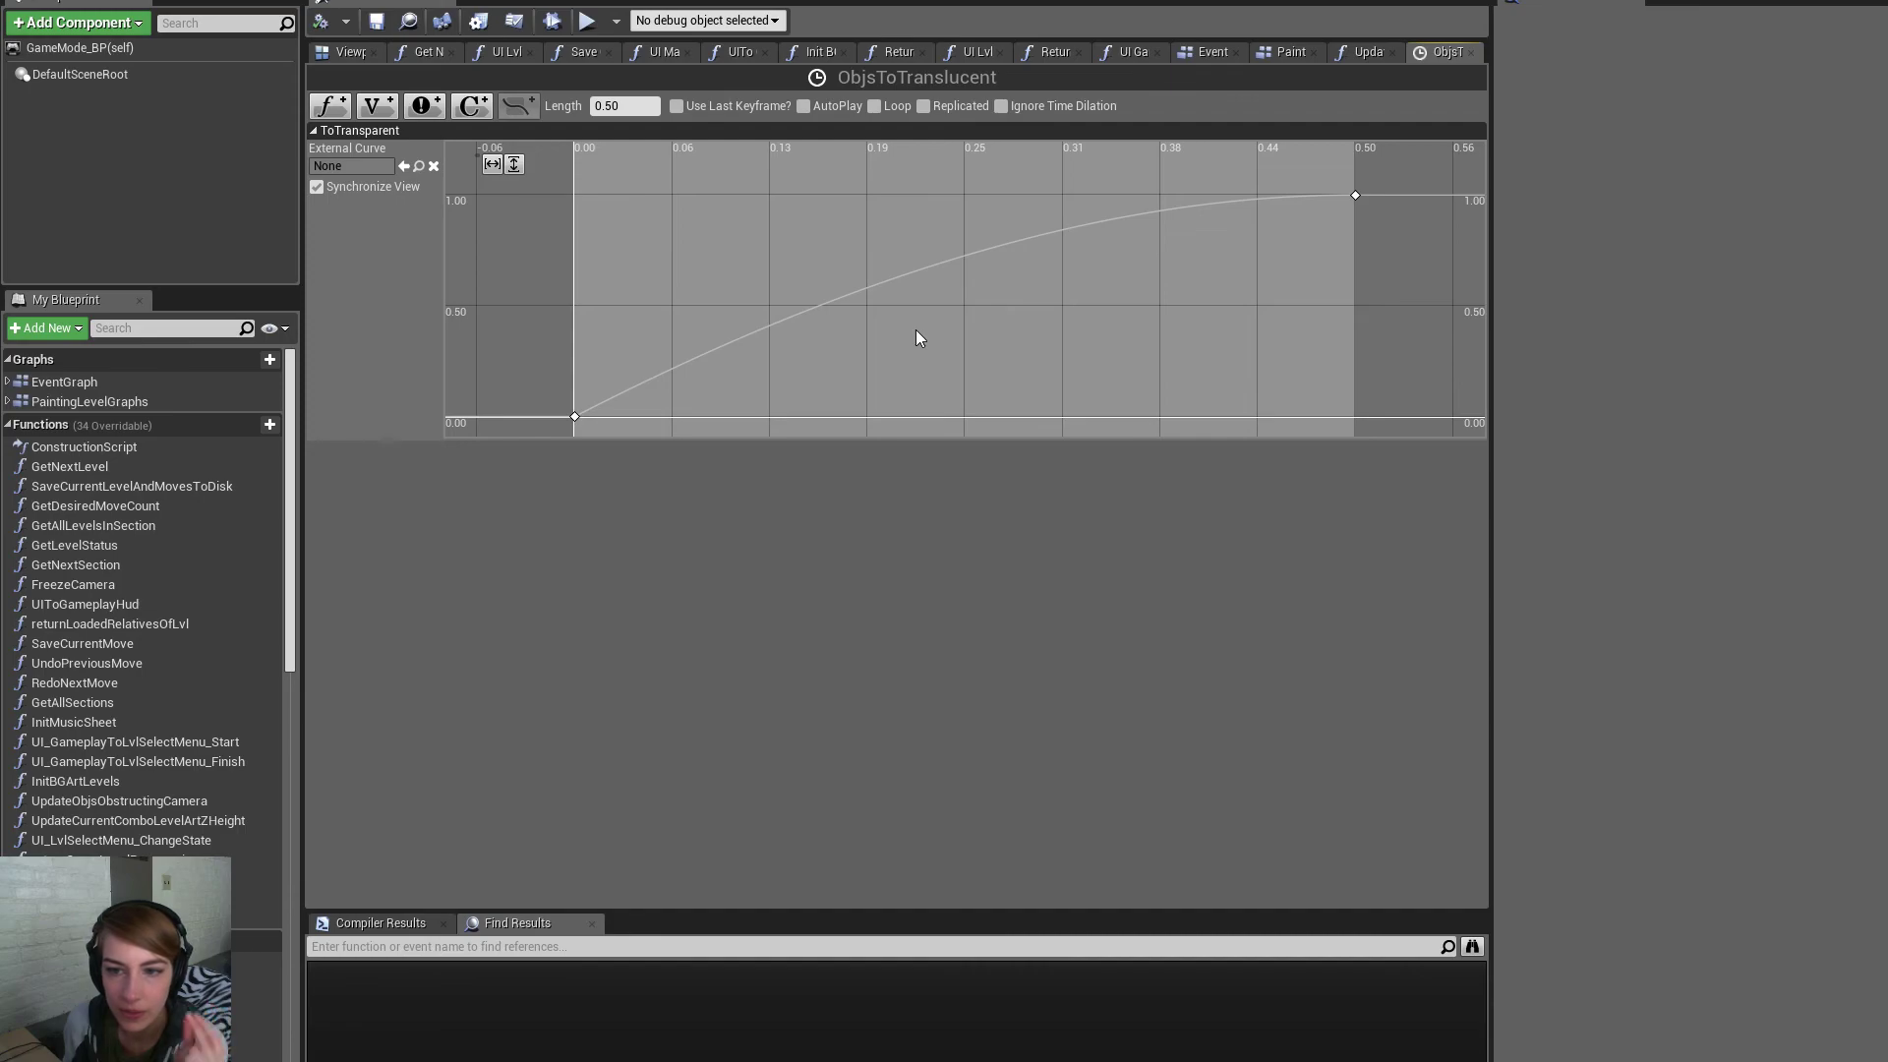
# Flatten the start key's tangent on the ToTransparent curve for an ease-in, and set the timeline length to 0.60
pyautogui.click(574, 416)
pyautogui.moveTo(627, 391); pyautogui.dragTo(631, 379)
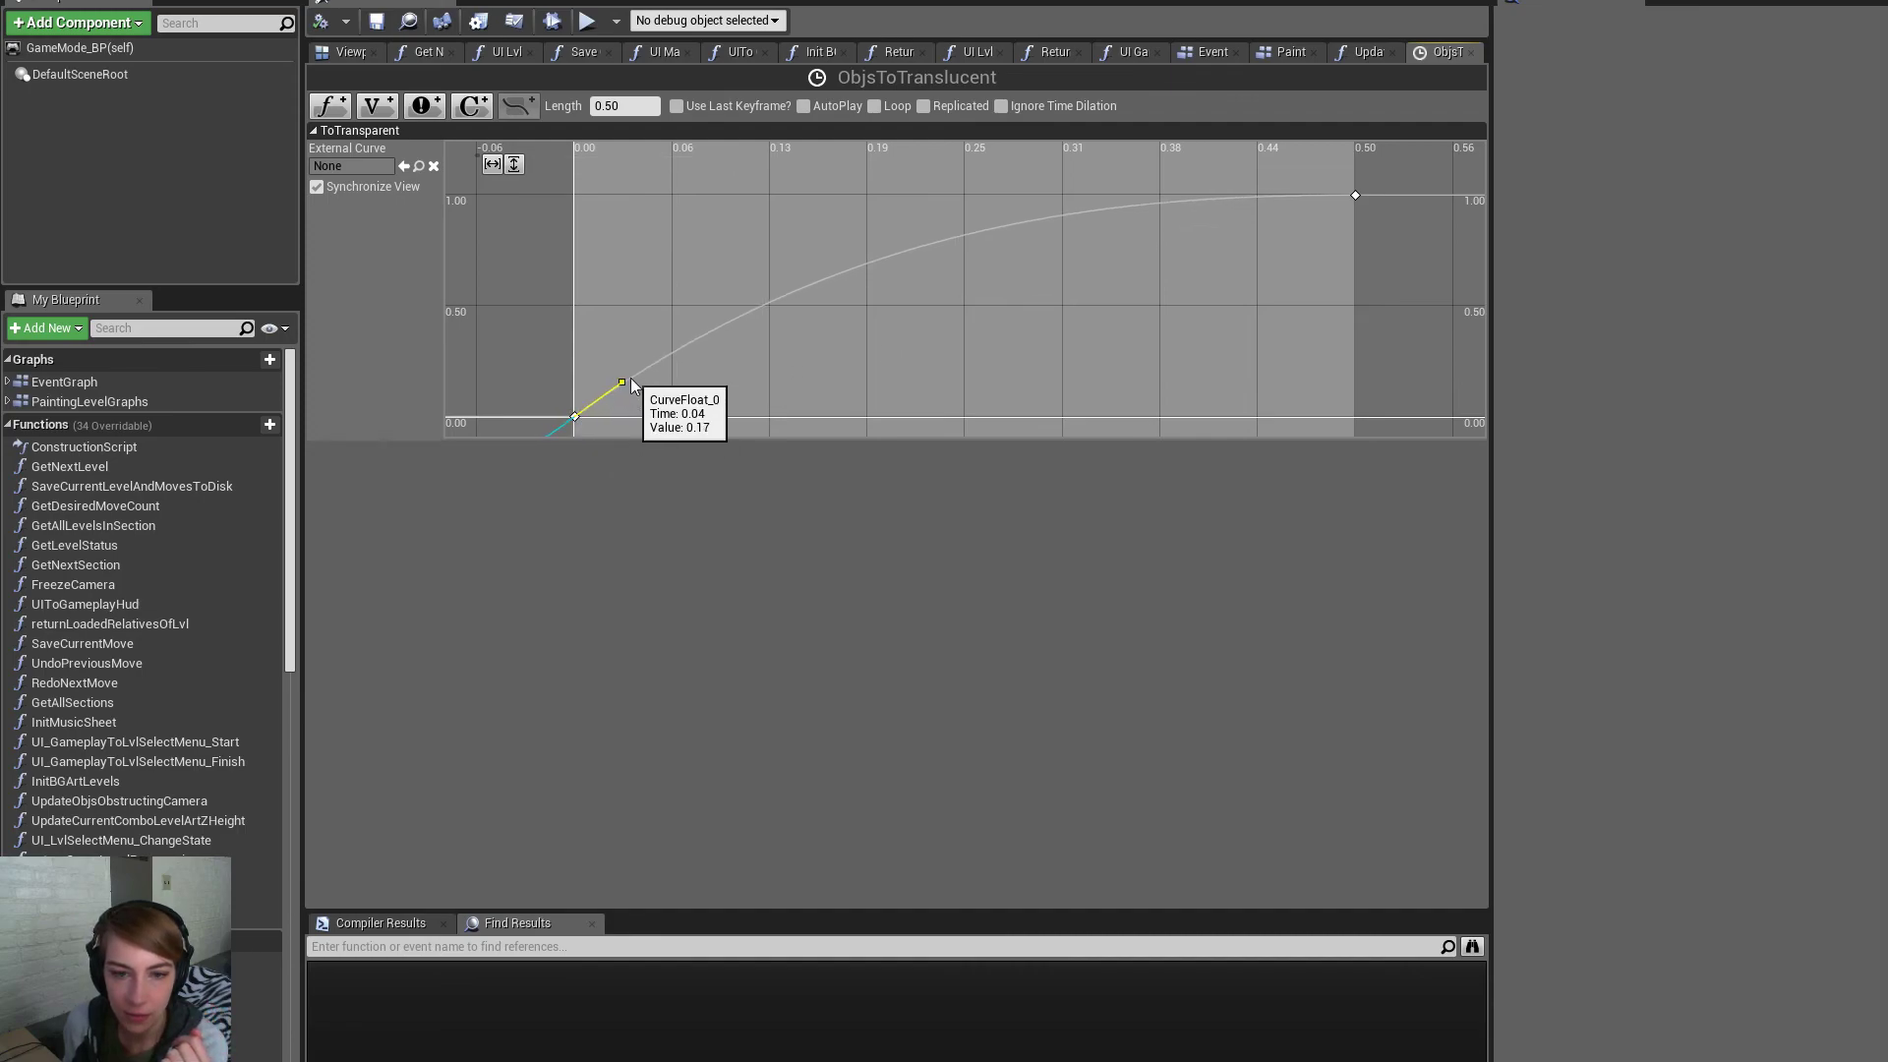
pyautogui.click(1355, 195)
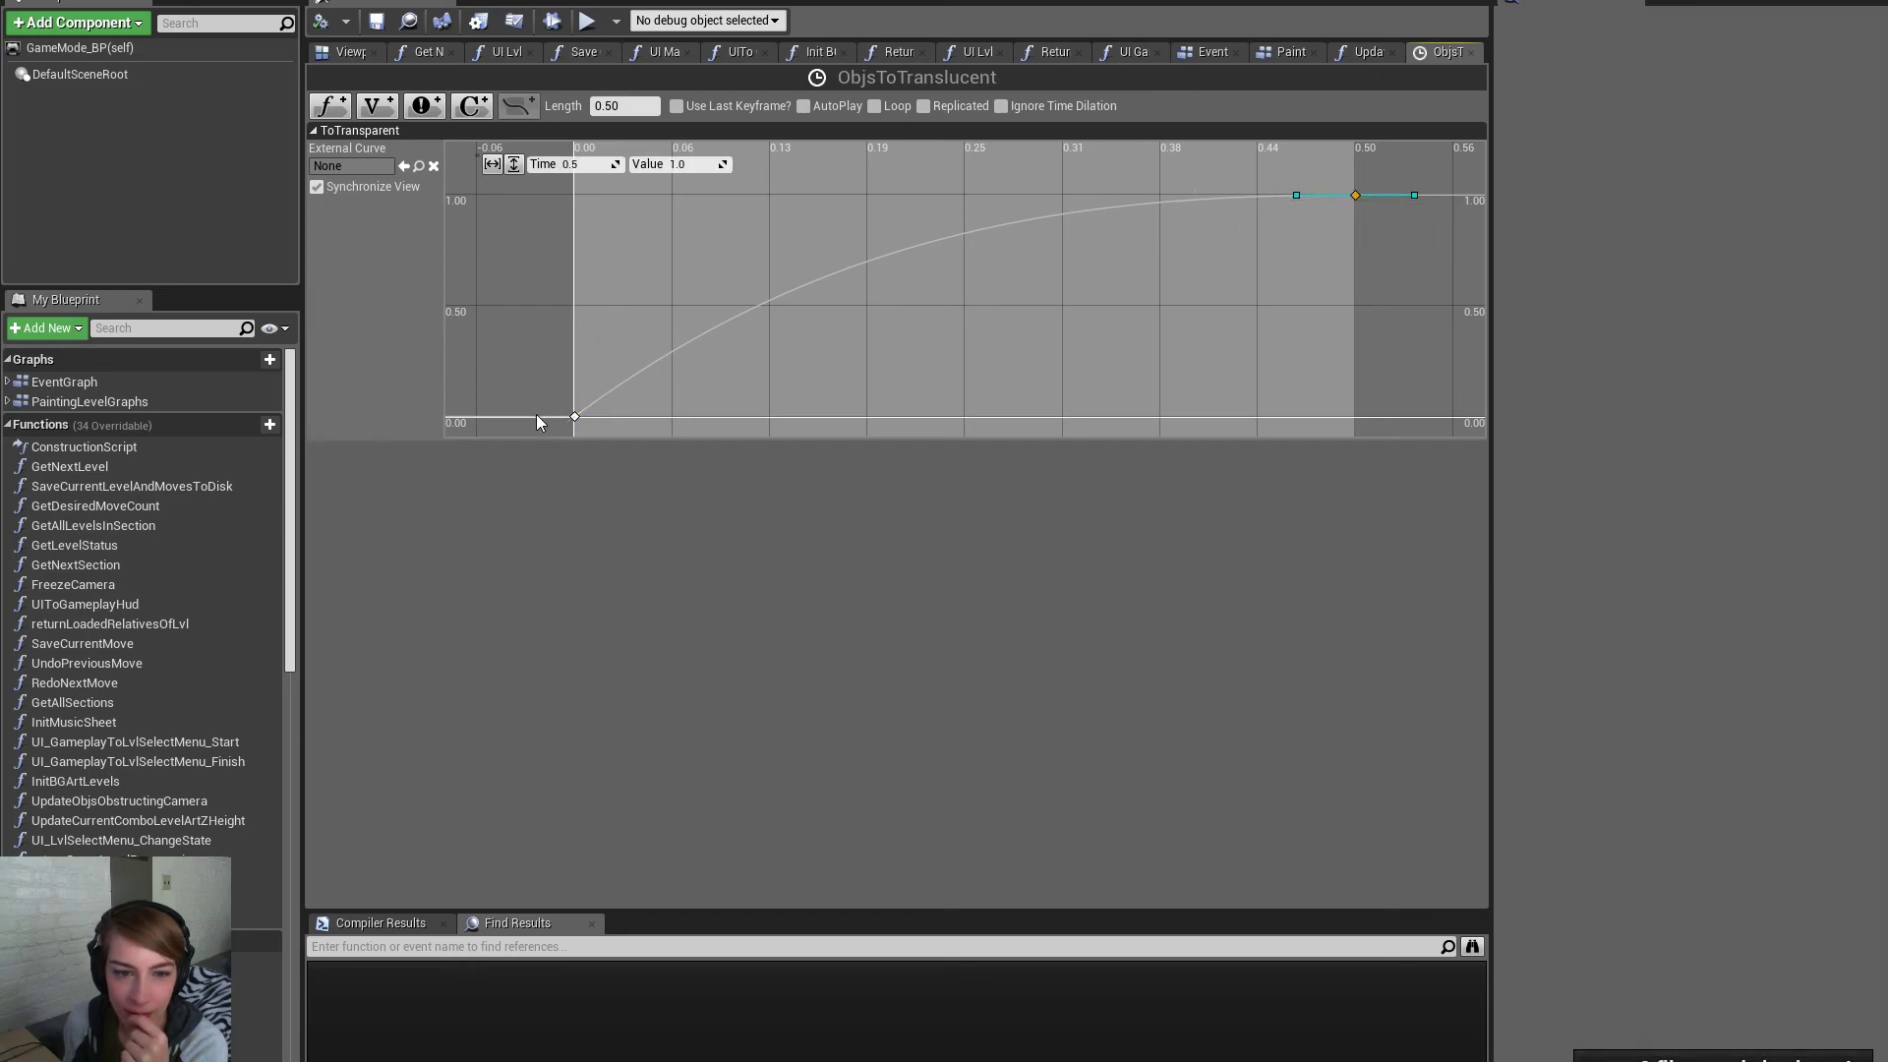
pyautogui.moveTo(621, 383); pyautogui.dragTo(648, 423)
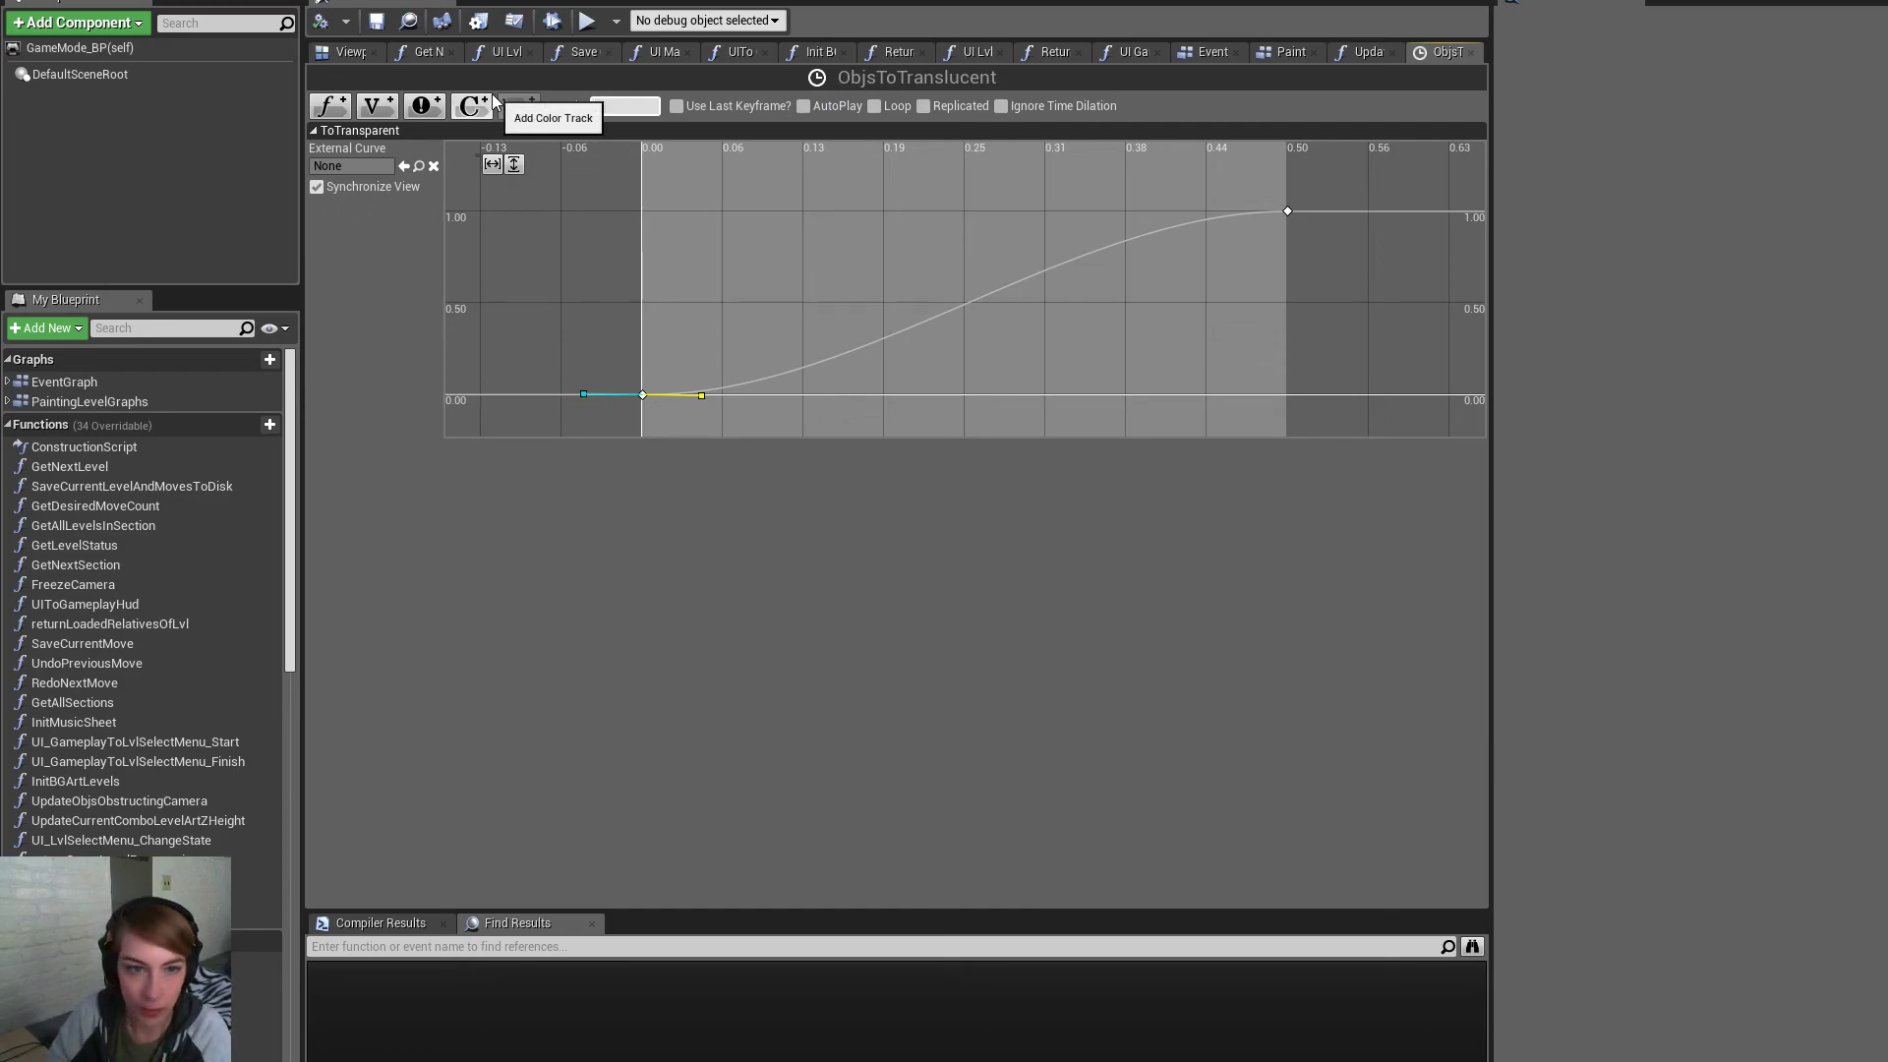
pyautogui.press('Return')
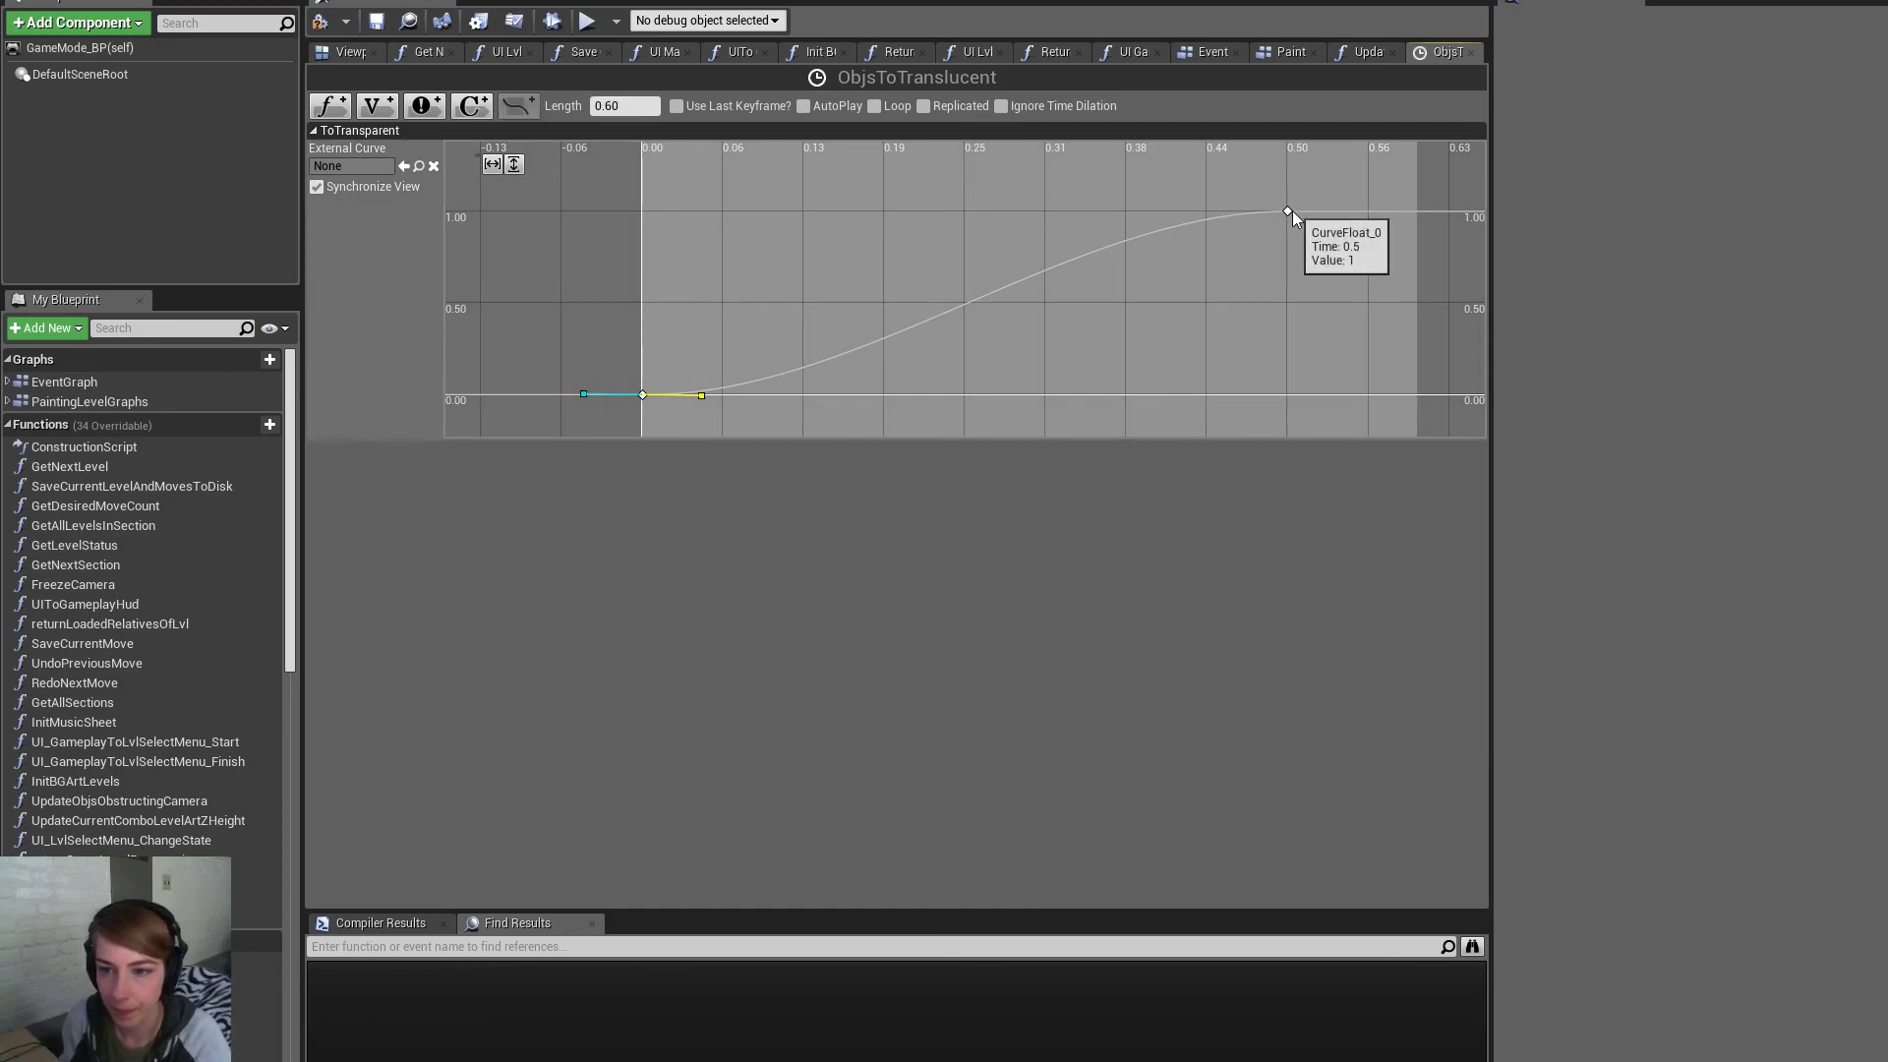
pyautogui.rightClick(1289, 211)
pyautogui.click(1313, 281)
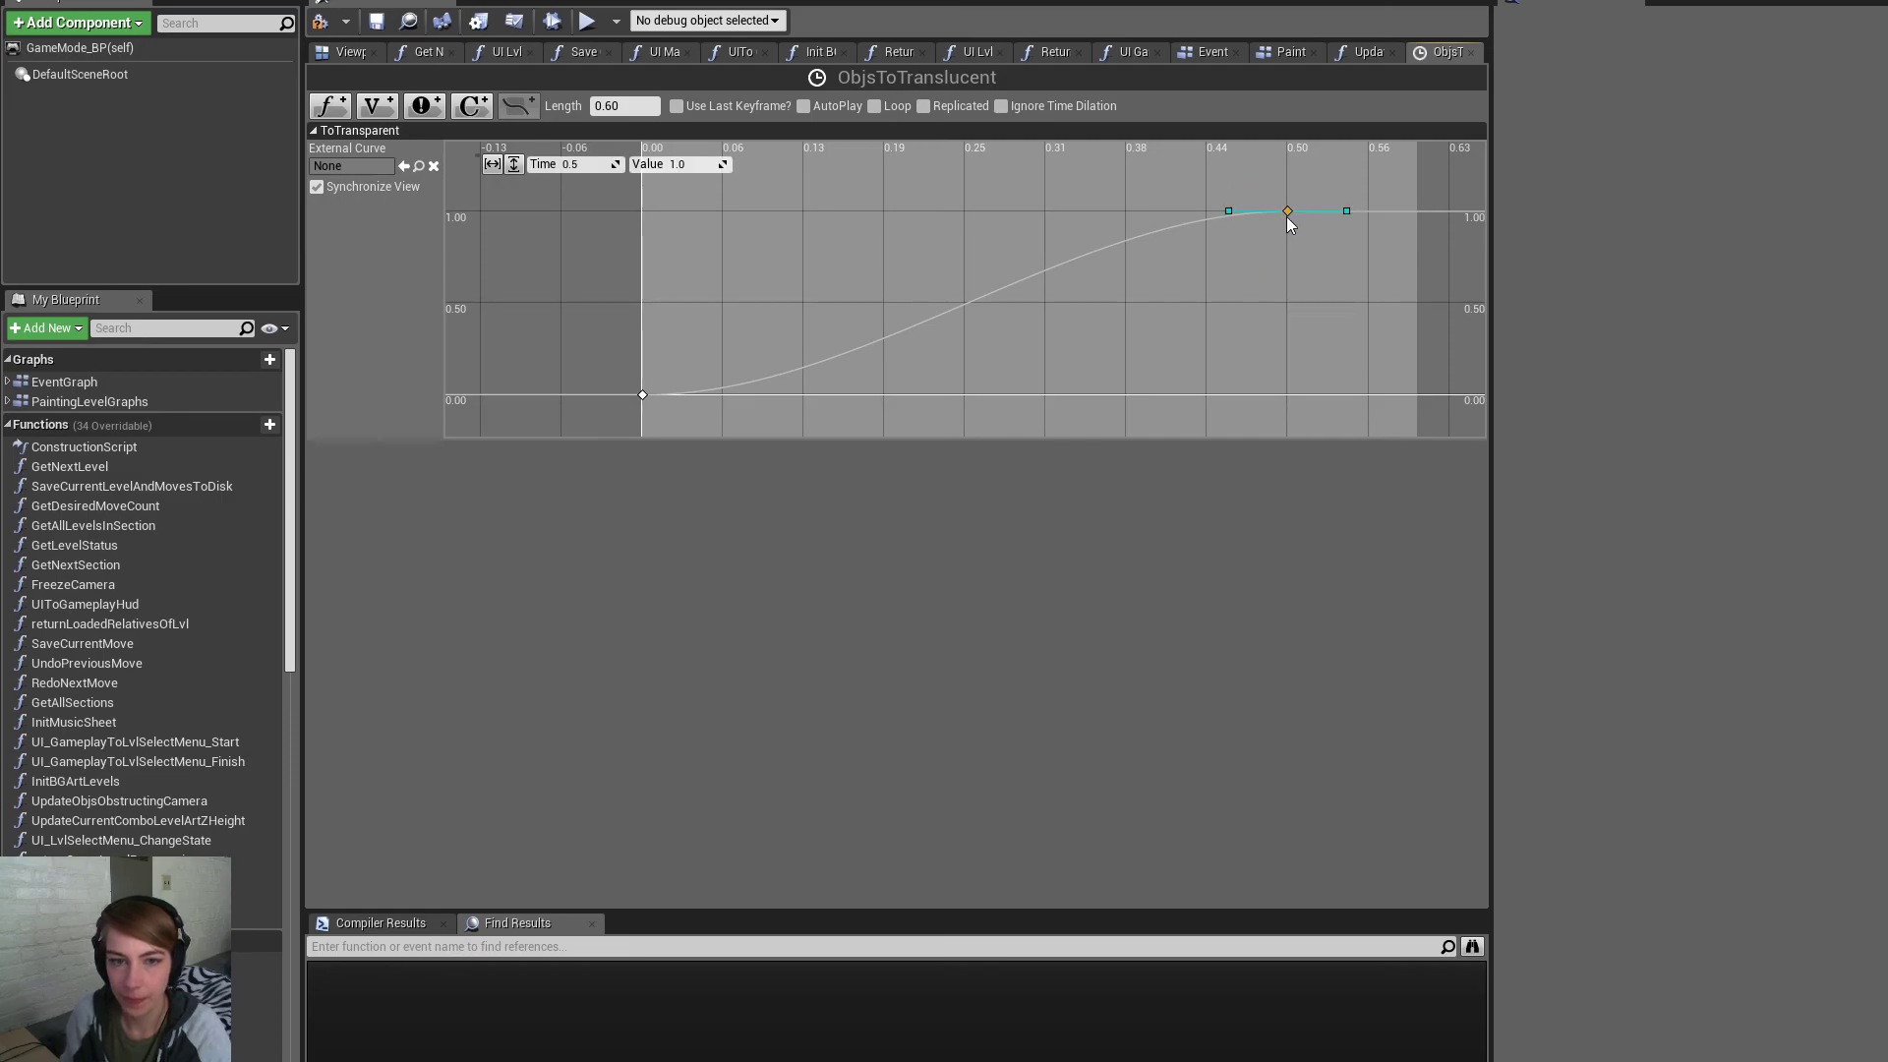
pyautogui.write('0.6')
pyautogui.press('Return')
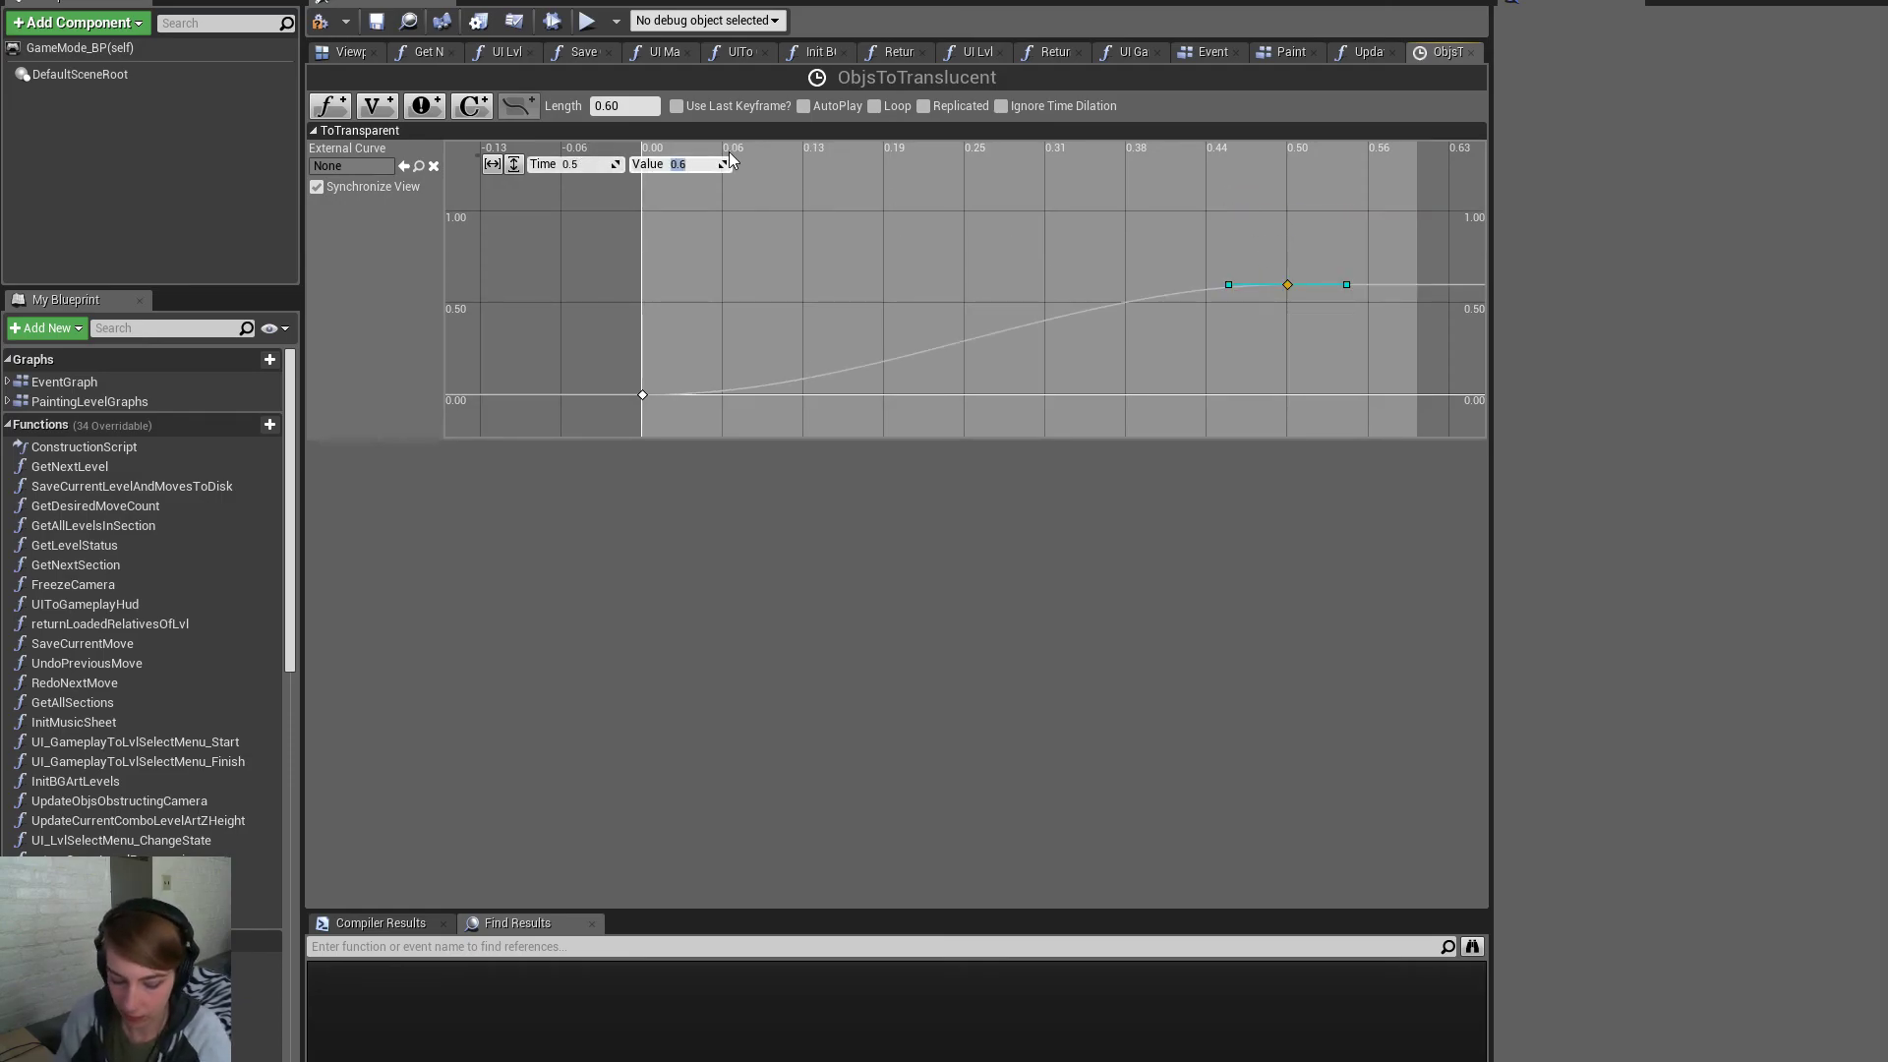
pyautogui.press('Return')
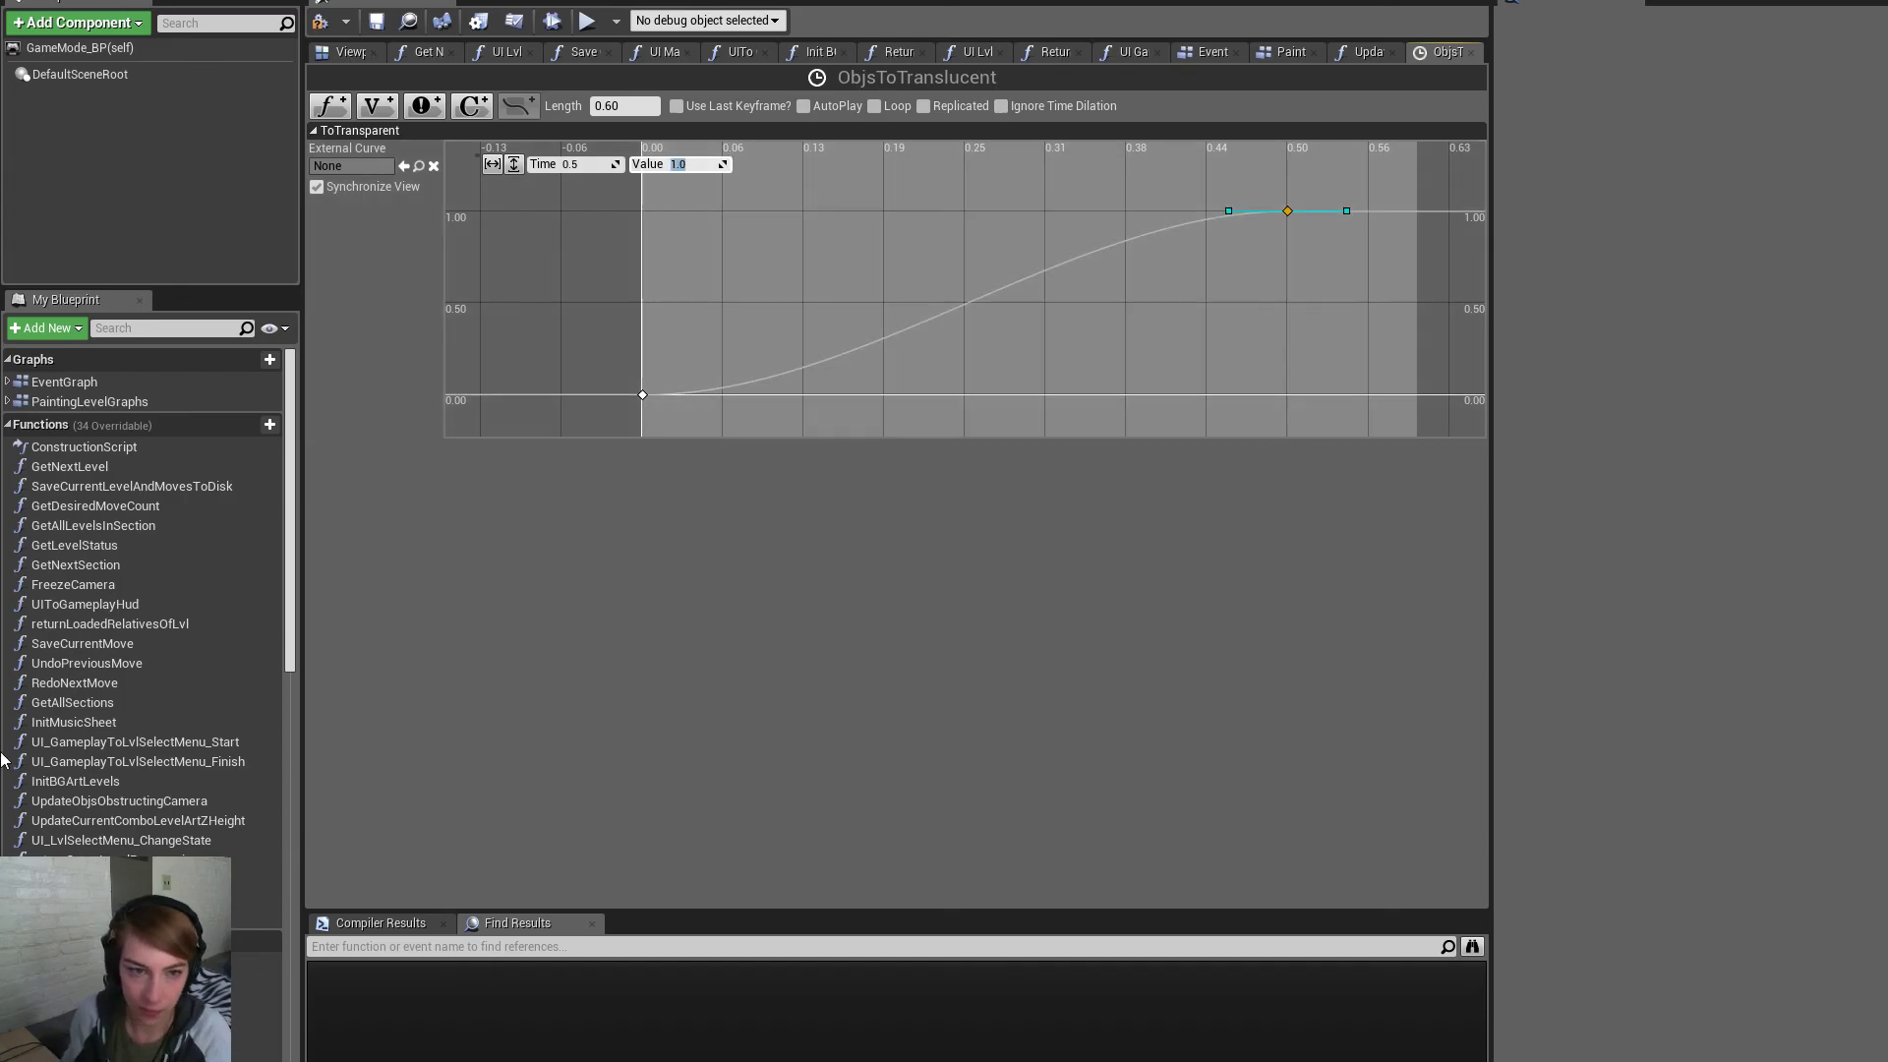
# Move the ToTransparent curve's end key to time 0.6 and tilt its tangent so the curve overshoots 1.00 slightly before ending
pyautogui.click(599, 165)
pyautogui.write('0.6')
pyautogui.press('Return')
pyautogui.moveTo(1359, 209); pyautogui.dragTo(1357, 215)
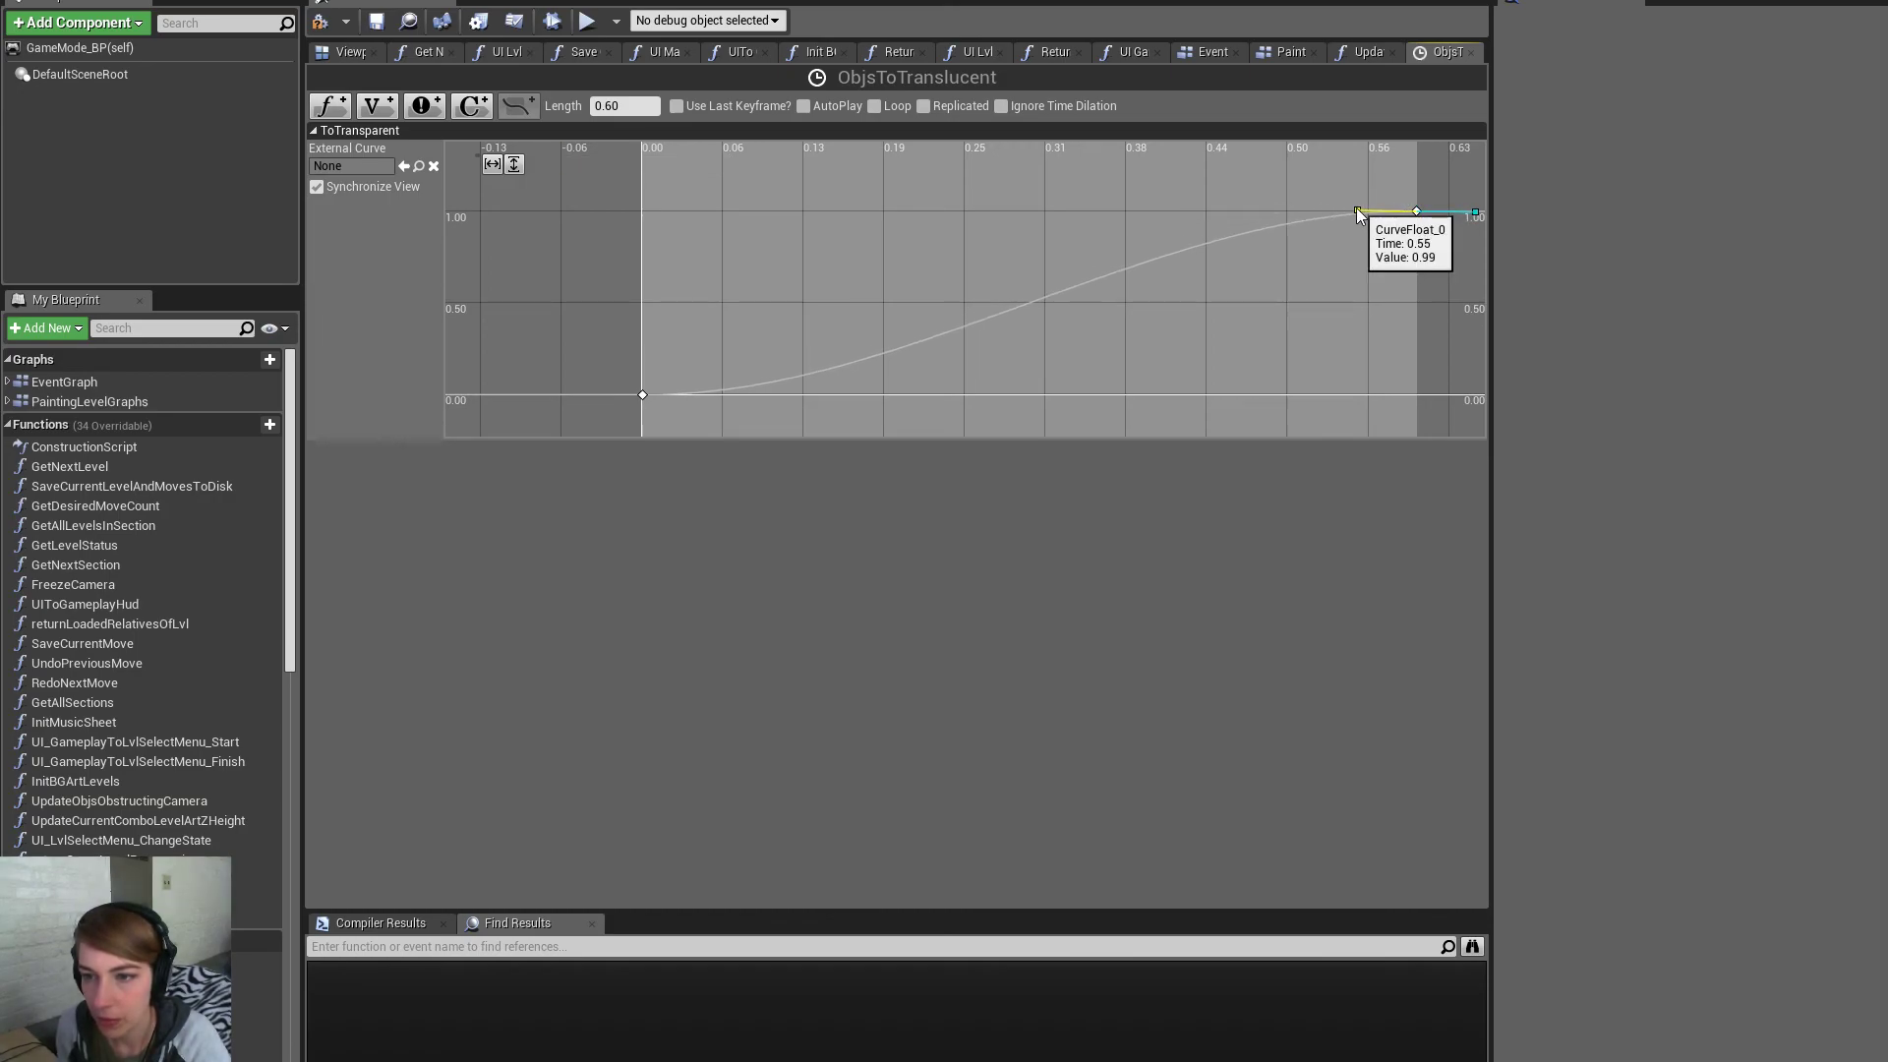
pyautogui.moveTo(1357, 213); pyautogui.dragTo(1361, 193)
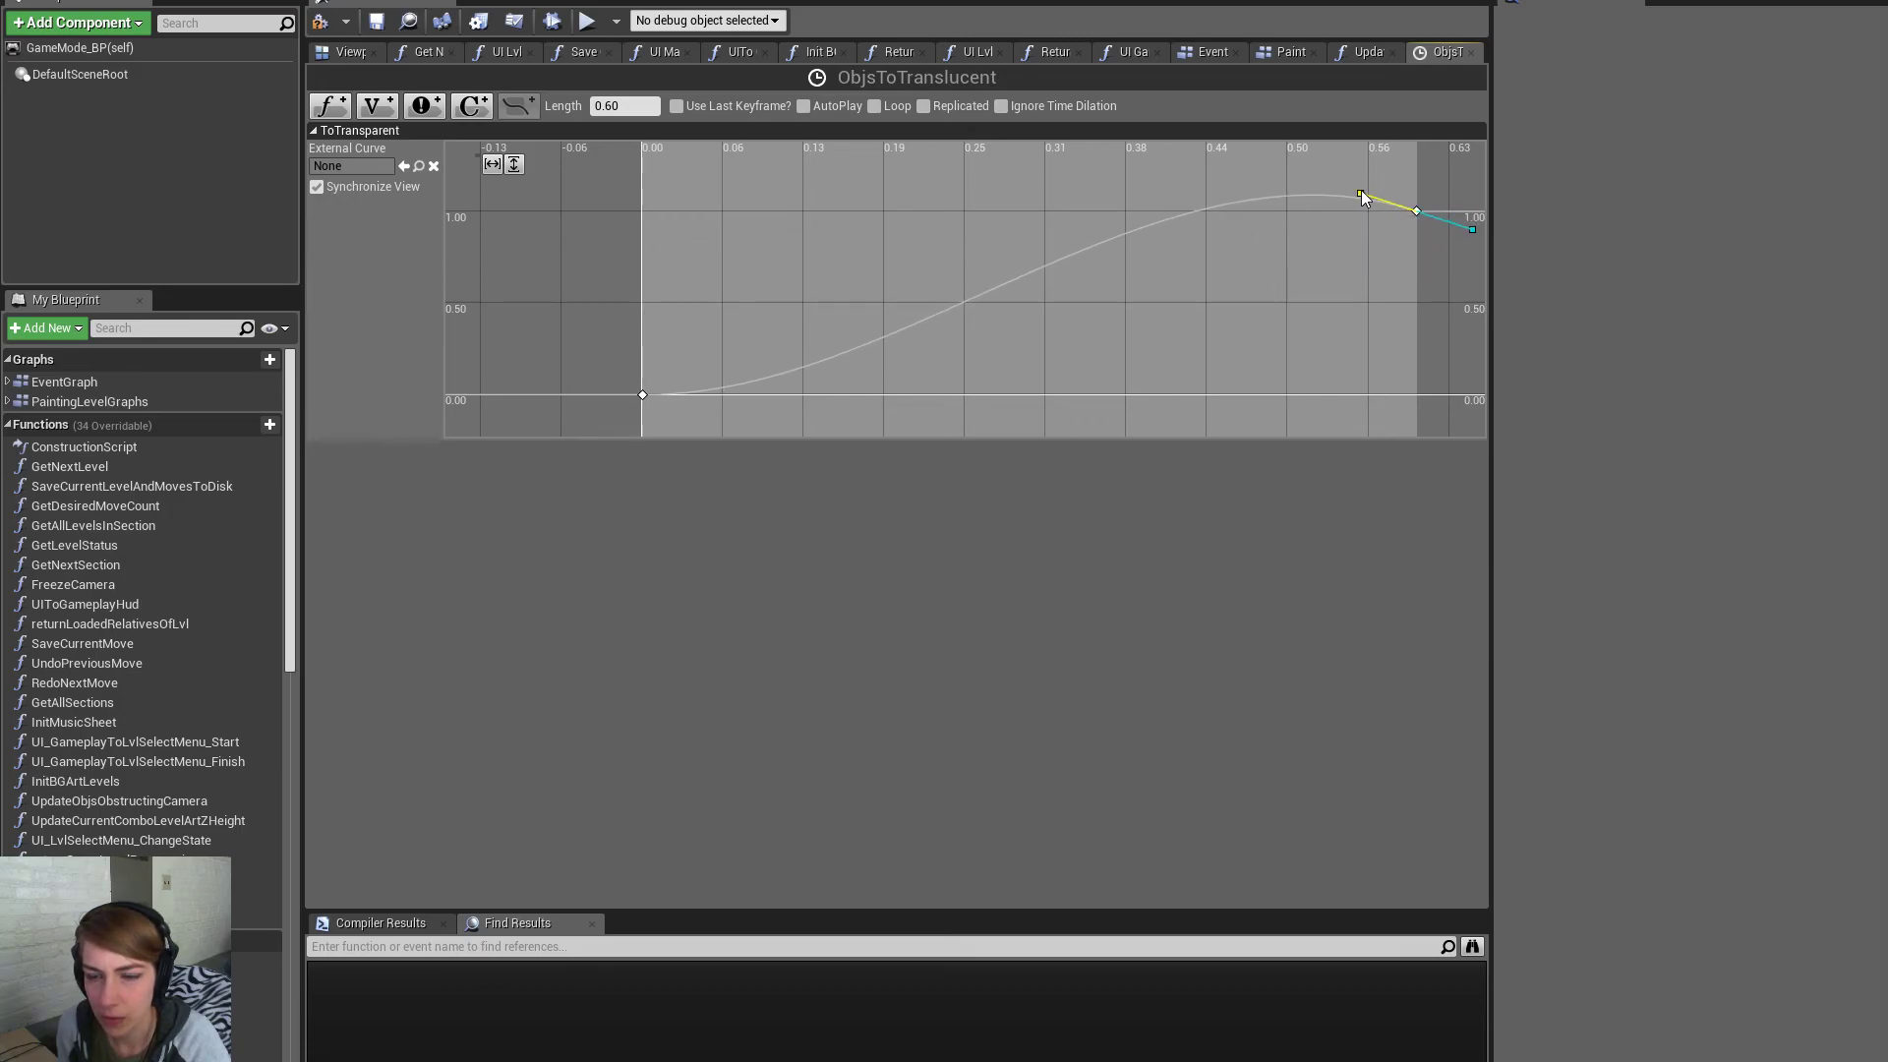
# Save GameMode_BP, return to the level editor, and play the level in a full-screen viewport
pyautogui.click(380, 21)
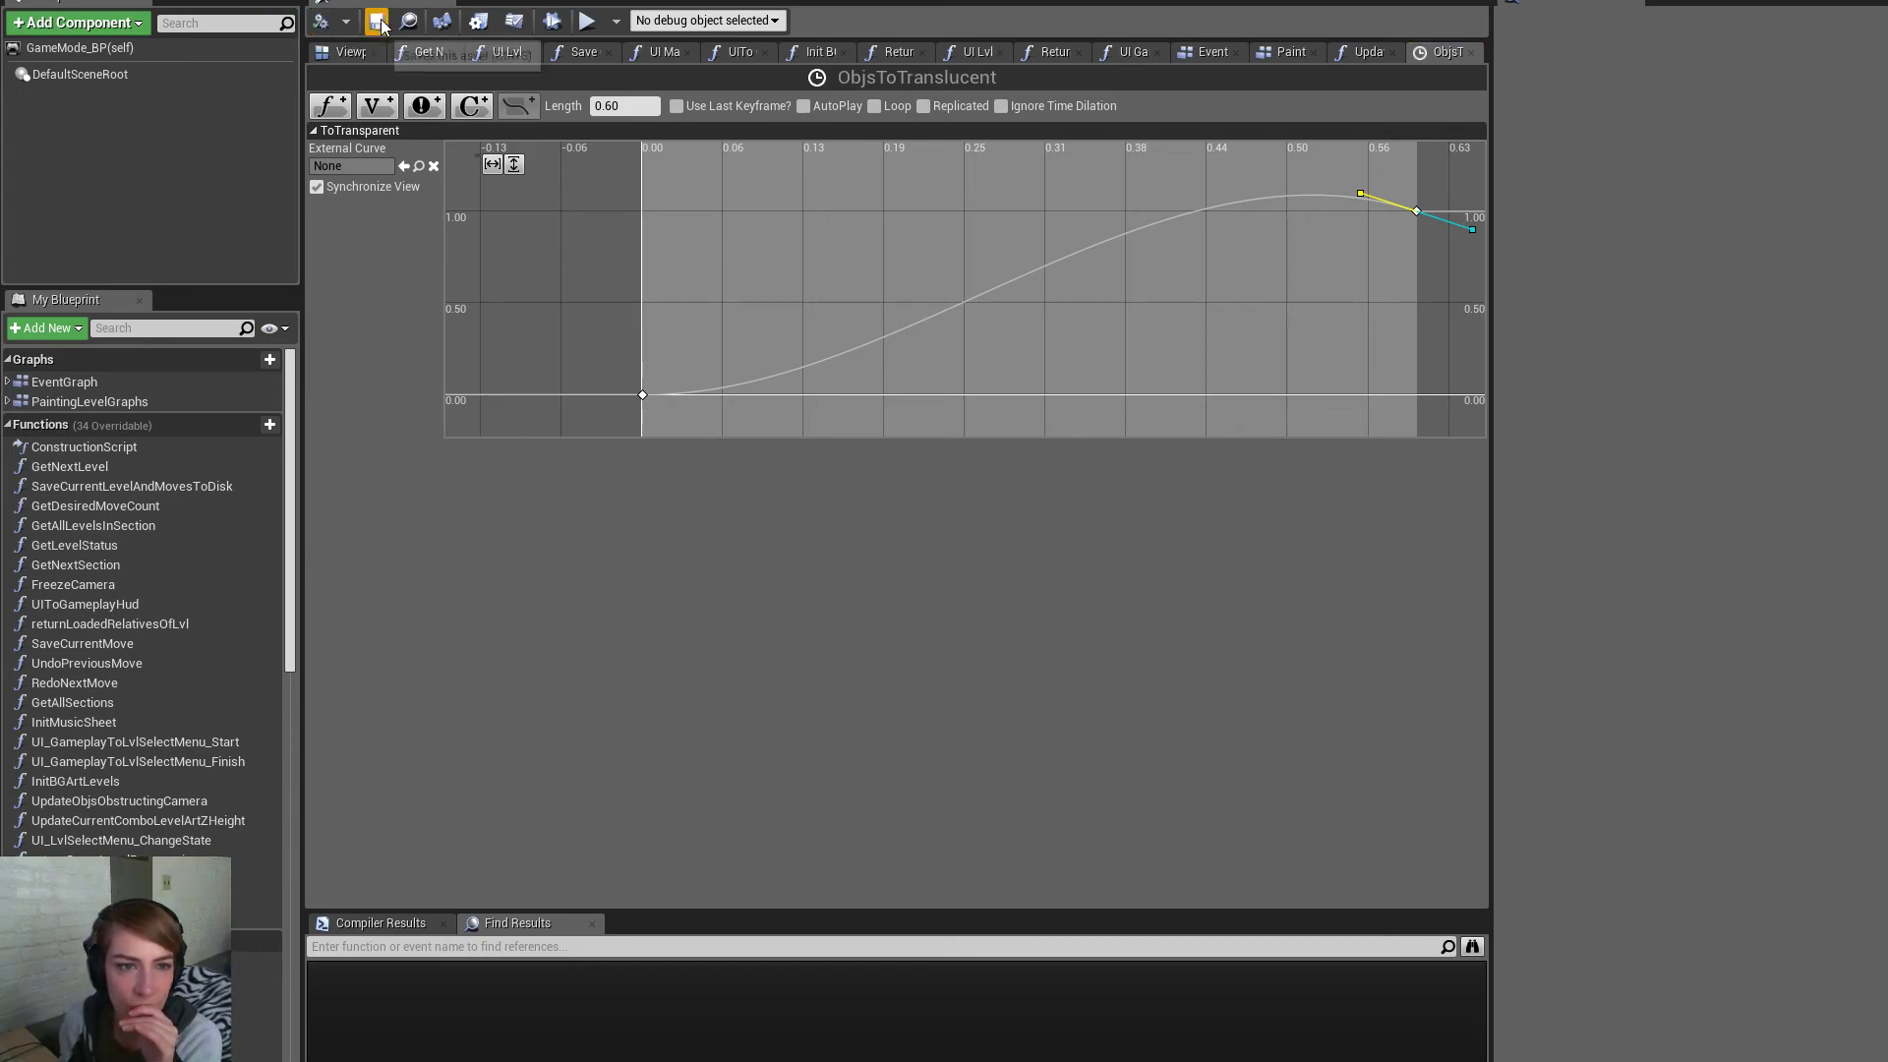
pyautogui.click(1078, 720)
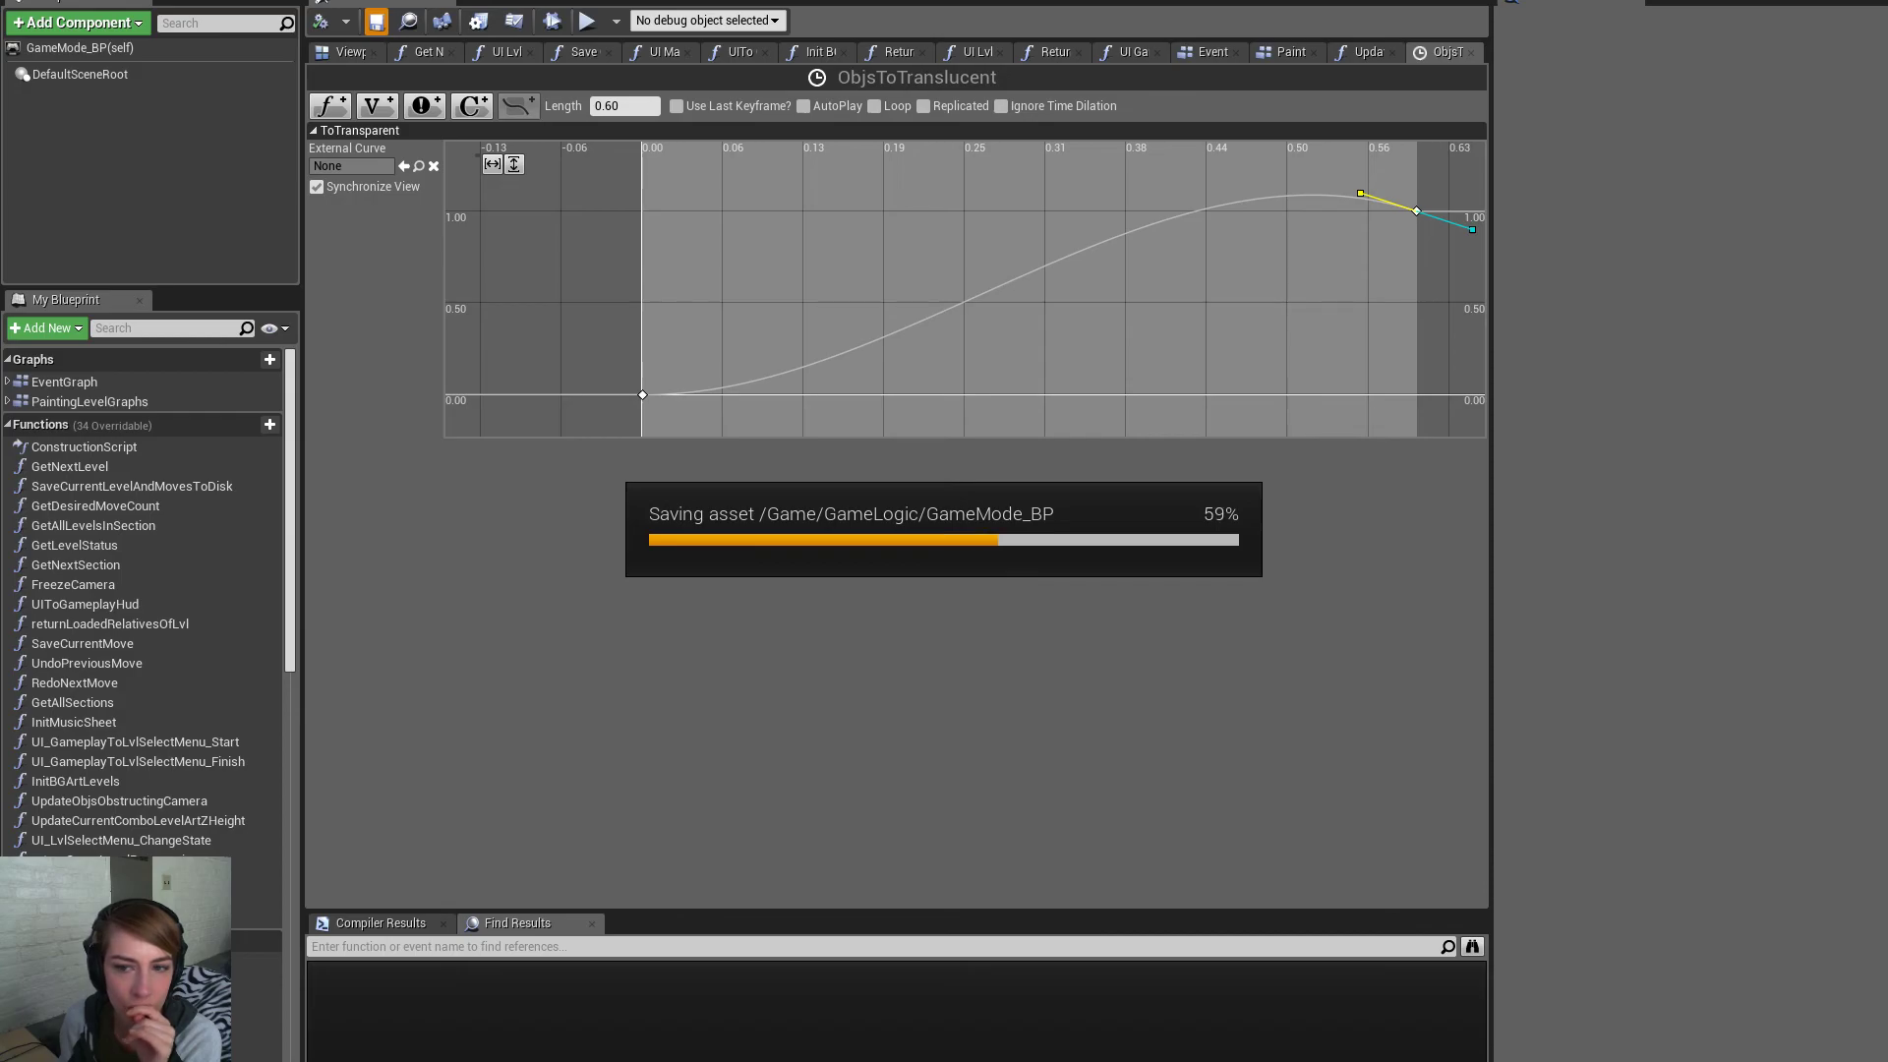
pyautogui.click(118, 1)
pyautogui.click(885, 4)
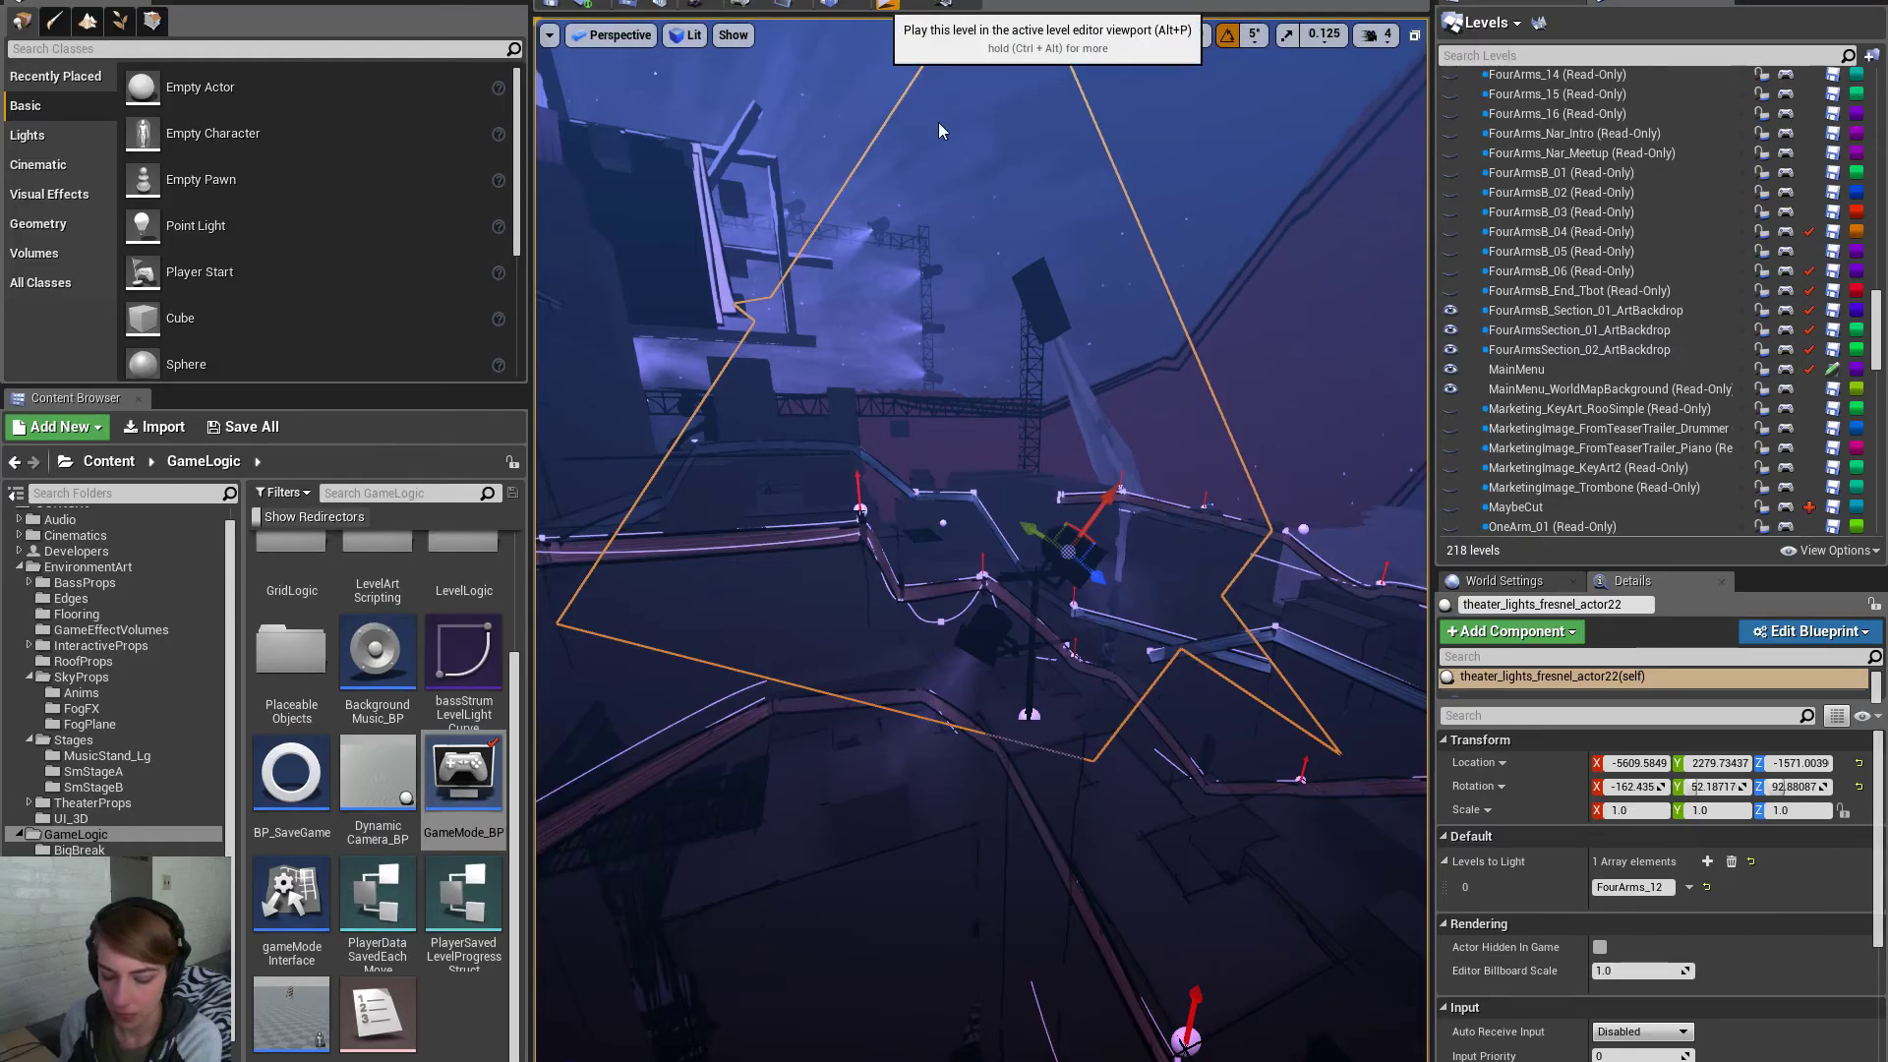
pyautogui.press('F11')
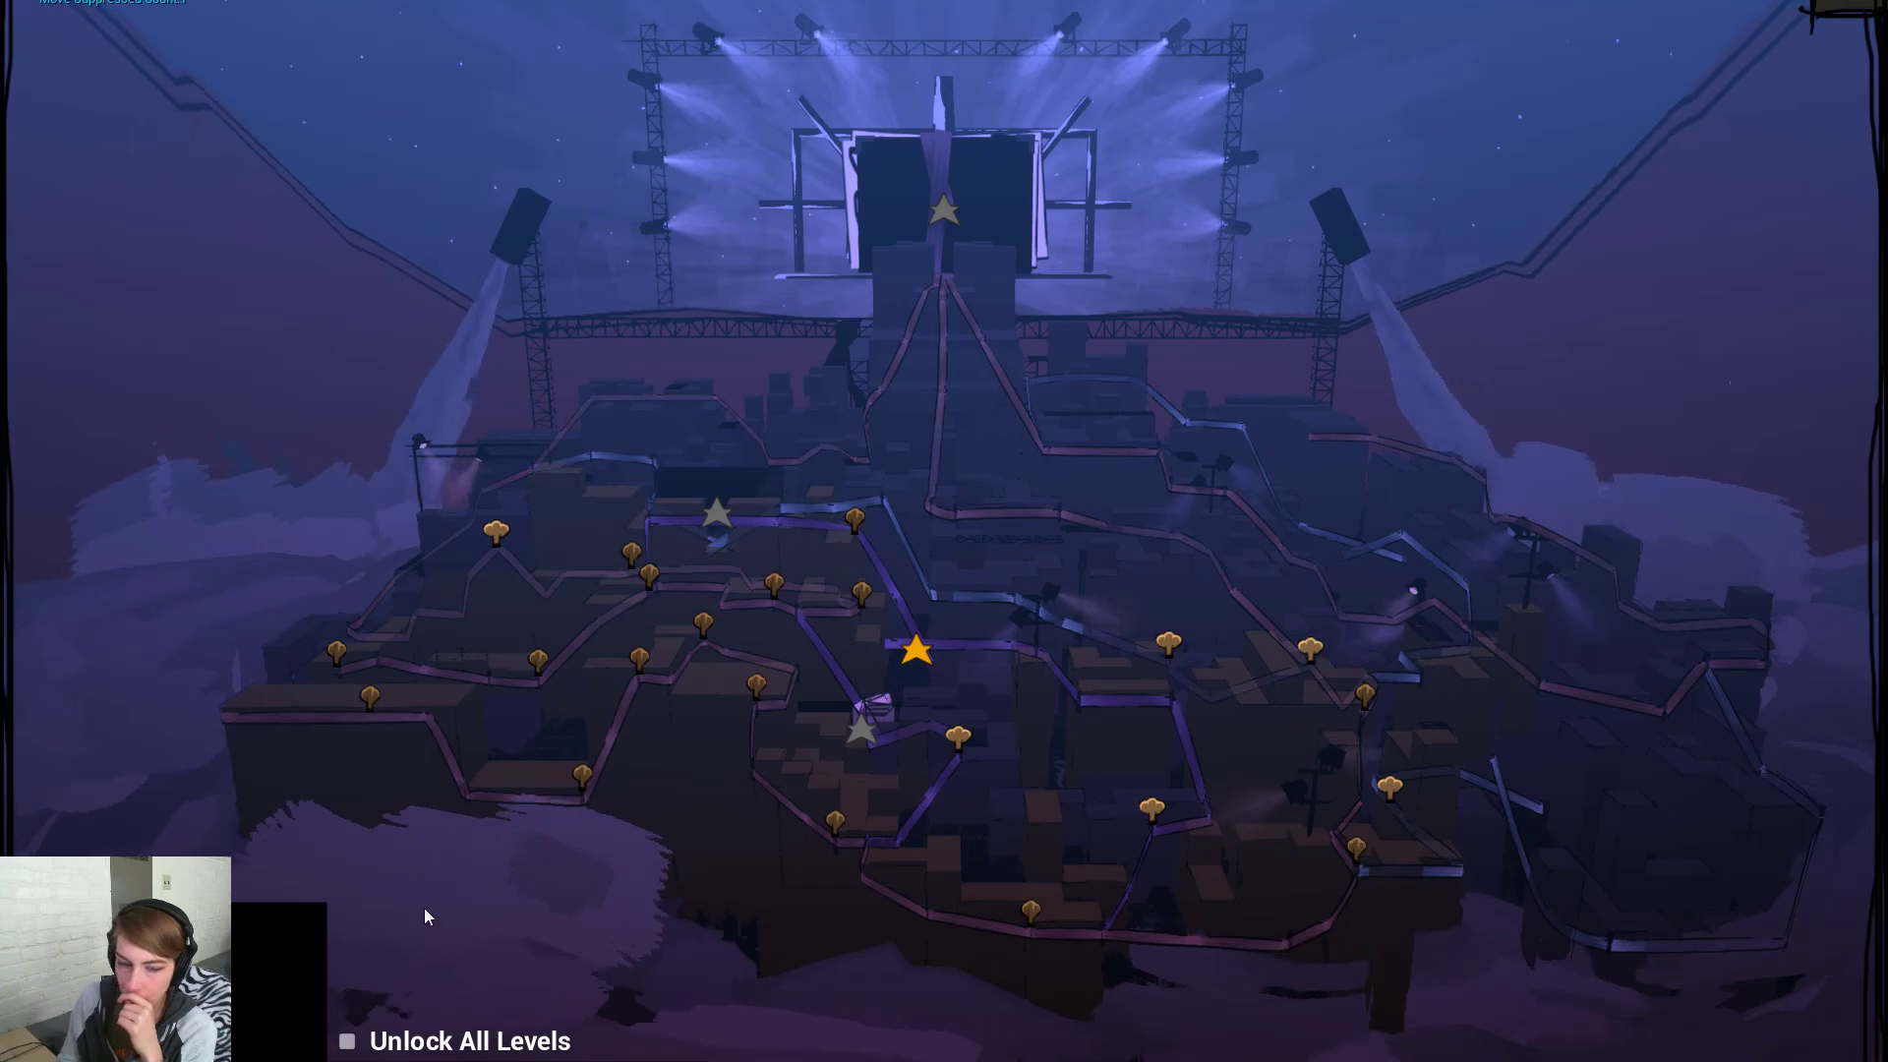
# Open a level right of the world map's center, rotate the camera repeatedly to examine how obstructing buildings fade, and return to the ObjsToTranslucent timeline
pyautogui.click(1307, 652)
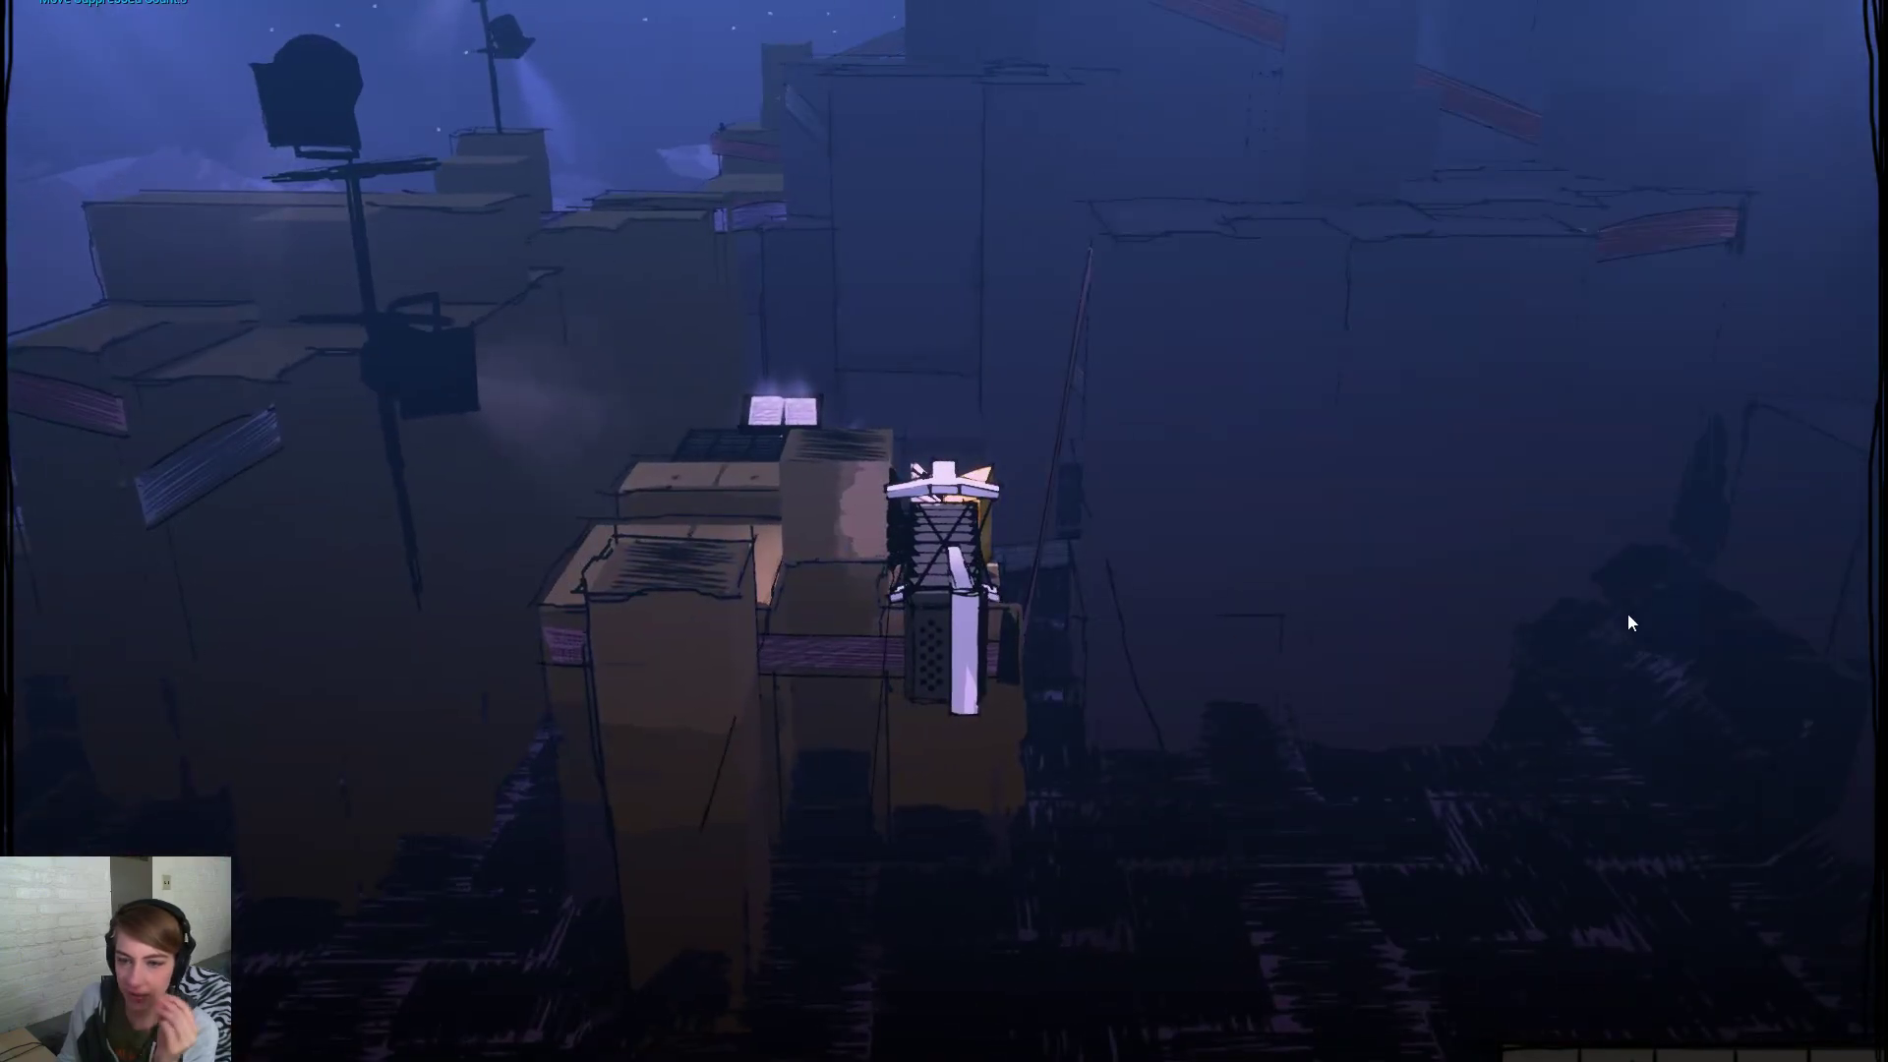
pyautogui.moveTo(1390, 594); pyautogui.dragTo(1559, 556)
pyautogui.moveTo(1366, 604); pyautogui.dragTo(1822, 564)
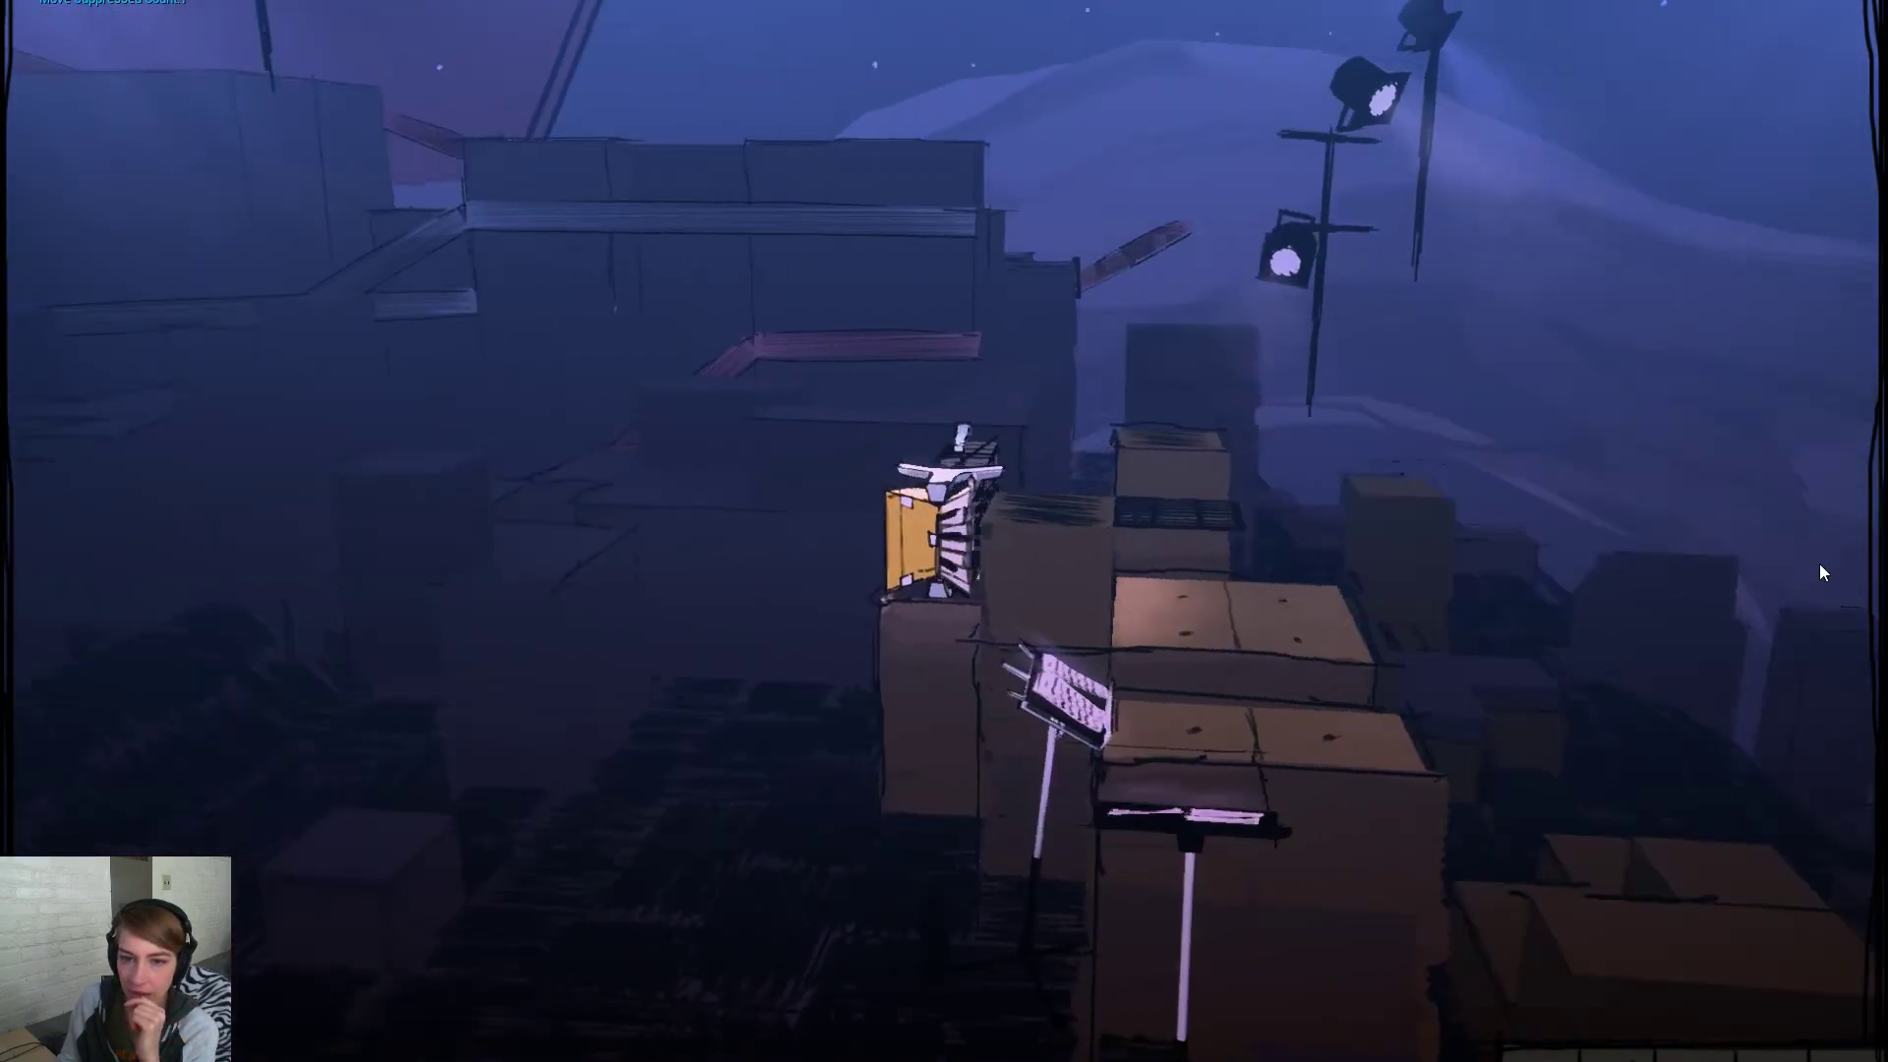
pyautogui.moveTo(782, 588); pyautogui.dragTo(692, 604)
pyautogui.moveTo(1496, 603); pyautogui.dragTo(813, 623)
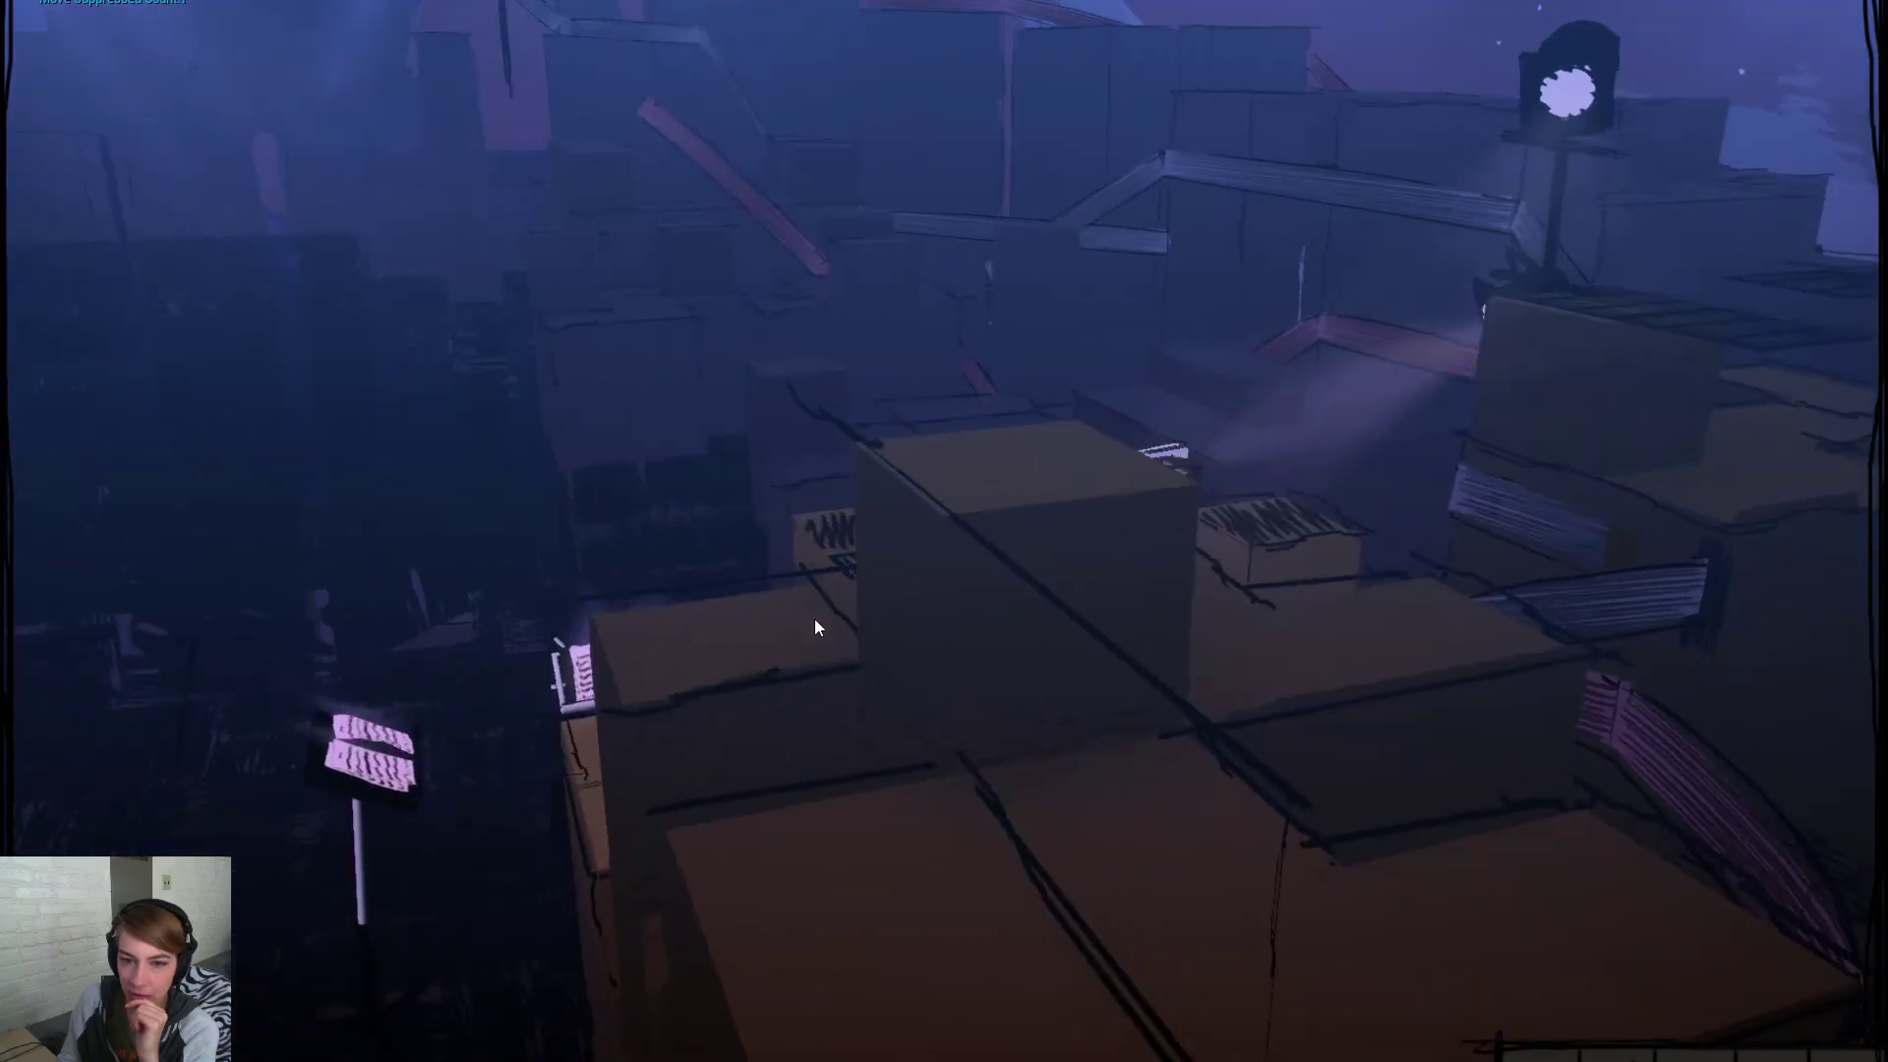
pyautogui.moveTo(846, 367); pyautogui.dragTo(563, 558)
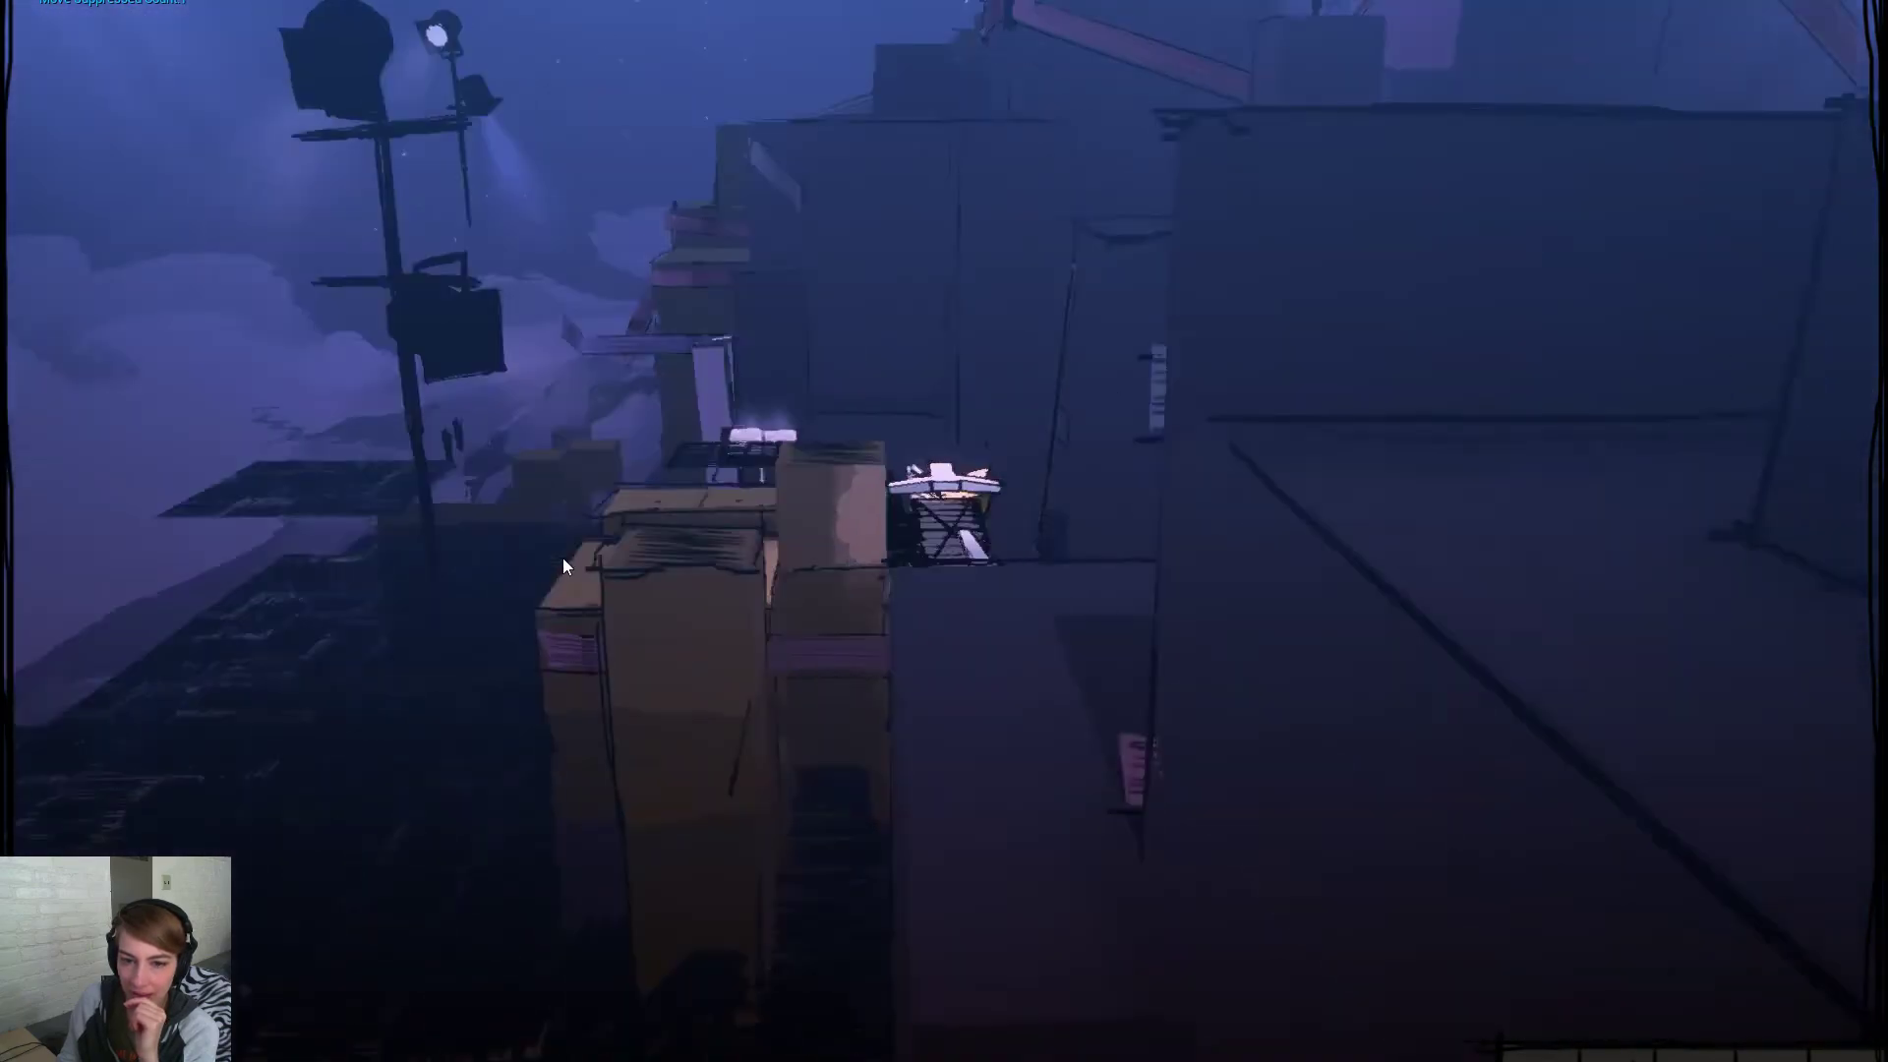
pyautogui.moveTo(1215, 557); pyautogui.dragTo(1846, 662)
pyautogui.moveTo(368, 646); pyautogui.dragTo(547, 677)
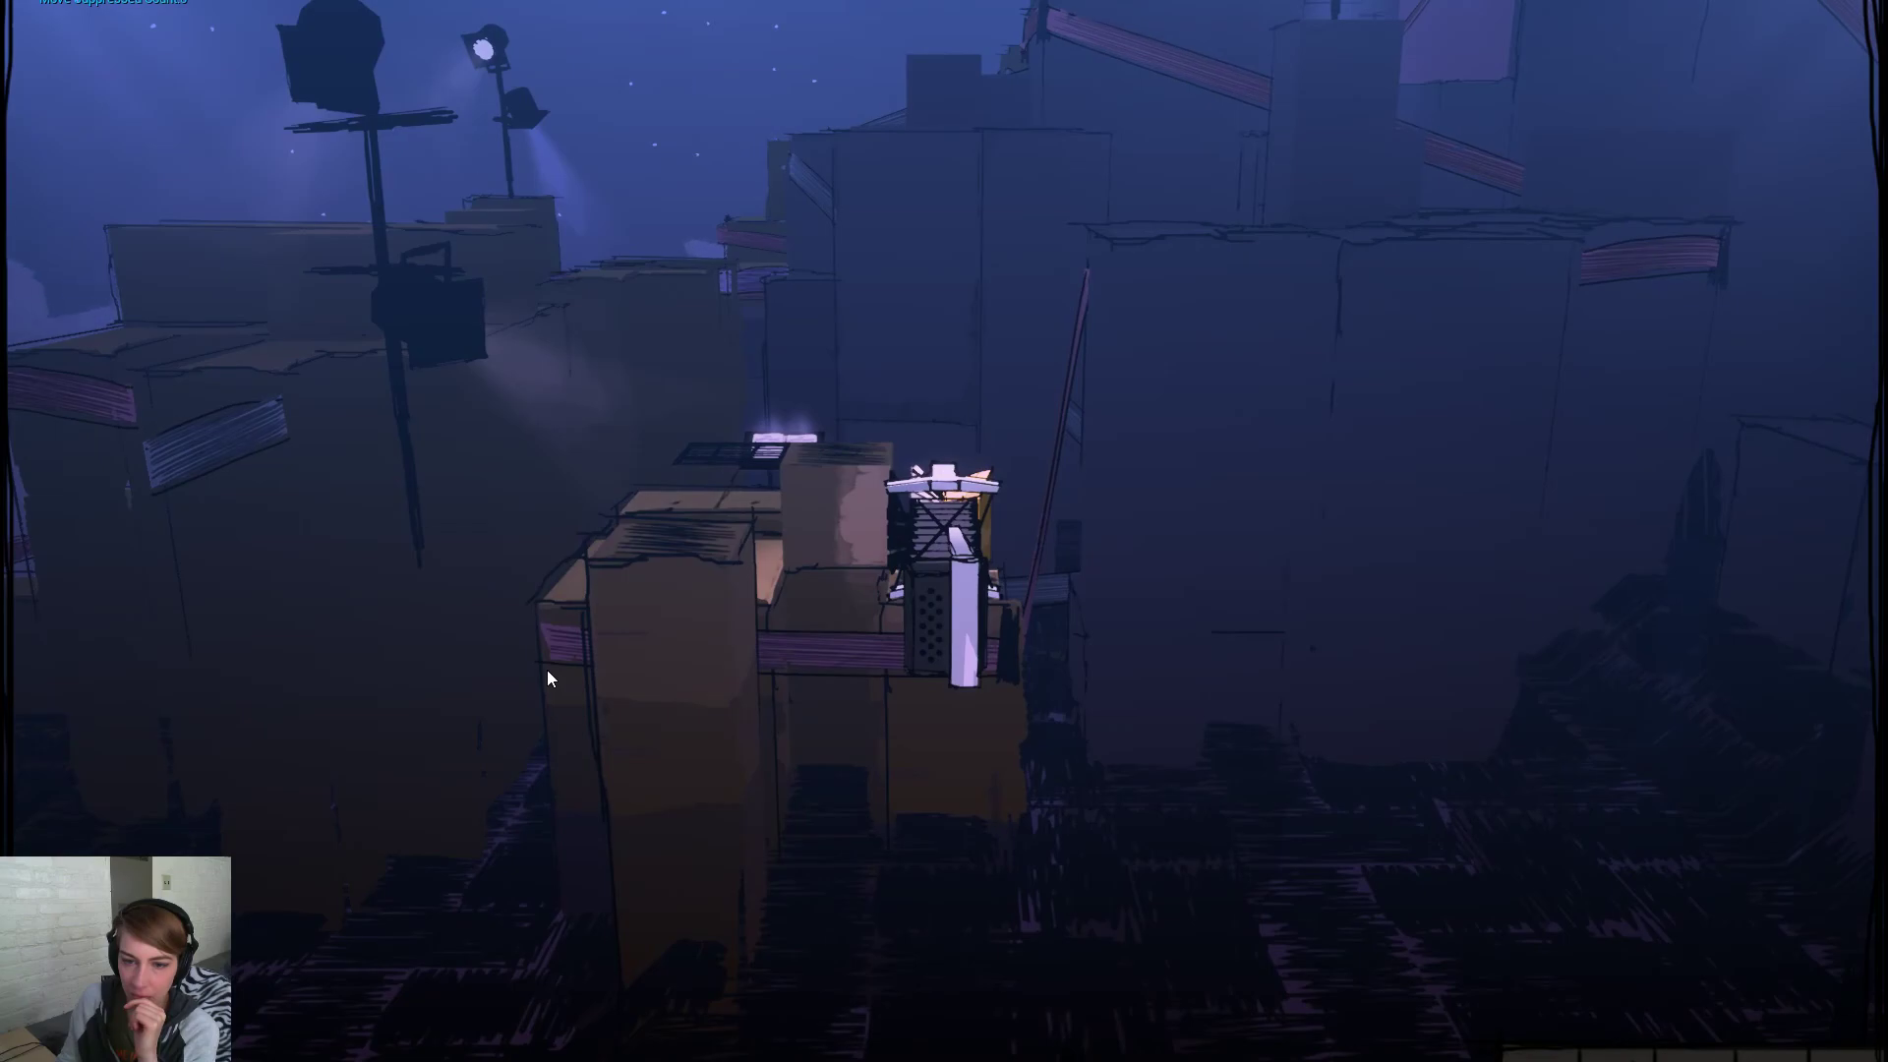
pyautogui.moveTo(552, 675); pyautogui.dragTo(479, 666)
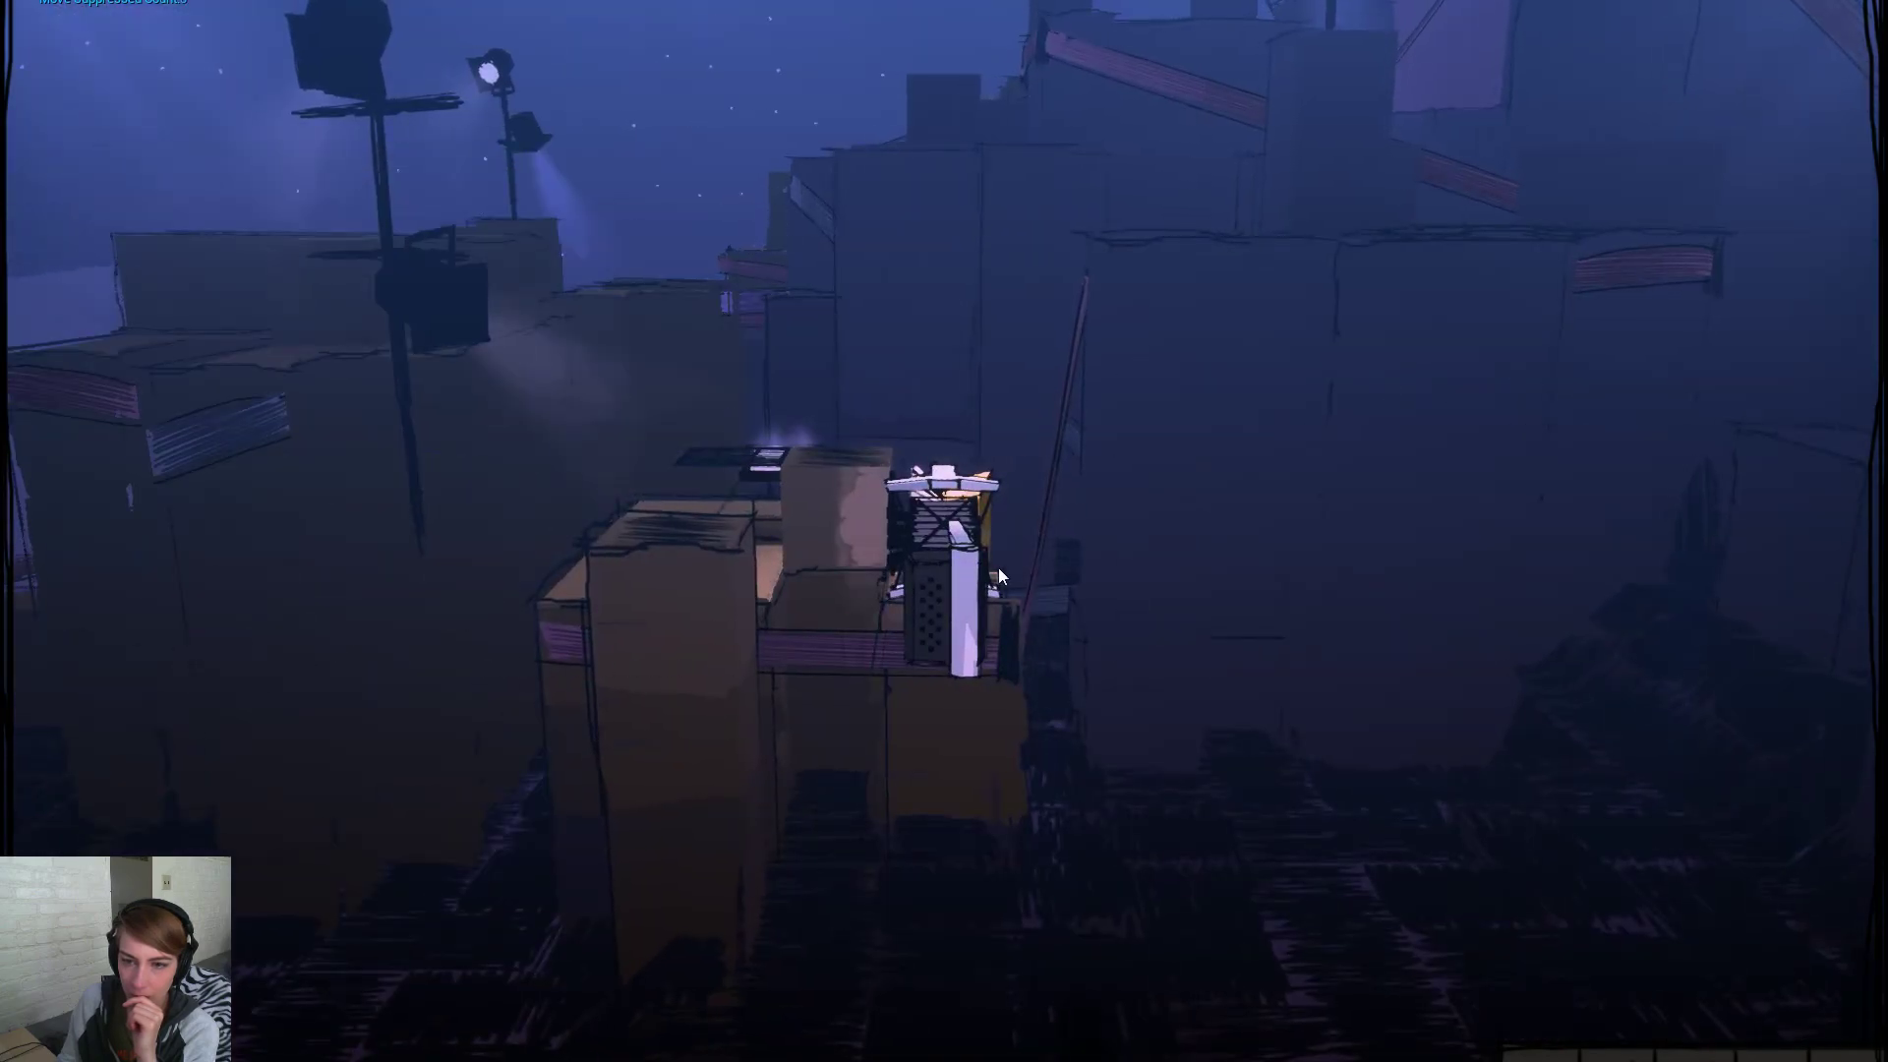
pyautogui.moveTo(1464, 883); pyautogui.dragTo(616, 852)
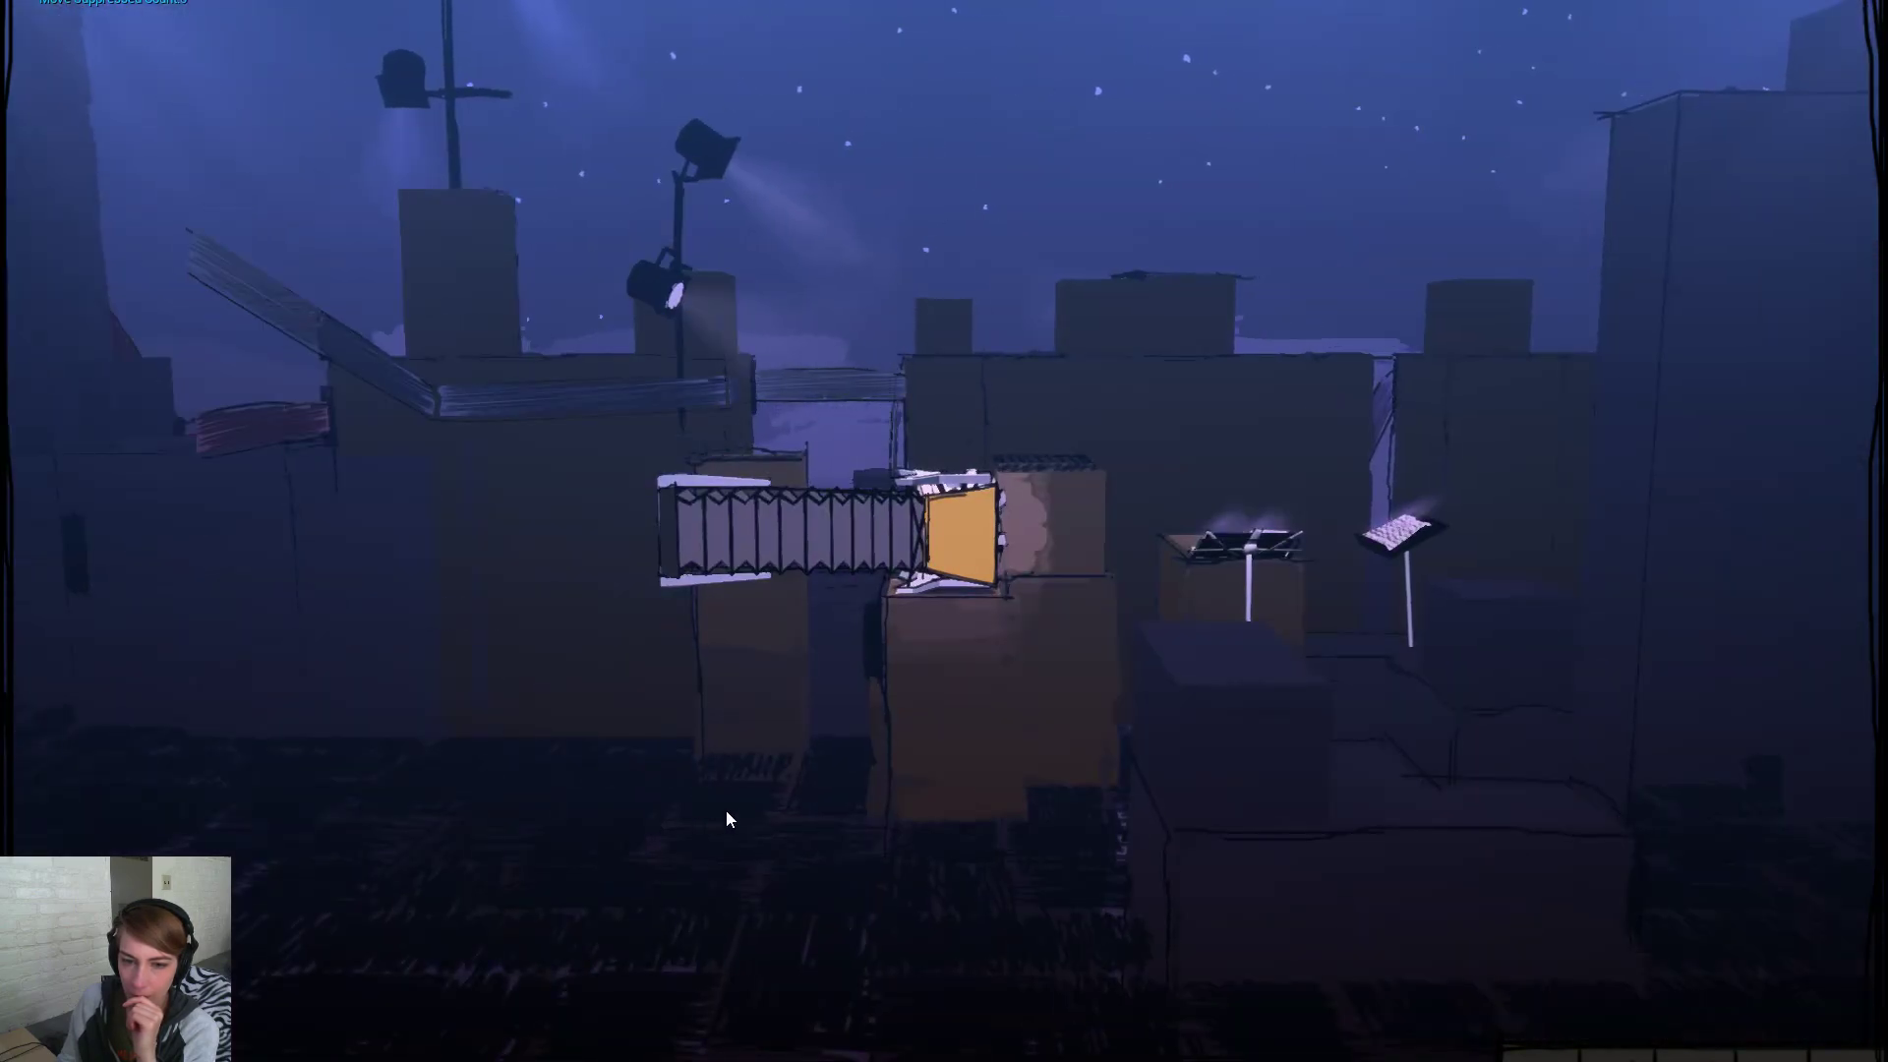
pyautogui.moveTo(999, 717); pyautogui.dragTo(339, 812)
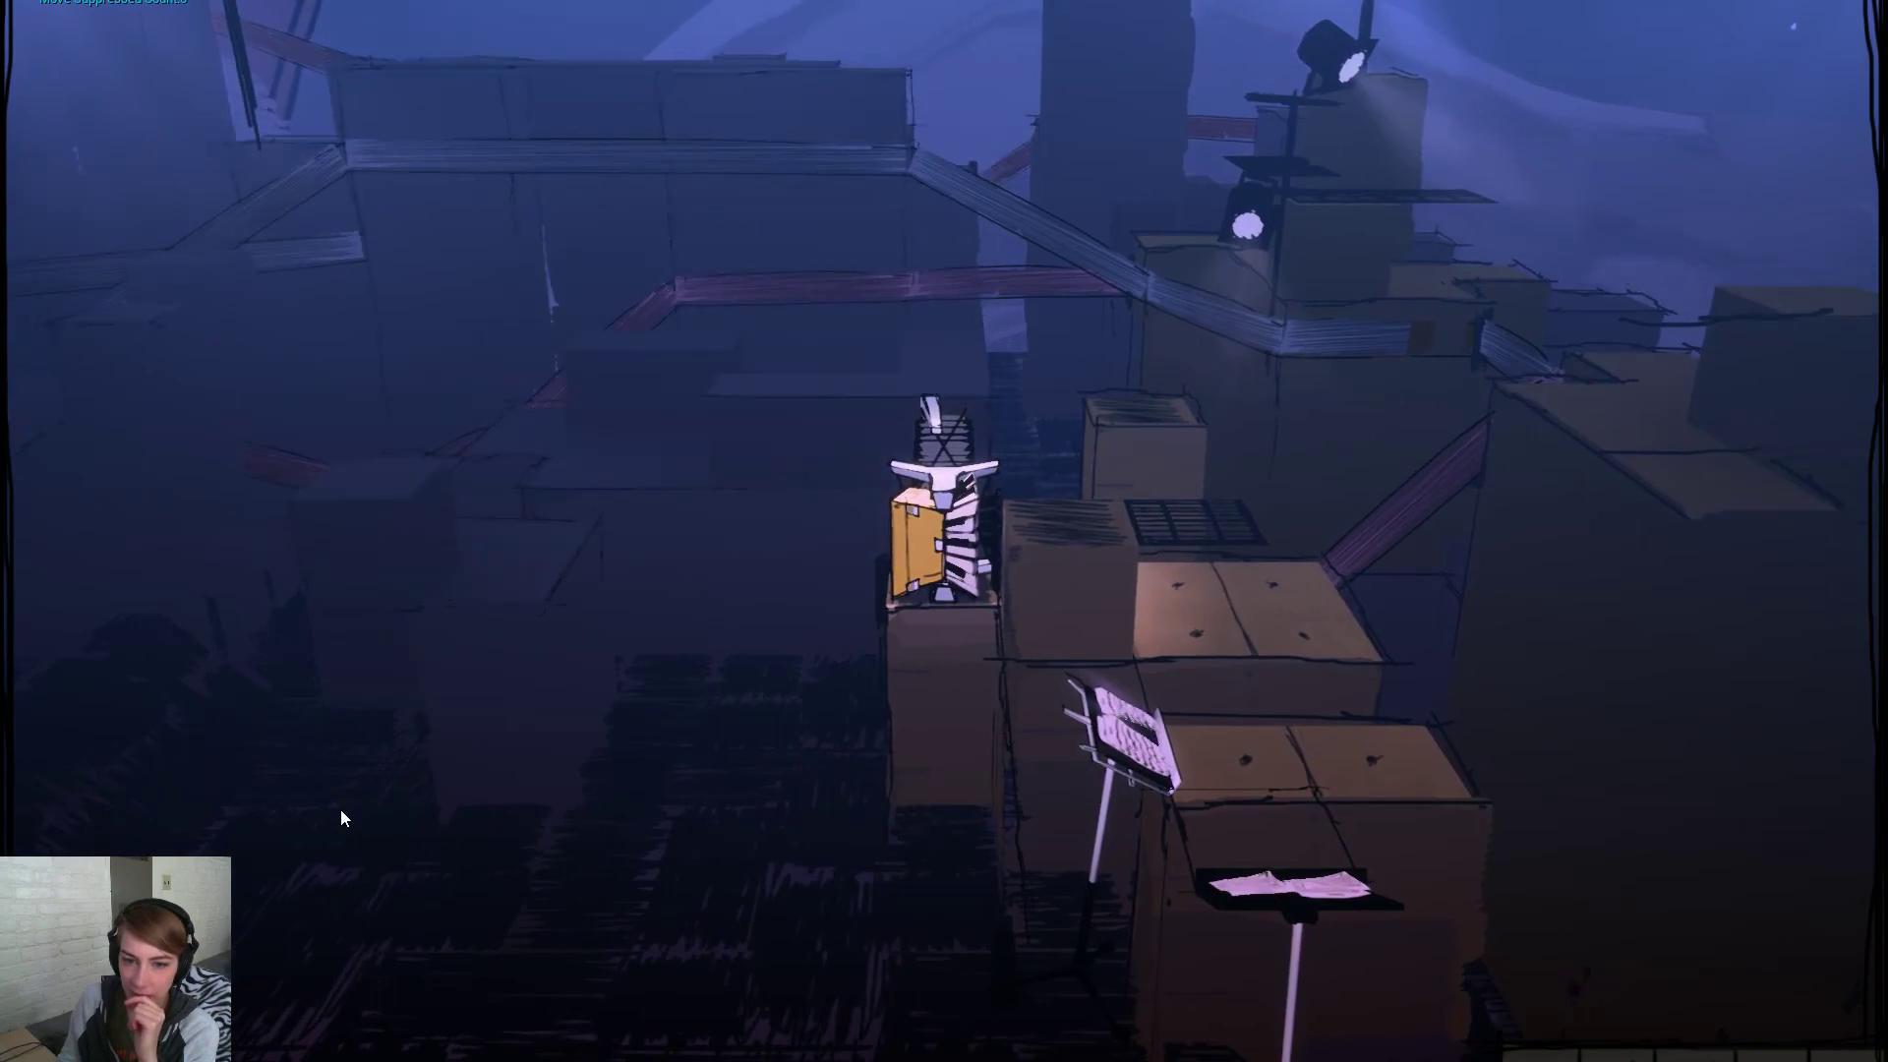
pyautogui.moveTo(1302, 672); pyautogui.dragTo(551, 717)
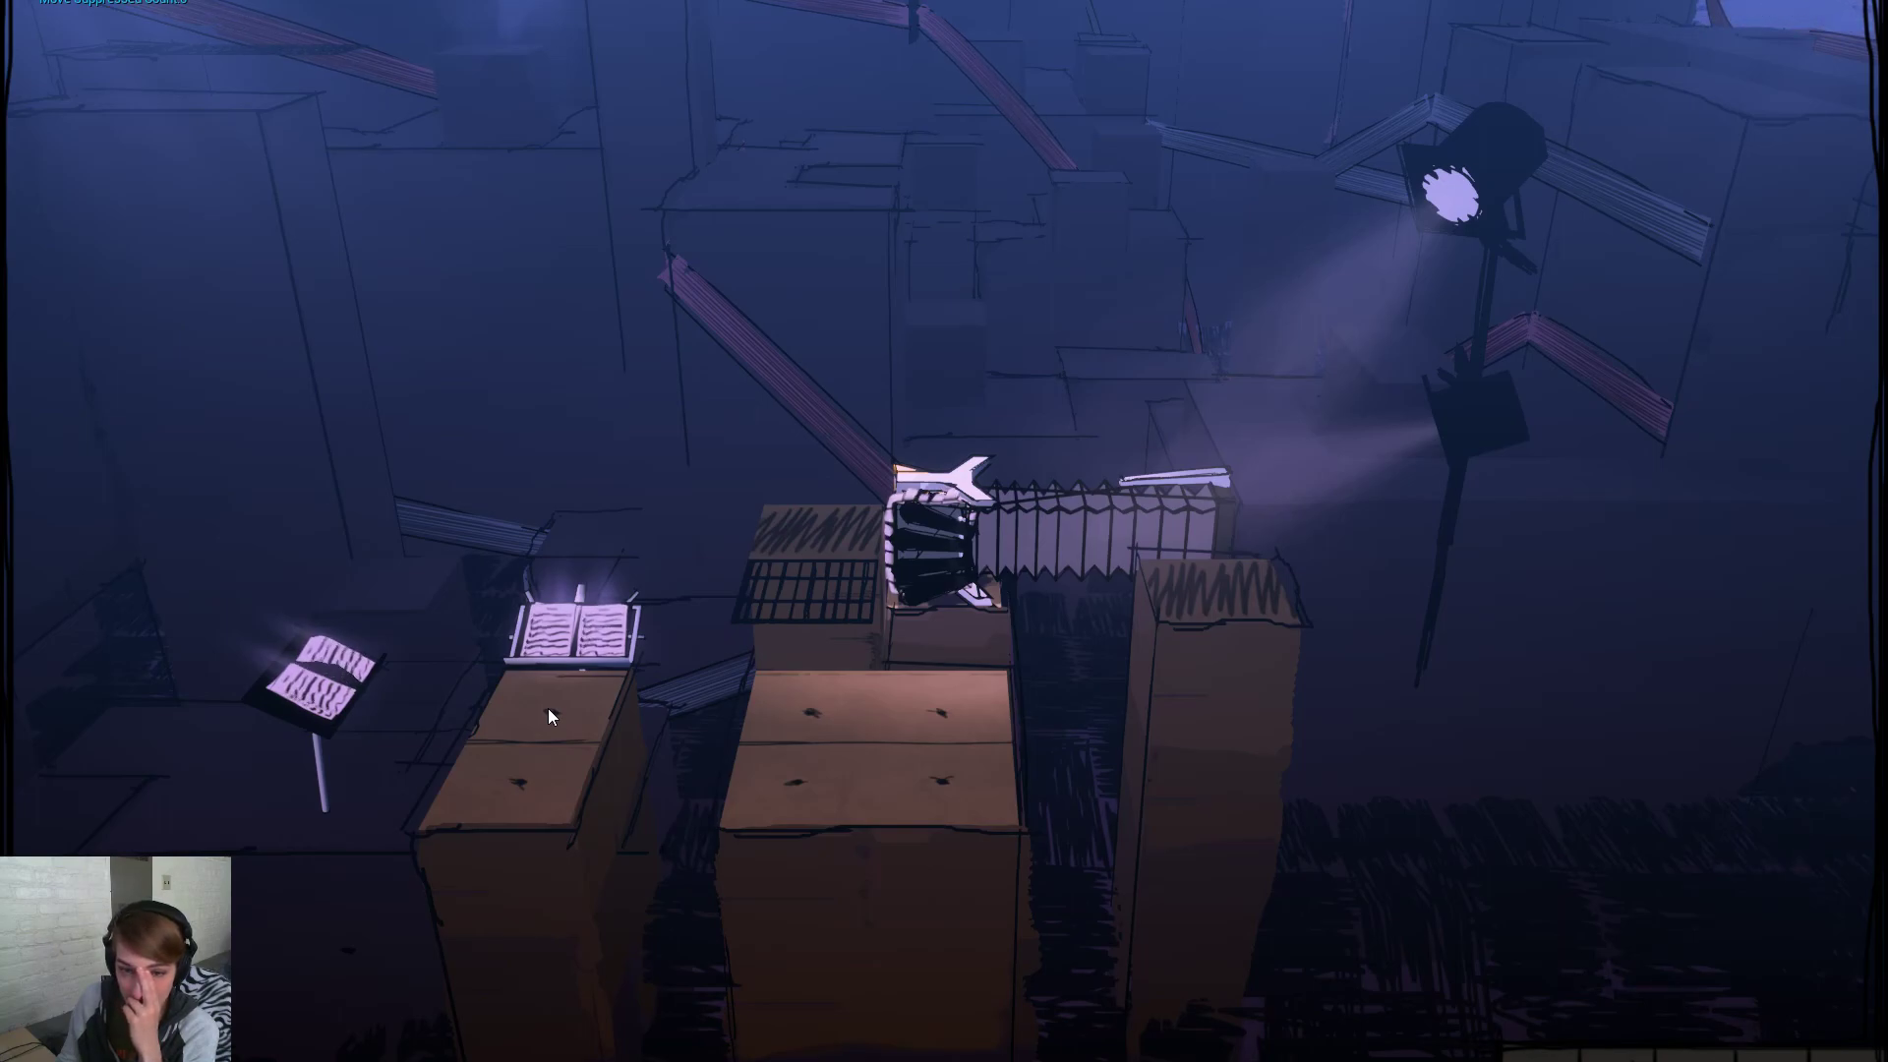
pyautogui.moveTo(1163, 685); pyautogui.dragTo(366, 620)
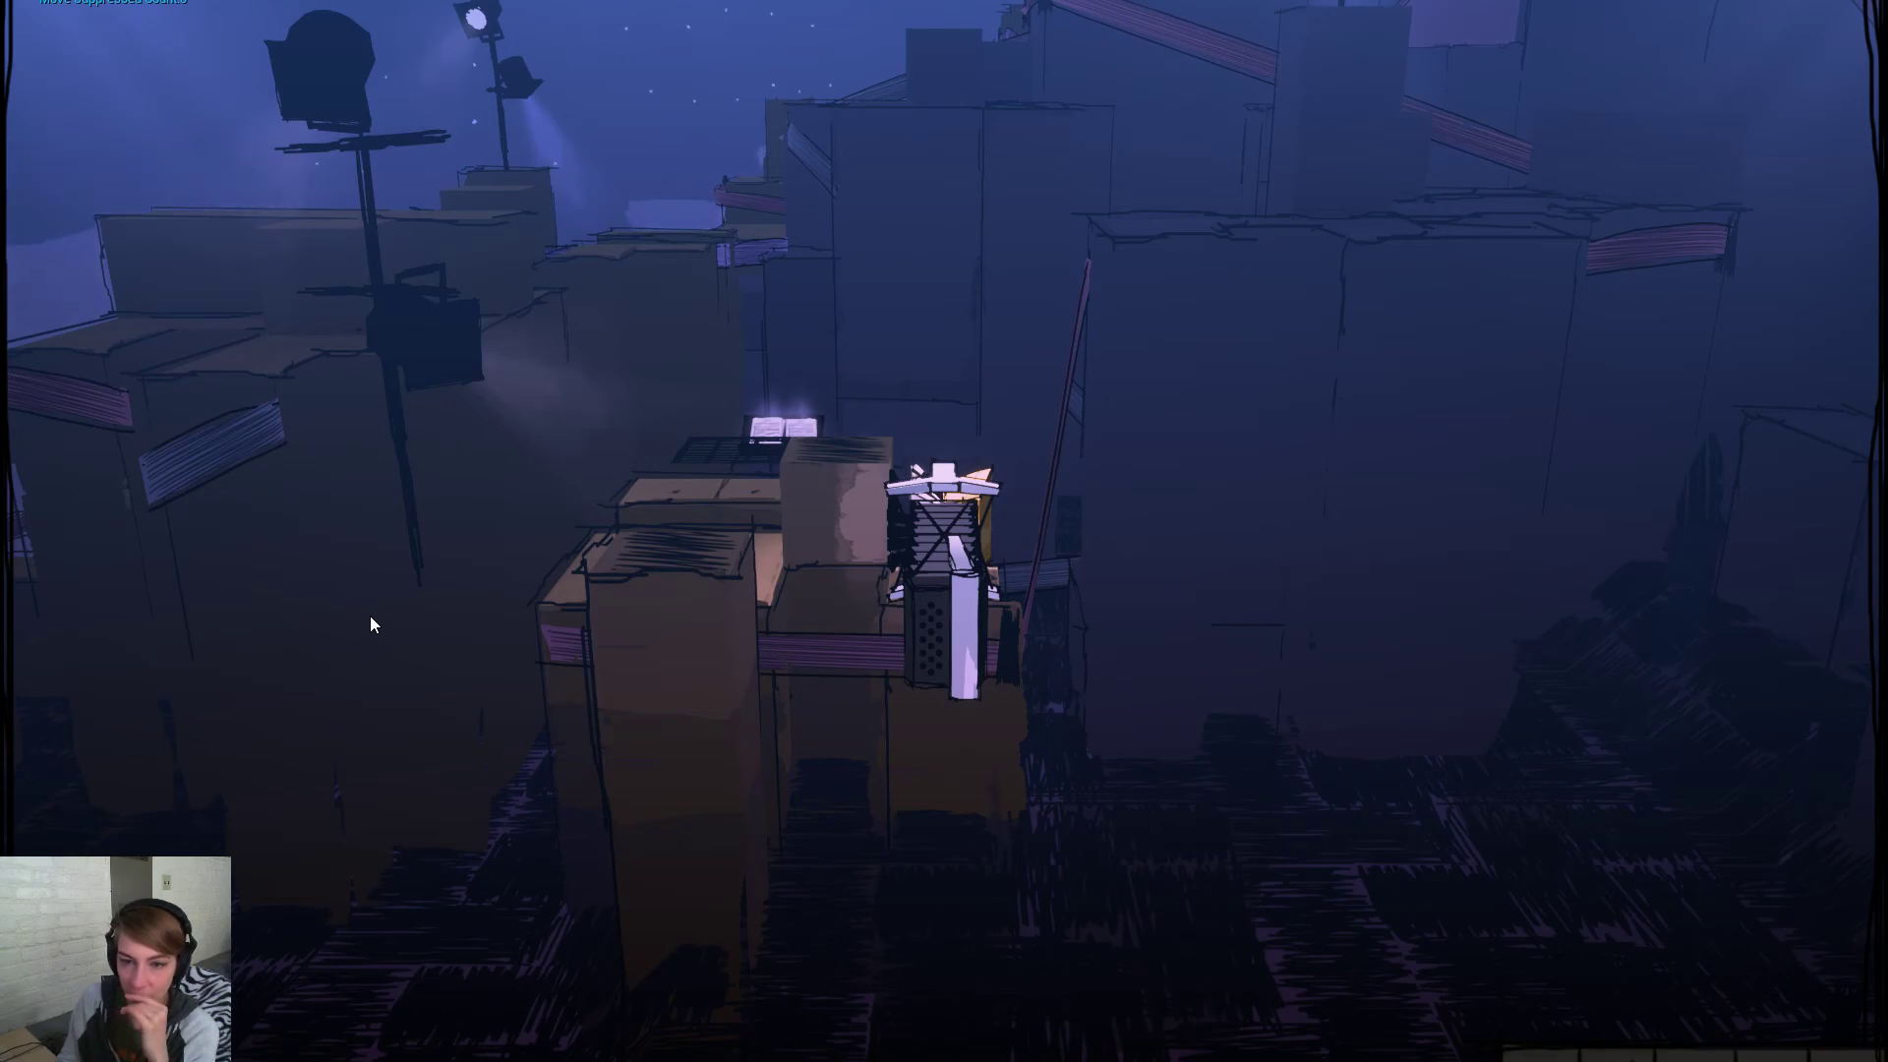
pyautogui.moveTo(257, 572); pyautogui.dragTo(930, 569)
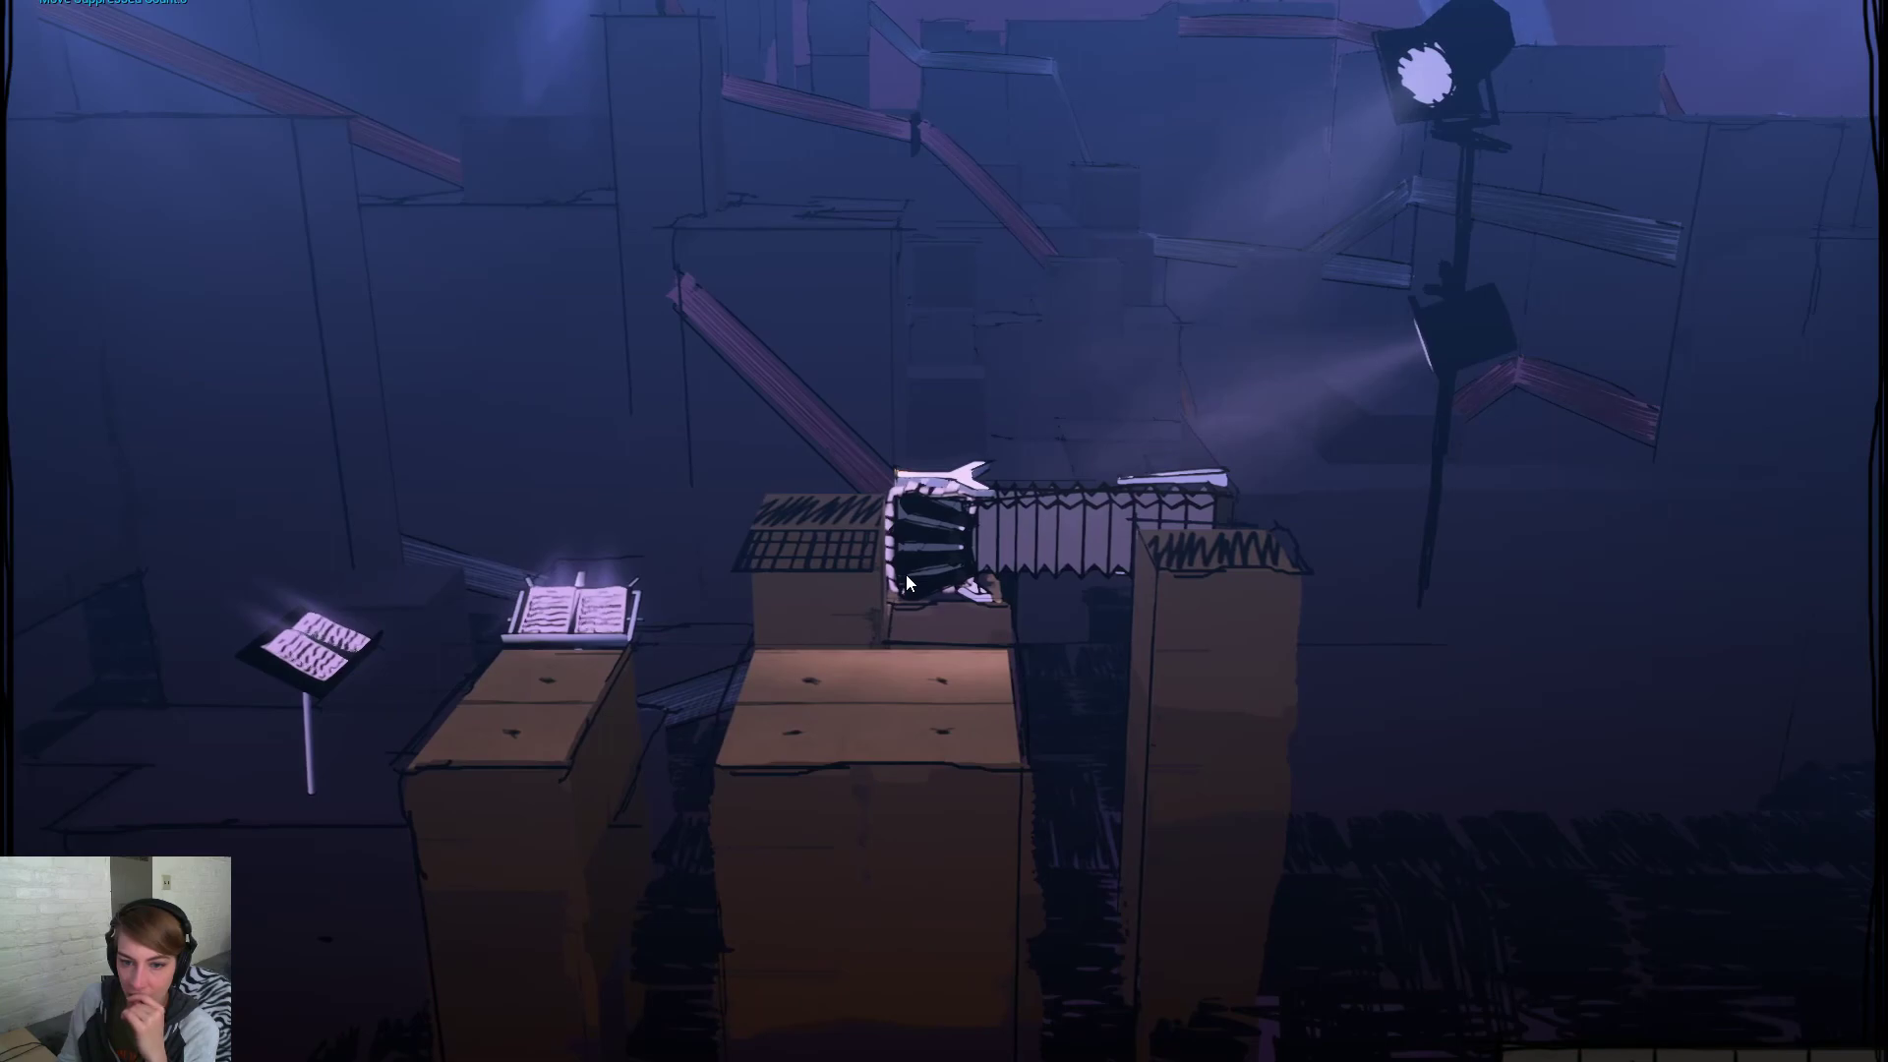
pyautogui.moveTo(895, 576); pyautogui.dragTo(692, 660)
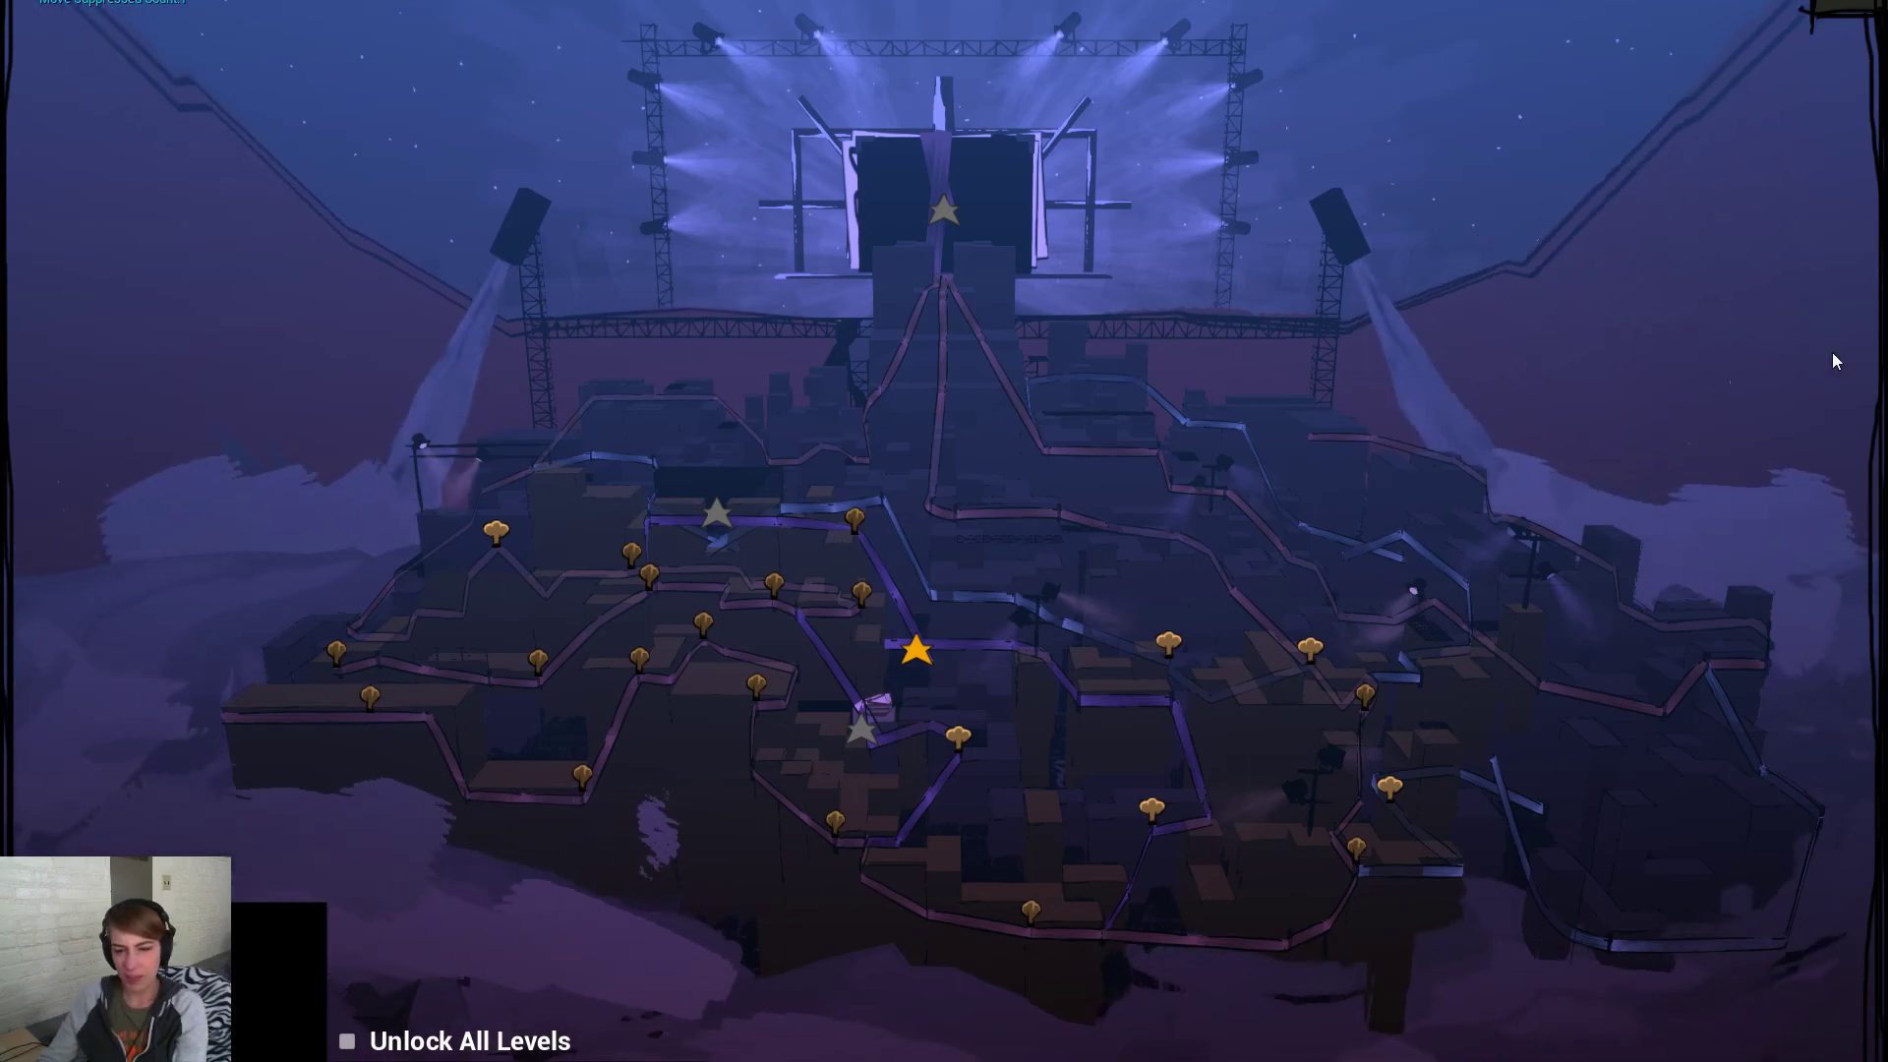
pyautogui.press('F1')
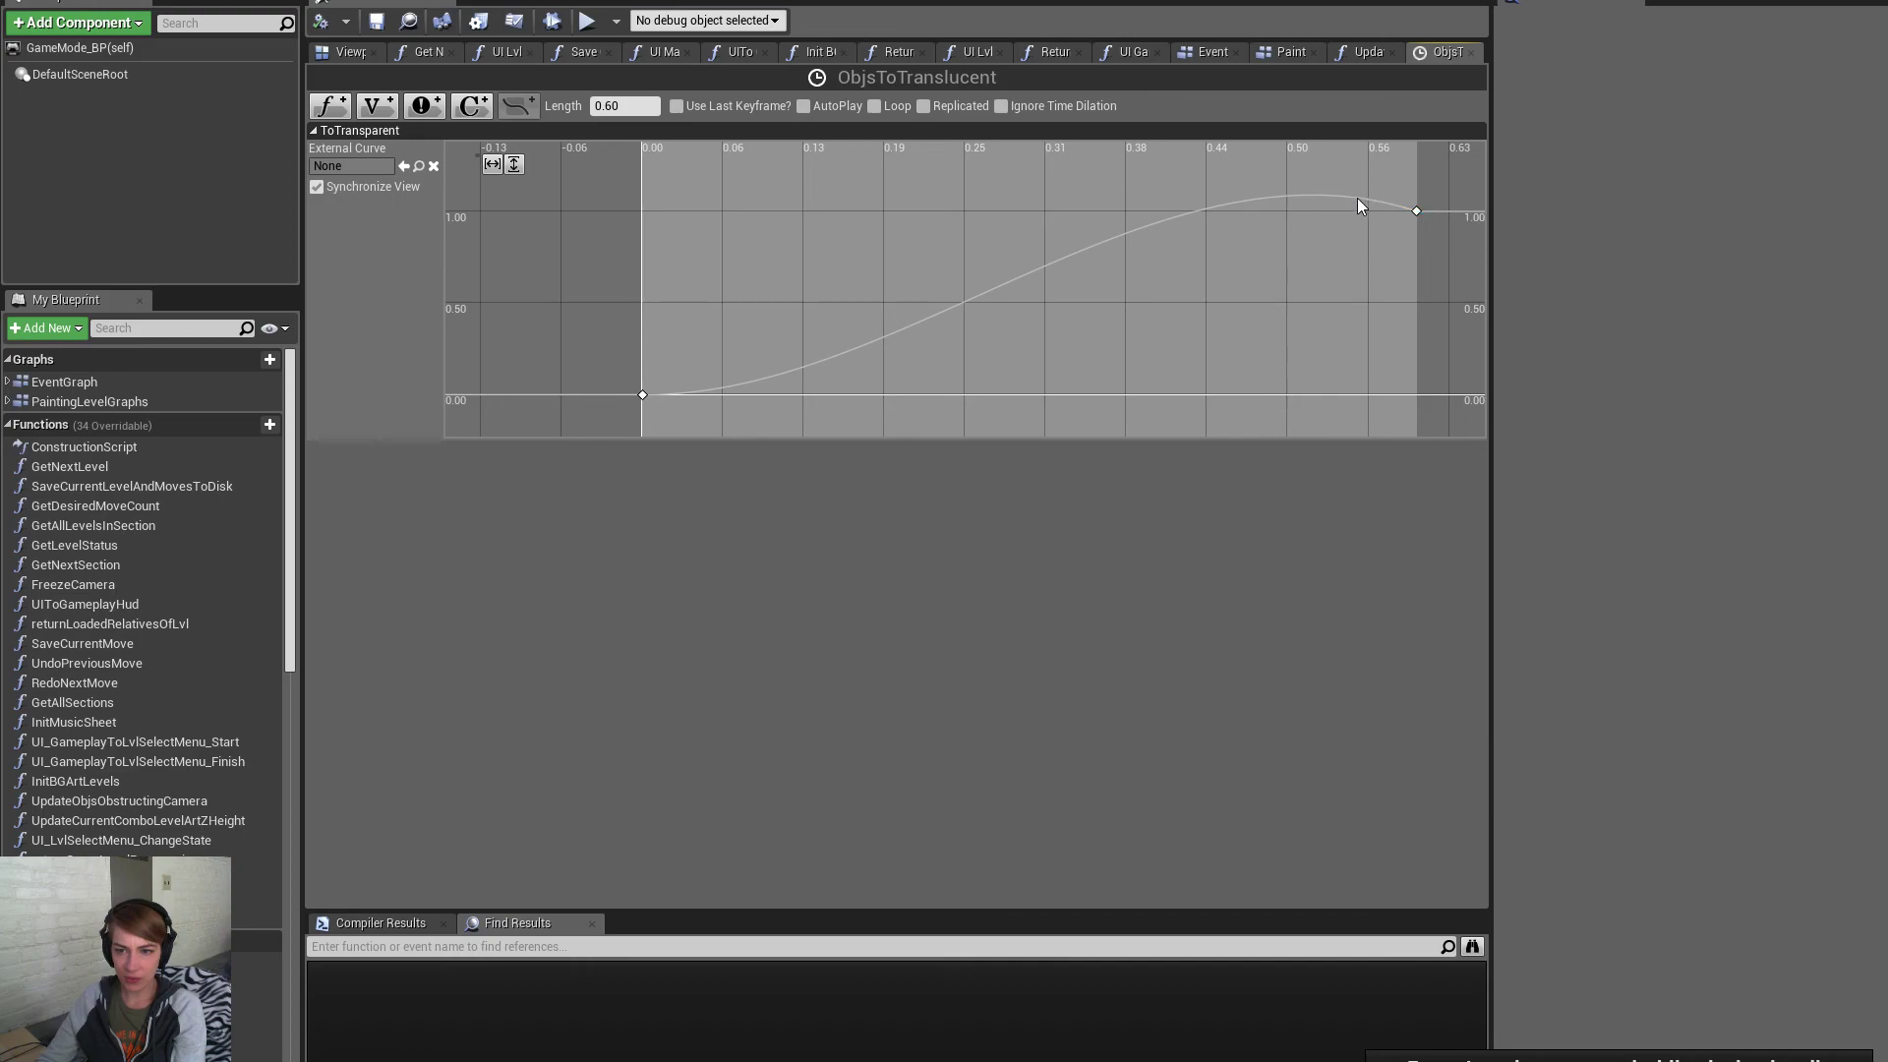
# Level the end key's tangent on the ToTransparent curve so it eases into 1.00
pyautogui.click(1415, 210)
pyautogui.moveTo(1353, 203); pyautogui.dragTo(1364, 211)
pyautogui.click(1415, 213)
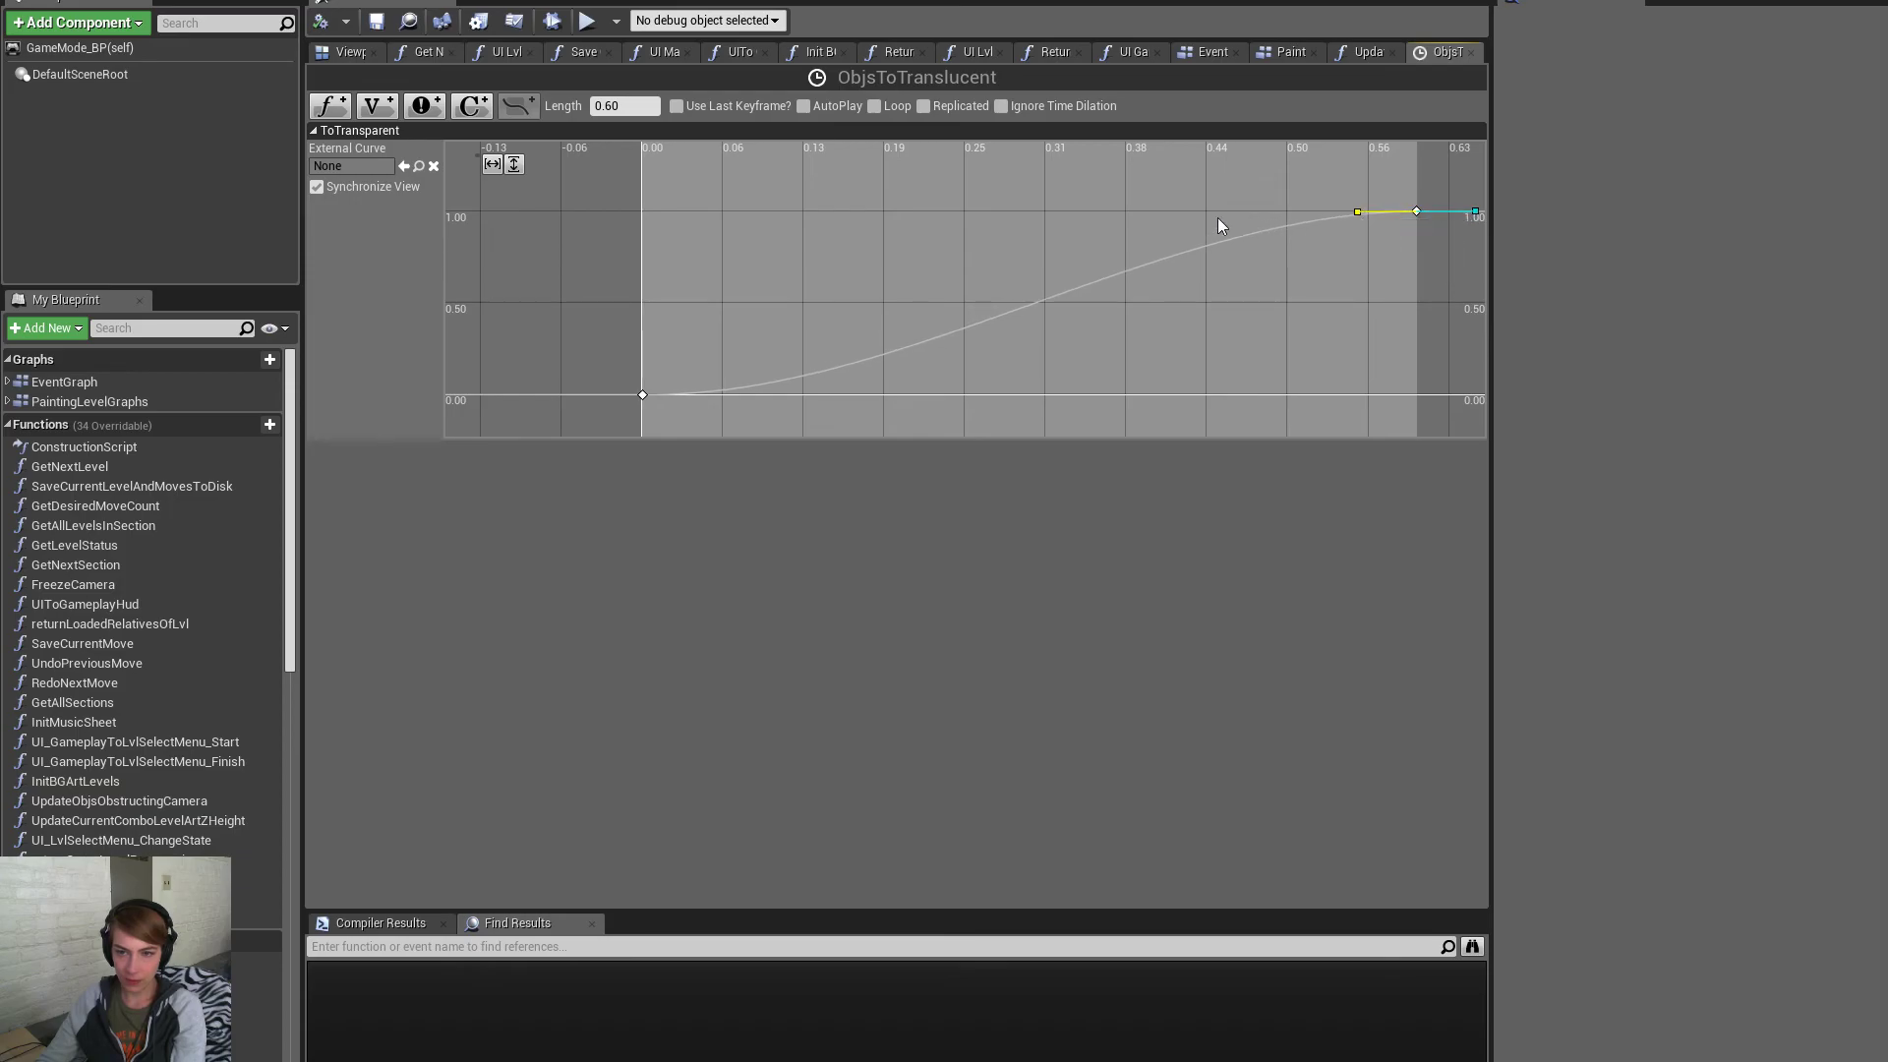
# Add a ToTransparent key at about time 0.50 with a value of about 1.07, and save GameMode_BP
pyautogui.keyDown('shift'); pyautogui.click(1283, 227); pyautogui.keyUp('shift')
pyautogui.moveTo(1282, 226)
pyautogui.mouseDown()
pyautogui.moveTo(1308, 202)
pyautogui.moveTo(1288, 199)
pyautogui.mouseUp()
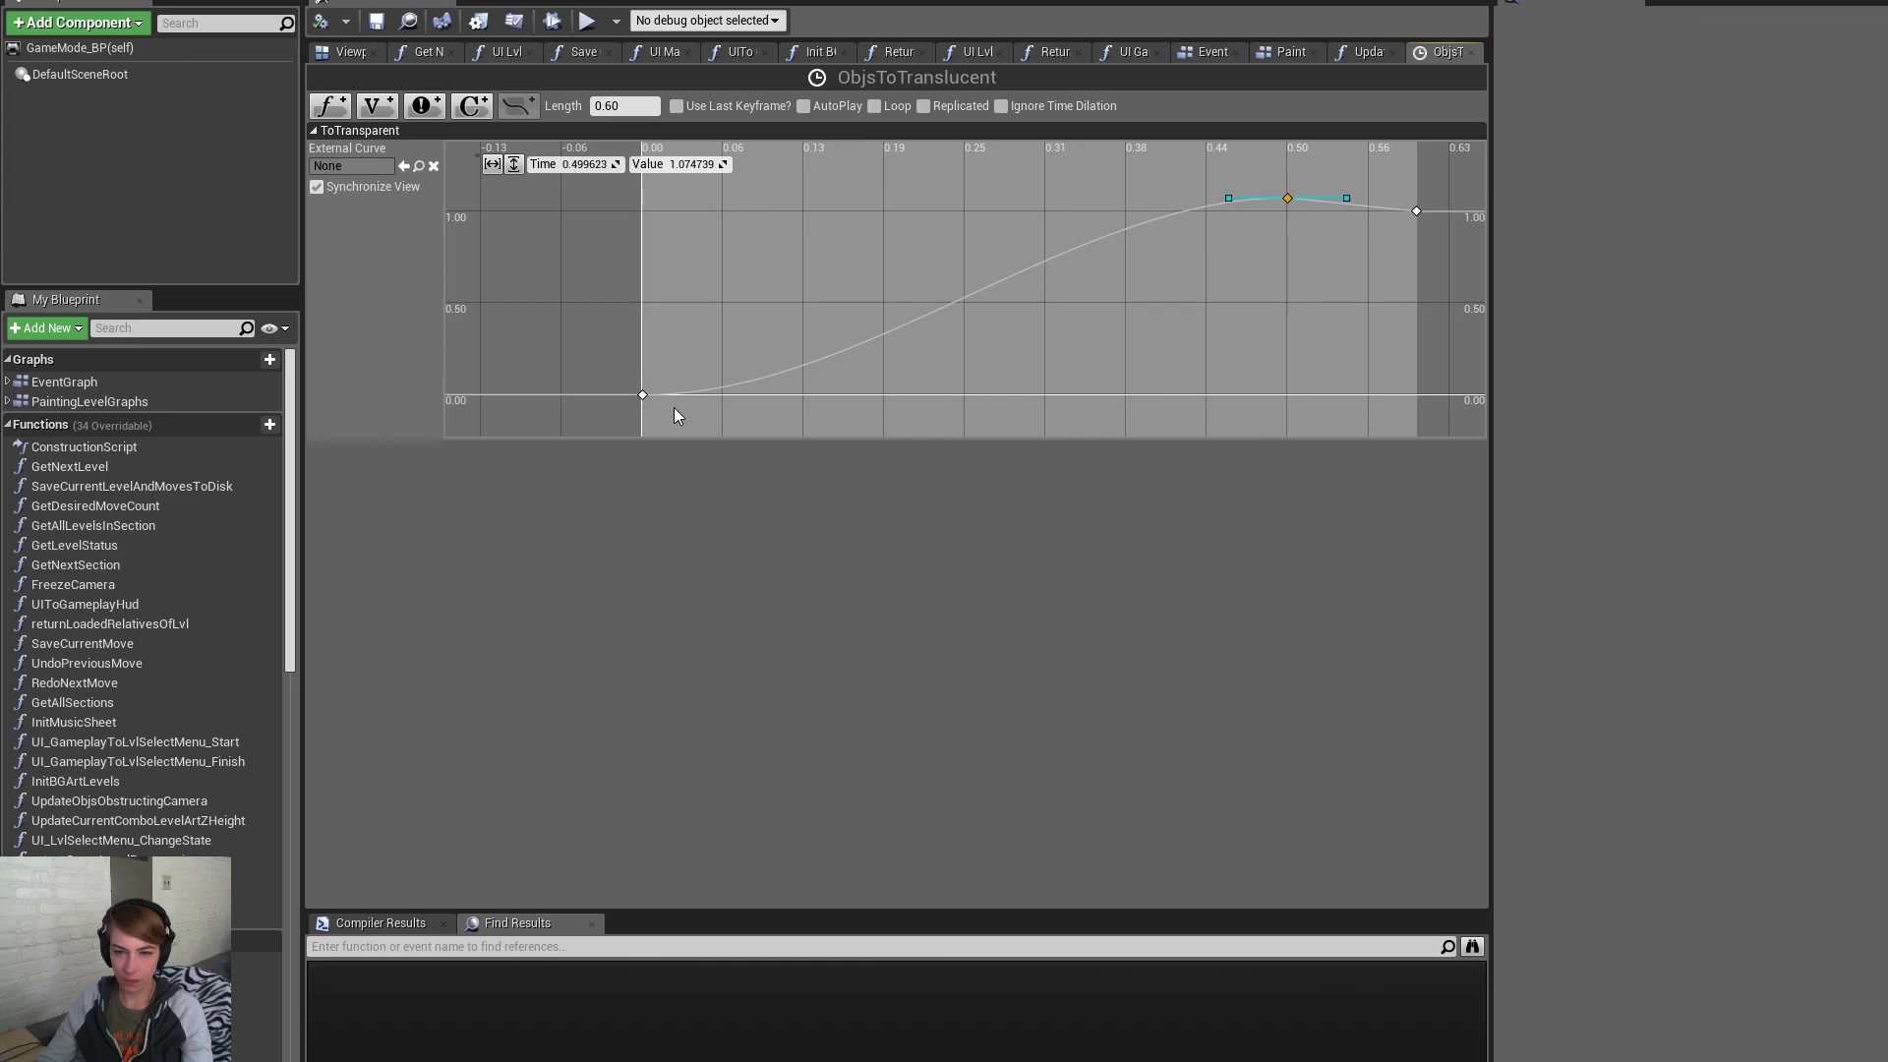
pyautogui.click(372, 28)
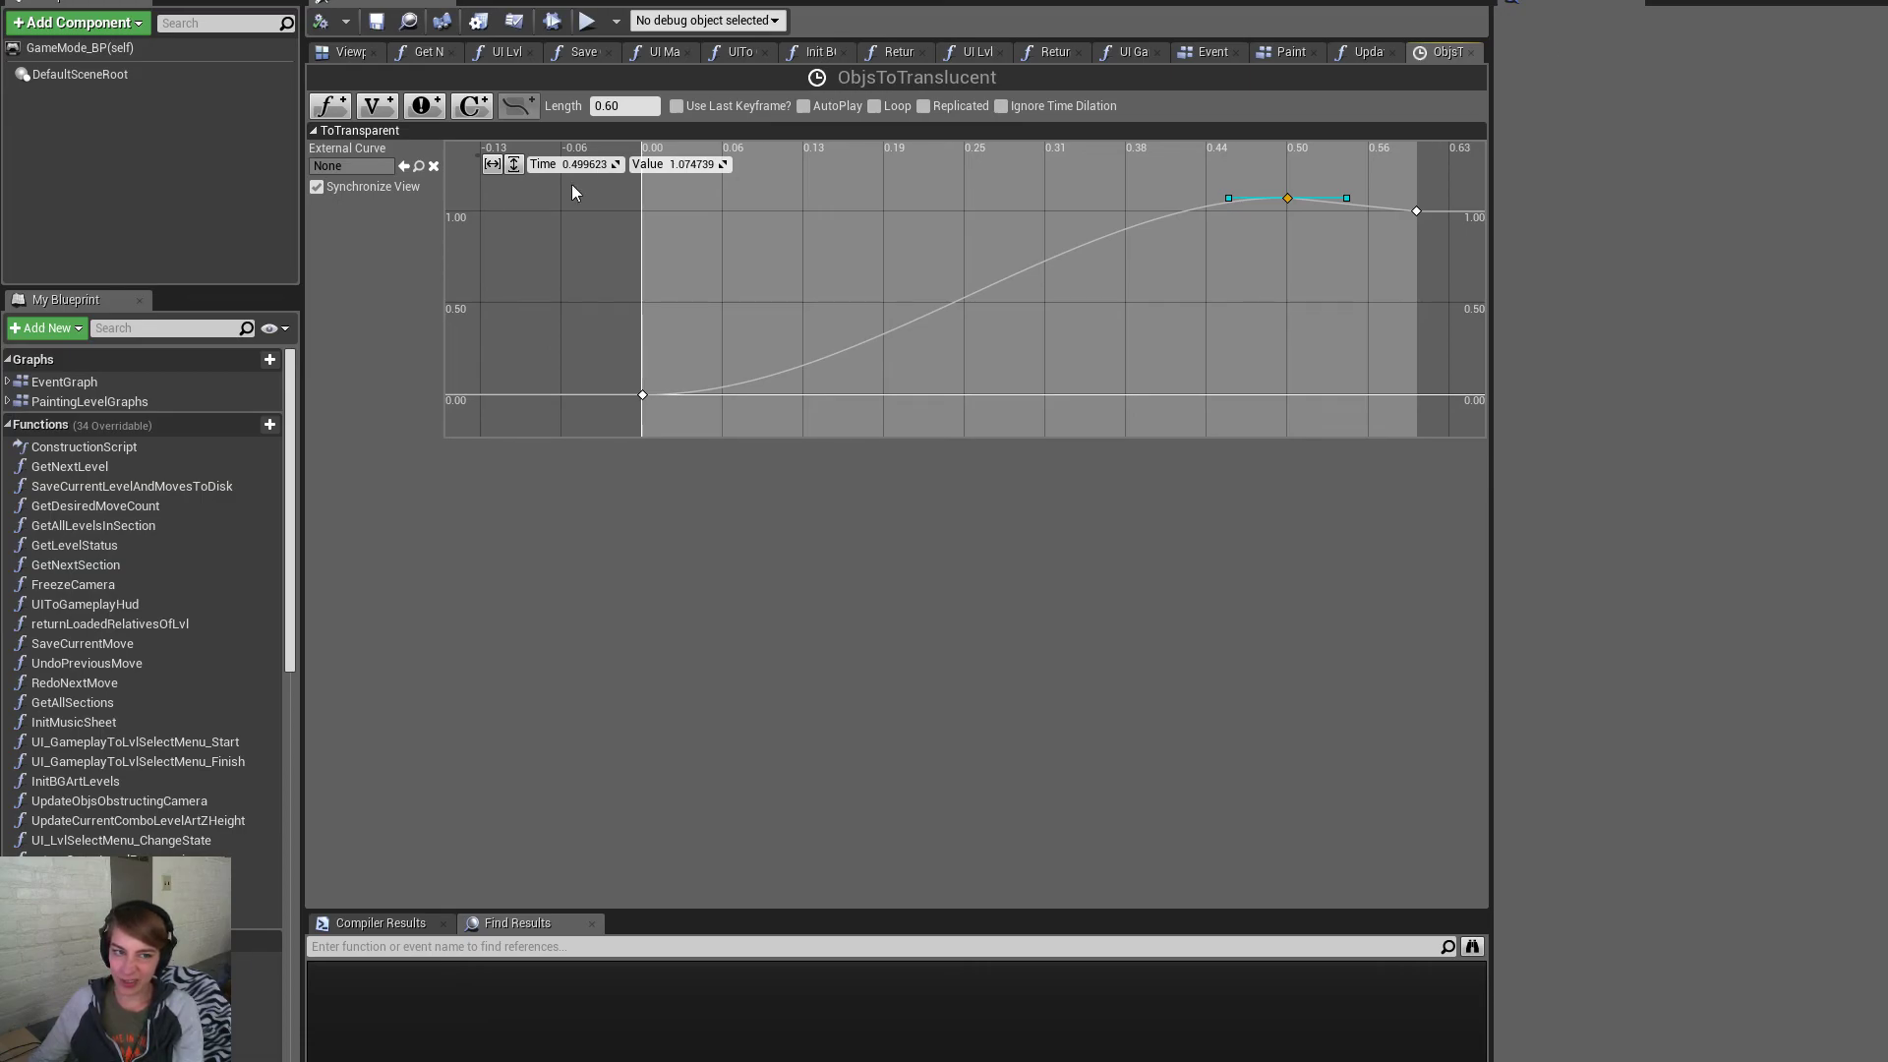
# Play the level full screen, open a level right of the world map's center, and rotate the camera to examine how obstructing buildings fade
pyautogui.hotkey('alt', 'Tab')
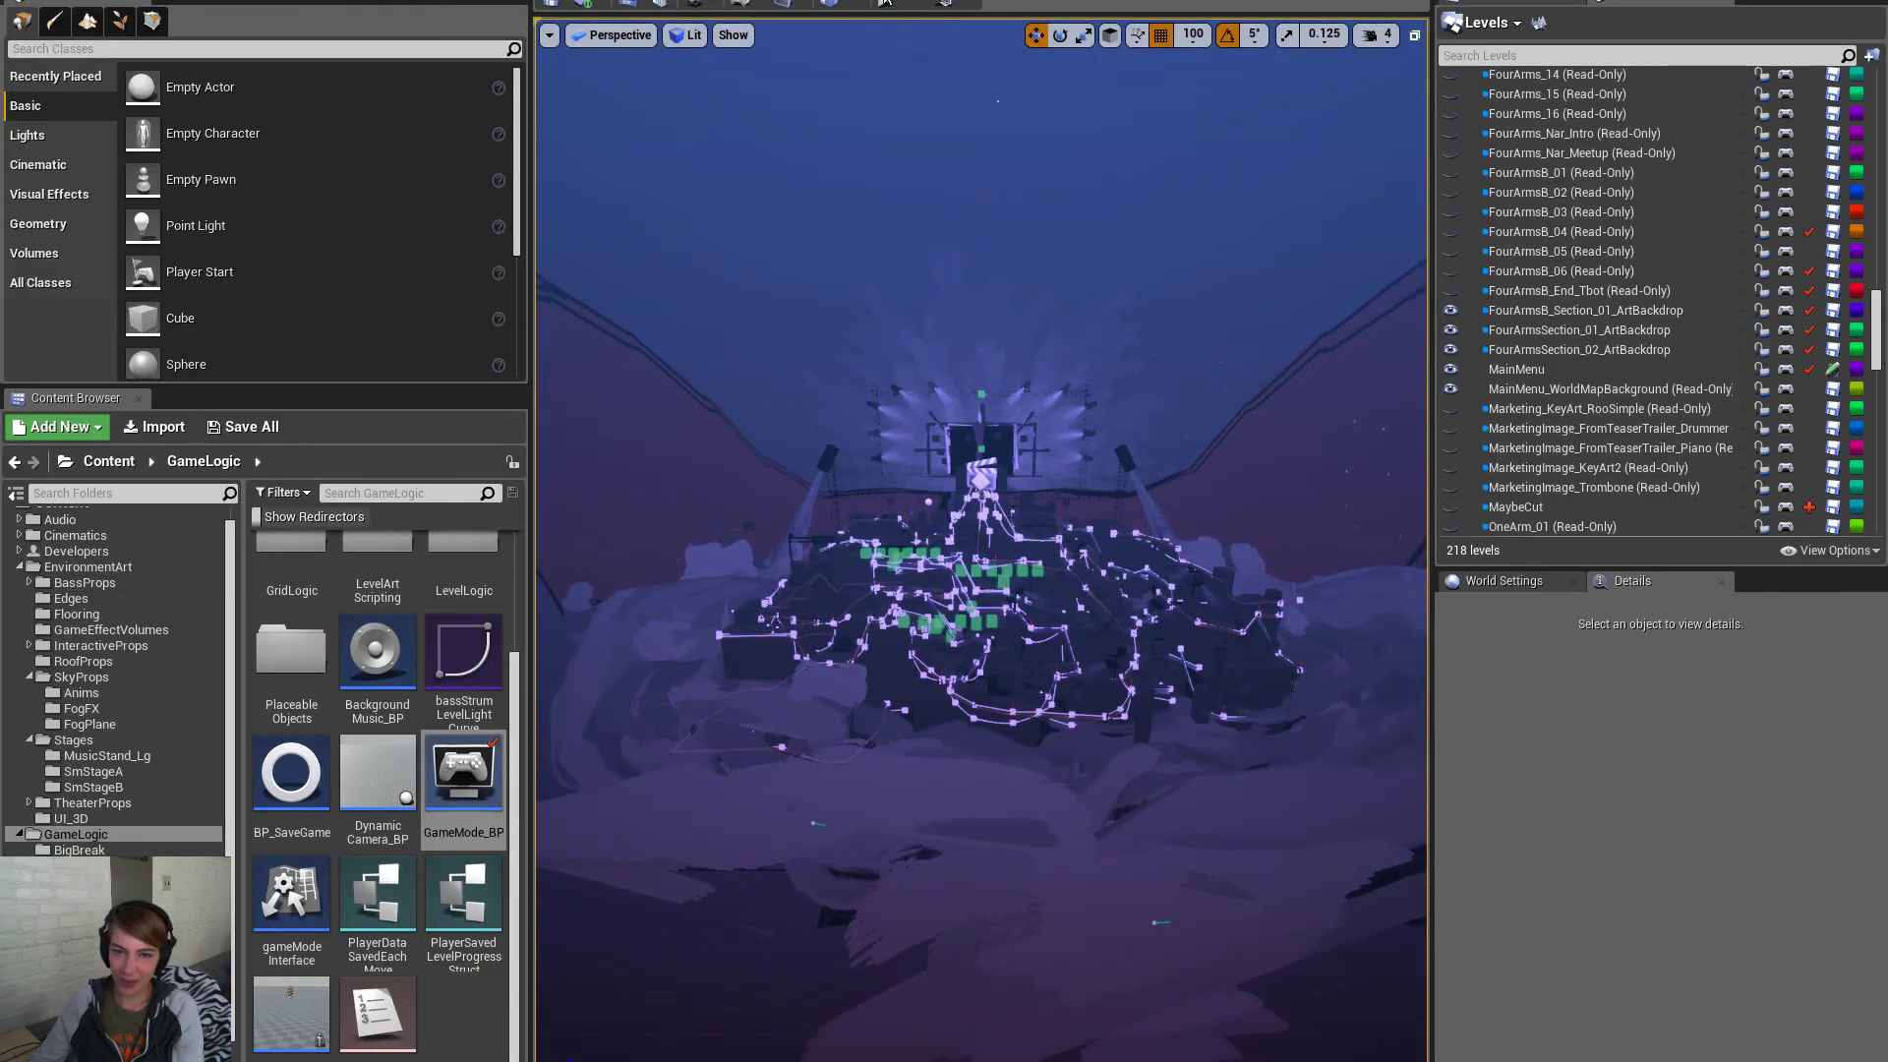
pyautogui.click(886, 24)
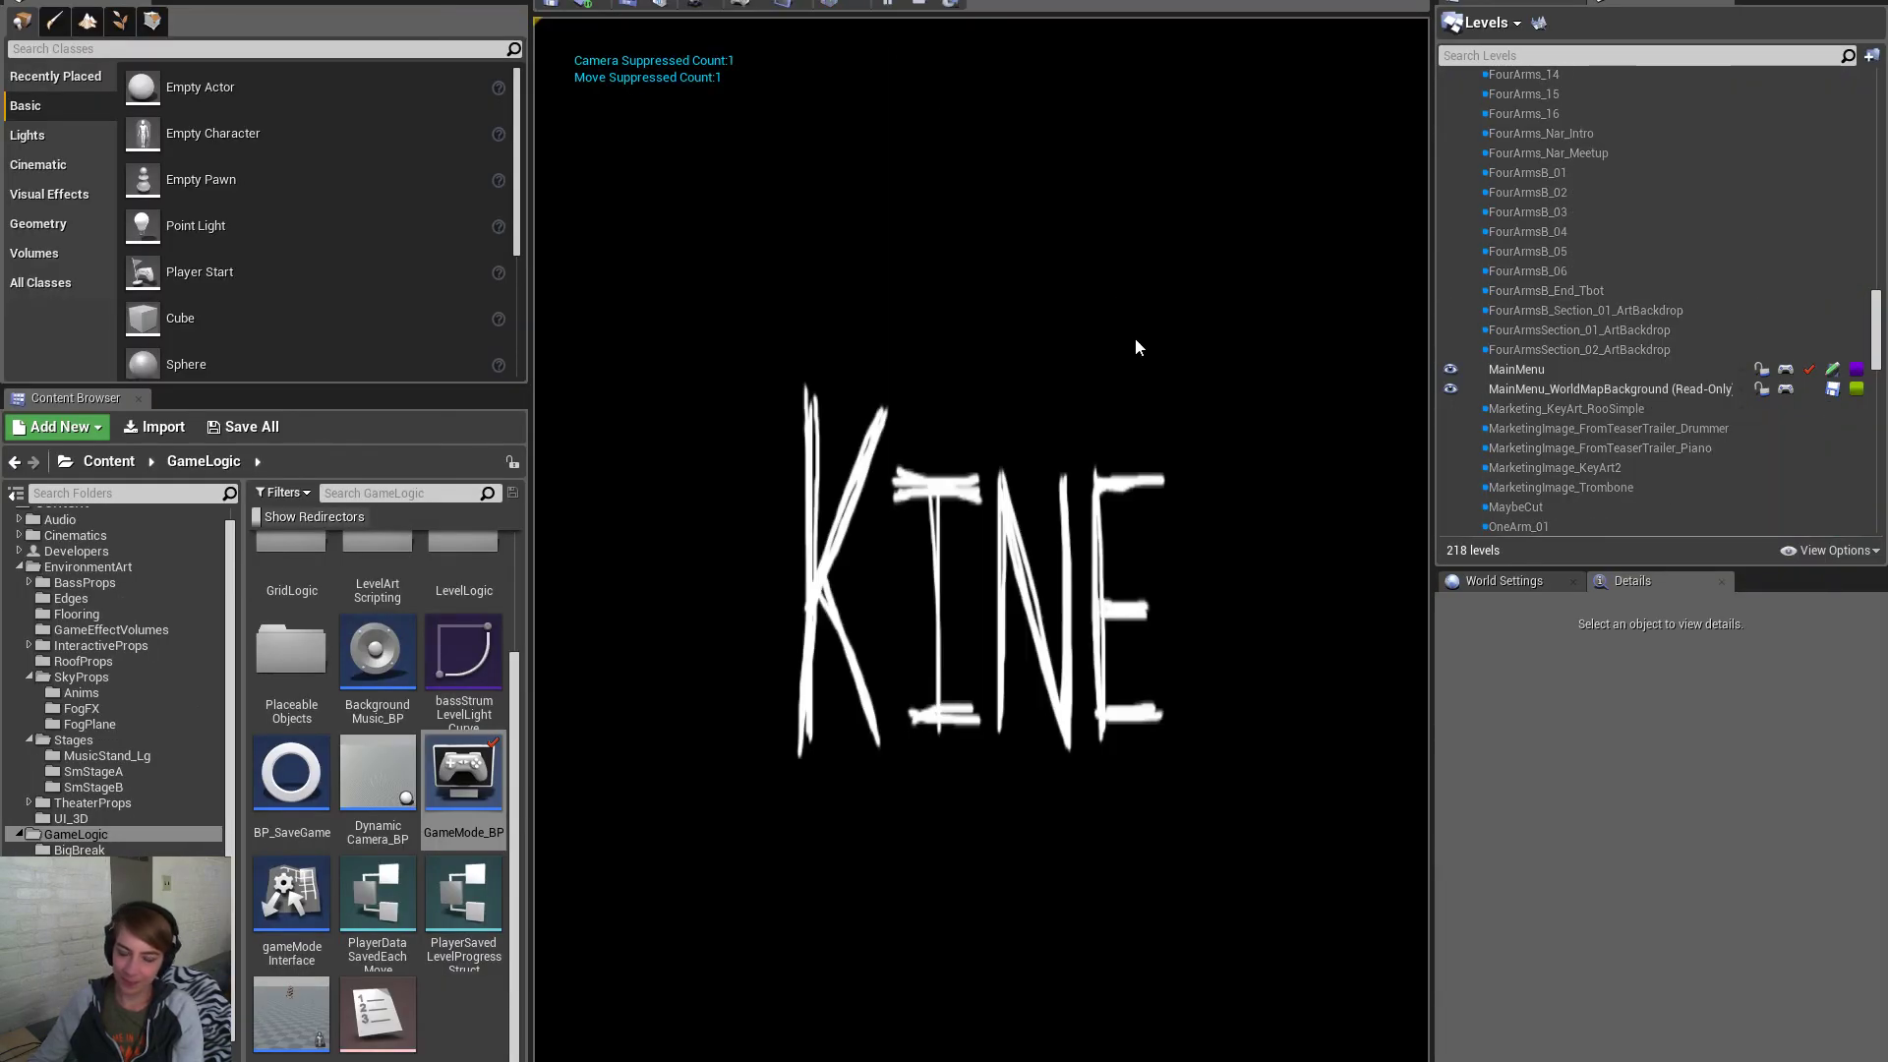
pyautogui.press('F11')
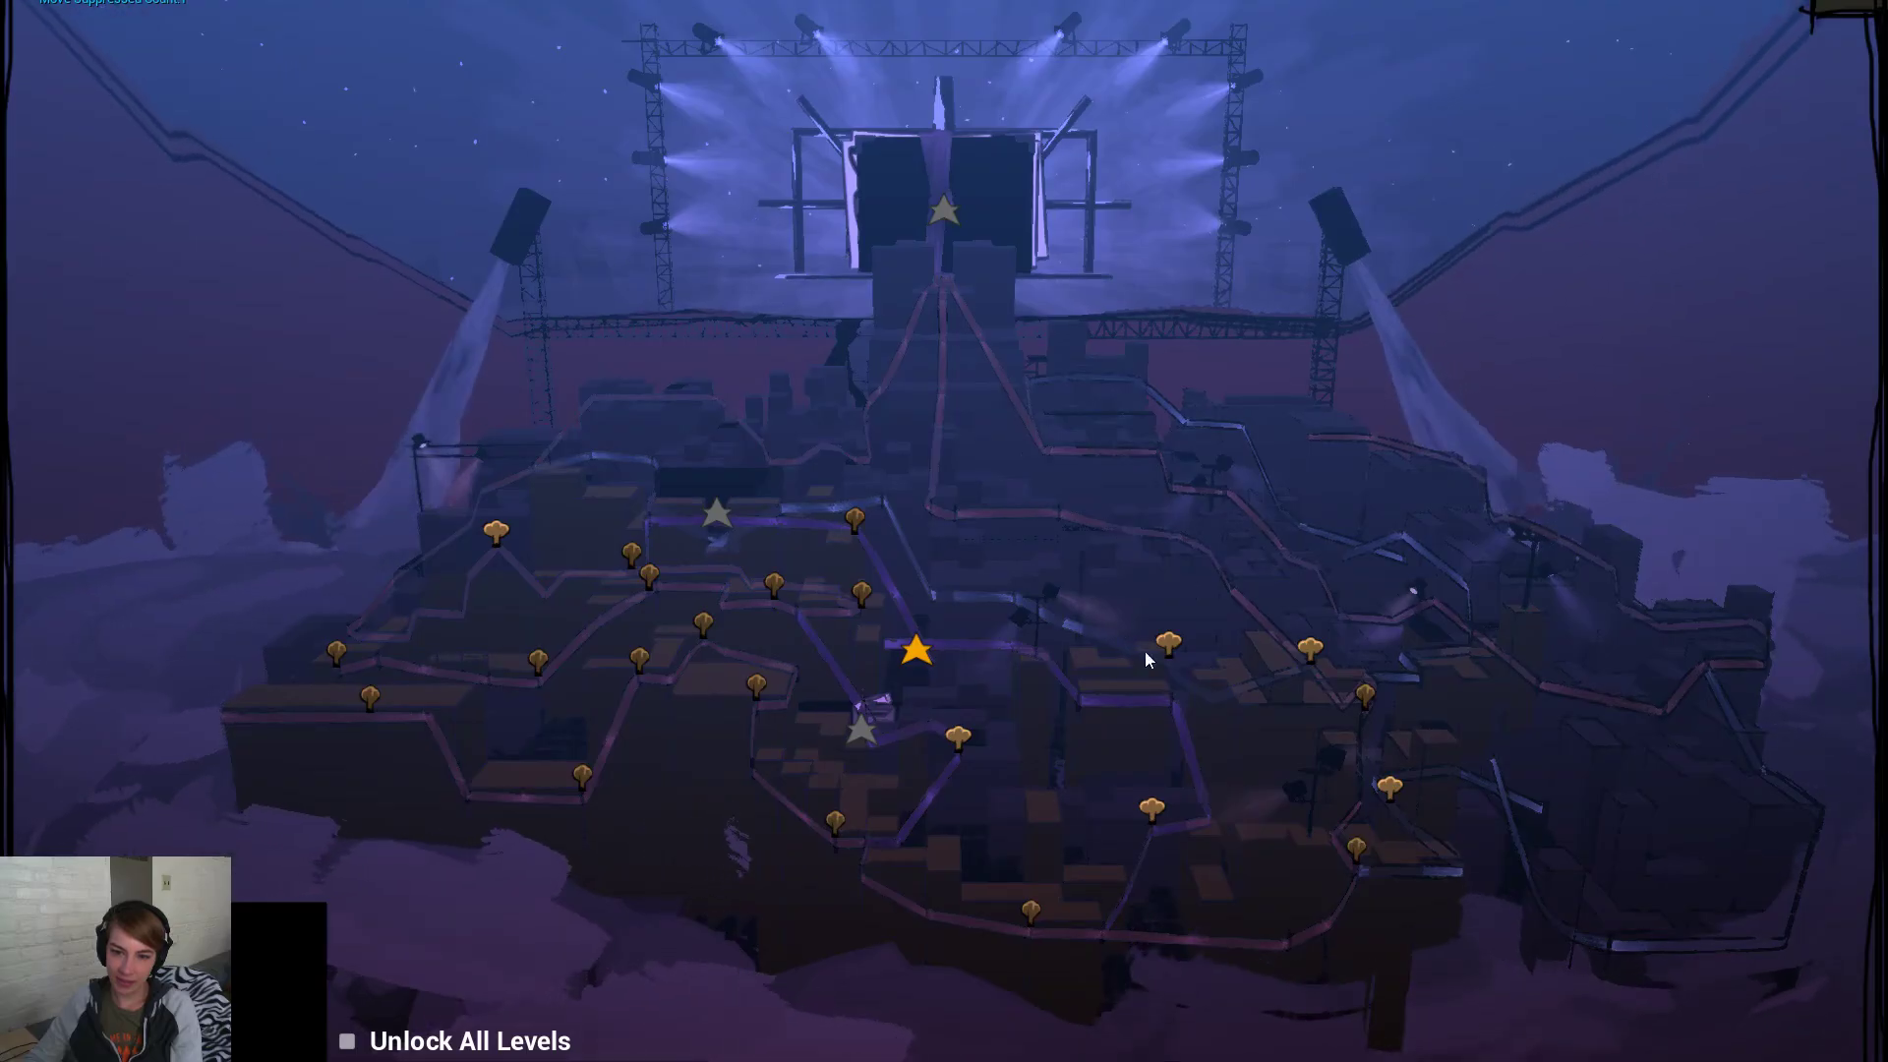
pyautogui.click(1315, 648)
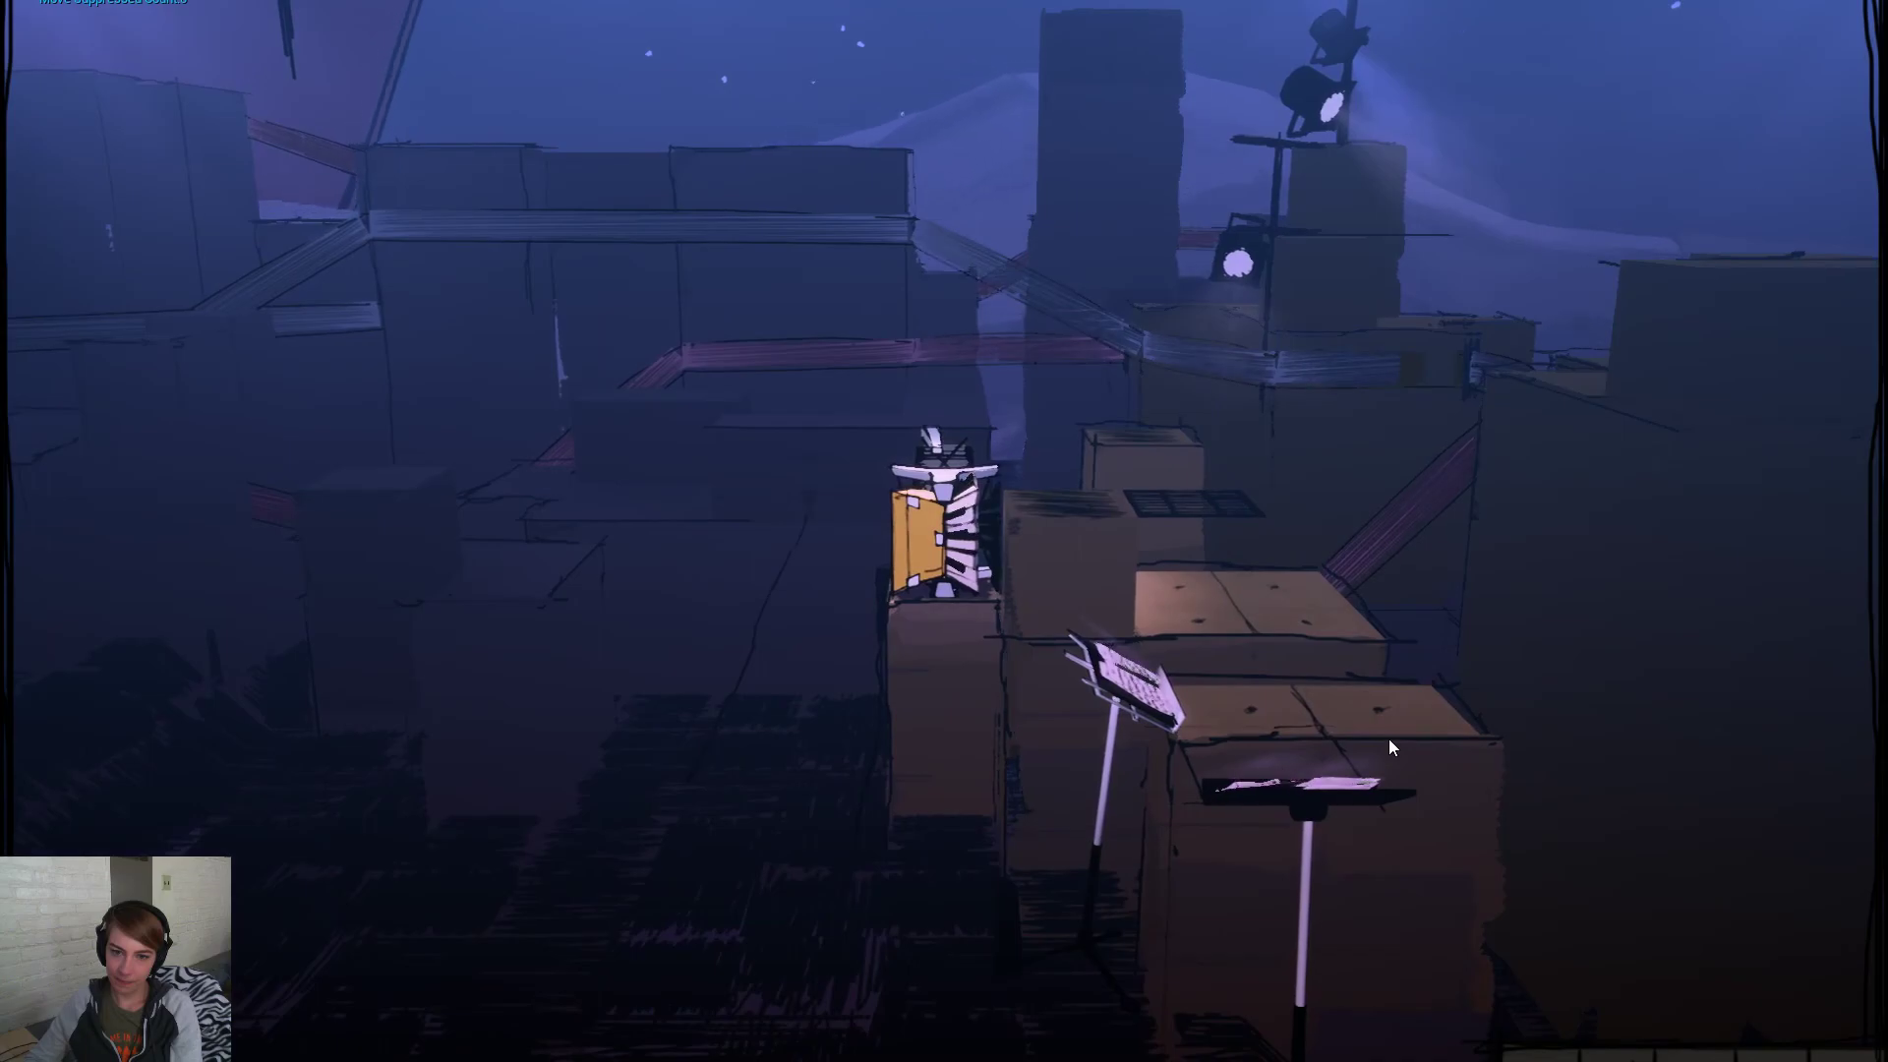
pyautogui.moveTo(1347, 751); pyautogui.dragTo(798, 694)
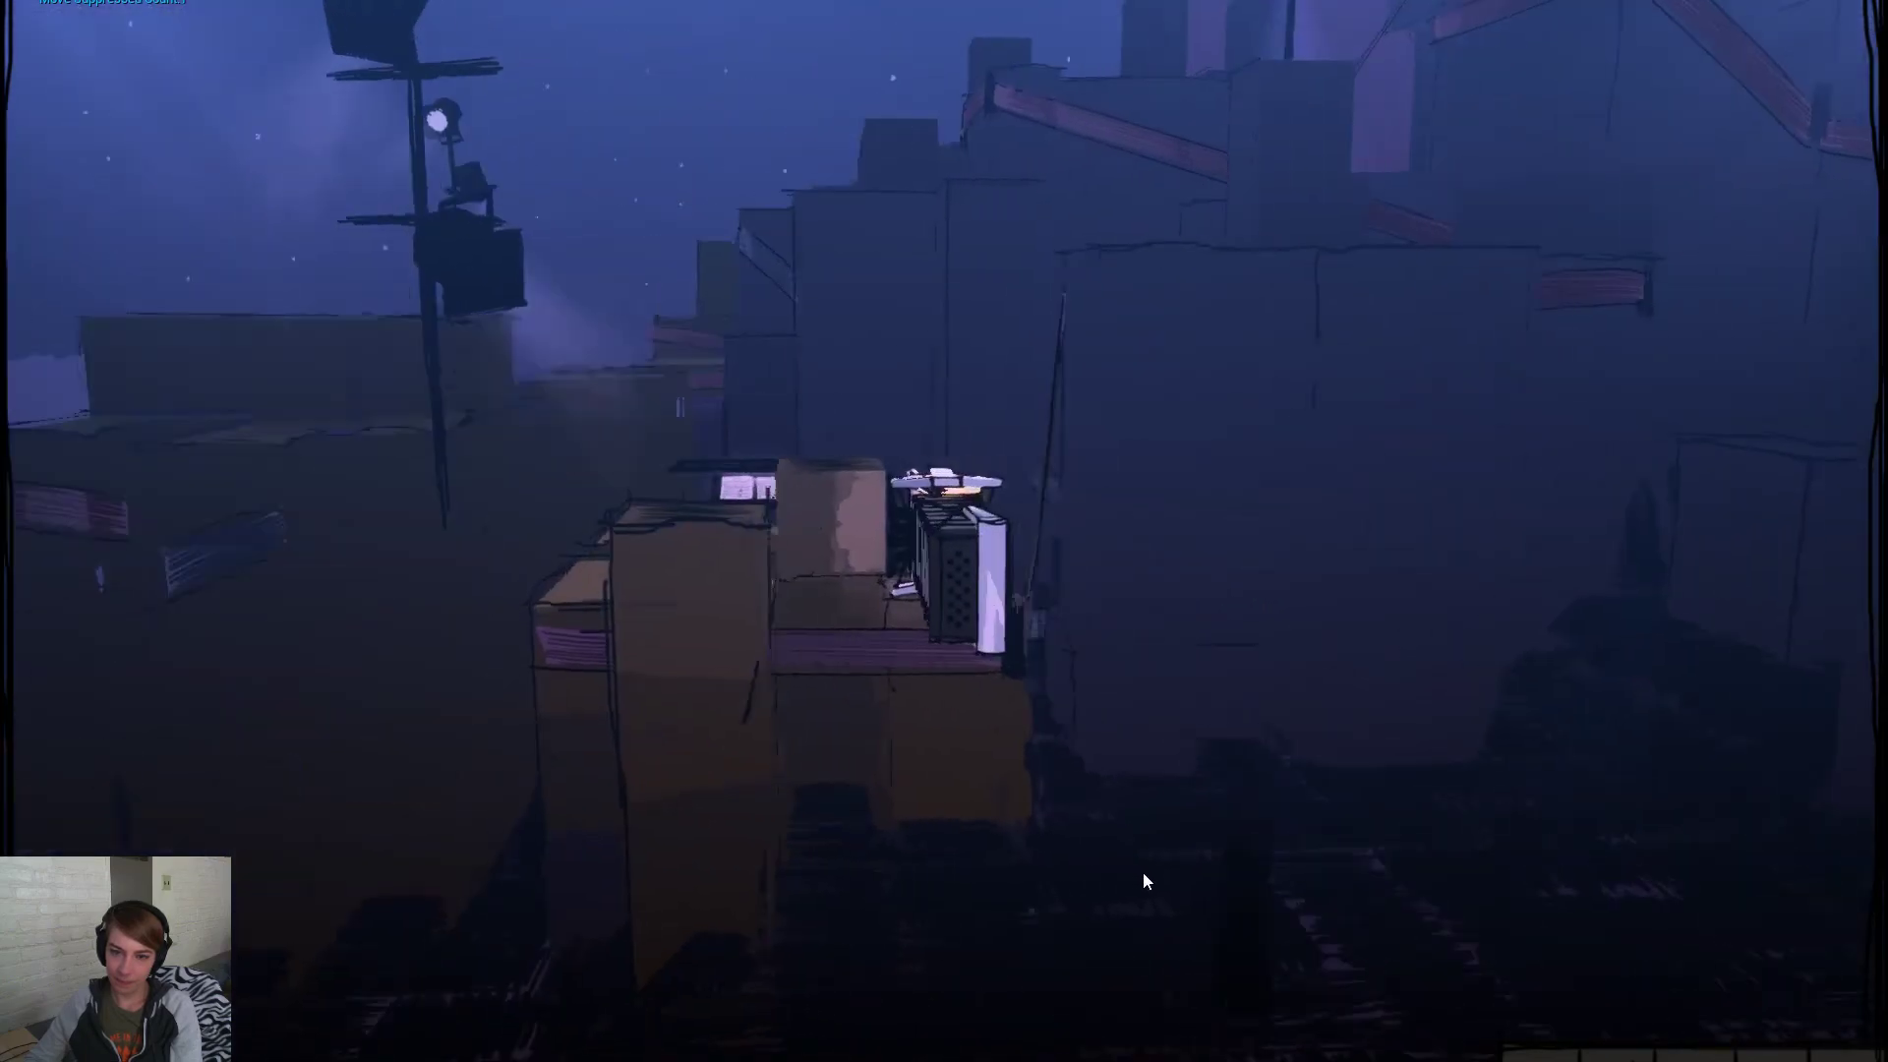
pyautogui.click(1704, 1055)
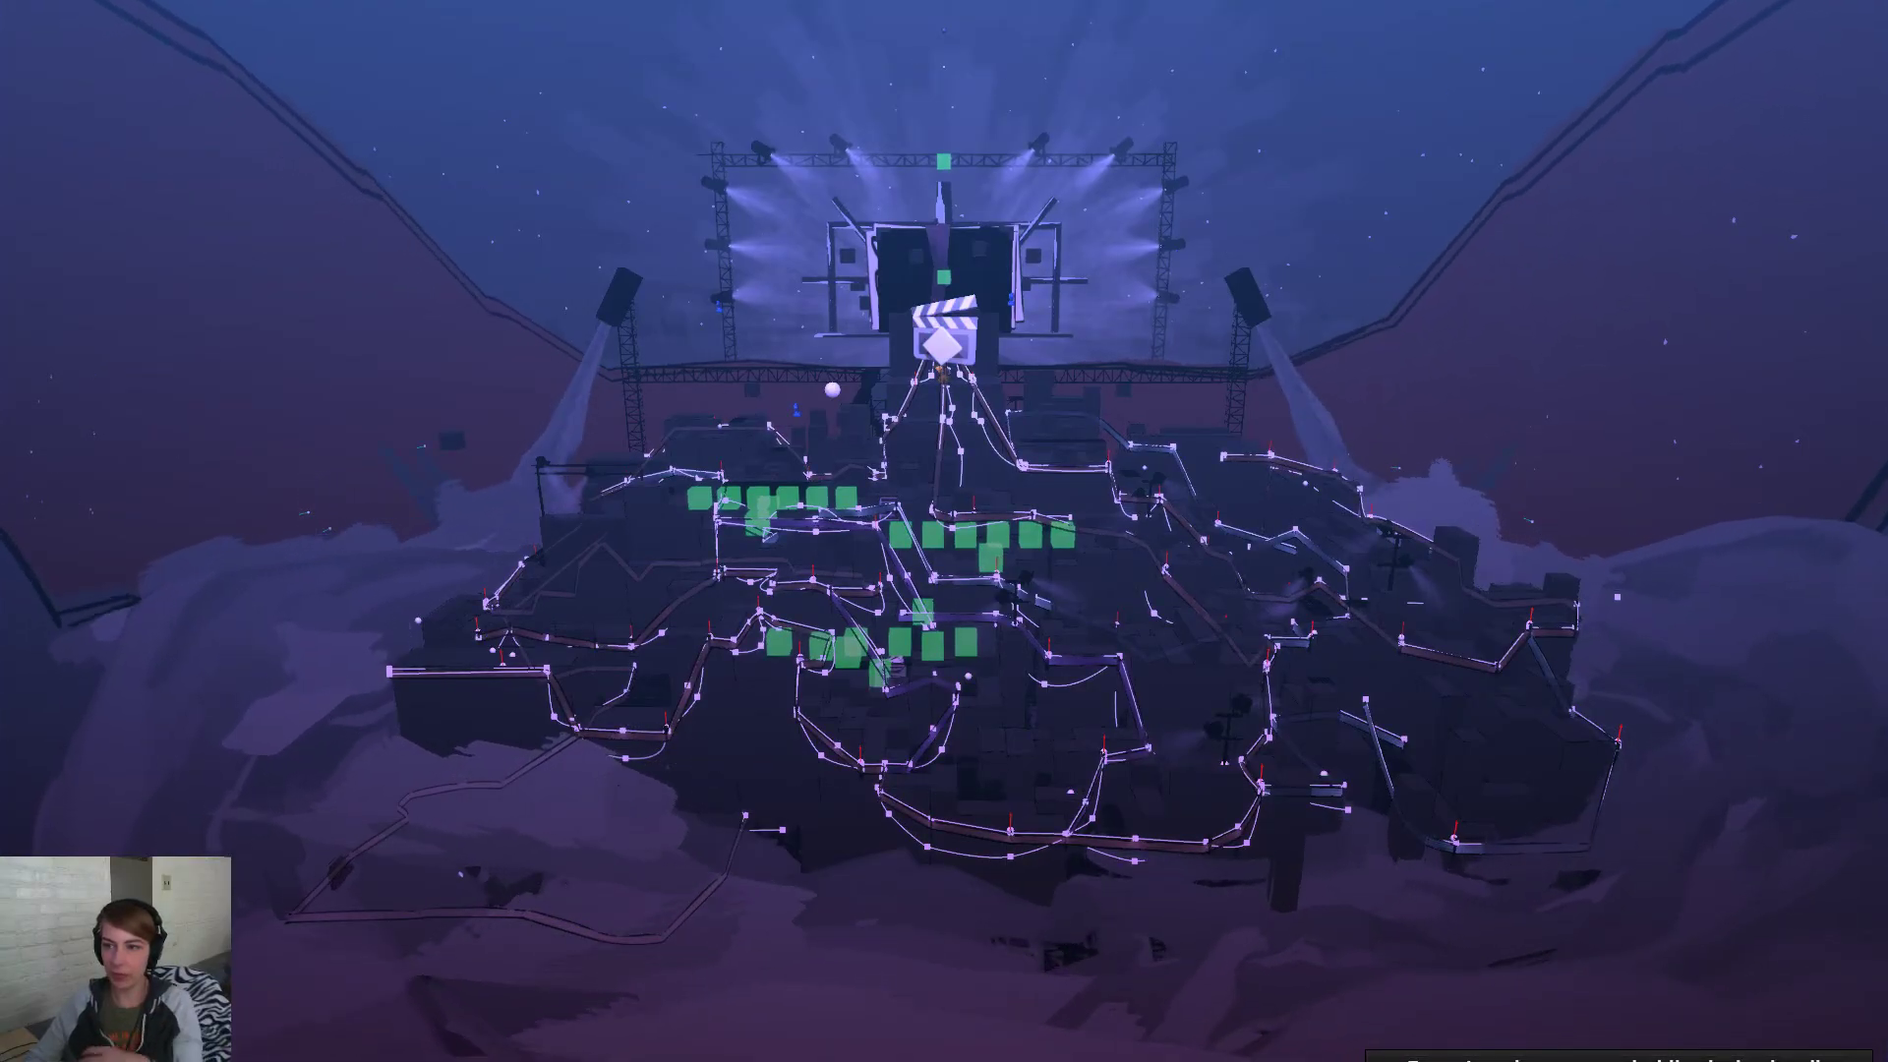
pyautogui.press('F11')
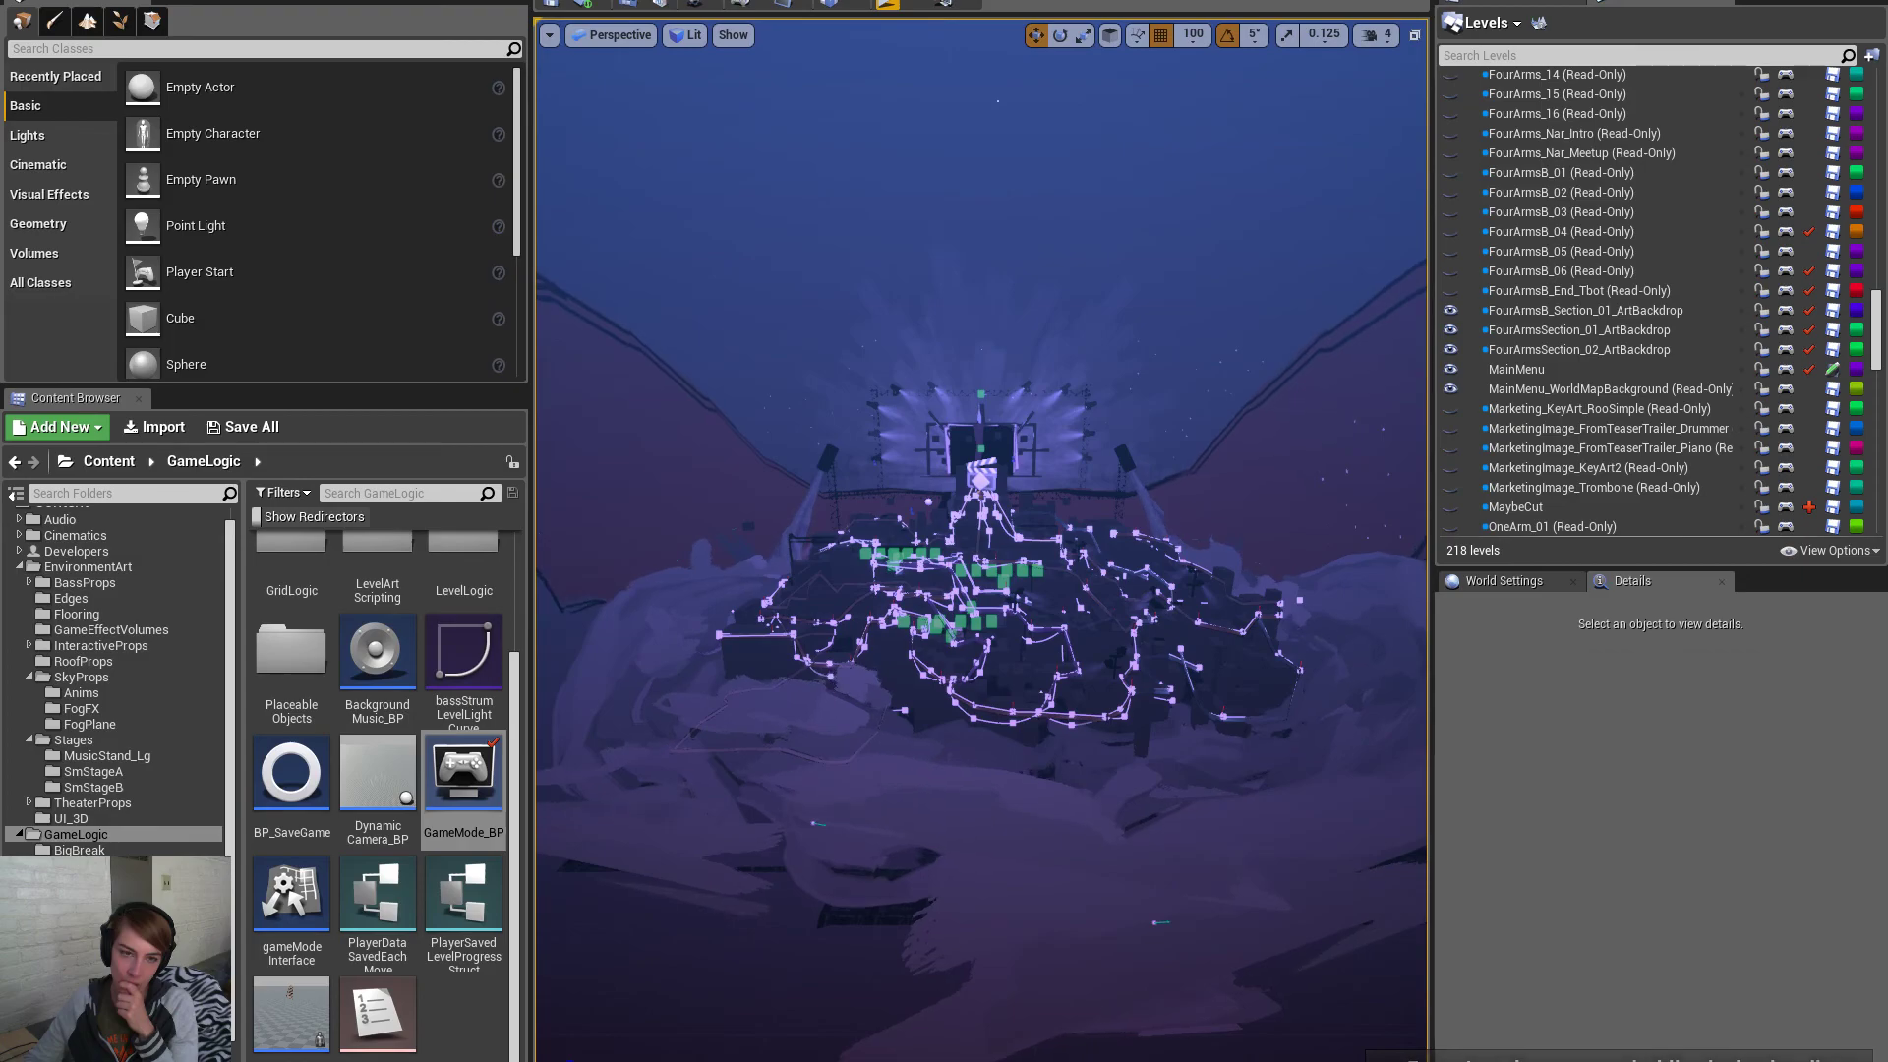
# Set the ToTransparent overshoot key's value to 1.025 in the ObjsToTranslucent timeline and save GameMode_BP
pyautogui.hotkey('alt', 'Tab')
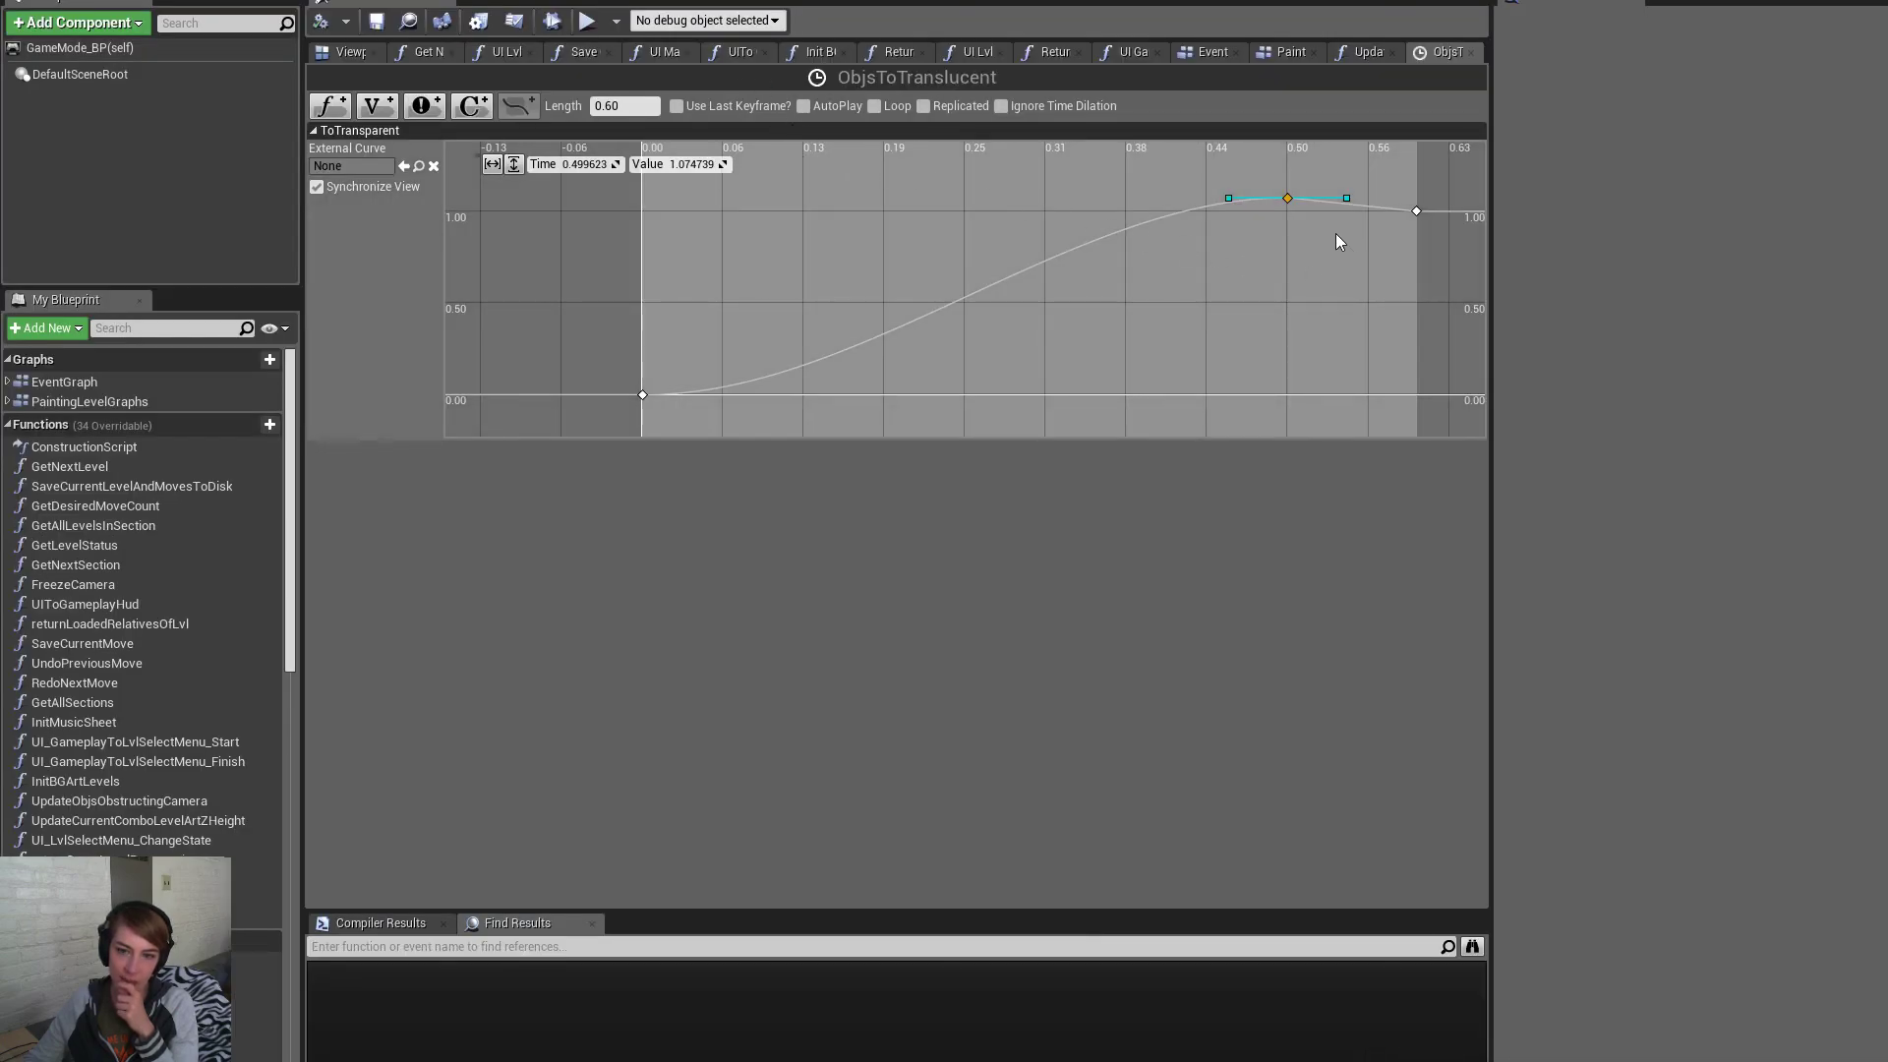
pyautogui.rightClick(1289, 201)
pyautogui.click(1190, 286)
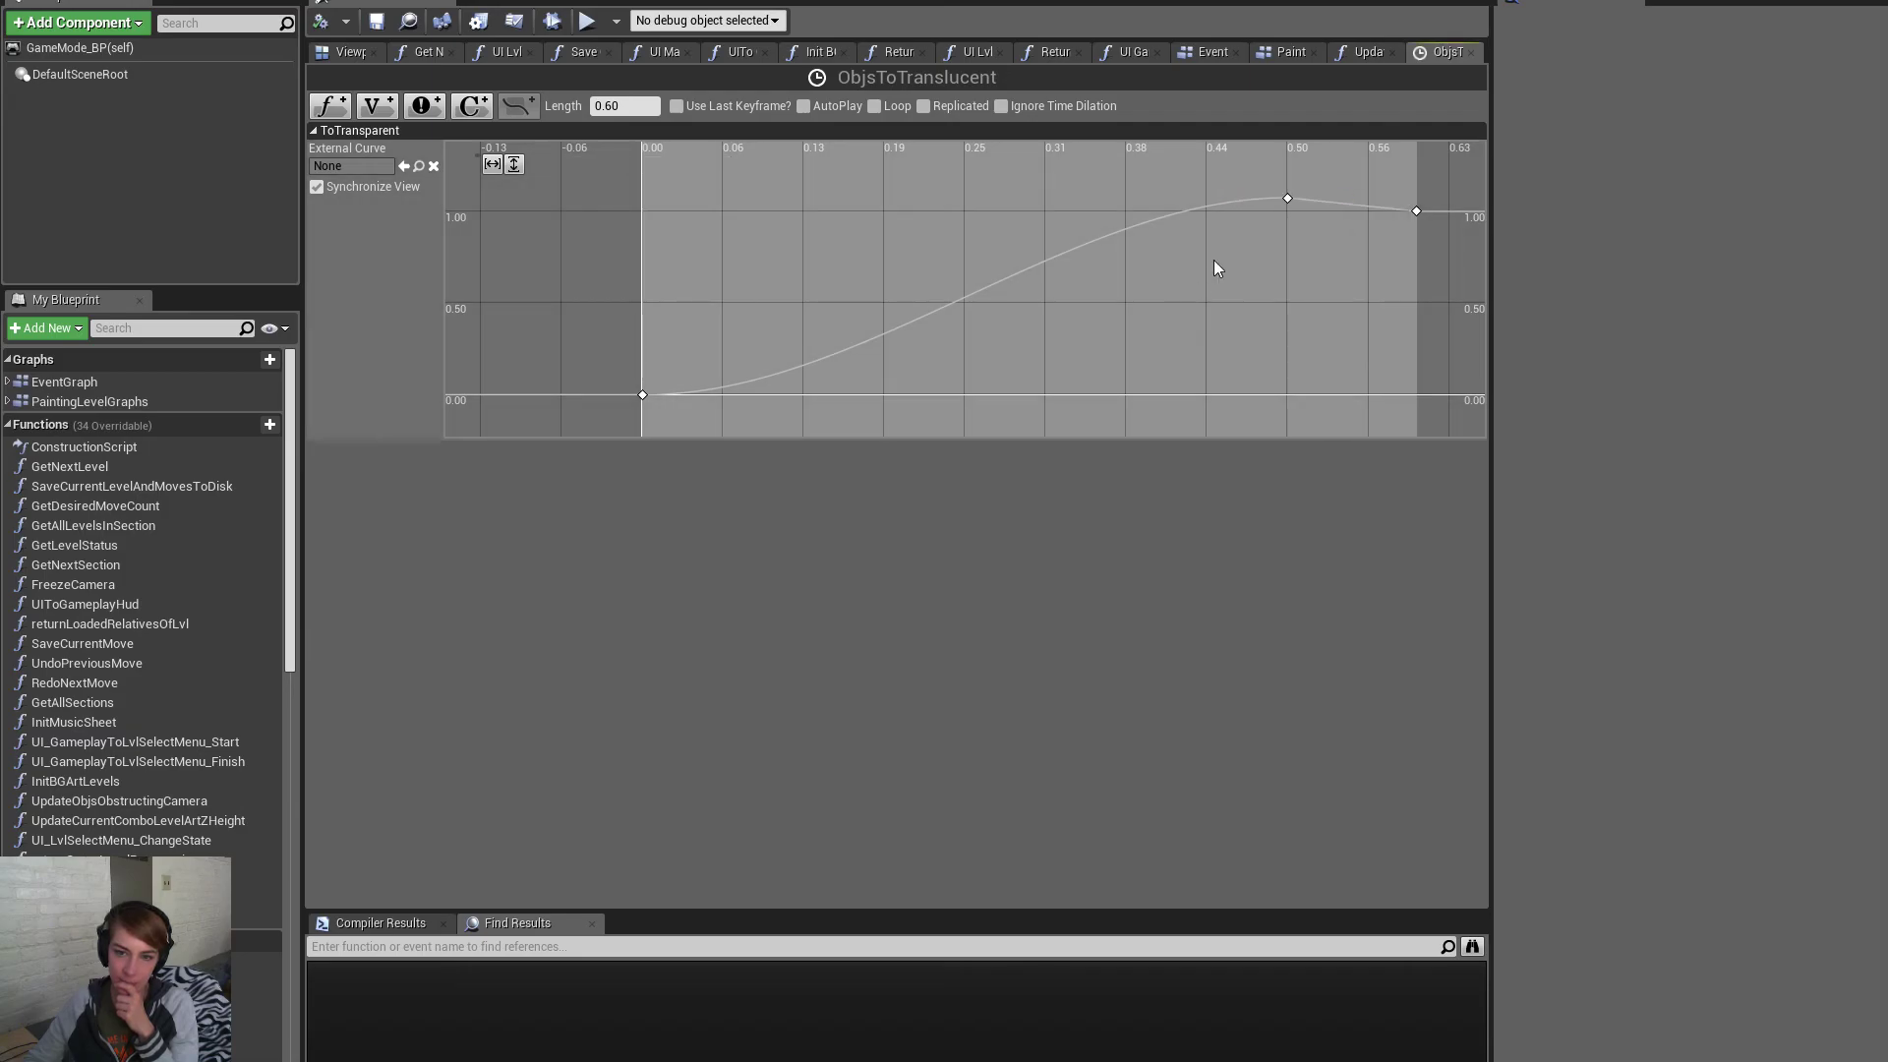
pyautogui.click(1288, 197)
pyautogui.click(685, 166)
pyautogui.write('1.025')
pyautogui.press('Return')
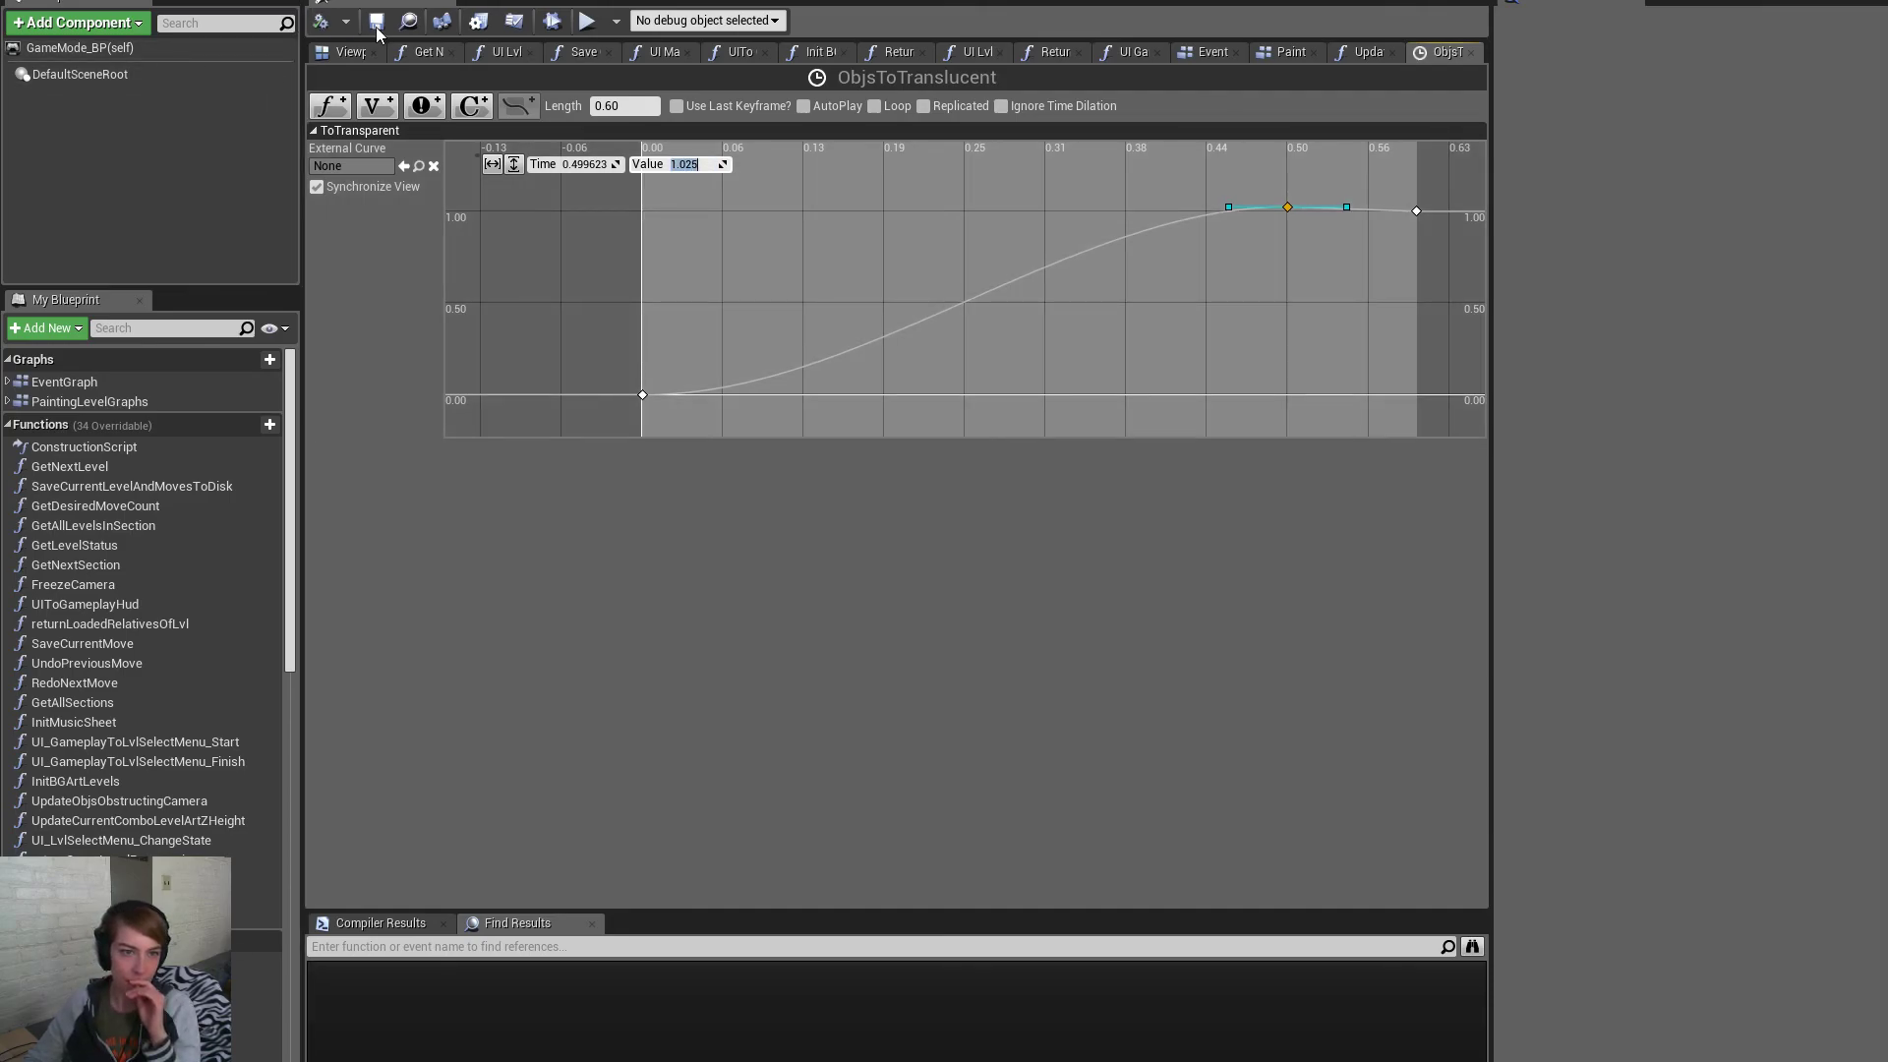
pyautogui.click(375, 21)
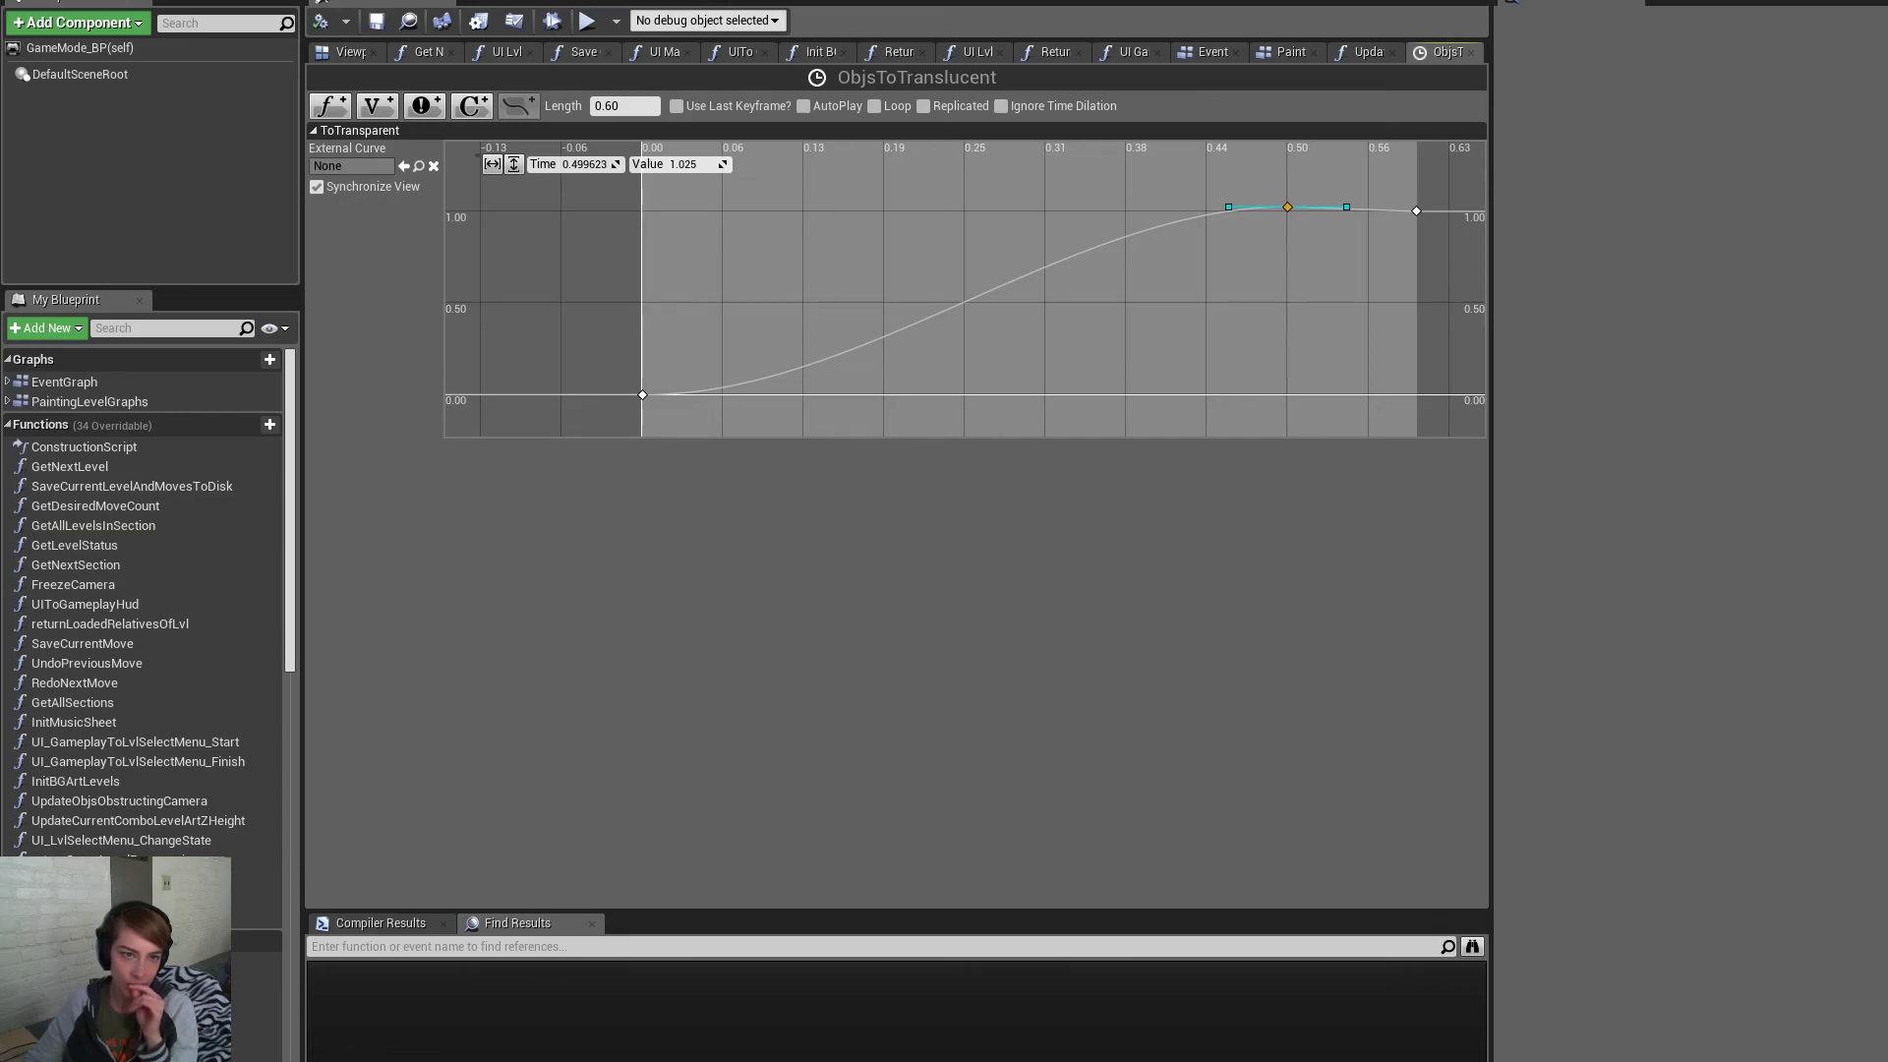
# Play the game again from the level editor and rotate the camera around the character to check the reduced fade overshoot
pyautogui.click(108, 1)
pyautogui.click(884, 4)
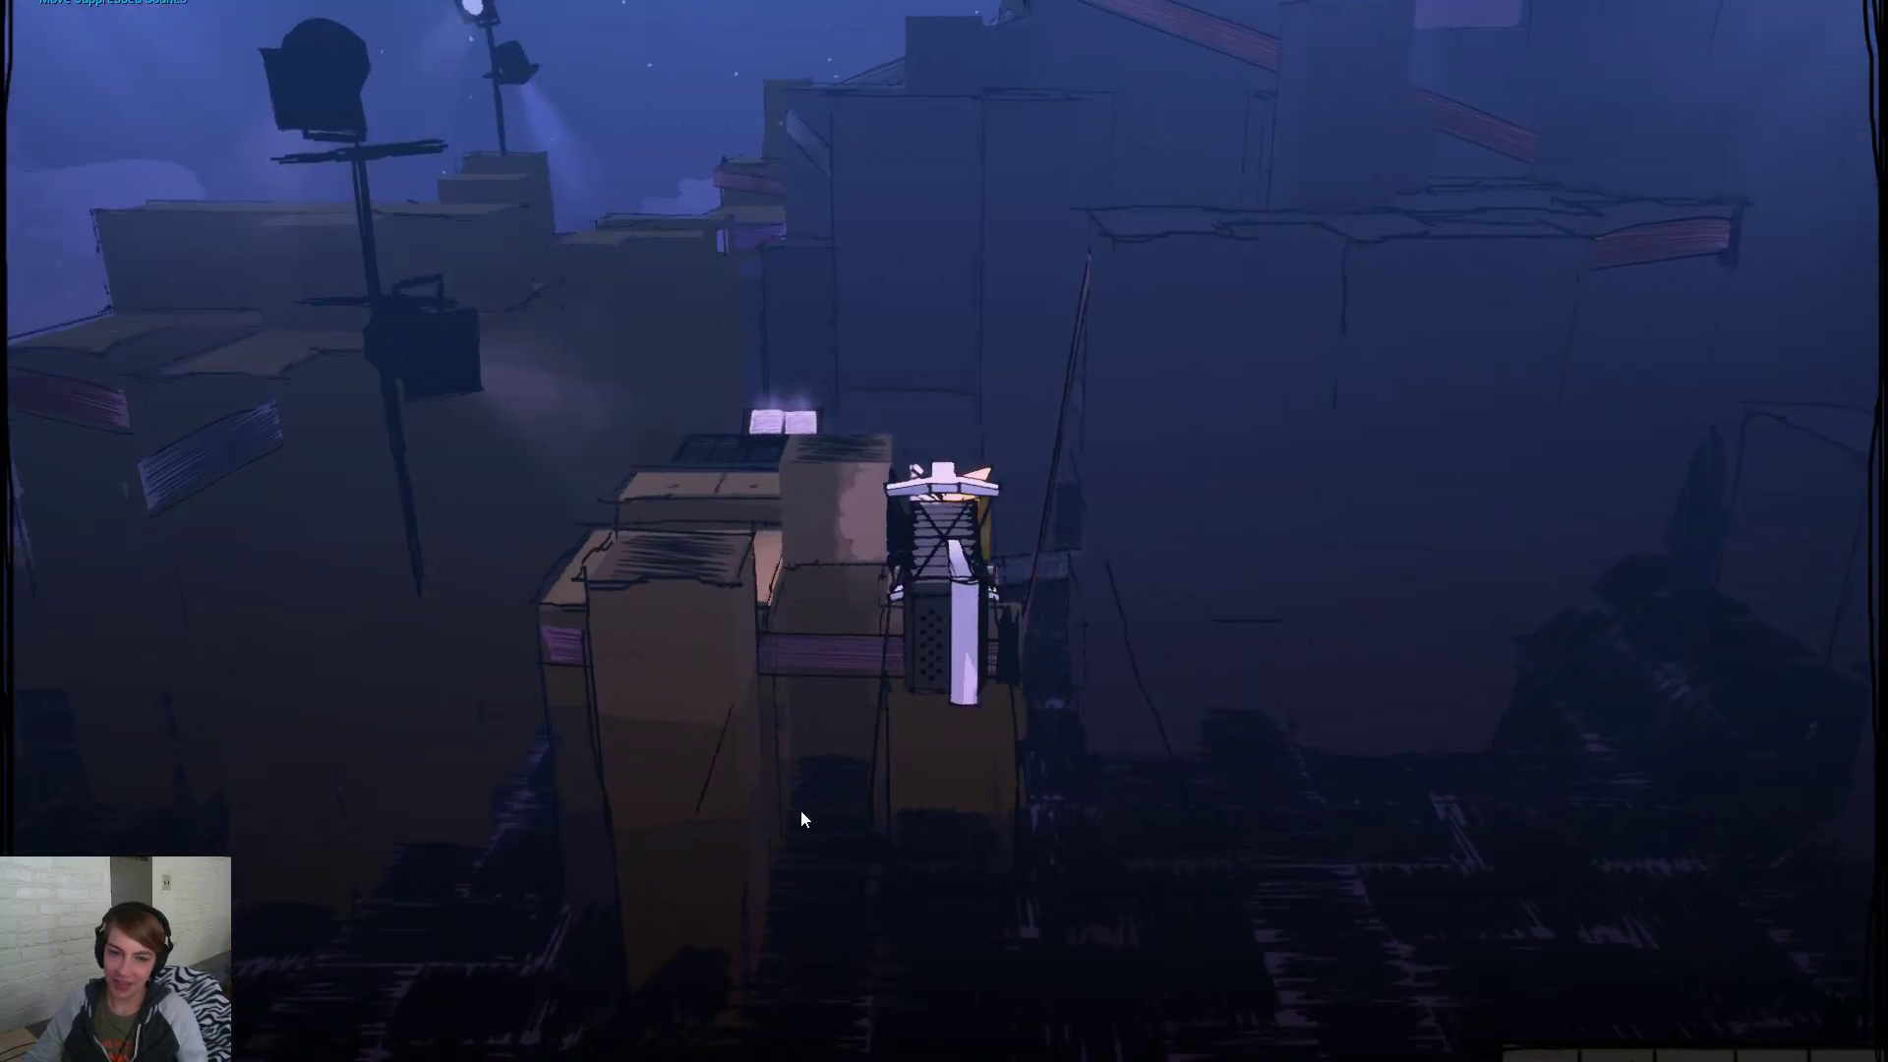
pyautogui.moveTo(1354, 837); pyautogui.dragTo(547, 883)
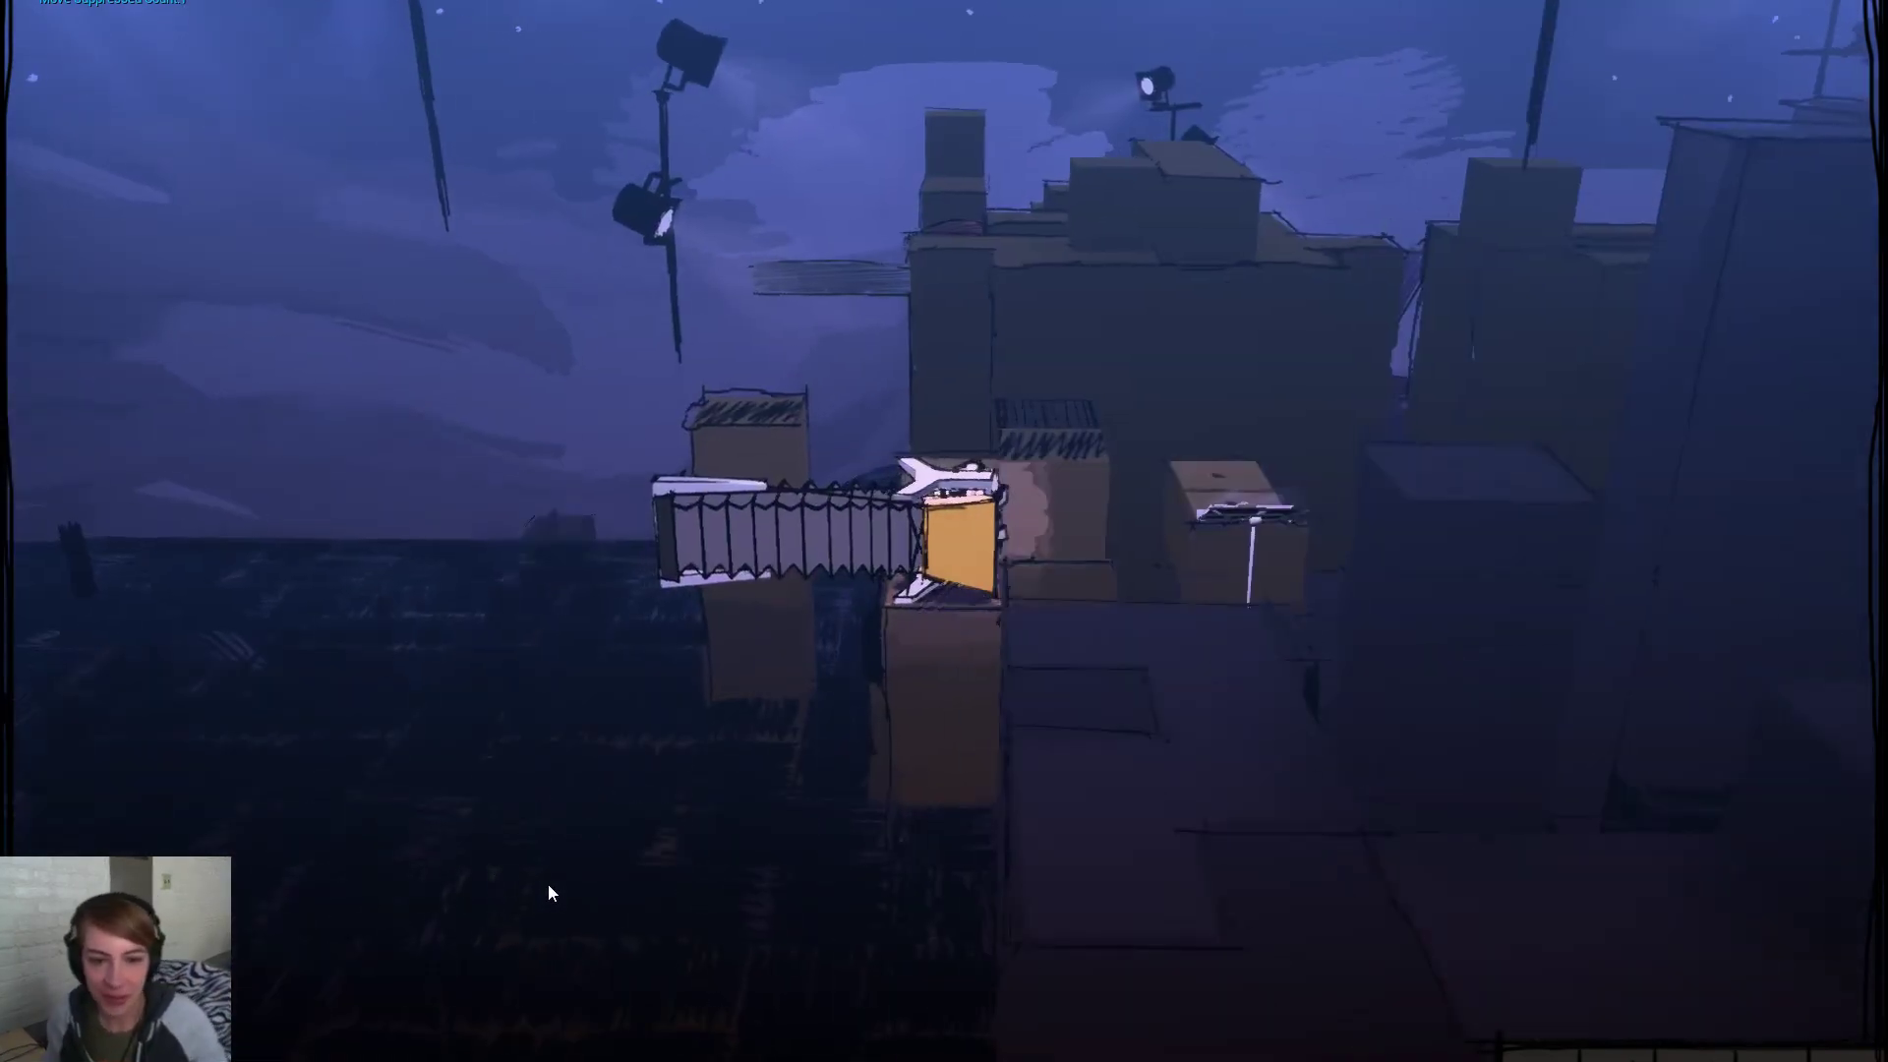
pyautogui.moveTo(982, 747); pyautogui.dragTo(309, 362)
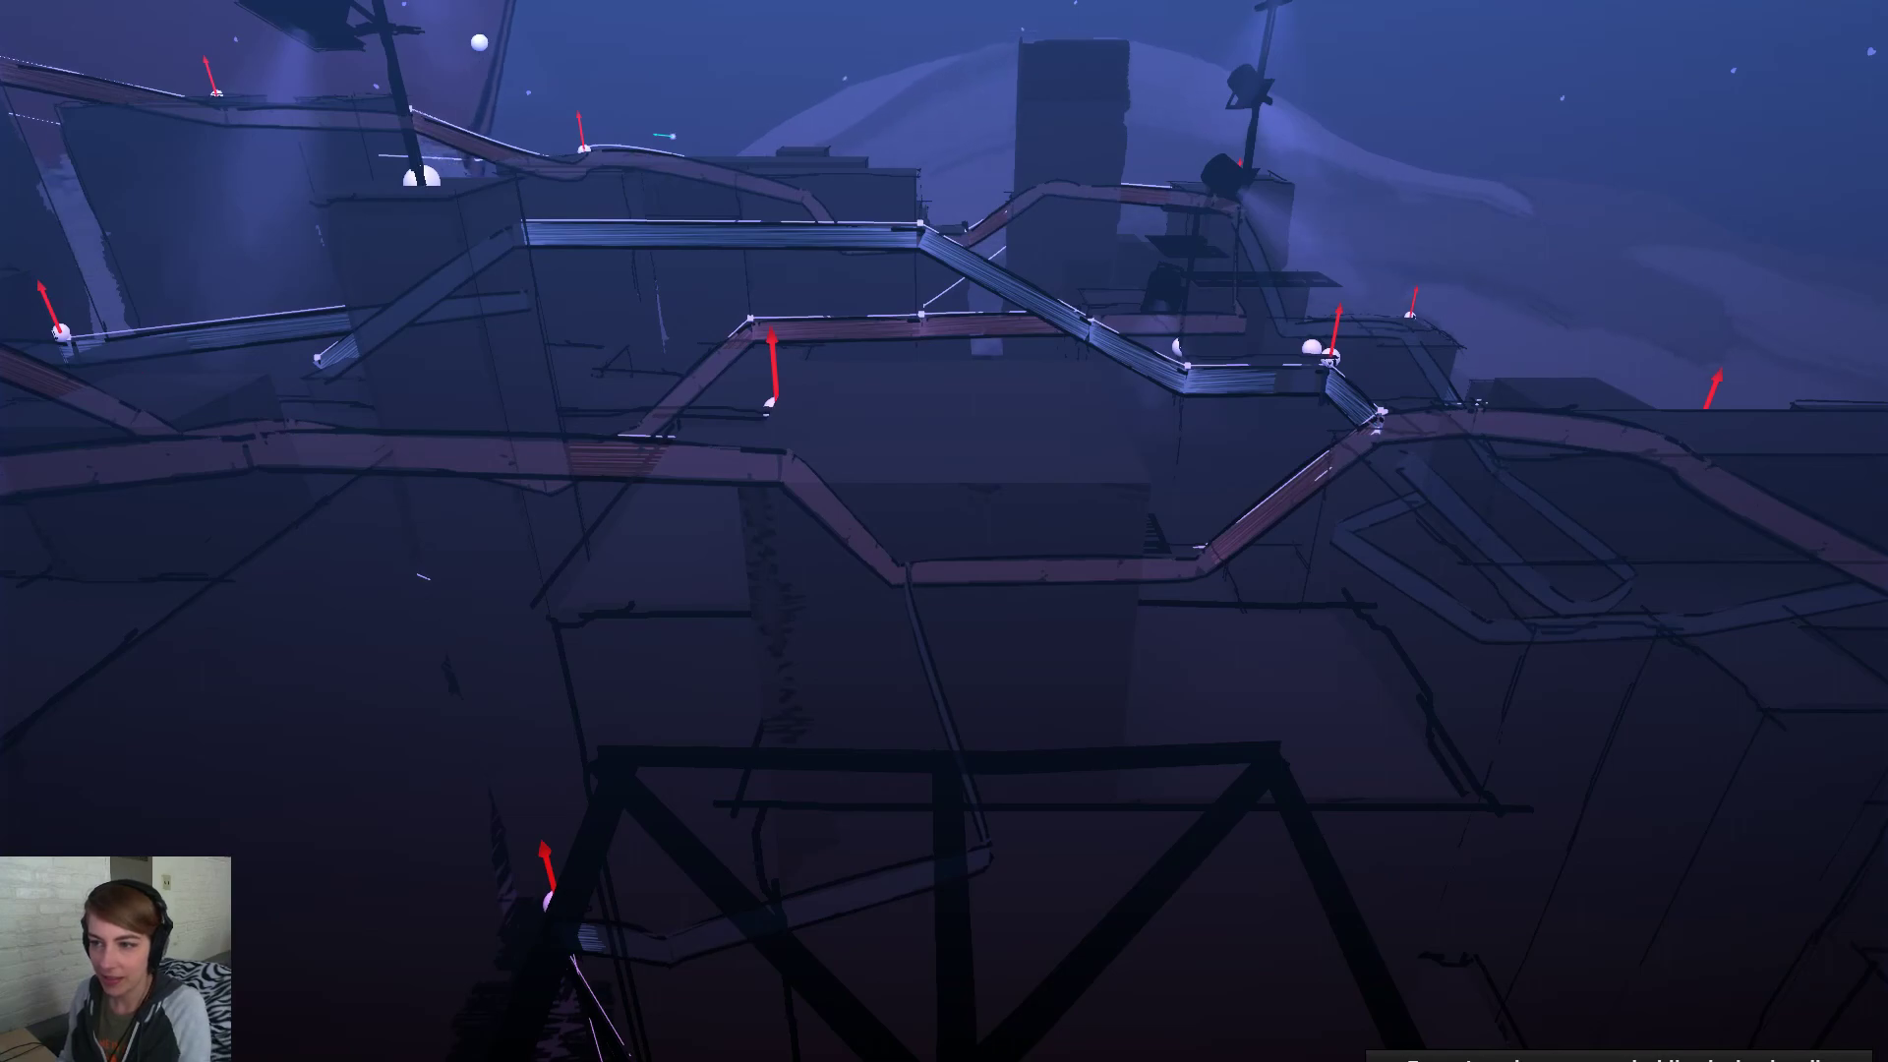
# Select the blue ribbon spline crossing the city, enlarge its details and component list, and open its blueprint in the Blueprint Editor
pyautogui.press('Escape')
pyautogui.click(999, 437)
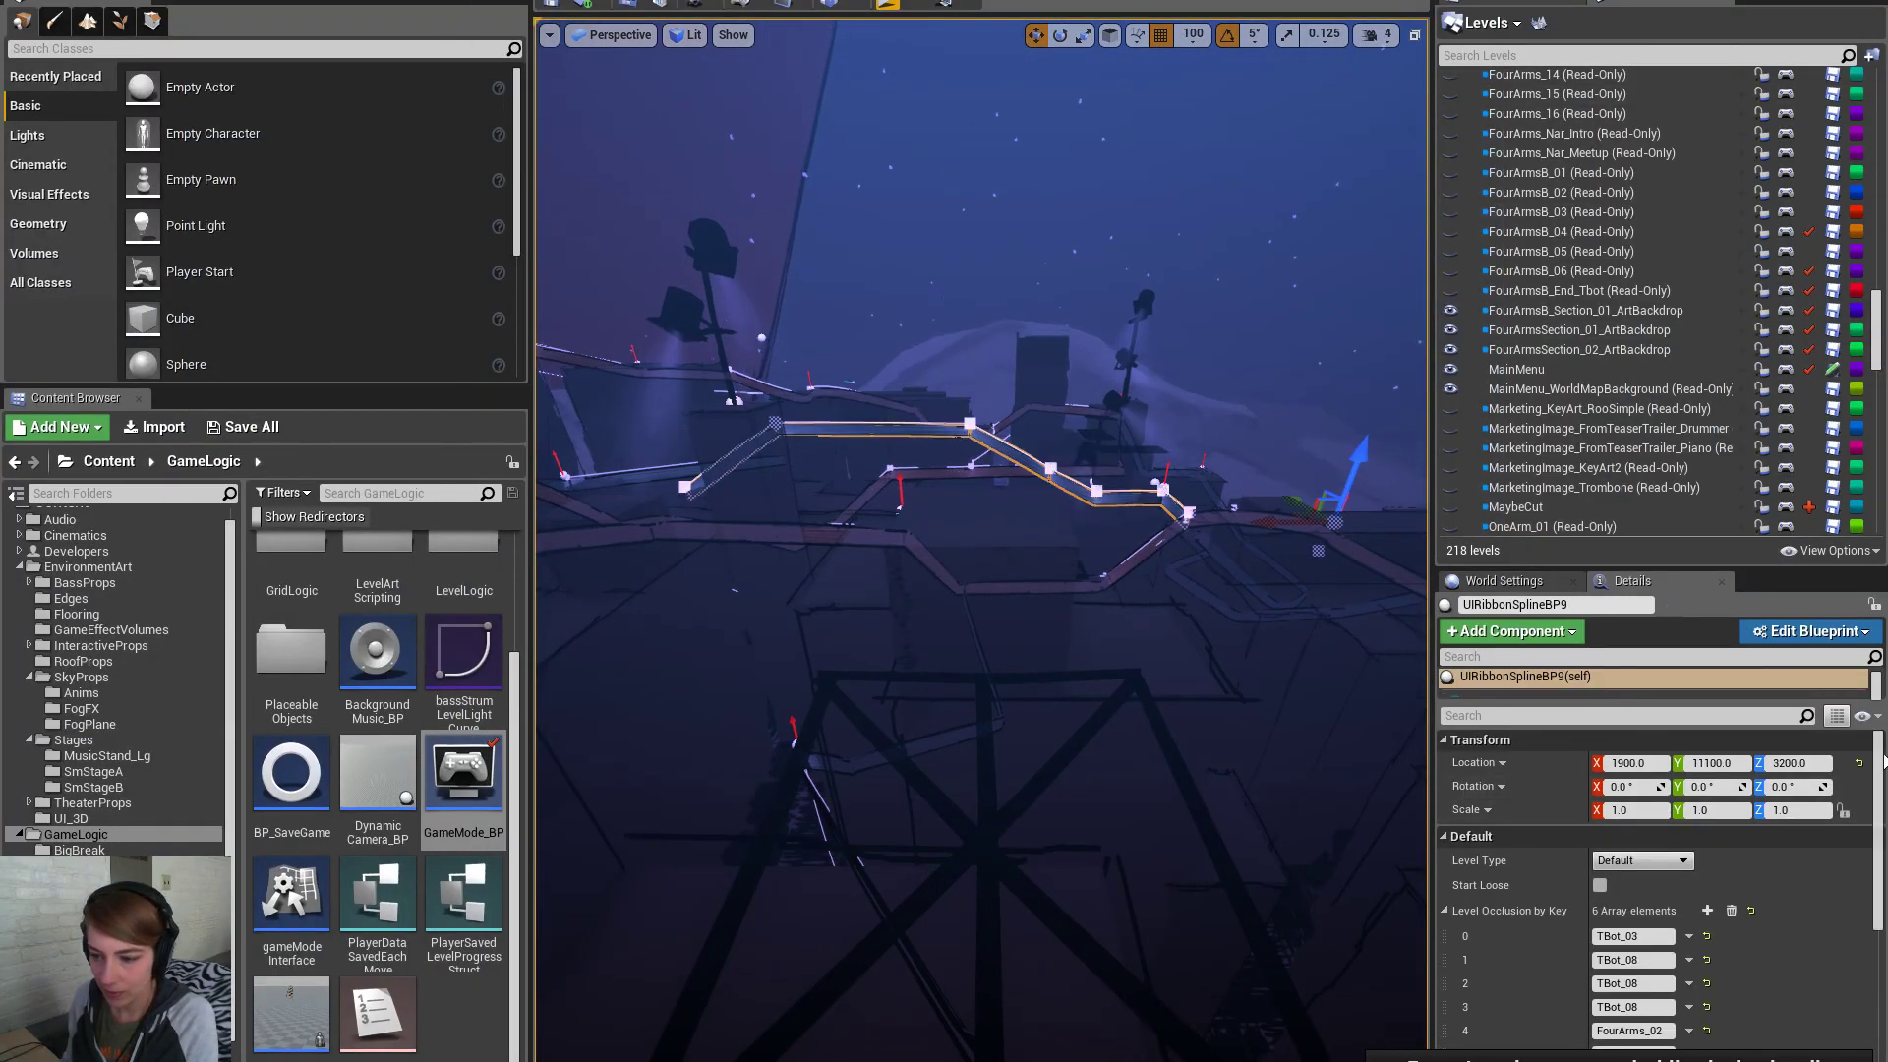
pyautogui.moveTo(1765, 569); pyautogui.dragTo(1765, 453)
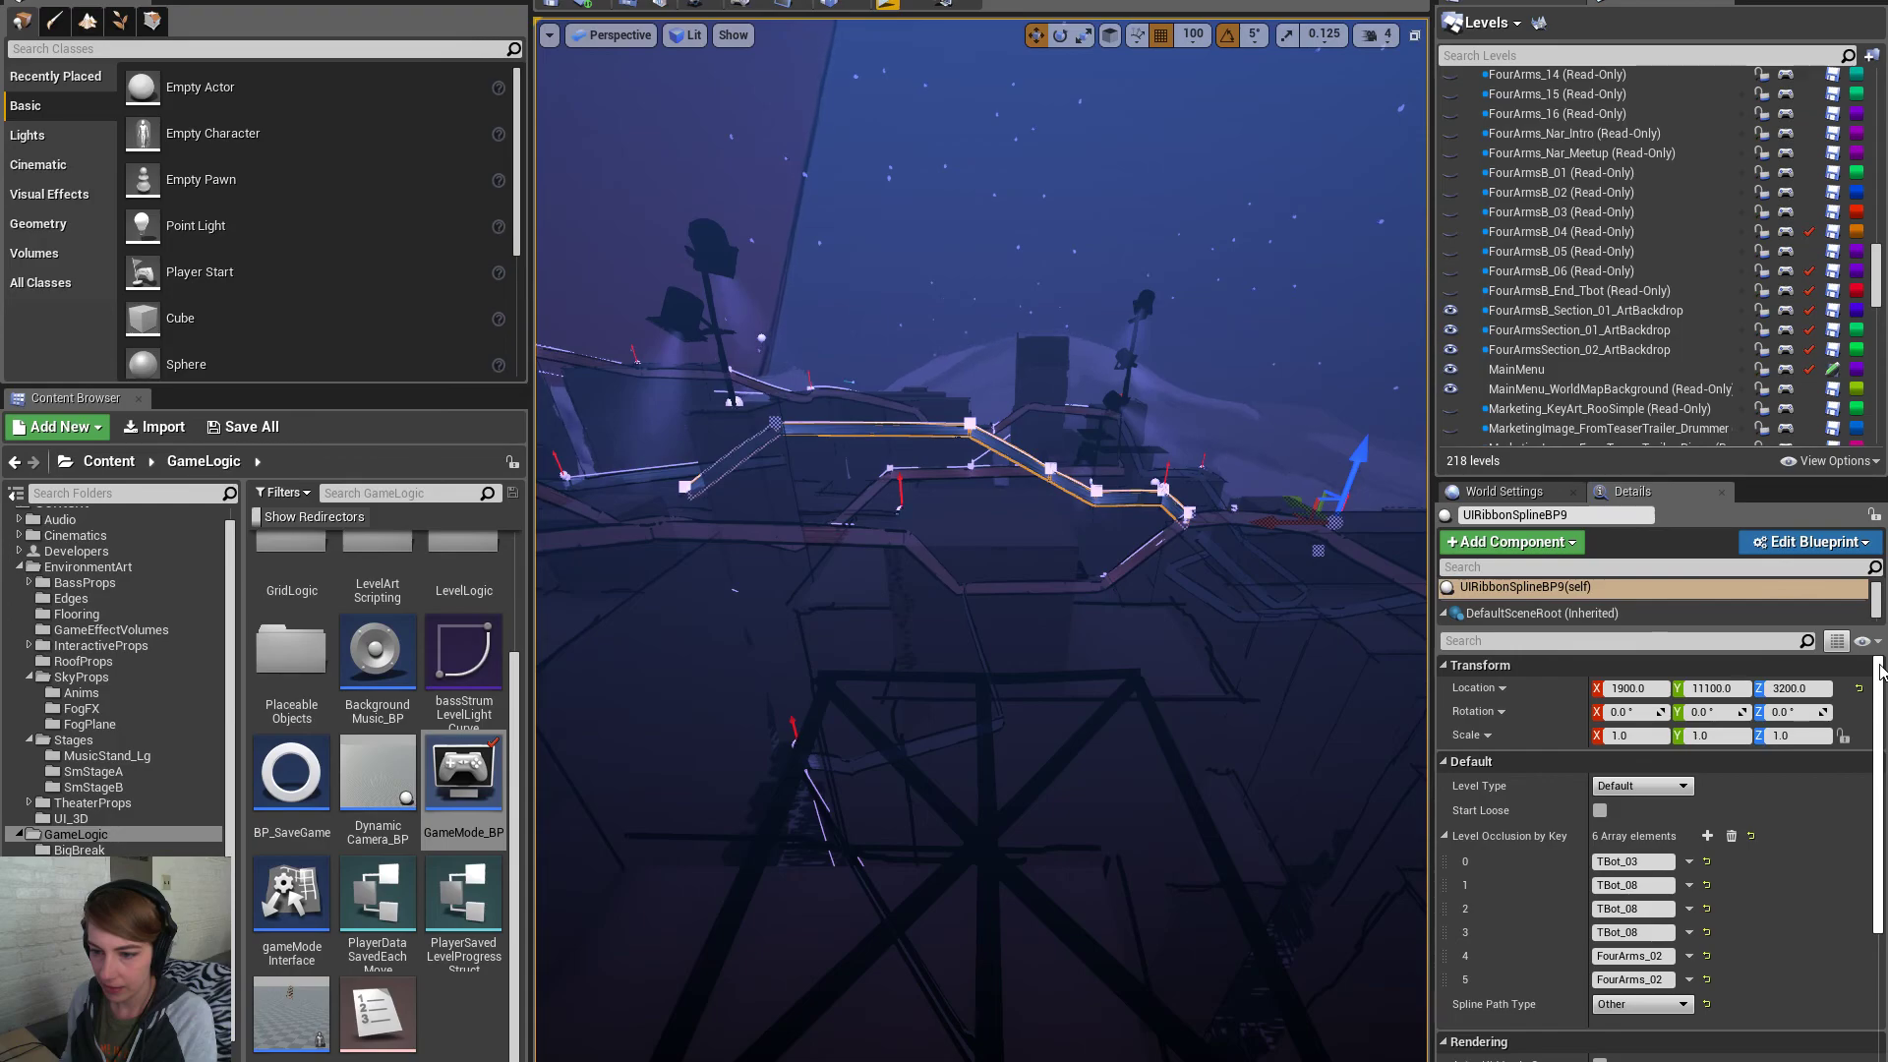
pyautogui.moveTo(1757, 629); pyautogui.dragTo(1762, 680)
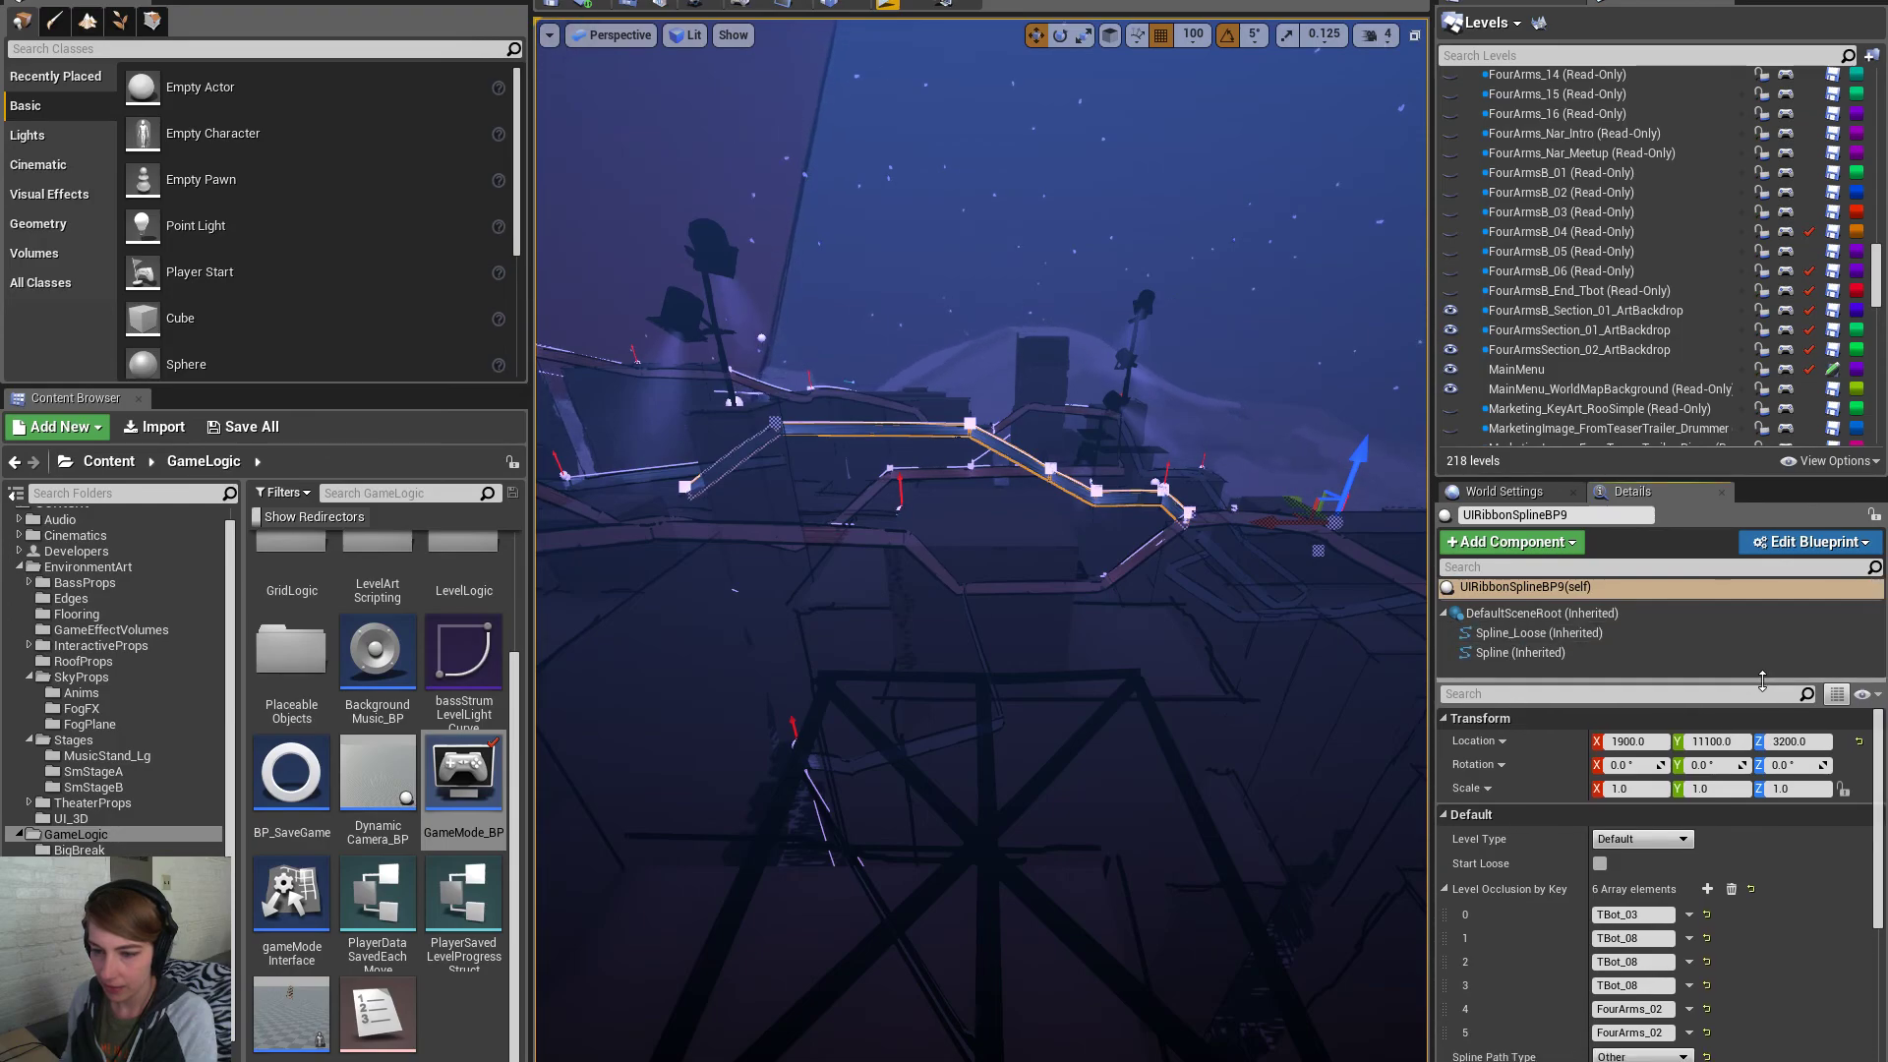
pyautogui.click(1781, 544)
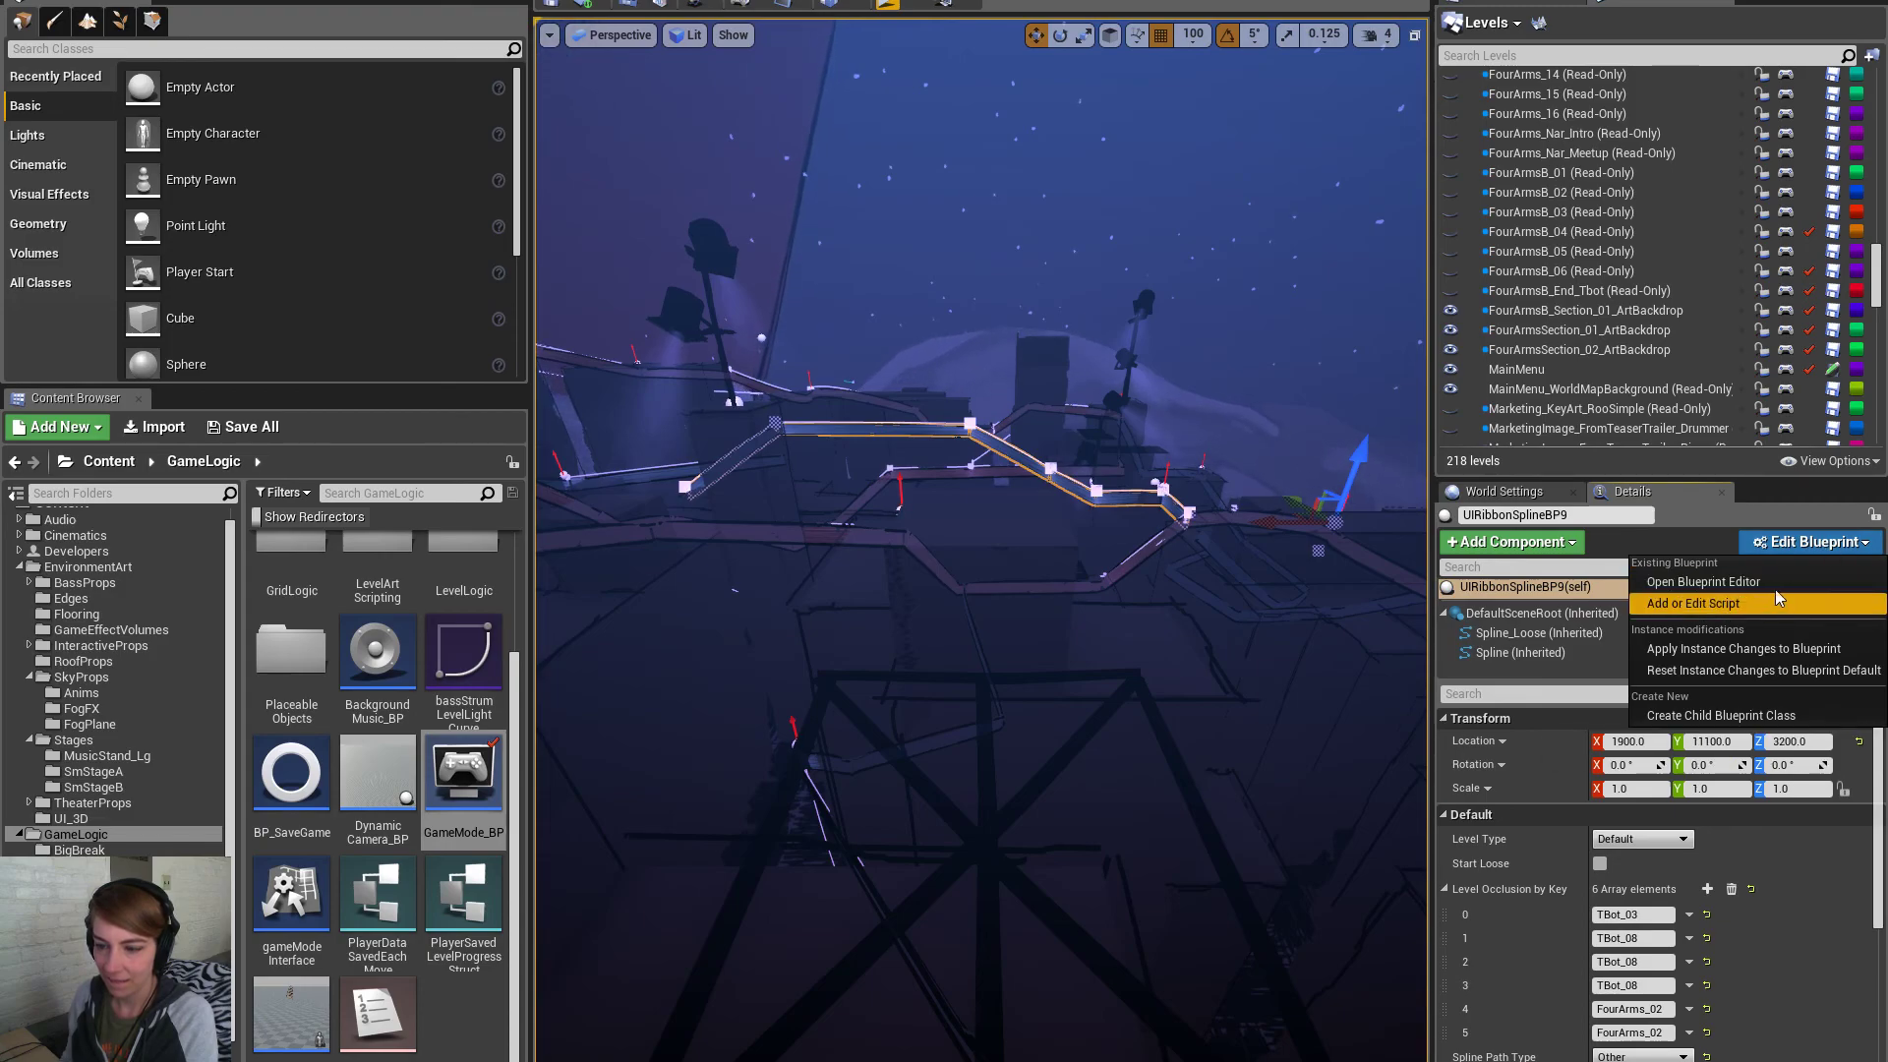
pyautogui.click(1778, 586)
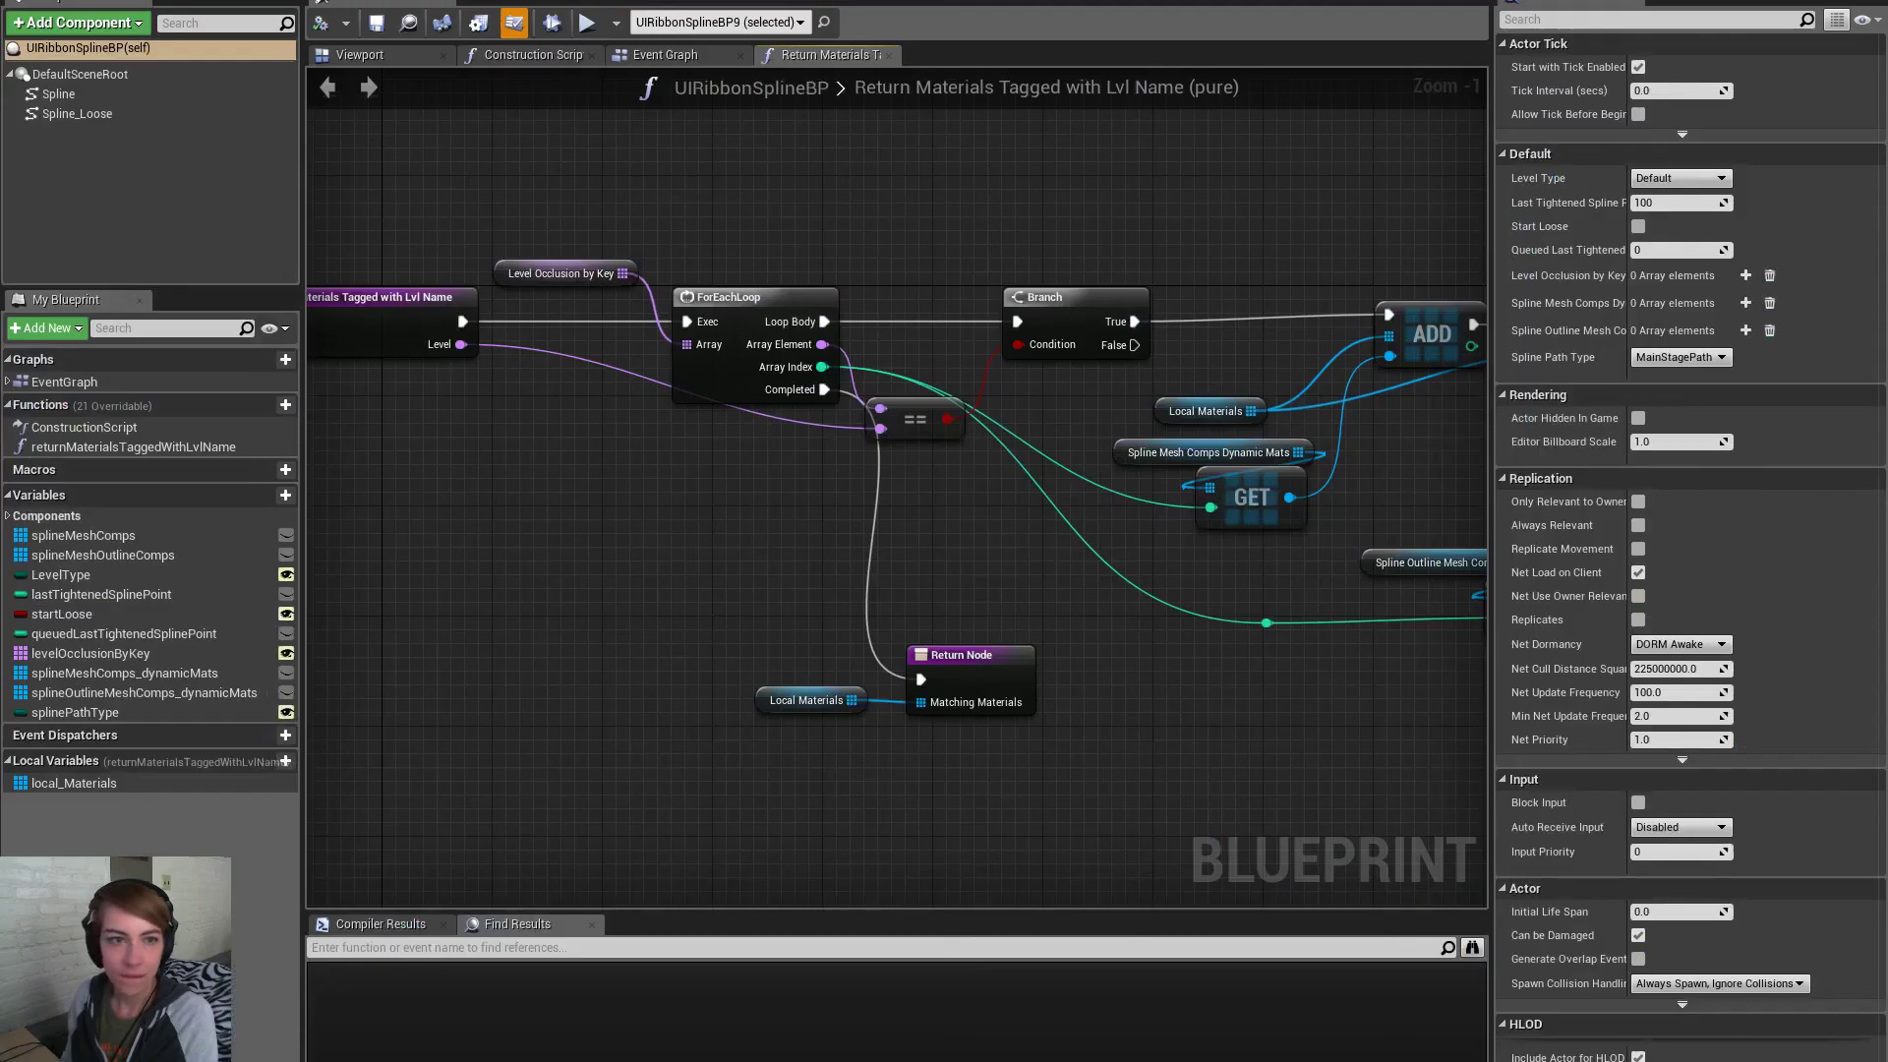
# Examine the Return Materials Tagged with Lvl Name function and the commented node groups in UIRibbonSplineBP's Event Graph
pyautogui.scroll(-3, 1007, 481)
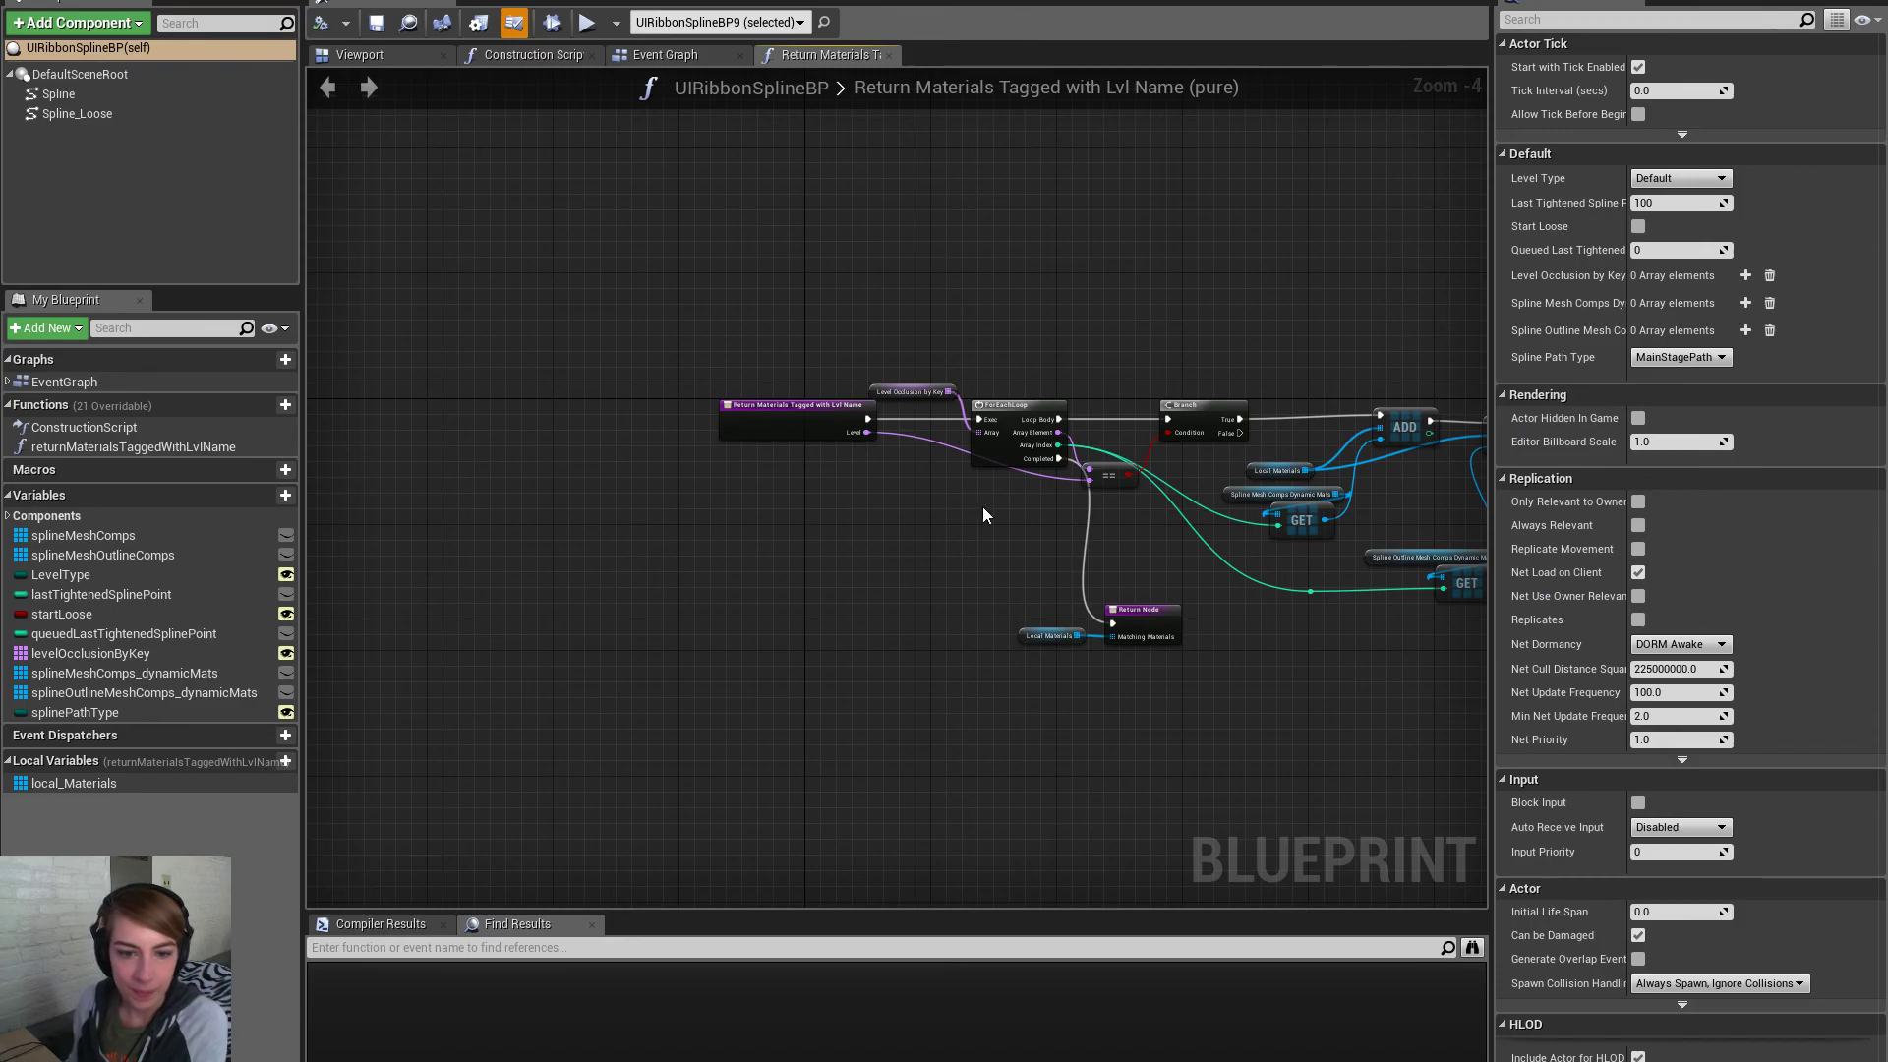
pyautogui.scroll(1, 1187, 566)
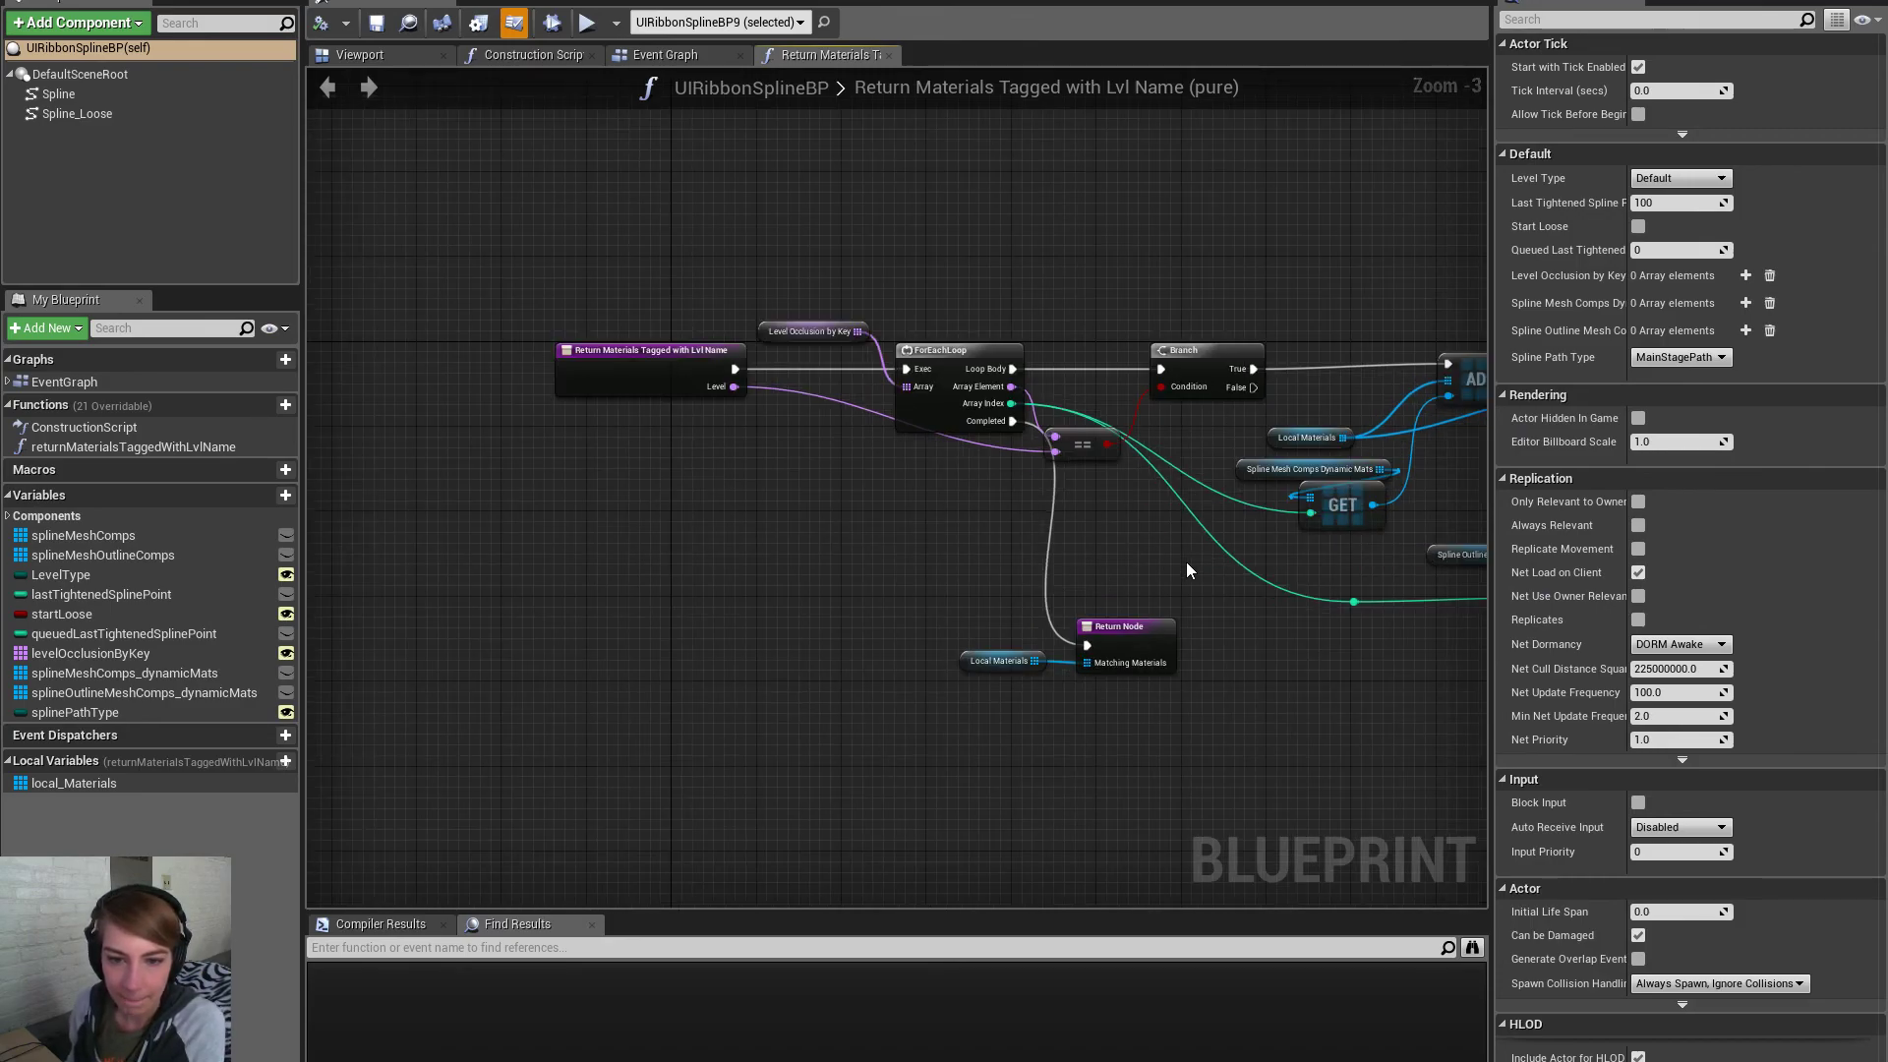
pyautogui.moveTo(1323, 523); pyautogui.dragTo(1168, 544, button='right')
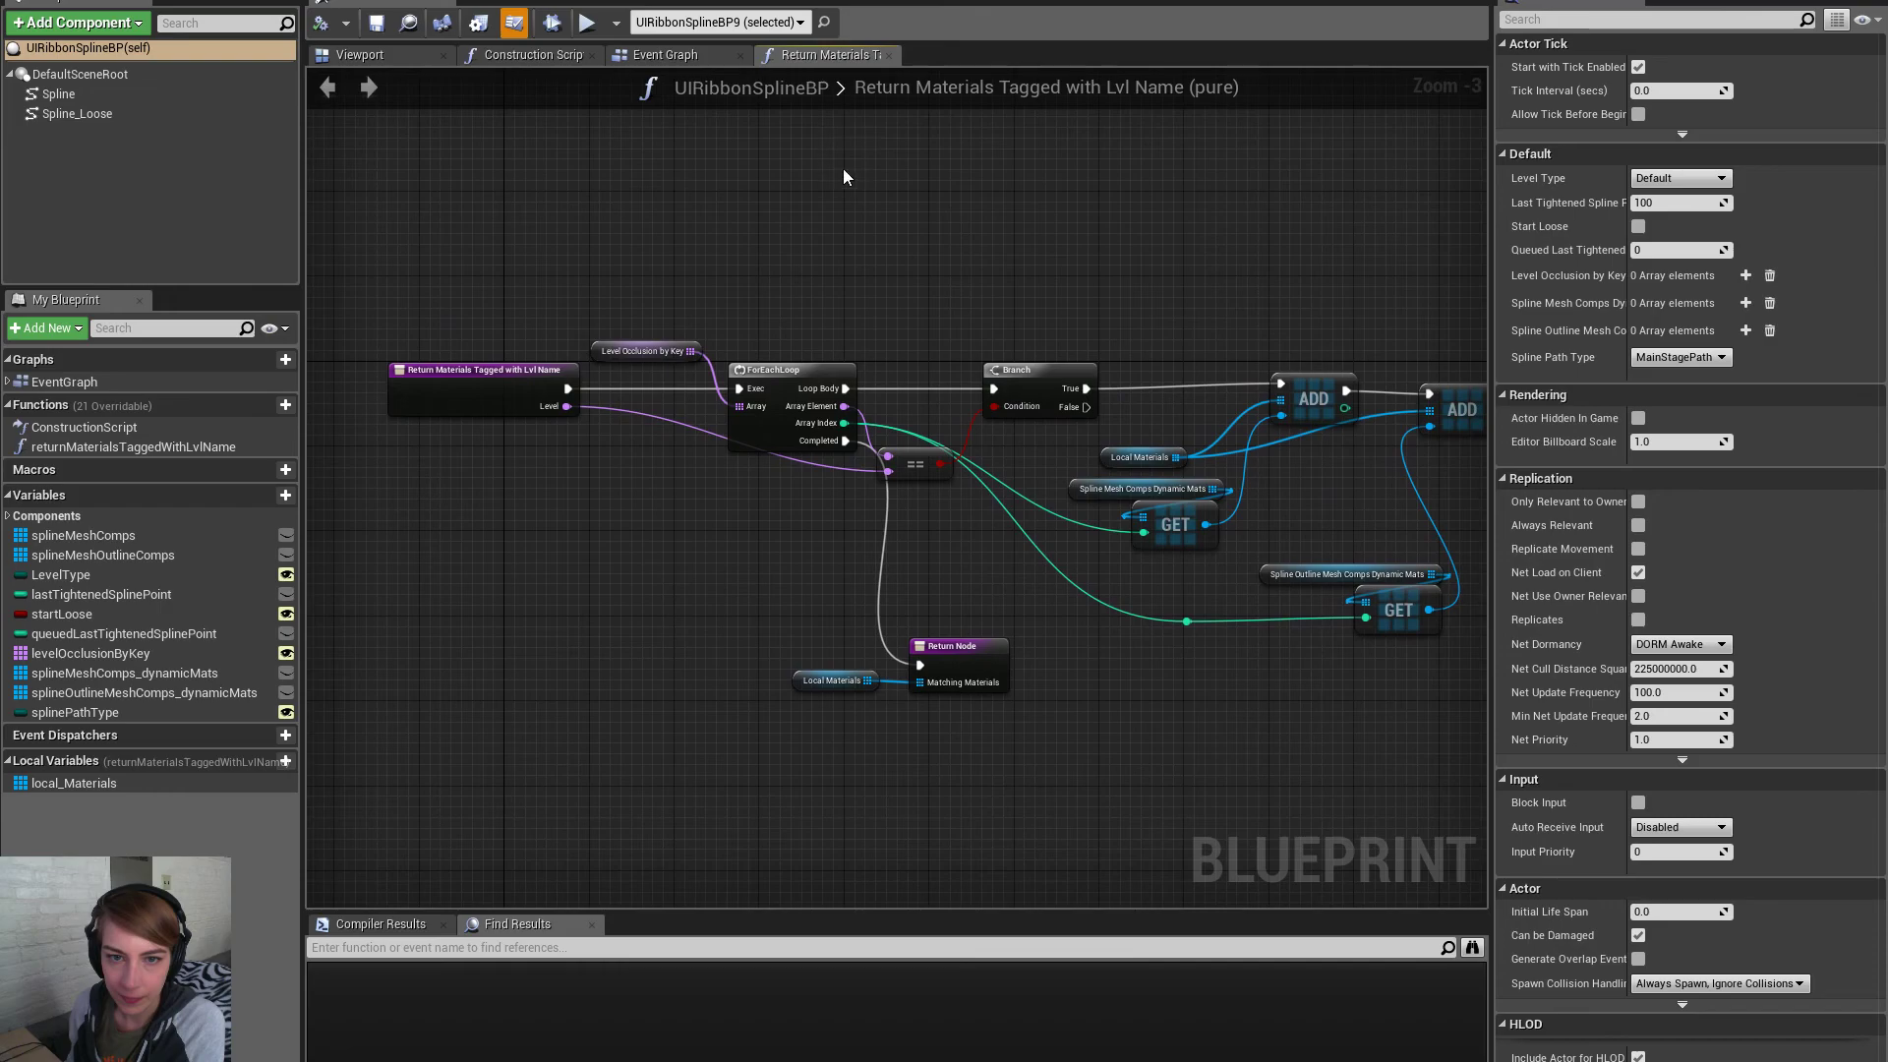
pyautogui.click(653, 56)
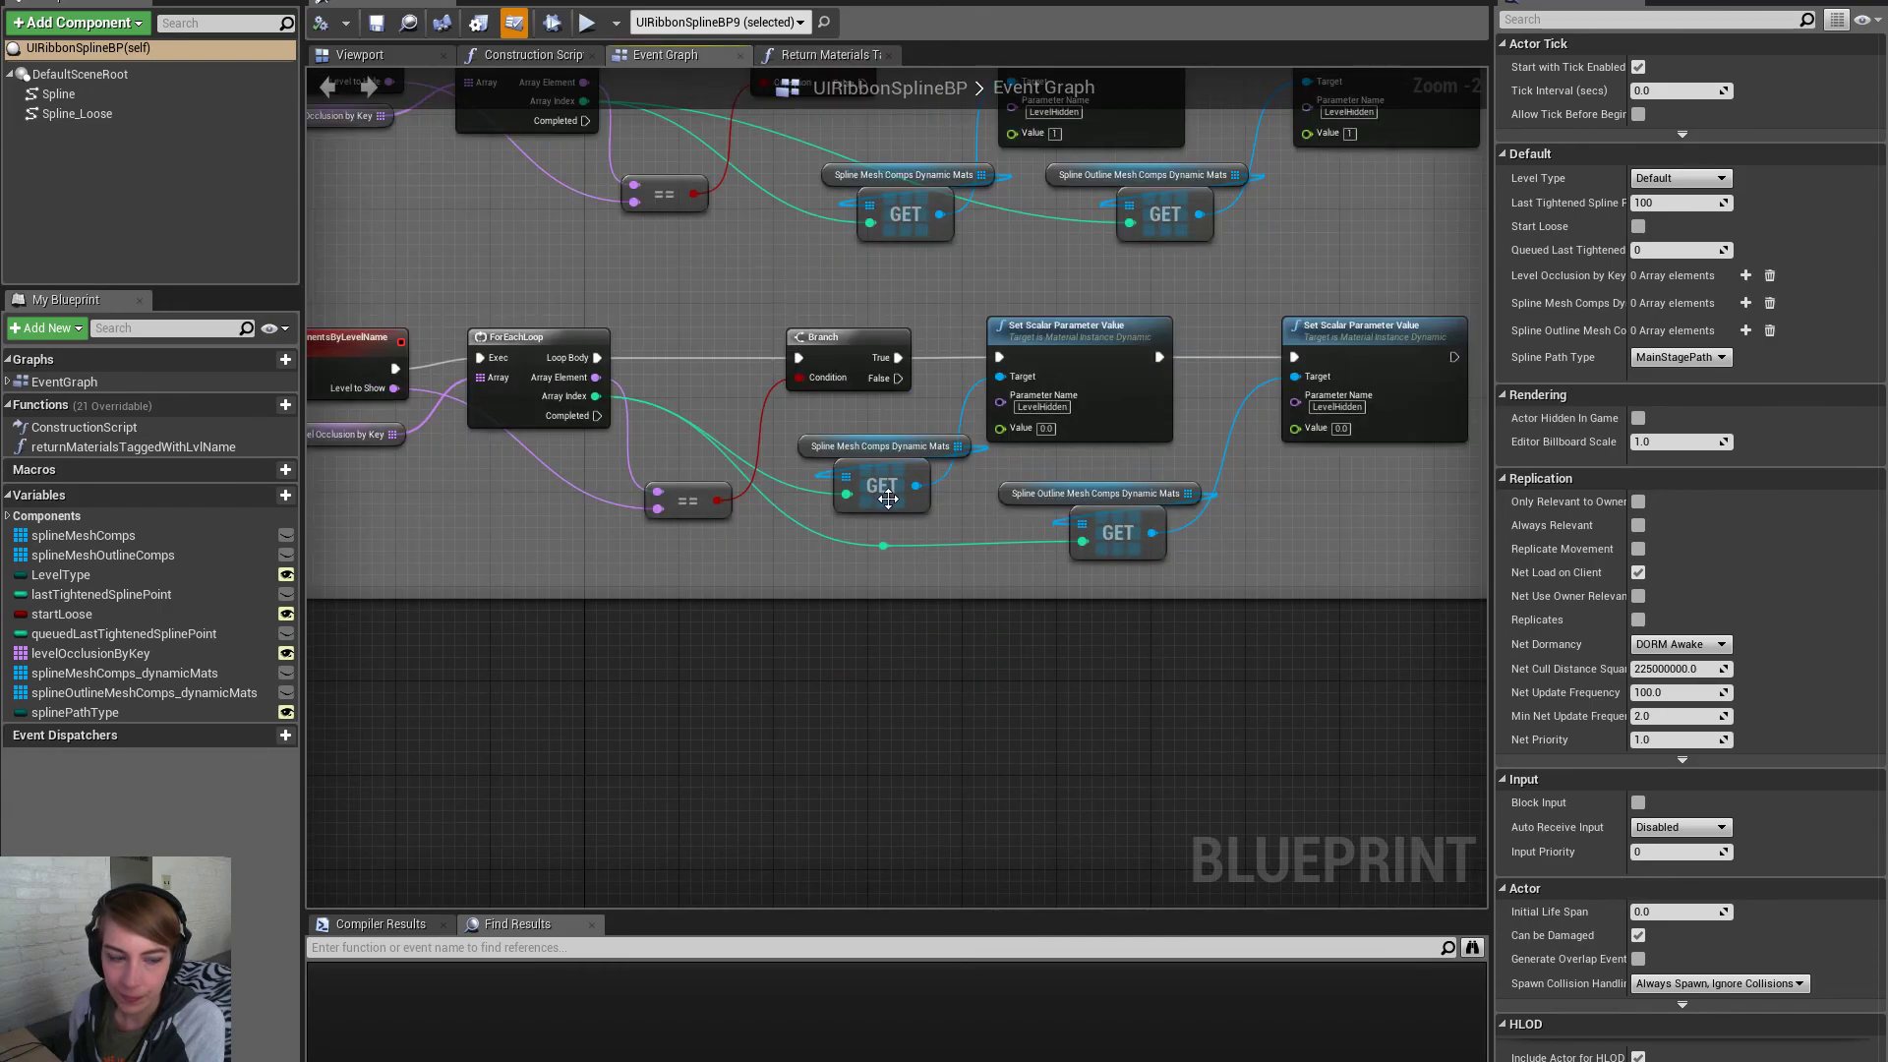
pyautogui.scroll(-3, 888, 498)
pyautogui.moveTo(1235, 461); pyautogui.dragTo(1145, 733, button='right')
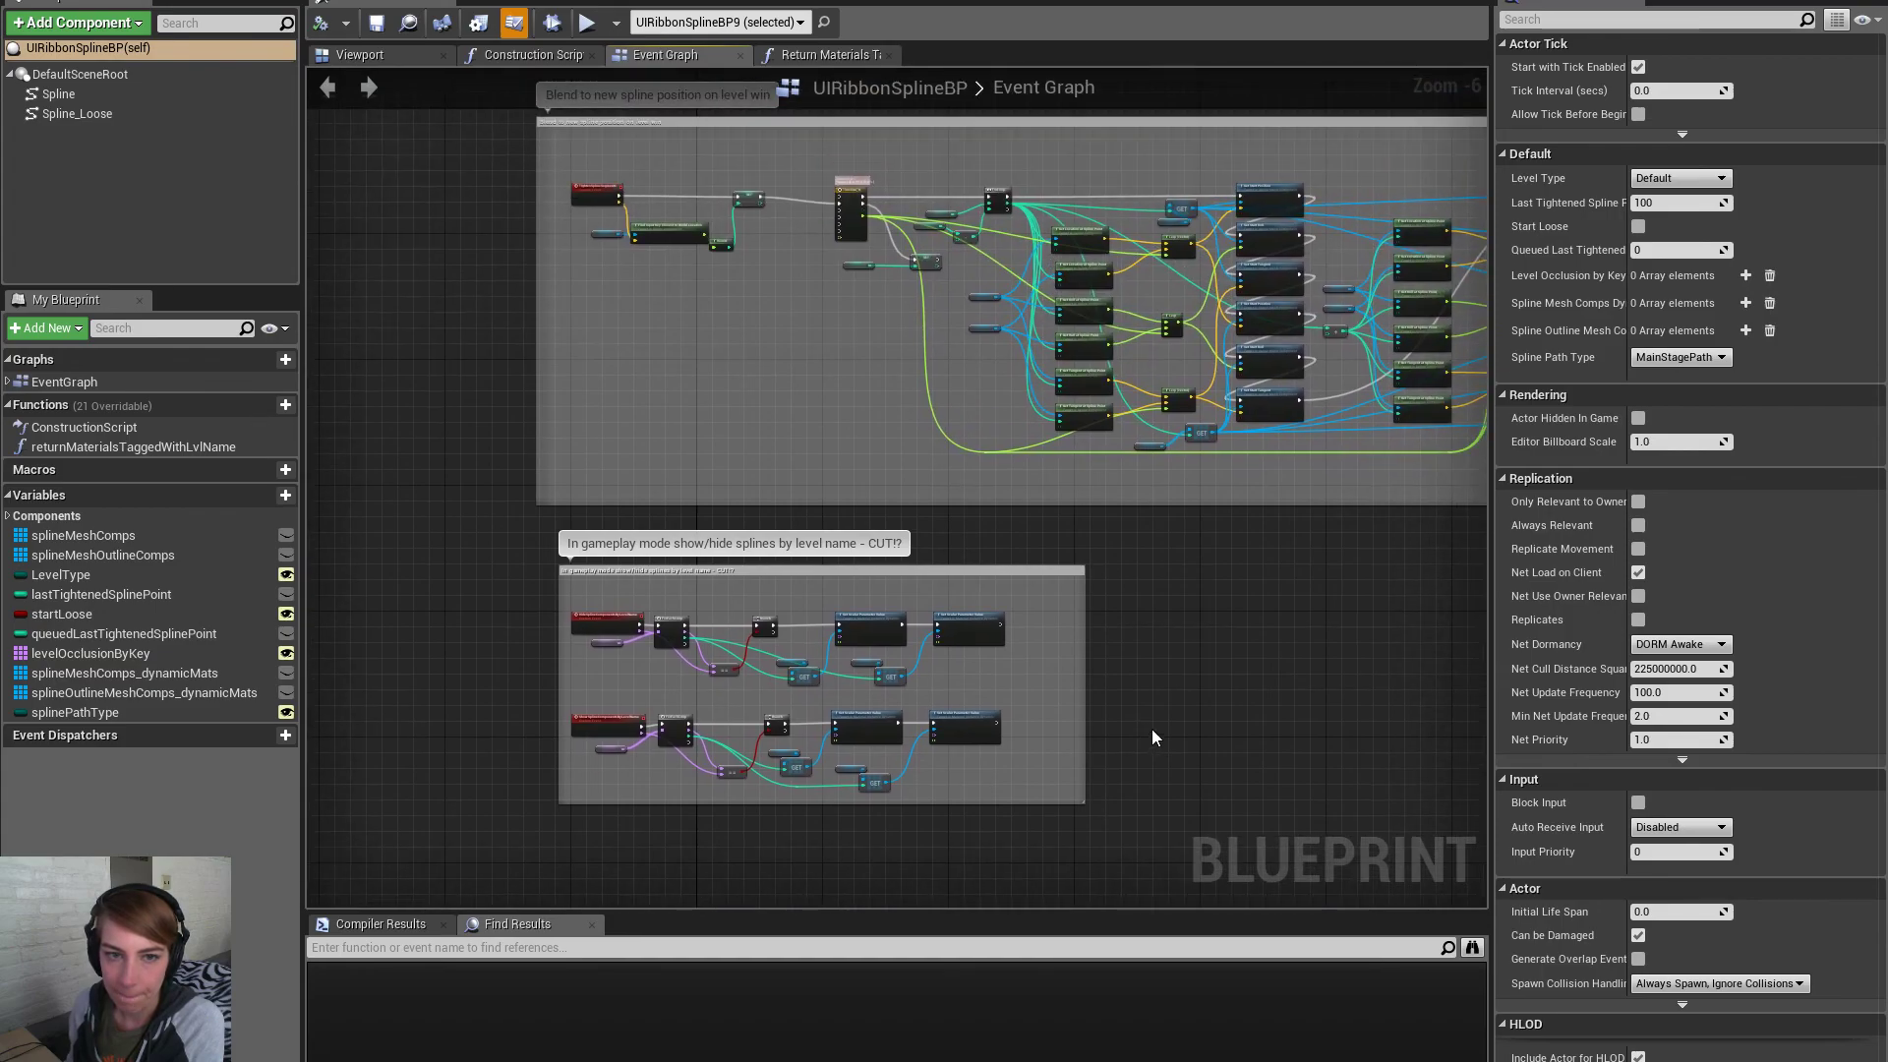
pyautogui.scroll(-1, 1152, 732)
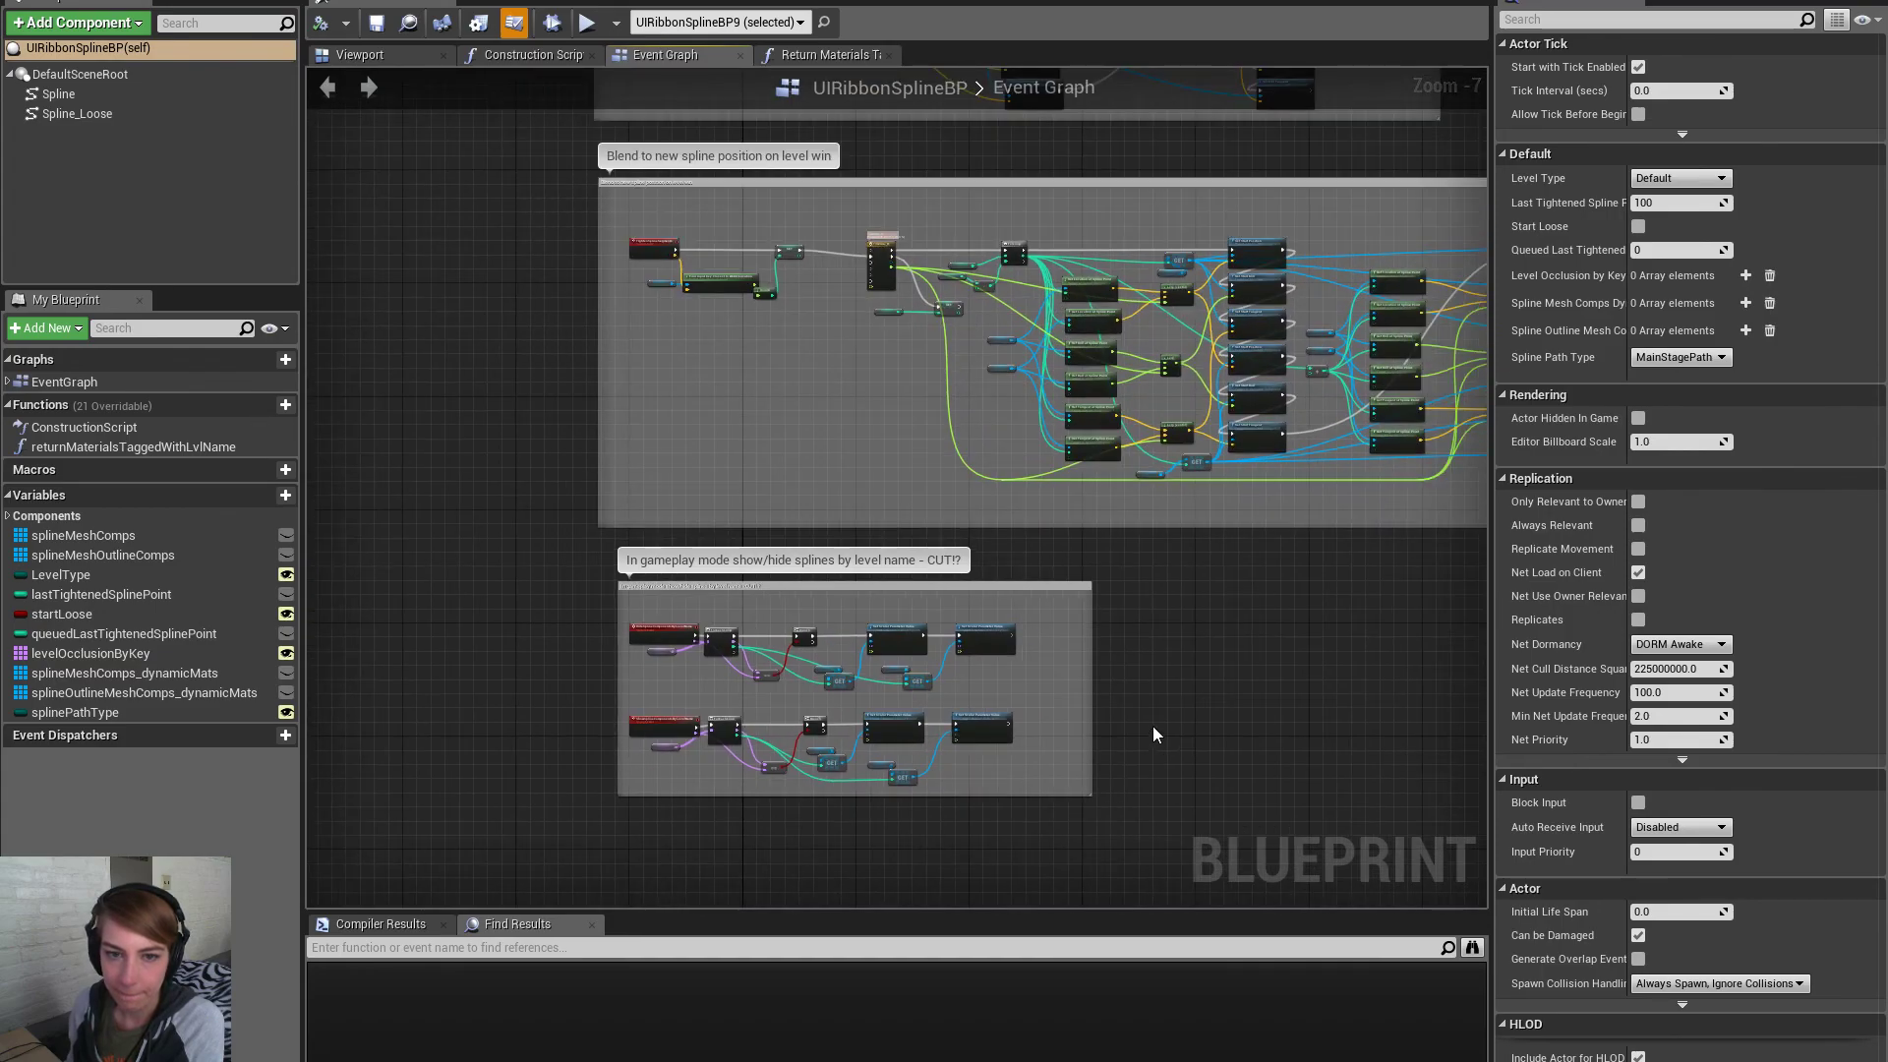
pyautogui.scroll(-3, 1154, 733)
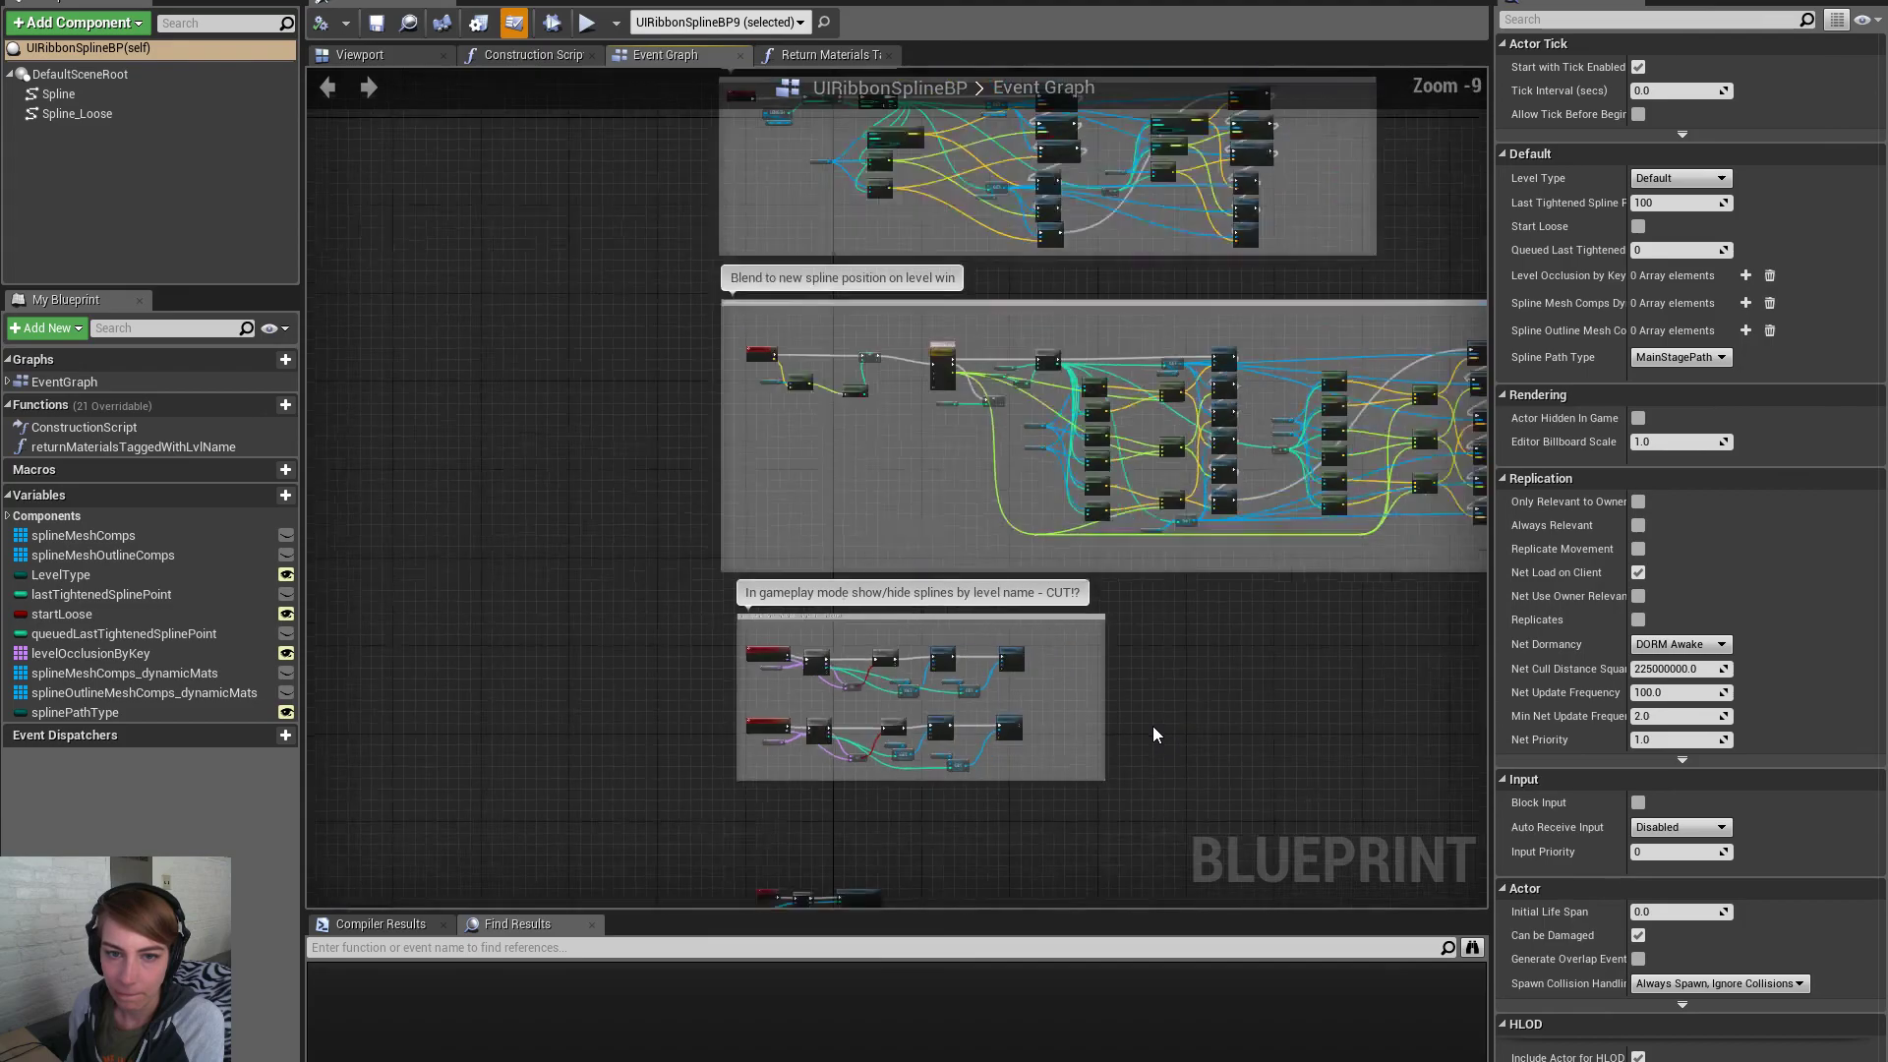
pyautogui.scroll(3, 870, 464)
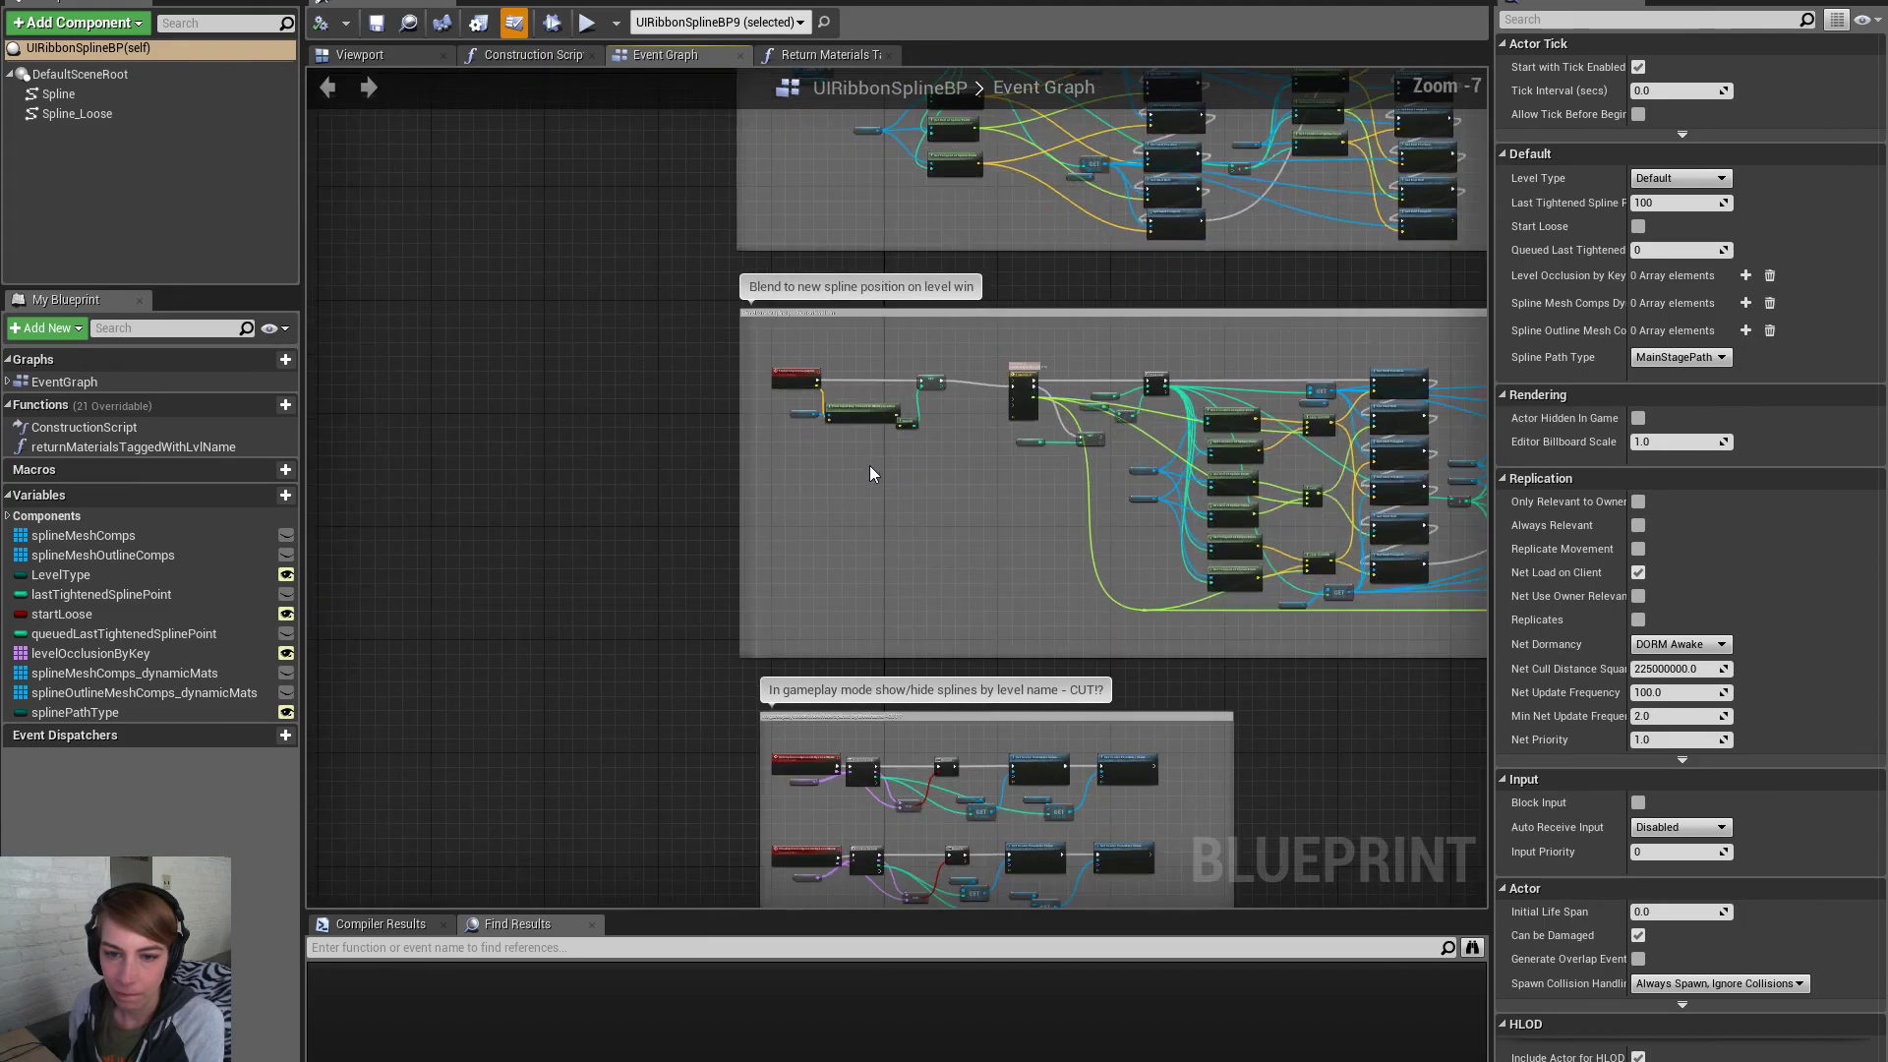
pyautogui.scroll(-2, 873, 472)
pyautogui.moveTo(875, 474); pyautogui.dragTo(800, 362, button='right')
pyautogui.scroll(3, 817, 541)
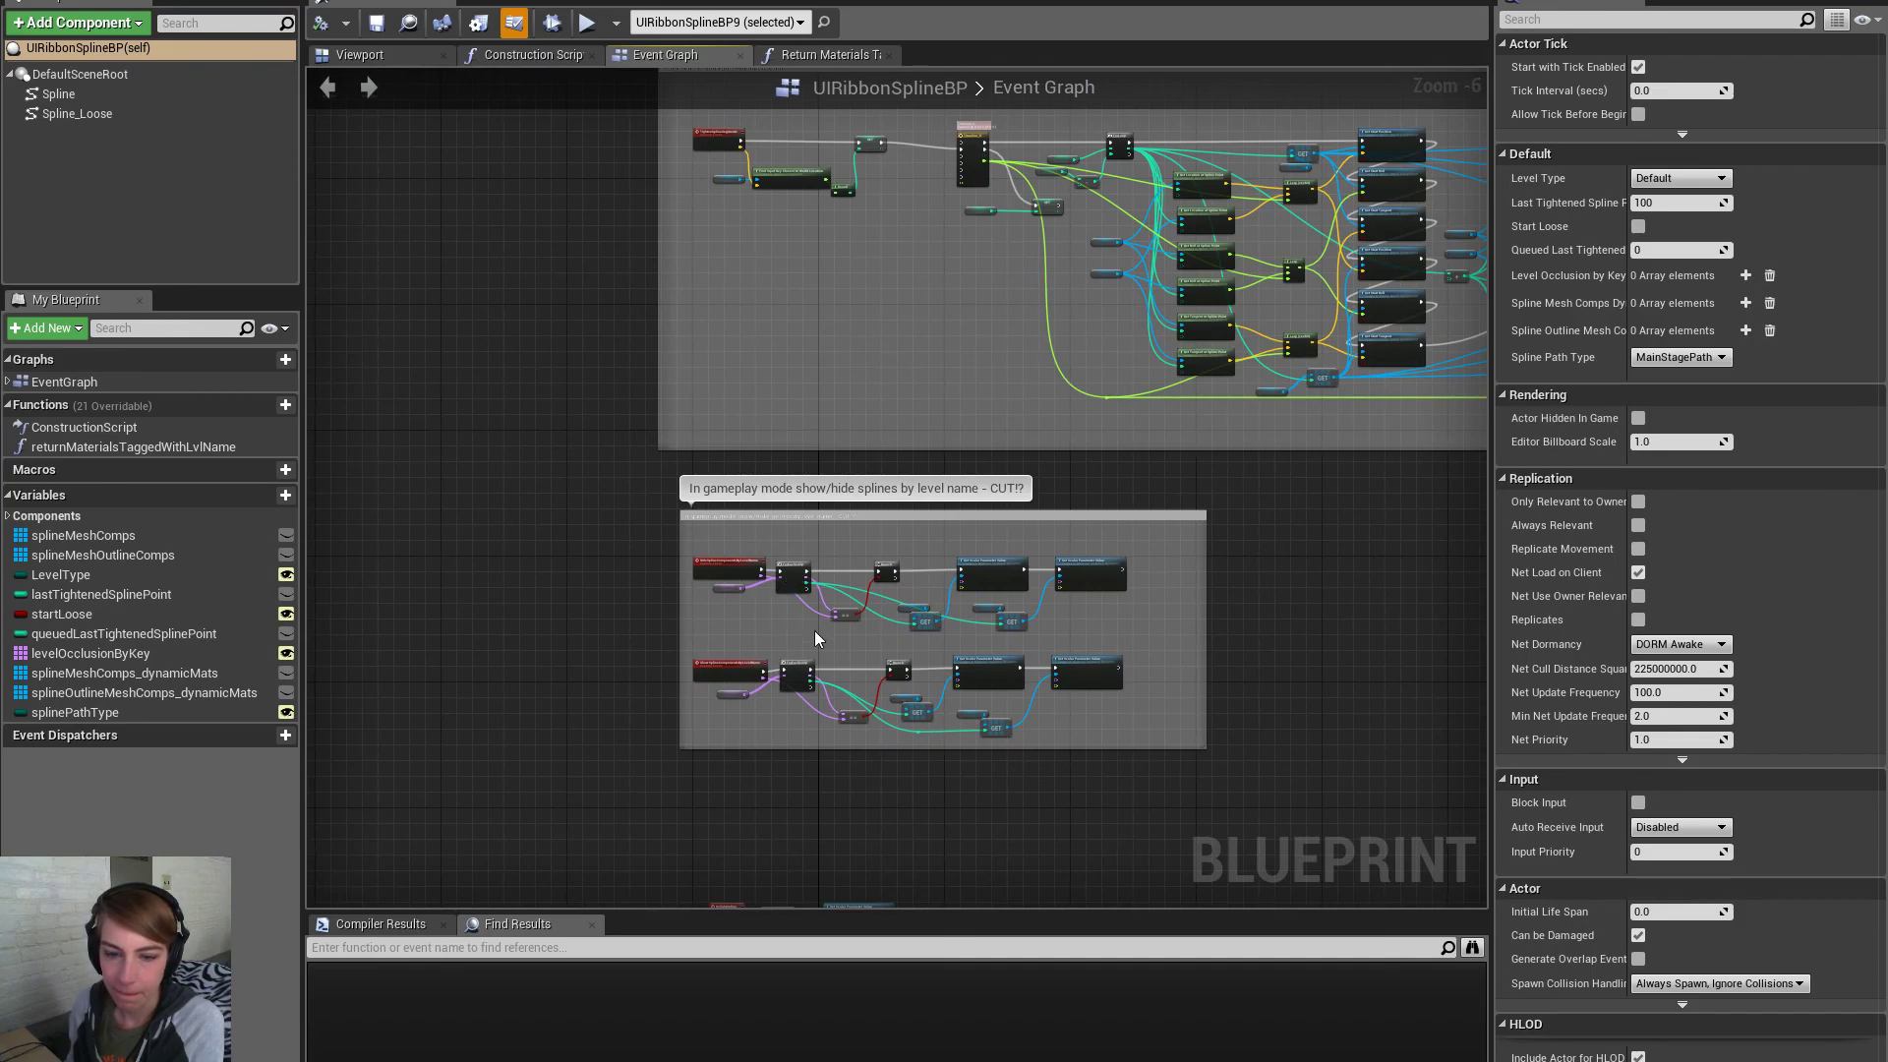
# Inspect the HideSplineComponentsByLevelName event and the LevelHidden parameter nodes in the show/hide splines group
pyautogui.scroll(4, 813, 634)
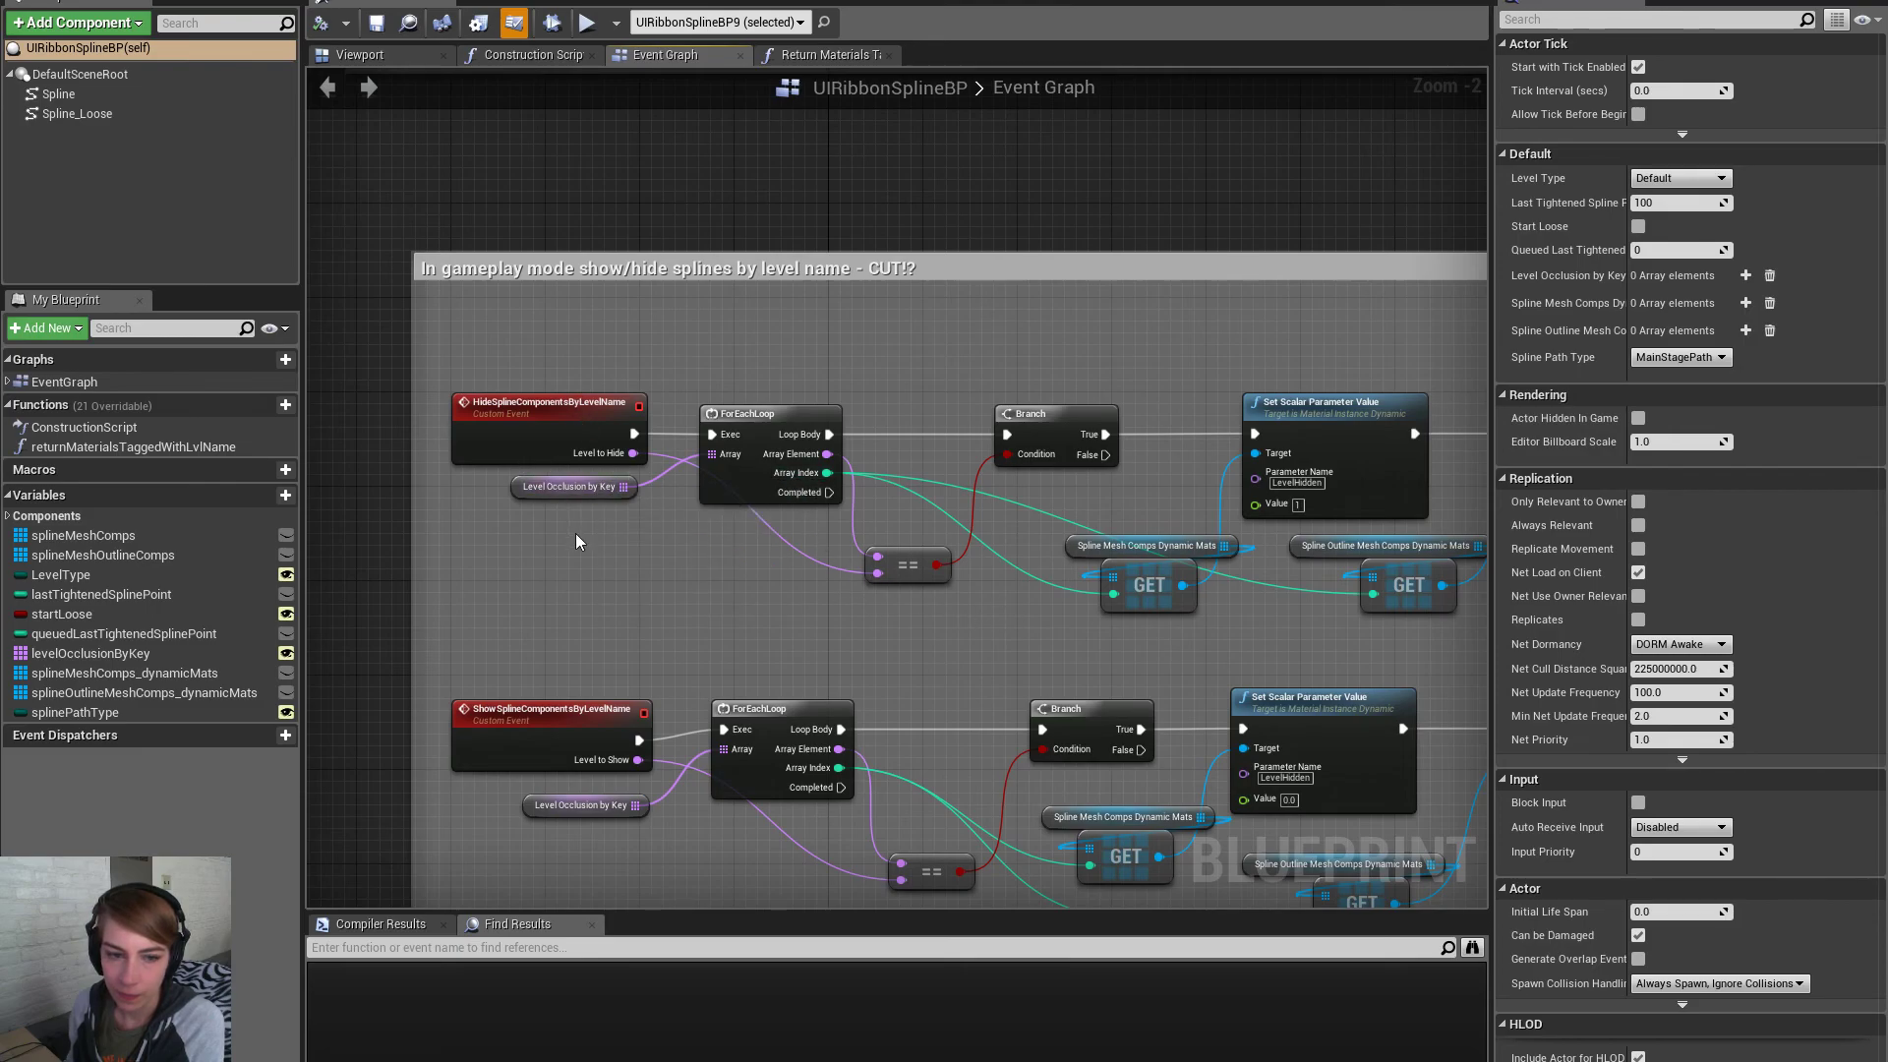
pyautogui.click(620, 413)
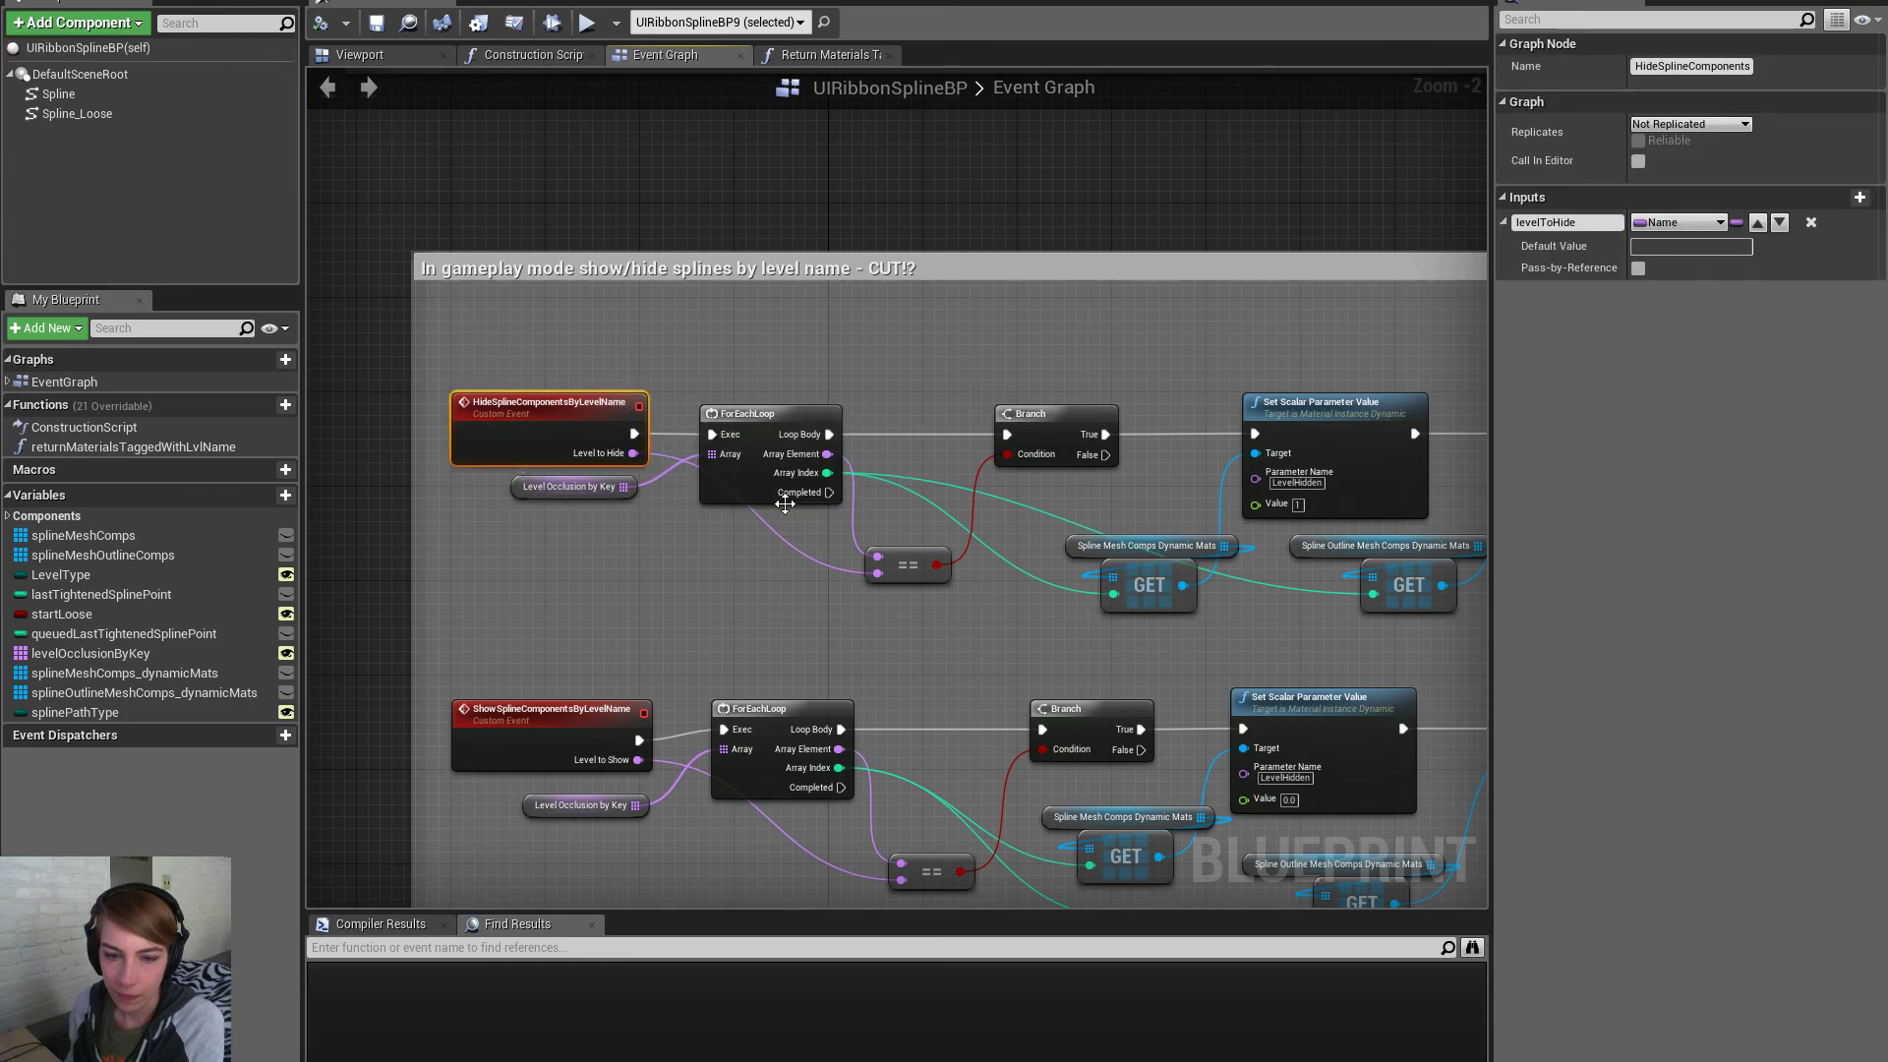
pyautogui.moveTo(1037, 563); pyautogui.dragTo(1053, 525, button='right')
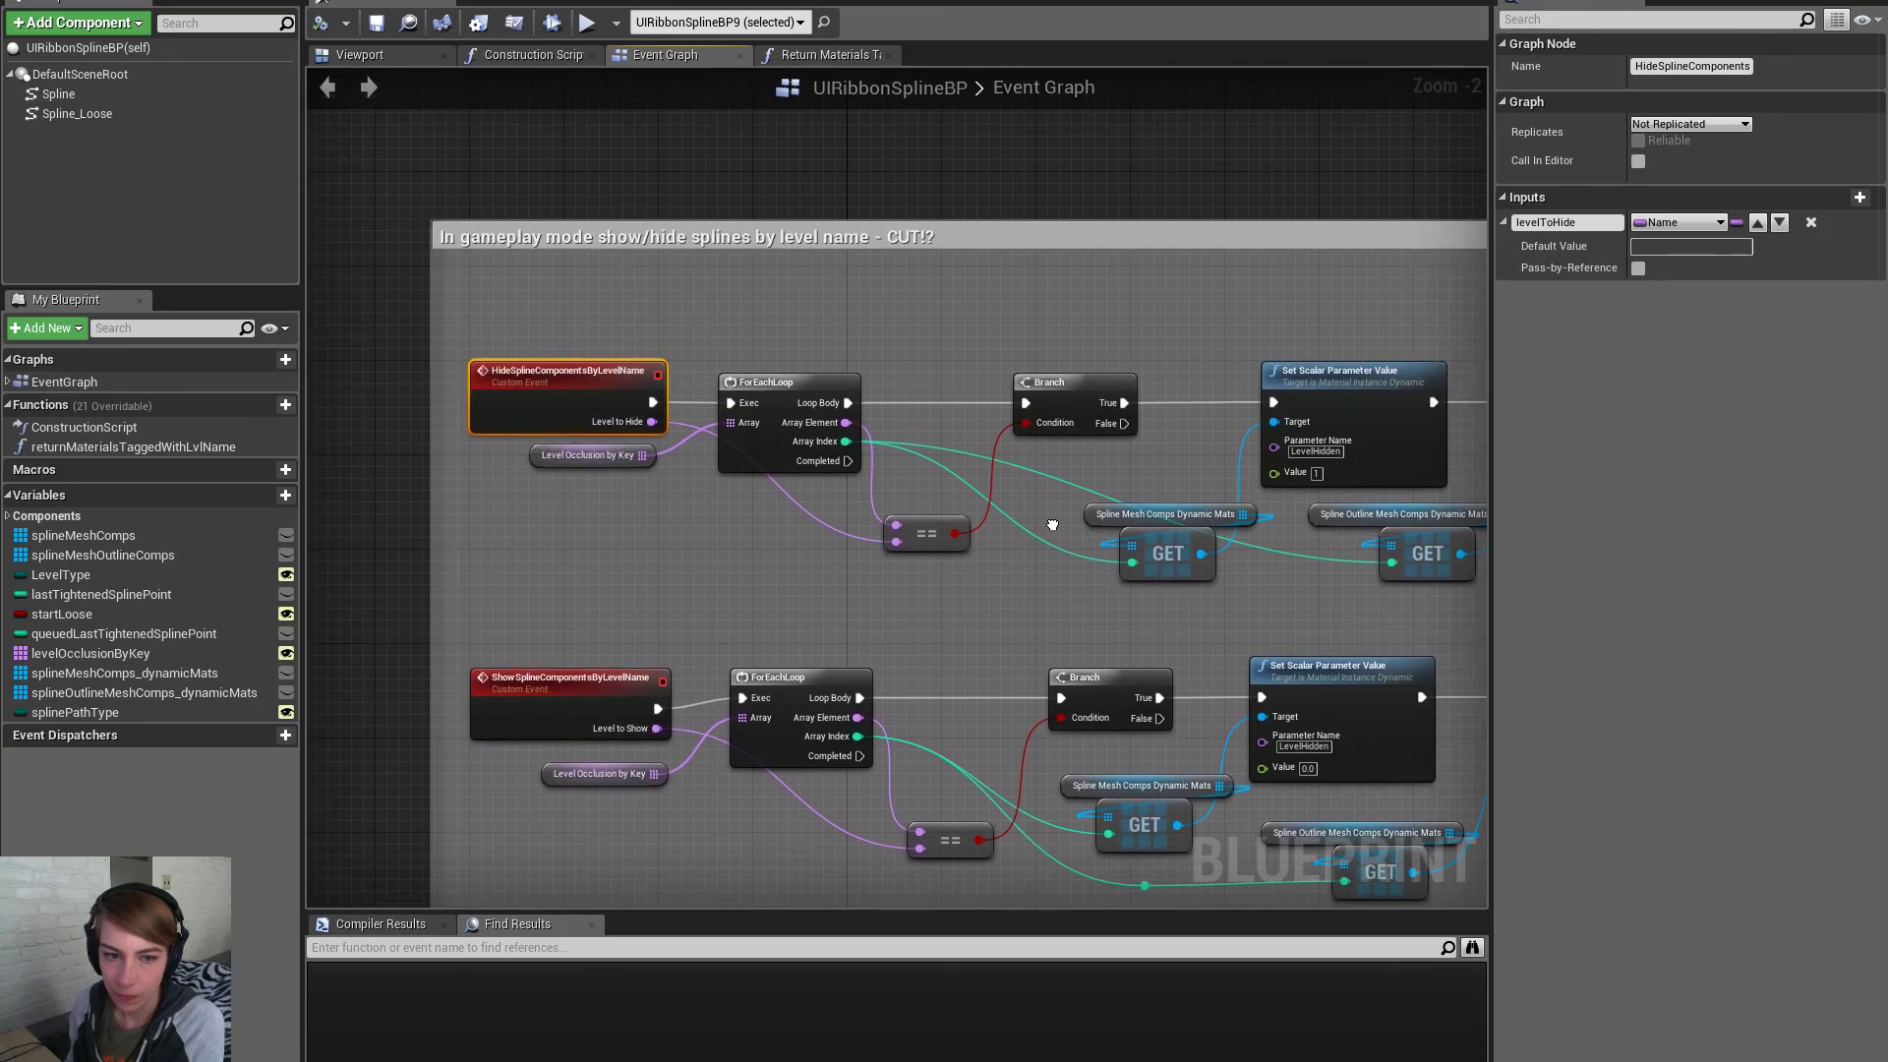
pyautogui.moveTo(1053, 525); pyautogui.dragTo(773, 538, button='right')
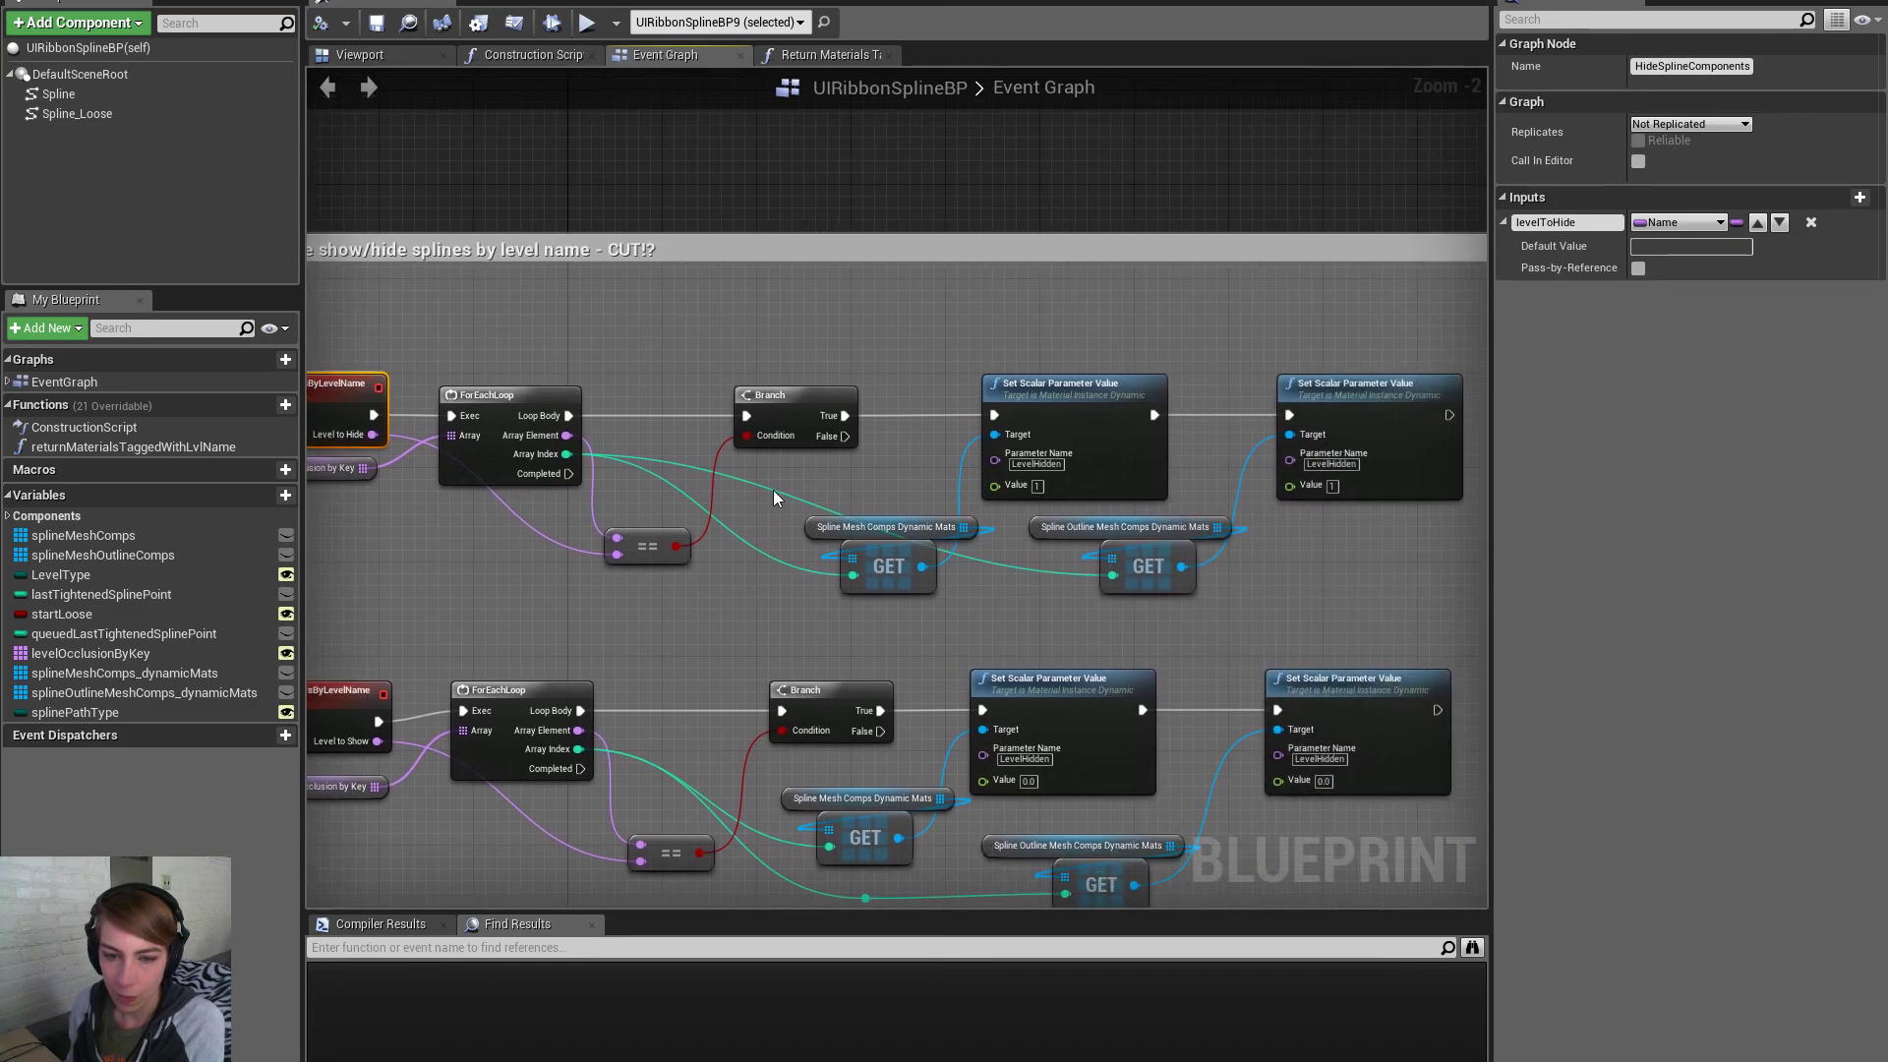
# Delete the Set Scalar Parameter Value nodes and their dynamic material getters from the hide event's Branch
pyautogui.moveTo(910, 376); pyautogui.dragTo(1374, 600)
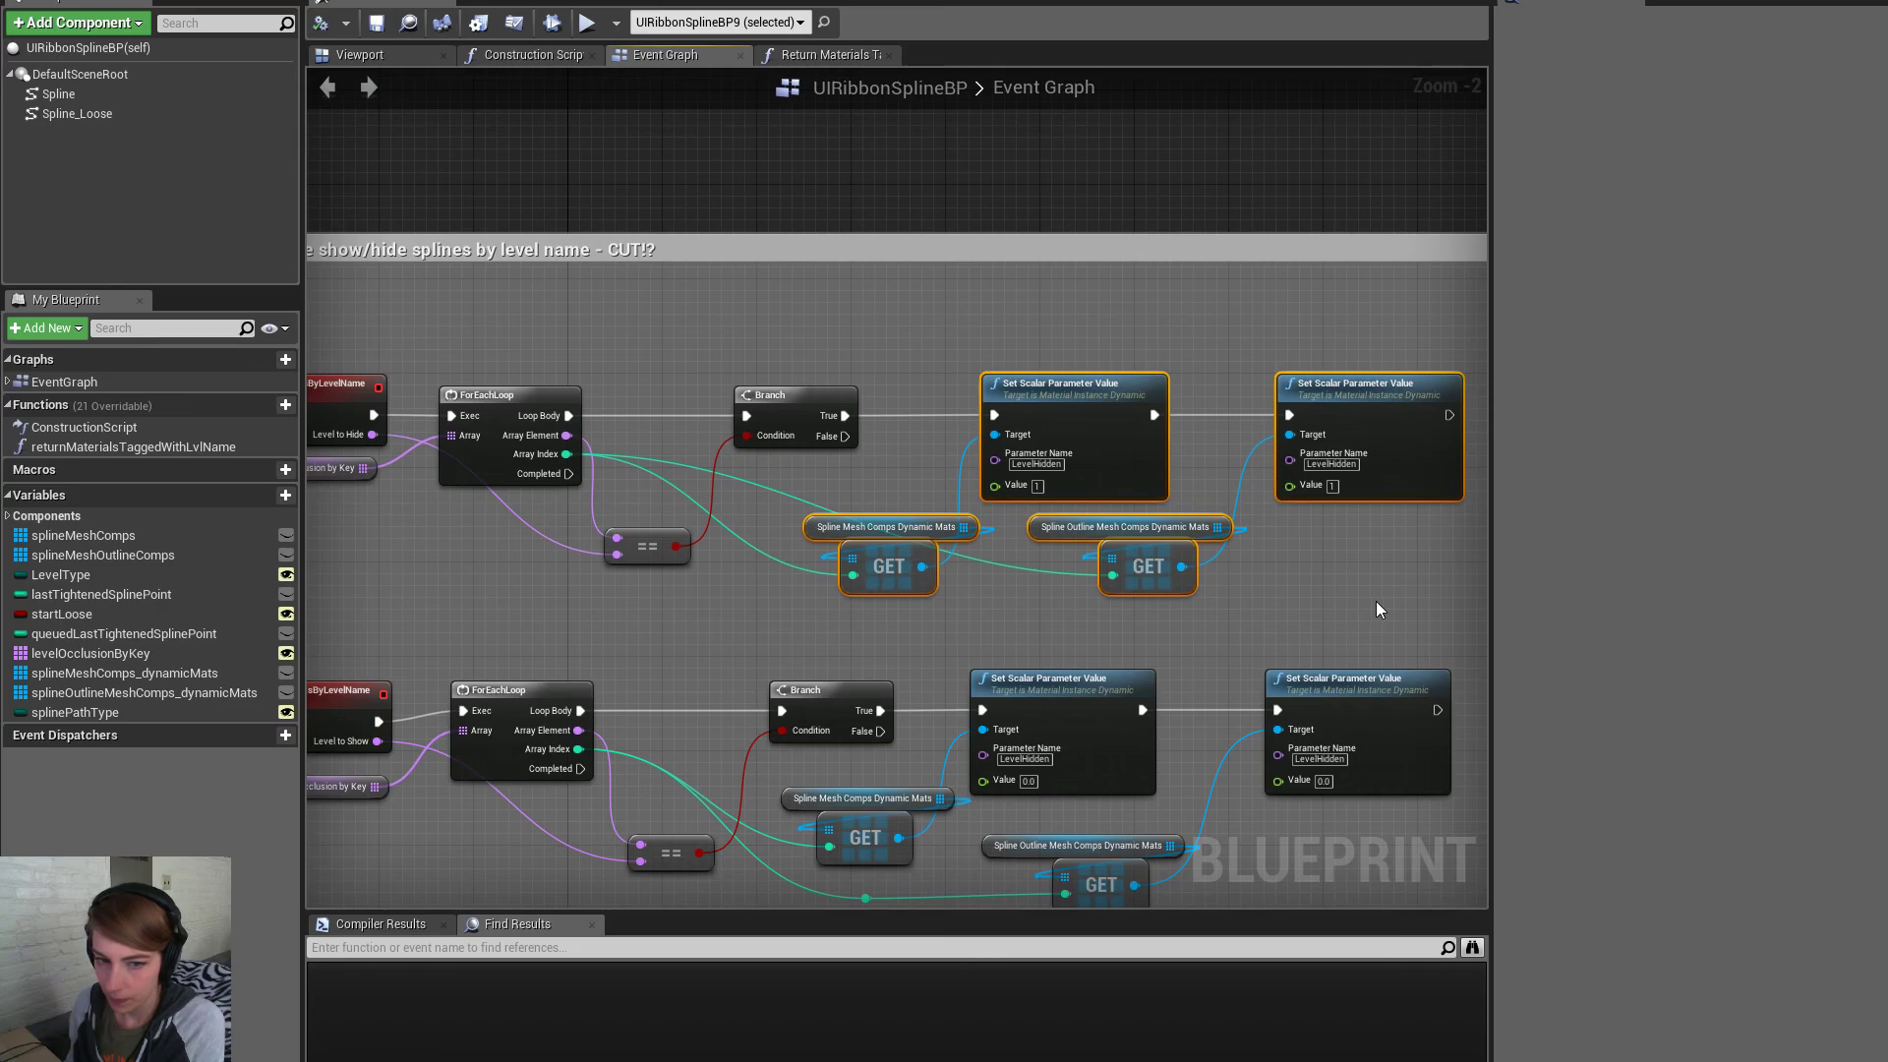
pyautogui.press('Delete')
pyautogui.moveTo(995, 462); pyautogui.dragTo(1137, 494, button='right')
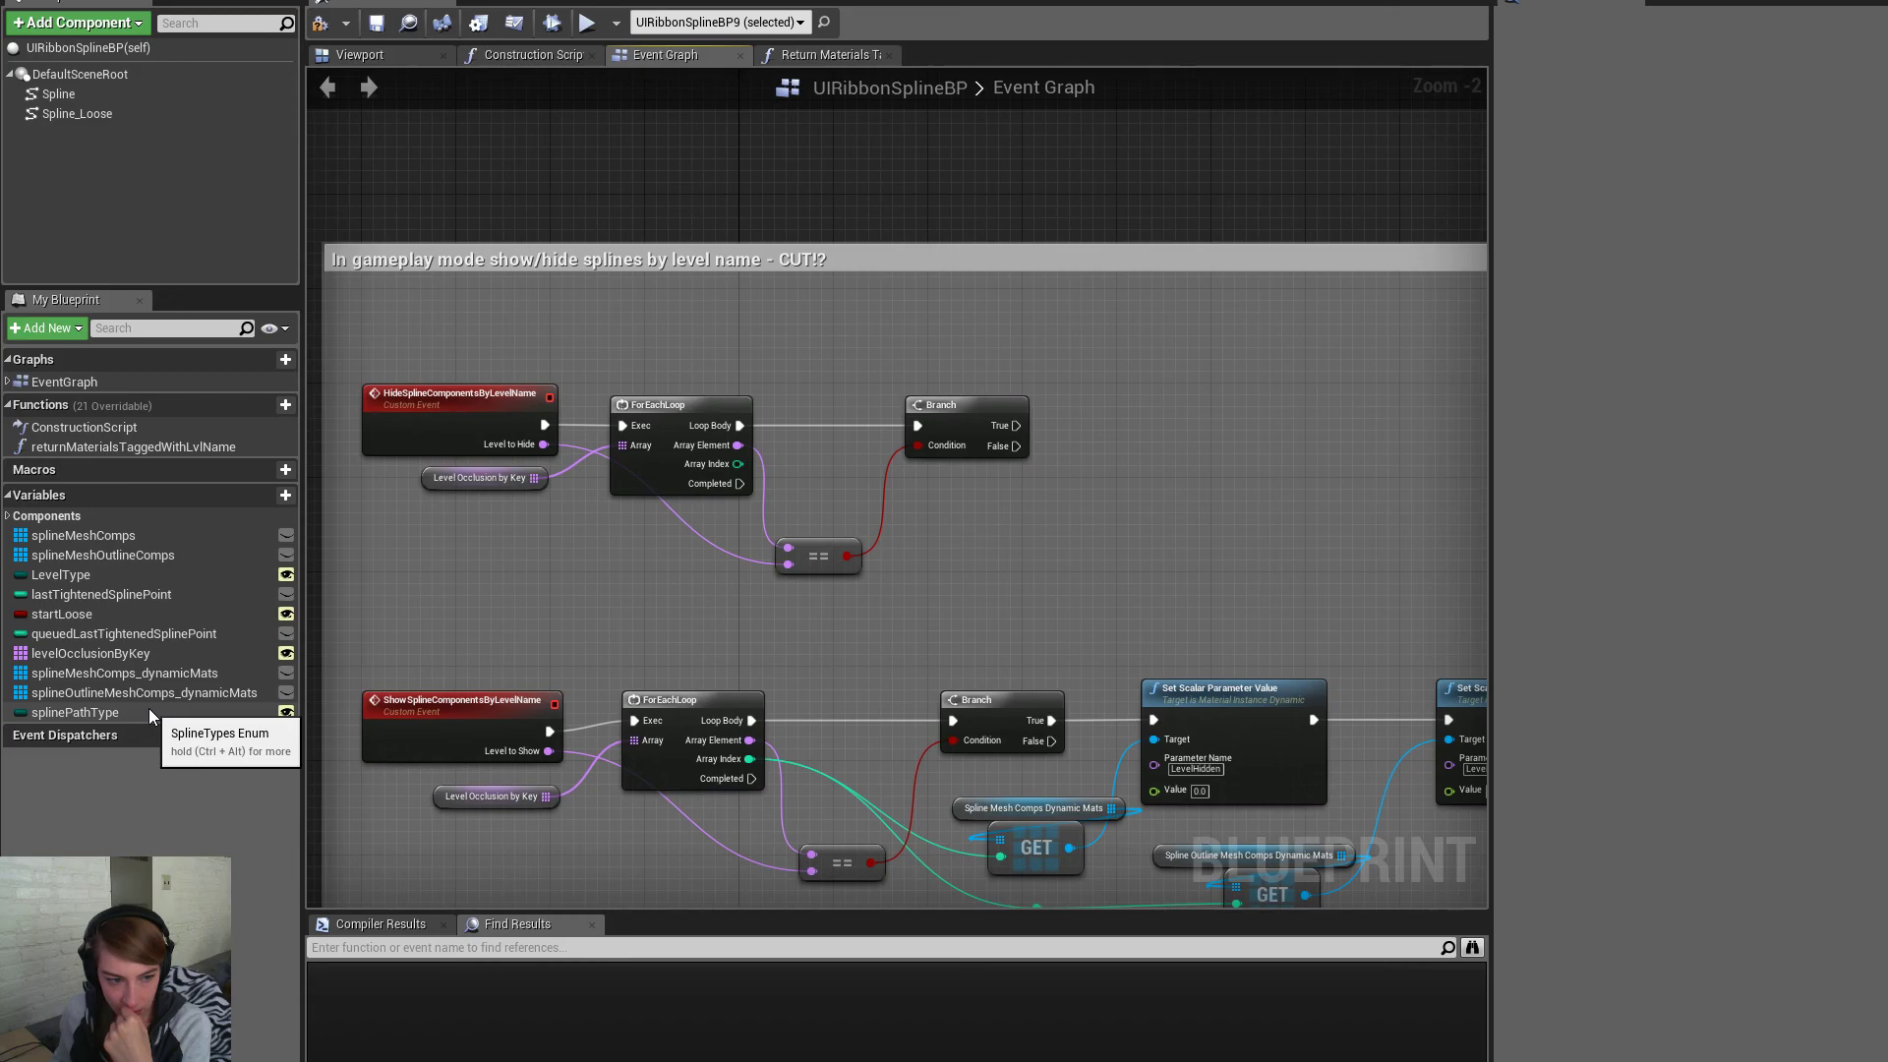
# Place a Spline component reference beside the hide event's Branch and add a Set Location at Spline Point node targeting it
pyautogui.scroll(-1, 824, 676)
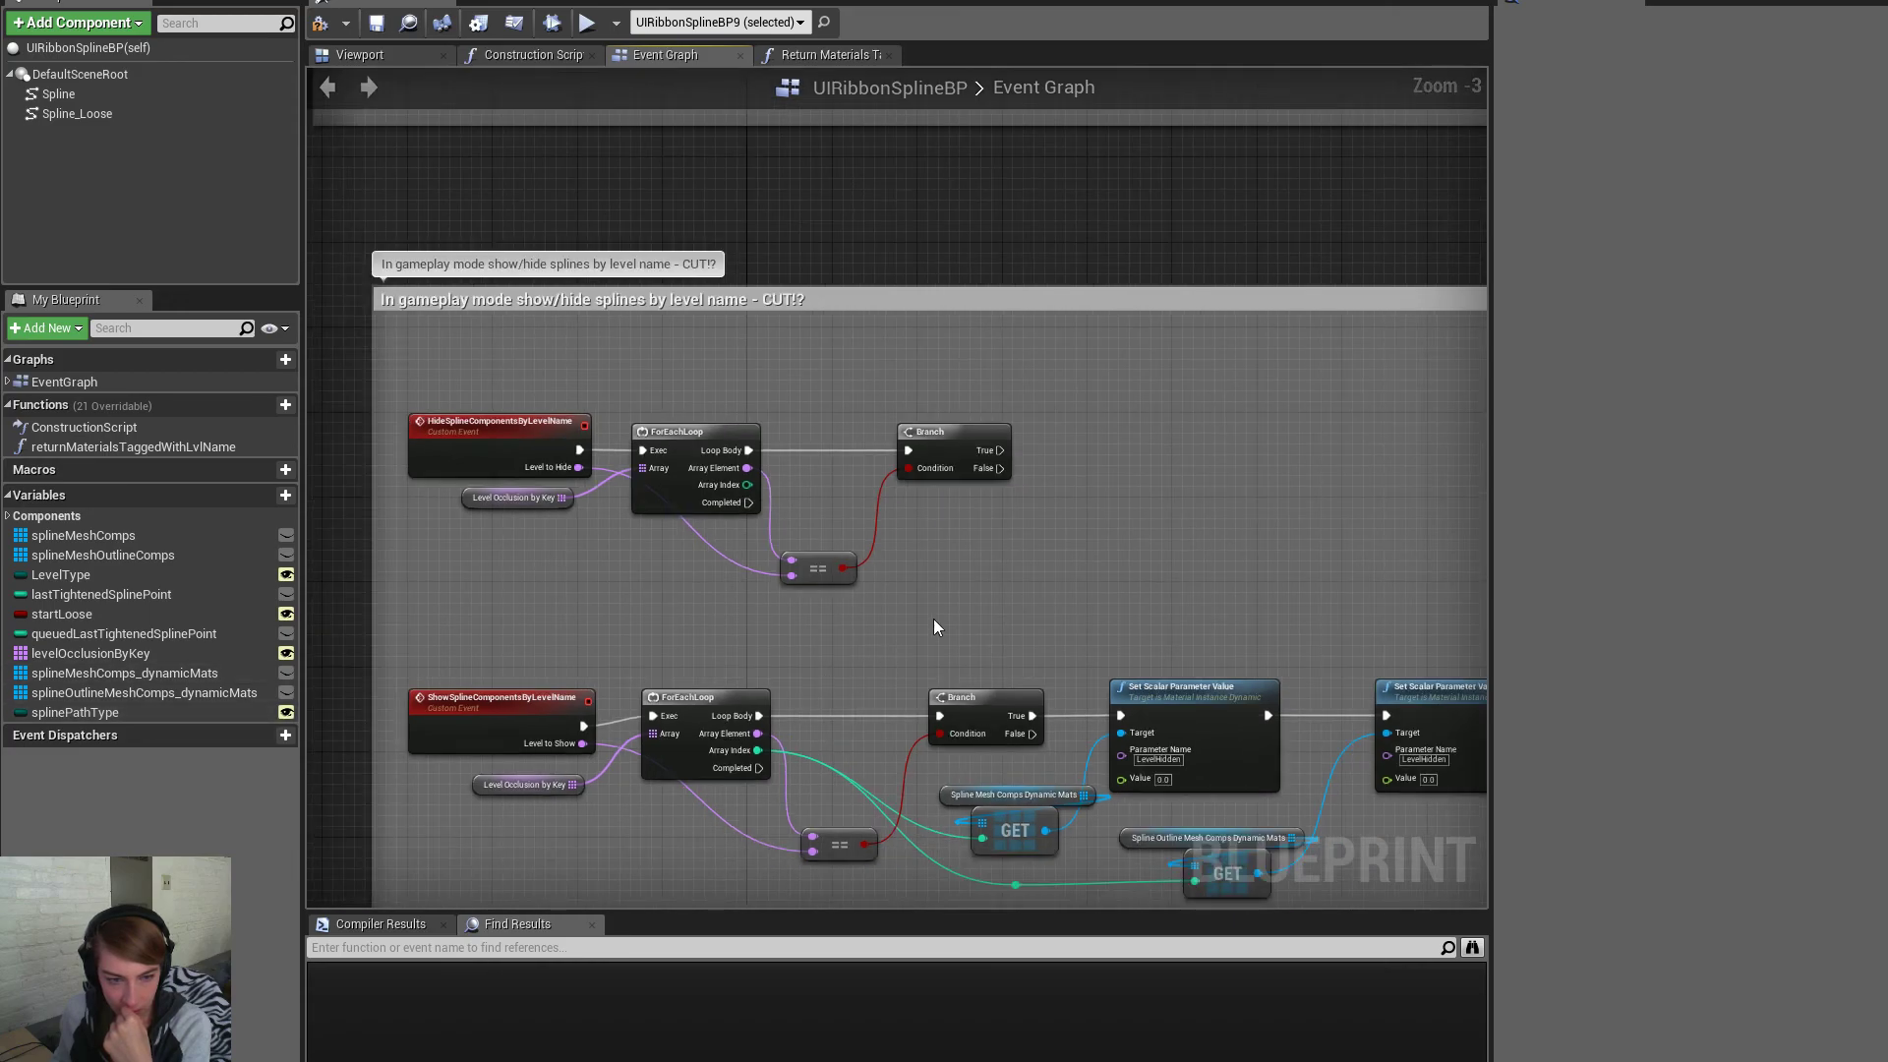
pyautogui.rightClick(973, 555)
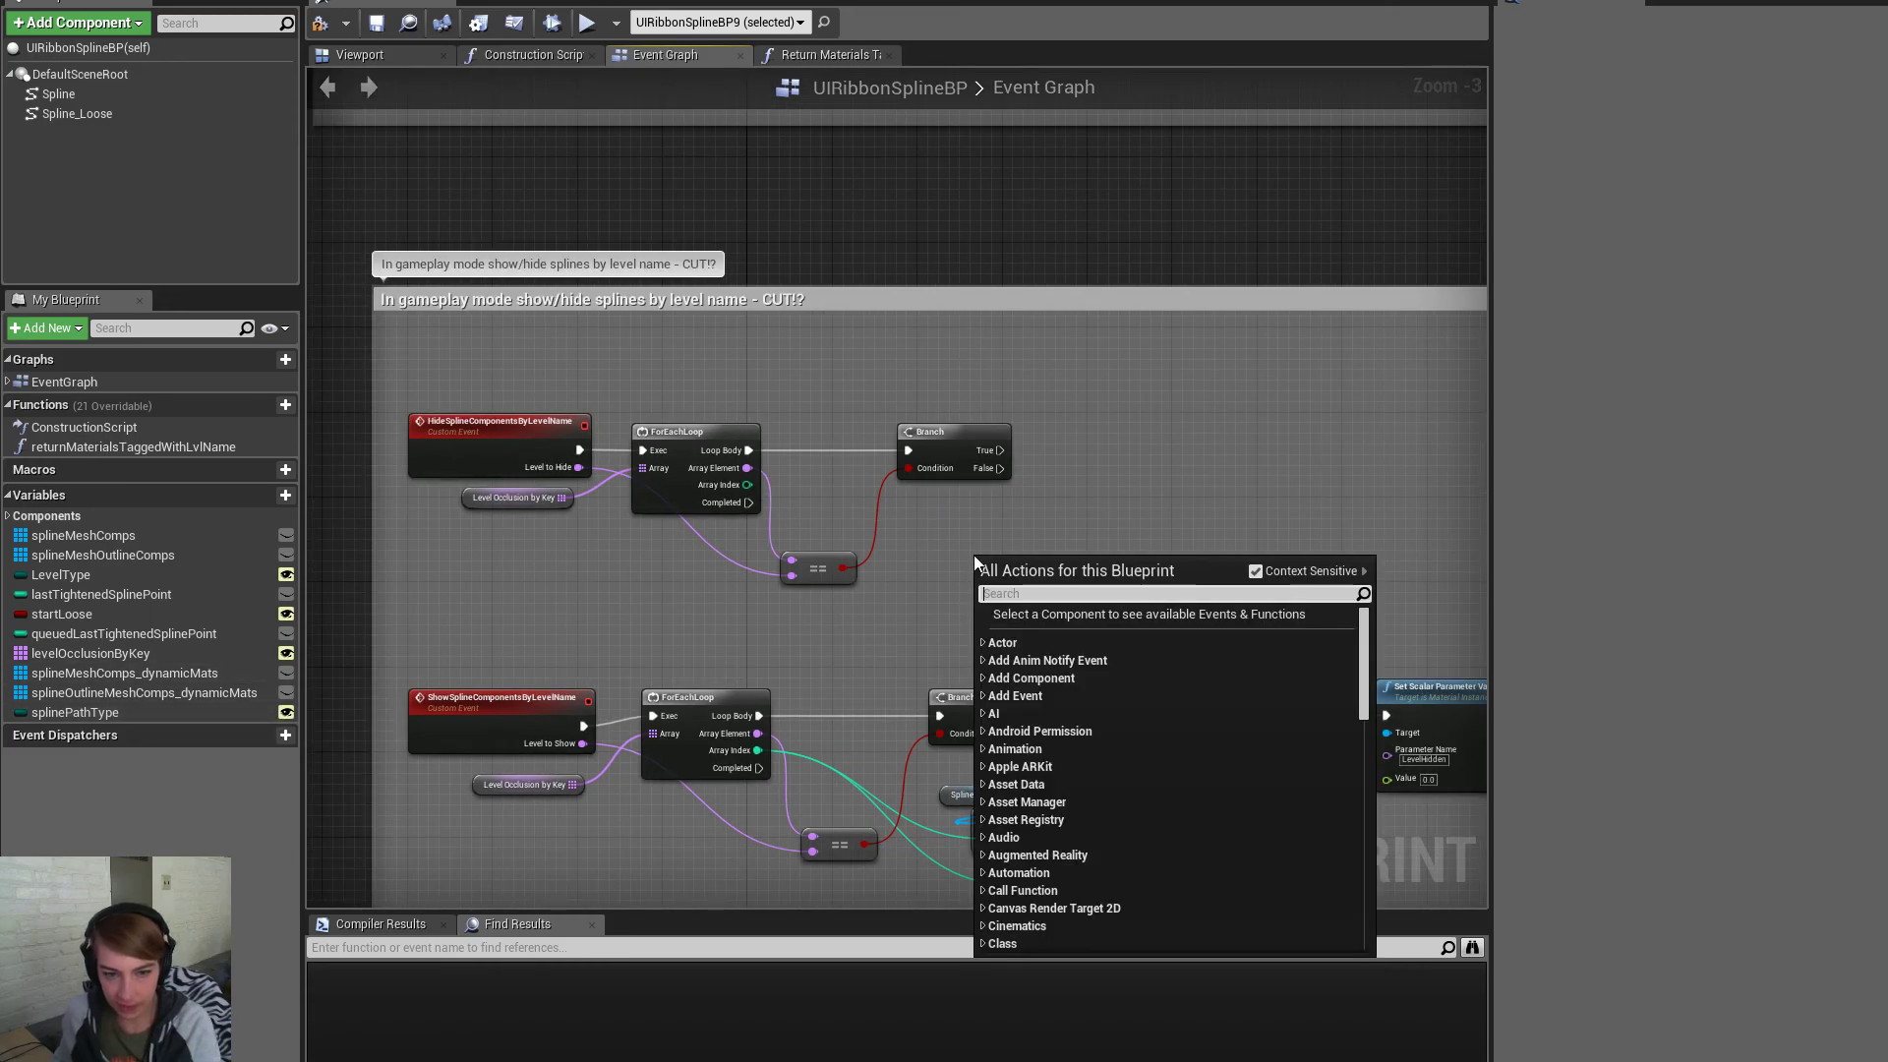
pyautogui.click(162, 429)
pyautogui.click(98, 96)
pyautogui.moveTo(99, 99); pyautogui.dragTo(1072, 482)
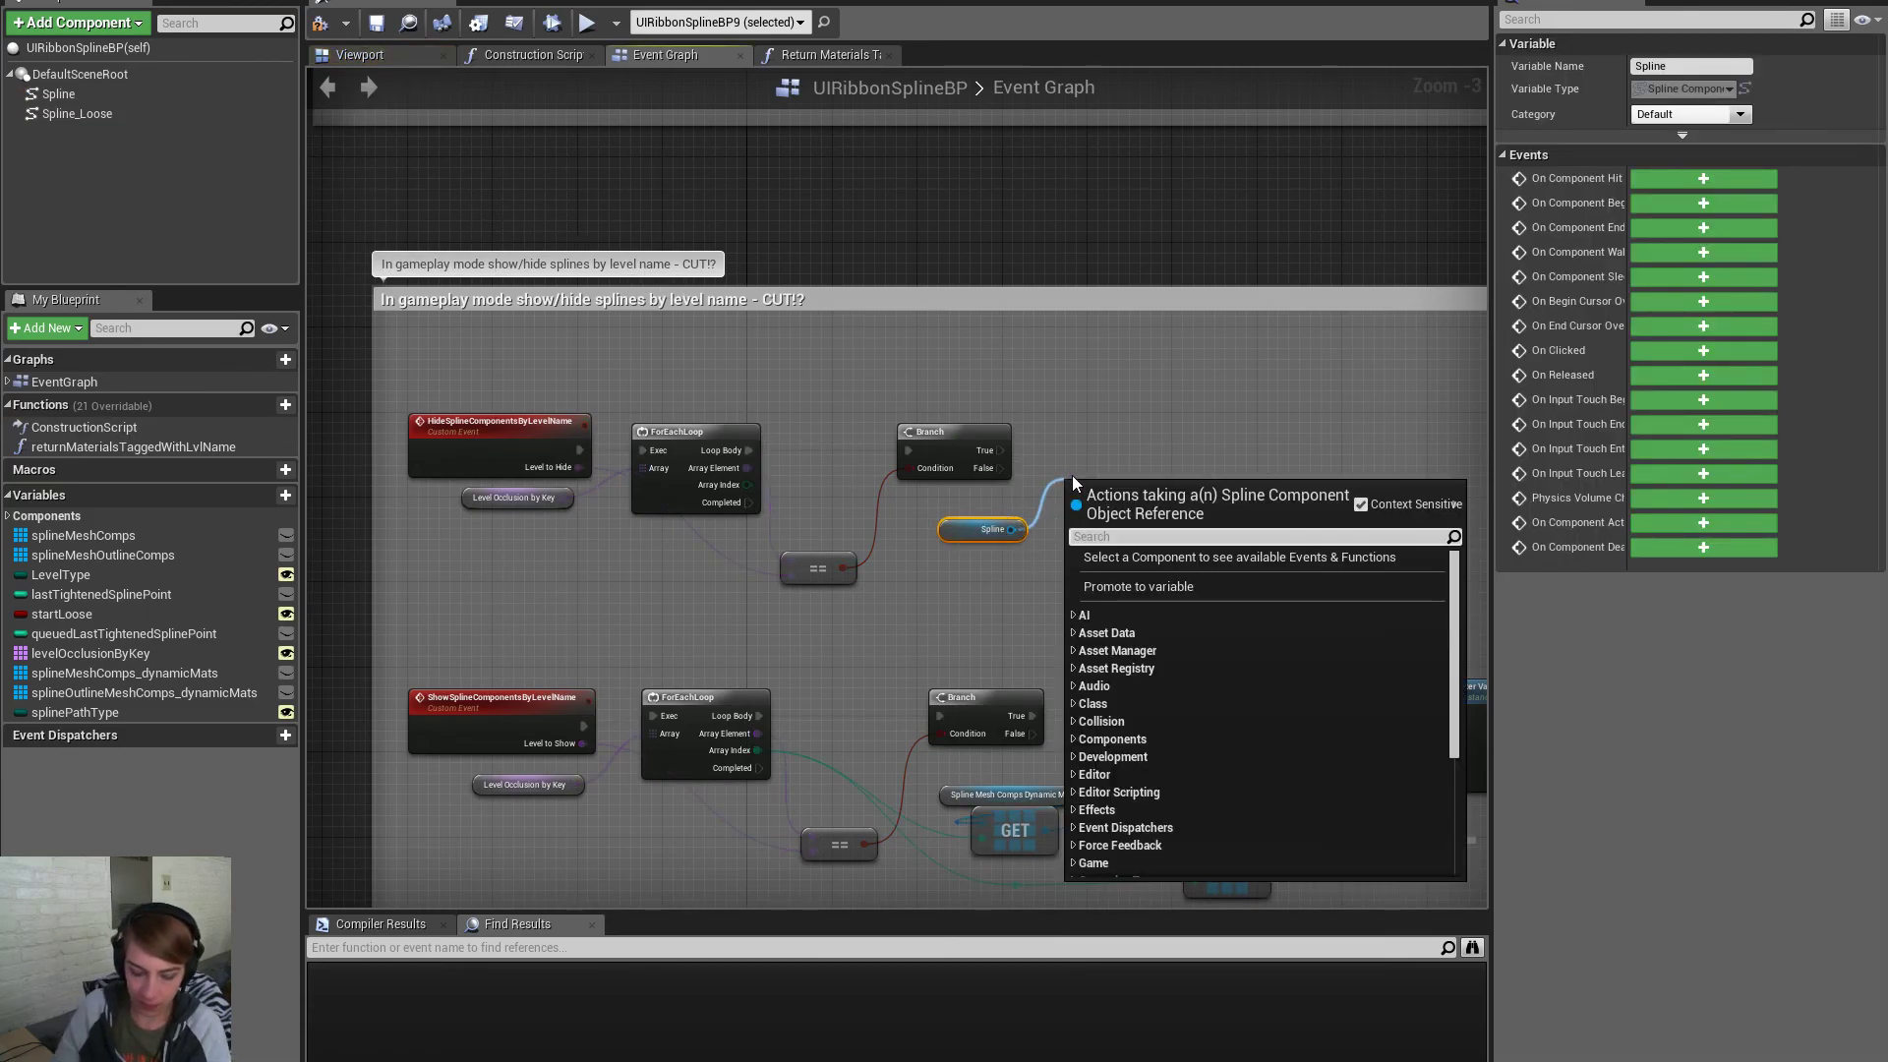
pyautogui.write('set loatio')
pyautogui.press('BackSpace')
pyautogui.press('BackSpace')
pyautogui.press('BackSpace')
pyautogui.press('BackSpace')
pyautogui.write('c')
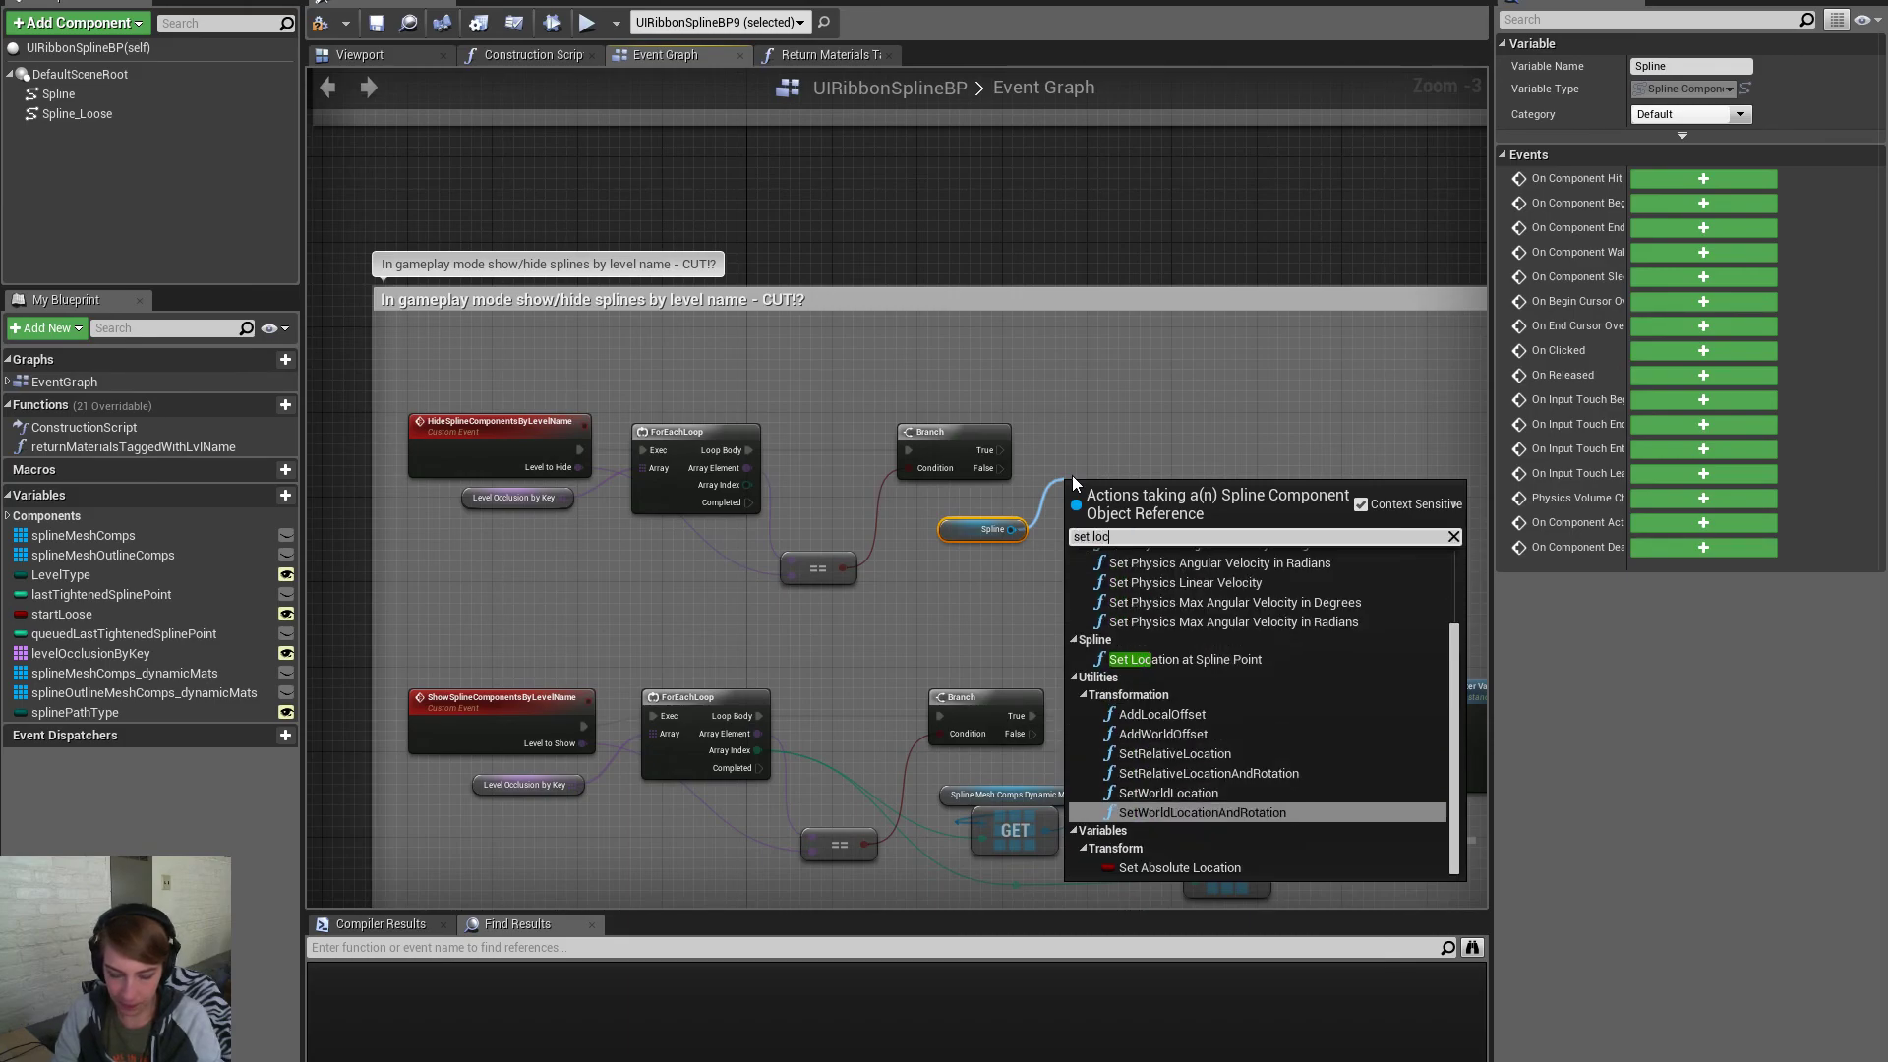
pyautogui.write('ation')
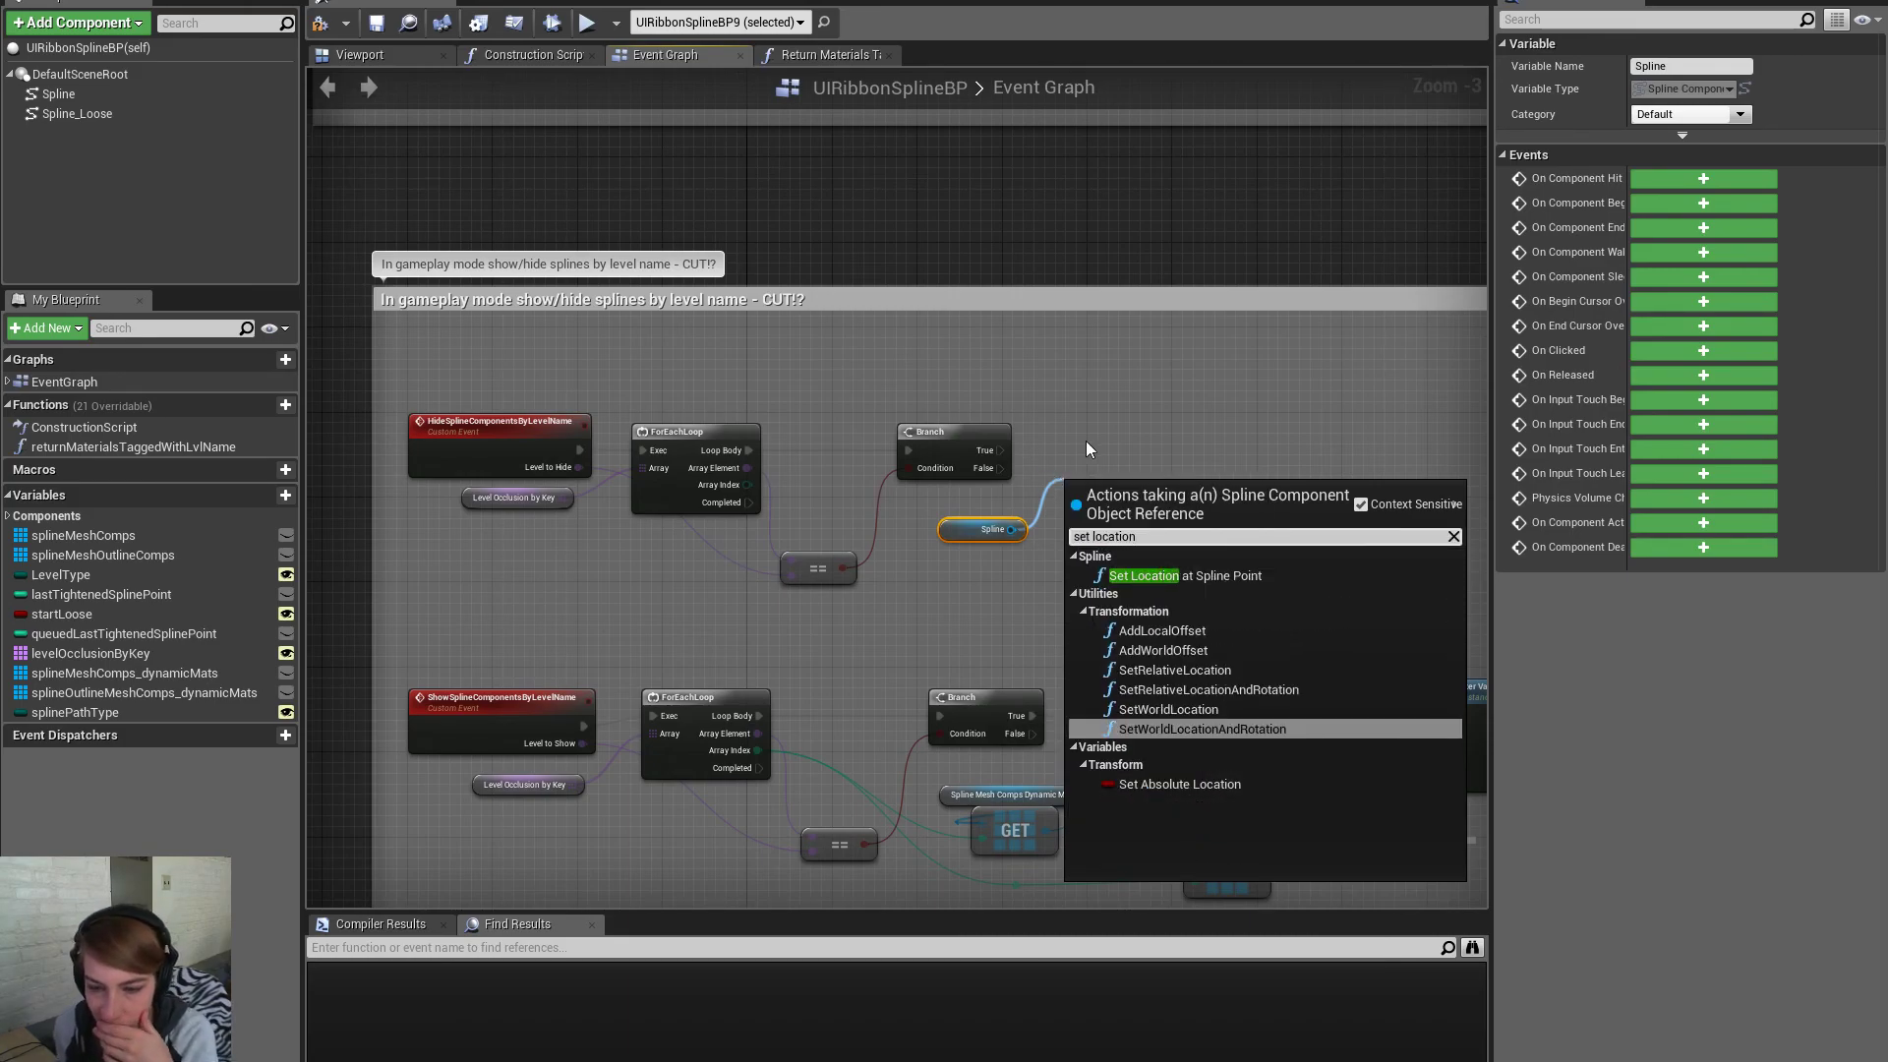
pyautogui.click(1241, 578)
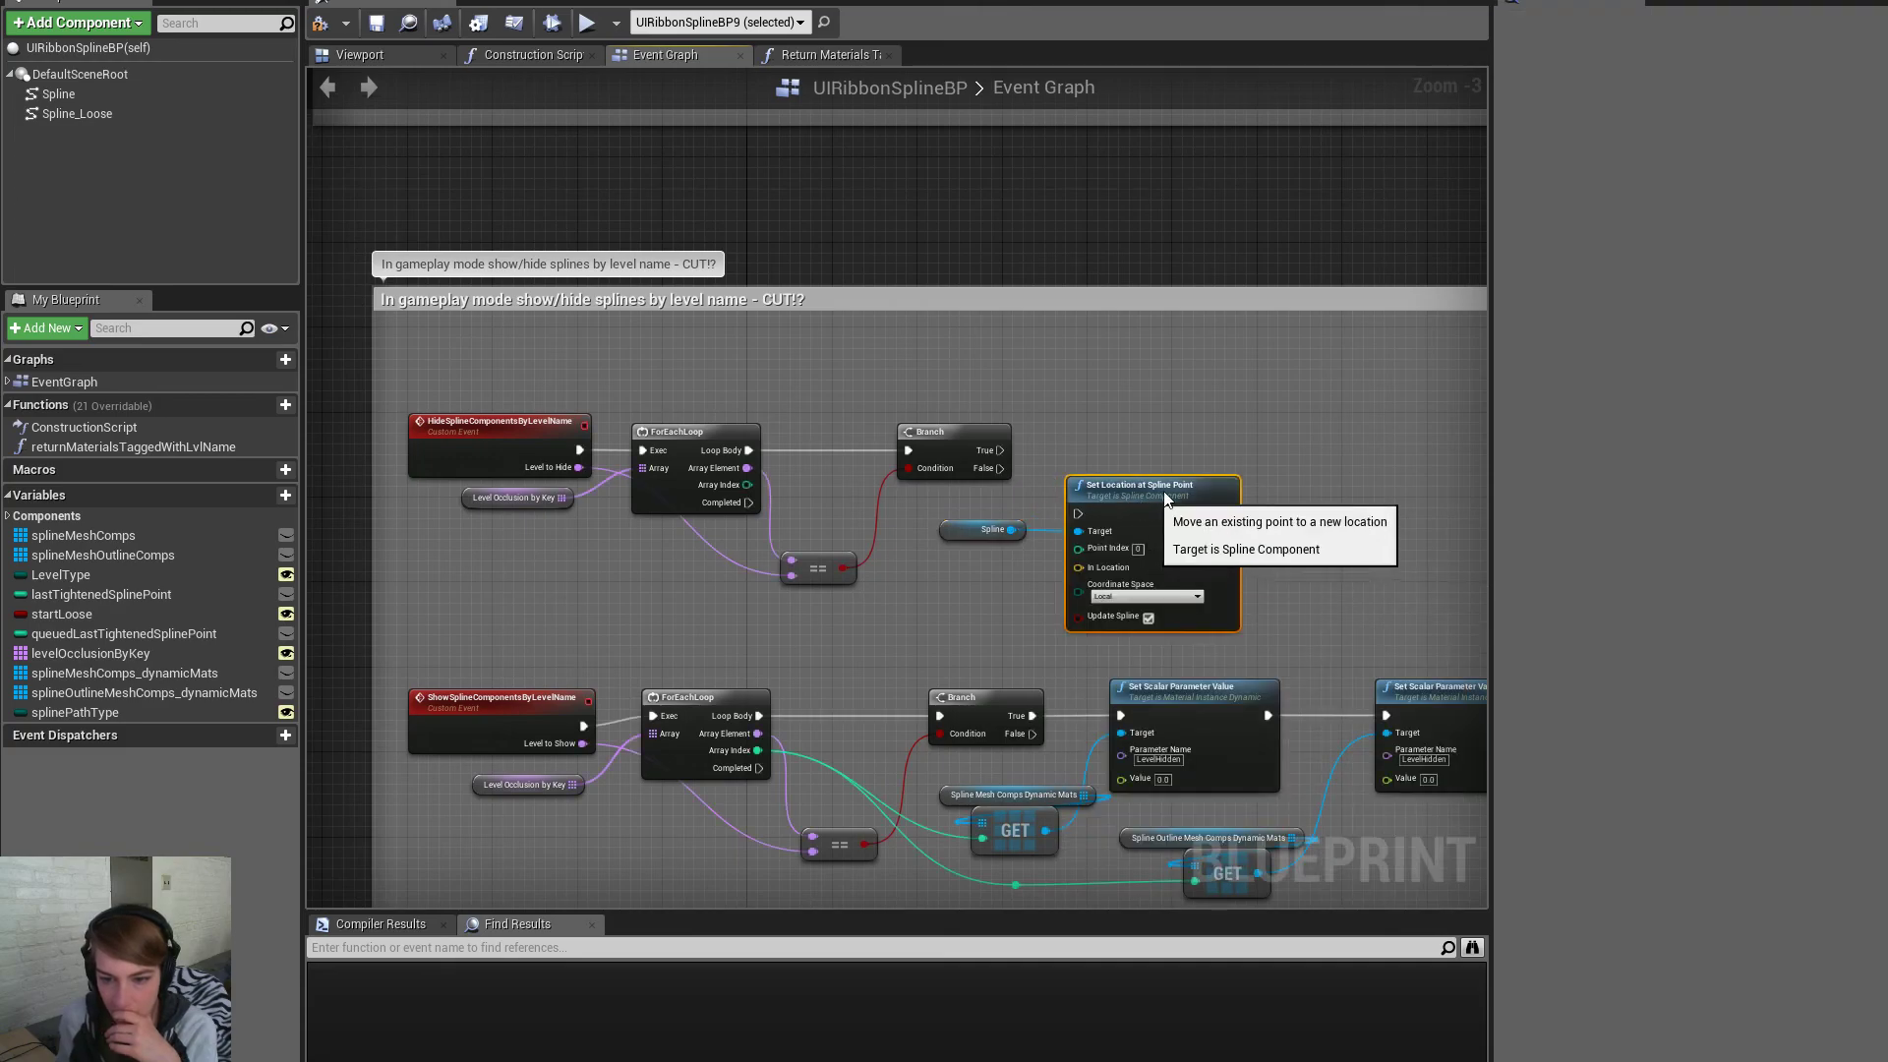
# Wire Set Location at Spline Point to the Branch's True output and Array Index, and add Get Location at Spline Point using the same index
pyautogui.moveTo(1160, 501); pyautogui.dragTo(1245, 449)
pyautogui.moveTo(747, 485); pyautogui.dragTo(1001, 452)
pyautogui.moveTo(1011, 520); pyautogui.dragTo(1007, 560)
pyautogui.write('get location')
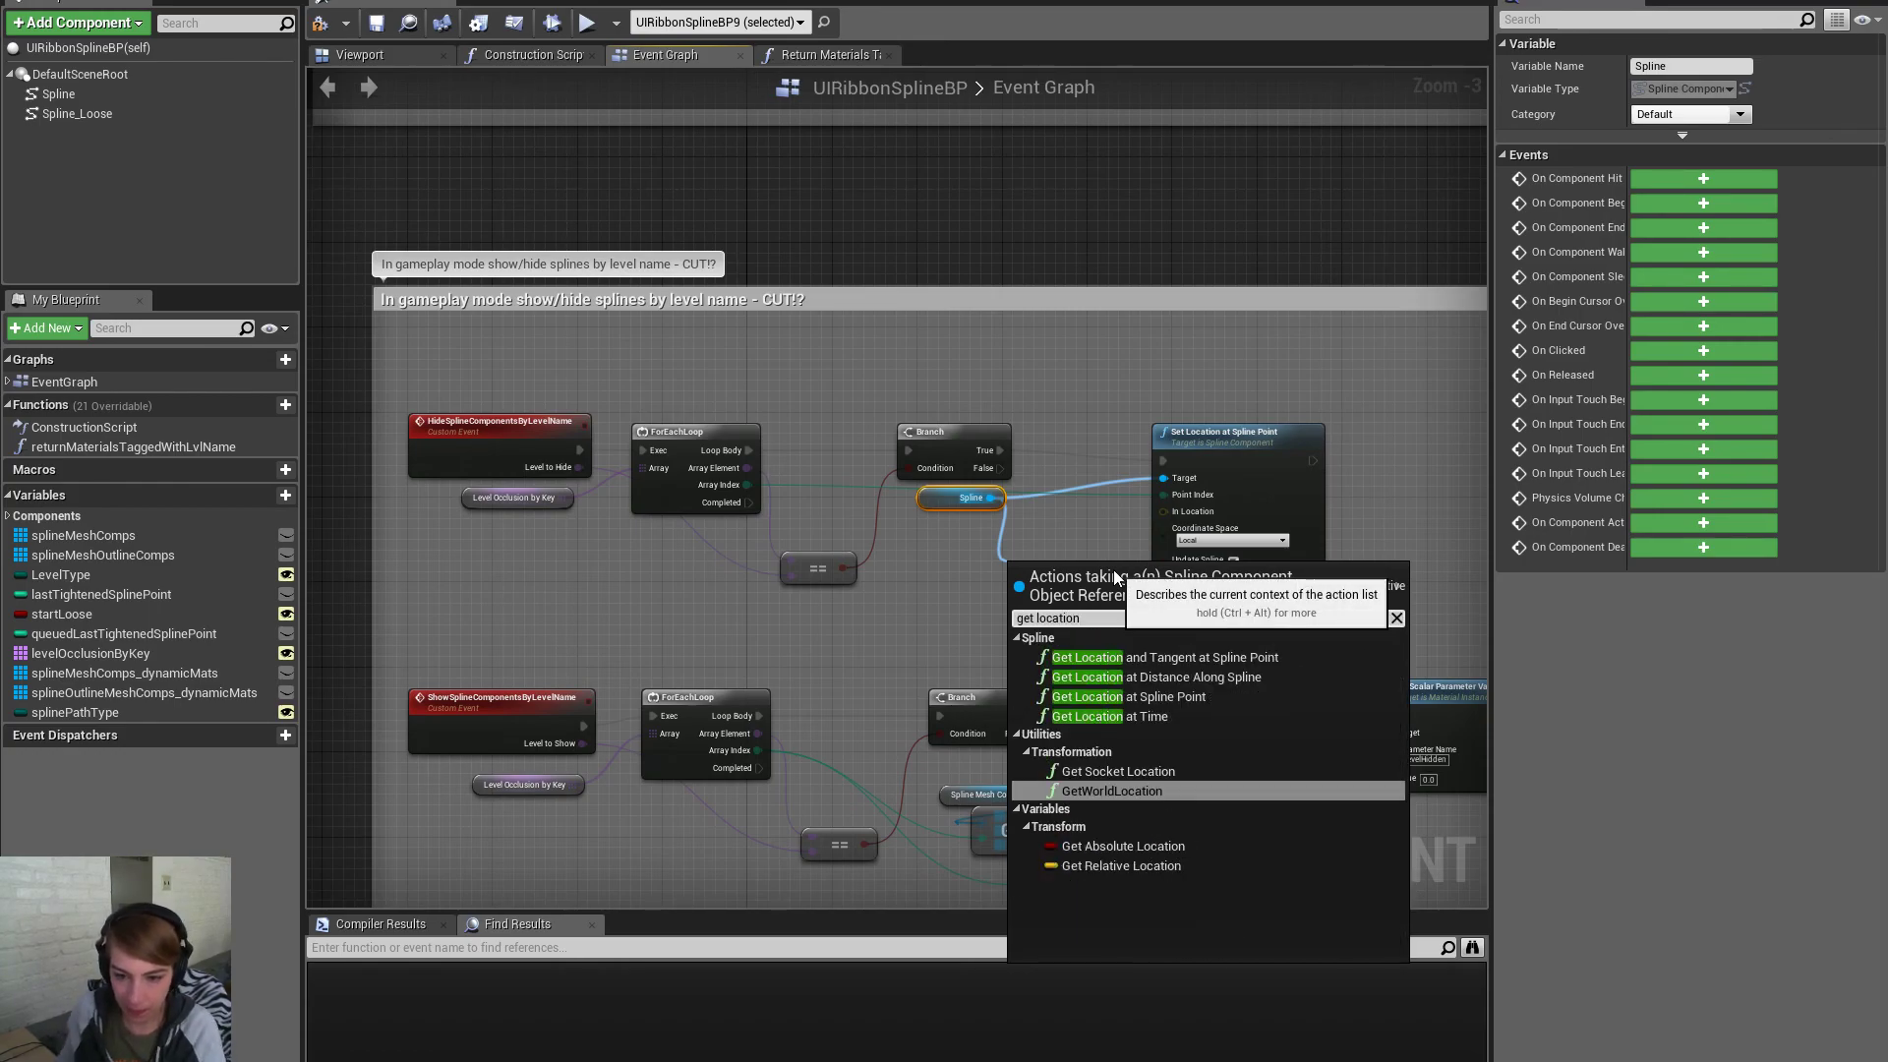
pyautogui.click(1190, 701)
pyautogui.moveTo(1256, 448); pyautogui.dragTo(1351, 425)
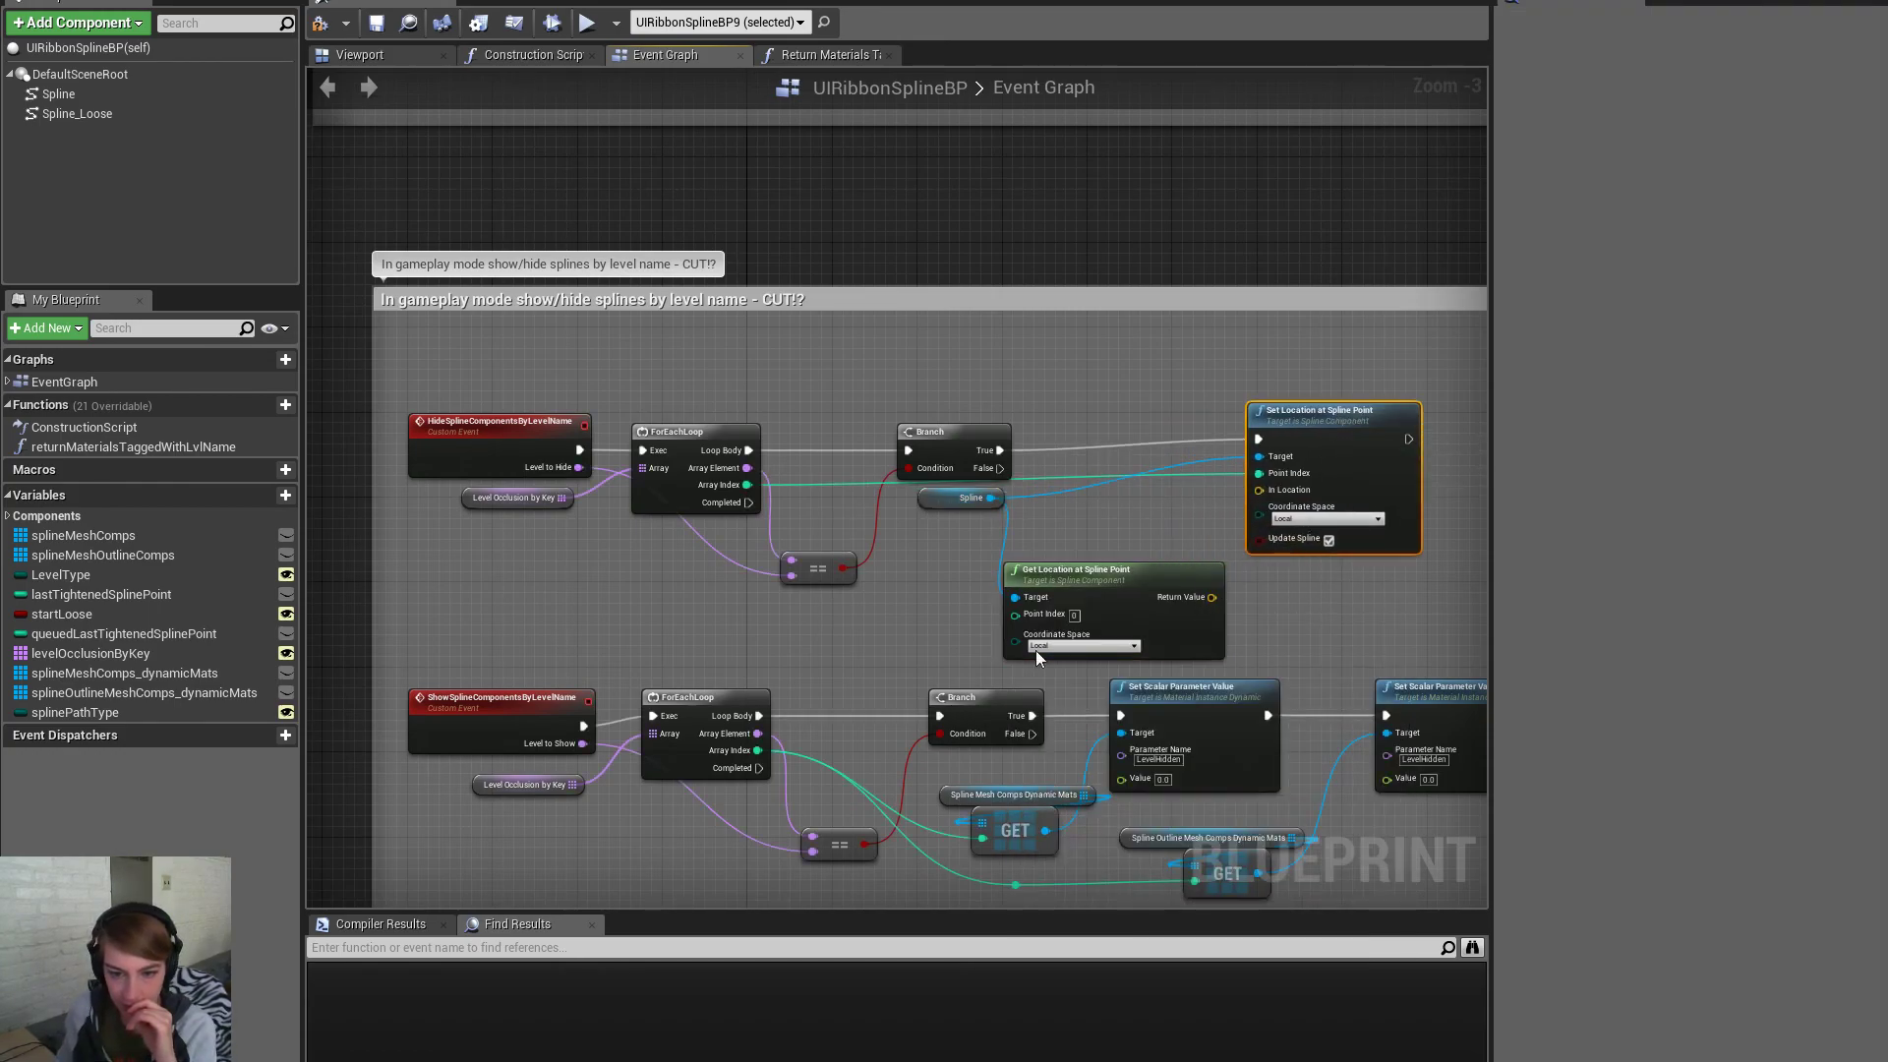
pyautogui.moveTo(1023, 617); pyautogui.dragTo(750, 486)
pyautogui.moveTo(1084, 575); pyautogui.dragTo(1043, 544)
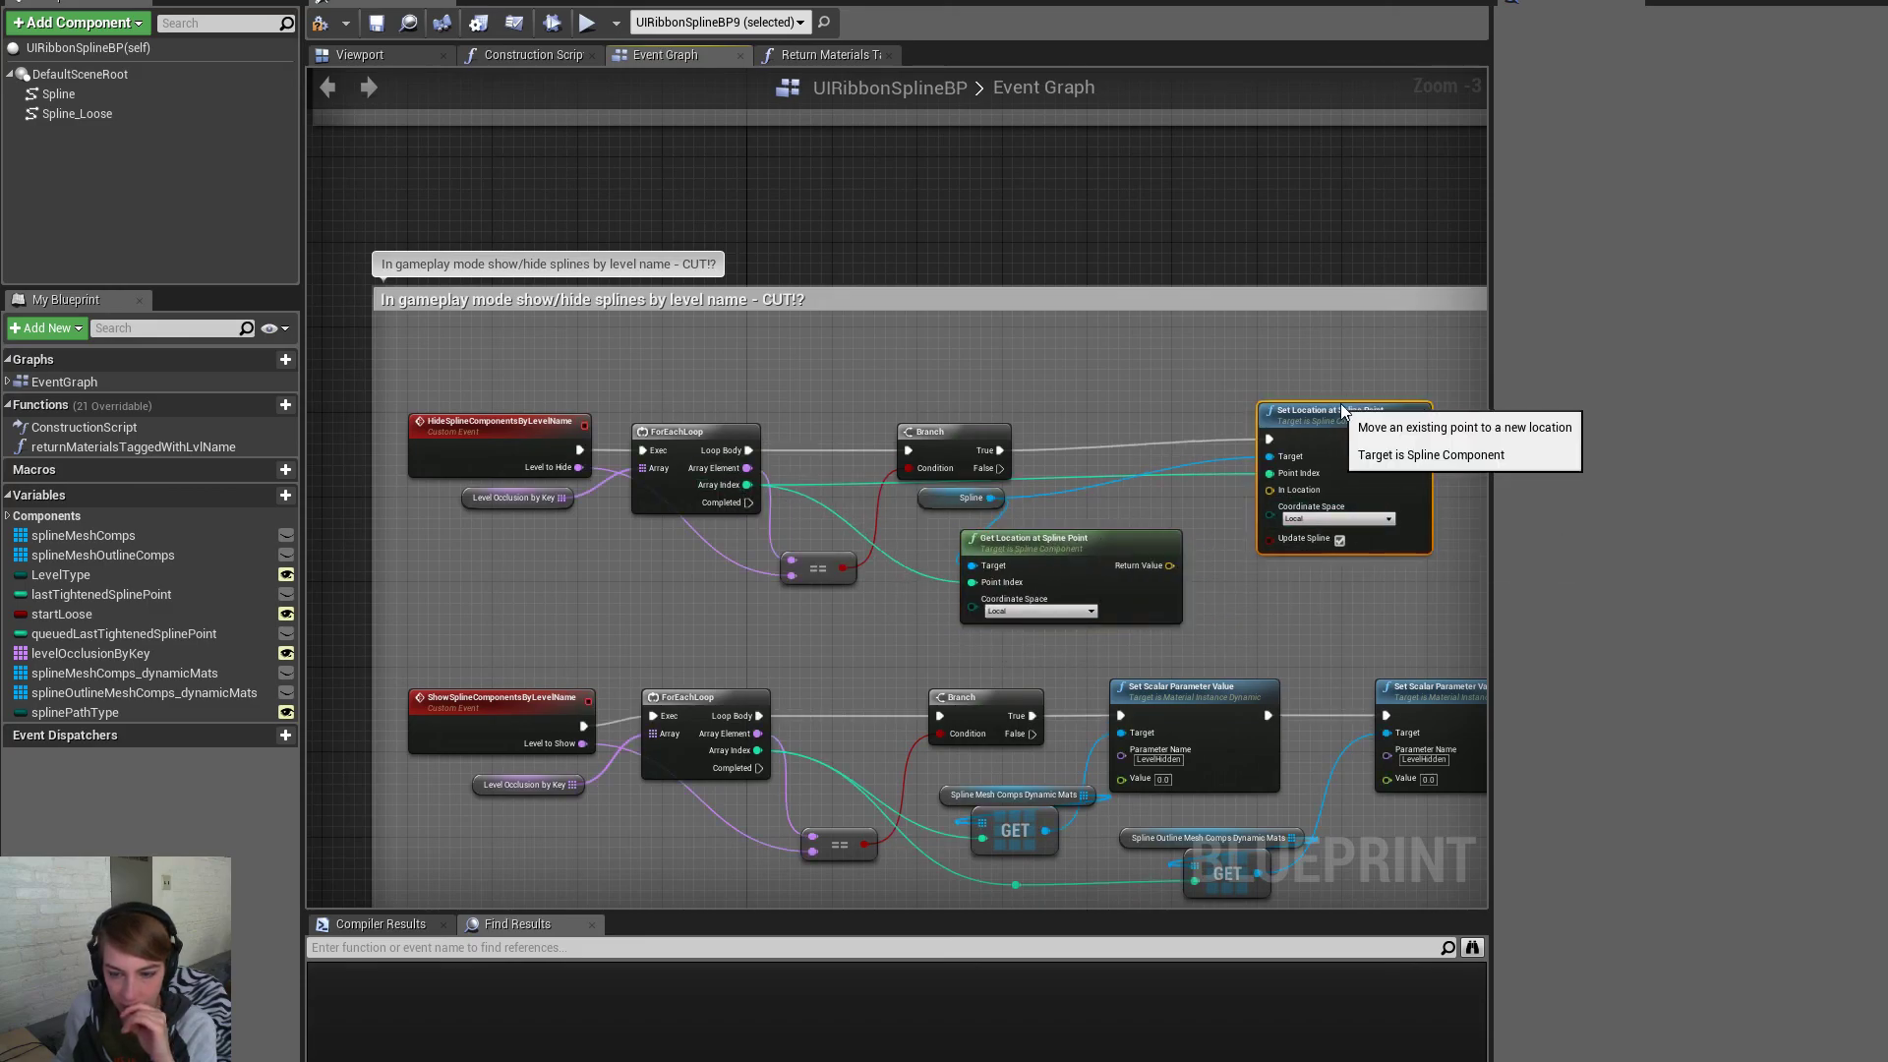
pyautogui.moveTo(1308, 411); pyautogui.dragTo(1391, 411)
# Set the coordinate space of both the Get and Set Location at Spline Point nodes to World
pyautogui.moveTo(1059, 587); pyautogui.dragTo(836, 610, button='right')
pyautogui.click(817, 634)
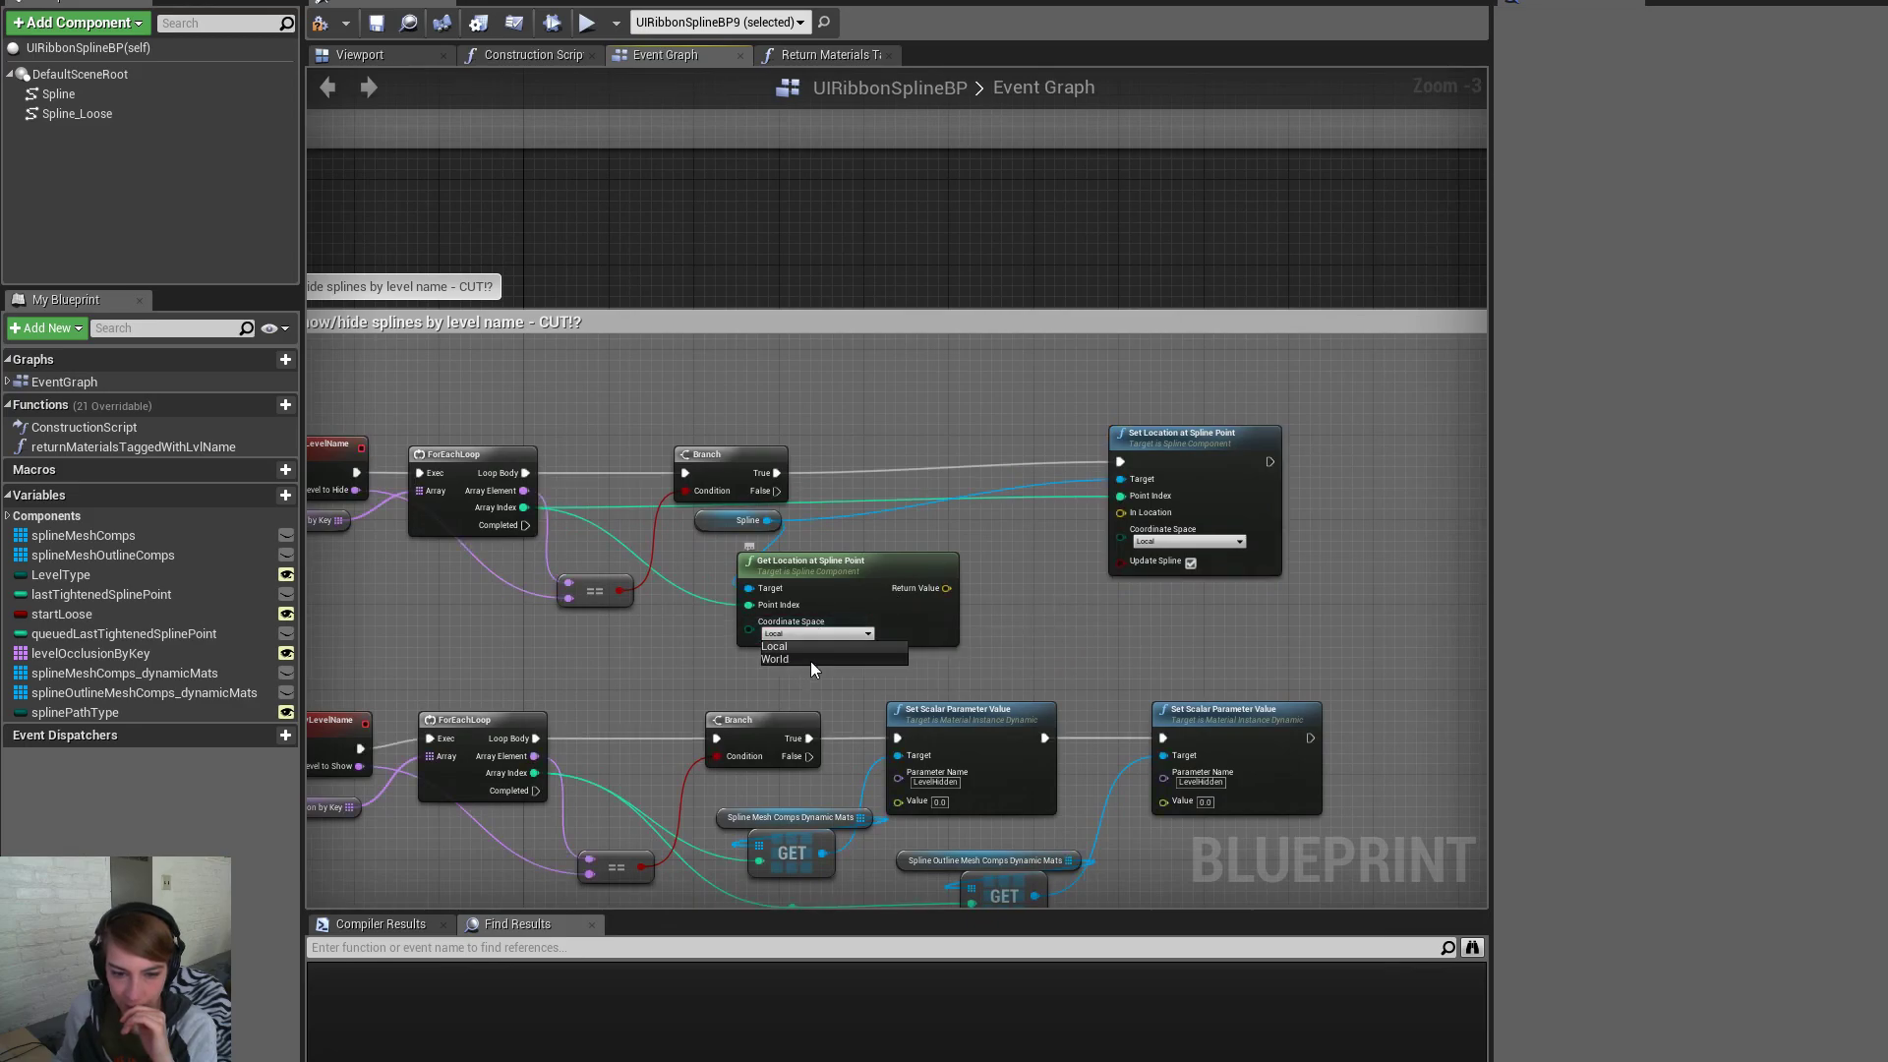
pyautogui.click(1185, 542)
pyautogui.click(1176, 569)
# Make room before Set Location at Spline Point and add a vector - vector node fed by Get Location's return value
pyautogui.moveTo(1169, 449); pyautogui.dragTo(1318, 448)
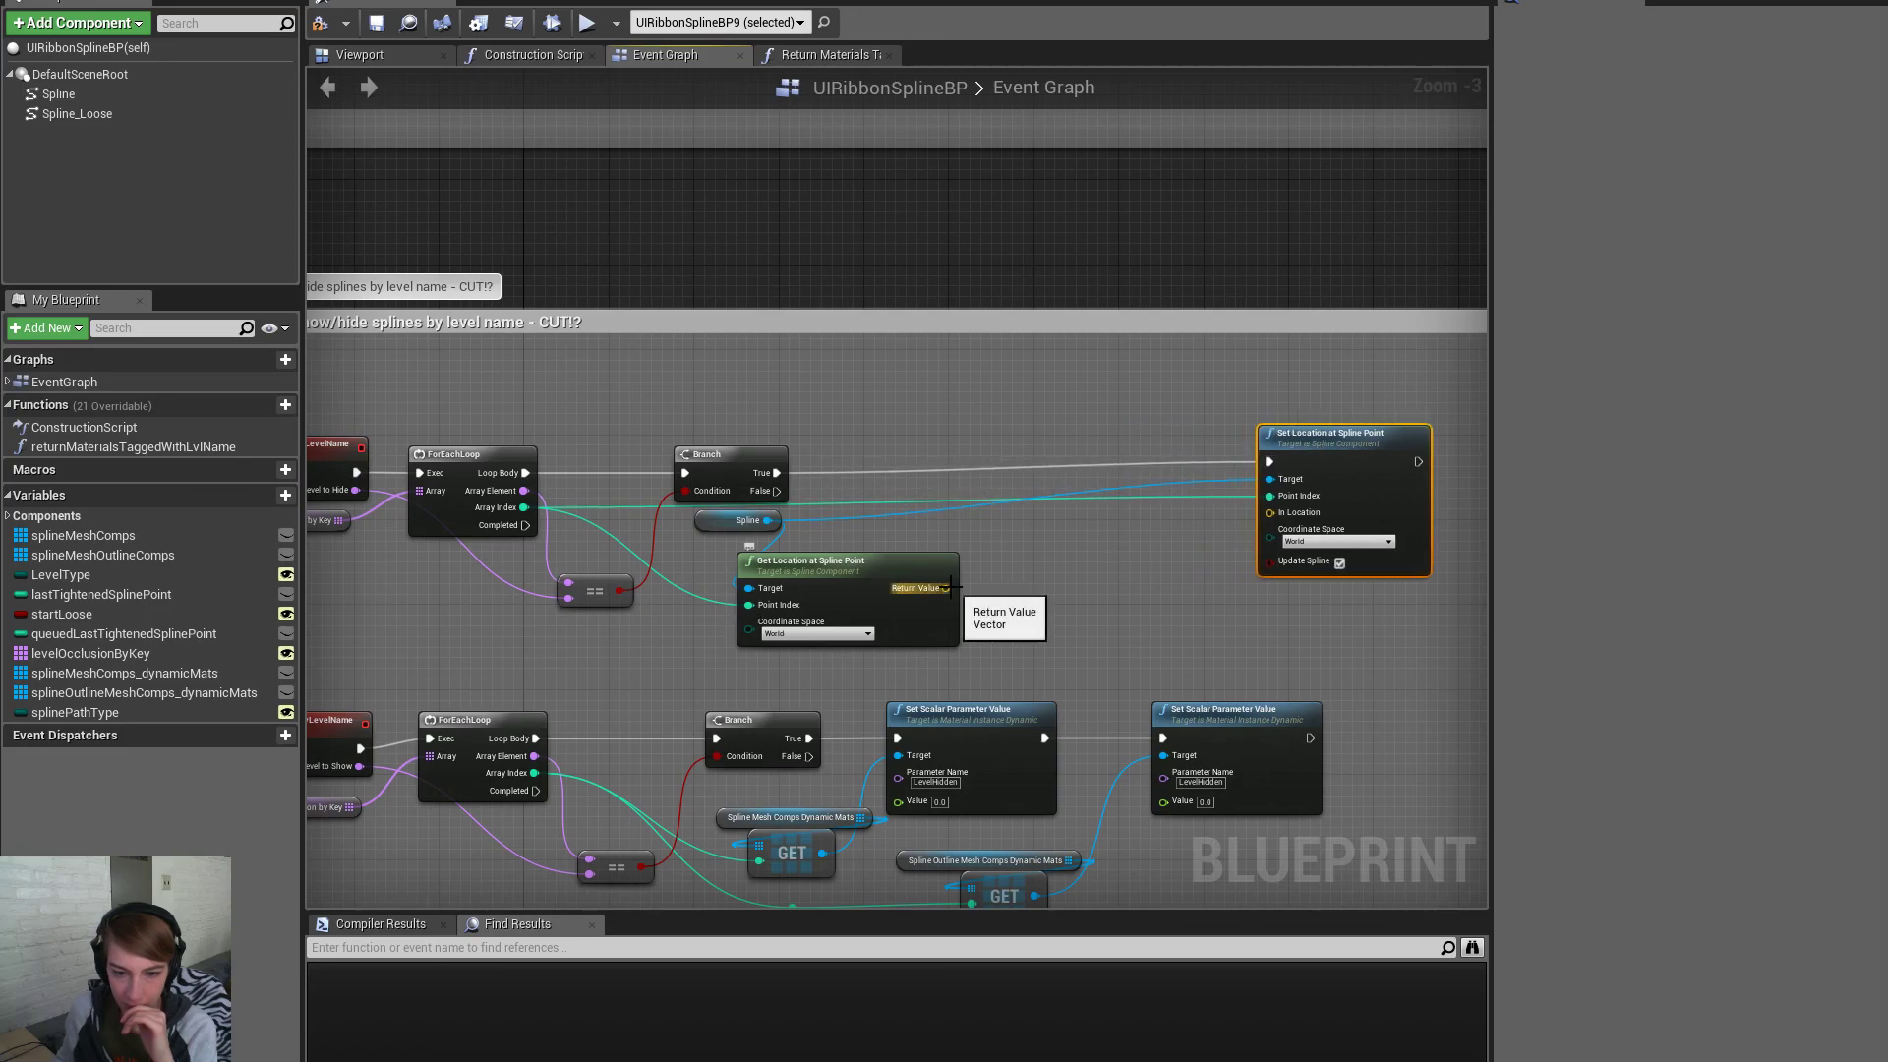
pyautogui.moveTo(946, 588); pyautogui.dragTo(1018, 549)
pyautogui.write('-')
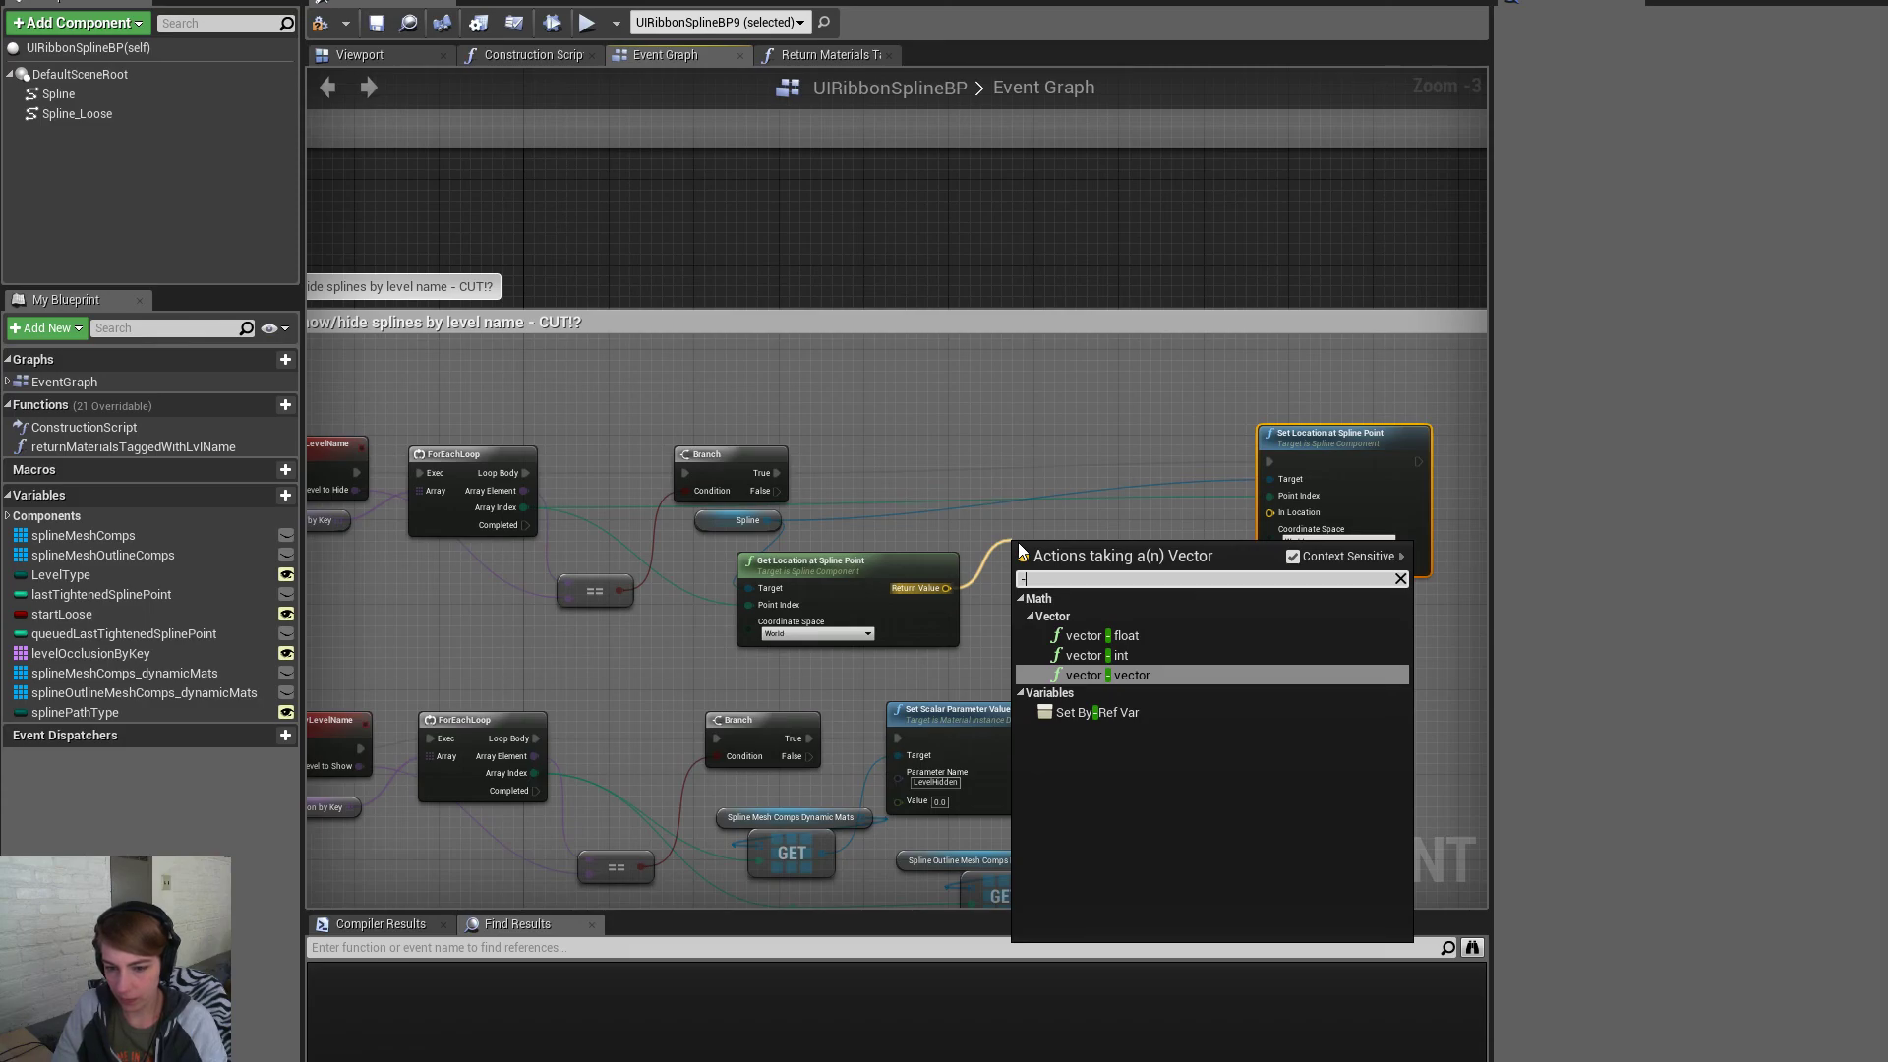
pyautogui.press('Return')
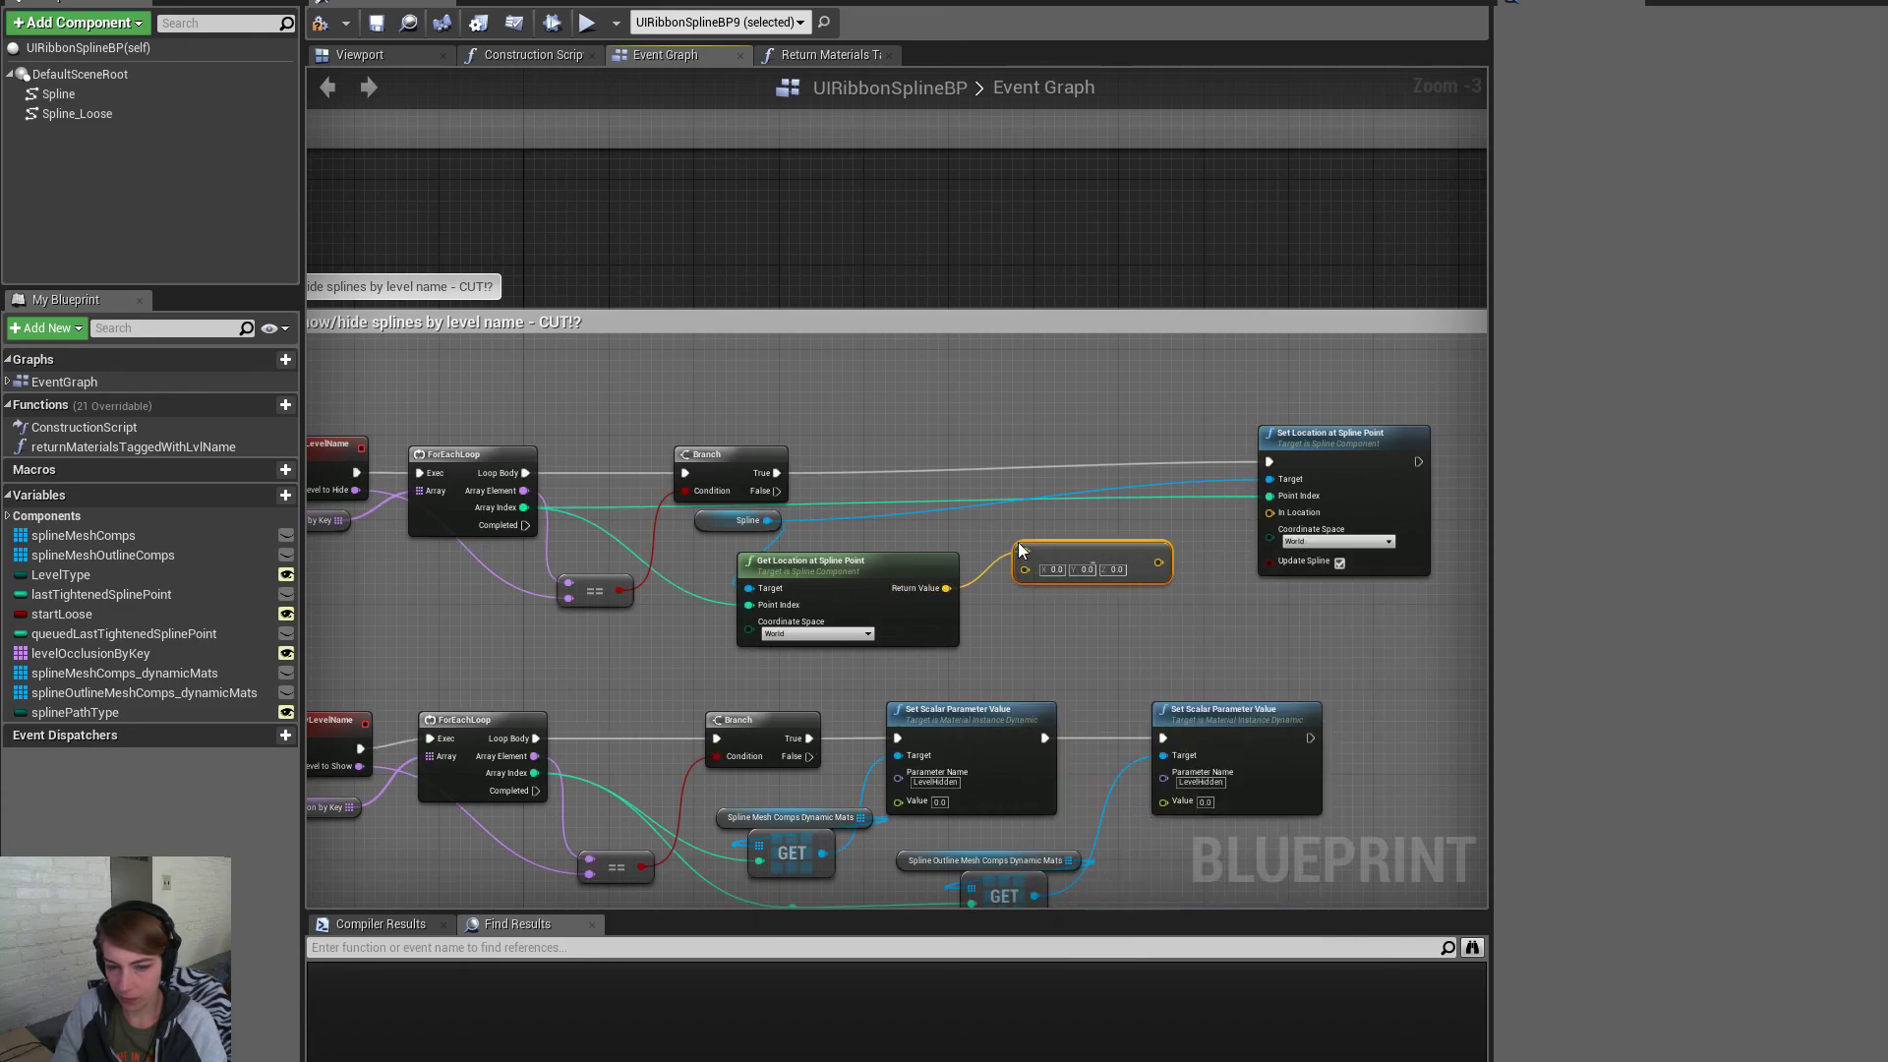
# Rename the HideSplineComponentsByLevelName event to sinkSplinePointsByLevelName
pyautogui.moveTo(875, 540); pyautogui.dragTo(1046, 517, button='right')
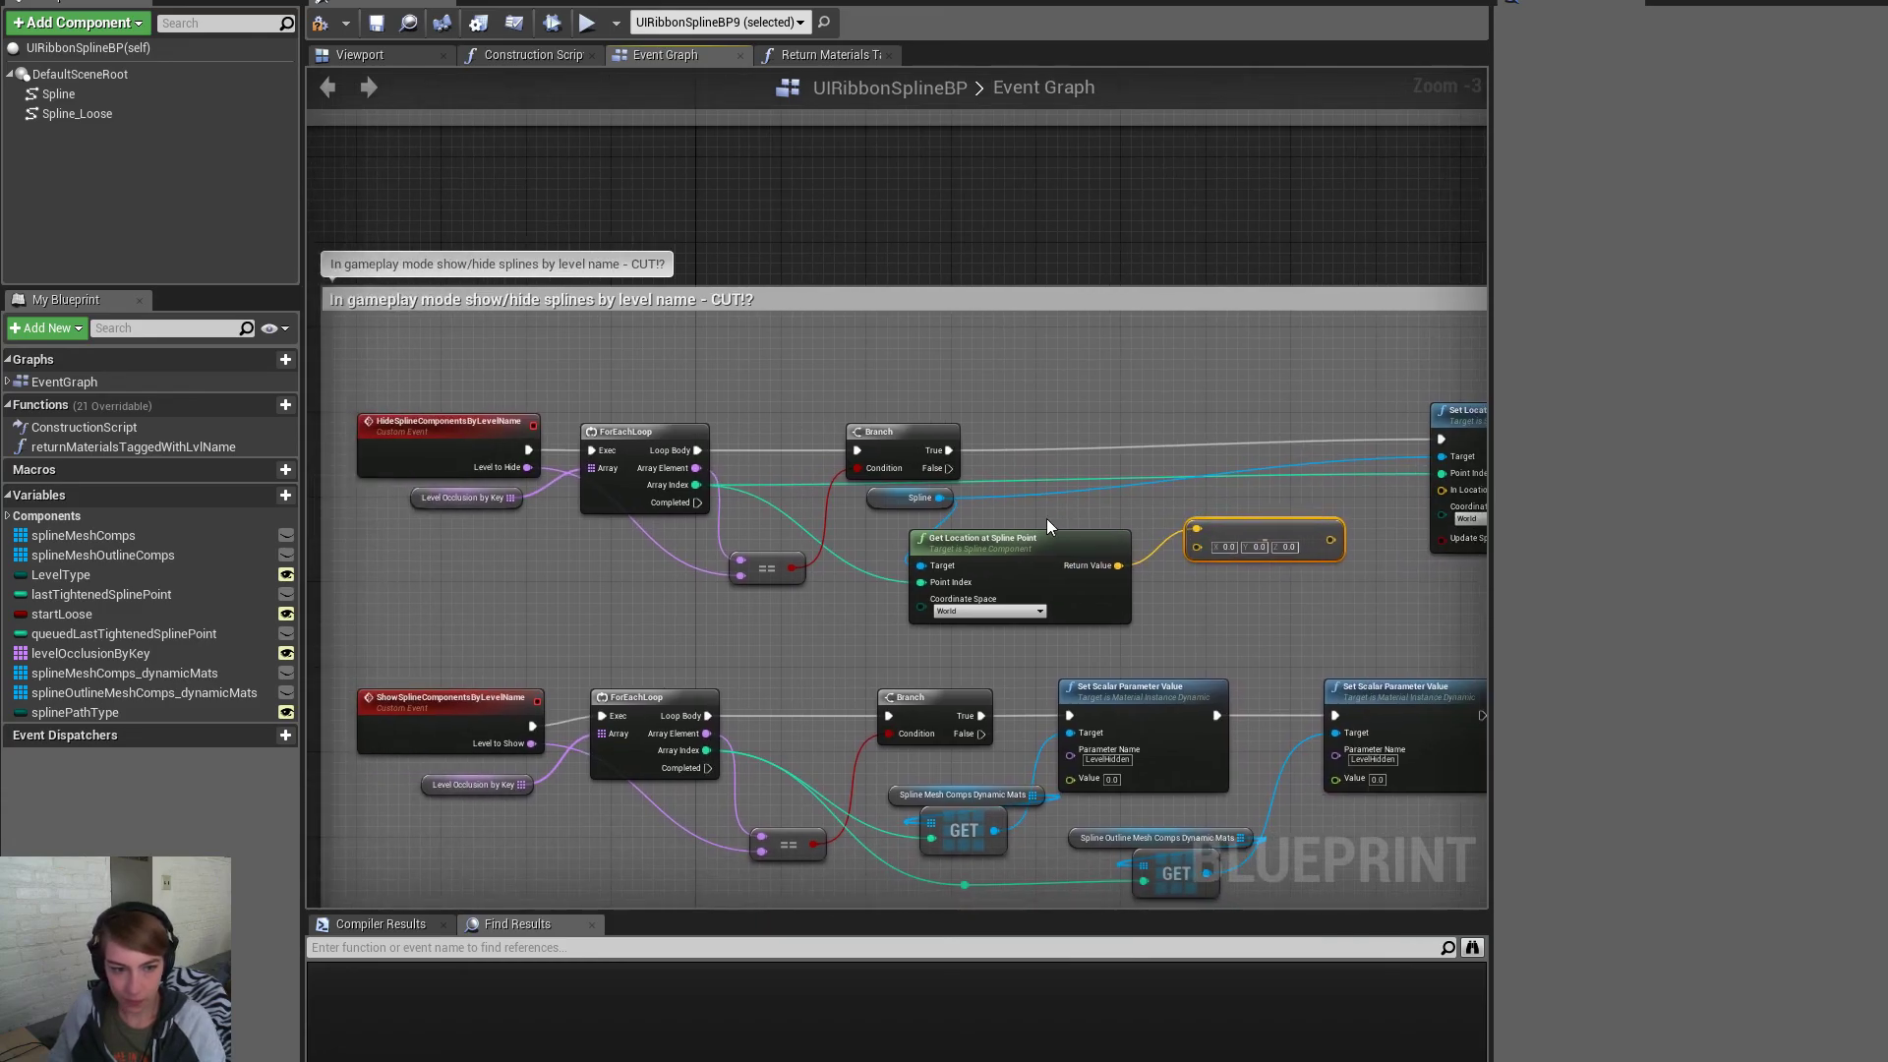
pyautogui.click(465, 446)
pyautogui.press('BackSpace')
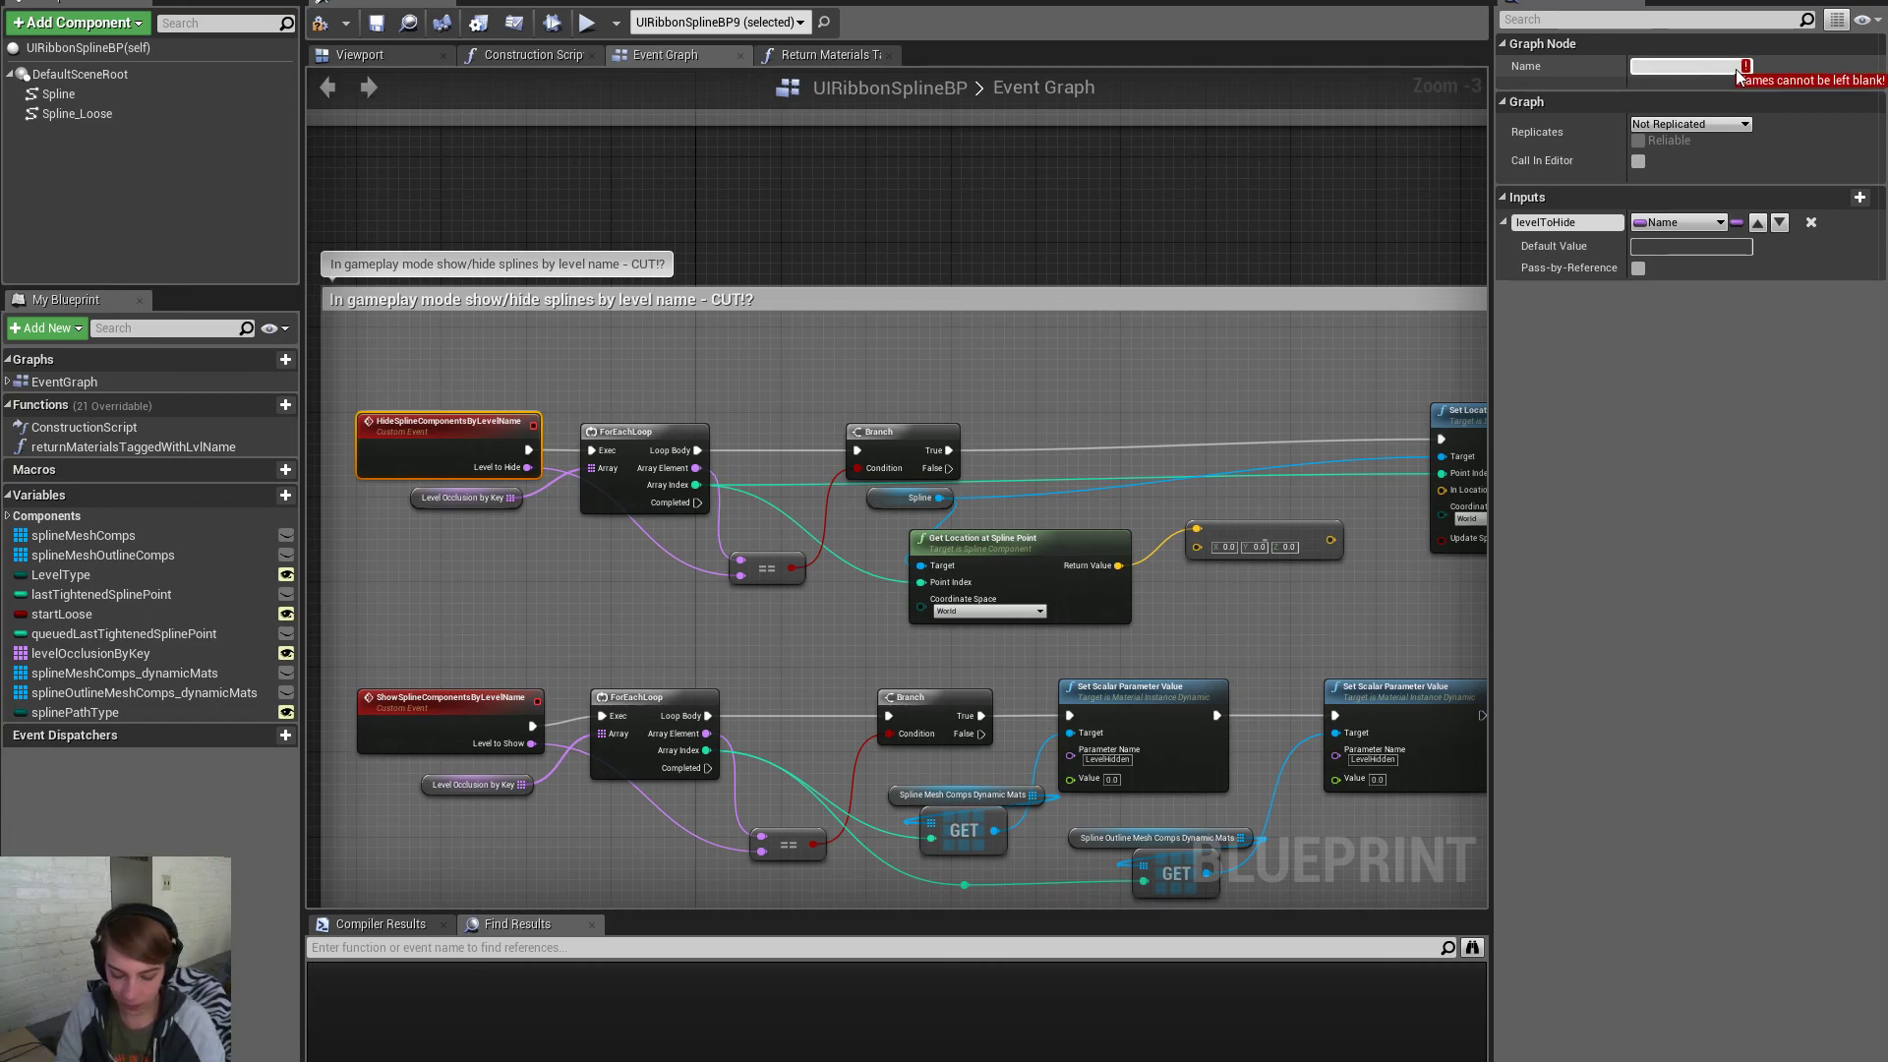
pyautogui.write('si')
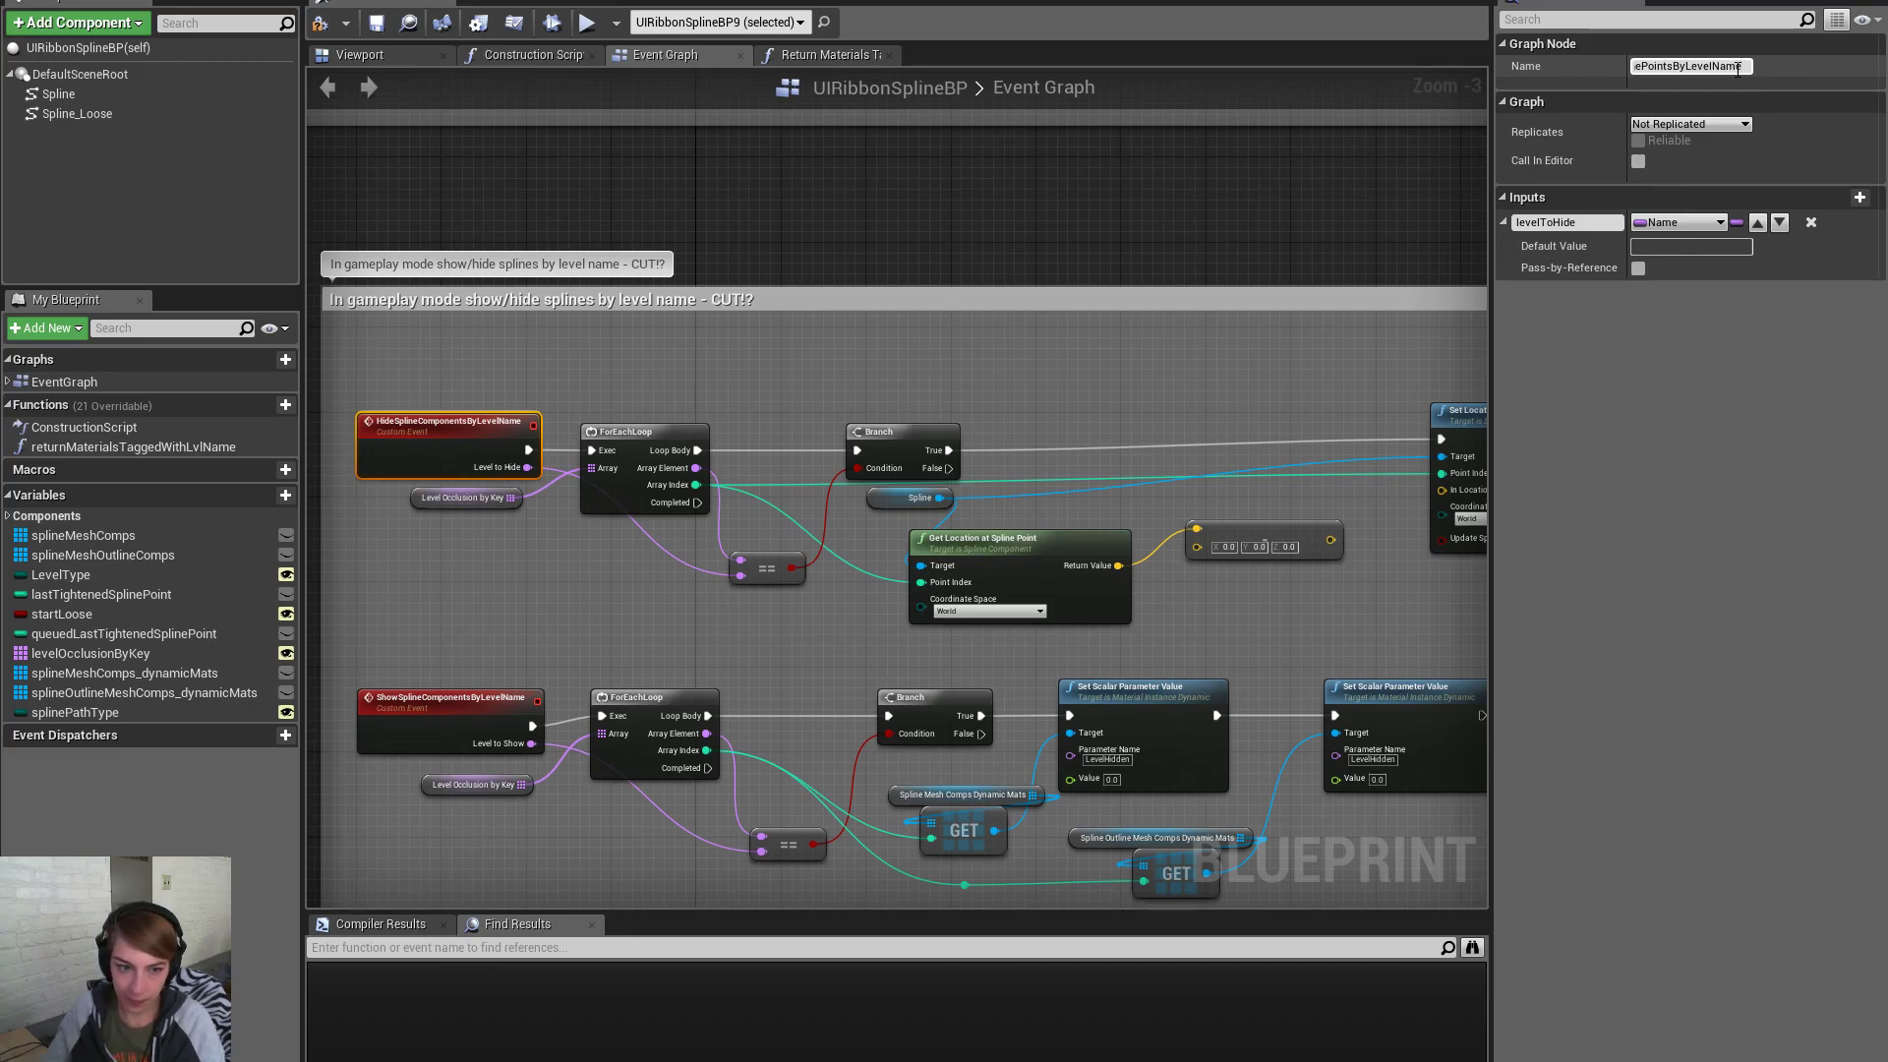
pyautogui.press('Return')
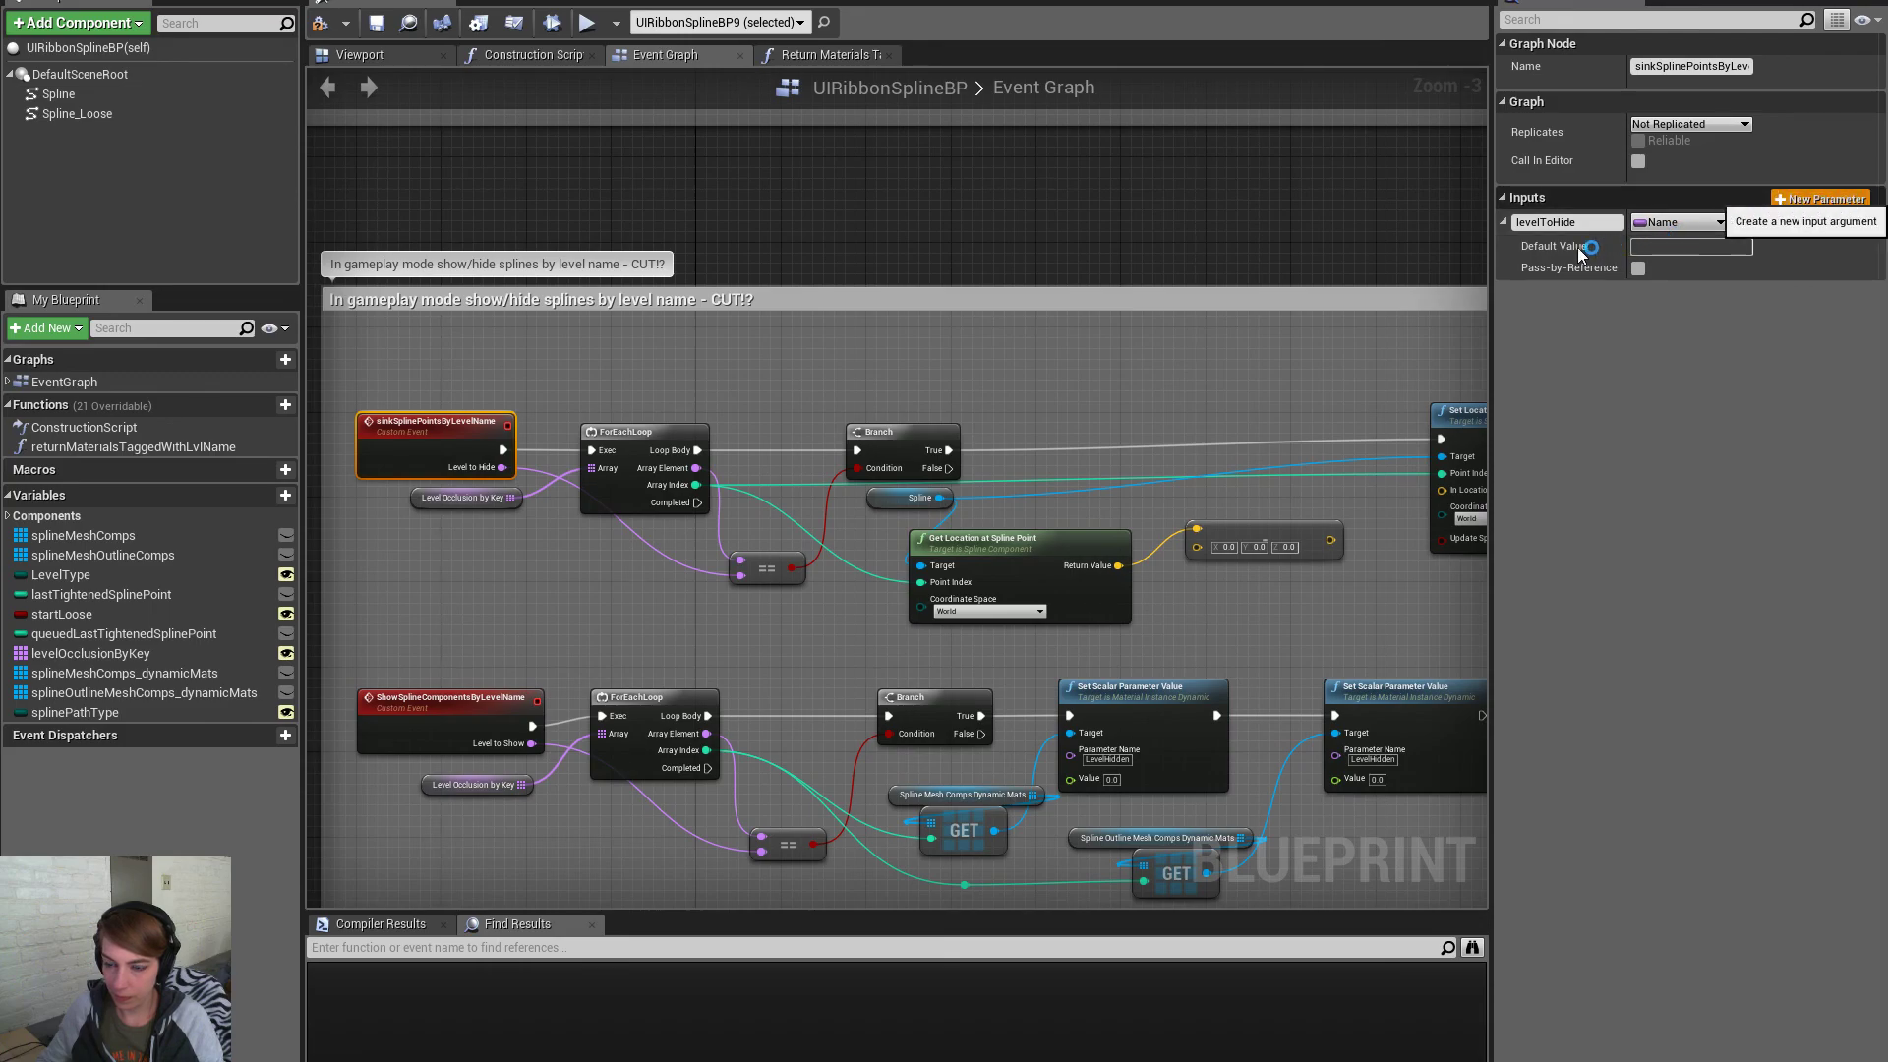
# Add a Float input named sinkAmount to the sinkSplinePointsByLevelName event
pyautogui.click(1679, 291)
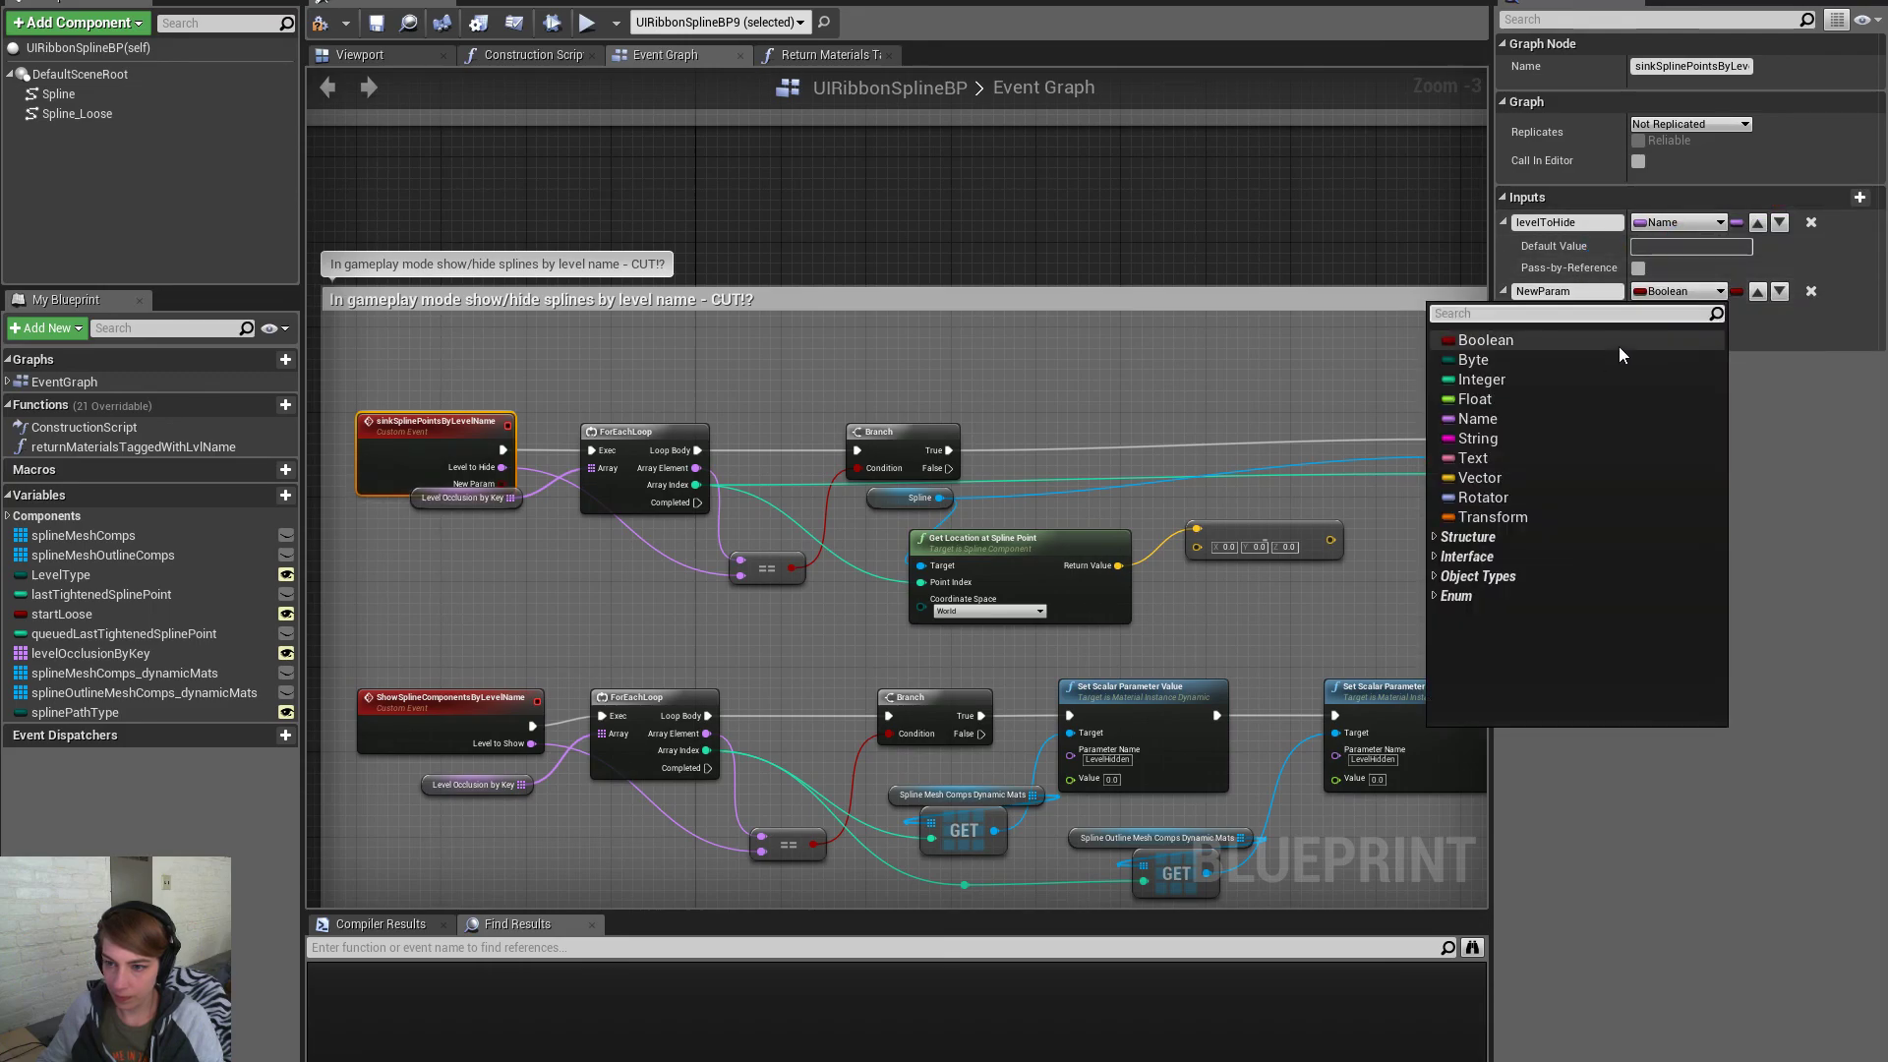
pyautogui.click(1589, 398)
pyautogui.click(1583, 291)
pyautogui.write('sinkAmount')
pyautogui.press('Return')
pyautogui.click(887, 610)
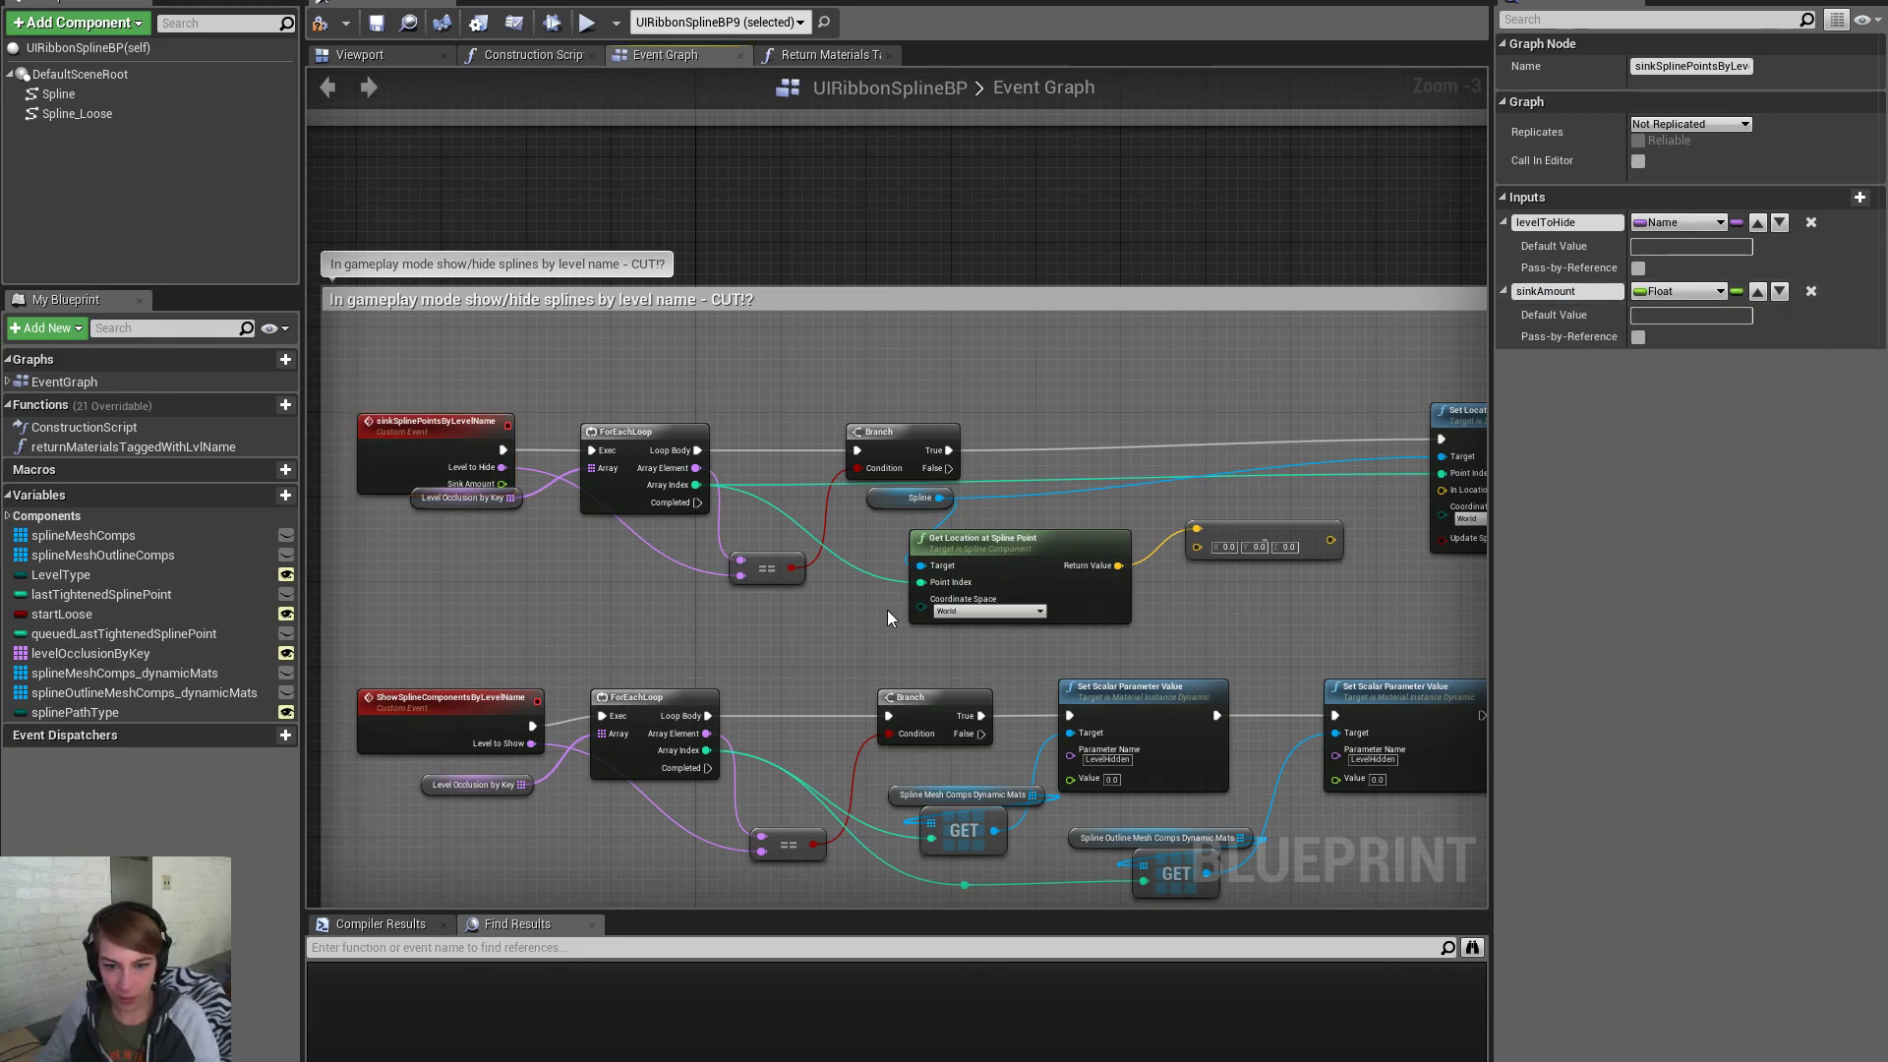
# Split the subtraction node's second vector into X, Y and Z, and connect the event's Sink Amount to Z
pyautogui.rightClick(1238, 551)
pyautogui.click(1288, 600)
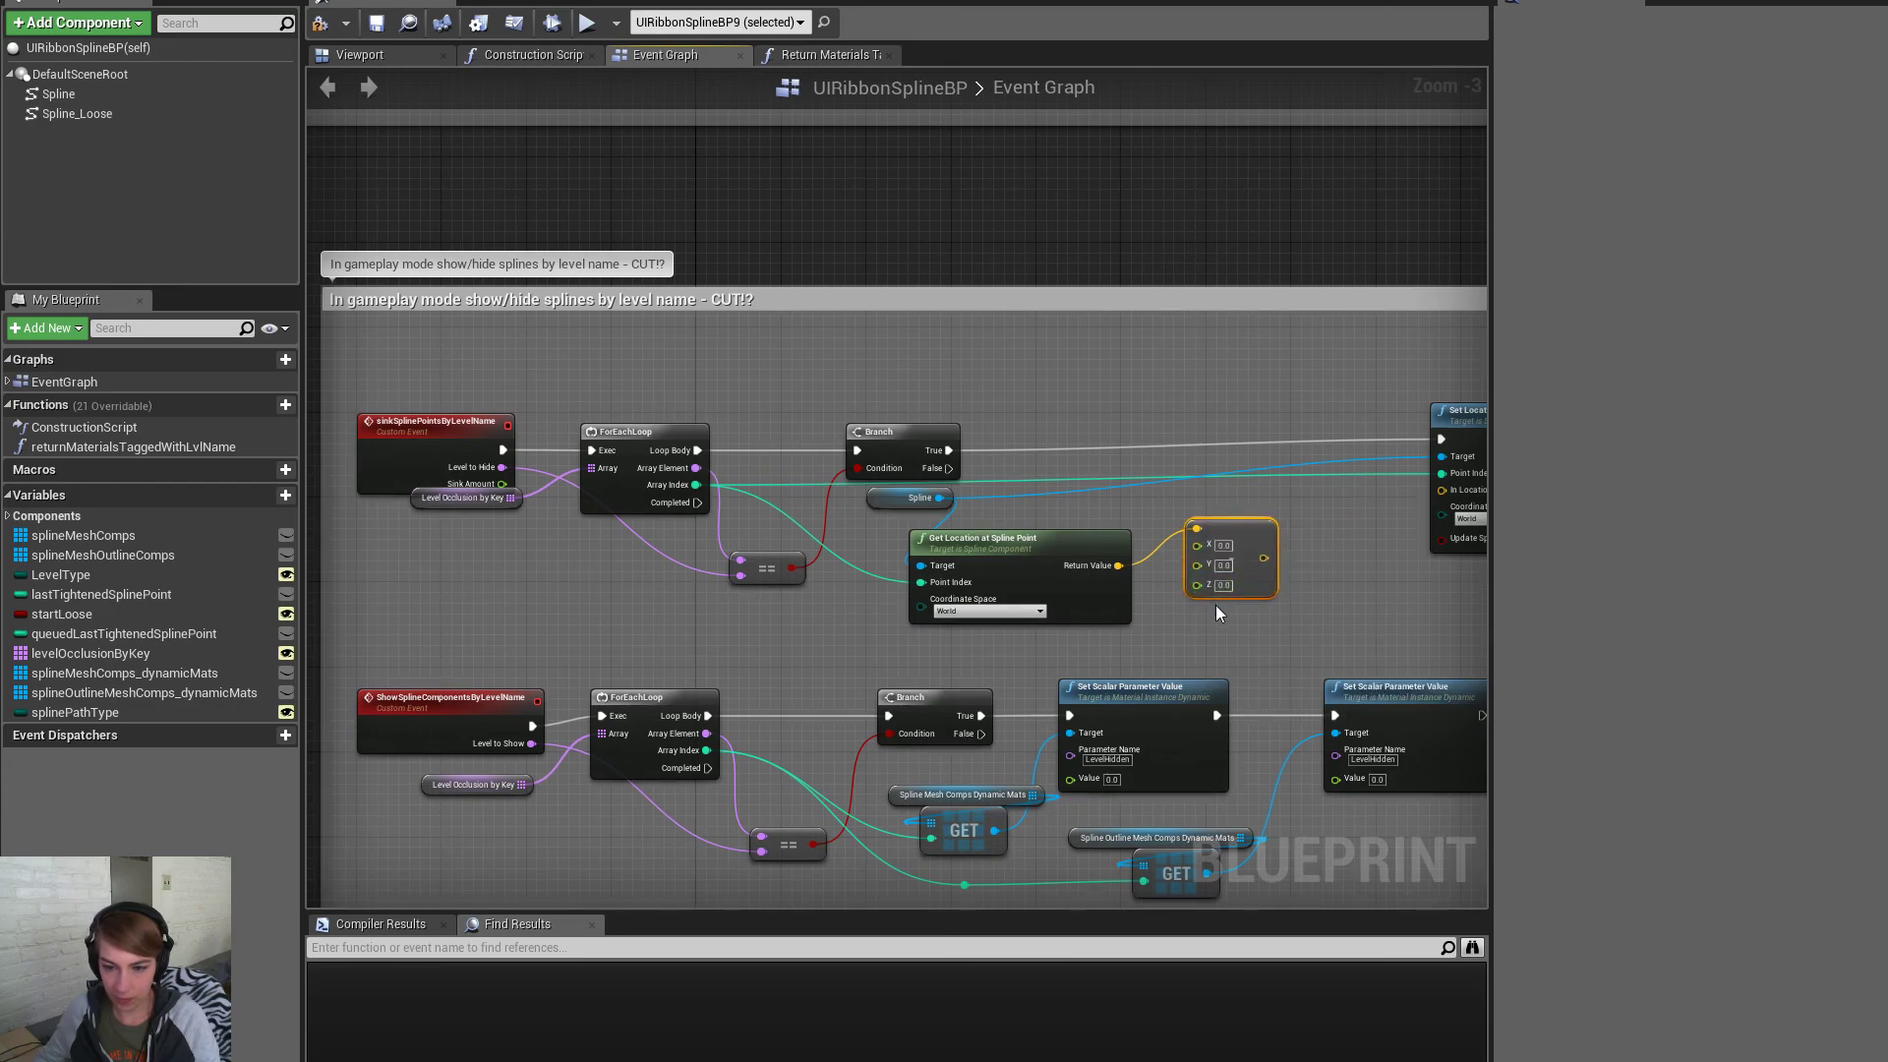
pyautogui.moveTo(472, 489); pyautogui.dragTo(472, 364)
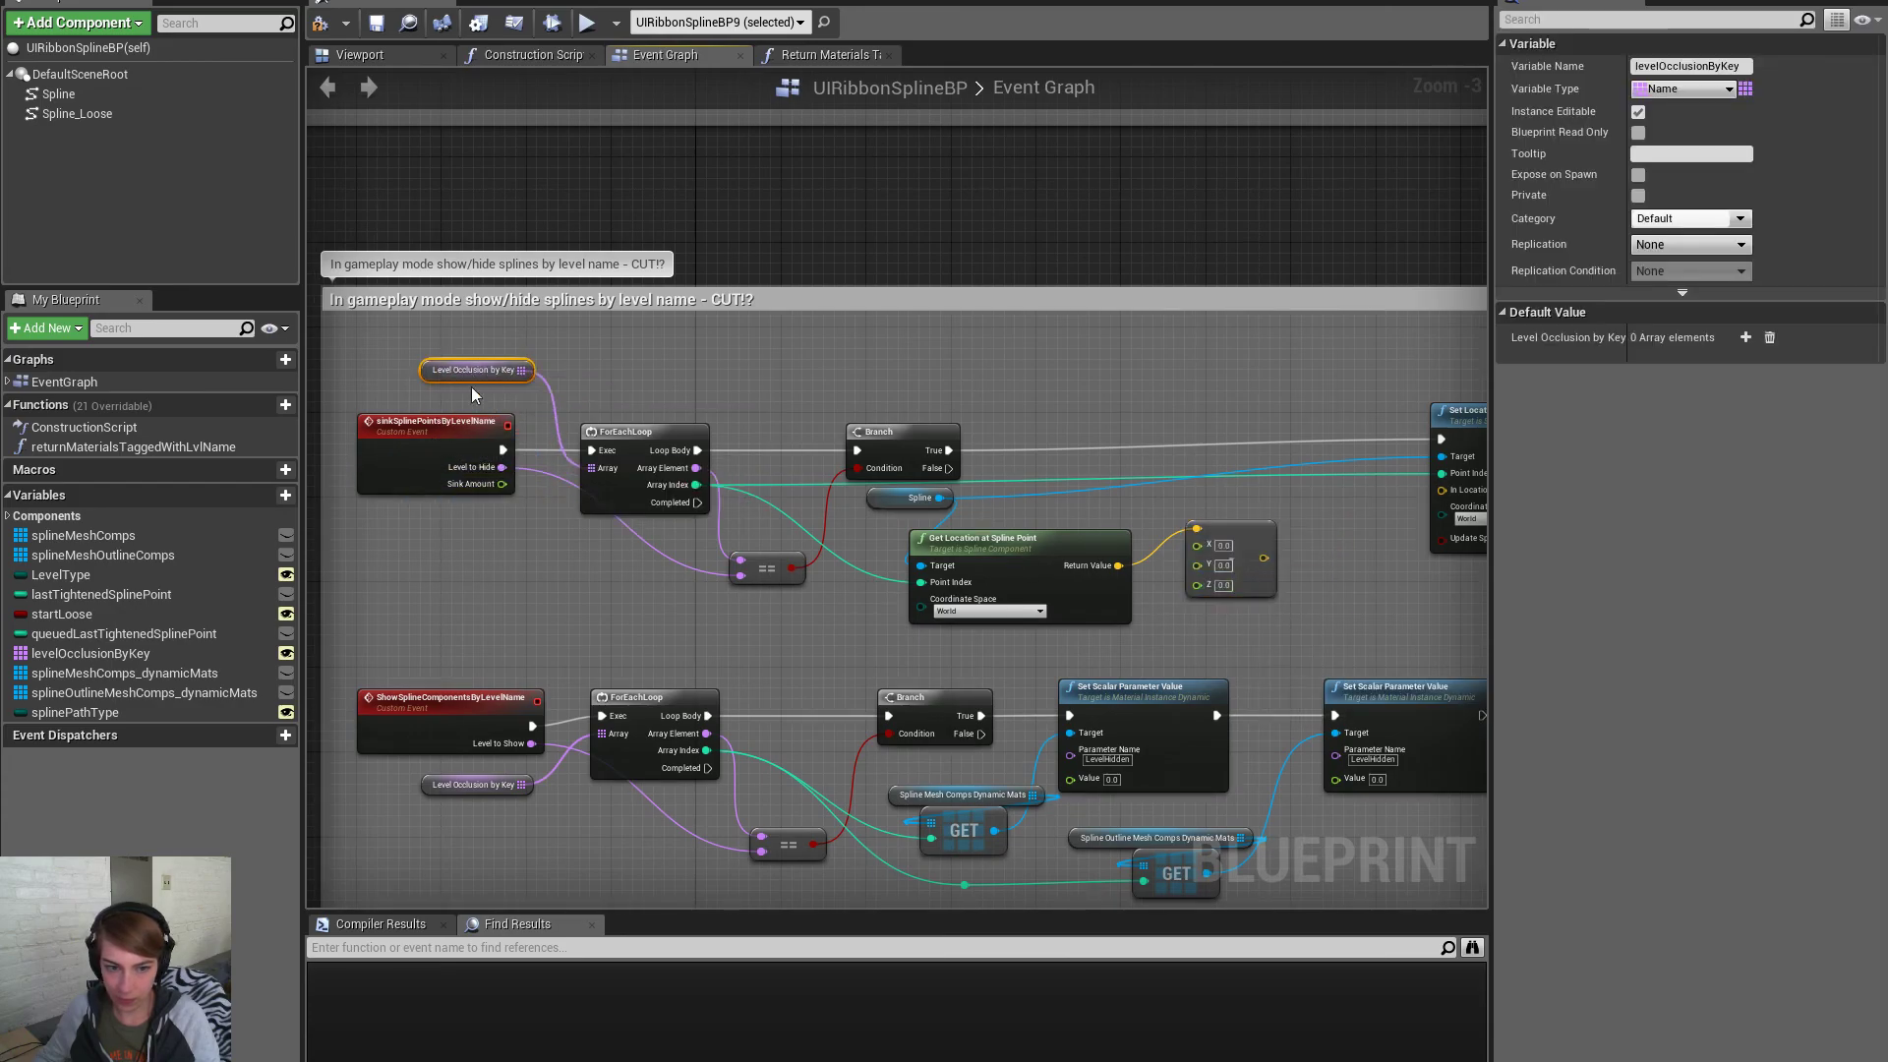
pyautogui.moveTo(501, 484); pyautogui.dragTo(1196, 590)
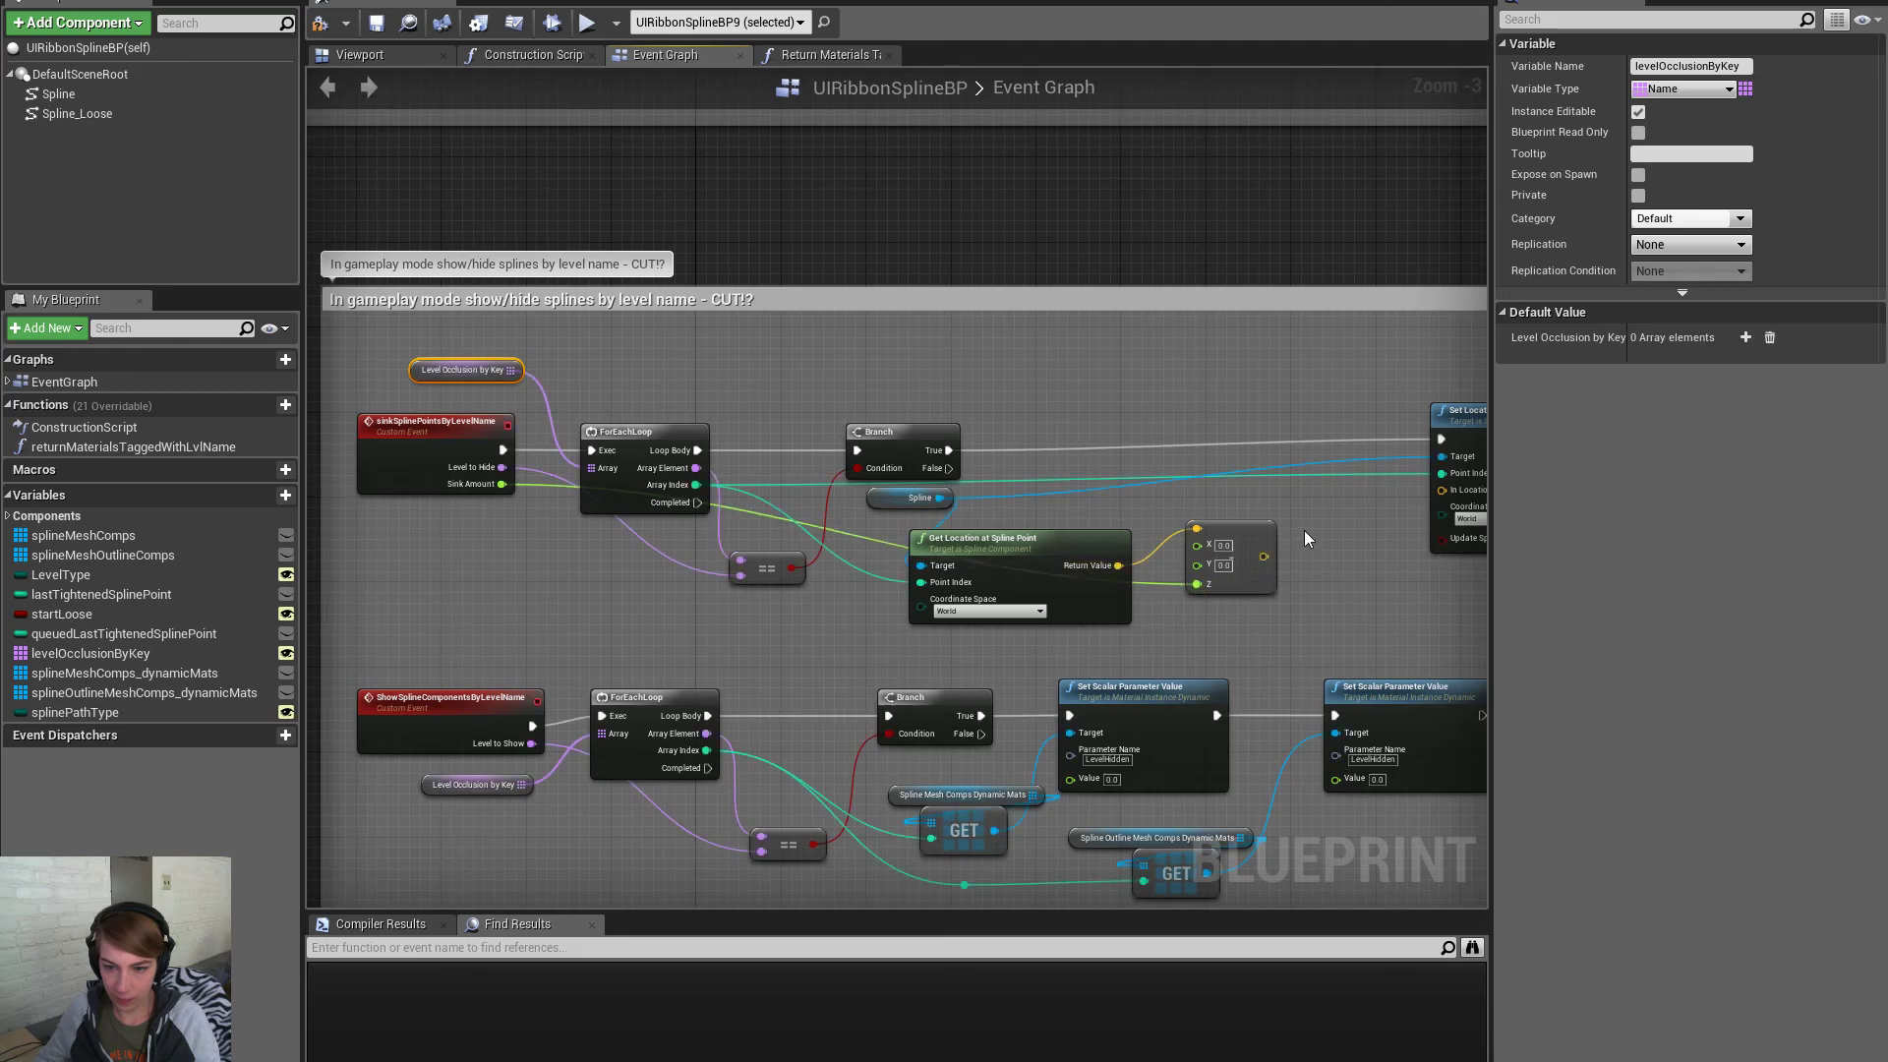
pyautogui.moveTo(1304, 529); pyautogui.dragTo(1050, 534, button='right')
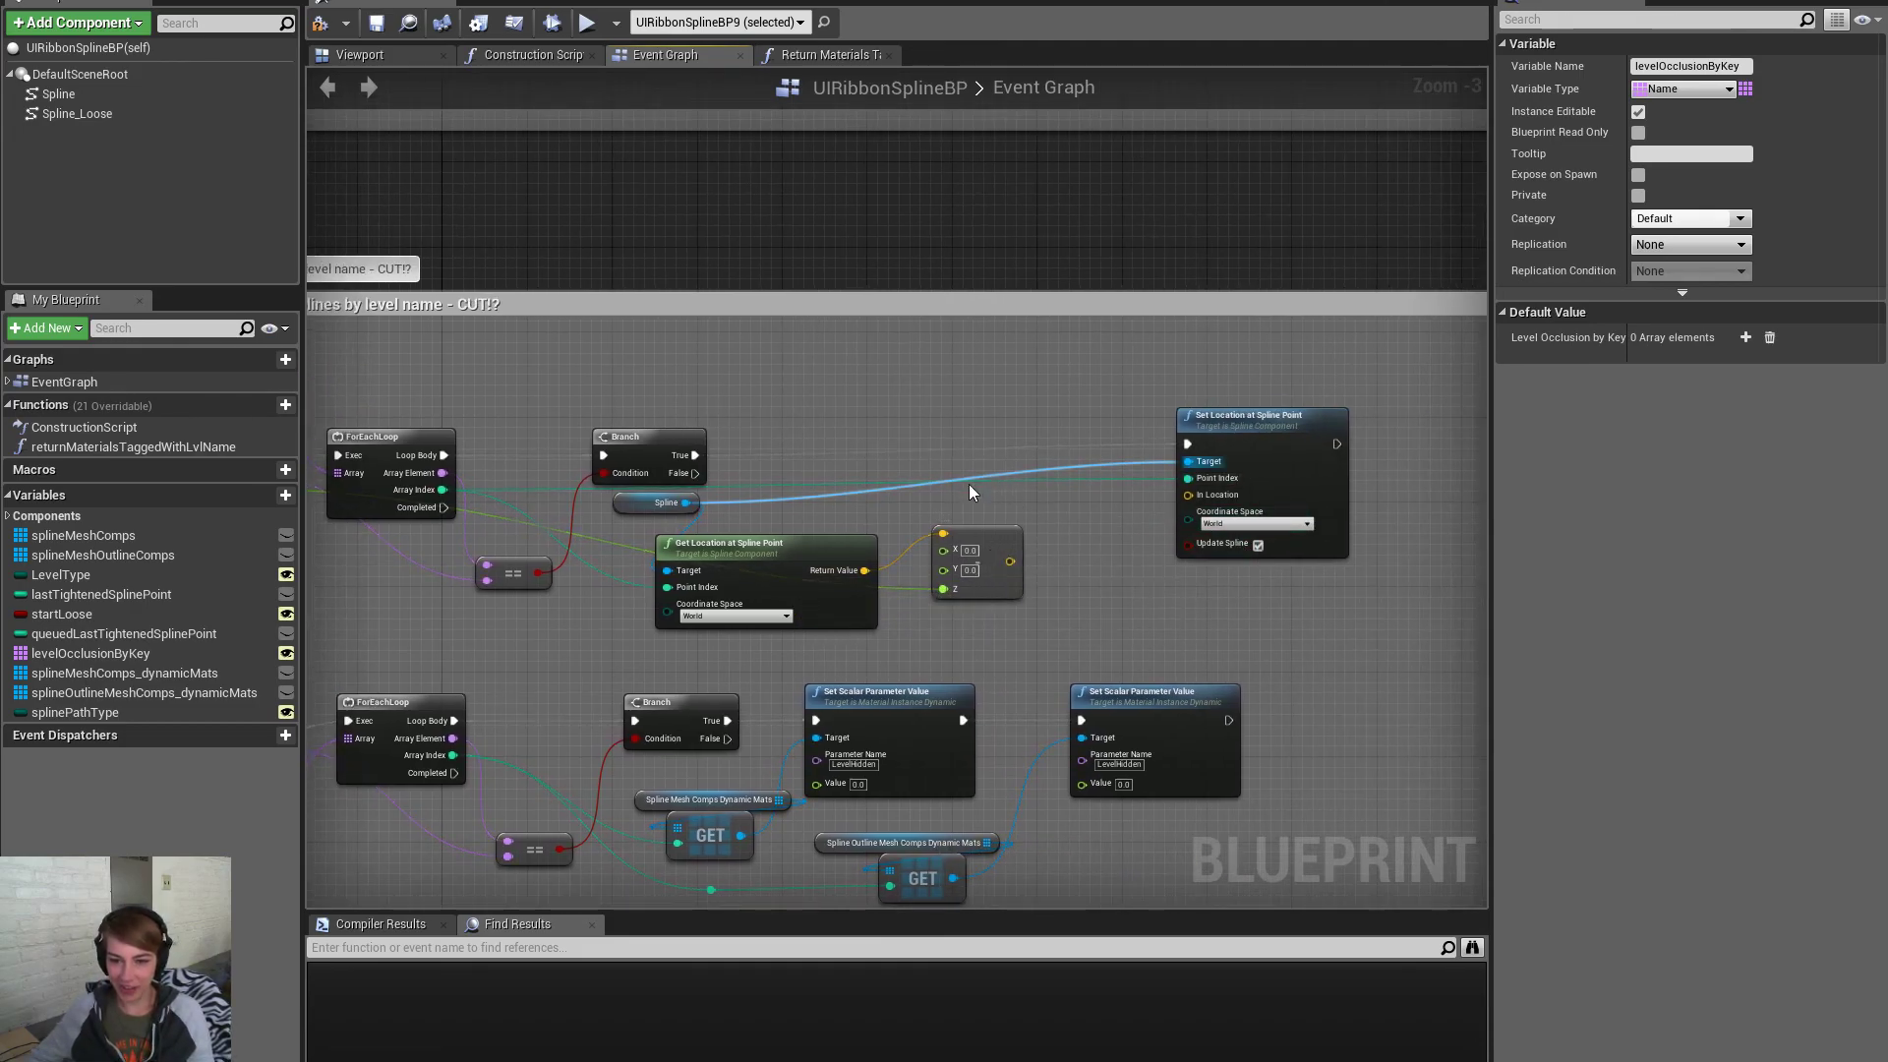
pyautogui.moveTo(828, 487); pyautogui.dragTo(1085, 456, button='right')
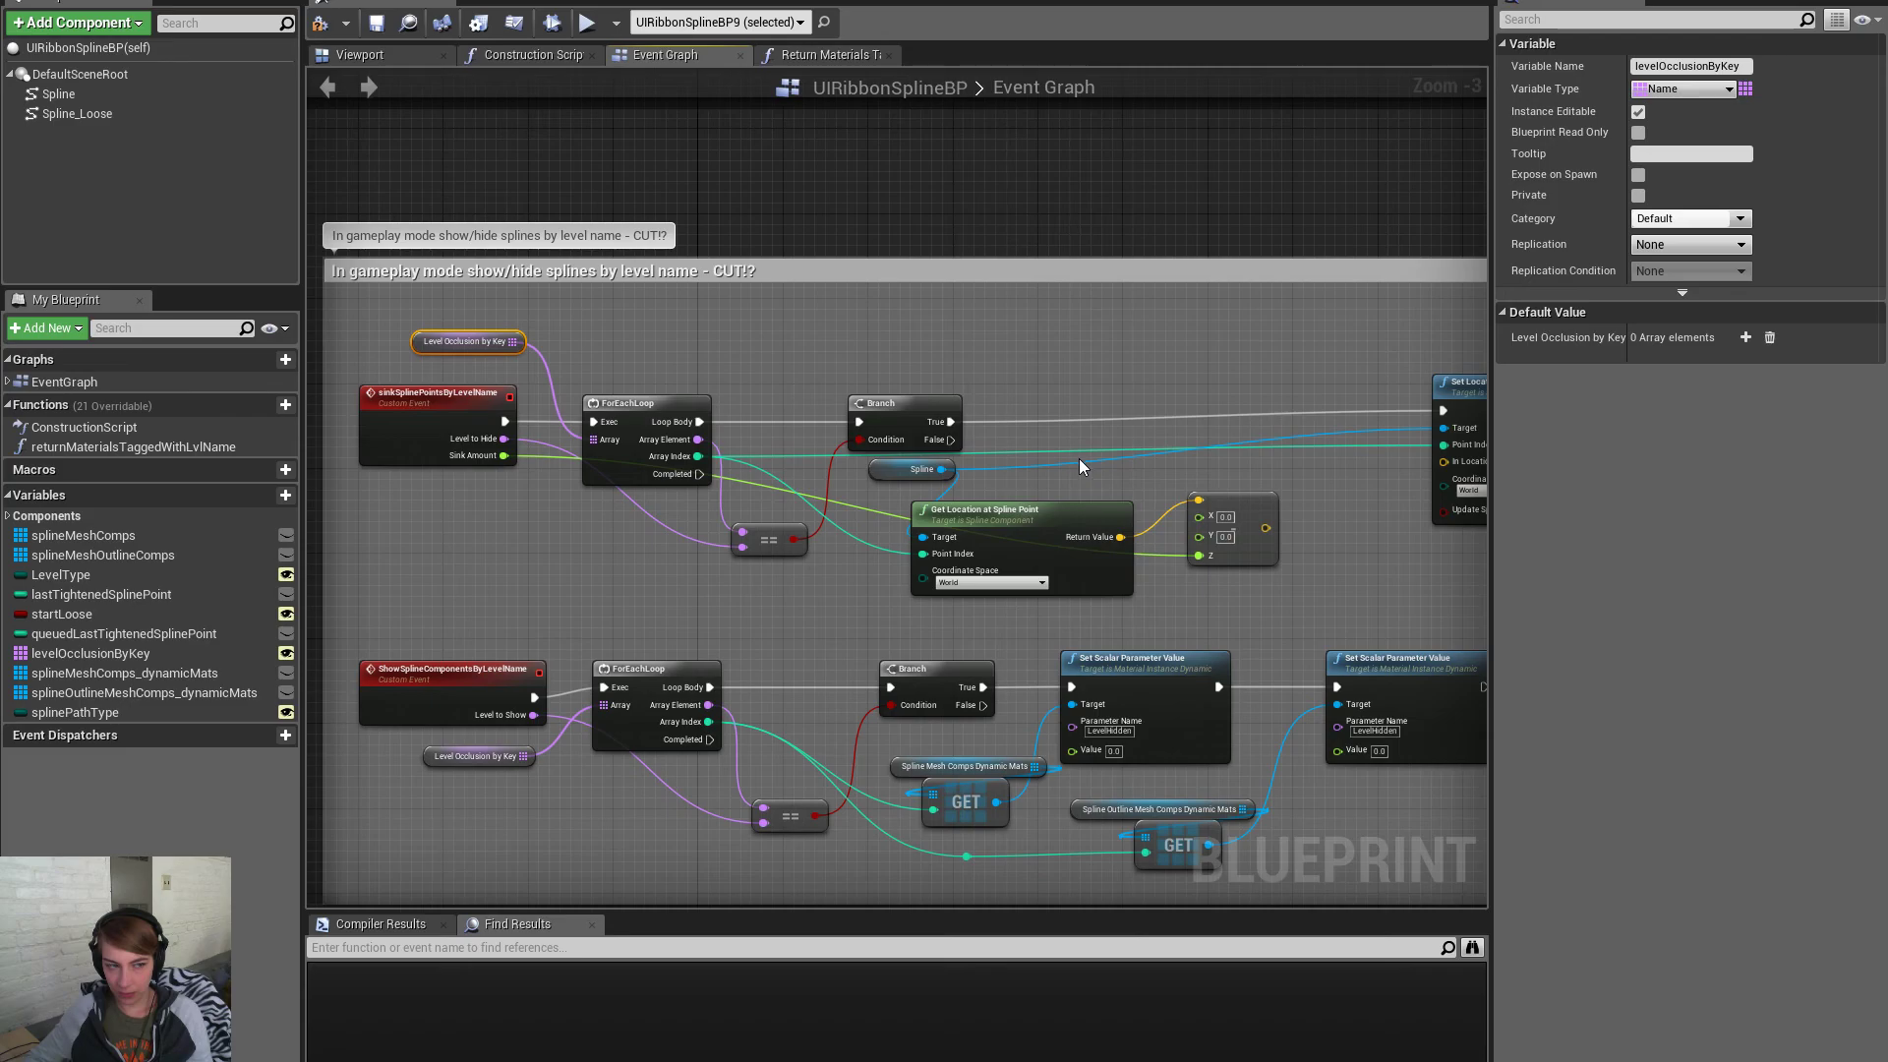
pyautogui.moveTo(1078, 458); pyautogui.dragTo(806, 475, button='right')
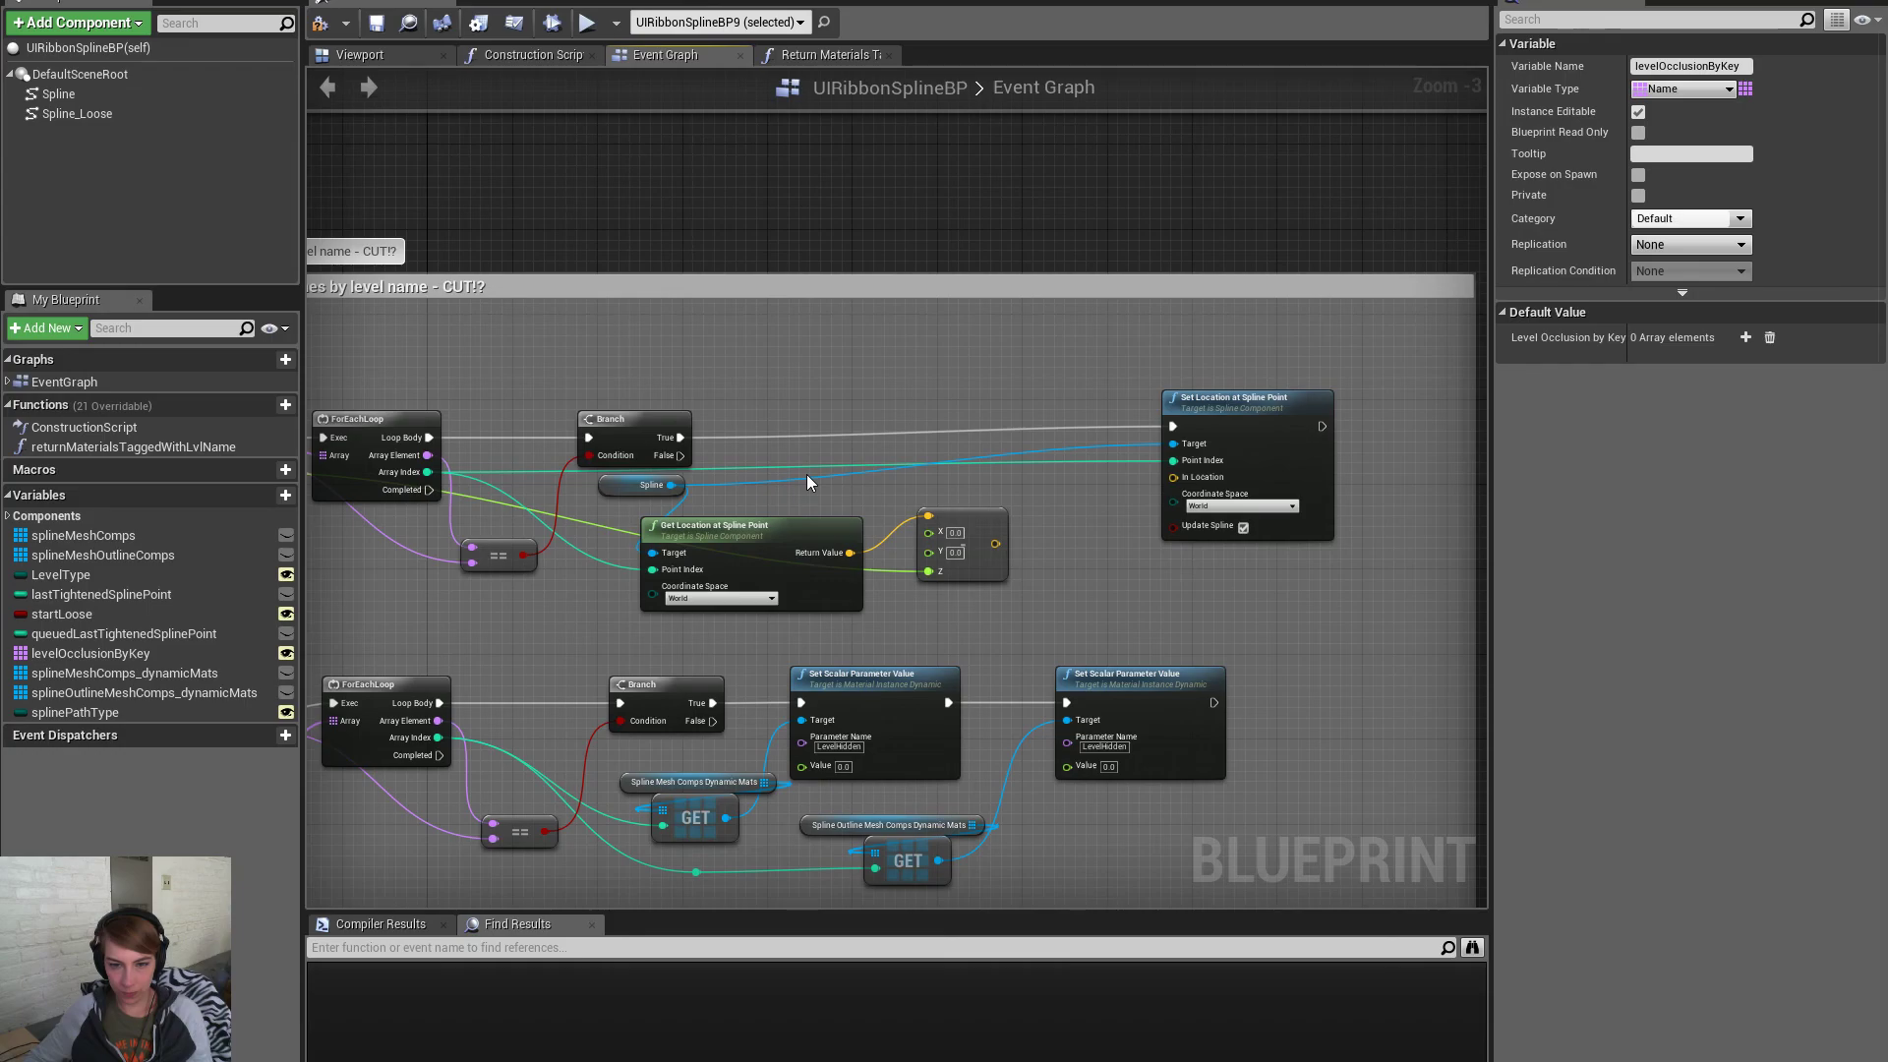
pyautogui.moveTo(806, 474); pyautogui.dragTo(1168, 485, button='right')
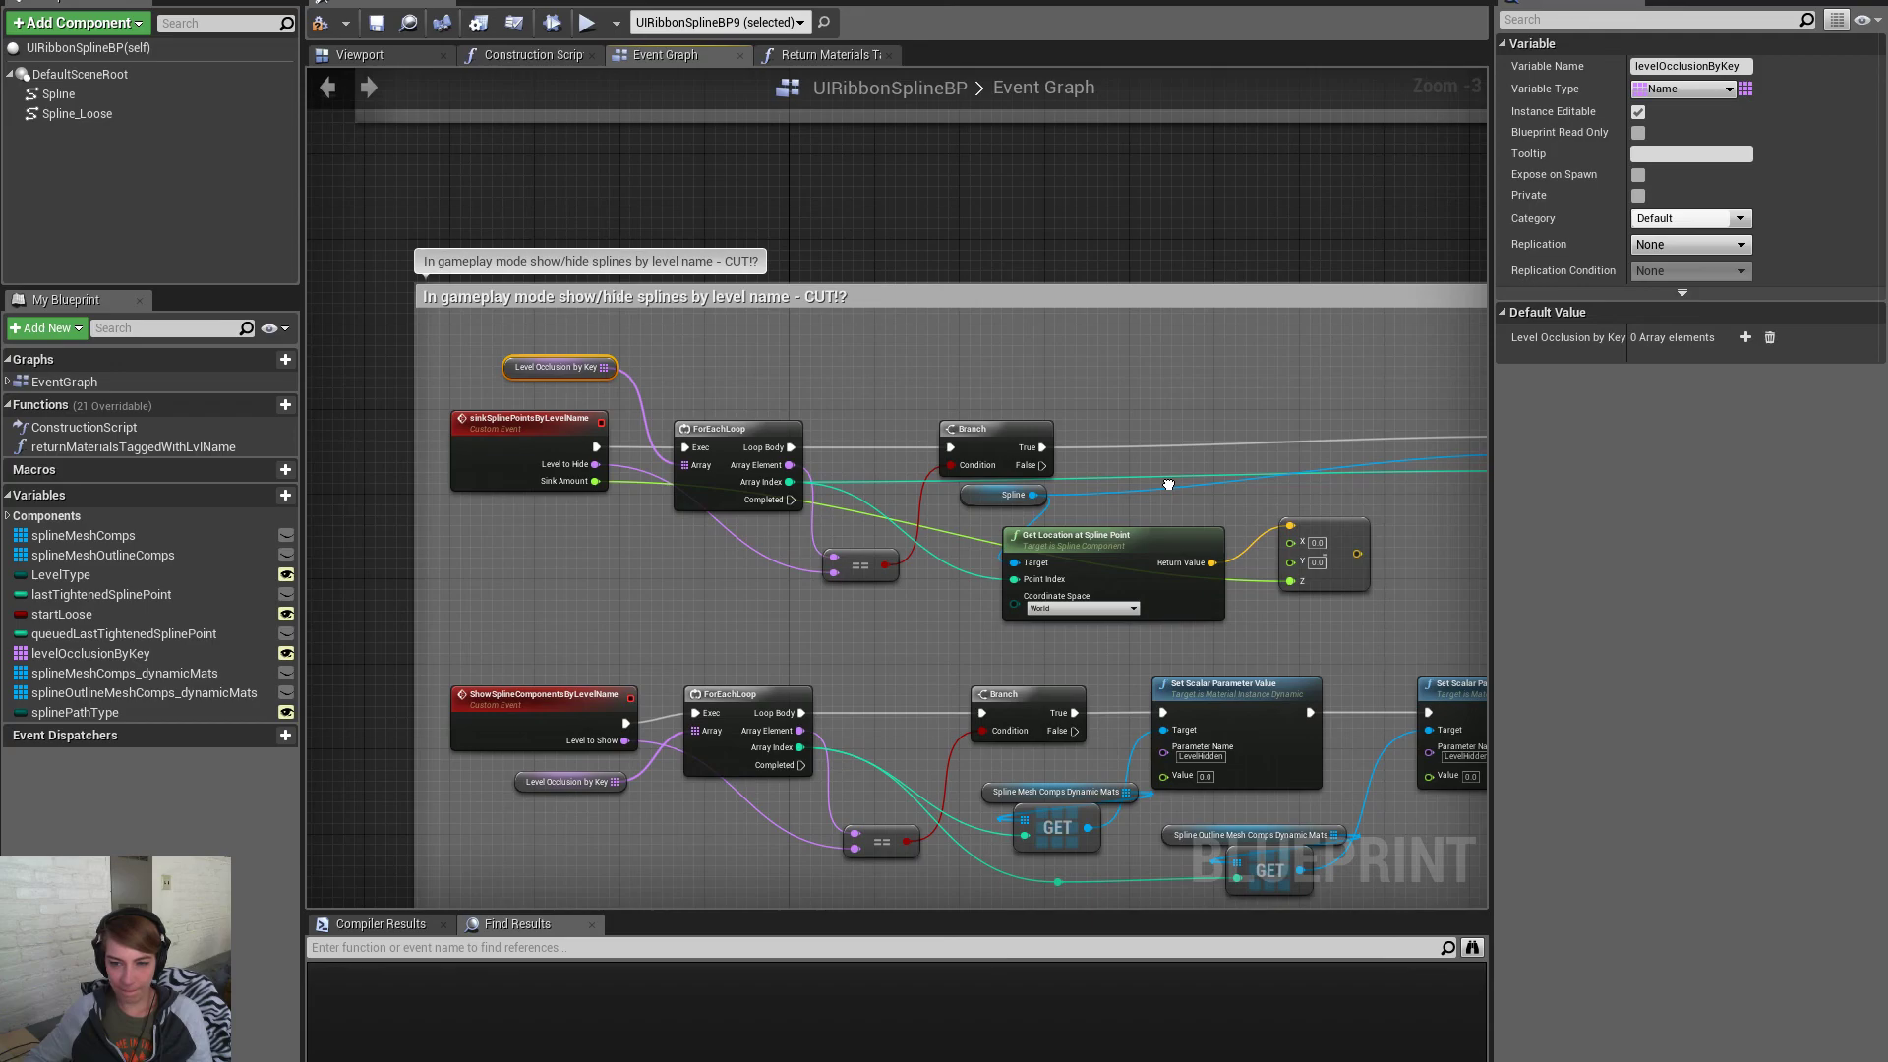
pyautogui.moveTo(1169, 485); pyautogui.dragTo(1168, 485, button='right')
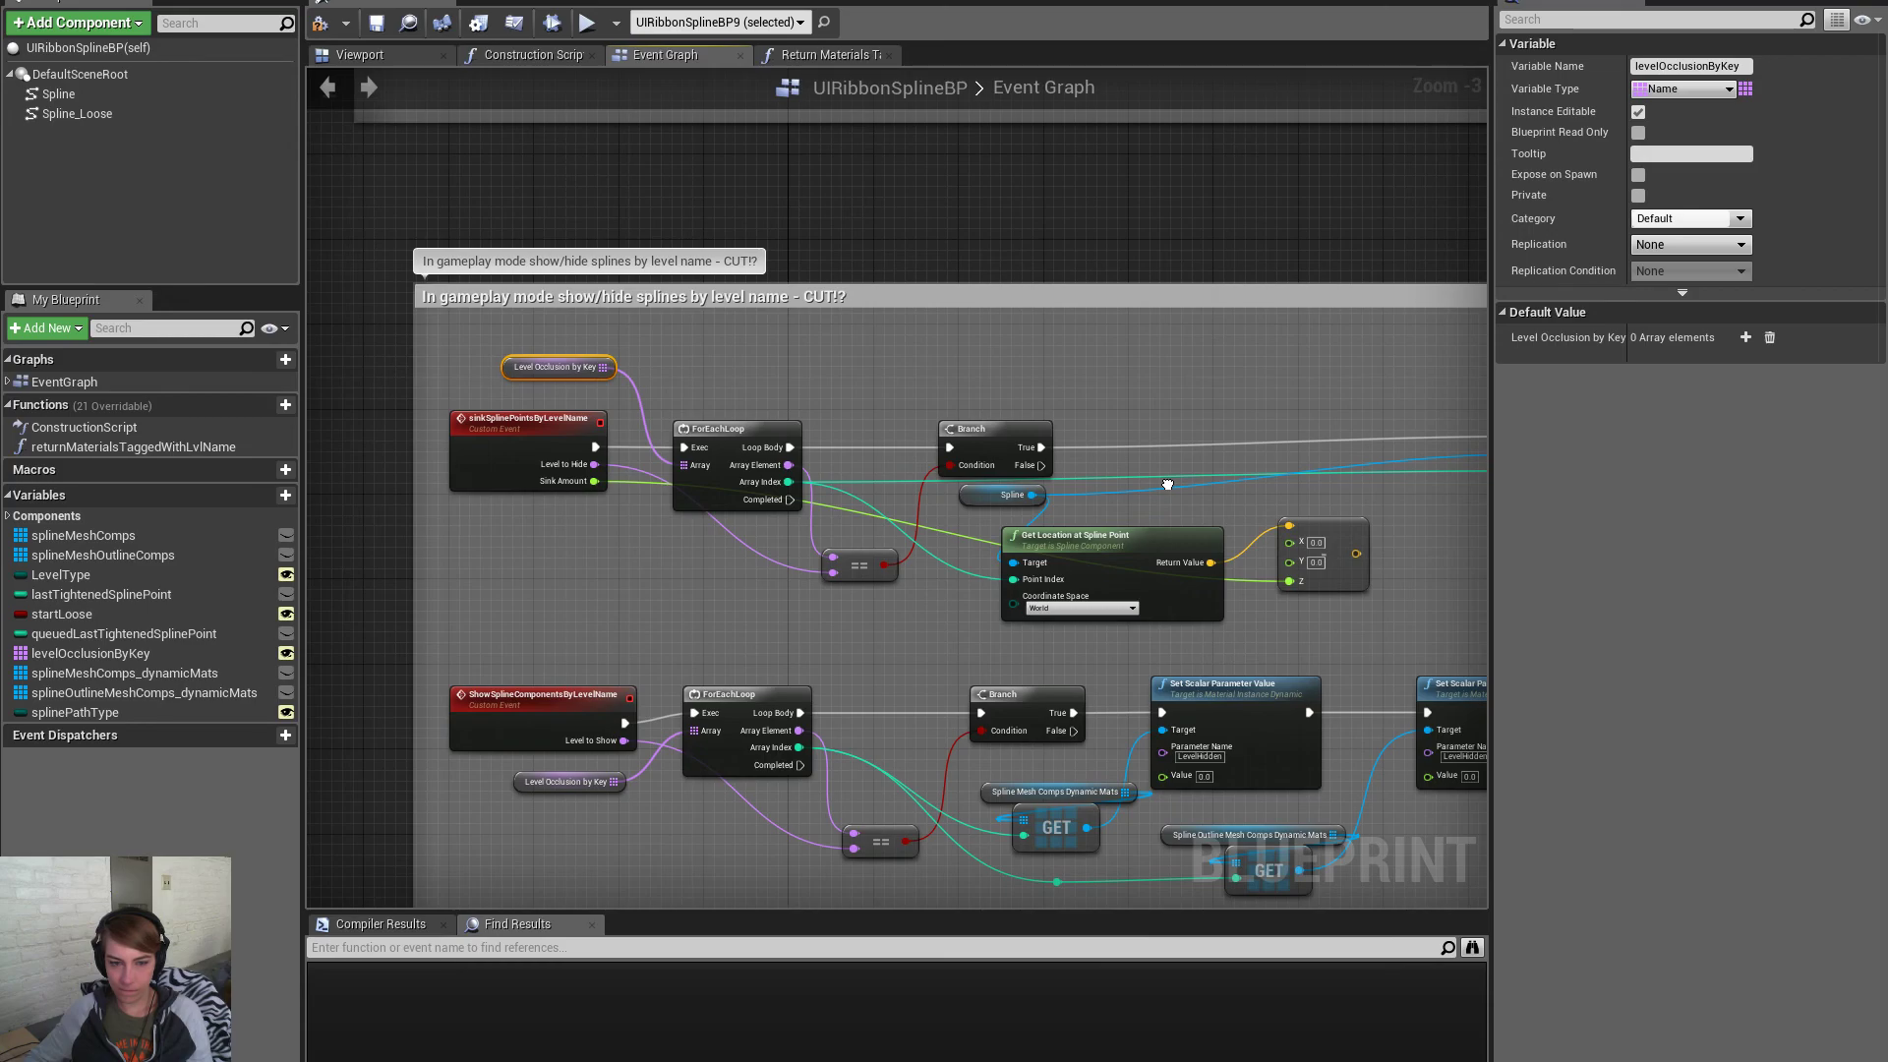
# Replace the Sink Amount connection with a fixed Z of -4000 and feed the subtraction result into Set Location's In Location
pyautogui.keyDown('alt'); pyautogui.click(594, 481); pyautogui.keyUp('alt')
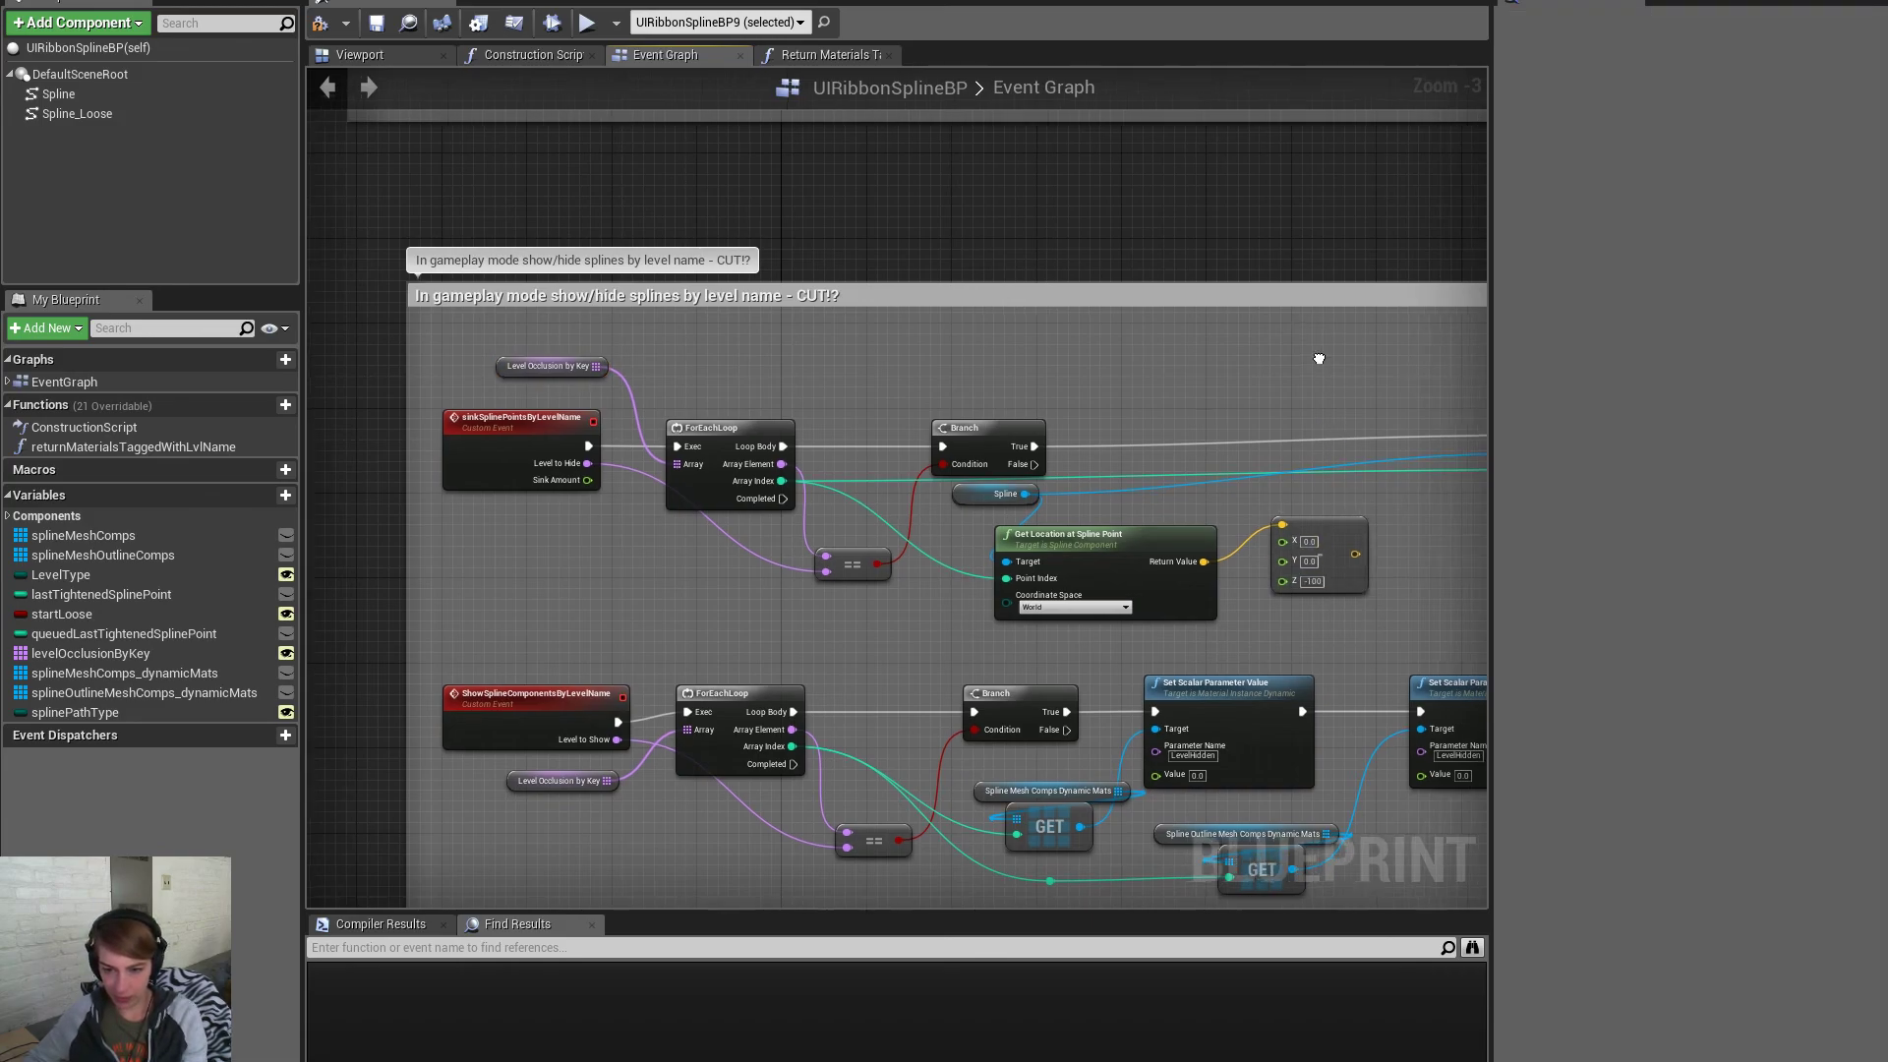
pyautogui.moveTo(1297, 551); pyautogui.dragTo(1026, 620, button='right')
pyautogui.click(1048, 651)
pyautogui.write('-1000')
pyautogui.press('Return')
pyautogui.click(1049, 651)
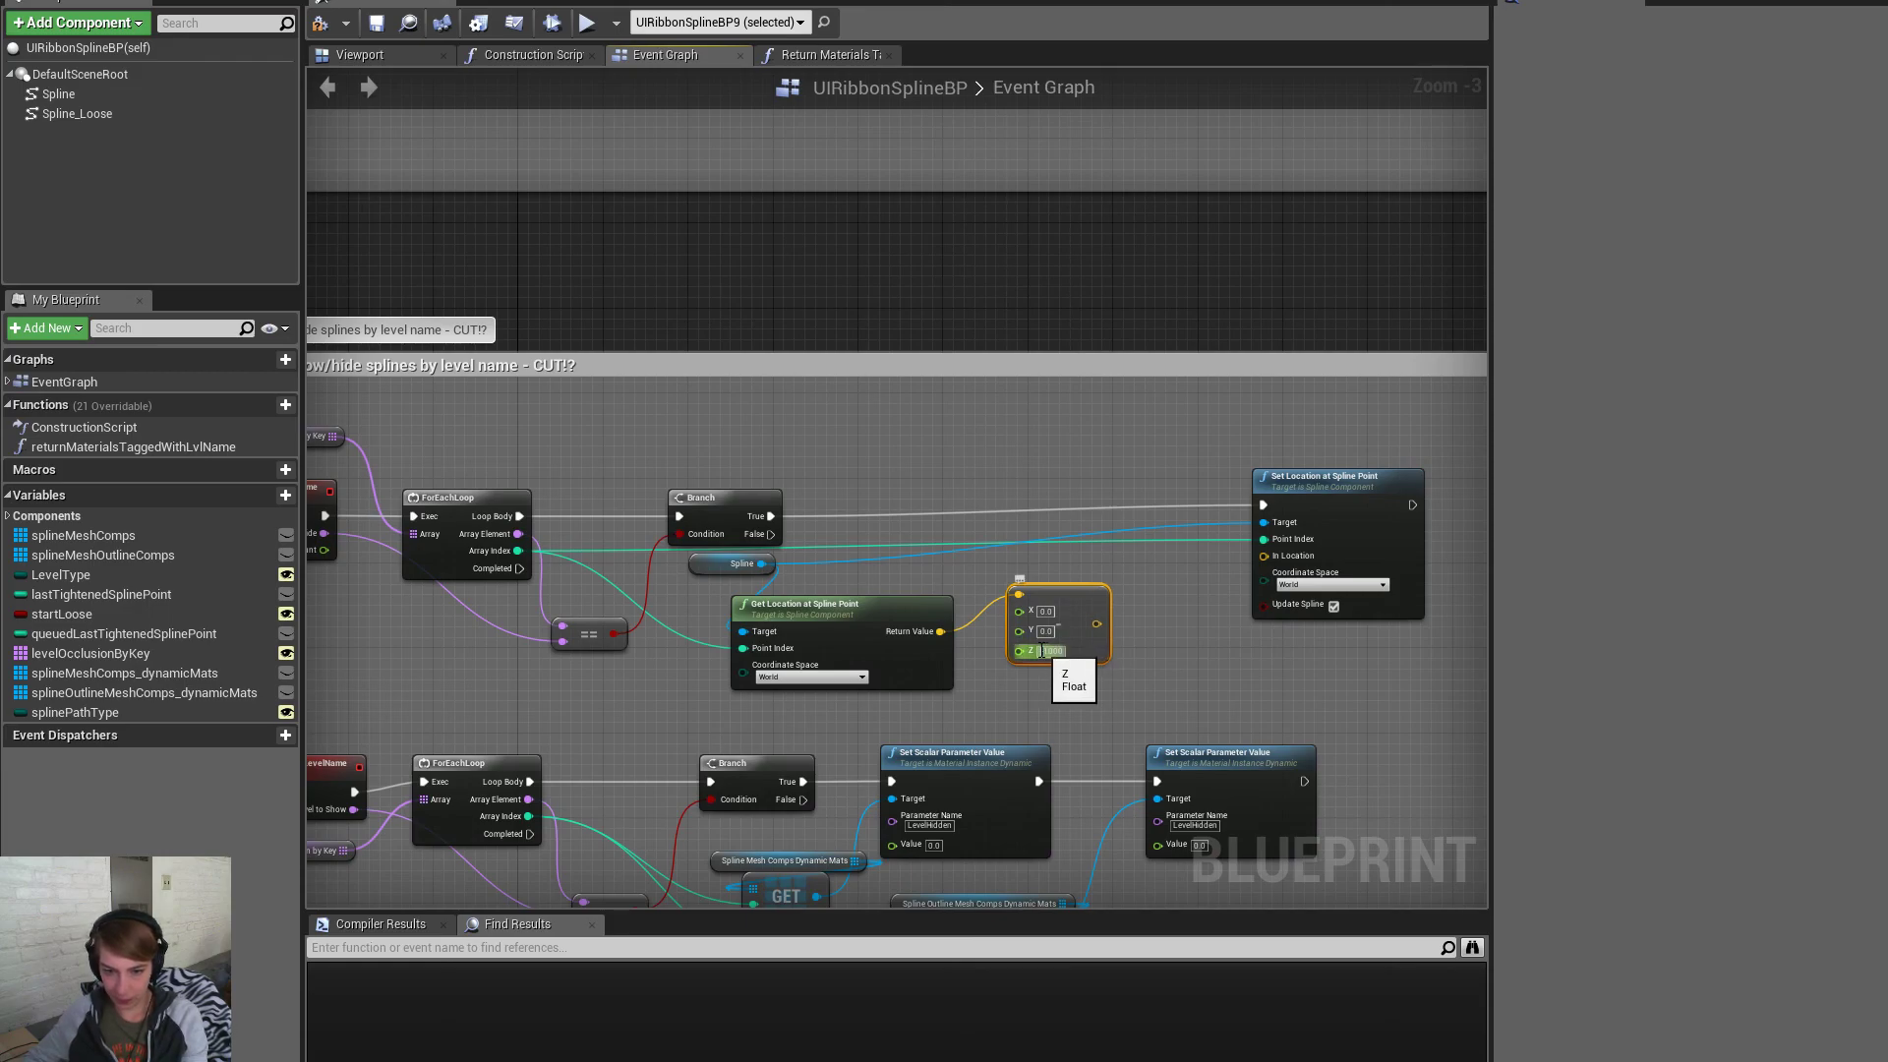
pyautogui.write('4')
pyautogui.click(1125, 478)
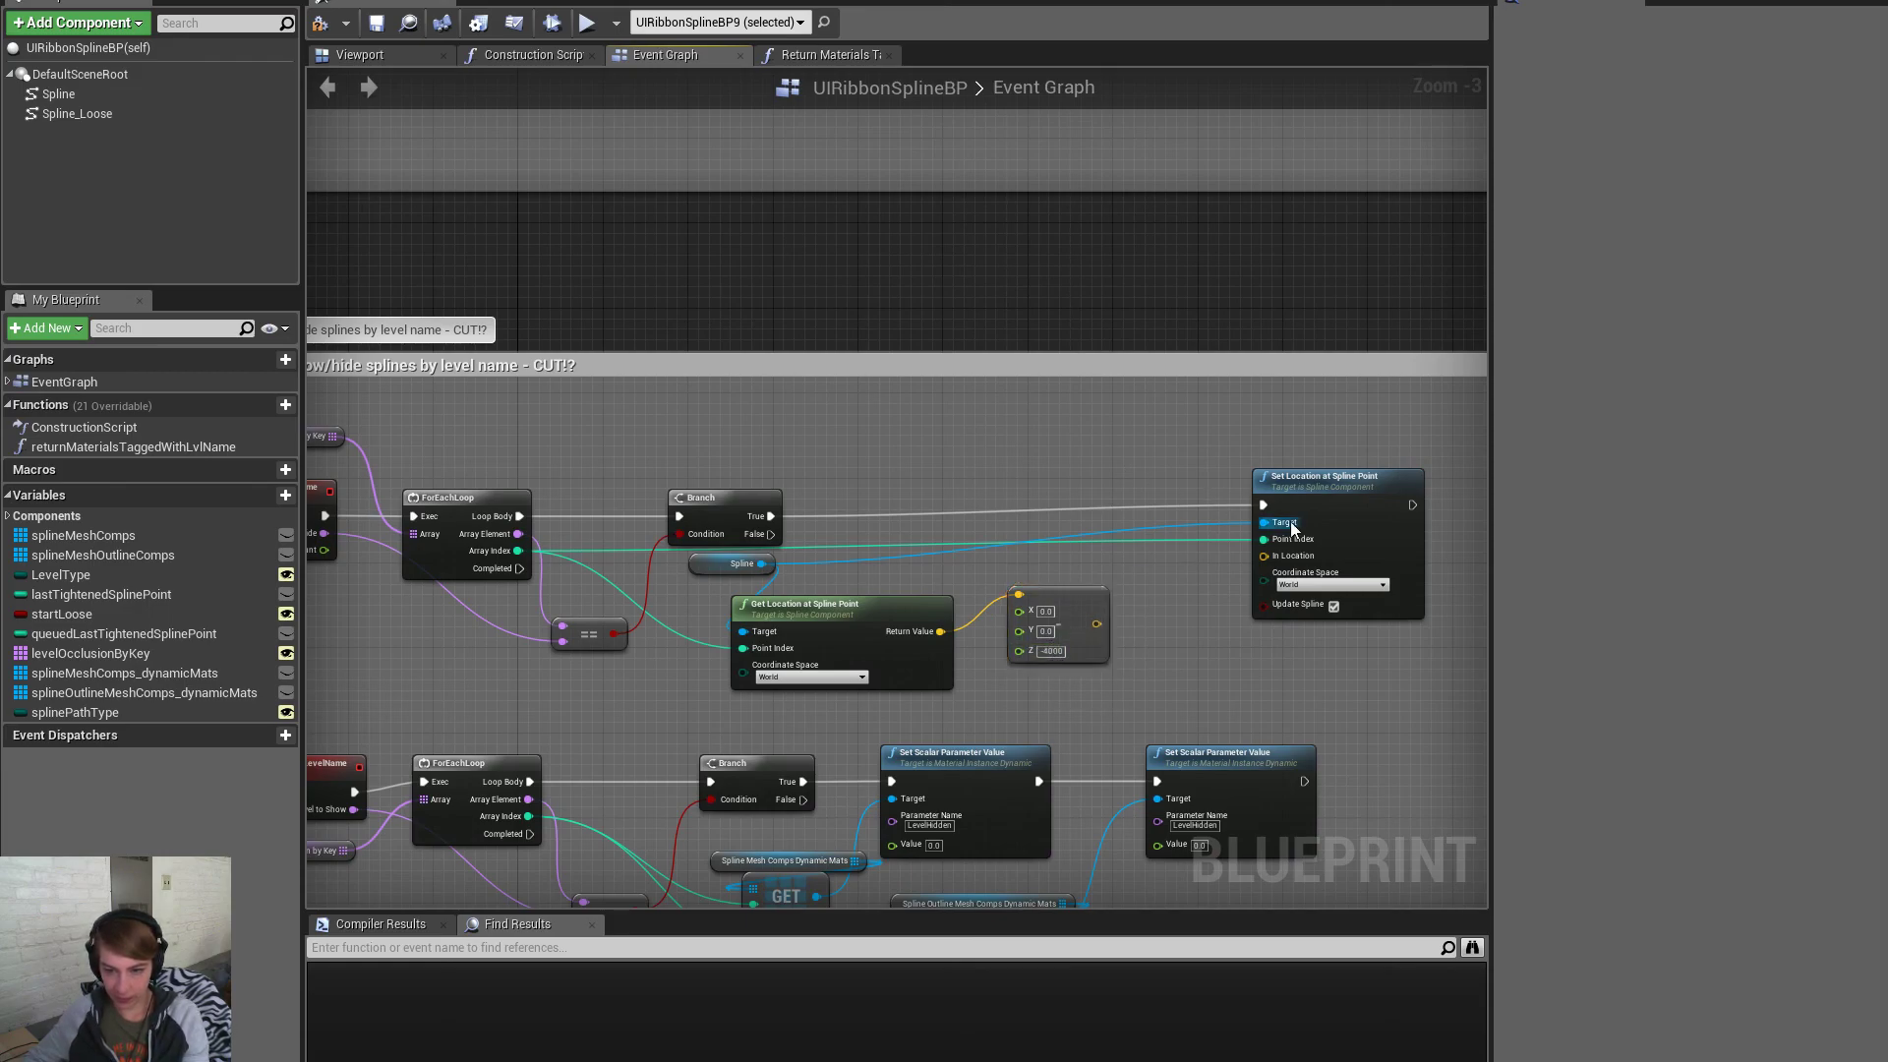
pyautogui.moveTo(1264, 557); pyautogui.dragTo(1099, 623)
# Delete the Set Scalar Parameter Value nodes and dynamic material getters from the ShowSplineComponentsByLevelName event's Branch
pyautogui.moveTo(1143, 572); pyautogui.dragTo(1261, 362, button='right')
pyautogui.moveTo(1406, 743); pyautogui.dragTo(1053, 546)
pyautogui.press('Delete')
pyautogui.click(944, 650)
pyautogui.moveTo(864, 635); pyautogui.dragTo(983, 762)
pyautogui.press('Delete')
# Copy the Spline, Get Location, subtraction and Set Location nodes from the sink event and paste them after the show event's Branch
pyautogui.moveTo(1432, 482); pyautogui.dragTo(999, 275)
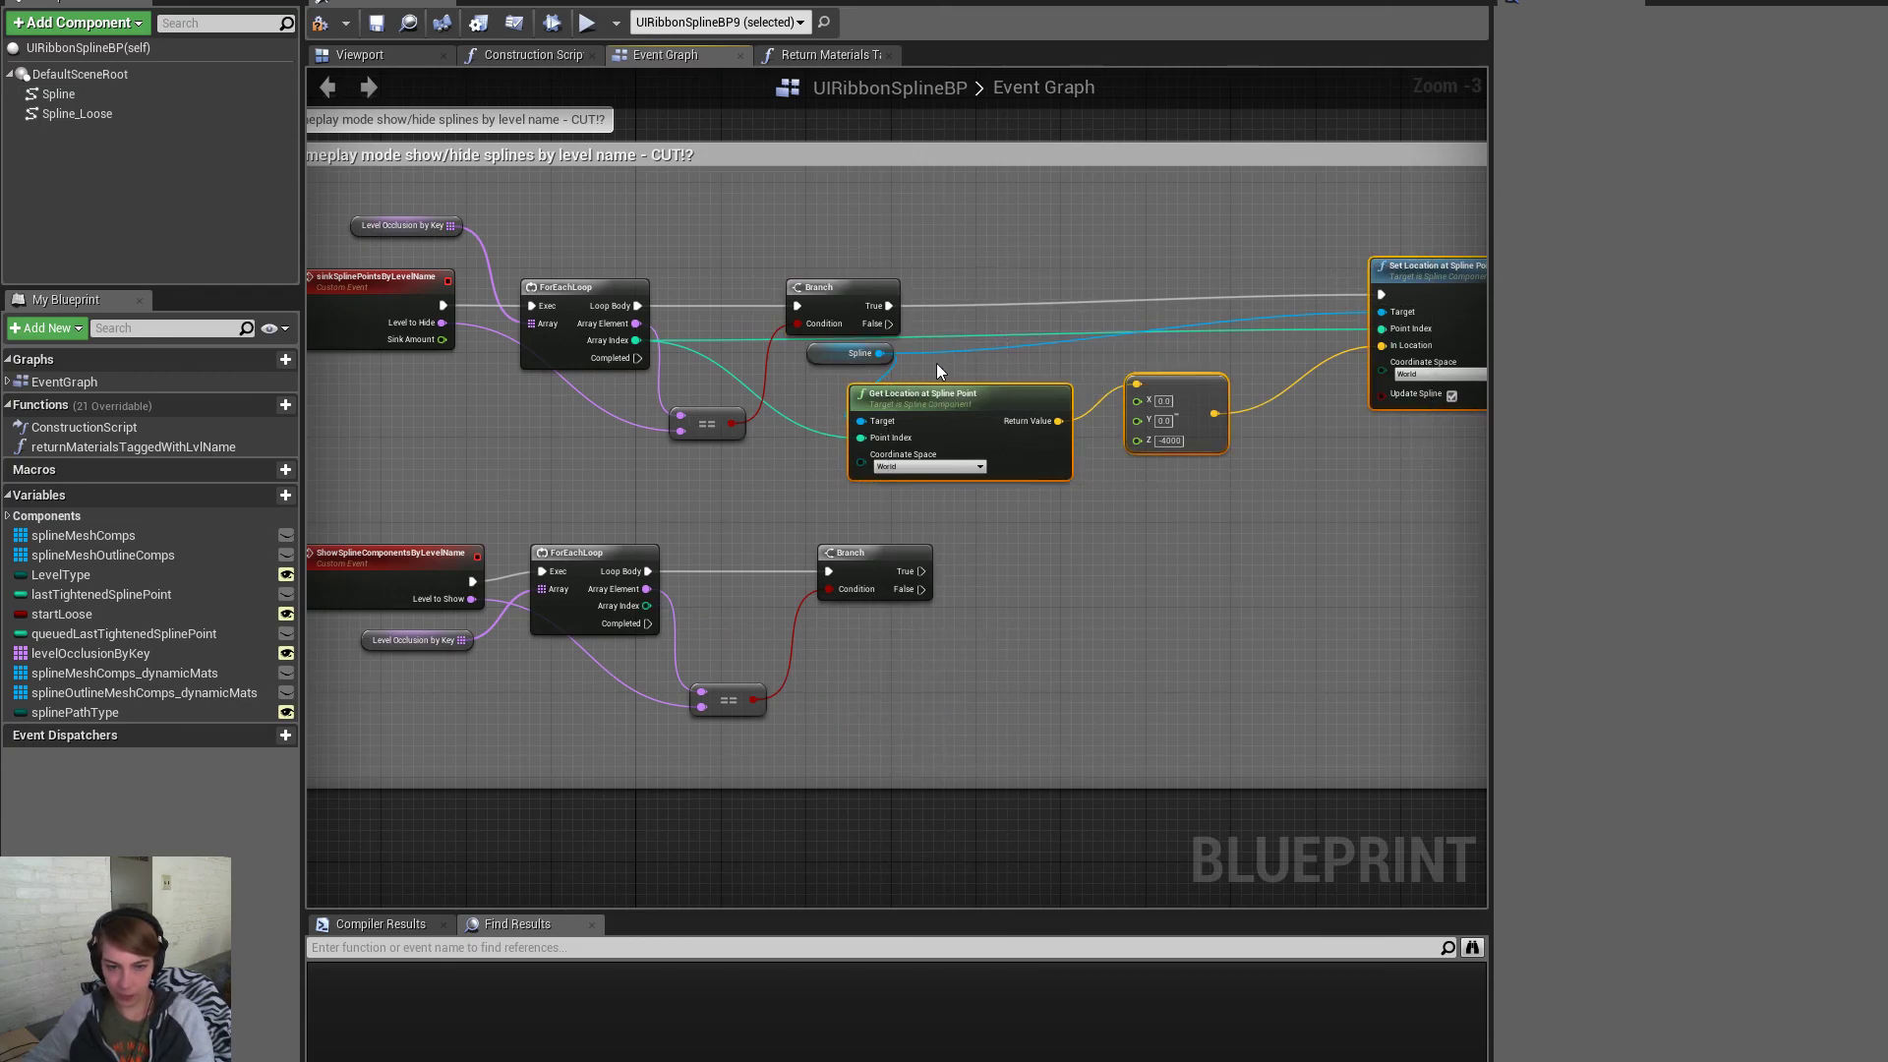
pyautogui.moveTo(1111, 624); pyautogui.dragTo(893, 558, button='right')
pyautogui.click(893, 559)
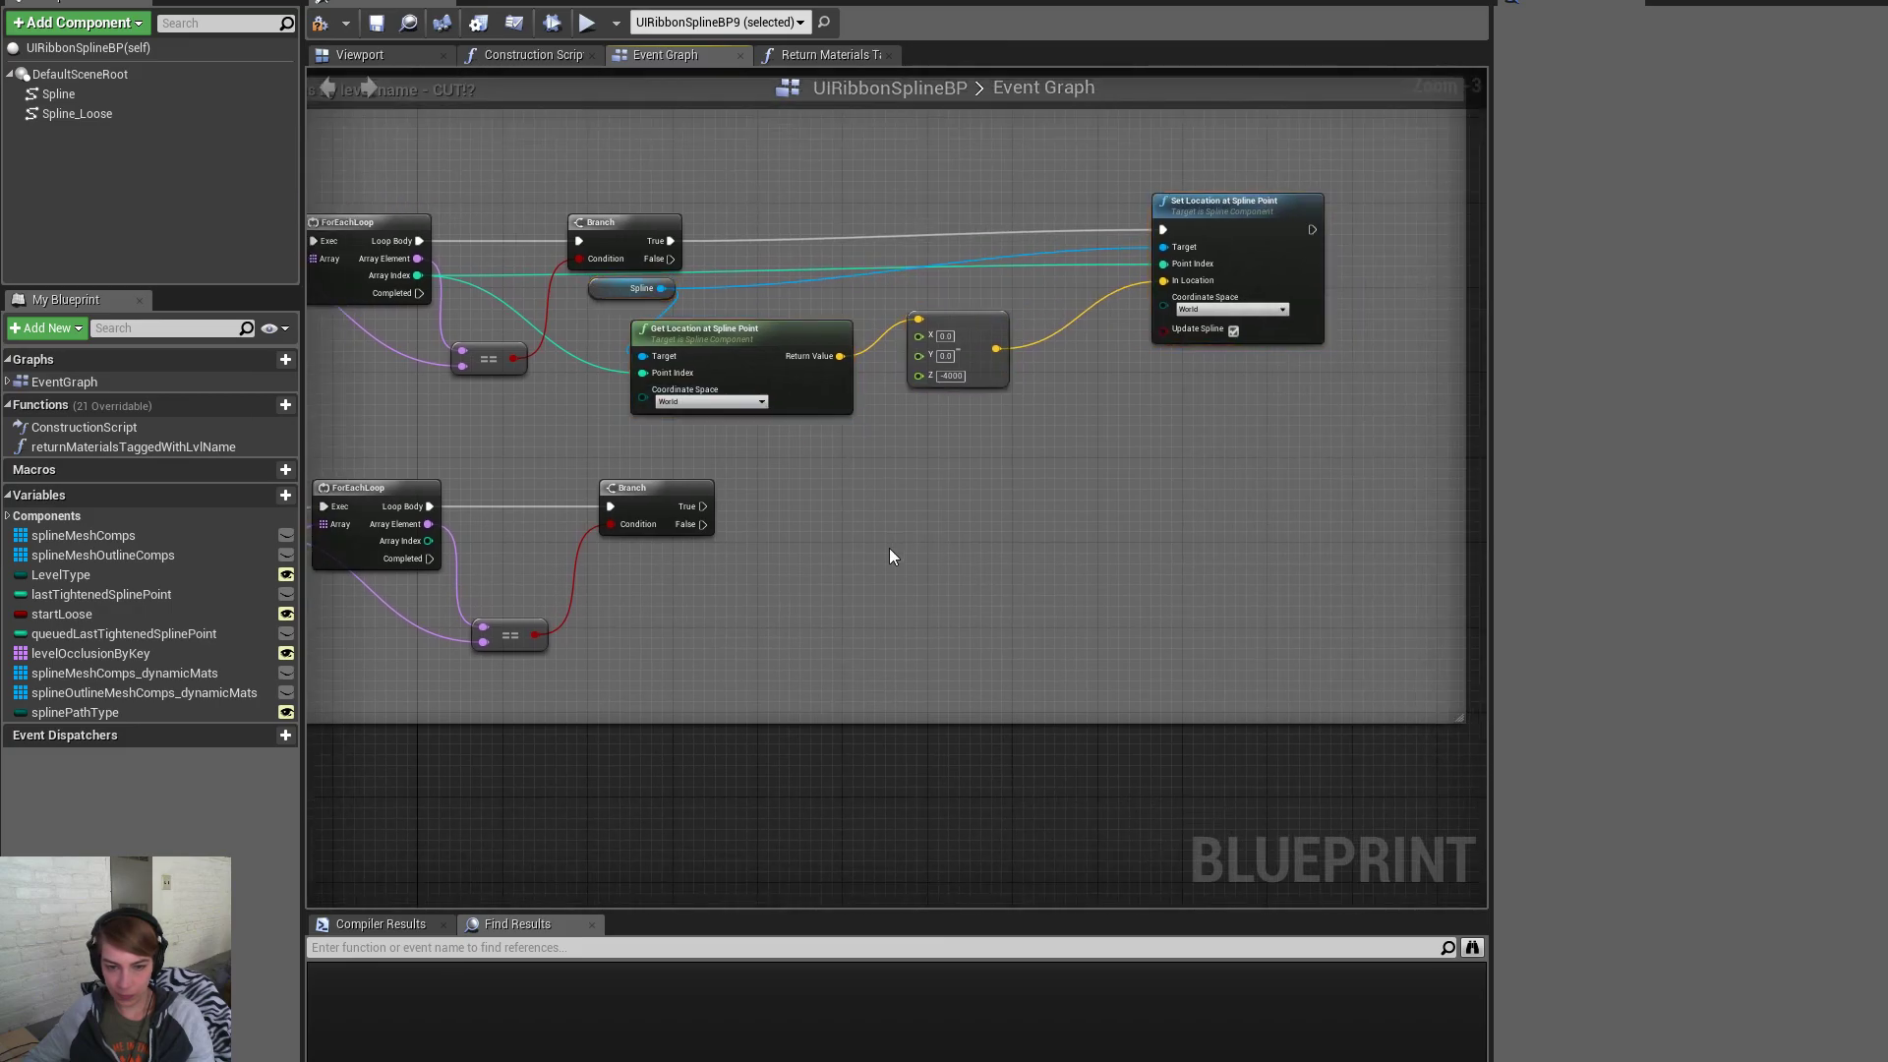
pyautogui.hotkey('ctrl', 'v')
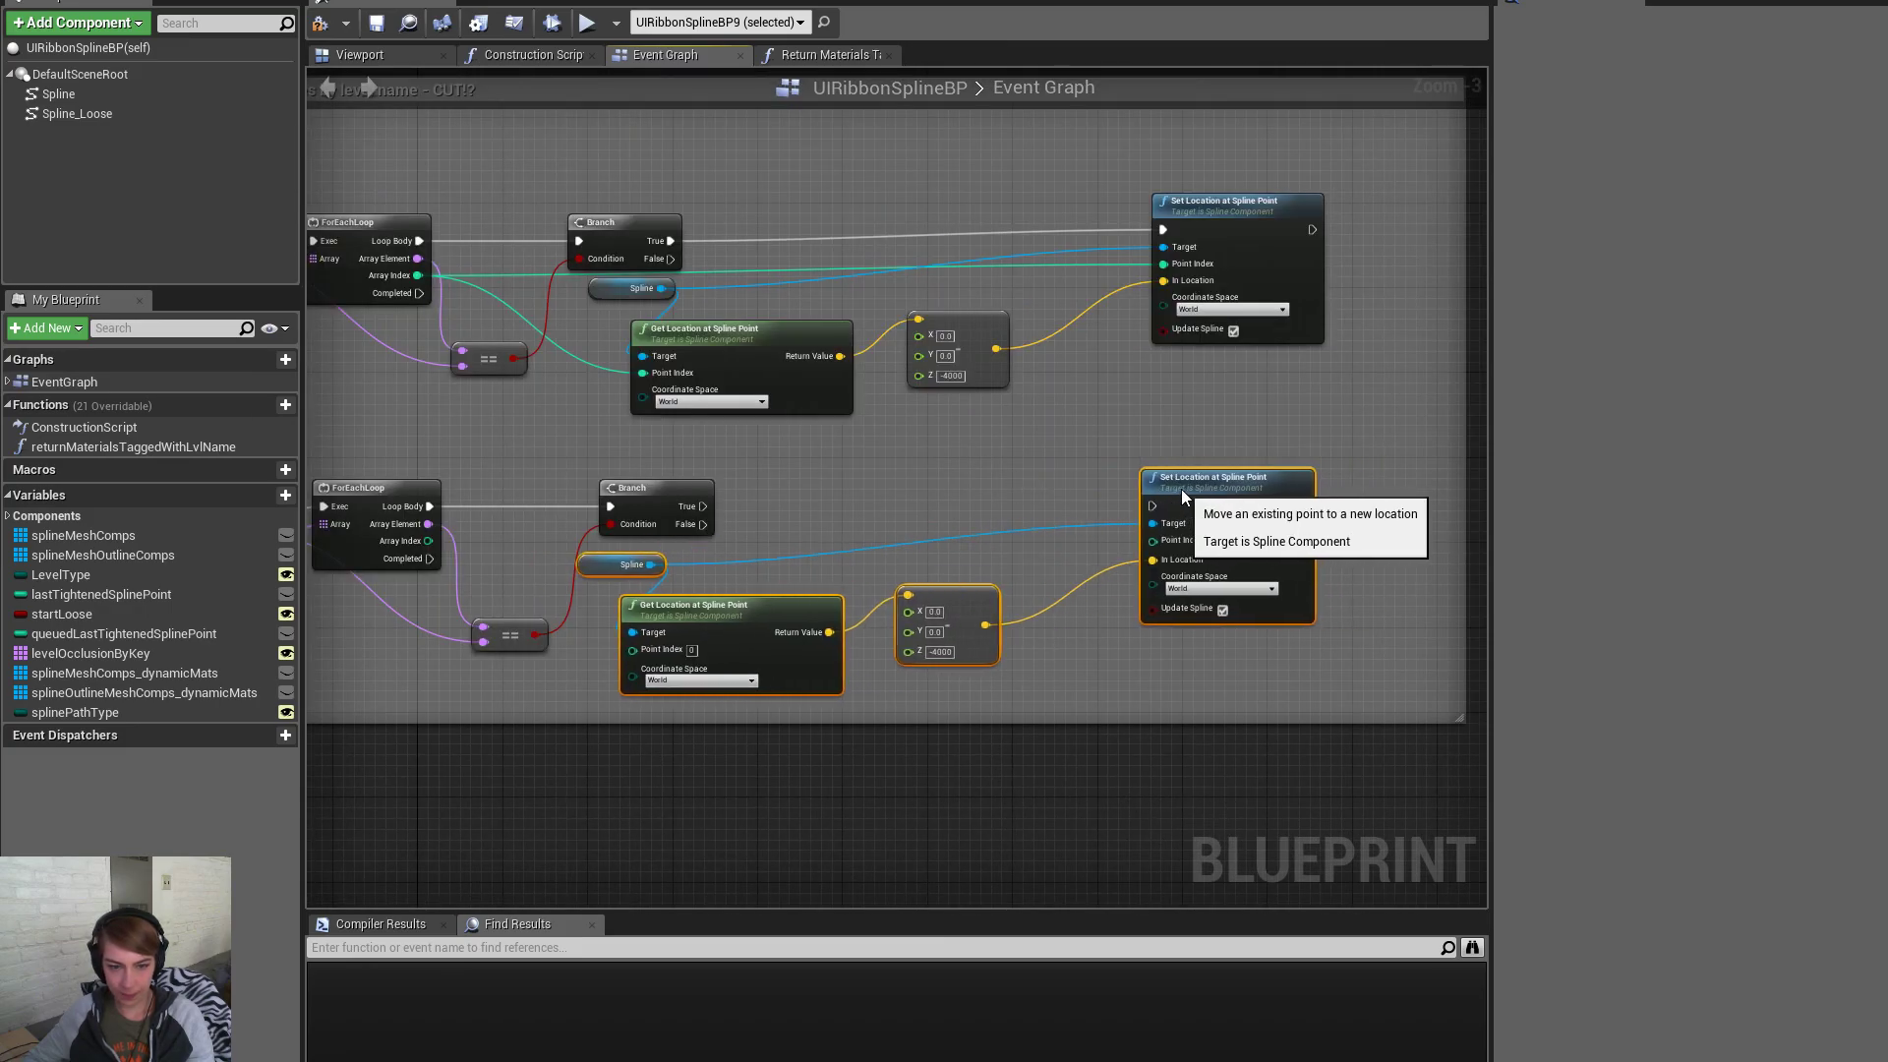
# Connect the show event's Branch True to Set Location at Spline Point and its ForEachLoop Array Index to Get Location's Point Index
pyautogui.moveTo(703, 507); pyautogui.dragTo(1180, 508)
pyautogui.click(1130, 445)
pyautogui.moveTo(952, 423); pyautogui.dragTo(1200, 475, button='right')
pyautogui.moveTo(1001, 649); pyautogui.dragTo(762, 545)
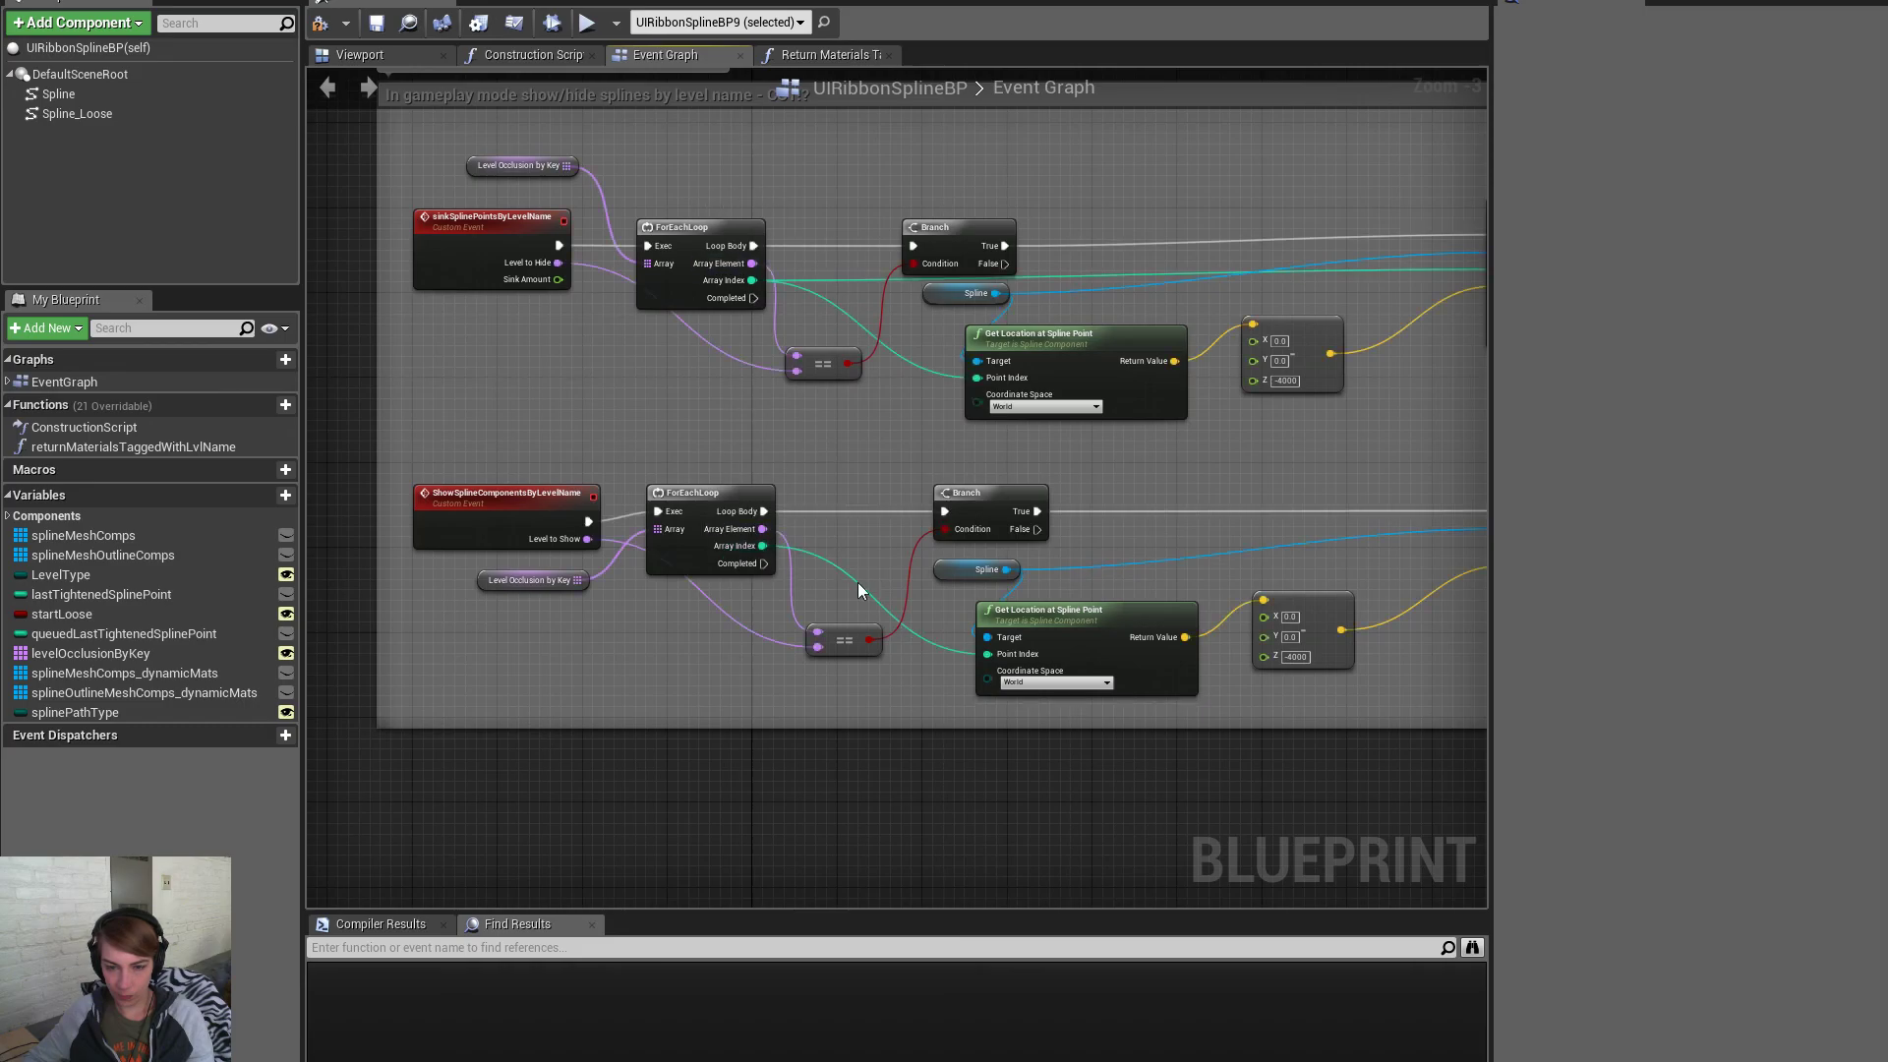
# Set the Z value of the sink event's vector subtraction node to 4000
pyautogui.moveTo(1272, 677); pyautogui.dragTo(1164, 685, button='right')
pyautogui.click(1189, 665)
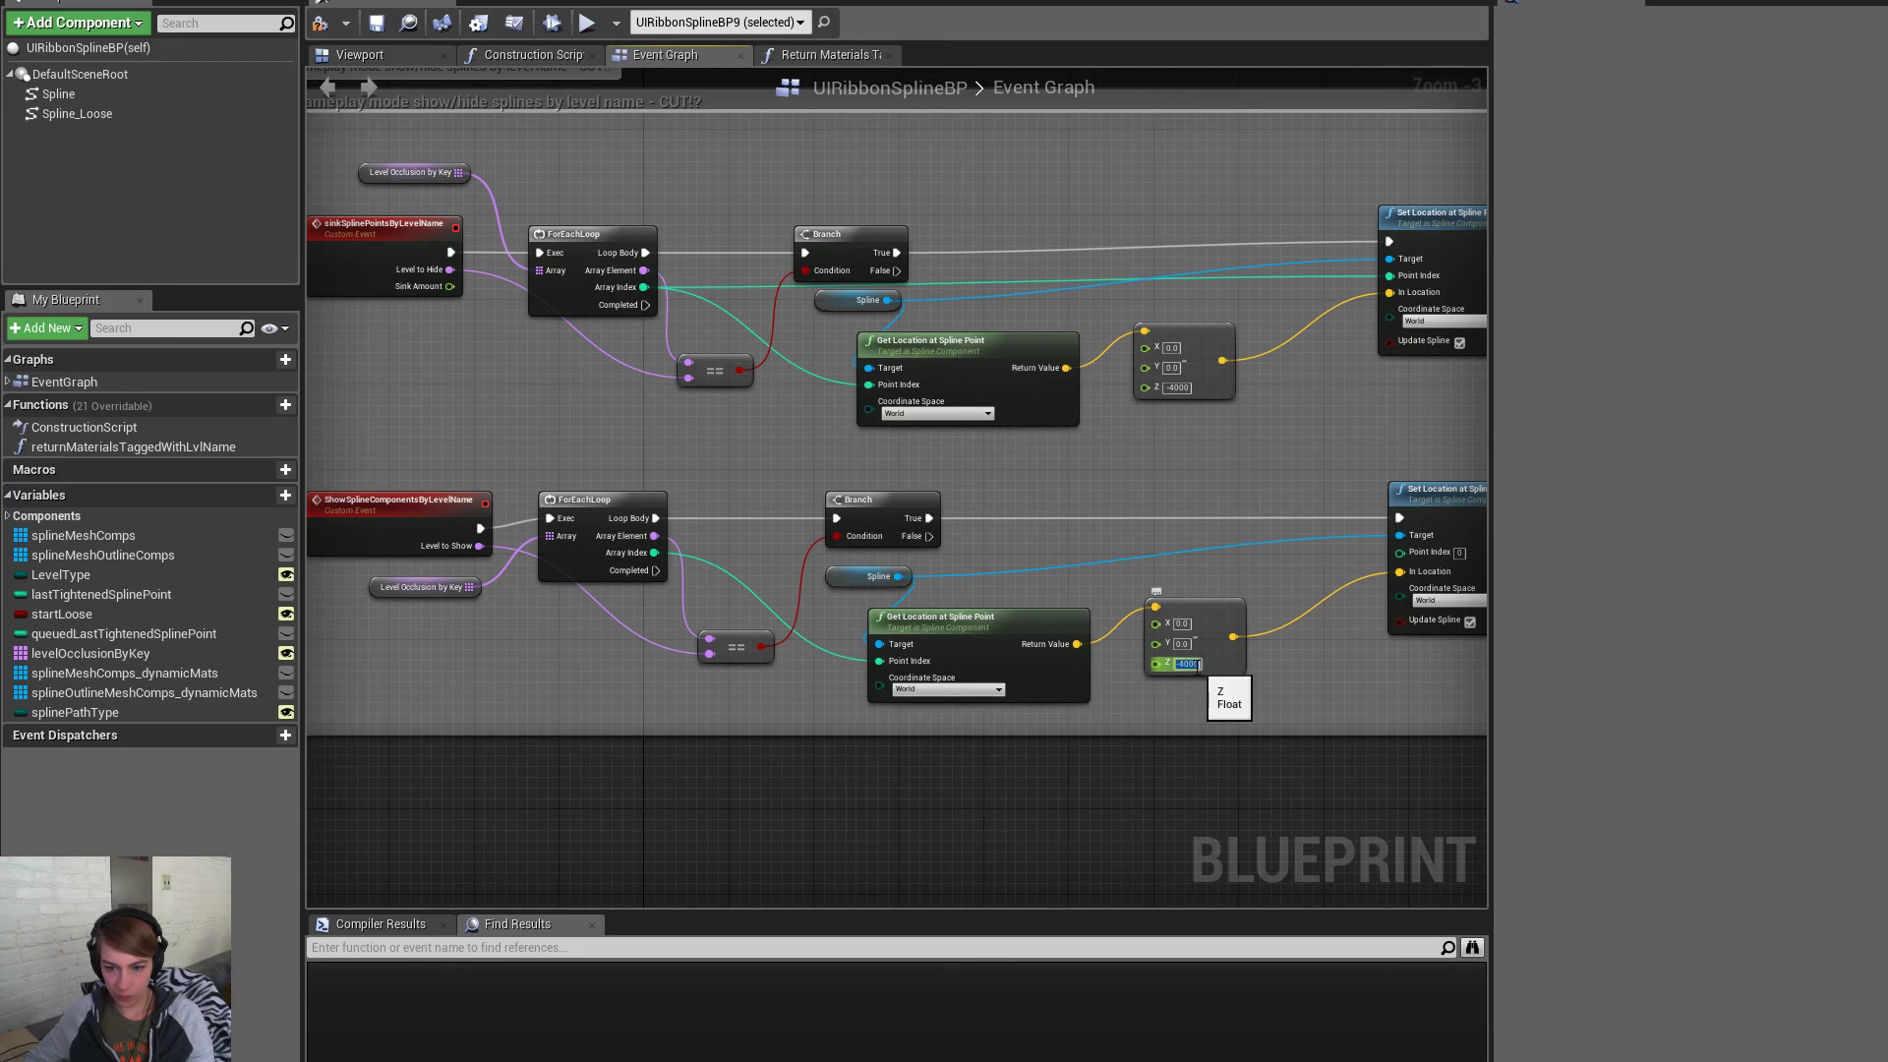
pyautogui.scroll(3, 1178, 393)
pyautogui.click(1168, 388)
pyautogui.write('4000')
pyautogui.press('Return')
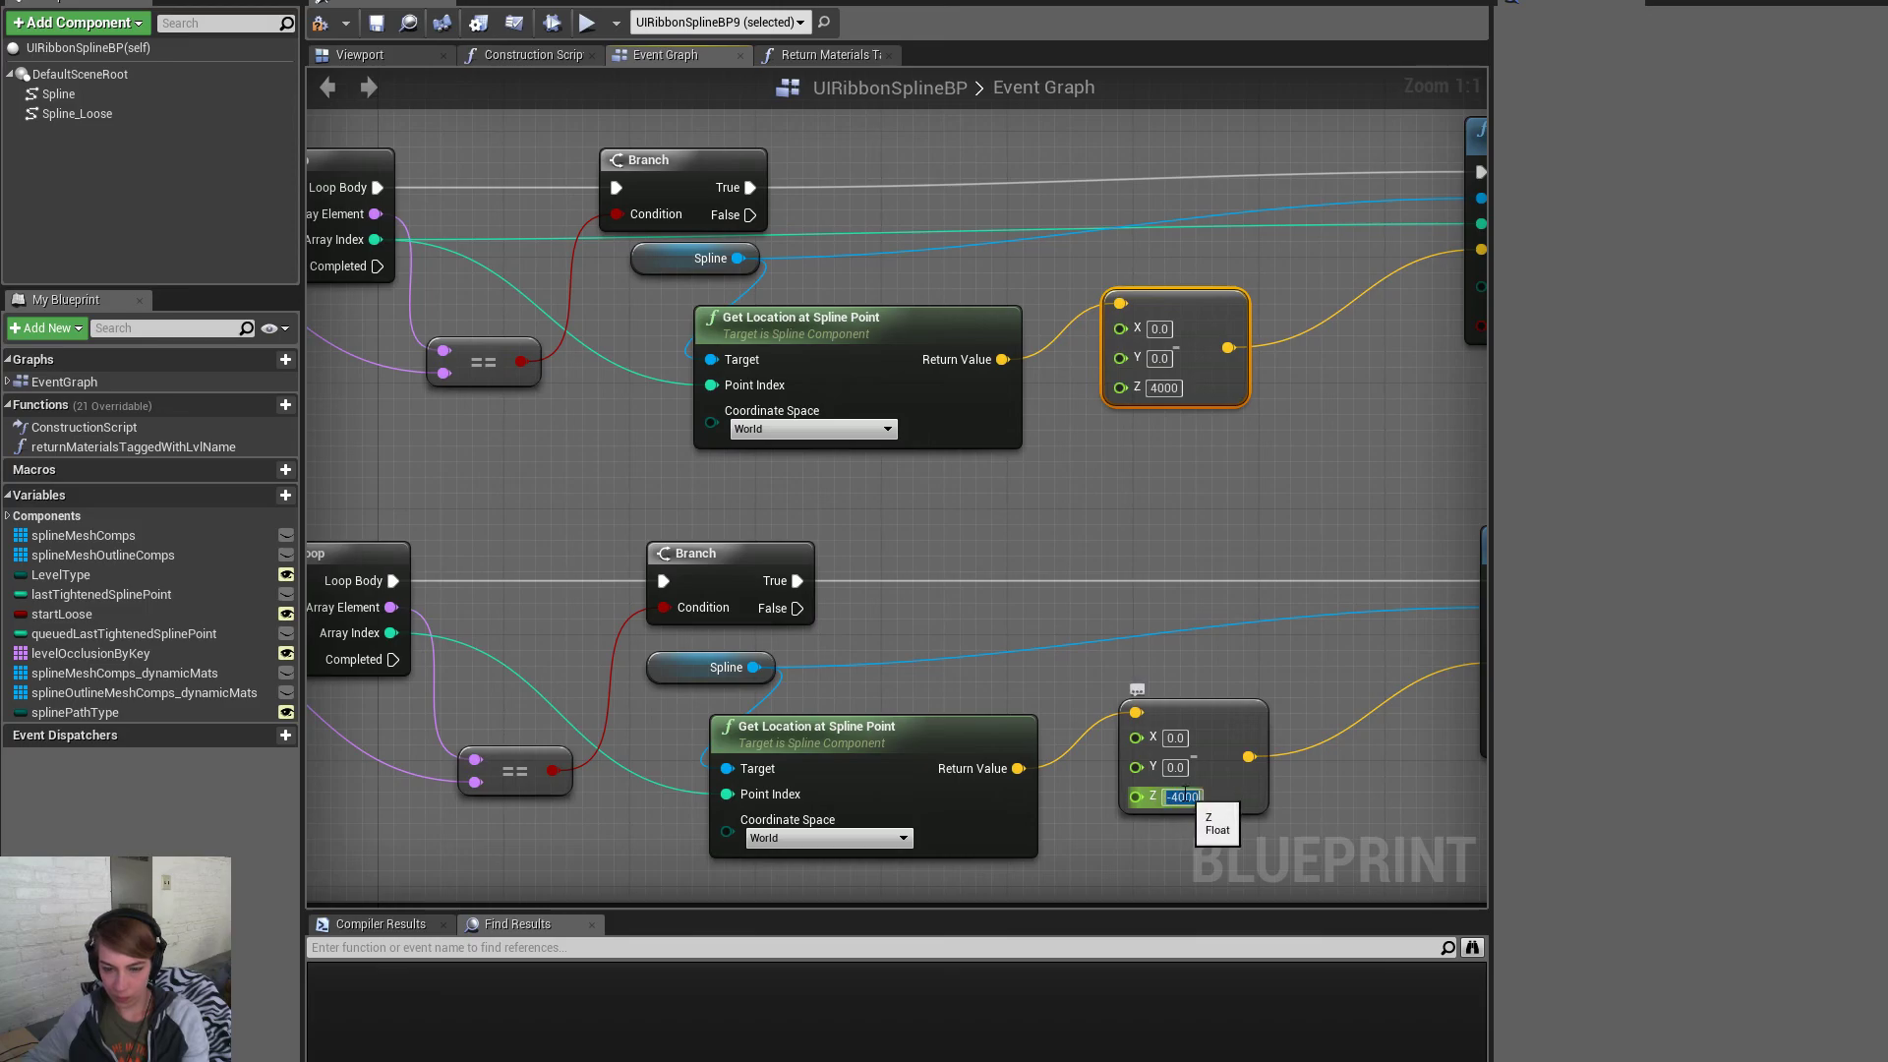
pyautogui.click(1248, 605)
pyautogui.scroll(-3, 1248, 605)
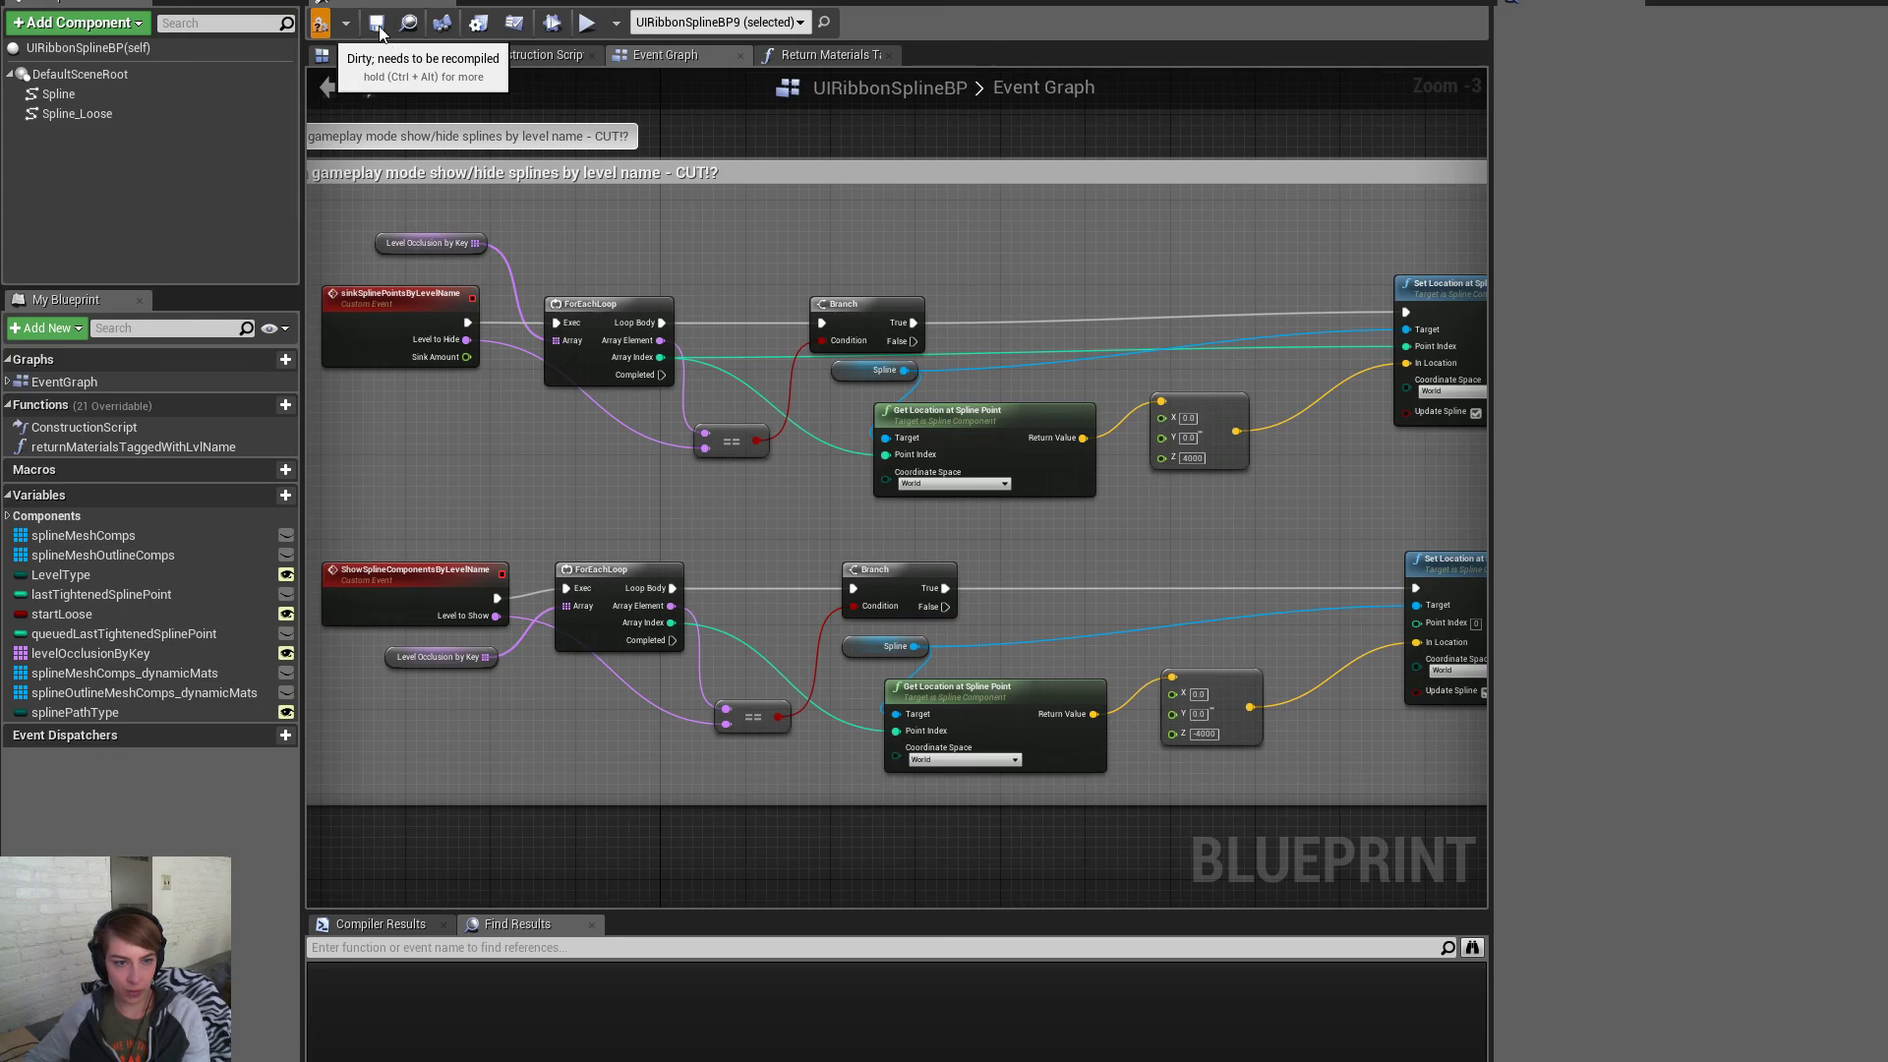
# Rename the sinkSplinePointsByLevelName event as unsinksinkSplinePointsByLevelName and save the blueprint
pyautogui.click(383, 300)
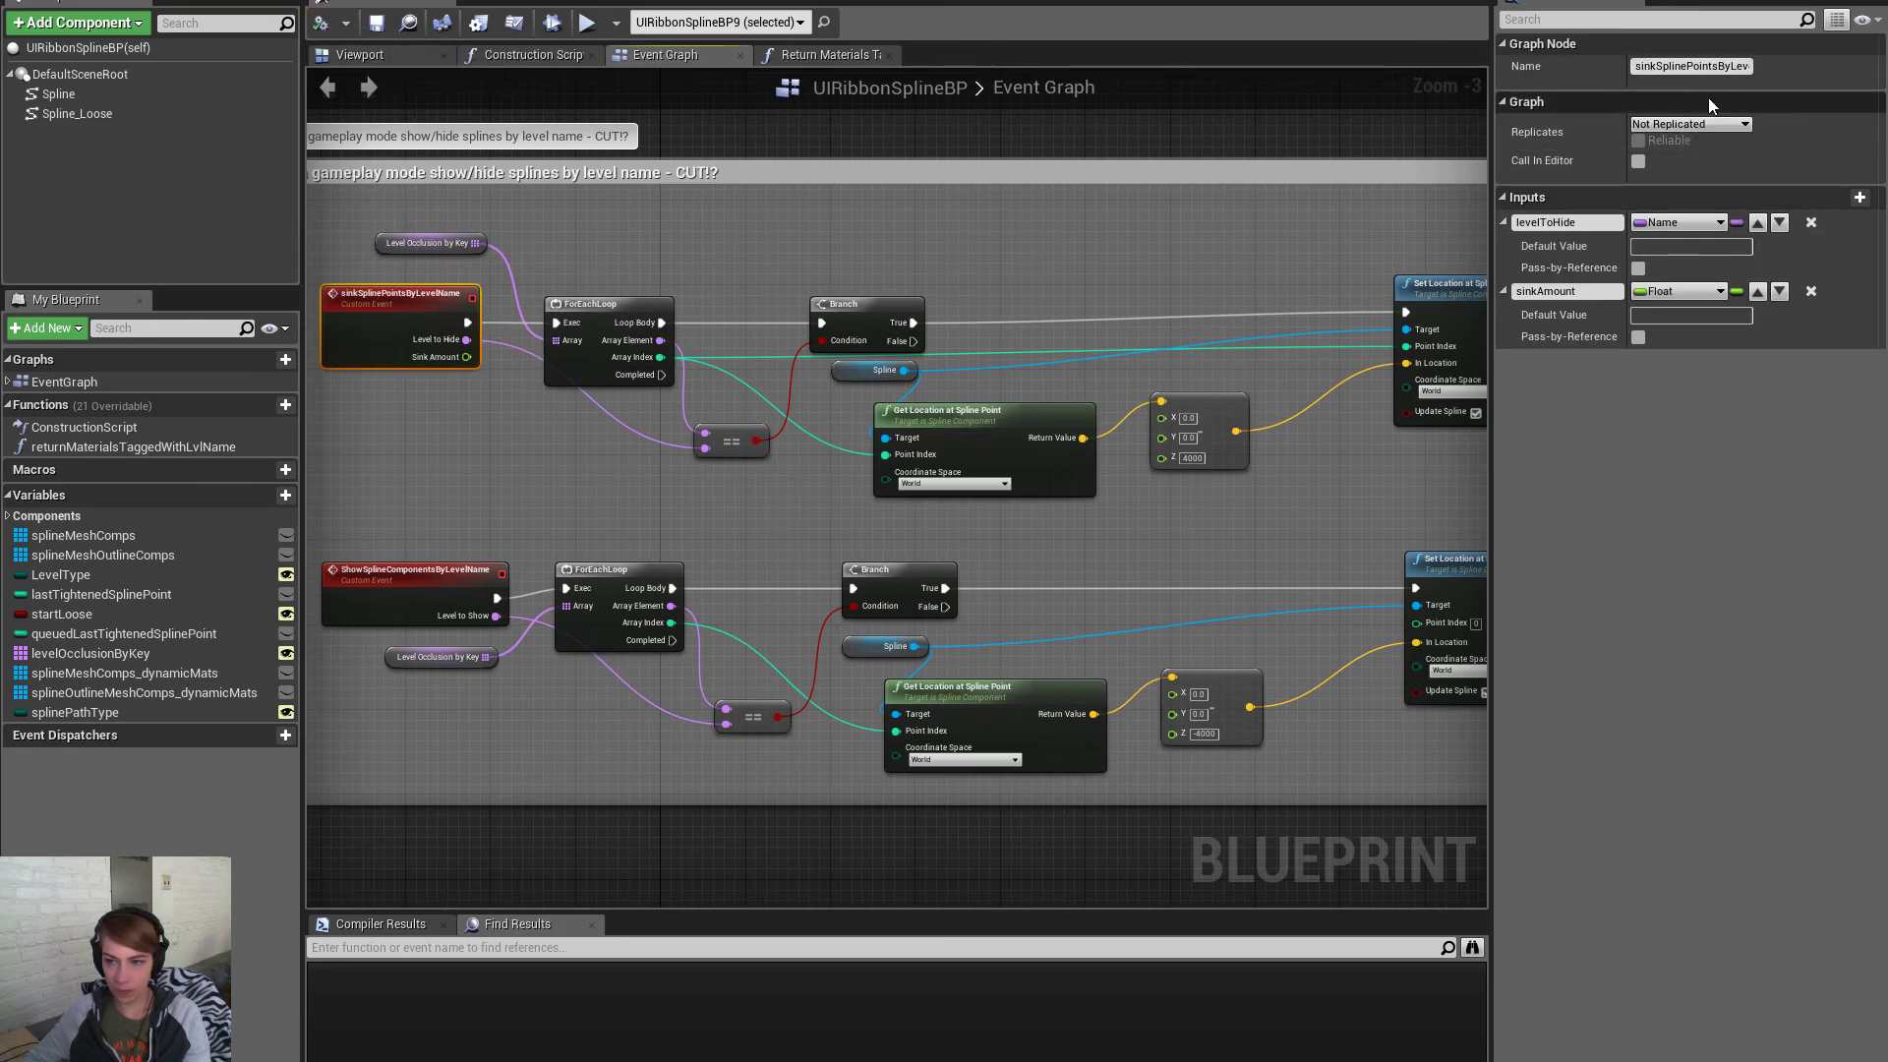
pyautogui.click(1691, 66)
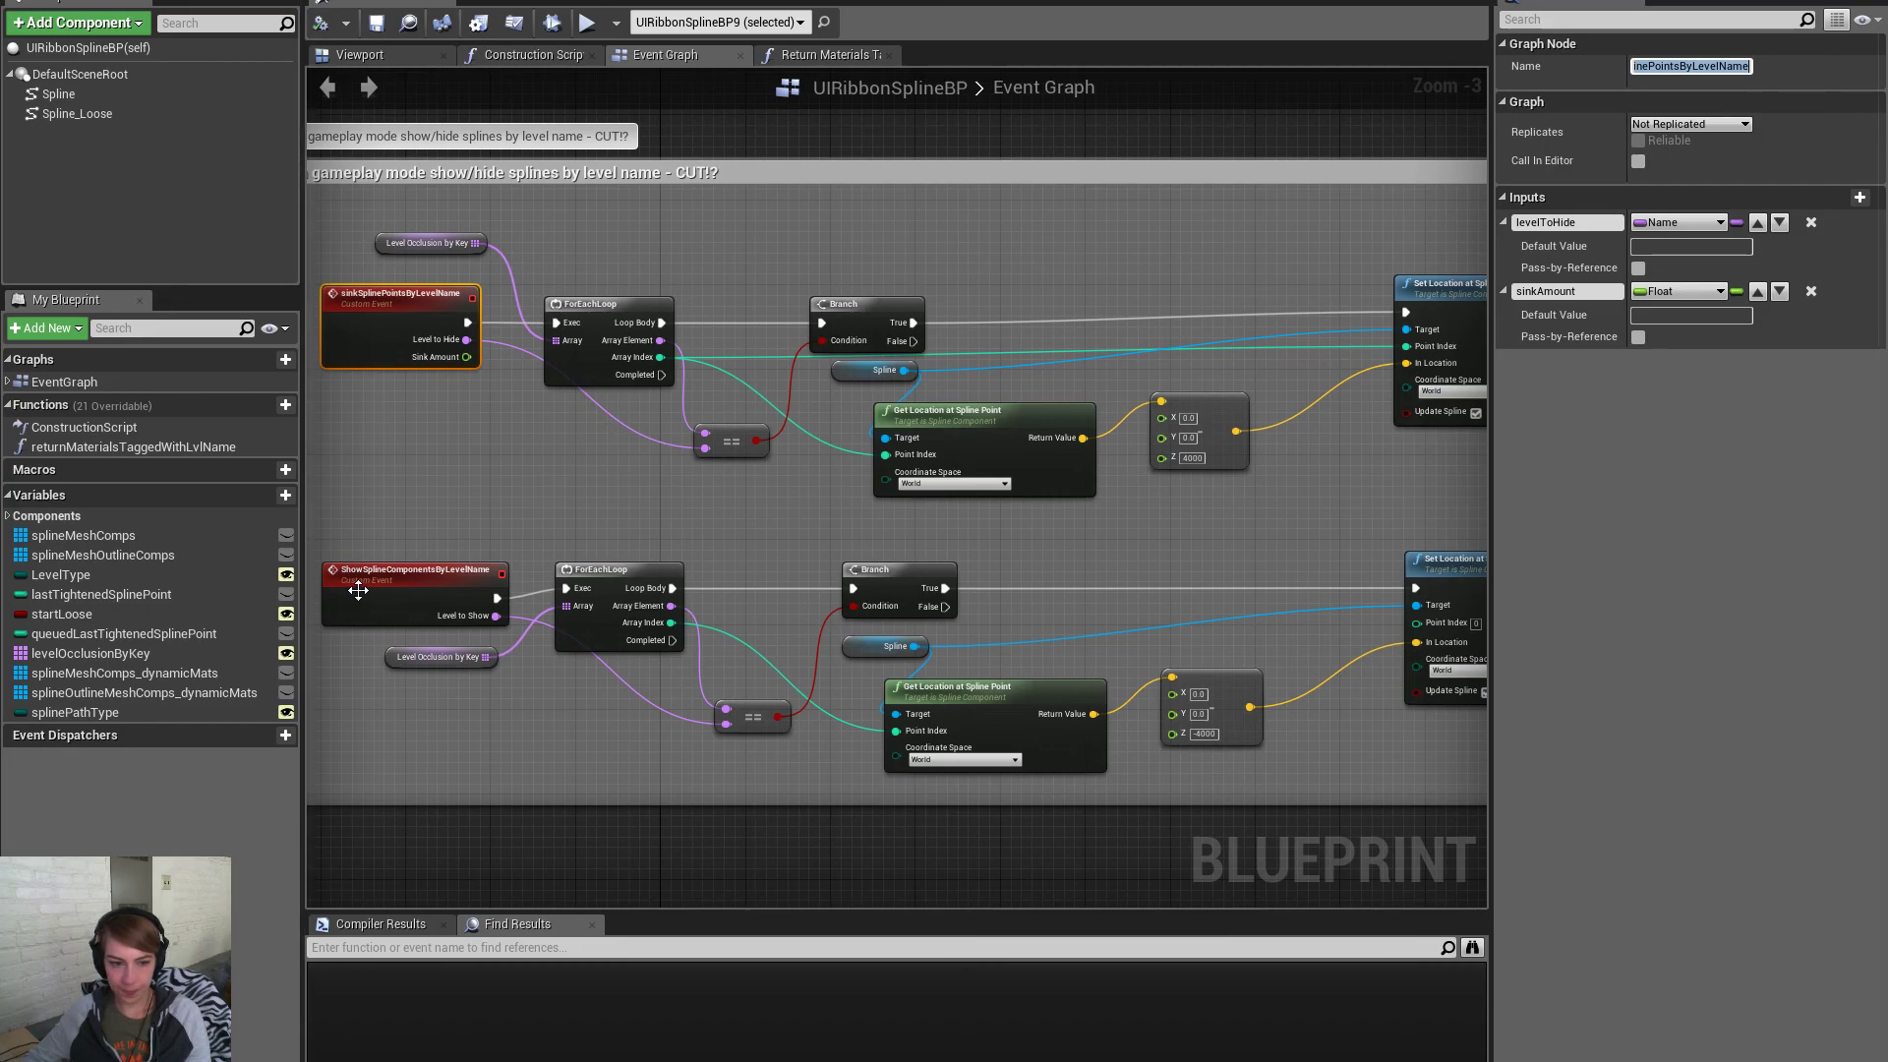
pyautogui.doubleClick(1656, 65)
pyautogui.click(1638, 66)
pyautogui.write('unsinksinkSplinePoint')
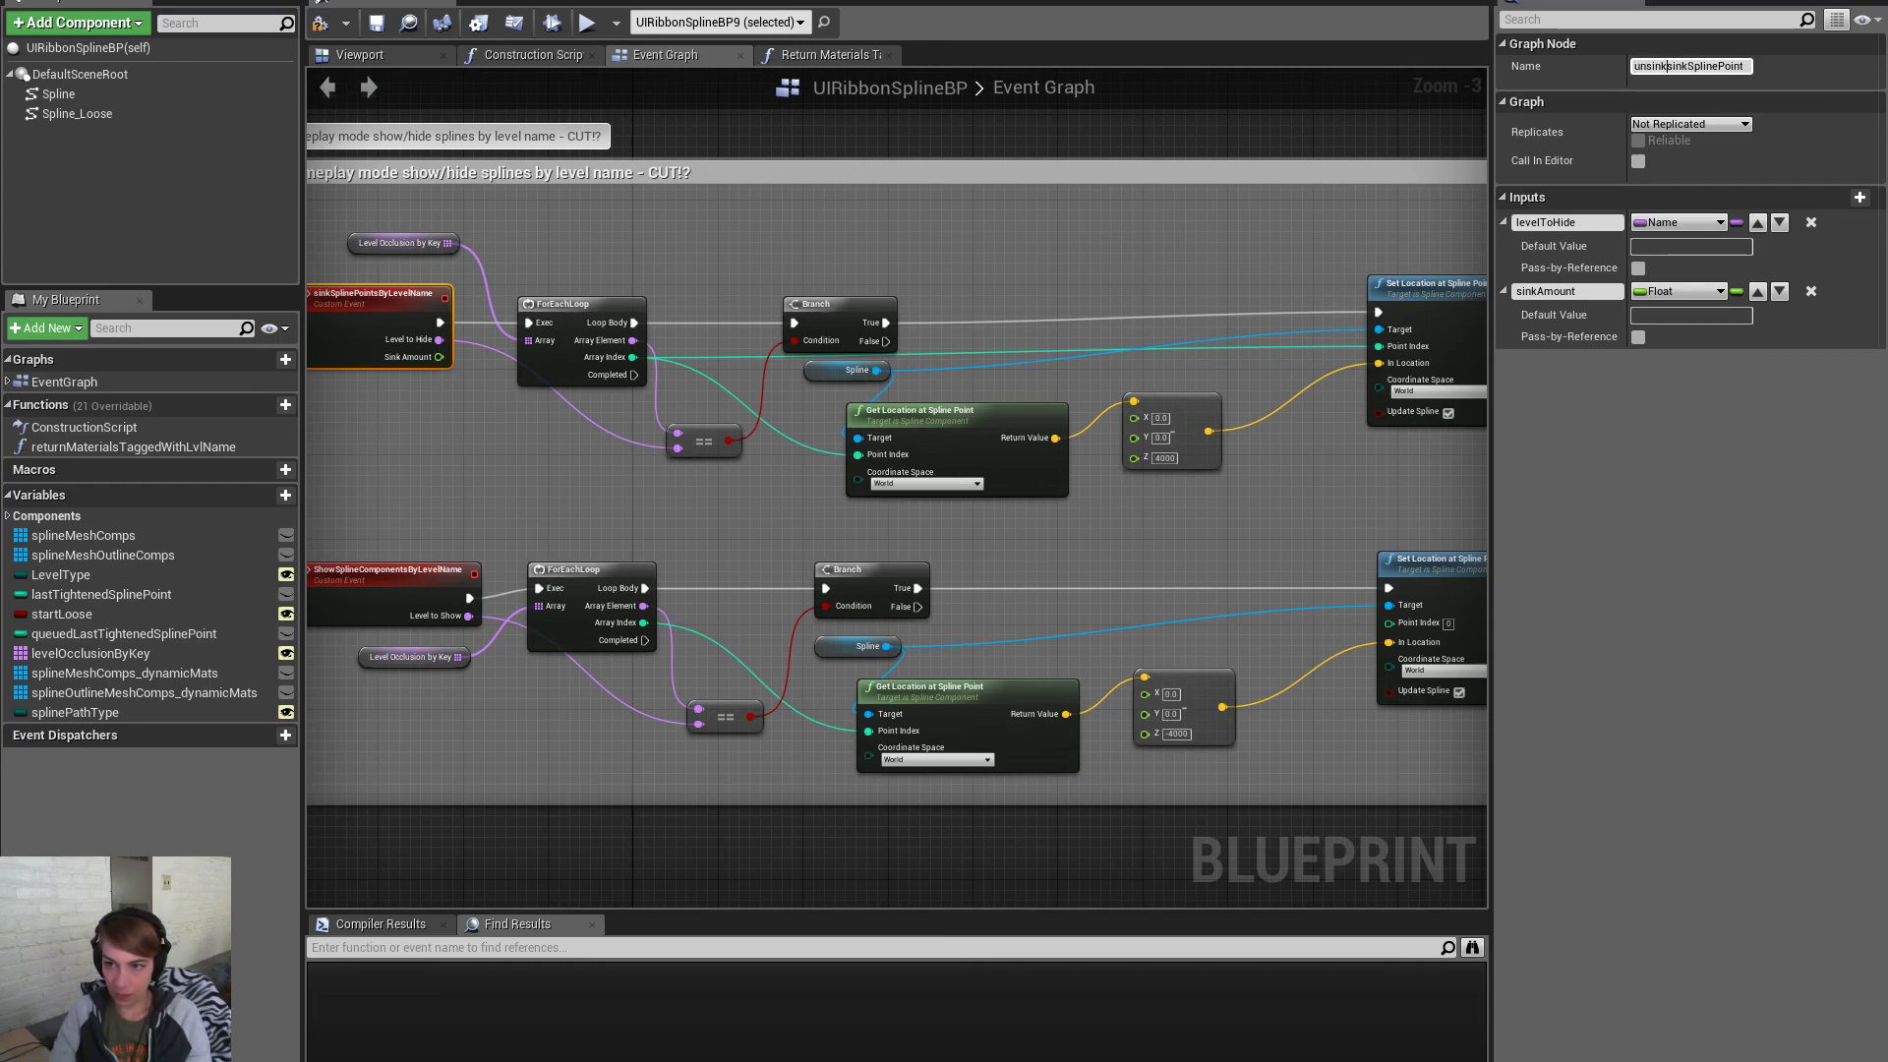
pyautogui.press('Return')
pyautogui.click(741, 368)
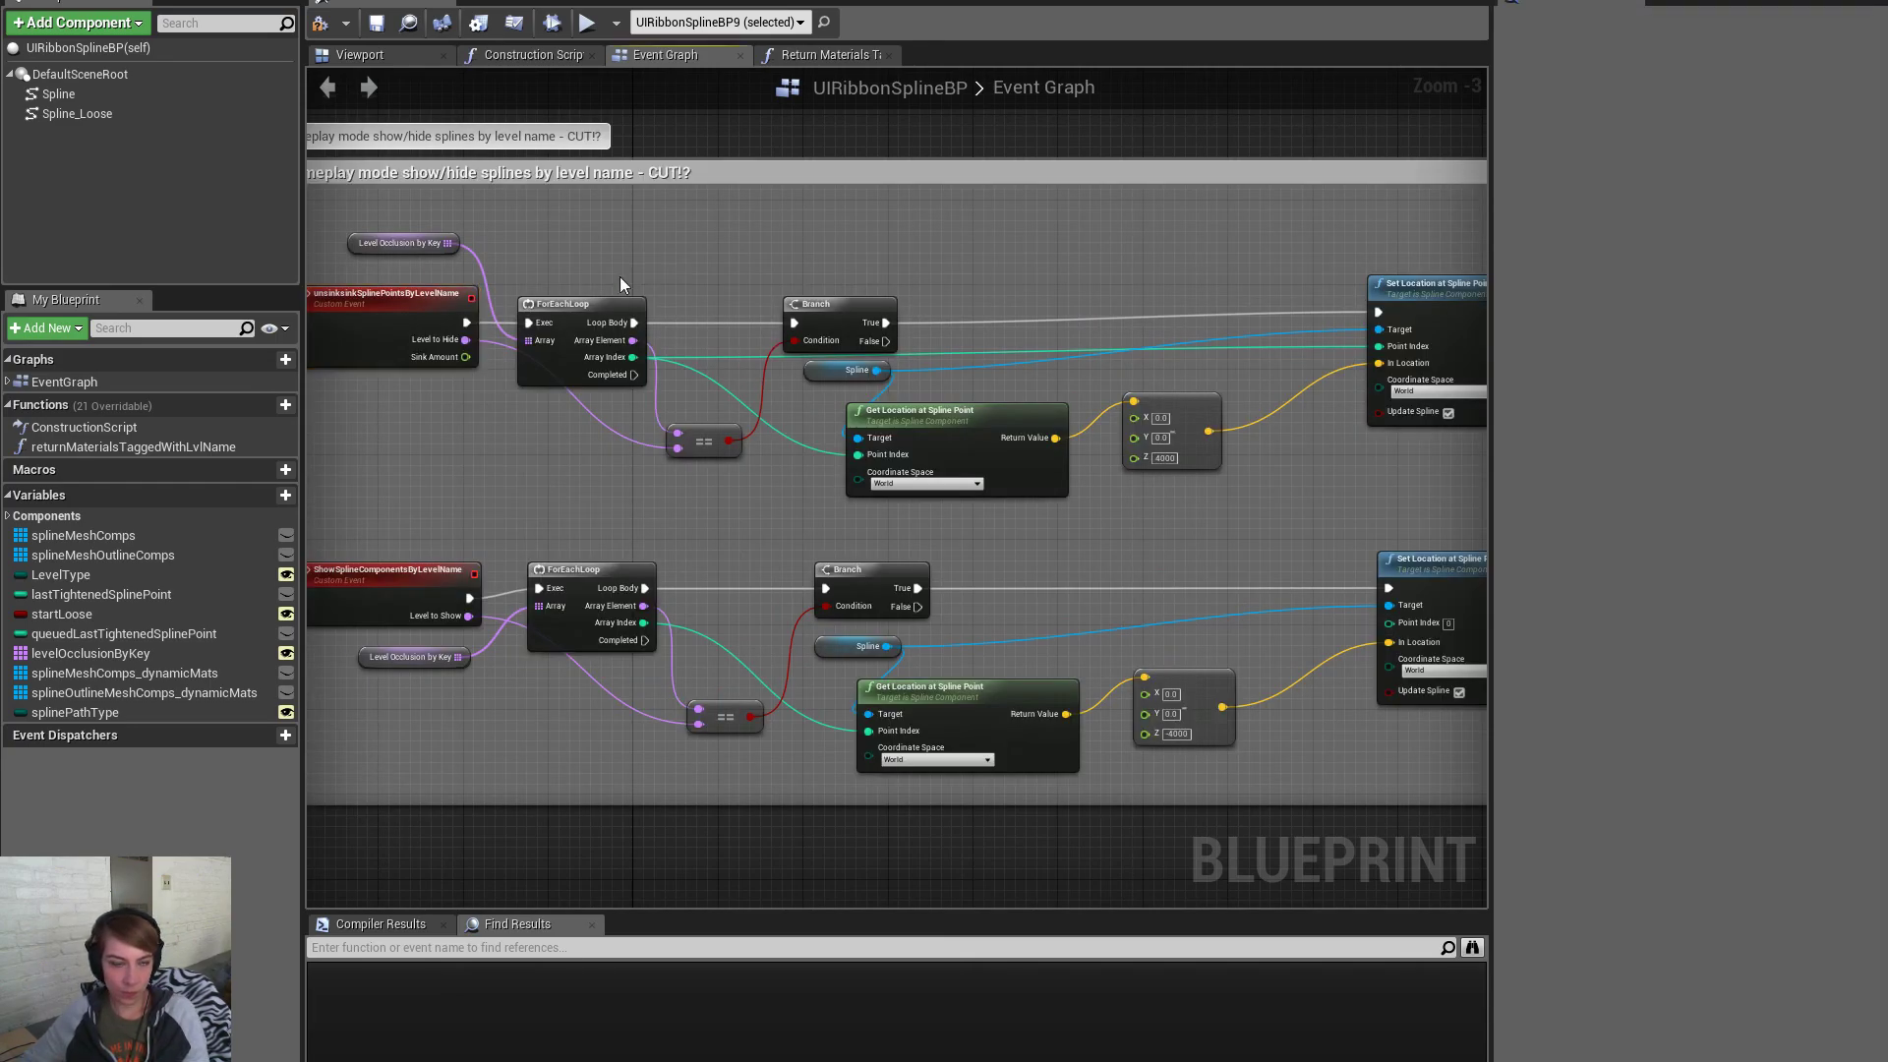
pyautogui.click(374, 28)
pyautogui.click(1070, 728)
pyautogui.click(870, 350)
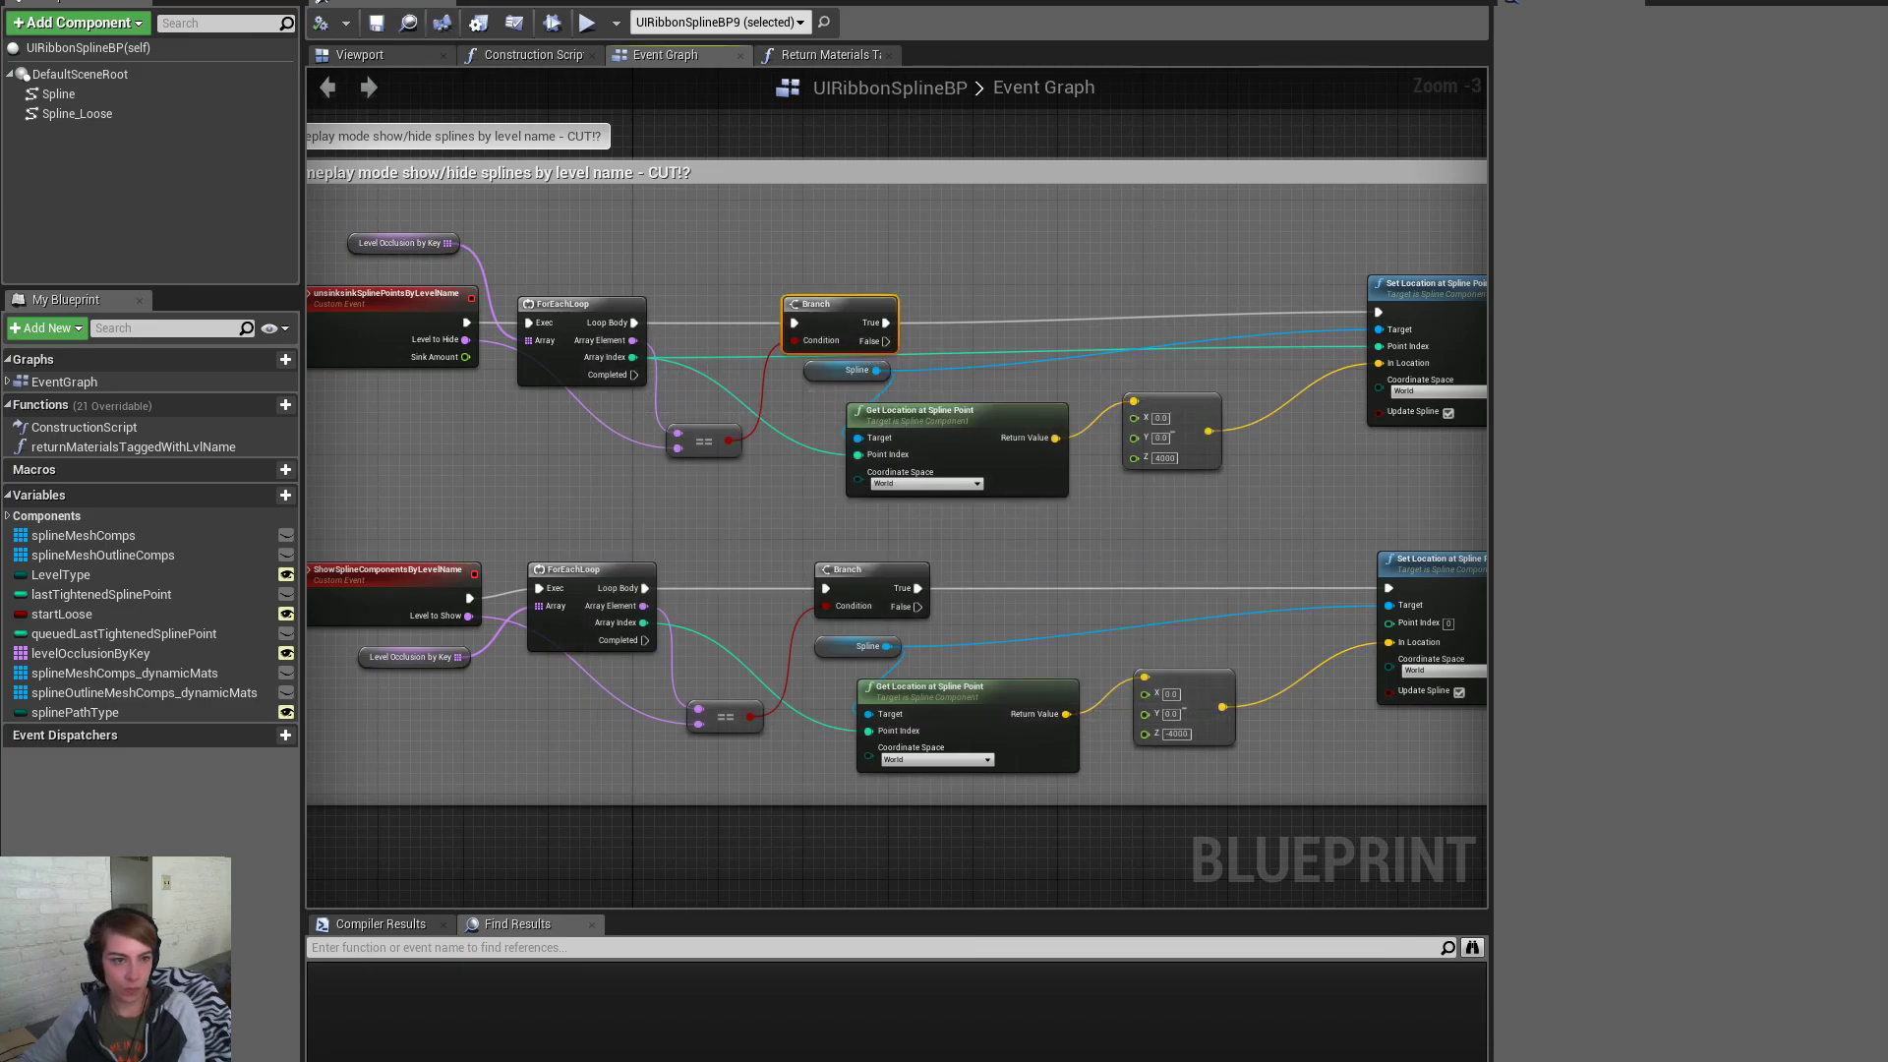
# Switch to GameMode_BP and go to the level-center Branch in the Update Objs Obstructing Camera function
pyautogui.click(404, 2)
pyautogui.doubleClick(473, 777)
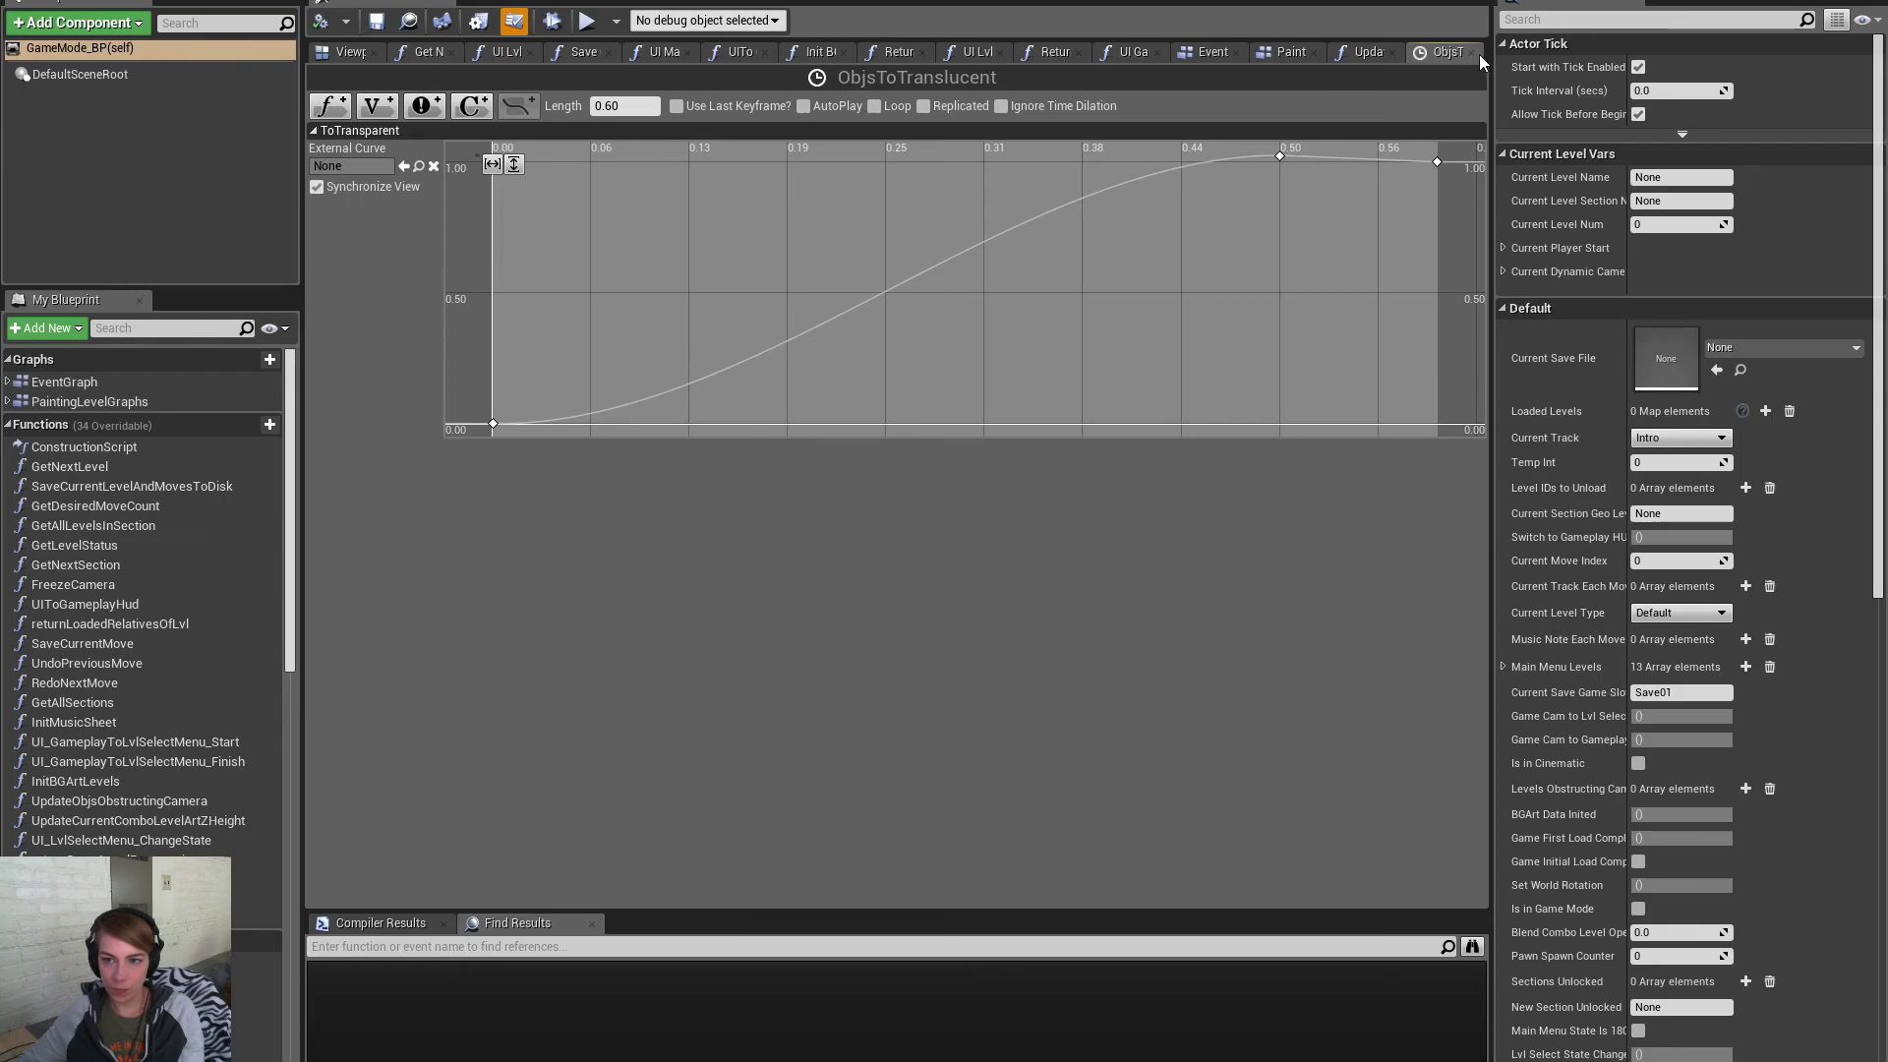
pyautogui.click(1479, 55)
pyautogui.moveTo(779, 448); pyautogui.dragTo(913, 257, button='right')
pyautogui.scroll(6, 928, 383)
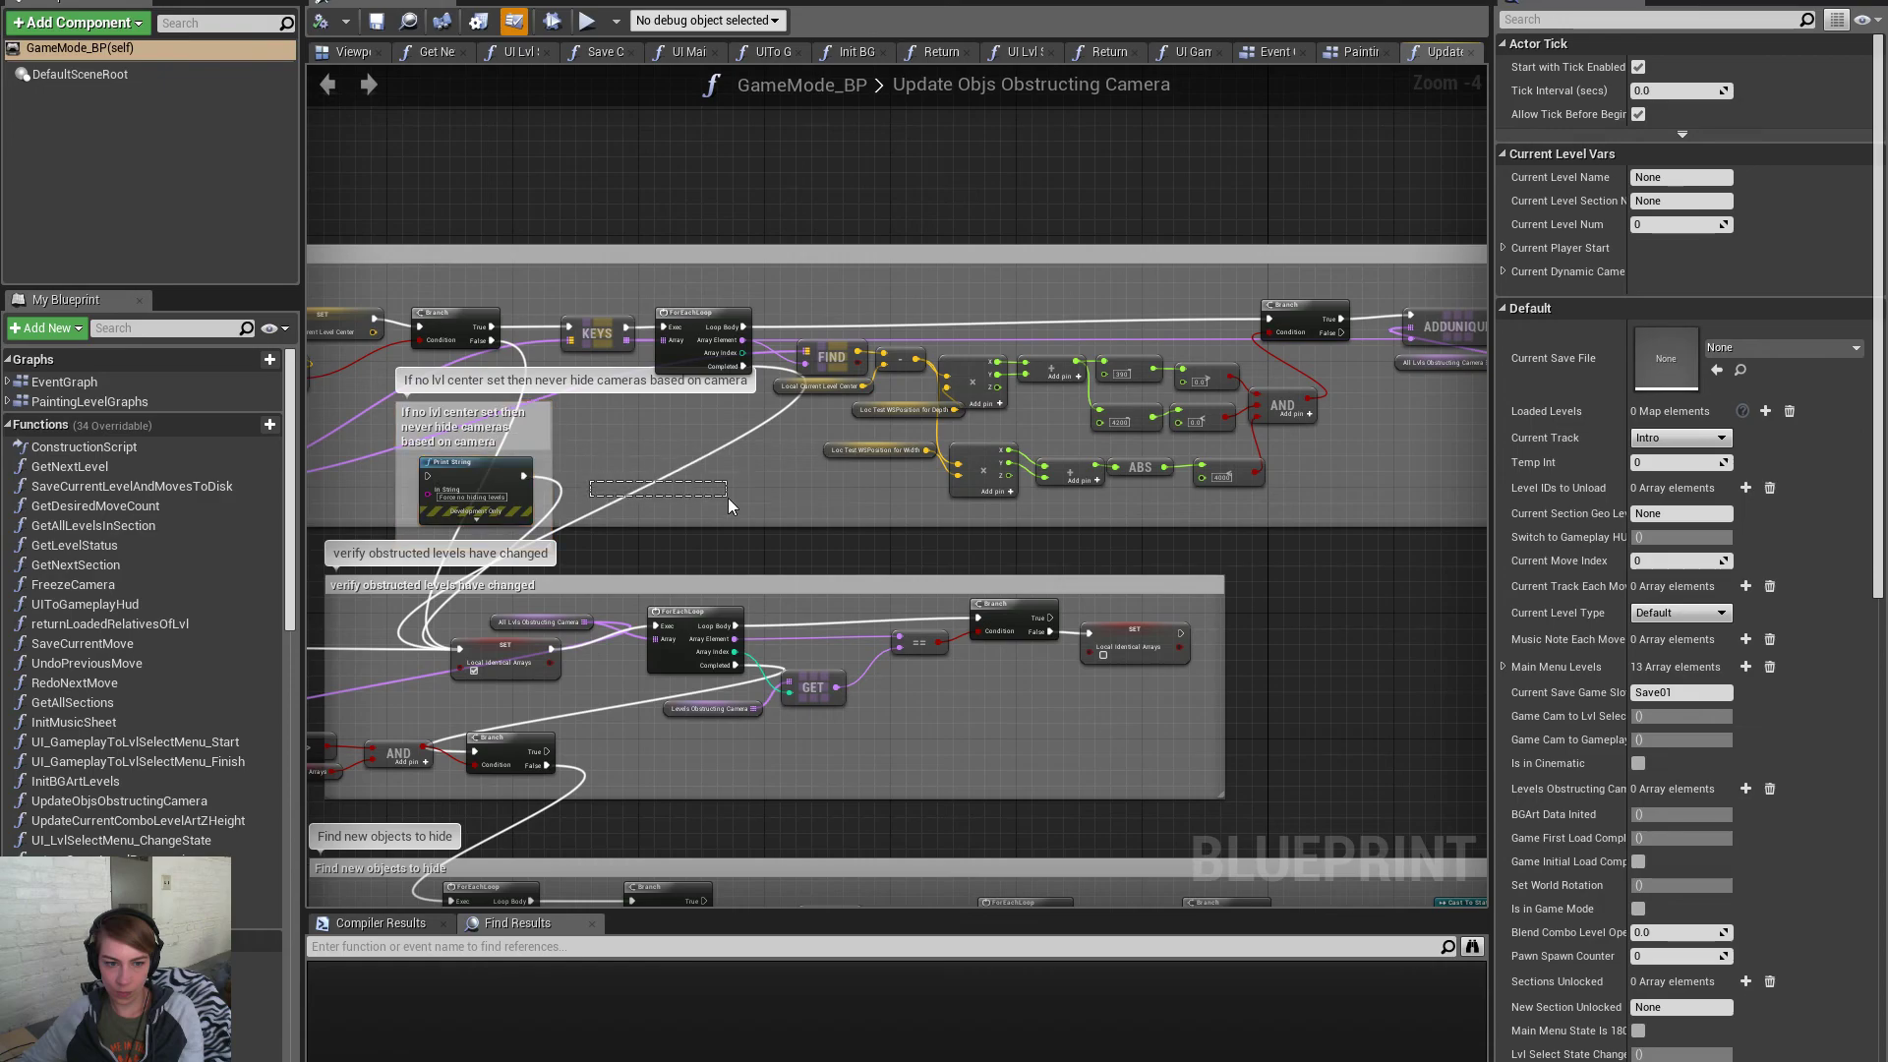
pyautogui.scroll(-2, 752, 491)
pyautogui.moveTo(1112, 563); pyautogui.dragTo(1051, 532, button='right')
pyautogui.scroll(3, 554, 430)
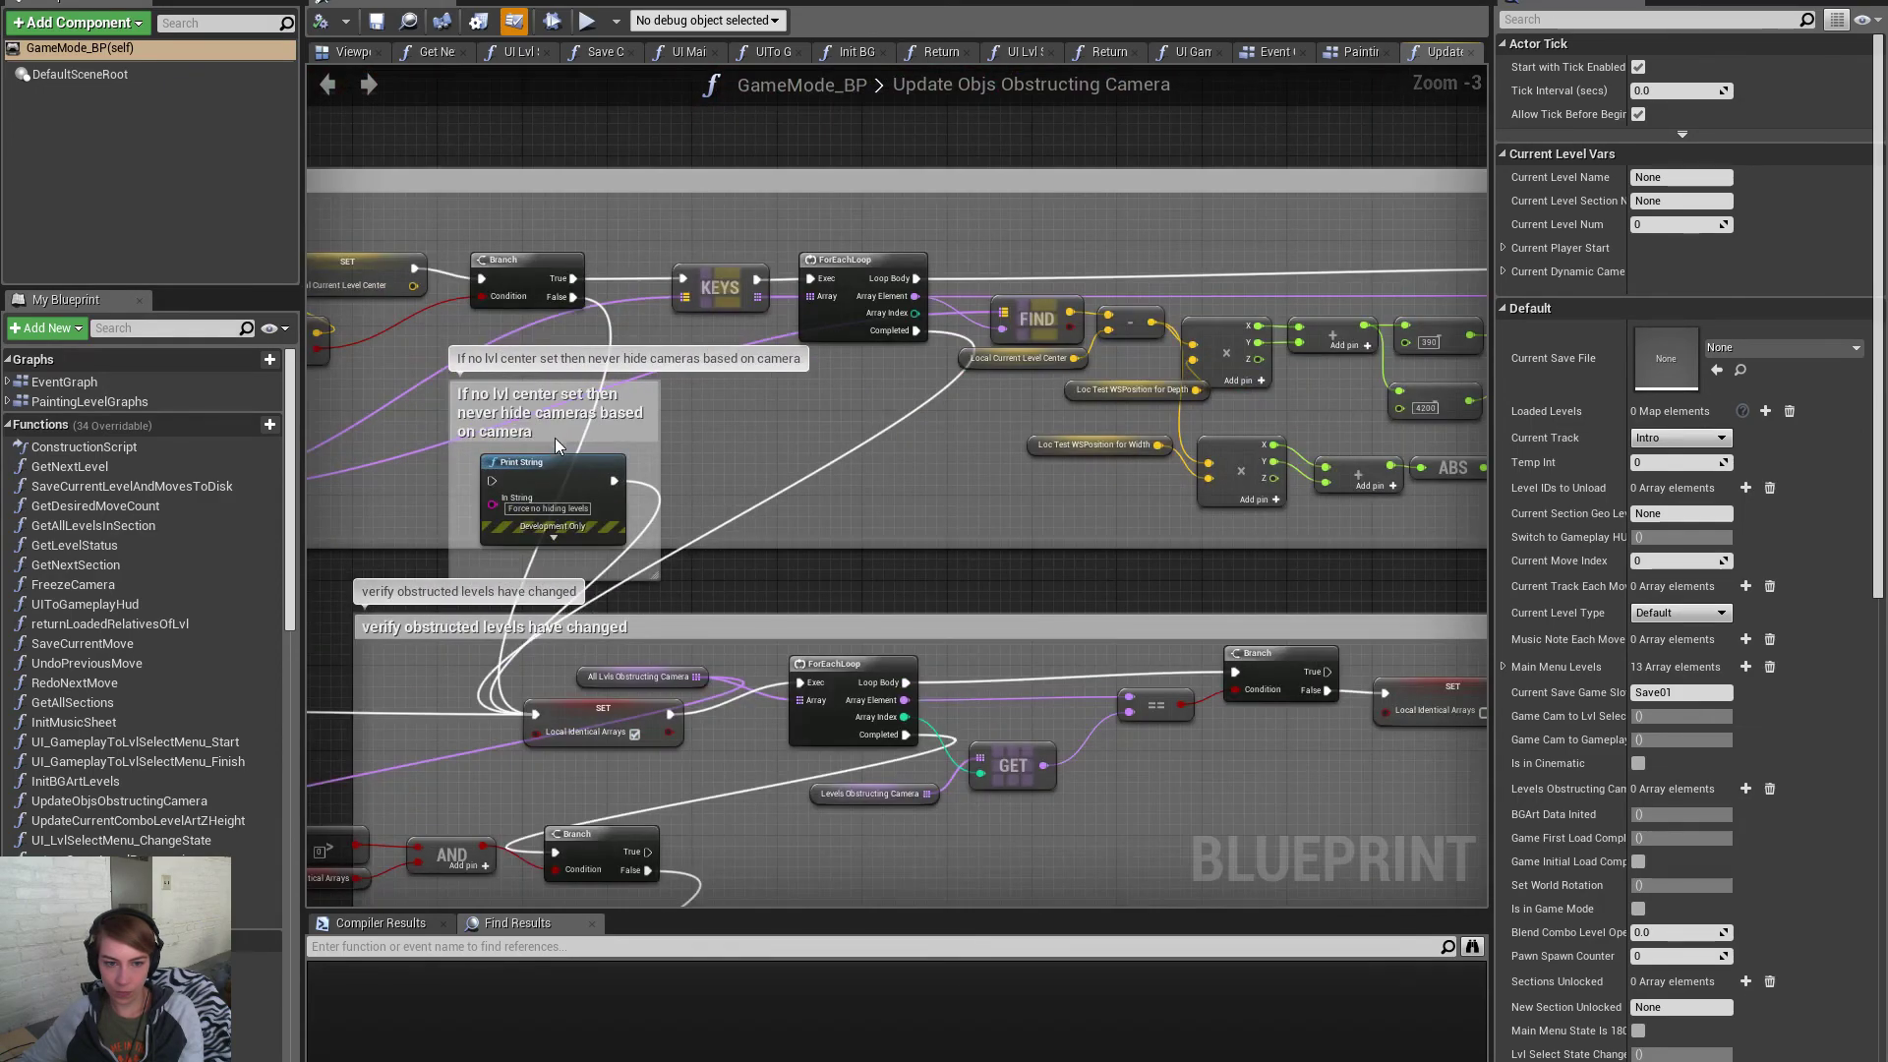
# Change the comment around the Print String node to read "If no lvl center set then never hide levels based on camera"
pyautogui.moveTo(718, 434); pyautogui.dragTo(605, 373)
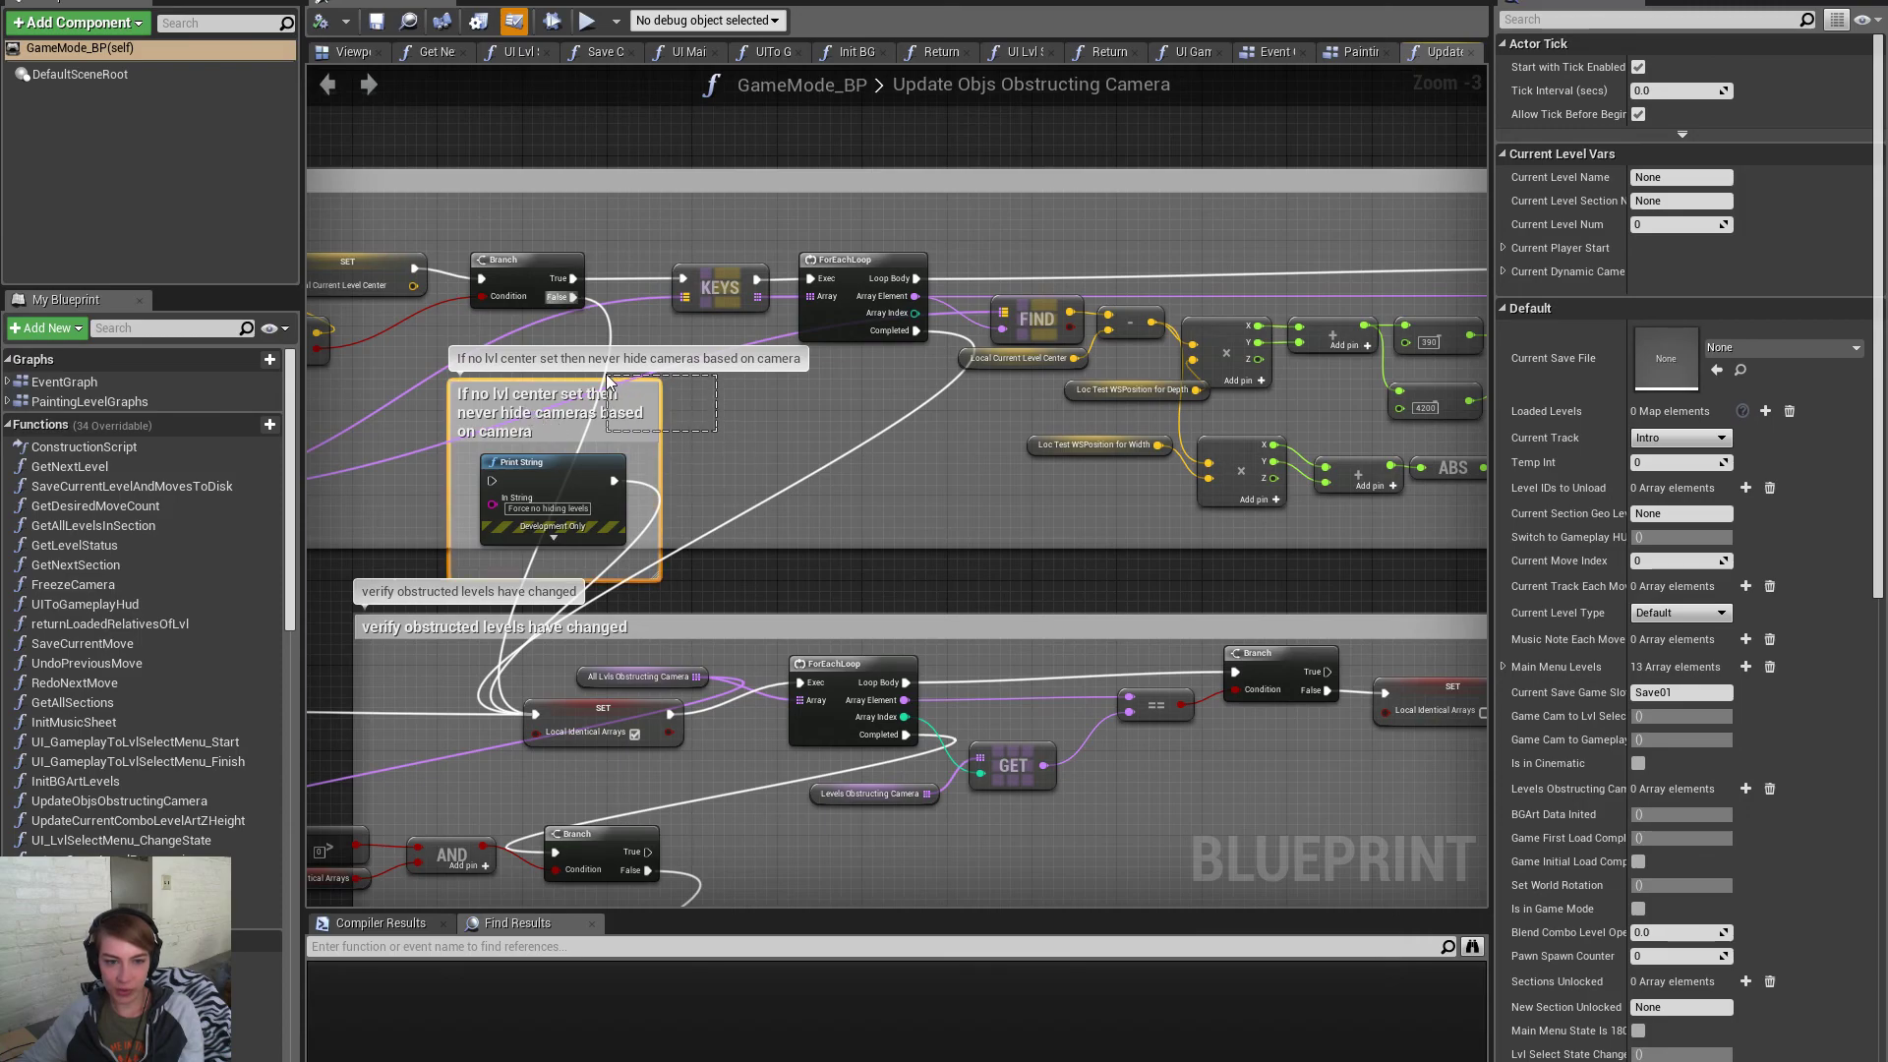
pyautogui.click(699, 356)
pyautogui.click(649, 413)
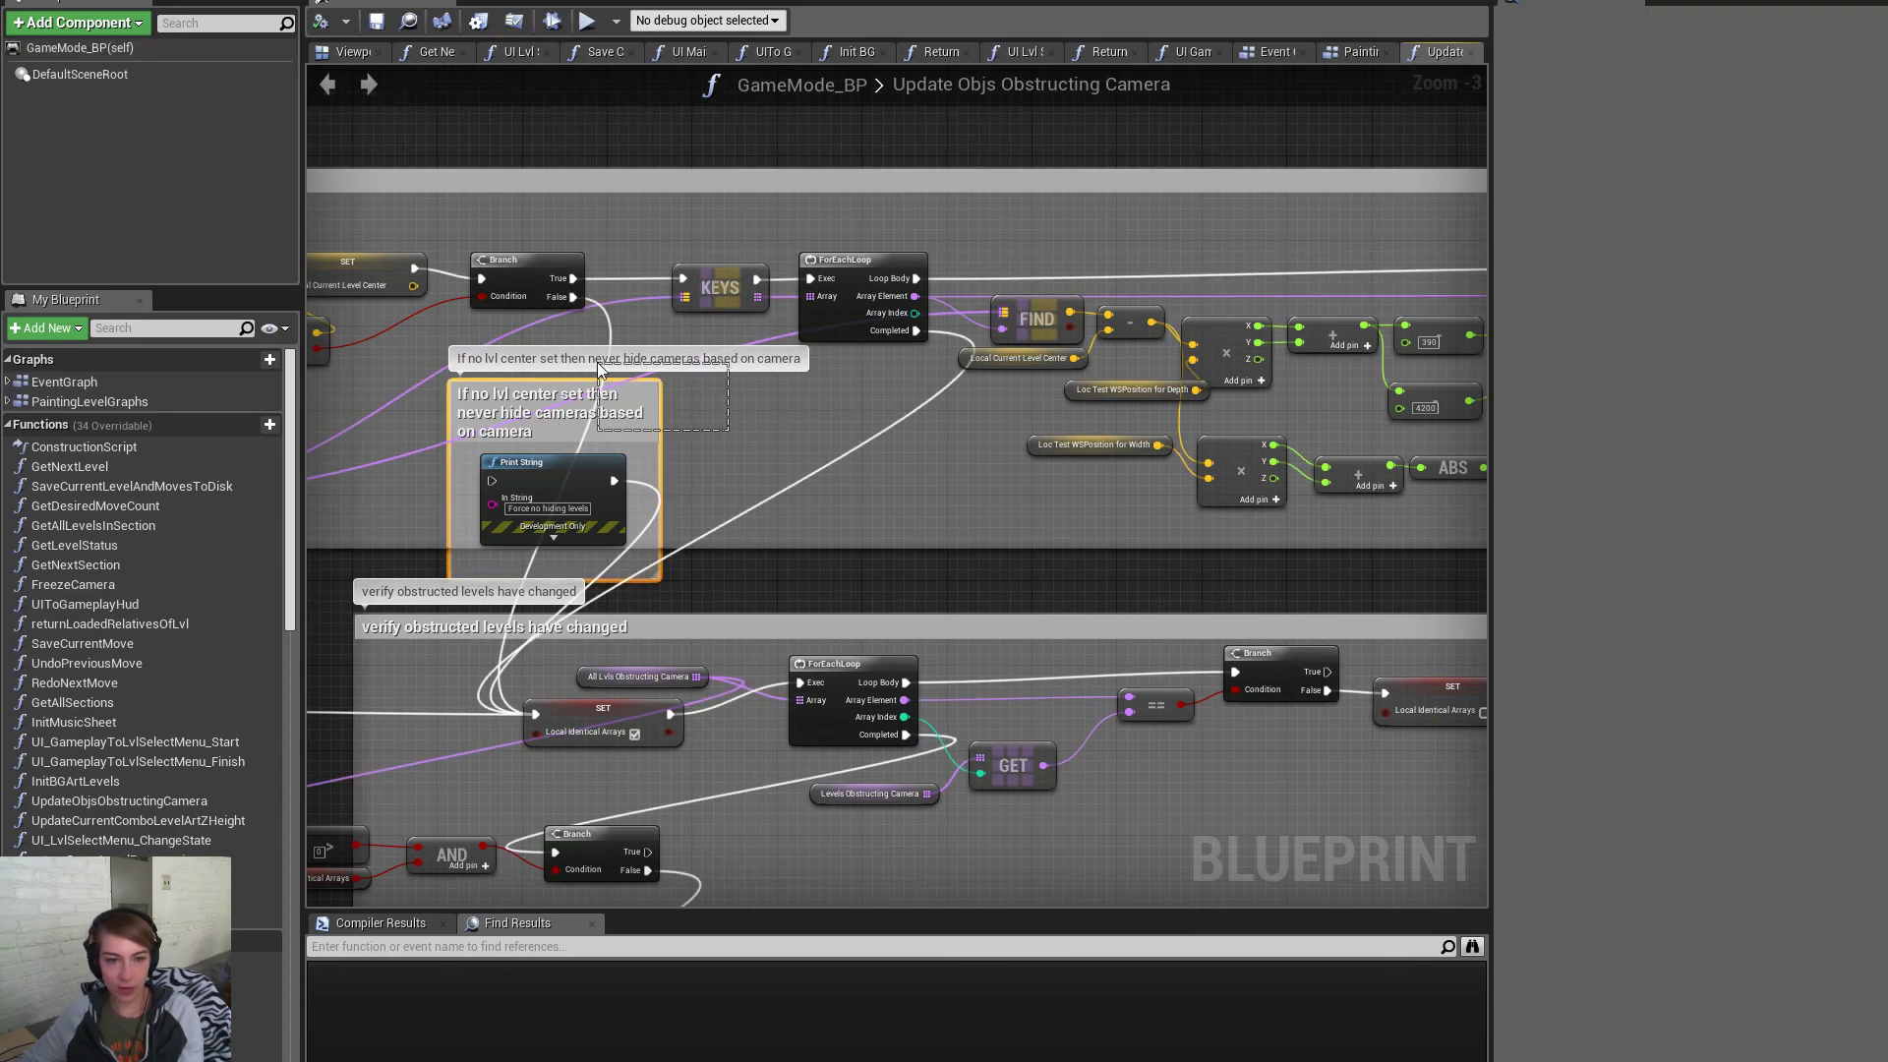
pyautogui.doubleClick(1829, 66)
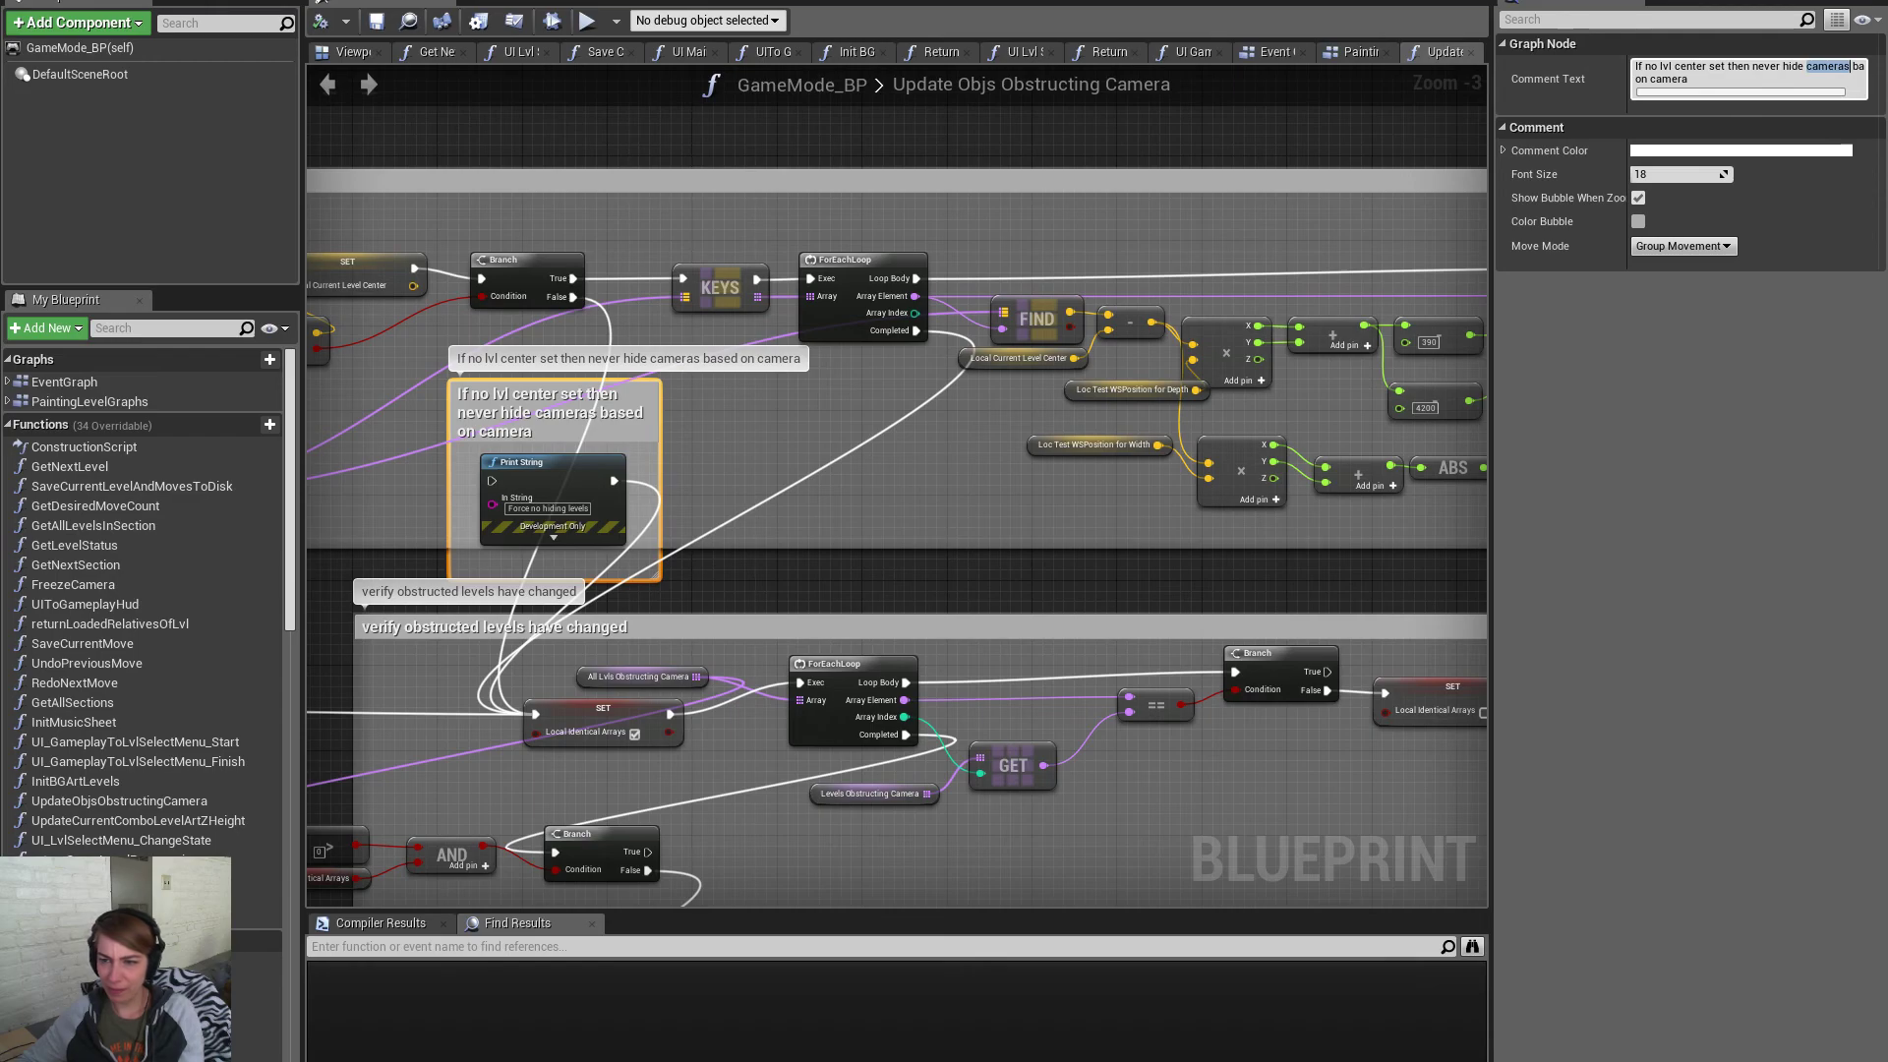
pyautogui.press('BackSpace')
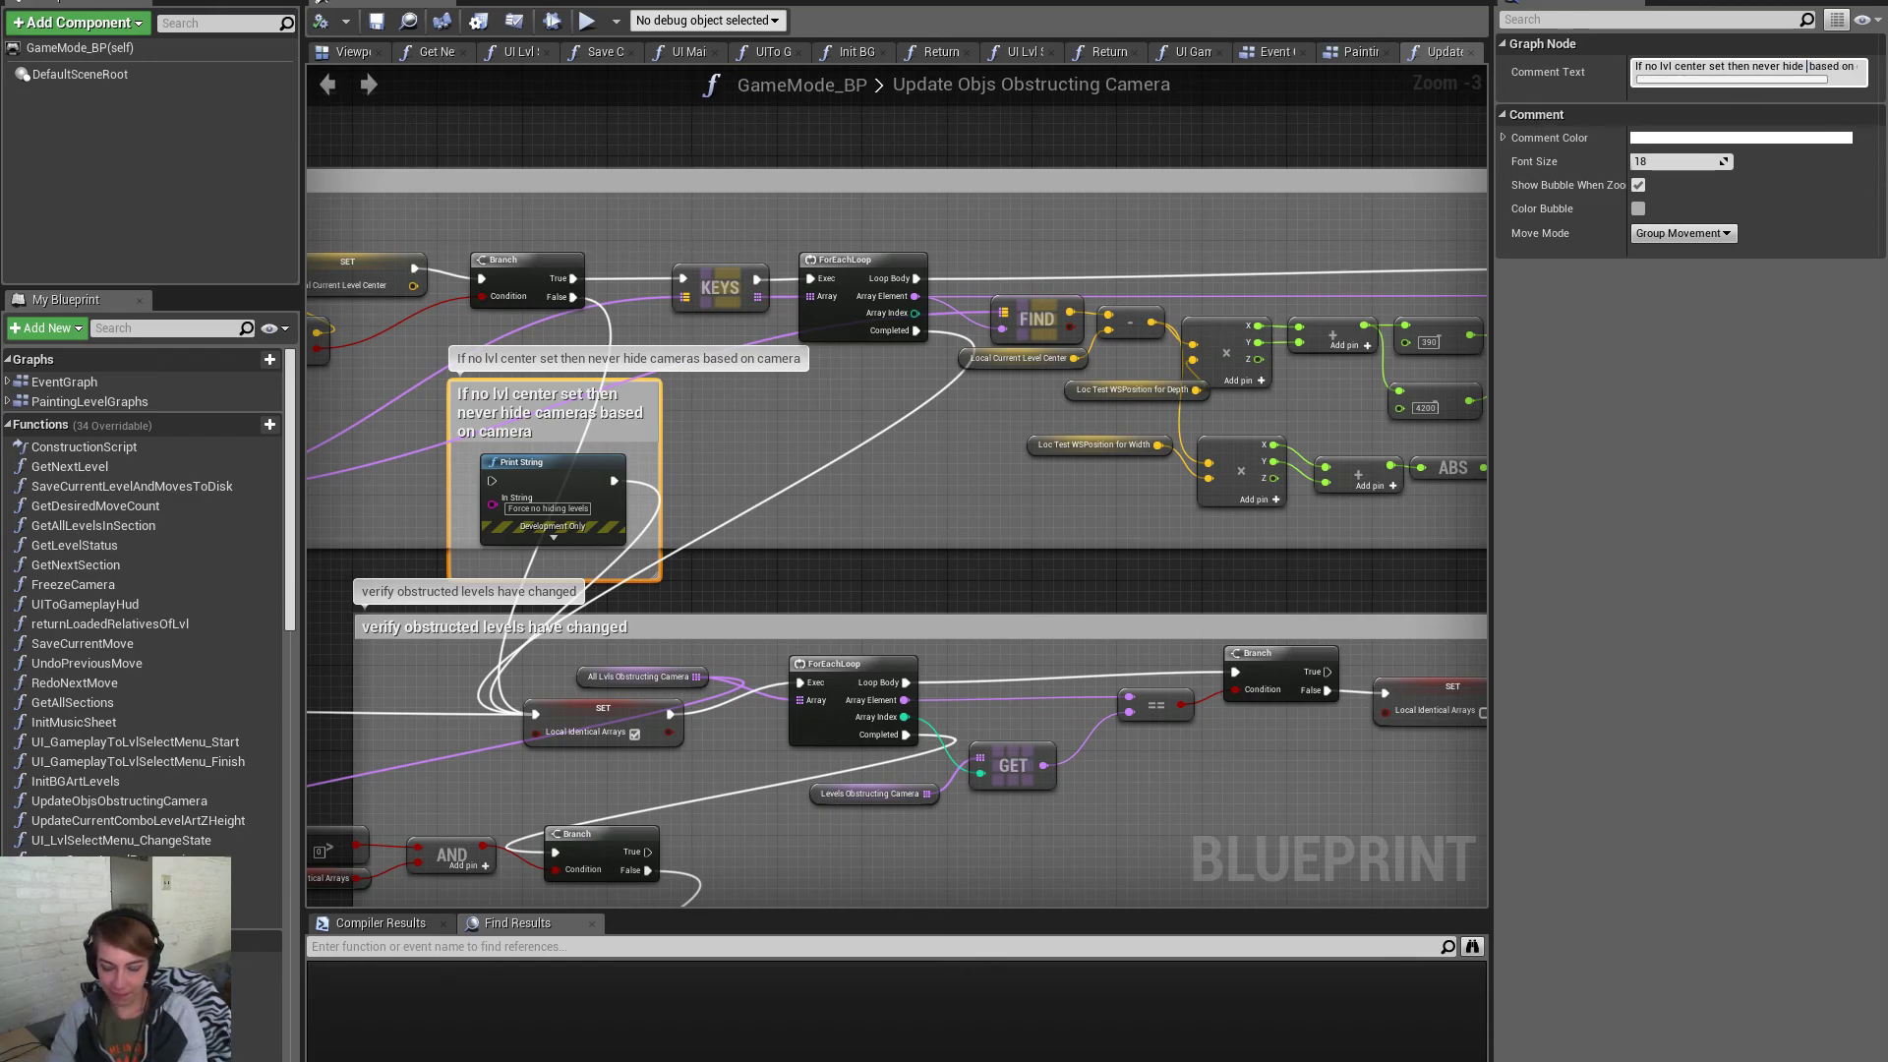
pyautogui.write('levels')
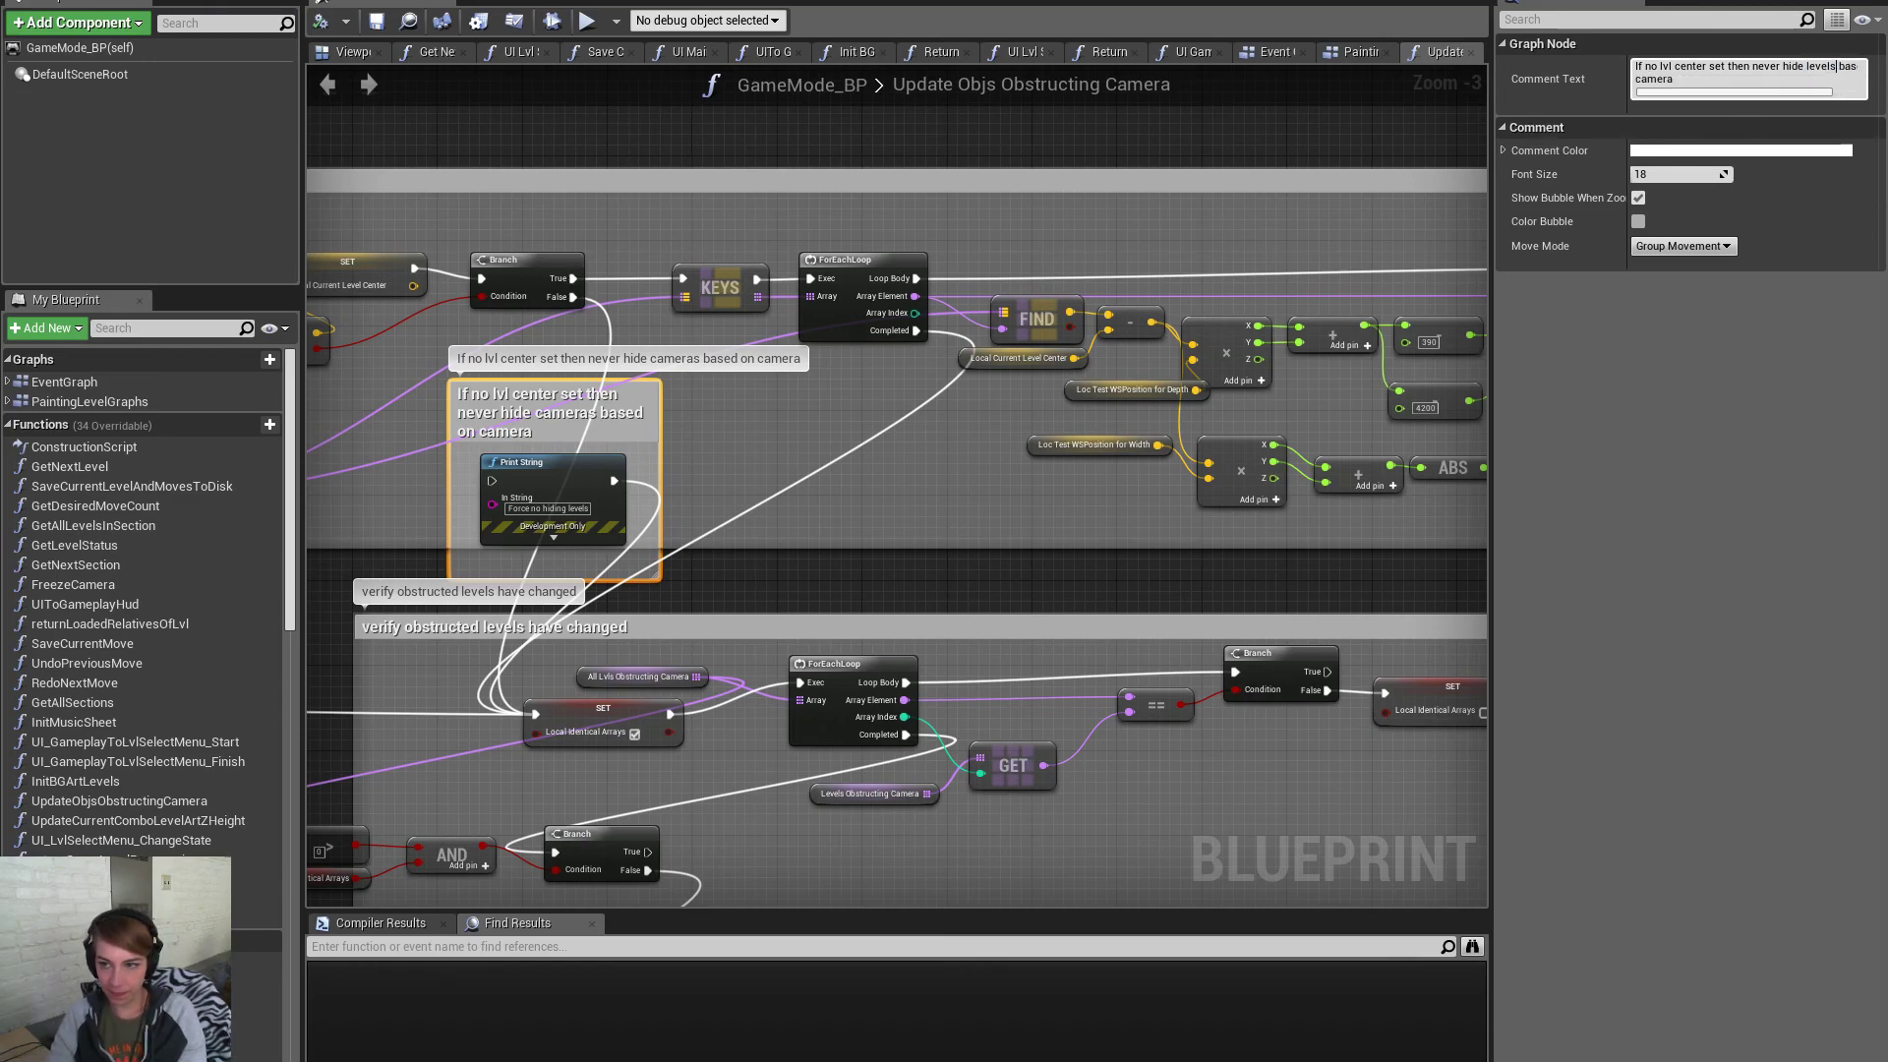
pyautogui.click(1148, 582)
# Open the ShowHIdeLevelsBasedOnCameraObstructions event from its call at the end of the Update Objs Obstructing Camera function
pyautogui.scroll(-3, 1148, 582)
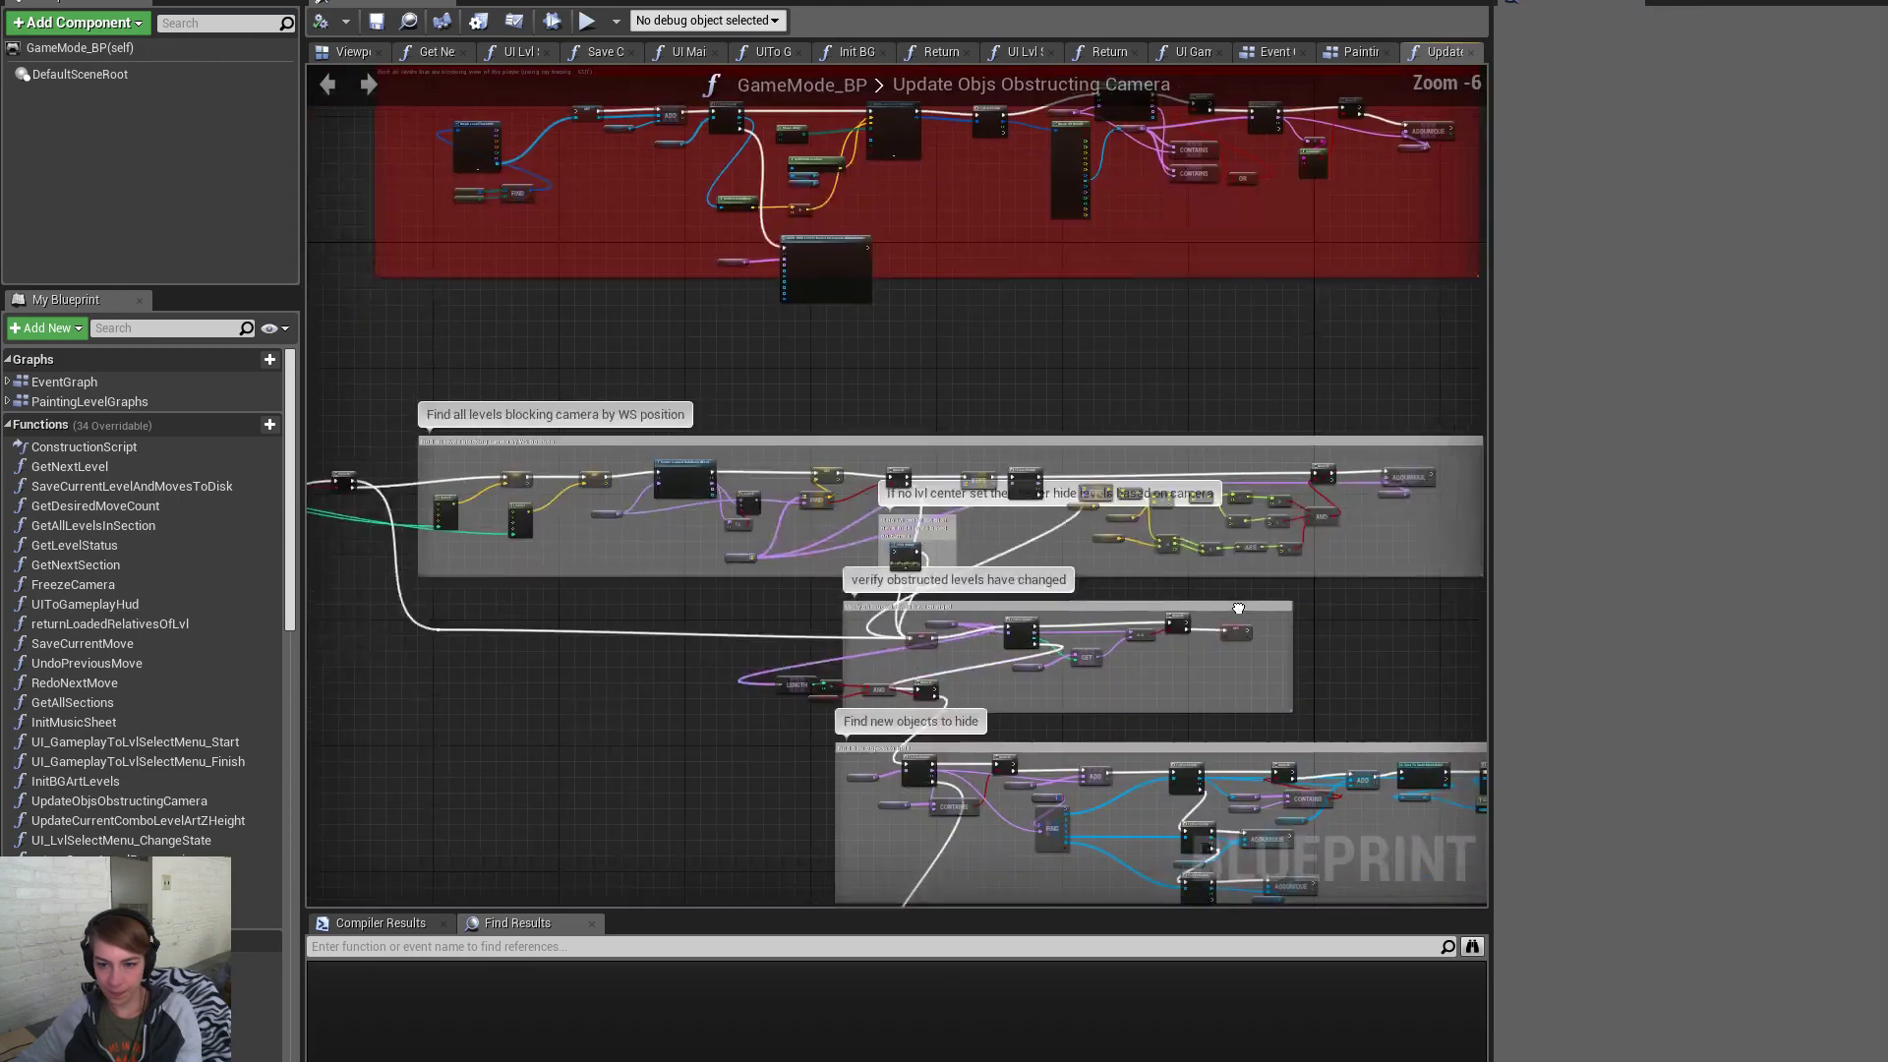
pyautogui.scroll(3, 1178, 518)
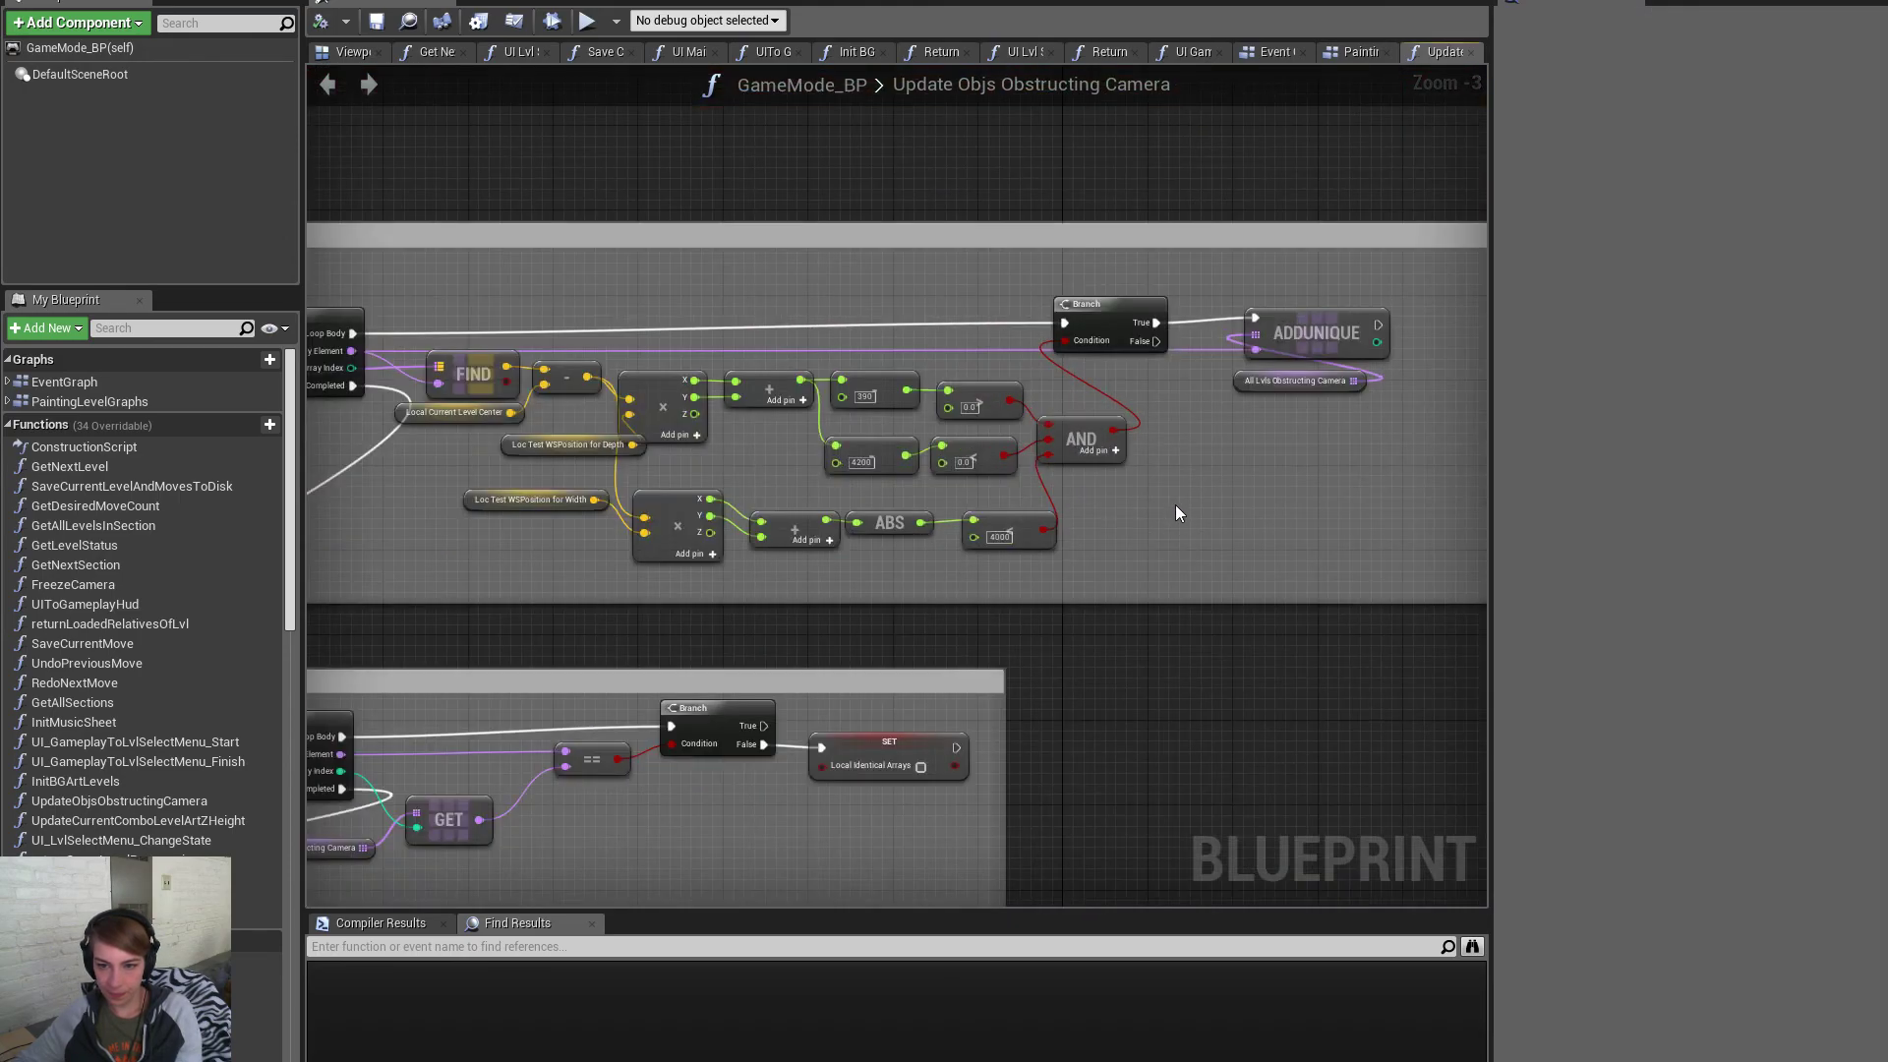
pyautogui.scroll(-2, 1177, 508)
pyautogui.moveTo(1118, 625)
pyautogui.mouseDown(button='right')
pyautogui.moveTo(1208, 475)
pyautogui.moveTo(1200, 329)
pyautogui.mouseUp(button='right')
pyautogui.moveTo(1199, 629); pyautogui.dragTo(1200, 335, button='right')
pyautogui.moveTo(895, 876); pyautogui.dragTo(895, 709, button='right')
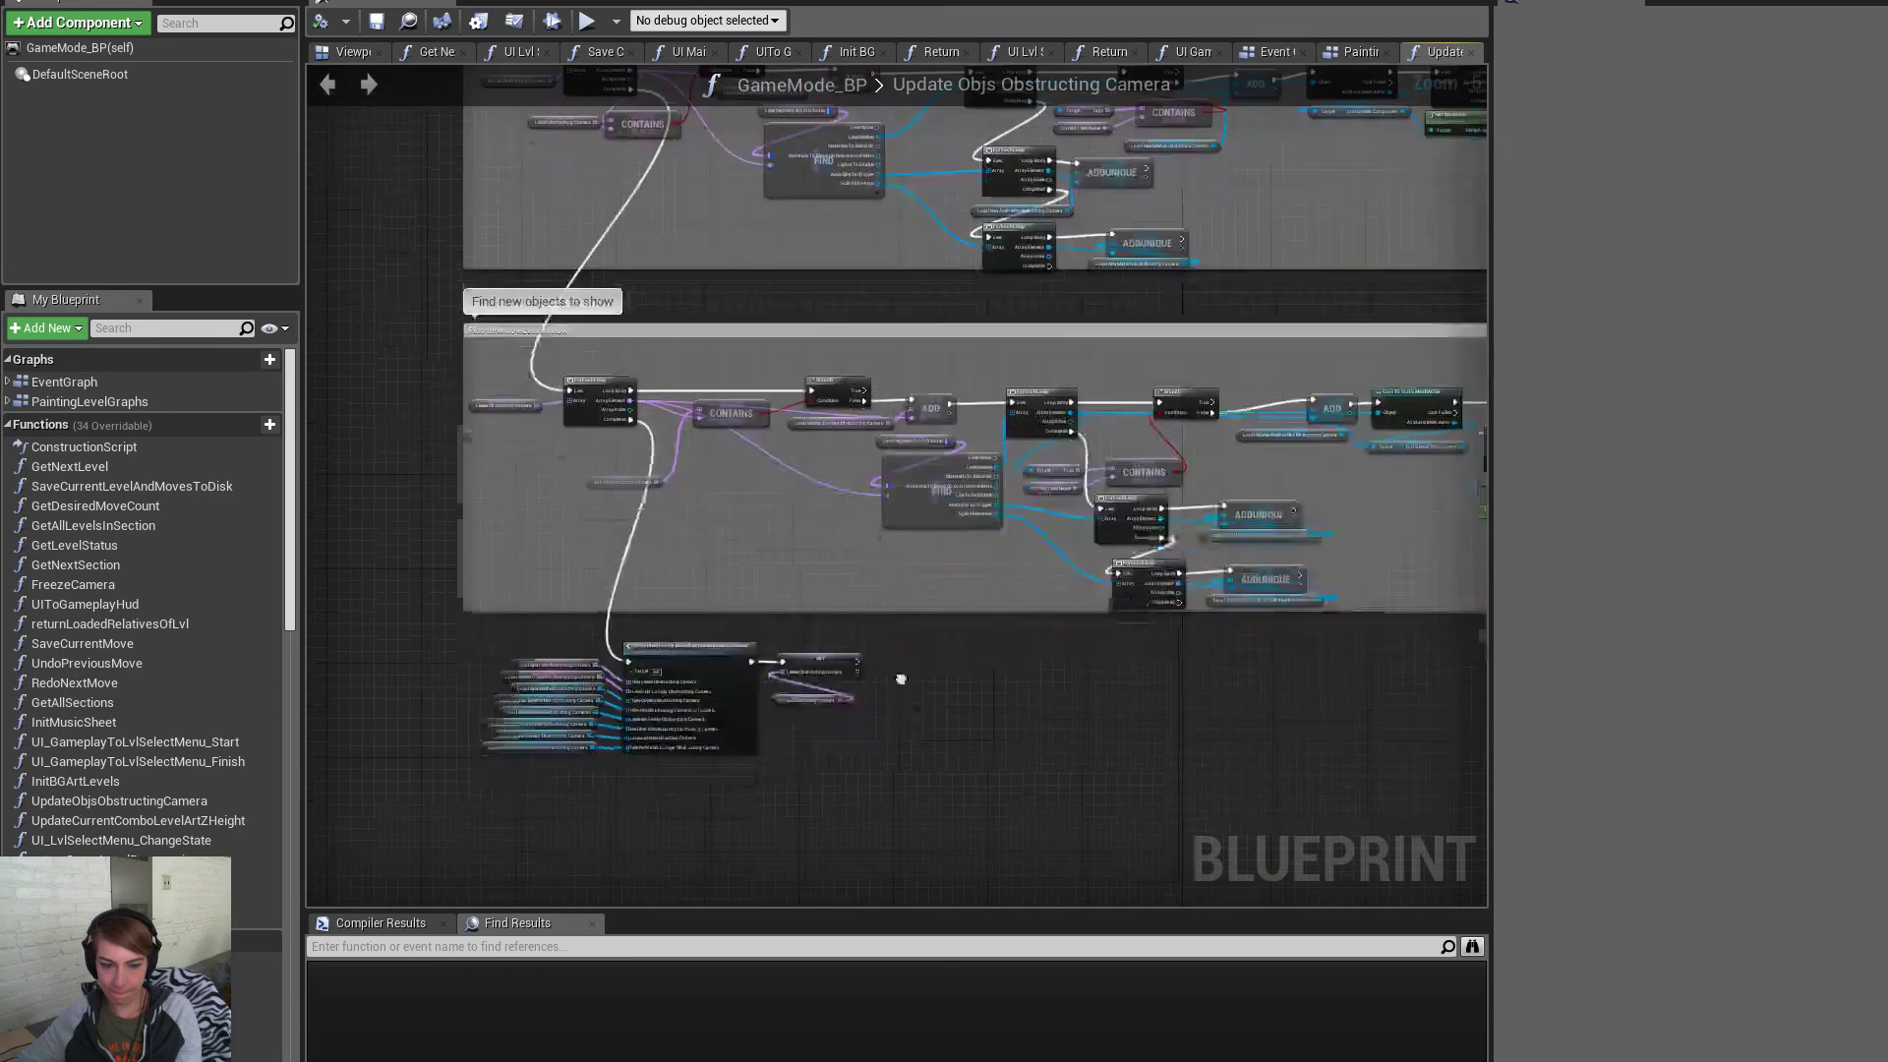
pyautogui.scroll(3, 688, 610)
pyautogui.doubleClick(739, 558)
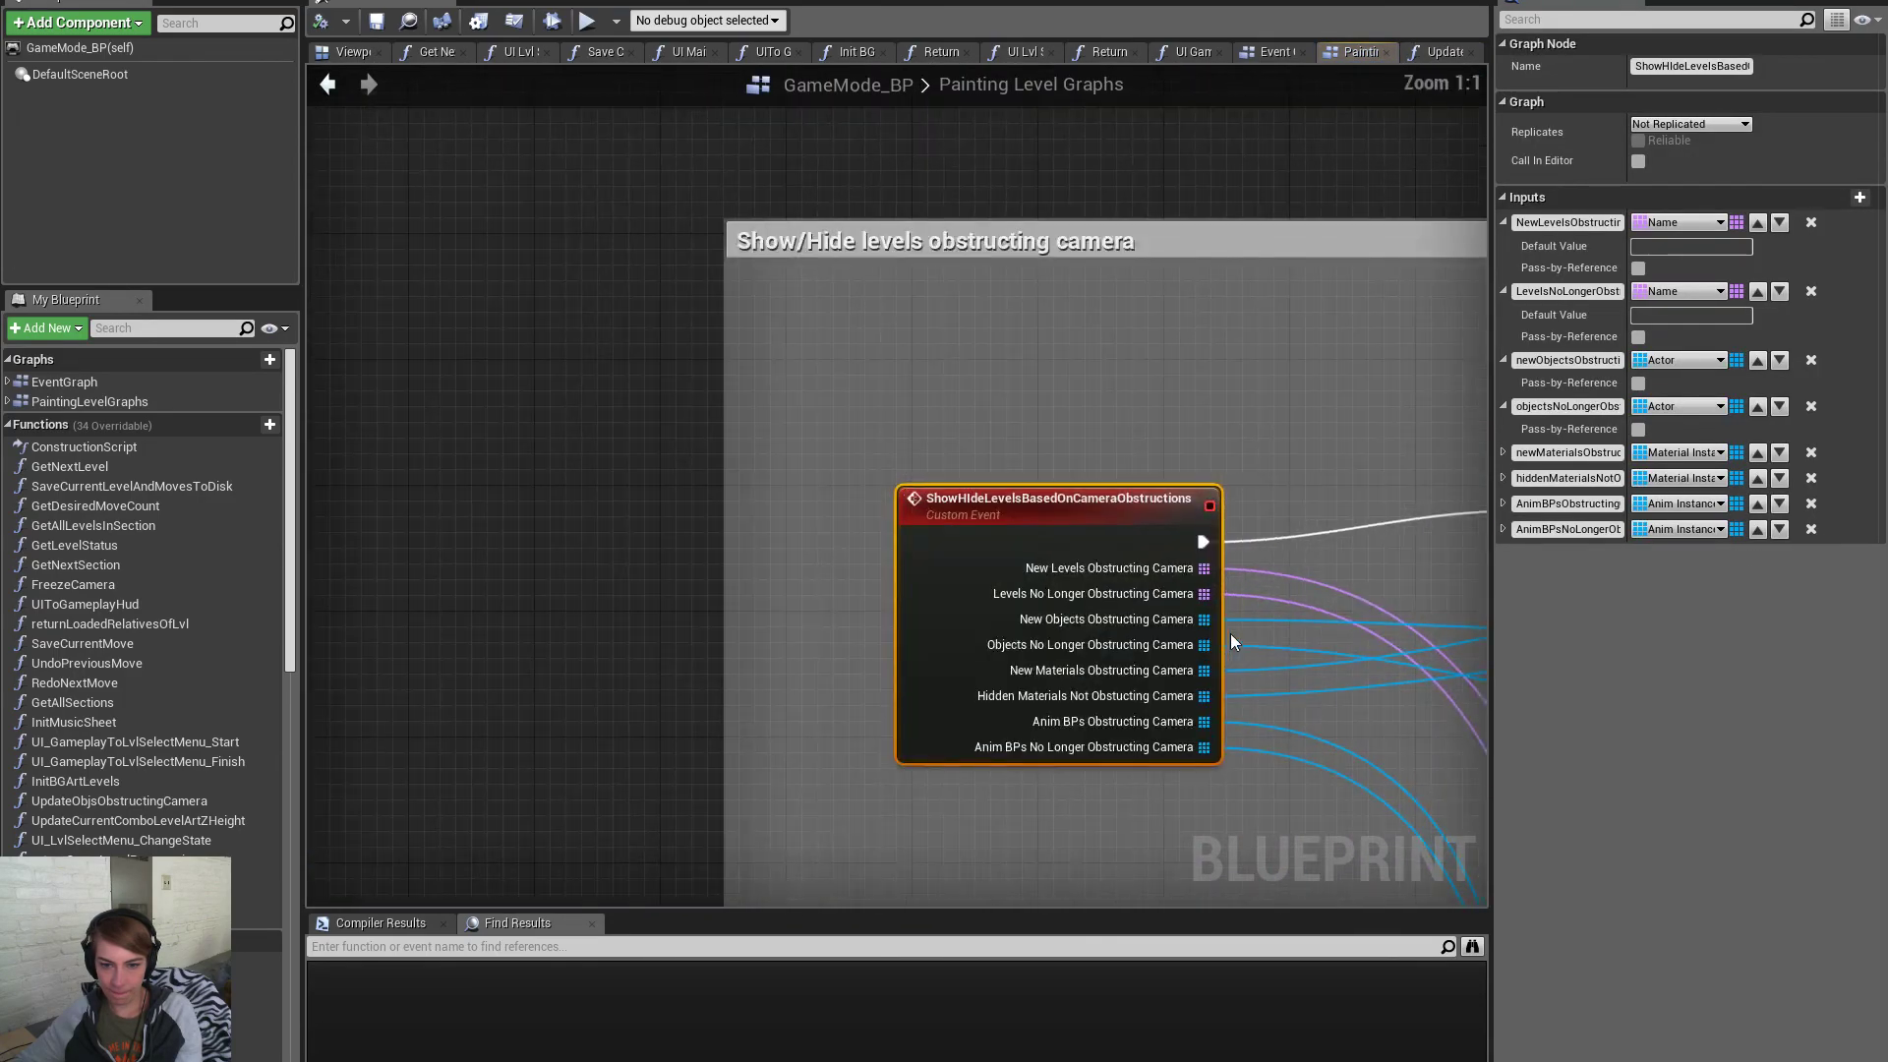
# Delete both Set Actor Hidden In Game nodes with their ForEachLoops, and connect the Sequence's Then 1 to the first Hide splines ForEachLoop
pyautogui.scroll(-6, 1230, 633)
pyautogui.scroll(4, 1313, 509)
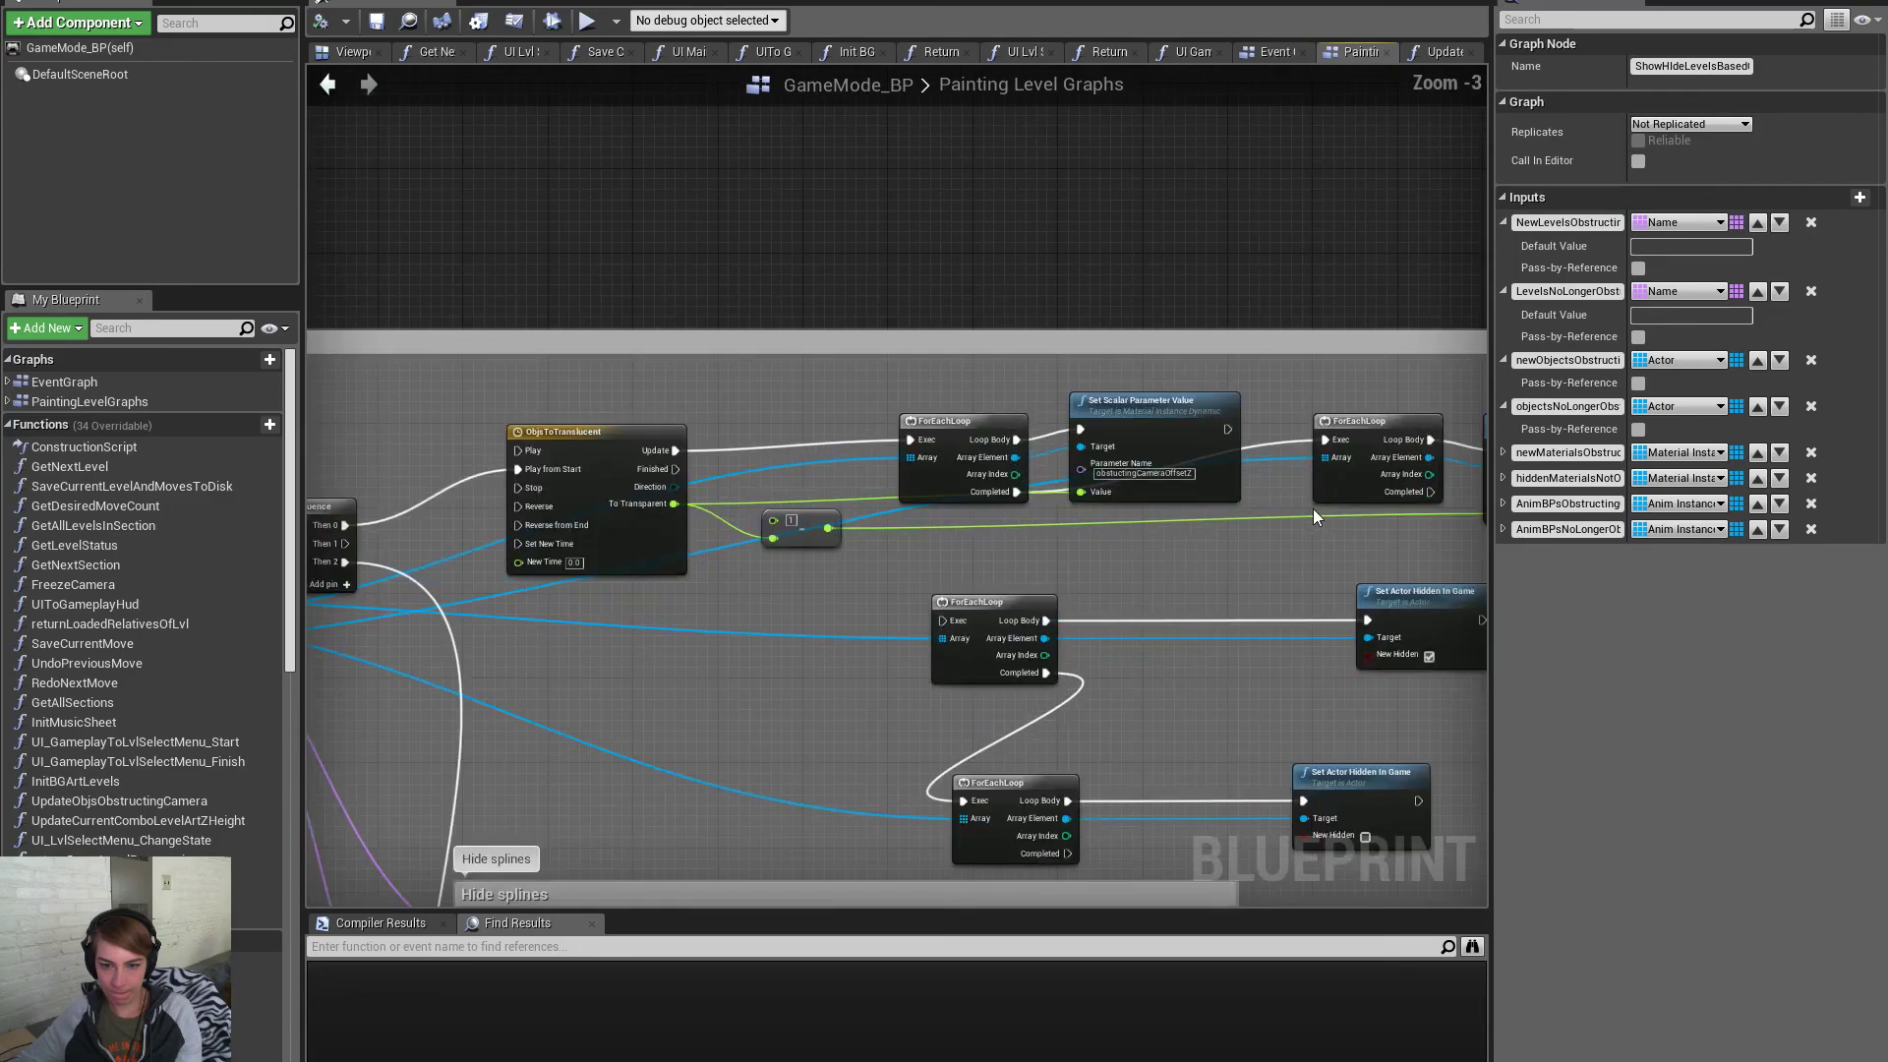
pyautogui.moveTo(1312, 509); pyautogui.dragTo(1079, 561, button='right')
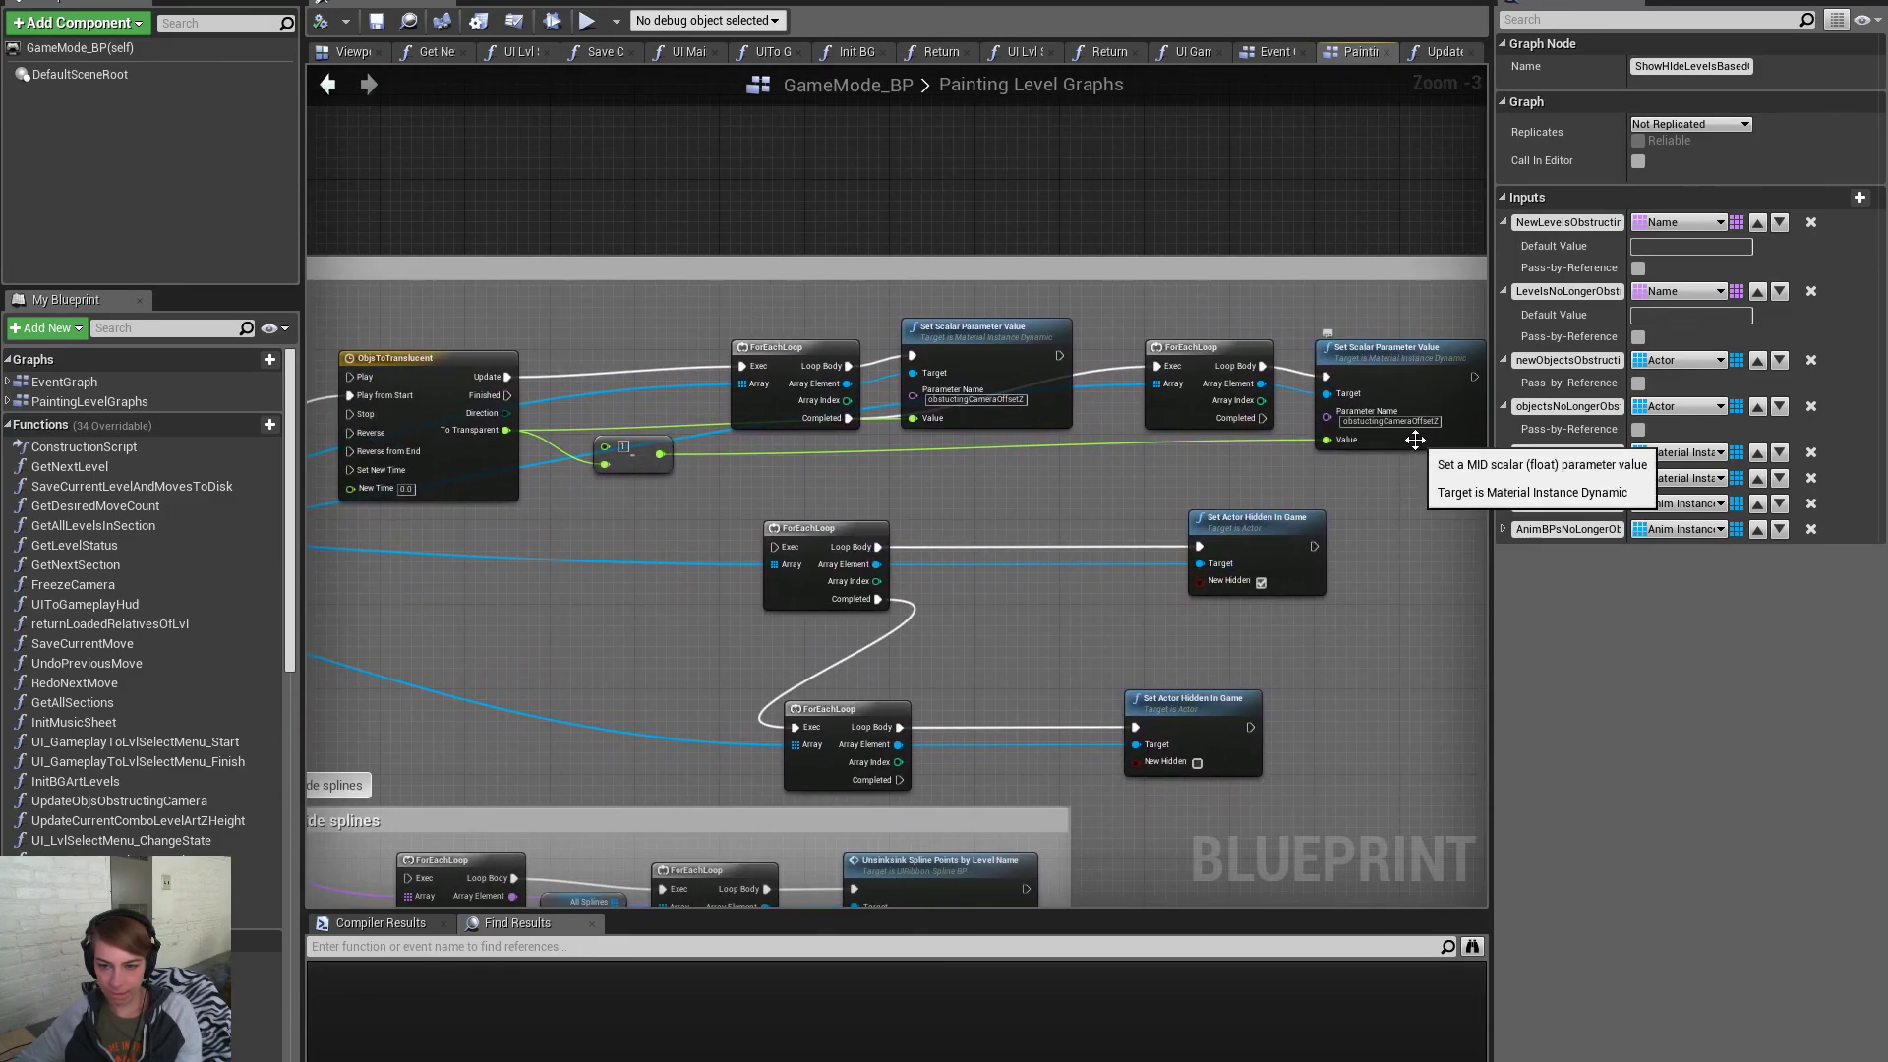
pyautogui.moveTo(835, 666); pyautogui.dragTo(1186, 18, button='right')
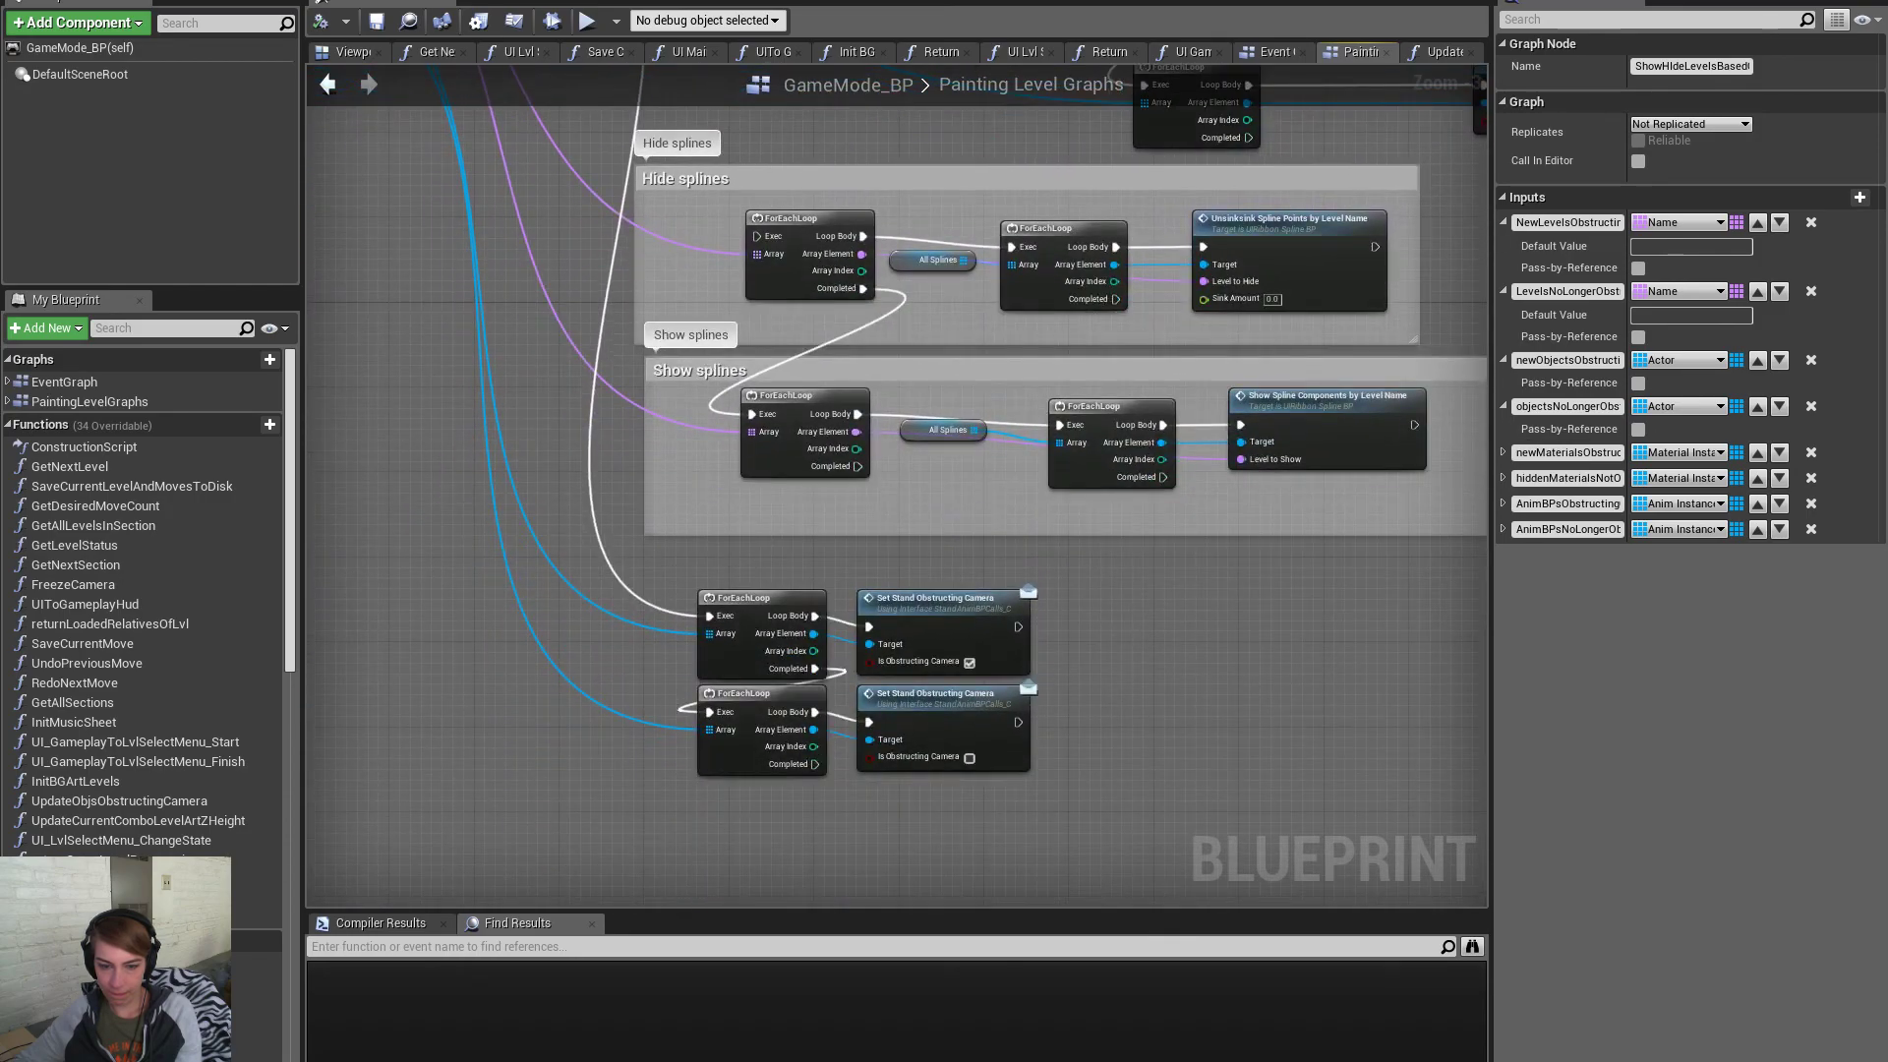
pyautogui.moveTo(934, 65); pyautogui.dragTo(964, 157, button='right')
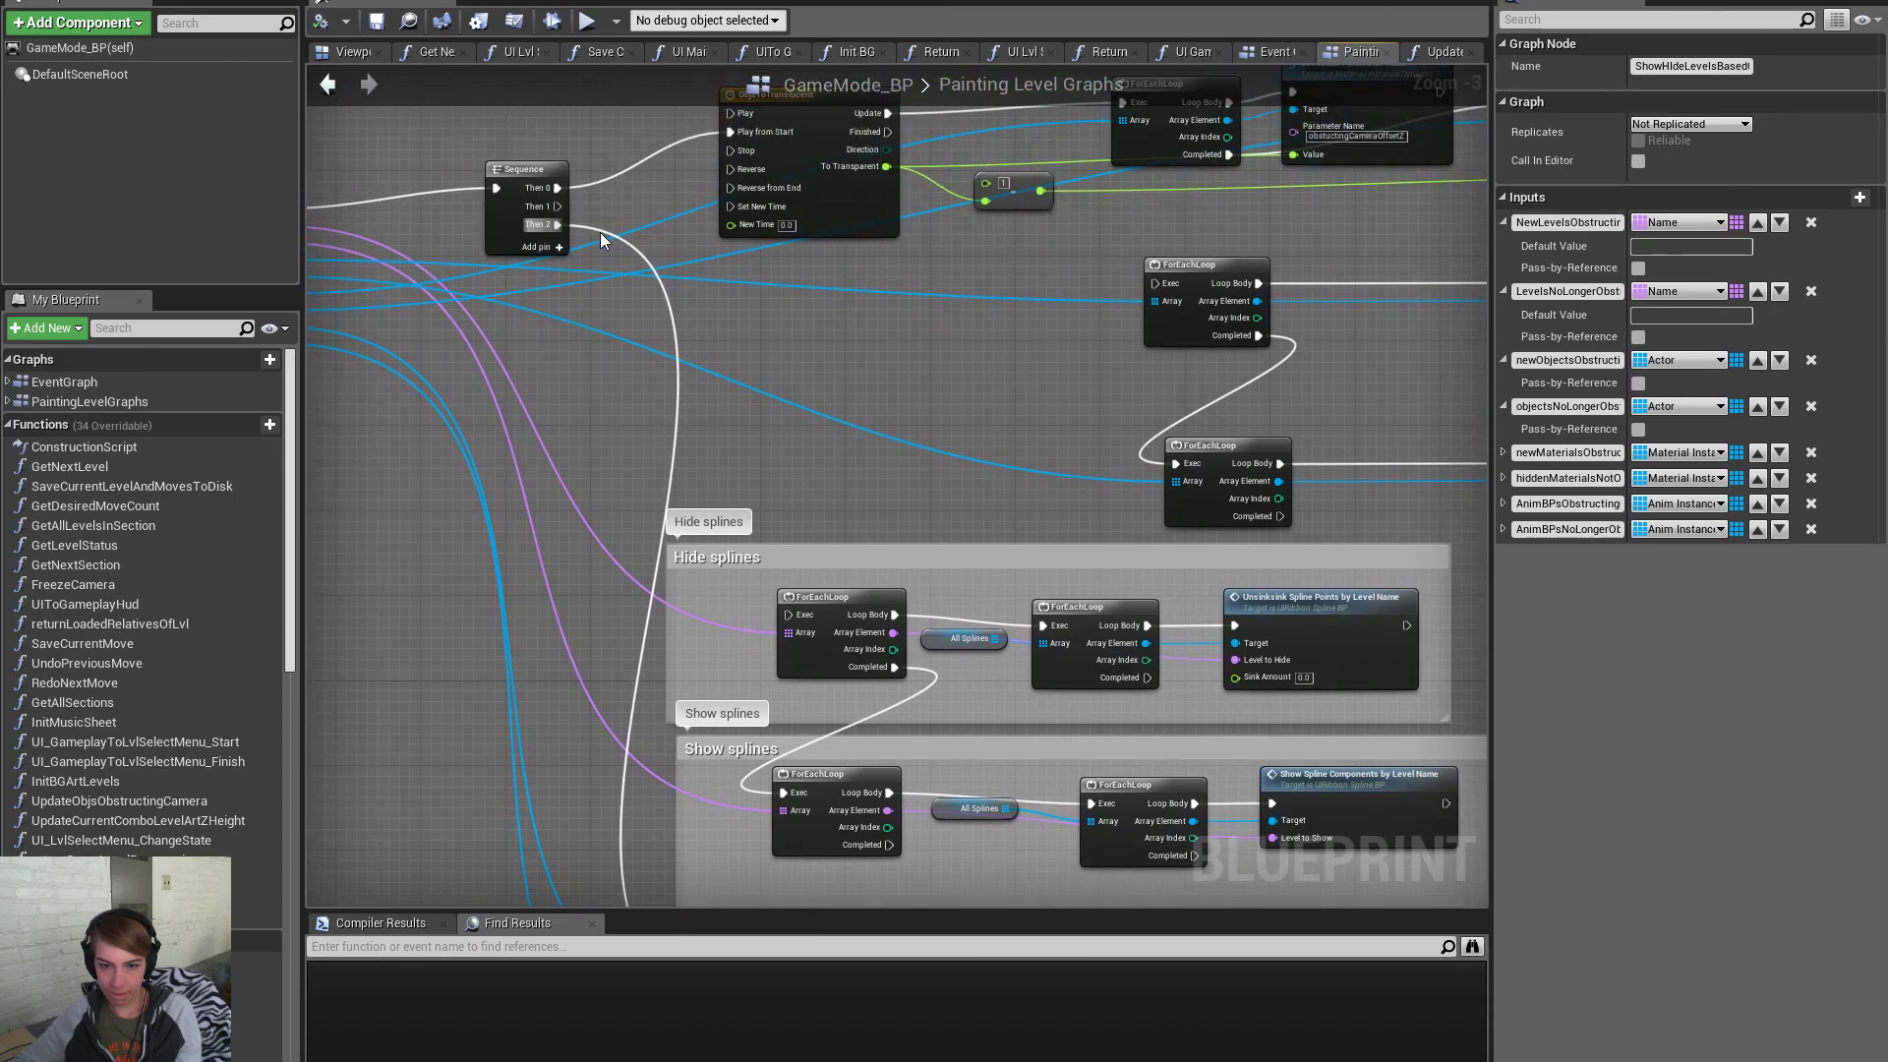
pyautogui.moveTo(1012, 409); pyautogui.dragTo(753, 376, button='right')
pyautogui.moveTo(809, 261); pyautogui.dragTo(1414, 476)
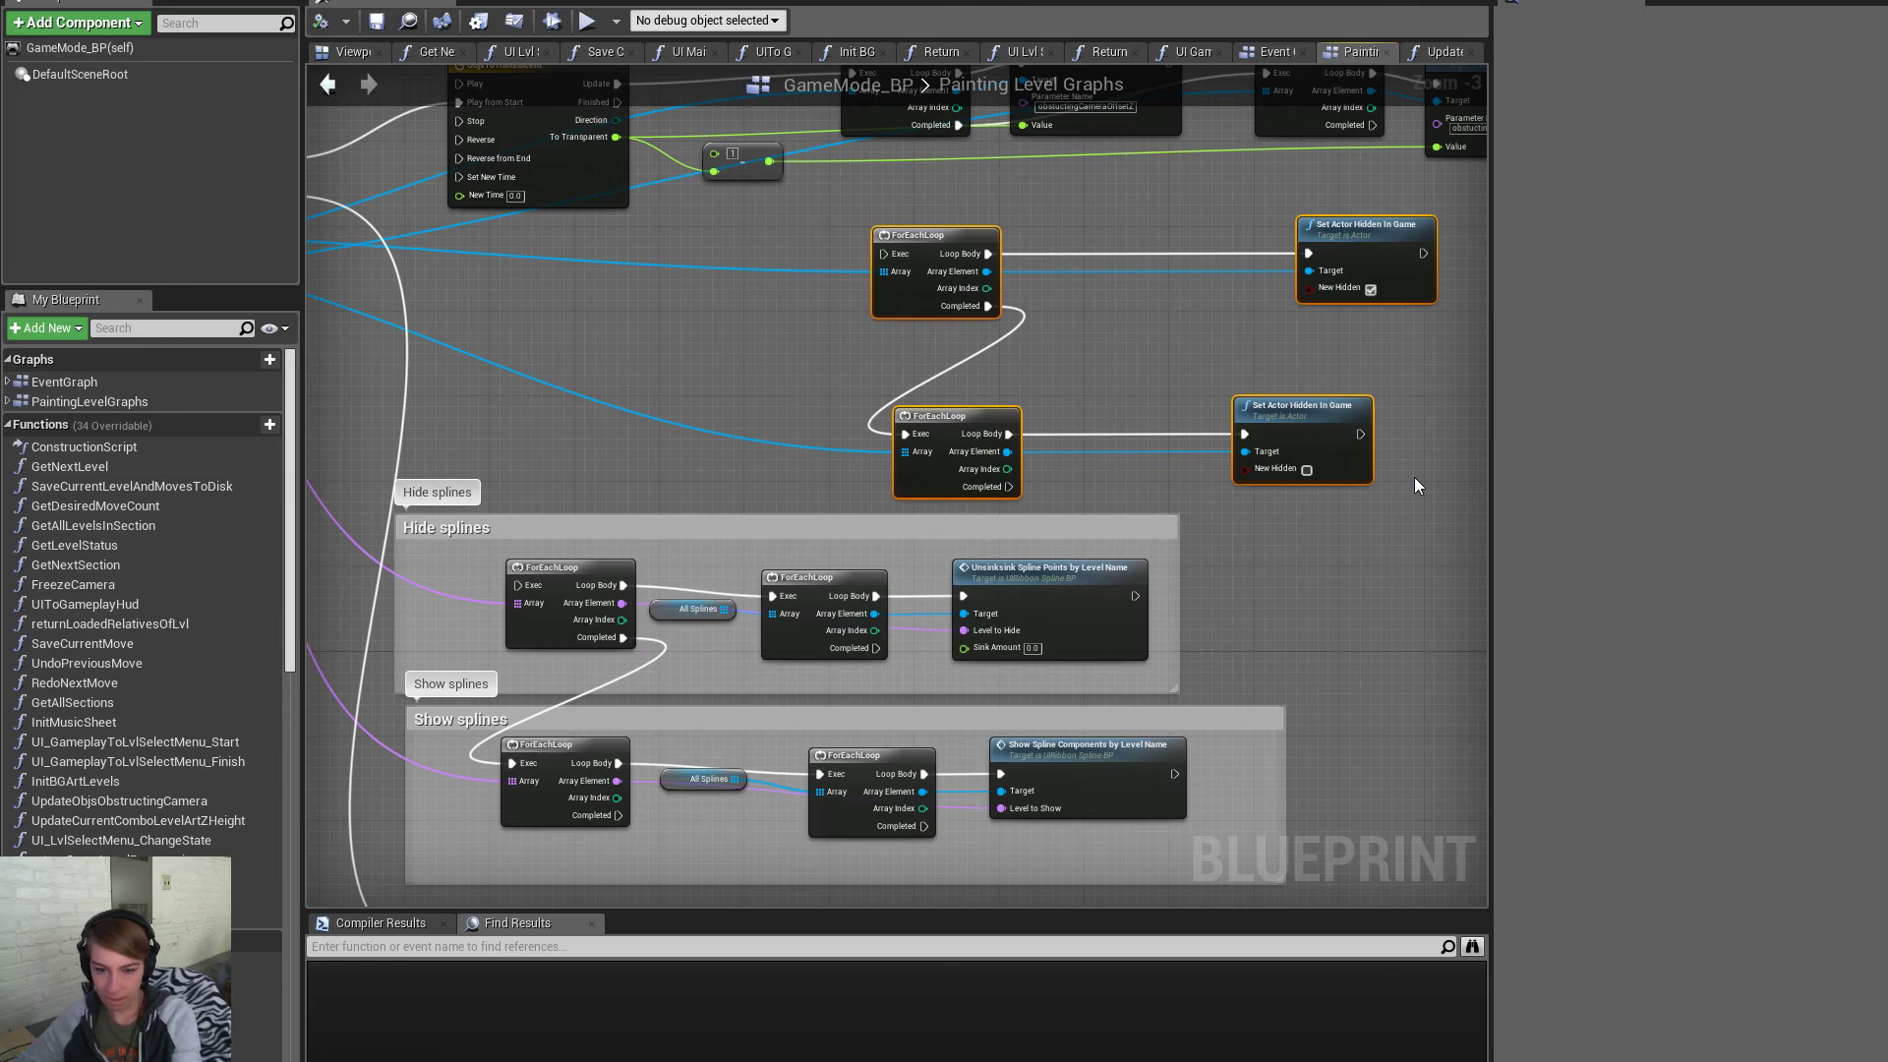
pyautogui.press('Delete')
pyautogui.moveTo(473, 317); pyautogui.dragTo(771, 329, button='right')
pyautogui.moveTo(574, 187); pyautogui.dragTo(816, 597)
# Open the event called in the Hide splines group and rename it as sinkSplinePointsByLevelName
pyautogui.click(1407, 626)
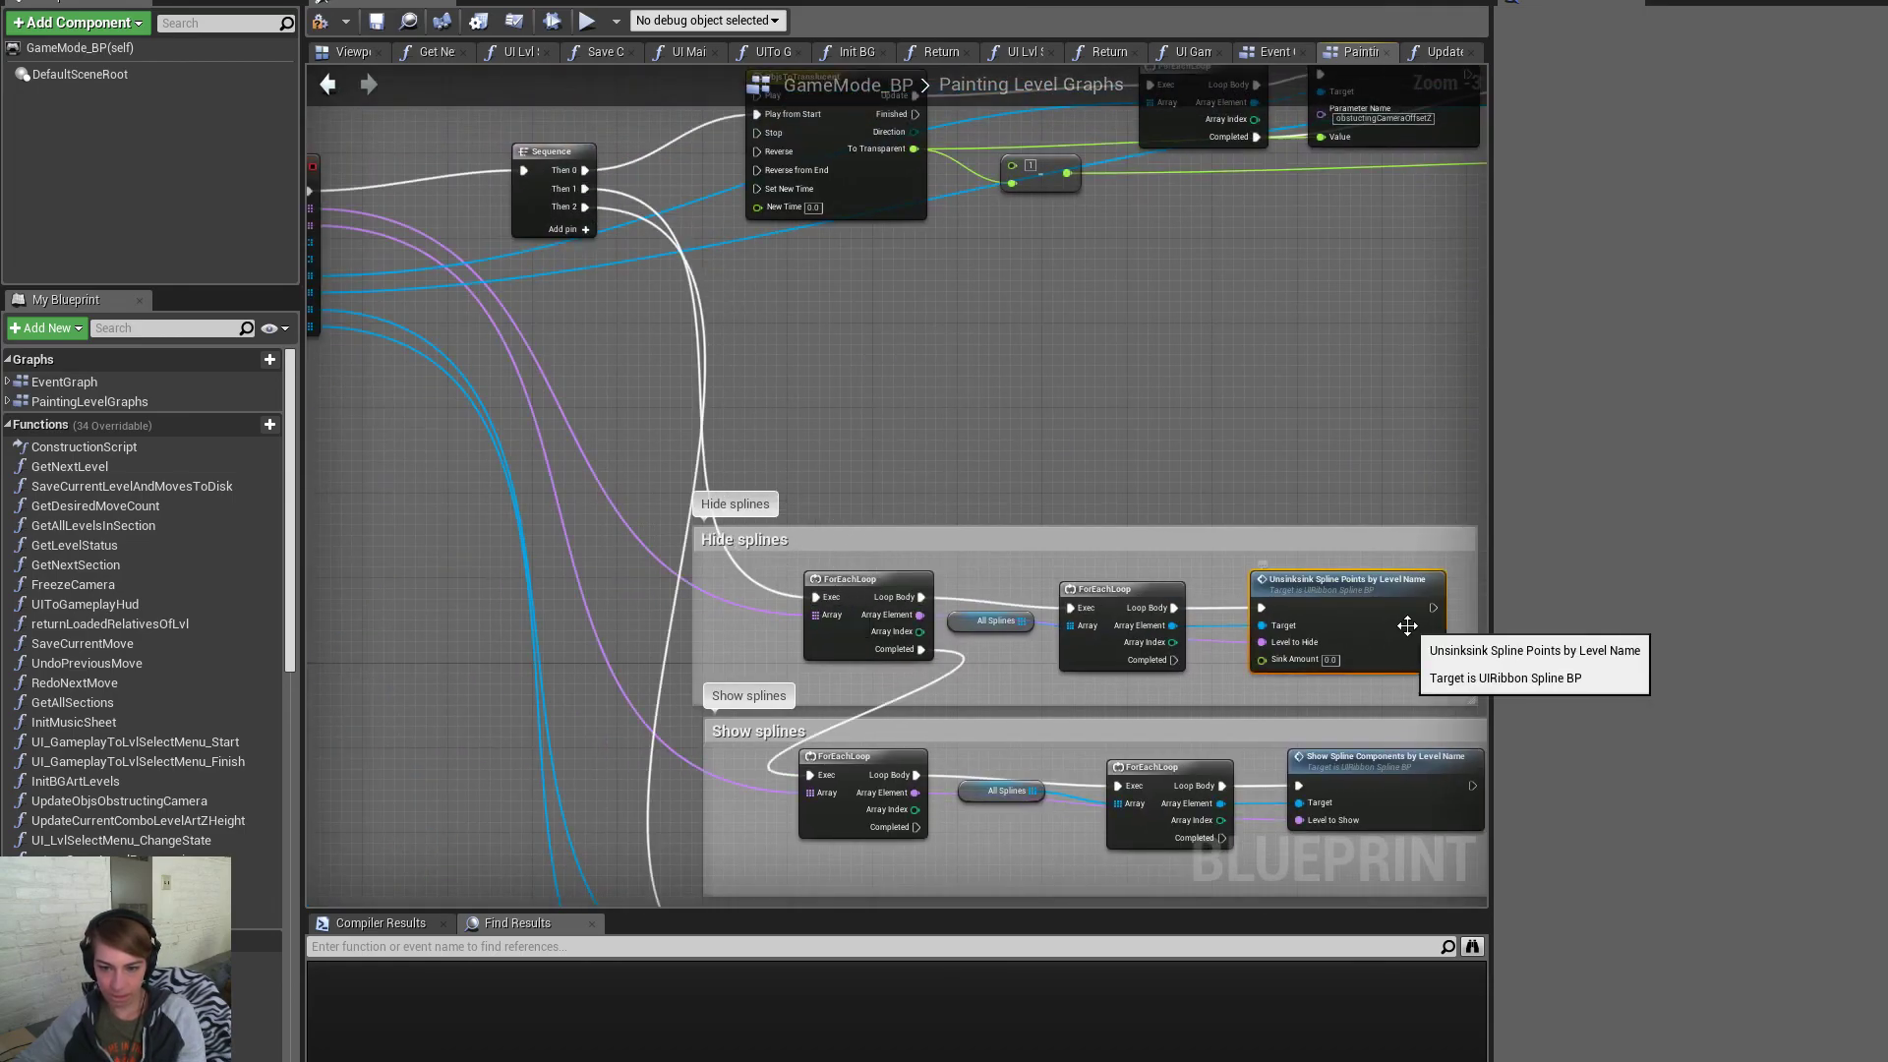
pyautogui.doubleClick(1407, 626)
pyautogui.moveTo(892, 647); pyautogui.dragTo(893, 558, button='right')
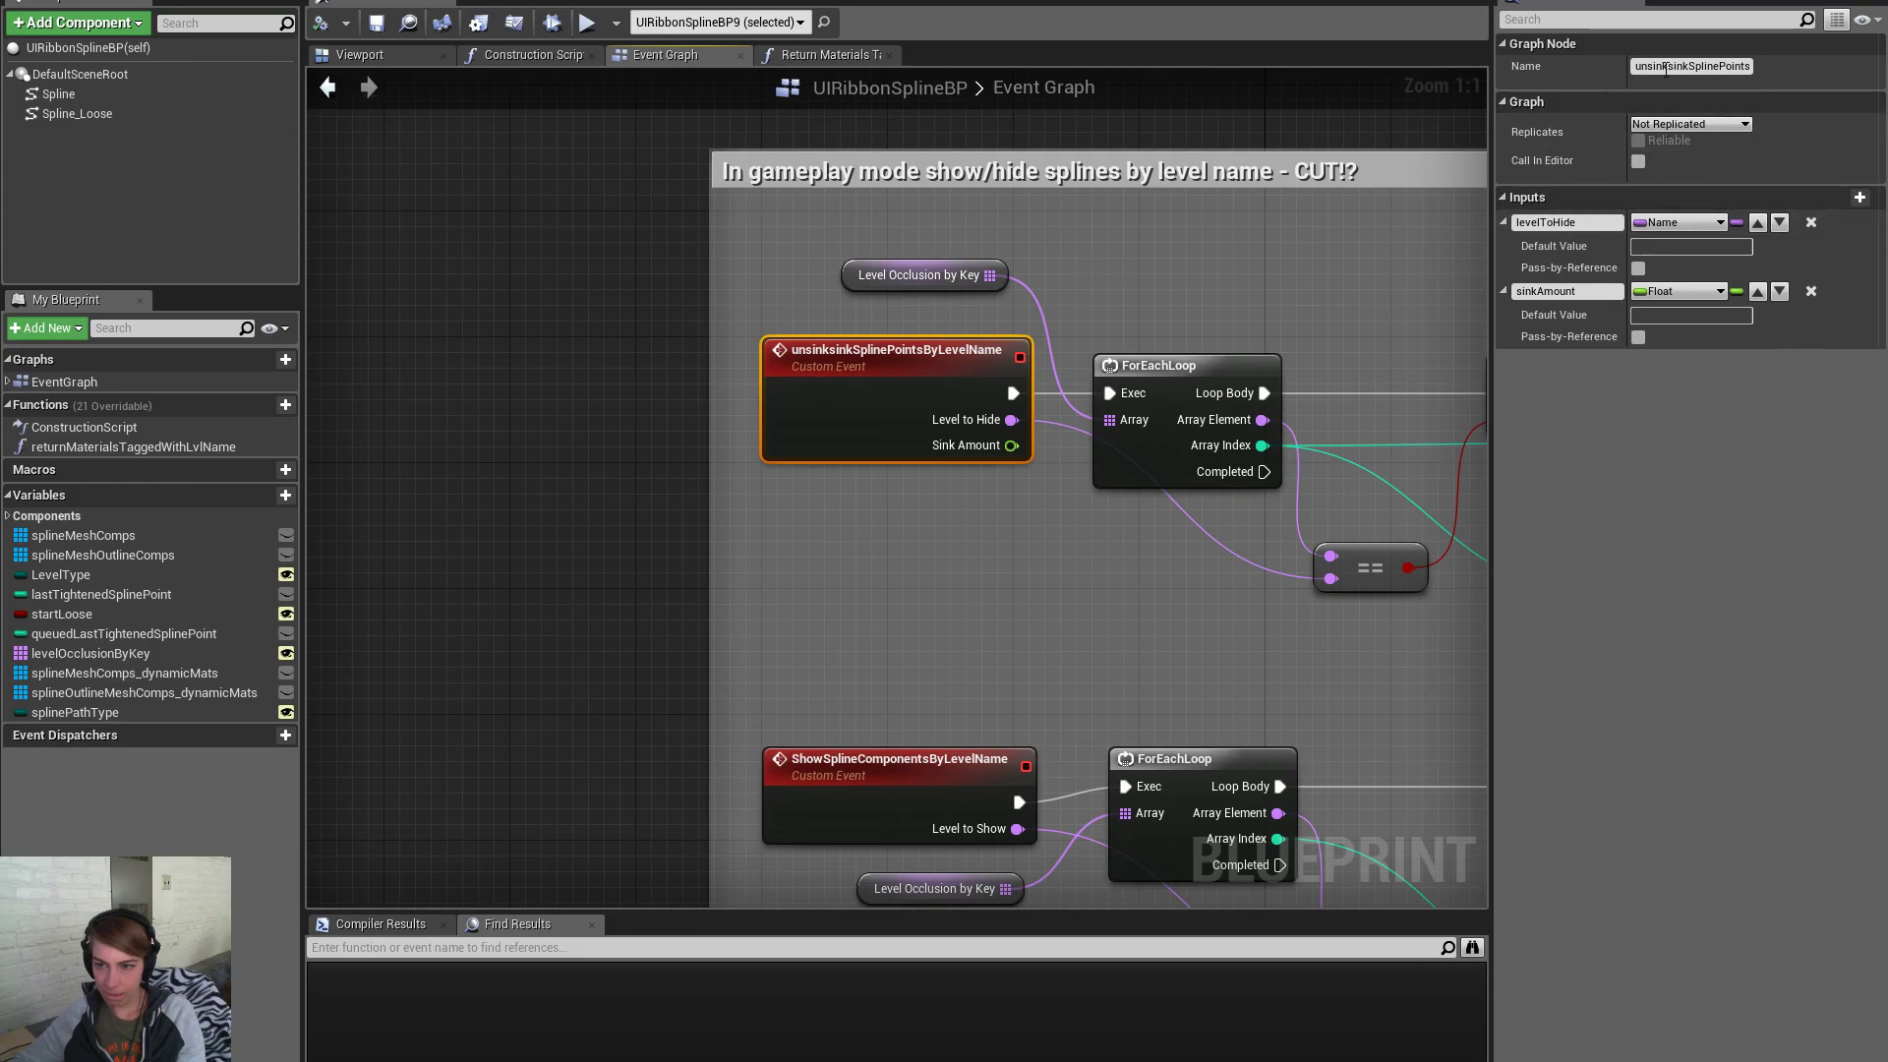
pyautogui.moveTo(1668, 66); pyautogui.dragTo(1475, 62)
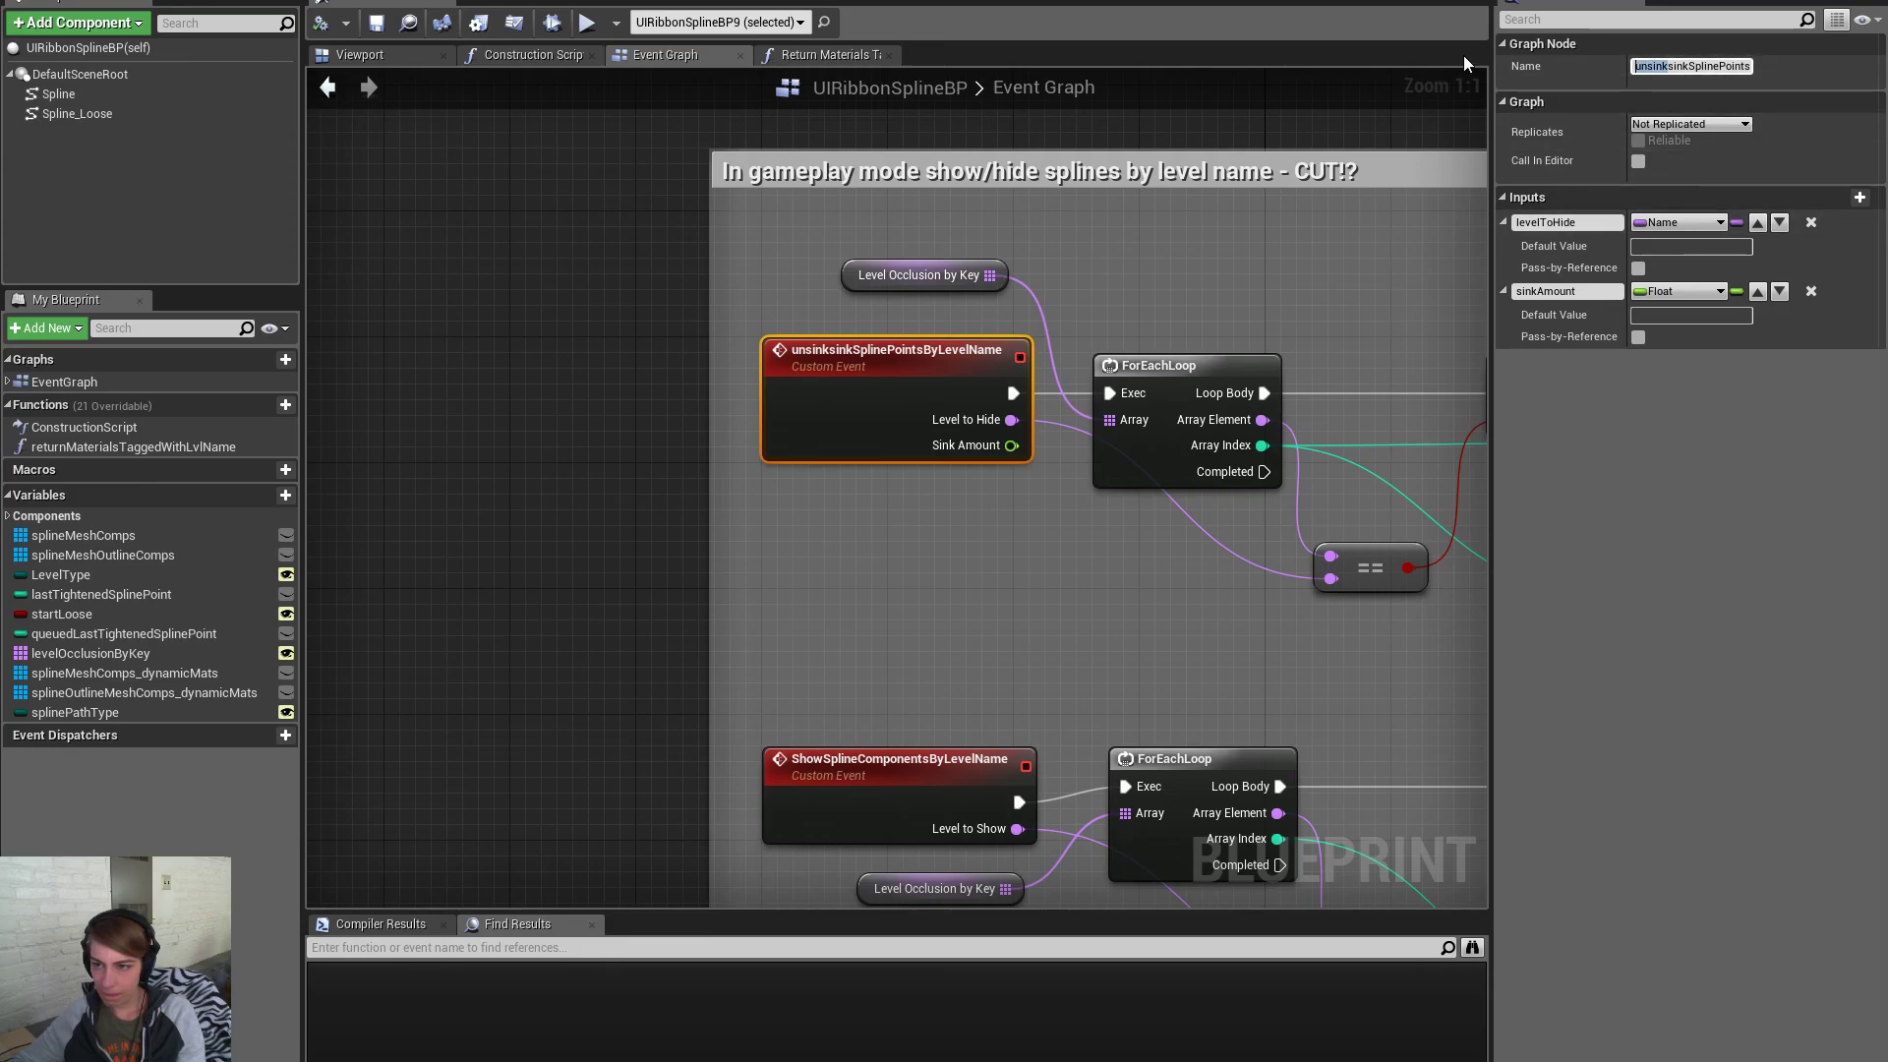
pyautogui.press('BackSpace')
pyautogui.press('Return')
# Reuse the sink event's name to rename the ShowSplineComponentsByLevelName event as unsinkSplinePointsByLevelName
pyautogui.hotkey('ctrl', 'c')
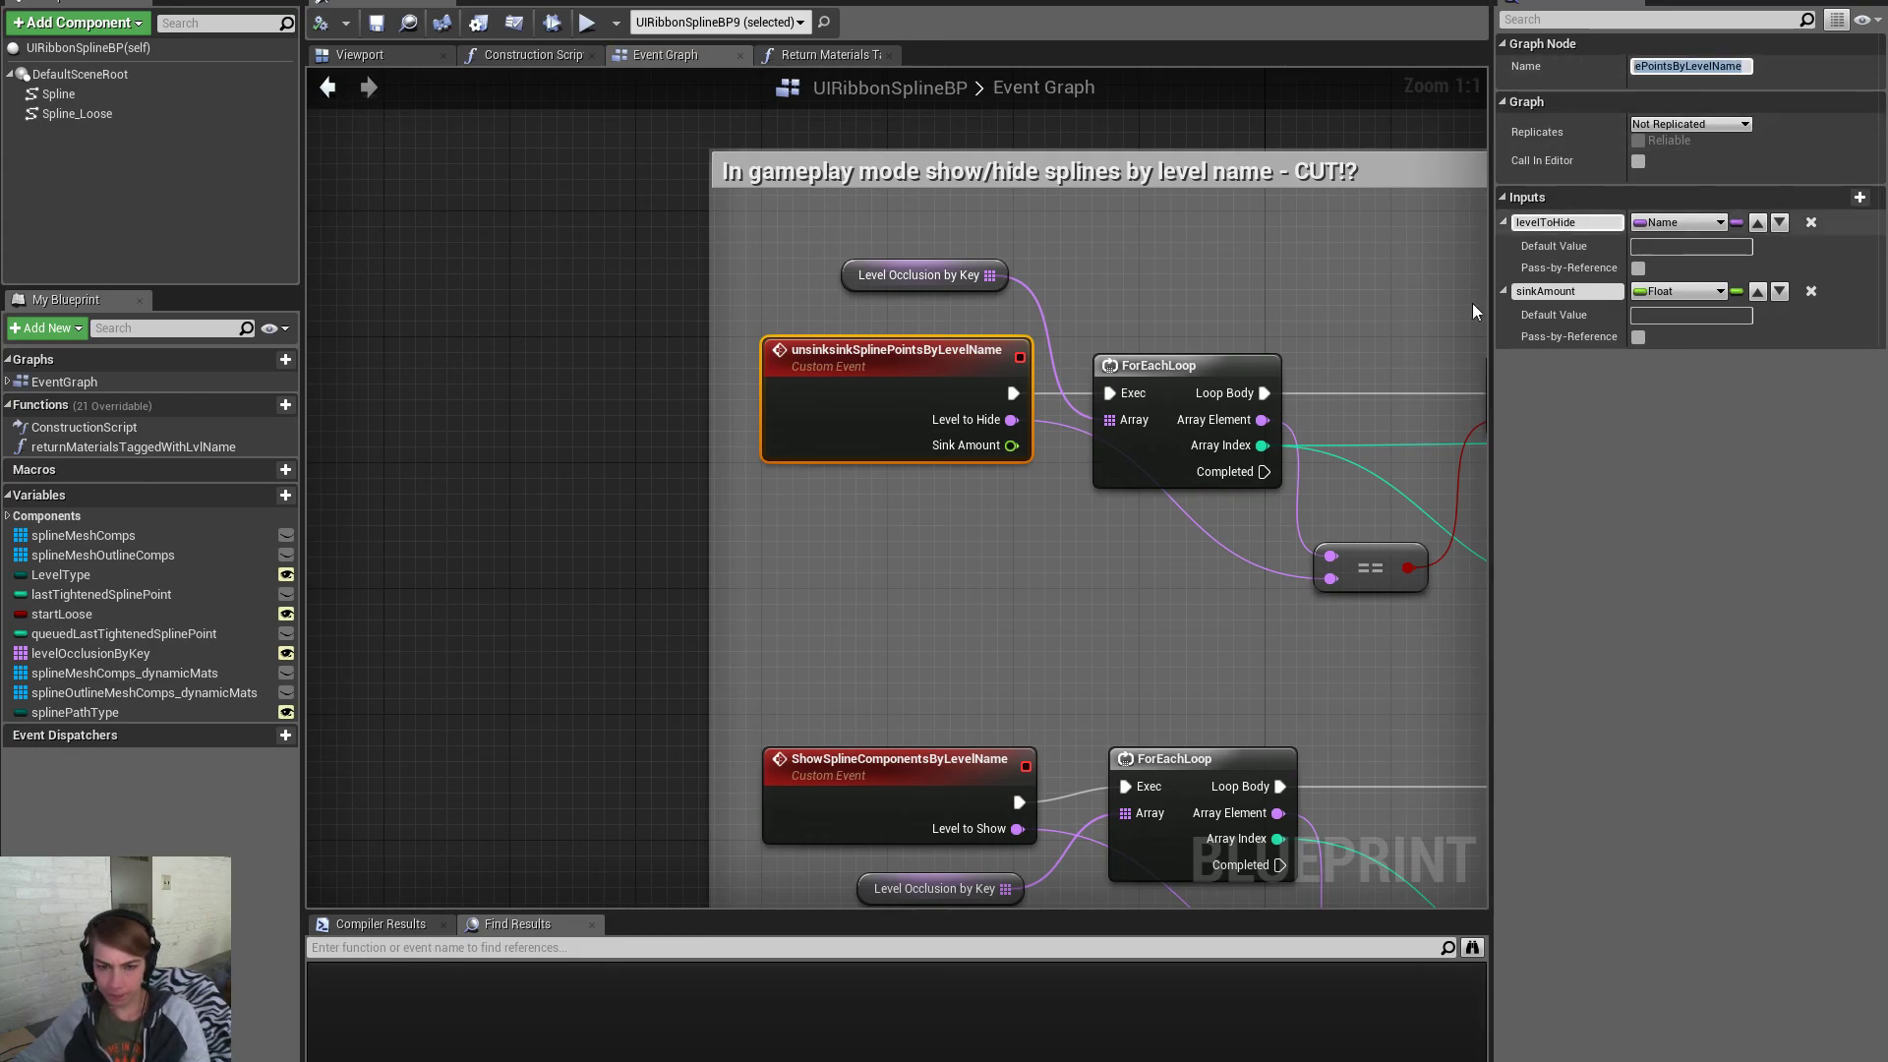
pyautogui.click(893, 773)
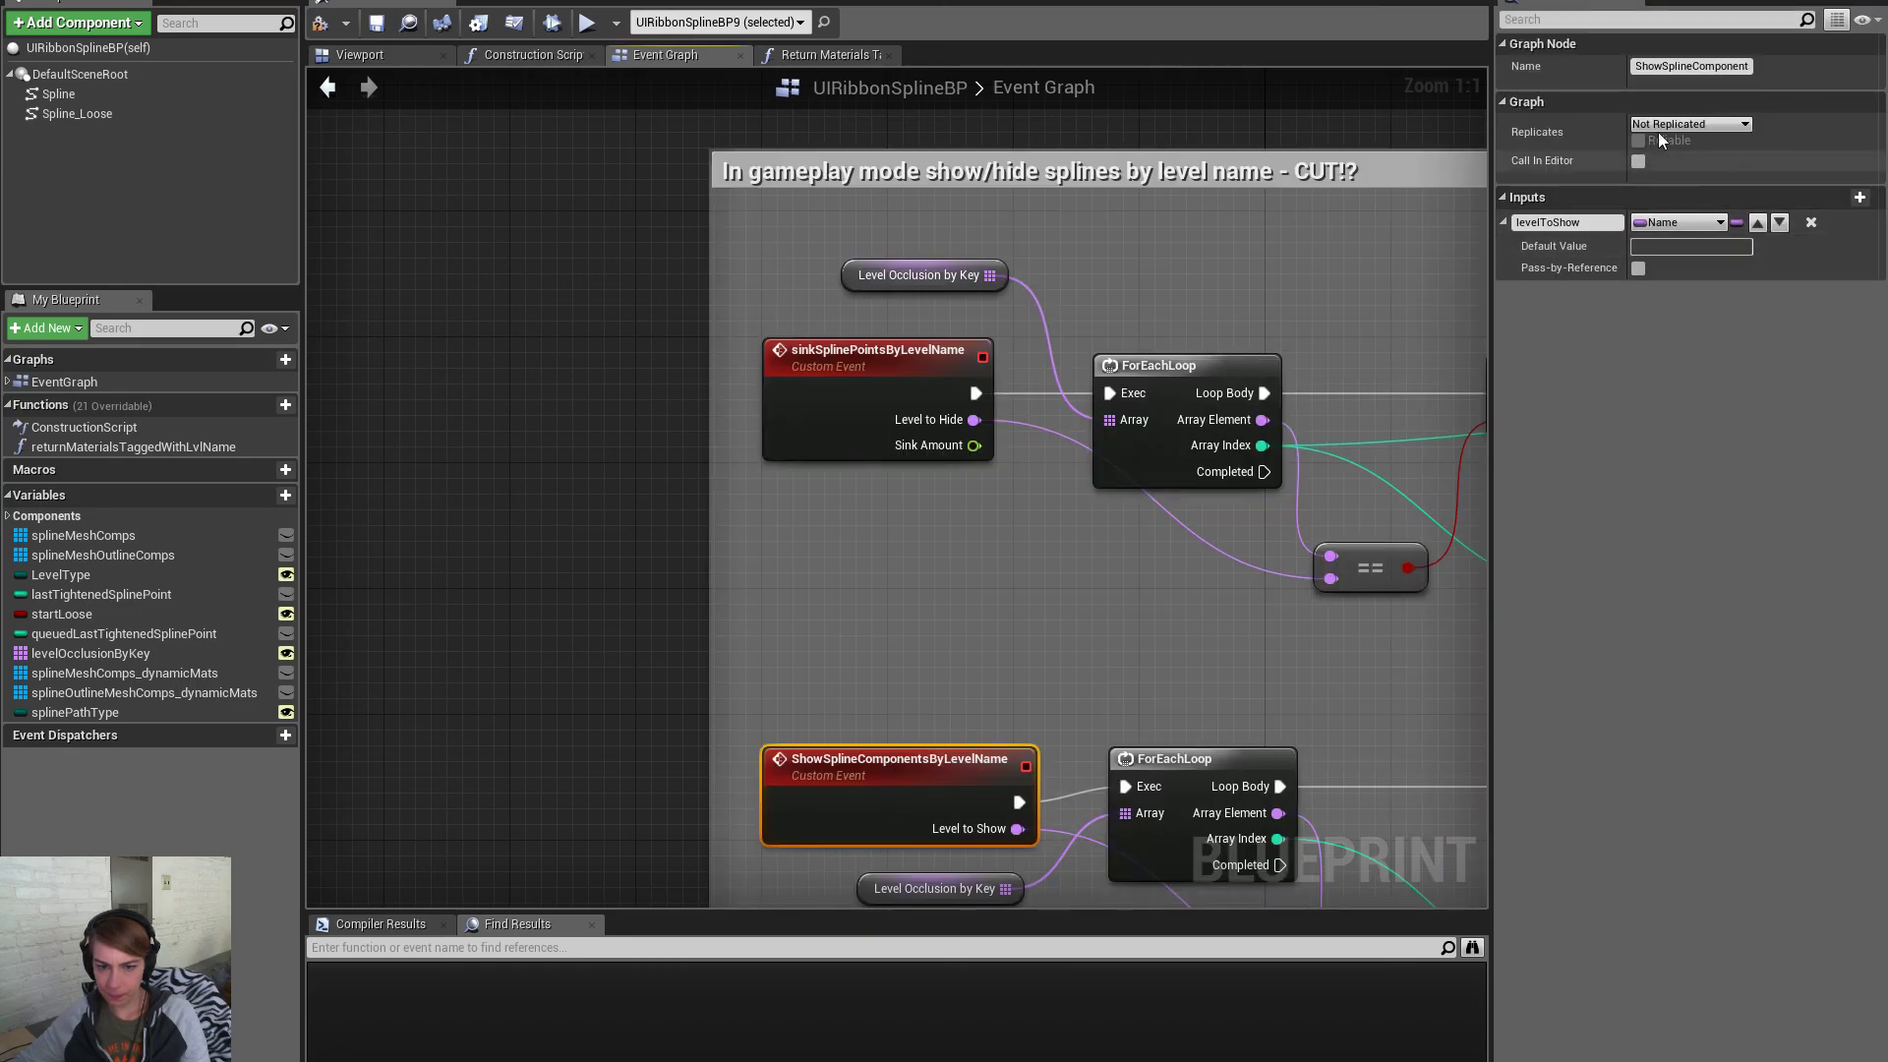
pyautogui.click(1689, 66)
pyautogui.hotkey('ctrl', 'v')
pyautogui.moveTo(1587, 62); pyautogui.dragTo(1622, 68)
pyautogui.hotkey('ctrl', 'z')
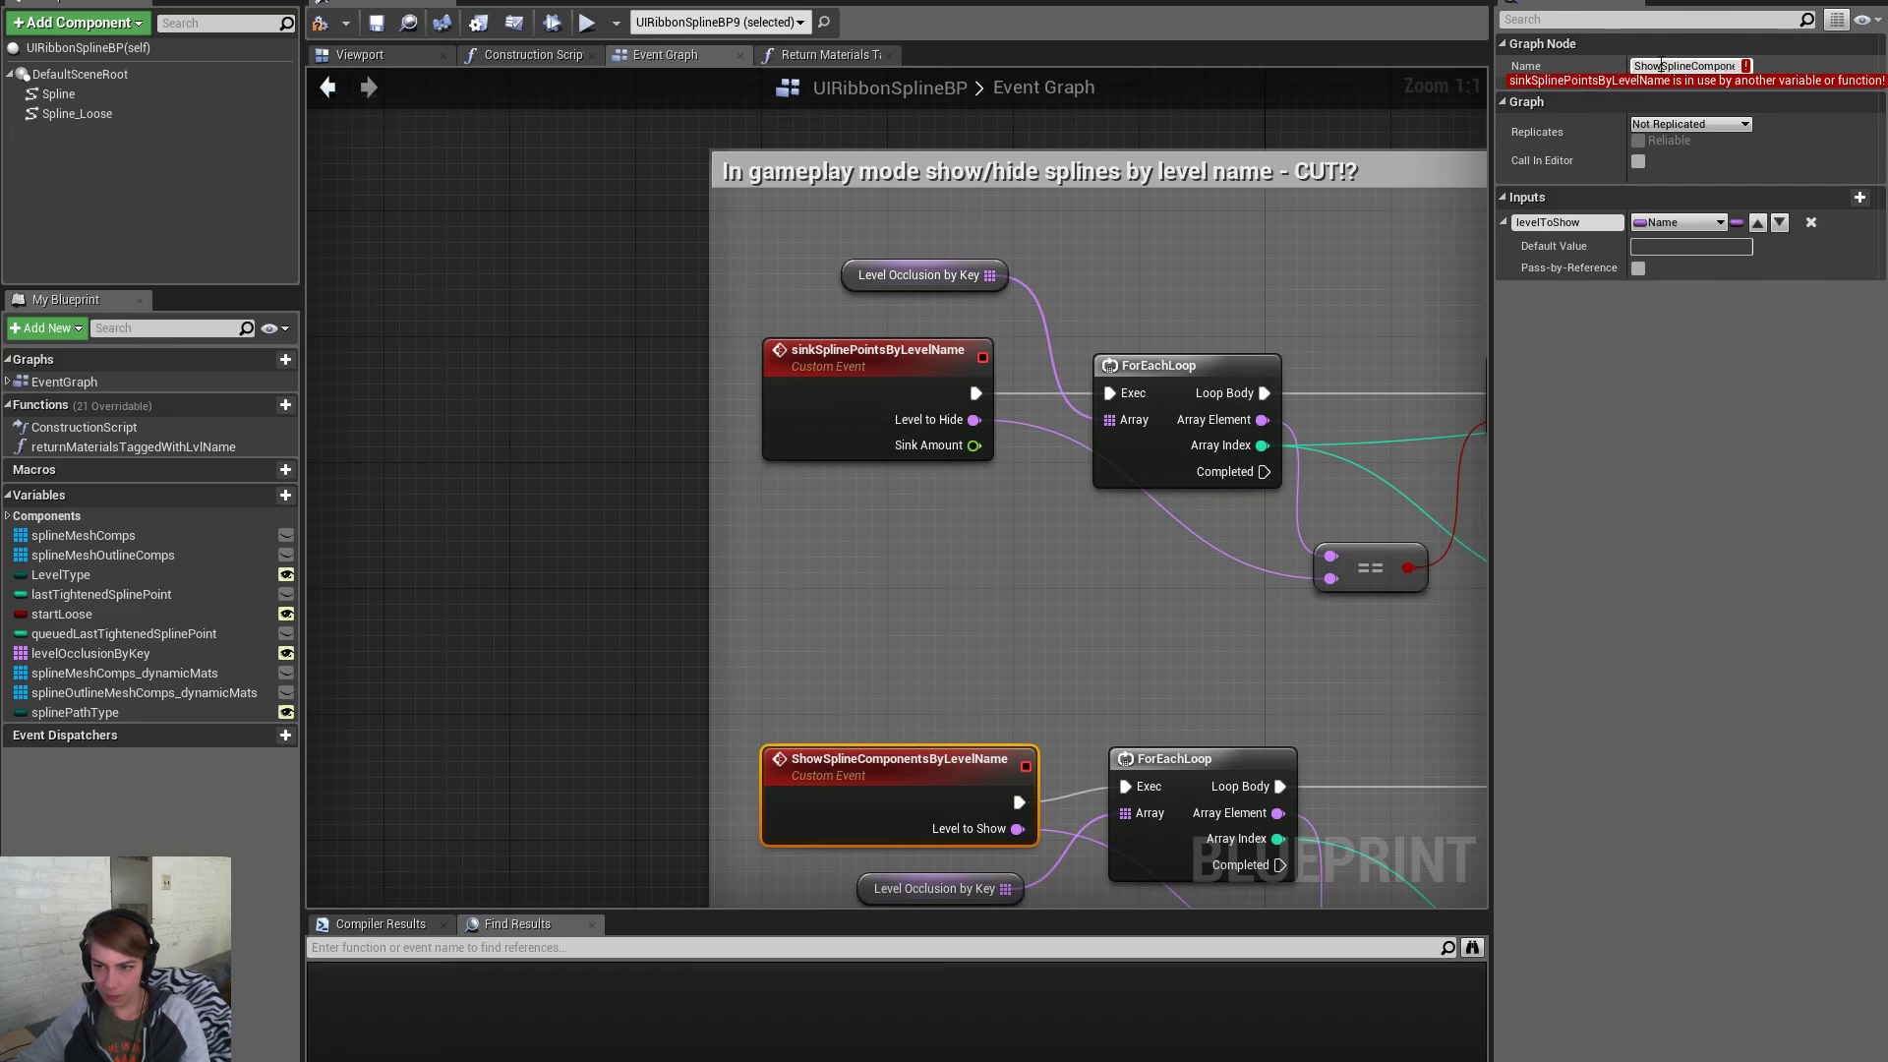
pyautogui.doubleClick(1662, 66)
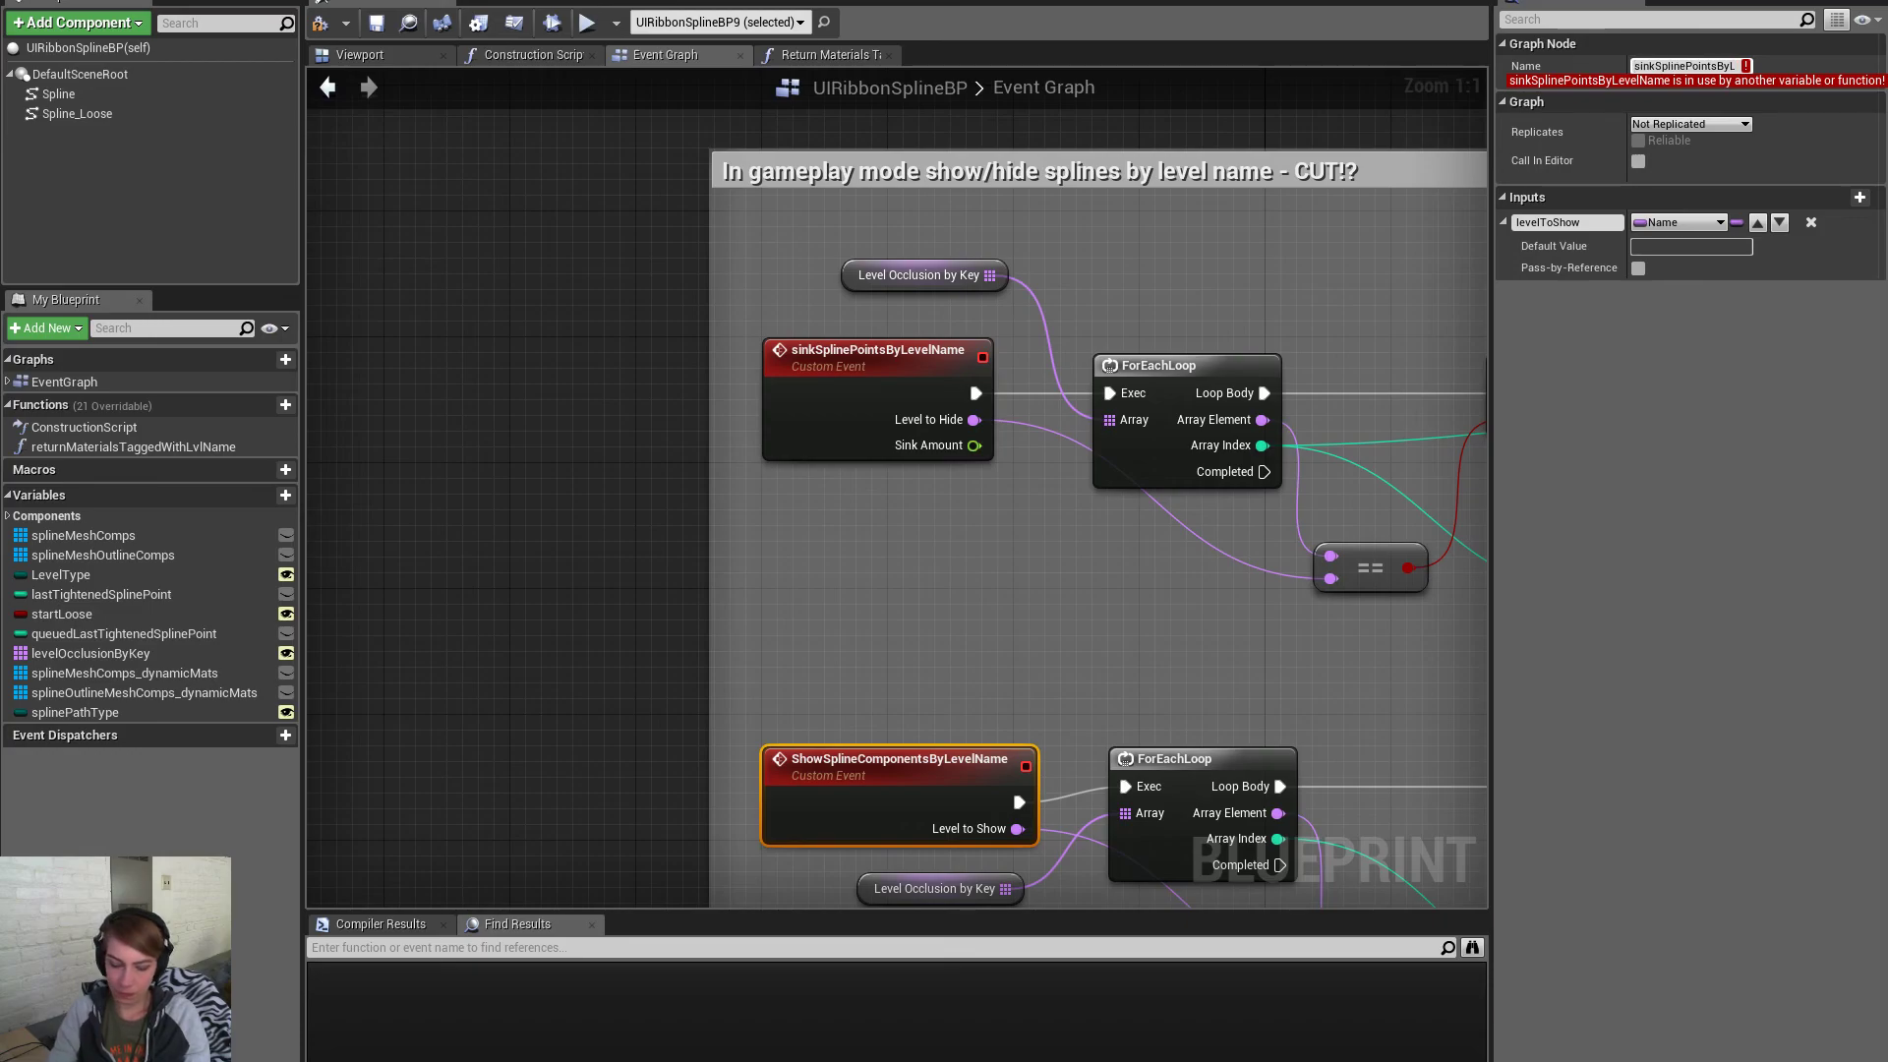
pyautogui.write('un')
pyautogui.press('Return')
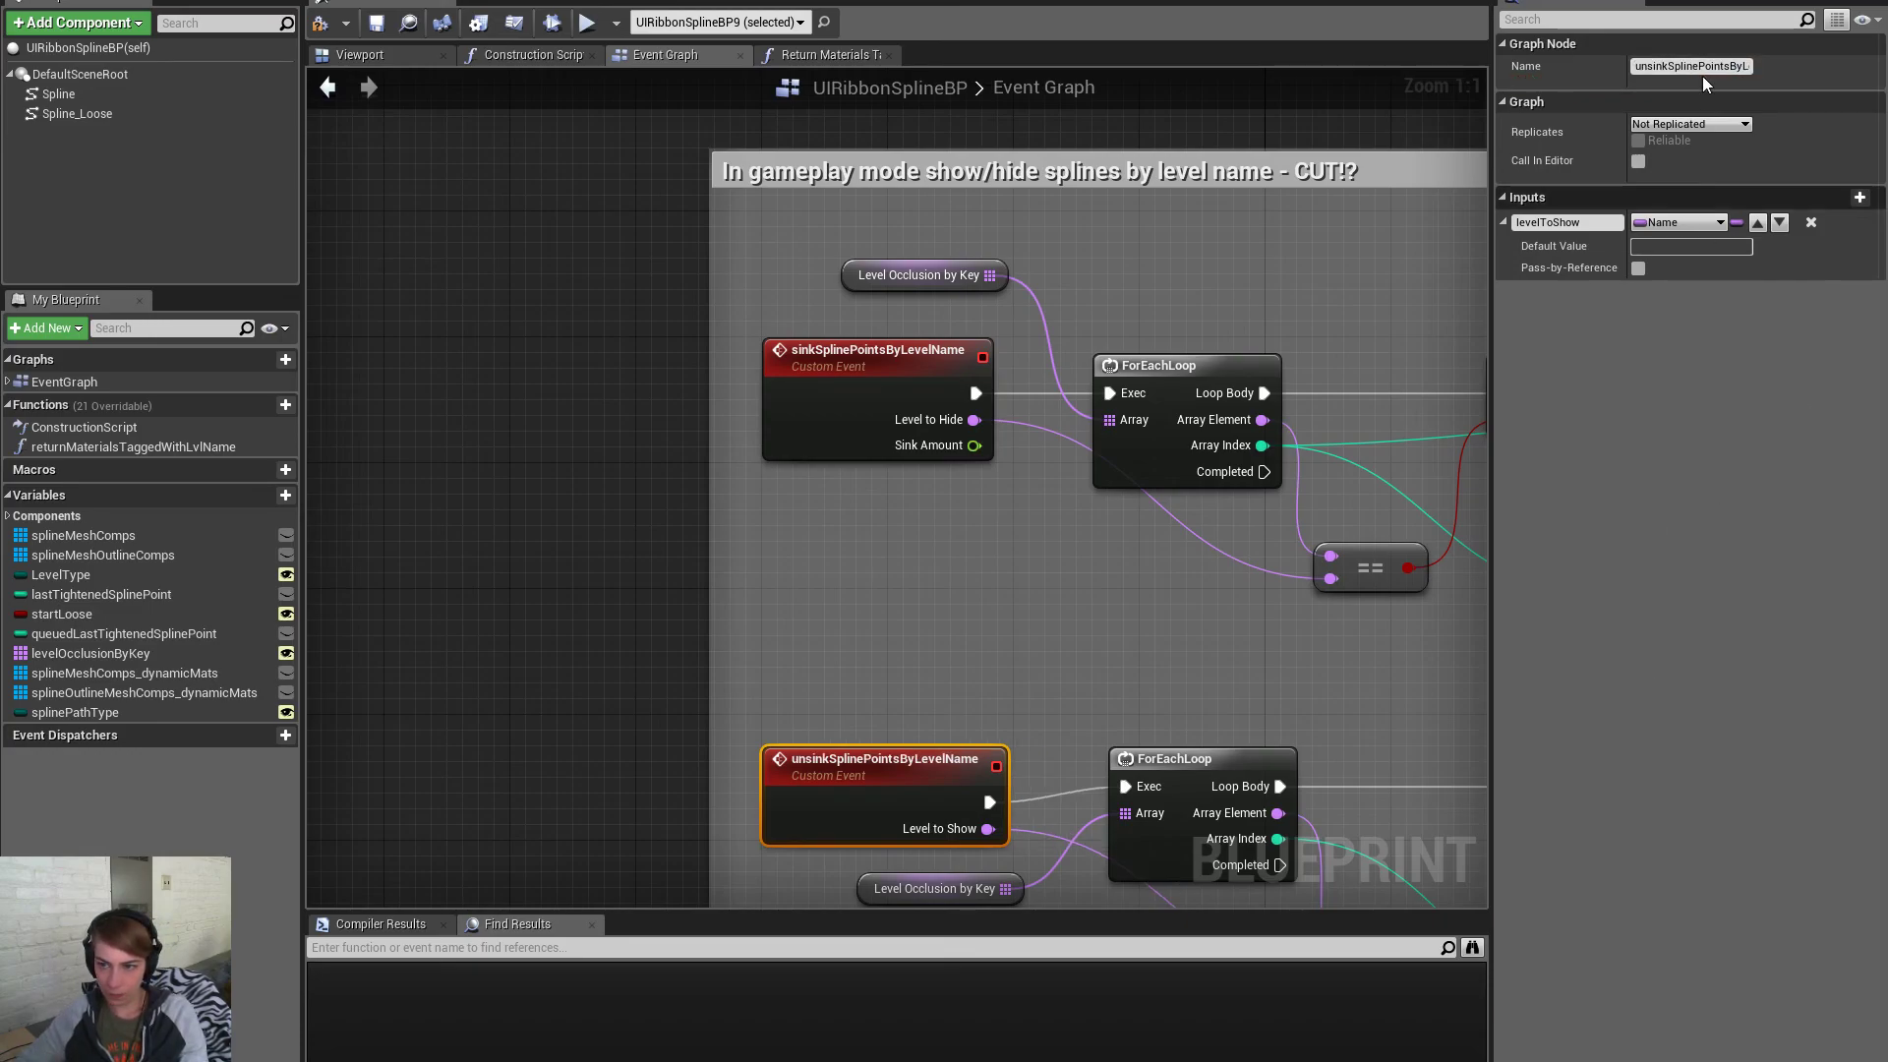
pyautogui.click(1168, 595)
pyautogui.scroll(-1, 1099, 669)
pyautogui.moveTo(1113, 673); pyautogui.dragTo(747, 480, button='right')
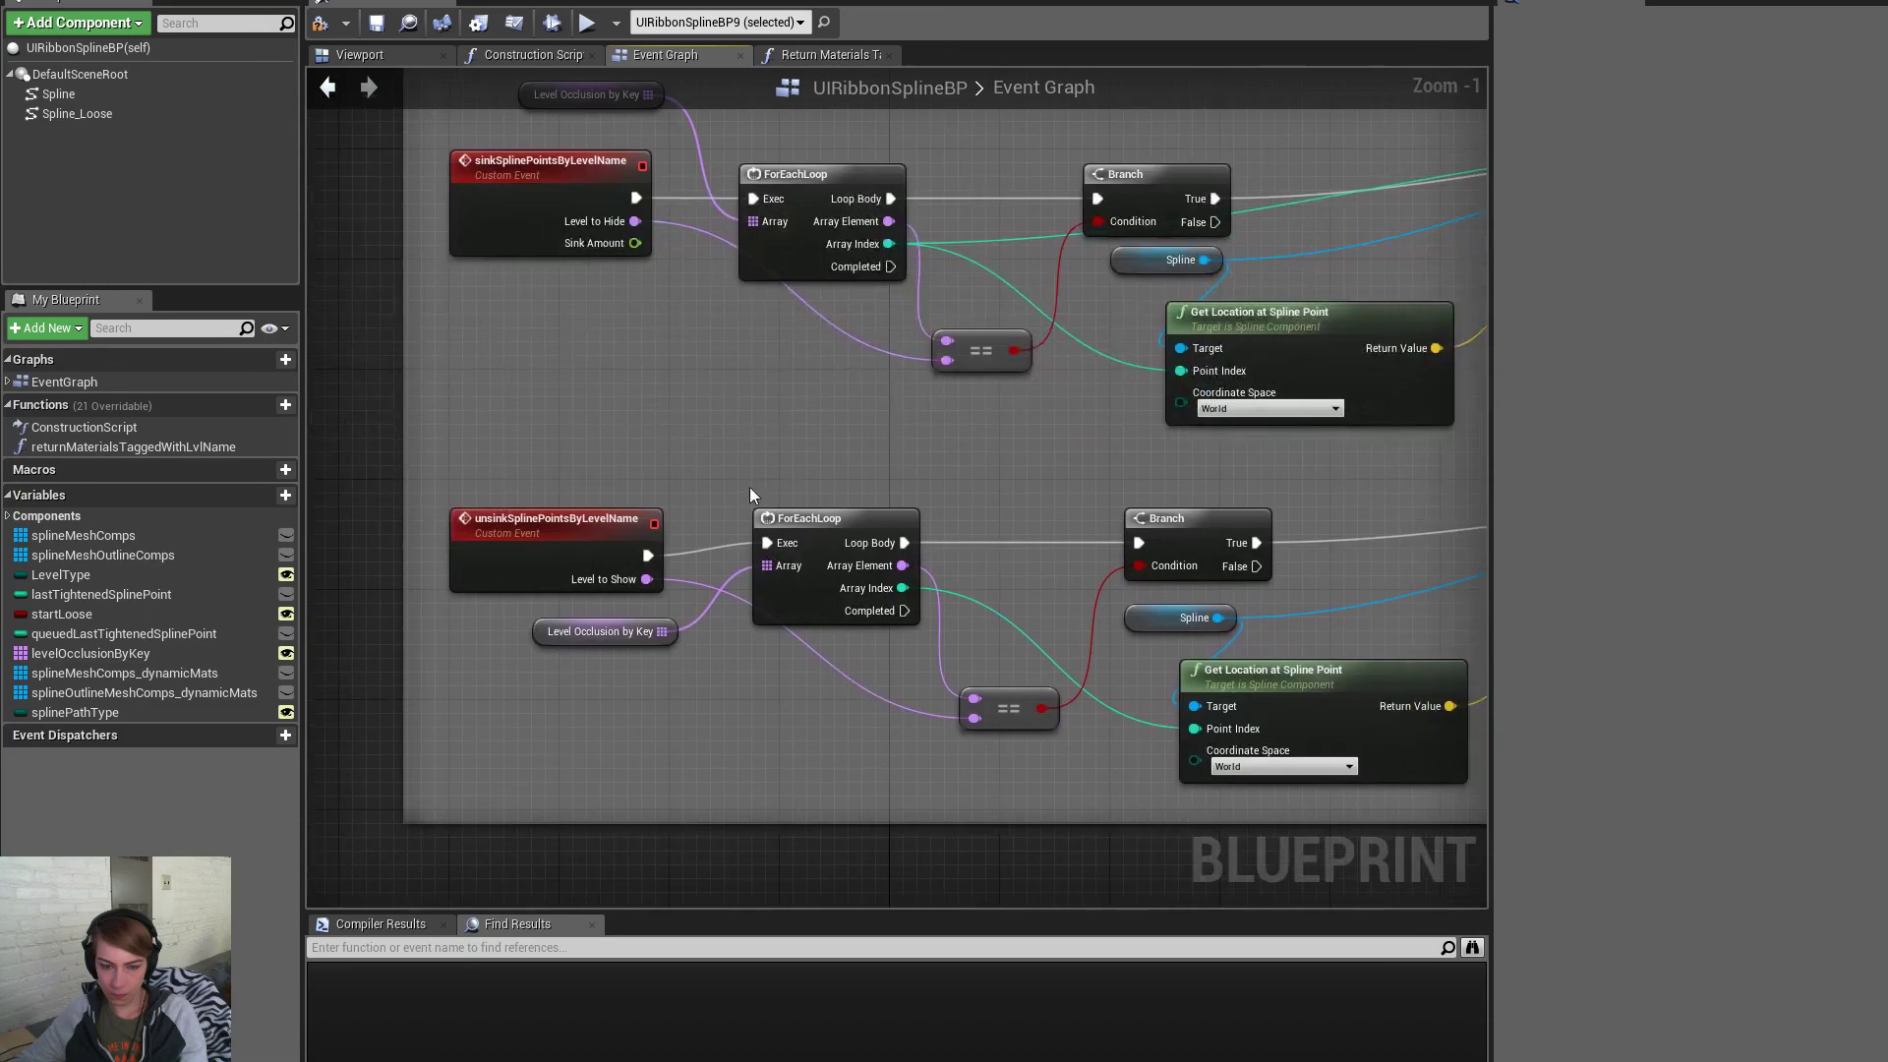
# Break all links on the broken spline call in GameMode_BP's Hide splines group and delete that node
pyautogui.scroll(-2, 757, 481)
pyautogui.moveTo(1261, 581); pyautogui.dragTo(1357, 611, button='right')
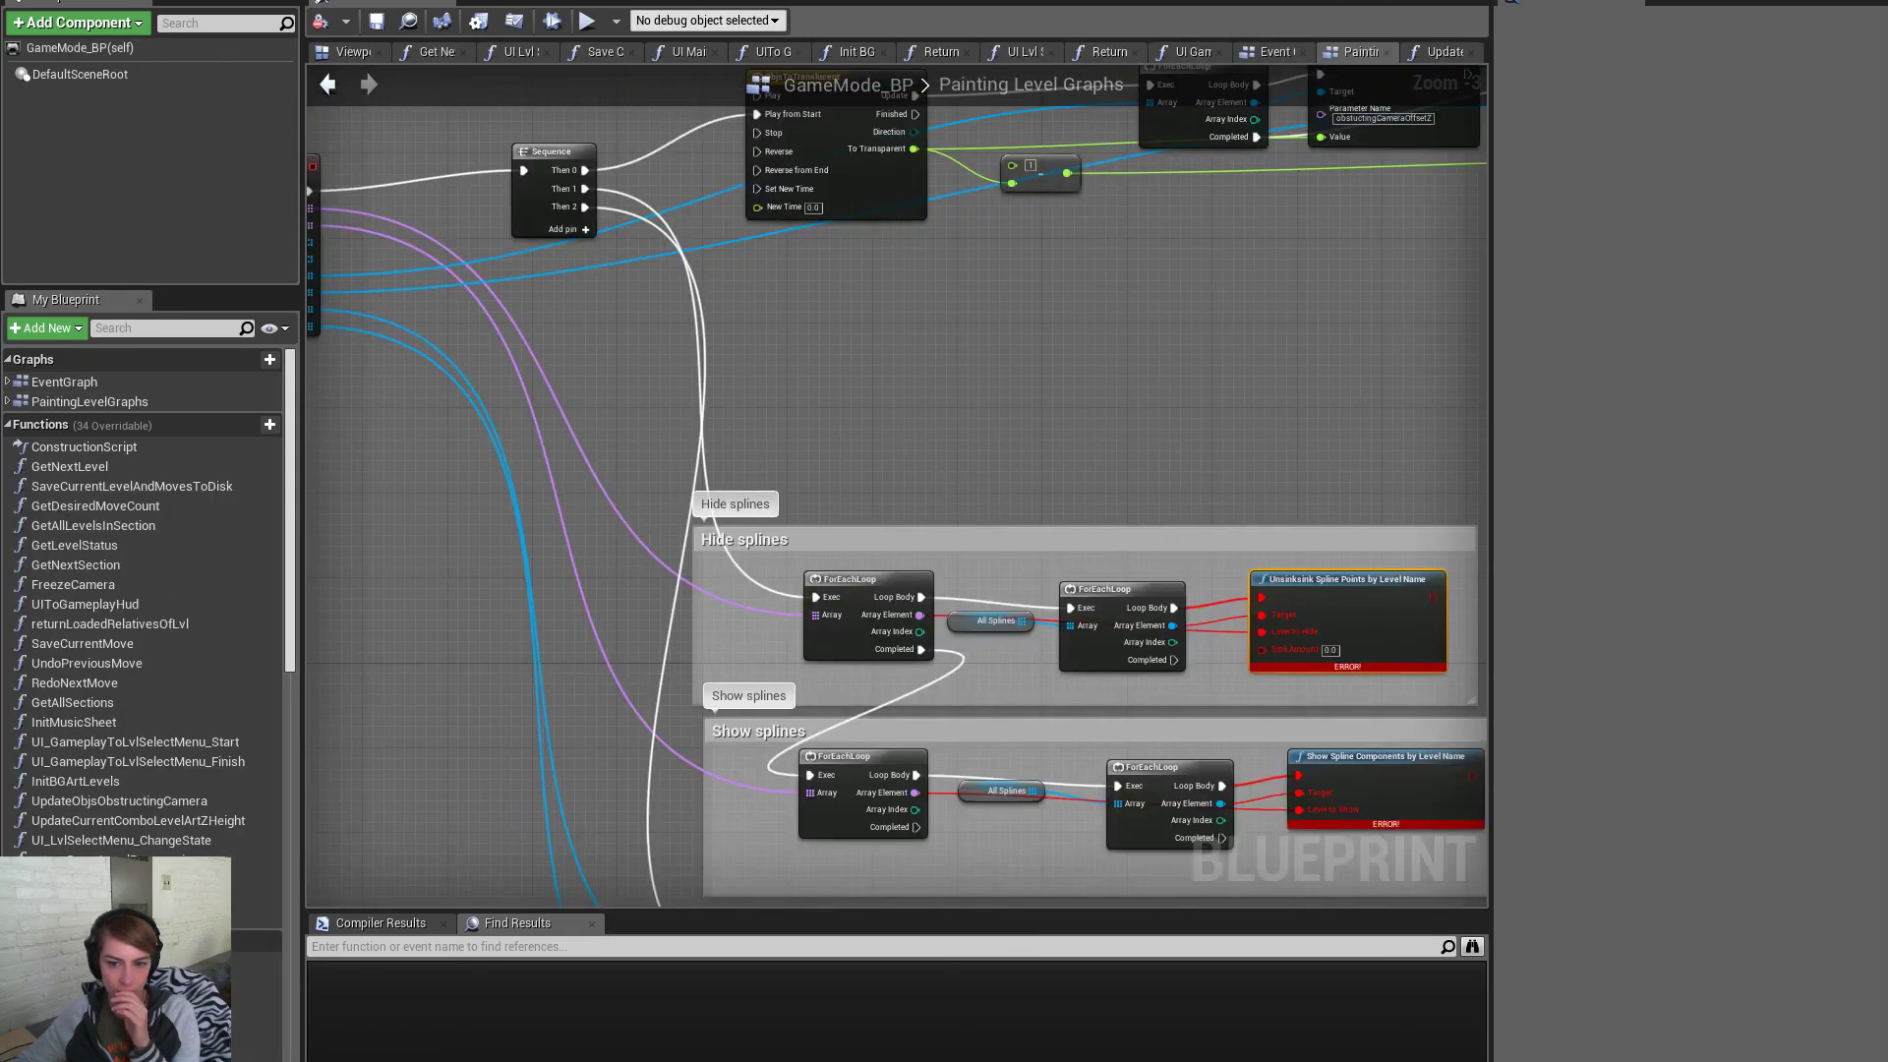
pyautogui.moveTo(1118, 541); pyautogui.dragTo(943, 430, button='right')
pyautogui.rightClick(1195, 489)
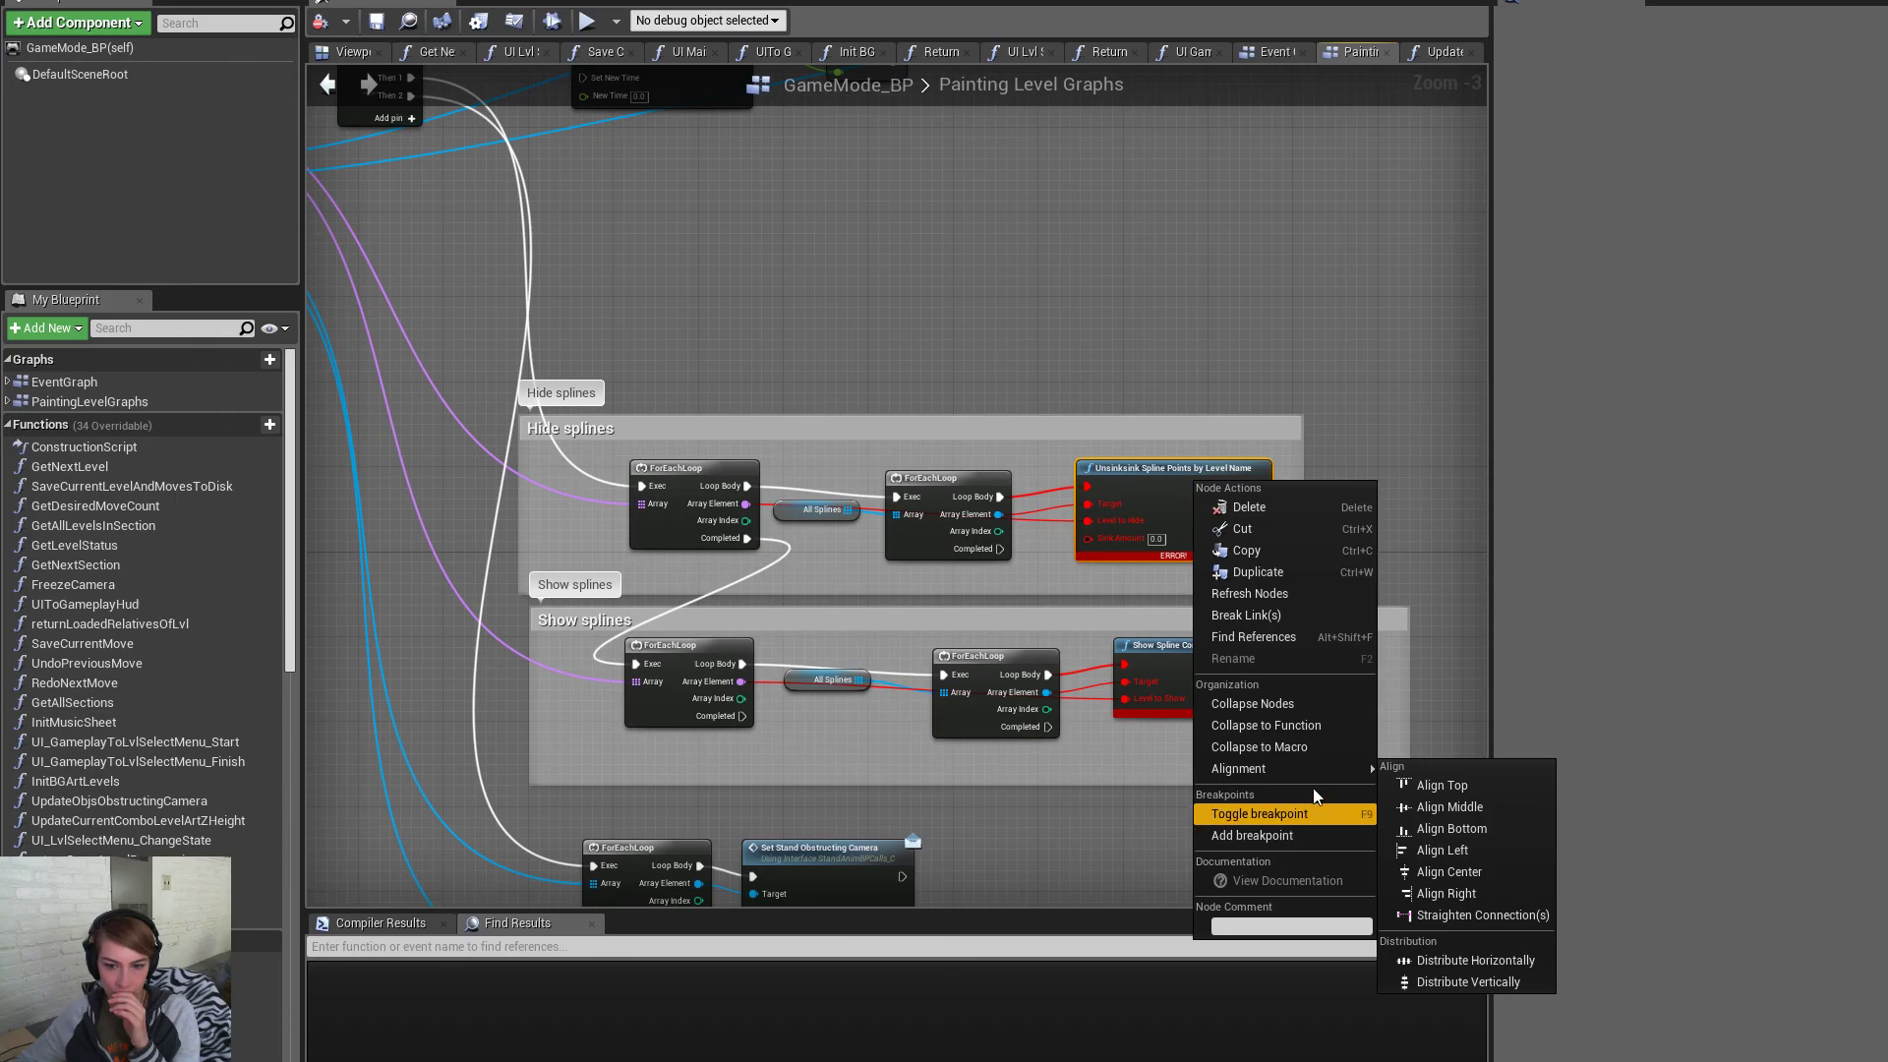
pyautogui.click(1286, 615)
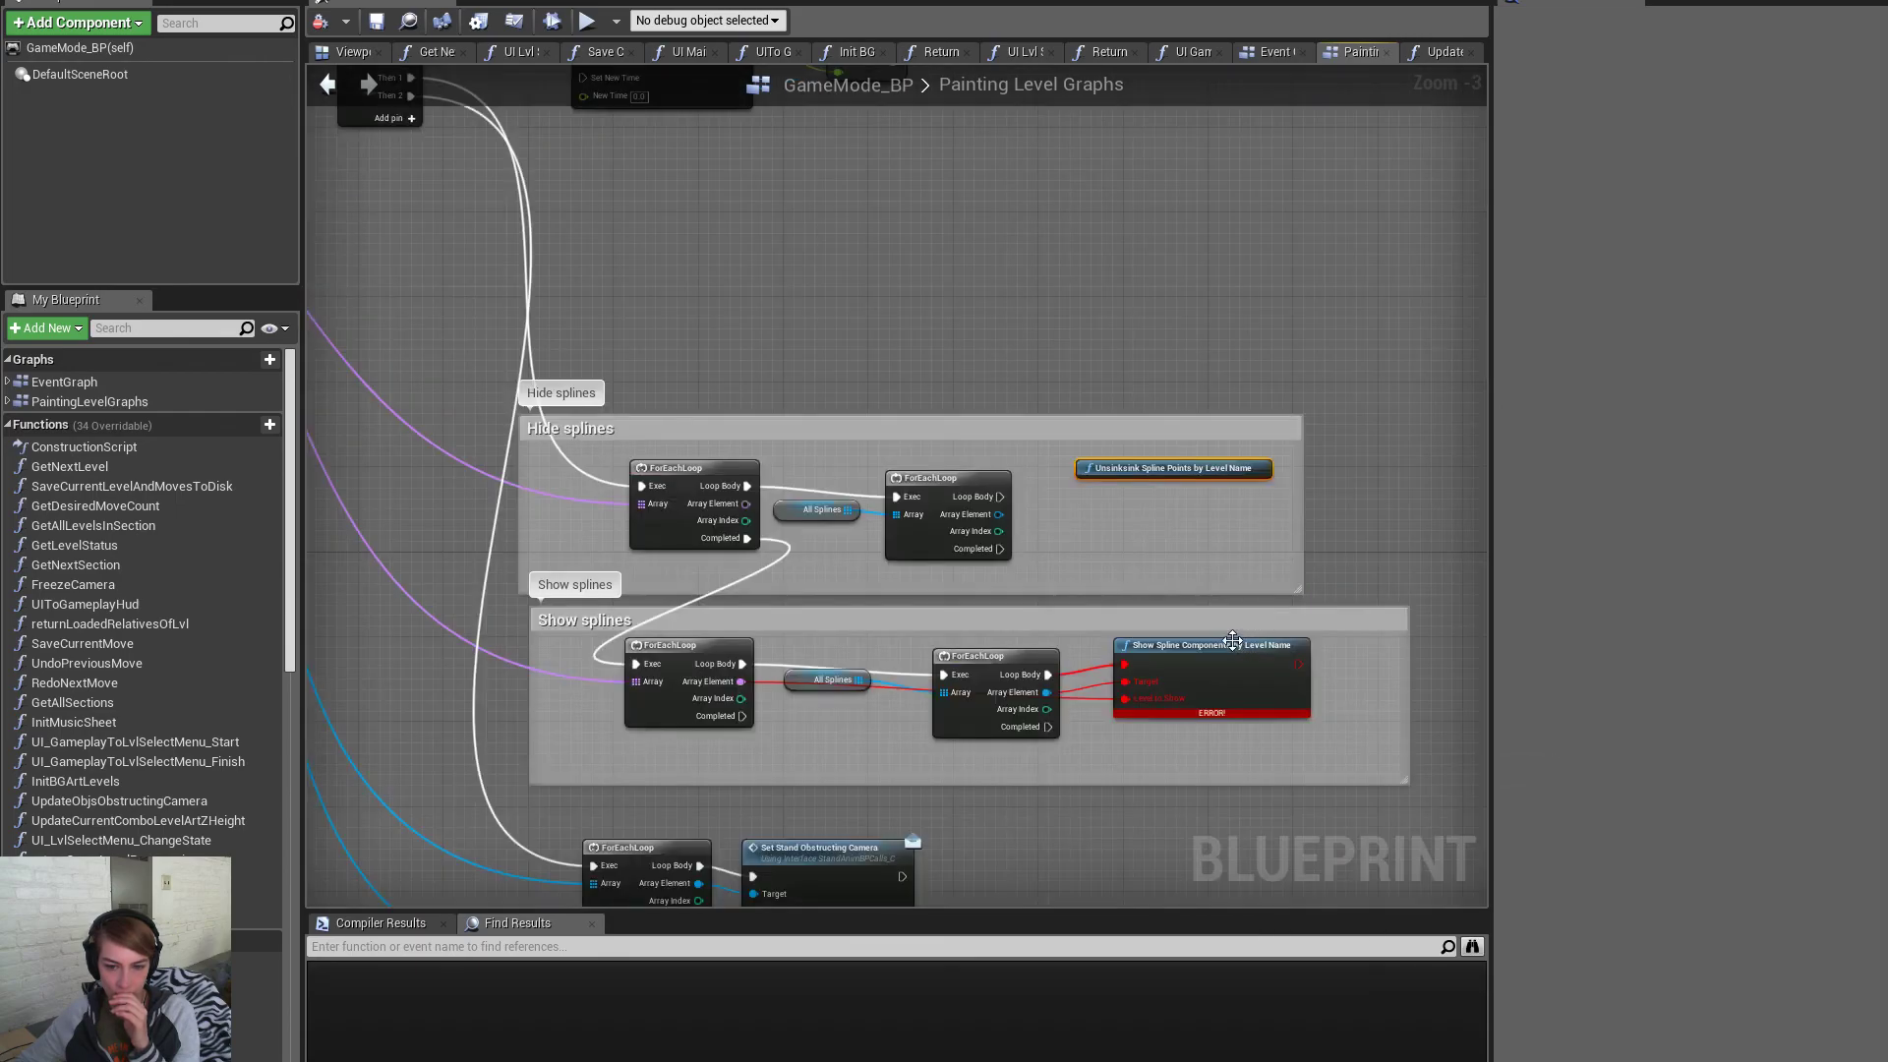
pyautogui.scroll(2, 1136, 501)
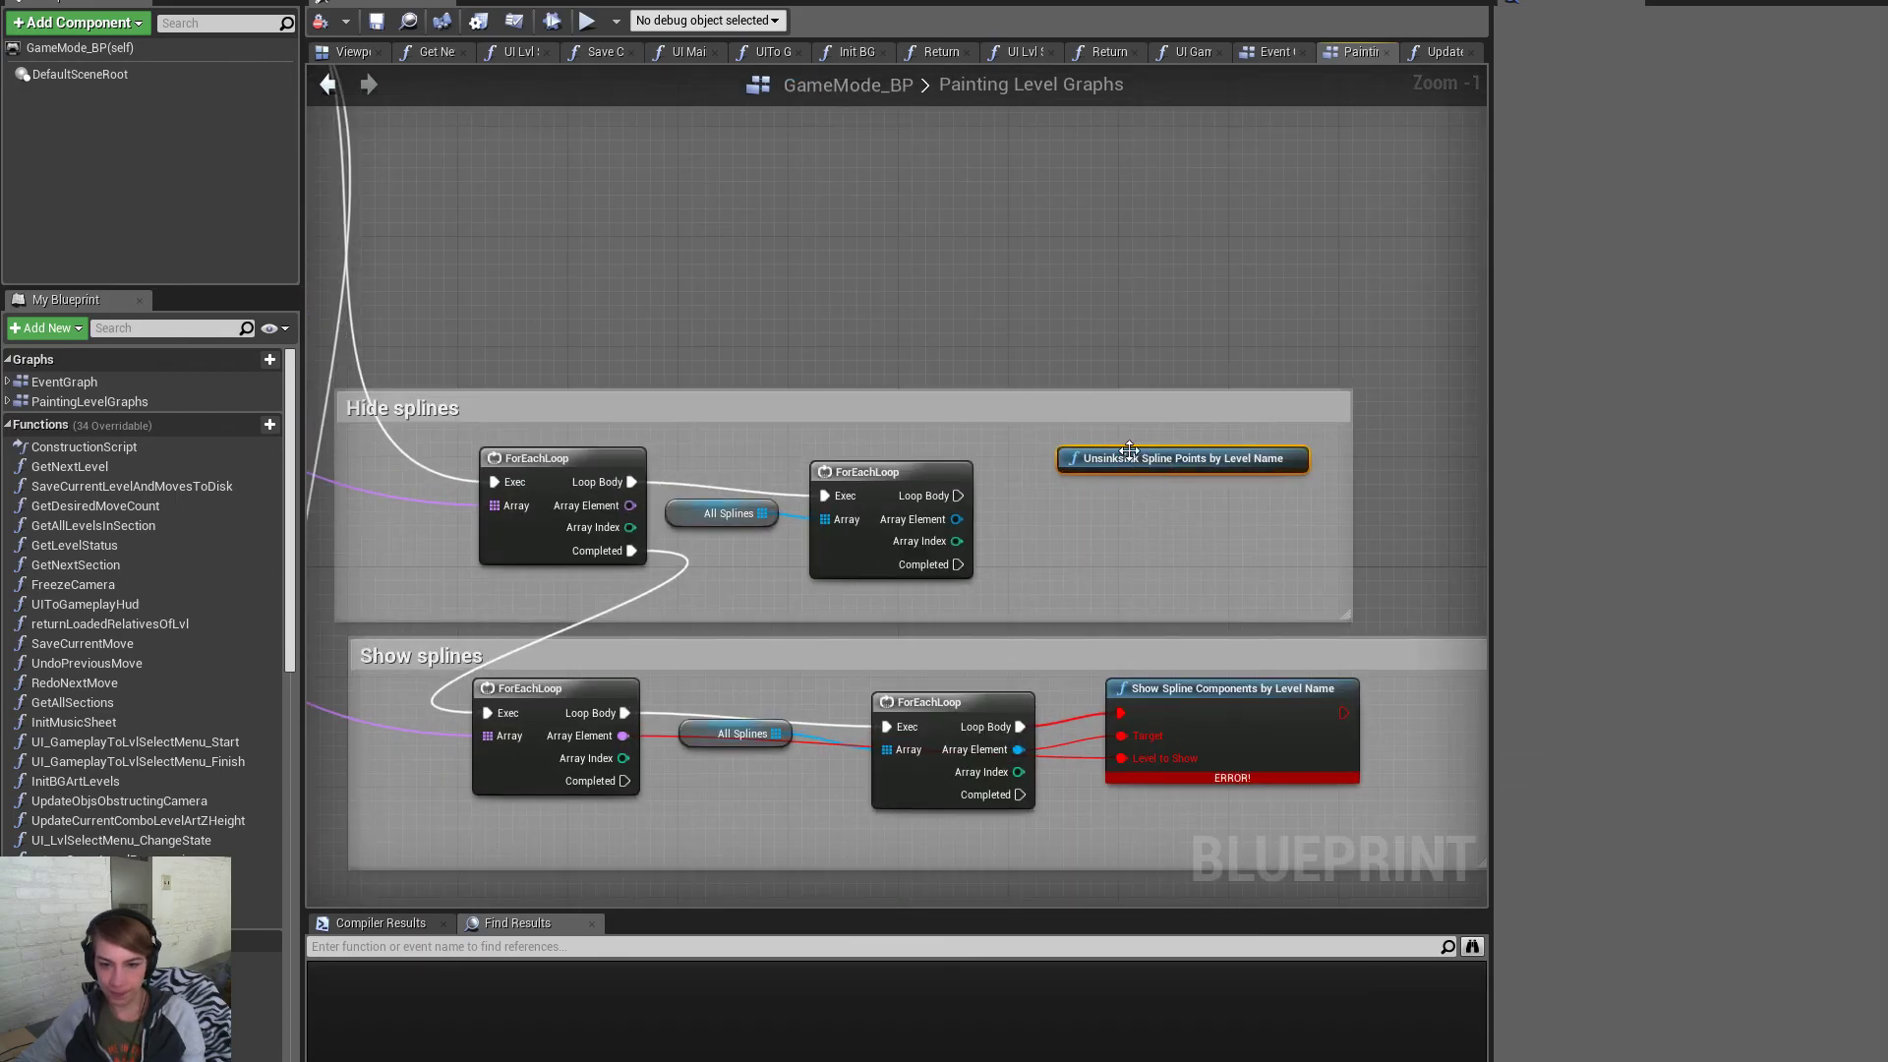
pyautogui.press('Delete')
# Call Sink Spline Points by Level Name on the inner Hide splines loop's Array Element, and feed Level to Hide from the outer loop's Array Element
pyautogui.moveTo(956, 519); pyautogui.dragTo(1066, 507)
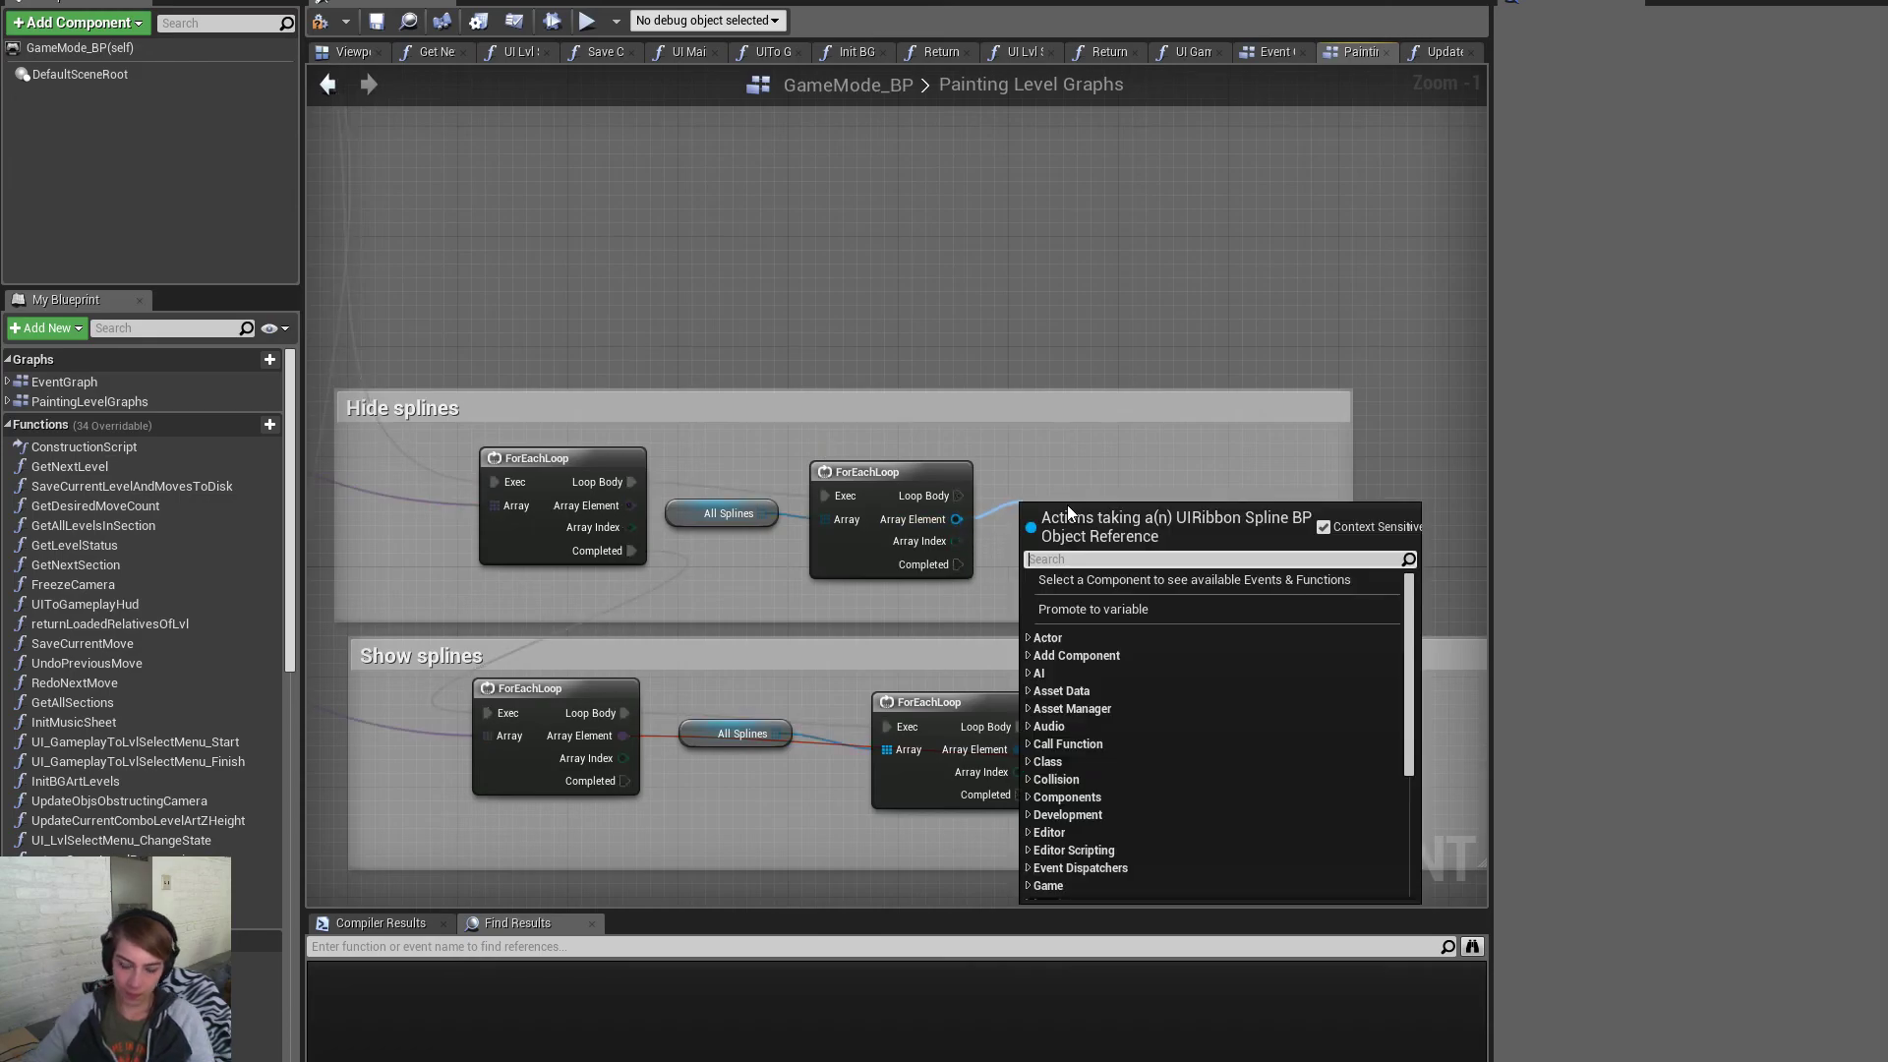
pyautogui.write('sink spline')
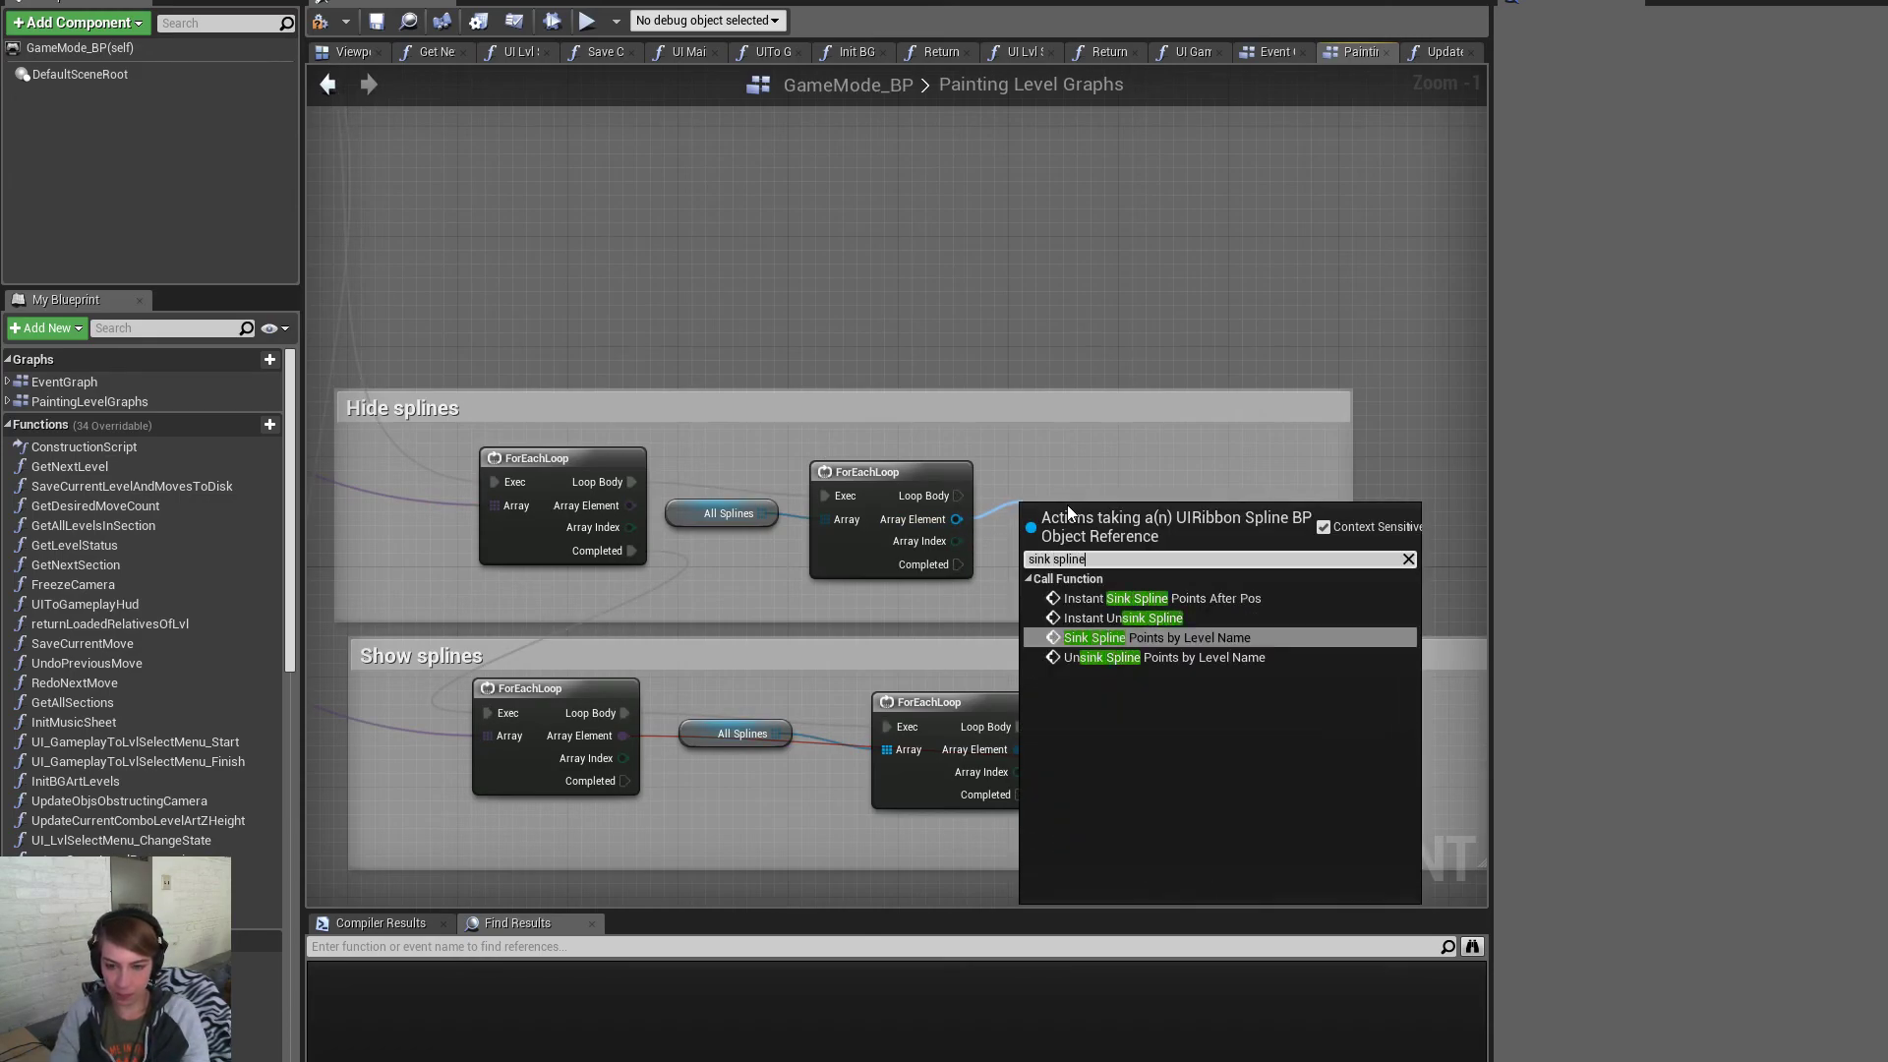
pyautogui.click(1143, 637)
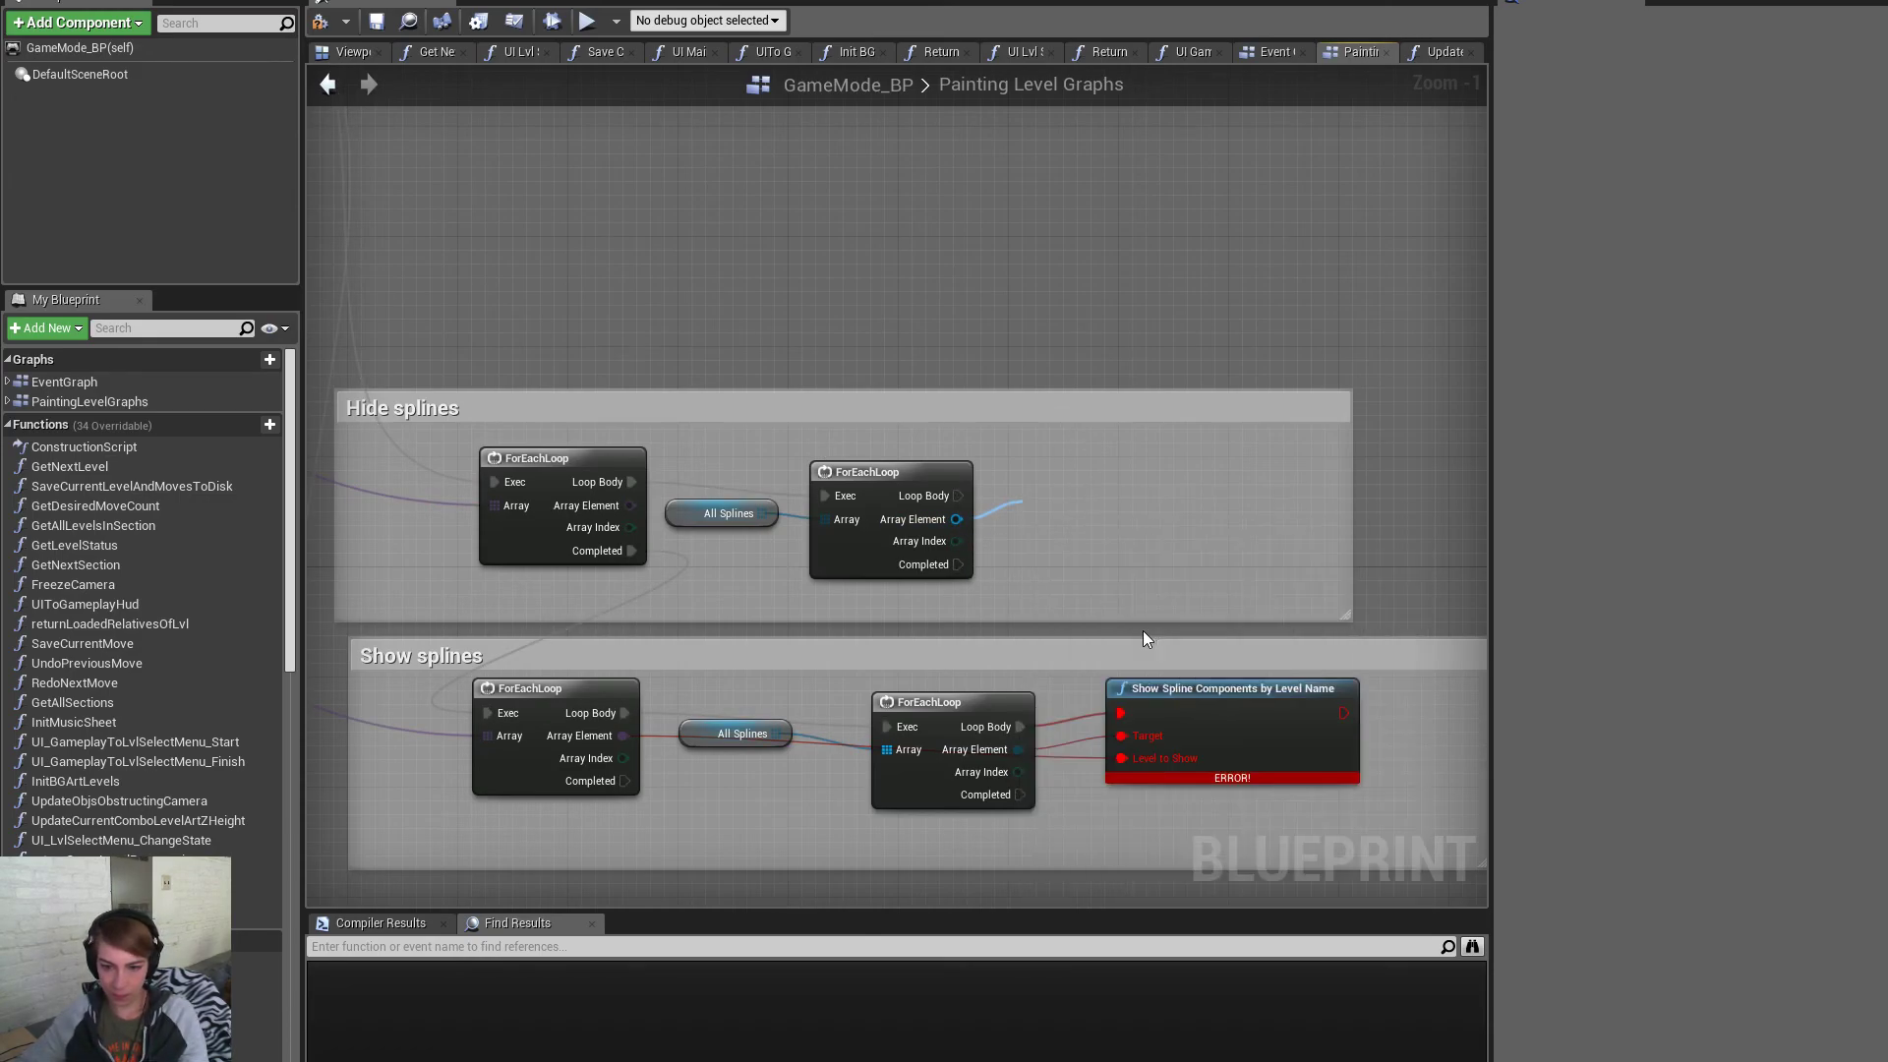
pyautogui.moveTo(1077, 512); pyautogui.dragTo(1091, 471)
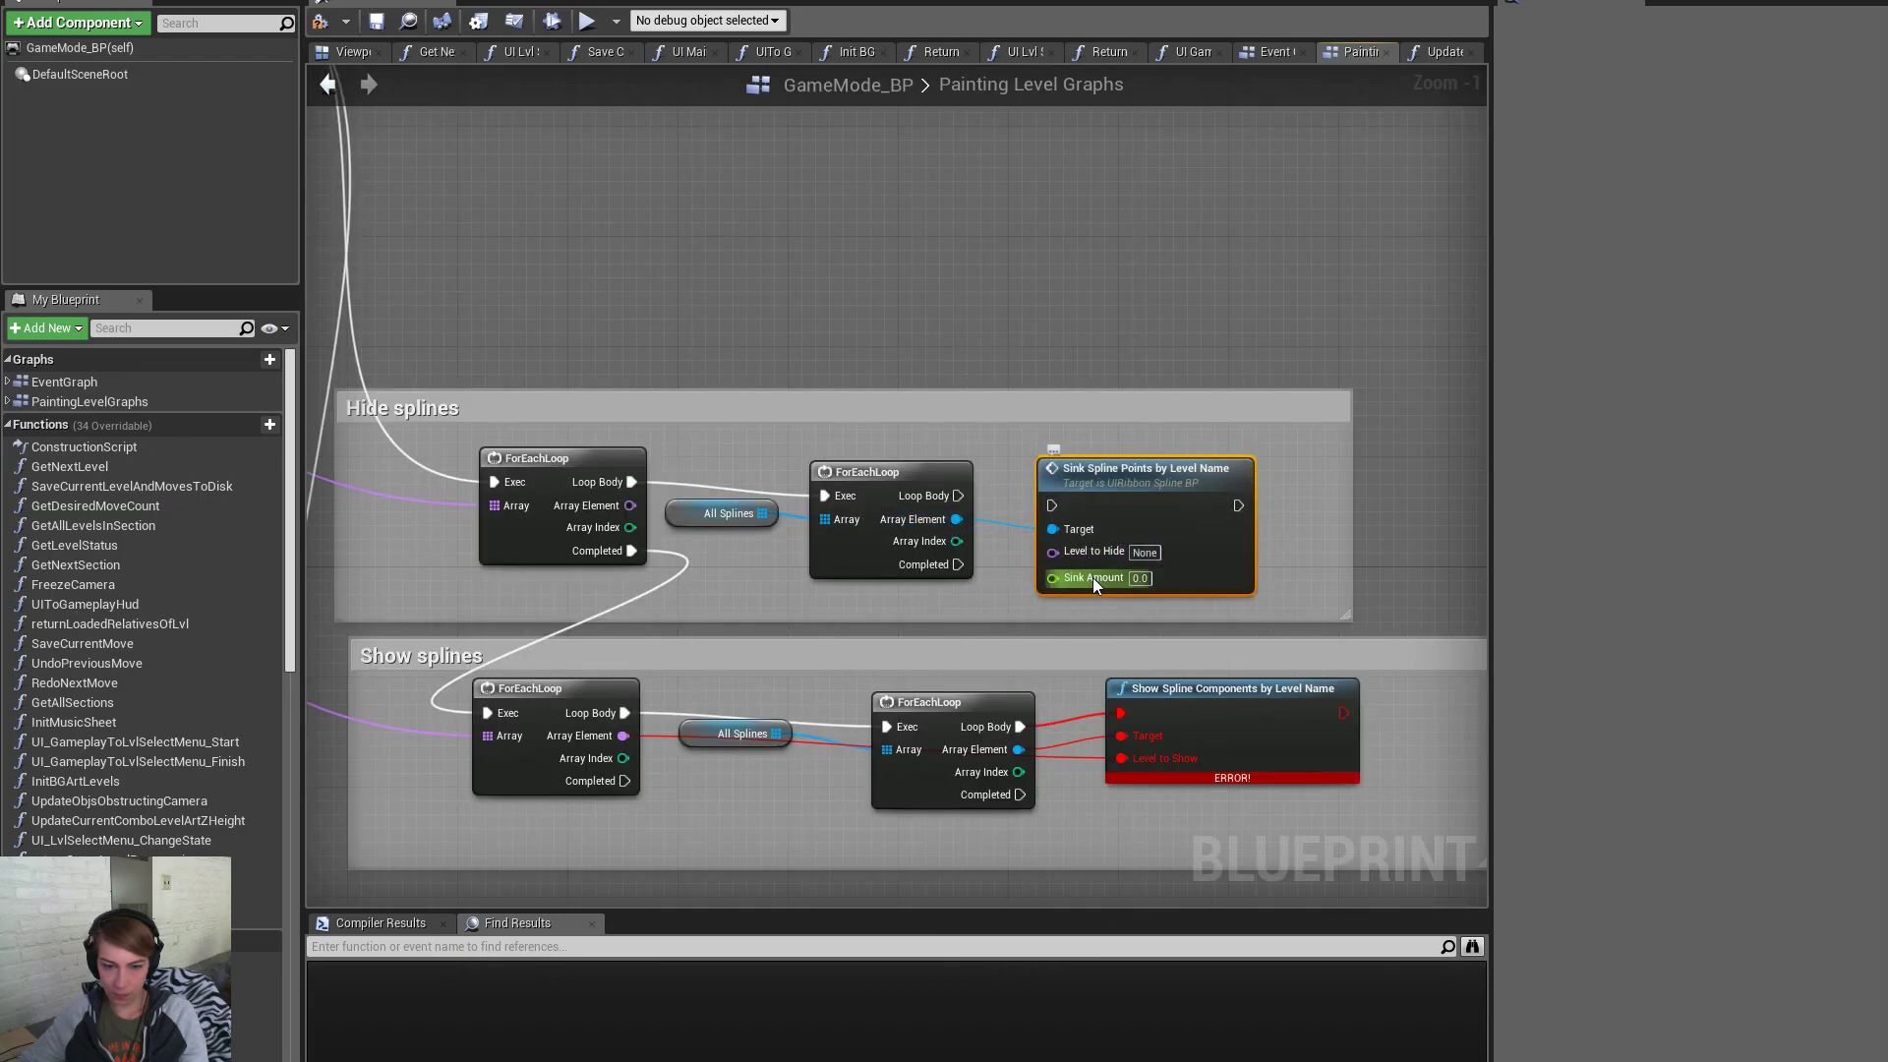
pyautogui.moveTo(1022, 559); pyautogui.dragTo(1281, 558, button='right')
pyautogui.moveTo(906, 507); pyautogui.dragTo(1339, 557)
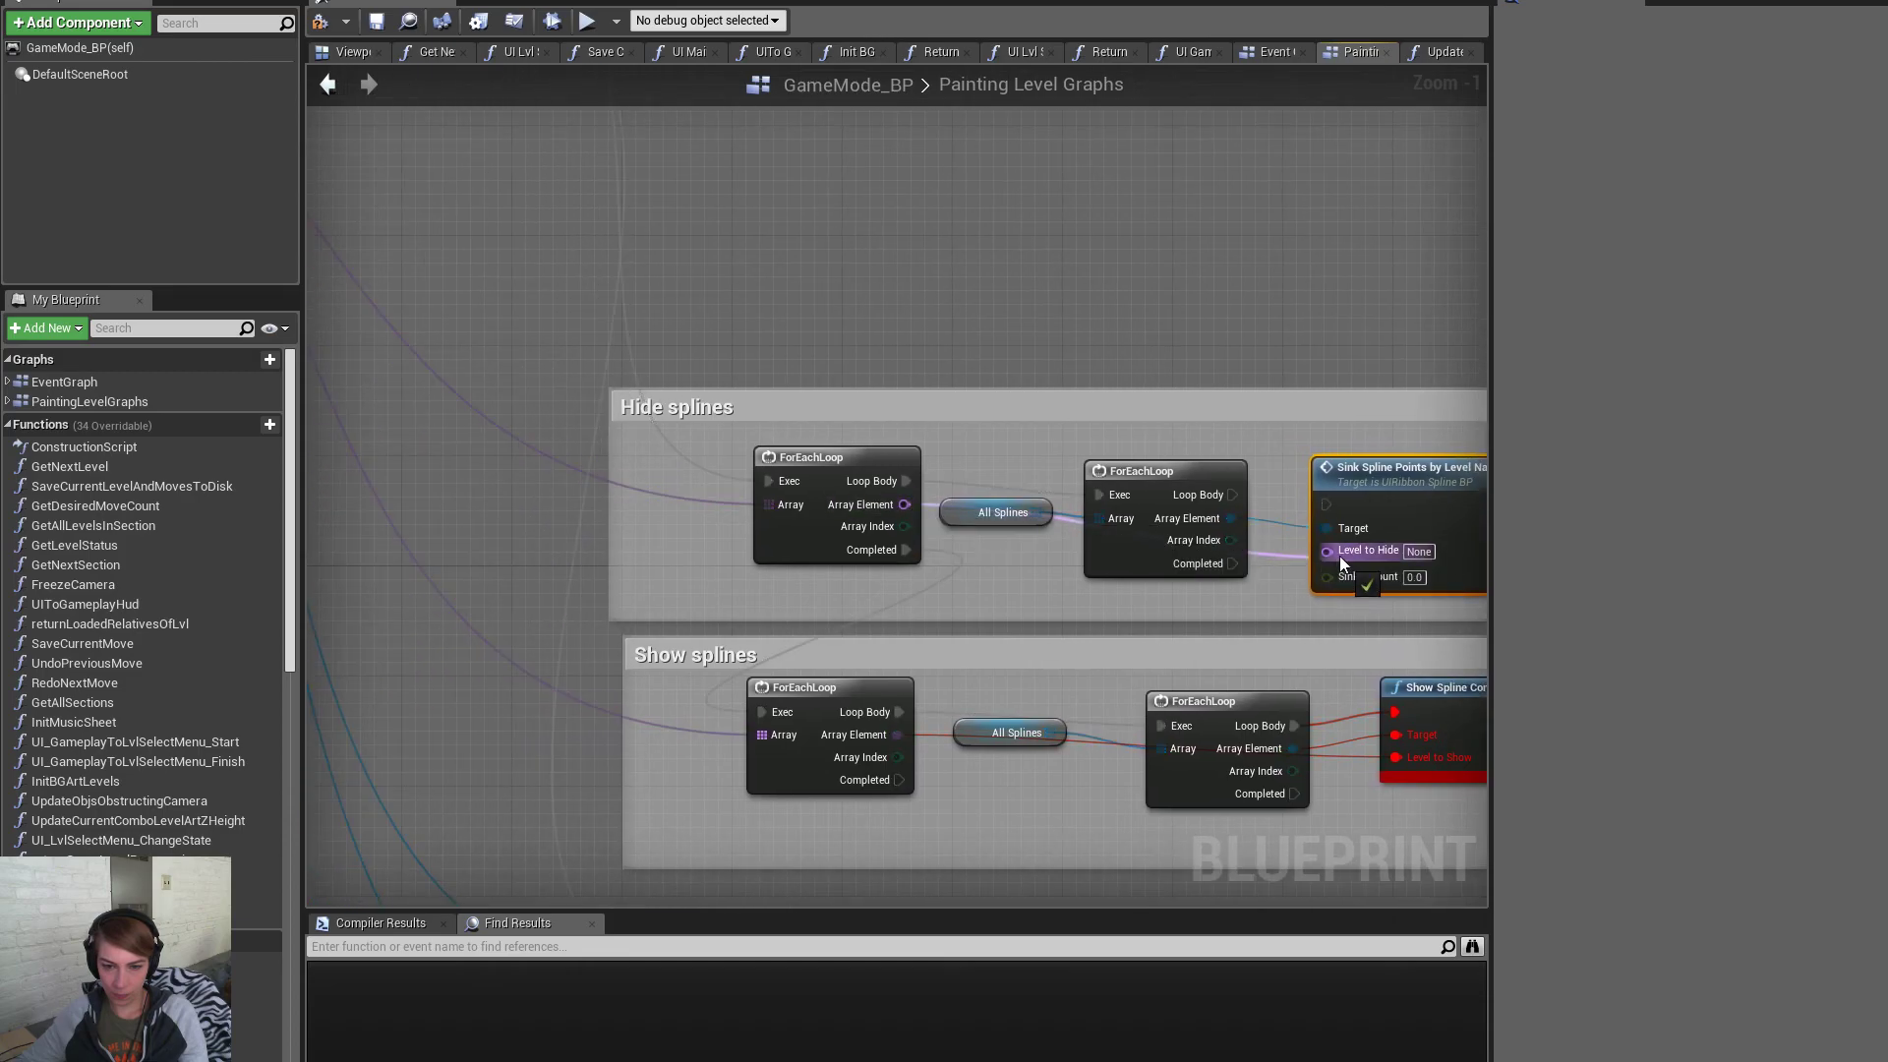
# Replace the broken Show splines call with Unsink Spline Points by Level Name, targeting the inner loop's element and taking Level to Show from the outer loop
pyautogui.moveTo(1261, 486); pyautogui.dragTo(916, 384, button='right')
pyautogui.click(1074, 634)
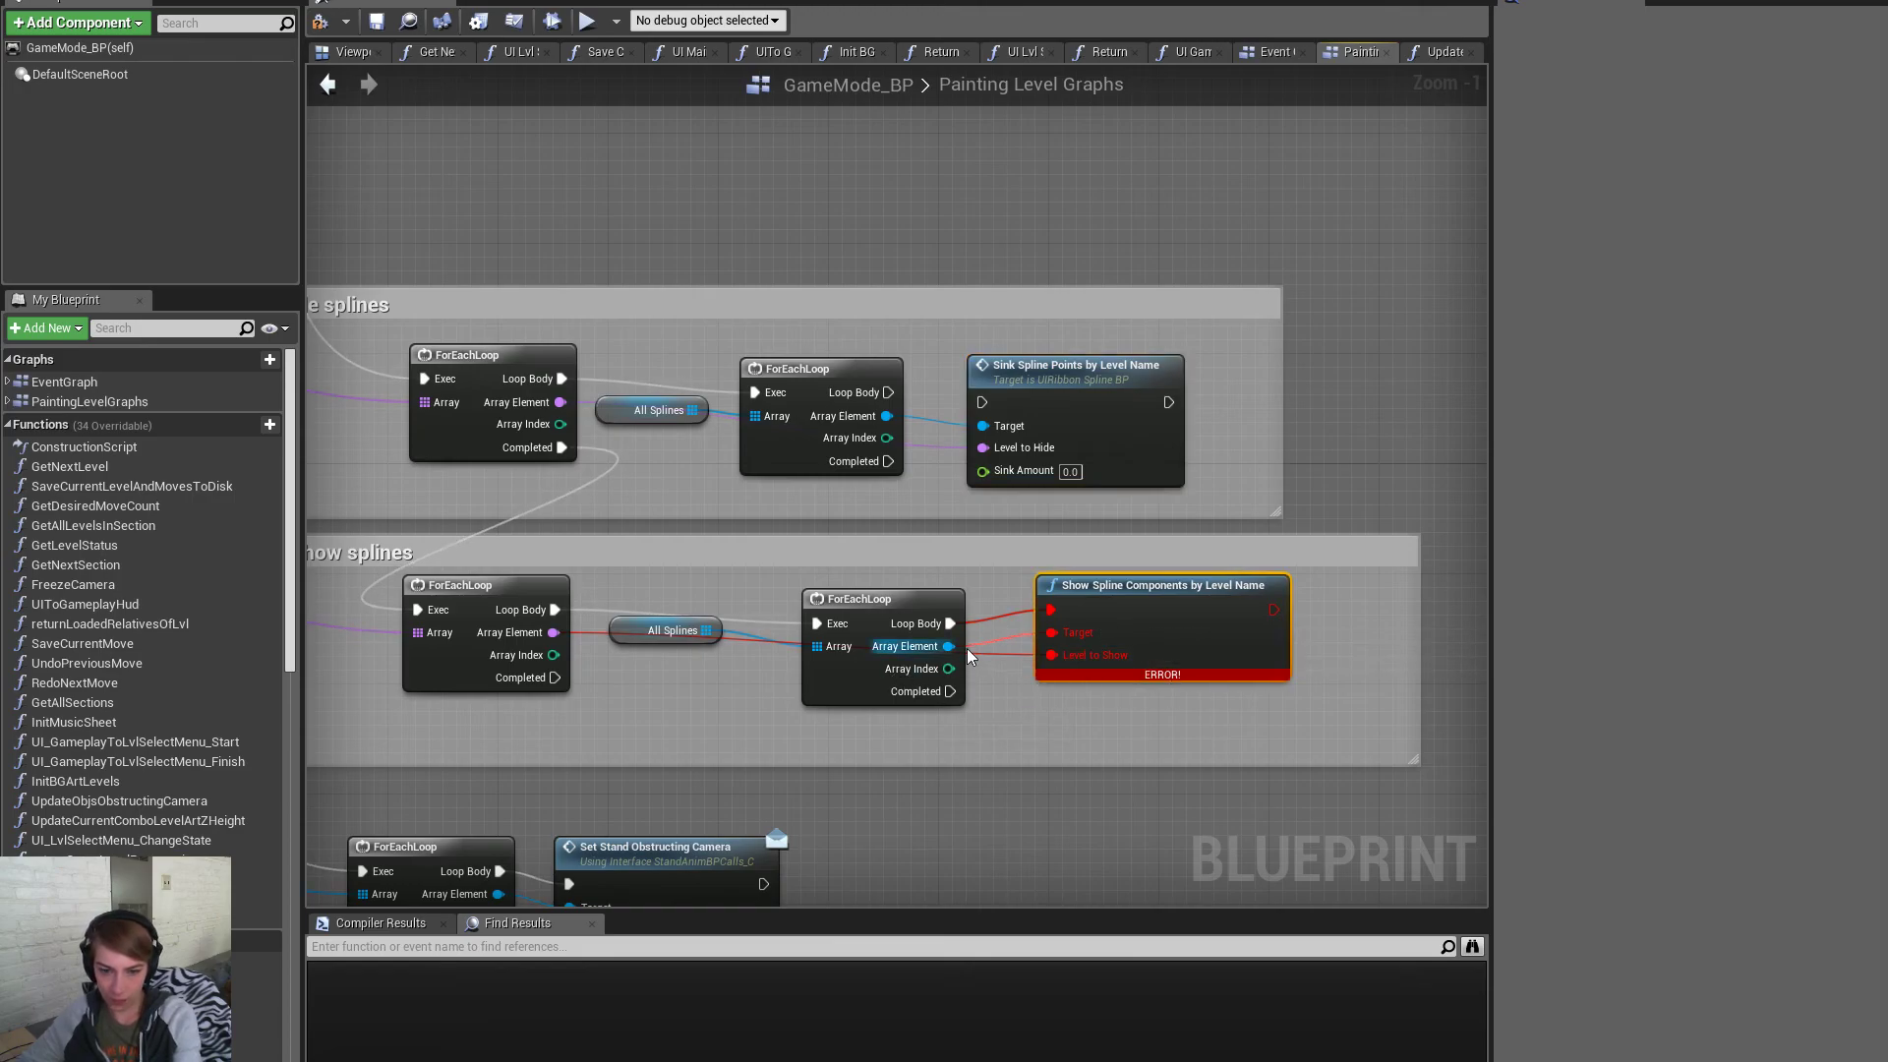
pyautogui.press('Delete')
pyautogui.moveTo(948, 646); pyautogui.dragTo(1052, 641)
pyautogui.write('unsink')
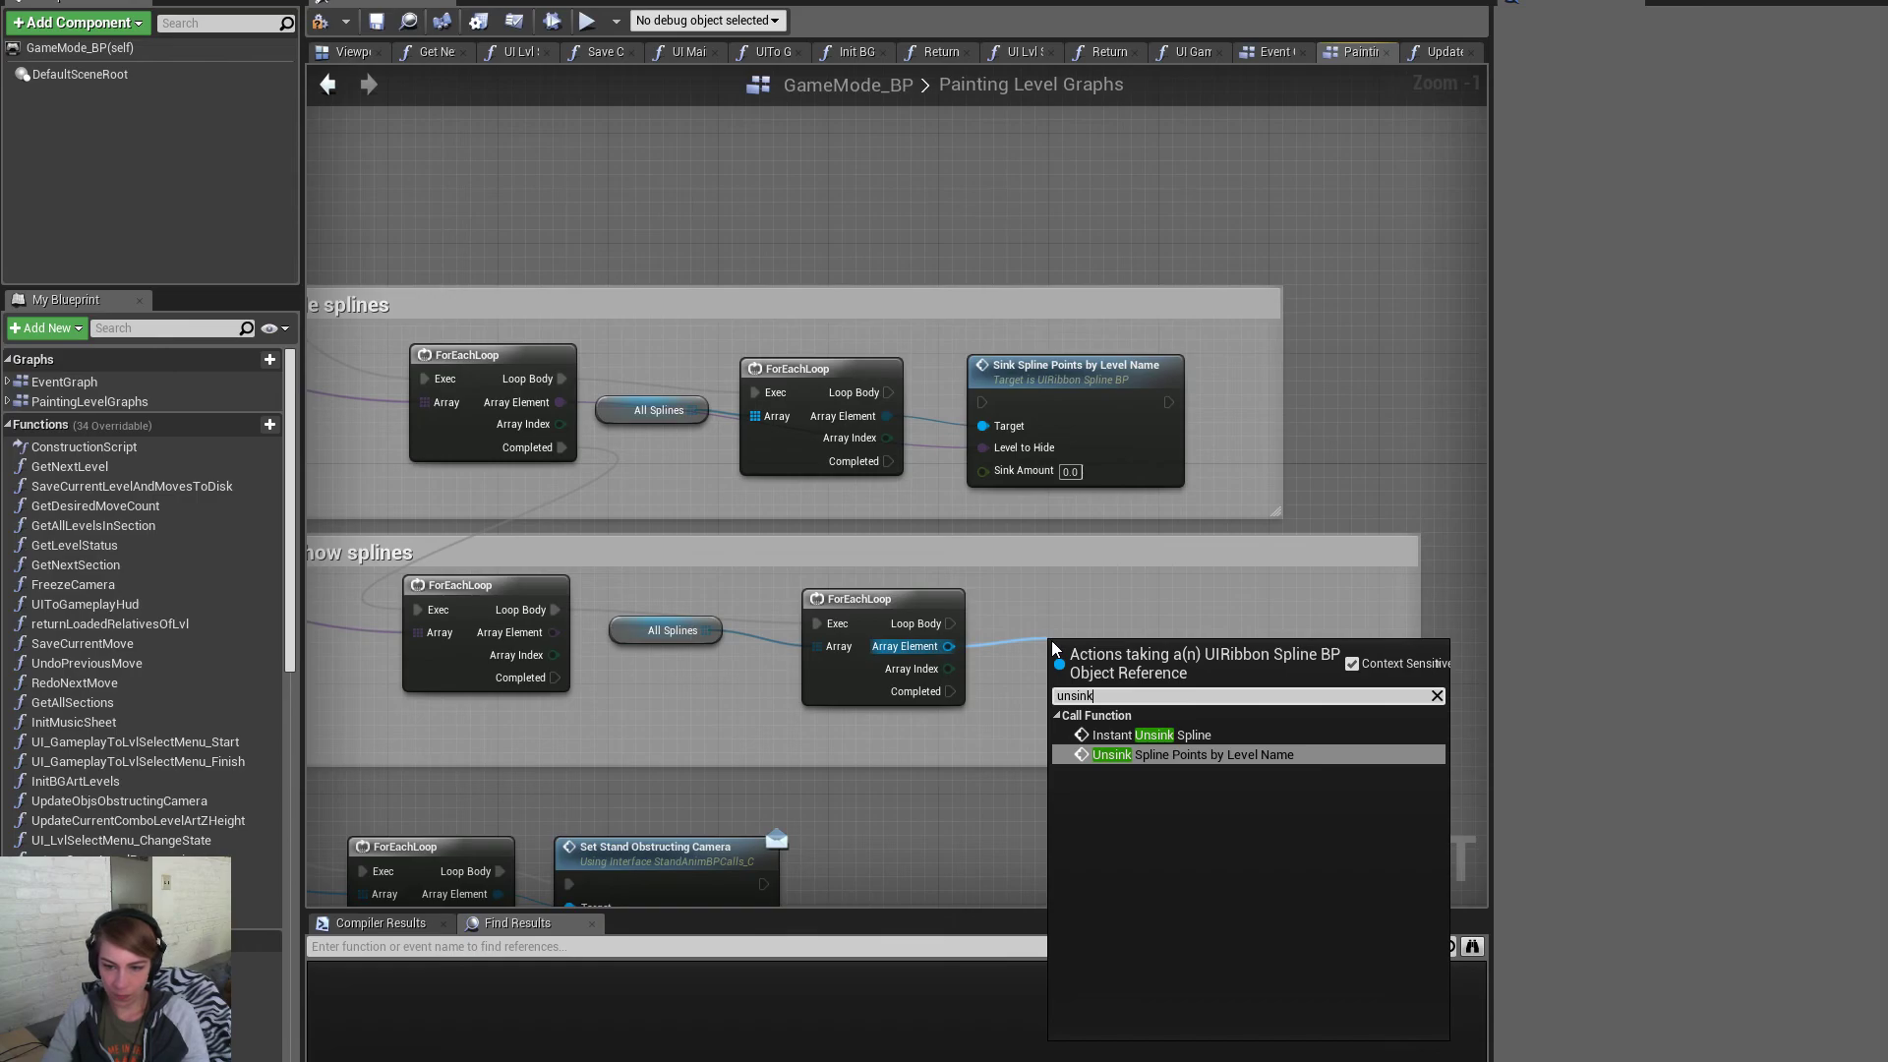
pyautogui.press('Return')
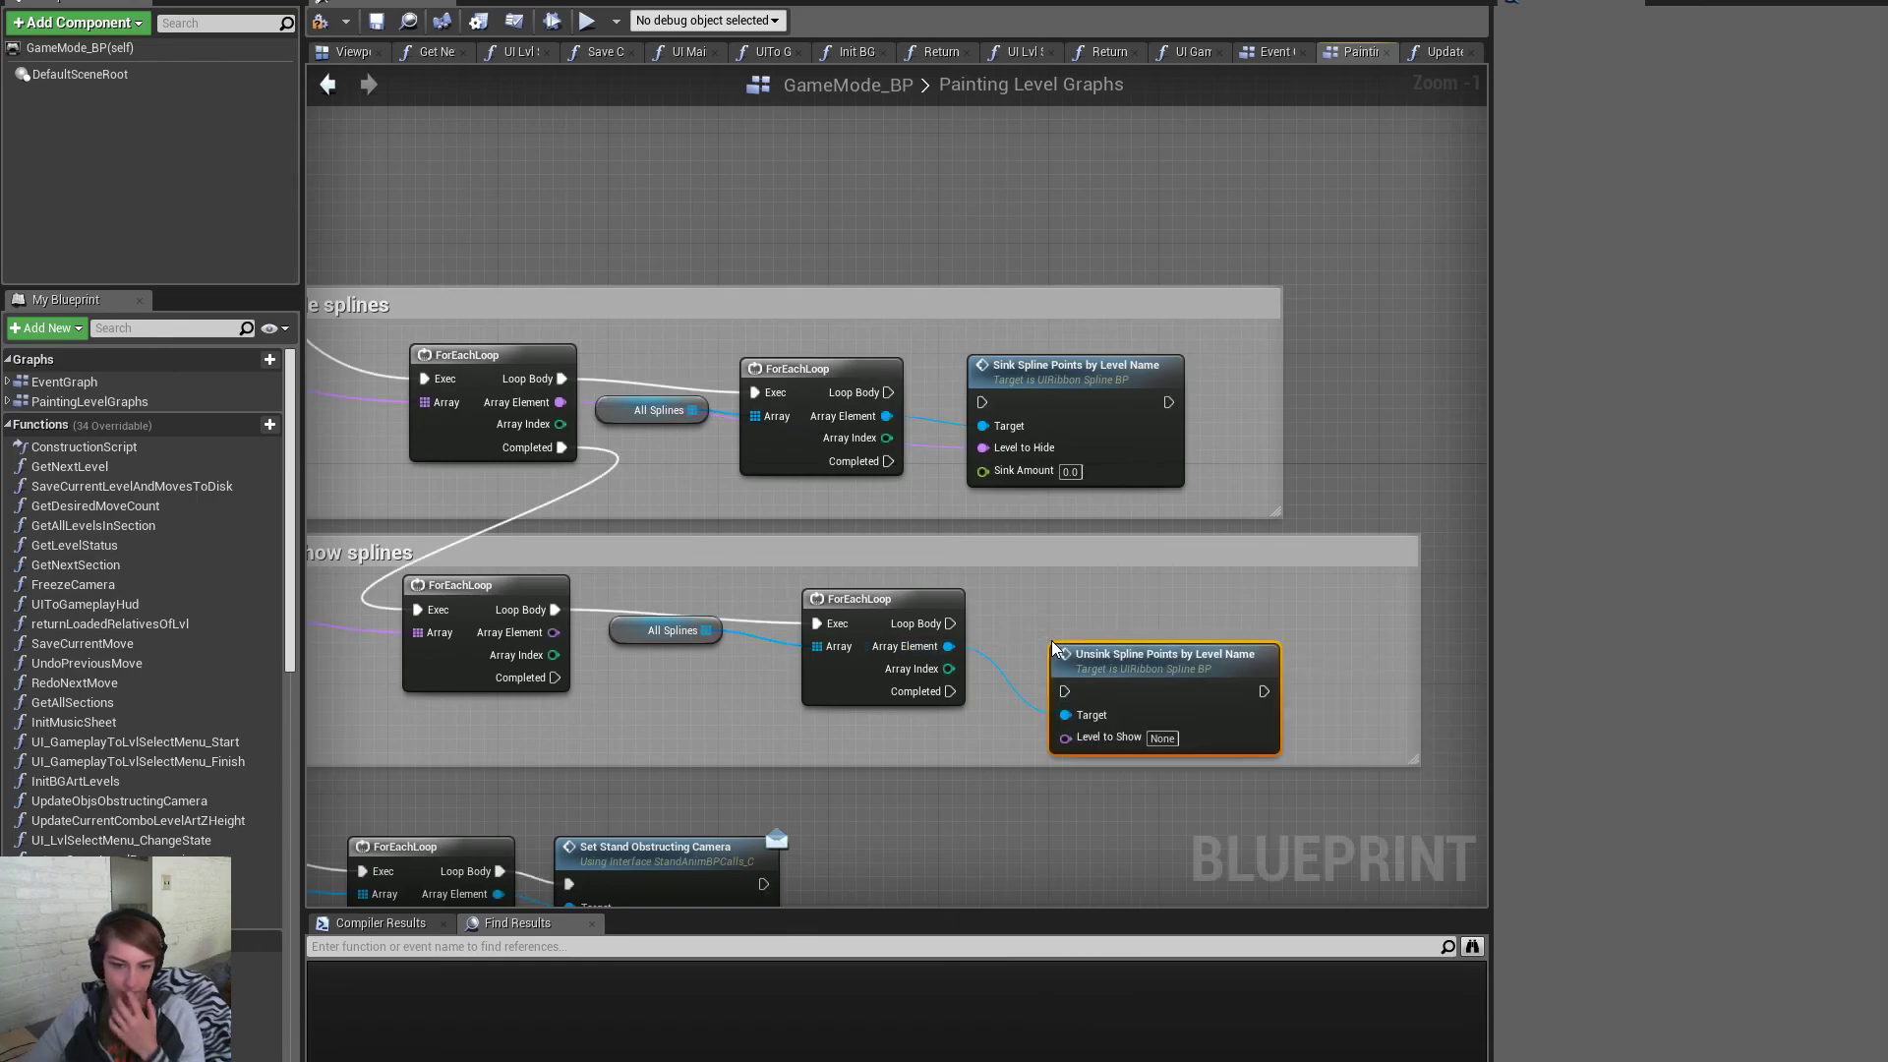
pyautogui.moveTo(1065, 697); pyautogui.dragTo(554, 633)
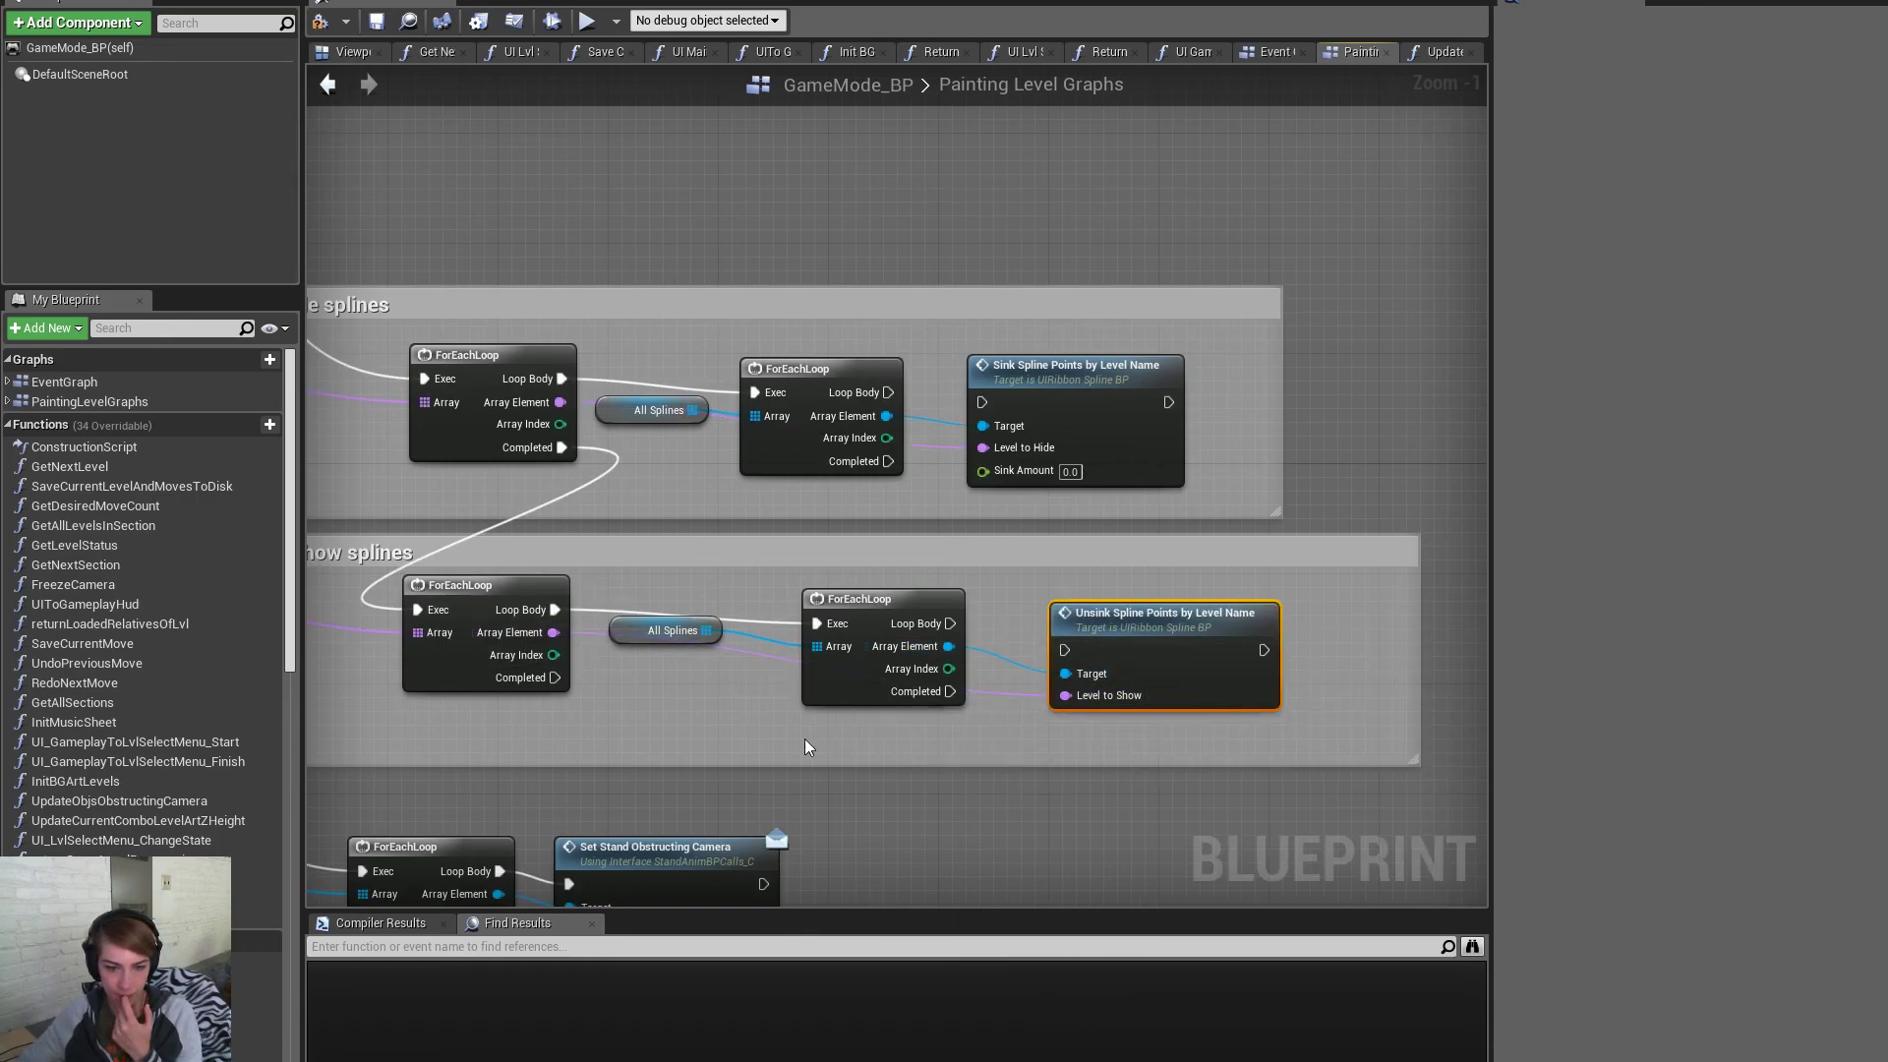
# Move the Hide splines and Show splines comment groups with their nodes up, closer to the timeline nodes
pyautogui.moveTo(683, 679); pyautogui.dragTo(766, 723, button='right')
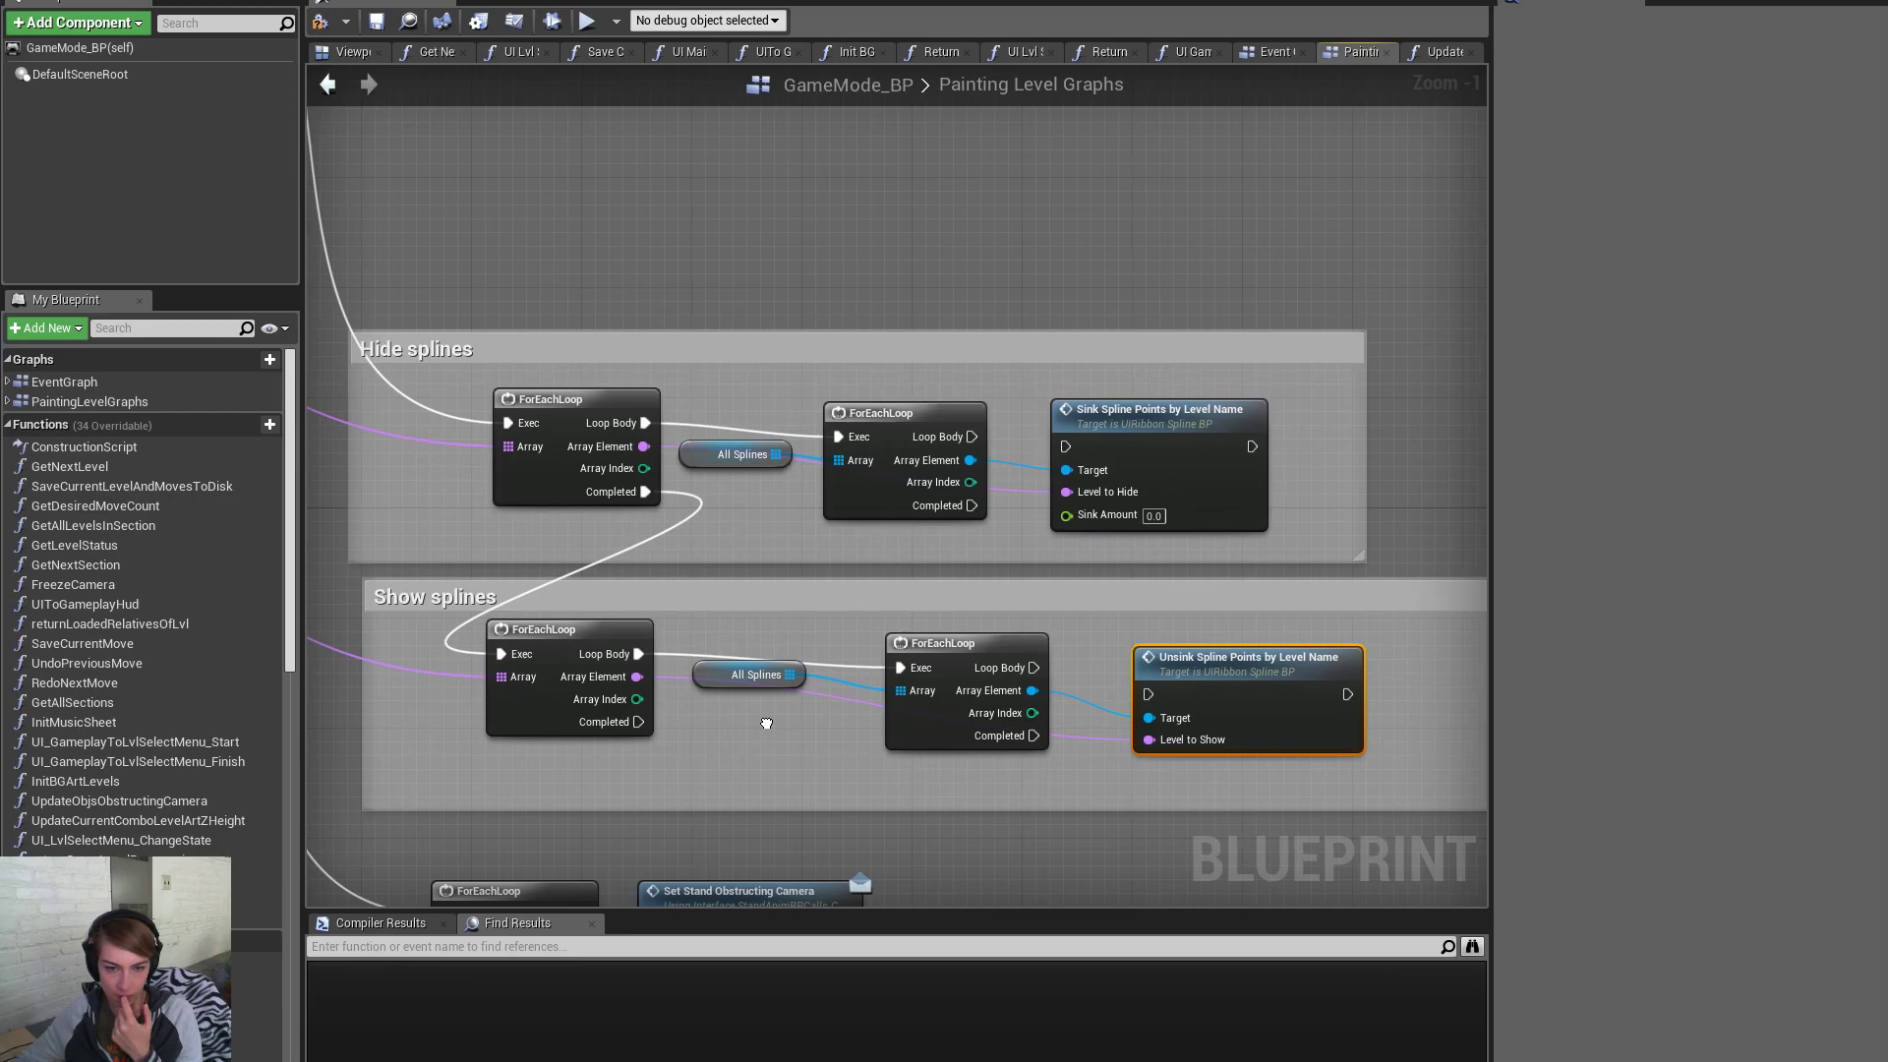
pyautogui.scroll(-3, 869, 730)
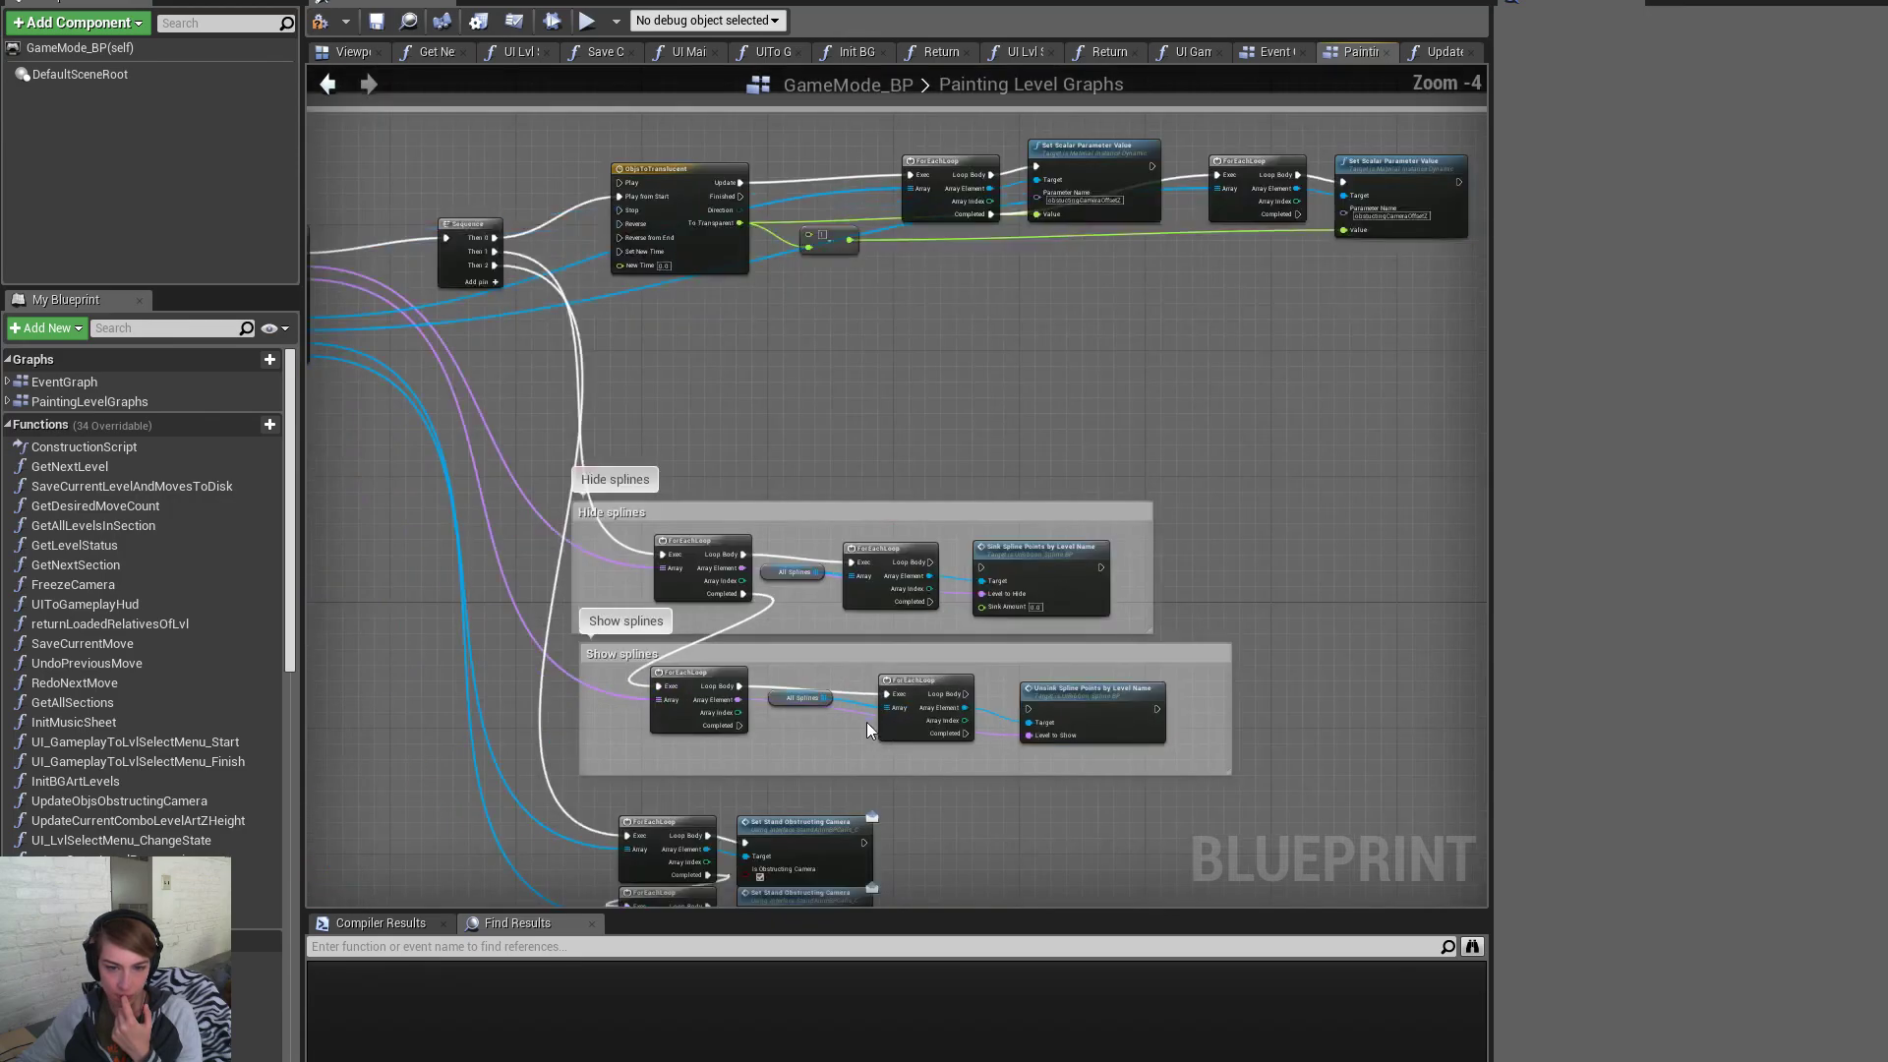
pyautogui.moveTo(551, 445); pyautogui.dragTo(1270, 765)
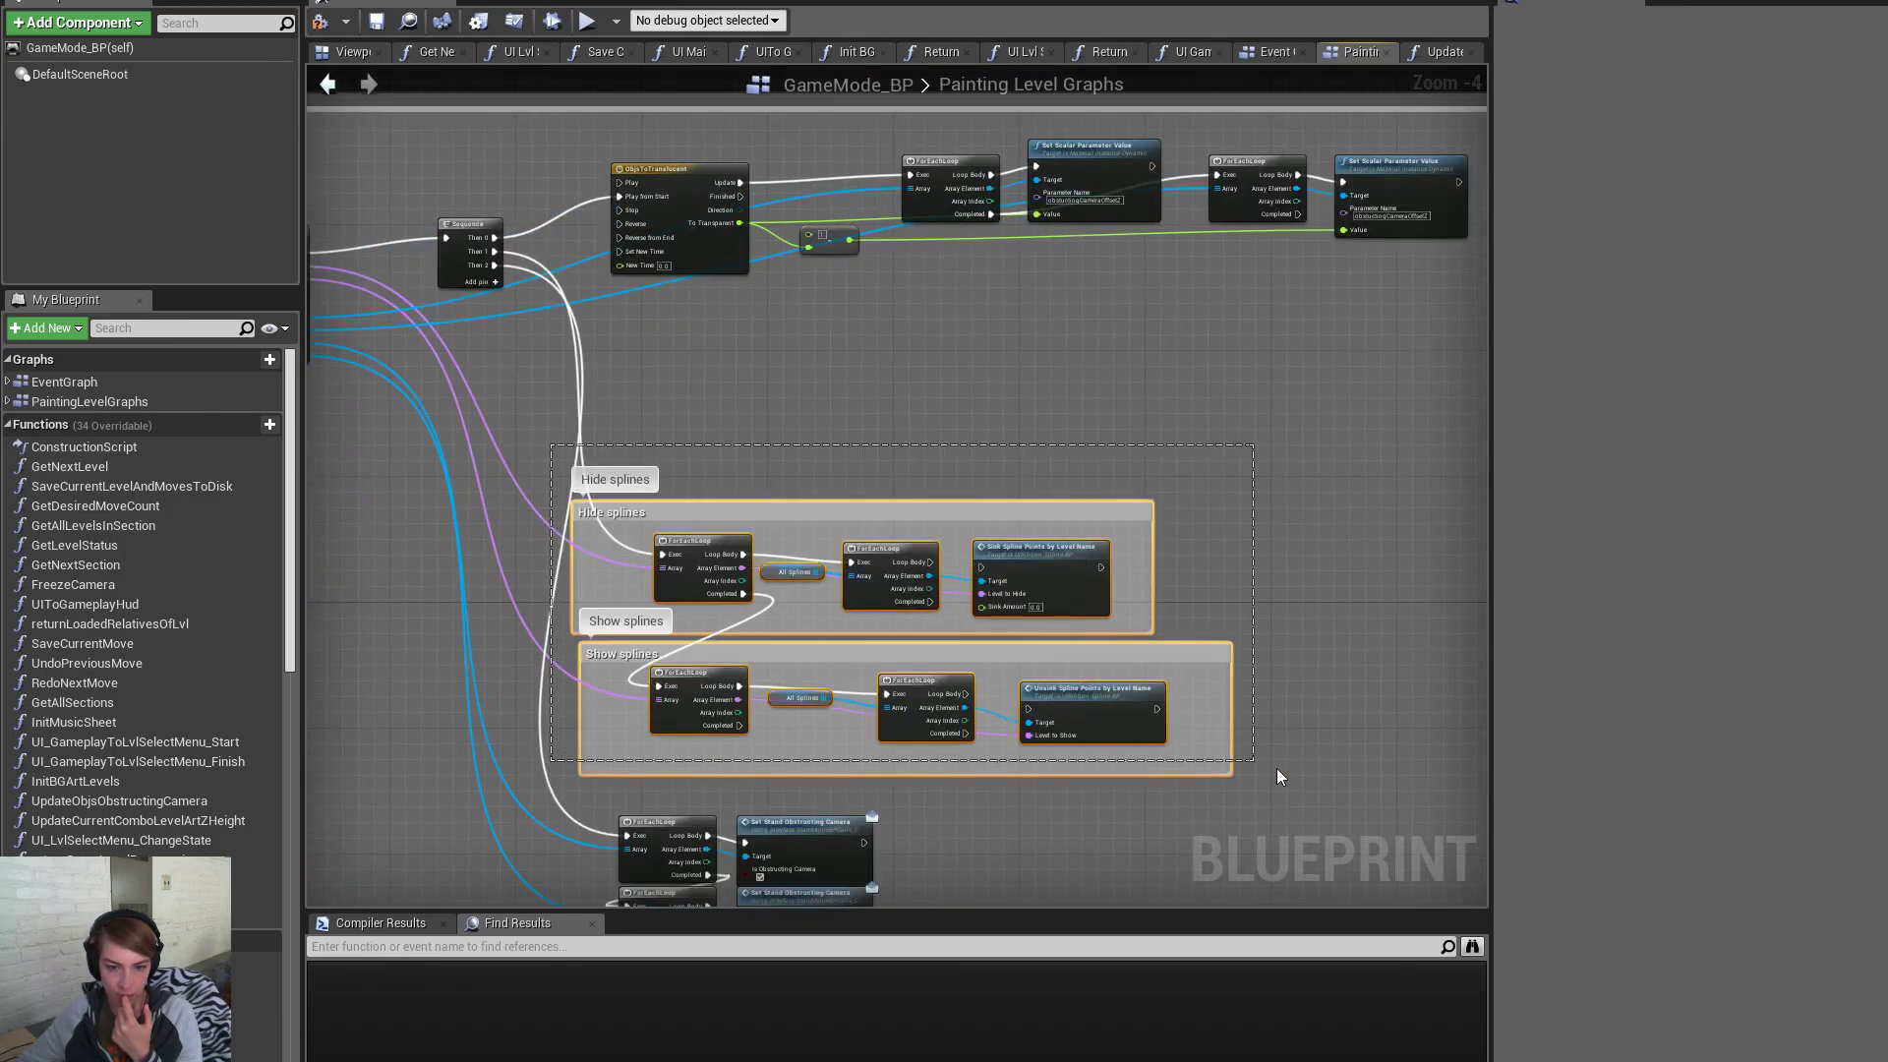
pyautogui.moveTo(1066, 689); pyautogui.dragTo(1083, 576)
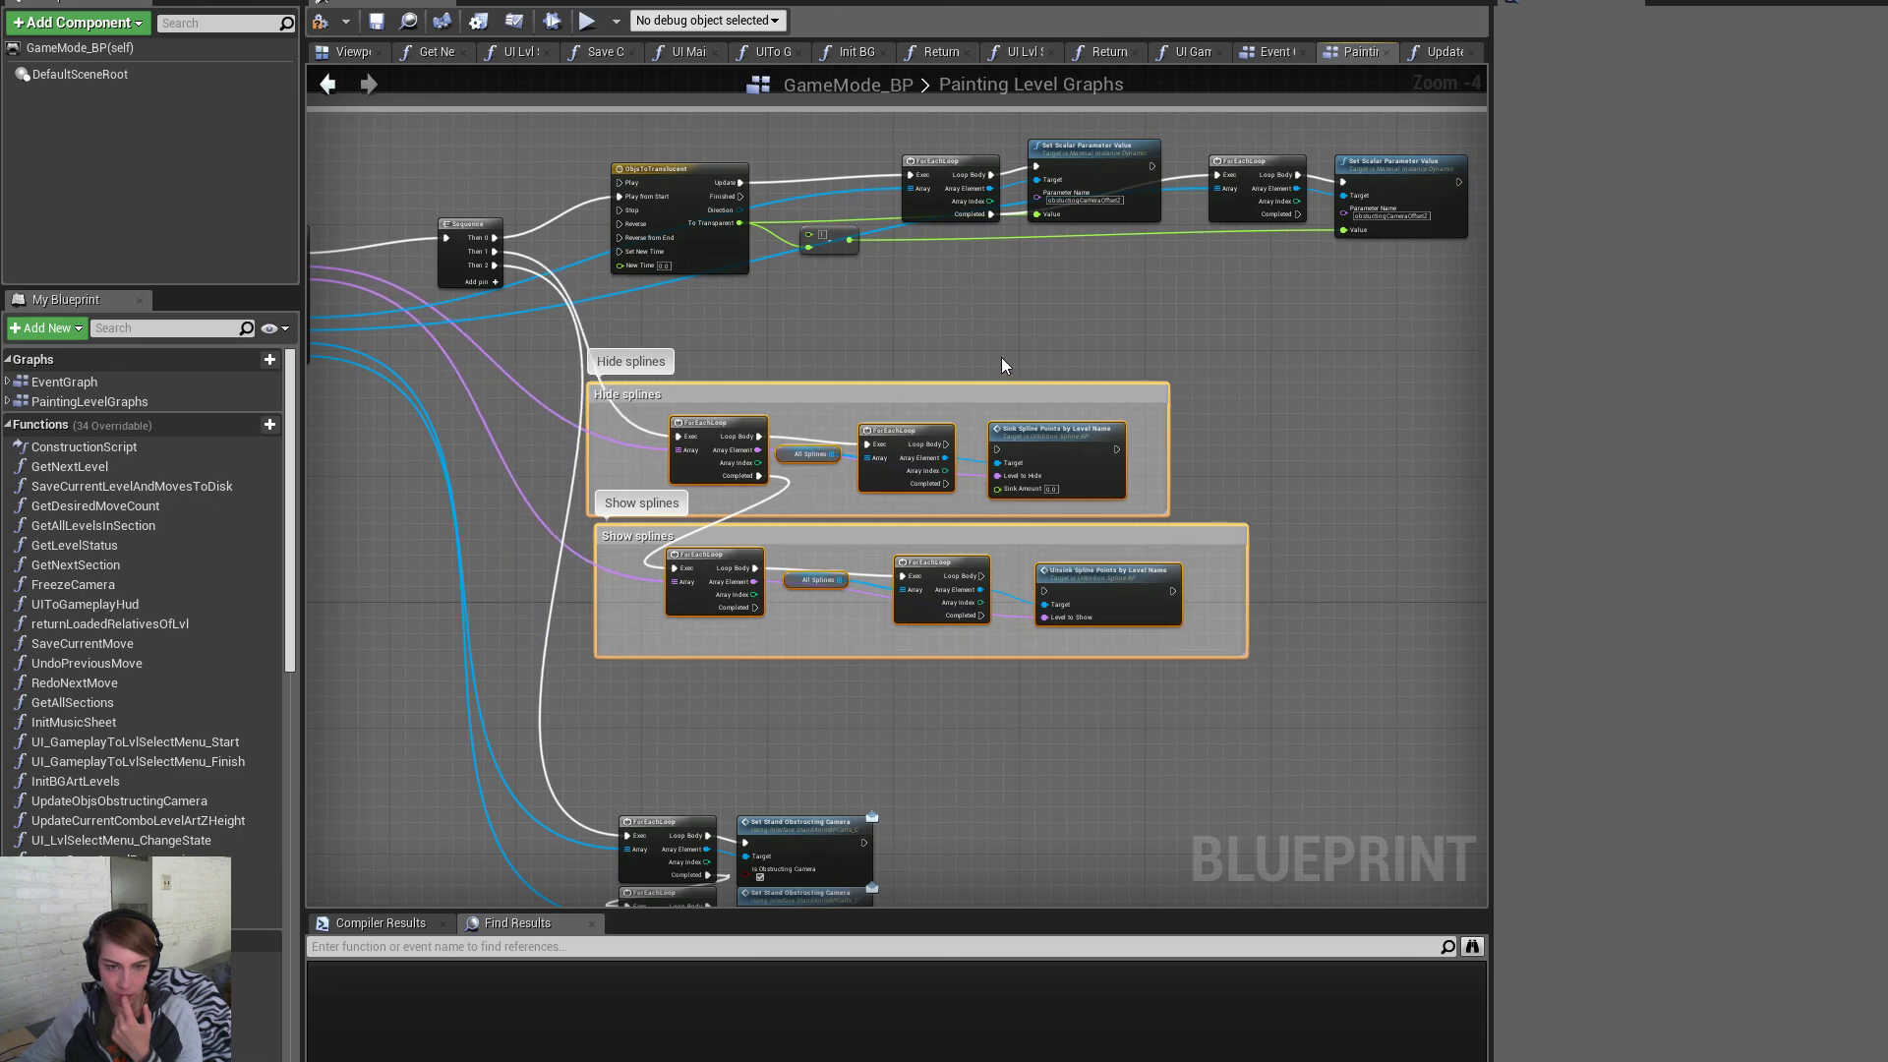
pyautogui.click(574, 130)
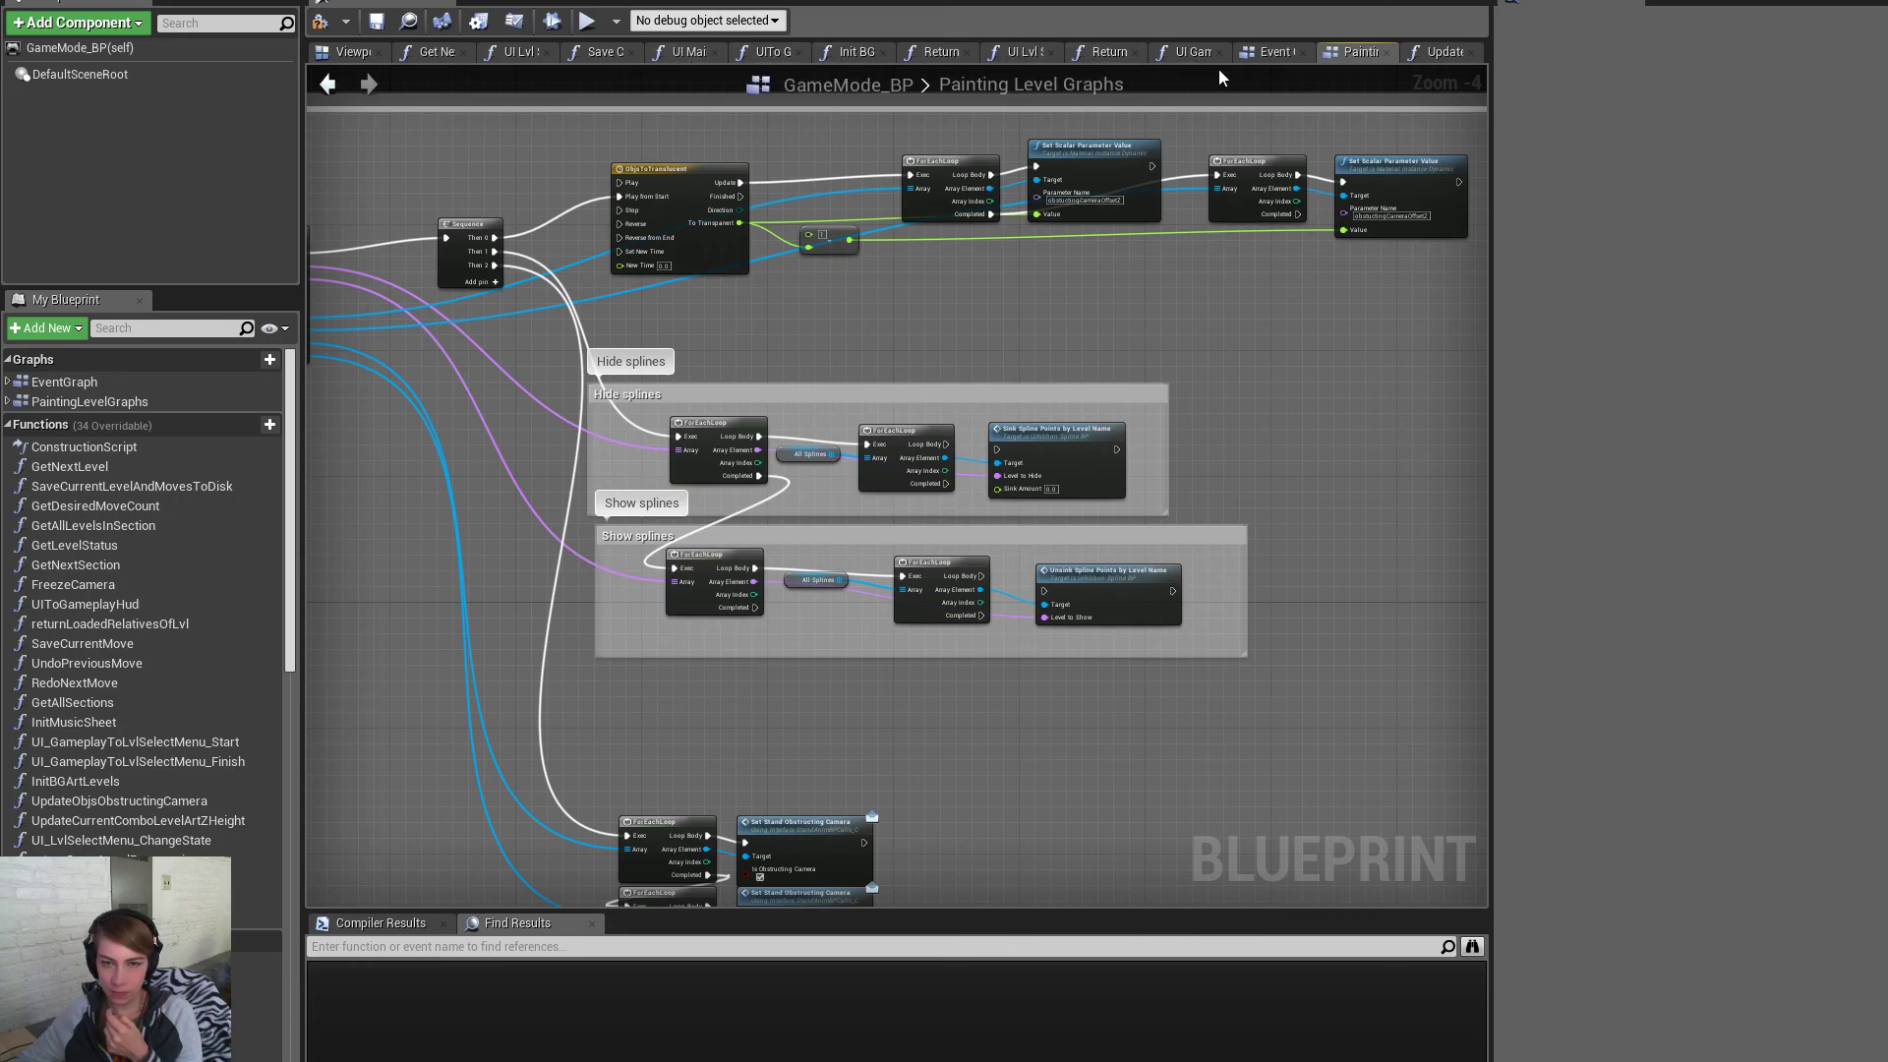
# Open the UpdateObjsObstructingCamera function and examine how its Find new objects to hide group collects meshes, anim BPs and spline materials
pyautogui.click(1135, 51)
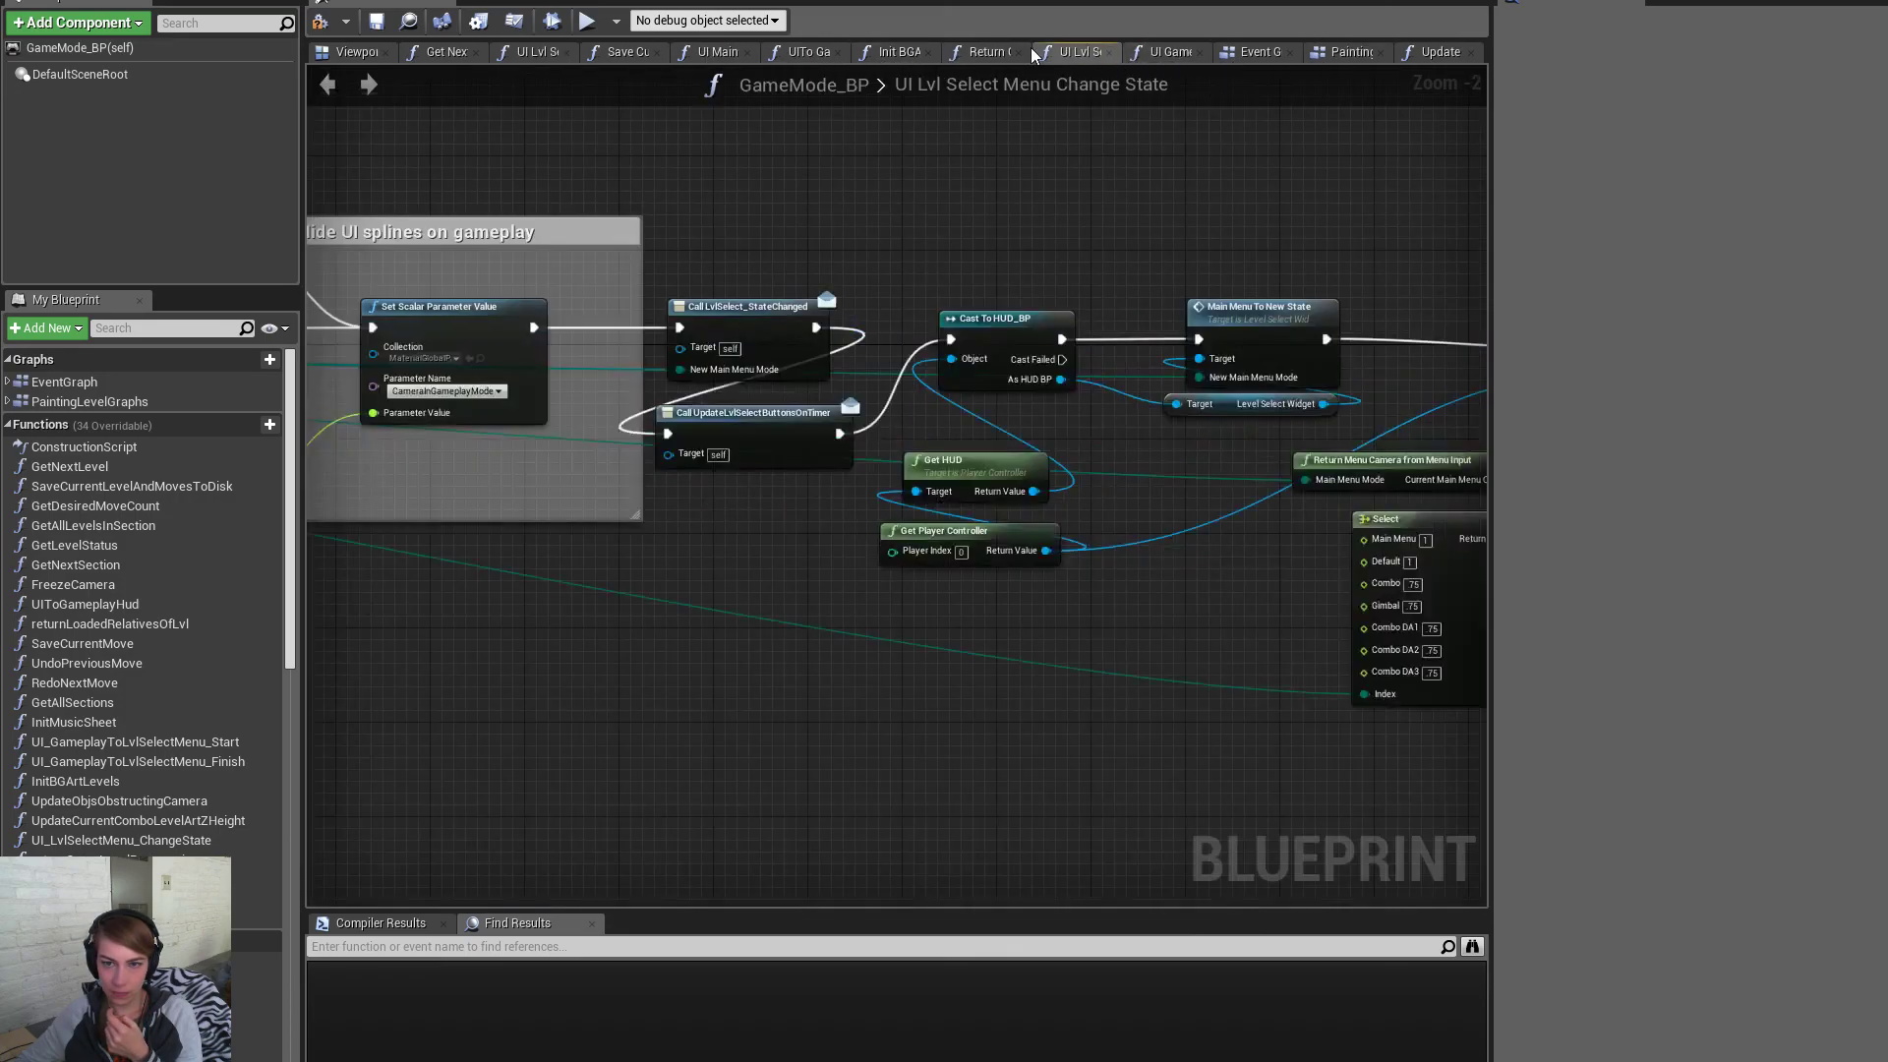
pyautogui.click(1017, 52)
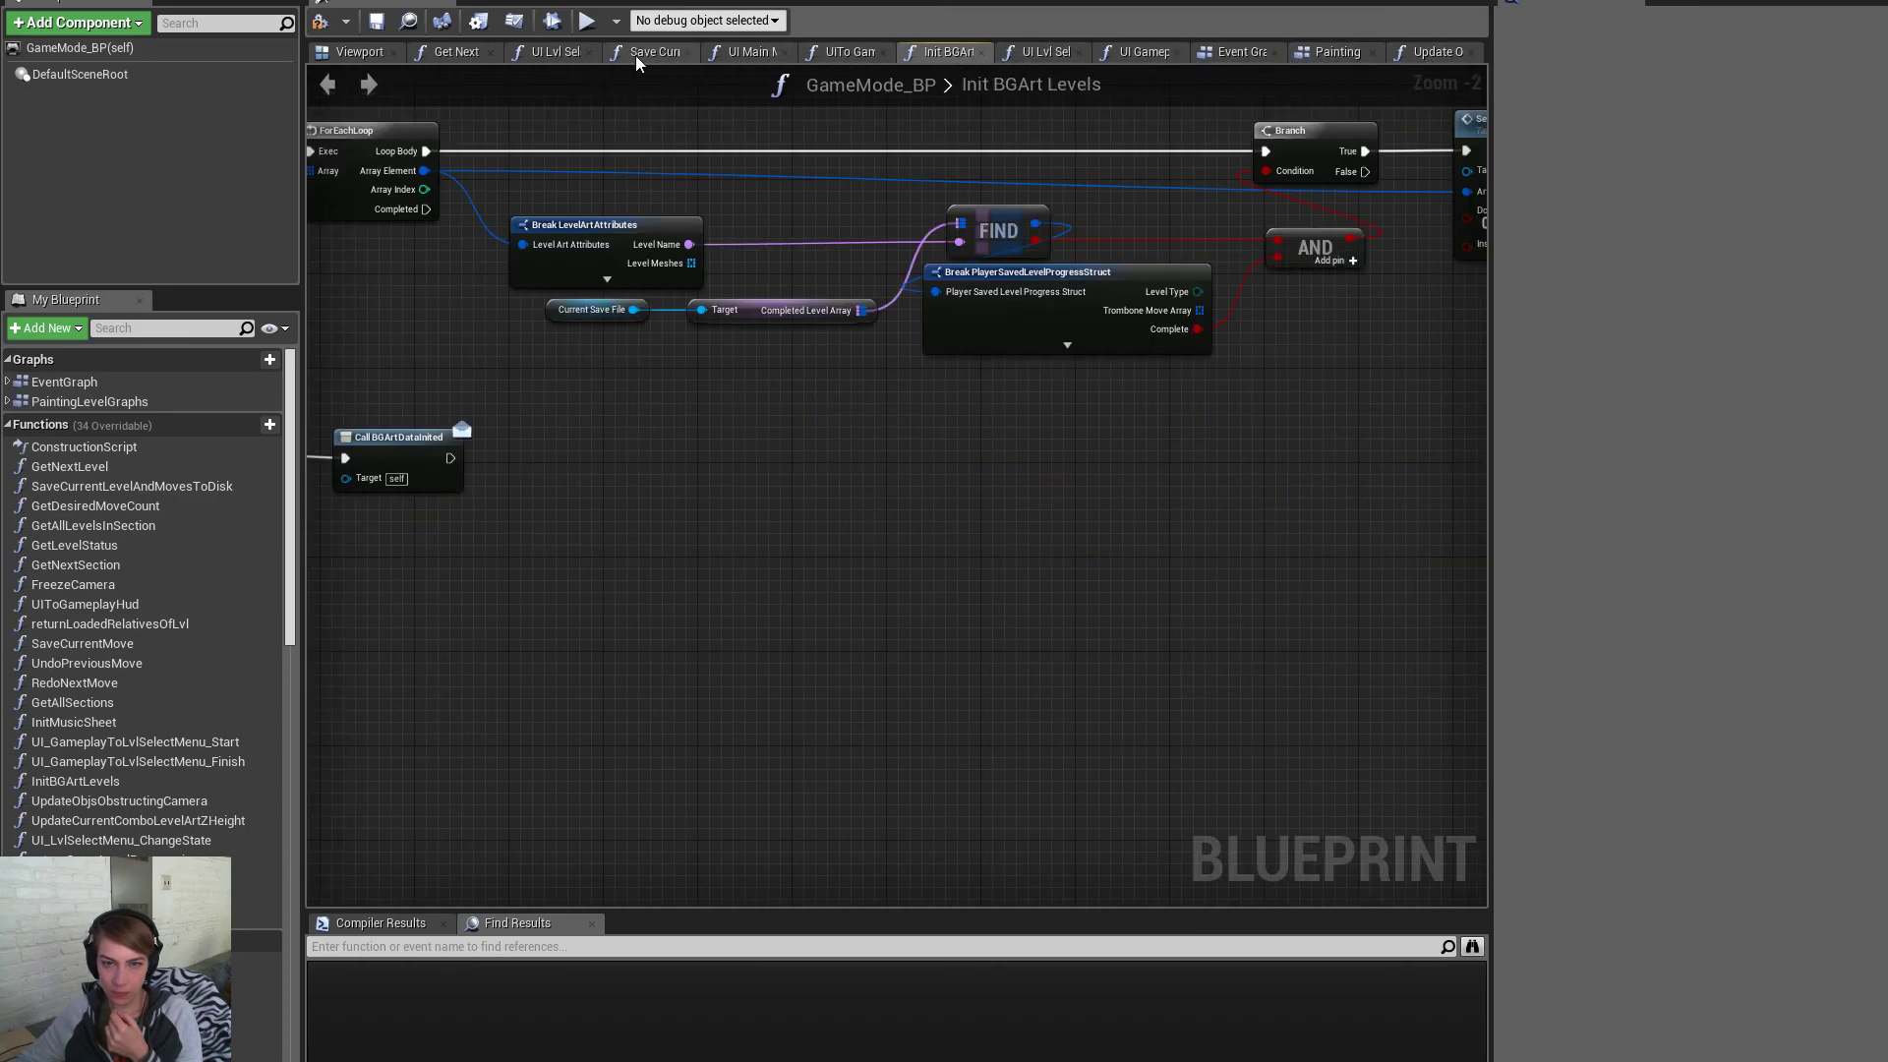
pyautogui.click(175, 826)
pyautogui.doubleClick(186, 801)
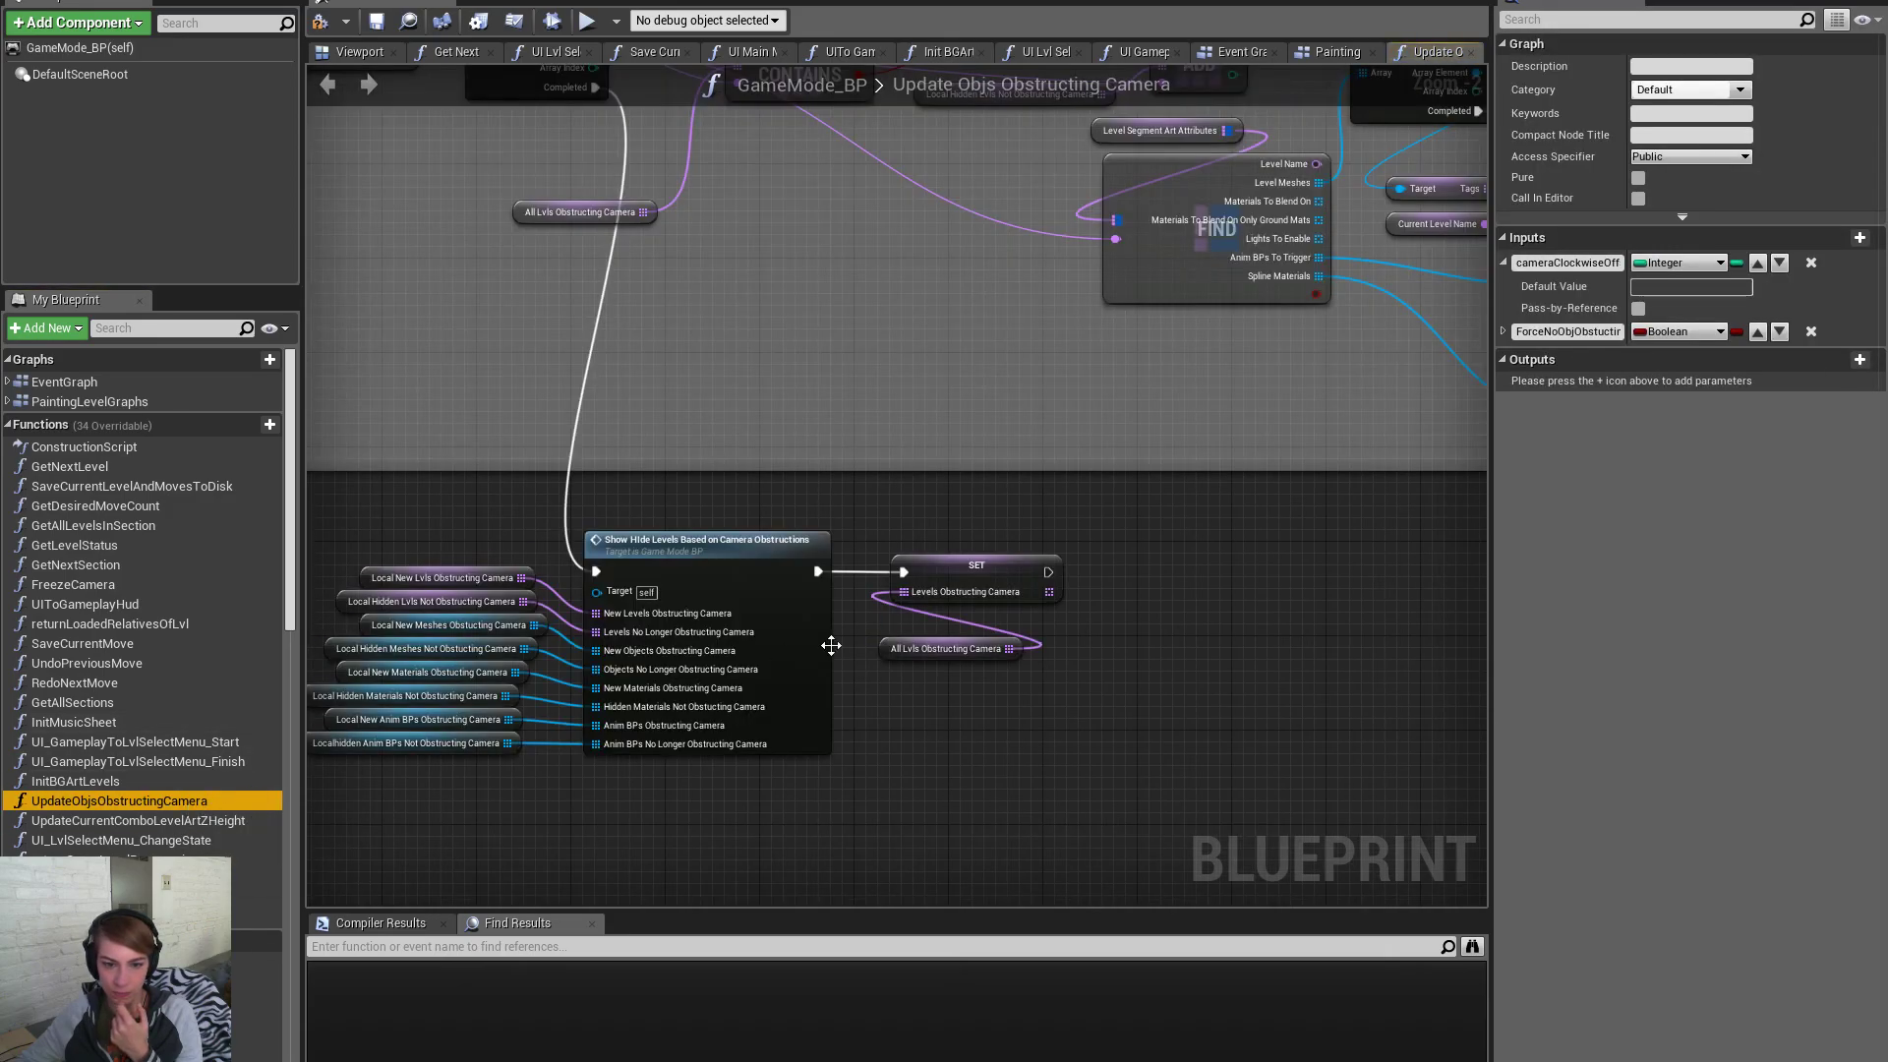
pyautogui.scroll(6, 944, 624)
pyautogui.scroll(-7, 917, 639)
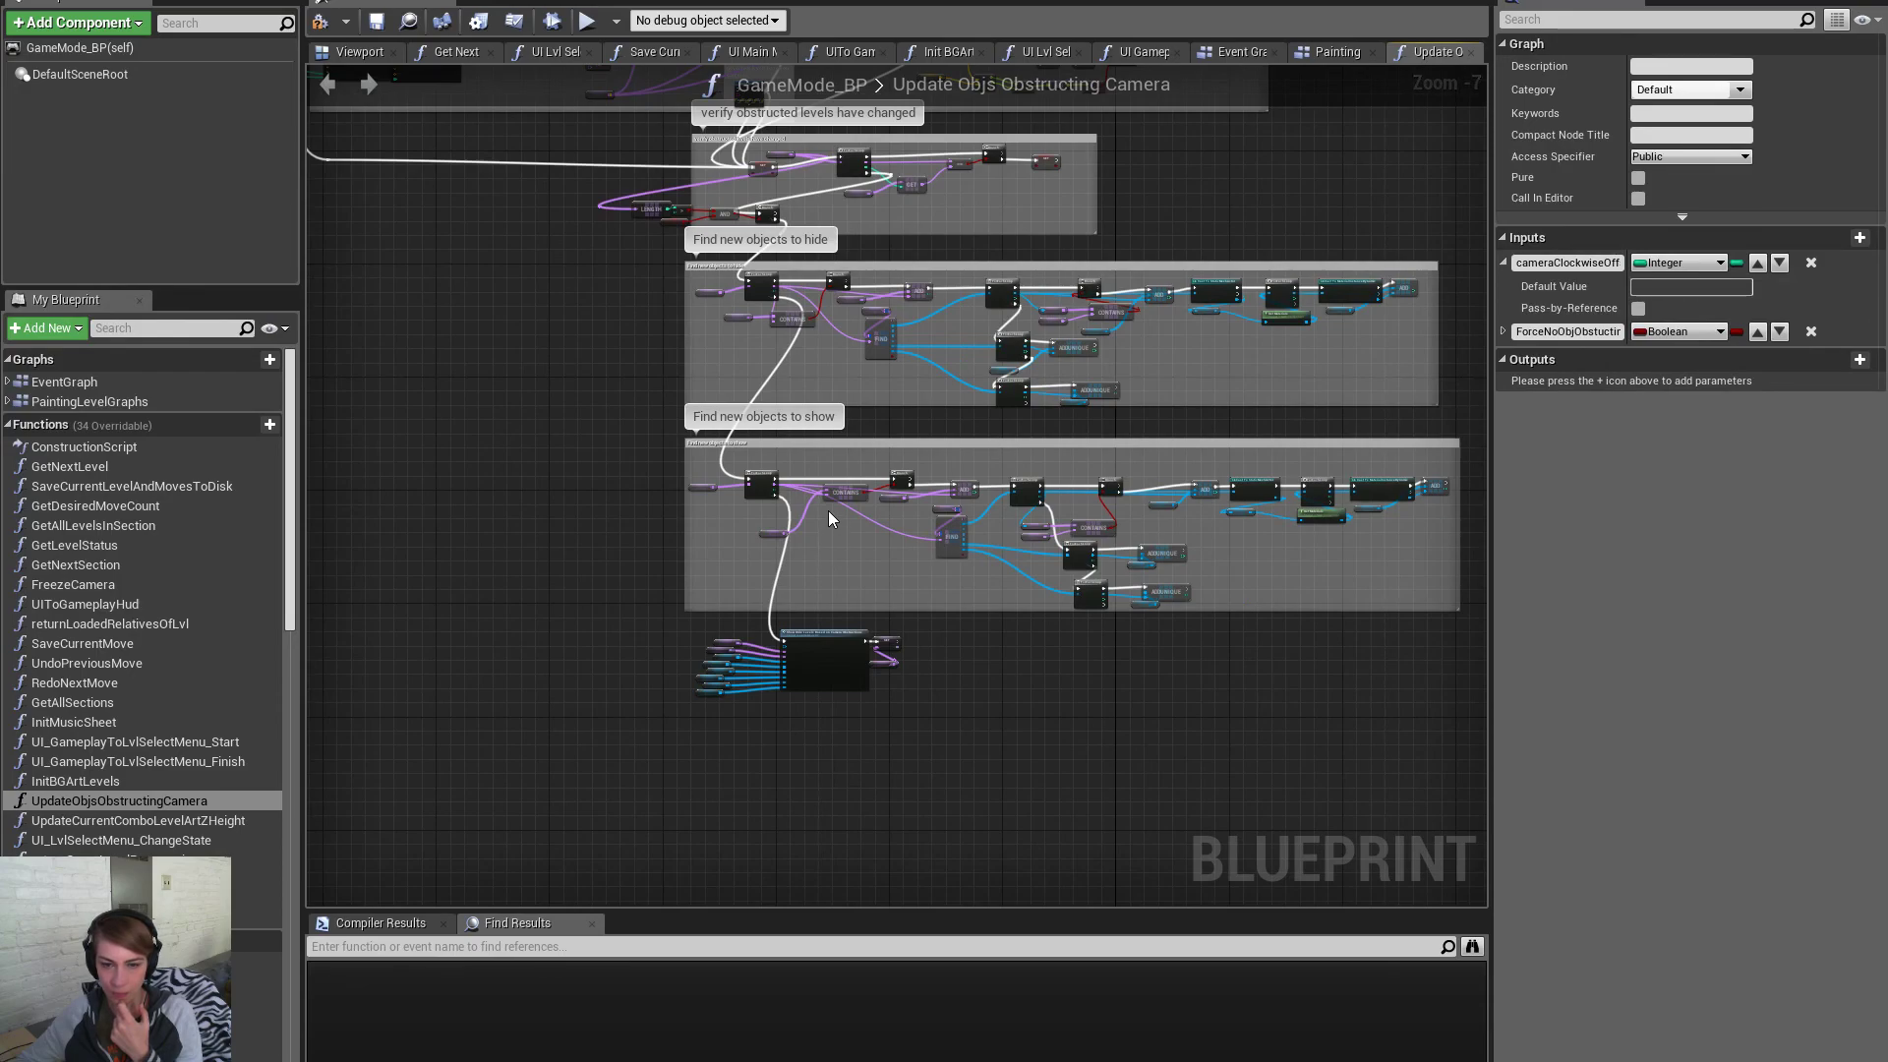
pyautogui.scroll(6, 1385, 304)
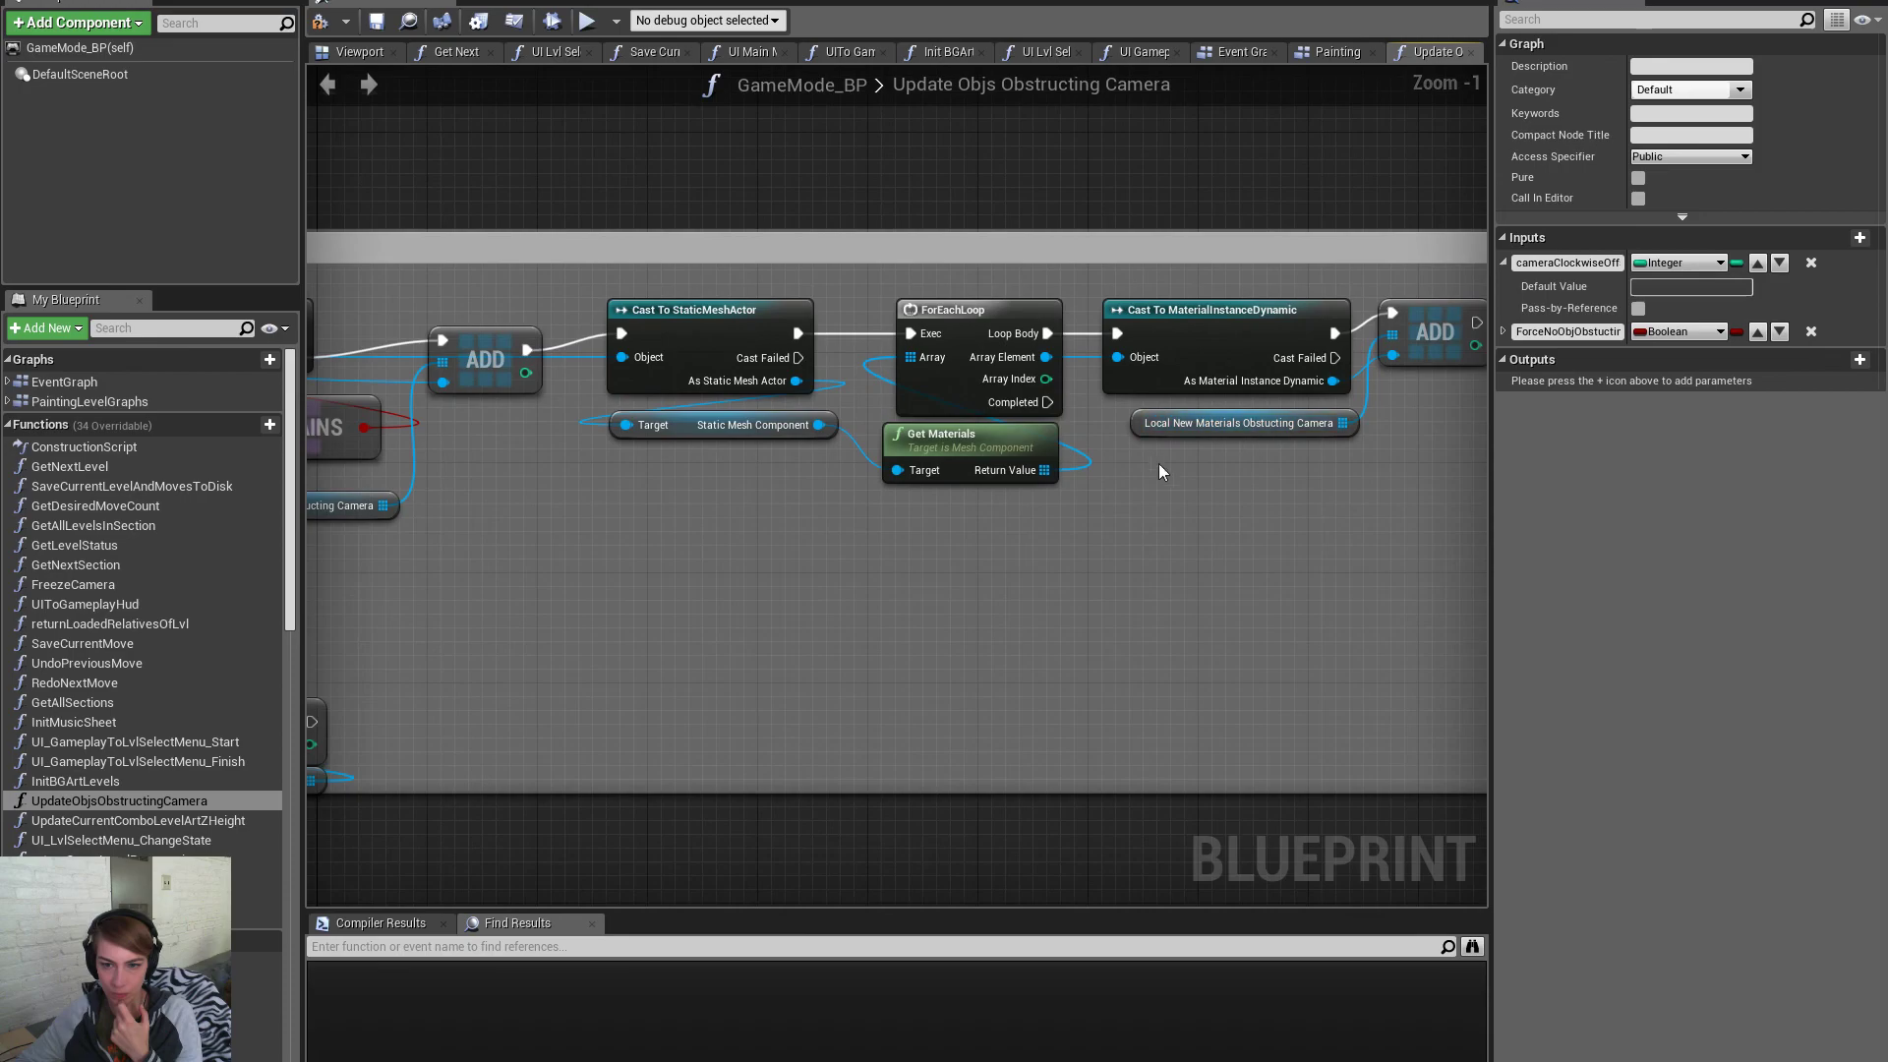
pyautogui.moveTo(1163, 469); pyautogui.dragTo(1760, 334, button='right')
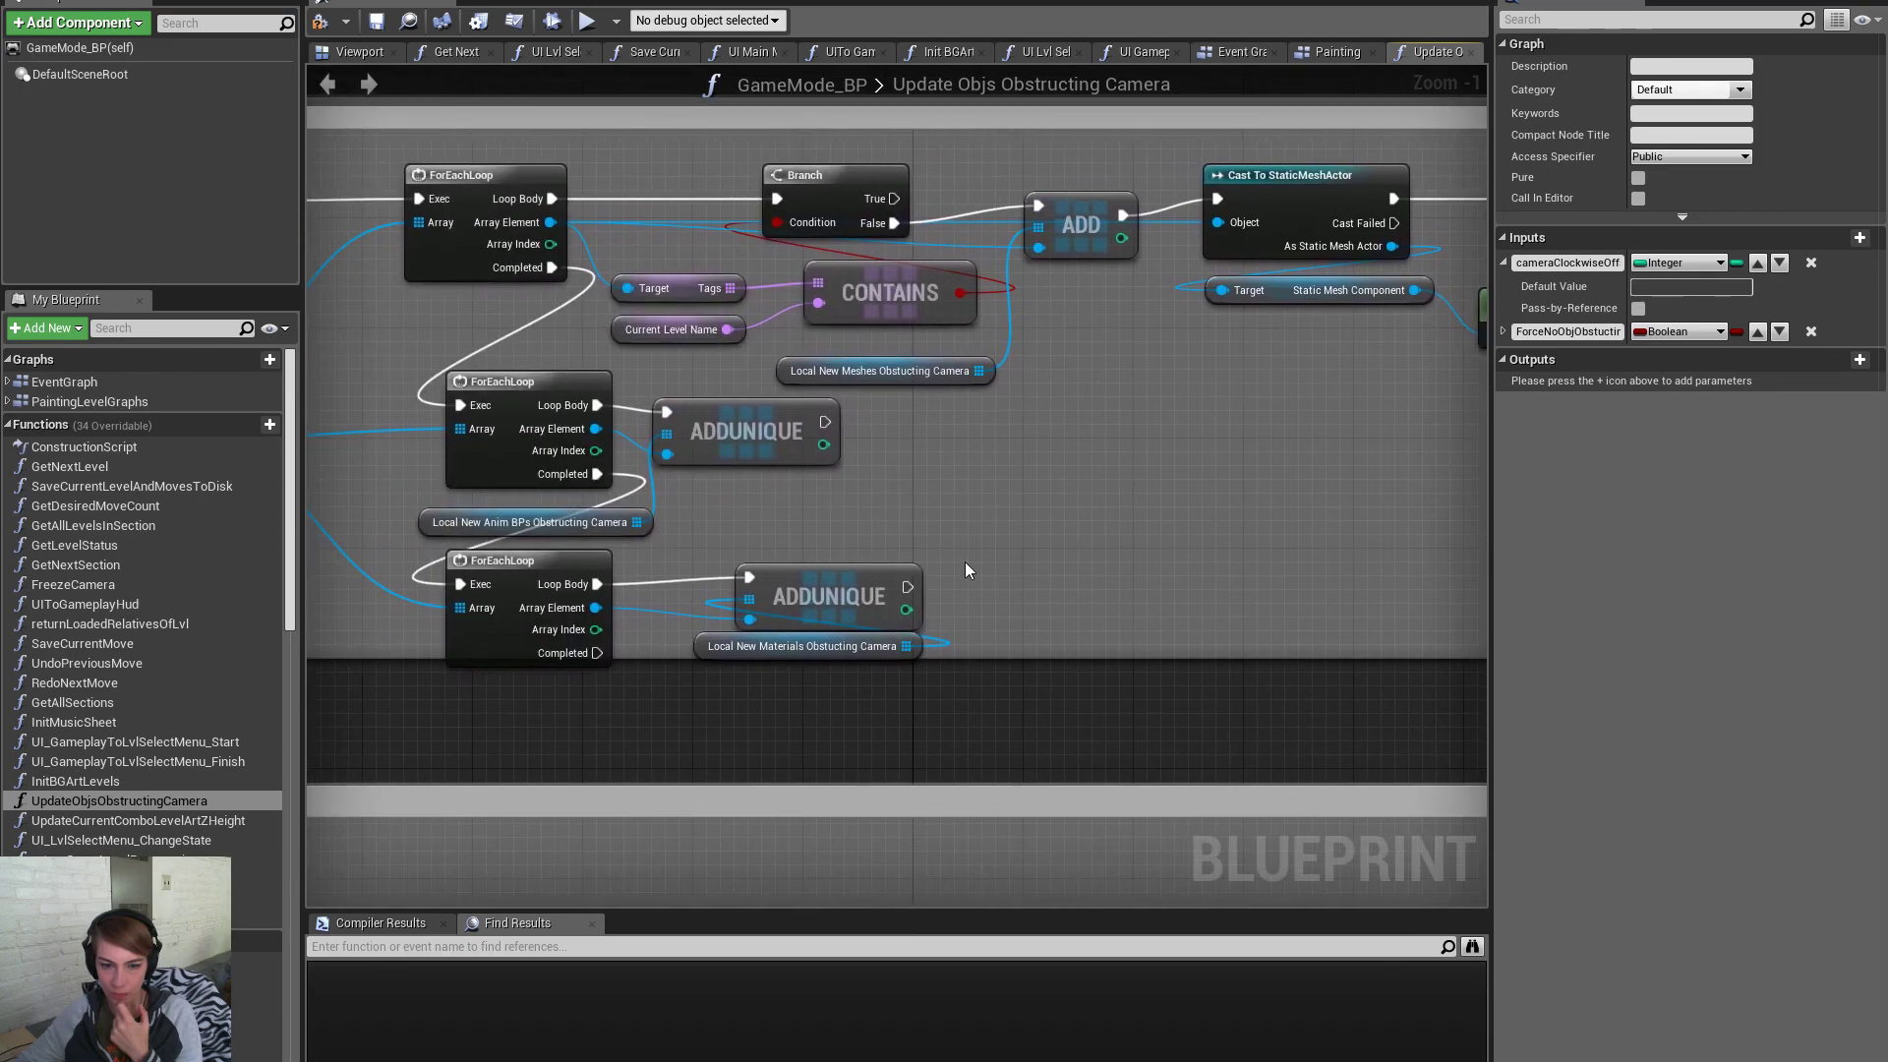
pyautogui.moveTo(929, 501); pyautogui.dragTo(1224, 596, button='right')
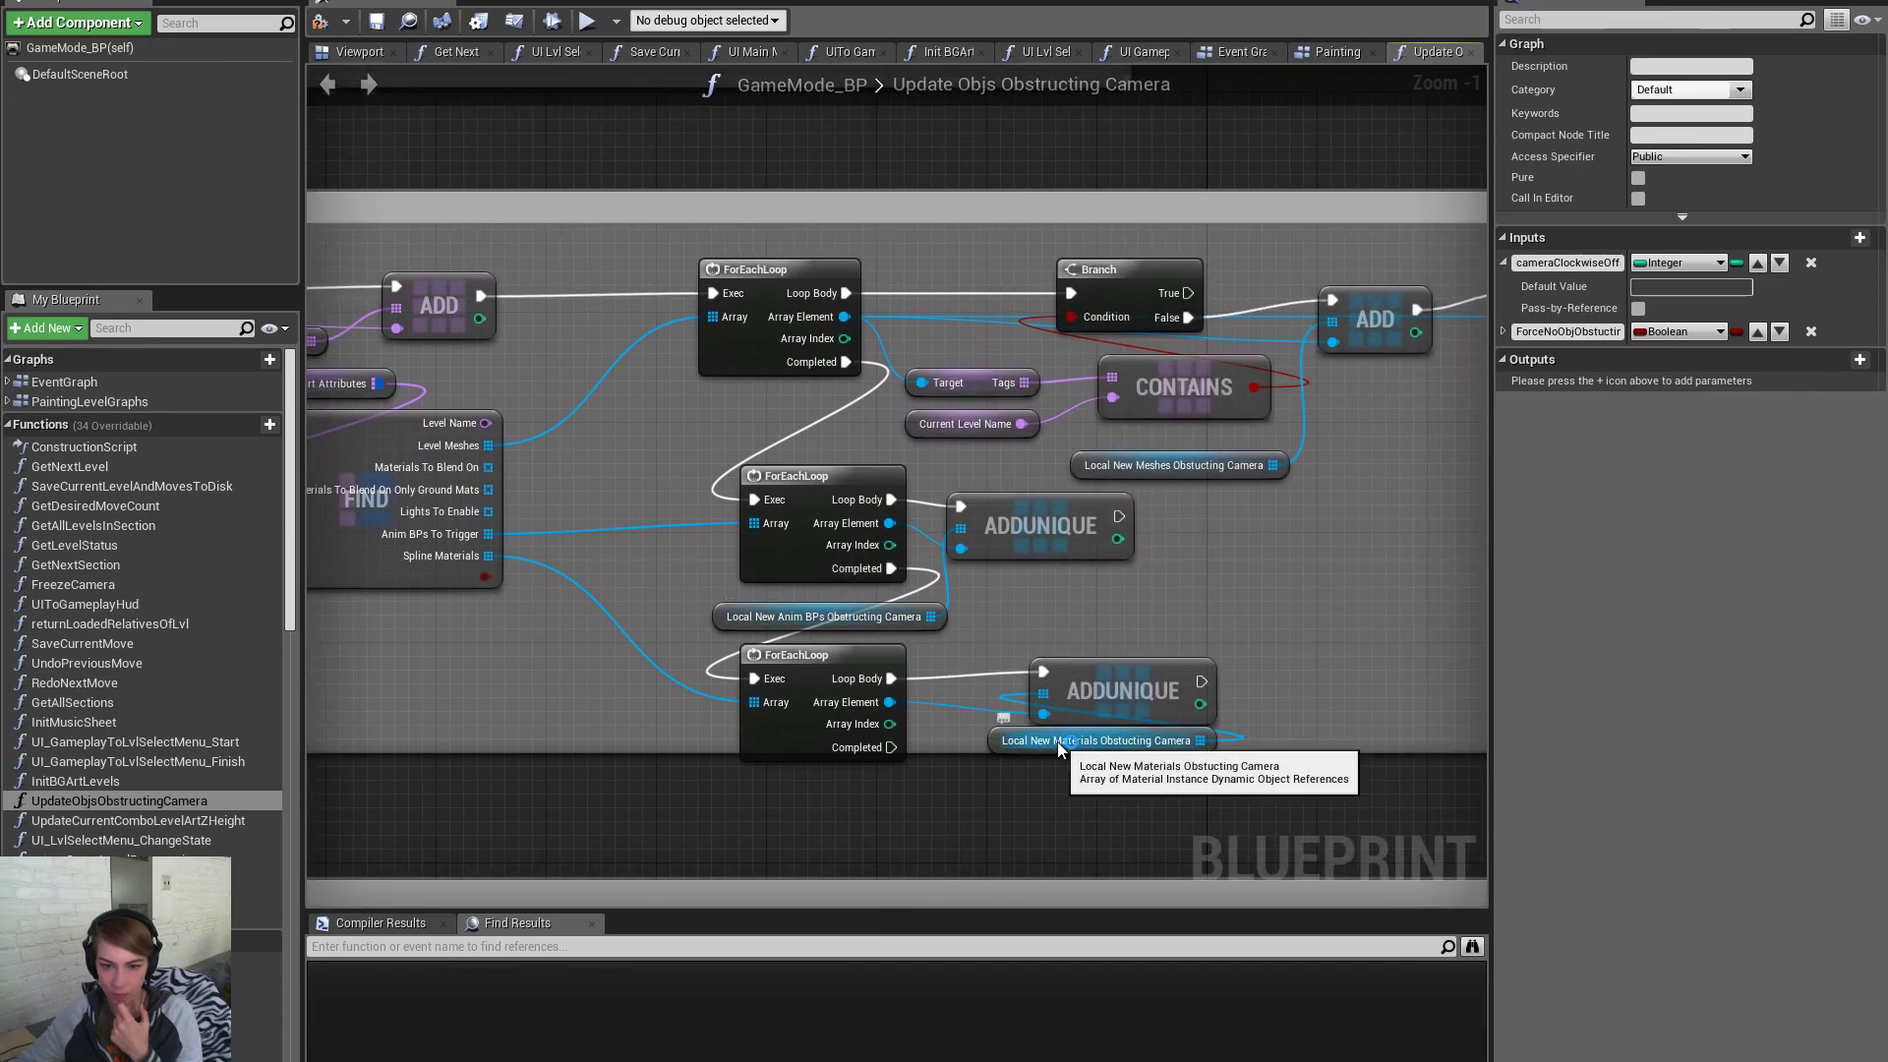
# Disconnect execution into the Spline Materials ForEachLoops in the Find new objects to hide and Find new objects to show groups, and save the blueprint
pyautogui.moveTo(1019, 818); pyautogui.dragTo(1111, 795, button='right')
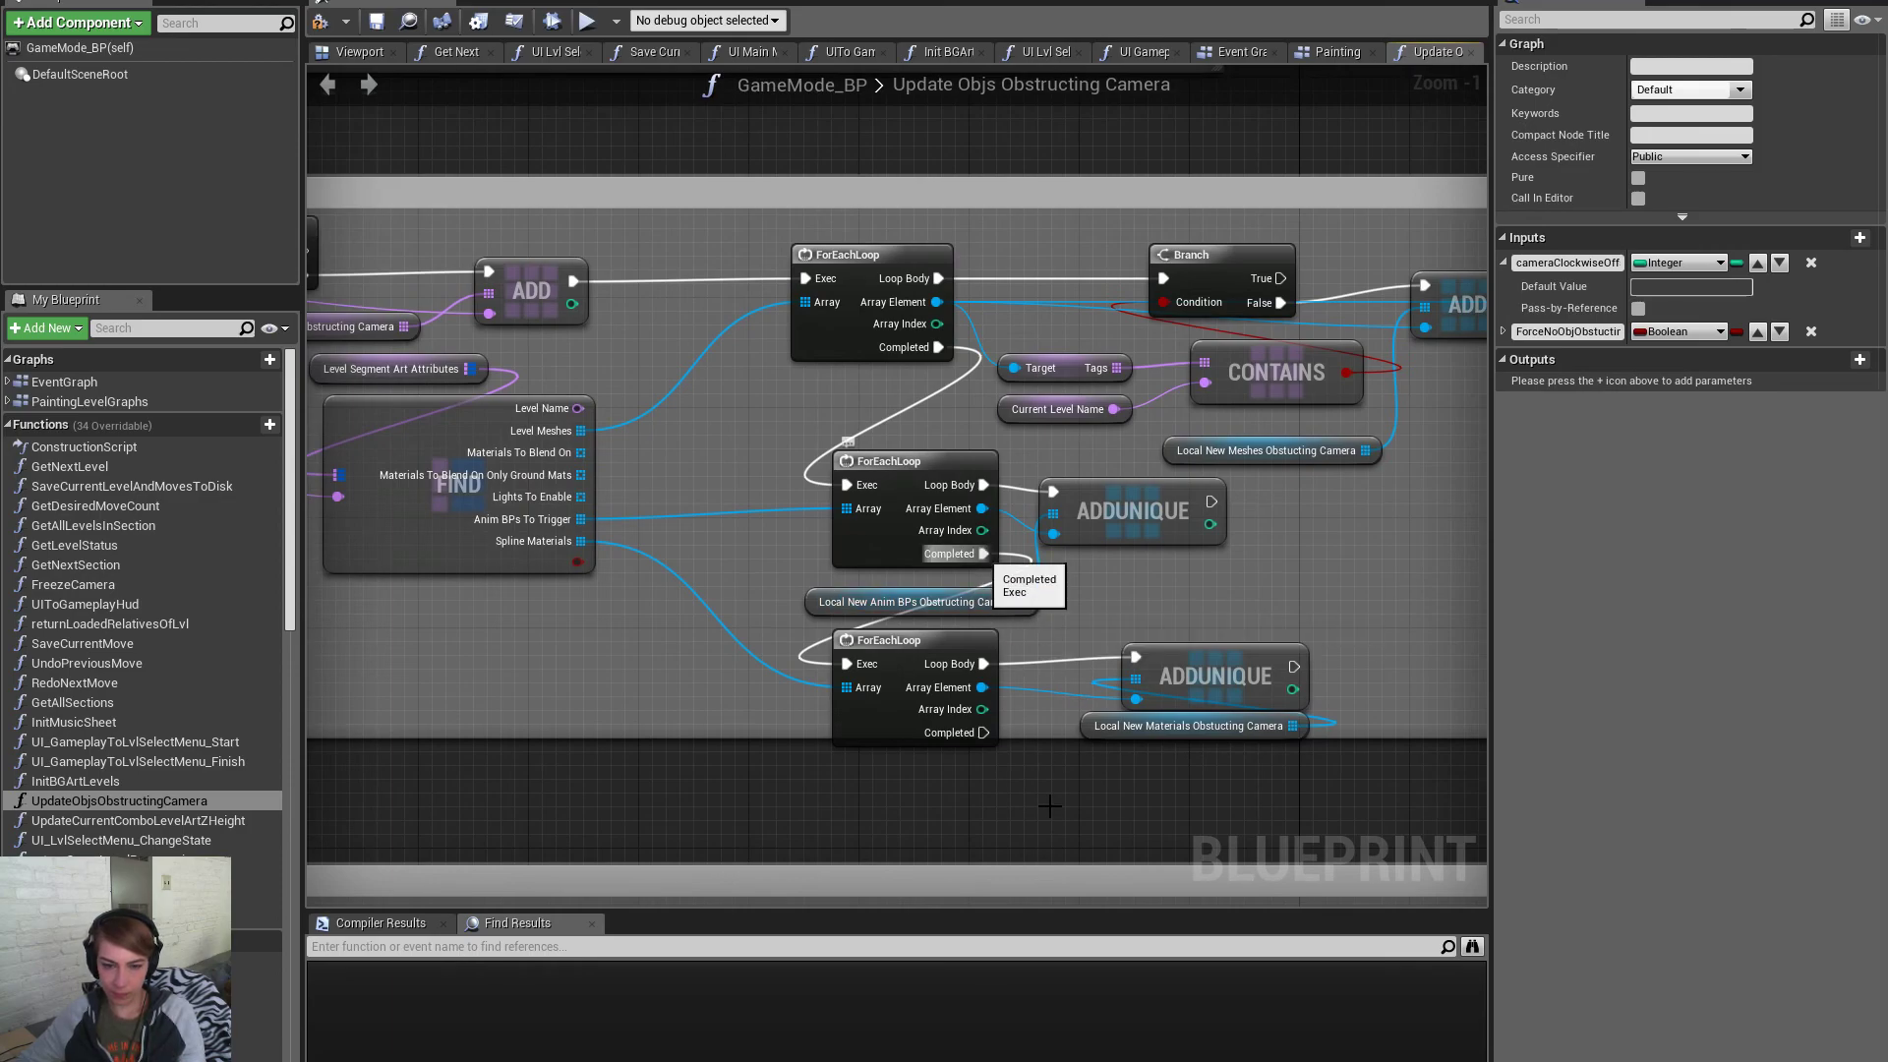
pyautogui.moveTo(1050, 806); pyautogui.dragTo(1040, 212, button='right')
pyautogui.scroll(-3, 1020, 472)
pyautogui.moveTo(994, 694); pyautogui.dragTo(919, 590, button='right')
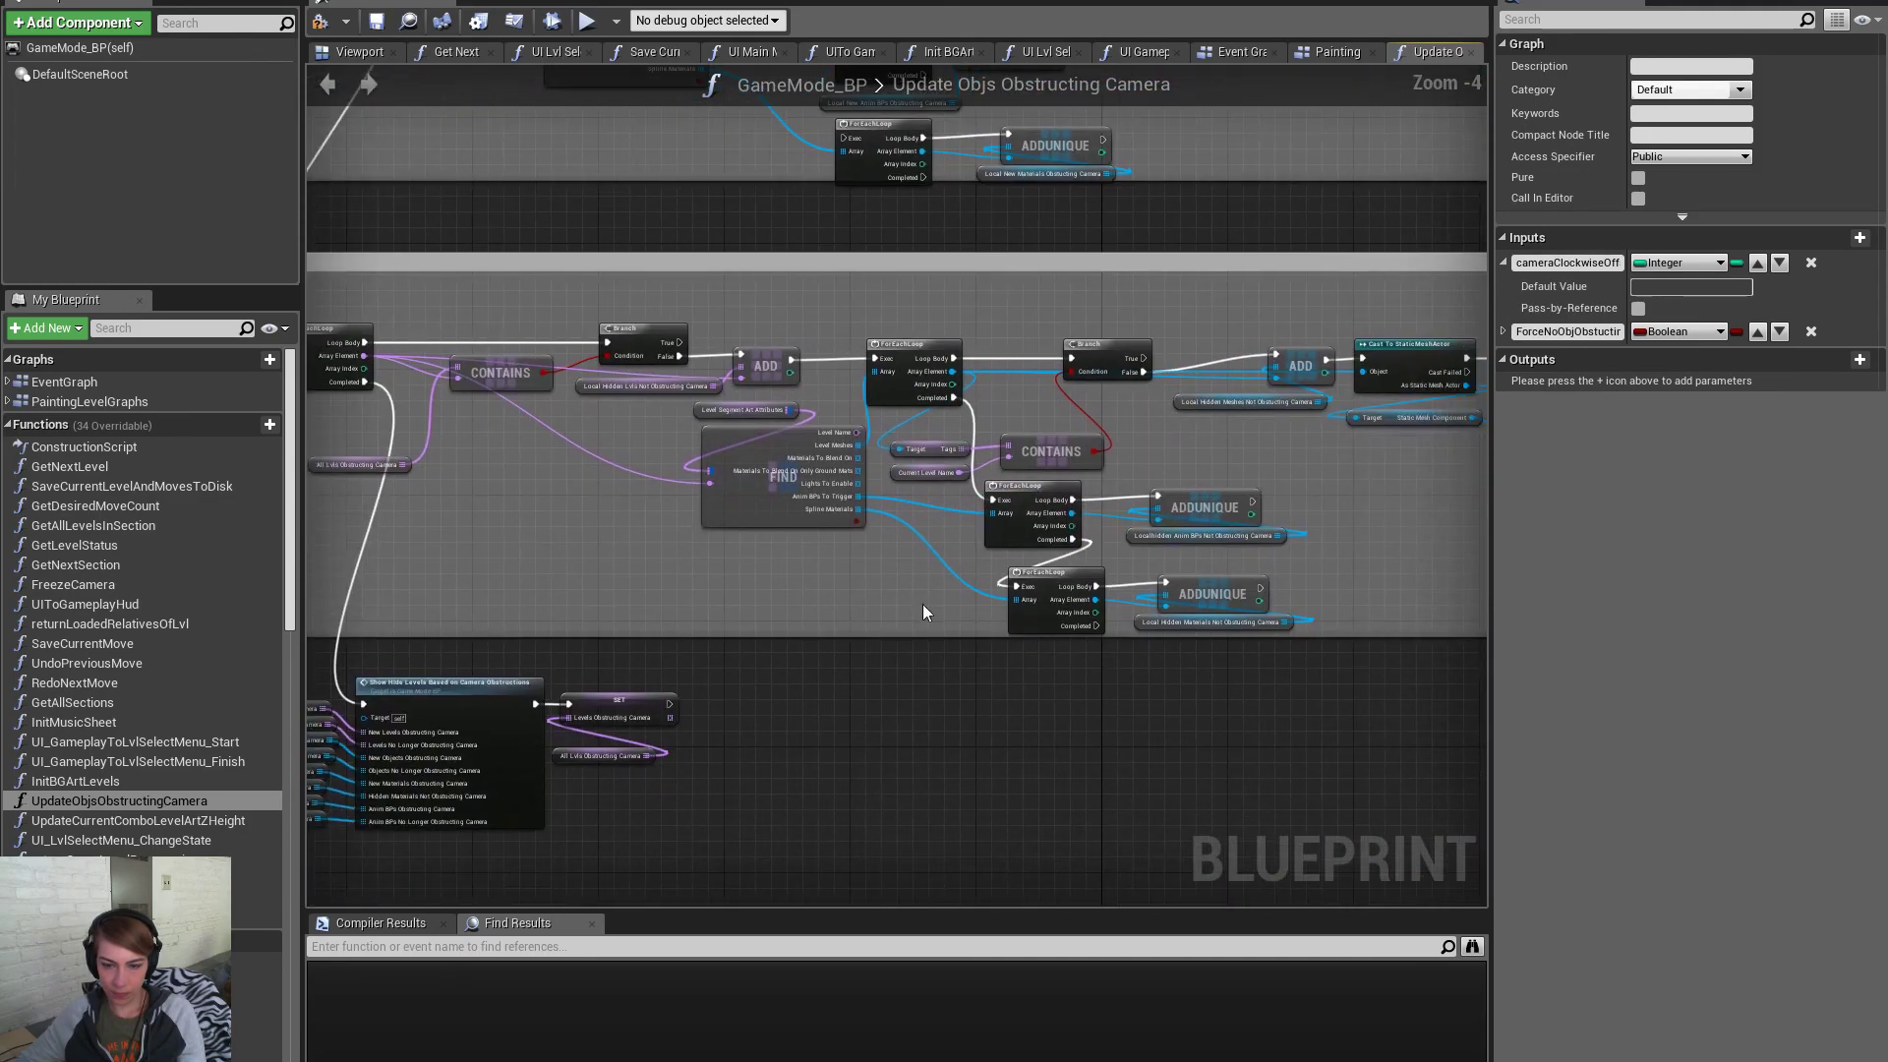
pyautogui.scroll(3, 1030, 573)
pyautogui.keyDown('alt'); pyautogui.click(1099, 510); pyautogui.keyUp('alt')
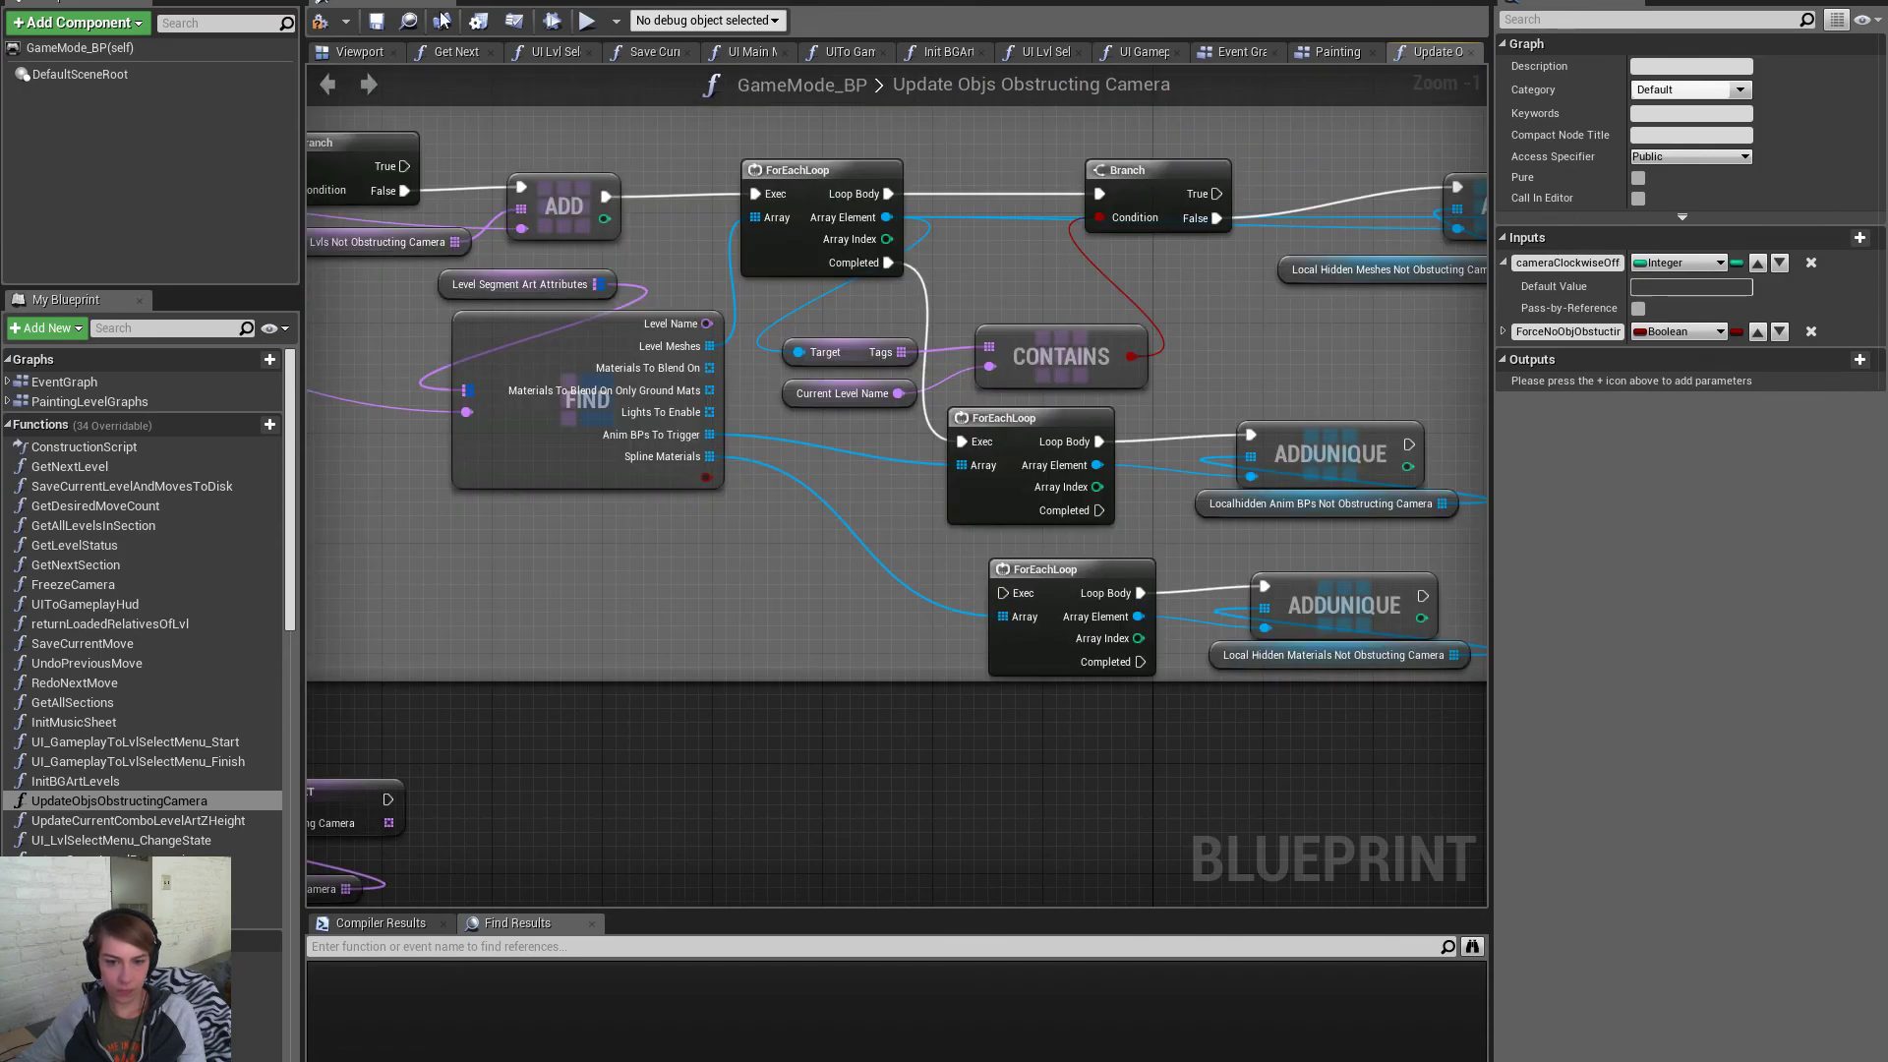
pyautogui.click(375, 23)
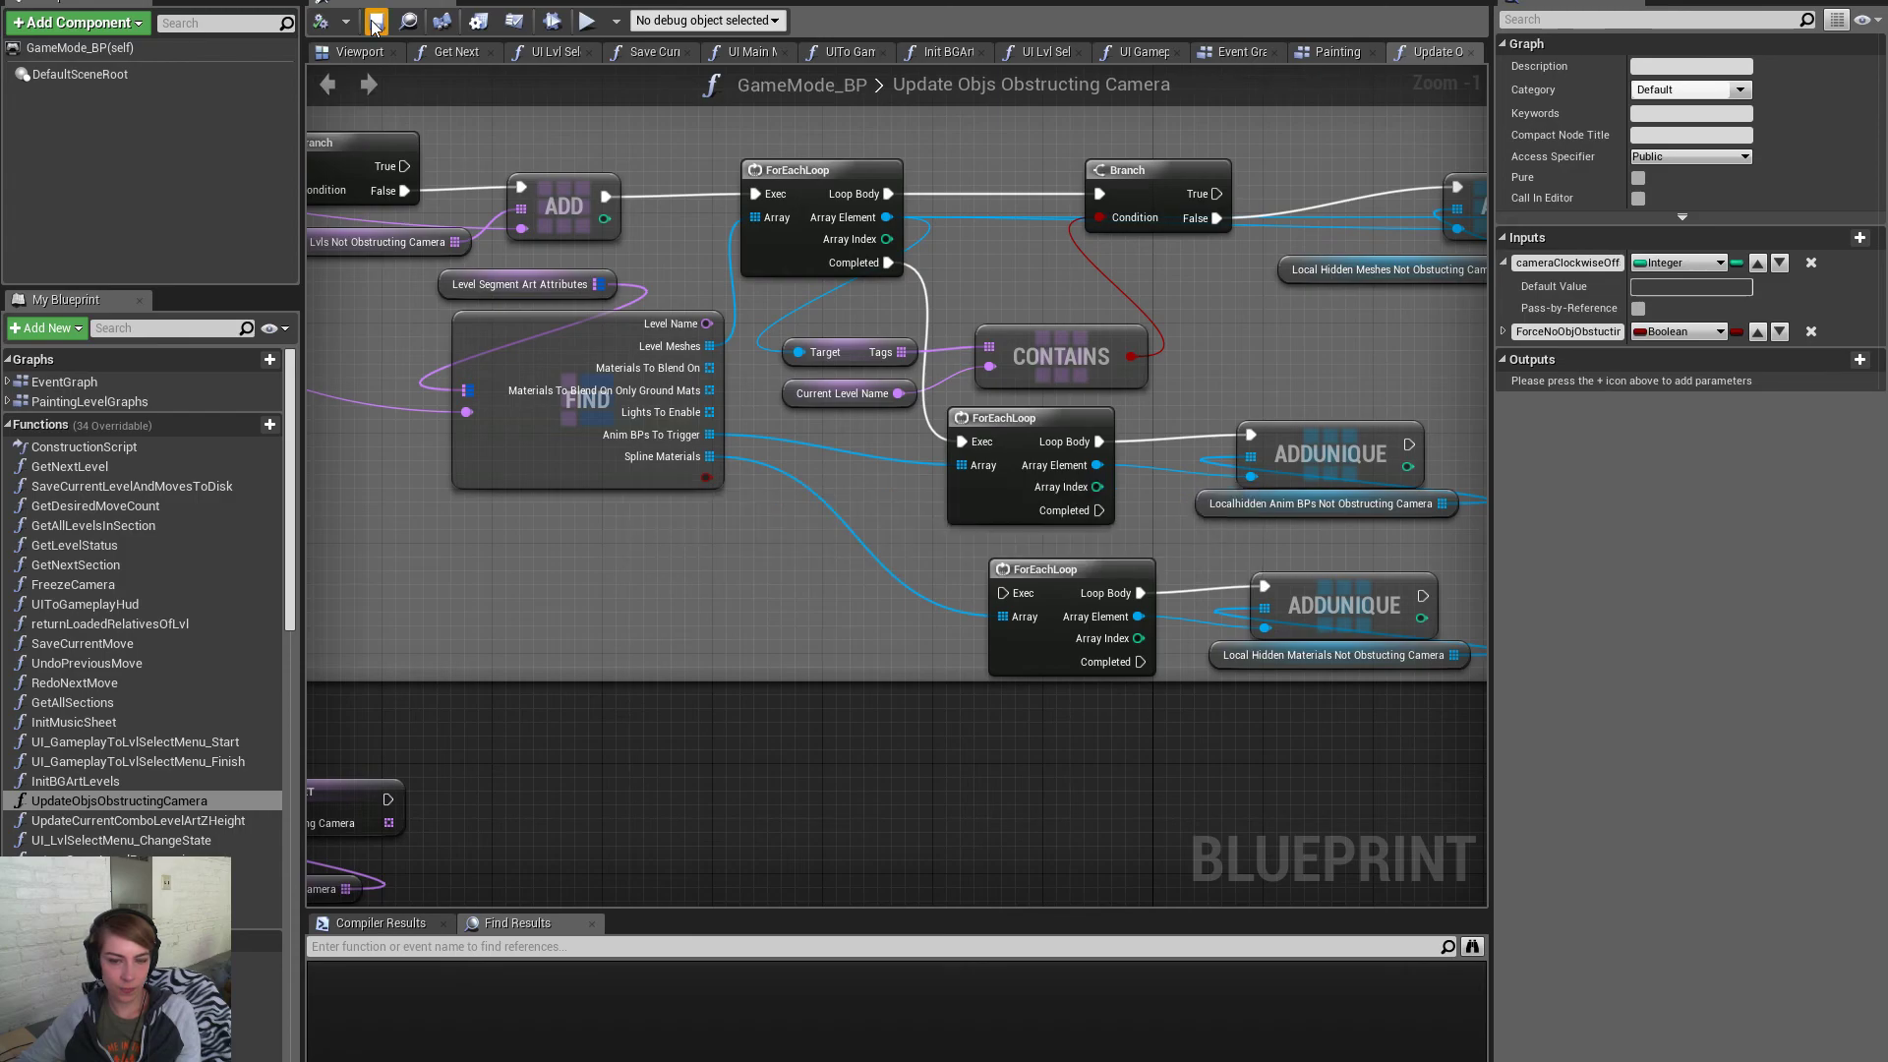
# Switch to the level editor, play the game full screen, and enter a level from the world map's right half
pyautogui.hotkey('alt', 'Tab')
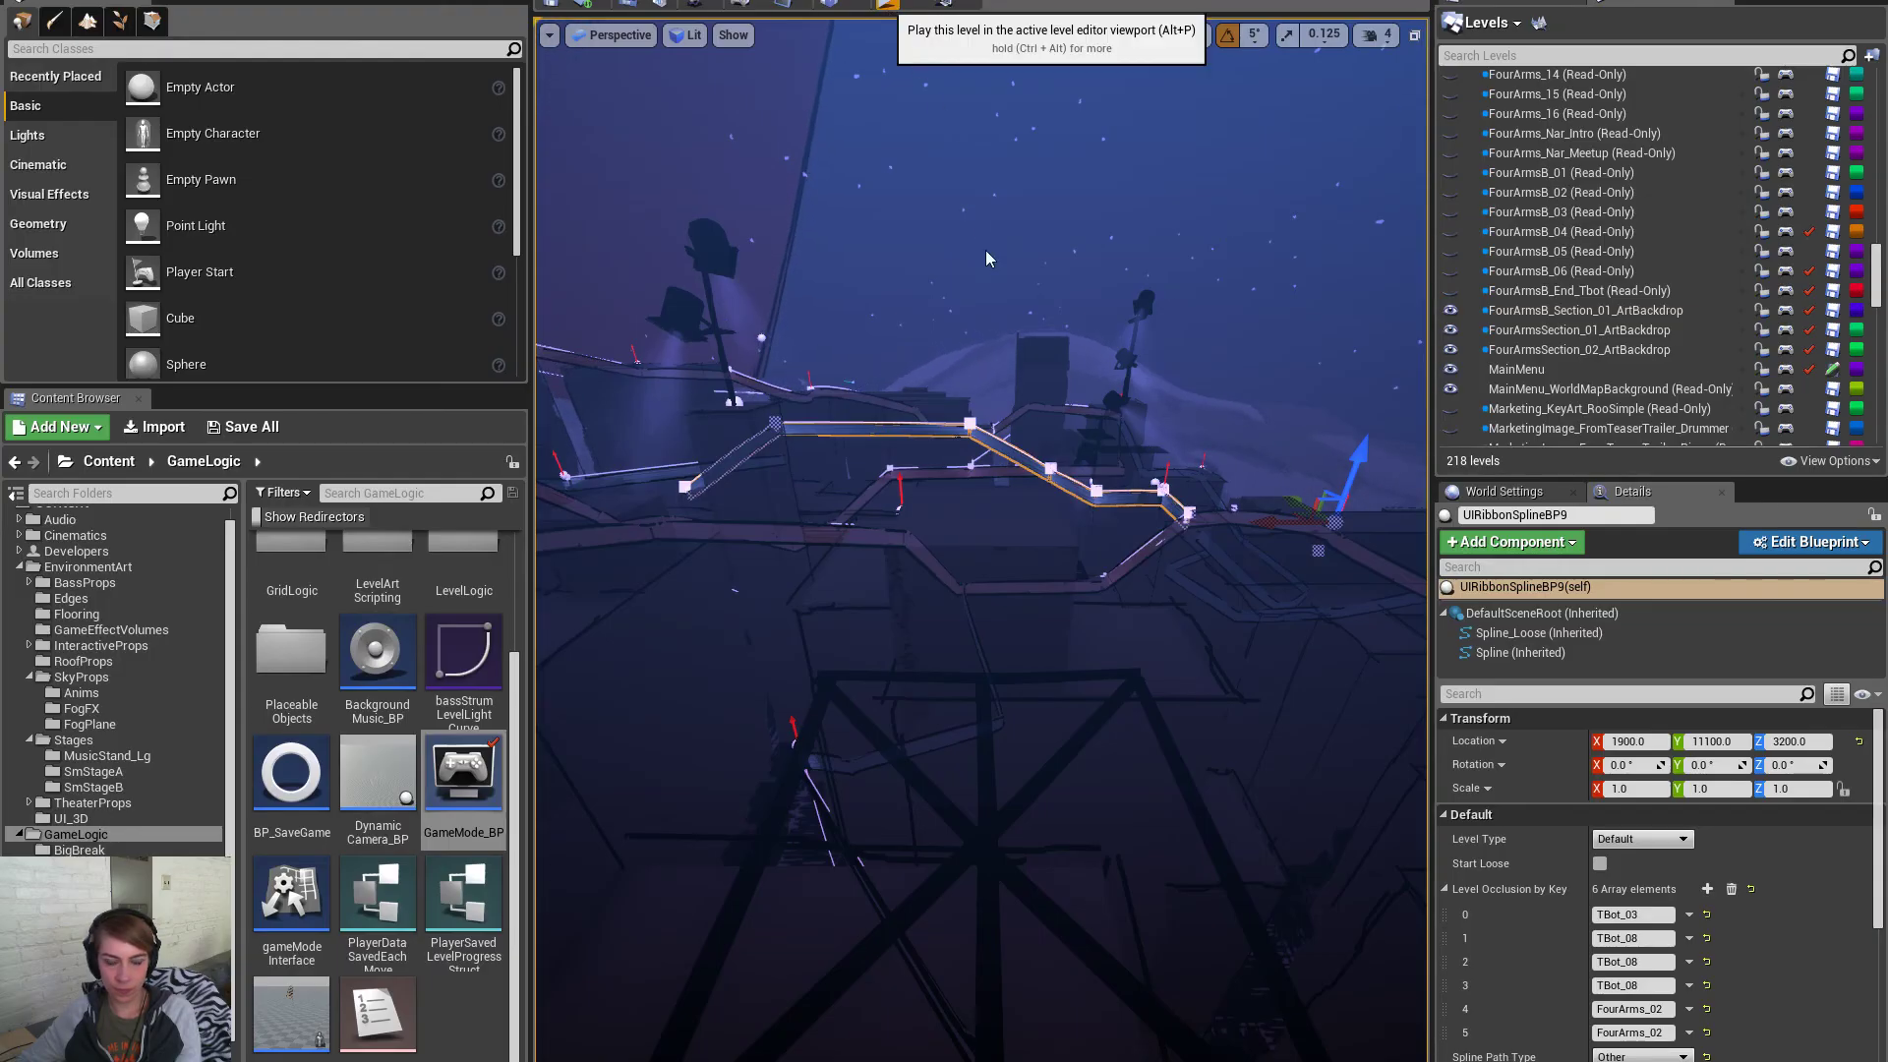
pyautogui.press('F11')
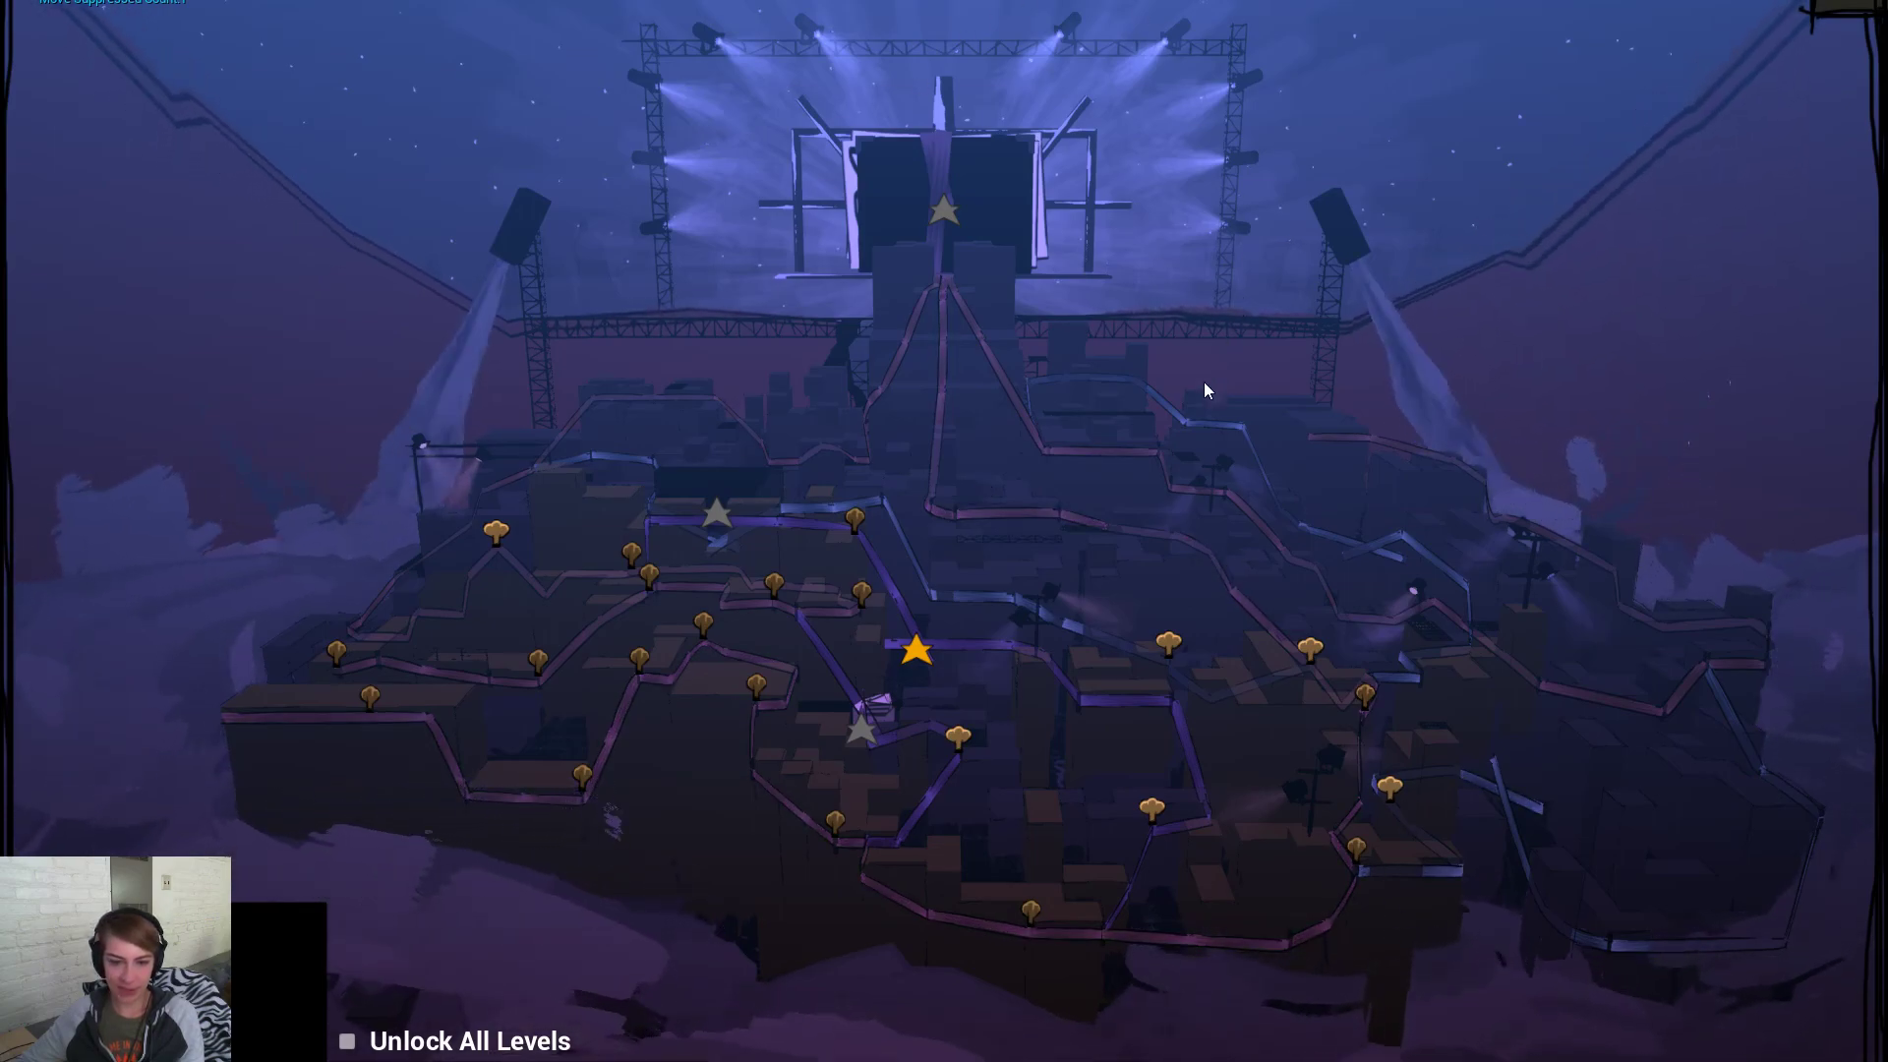
pyautogui.click(1309, 653)
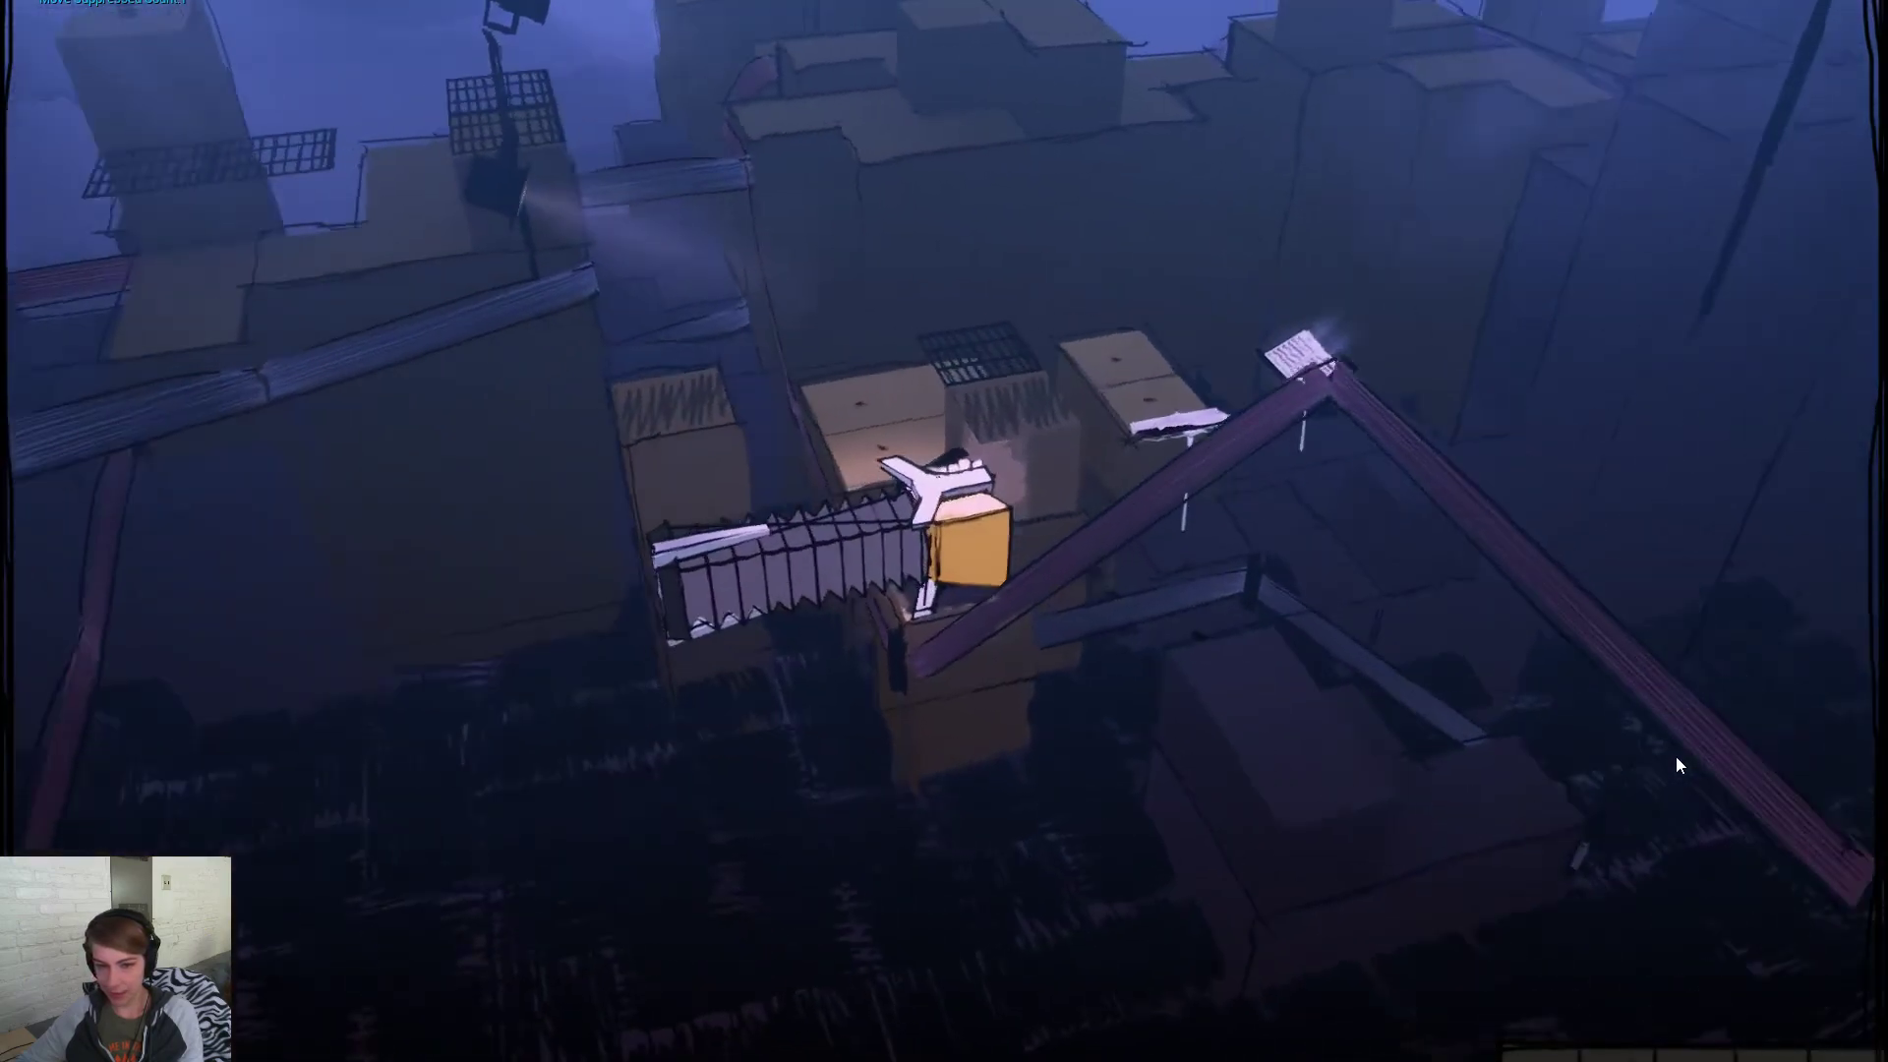
# Rotate the gameplay camera back and forth around the level to check how the ribbon splines react to obstruction
pyautogui.moveTo(1609, 661); pyautogui.dragTo(822, 665)
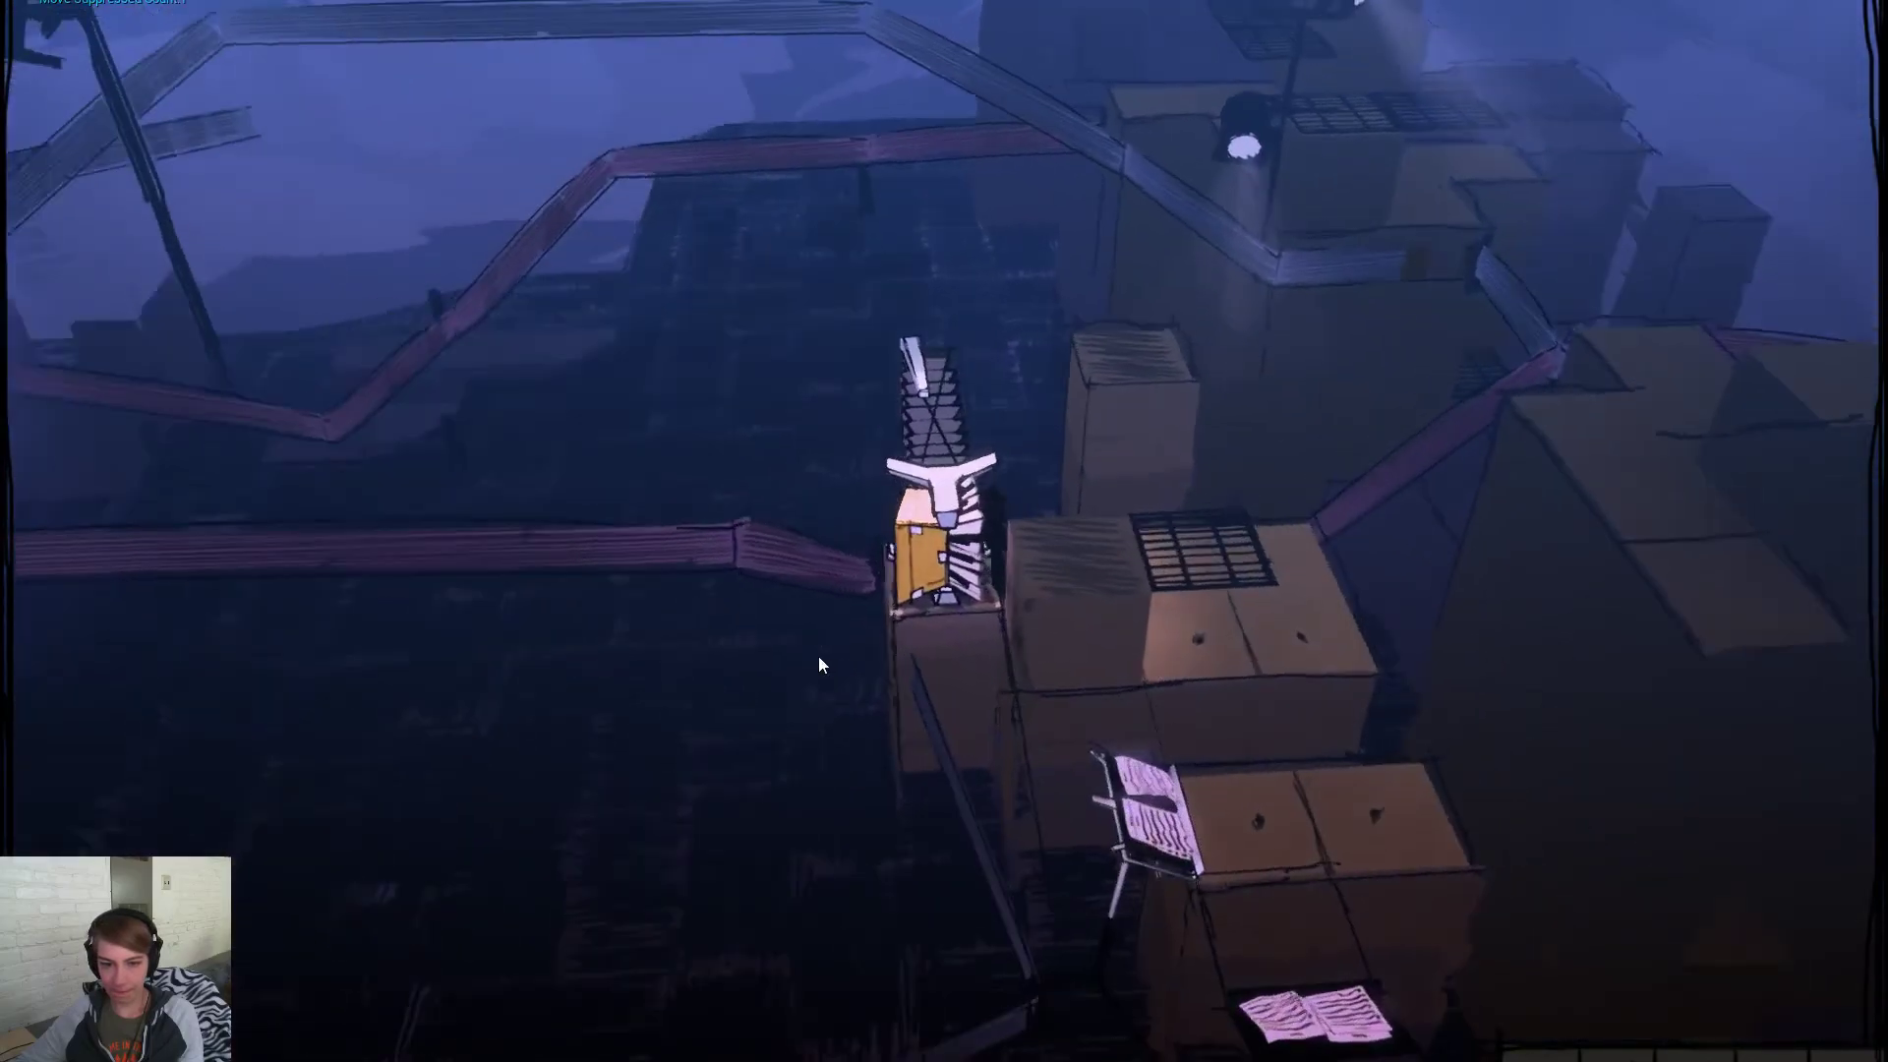
pyautogui.moveTo(1003, 661); pyautogui.dragTo(561, 606)
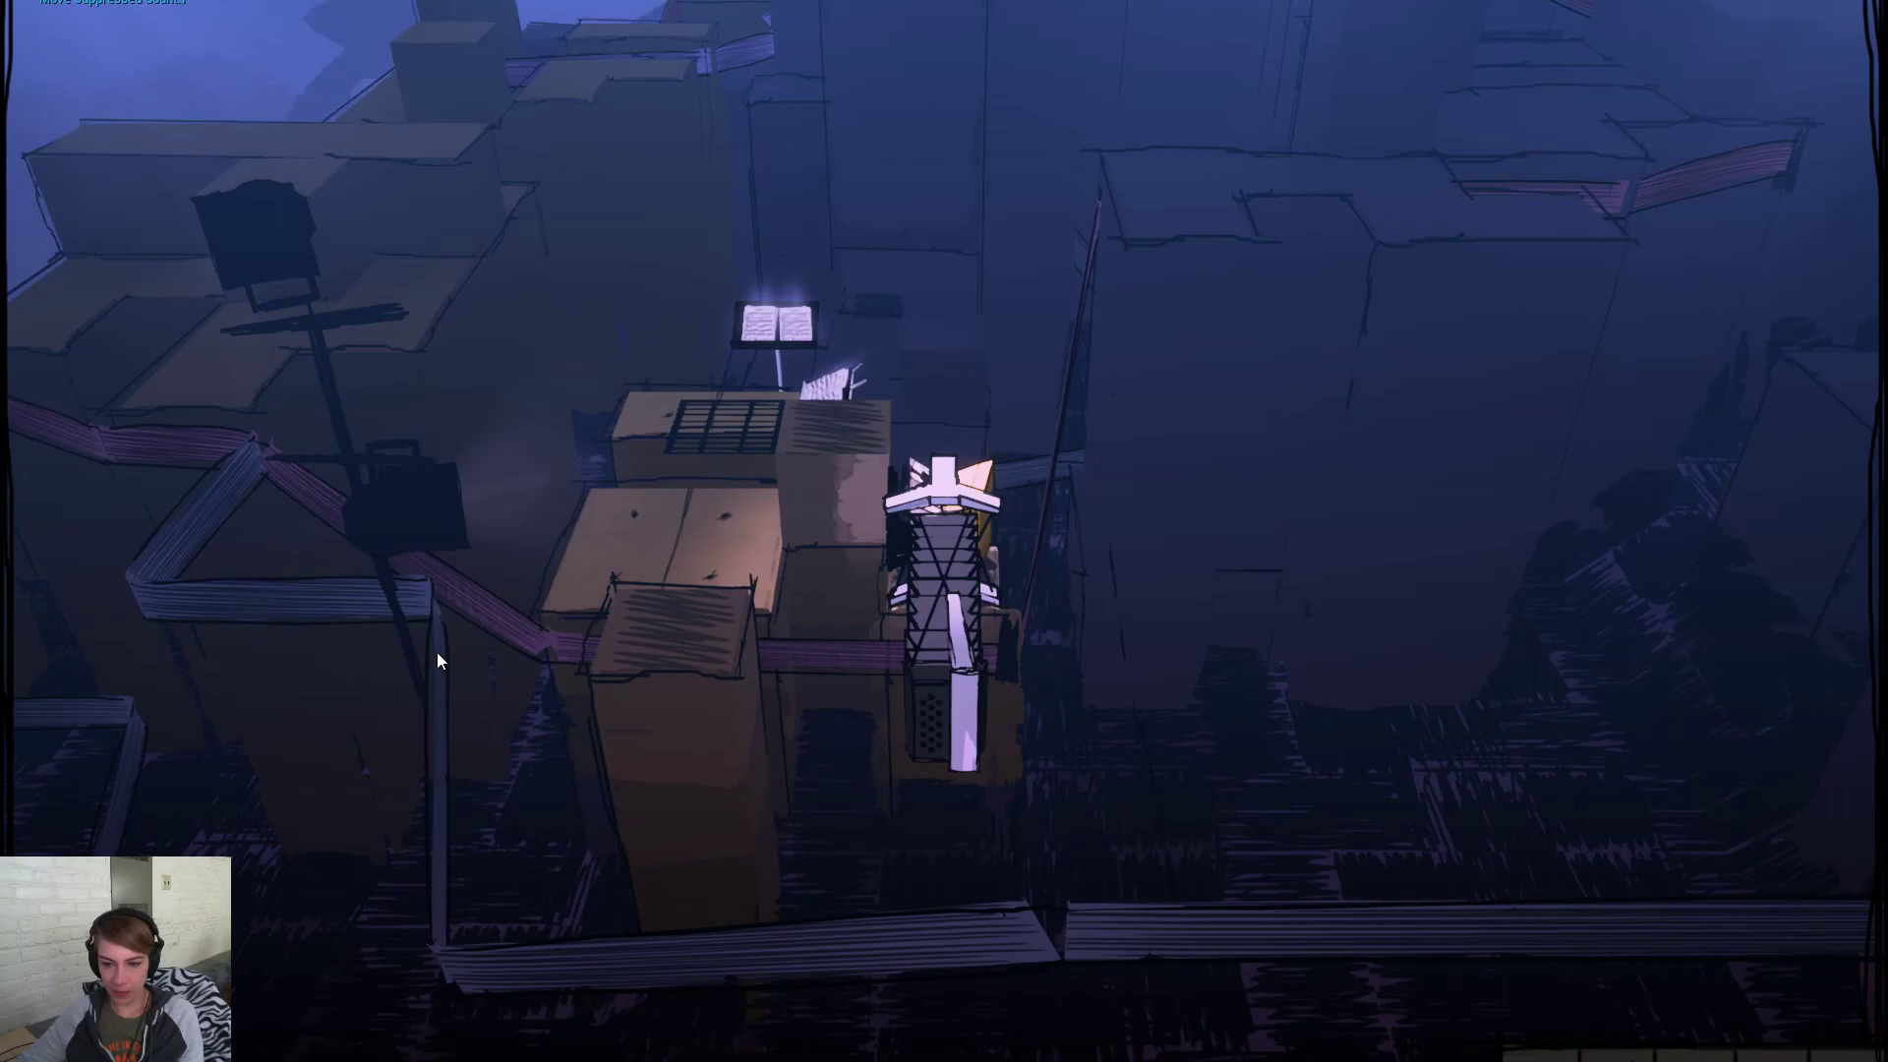
pyautogui.moveTo(417, 652); pyautogui.dragTo(1240, 634)
pyautogui.moveTo(567, 712); pyautogui.dragTo(1496, 681)
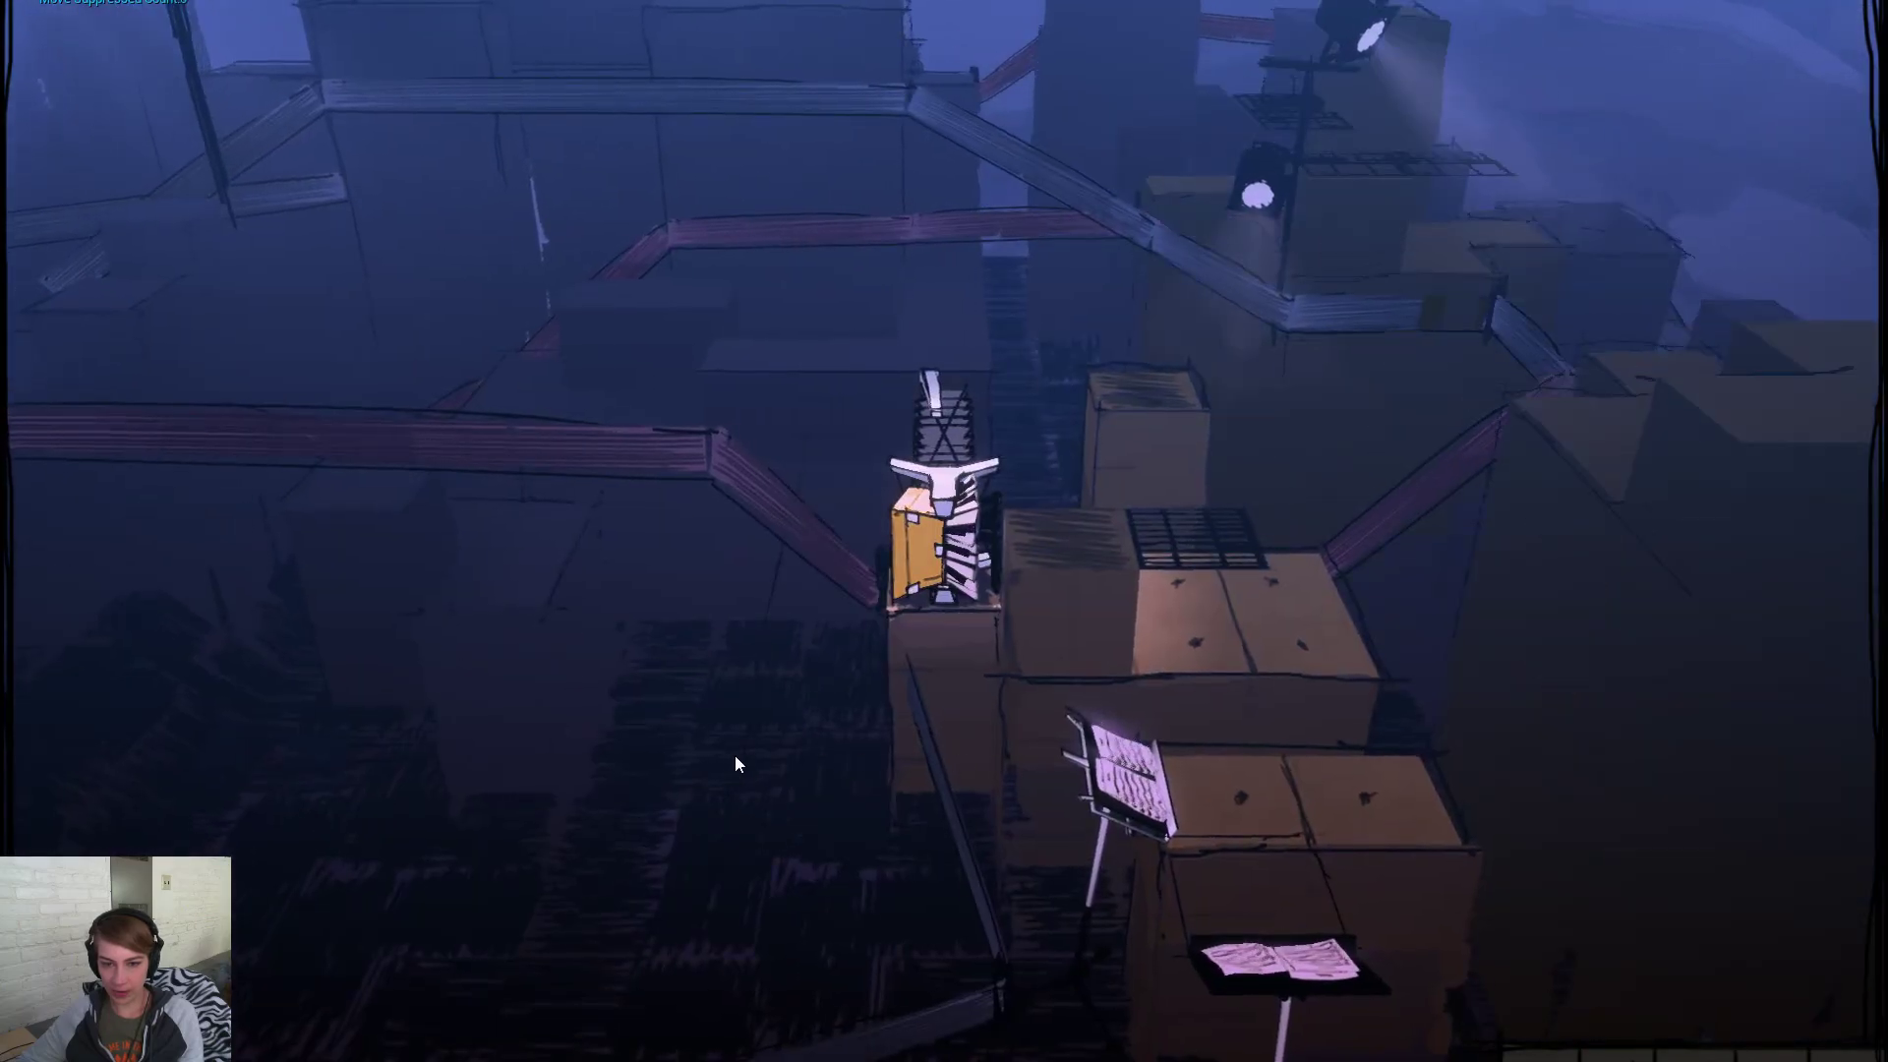
# Stop the playtest and open the Show Hide Levels Based on Camera Obstructions event from the UpdateObjsObstructingCamera function in GameMode_BP
pyautogui.moveTo(731, 764); pyautogui.dragTo(1575, 700)
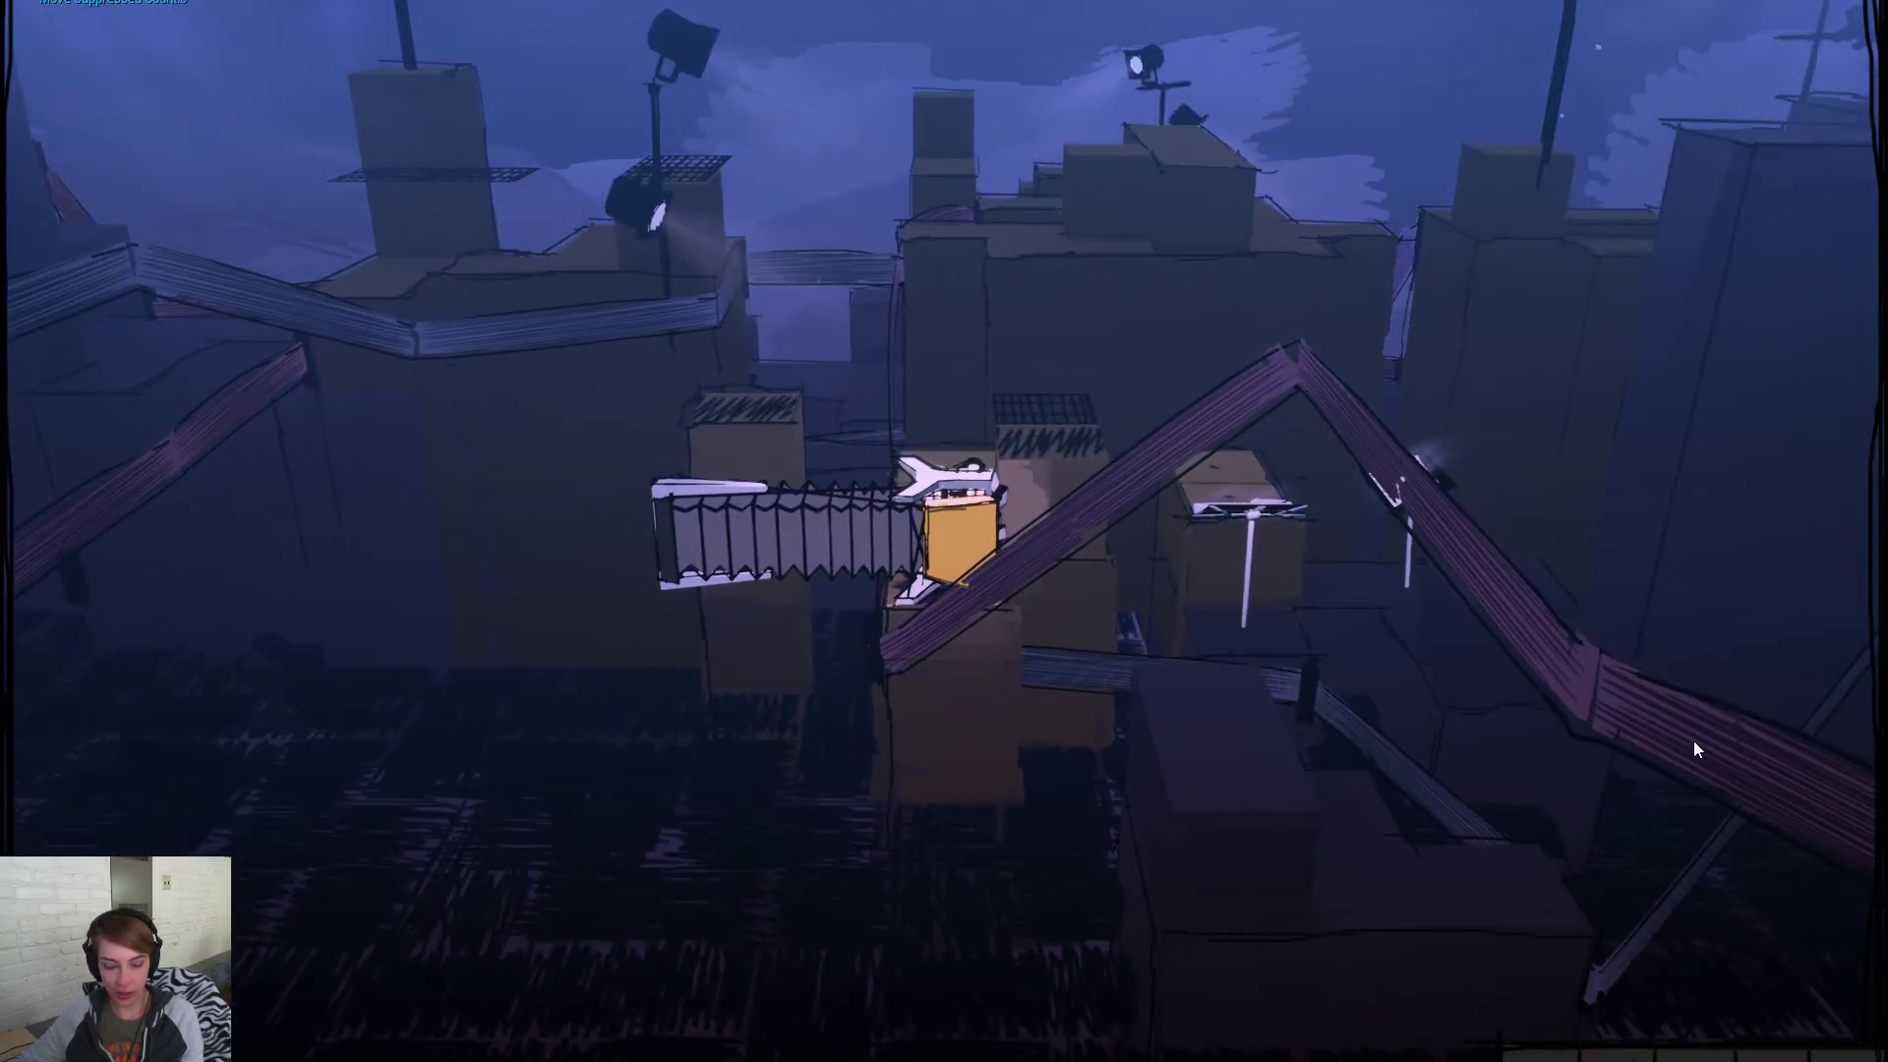
pyautogui.press('Escape')
pyautogui.click(1866, 4)
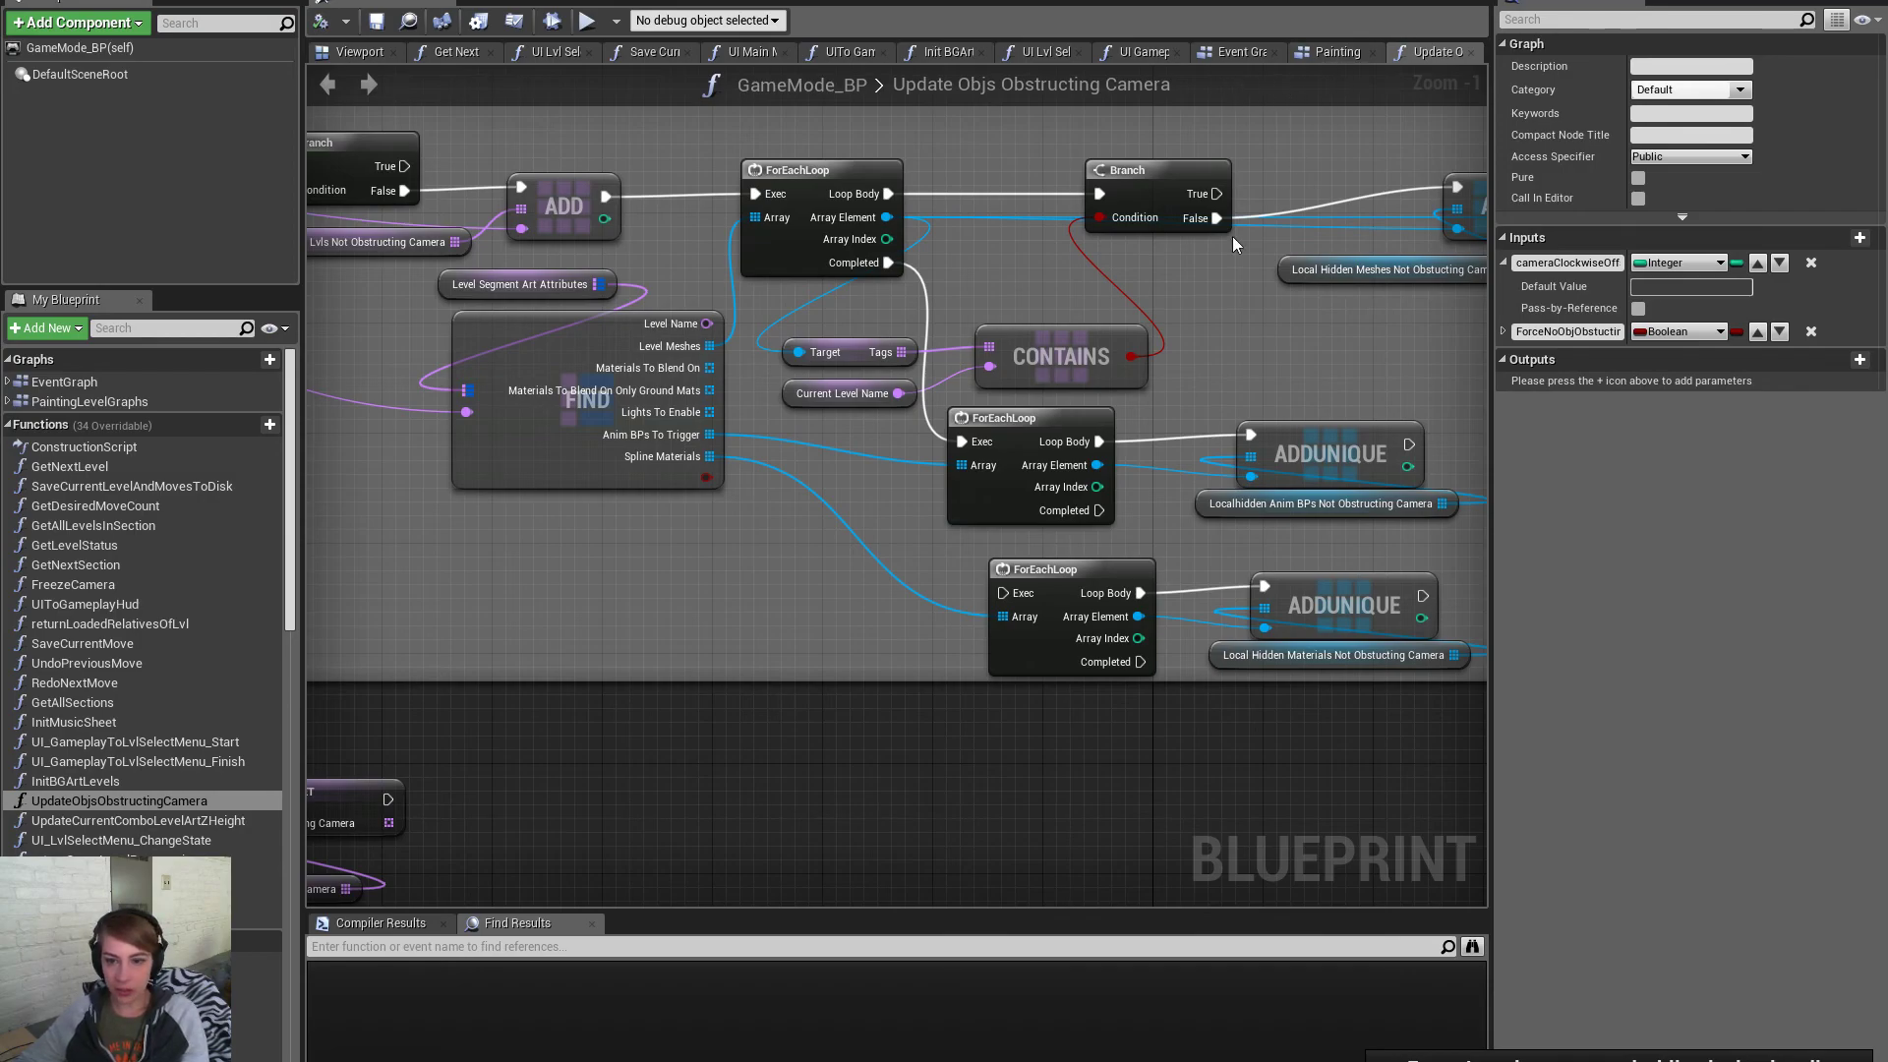
pyautogui.scroll(-6, 1116, 560)
pyautogui.scroll(4, 1024, 704)
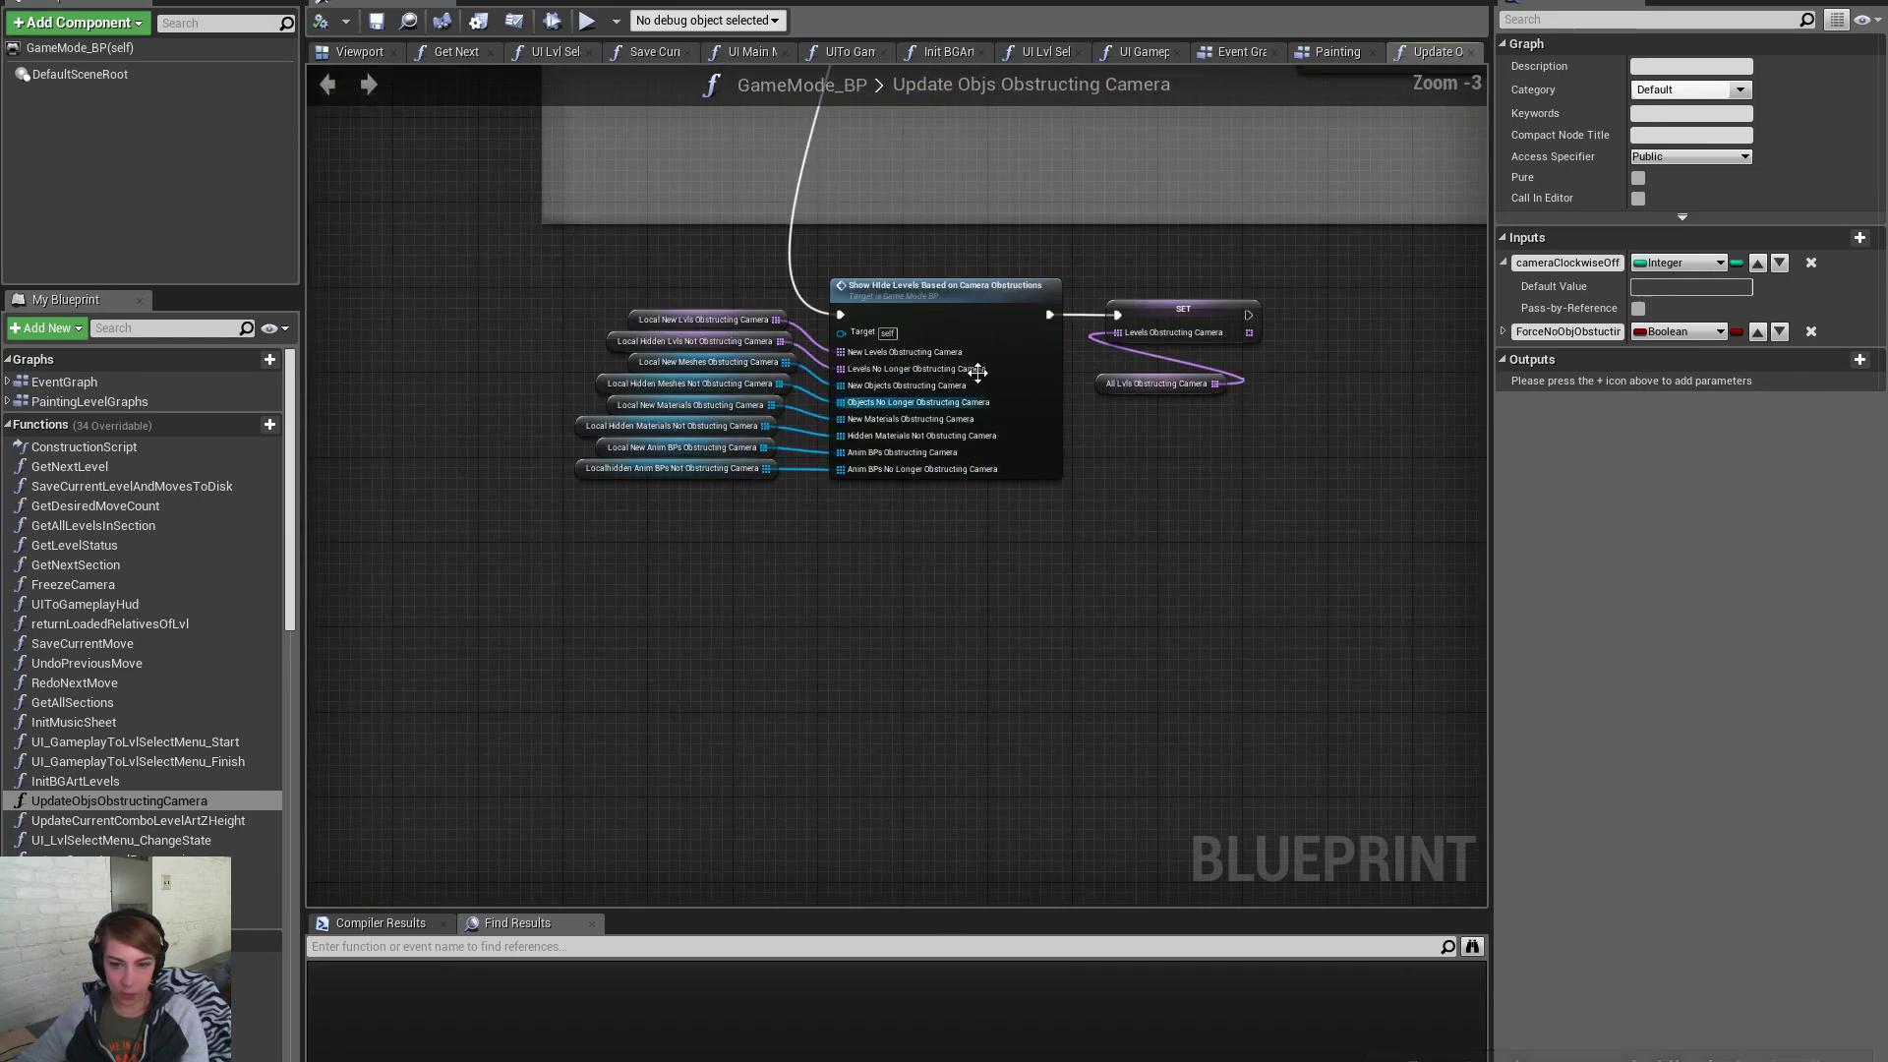
pyautogui.click(977, 329)
pyautogui.doubleClick(978, 330)
pyautogui.moveTo(1135, 564); pyautogui.dragTo(545, 380, button='right')
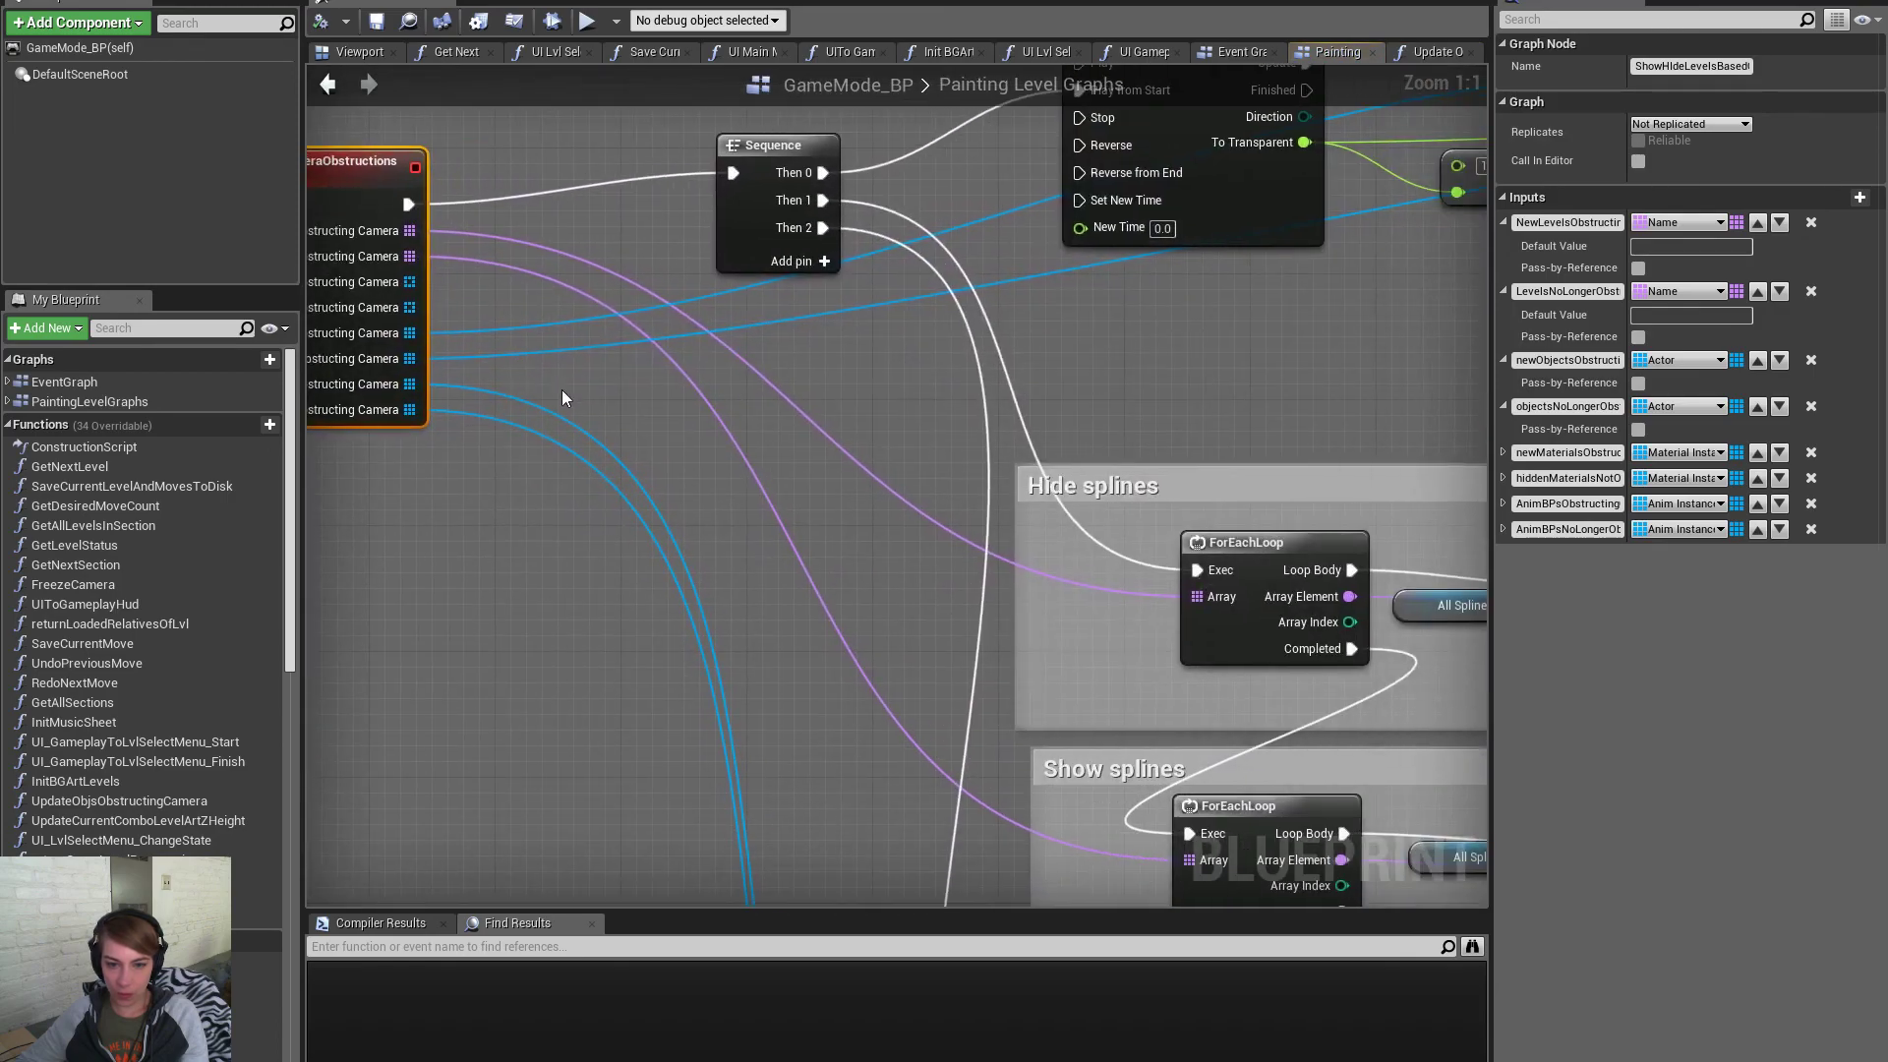
# Connect the inner loops' Loop Body to the Sink and Unsink Spline Points by Level Name nodes in Hide splines and Show splines; save
pyautogui.scroll(-1, 542, 309)
pyautogui.moveTo(1154, 638); pyautogui.dragTo(999, 551, button='right')
pyautogui.moveTo(1100, 513); pyautogui.dragTo(1018, 507)
pyautogui.moveTo(1072, 704); pyautogui.dragTo(1169, 728)
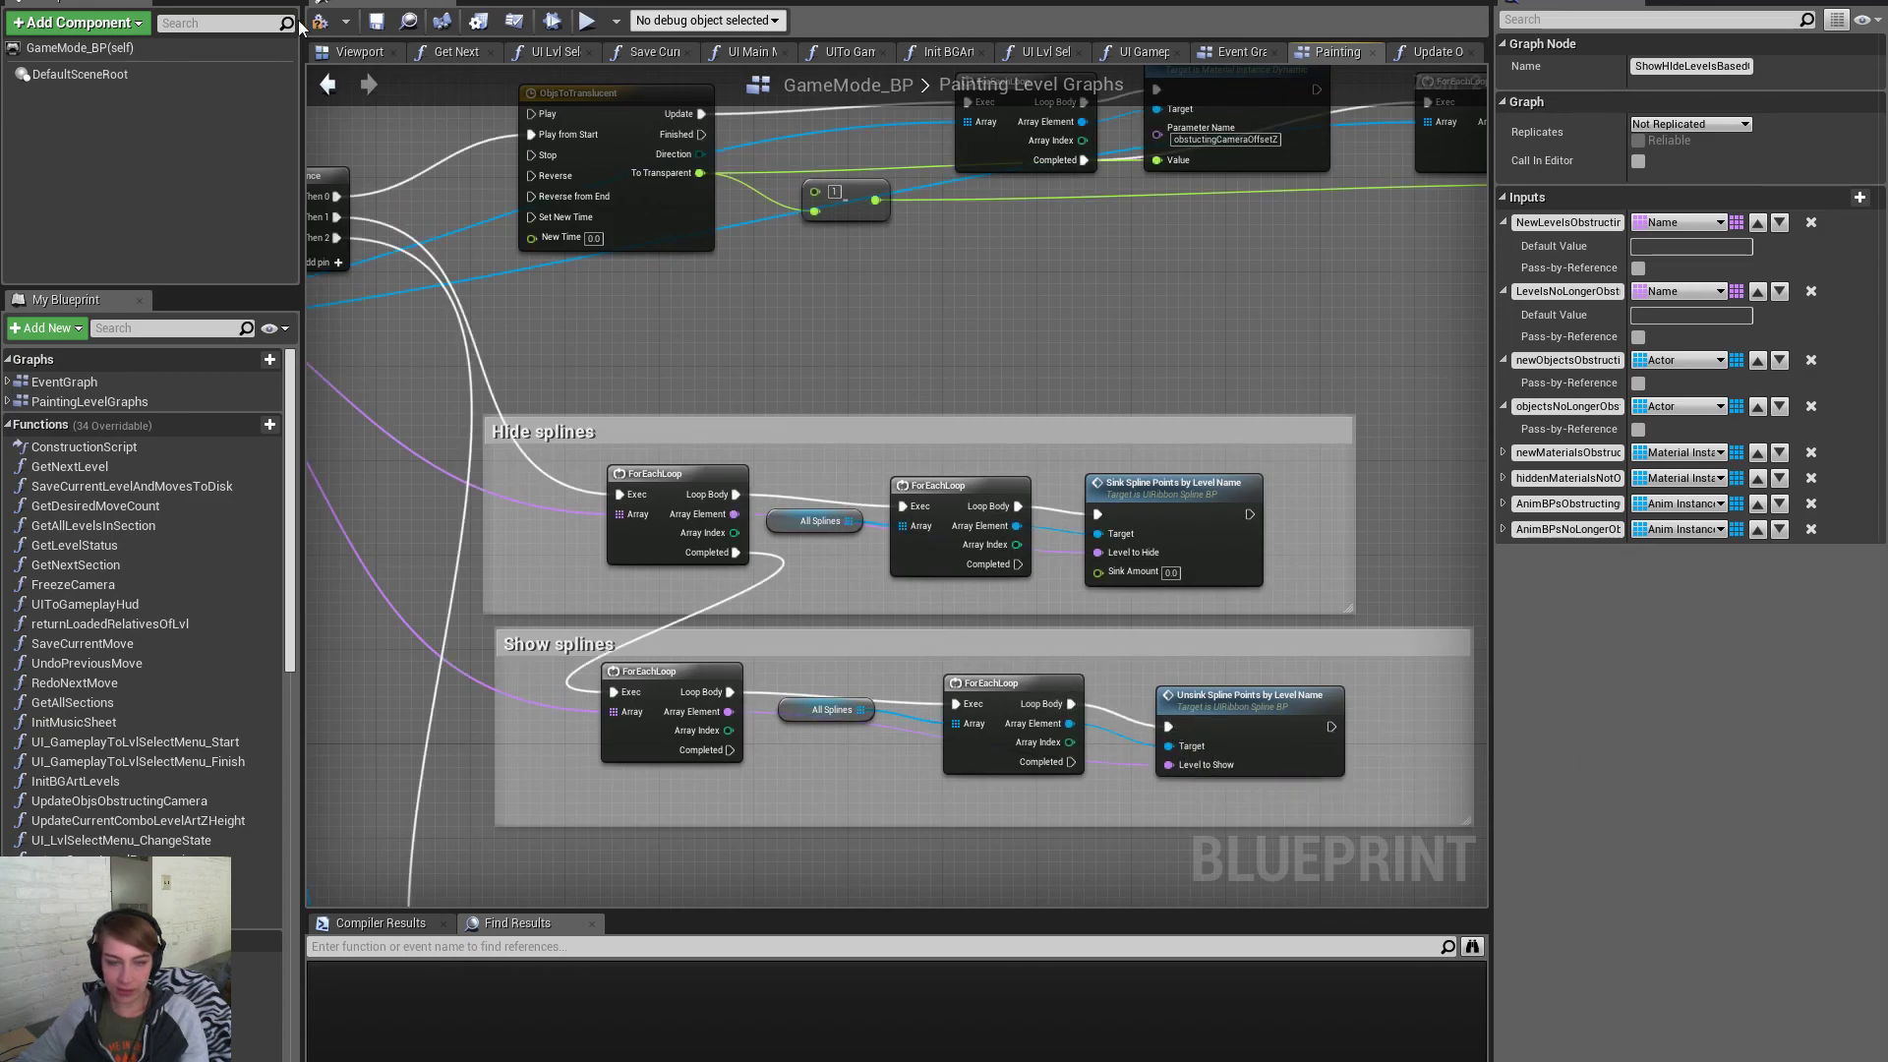
pyautogui.click(370, 23)
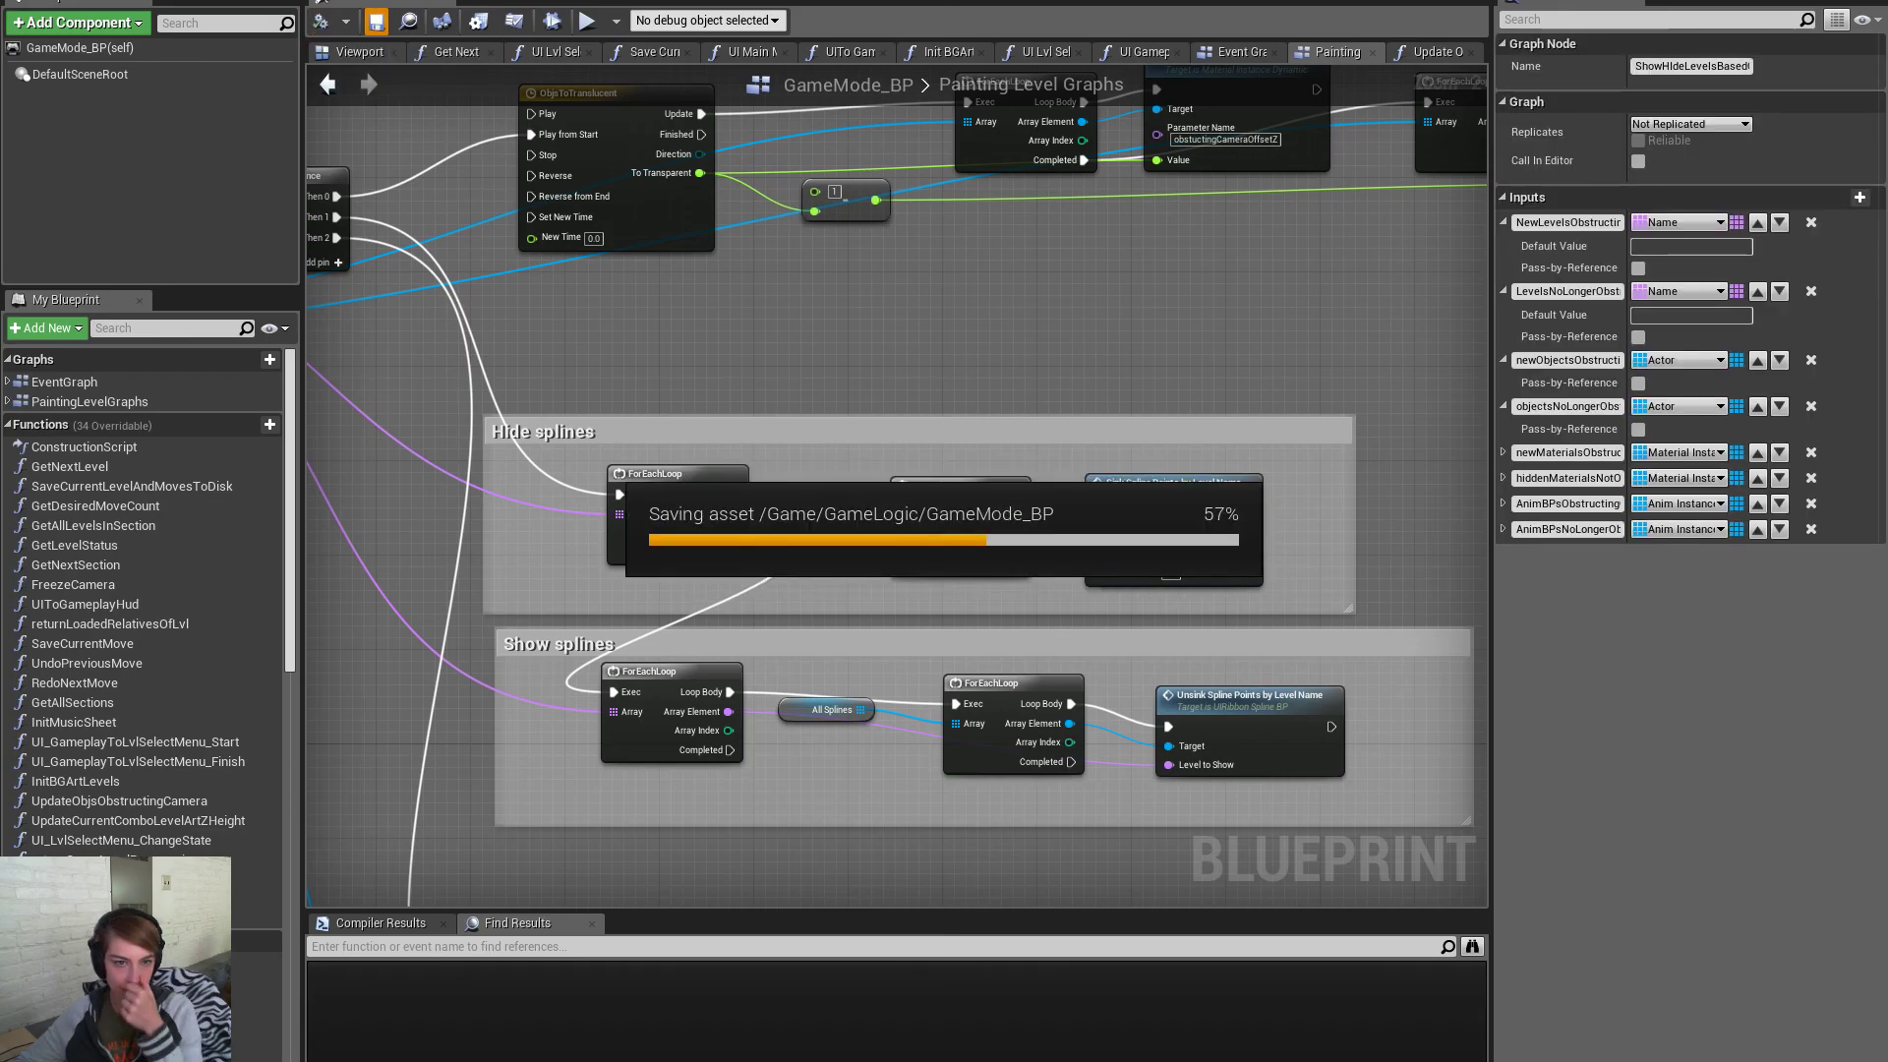
# Switch to the level editor, play the game, and enter the level beside the ribbon path on the world map's right half
pyautogui.hotkey('alt', 'Tab')
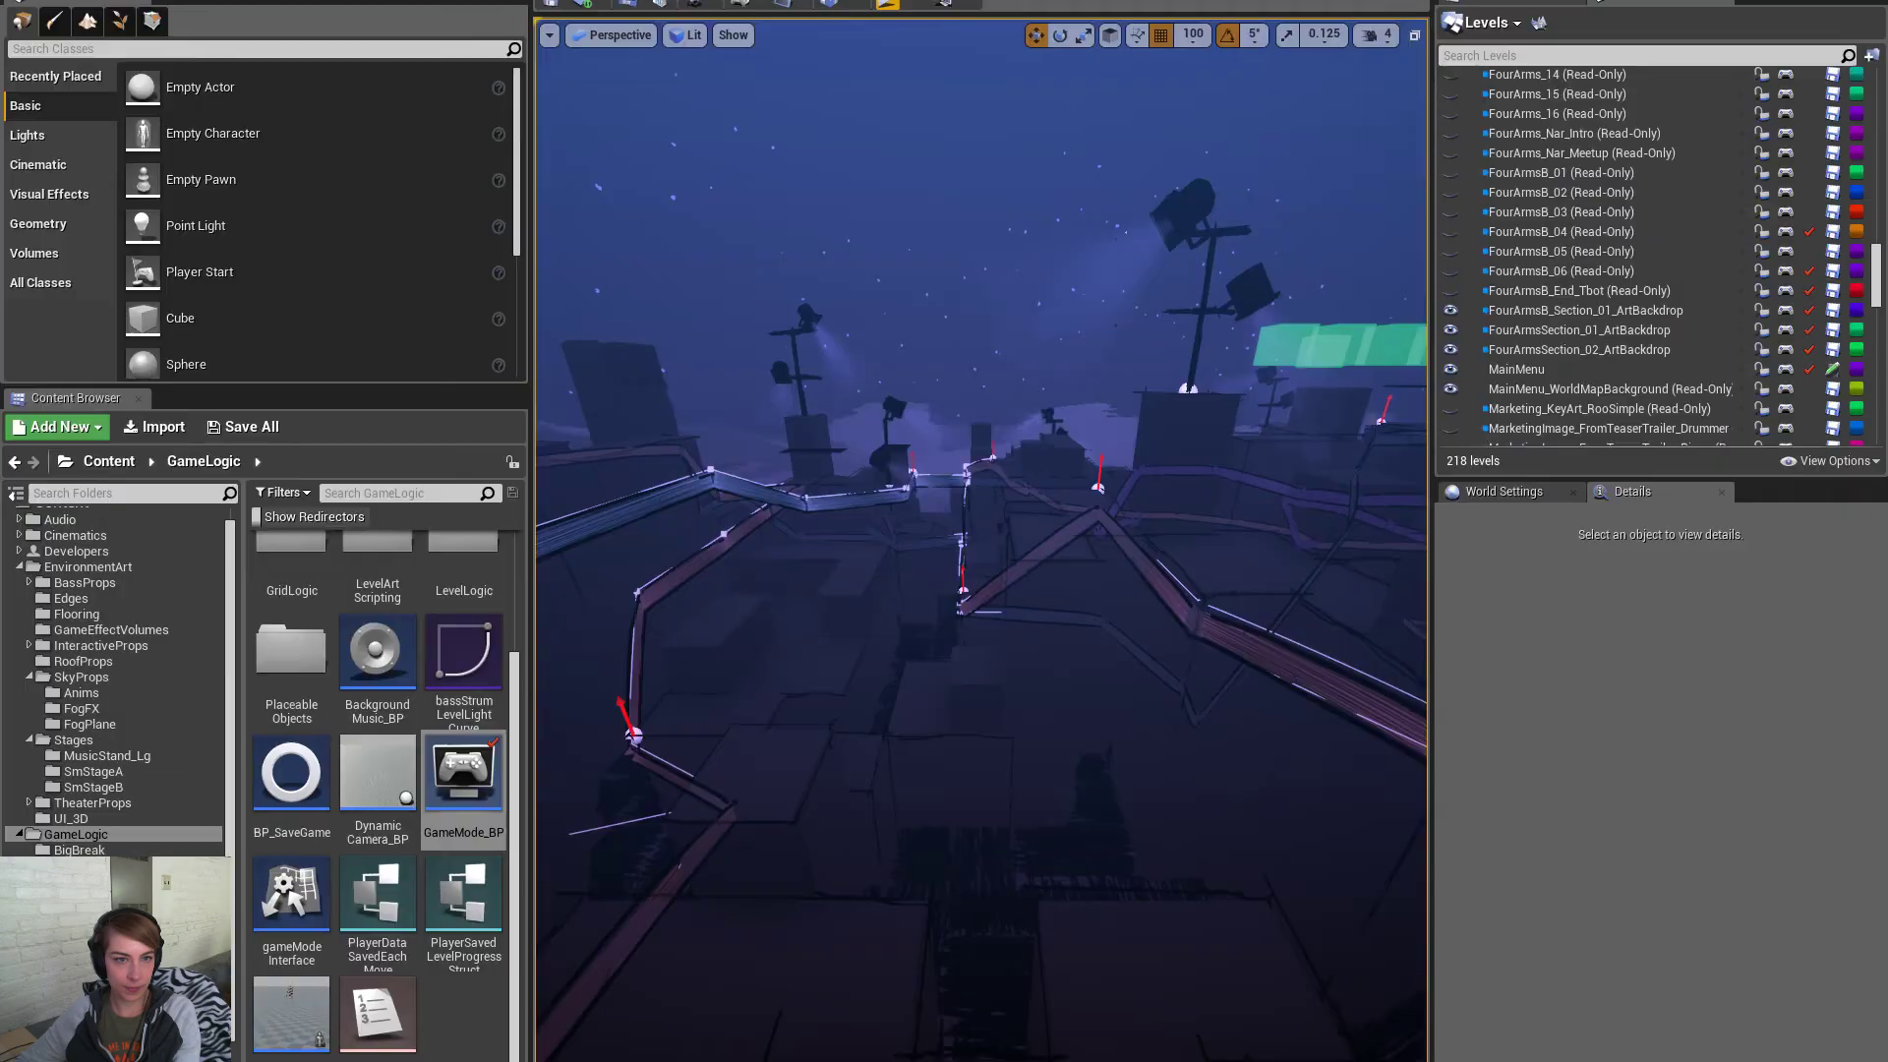
pyautogui.click(889, 4)
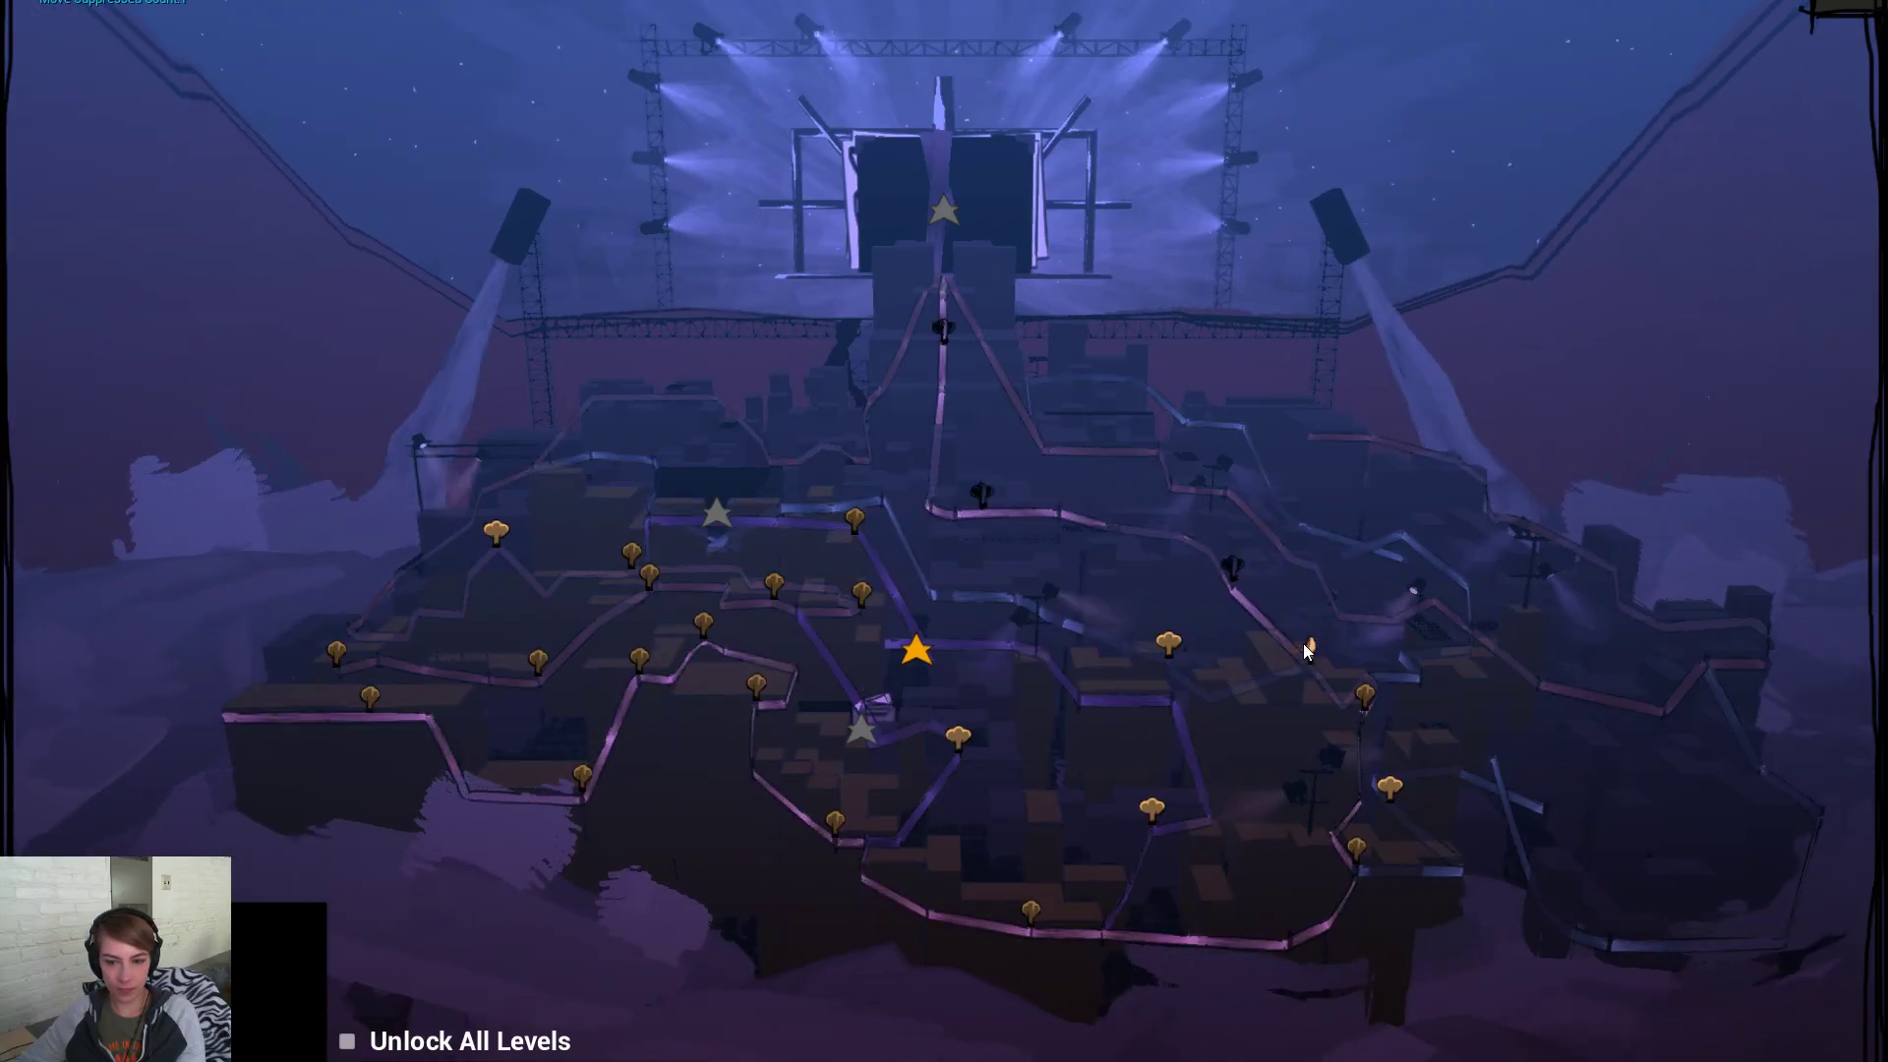
pyautogui.click(1305, 646)
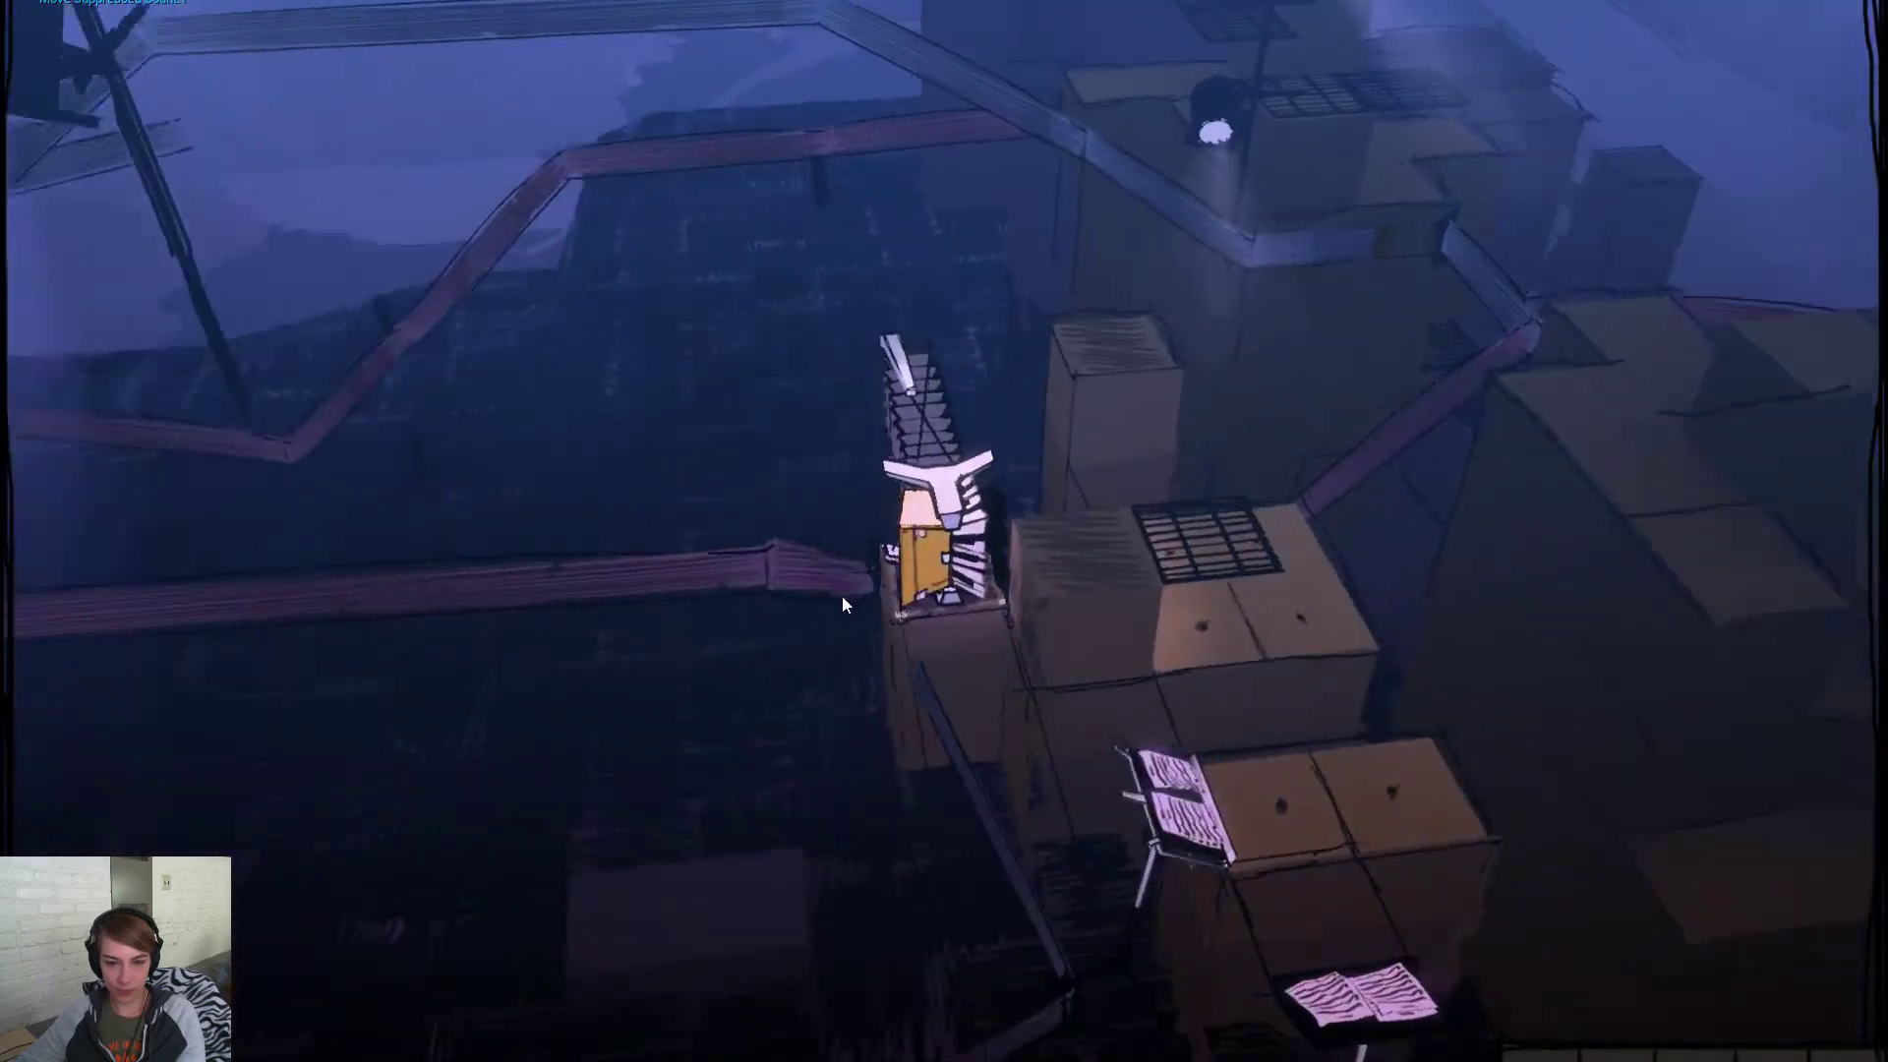
# Rotate the gameplay camera repeatedly in one direction to check whether obstructing ribbon splines sink and unsink, and stop the game
pyautogui.moveTo(1300, 716); pyautogui.dragTo(593, 647)
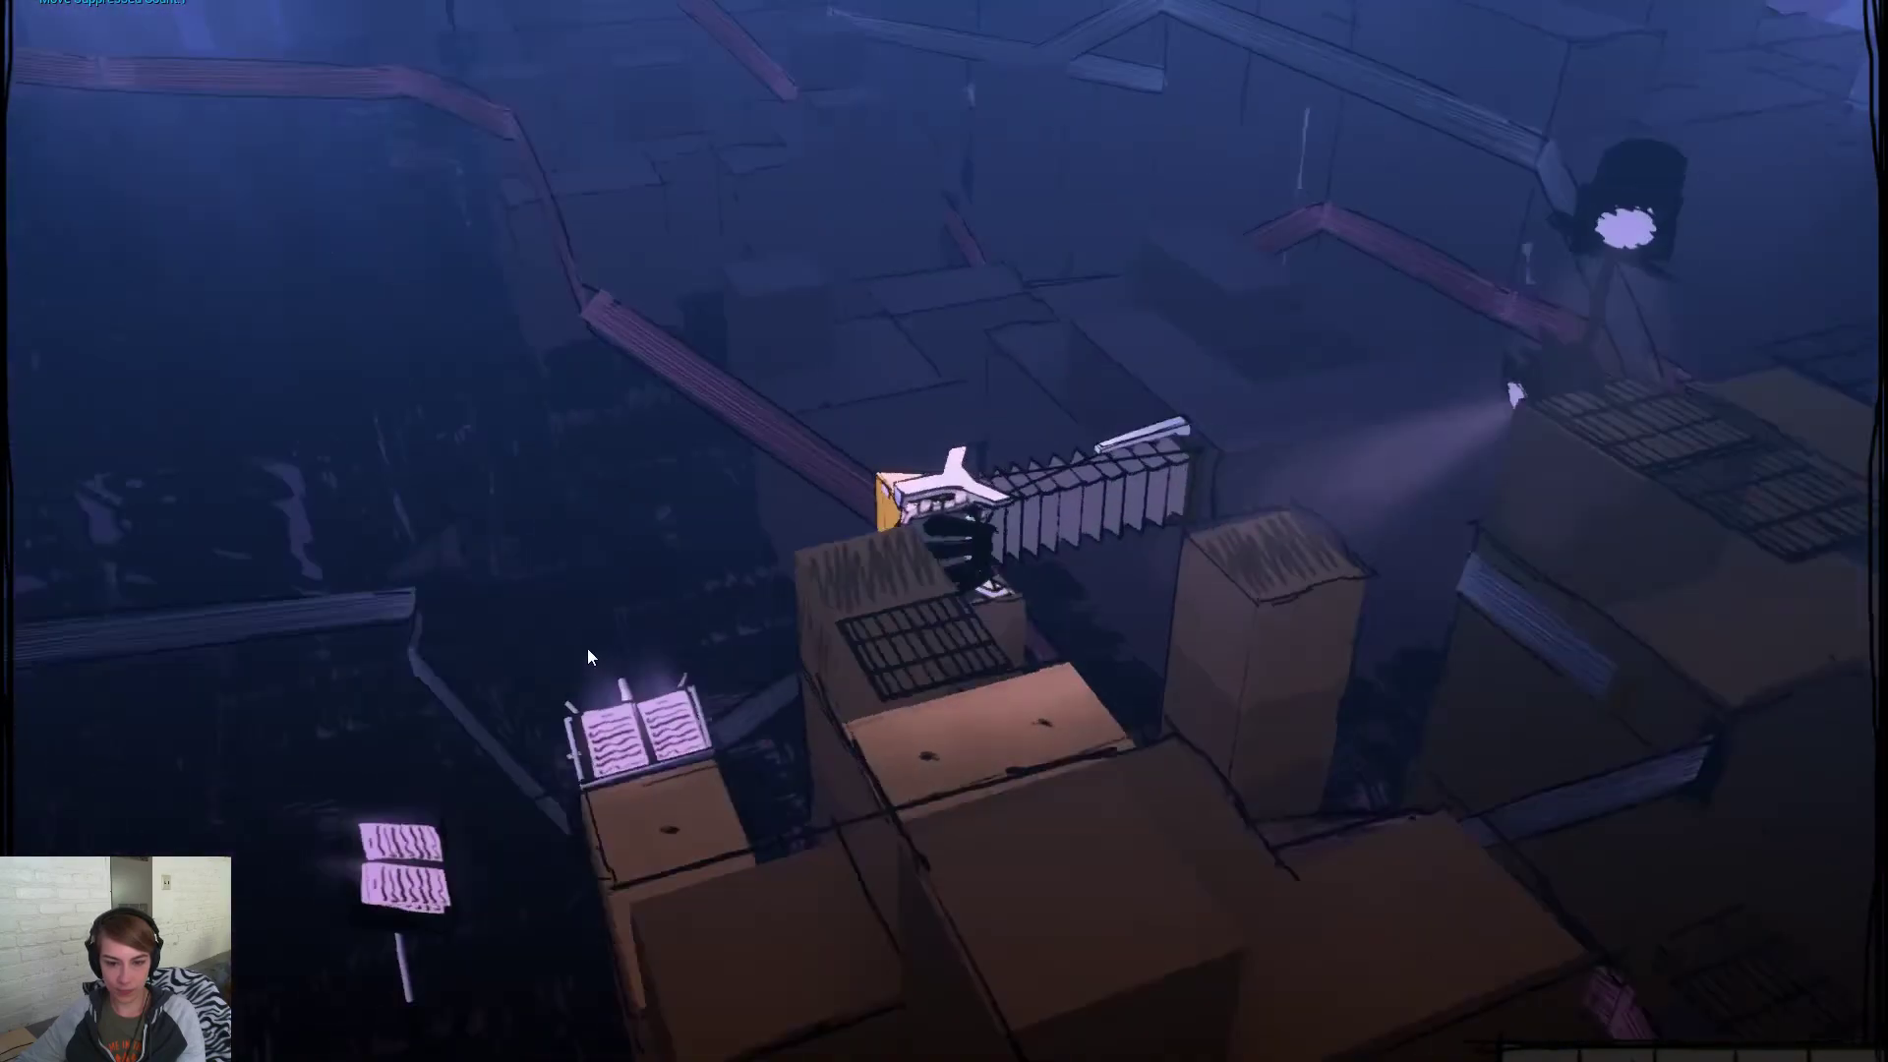
pyautogui.moveTo(1280, 639); pyautogui.dragTo(494, 611)
pyautogui.moveTo(1278, 575); pyautogui.dragTo(633, 563)
pyautogui.moveTo(1289, 561); pyautogui.dragTo(575, 549)
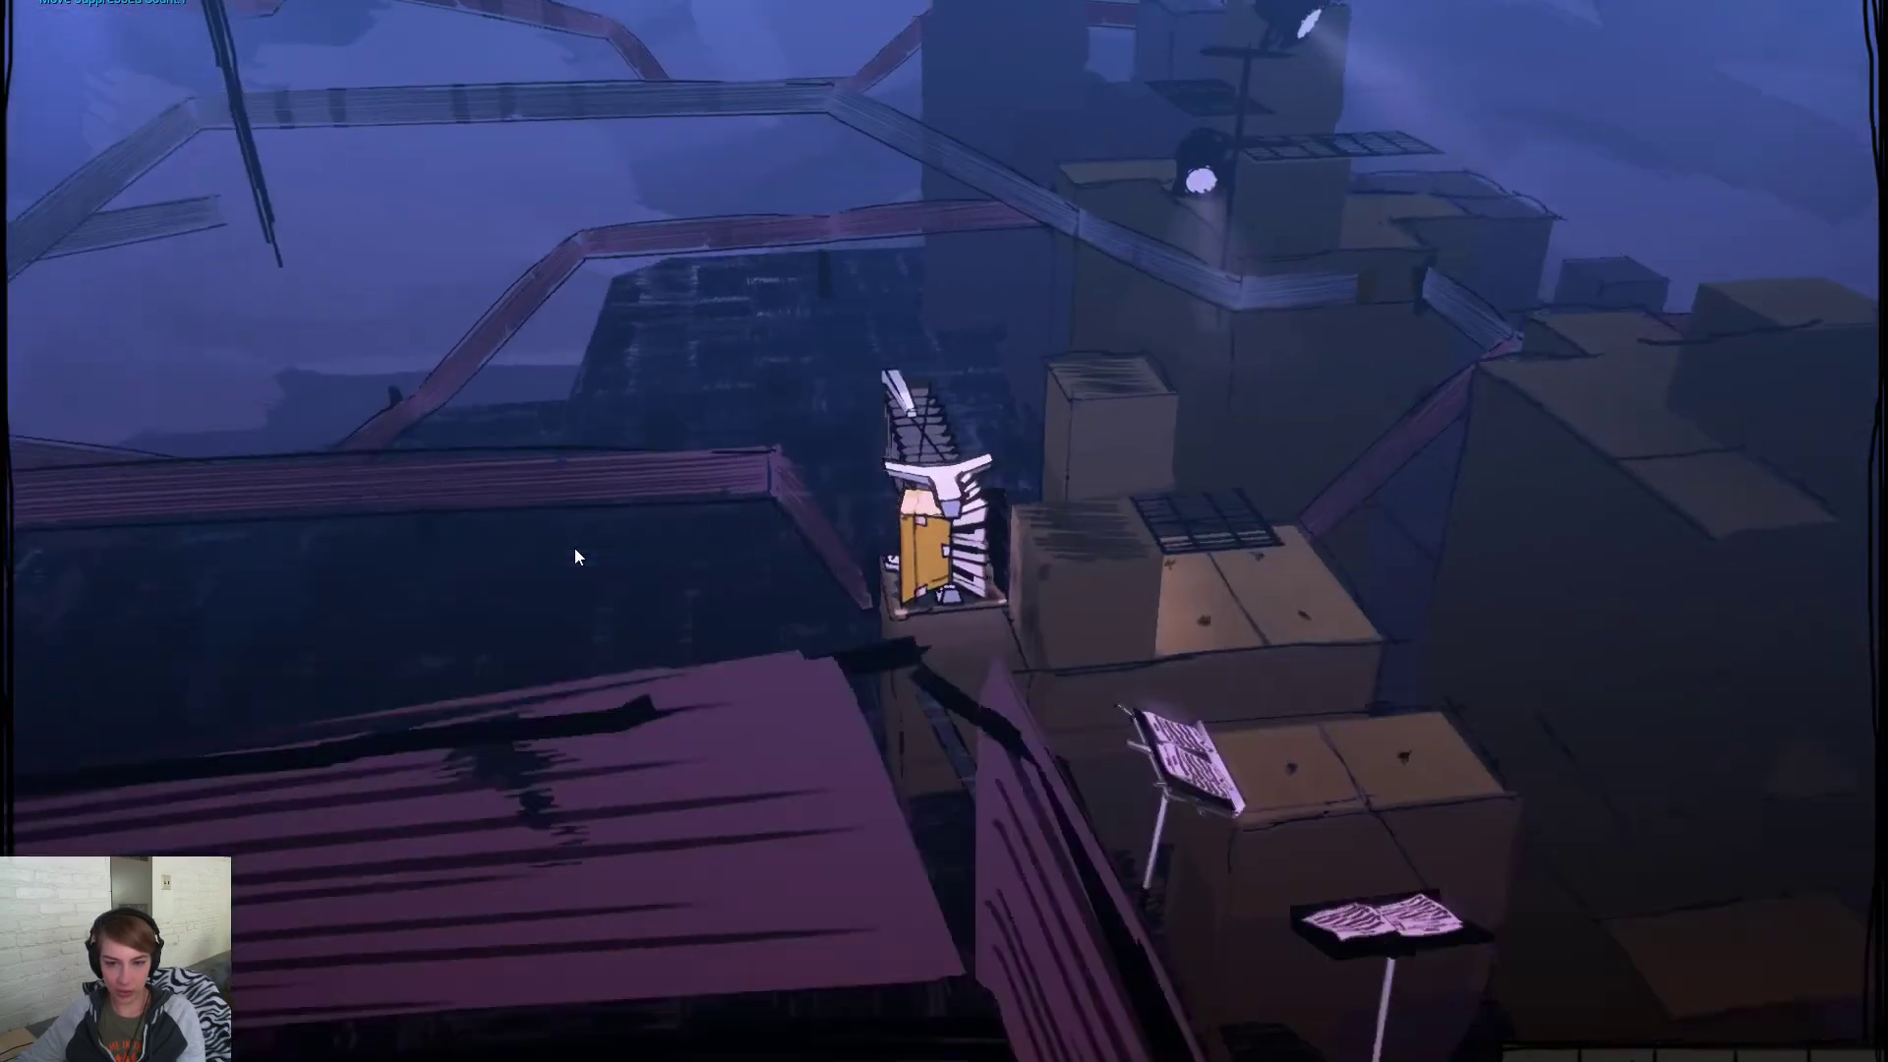
pyautogui.moveTo(900, 663); pyautogui.dragTo(49, 629)
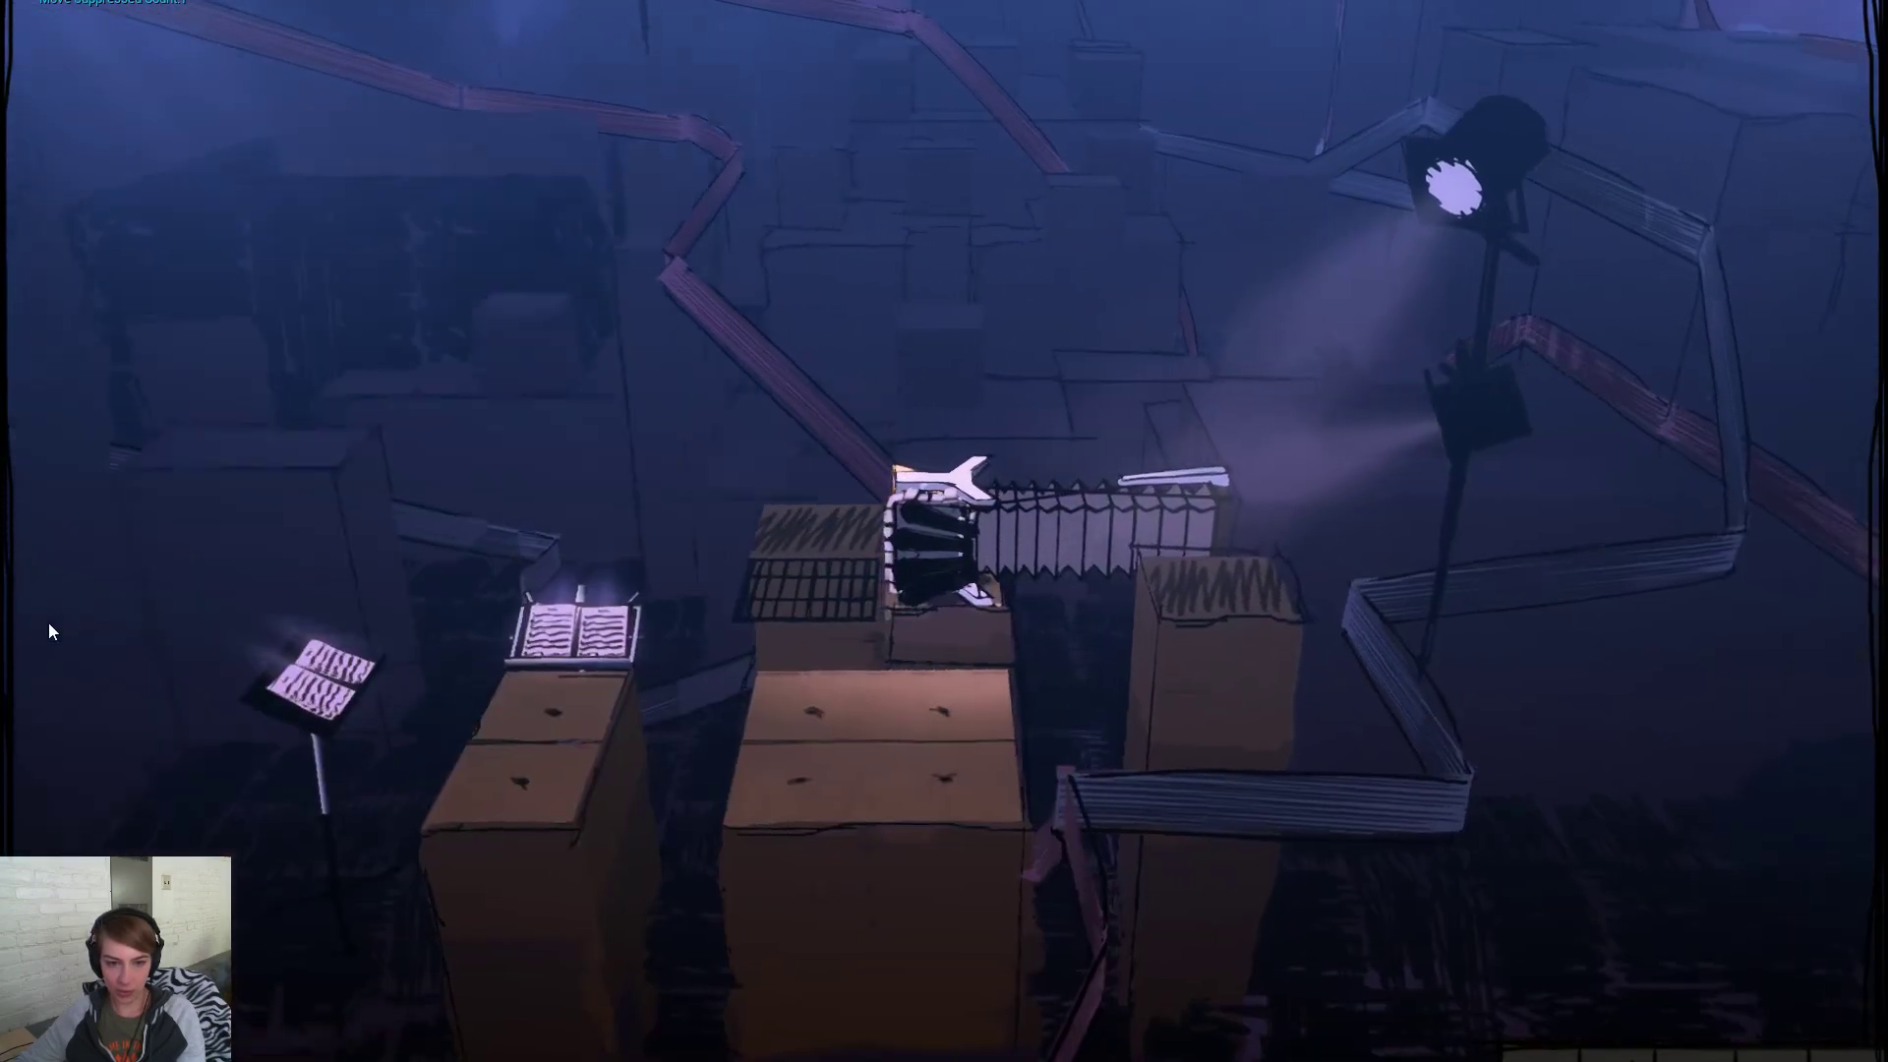
pyautogui.press('Escape')
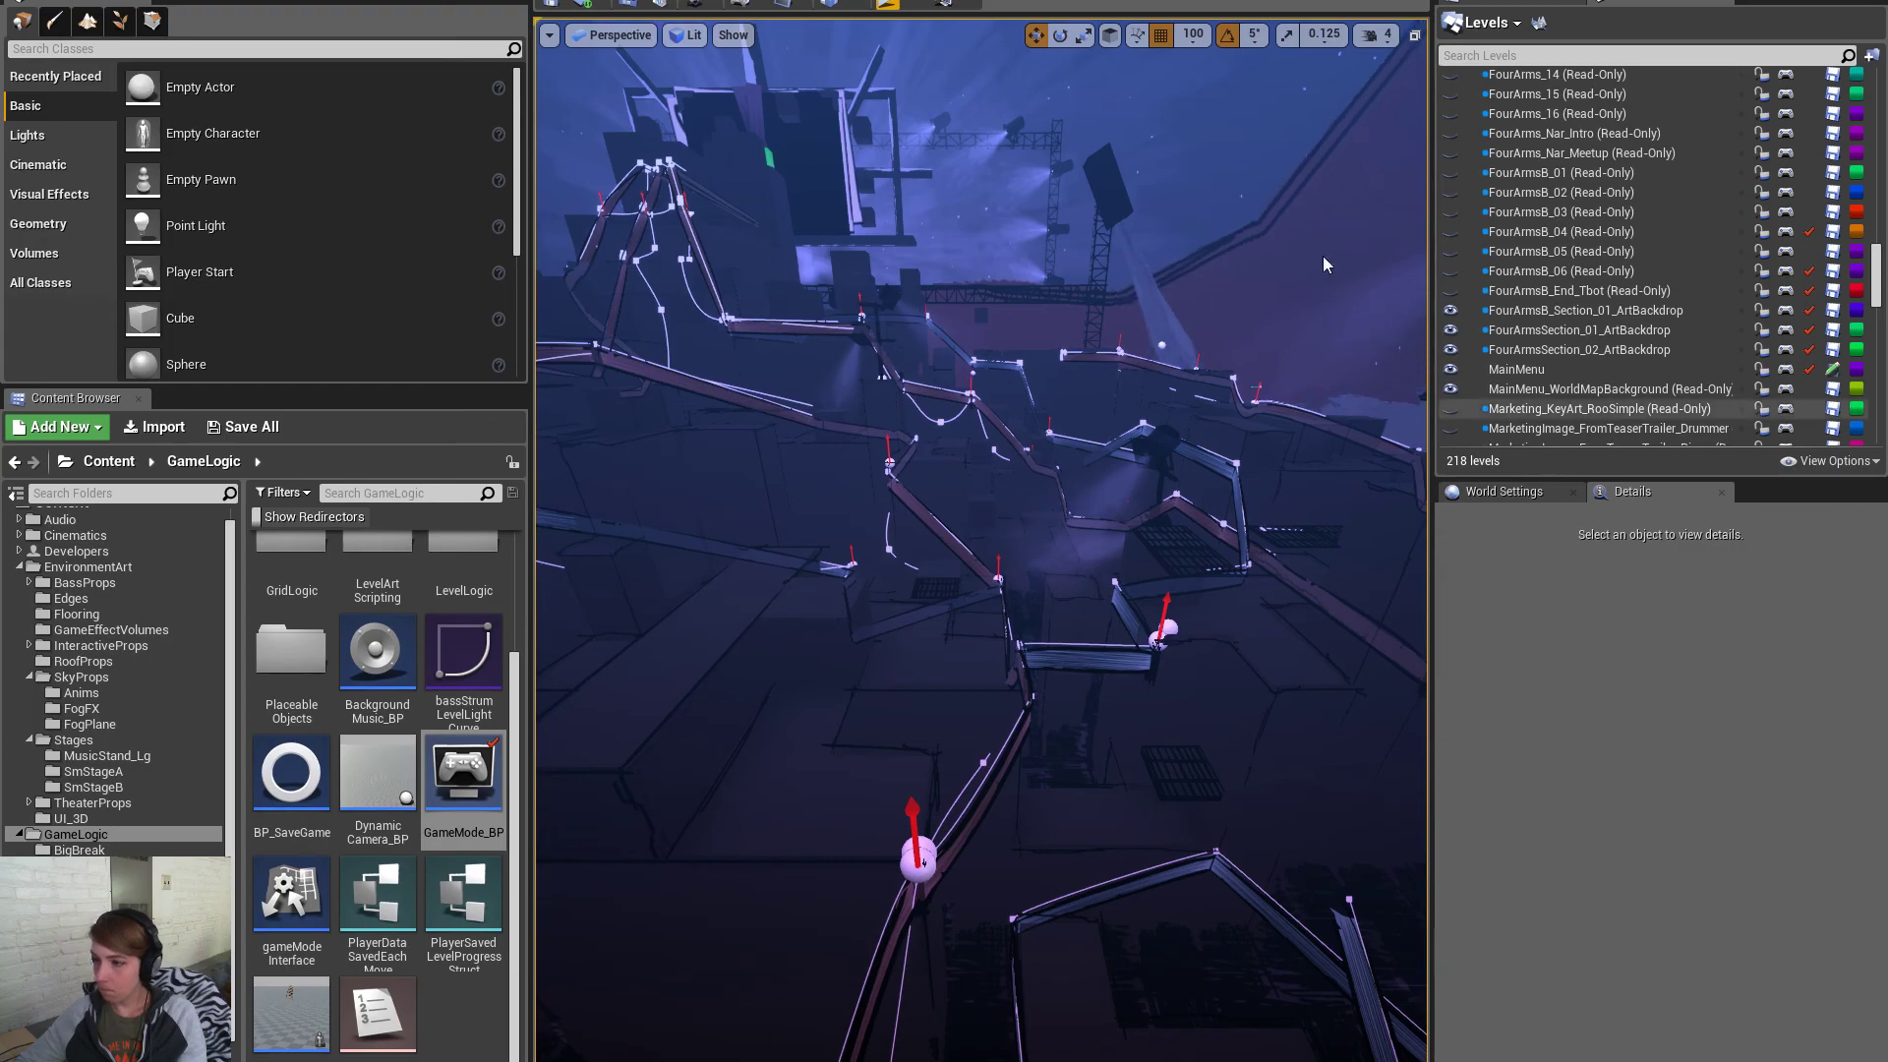
# Play the game again full screen and re-enter the same level from the world map
pyautogui.hotkey('alt', 'p')
pyautogui.press('F11')
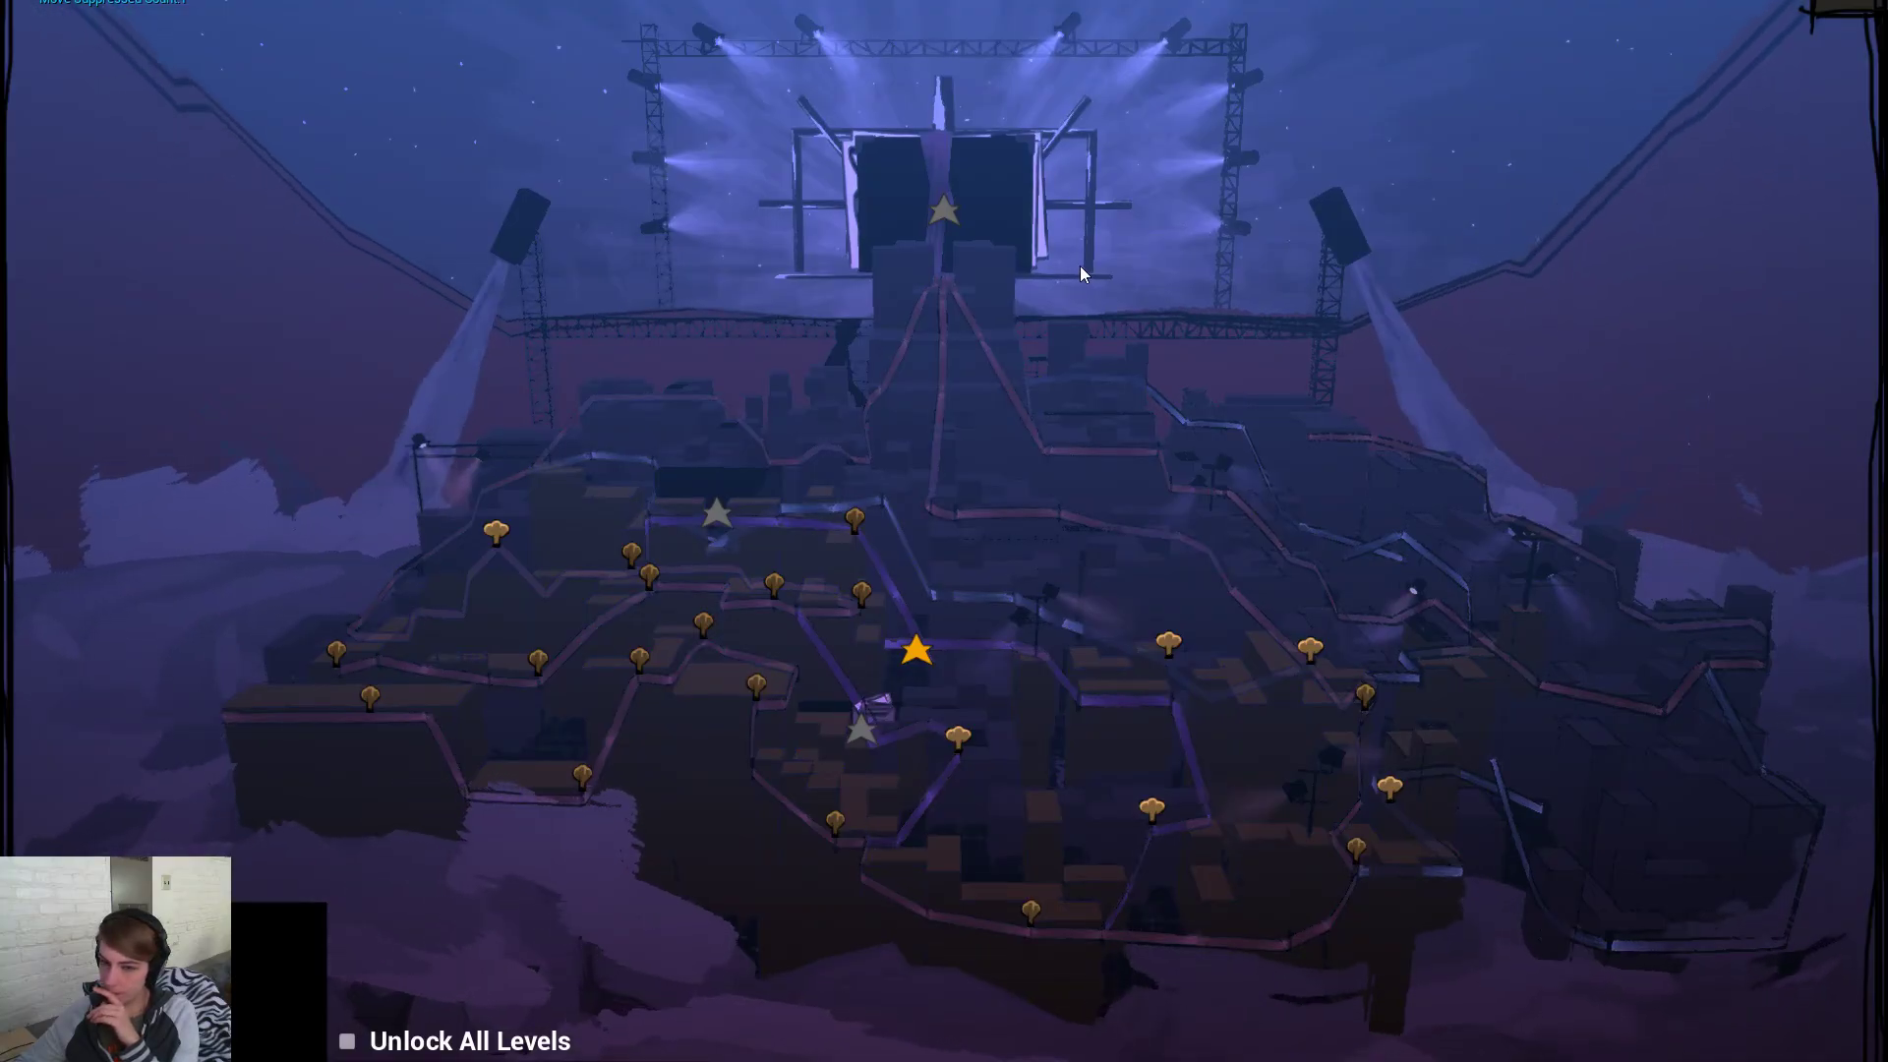
pyautogui.click(1310, 649)
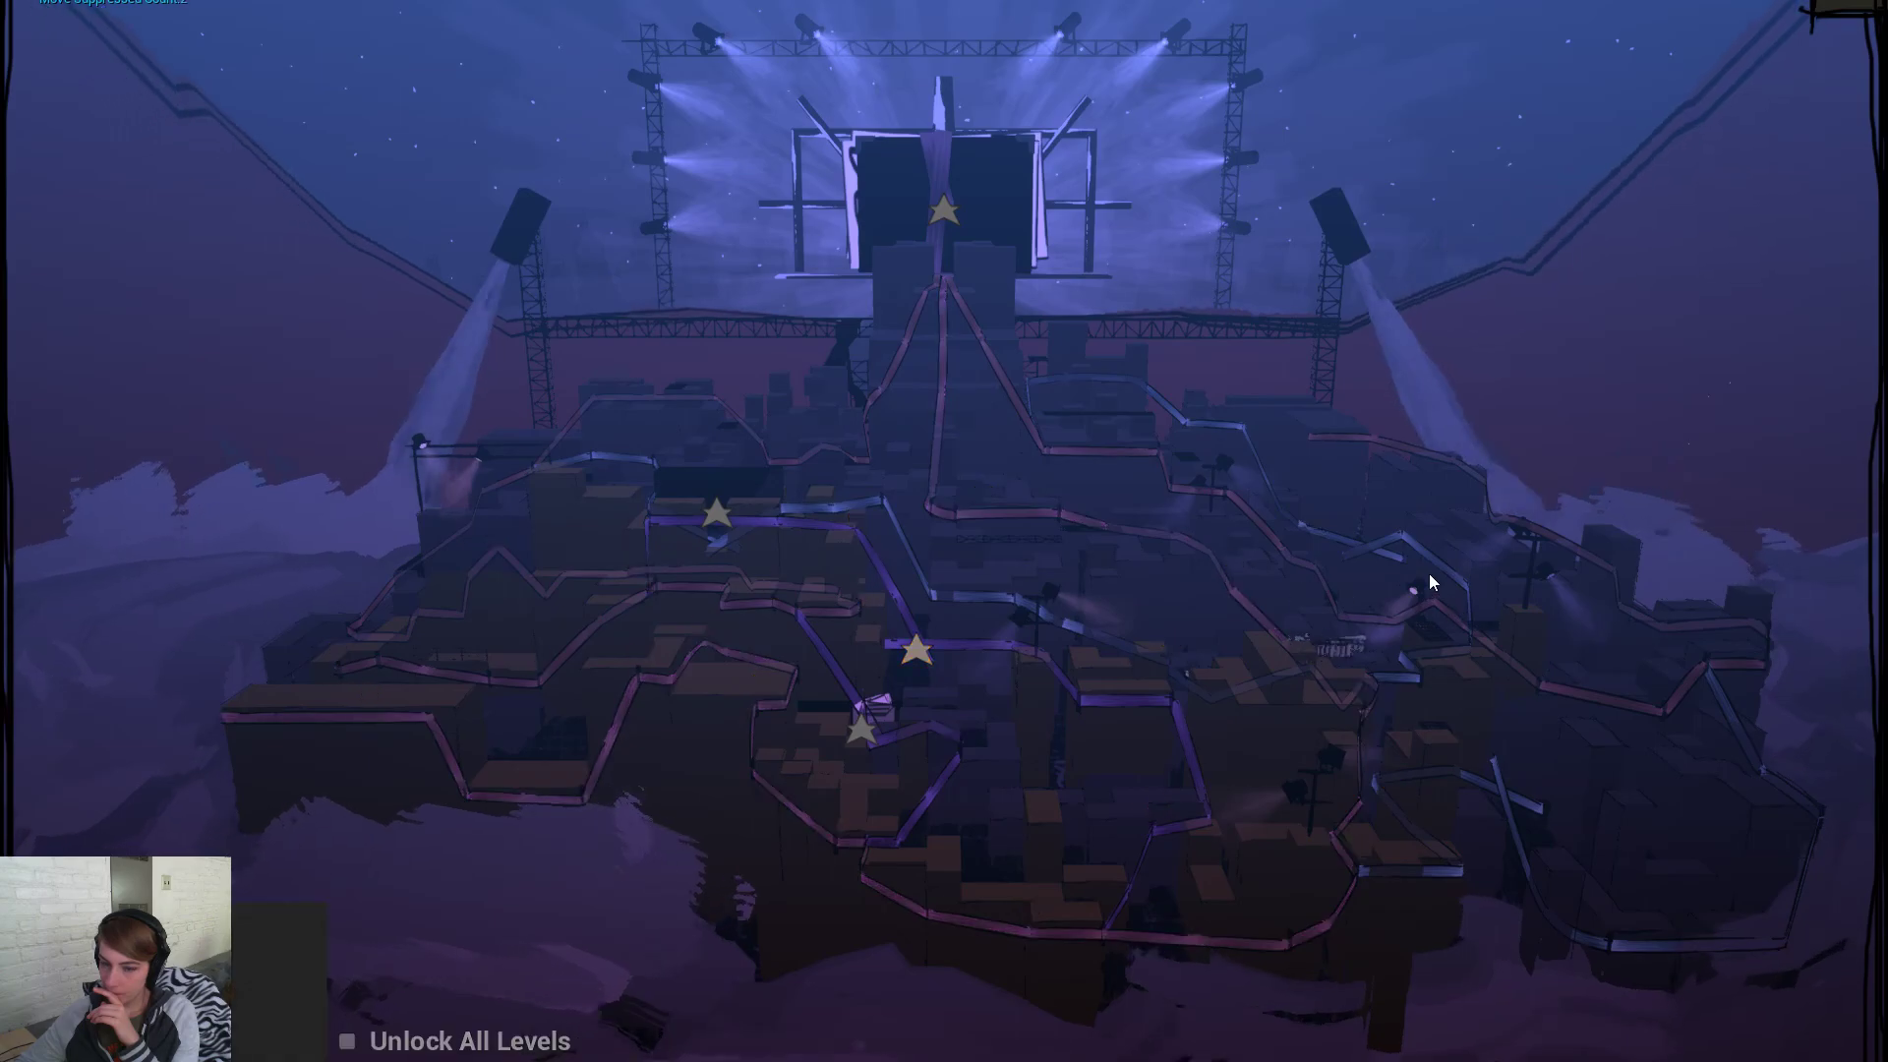
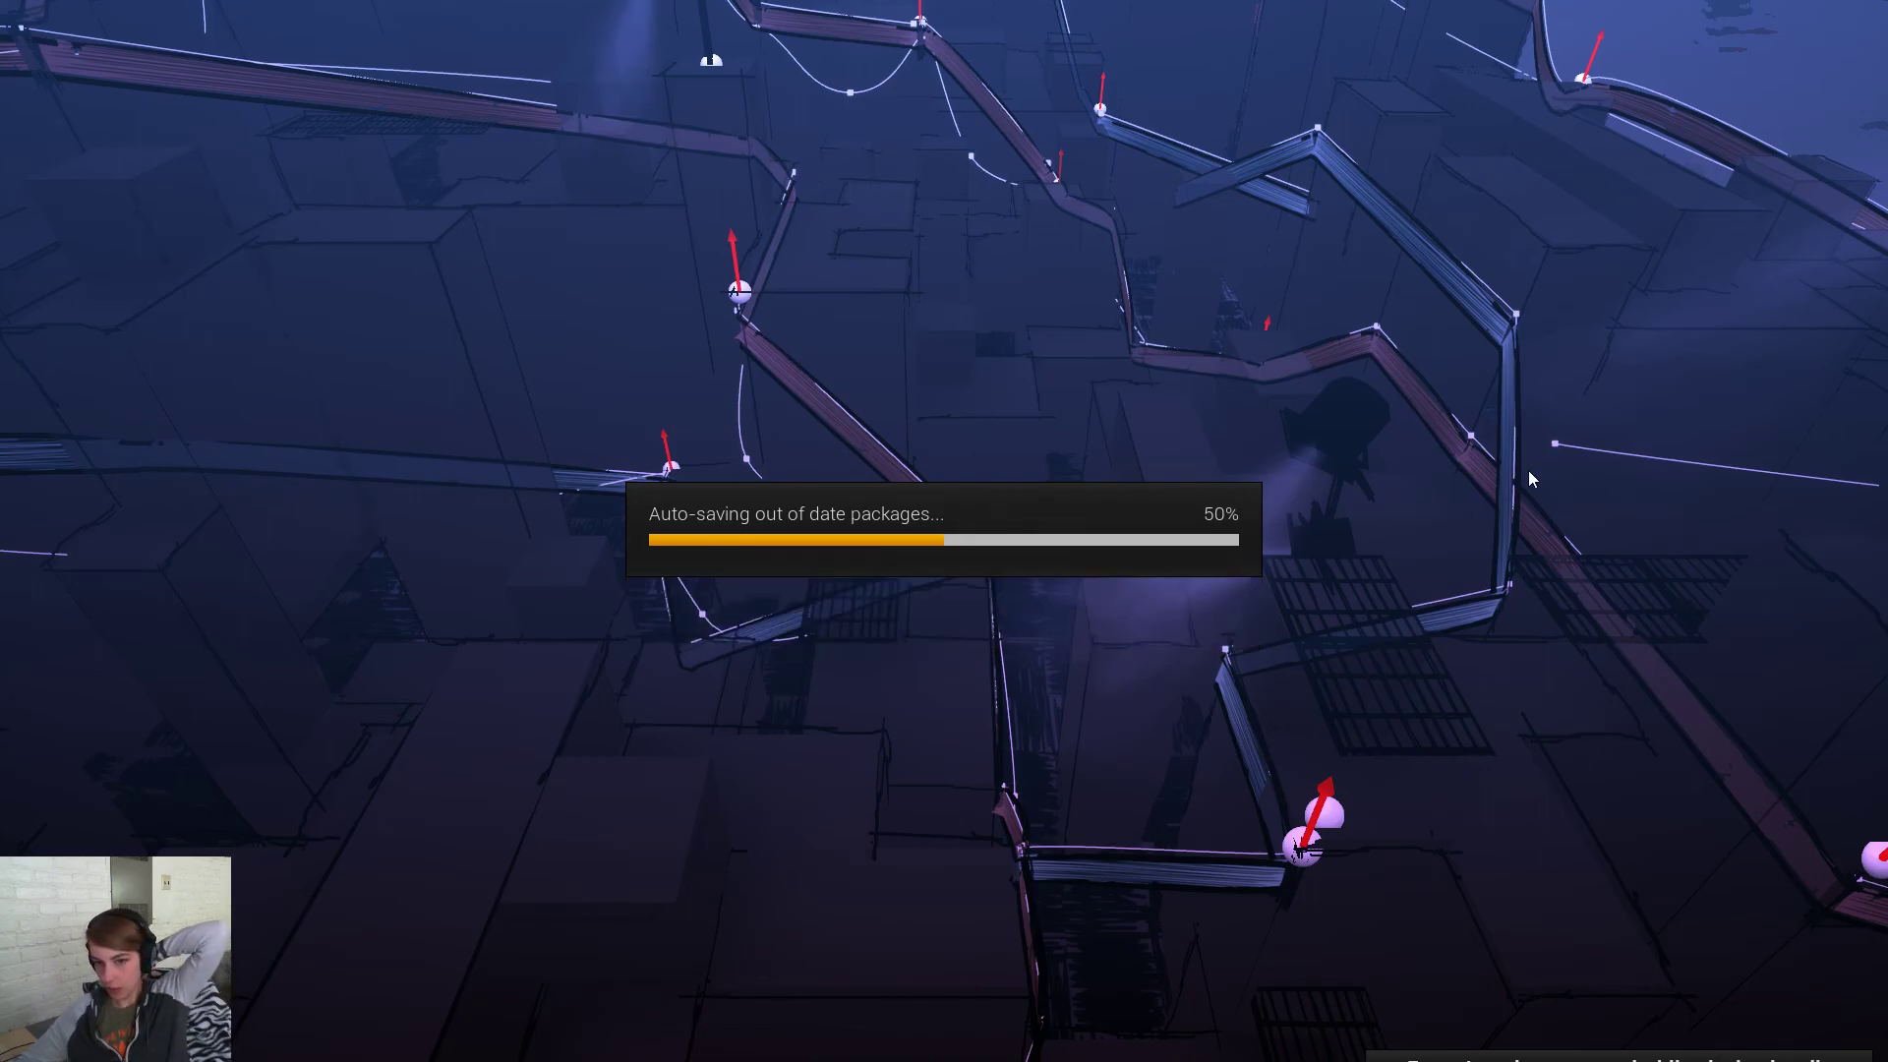
# Examine the ribbon splines around the theater light in the full-screen editor viewport, and restore the normal editor layout
pyautogui.click(1032, 479)
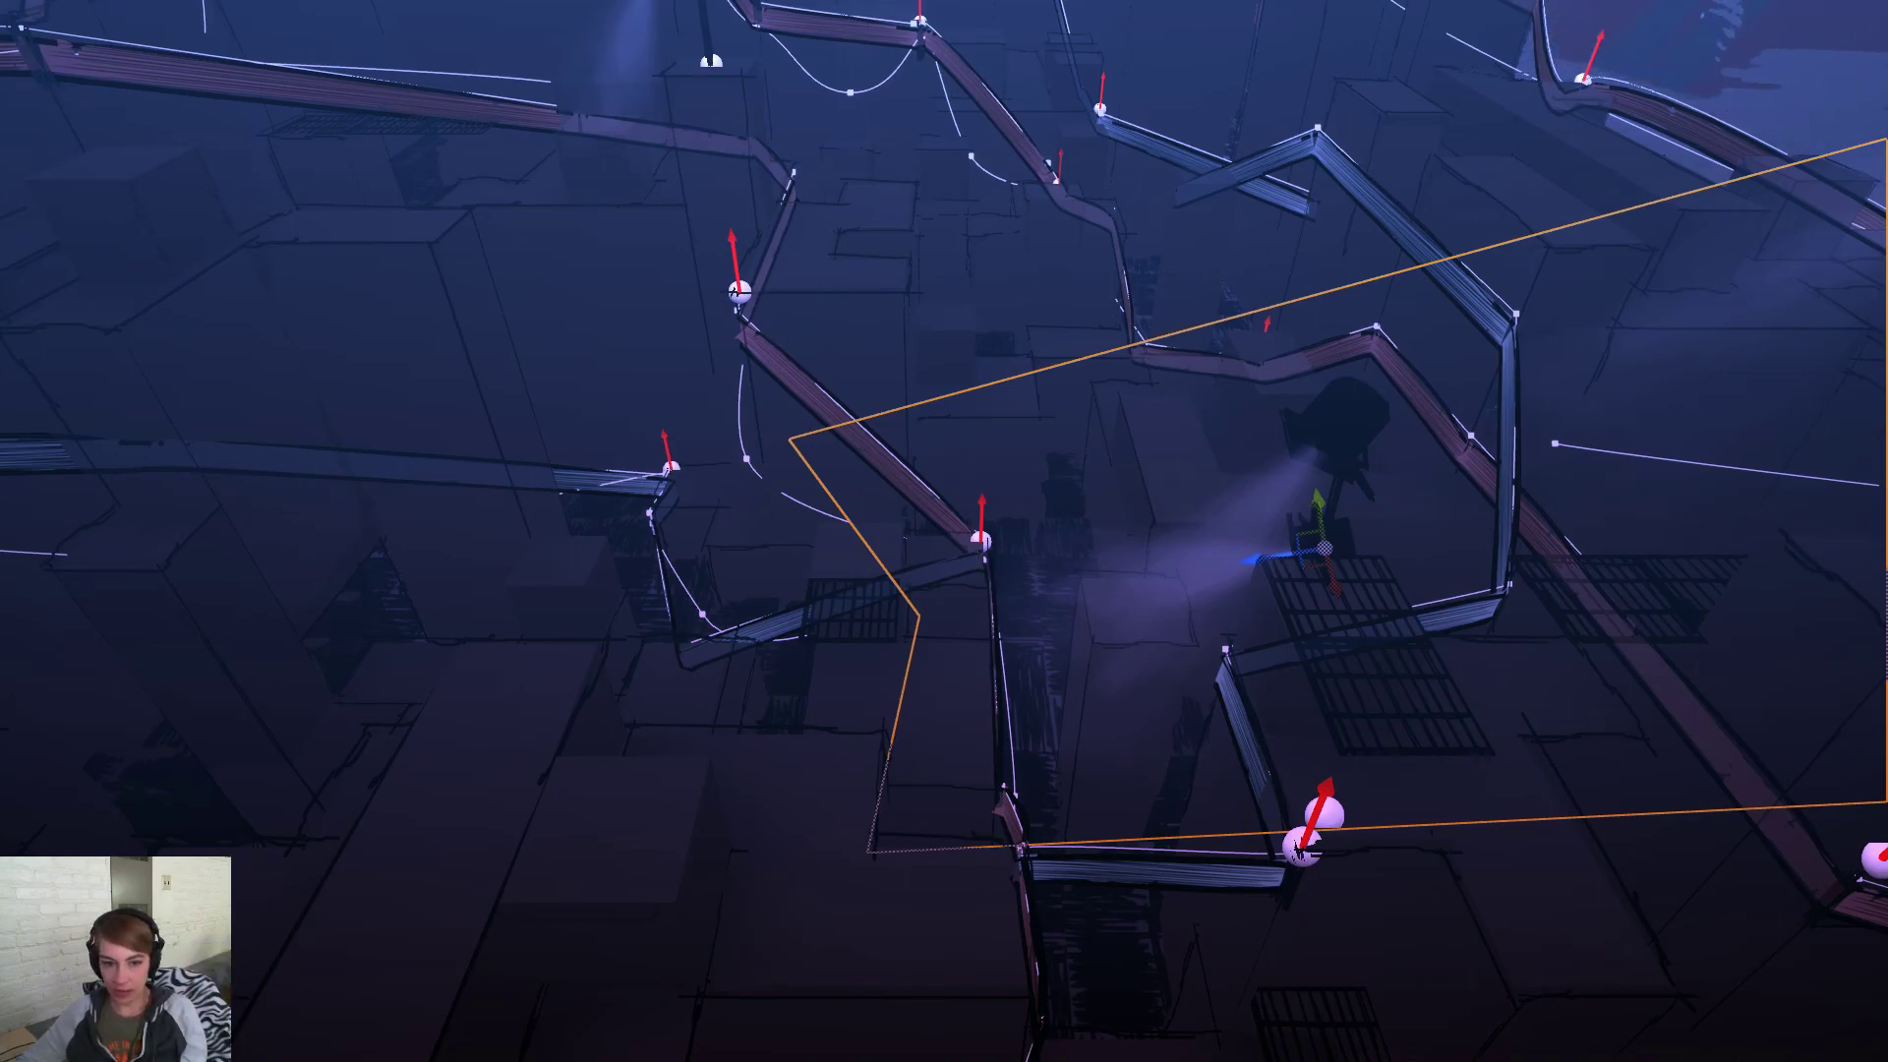
pyautogui.scroll(-5, 776, 356)
pyautogui.scroll(5, 534, 468)
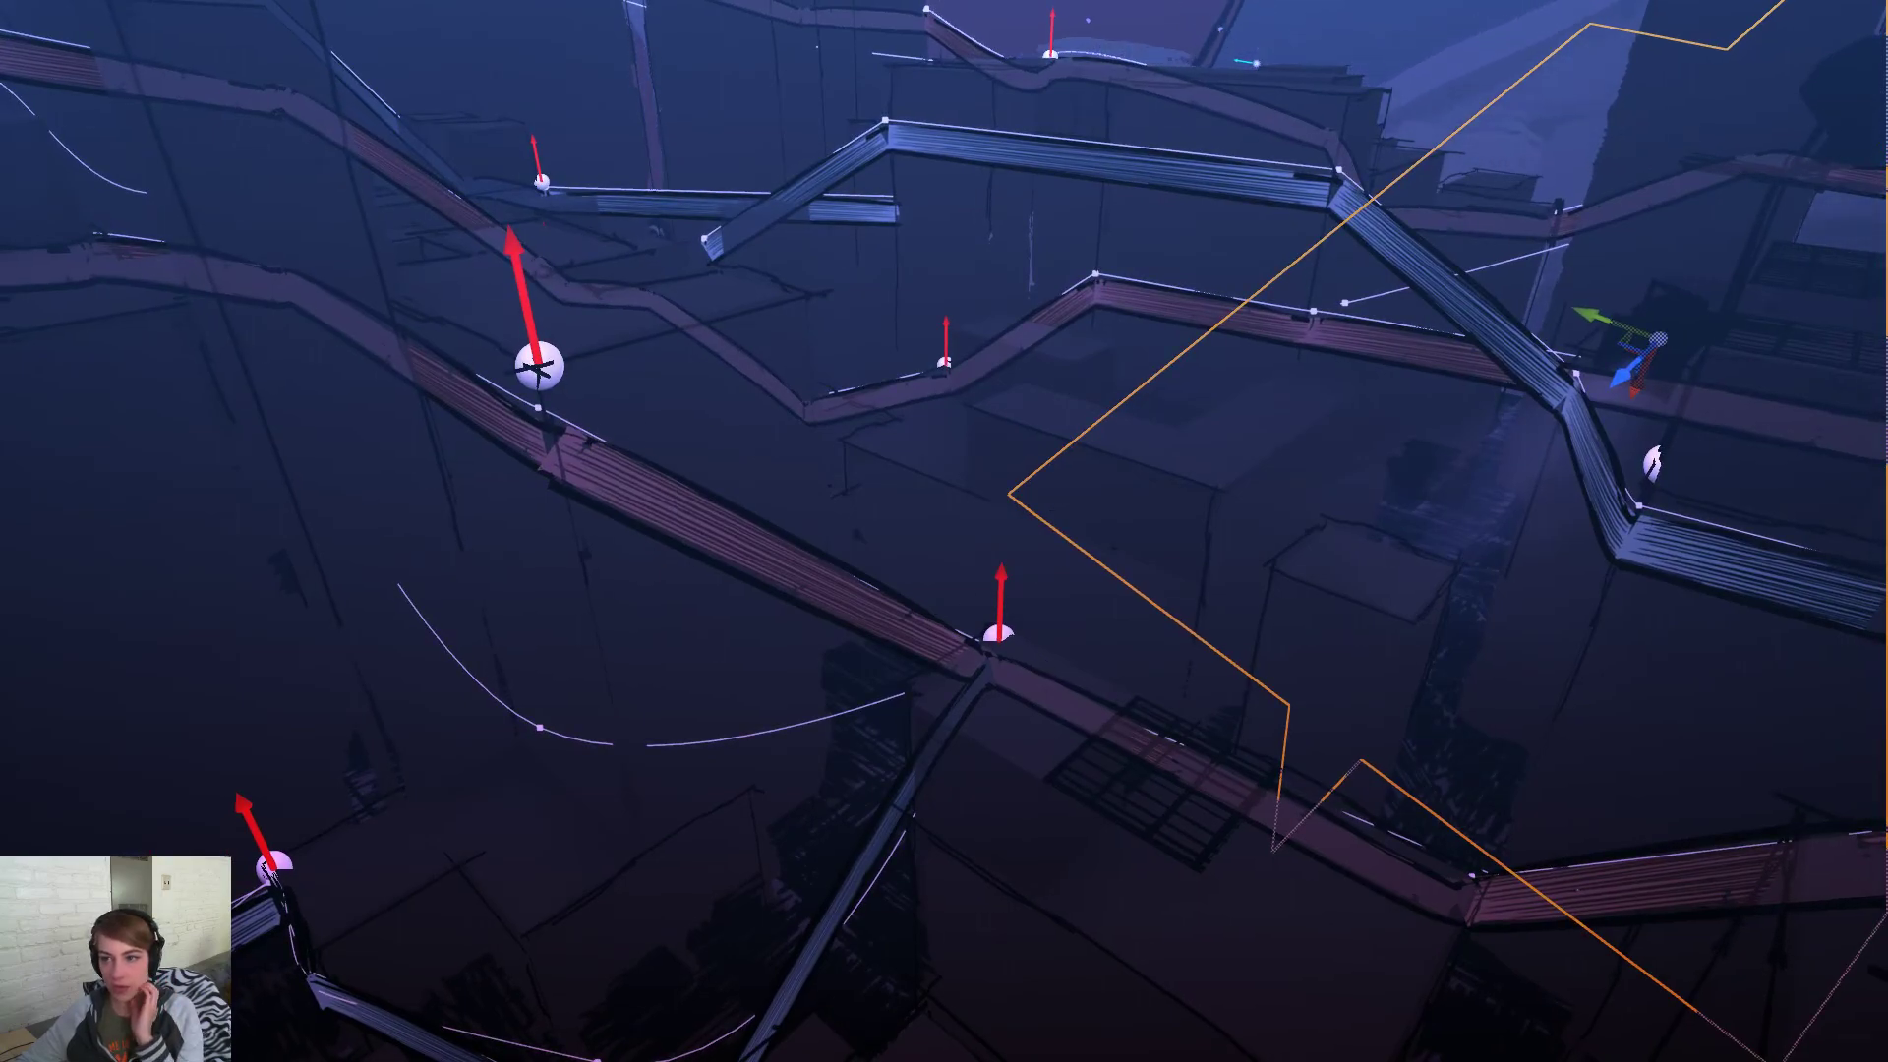
pyautogui.press('F11')
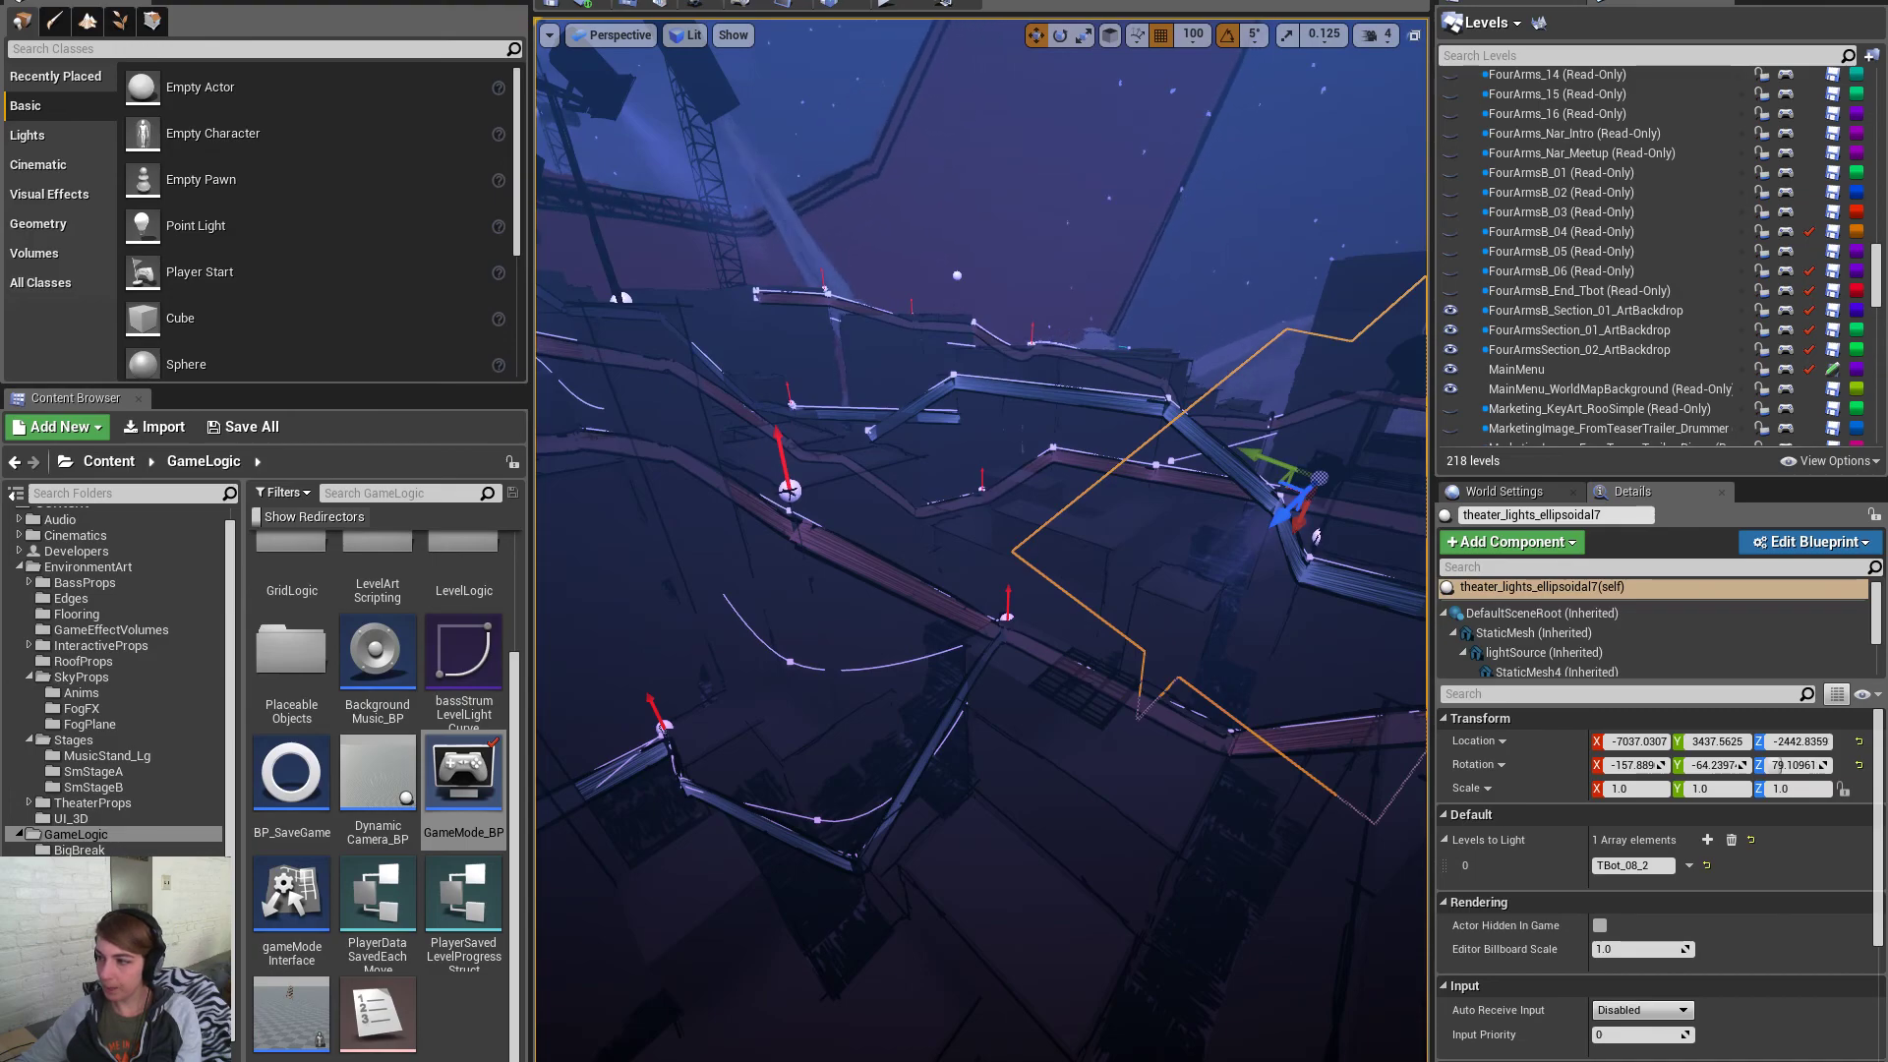
# Switch to UIRibbonSplineBP and examine the Timeline, Lerp and Set Start nodes in the Blend to new spline position on level win group
pyautogui.hotkey('alt', 'Tab')
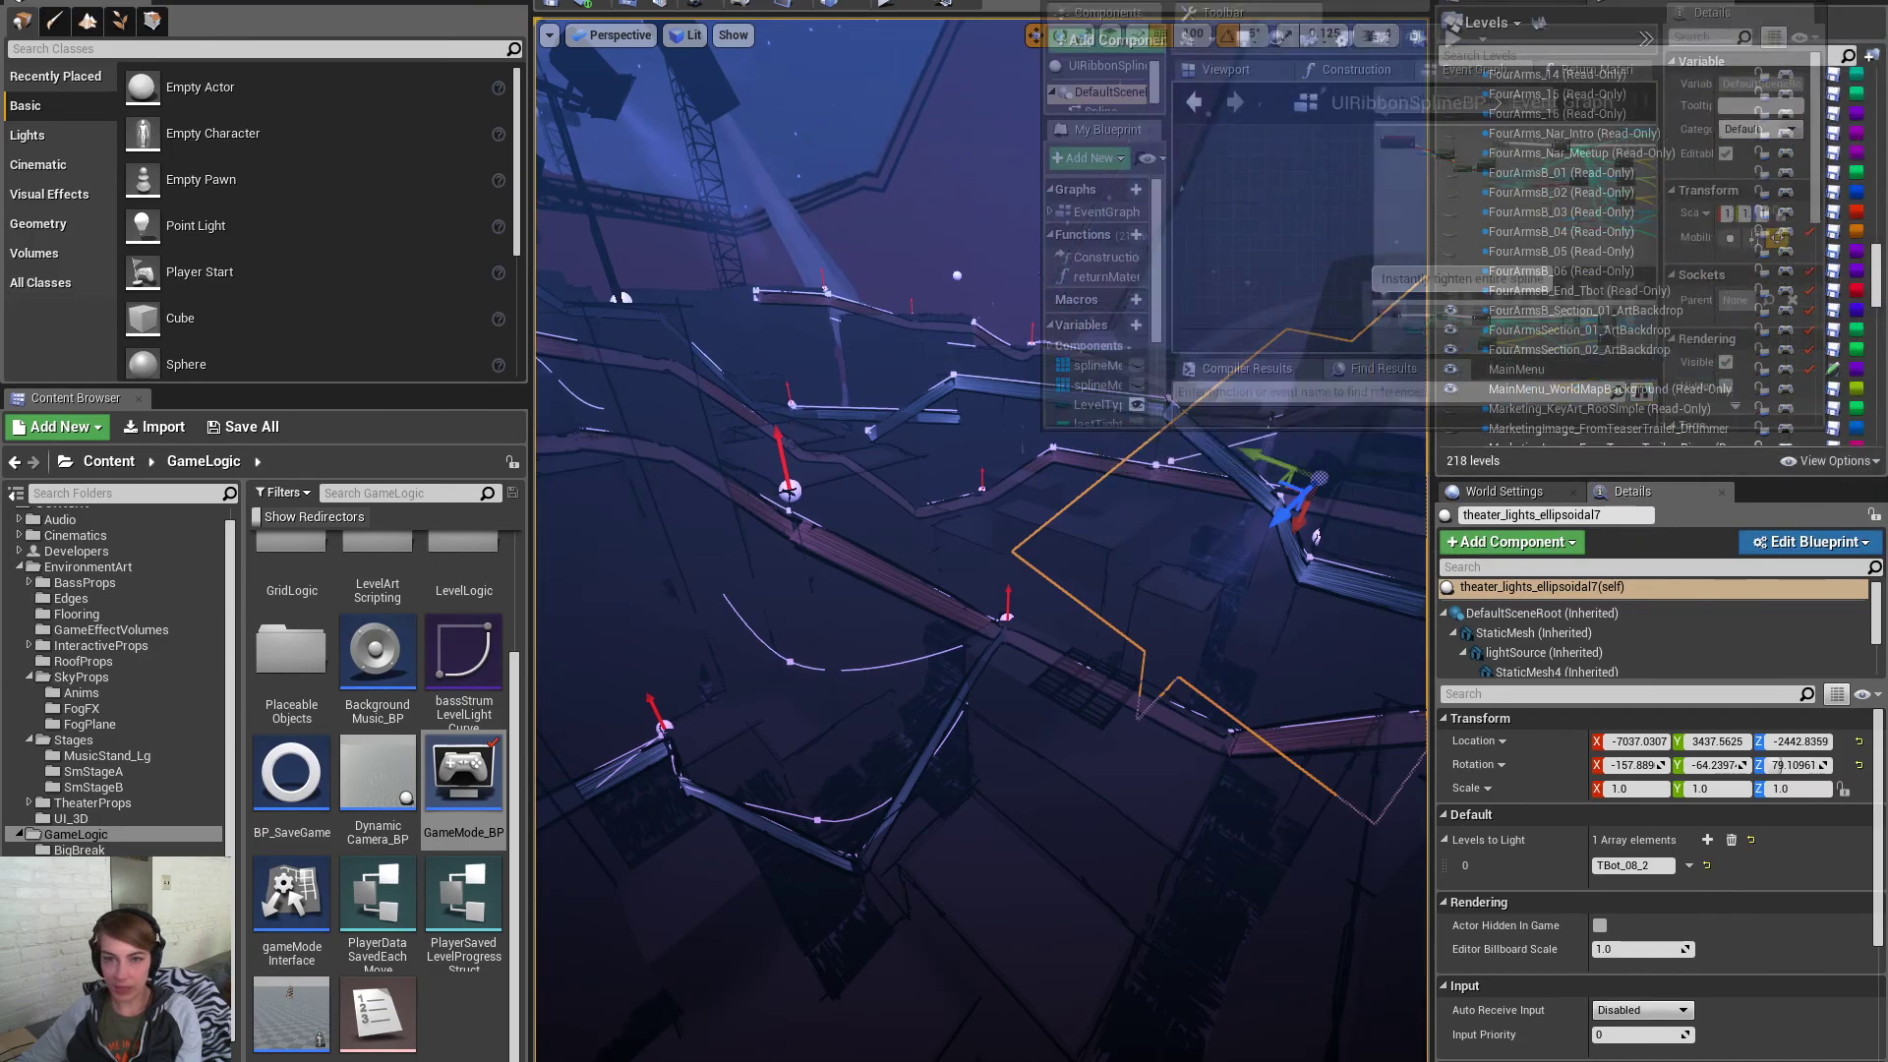
pyautogui.moveTo(1079, 339)
pyautogui.mouseDown(button='right')
pyautogui.moveTo(1084, 356)
pyautogui.moveTo(1110, 323)
pyautogui.mouseUp(button='right')
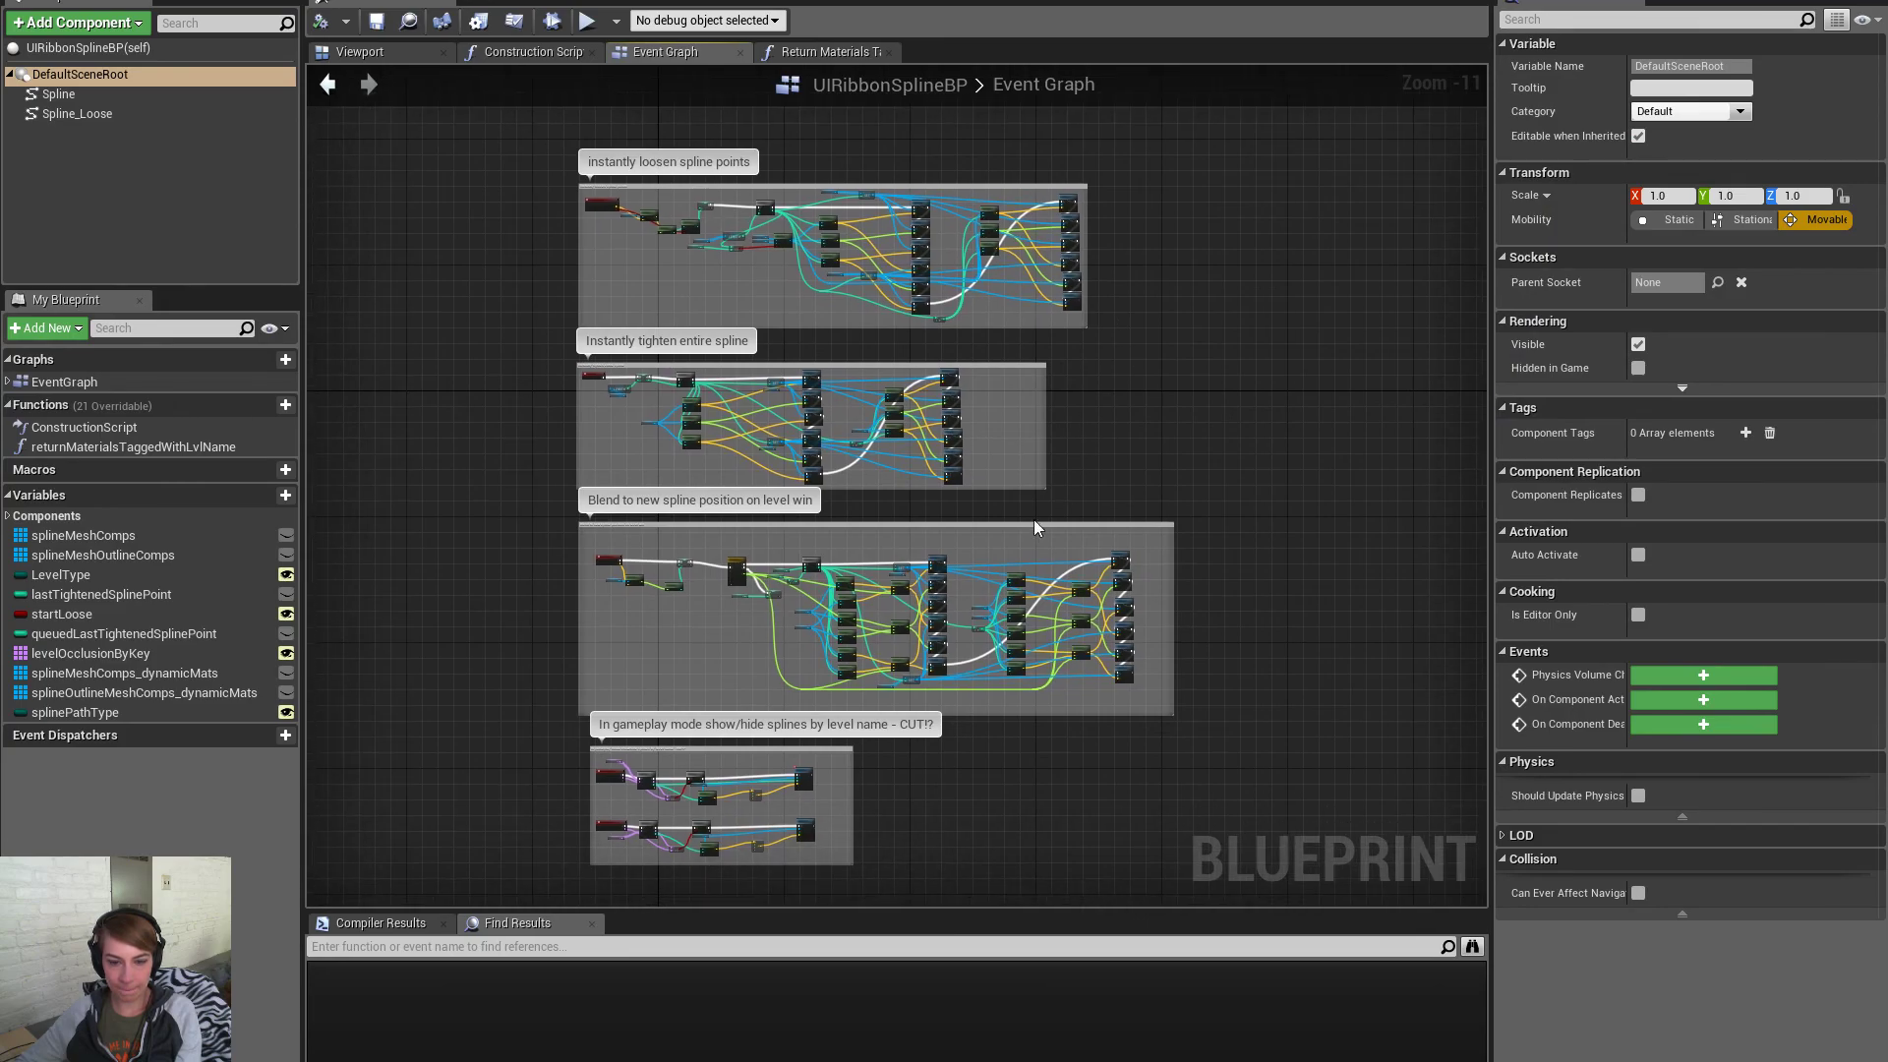
pyautogui.scroll(10, 874, 617)
pyautogui.moveTo(1062, 609); pyautogui.dragTo(1723, 573, button='right')
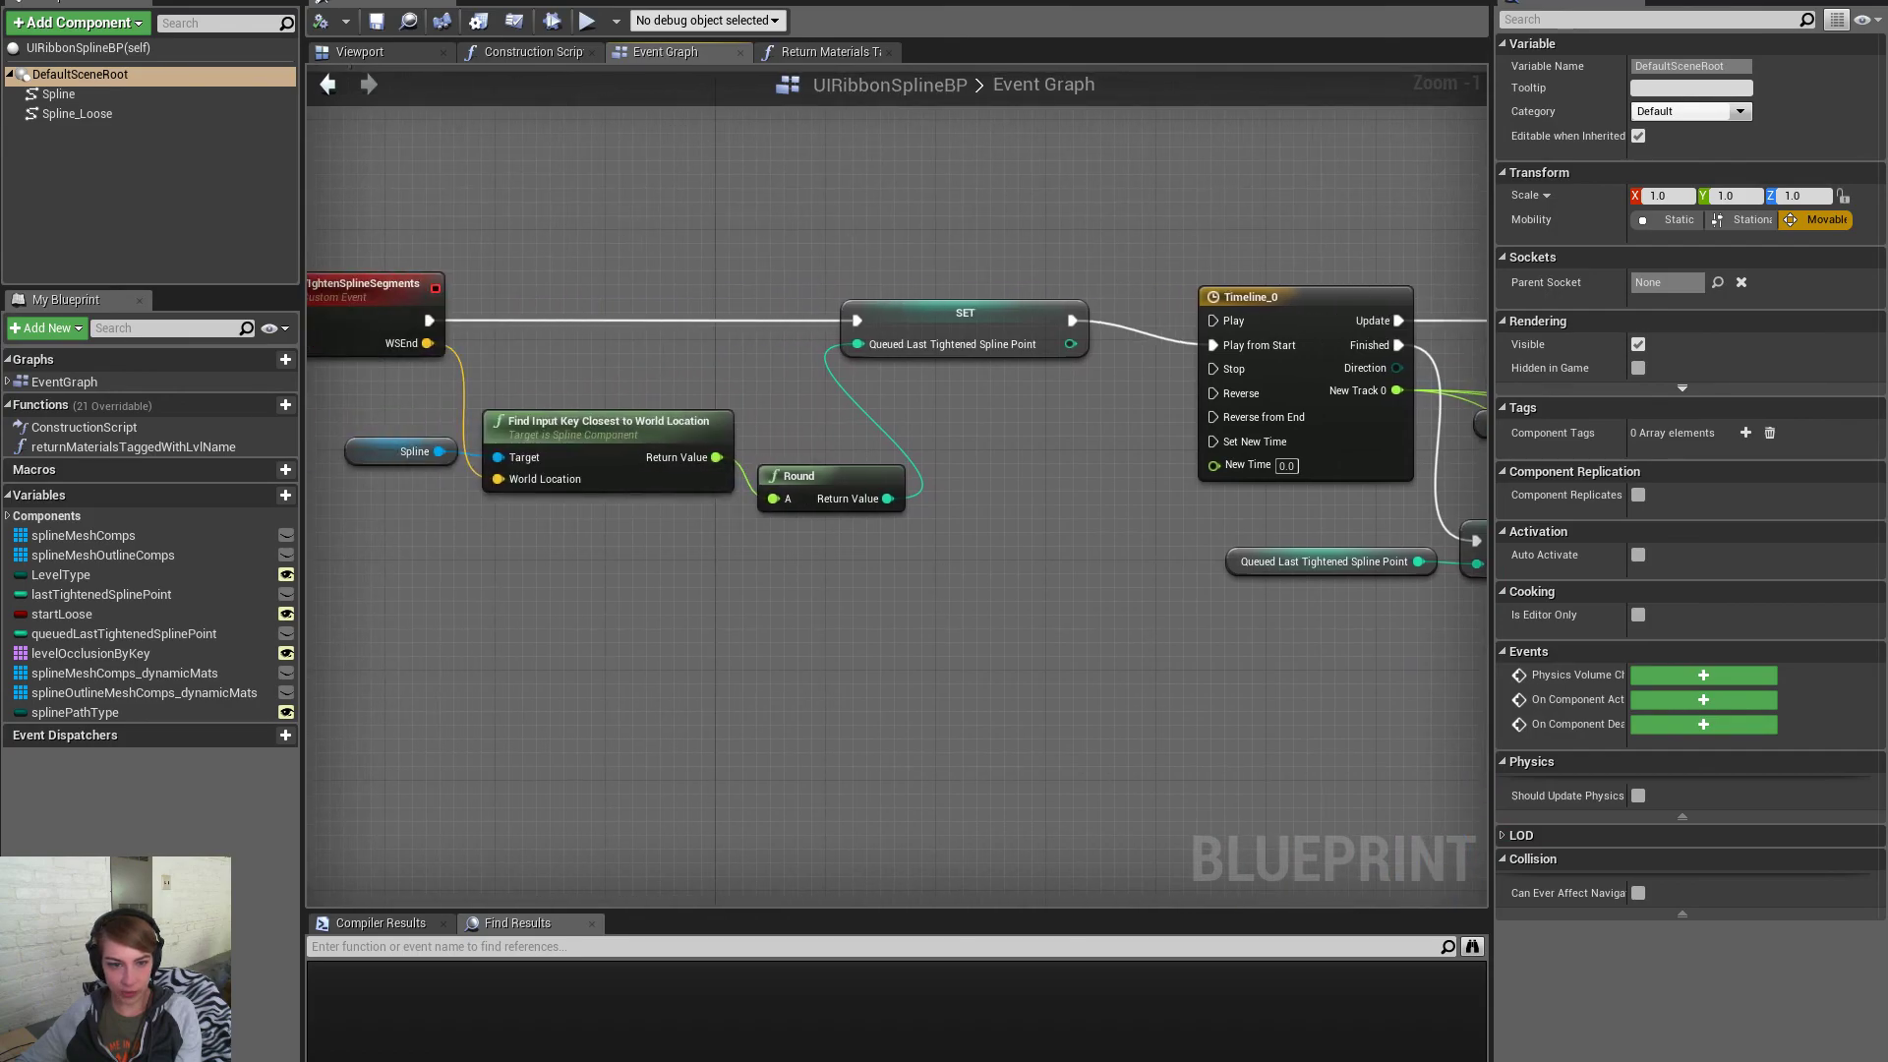
pyautogui.moveTo(1682, 559); pyautogui.dragTo(644, 434, button='right')
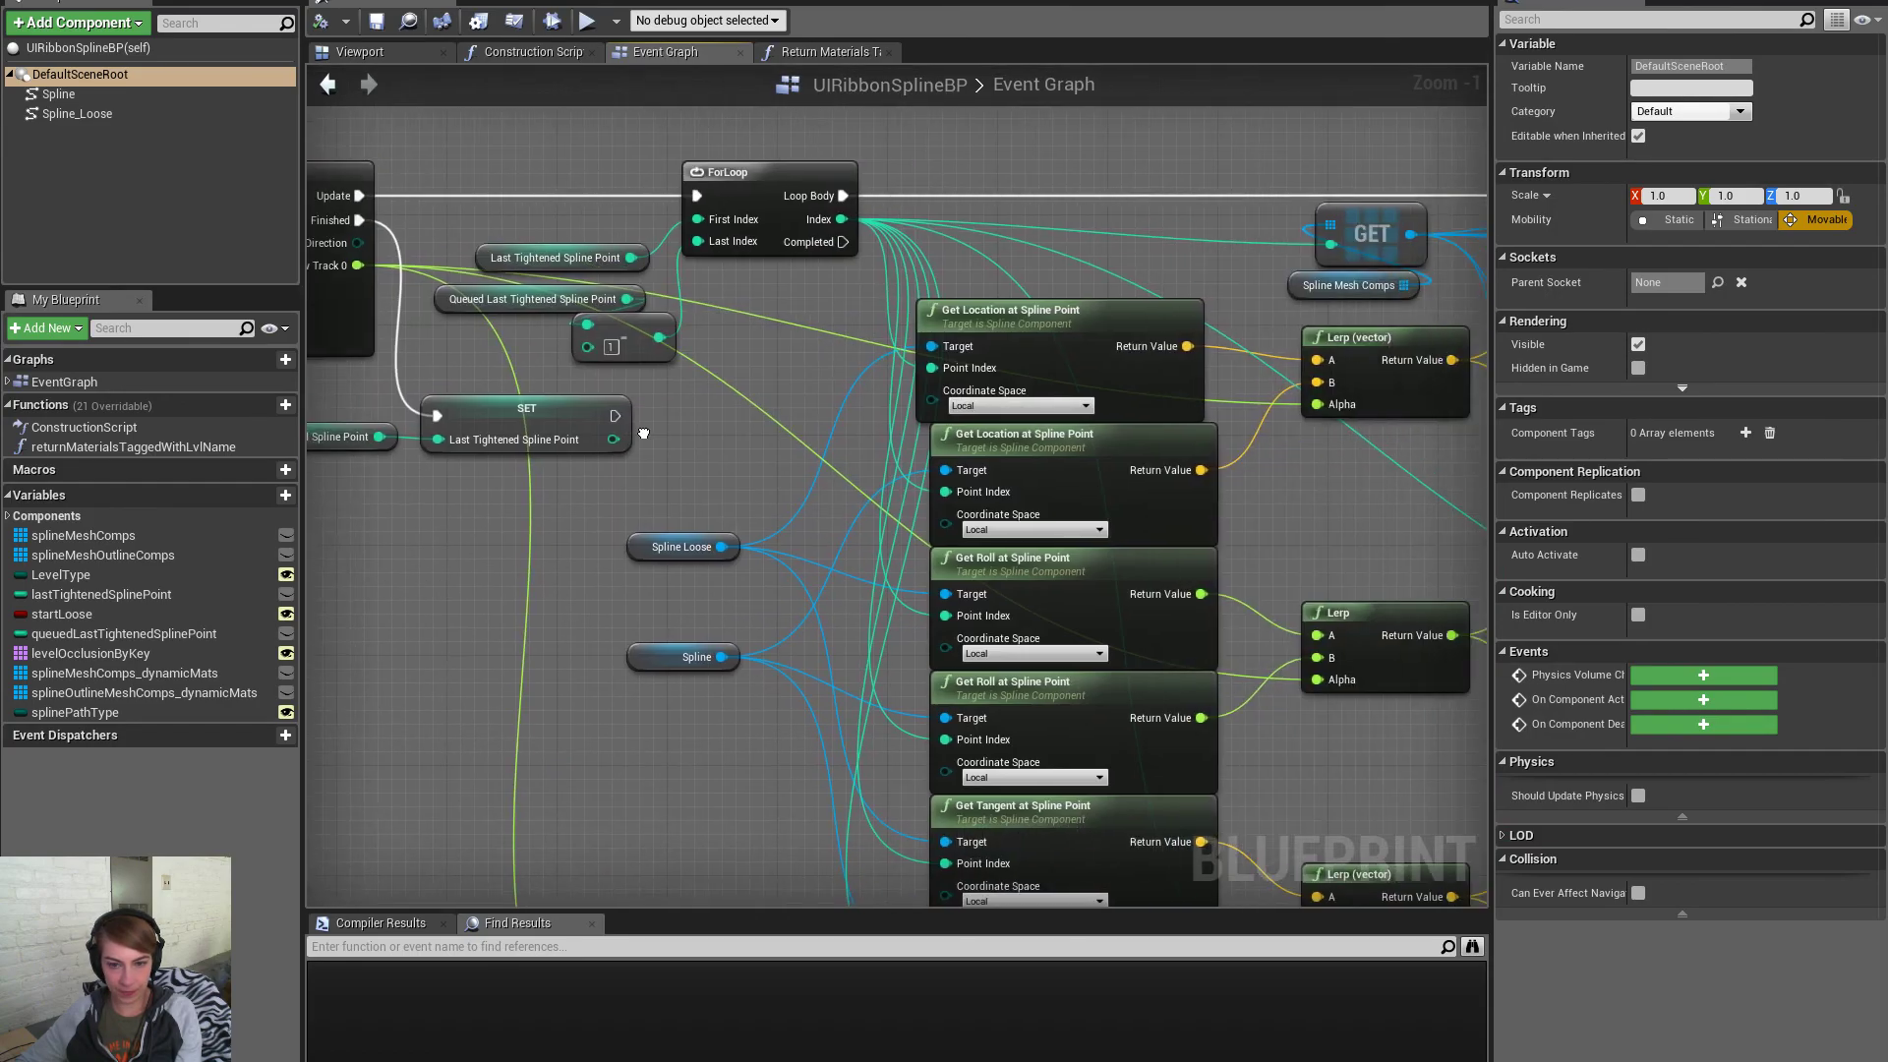
pyautogui.moveTo(1371, 551); pyautogui.dragTo(981, 557, button='right')
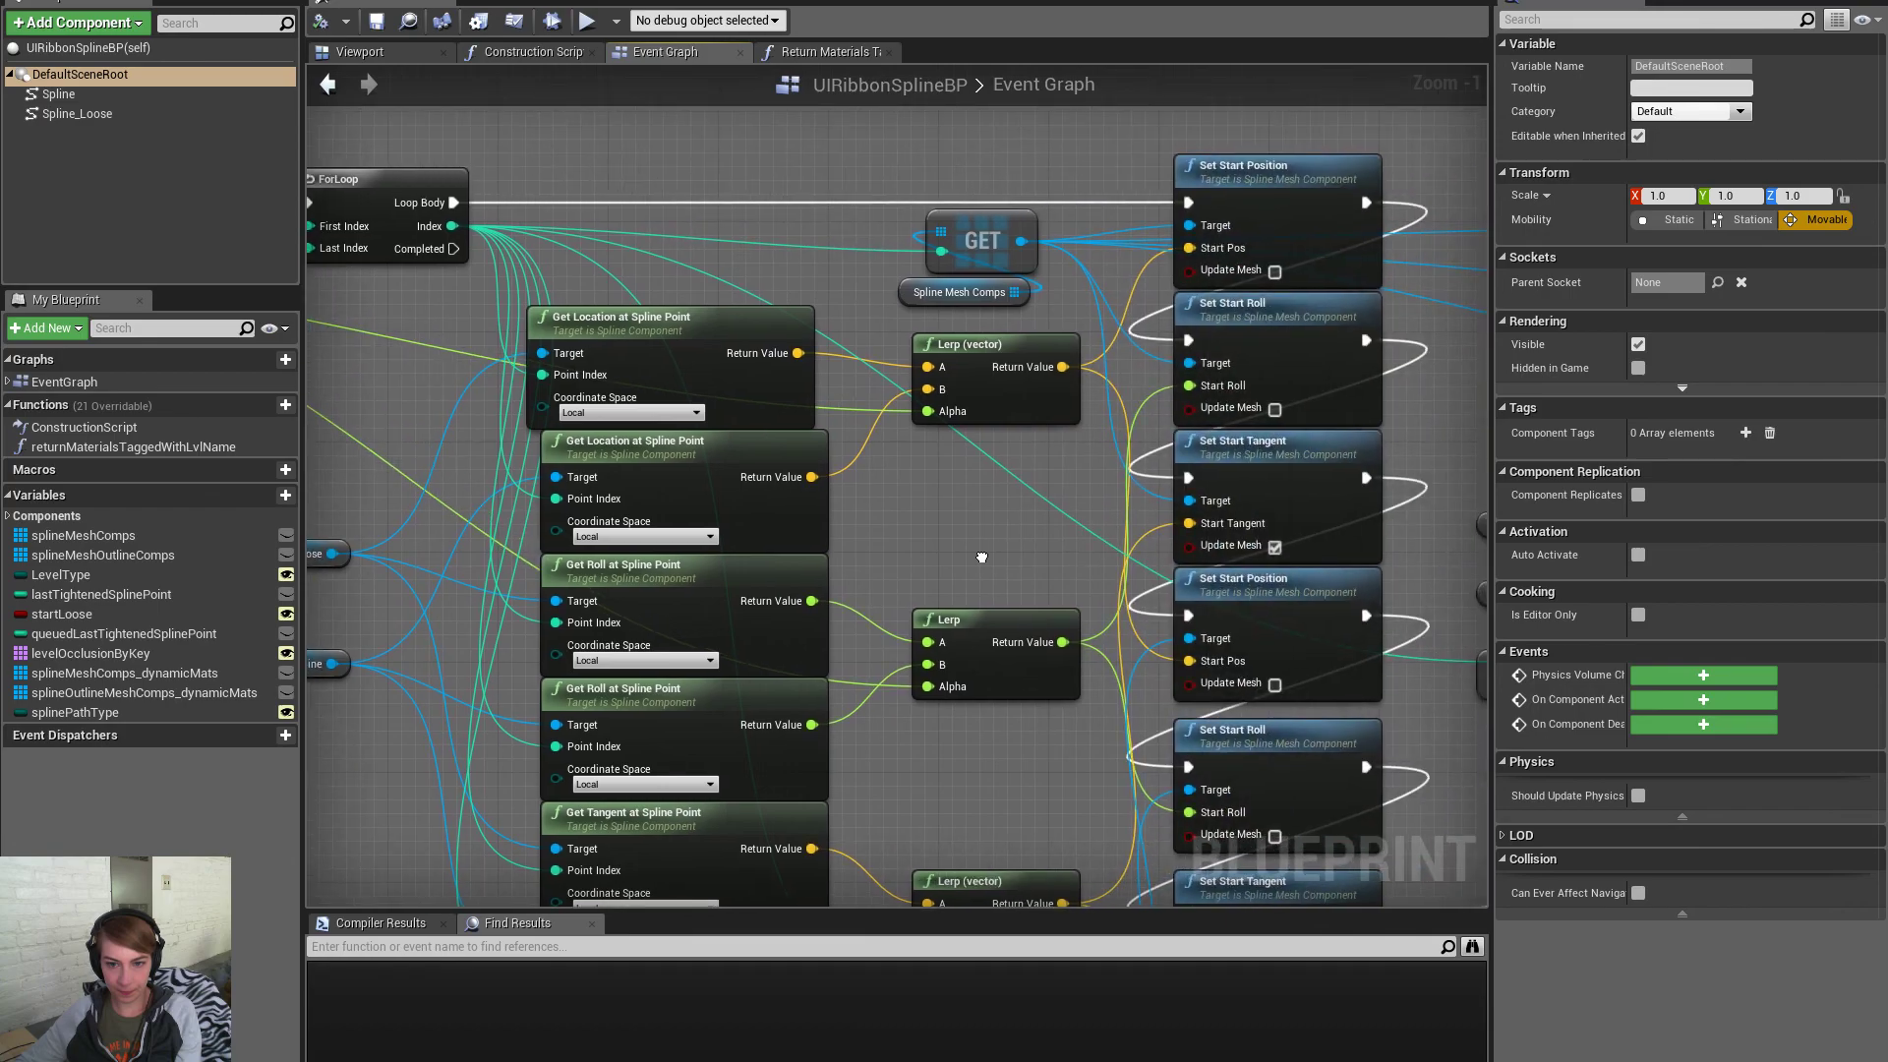
# Copy the Spline Mesh Comps variable and its GET node into the gameplay show/hide group, below the upper Set Location at Spline Point
pyautogui.moveTo(986, 169); pyautogui.dragTo(1058, 303)
pyautogui.moveTo(1059, 330); pyautogui.dragTo(1011, 339, button='right')
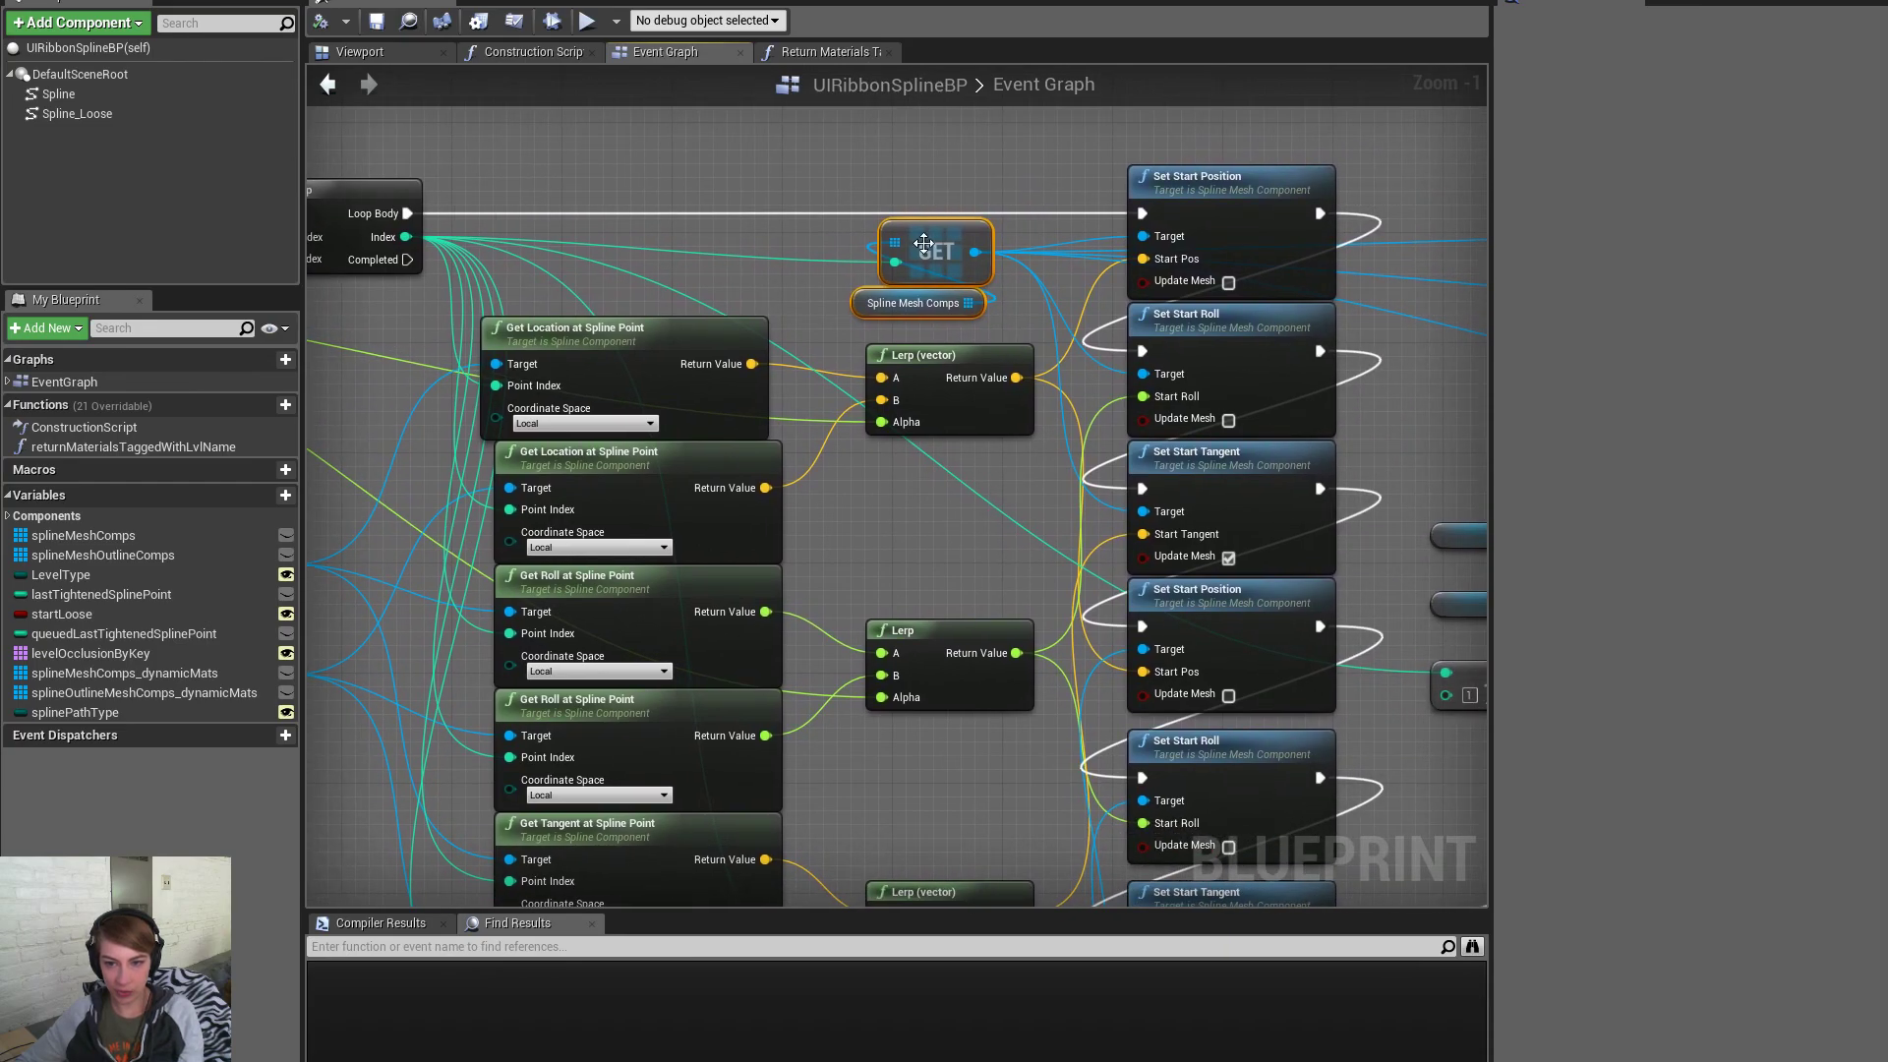
pyautogui.scroll(-1, 988, 540)
pyautogui.scroll(-3, 985, 535)
pyautogui.moveTo(928, 728); pyautogui.dragTo(954, 107, button='right')
pyautogui.moveTo(862, 439); pyautogui.dragTo(1223, 472, button='right')
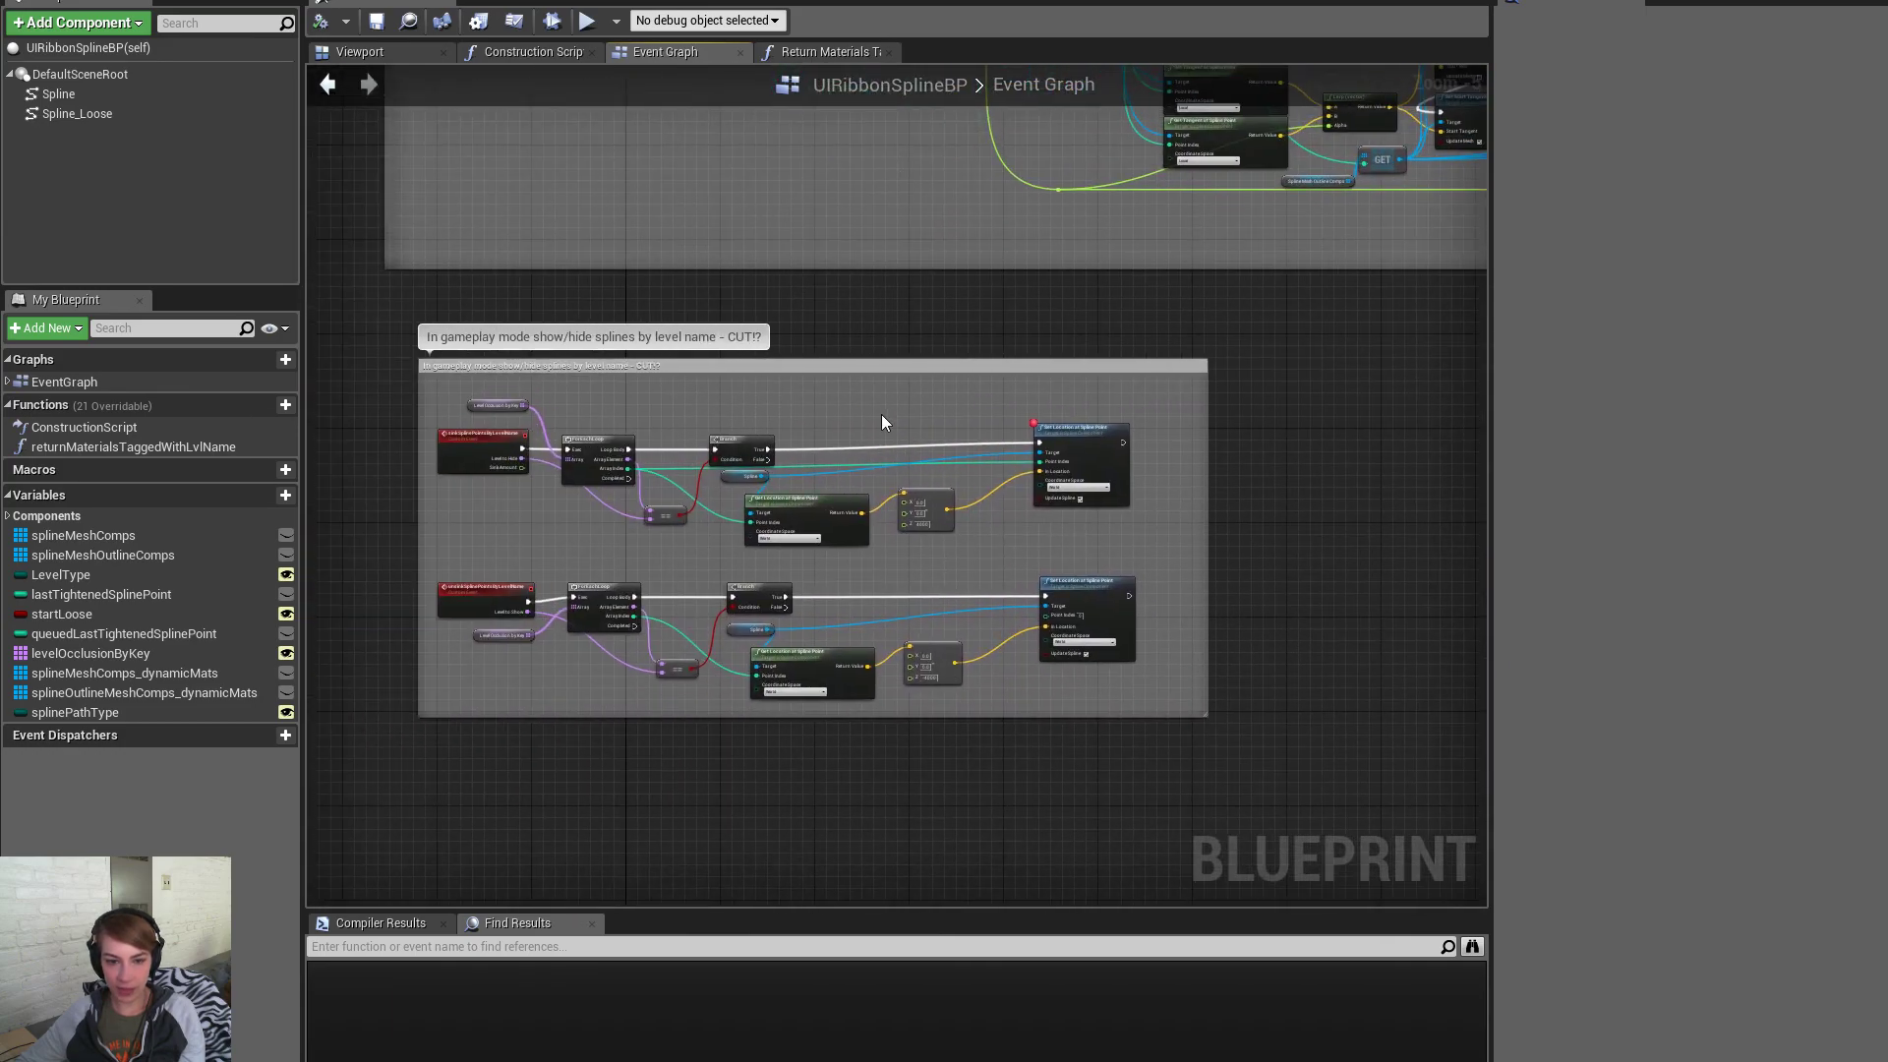
pyautogui.scroll(2, 1092, 569)
pyautogui.hotkey('ctrl', 'v')
pyautogui.moveTo(1231, 527); pyautogui.dragTo(1029, 490)
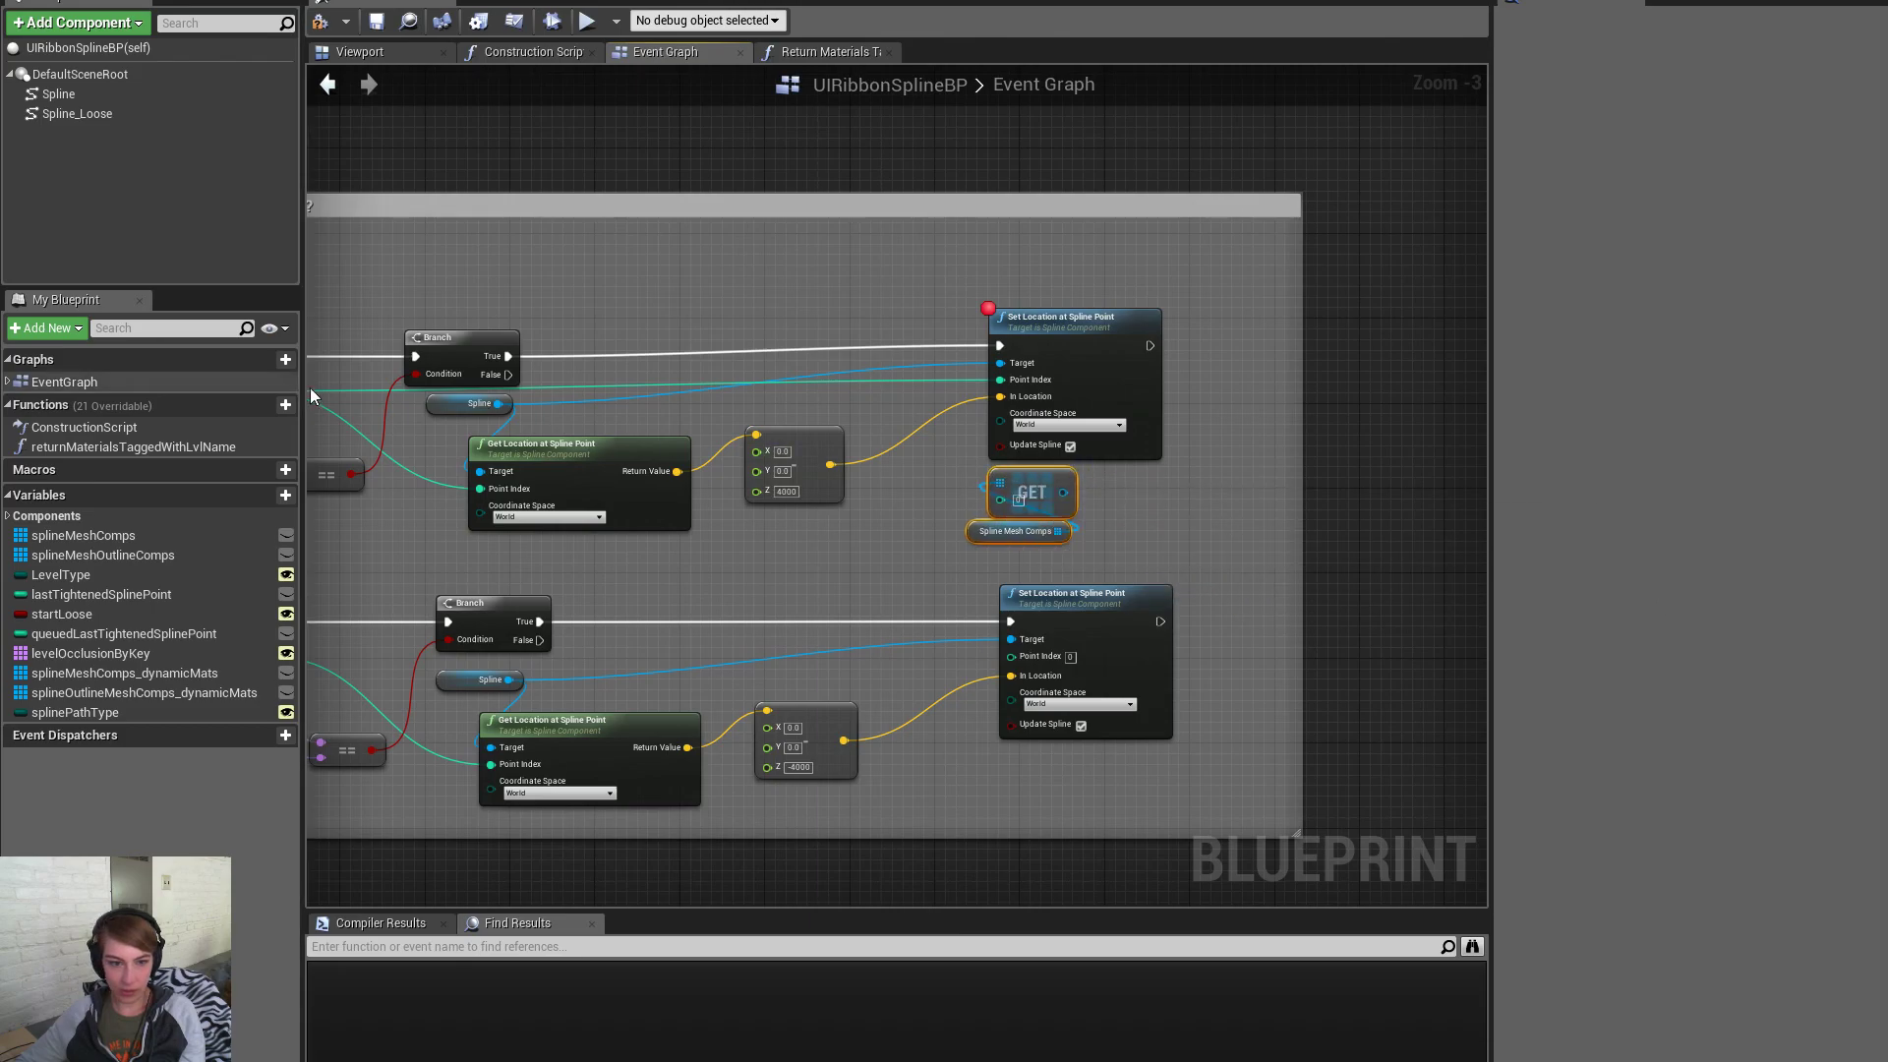
# Connect the upper ForEachLoop's Array Index to the index input of the pasted Spline Mesh Comps GET node
pyautogui.moveTo(316, 393); pyautogui.dragTo(582, 425, button='right')
pyautogui.moveTo(522, 421); pyautogui.dragTo(1267, 532)
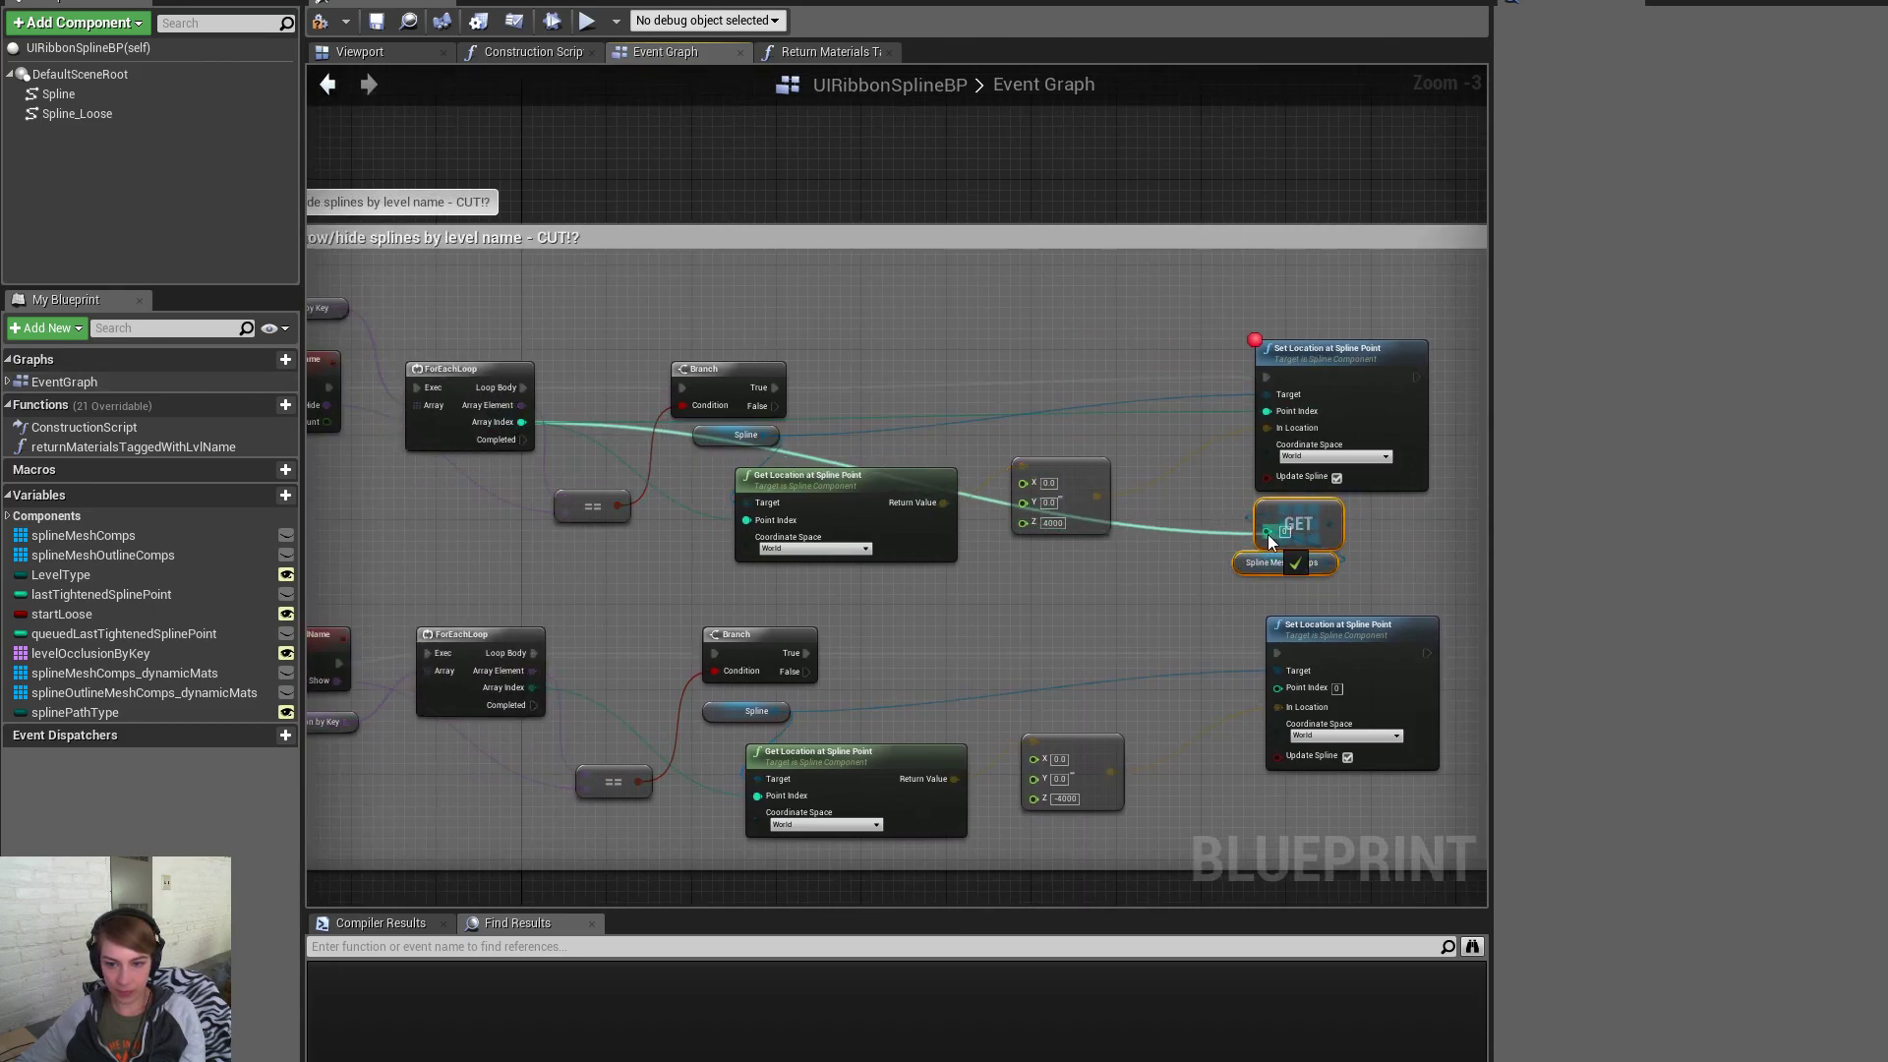
pyautogui.scroll(2, 1396, 535)
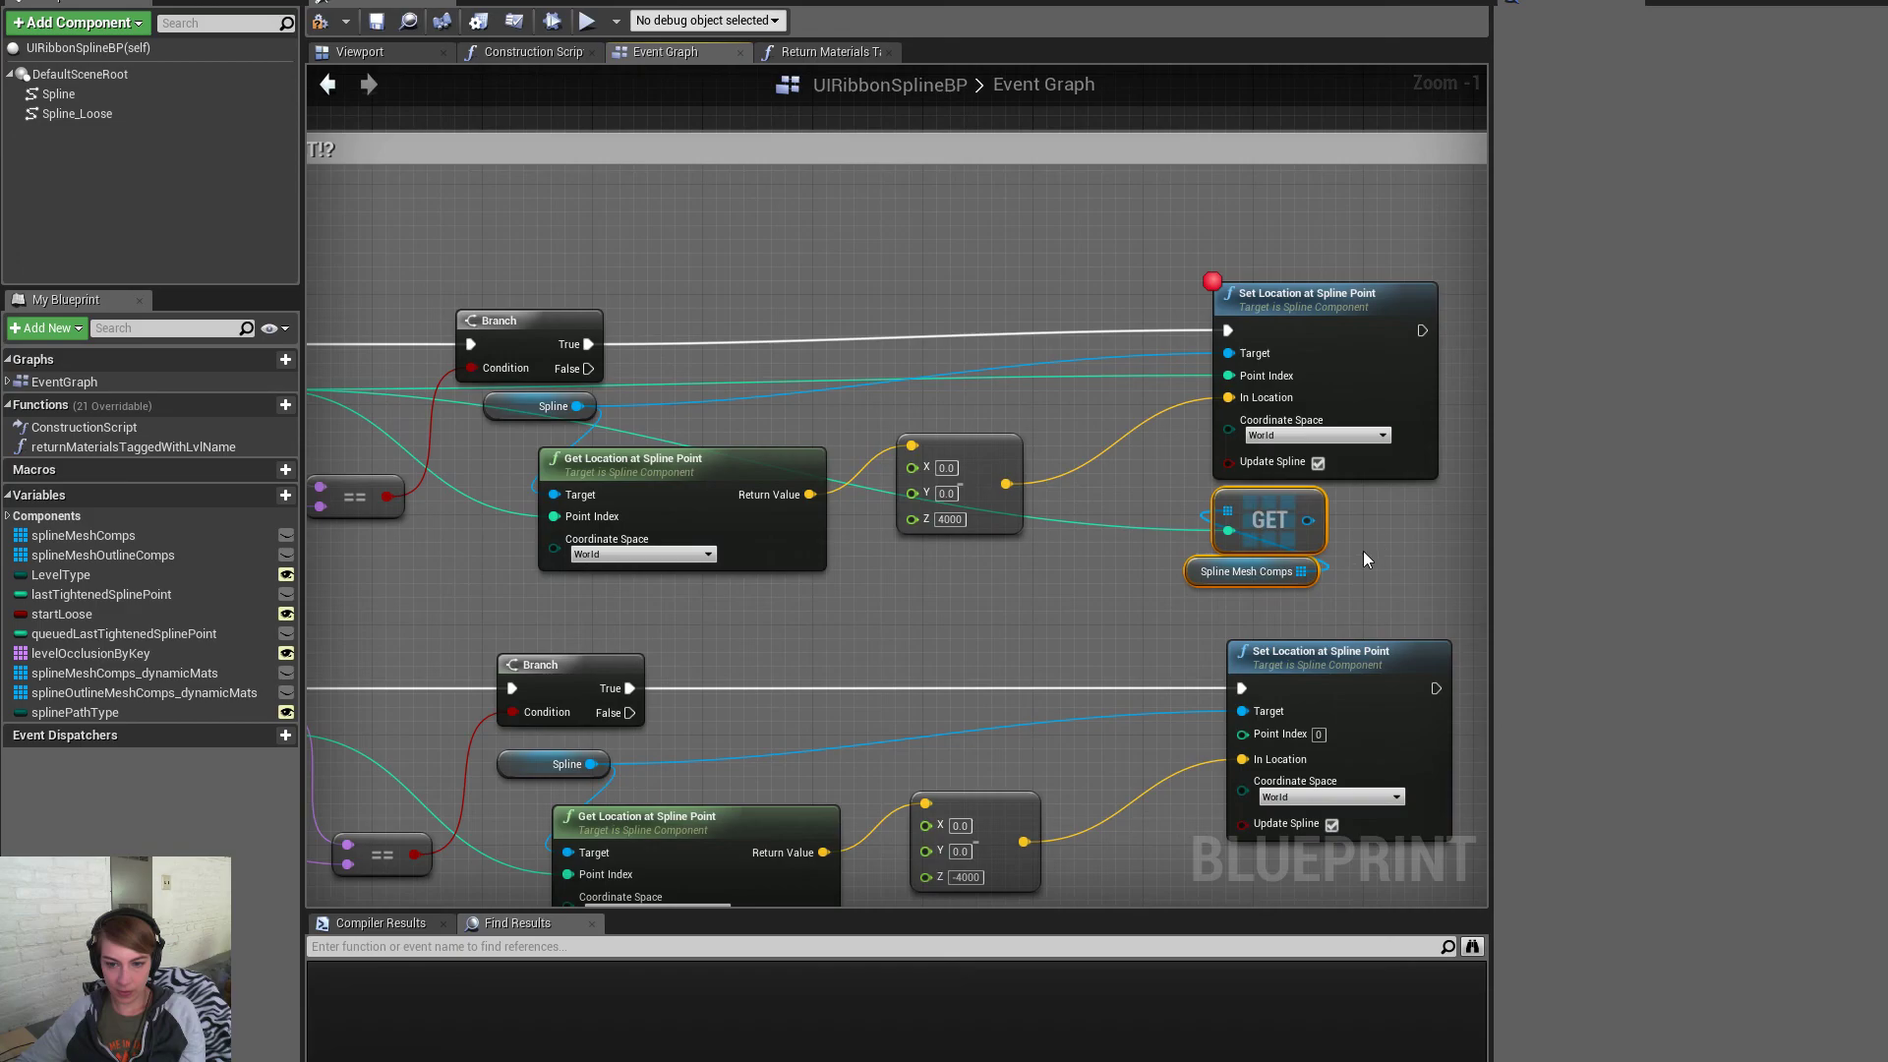
pyautogui.moveTo(1336, 562); pyautogui.dragTo(1151, 535, button='right')
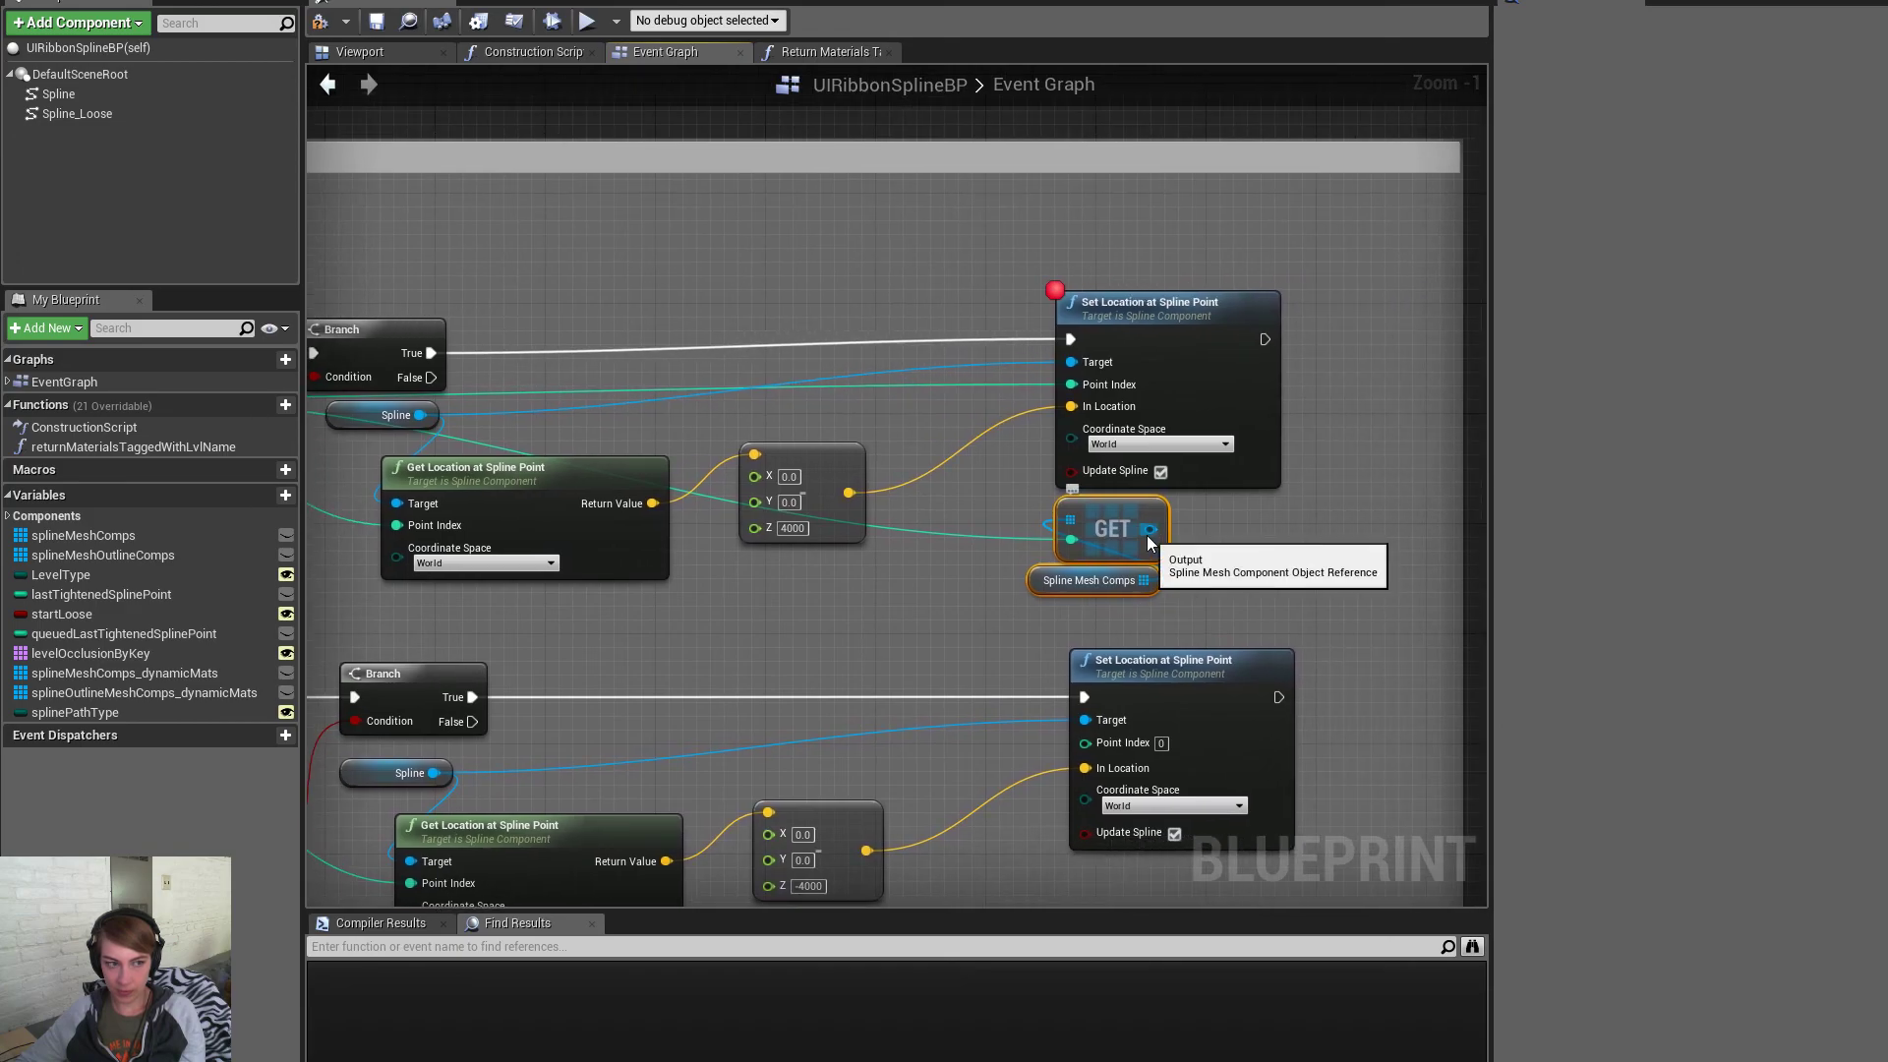
# Copy the blend group's Set Start Position node beside the upper Set Location at Spline Point and try wiring the offset vector to it
pyautogui.moveTo(1249, 411); pyautogui.dragTo(1039, 713, button='right')
pyautogui.scroll(-4, 1044, 678)
pyautogui.moveTo(1176, 423); pyautogui.dragTo(942, 716, button='right')
pyautogui.scroll(3, 1182, 303)
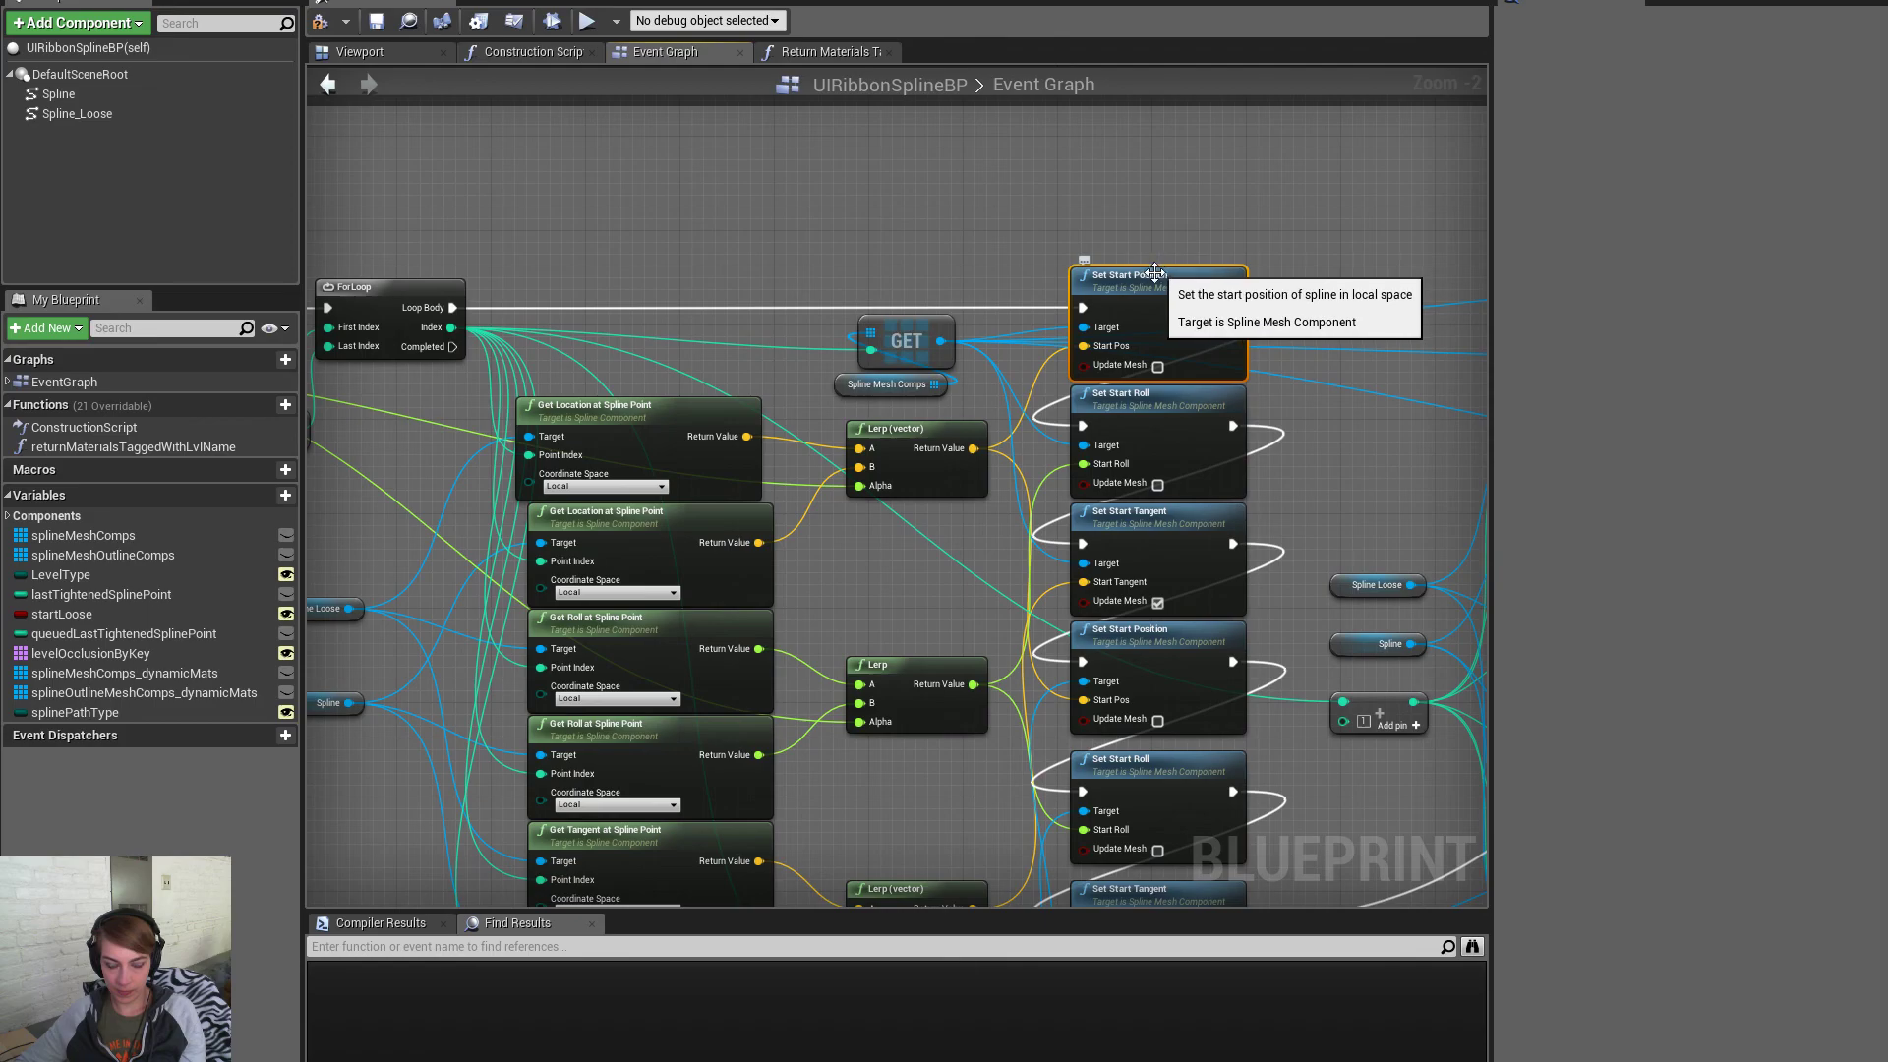
pyautogui.scroll(-4, 1194, 612)
pyautogui.moveTo(1087, 698); pyautogui.dragTo(1226, 344, button='right')
pyautogui.scroll(3, 1131, 605)
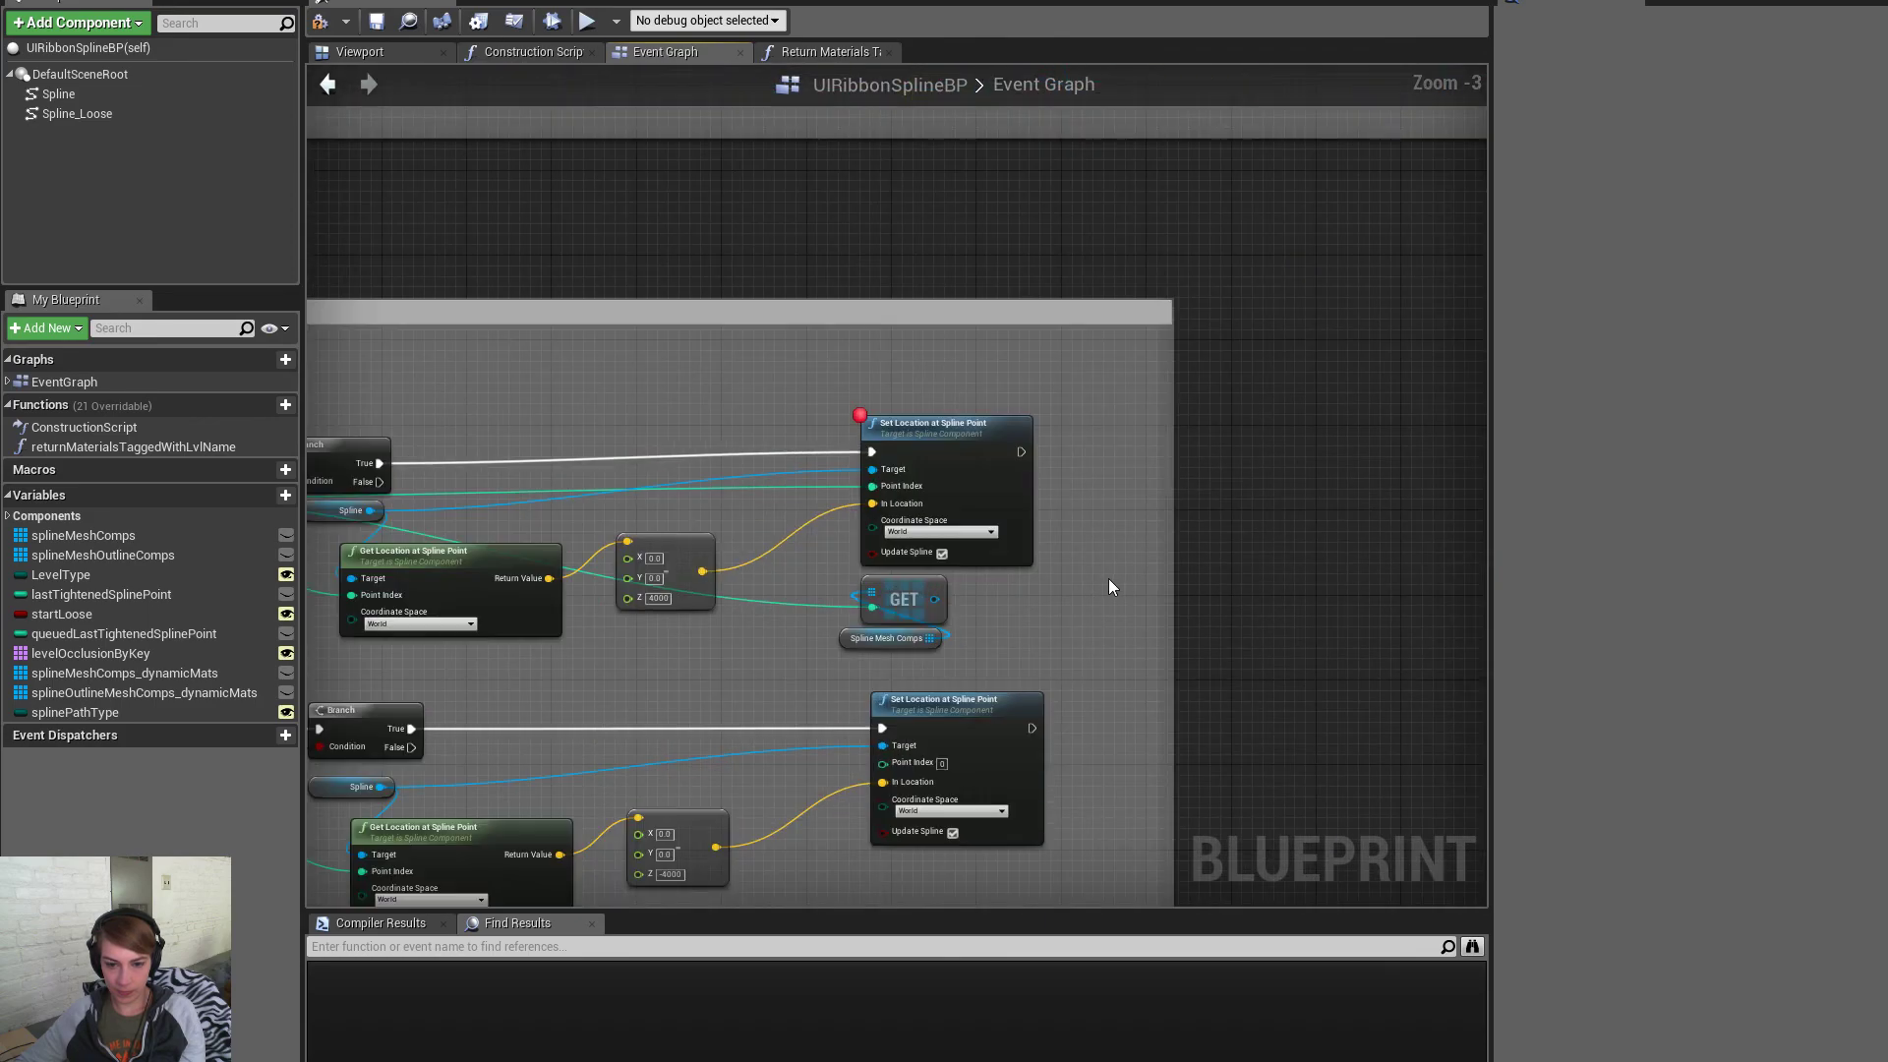
pyautogui.hotkey('ctrl', 'v')
pyautogui.scroll(2, 963, 572)
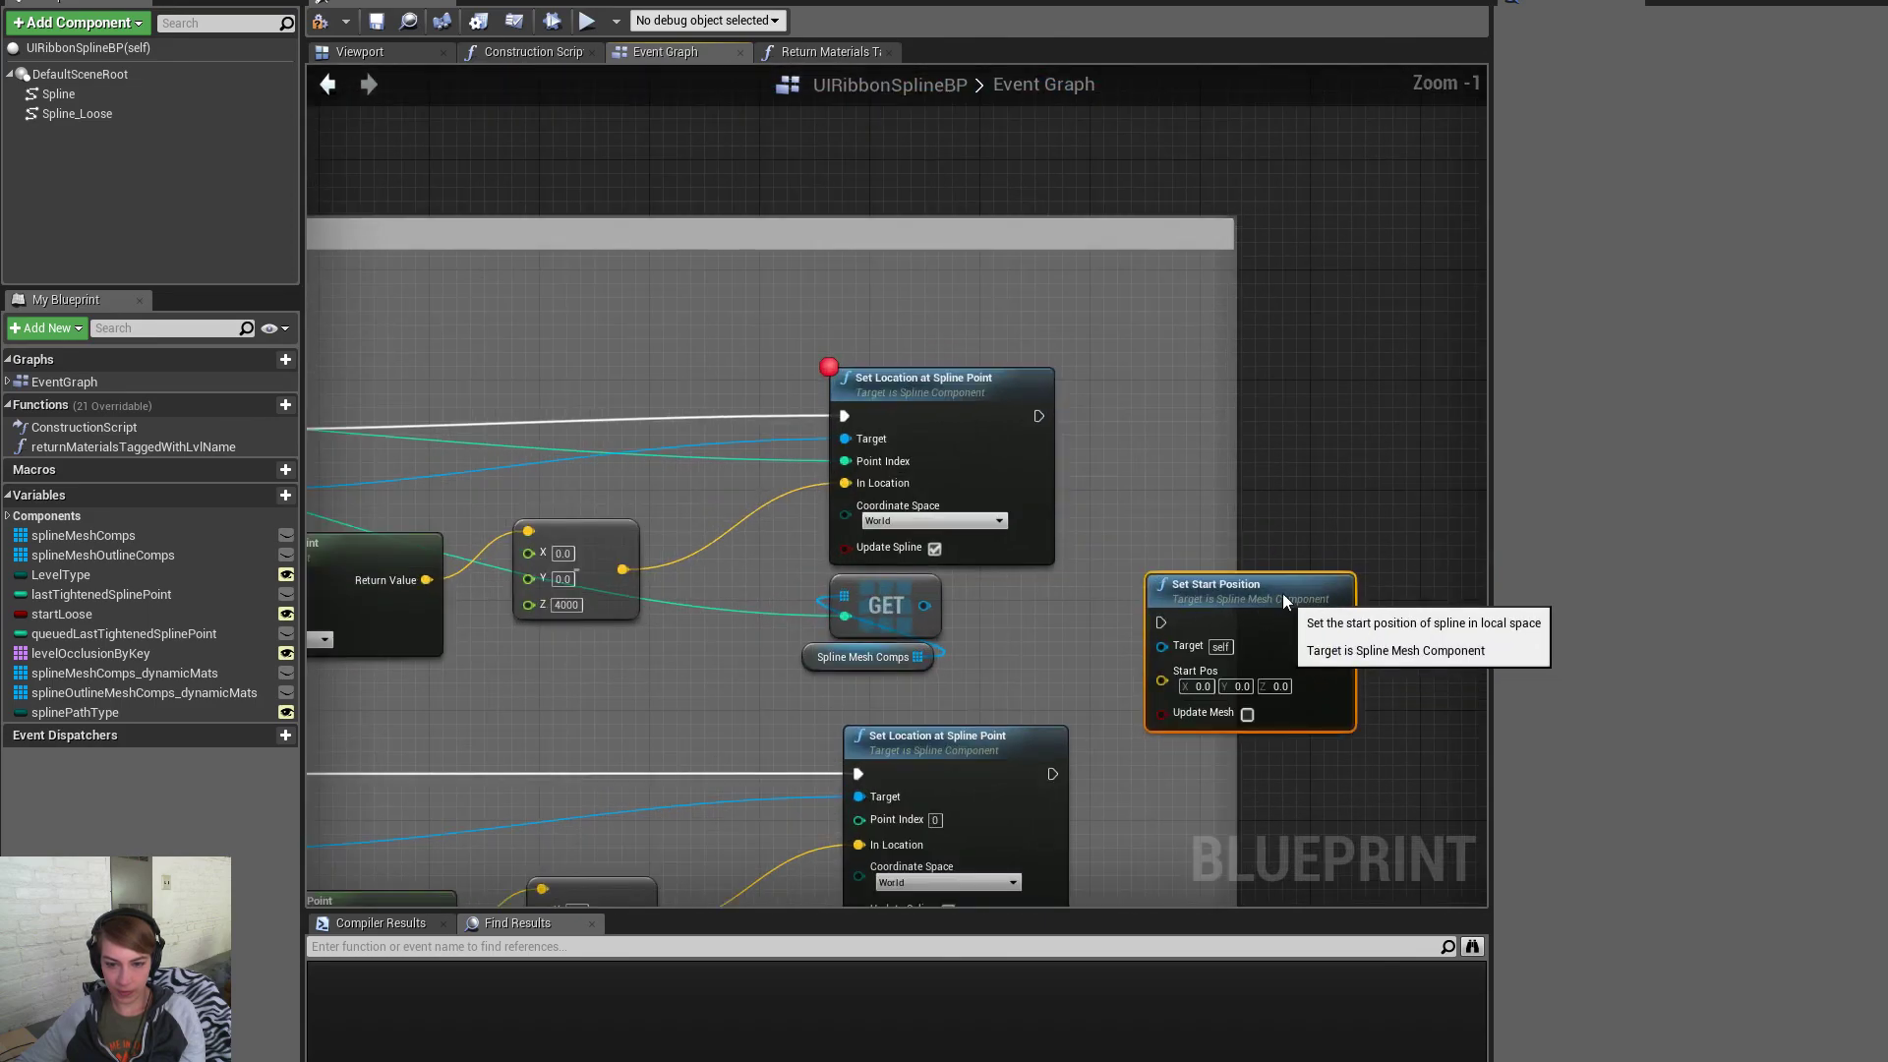
pyautogui.moveTo(1287, 599); pyautogui.dragTo(1246, 531)
pyautogui.moveTo(615, 573); pyautogui.dragTo(1119, 491)
pyautogui.click(1177, 387)
# Add an integer subtraction node that subtracts 1 from the upper ForEachLoop's Array Index
pyautogui.moveTo(921, 606); pyautogui.dragTo(1189, 617, button='right')
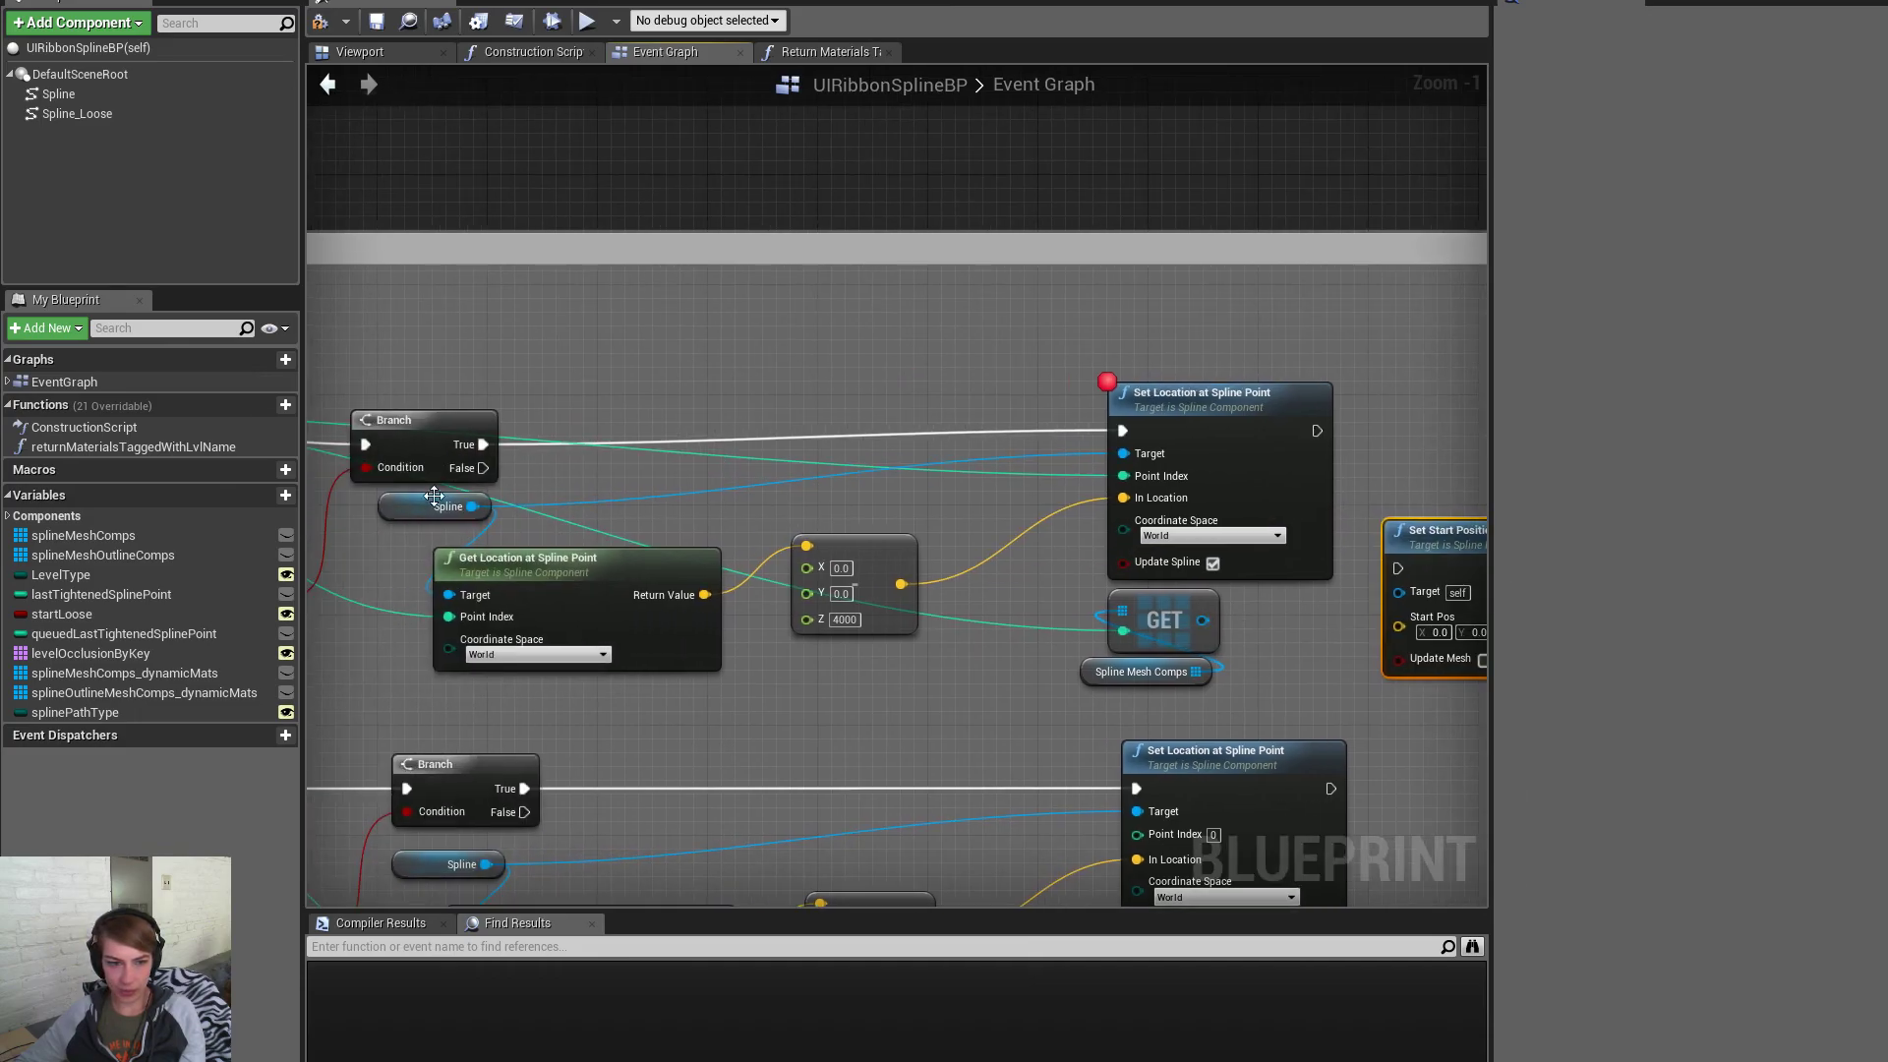
pyautogui.moveTo(372, 483); pyautogui.dragTo(612, 495, button='right')
pyautogui.moveTo(386, 500); pyautogui.dragTo(764, 394)
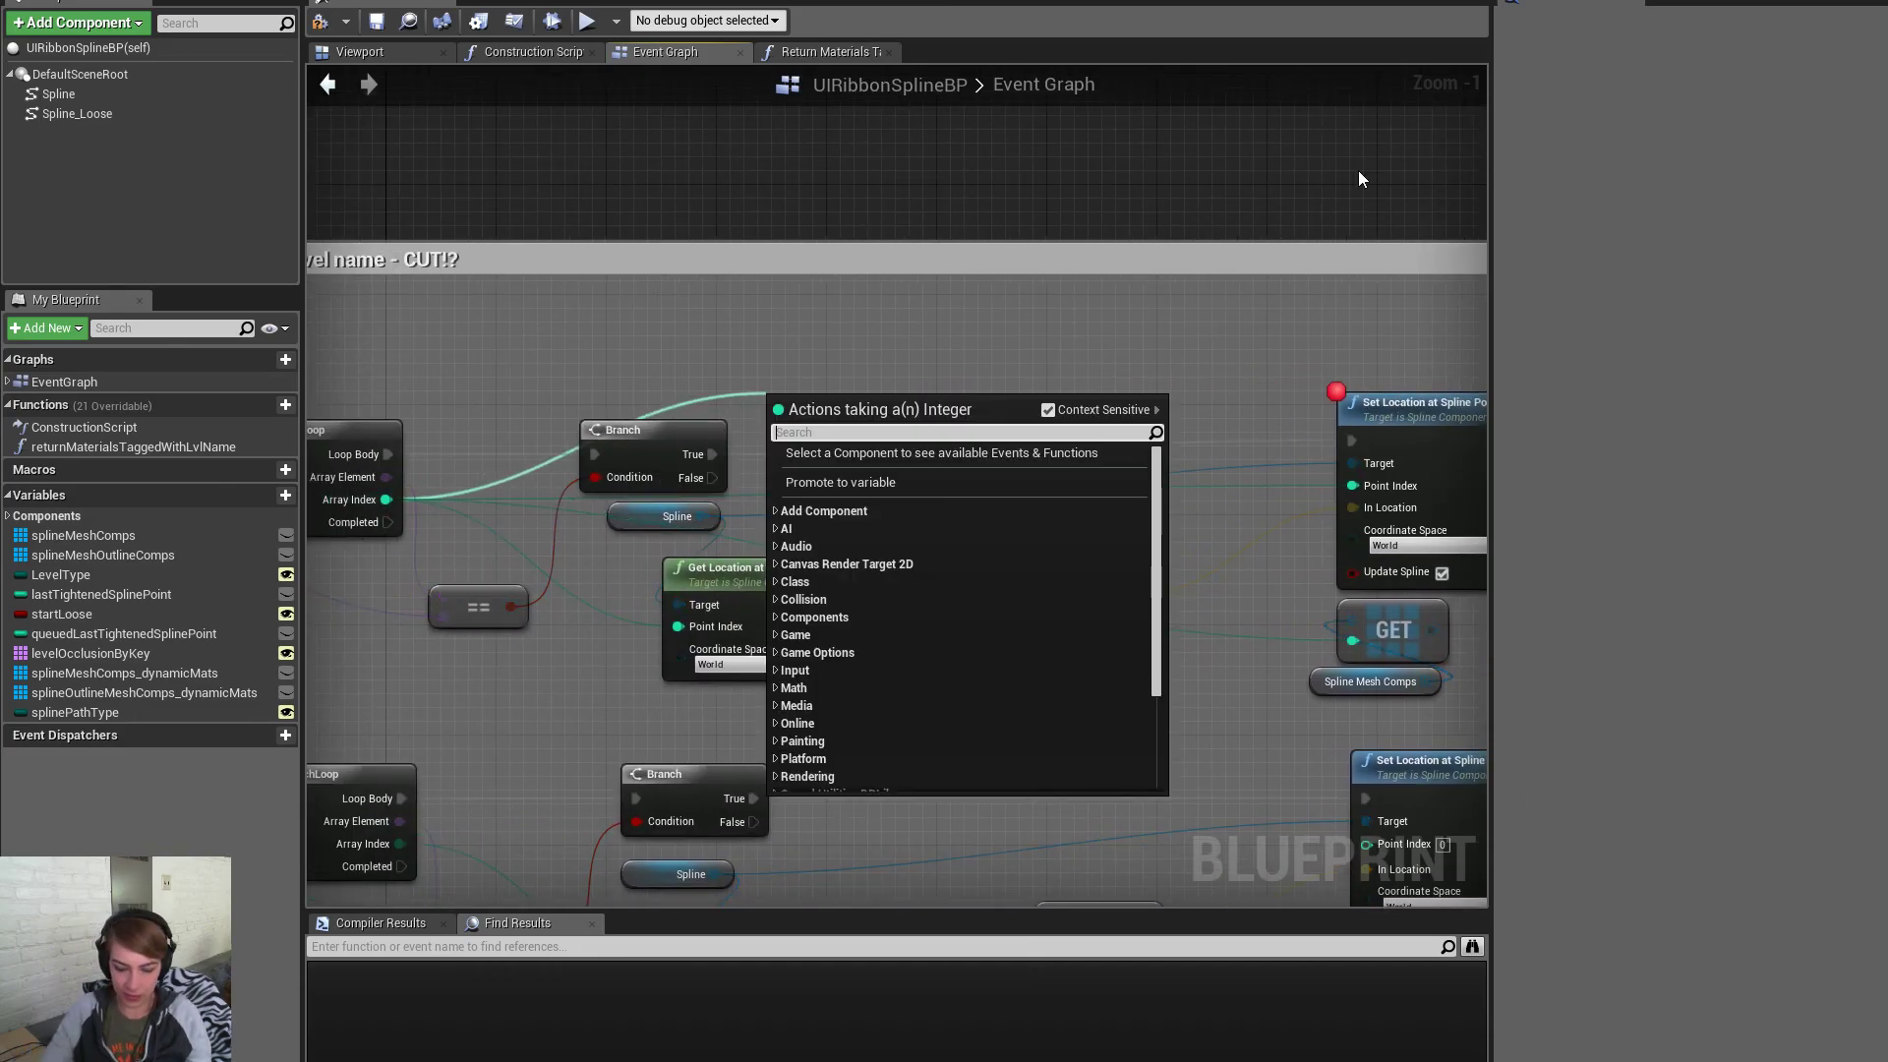
pyautogui.write('-')
pyautogui.press('Return')
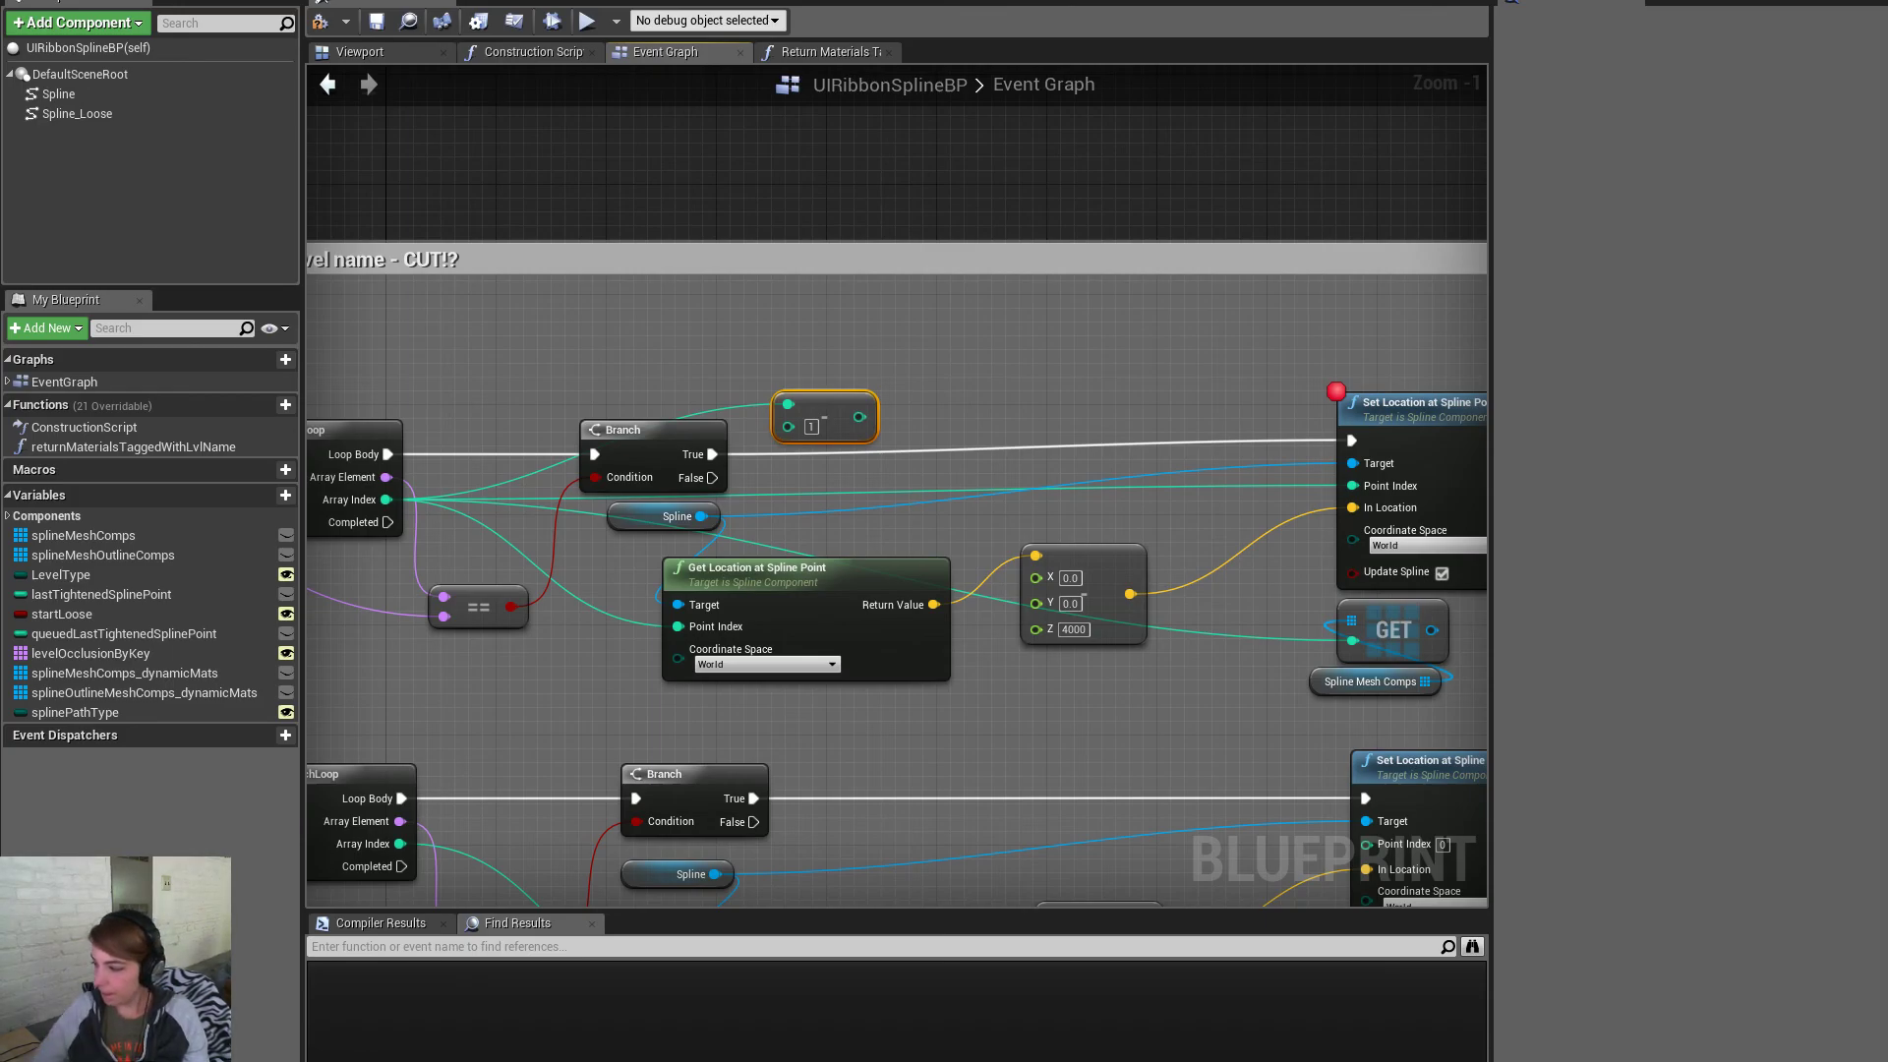
# Delete the upper Set Location at Spline Point node and move the Set Start Position node into its place
pyautogui.moveTo(1213, 472); pyautogui.dragTo(1083, 435, button='right')
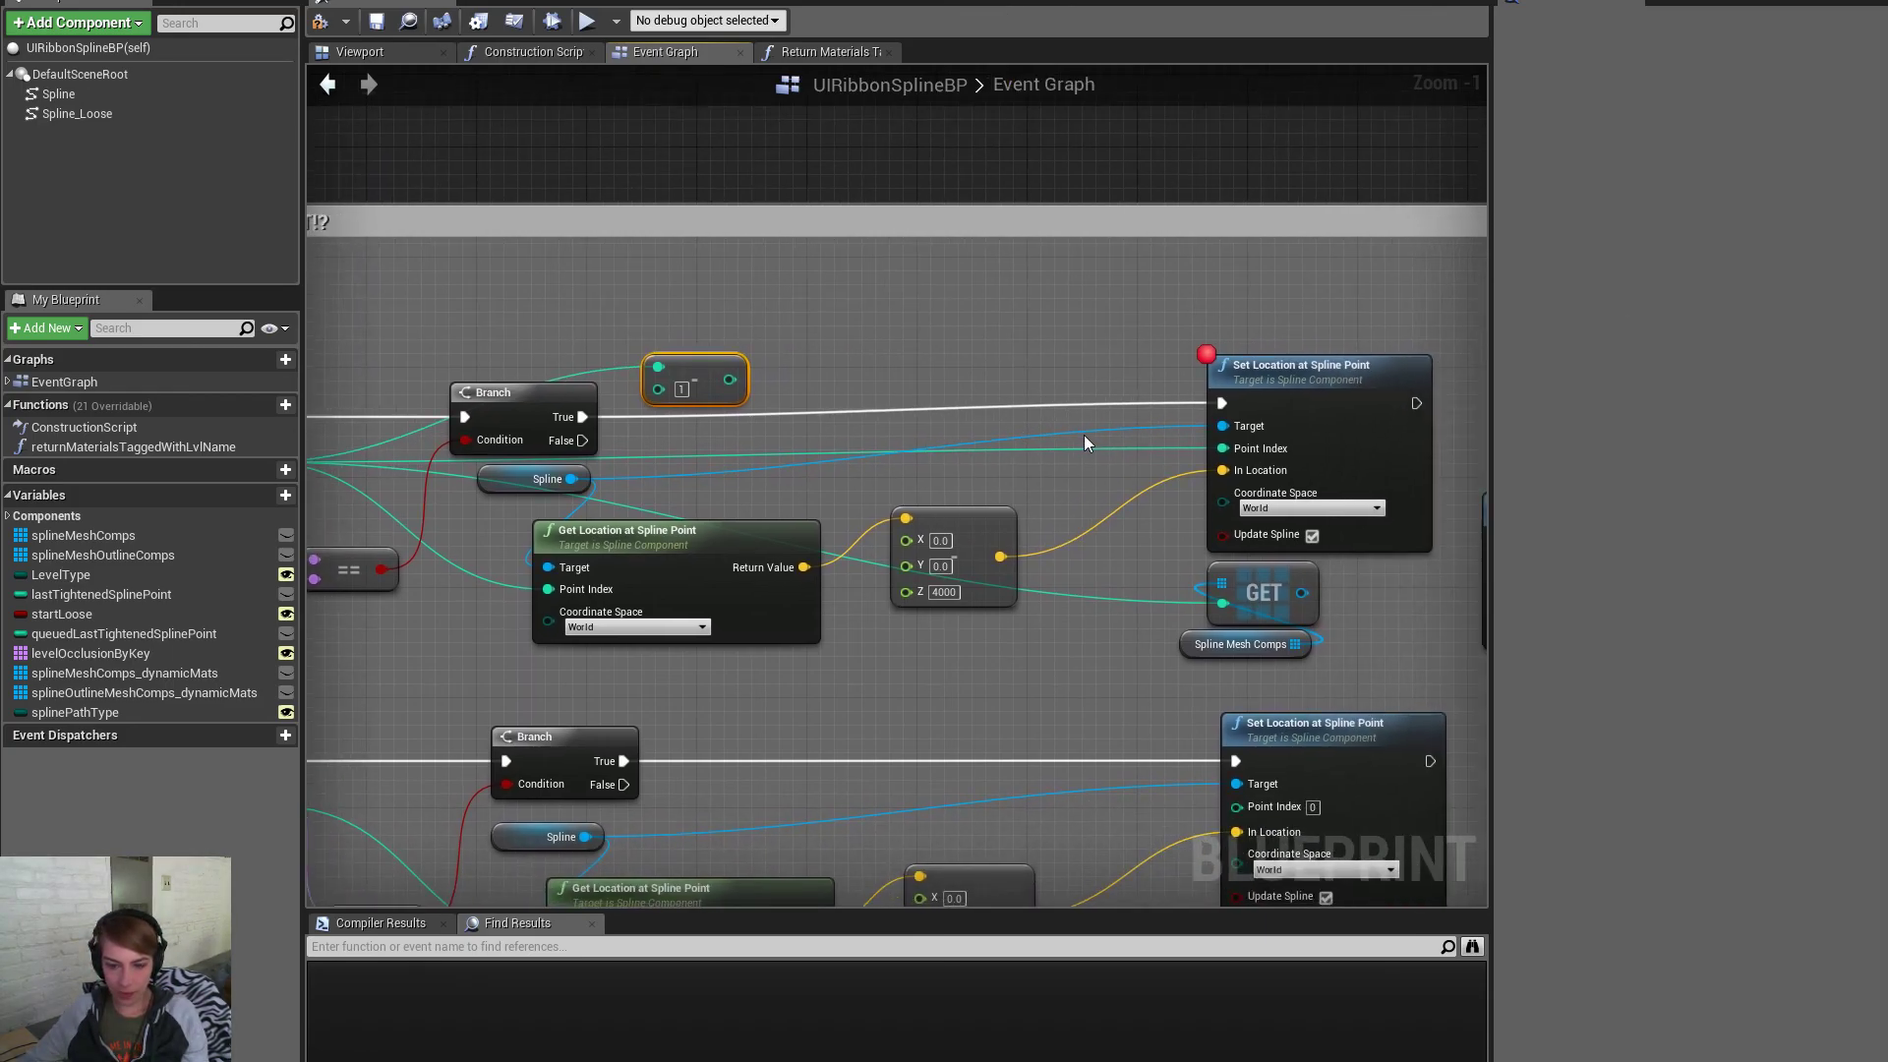
pyautogui.scroll(-2, 1100, 484)
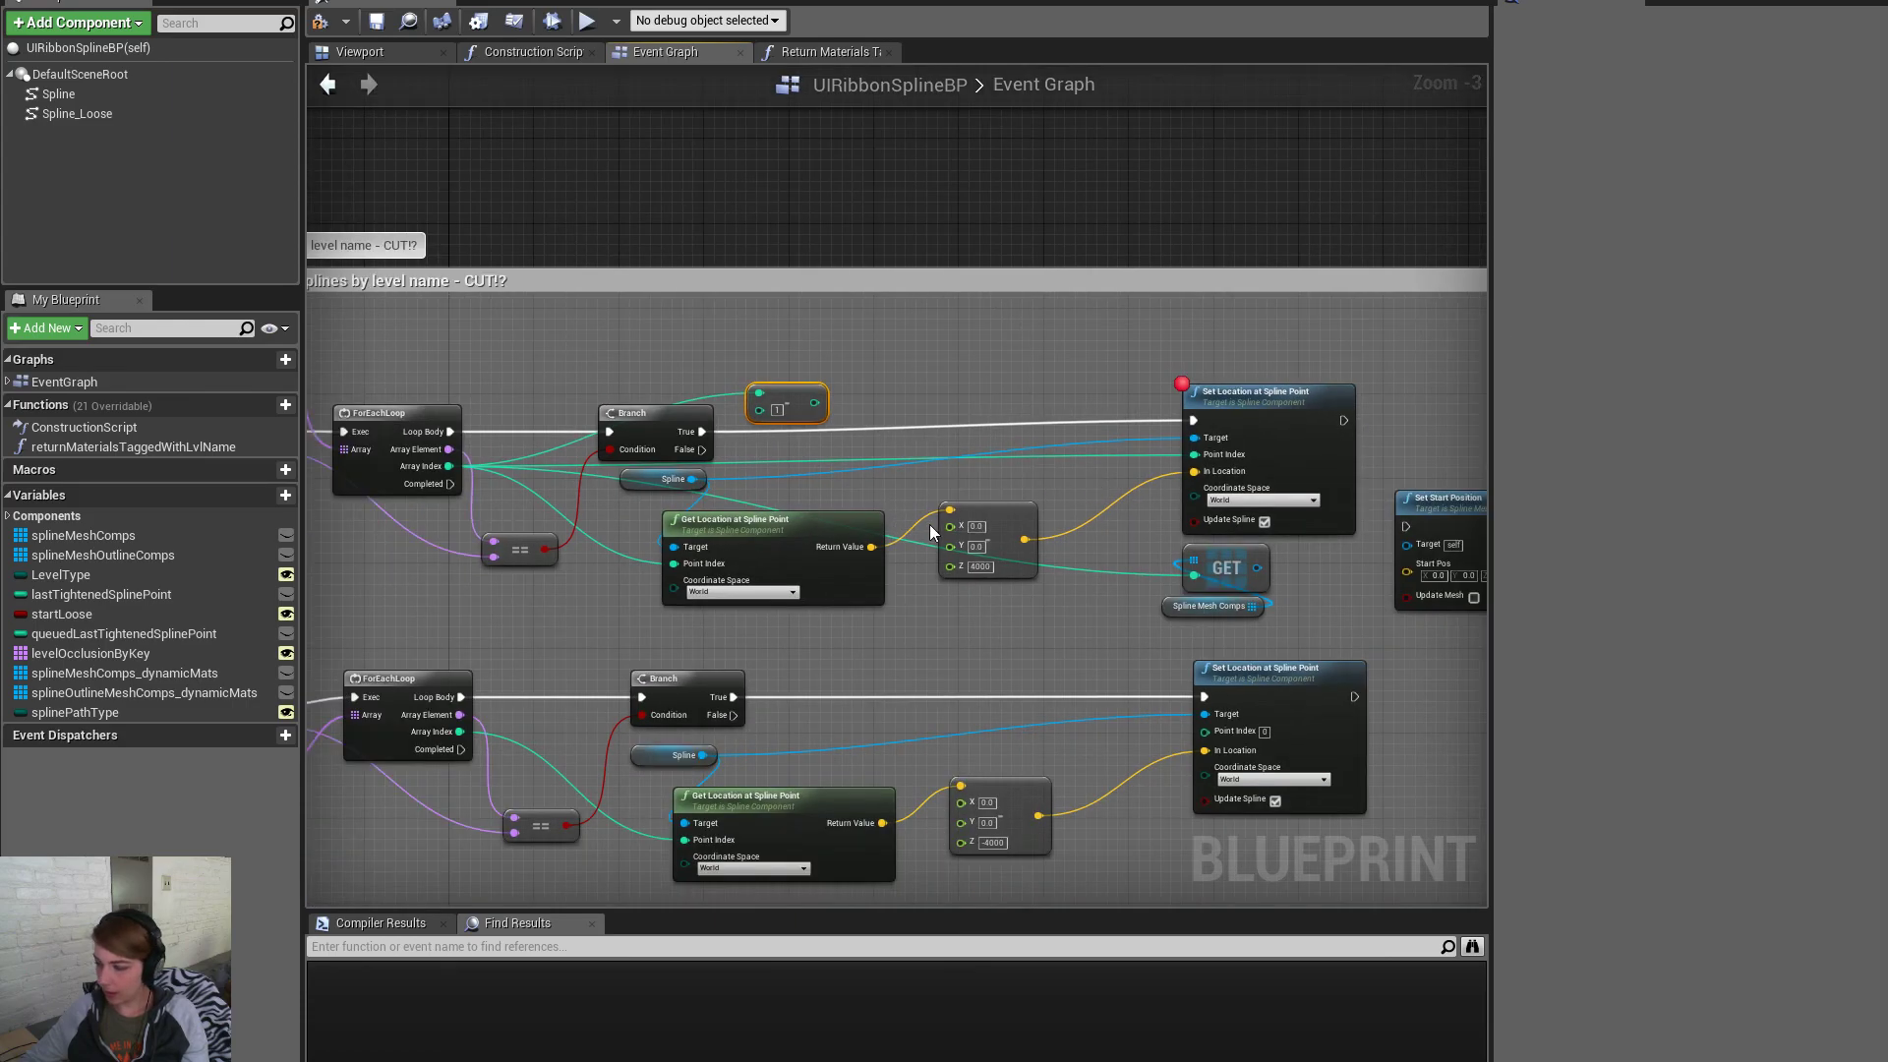
pyautogui.moveTo(1048, 506); pyautogui.dragTo(868, 518, button='right')
pyautogui.moveTo(1069, 405); pyautogui.dragTo(1012, 399)
pyautogui.scroll(2, 1133, 495)
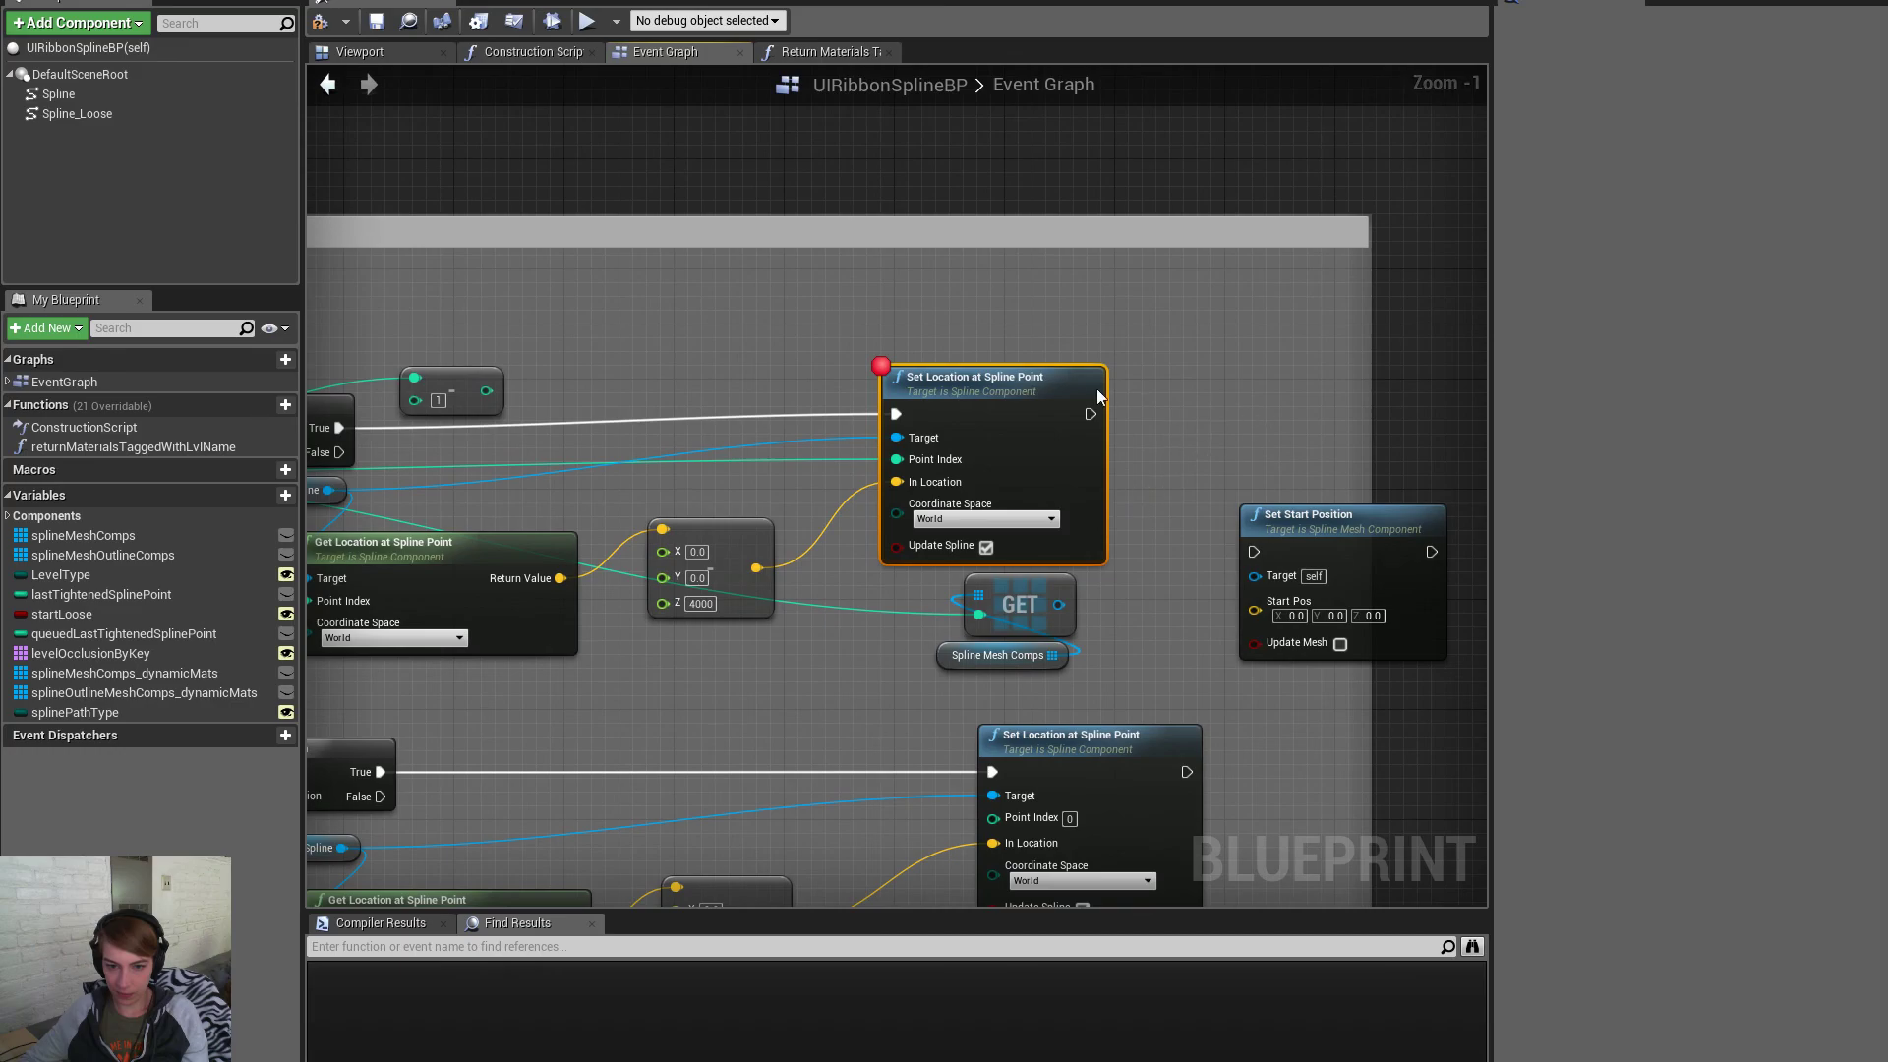
pyautogui.moveTo(1142, 505); pyautogui.dragTo(1180, 466, button='right')
pyautogui.moveTo(1023, 574); pyautogui.dragTo(1209, 549, button='right')
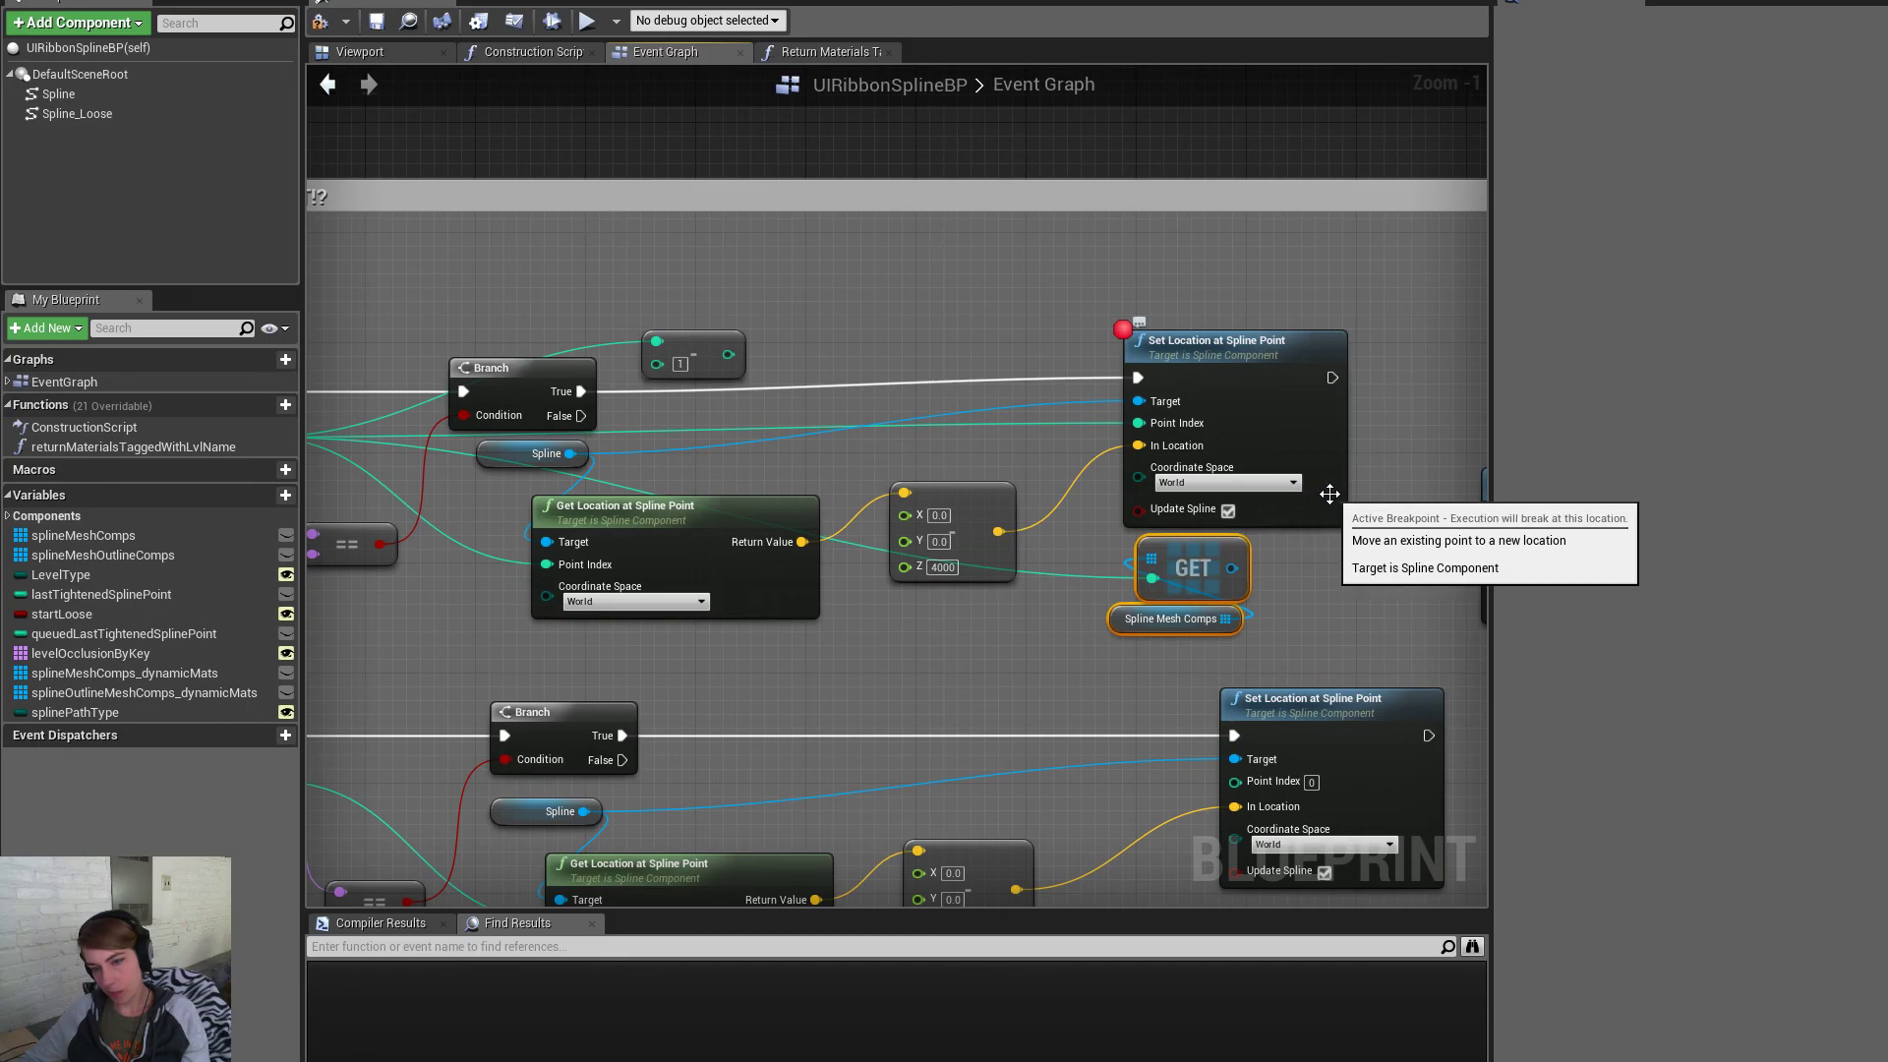
pyautogui.moveTo(1369, 475); pyautogui.dragTo(1168, 443, button='right')
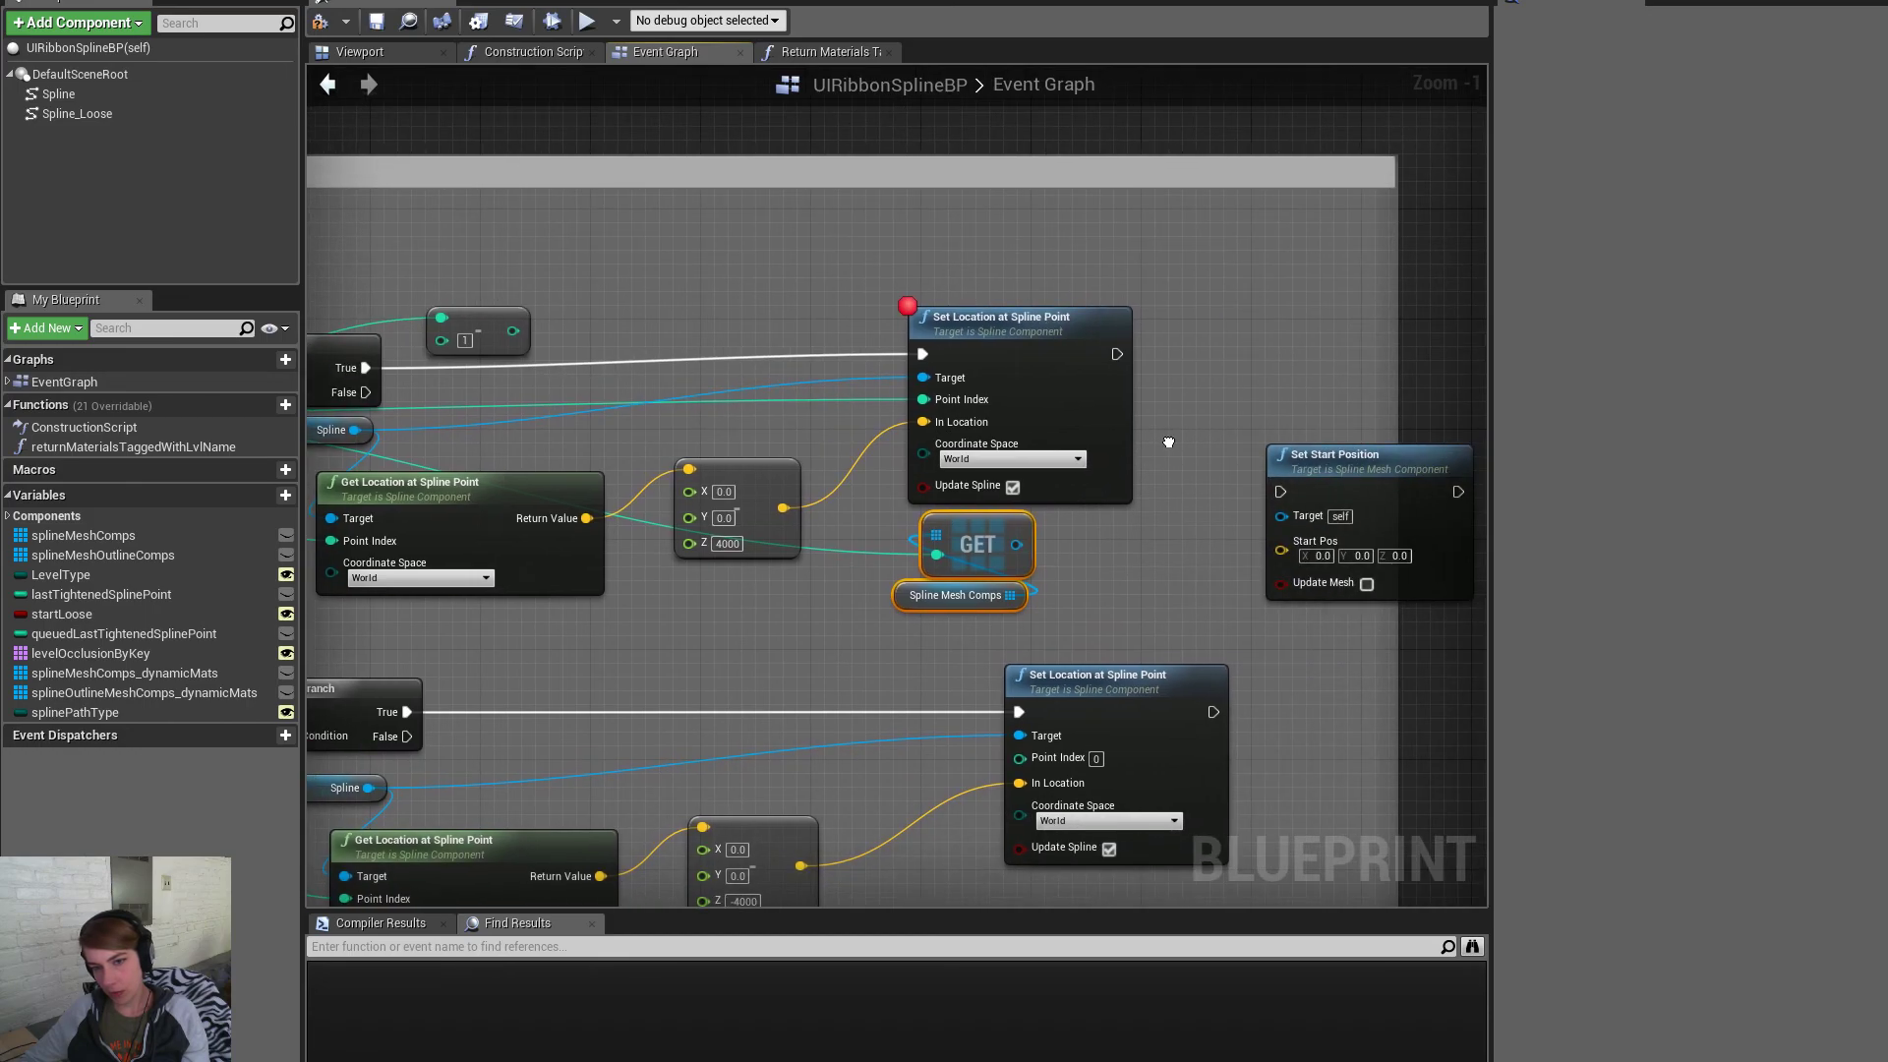
pyautogui.click(1069, 323)
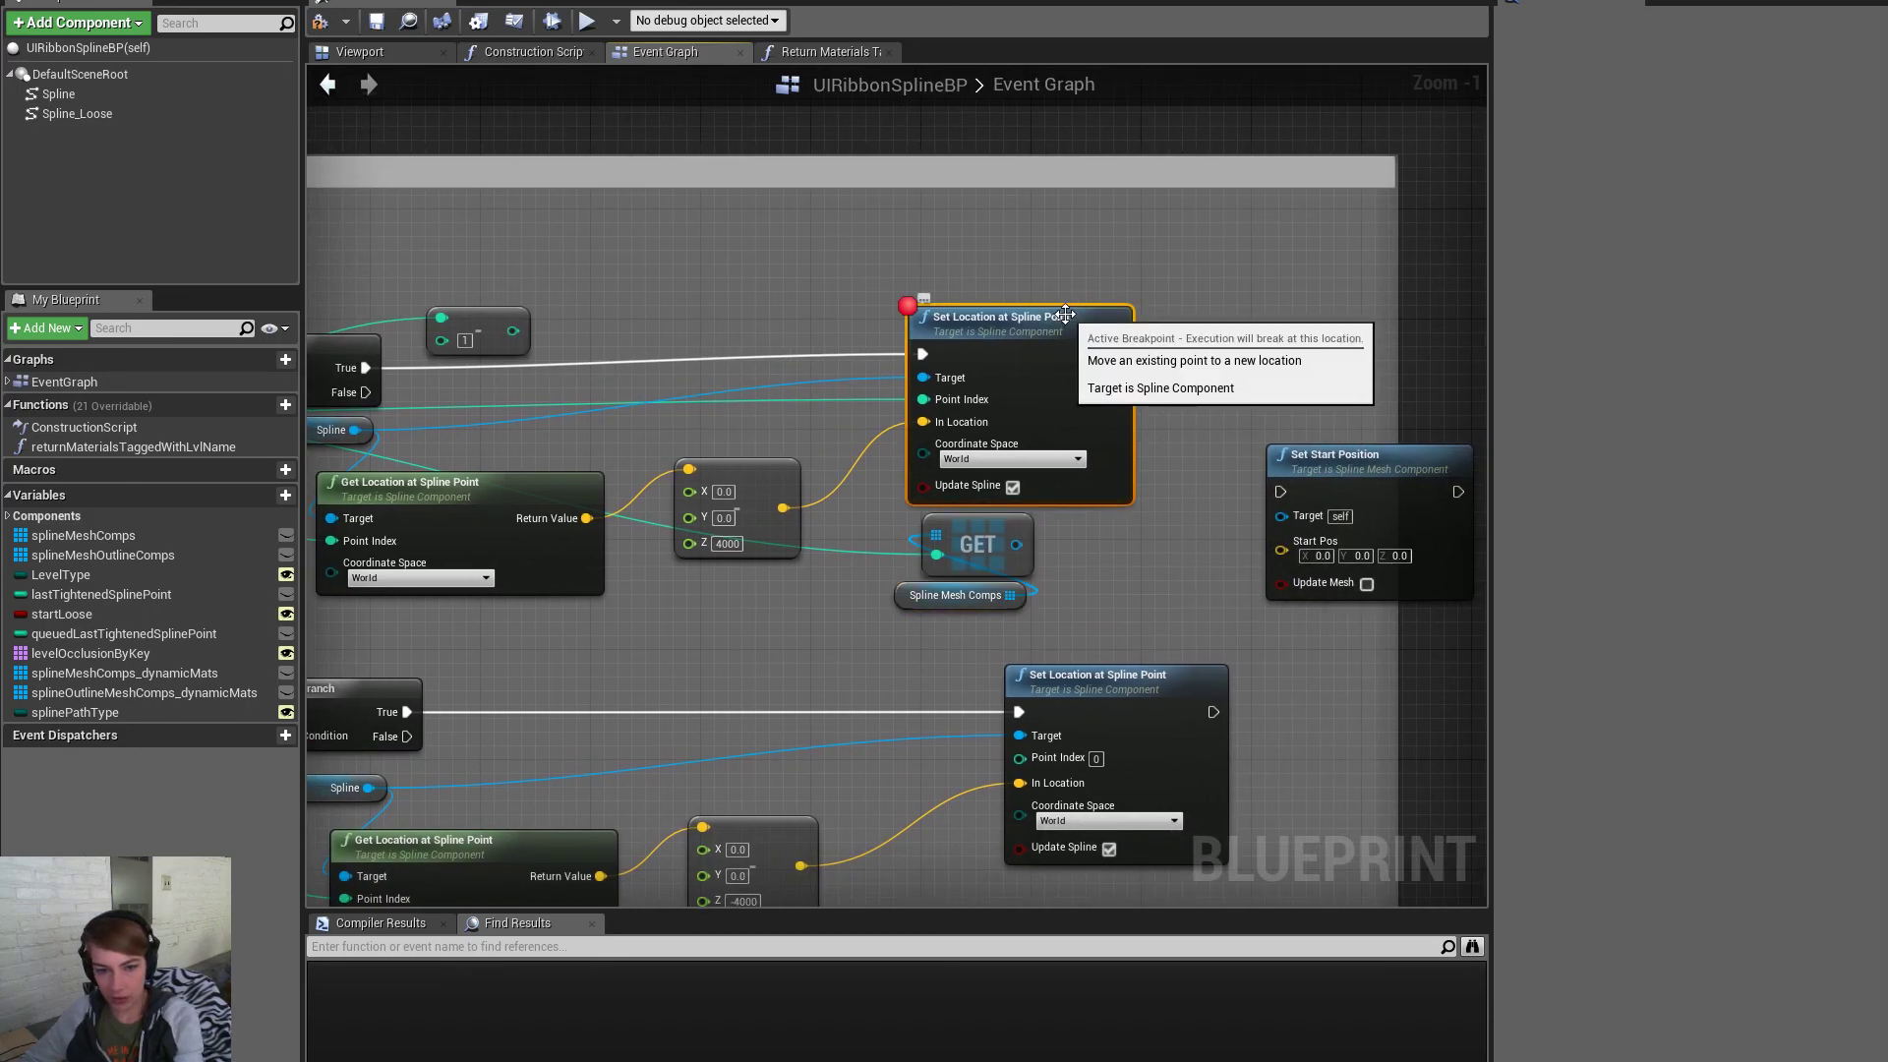
pyautogui.press('Delete')
pyautogui.moveTo(1338, 458); pyautogui.dragTo(1076, 307)
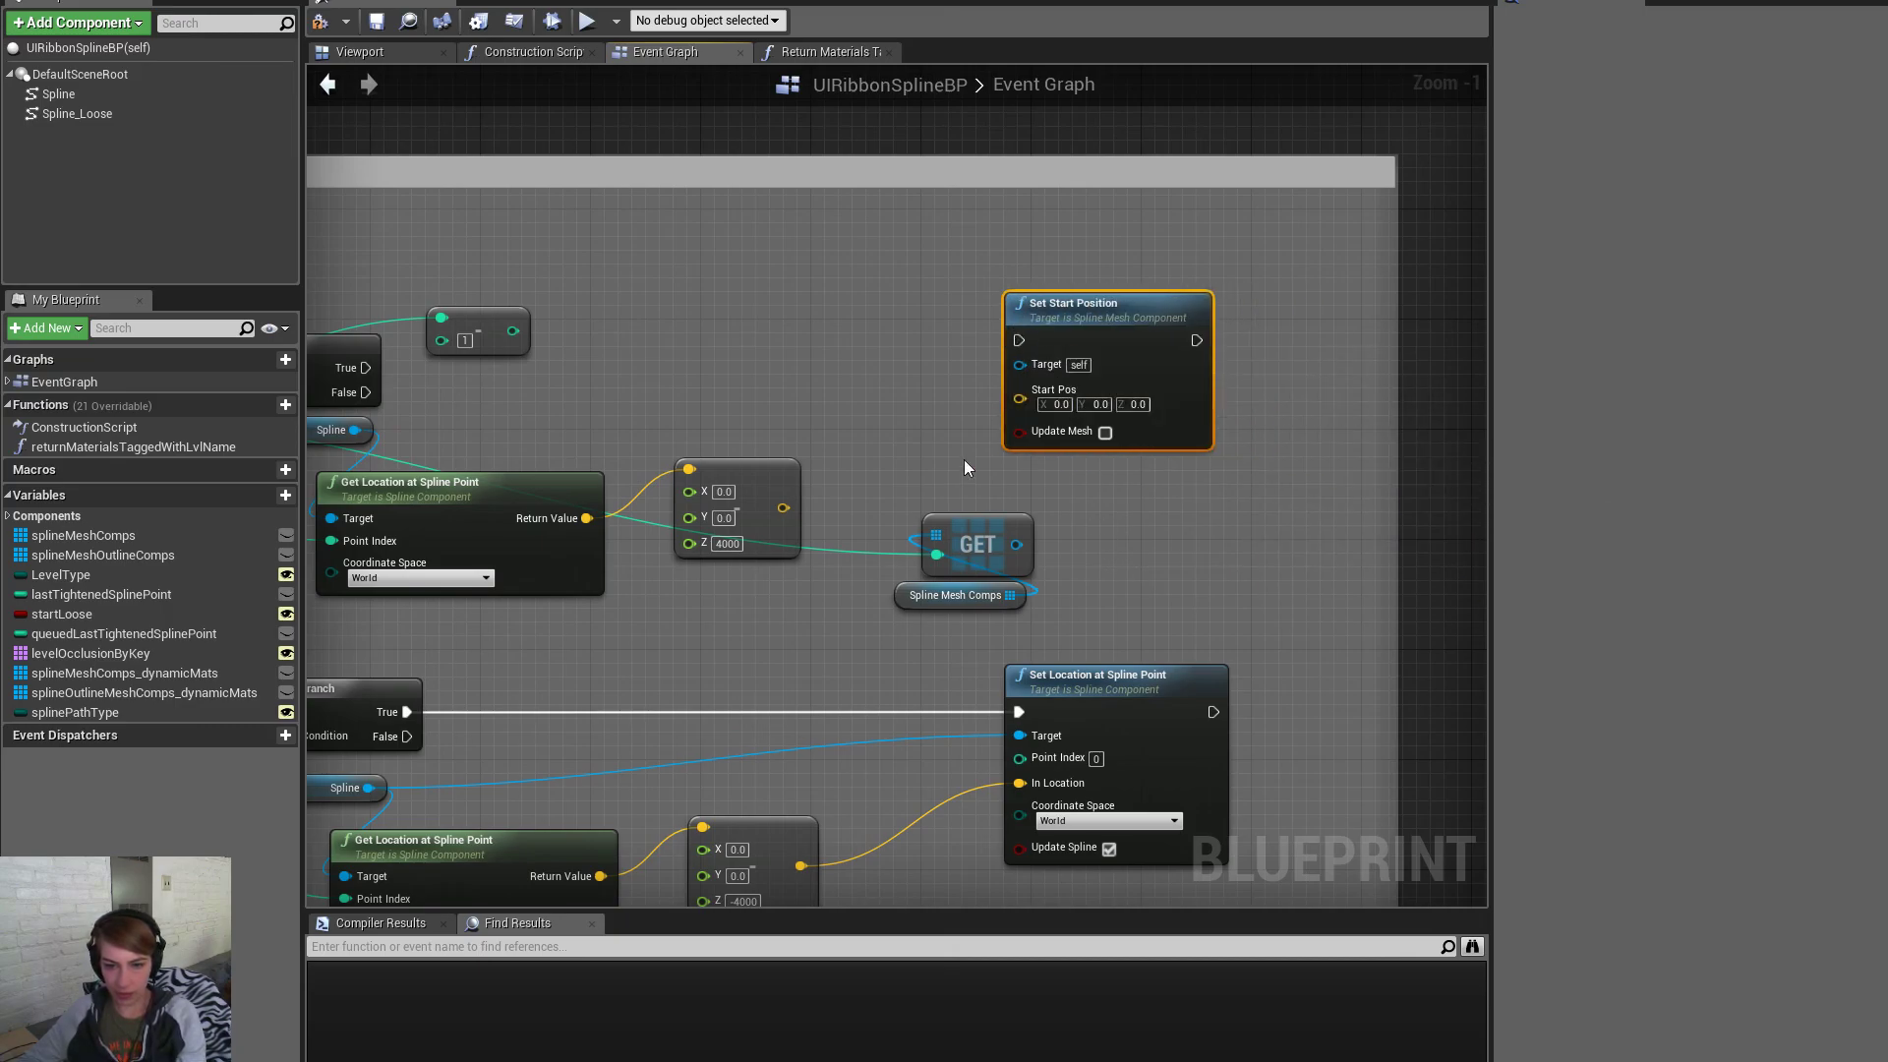
# Add a second GET node from Spline Mesh Comps indexed by the subtraction result, and place the subtraction node beside the array variable
pyautogui.moveTo(961, 492); pyautogui.dragTo(1306, 538, button='right')
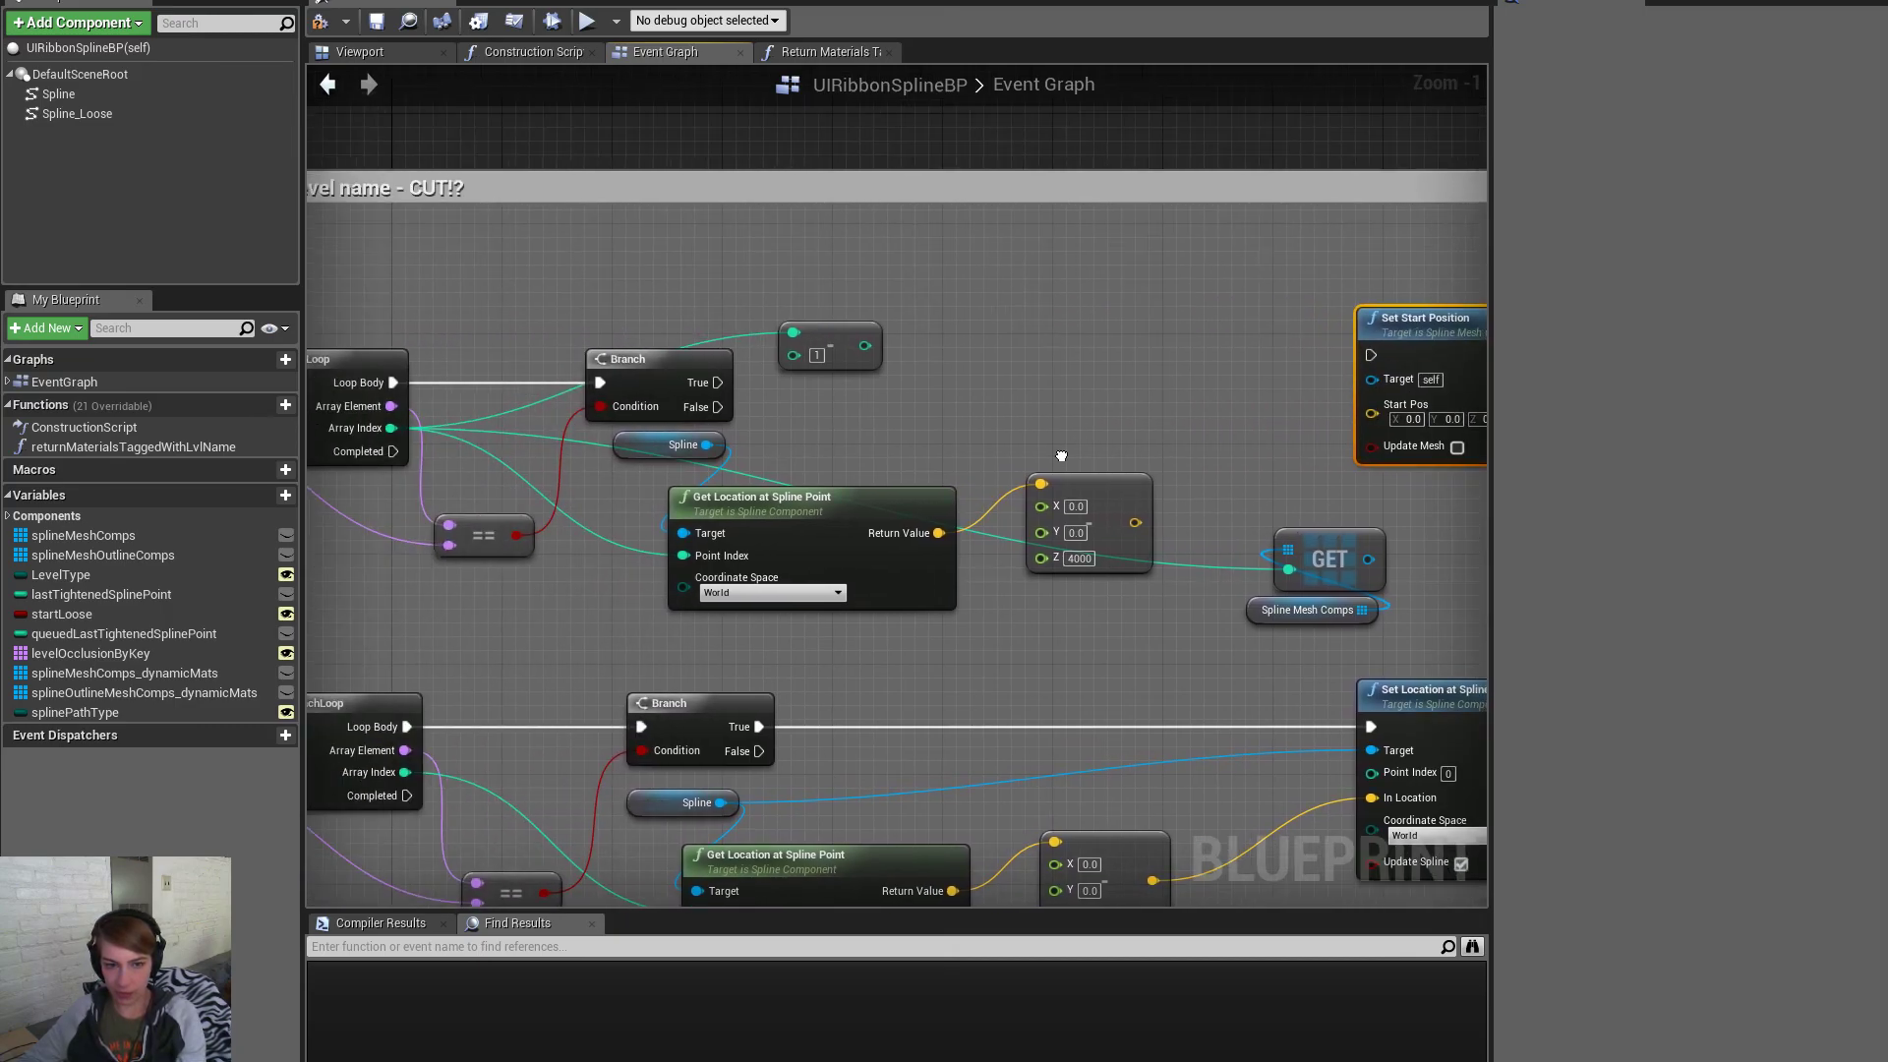
pyautogui.moveTo(826, 351); pyautogui.dragTo(1388, 568)
pyautogui.moveTo(1388, 568); pyautogui.dragTo(1158, 556, button='right')
pyautogui.click(1062, 533)
pyautogui.moveTo(1107, 597); pyautogui.dragTo(1270, 606)
pyautogui.write('get')
pyautogui.click(1388, 724)
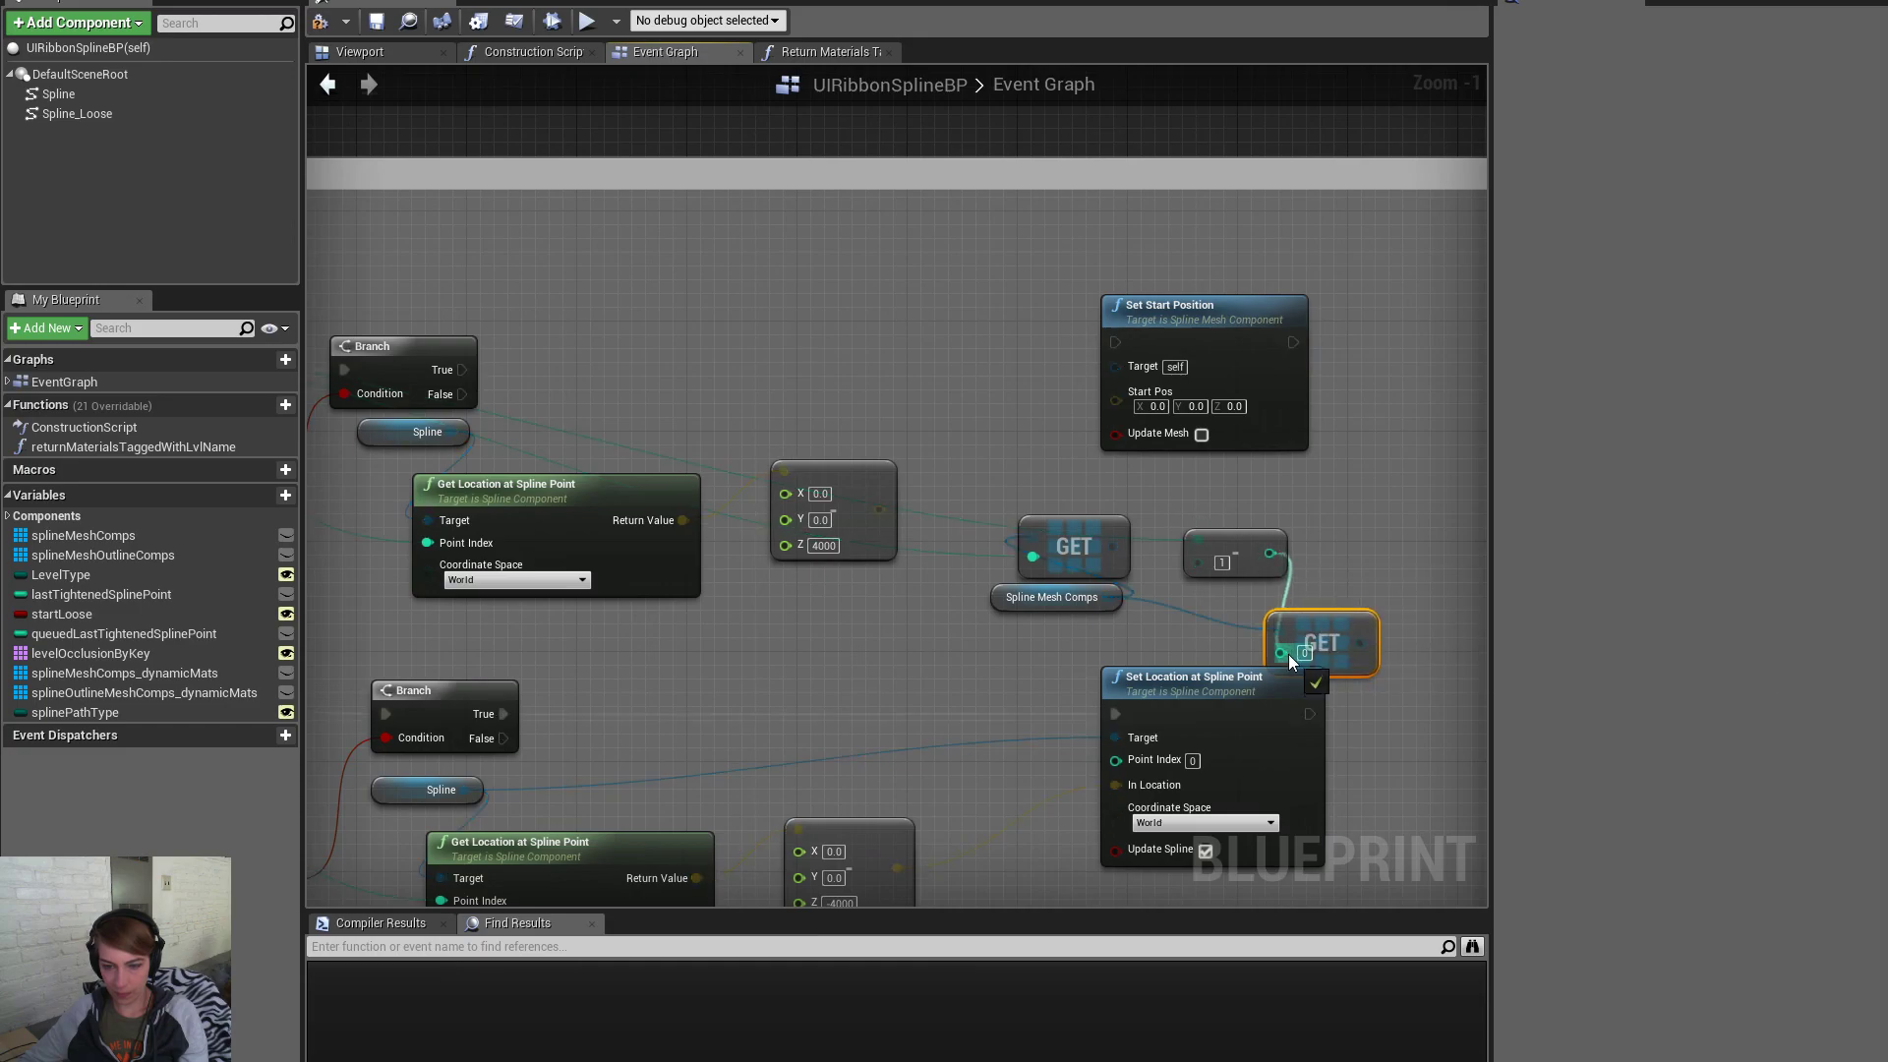
pyautogui.moveTo(1230, 562); pyautogui.dragTo(1023, 644)
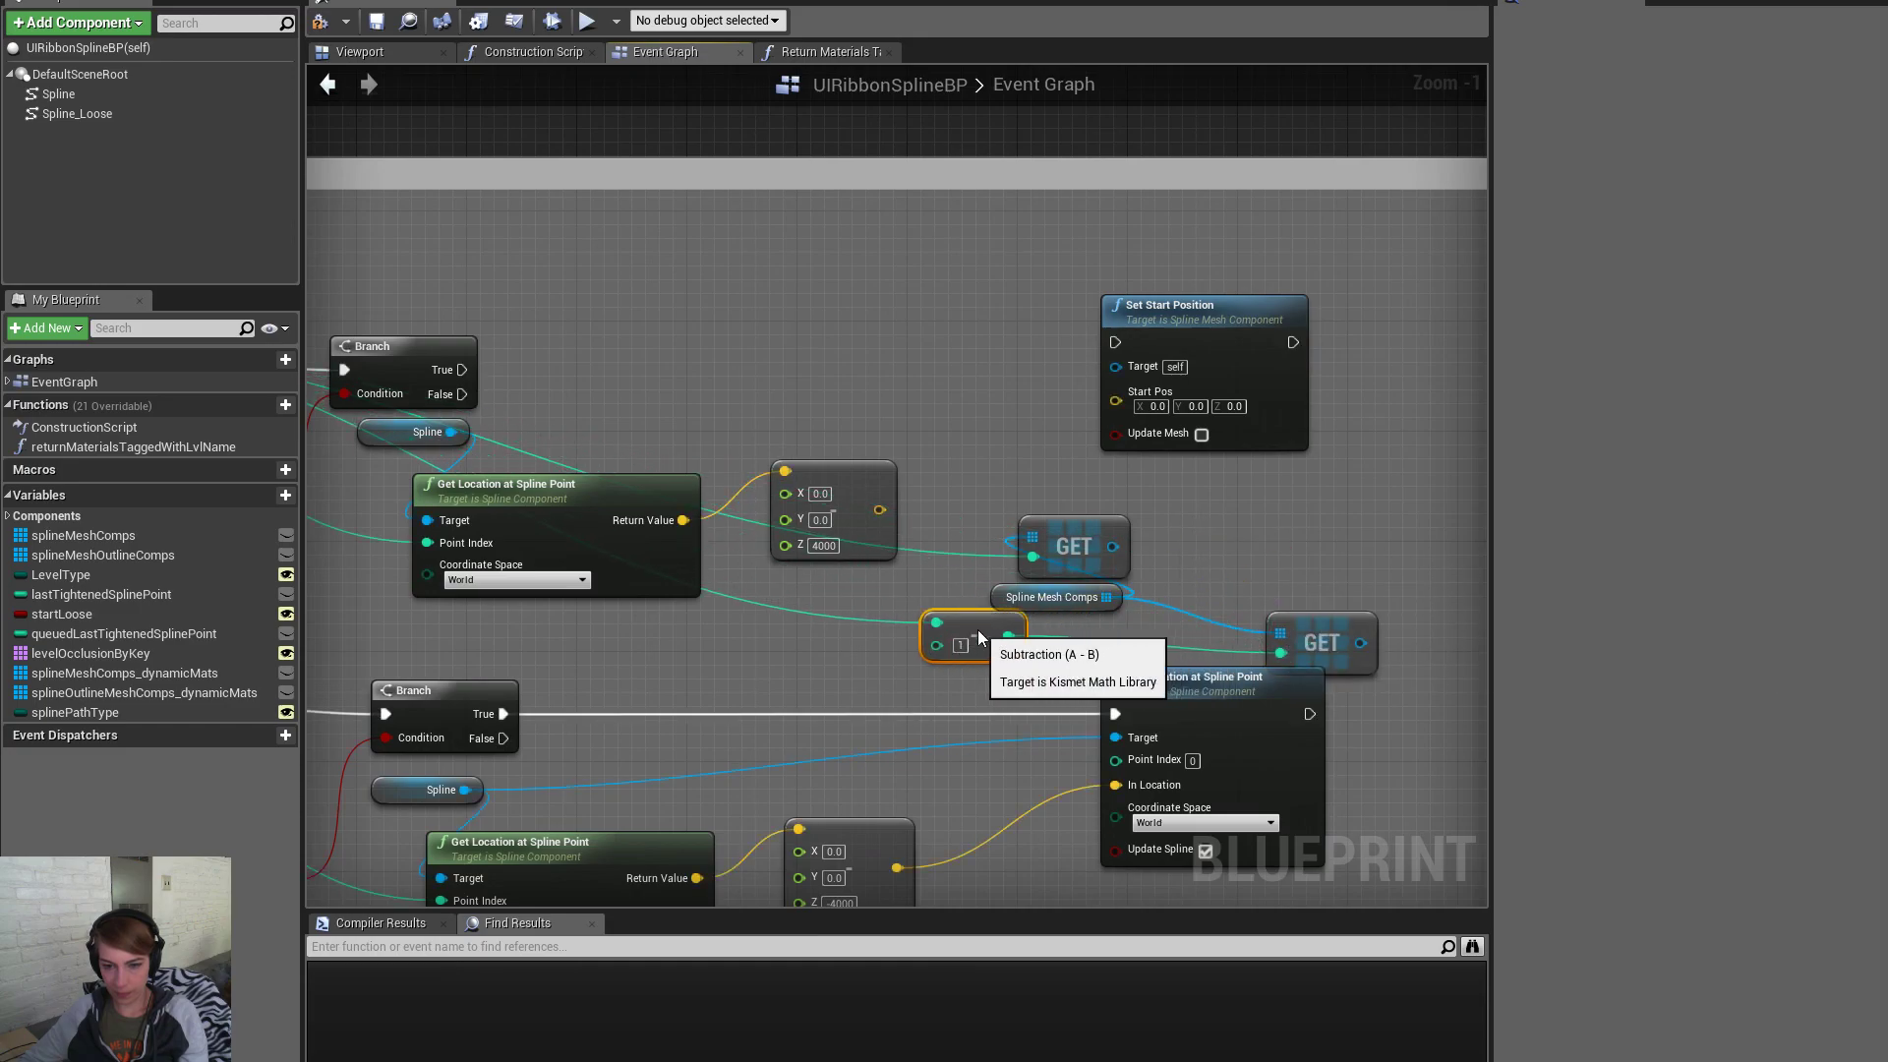
# Connect the first GET node to Set Start Position's Target and the Z 4000 offset vector to its Start Pos
pyautogui.moveTo(1301, 621); pyautogui.dragTo(1254, 582)
pyautogui.moveTo(1115, 366); pyautogui.dragTo(1112, 547)
pyautogui.moveTo(1115, 398); pyautogui.dragTo(879, 510)
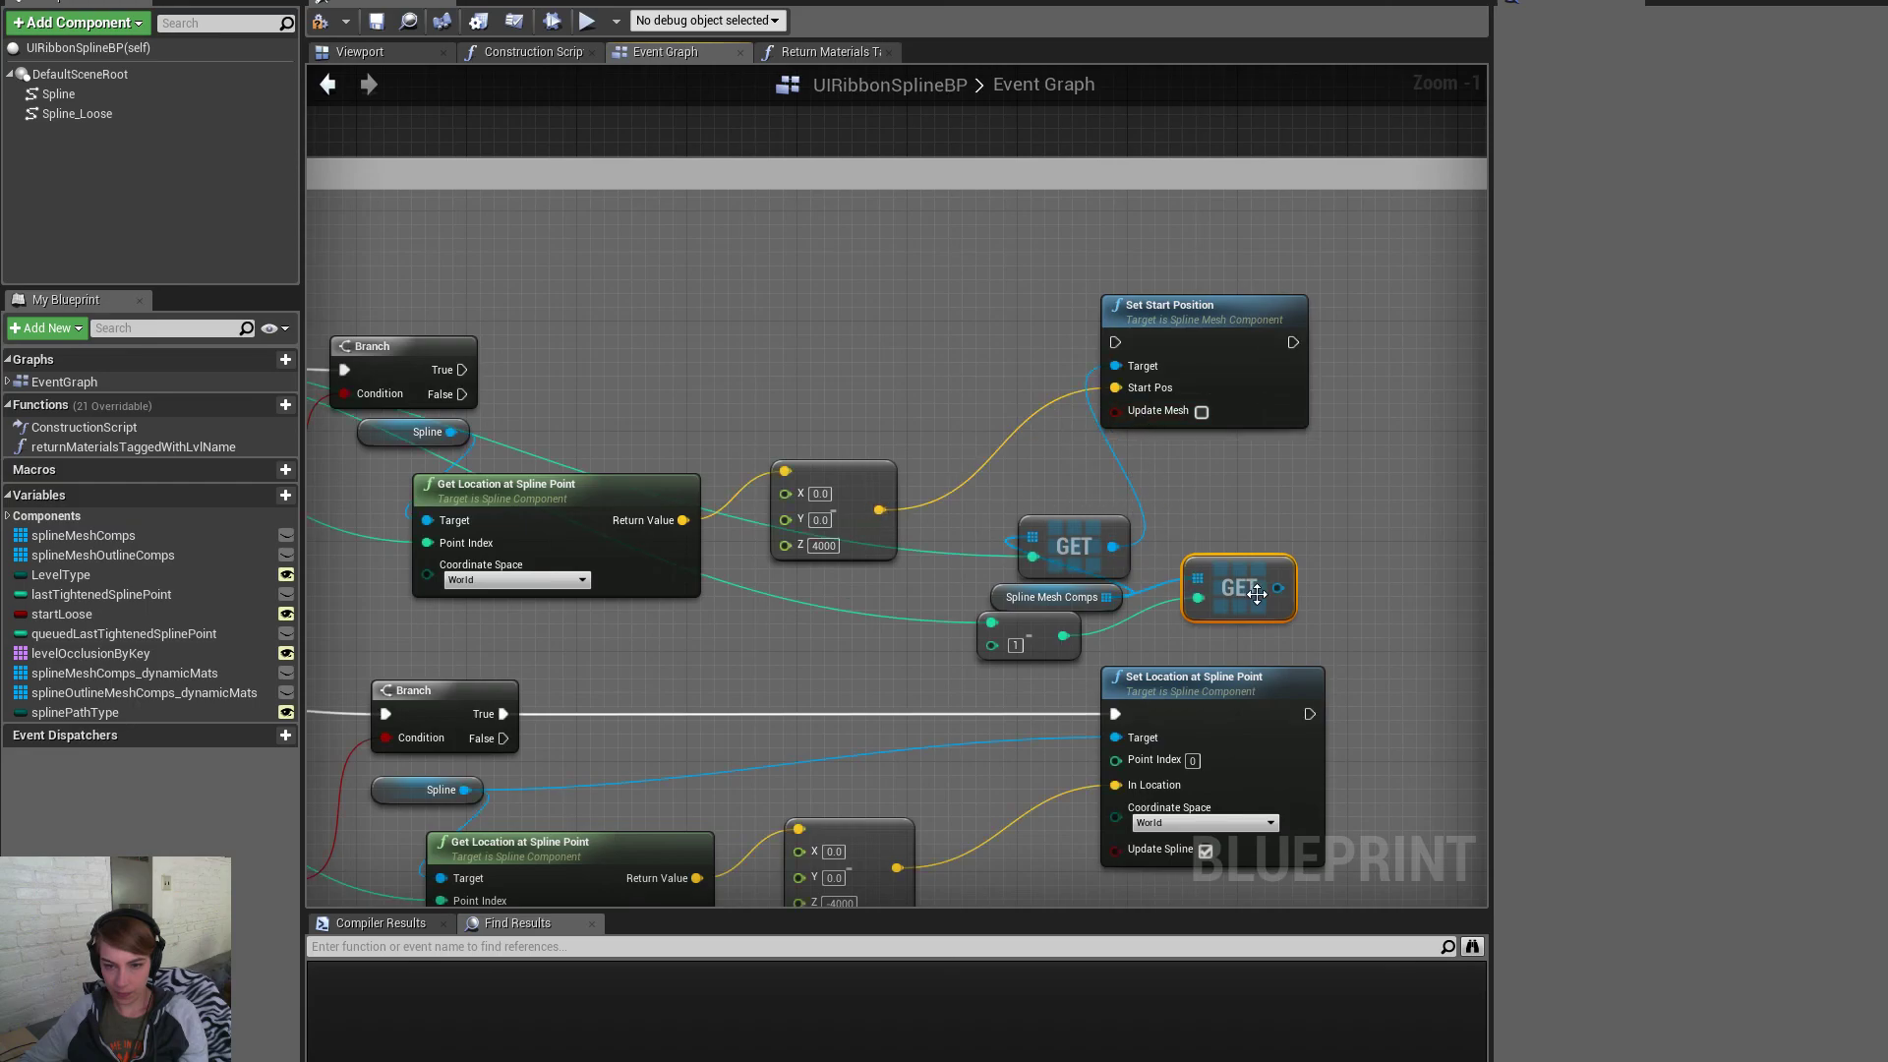
# Add a Set End Position node from the second GET, feed it the offset vector as End Pos, and execute it after Set Start Position
pyautogui.moveTo(1278, 587); pyautogui.dragTo(1318, 480)
pyautogui.write('se')
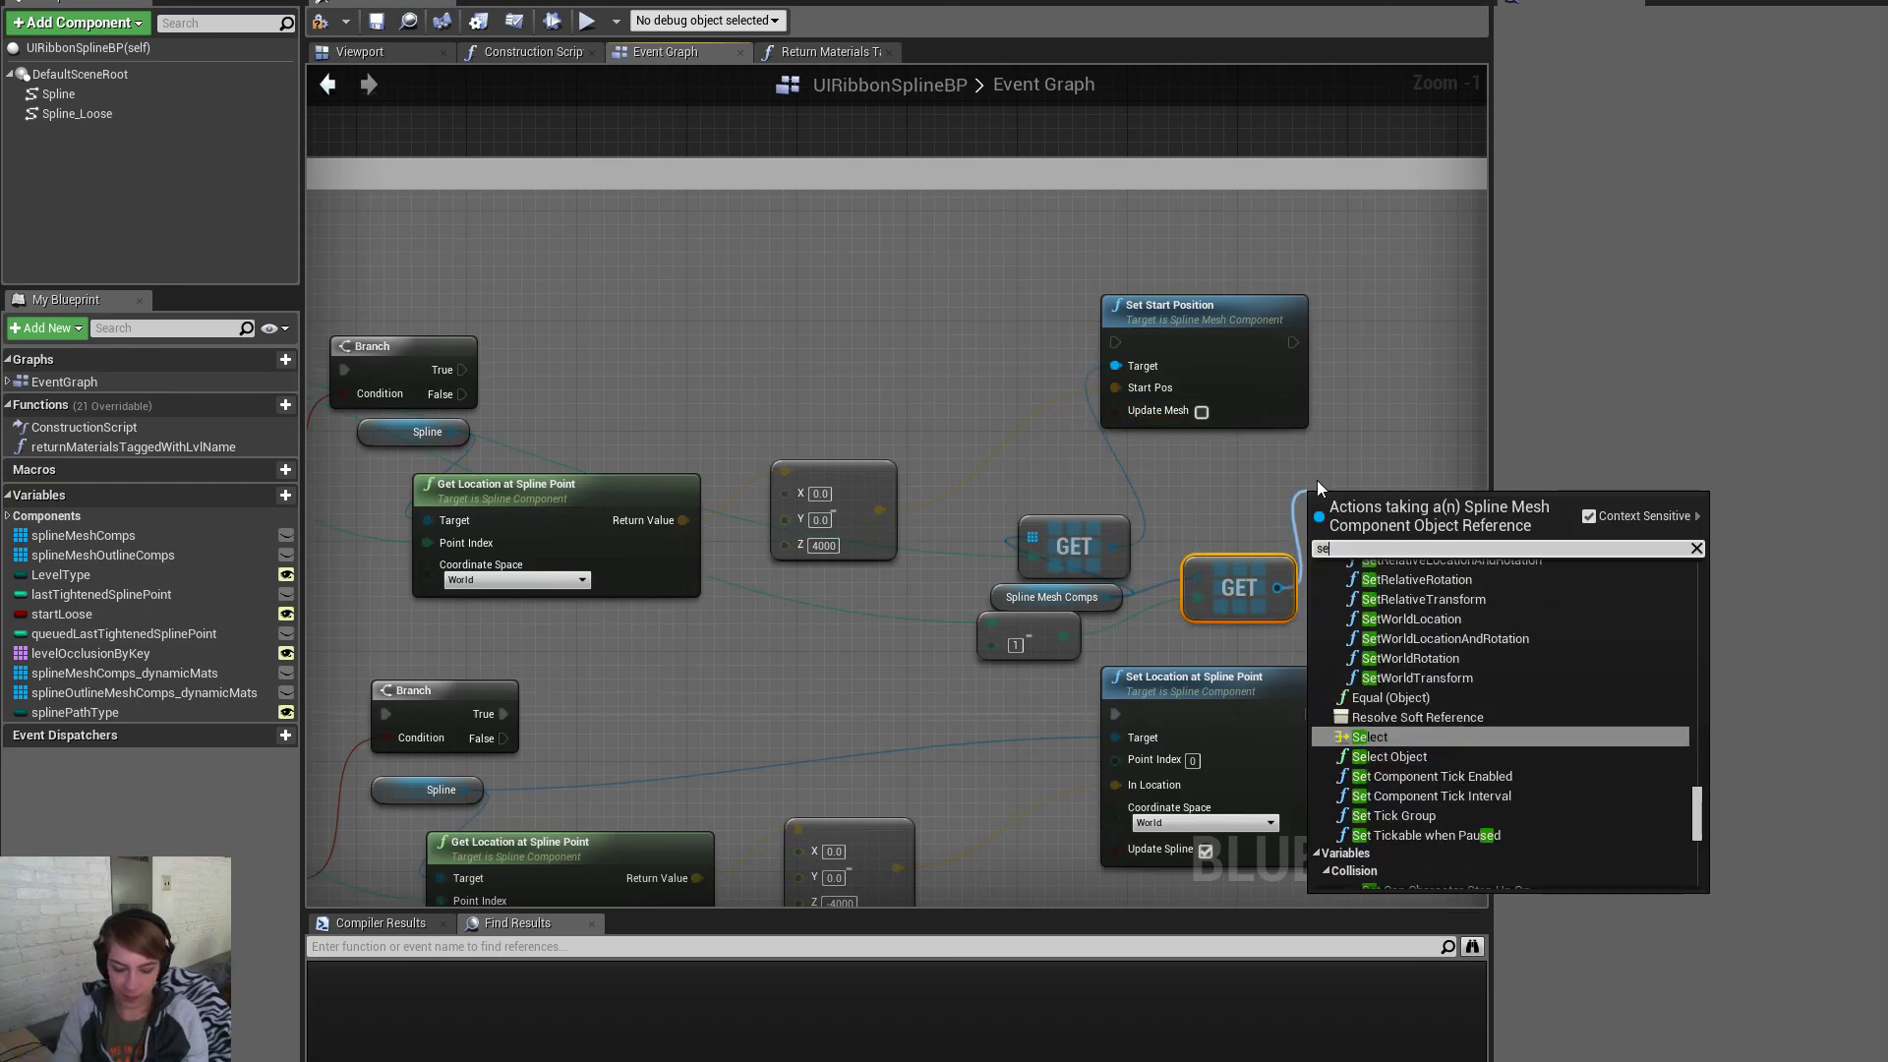
pyautogui.write('t end pos')
pyautogui.press('Return')
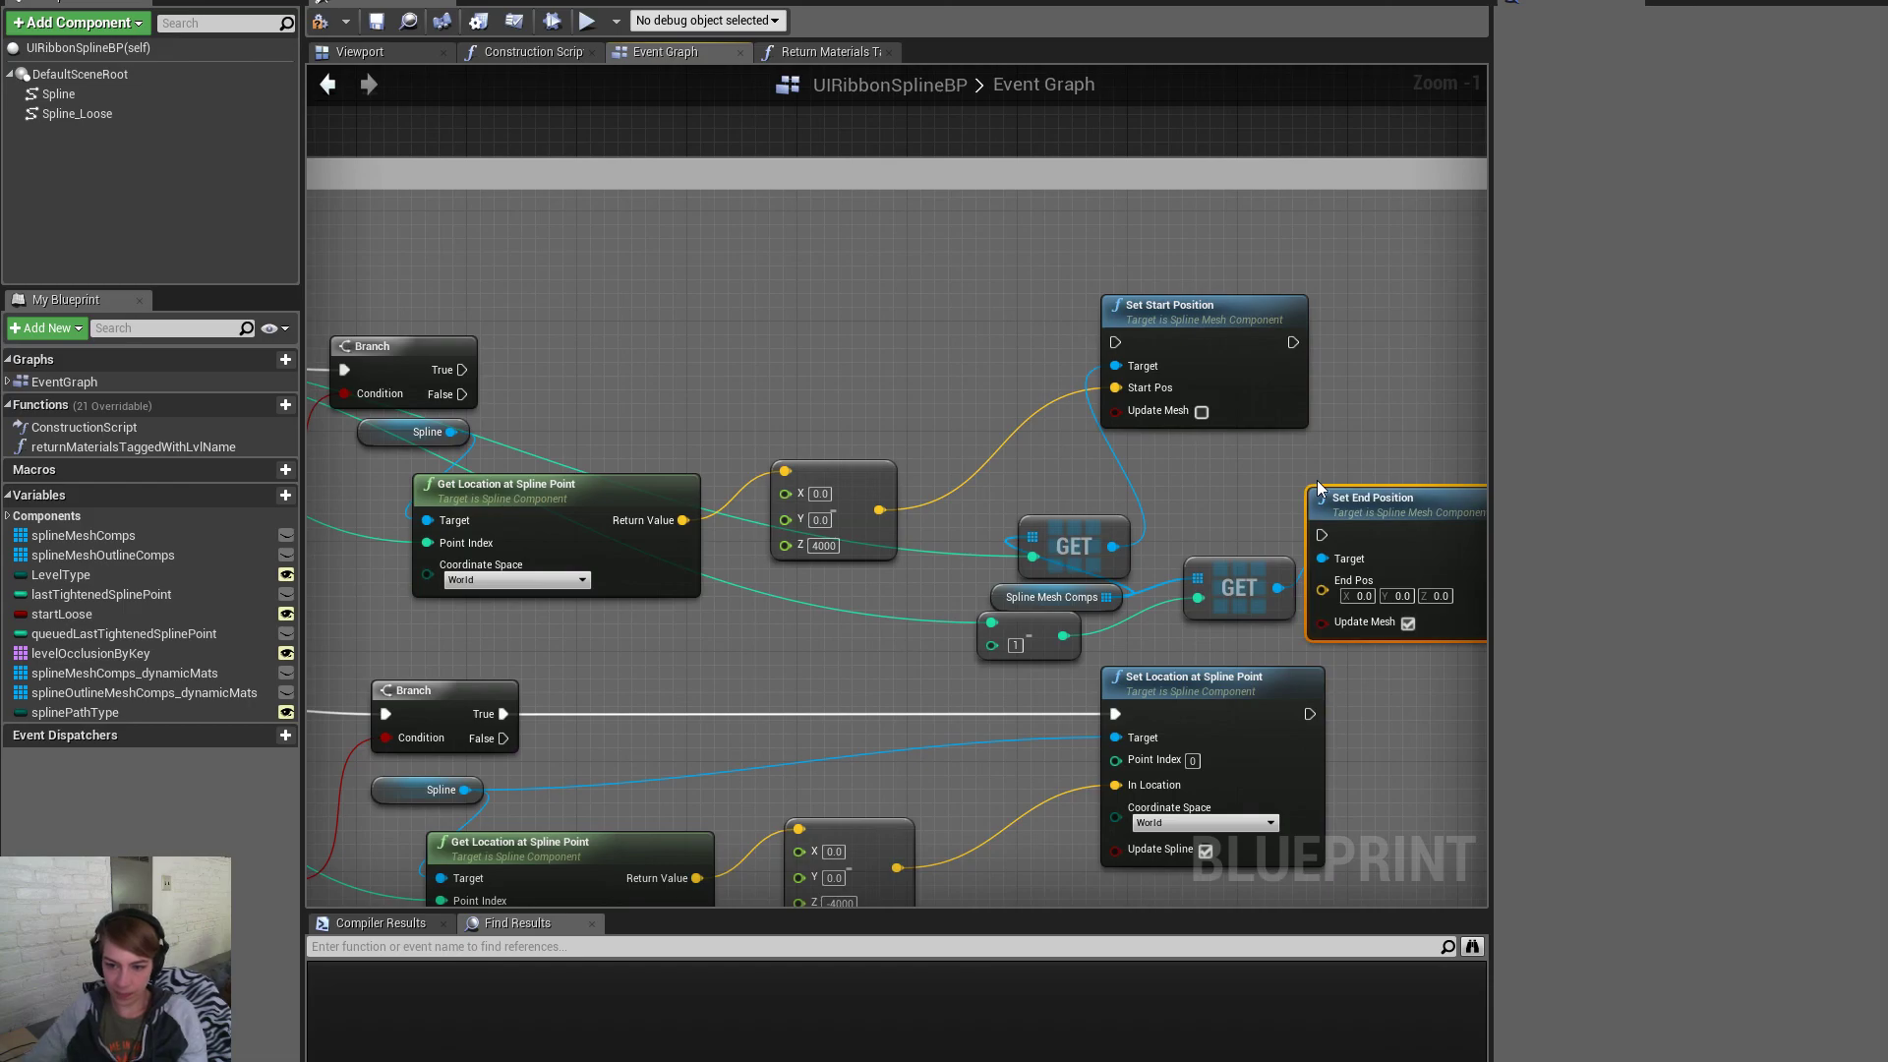
pyautogui.moveTo(1322, 590); pyautogui.dragTo(879, 509)
pyautogui.moveTo(1293, 342); pyautogui.dragTo(1322, 535)
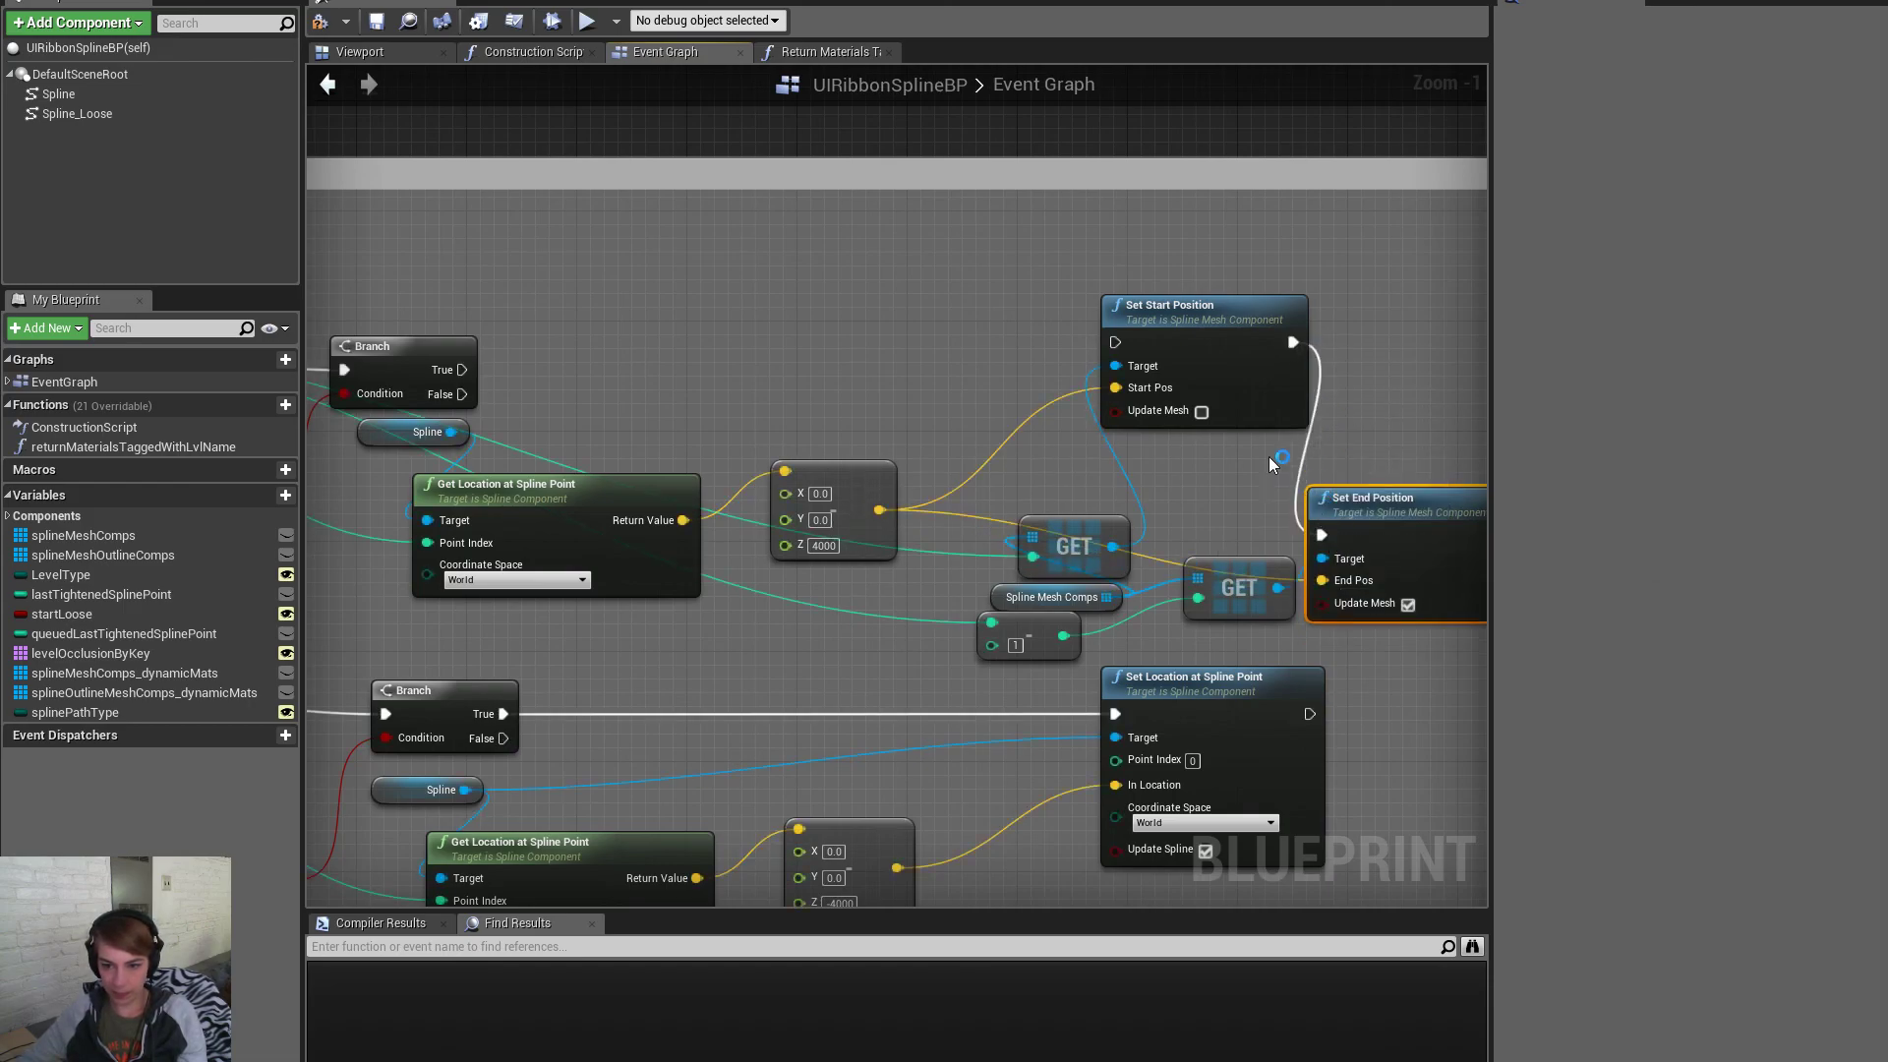
# Enable Update Mesh on Set Start Position, run it from the upper Branch's True output, and line up the position and GET nodes
pyautogui.click(1201, 411)
pyautogui.moveTo(1258, 320); pyautogui.dragTo(1094, 306)
pyautogui.moveTo(1413, 510); pyautogui.dragTo(1288, 301)
pyautogui.moveTo(827, 315); pyautogui.dragTo(1059, 331, button='right')
pyautogui.moveTo(1180, 344); pyautogui.dragTo(680, 389)
pyautogui.moveTo(908, 429); pyautogui.dragTo(582, 399, button='right')
pyautogui.moveTo(1243, 642); pyautogui.dragTo(888, 502)
pyautogui.moveTo(1061, 539); pyautogui.dragTo(1047, 470)
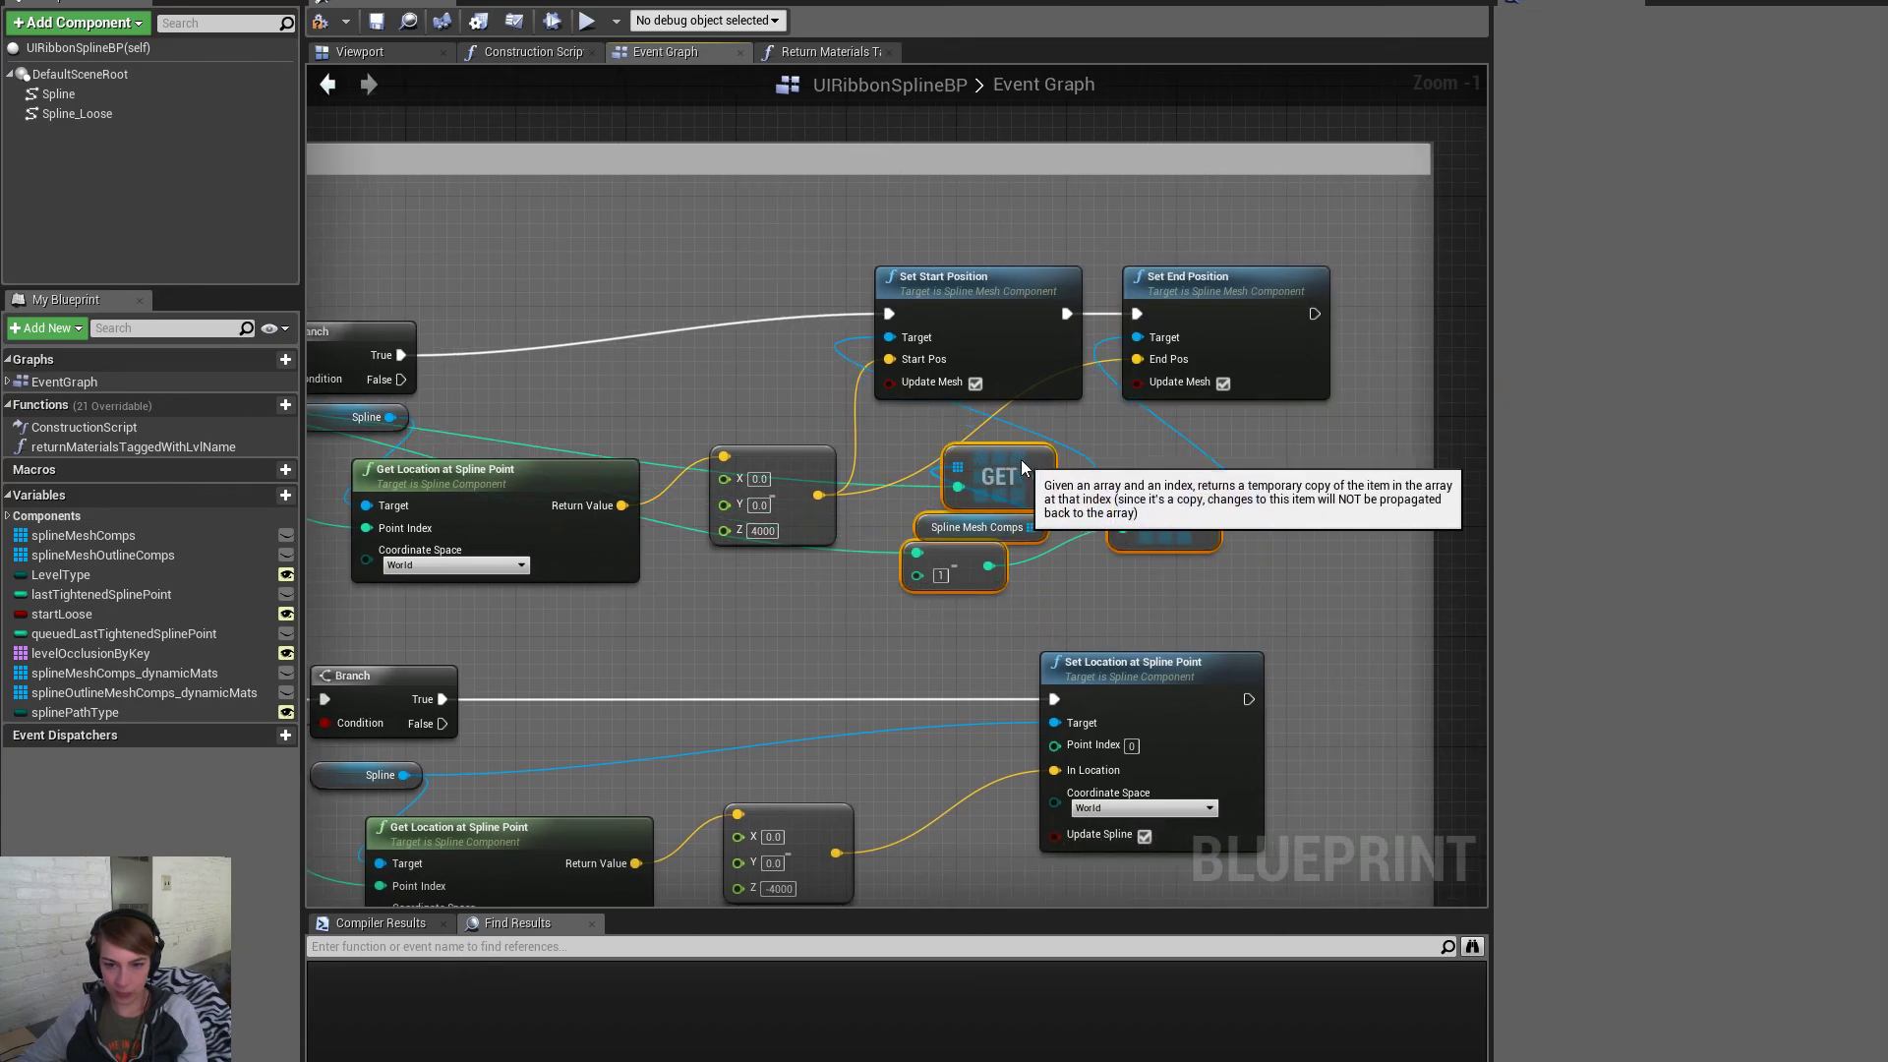
# Replace the lower Set Location at Spline Point with a copy of the start/end position nodes, widening the comment box to fit
pyautogui.moveTo(1320, 558); pyautogui.dragTo(949, 295)
pyautogui.moveTo(1272, 548); pyautogui.dragTo(1034, 296, button='right')
pyautogui.click(1017, 580)
pyautogui.press('Delete')
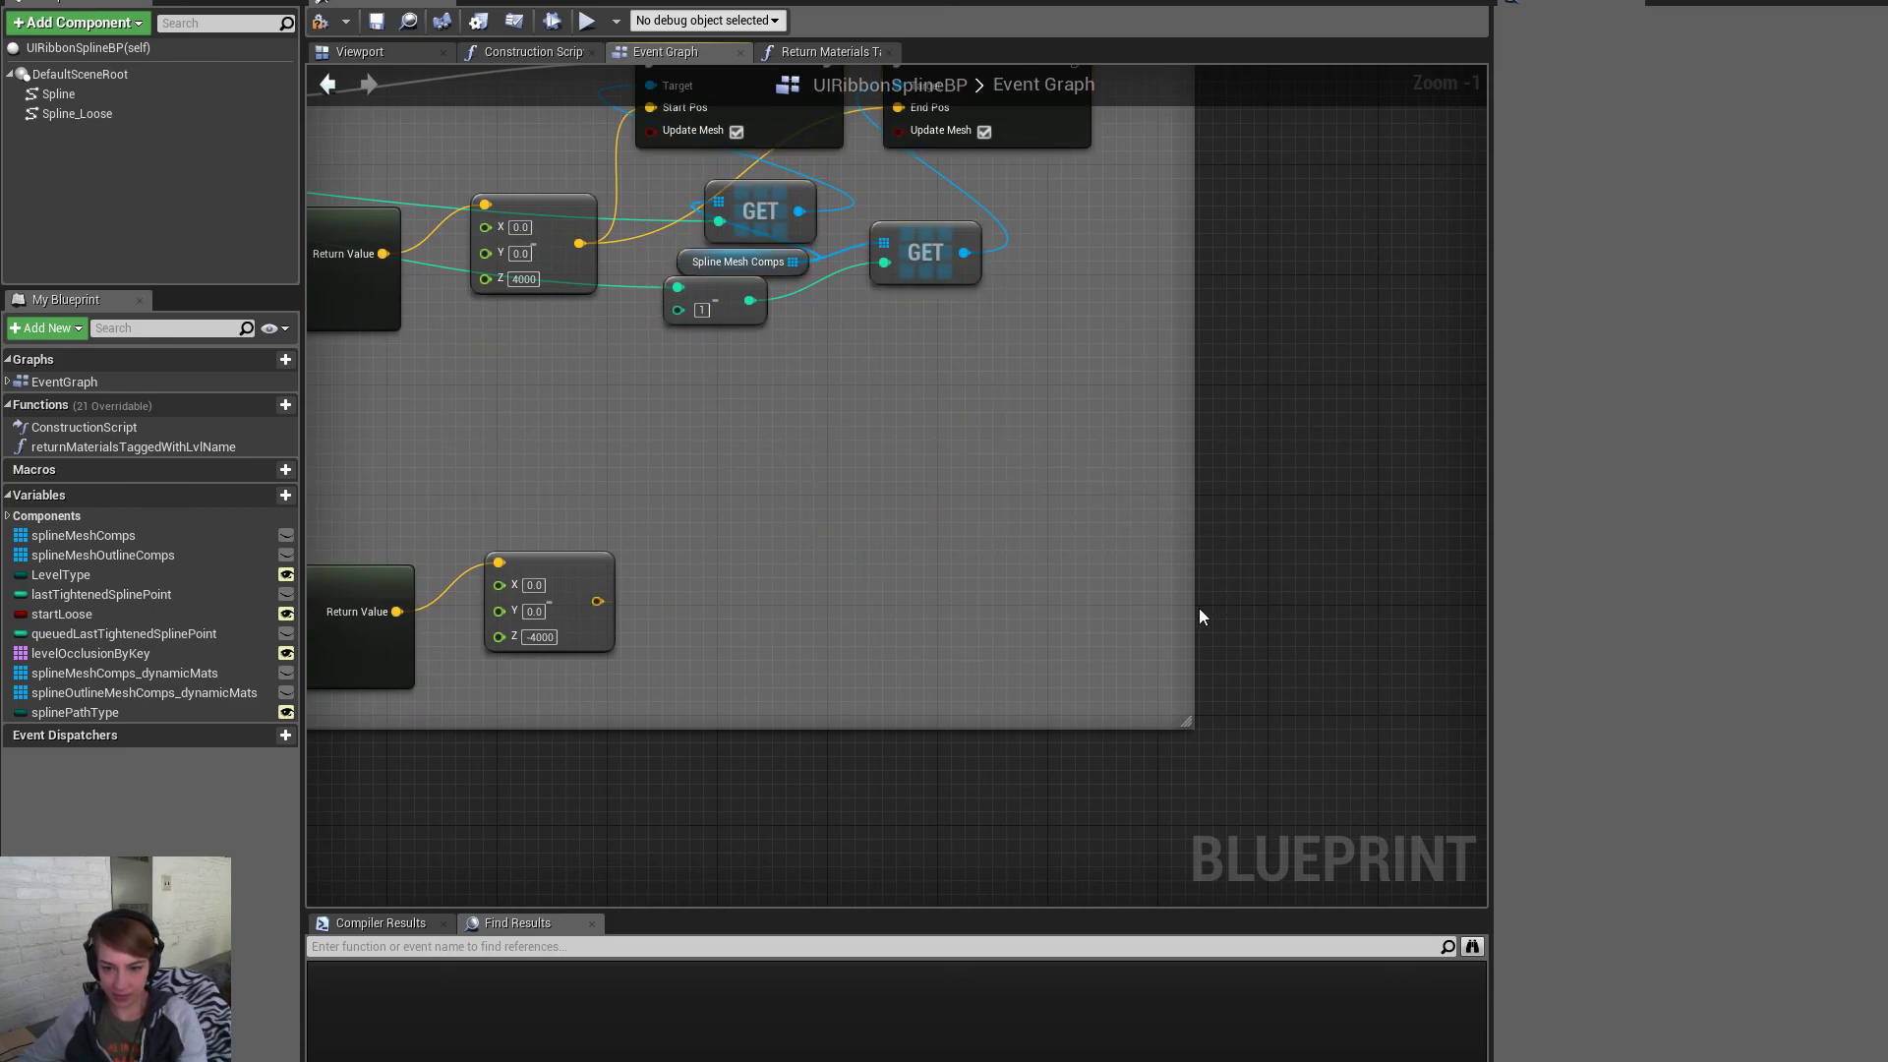
pyautogui.moveTo(1193, 611); pyautogui.dragTo(1439, 599)
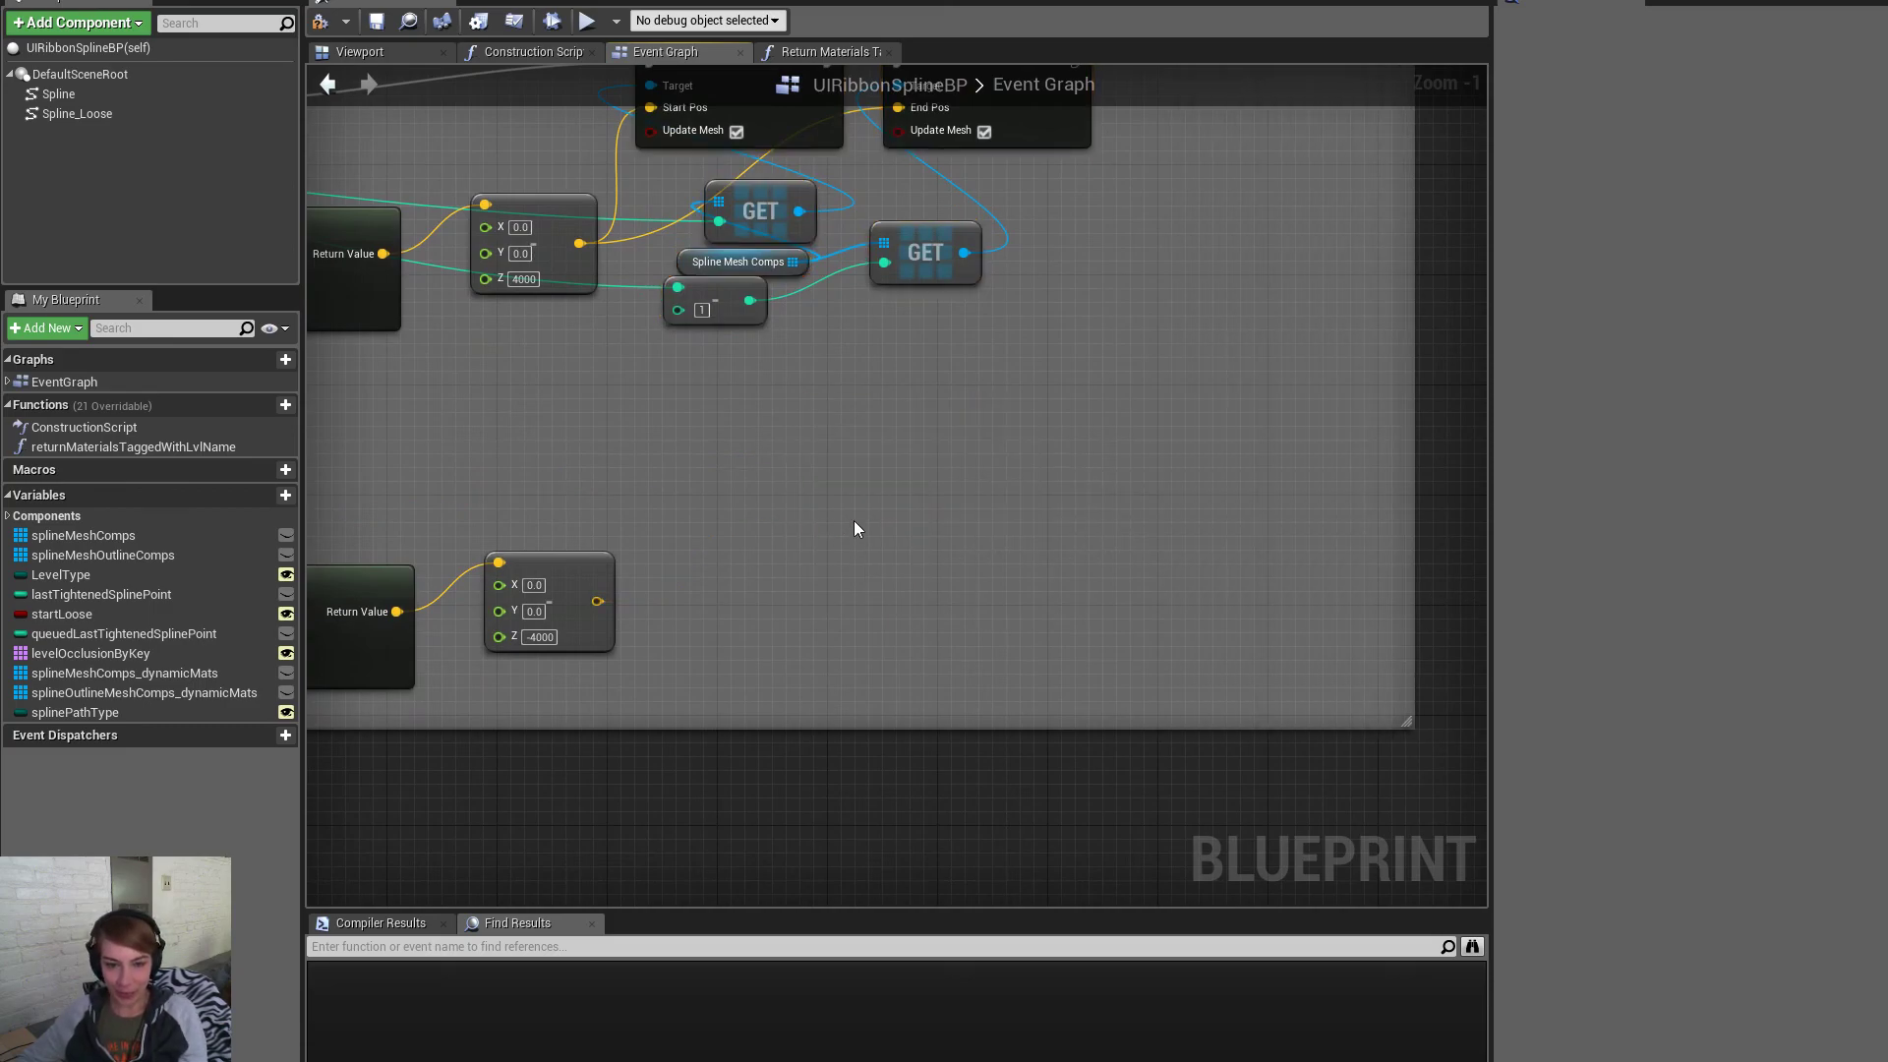
pyautogui.hotkey('ctrl', 'v')
pyautogui.moveTo(806, 413); pyautogui.dragTo(791, 440)
pyautogui.moveTo(790, 440); pyautogui.dragTo(1300, 408, button='right')
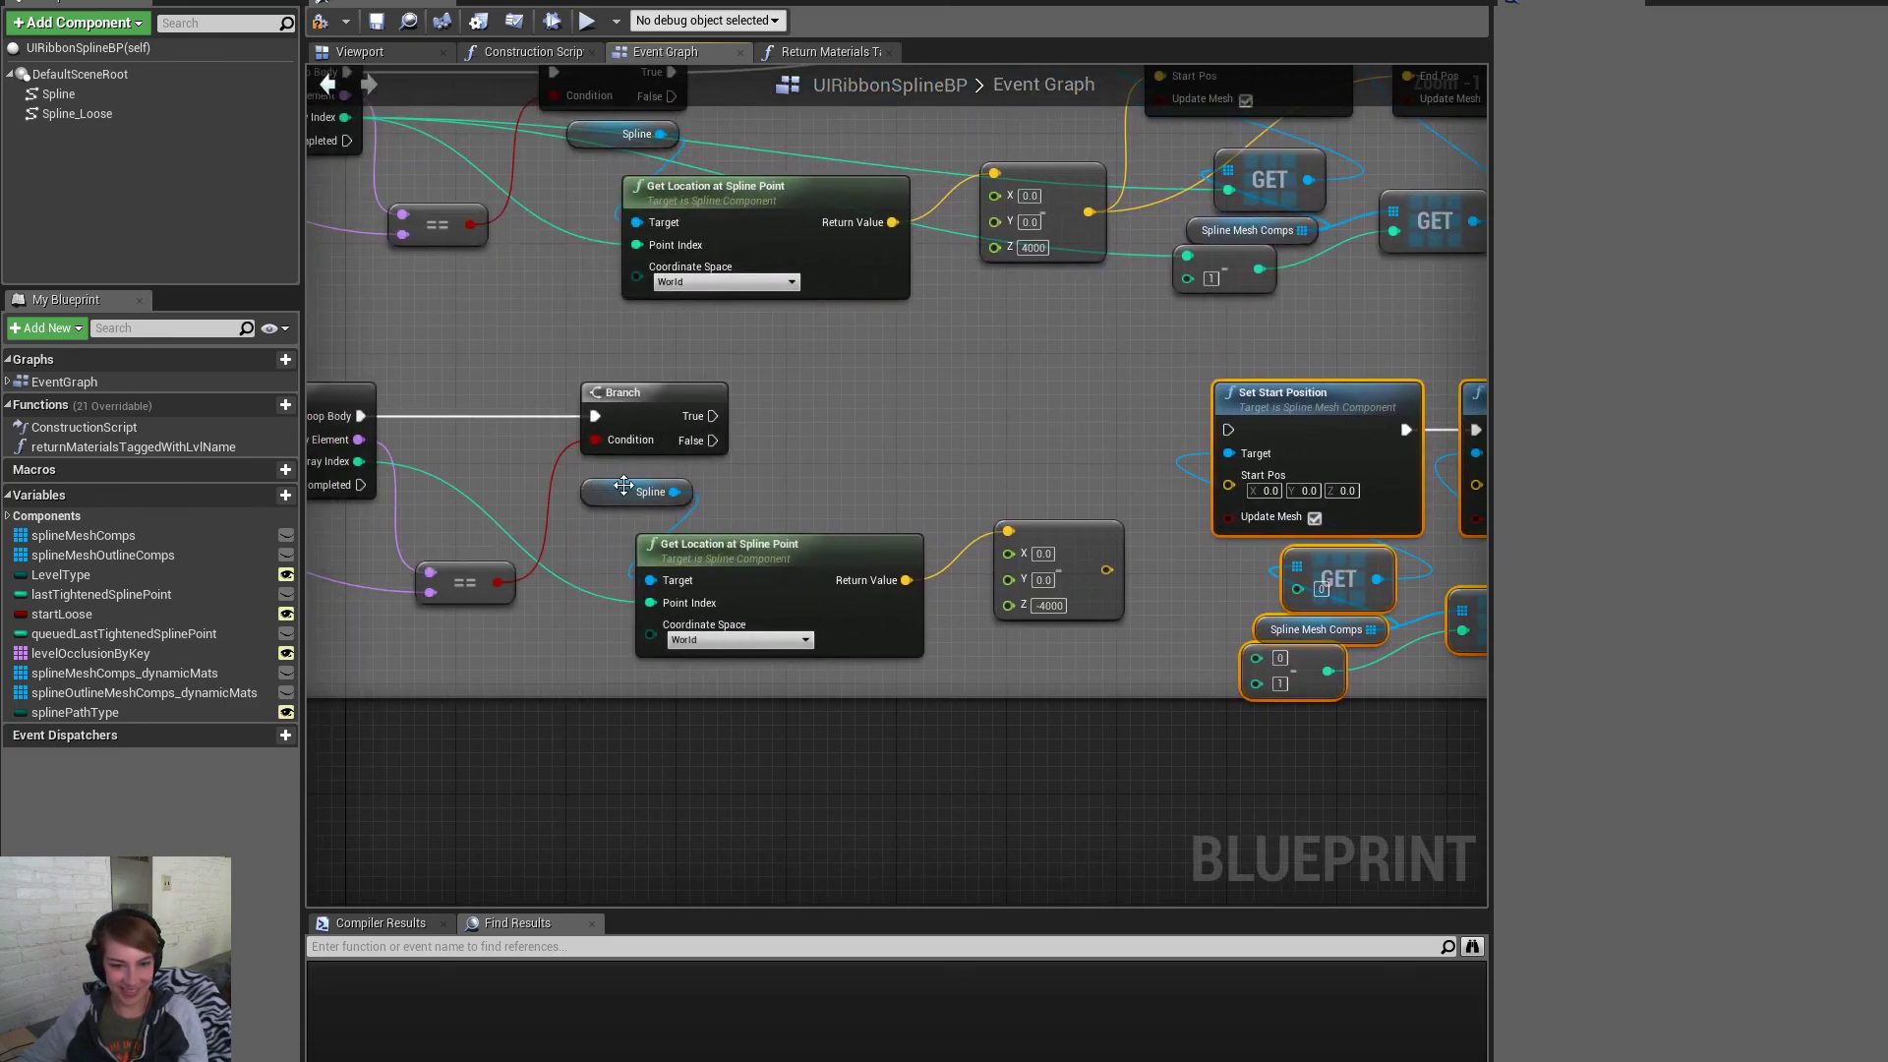
# Wire the lower Branch's True output, the Z -4000 offset vector and the lower loop's Array Index into the pasted start/end position nodes
pyautogui.moveTo(700, 417); pyautogui.dragTo(1033, 568)
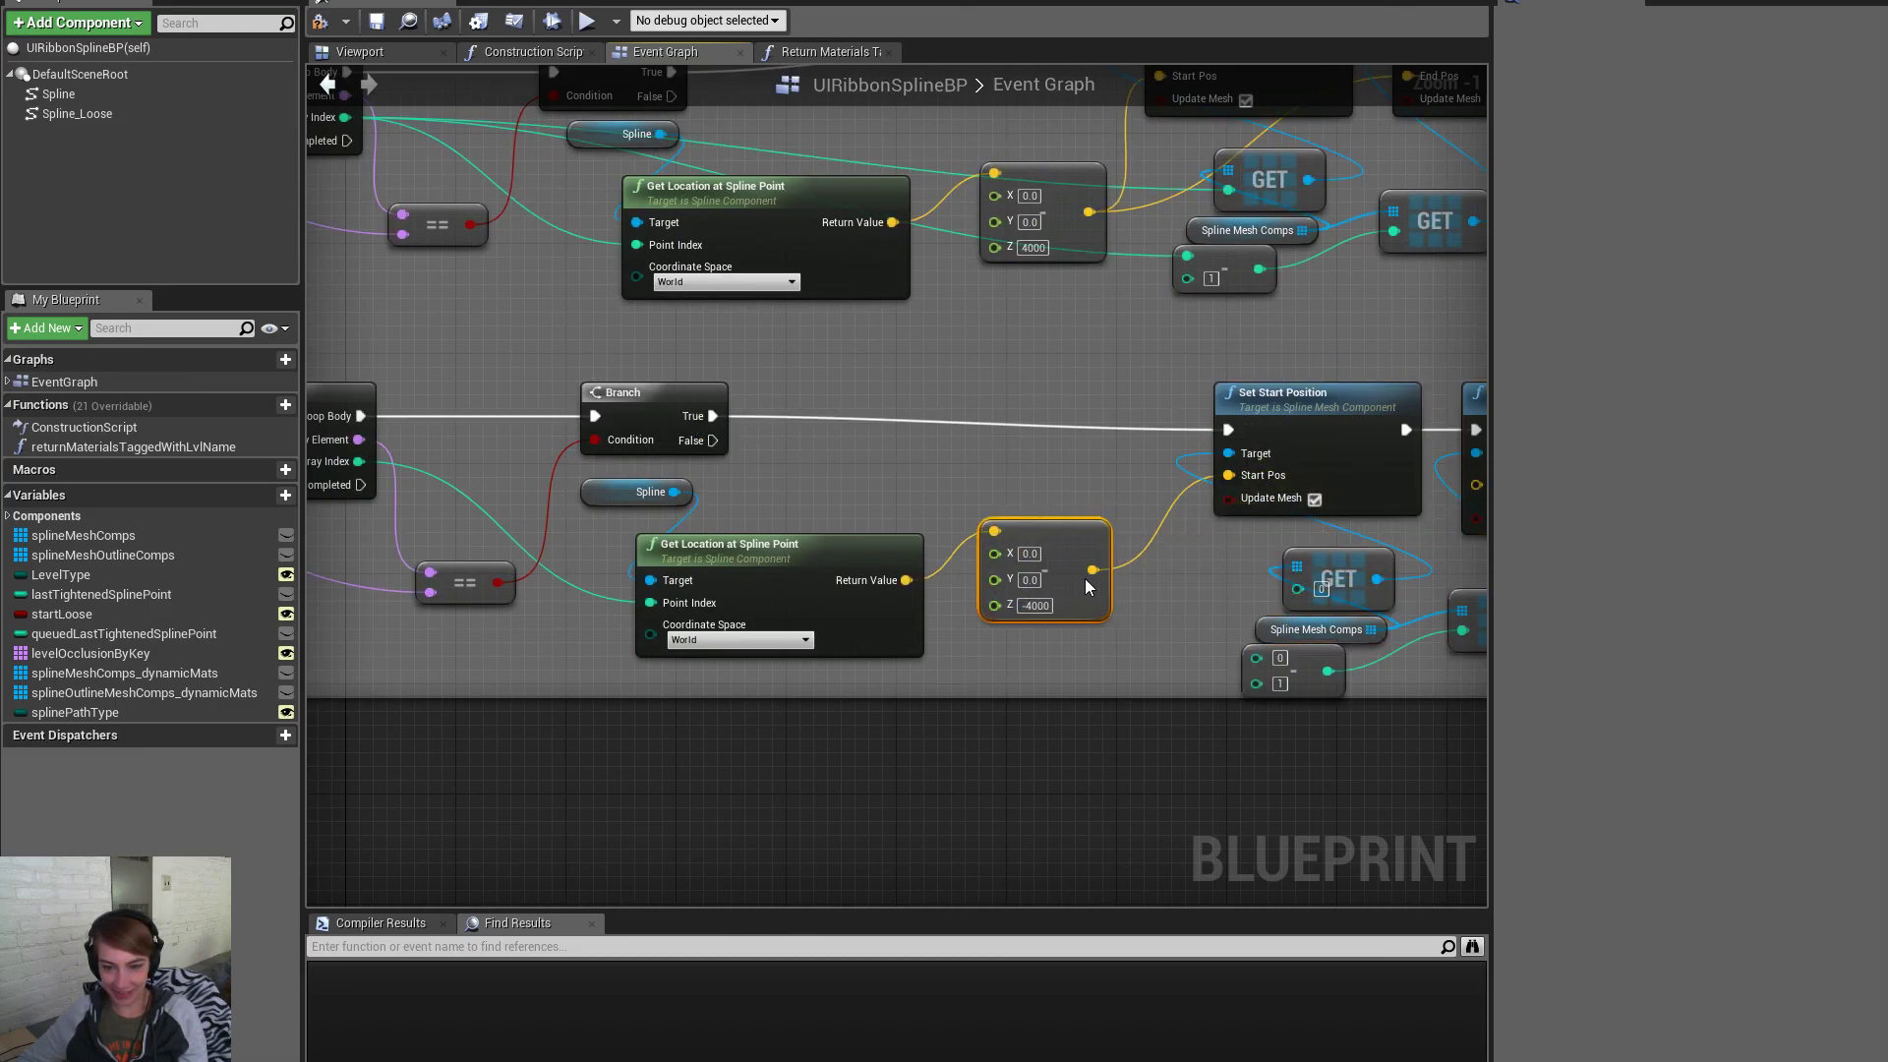
pyautogui.moveTo(1102, 570); pyautogui.dragTo(882, 570, button='right')
pyautogui.moveTo(858, 569); pyautogui.dragTo(882, 577)
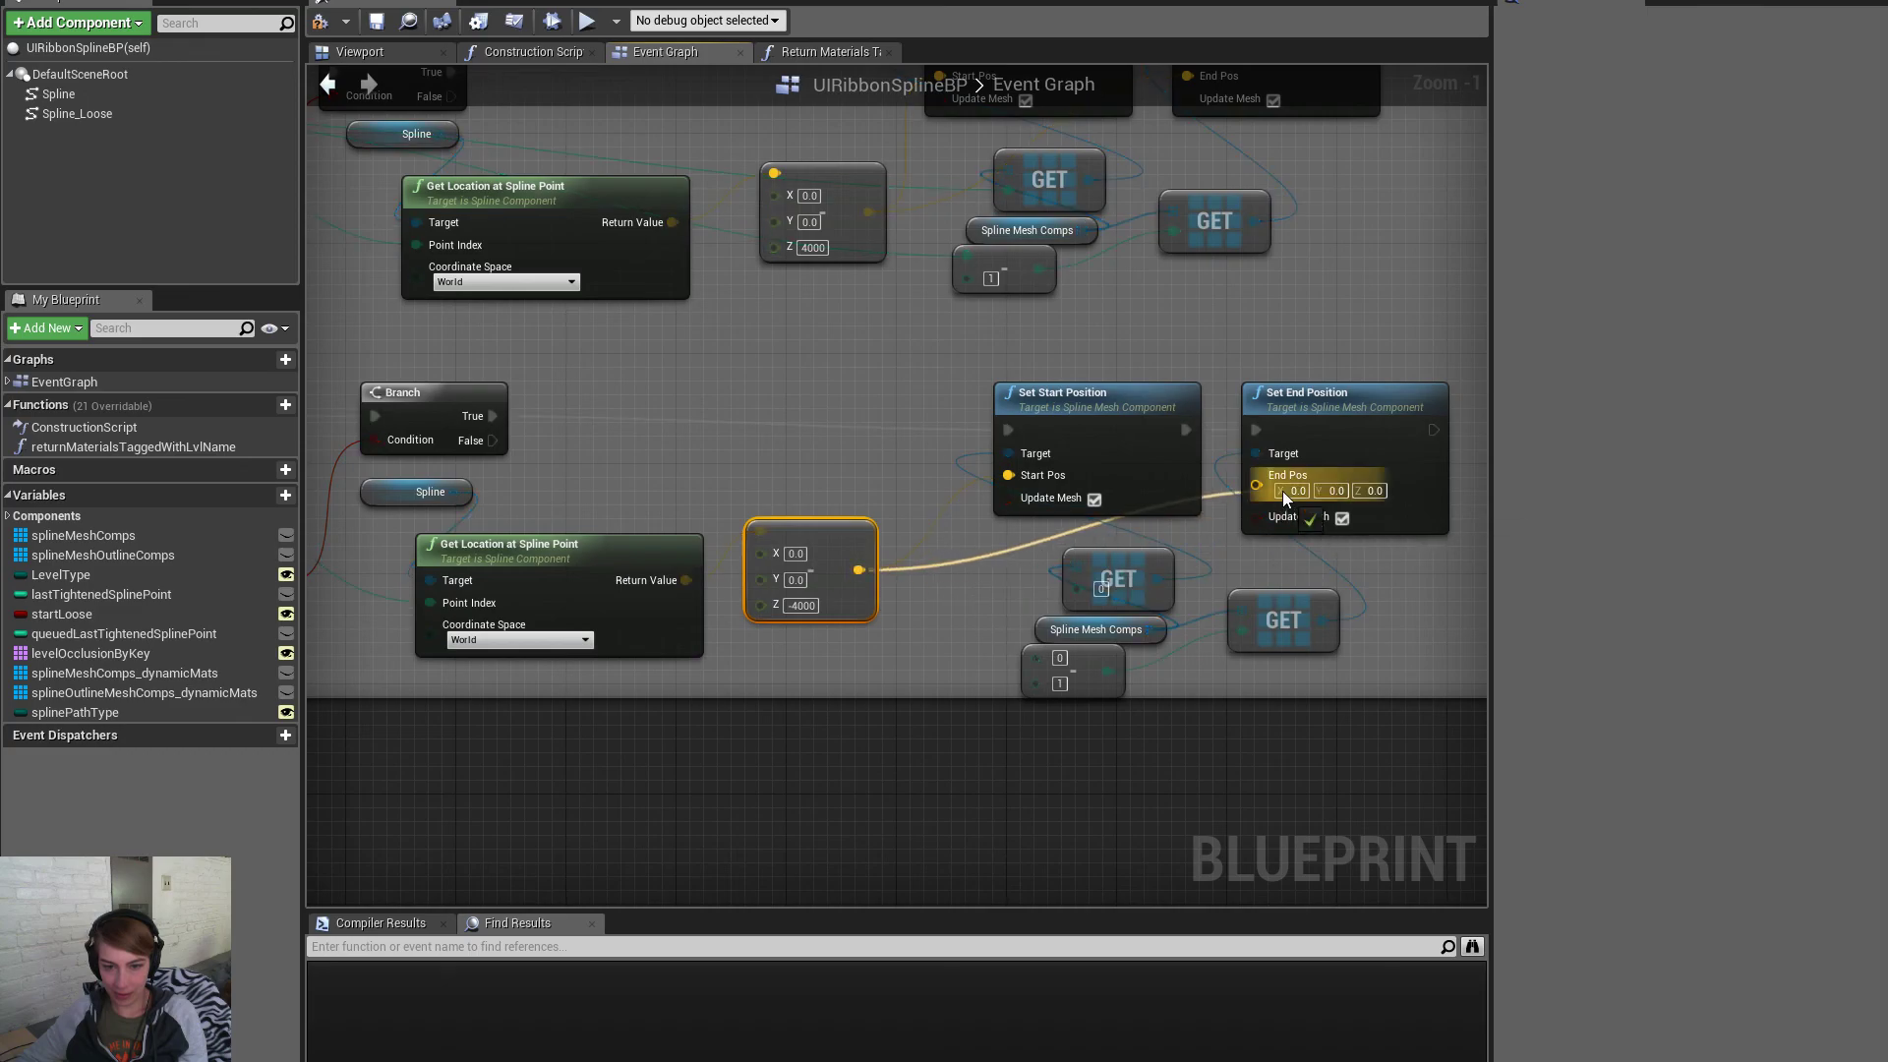
pyautogui.moveTo(1283, 499); pyautogui.dragTo(1283, 499)
pyautogui.moveTo(1036, 658); pyautogui.dragTo(428, 466)
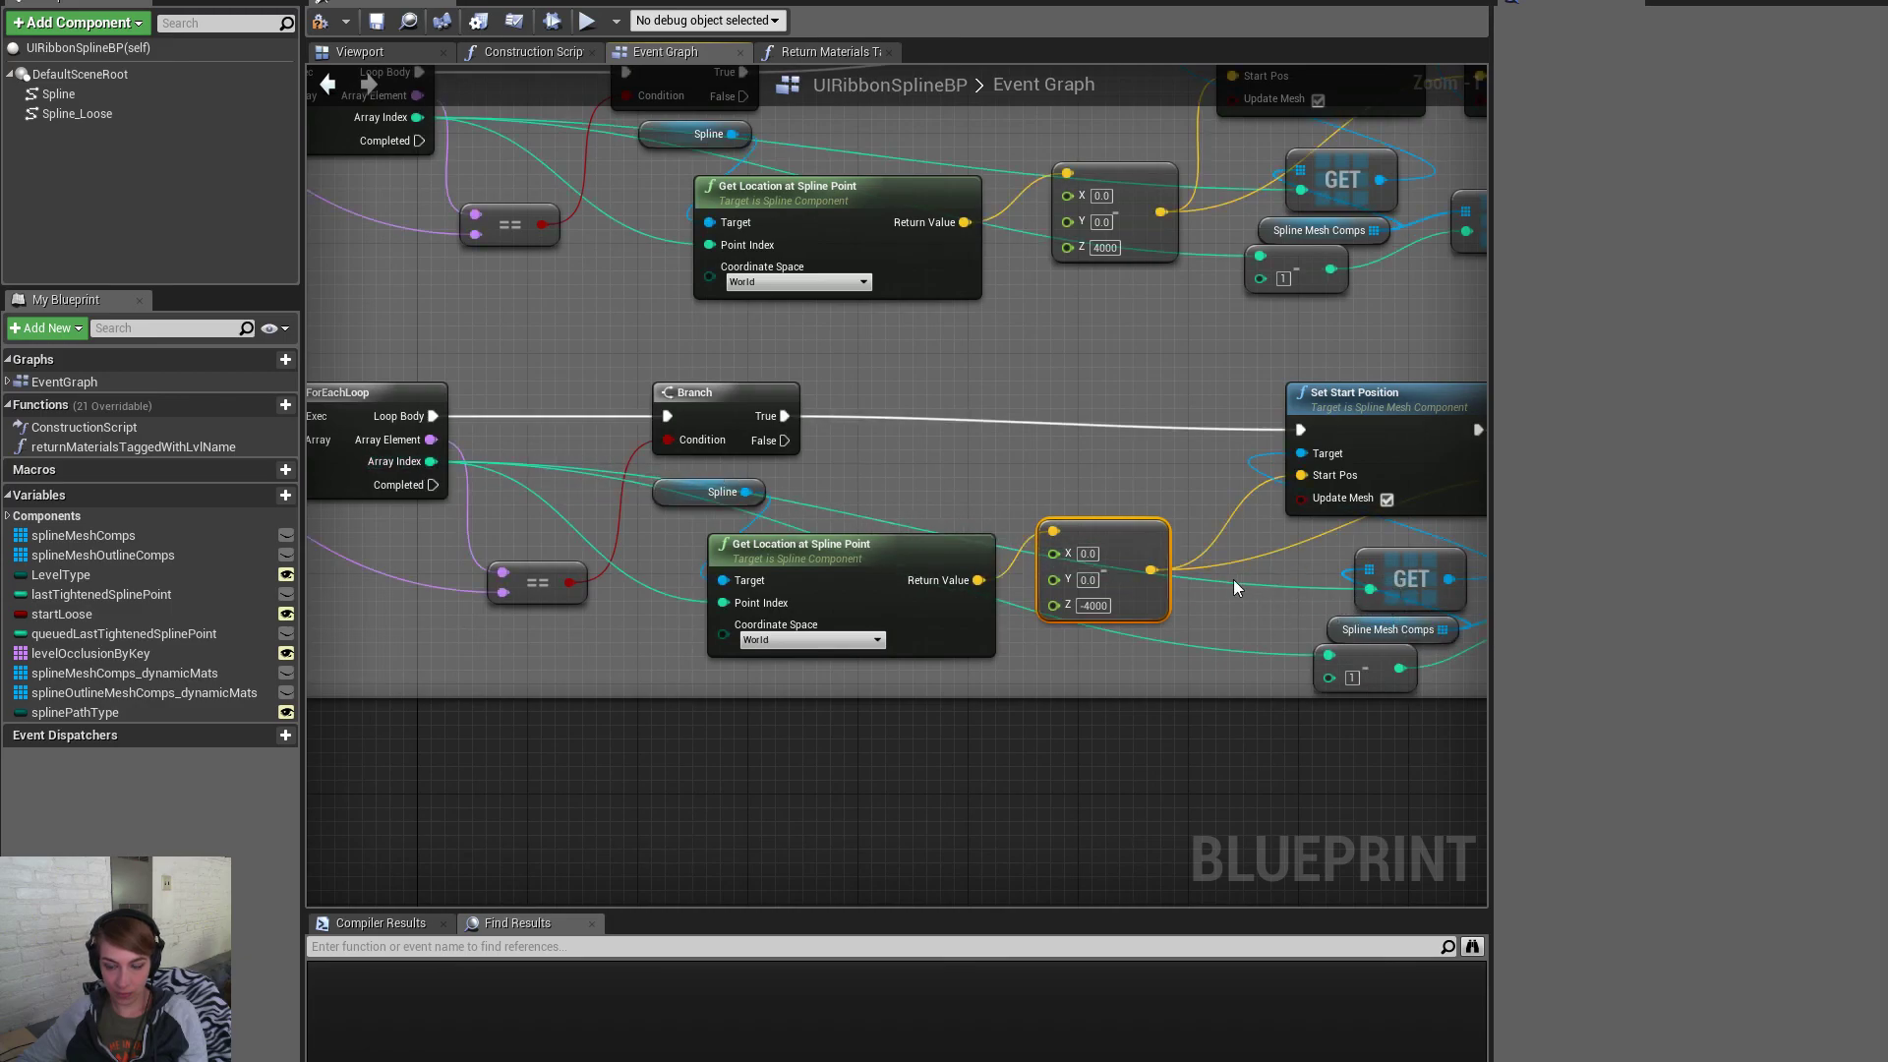
# Compile and save the blueprint, playtest a level from the game's map to check the ribbon meshes, and return to the blueprint
pyautogui.scroll(-2, 1235, 580)
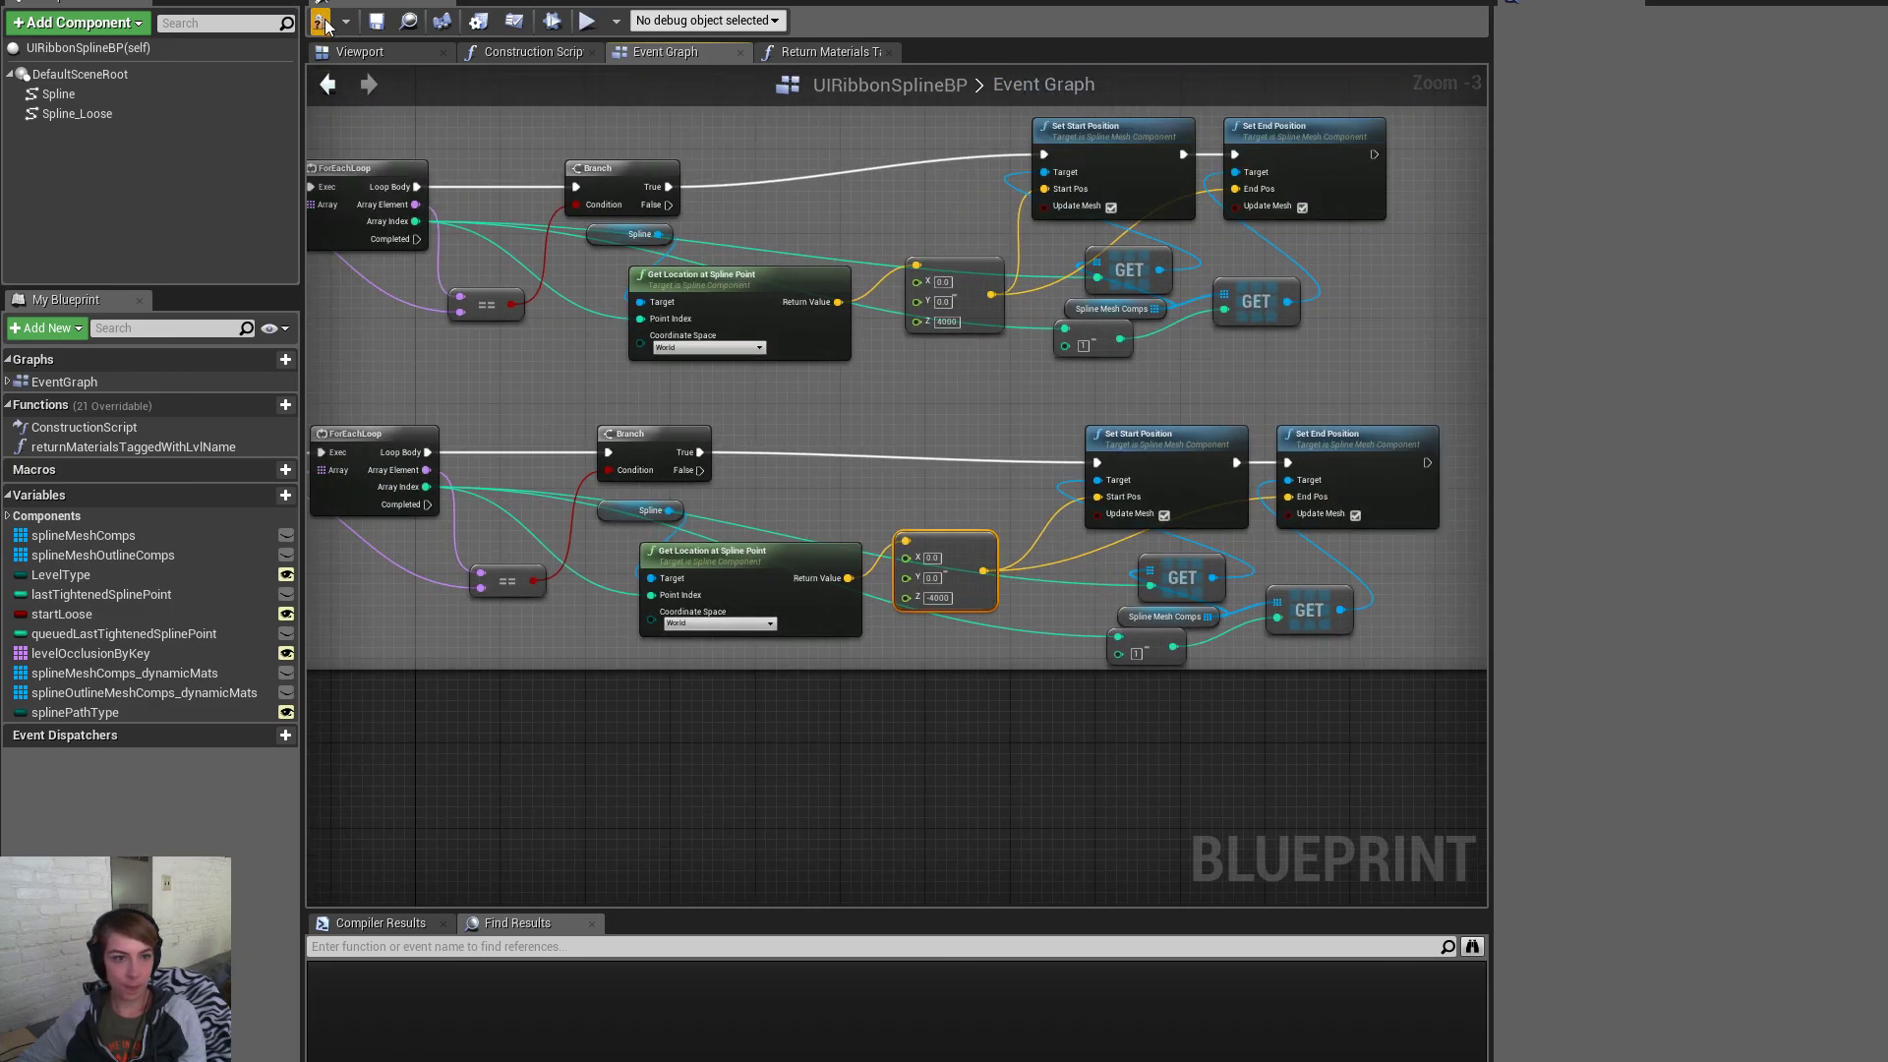
pyautogui.click(377, 21)
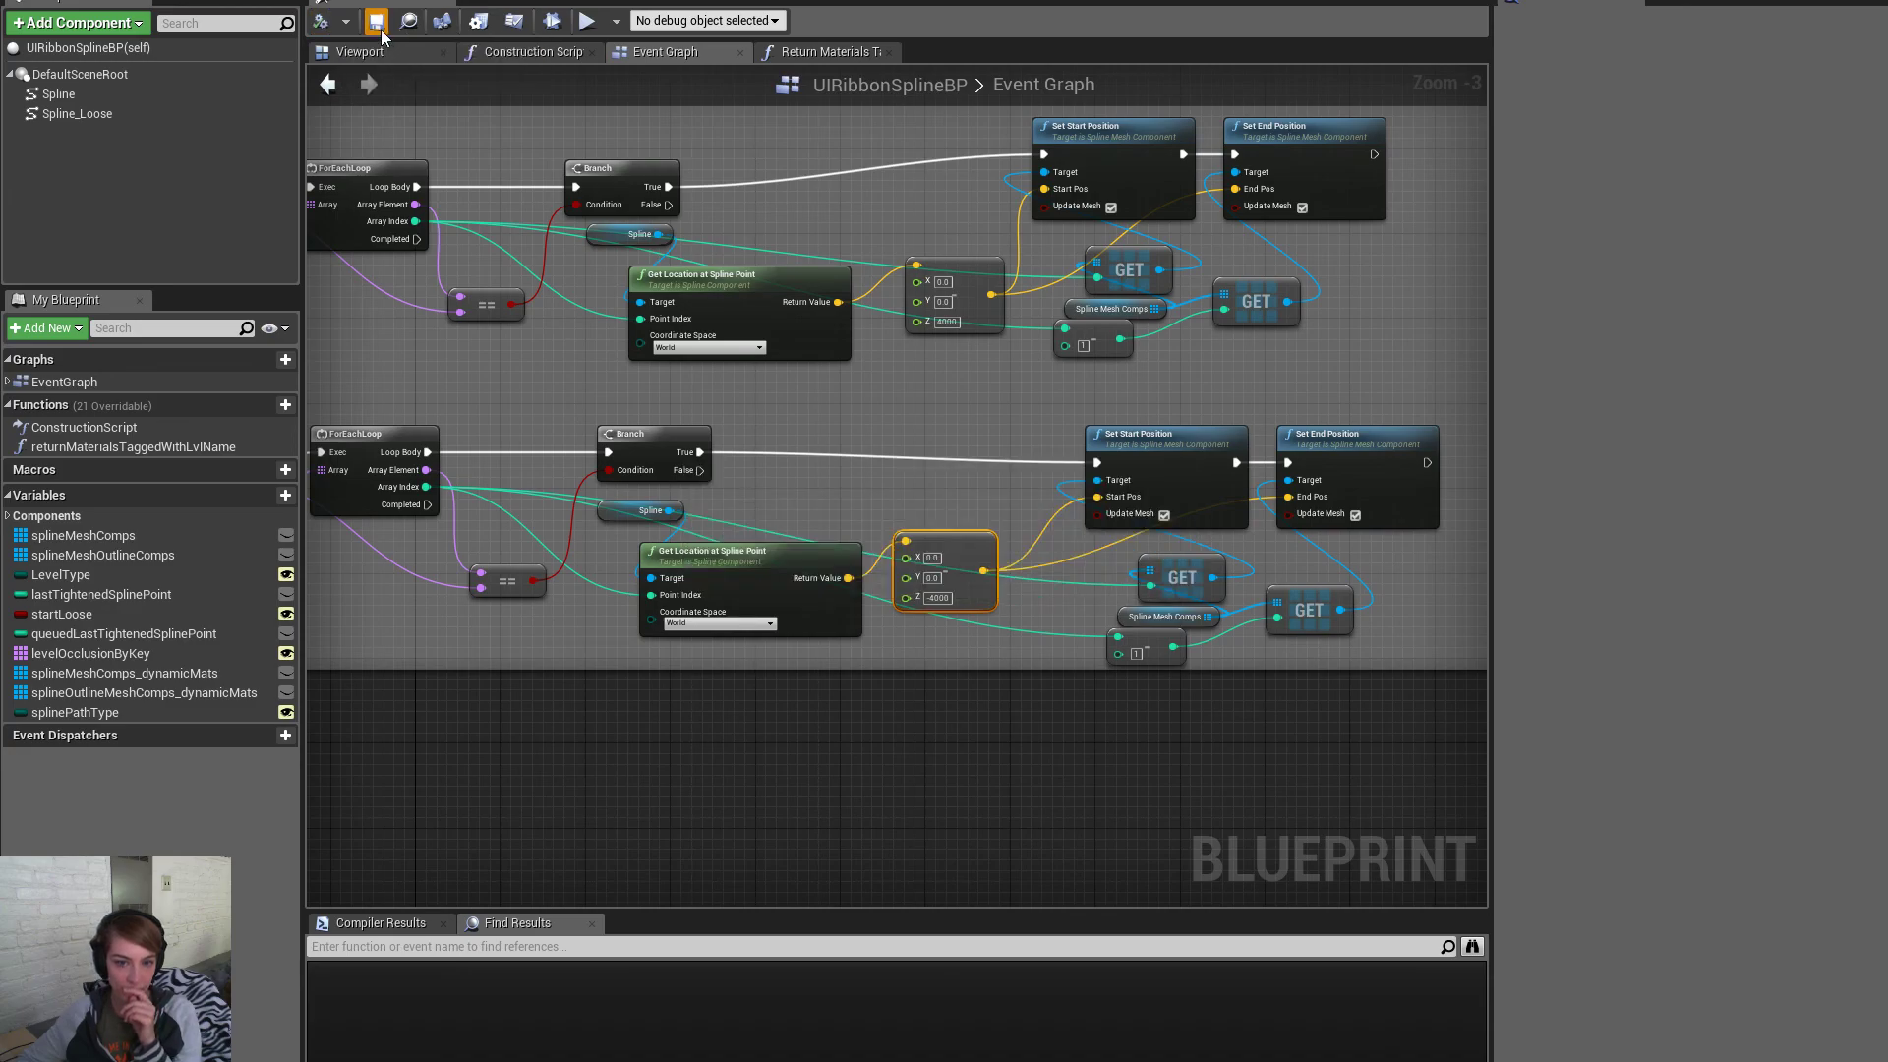
pyautogui.hotkey('alt', 'Tab')
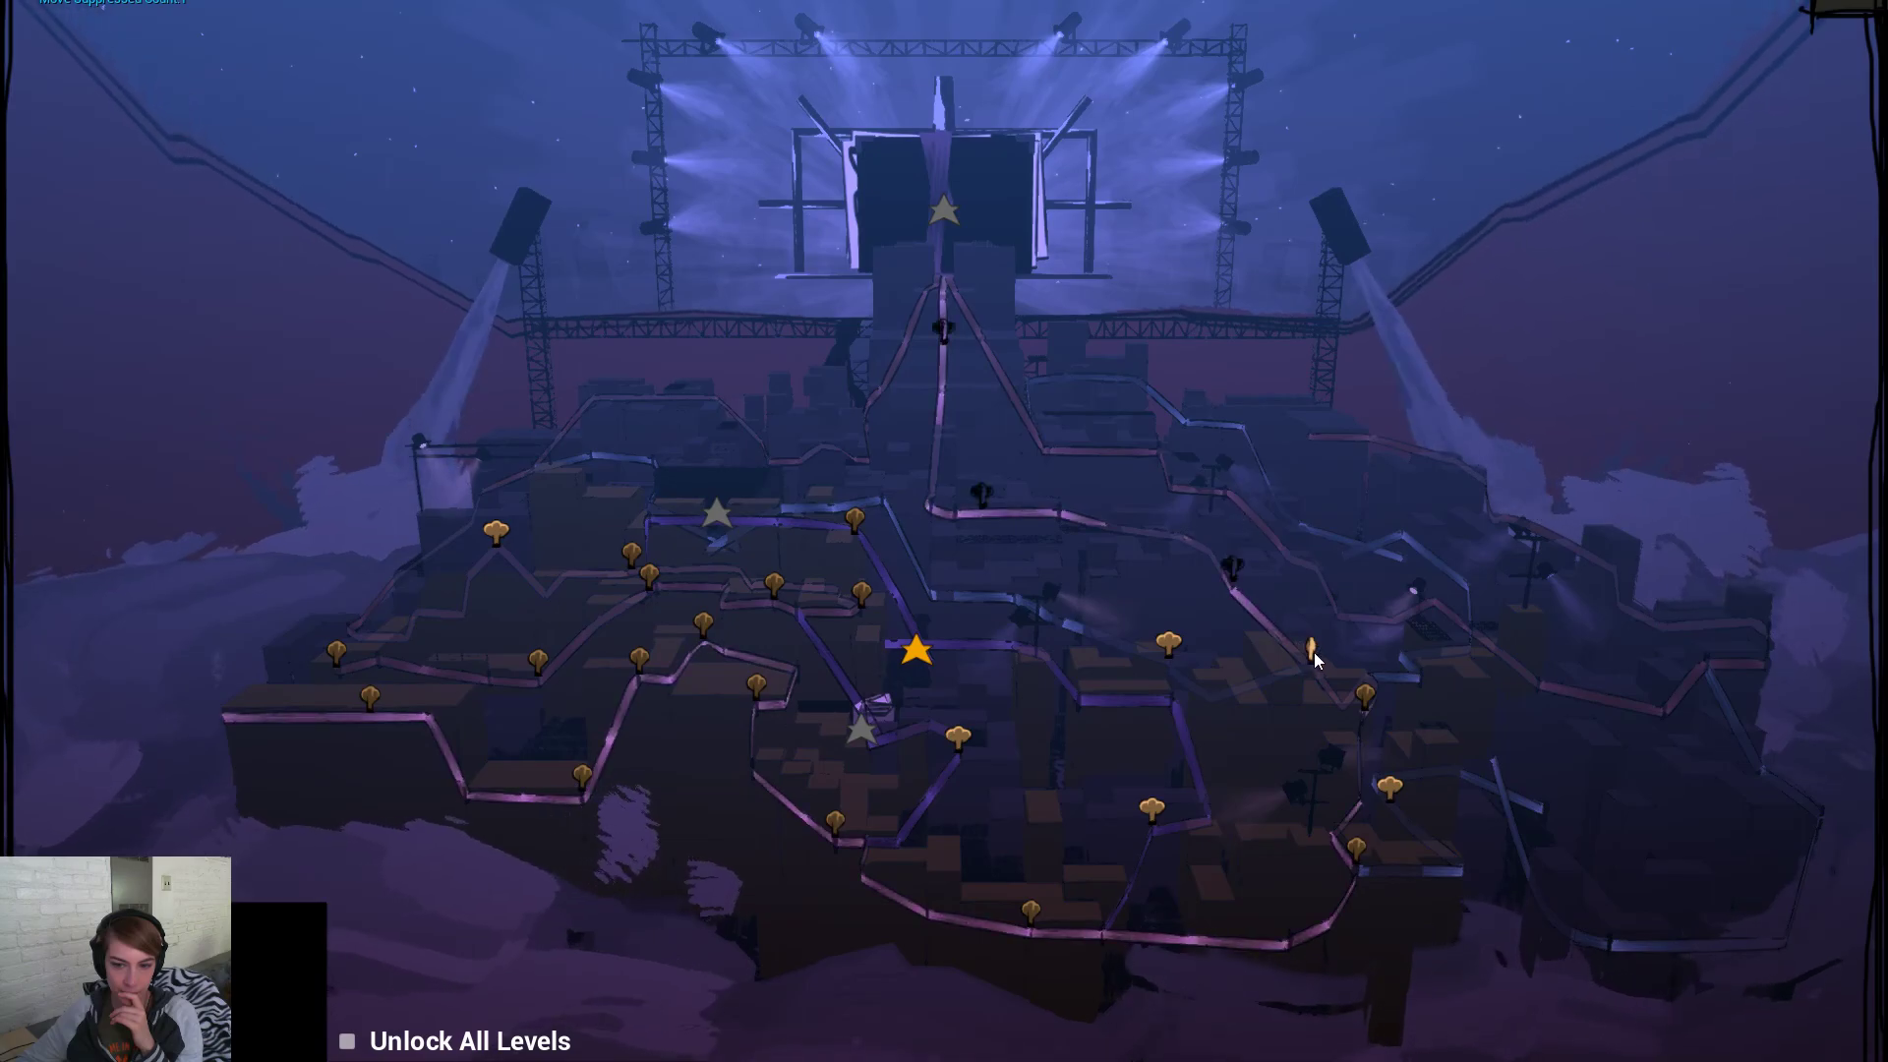
pyautogui.click(1313, 653)
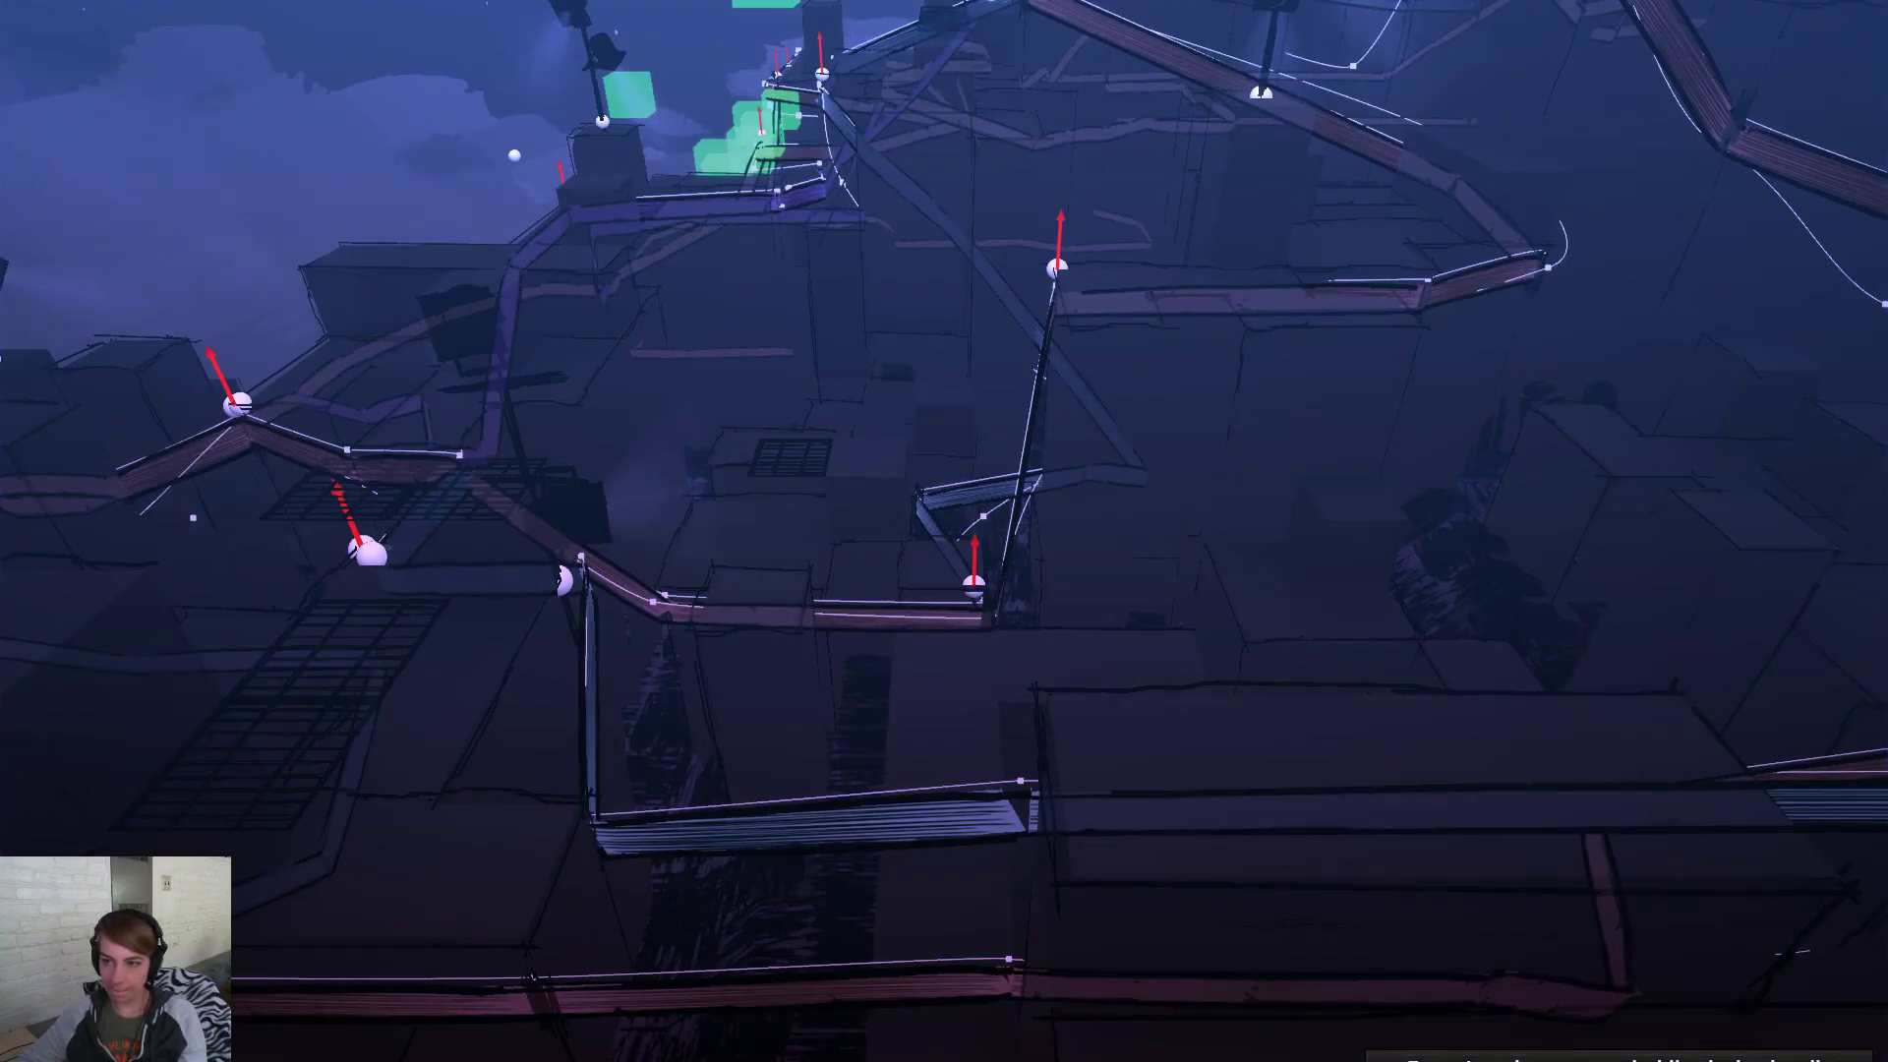
pyautogui.press('F11')
pyautogui.hotkey('alt', 'Tab')
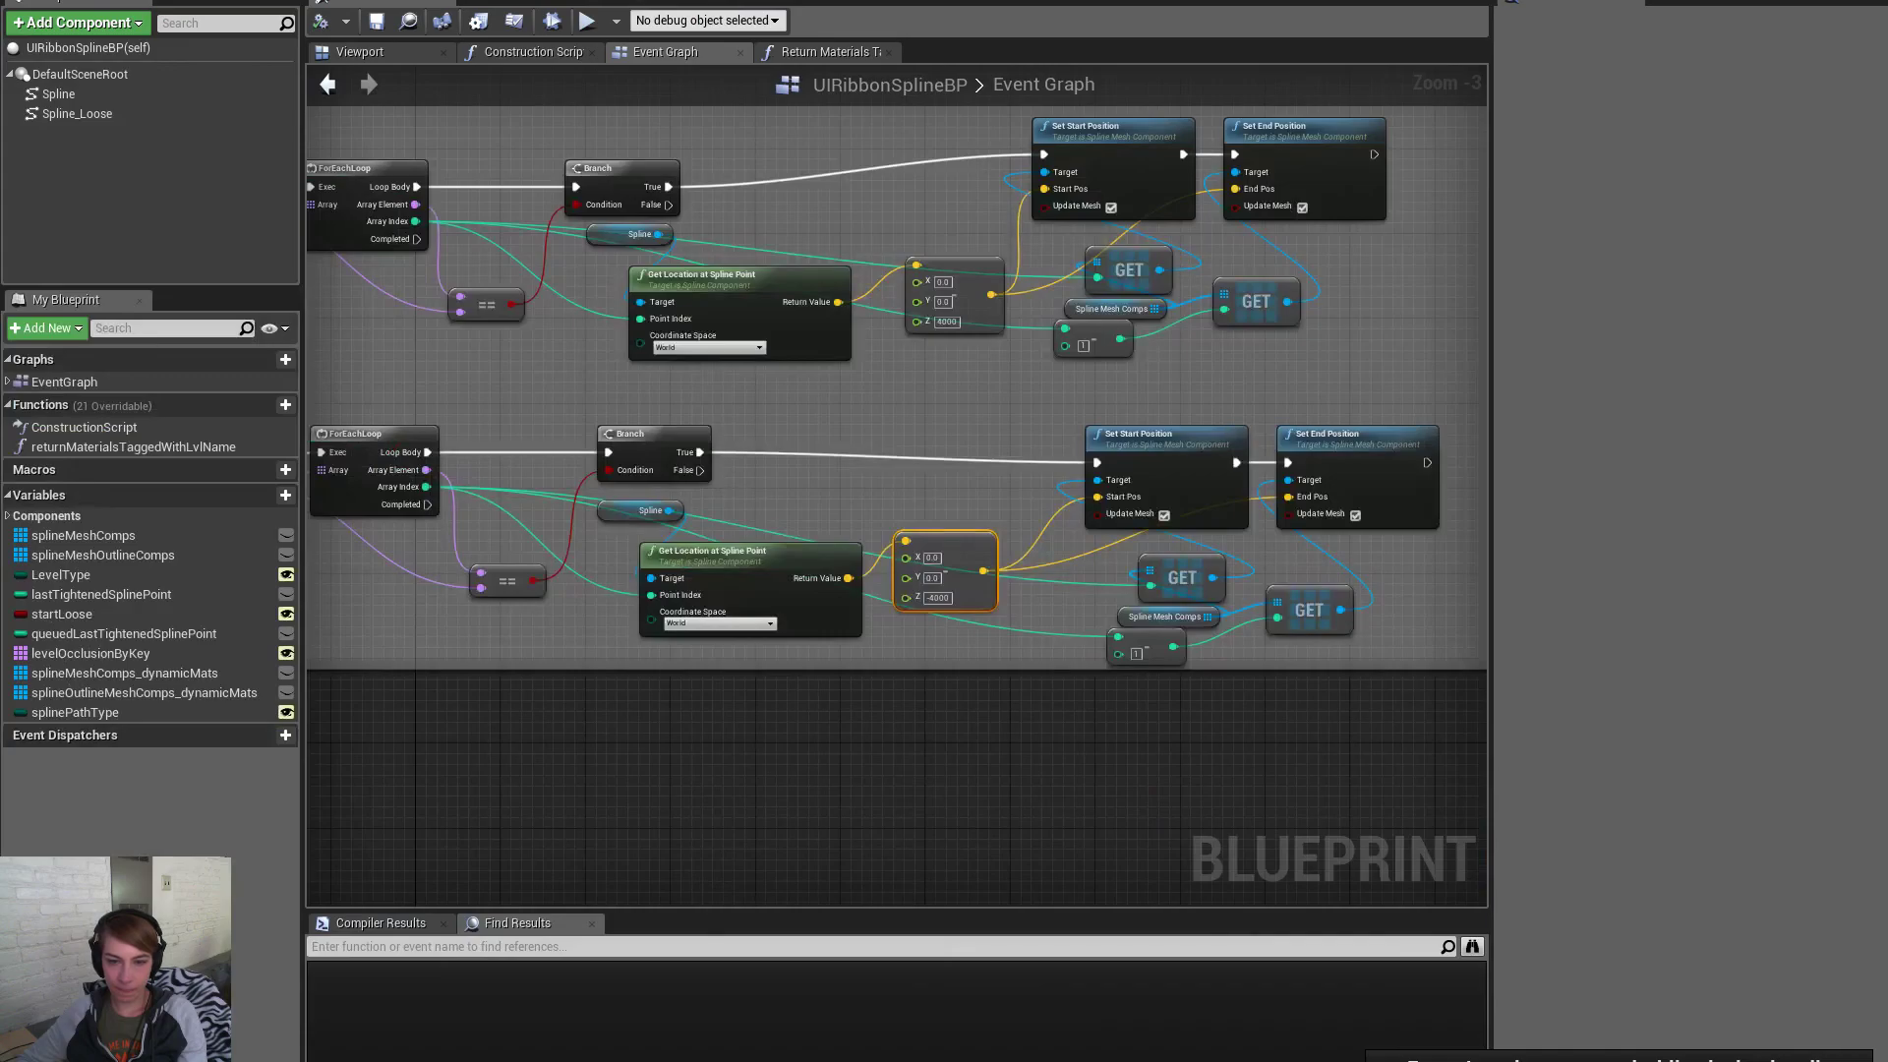
# Remove the lower offset vector node and connect Get Location at Spline Point's Return Value directly to Start Pos and End Pos
pyautogui.moveTo(761, 506); pyautogui.dragTo(889, 537, button='right')
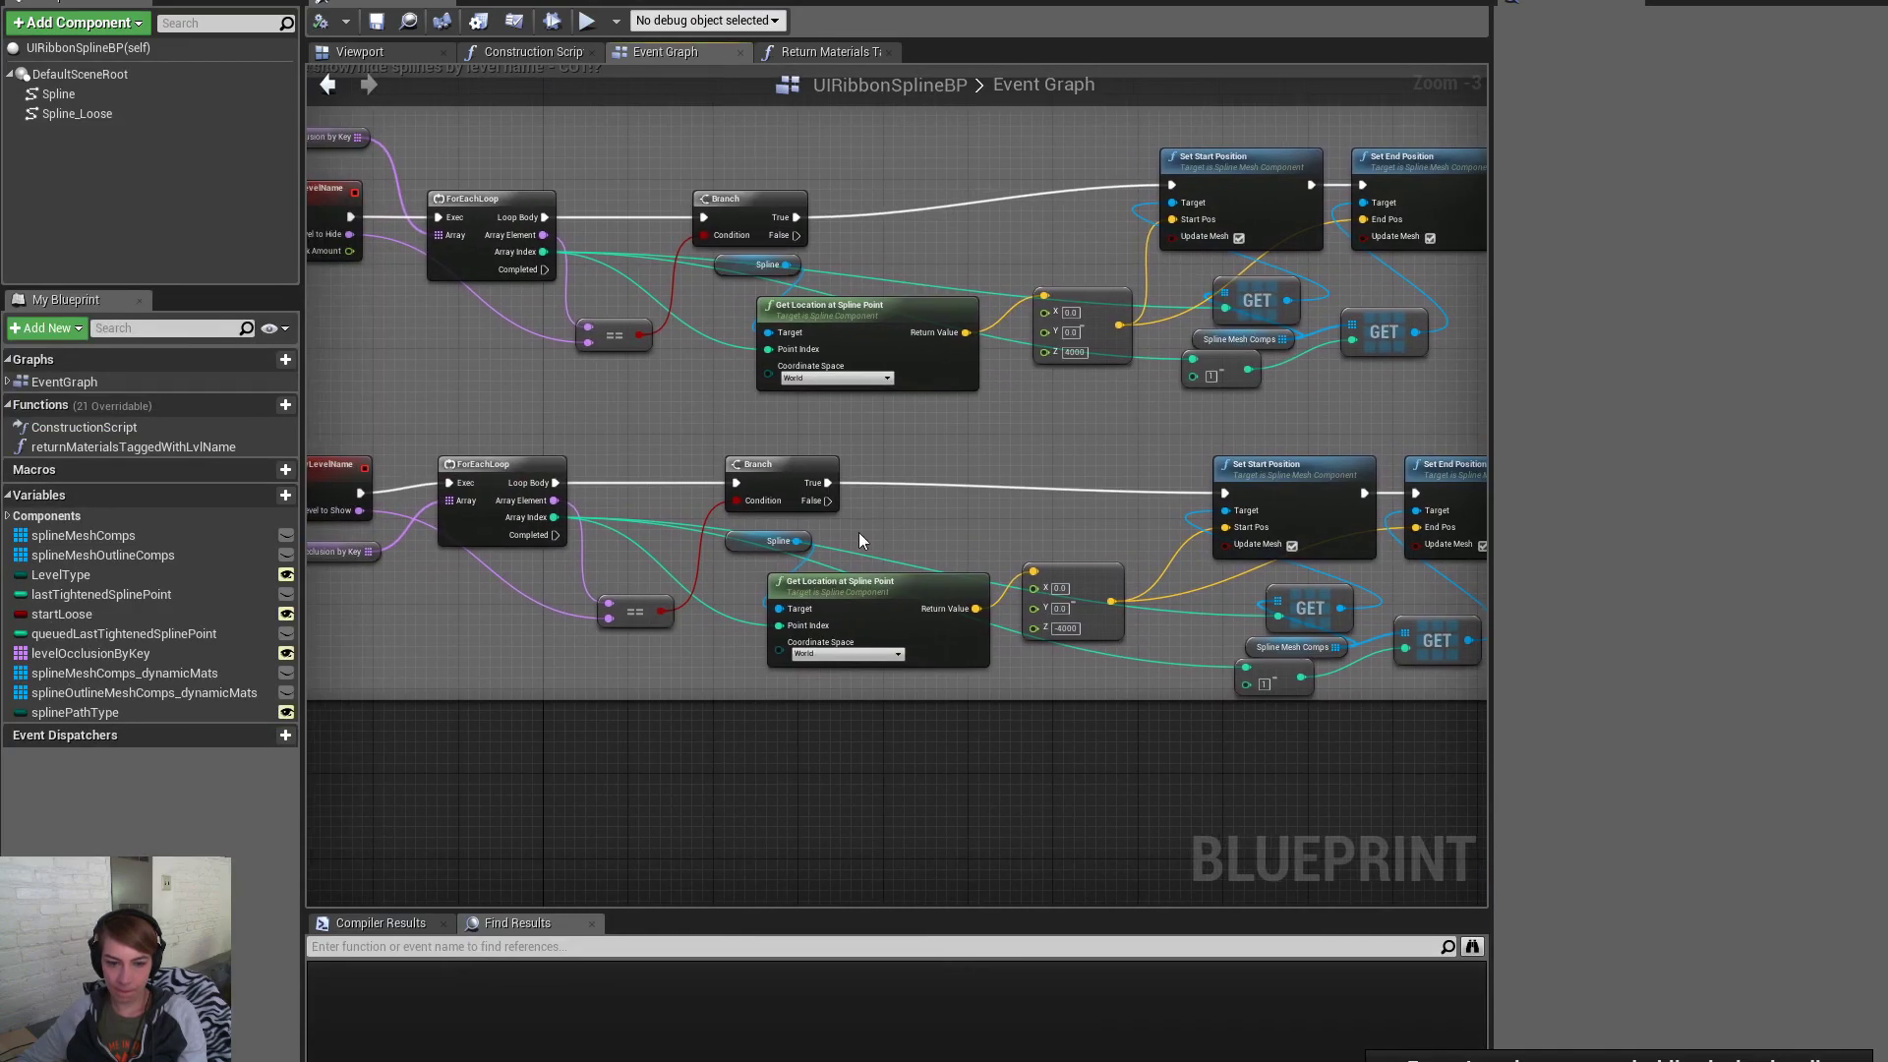
pyautogui.scroll(1, 1094, 689)
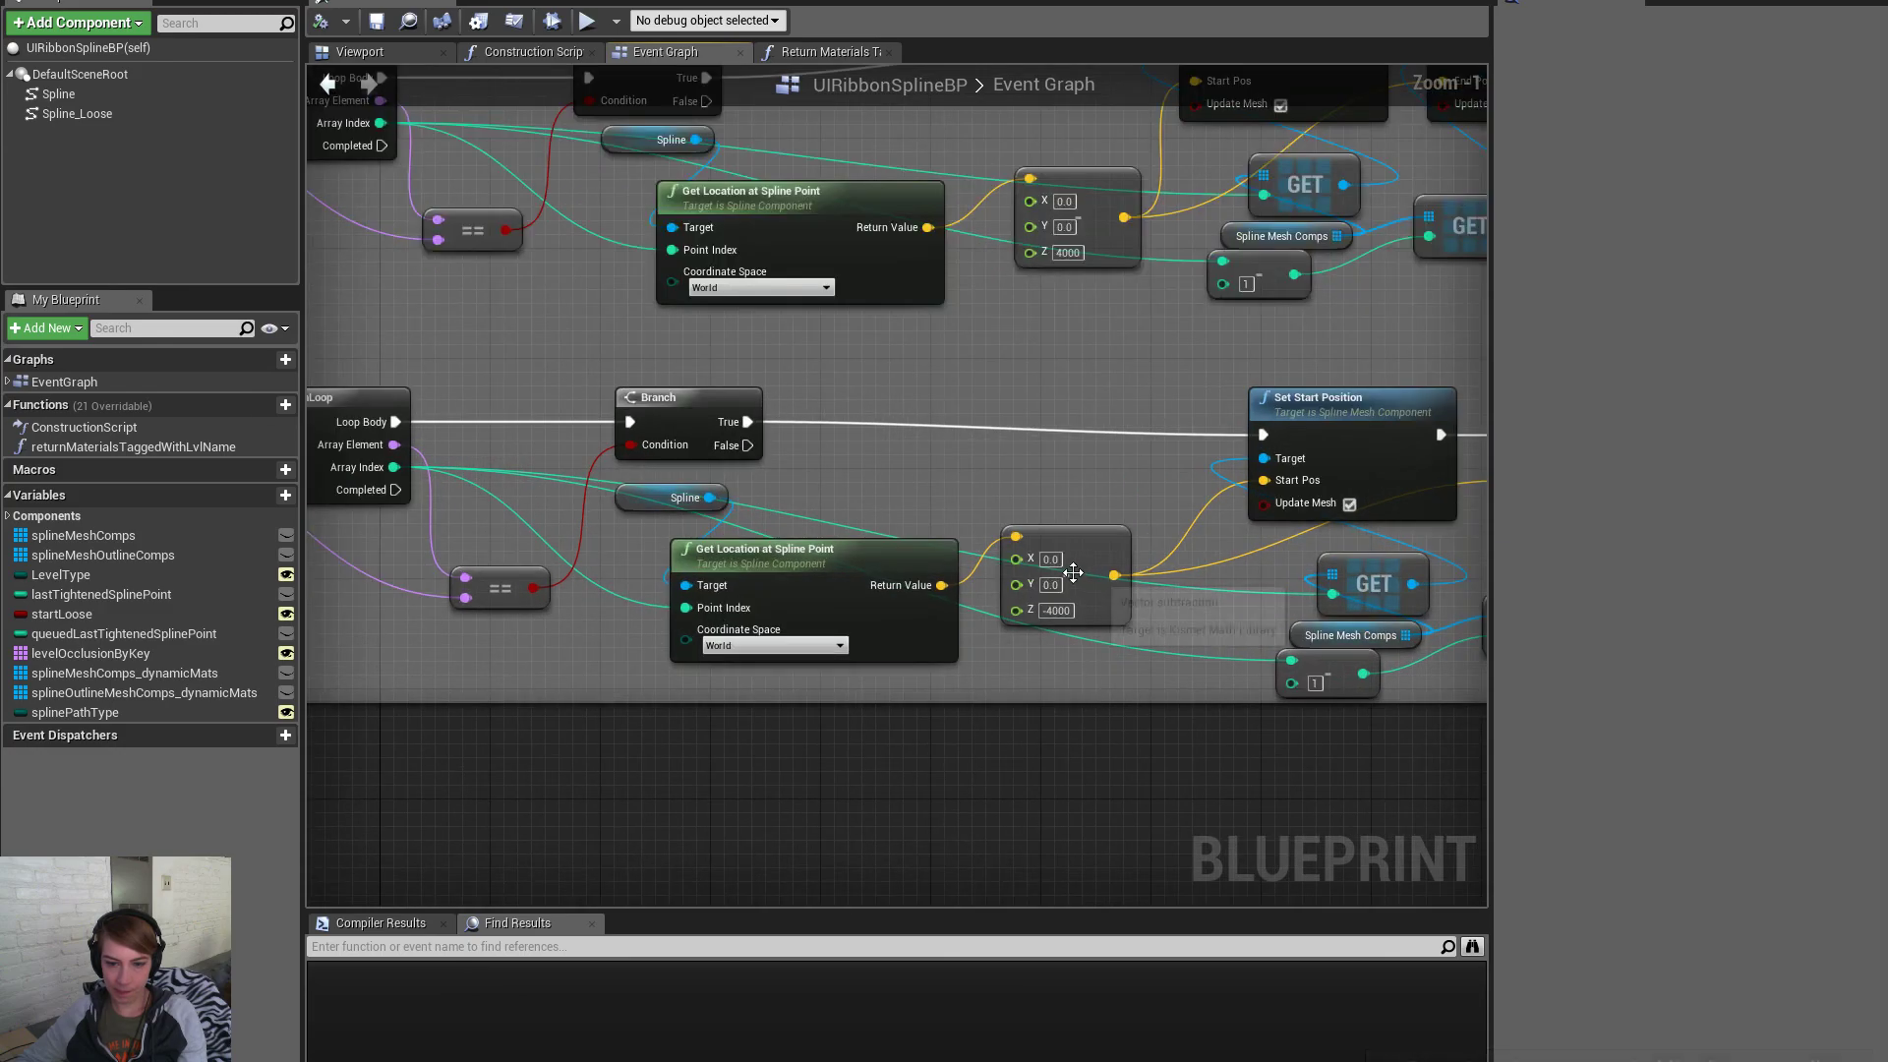
pyautogui.moveTo(941, 585); pyautogui.dragTo(1212, 561)
pyautogui.moveTo(1278, 481)
pyautogui.mouseDown()
pyautogui.moveTo(957, 584)
pyautogui.moveTo(1263, 480)
pyautogui.mouseUp()
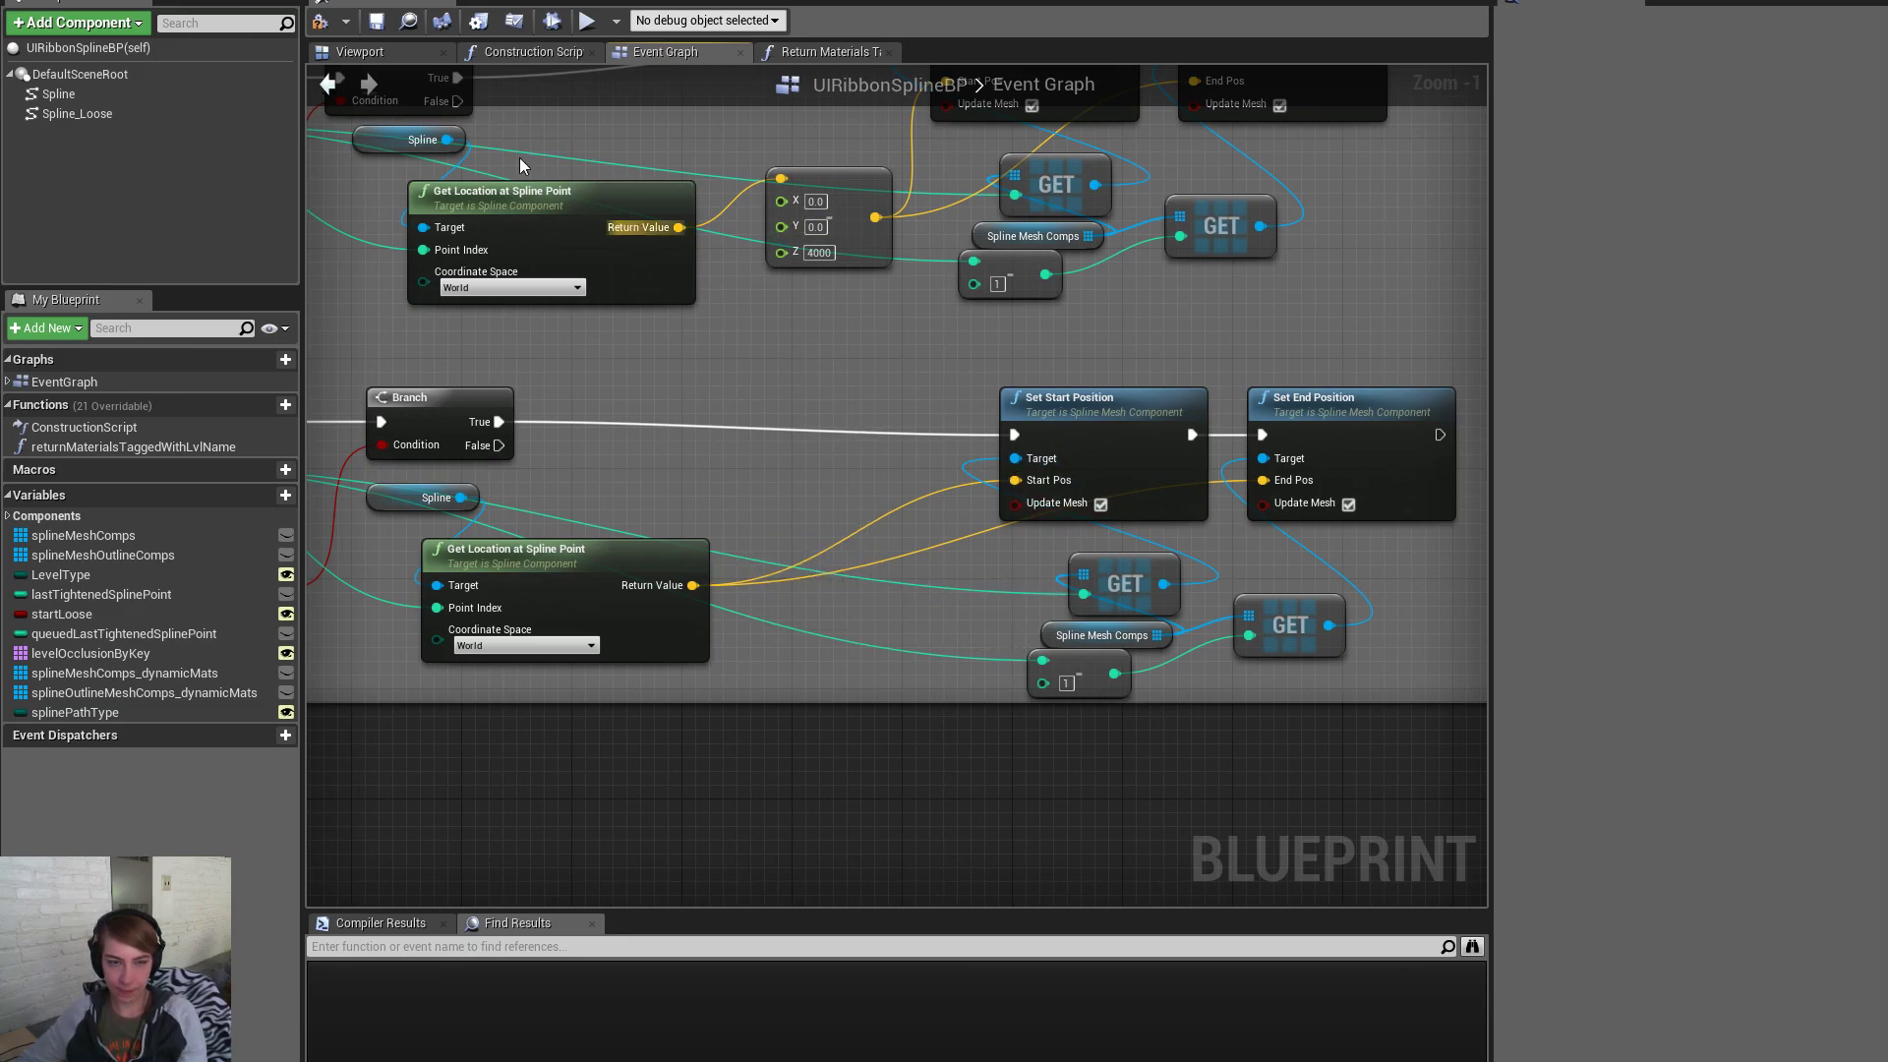
# Save the blueprint and playtest the same map level with the unoffset lower spline location
pyautogui.click(376, 24)
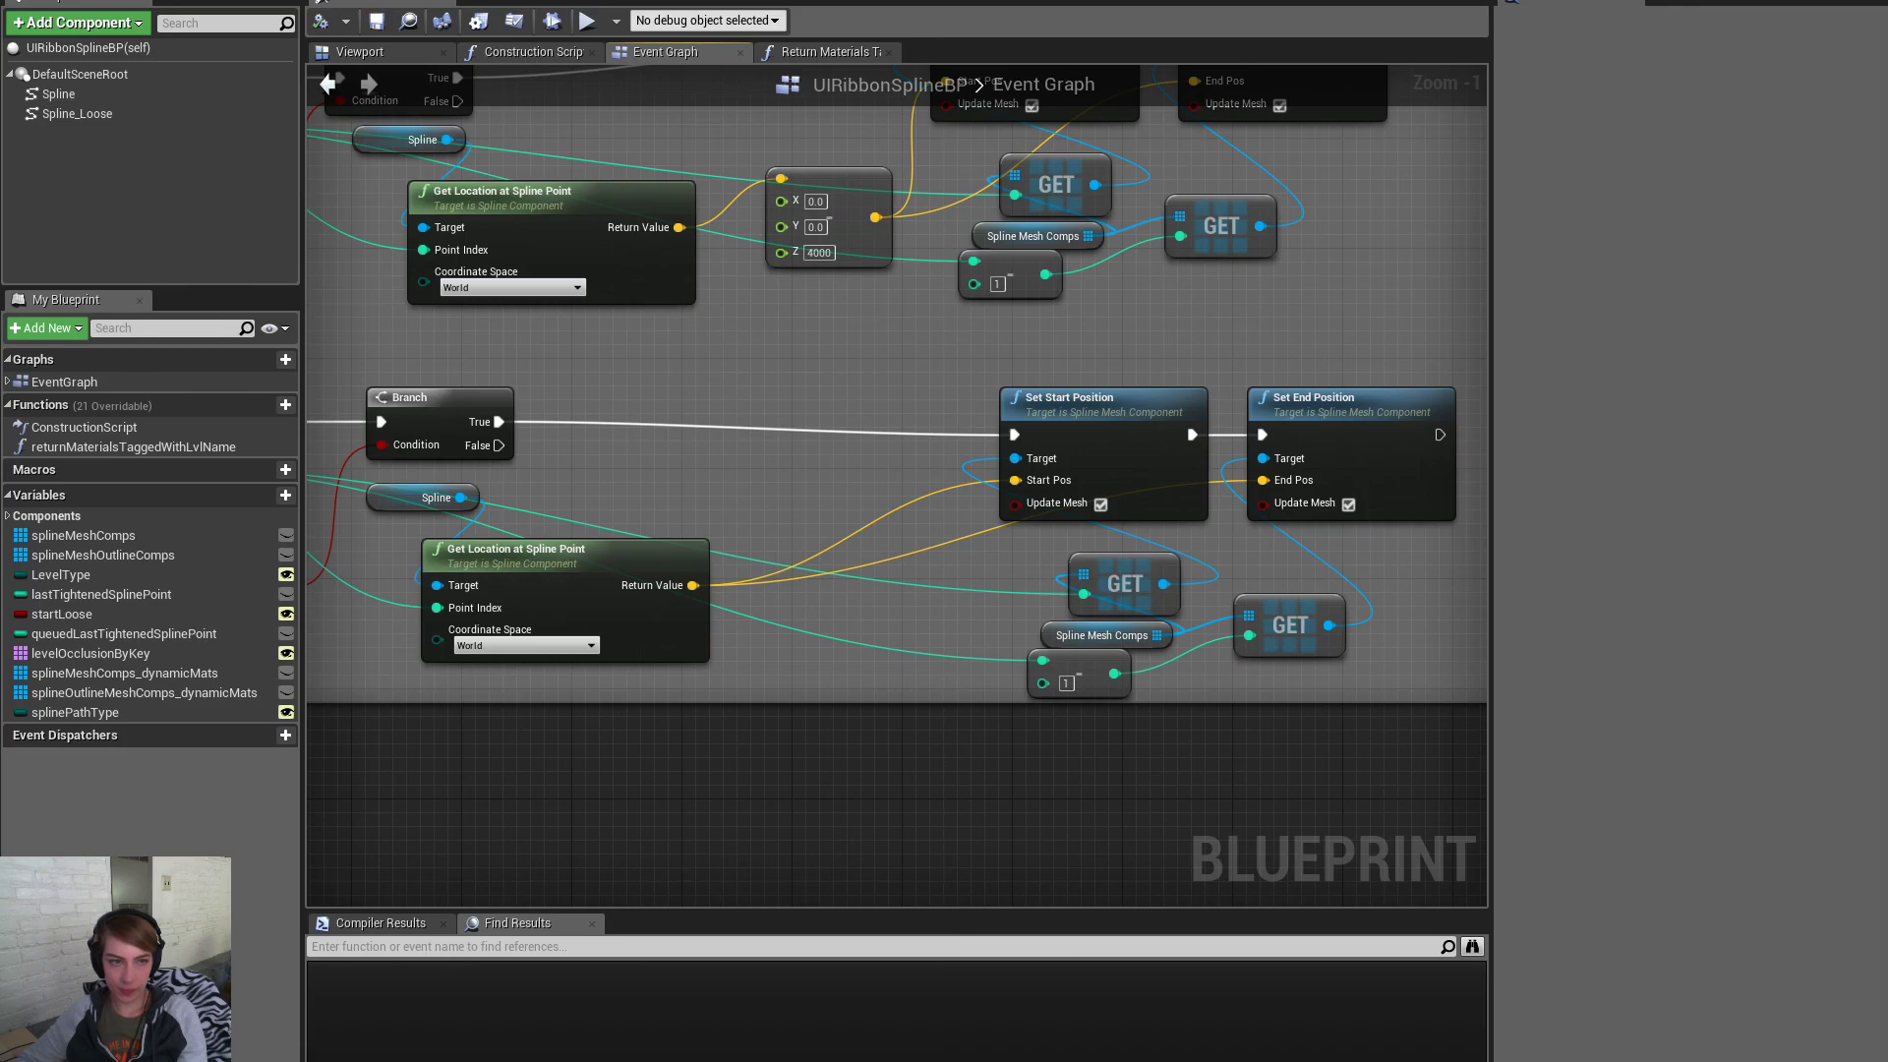
pyautogui.click(890, 3)
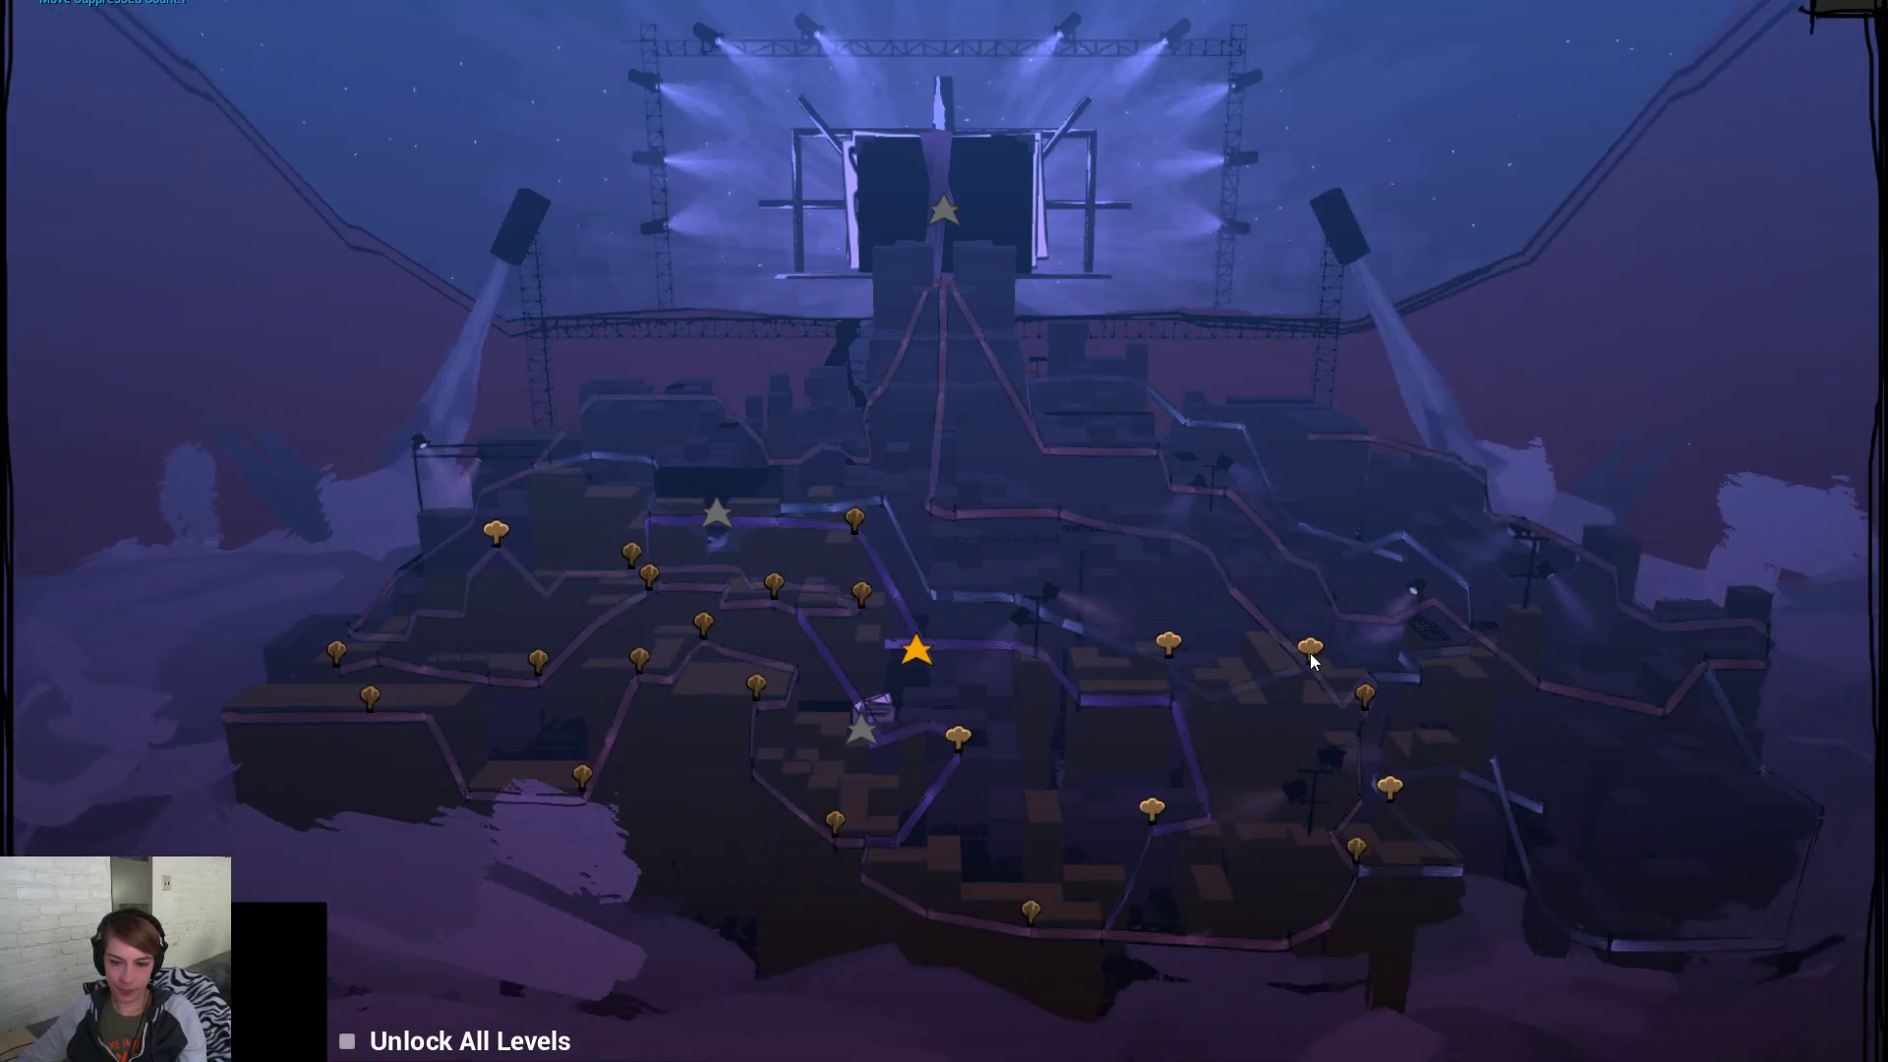
pyautogui.click(1313, 657)
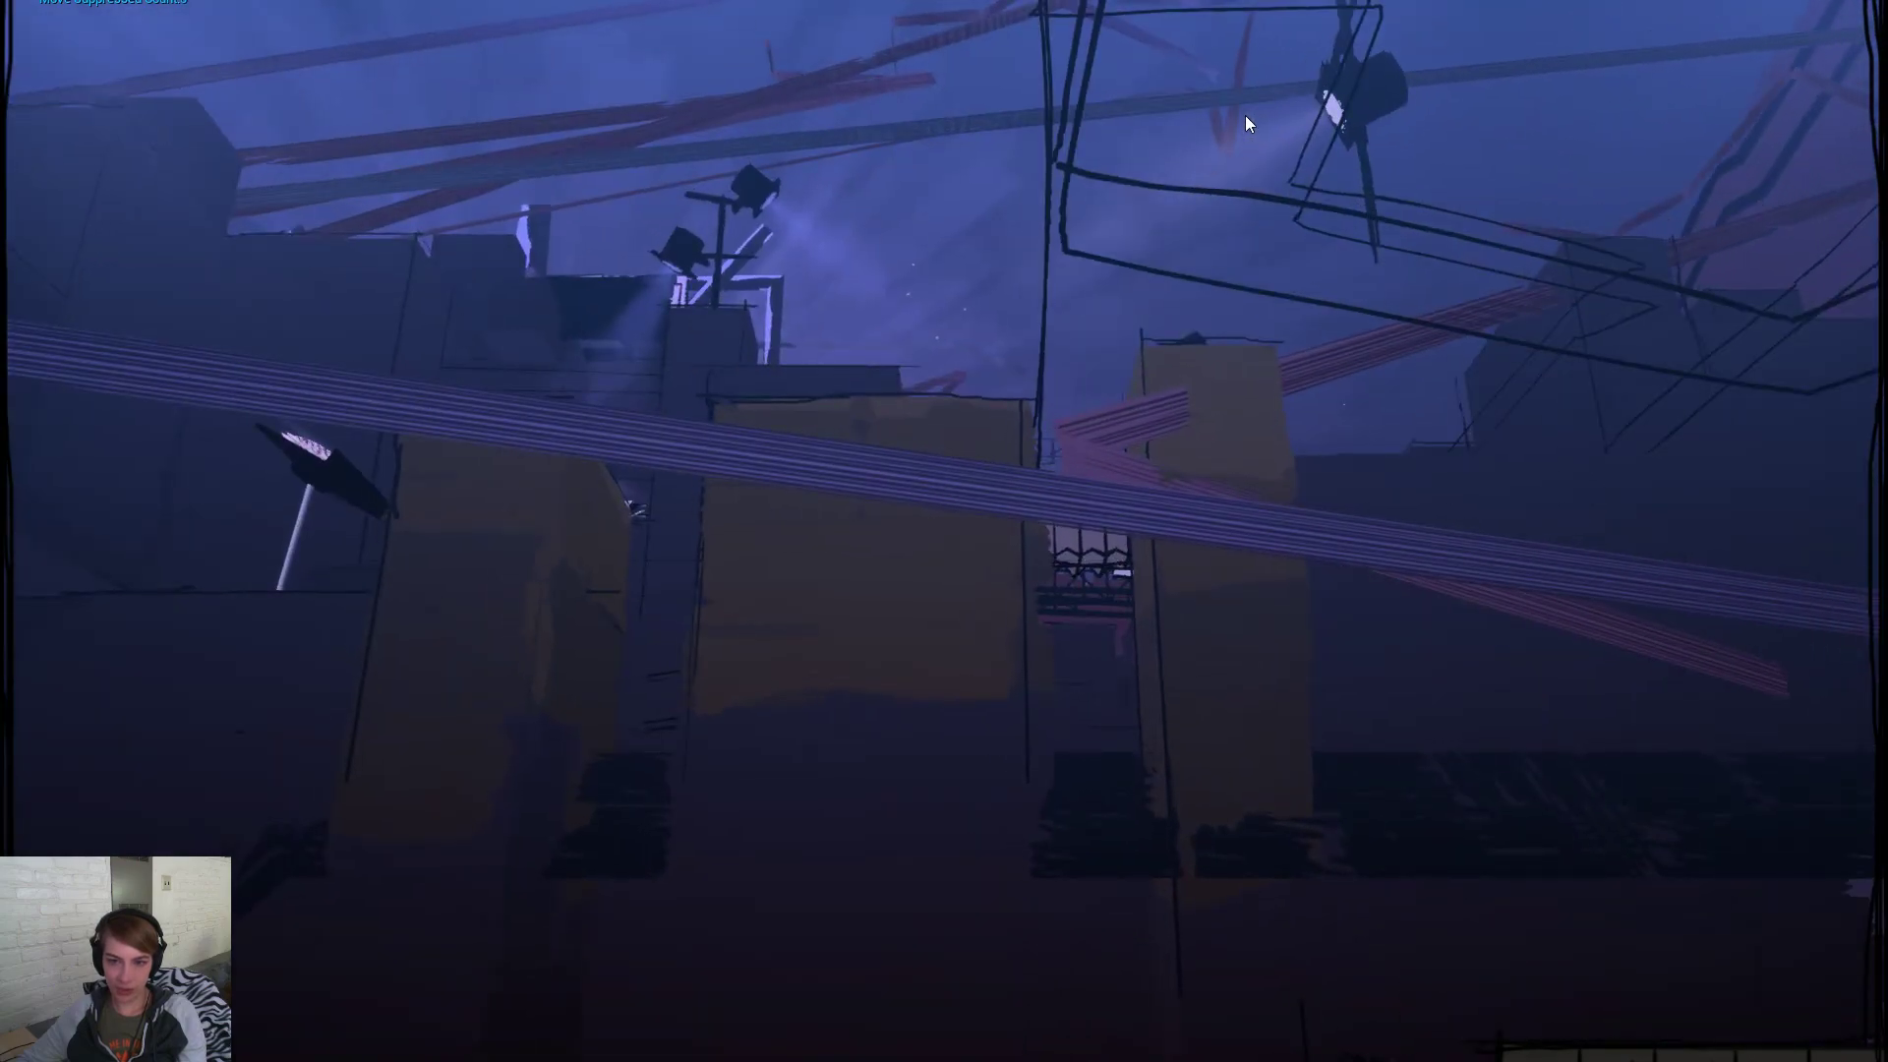
# Leave the playtest, return to the UIRibbonSplineBP event graph and save the blueprint
pyautogui.press('F11')
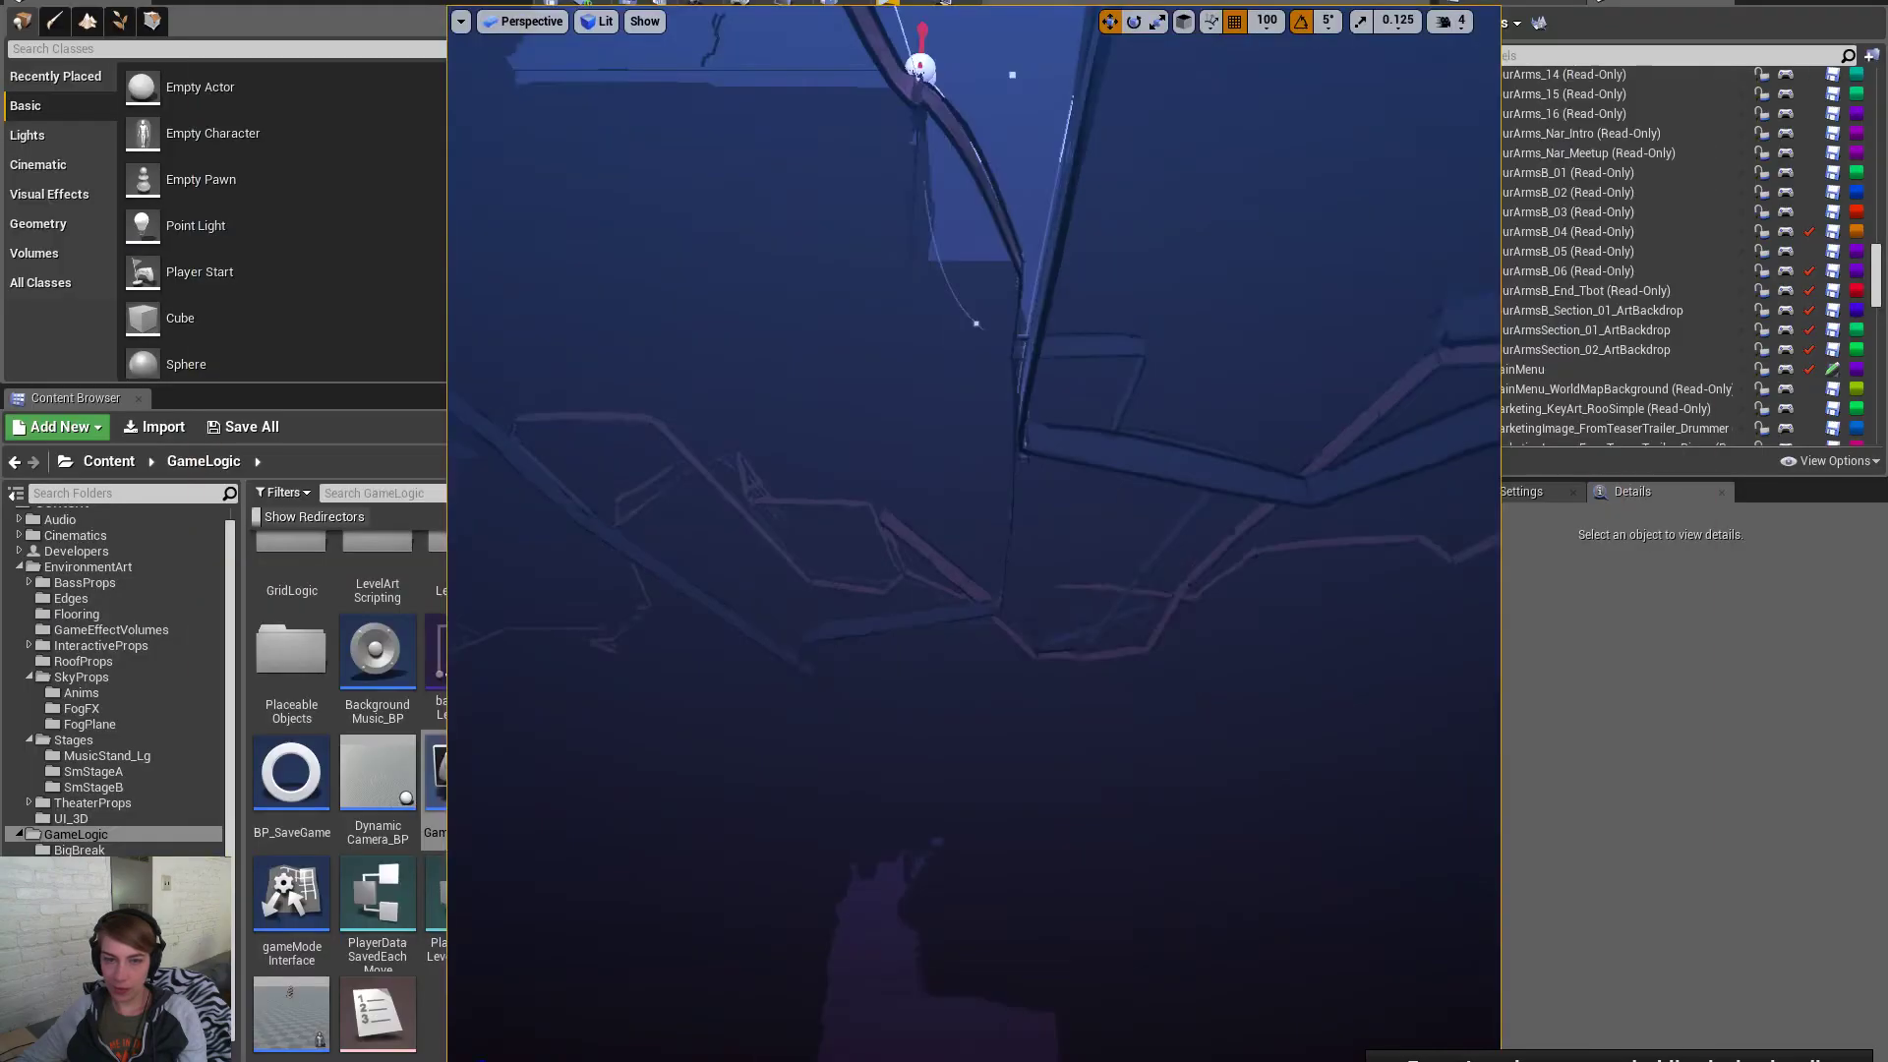
pyautogui.hotkey('alt', 'Tab')
pyautogui.moveTo(923, 335); pyautogui.dragTo(866, 364, button='right')
pyautogui.moveTo(493, 682); pyautogui.dragTo(817, 710, button='right')
pyautogui.click(817, 703)
pyautogui.click(798, 719)
pyautogui.click(813, 360)
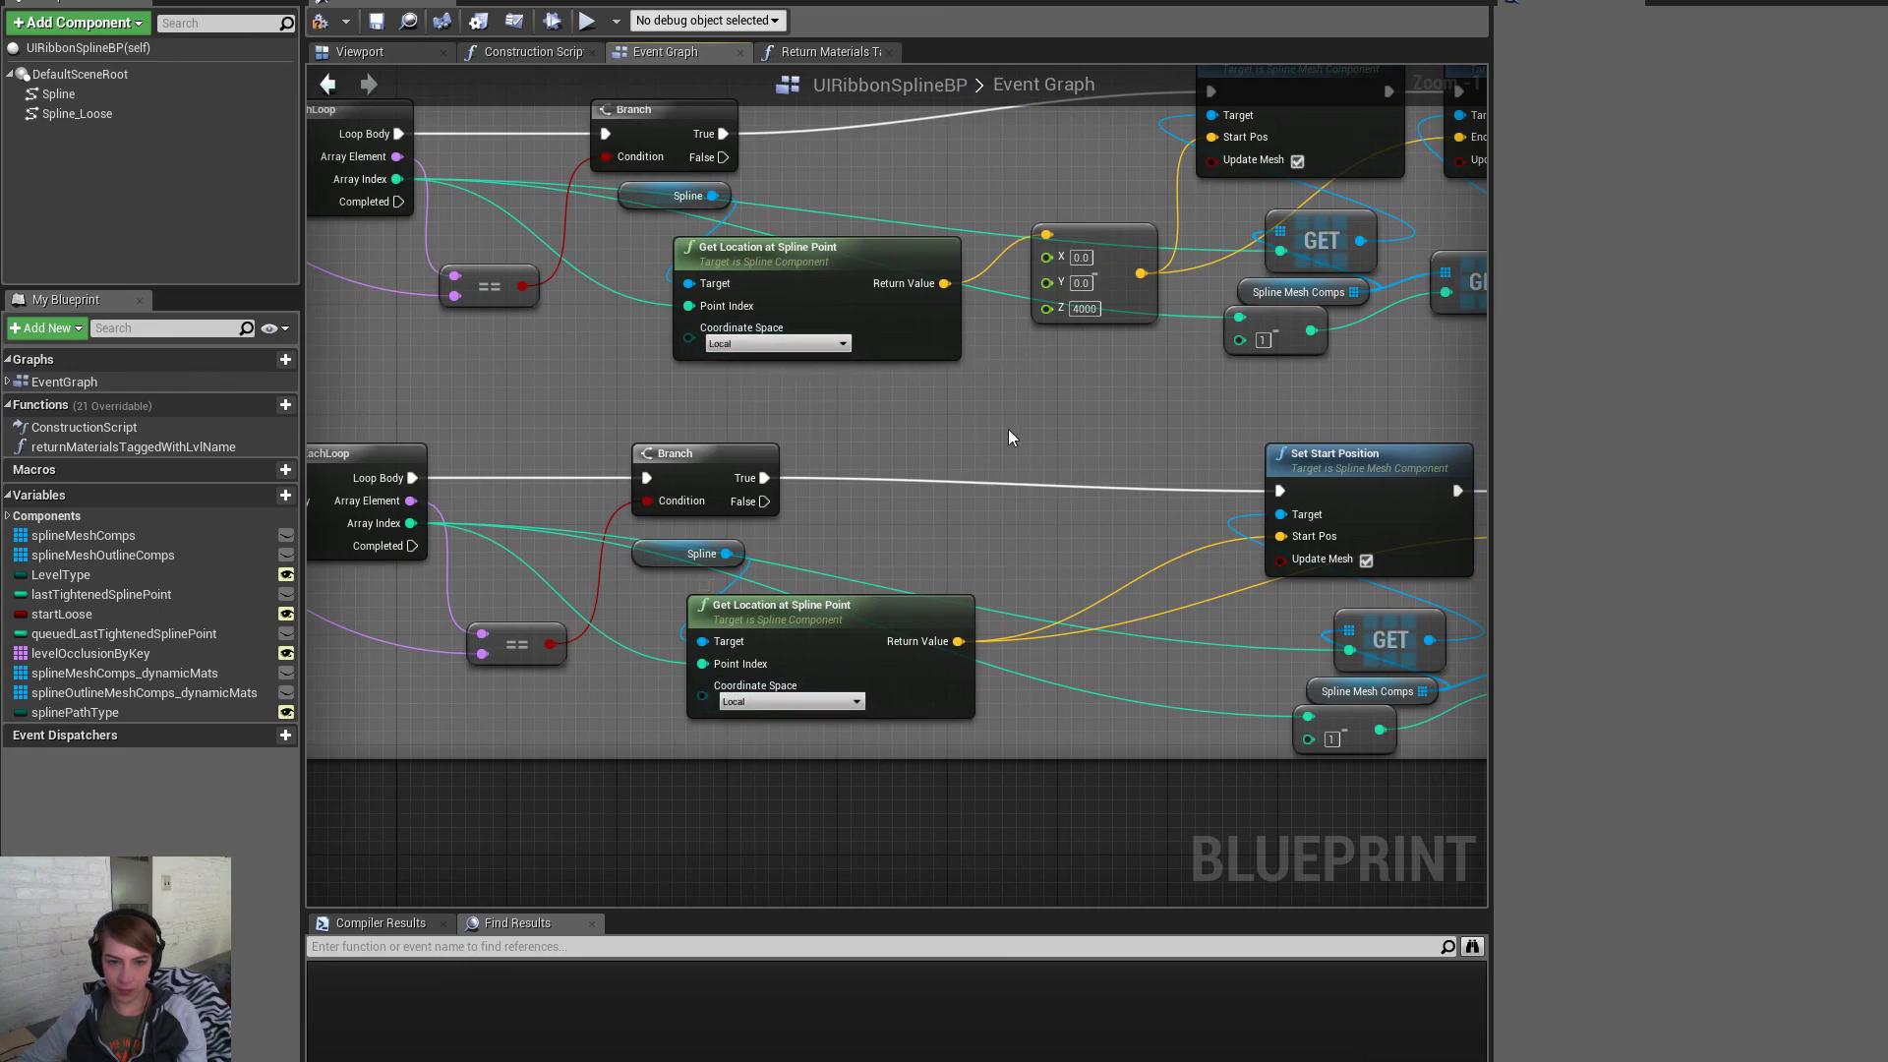
pyautogui.click(376, 21)
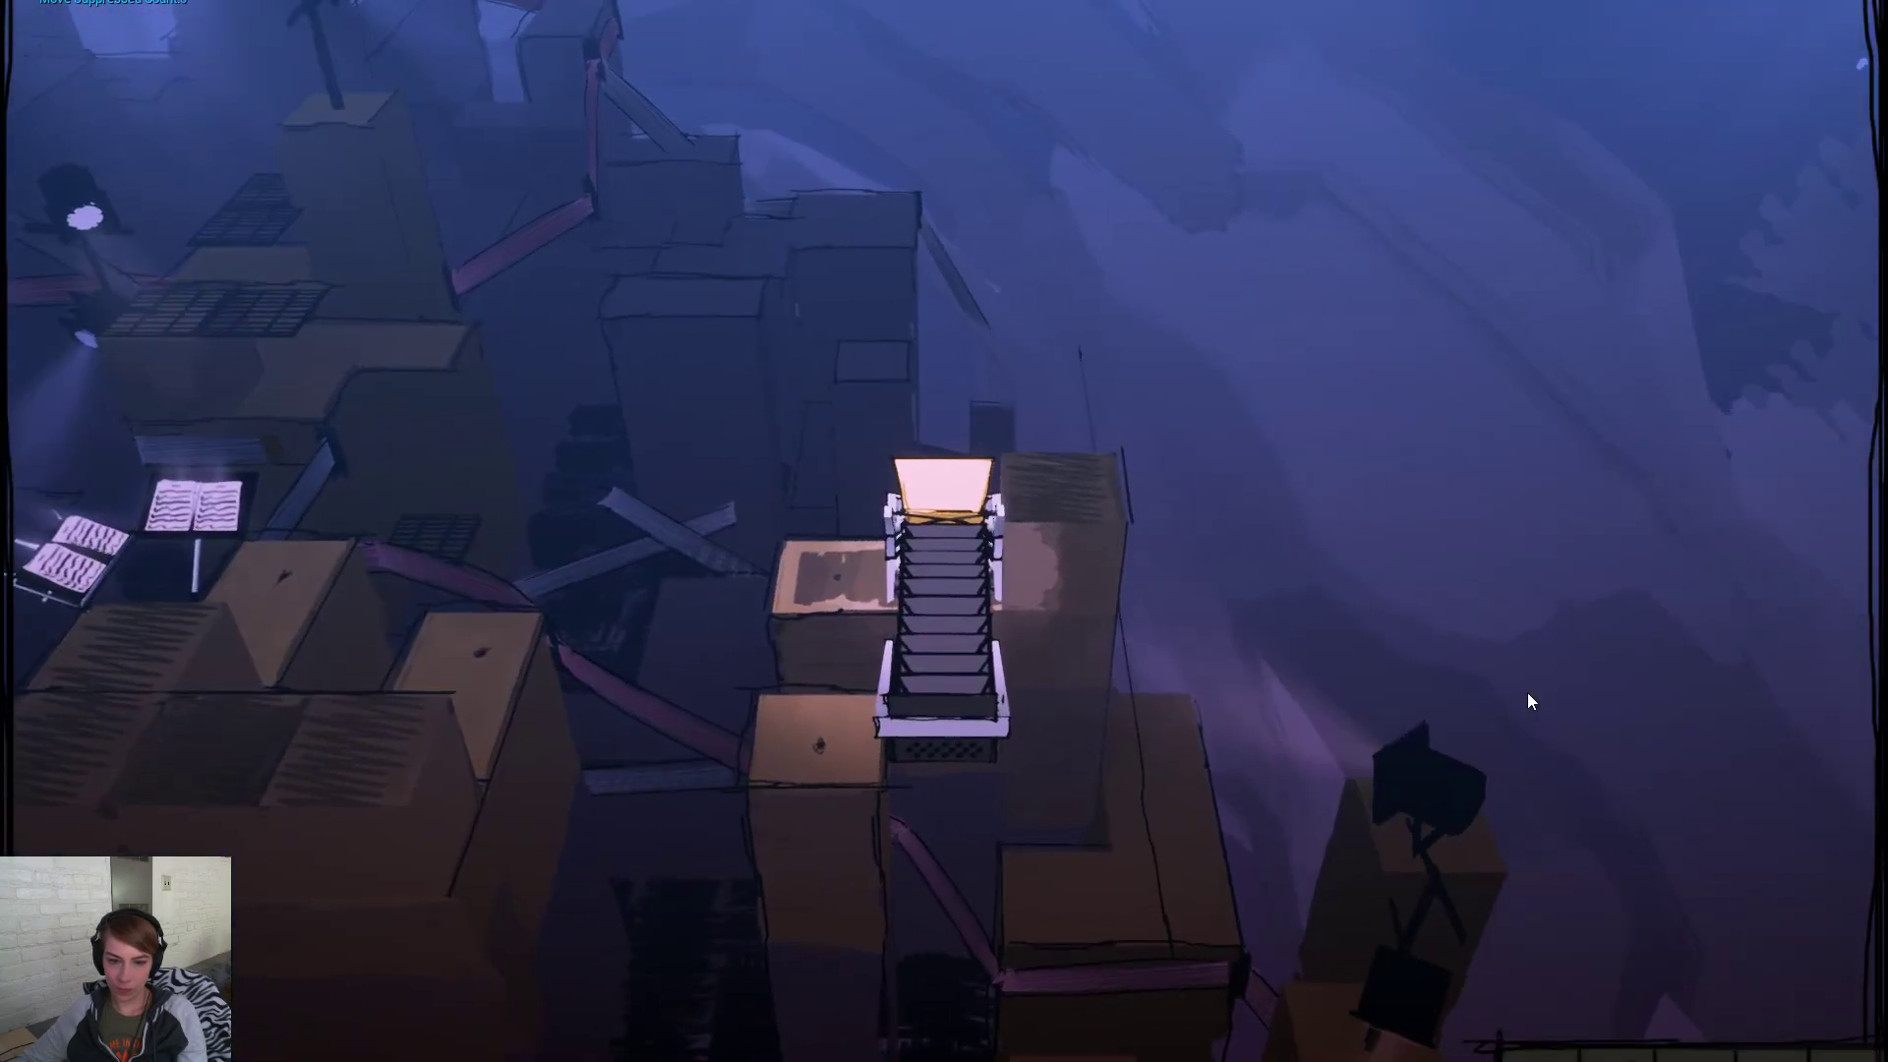
# Playtest the level and examine the ribbon meshes around the buildings from several camera angles, then end the full-screen view
pyautogui.moveTo(1526, 692); pyautogui.dragTo(611, 585)
pyautogui.moveTo(1239, 596); pyautogui.dragTo(635, 590)
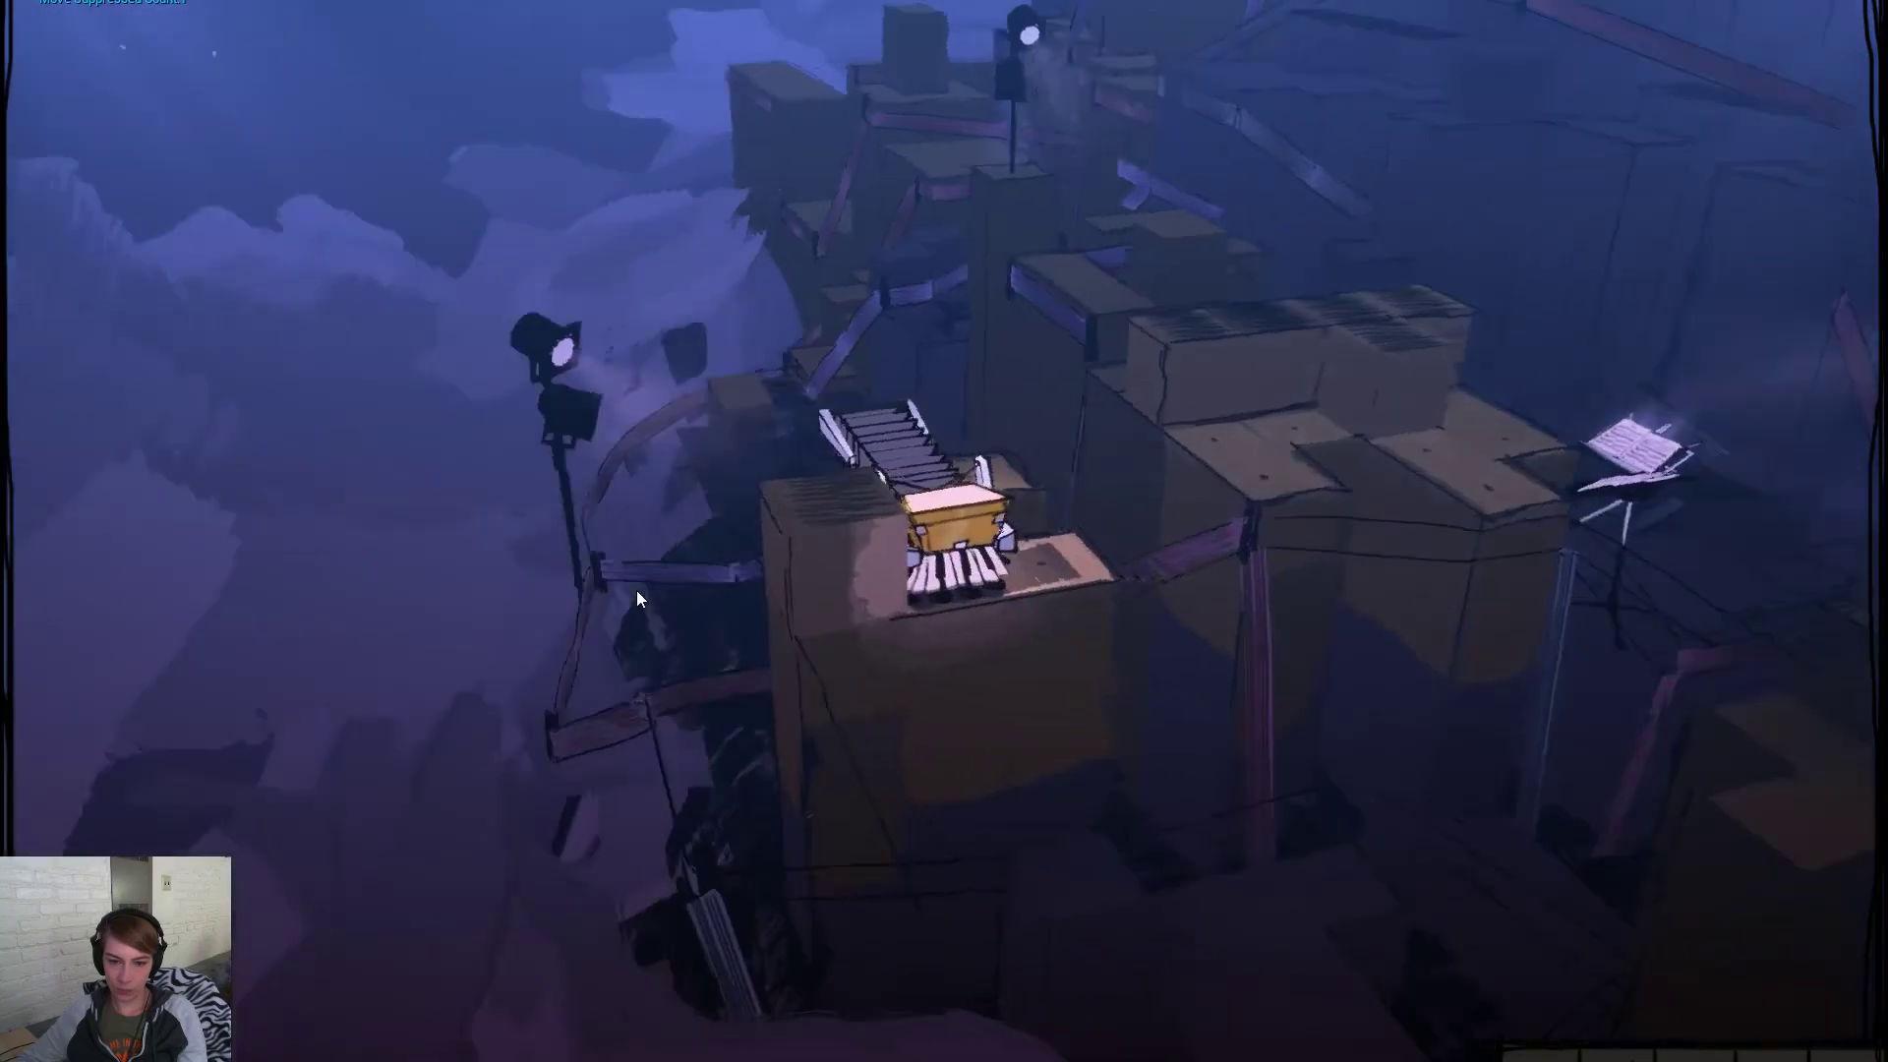
pyautogui.moveTo(999, 751); pyautogui.dragTo(1584, 771)
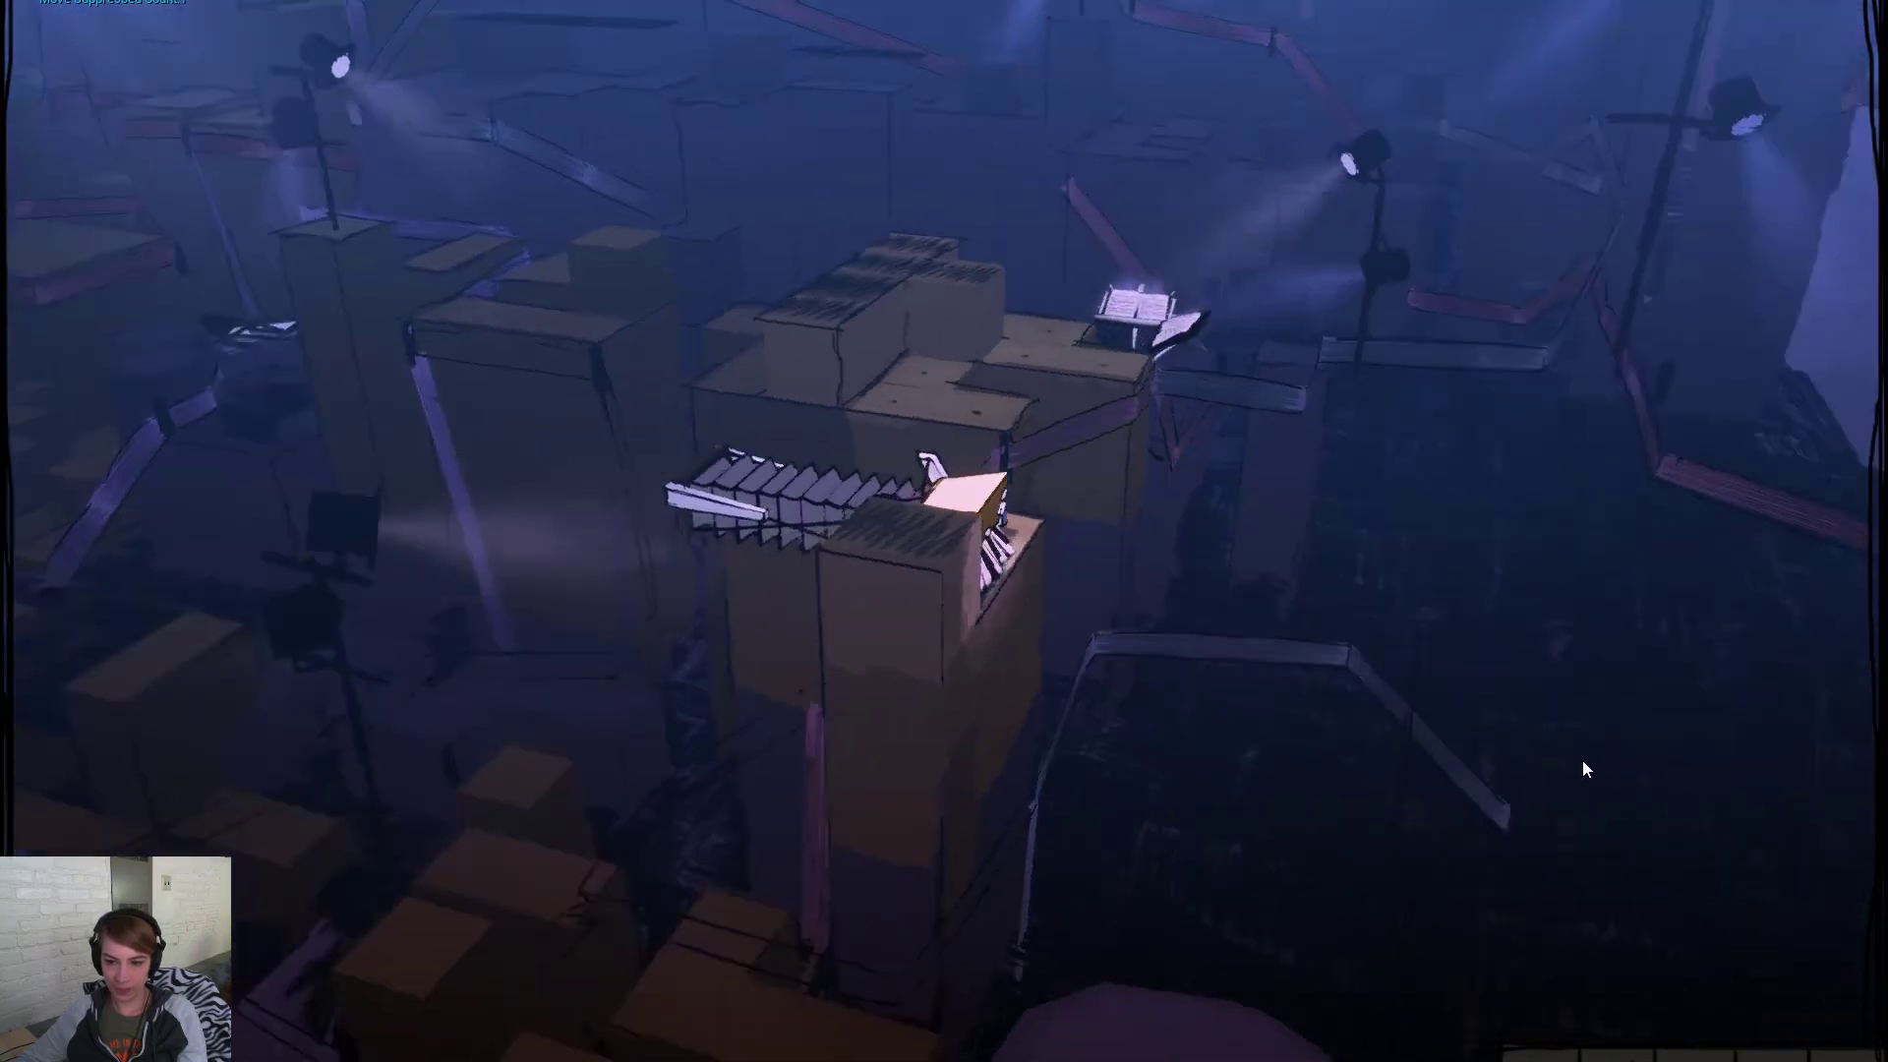
pyautogui.moveTo(1372, 787); pyautogui.dragTo(1582, 732)
pyautogui.scroll(-3, 1579, 723)
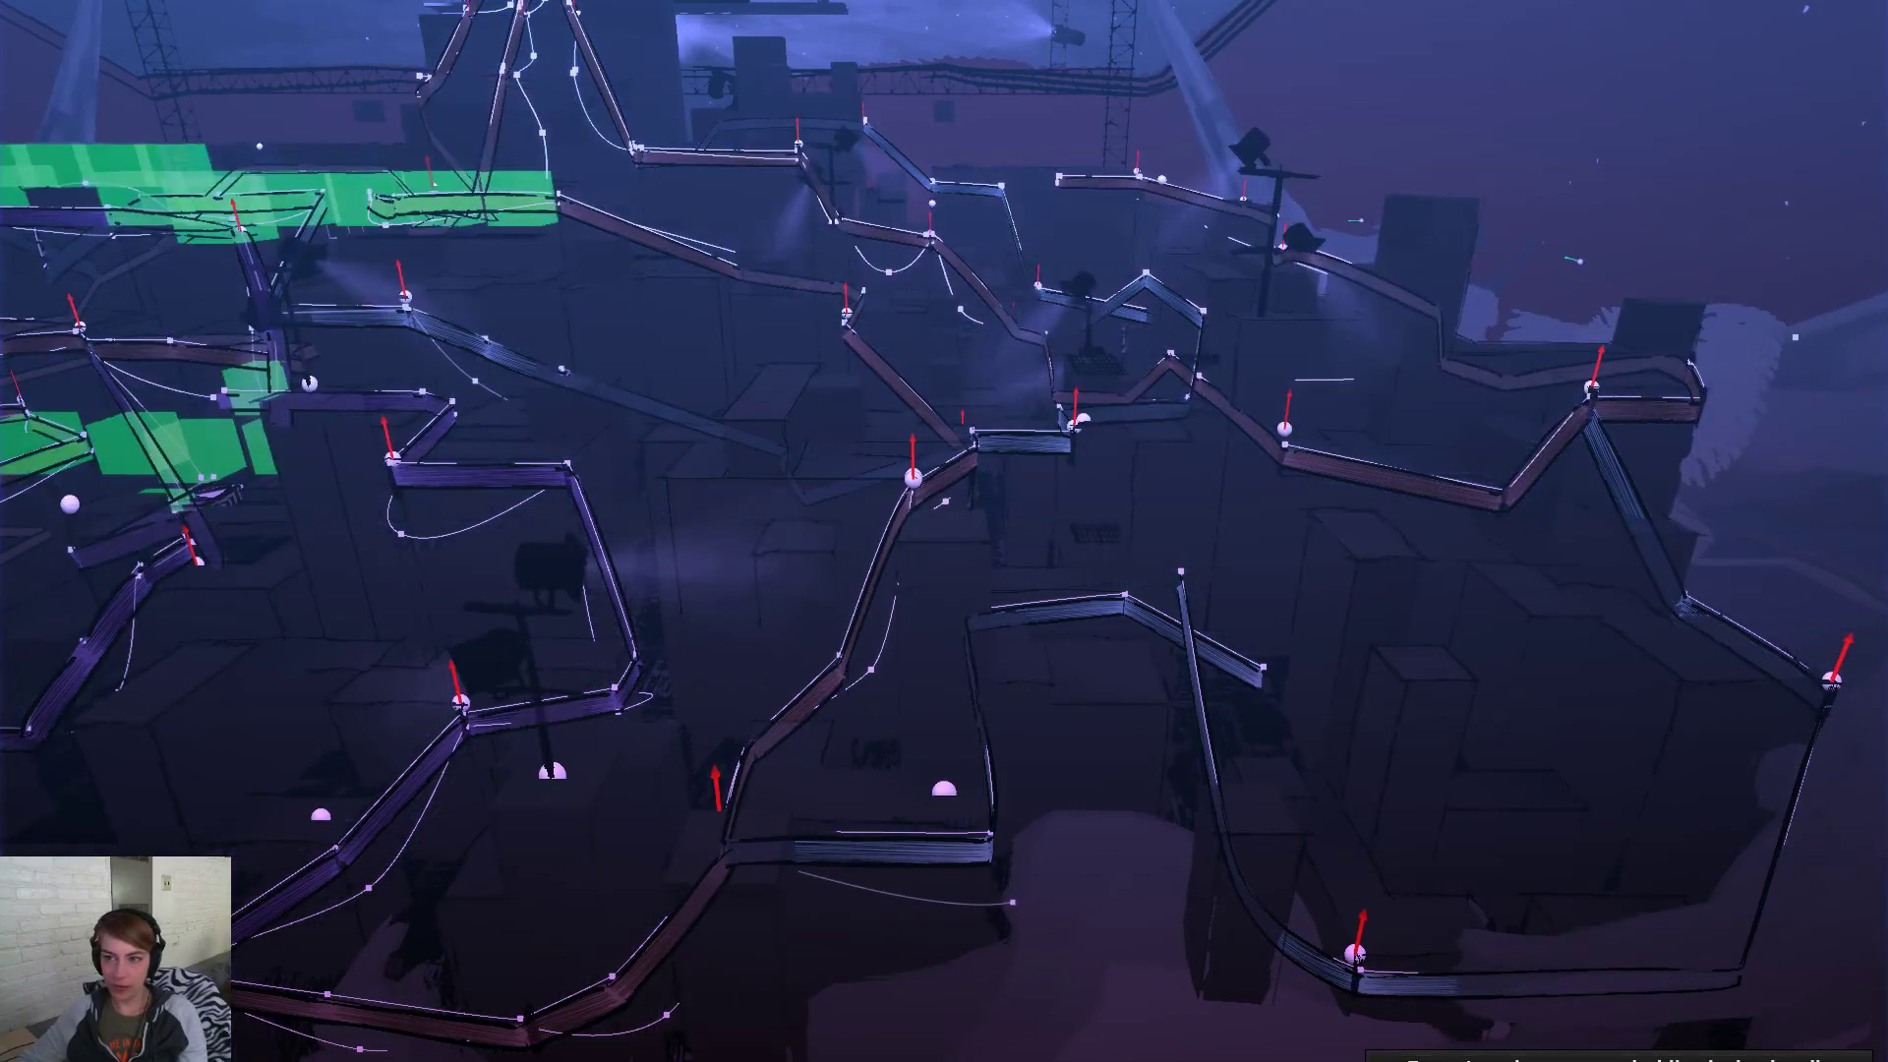
pyautogui.press('F11')
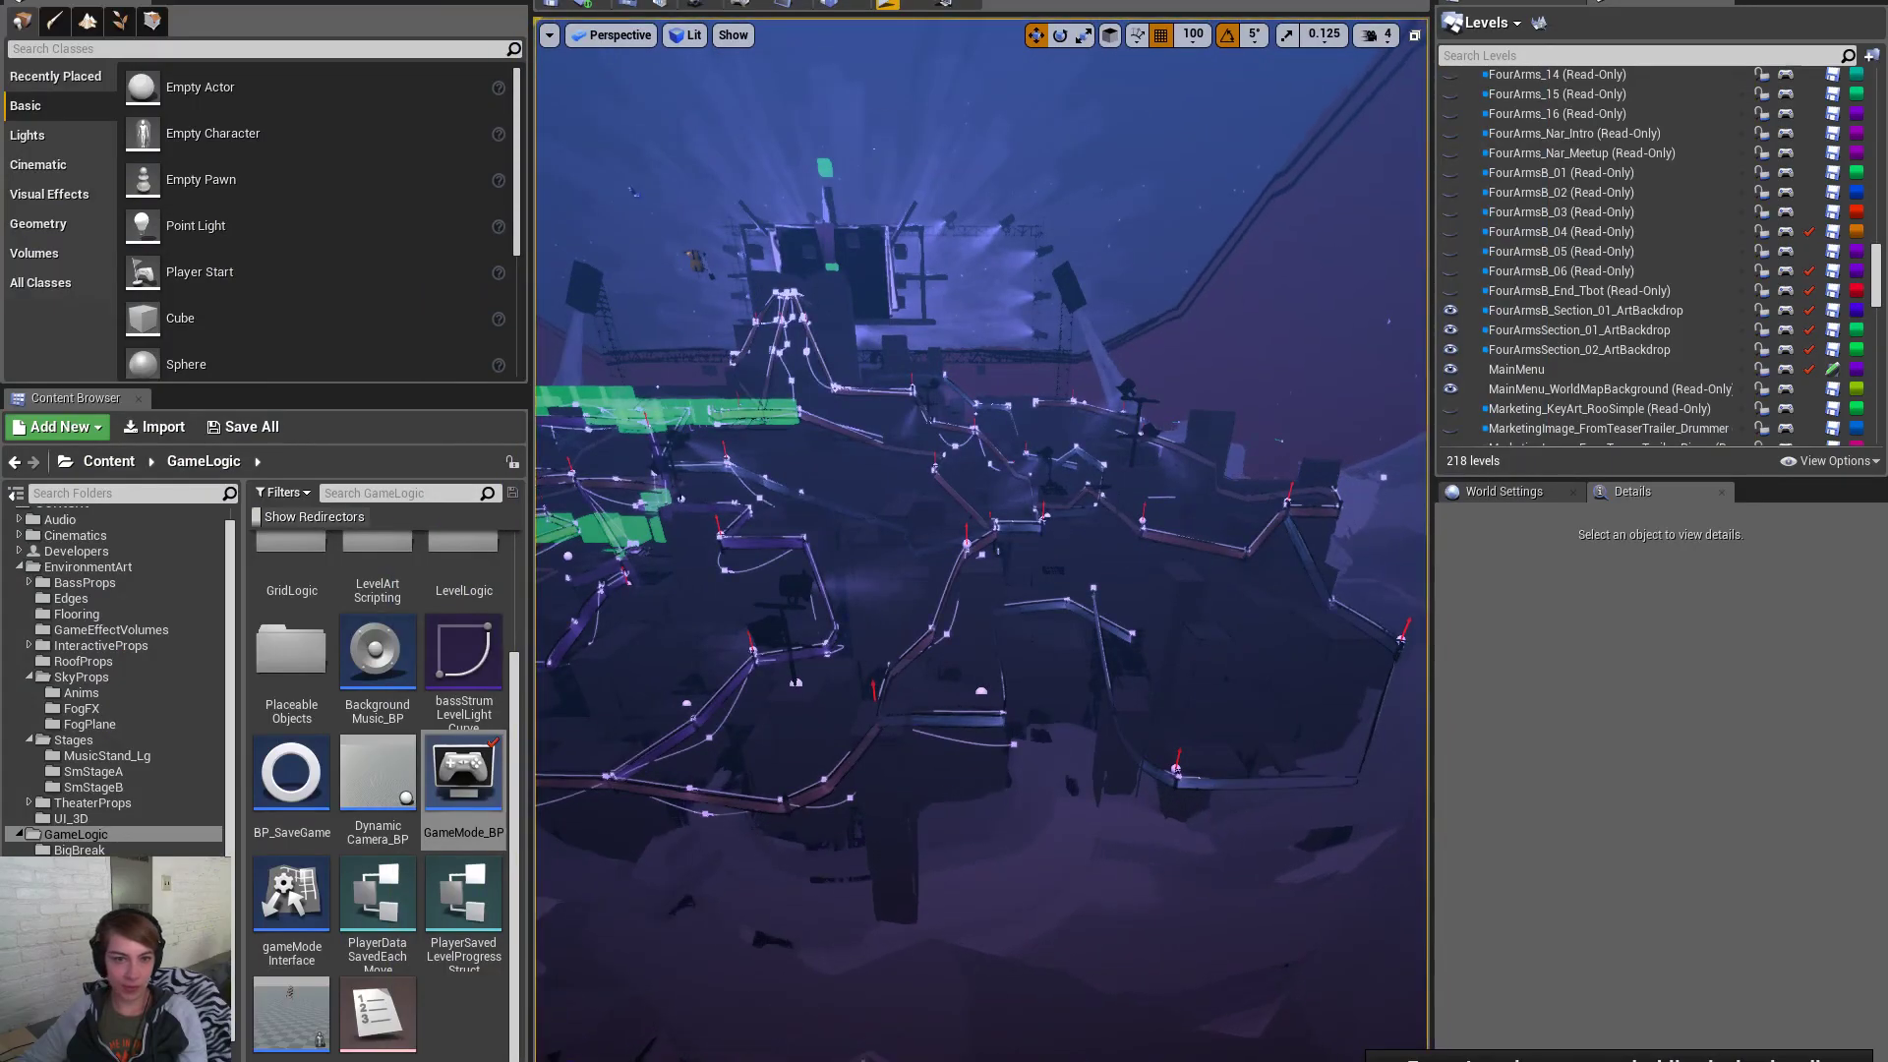
# In the UIRibbonSplineBP event graph, add a getter for the splineMeshOutlineComps variable below the lower start/end position nodes
pyautogui.hotkey('alt', 'Tab')
pyautogui.scroll(-4, 1047, 573)
pyautogui.scroll(2, 846, 543)
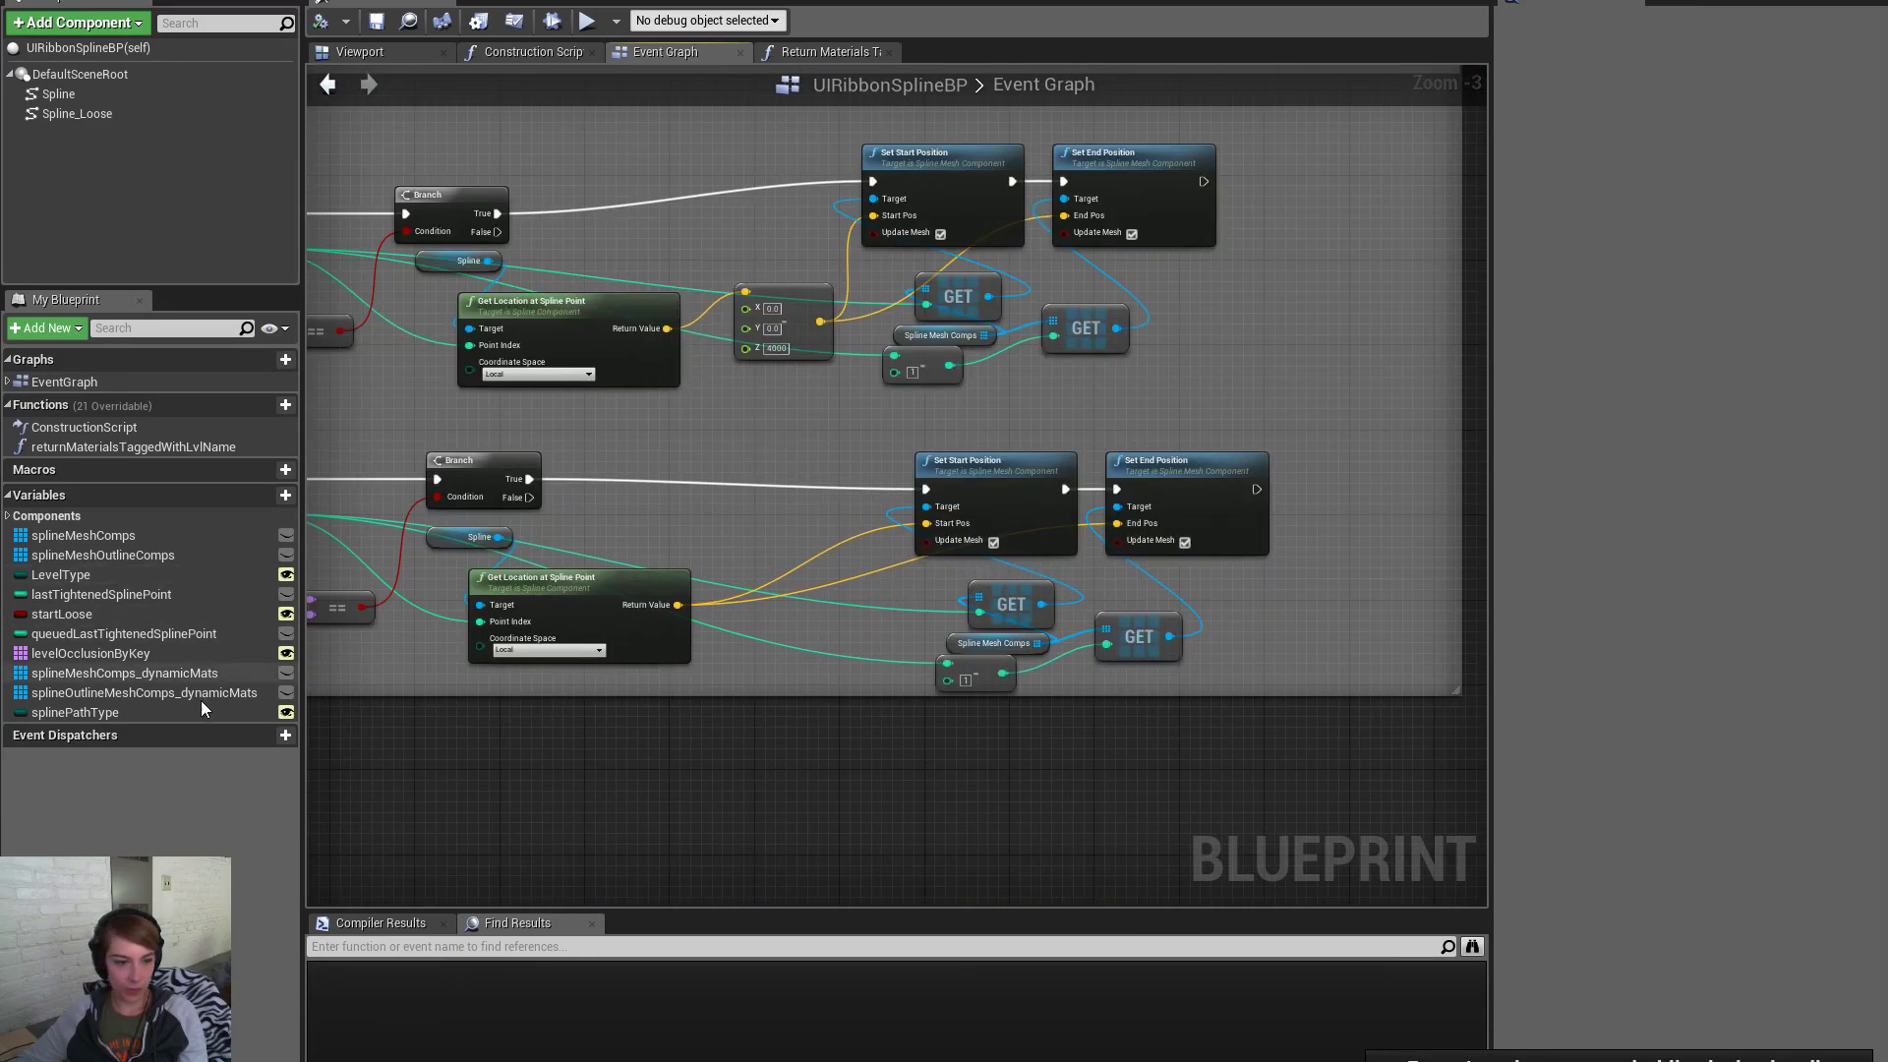
pyautogui.moveTo(215, 553); pyautogui.dragTo(893, 728)
pyautogui.click(954, 752)
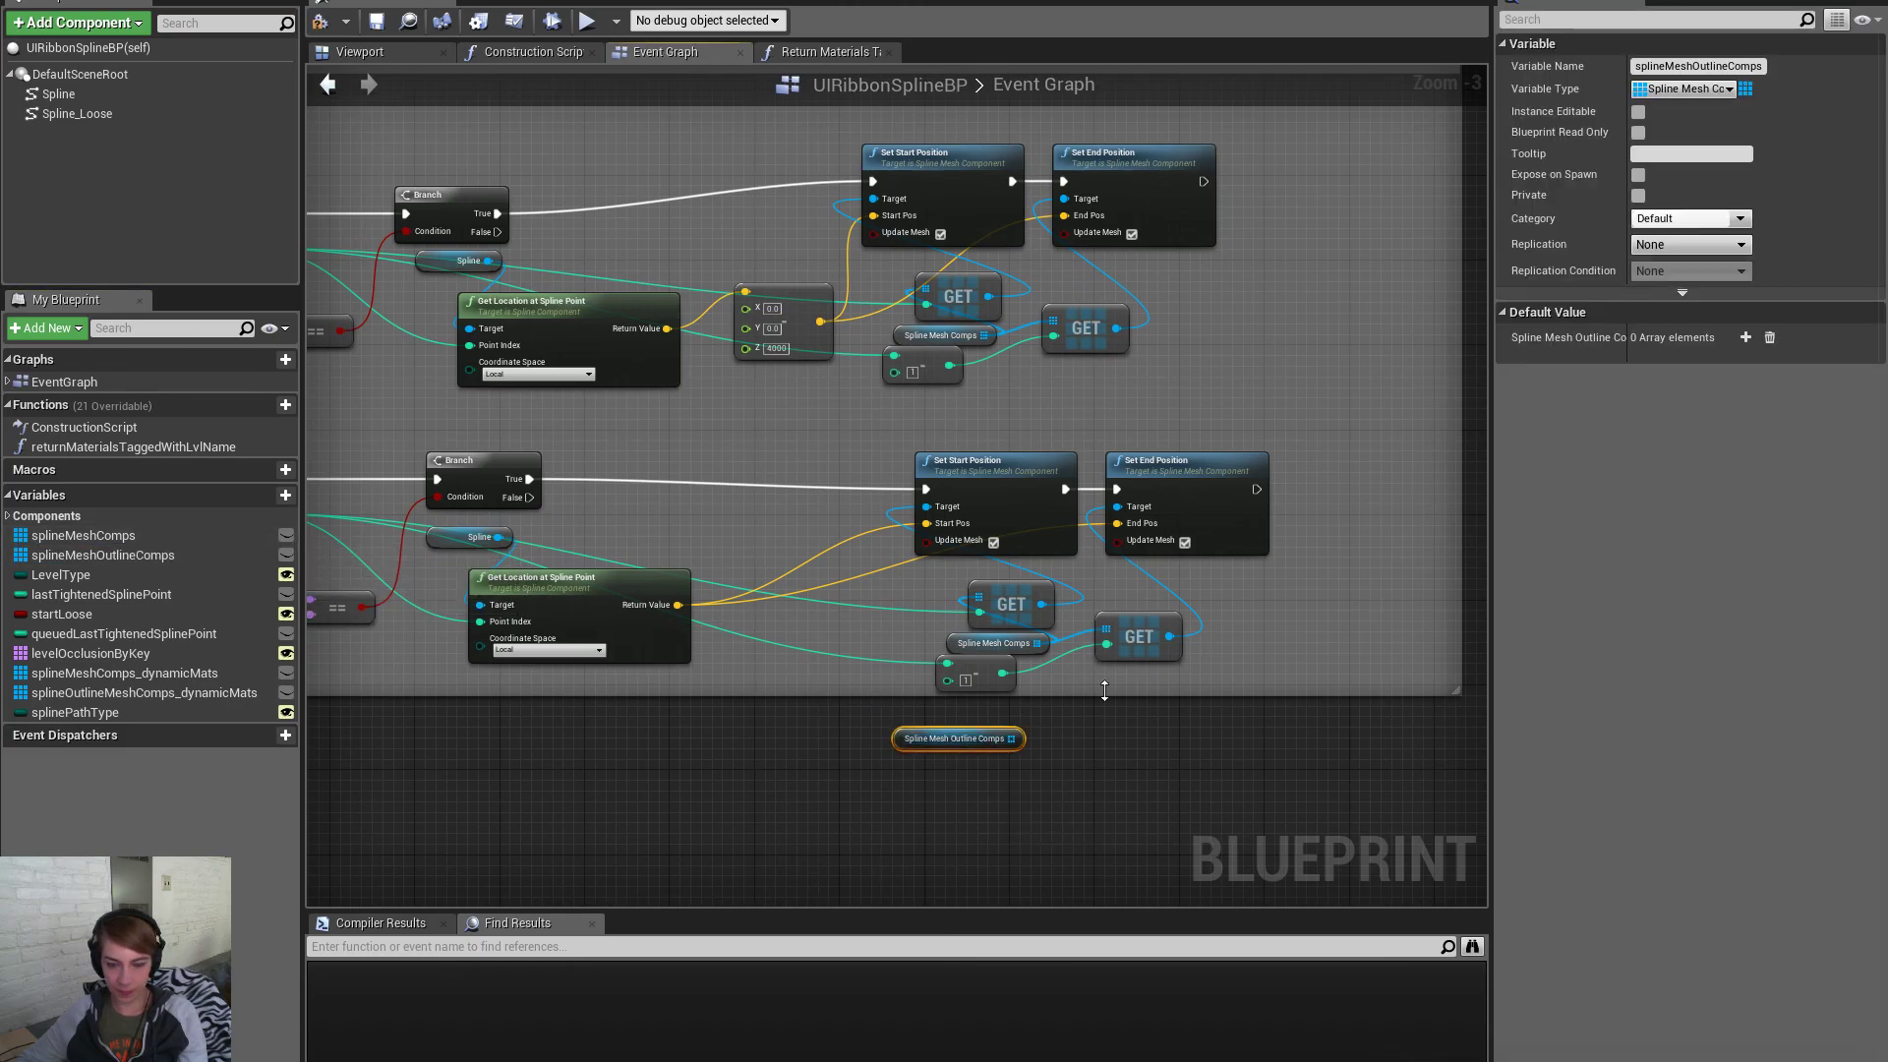
pyautogui.moveTo(1075, 645); pyautogui.dragTo(906, 638, button='right')
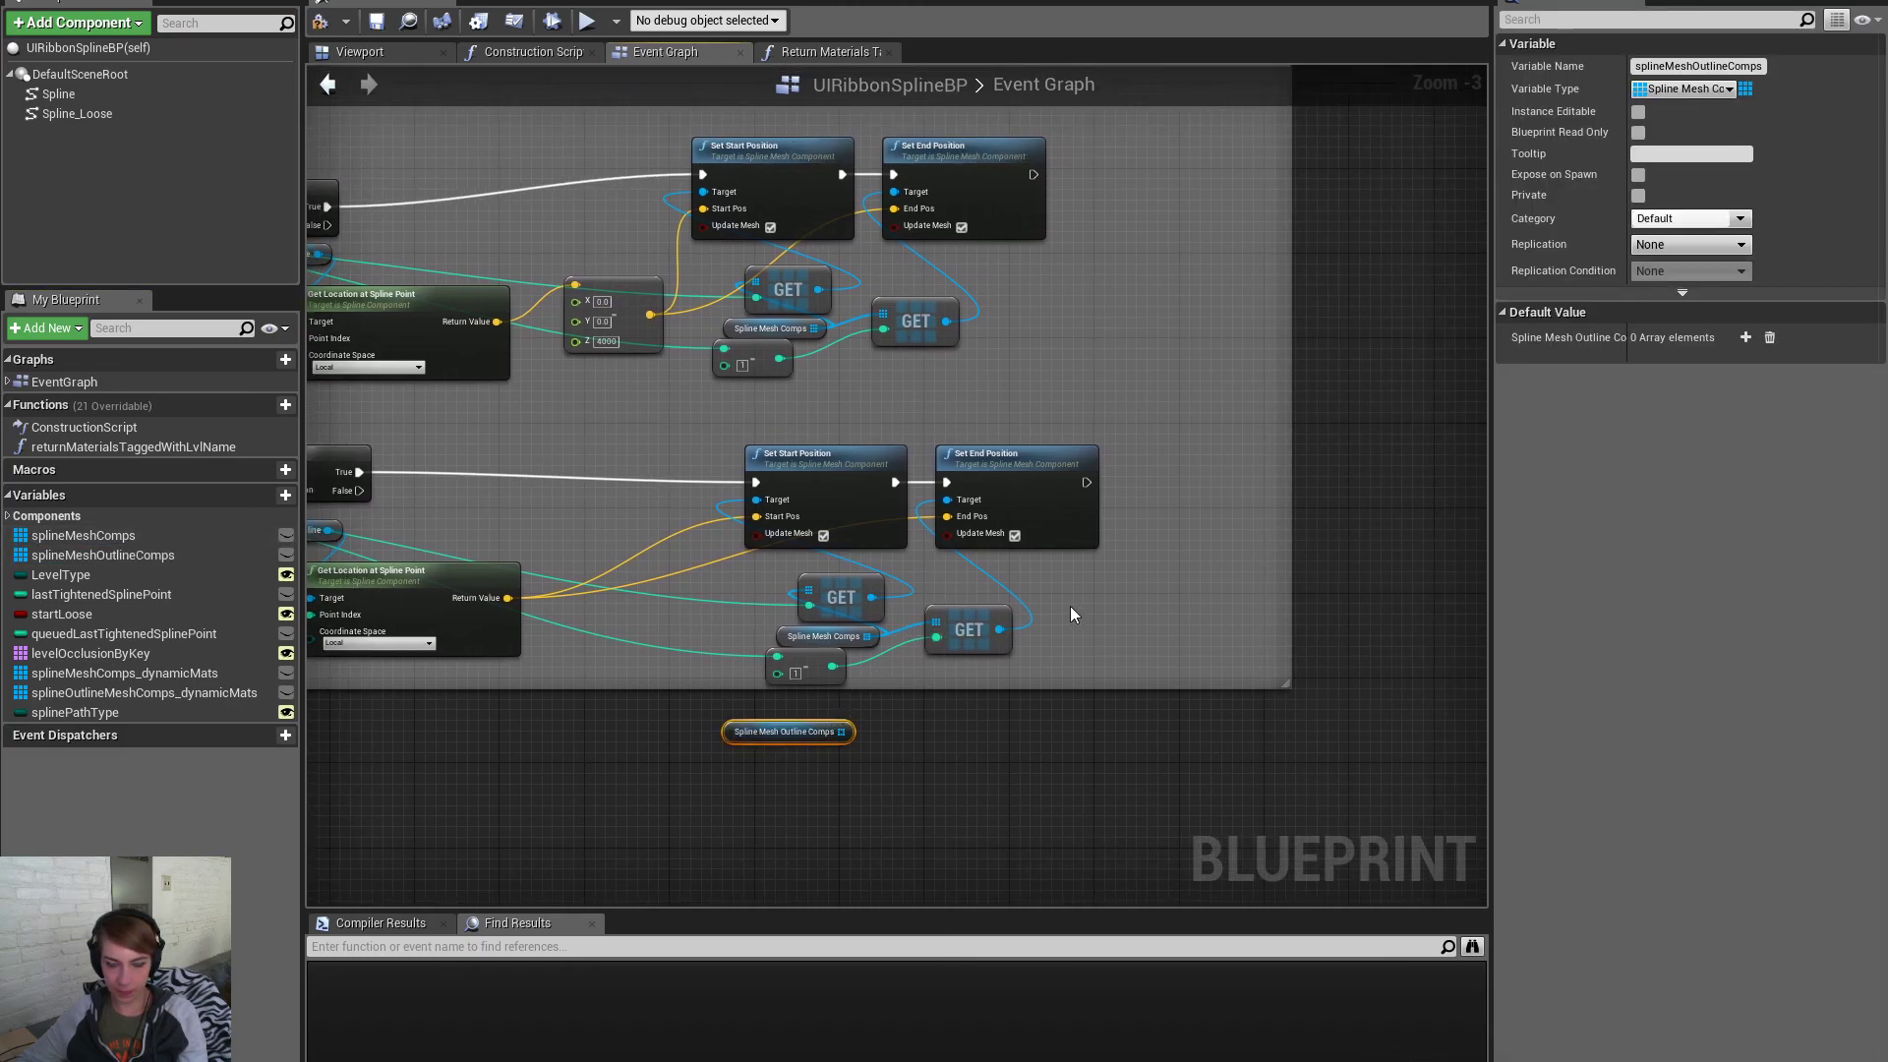
# Rearrange the lower chain's Set End Position, GET, Spline Mesh Comps and subtract nodes to make room for outline nodes
pyautogui.moveTo(974, 504); pyautogui.dragTo(1029, 633)
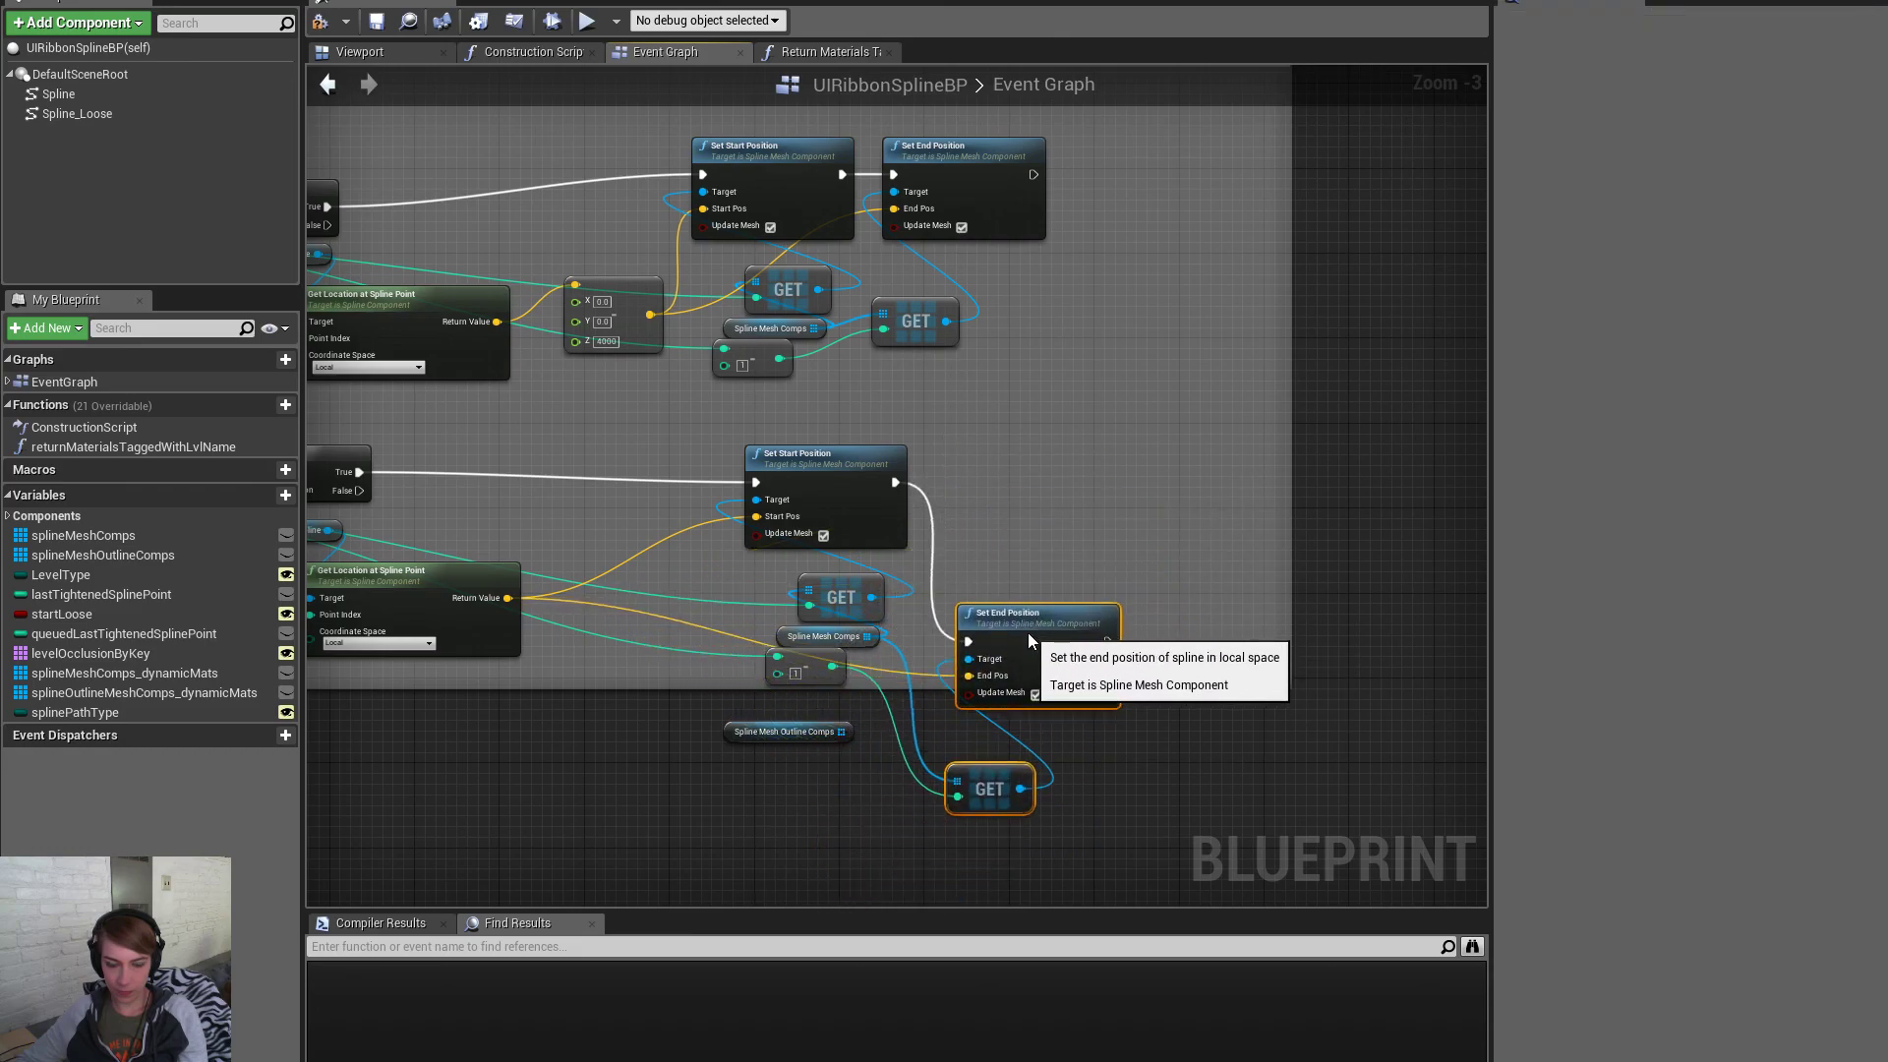
pyautogui.click(870, 627)
pyautogui.moveTo(896, 639); pyautogui.dragTo(676, 565)
pyautogui.moveTo(1083, 834); pyautogui.dragTo(889, 687)
pyautogui.click(943, 584)
pyautogui.moveTo(785, 661); pyautogui.dragTo(560, 694)
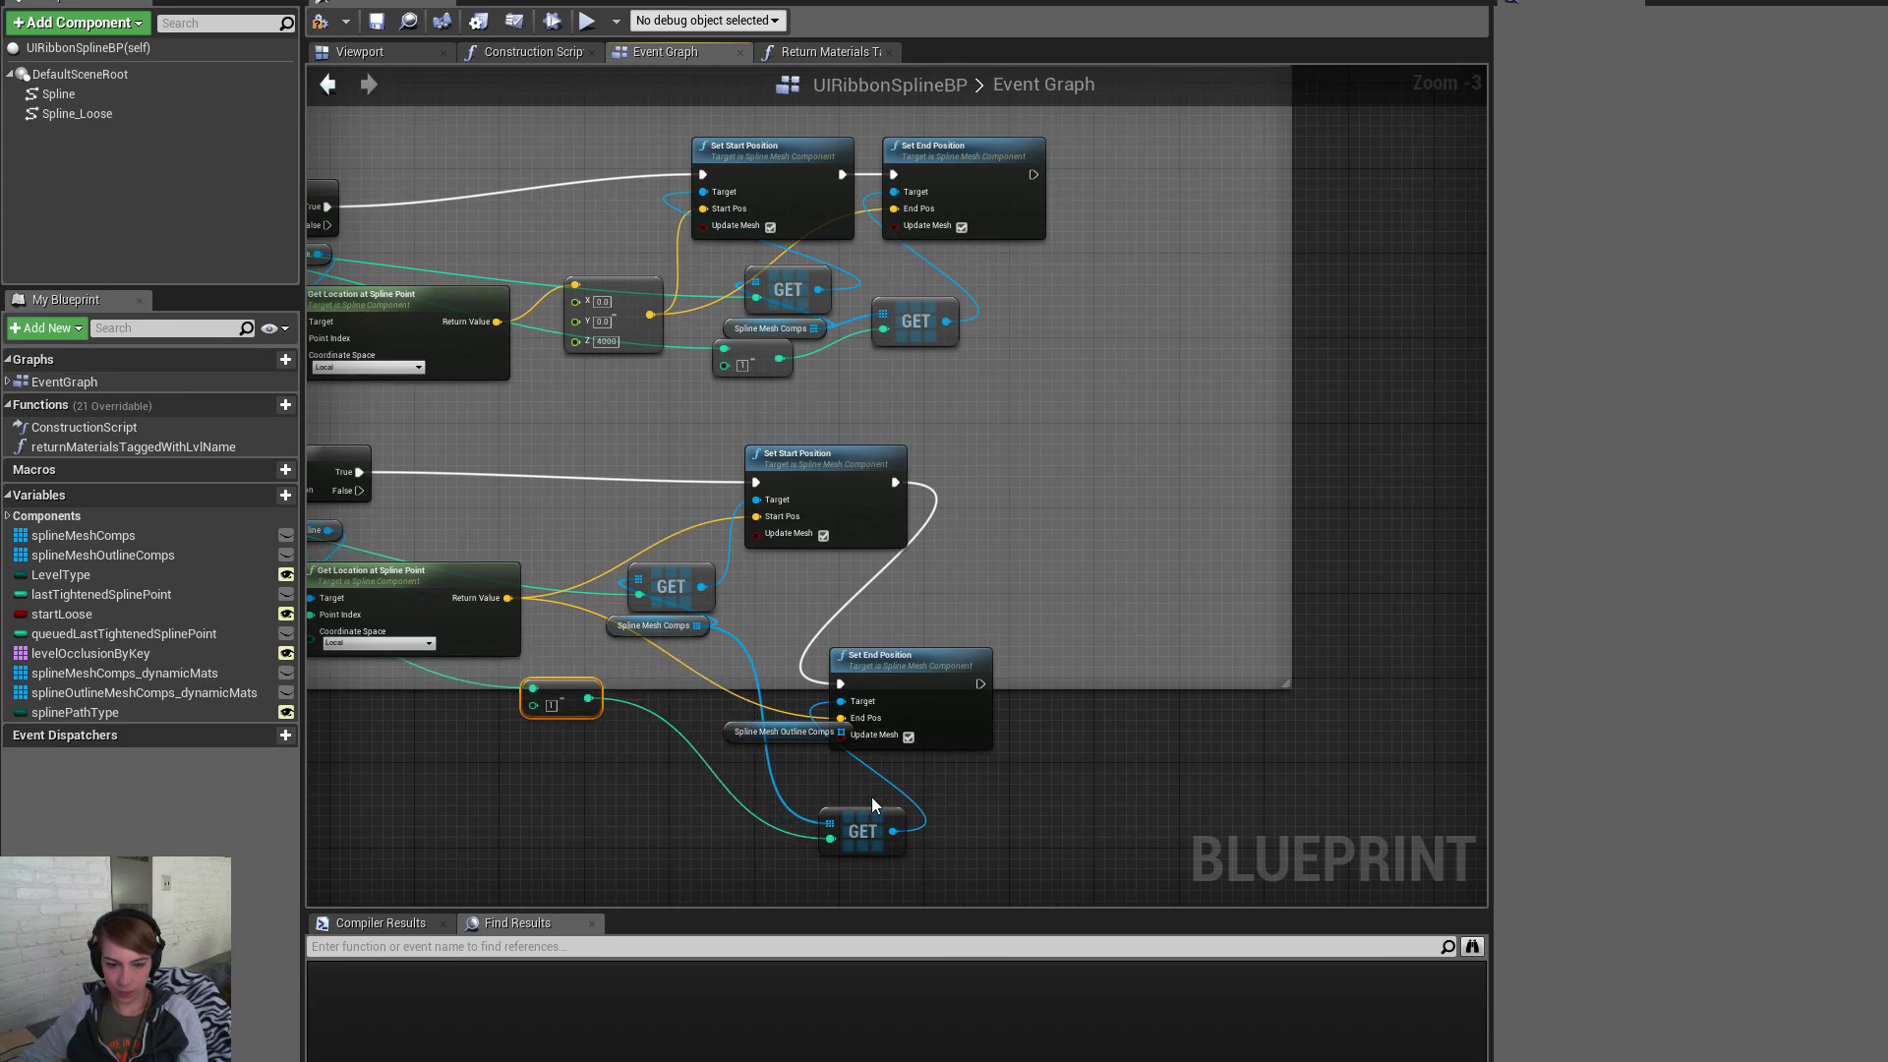
pyautogui.moveTo(878, 810); pyautogui.dragTo(692, 654)
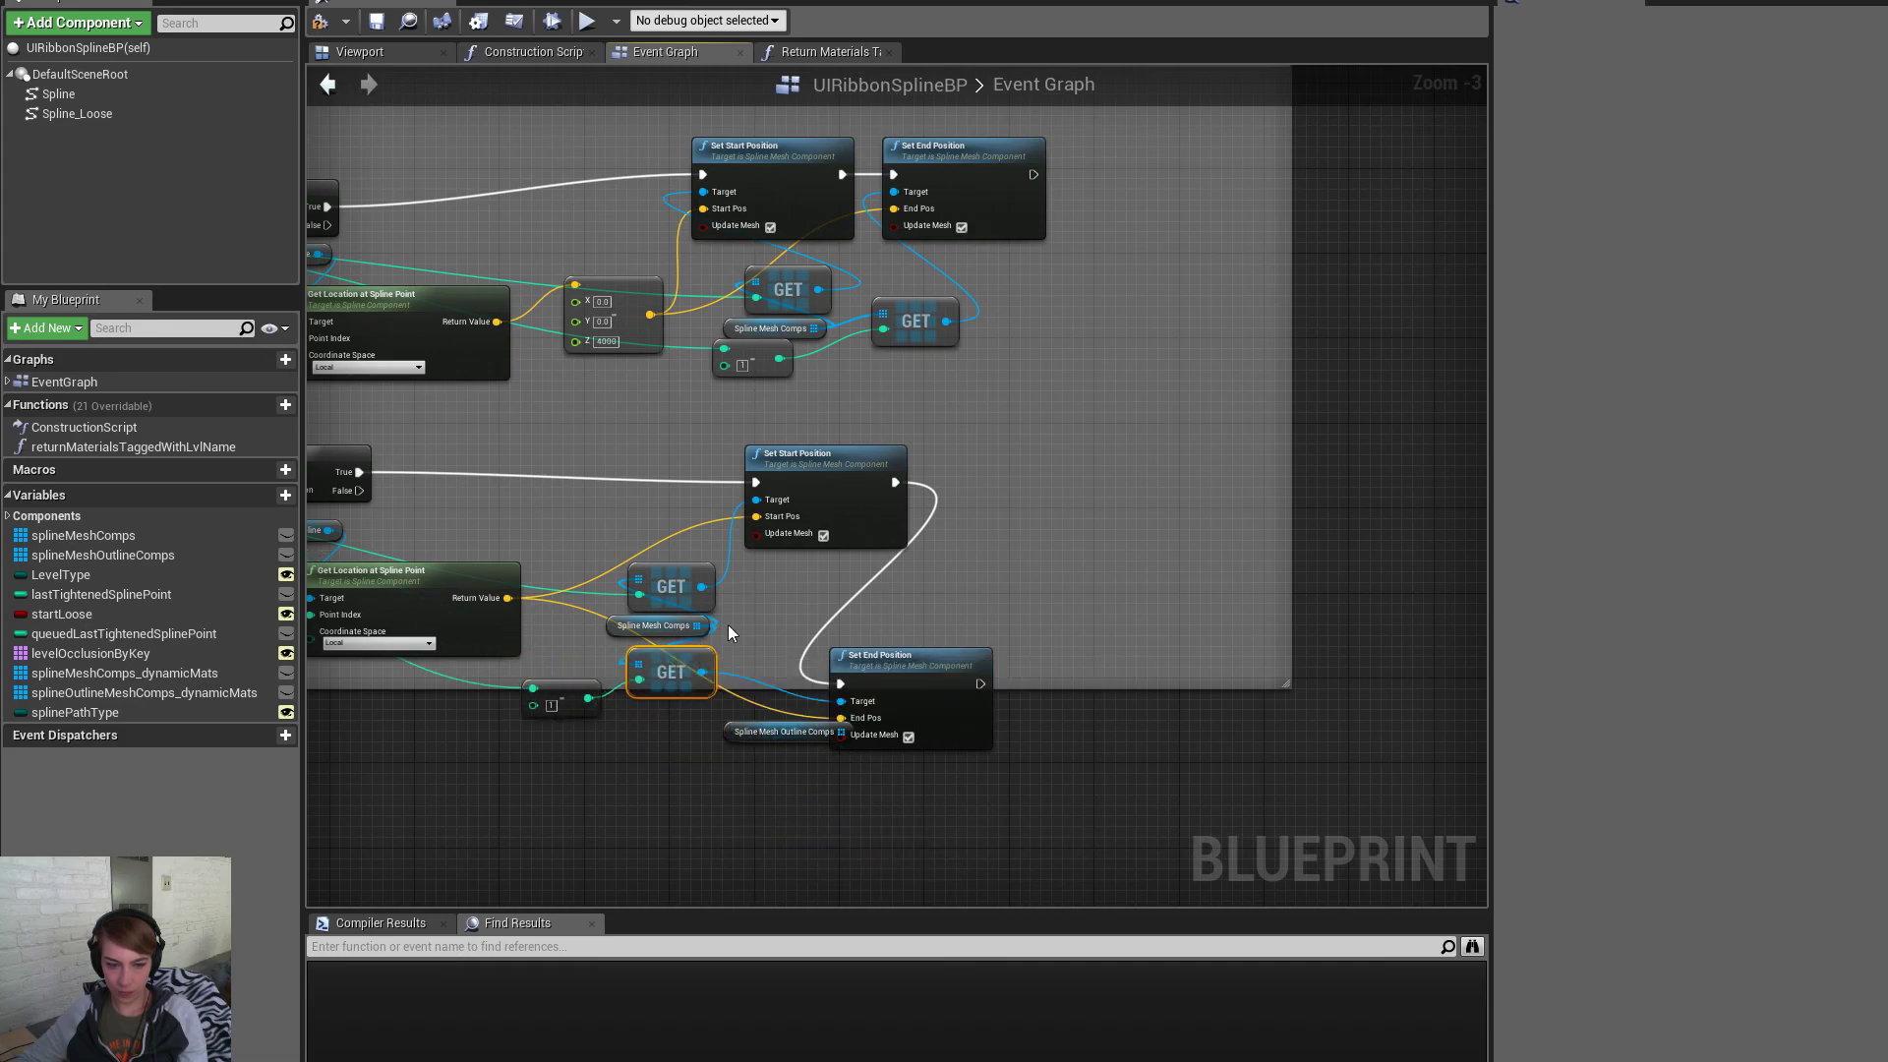
pyautogui.moveTo(637, 553); pyautogui.dragTo(665, 543)
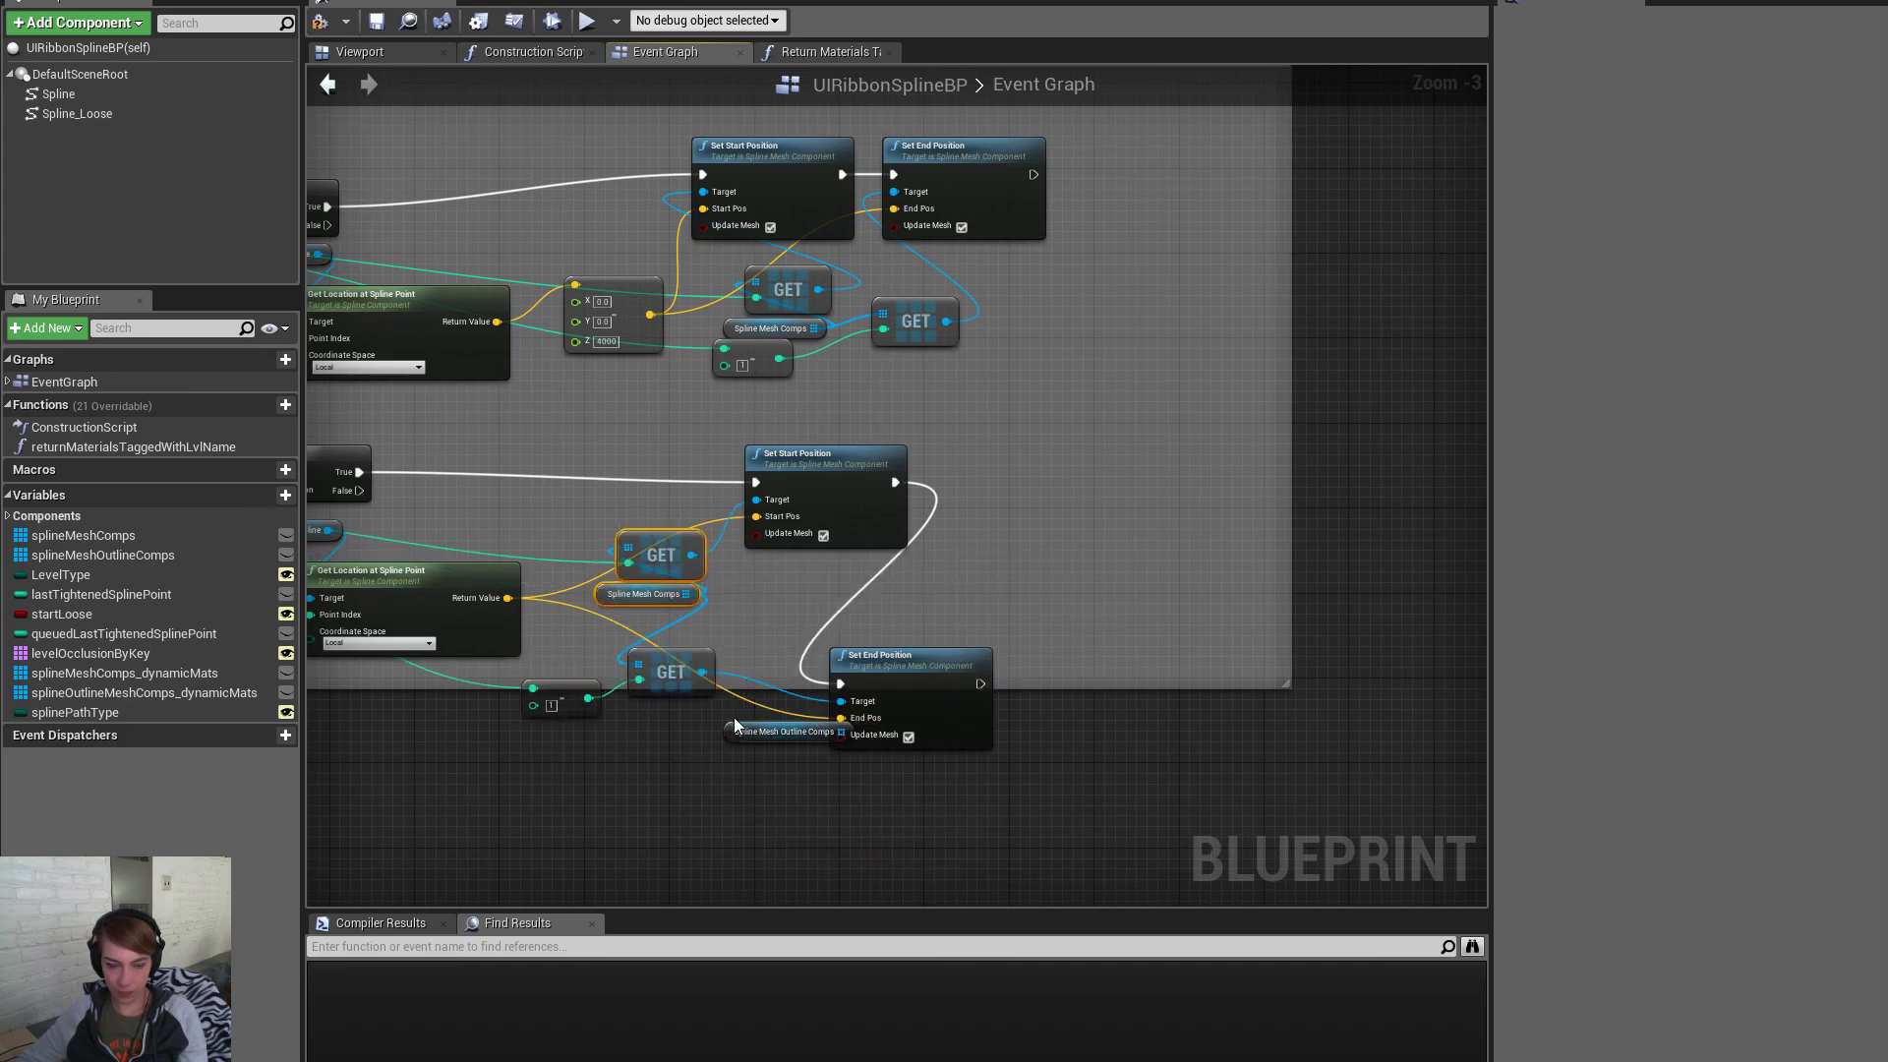
# Add an array Get node to Spline Mesh Outline Comps in the lower chain and feed it the loop's Array Index
pyautogui.moveTo(750, 741); pyautogui.dragTo(737, 630)
pyautogui.write('get')
pyautogui.click(822, 739)
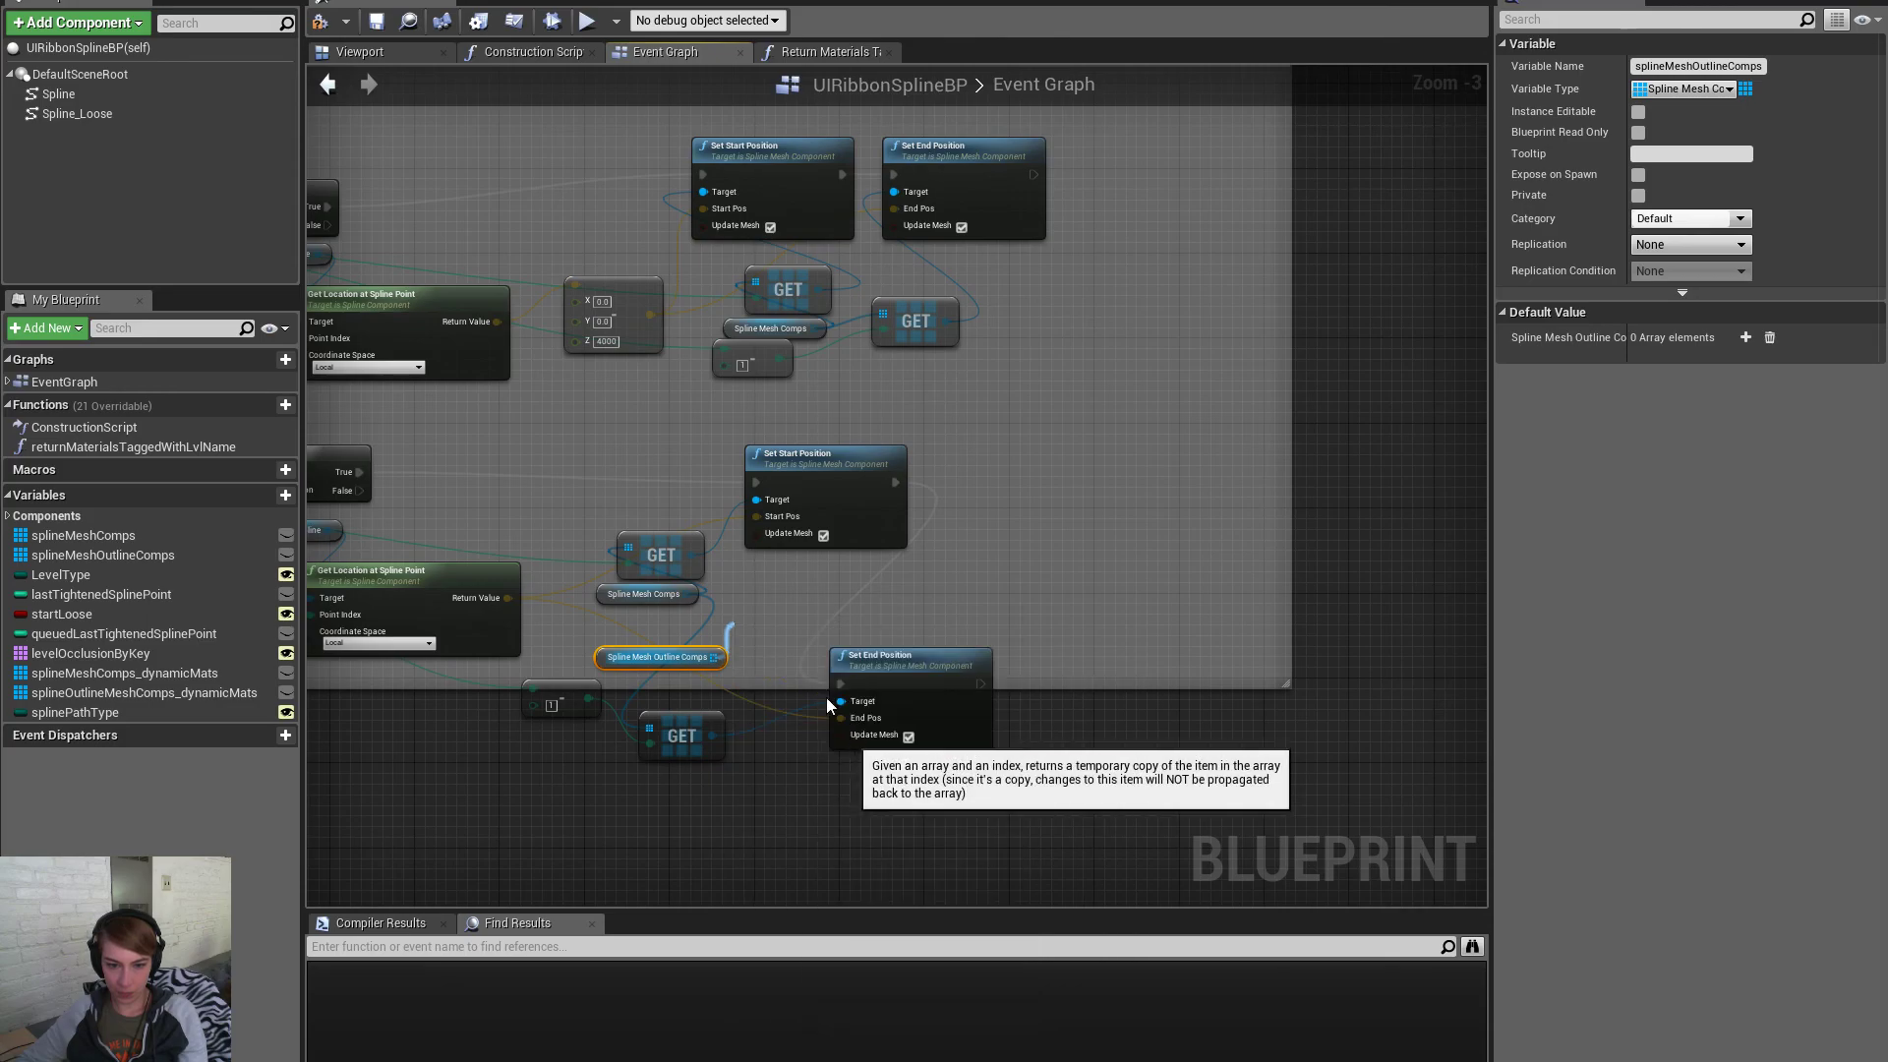
pyautogui.moveTo(773, 634); pyautogui.dragTo(773, 605)
pyautogui.moveTo(630, 598); pyautogui.dragTo(817, 611, button='right')
pyautogui.moveTo(346, 539); pyautogui.dragTo(475, 542, button='right')
pyautogui.moveTo(393, 526); pyautogui.dragTo(955, 649)
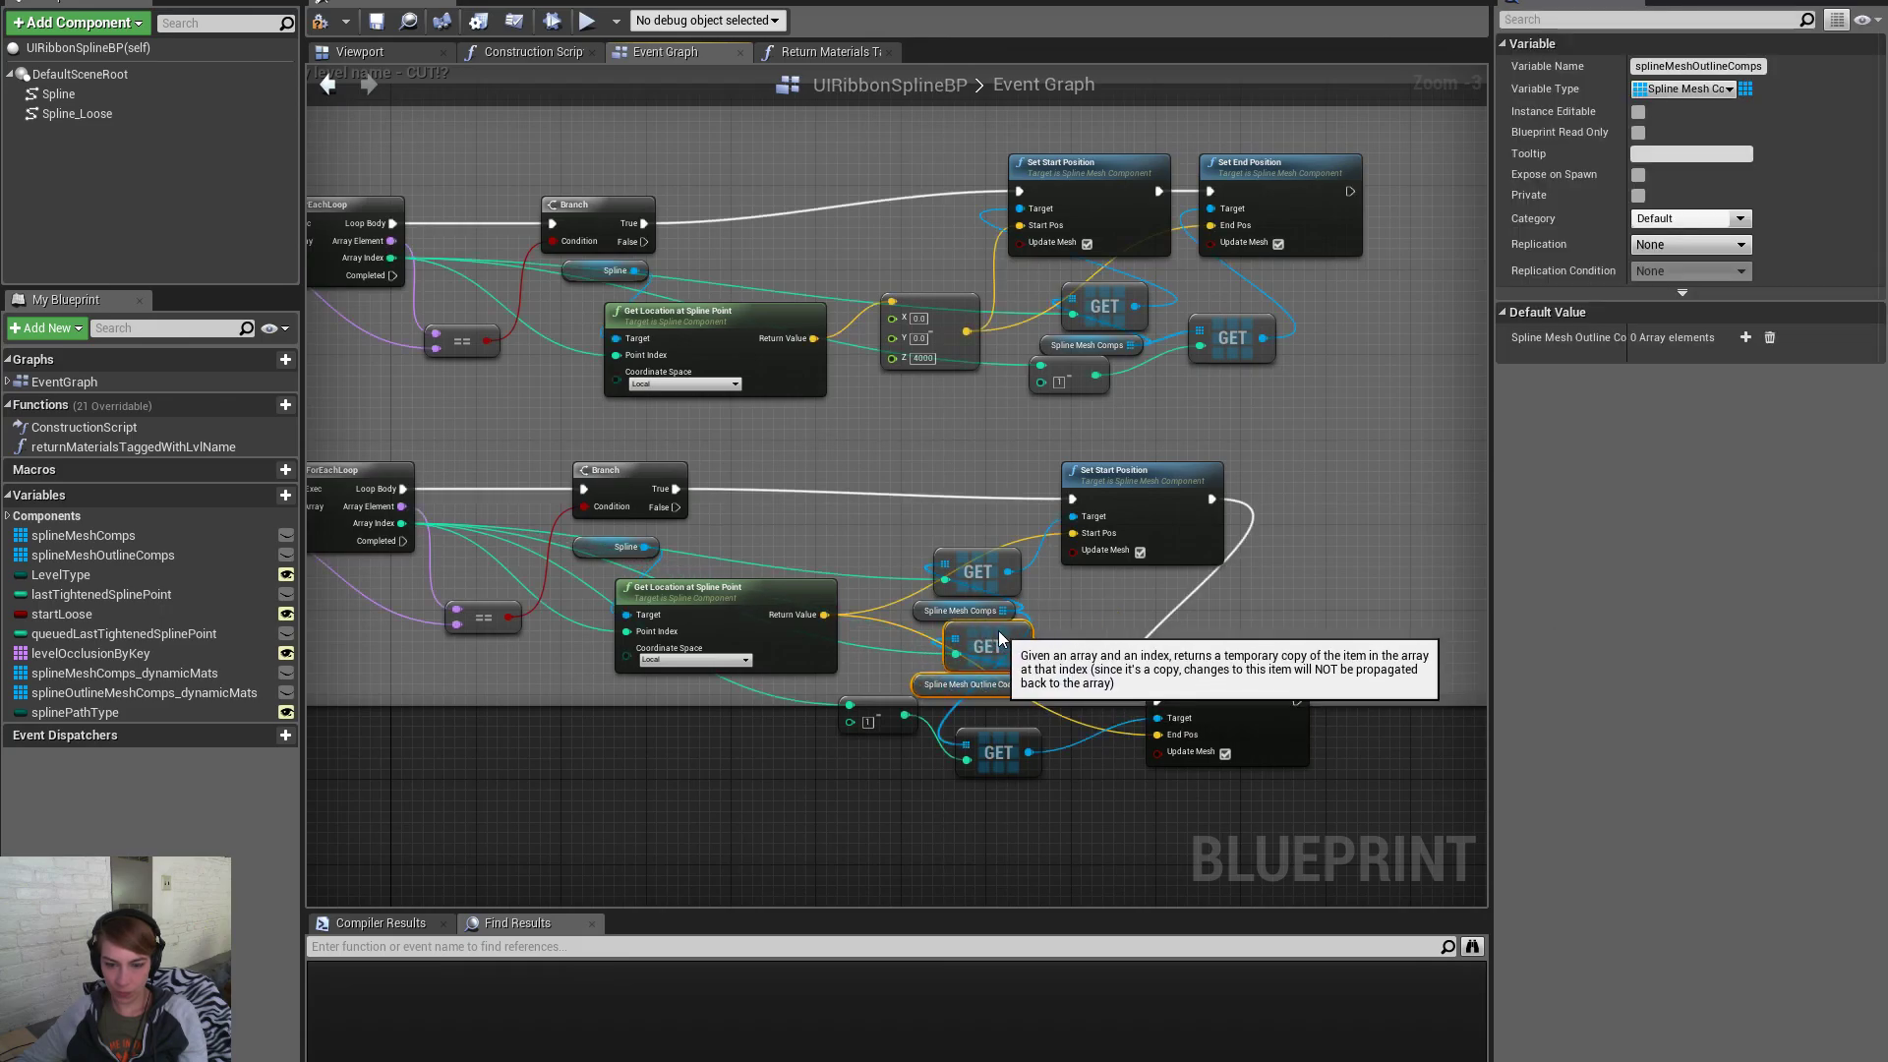
# Duplicate the lower Set Start Position, chain it after the original, connect the spline point location to Start Pos and place Set End Position beneath
pyautogui.click(1162, 489)
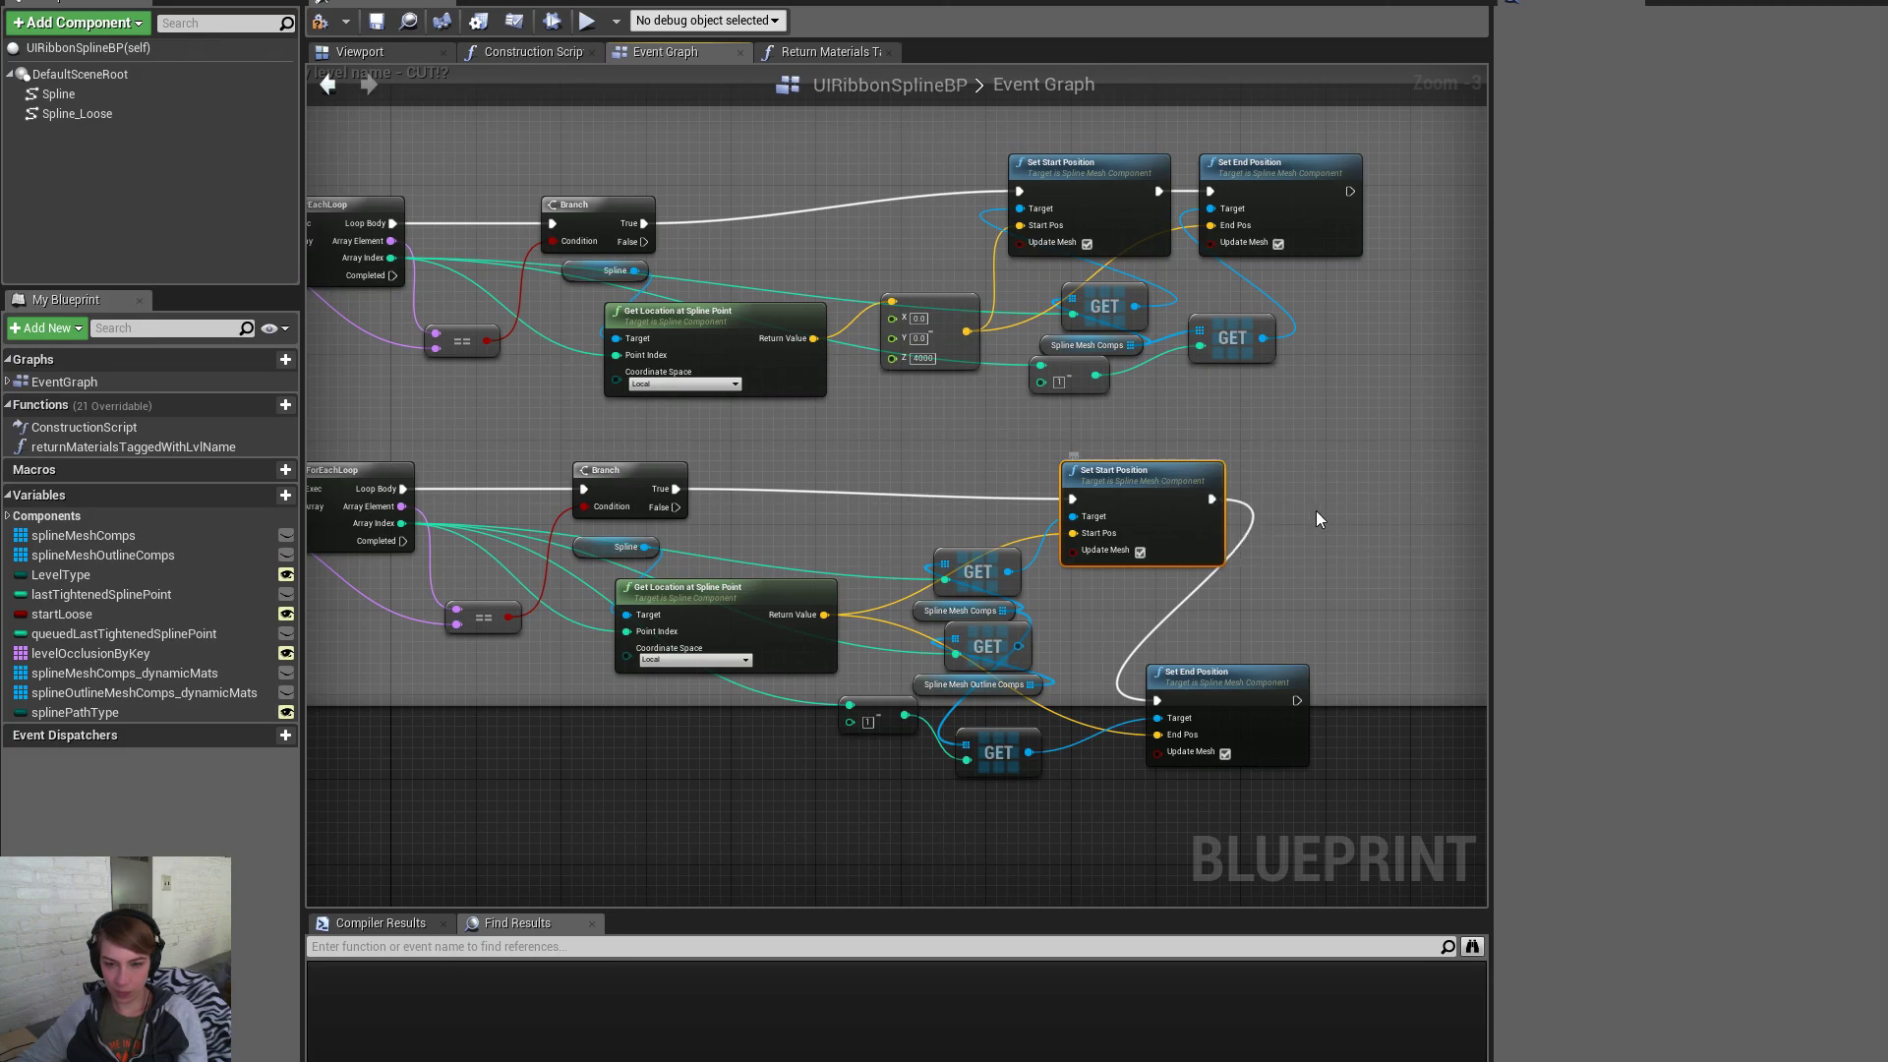
pyautogui.hotkey('ctrl', 'c')
pyautogui.hotkey('ctrl', 'v')
pyautogui.moveTo(1359, 529); pyautogui.dragTo(1211, 499)
pyautogui.moveTo(824, 614); pyautogui.dragTo(883, 617)
pyautogui.moveTo(1303, 543); pyautogui.dragTo(1302, 542)
pyautogui.moveTo(1168, 483); pyautogui.dragTo(1204, 469)
pyautogui.moveTo(1348, 477); pyautogui.dragTo(1181, 569)
pyautogui.moveTo(1263, 683); pyautogui.dragTo(1243, 577, button='right')
pyautogui.moveTo(1244, 577); pyautogui.dragTo(1194, 600)
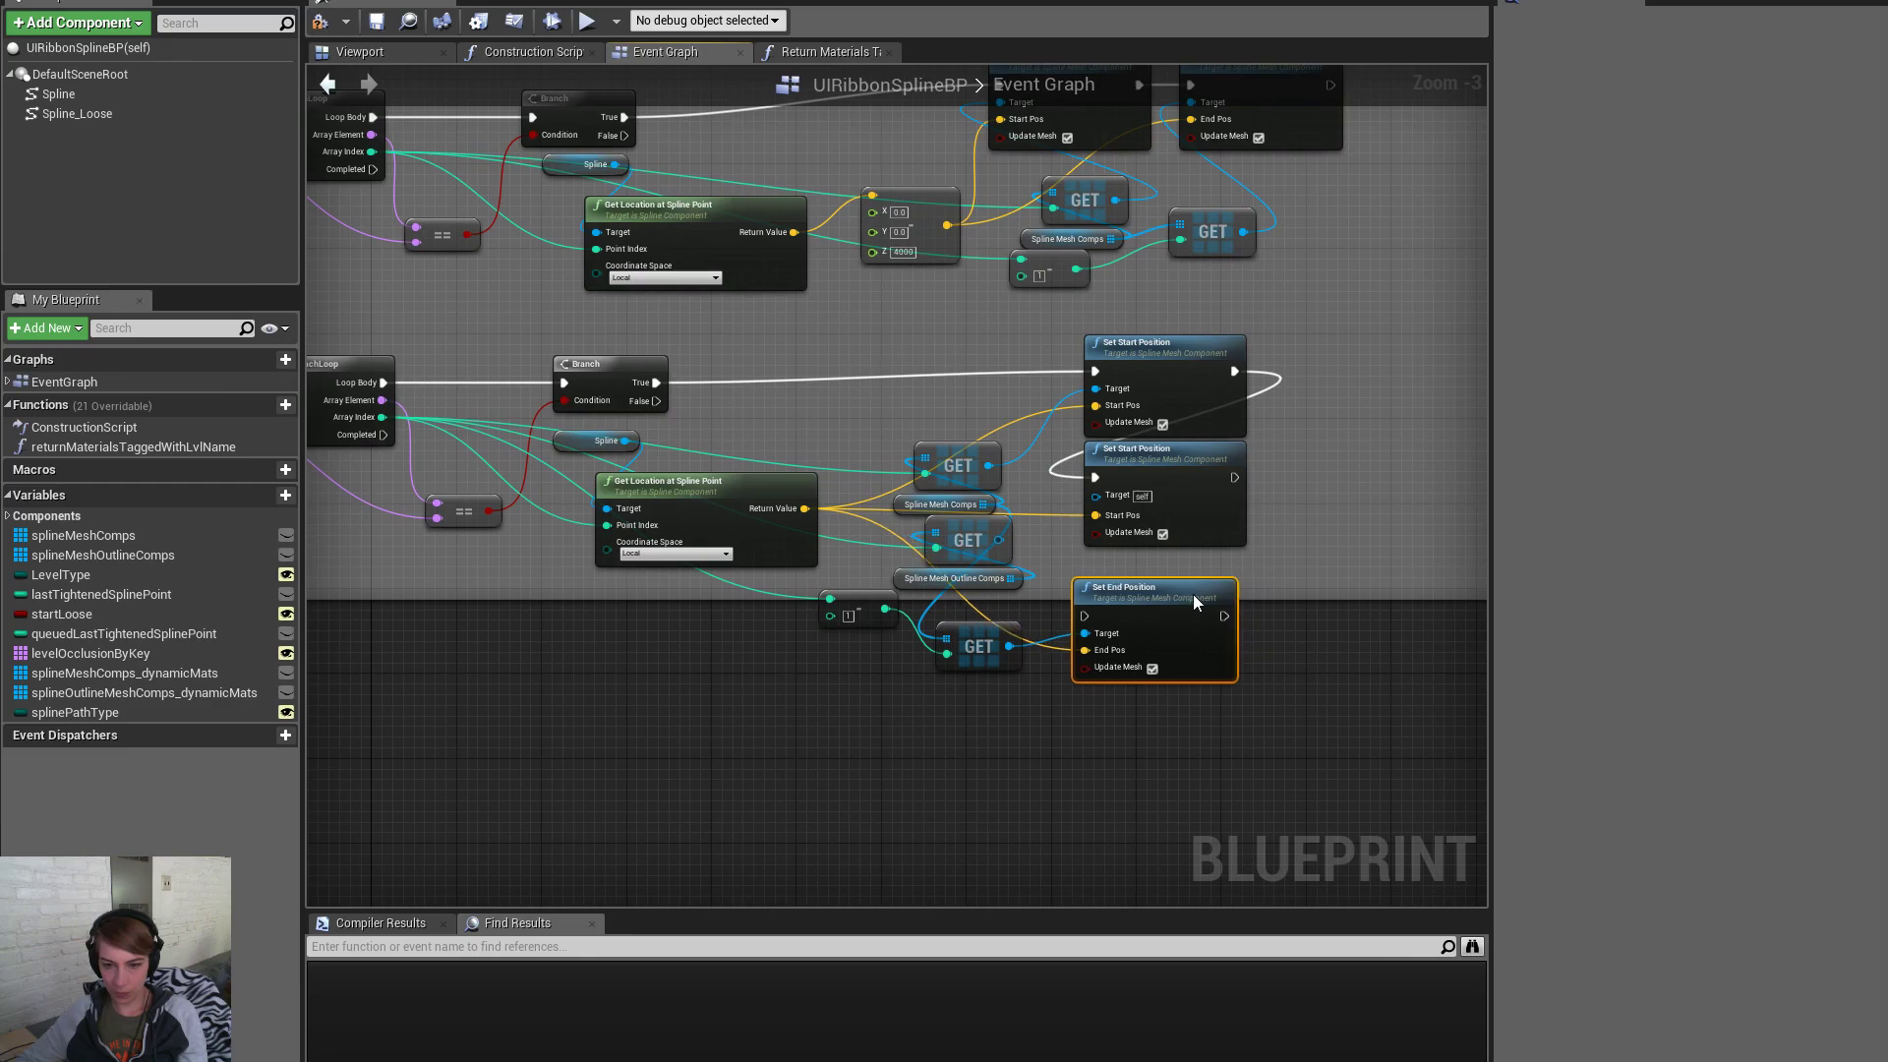
# Copy the lower outline start-position nodes and make room in the sinkSplinePointsByLevelName chain by spacing out its Set End Position and GET nodes
pyautogui.moveTo(1335, 618); pyautogui.dragTo(1433, 699, button='right')
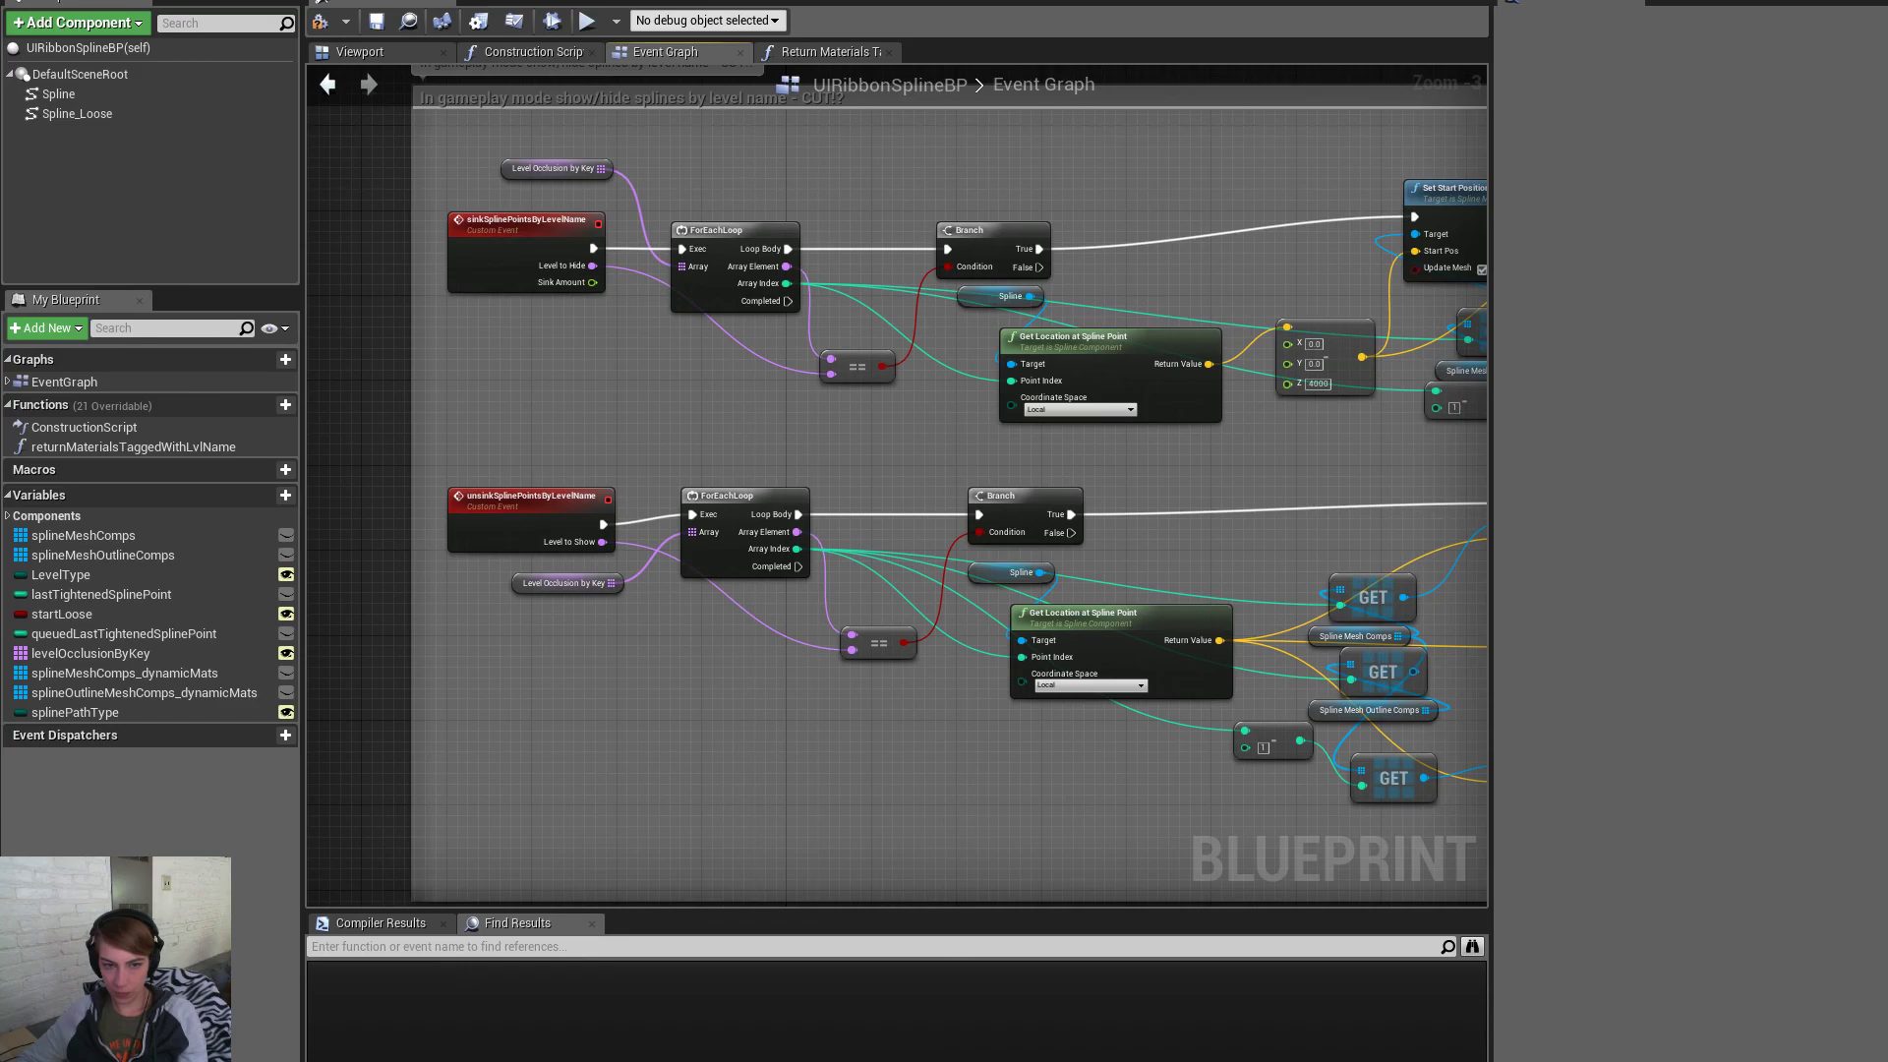
pyautogui.moveTo(844, 635); pyautogui.dragTo(736, 511, button='right')
pyautogui.scroll(-2, 981, 456)
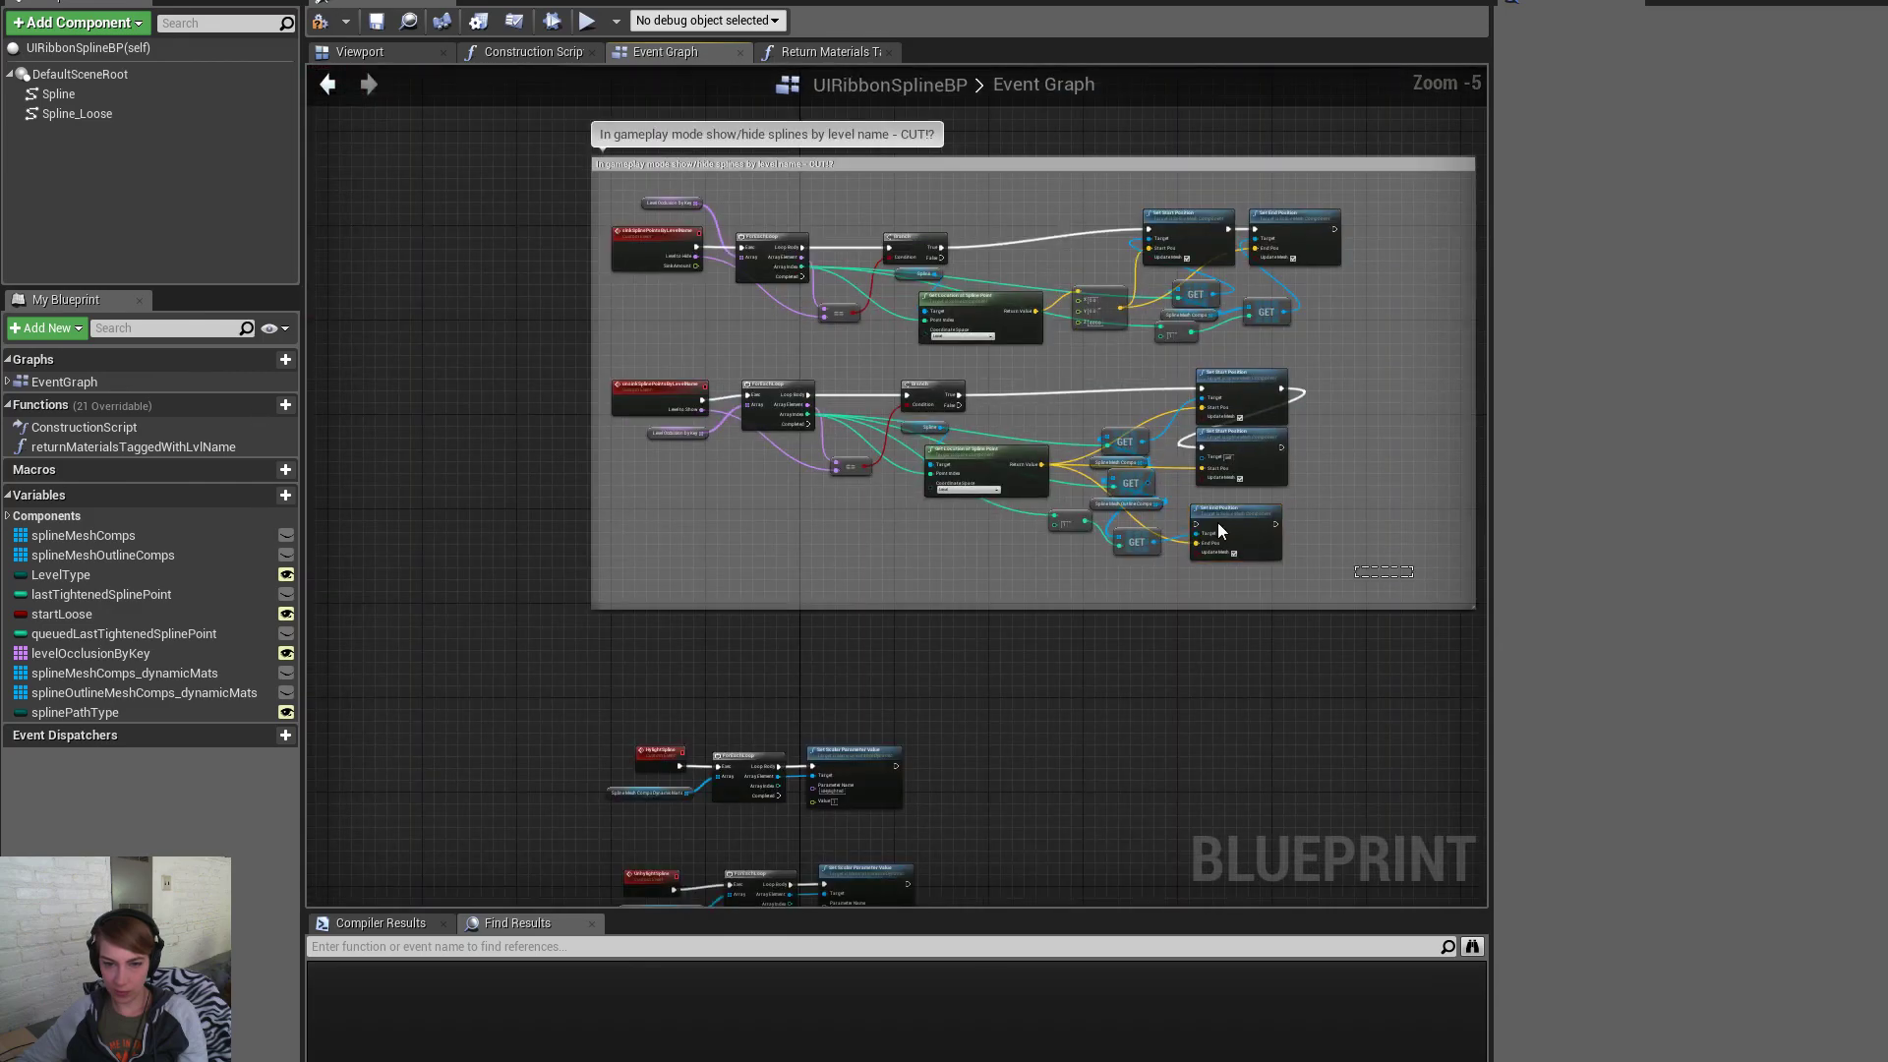
pyautogui.moveTo(1218, 531); pyautogui.dragTo(675, 469)
pyautogui.scroll(2, 1228, 518)
pyautogui.moveTo(1410, 600); pyautogui.dragTo(1114, 586)
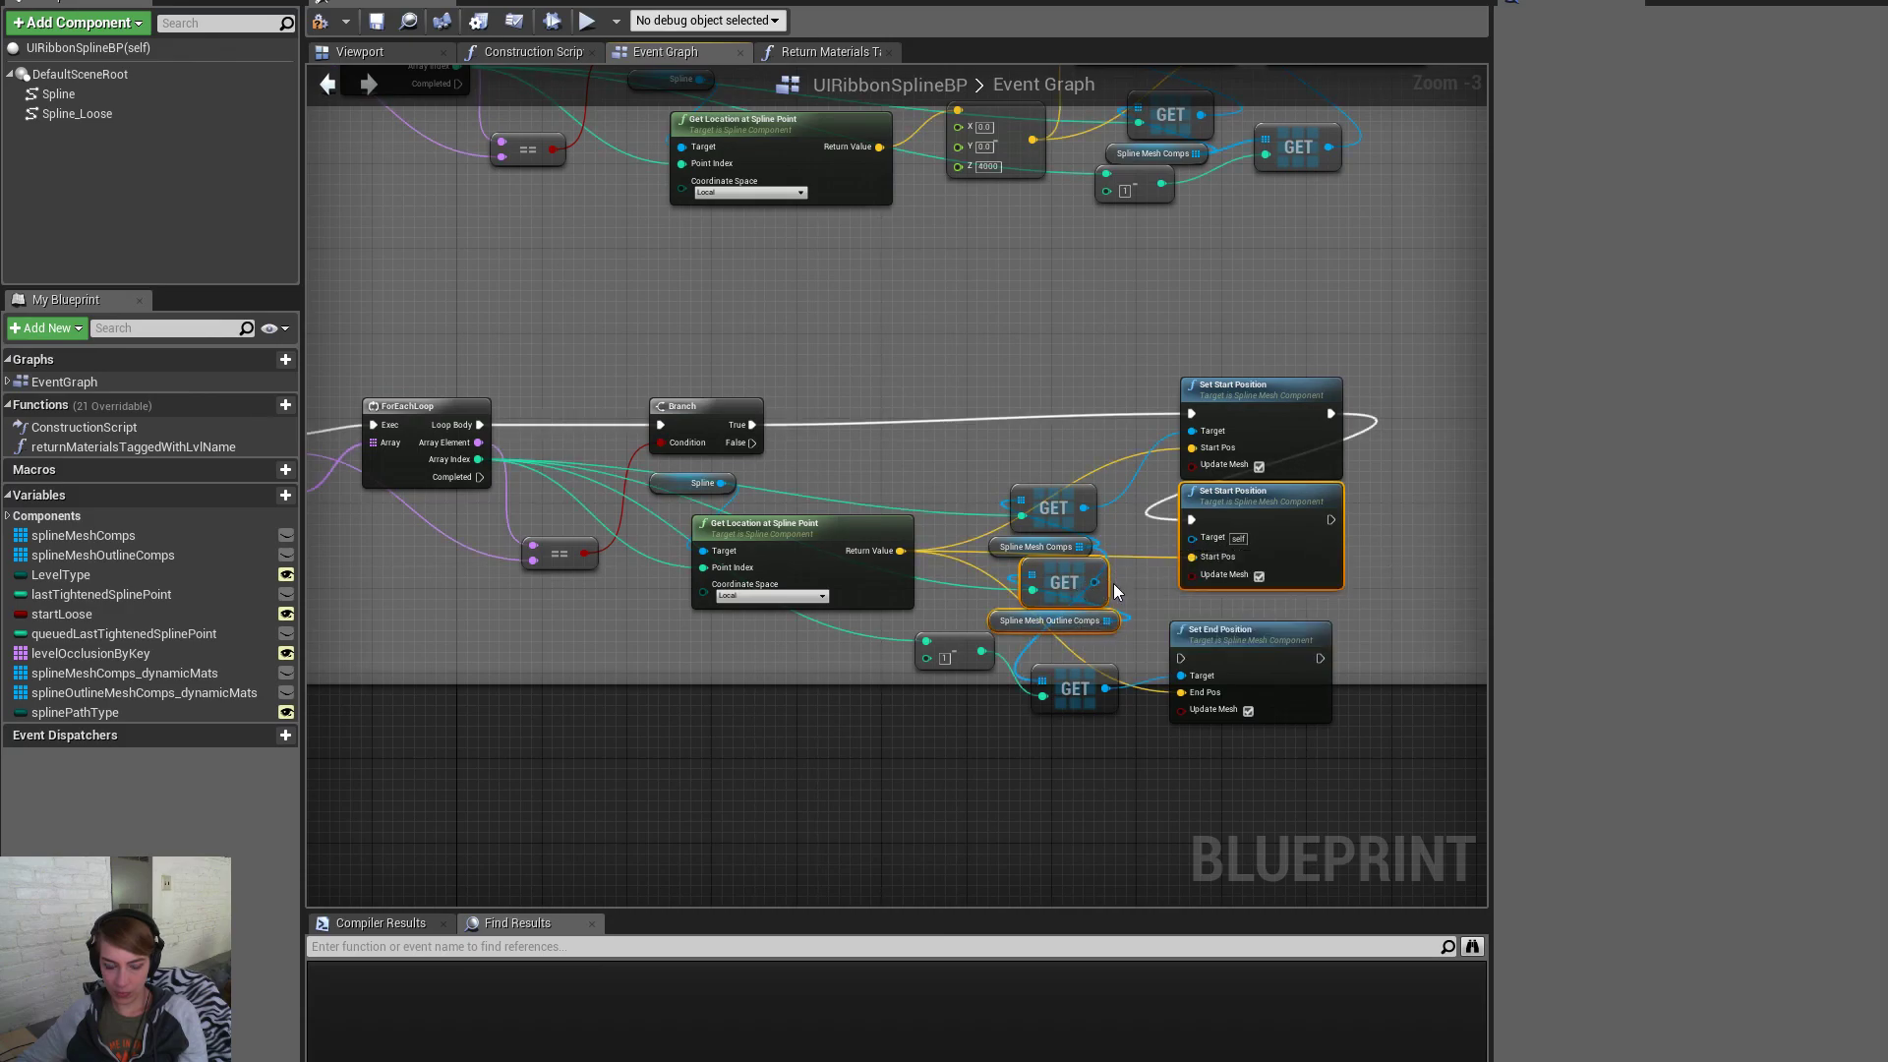
pyautogui.click(1075, 323)
pyautogui.moveTo(1044, 264); pyautogui.dragTo(1082, 540, button='right')
pyautogui.scroll(-1, 1096, 539)
pyautogui.moveTo(1003, 260); pyautogui.dragTo(1010, 180)
pyautogui.moveTo(1124, 541); pyautogui.dragTo(474, 291)
pyautogui.moveTo(1331, 511); pyautogui.dragTo(1166, 382)
pyautogui.moveTo(1325, 368); pyautogui.dragTo(1215, 454)
pyautogui.click(1296, 387)
pyautogui.scroll(1, 1347, 391)
pyautogui.moveTo(1350, 389); pyautogui.dragTo(1164, 433, button='right')
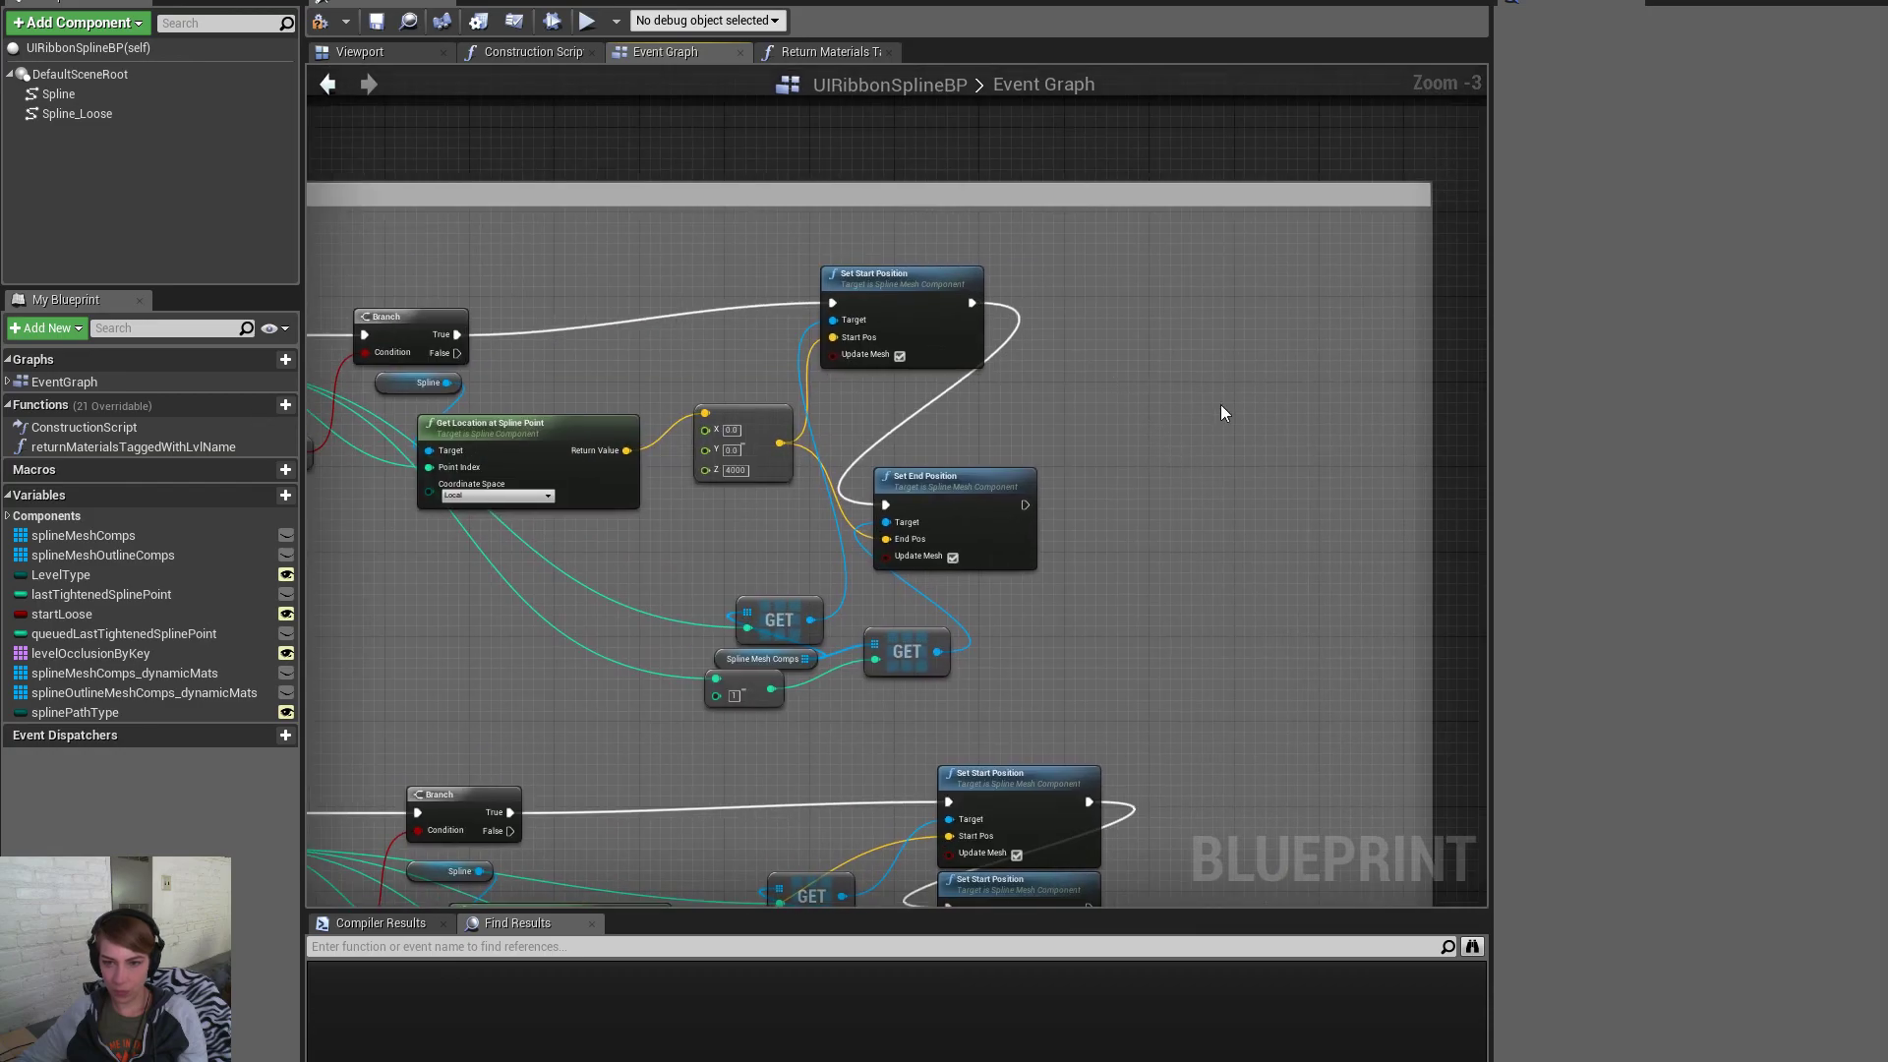
# Paste the outline start-position nodes into the sink chain and wire their execution pins, Array Index and offset-vector Start Pos
pyautogui.hotkey('ctrl', 'v')
pyautogui.moveTo(972, 303); pyautogui.dragTo(1224, 333)
pyautogui.moveTo(1354, 335); pyautogui.dragTo(891, 510)
pyautogui.moveTo(1119, 397); pyautogui.dragTo(1255, 356)
pyautogui.moveTo(1045, 405); pyautogui.dragTo(332, 374)
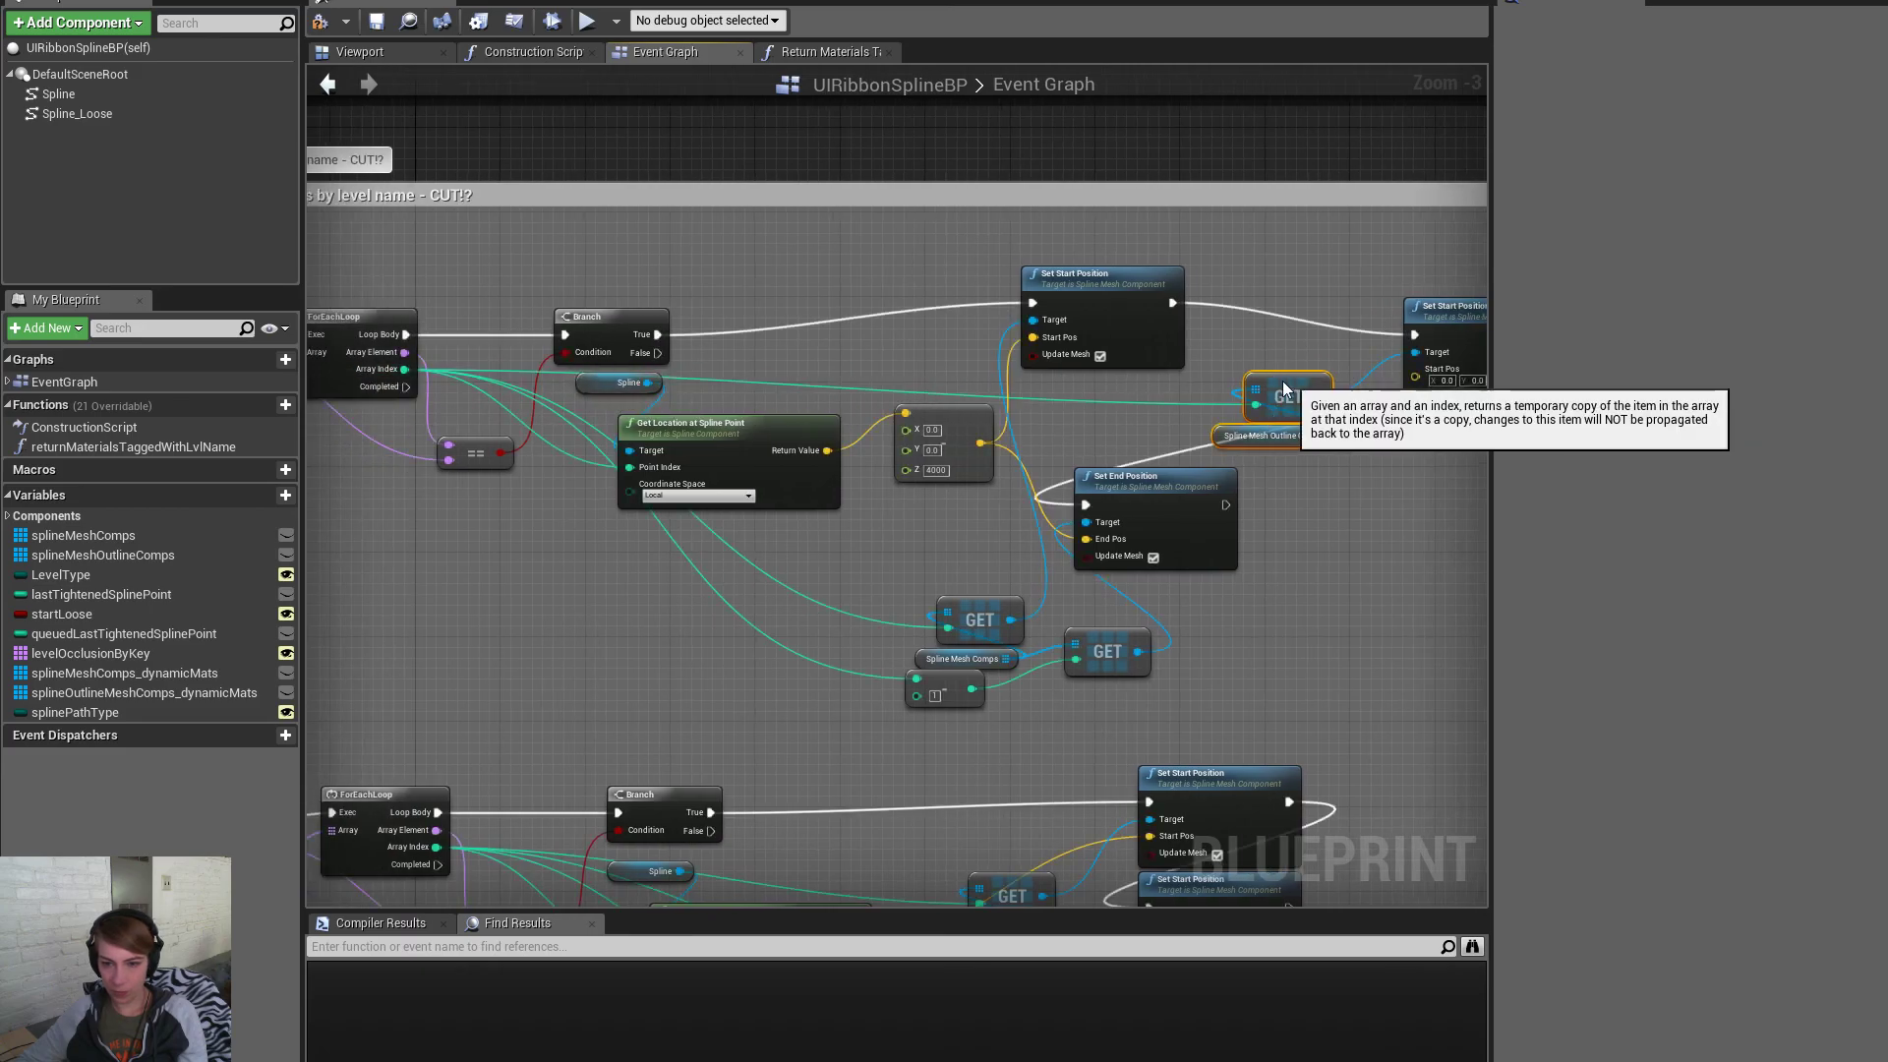
pyautogui.moveTo(1283, 395); pyautogui.dragTo(1091, 396)
pyautogui.moveTo(1468, 321); pyautogui.dragTo(1283, 298)
pyautogui.moveTo(1225, 359); pyautogui.dragTo(959, 443)
# Tidy the sink chain by stacking the mesh and outline GET nodes and aligning the Set Start Position and Set End Position nodes
pyautogui.moveTo(1145, 452); pyautogui.dragTo(935, 542)
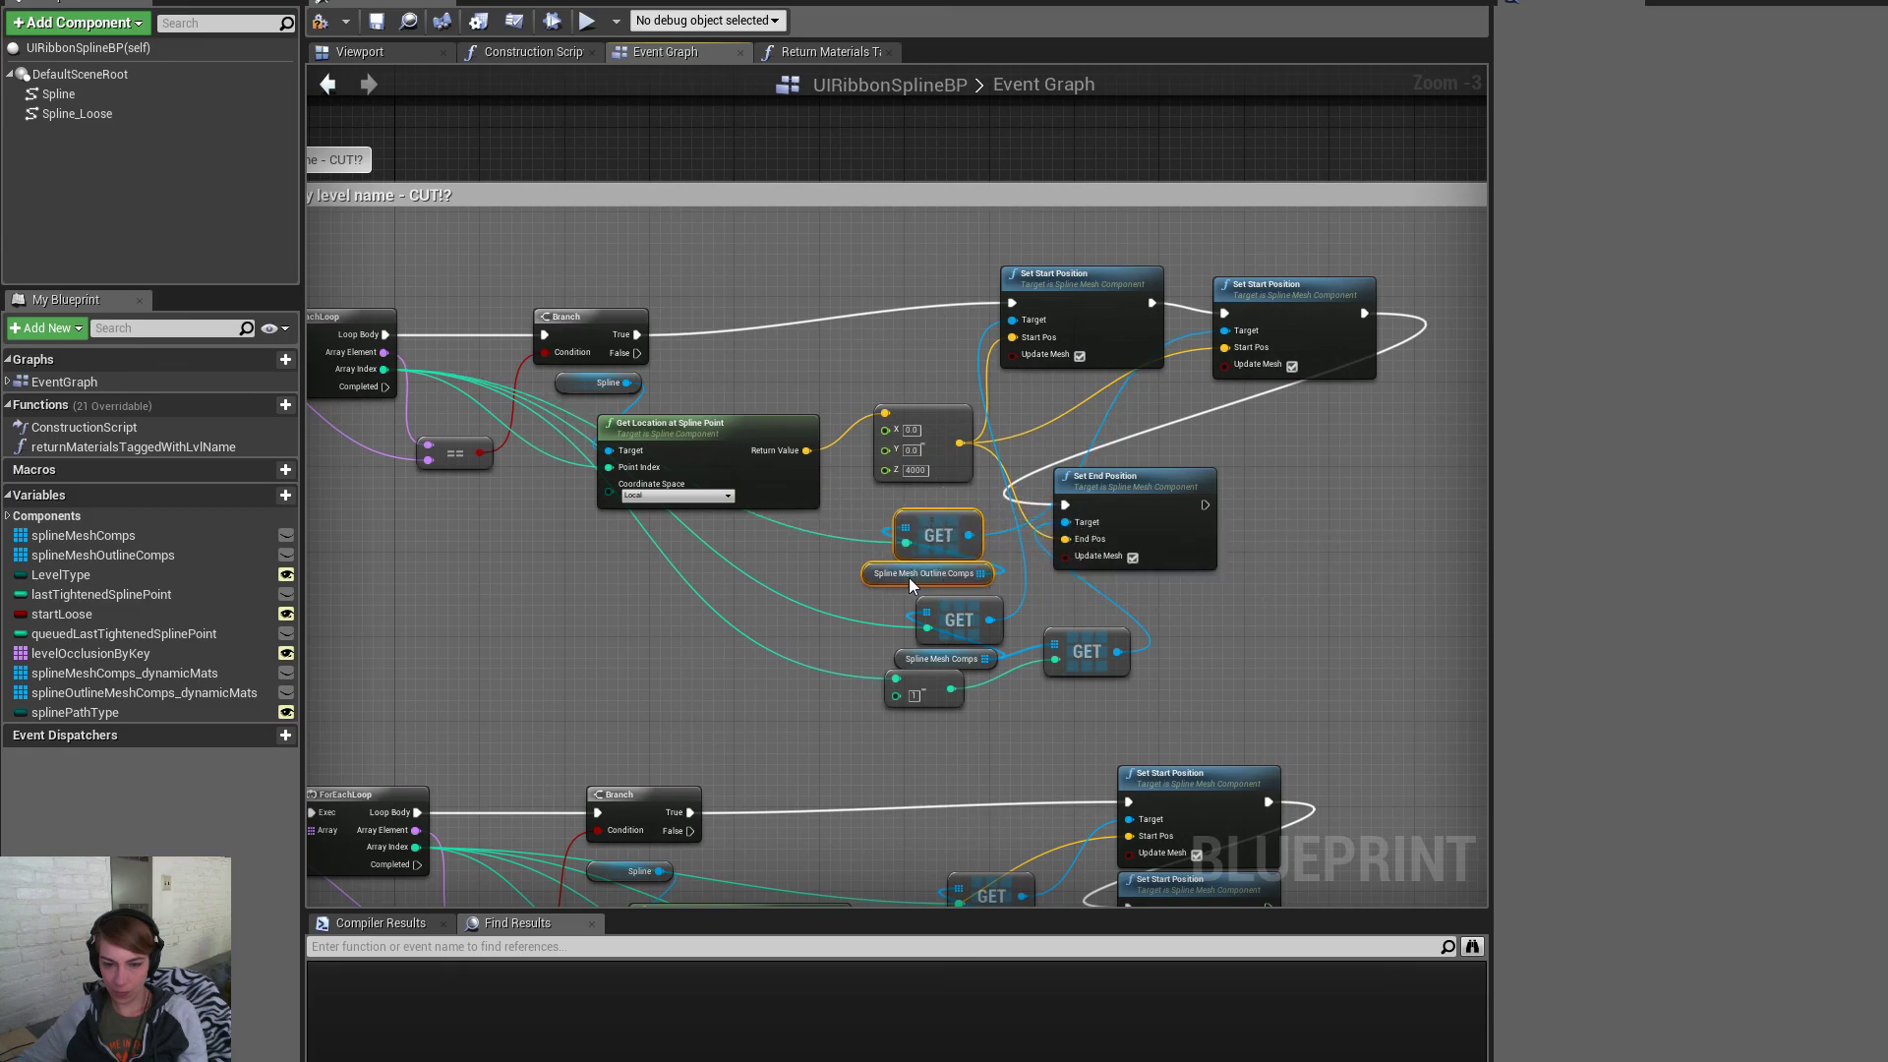
pyautogui.moveTo(1099, 222); pyautogui.dragTo(1258, 326)
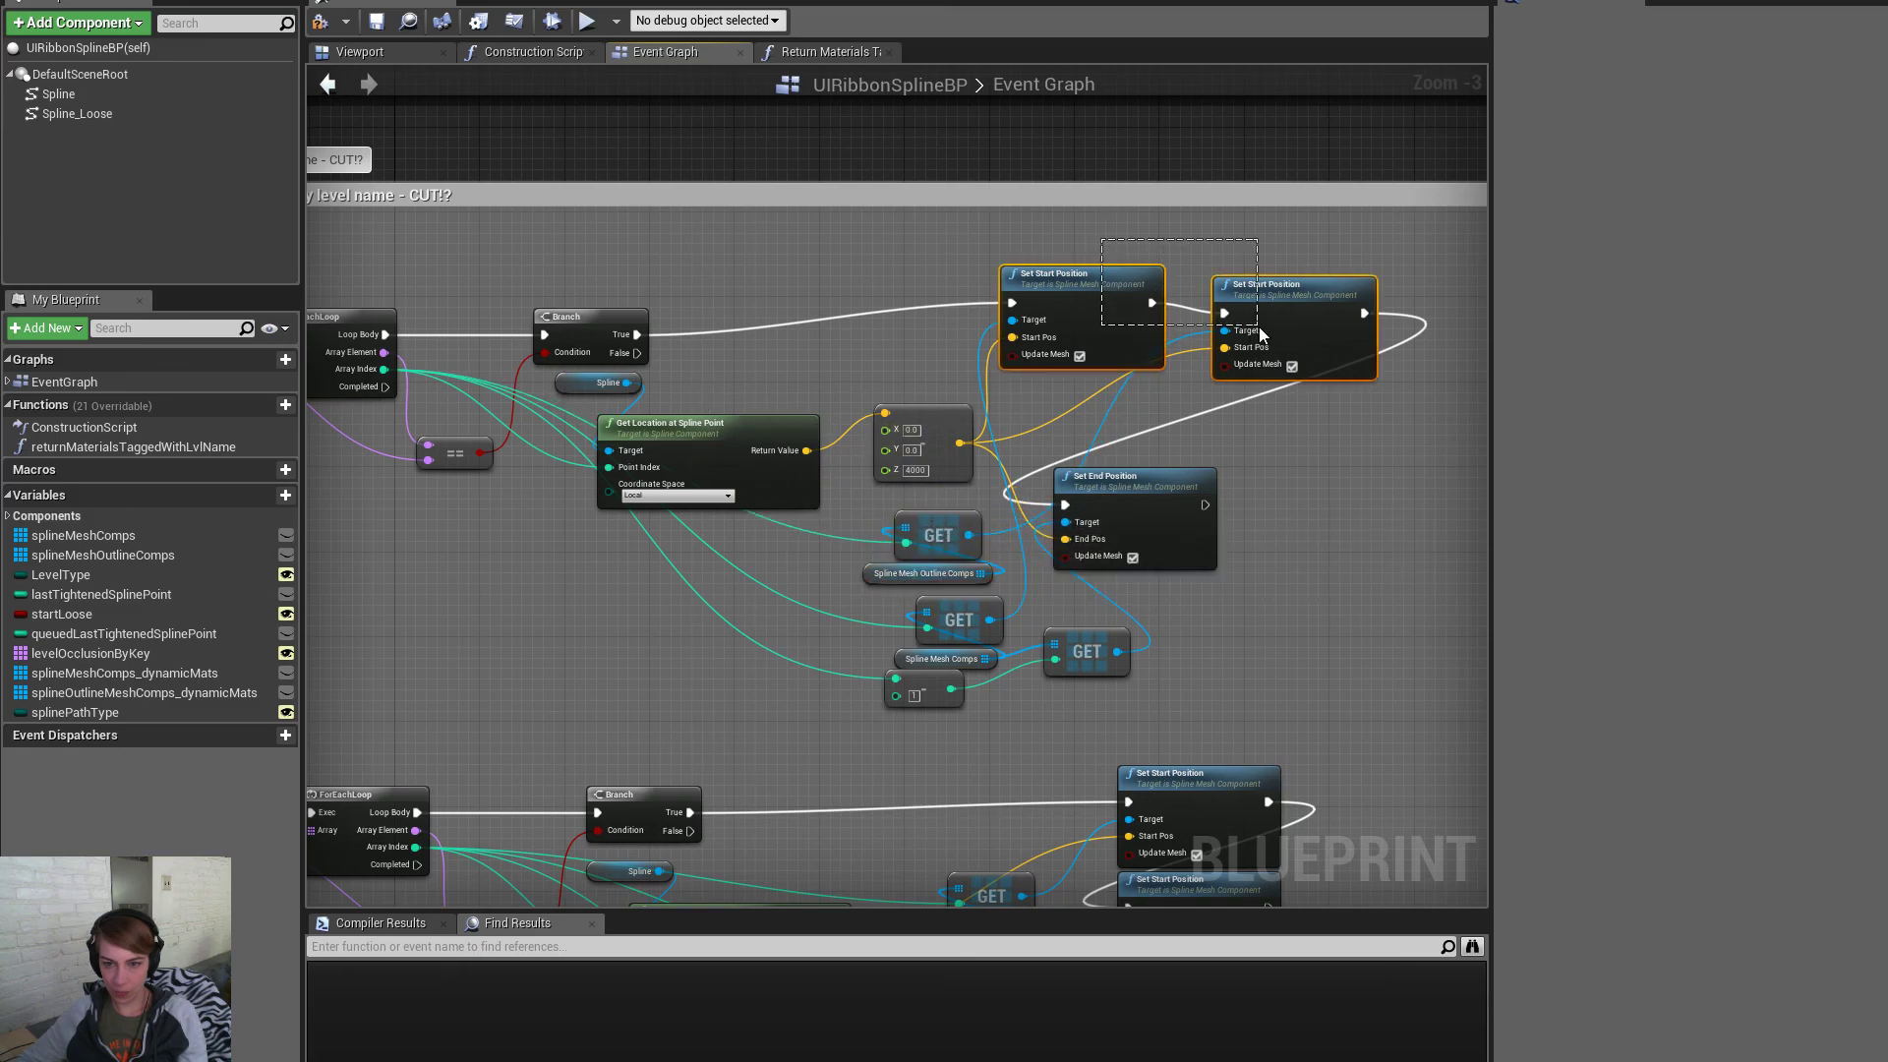
pyautogui.moveTo(1113, 287); pyautogui.dragTo(1154, 330)
pyautogui.click(1005, 667)
pyautogui.moveTo(1004, 667); pyautogui.dragTo(910, 590)
pyautogui.moveTo(954, 619); pyautogui.dragTo(785, 545)
pyautogui.moveTo(989, 611); pyautogui.dragTo(779, 619)
pyautogui.moveTo(837, 675); pyautogui.dragTo(700, 518)
pyautogui.moveTo(839, 530); pyautogui.dragTo(954, 509)
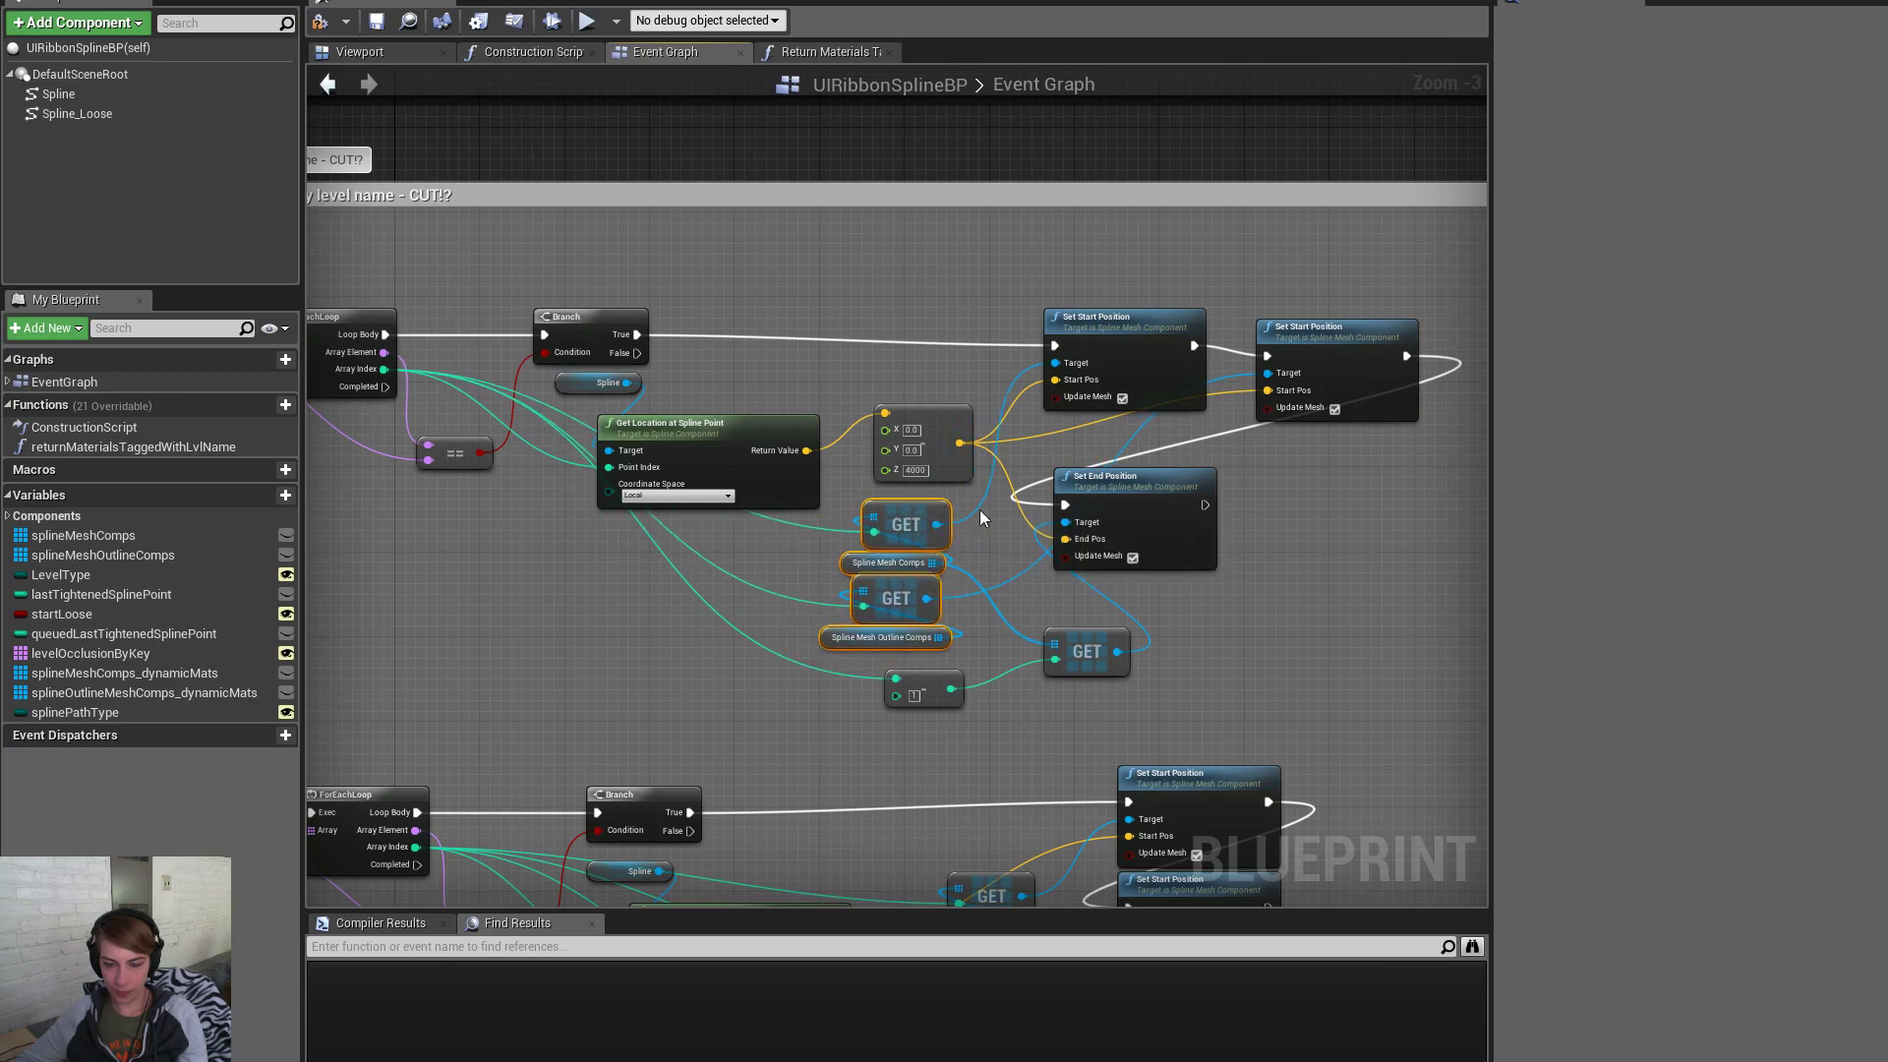
pyautogui.click(1126, 491)
pyautogui.moveTo(1146, 519); pyautogui.dragTo(1155, 549)
pyautogui.moveTo(1117, 645); pyautogui.dragTo(1206, 565, button='right')
pyautogui.moveTo(1207, 565); pyautogui.dragTo(1164, 566)
pyautogui.moveTo(1246, 463); pyautogui.dragTo(1330, 464)
# Duplicate the sink chain's Set End Position and connect its execution after the original
pyautogui.moveTo(1315, 391); pyautogui.dragTo(1100, 357, button='right')
pyautogui.hotkey('ctrl', 'c')
pyautogui.hotkey('ctrl', 'v')
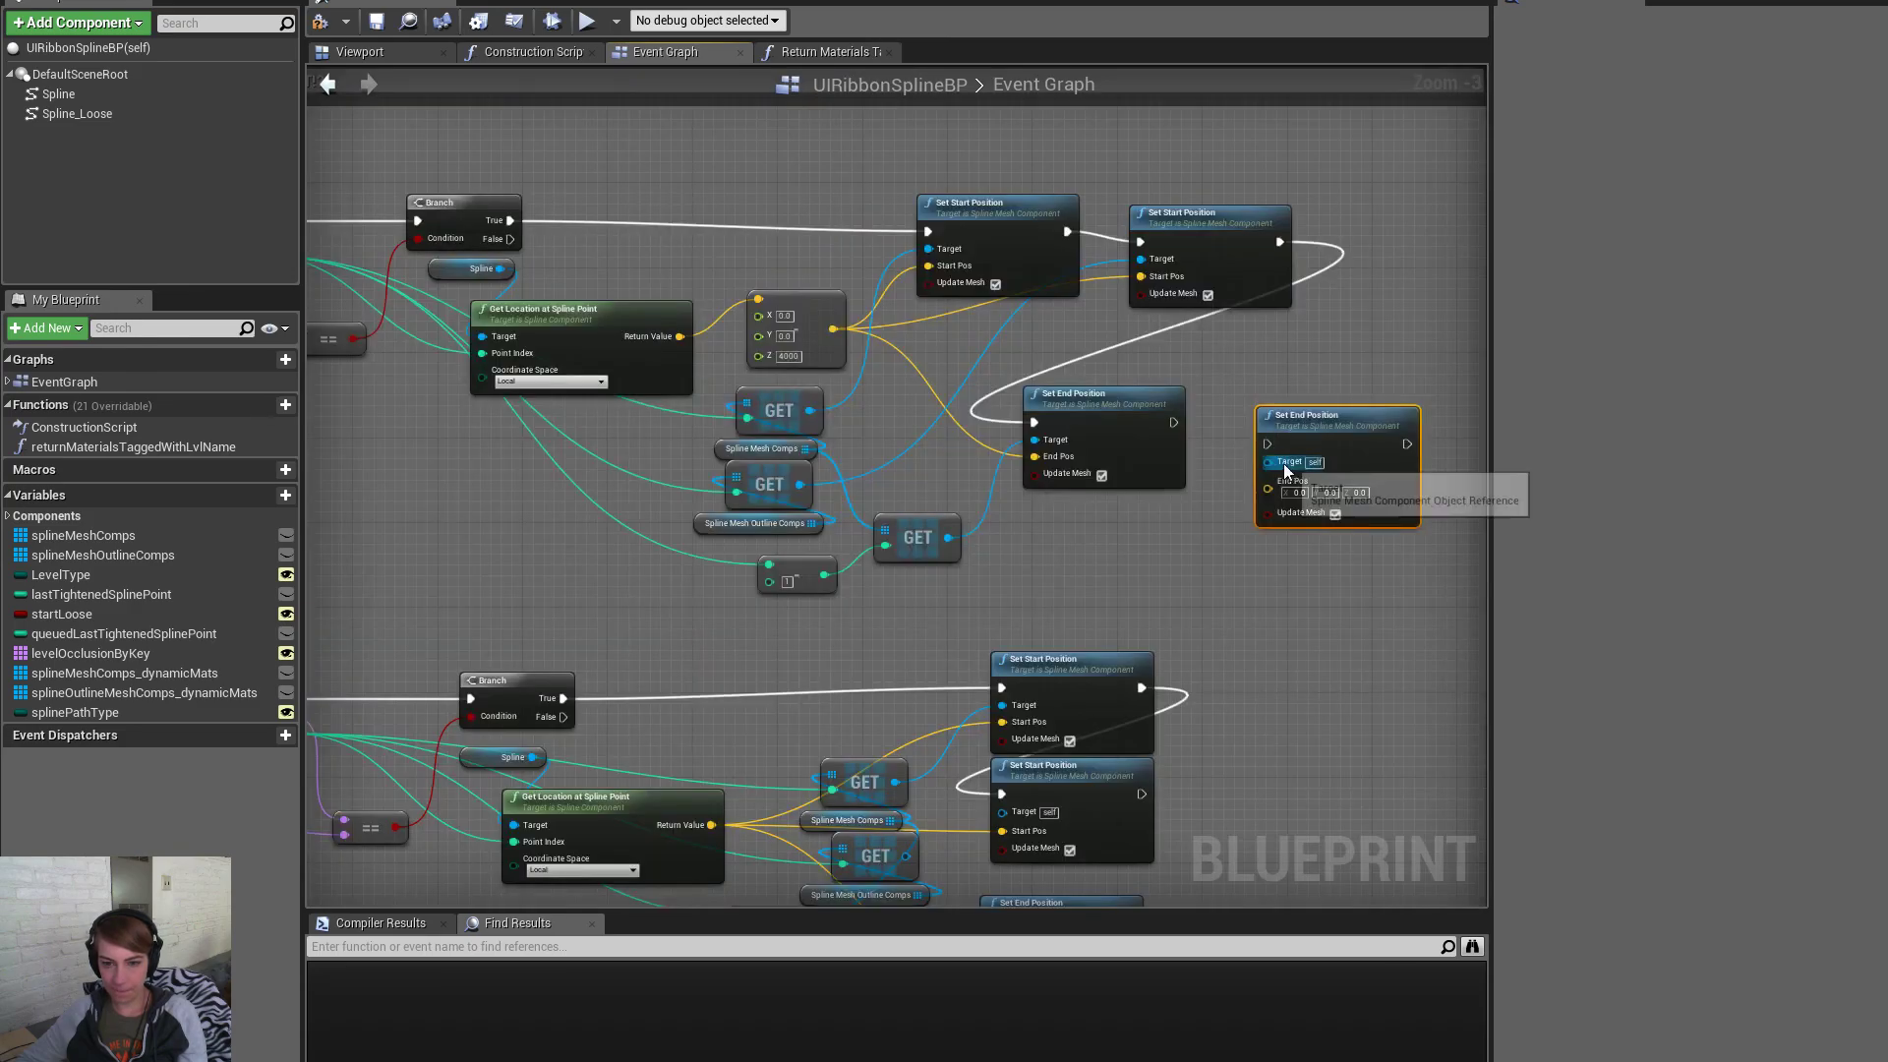
pyautogui.moveTo(1300, 399); pyautogui.dragTo(1173, 422)
pyautogui.click(842, 454)
# Add a Get node from Spline Mesh Comps, index it with the subtract node's result and connect it to the duplicated Set End Position's Target
pyautogui.moveTo(806, 448); pyautogui.dragTo(877, 586)
pyautogui.write('get')
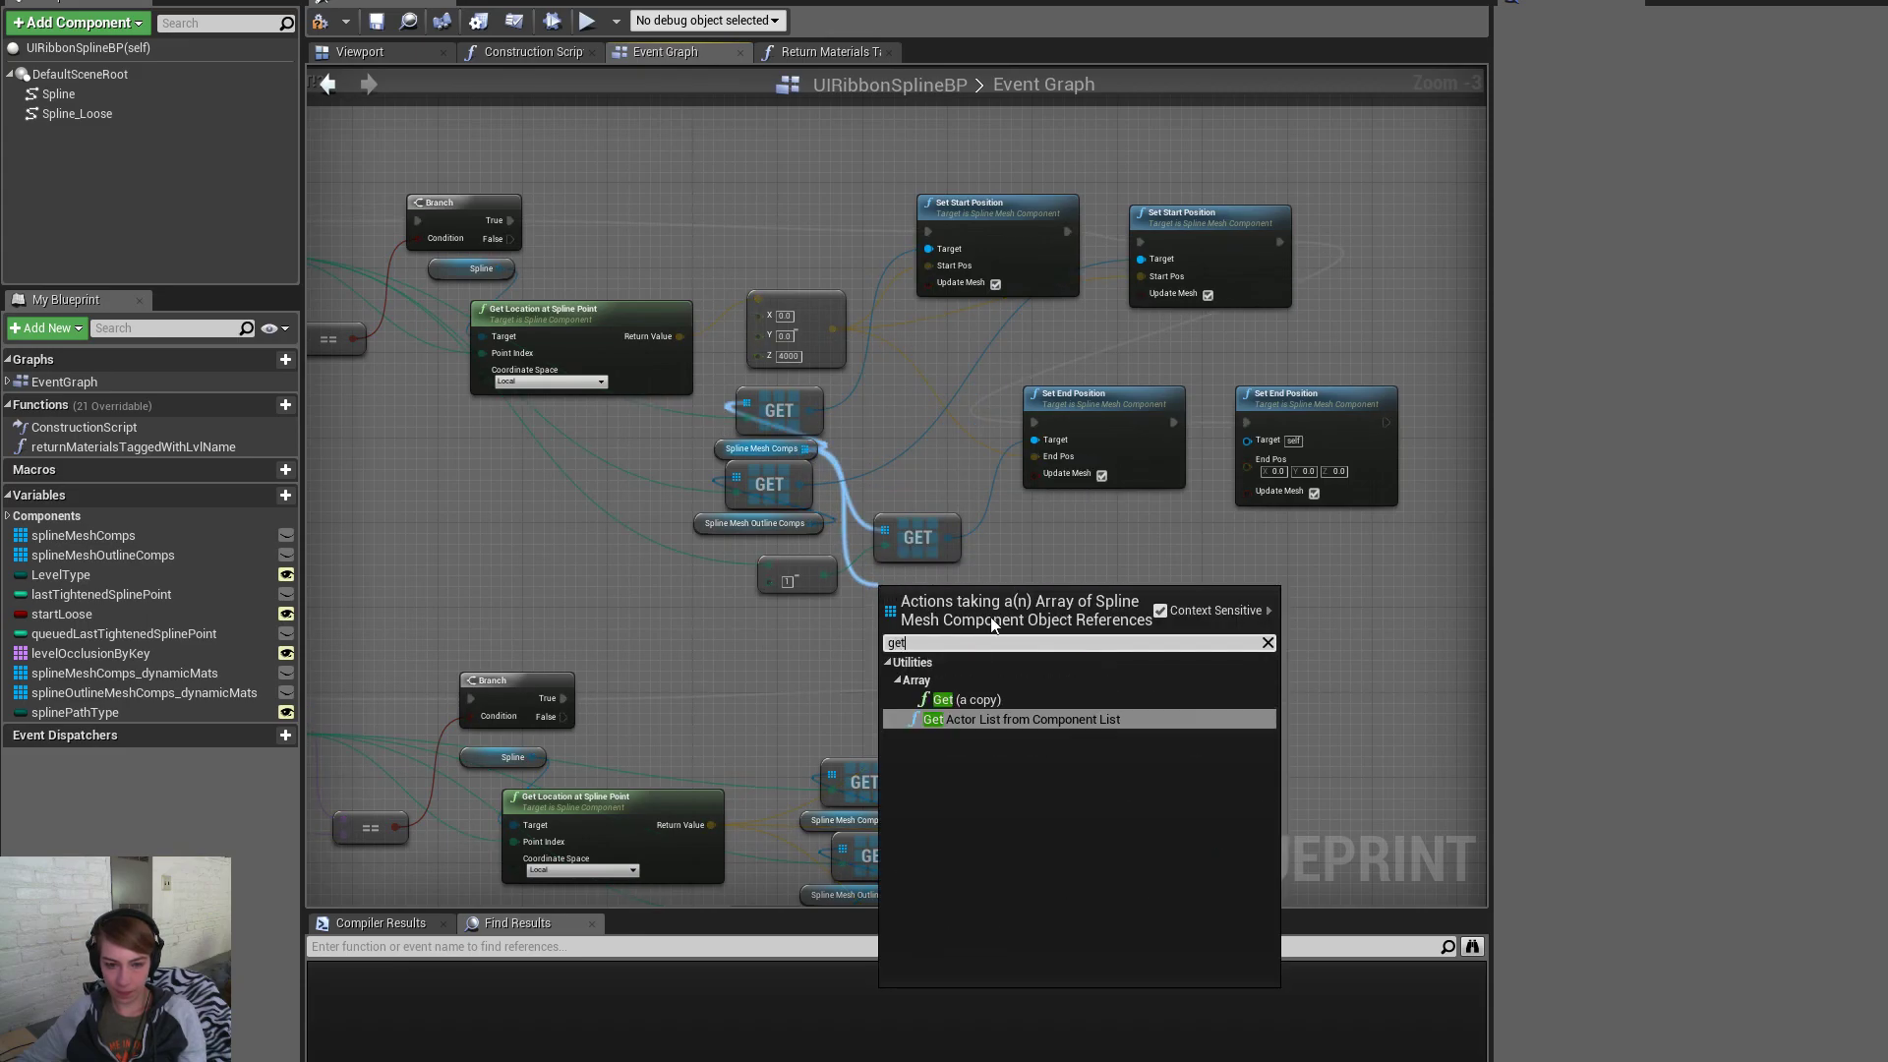
pyautogui.click(965, 699)
pyautogui.moveTo(887, 620); pyautogui.dragTo(824, 575)
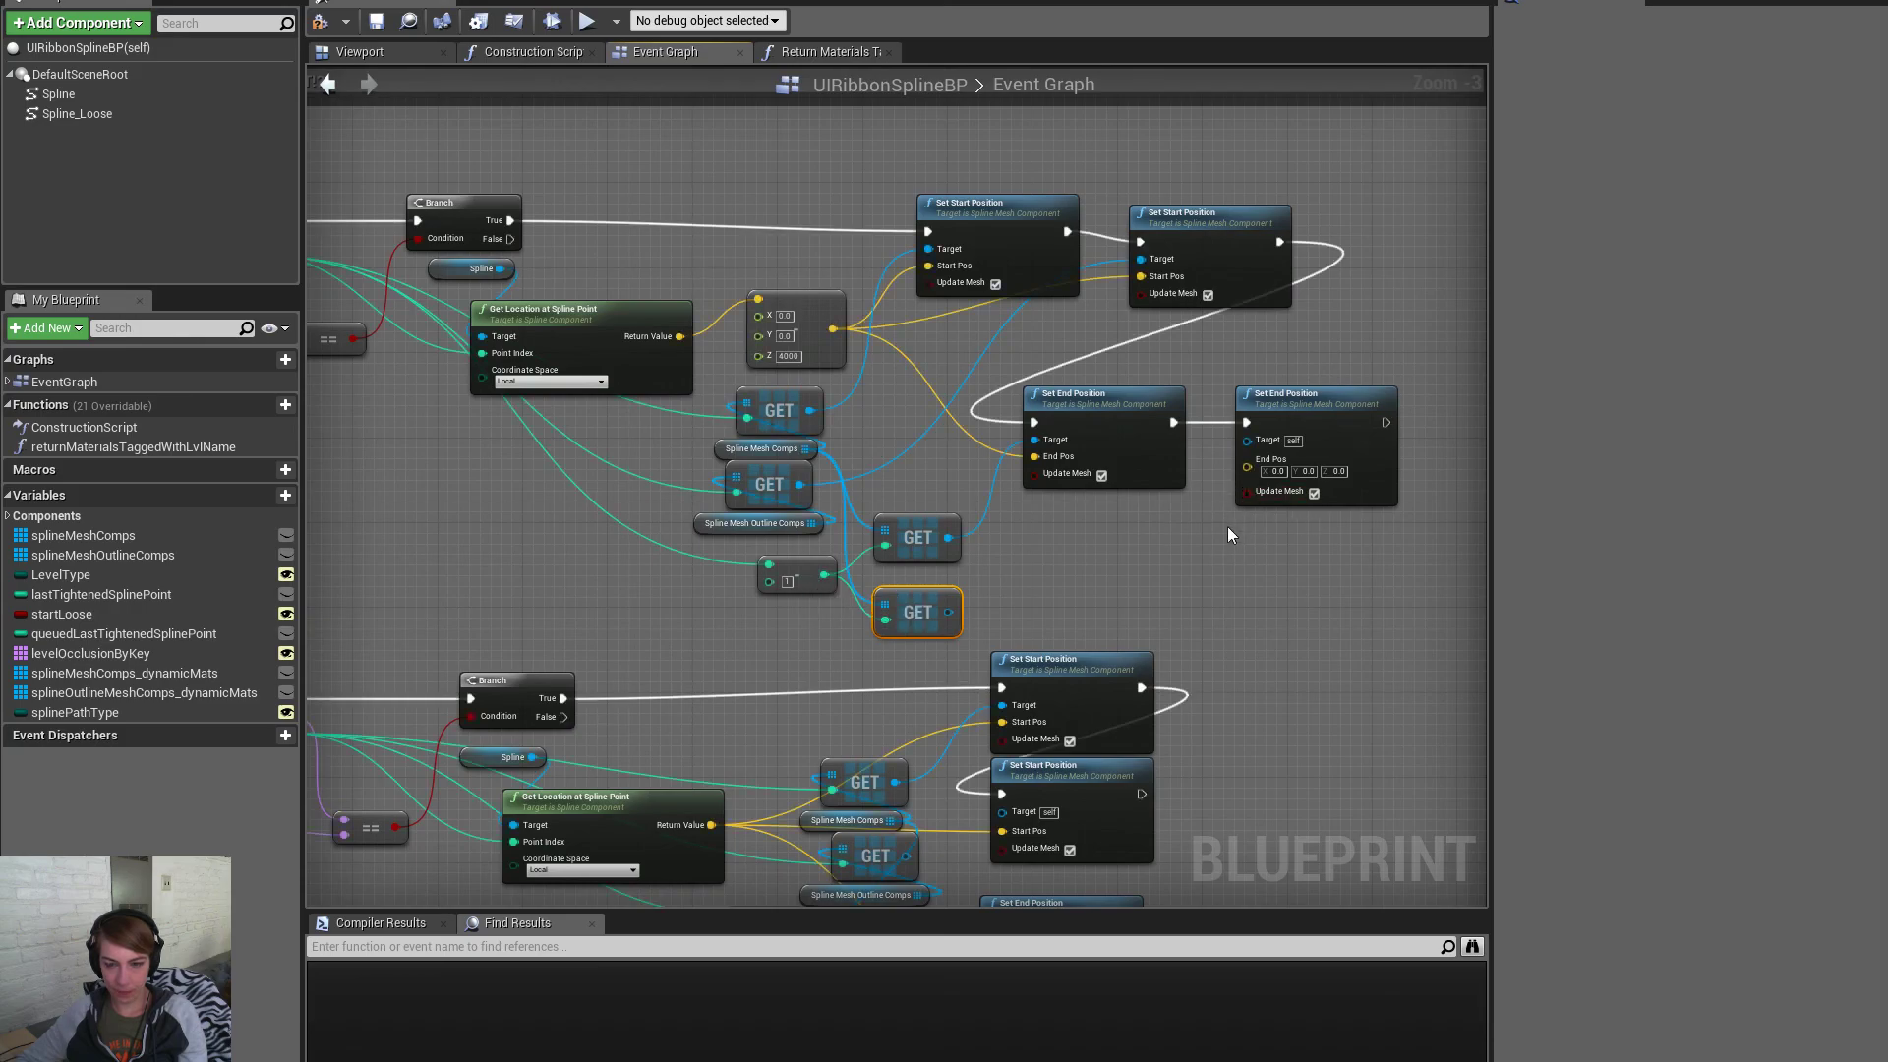
pyautogui.moveTo(1246, 439); pyautogui.dragTo(950, 600)
# Connect the sinkSplinePointsByLevelName event's Sink Amount to the offset vector's Z and compile the blueprint
pyautogui.moveTo(757, 377); pyautogui.dragTo(1201, 502, button='right')
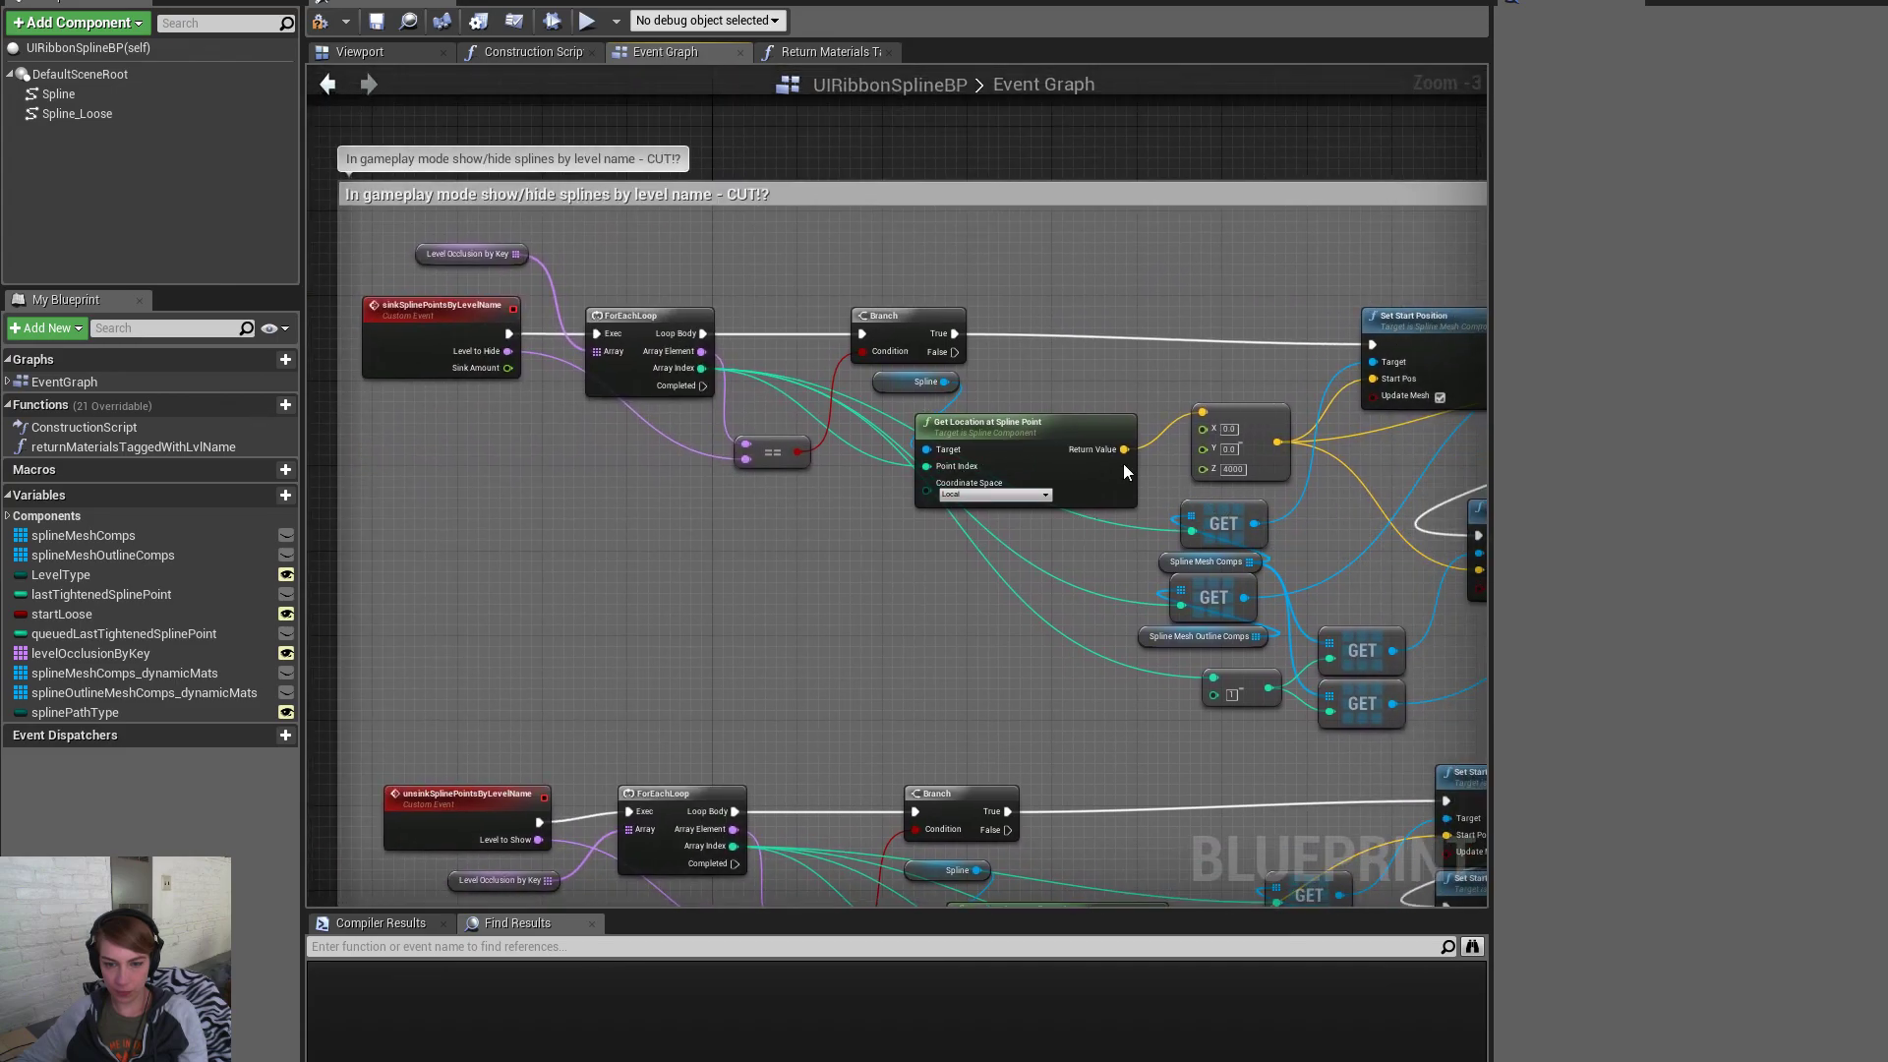
pyautogui.moveTo(498, 374); pyautogui.dragTo(1202, 468)
pyautogui.scroll(-4, 760, 336)
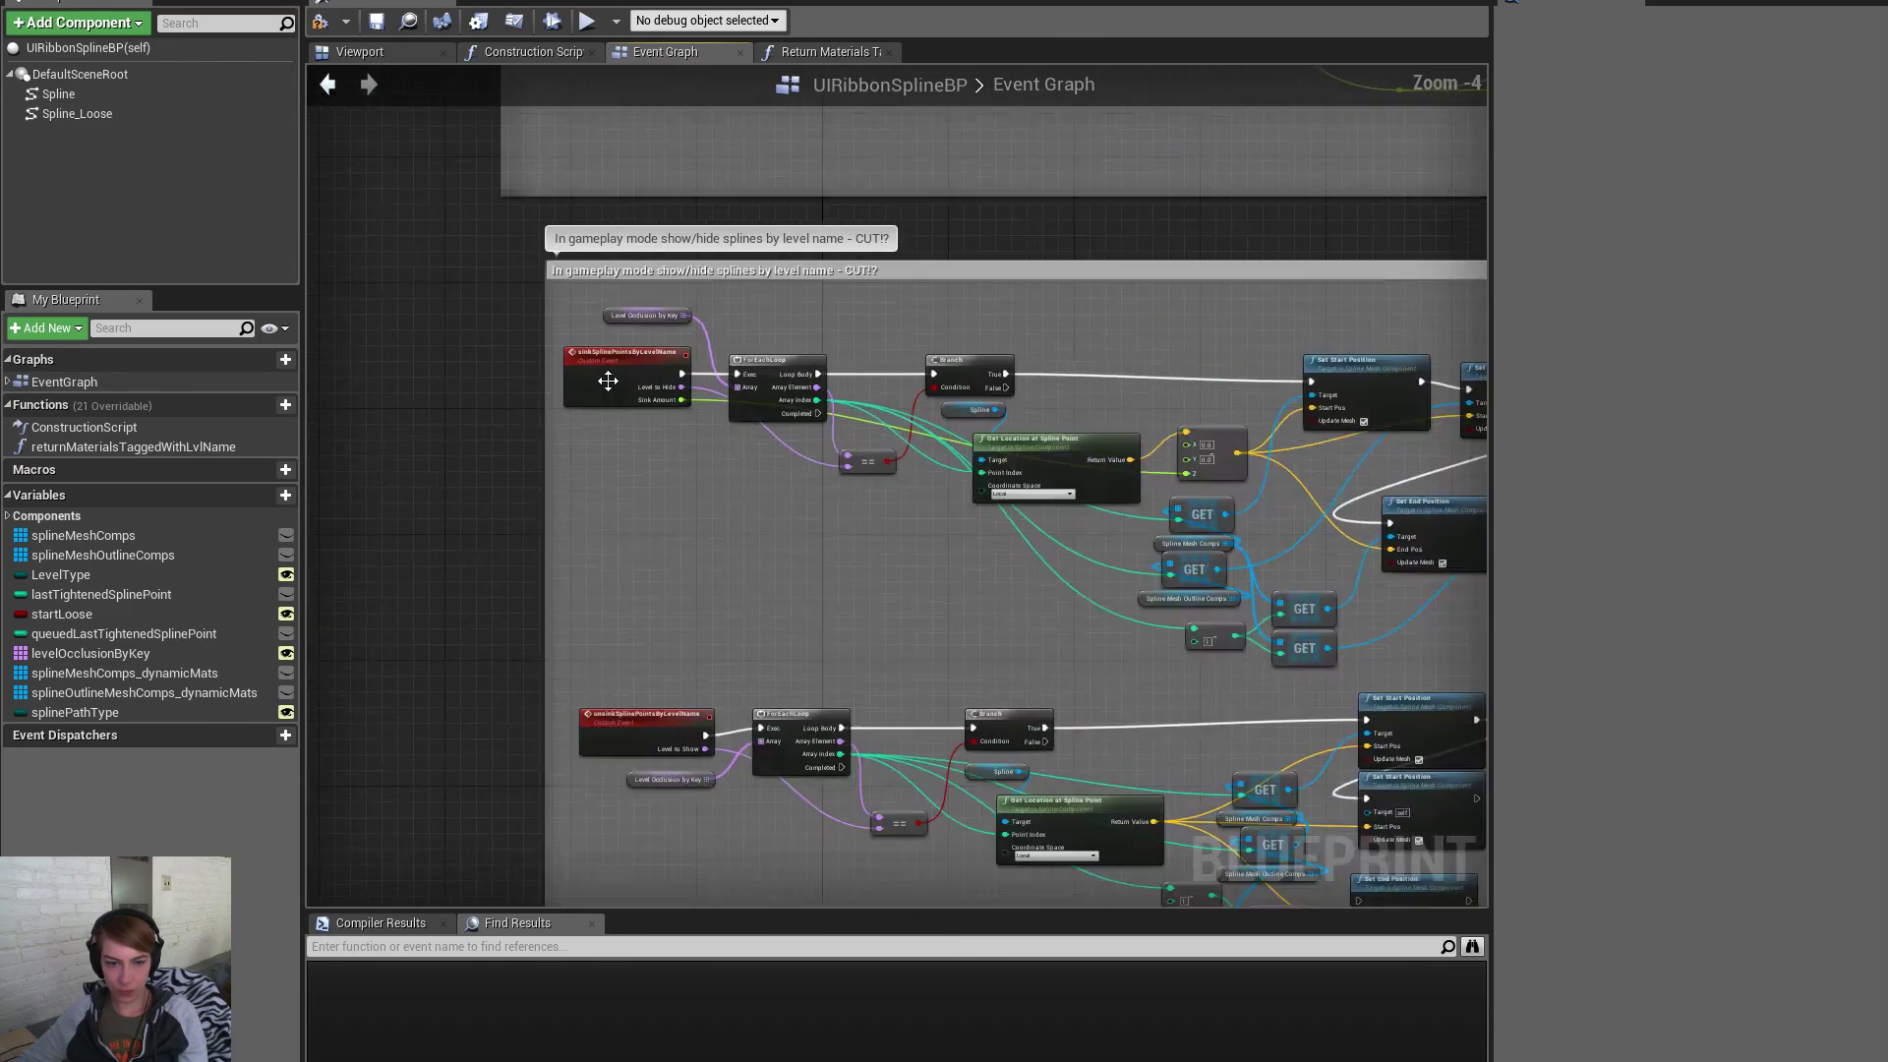
pyautogui.scroll(6, 662, 363)
pyautogui.click(666, 363)
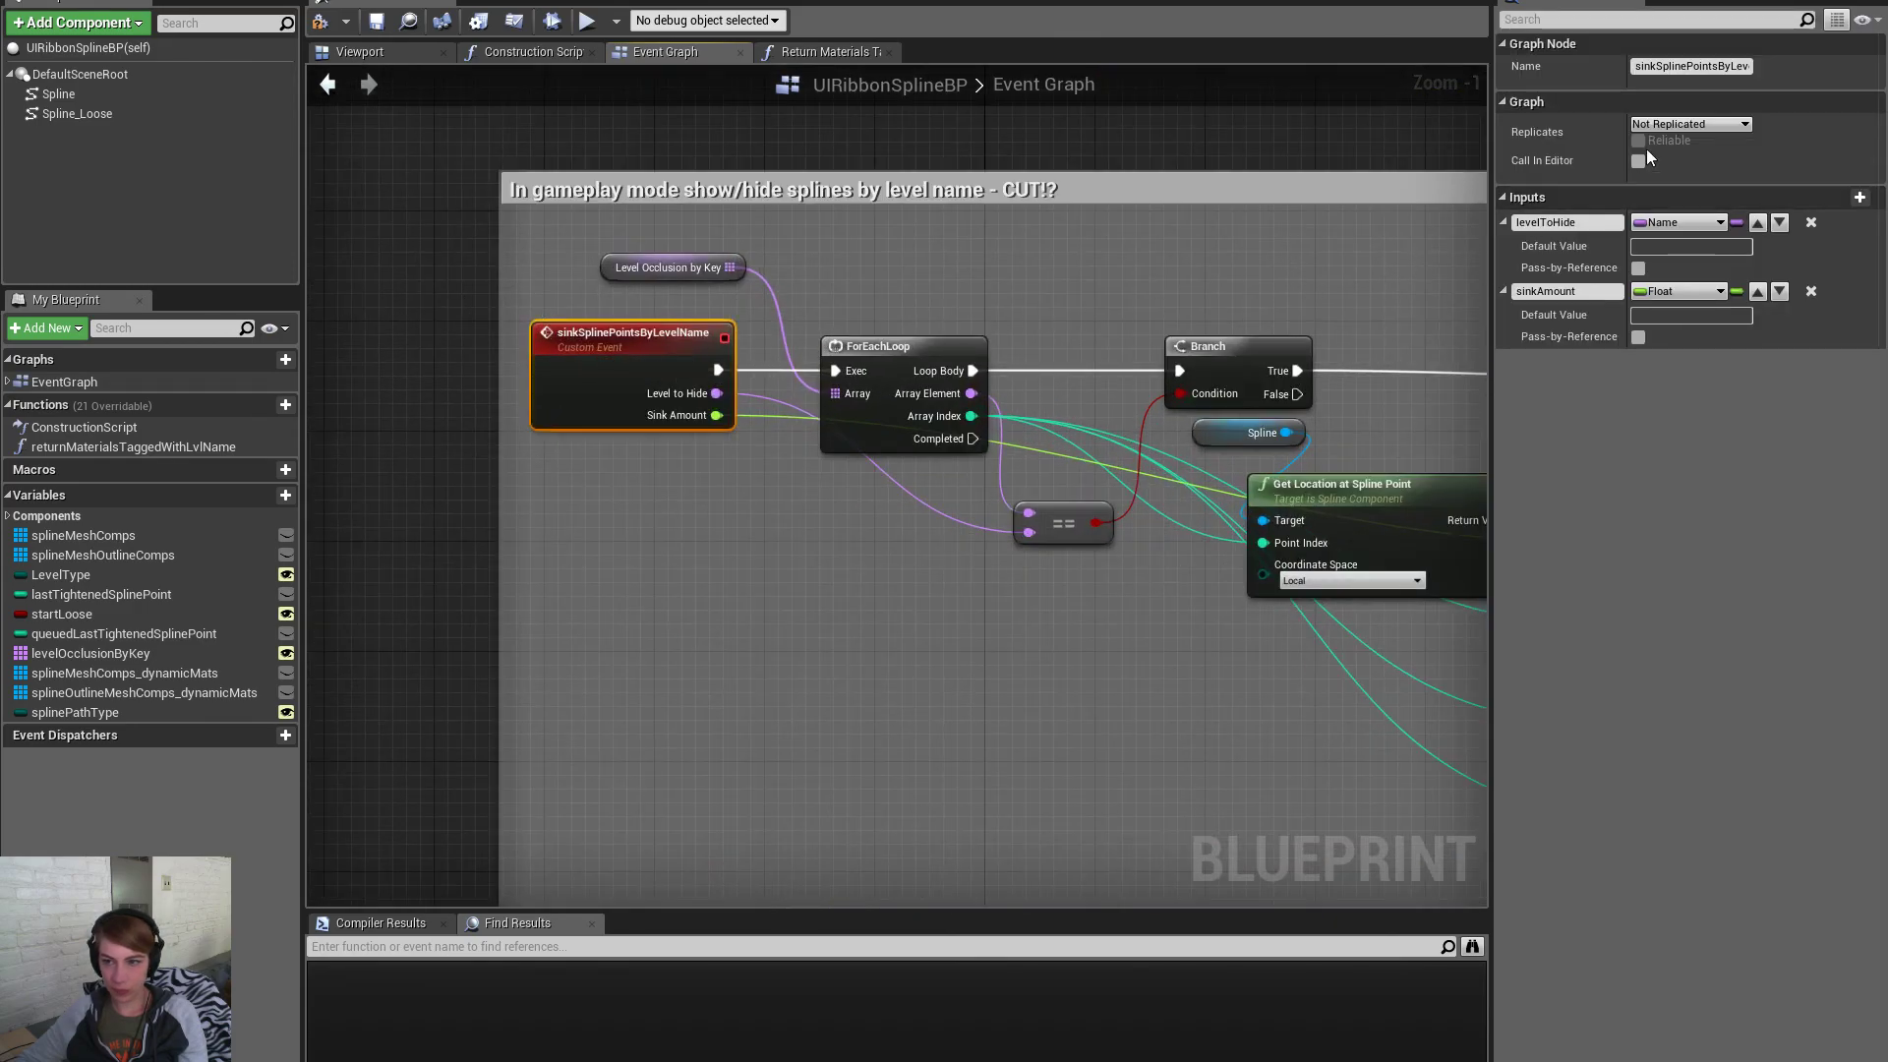
pyautogui.click(323, 24)
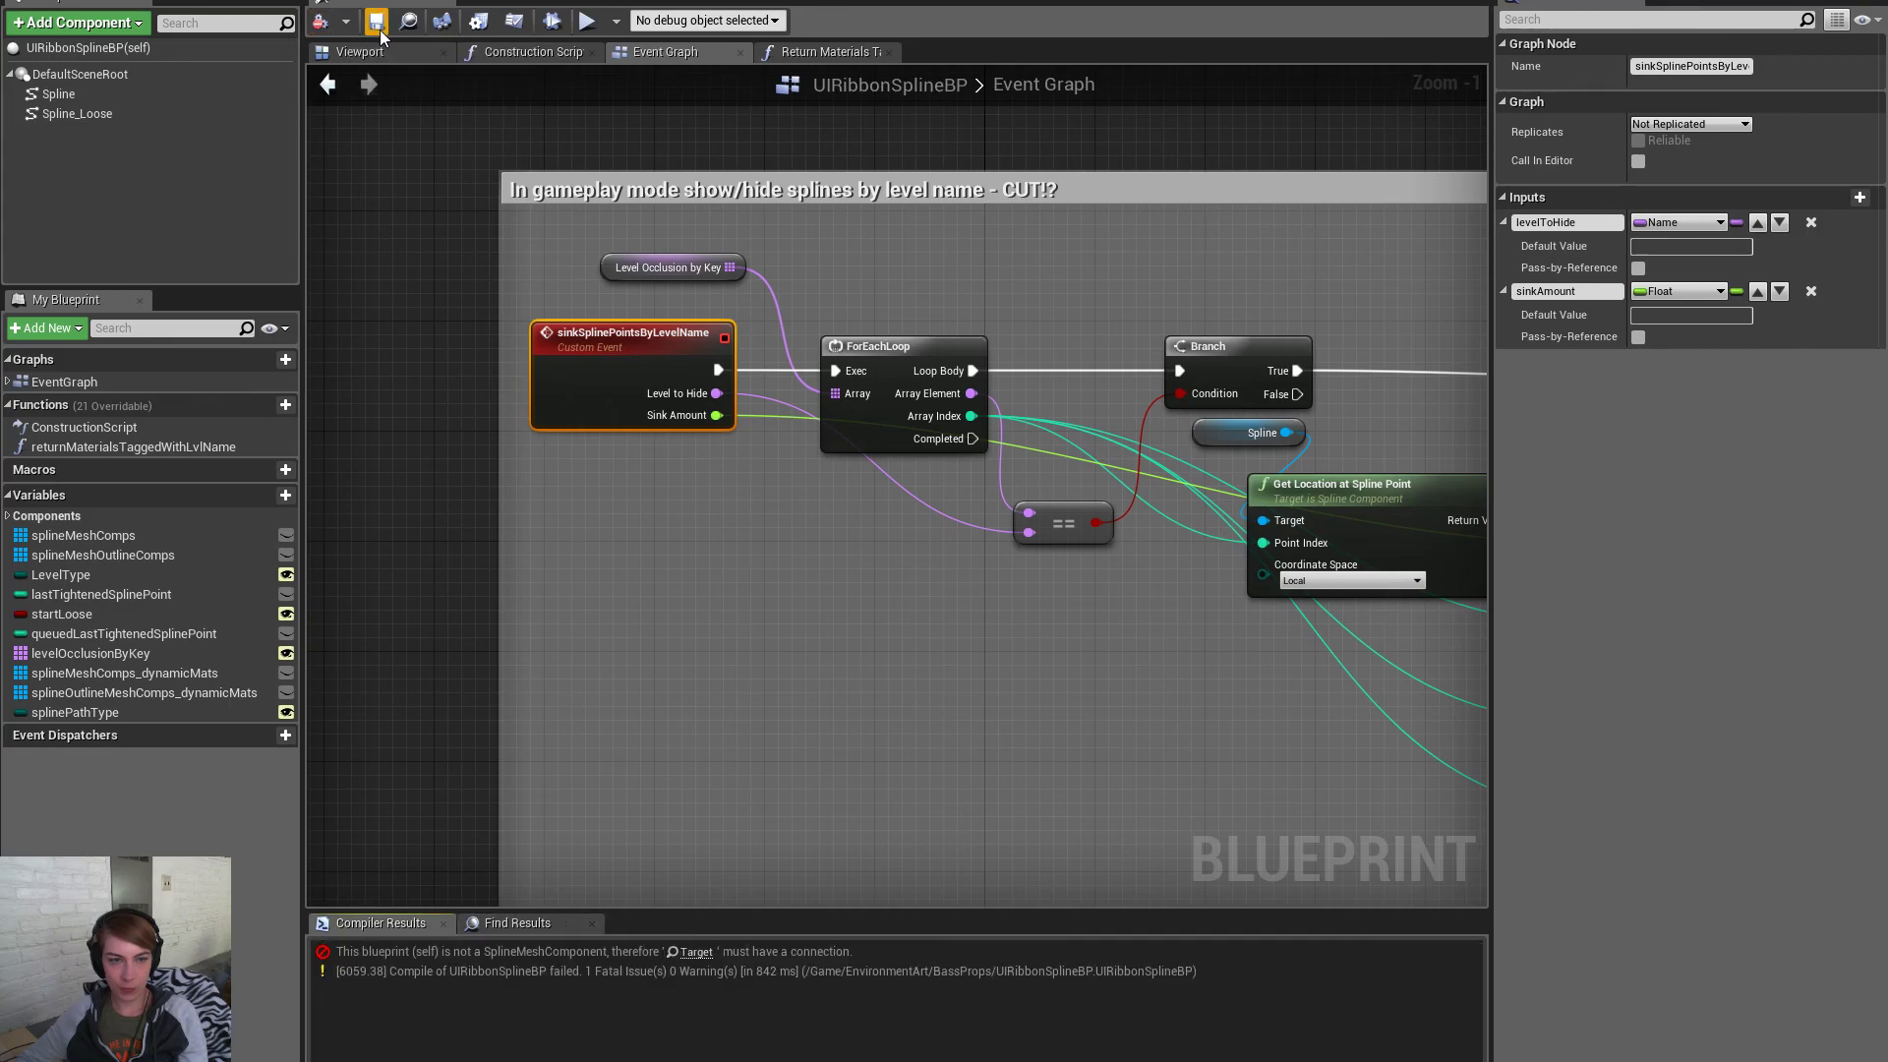
# Delete the lower unsinkSplinePointsByLevelName node chain, including its Set Start Position with the unconnected Target
pyautogui.moveTo(784, 857); pyautogui.dragTo(534, 715, button='right')
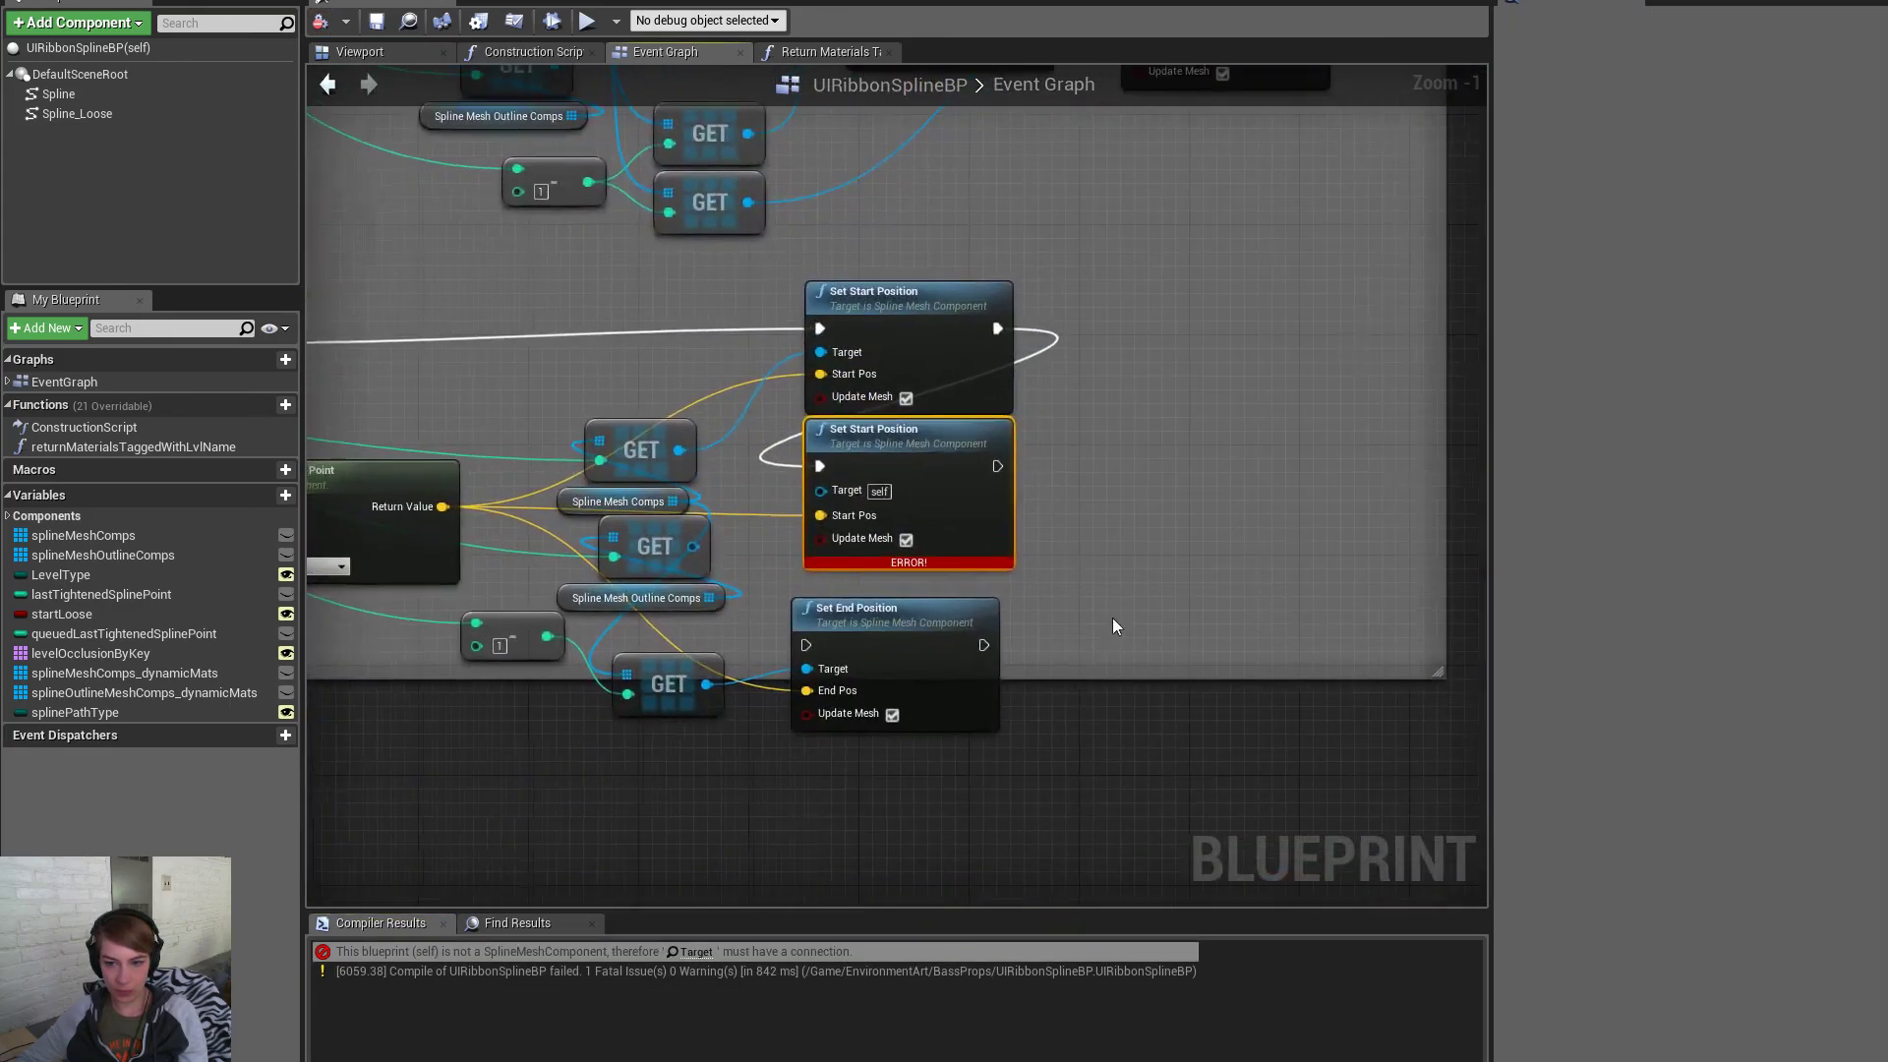
pyautogui.moveTo(1031, 487); pyautogui.dragTo(1194, 543, button='right')
pyautogui.scroll(-4, 1194, 544)
pyautogui.scroll(-1, 1133, 625)
pyautogui.moveTo(501, 464); pyautogui.dragTo(1253, 667)
pyautogui.press('Delete')
# In GameMode_BP, disconnect the Sequence's Then 1 from the Hide splines loop and reconnect that loop's Completed to the Show splines loop's Exec
pyautogui.moveTo(1100, 433); pyautogui.dragTo(1115, 547, button='right')
pyautogui.moveTo(814, 293); pyautogui.dragTo(799, 391, button='right')
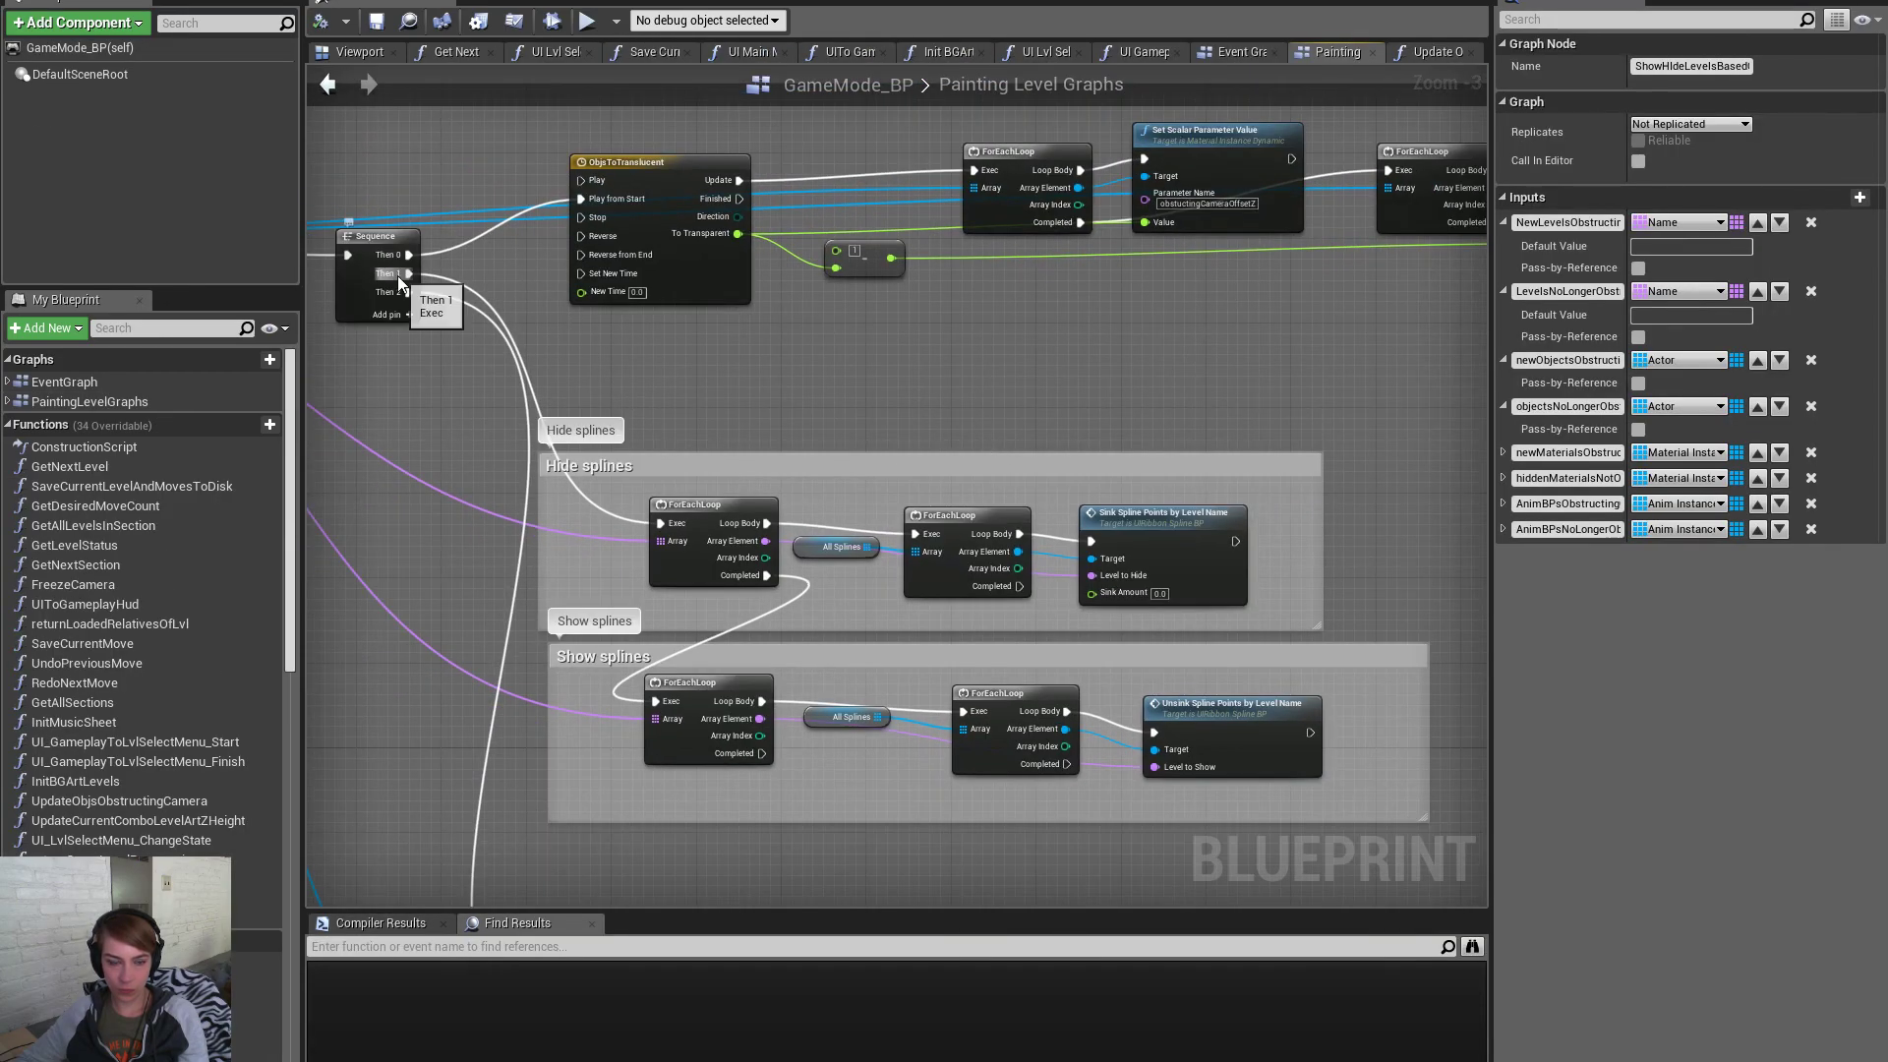
pyautogui.scroll(-1, 688, 265)
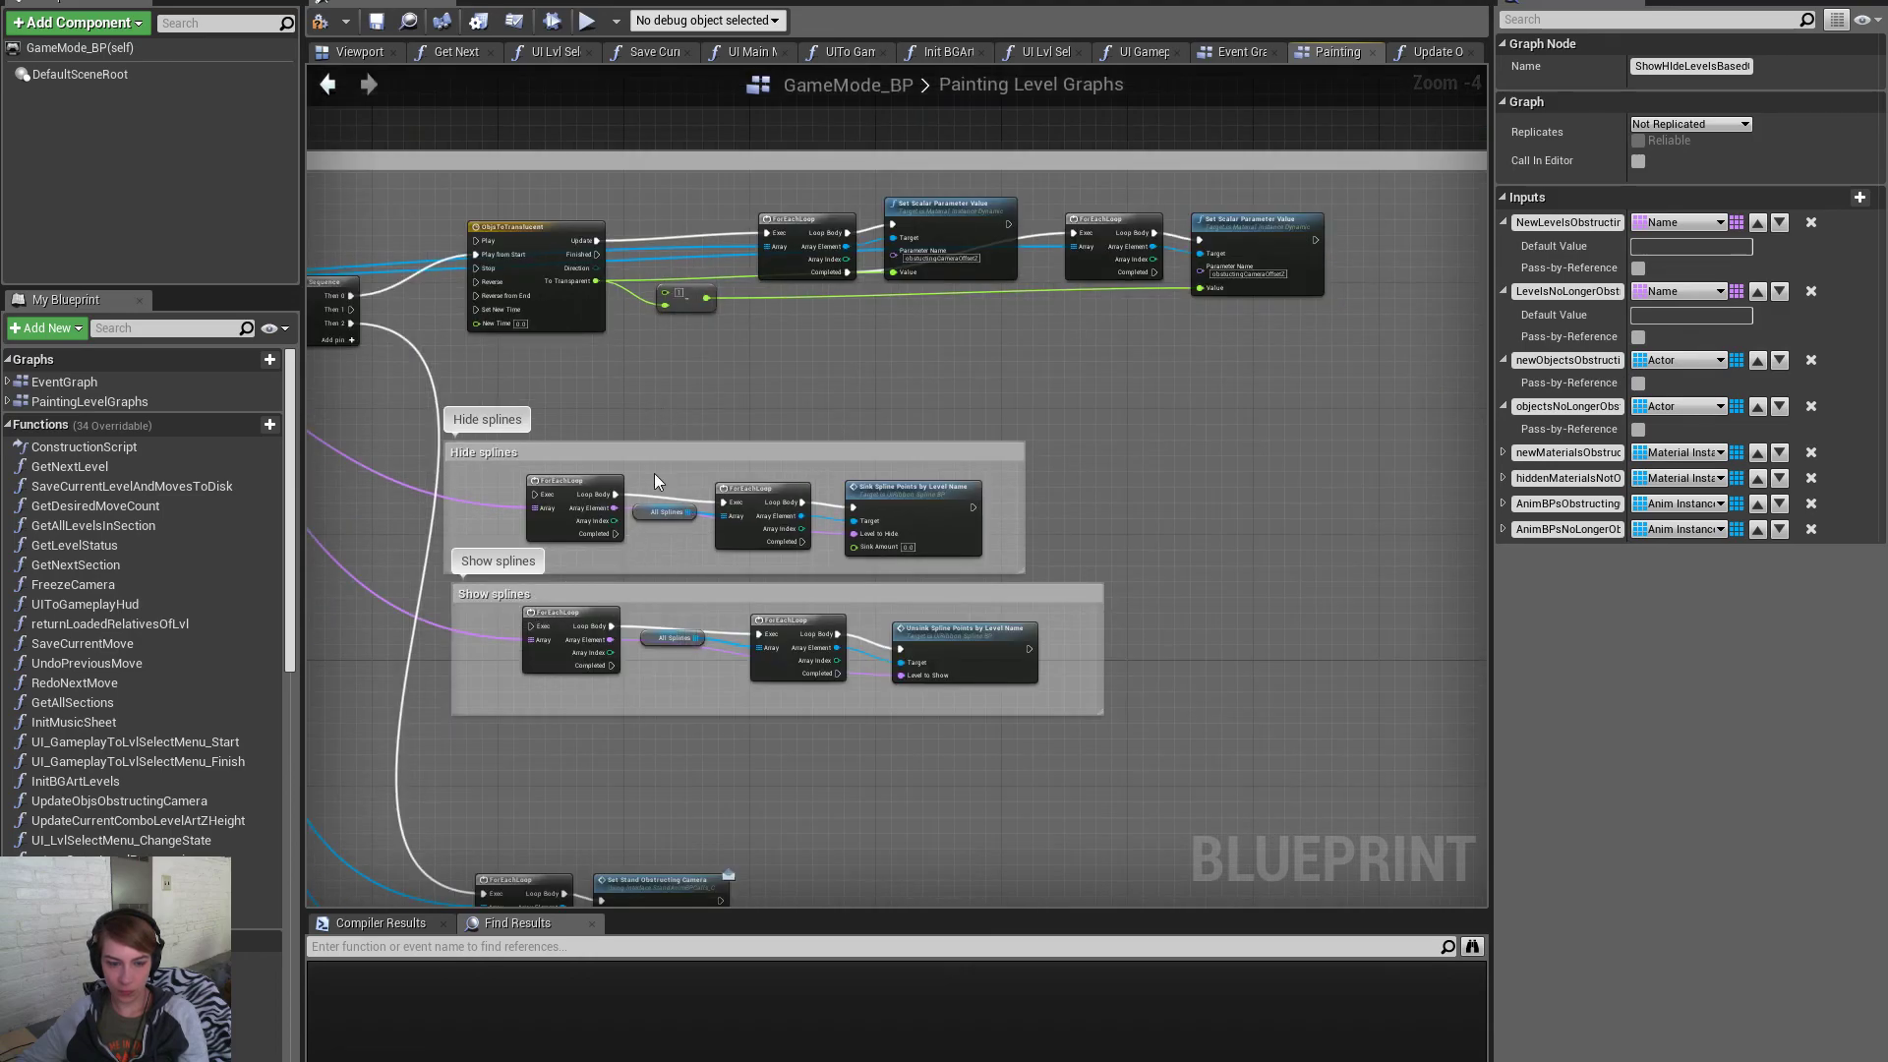
pyautogui.moveTo(668, 384)
pyautogui.mouseDown(button='right')
pyautogui.moveTo(1171, 362)
pyautogui.moveTo(904, 339)
pyautogui.mouseUp(button='right')
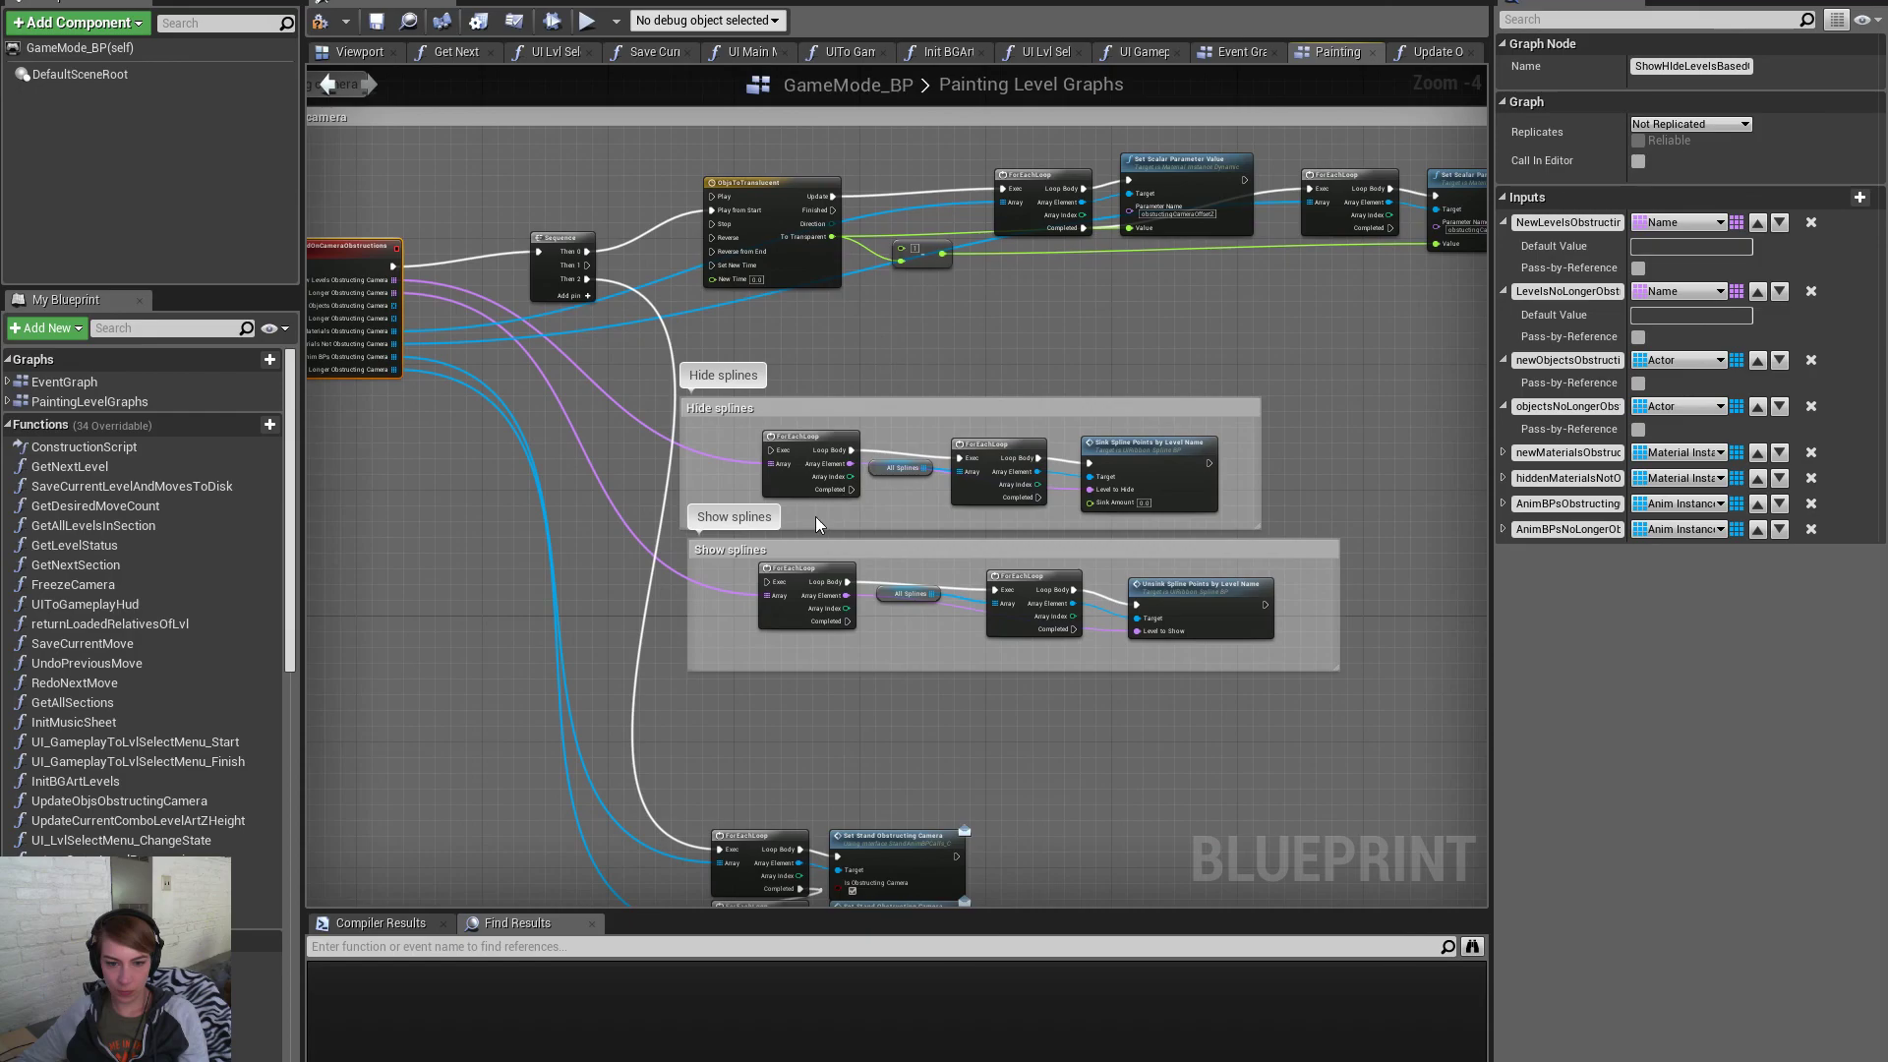
pyautogui.moveTo(851, 489); pyautogui.dragTo(766, 582)
# Move the second obstuctingCameraOffsetZ ForEachLoop and its Set Scalar Parameter Value node directly below the first pair
pyautogui.moveTo(908, 373); pyautogui.dragTo(716, 368, button='right')
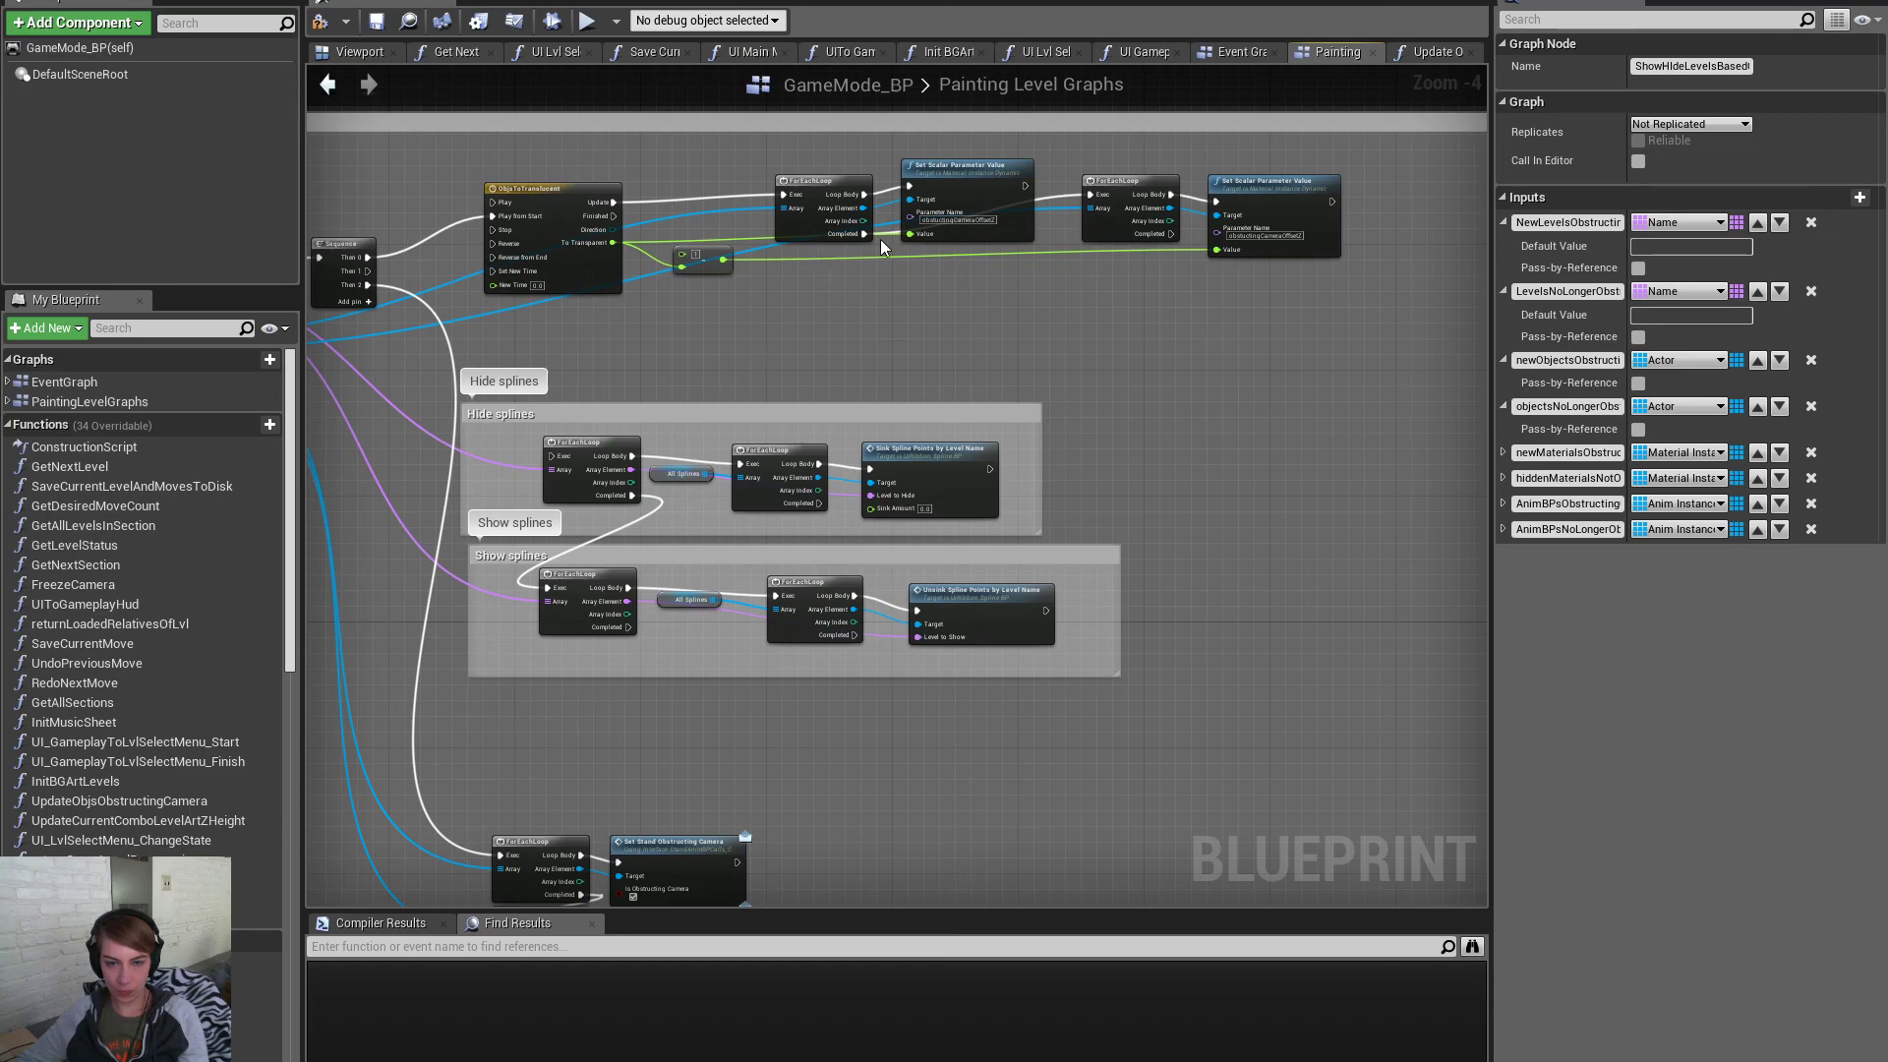
pyautogui.scroll(3, 863, 253)
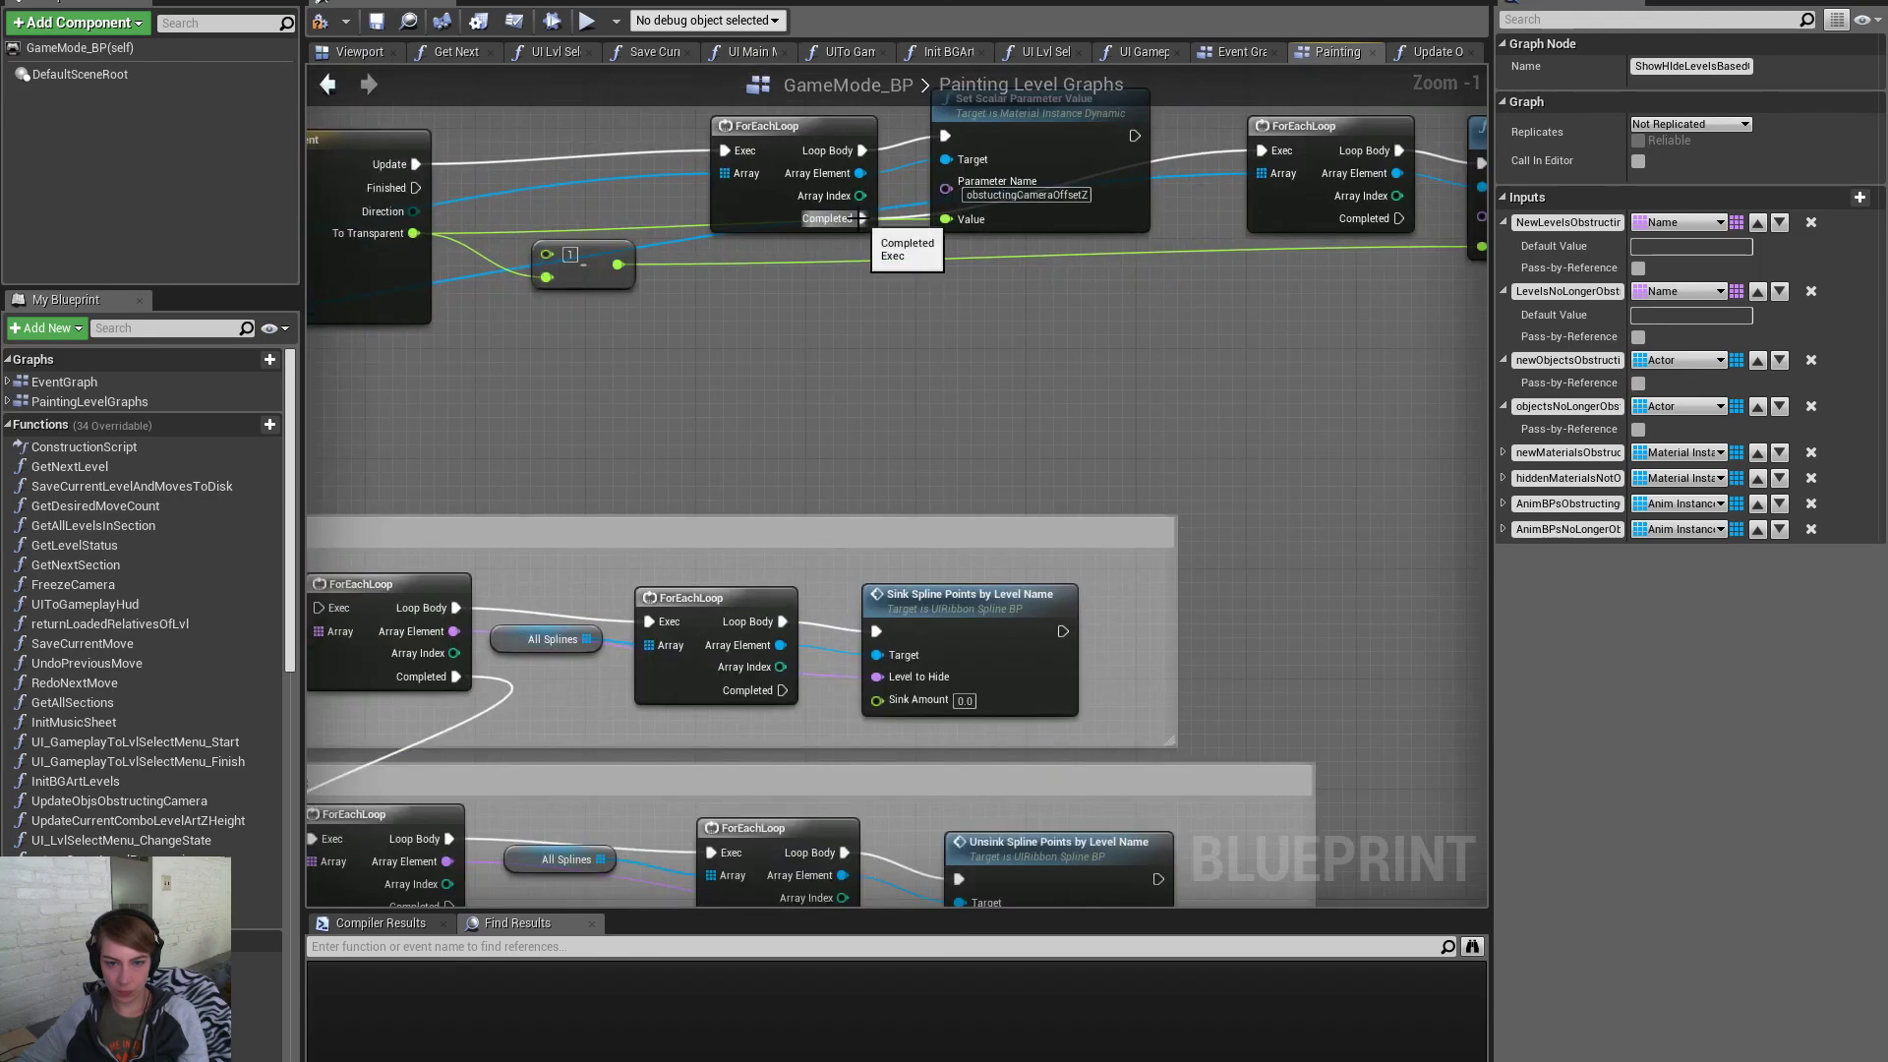
pyautogui.moveTo(1040, 308); pyautogui.dragTo(894, 355, button='right')
pyautogui.moveTo(1131, 153); pyautogui.dragTo(1416, 290)
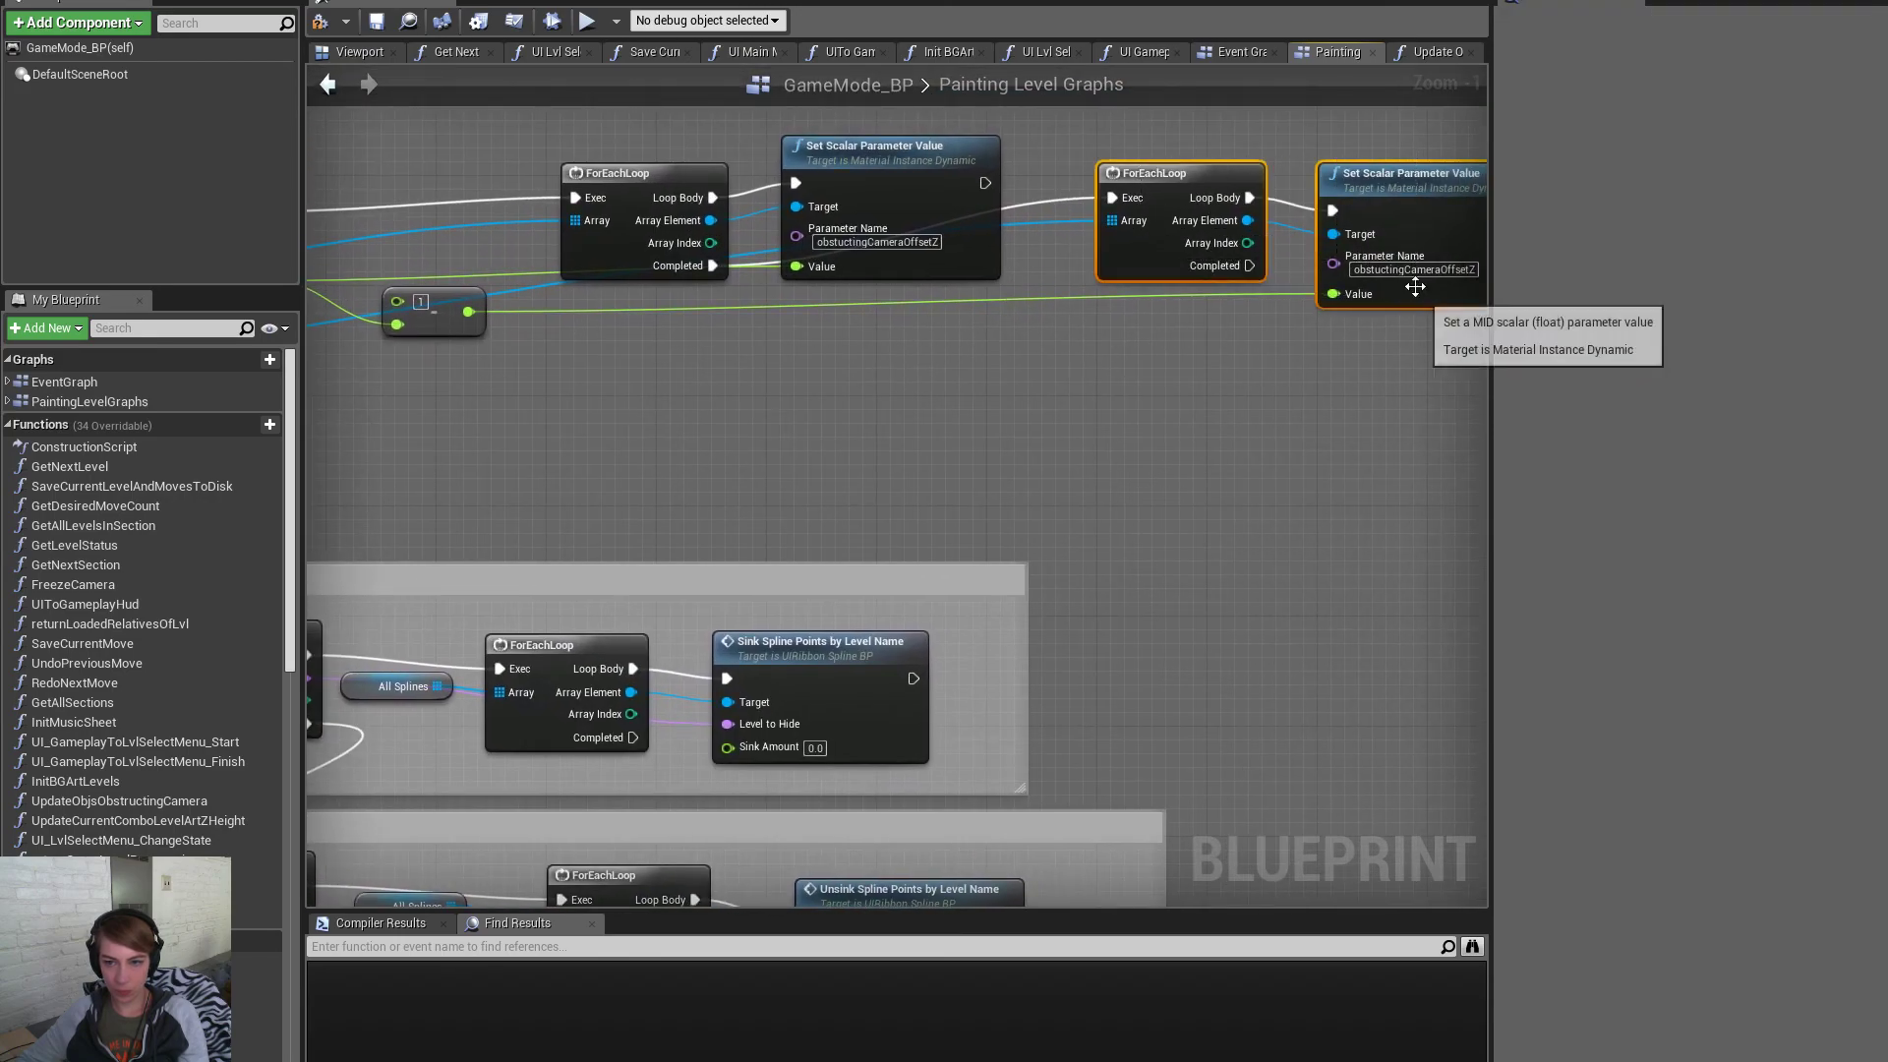
pyautogui.moveTo(1228, 171); pyautogui.dragTo(691, 322)
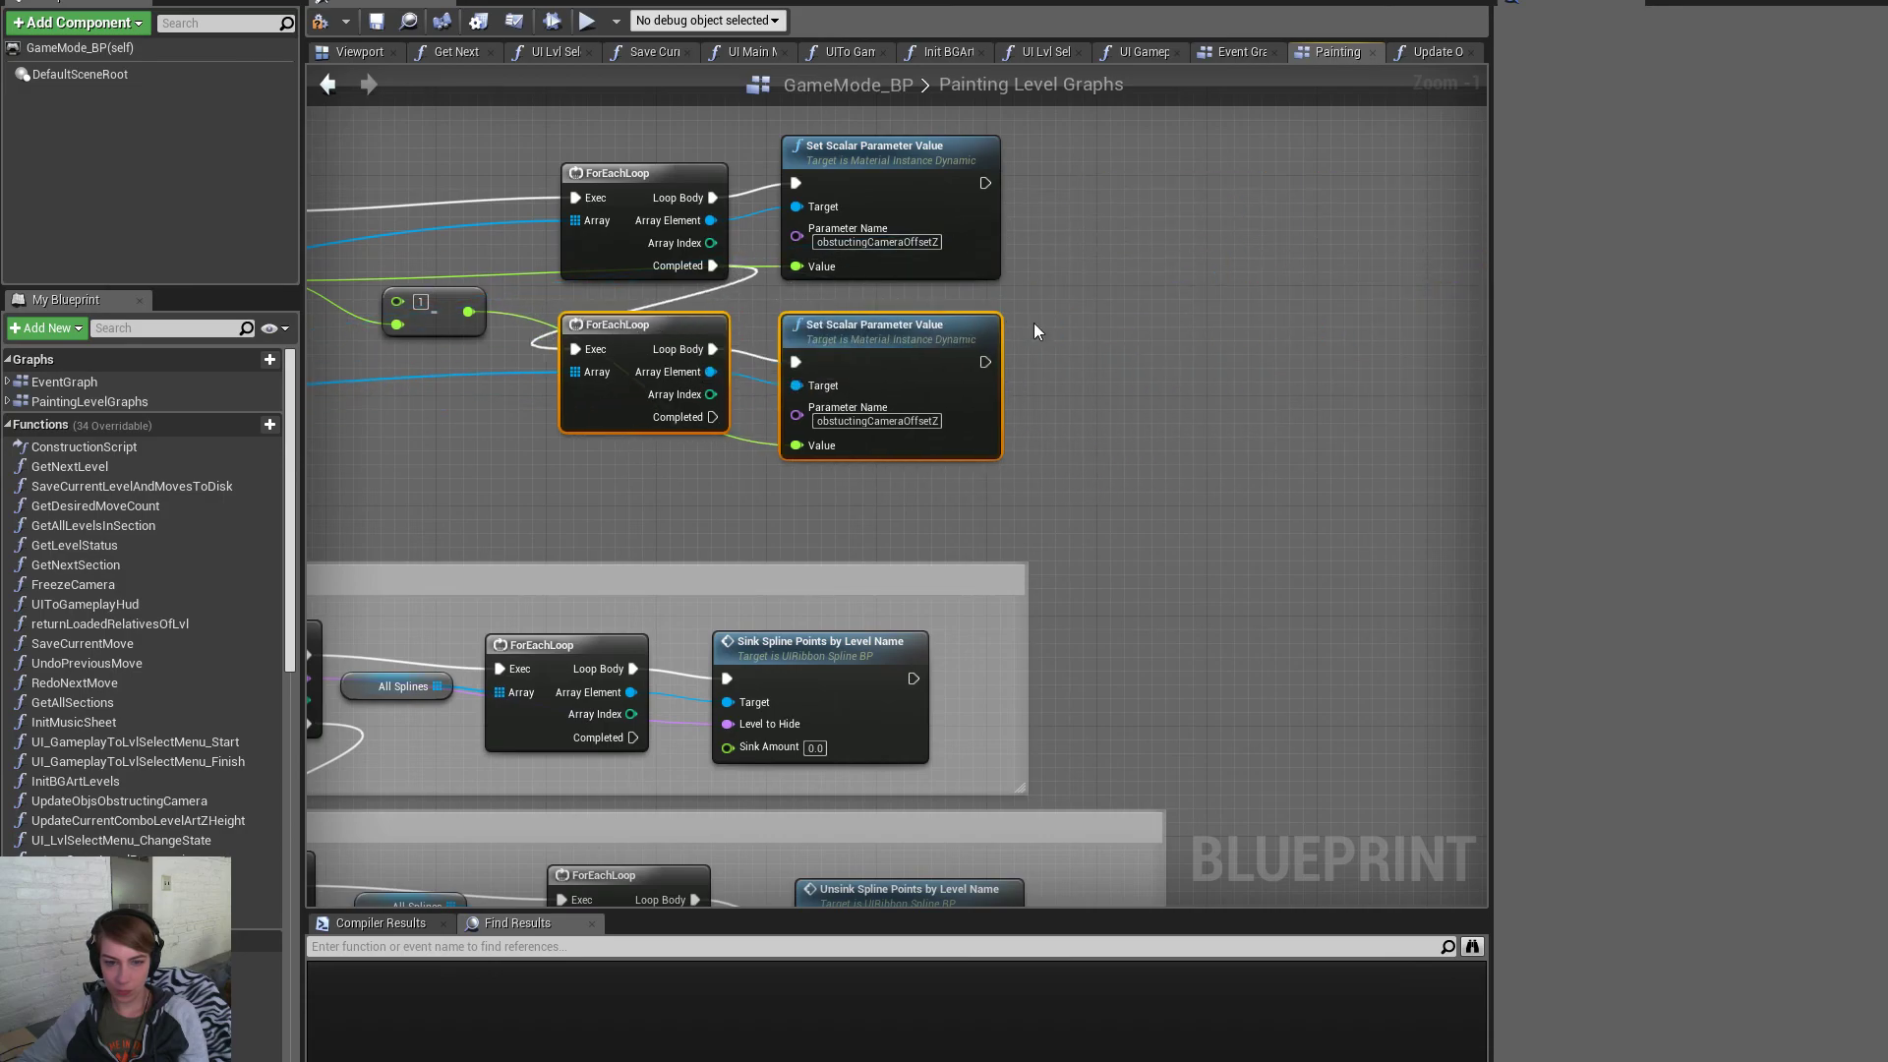
# Move the Hide splines and Show splines groups under the material loops and connect the second material loop's Completed to the Hide splines loop's Exec
pyautogui.moveTo(1012, 315); pyautogui.dragTo(1196, 307, button='right')
pyautogui.scroll(-2, 1196, 307)
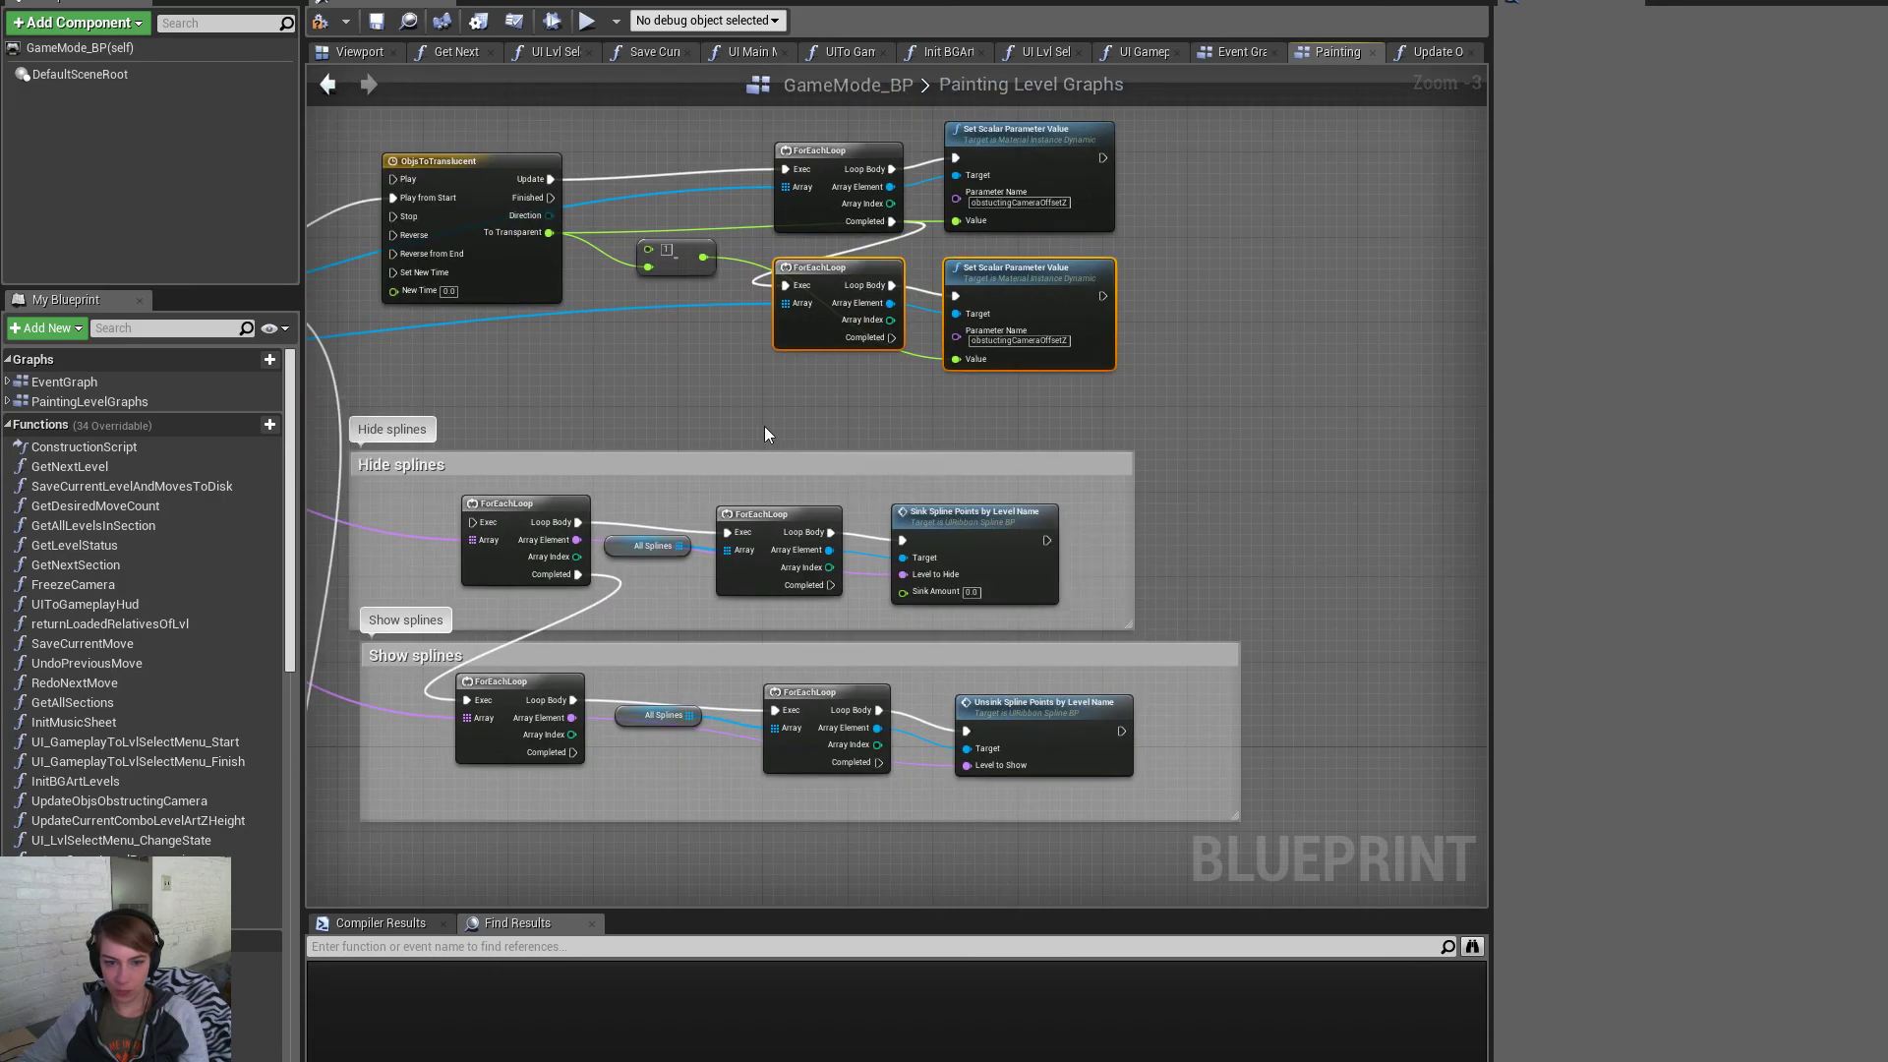
pyautogui.moveTo(571, 445); pyautogui.dragTo(1266, 816)
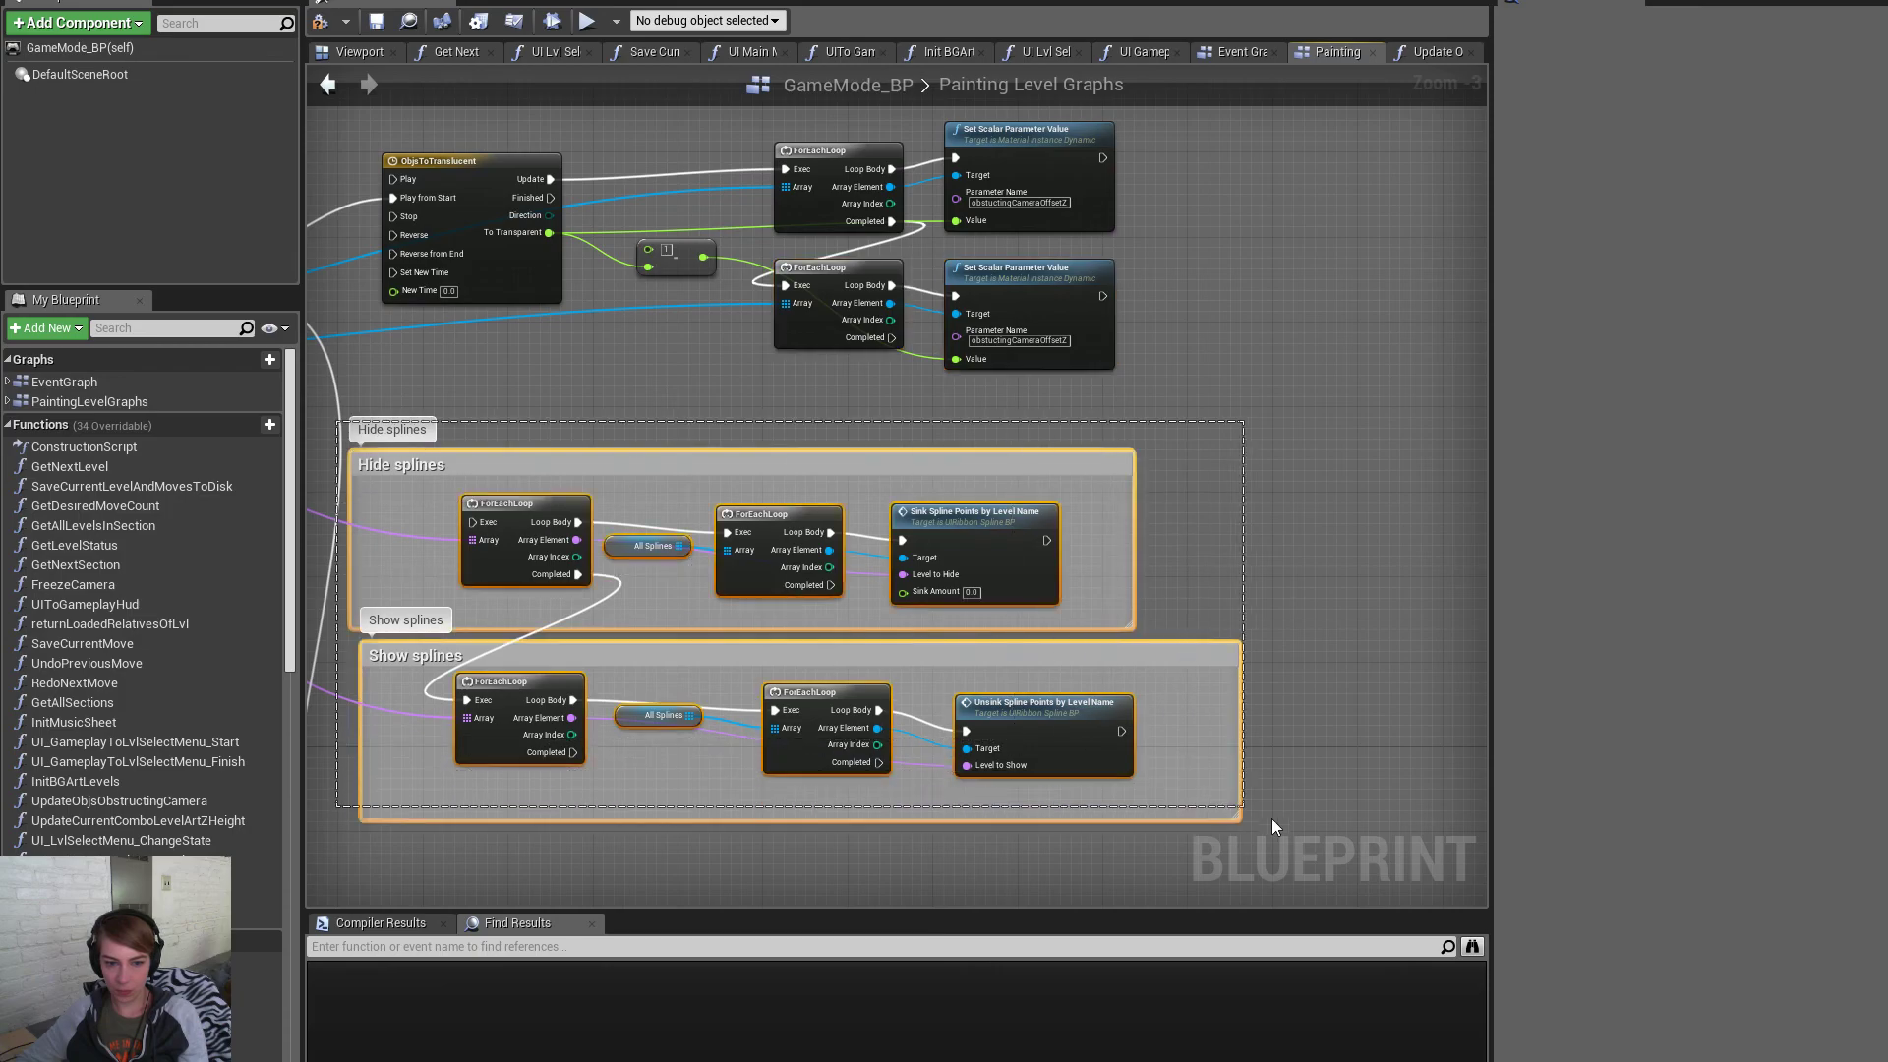
pyautogui.moveTo(978, 698); pyautogui.dragTo(1297, 634)
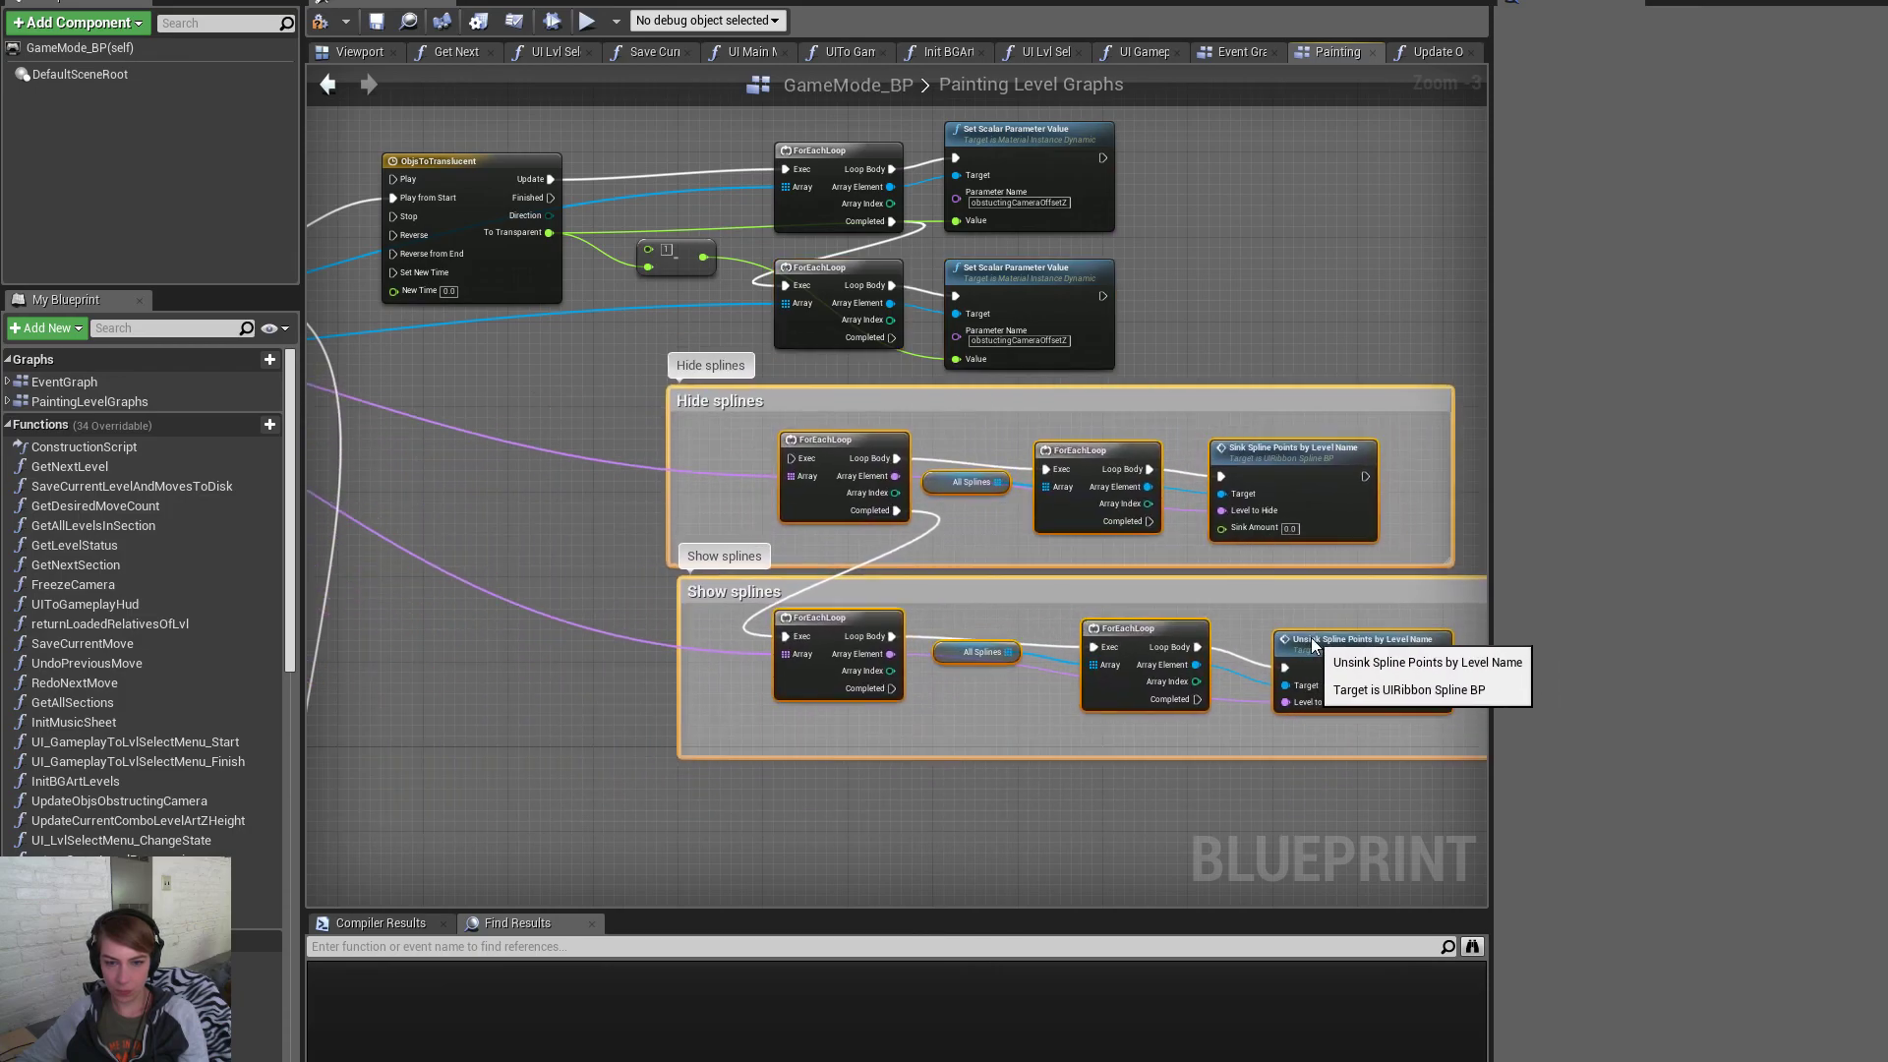
pyautogui.moveTo(893, 339); pyautogui.dragTo(790, 458)
# Connect ObjsToTranslucent's To Transparent output to the Hide splines Sink Amount and review the timeline's ToTransparent curve
pyautogui.moveTo(1231, 533); pyautogui.dragTo(495, 262)
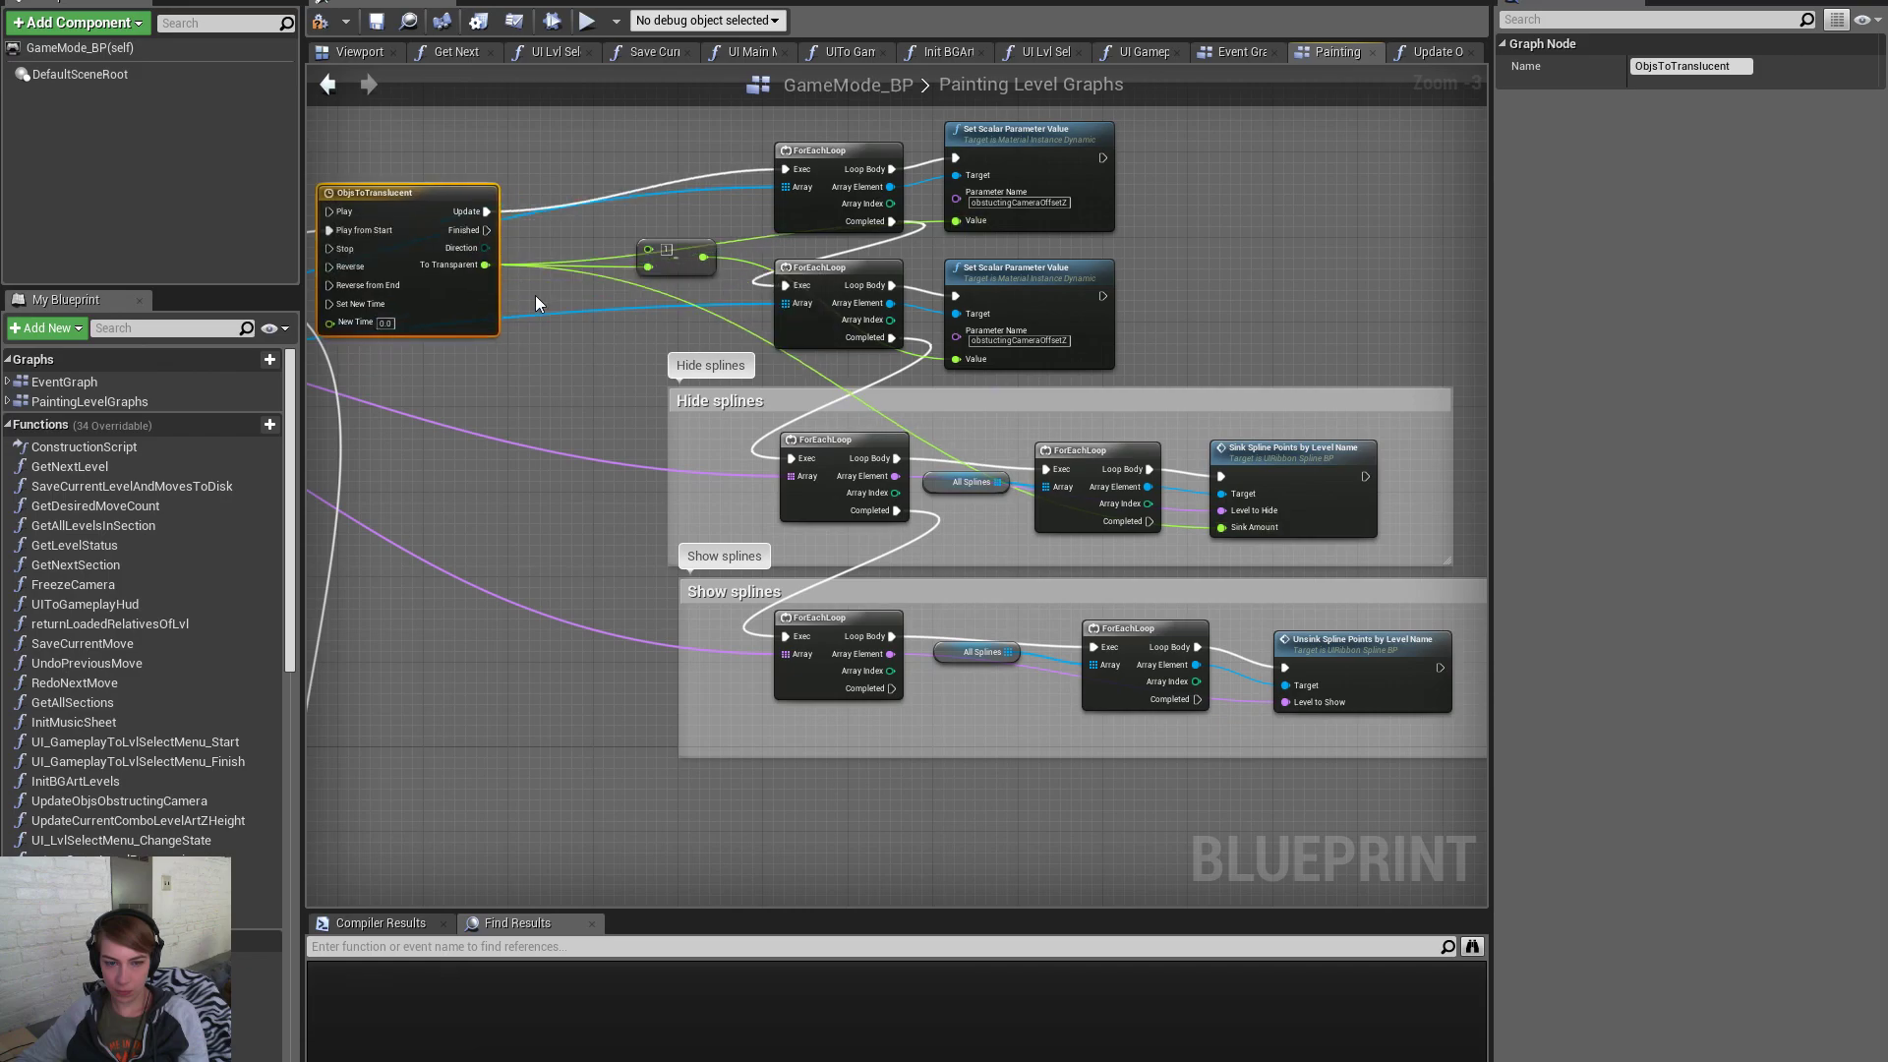
pyautogui.doubleClick(445, 203)
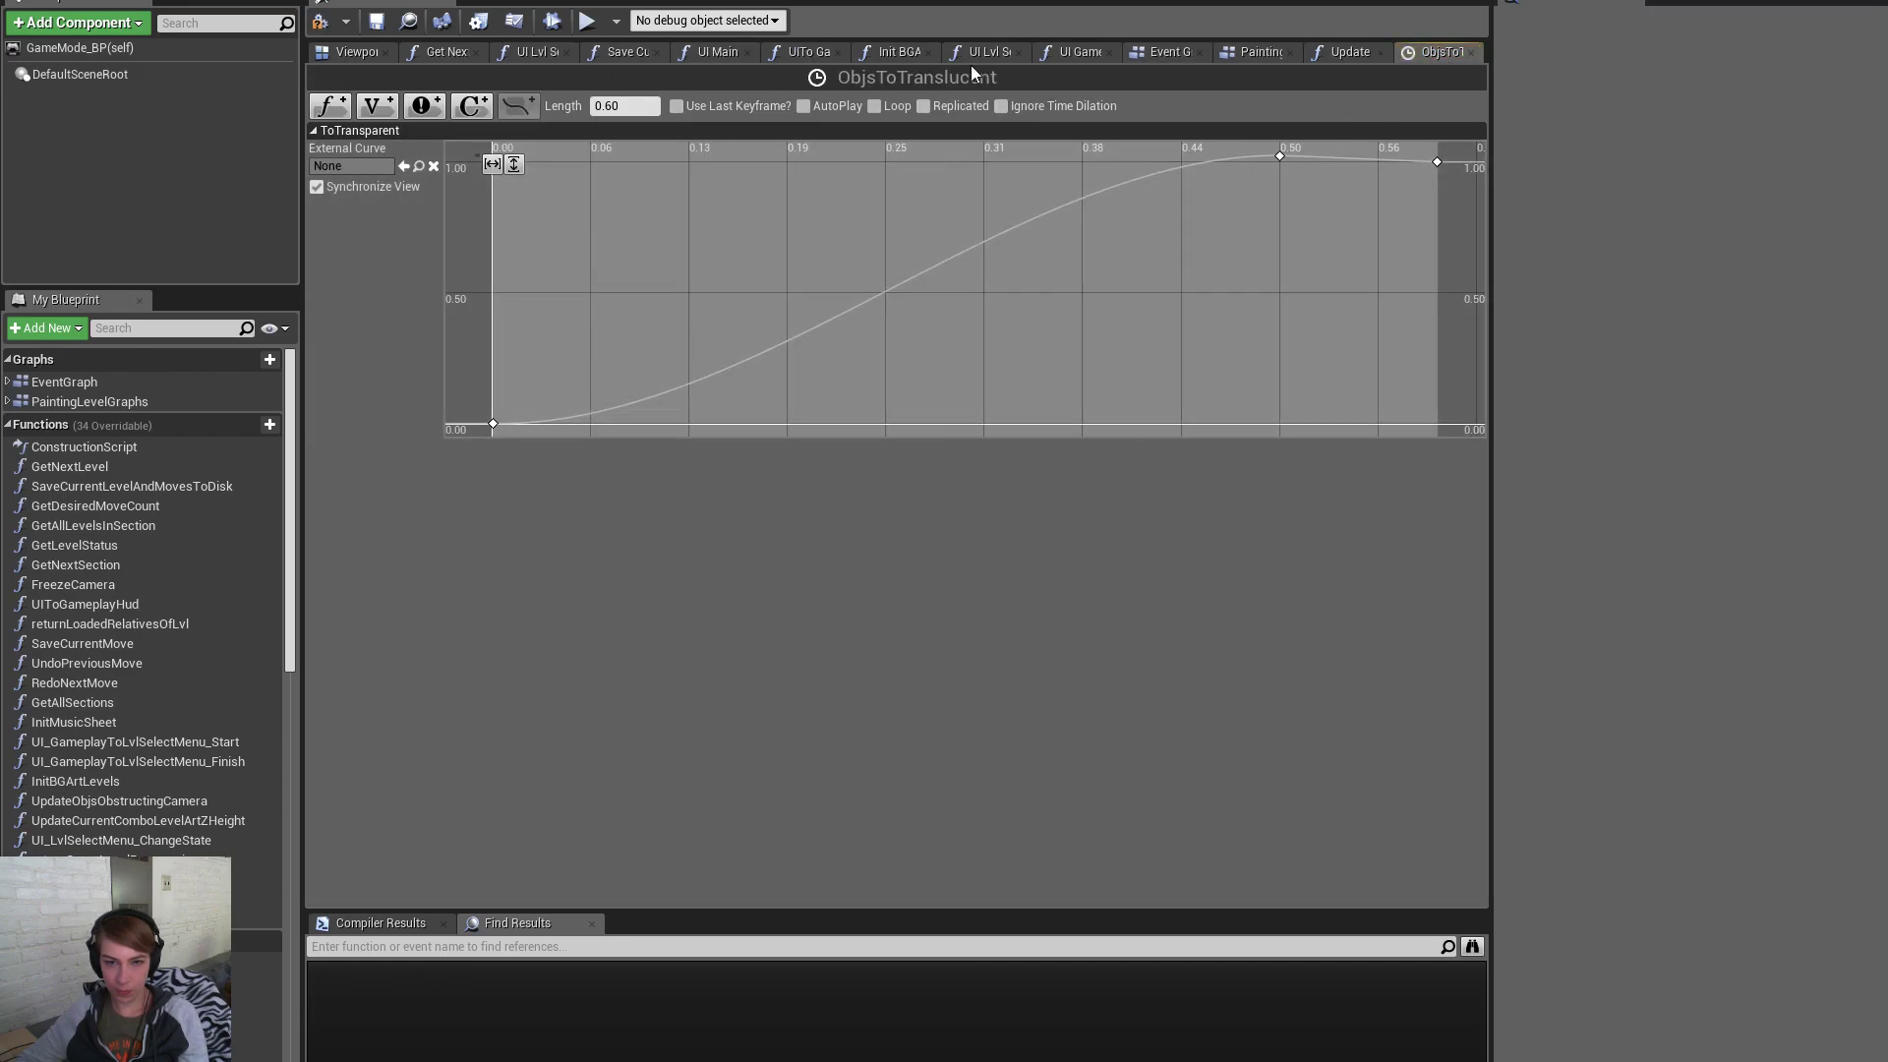
pyautogui.click(1471, 53)
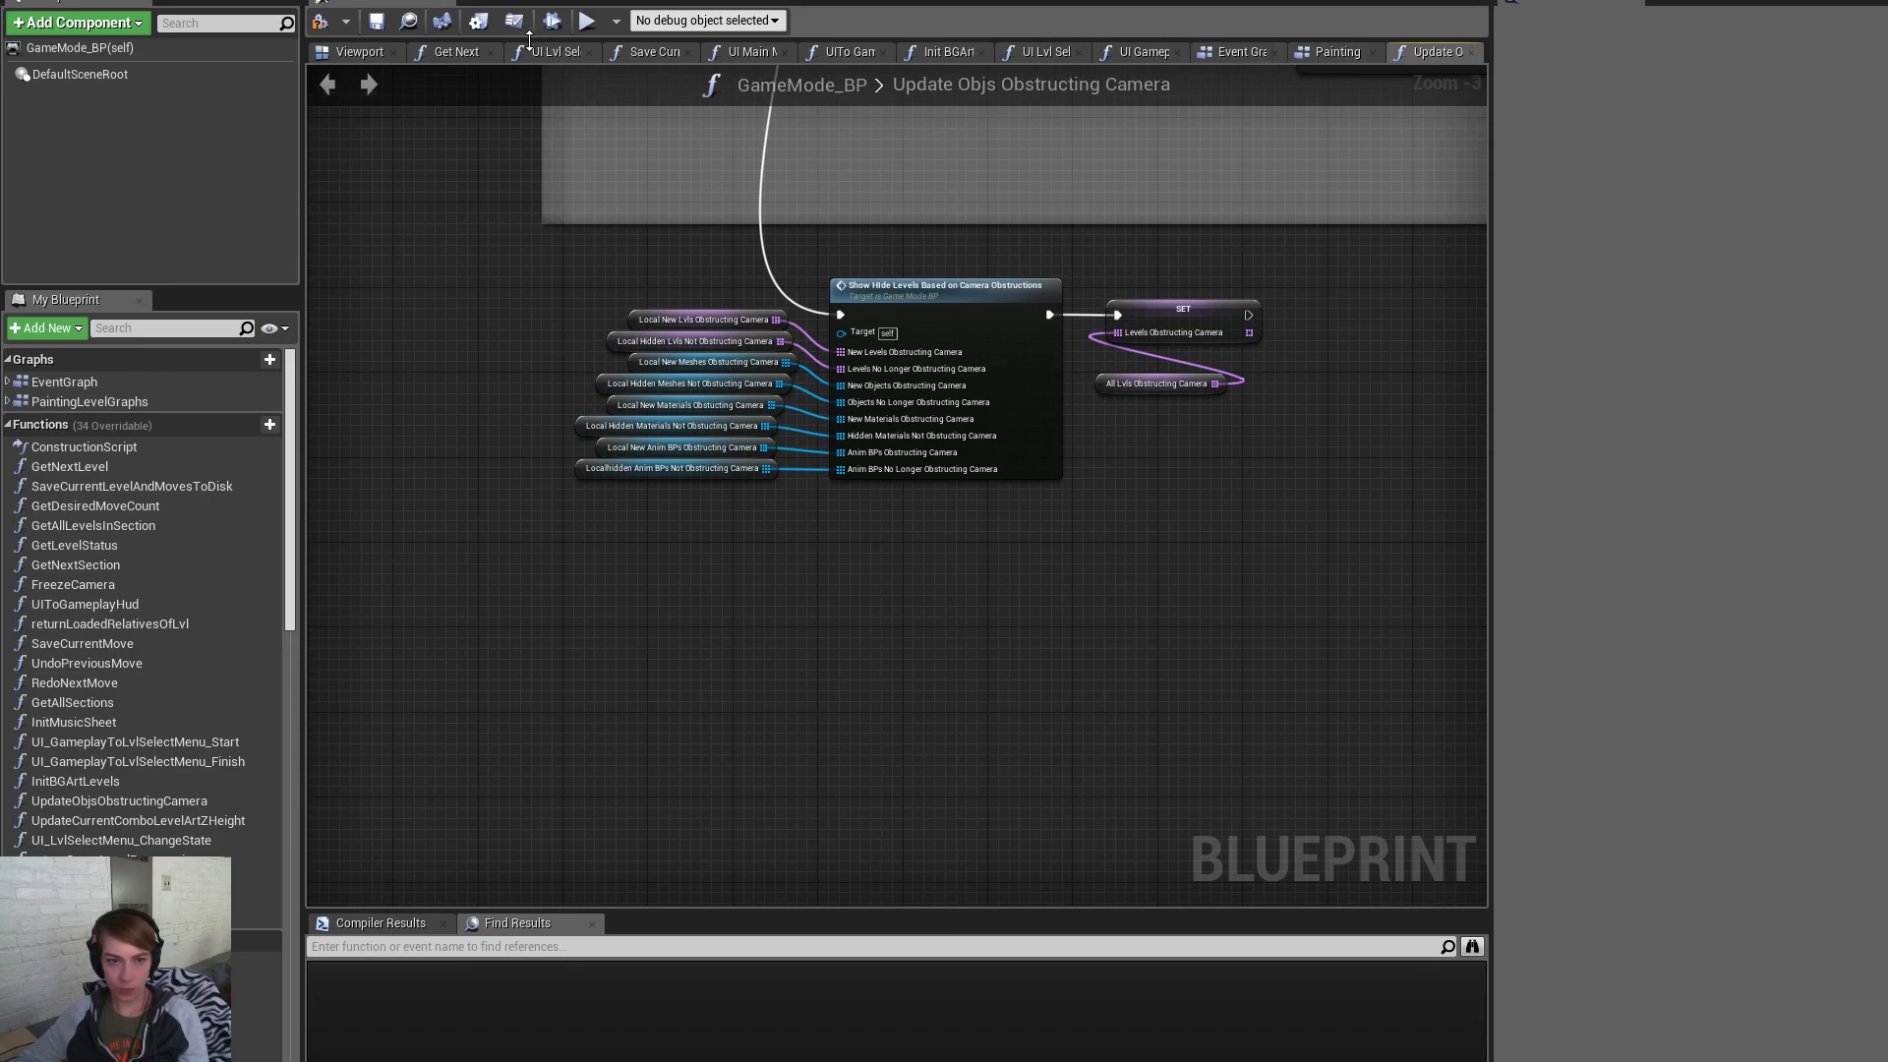
pyautogui.click(1327, 55)
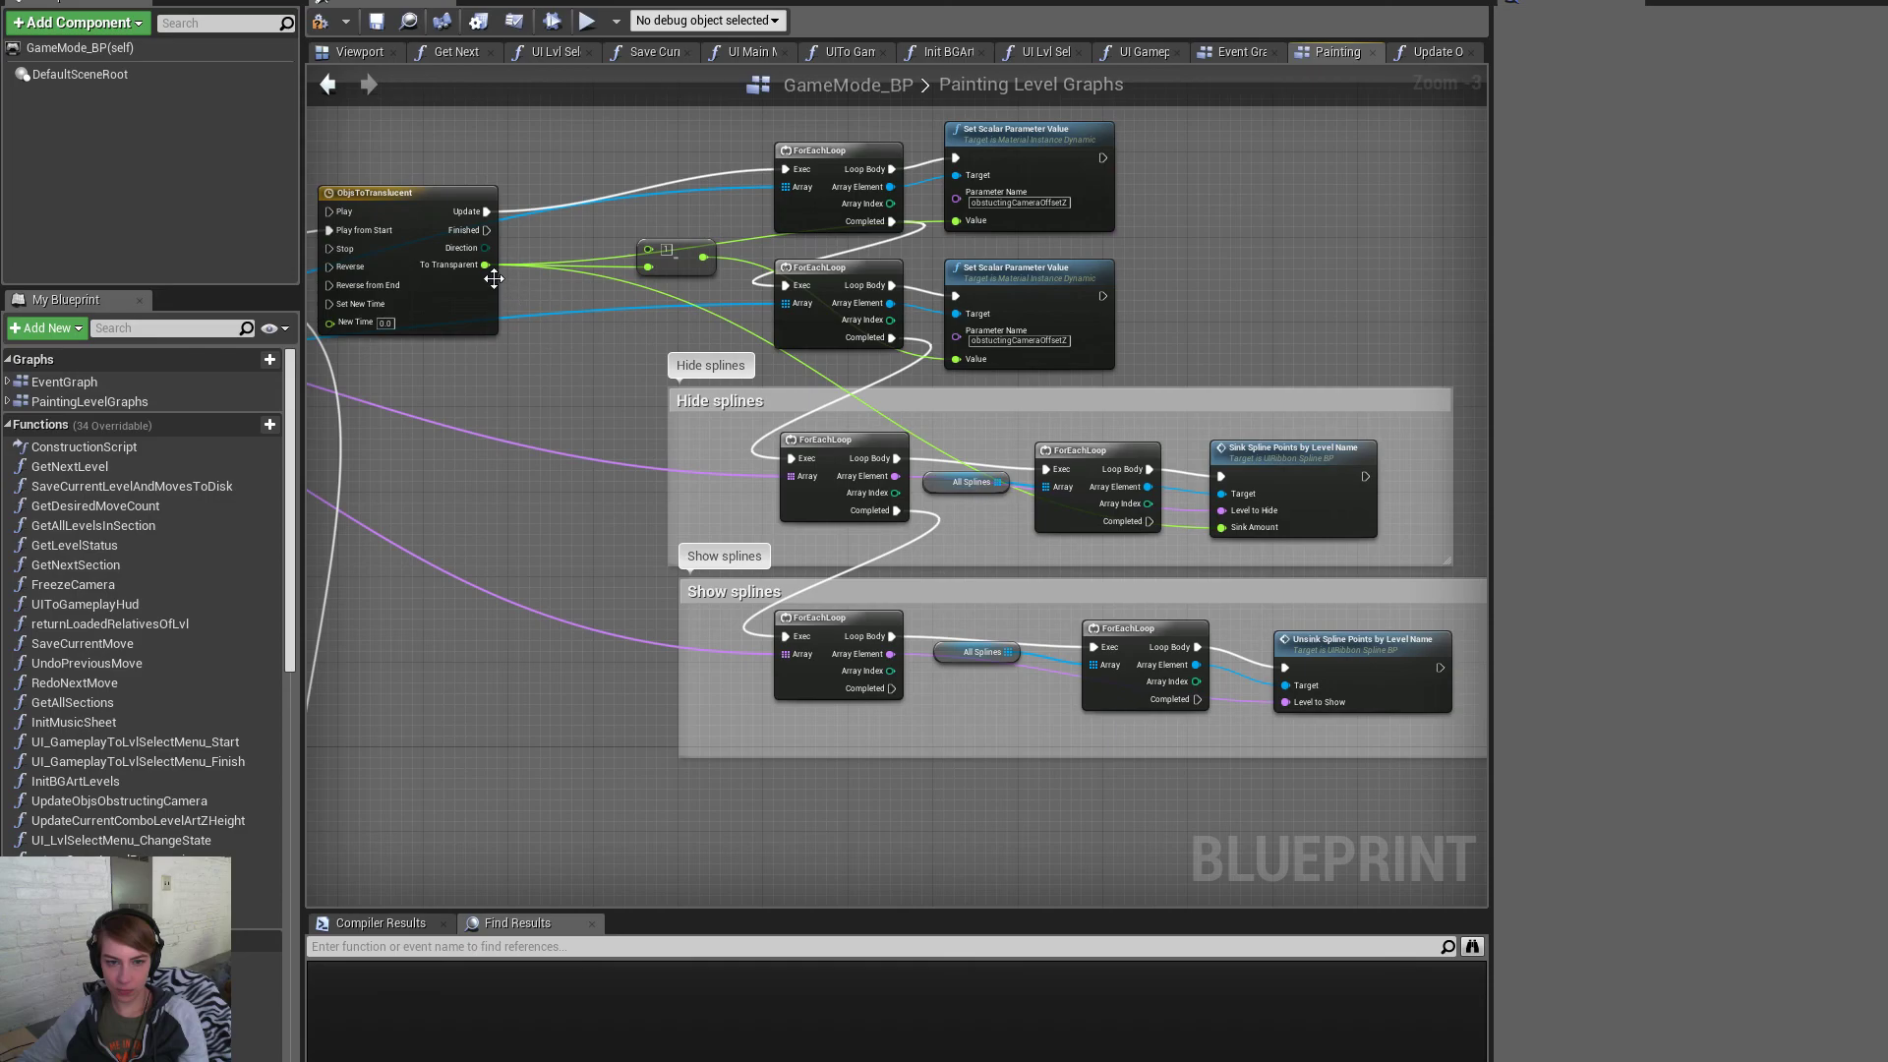
# Add a float * float node from ObjsToTranslucent's To Transparent output, next to the Hide splines group
pyautogui.moveTo(485, 265); pyautogui.dragTo(609, 492)
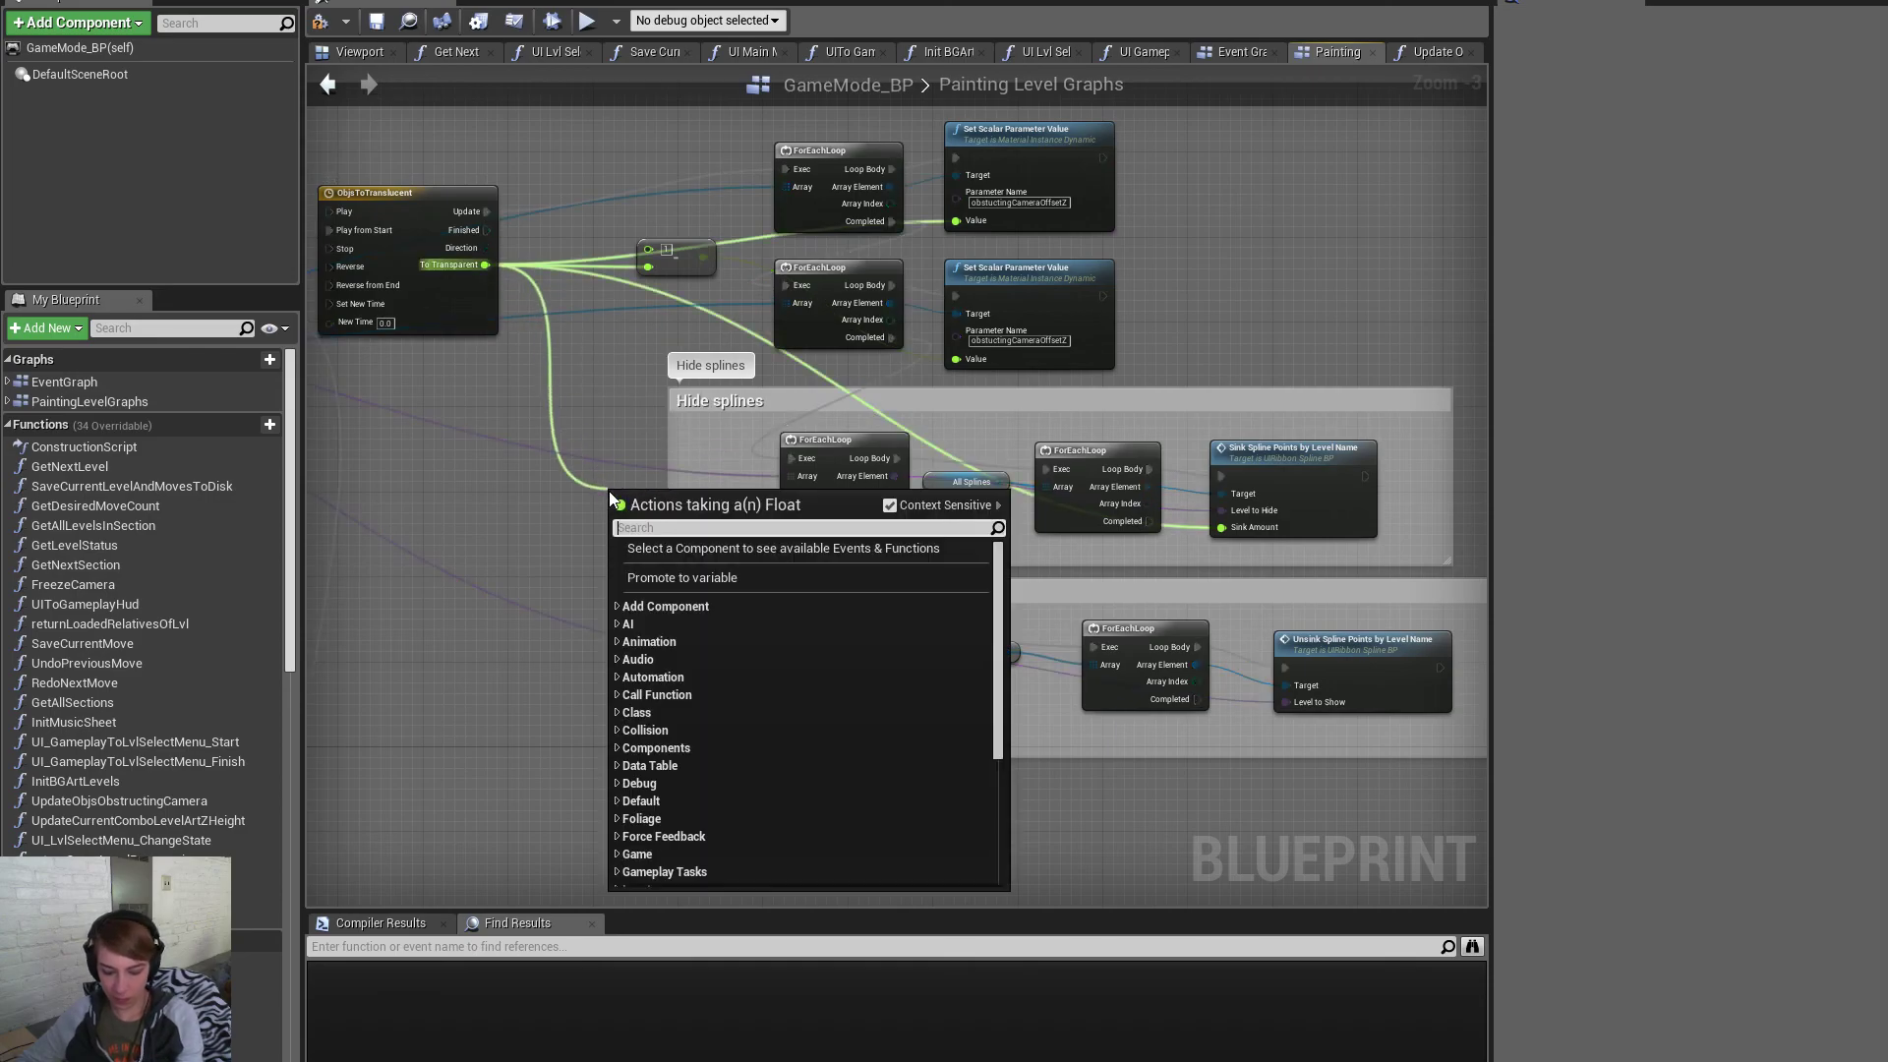
pyautogui.write('*')
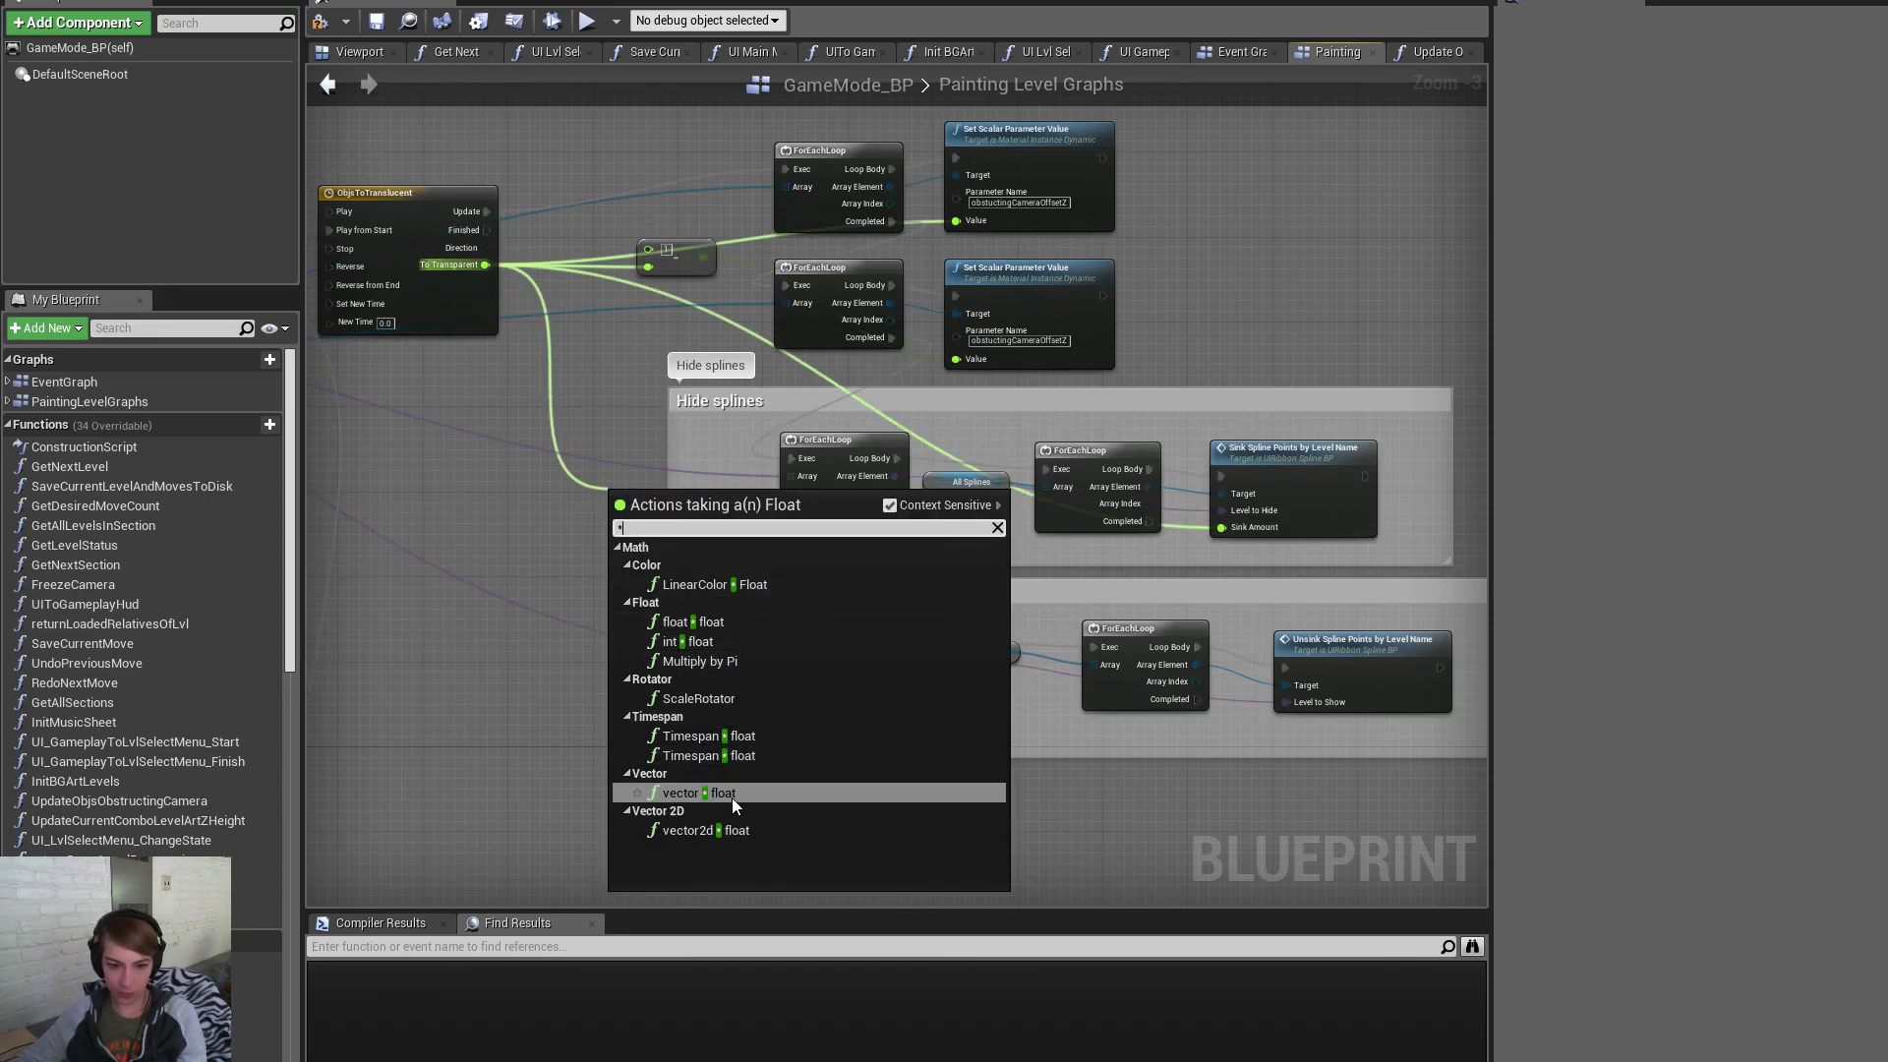
pyautogui.click(722, 622)
pyautogui.click(637, 521)
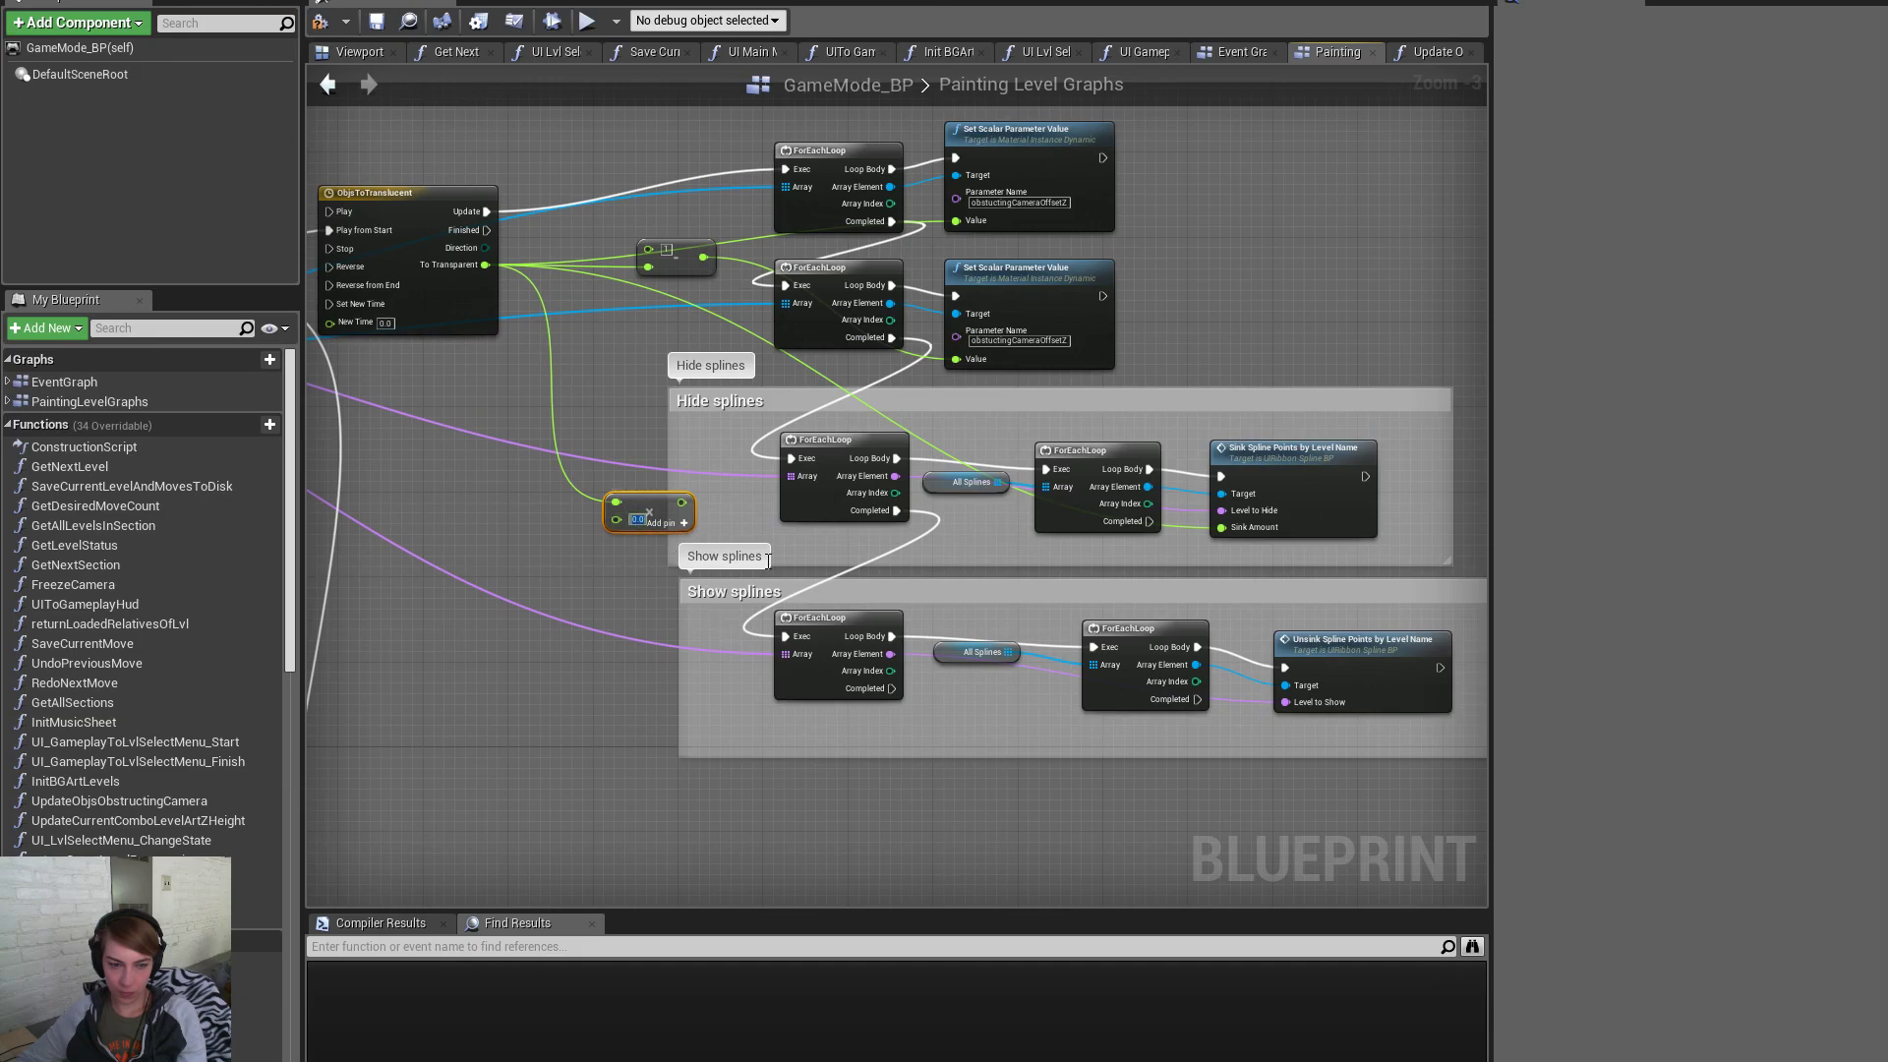
pyautogui.click(625, 628)
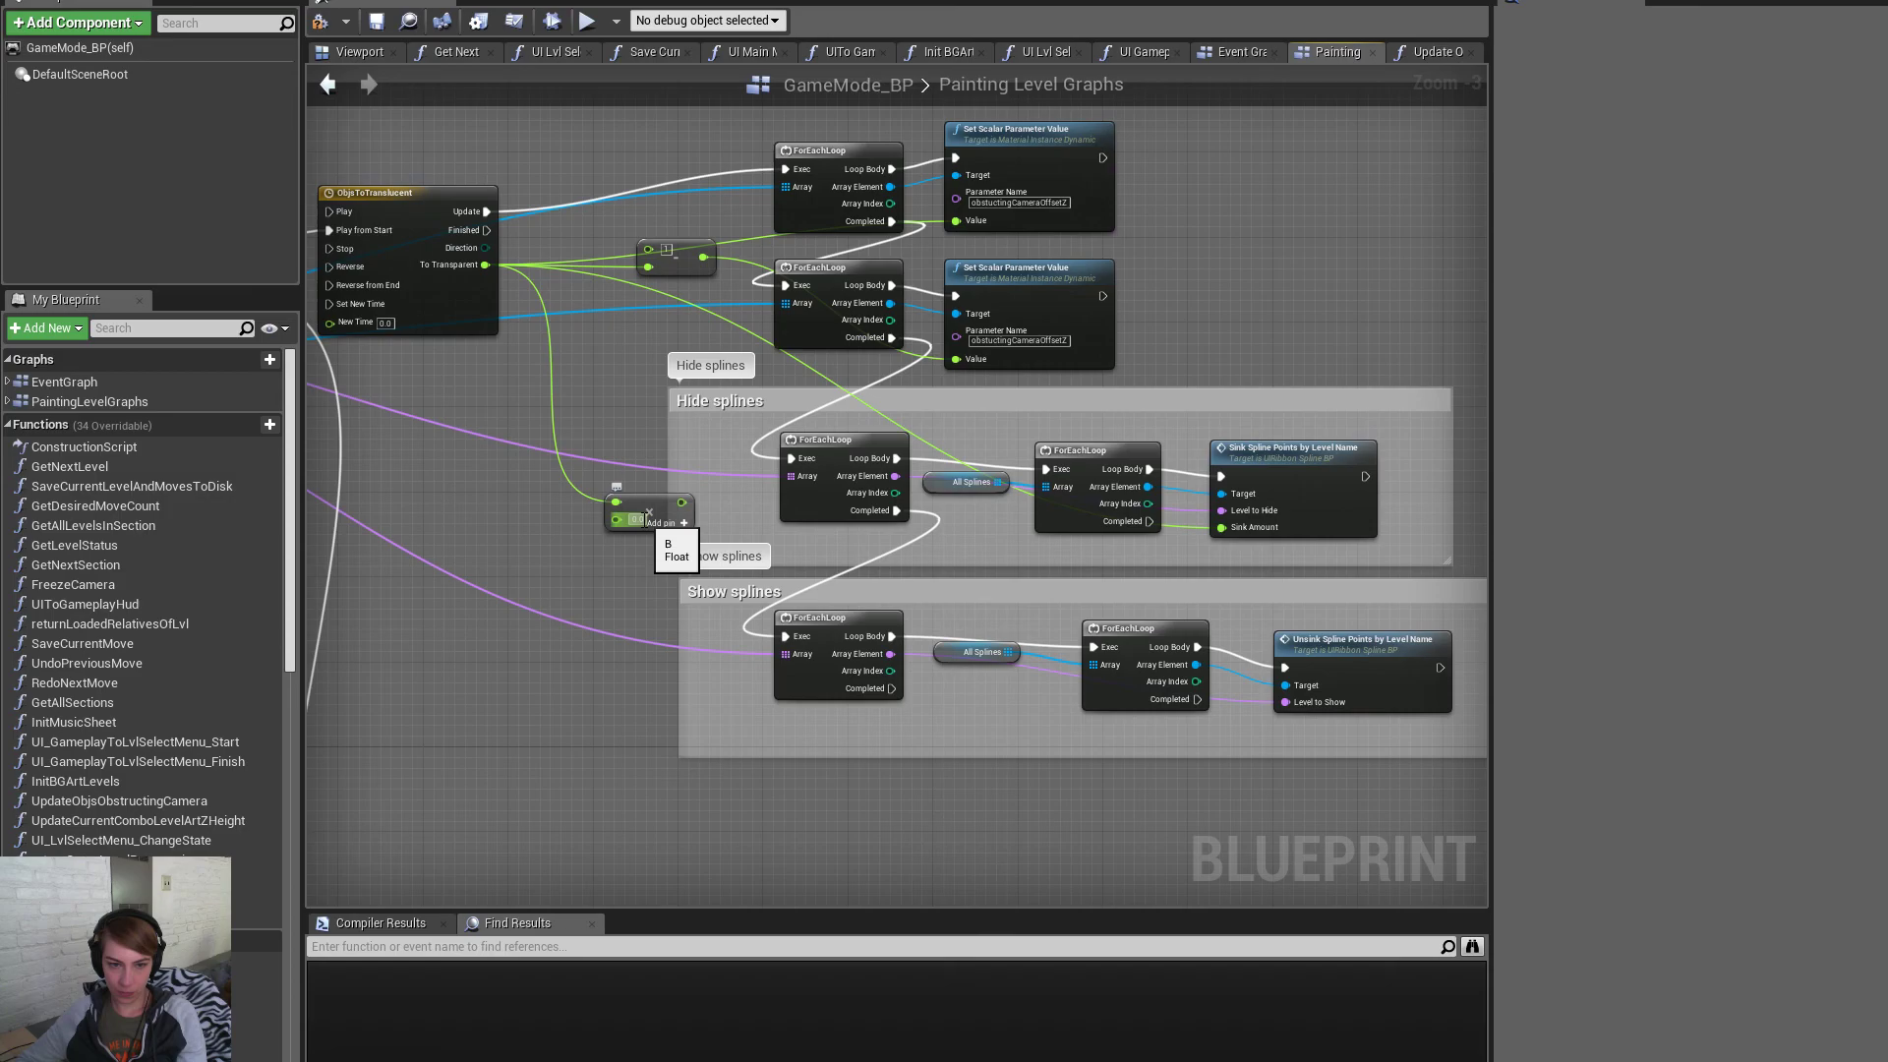
# Feed the one-minus node's result into the multiply node with a factor of -1000 and connect its output to the Hide splines Sink Amount
pyautogui.moveTo(703, 257); pyautogui.dragTo(676, 551)
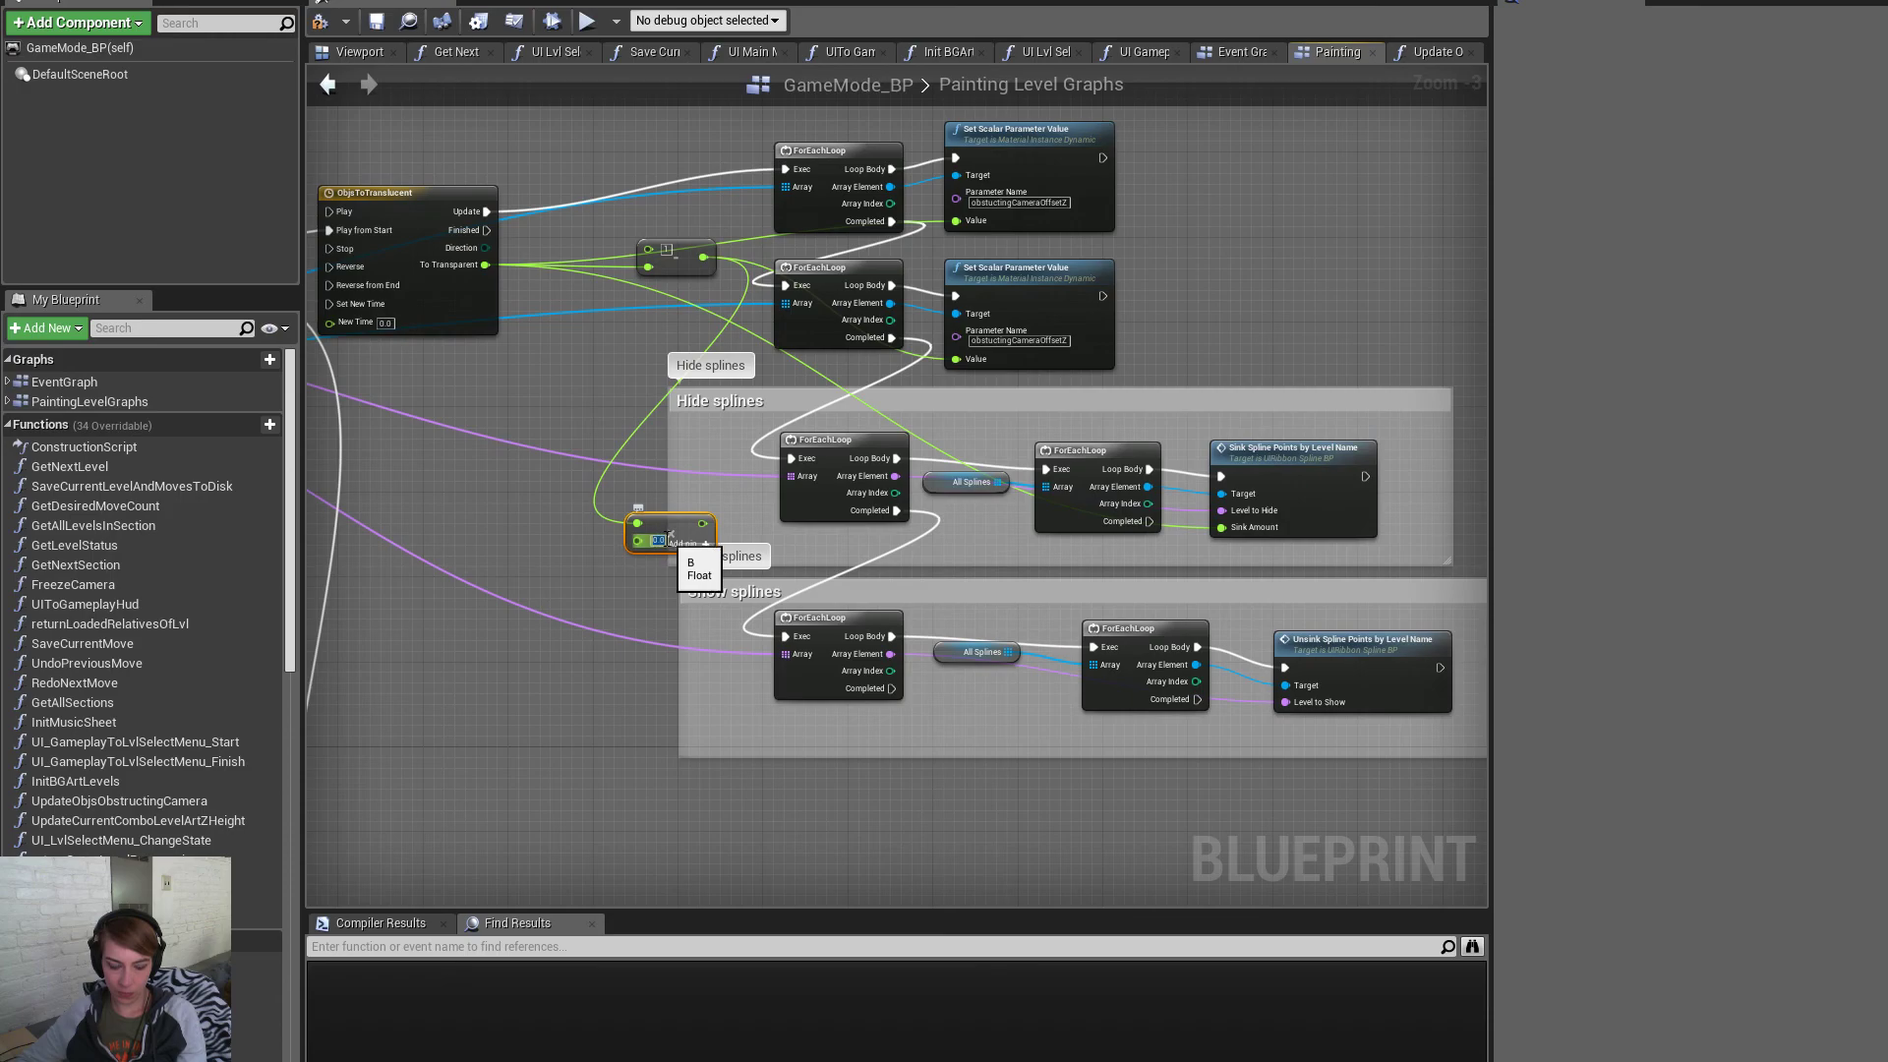
pyautogui.write('-')
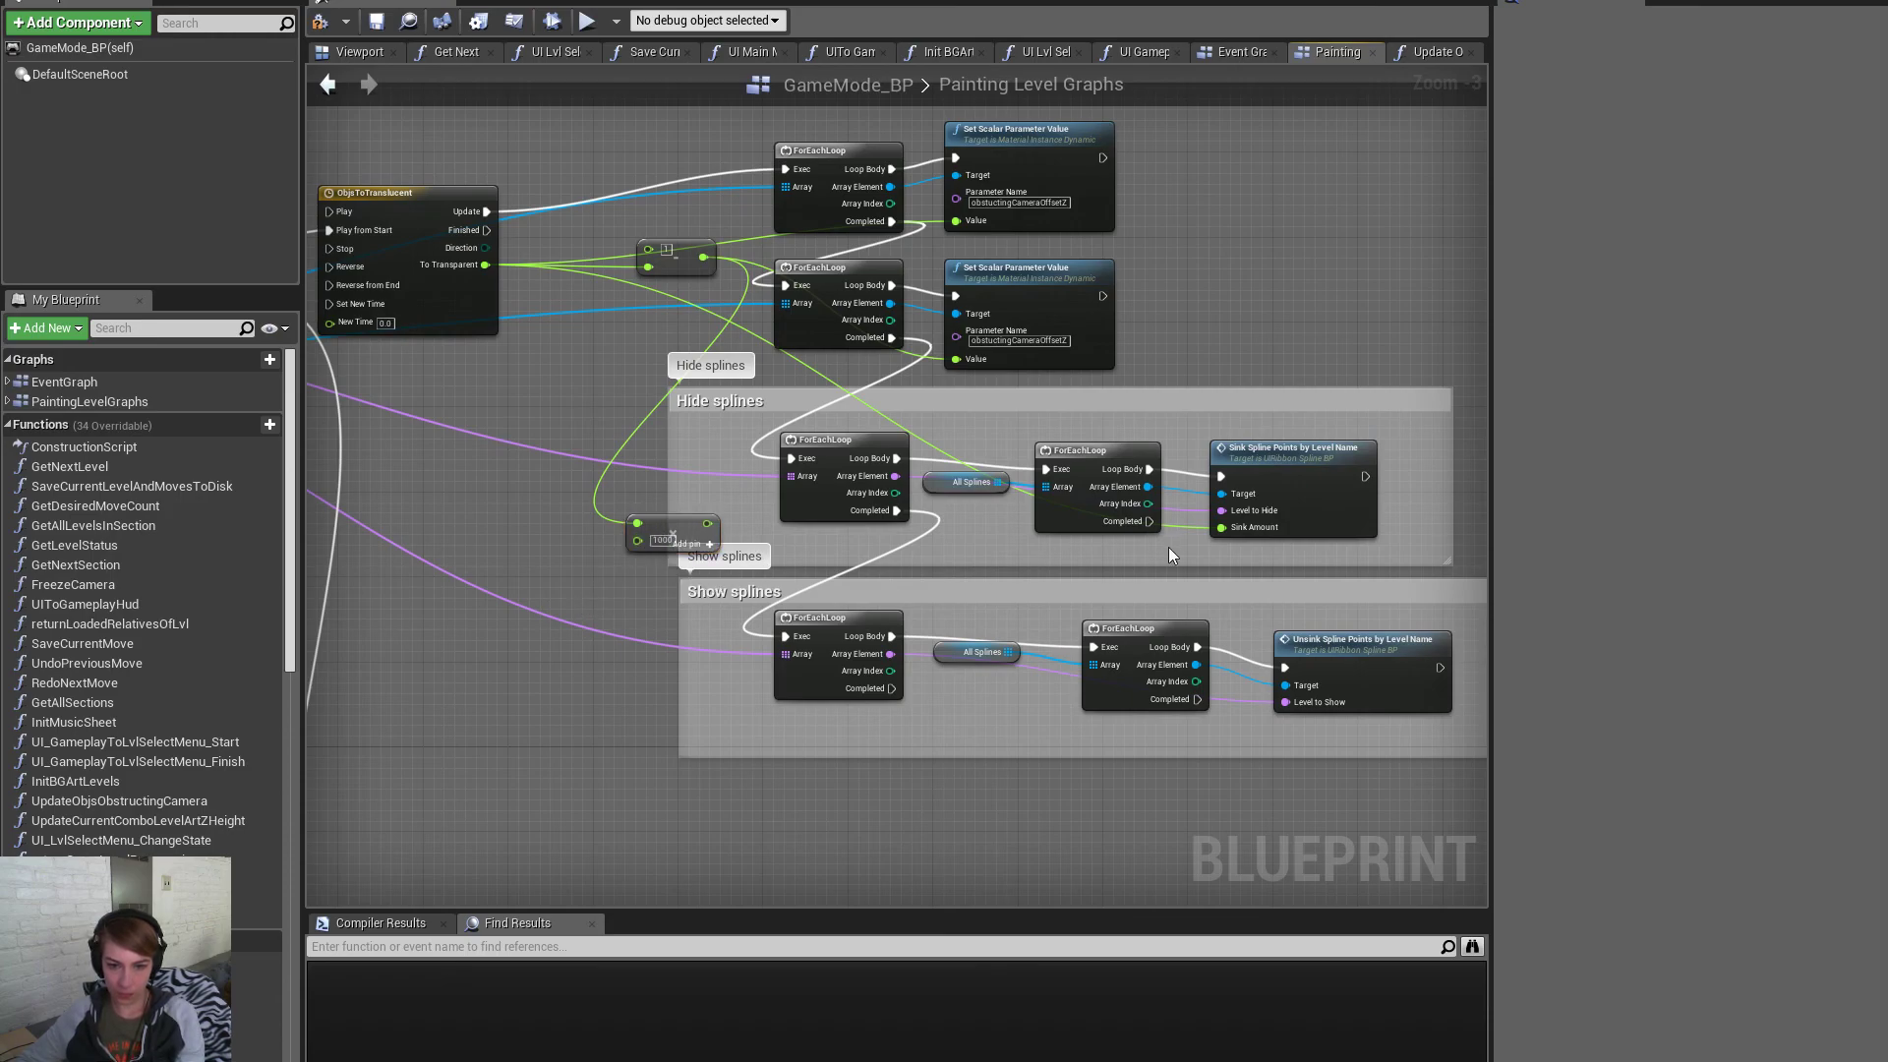
pyautogui.moveTo(1237, 525); pyautogui.dragTo(707, 523)
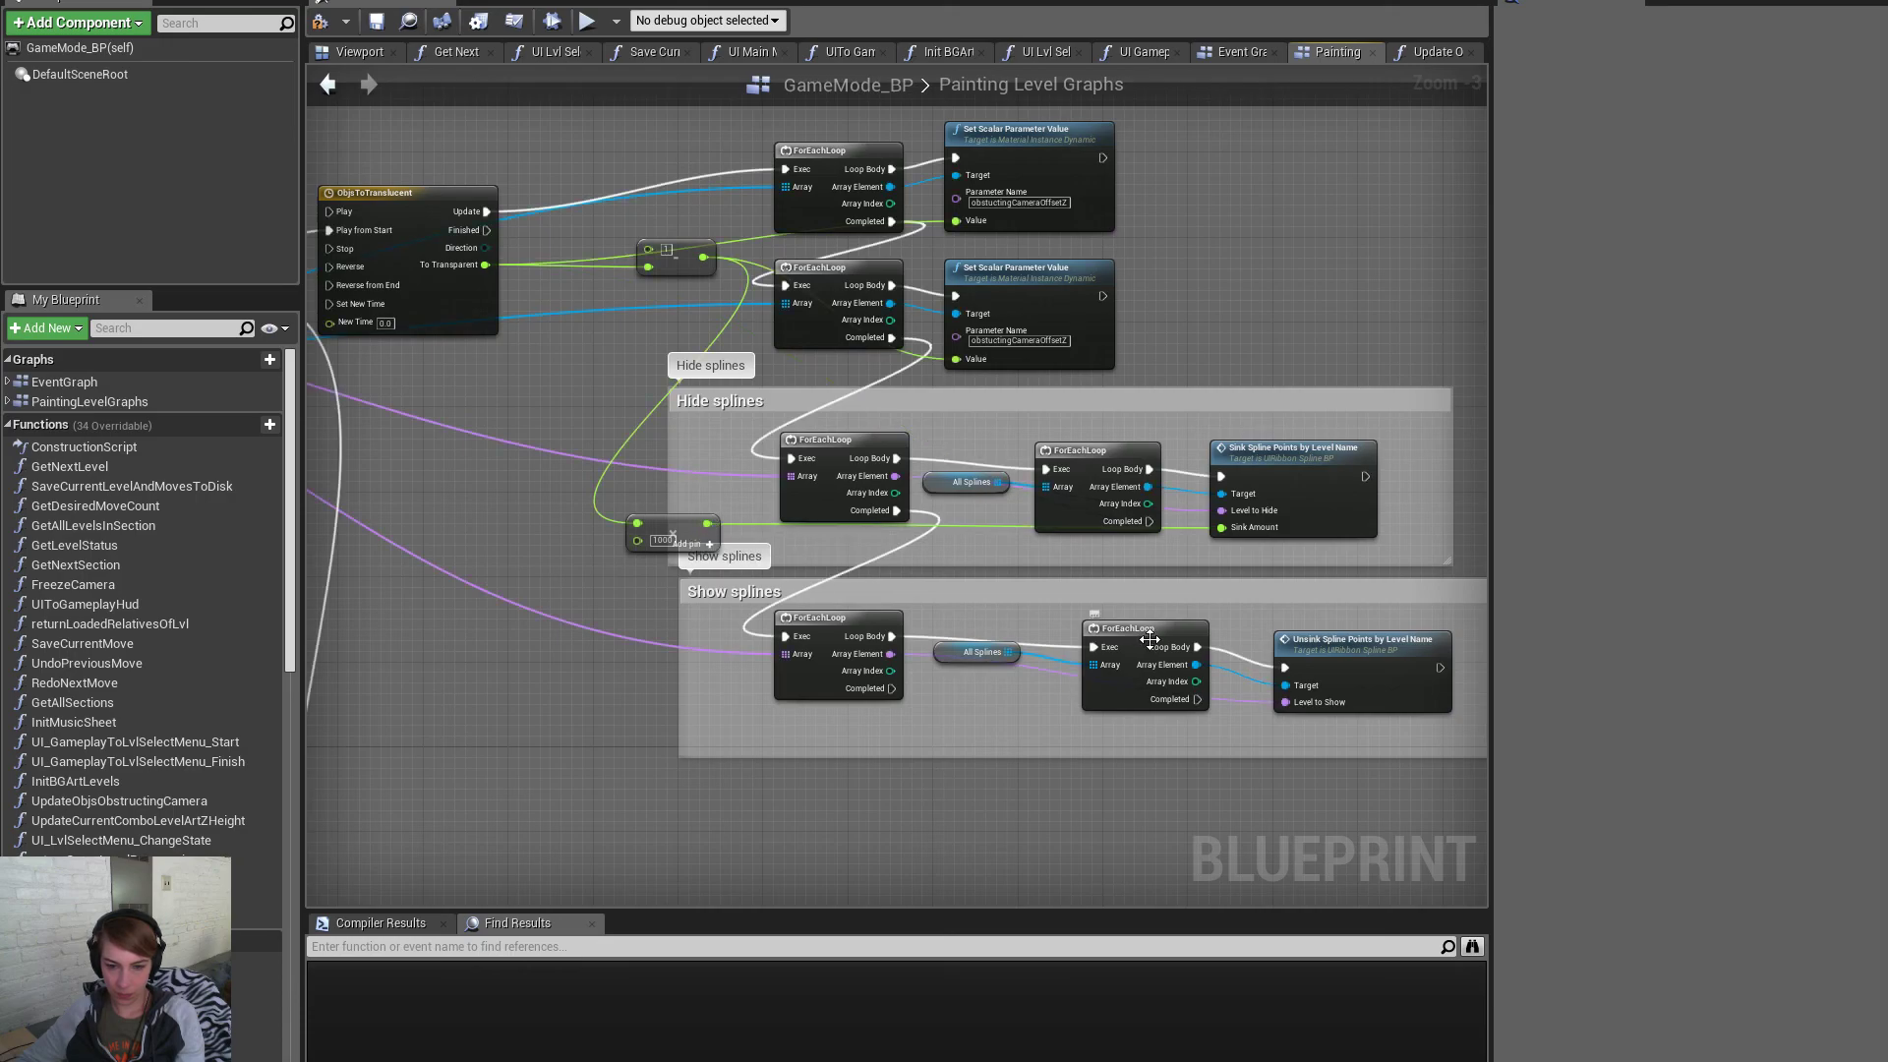
# Move the multiply node down beside the Show splines group and delete that group's Unsink Spline Points by Level Name call
pyautogui.click(1318, 657)
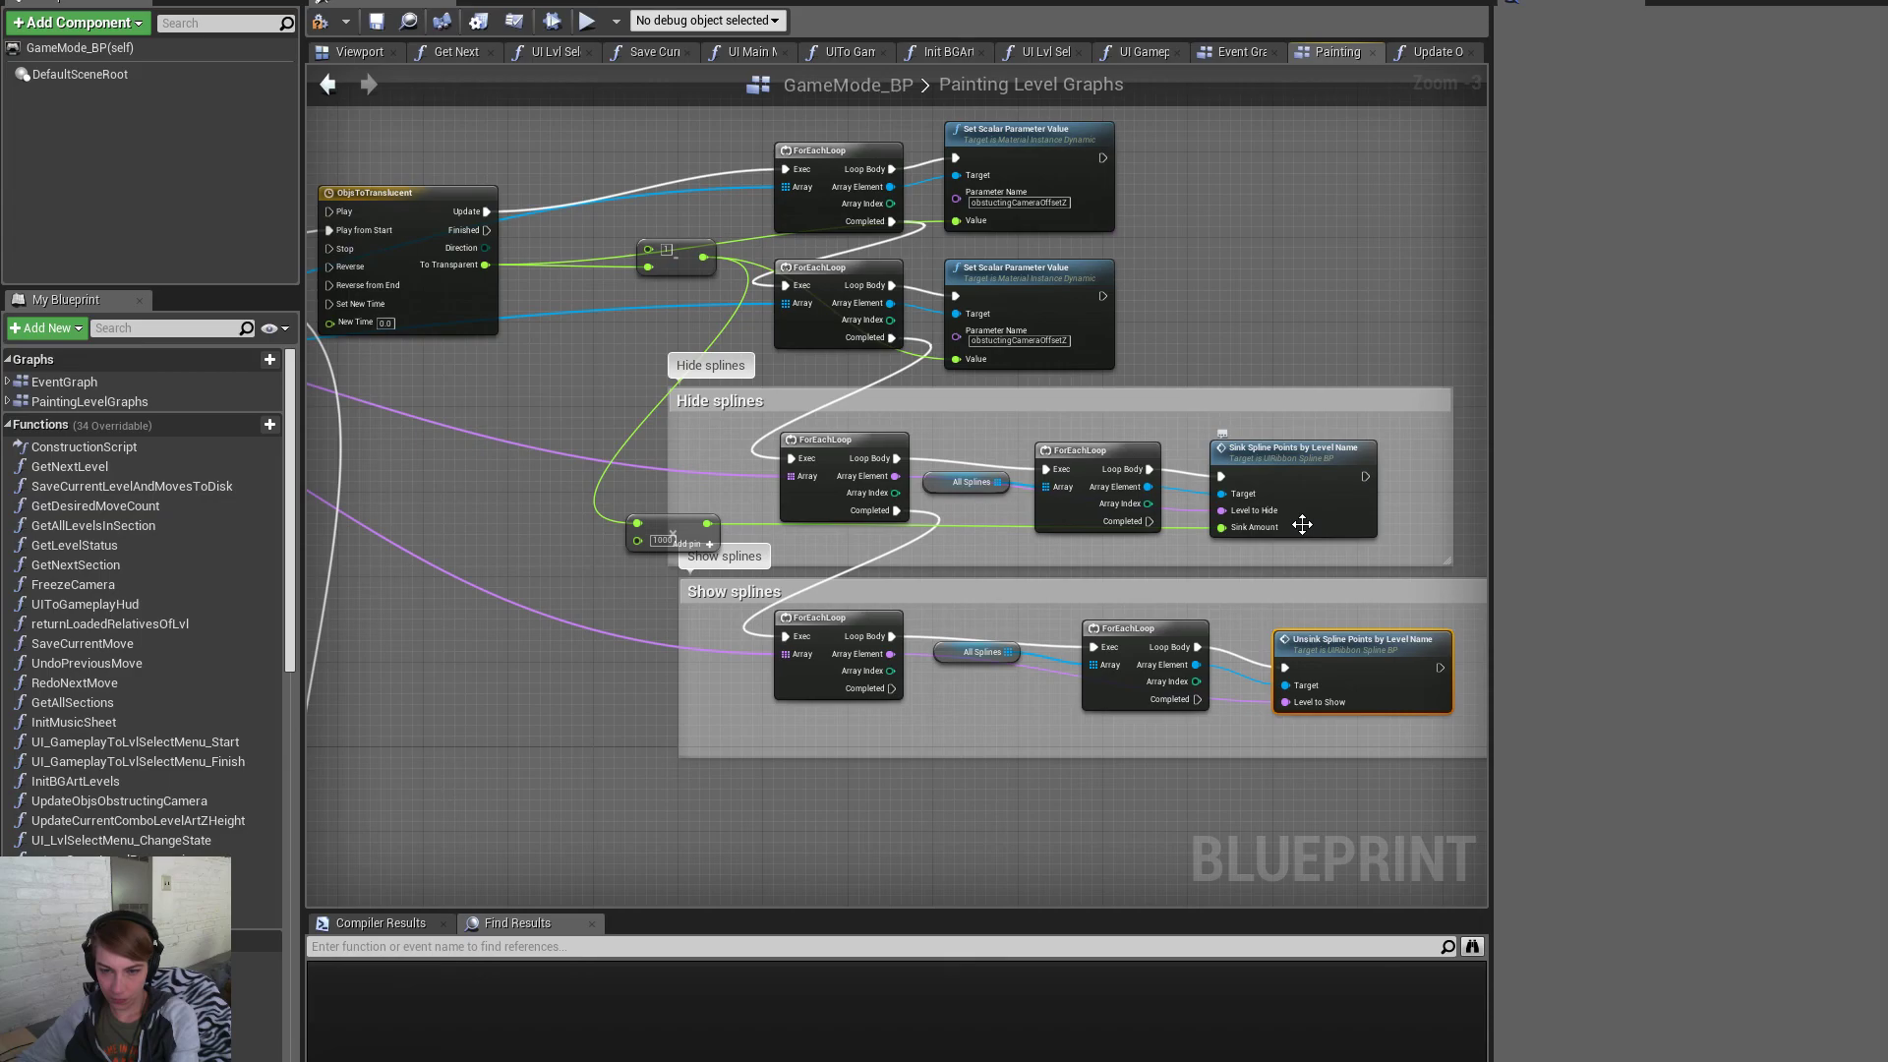
pyautogui.moveTo(1302, 524); pyautogui.dragTo(1878, 615, button='right')
pyautogui.moveTo(1511, 701); pyautogui.dragTo(842, 594, button='right')
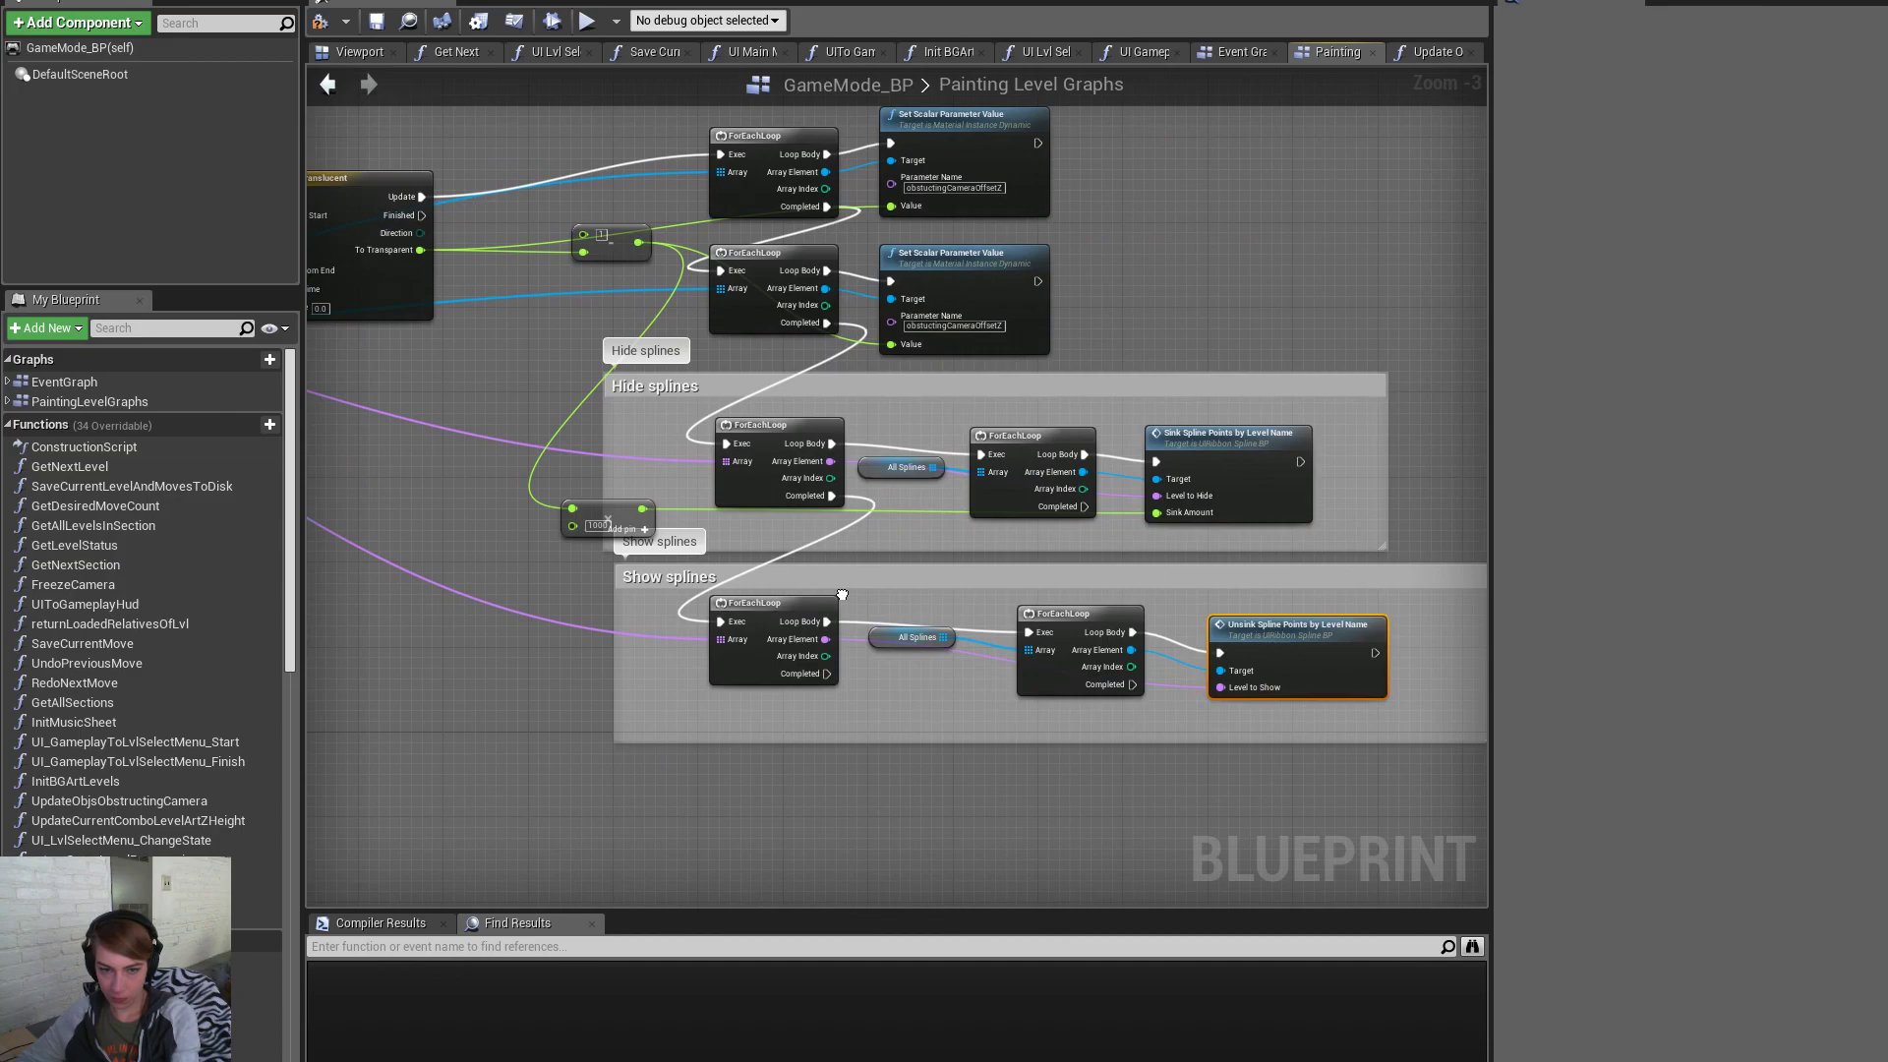
pyautogui.moveTo(593, 505); pyautogui.dragTo(944, 633)
pyautogui.click(1227, 632)
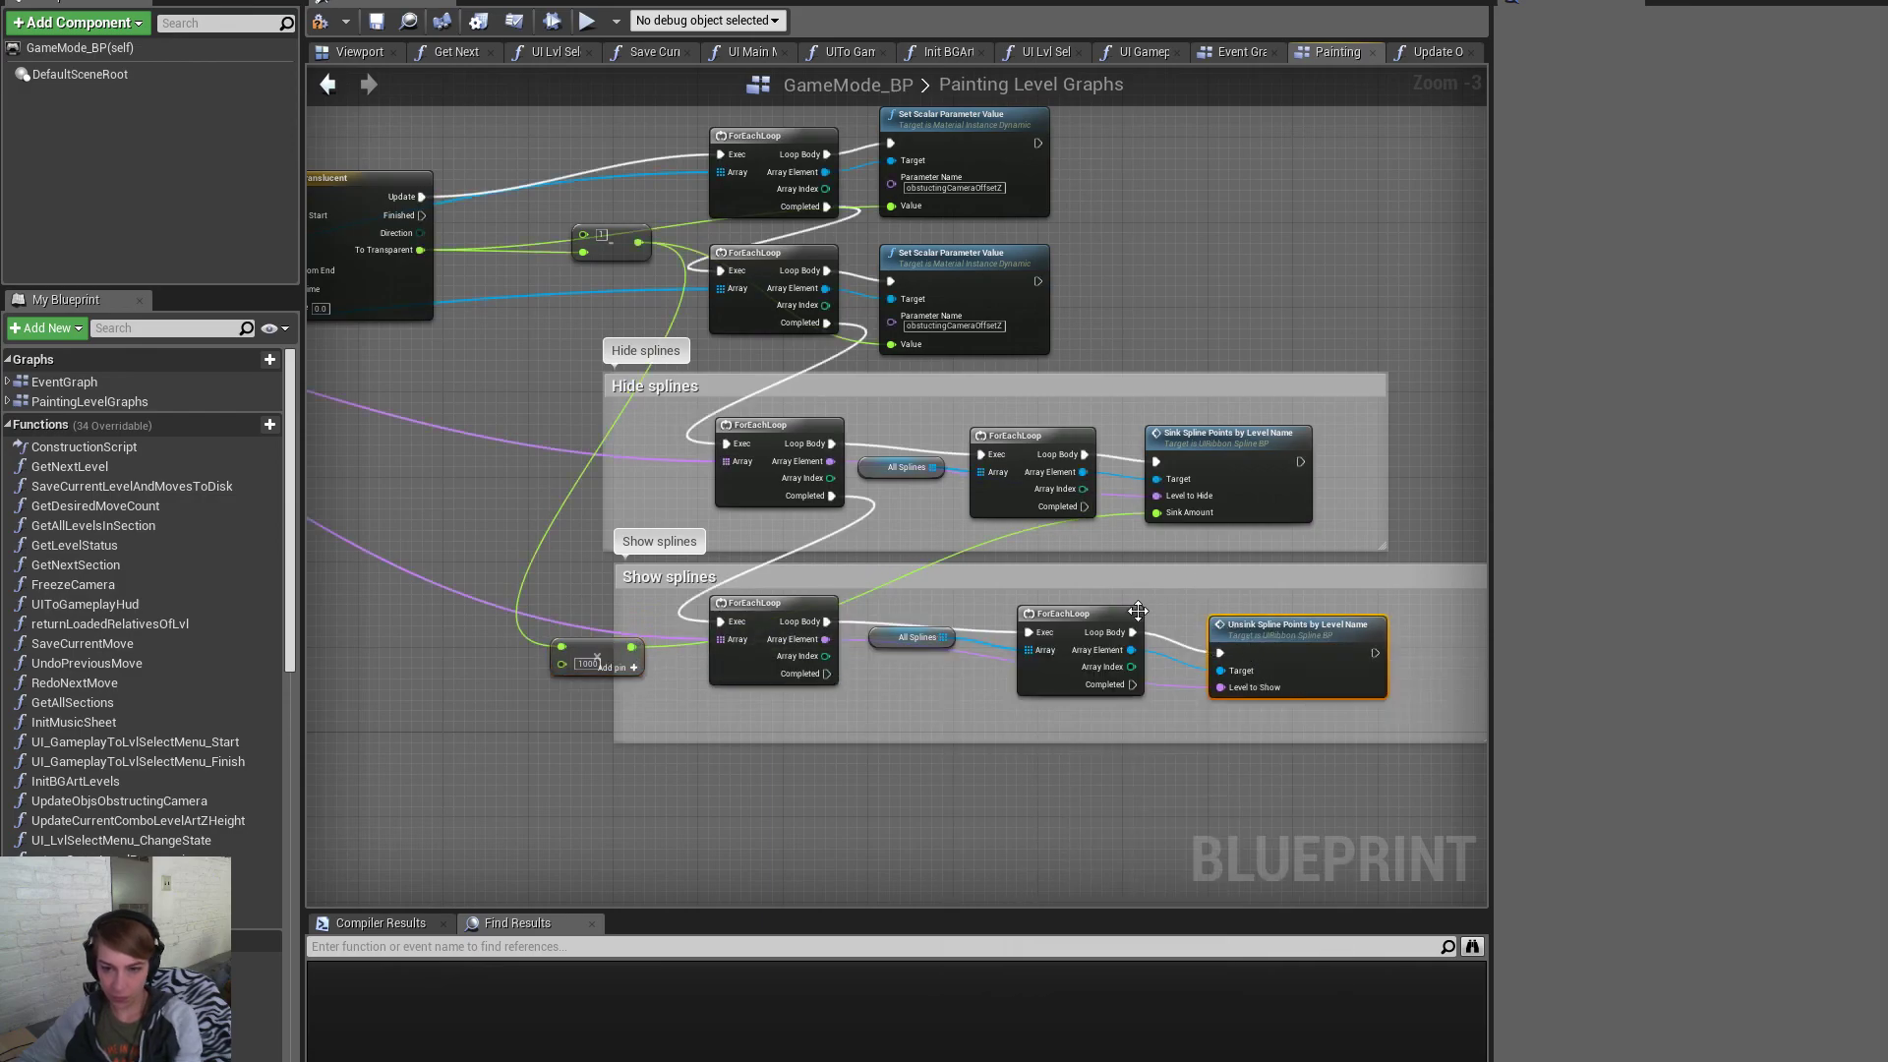
pyautogui.press('Delete')
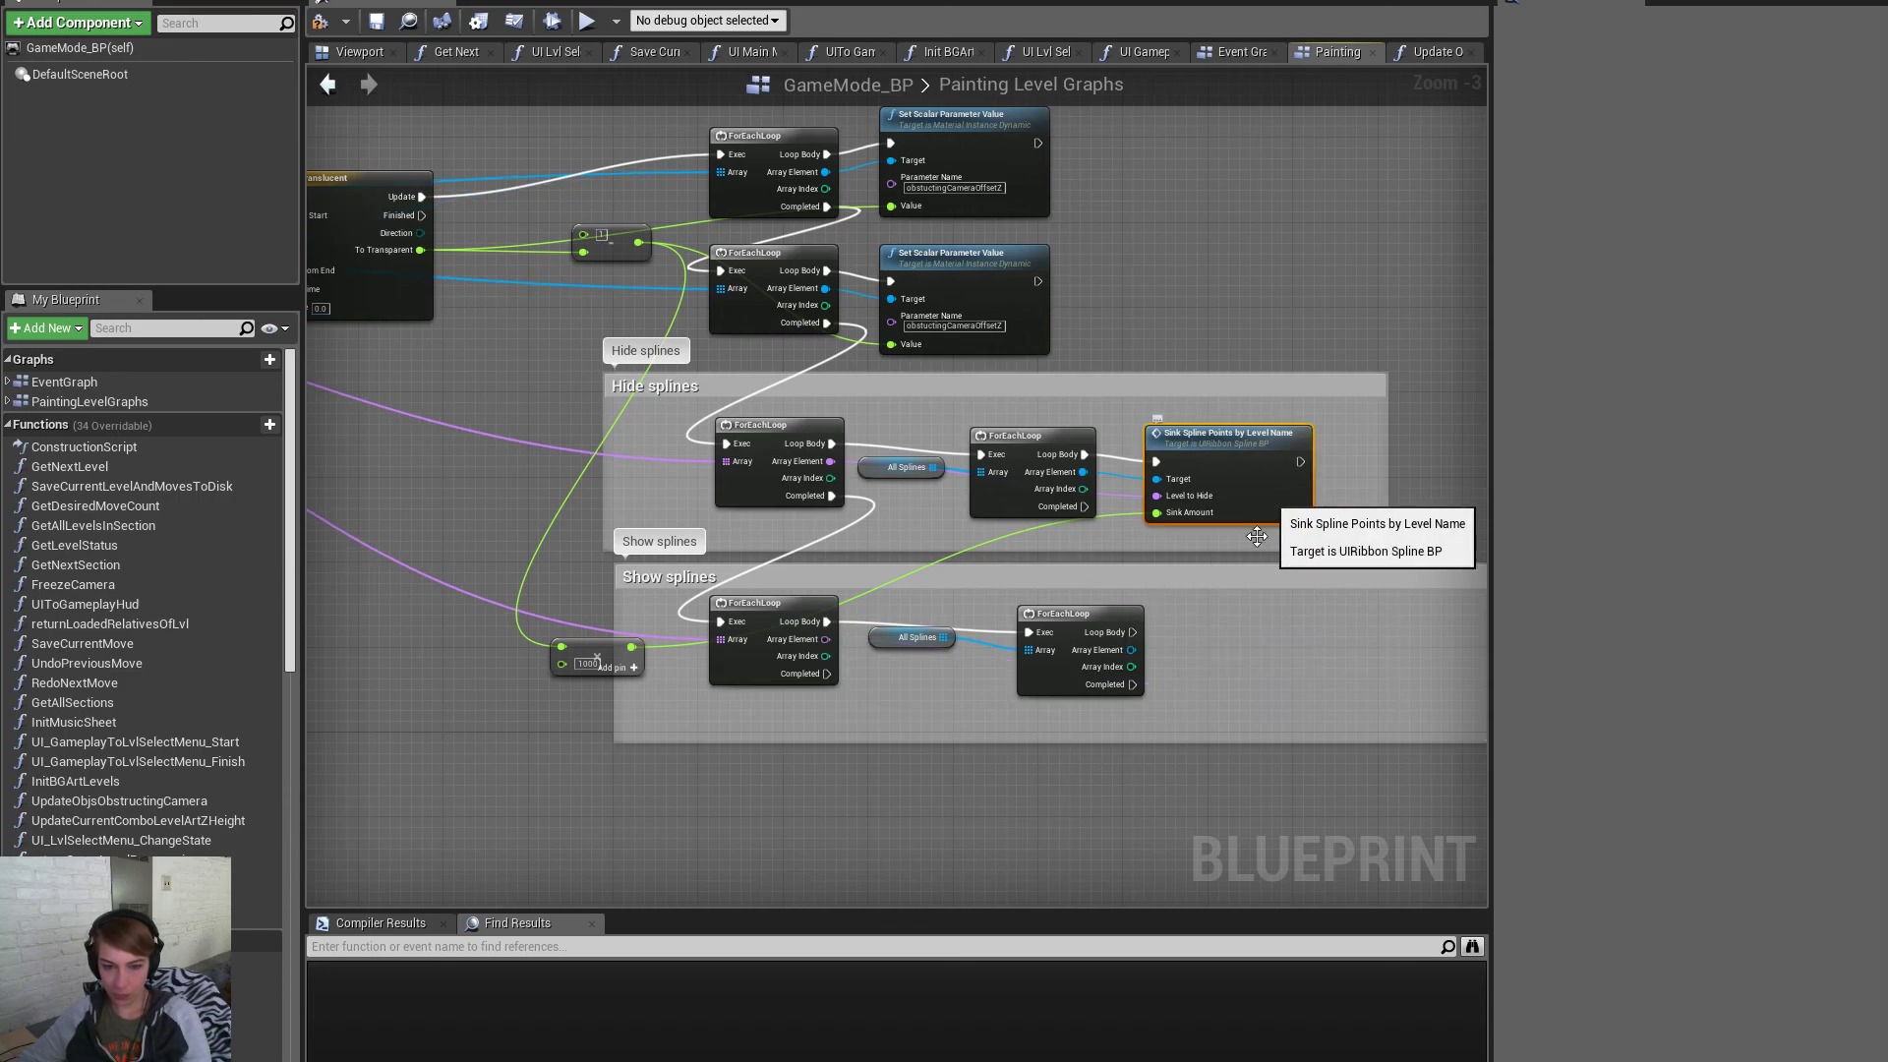
# Copy the Sink Spline Points by Level Name call into Show splines and wire its execution, Level to Hide and Sink Amount from the multiply node
pyautogui.hotkey('ctrl', 'c')
pyautogui.hotkey('ctrl', 'v')
pyautogui.moveTo(1296, 549); pyautogui.dragTo(1133, 632)
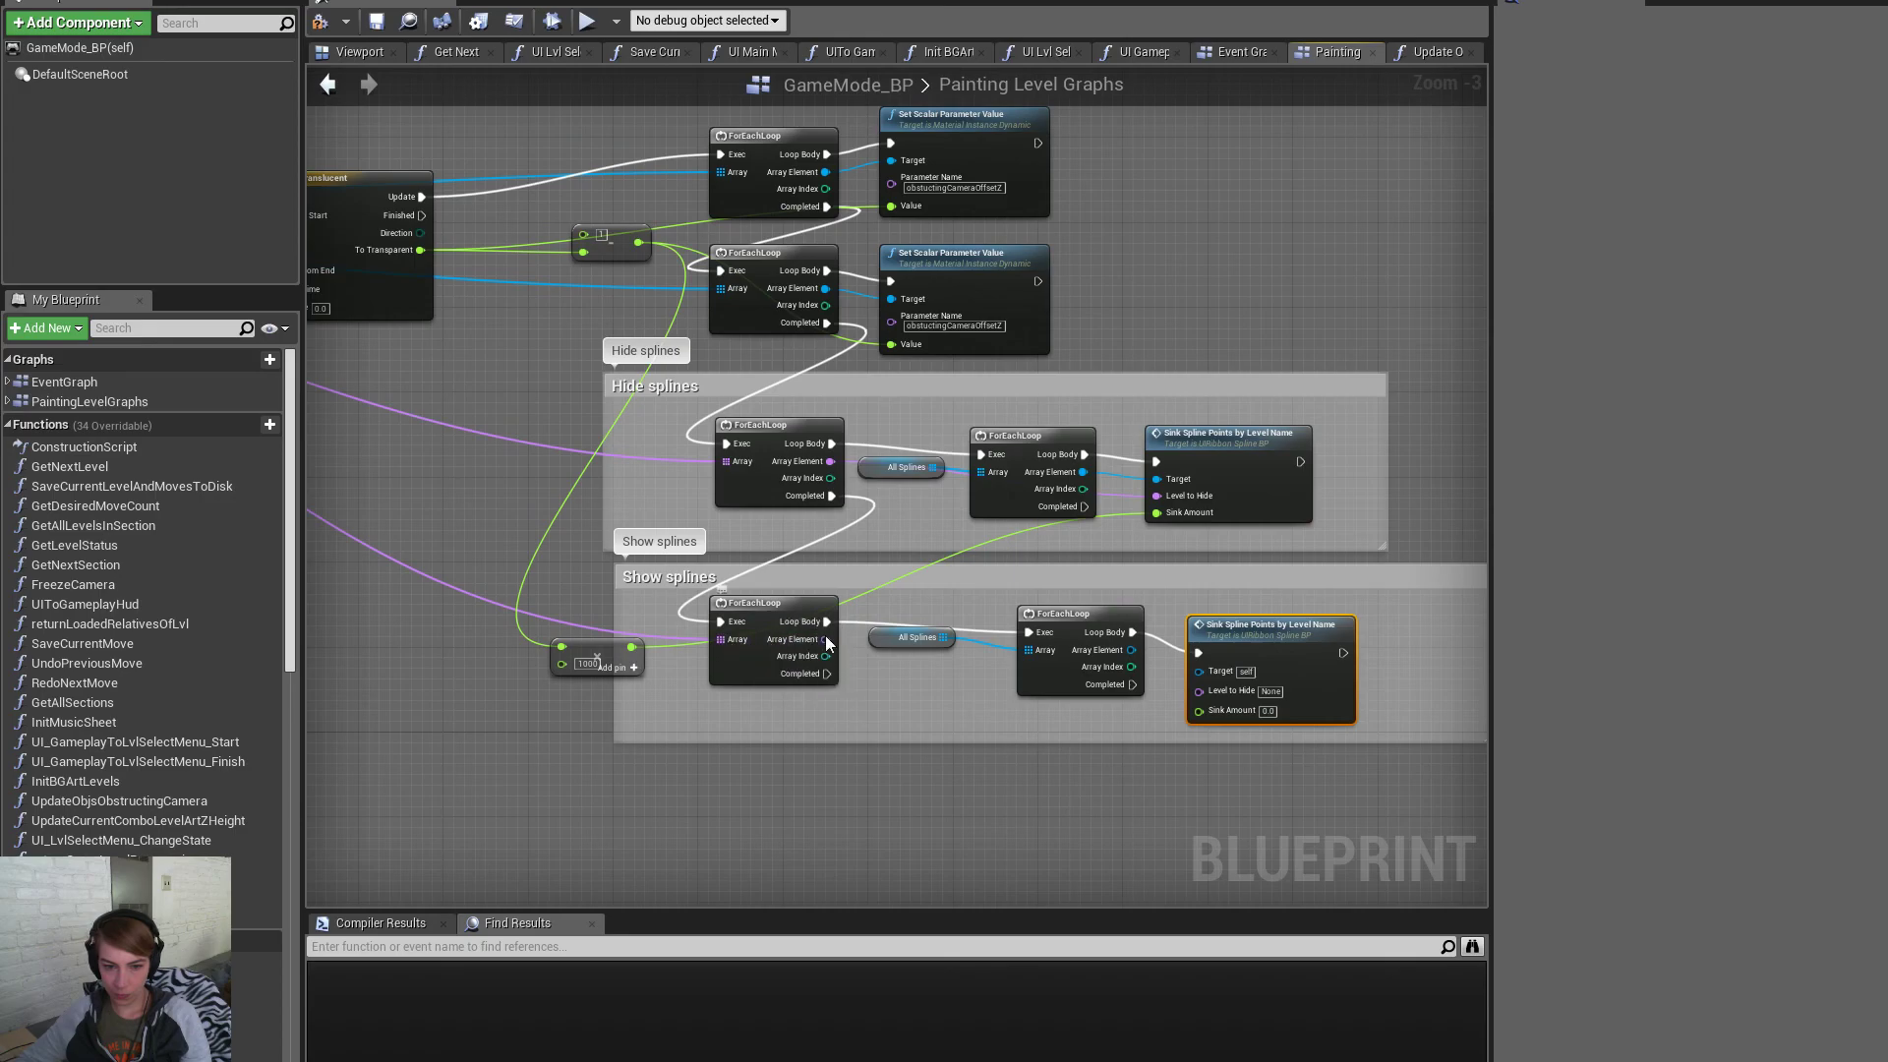
pyautogui.moveTo(1198, 710); pyautogui.dragTo(633, 647)
# Duplicate the multiply node beside Hide splines, feed it from To Transparent and connect its result to the Hide splines Sink Amount
pyautogui.click(573, 660)
pyautogui.hotkey('ctrl', 'w')
pyautogui.moveTo(615, 633); pyautogui.dragTo(615, 457)
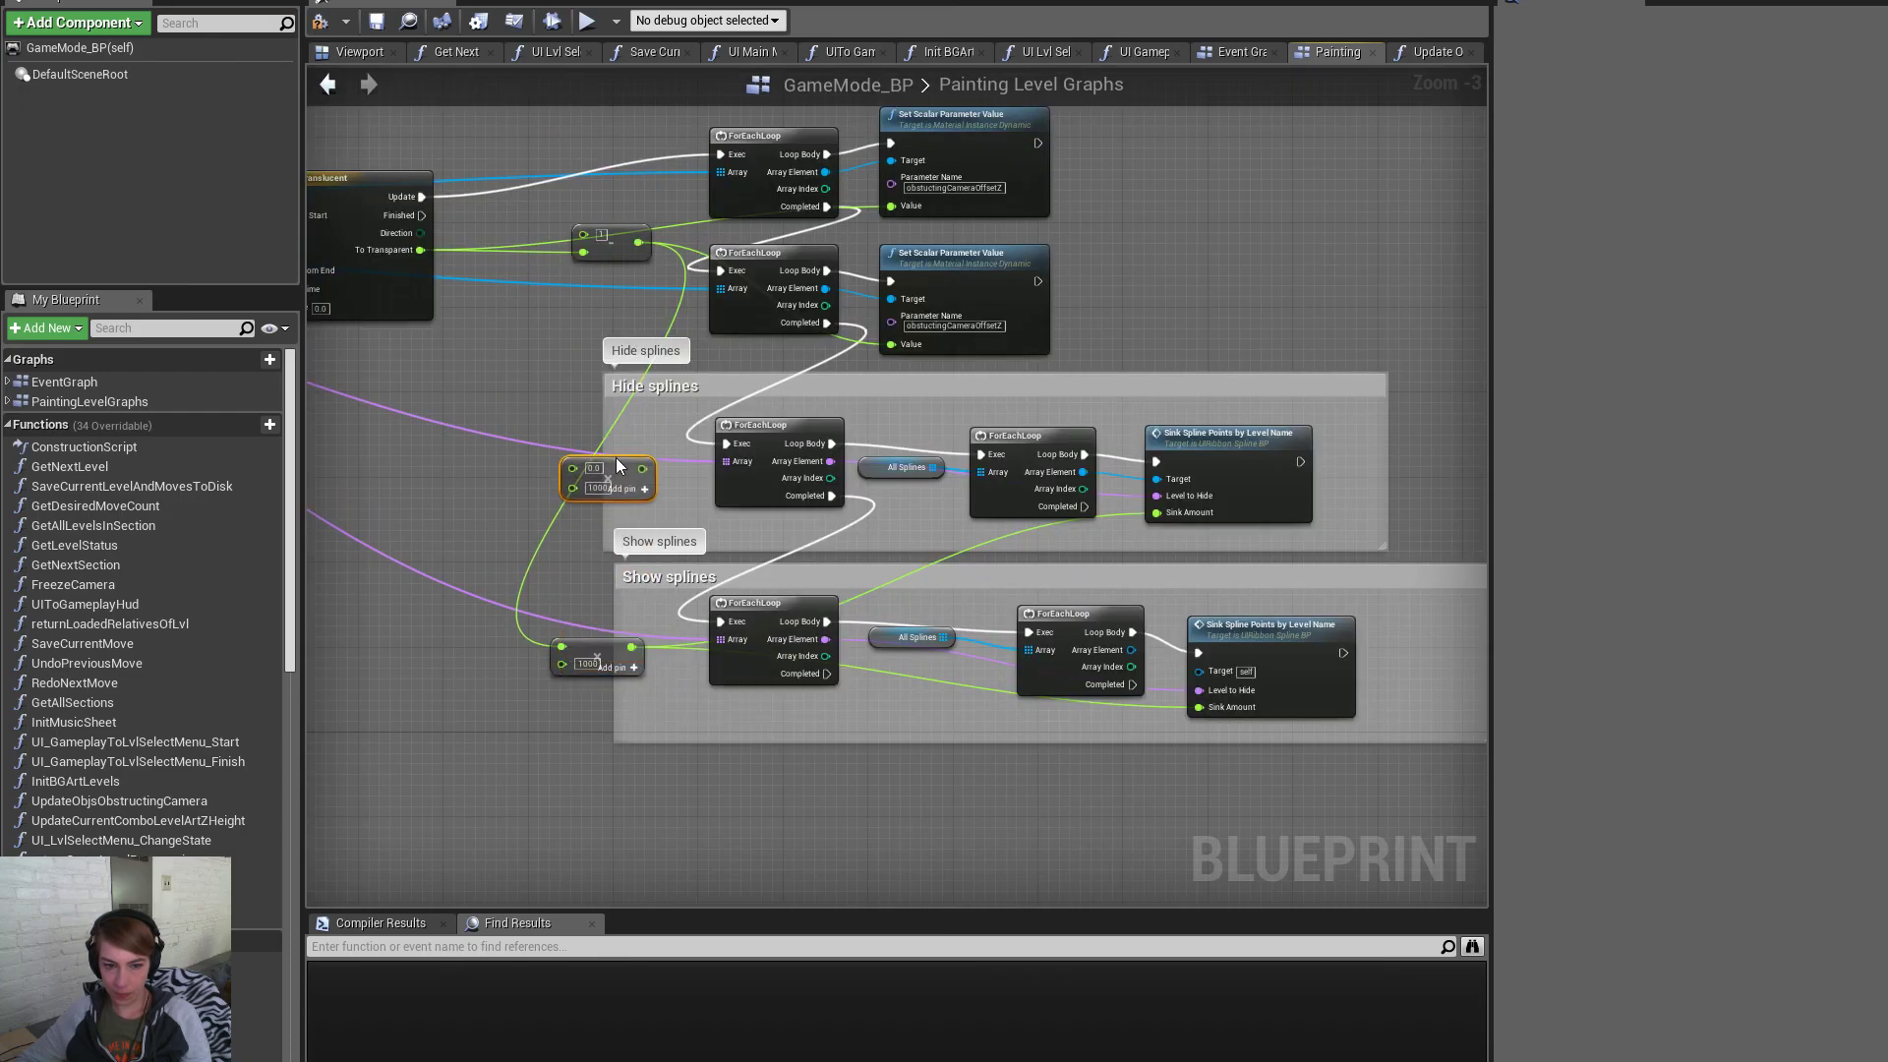
pyautogui.moveTo(421, 249); pyautogui.dragTo(1189, 513)
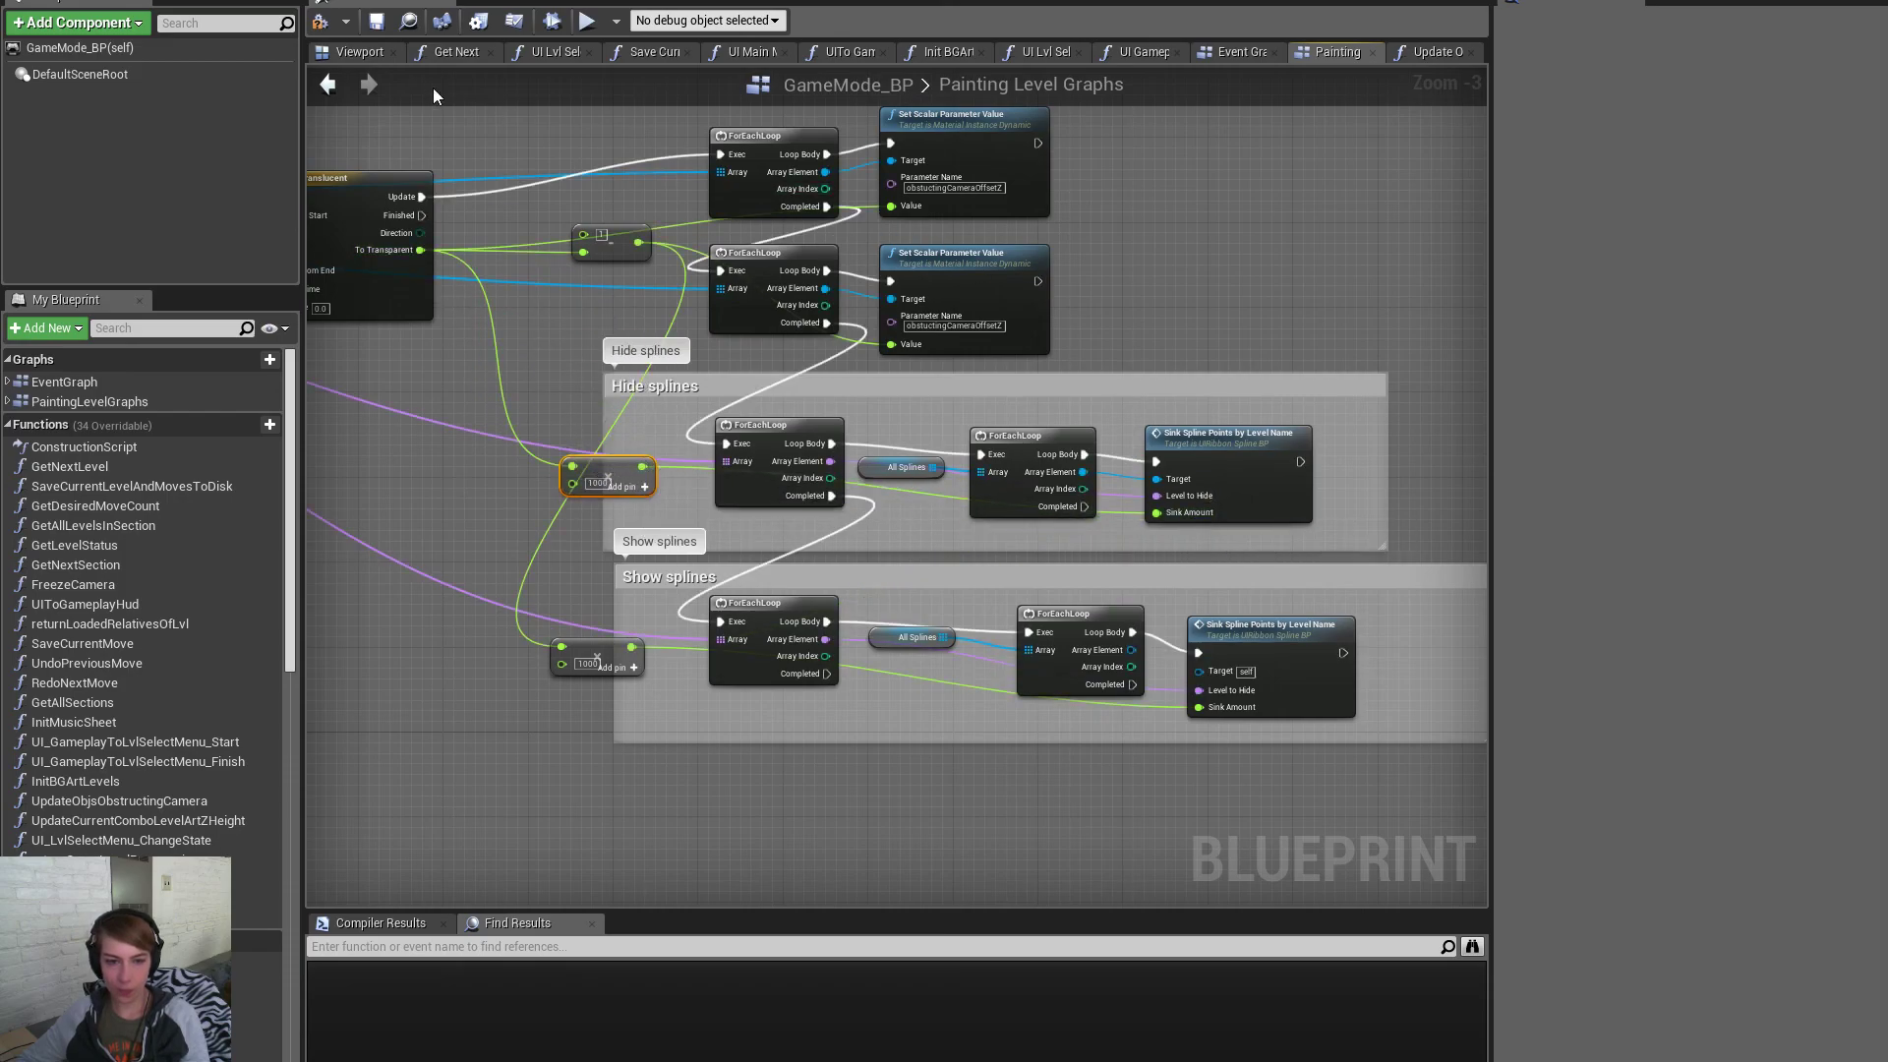
# Connect the Show splines inner loop's Array Element to the copied sink call's Target, and compile and save GameMode_BP
pyautogui.click(386, 25)
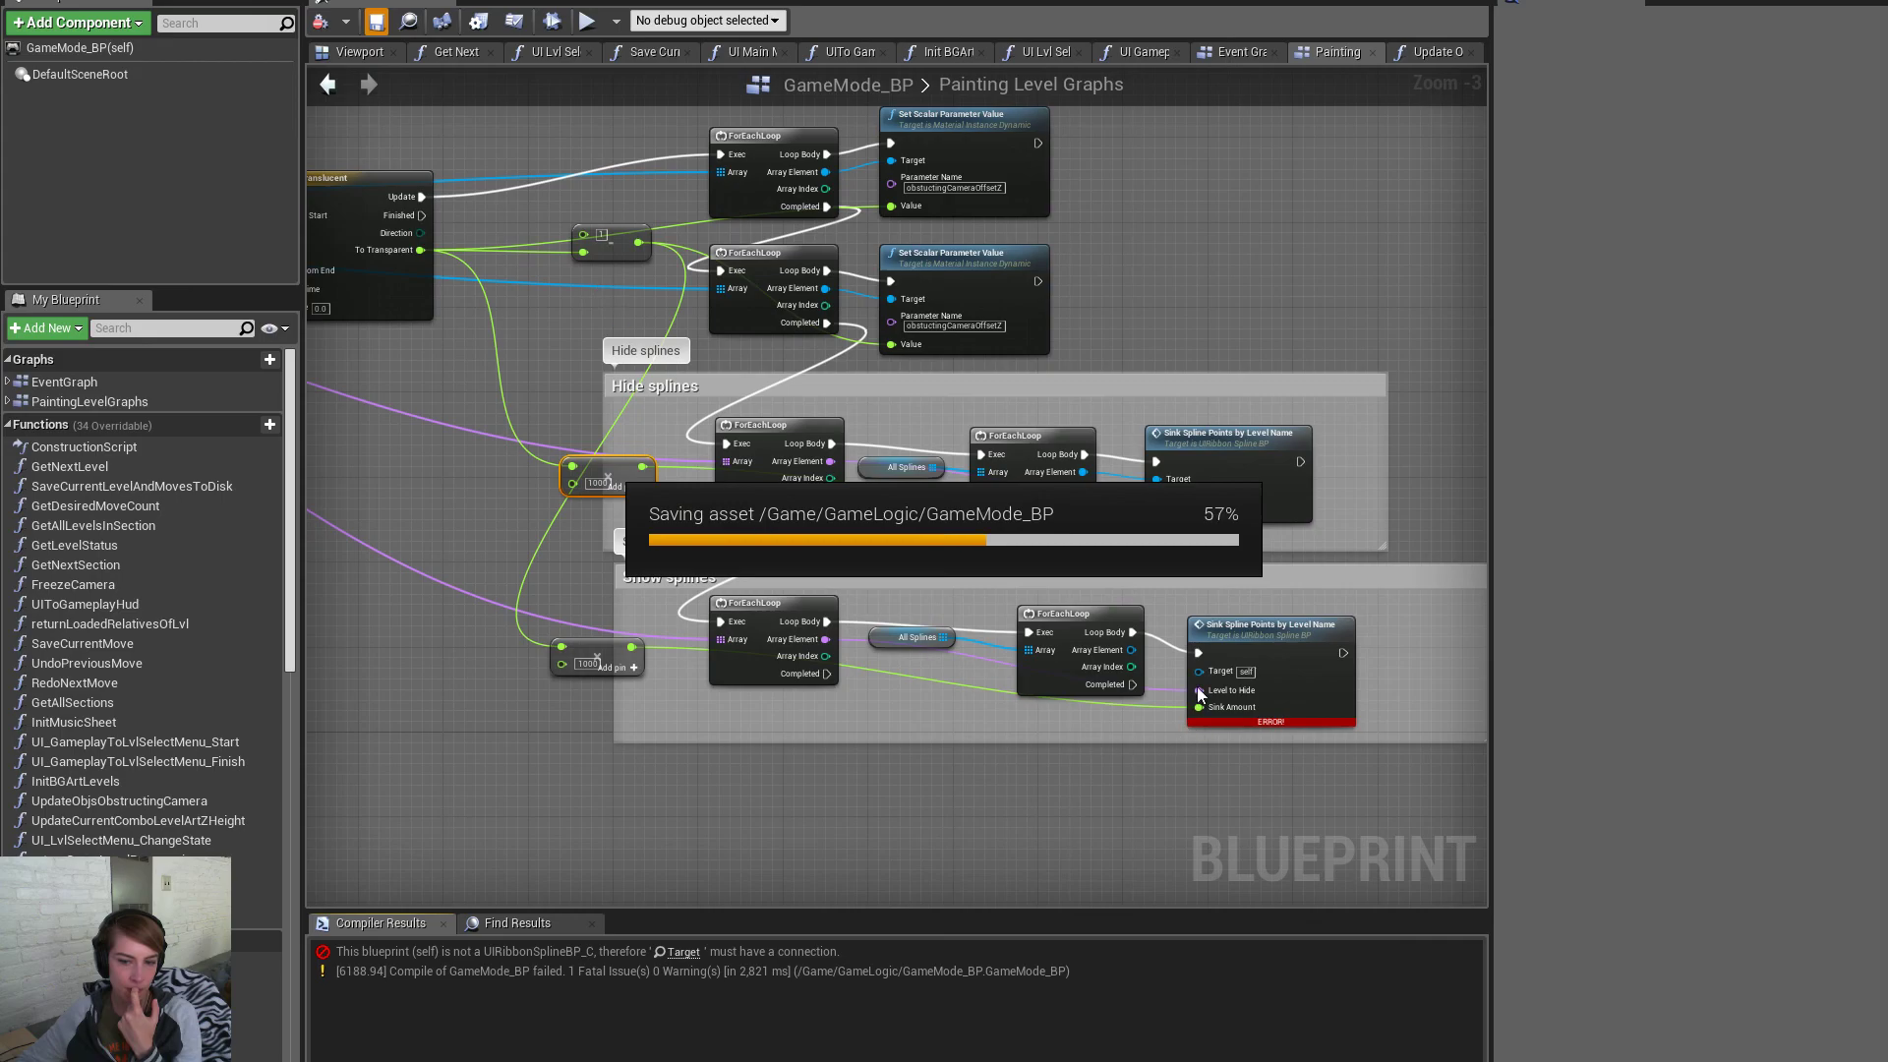
pyautogui.moveTo(1131, 649); pyautogui.dragTo(1199, 671)
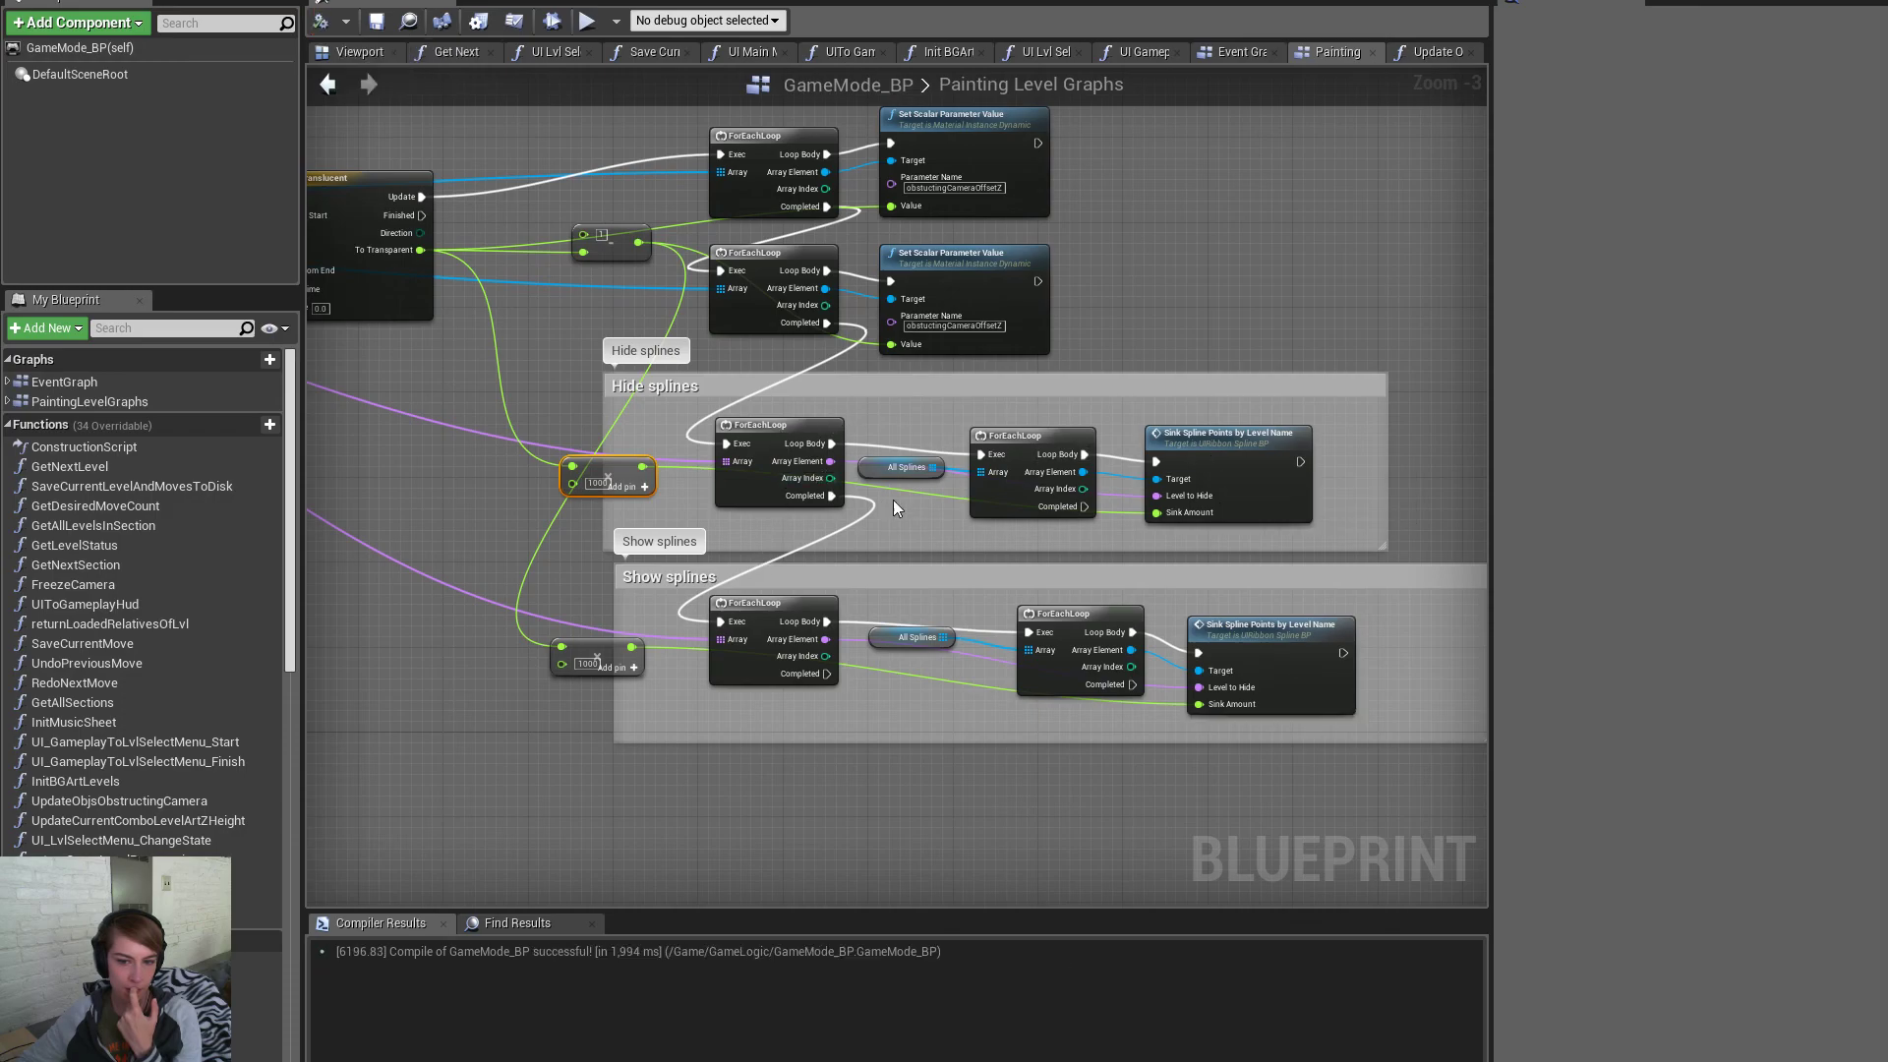
# Play-test the game through the title screen and level map, and return to UIRibbonSplineBP's show/hide splines by level name graph
pyautogui.click(295, 1)
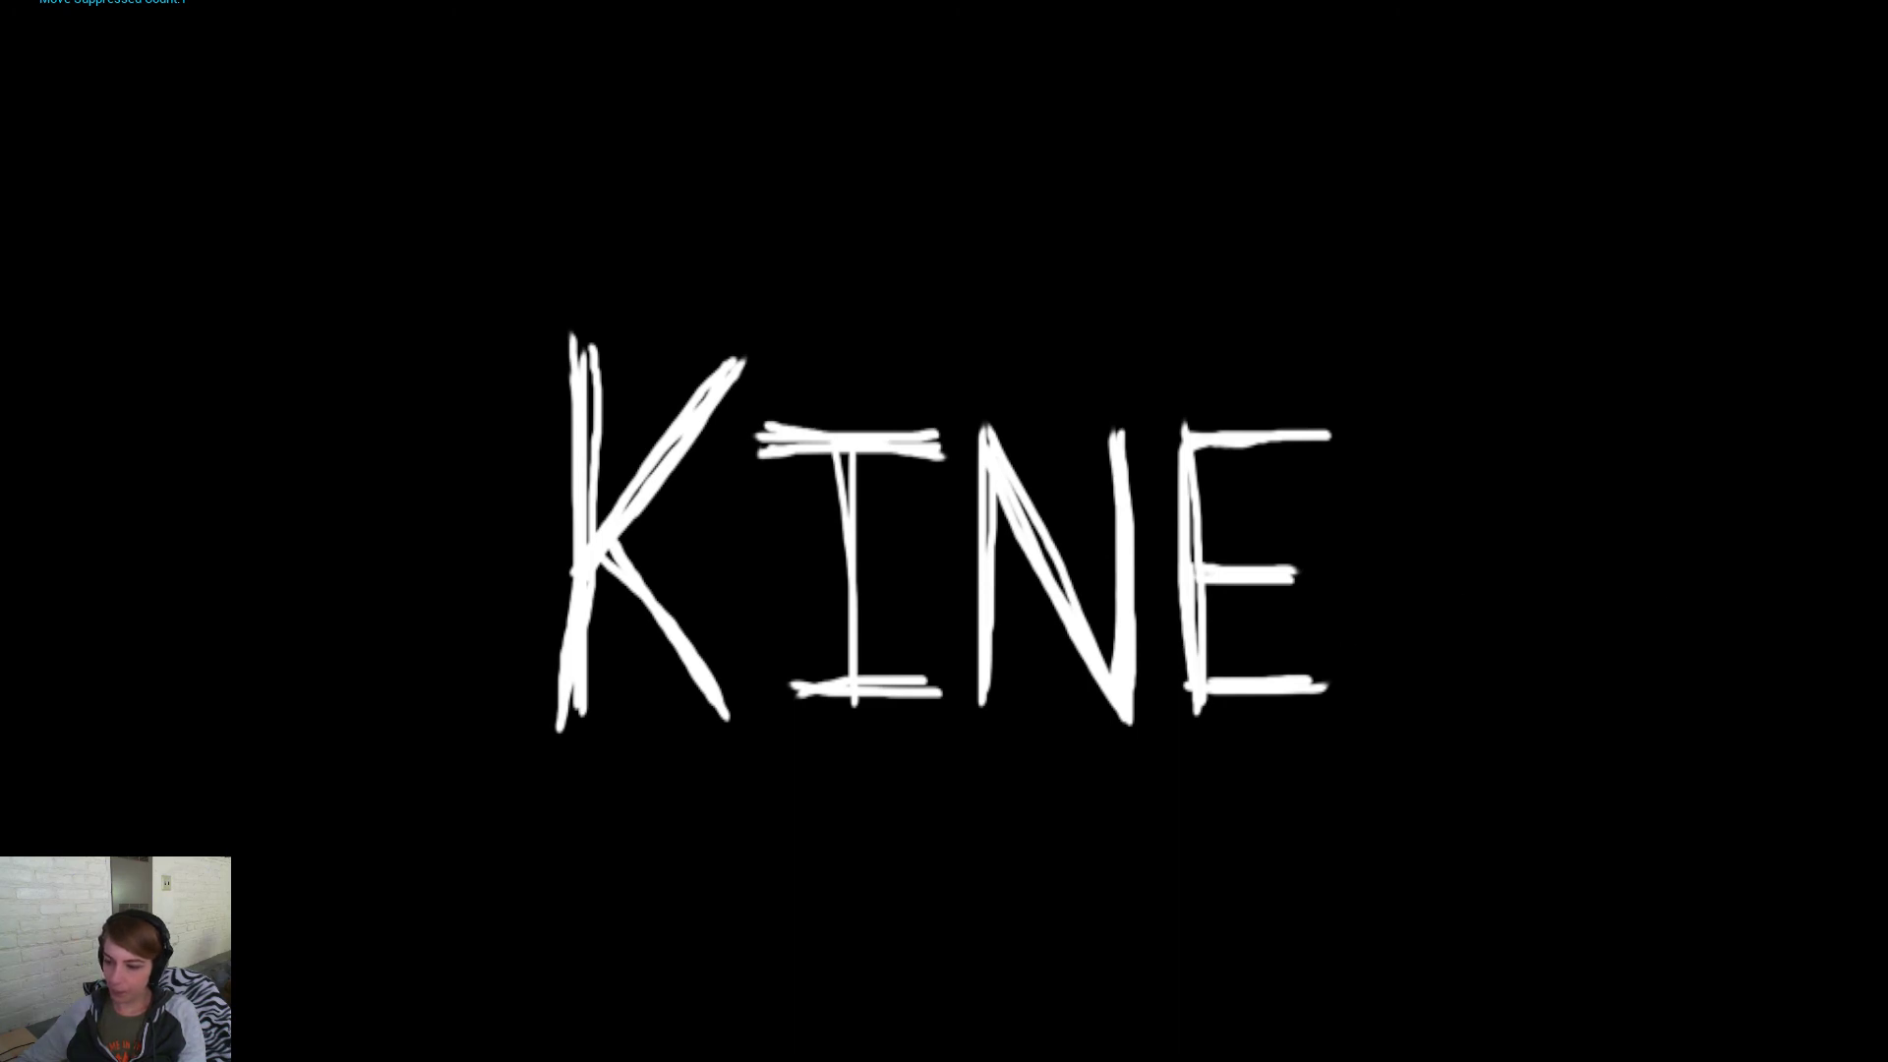
pyautogui.press('Return')
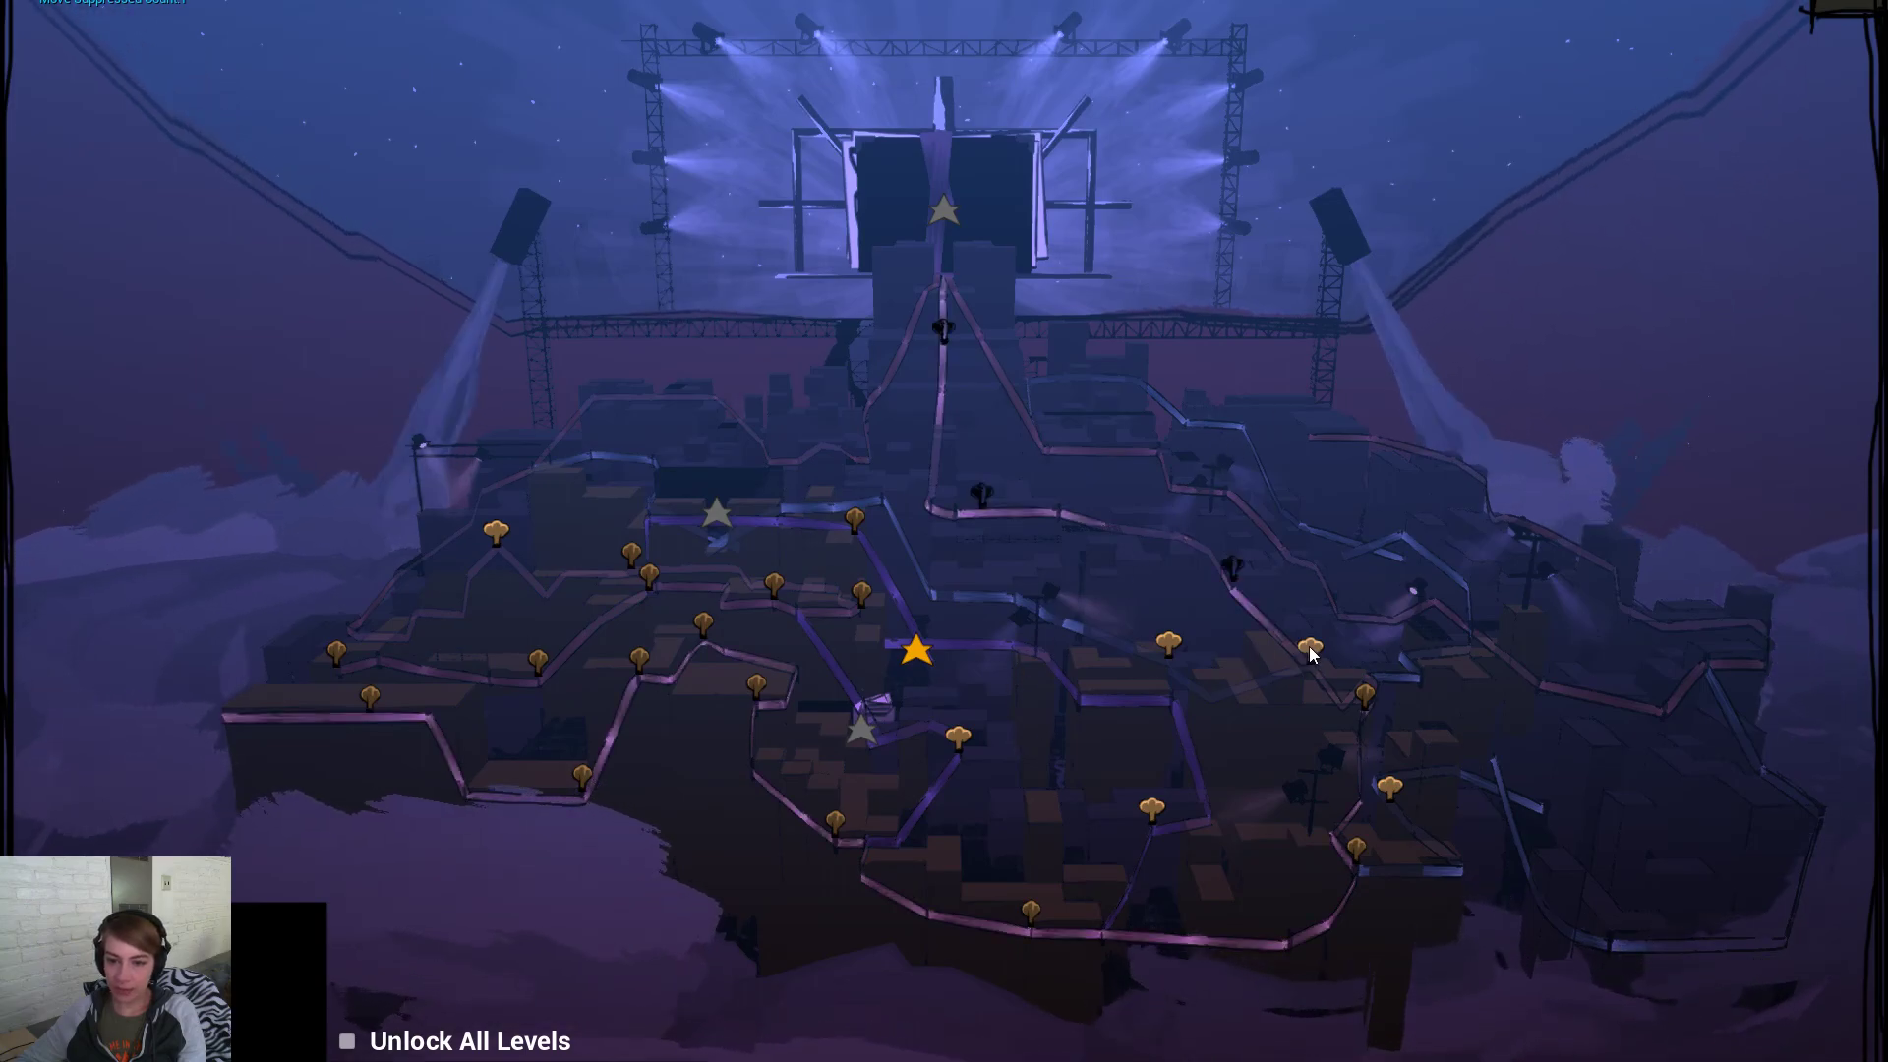
pyautogui.press('Return')
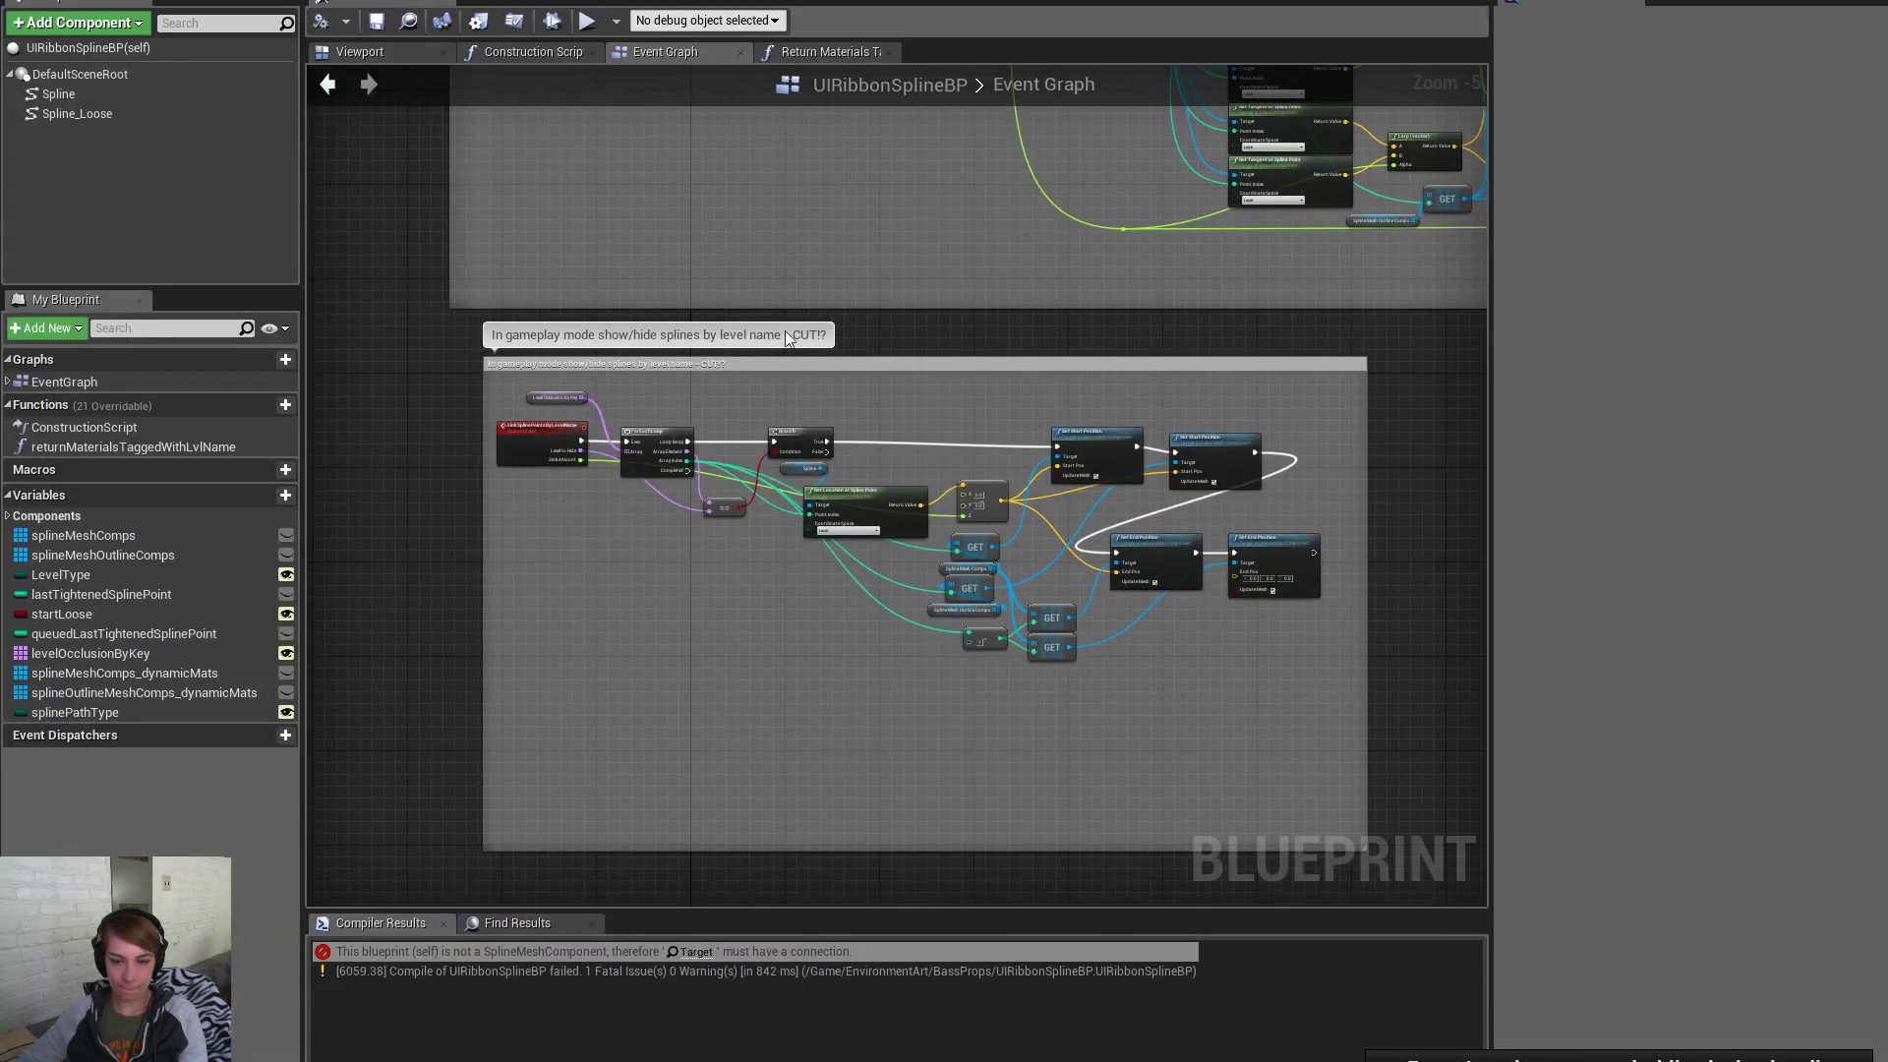
pyautogui.scroll(1, 1106, 570)
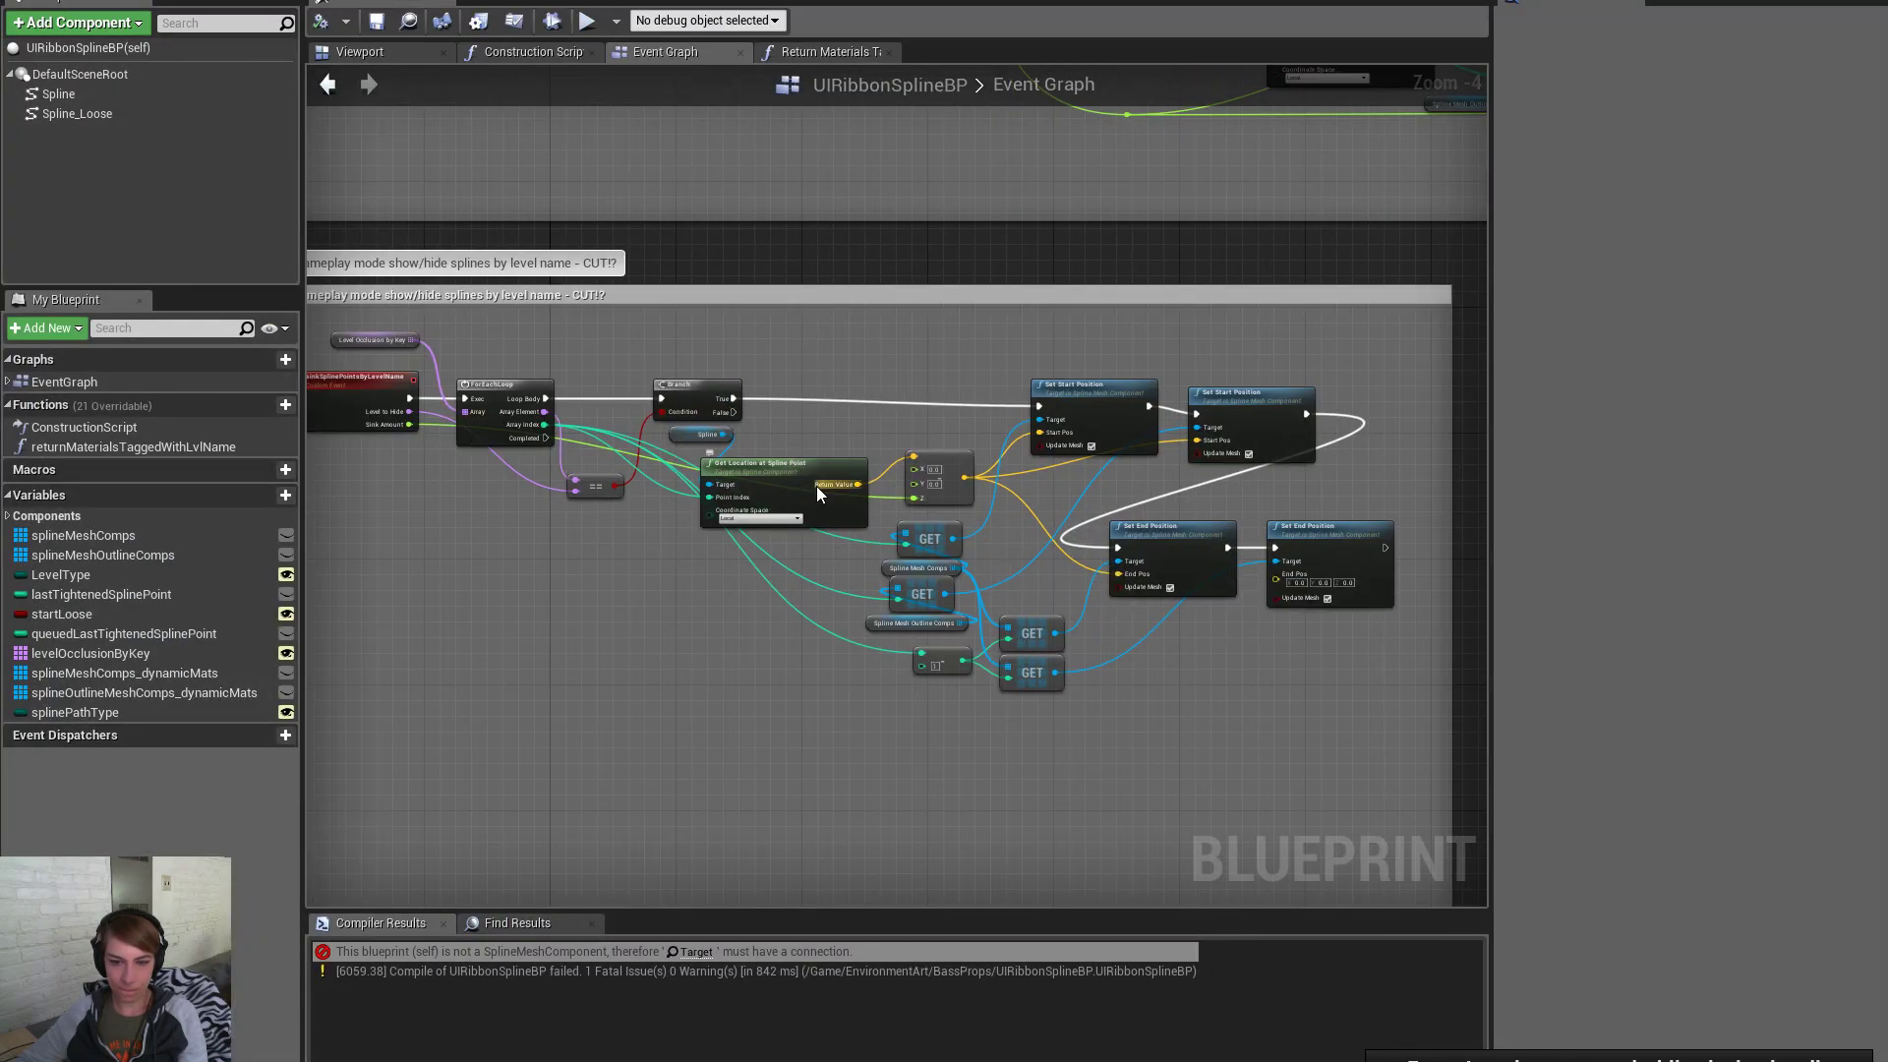
# Move the Spline variable node next to the Target input of Get Location at Spline Point
pyautogui.scroll(2, 982, 592)
pyautogui.moveTo(740, 580); pyautogui.dragTo(1052, 592, button='right')
pyautogui.moveTo(904, 366); pyautogui.dragTo(766, 499)
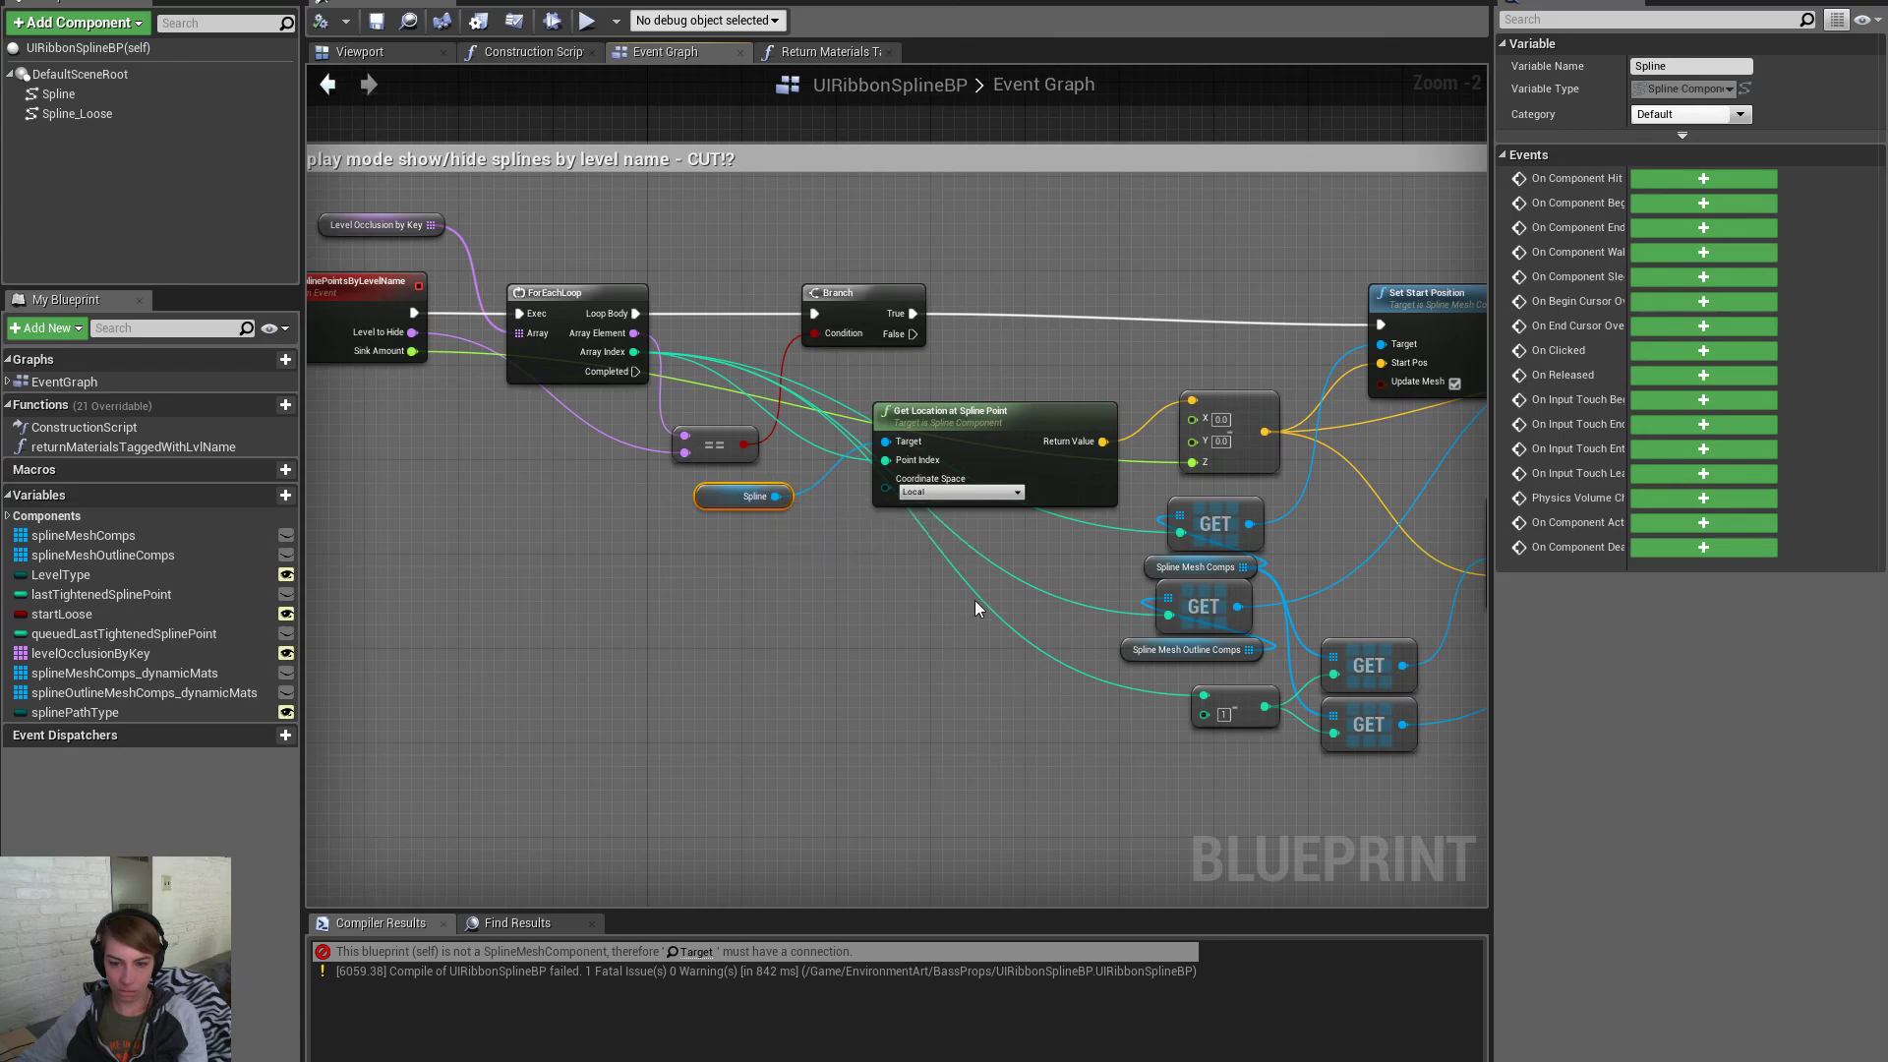
# Connect the X/Y/Z vector math node's output to End Pos on the second Set End Position node
pyautogui.moveTo(975, 600); pyautogui.dragTo(948, 651, button='right')
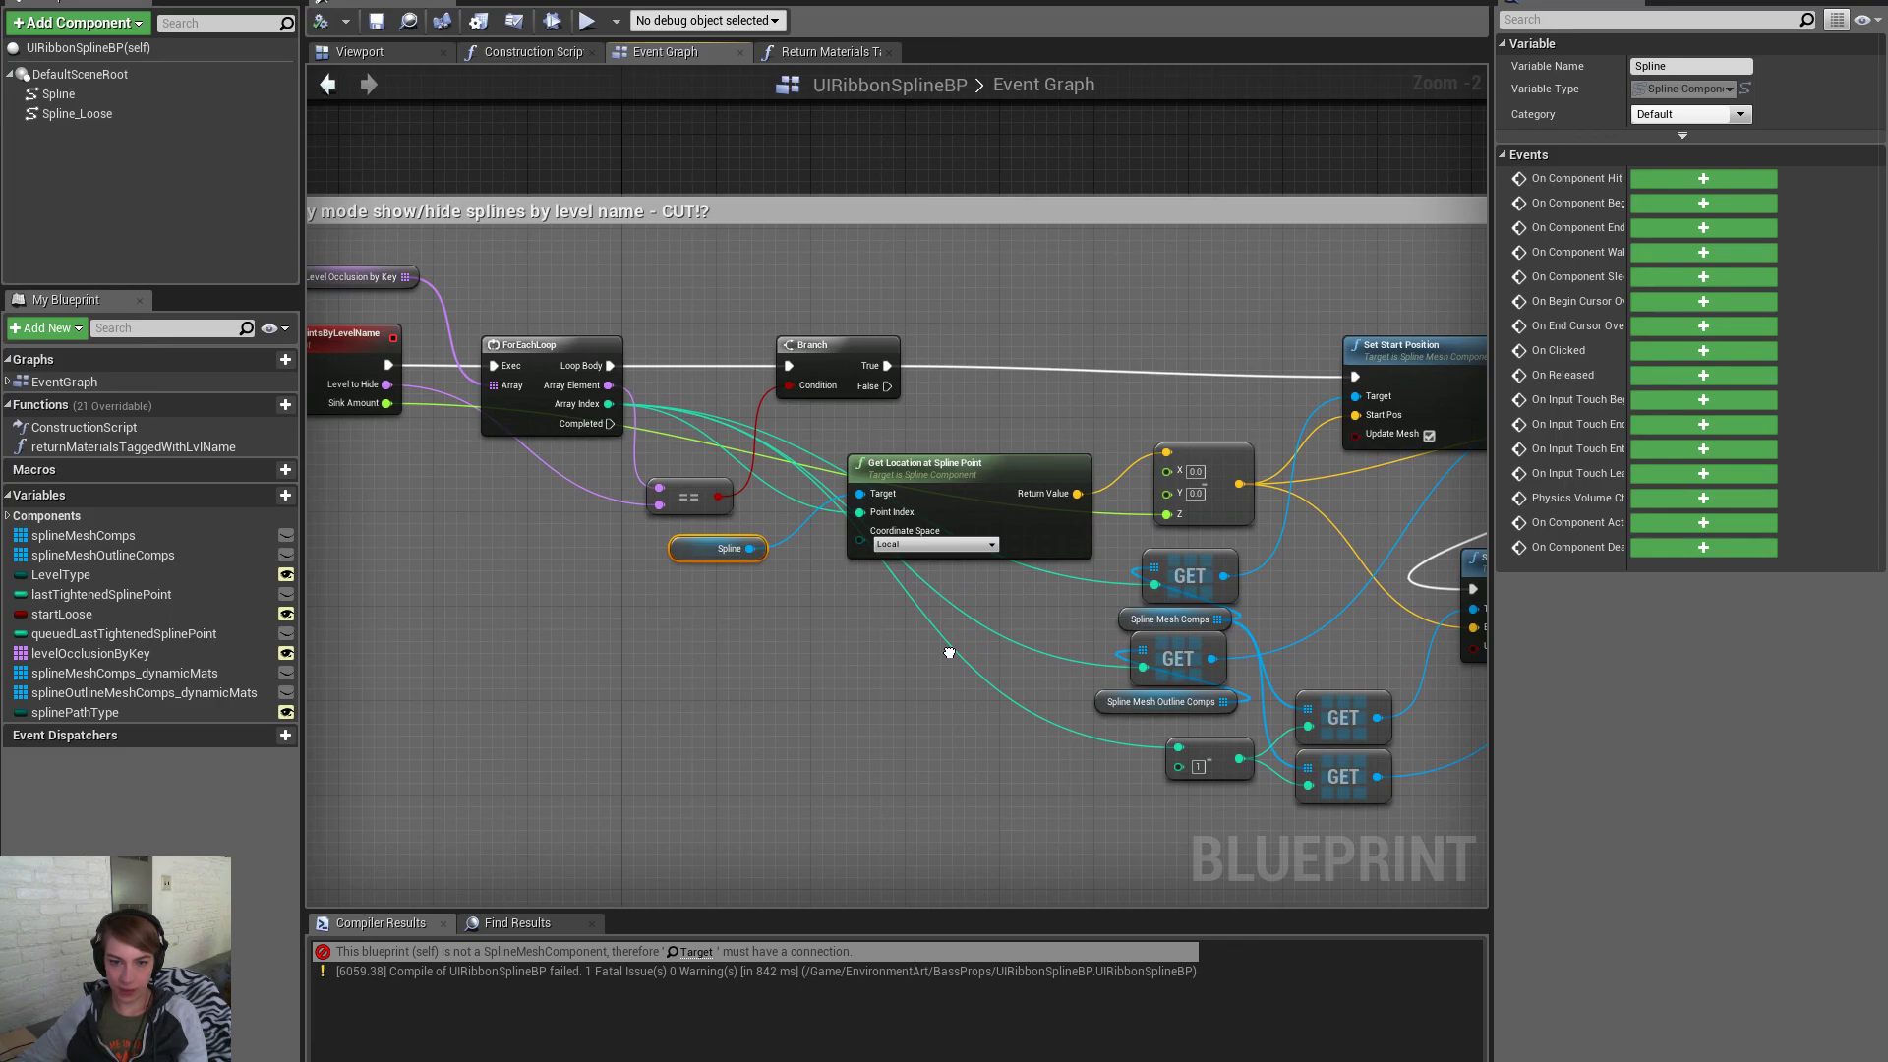
pyautogui.moveTo(949, 652); pyautogui.dragTo(736, 622, button='right')
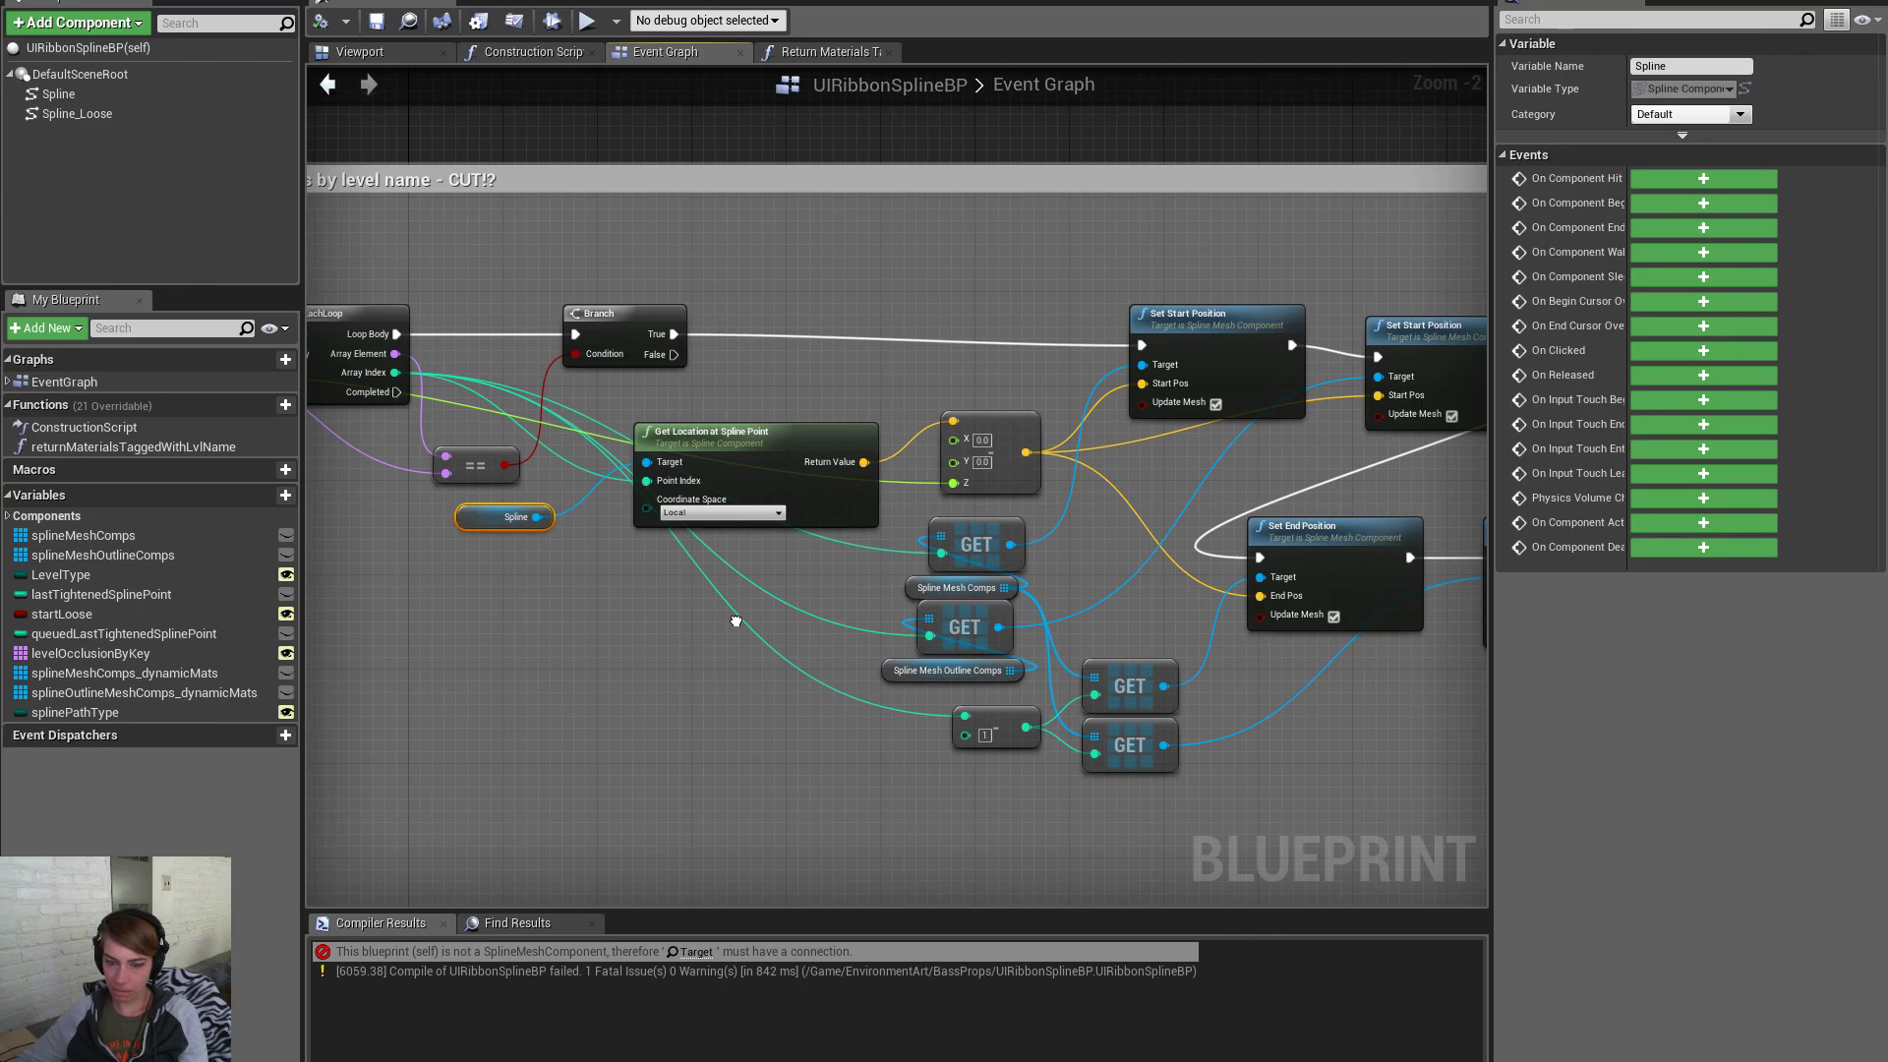
pyautogui.moveTo(736, 621); pyautogui.dragTo(393, 600, button='right')
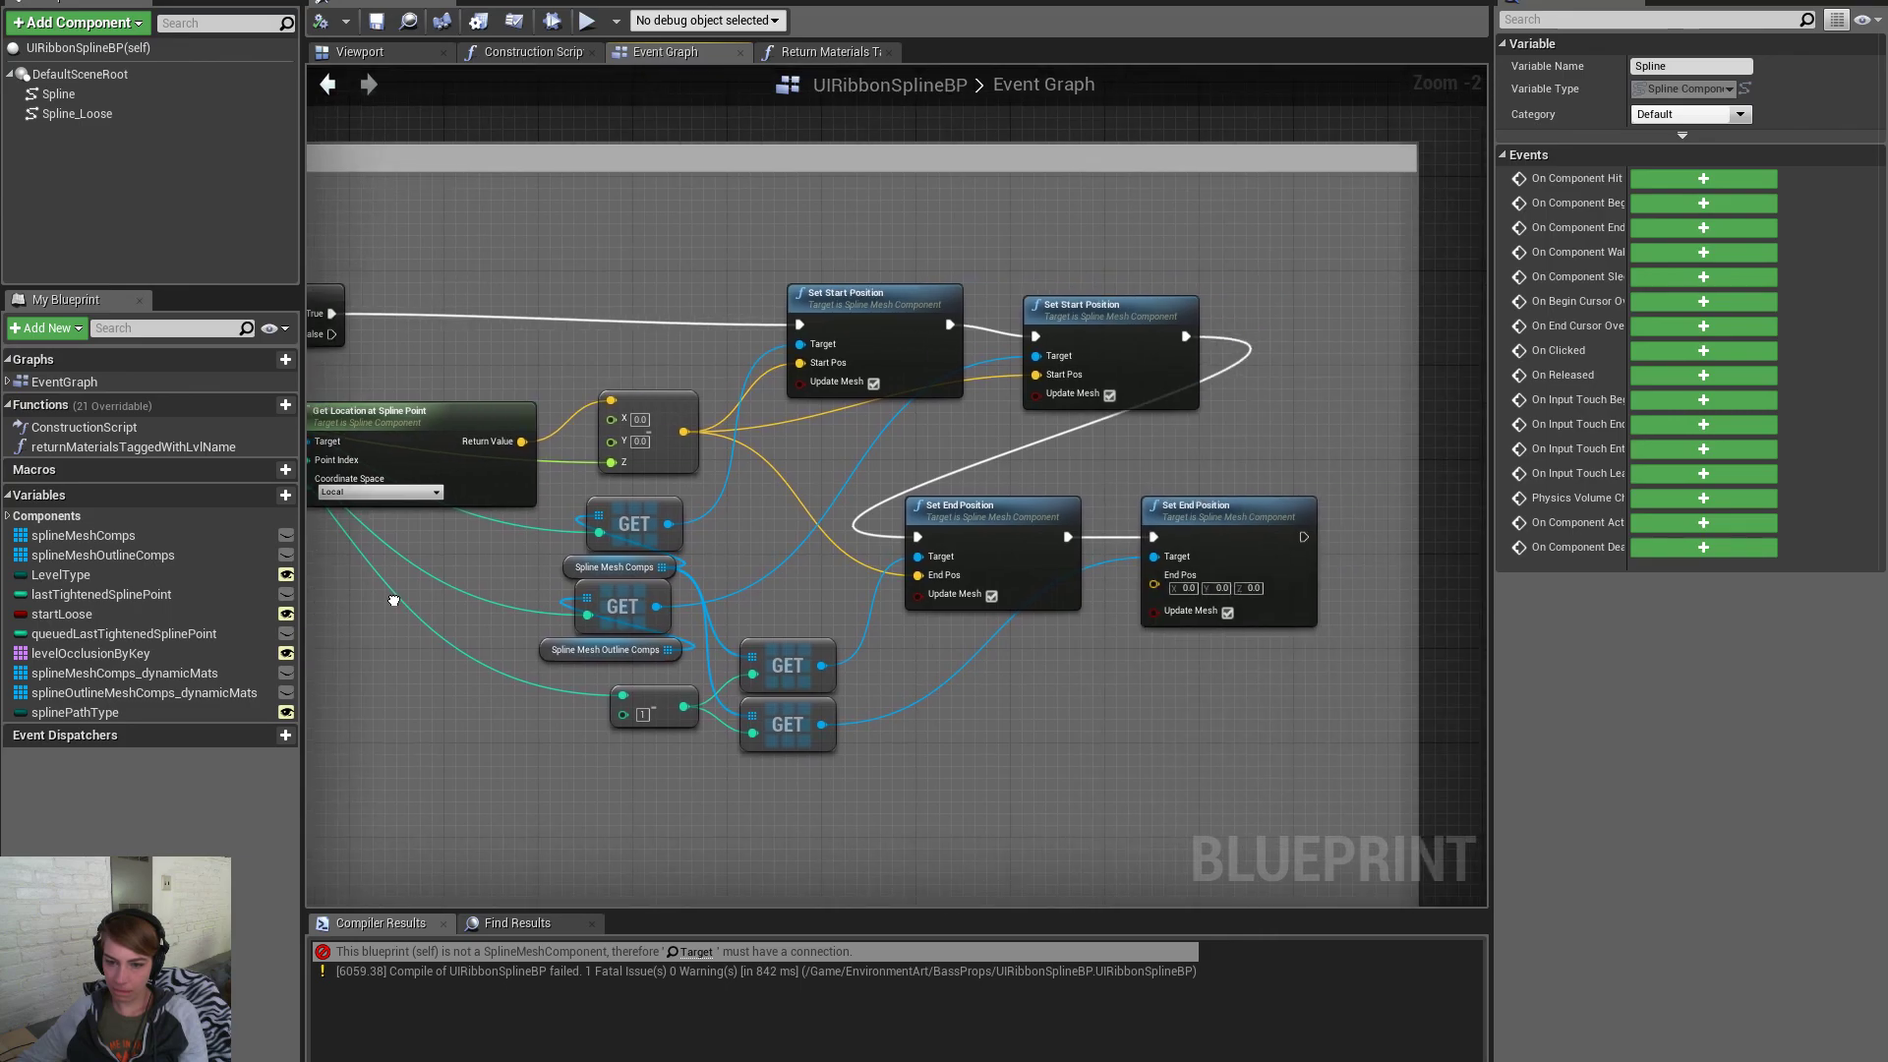
pyautogui.moveTo(1152, 583); pyautogui.dragTo(684, 432)
pyautogui.moveTo(787, 532); pyautogui.dragTo(803, 518, button='right')
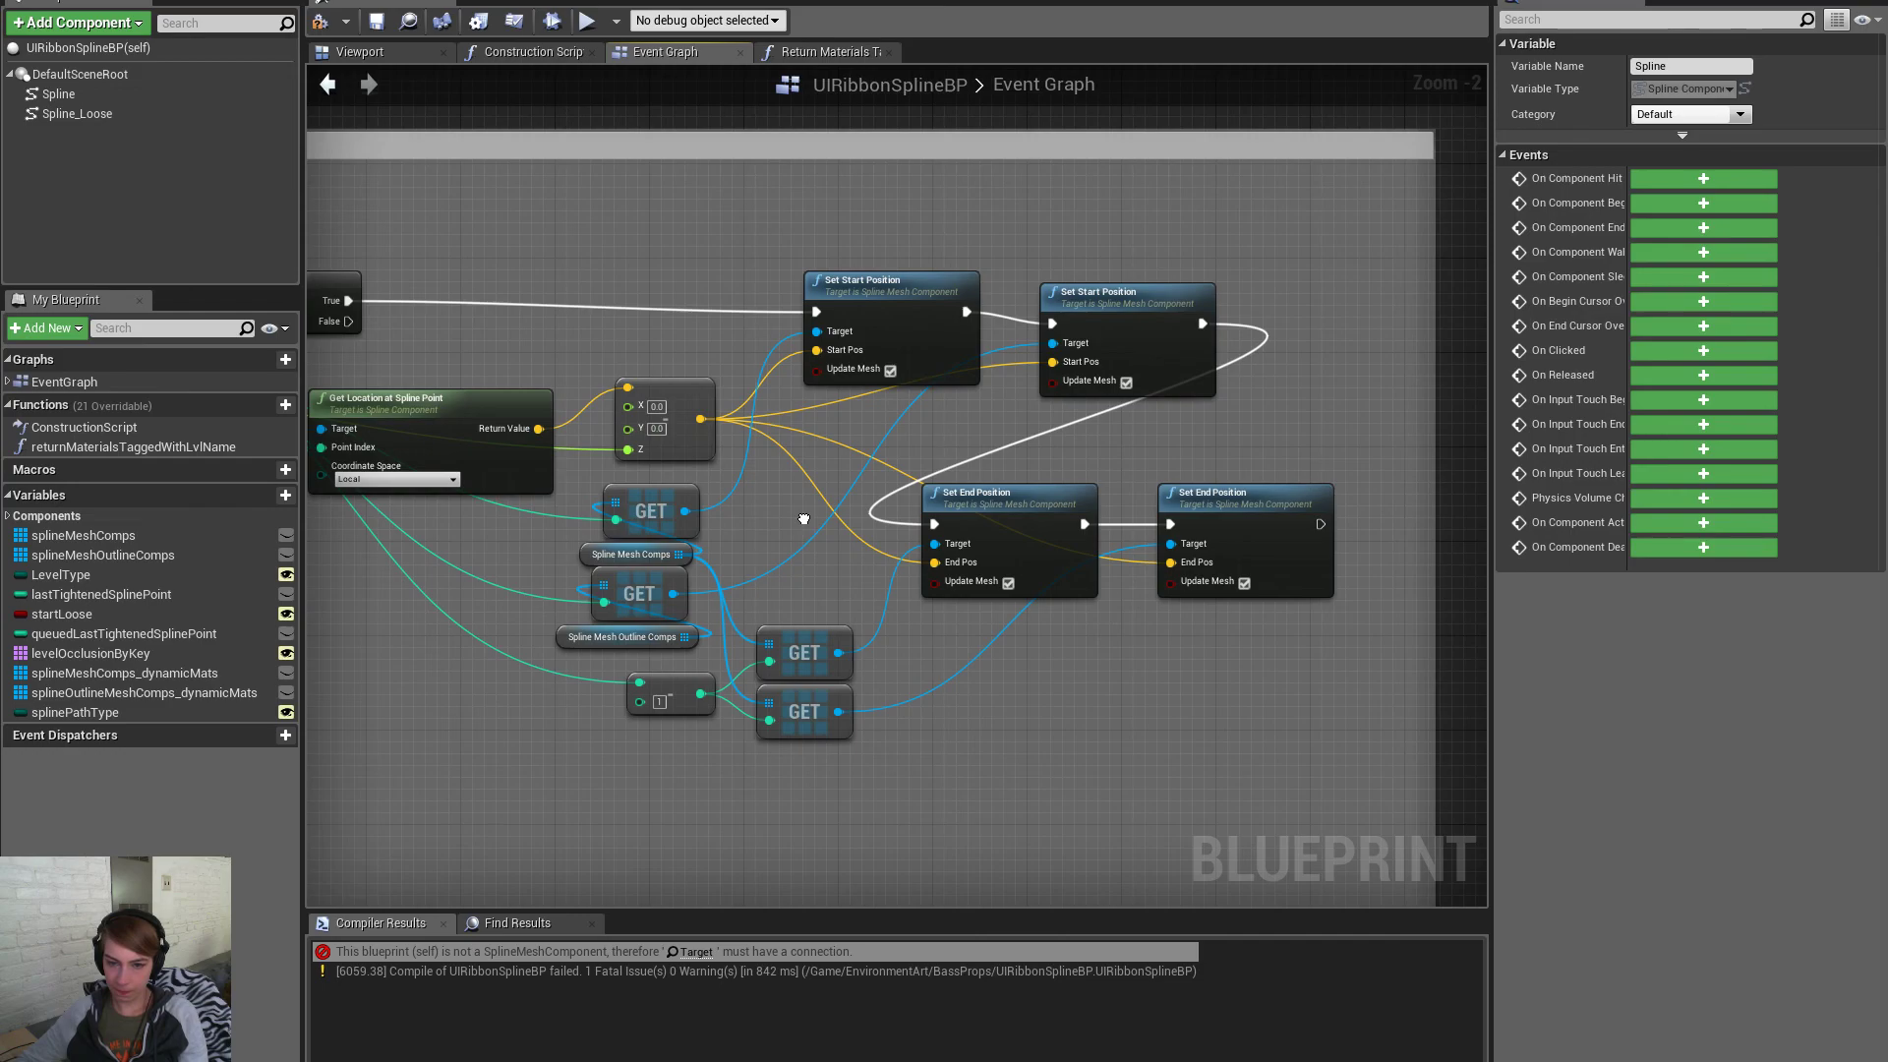
# Review the Hide splines and Show splines logic in GameMode_BP, then open the definition of Sink Spline Points by Level Name
pyautogui.moveTo(803, 518); pyautogui.dragTo(1420, 572, button='right')
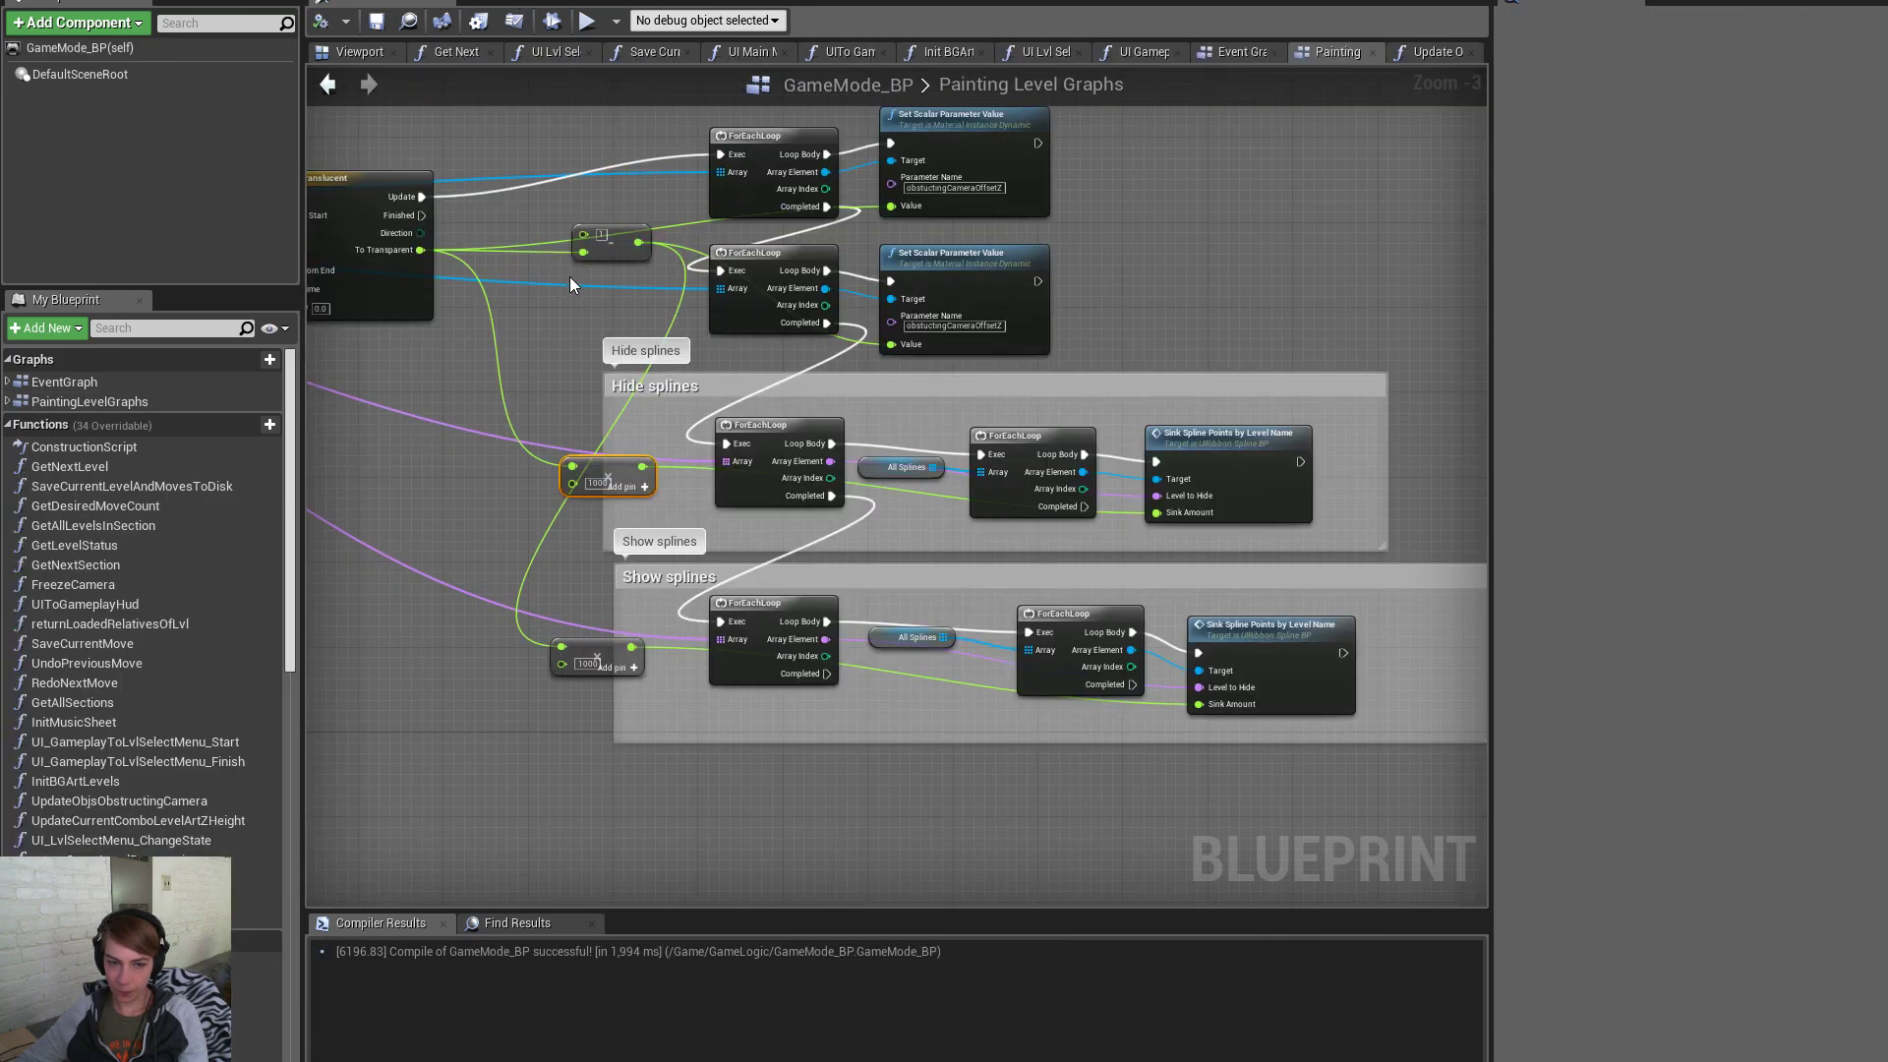
pyautogui.moveTo(569, 284); pyautogui.dragTo(669, 323, button='right')
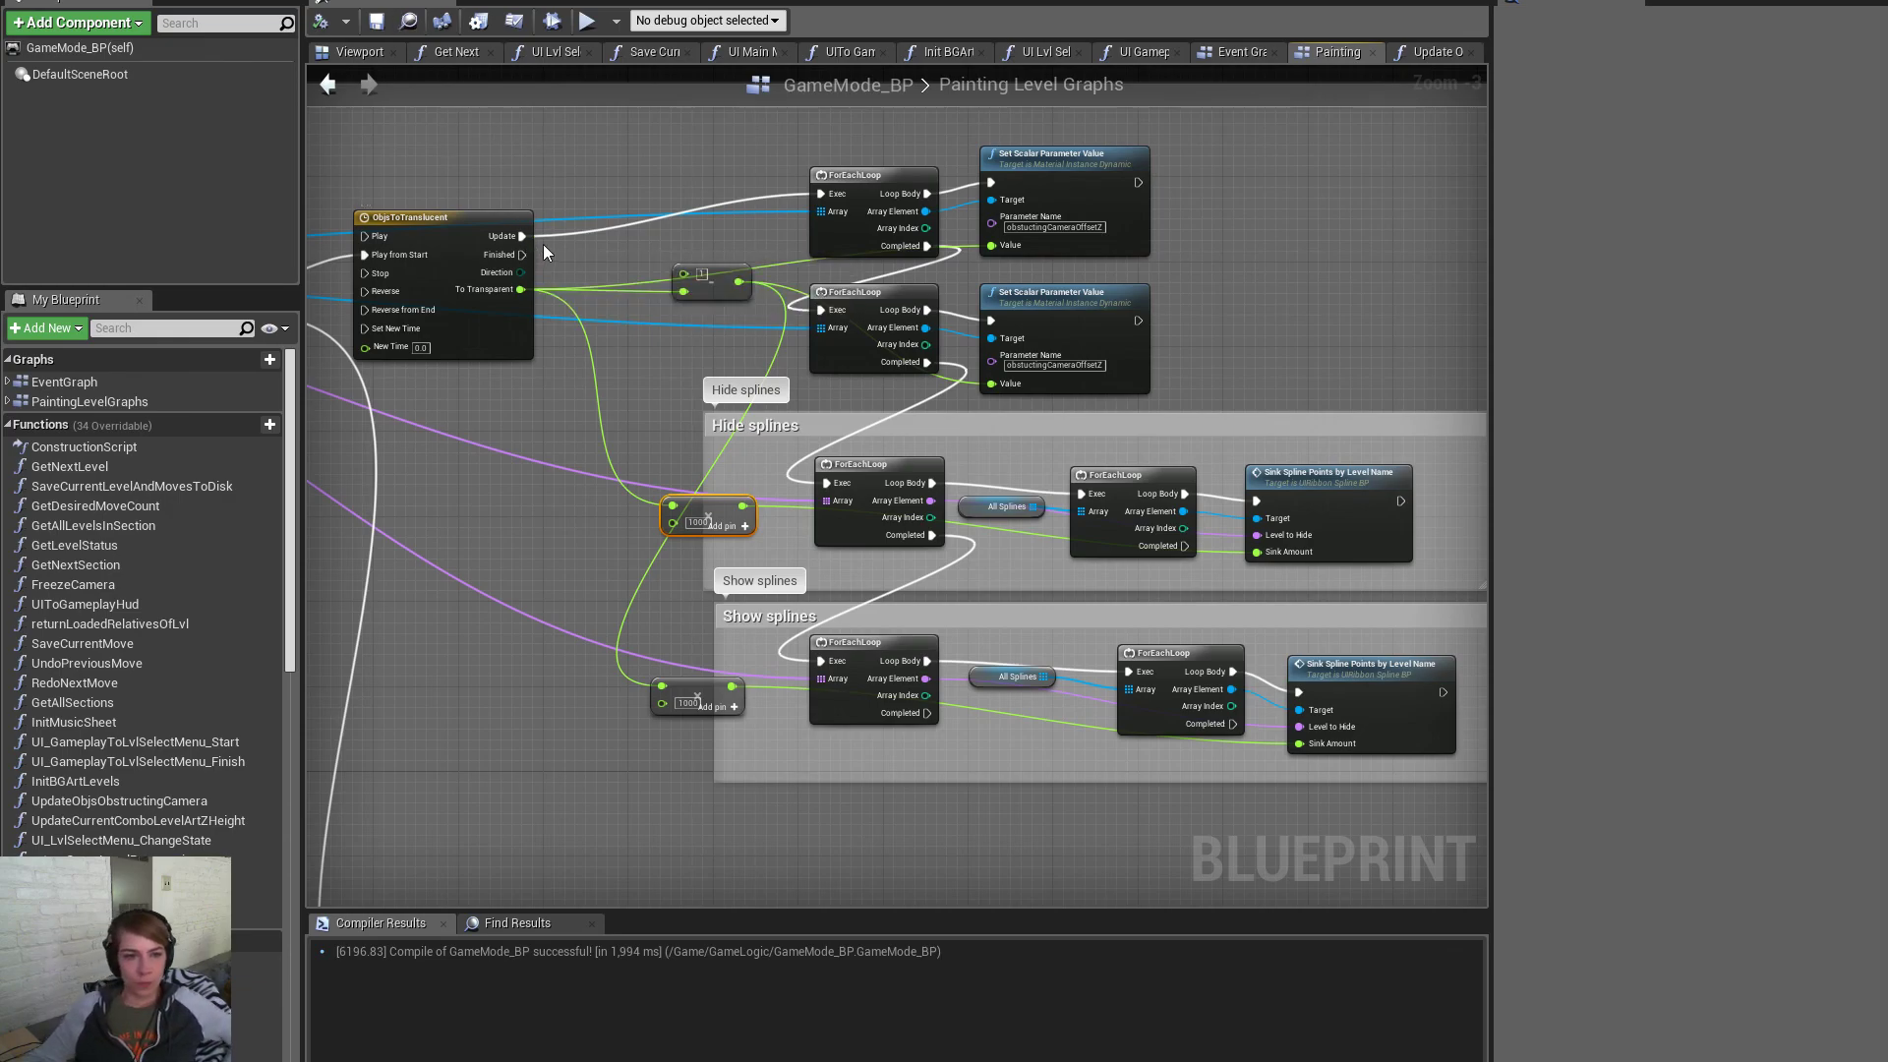
pyautogui.moveTo(540, 240); pyautogui.dragTo(1035, 398, button='right')
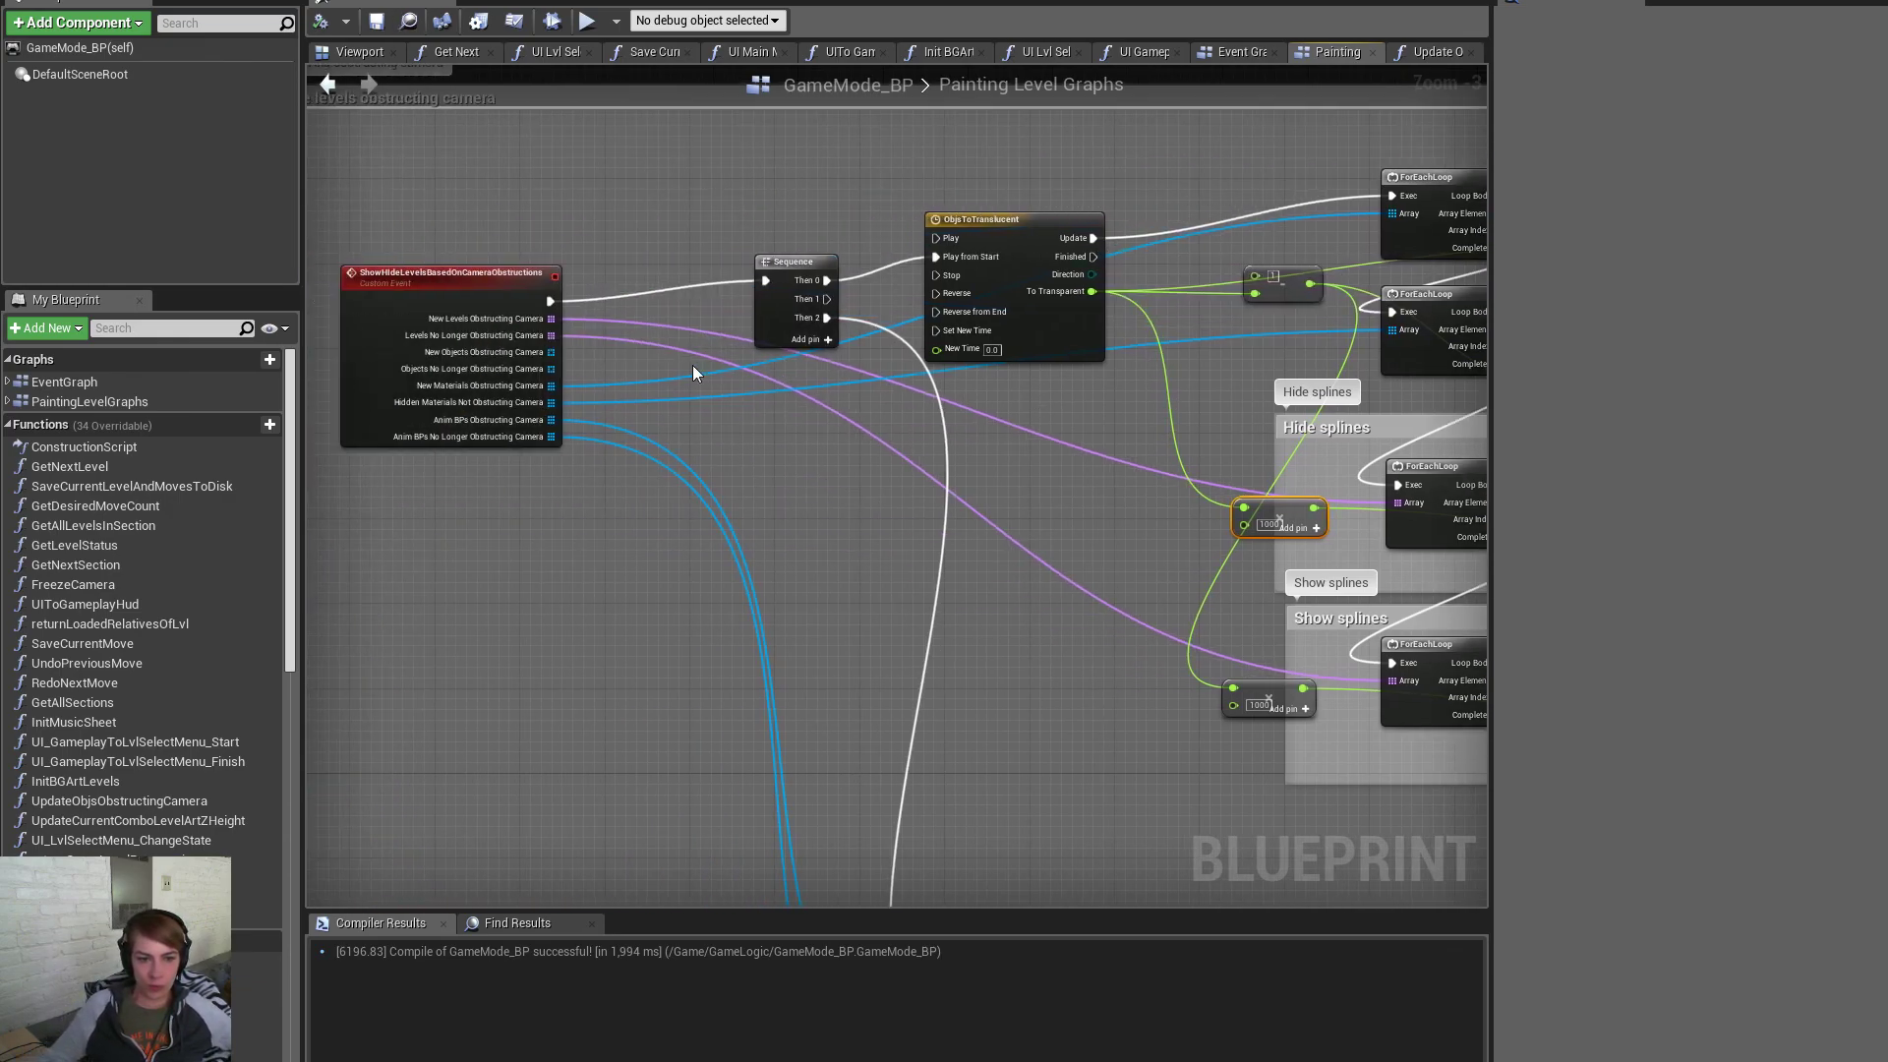
pyautogui.moveTo(1215, 465); pyautogui.dragTo(796, 464, button='right')
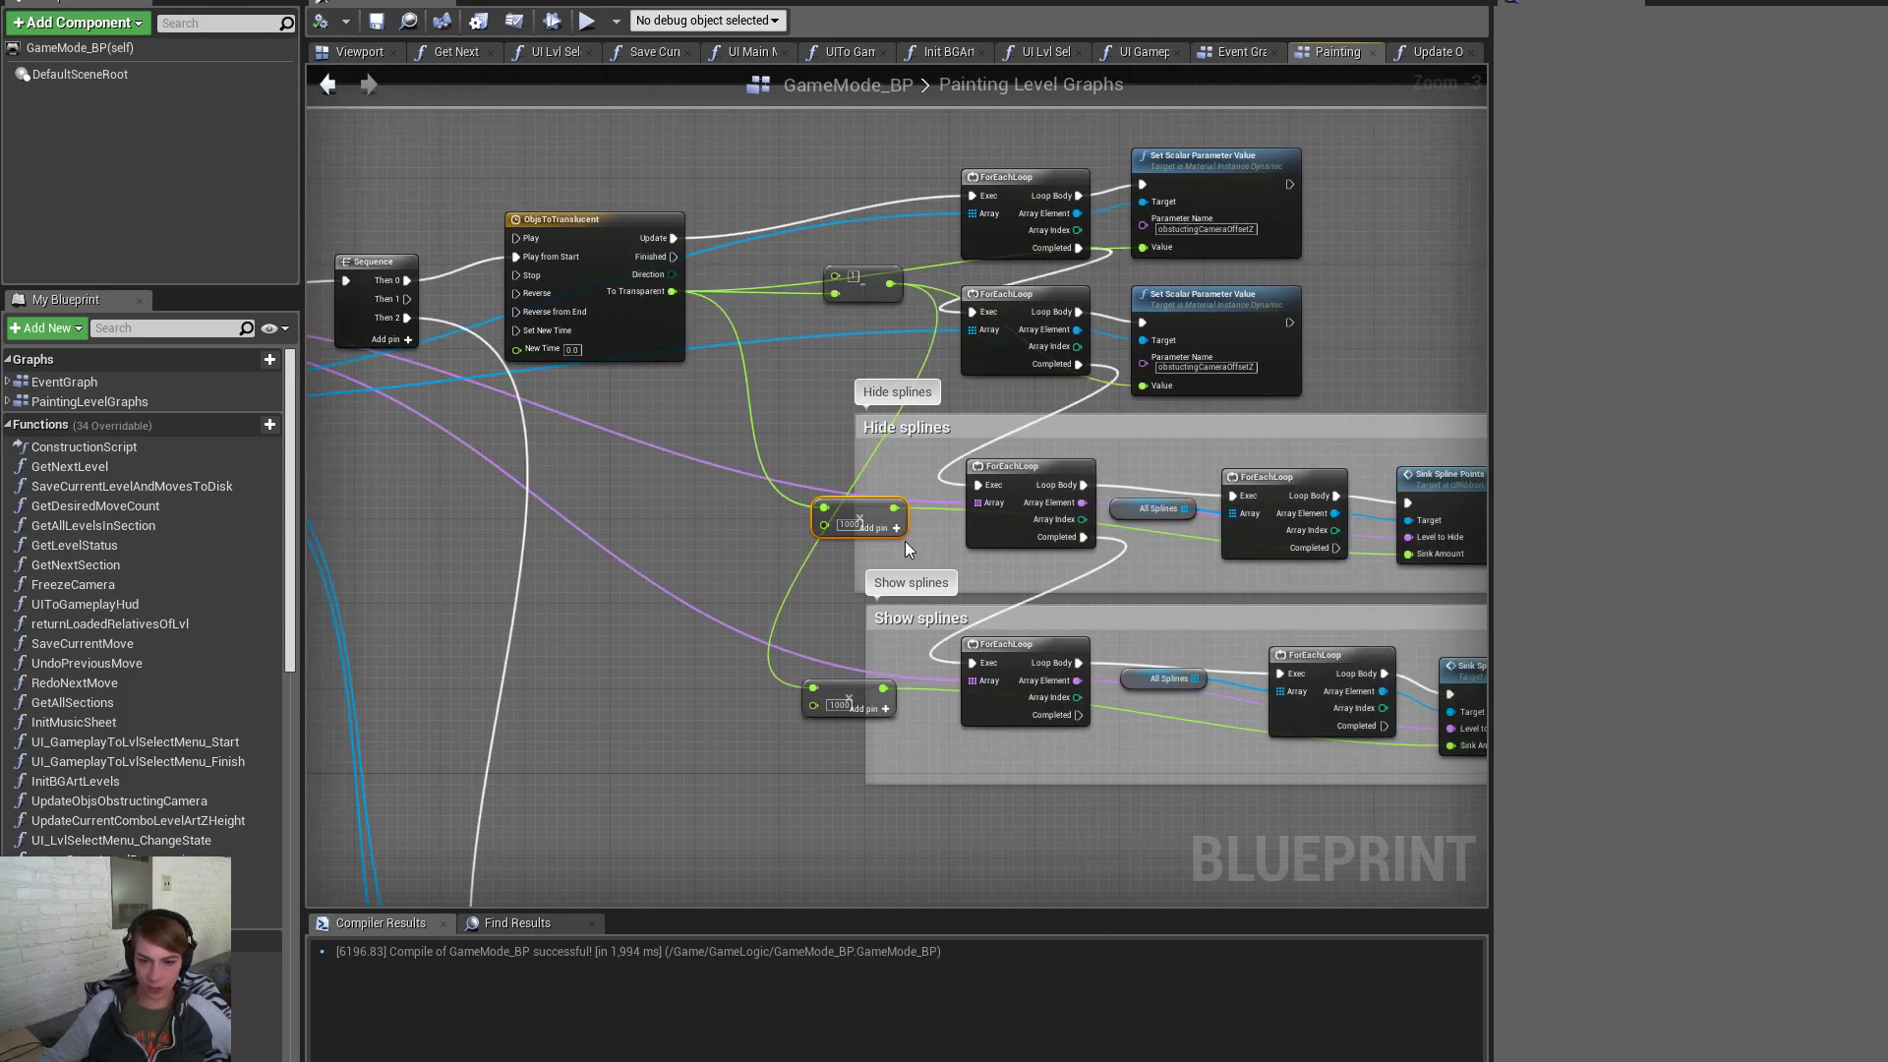
pyautogui.moveTo(904, 541); pyautogui.dragTo(608, 533, button='right')
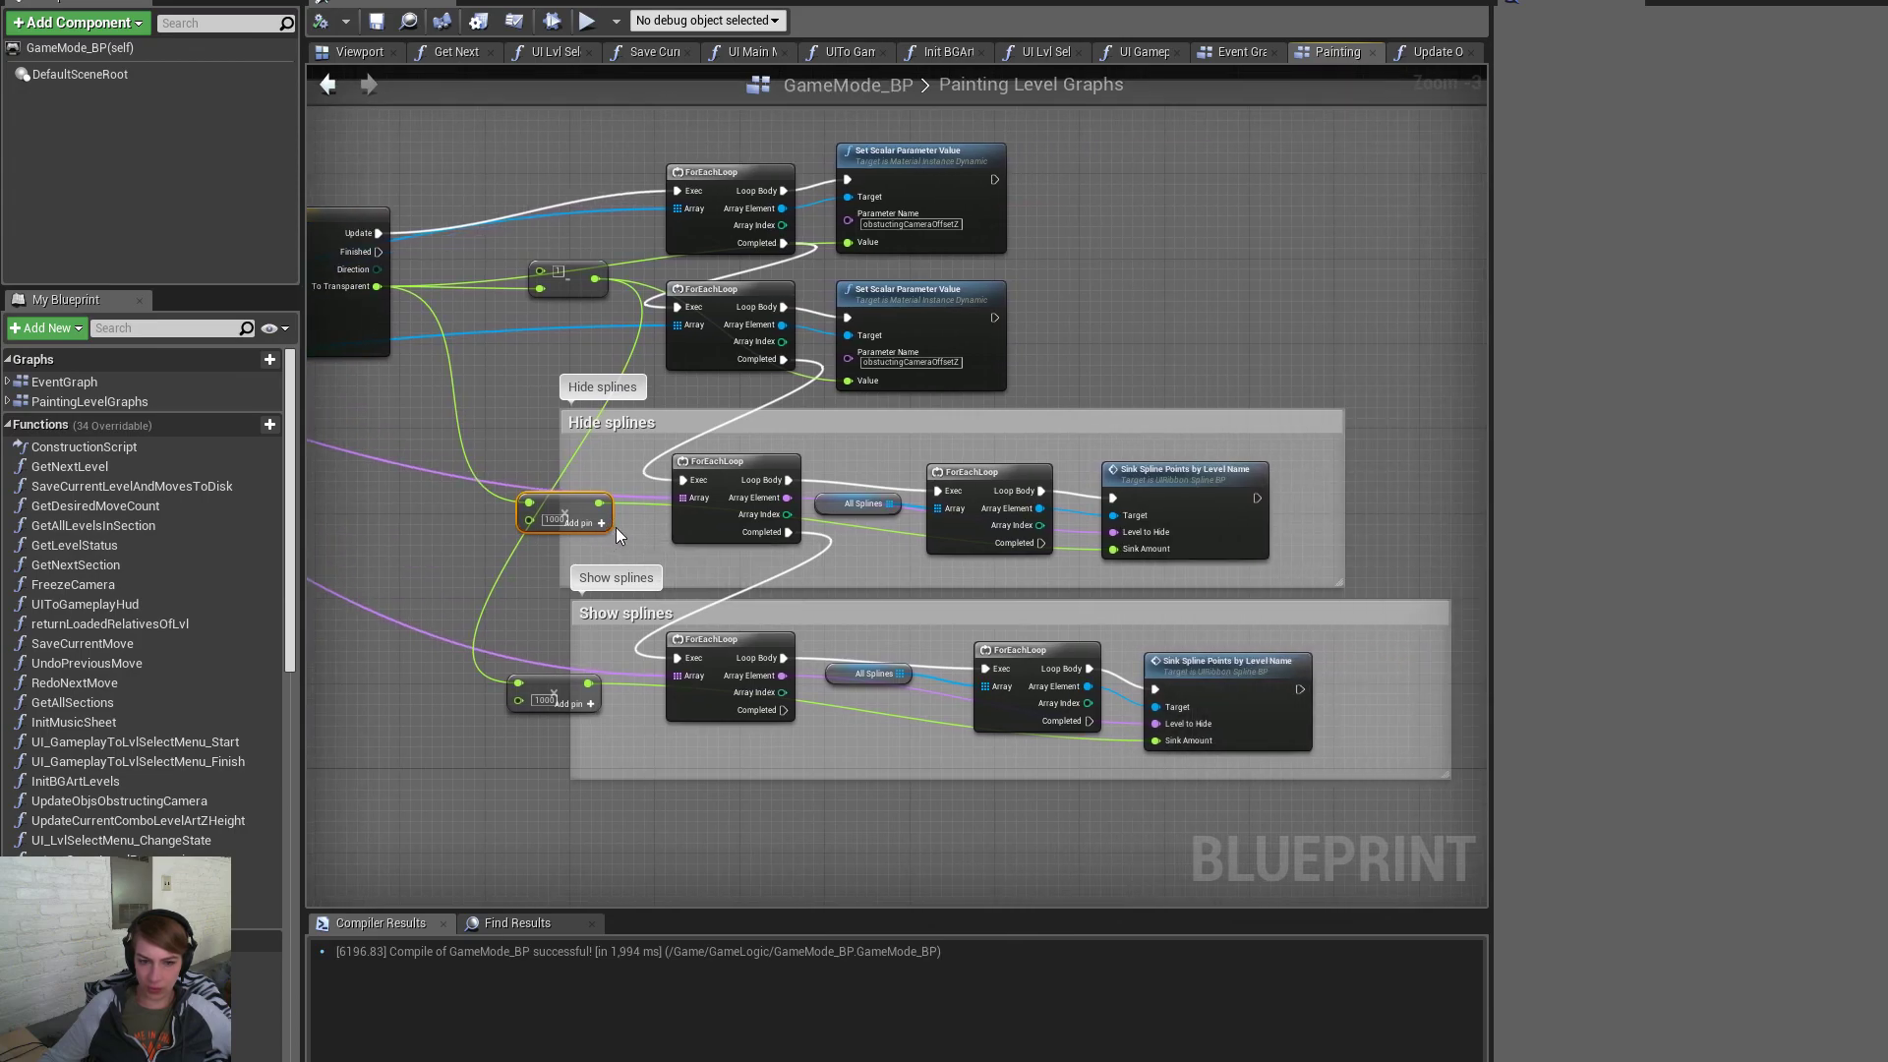
pyautogui.click(1209, 480)
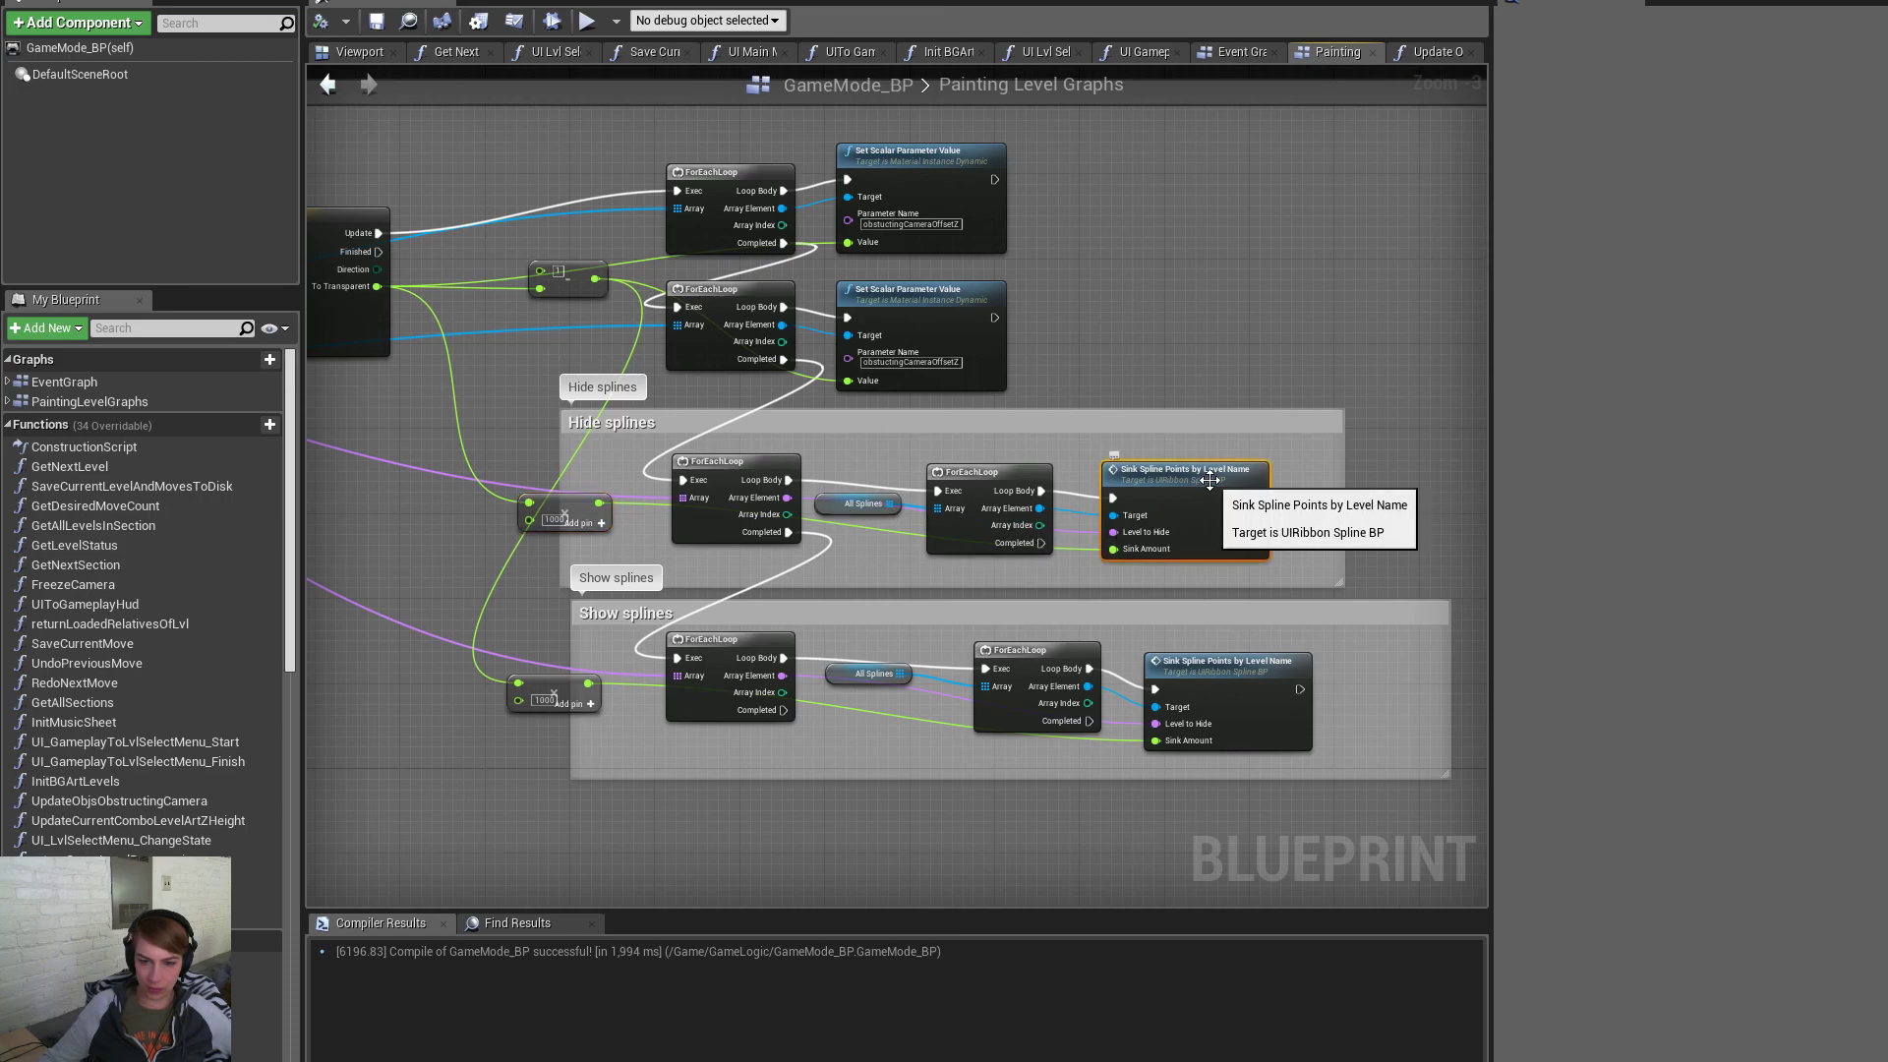
pyautogui.doubleClick(1209, 480)
# Reposition the GET node above Spline Mesh Comps to clear the wires, then compile and save UIRibbonSplineBP
pyautogui.moveTo(1407, 515); pyautogui.dragTo(799, 460, button='right')
pyautogui.scroll(-1, 799, 460)
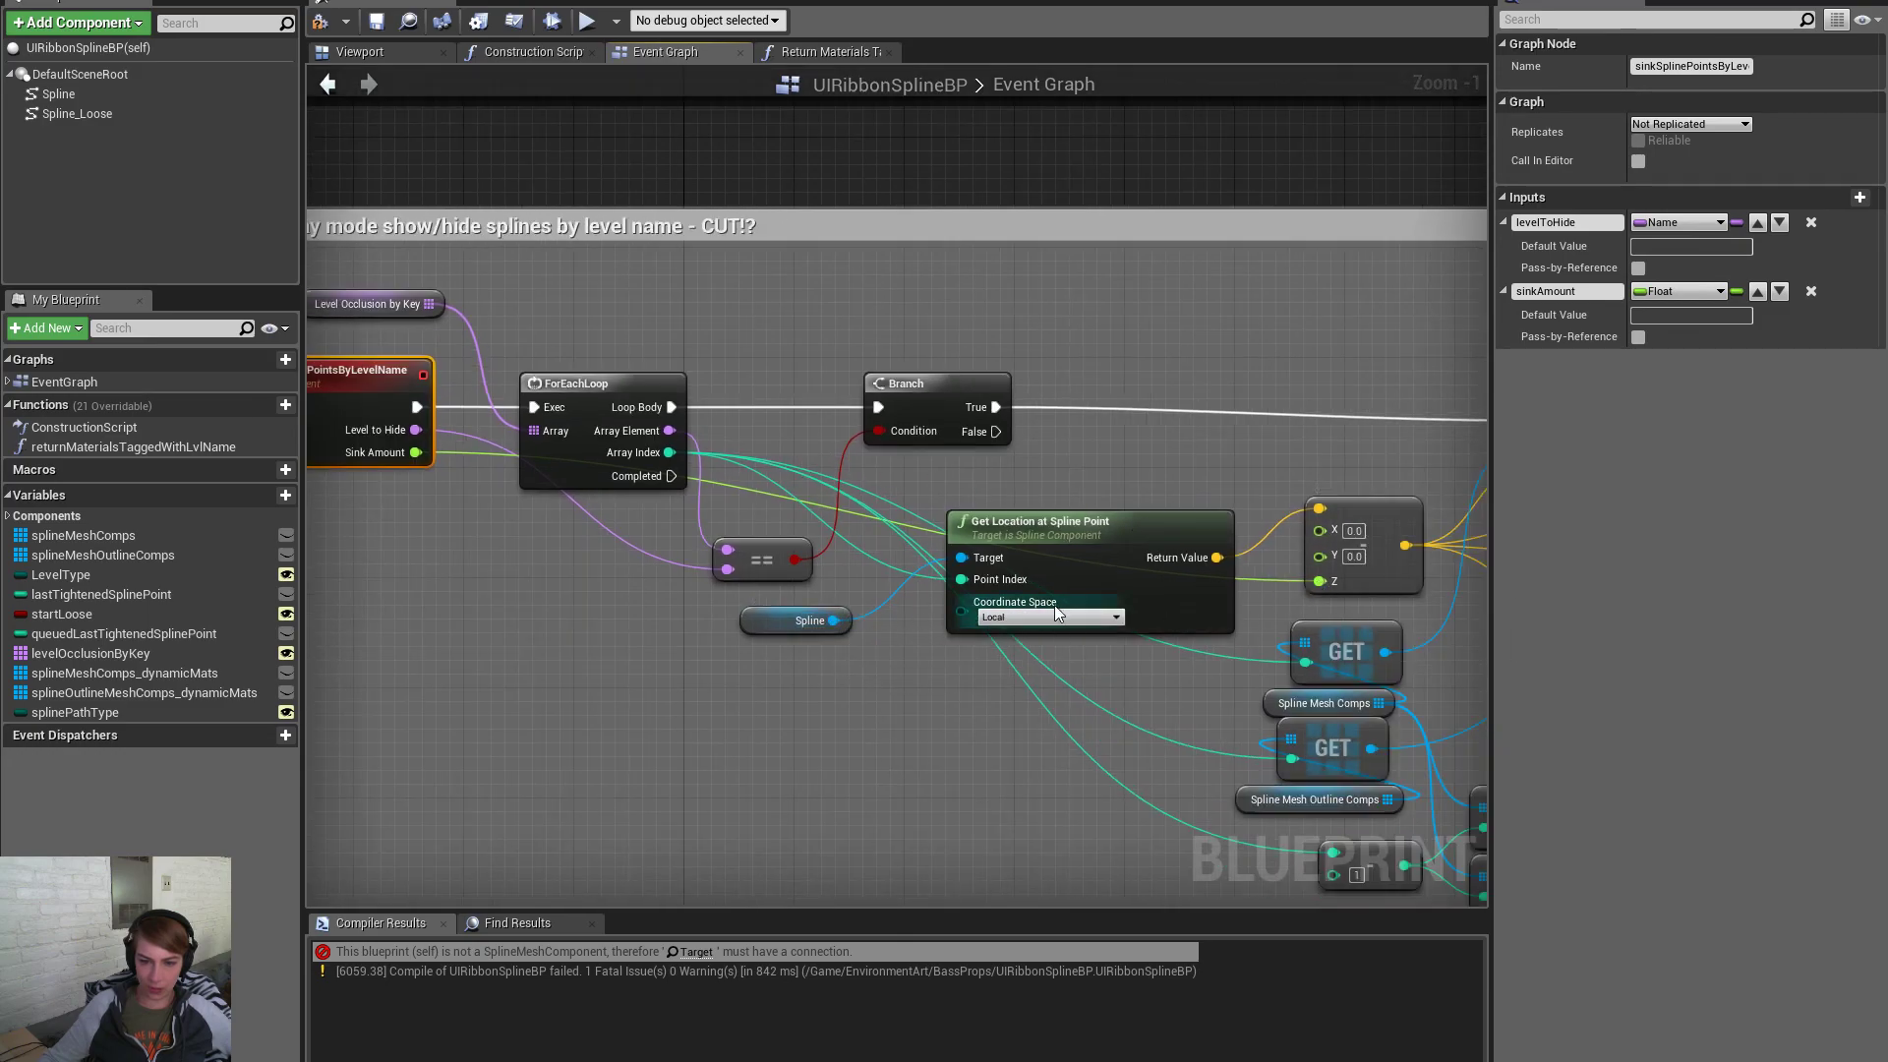
pyautogui.moveTo(1186, 425); pyautogui.dragTo(780, 377, button='right')
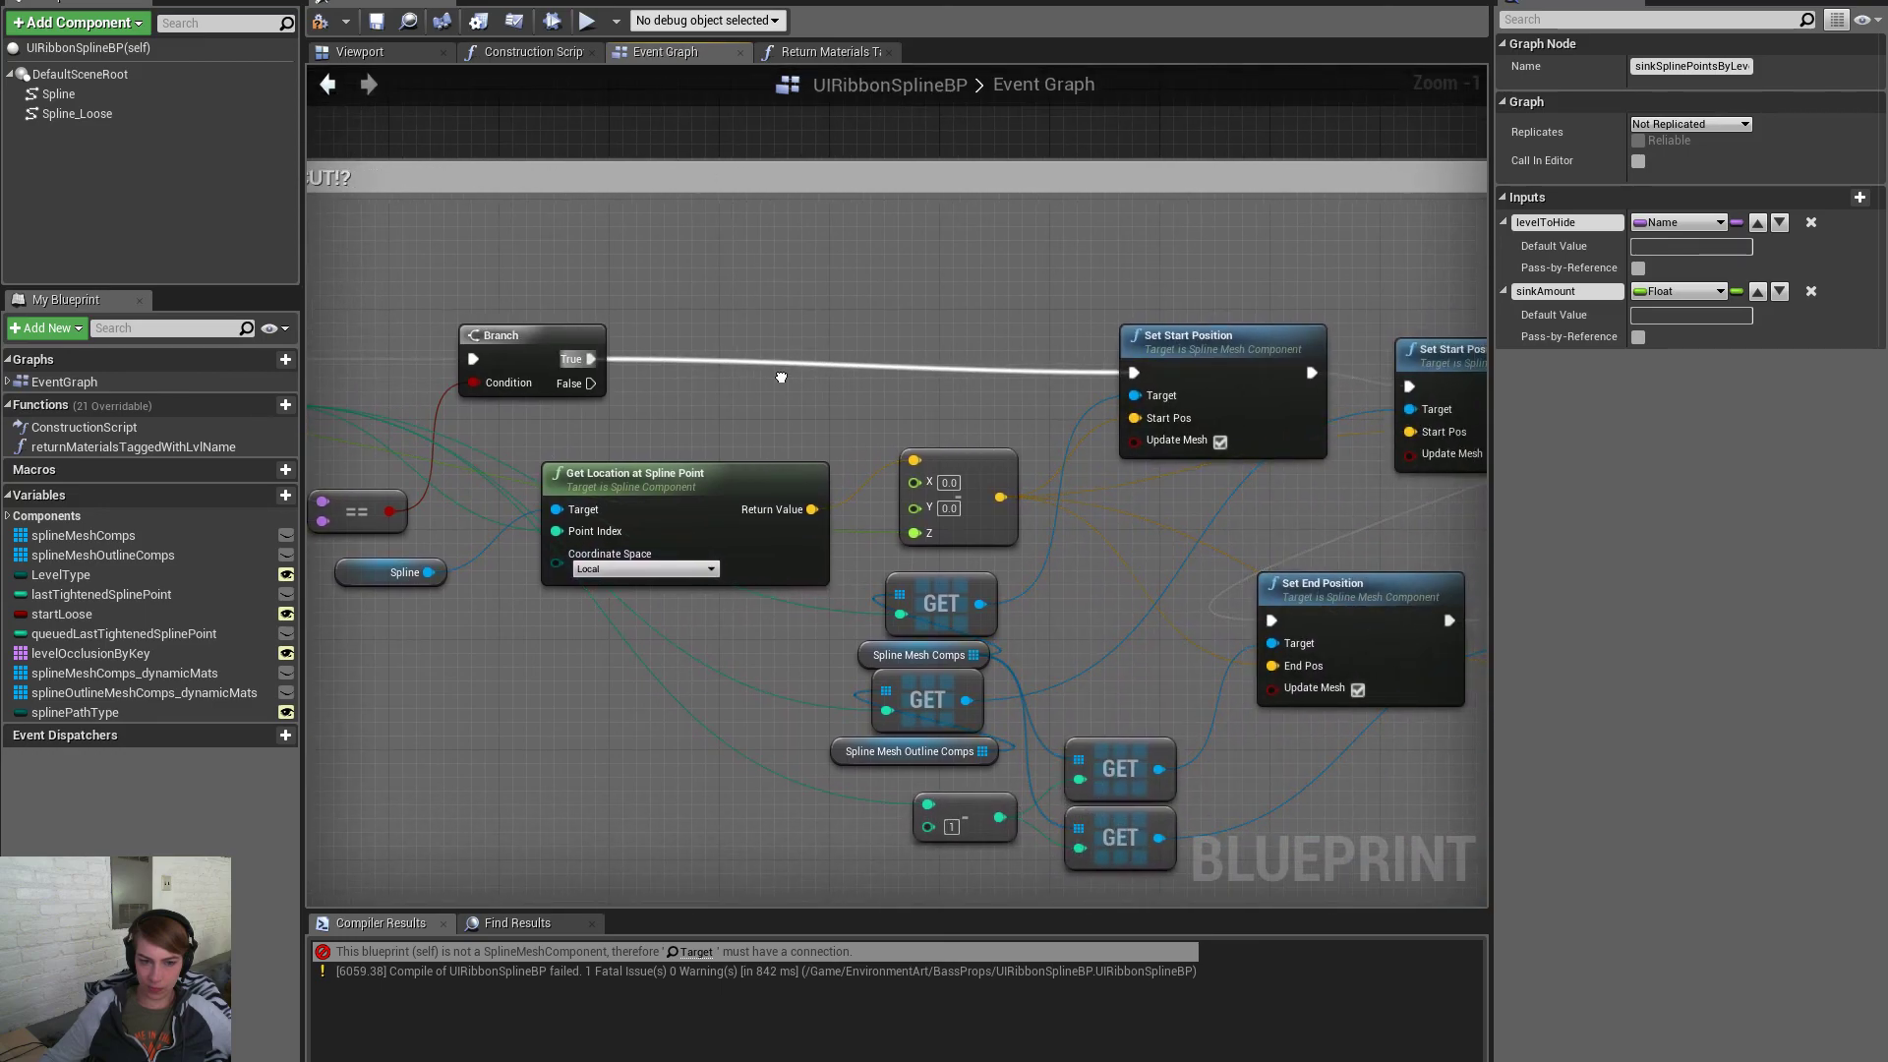
pyautogui.scroll(-4, 781, 378)
pyautogui.scroll(4, 780, 378)
pyautogui.moveTo(781, 378); pyautogui.dragTo(577, 305, button='right')
pyautogui.click(787, 504)
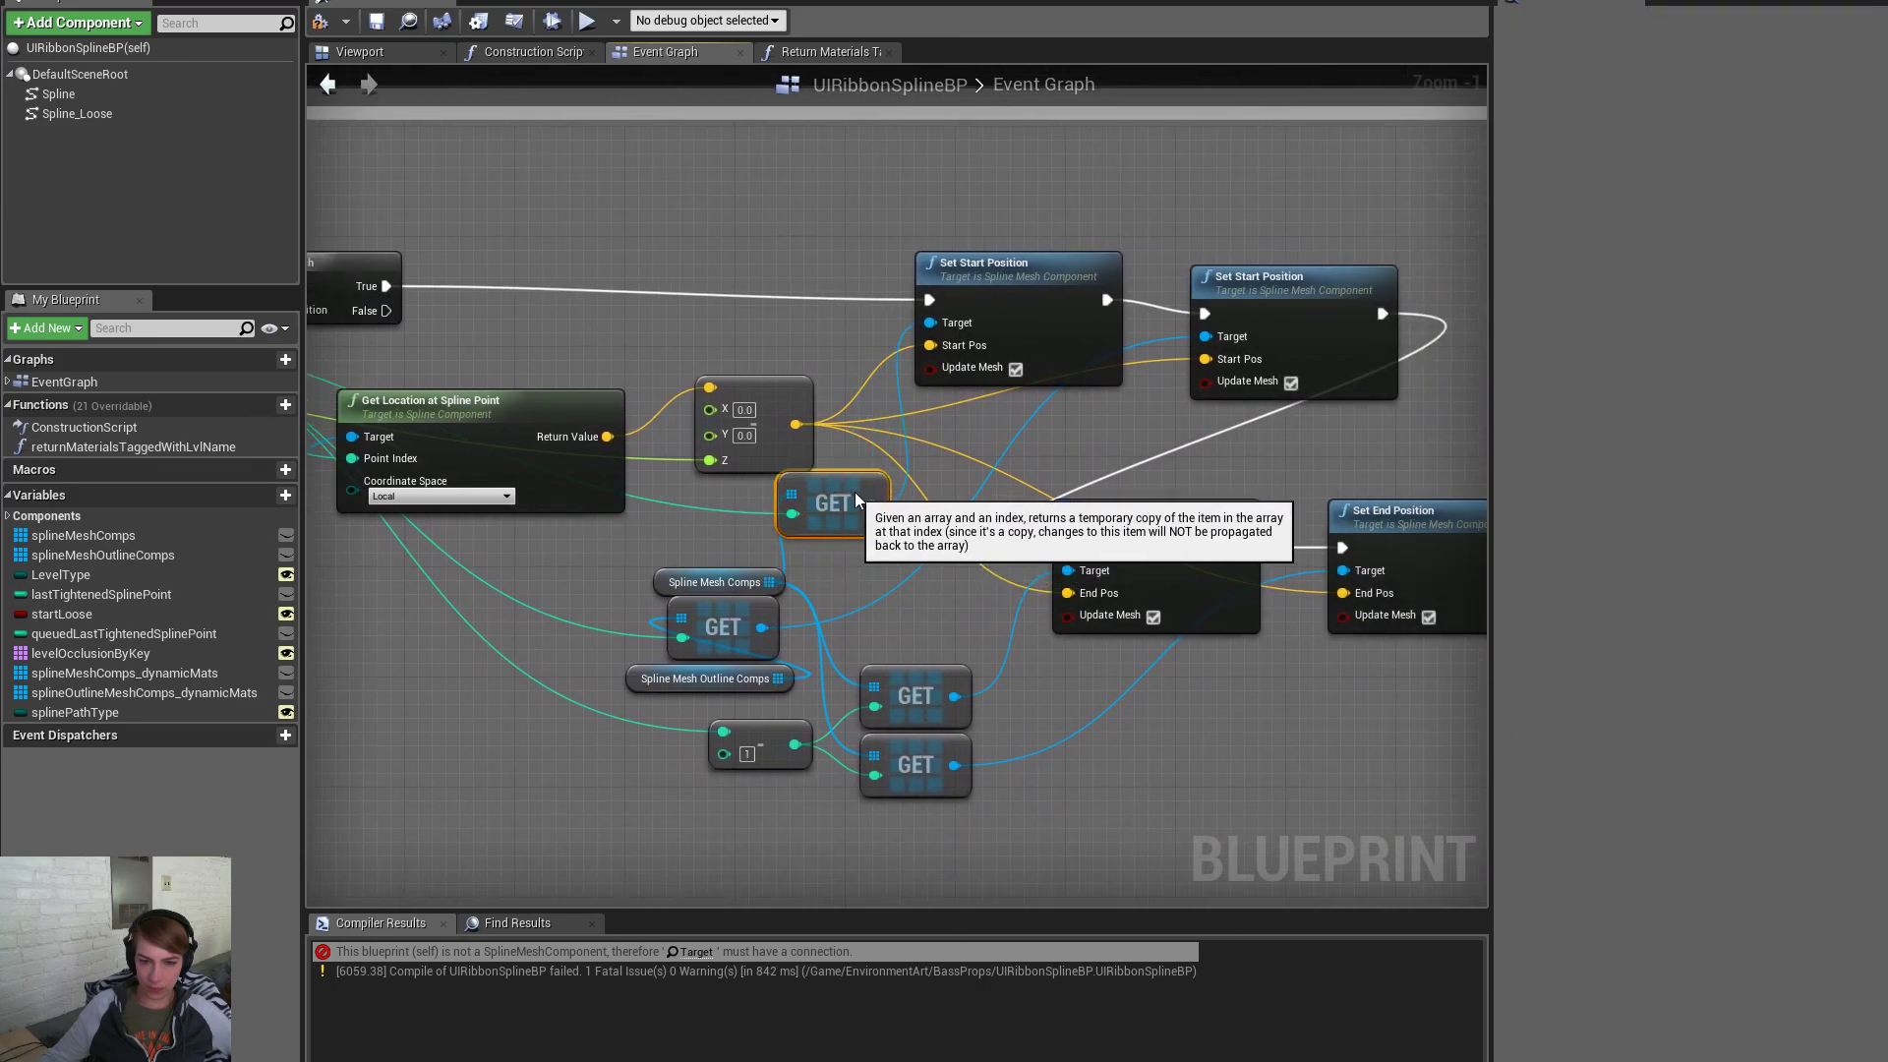
pyautogui.moveTo(786, 504)
pyautogui.mouseDown()
pyautogui.moveTo(814, 528)
pyautogui.moveTo(793, 515)
pyautogui.mouseUp()
pyautogui.moveTo(928, 676); pyautogui.dragTo(916, 616)
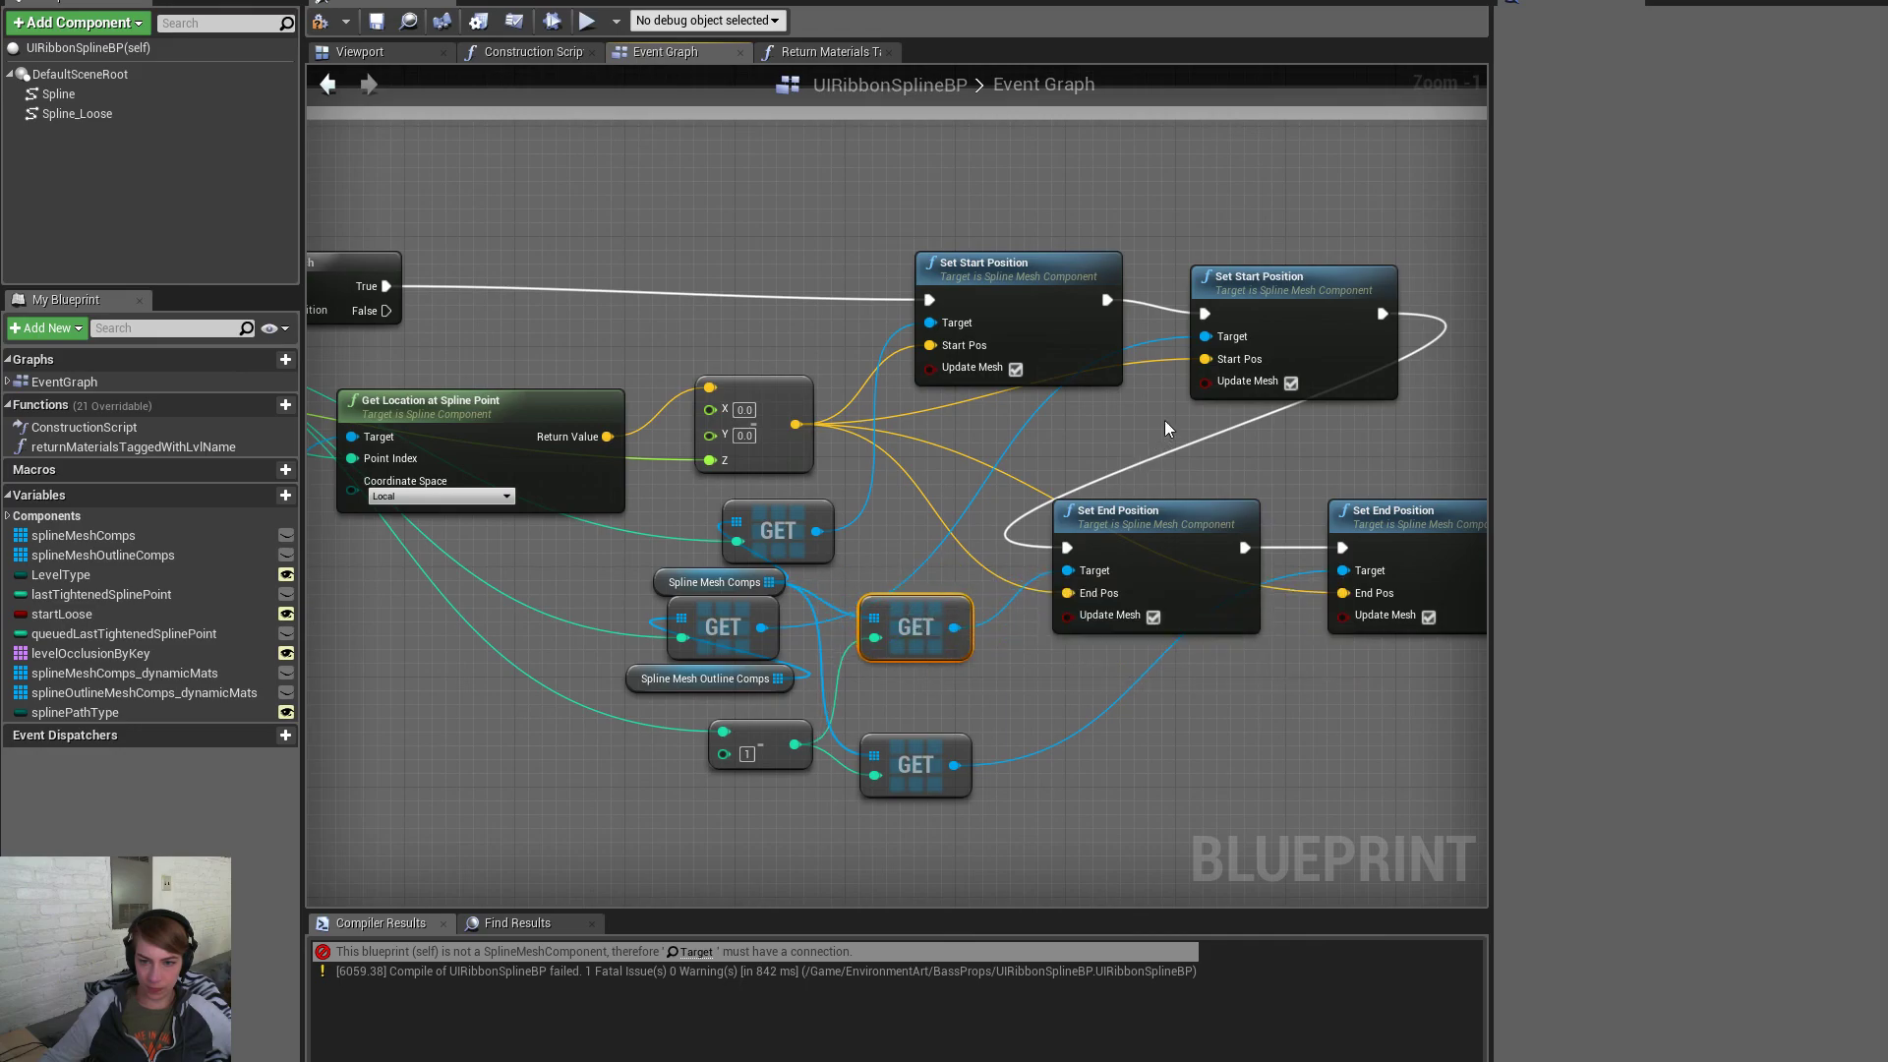
pyautogui.moveTo(942, 631); pyautogui.dragTo(944, 700)
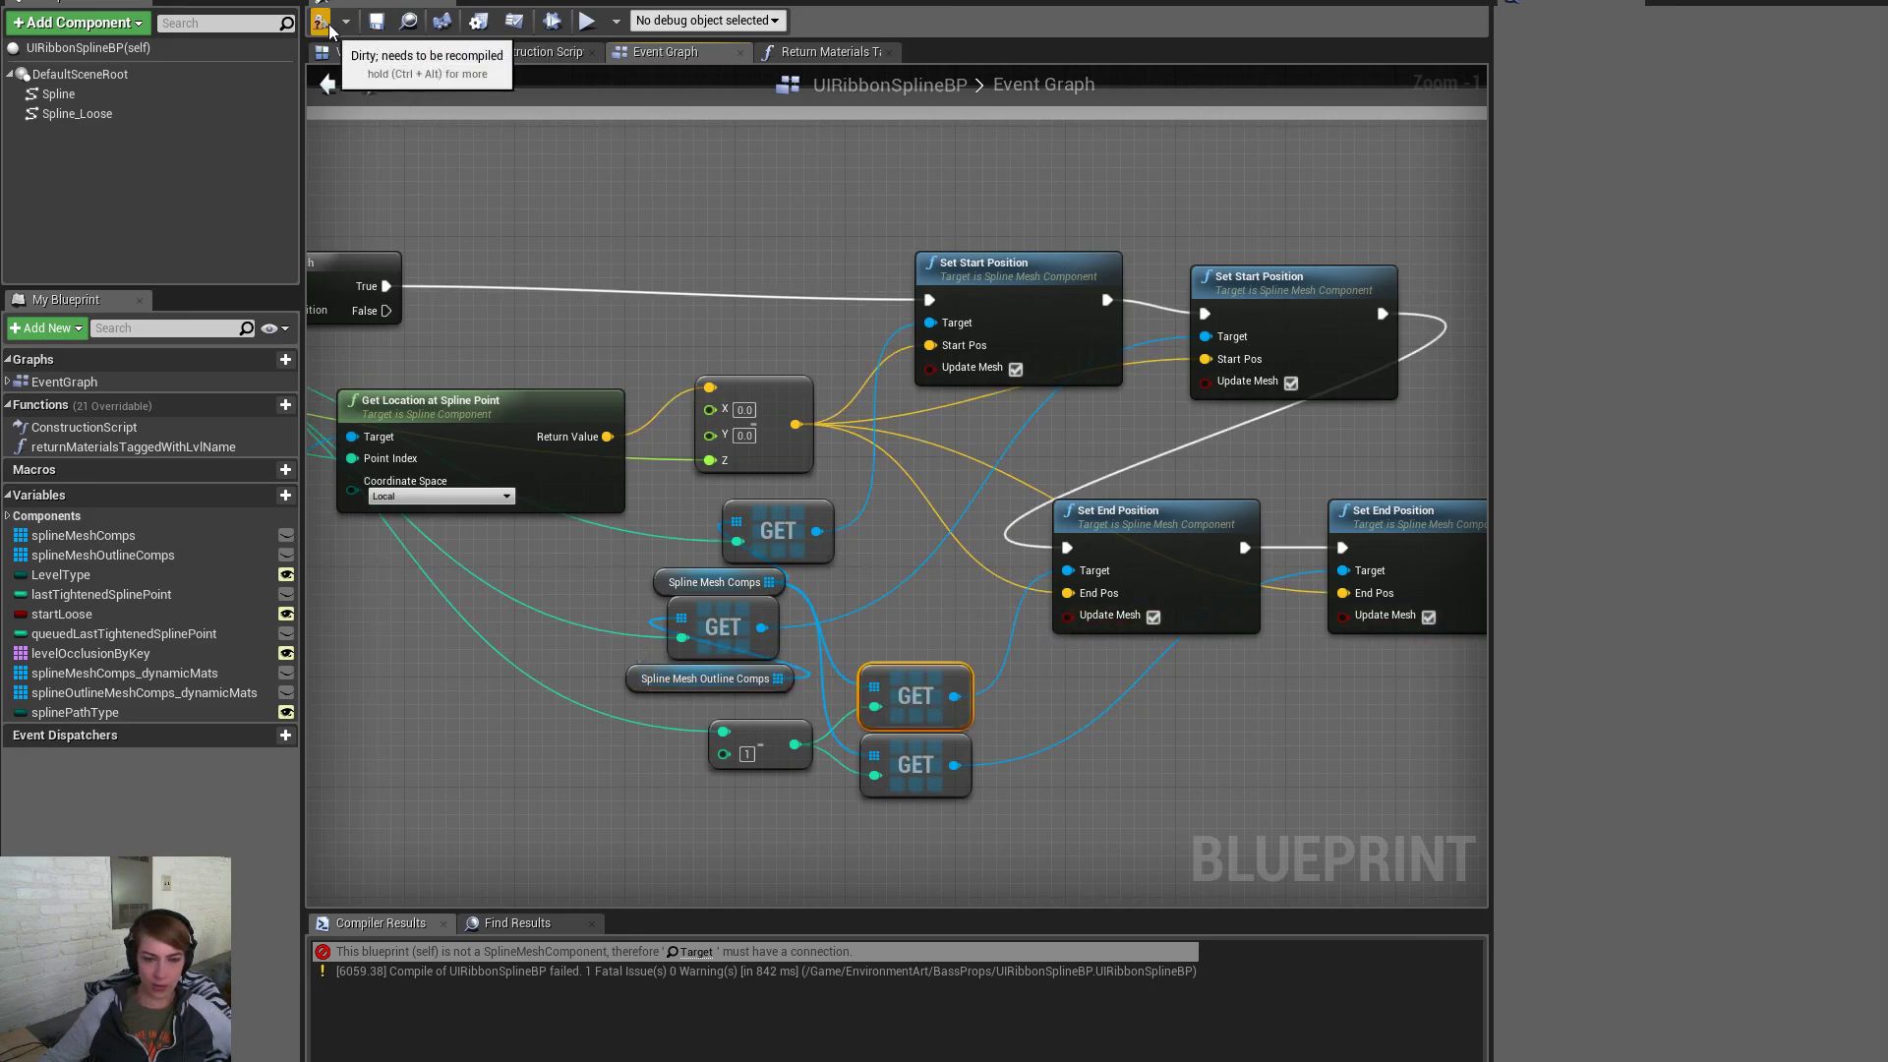
pyautogui.click(377, 24)
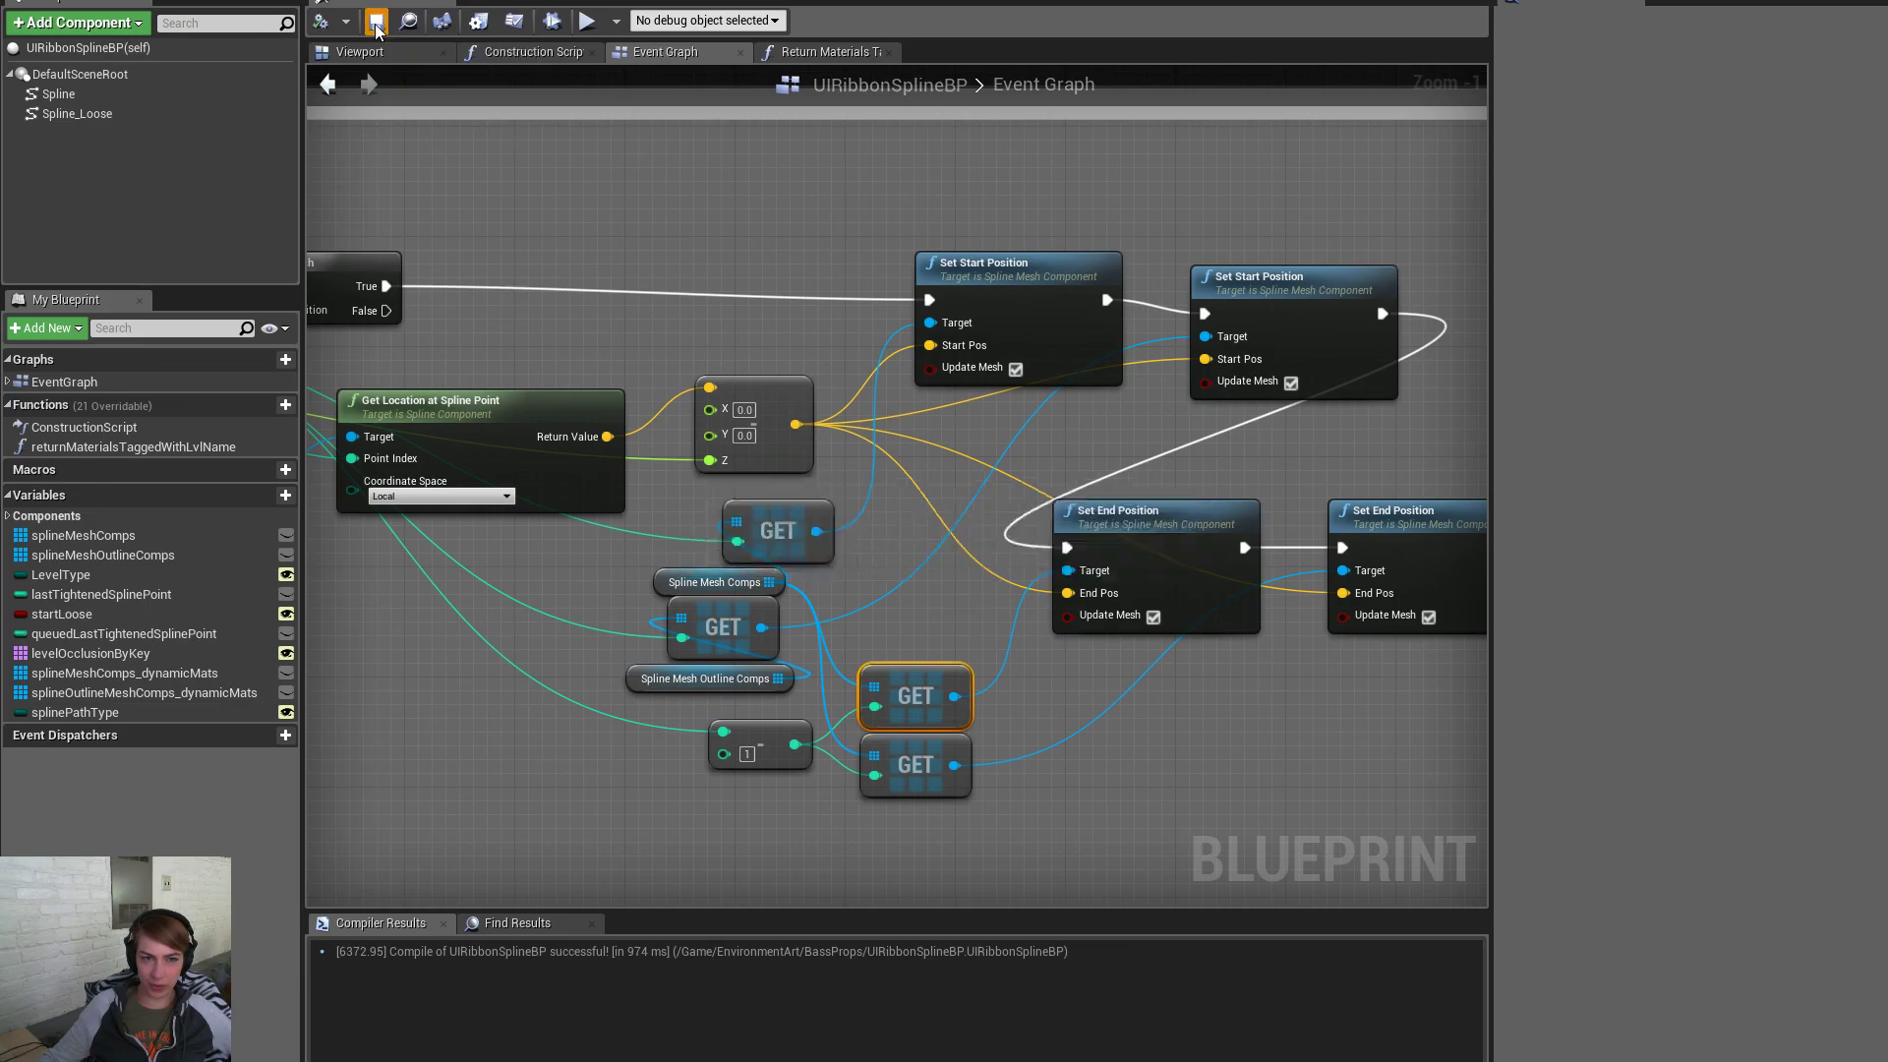
# Switch to the level editor, play the level full screen and pick a level on the map to test spline hiding
pyautogui.click(127, 0)
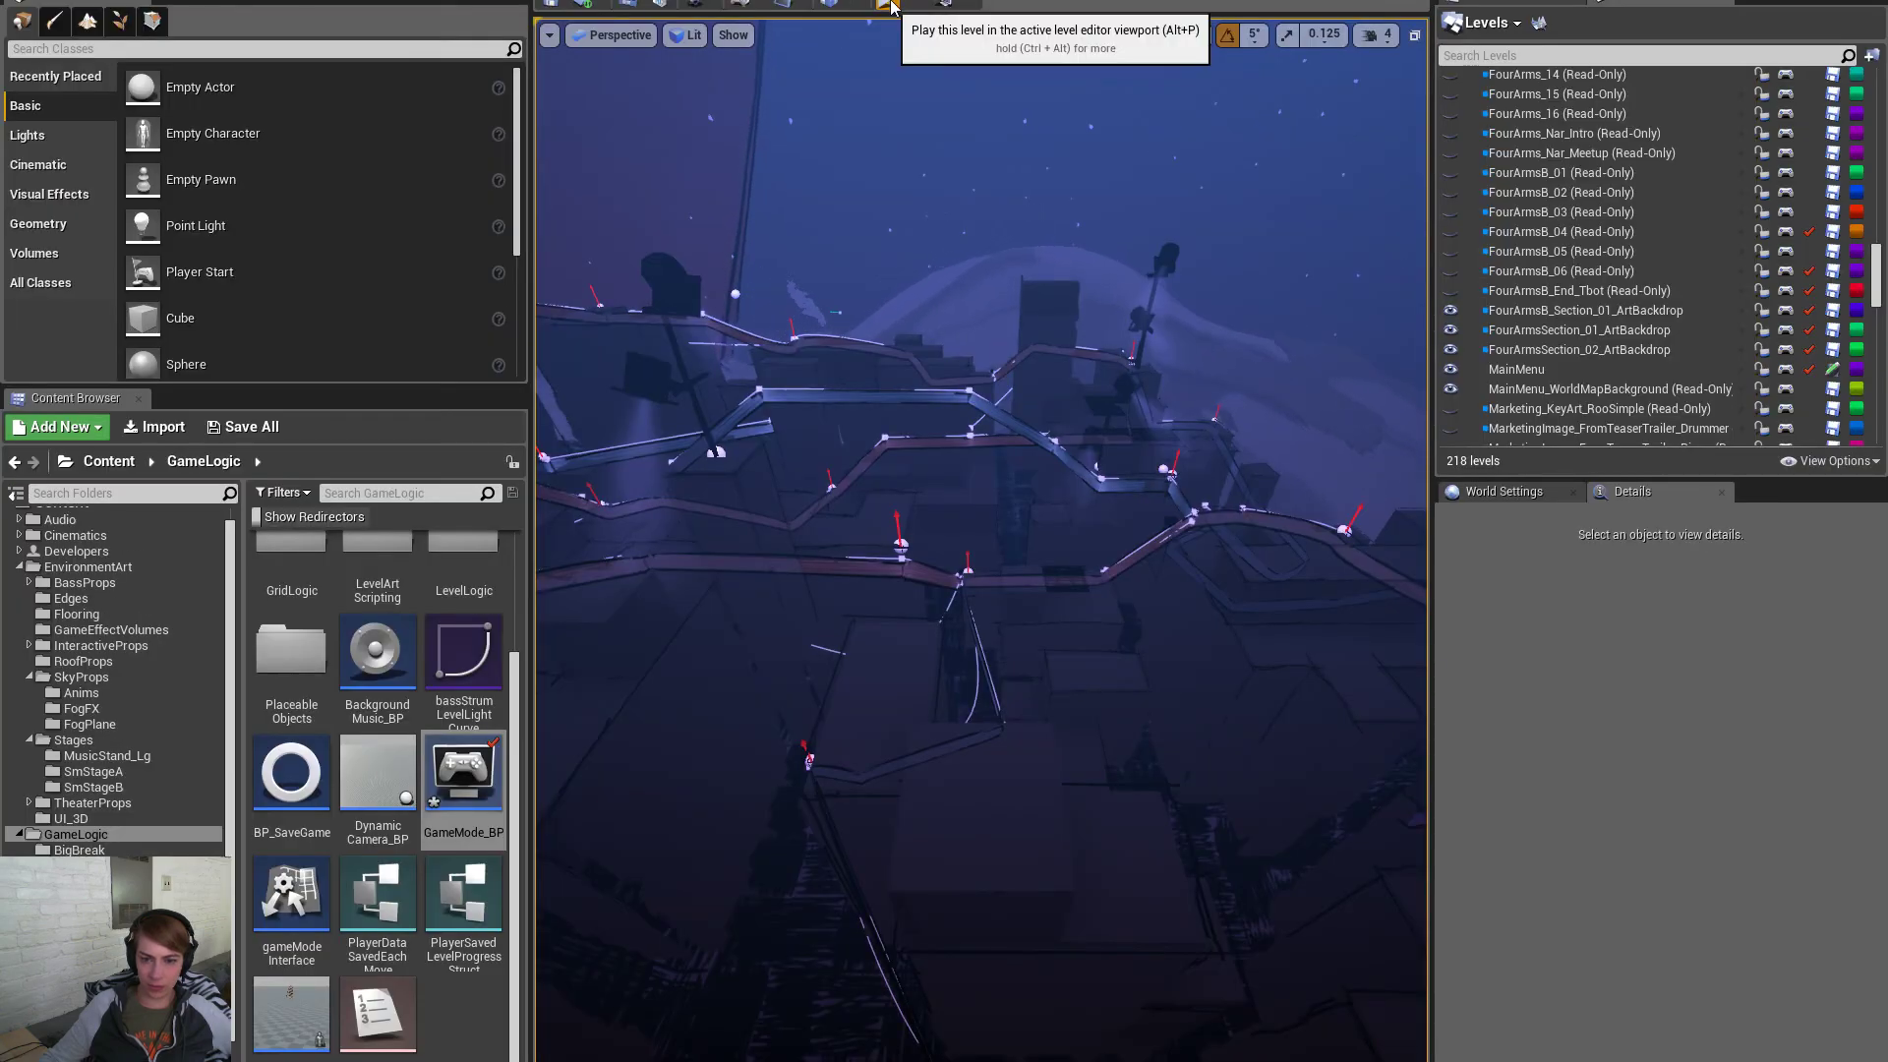
pyautogui.press('F11')
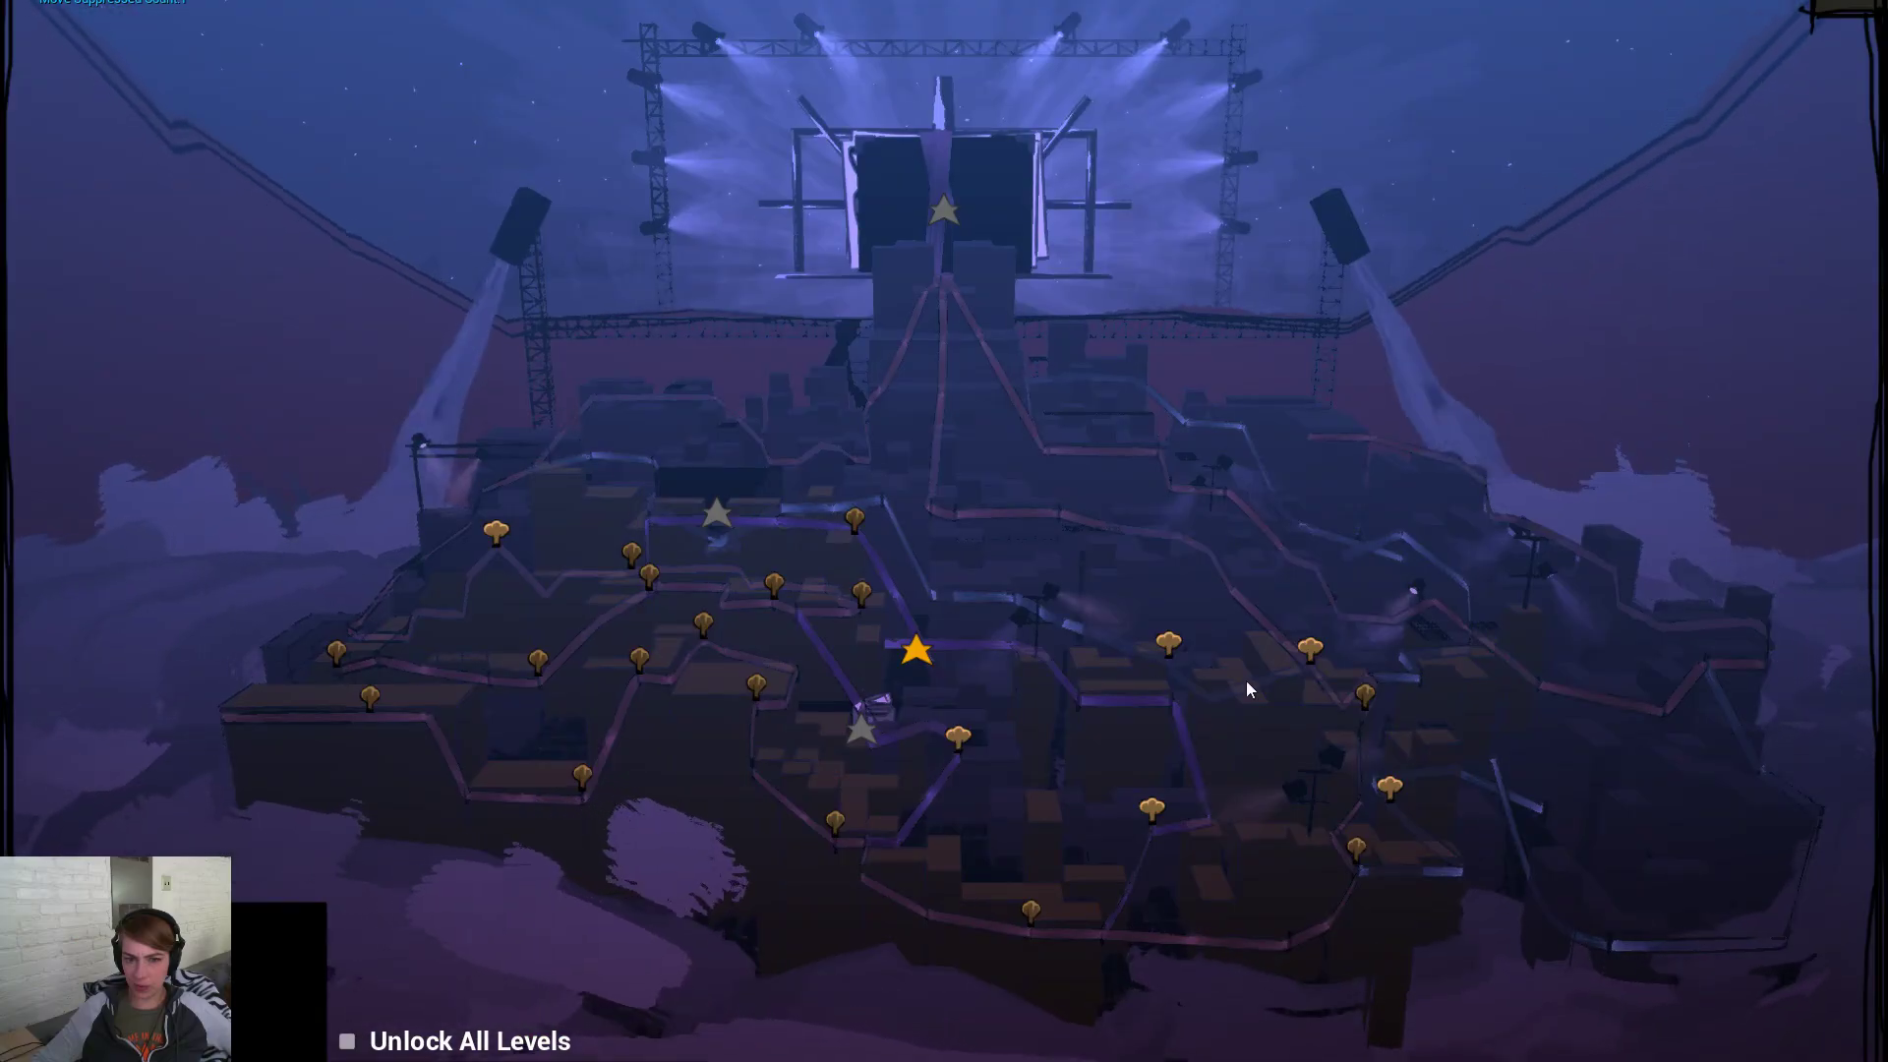
pyautogui.click(1164, 644)
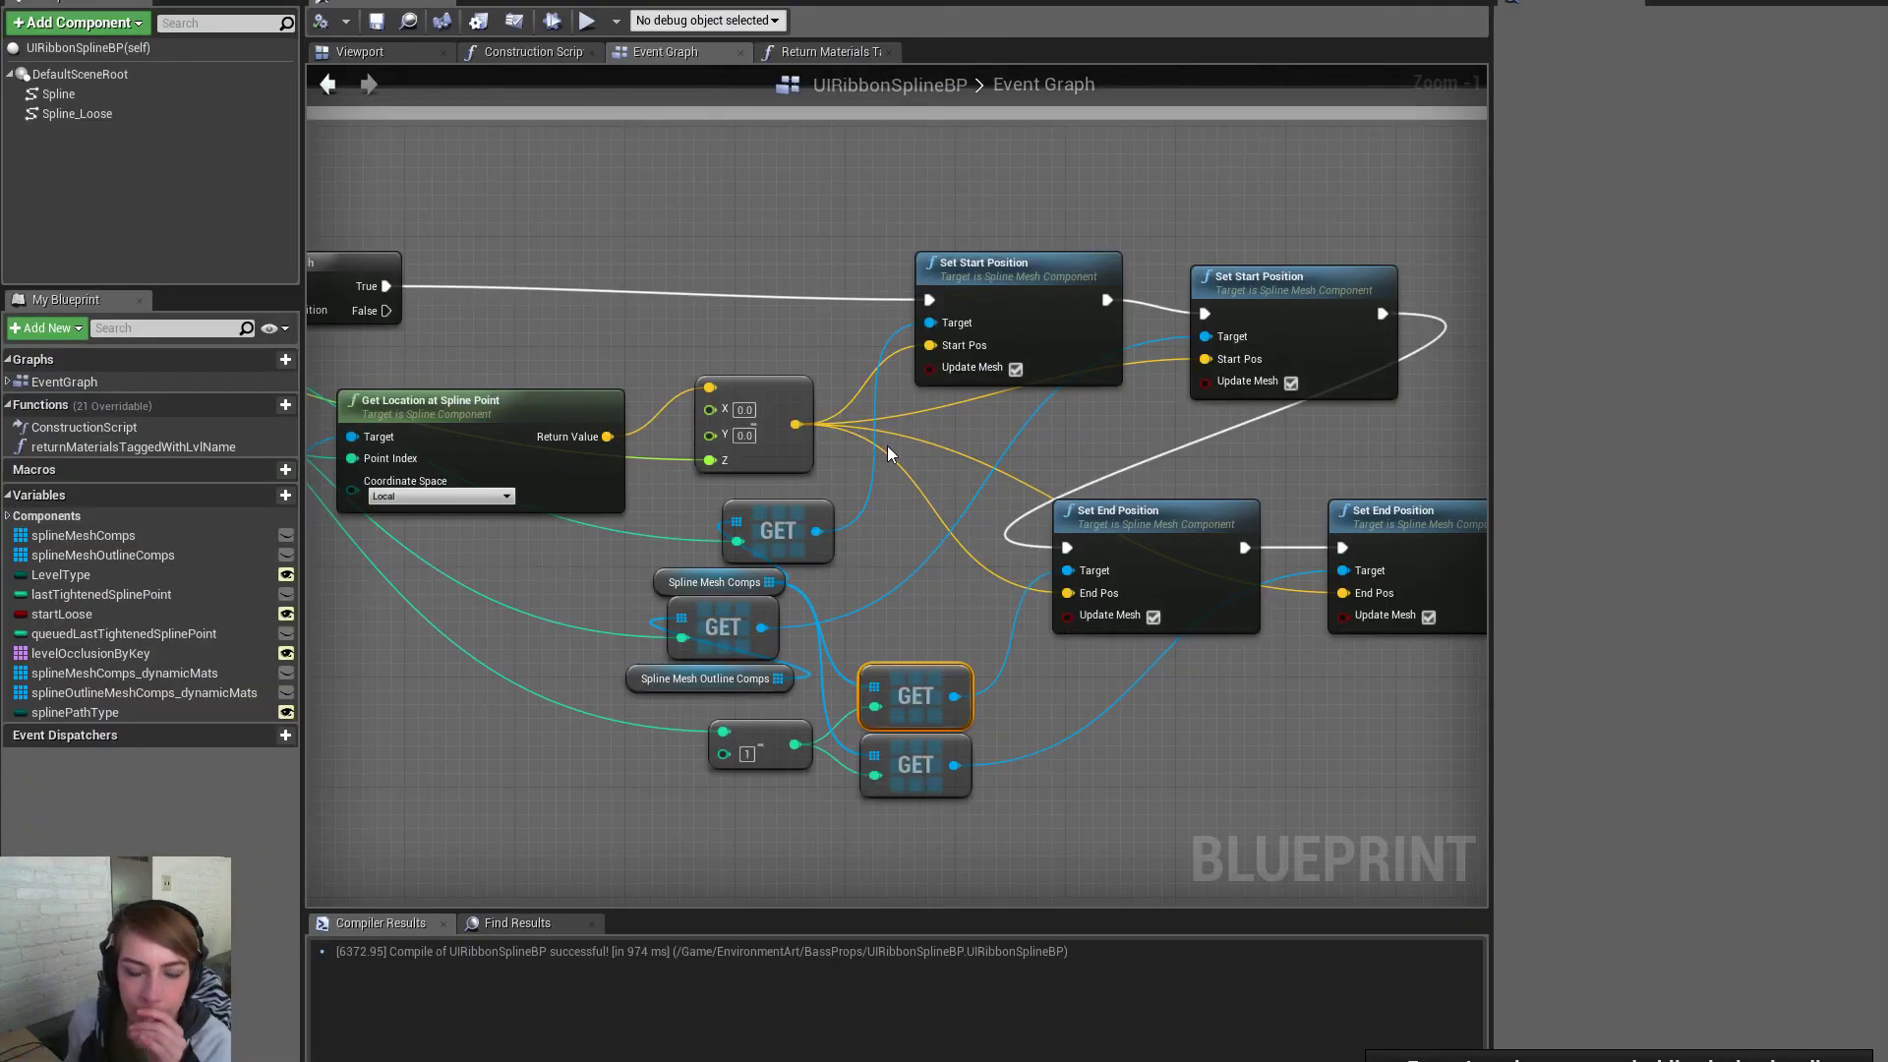
# Move both Set Start Position nodes higher in the graph to separate them from the Set End Position nodes
pyautogui.moveTo(766, 315); pyautogui.dragTo(725, 288, button='right')
pyautogui.moveTo(984, 236); pyautogui.dragTo(997, 154)
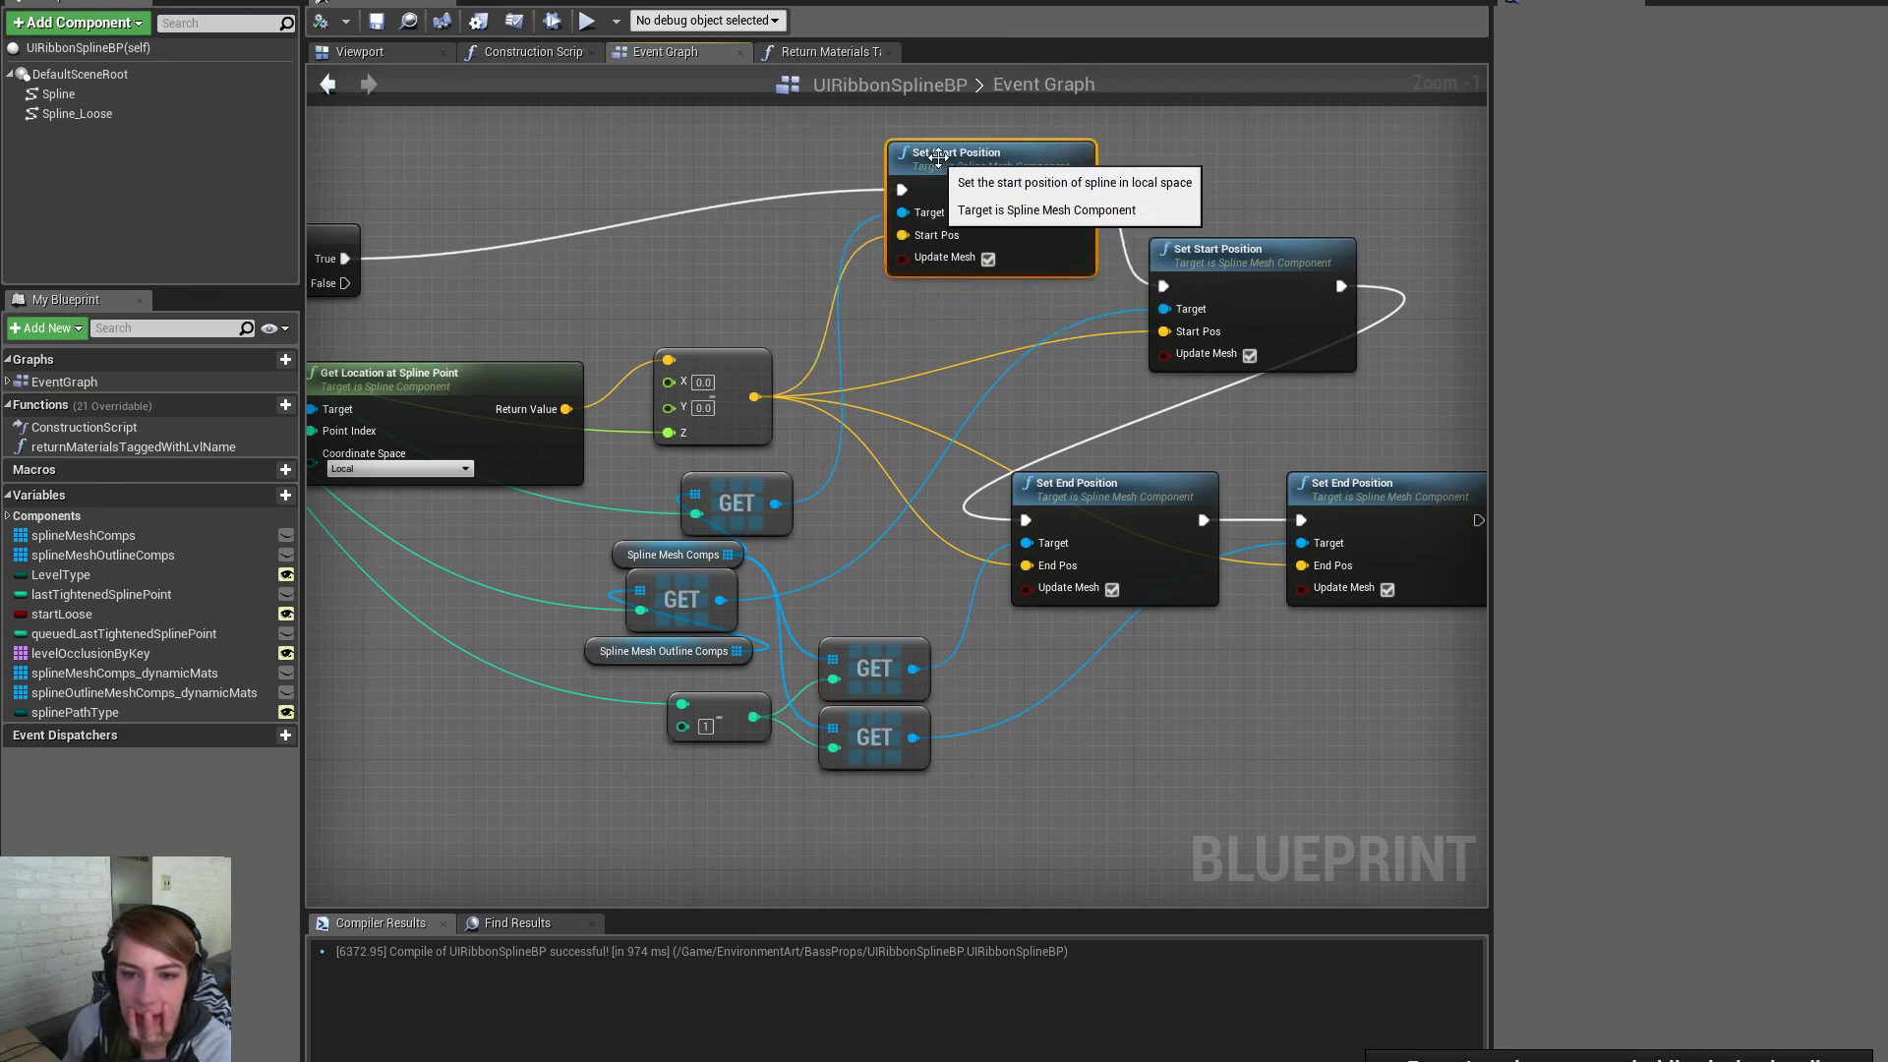
pyautogui.moveTo(1184, 253); pyautogui.dragTo(1239, 184)
# Space out the Spline Mesh Comps and Spline Mesh Outline Comps nodes together with their GET nodes to untangle the wires
pyautogui.moveTo(784, 499)
pyautogui.mouseDown()
pyautogui.moveTo(839, 459)
pyautogui.moveTo(759, 481)
pyautogui.mouseUp()
pyautogui.moveTo(785, 441); pyautogui.dragTo(1176, 422, button='right')
pyautogui.keyDown('ctrl'); pyautogui.click(1072, 534); pyautogui.keyUp('ctrl')
pyautogui.moveTo(1087, 479)
pyautogui.mouseDown()
pyautogui.moveTo(564, 602)
pyautogui.moveTo(998, 546)
pyautogui.moveTo(1079, 509)
pyautogui.mouseUp()
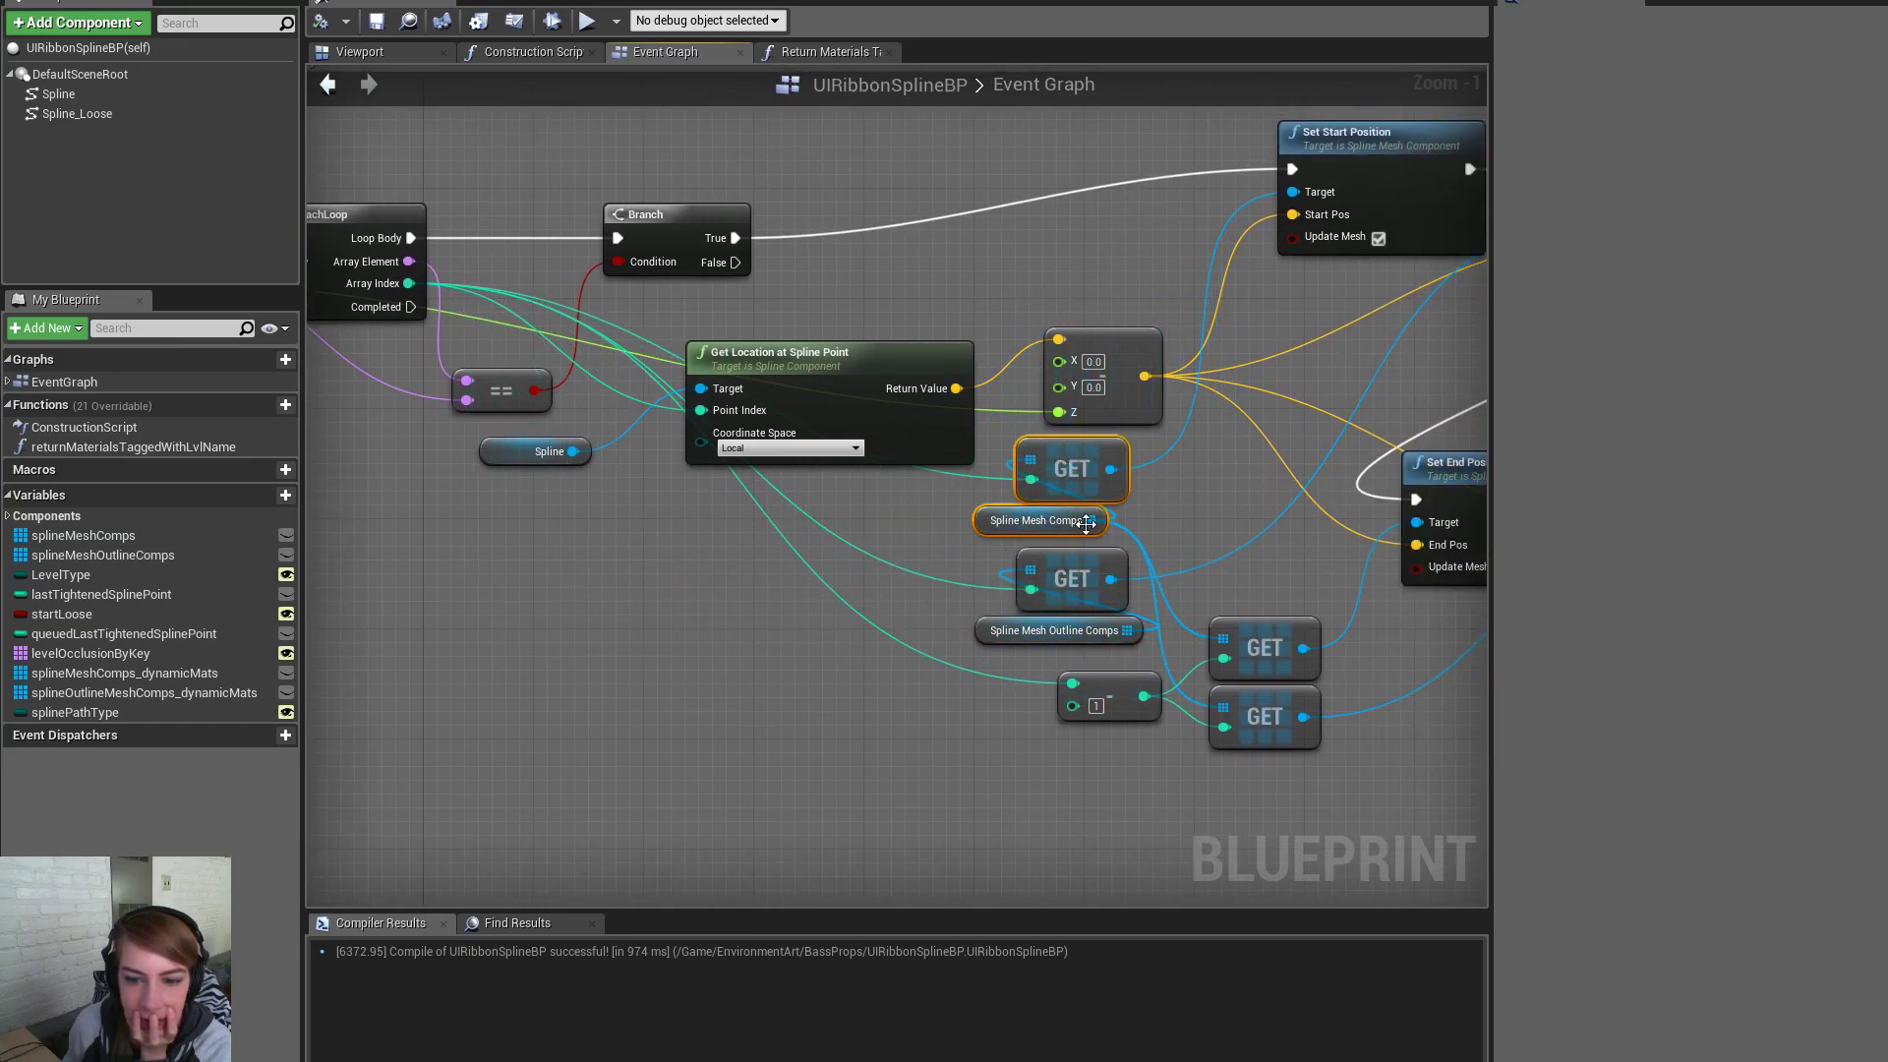
pyautogui.moveTo(1147, 650); pyautogui.dragTo(1068, 585)
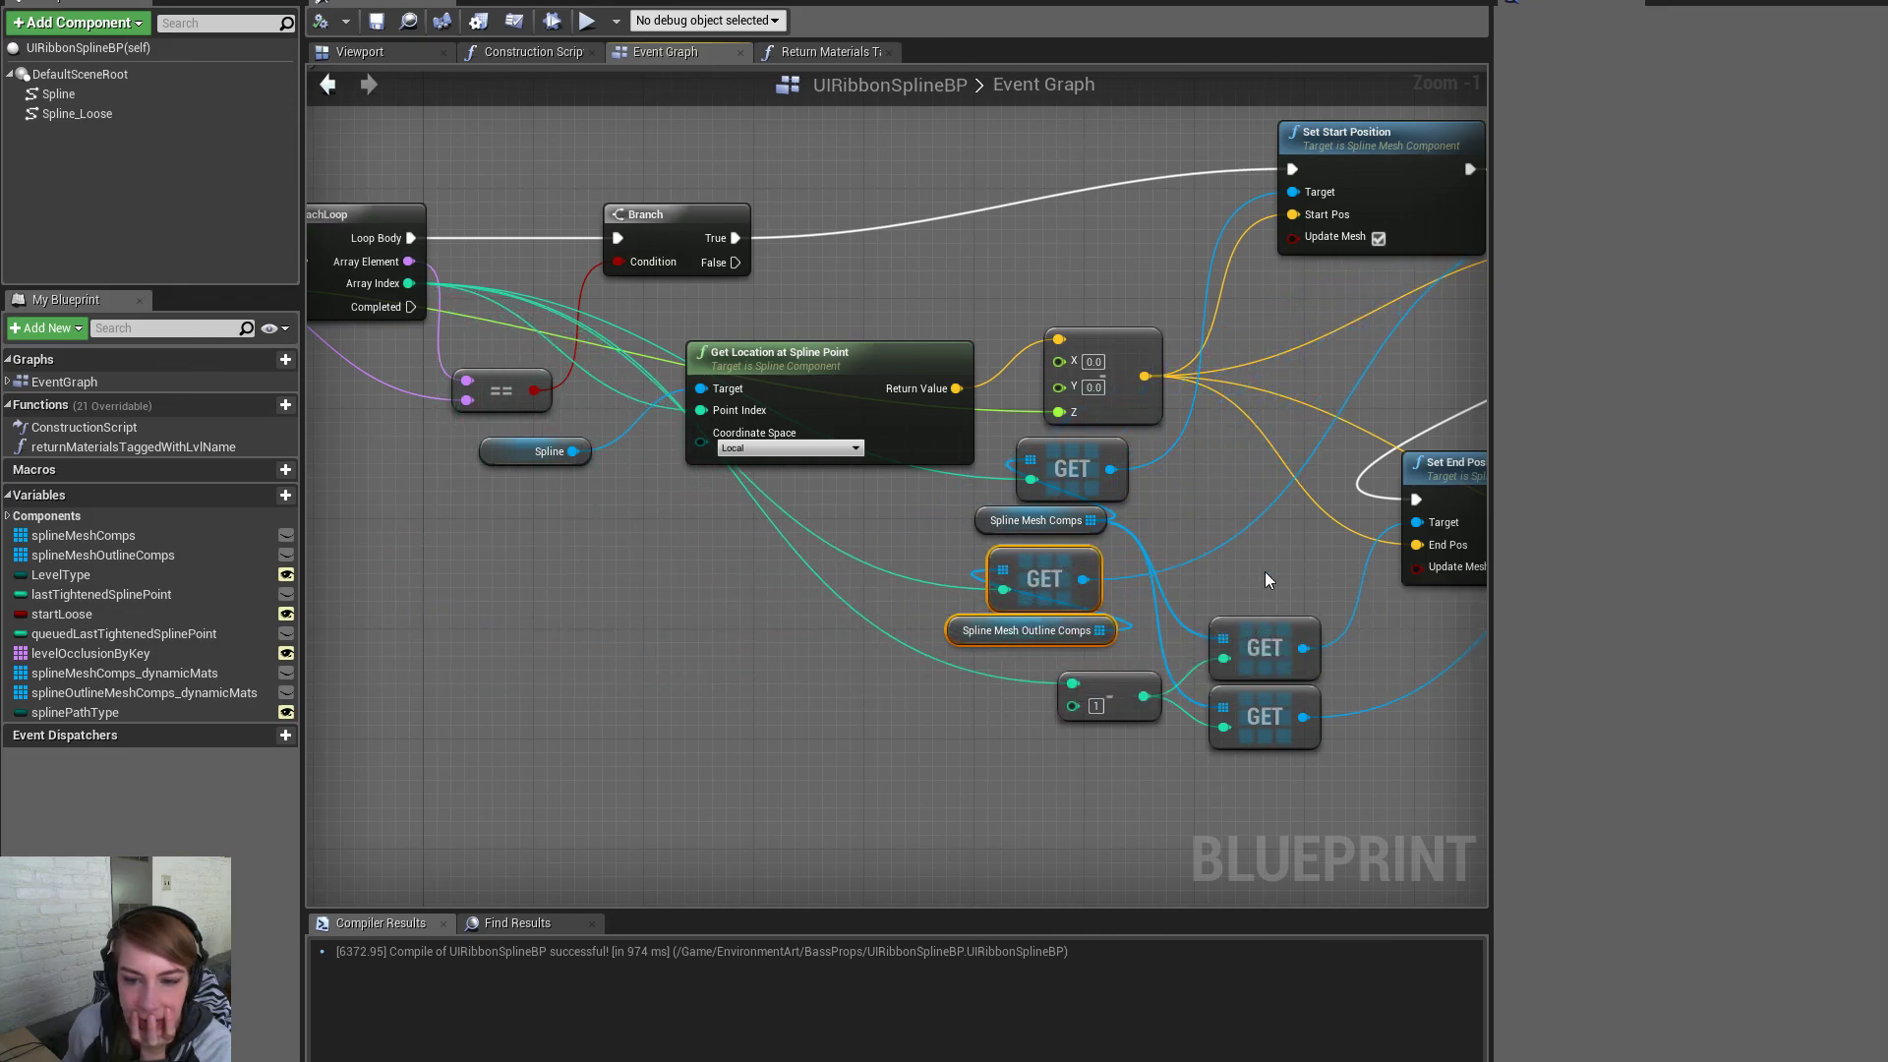
# Check the wiring into the Set End Position nodes, then compile and save the blueprint
pyautogui.moveTo(1317, 598); pyautogui.dragTo(1021, 574, button='right')
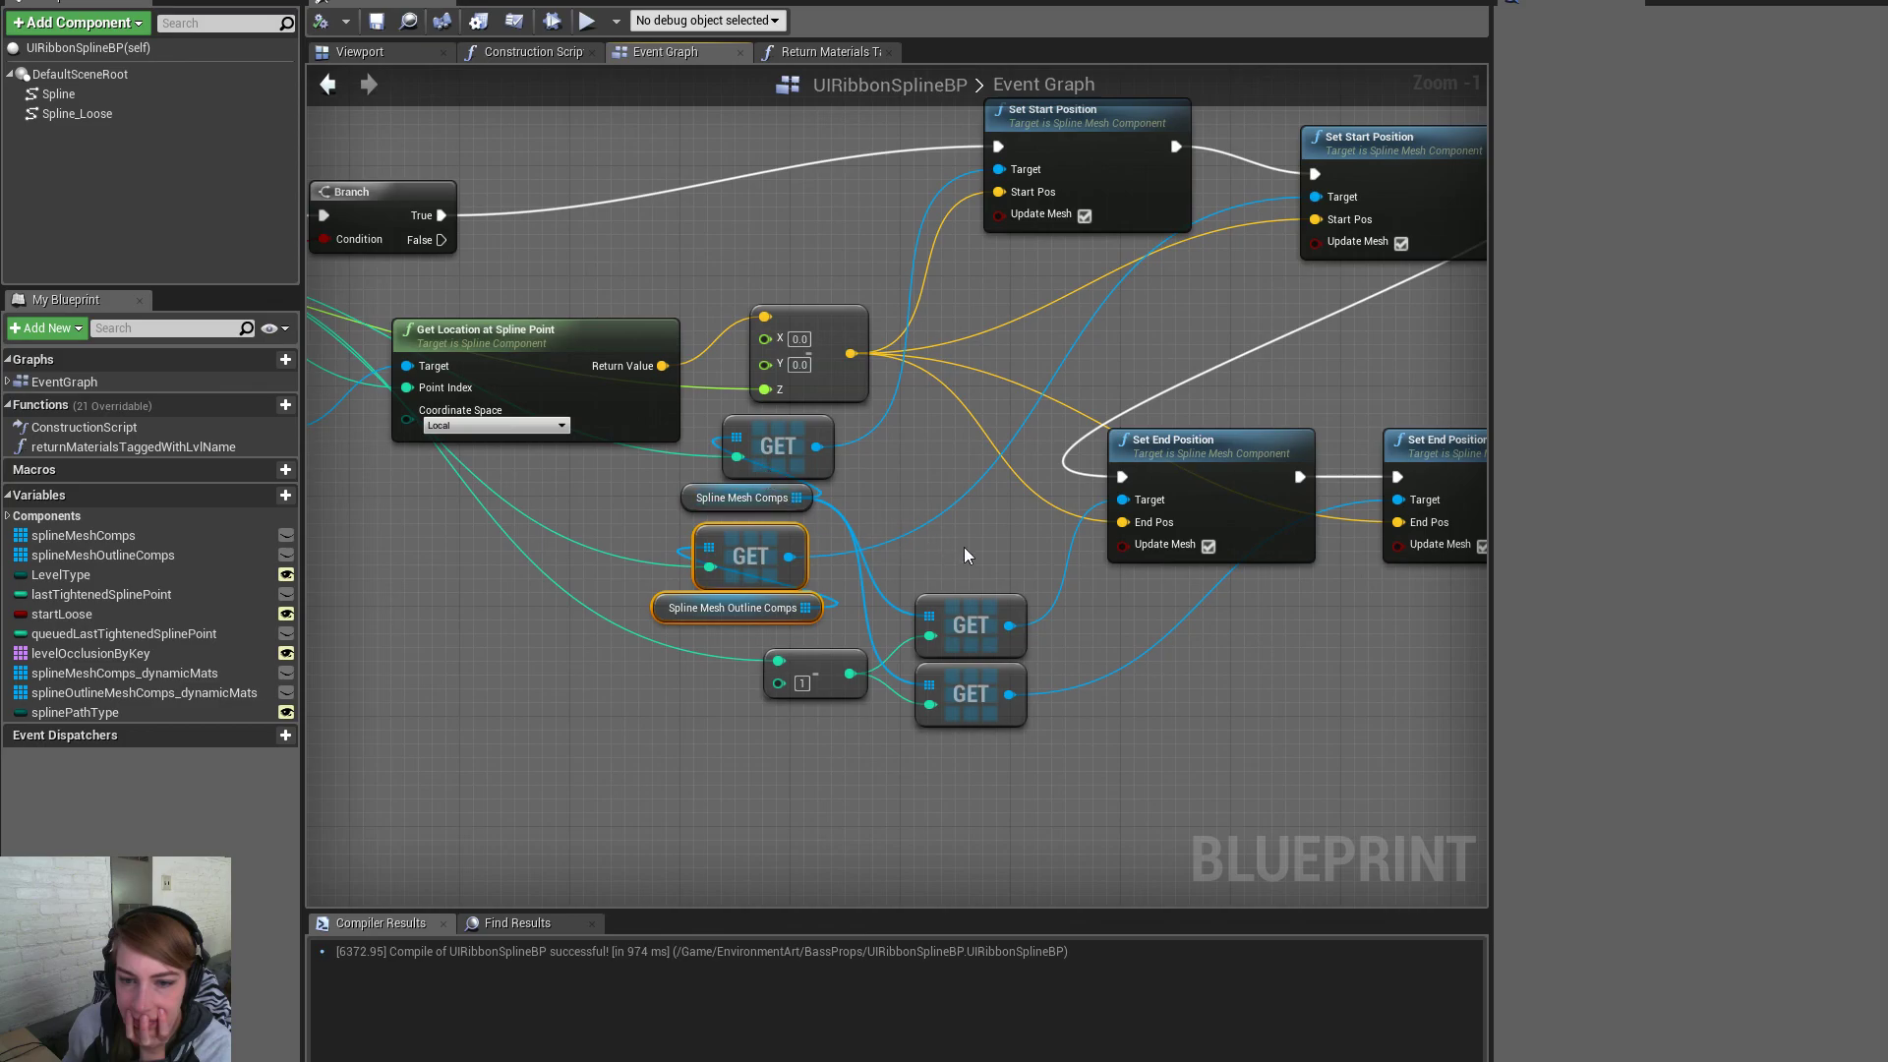
pyautogui.moveTo(1086, 662); pyautogui.dragTo(903, 647, button='right')
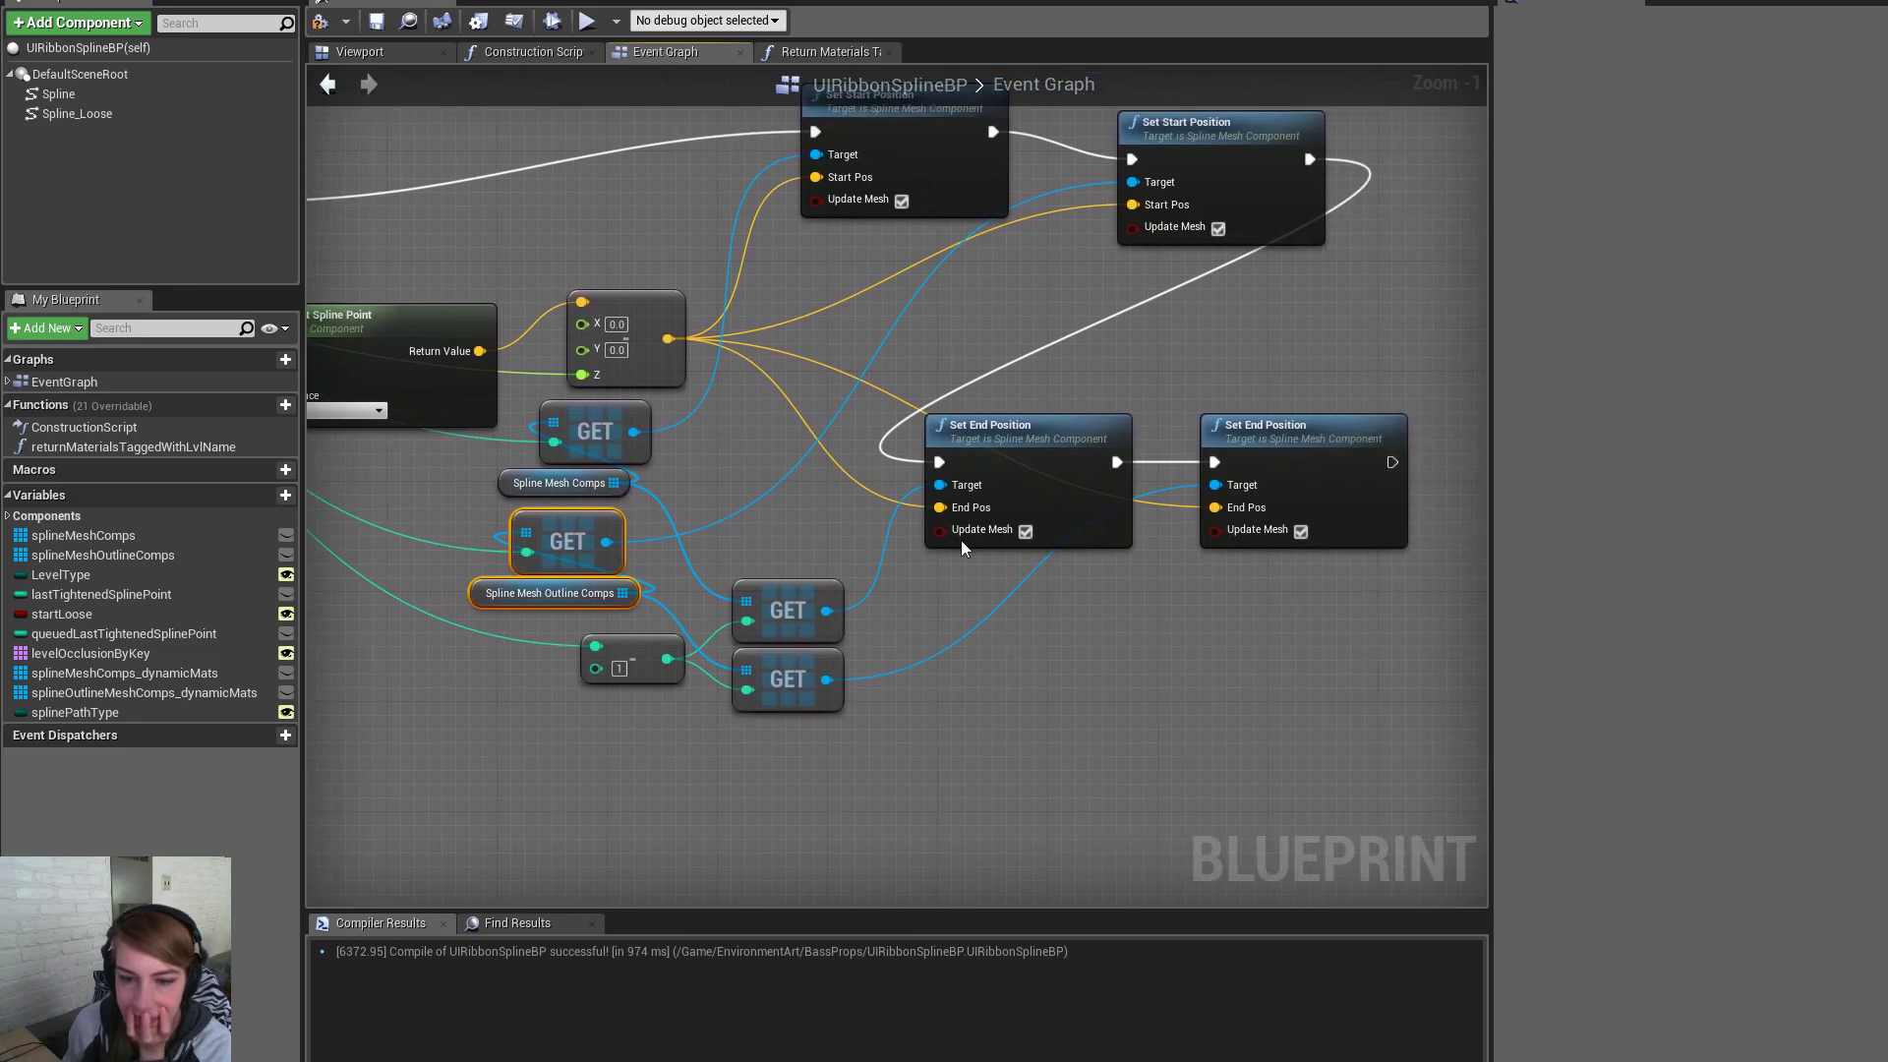
pyautogui.click(320, 21)
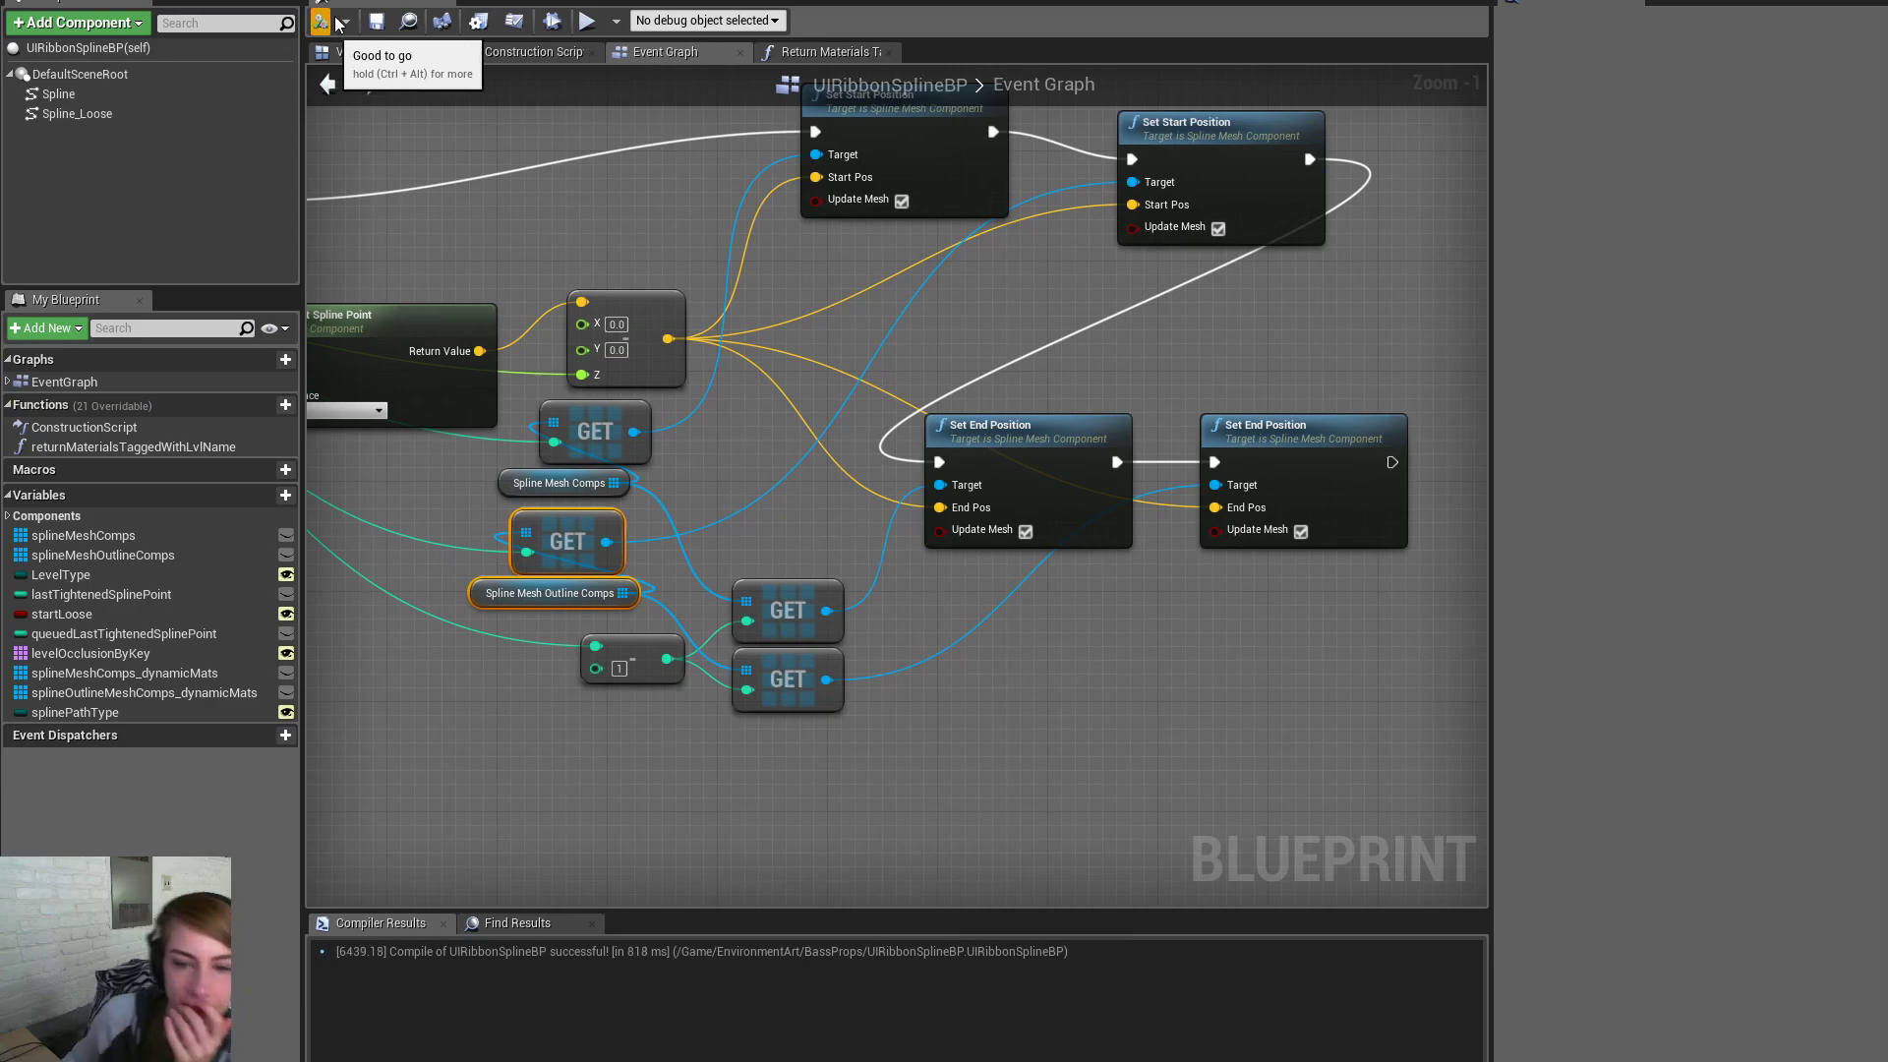
pyautogui.click(375, 21)
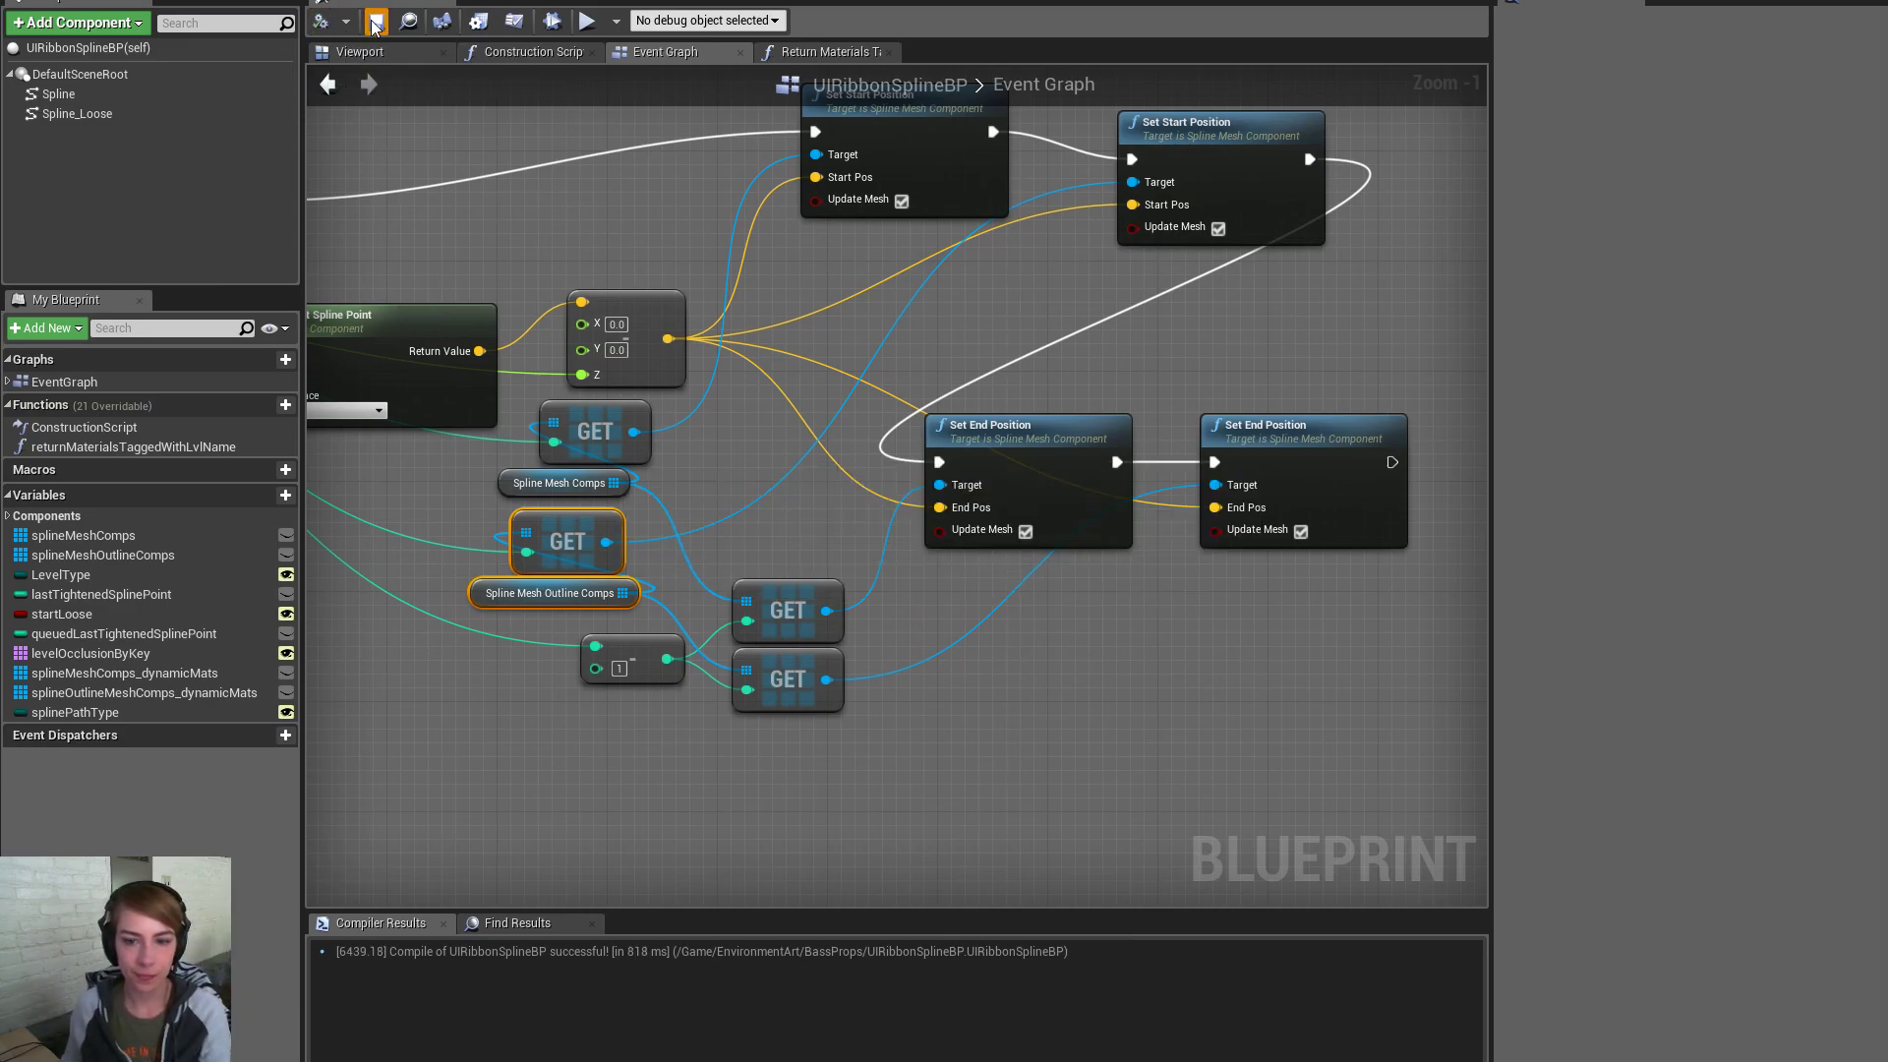
# Return to the level editor, start another full-screen playtest and open a different level from the map
pyautogui.hotkey('alt', 'Tab')
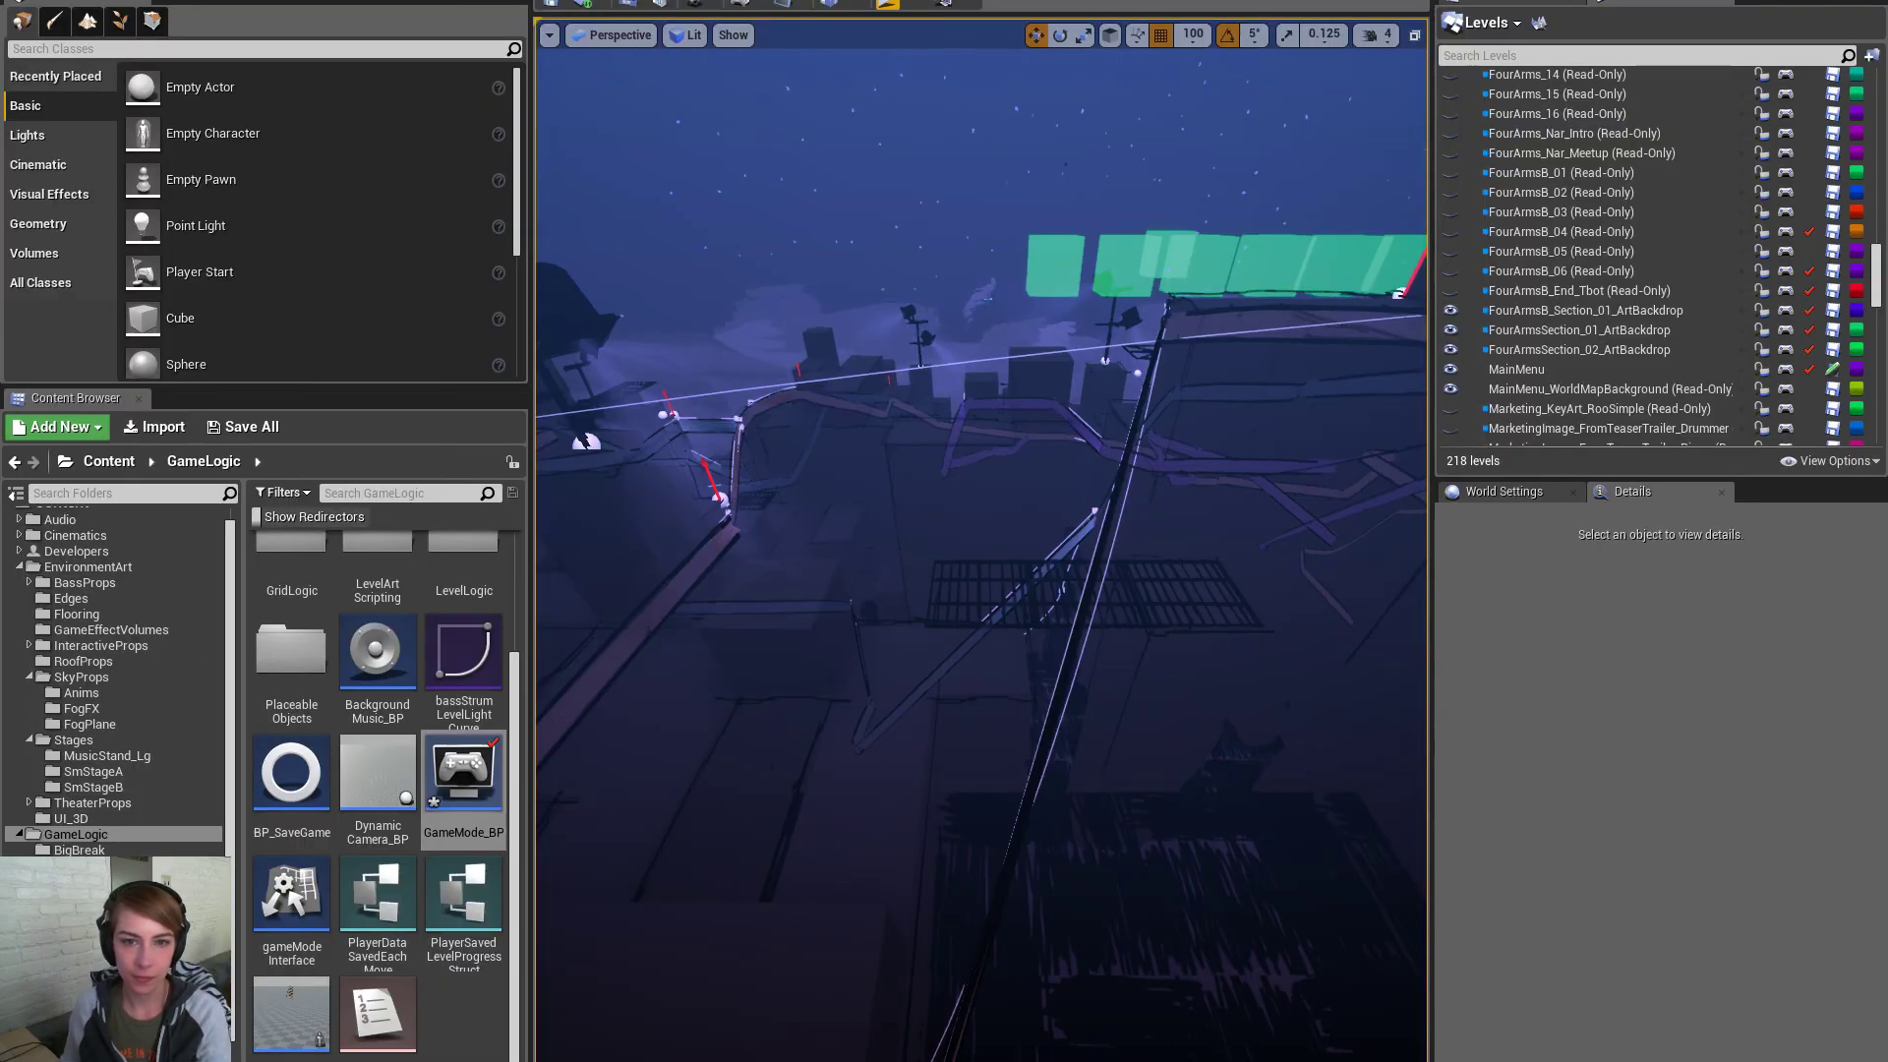
pyautogui.click(882, 8)
pyautogui.press('F11')
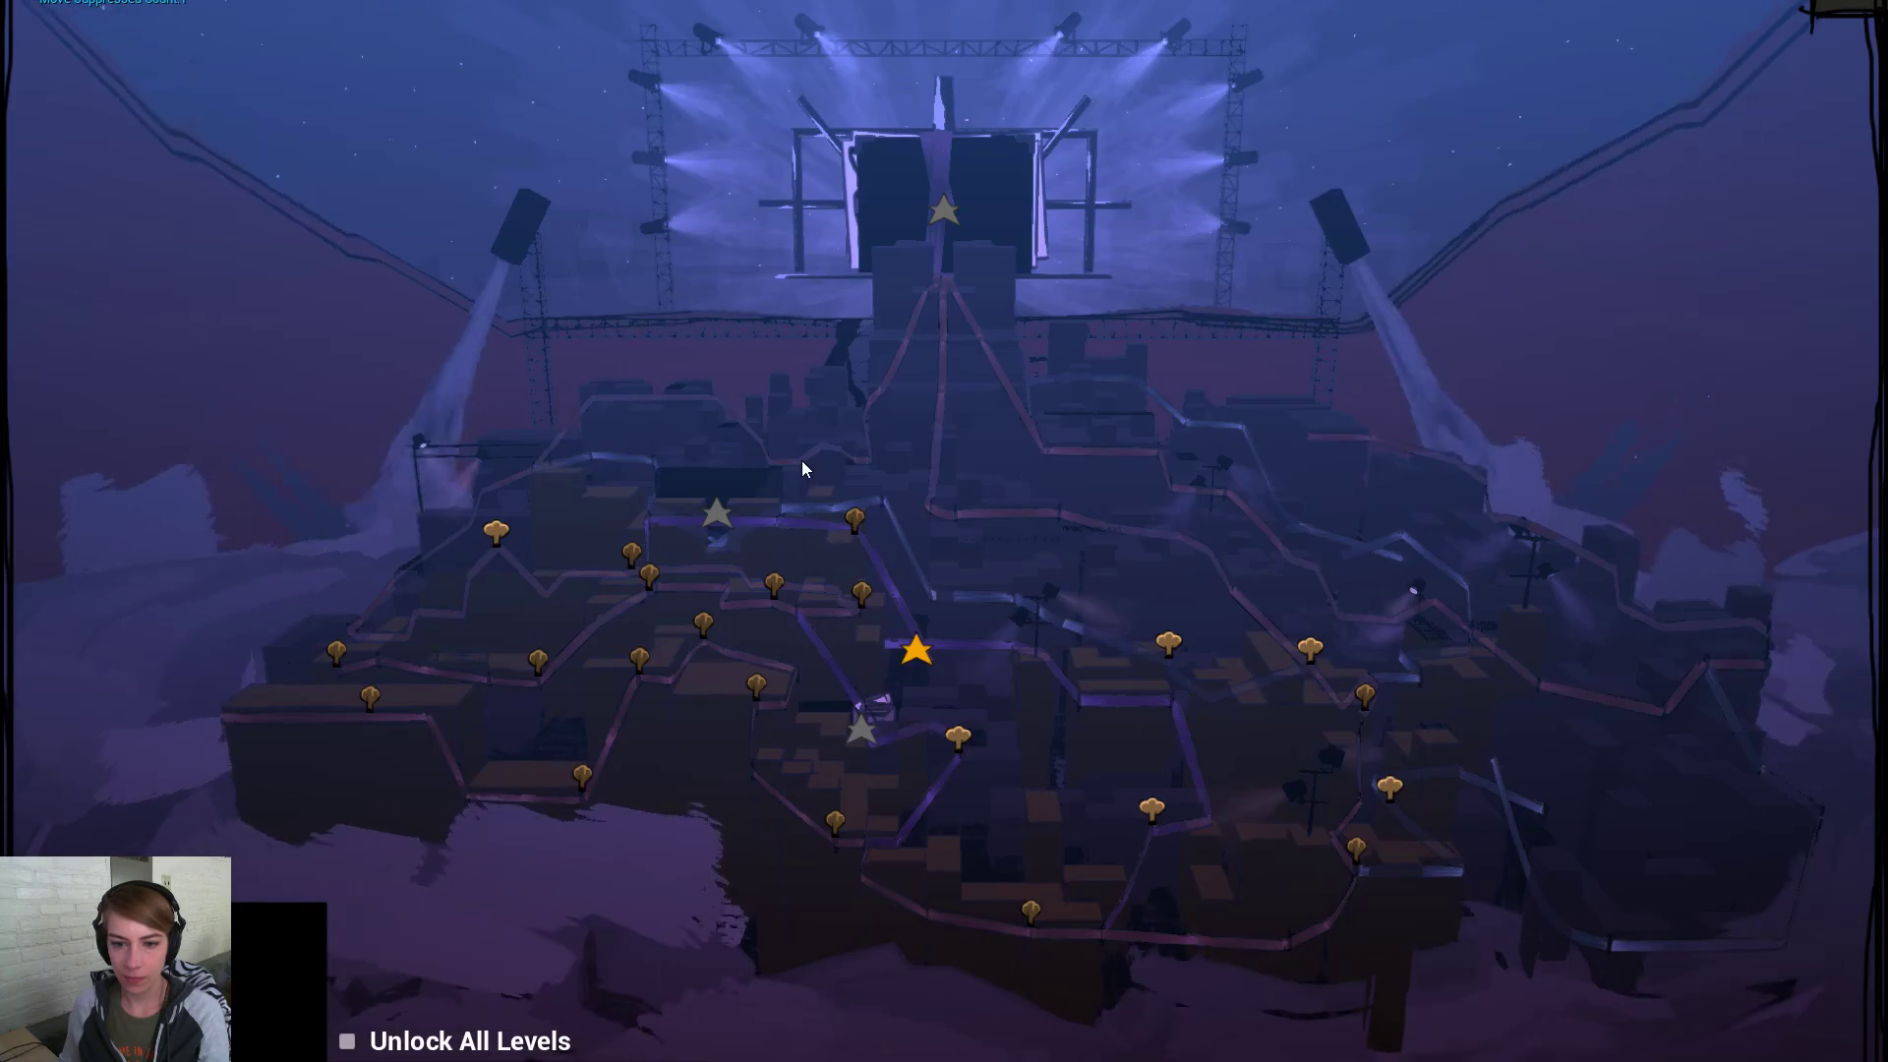
pyautogui.click(1320, 641)
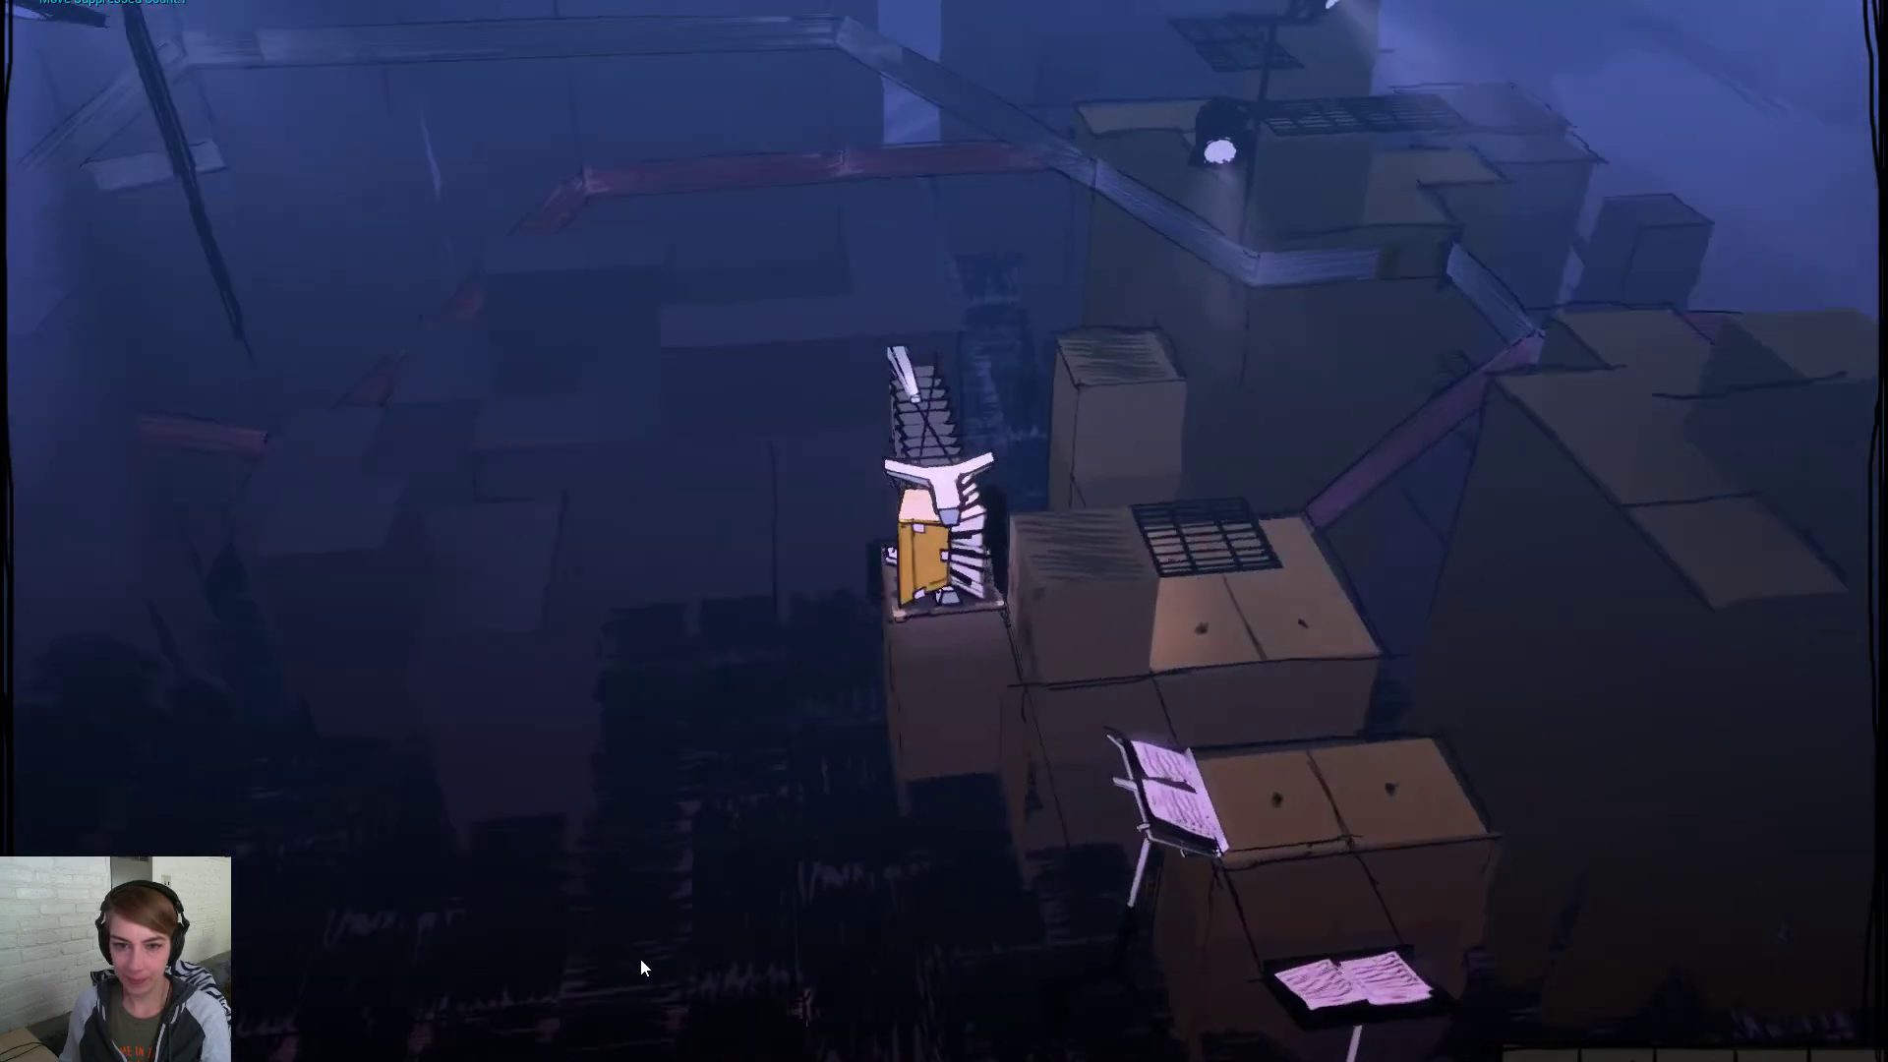
# Rotate the in-game camera around the level to examine how the ribbon splines hide and show
pyautogui.moveTo(1160, 649); pyautogui.dragTo(334, 573)
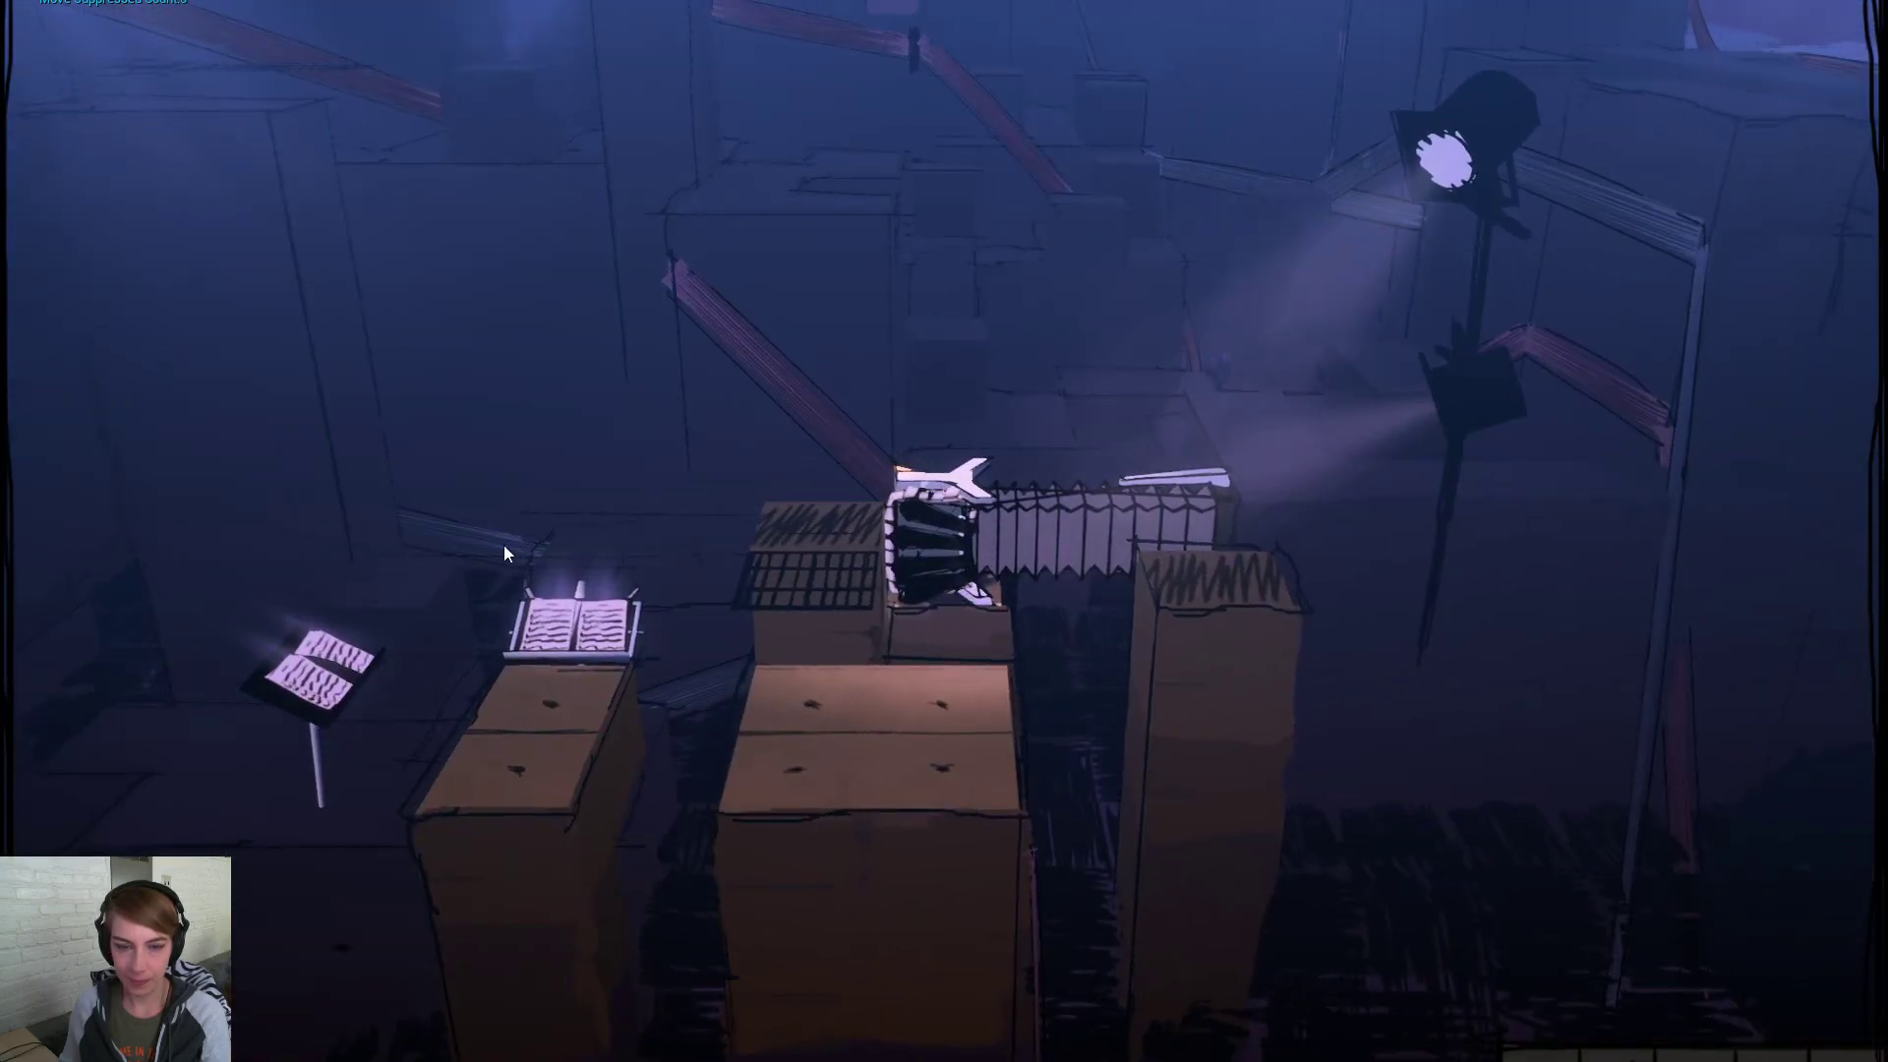
pyautogui.moveTo(1117, 592); pyautogui.dragTo(1149, 630)
pyautogui.moveTo(1003, 658); pyautogui.dragTo(1065, 673)
pyautogui.moveTo(508, 698); pyautogui.dragTo(1395, 653)
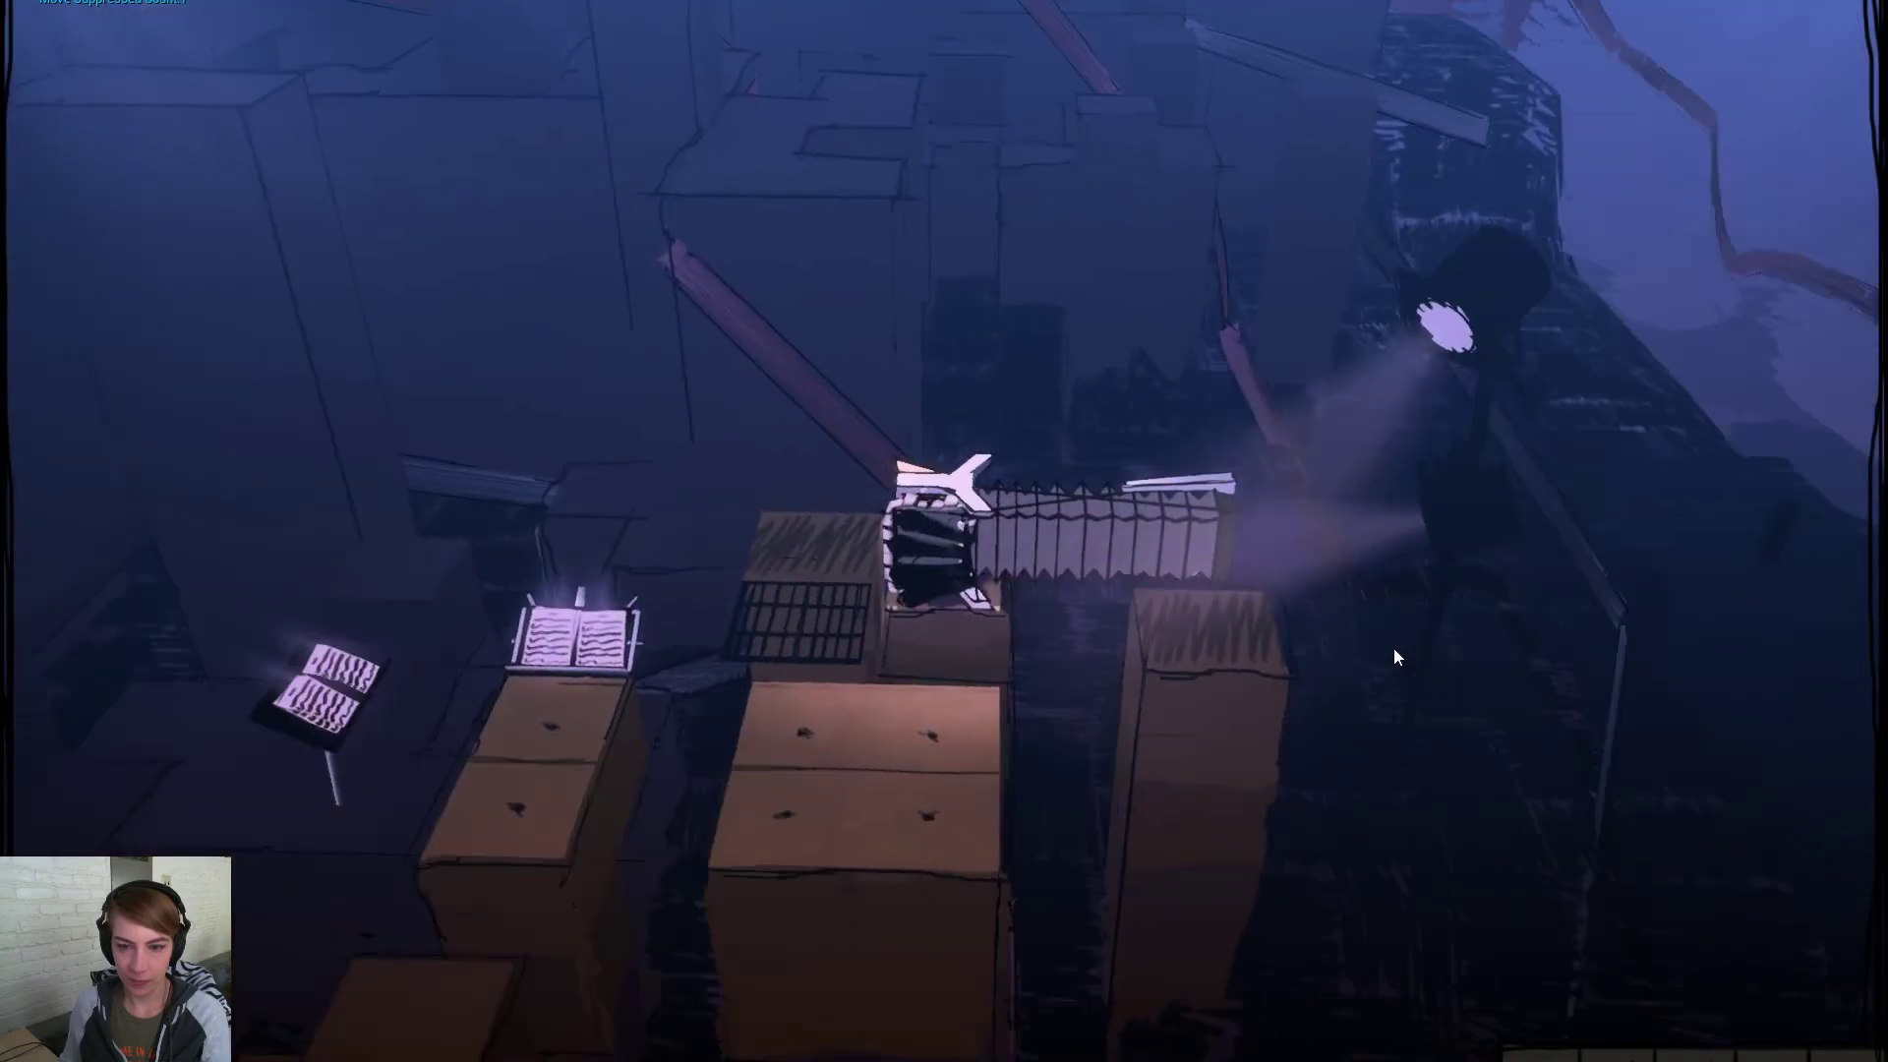
pyautogui.moveTo(952, 655); pyautogui.dragTo(1660, 641)
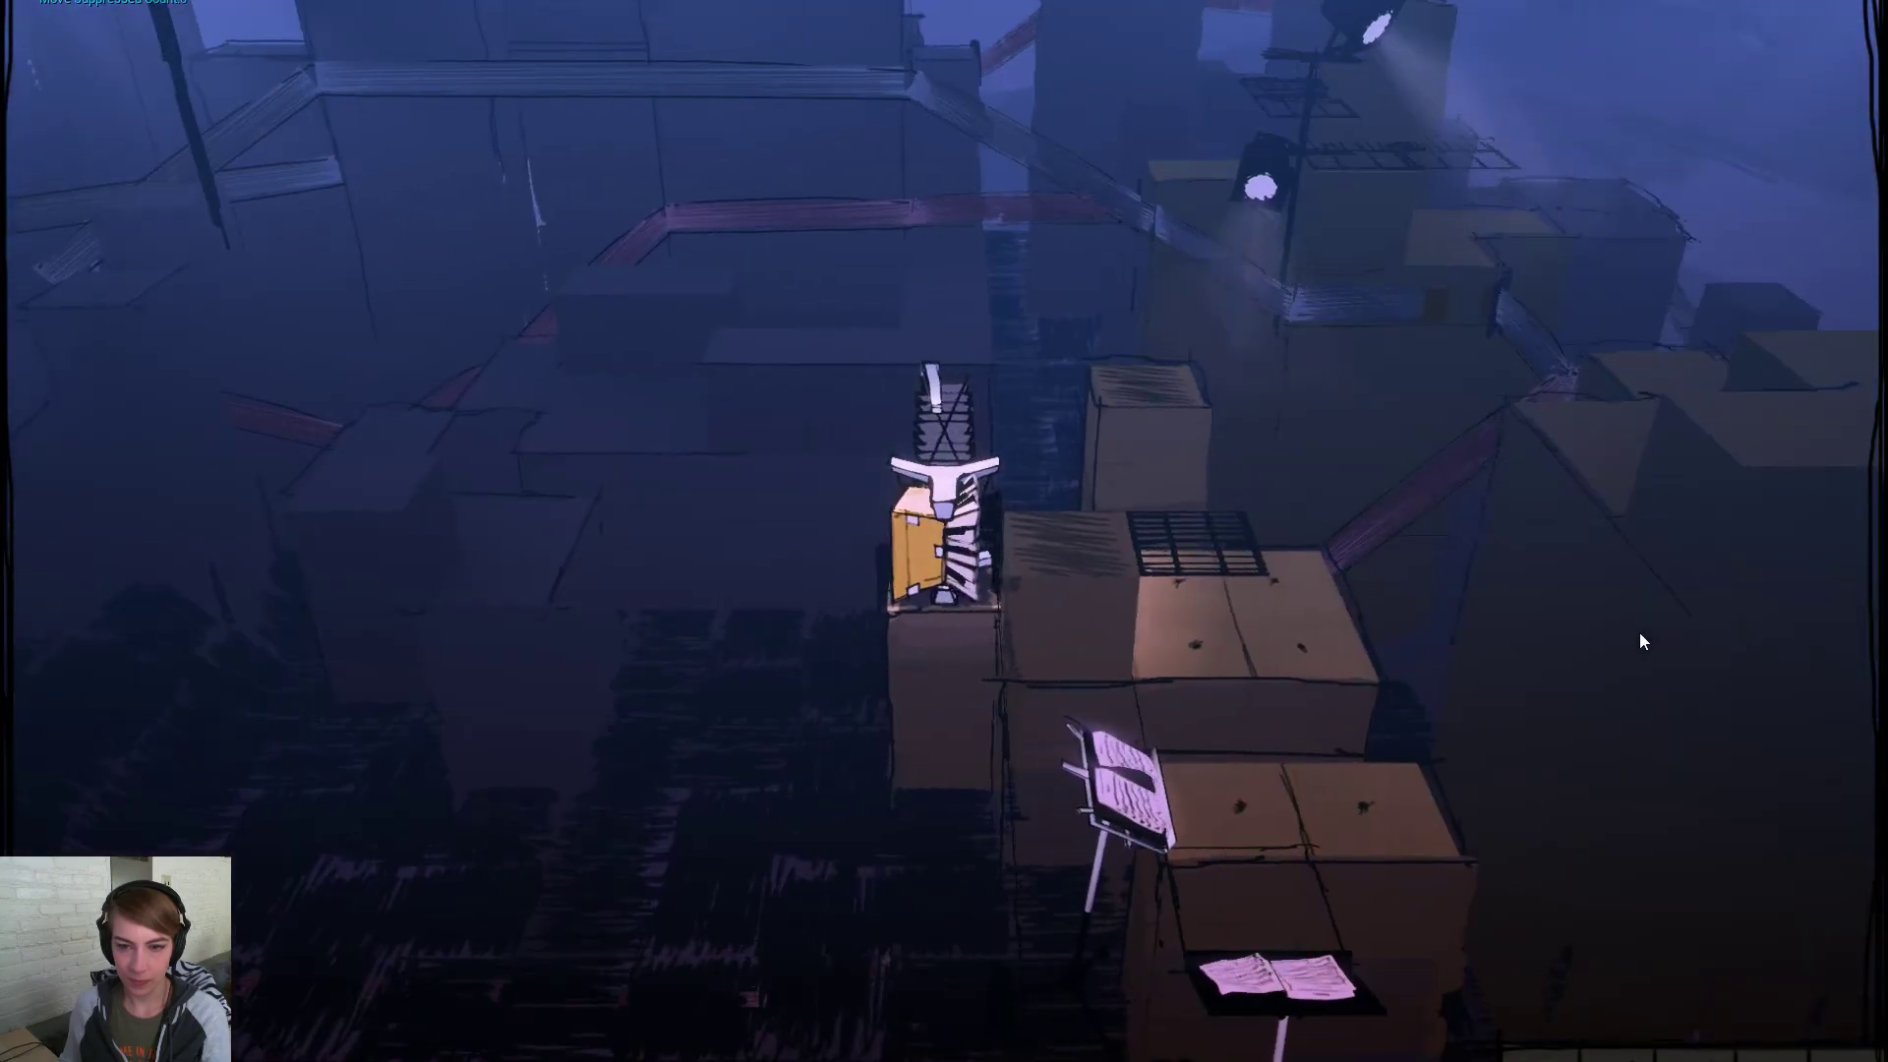
pyautogui.moveTo(1552, 674); pyautogui.dragTo(1386, 587)
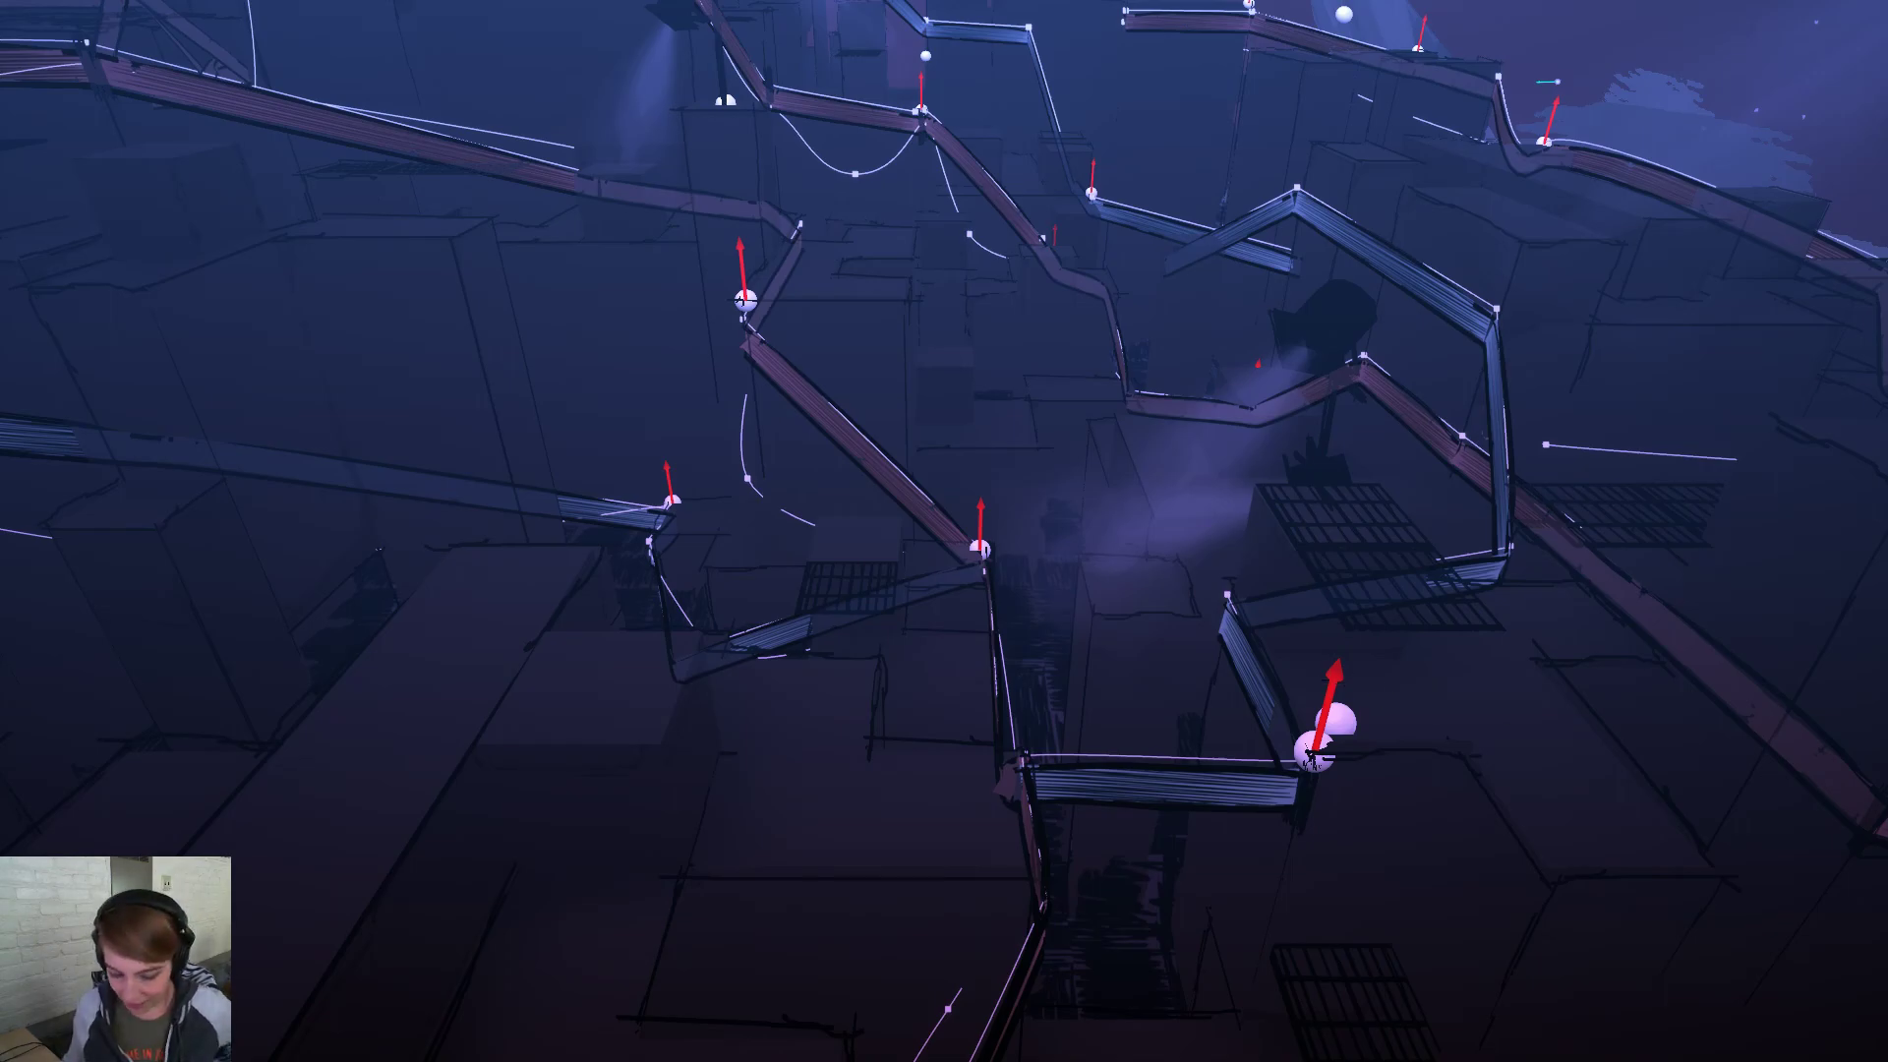
# Leave the full-screen playtest and select the theater_lights_ellipsoidal actor in the level
pyautogui.press('Escape')
pyautogui.click(1244, 640)
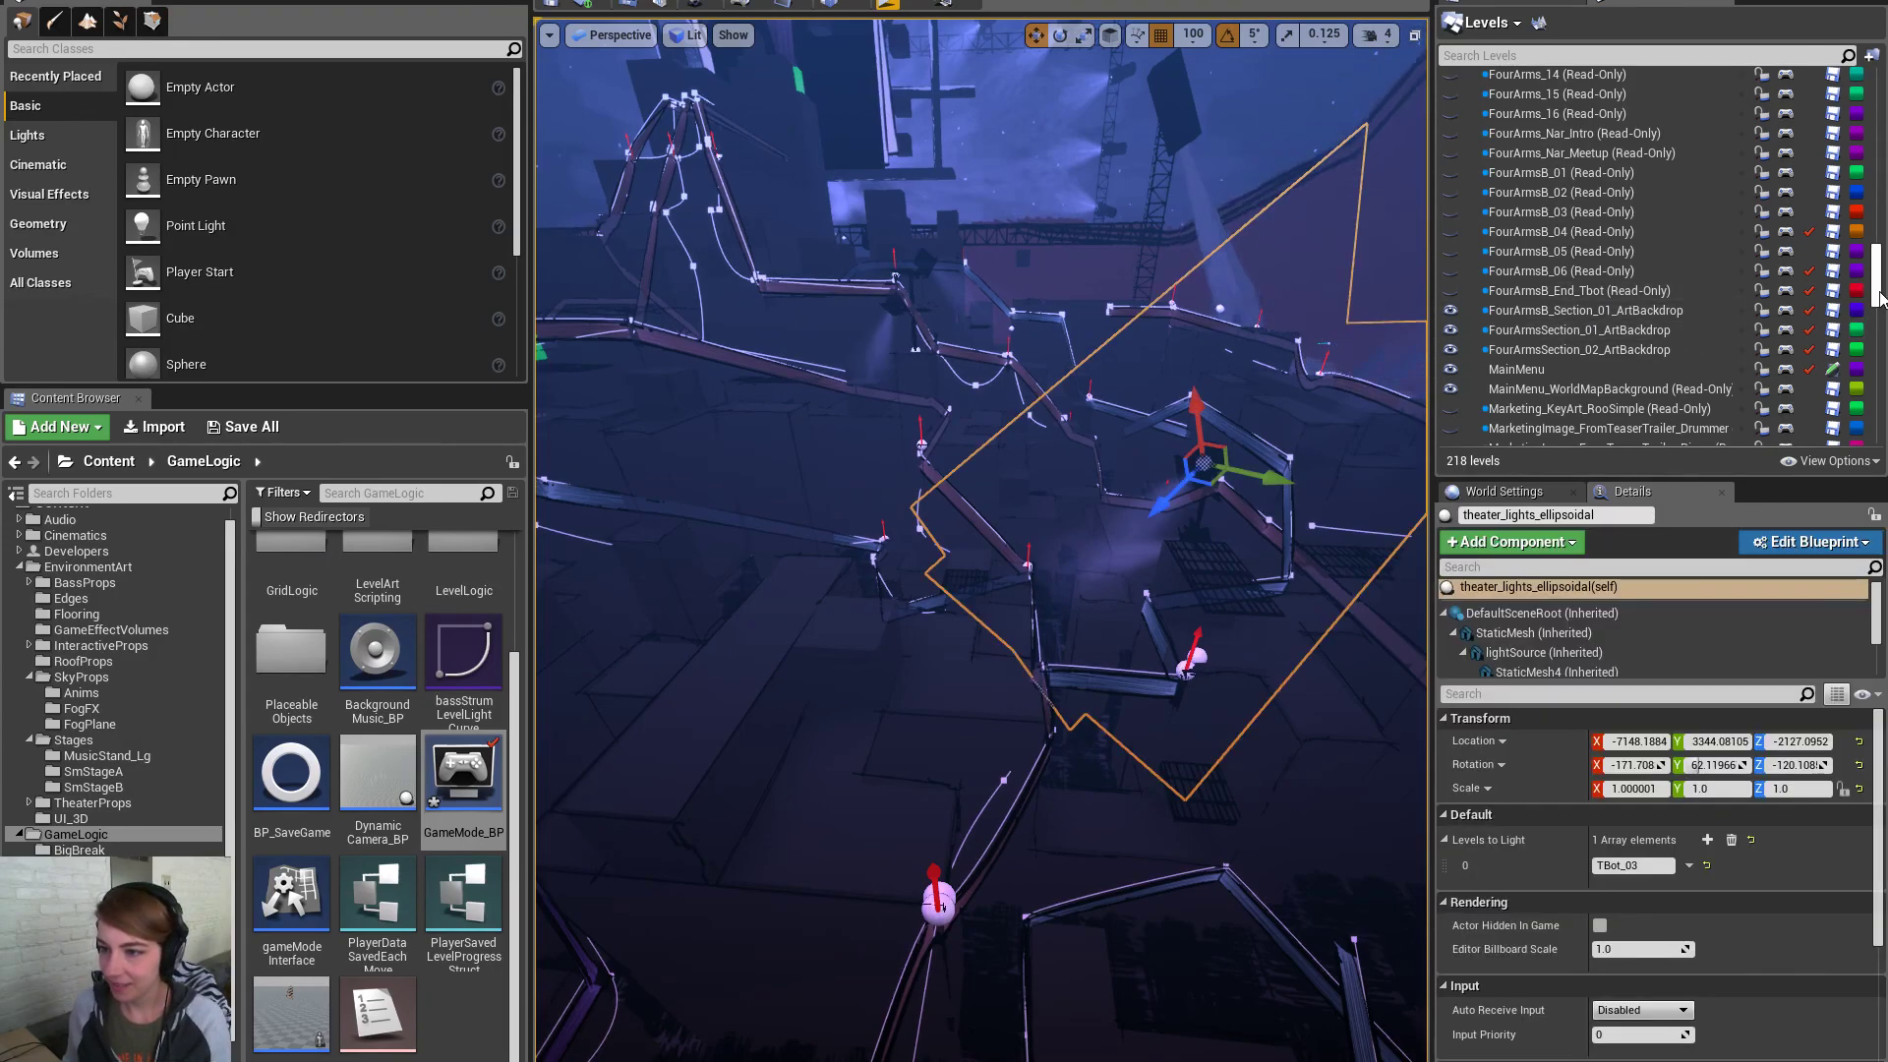
# Open the Persistent Level's blueprint and examine its playback update and music management nodes in the event graph
pyautogui.moveTo(1880, 295); pyautogui.dragTo(1879, 108)
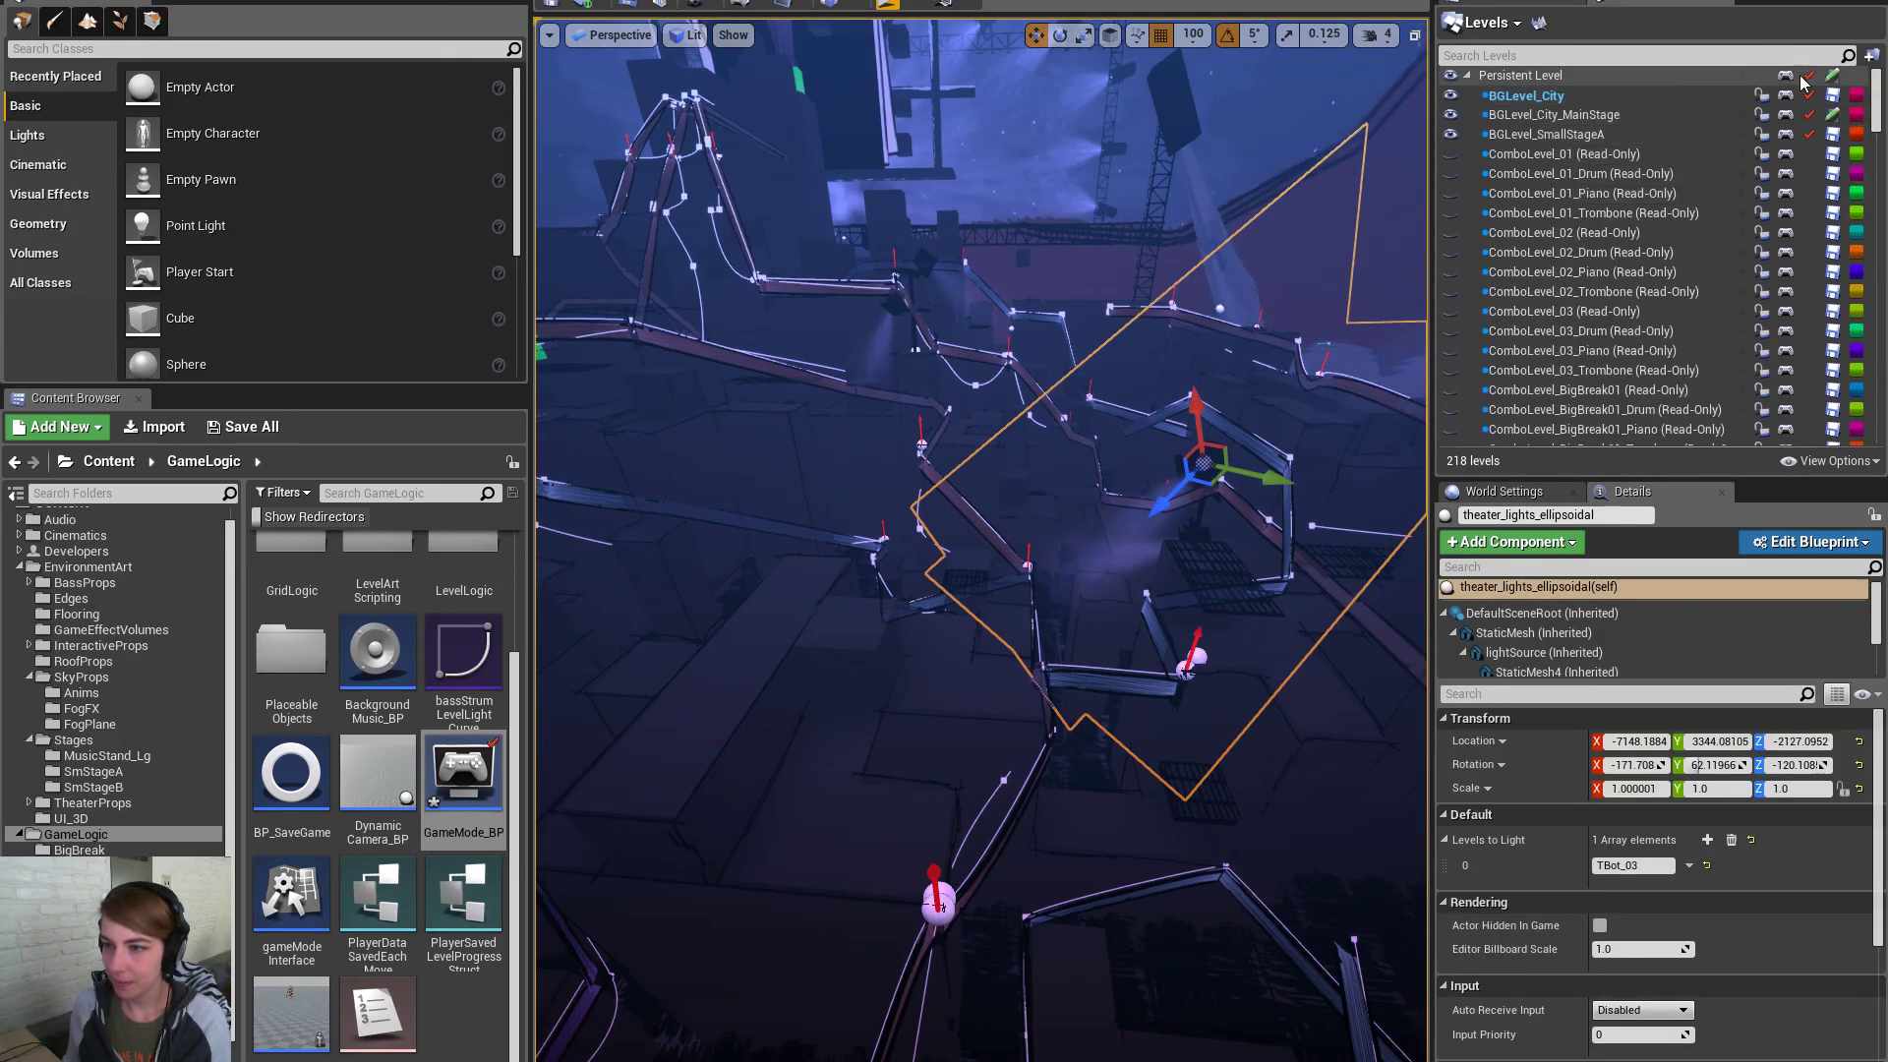
pyautogui.click(1788, 75)
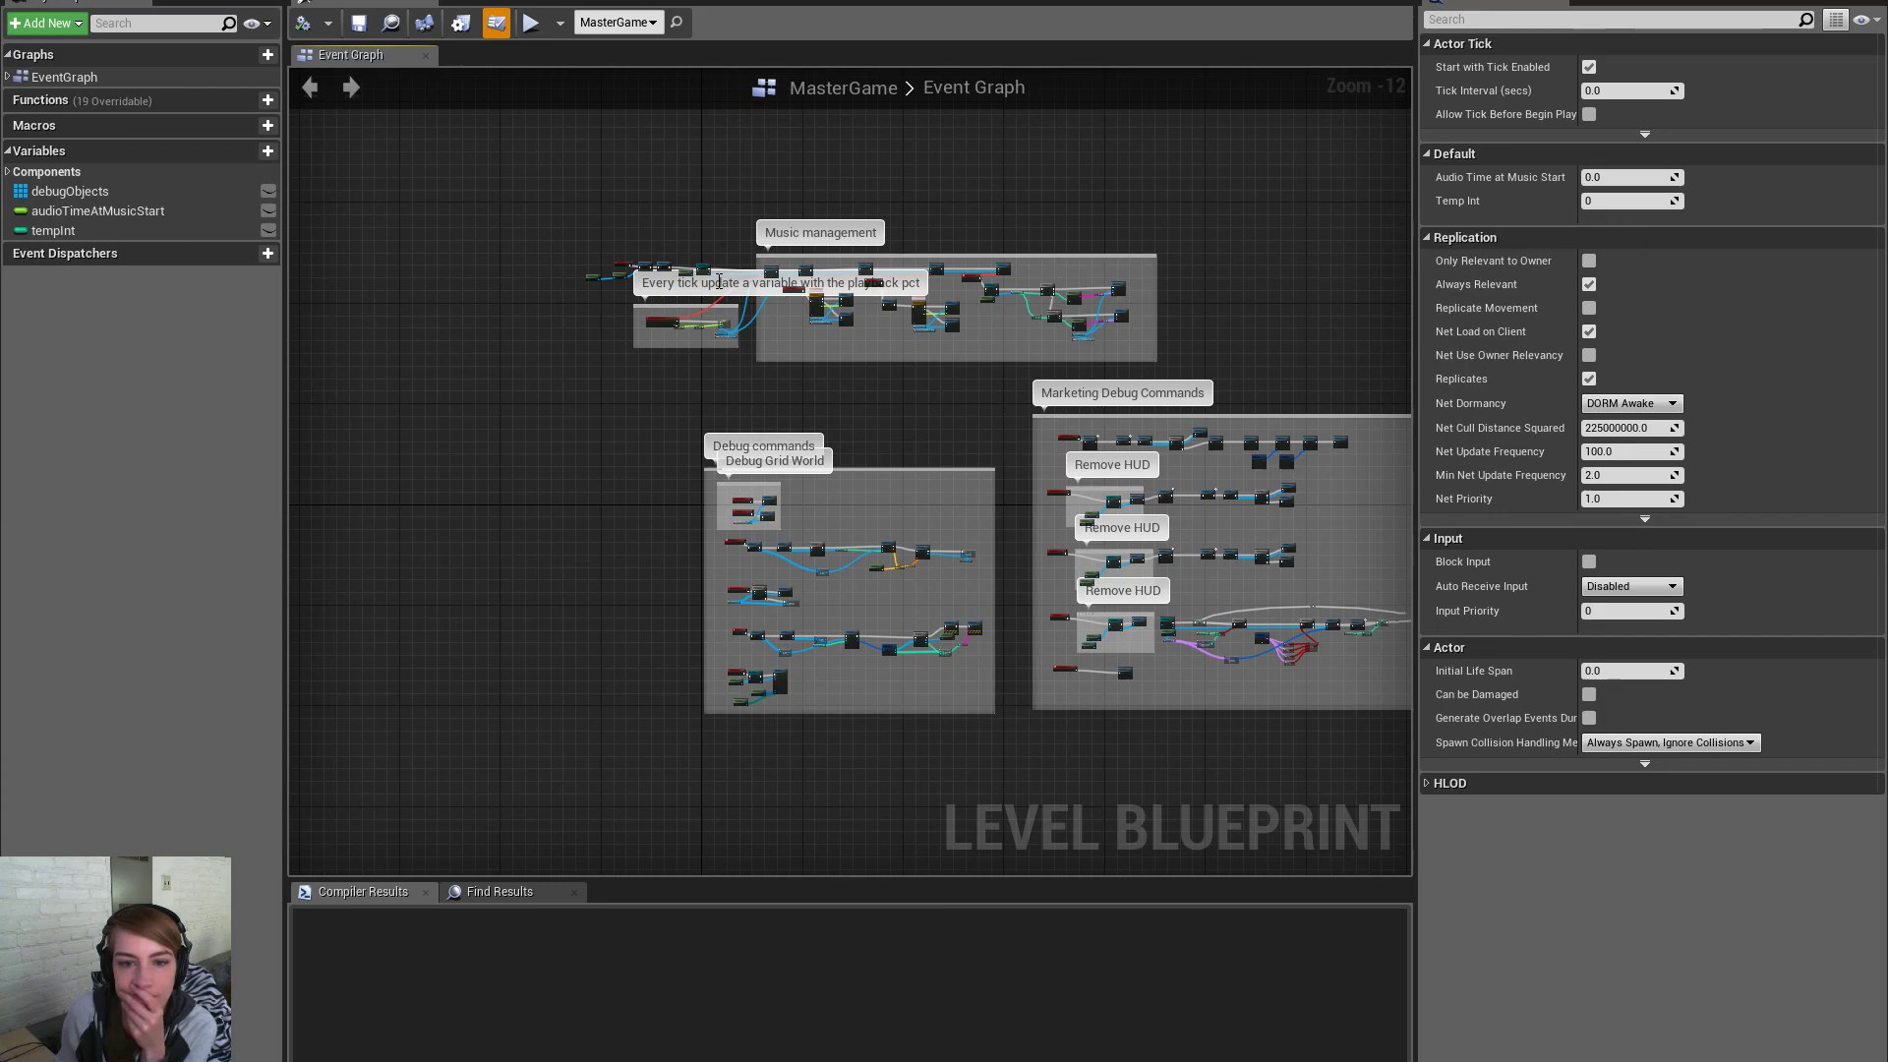
pyautogui.scroll(7, 720, 279)
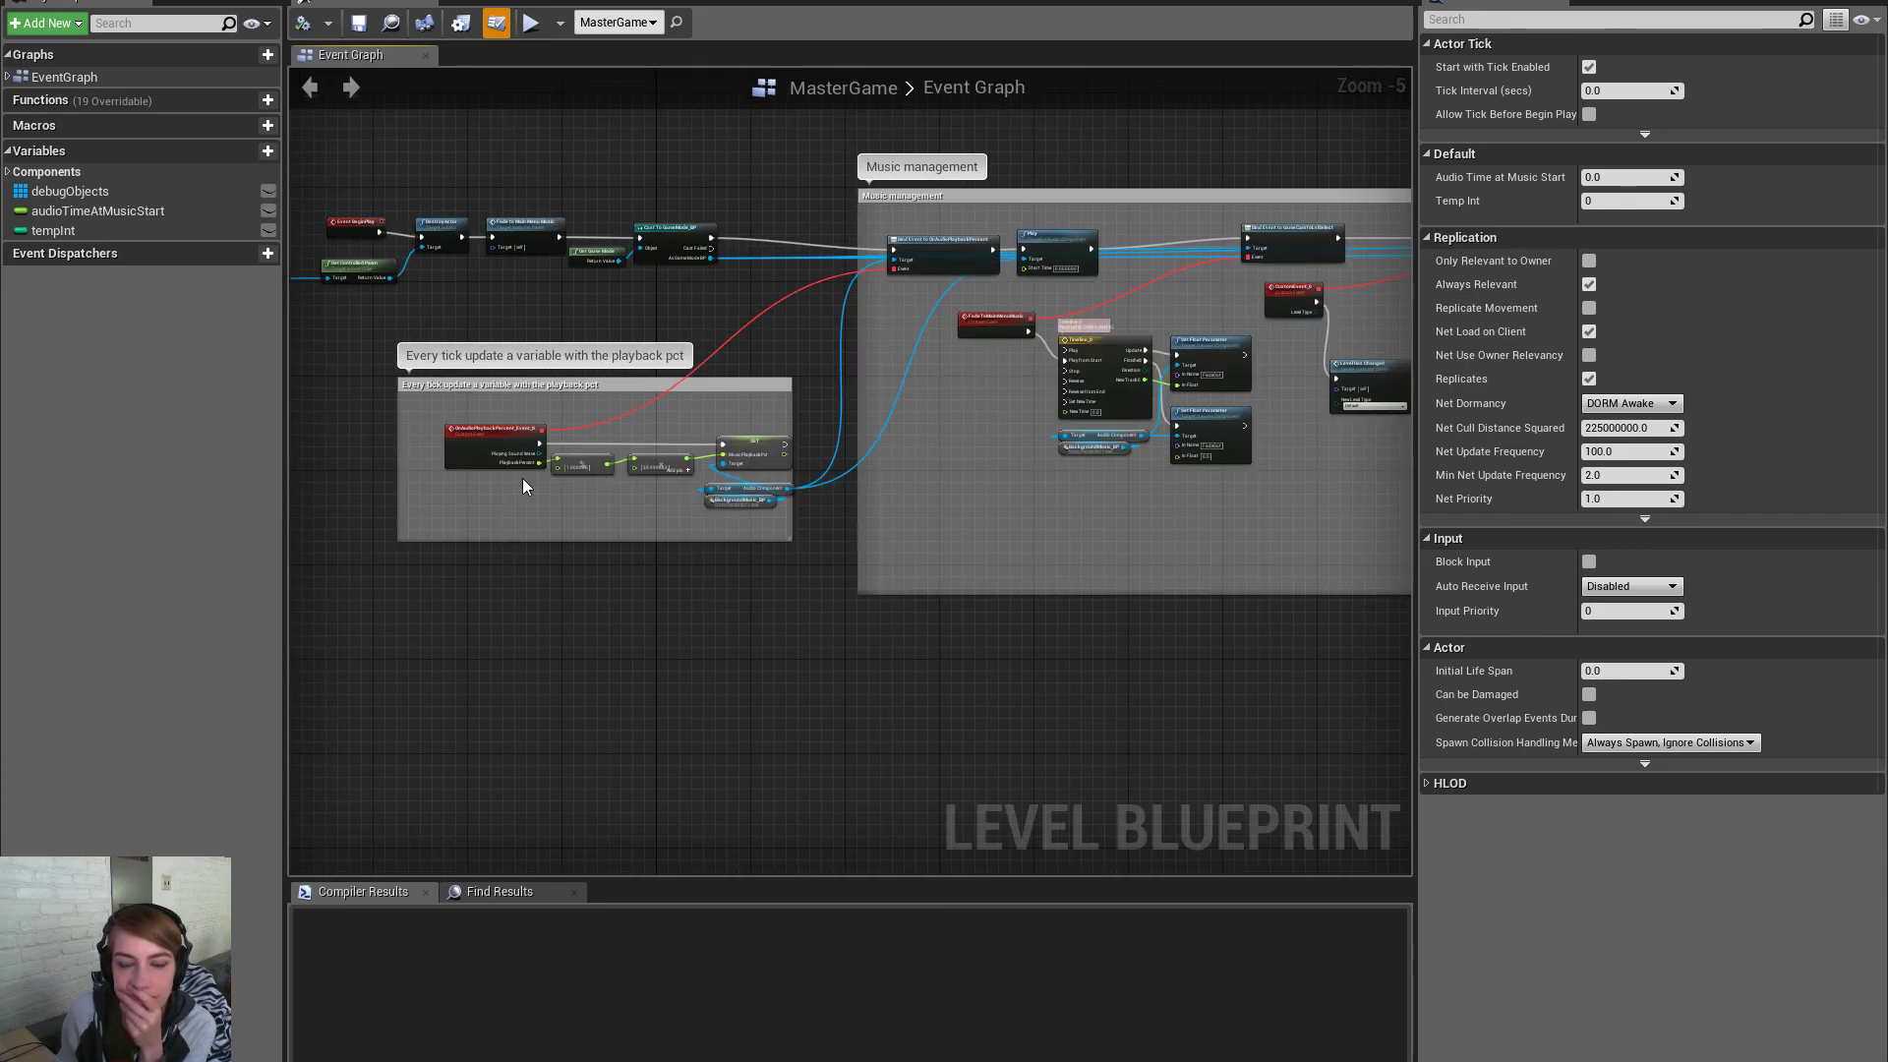
pyautogui.scroll(2, 540, 476)
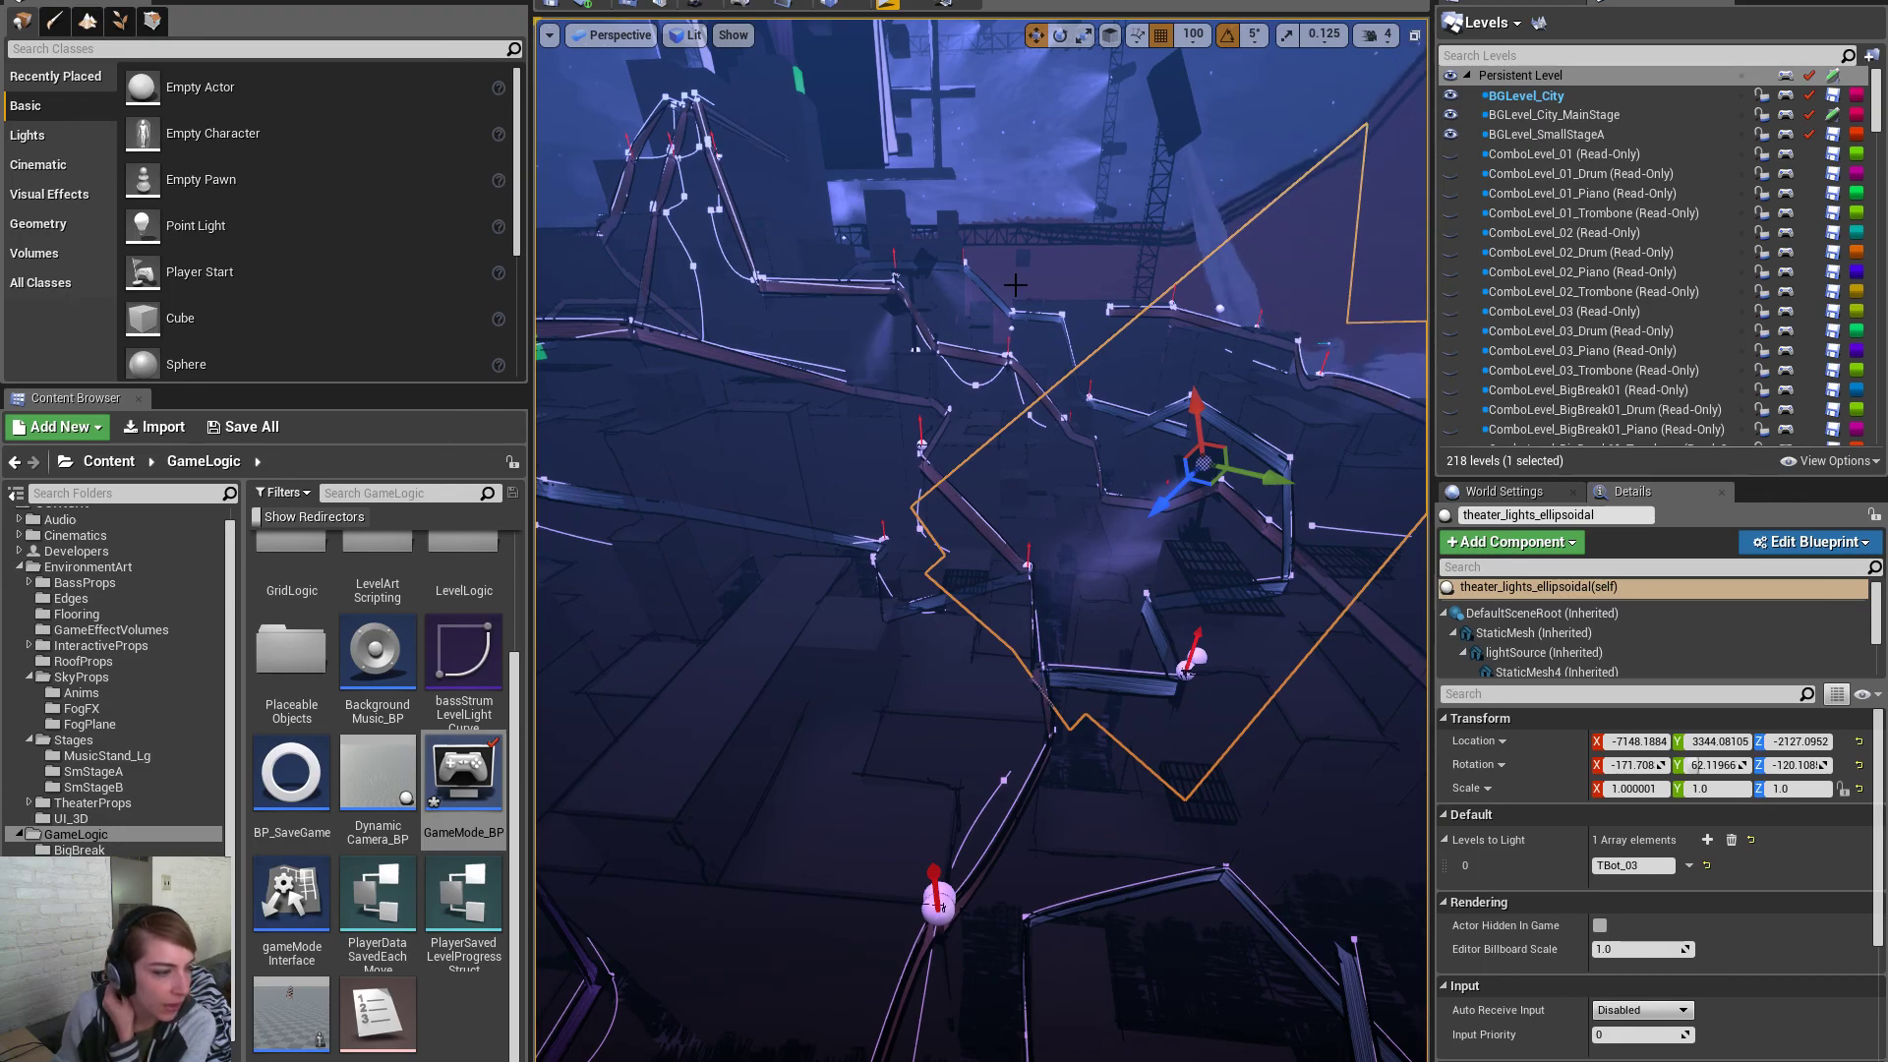
# Survey the ribbon splines and stage lights from several angles in the level, selecting theater_lights_fresnel_actor19
pyautogui.moveTo(1003, 385); pyautogui.dragTo(1011, 590)
pyautogui.moveTo(868, 475); pyautogui.dragTo(657, 592, button='right')
pyautogui.press('f')
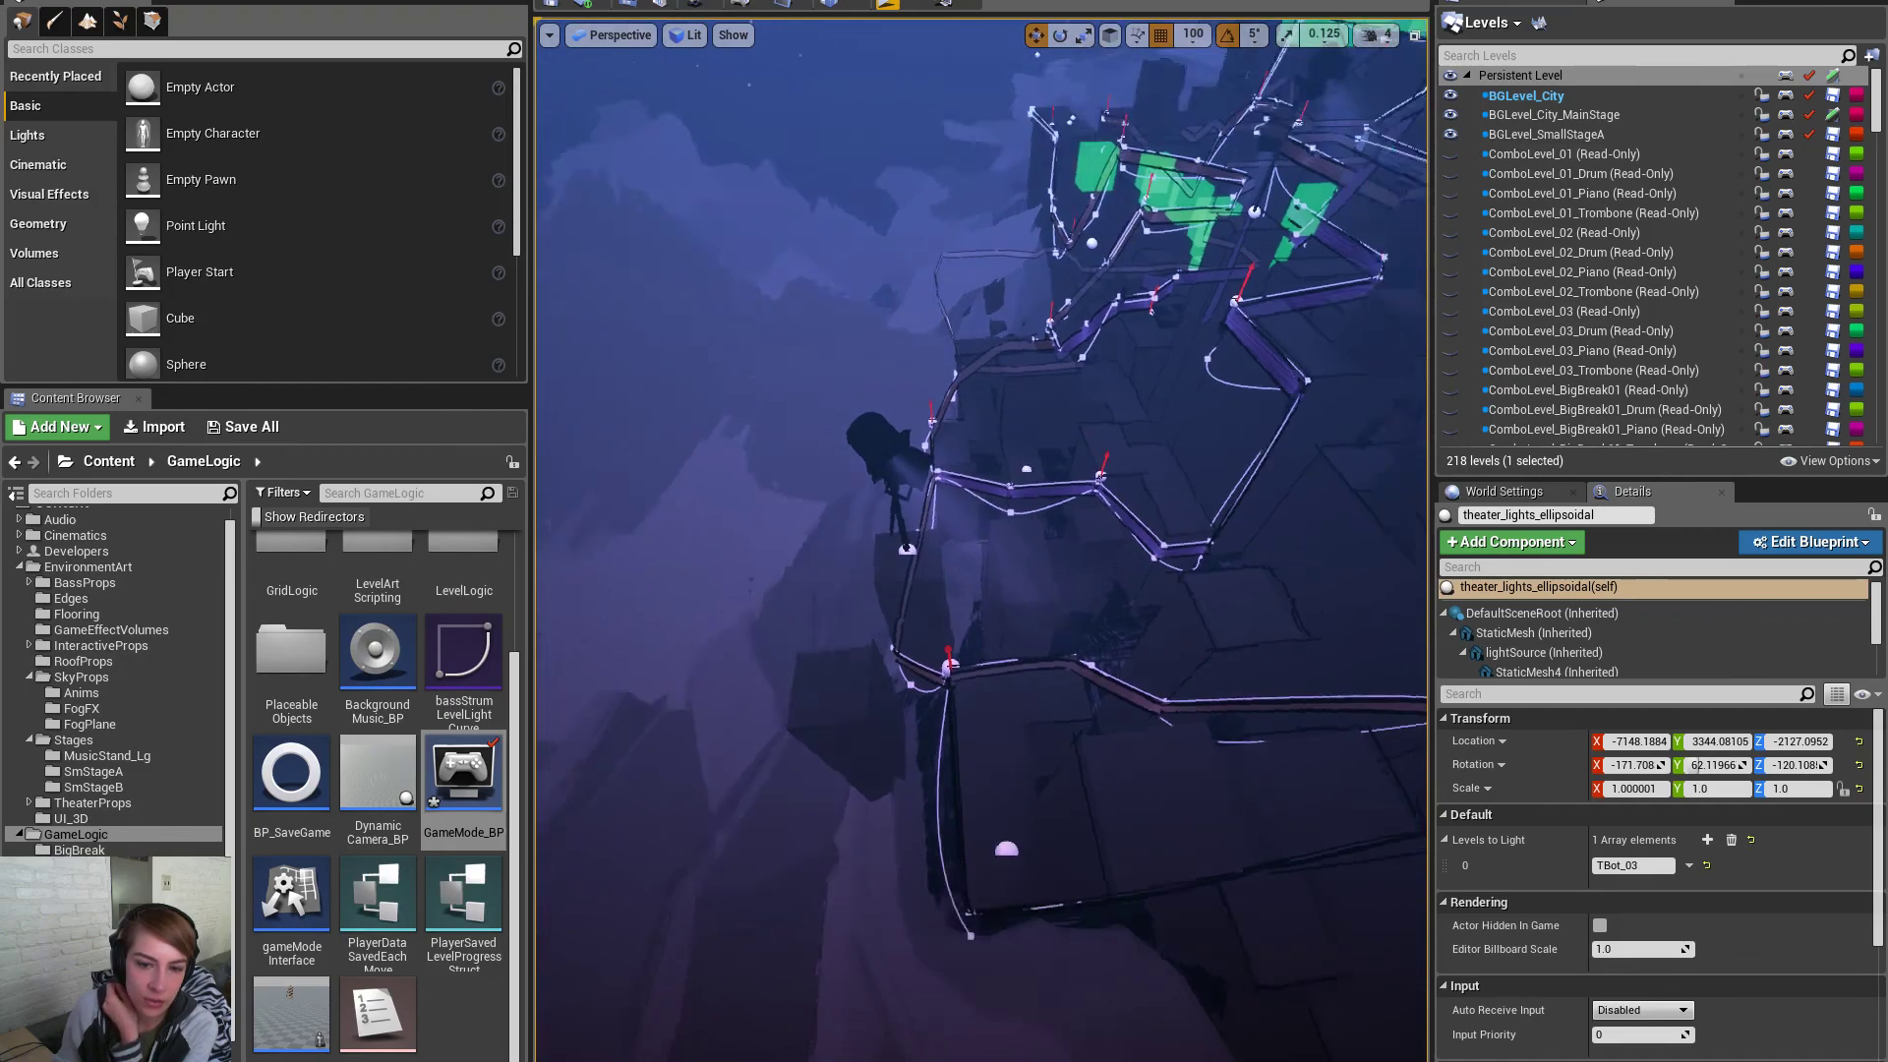
pyautogui.click(777, 865)
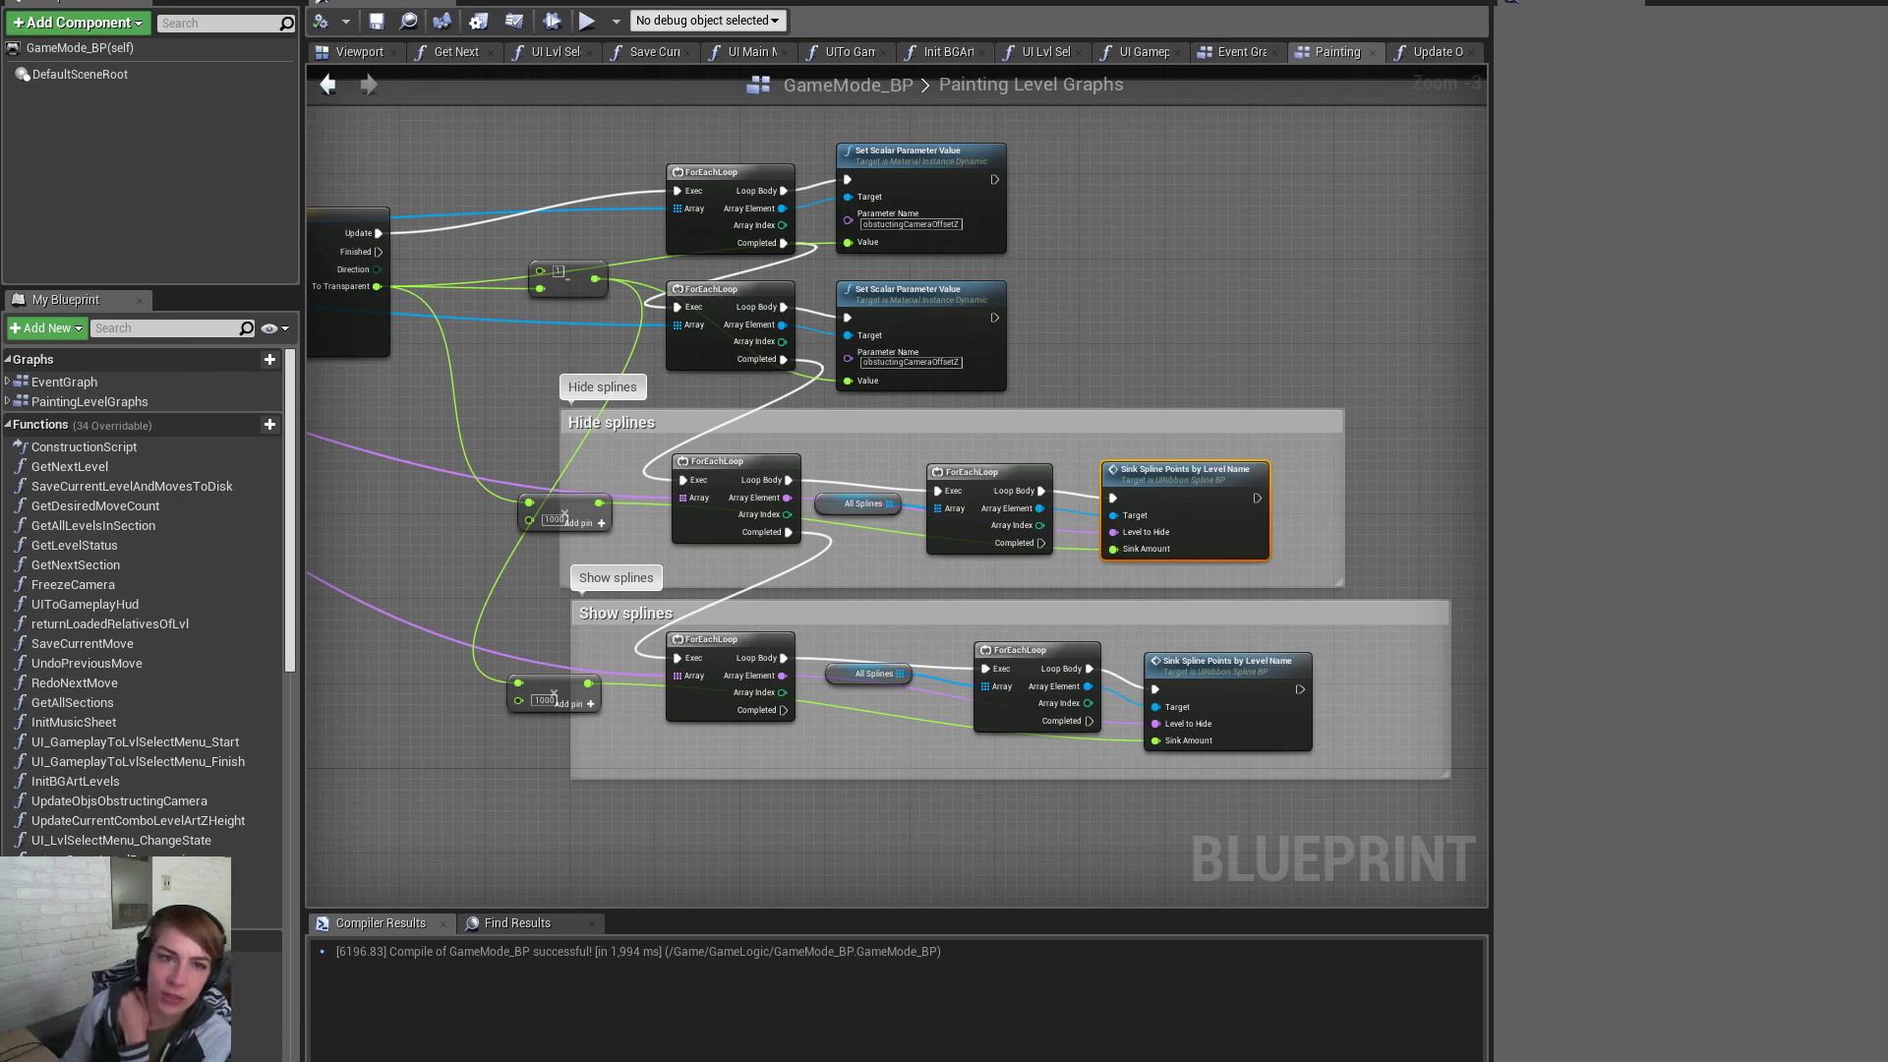
# Save GameMode_BP and review how the Set Start Position and Set End Position nodes are fed in UIRibbonSplineBP's event graph
pyautogui.click(383, 20)
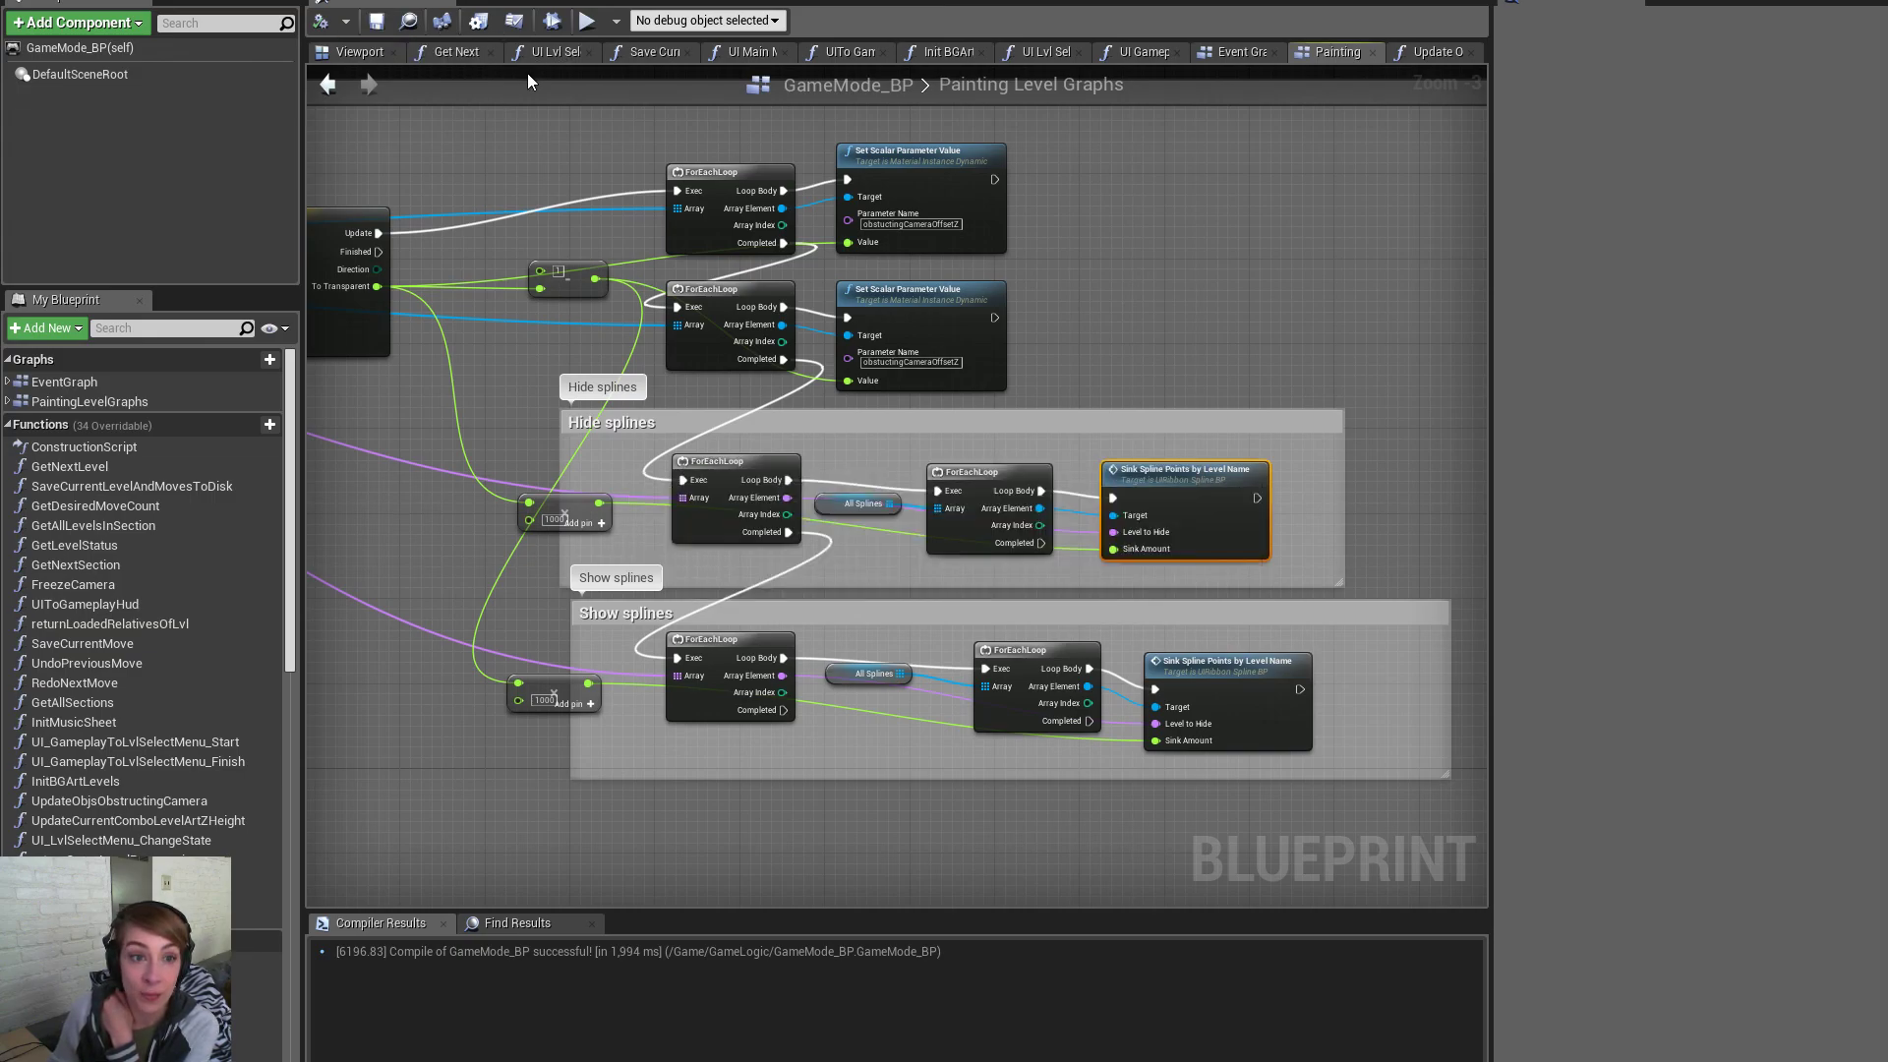
pyautogui.hotkey('alt', 'Tab')
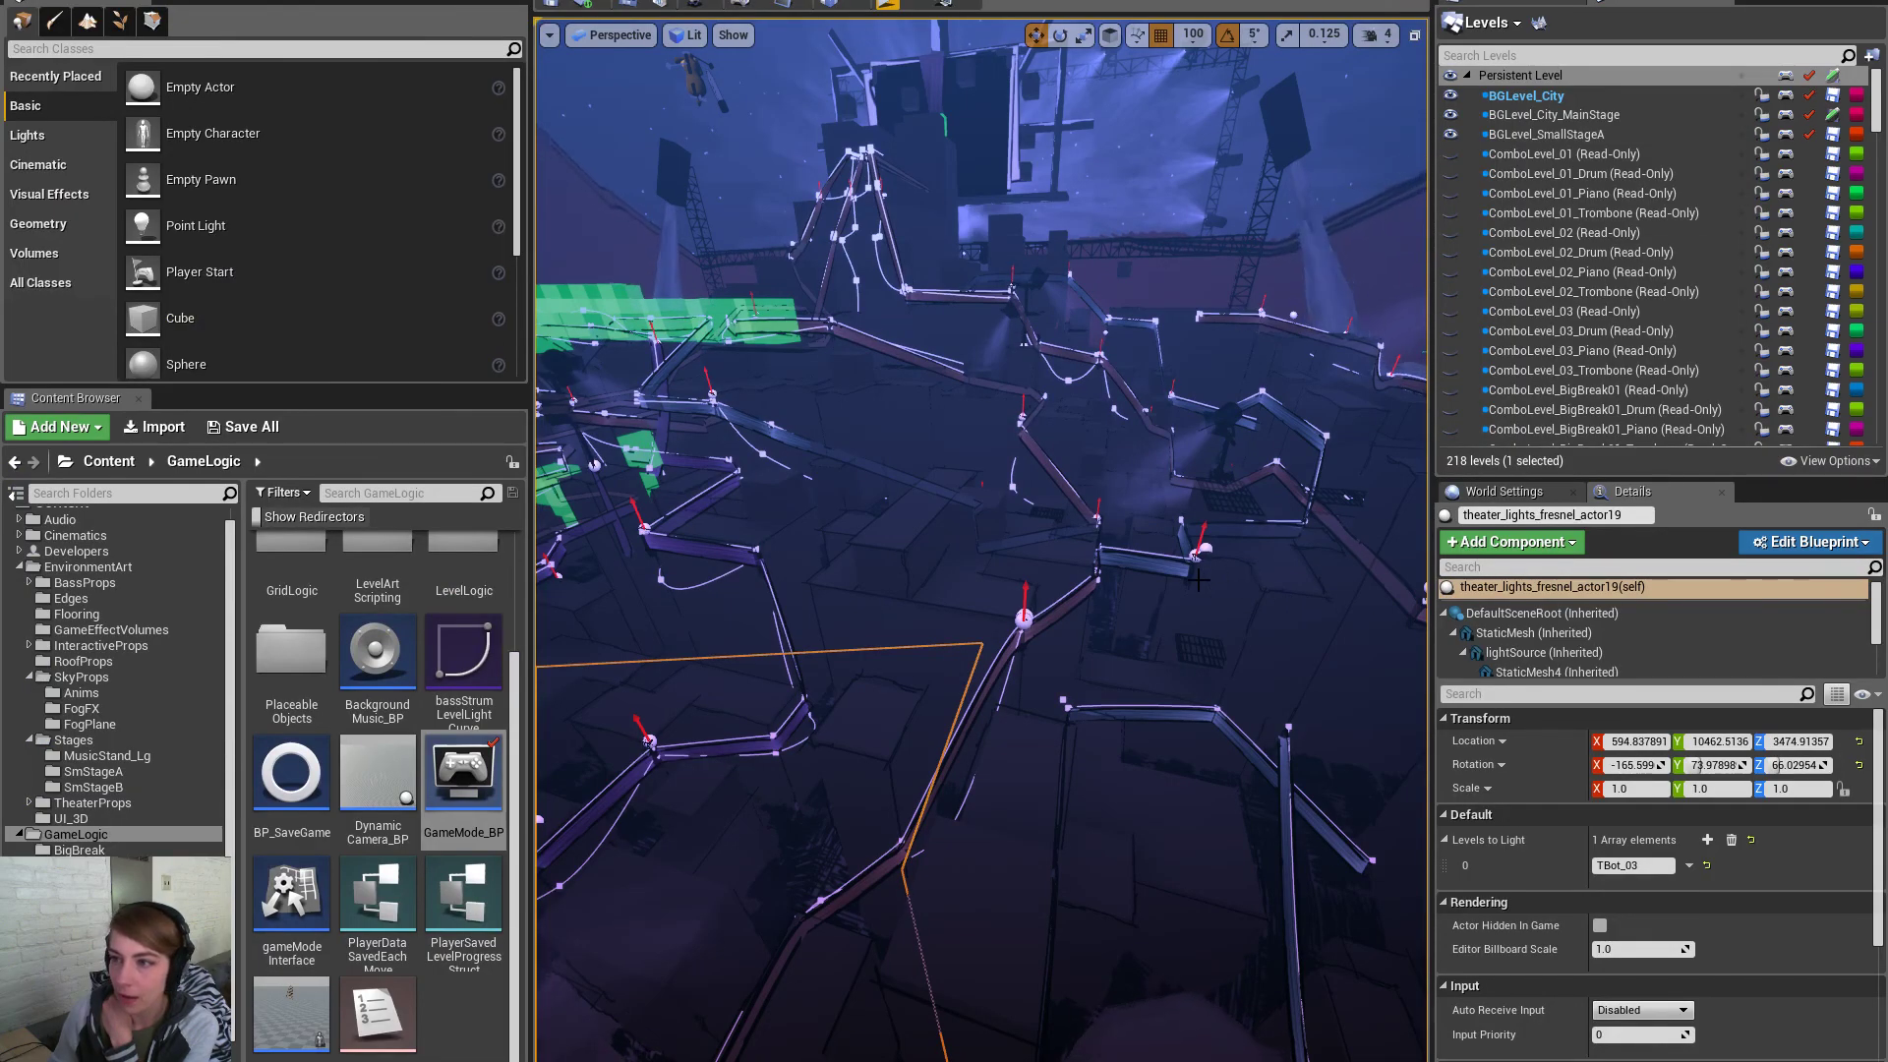
pyautogui.hotkey('alt', 'Tab')
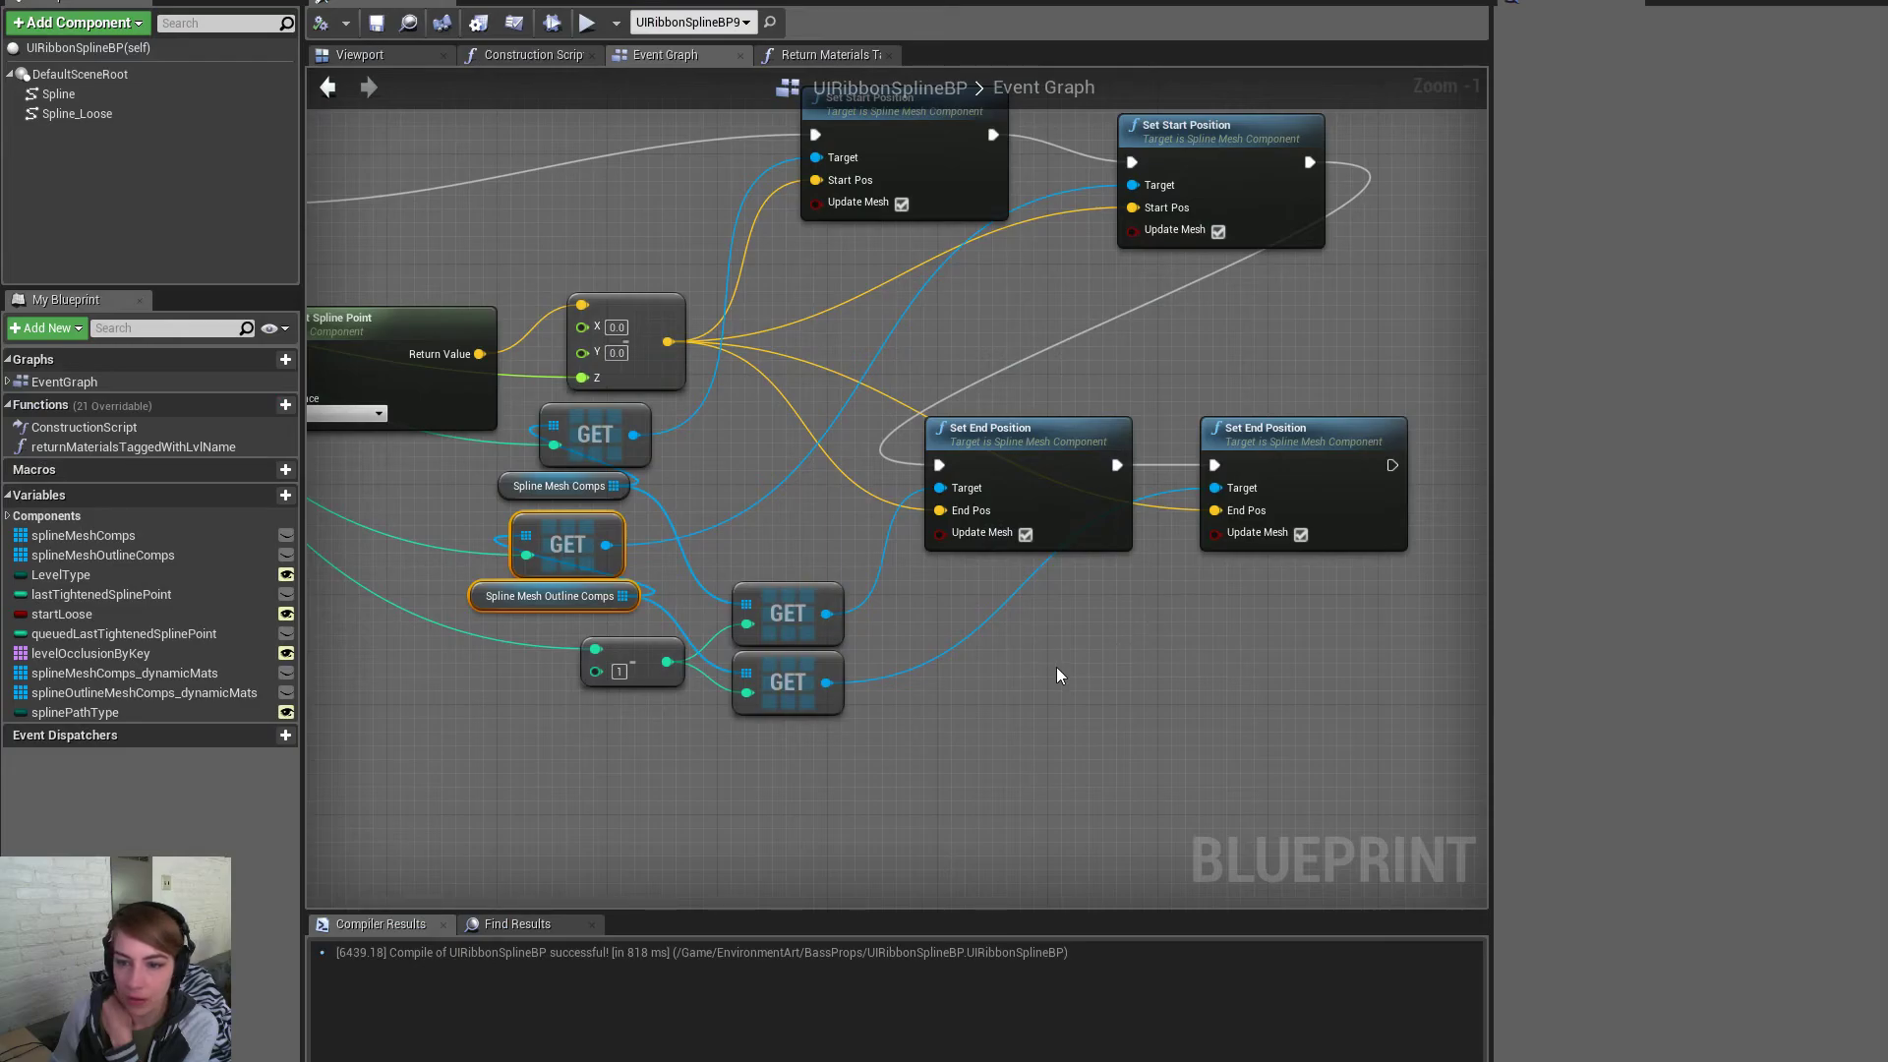
pyautogui.moveTo(1062, 666); pyautogui.dragTo(950, 744, button='right')
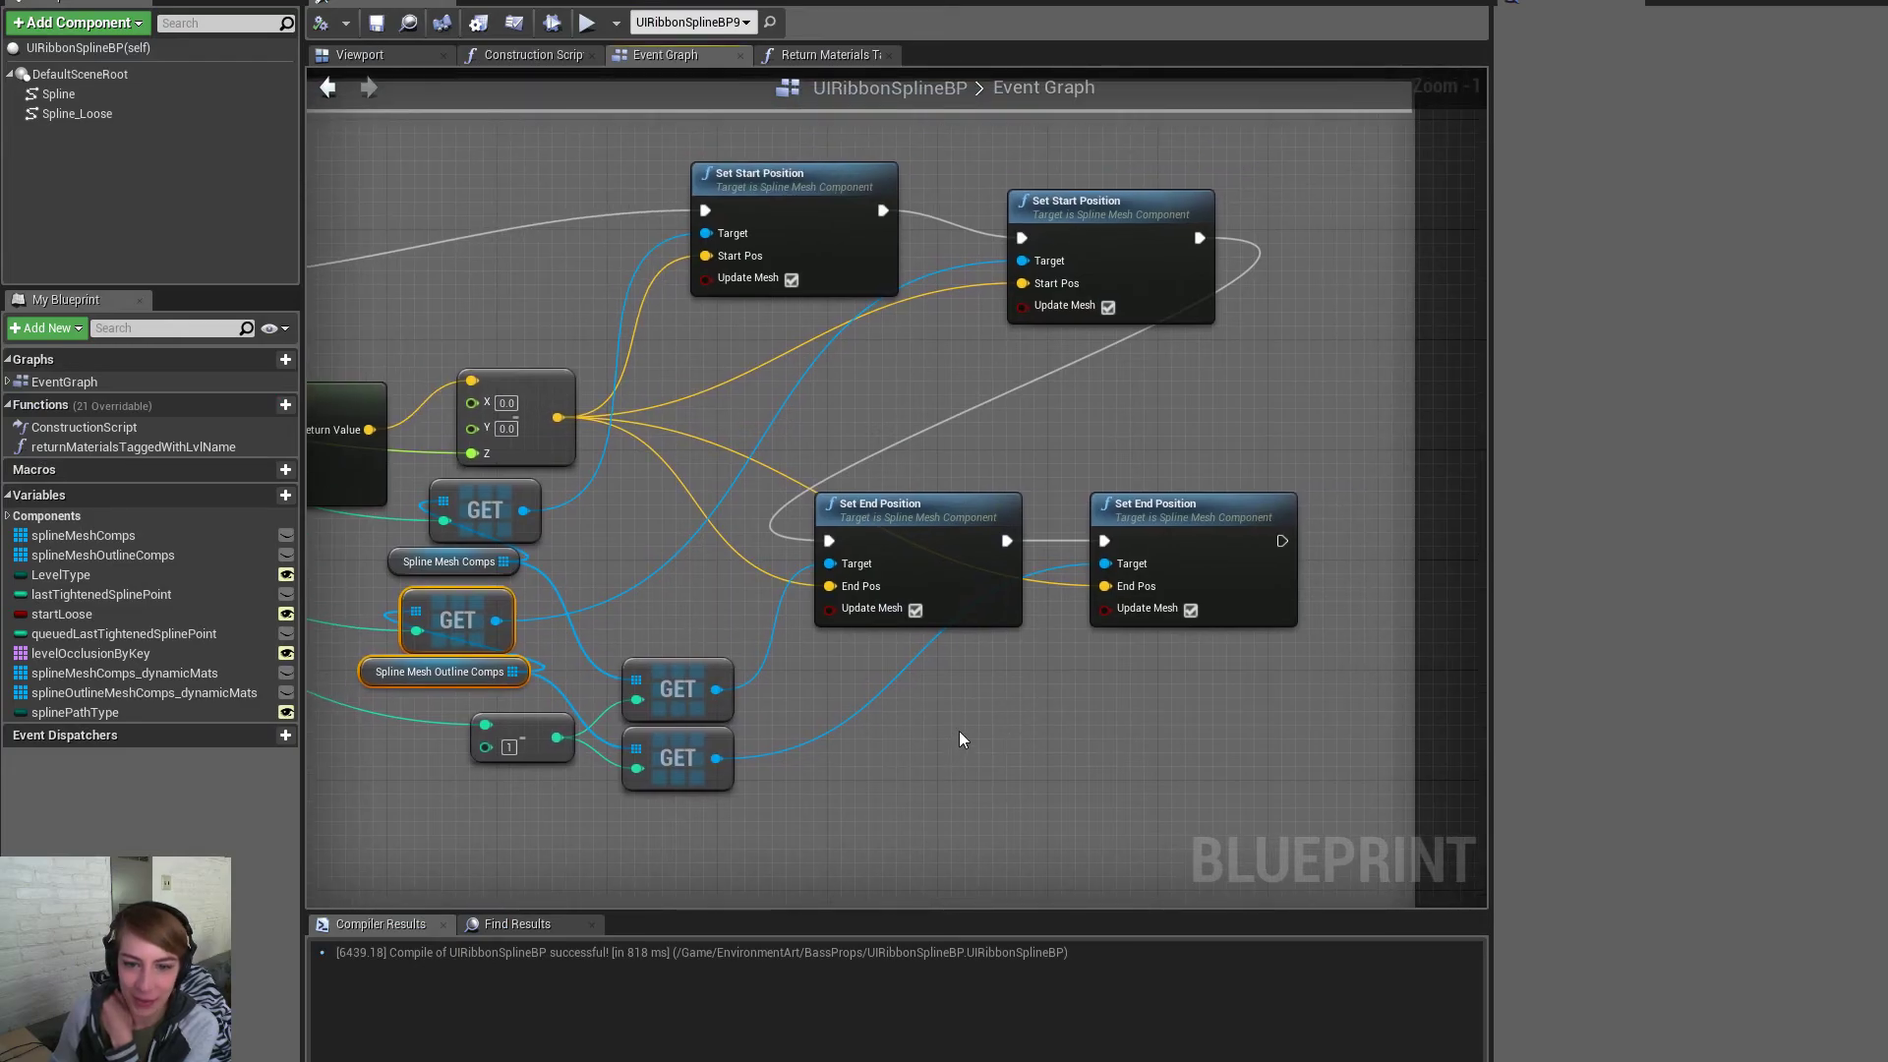
pyautogui.moveTo(791, 750); pyautogui.dragTo(917, 708, button='right')
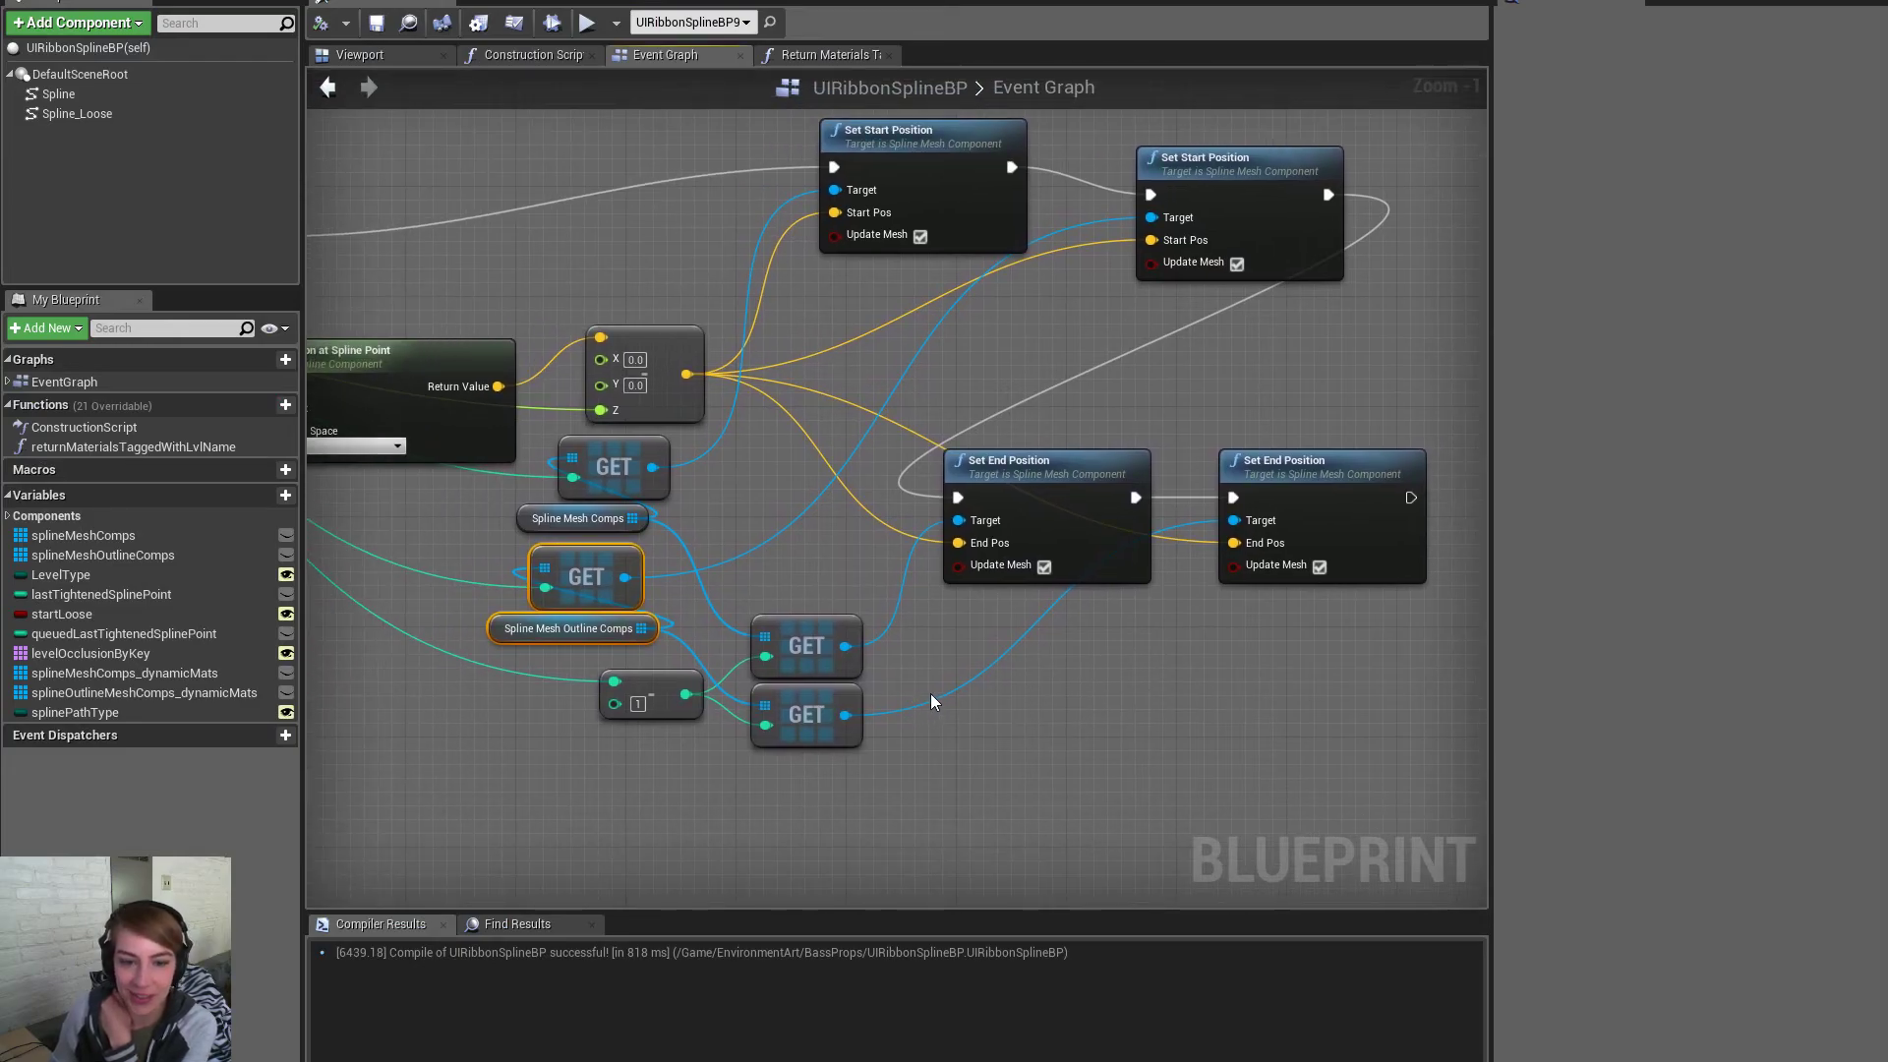
pyautogui.moveTo(1279, 421); pyautogui.dragTo(1247, 399, button='right')
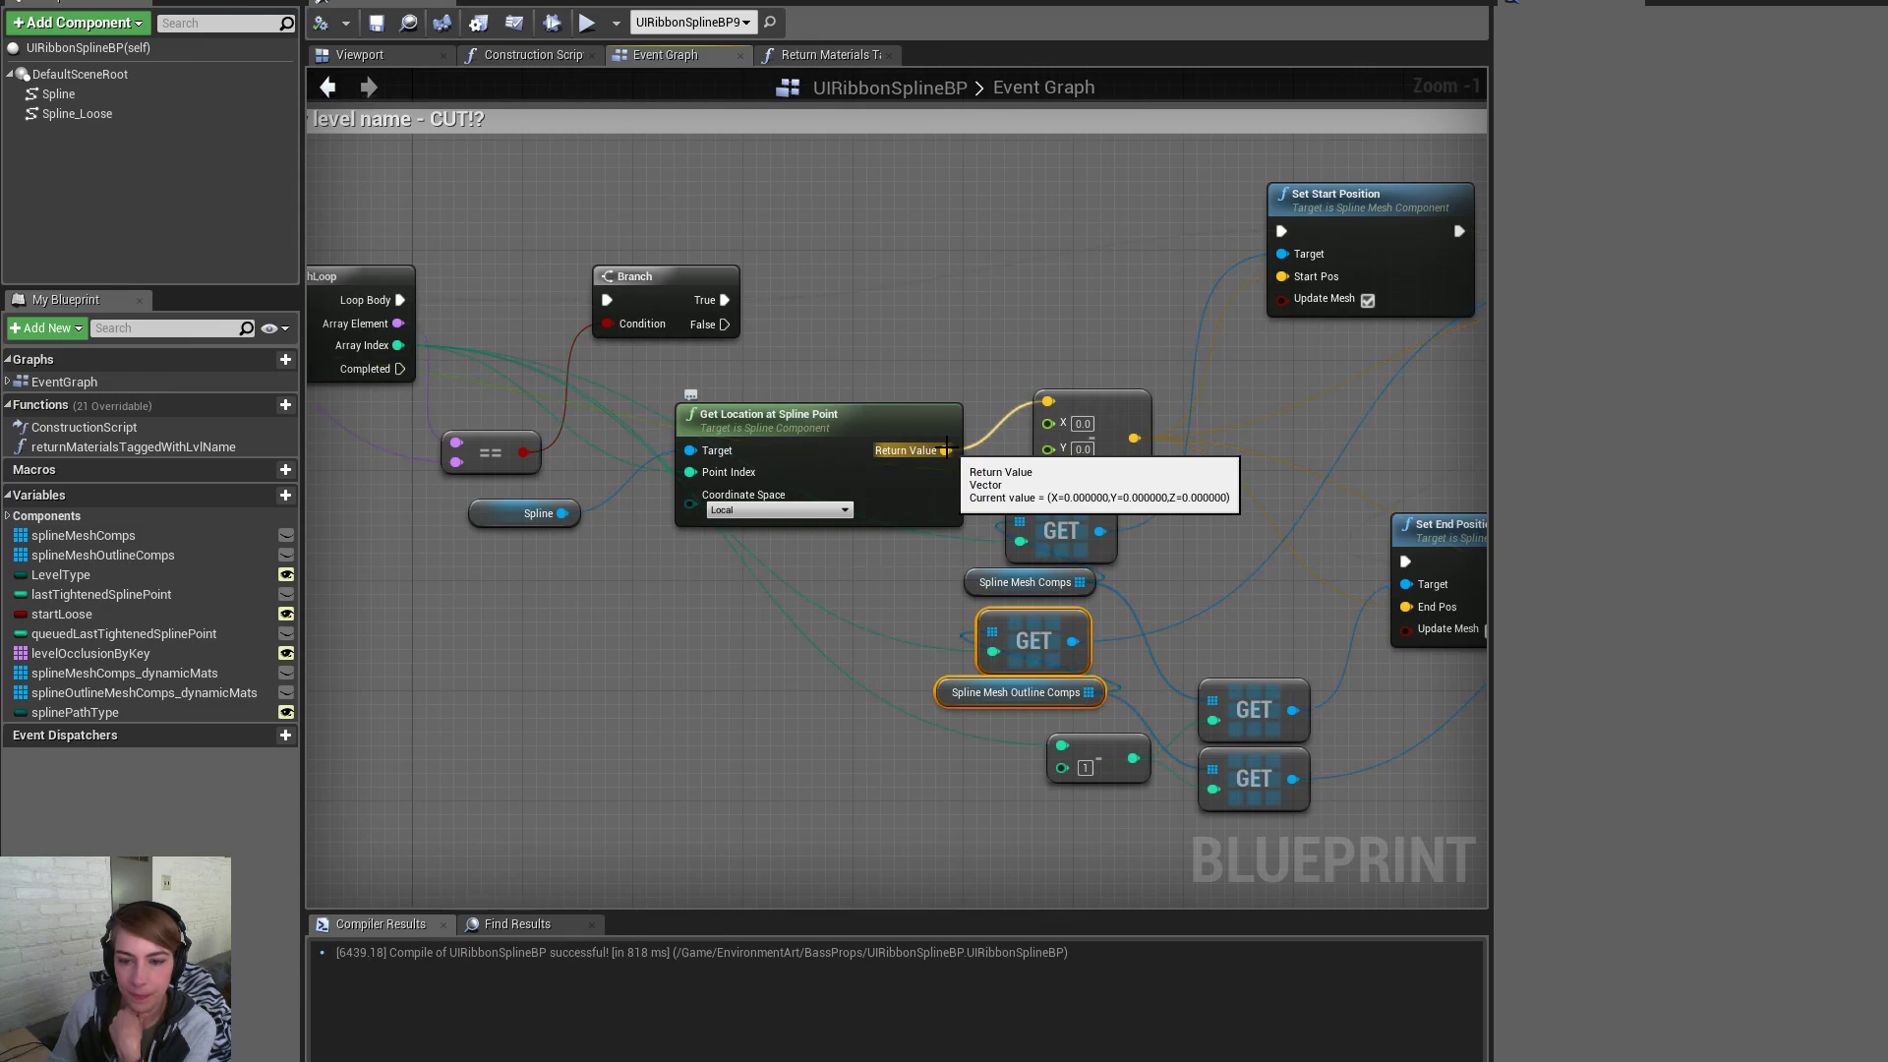
pyautogui.moveTo(1101, 330); pyautogui.dragTo(933, 332, button='right')
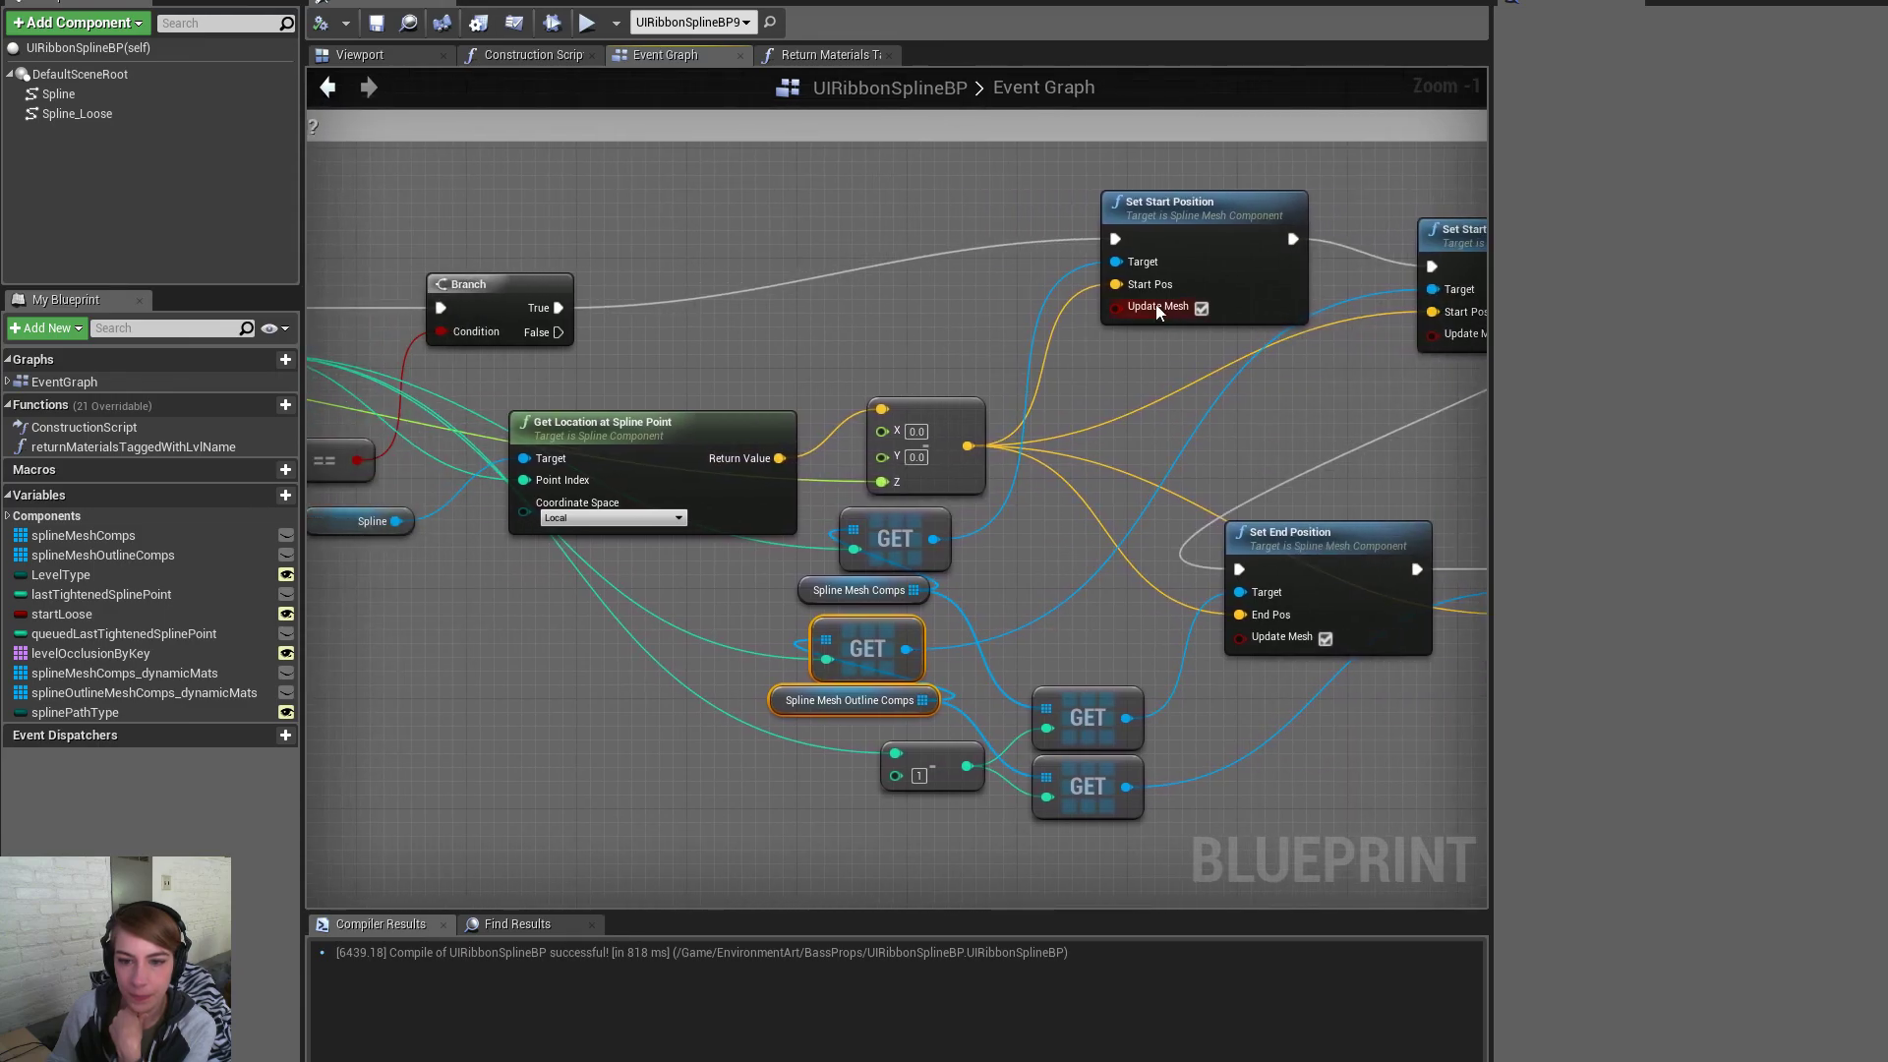
# Add a Make Vector node feeding the Start Pos of the first Set Start Position node and place it above the subtraction
pyautogui.moveTo(1134, 285); pyautogui.dragTo(935, 314)
pyautogui.write('make ar')
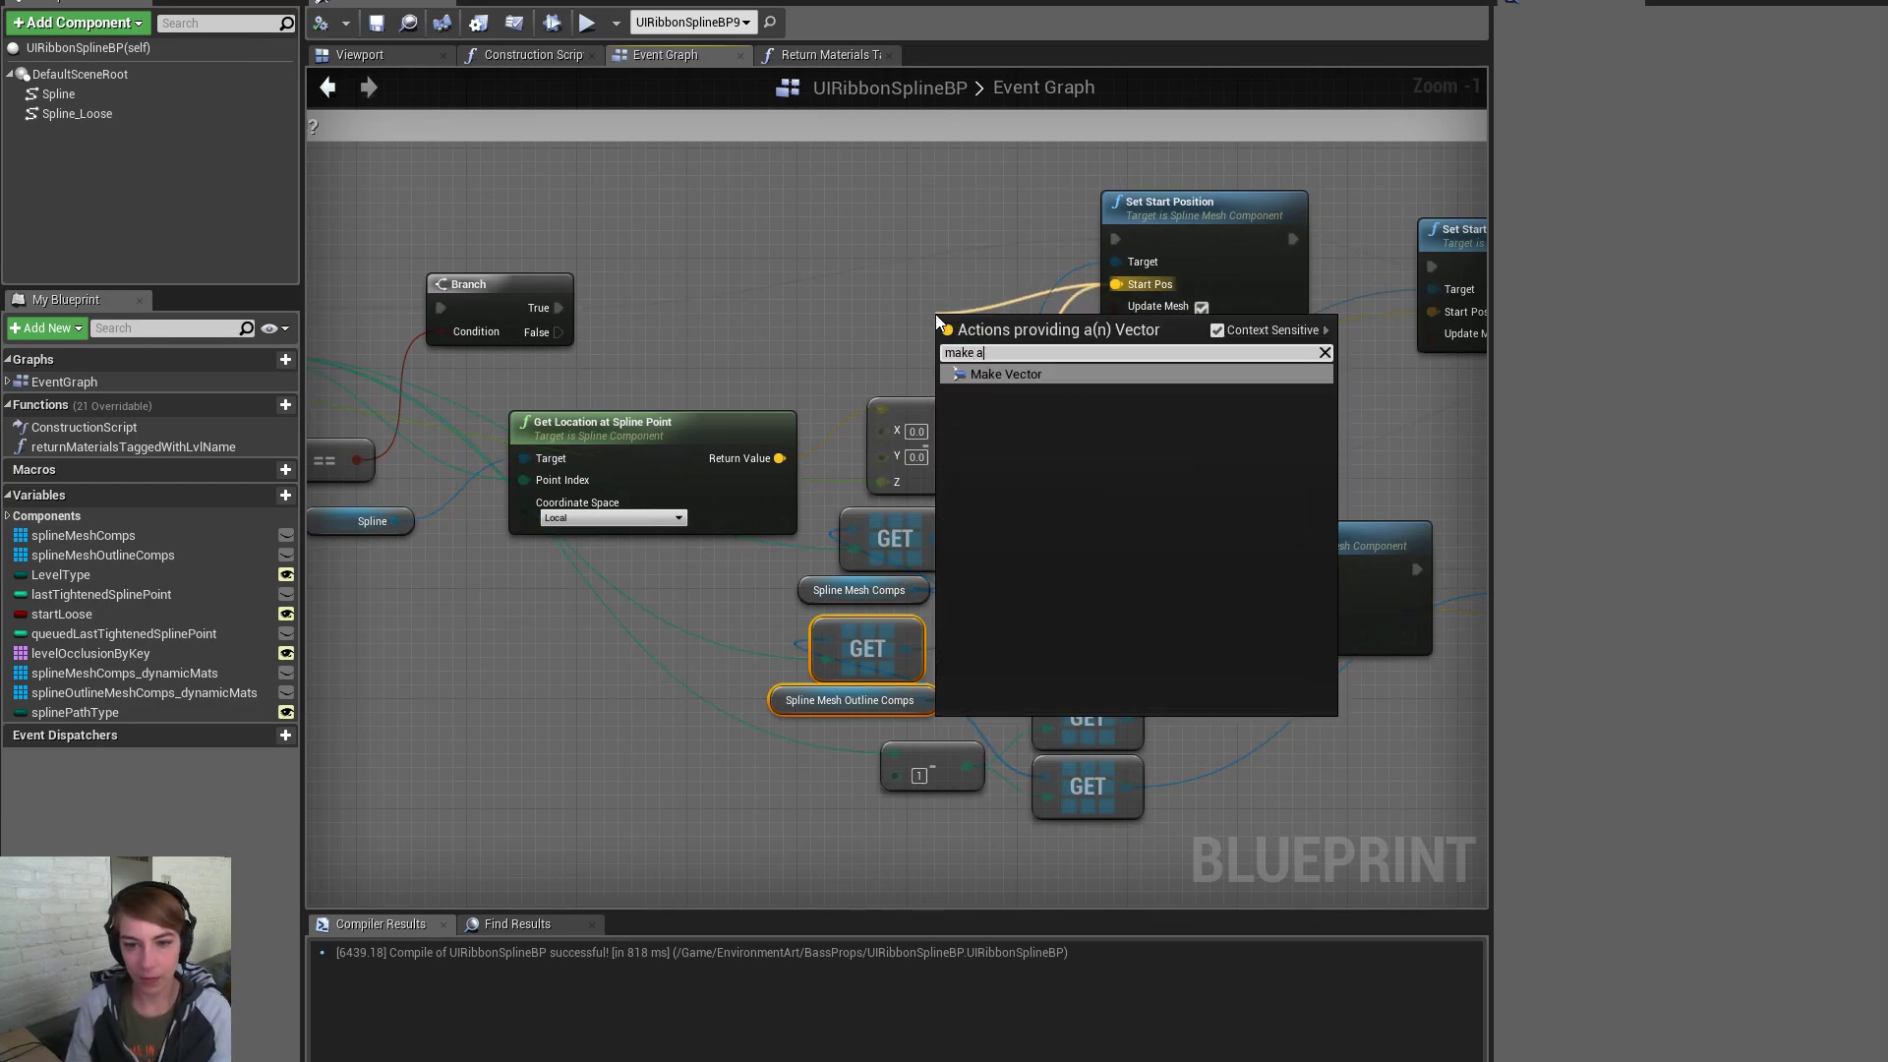
pyautogui.press('Return')
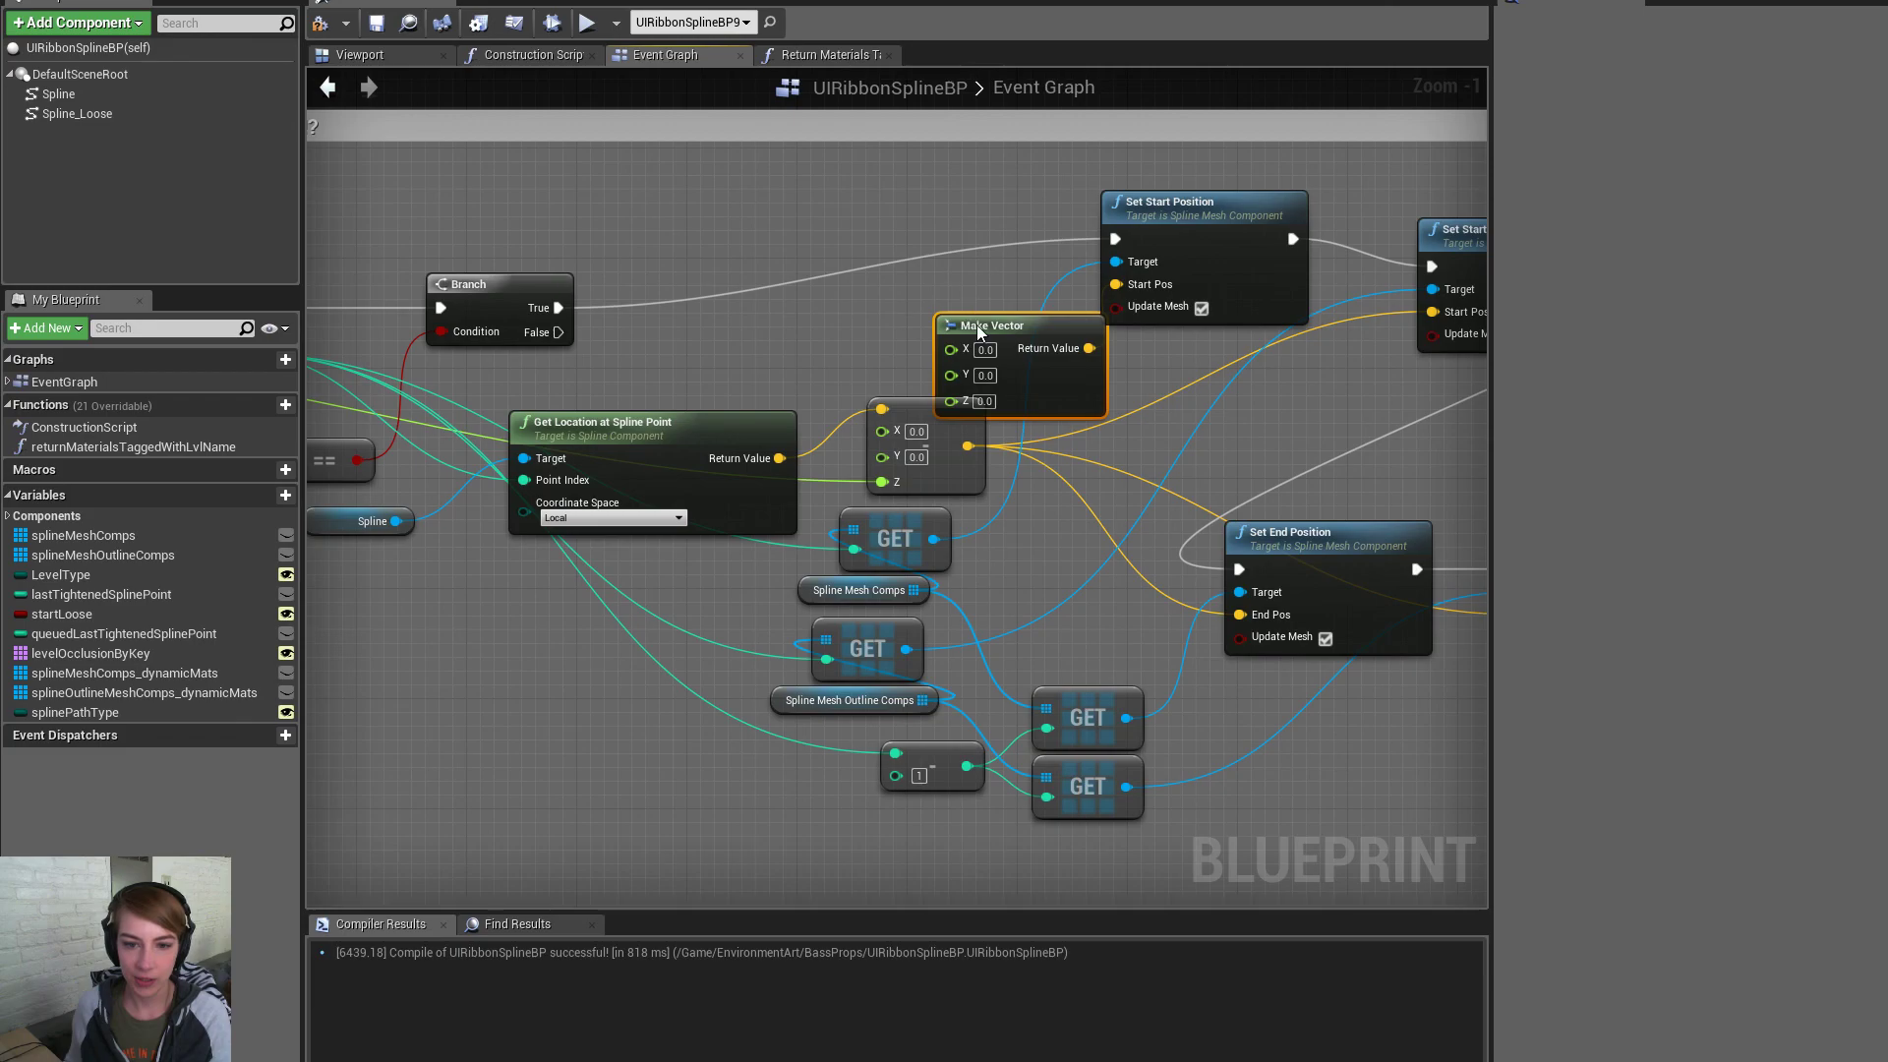
pyautogui.moveTo(976, 325); pyautogui.dragTo(868, 243)
# Unlink Get Location at Spline Point from the subtraction, split its output and wire X and Y into Make Vector
pyautogui.rightClick(780, 459)
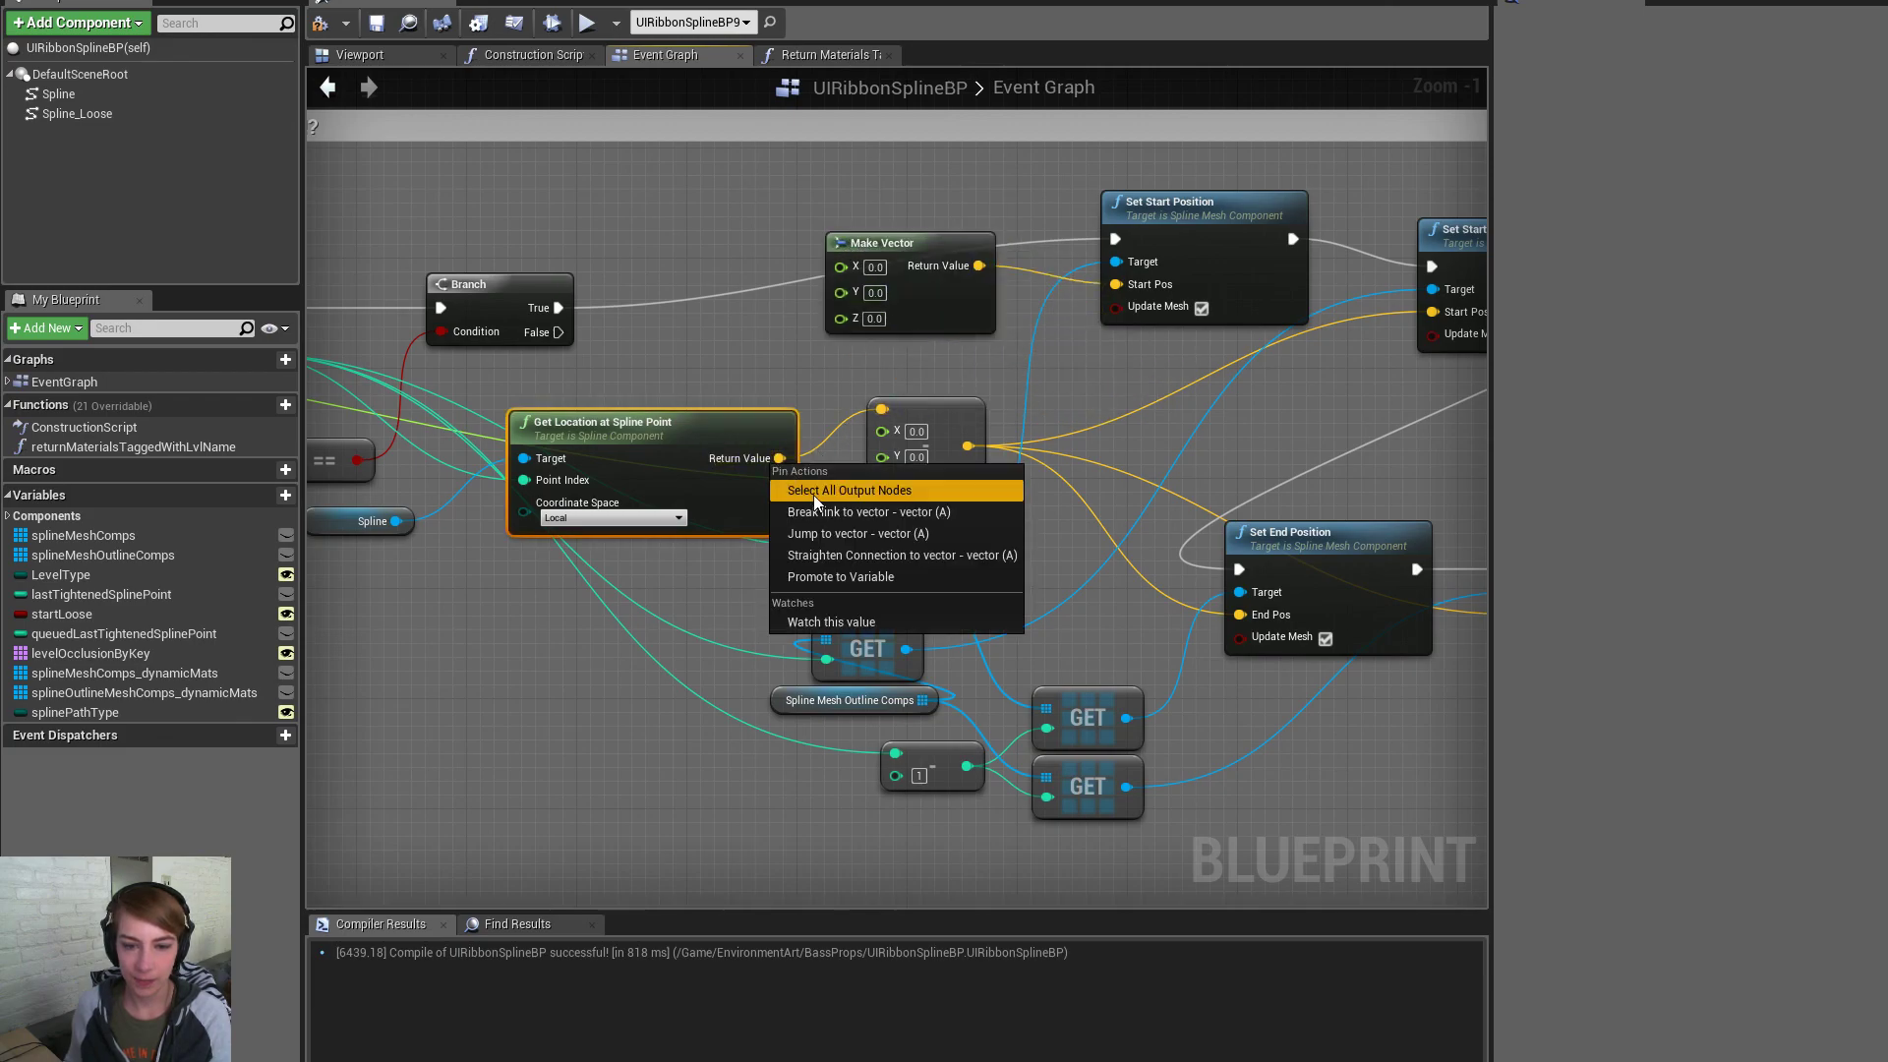
pyautogui.click(868, 512)
pyautogui.rightClick(780, 459)
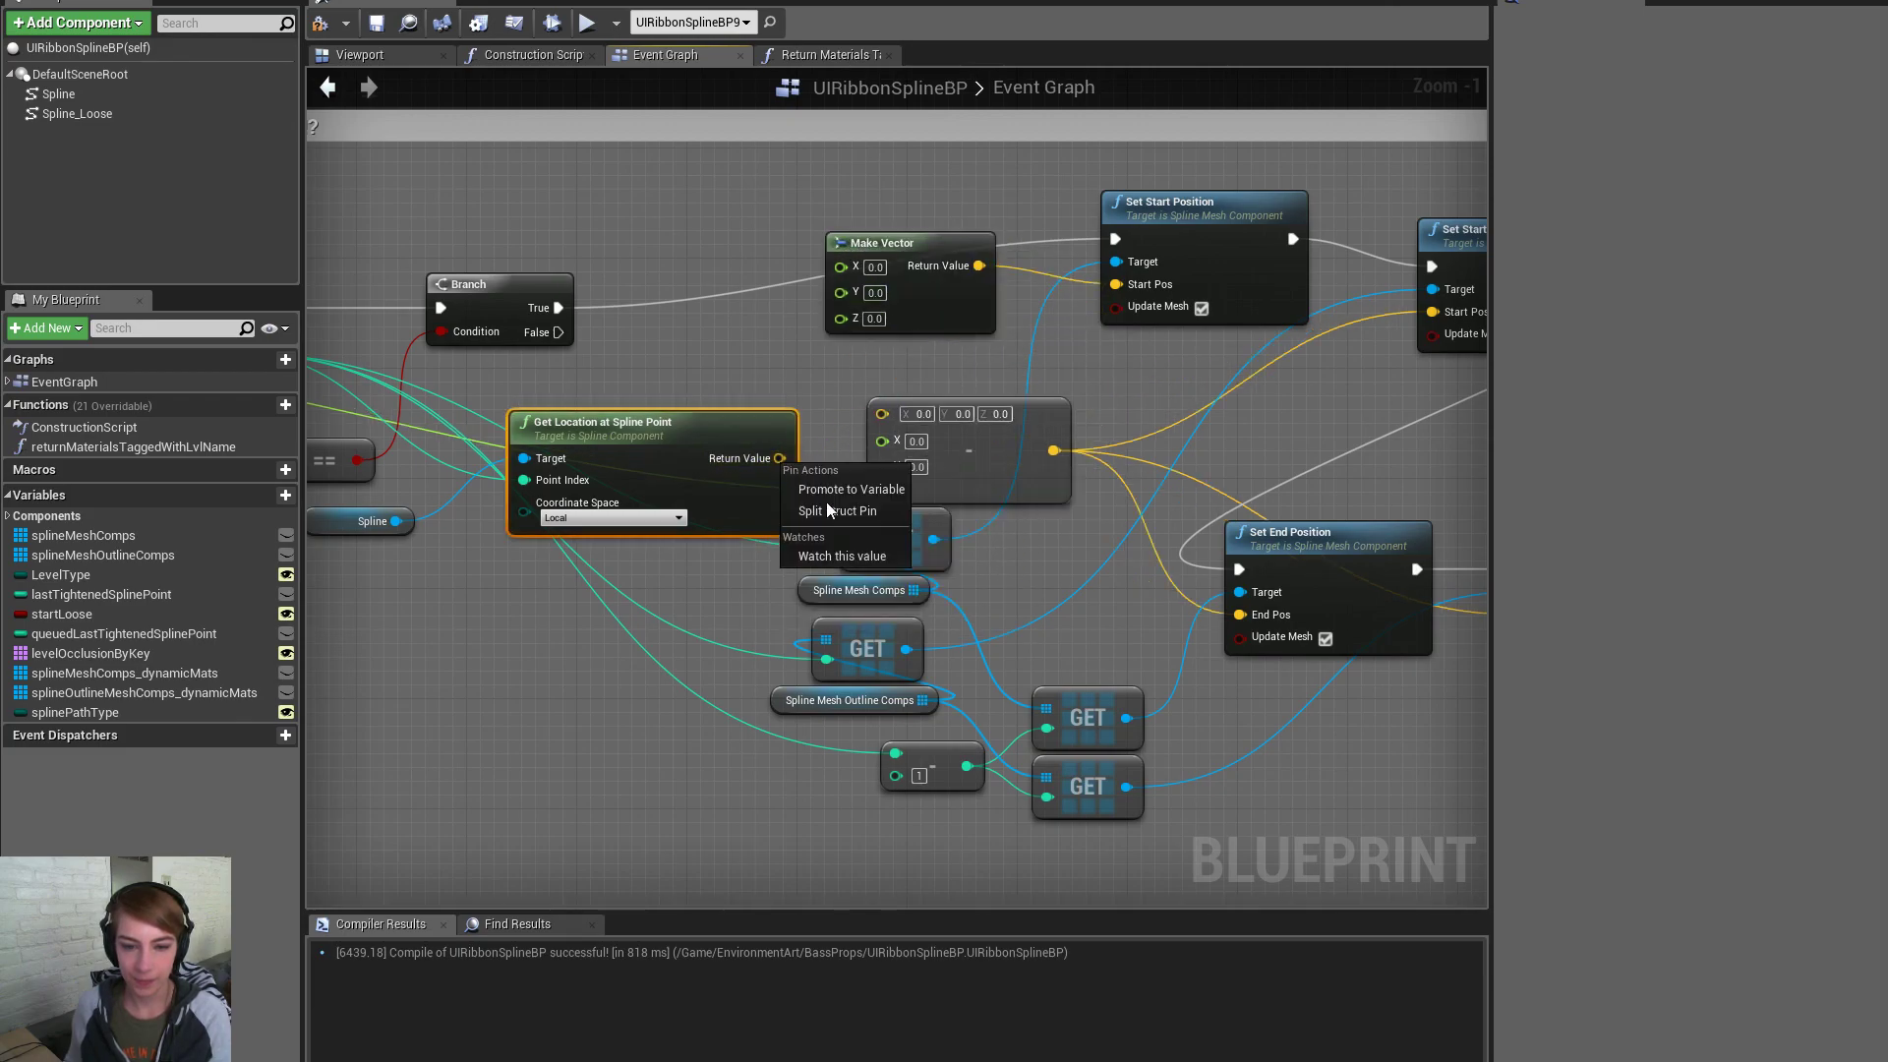
pyautogui.click(858, 511)
pyautogui.moveTo(790, 458); pyautogui.dragTo(841, 267)
pyautogui.moveTo(790, 480); pyautogui.dragTo(841, 289)
# Delete the vector subtraction node and place Make Vector beside Get Location at Spline Point with Z set to 1000
pyautogui.click(885, 424)
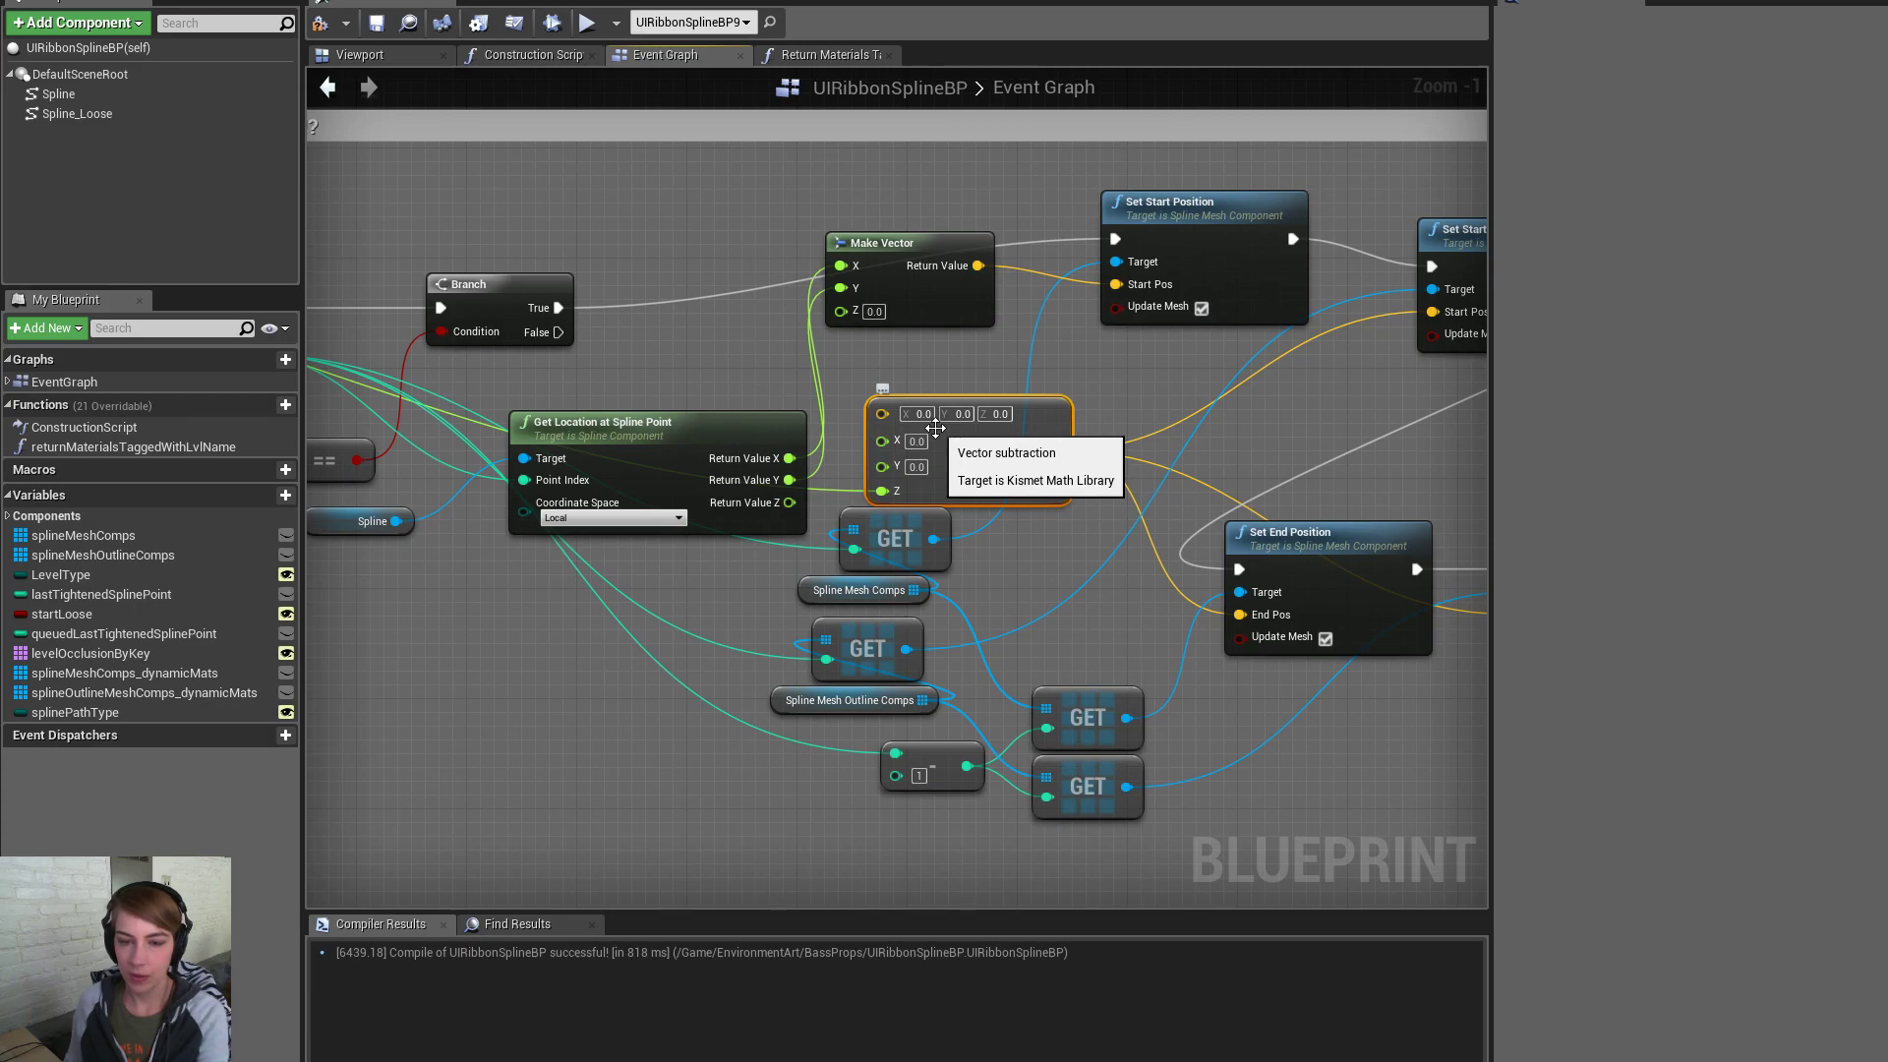
pyautogui.press('Delete')
pyautogui.write('1000')
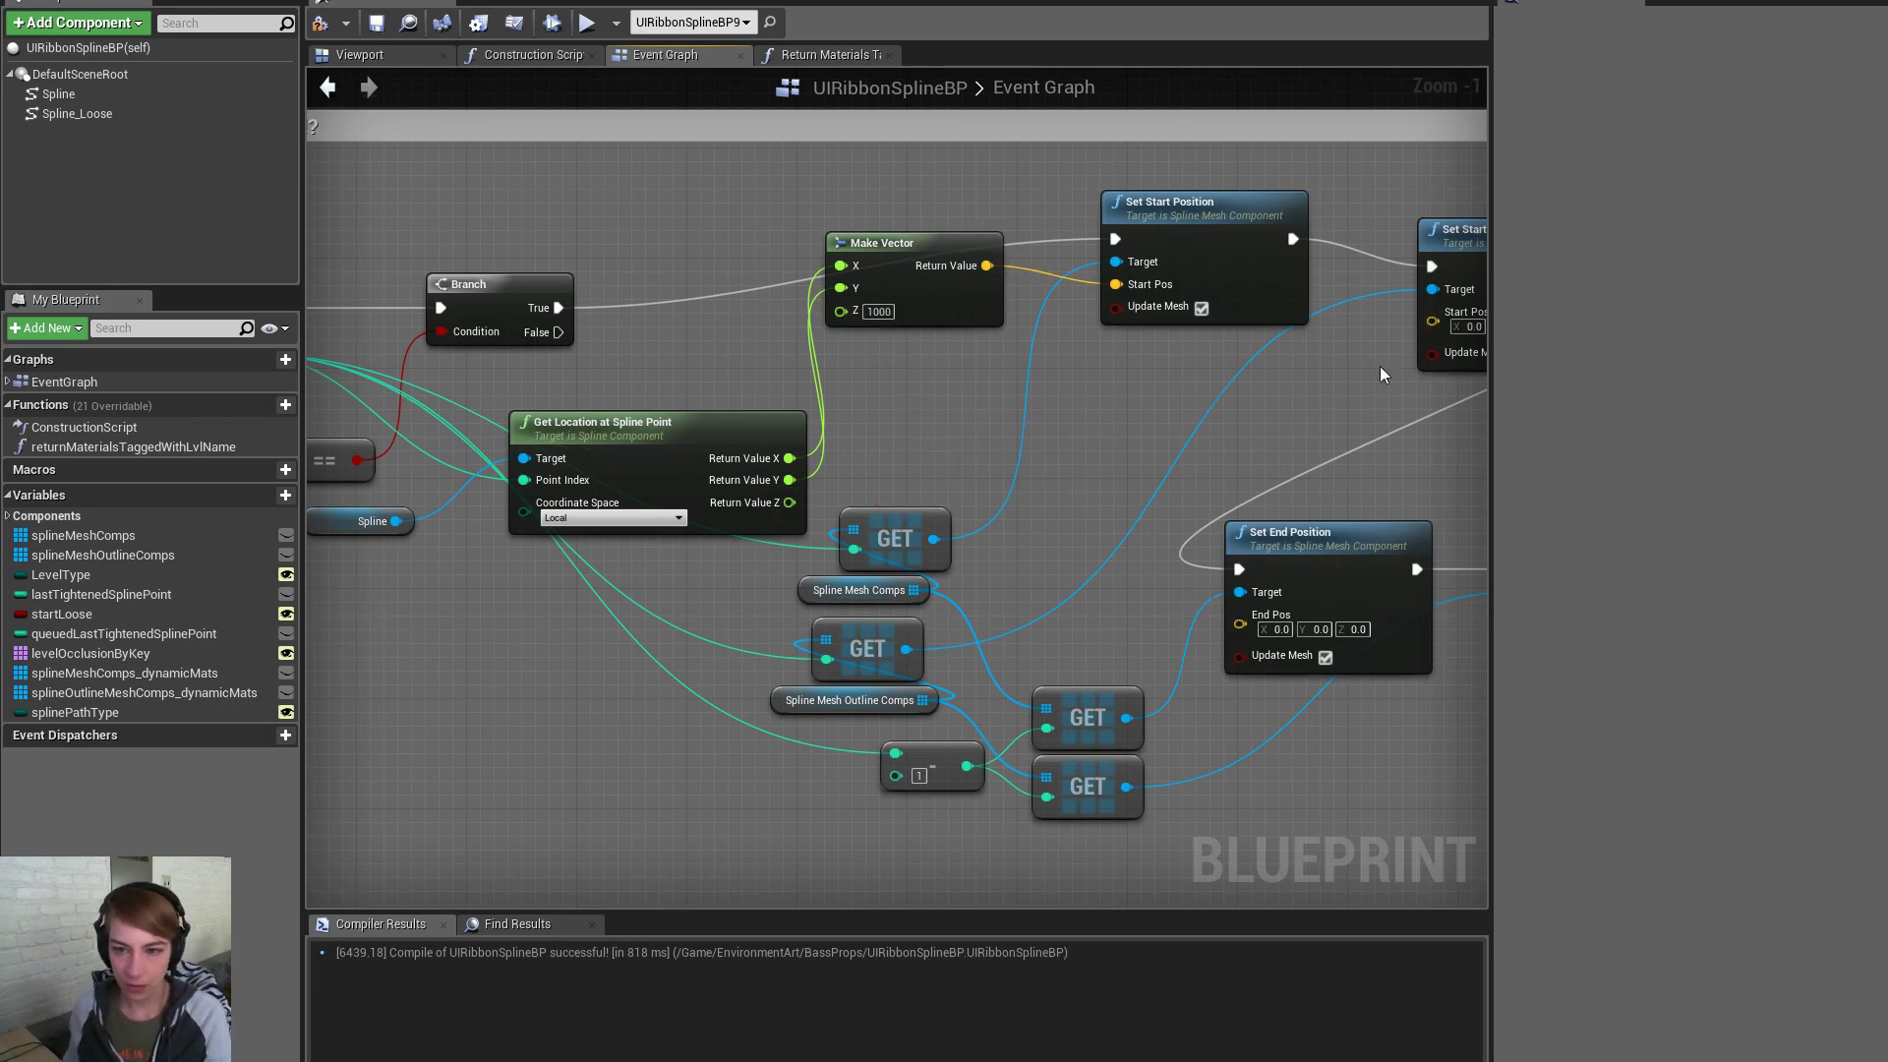
pyautogui.moveTo(915, 252); pyautogui.dragTo(942, 430)
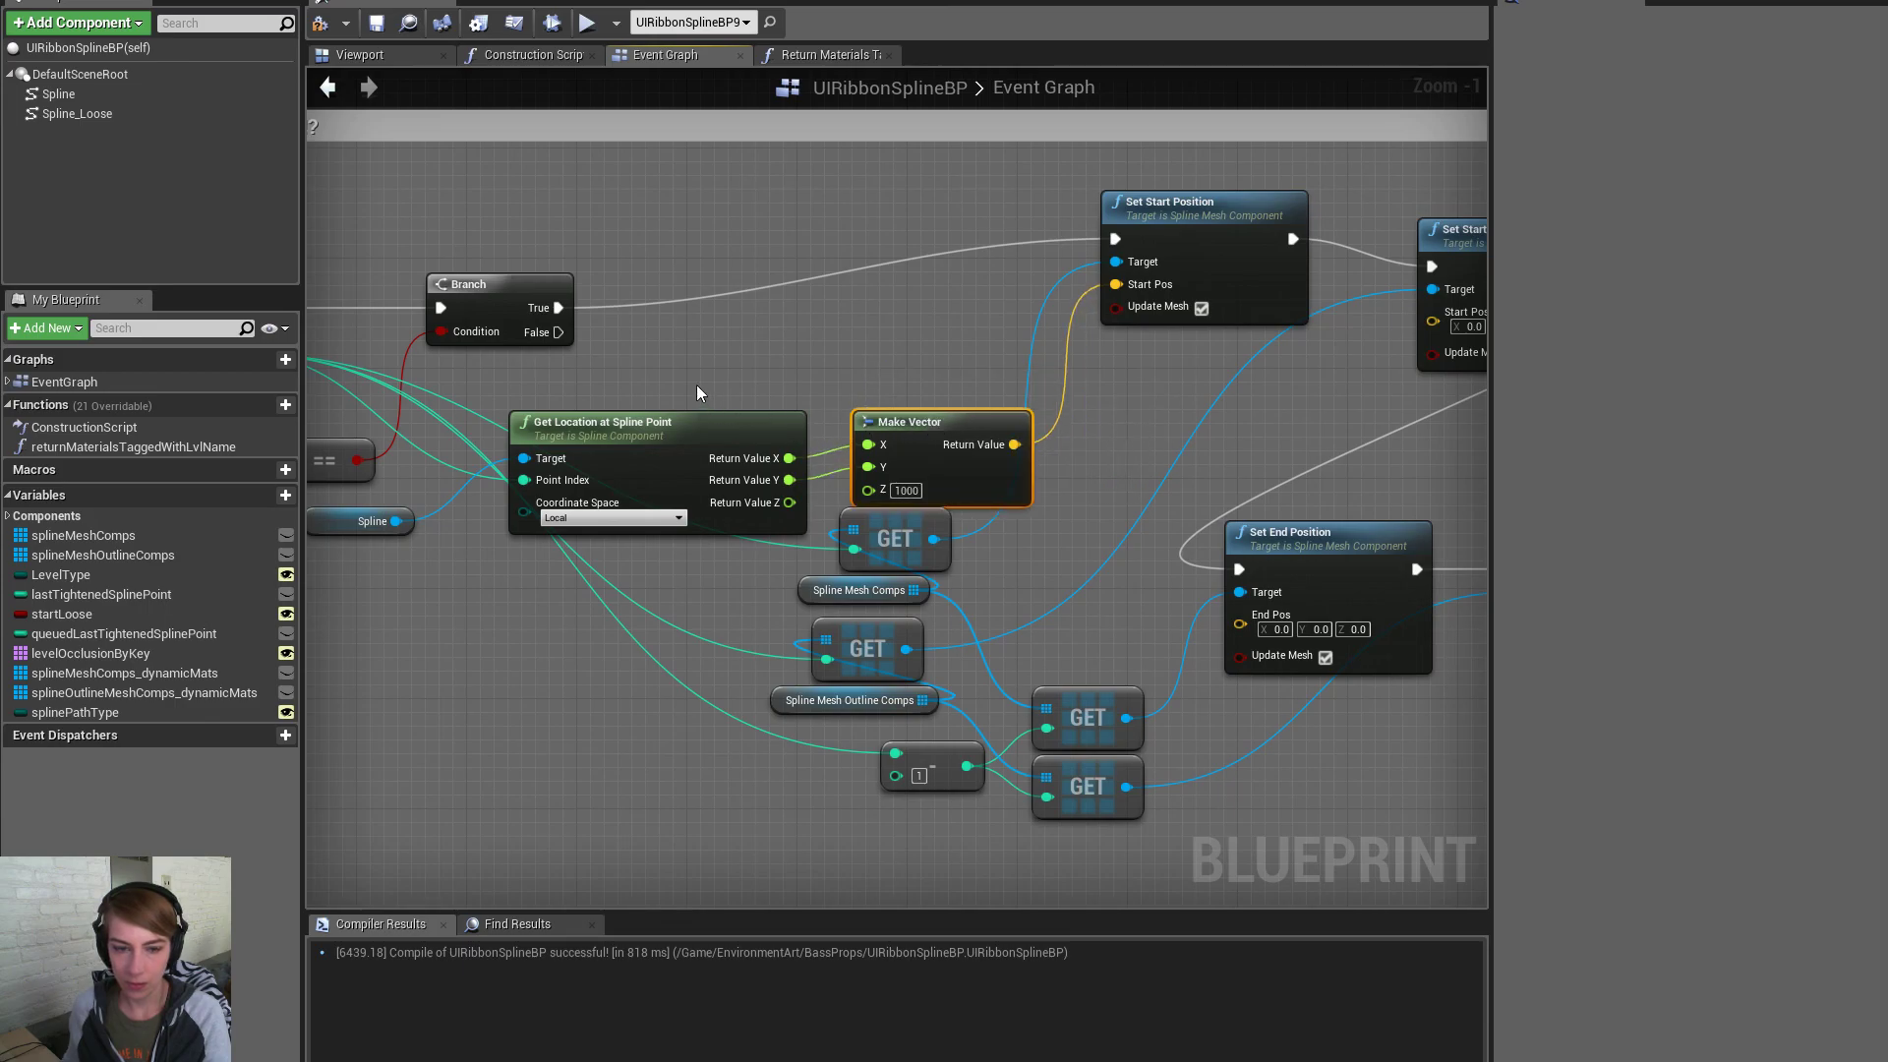
pyautogui.keyDown('ctrl'); pyautogui.click(755, 419); pyautogui.keyUp('ctrl')
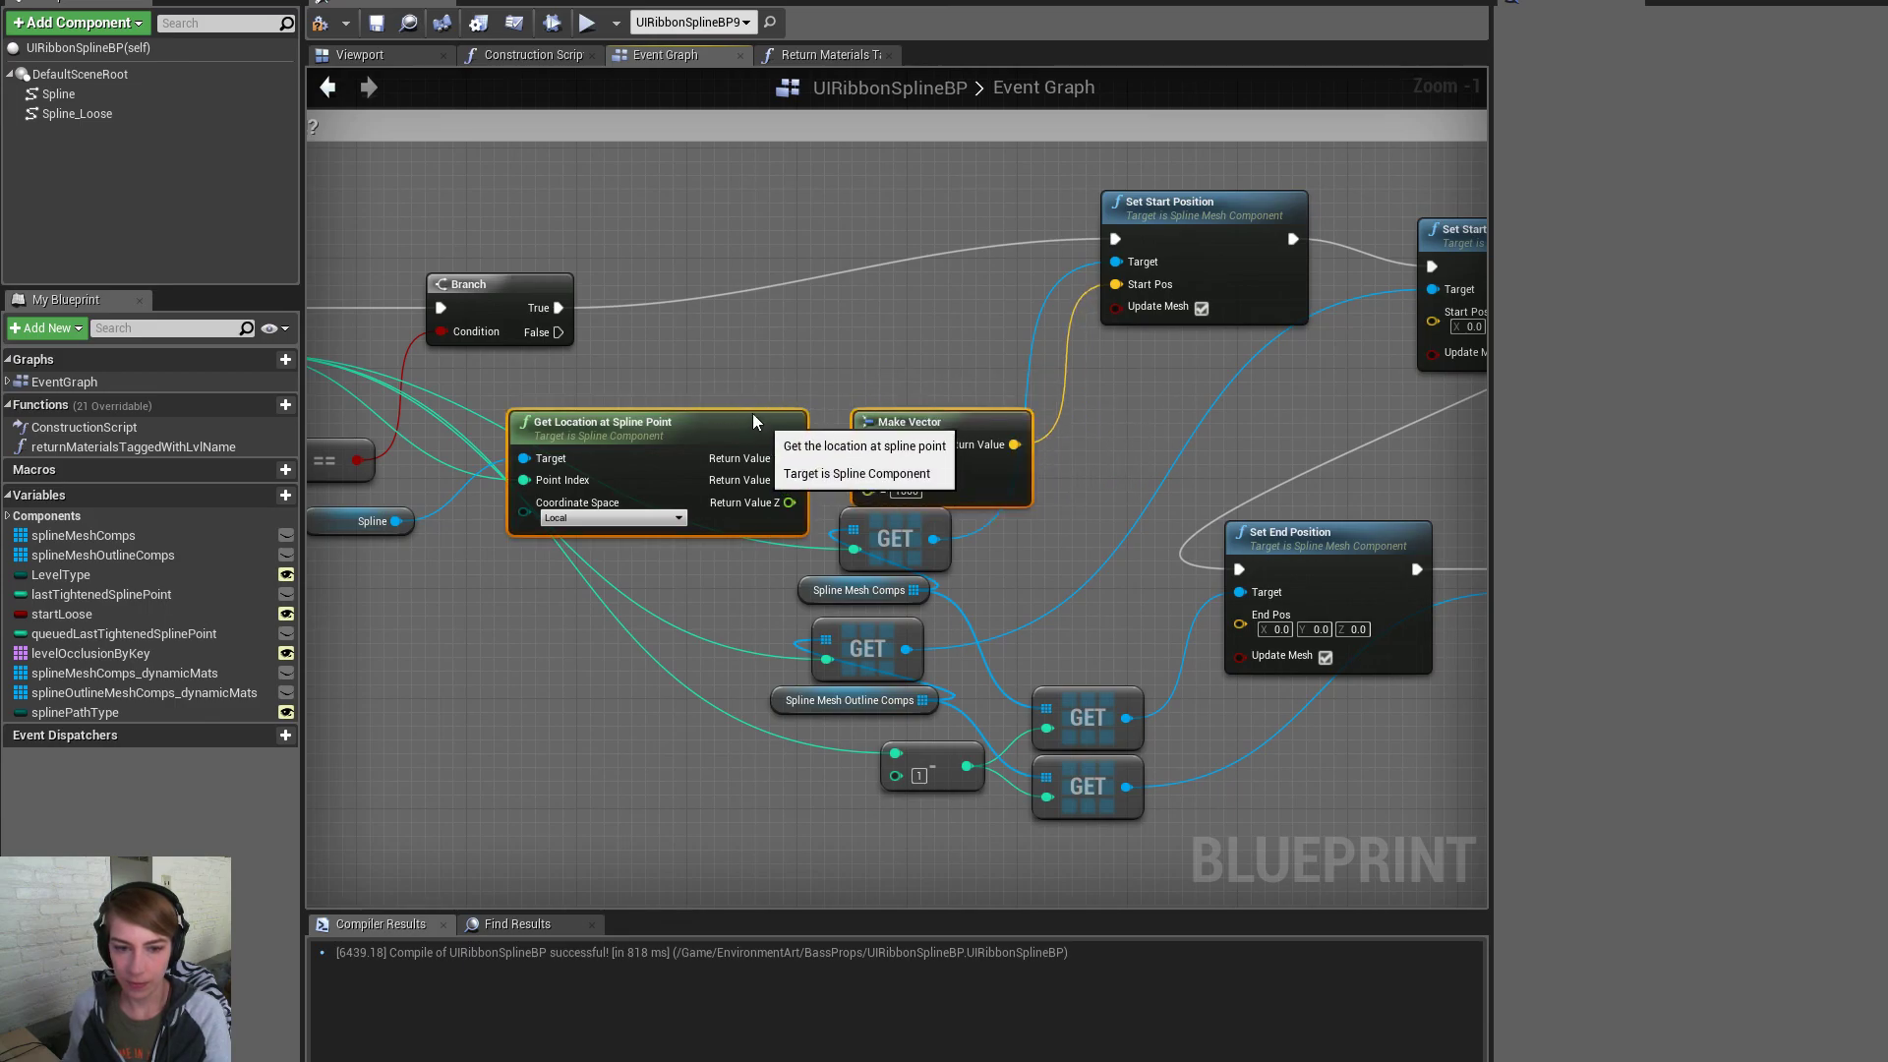
pyautogui.moveTo(755, 416); pyautogui.dragTo(735, 394)
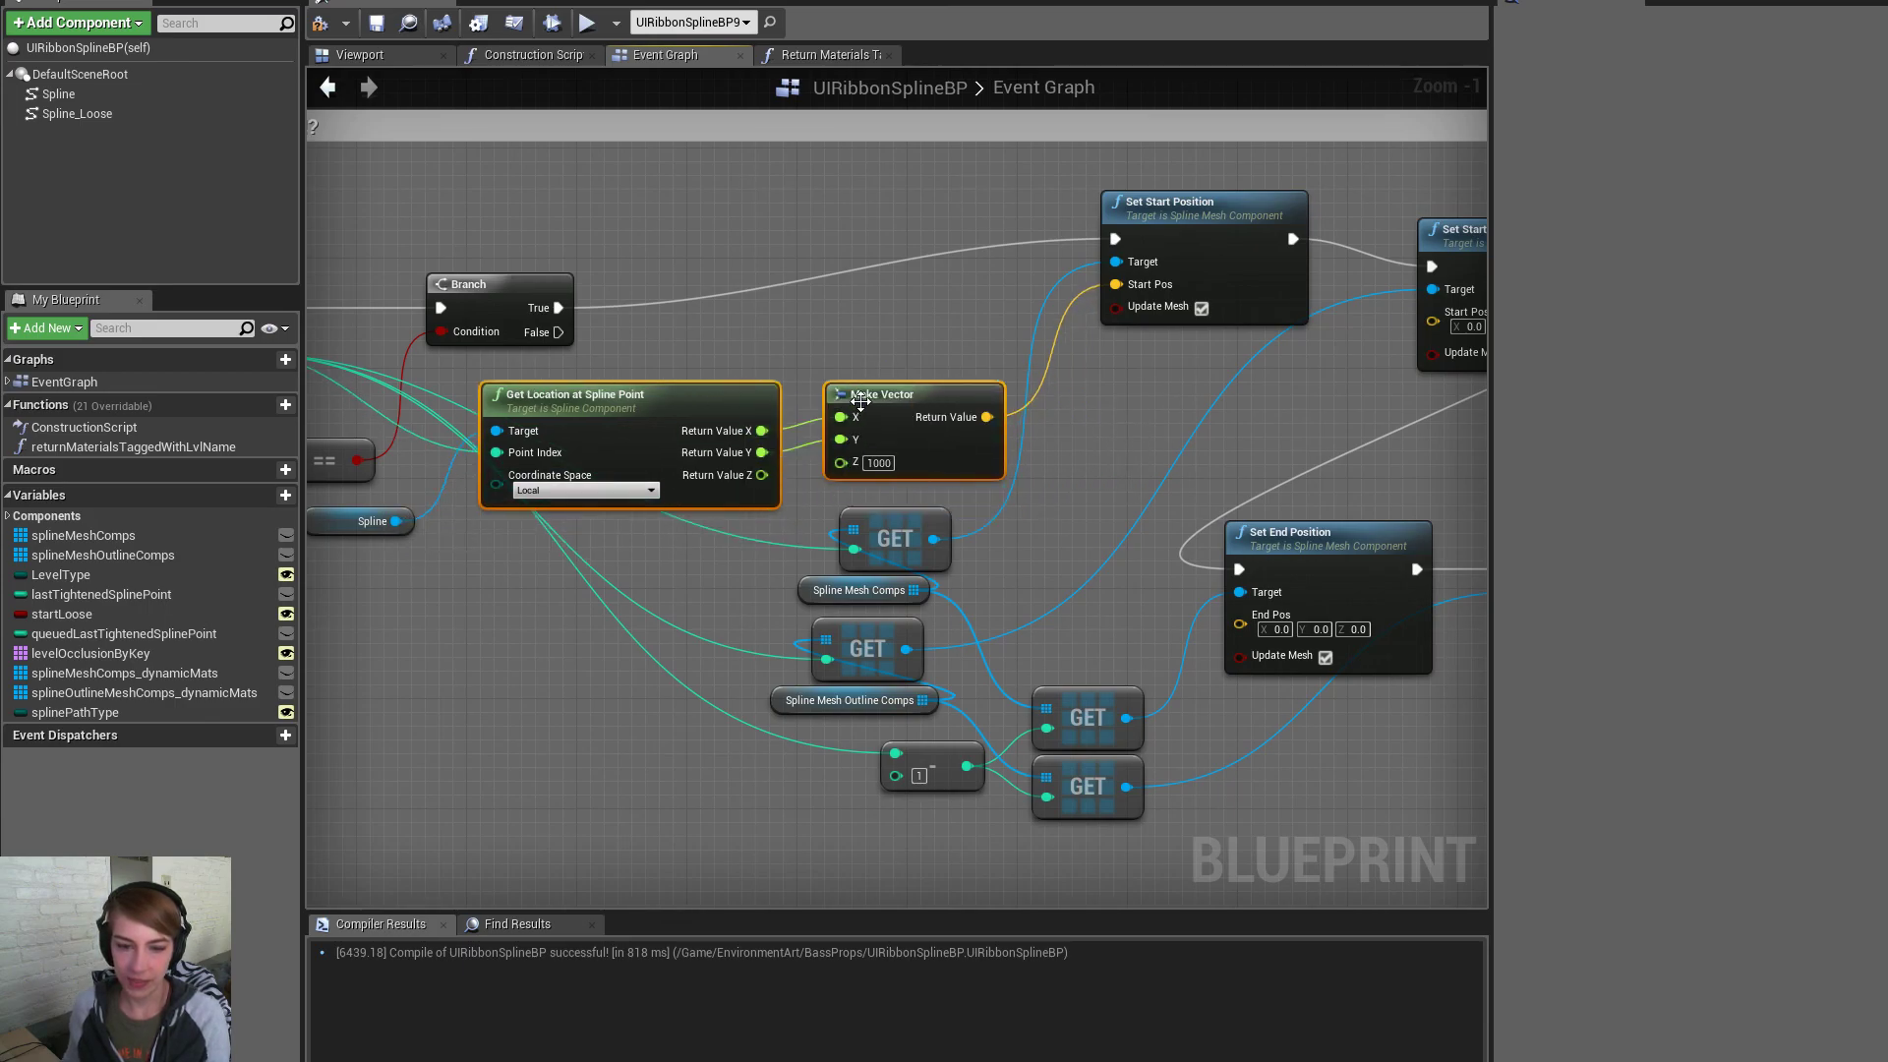
# Disconnect Make Vector's X and Y inputs and recombine the split output of Get Location at Spline Point
pyautogui.keyDown('alt'); pyautogui.click(841, 417); pyautogui.keyUp('alt')
pyautogui.keyDown('alt'); pyautogui.click(841, 439); pyautogui.keyUp('alt')
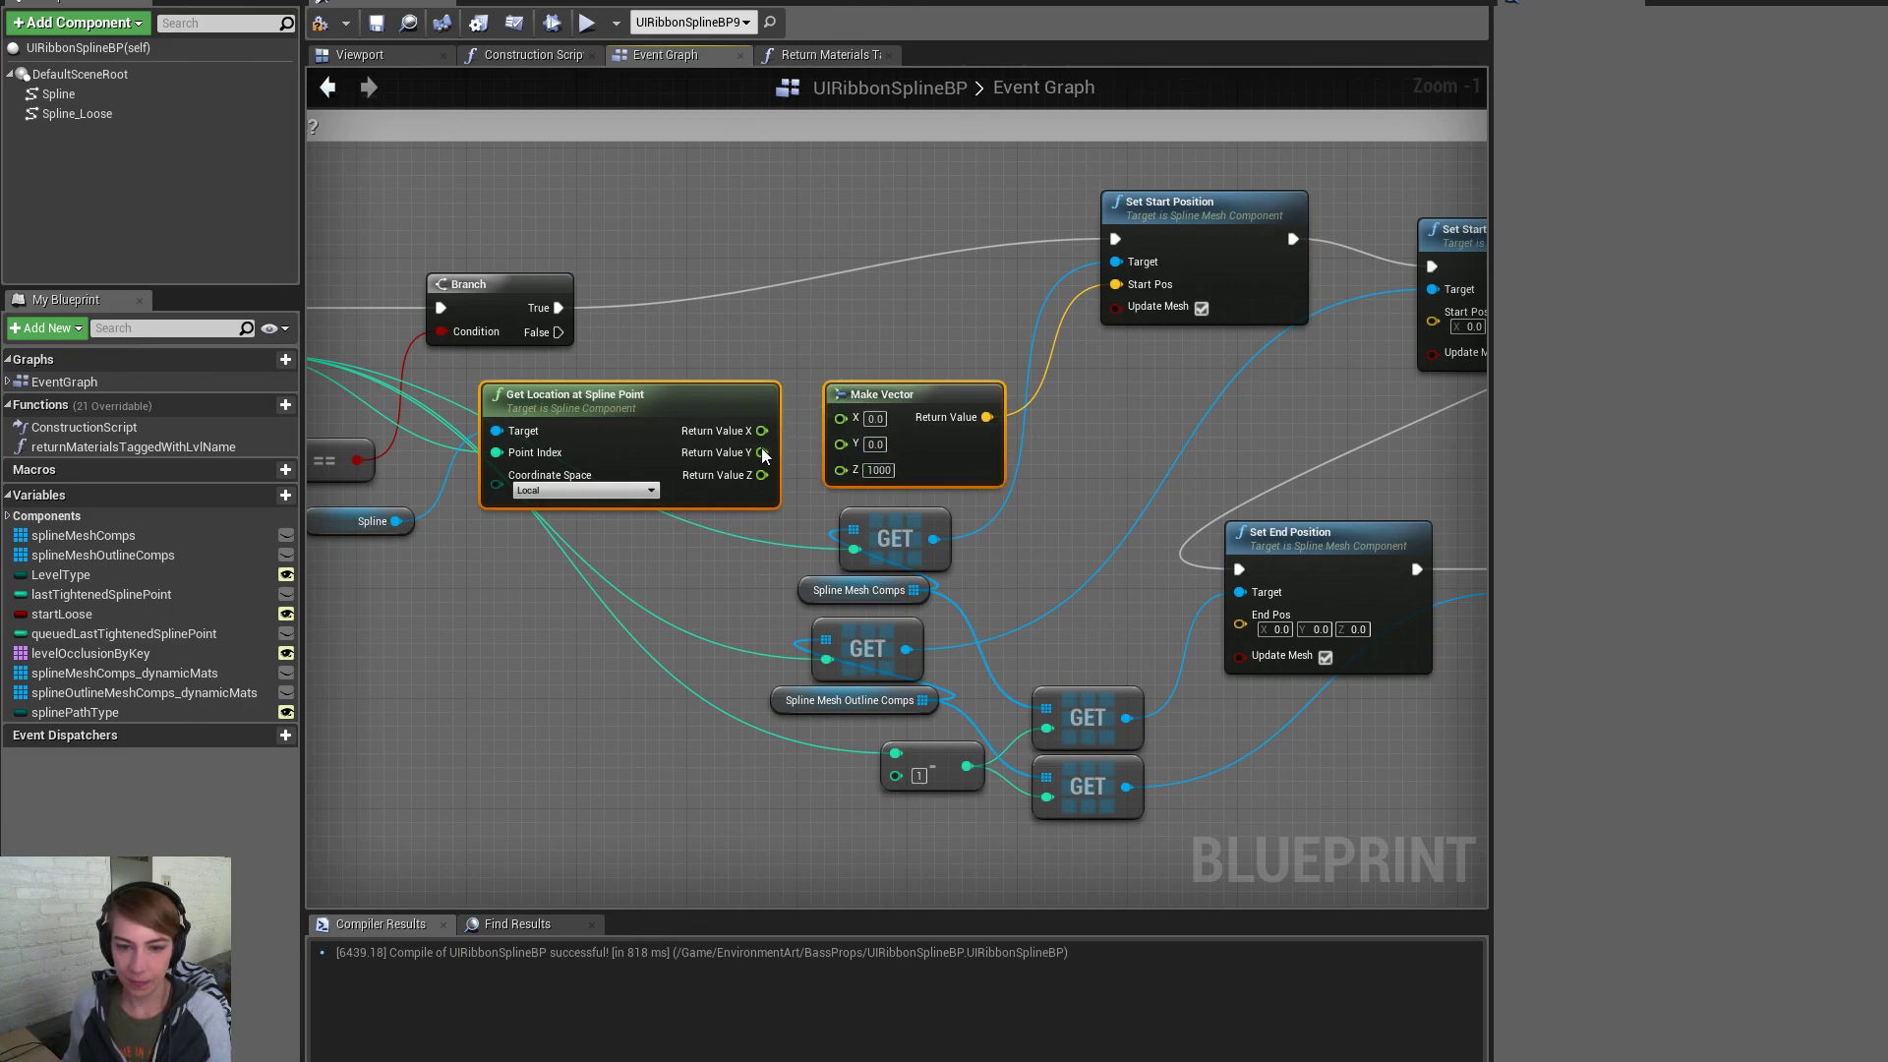
pyautogui.rightClick(762, 452)
pyautogui.click(804, 495)
# Add a Break Vector to the spline point location and wire its X and Y into the Make Vector node
pyautogui.moveTo(890, 395); pyautogui.dragTo(1017, 400)
pyautogui.click(849, 397)
pyautogui.moveTo(702, 420); pyautogui.dragTo(800, 379)
pyautogui.write('break')
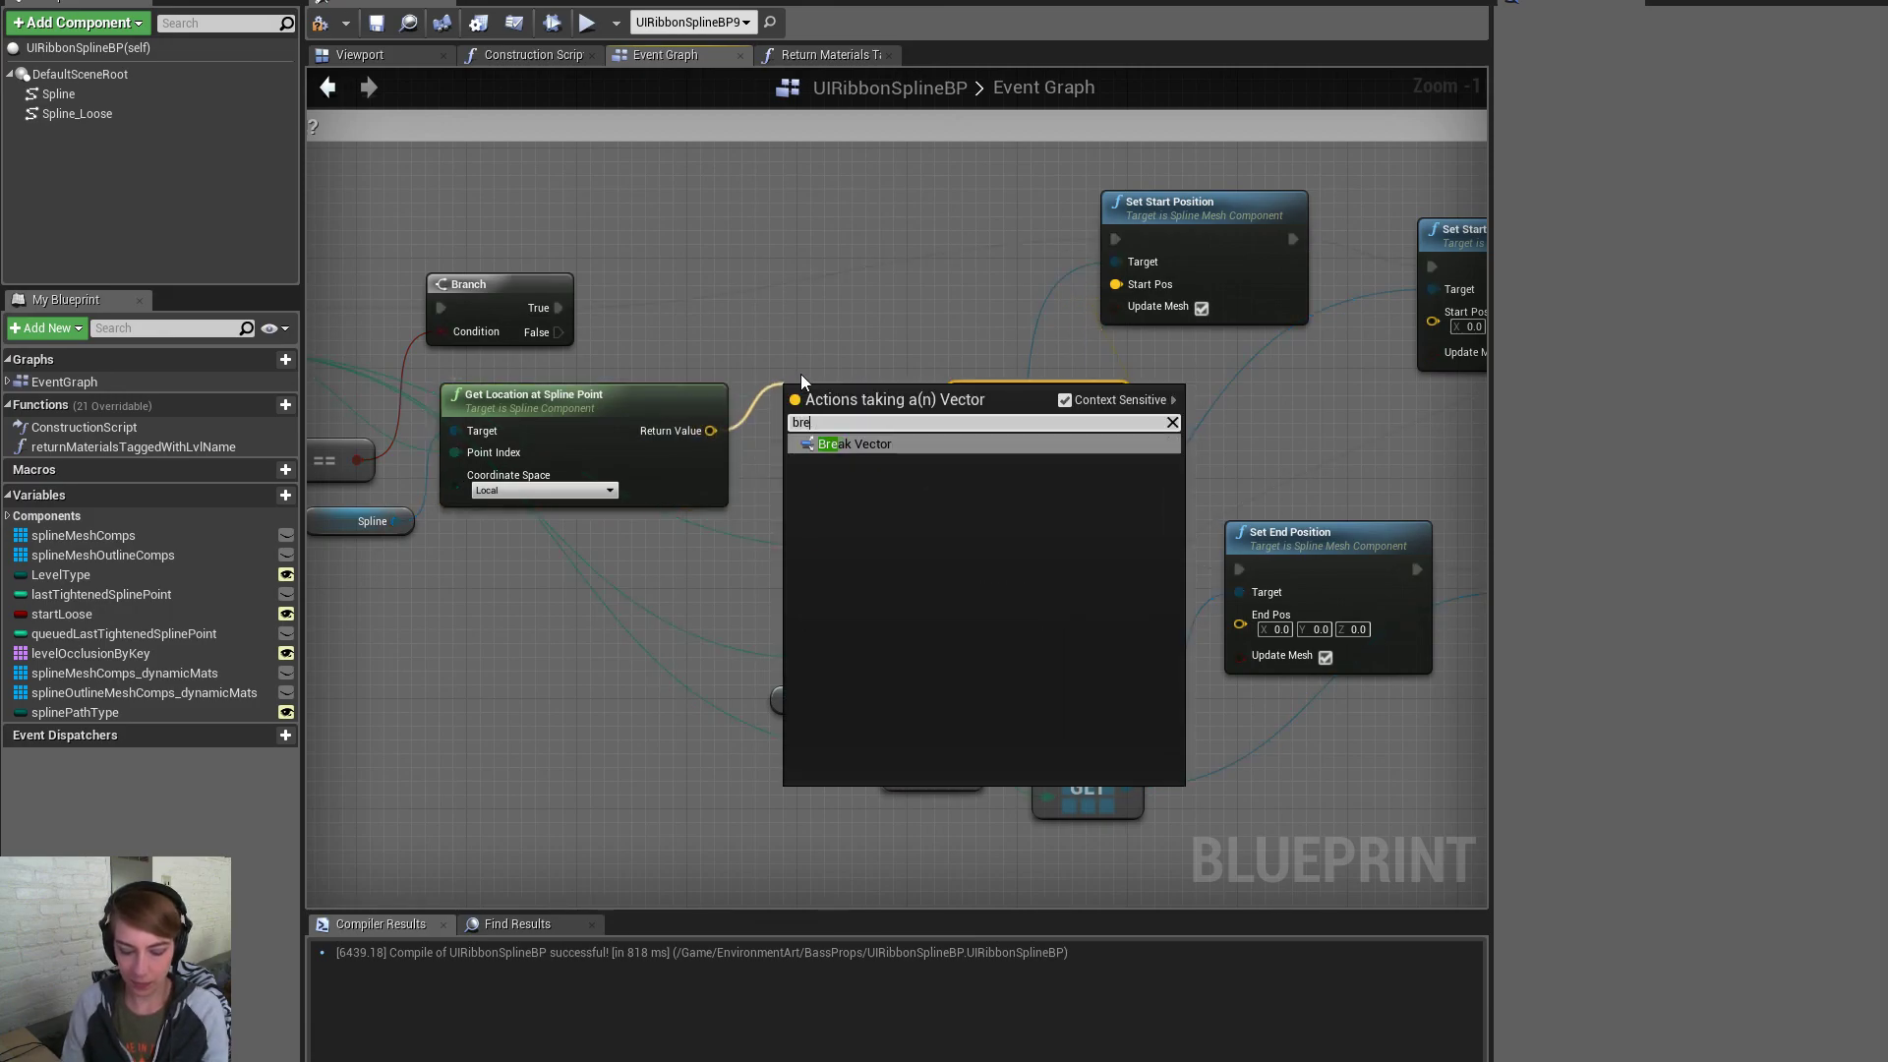
pyautogui.press('Return')
pyautogui.moveTo(882, 440)
pyautogui.mouseDown()
pyautogui.moveTo(1005, 440)
pyautogui.moveTo(882, 417)
pyautogui.mouseUp()
pyautogui.keyDown('ctrl'); pyautogui.click(1033, 457); pyautogui.keyUp('ctrl')
pyautogui.moveTo(1032, 457); pyautogui.dragTo(991, 416)
# Add a Lerp (vector) node blending between the spline point location and the Make Vector result, with its Alpha input wired
pyautogui.moveTo(711, 431); pyautogui.dragTo(847, 478)
pyautogui.write('lerp')
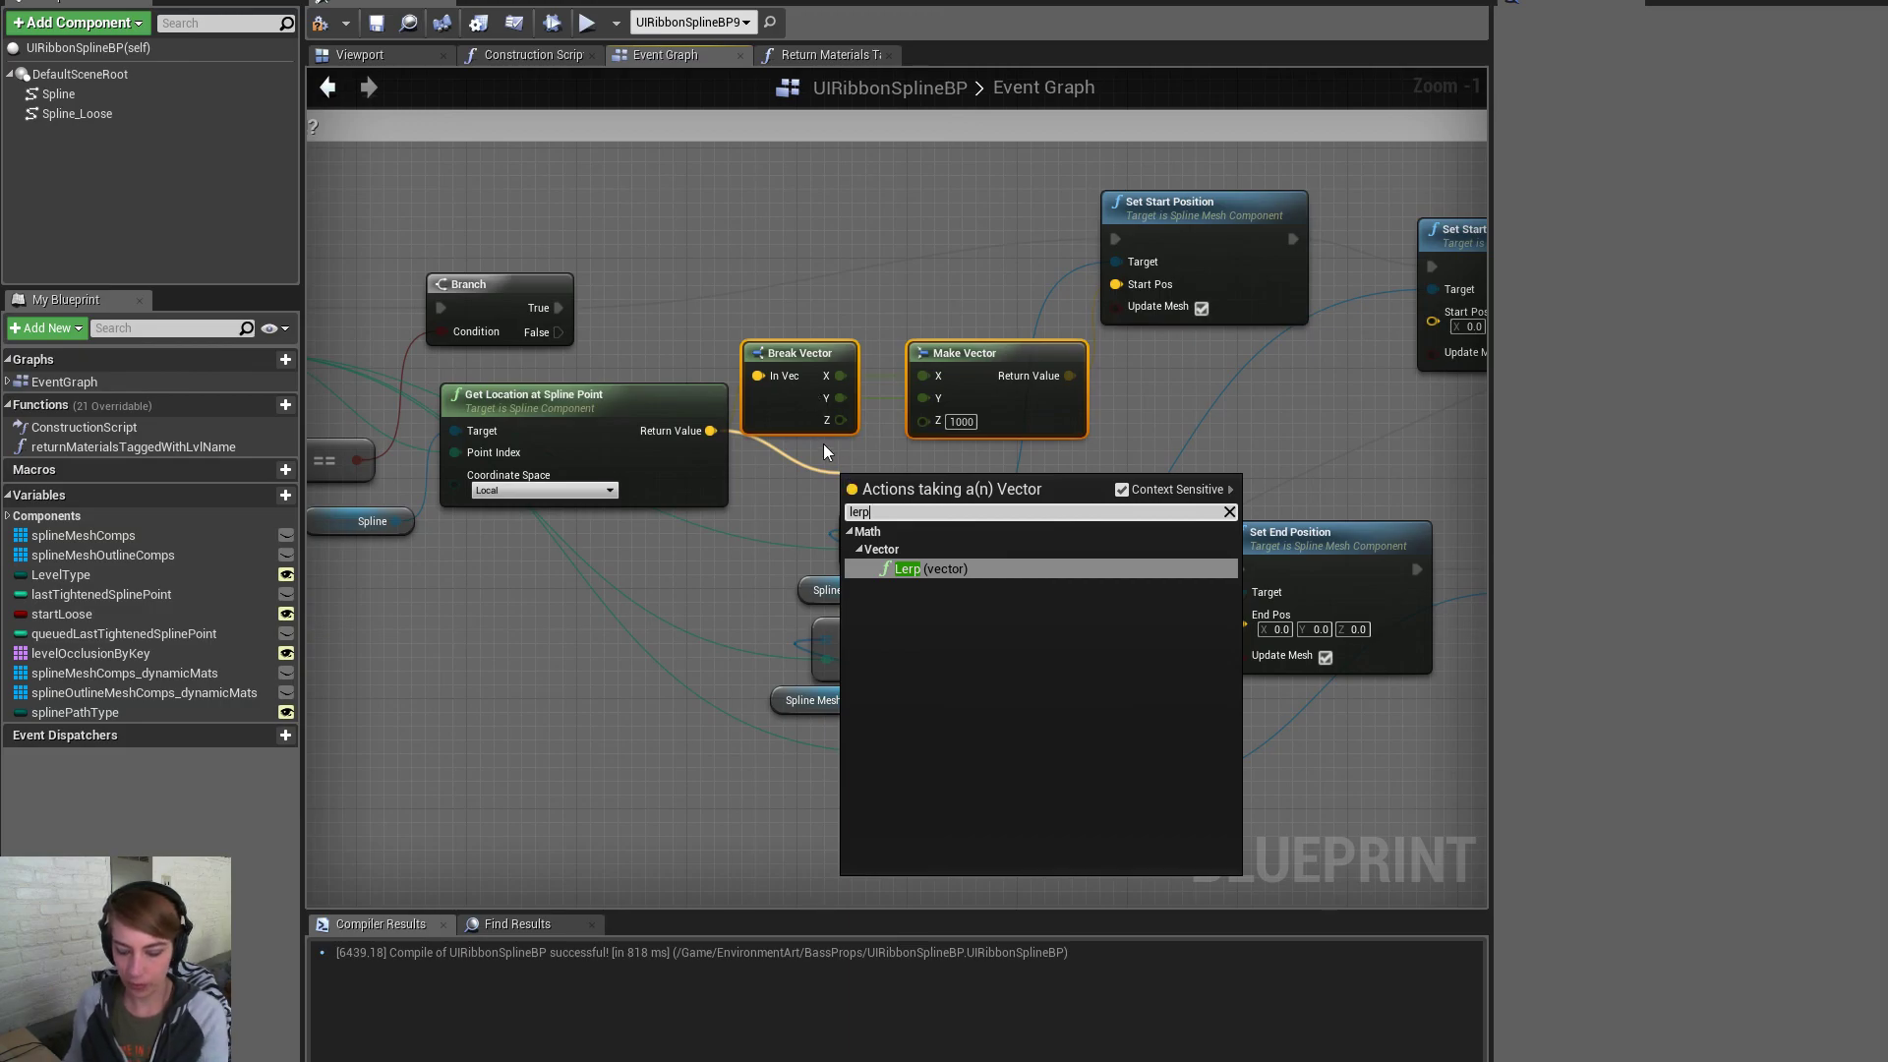
pyautogui.press('Return')
pyautogui.moveTo(884, 492); pyautogui.dragTo(595, 353)
pyautogui.moveTo(1032, 509); pyautogui.dragTo(849, 365, button='right')
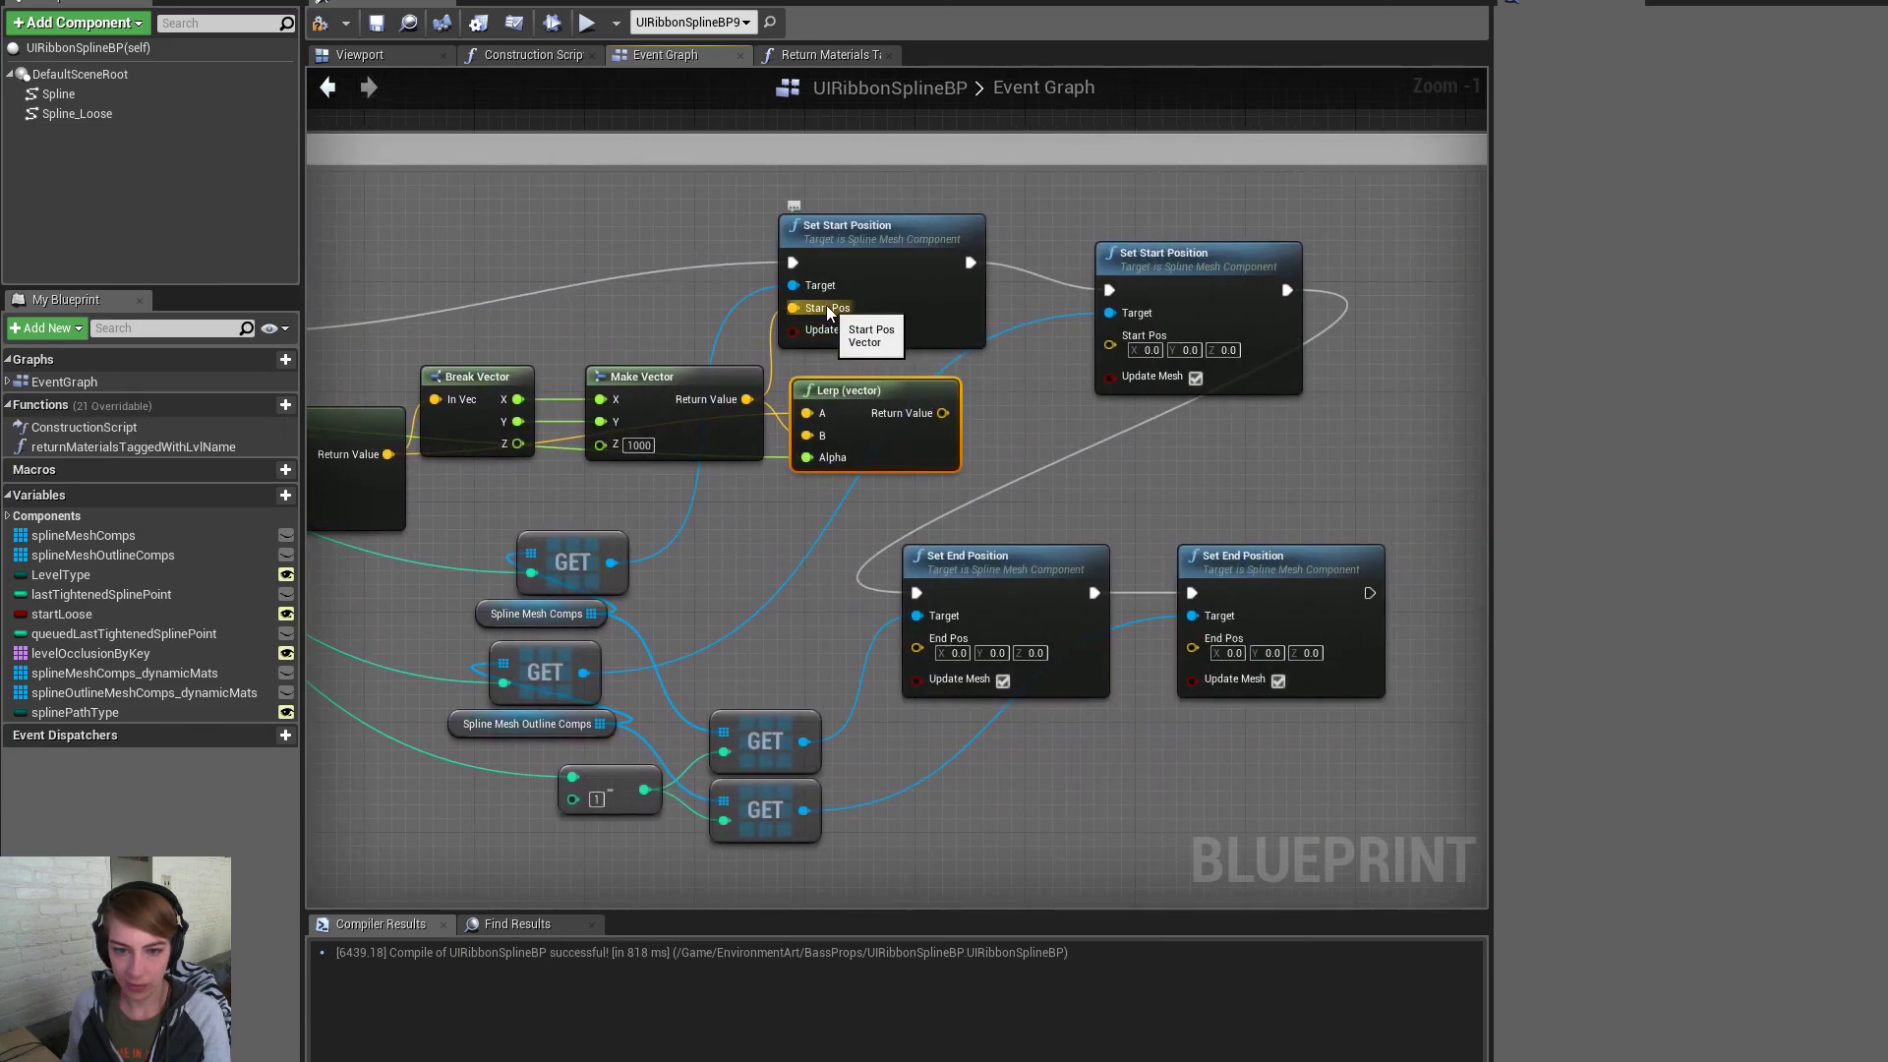
# Feed the Lerp result into the Start Pos and End Pos inputs of both Set Start Position and both Set End Position nodes
pyautogui.moveTo(828, 310); pyautogui.dragTo(942, 413)
pyautogui.moveTo(942, 413); pyautogui.dragTo(1109, 336)
pyautogui.moveTo(942, 413); pyautogui.dragTo(916, 647)
pyautogui.moveTo(942, 413); pyautogui.dragTo(1229, 653)
# Rearrange the position setters, spline location and comparison nodes to make room around the Lerp, and save UIRibbonSplineBP
pyautogui.moveTo(1278, 758); pyautogui.dragTo(1170, 564)
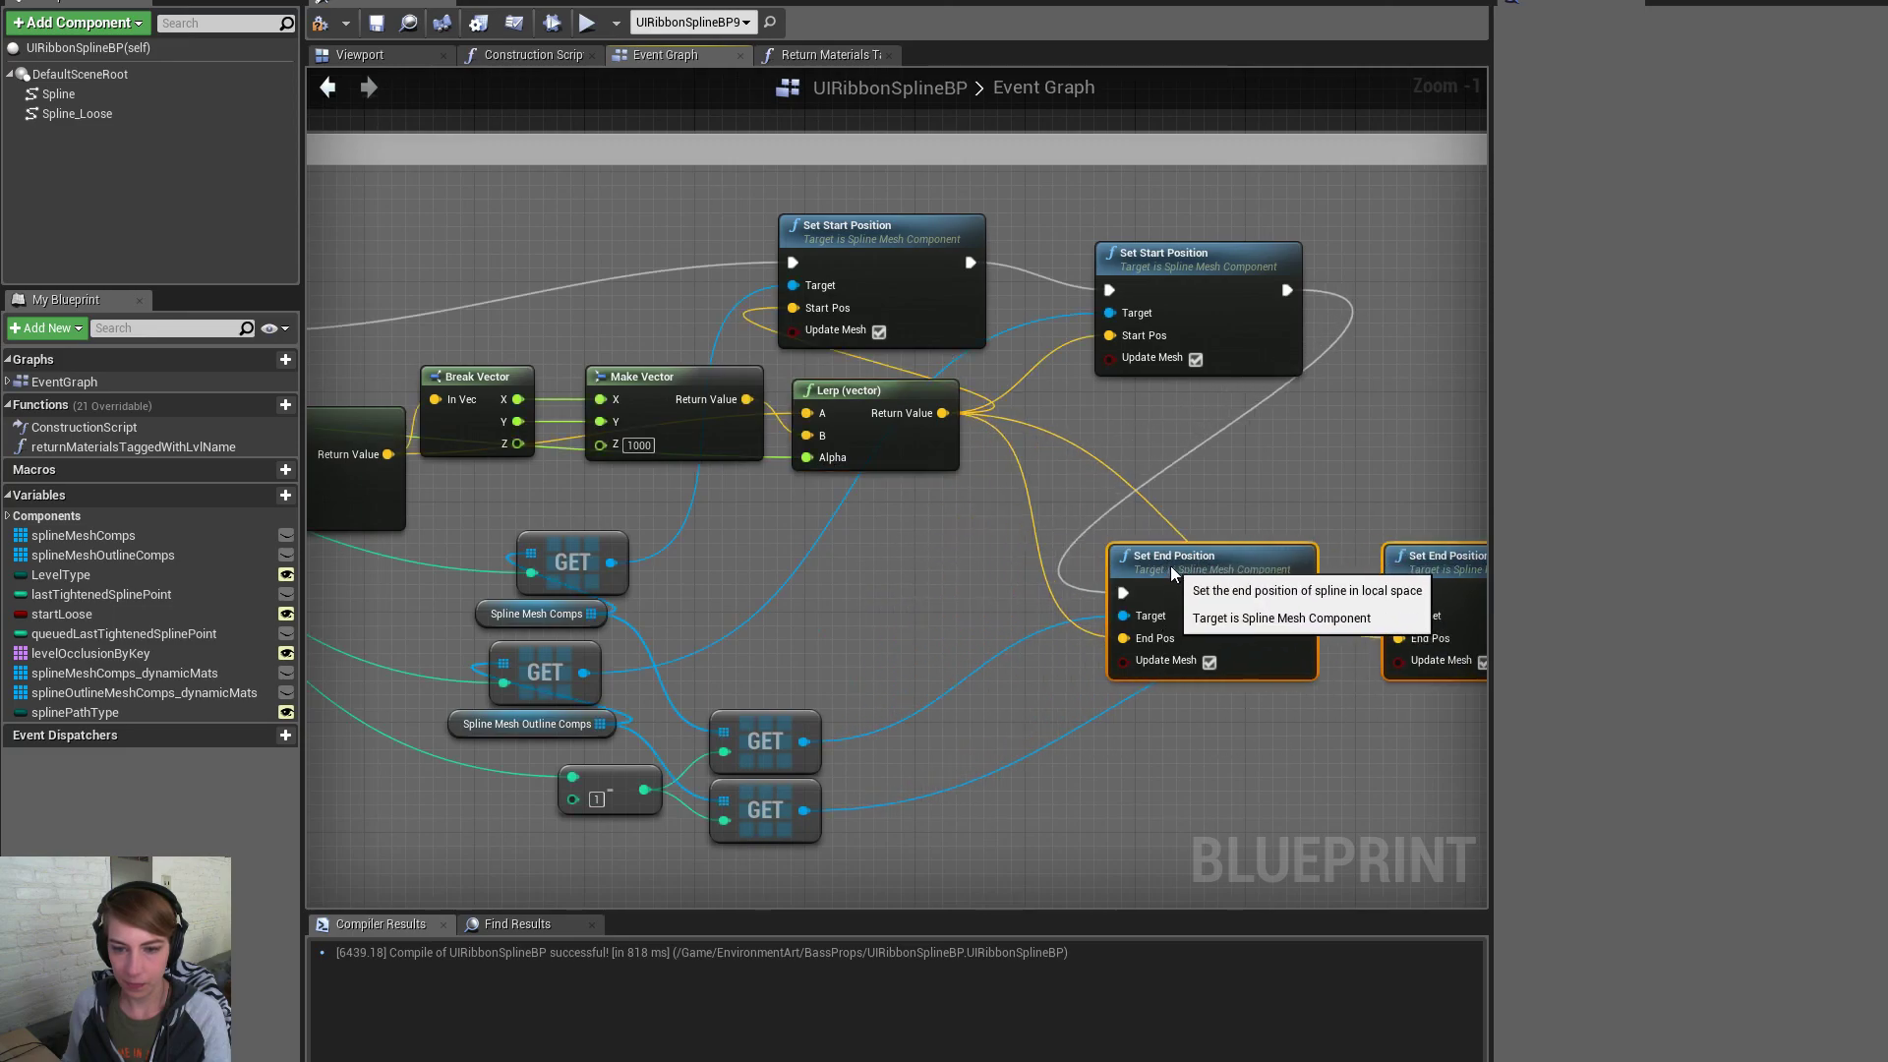
pyautogui.moveTo(1351, 354); pyautogui.dragTo(1104, 279)
pyautogui.moveTo(1104, 279); pyautogui.dragTo(1344, 176, button='right')
pyautogui.click(1071, 286)
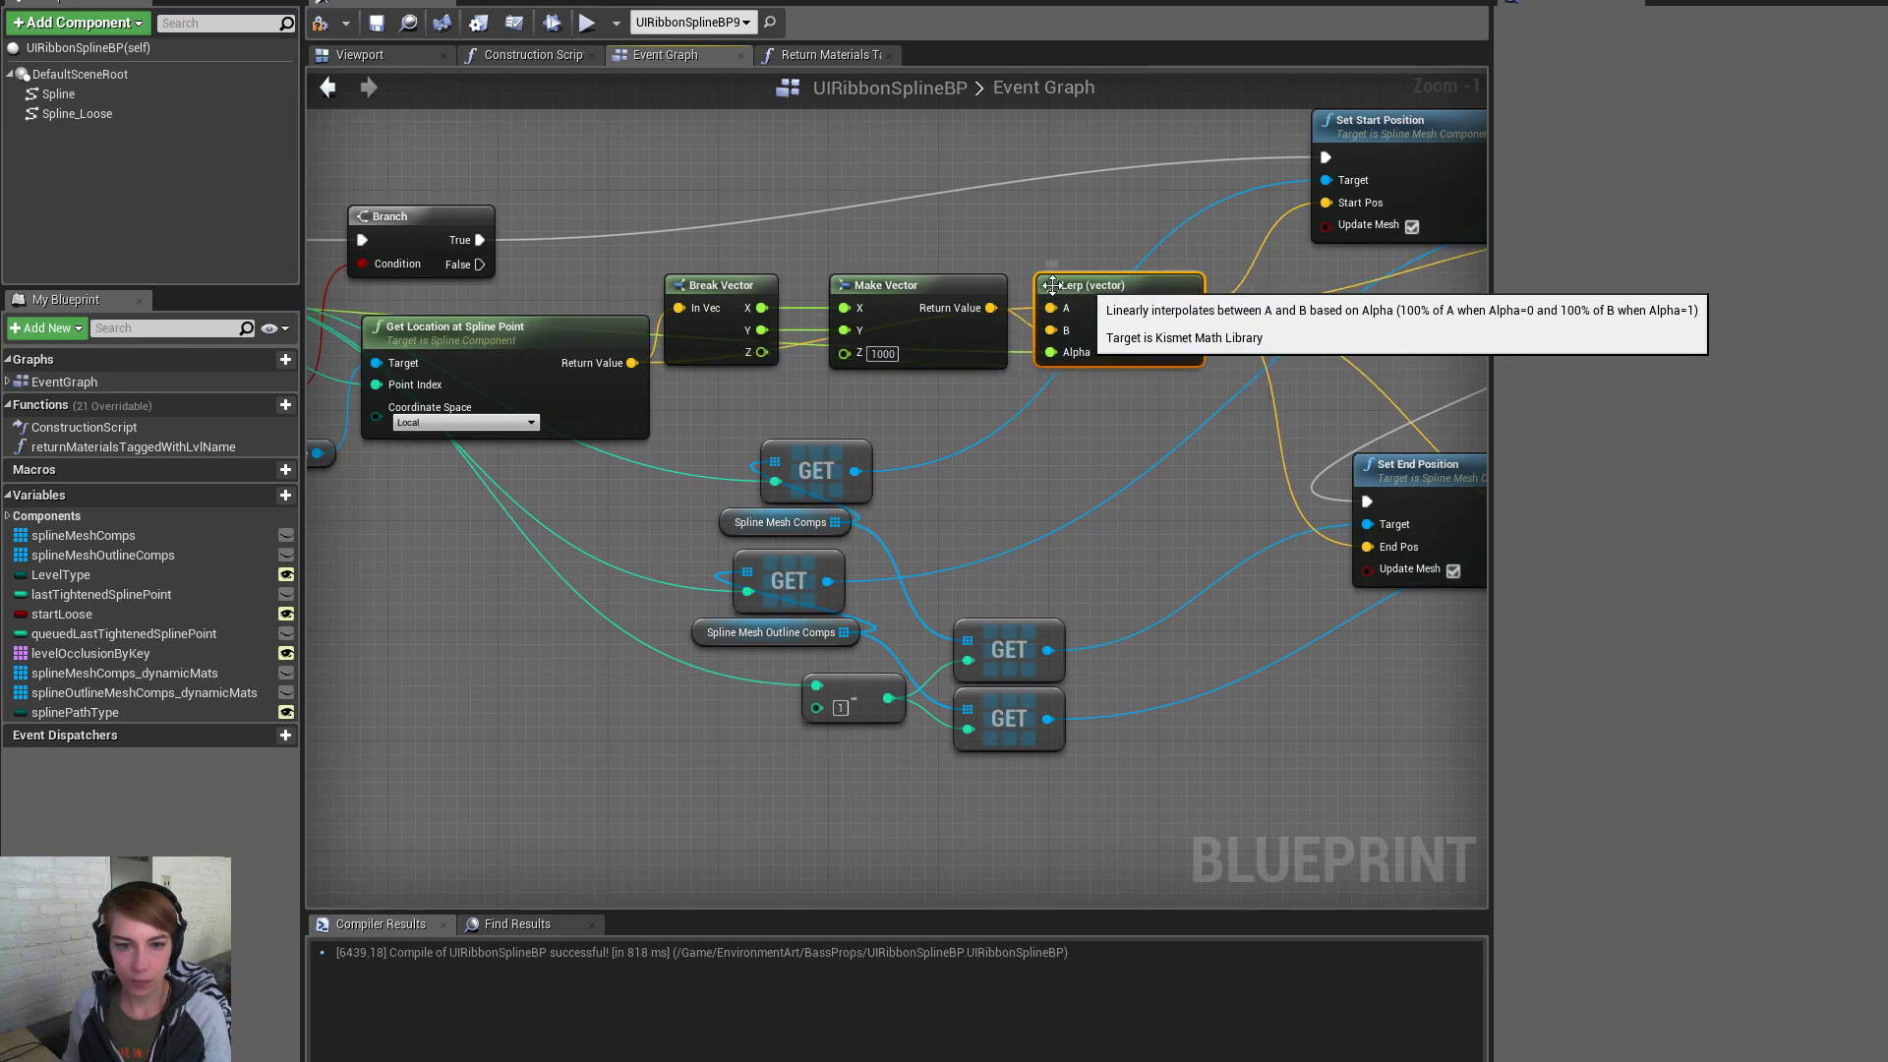
pyautogui.moveTo(542, 478); pyautogui.dragTo(871, 474, button='right')
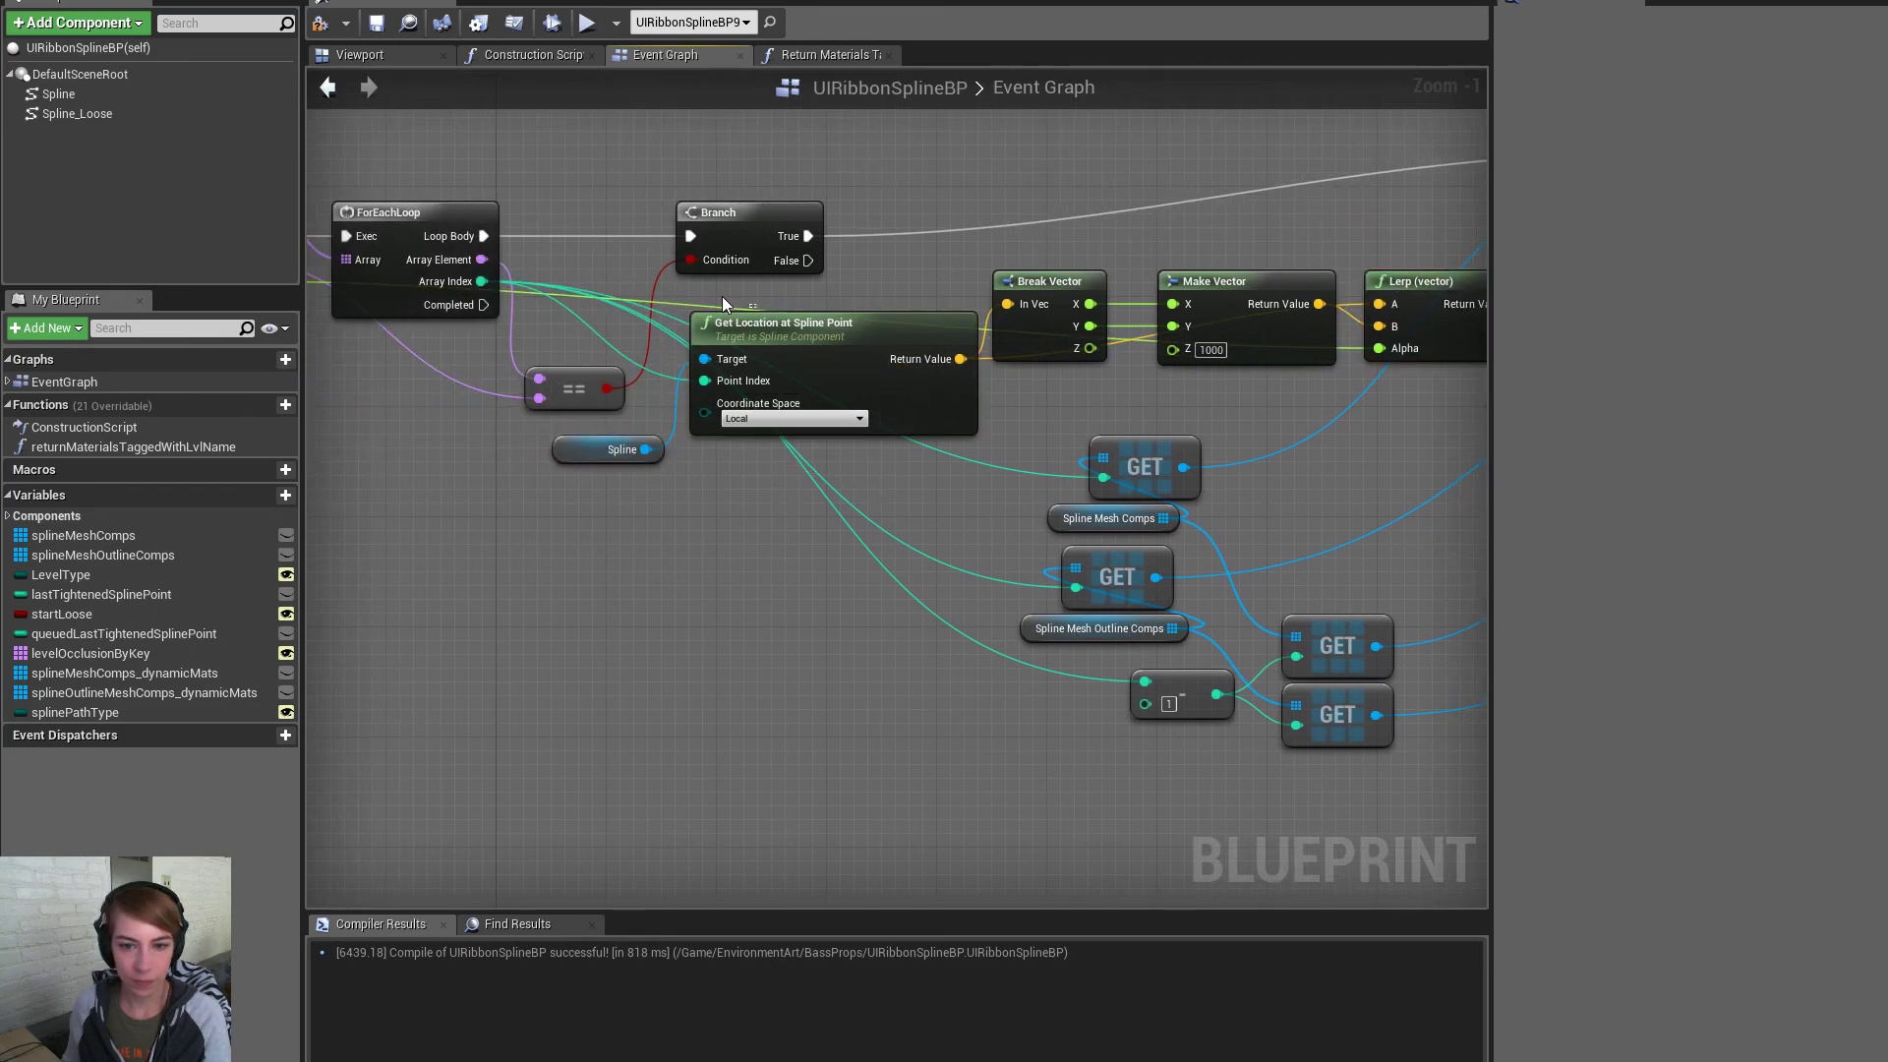
pyautogui.moveTo(511, 295); pyautogui.dragTo(806, 493)
pyautogui.moveTo(843, 340); pyautogui.dragTo(816, 327)
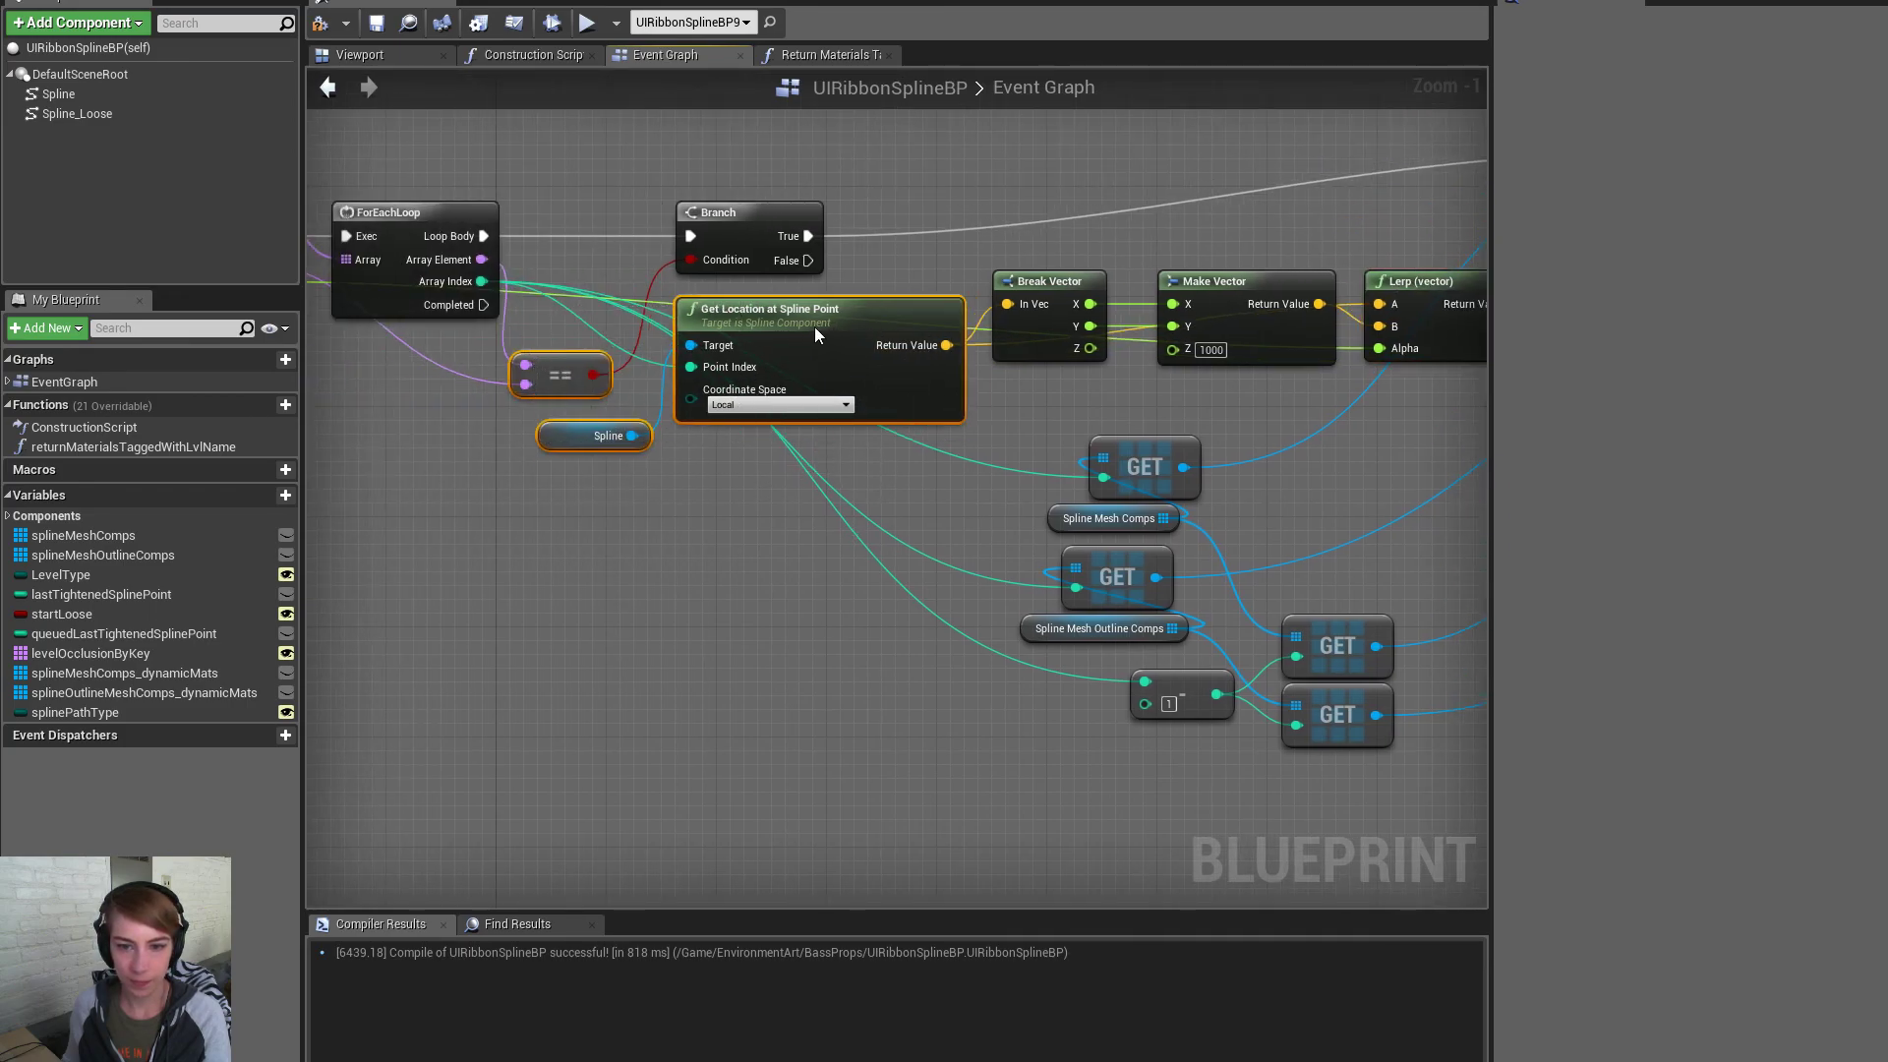
pyautogui.click(376, 22)
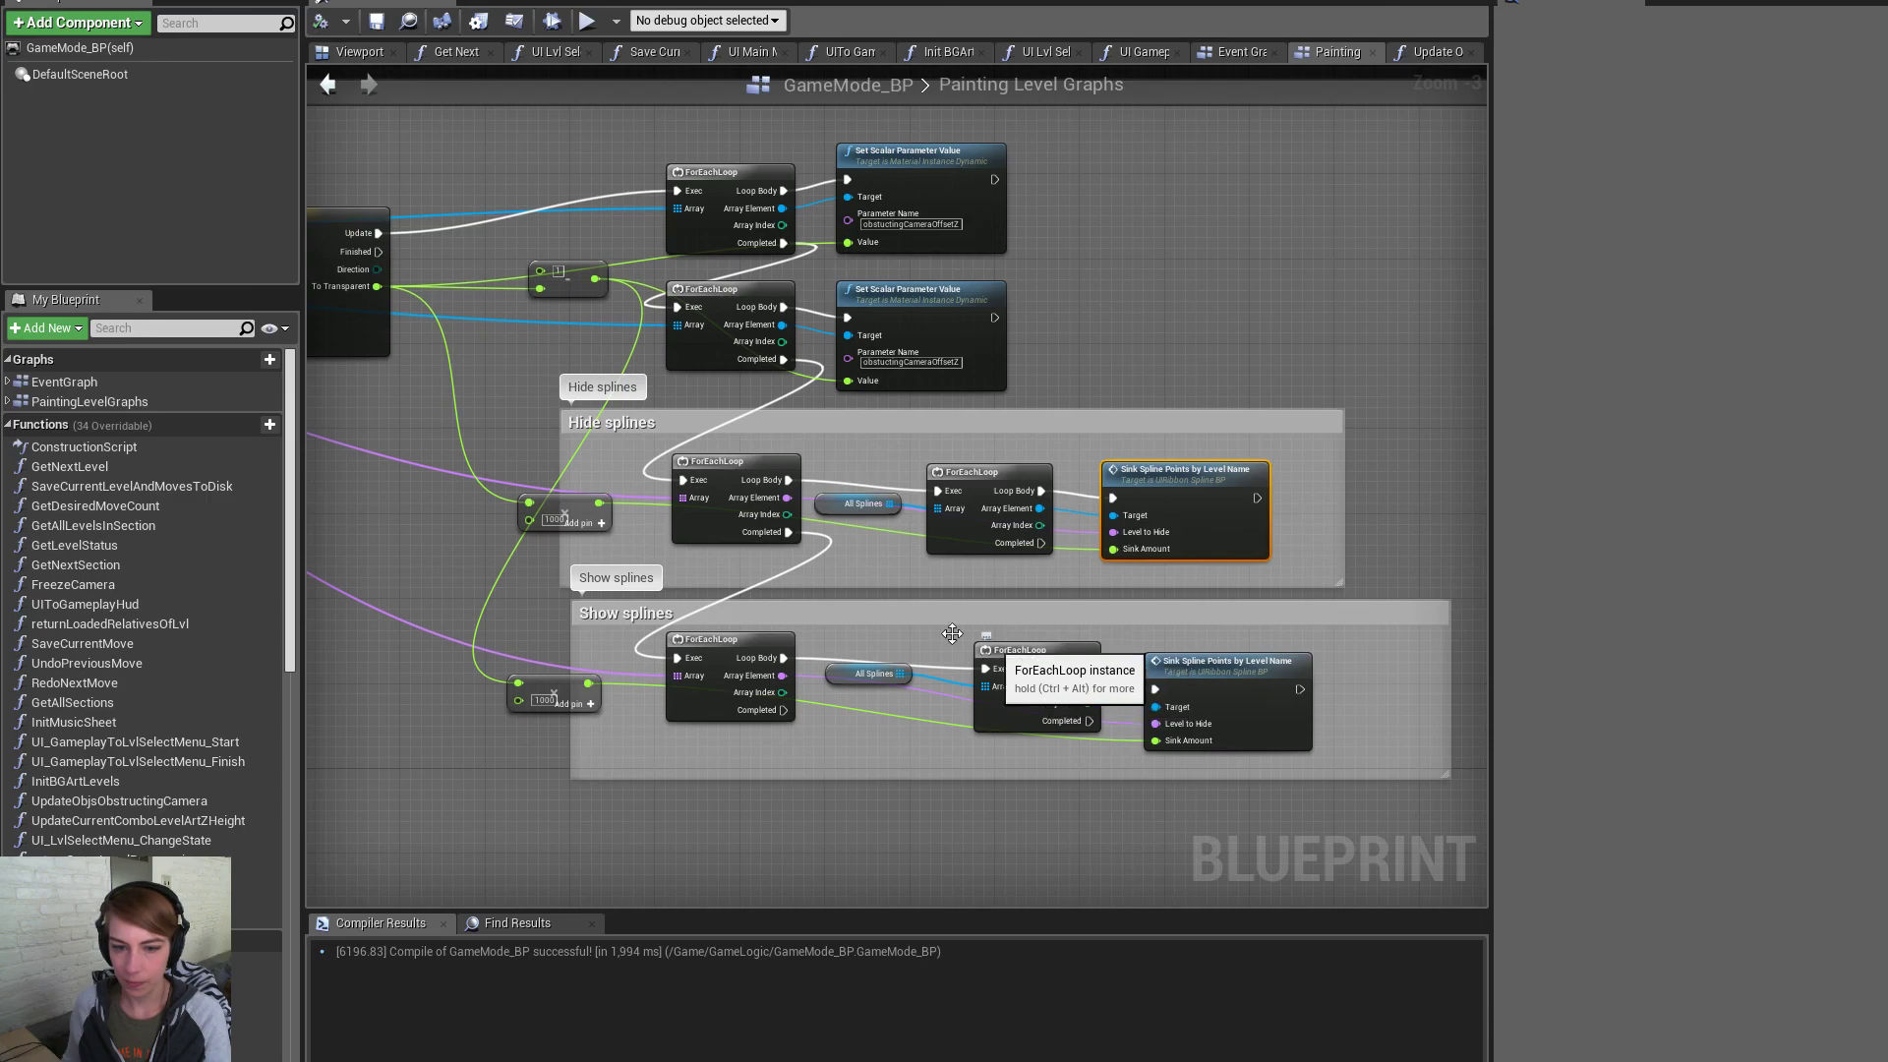
# In GameMode_BP, wire the timeline's To Transparent output directly to the Hide splines Sink Amount and delete the multiply node there
pyautogui.moveTo(853, 622); pyautogui.dragTo(1042, 612, button='right')
pyautogui.moveTo(564, 276); pyautogui.dragTo(1329, 541)
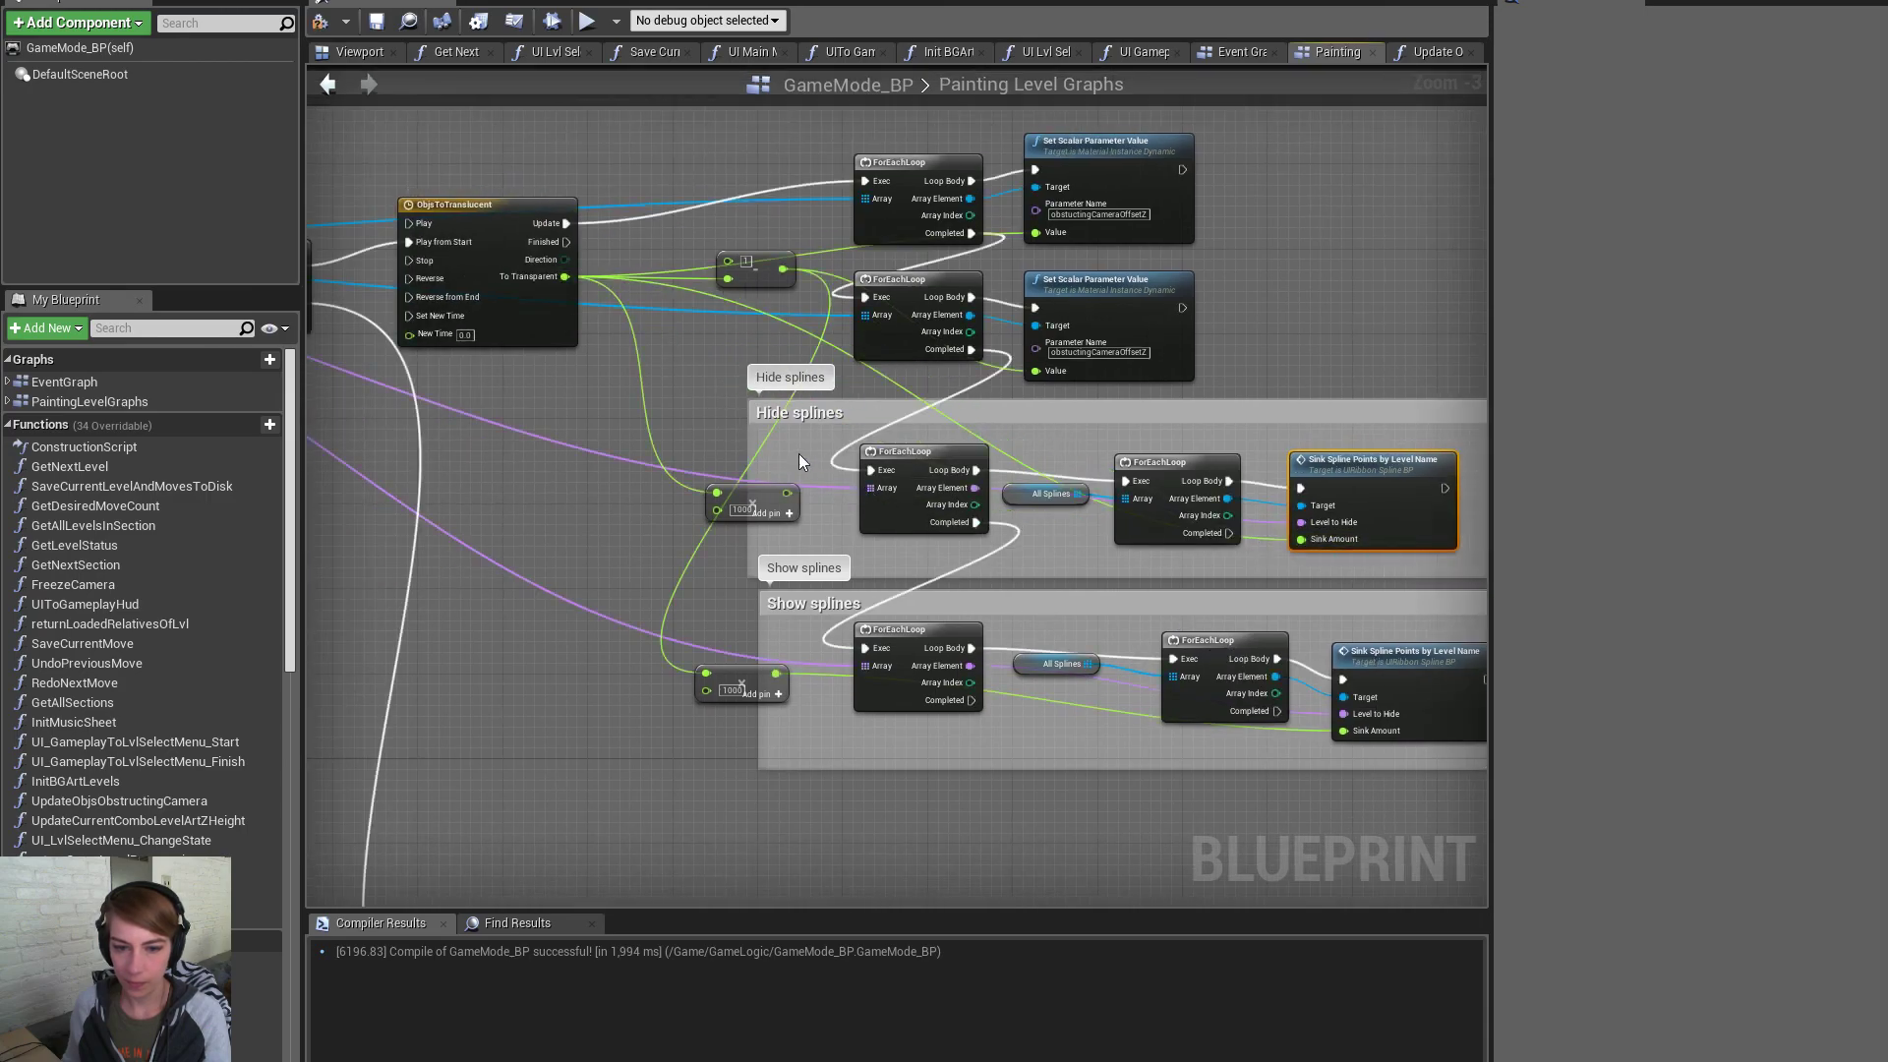
pyautogui.press('Delete')
# Wire the one-minus result directly to the Show splines Sink Amount, delete the remaining multiply node, and save and compile GameMode_BP
pyautogui.moveTo(783, 269); pyautogui.dragTo(1344, 730)
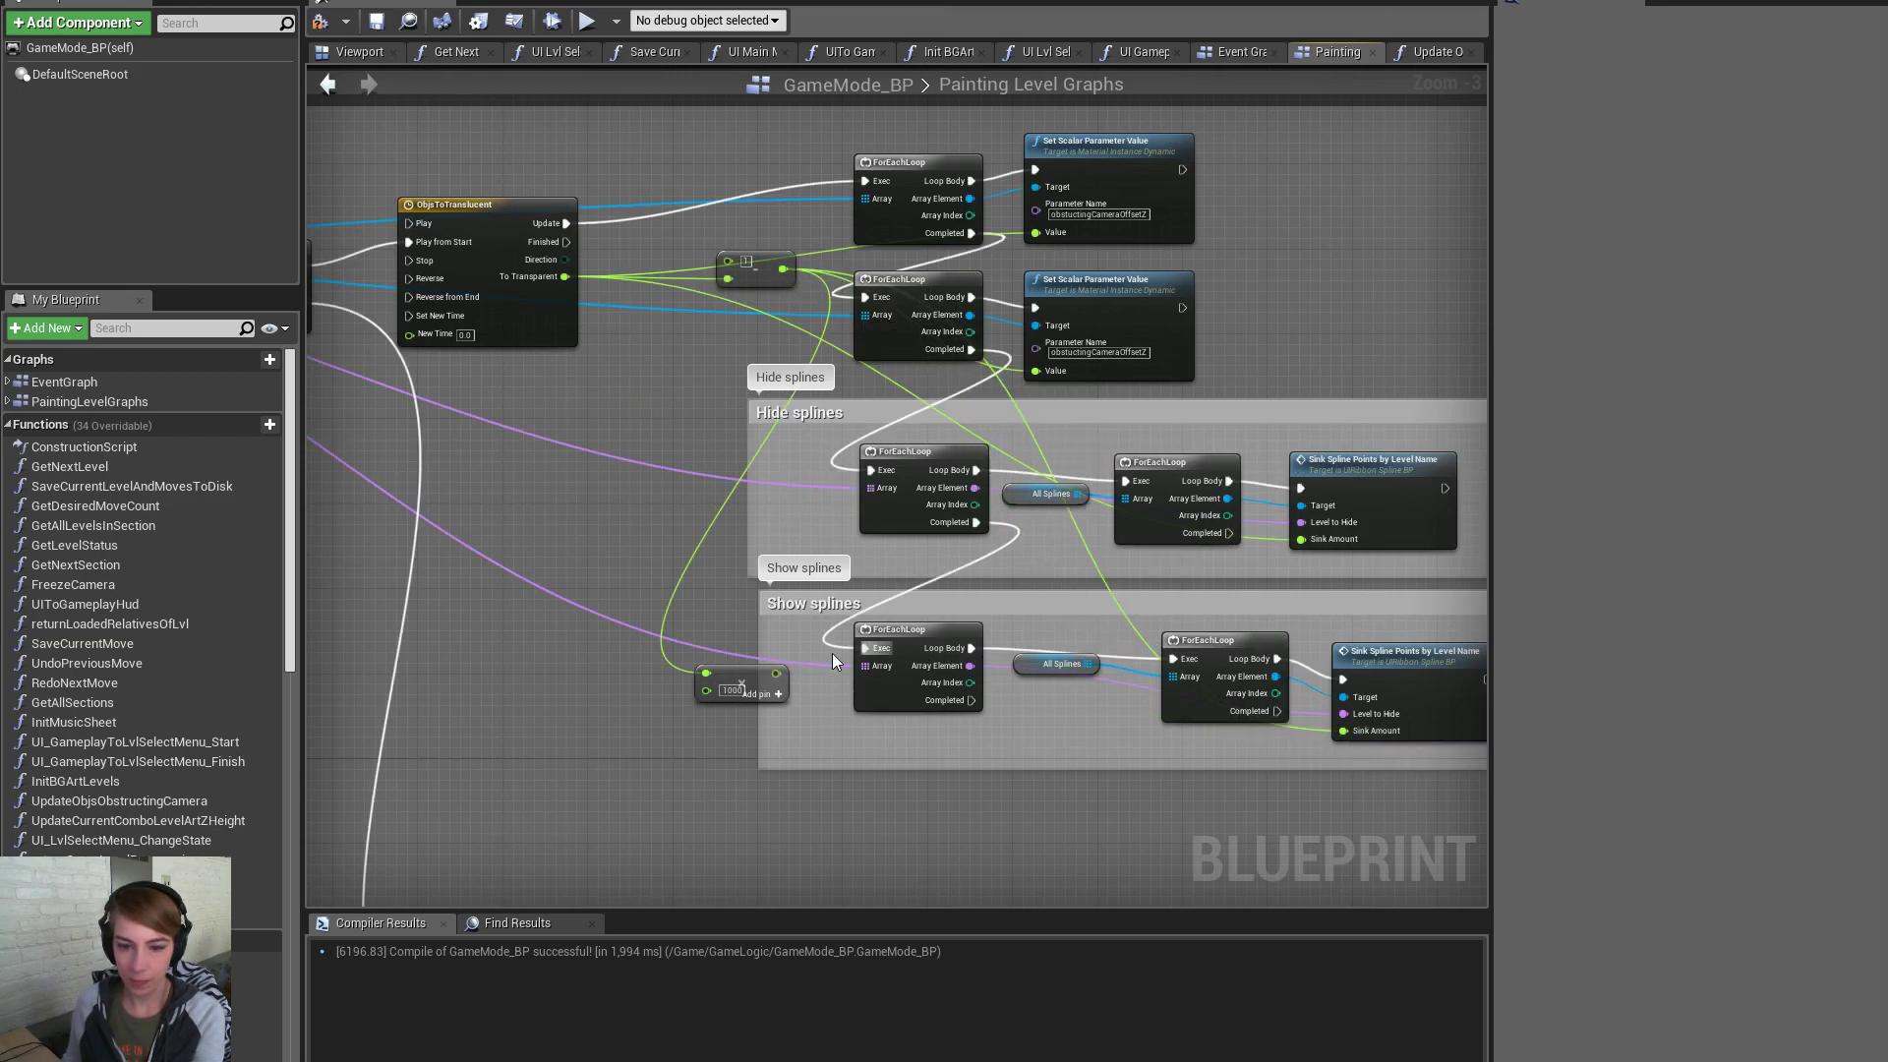
pyautogui.press('Delete')
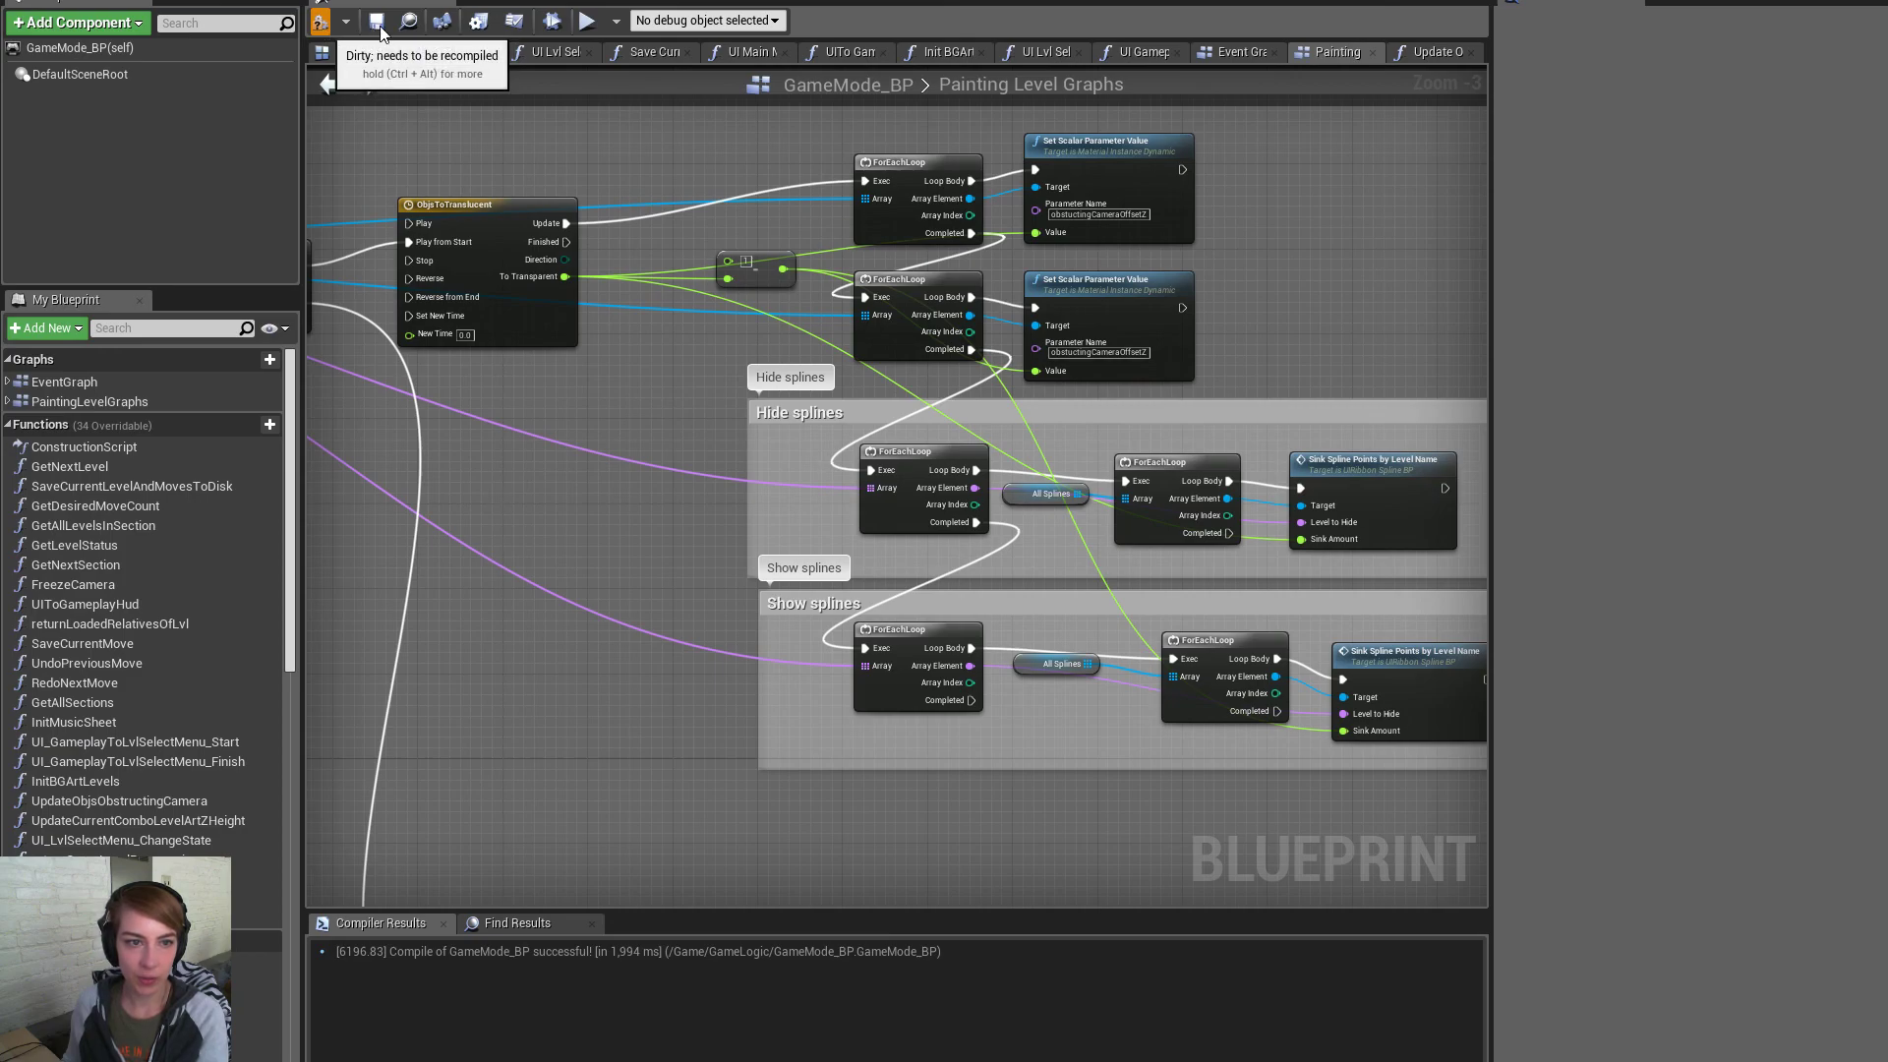
pyautogui.click(379, 25)
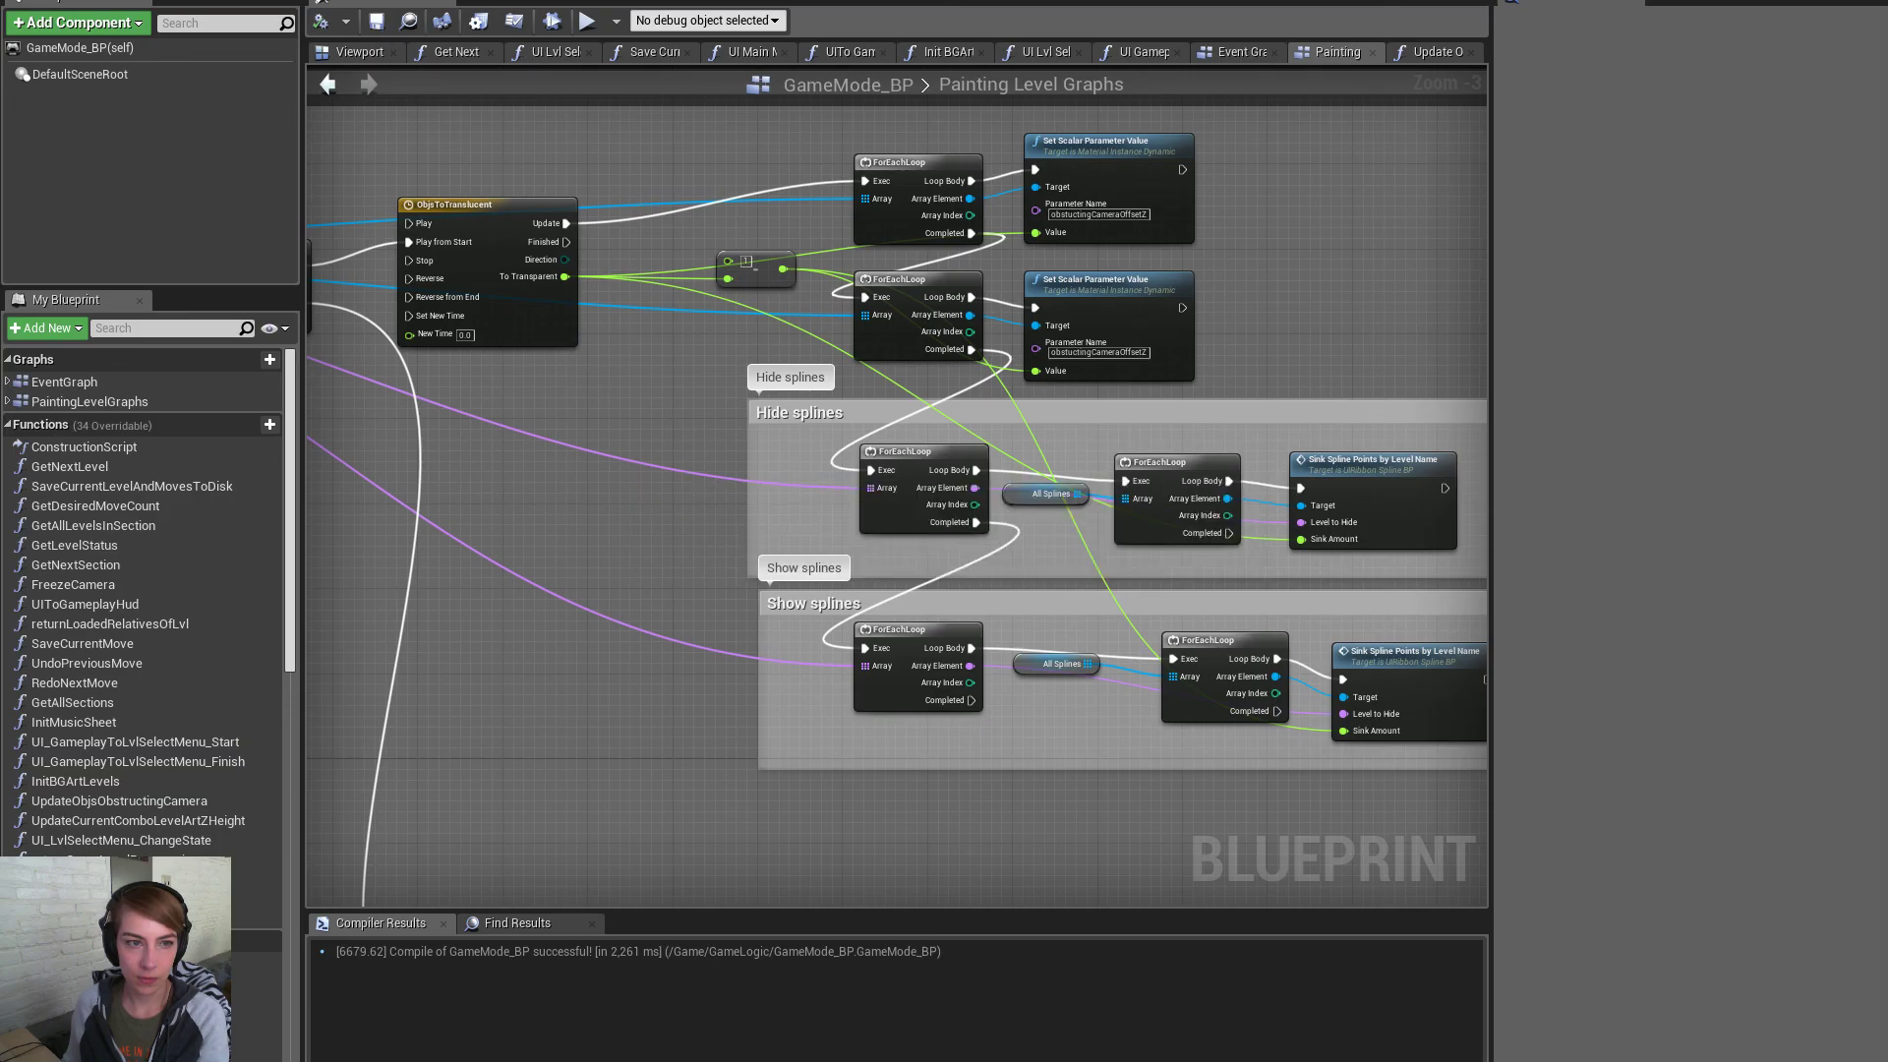
# Playtest the game, enter a level from the map, and orbit the camera to check how the ribbon splines sink and reappear
pyautogui.click(108, 1)
pyautogui.click(884, 3)
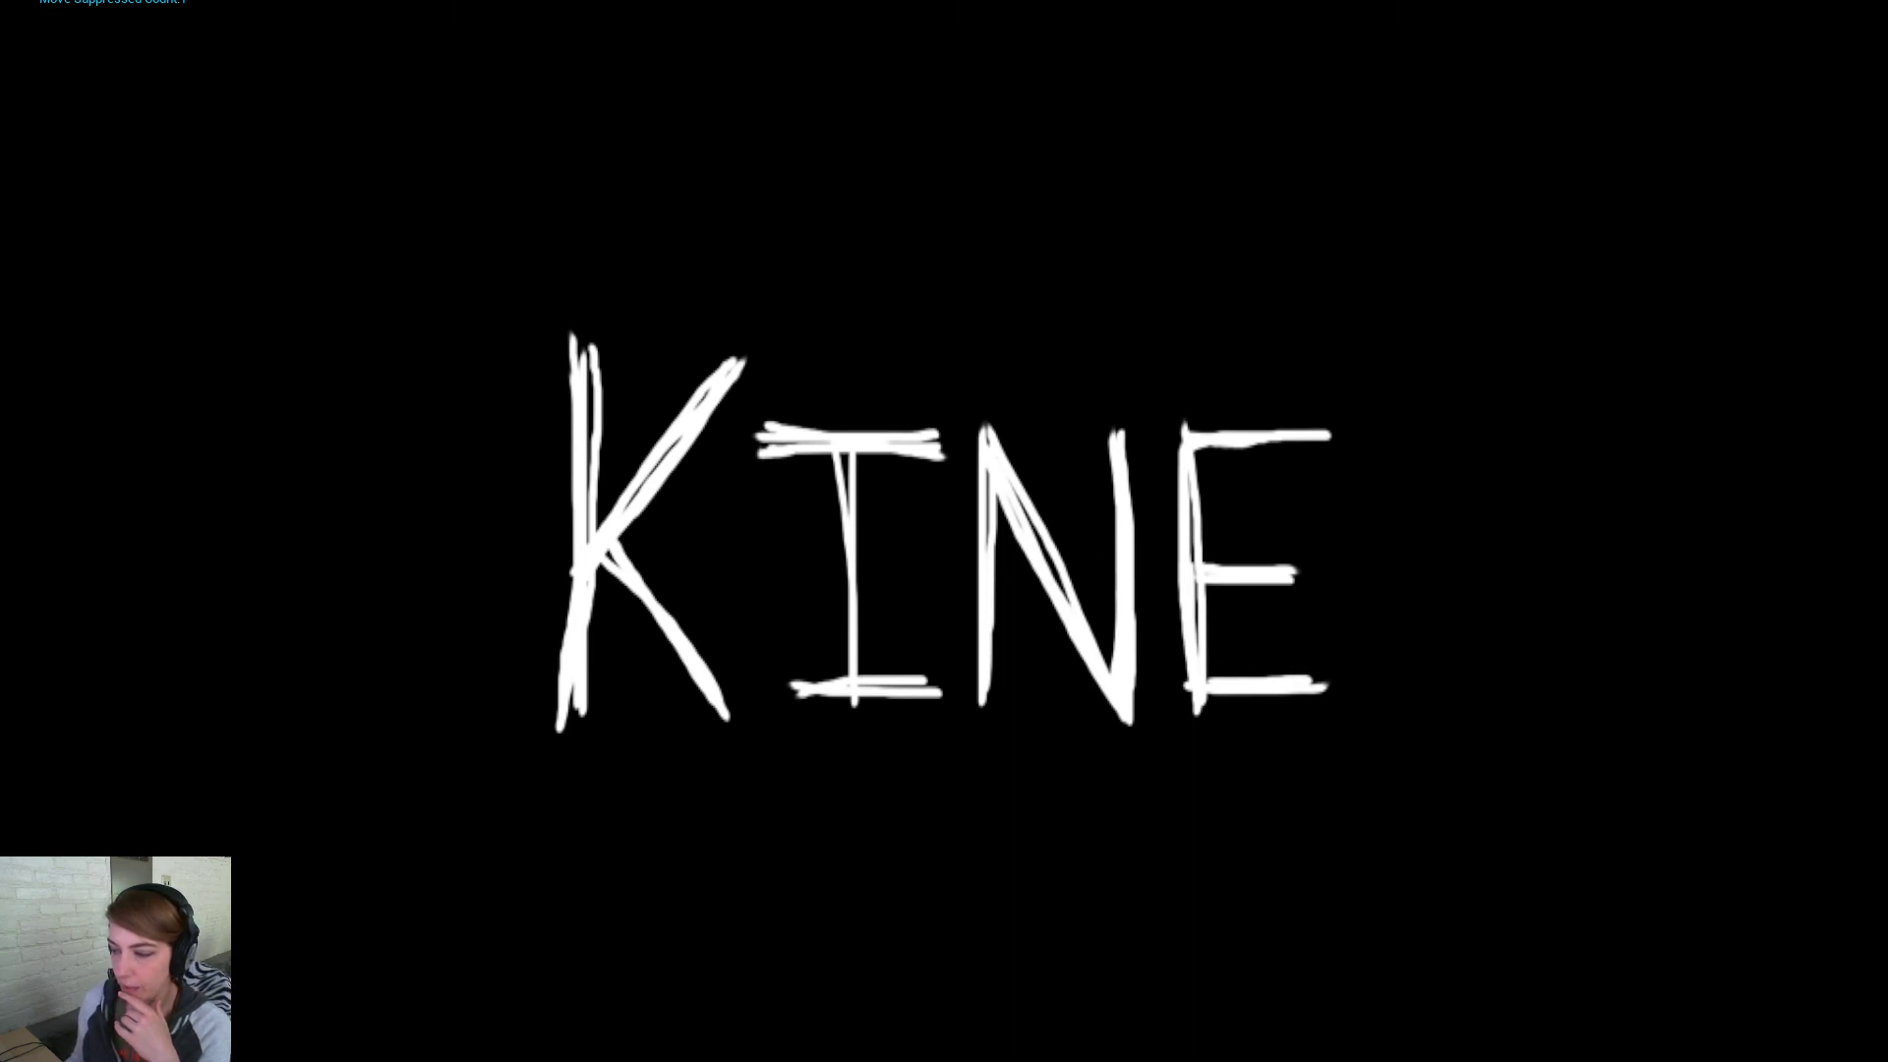
pyautogui.click(960, 885)
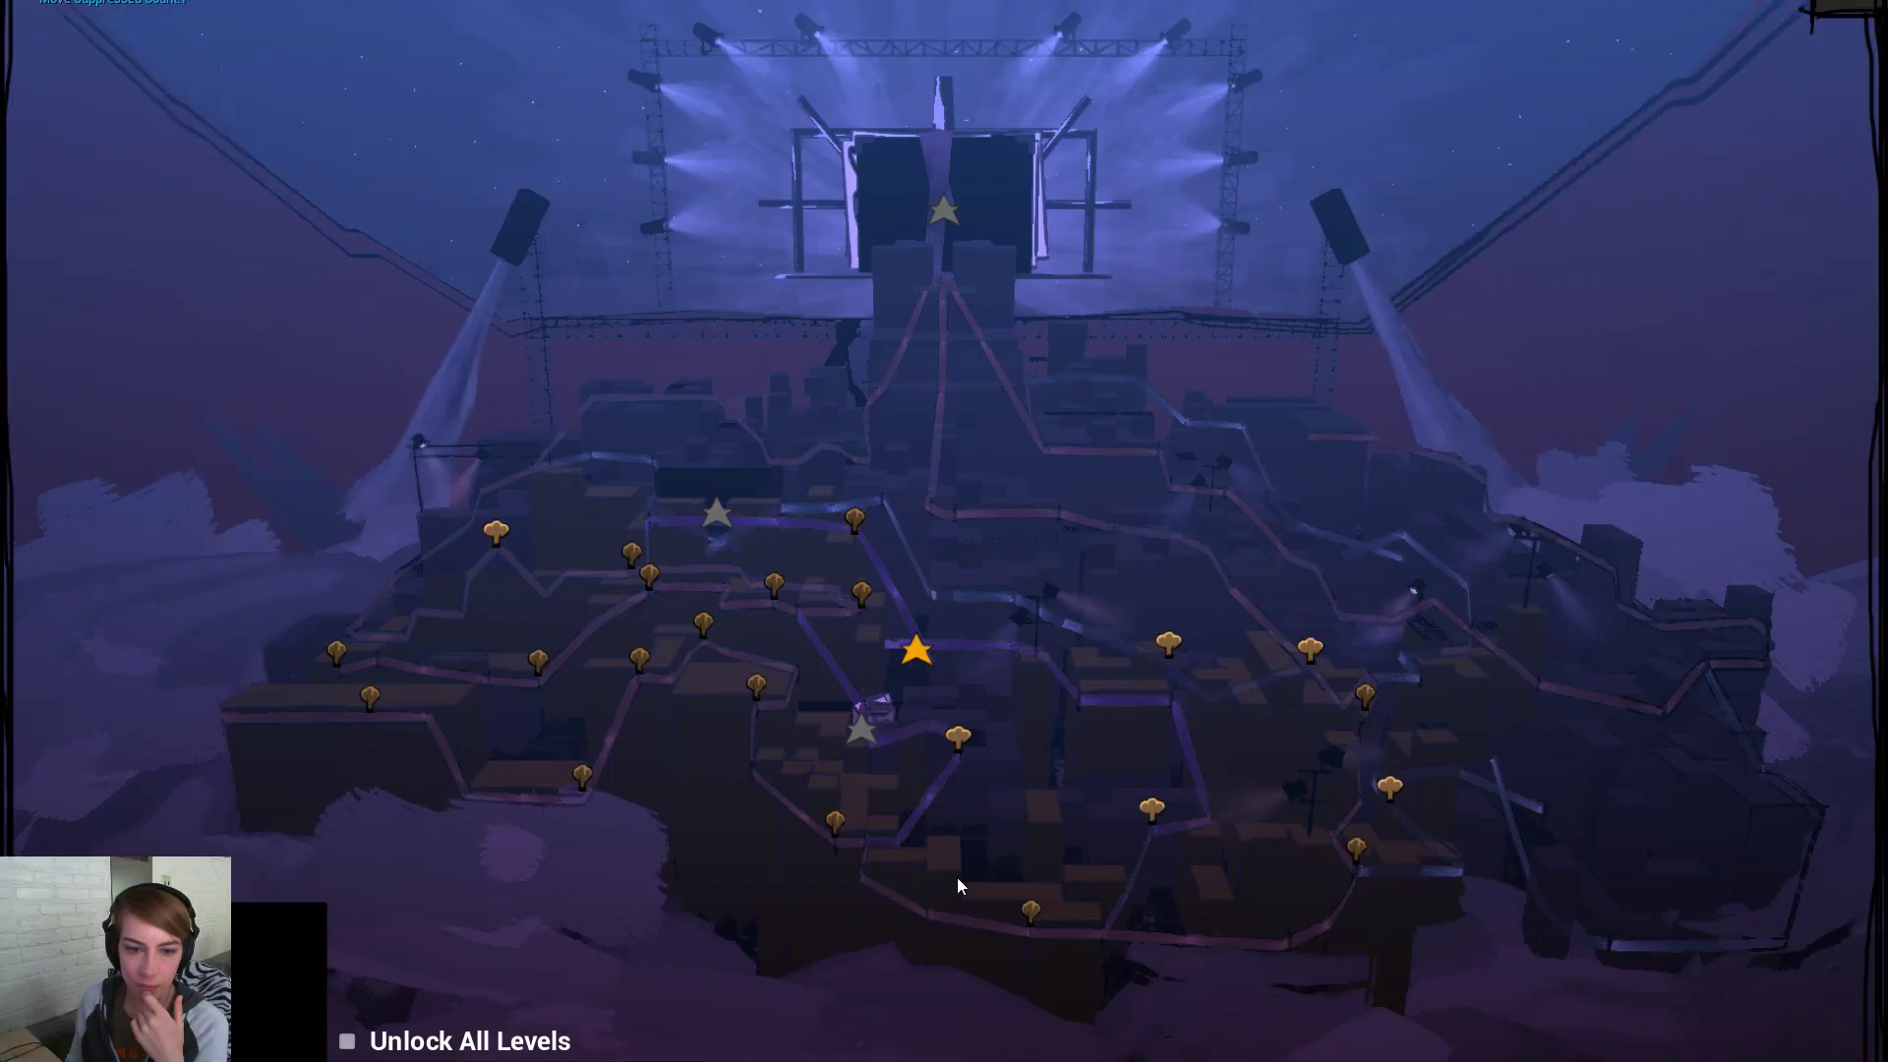
pyautogui.click(1307, 651)
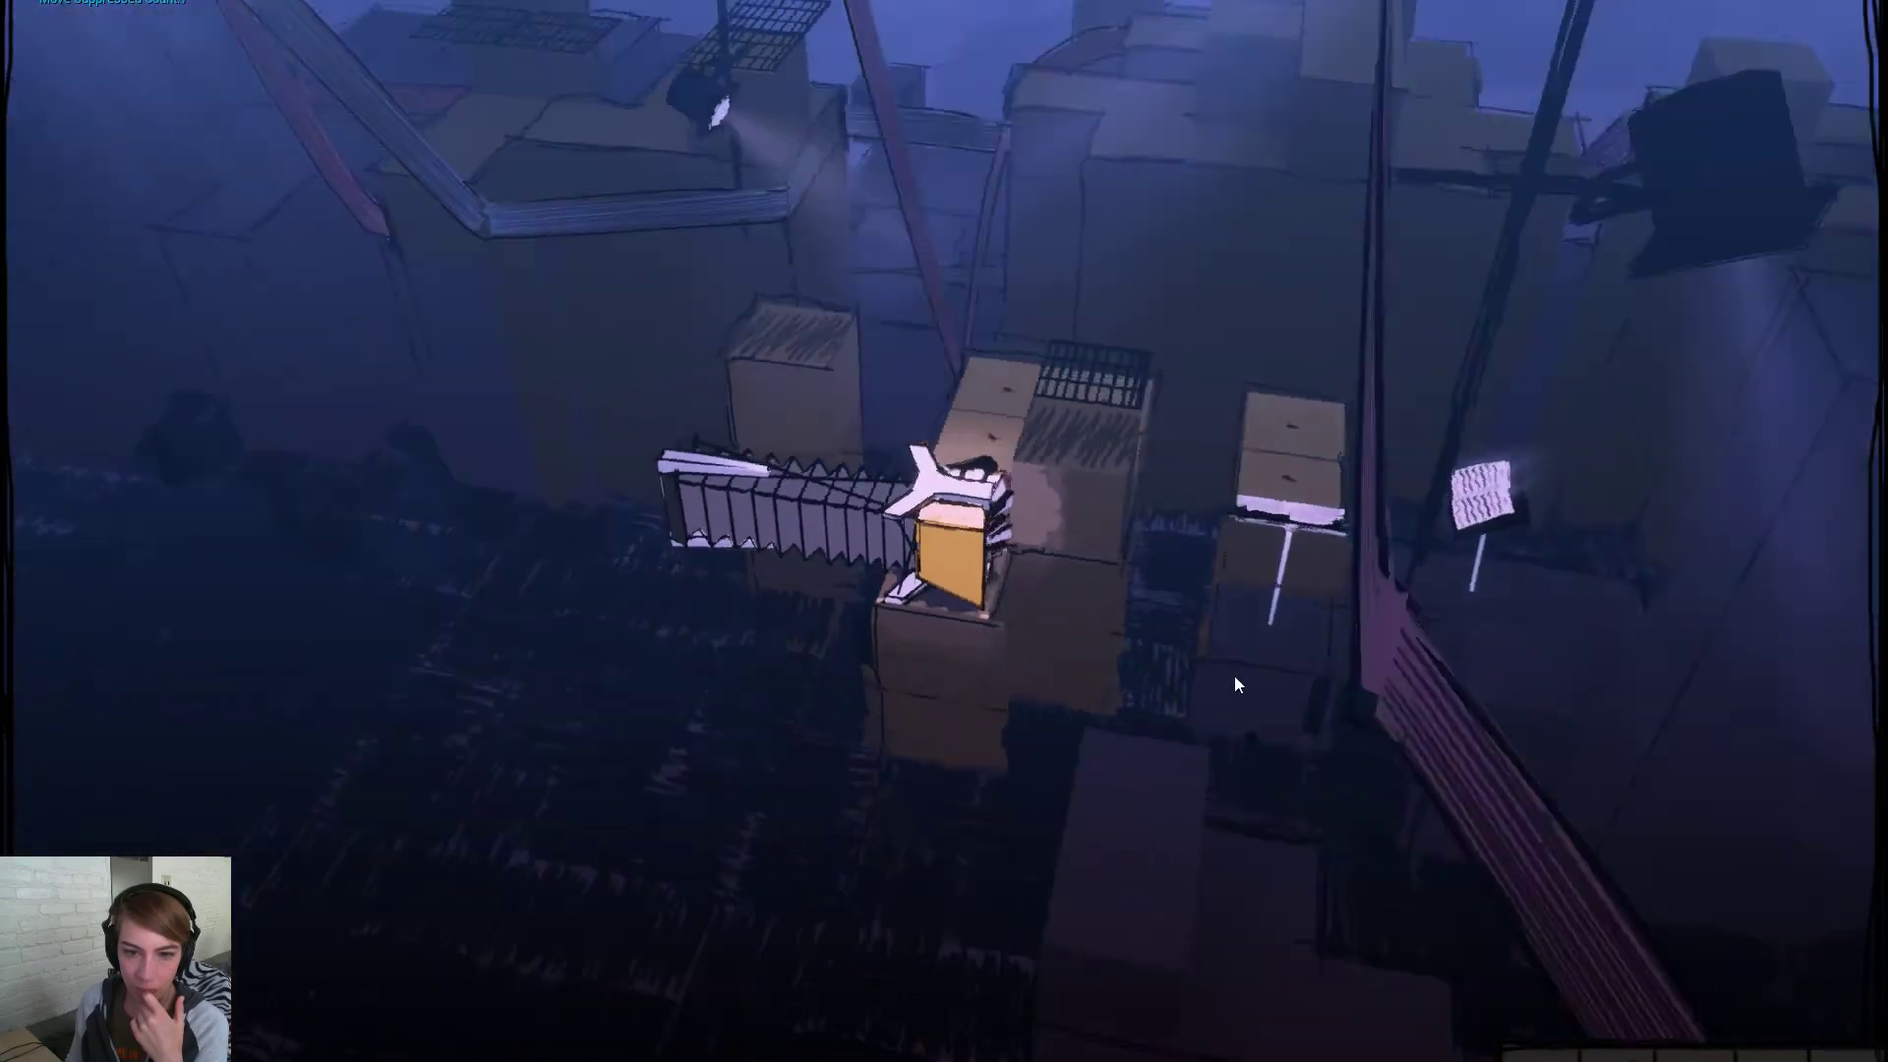
pyautogui.moveTo(1301, 676); pyautogui.dragTo(882, 675)
pyautogui.moveTo(1353, 669); pyautogui.dragTo(587, 606)
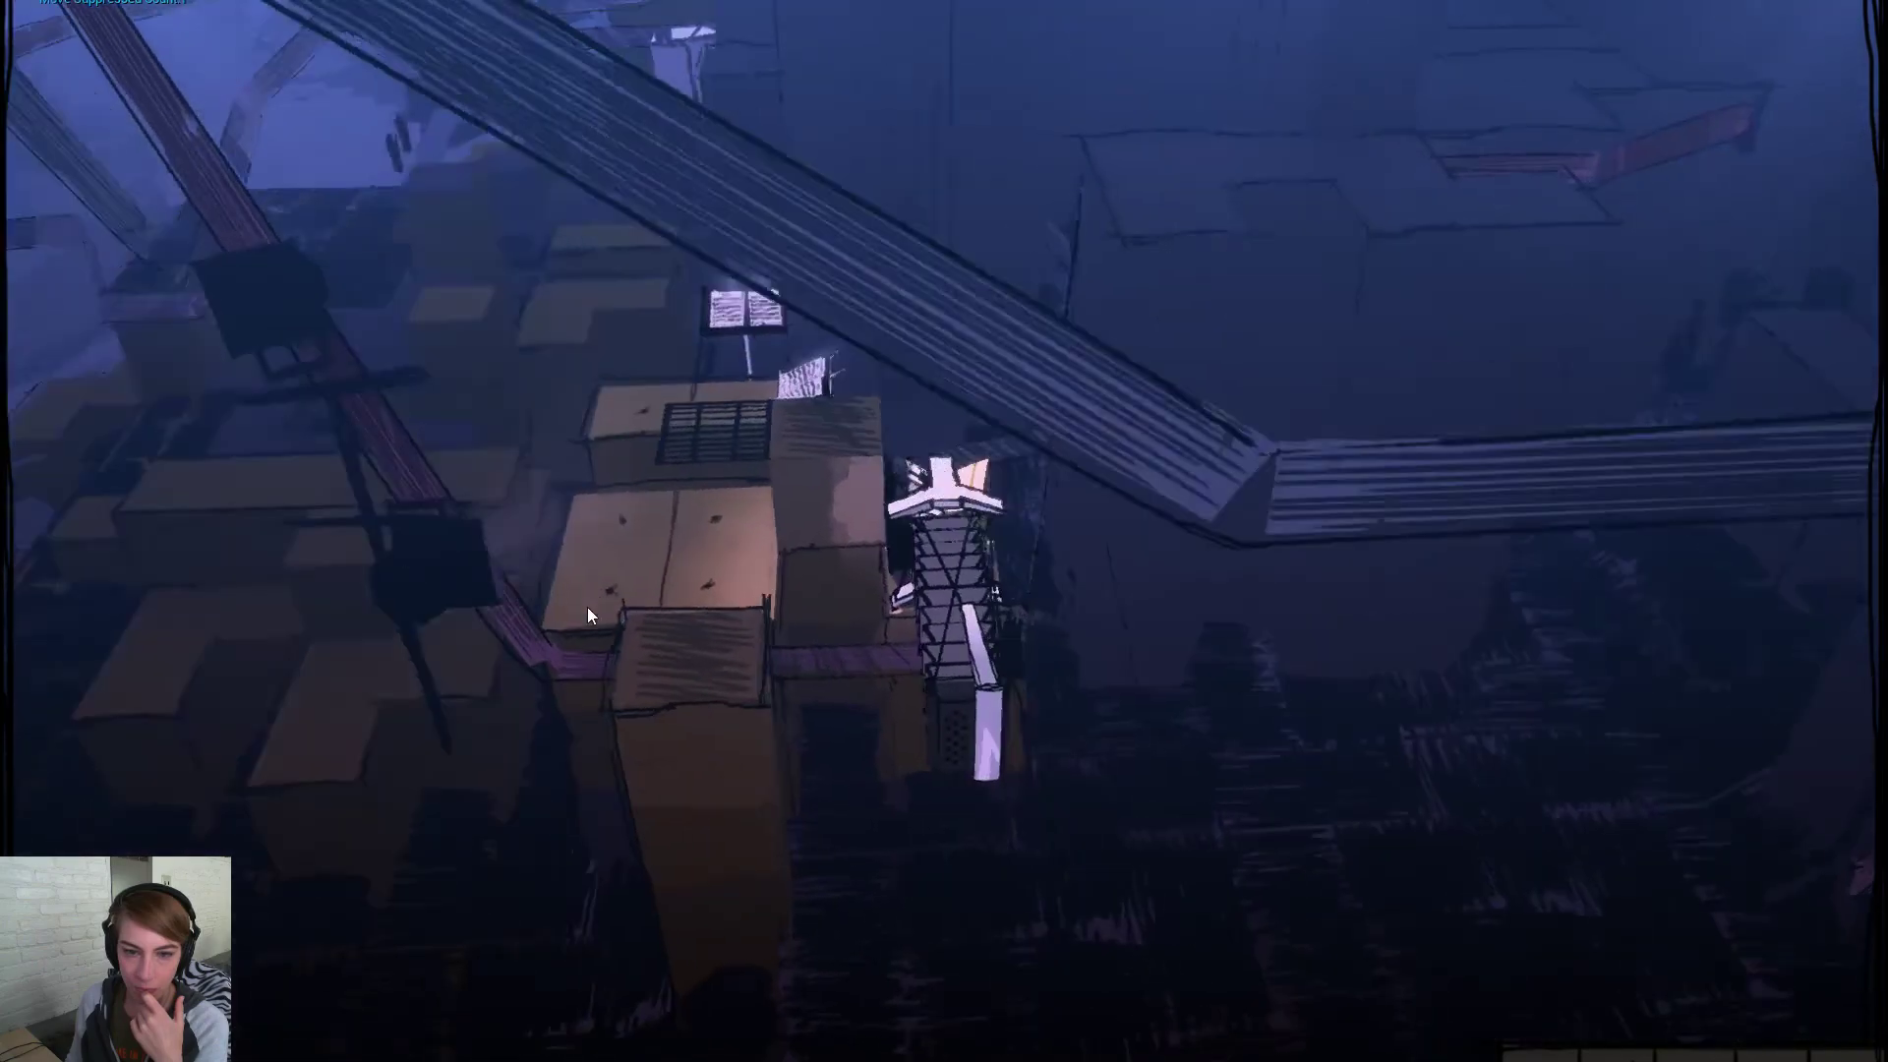
pyautogui.moveTo(1298, 493); pyautogui.dragTo(363, 640)
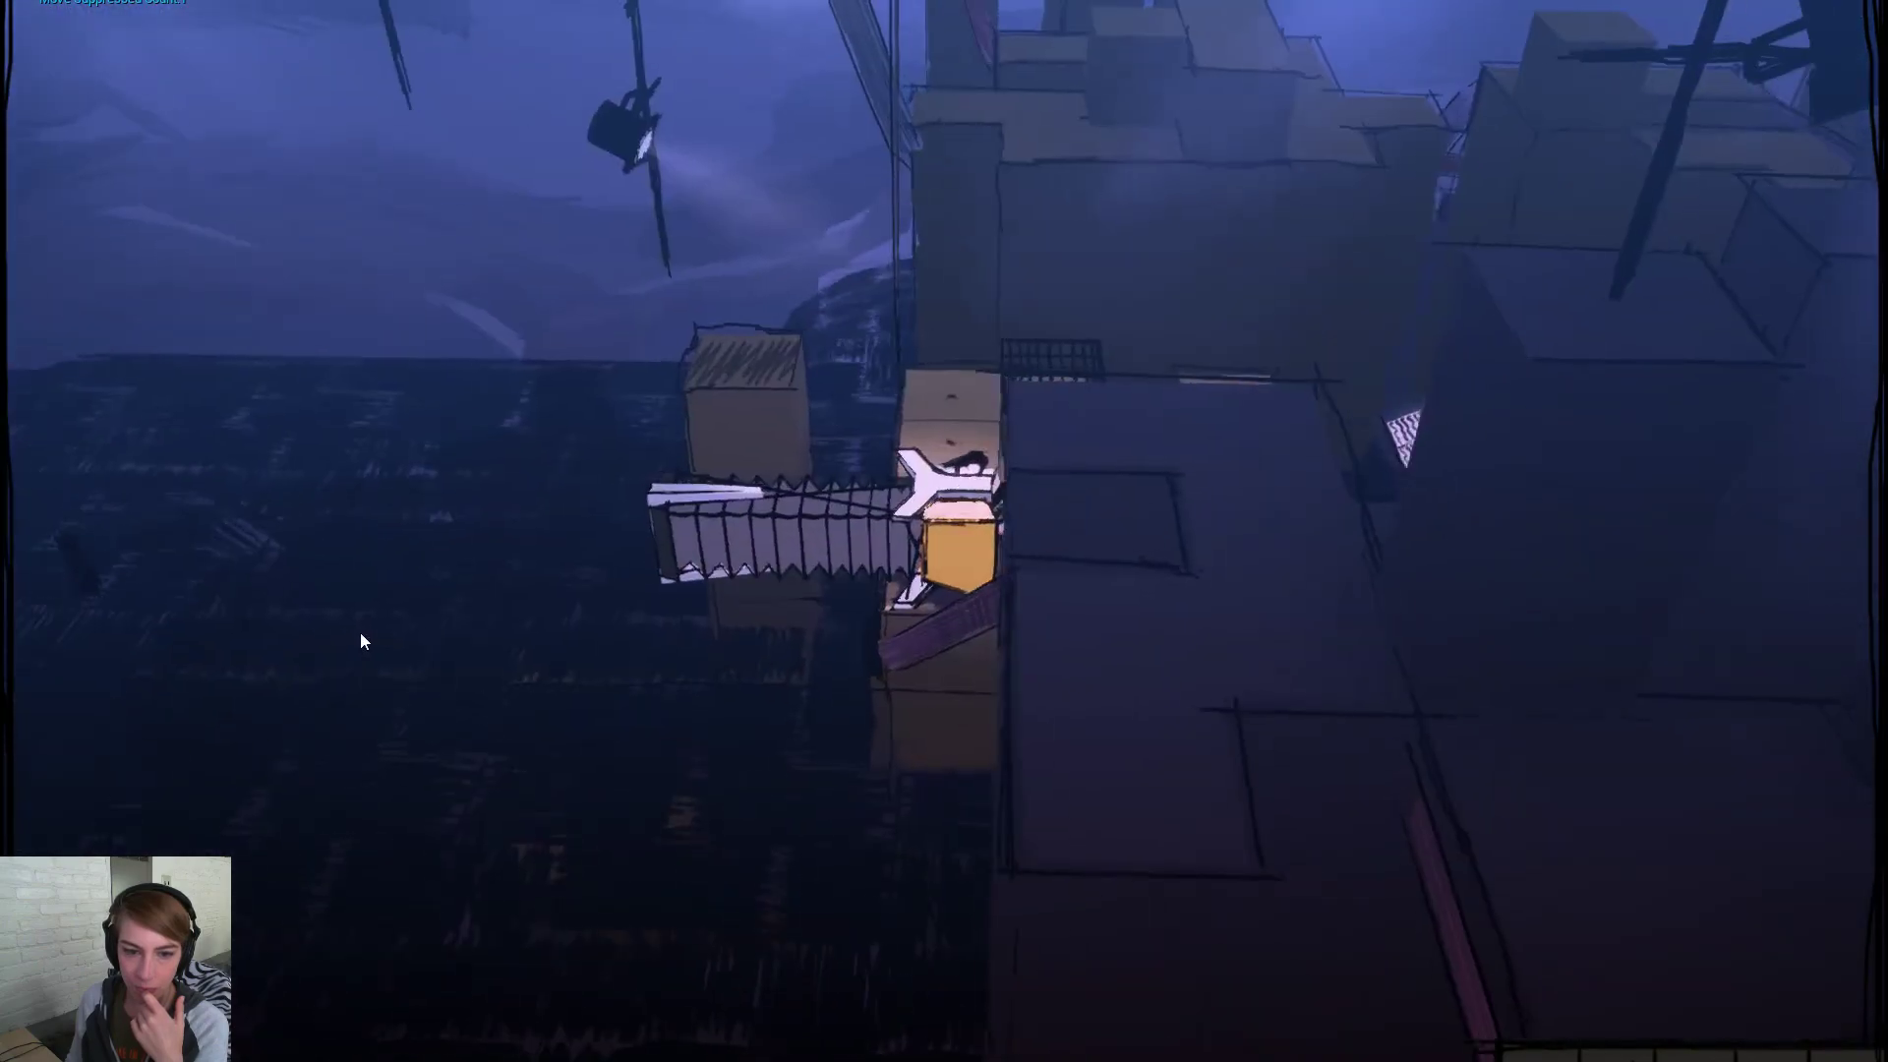
pyautogui.moveTo(823, 740); pyautogui.dragTo(1374, 633)
pyautogui.moveTo(913, 753); pyautogui.dragTo(1860, 789)
pyautogui.press('Escape')
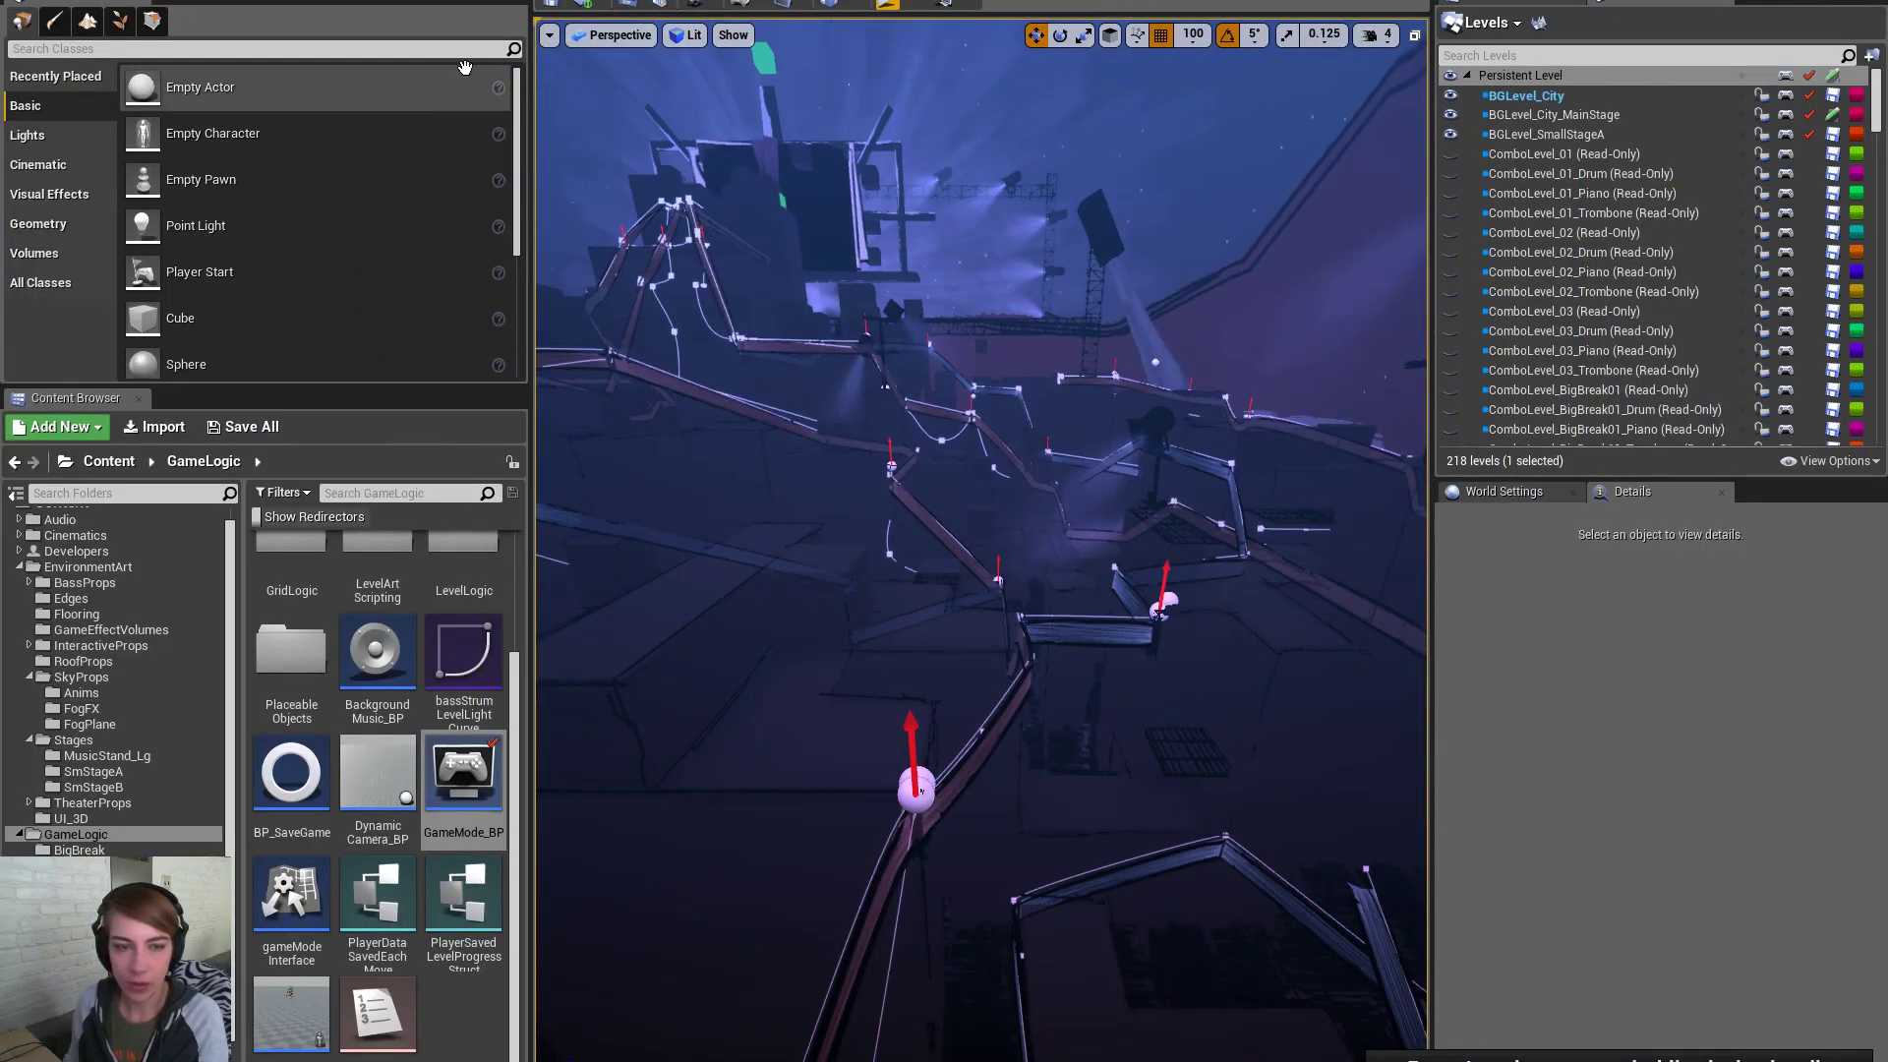
# Return to the UIRibbonSplineBP event graph, at the spline location, Make Vector and Lerp nodes
pyautogui.click(422, 1)
pyautogui.click(889, 521)
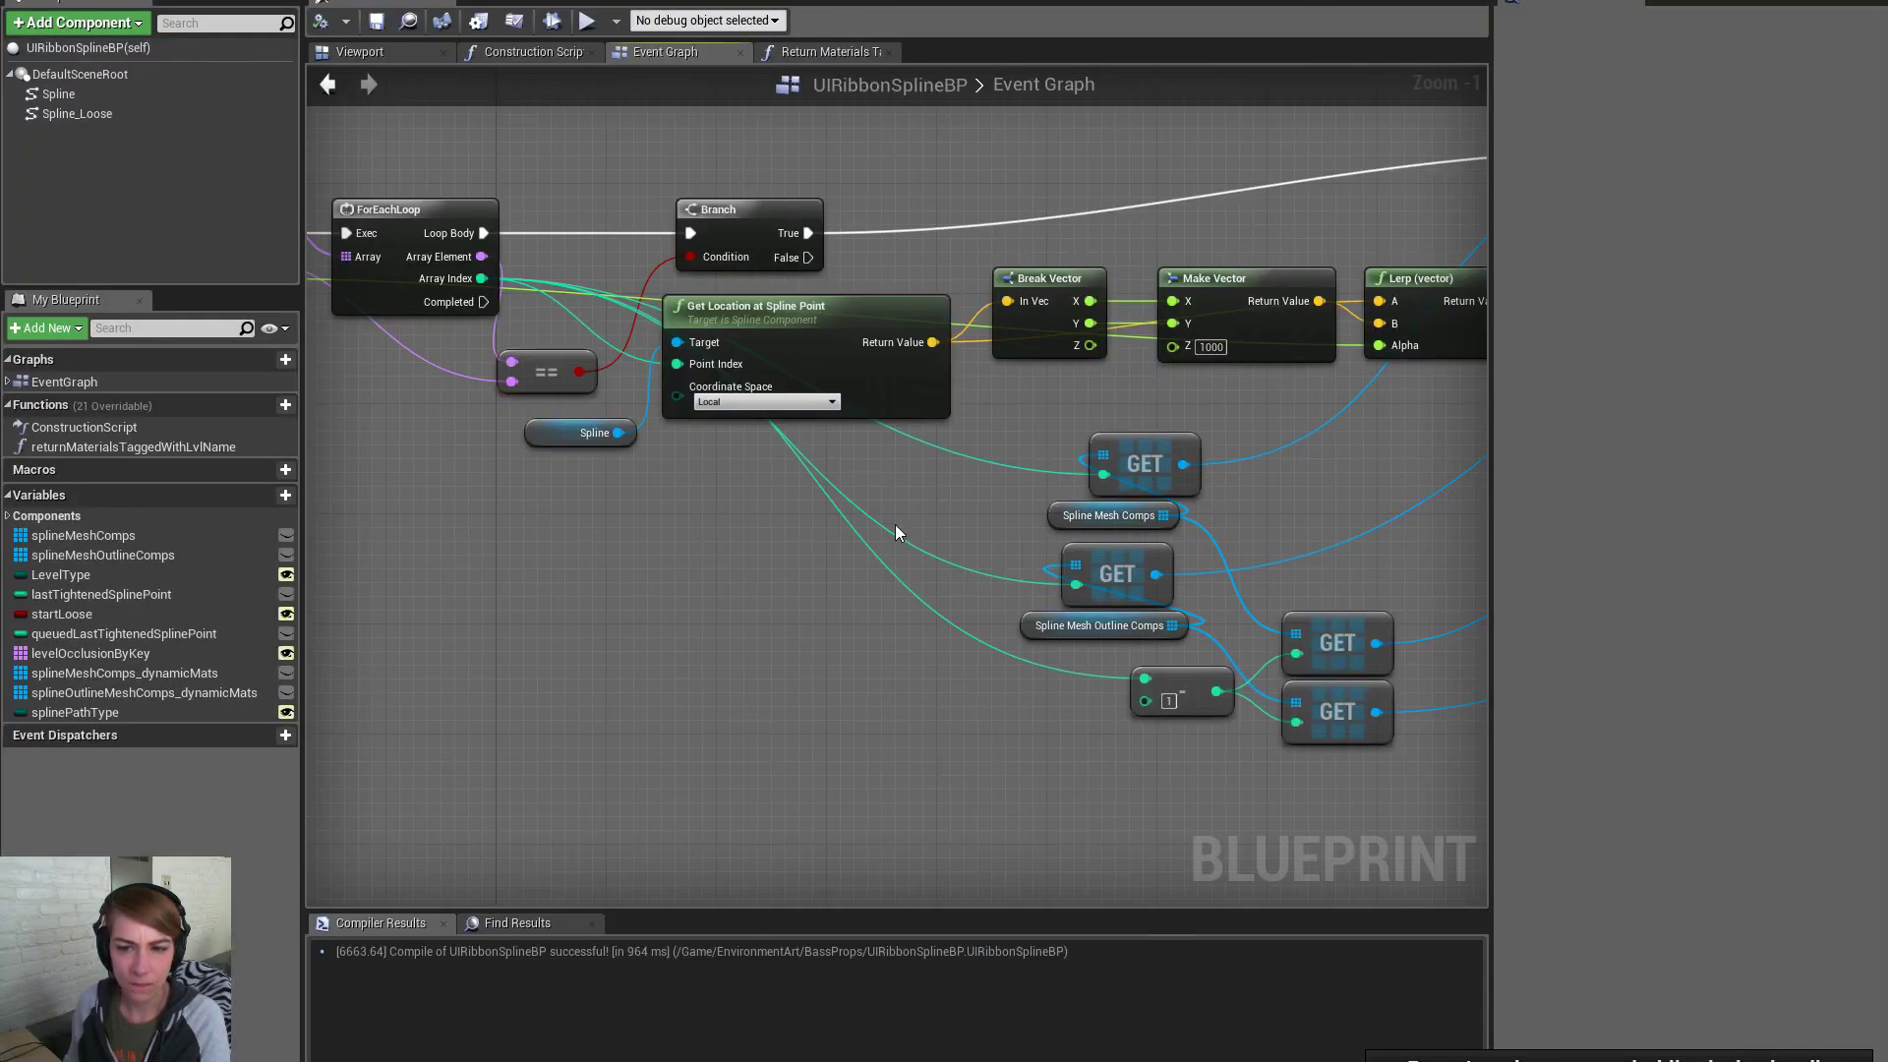
pyautogui.scroll(-1, 895, 523)
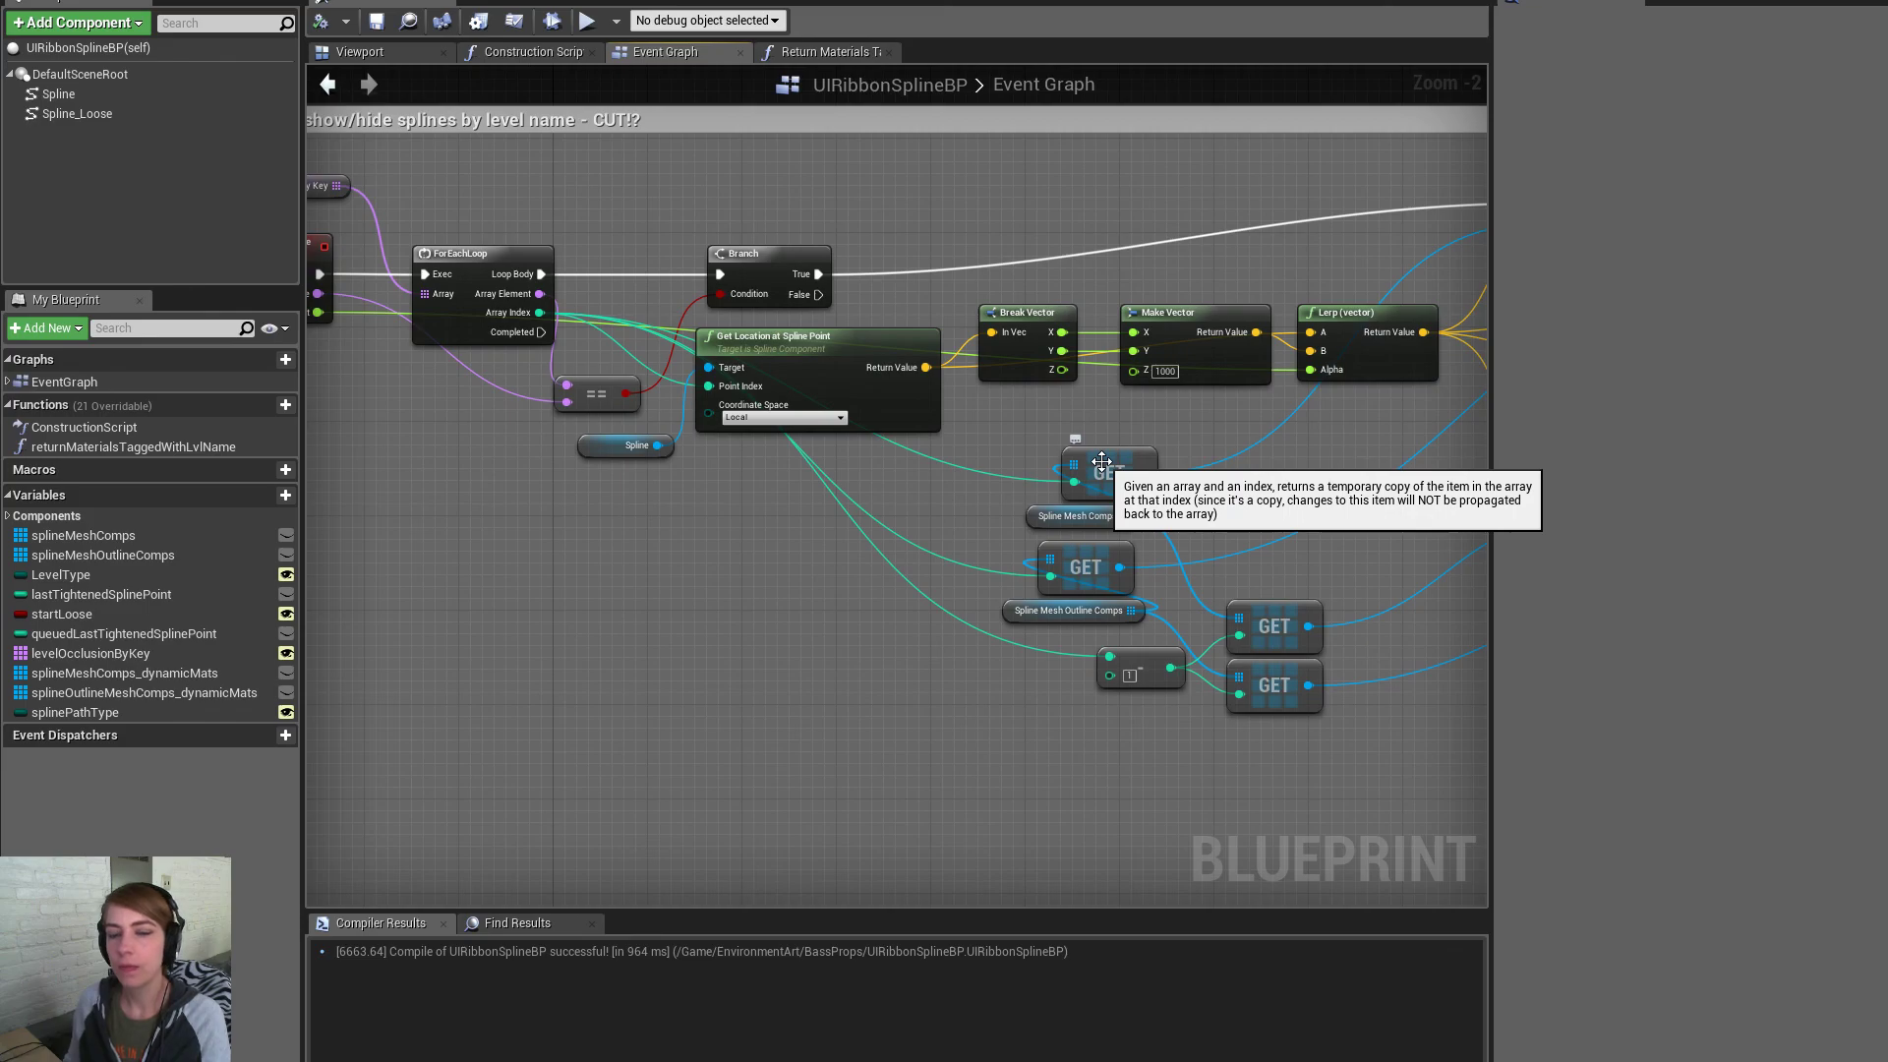
pyautogui.moveTo(666, 445); pyautogui.dragTo(700, 538)
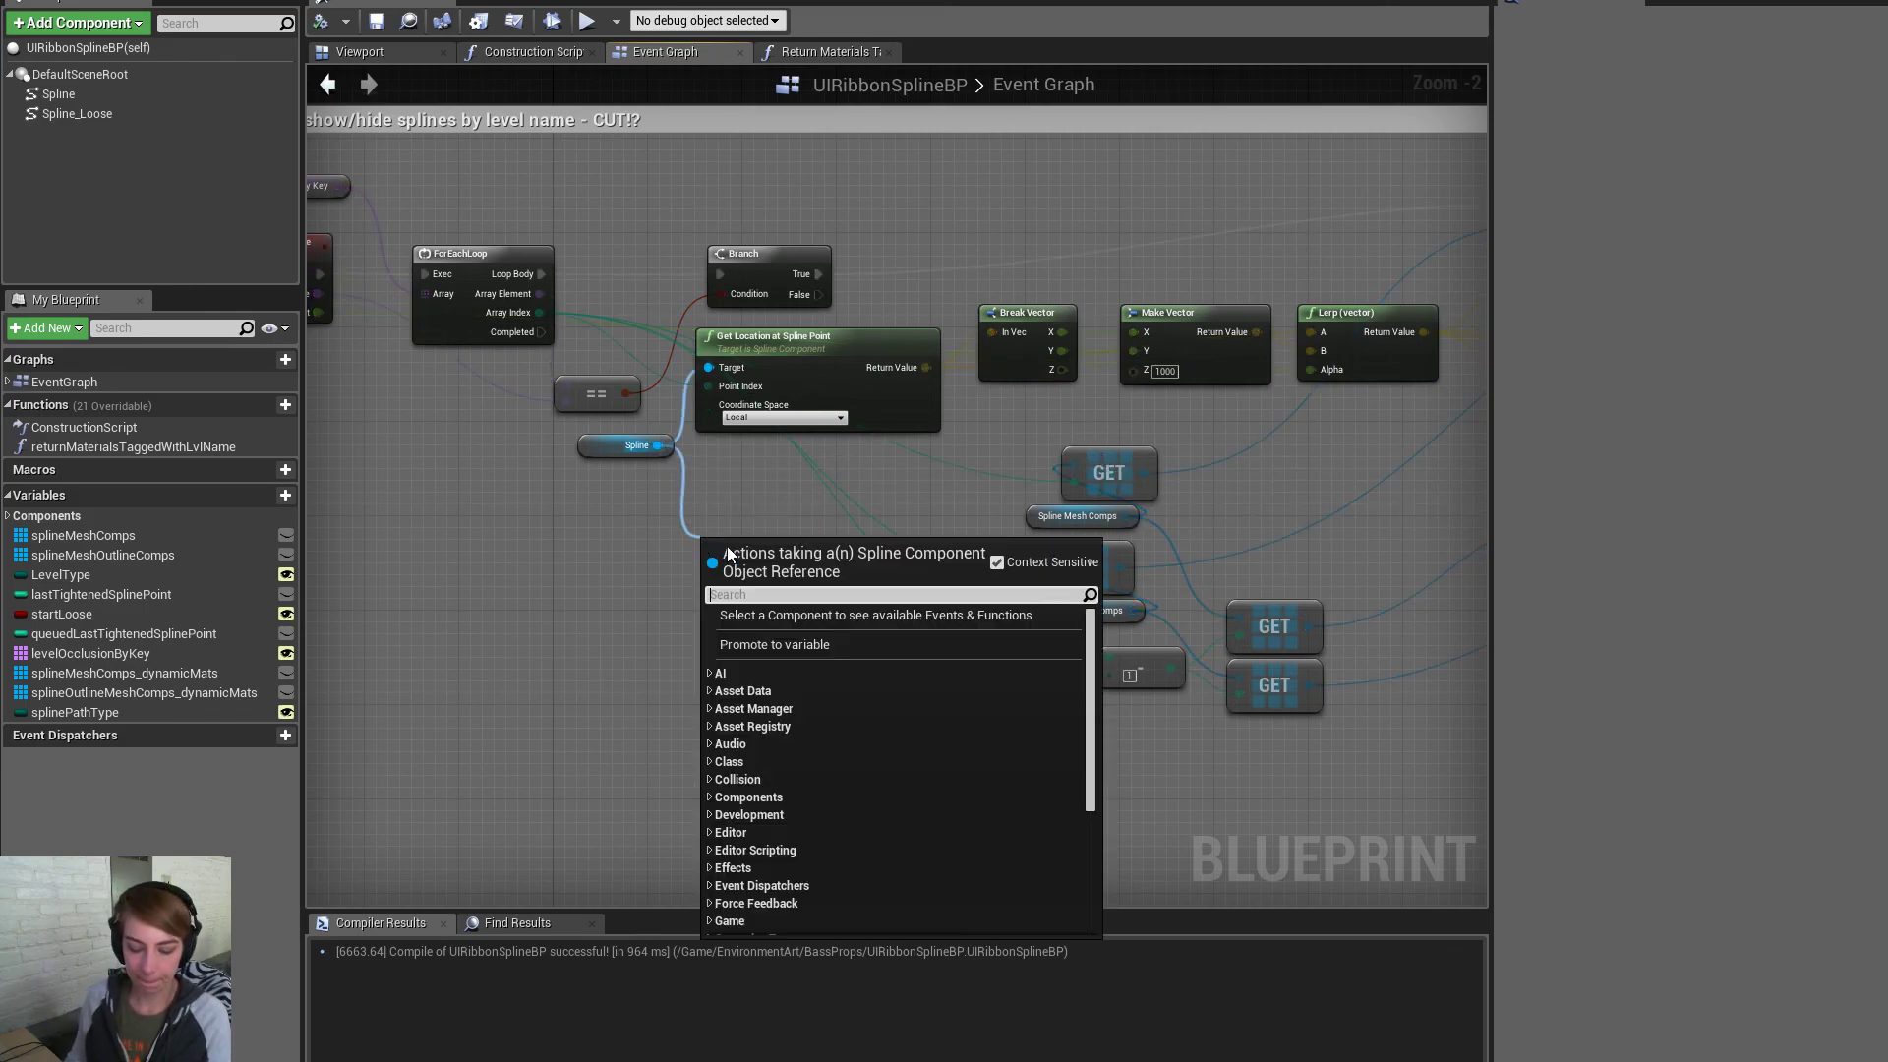
pyautogui.write('get')
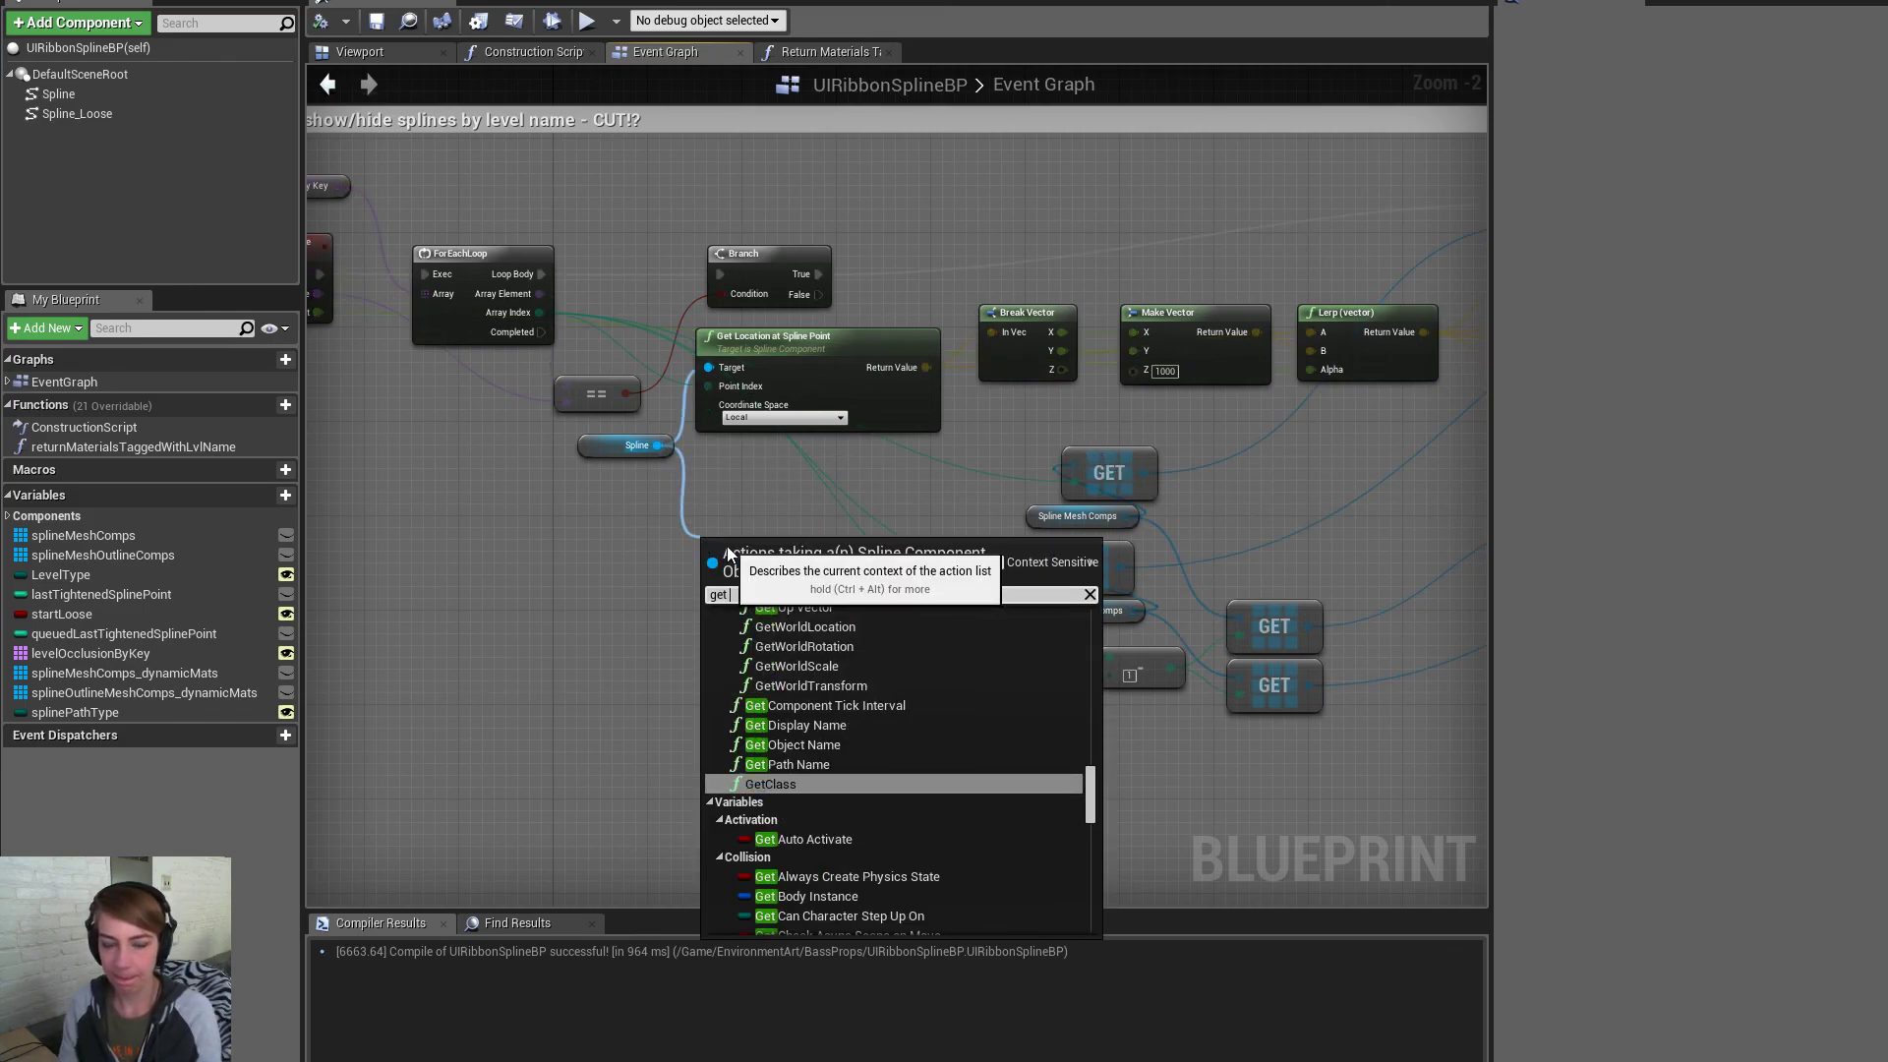
pyautogui.press('Escape')
# Add a GetActorLocation node and place it below the Spline reference
pyautogui.rightClick(683, 524)
pyautogui.write('get actor loca')
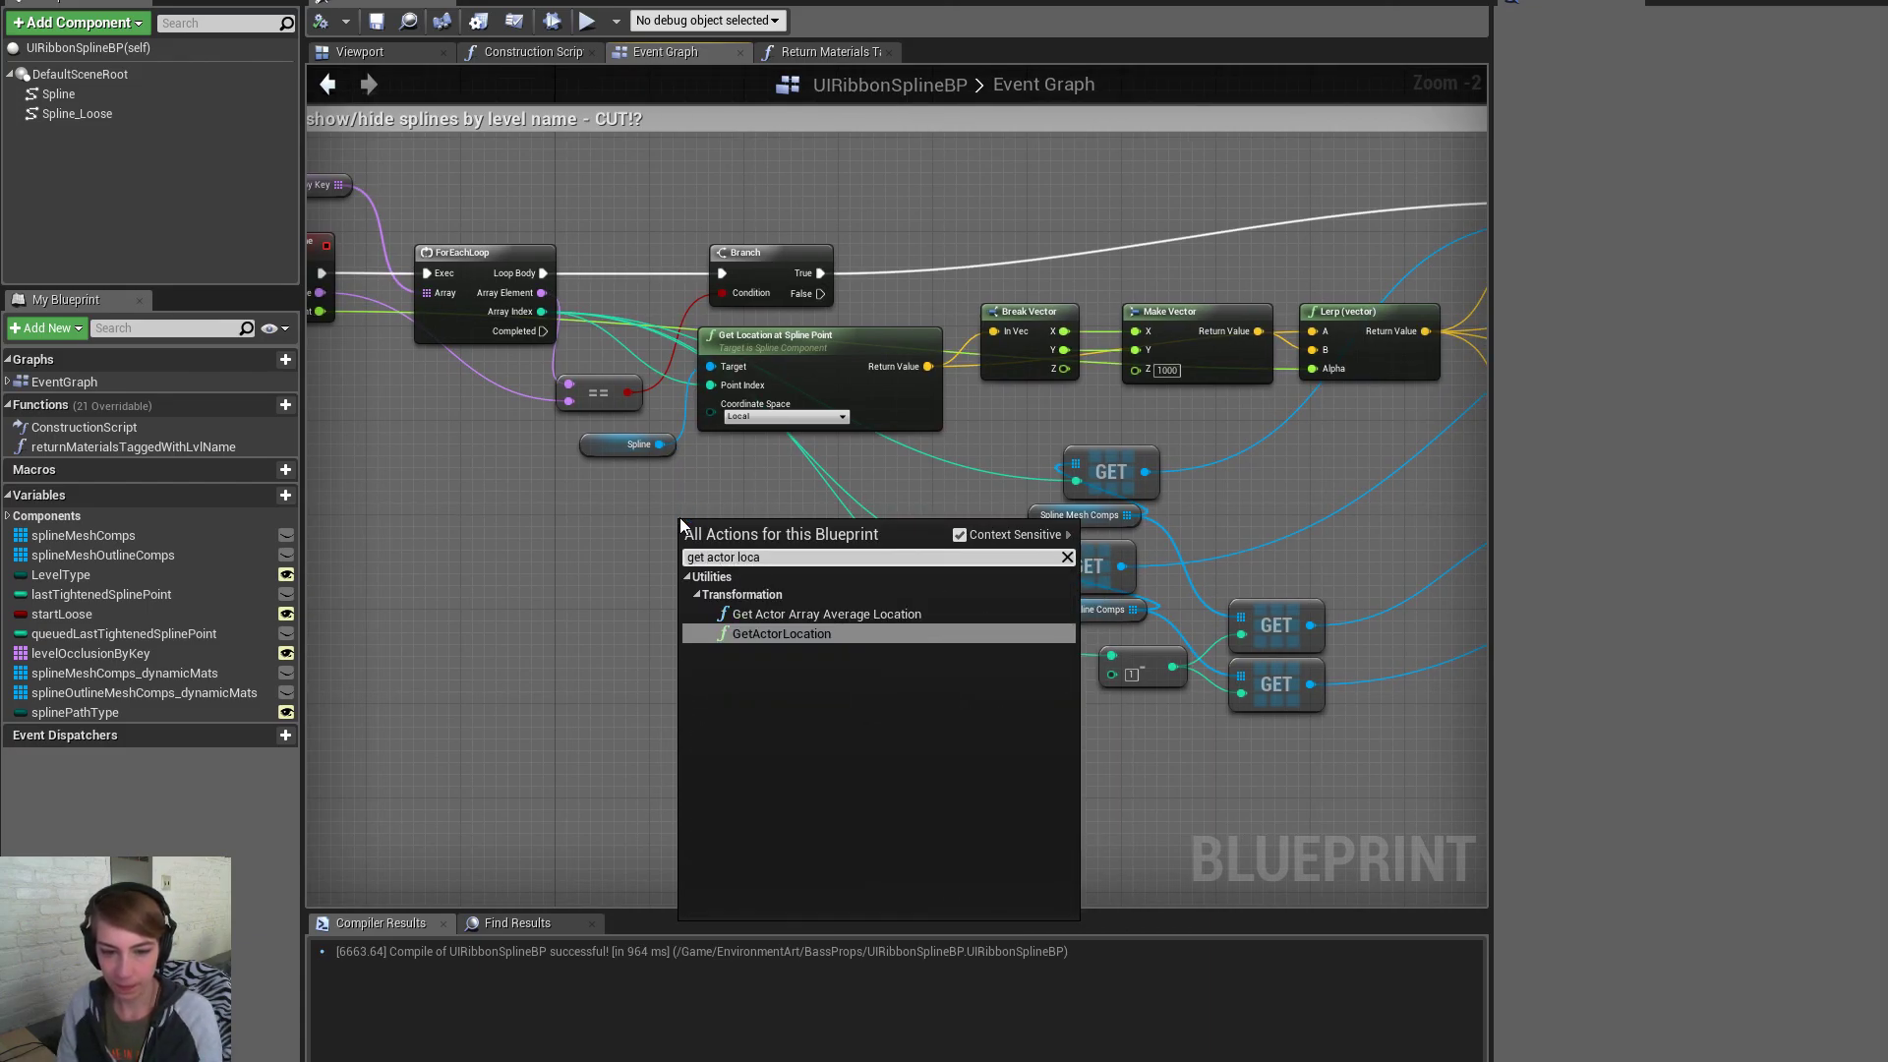
pyautogui.press('Return')
pyautogui.moveTo(747, 542); pyautogui.dragTo(606, 530)
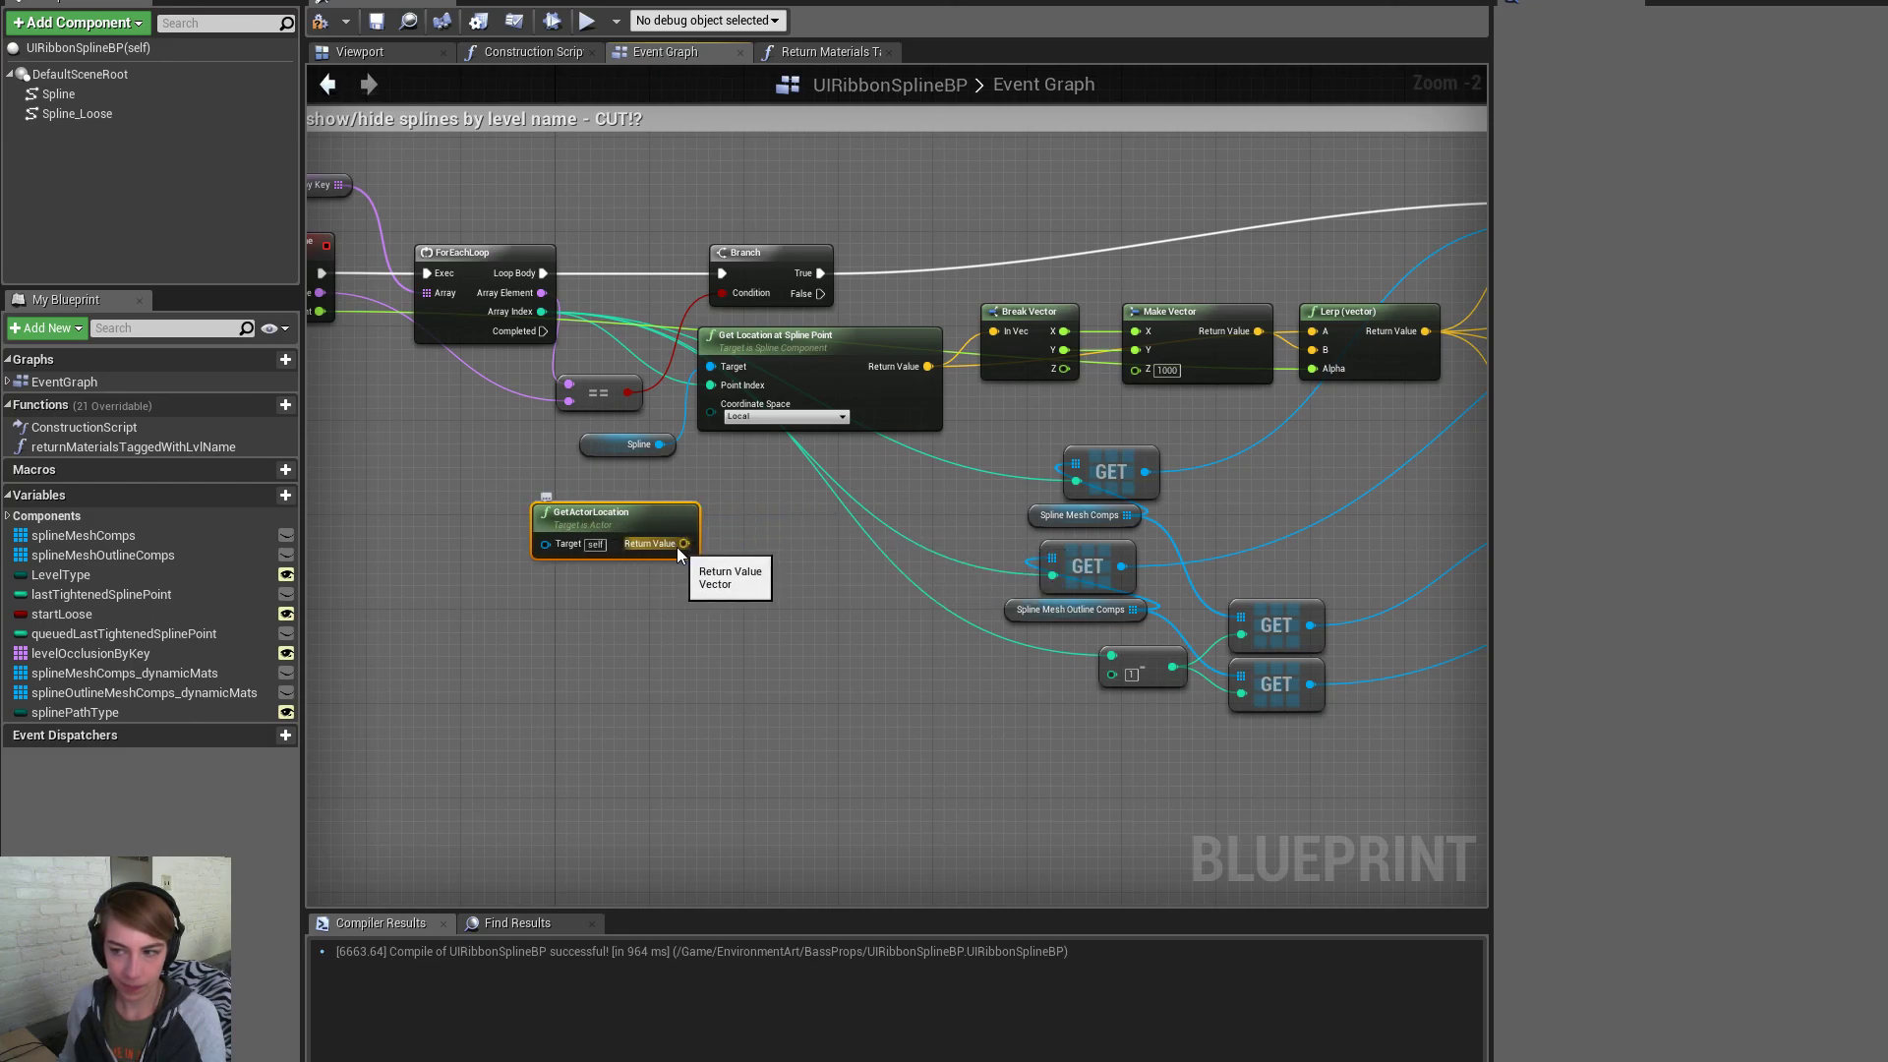
pyautogui.moveTo(677, 546); pyautogui.dragTo(772, 559)
pyautogui.write('-')
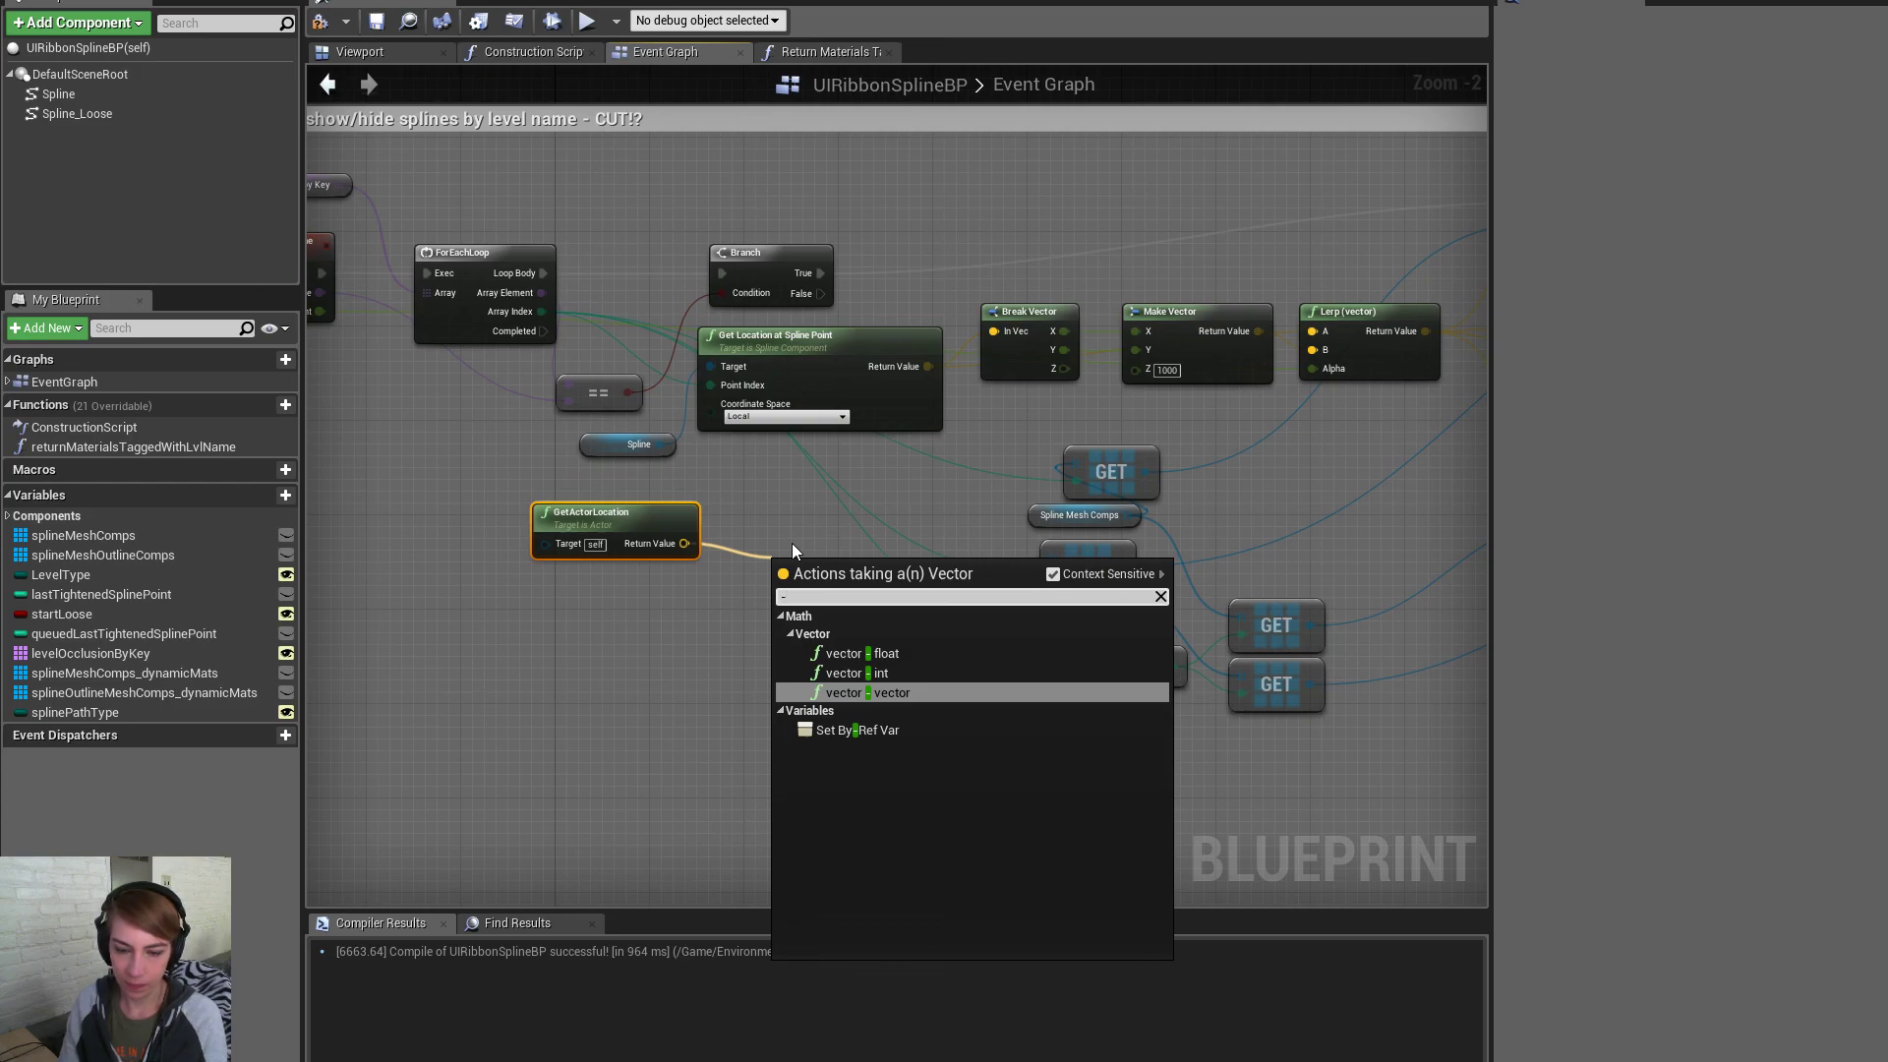
pyautogui.press('Return')
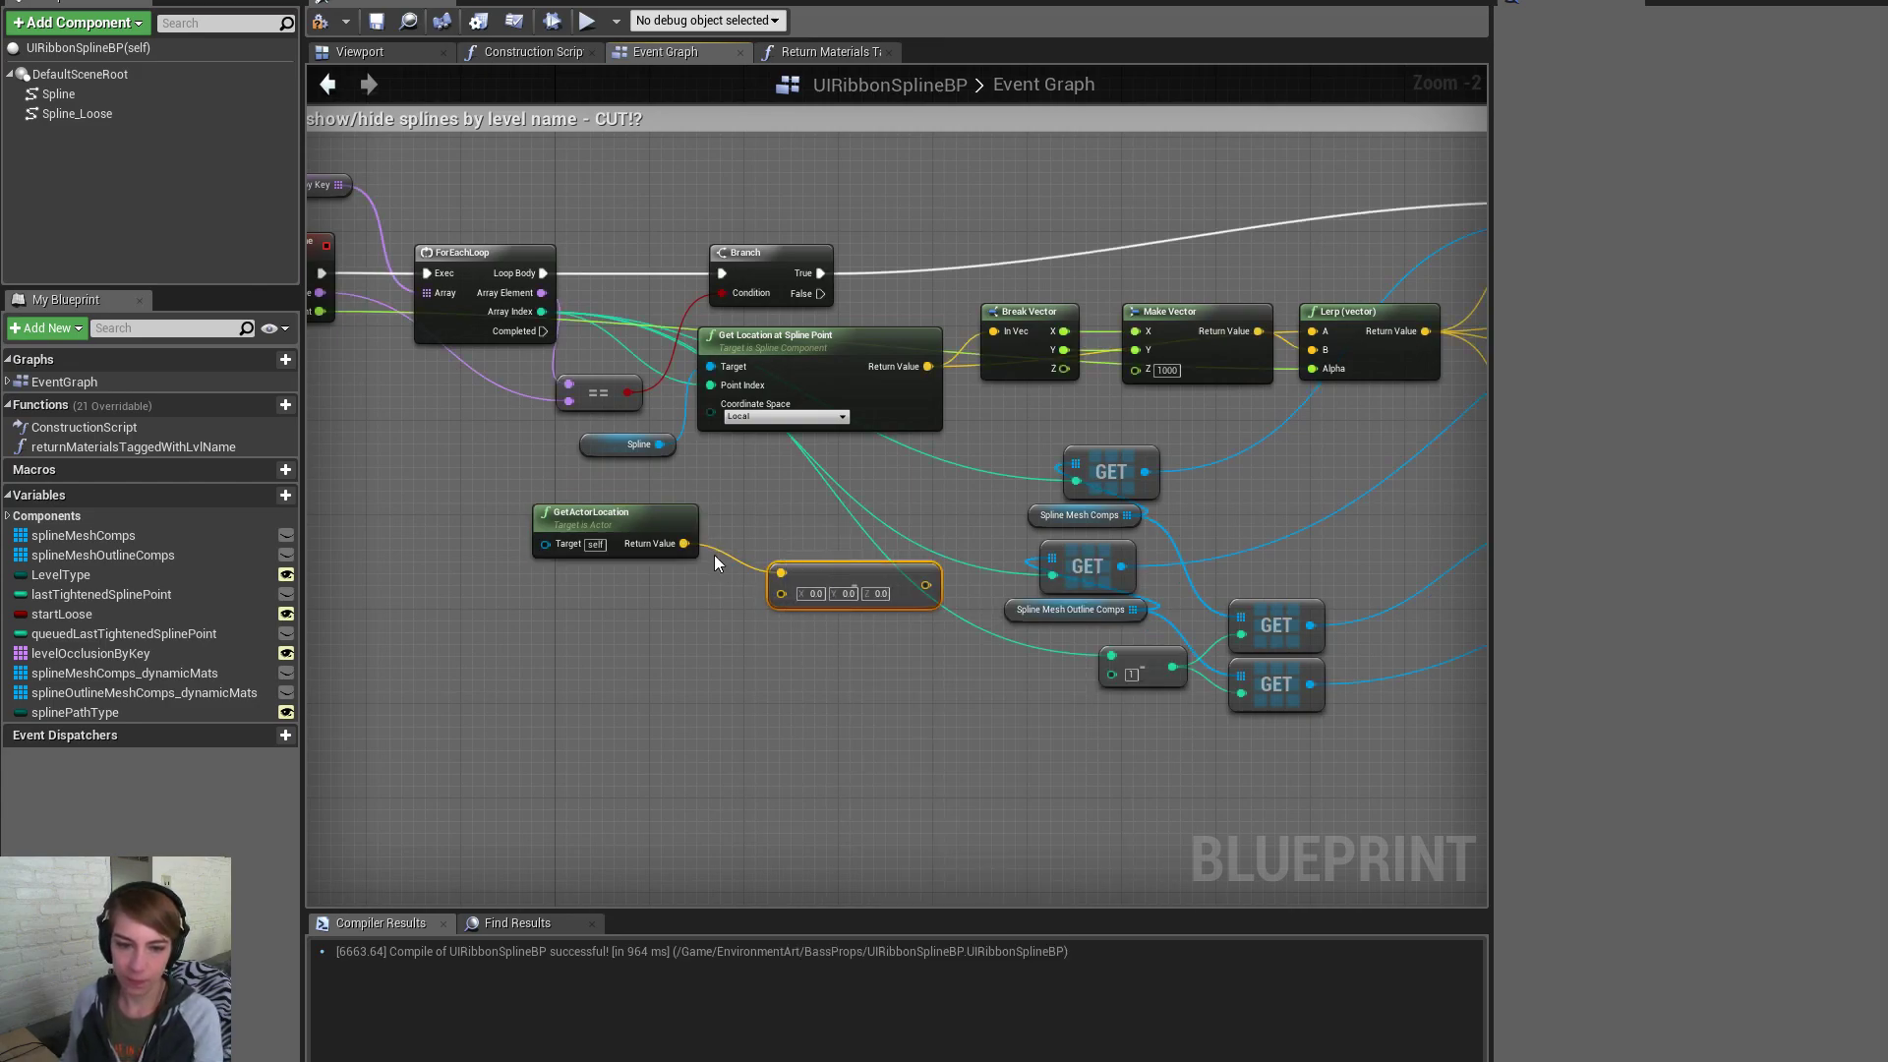
pyautogui.press('Delete')
# Split GetActorLocation's return value into X, Y and Z, and feed Z into a new float minus float node
pyautogui.rightClick(685, 544)
pyautogui.click(729, 592)
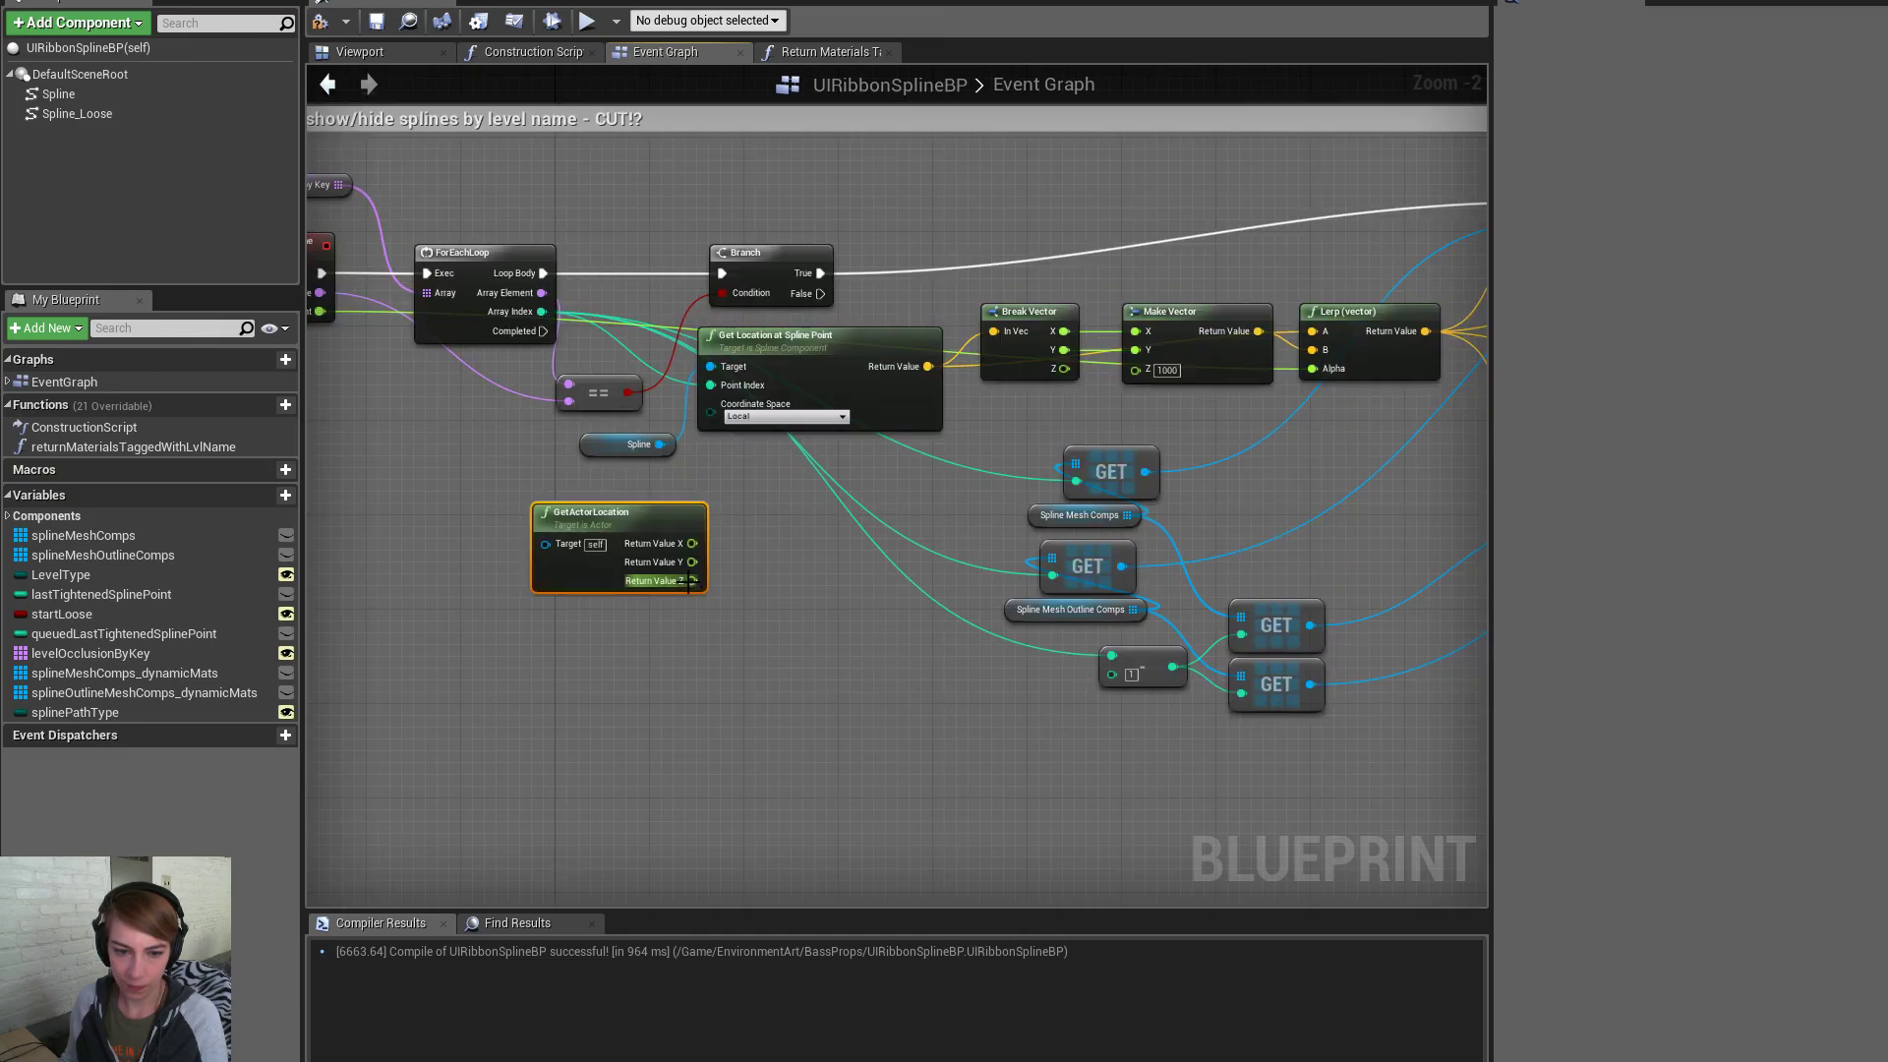
pyautogui.moveTo(693, 582); pyautogui.dragTo(787, 569)
pyautogui.write('-')
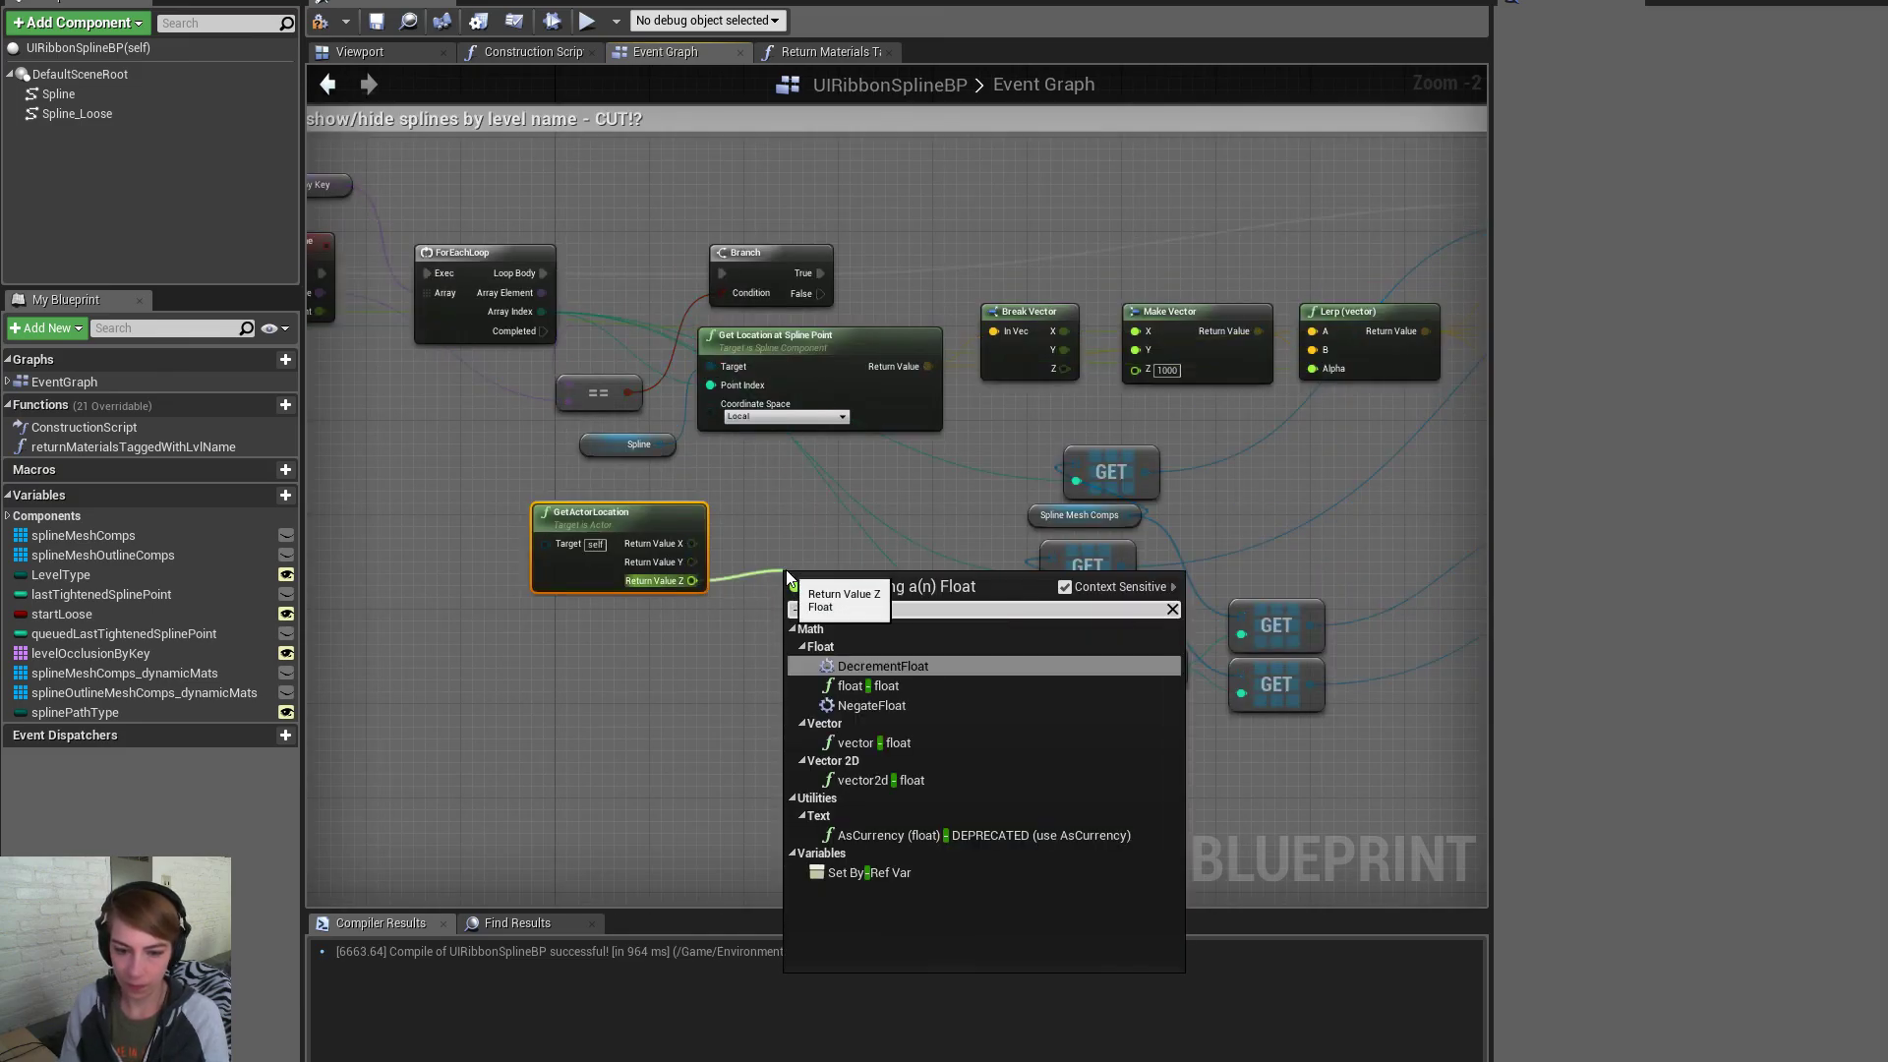
pyautogui.press('Down')
pyautogui.press('Return')
# Wire the subtraction result into Make Vector's Z, set the subtracted amount to 1000, and save UIRibbonSplineBP
pyautogui.moveTo(1136, 370); pyautogui.dragTo(884, 596)
pyautogui.click(828, 603)
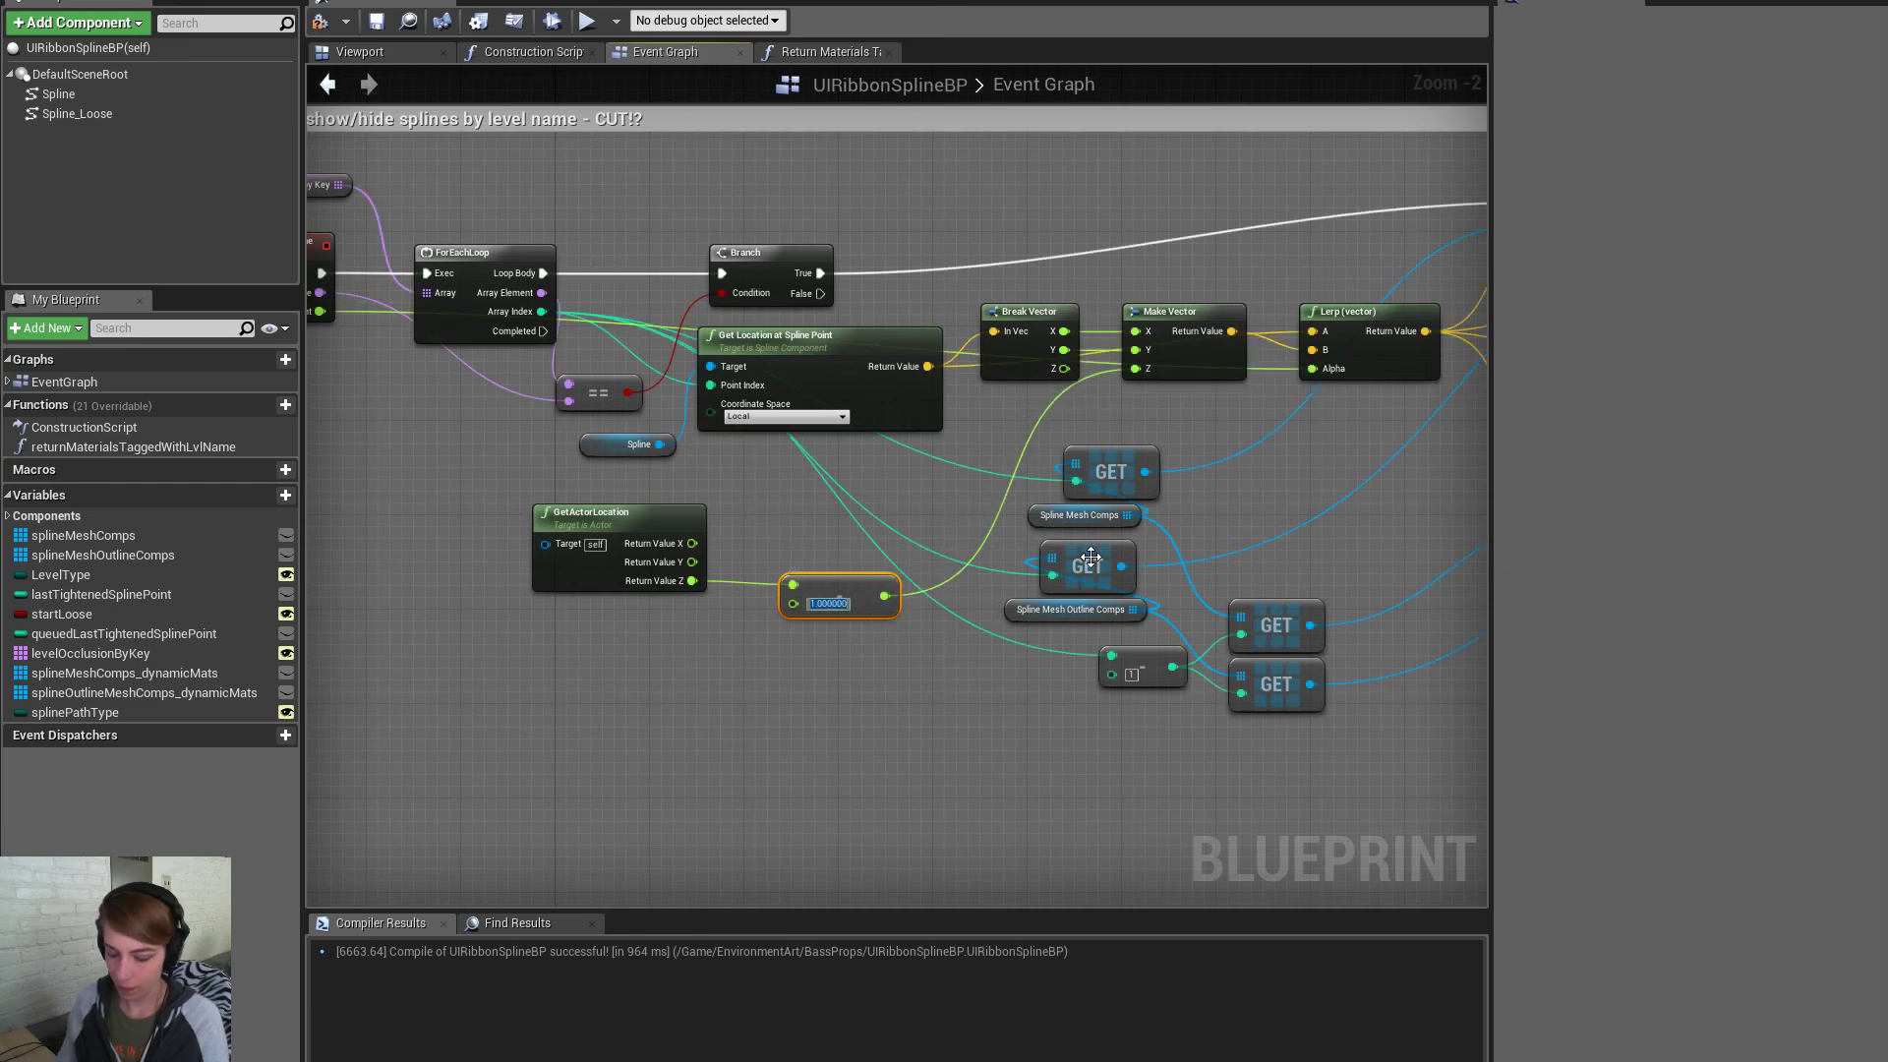
pyautogui.write('1')
pyautogui.press('Return')
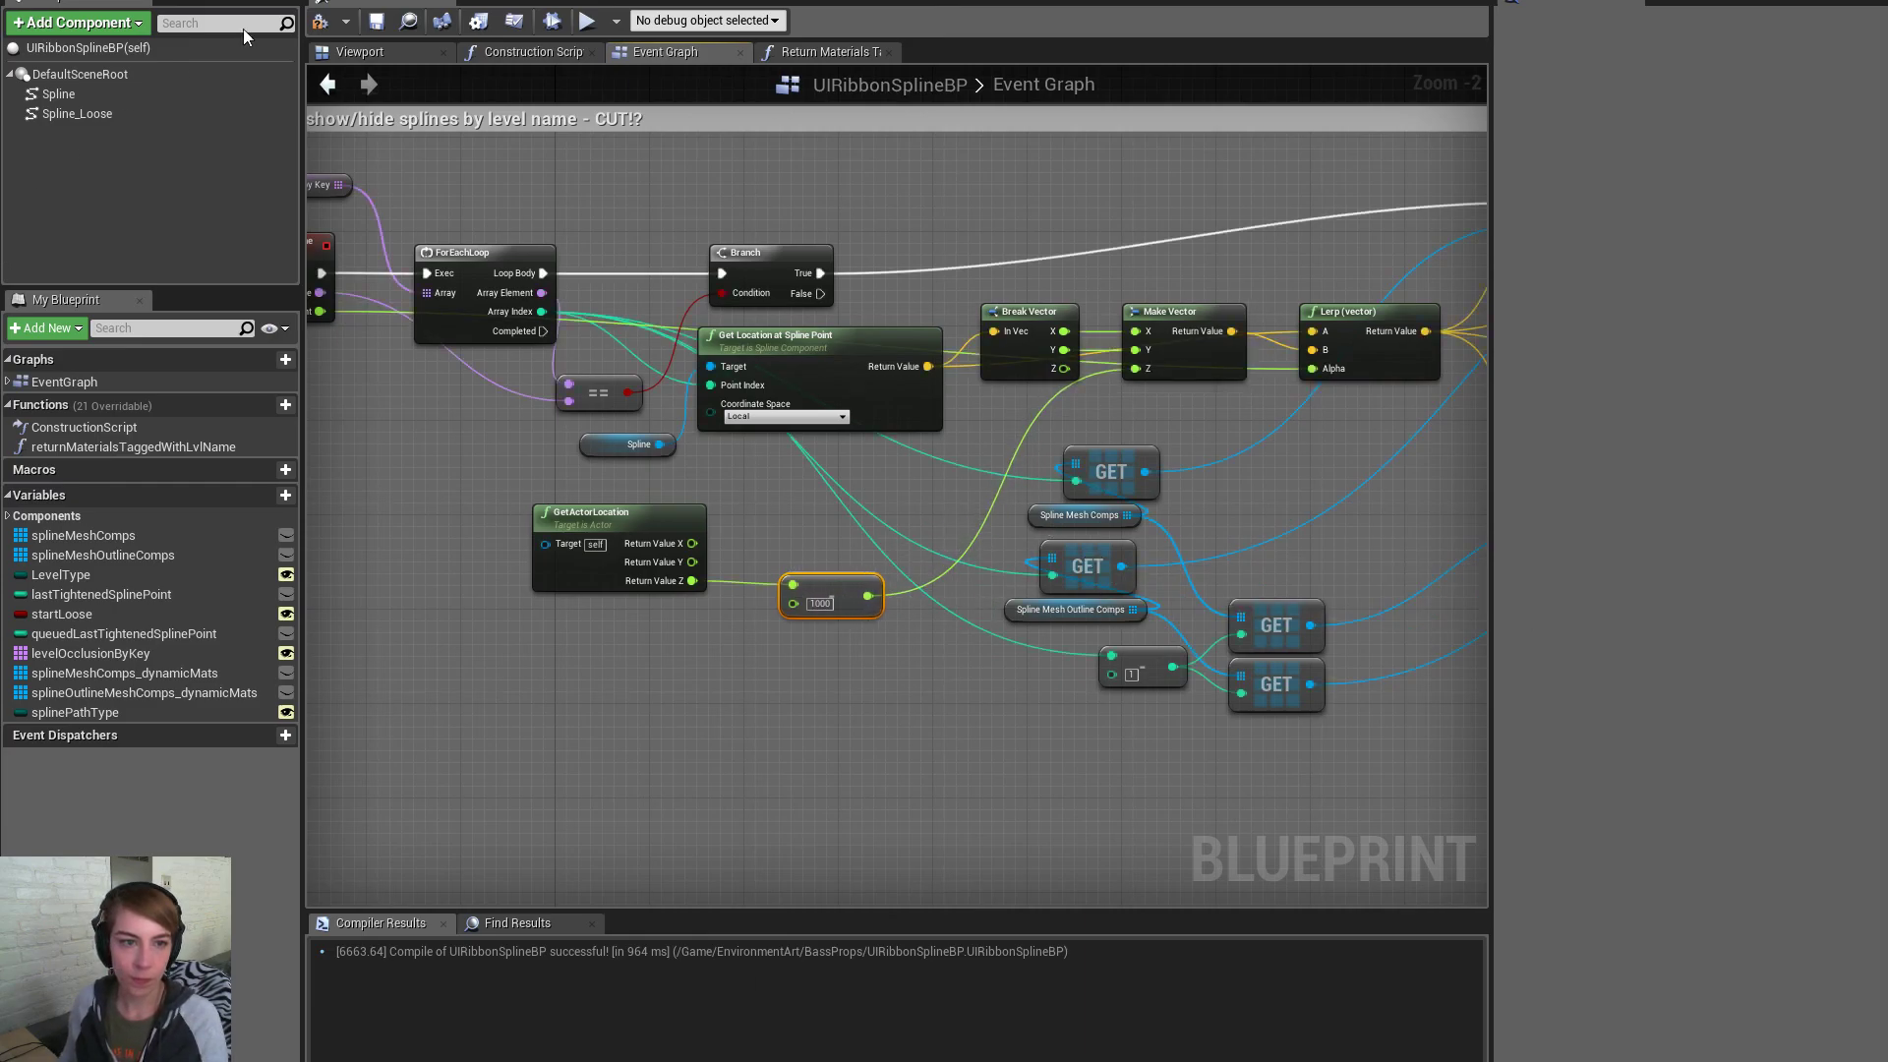
pyautogui.click(378, 24)
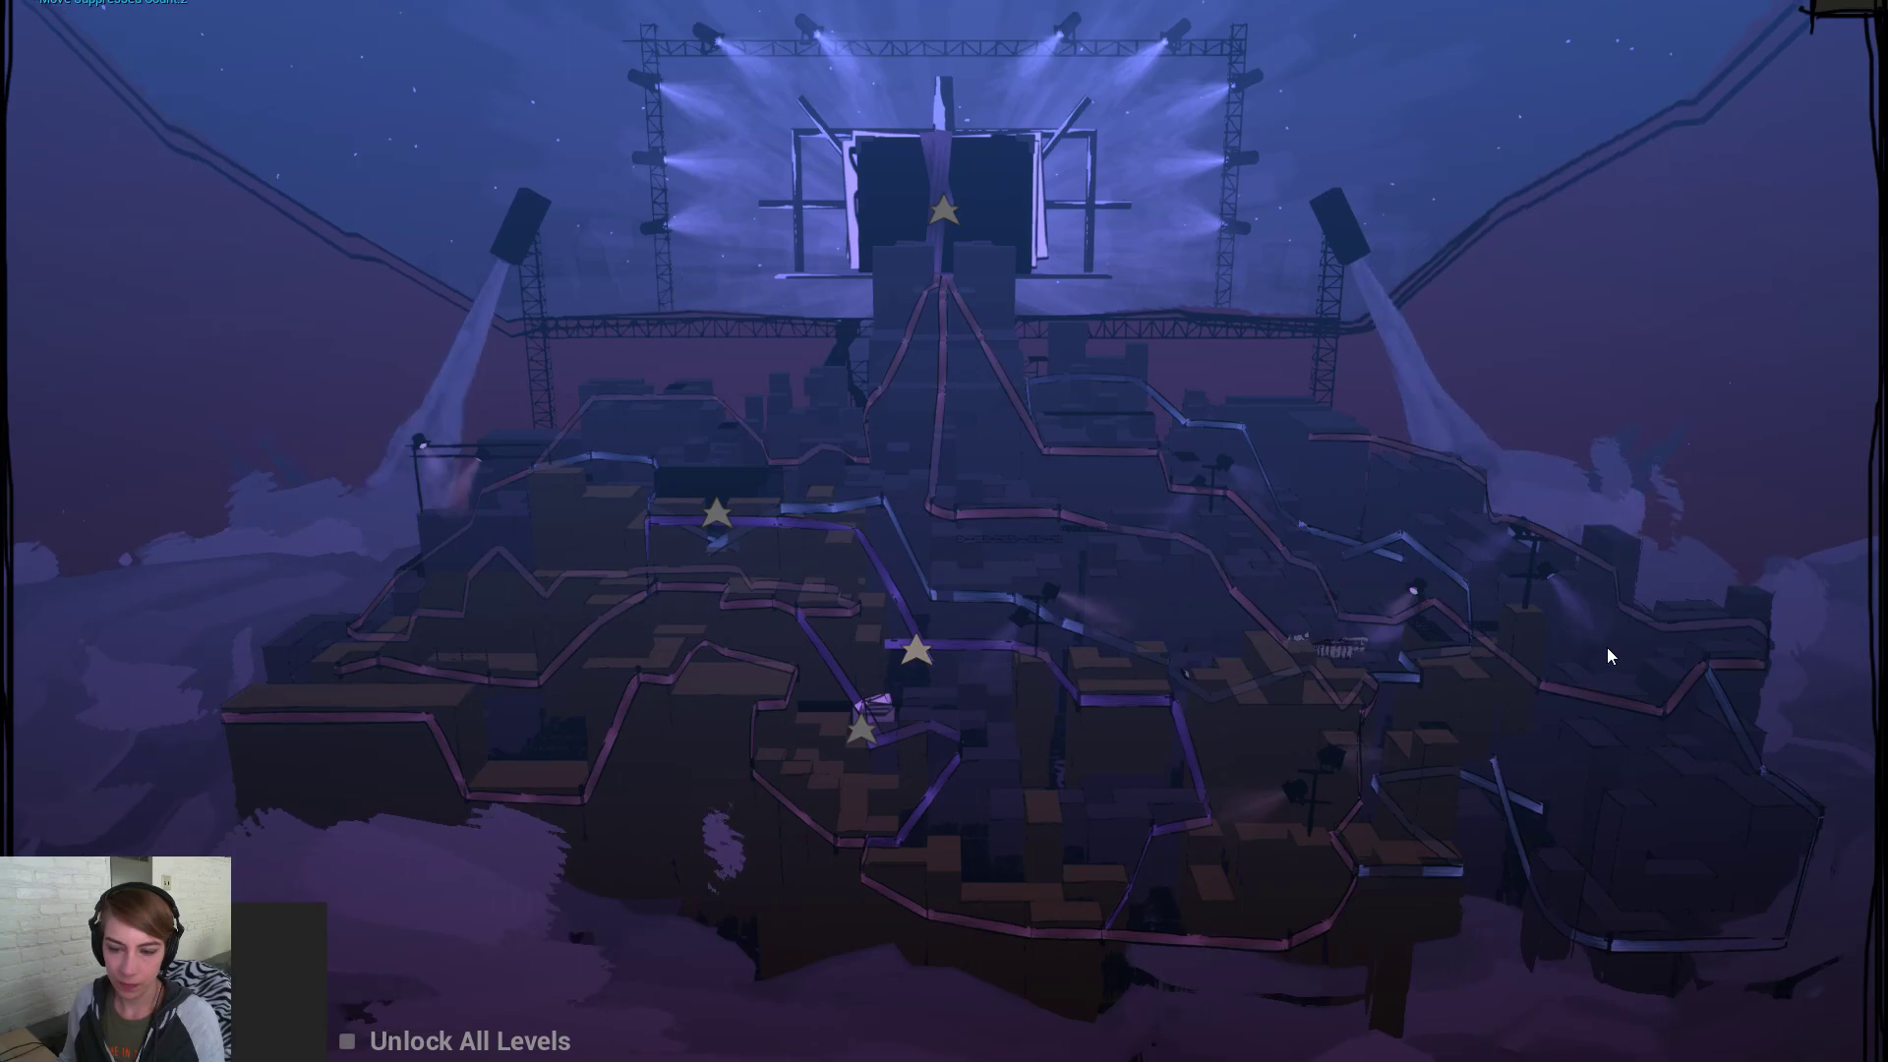
# Playtest a level to check the ribbon splines' sinking relative to the actor's height, and return to UIRibbonSplineBP
pyautogui.press('Return')
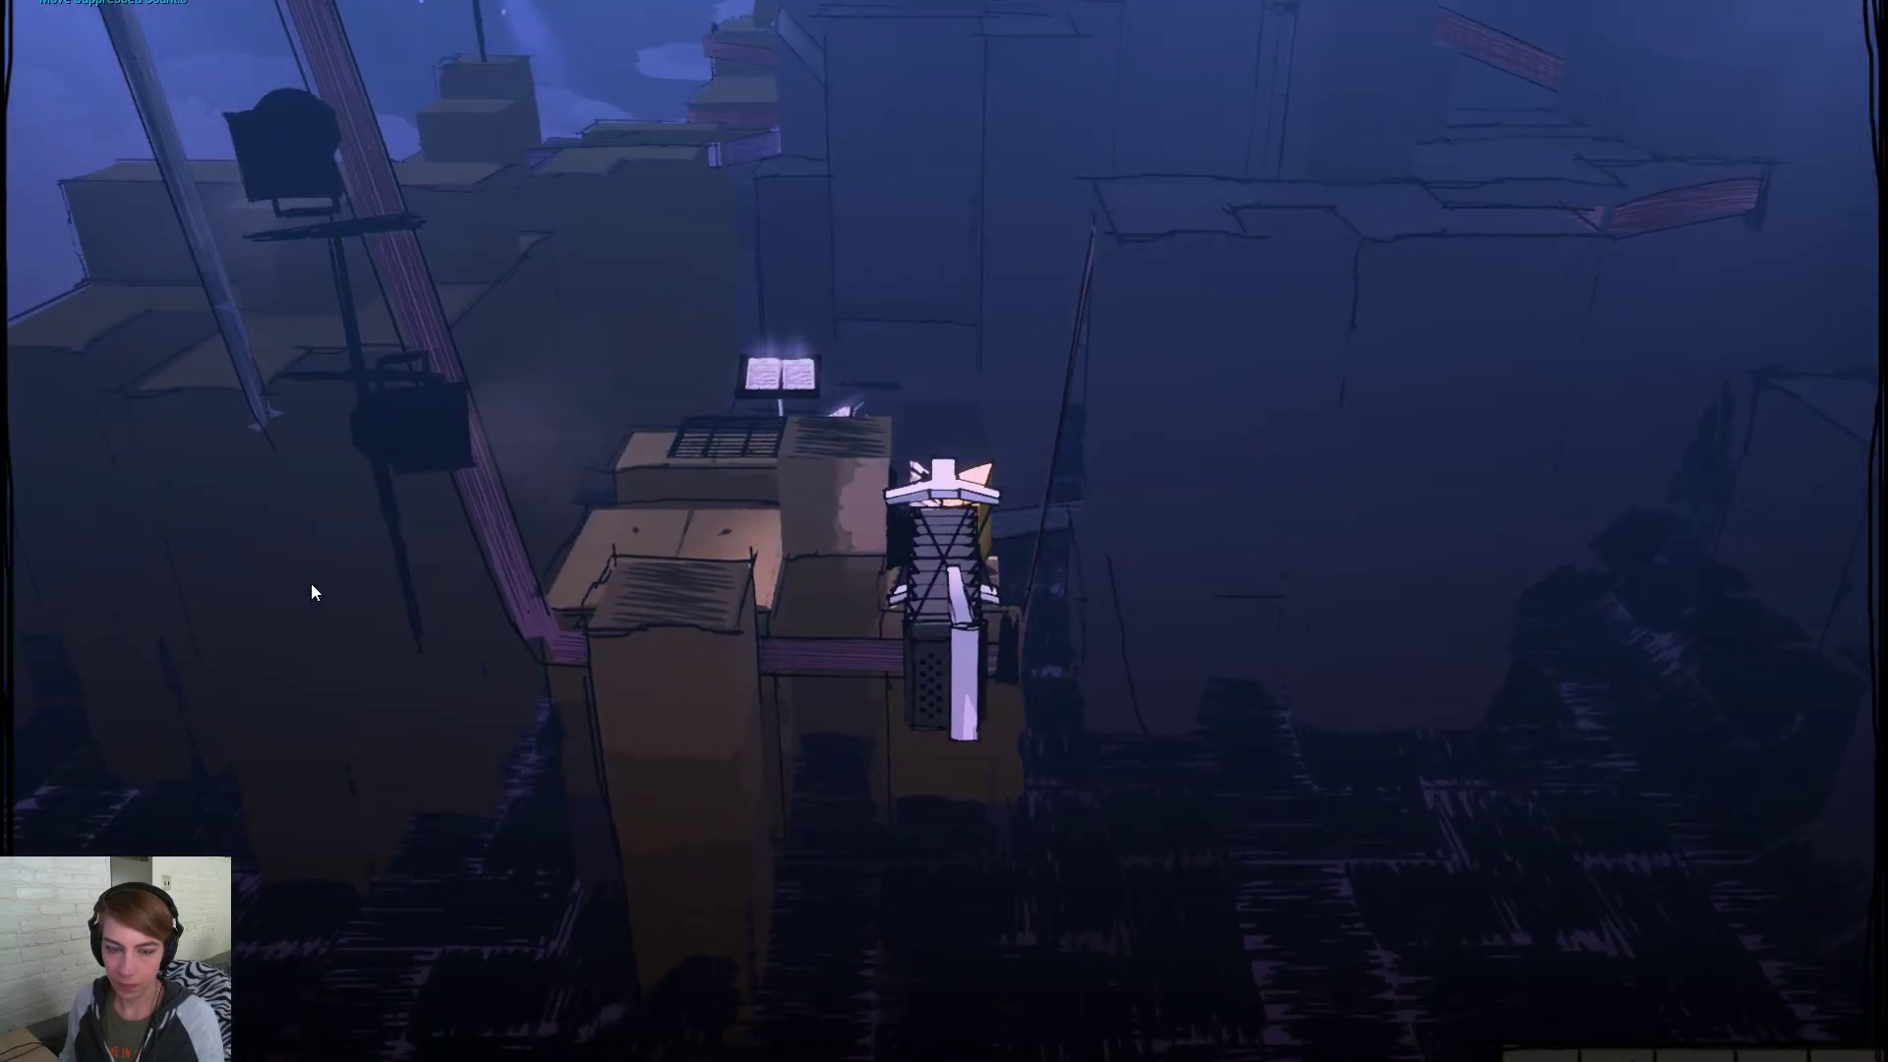
pyautogui.press('Escape')
pyautogui.press('F11')
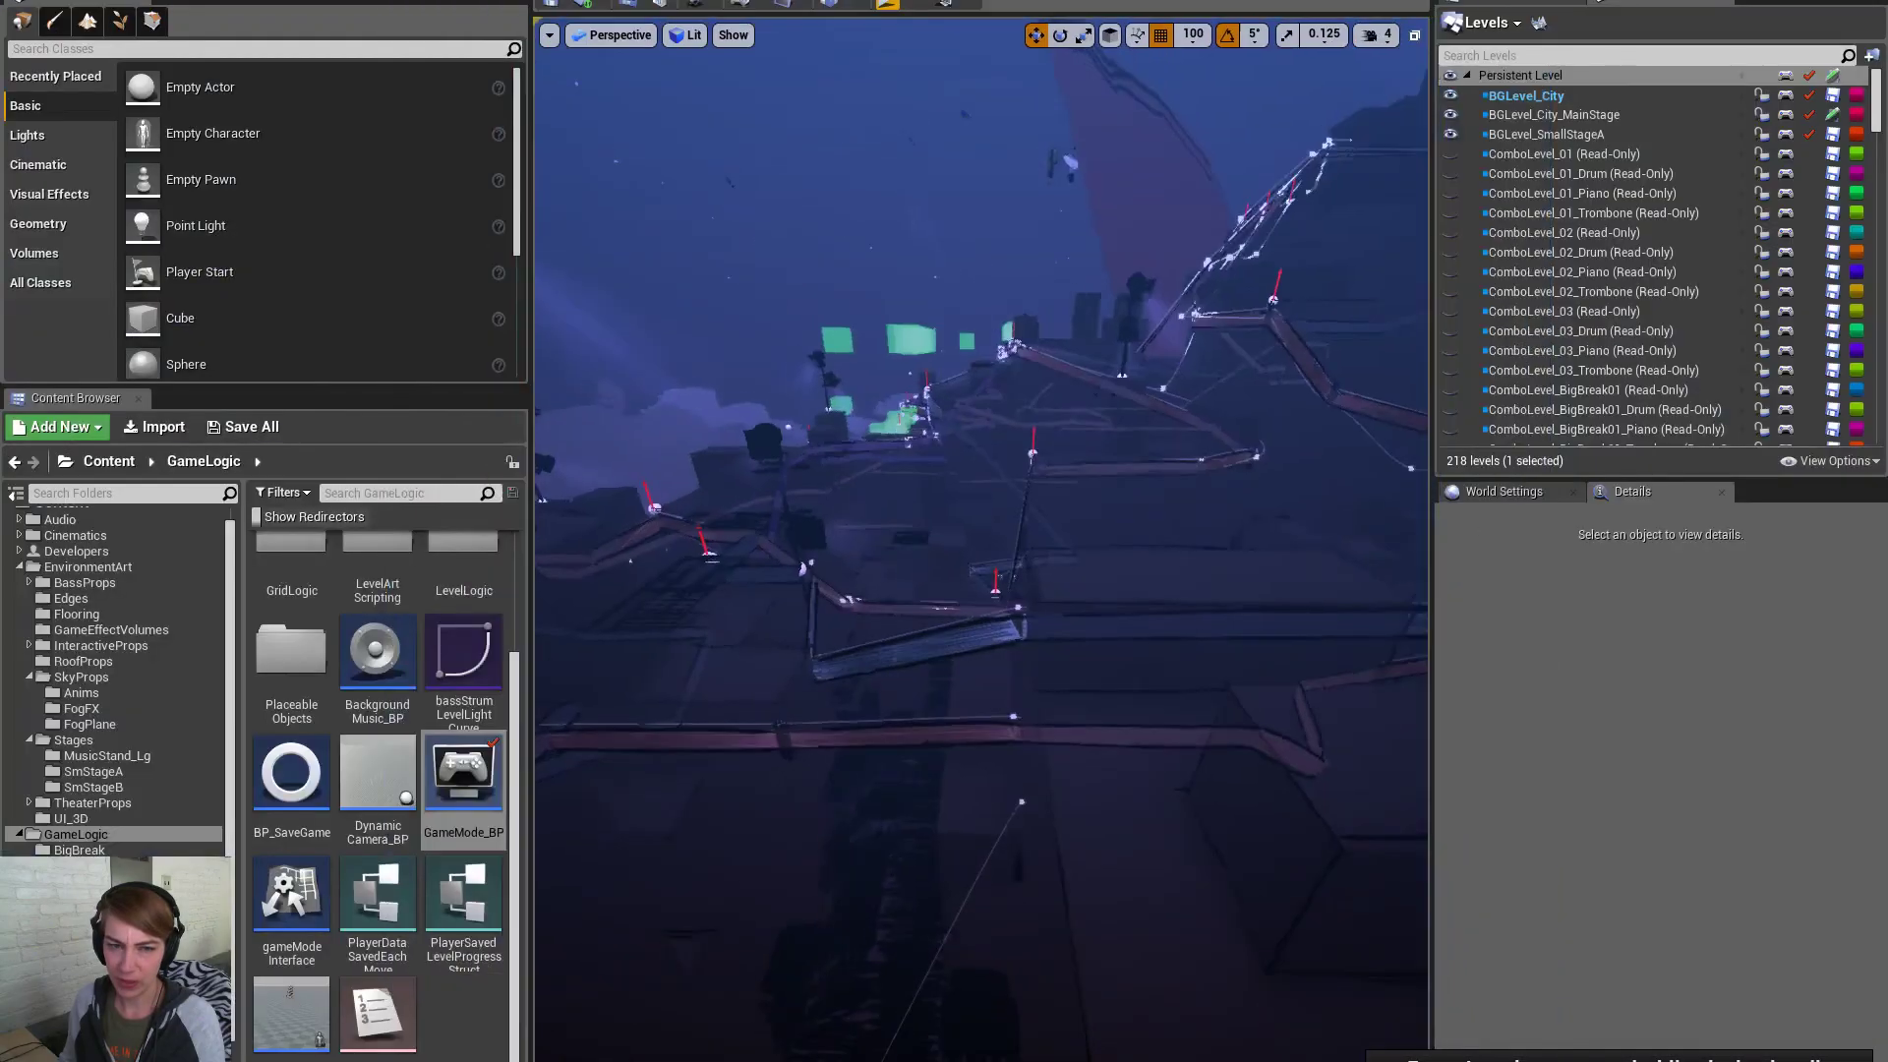
pyautogui.hotkey('alt', 'Tab')
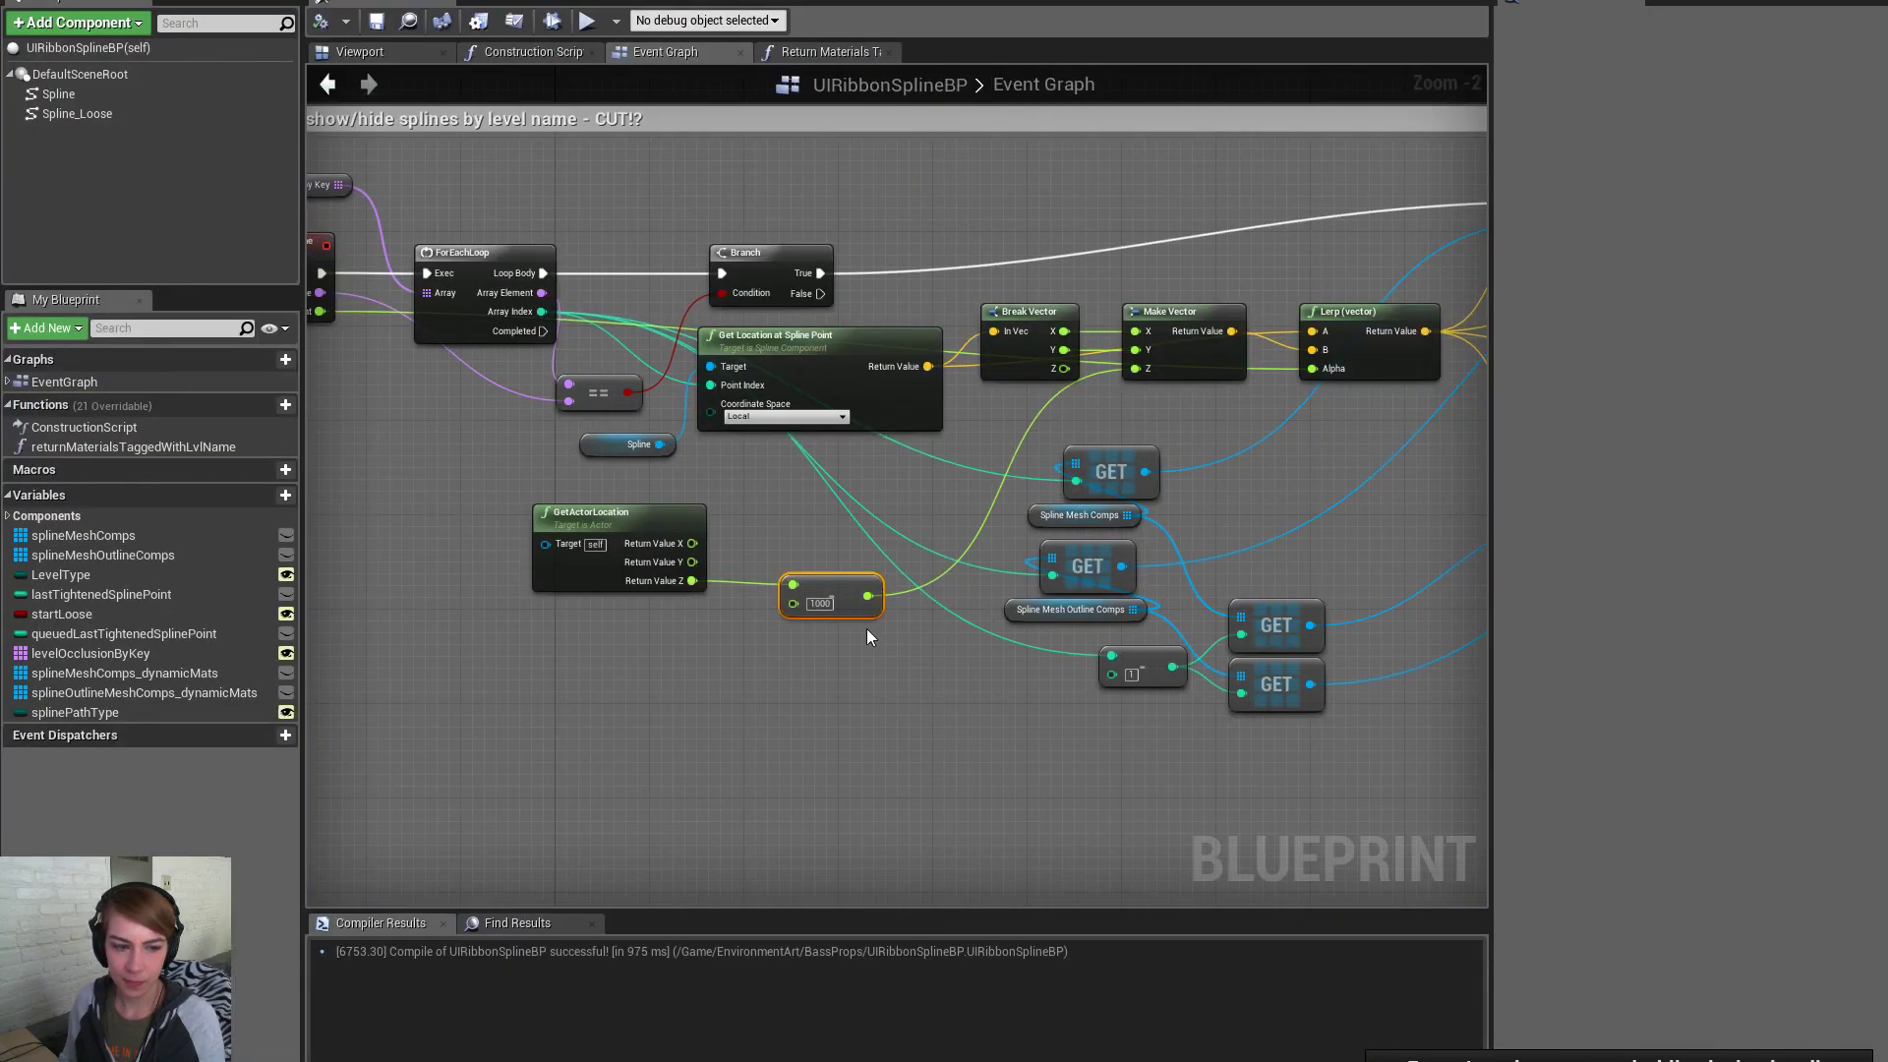
# Reverse the subtraction so the actor location's Z is subtracted from 1000, and save UIRibbonSplineBP
pyautogui.keyDown('alt'); pyautogui.click(794, 586); pyautogui.keyUp('alt')
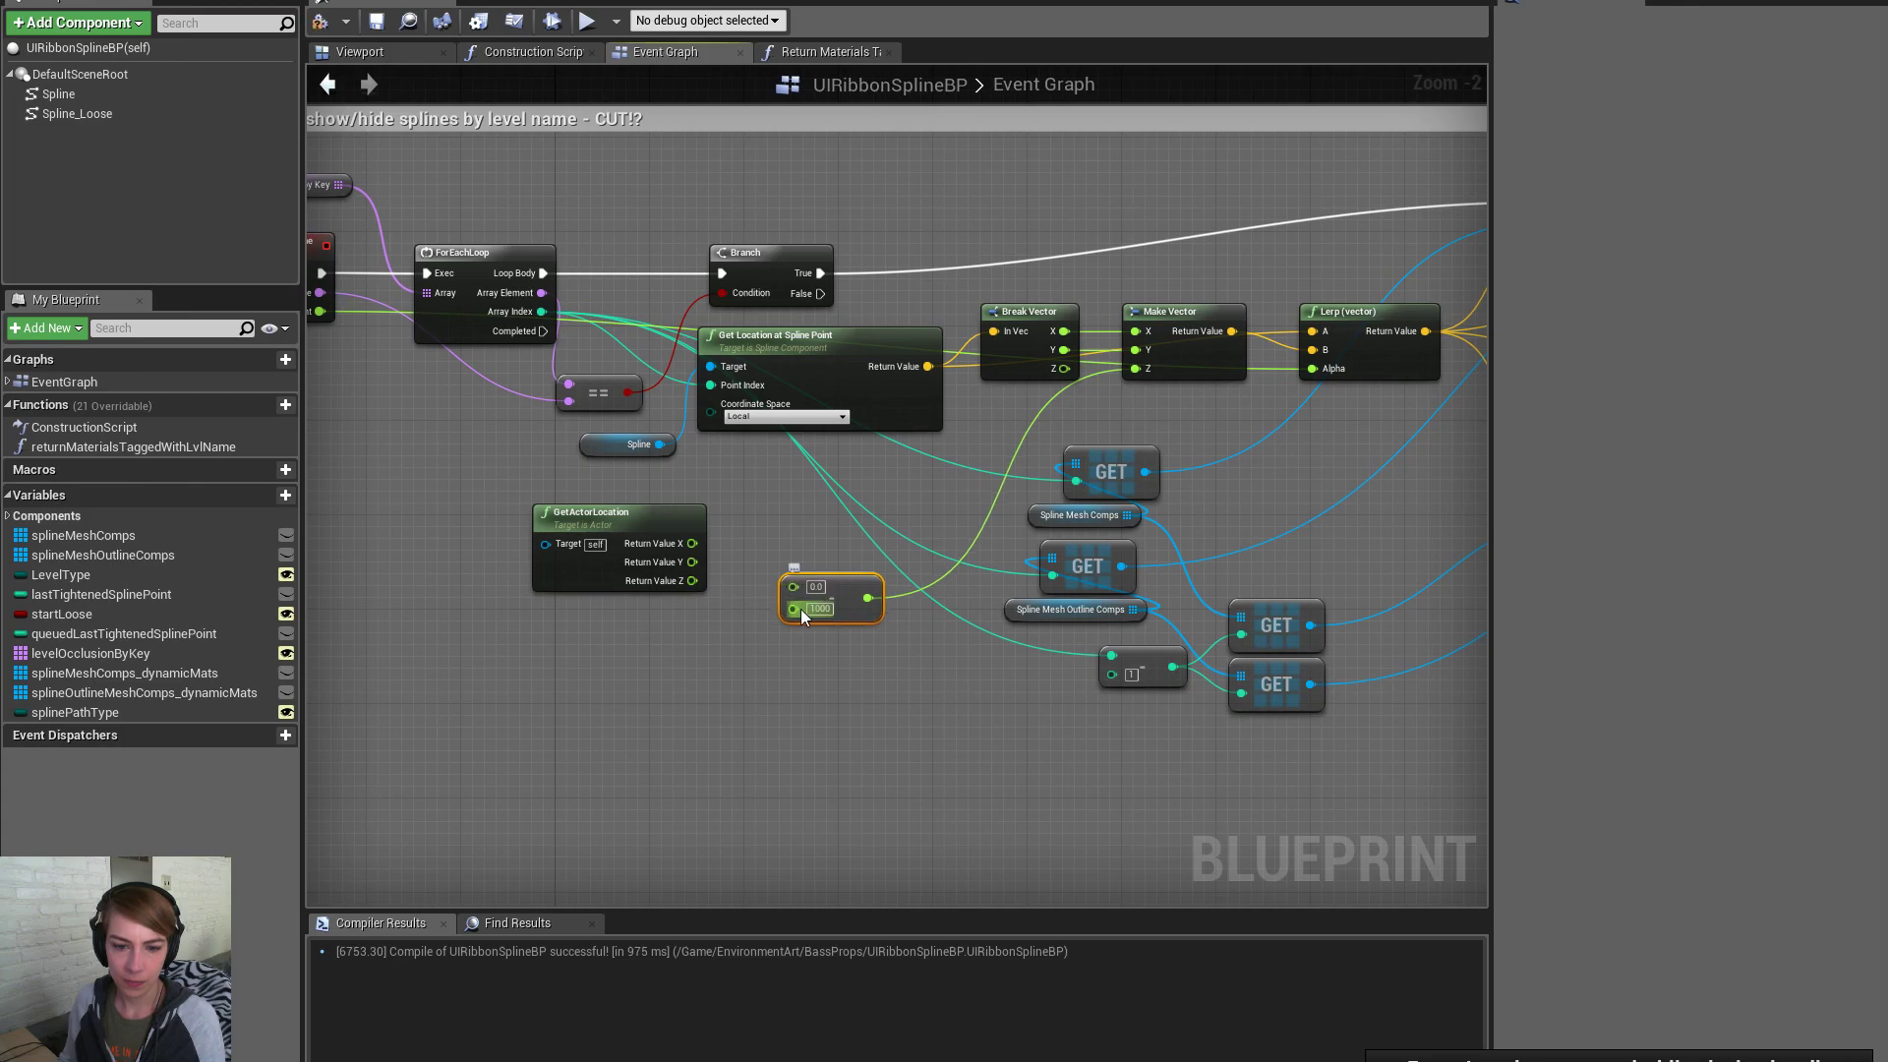
pyautogui.moveTo(698, 587); pyautogui.dragTo(793, 607)
pyautogui.click(816, 587)
pyautogui.write('100')
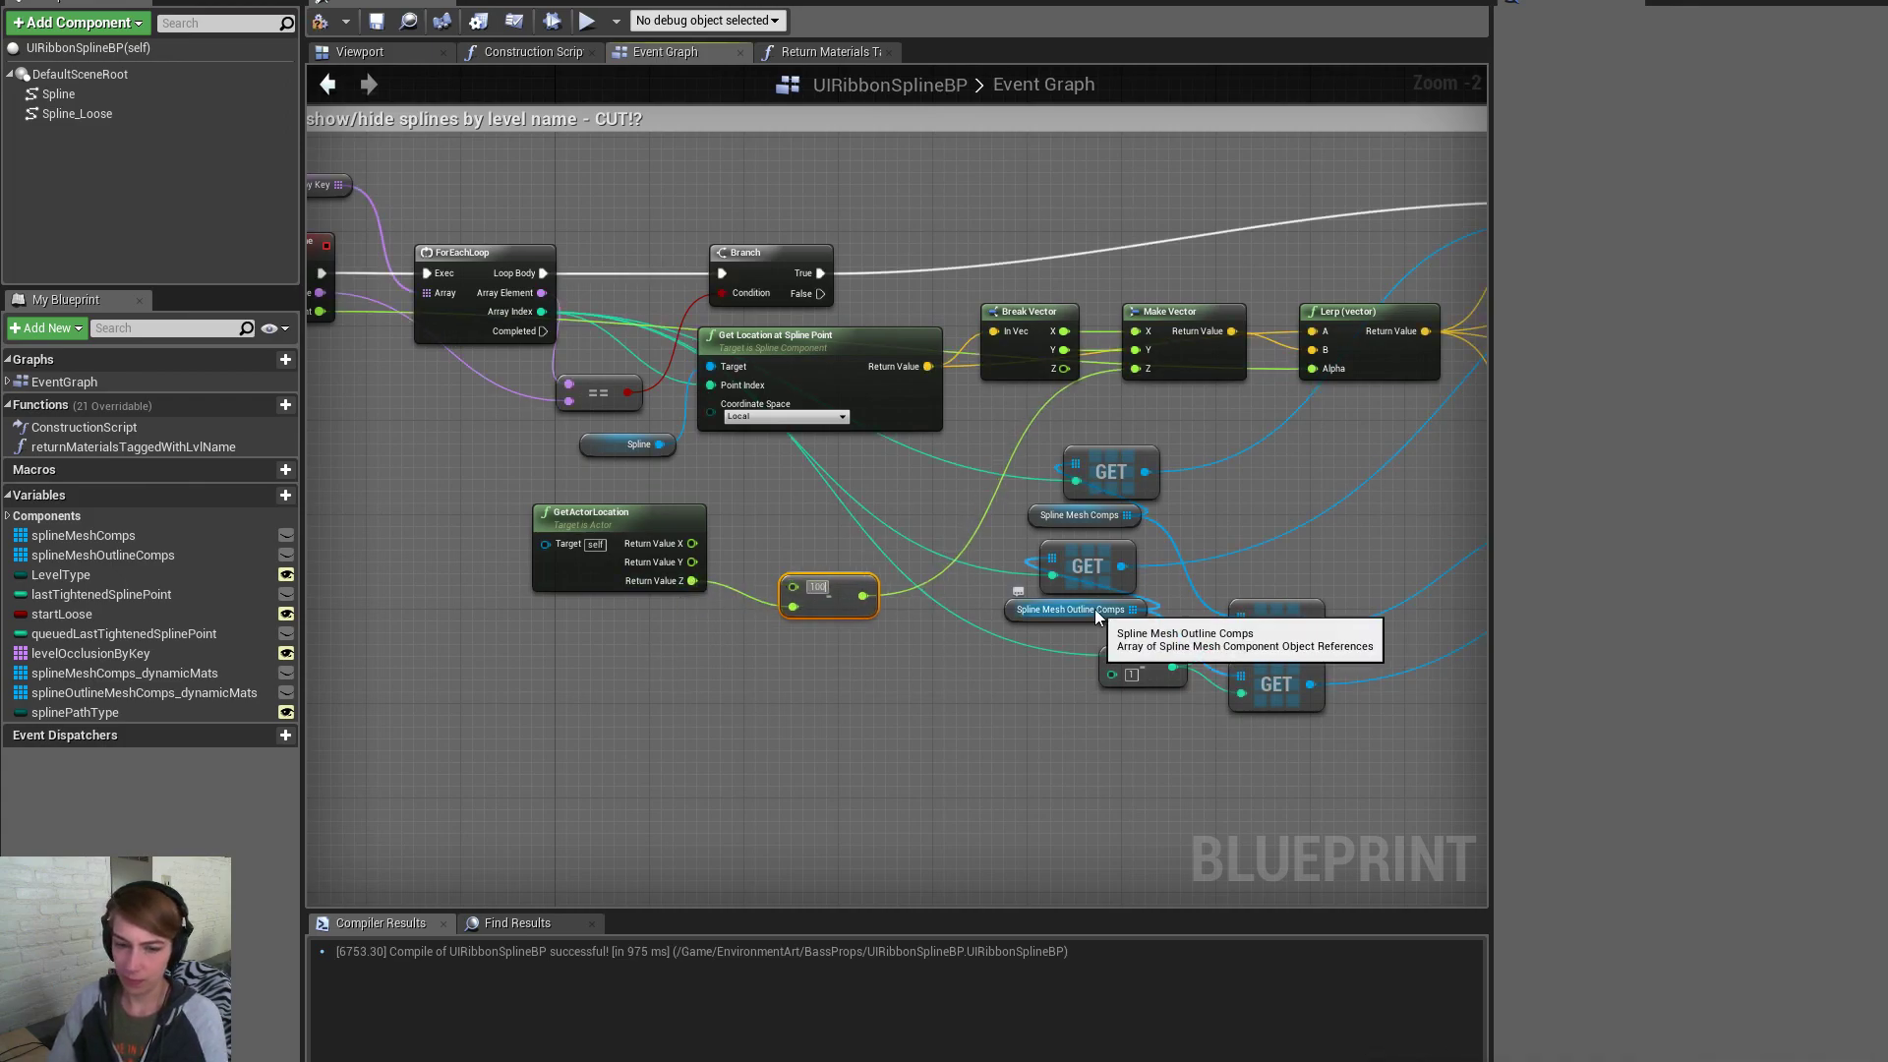
pyautogui.press('Return')
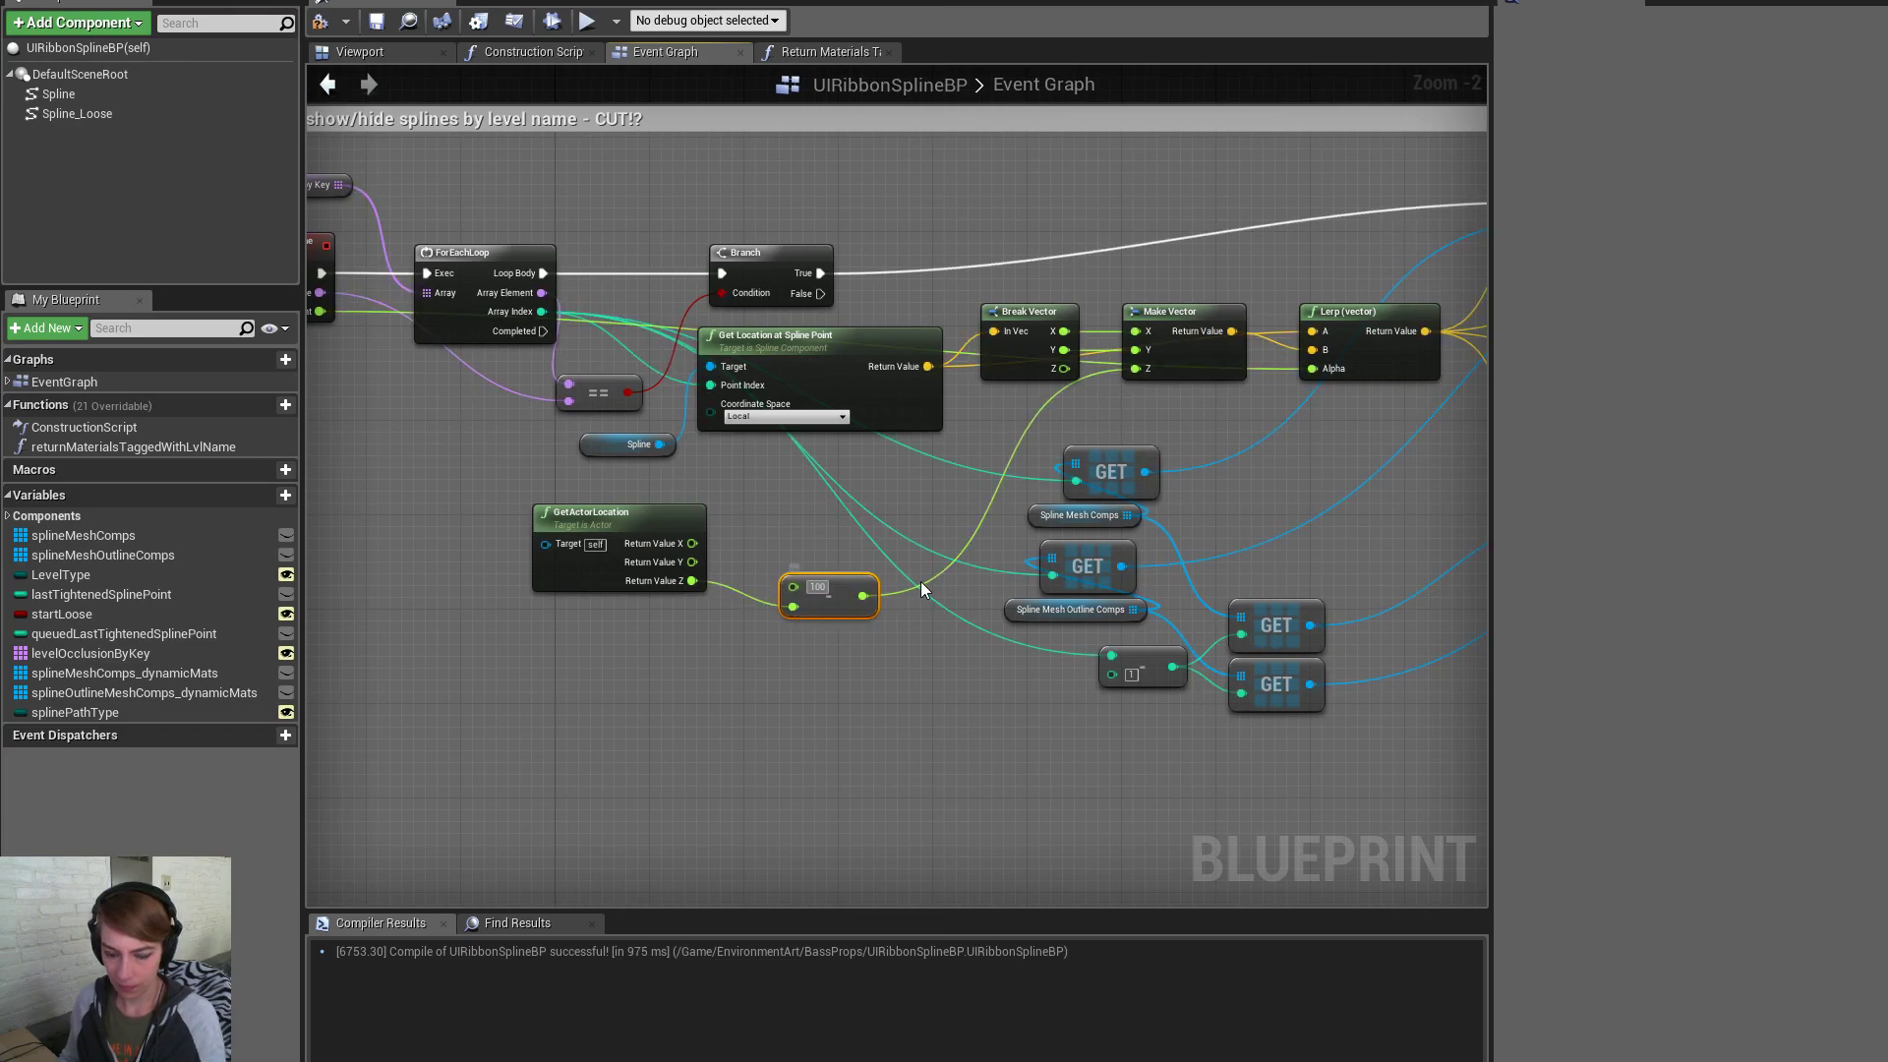
pyautogui.click(376, 22)
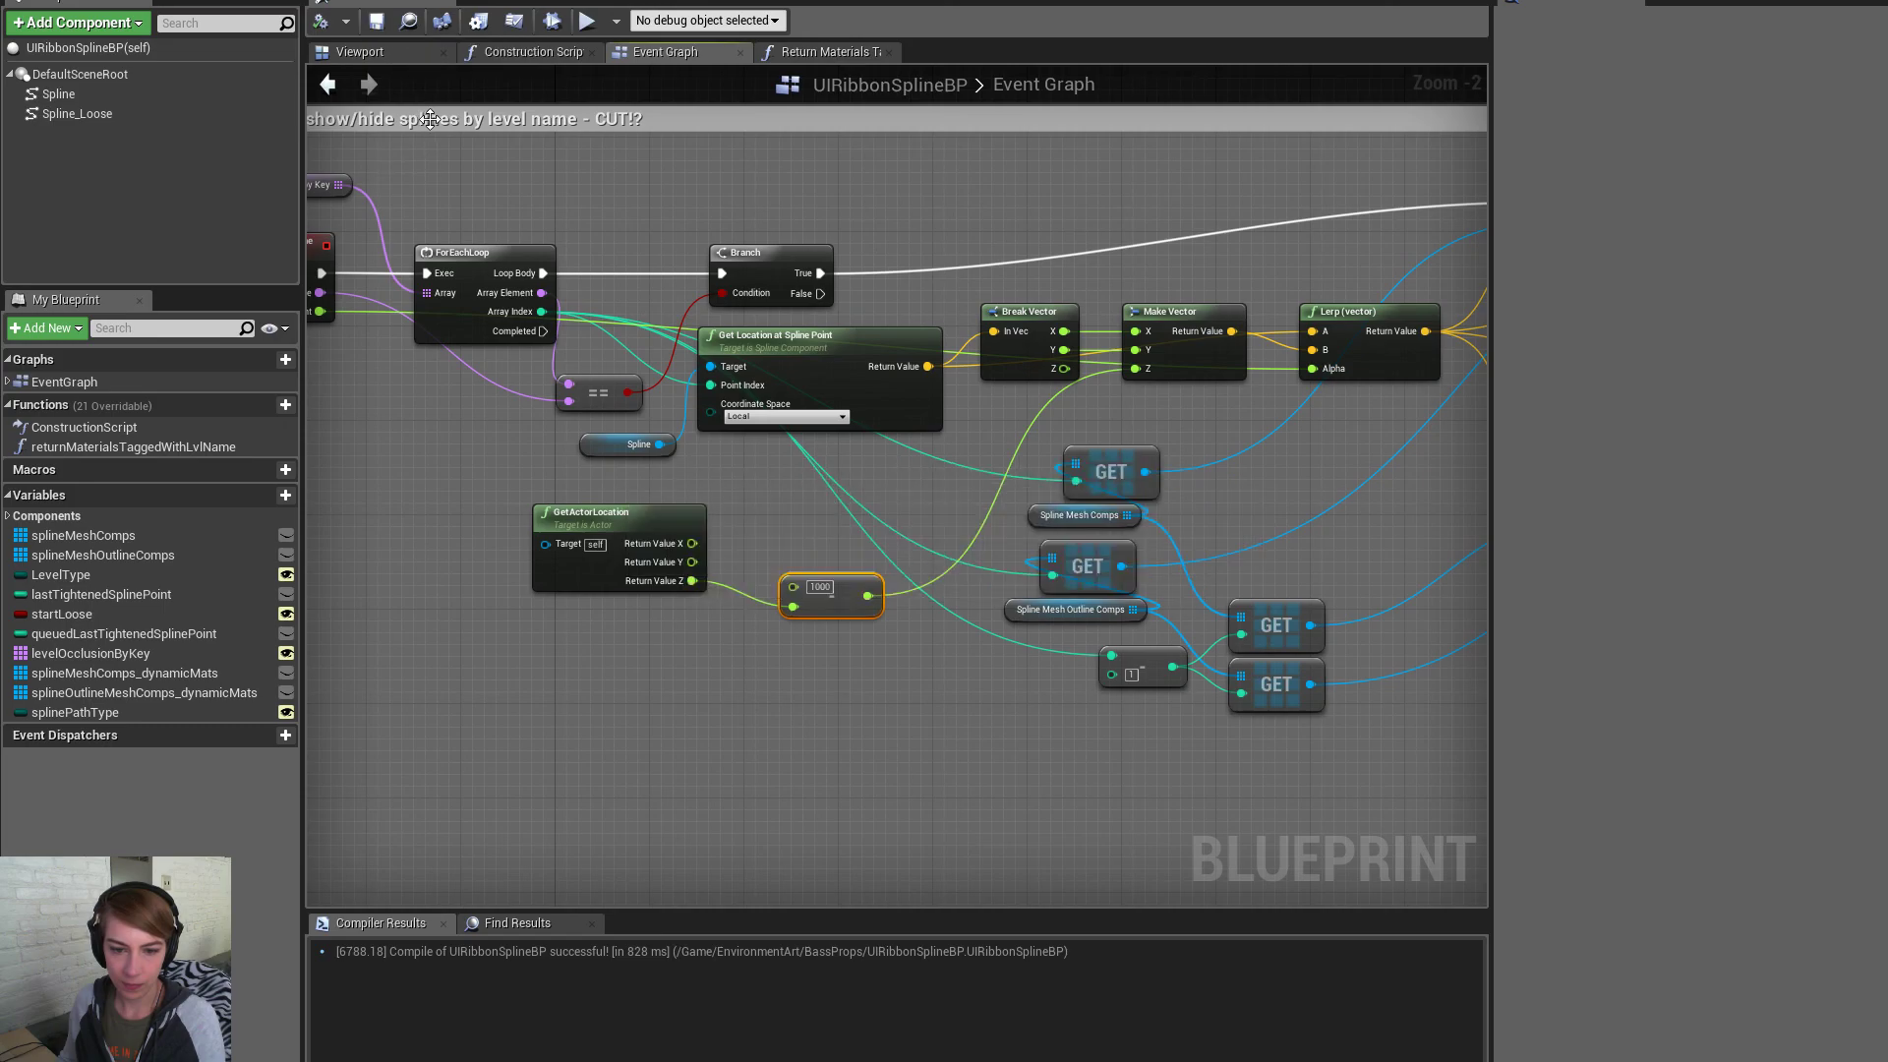
# Playtest the reversed subtraction in another level from the map, check the ribbon splines, and end the session
pyautogui.click(33, 10)
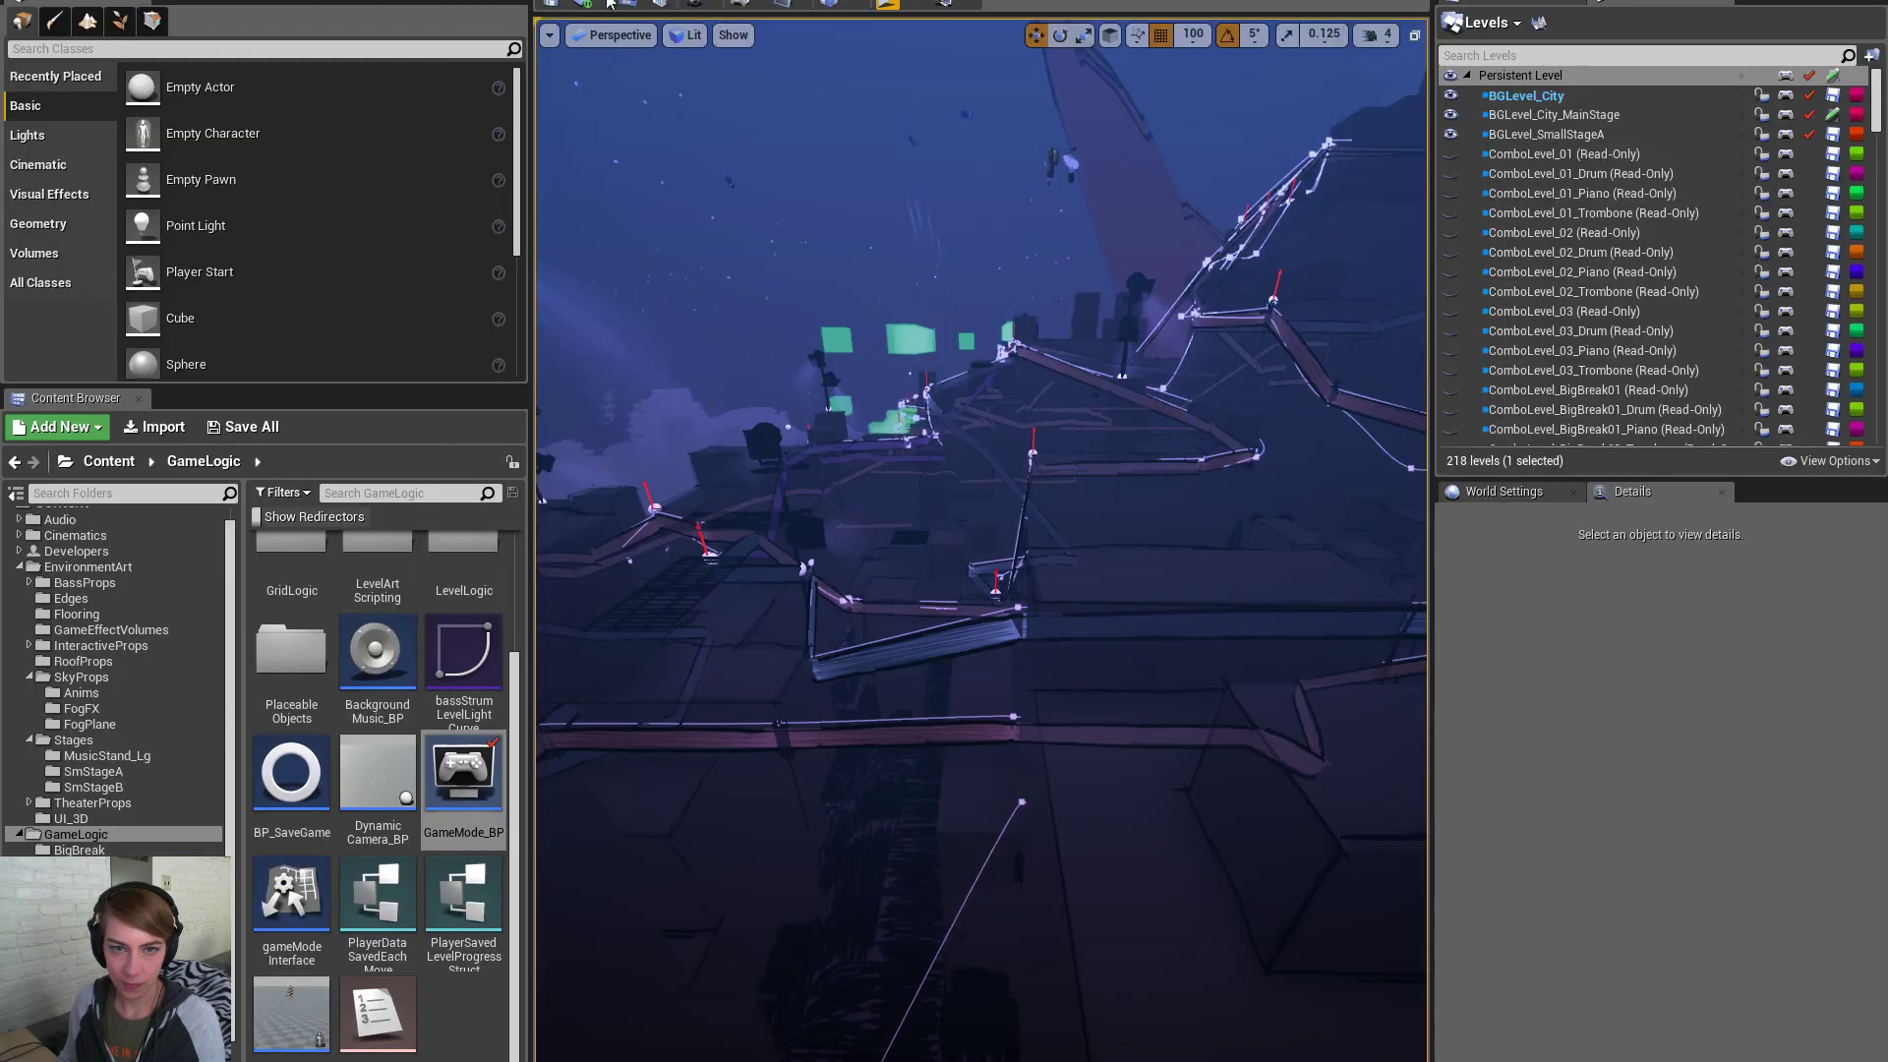
pyautogui.click(882, 4)
pyautogui.press('F11')
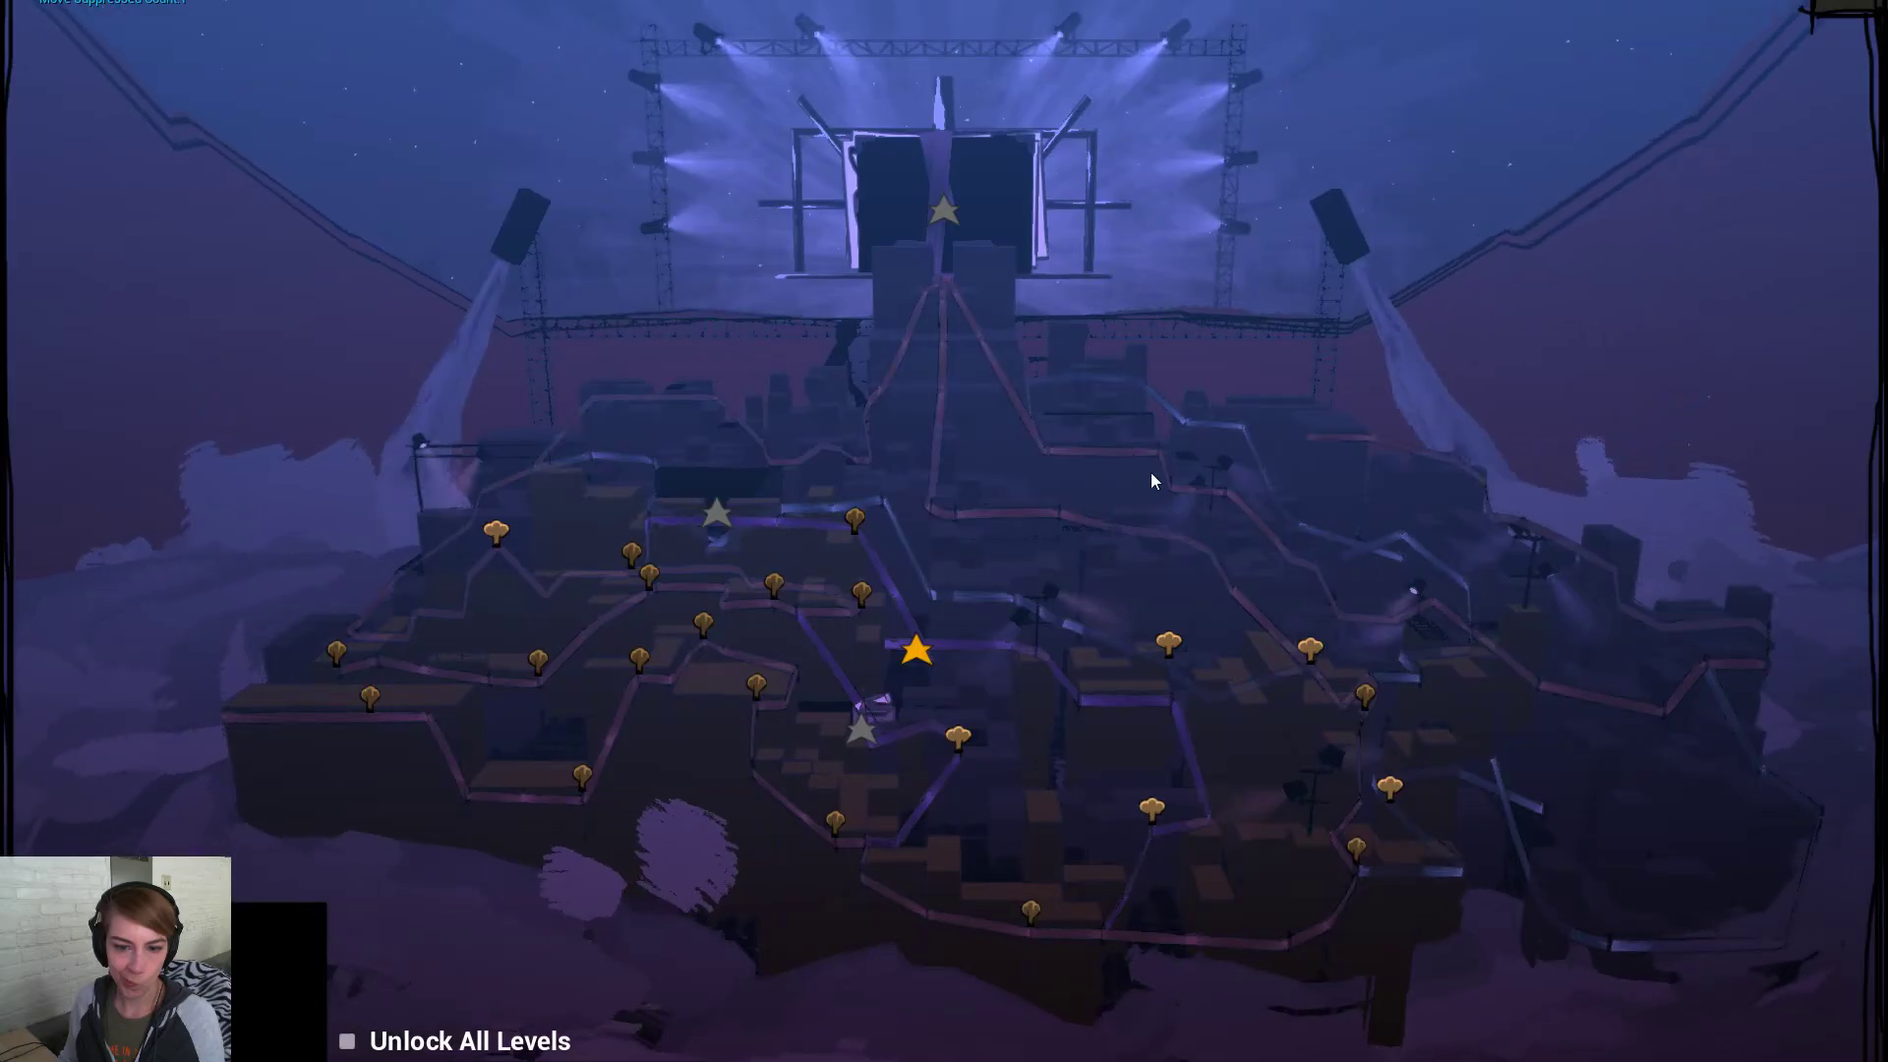
pyautogui.click(1168, 649)
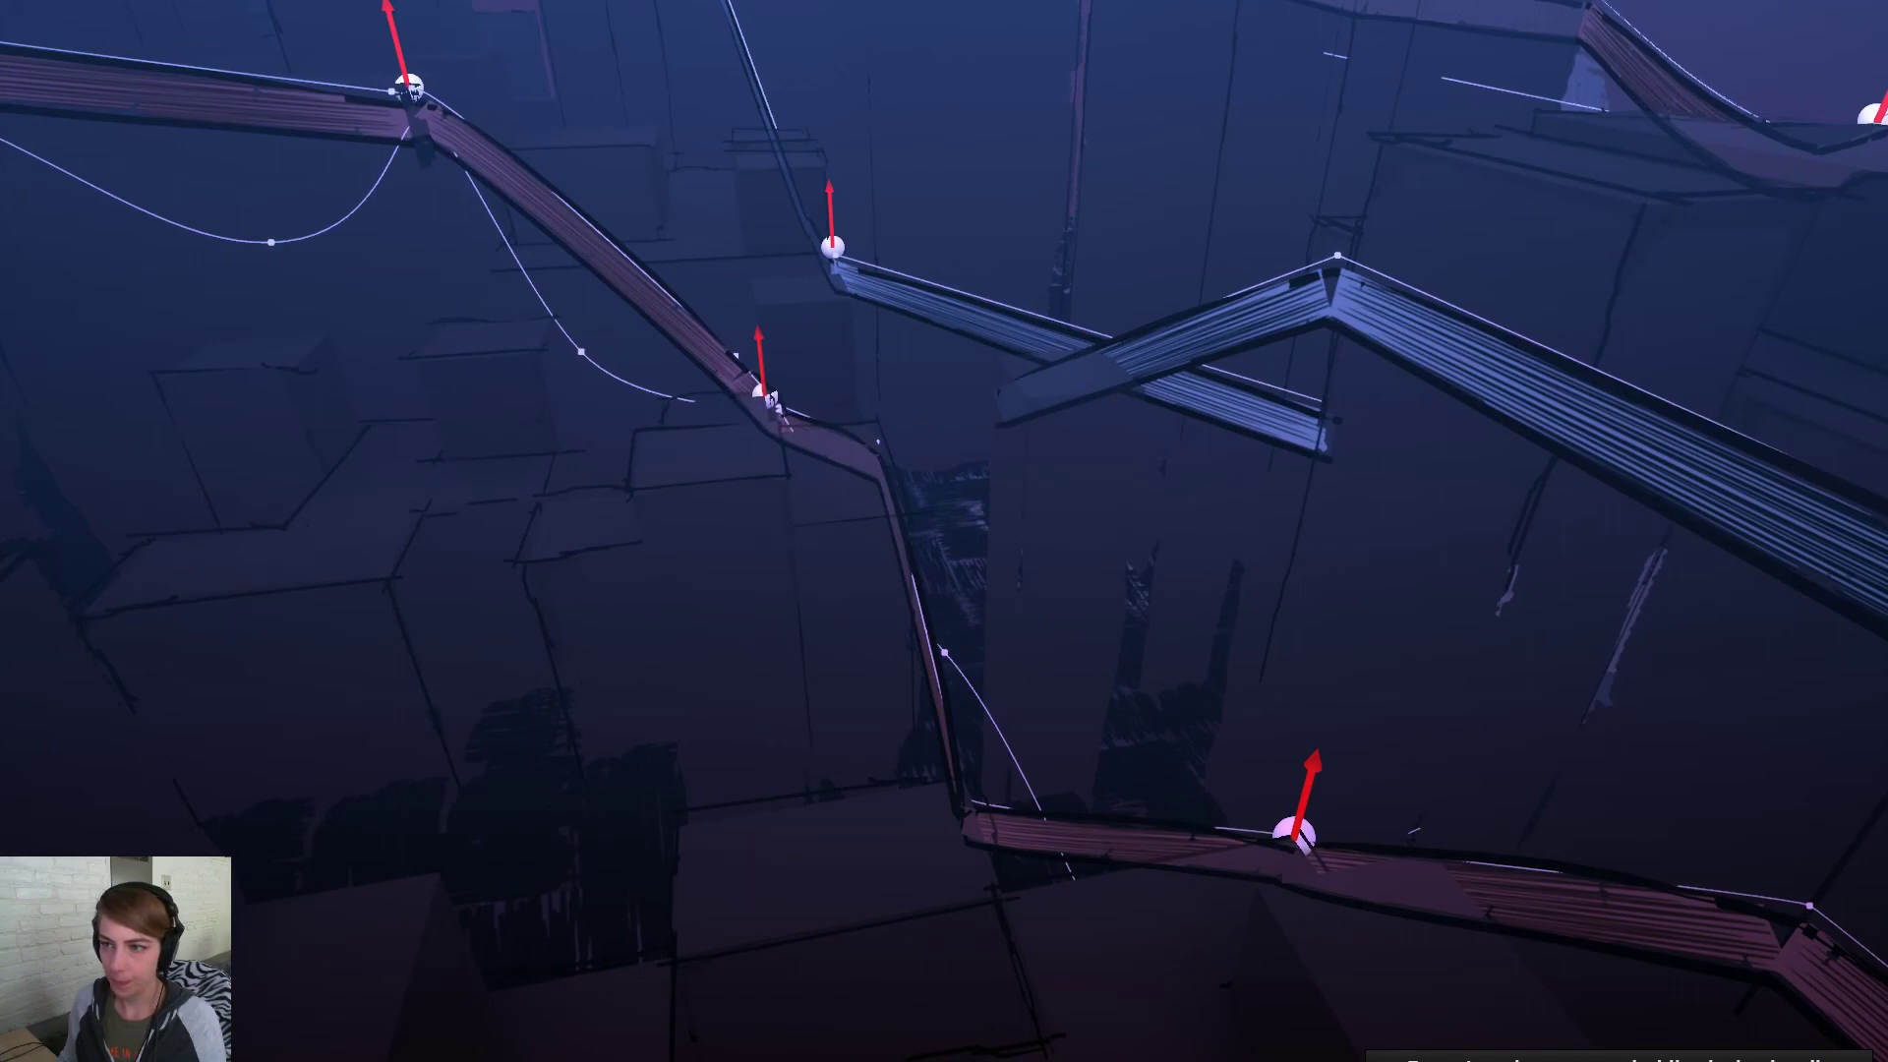
pyautogui.press('Escape')
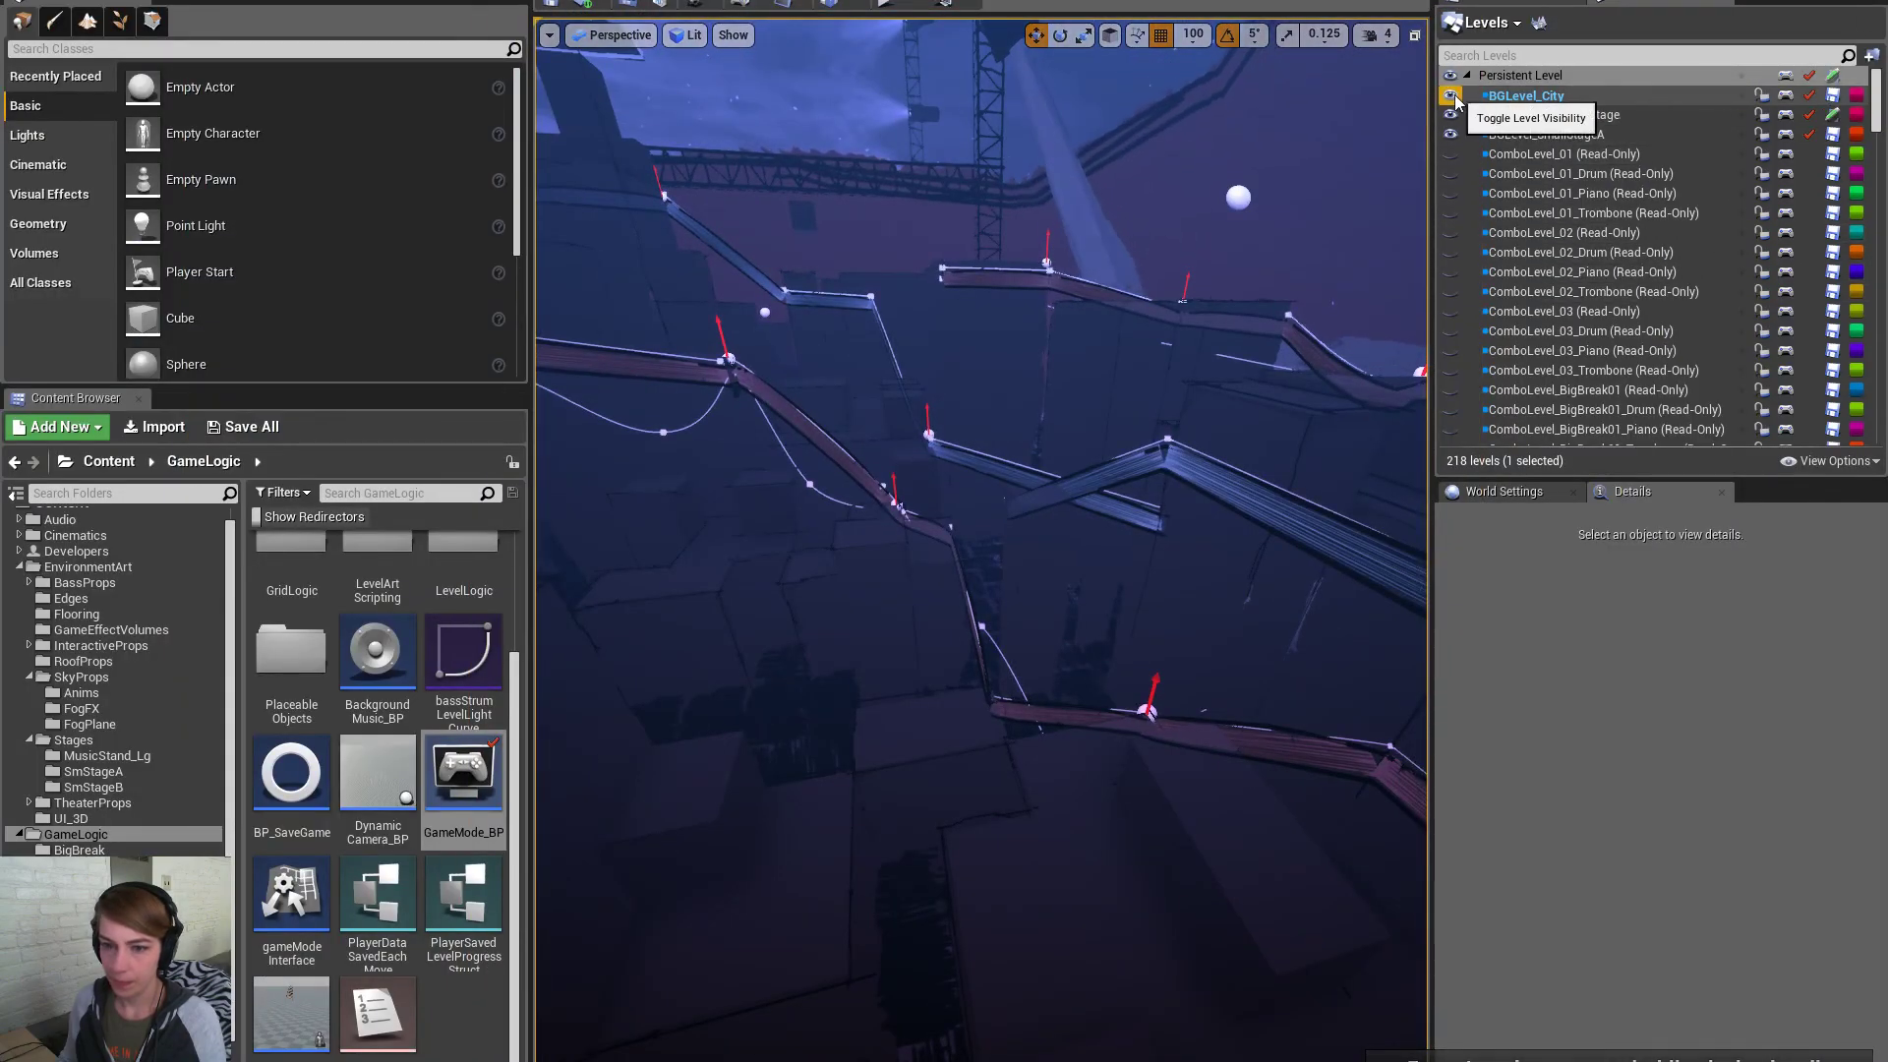
# Hide the BGLevel_City_MainStage and BGLevel_SmallStageA levels to isolate the BGLevel_City geometry
pyautogui.click(1452, 115)
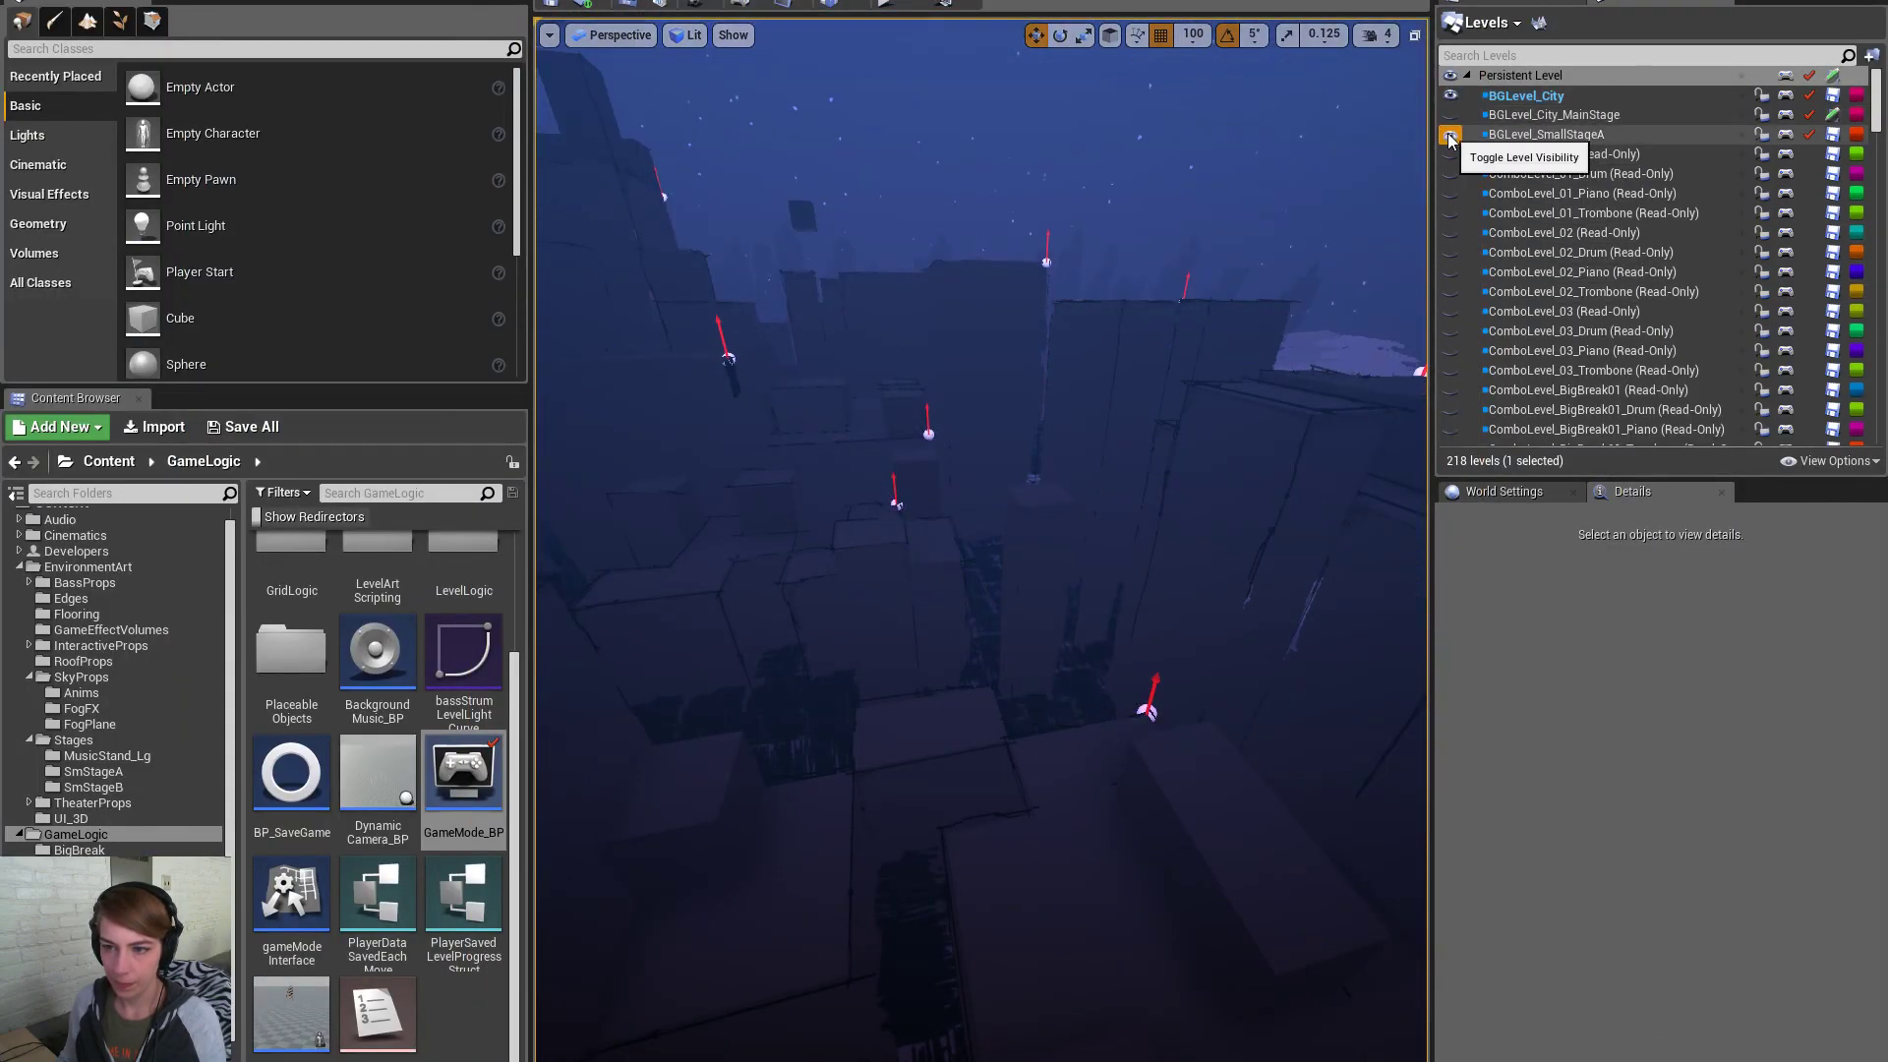
pyautogui.press('w')
pyautogui.moveTo(1307, 218); pyautogui.dragTo(1249, 231, button='right')
pyautogui.press('s')
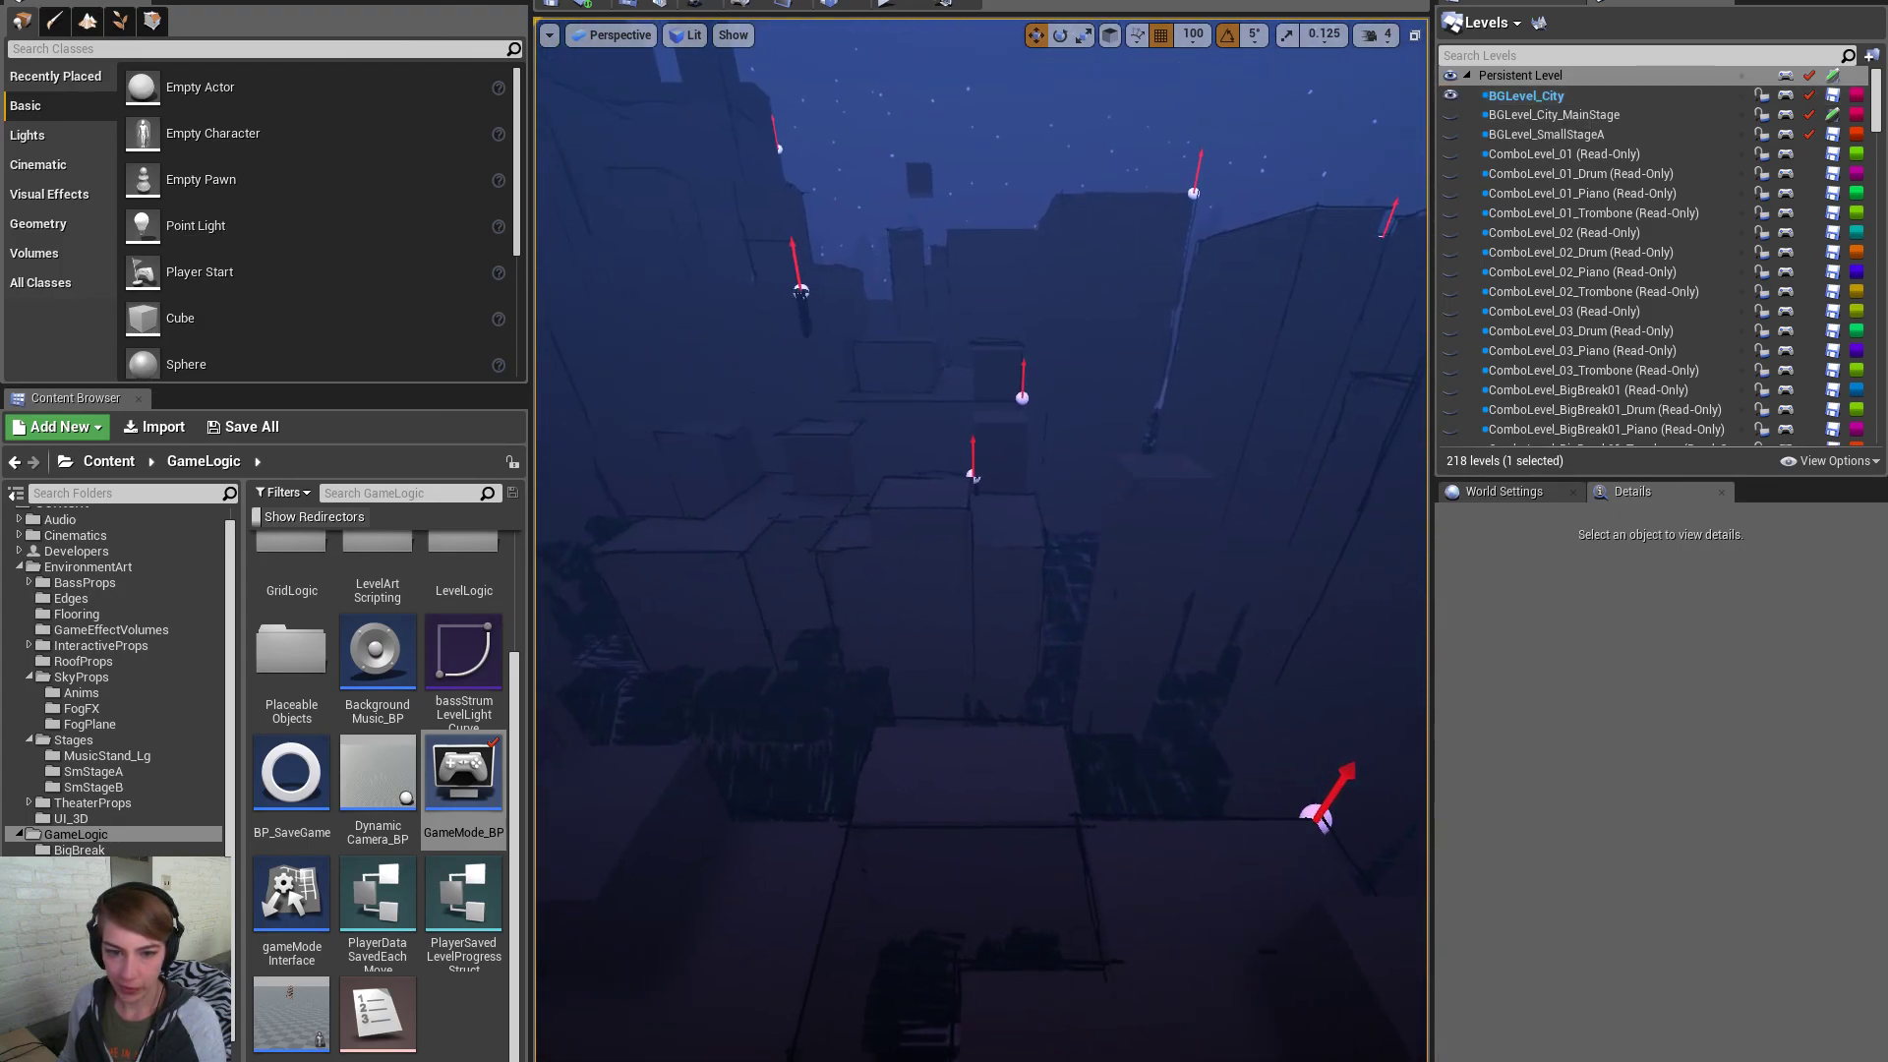
# Examine what BGLevel_City contains by selecting a tuner bar, all of the level's actors, and a worldSkirt_Mesh actor
pyautogui.click(802, 315)
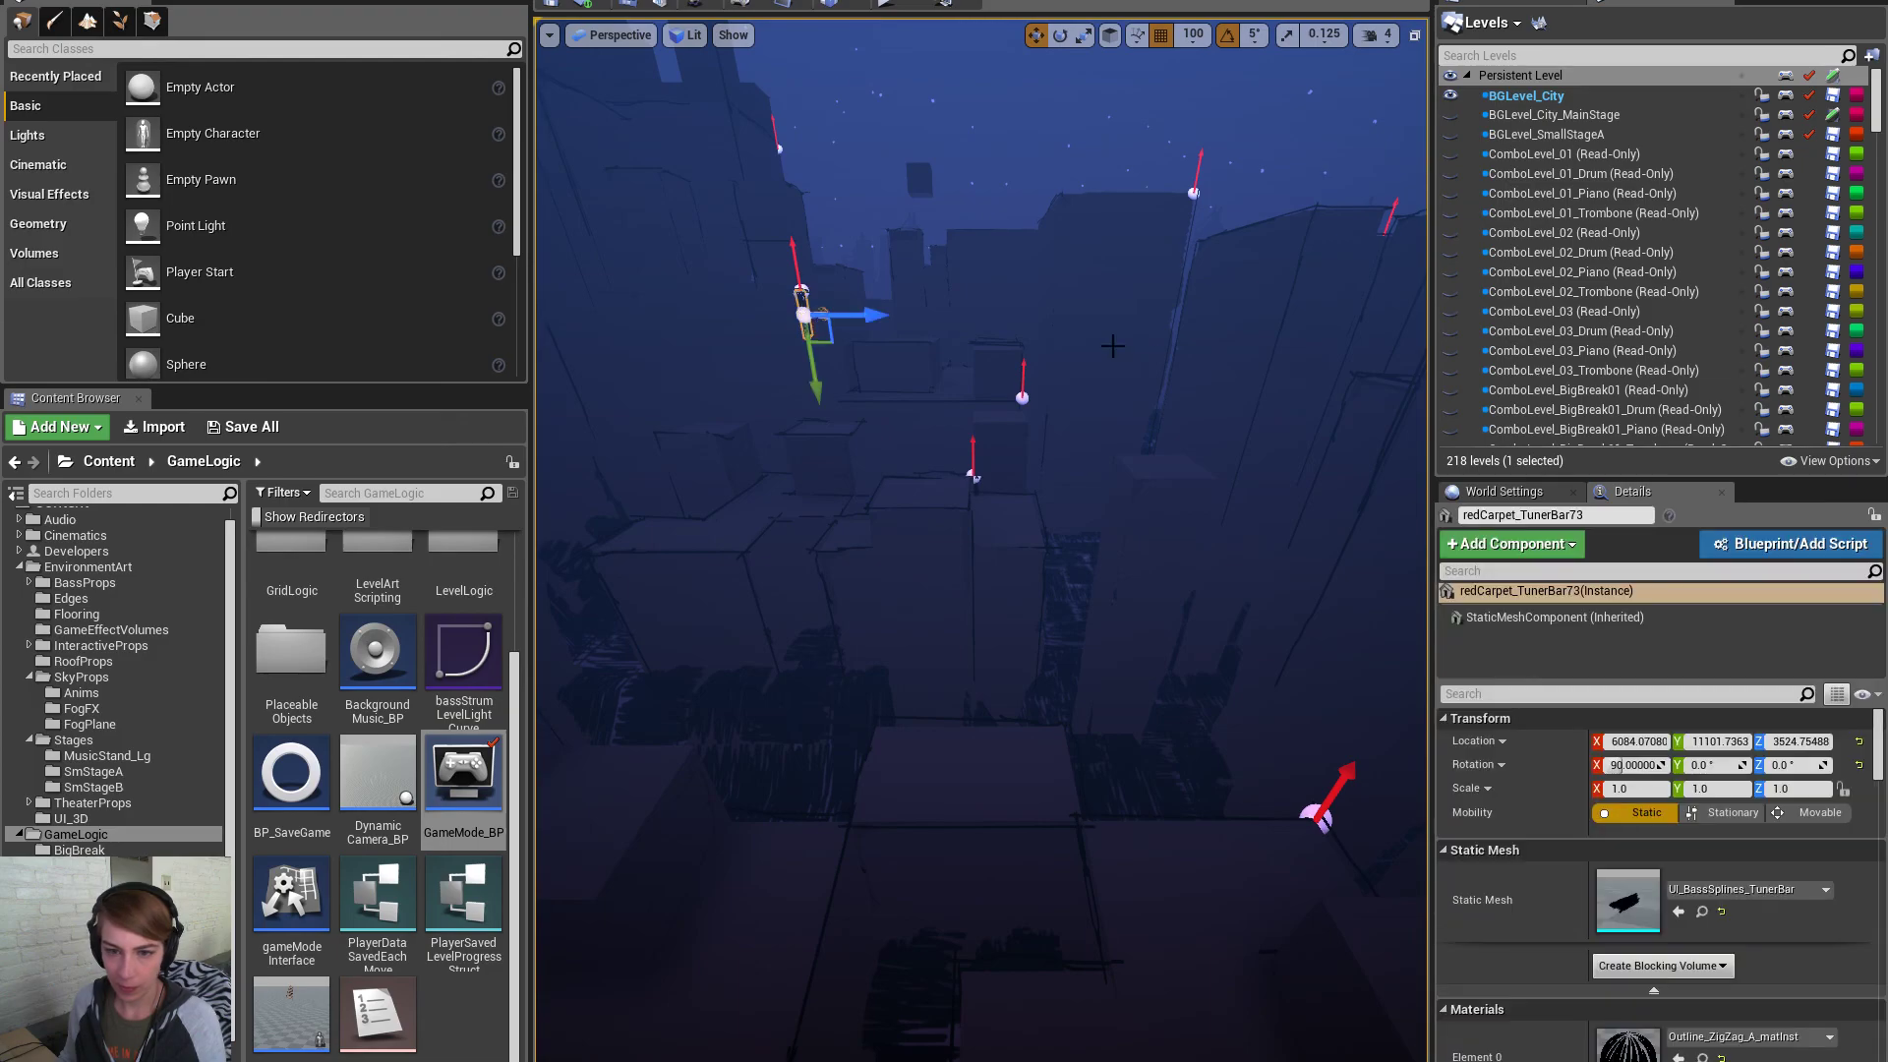
pyautogui.rightClick(1571, 100)
pyautogui.click(1613, 389)
pyautogui.moveTo(1180, 492); pyautogui.dragTo(1001, 455, button='right')
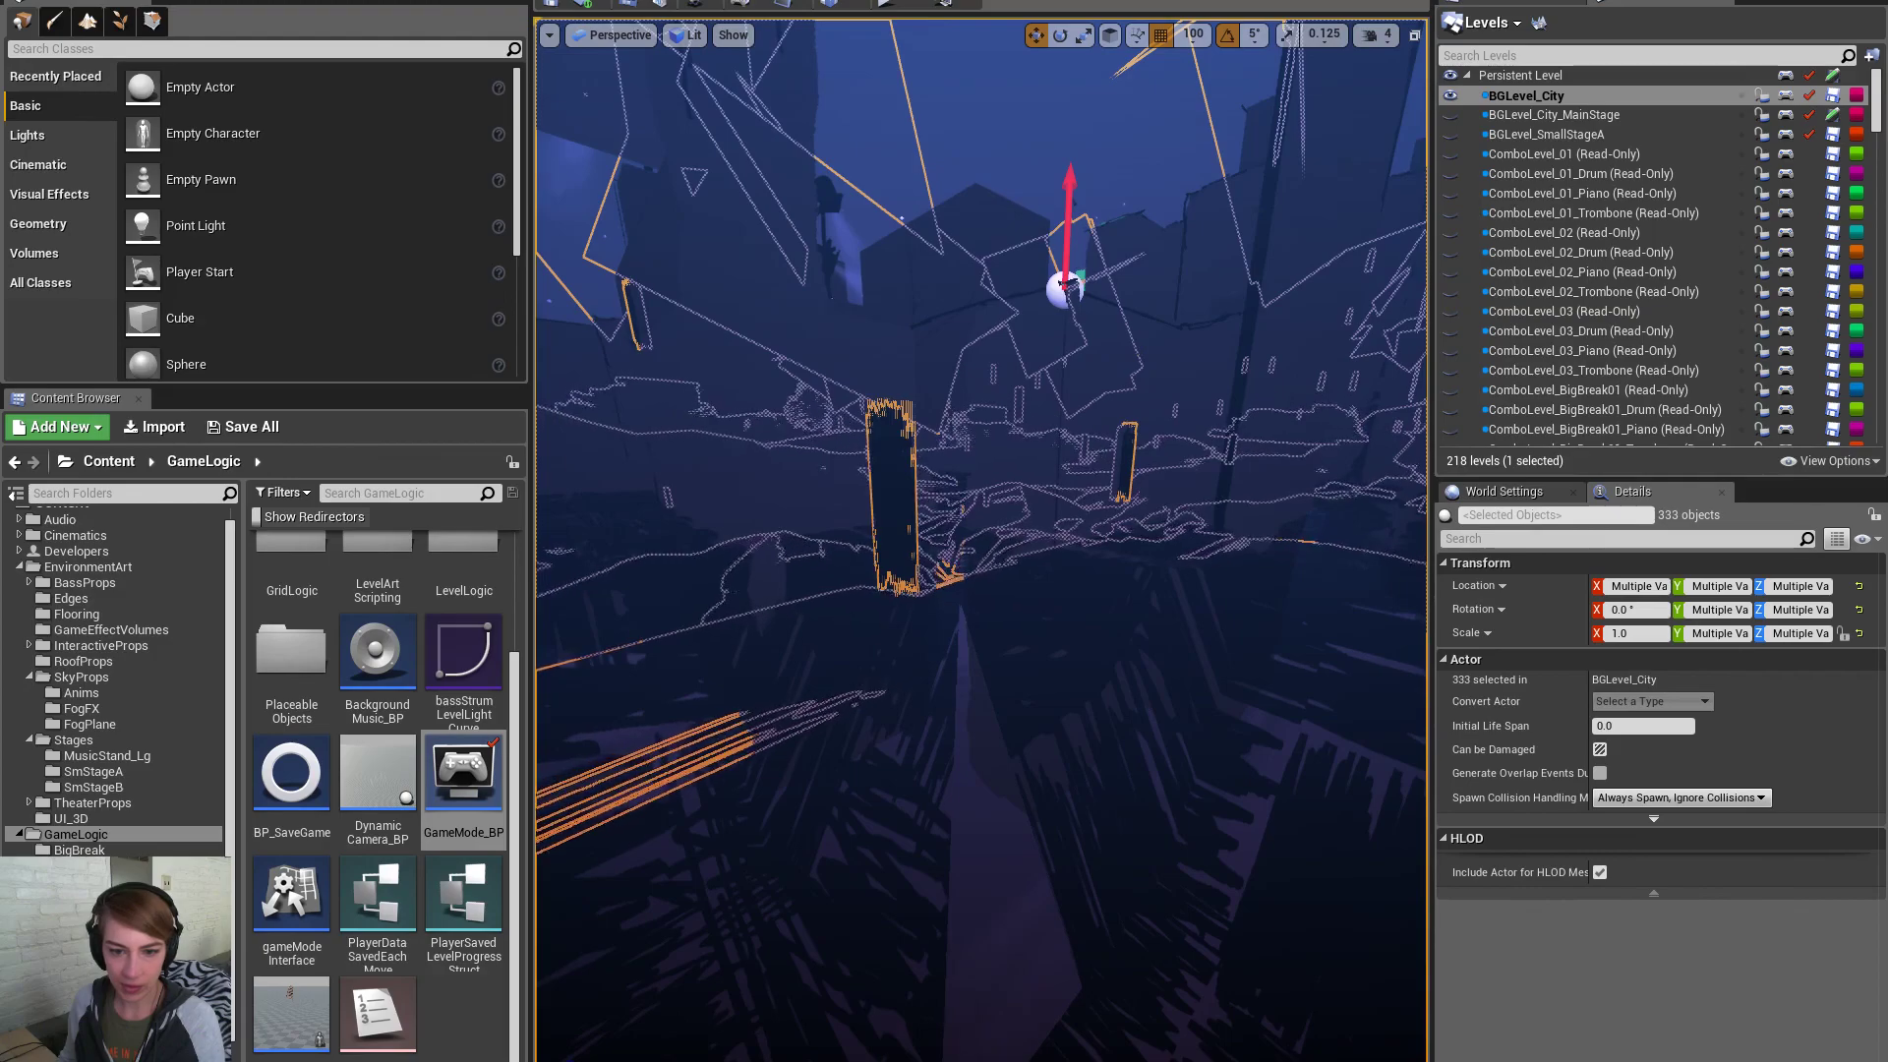
pyautogui.click(828, 511)
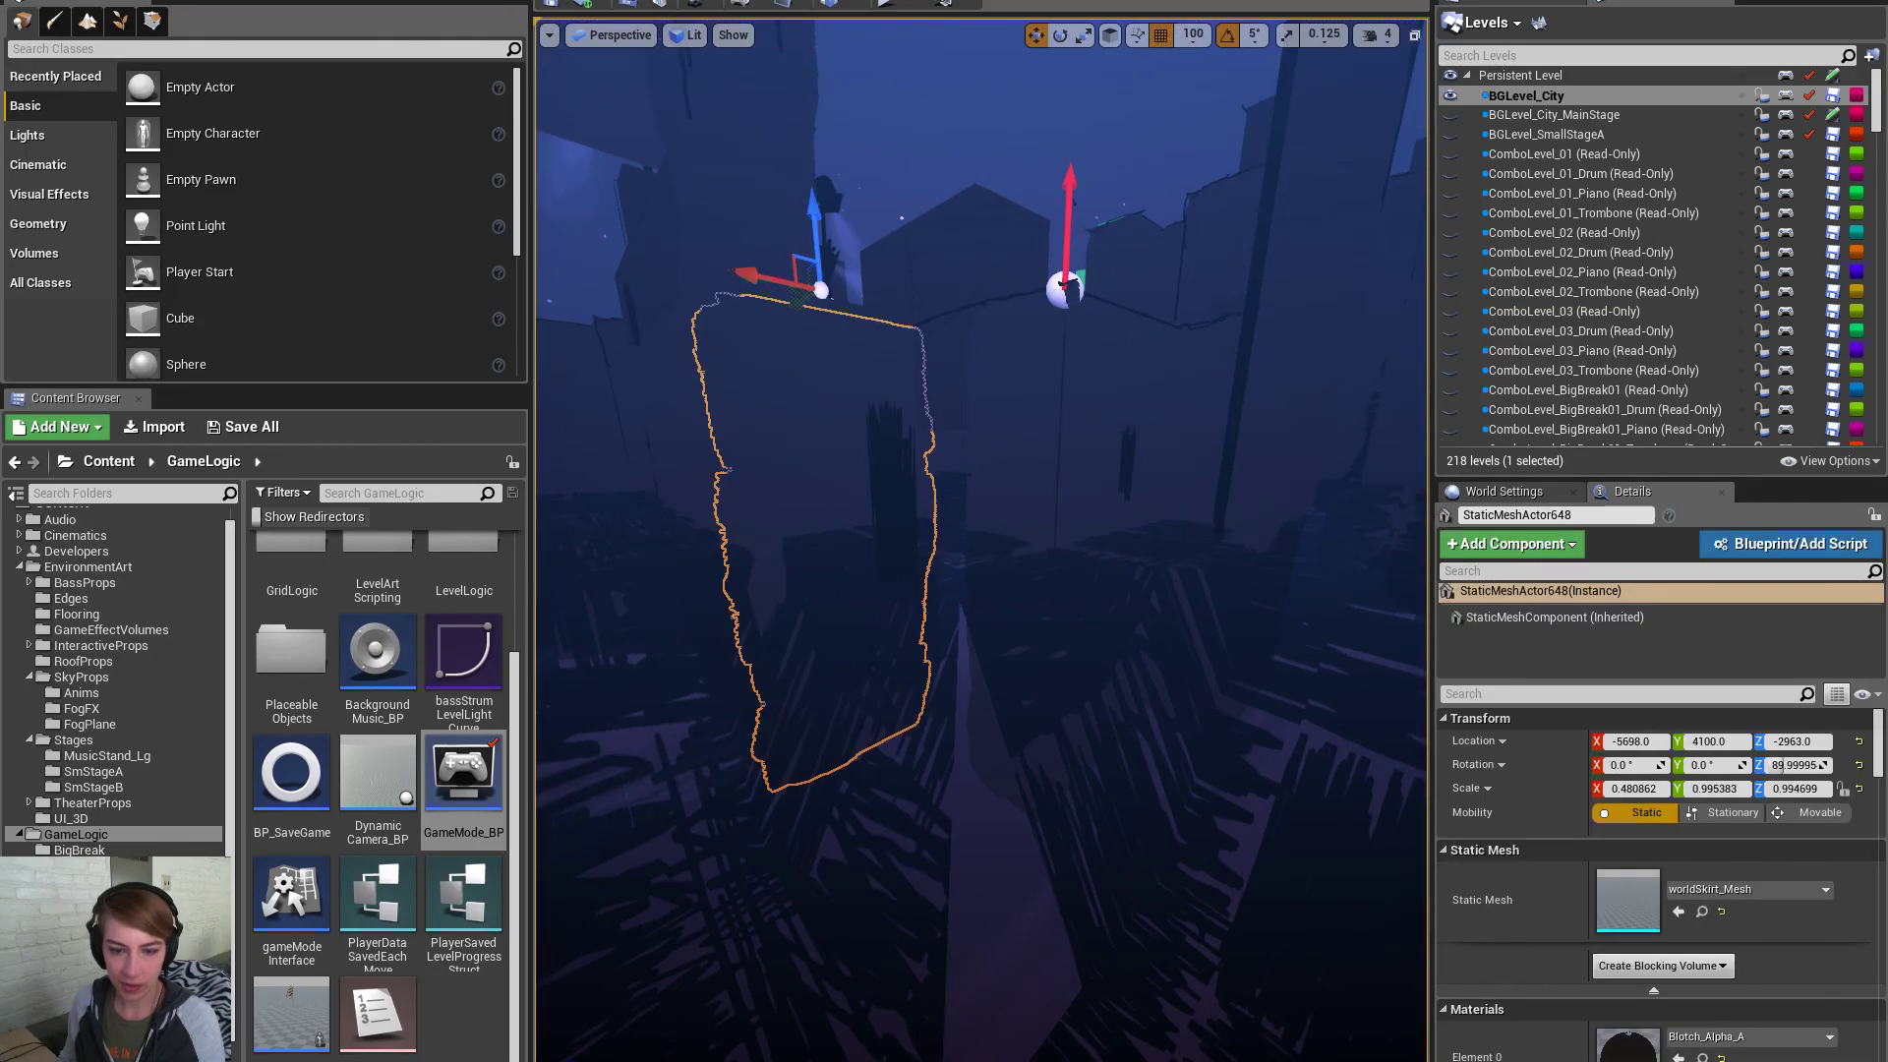
# Show the BGLevel_City_MainStage level again and delete the stray redCarpet_TunerBar70 actor
pyautogui.click(1450, 117)
pyautogui.moveTo(1308, 308); pyautogui.dragTo(1266, 308, button='right')
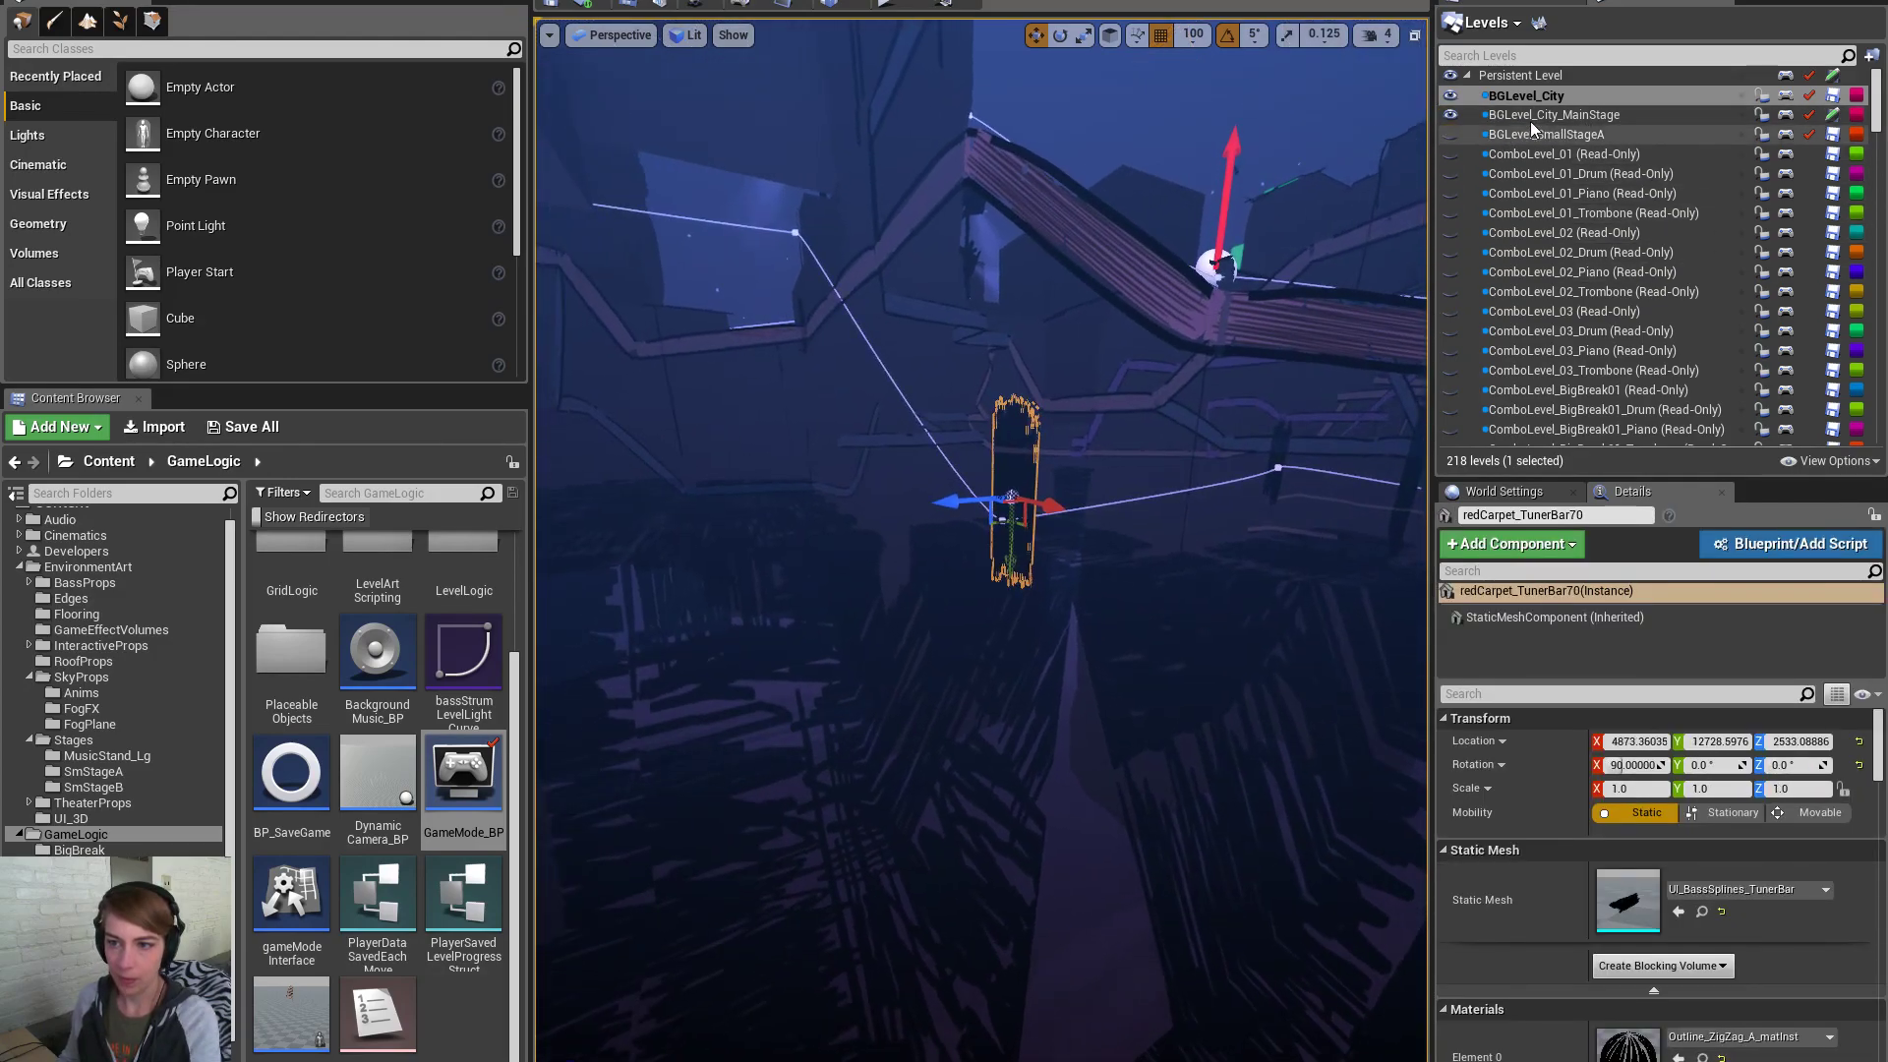
pyautogui.press('Delete')
# Find the stray redCarpet_TunerBar71 by selecting BGLevel_City's actors, check its tags, and delete it
pyautogui.rightClick(1591, 103)
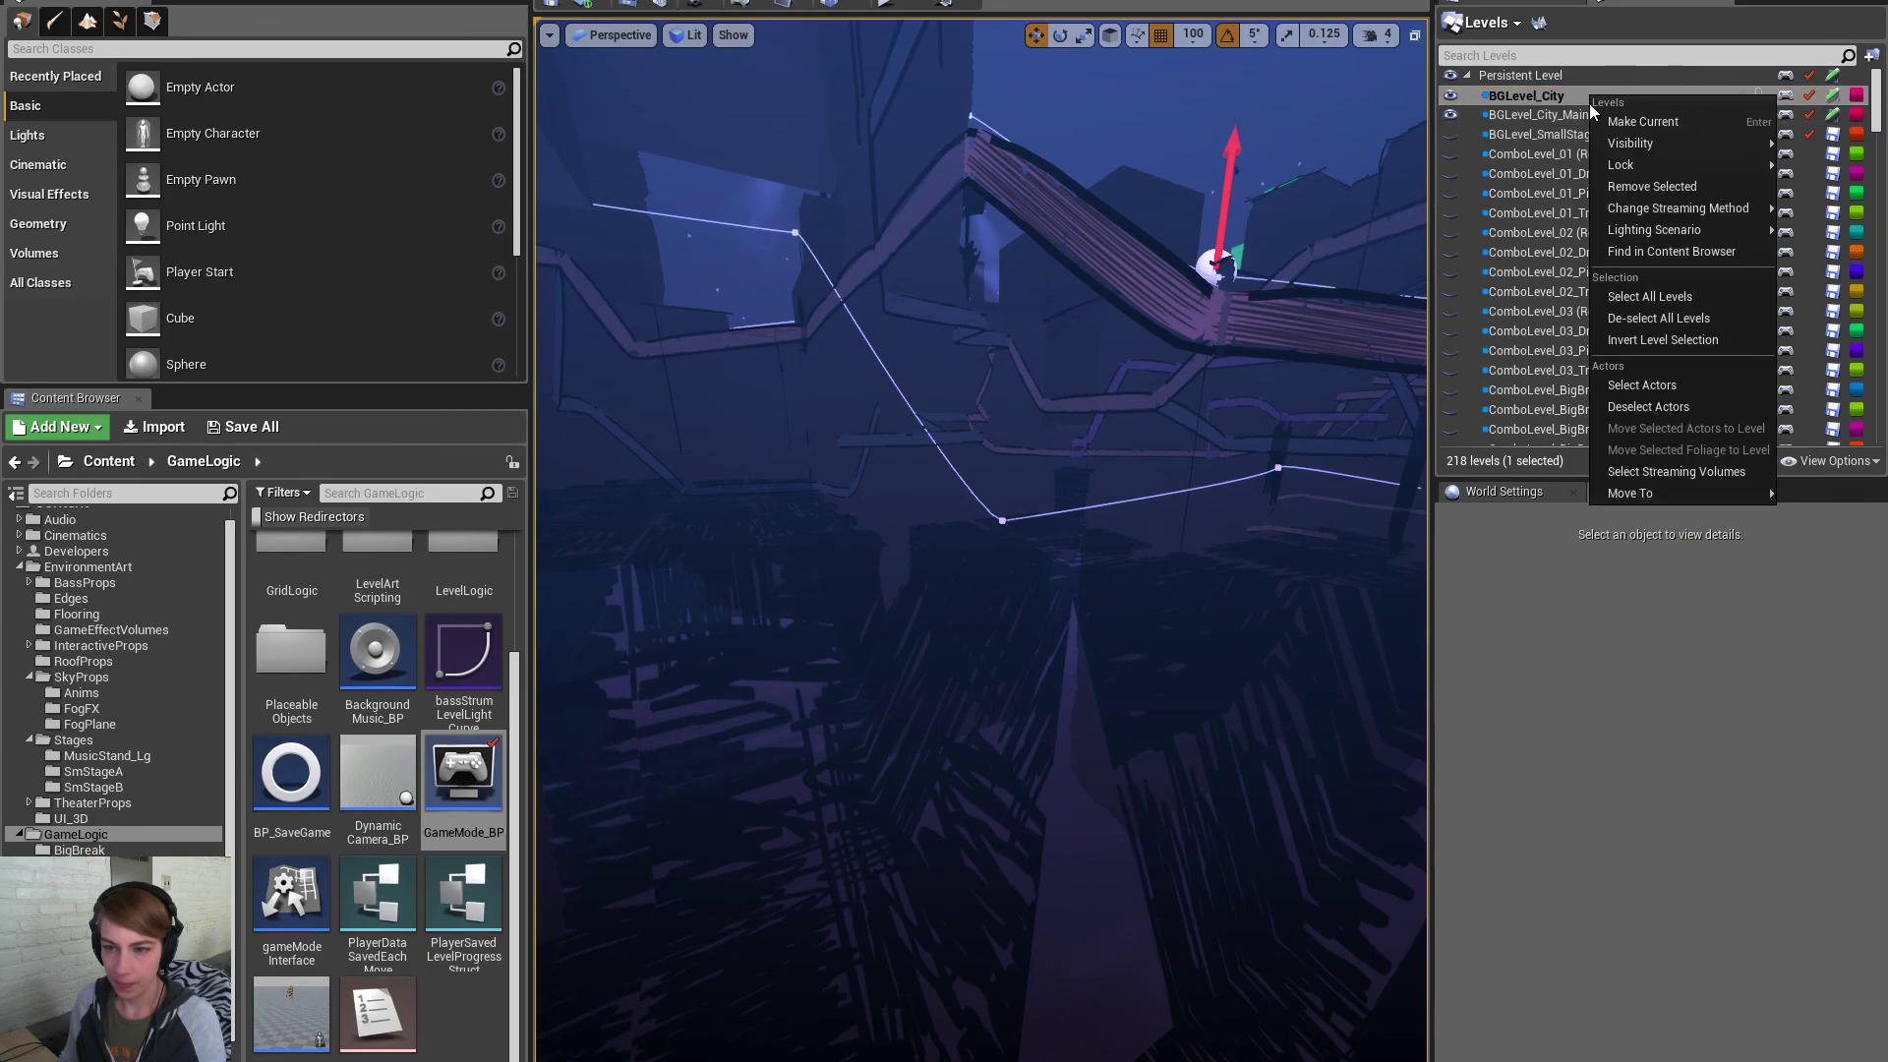
pyautogui.click(1644, 385)
pyautogui.moveTo(1111, 590)
pyautogui.mouseDown(button='right')
pyautogui.moveTo(1022, 649)
pyautogui.moveTo(1112, 614)
pyautogui.mouseUp(button='right')
pyautogui.click(1113, 607)
pyautogui.moveTo(1236, 587); pyautogui.dragTo(1214, 649, button='right')
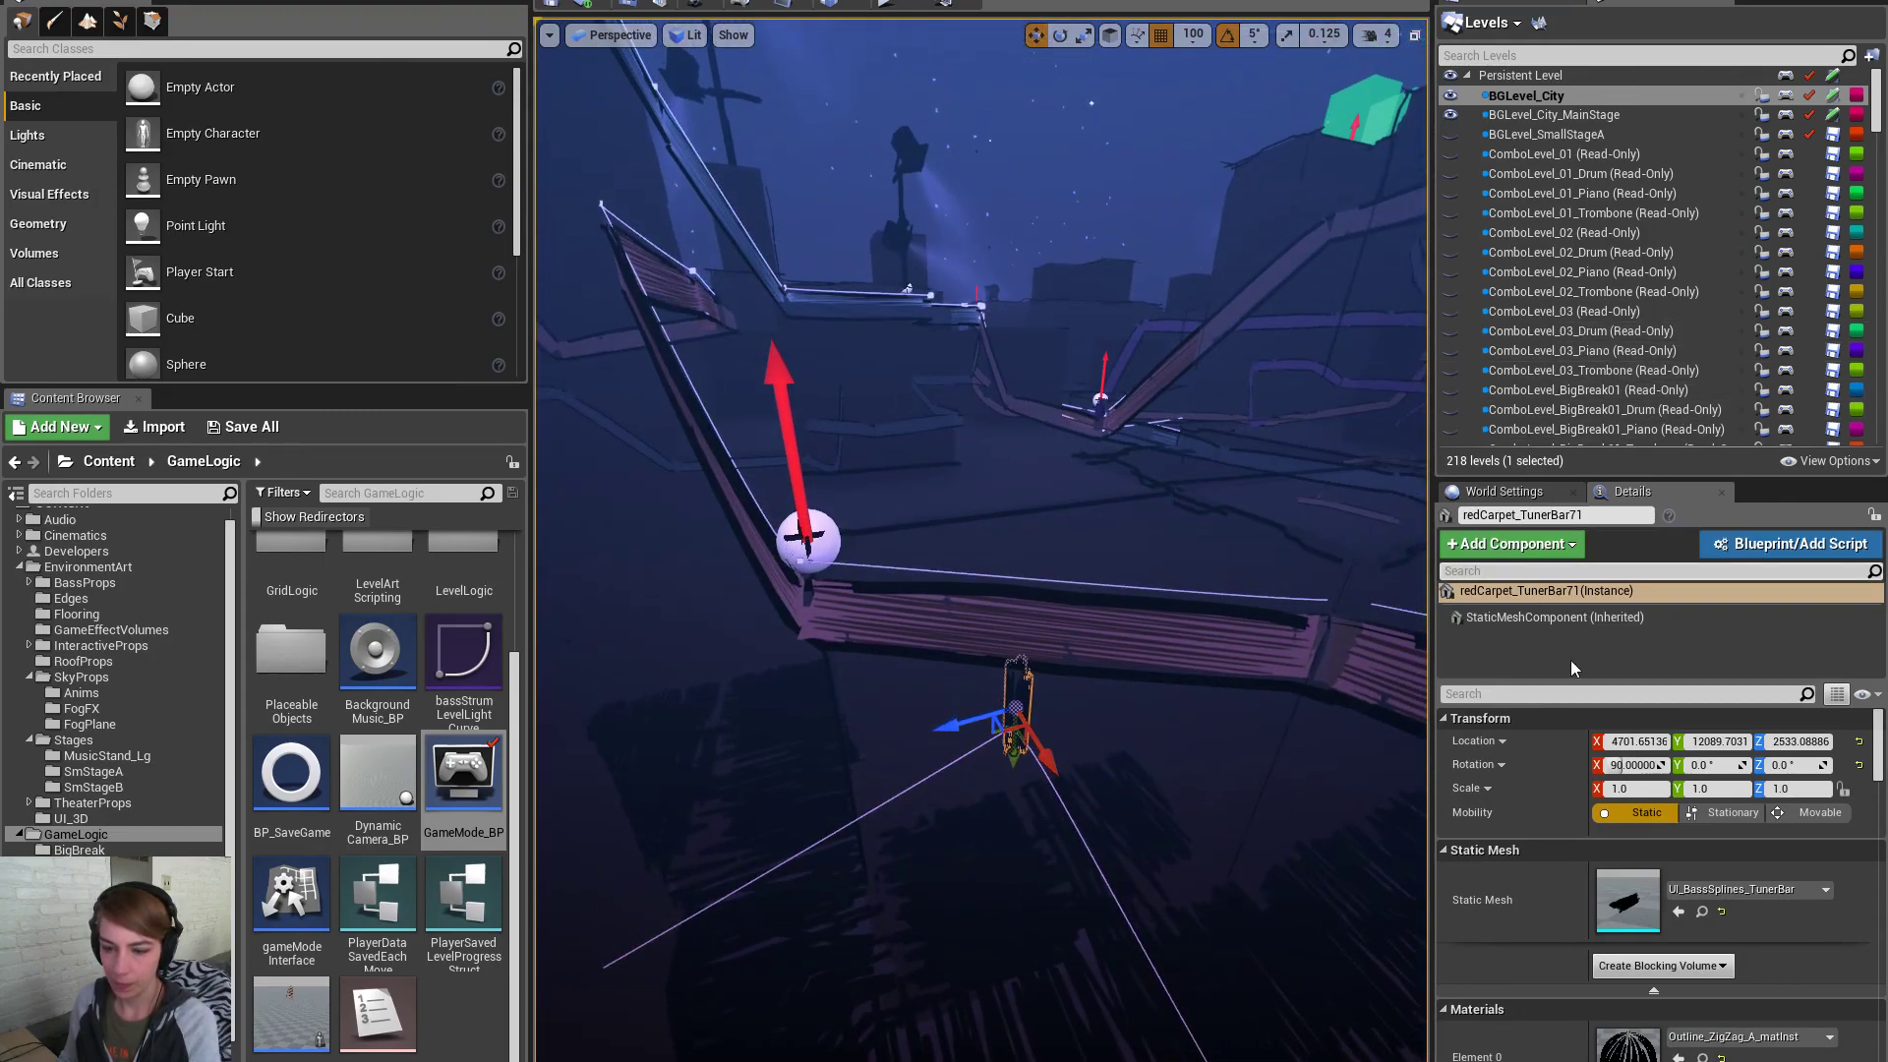
pyautogui.click(1571, 695)
pyautogui.write('tags')
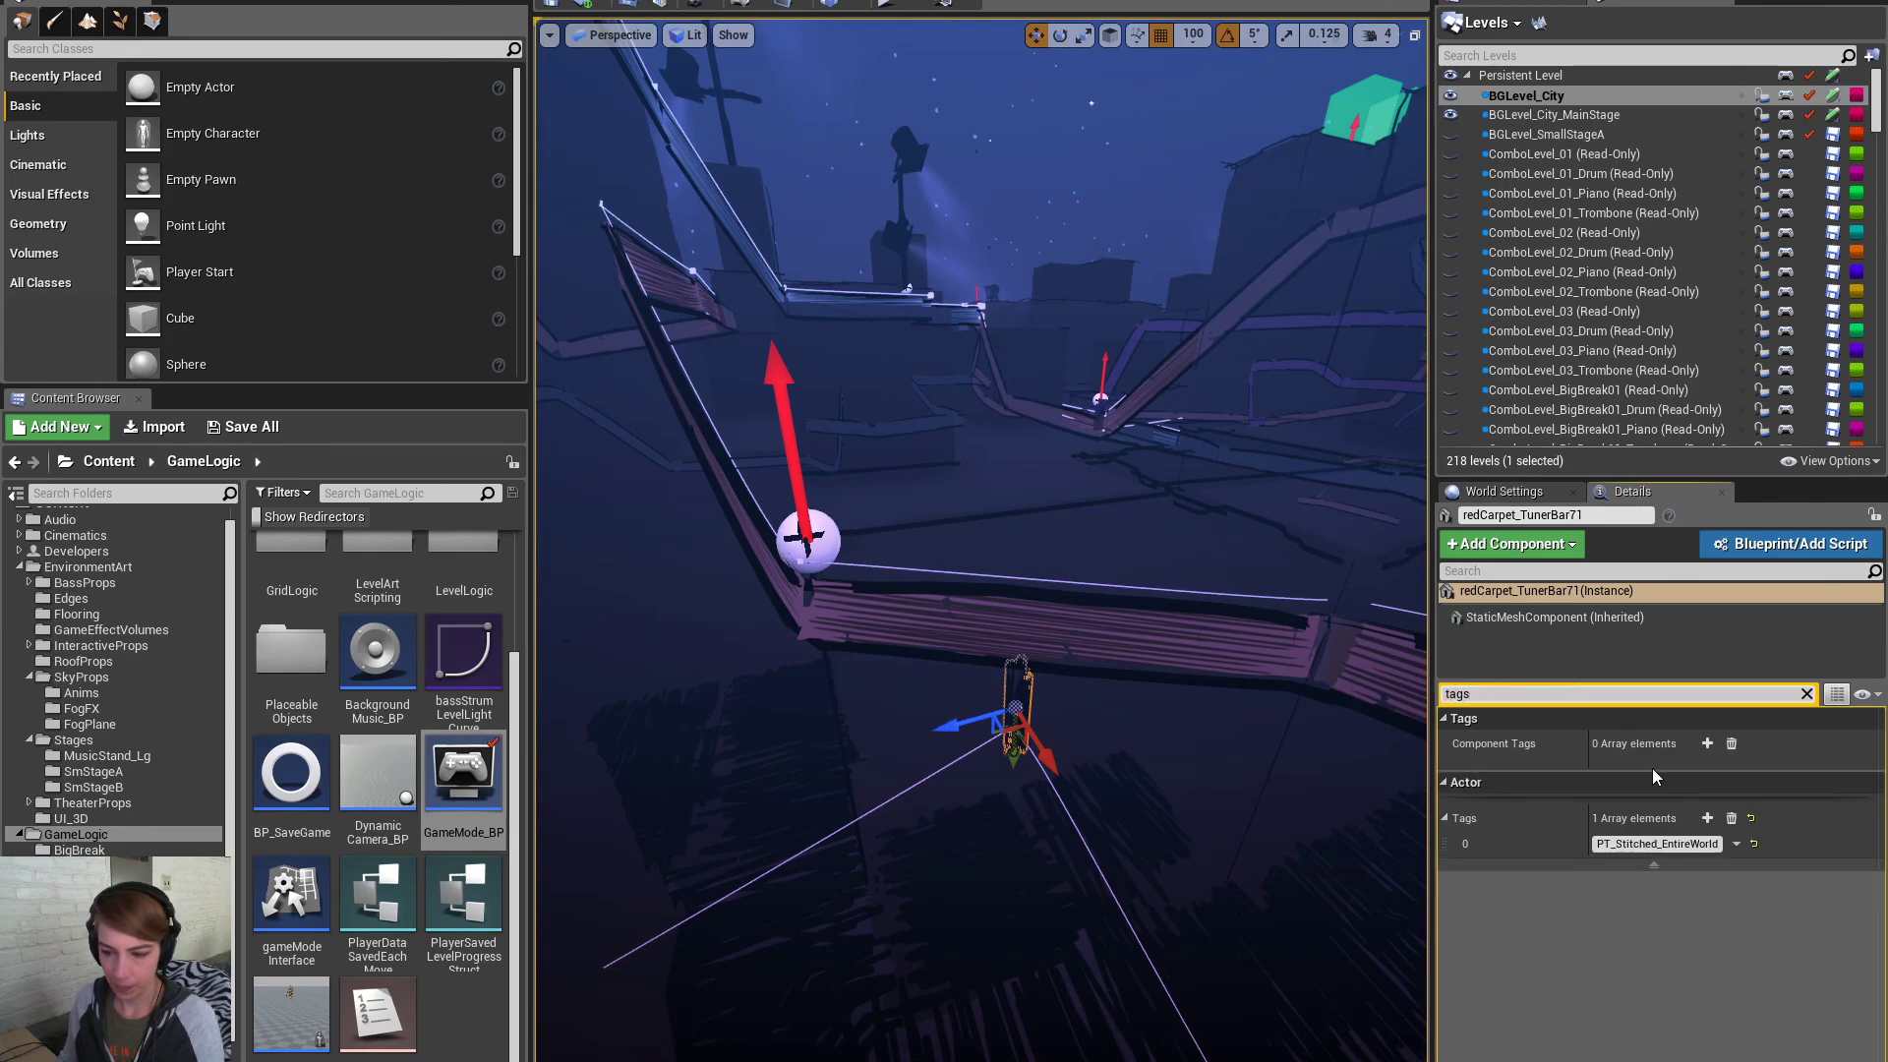
pyautogui.moveTo(1117, 703); pyautogui.dragTo(1091, 678, button='right')
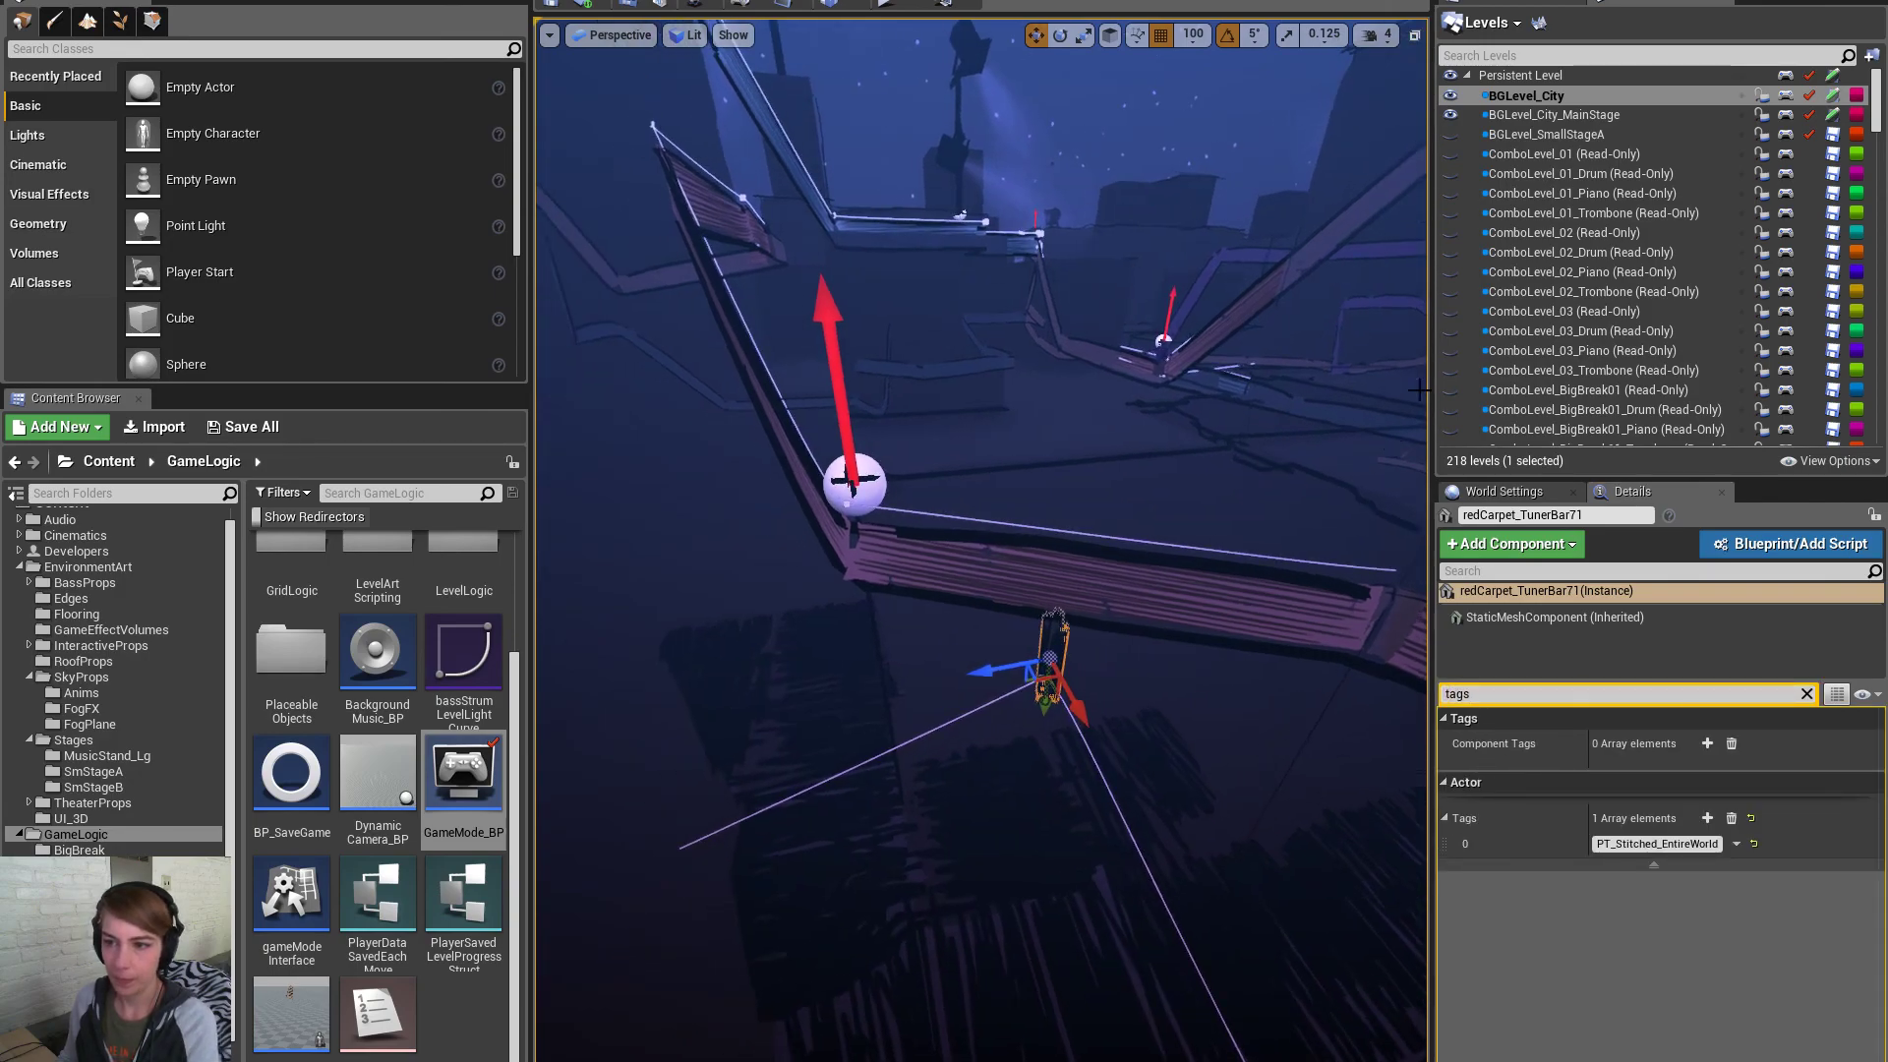
pyautogui.press('Escape')
# Select all BGLevel_City actors again and inspect the tags of redCarpet_TunerBar78
pyautogui.rightClick(1612, 105)
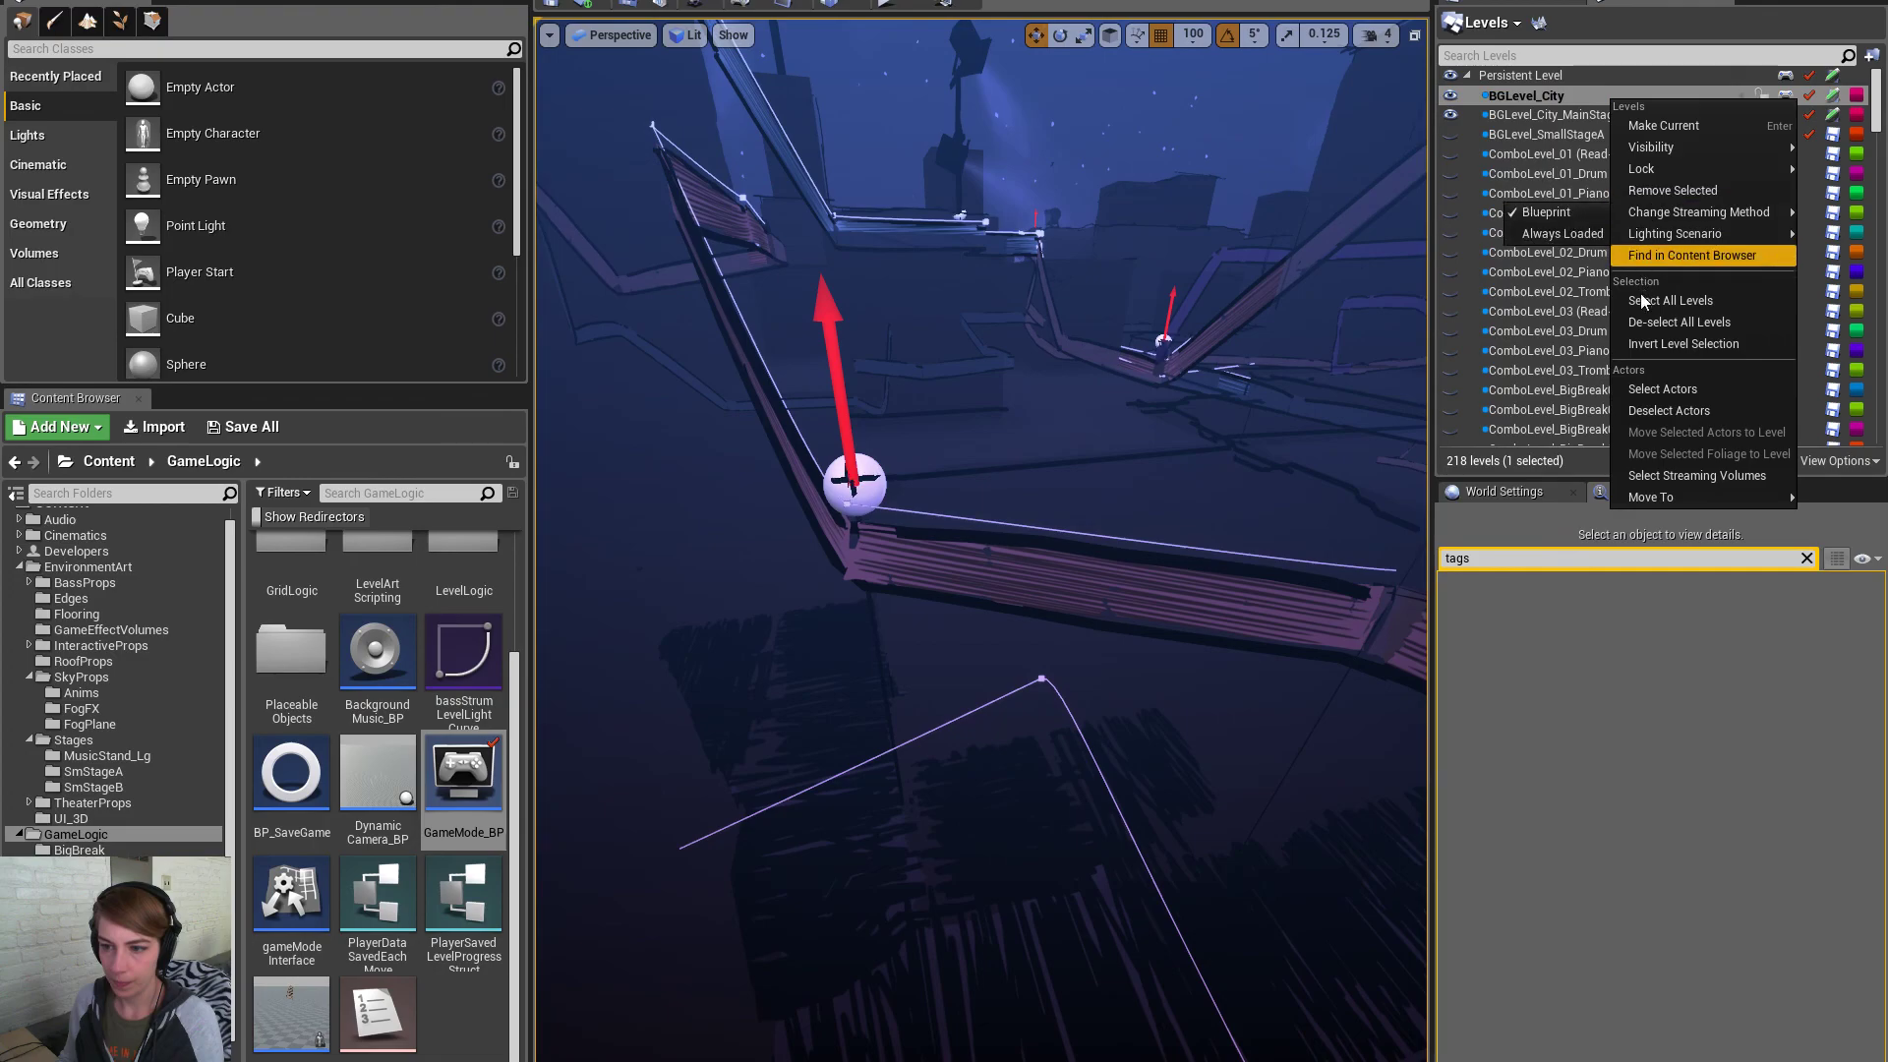
pyautogui.click(1703, 398)
pyautogui.moveTo(1180, 551); pyautogui.dragTo(1018, 689, button='right')
pyautogui.click(1006, 591)
pyautogui.rightClick(1601, 117)
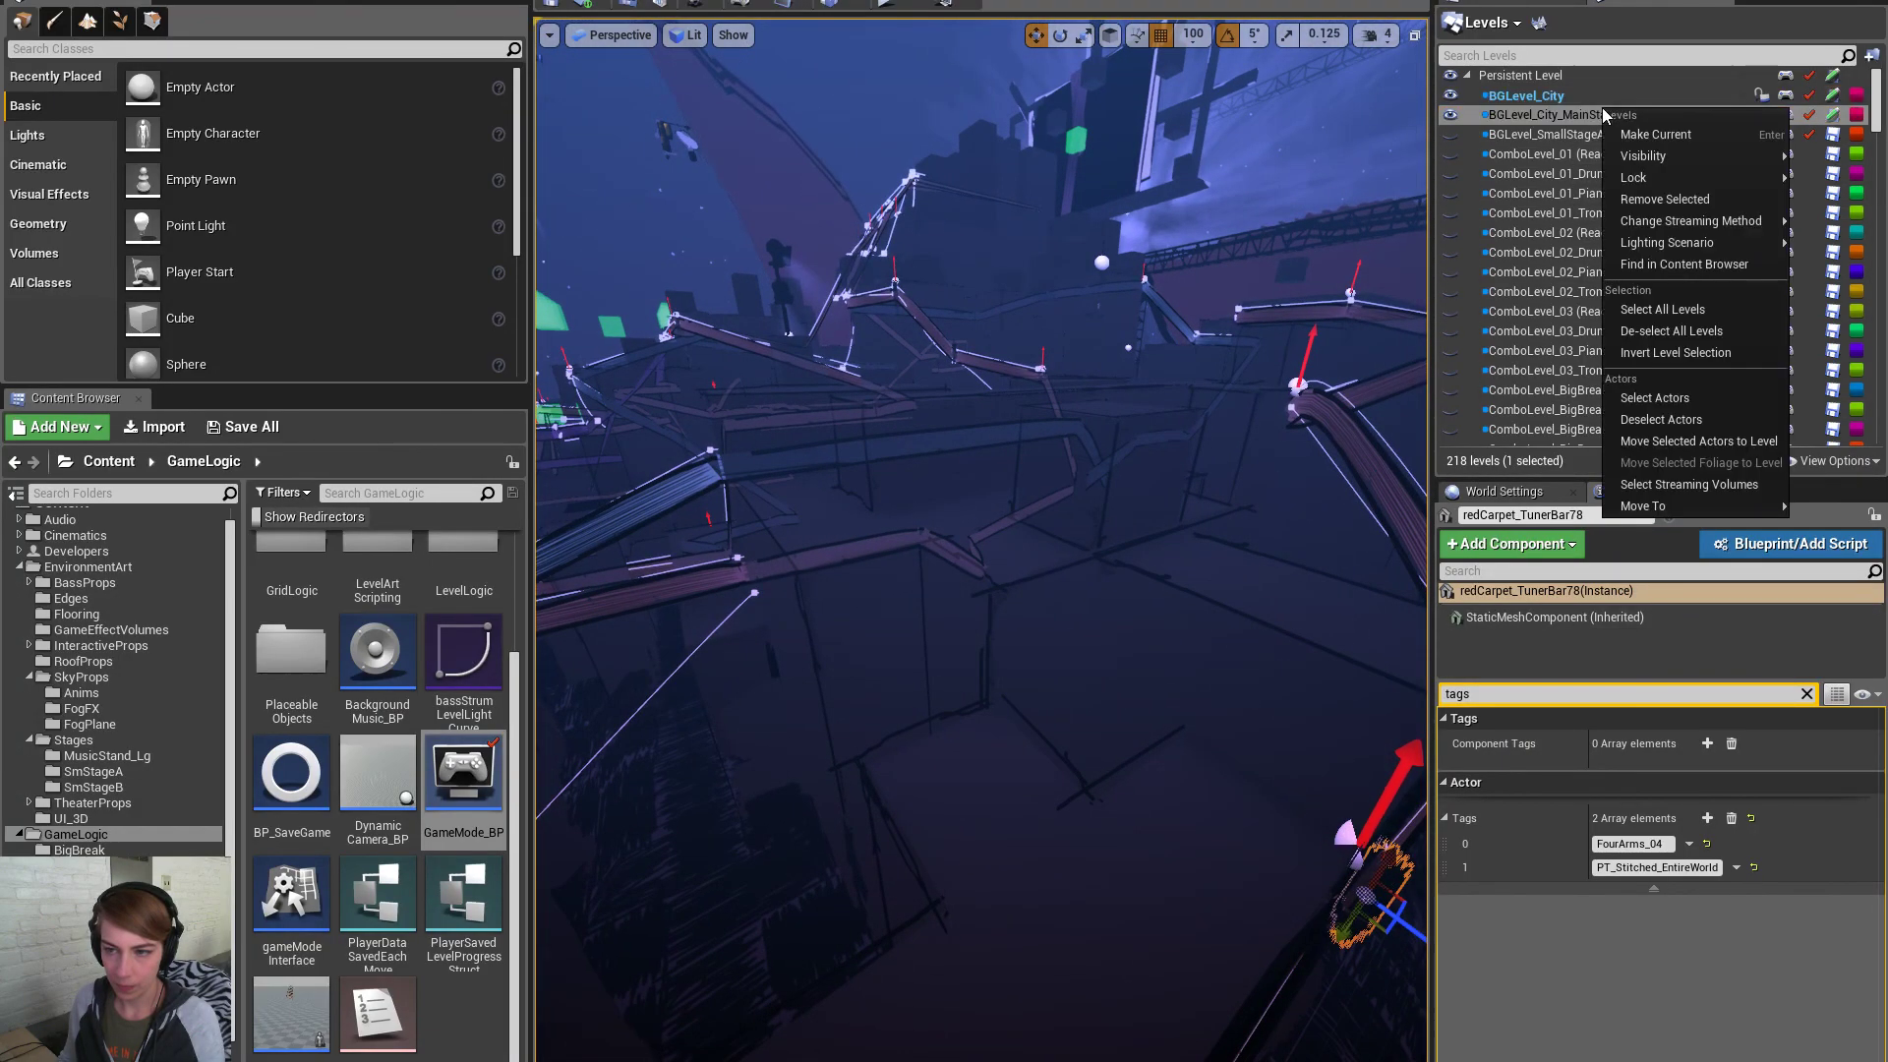
# Locate the stray redCarpet_TunerBar69 by selecting BGLevel_City's actors, and delete it
pyautogui.rightClick(1610, 97)
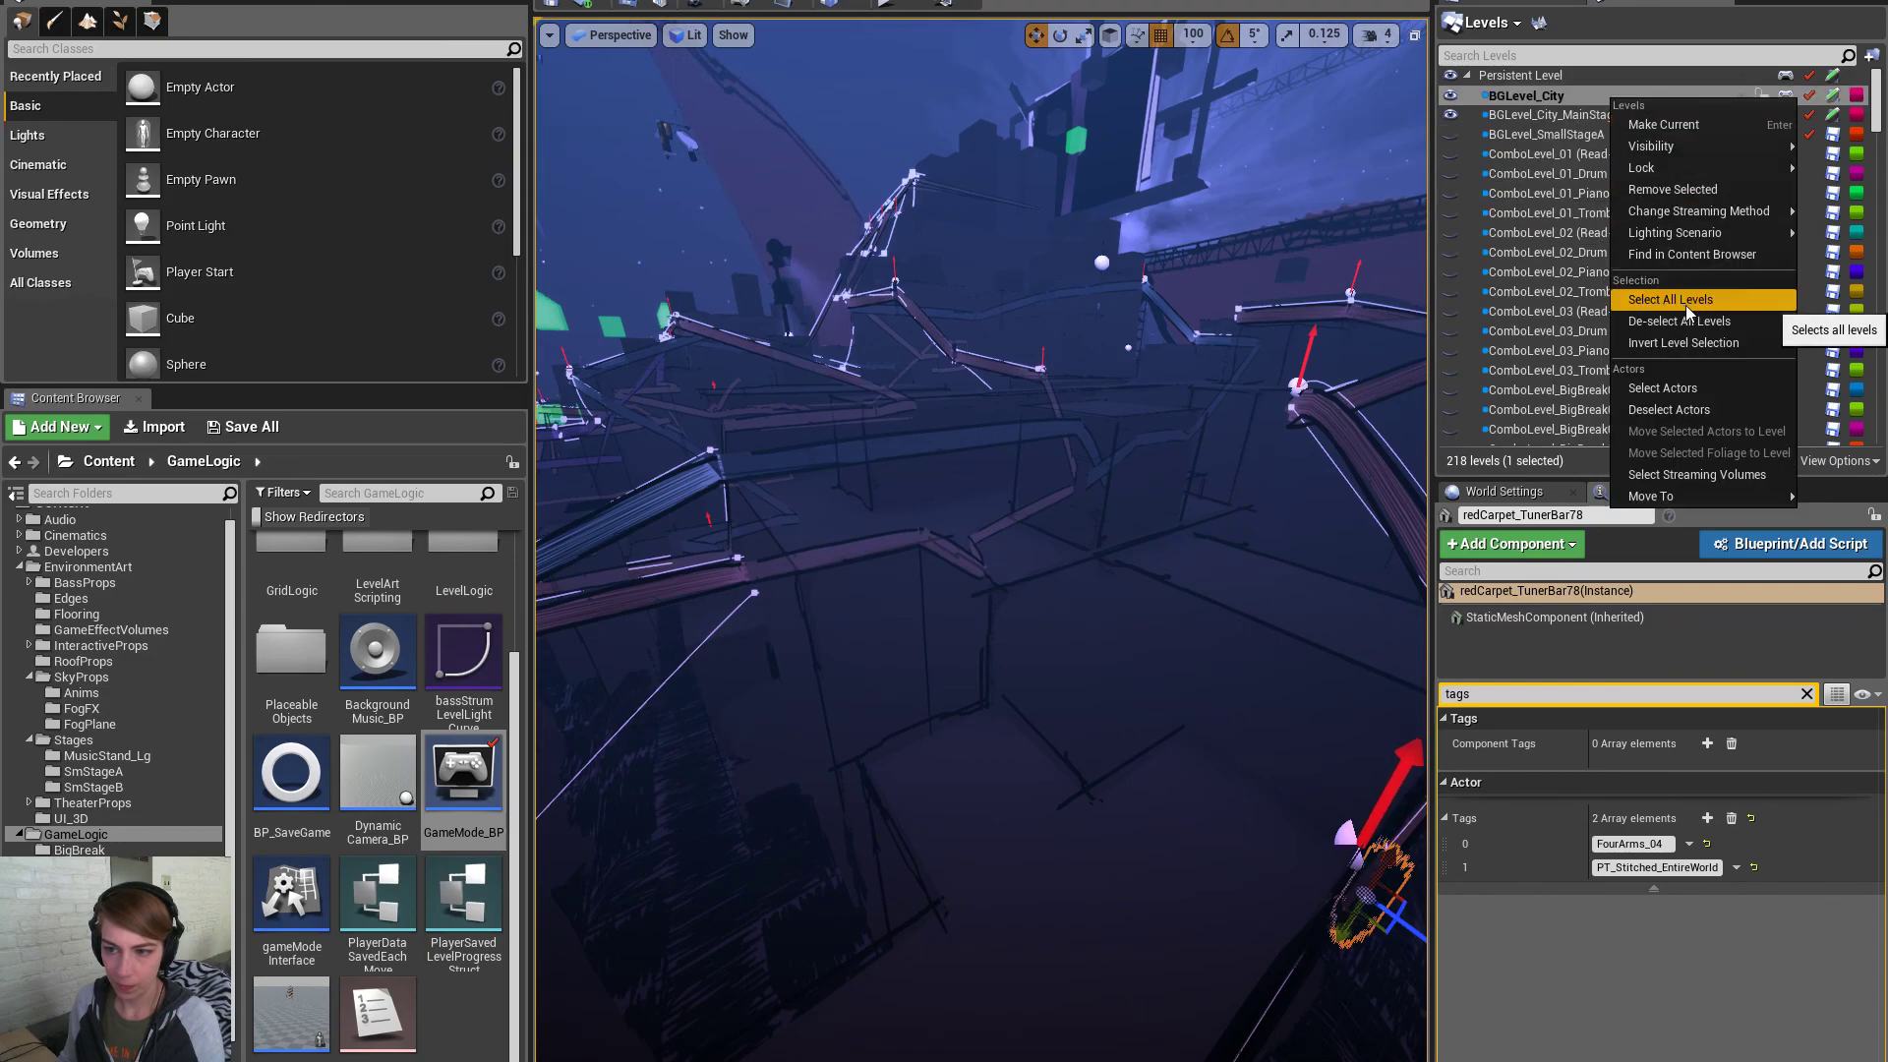
pyautogui.click(1694, 391)
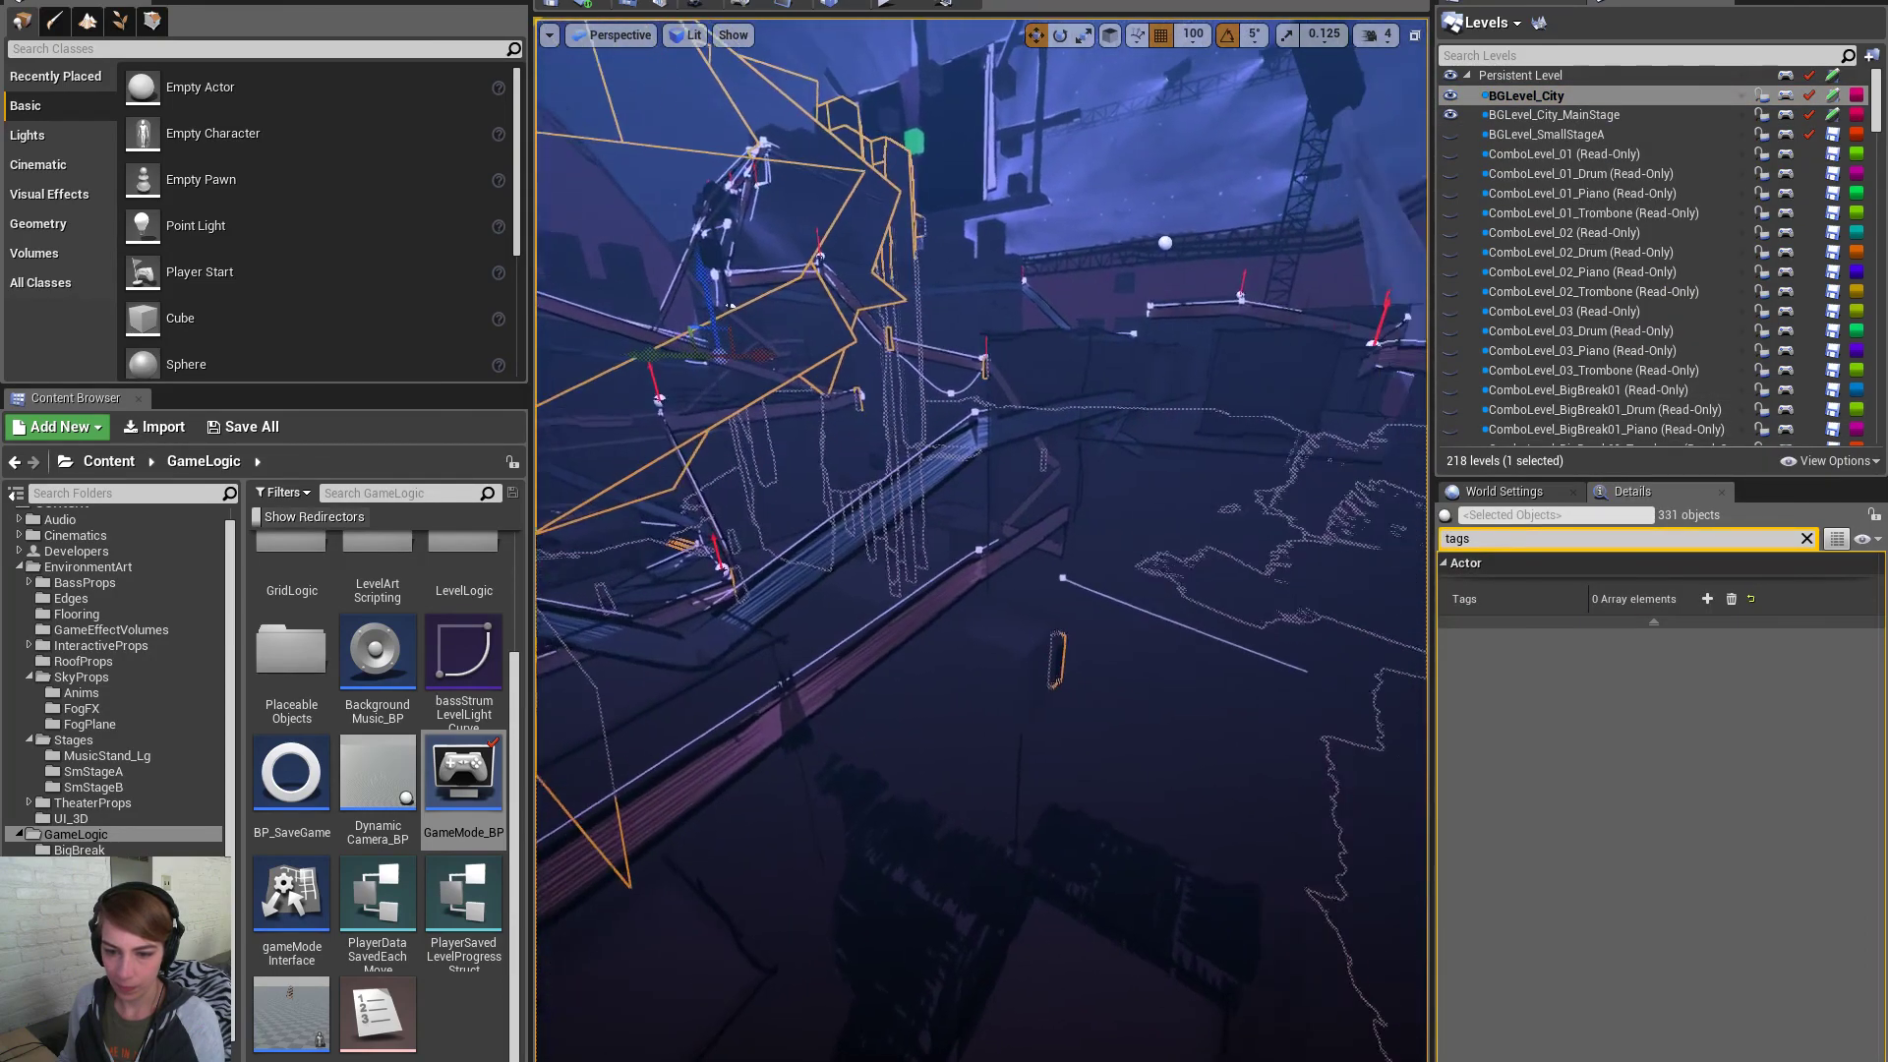
pyautogui.moveTo(968, 764); pyautogui.dragTo(967, 764, button='right')
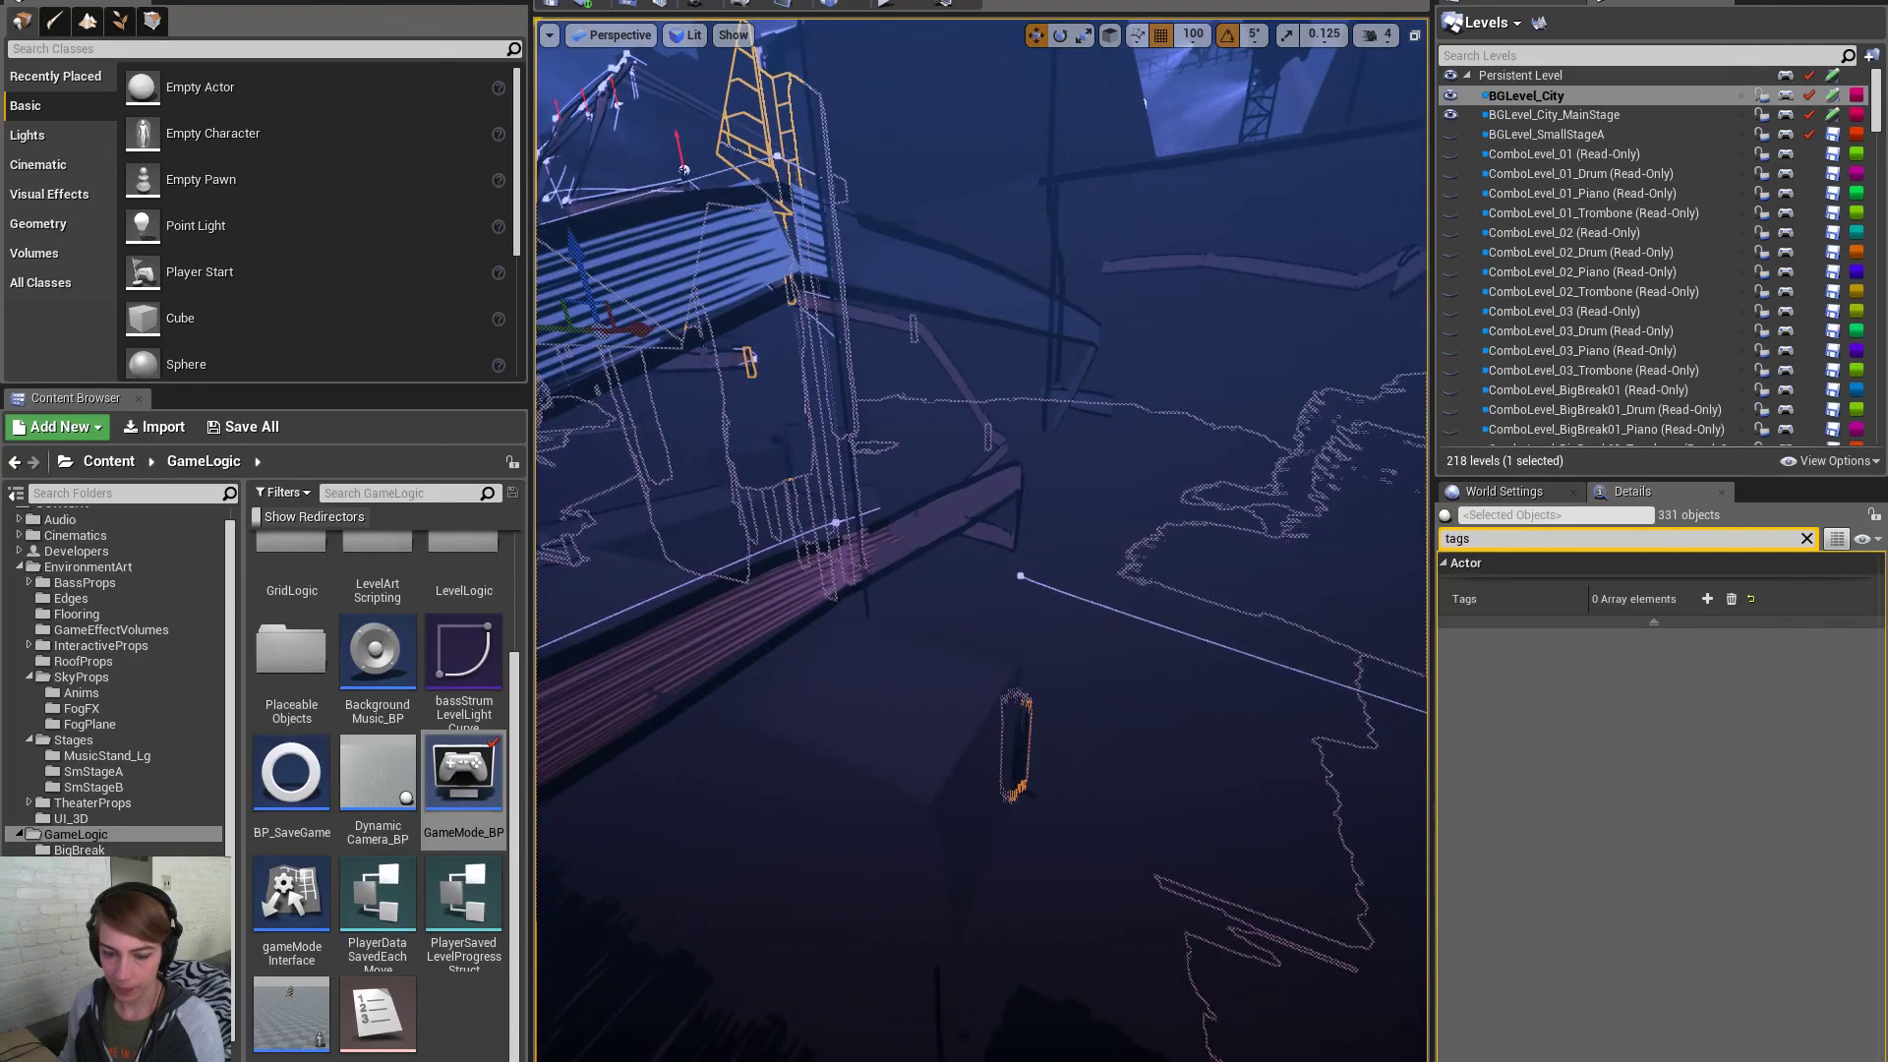
pyautogui.click(1028, 755)
pyautogui.moveTo(1046, 756); pyautogui.dragTo(893, 607, button='right')
pyautogui.click(842, 536)
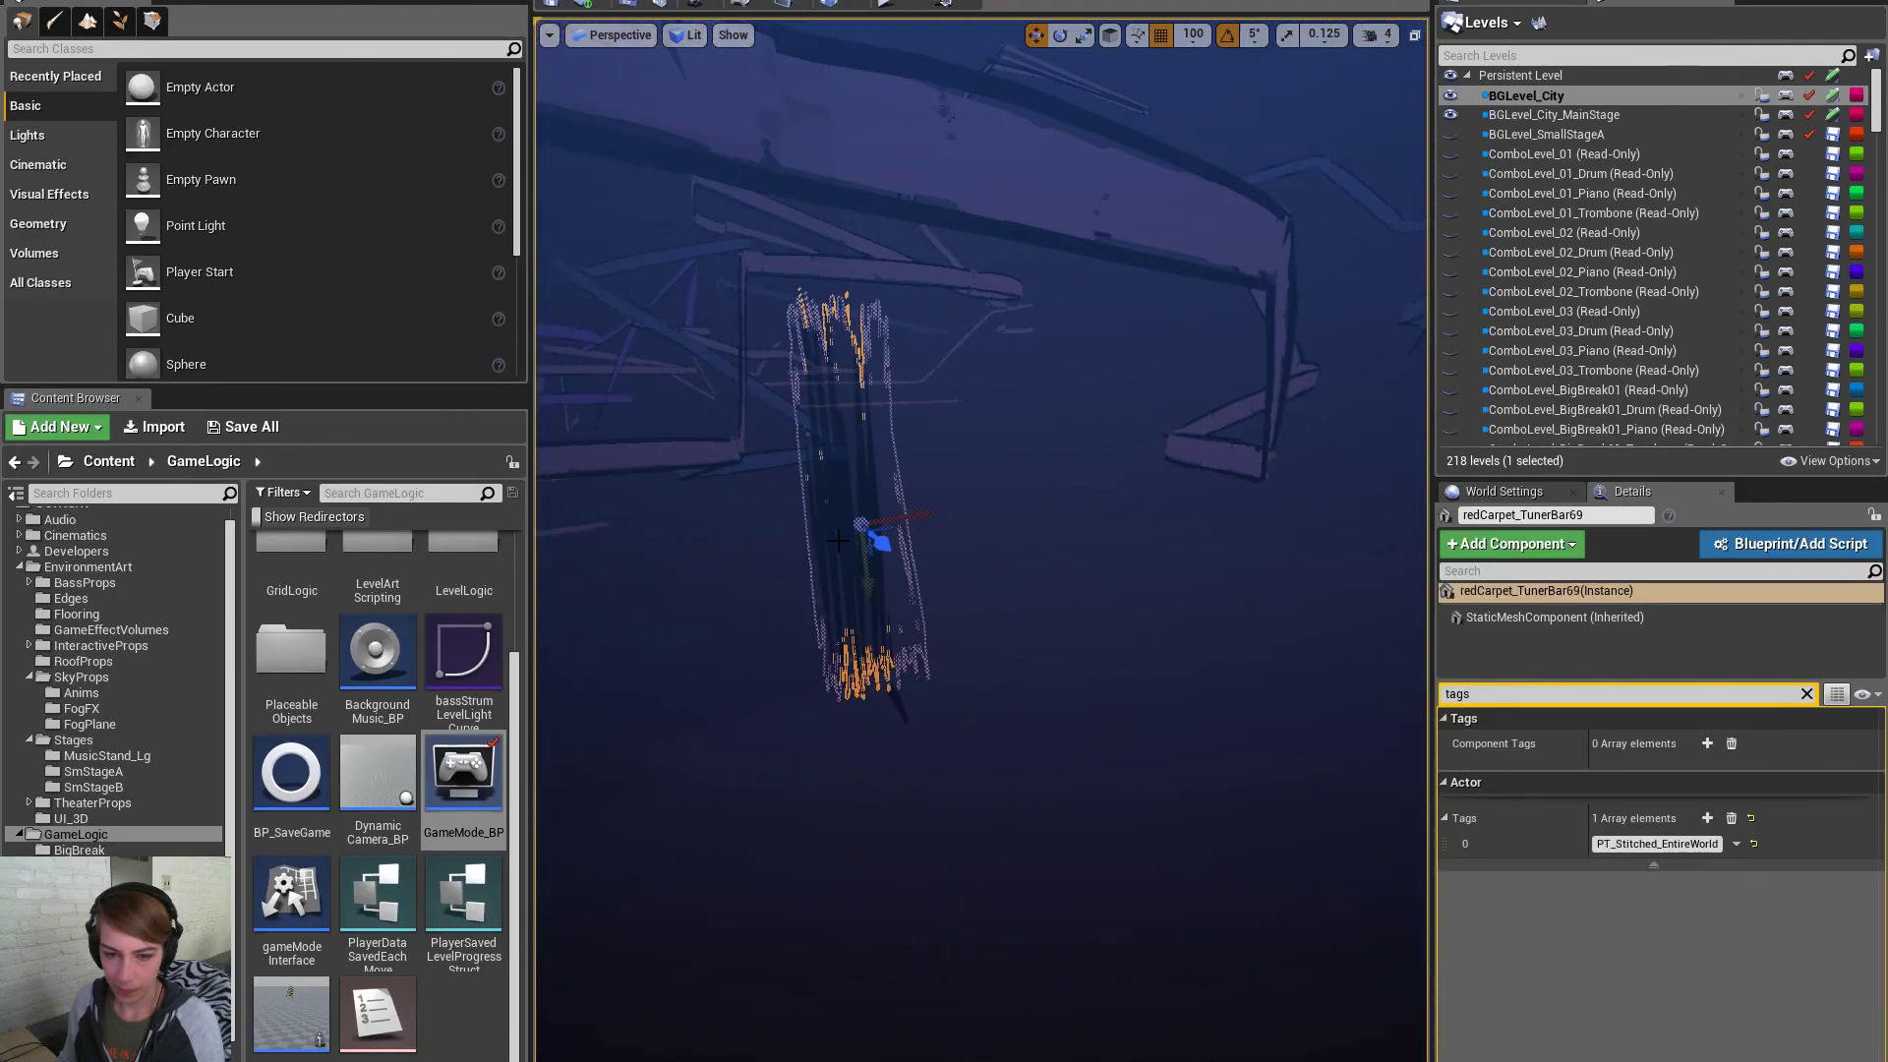
pyautogui.moveTo(841, 536); pyautogui.dragTo(1103, 791, button='right')
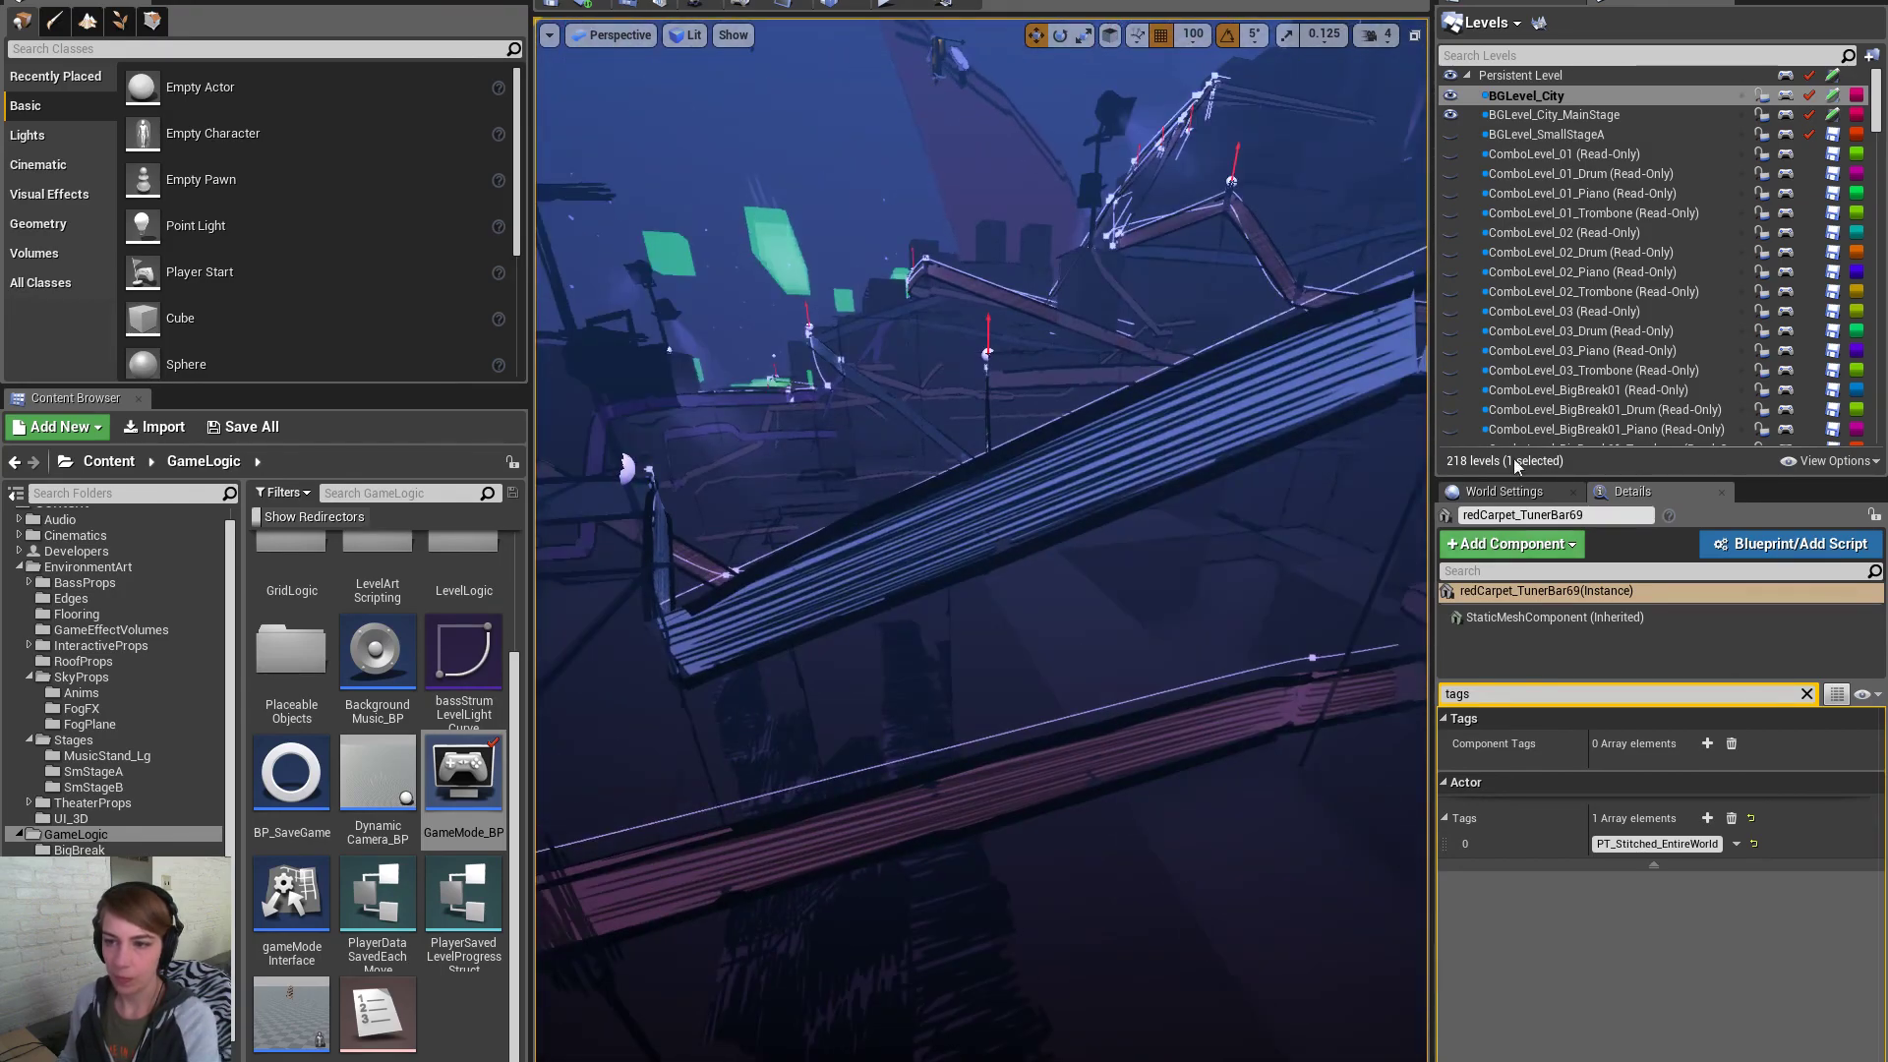
pyautogui.click(1540, 91)
# Select all of BGLevel_City's actors once more to check for remaining stray tuner bars
pyautogui.rightClick(1540, 95)
pyautogui.click(1584, 382)
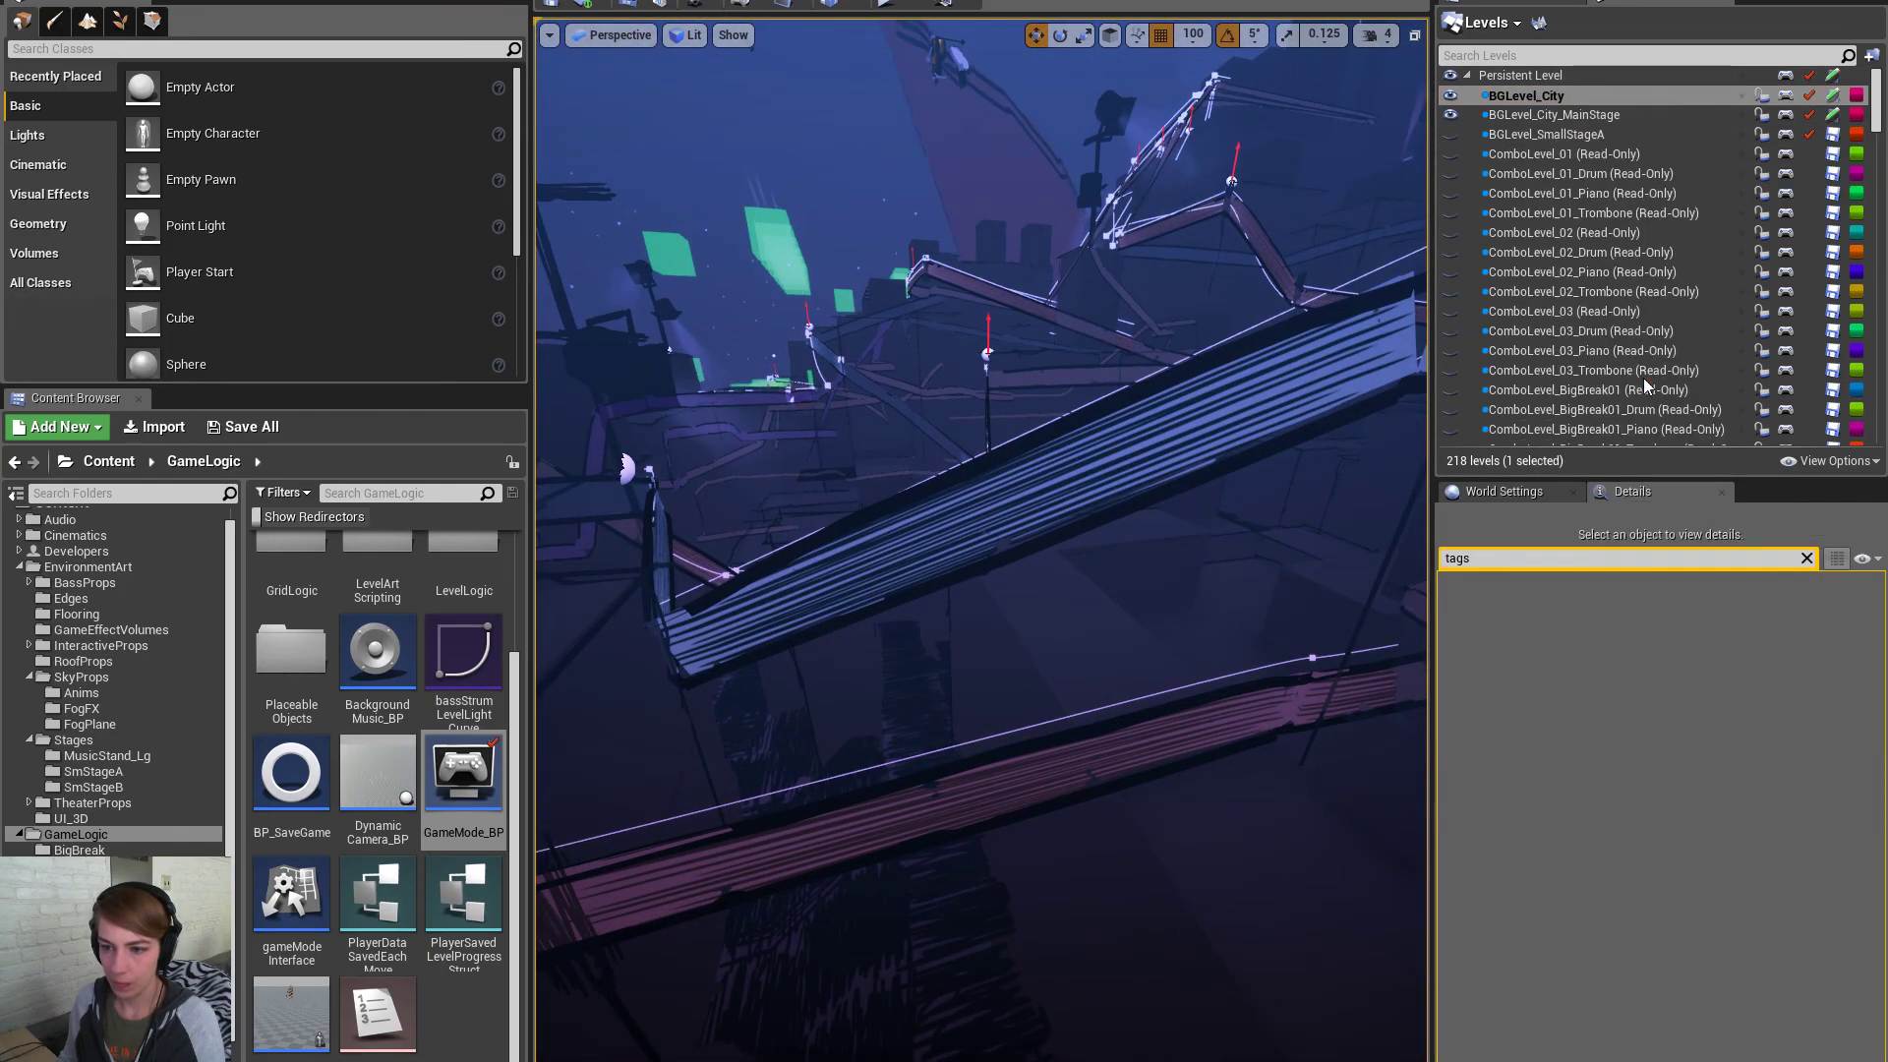
pyautogui.moveTo(981, 536)
pyautogui.mouseDown(button='right')
pyautogui.moveTo(1023, 531)
pyautogui.moveTo(1072, 580)
pyautogui.moveTo(1219, 590)
pyautogui.moveTo(1101, 610)
pyautogui.moveTo(974, 540)
pyautogui.moveTo(994, 531)
pyautogui.moveTo(978, 571)
pyautogui.moveTo(998, 560)
pyautogui.mouseUp(button='right')
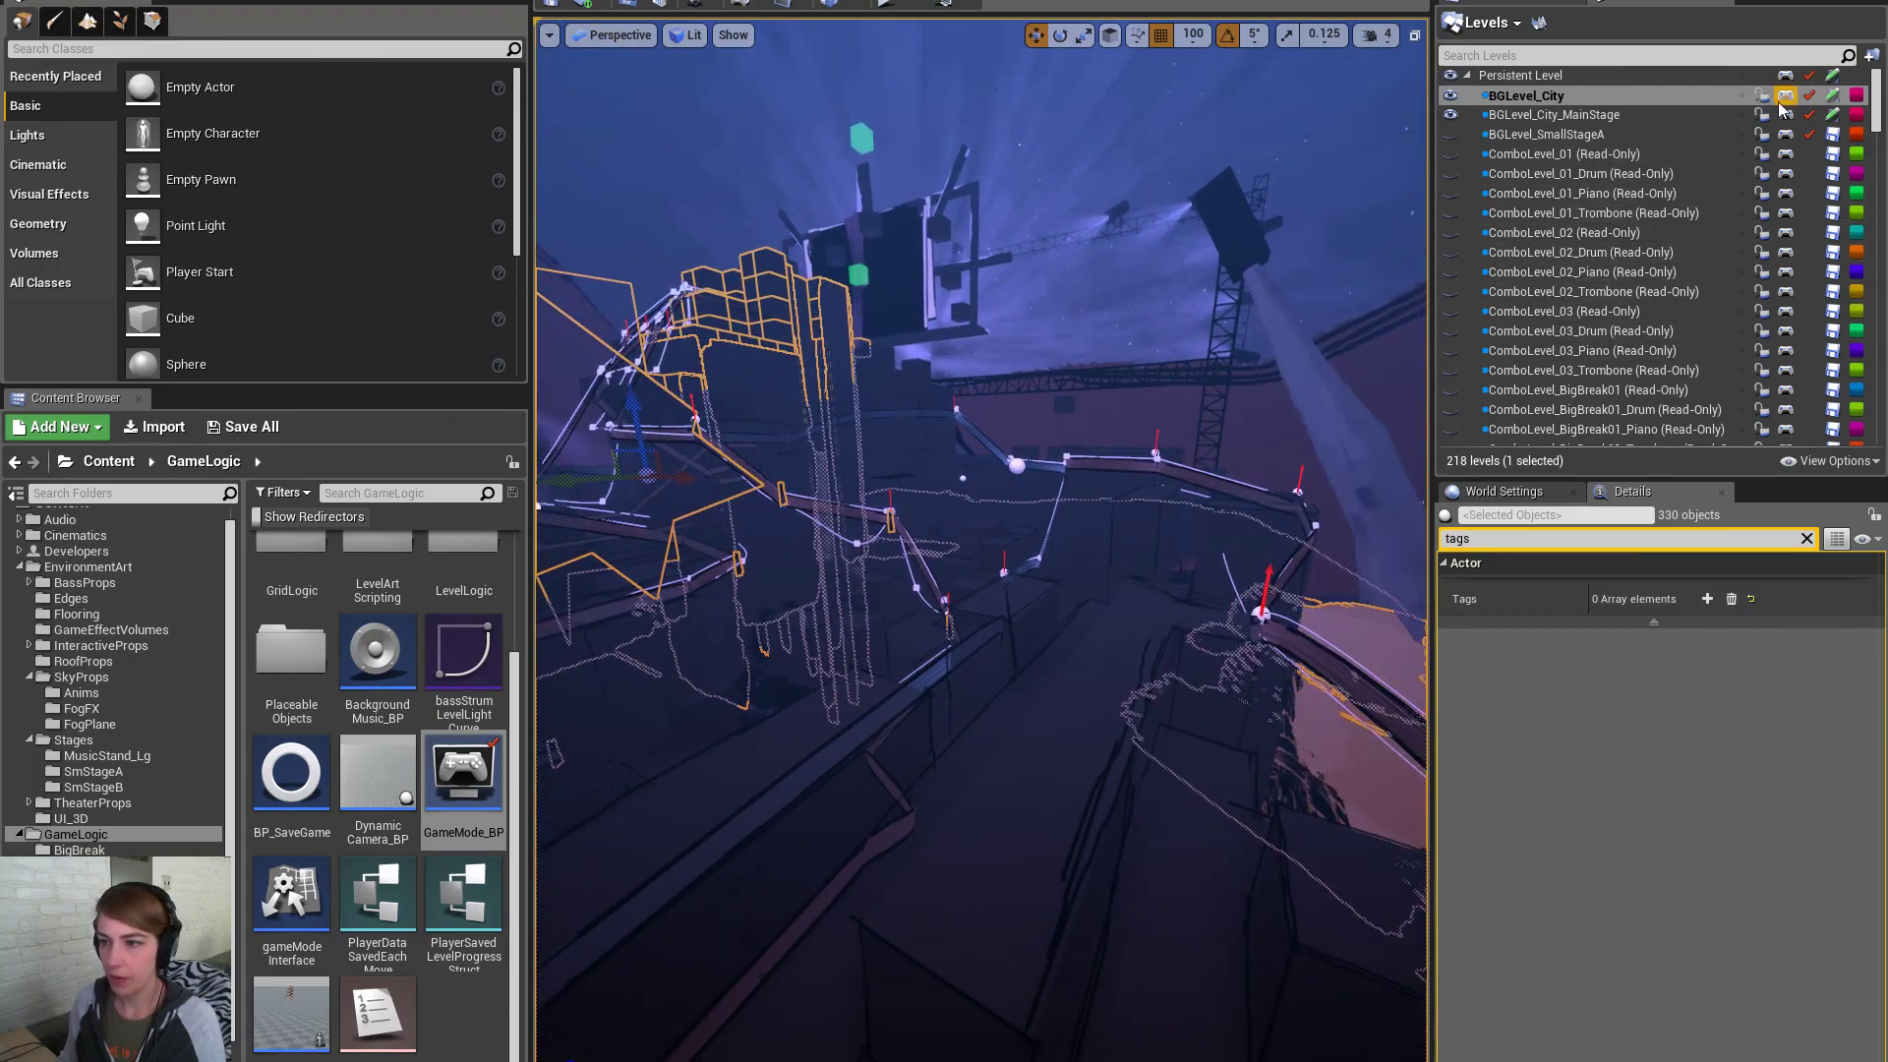
# Save BGLevel_City, BGLevel_City_MainStage and the persistent MasterGame level
pyautogui.click(1833, 96)
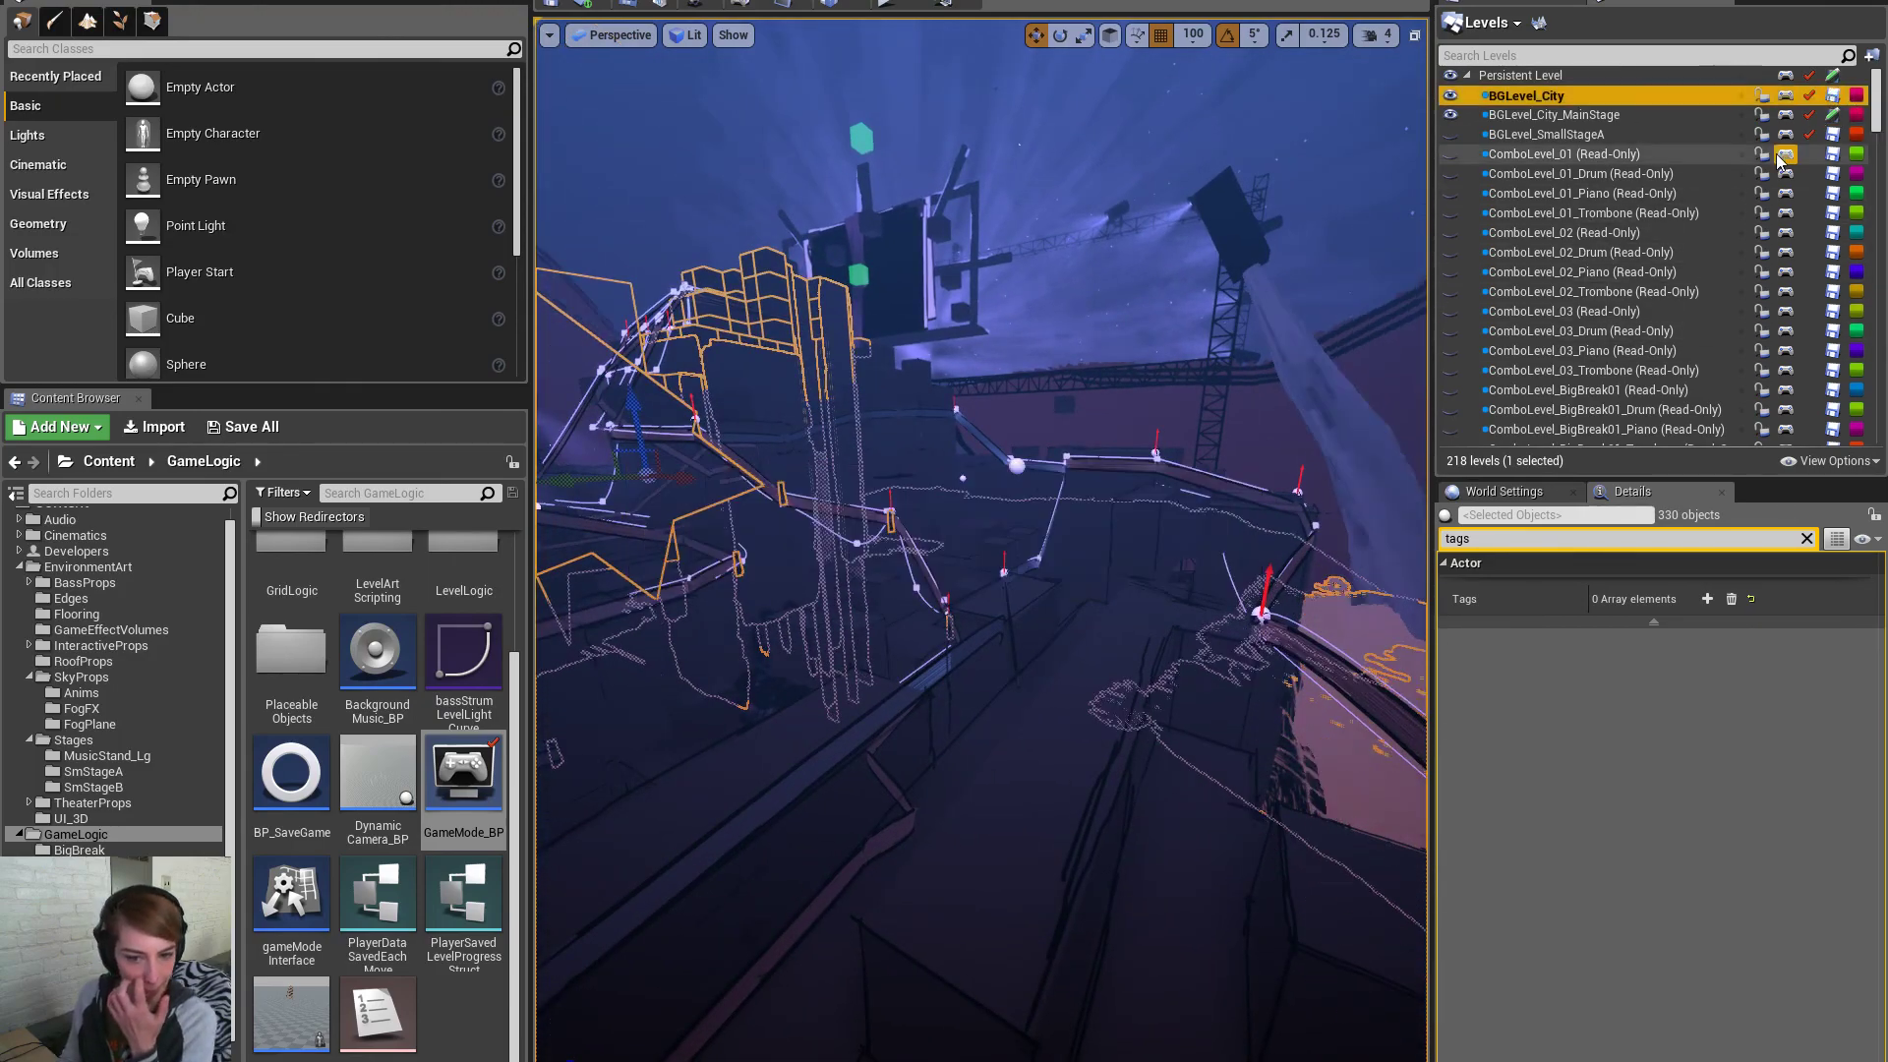
pyautogui.click(1833, 115)
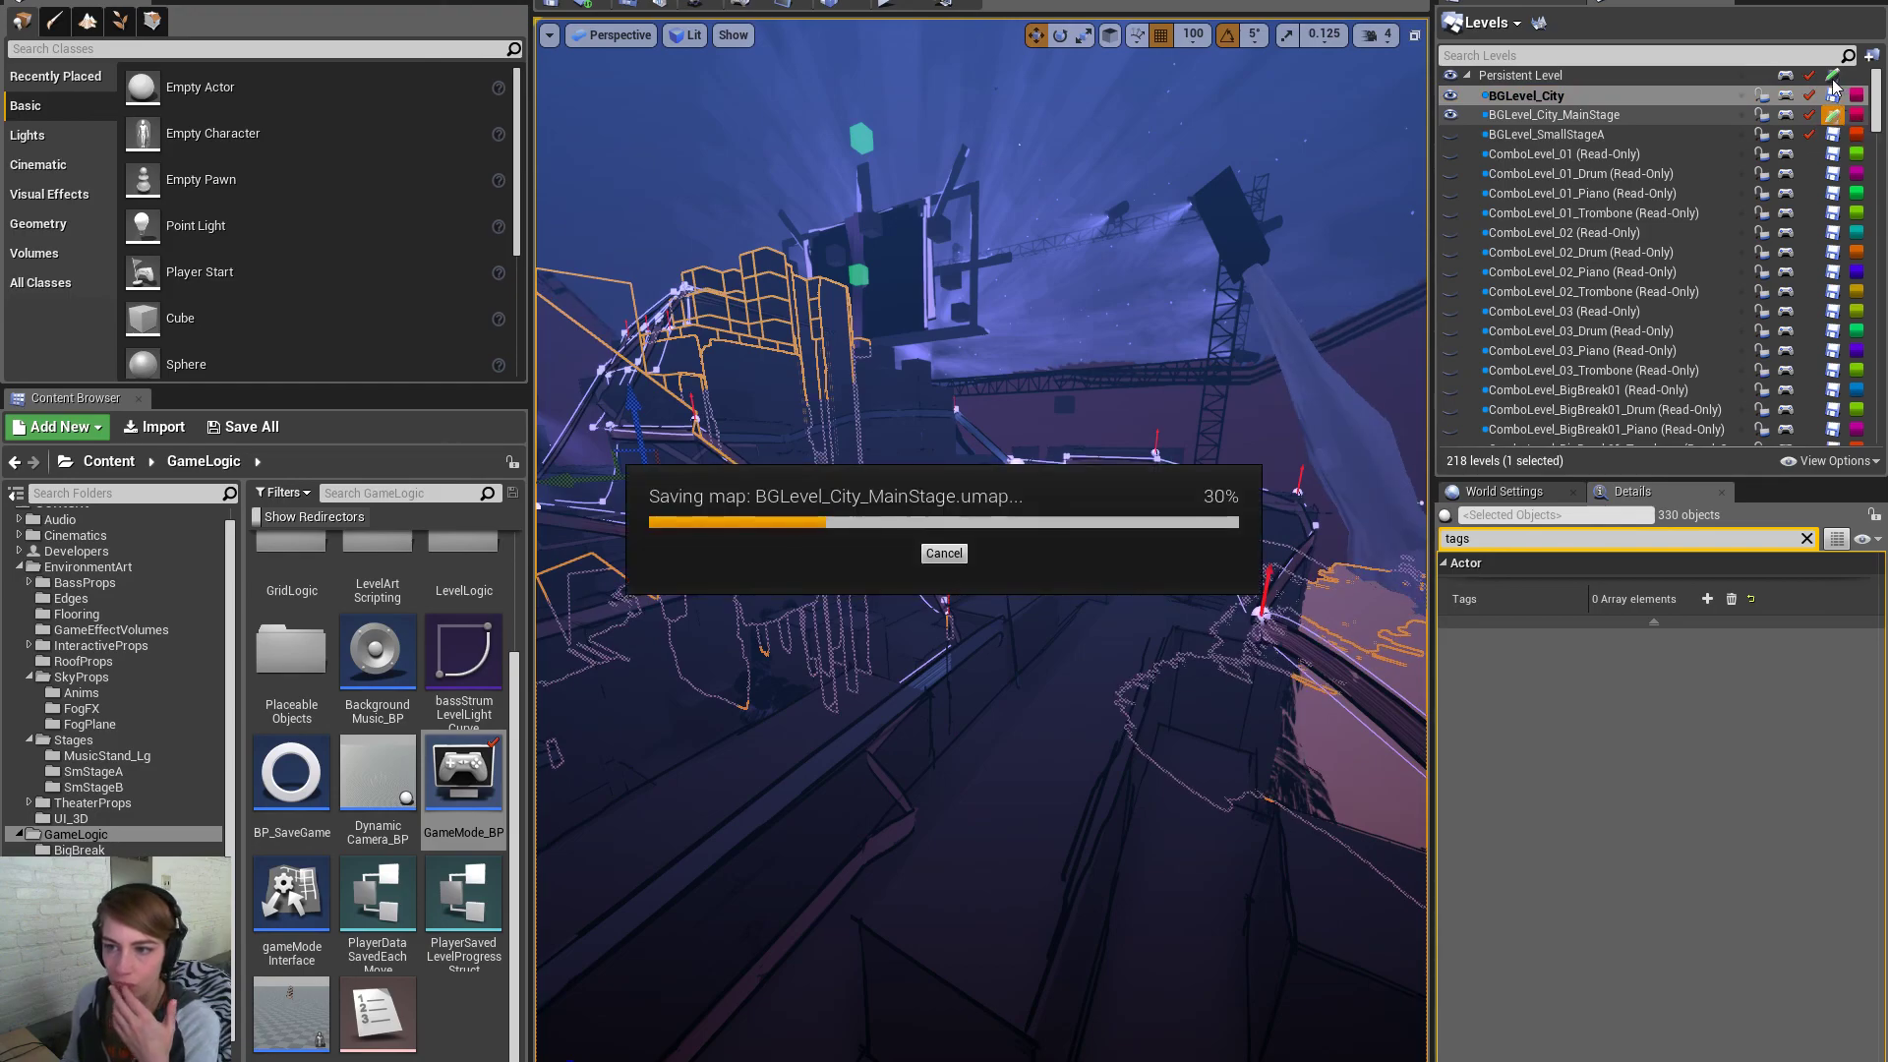
pyautogui.click(1833, 78)
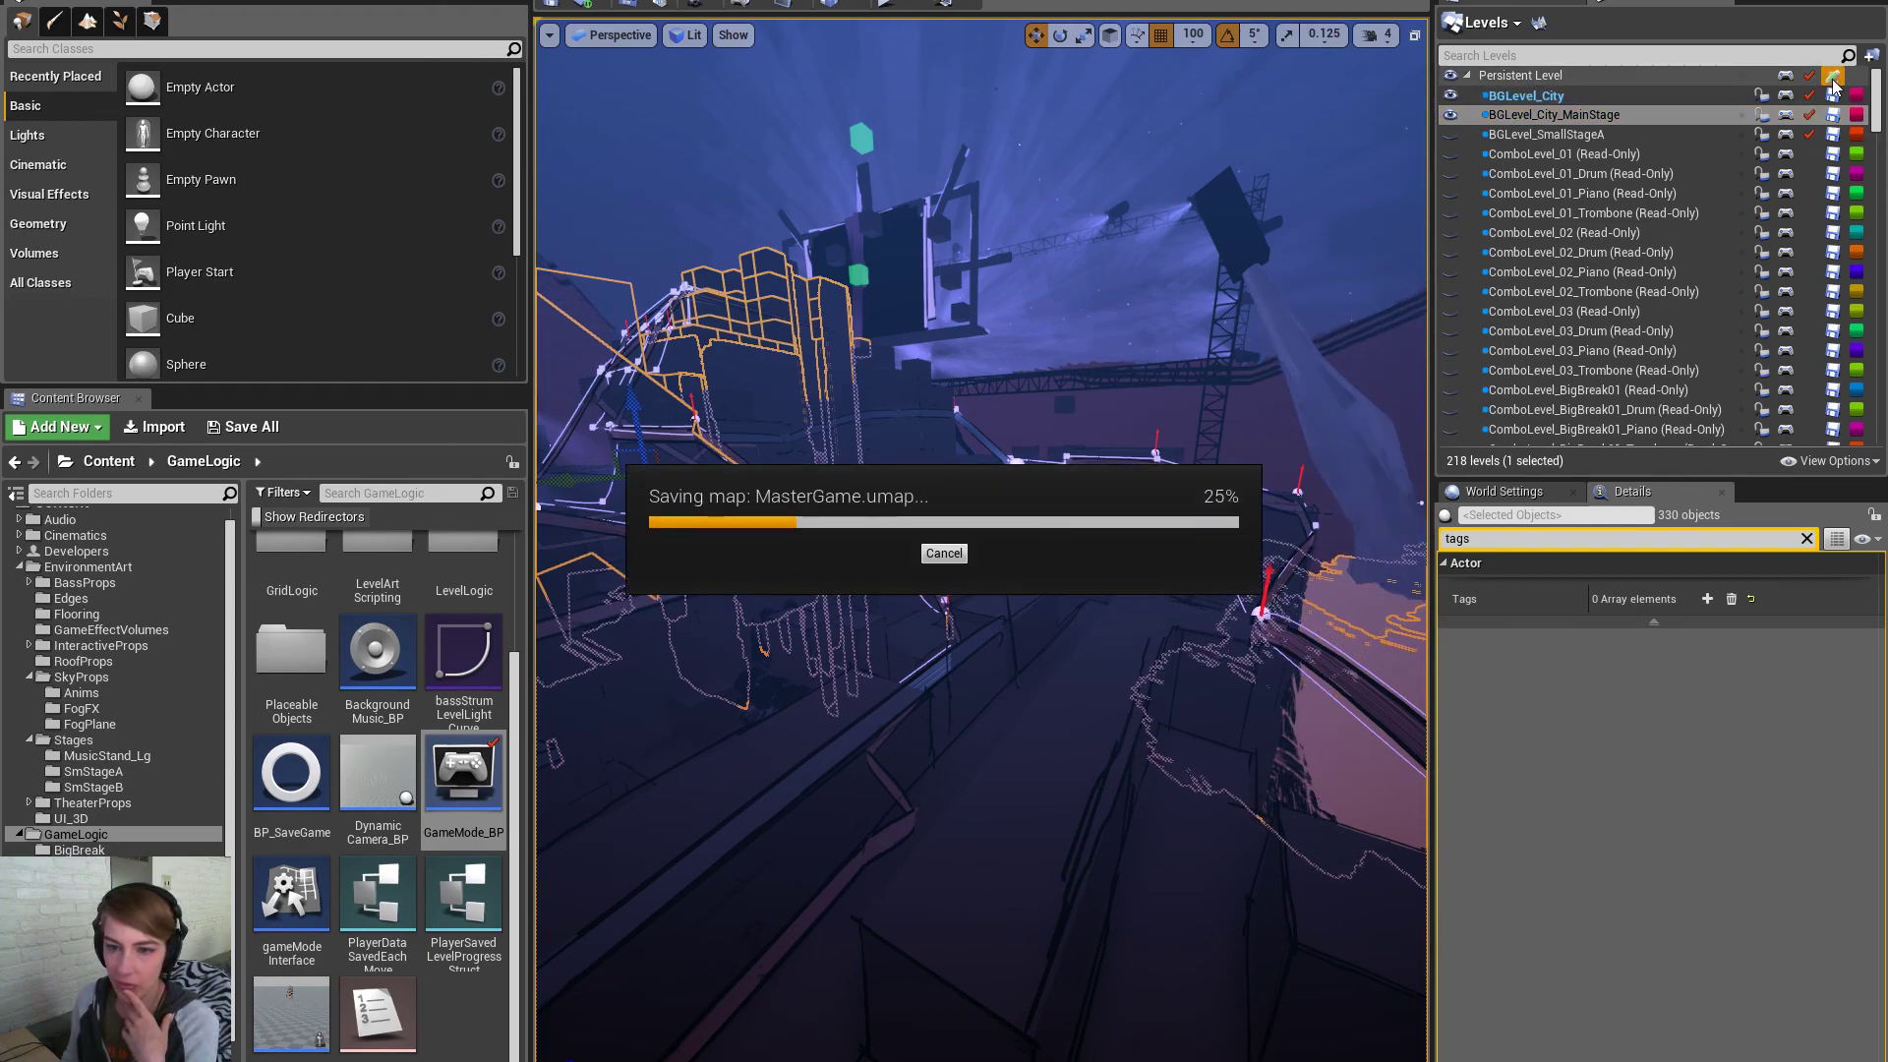
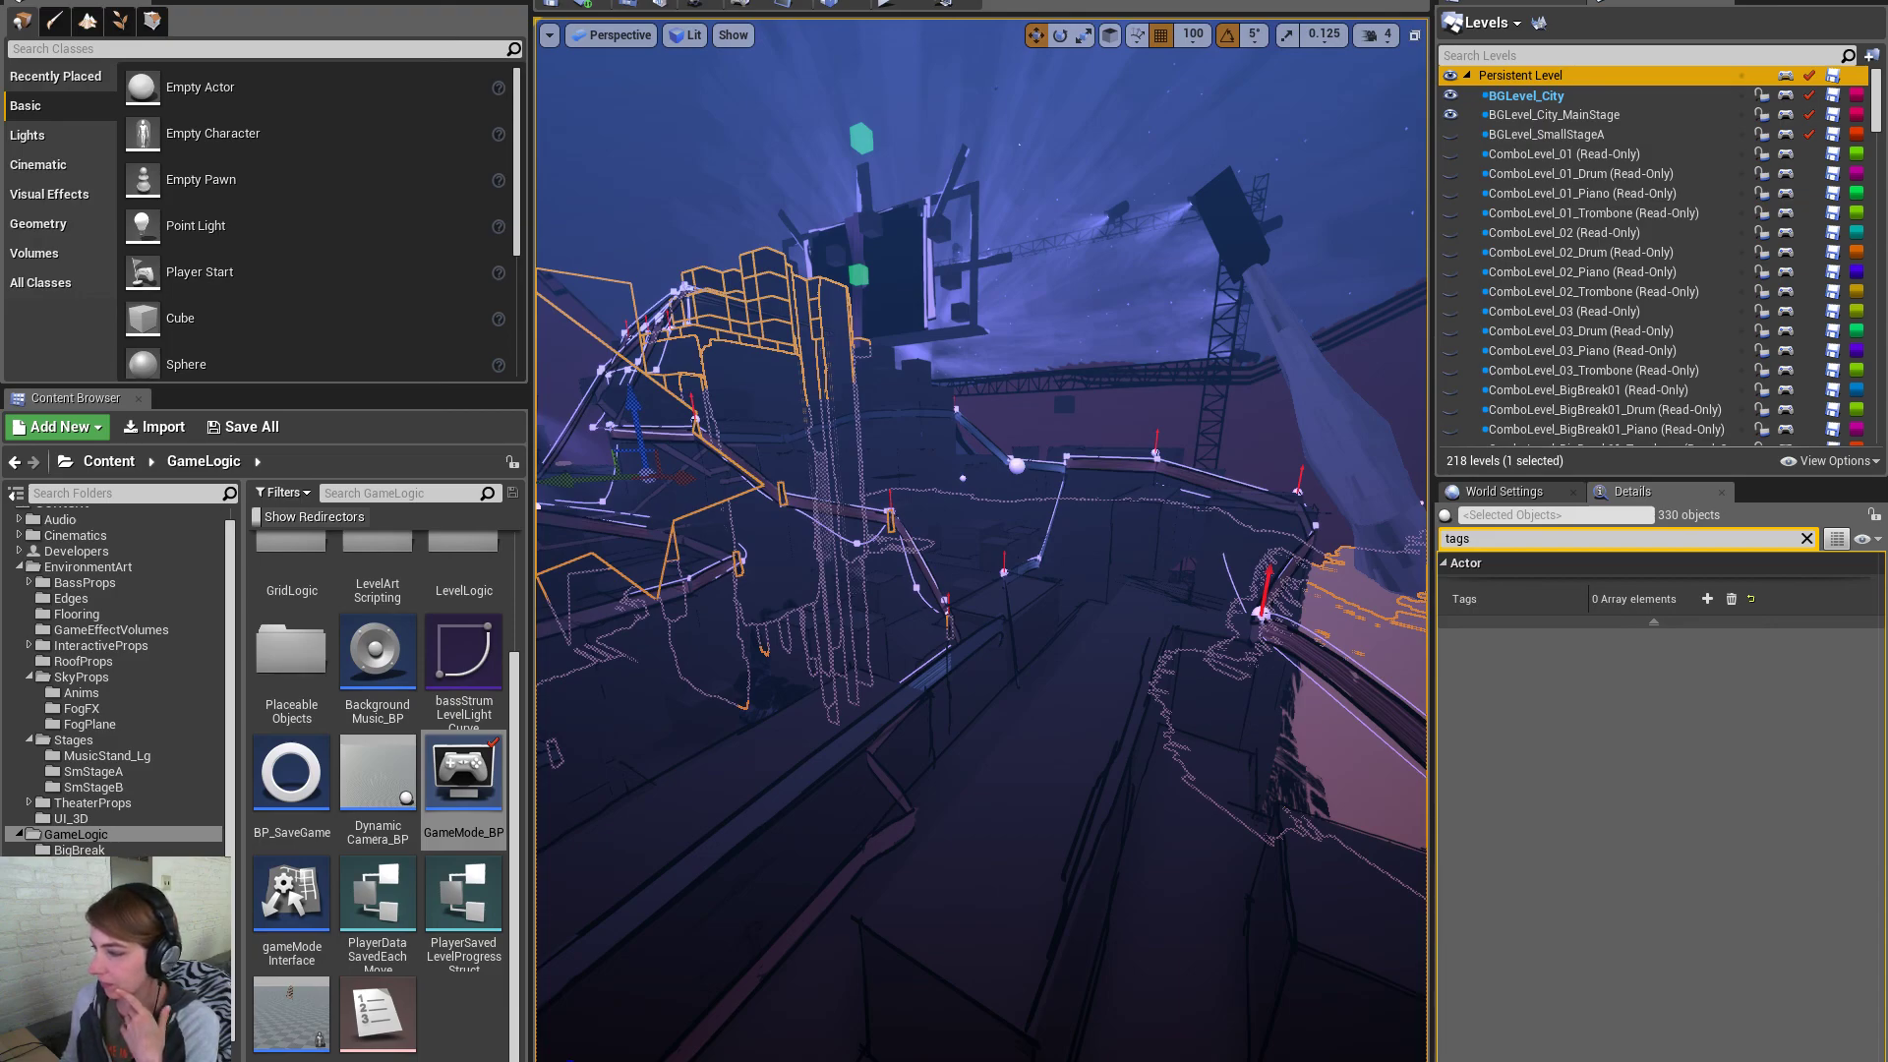
# Examine the whole city and main stage from a distance in a full-screen viewport
pyautogui.moveTo(840, 424); pyautogui.dragTo(988, 518, button='right')
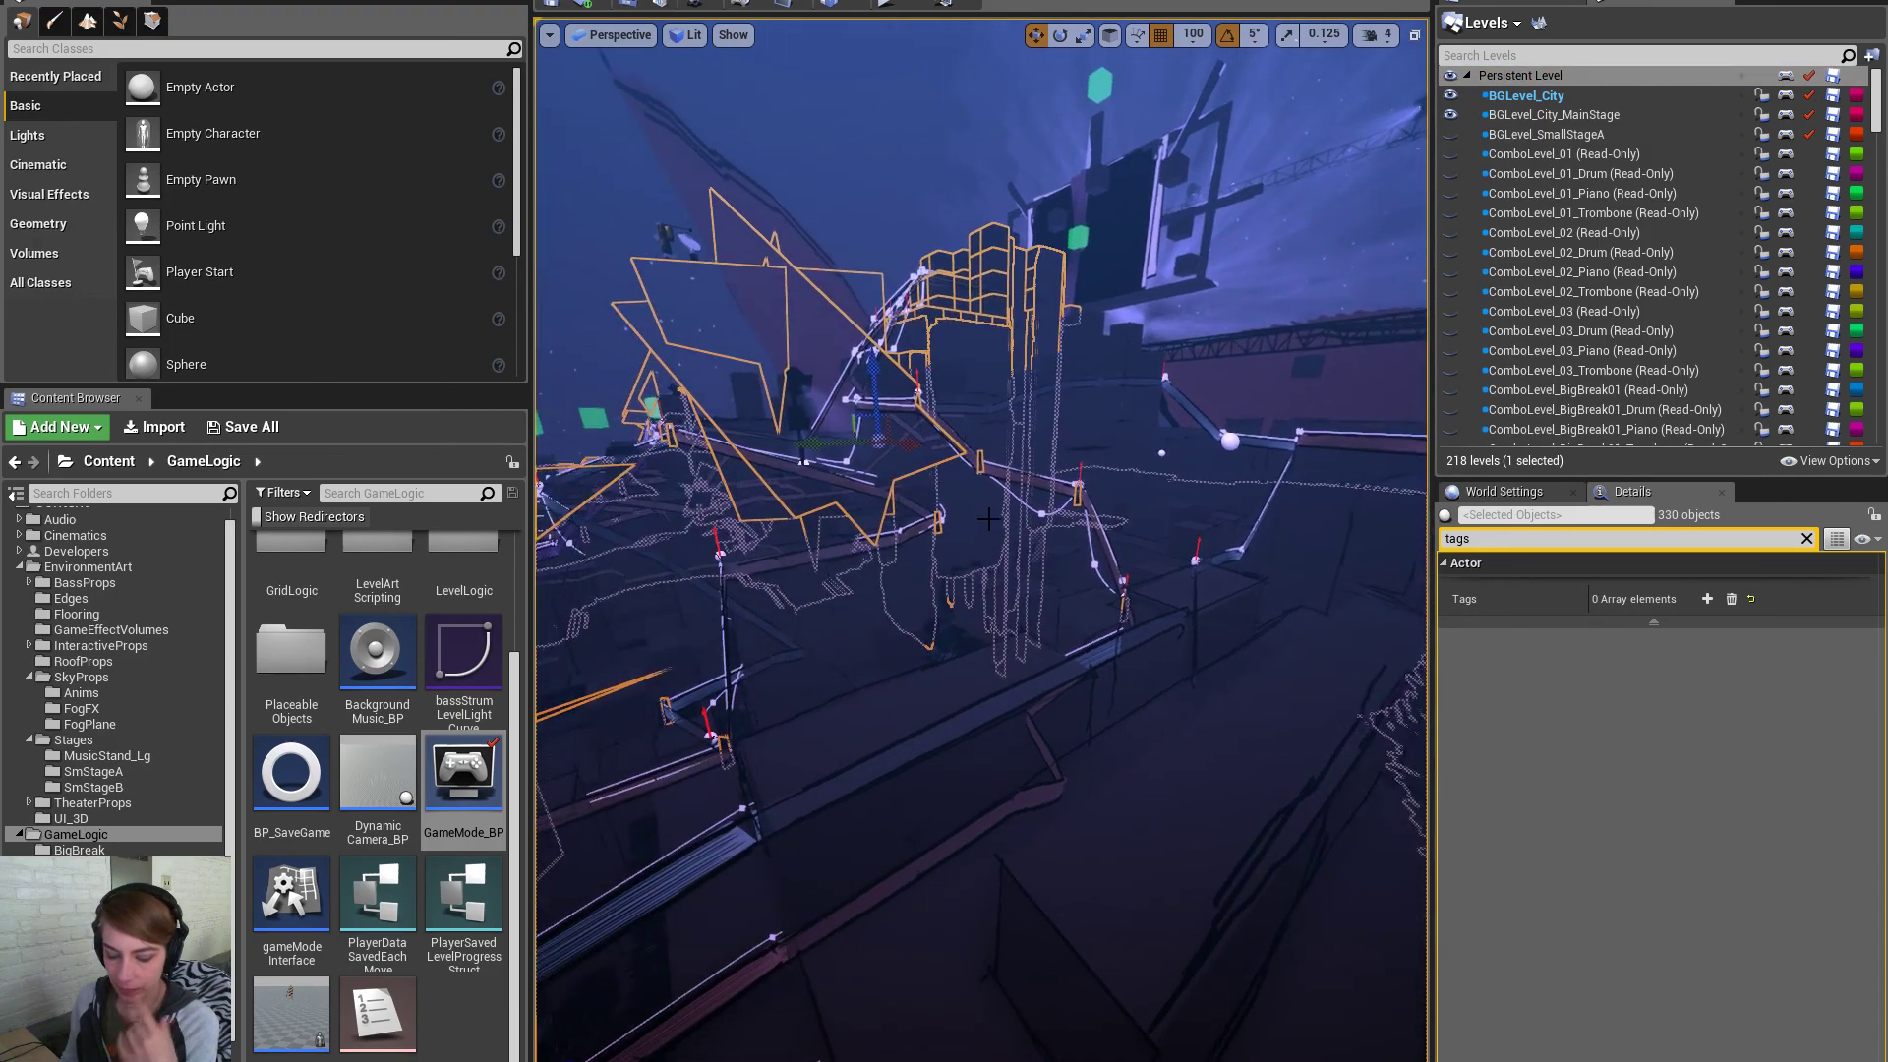
pyautogui.press('F11')
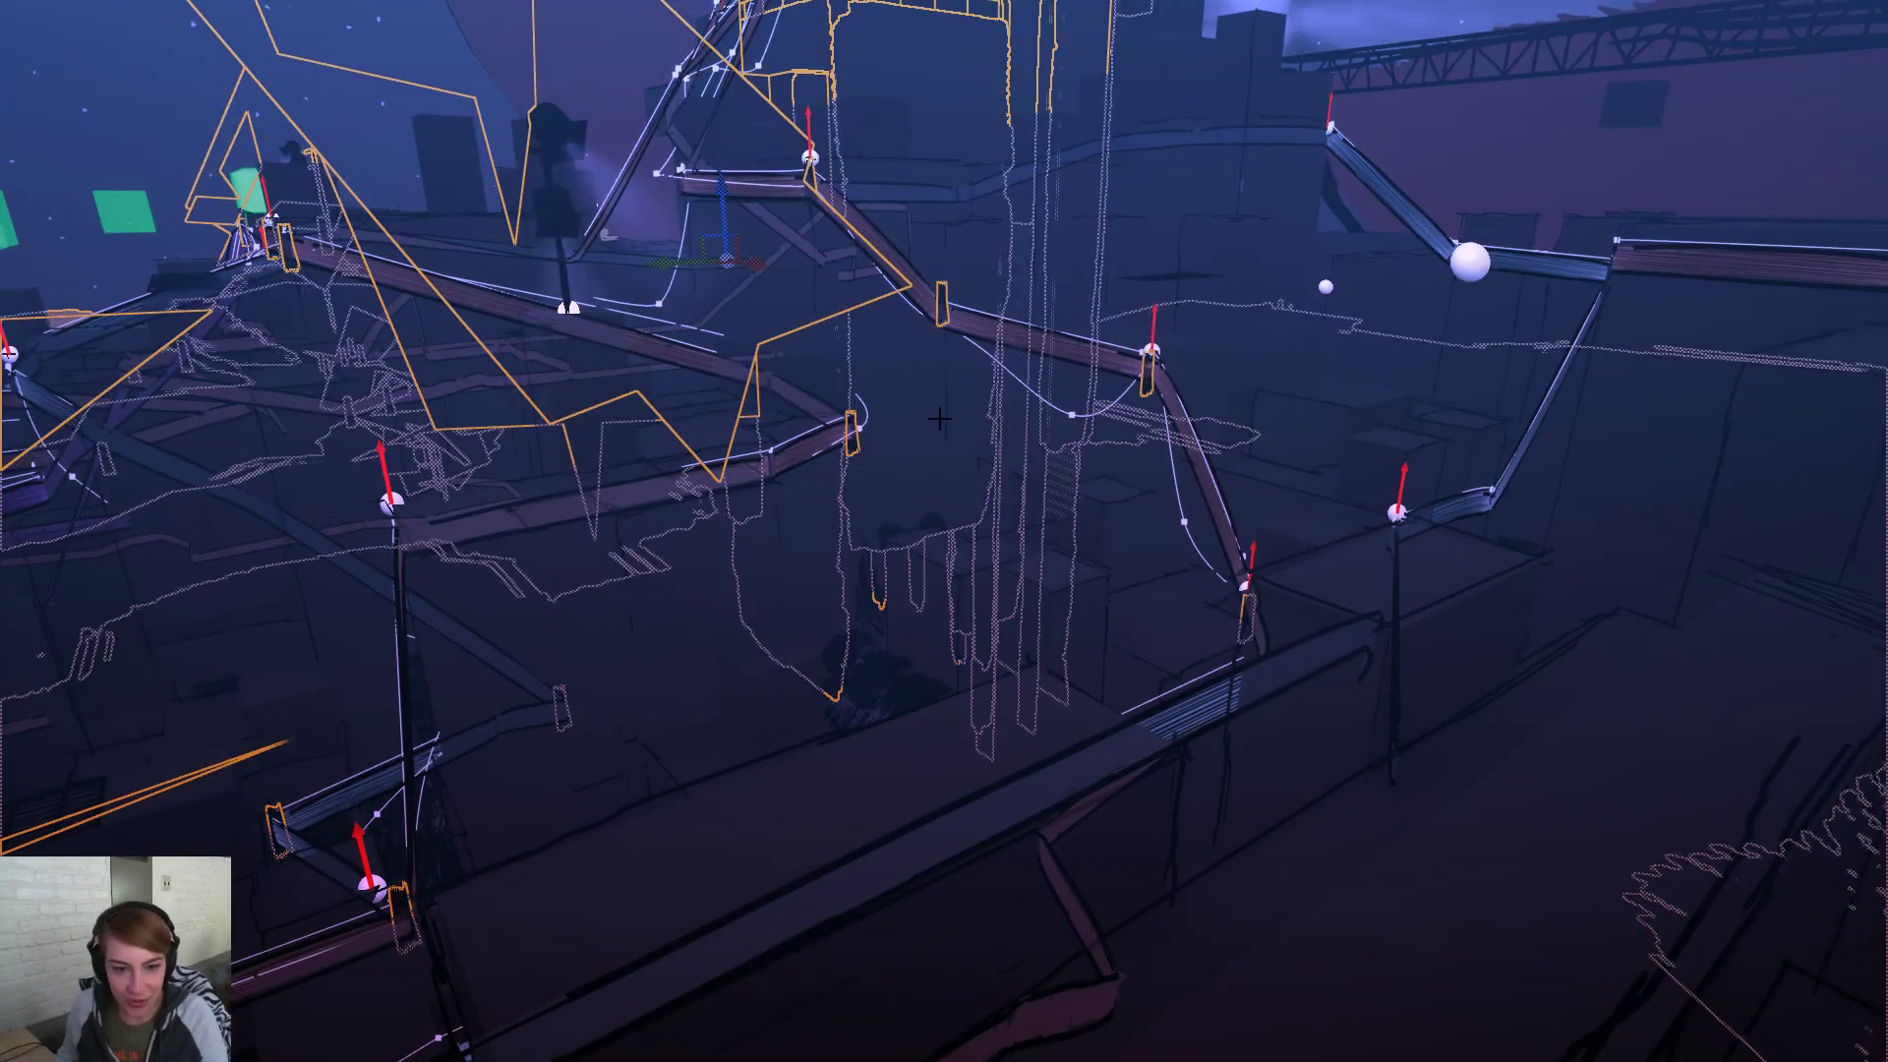
pyautogui.moveTo(913, 553); pyautogui.dragTo(1298, 629, button='right')
pyautogui.press('w')
pyautogui.press('w')
pyautogui.press('s')
pyautogui.moveTo(735, 821); pyautogui.dragTo(766, 896, button='right')
pyautogui.moveTo(927, 949)
pyautogui.mouseDown(button='right')
pyautogui.moveTo(570, 905)
pyautogui.moveTo(393, 964)
pyautogui.moveTo(256, 925)
pyautogui.mouseUp(button='right')
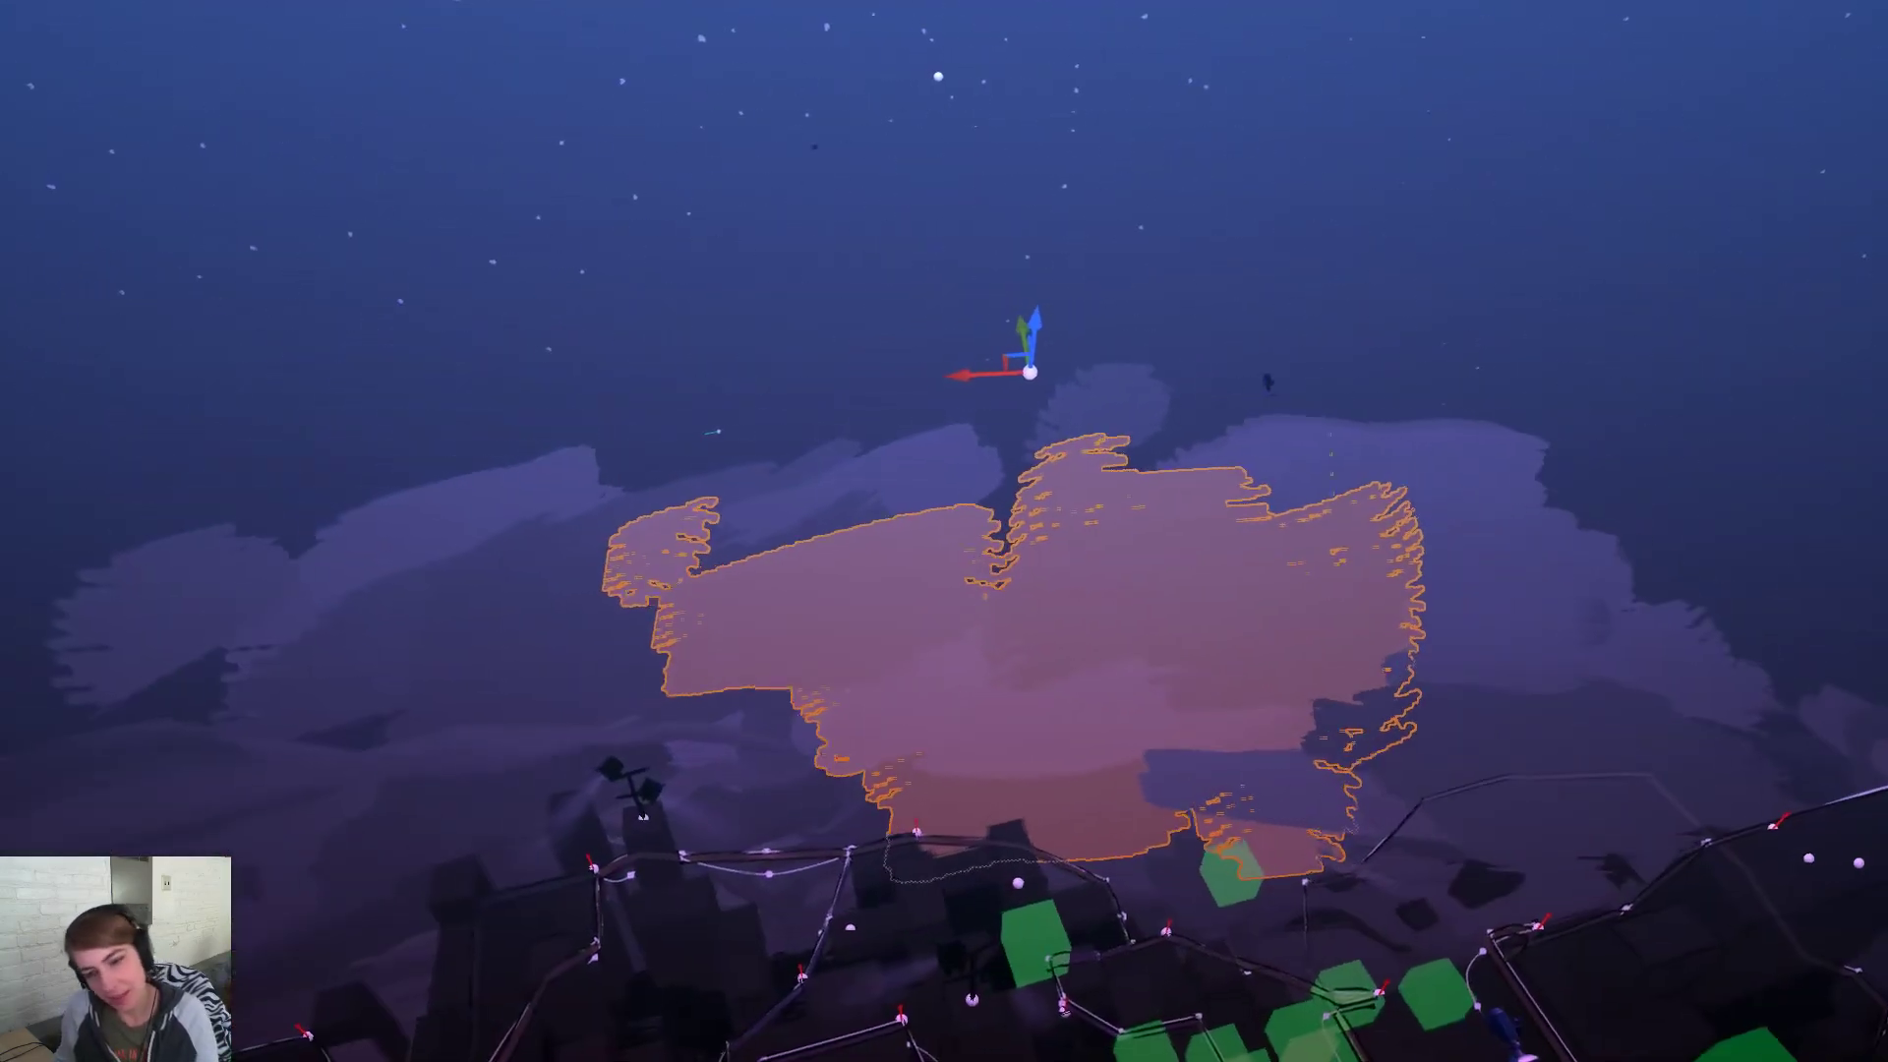
pyautogui.moveTo(944, 531); pyautogui.dragTo(786, 610, button='right')
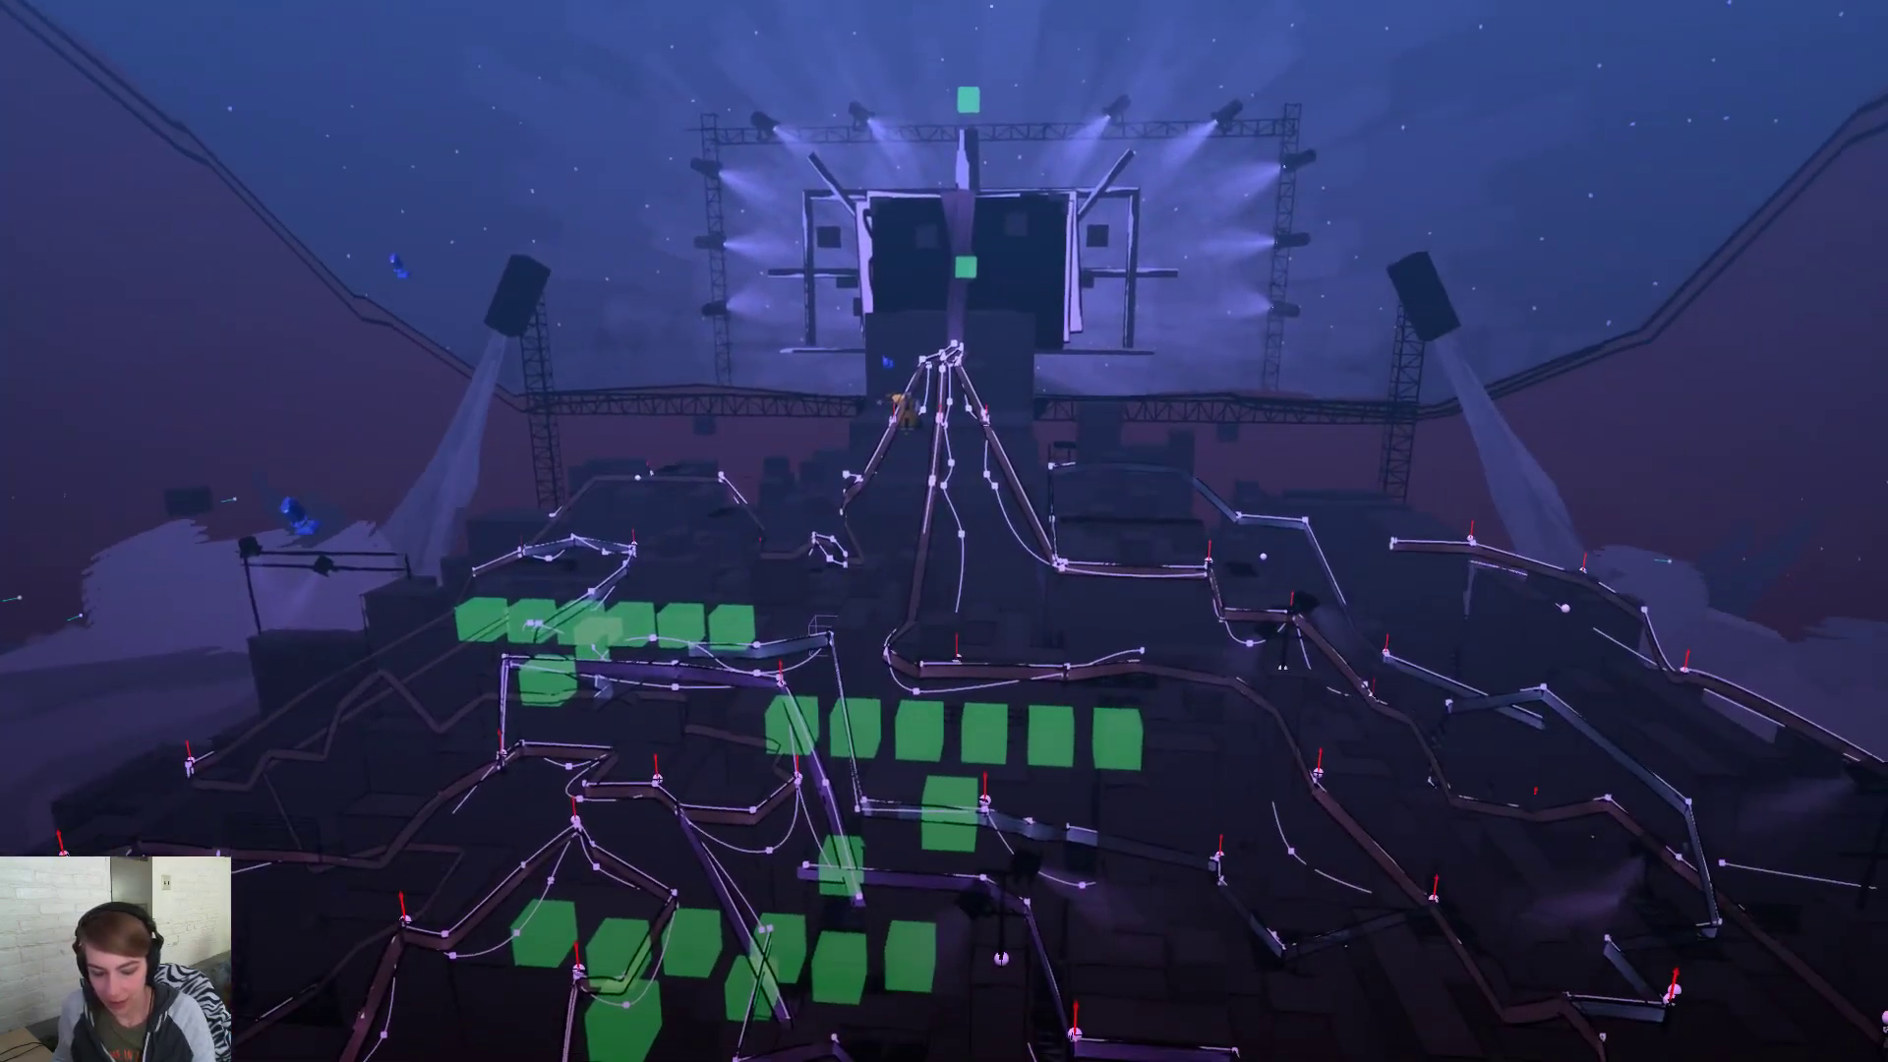
# Examine the city's ribbon splines in game view without editor markers, and clear the actor selection's full-screen view
pyautogui.press('g')
pyautogui.moveTo(944, 531); pyautogui.dragTo(983, 571, button='right')
pyautogui.moveTo(1024, 707); pyautogui.dragTo(1024, 710, button='right')
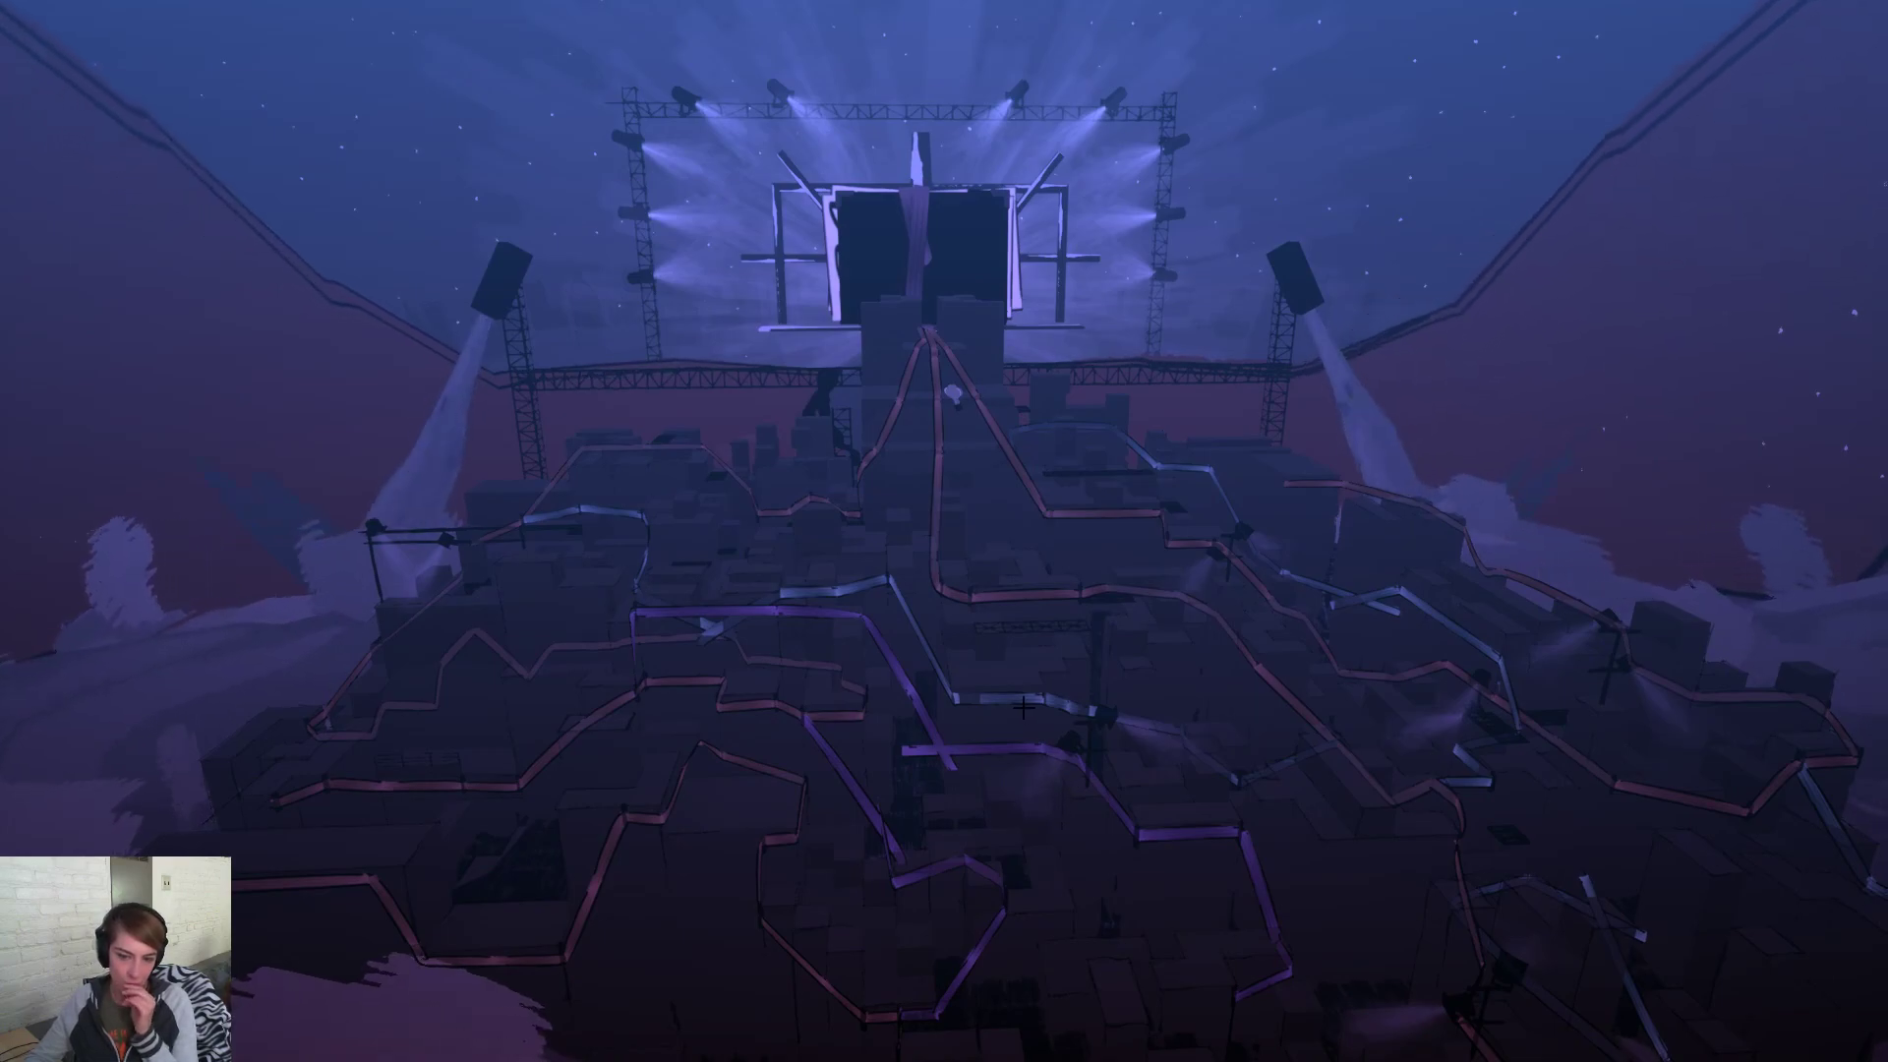
pyautogui.moveTo(1024, 707); pyautogui.dragTo(1035, 740, button='right')
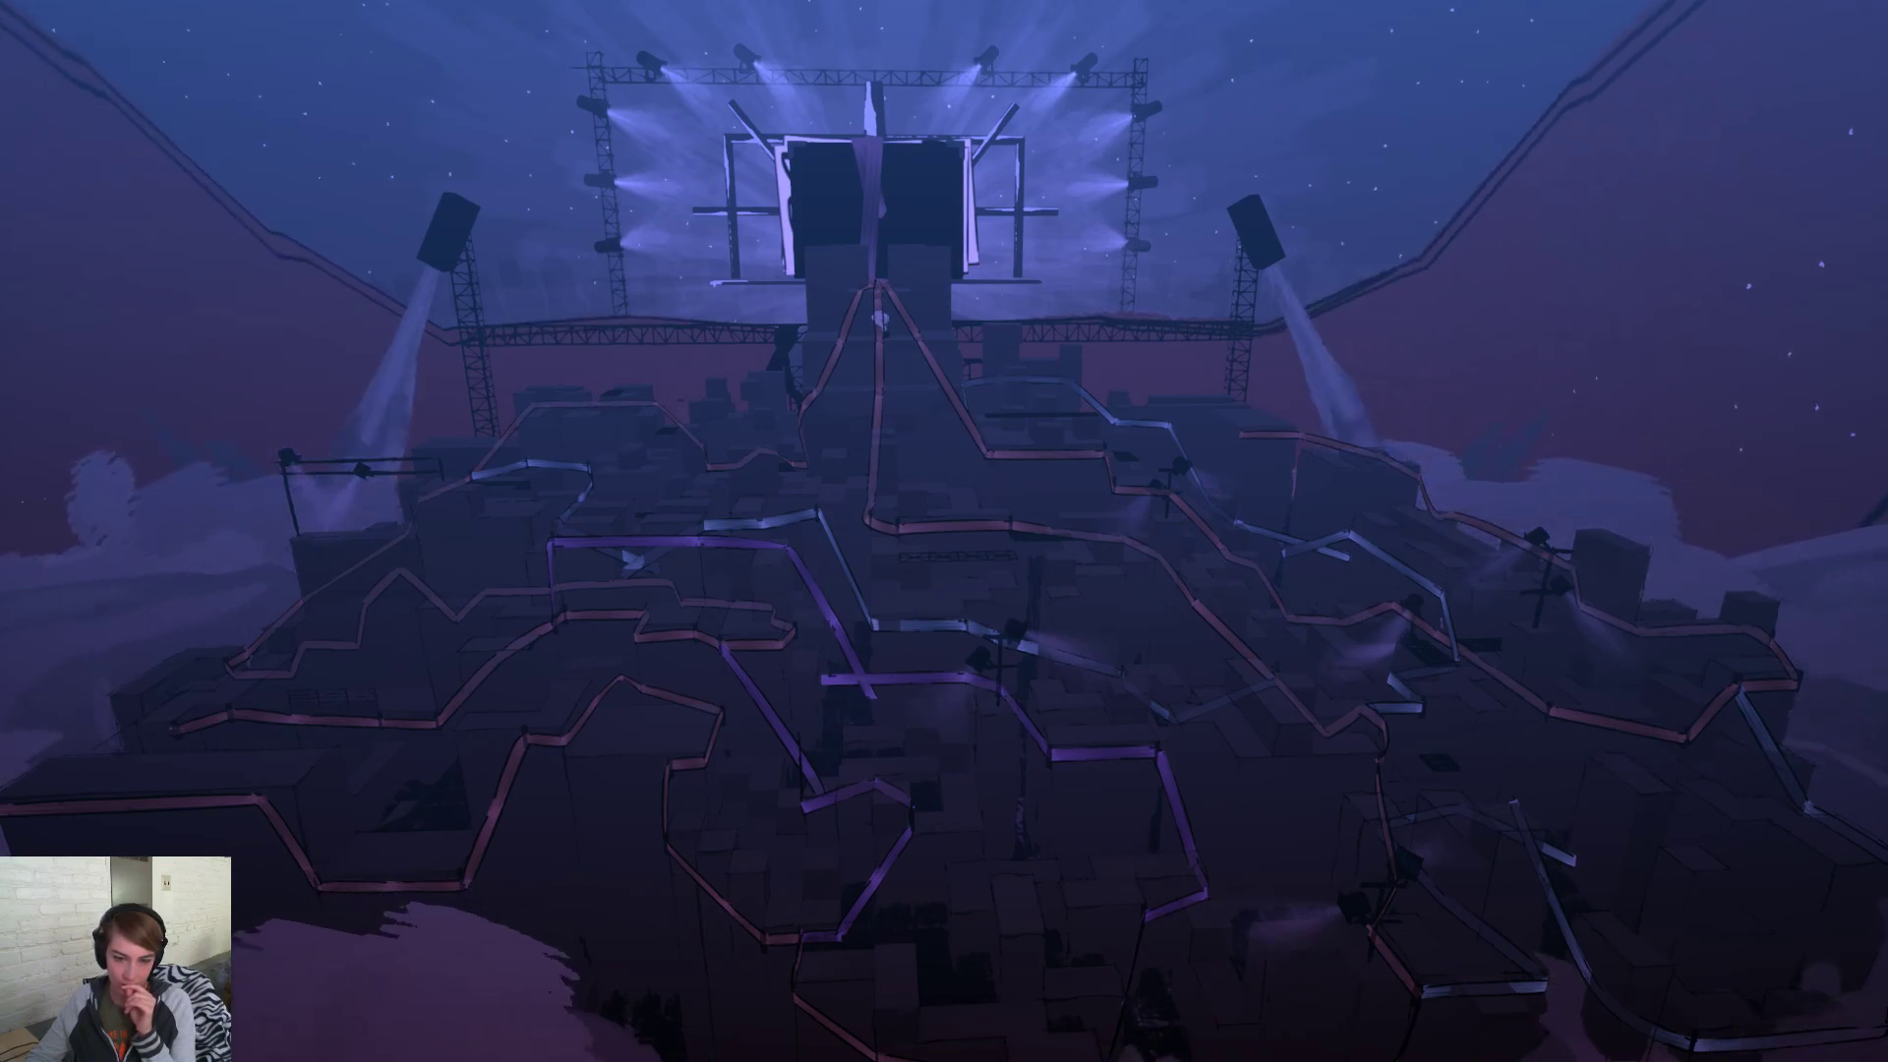
pyautogui.press('Escape')
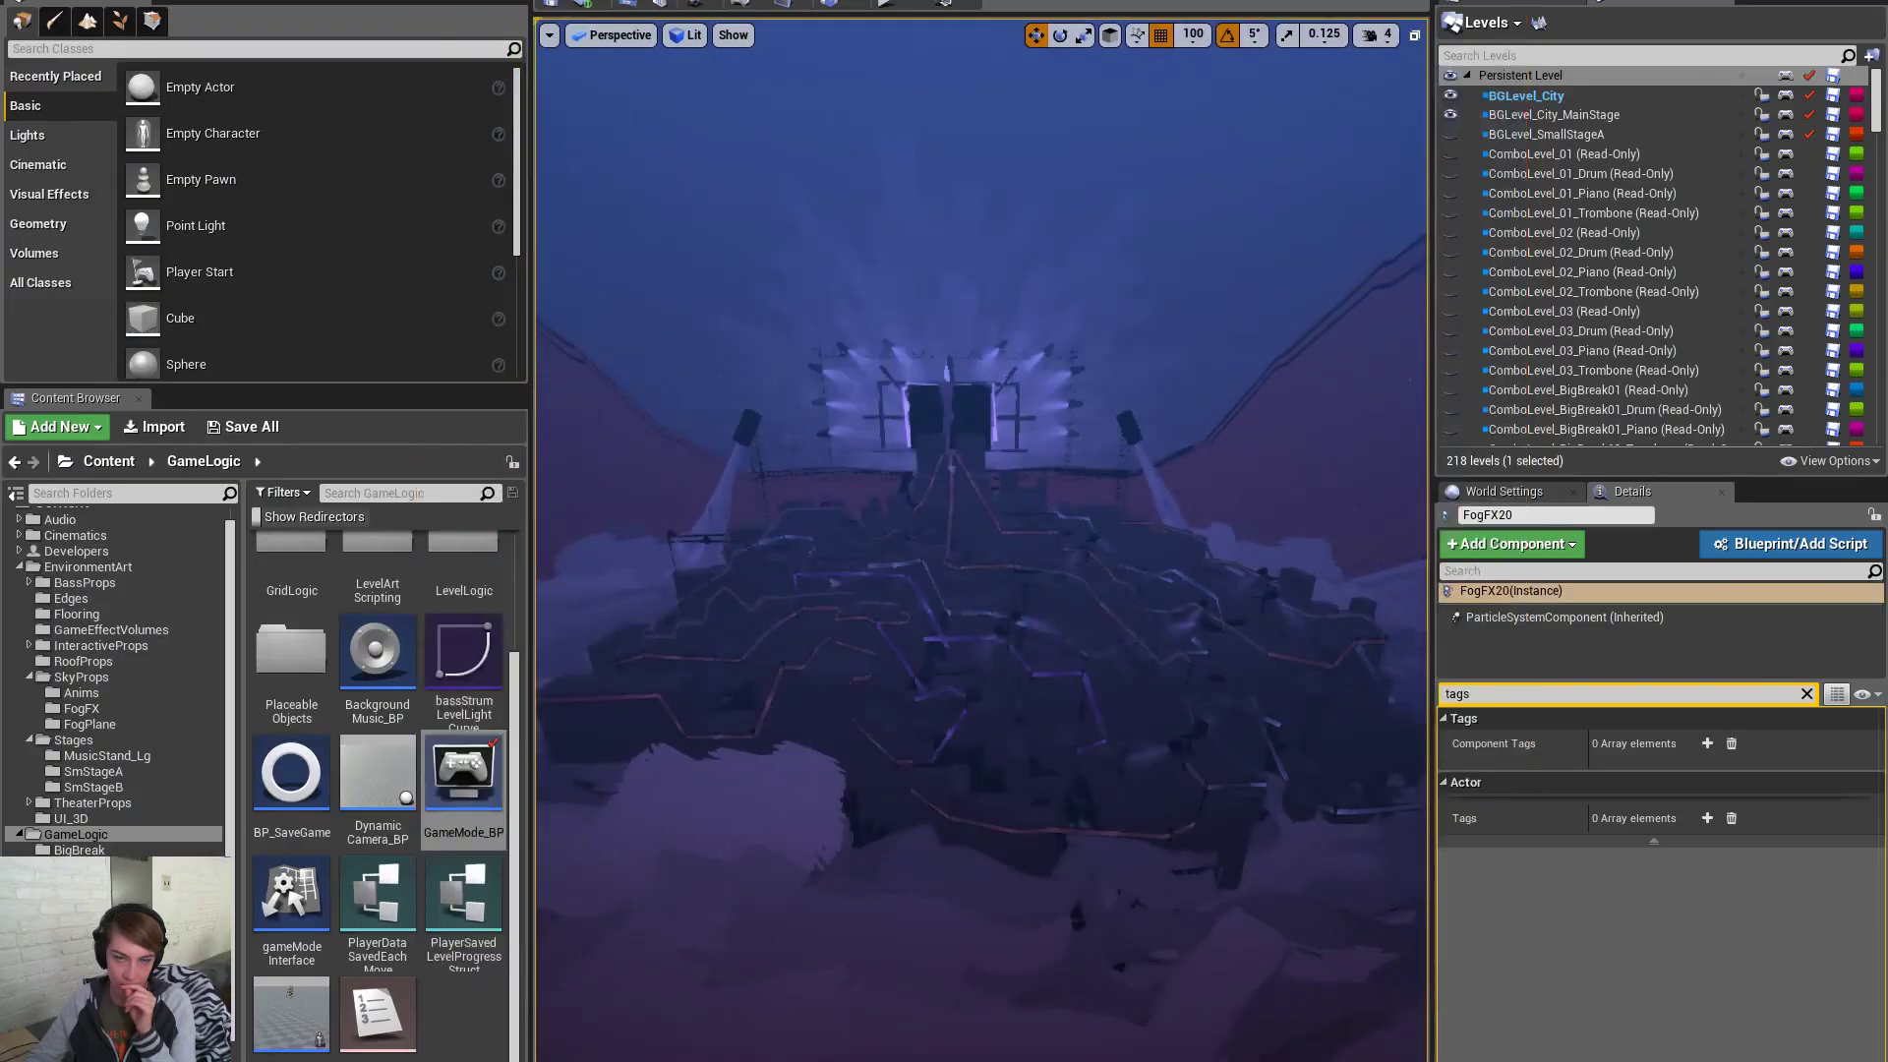
# Examine the spline-sinking logic in UIRibbonSplineBP's event graph and the Hide splines and Show splines groups in GameMode_BP's Painting Level Graphs
pyautogui.hotkey('alt', 'Tab')
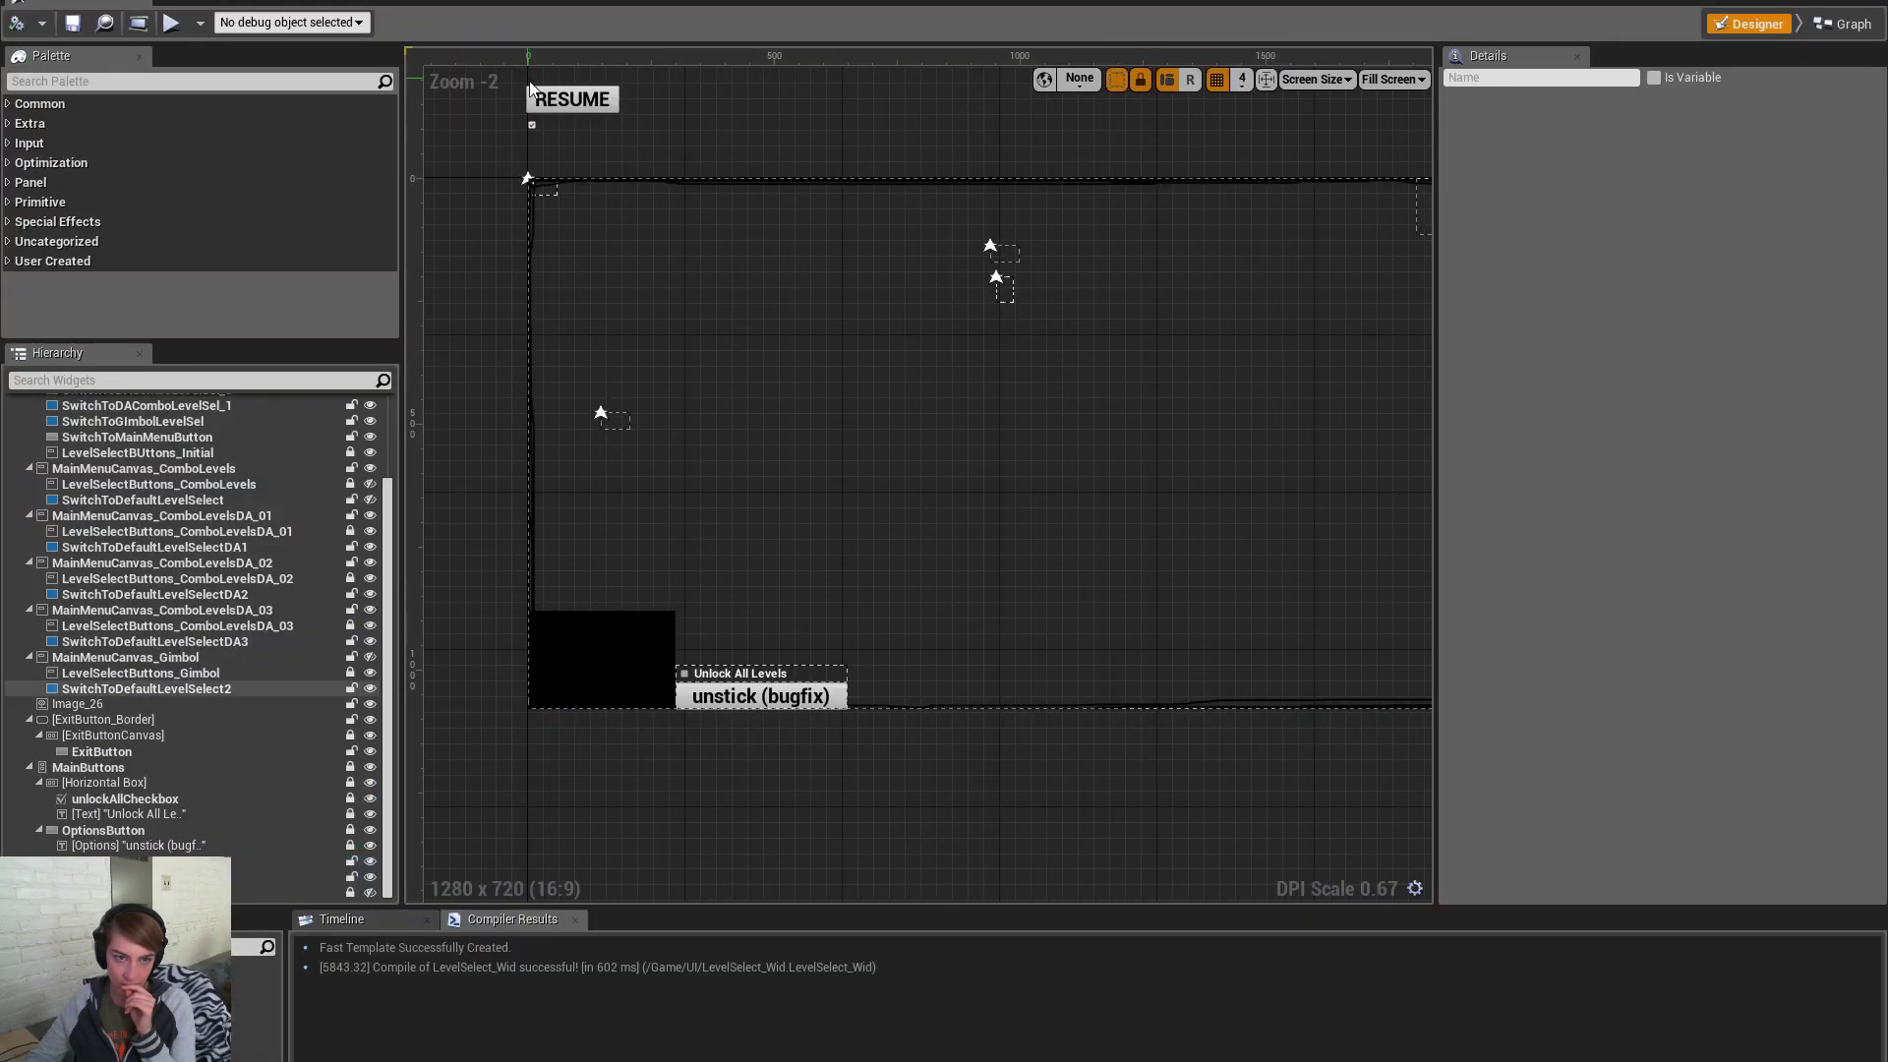
pyautogui.hotkey('alt', 'Tab')
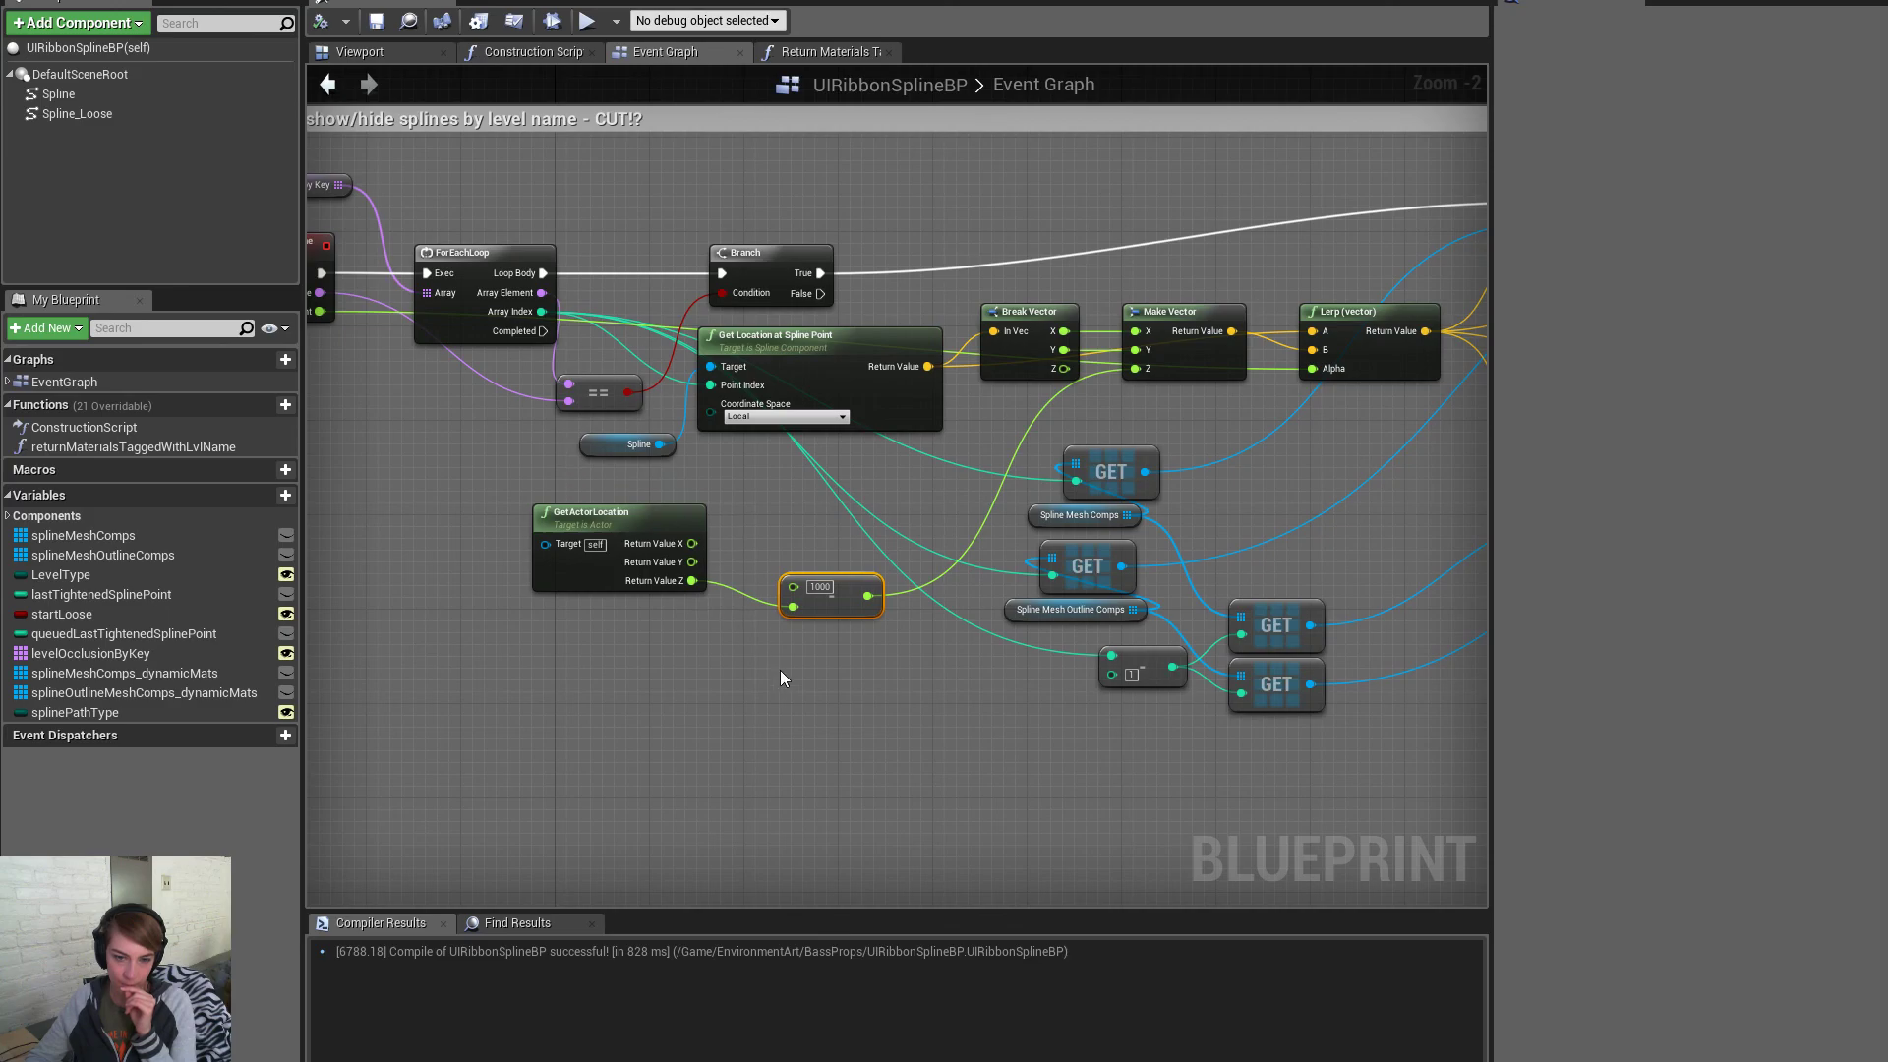
pyautogui.scroll(-6, 778, 670)
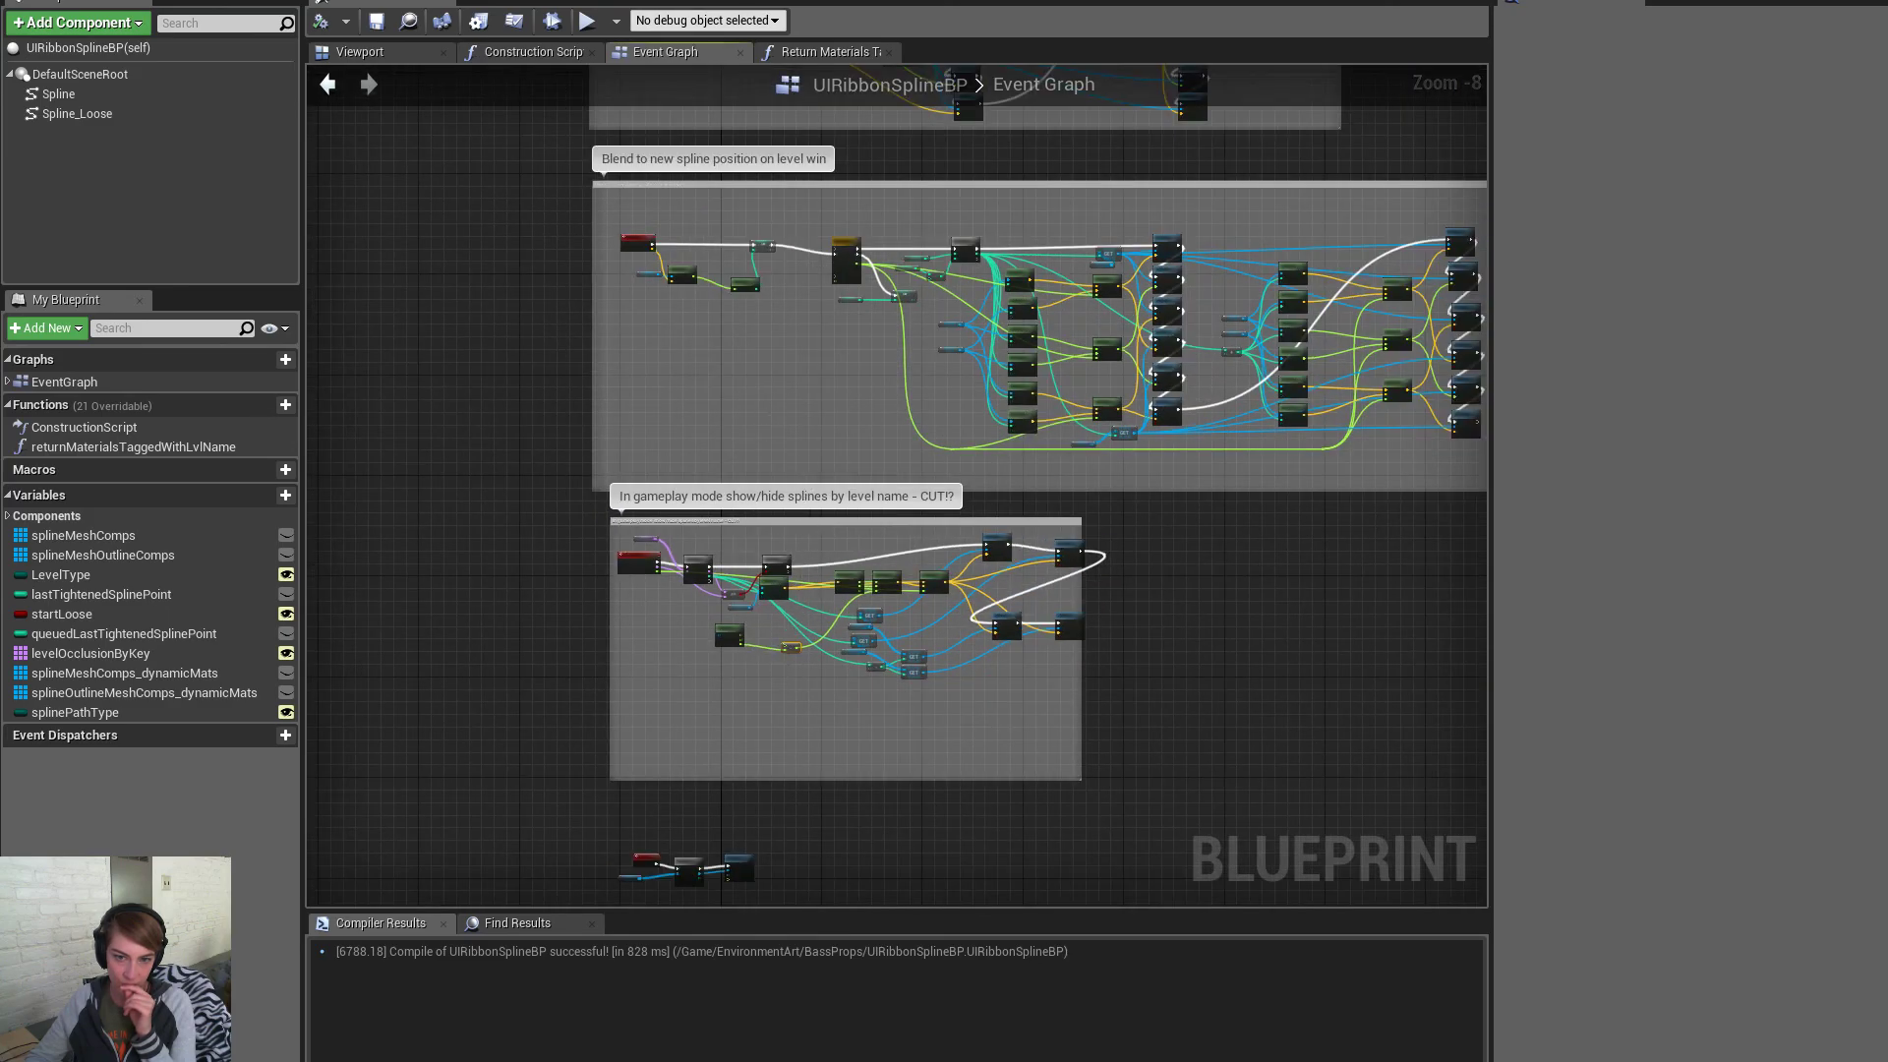
pyautogui.moveTo(771, 405); pyautogui.dragTo(627, 670, button='right')
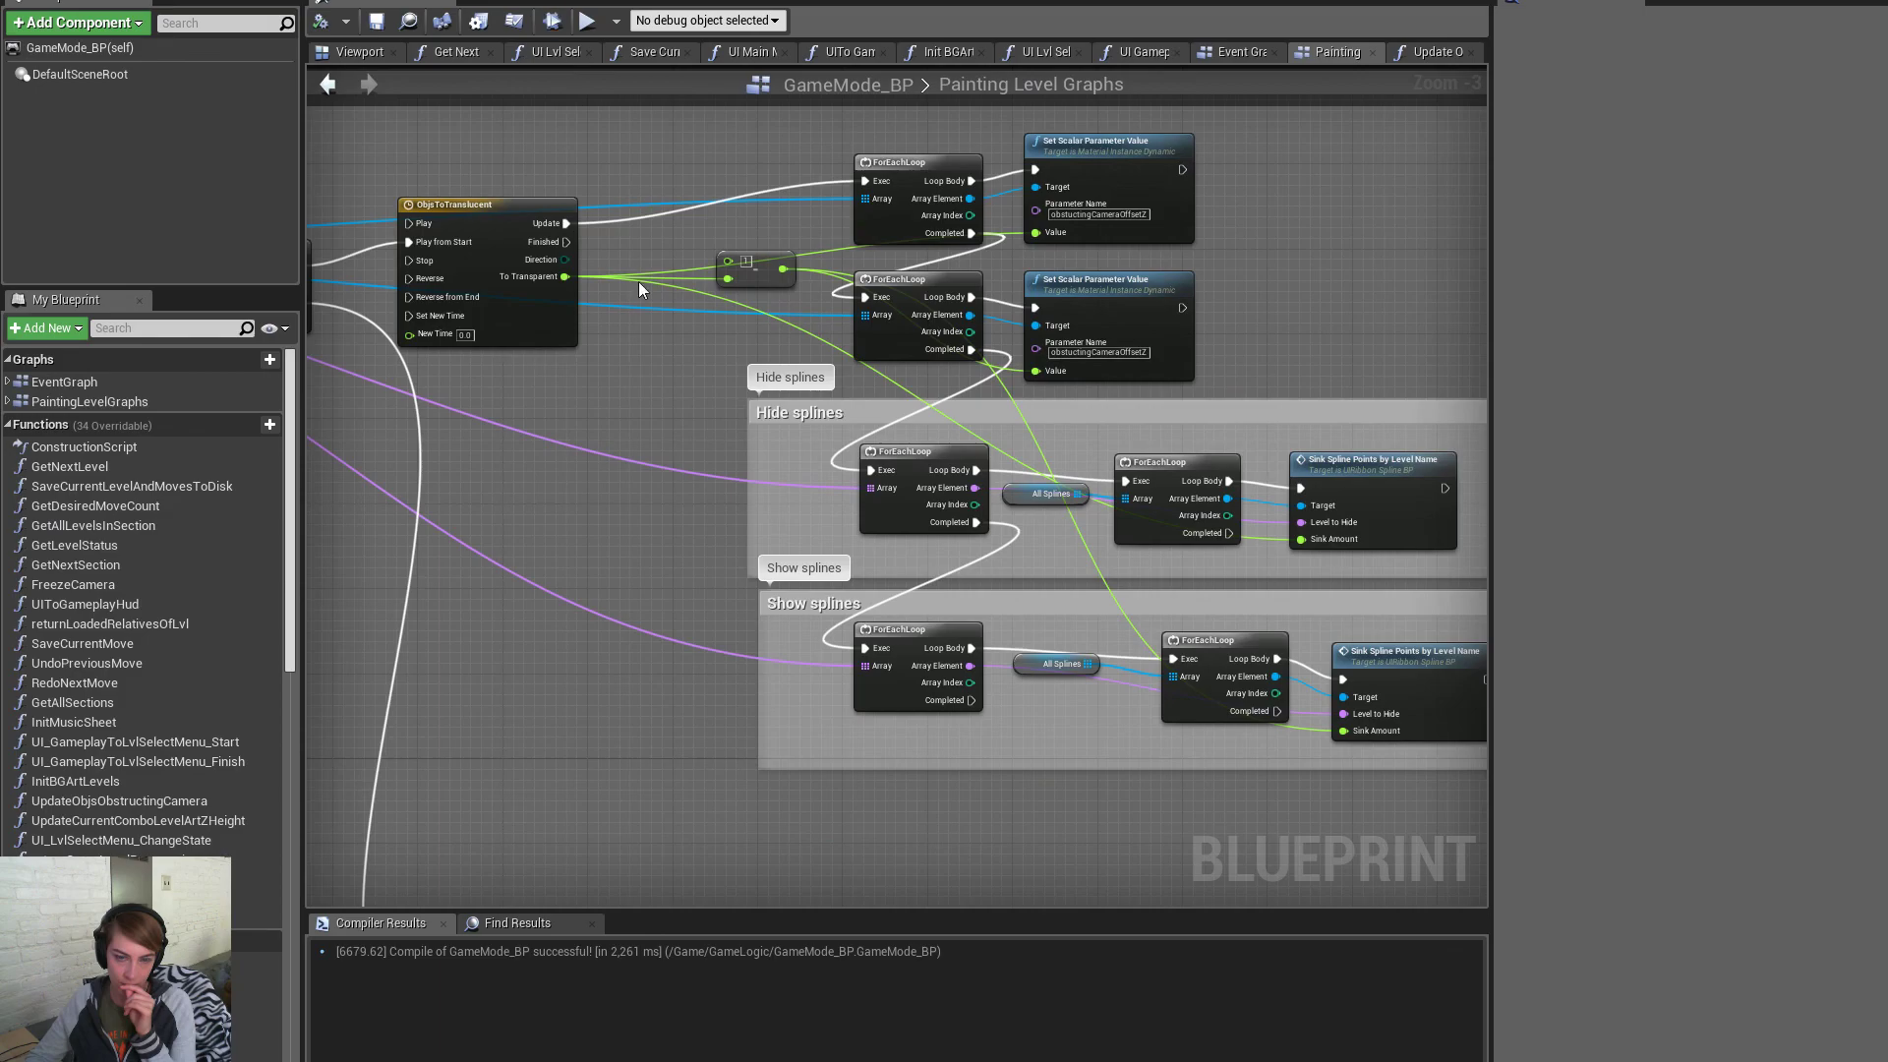
pyautogui.scroll(-4, 799, 669)
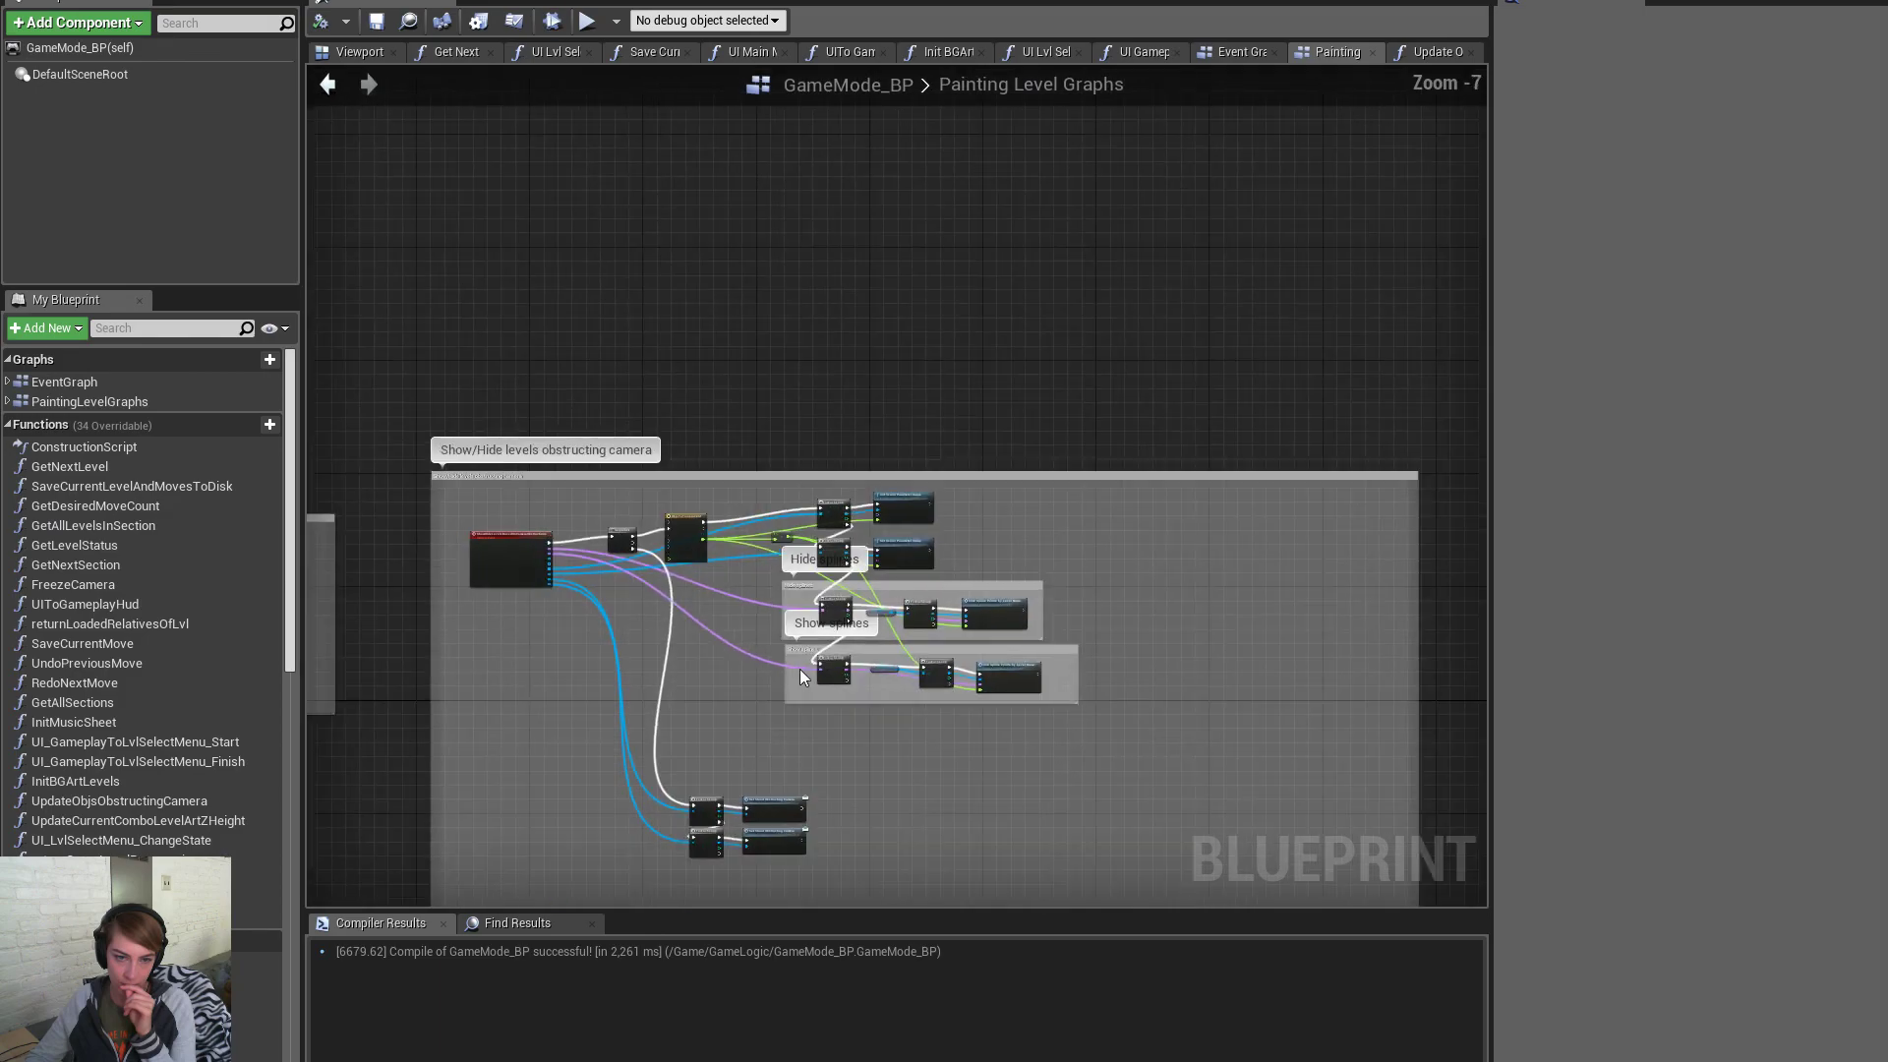
pyautogui.scroll(3, 806, 767)
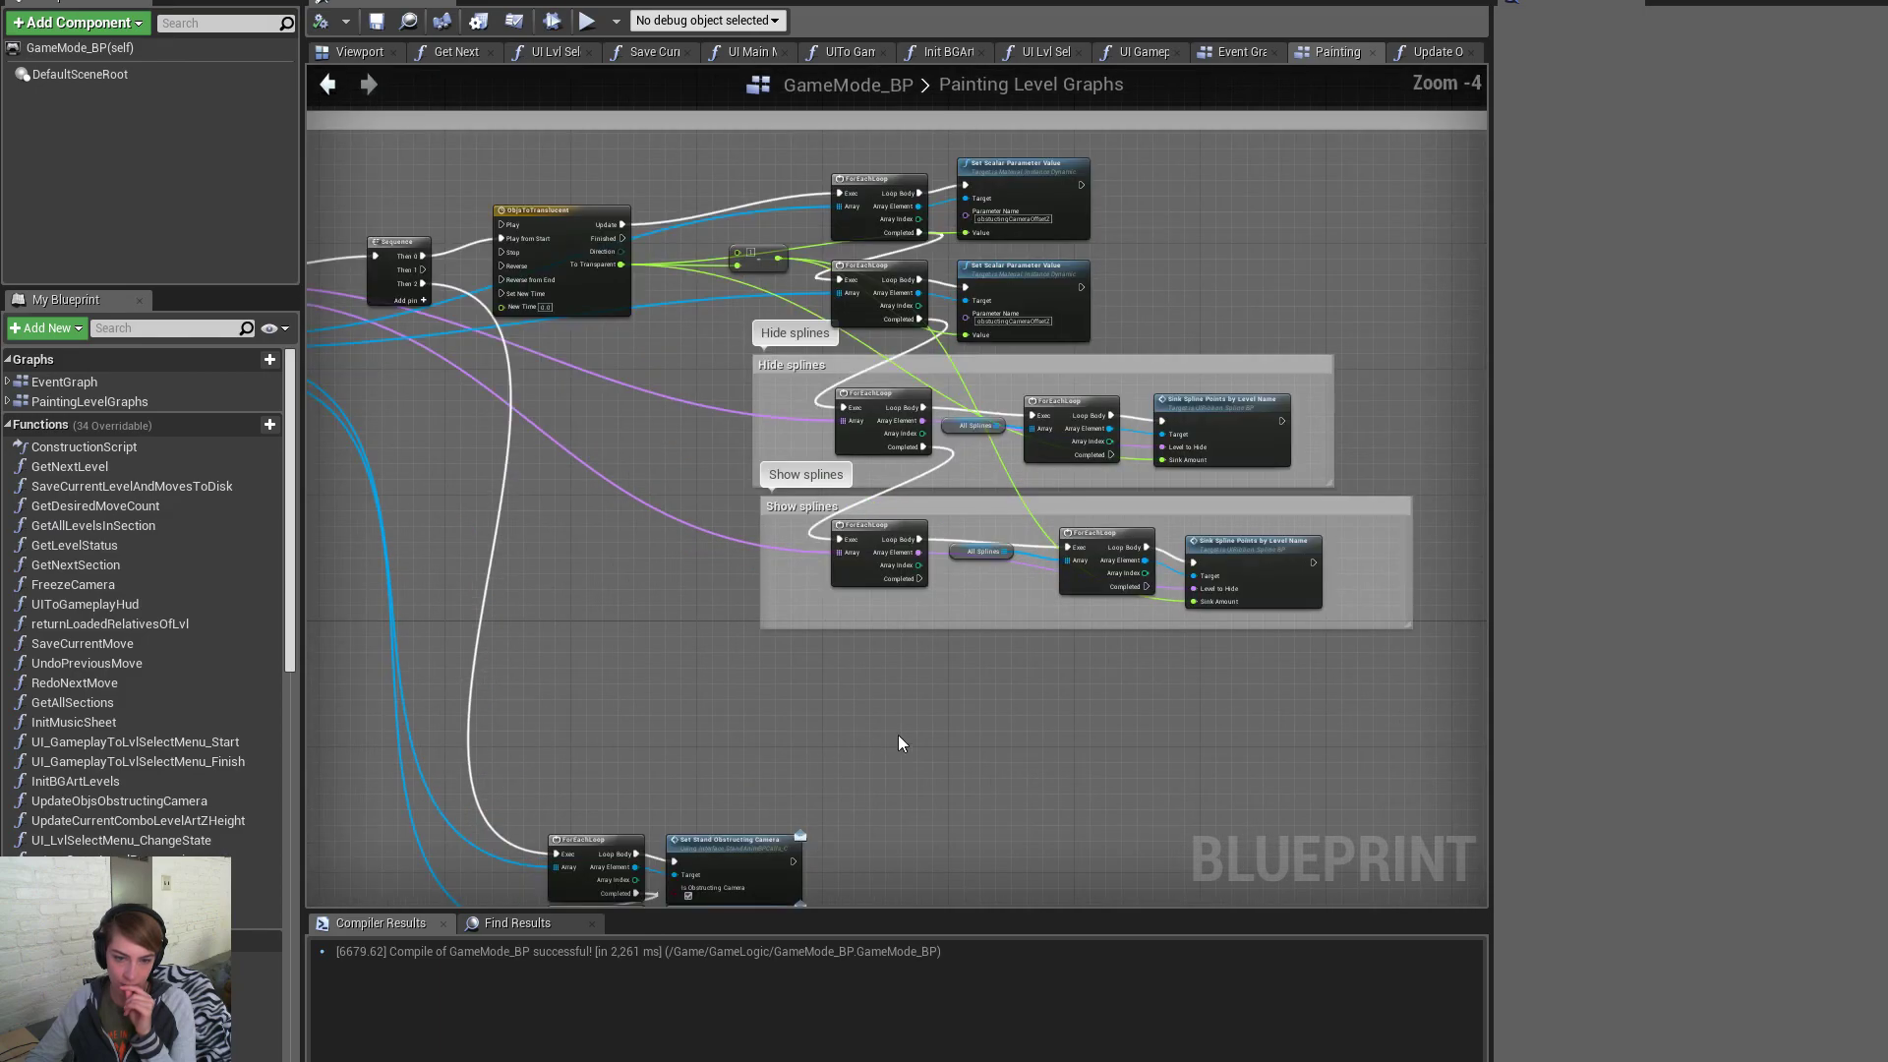
pyautogui.scroll(2, 1188, 626)
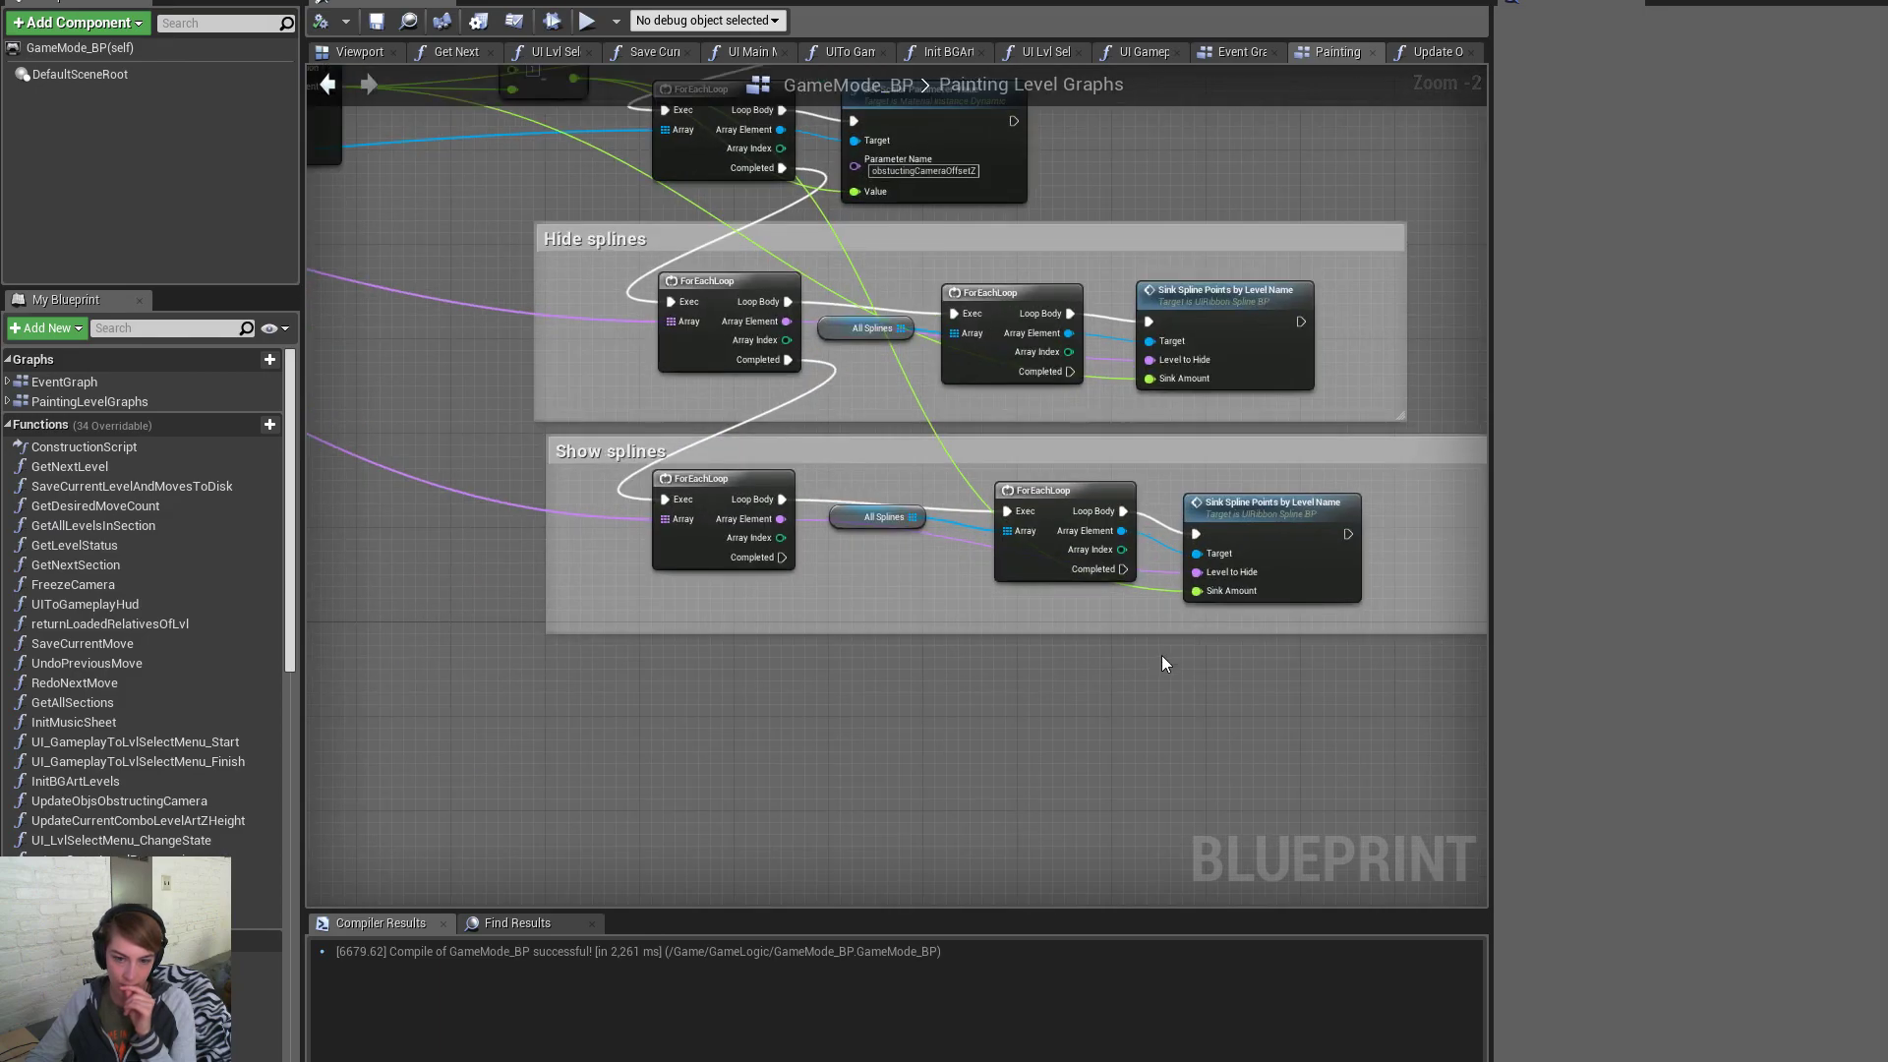
pyautogui.scroll(-3, 1160, 657)
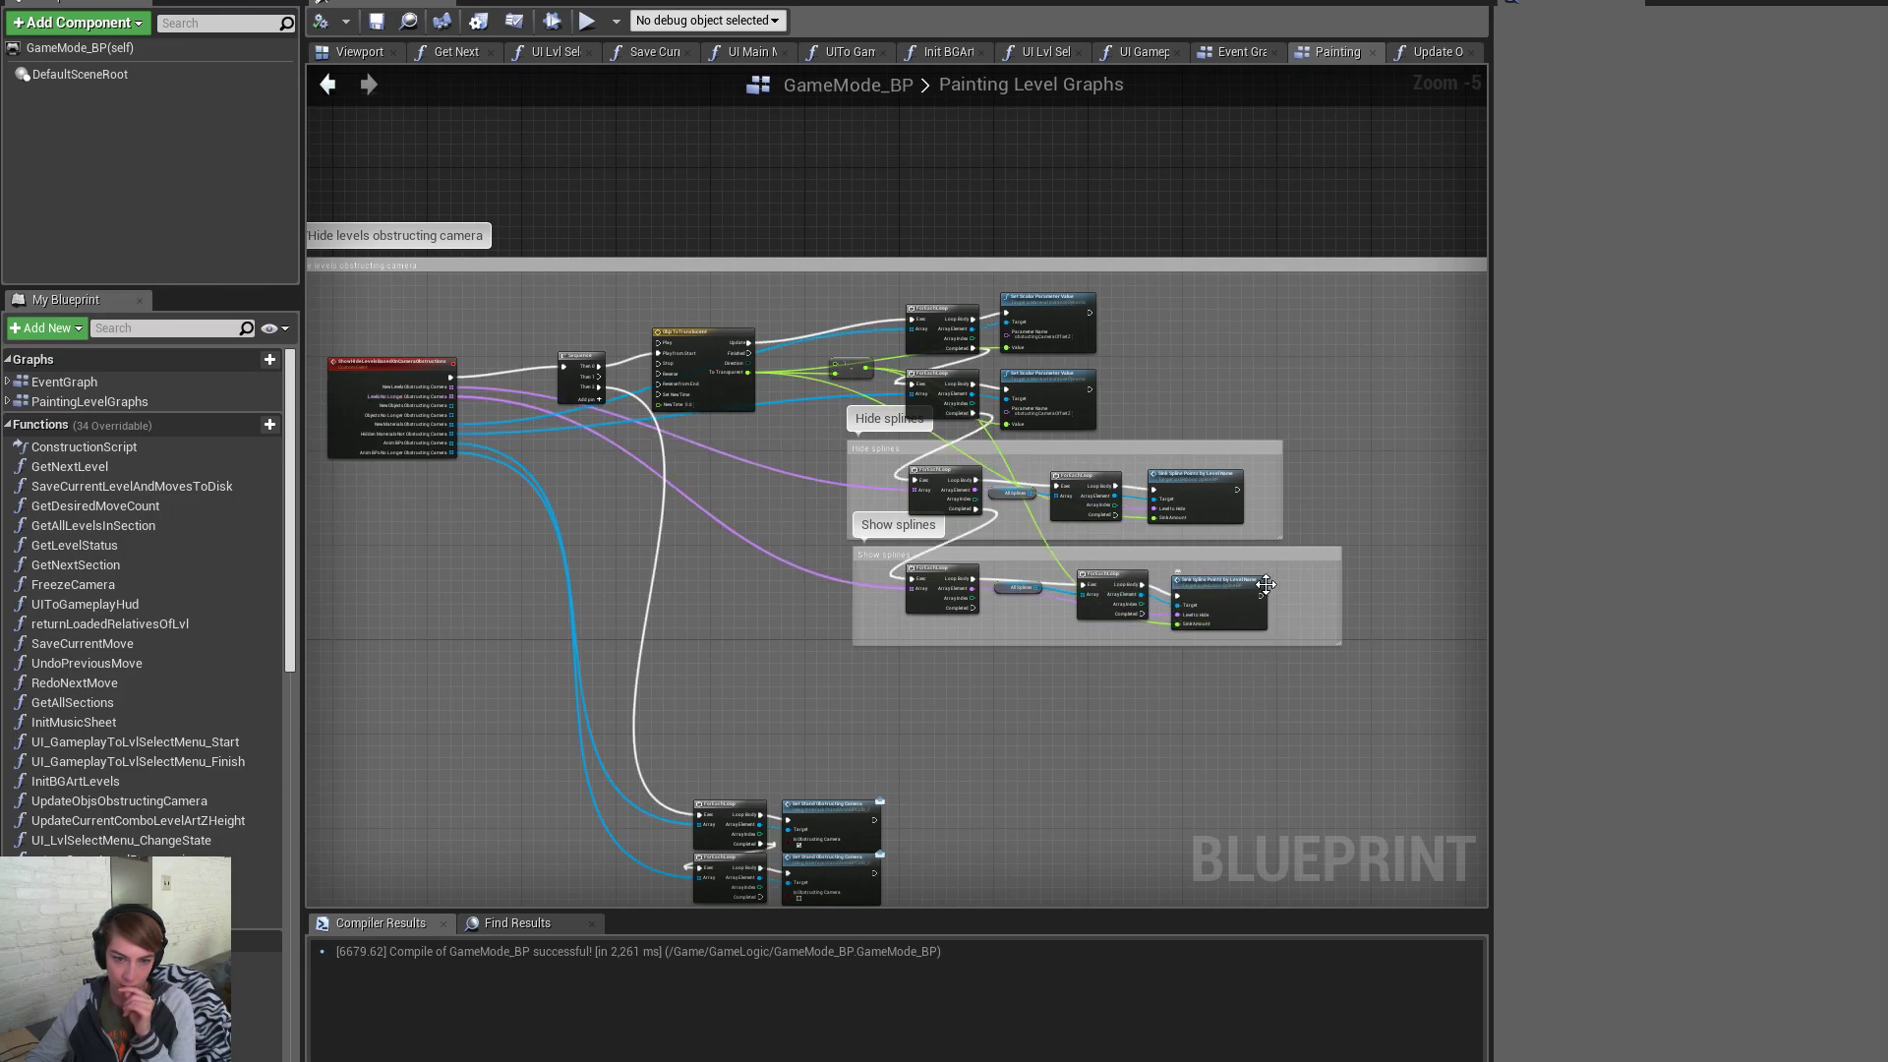
# Move the two ForEachLoop and Set Stand Obstructing Camera node pairs up to just beneath the Show splines group
pyautogui.moveTo(1378, 665); pyautogui.dragTo(391, 318)
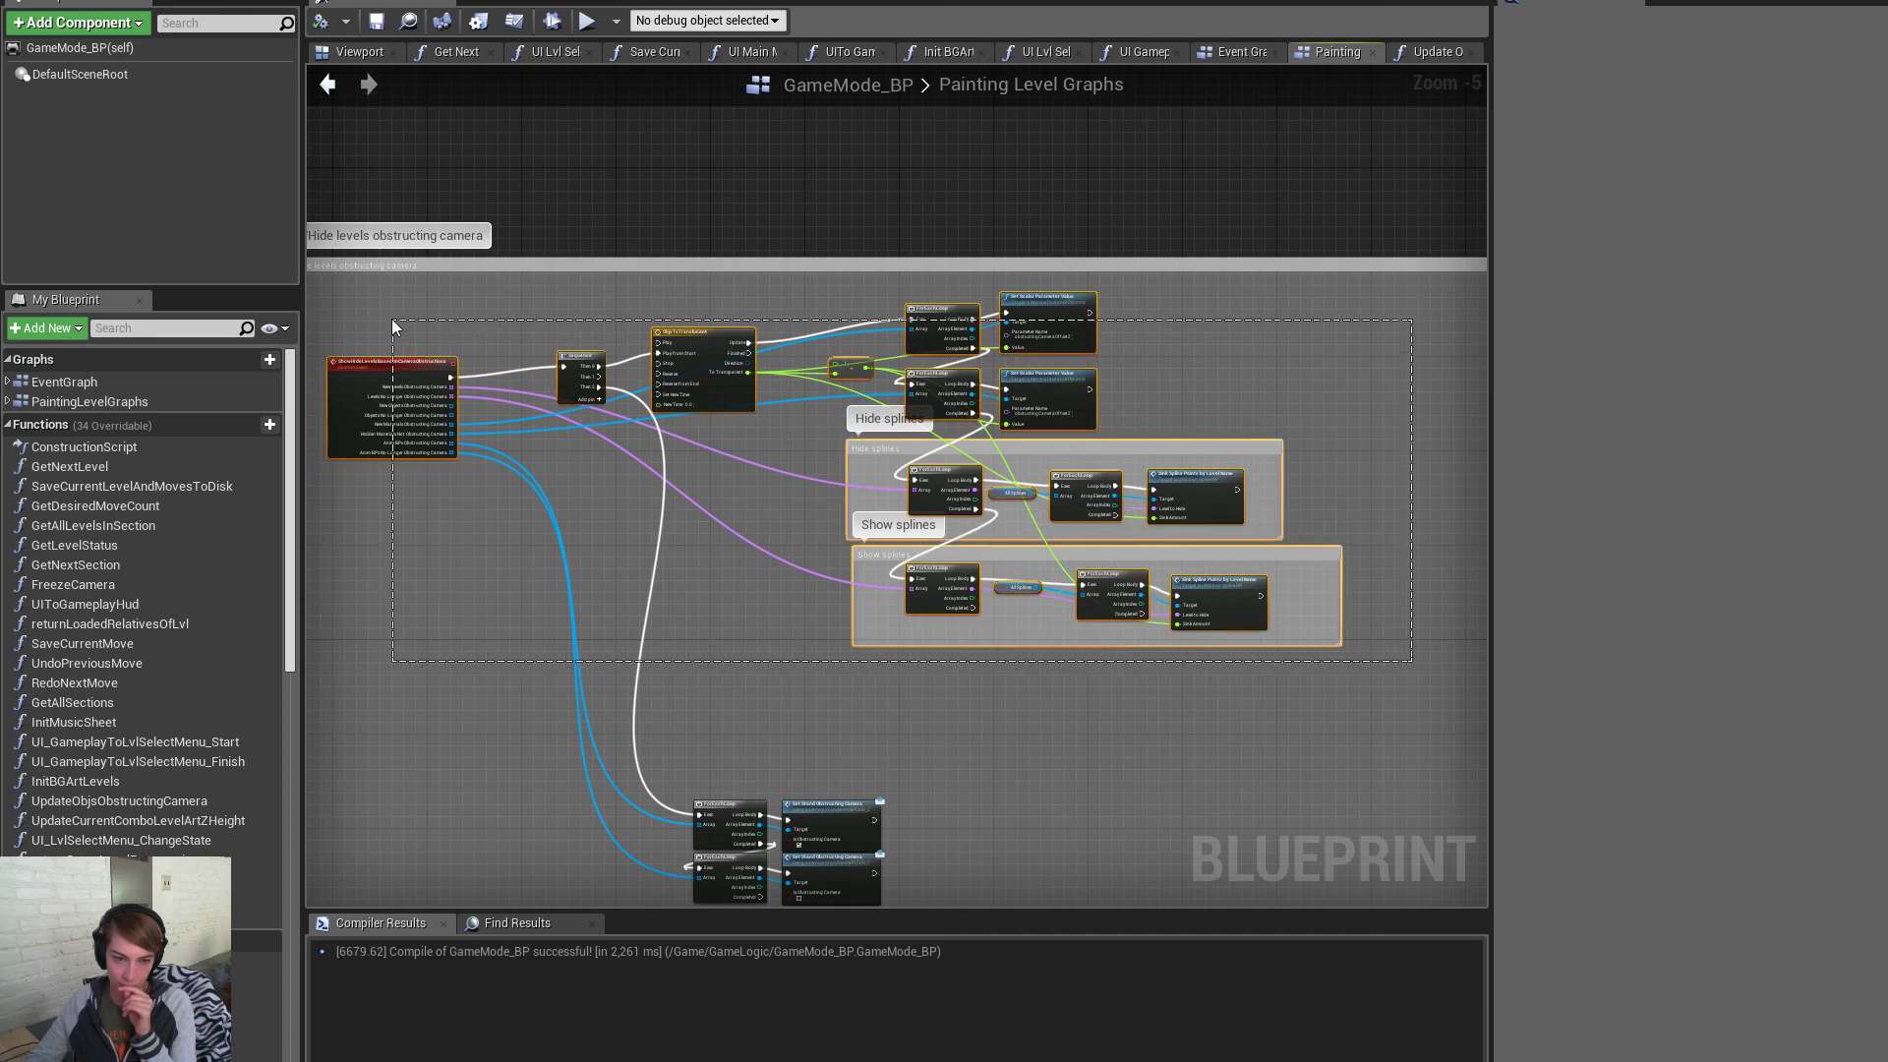
pyautogui.moveTo(764, 690); pyautogui.dragTo(791, 649, button='right')
pyautogui.scroll(2, 791, 649)
pyautogui.moveTo(775, 621); pyautogui.dragTo(1131, 711)
pyautogui.moveTo(932, 529); pyautogui.dragTo(932, 322)
pyautogui.scroll(-2, 1036, 760)
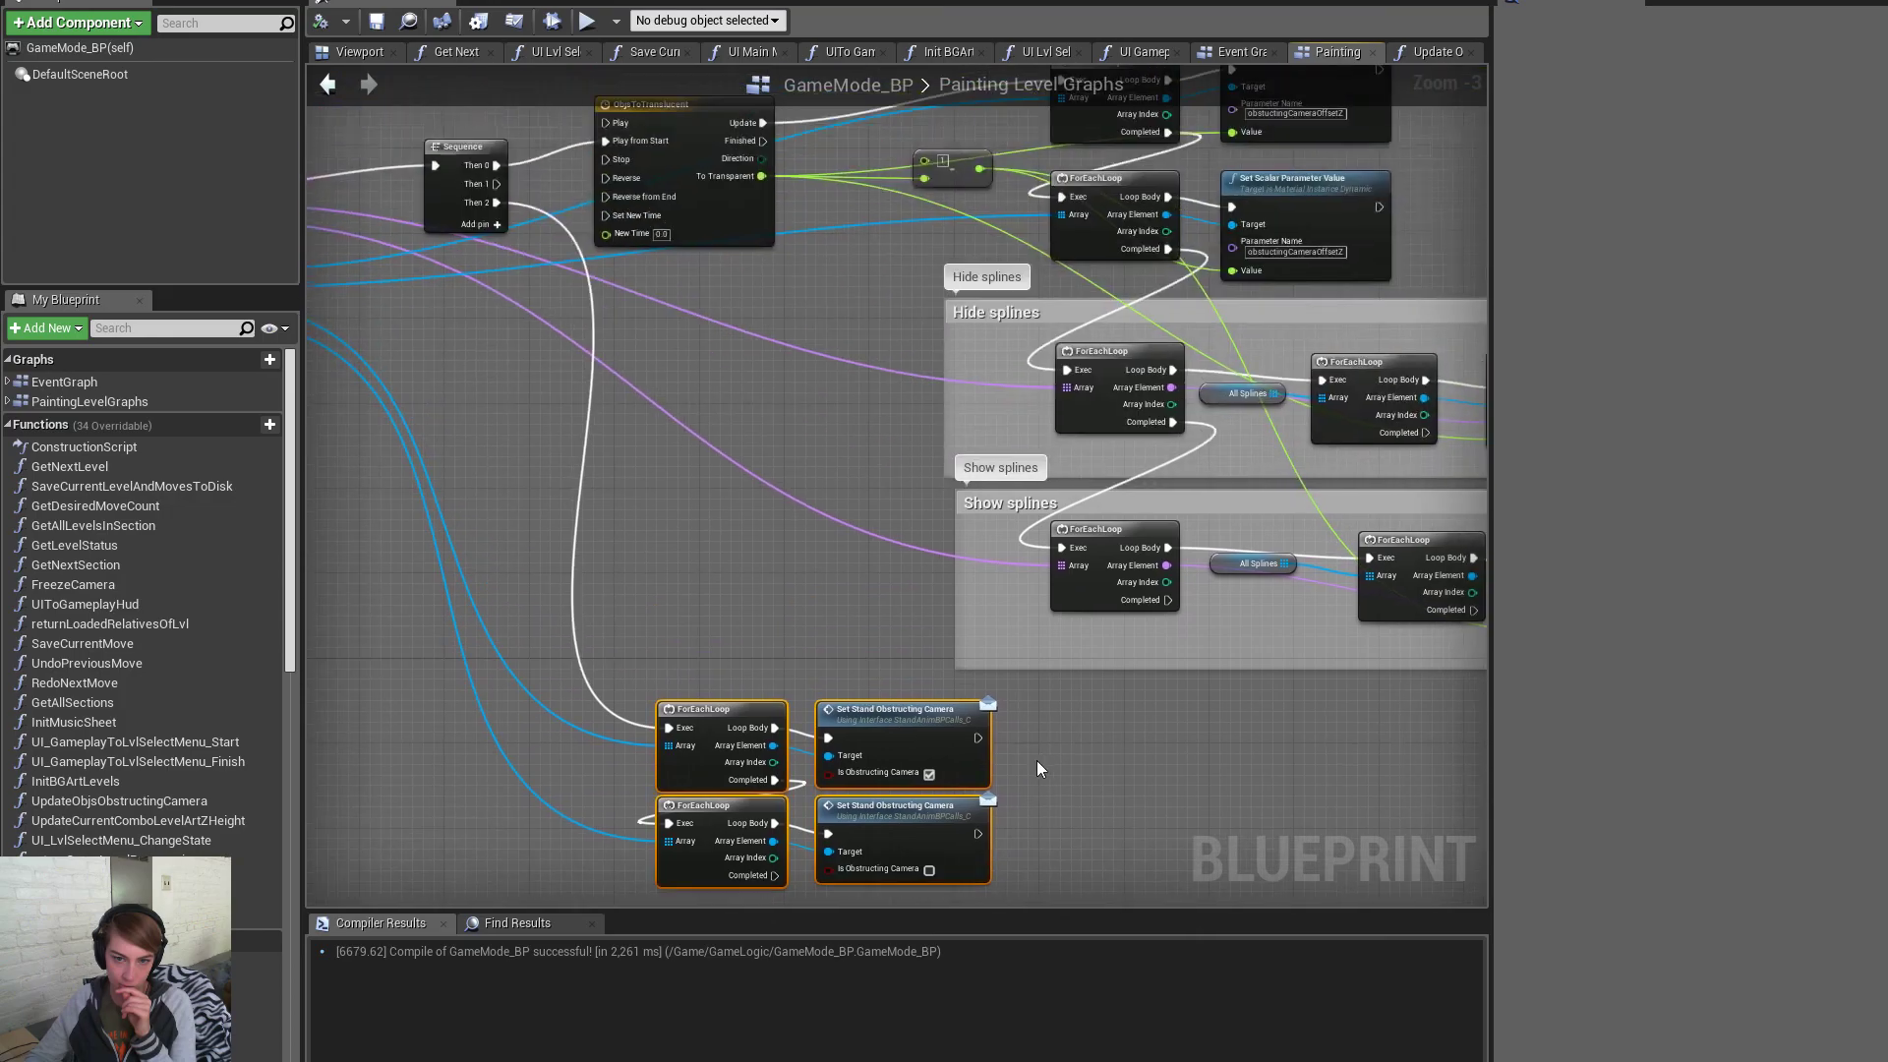
# Copy the ObjsToTranslucent timeline with its loops, parameter nodes and the Hide splines and Show splines groups from GameMode_BP's Painting Level Graphs
pyautogui.moveTo(472, 369); pyautogui.dragTo(1441, 712)
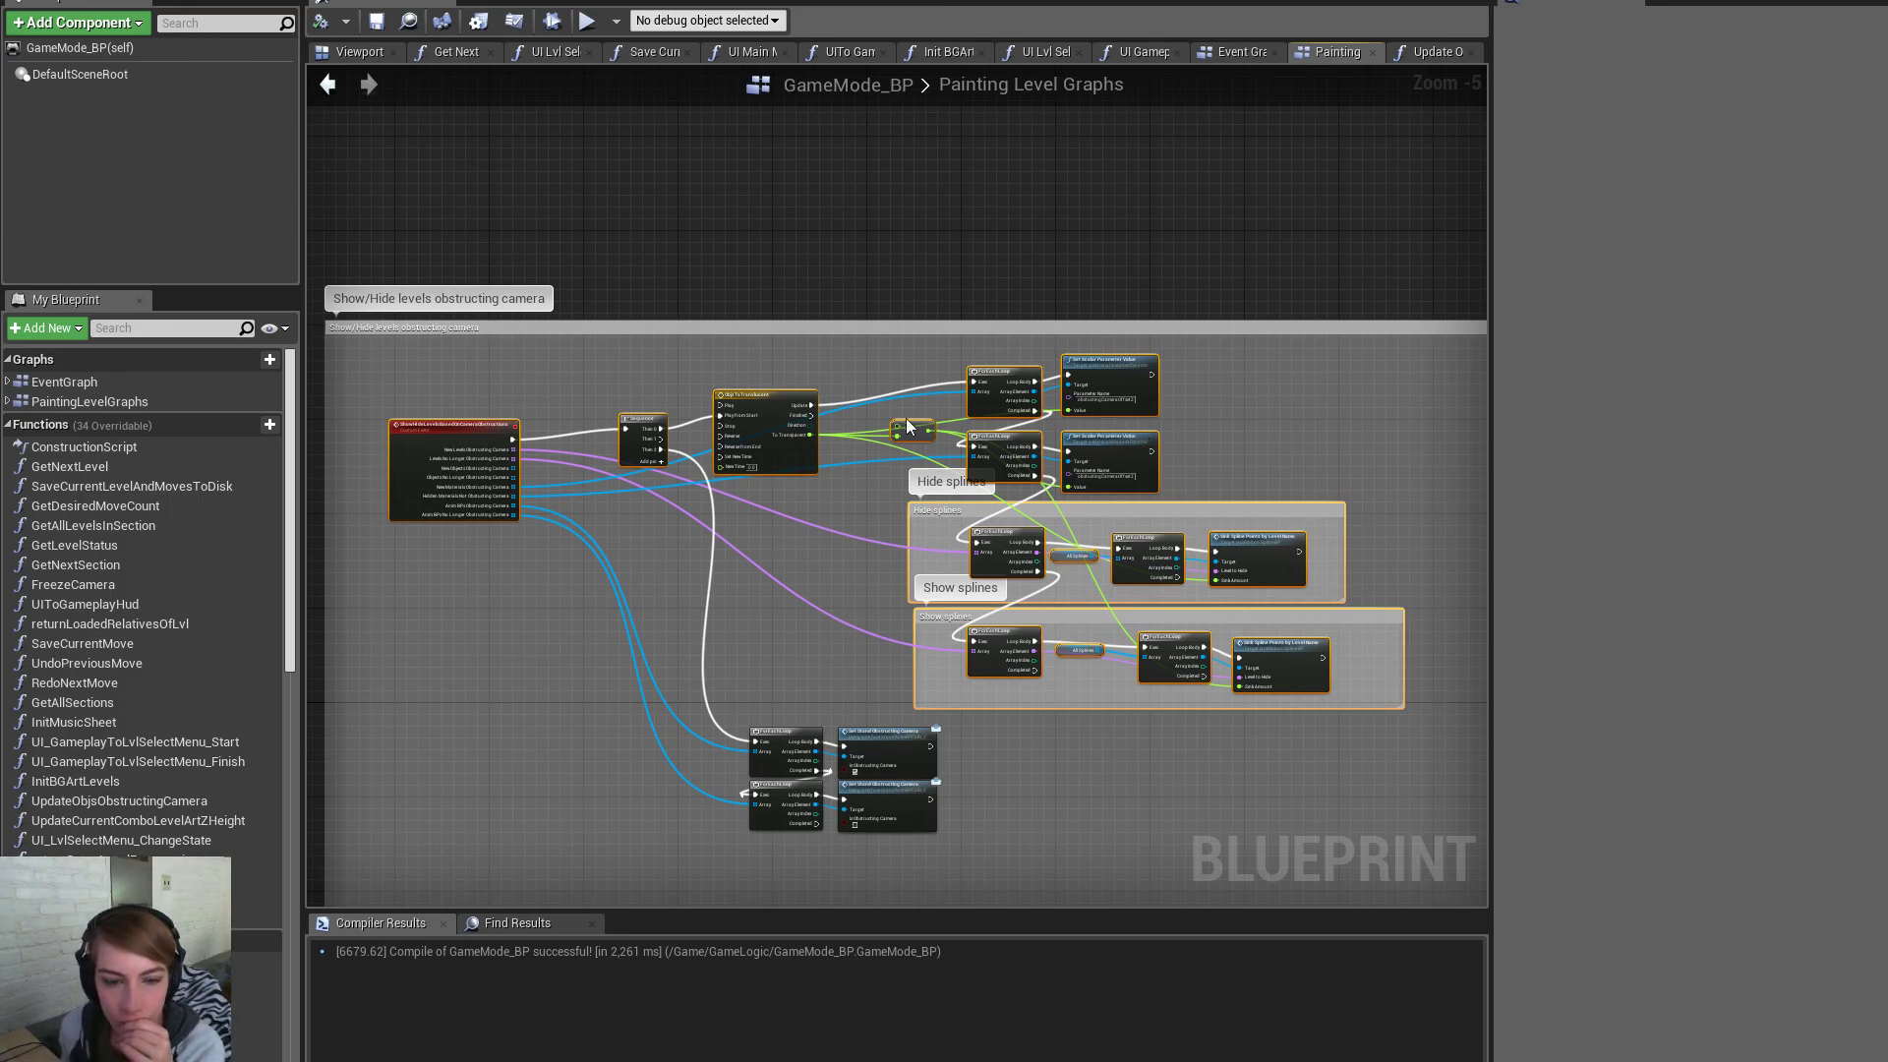
pyautogui.click(824, 252)
pyautogui.scroll(3, 732, 409)
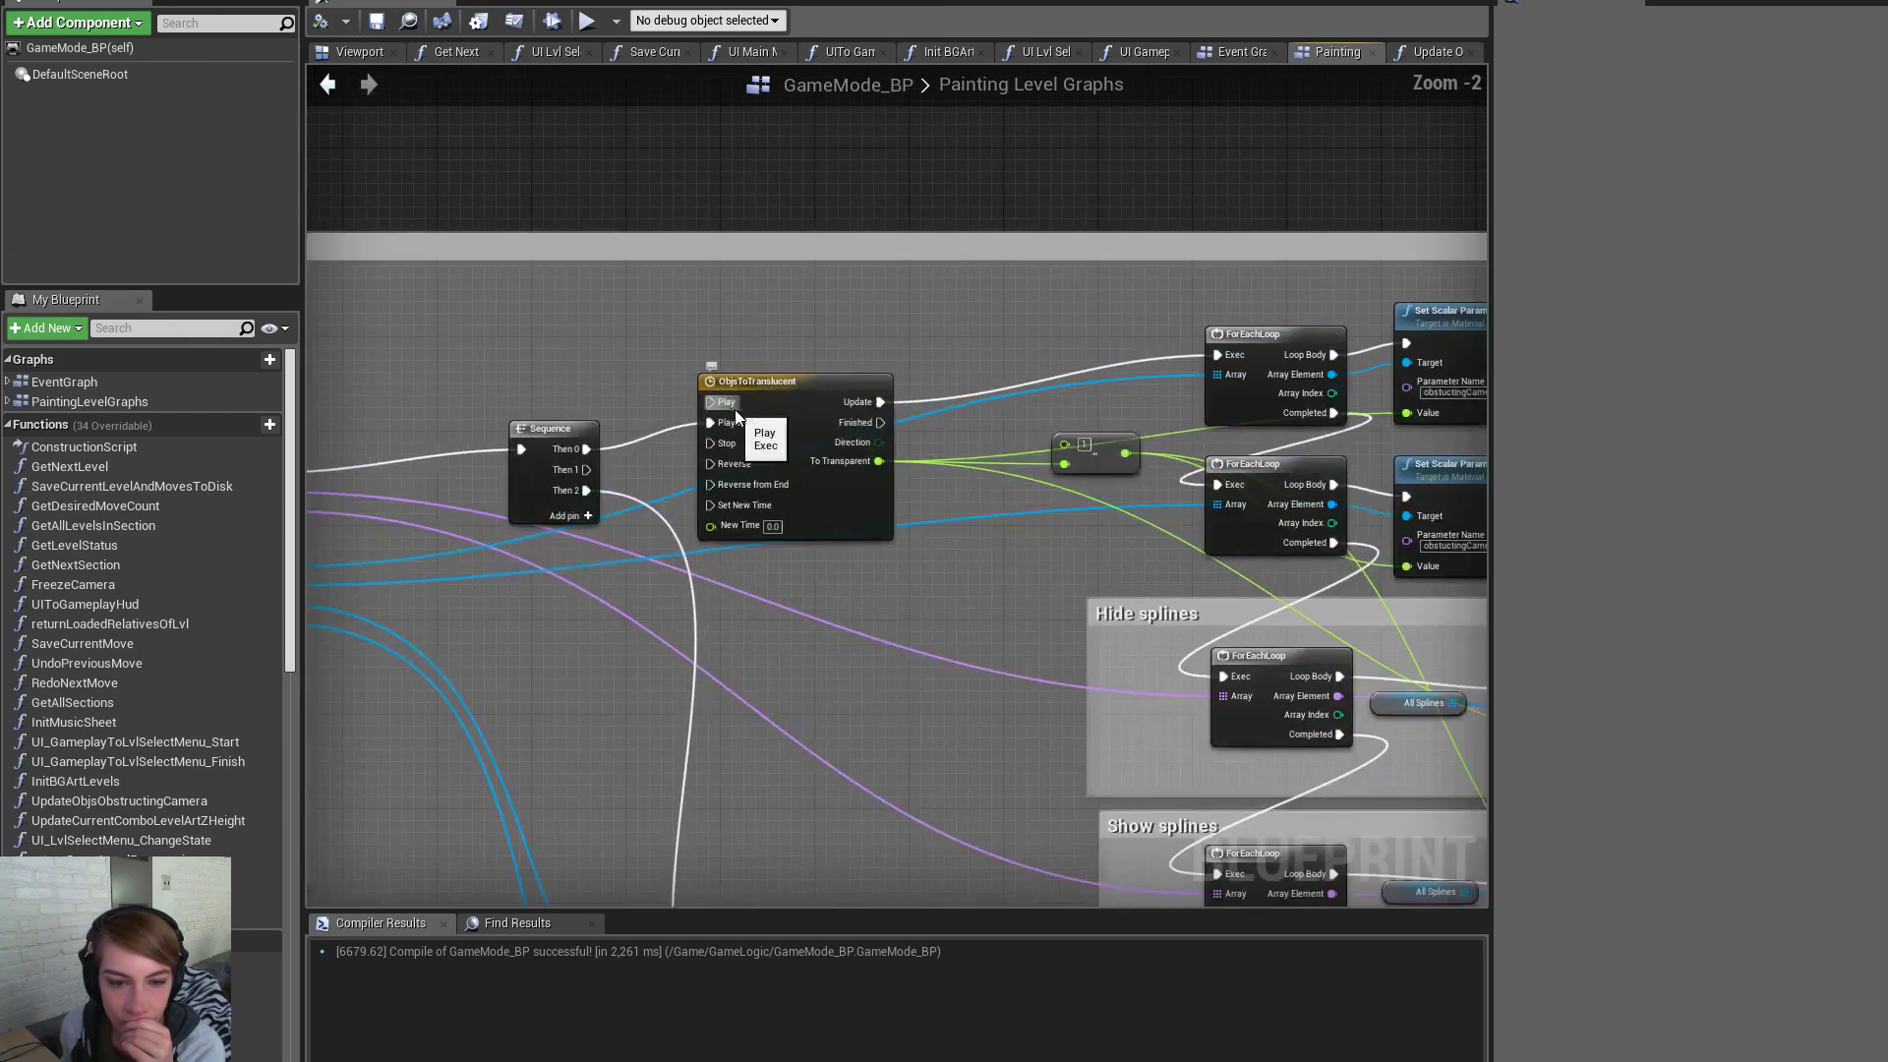
pyautogui.scroll(-2, 882, 604)
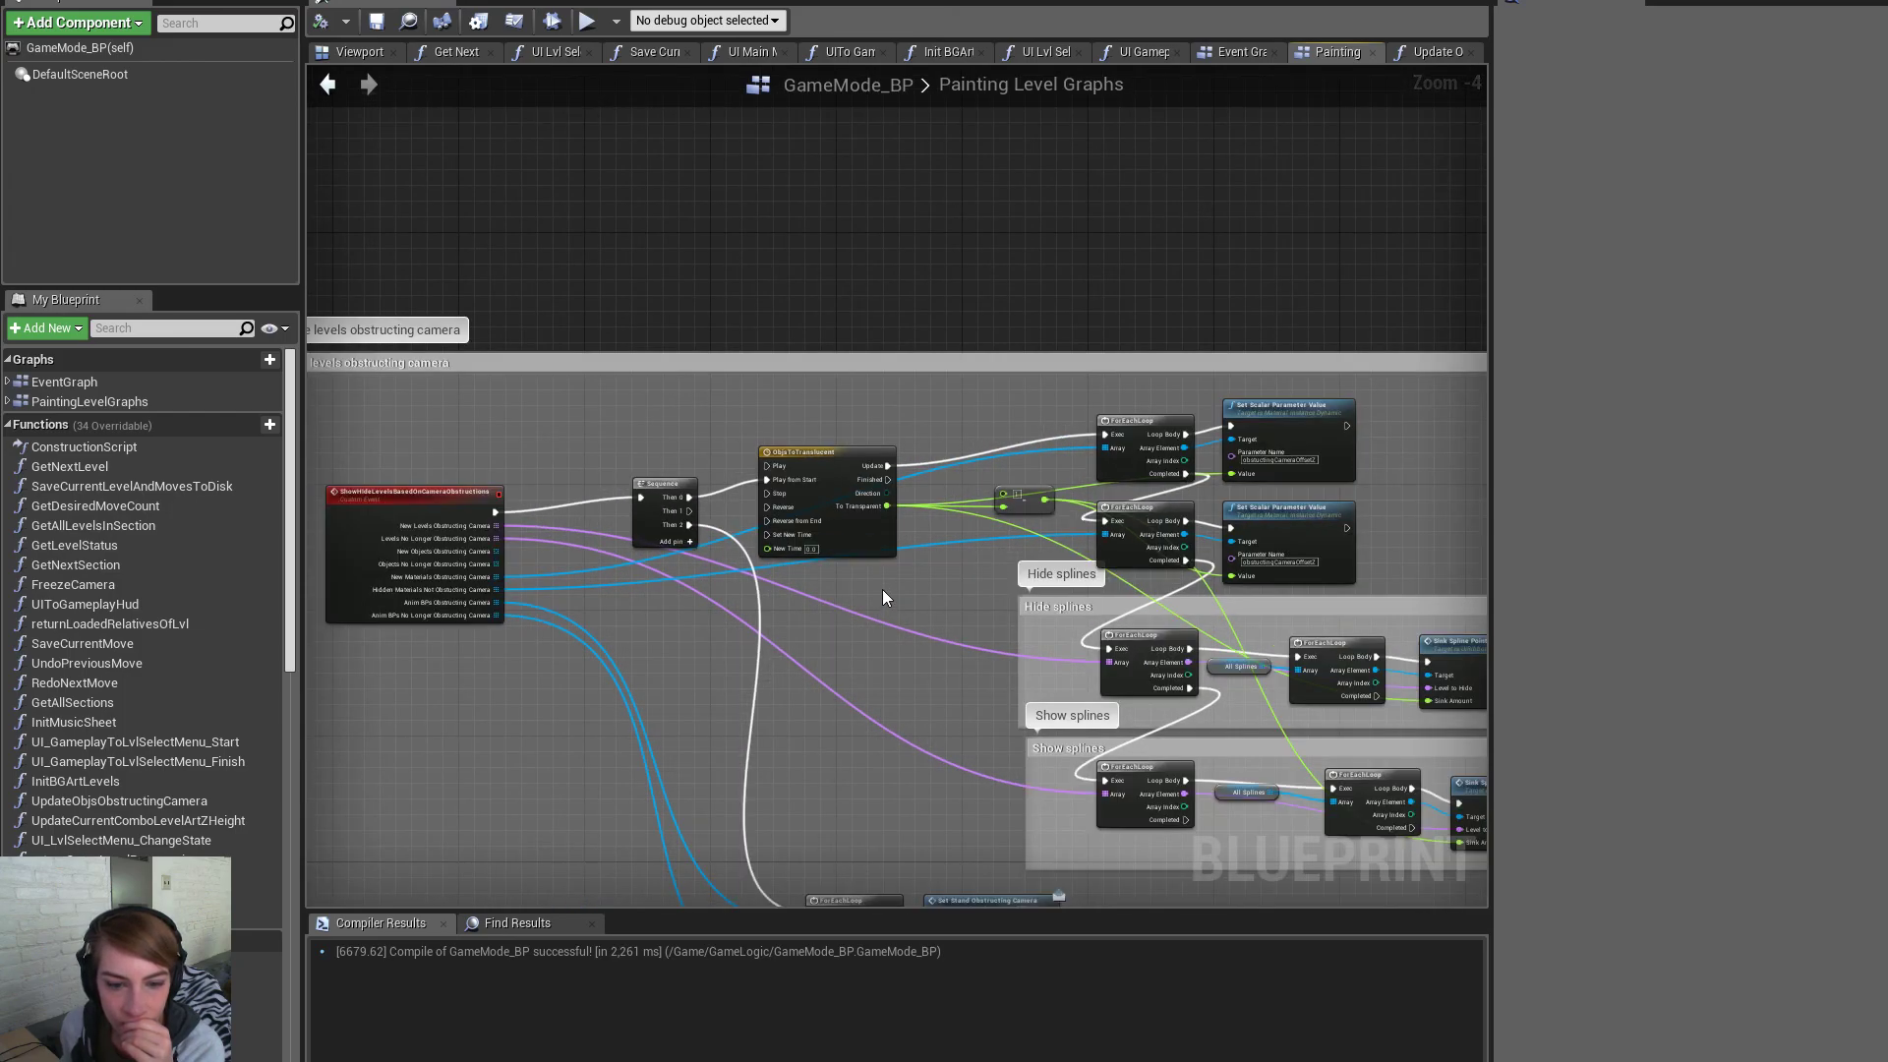
pyautogui.scroll(-2, 882, 588)
pyautogui.moveTo(844, 510); pyautogui.dragTo(1326, 722)
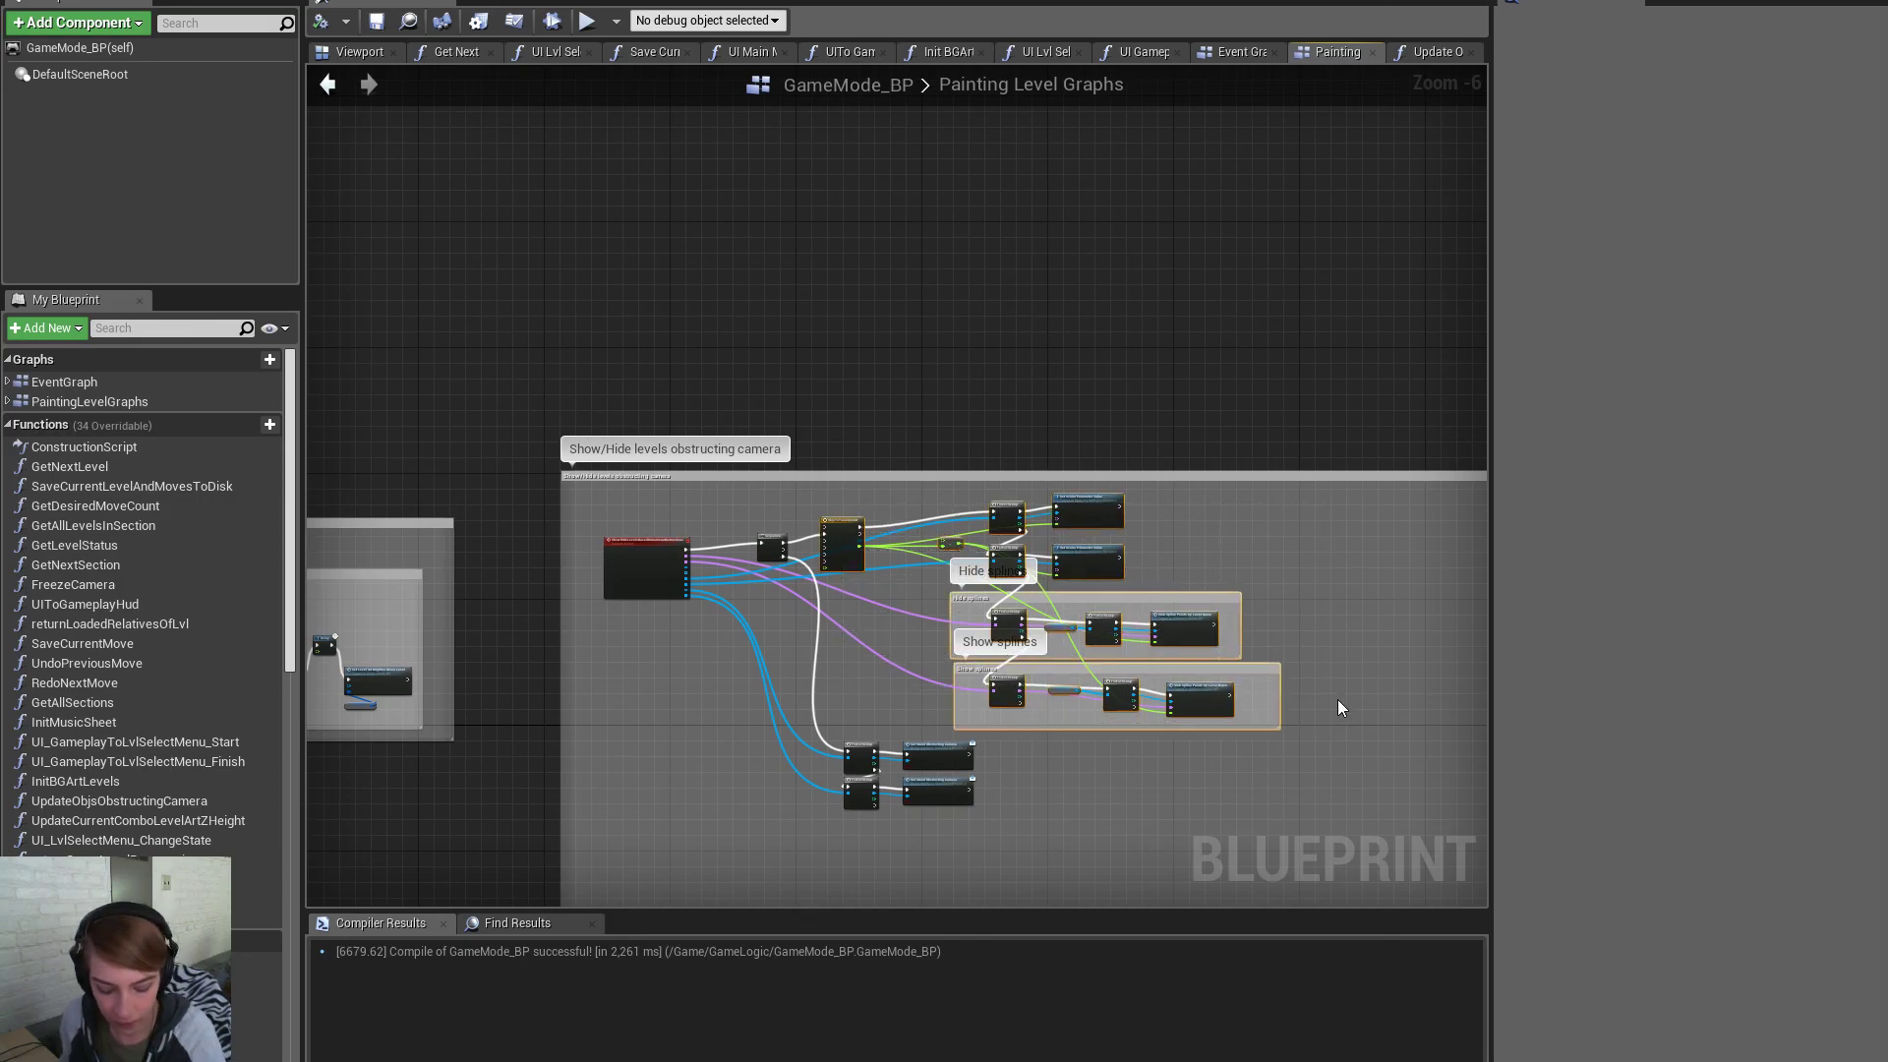
pyautogui.scroll(3, 1077, 606)
pyautogui.moveTo(1076, 594); pyautogui.dragTo(1626, 593, button='right')
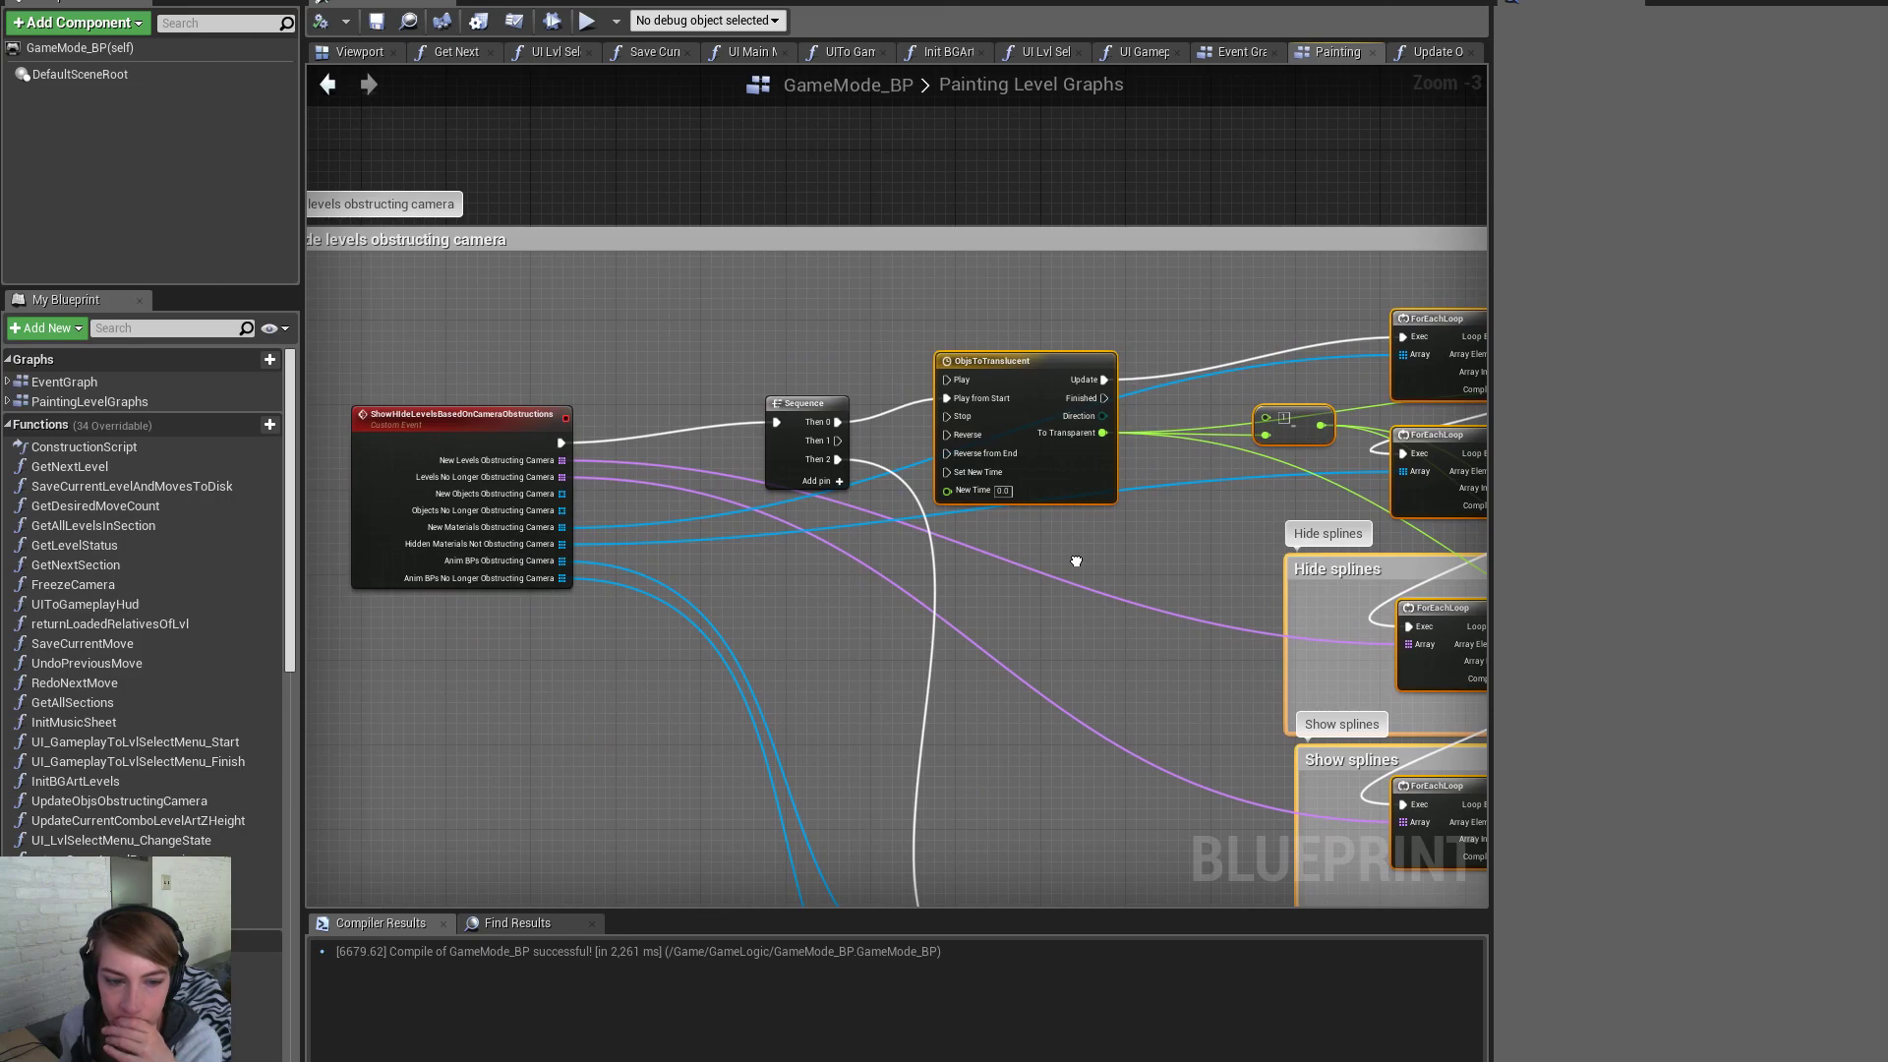
pyautogui.scroll(-3, 1076, 560)
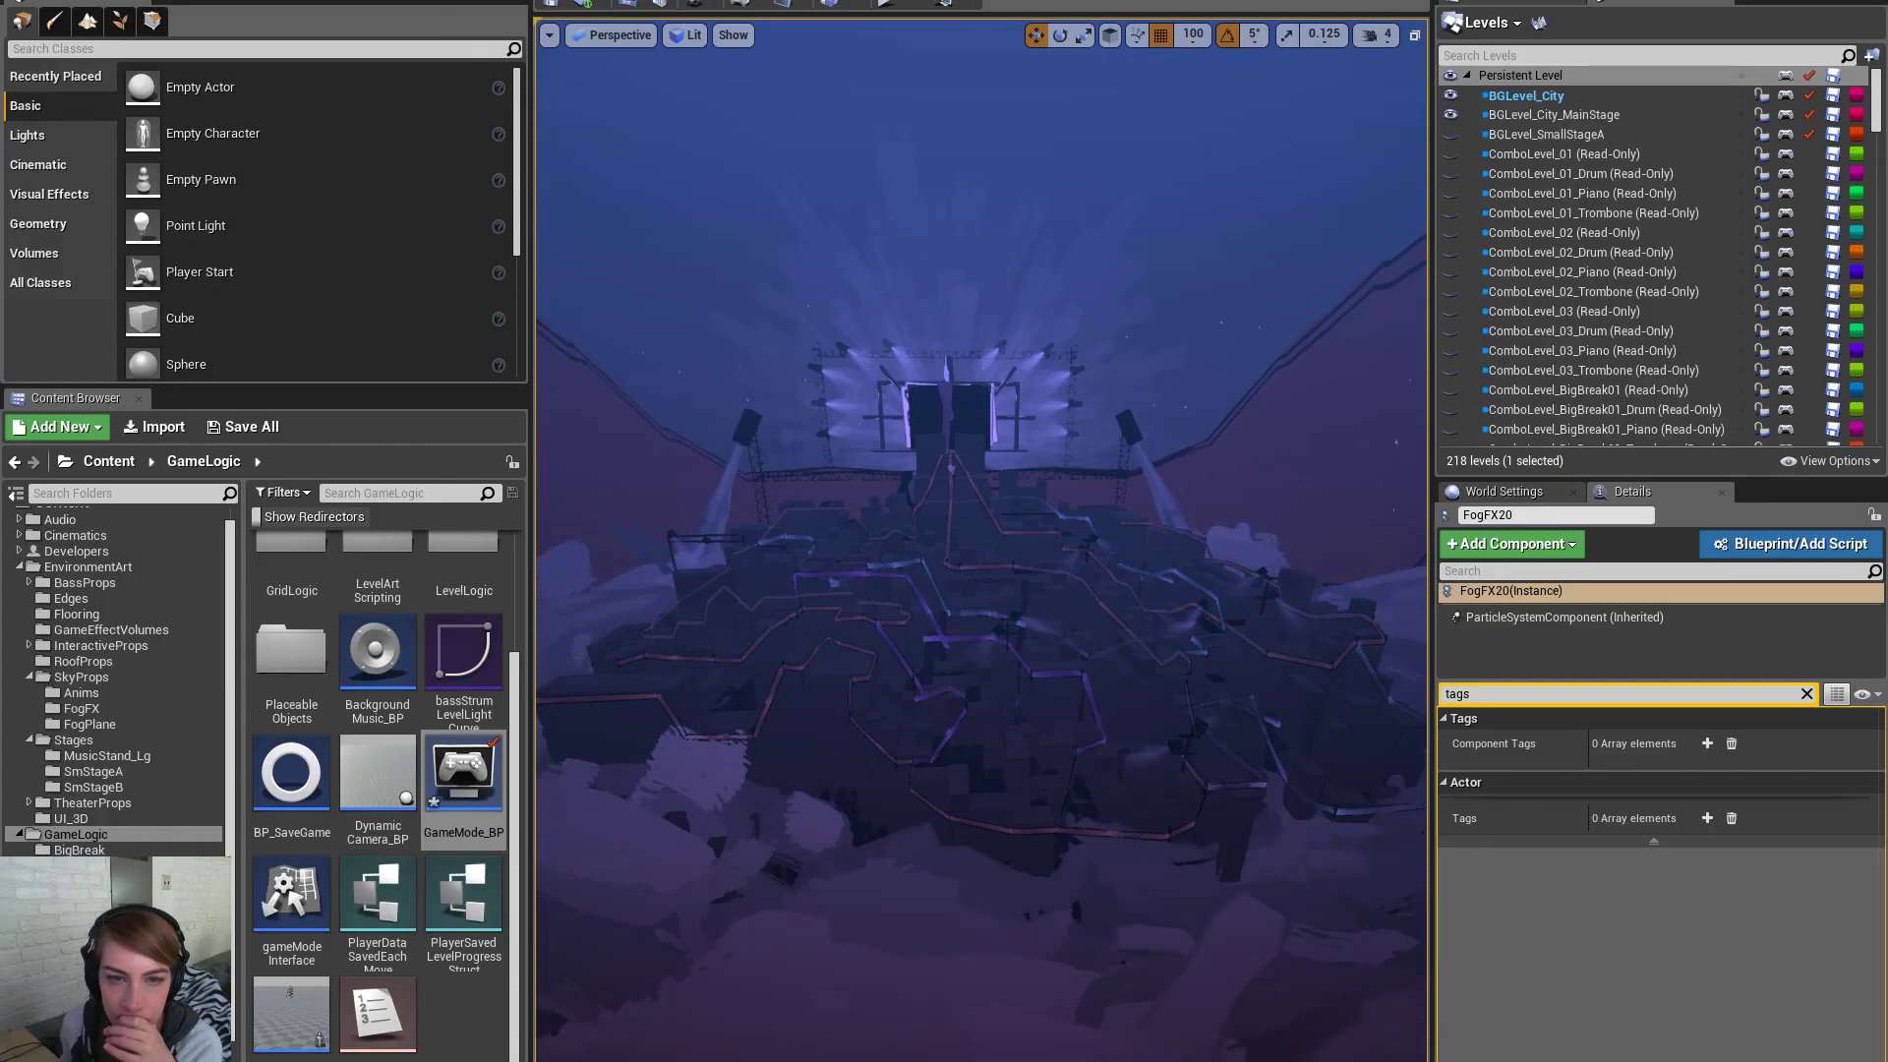
# Examine the persistent level's blueprint around the music playback and debug command groups, and close it
pyautogui.click(1786, 77)
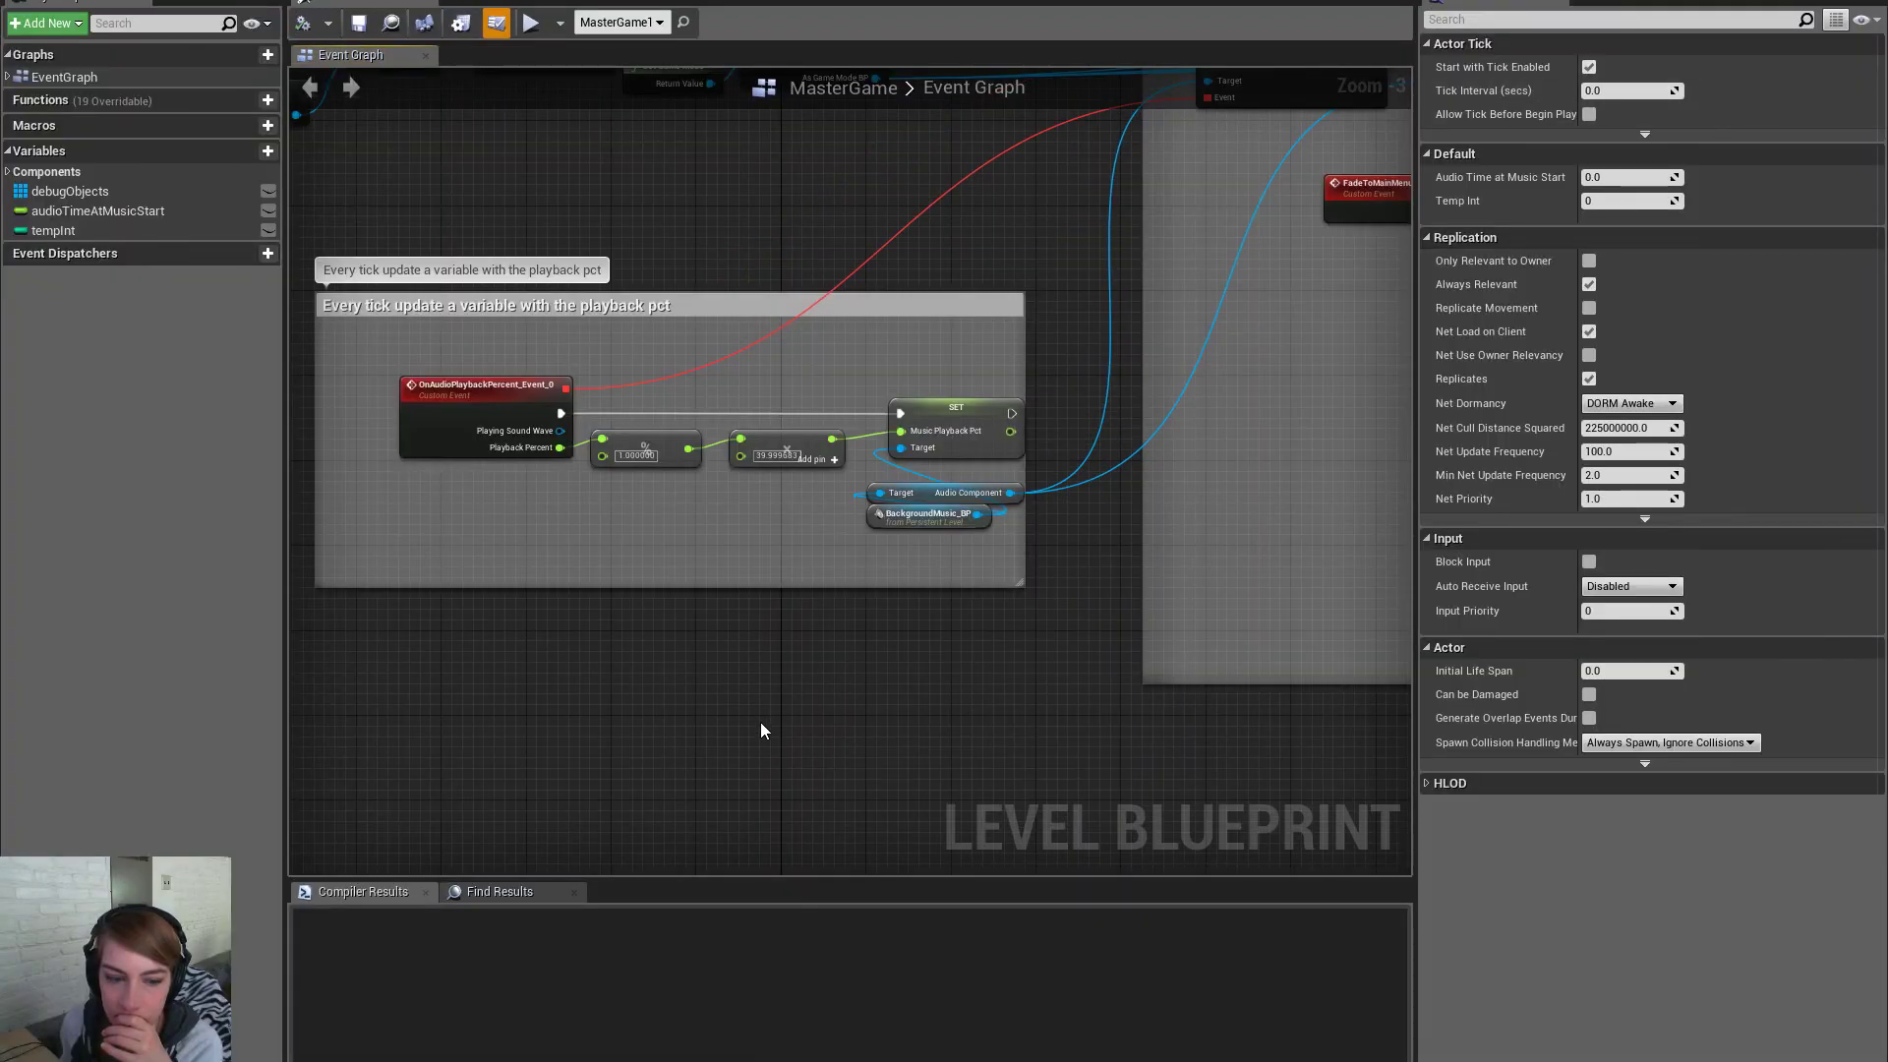
pyautogui.scroll(-3, 761, 730)
pyautogui.moveTo(1042, 630); pyautogui.dragTo(816, 202, button='right')
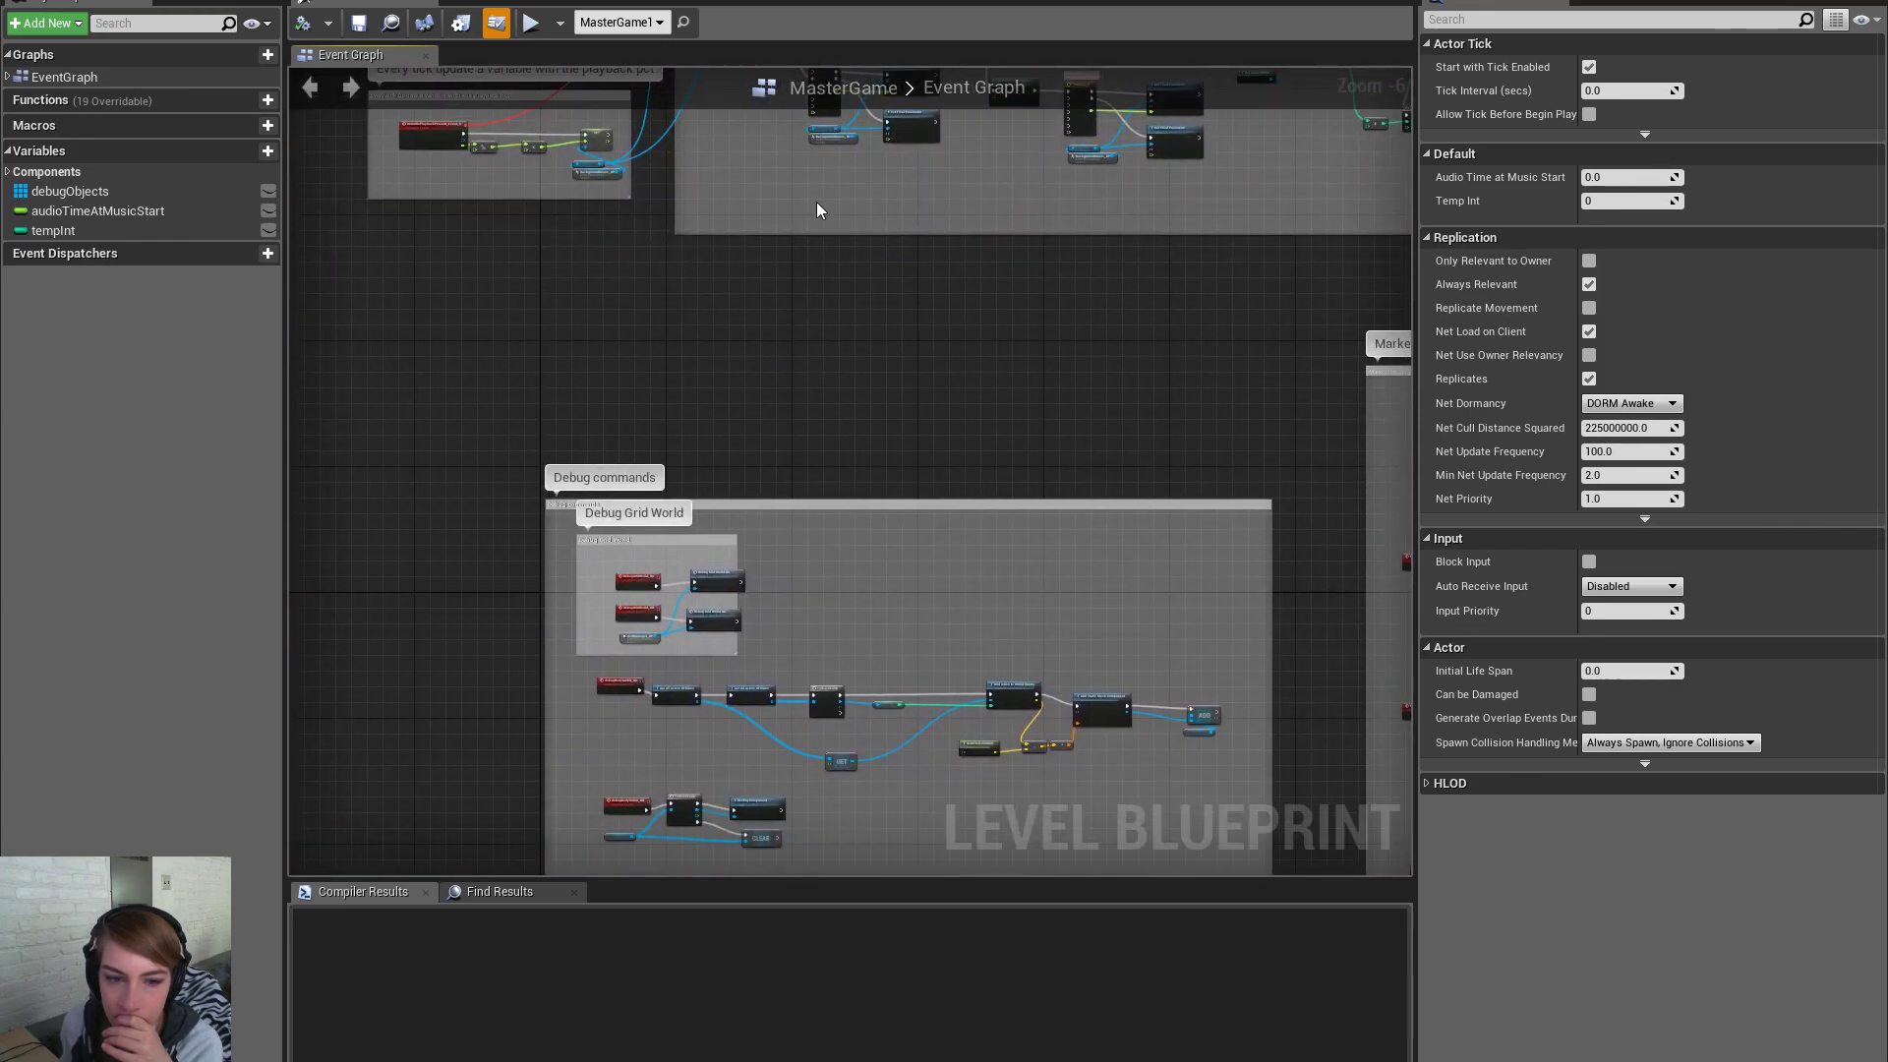
pyautogui.moveTo(784, 611); pyautogui.dragTo(482, 499, button='right')
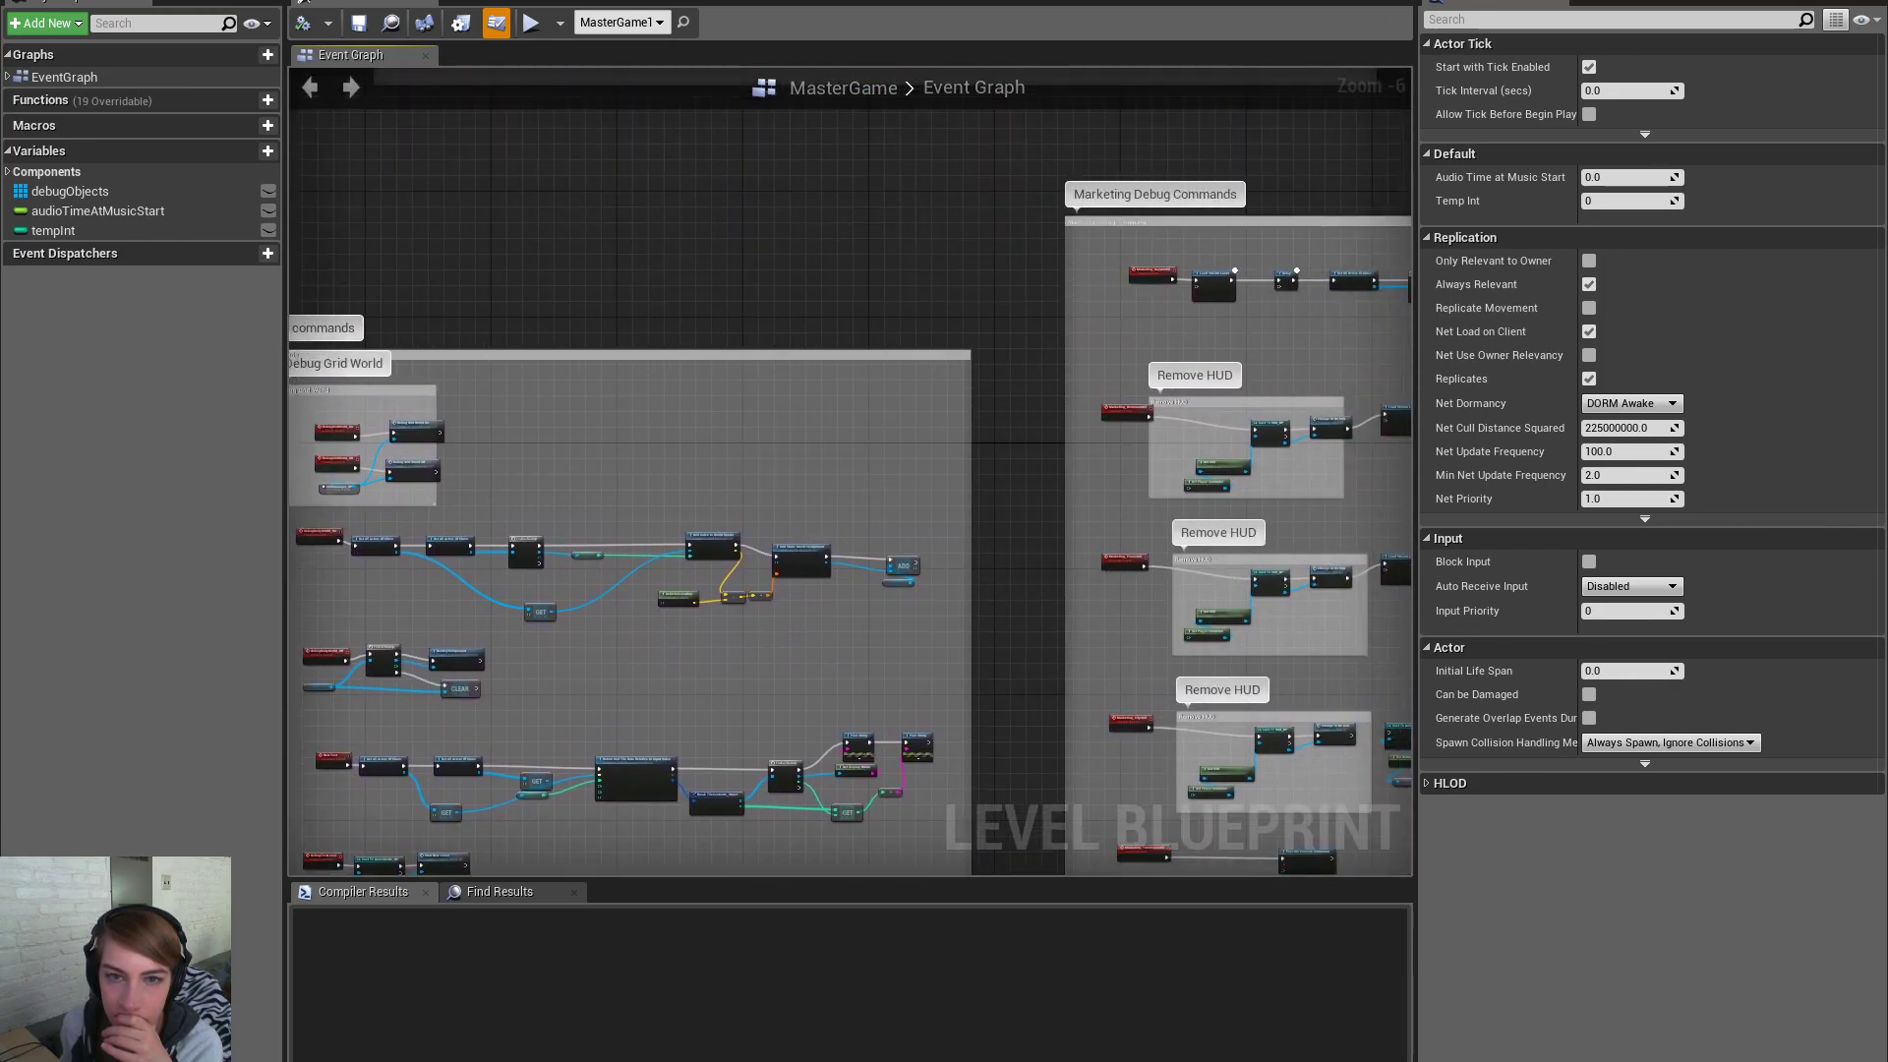
pyautogui.click(1775, 1)
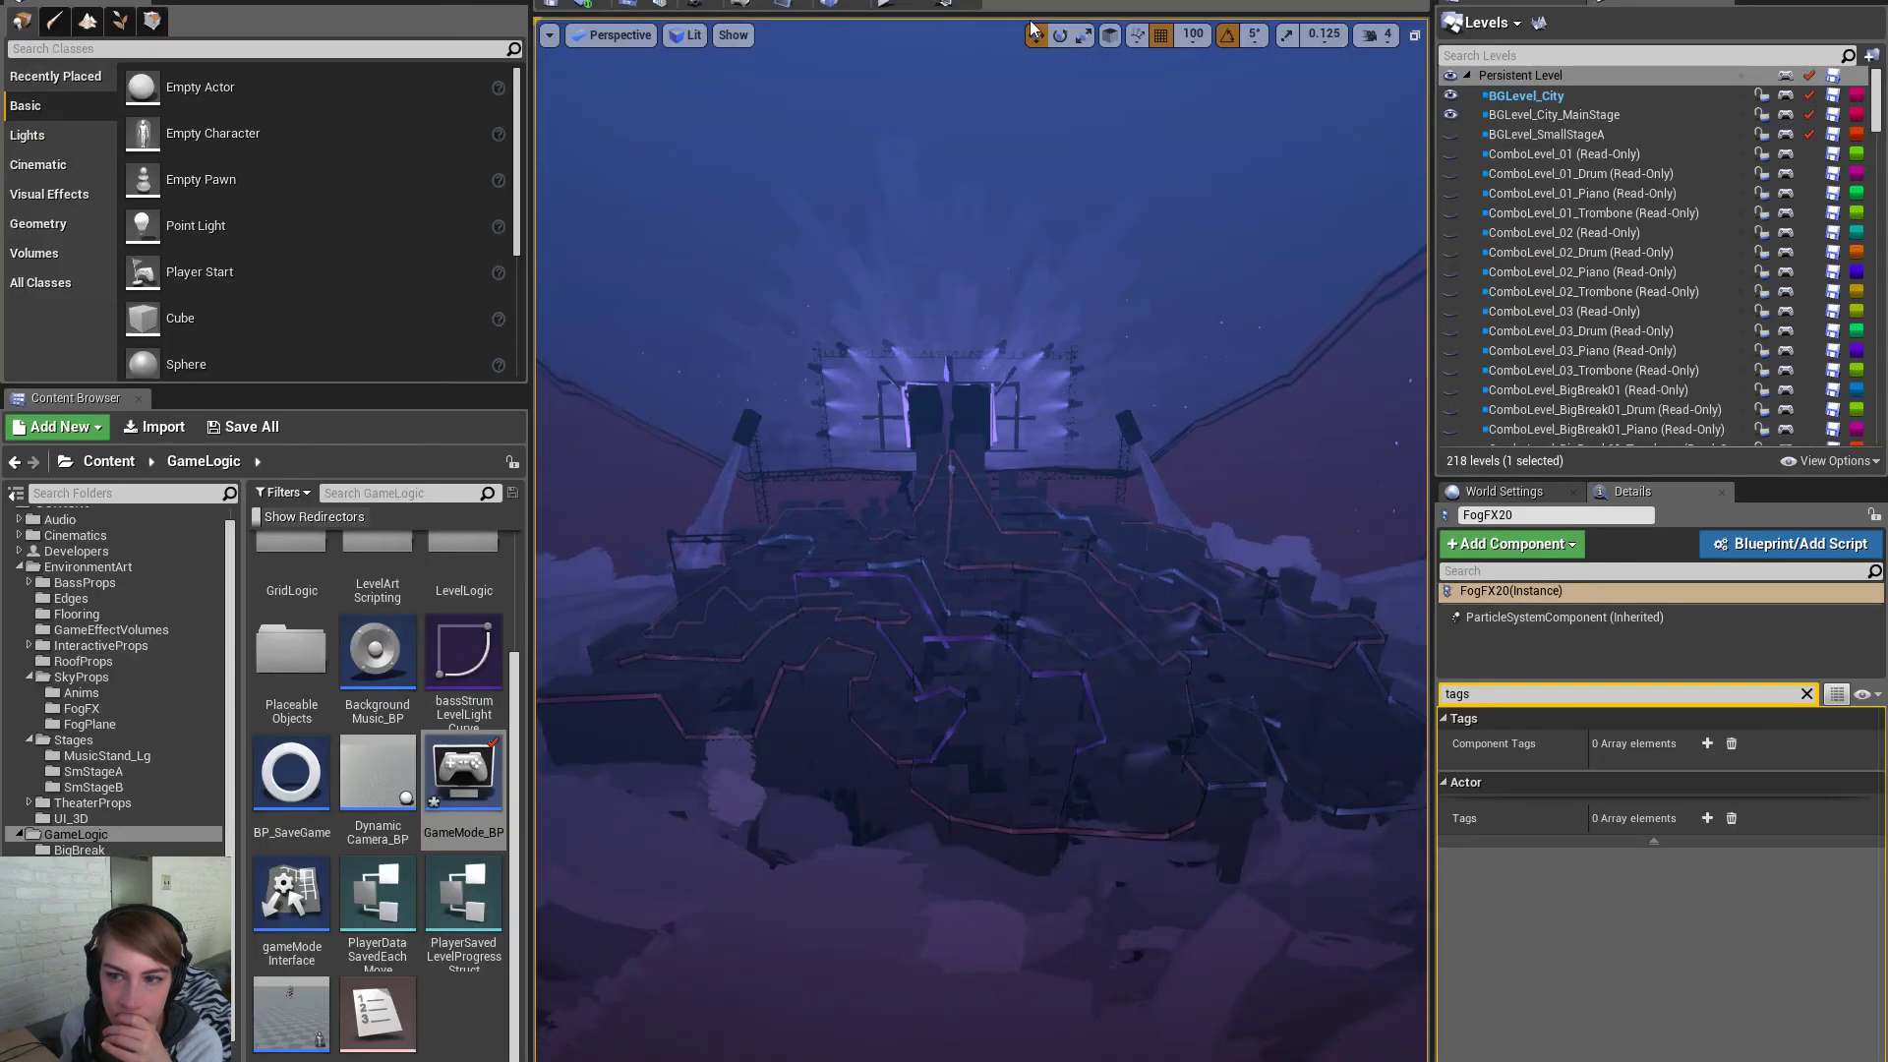
# Open BGLevel_City's level blueprint and examine the chase lighting groups in its event graph
pyautogui.click(1787, 96)
pyautogui.moveTo(936, 627); pyautogui.dragTo(872, 464, button='right')
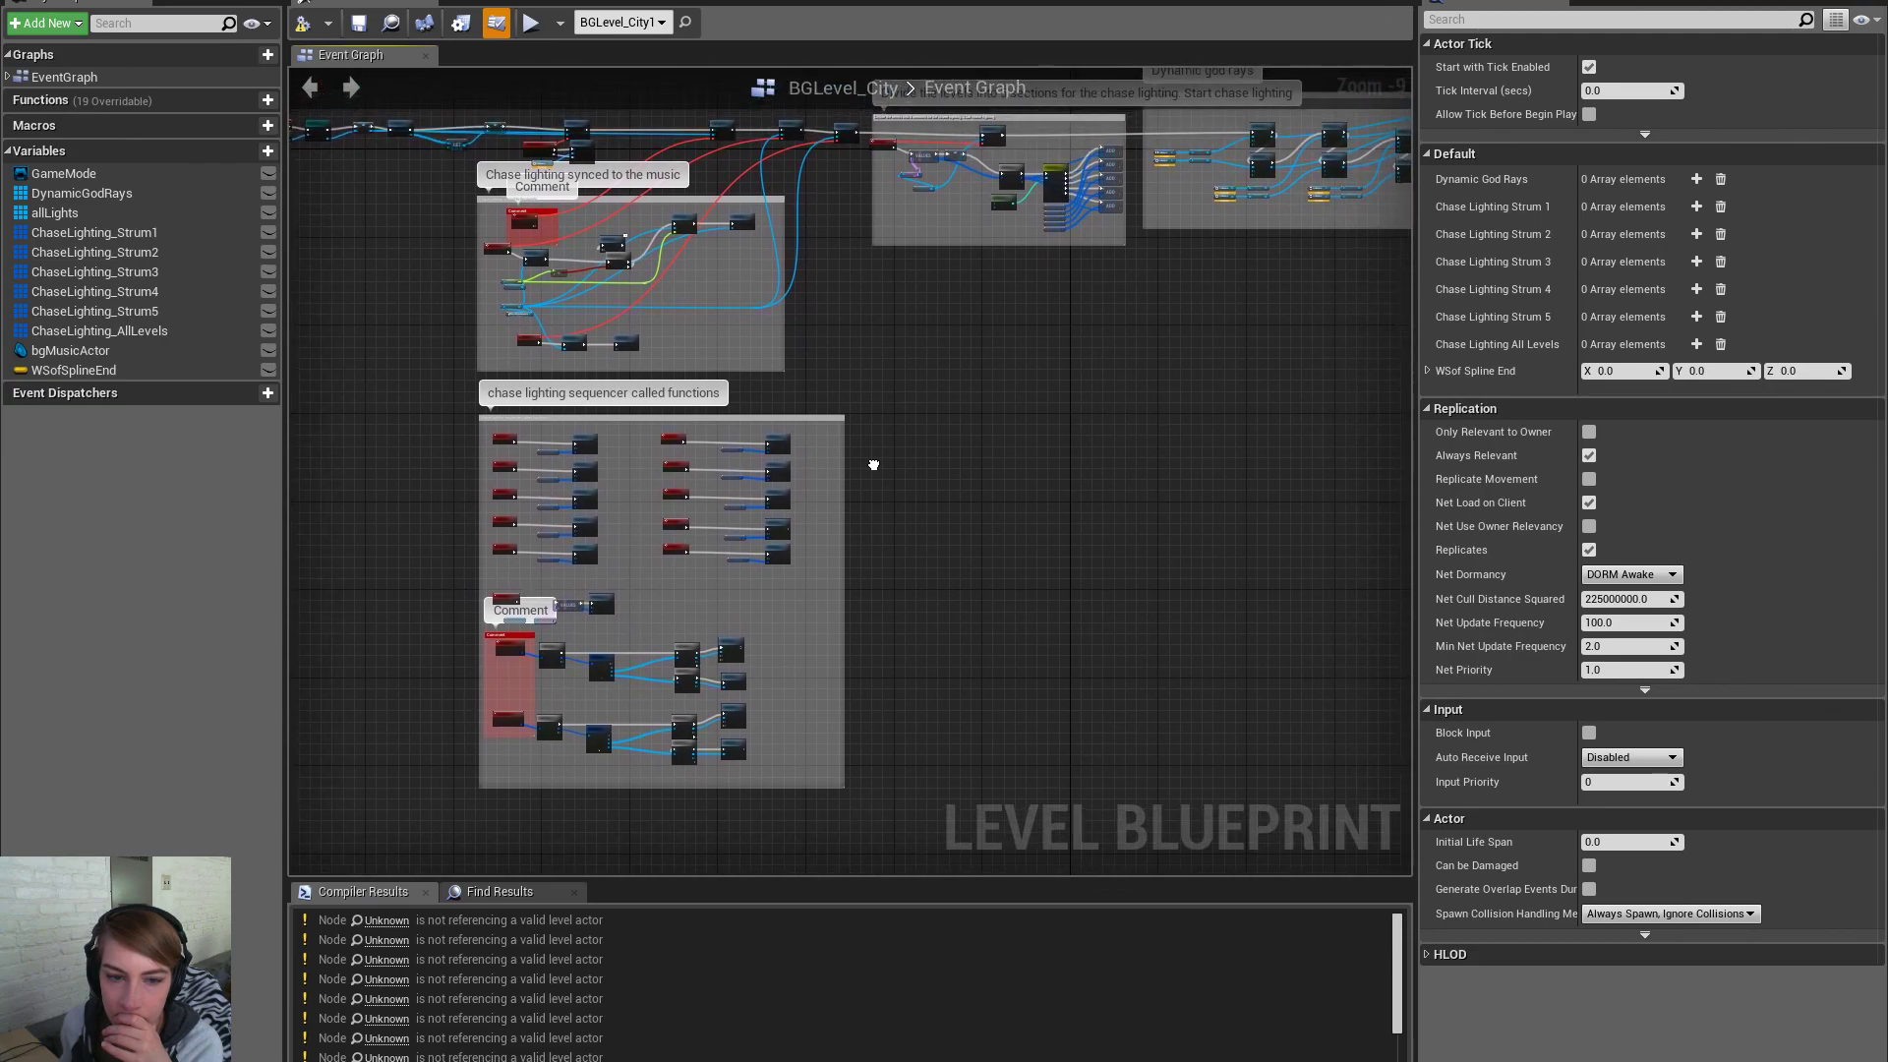
pyautogui.scroll(6, 620, 515)
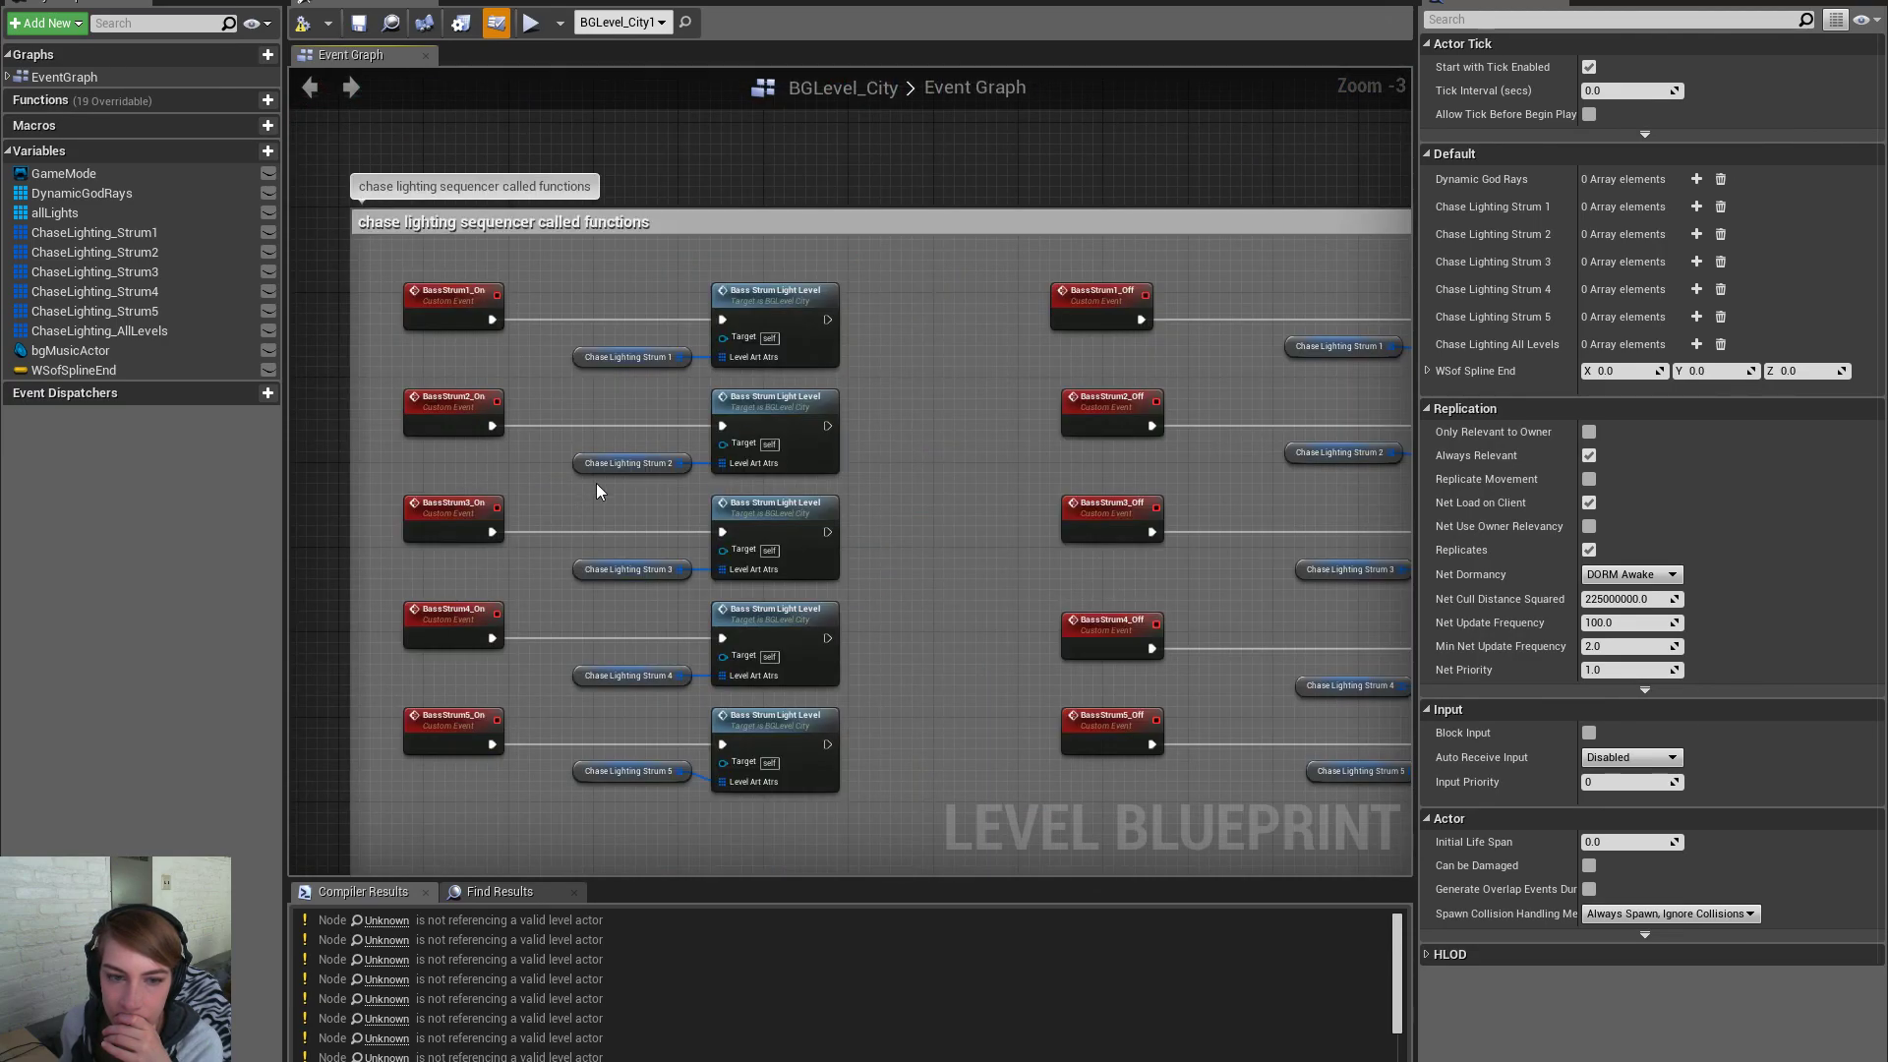
pyautogui.scroll(-3, 597, 483)
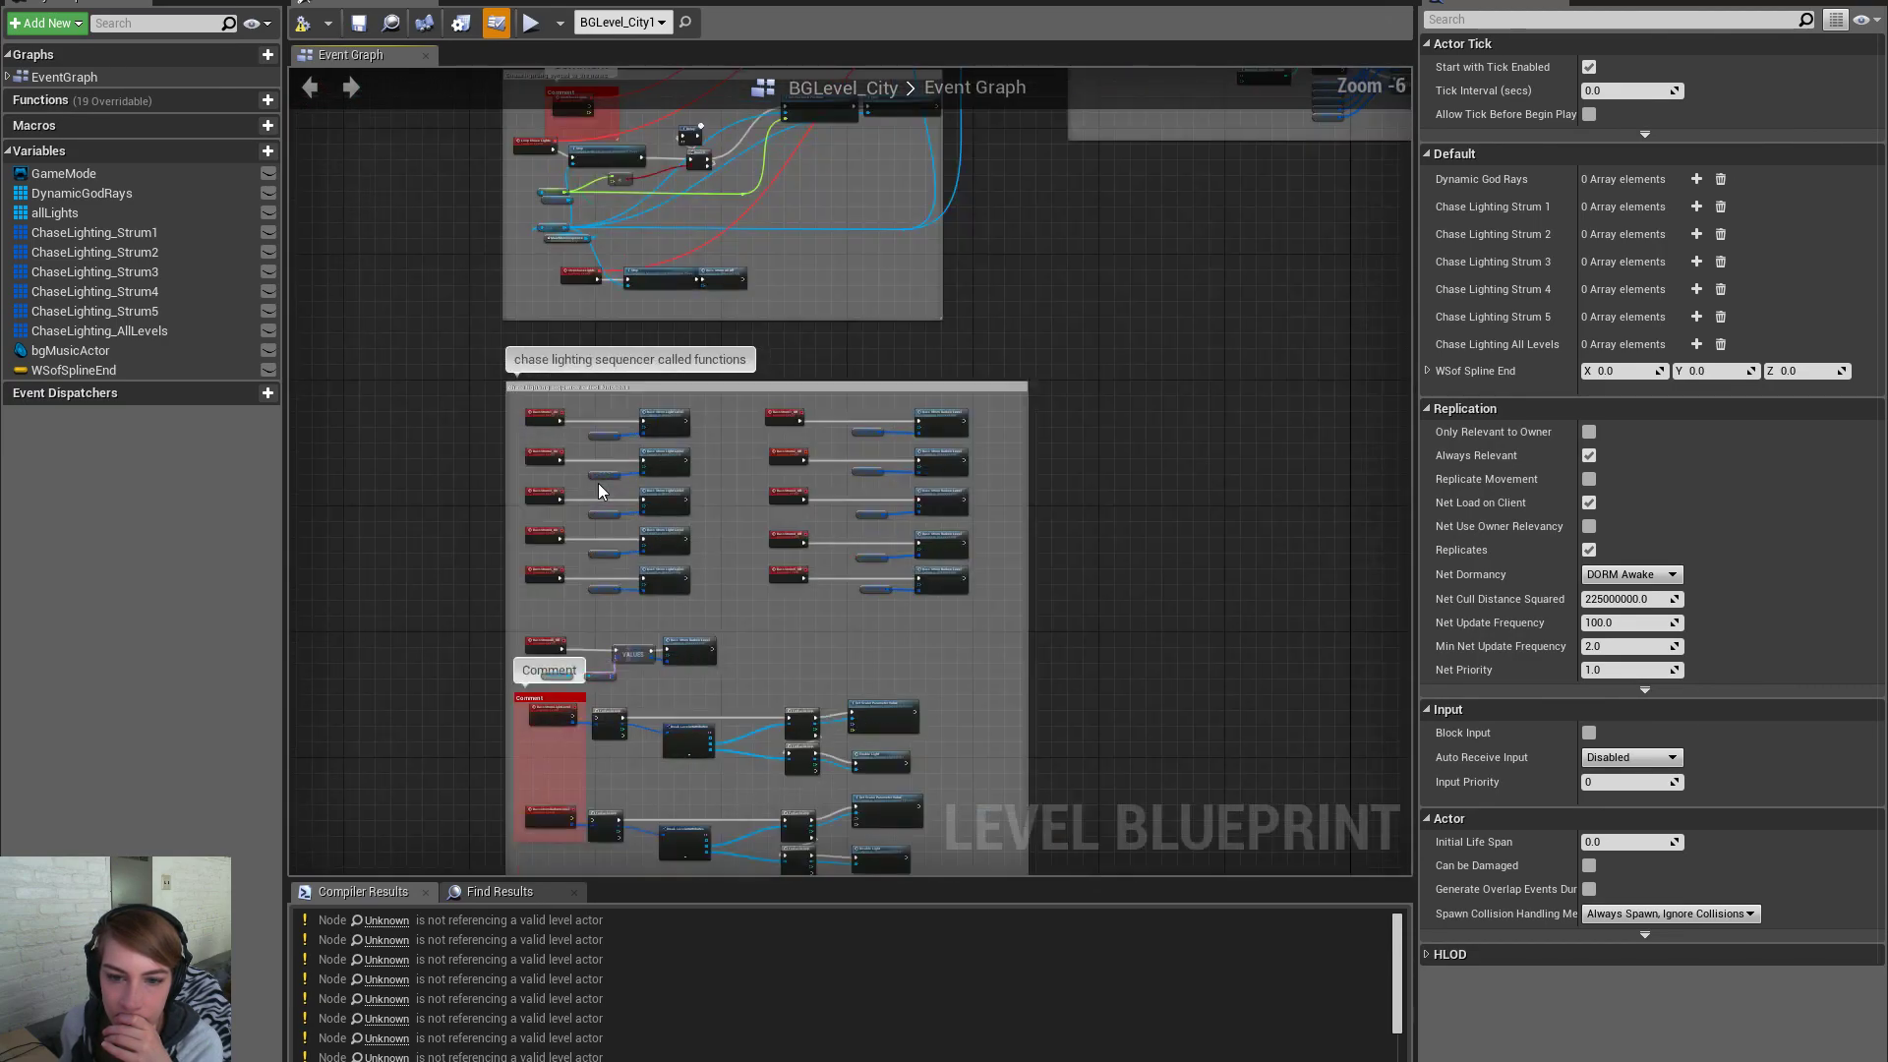
pyautogui.moveTo(837, 447); pyautogui.dragTo(1013, 808, button='right')
pyautogui.scroll(3, 517, 494)
pyautogui.moveTo(550, 447); pyautogui.dragTo(597, 519, button='right')
# Delete the SetWorldRotation binding, its event, SetActorRotation and Unknown reference nodes, linking the Bg Music Actor SET directly to the following event binding
pyautogui.moveTo(975, 559); pyautogui.dragTo(782, 529)
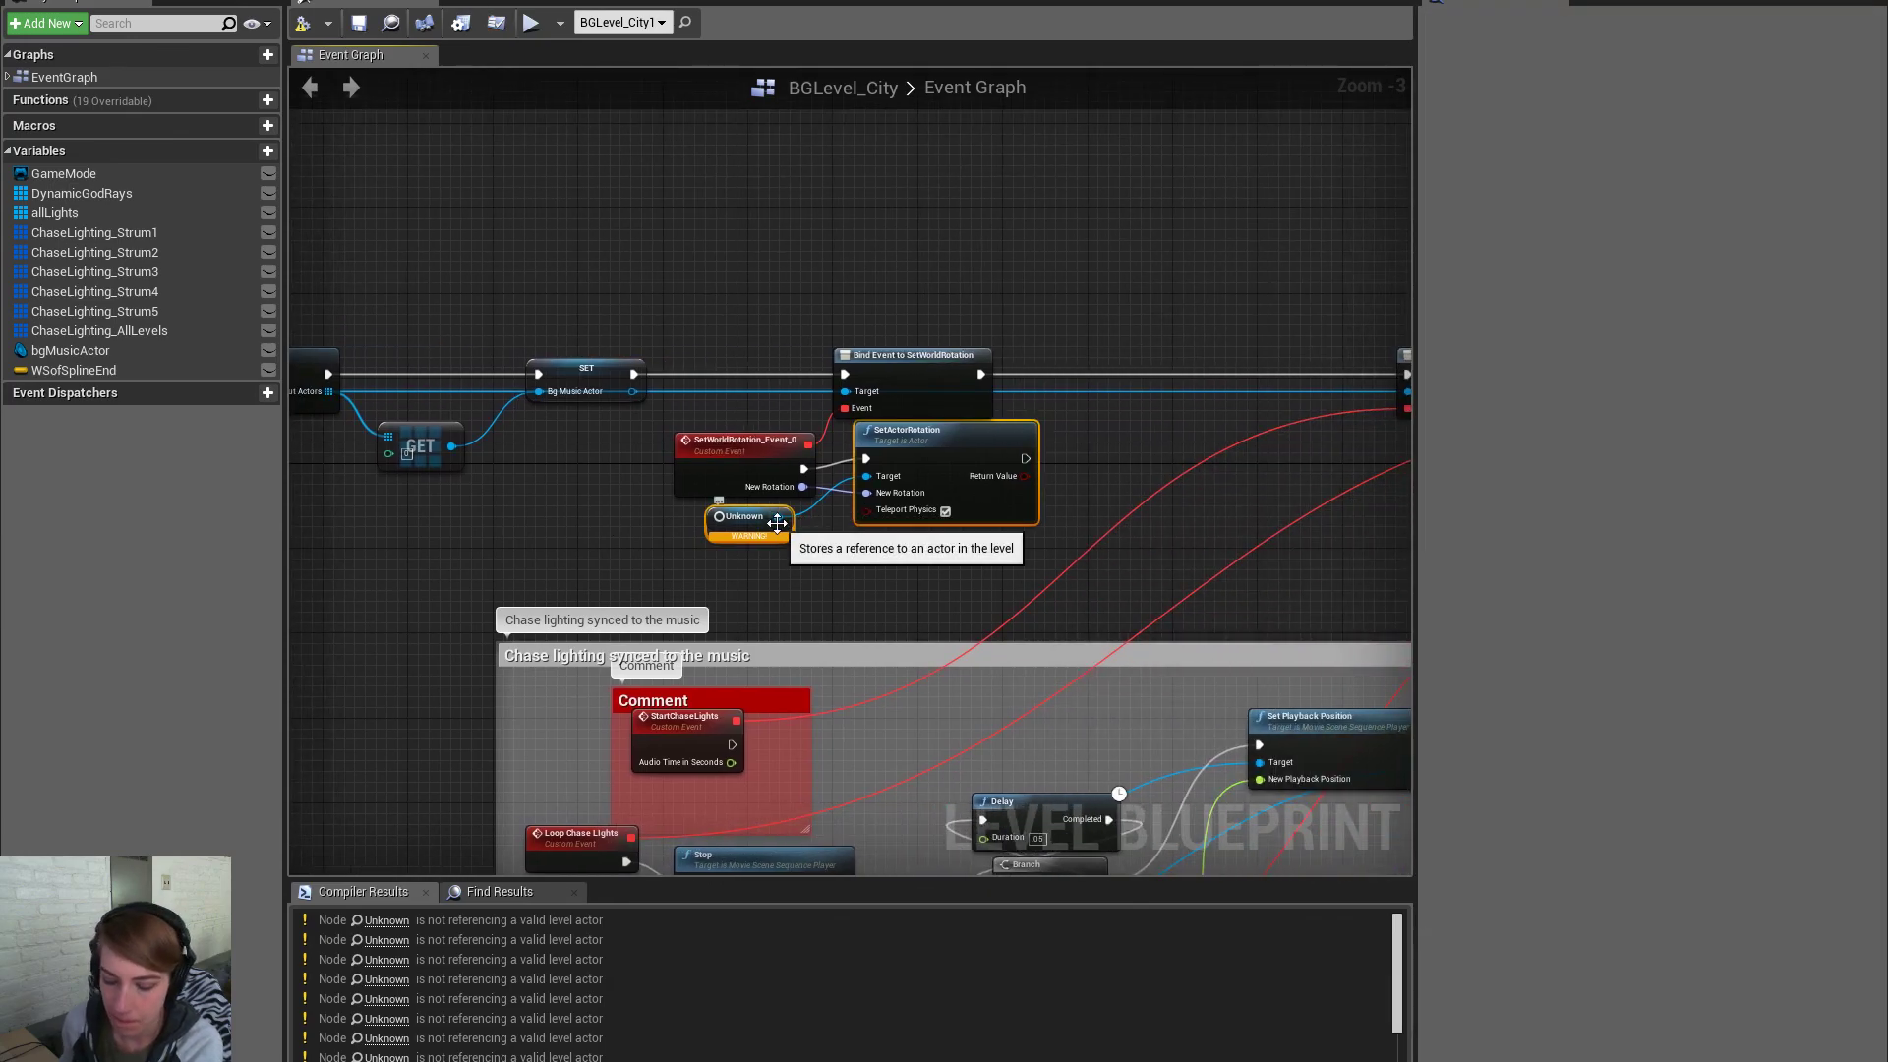
pyautogui.moveTo(634, 375); pyautogui.dragTo(1268, 376)
pyautogui.moveTo(931, 498); pyautogui.dragTo(653, 348)
pyautogui.press('Delete')
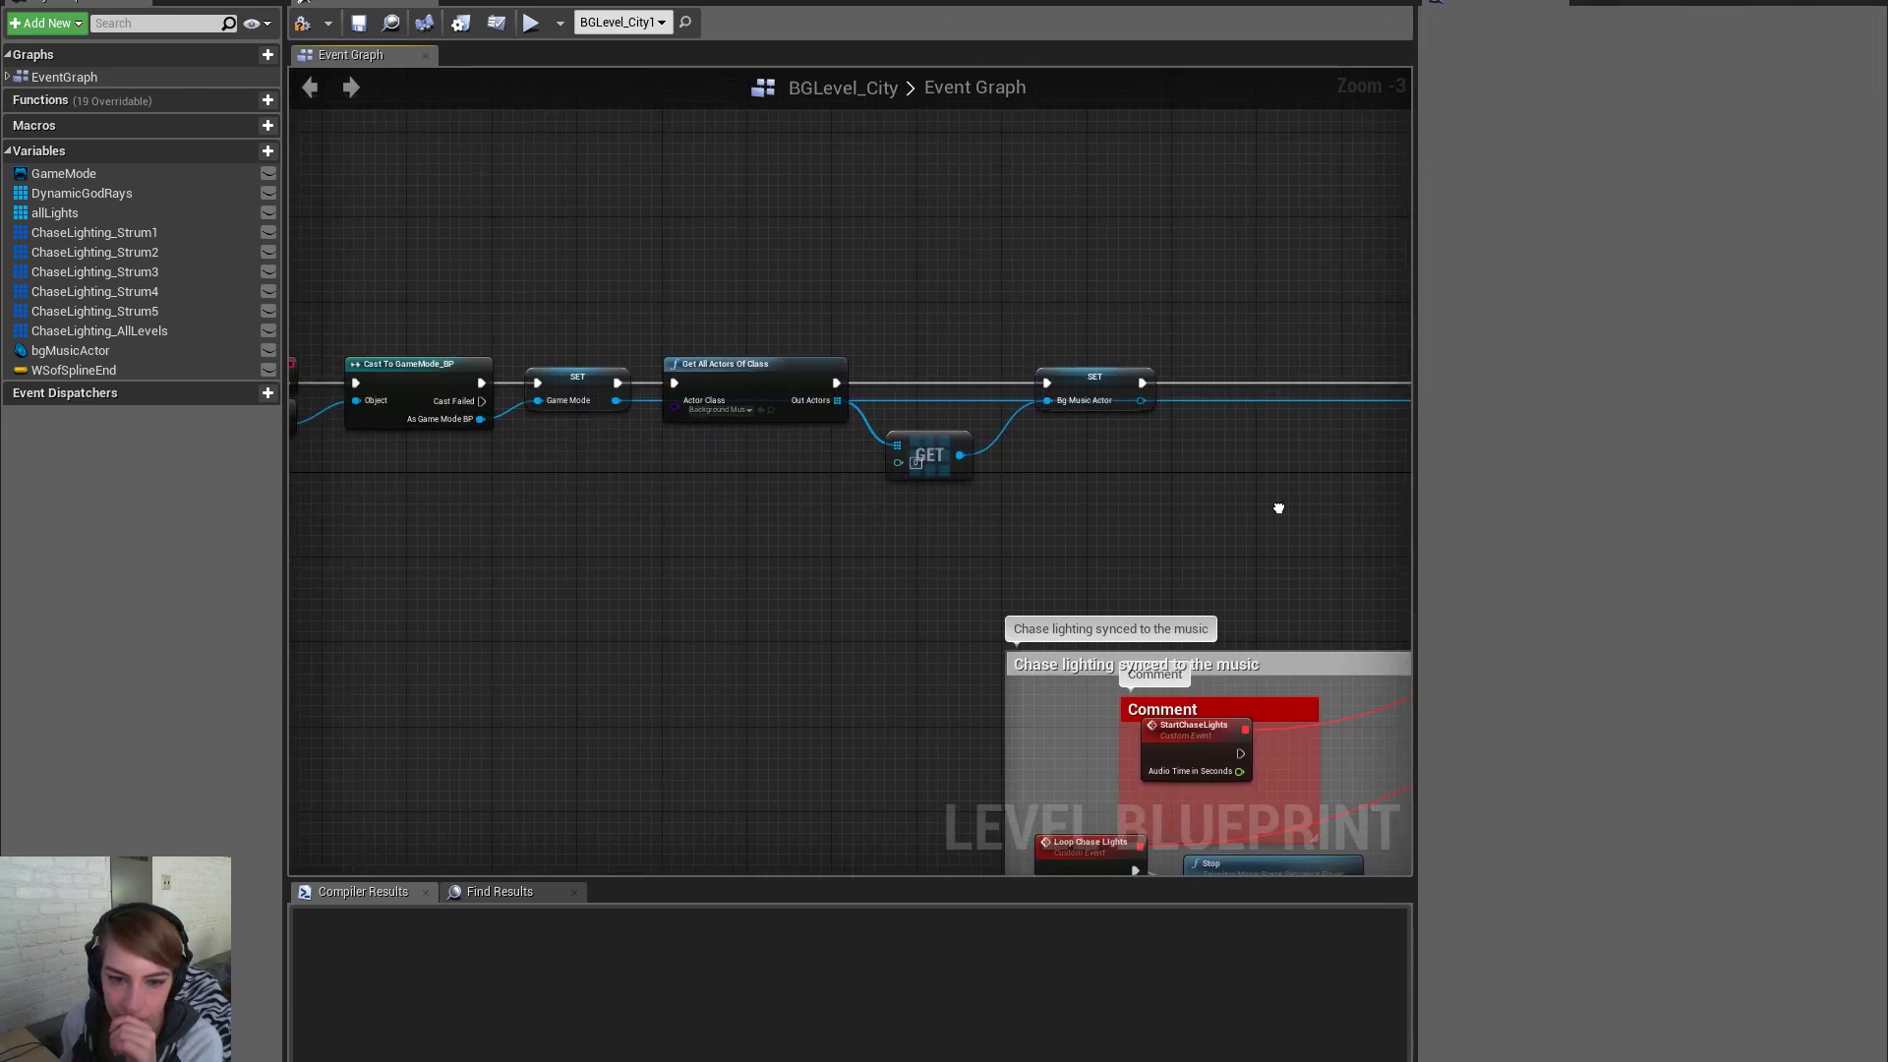
# Connect the StartChaseLights event's execution output to the Branch node in the group for chase lighting synced to the music
pyautogui.moveTo(1278, 508); pyautogui.dragTo(289, 420, button='right')
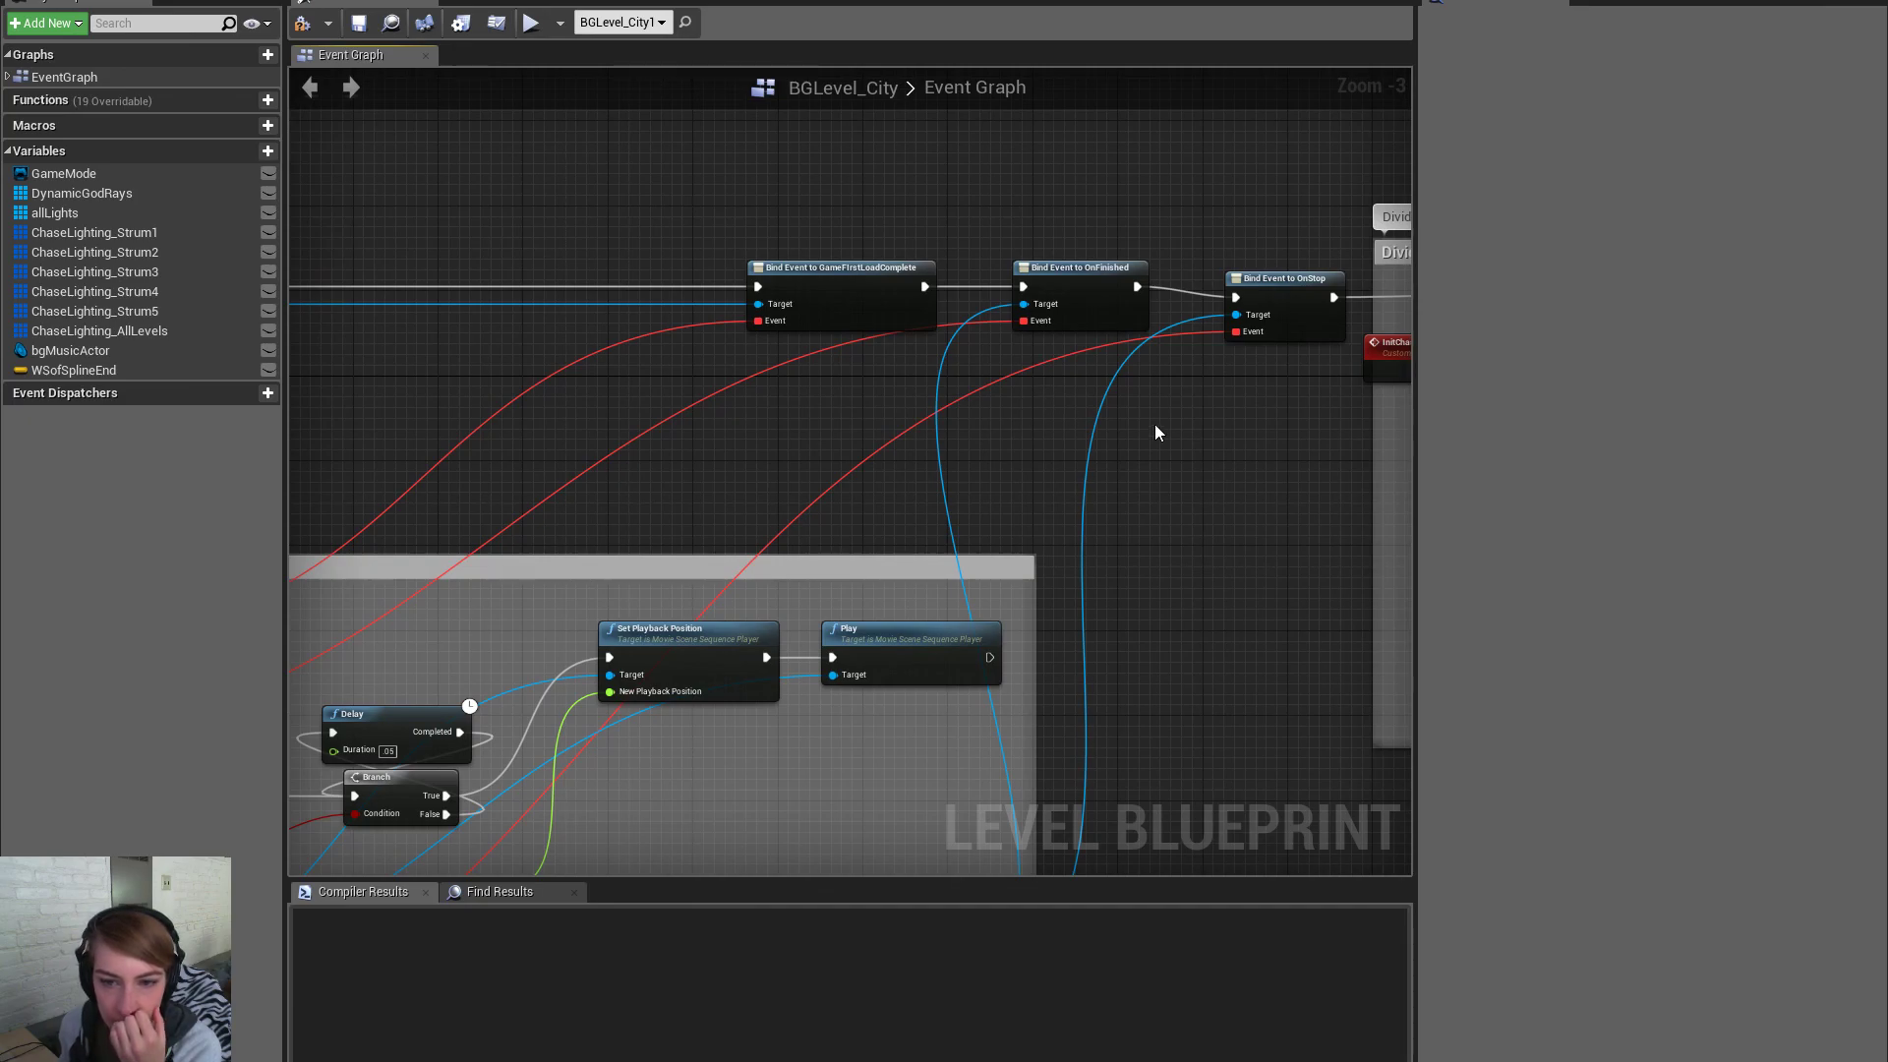
pyautogui.moveTo(1184, 427); pyautogui.dragTo(1104, 437, button='right')
pyautogui.moveTo(486, 616); pyautogui.dragTo(1109, 516, button='right')
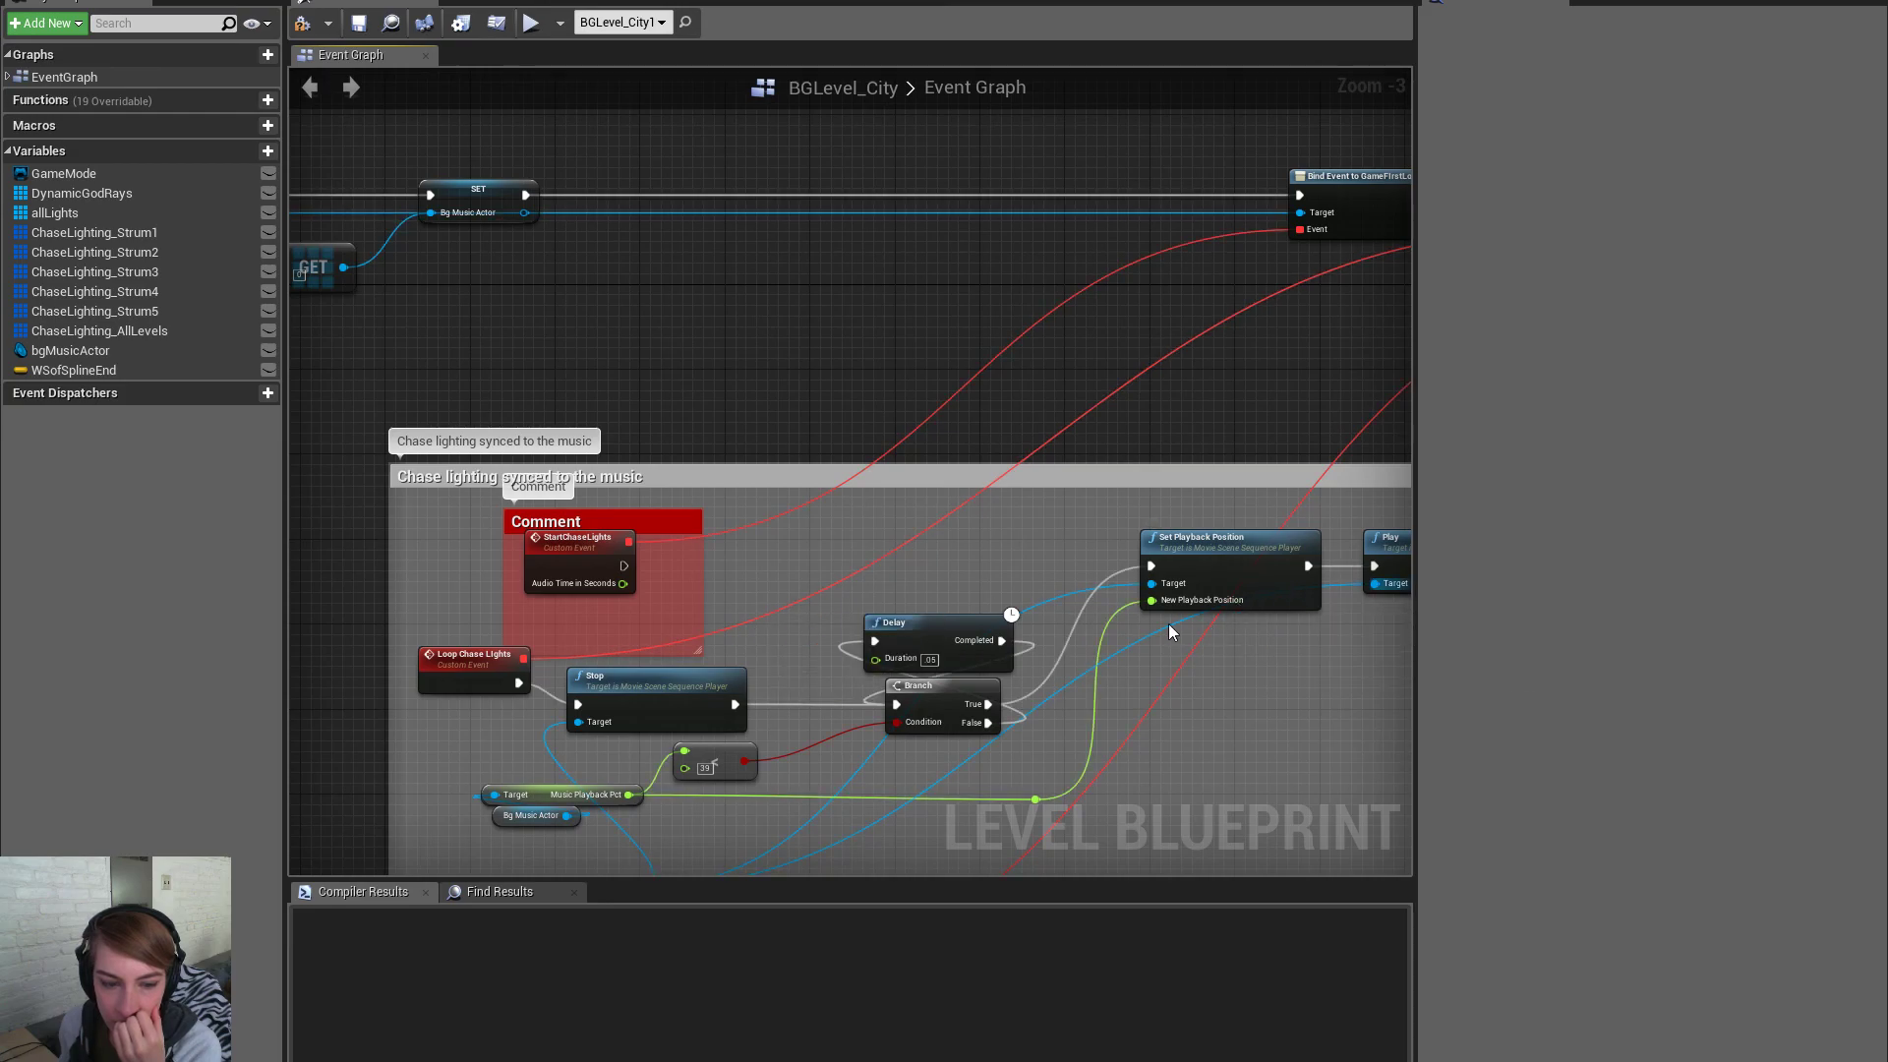
pyautogui.moveTo(1083, 557); pyautogui.dragTo(1201, 483, button='right')
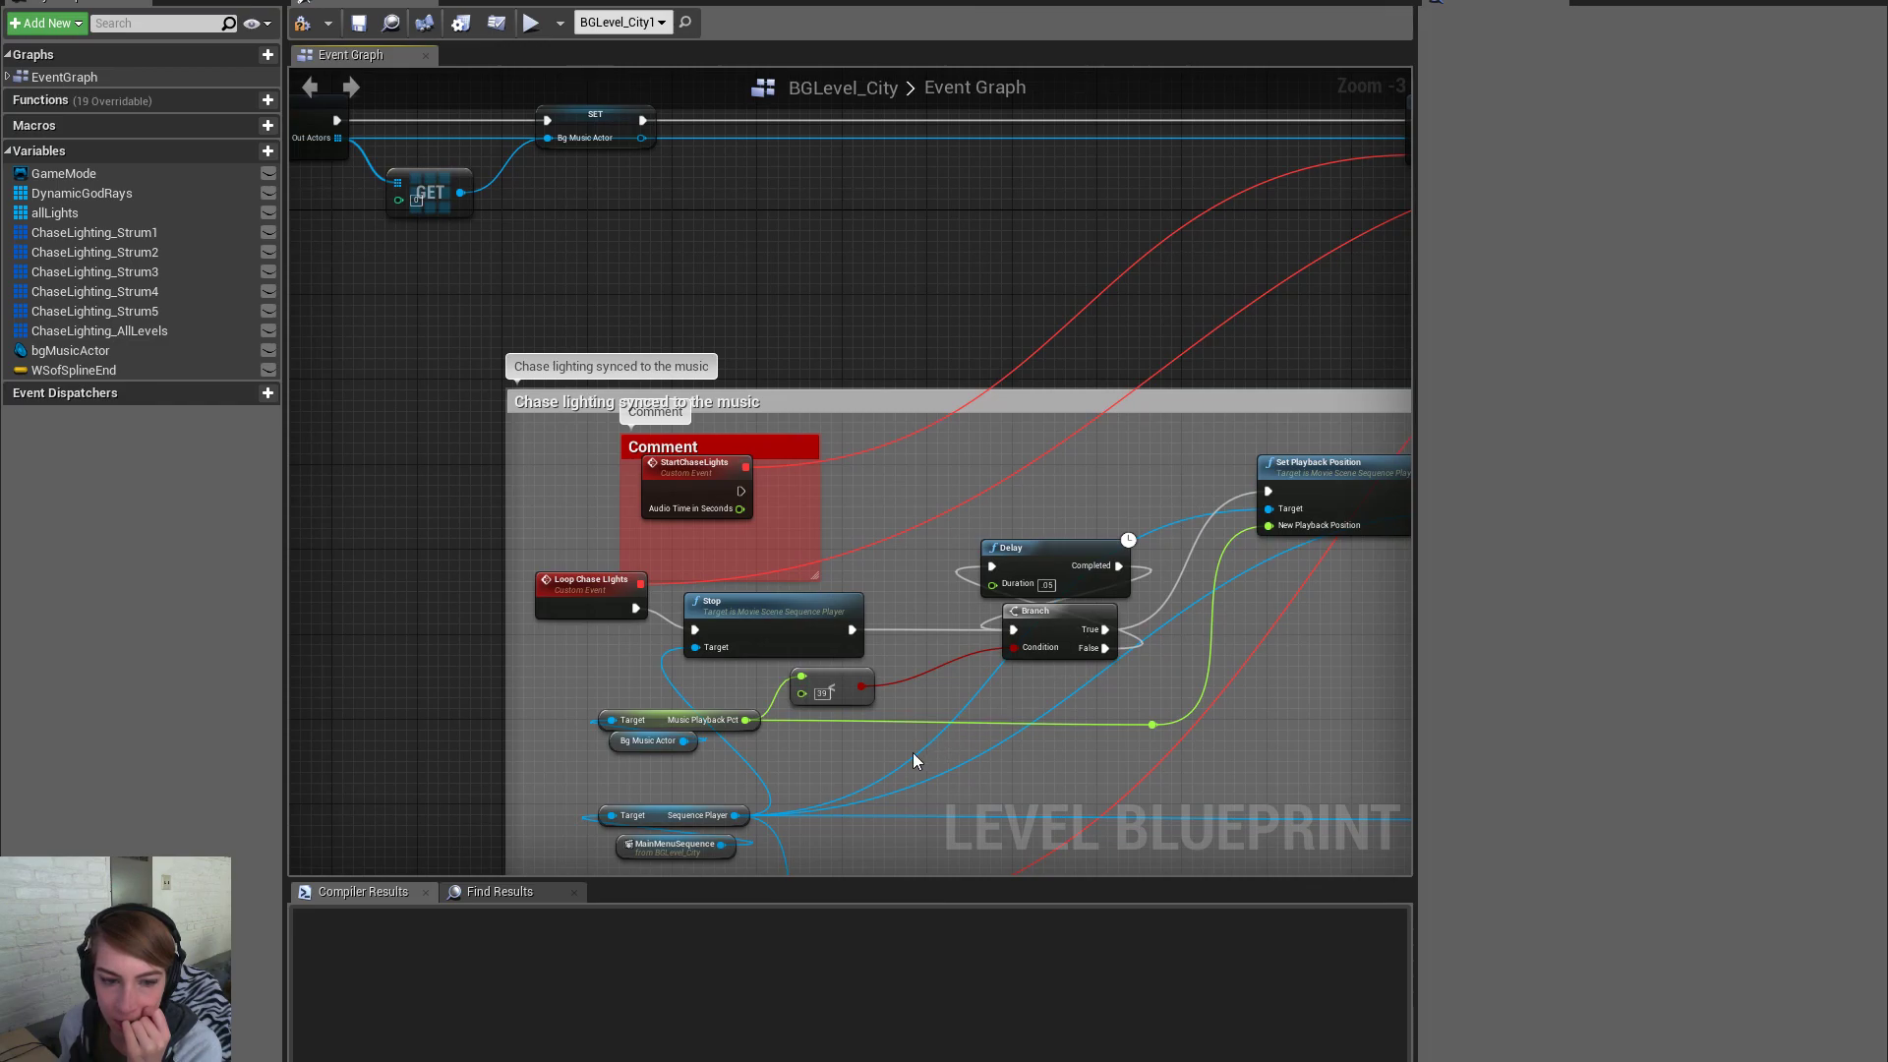
pyautogui.moveTo(836, 557); pyautogui.dragTo(754, 467, button='right')
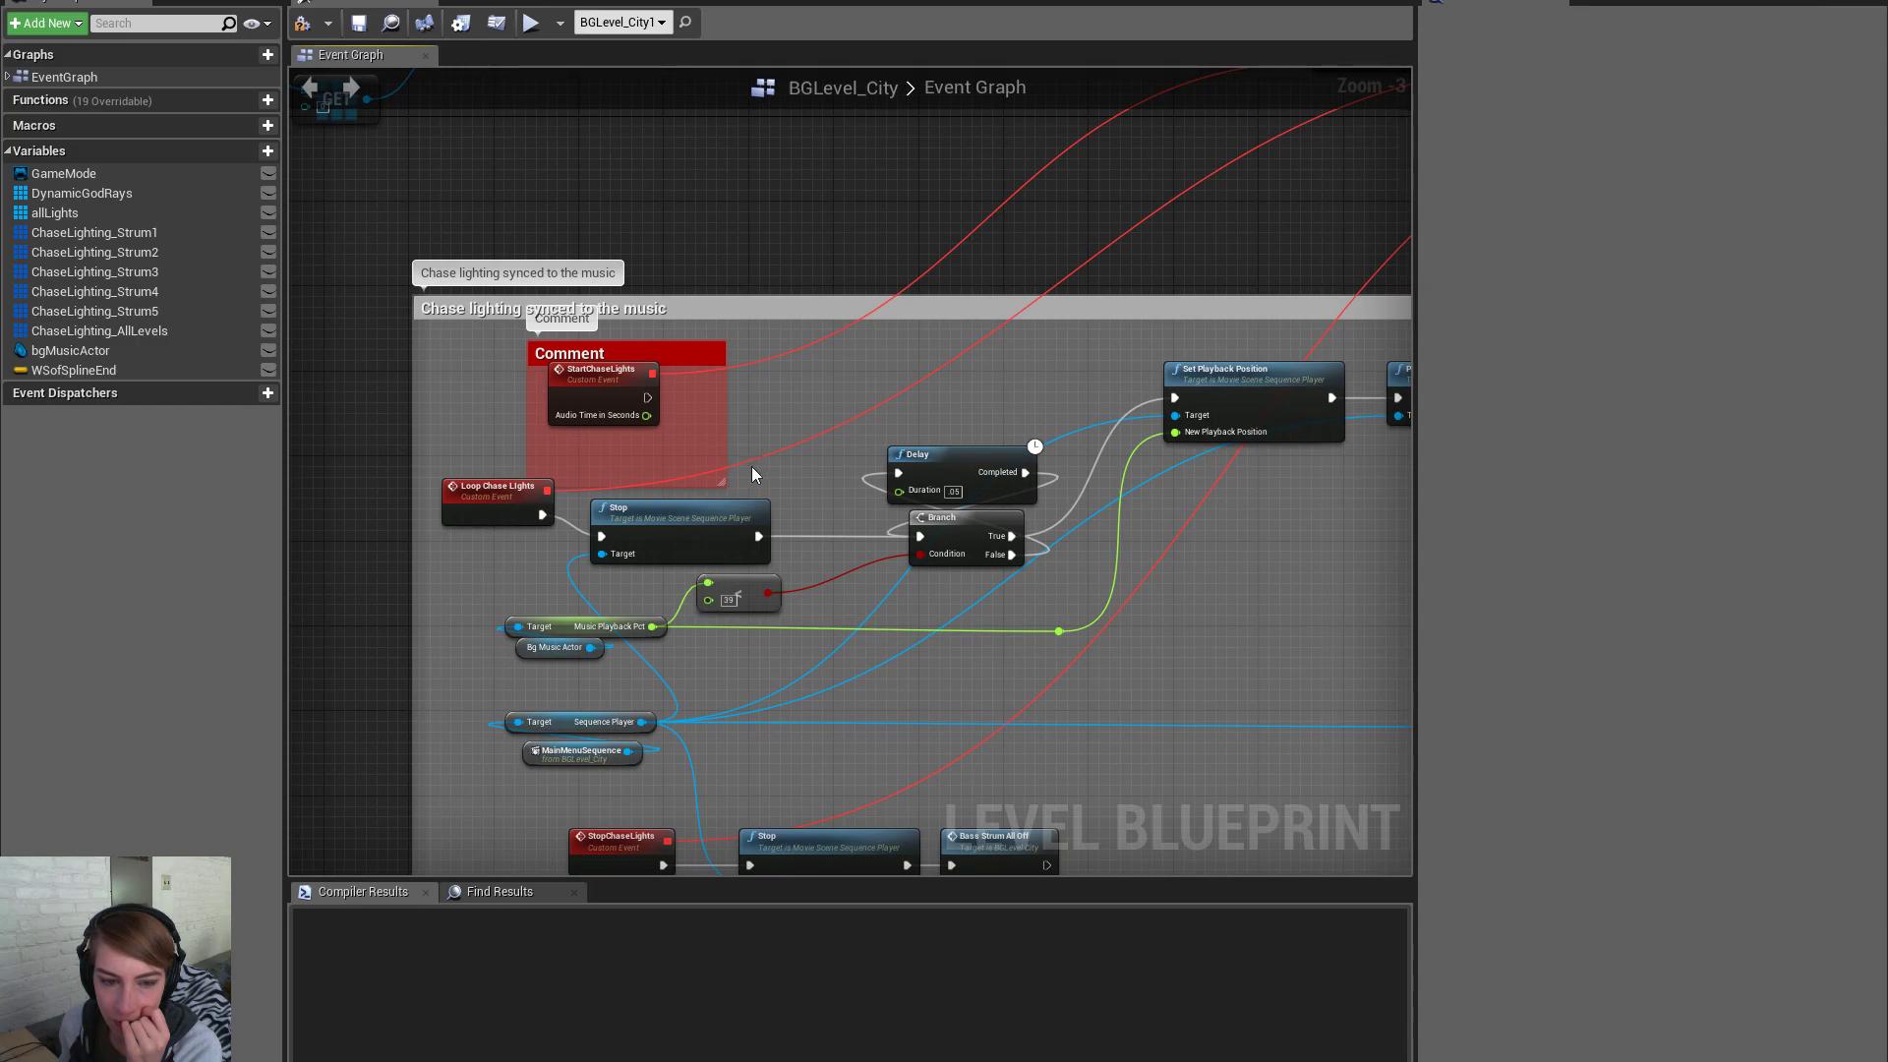
pyautogui.moveTo(678, 413); pyautogui.dragTo(739, 287, button='right')
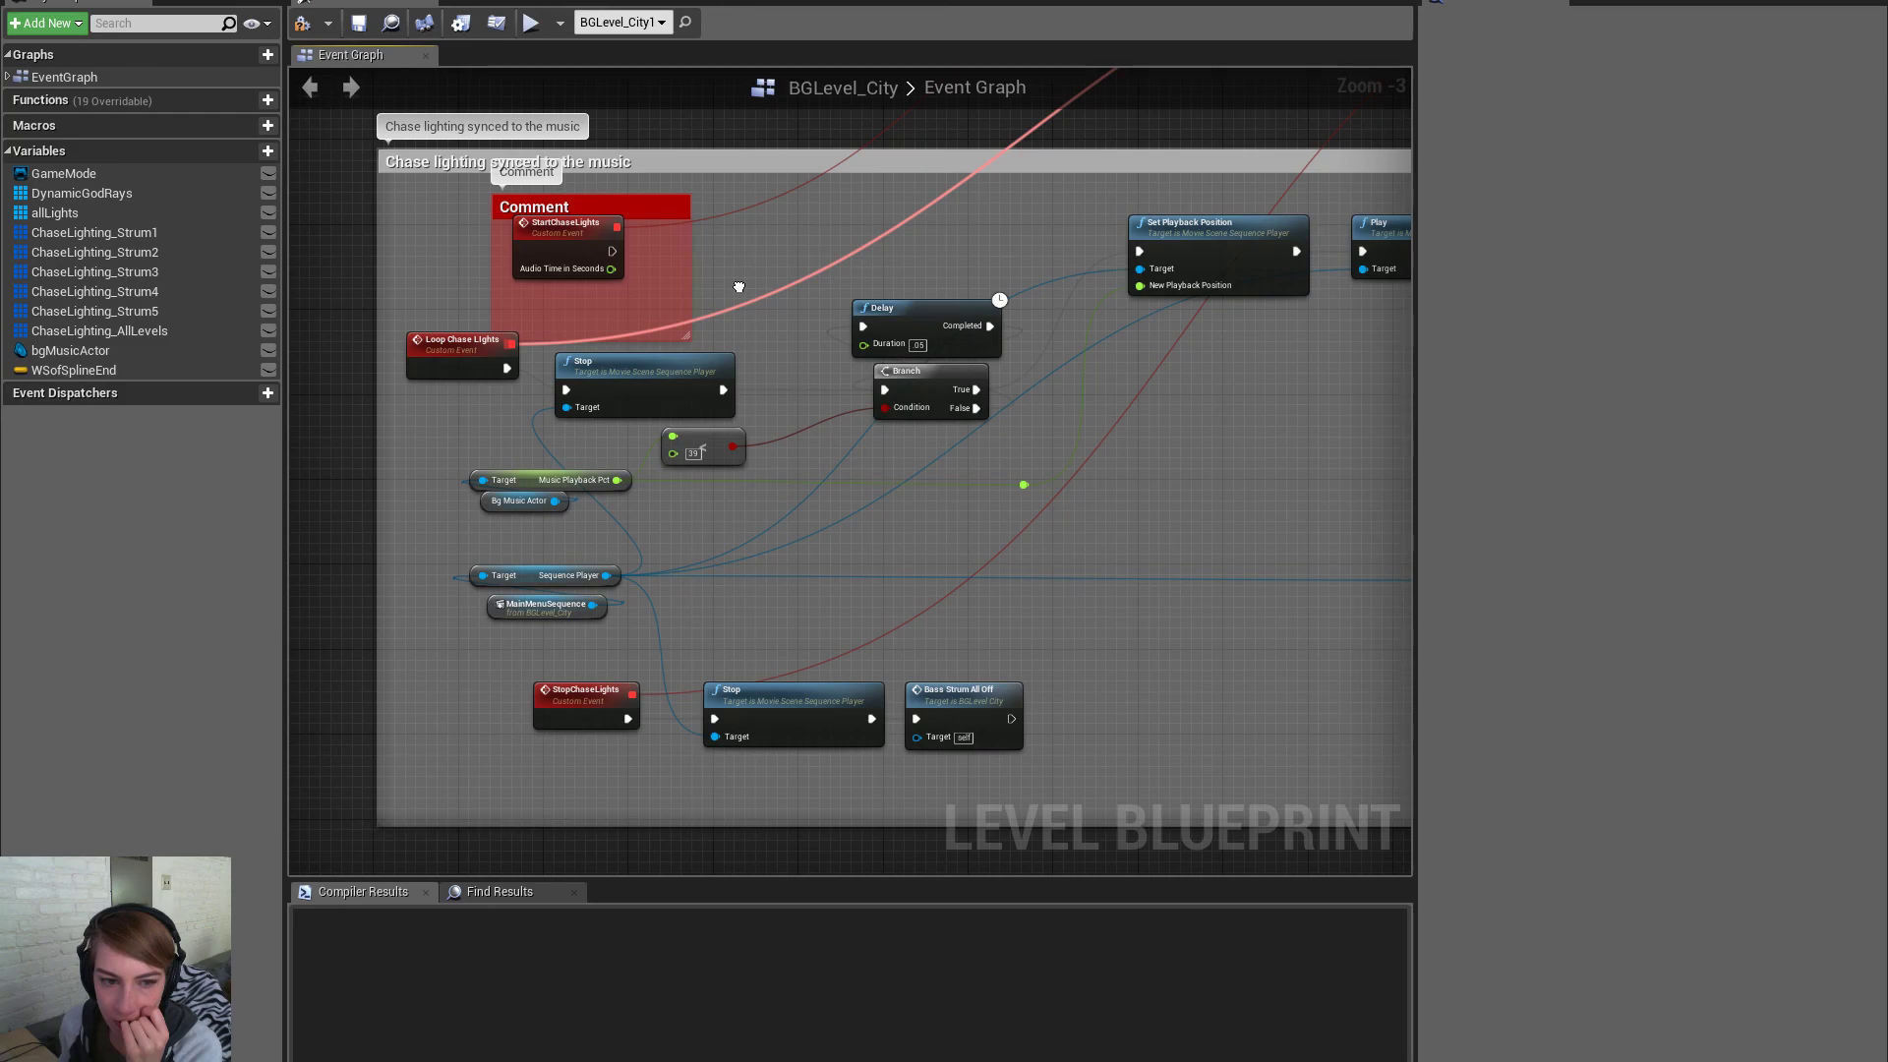
pyautogui.moveTo(739, 287); pyautogui.dragTo(739, 338, button='right')
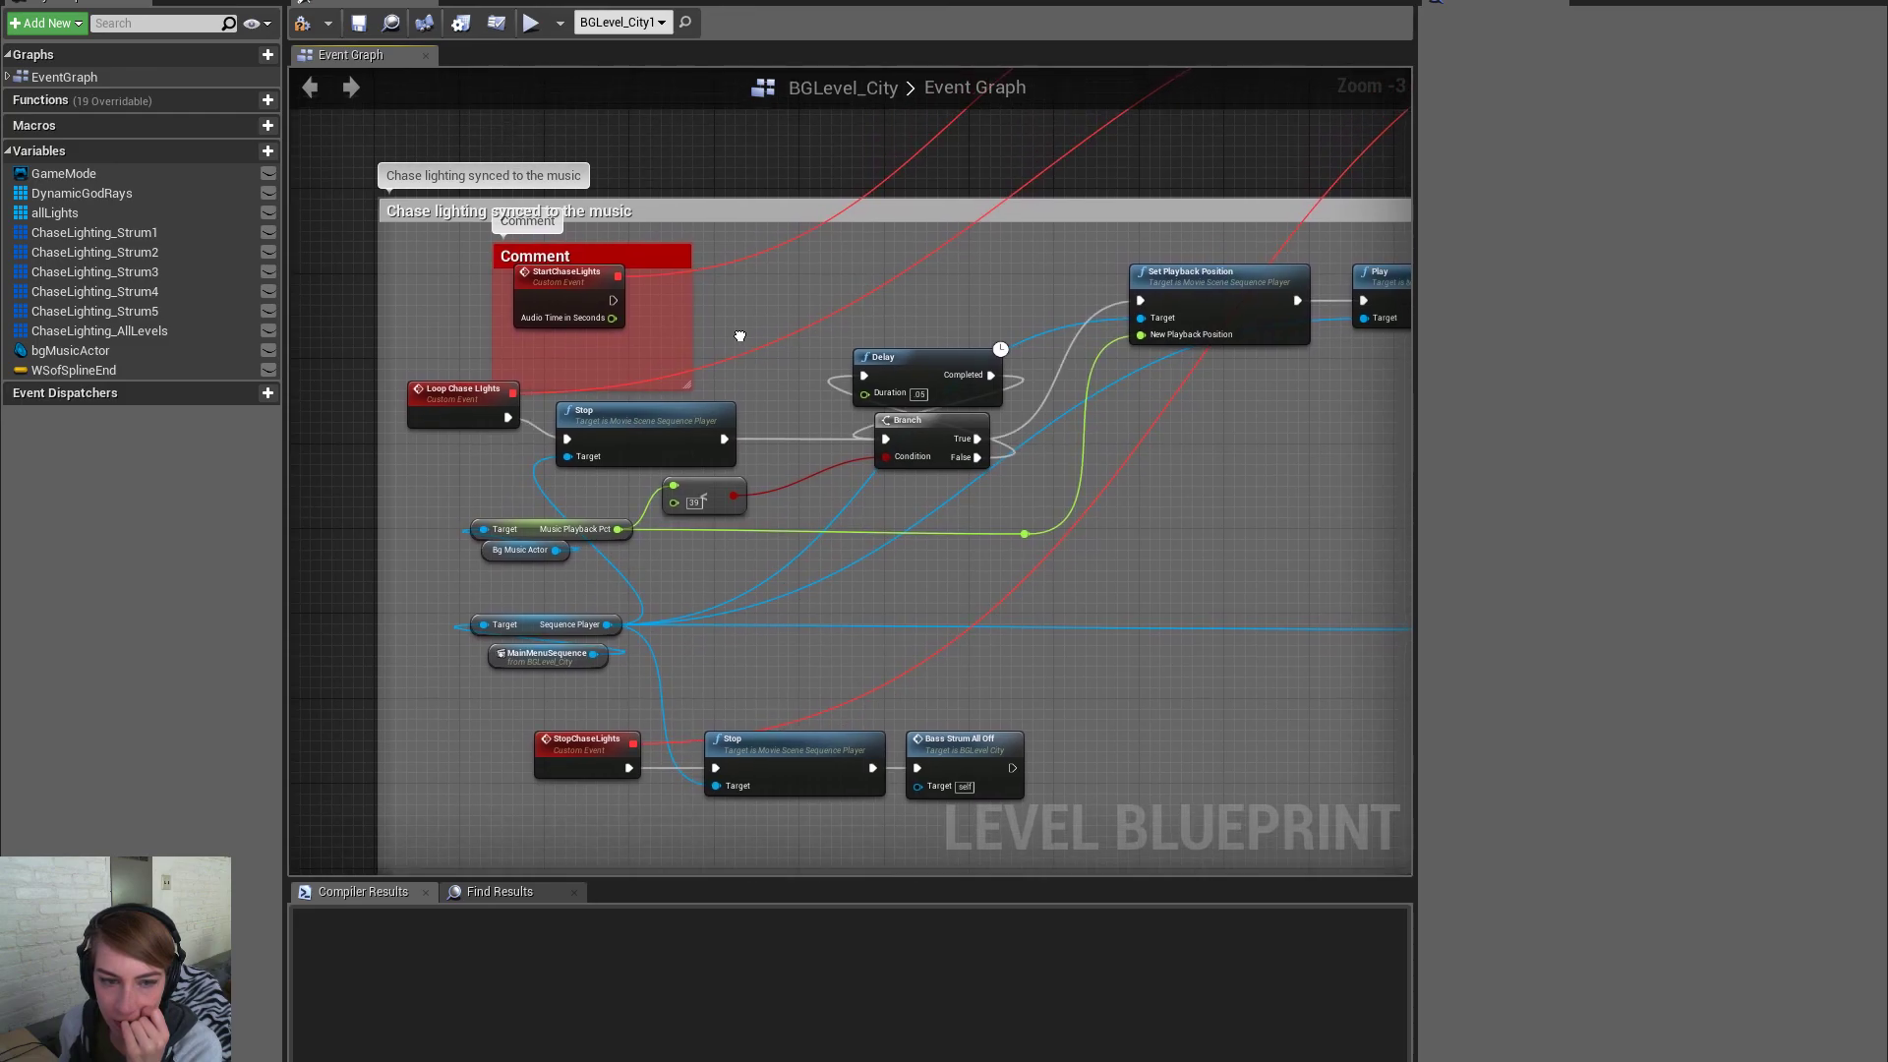
pyautogui.moveTo(612, 294); pyautogui.dragTo(888, 437)
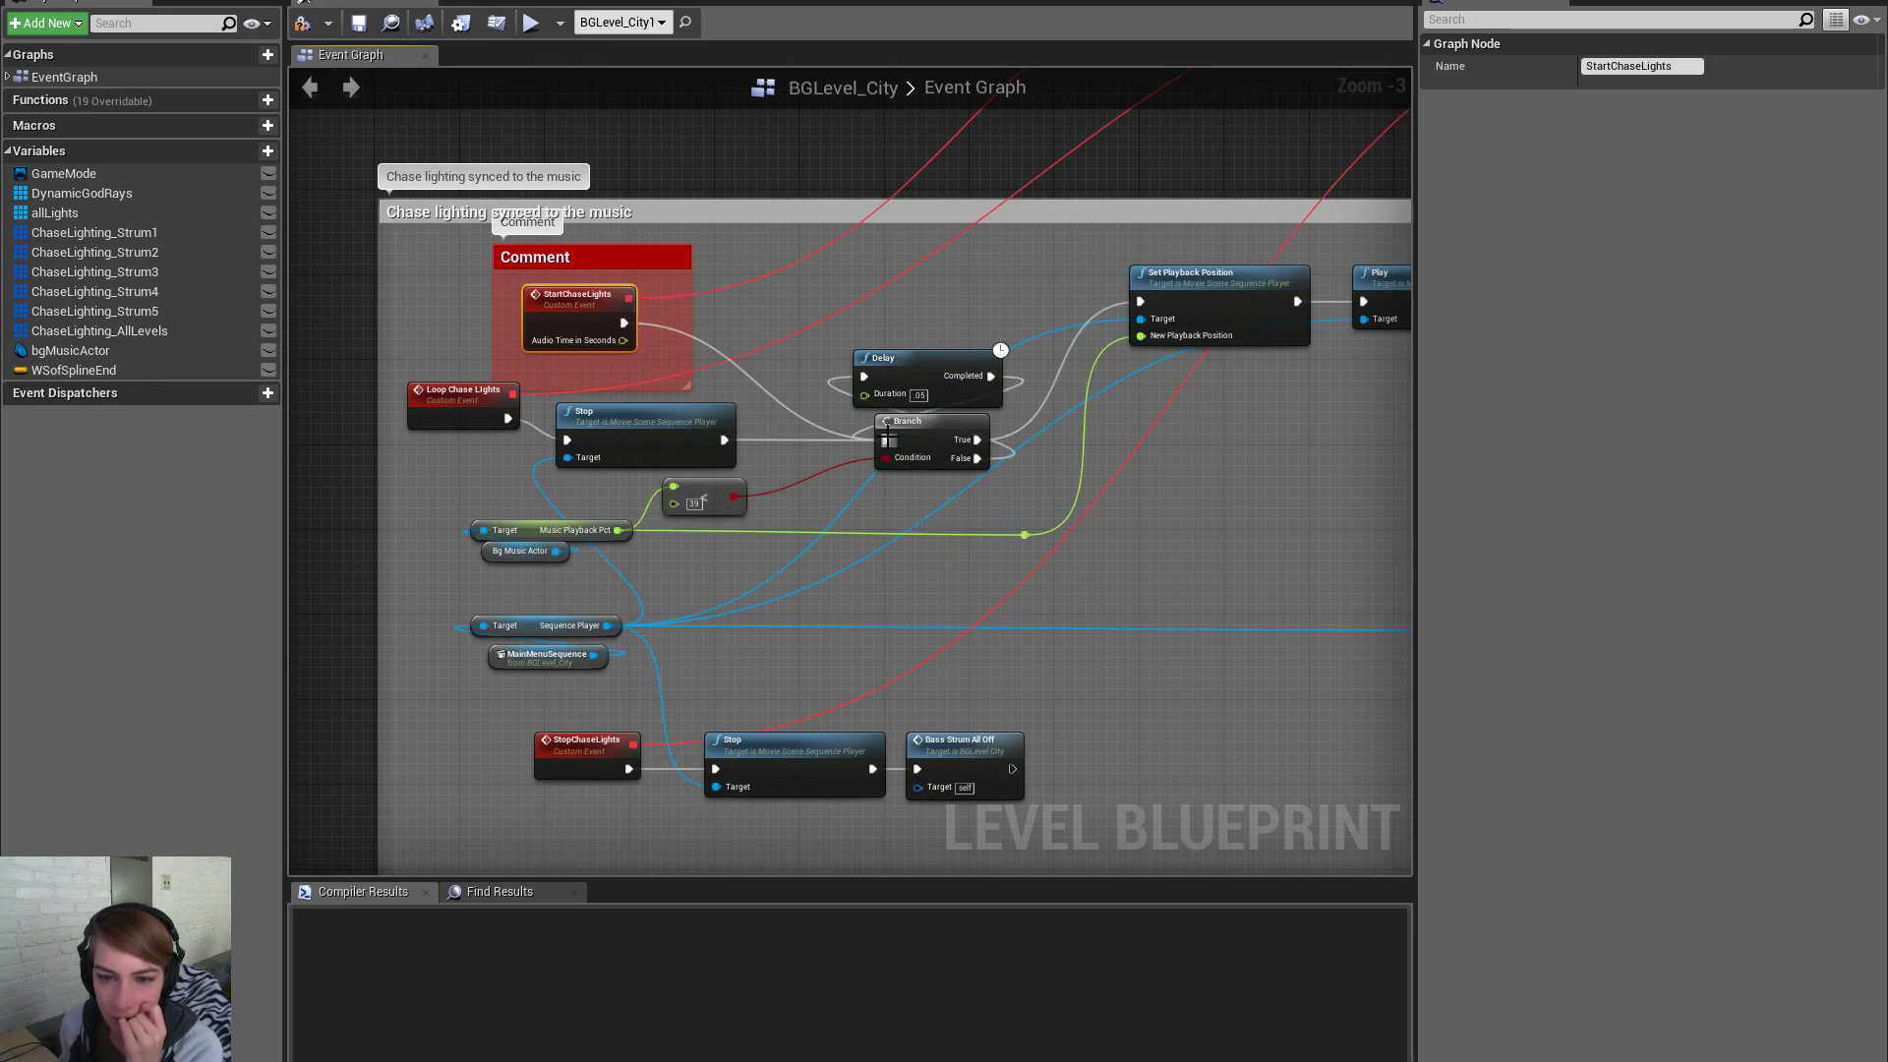
# Examine the nodes that divide the levels into five chase lighting sections and the chase lighting sequencer called functions
pyautogui.click(1194, 623)
pyautogui.scroll(-1, 1199, 700)
pyautogui.moveTo(1209, 689); pyautogui.dragTo(120, 852, button='right')
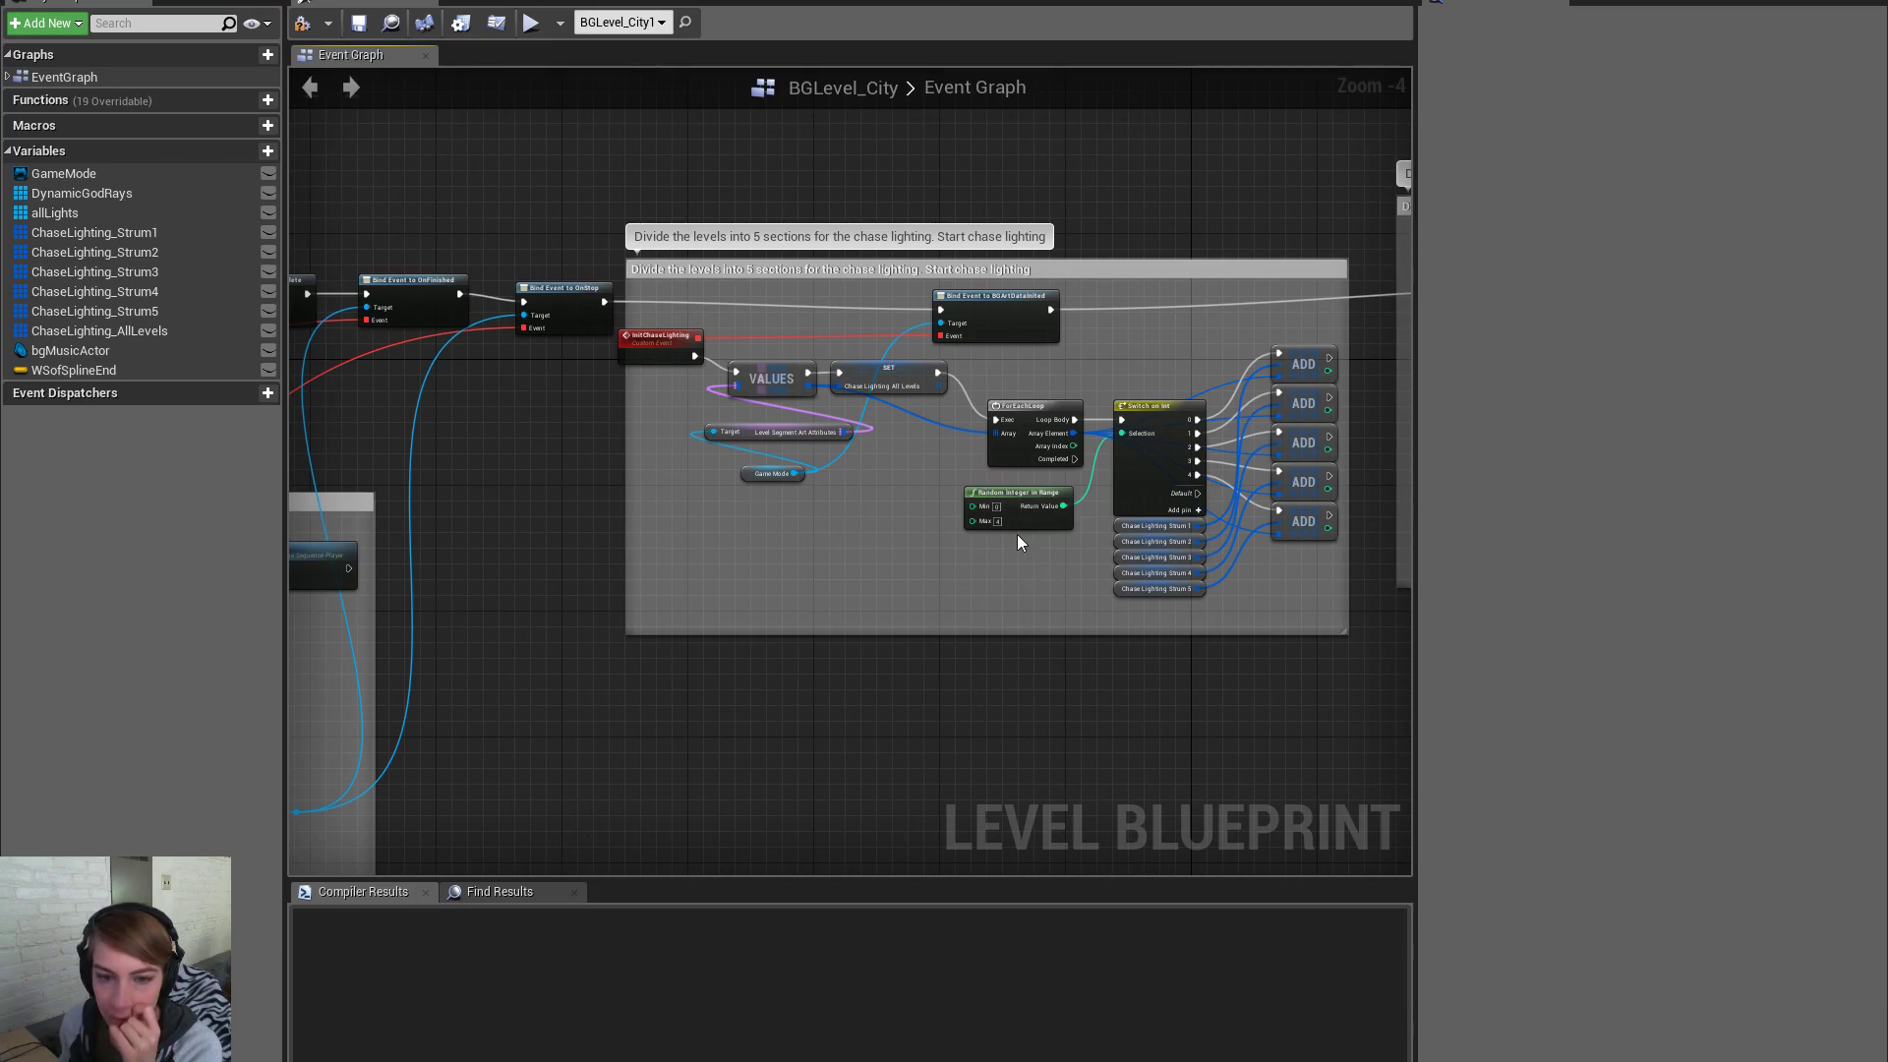
pyautogui.scroll(2, 791, 474)
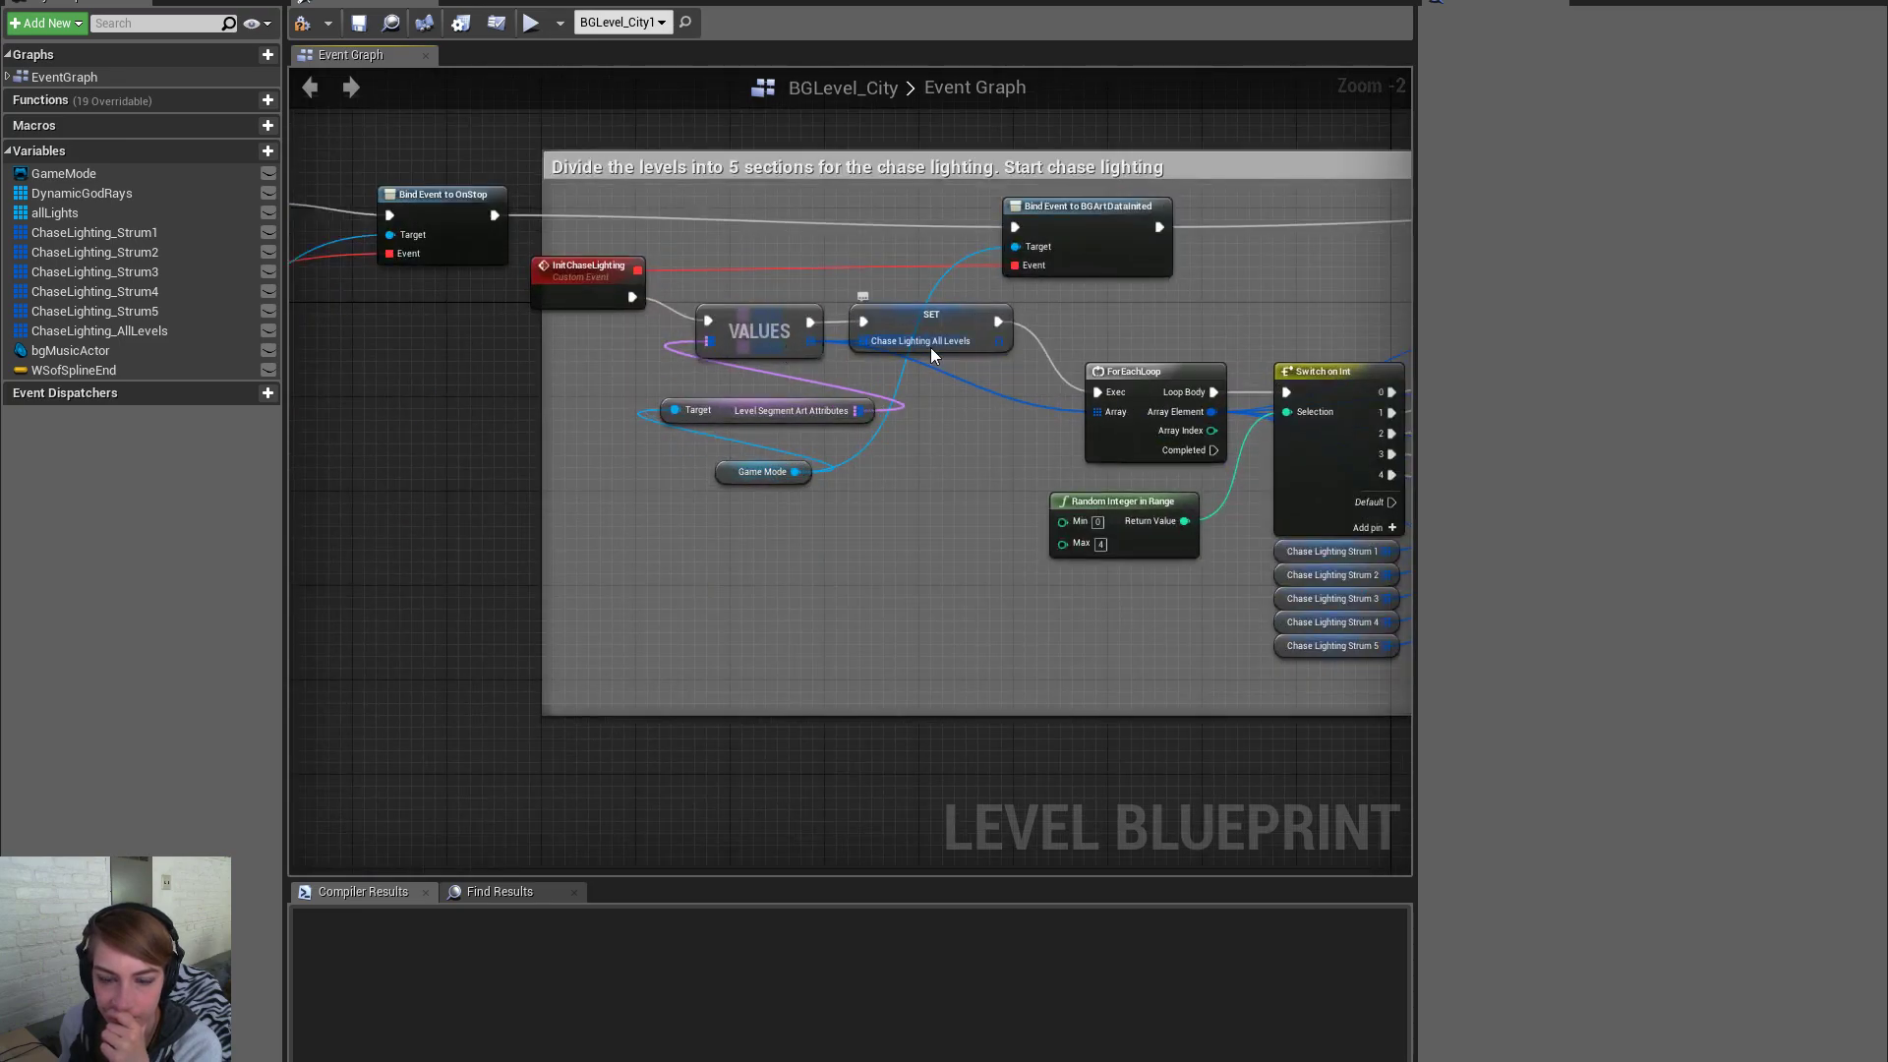
pyautogui.moveTo(981, 521); pyautogui.dragTo(697, 486, button='right')
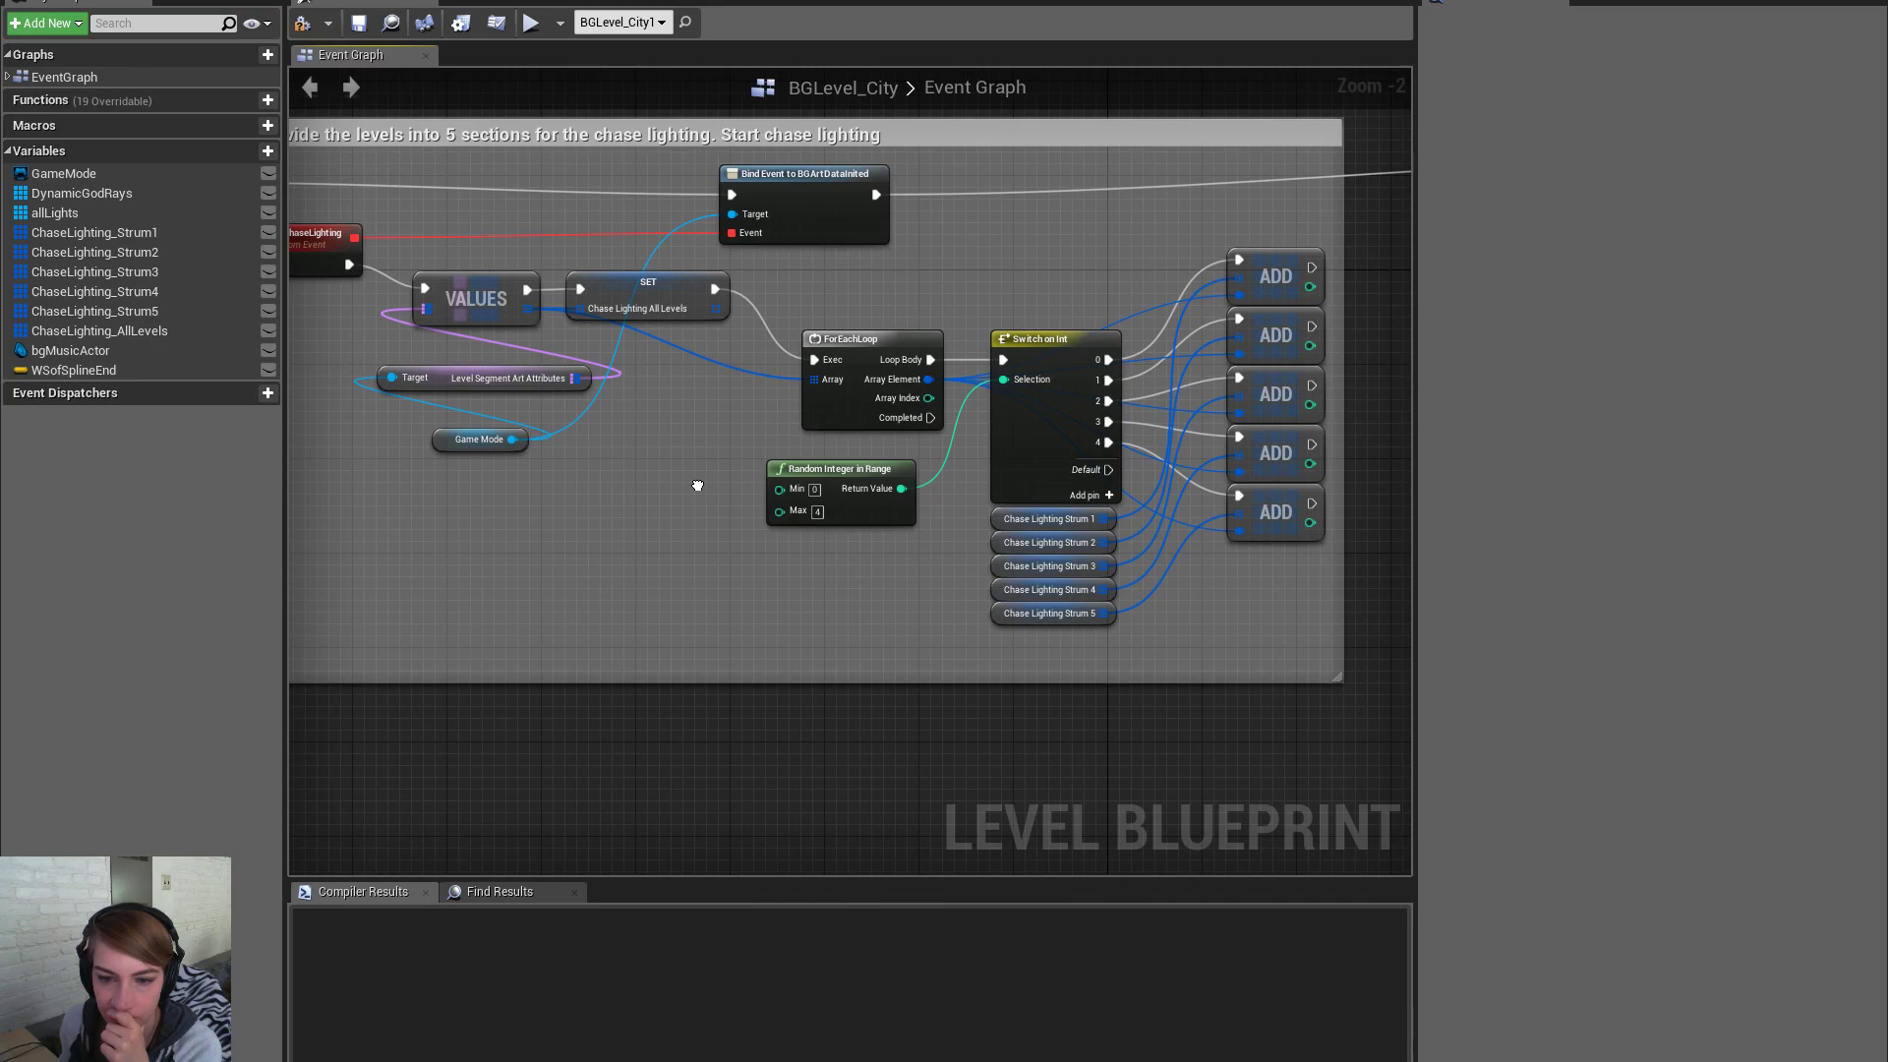
pyautogui.scroll(-3, 747, 607)
pyautogui.moveTo(654, 705); pyautogui.dragTo(10, 729, button='right')
pyautogui.moveTo(885, 669); pyautogui.dragTo(1023, 615, button='right')
pyautogui.moveTo(541, 651); pyautogui.dragTo(1274, 344, button='right')
pyautogui.moveTo(787, 345); pyautogui.dragTo(1561, 0, button='right')
pyautogui.moveTo(973, 365); pyautogui.dragTo(973, 328, button='right')
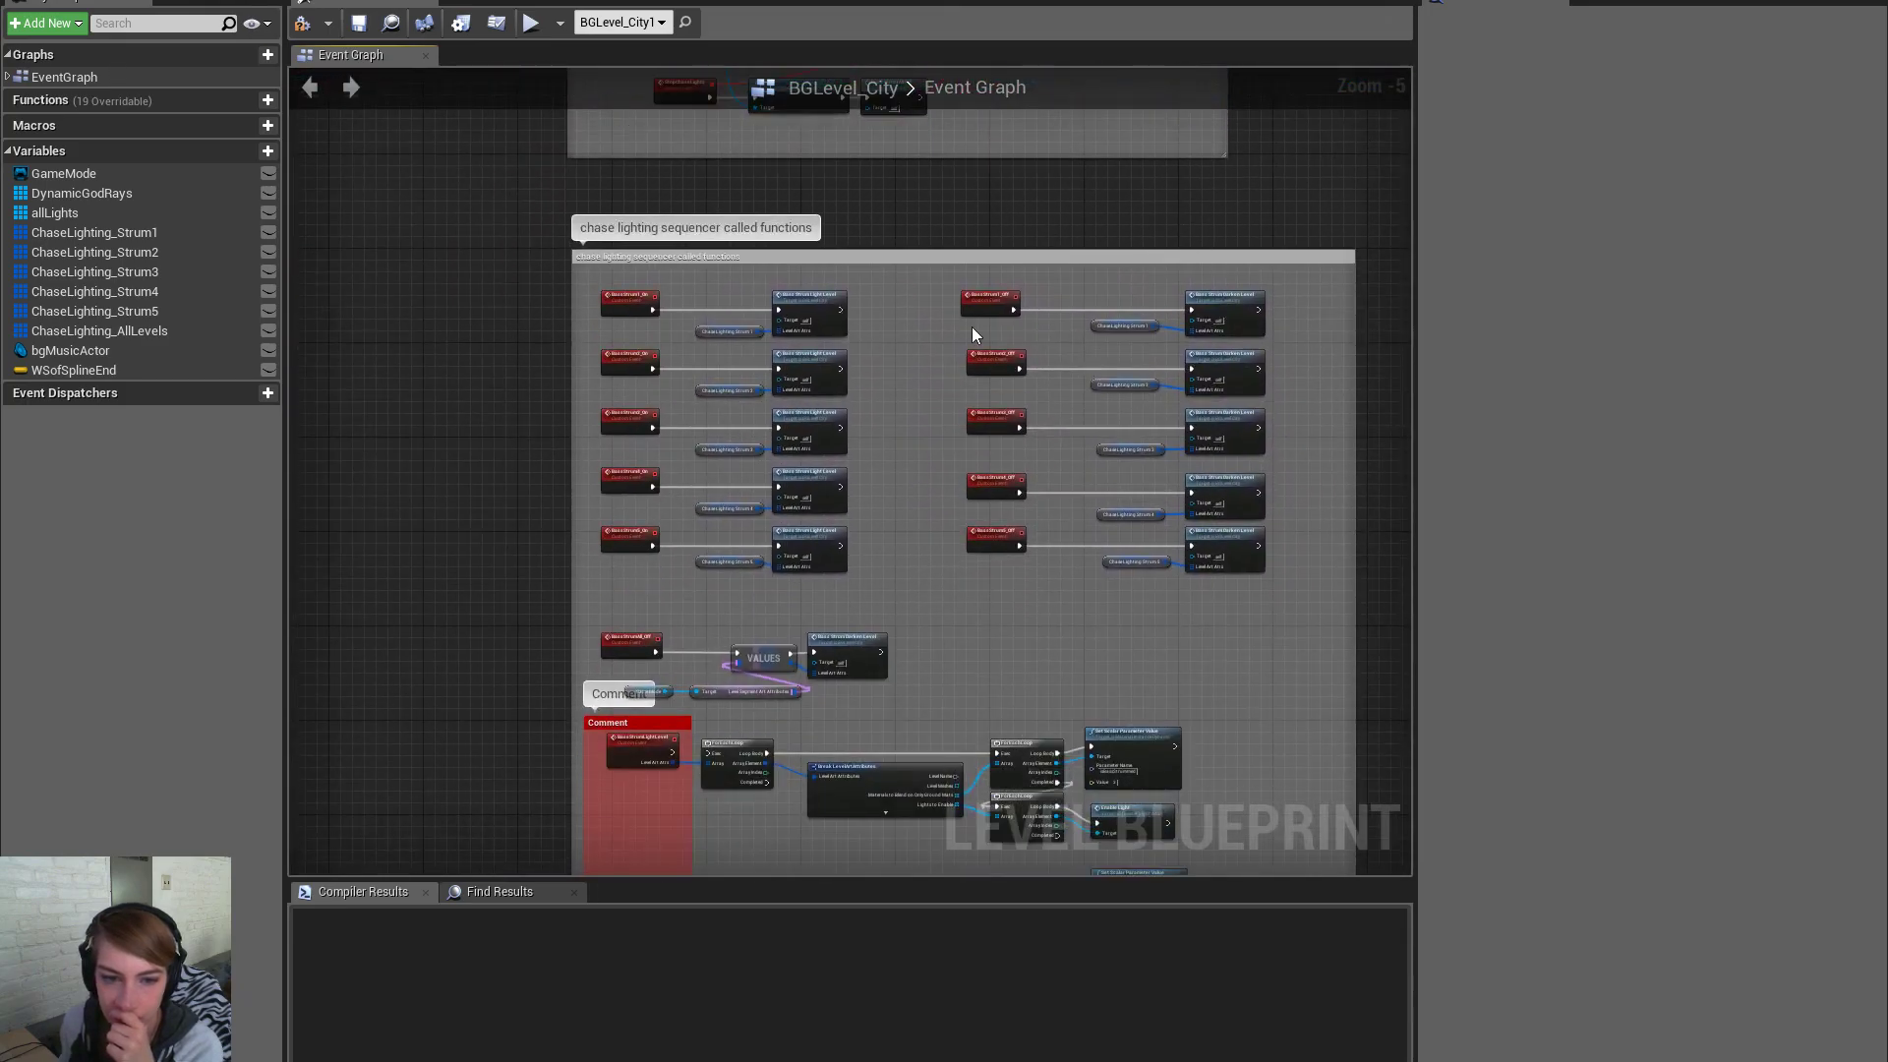
pyautogui.moveTo(499, 429); pyautogui.dragTo(442, 383, button='right')
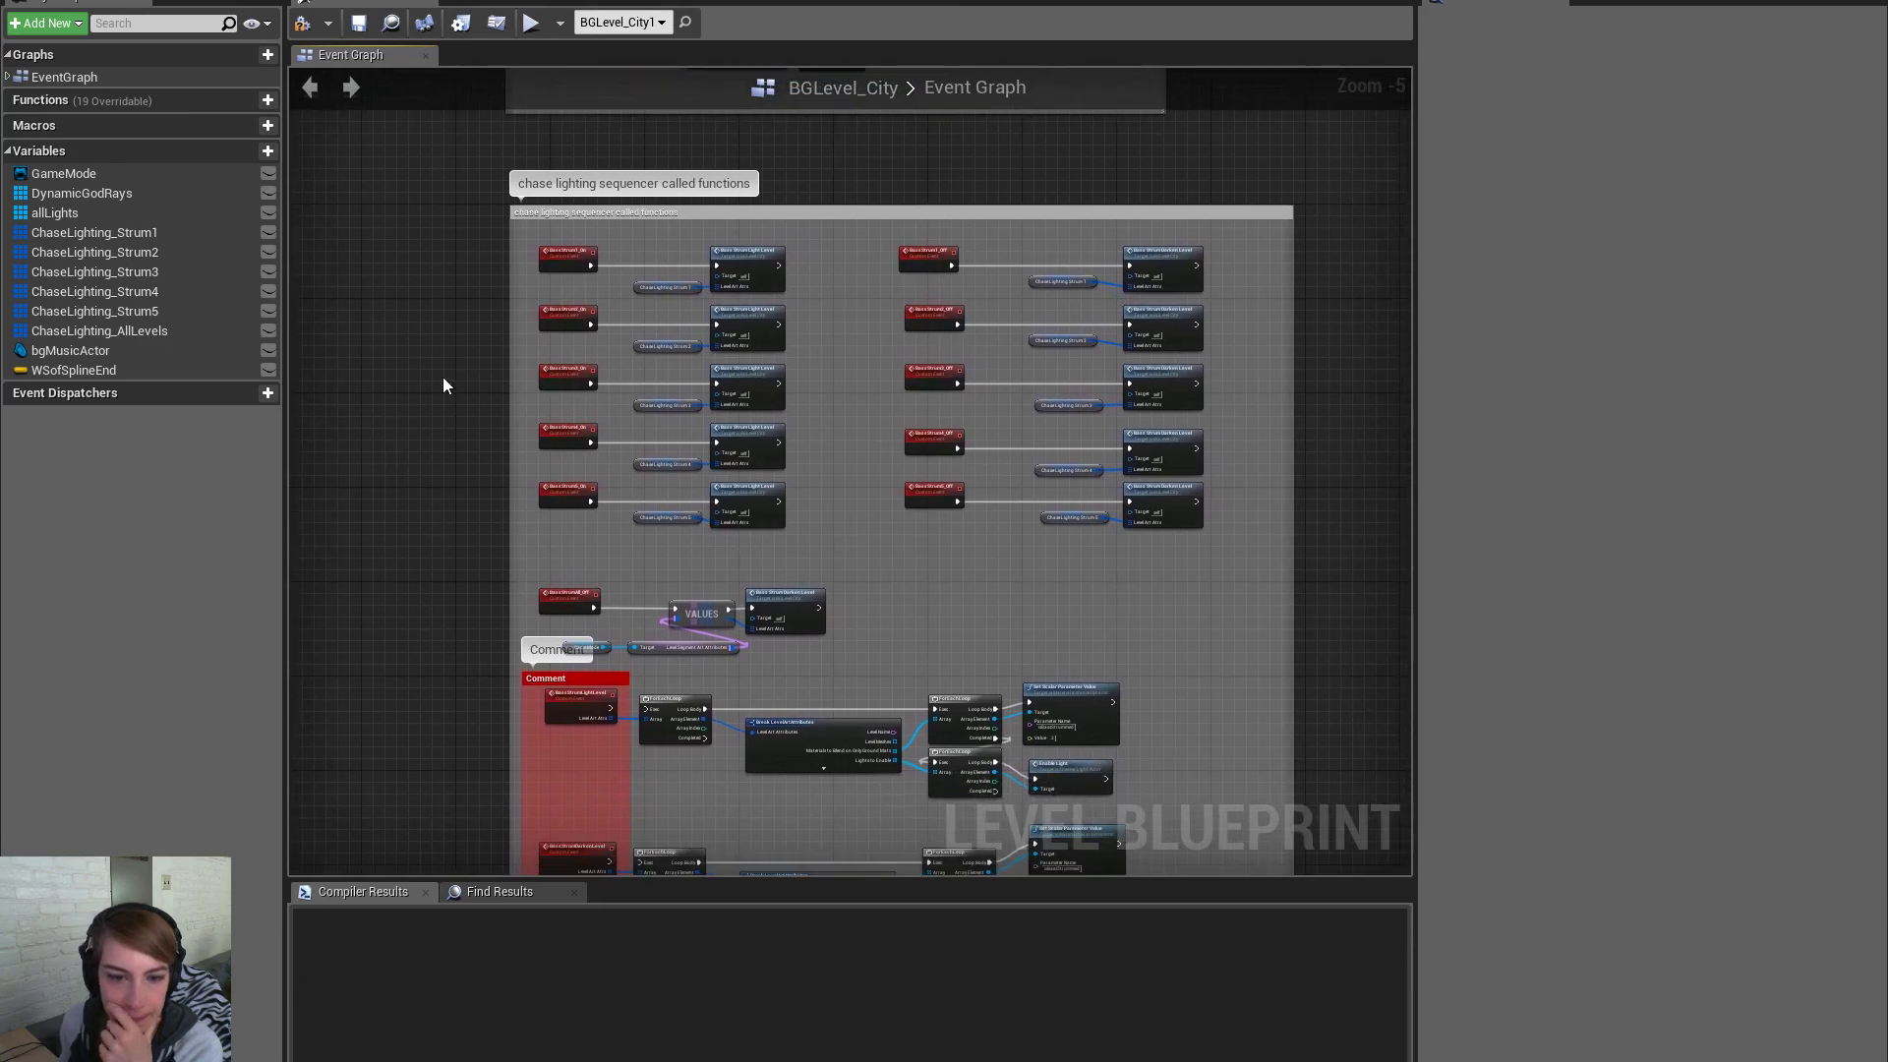
pyautogui.scroll(-3, 698, 393)
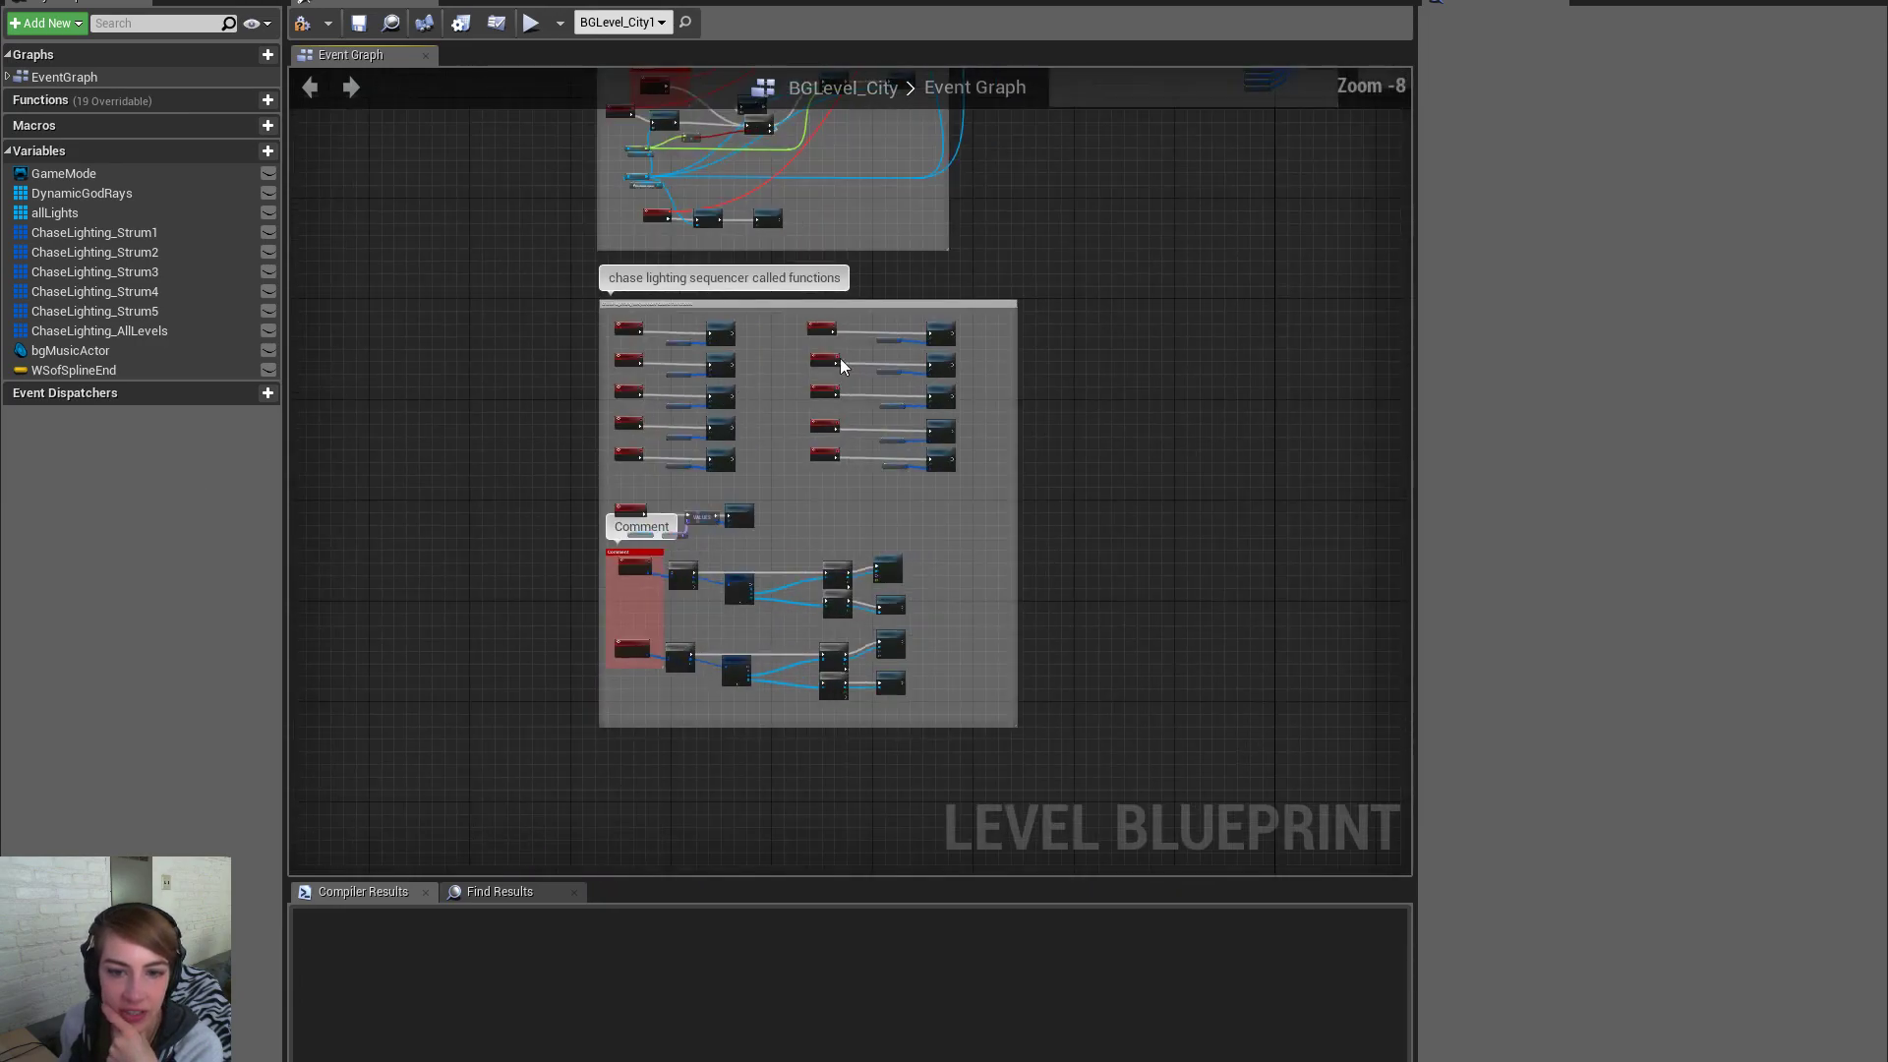
# Move the chase lighting sequencer called functions group to the left, clear of the space beneath the music-synced chase lighting group
pyautogui.click(978, 303)
pyautogui.moveTo(977, 303); pyautogui.dragTo(554, 299)
pyautogui.click(778, 495)
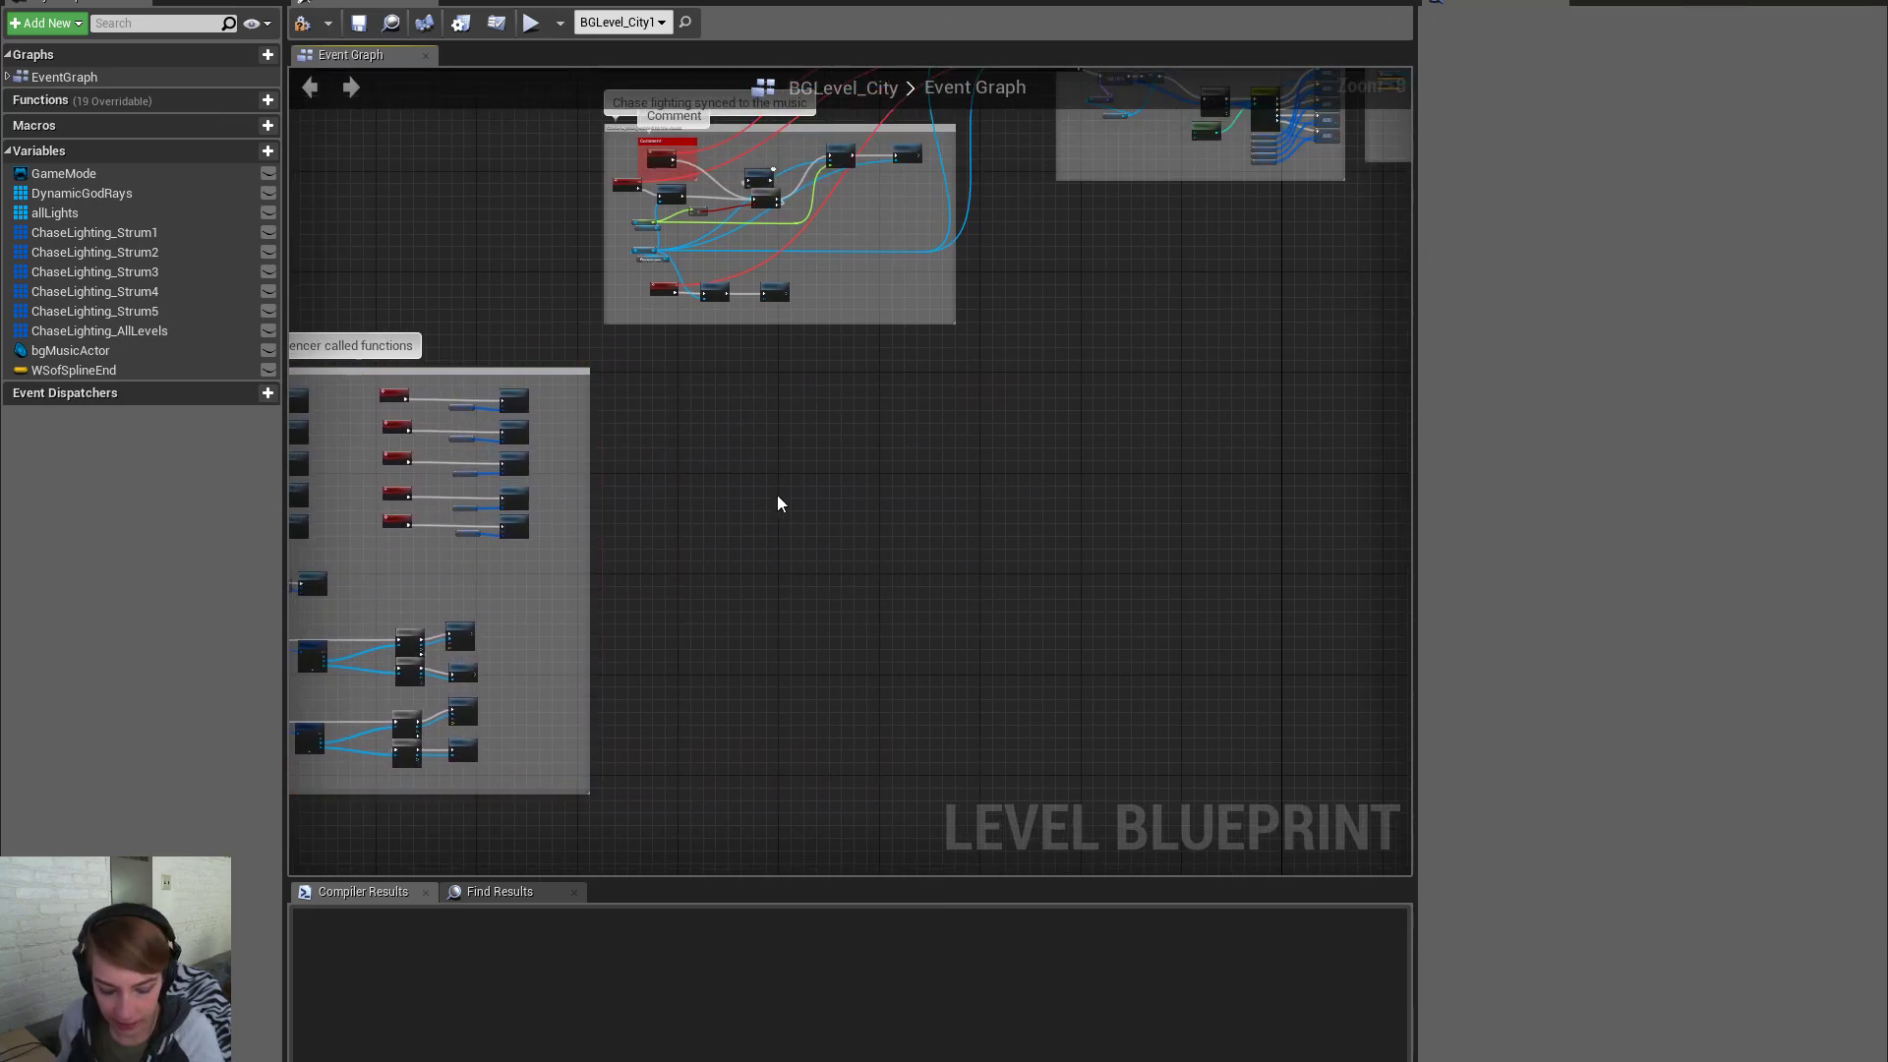
# Paste the copied timeline, loop and Hide/Show splines nodes beside the sequencer functions group and shift them slightly right
pyautogui.scroll(3, 766, 505)
pyautogui.hotkey('ctrl', 'v')
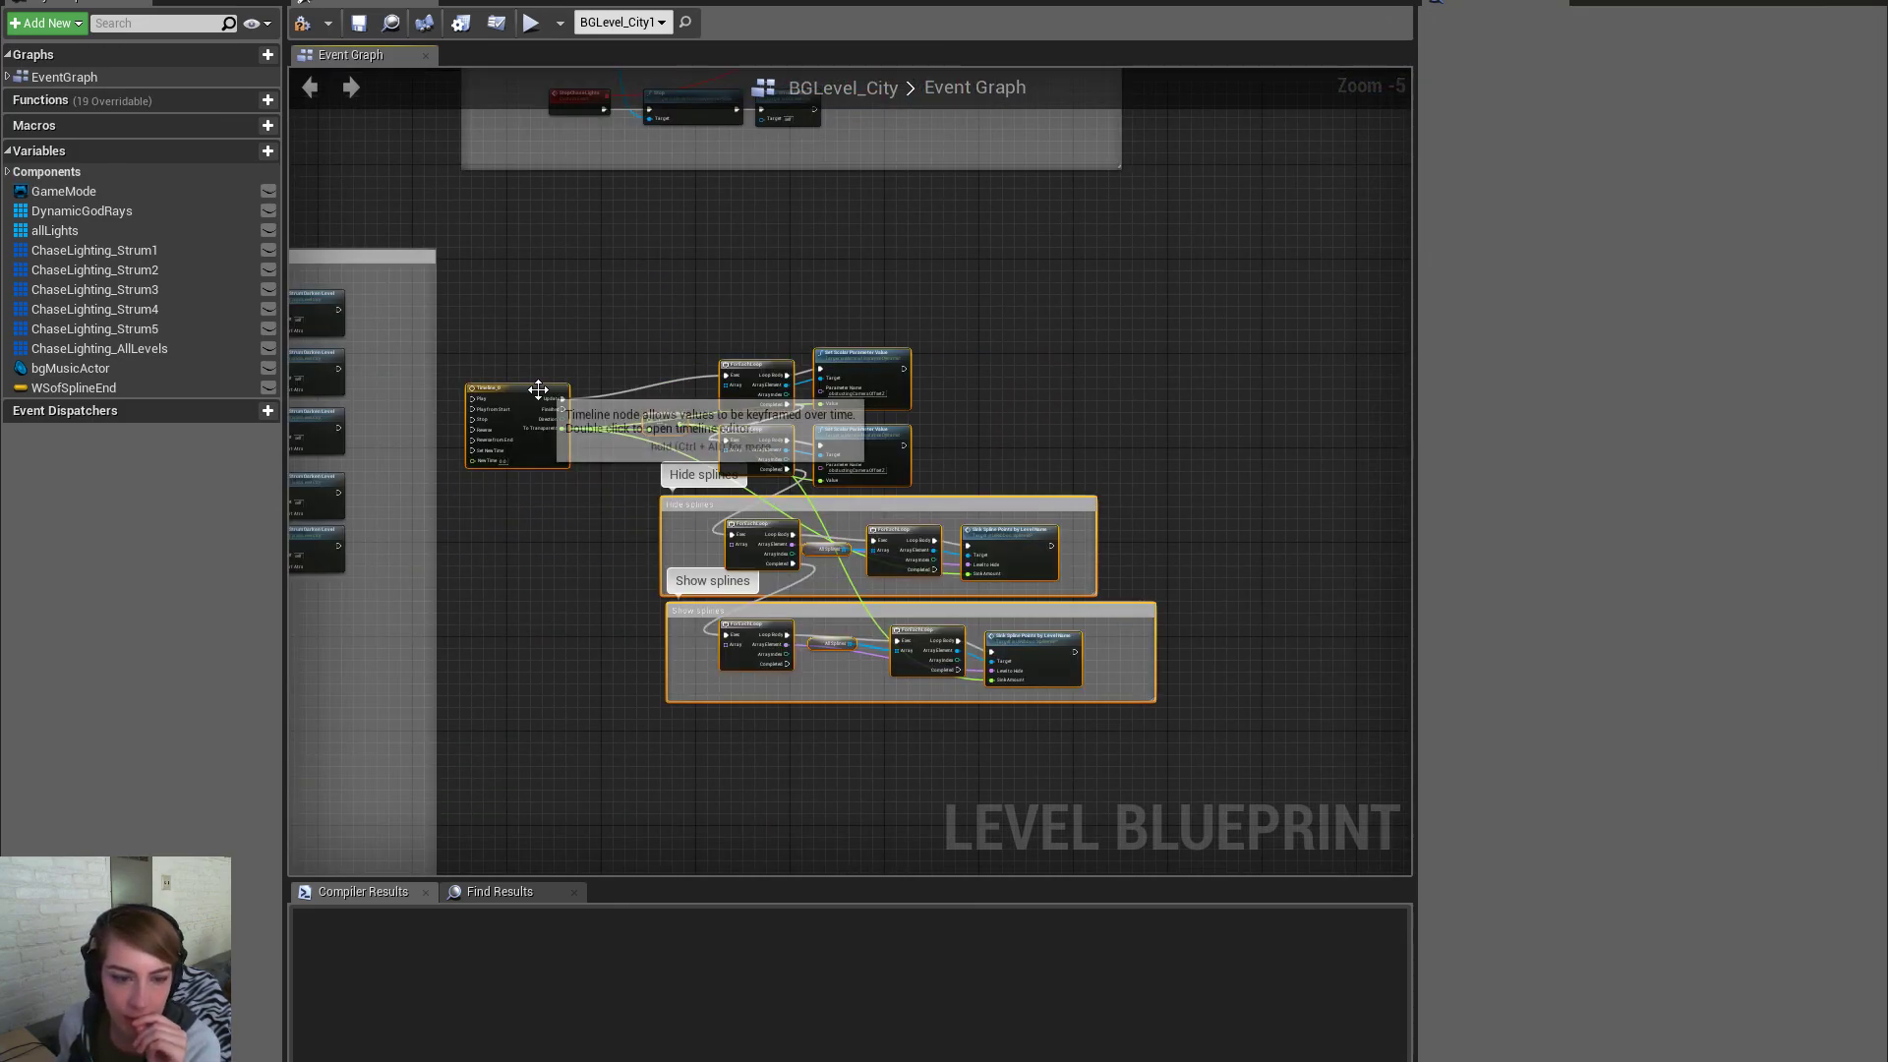
pyautogui.moveTo(551, 392); pyautogui.dragTo(742, 378)
# Examine the BassStrumAll_Off, BassStrumLightLevel and BassStrumDarkenLevel event chains and their scalar parameter and light nodes
pyautogui.moveTo(529, 329); pyautogui.dragTo(1363, 192, button='right')
pyautogui.scroll(2, 671, 478)
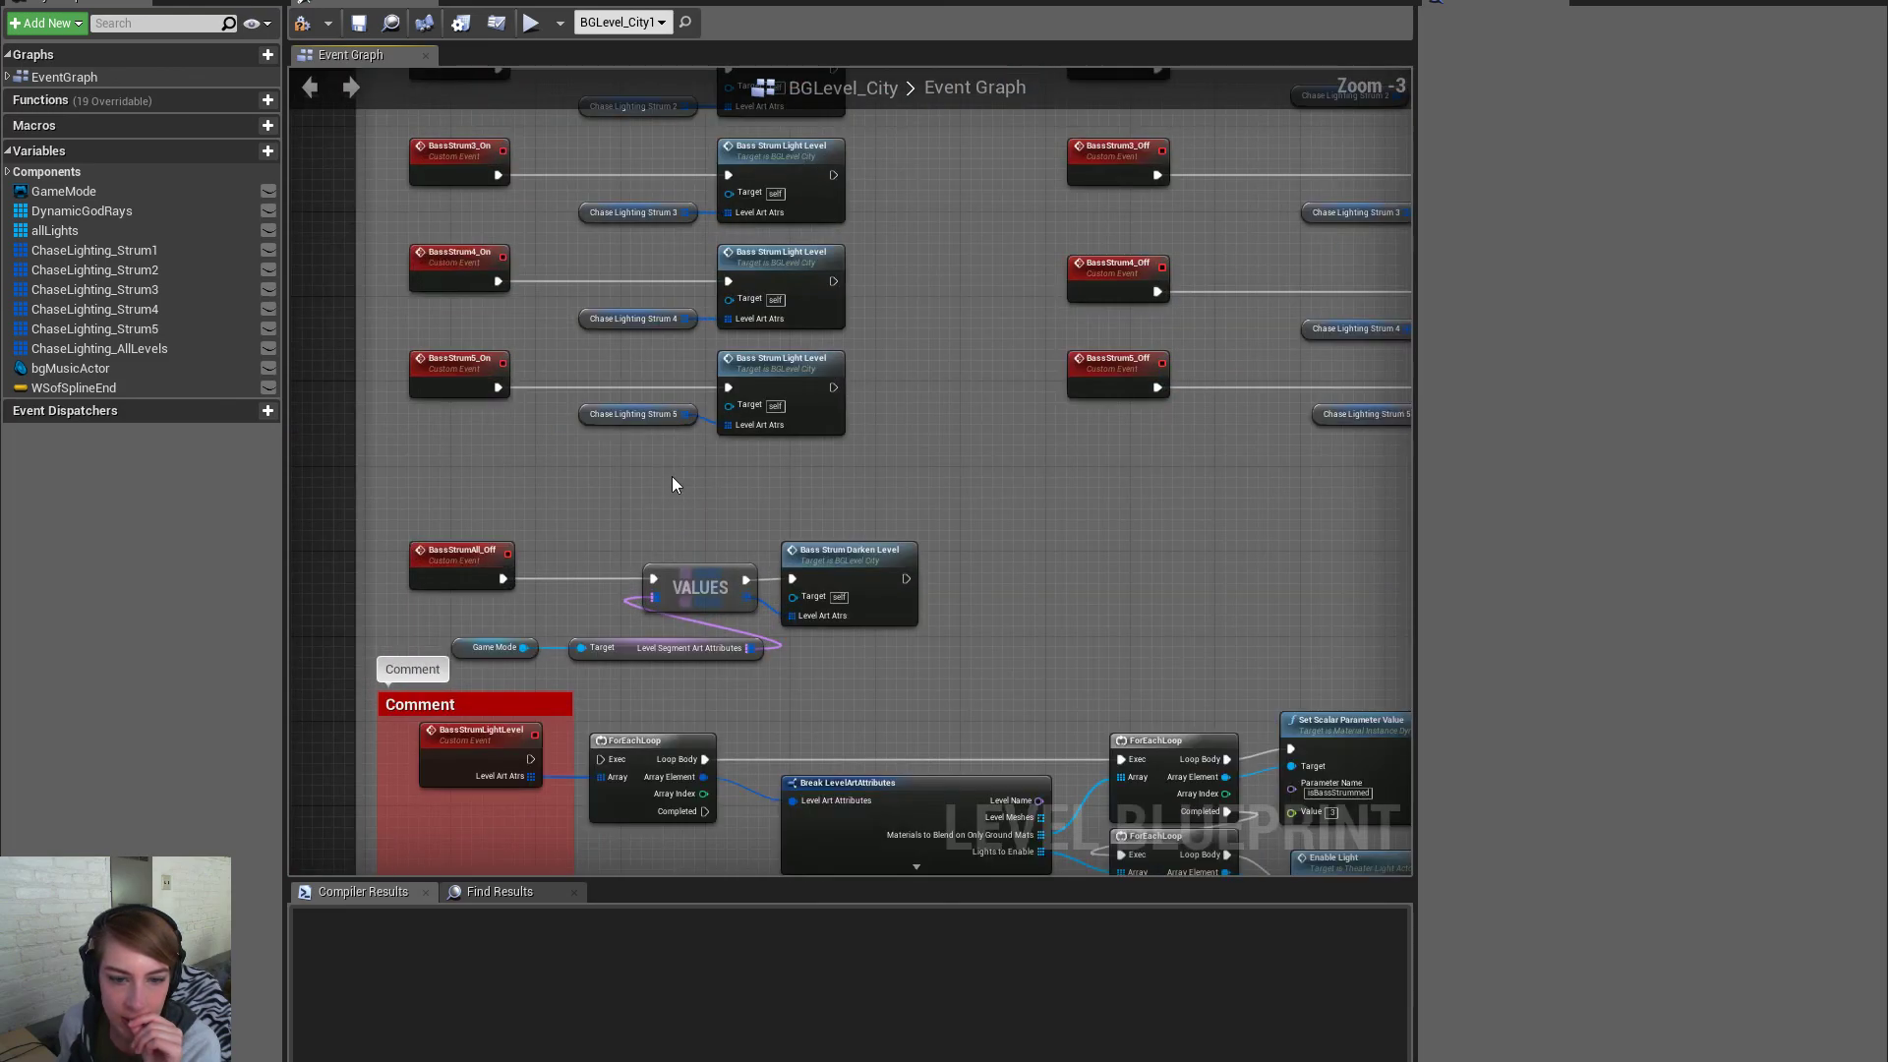
pyautogui.moveTo(582, 541); pyautogui.dragTo(548, 380, button='right')
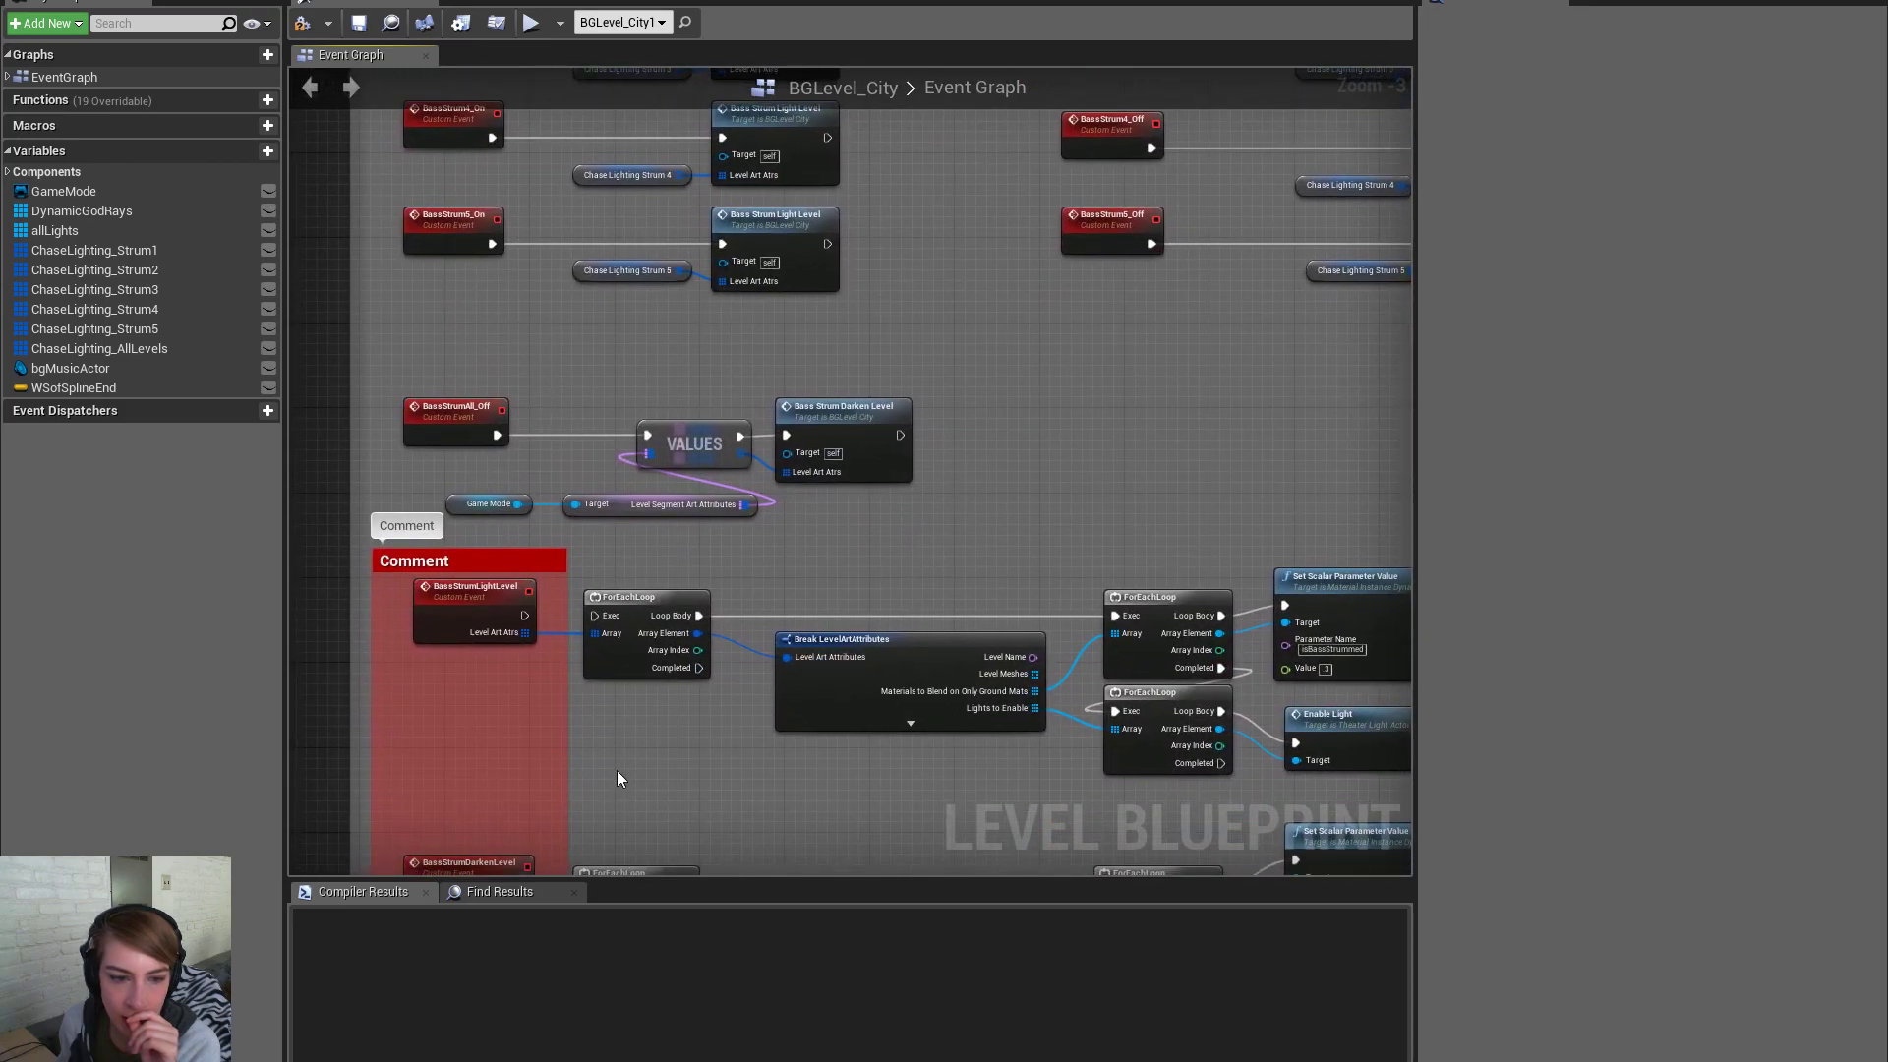
pyautogui.moveTo(616, 773); pyautogui.dragTo(615, 645, button='right')
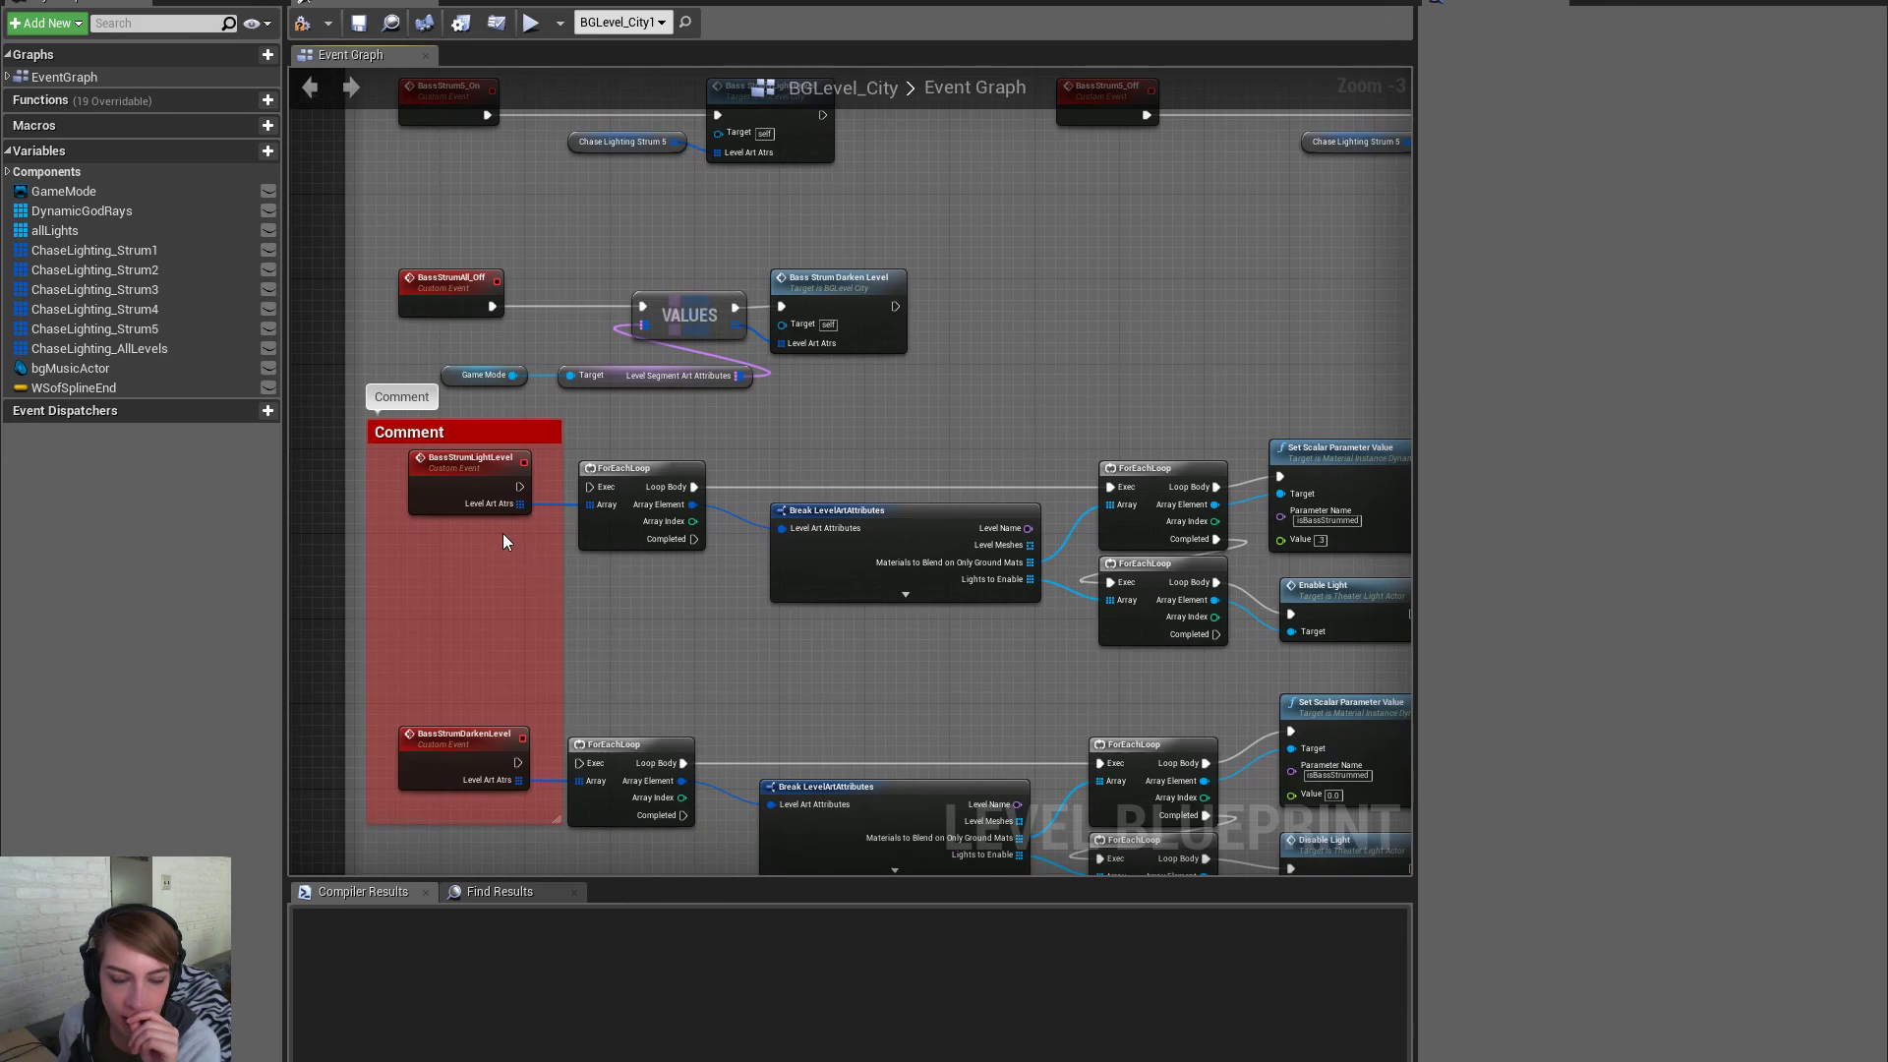
pyautogui.scroll(-2, 503, 549)
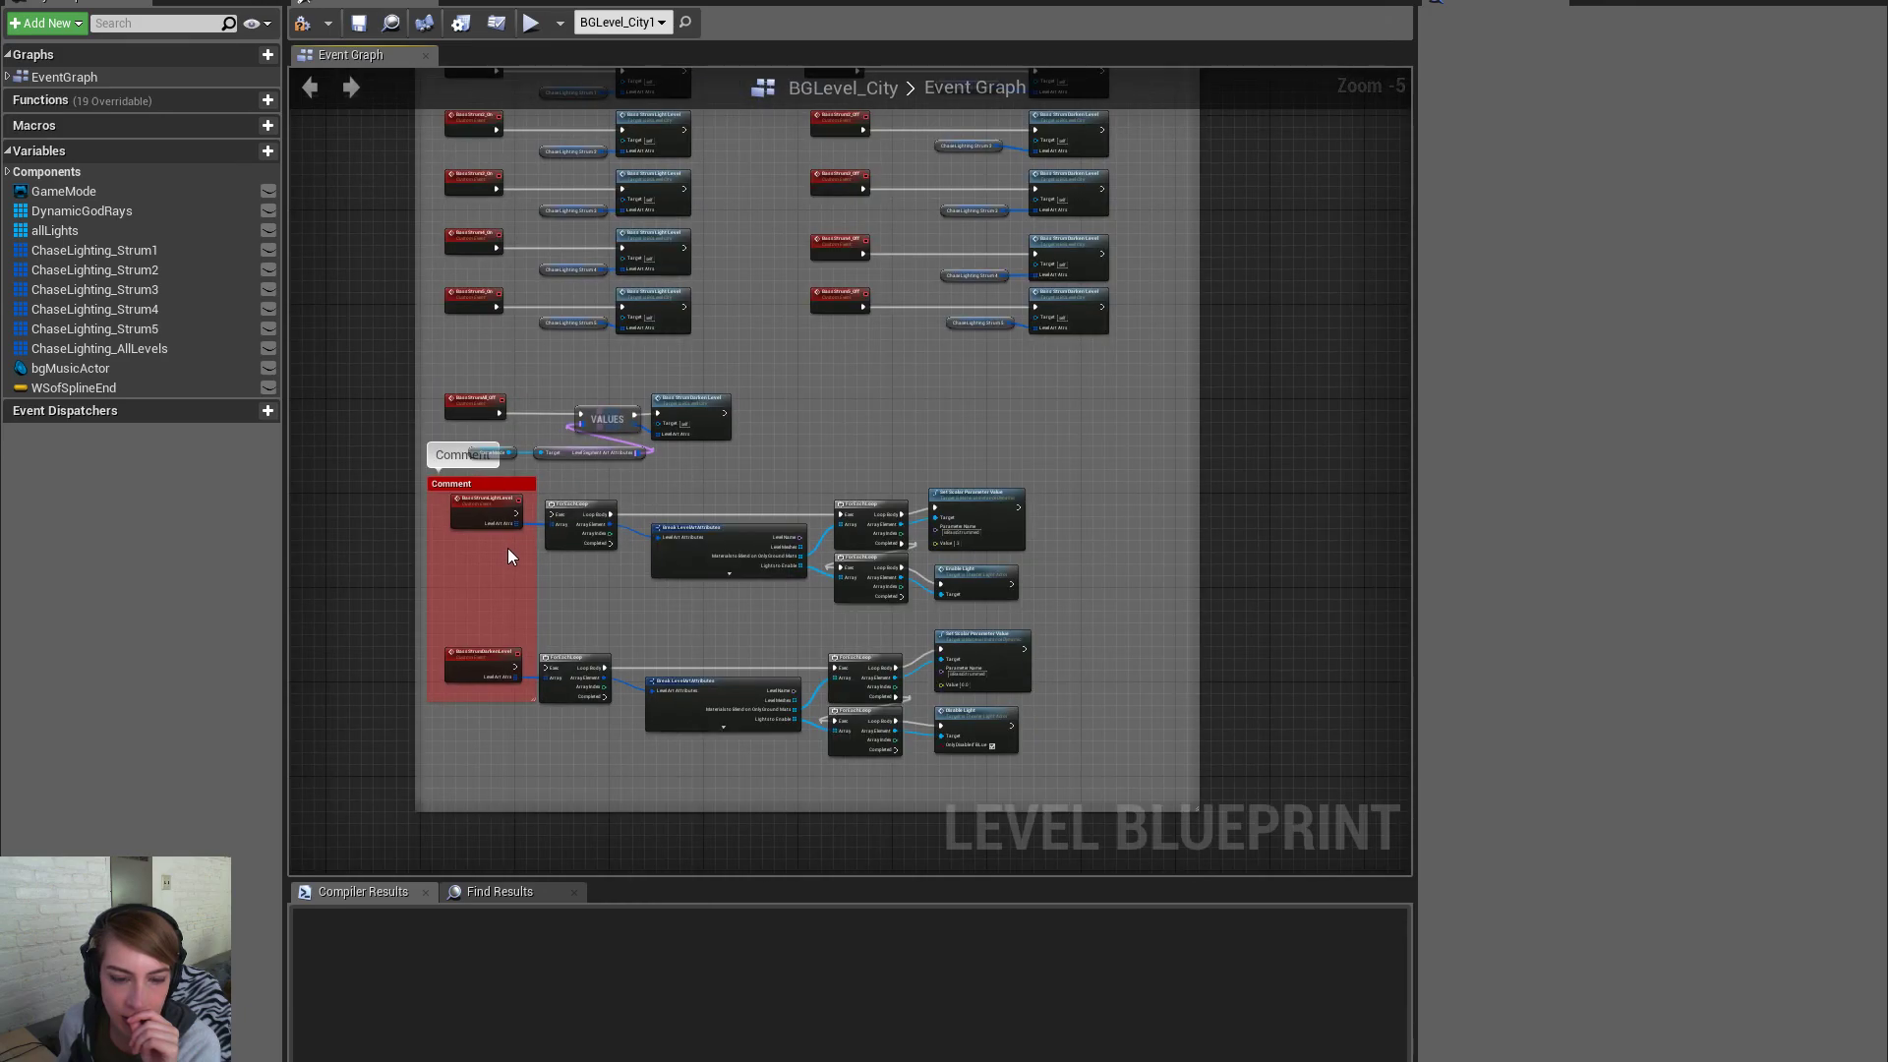
pyautogui.scroll(2, 669, 577)
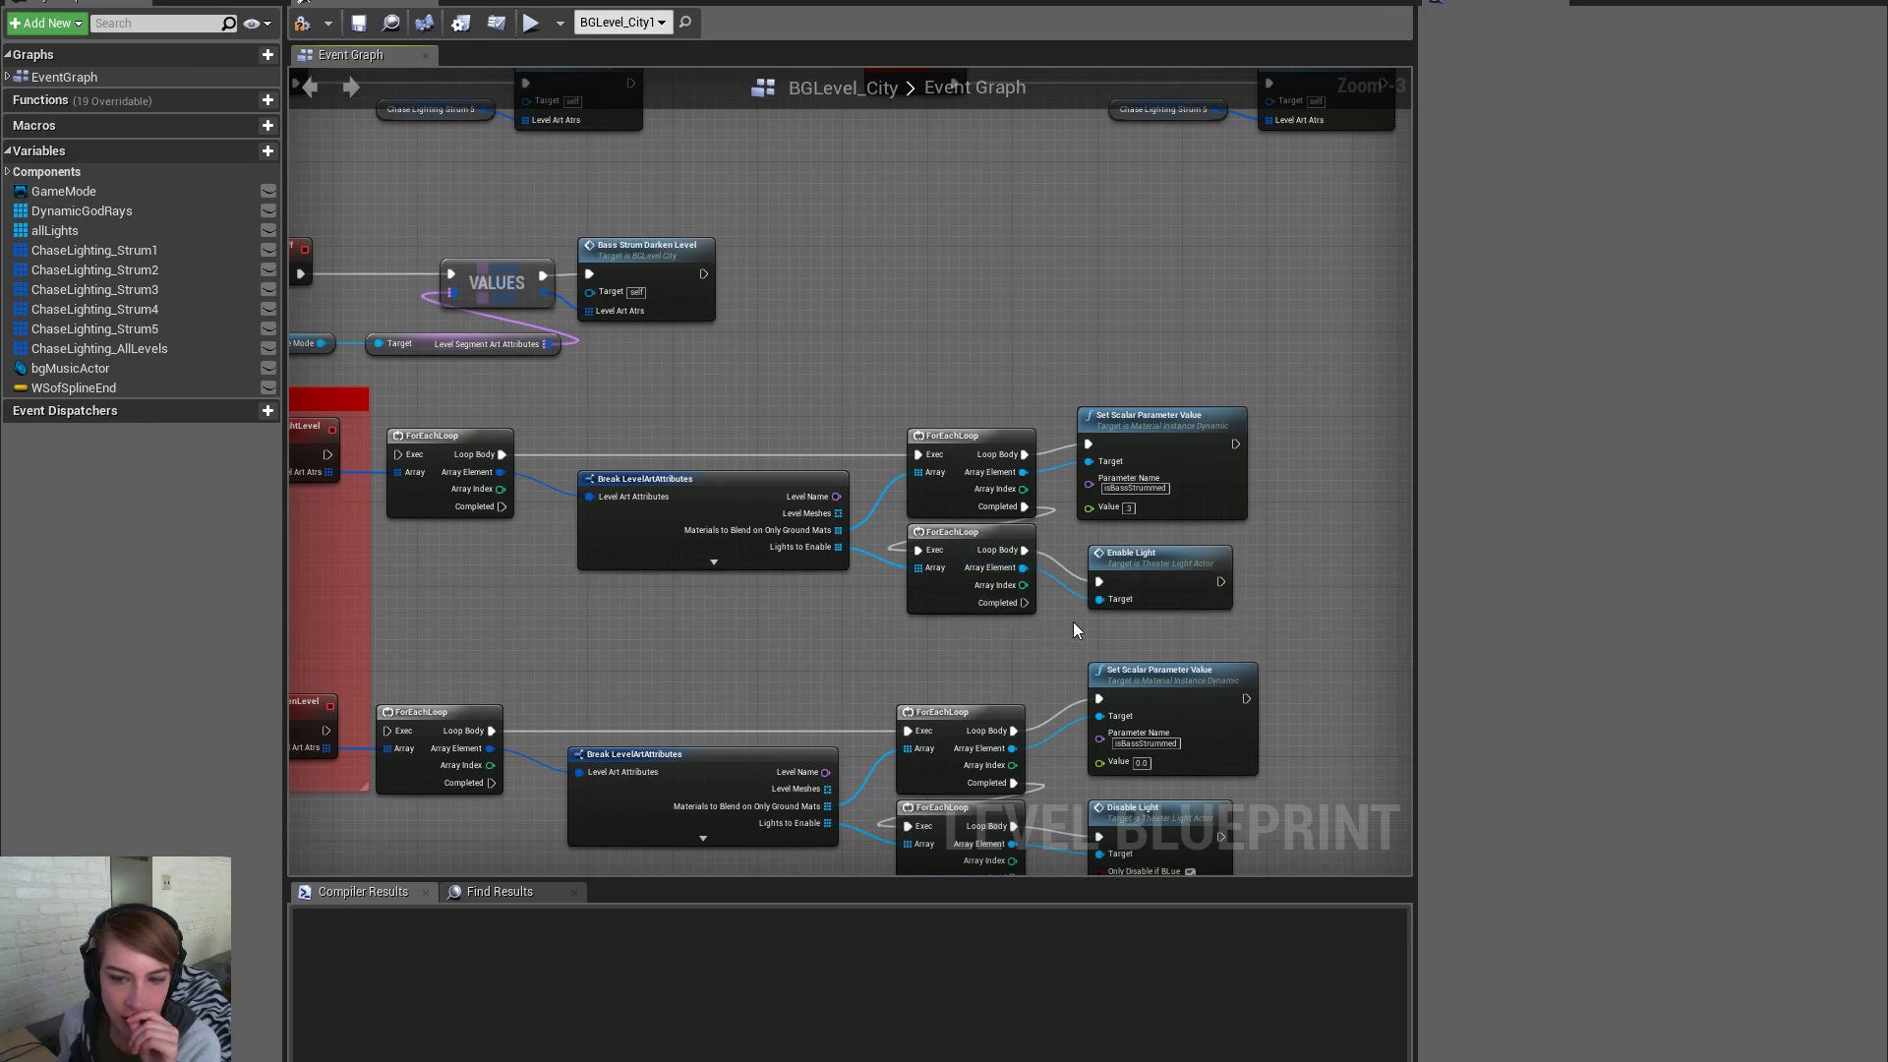
# Move the BassStrumDarkenLevel node chain further down and delete the red comment box around the BassStrumLightLevel event
pyautogui.scroll(-3, 1074, 625)
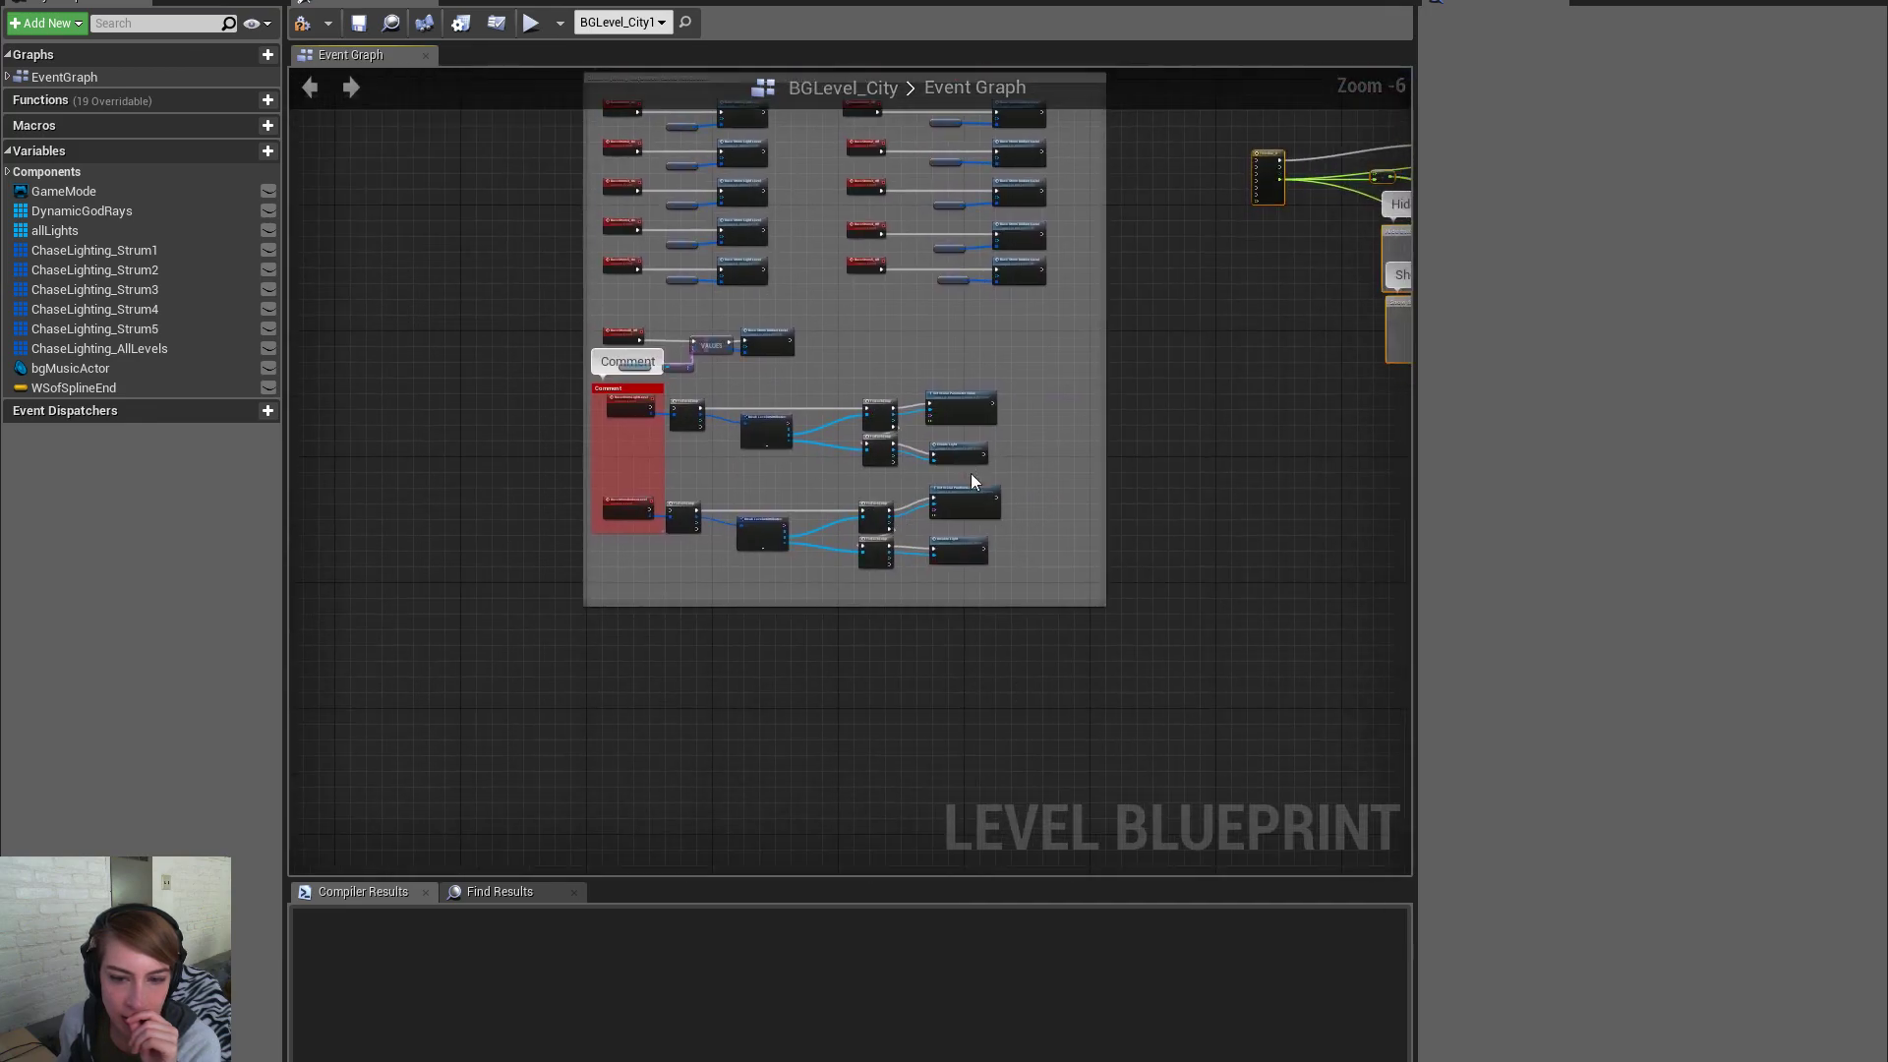
pyautogui.moveTo(1018, 606); pyautogui.dragTo(616, 491)
pyautogui.moveTo(962, 506); pyautogui.dragTo(966, 630)
pyautogui.scroll(2, 688, 442)
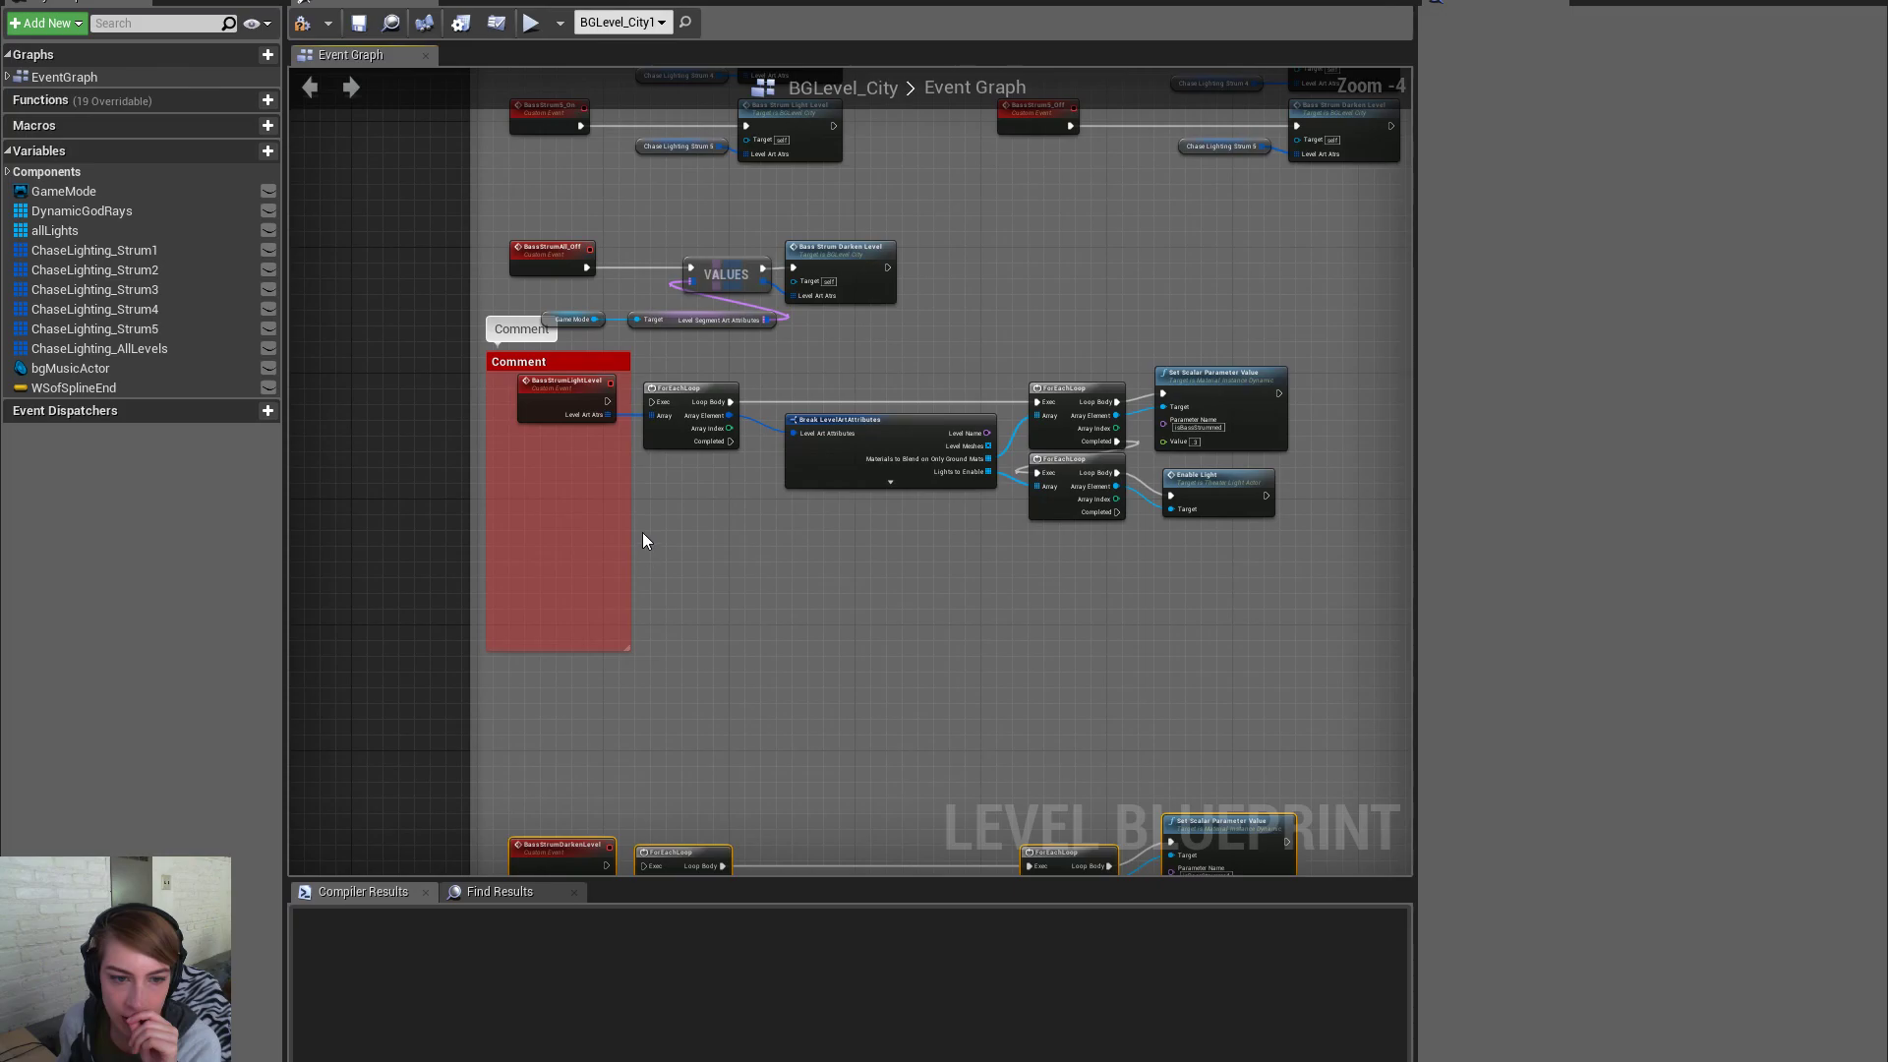
pyautogui.click(598, 356)
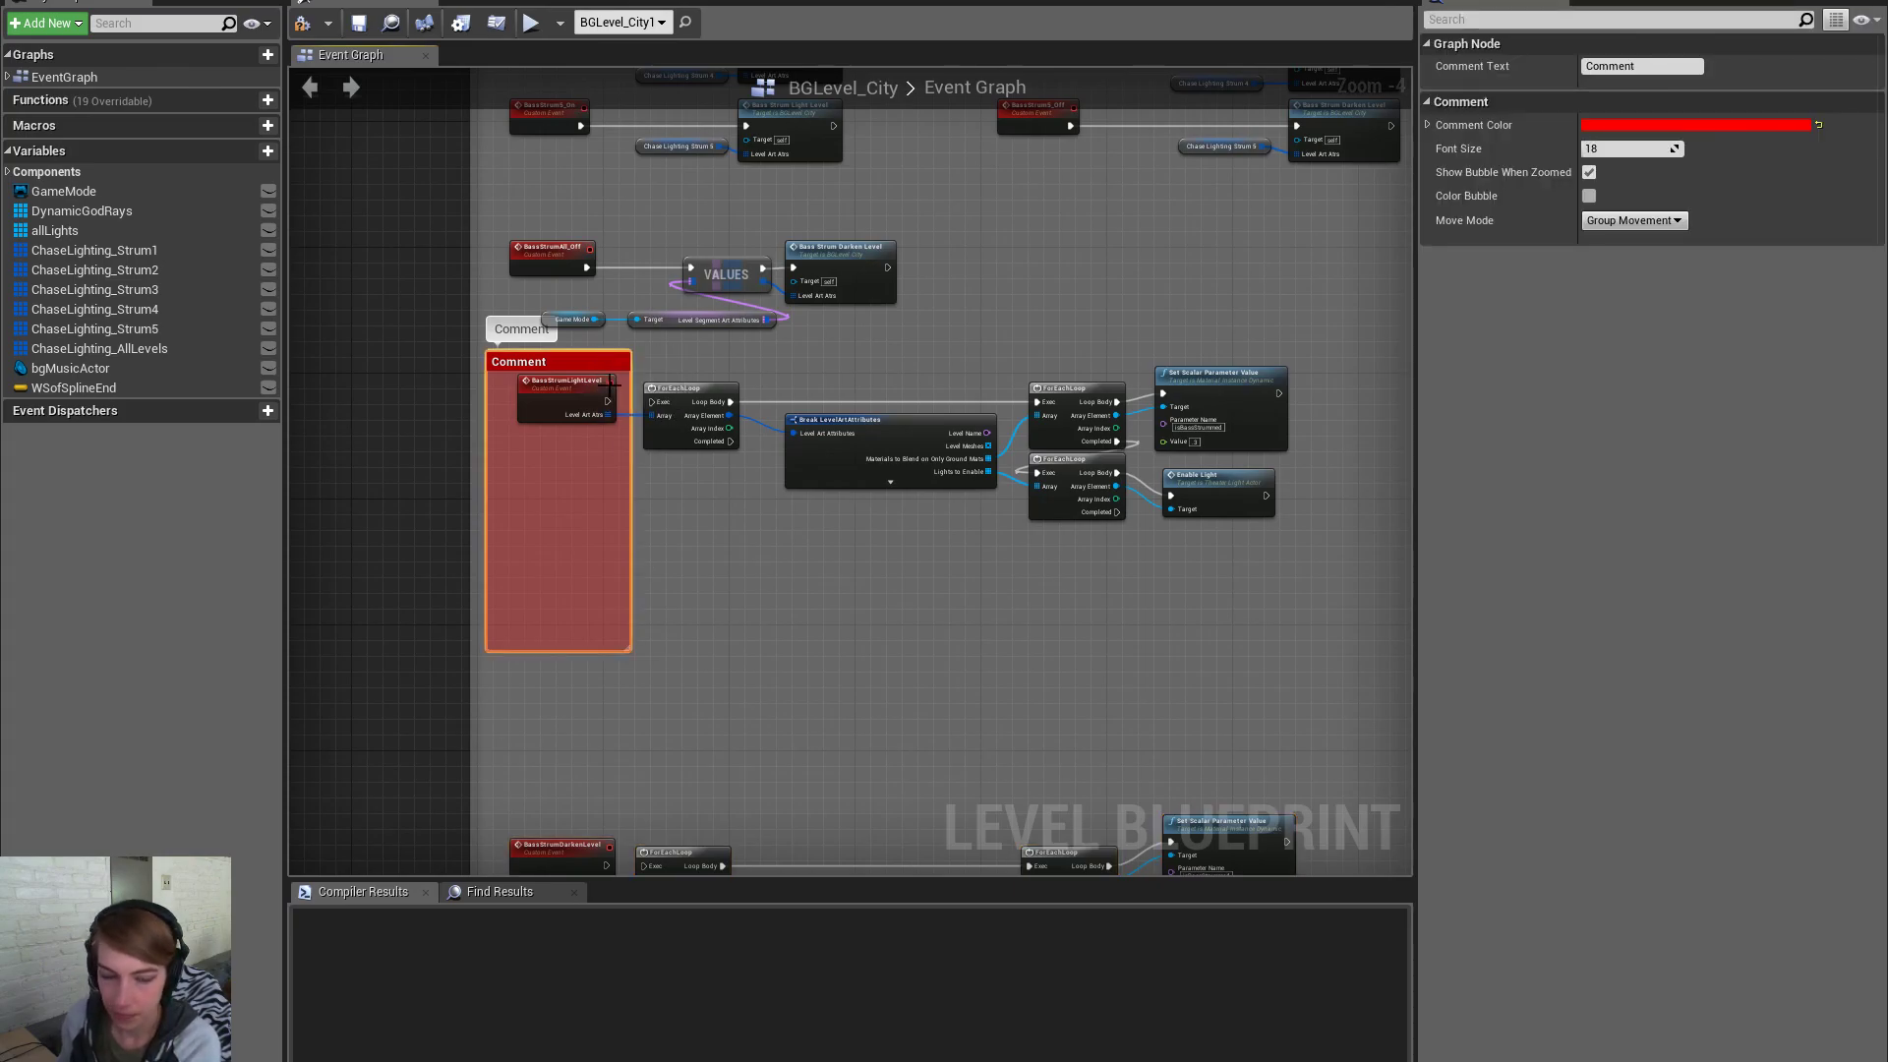
pyautogui.press('Delete')
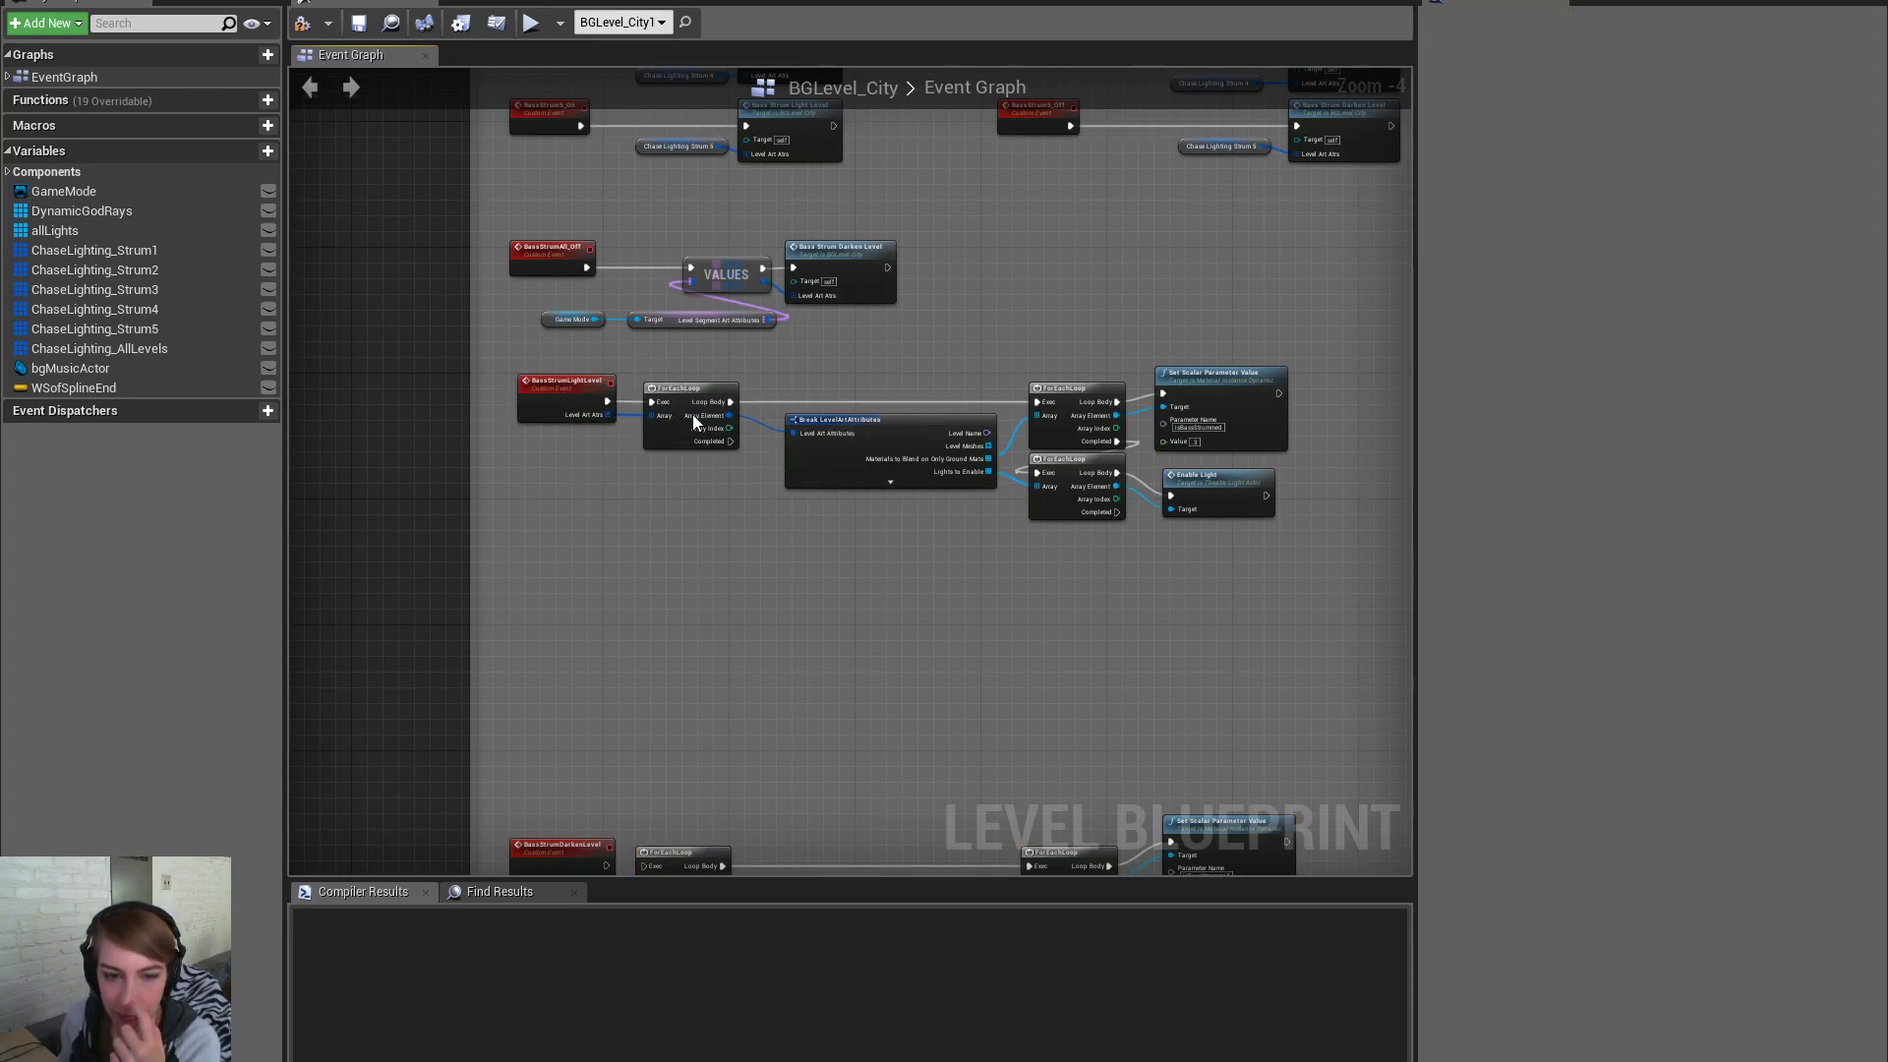
# Move the pasted timeline, loop and Hide/Show splines nodes down beside the end of the BassStrumLightLevel chain
pyautogui.moveTo(972, 409); pyautogui.dragTo(486, 421, button='right')
pyautogui.scroll(-3, 776, 453)
pyautogui.moveTo(882, 251); pyautogui.dragTo(1323, 424)
pyautogui.moveTo(1133, 240); pyautogui.dragTo(832, 419)
pyautogui.moveTo(623, 421); pyautogui.dragTo(815, 452, button='right')
pyautogui.scroll(1, 952, 490)
pyautogui.scroll(1, 952, 489)
pyautogui.click(854, 455)
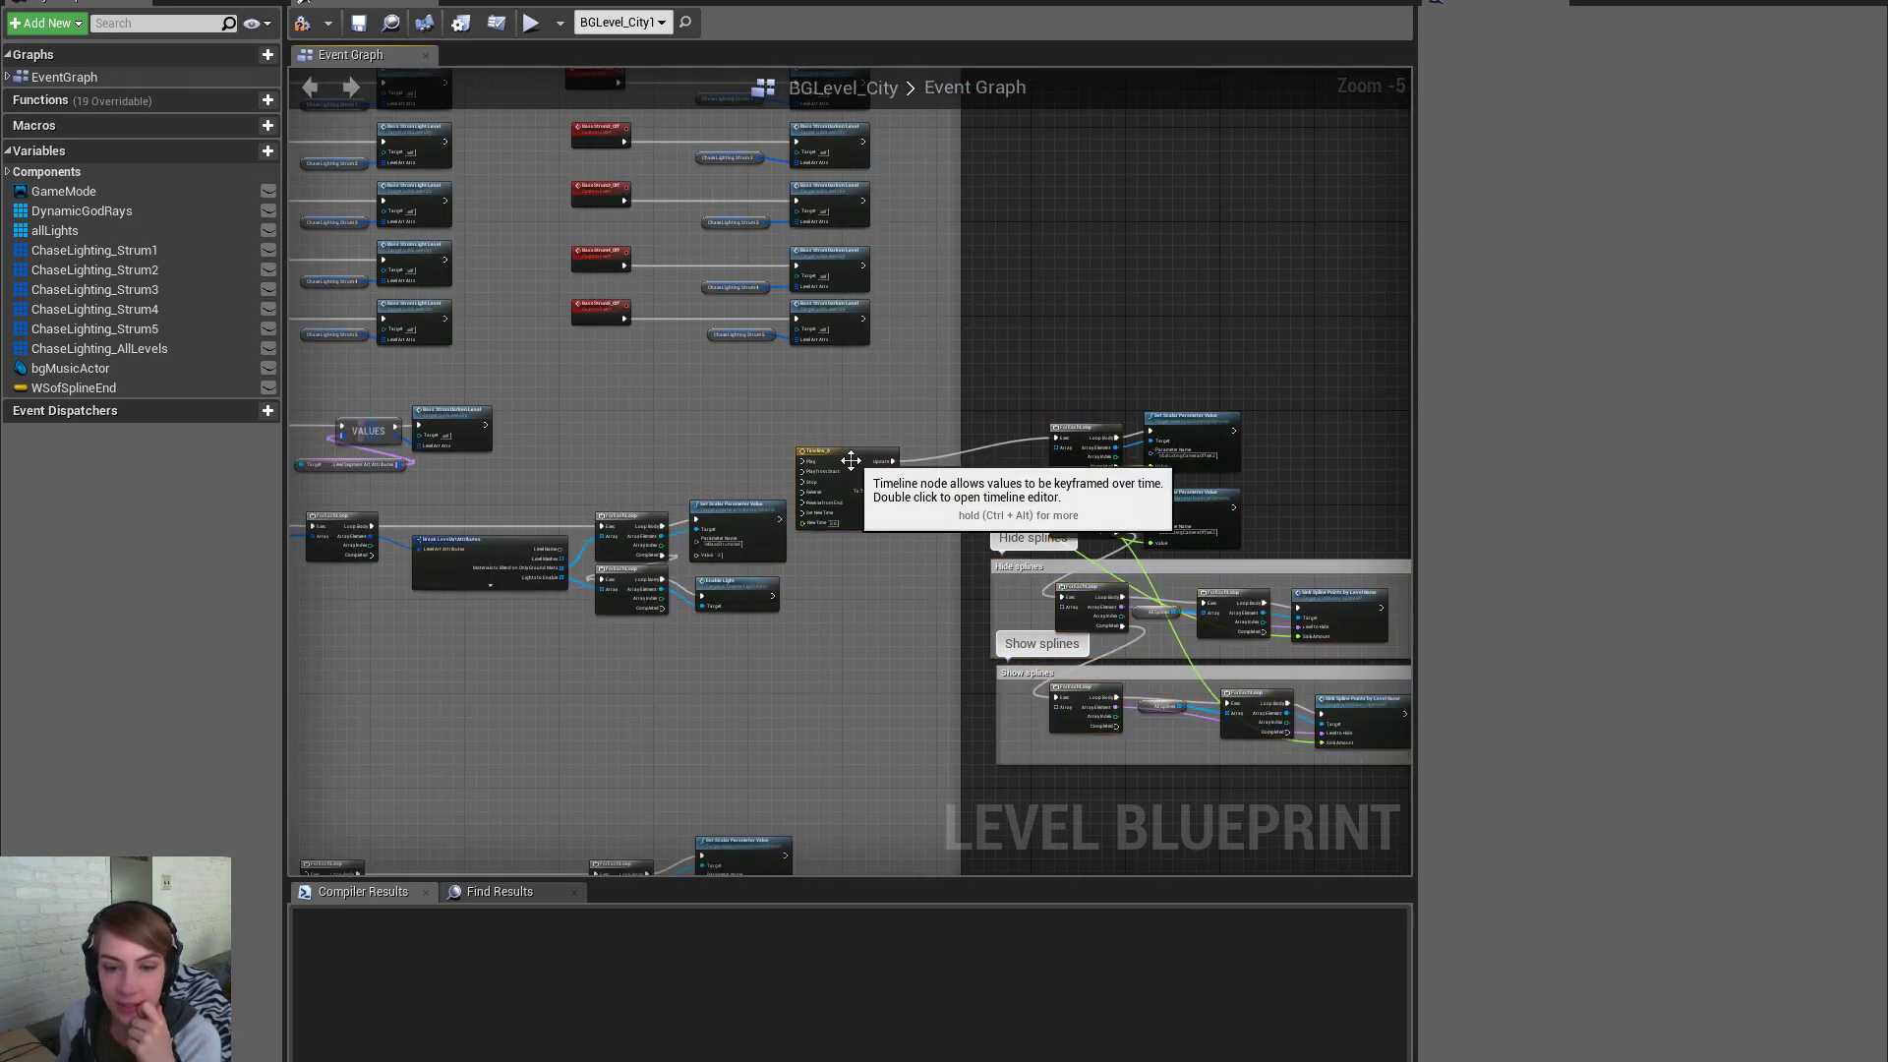
# Expand the Break LevelArtAttributes node in the BassStrumLightLevel chain to expose all of its pins
pyautogui.moveTo(758, 514); pyautogui.dragTo(1063, 450, button='right')
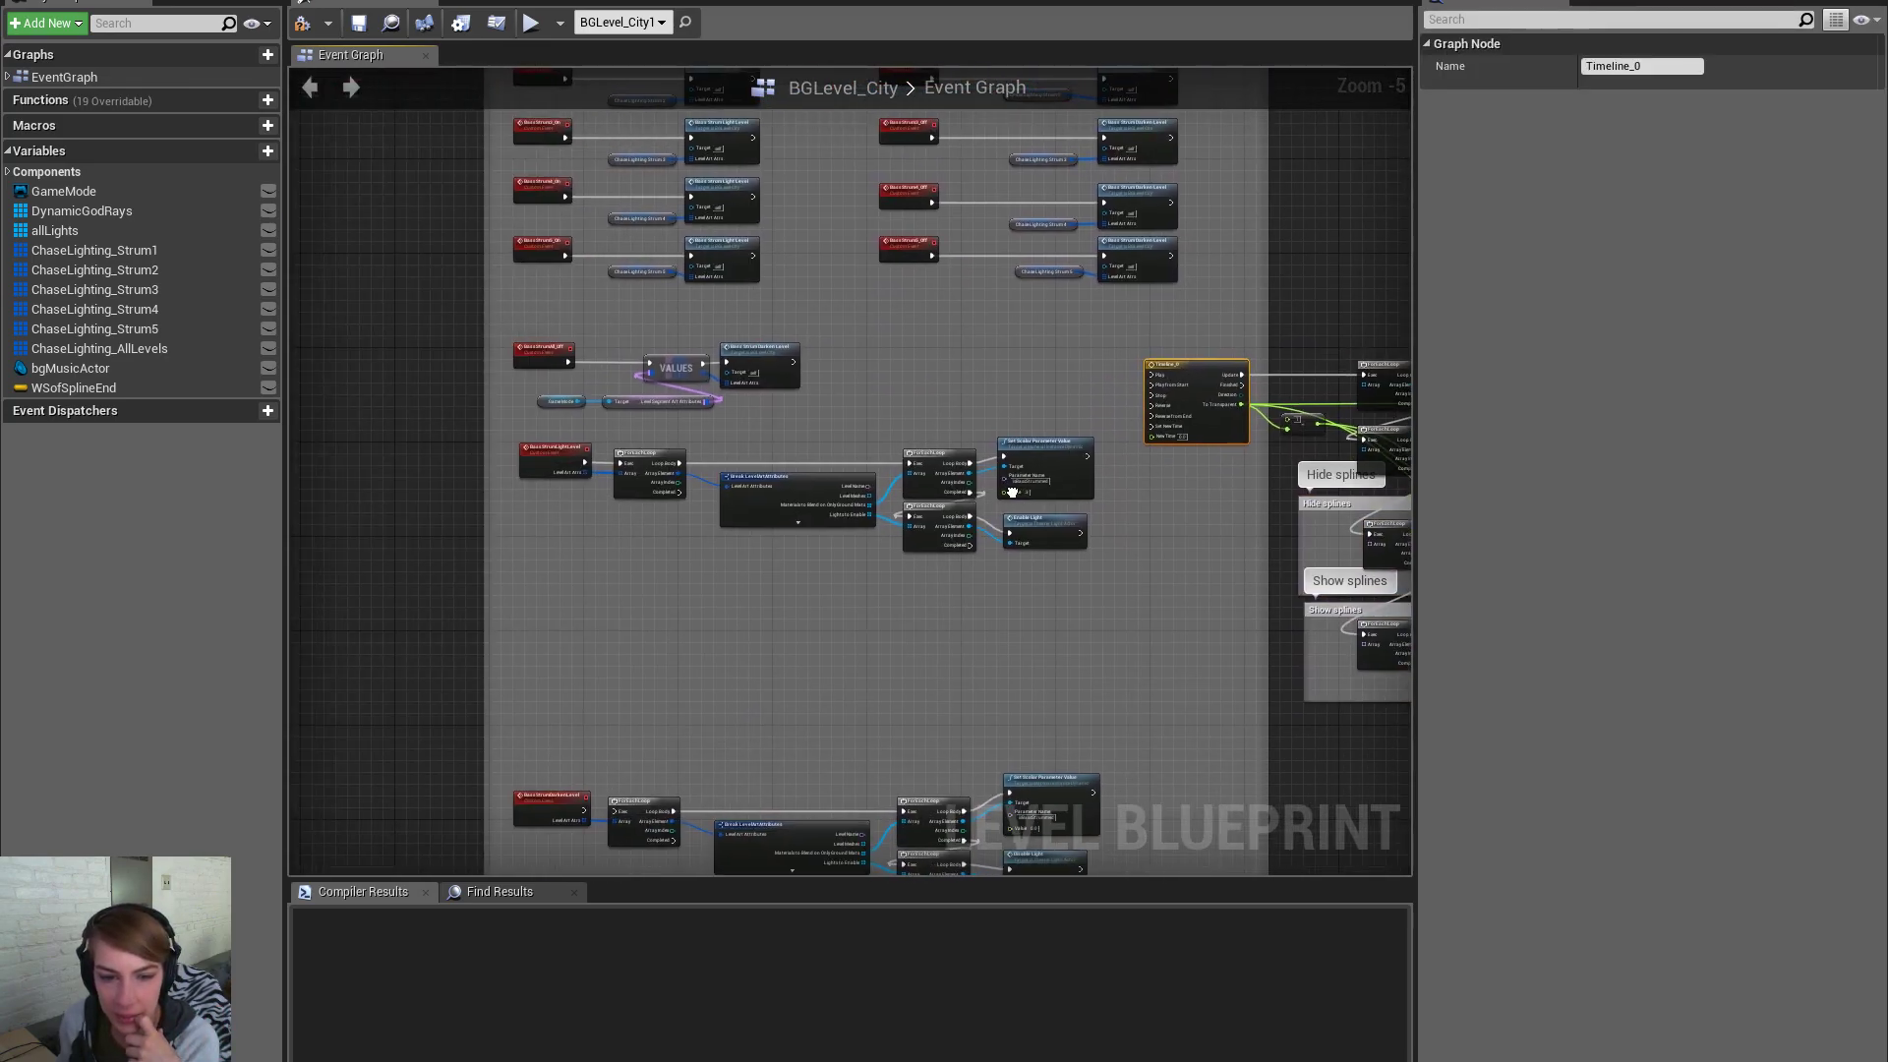
pyautogui.scroll(2, 754, 516)
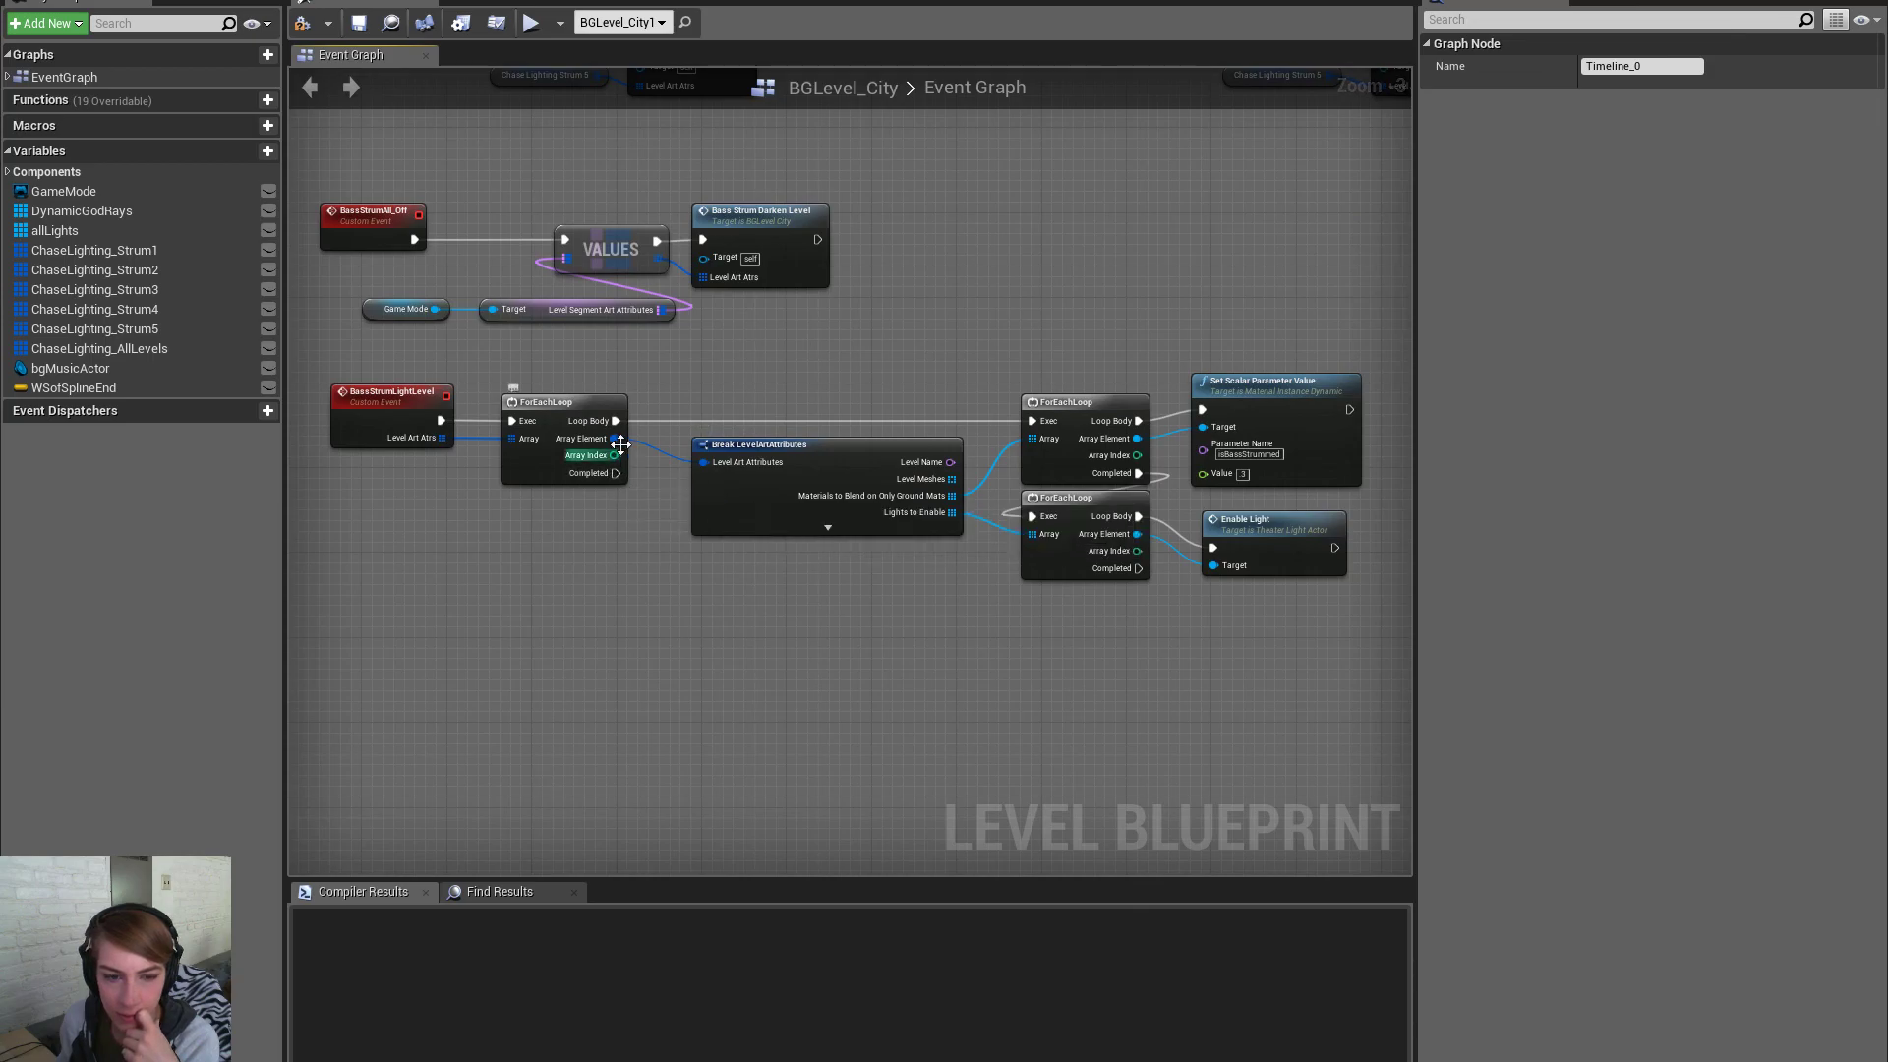
pyautogui.moveTo(614, 439); pyautogui.dragTo(704, 462)
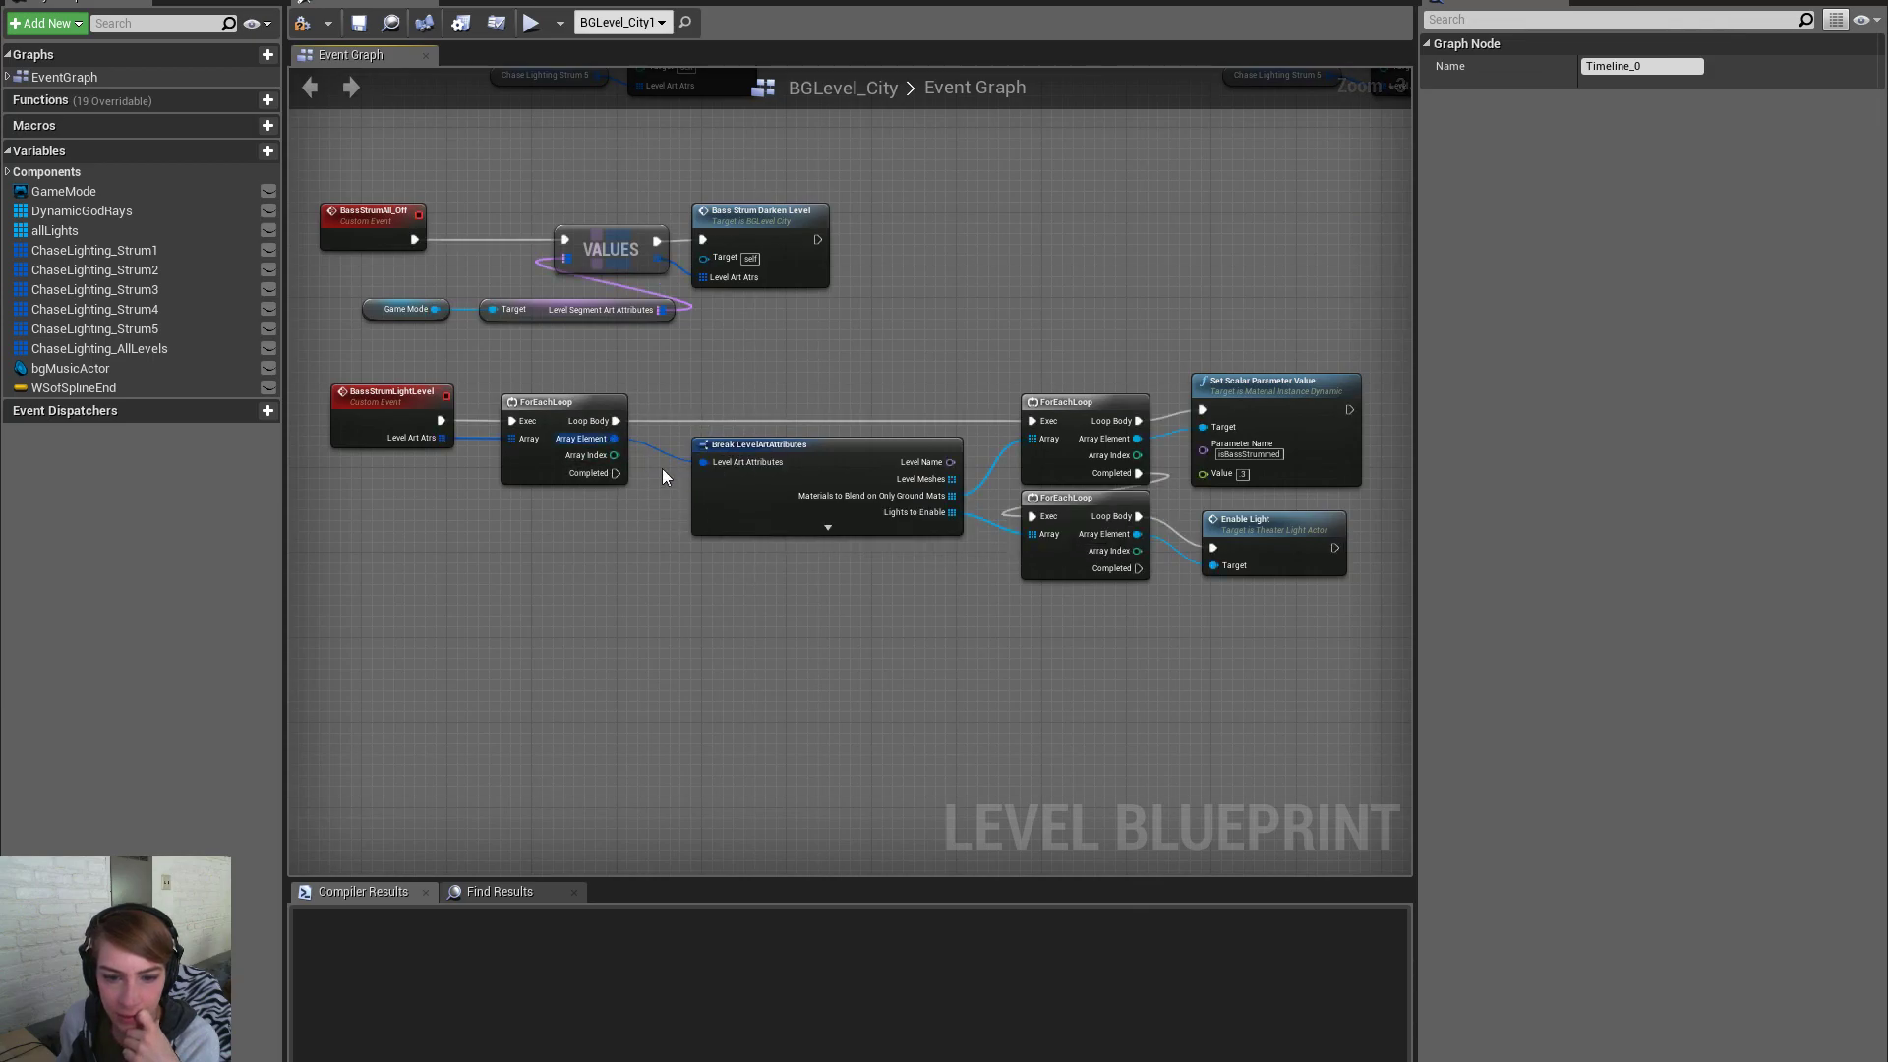
pyautogui.click(827, 528)
# Examine the pasted timeline, scalar parameter loops and Hide/Show splines groups against the BassStrumLightLevel chain
pyautogui.moveTo(920, 651); pyautogui.dragTo(63, 605, button='right')
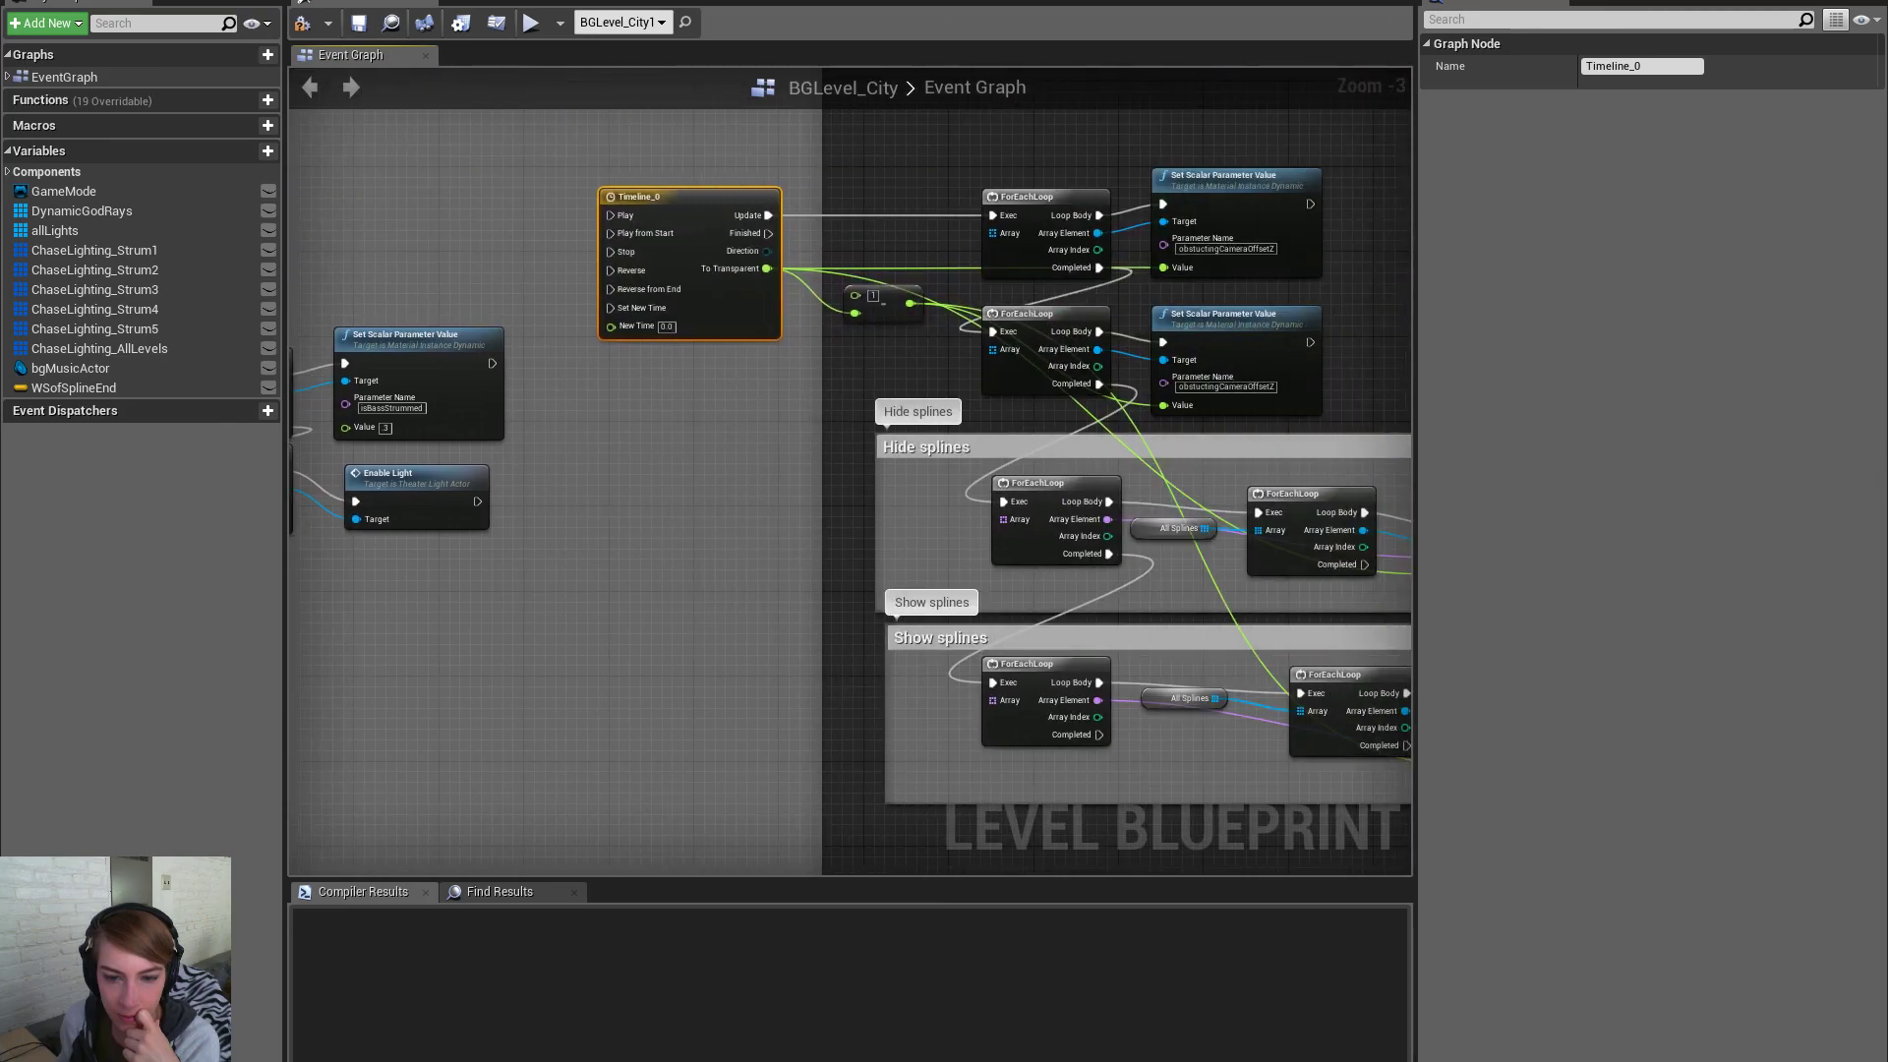
pyautogui.moveTo(851, 474); pyautogui.dragTo(642, 458, button='right')
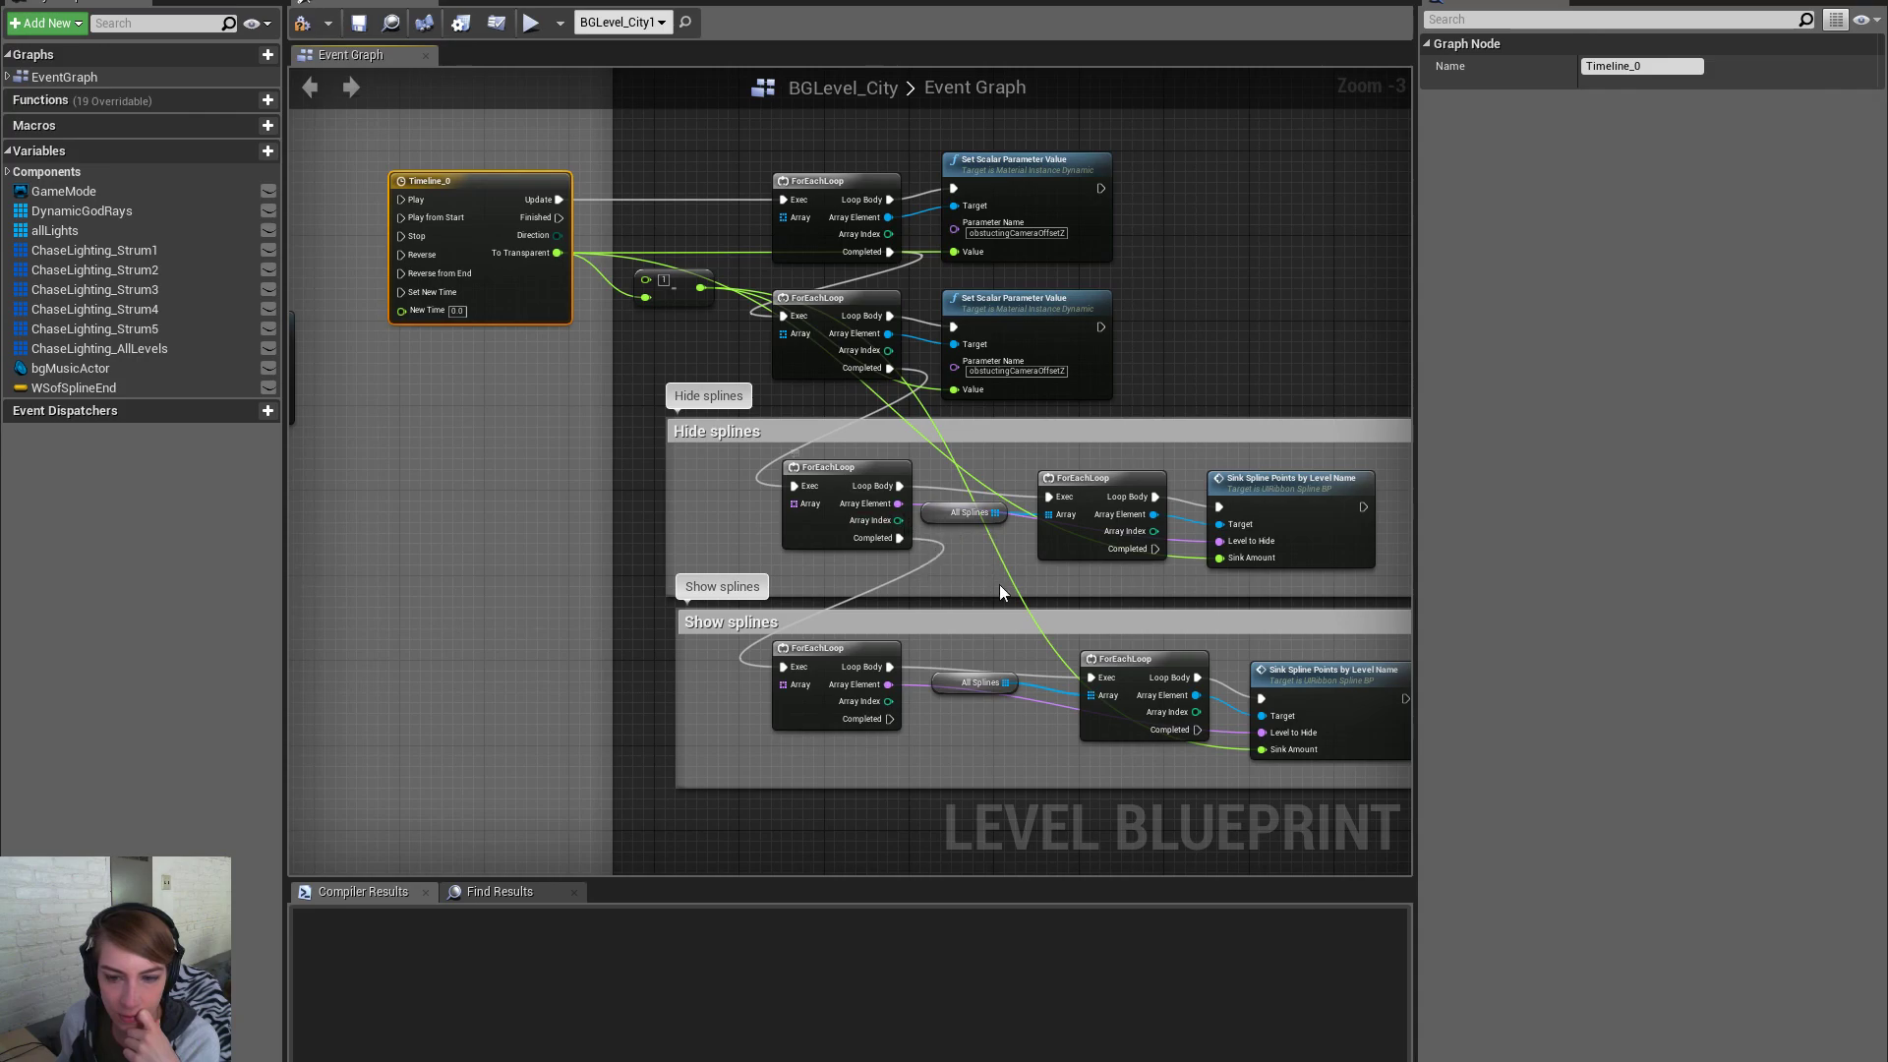
pyautogui.moveTo(706, 546); pyautogui.dragTo(1761, 568, button='right')
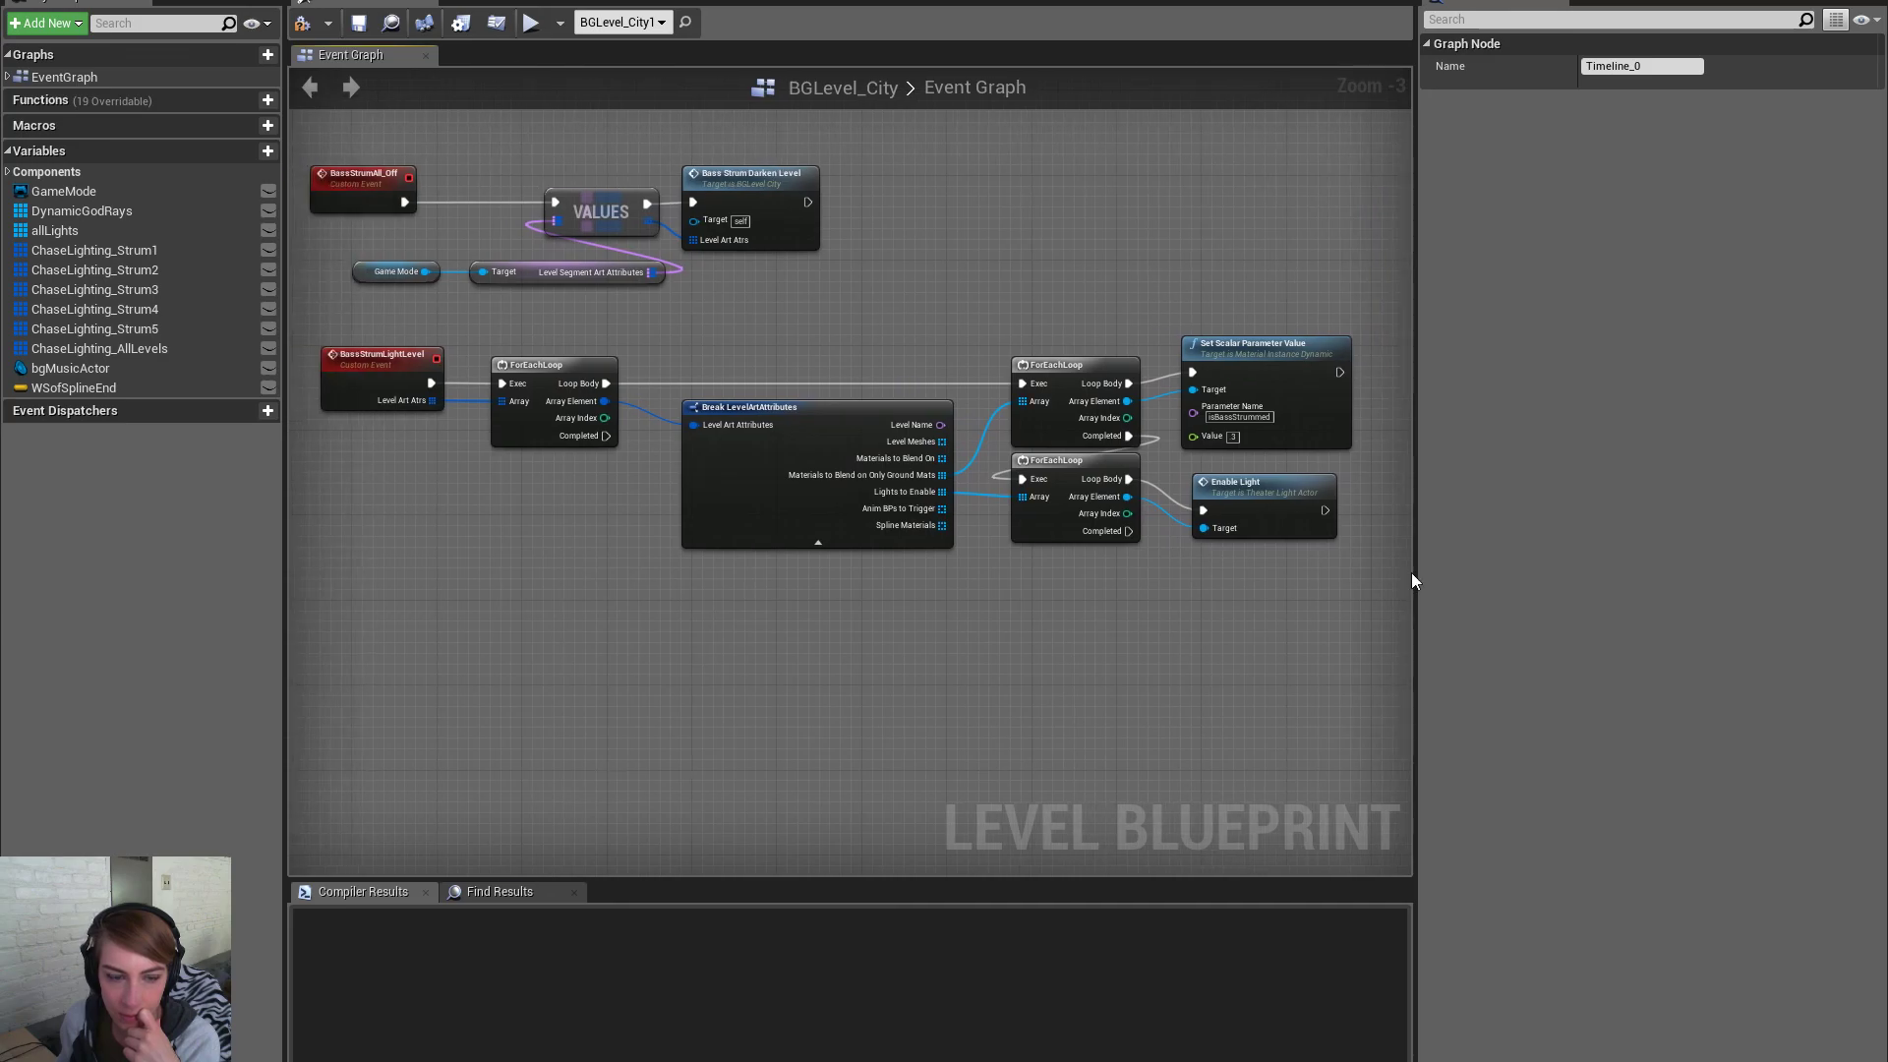
pyautogui.scroll(-3, 1140, 640)
pyautogui.moveTo(1324, 427); pyautogui.dragTo(867, 451, button='right')
pyautogui.scroll(3, 1072, 776)
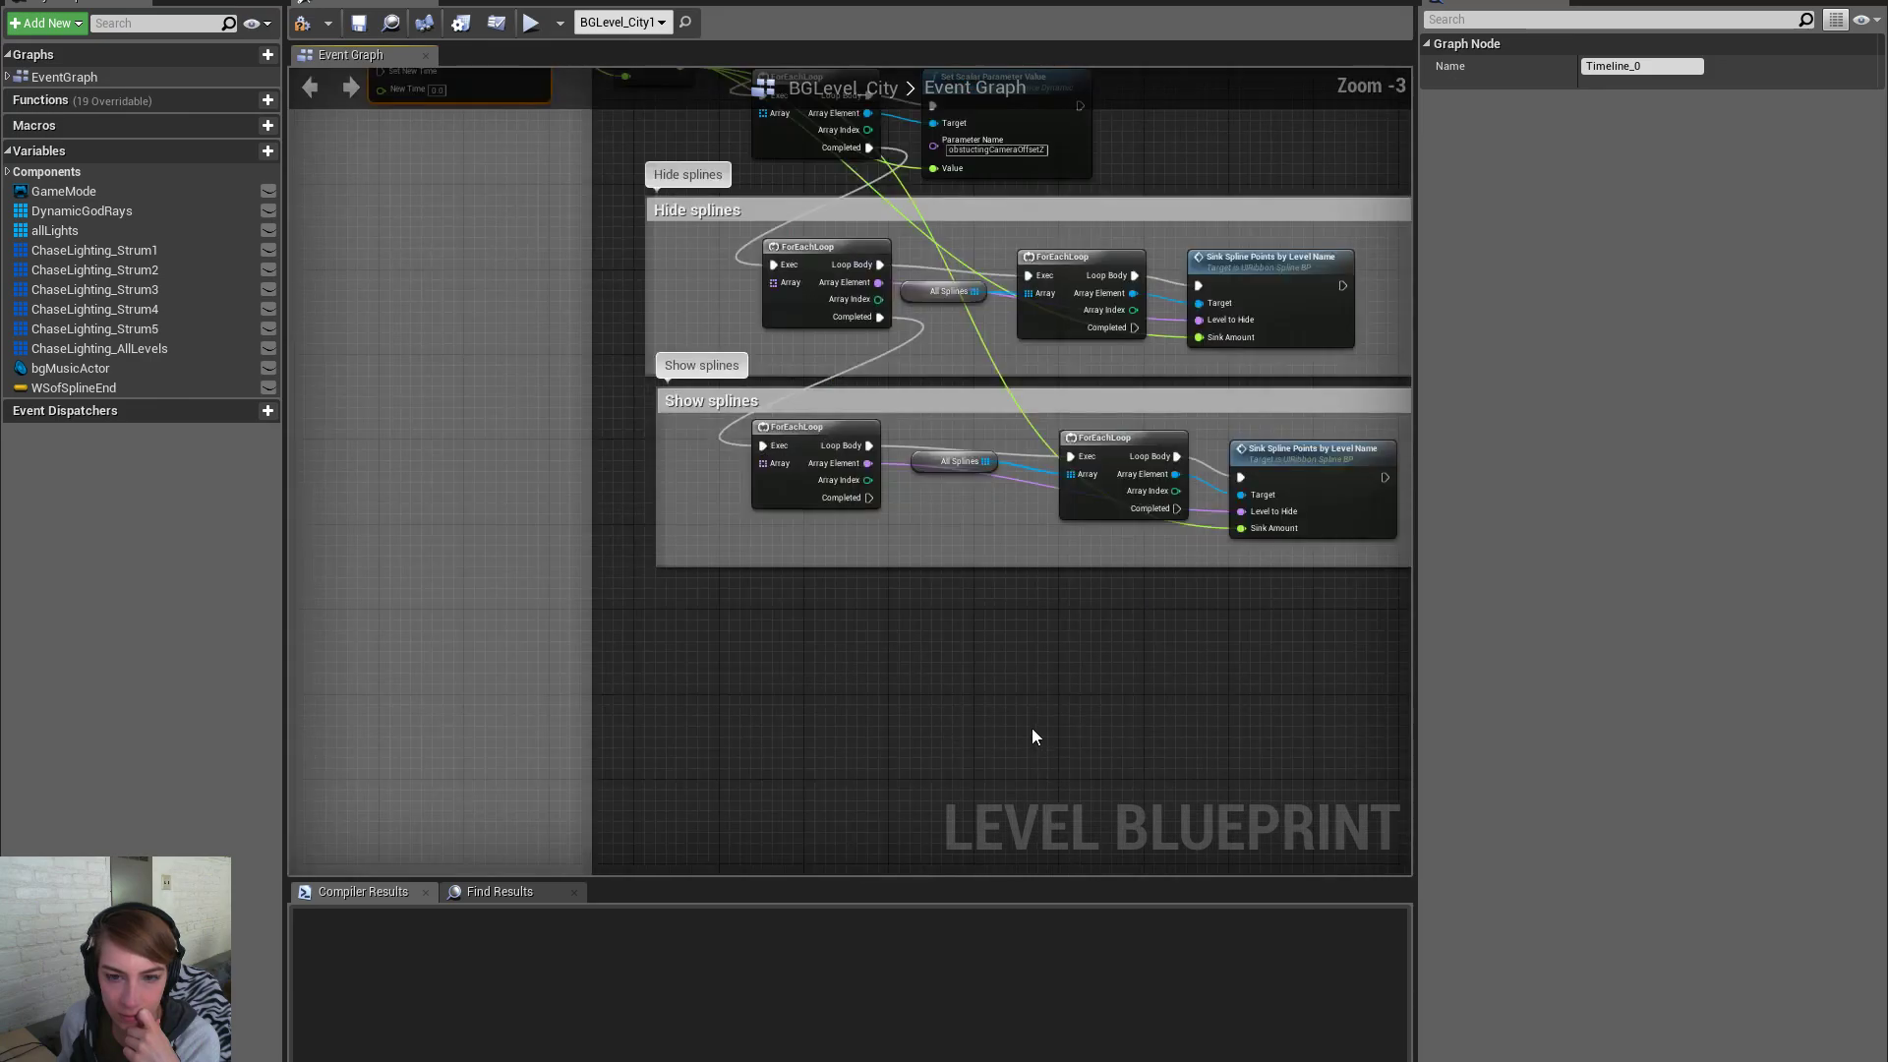
pyautogui.moveTo(808, 538); pyautogui.dragTo(1471, 748, button='right')
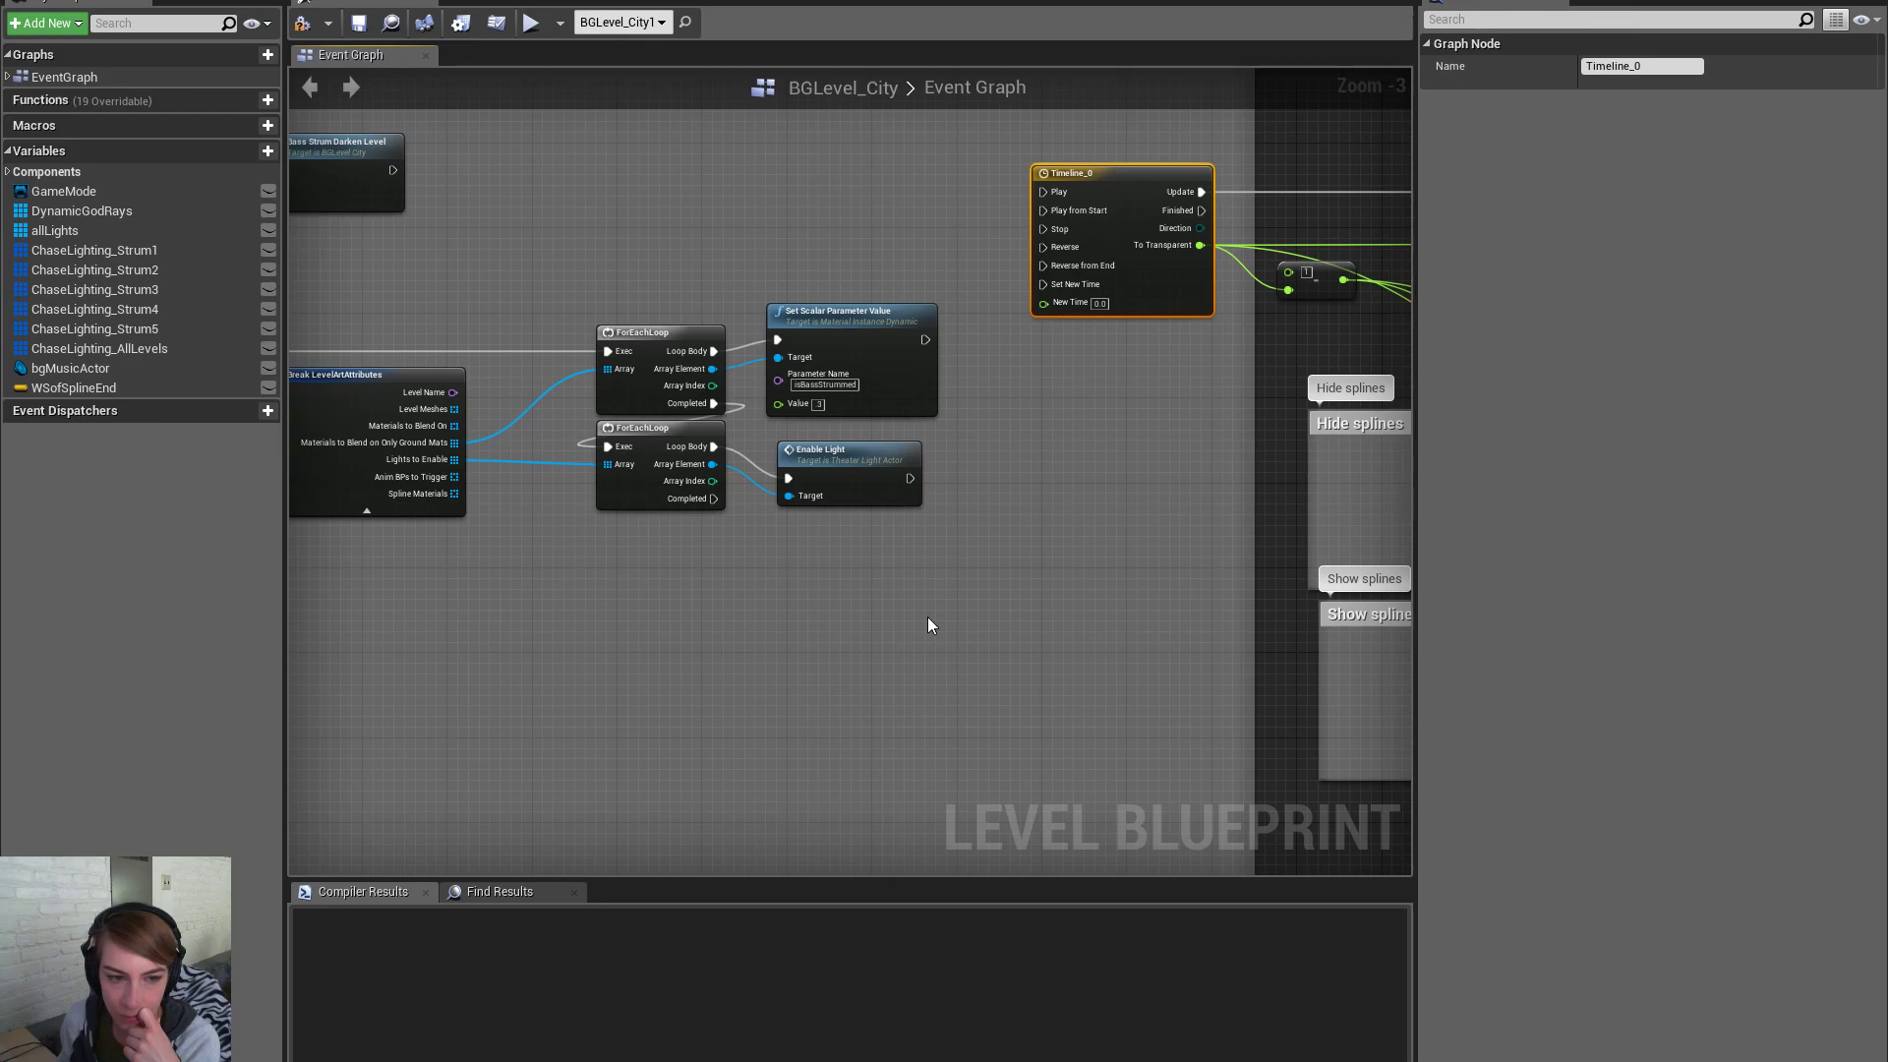
pyautogui.scroll(-3, 929, 625)
pyautogui.scroll(2, 831, 617)
pyautogui.scroll(1, 669, 562)
pyautogui.scroll(-1, 669, 562)
pyautogui.moveTo(729, 472); pyautogui.dragTo(889, 566)
pyautogui.moveTo(686, 631); pyautogui.dragTo(979, 626, button='right')
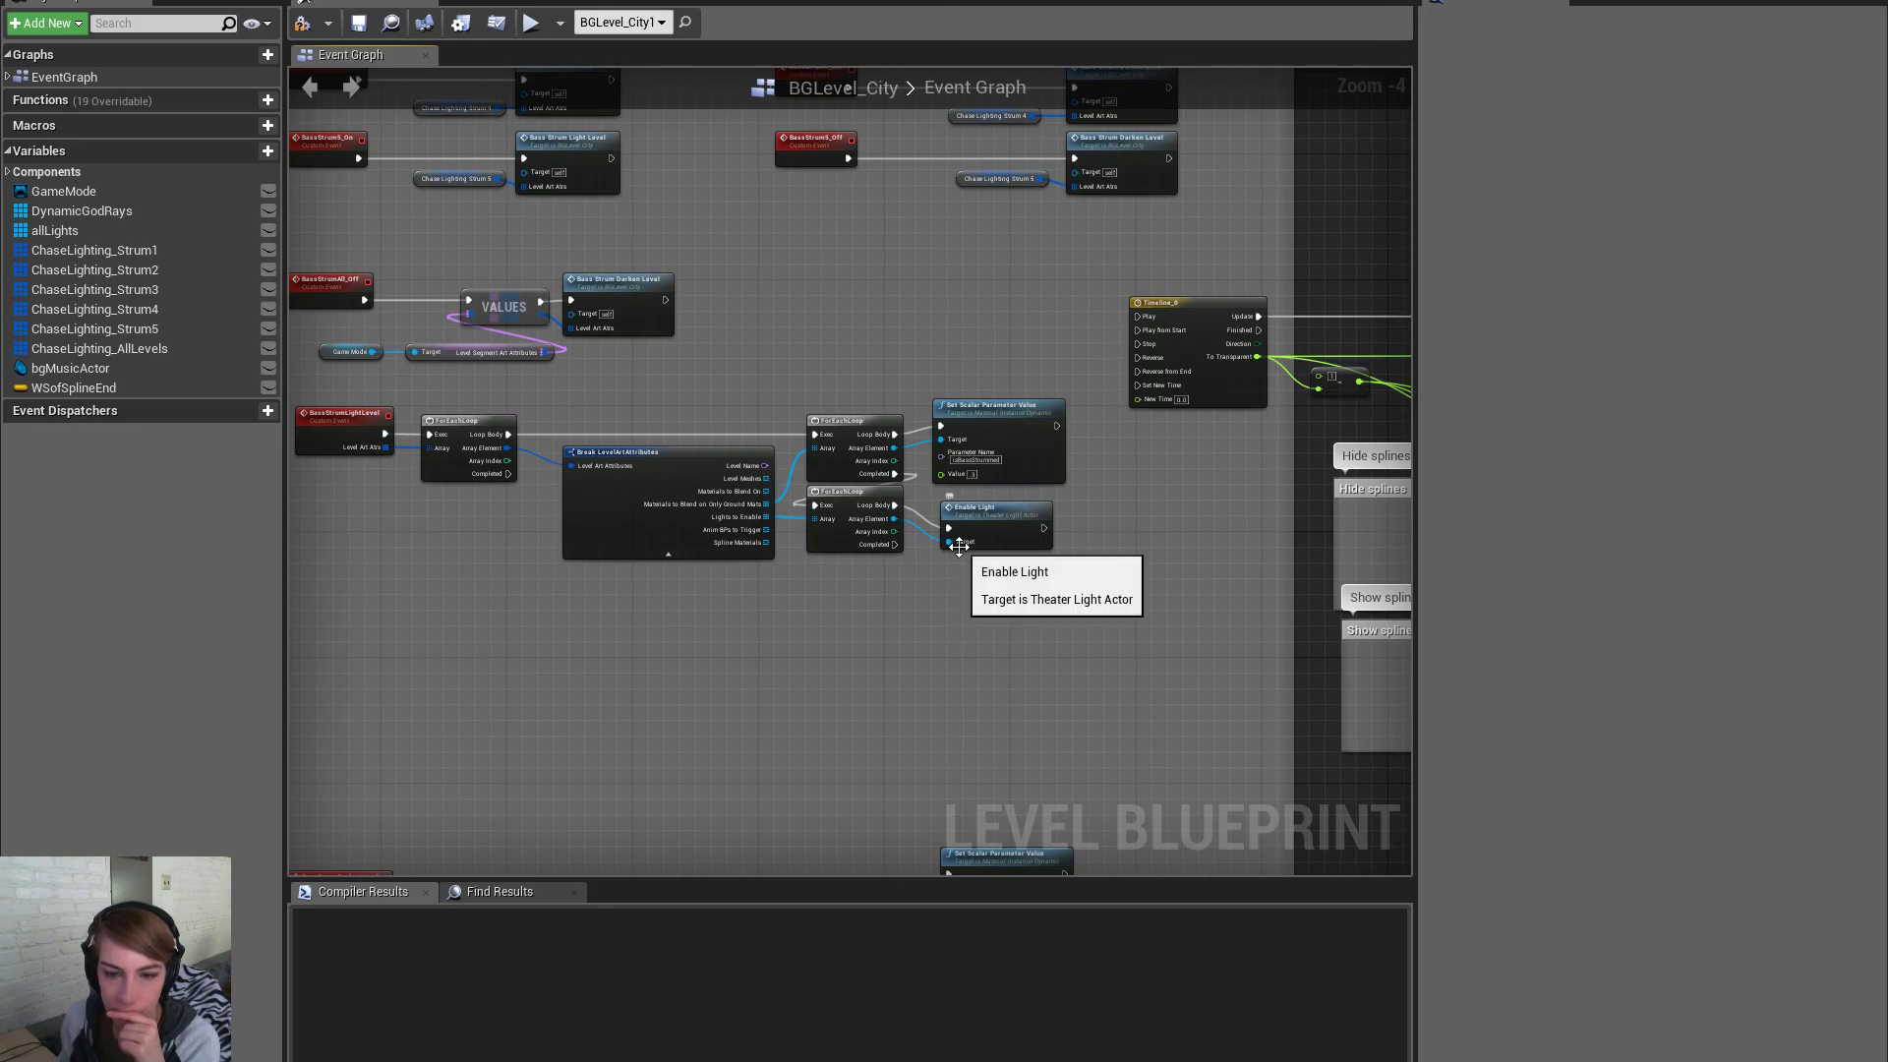
pyautogui.moveTo(959, 546); pyautogui.dragTo(261, 454, button='right')
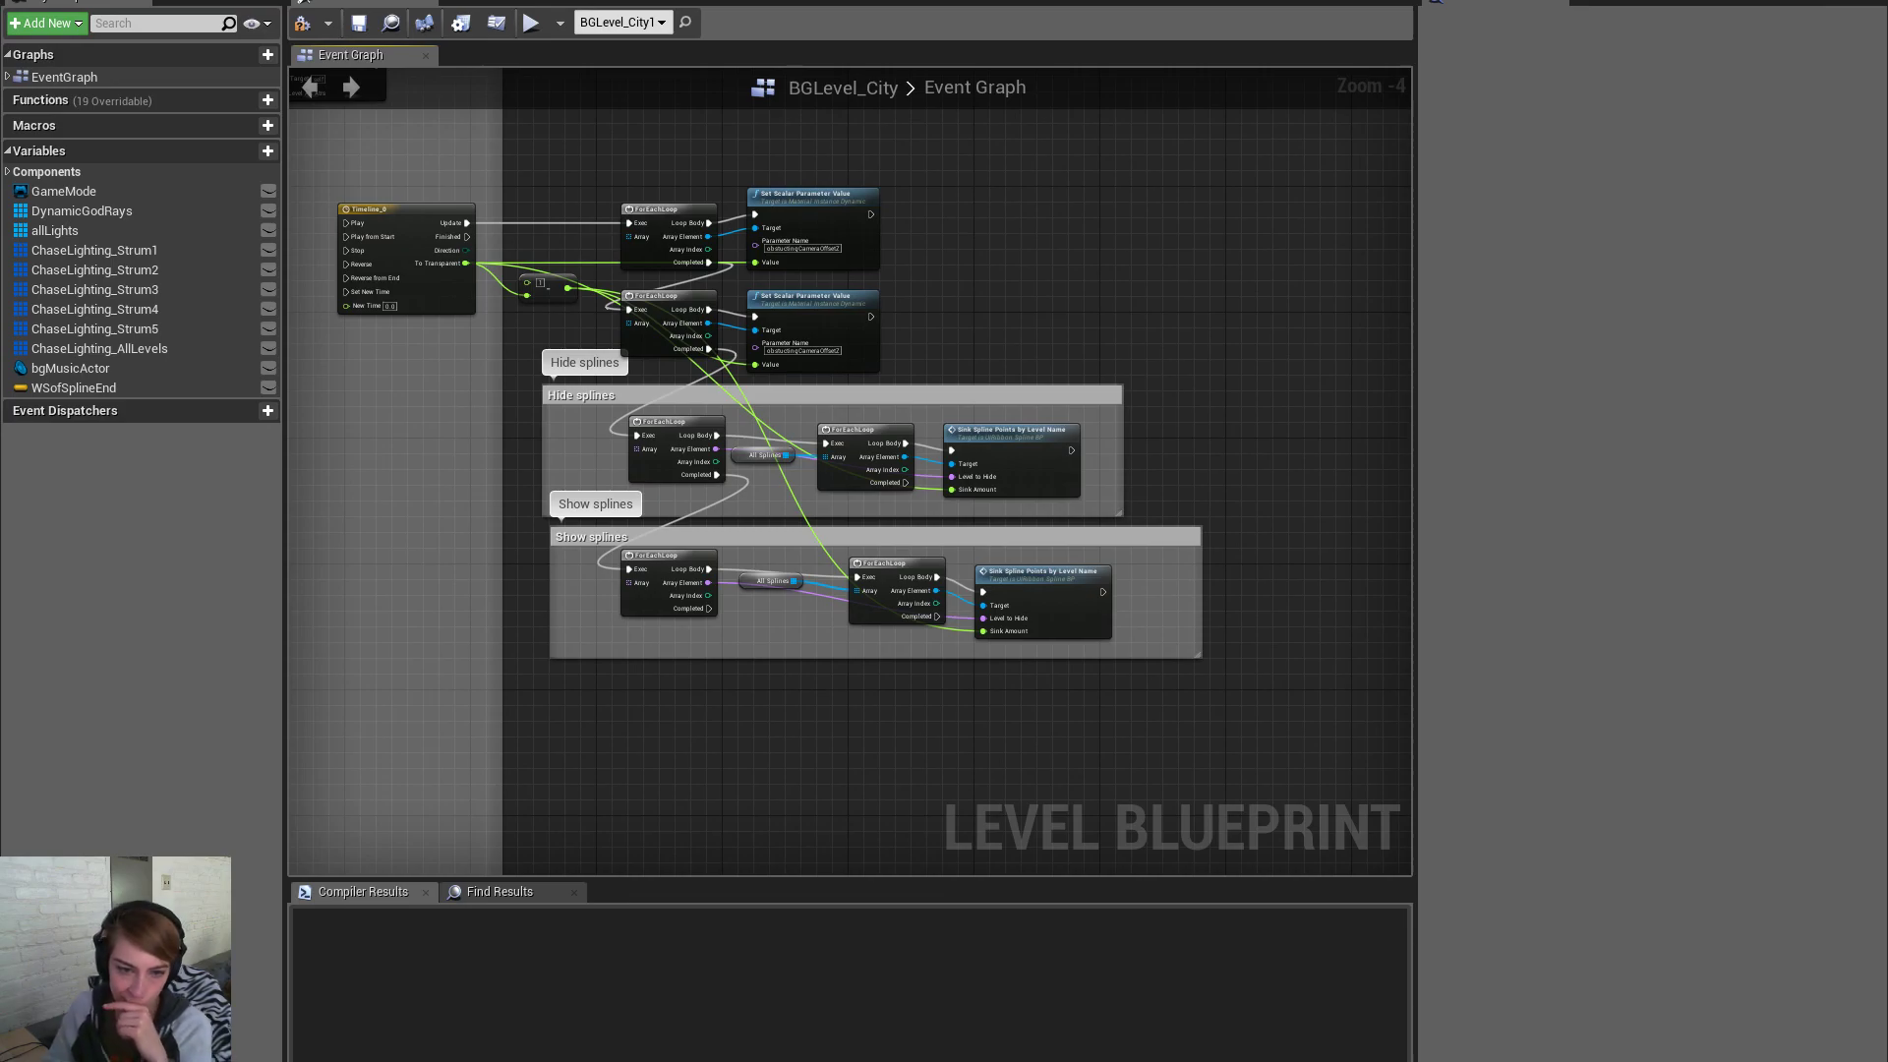
pyautogui.moveTo(850, 472); pyautogui.dragTo(857, 476, button='right')
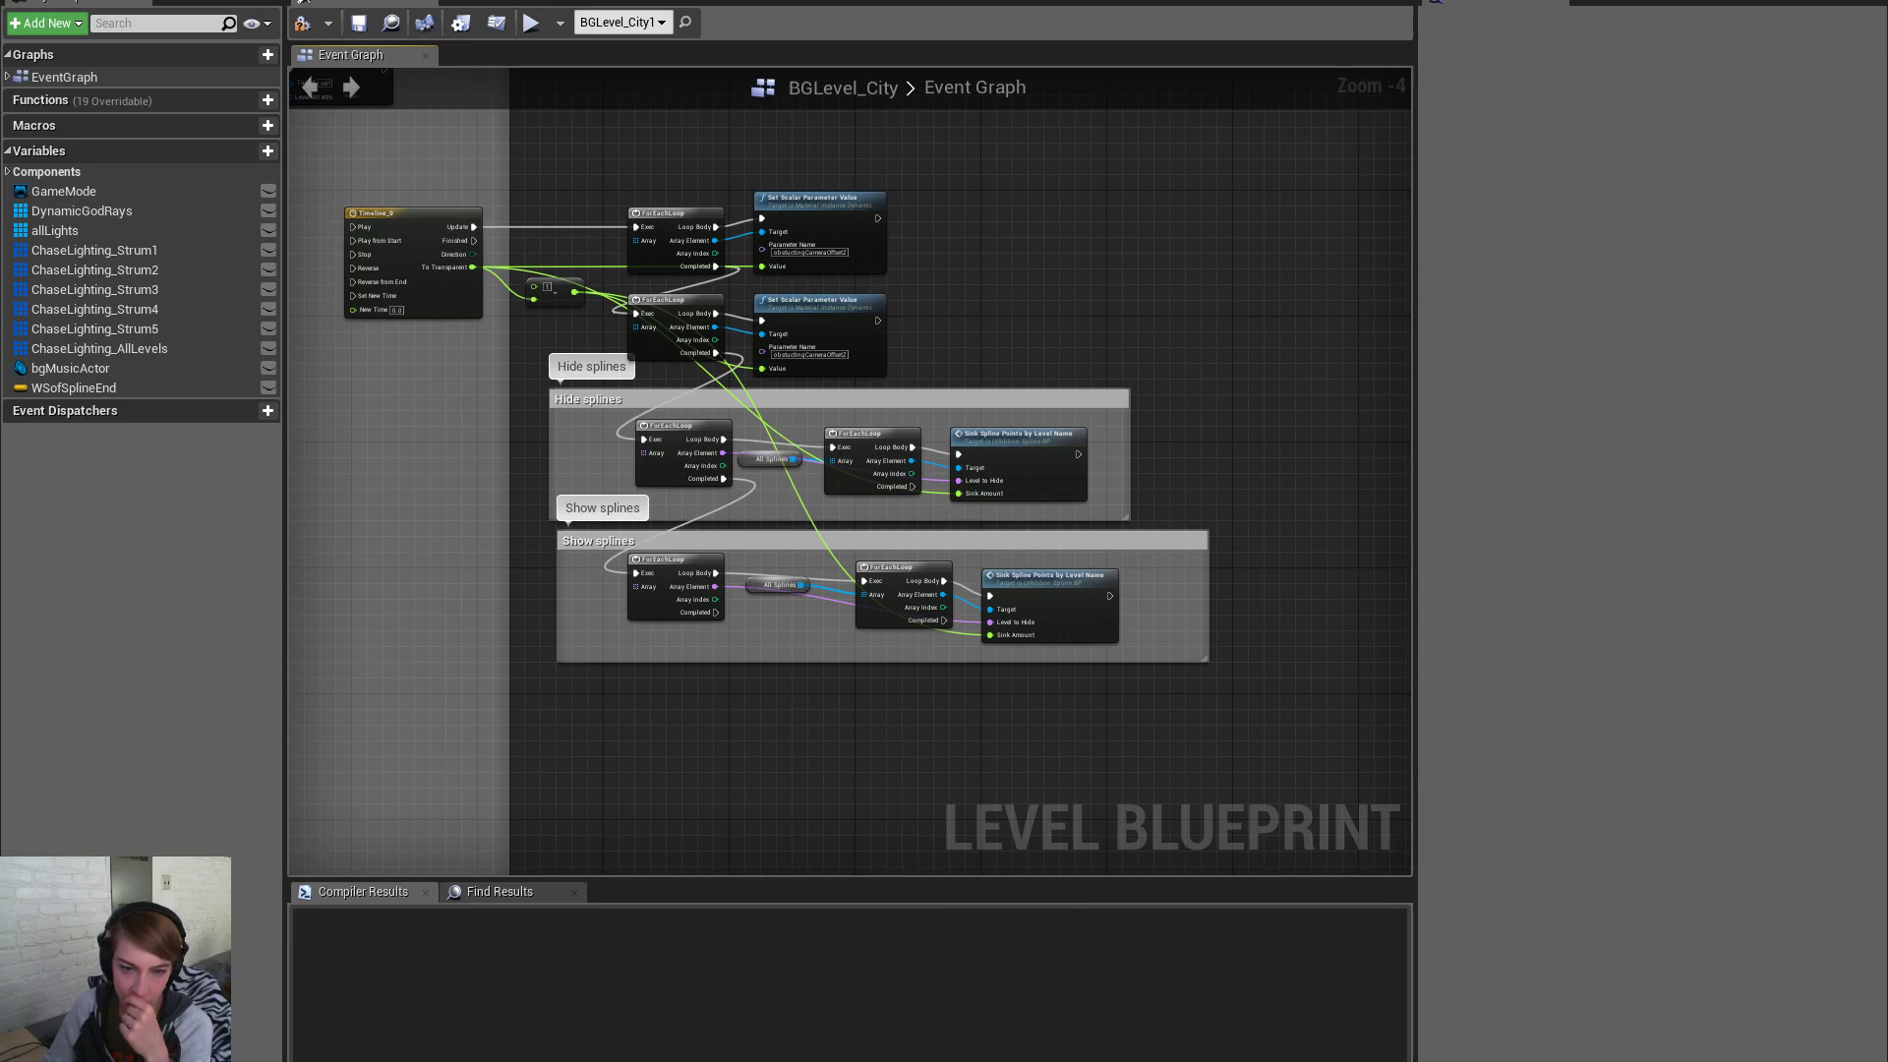
pyautogui.moveTo(858, 475); pyautogui.dragTo(858, 476, button='right')
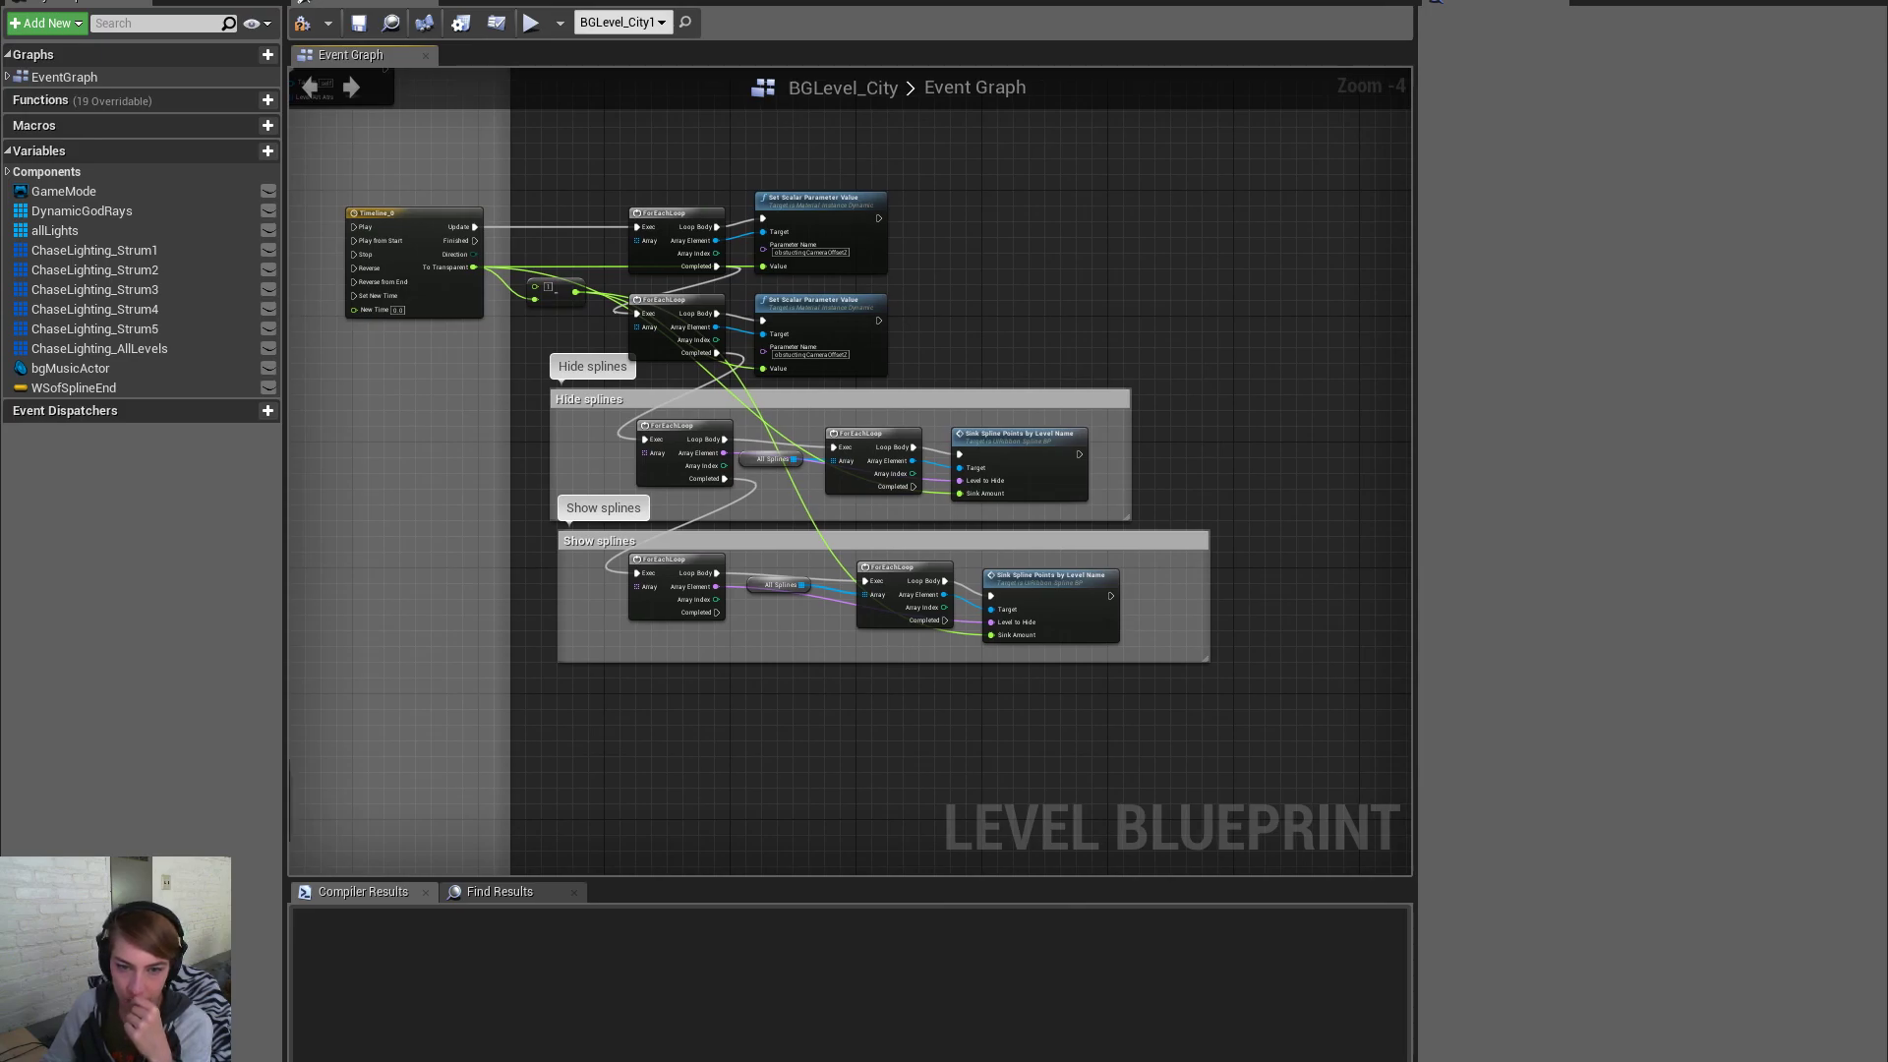
pyautogui.moveTo(377, 489); pyautogui.dragTo(395, 547, button='right')
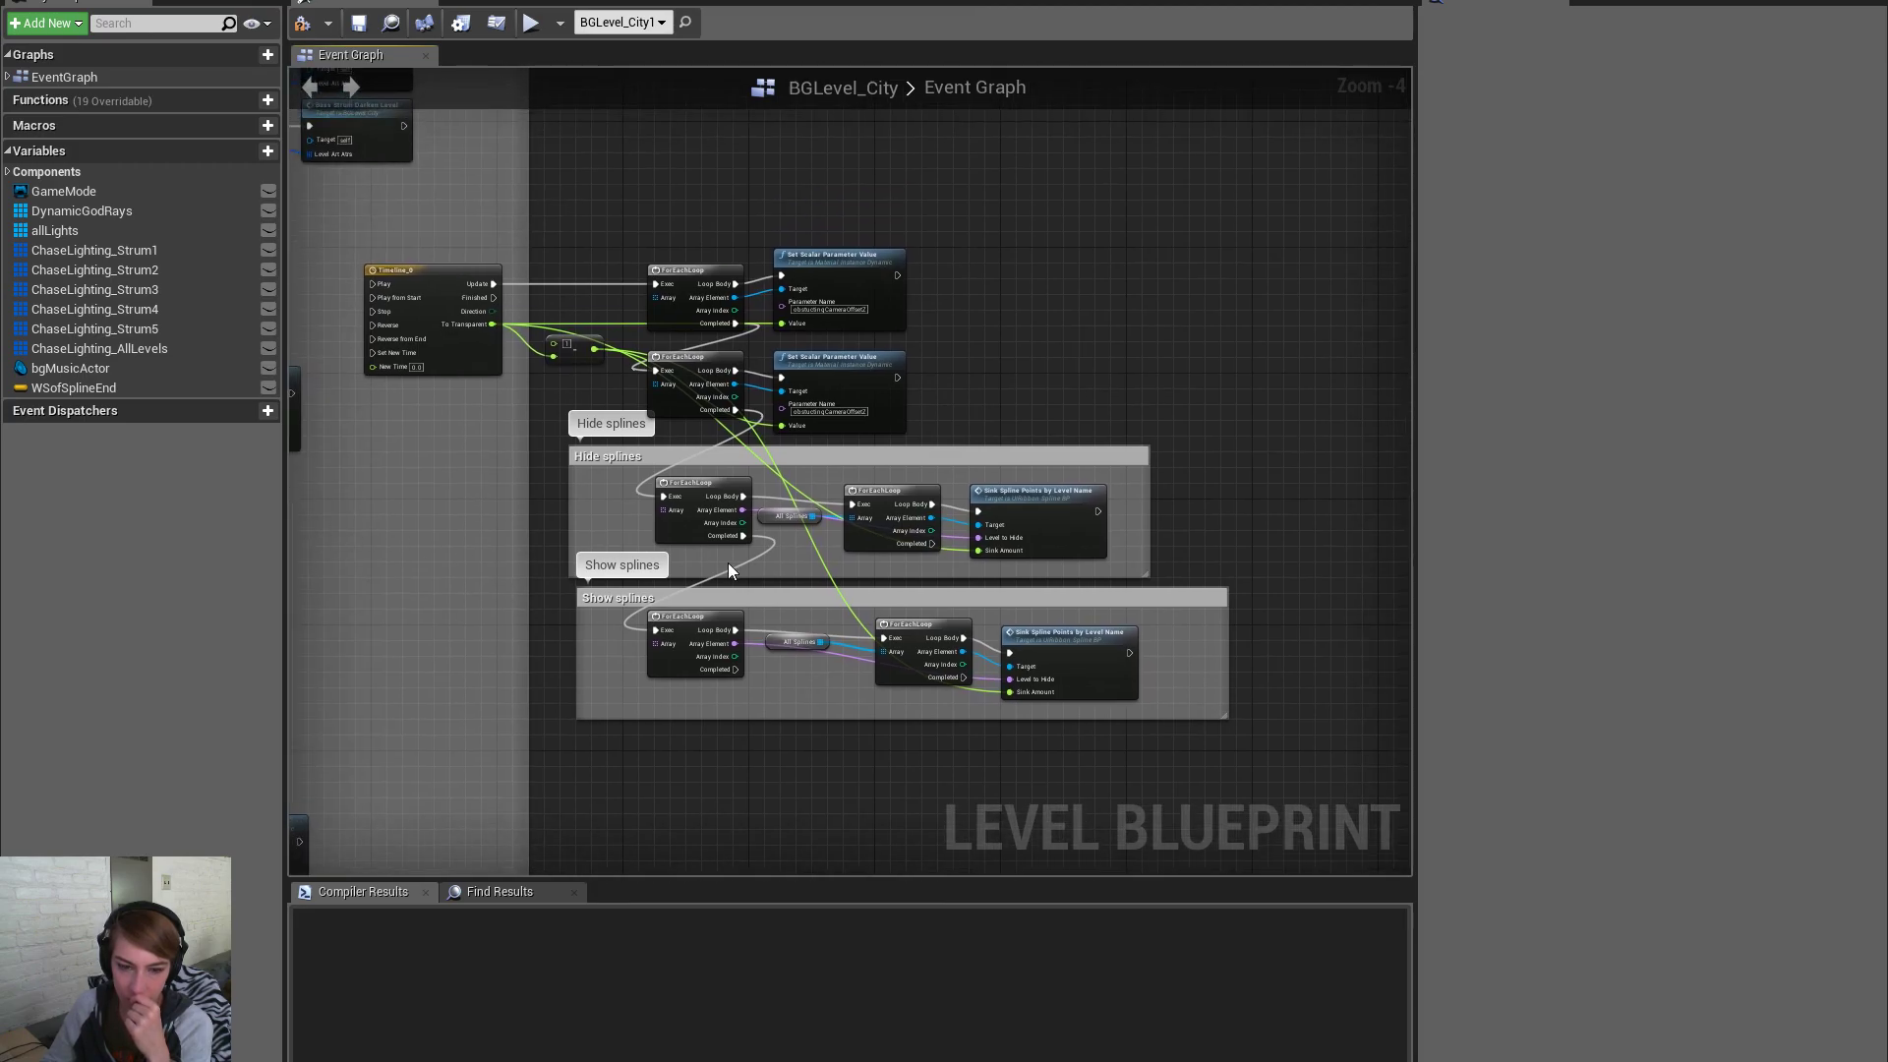
# Open the pasted Timeline_0, check its length and ToTransparent curve, and close it again
pyautogui.click(457, 293)
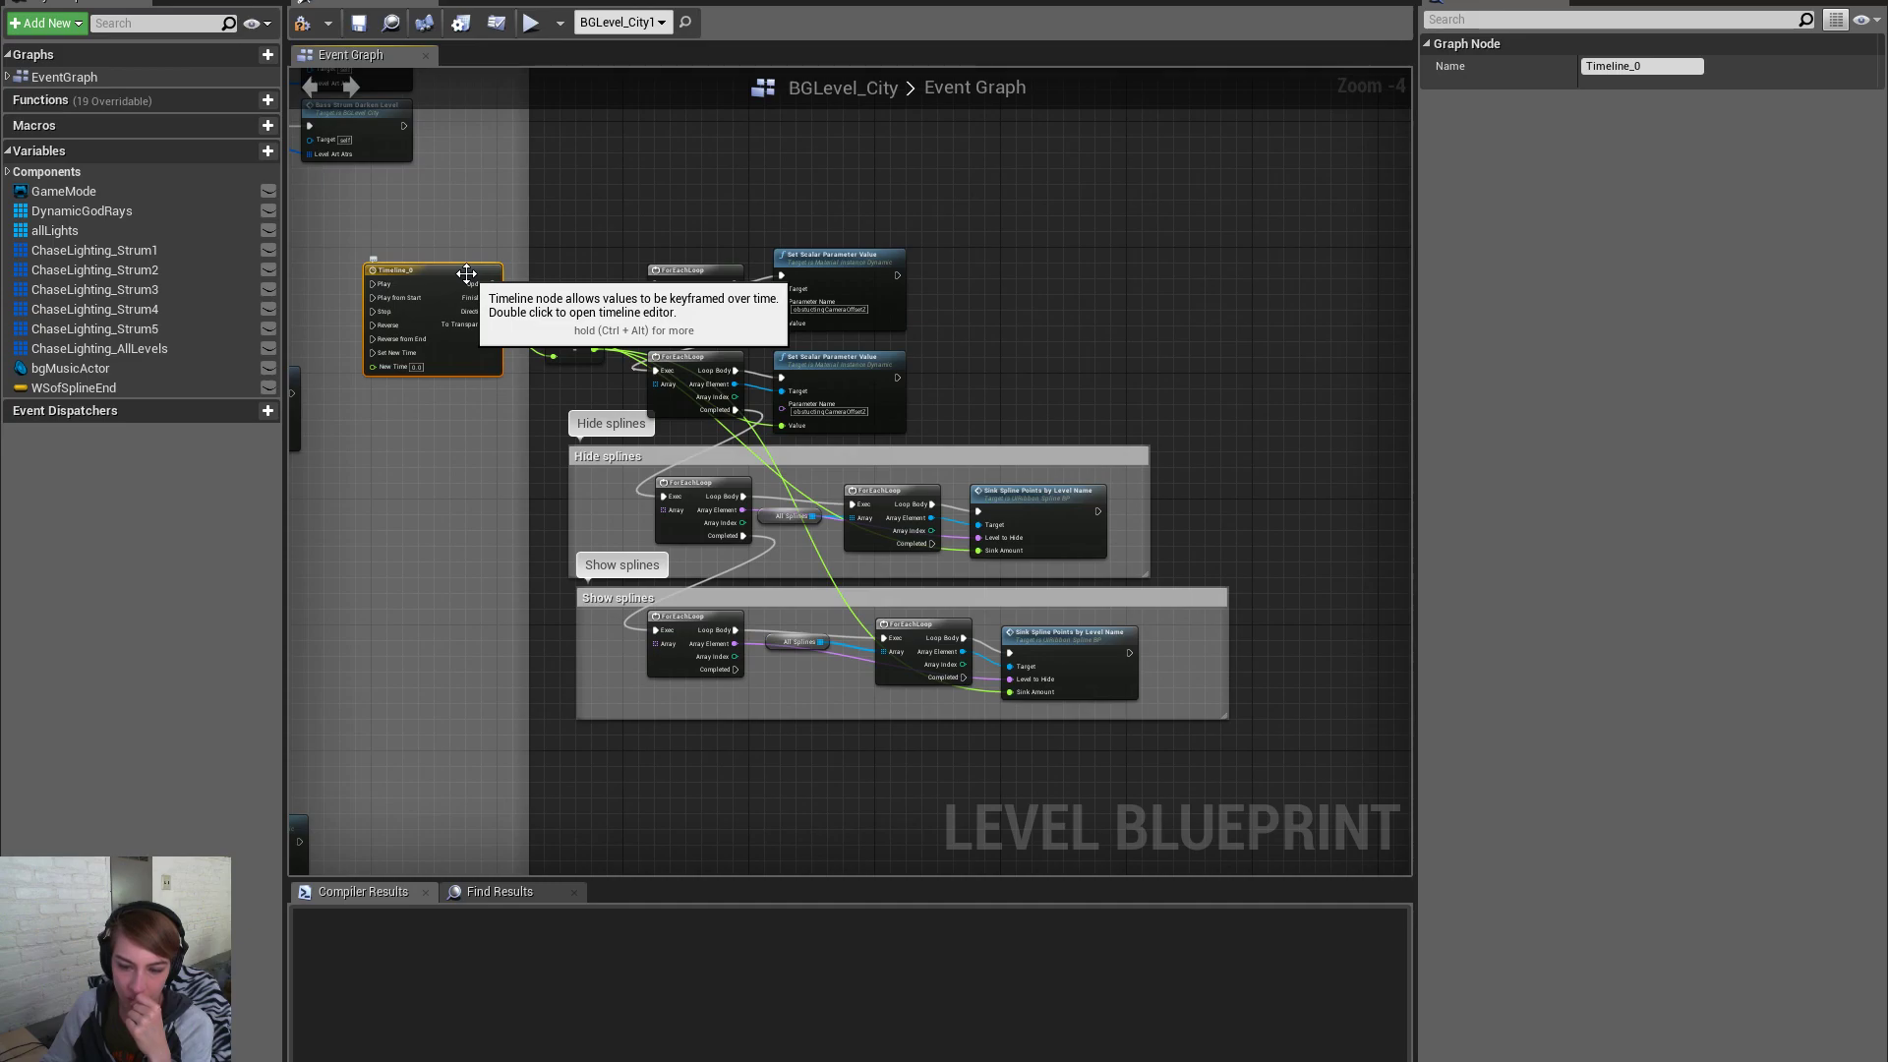
pyautogui.doubleClick(466, 274)
pyautogui.moveTo(705, 320); pyautogui.dragTo(700, 303, button='right')
pyautogui.click(610, 110)
pyautogui.write('.1')
pyautogui.press('Escape')
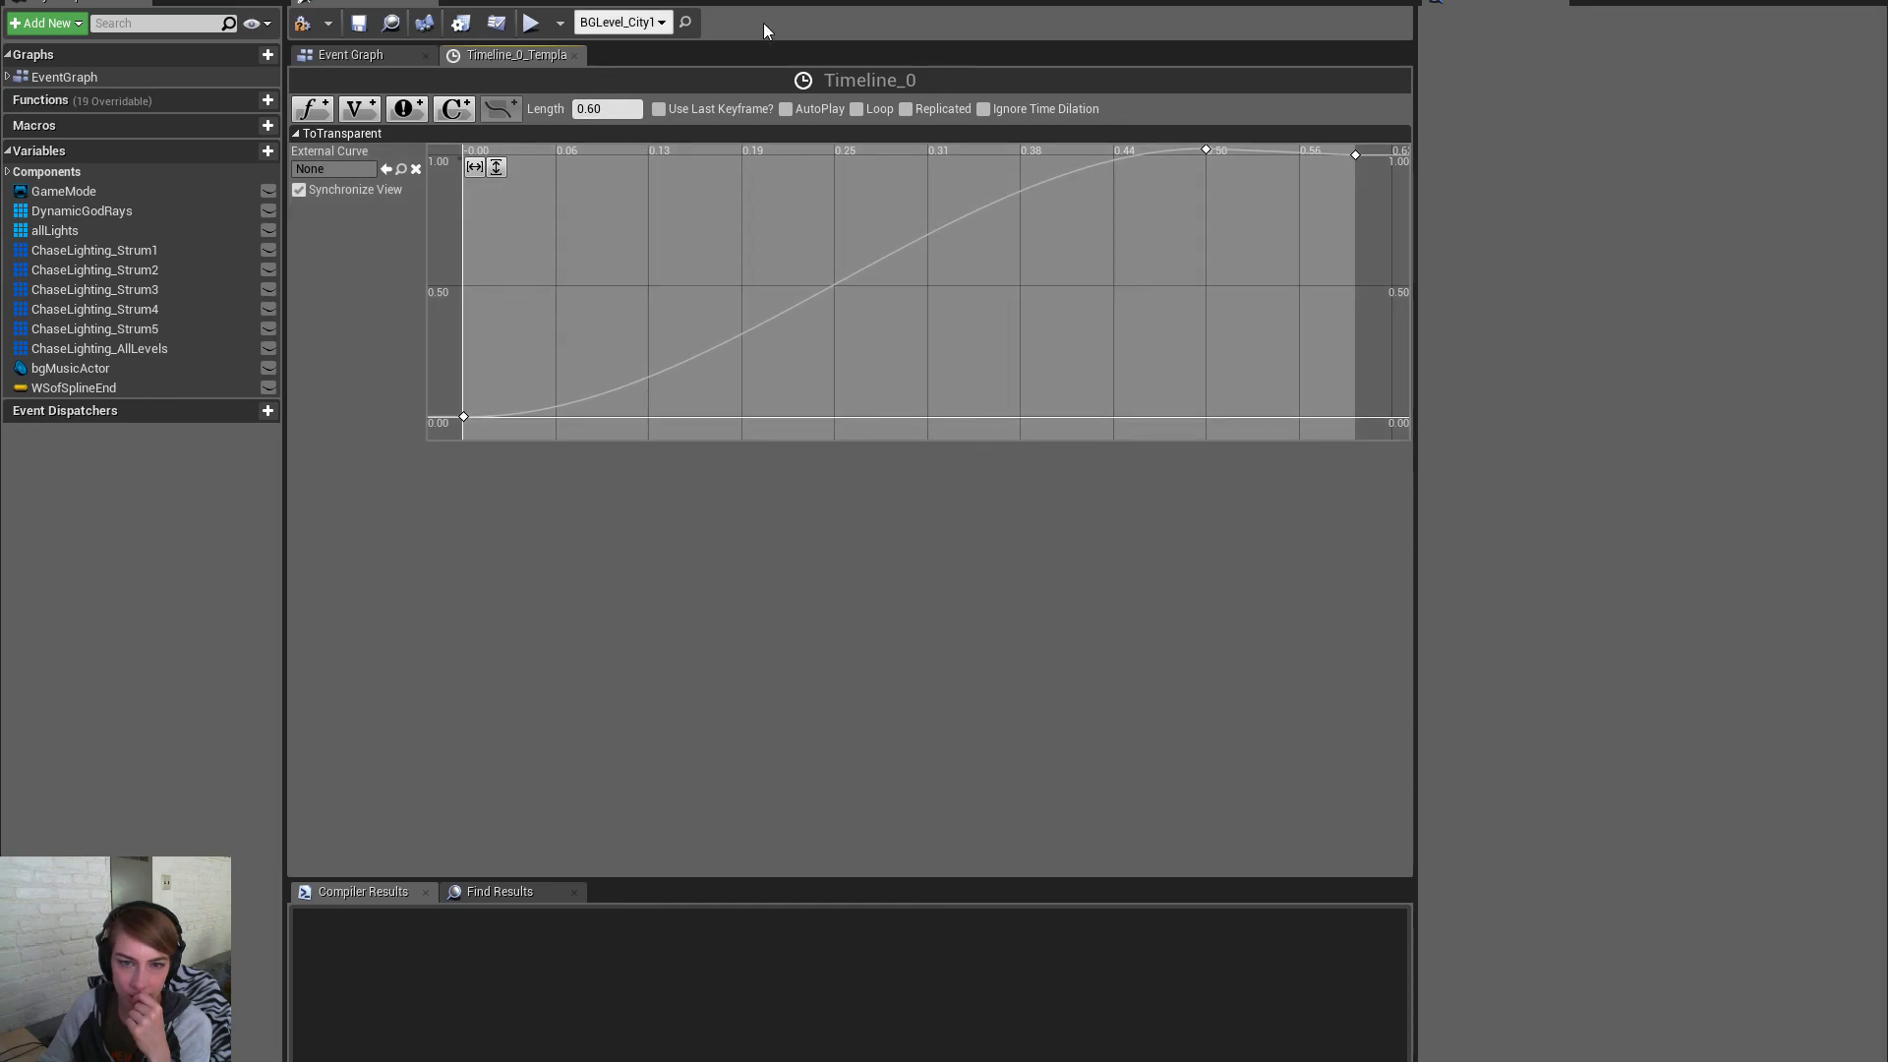
pyautogui.click(575, 55)
# Delete the pasted Timeline_0 node and the subtraction node feeding the second scalar parameter value
pyautogui.moveTo(765, 344); pyautogui.dragTo(1030, 371, button='right')
pyautogui.moveTo(732, 307); pyautogui.dragTo(1365, 224)
pyautogui.moveTo(1254, 178); pyautogui.dragTo(1360, 282)
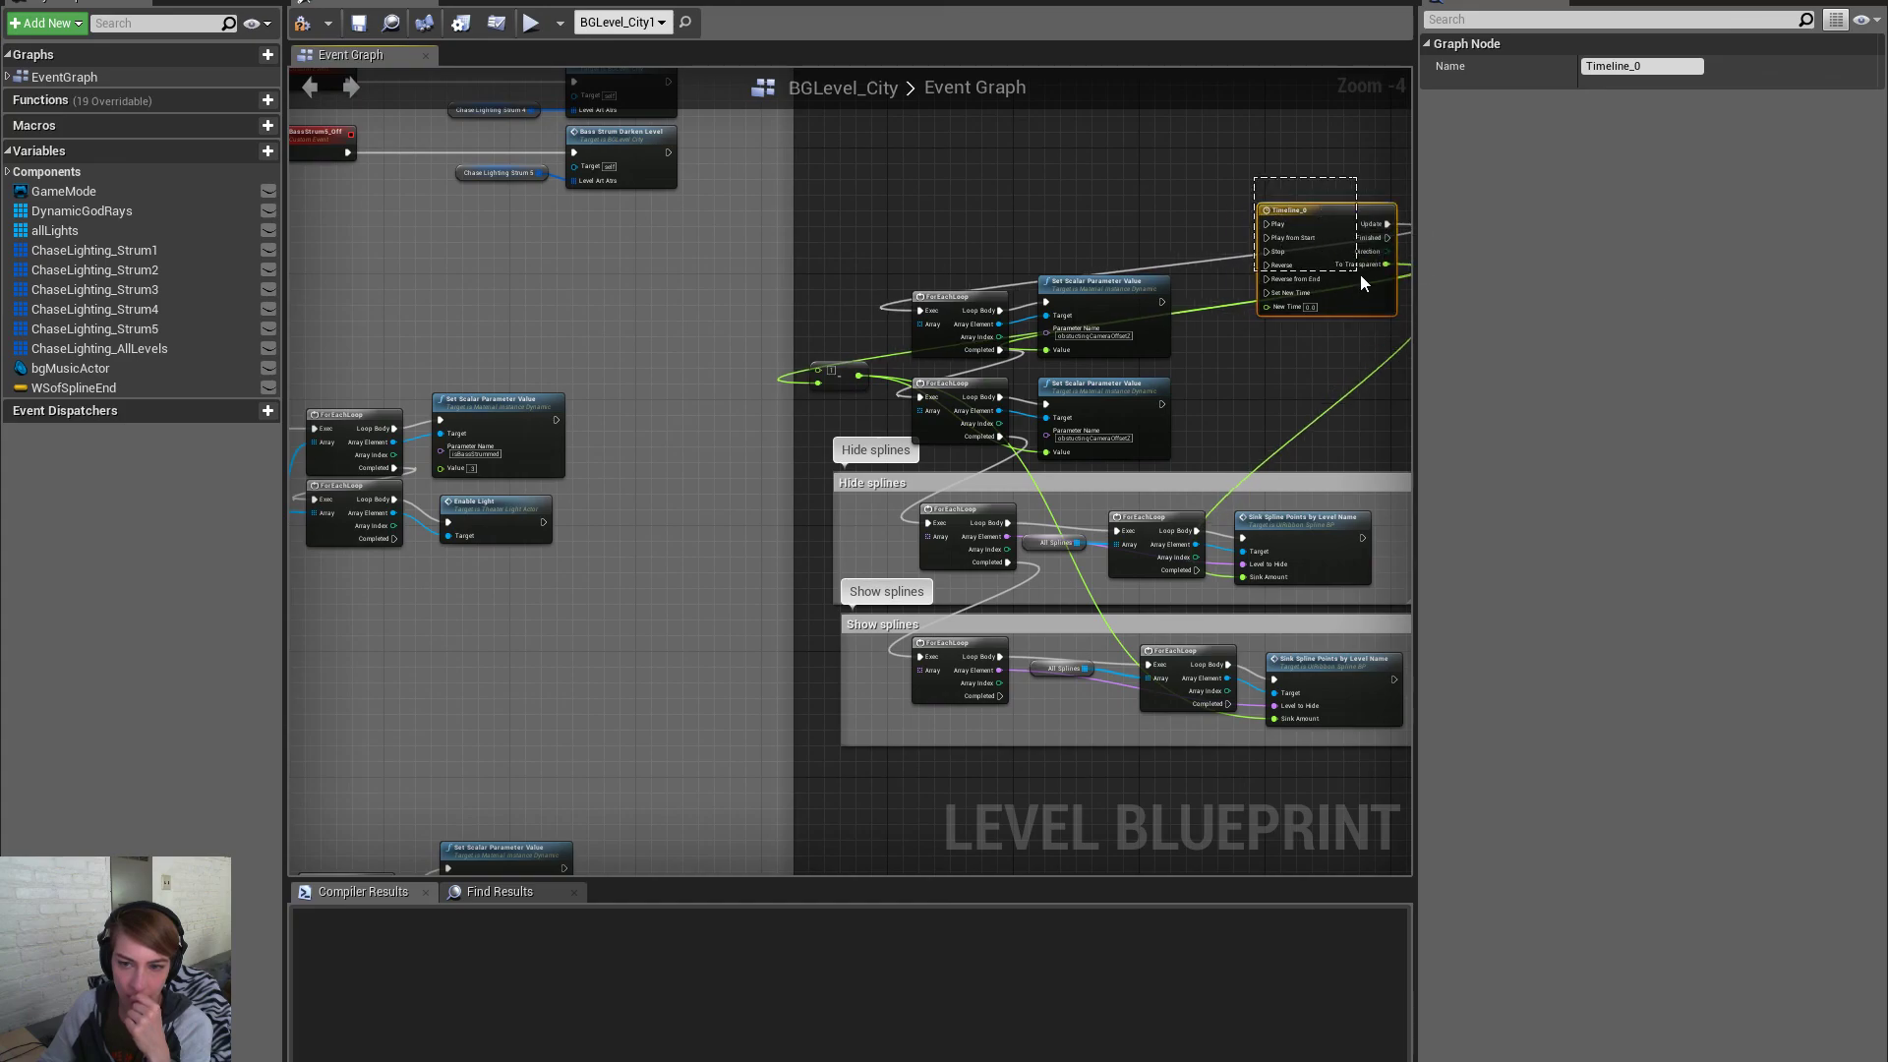
pyautogui.press('Delete')
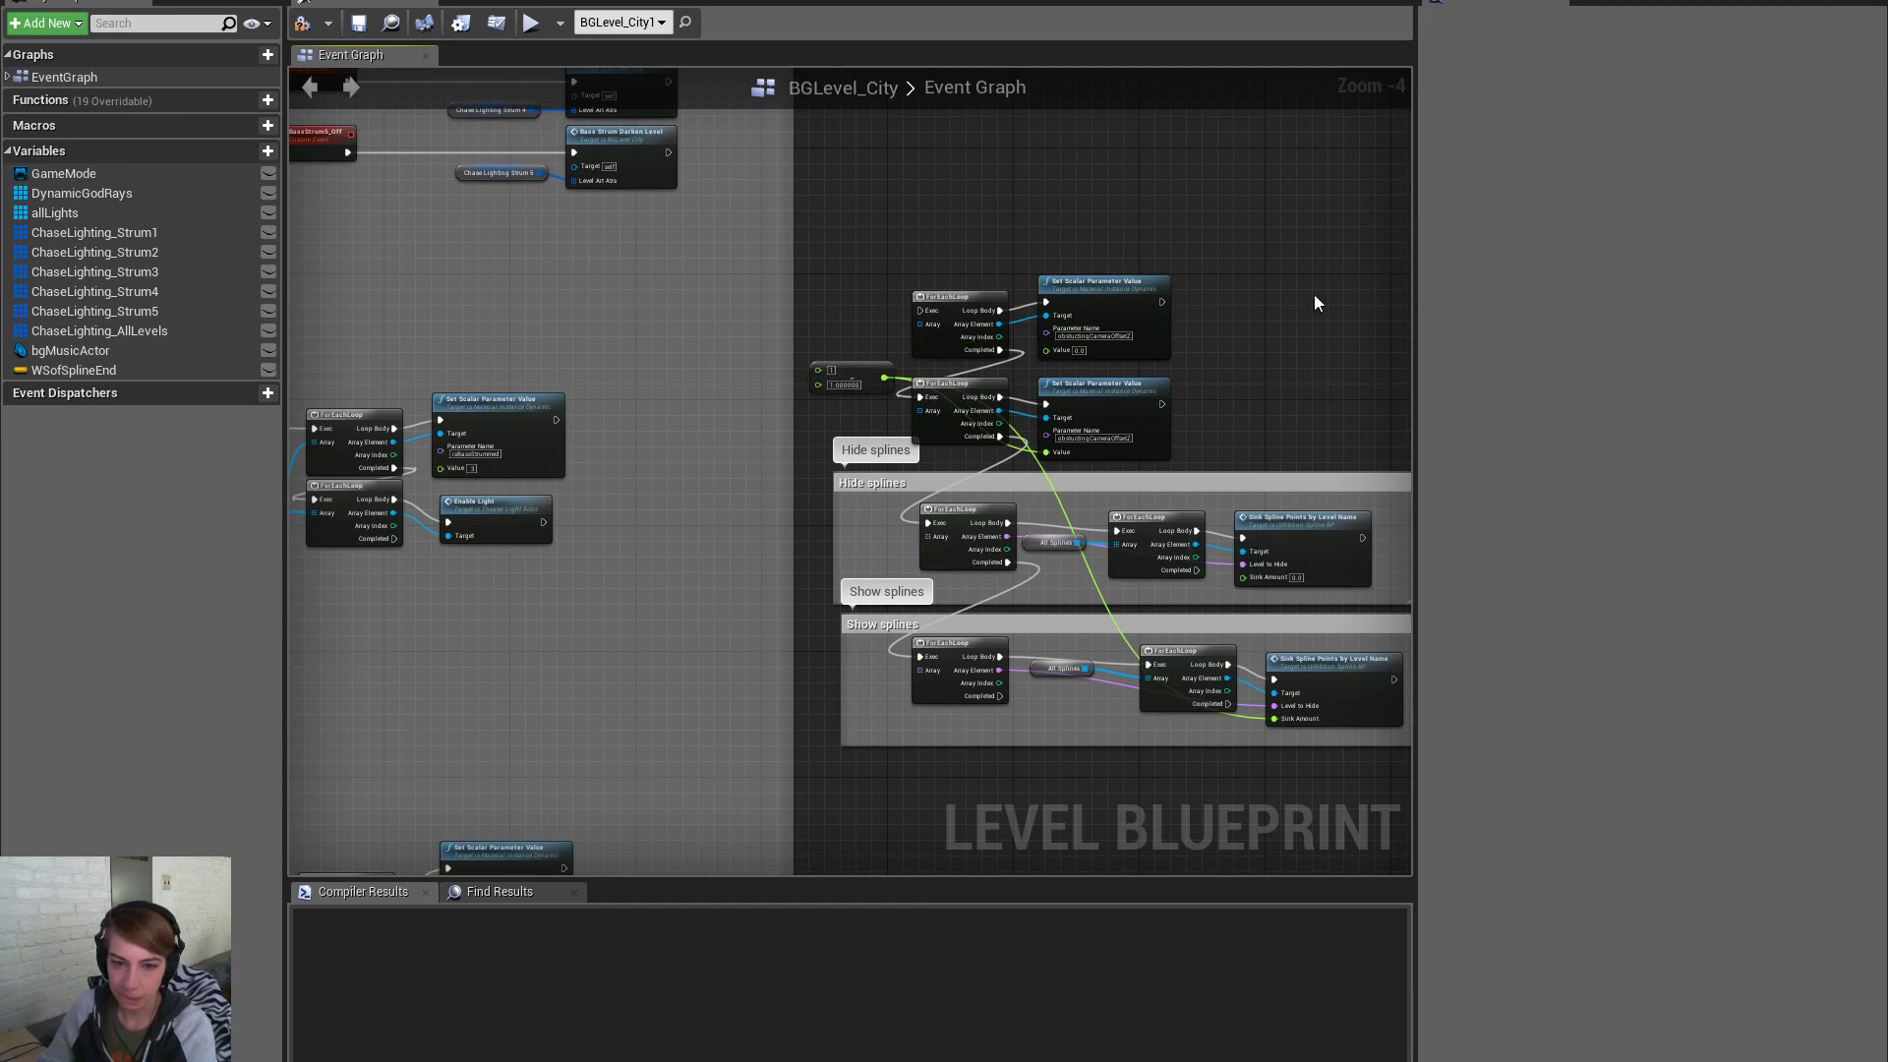
pyautogui.click(852, 379)
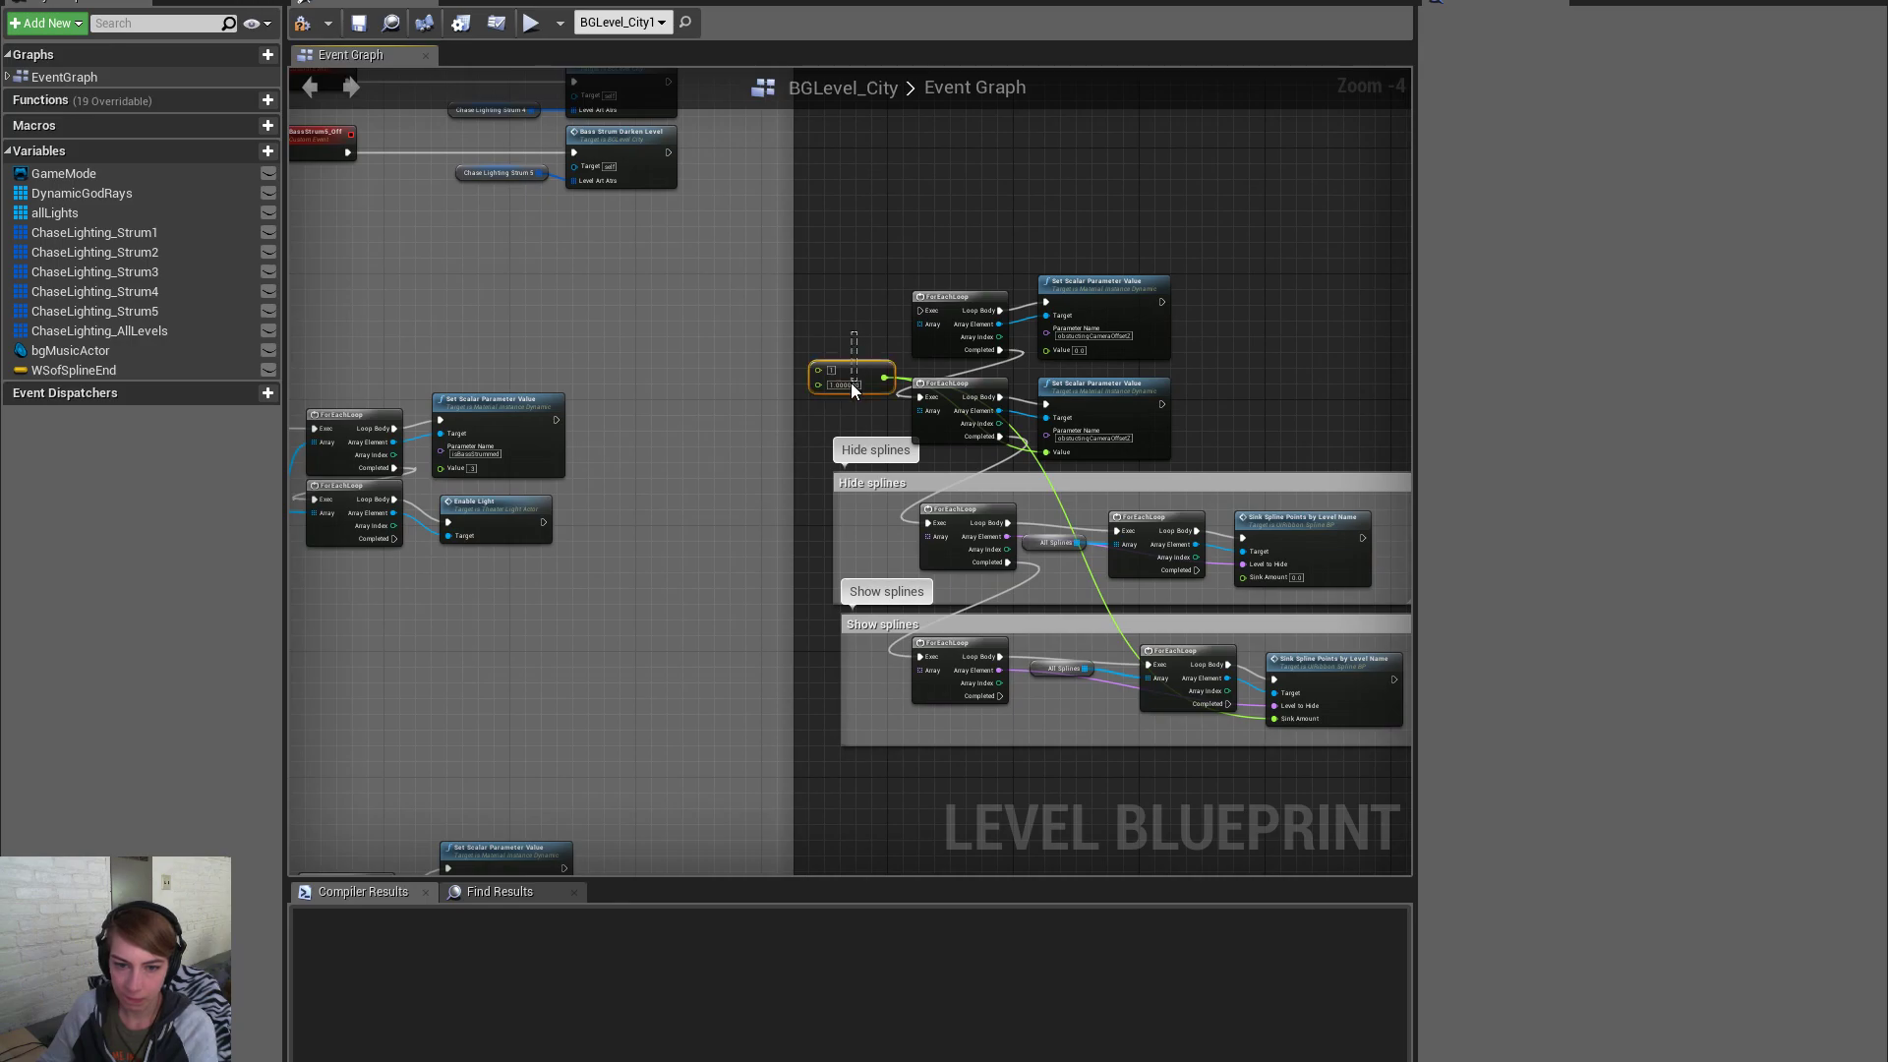
pyautogui.press('Delete')
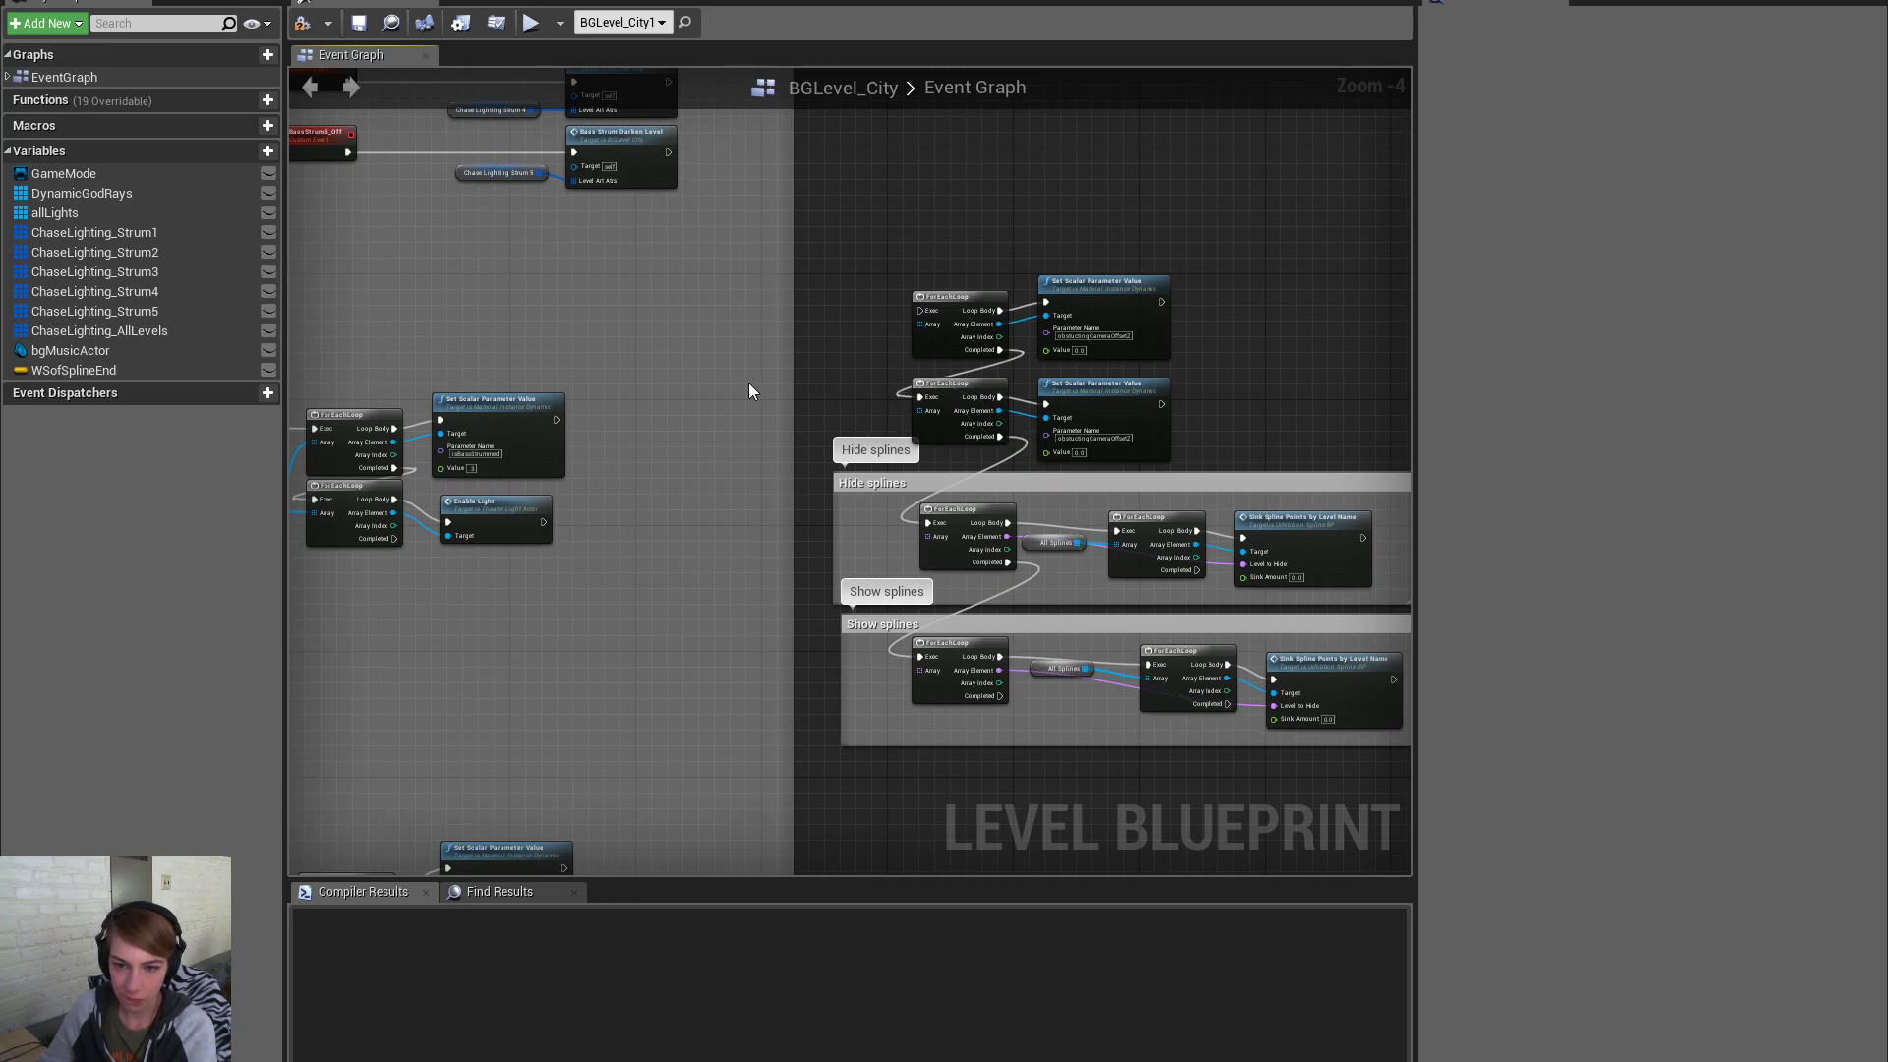
# Set the Value to 100 on both pasted Set Scalar Parameter Value nodes for the camera offset
pyautogui.scroll(2, 1070, 360)
pyautogui.click(1073, 342)
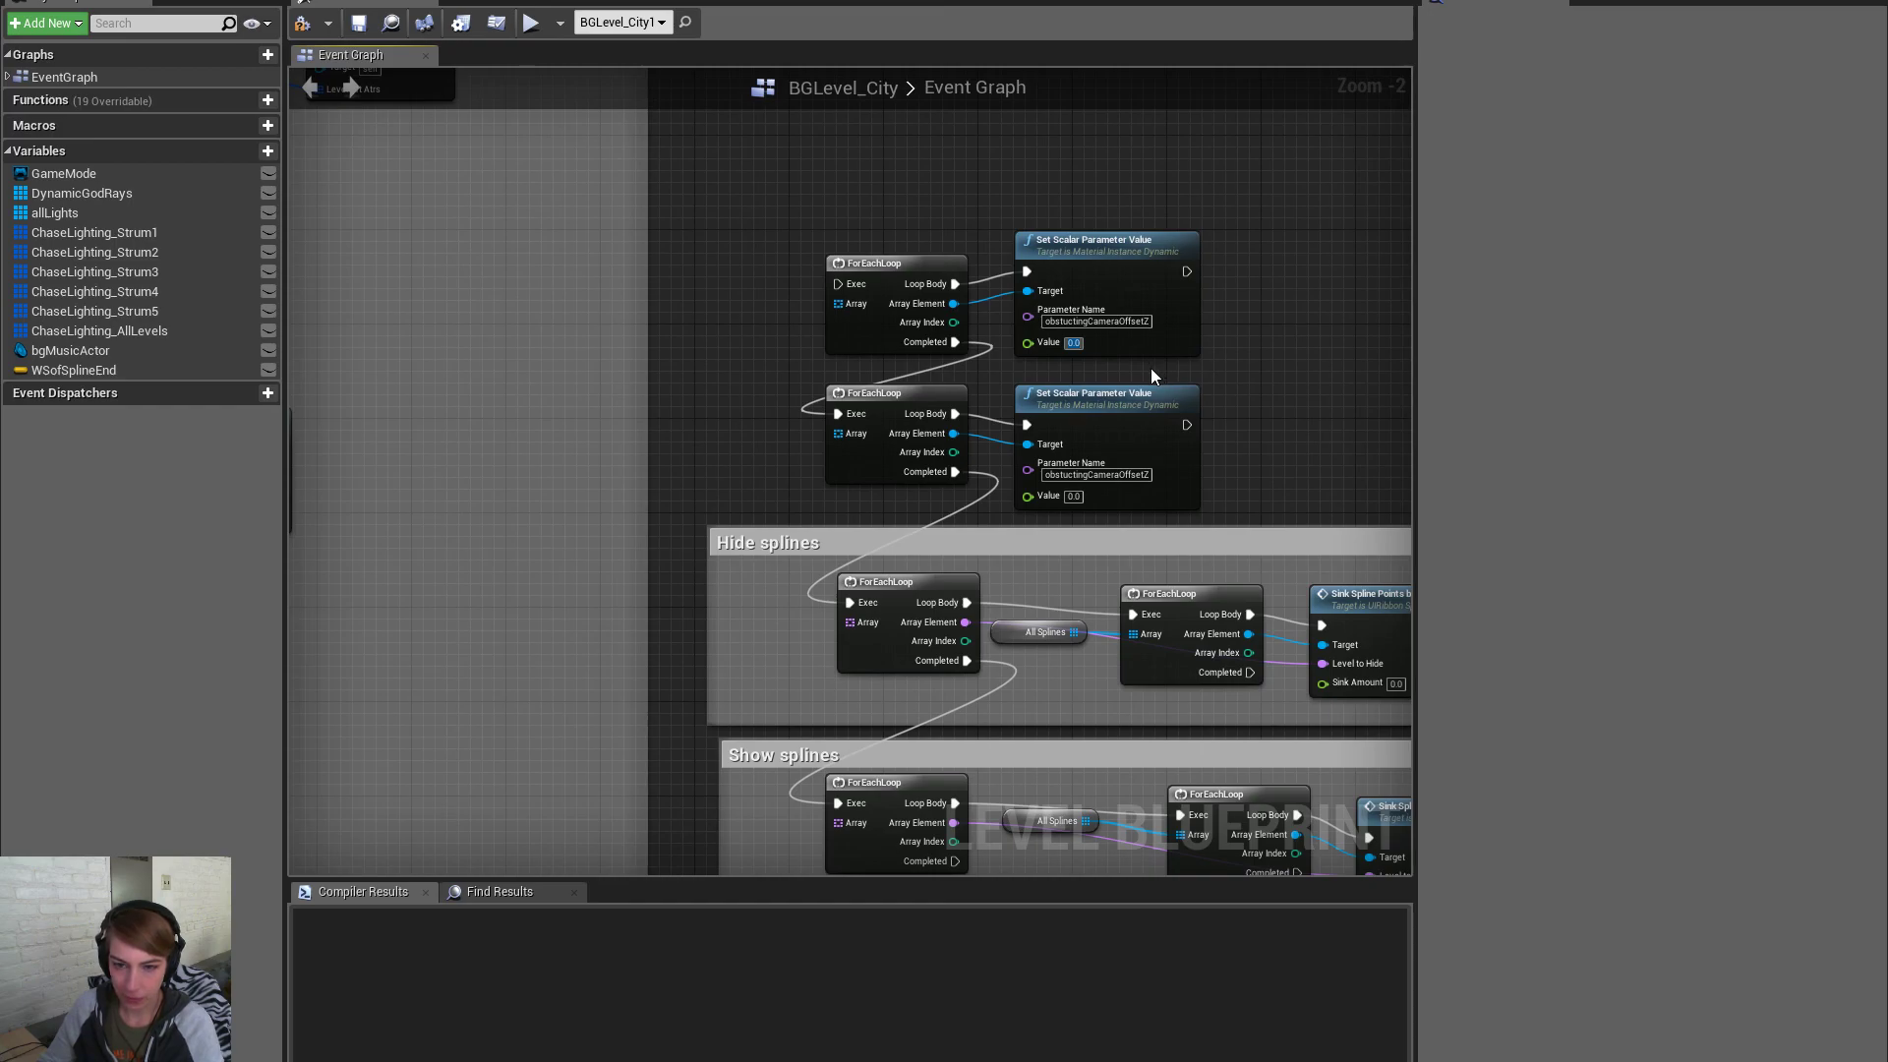
pyautogui.write('25')
pyautogui.press('Return')
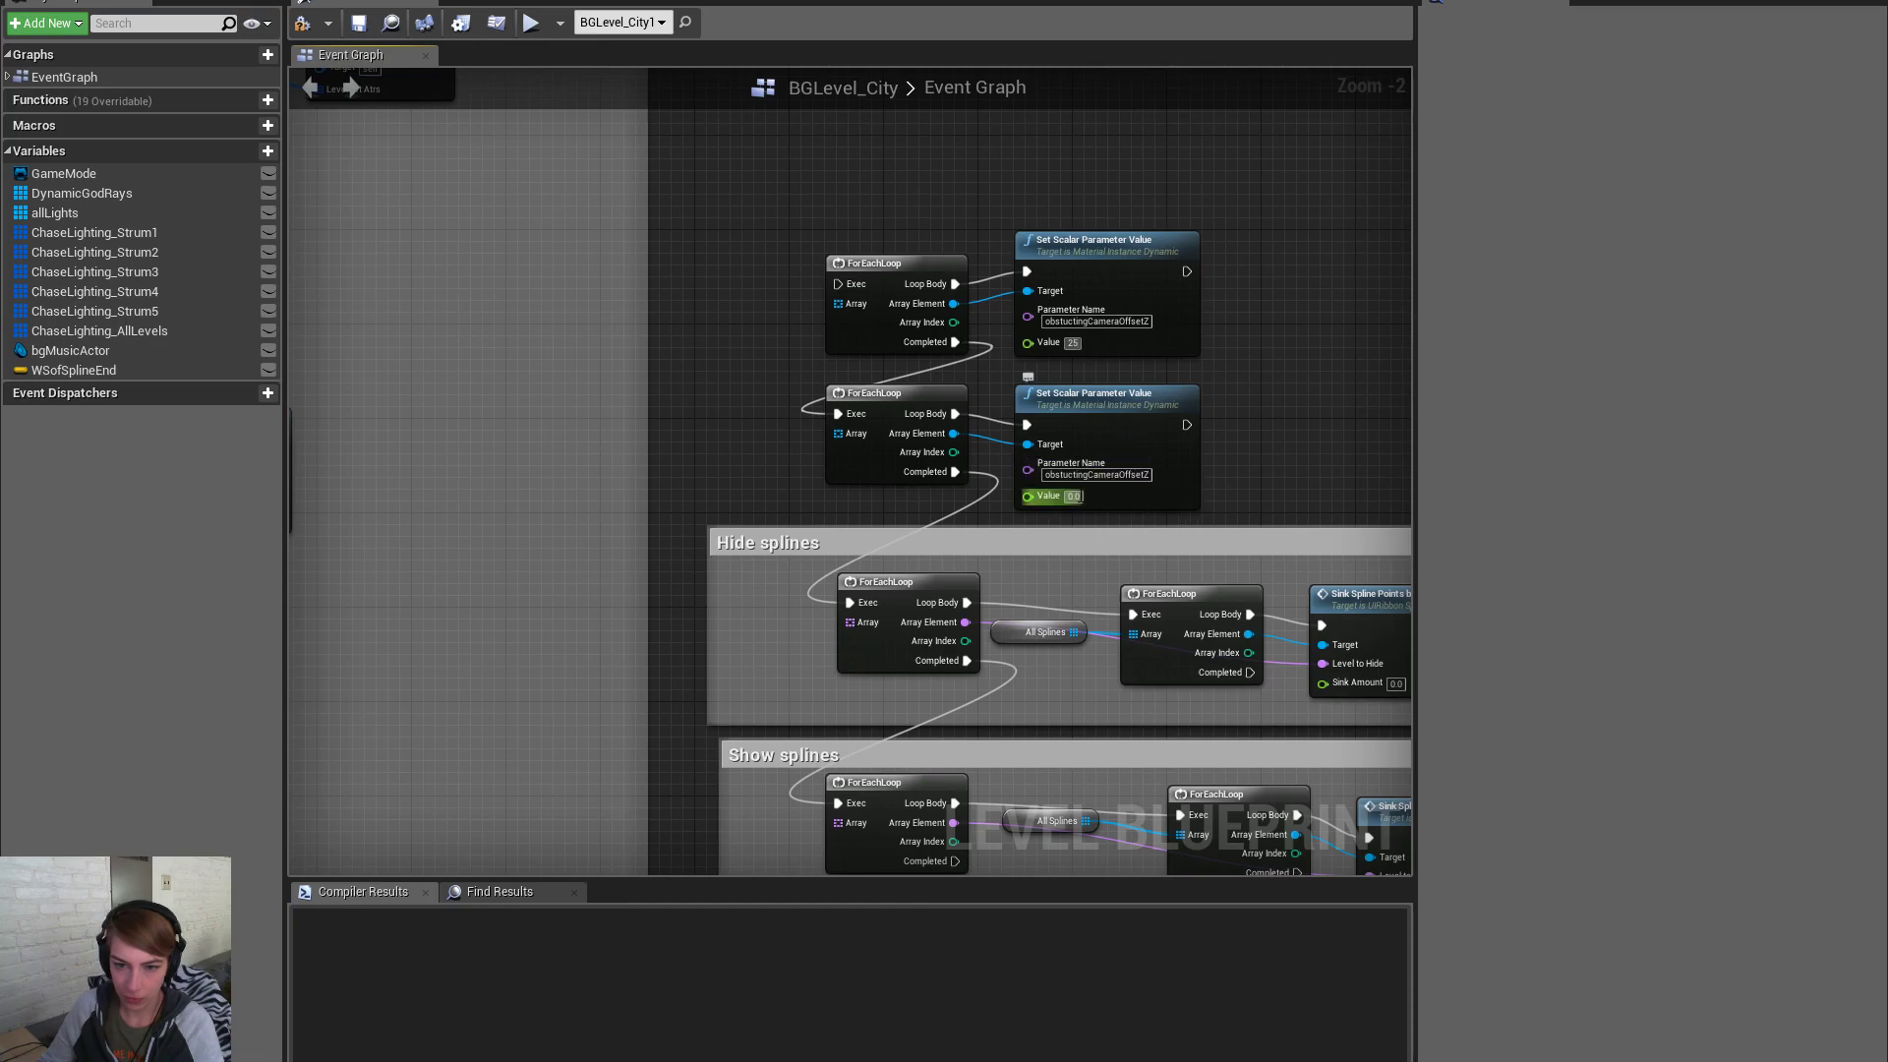
pyautogui.write('100')
pyautogui.press('Return')
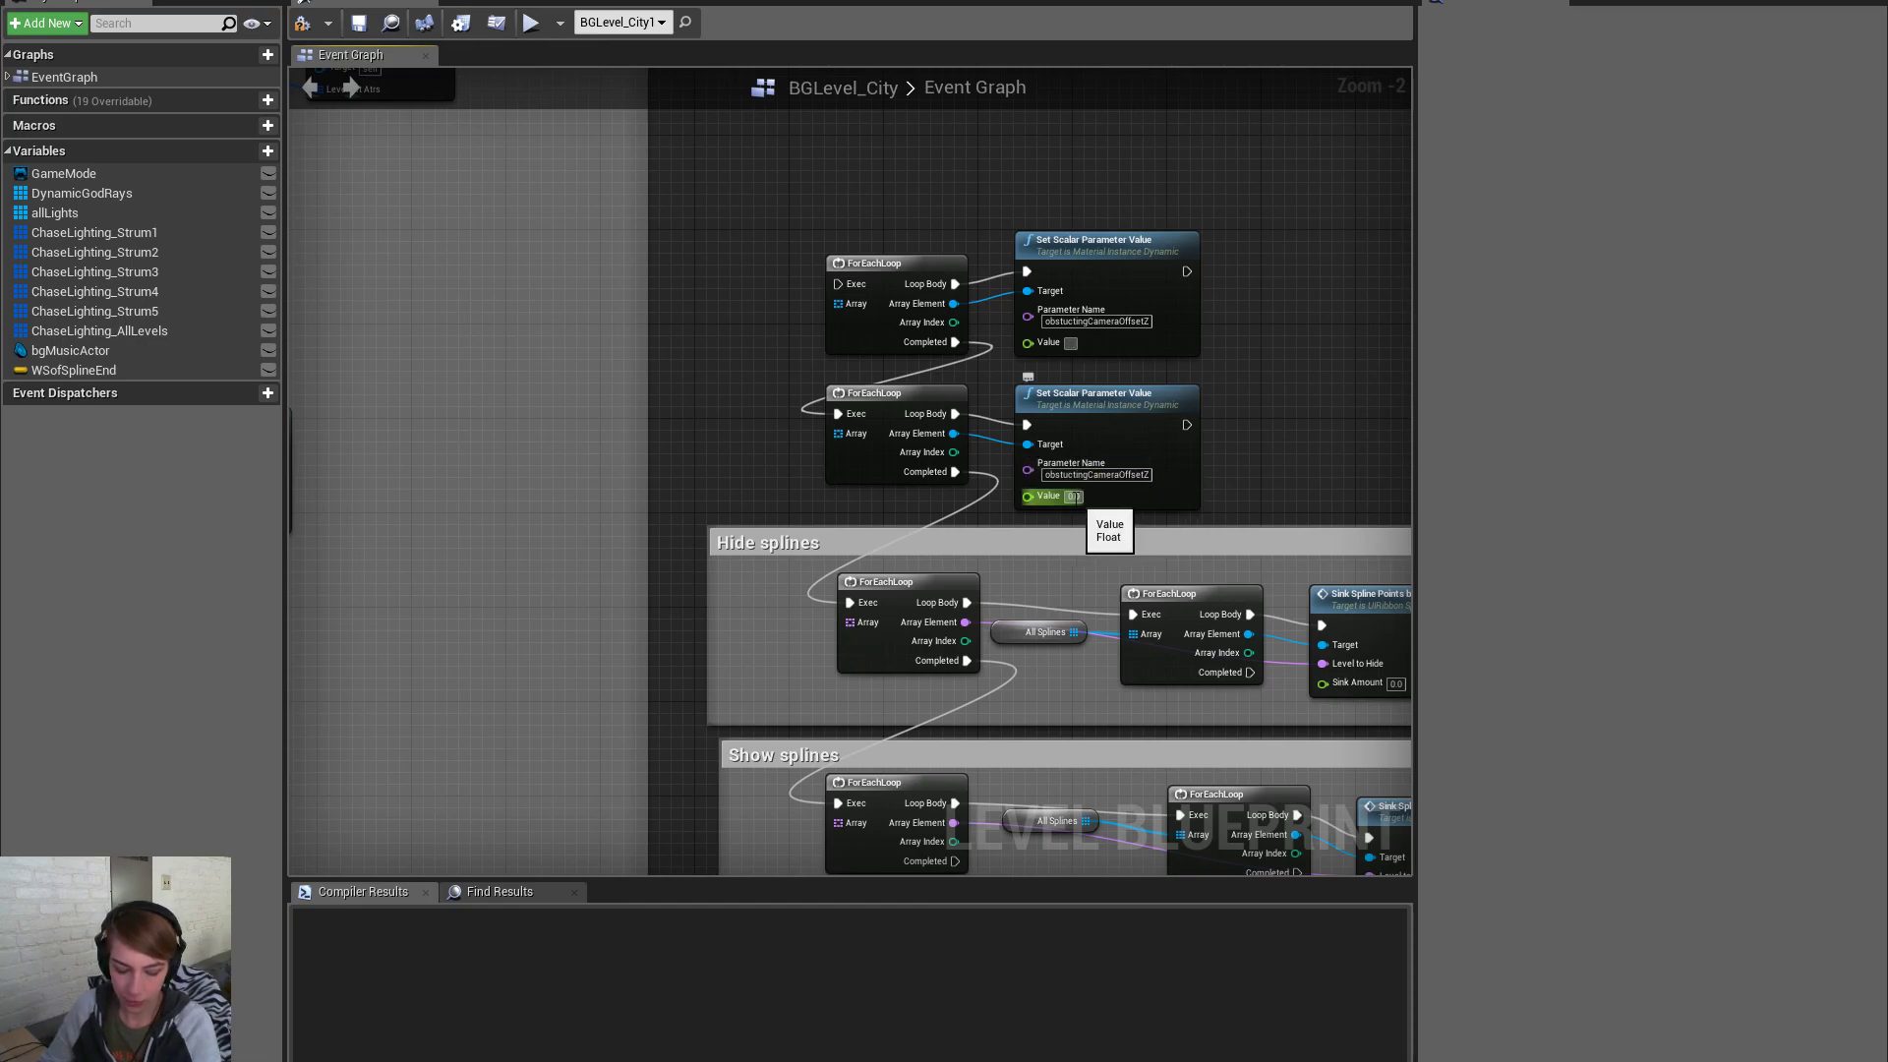
pyautogui.click(1074, 495)
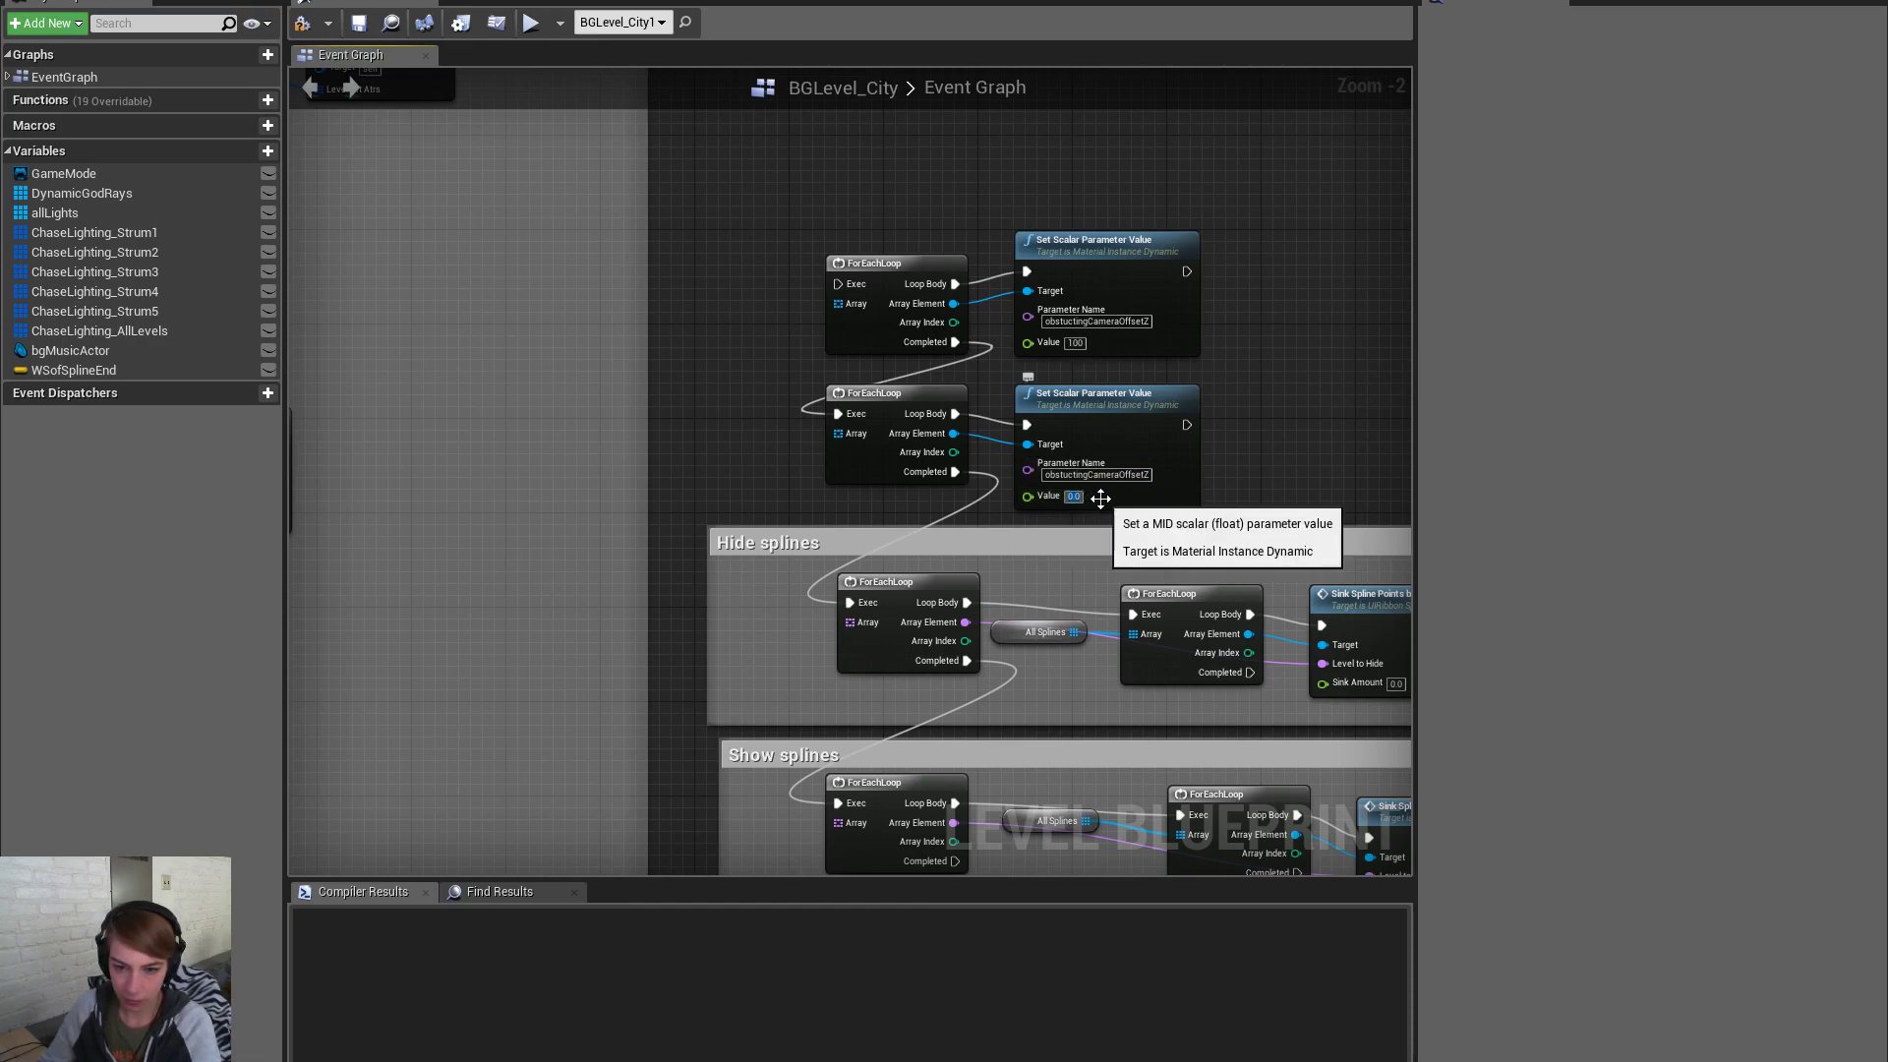
pyautogui.write('100')
pyautogui.press('Return')
# Set the Sink Amount to -1 on the Sink Spline Points by Level Name nodes in both splines groups
pyautogui.moveTo(1395, 688); pyautogui.dragTo(1143, 531, button='right')
pyautogui.click(1142, 528)
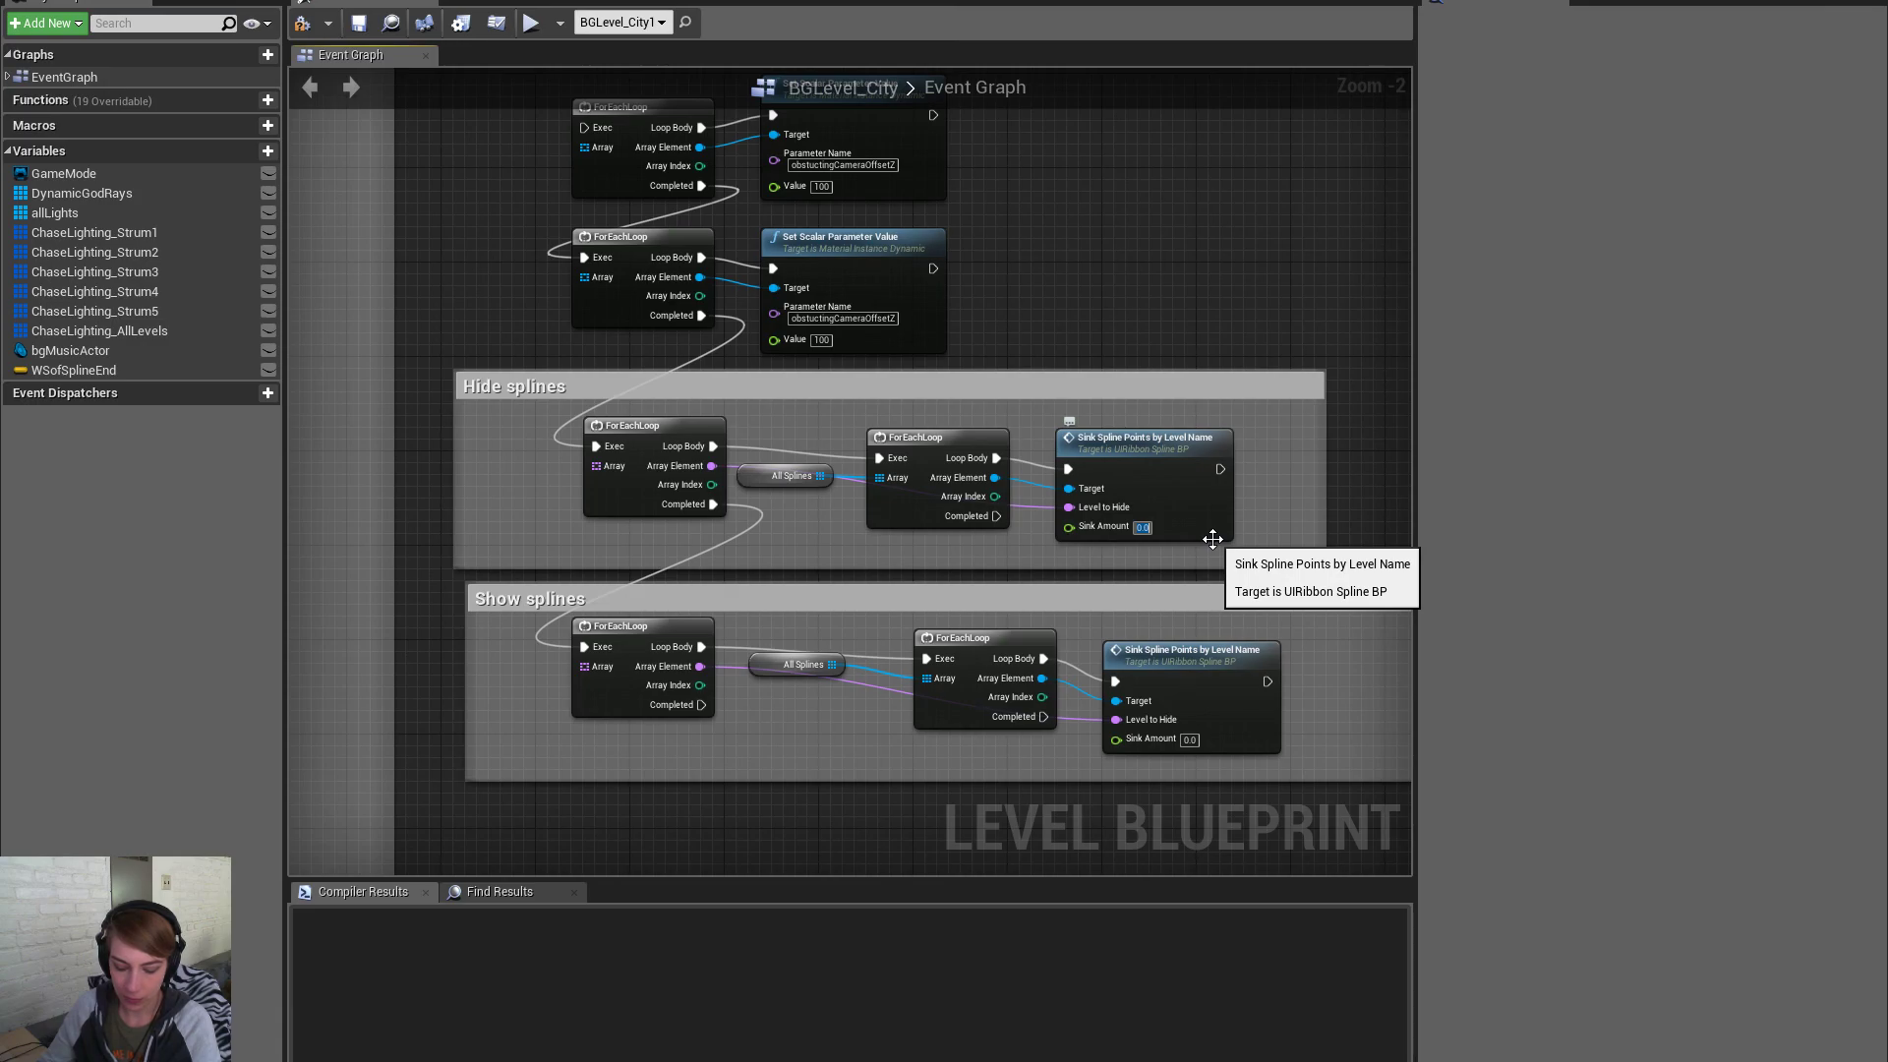
pyautogui.write('-1')
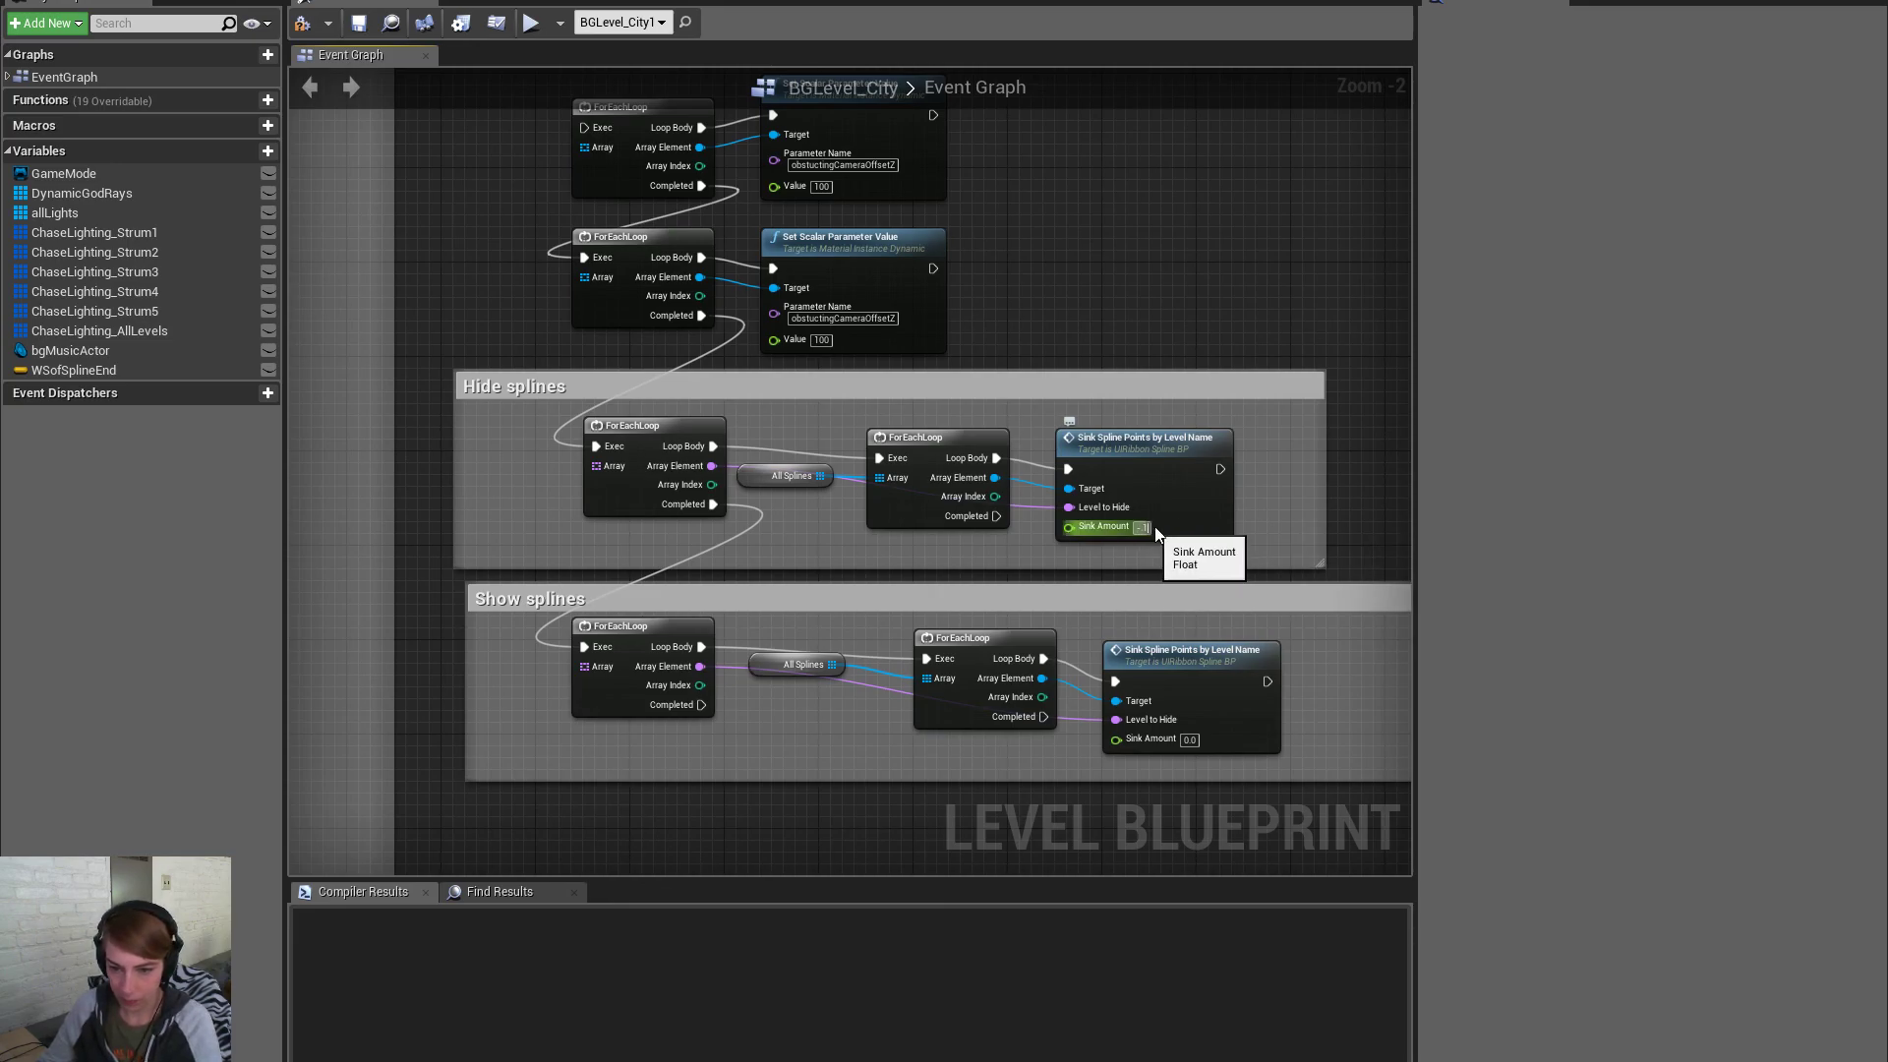
pyautogui.click(1190, 739)
pyautogui.write('-1')
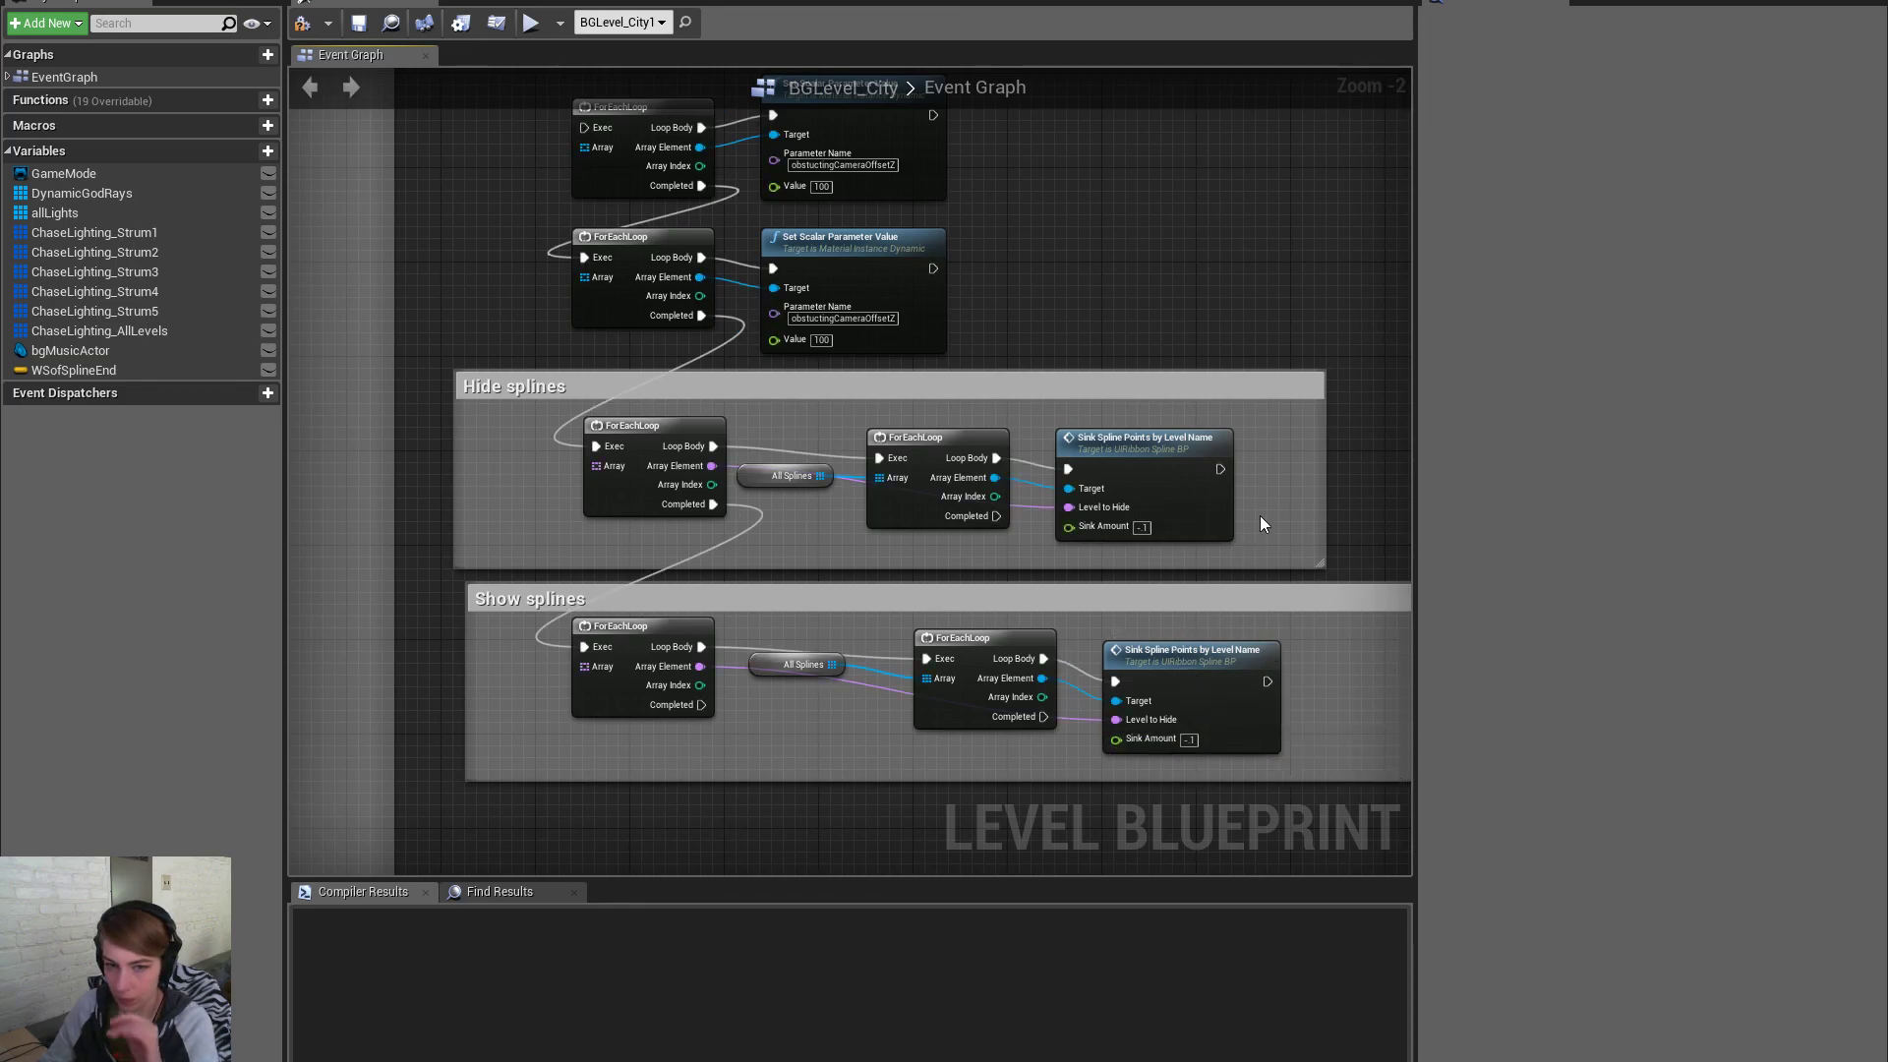
pyautogui.moveTo(559, 364); pyautogui.dragTo(629, 414, button='right')
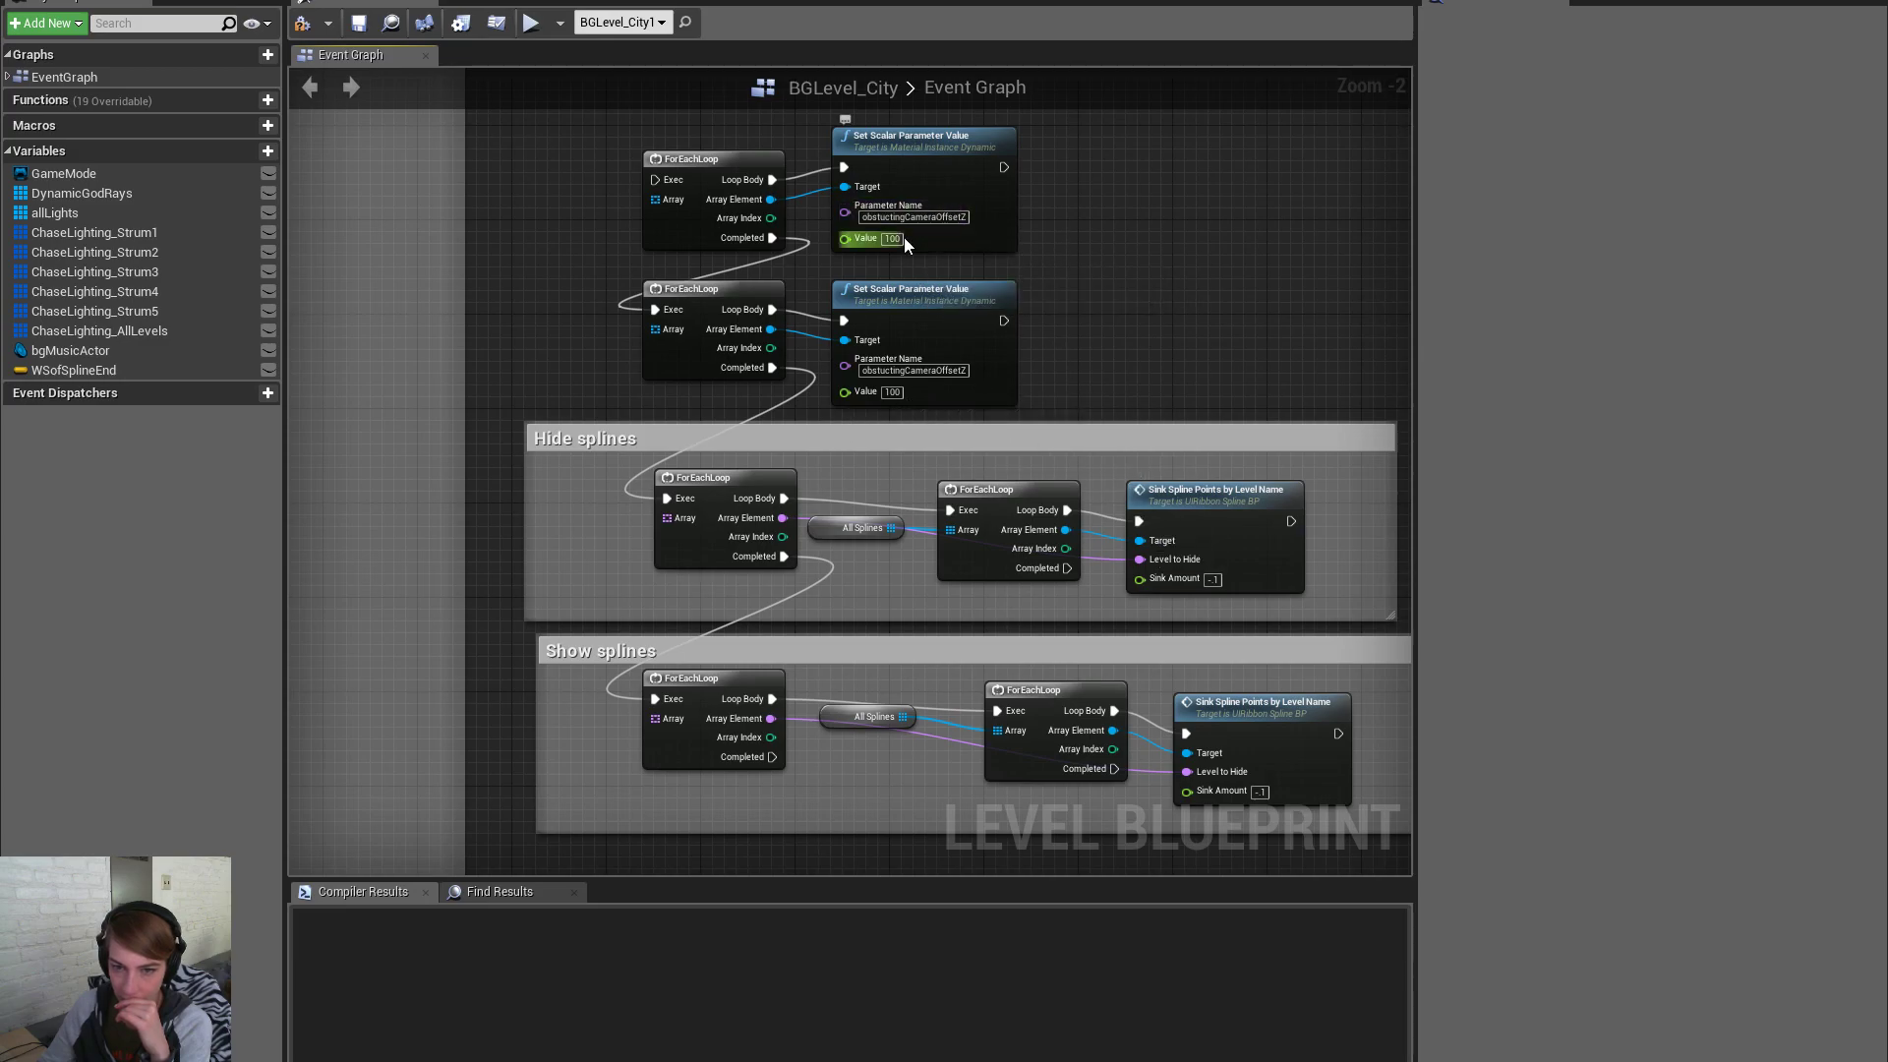
pyautogui.click(1218, 579)
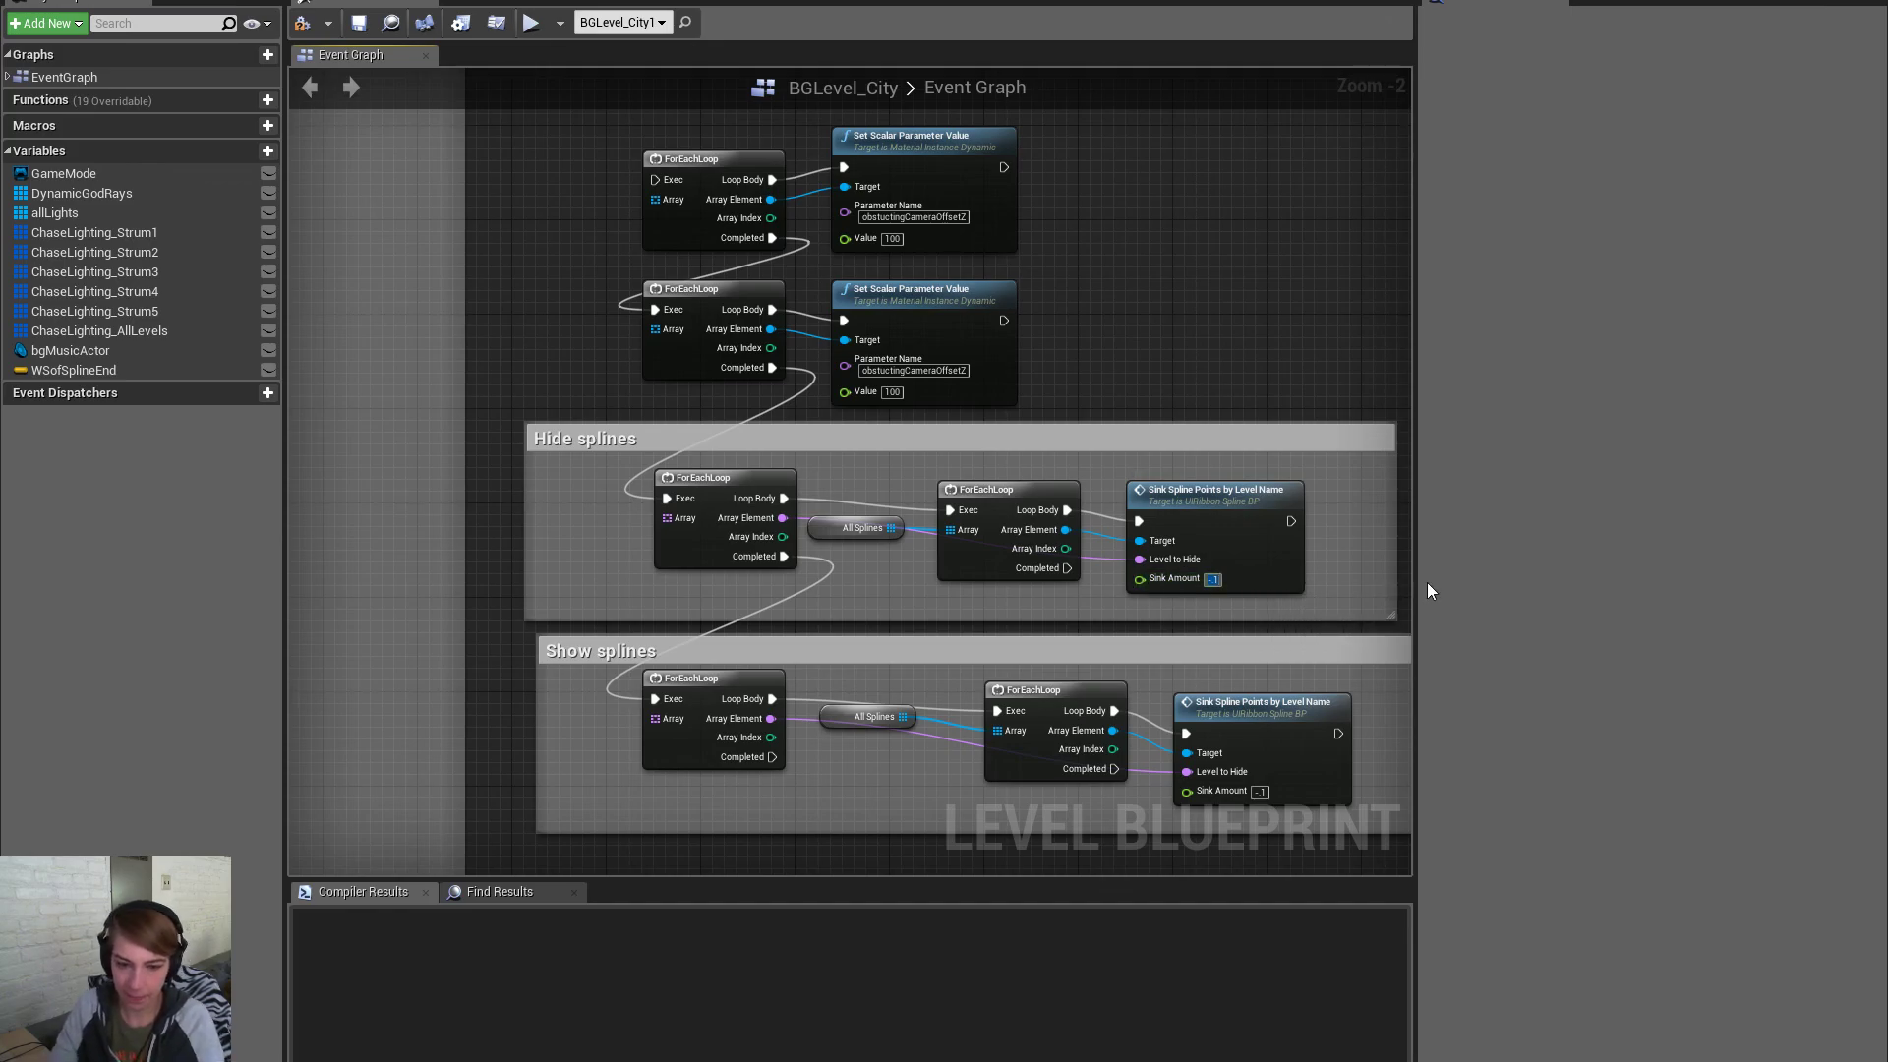
# Delete the Show splines comment group together with all the nodes inside it
pyautogui.moveTo(1078, 650); pyautogui.dragTo(946, 624, button='right')
pyautogui.scroll(-1, 1077, 773)
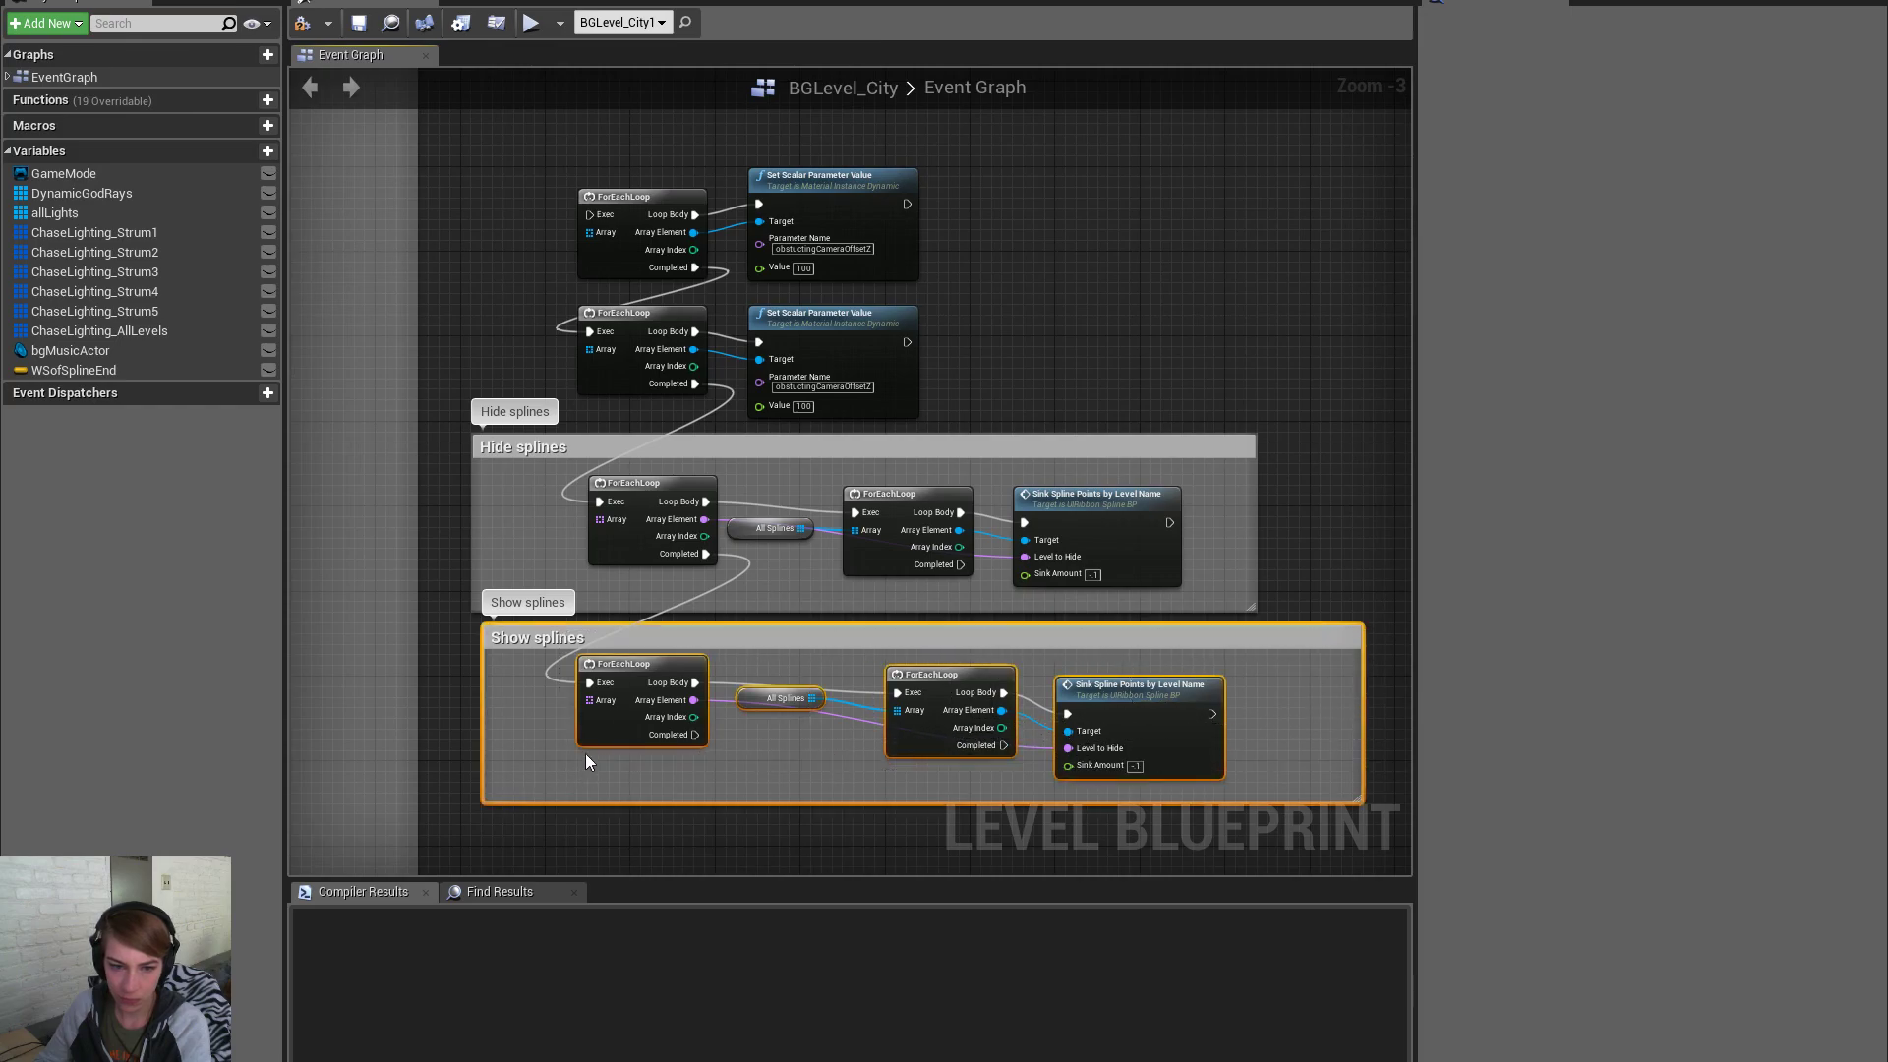
pyautogui.press('Delete')
# Connect the first loop's Completed output to the Hide splines loop and delete the second loop with its Set Scalar Parameter Value node
pyautogui.moveTo(694, 268); pyautogui.dragTo(600, 500)
pyautogui.moveTo(1014, 411); pyautogui.dragTo(539, 338)
pyautogui.press('Delete')
# Move the remaining camera offset loop and its Set Scalar Parameter Value node down close to the Hide splines group
pyautogui.moveTo(1001, 322); pyautogui.dragTo(638, 205)
pyautogui.moveTo(646, 207); pyautogui.dragTo(635, 295)
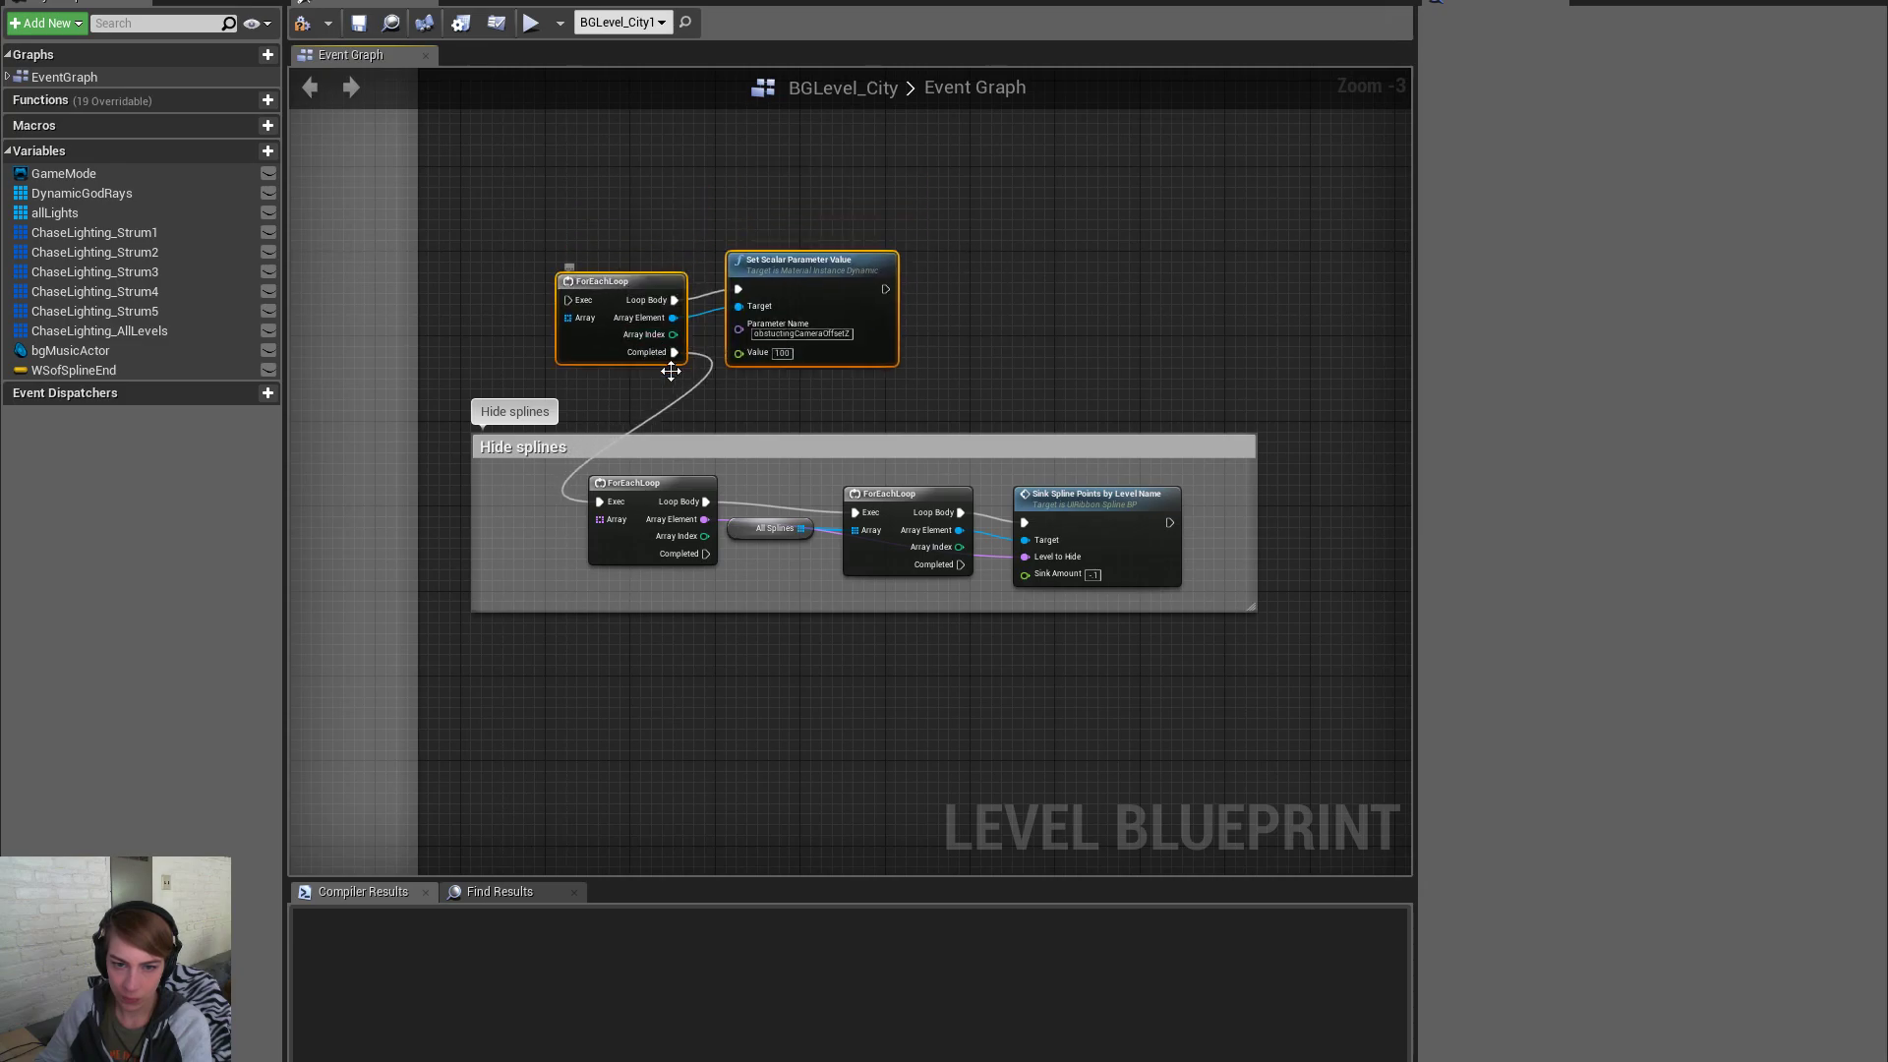
# Delete the Hide splines comment box around the spline sinking nodes, keeping the nodes themselves
pyautogui.click(868, 440)
pyautogui.press('Delete')
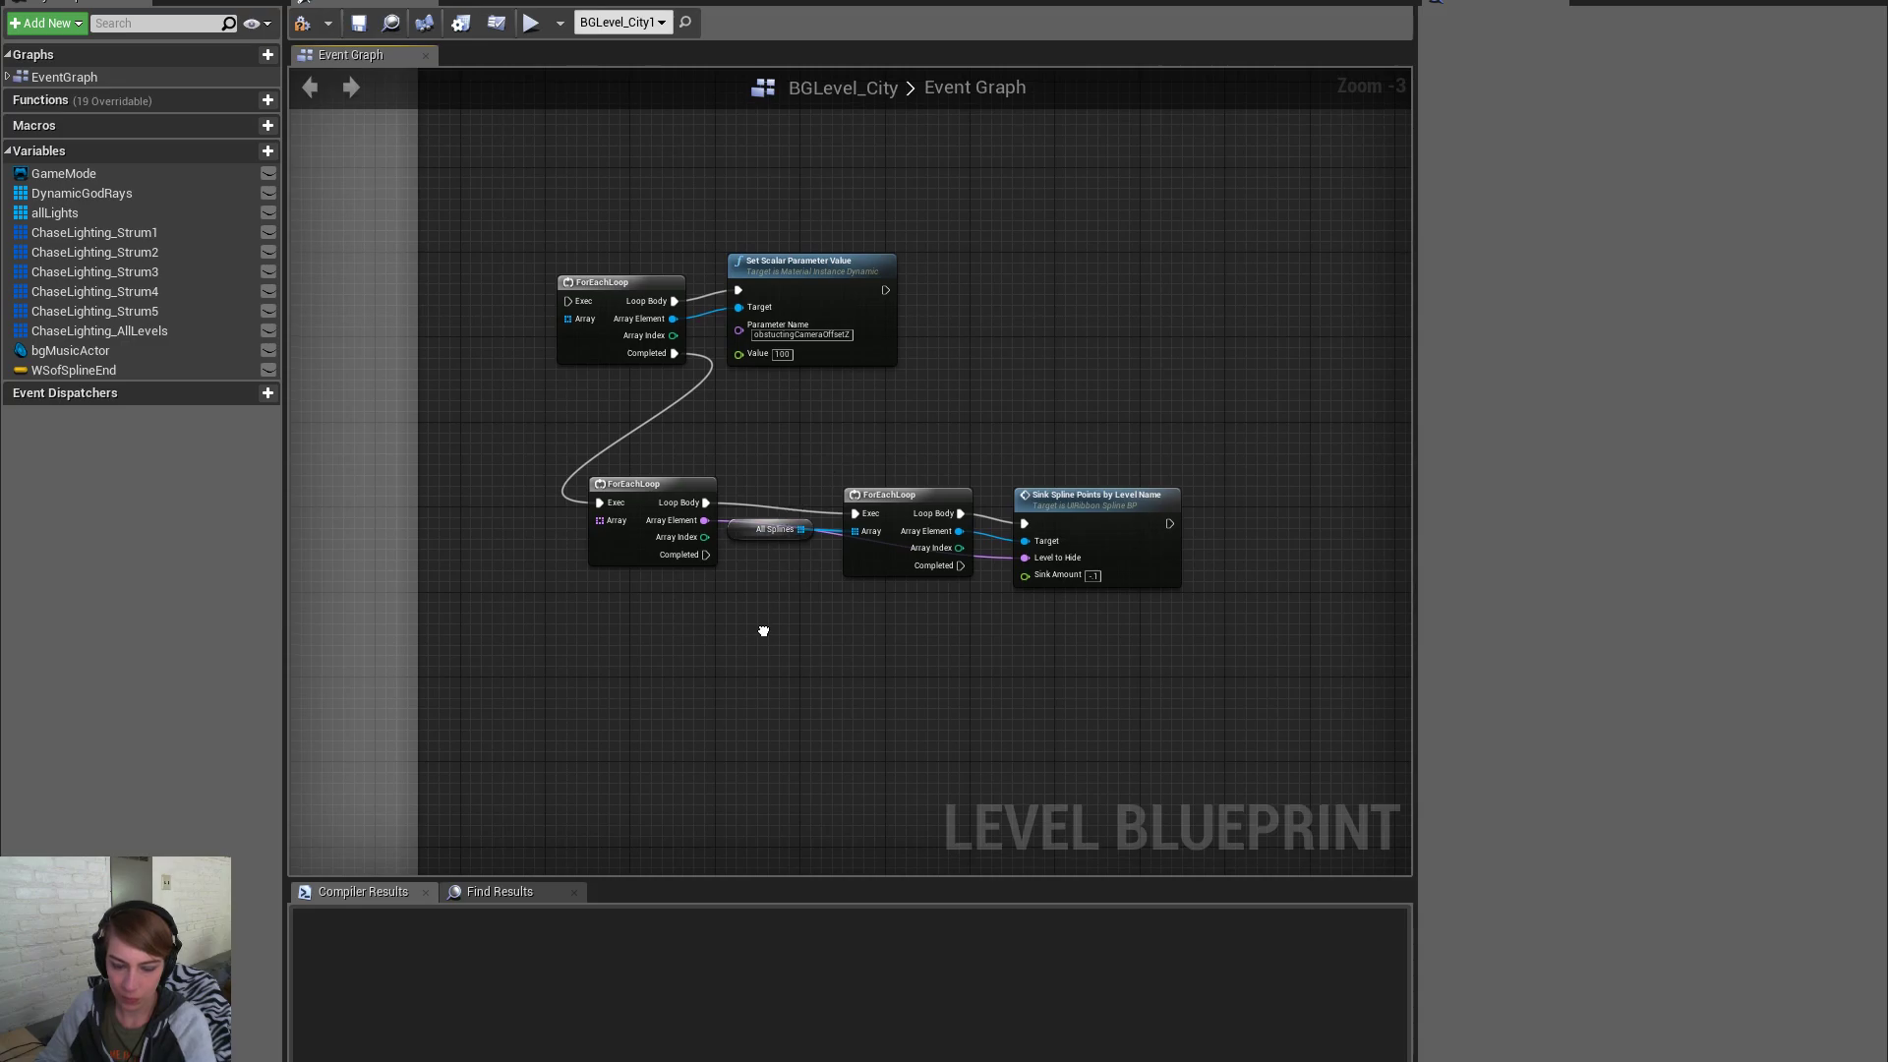
pyautogui.rightClick(763, 633)
pyautogui.write('get gamee')
pyautogui.press('Return')
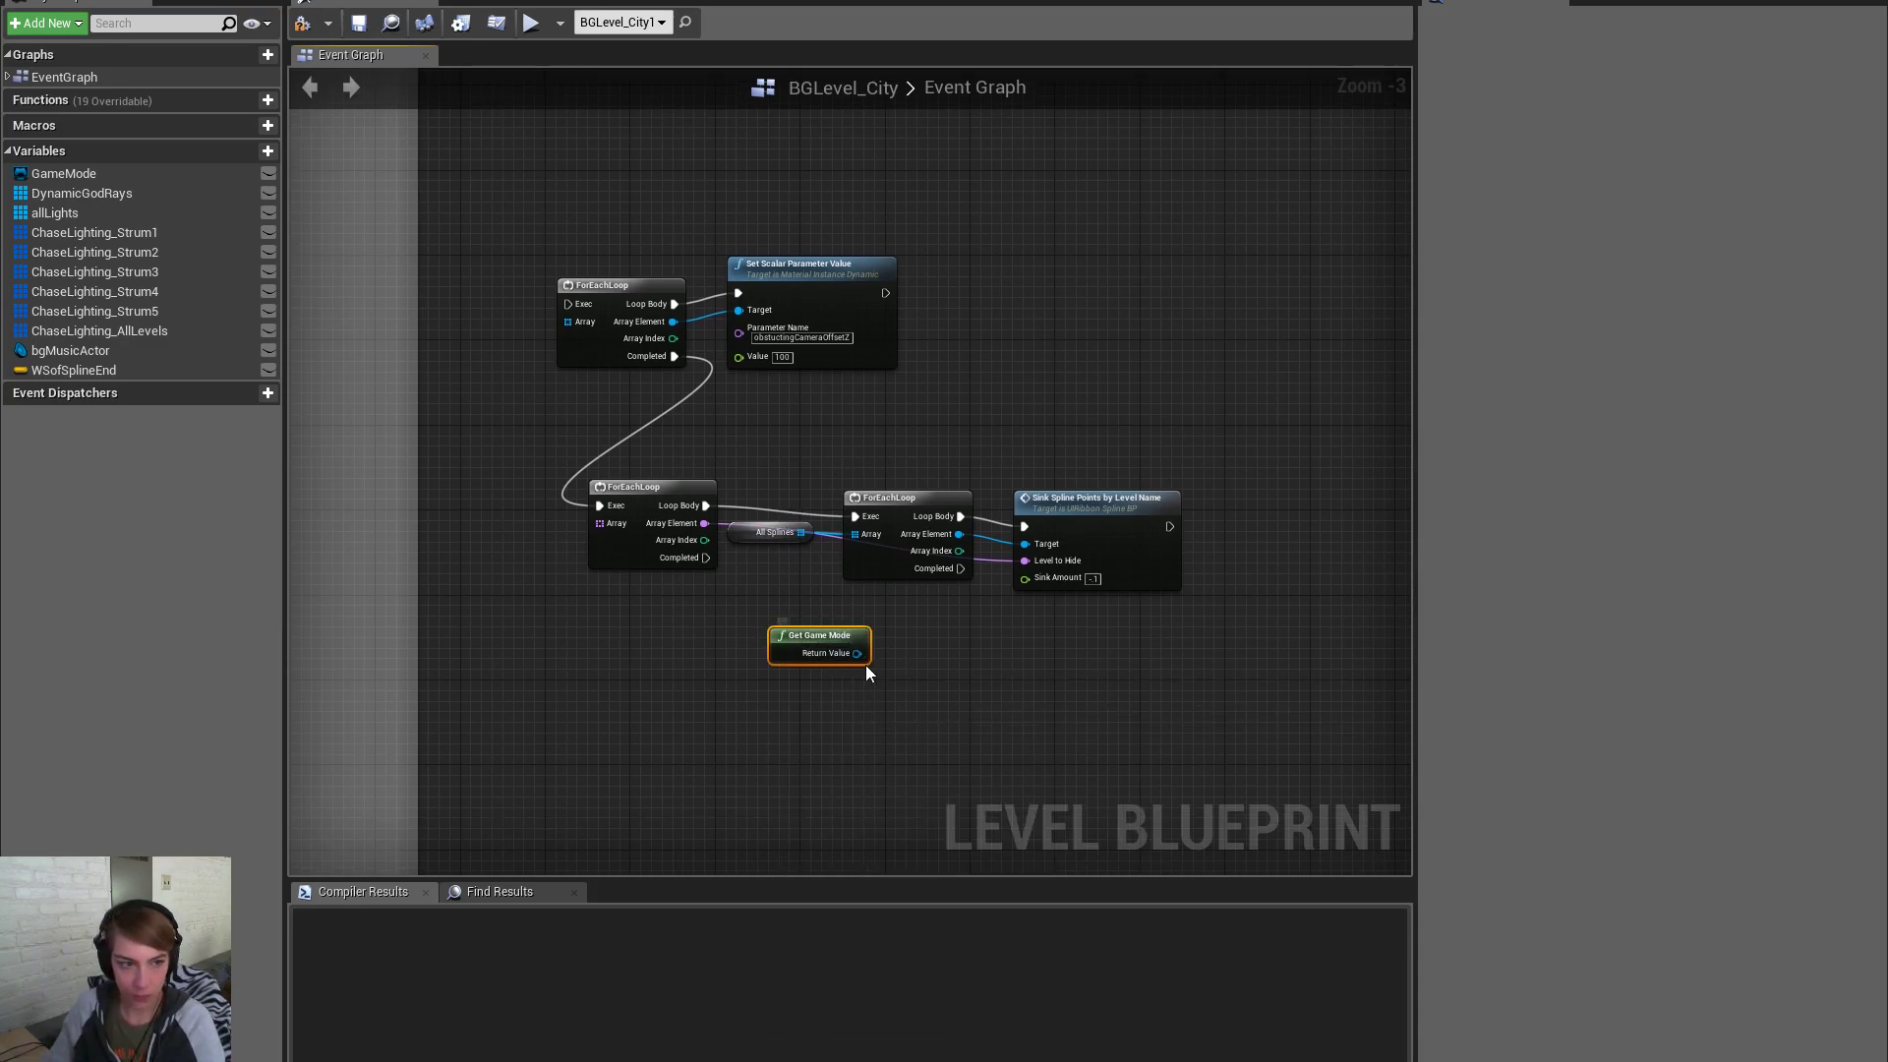
# Get All Splines from the GameMode variable for the second spline loop's Array, replacing the invalid All Splines node
pyautogui.keyDown('ctrl'); pyautogui.moveTo(89, 174); pyautogui.dragTo(764, 606); pyautogui.keyUp('ctrl')
pyautogui.click(812, 657)
pyautogui.press('Delete')
pyautogui.write('get all spli')
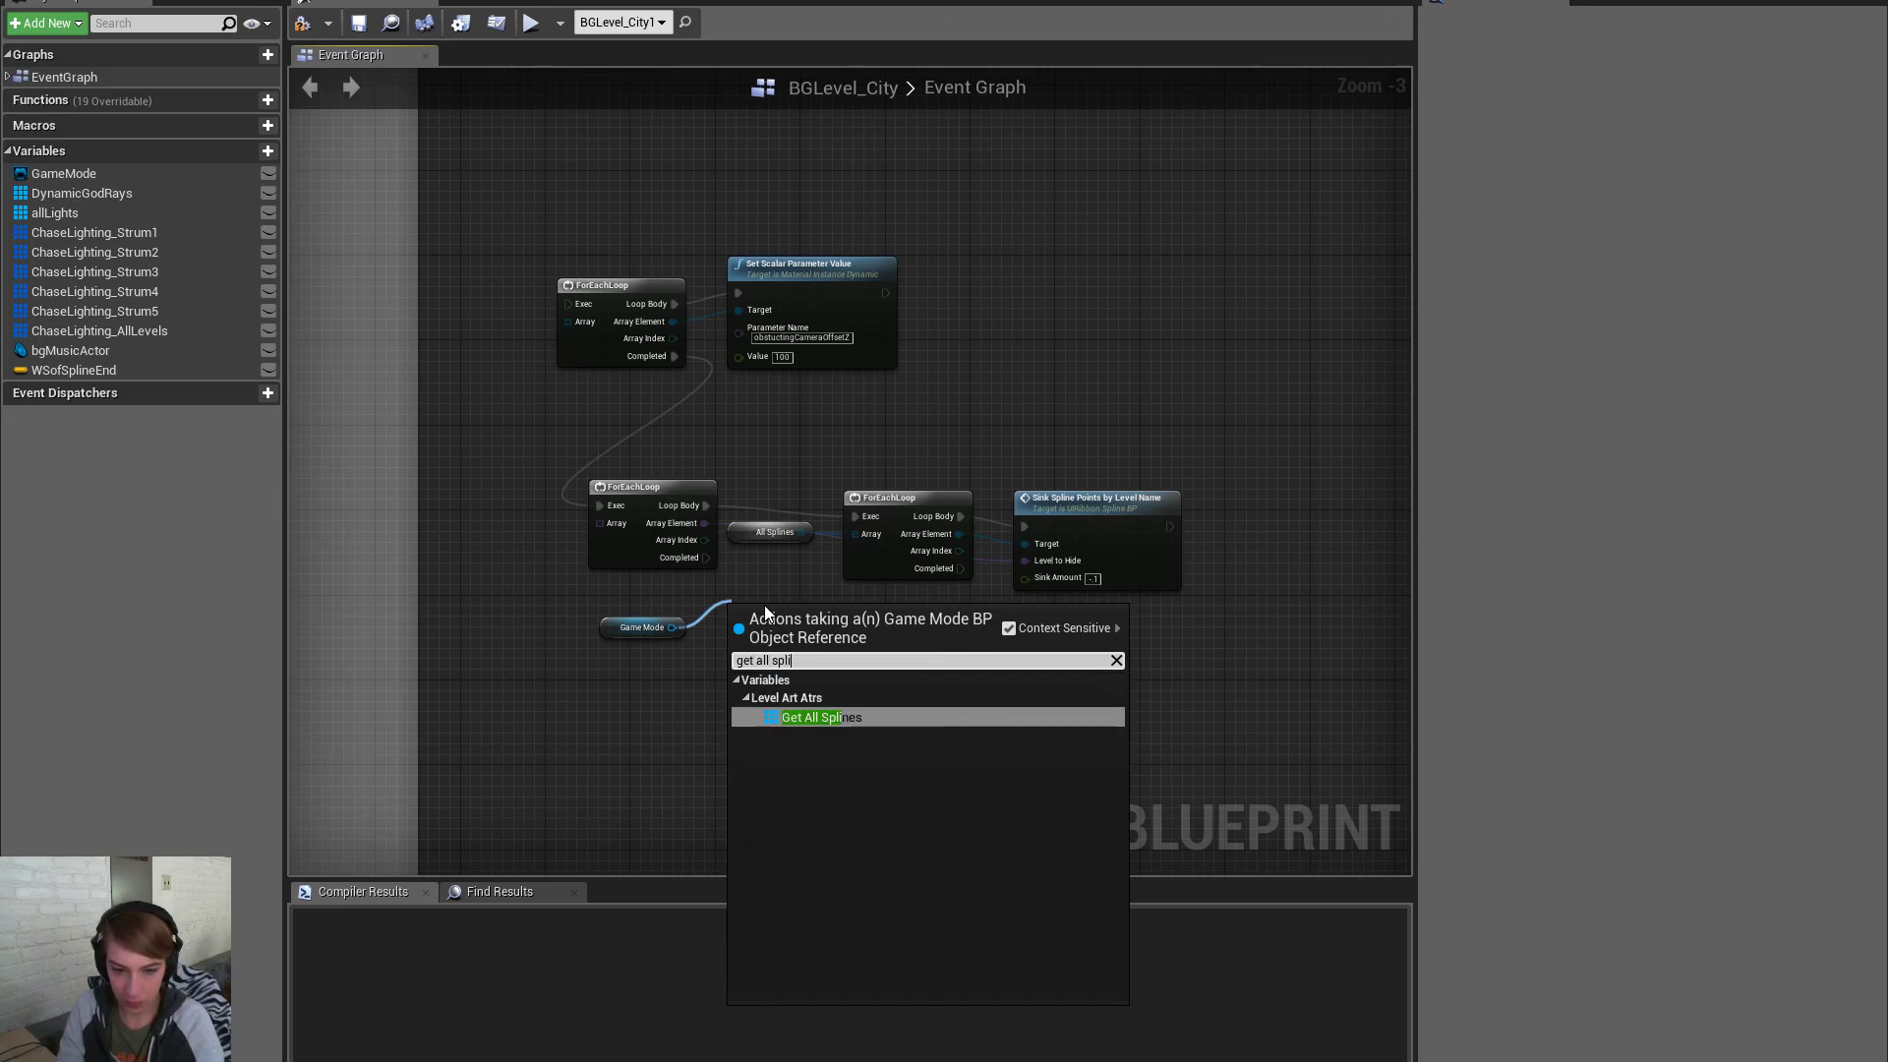
pyautogui.click(848, 717)
pyautogui.moveTo(856, 534); pyautogui.dragTo(840, 618)
pyautogui.click(787, 532)
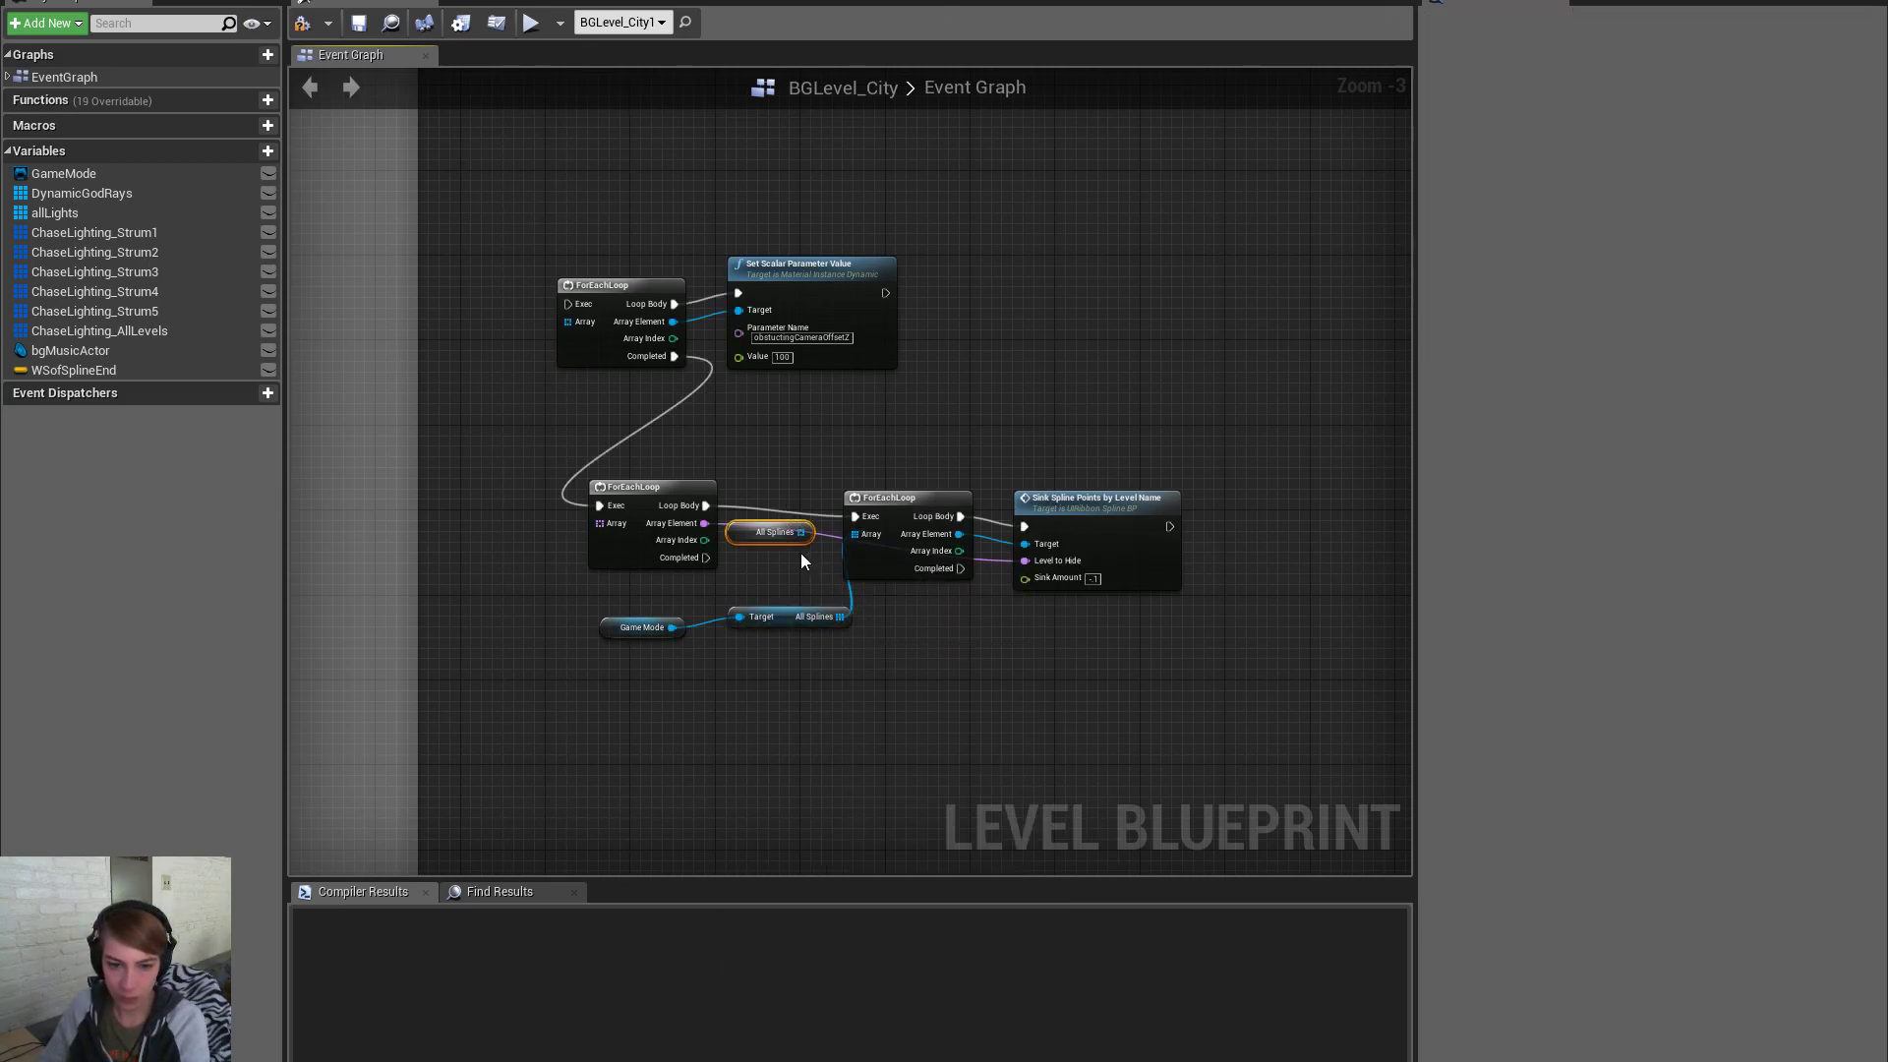
pyautogui.moveTo(804, 612); pyautogui.dragTo(782, 590)
pyautogui.click(785, 657)
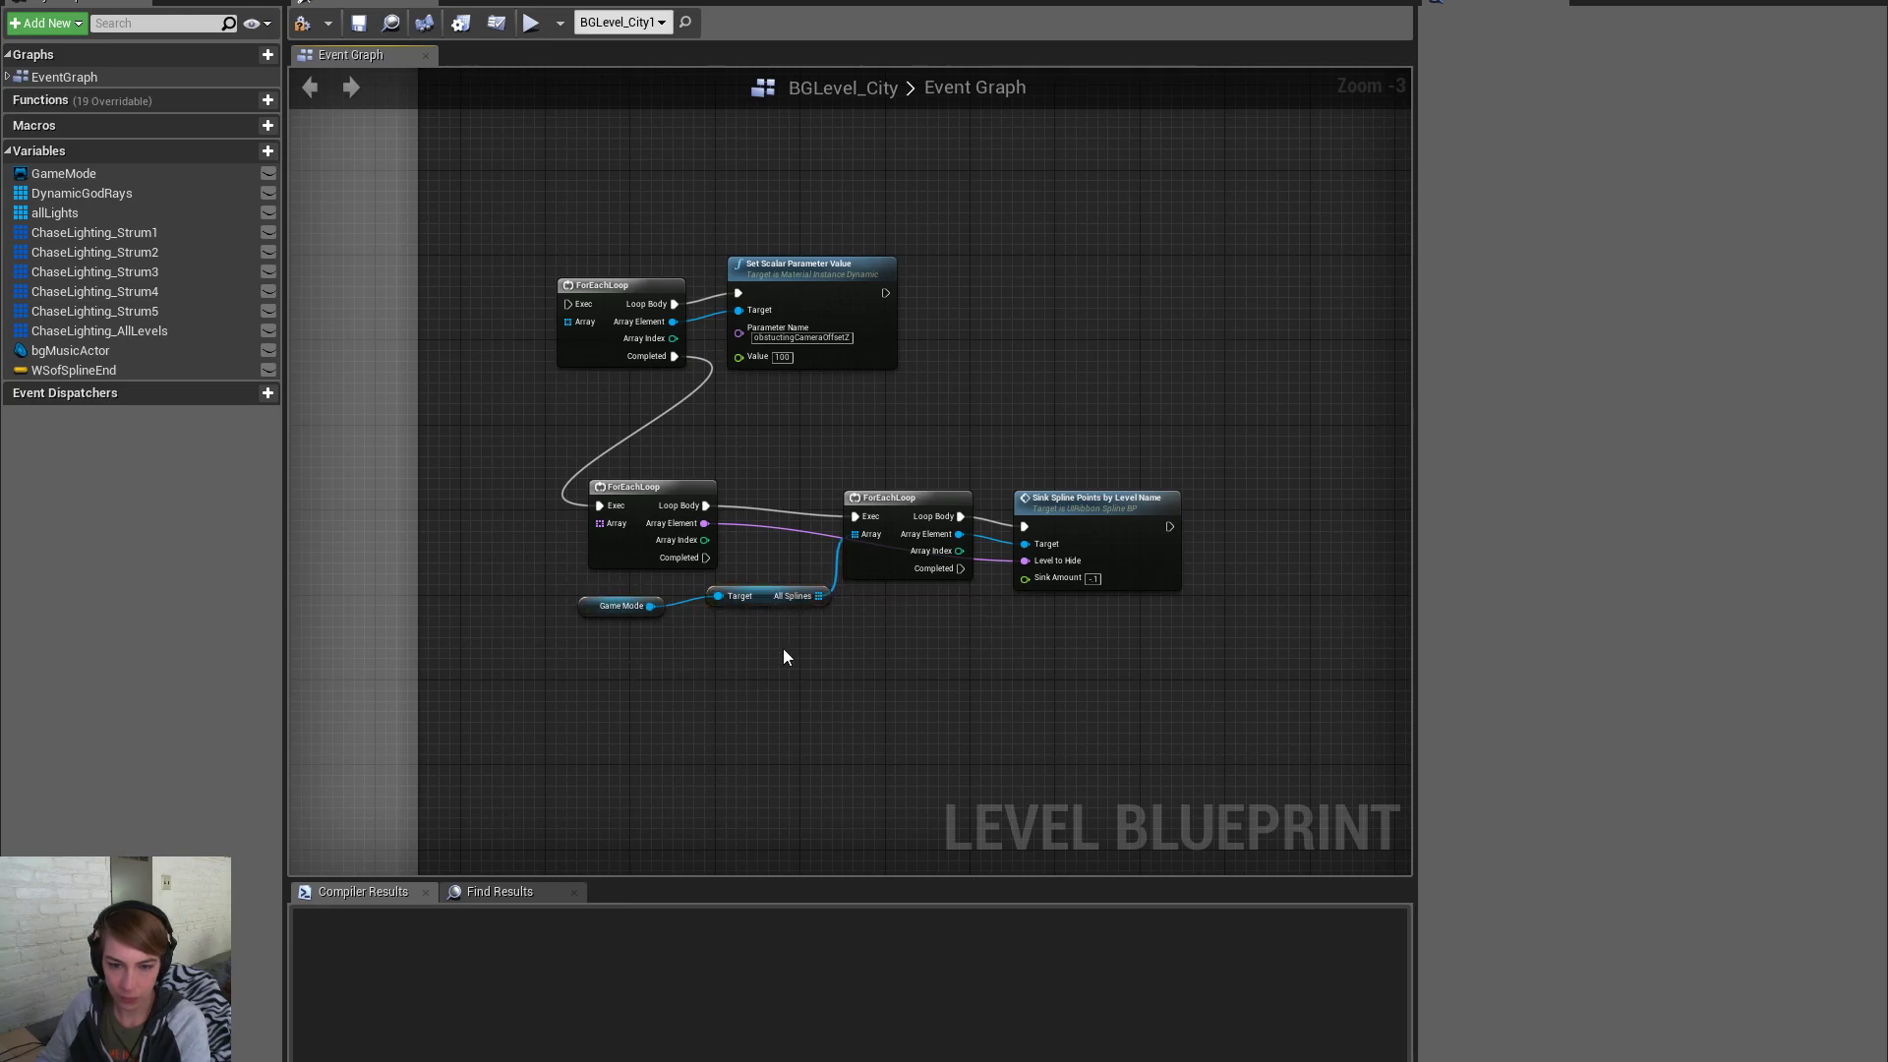
# Set the Sink Amount to 1 and the obstuctingCameraOffsetZ parameter's Value to 1
pyautogui.click(1090, 579)
pyautogui.write('-1')
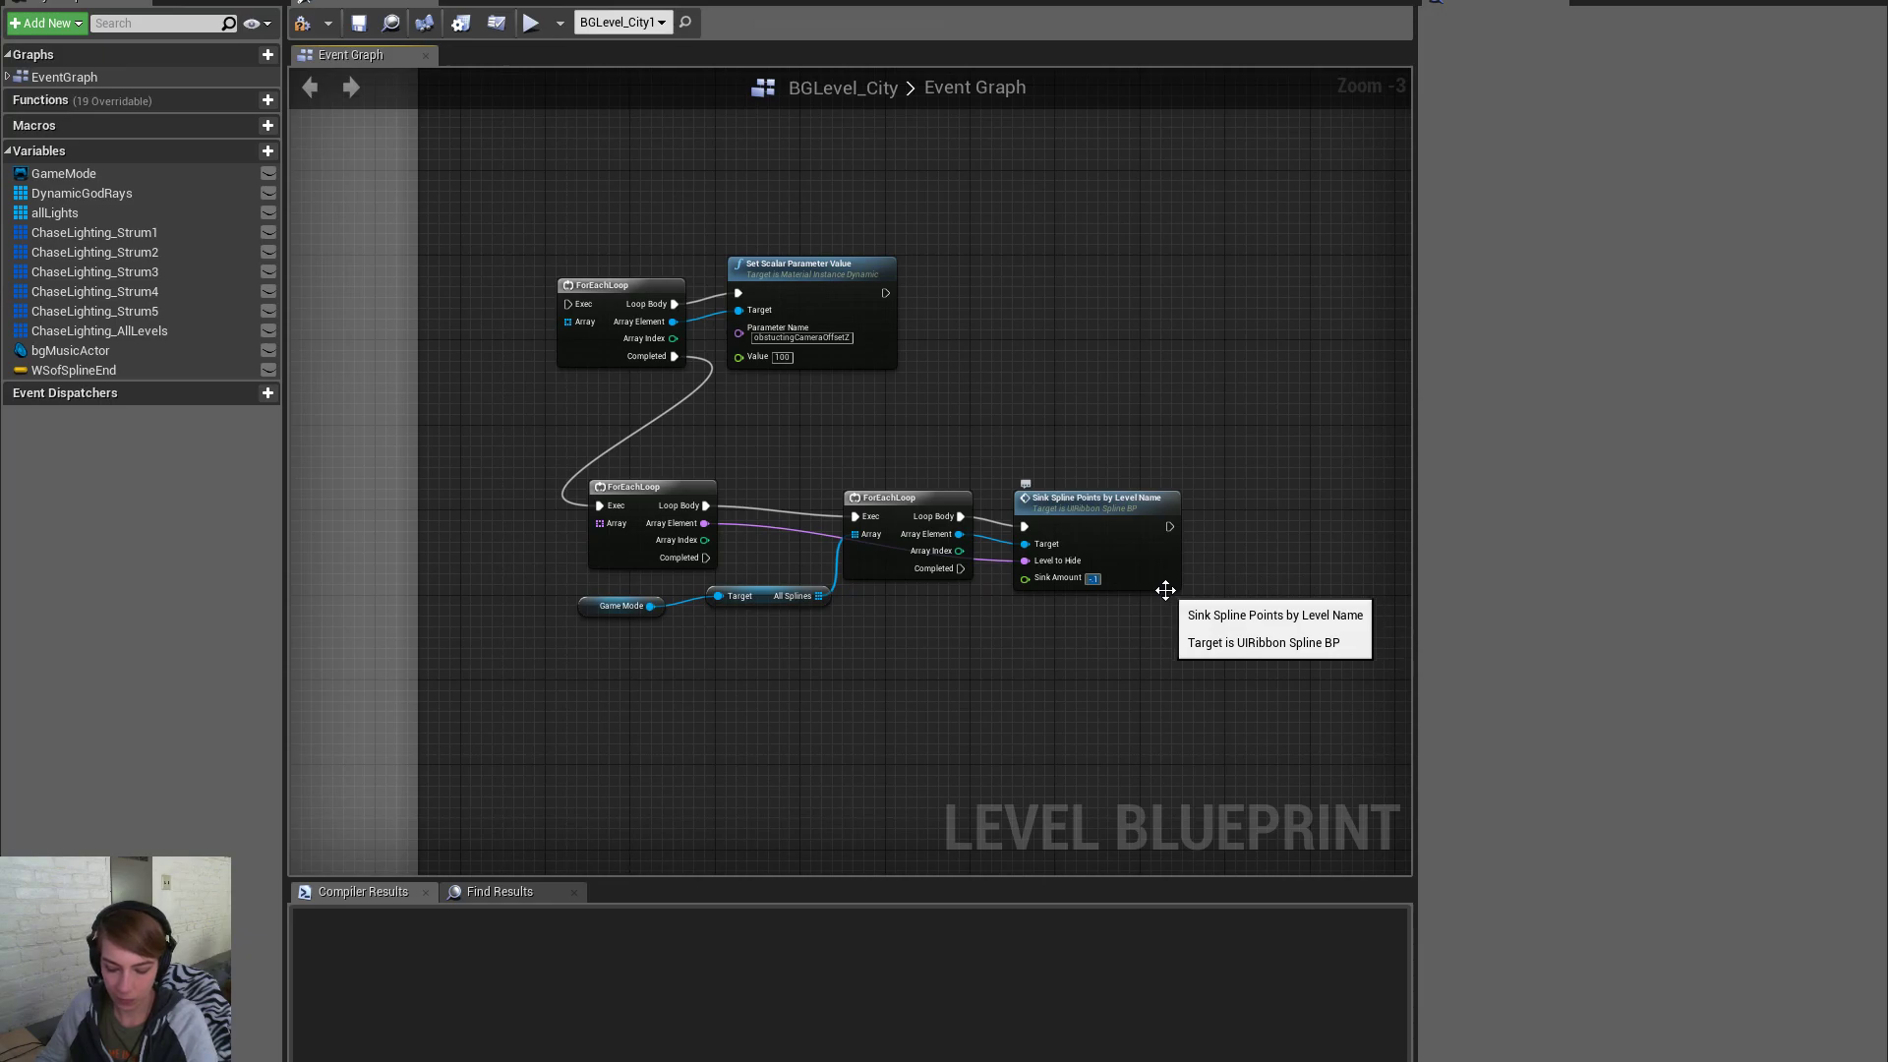
pyautogui.click(1078, 658)
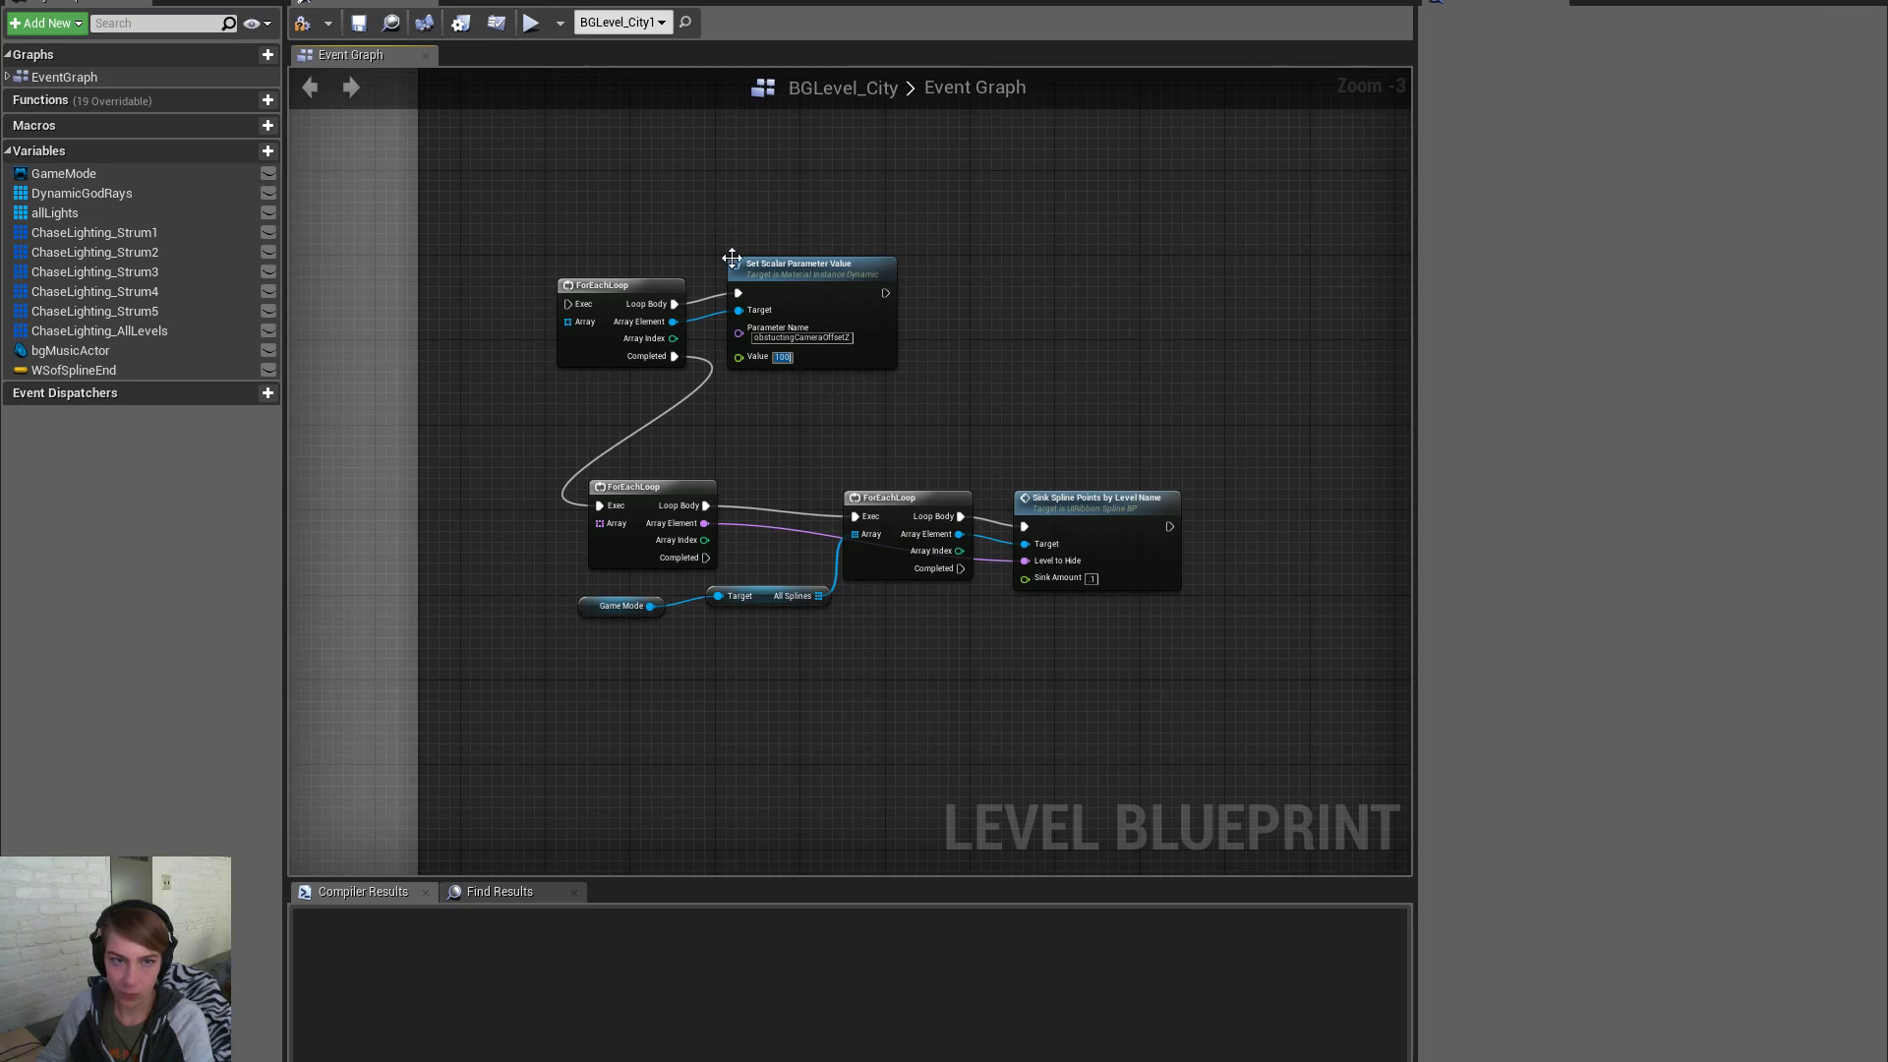
pyautogui.click(496, 21)
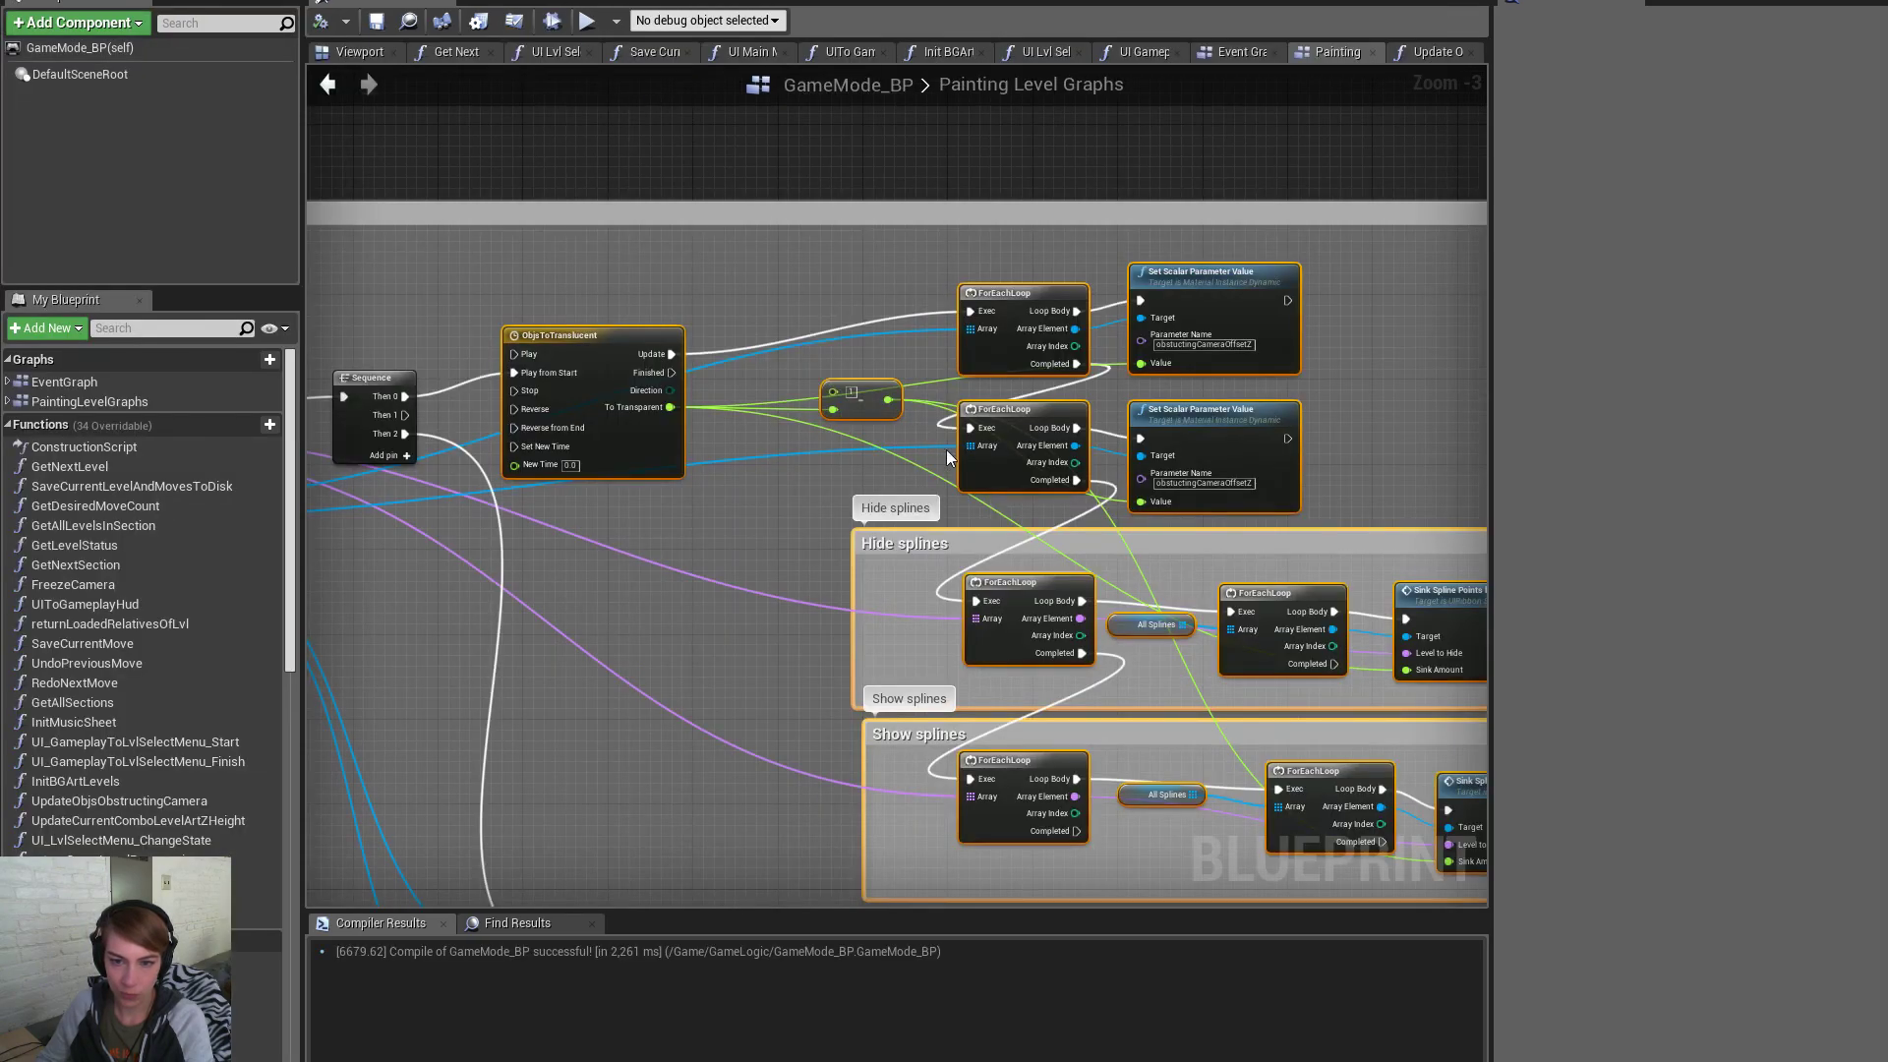
pyautogui.click(1082, 3)
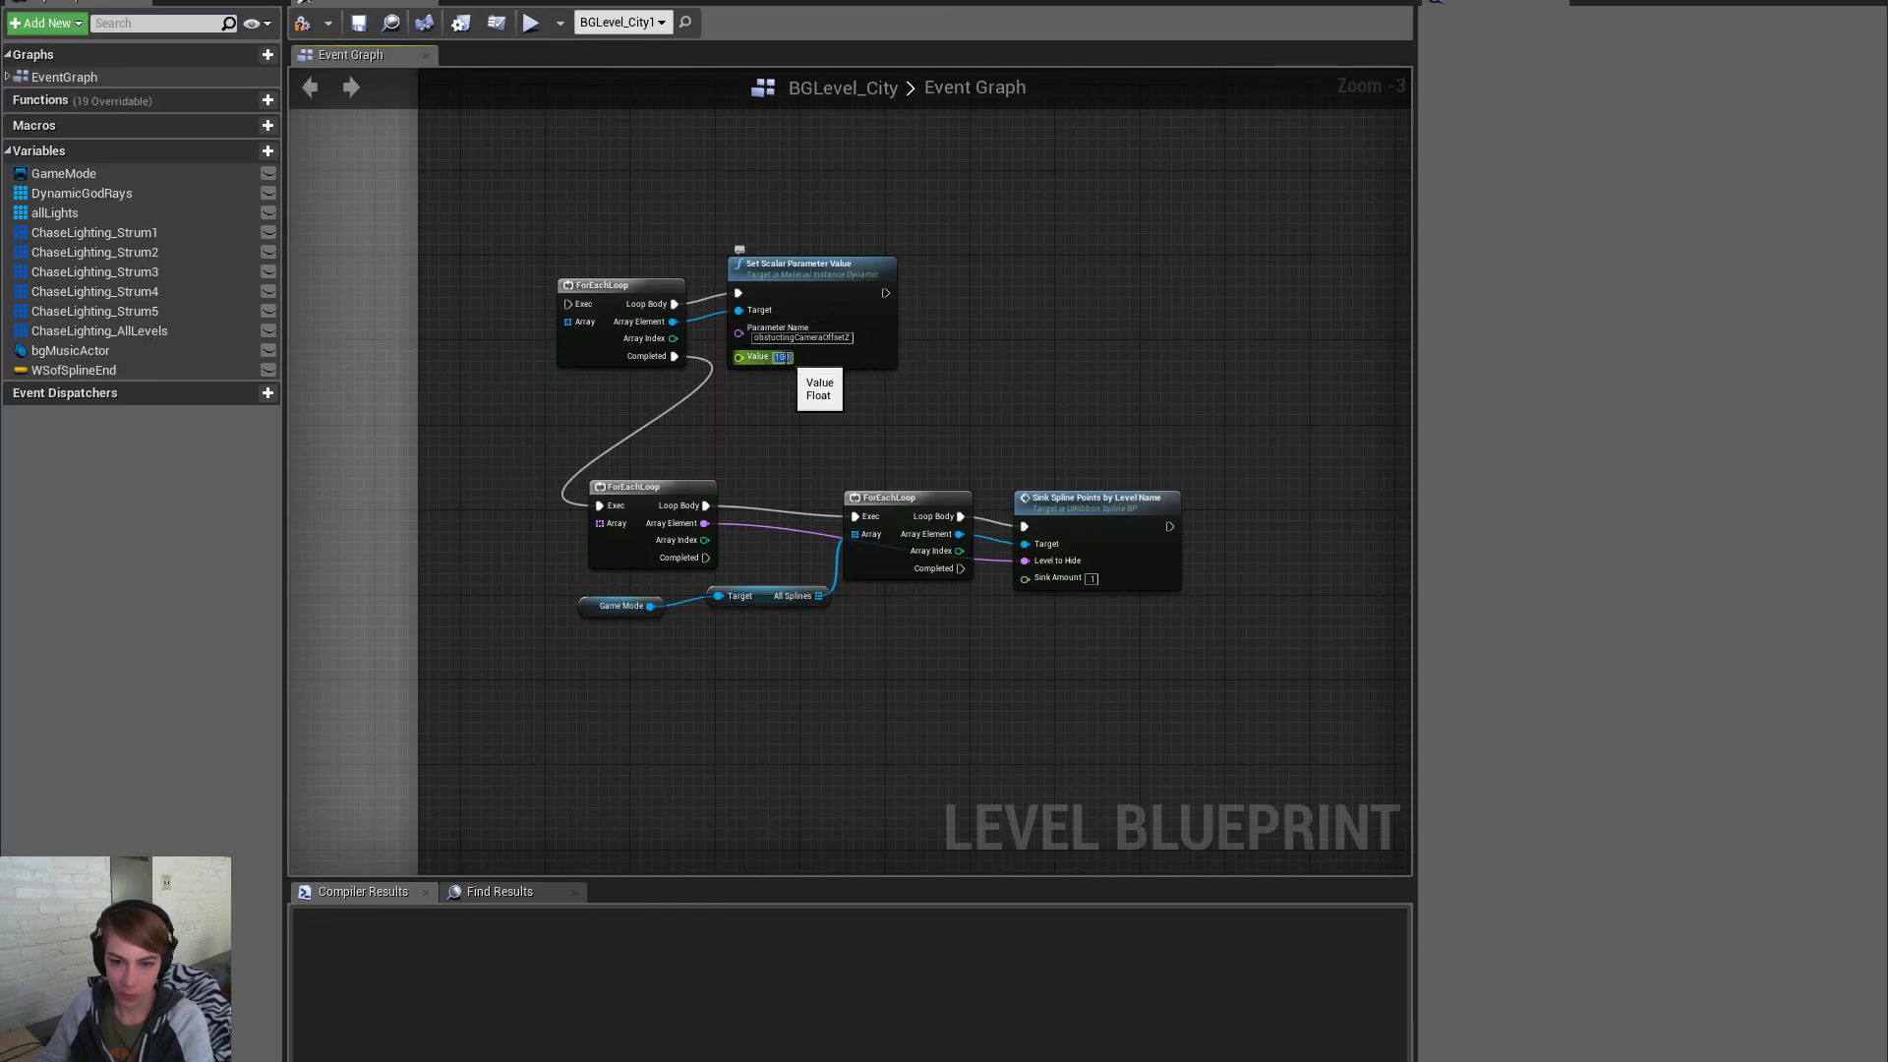
pyautogui.click(1040, 517)
# Move the camera offset loop and its Set Scalar Parameter Value node directly above the spline sinking loops
pyautogui.moveTo(907, 401); pyautogui.dragTo(626, 398)
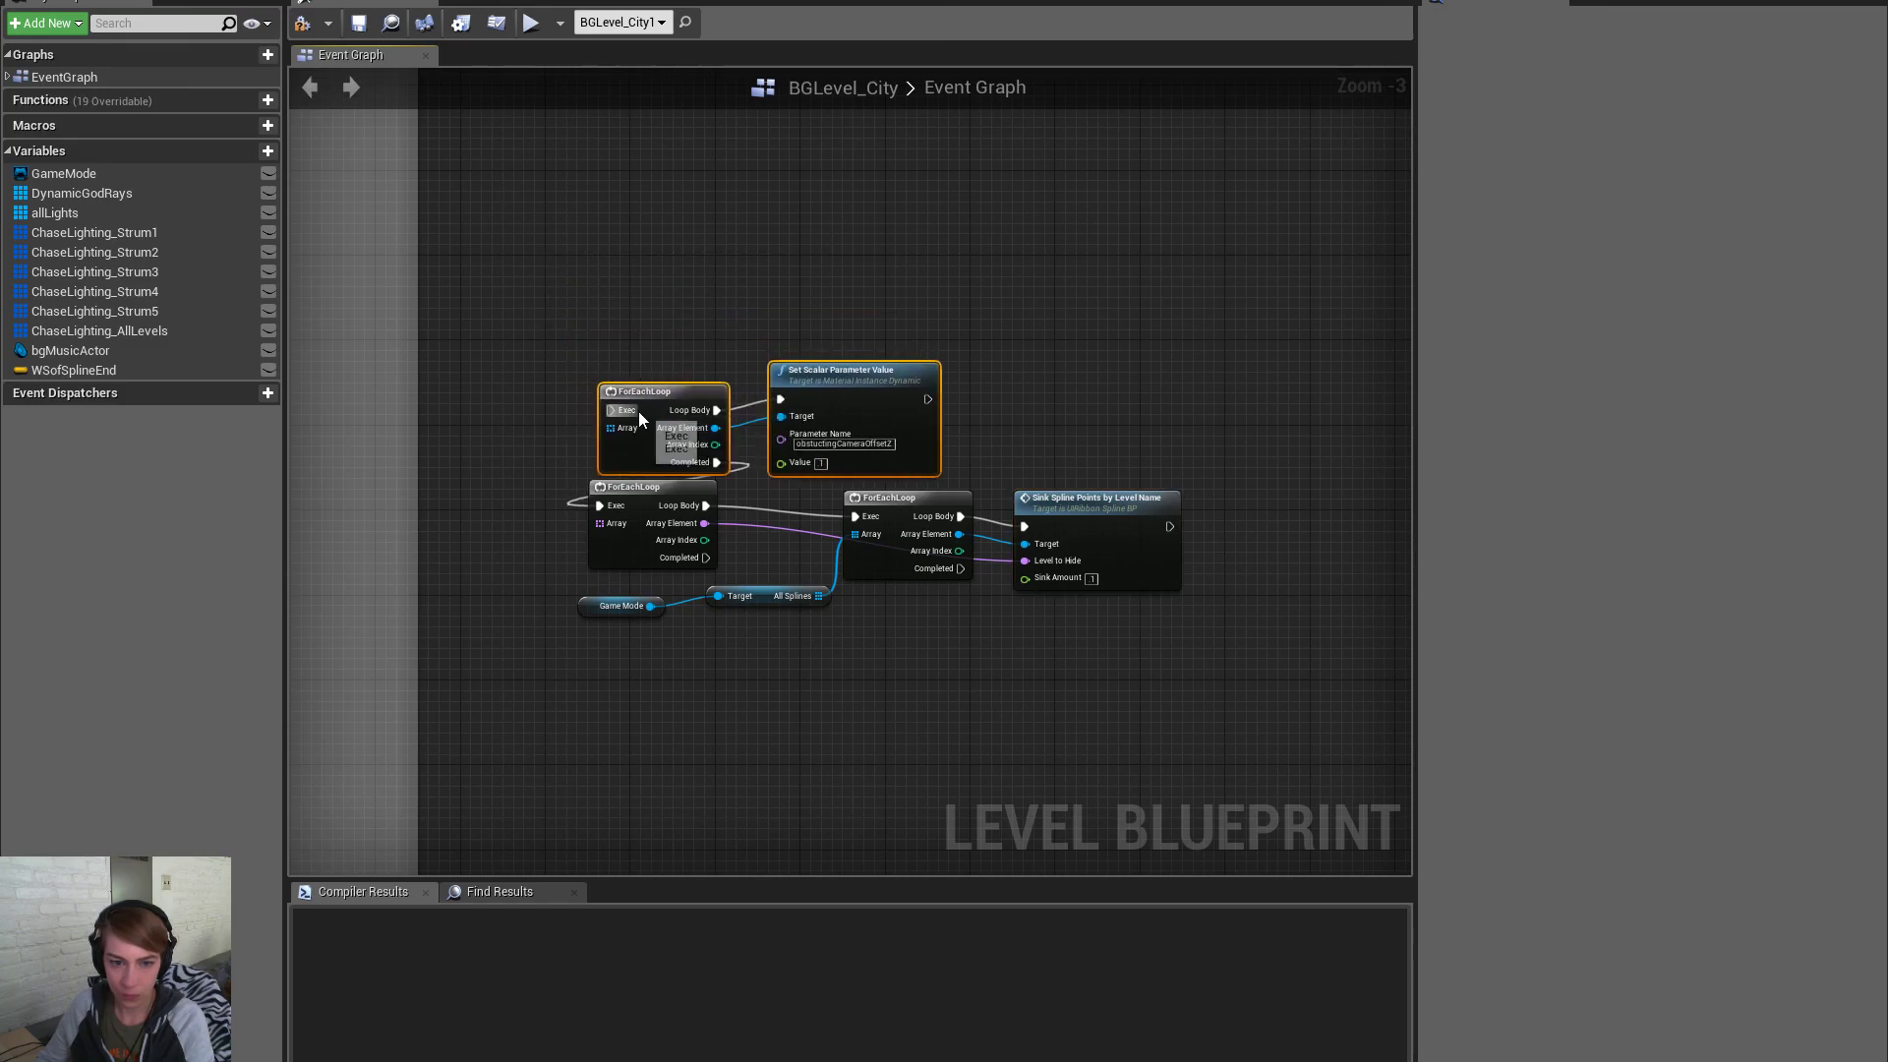
pyautogui.moveTo(763, 673); pyautogui.dragTo(975, 708, button='right')
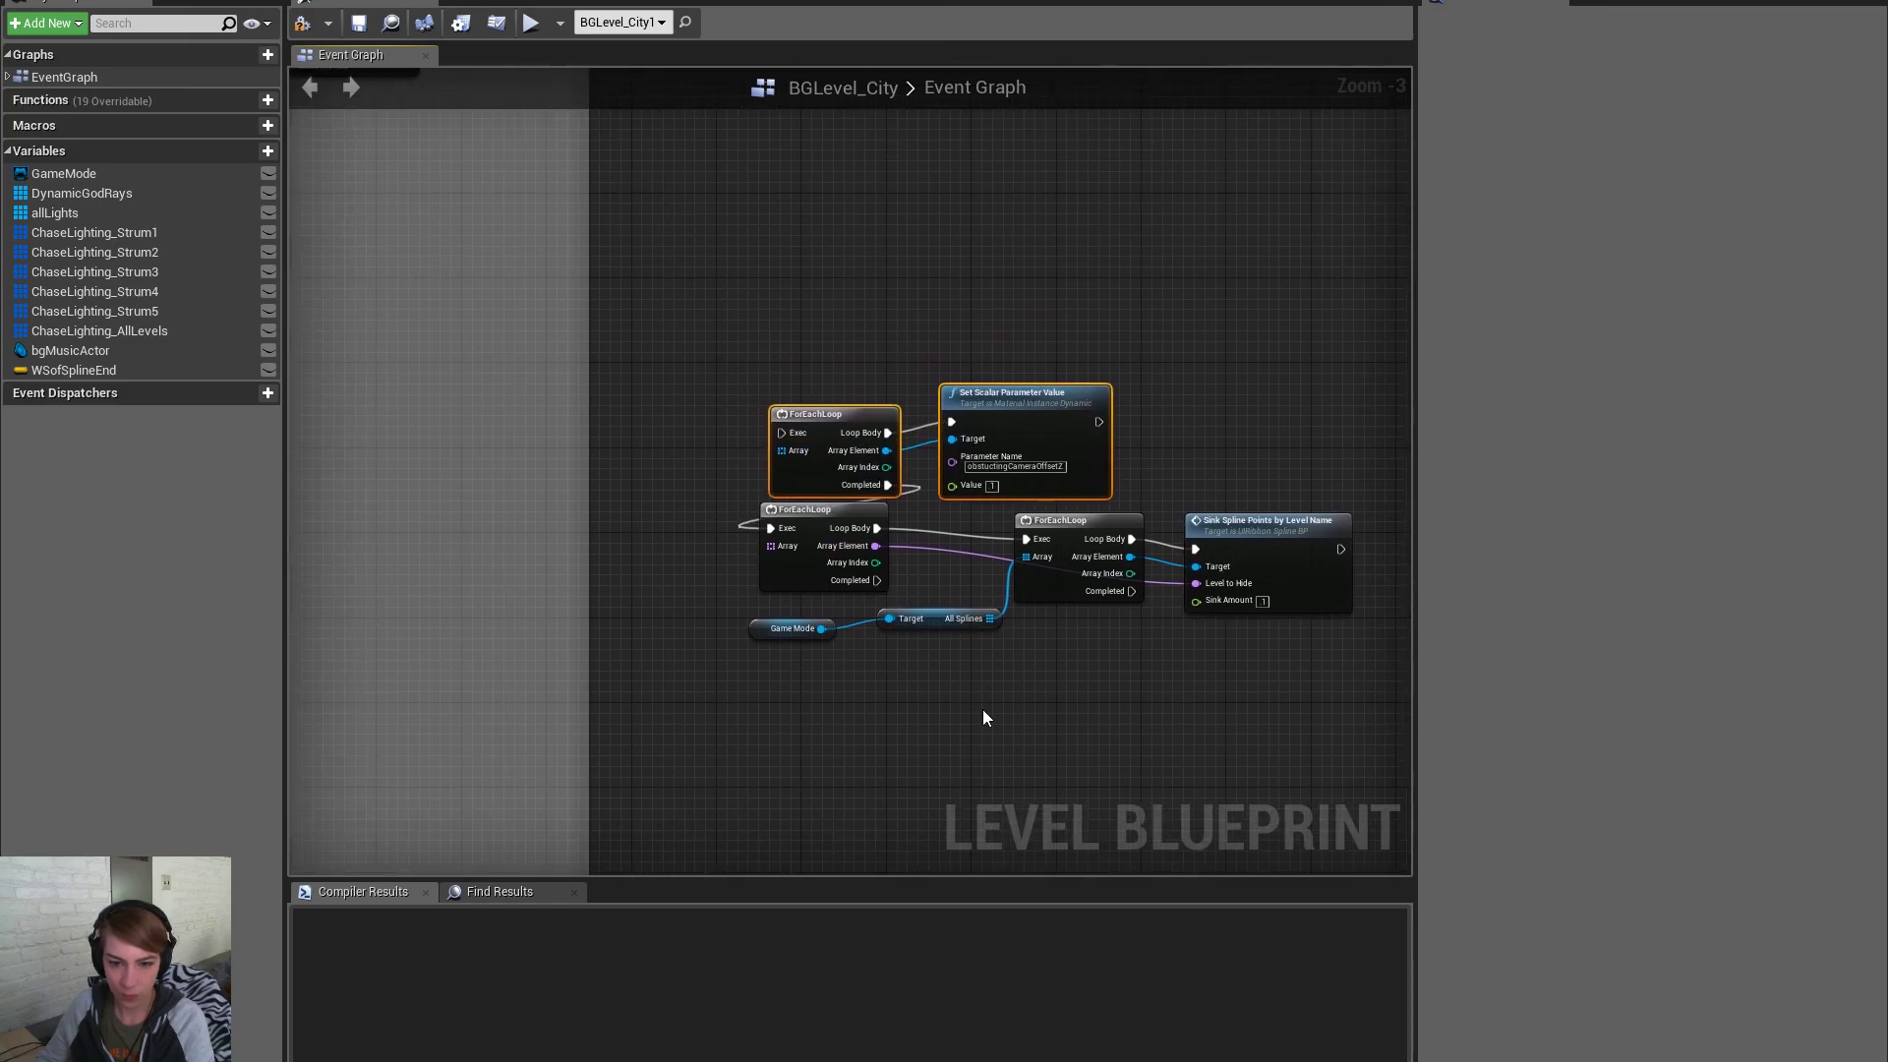
# Connect Level Name from the BassStrumLightLevel attributes to Level to Hide on the Sink Spline Points by Level Name node
pyautogui.scroll(-2, 983, 711)
pyautogui.scroll(1, 667, 649)
pyautogui.moveTo(470, 551); pyautogui.dragTo(1264, 661)
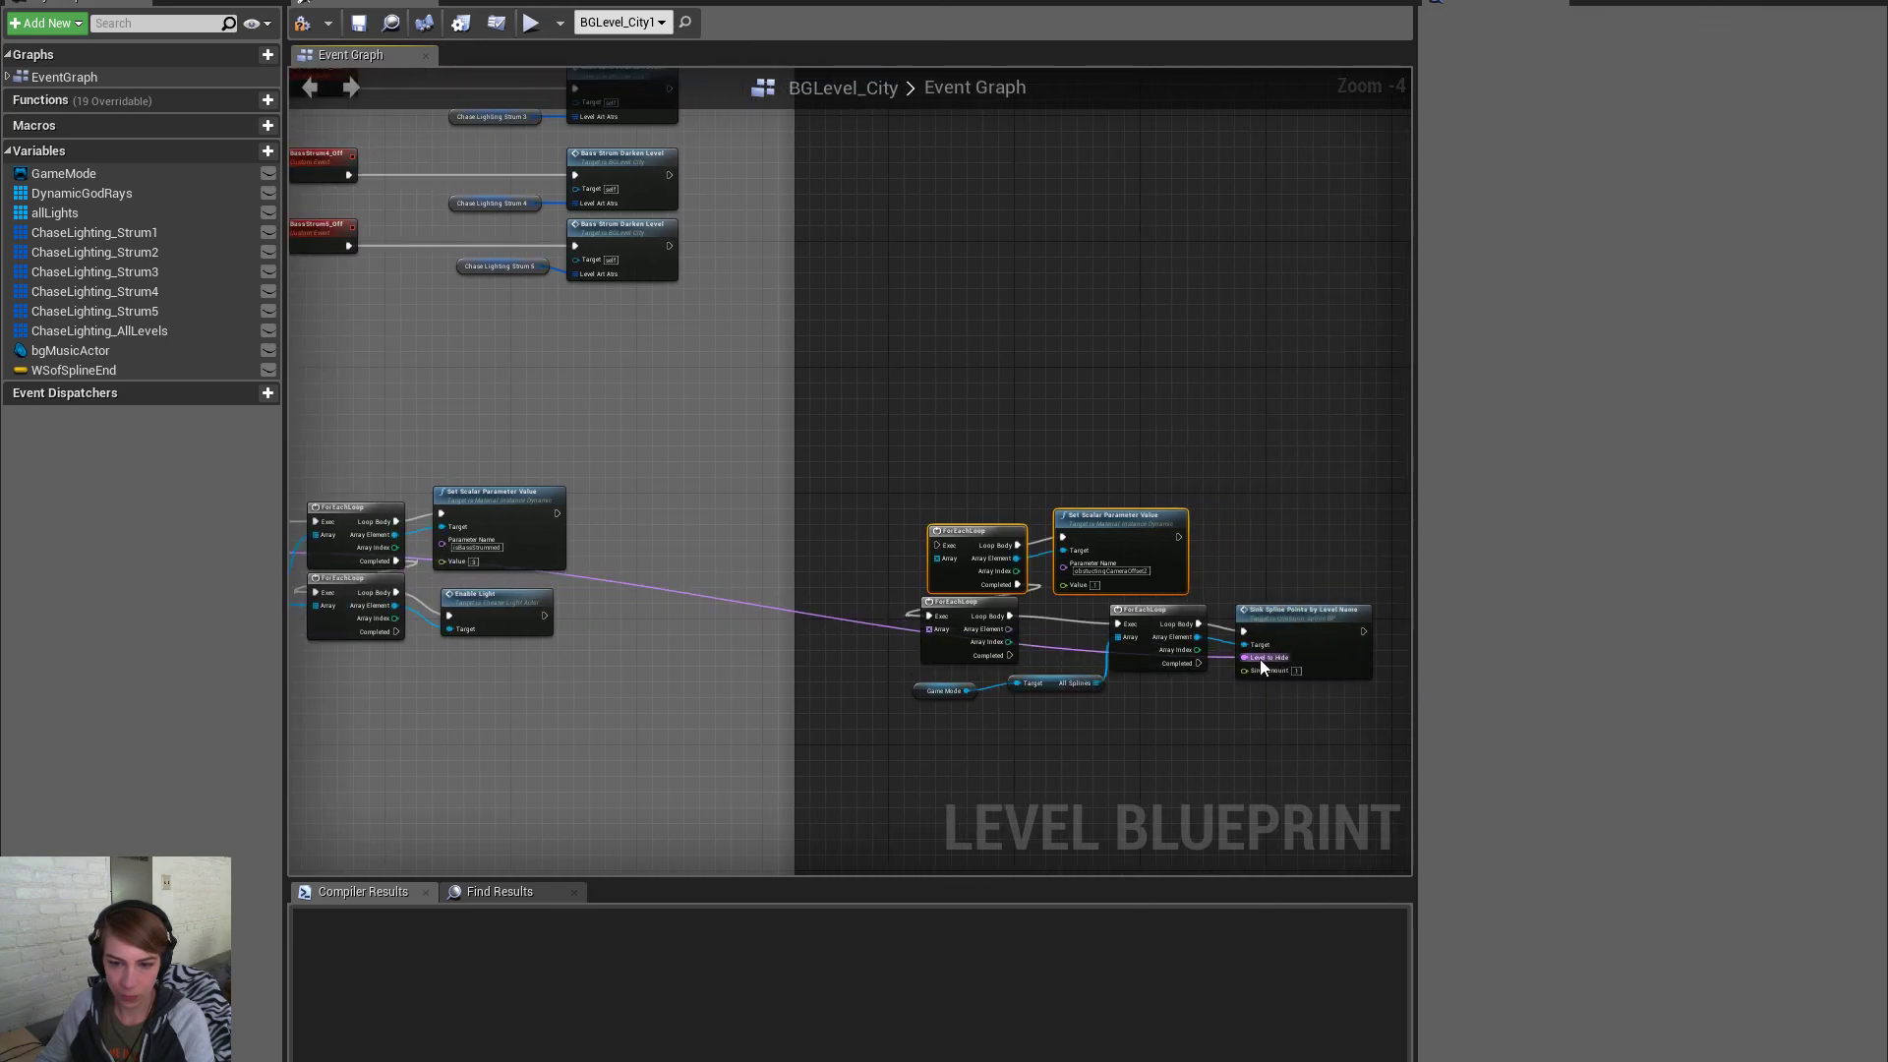
# Connect Materials to Blend On and the BassStrumLightLevel loop's Loop Body output to the camera offset loop's Array and Exec inputs
pyautogui.moveTo(755, 563); pyautogui.dragTo(936, 564, button='right')
pyautogui.scroll(1, 492, 618)
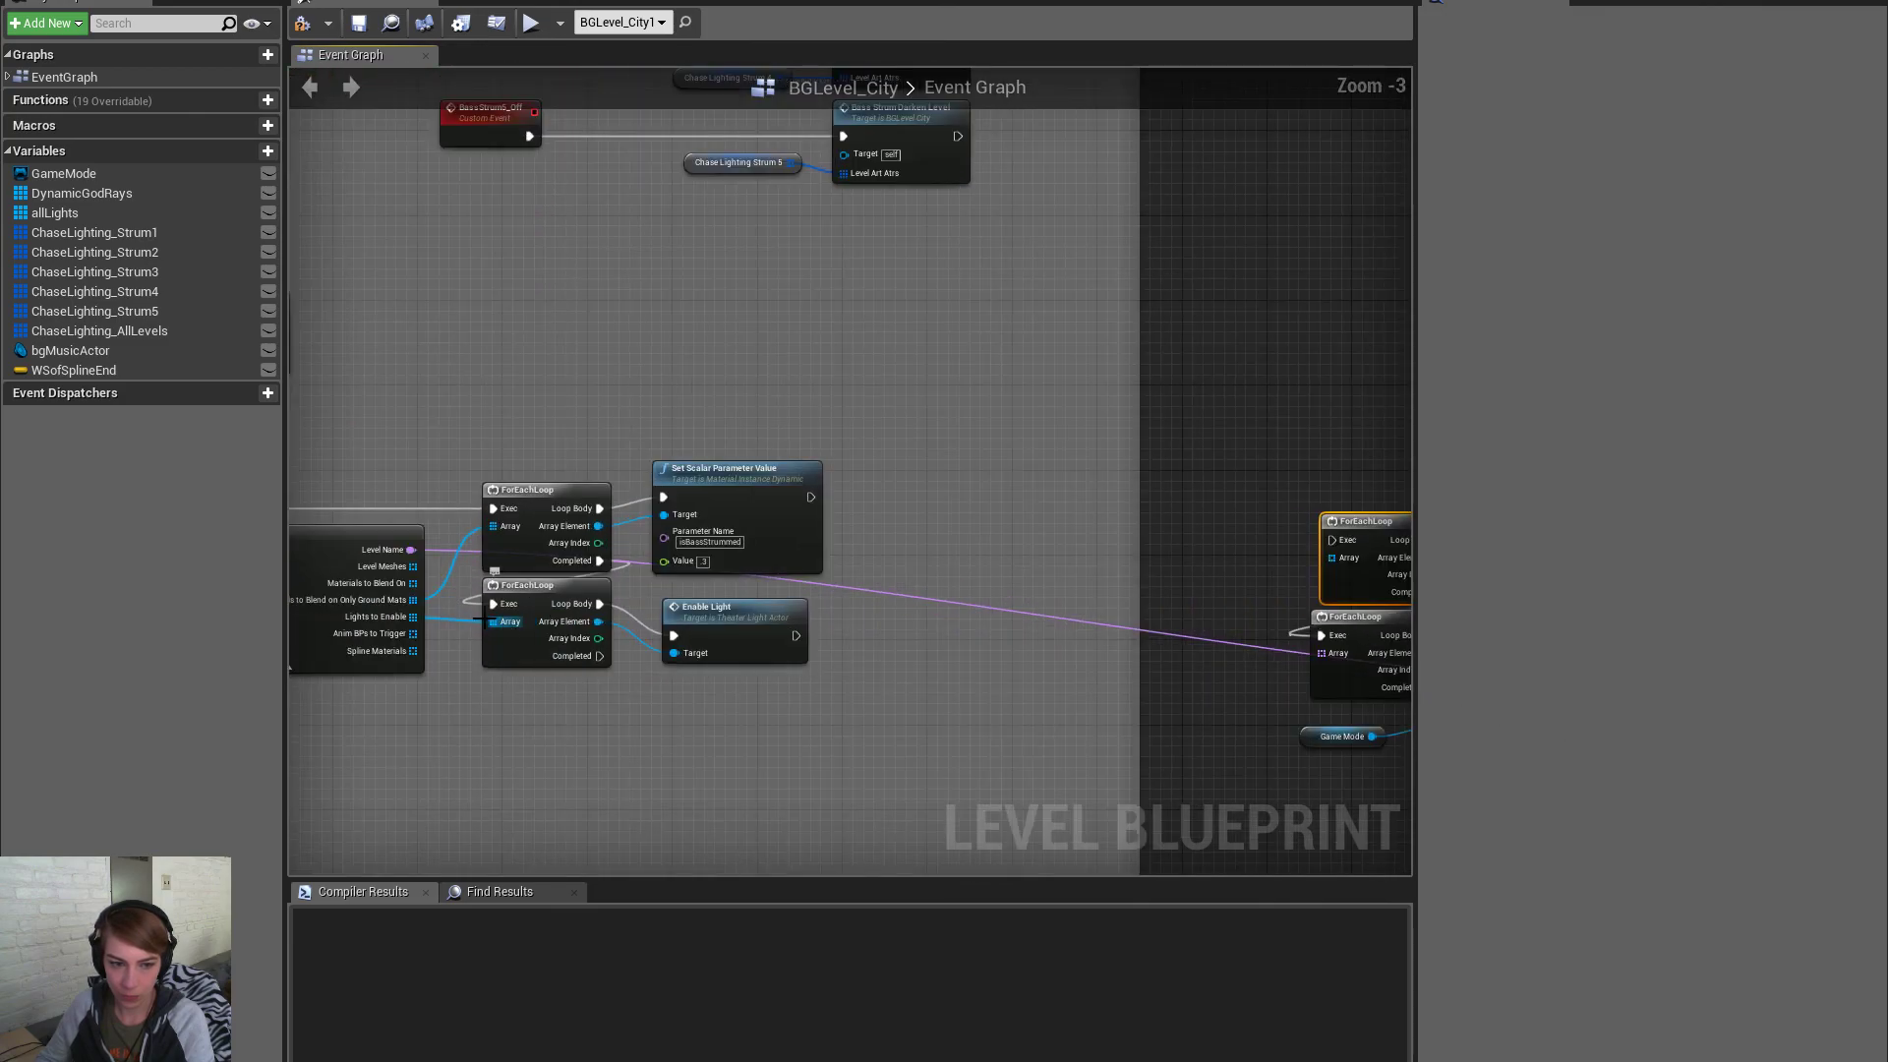
pyautogui.moveTo(419, 667); pyautogui.dragTo(482, 671, button='right')
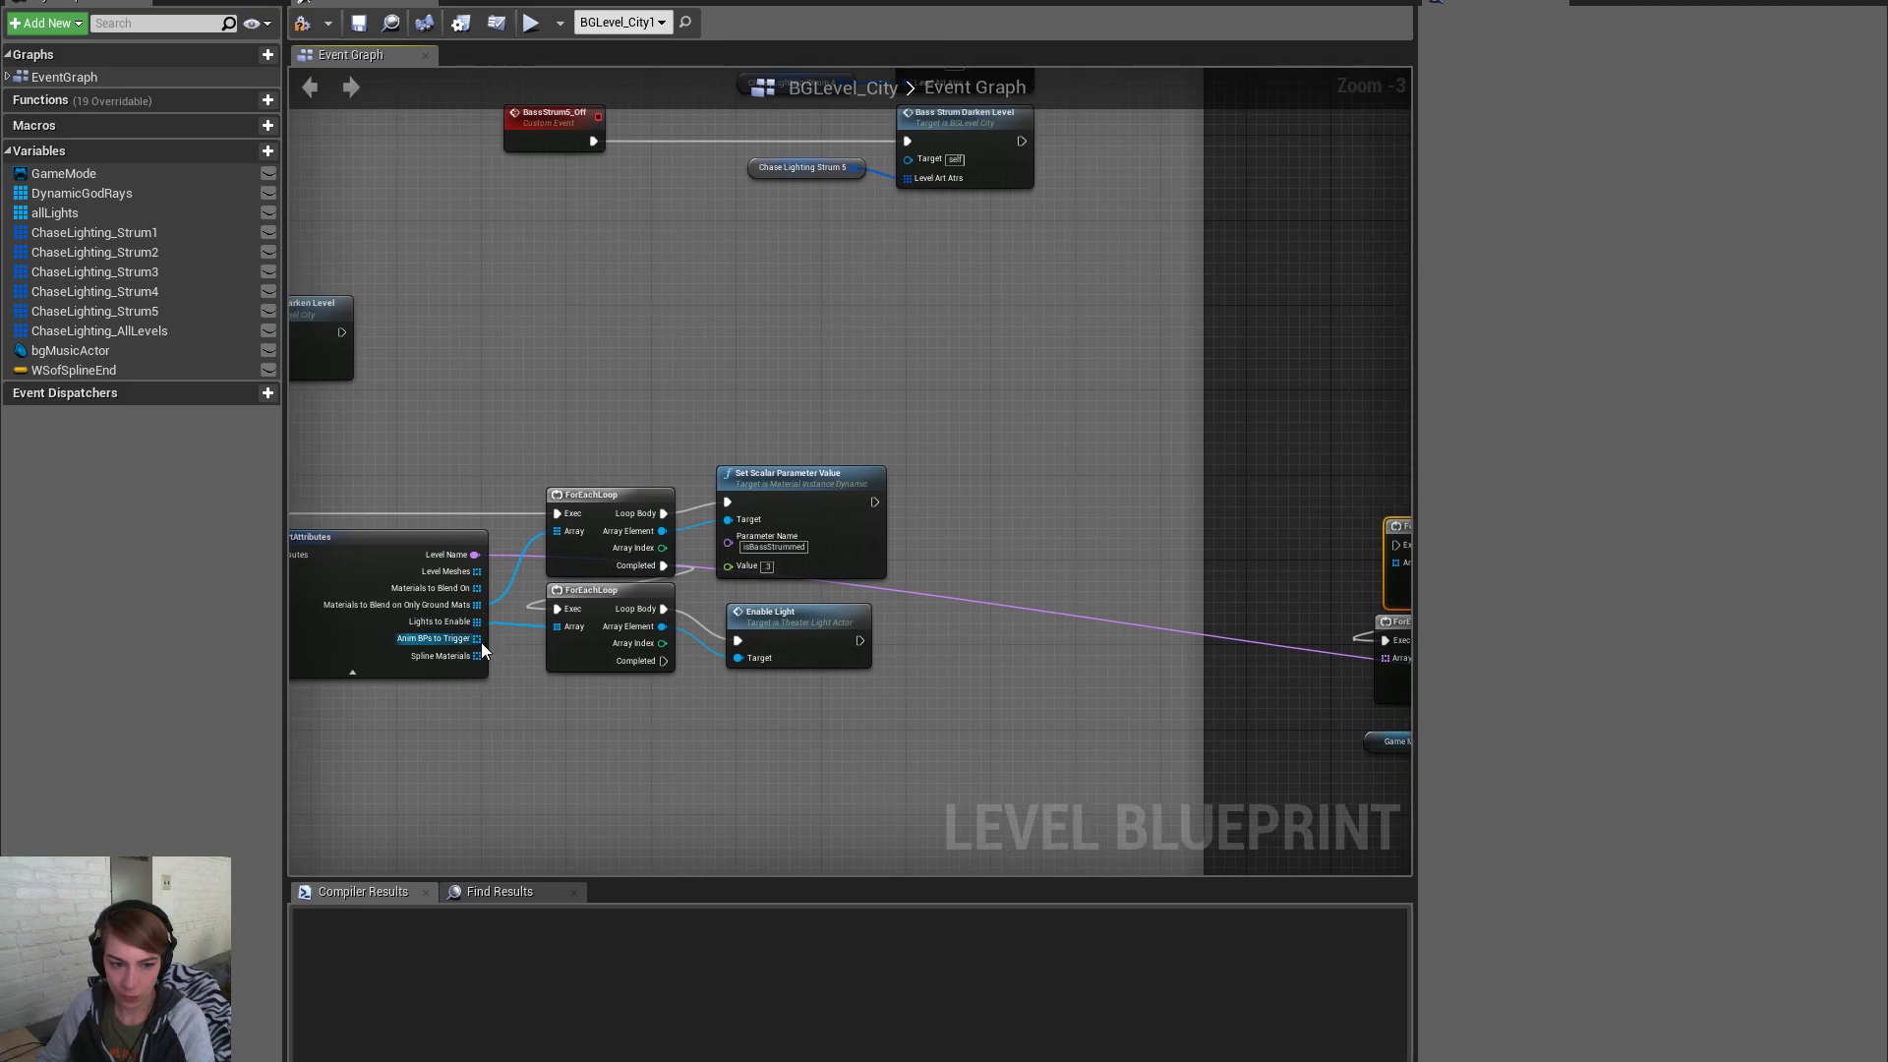
pyautogui.moveTo(477, 588); pyautogui.dragTo(1270, 564)
pyautogui.moveTo(818, 694); pyautogui.dragTo(405, 454)
pyautogui.moveTo(460, 443); pyautogui.dragTo(842, 468, button='right')
pyautogui.moveTo(381, 536); pyautogui.dragTo(1223, 551)
# Reposition the ForEachLoop node that follows the BassStrumDarkenLevel event
pyautogui.moveTo(1243, 509); pyautogui.dragTo(898, 370, button='right')
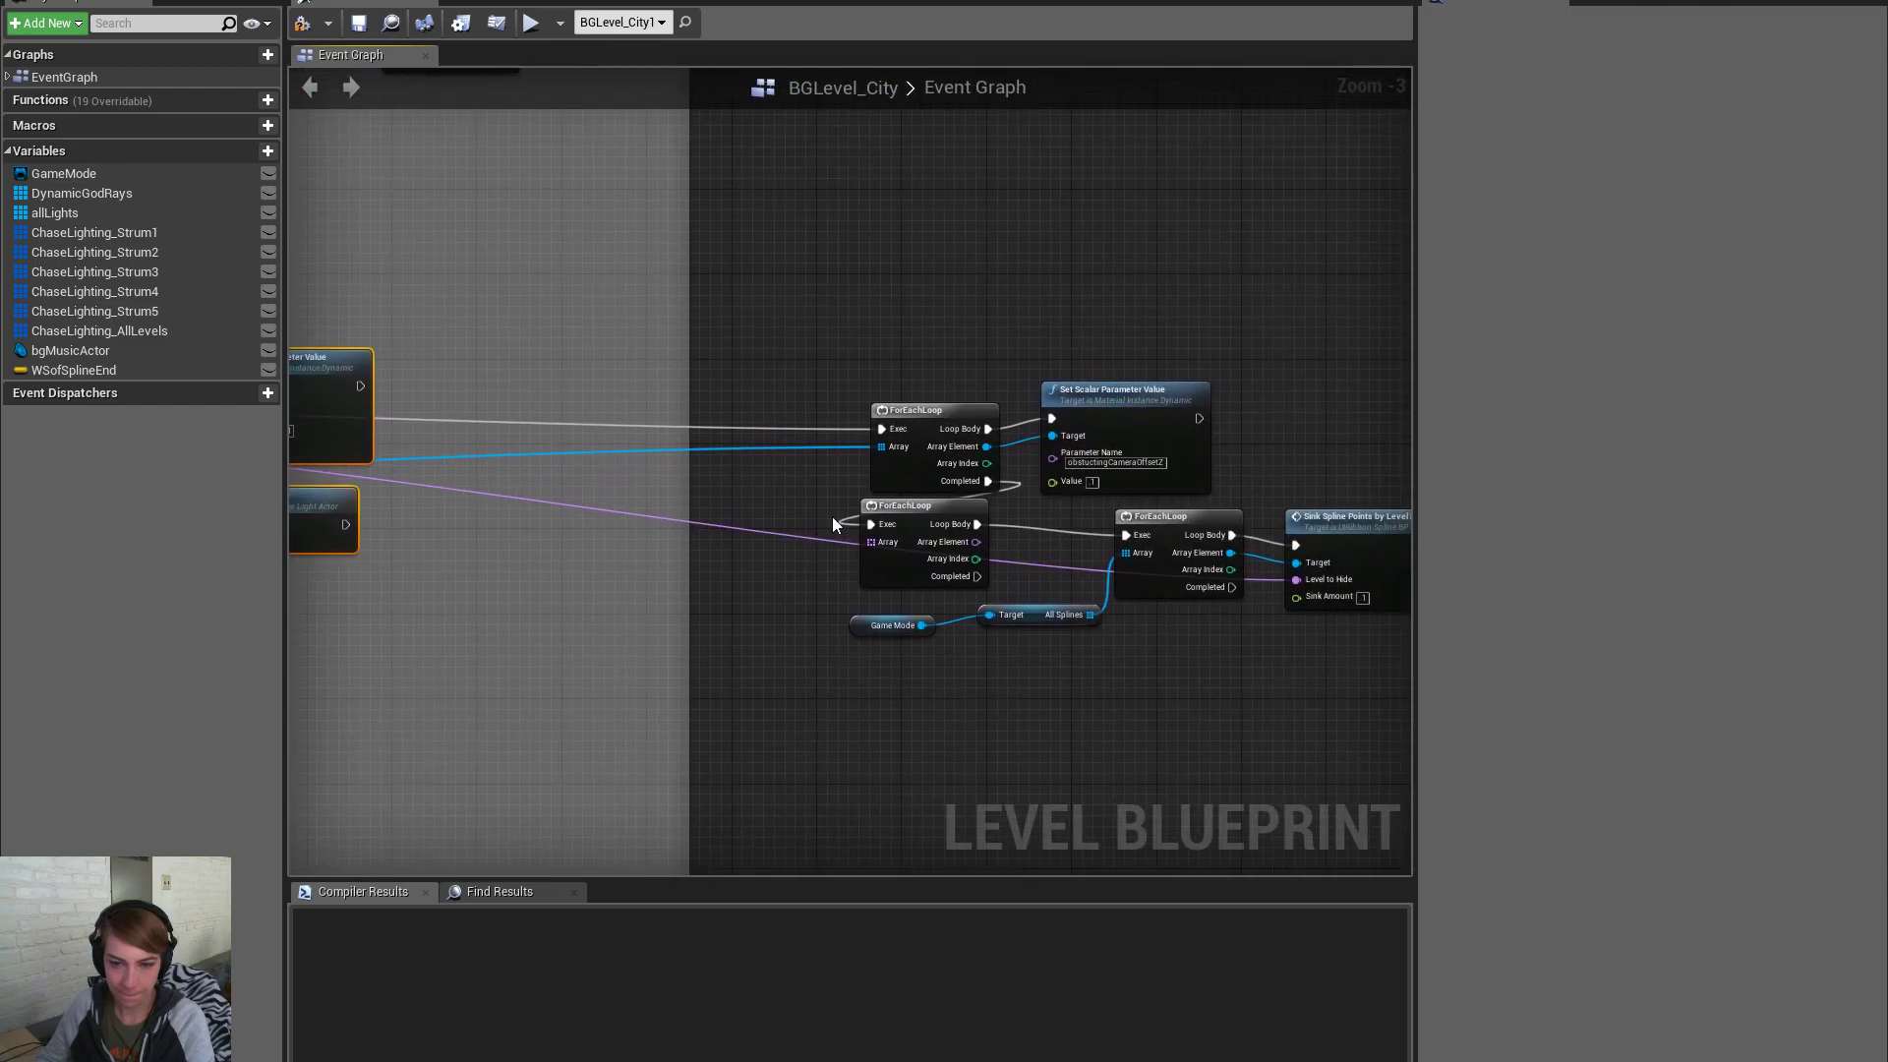
pyautogui.scroll(-1, 747, 610)
pyautogui.moveTo(726, 641); pyautogui.dragTo(1434, 366, button='right')
pyautogui.moveTo(439, 593); pyautogui.dragTo(1135, 758)
pyautogui.click(677, 569)
pyautogui.moveTo(472, 621)
pyautogui.mouseDown()
pyautogui.moveTo(493, 408)
pyautogui.moveTo(533, 381)
pyautogui.moveTo(455, 599)
pyautogui.moveTo(528, 639)
pyautogui.moveTo(565, 634)
pyautogui.moveTo(505, 634)
pyautogui.mouseUp()
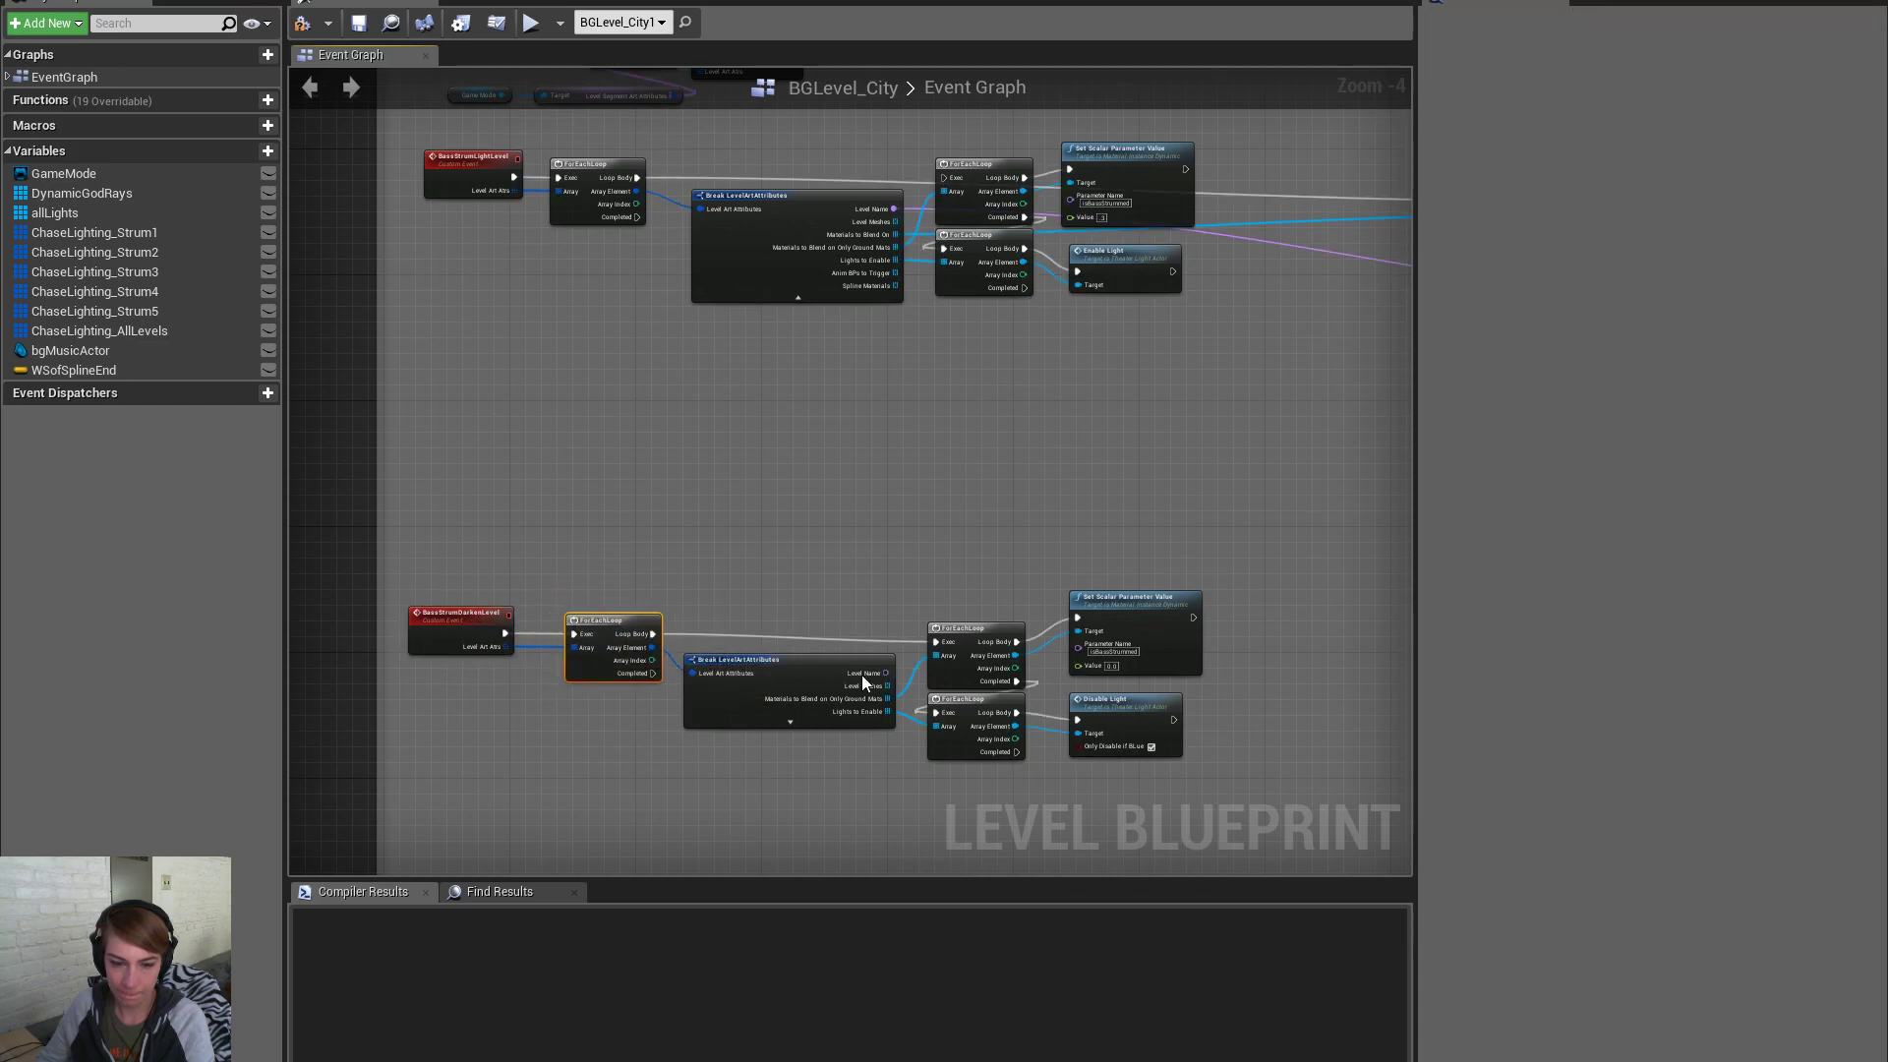
# Duplicate the camera offset and spline sinking nodes and place the copy beside the BassStrumDarkenLevel logic
pyautogui.moveTo(649, 635); pyautogui.dragTo(1172, 507)
pyautogui.moveTo(1019, 438); pyautogui.dragTo(783, 495, button='right')
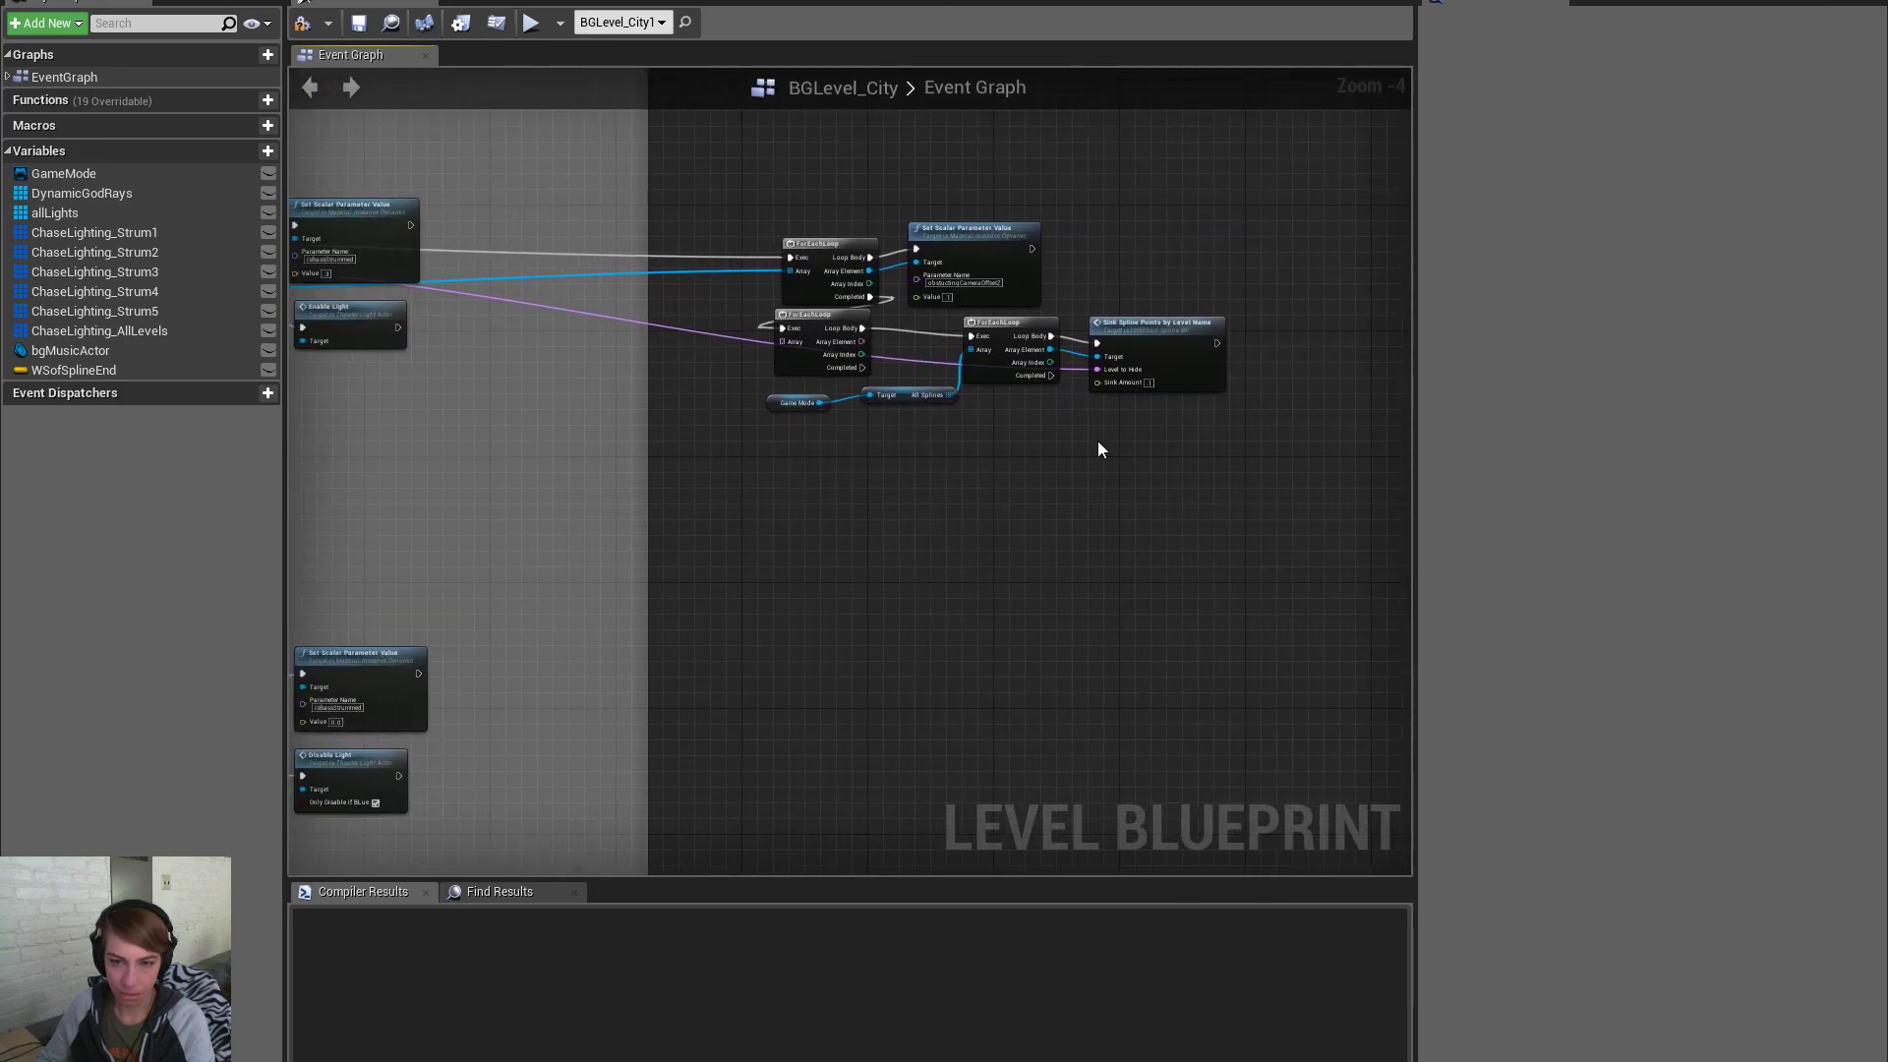
pyautogui.moveTo(1033, 361); pyautogui.dragTo(779, 190)
pyautogui.hotkey('ctrl', 'c')
pyautogui.hotkey('ctrl', 'v')
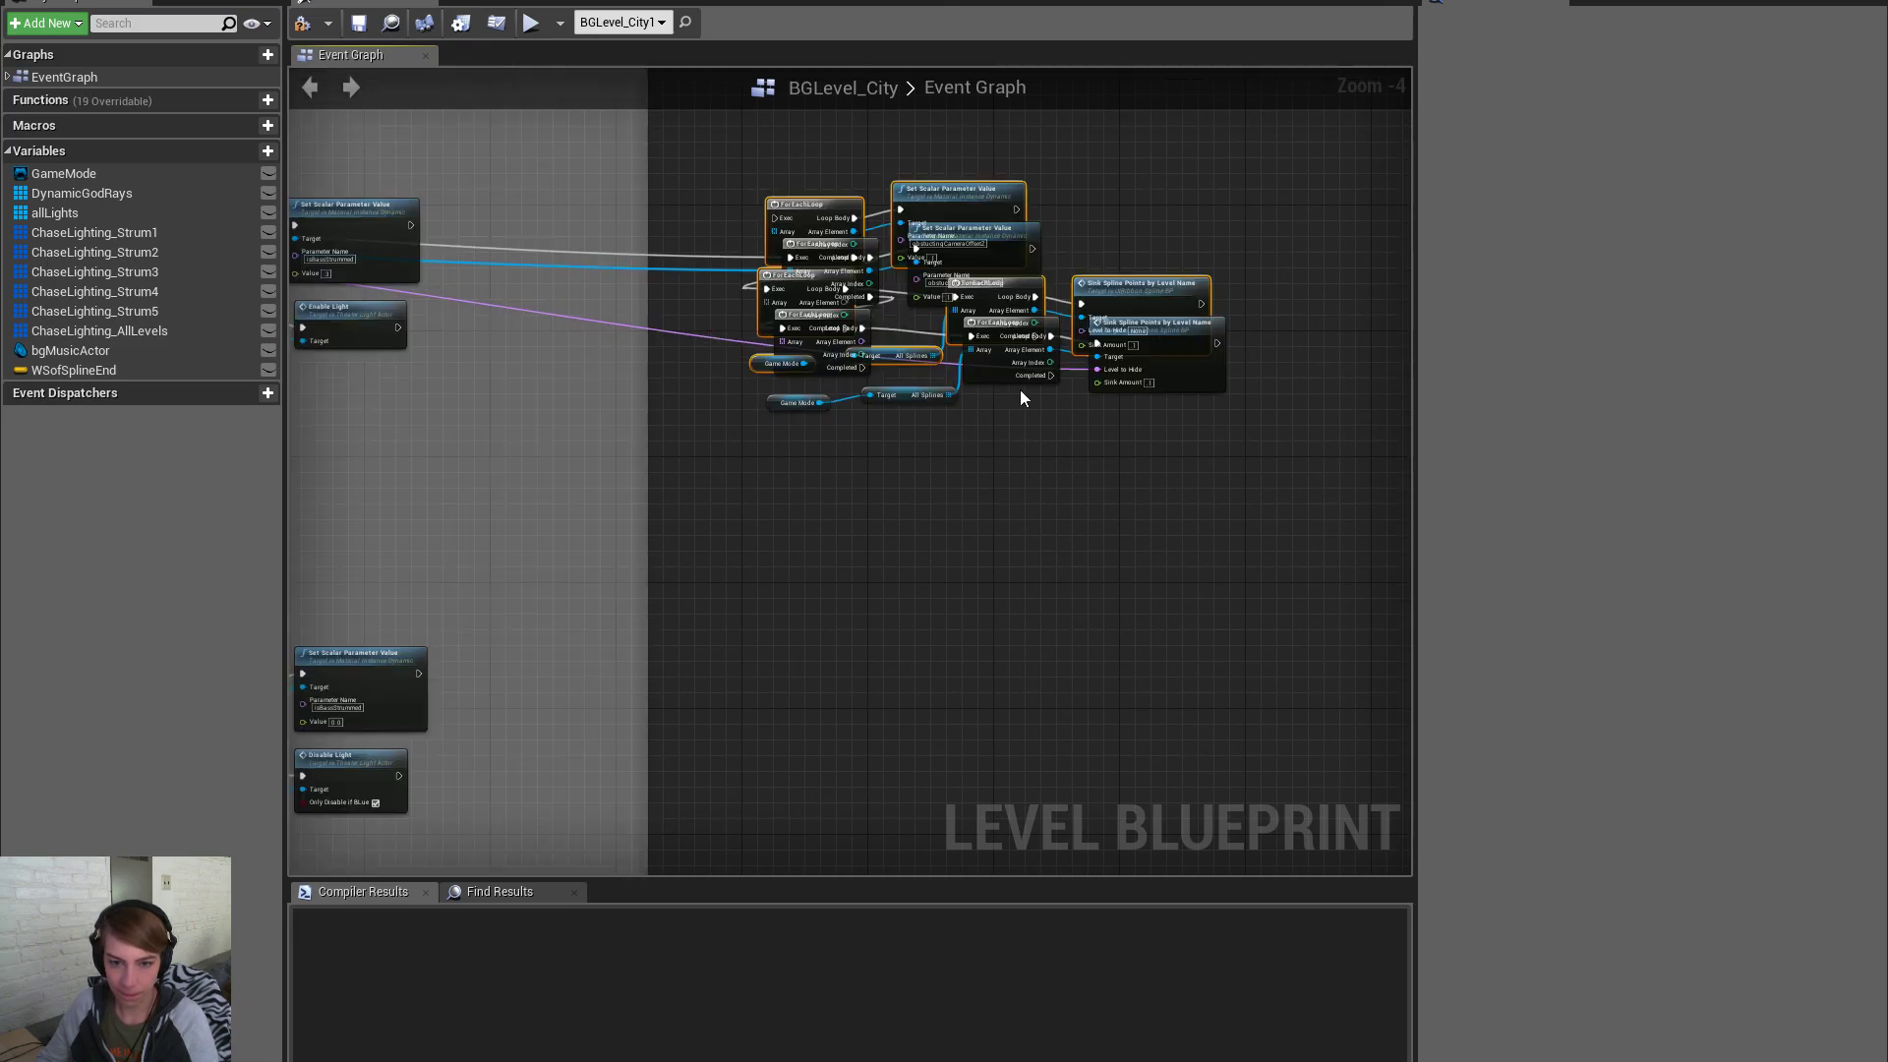
pyautogui.moveTo(1007, 251); pyautogui.dragTo(952, 590)
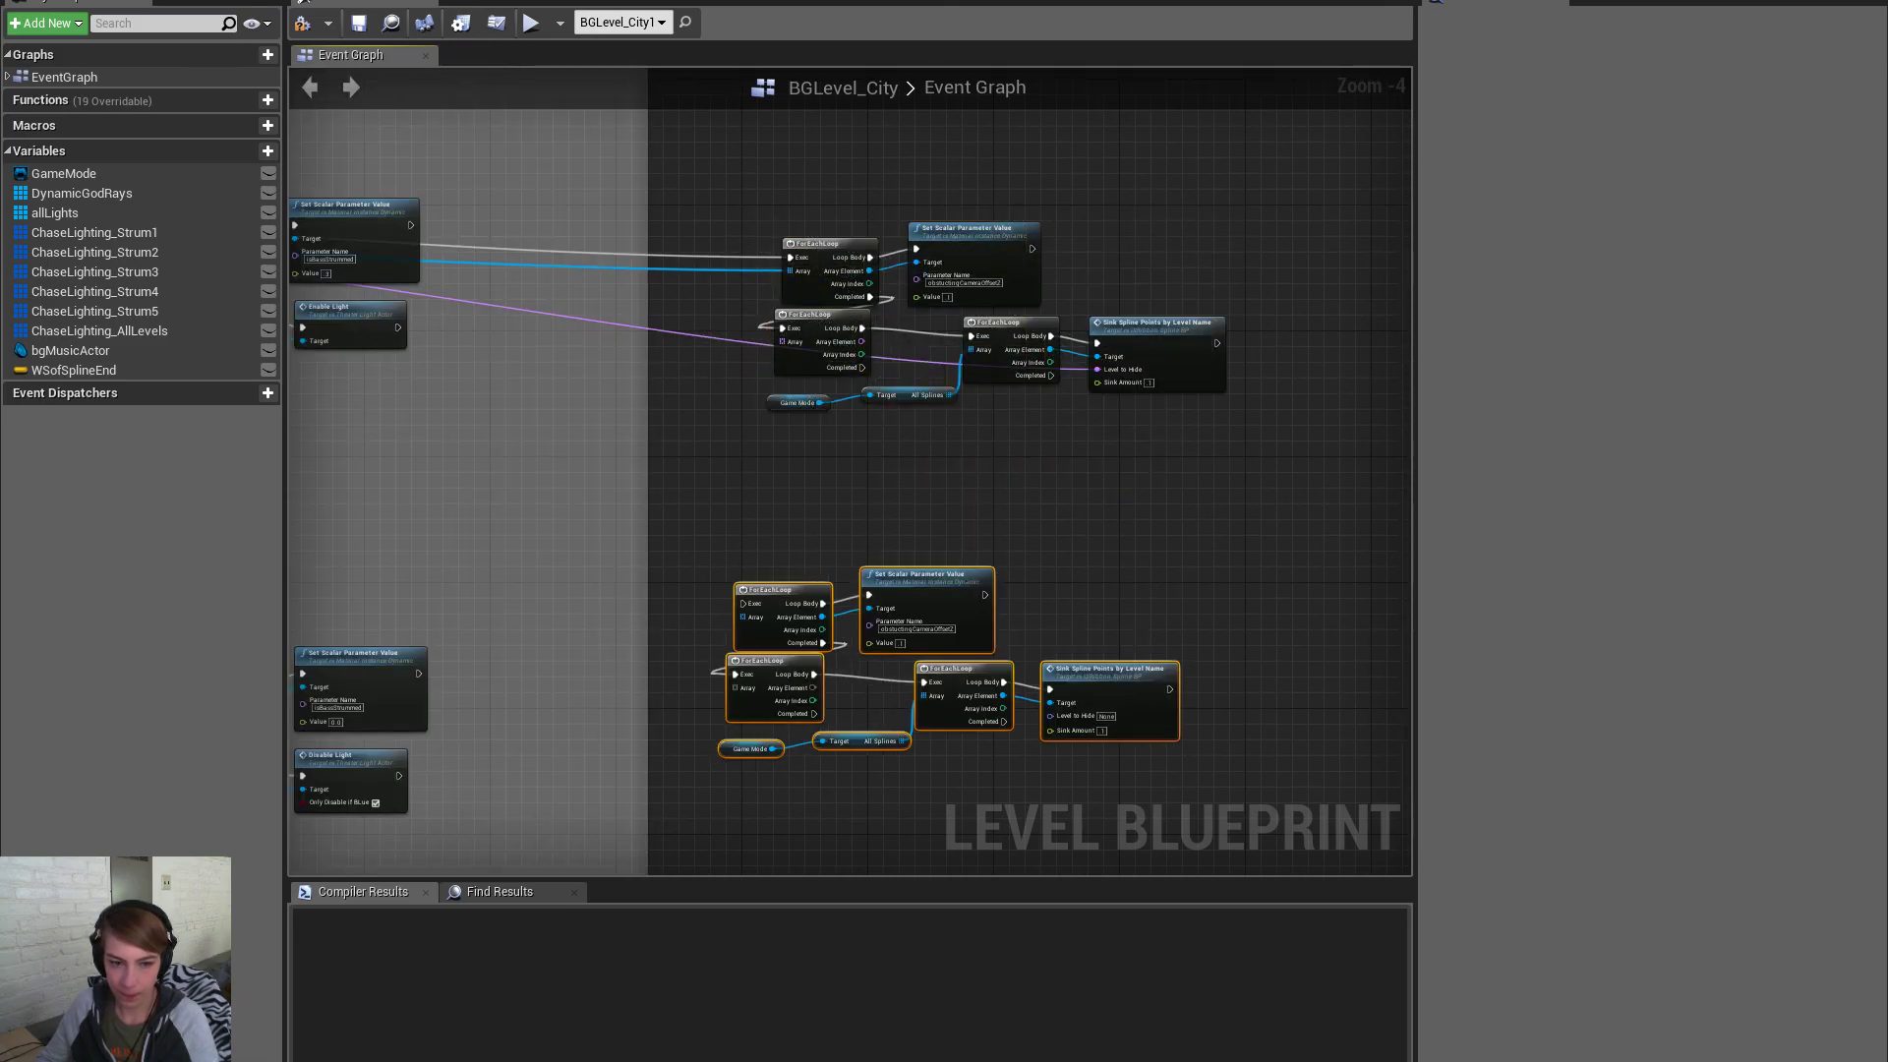
# Connect the BassStrumDarkenLevel loop's Loop Body and the Materials to Blend On attribute to the copied camera offset loop
pyautogui.moveTo(301, 611); pyautogui.dragTo(781, 500, button='right')
pyautogui.keyDown('ctrl'); pyautogui.moveTo(356, 578); pyautogui.dragTo(1224, 492); pyautogui.keyUp('ctrl')
pyautogui.moveTo(1202, 444); pyautogui.dragTo(1077, 447, button='right')
pyautogui.moveTo(1102, 526); pyautogui.dragTo(1057, 560)
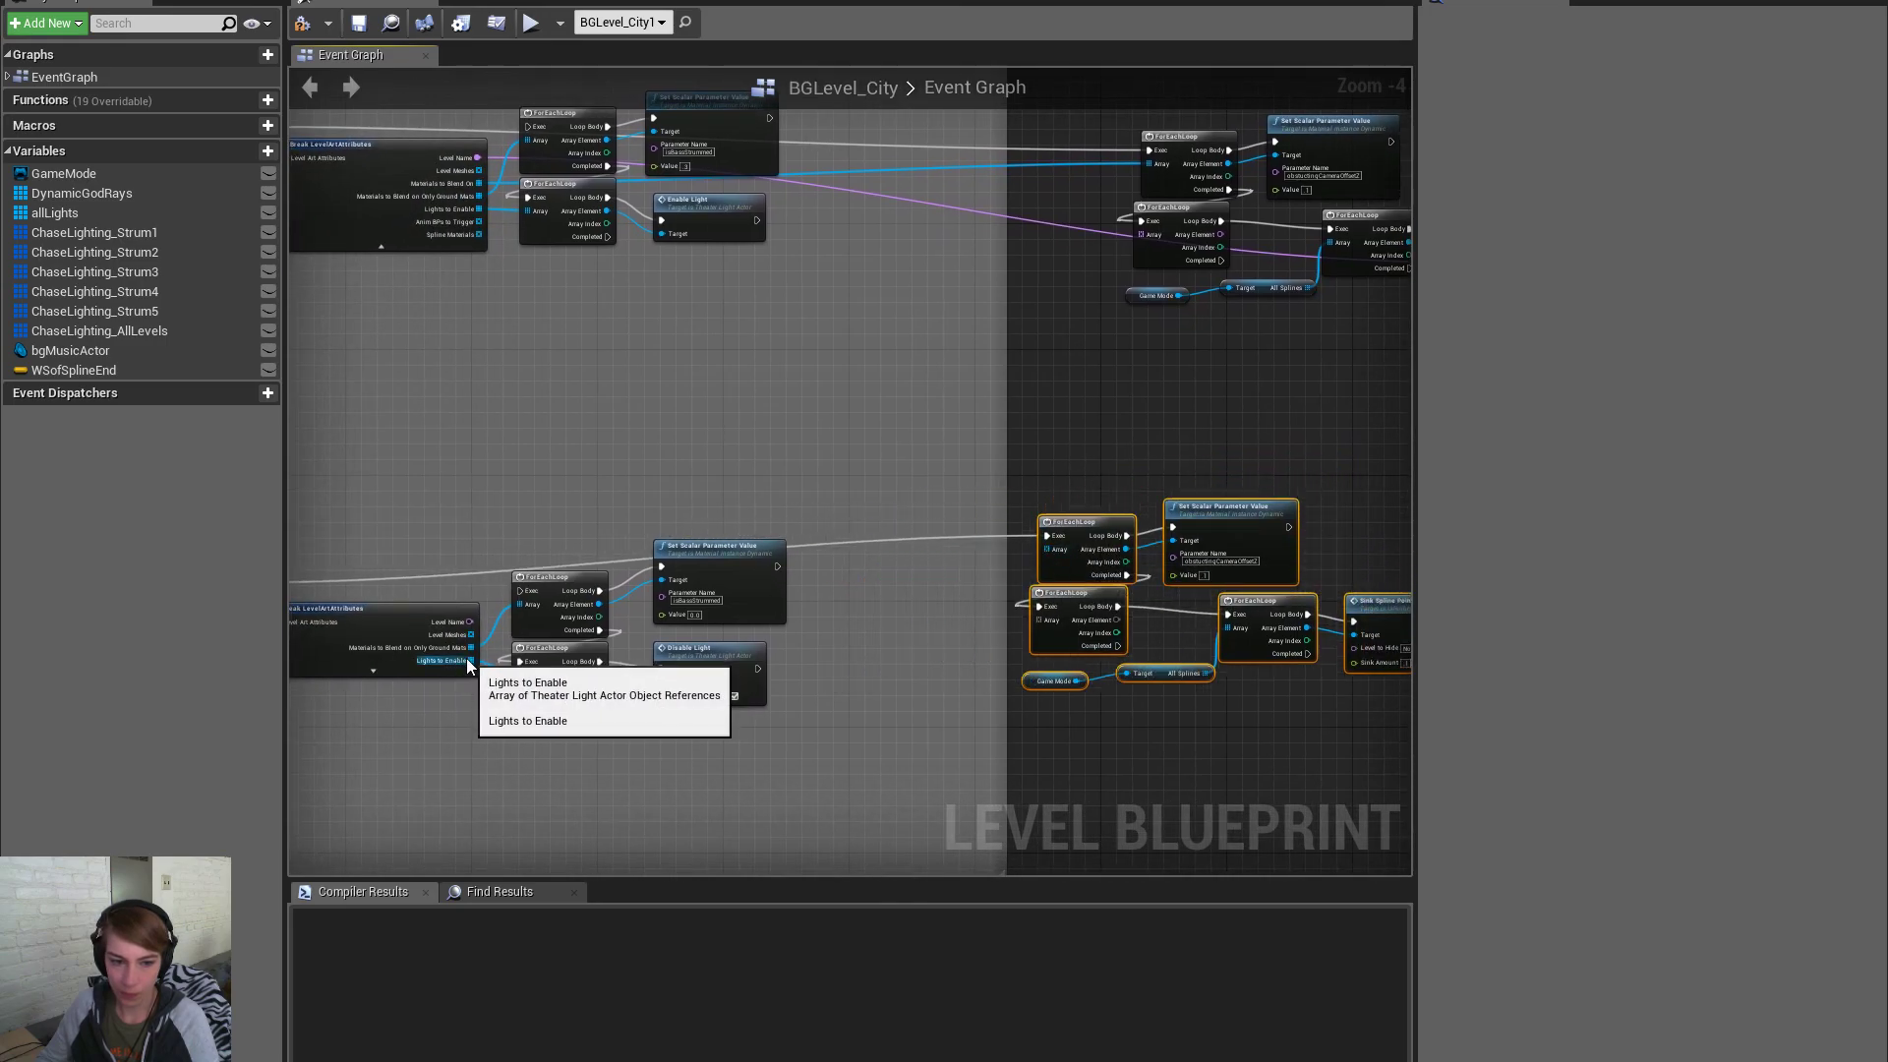
pyautogui.click(440, 671)
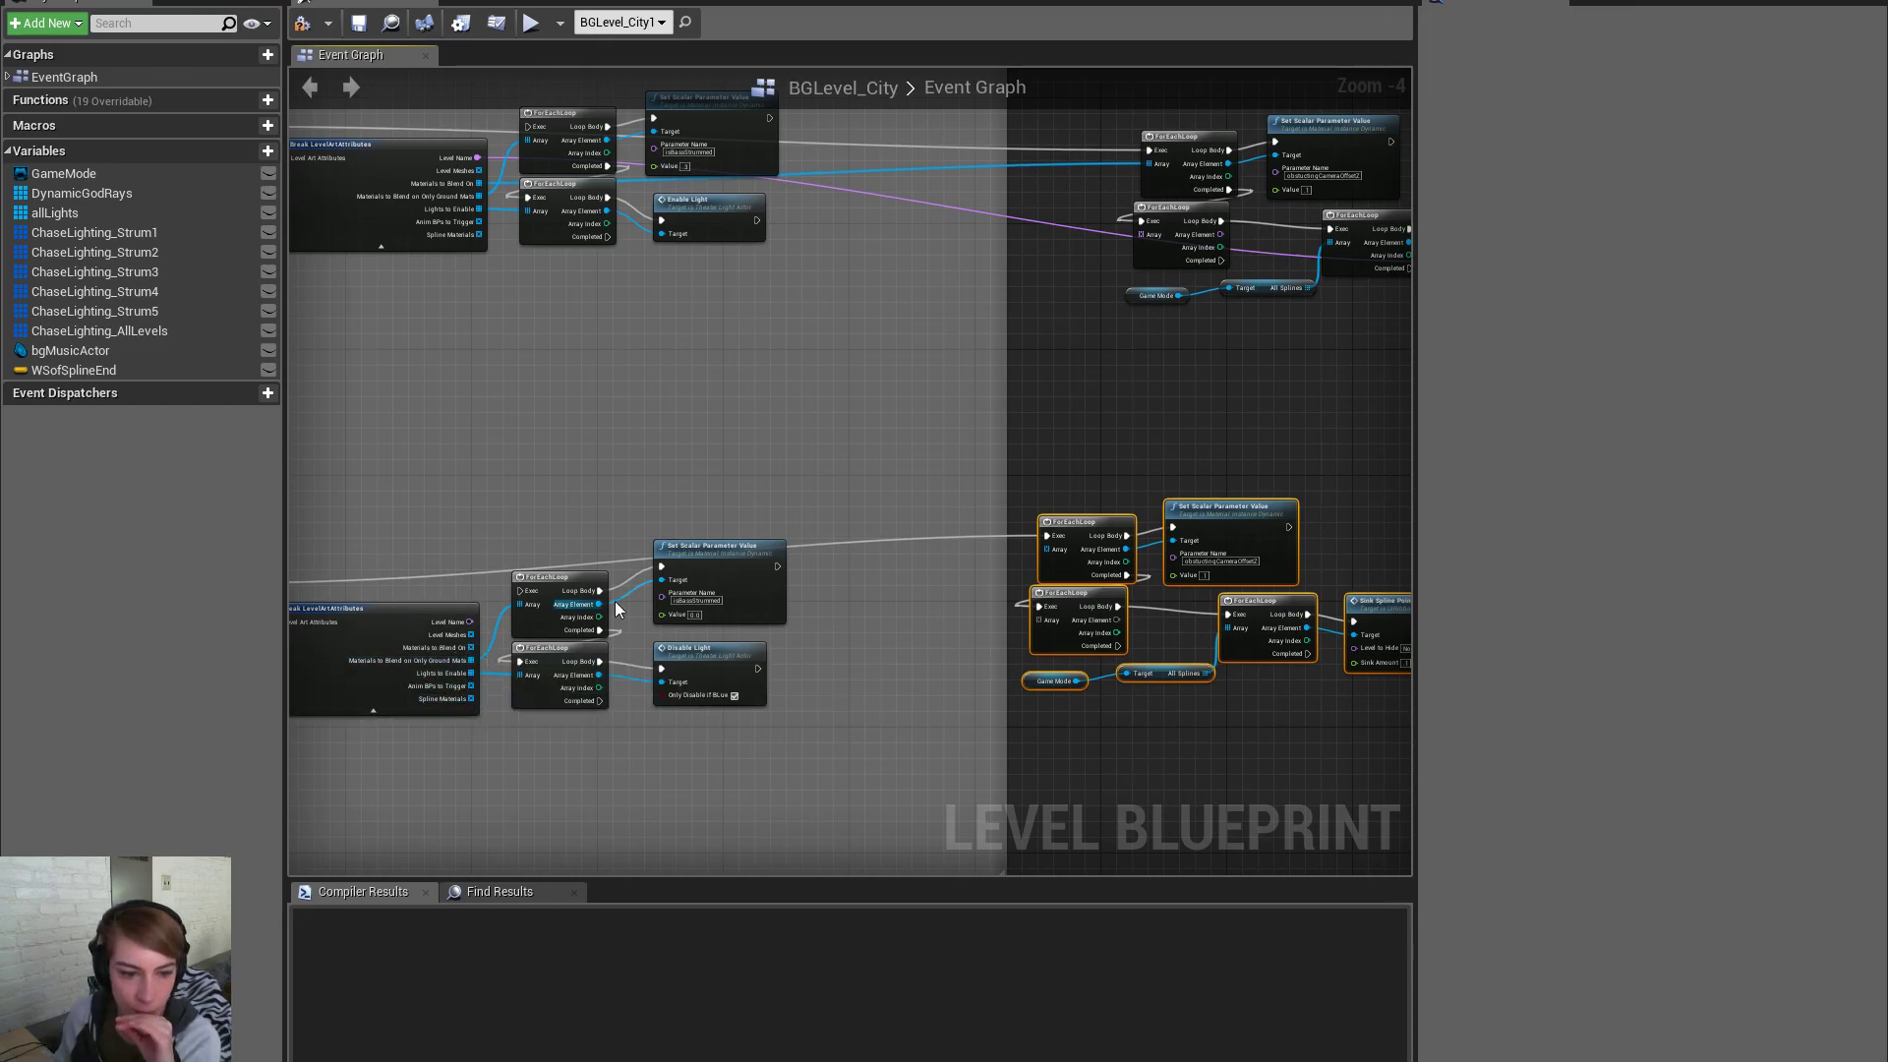
pyautogui.moveTo(475, 648); pyautogui.dragTo(1048, 549)
# In the BassStrumLightLevel group, connect the camera offset loop's Completed output to the All Splines loop and delete the loop between them
pyautogui.moveTo(1096, 711); pyautogui.dragTo(916, 783, button='right')
pyautogui.moveTo(1041, 290); pyautogui.dragTo(1148, 298)
pyautogui.click(1081, 324)
pyautogui.click(1015, 318)
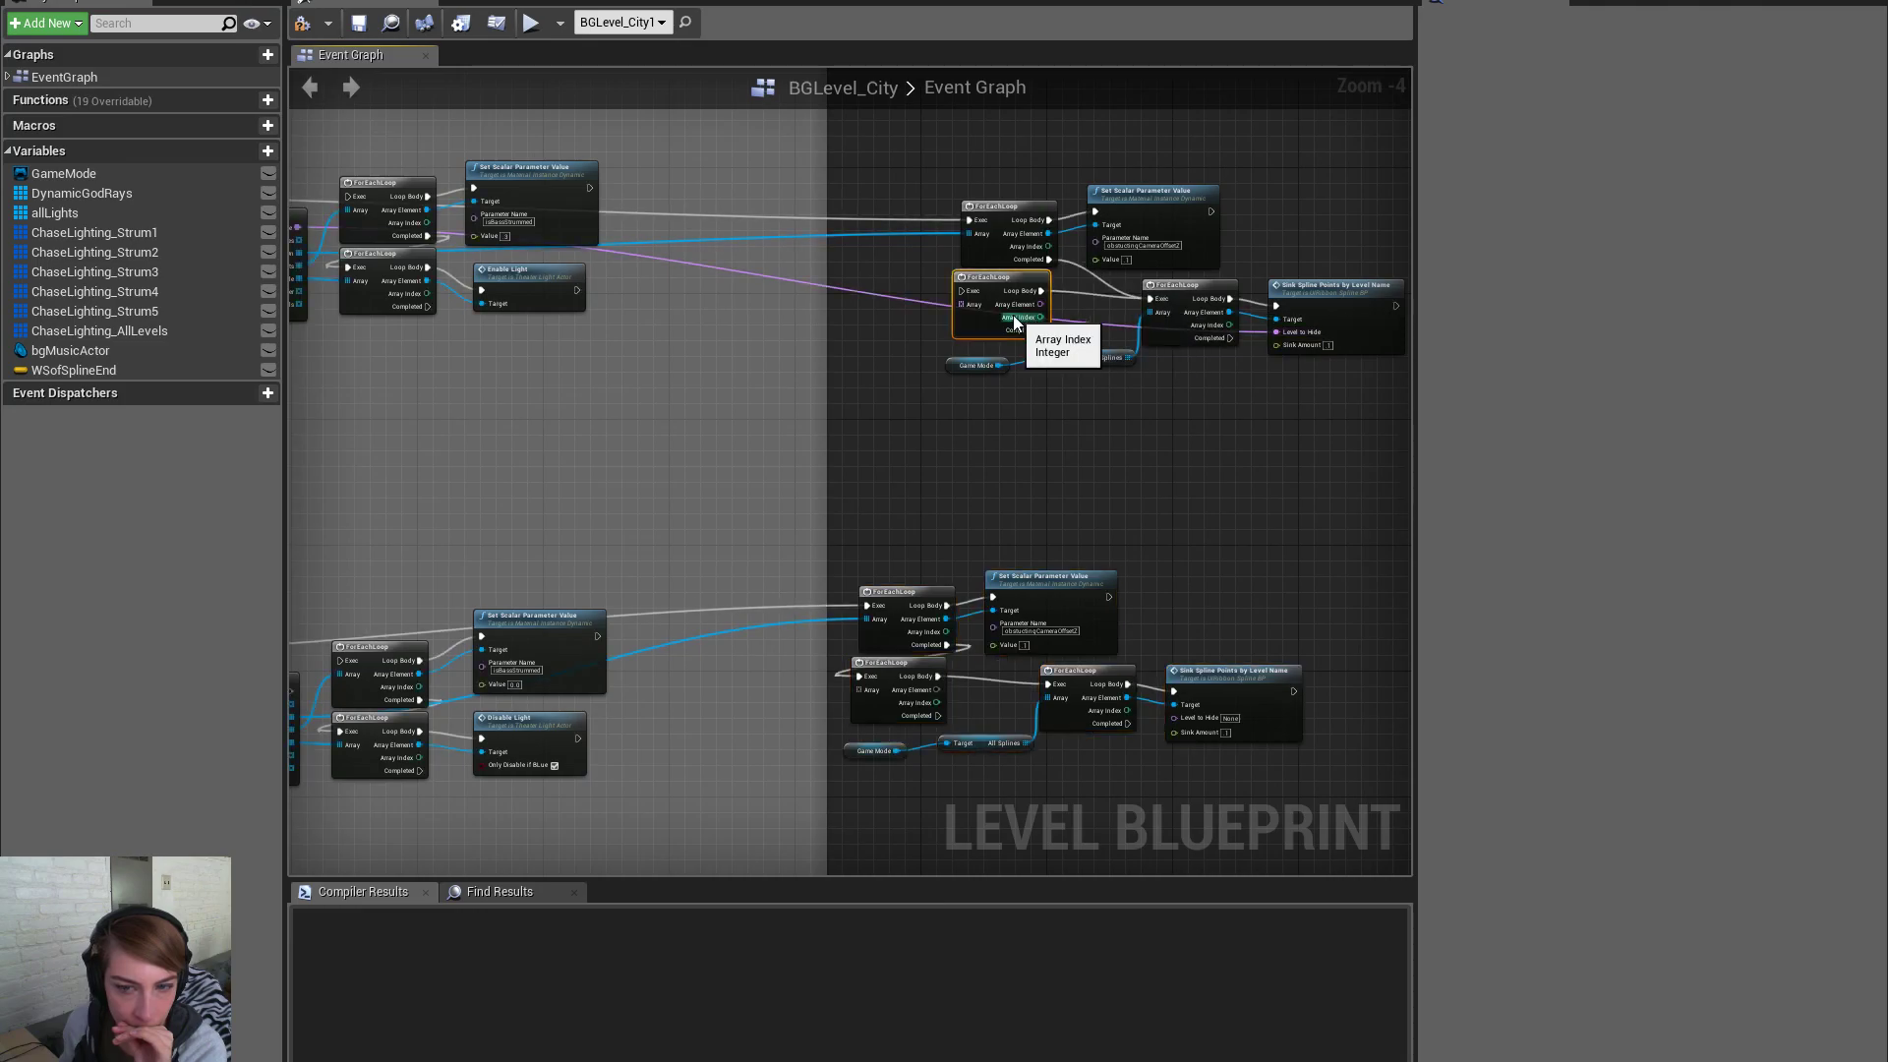
pyautogui.press('Delete')
# In the copied BassStrumDarkenLevel group, link the camera offset loop's Completed output to the All Splines loop and delete the intermediate loop
pyautogui.moveTo(1012, 474); pyautogui.dragTo(969, 494, button='right')
pyautogui.moveTo(1082, 584); pyautogui.dragTo(975, 542)
pyautogui.click(942, 596)
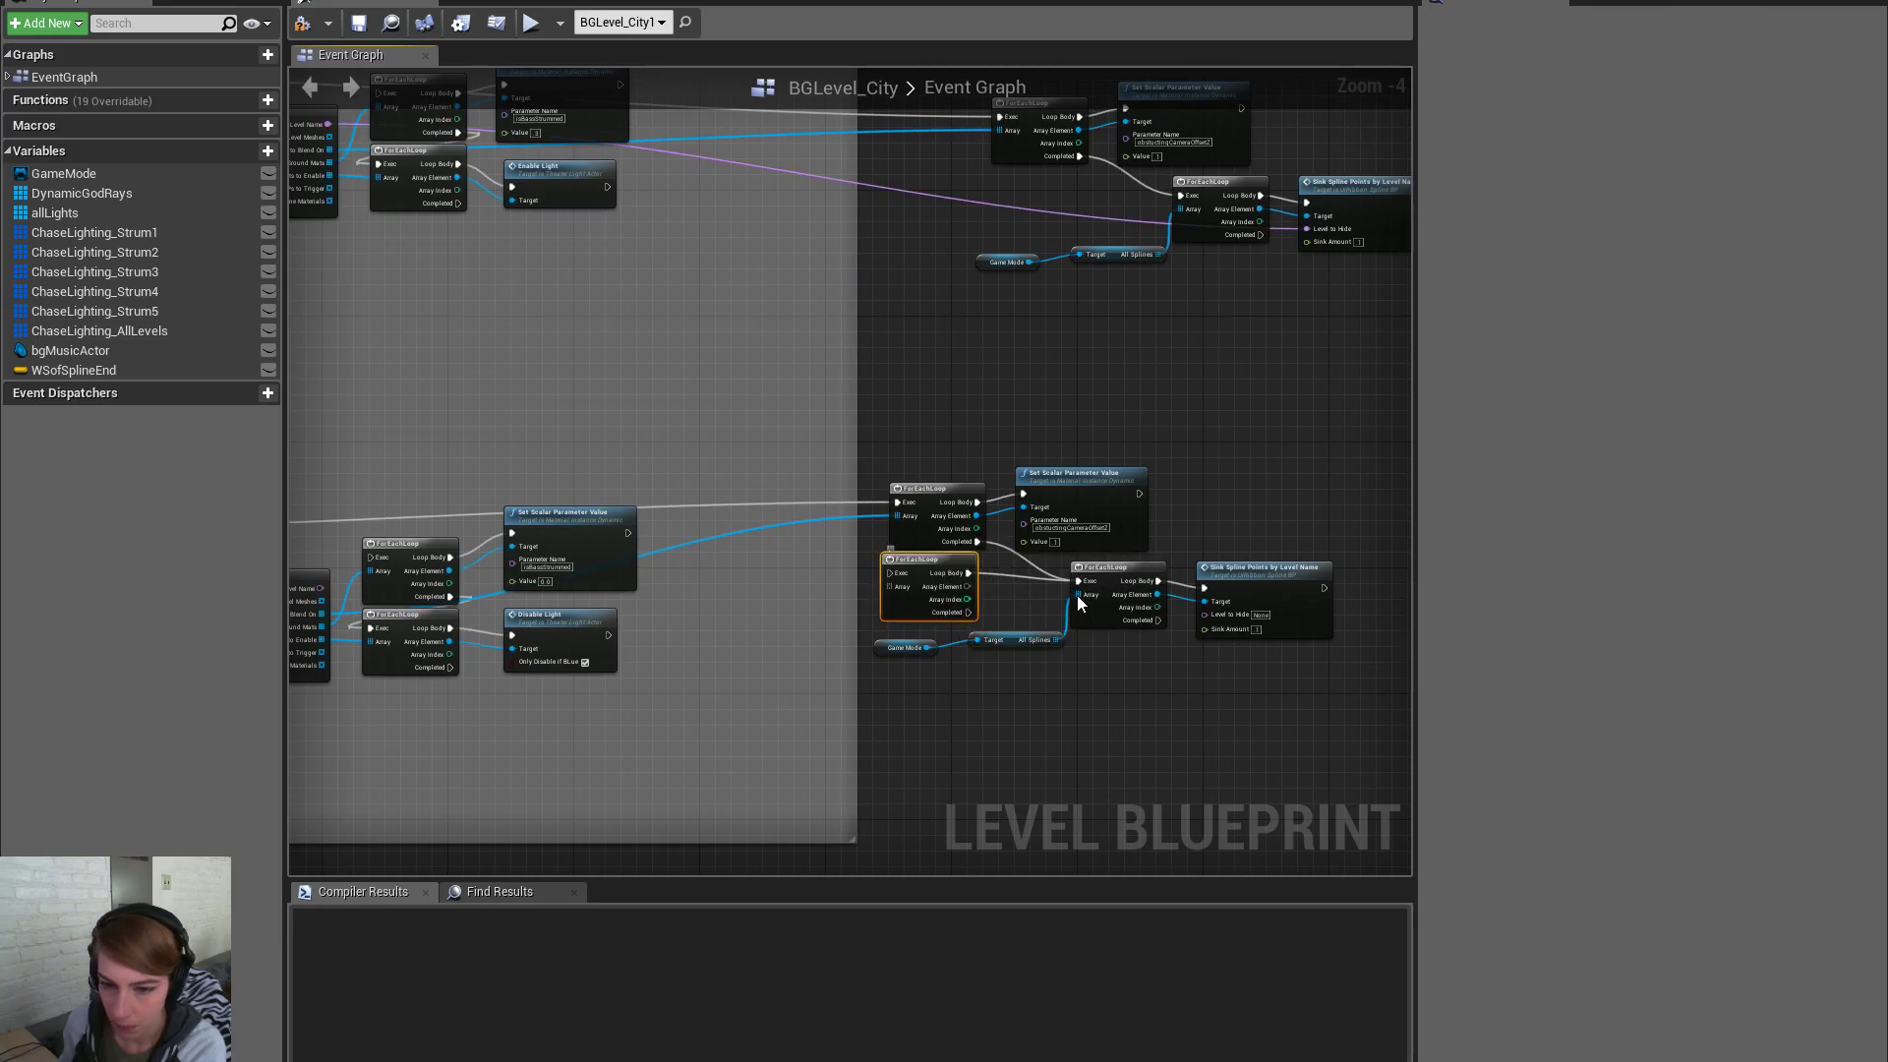
pyautogui.press('Delete')
# In the BassStrumDarkenLevel group, connect Level Name to Level to Hide and set both the parameter Value and the Sink Amount to -1
pyautogui.moveTo(1204, 615); pyautogui.dragTo(448, 588)
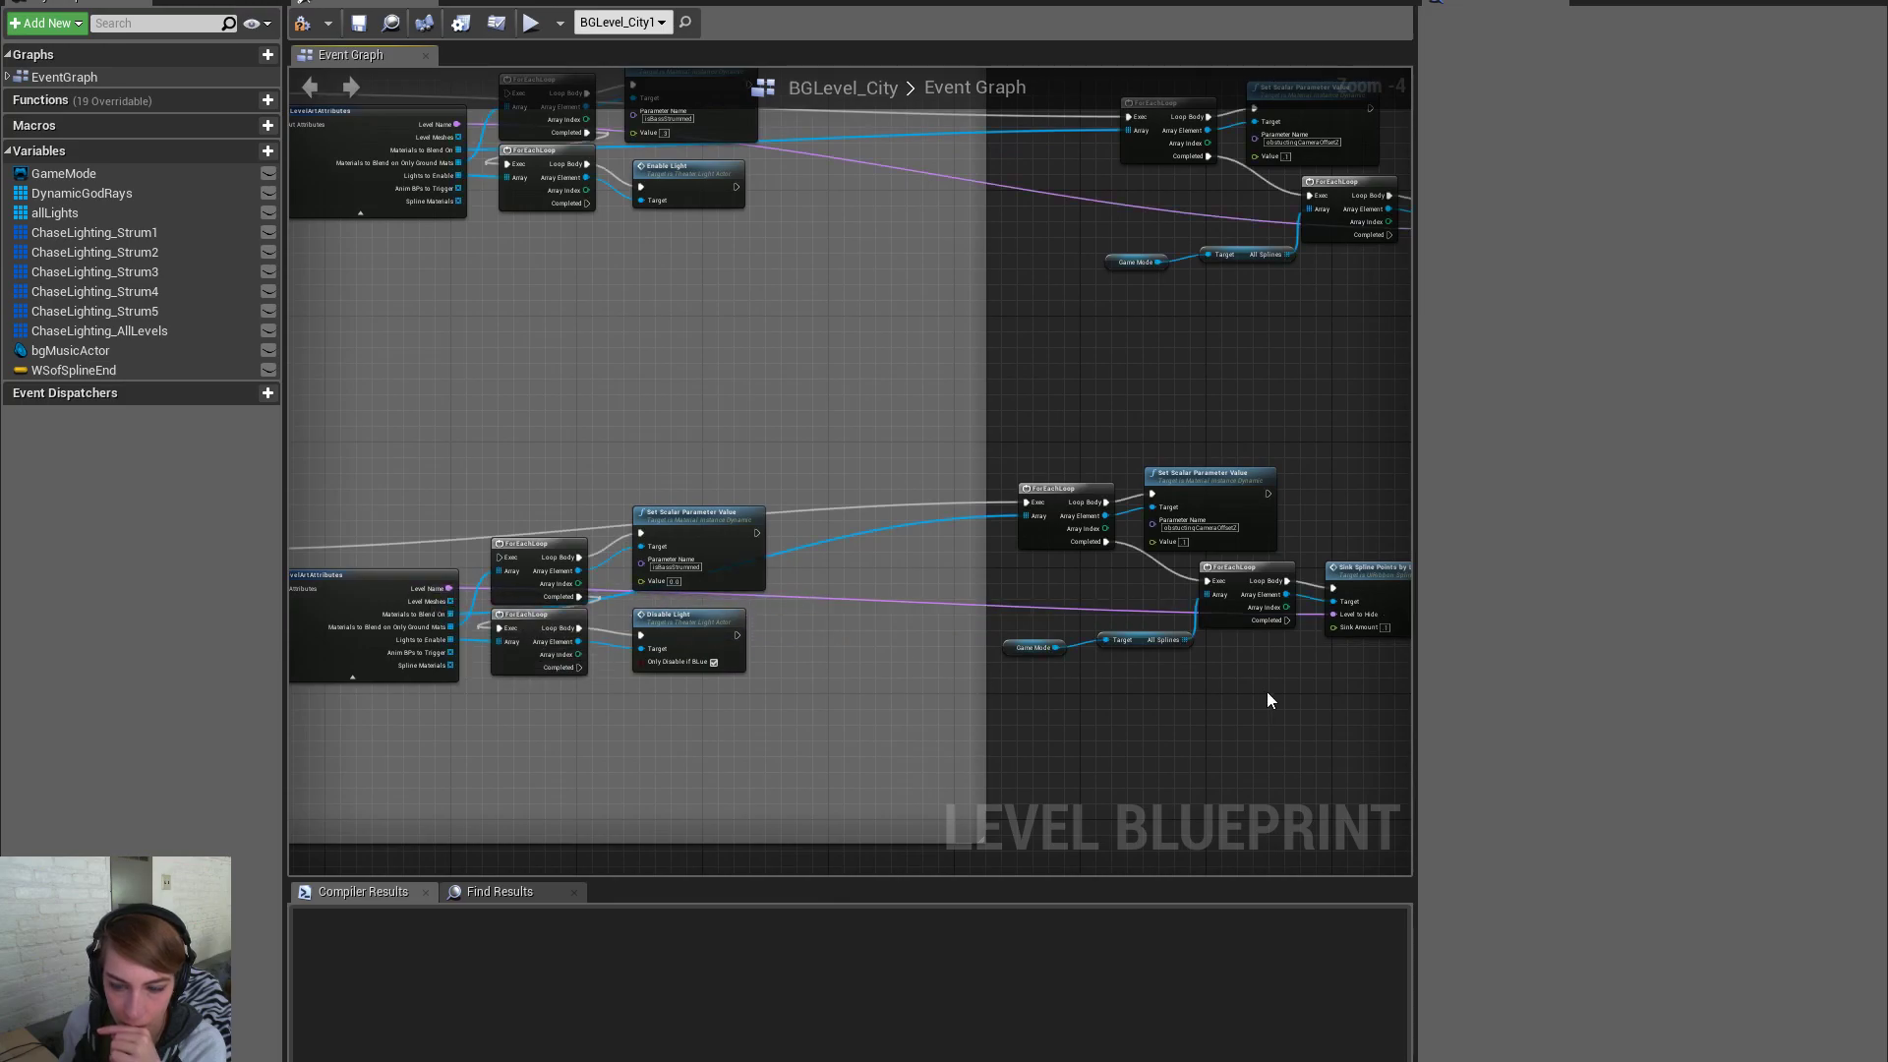
pyautogui.scroll(2, 1225, 599)
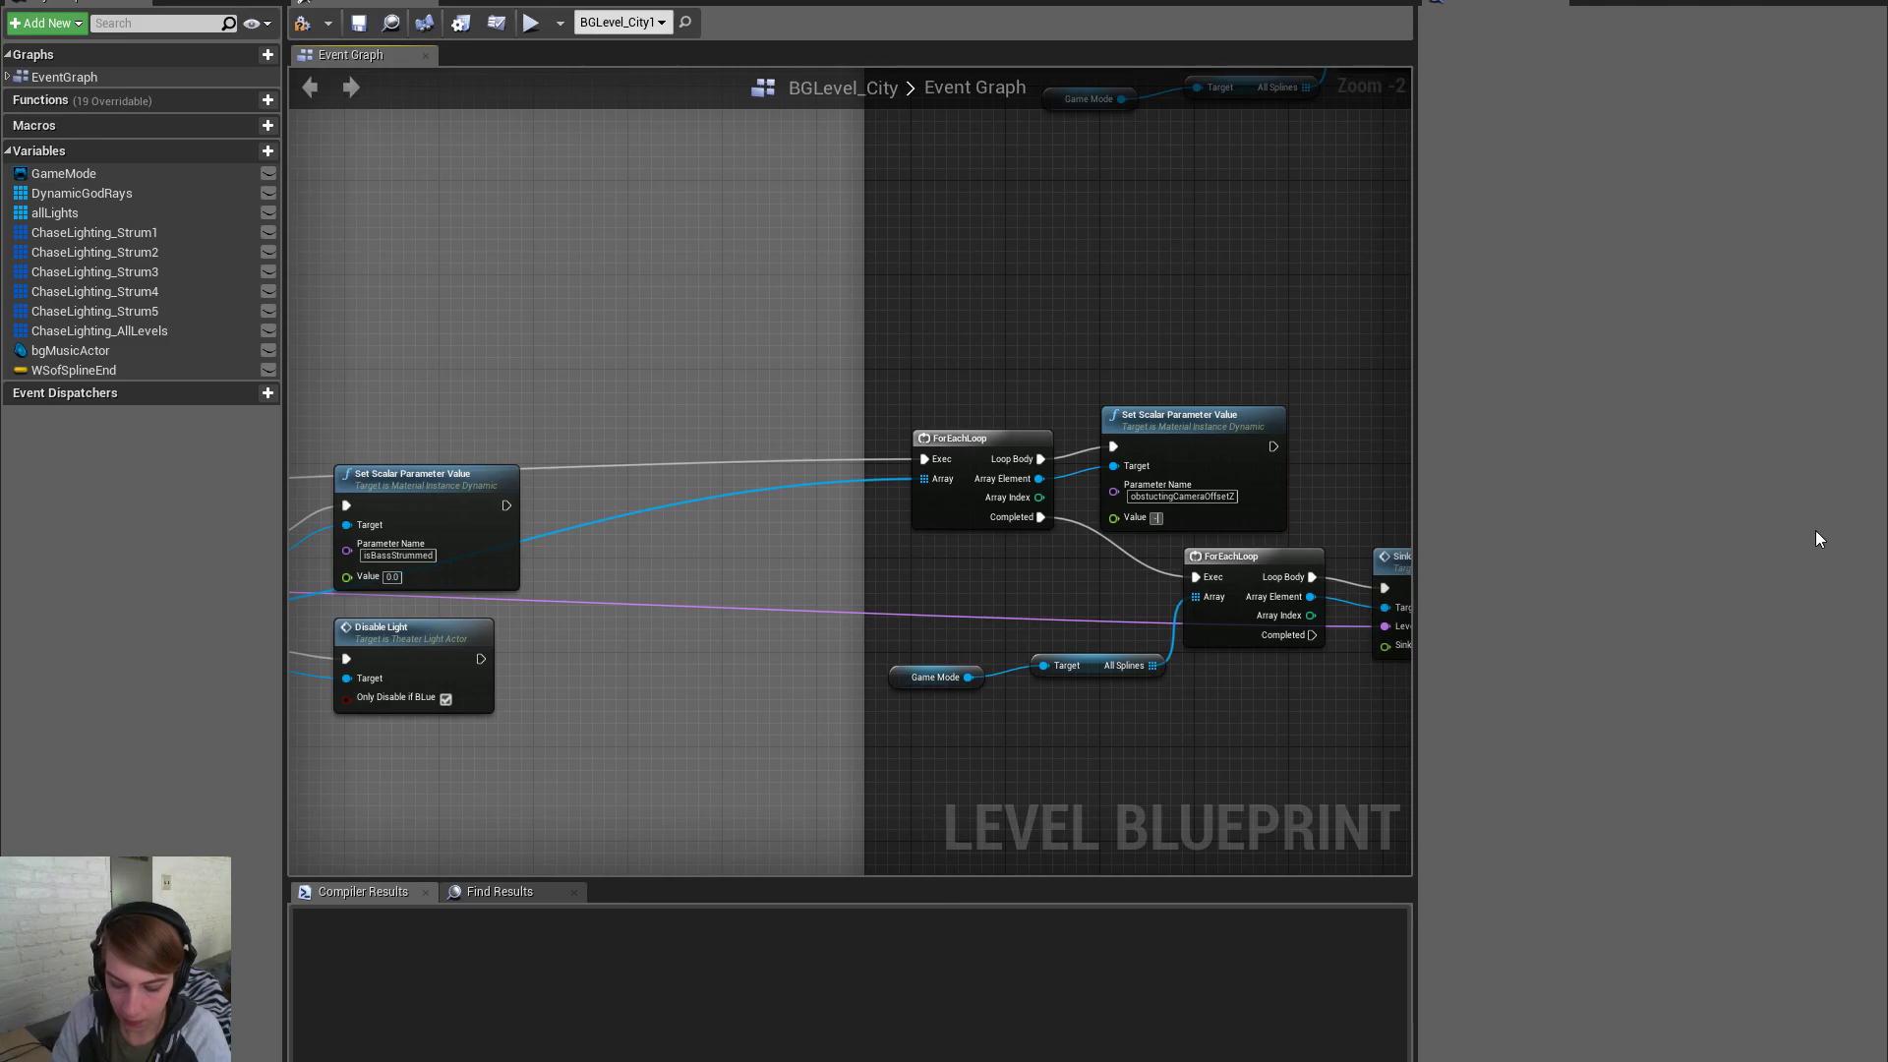
pyautogui.moveTo(1248, 742); pyautogui.dragTo(1073, 710, button='right')
pyautogui.click(1279, 614)
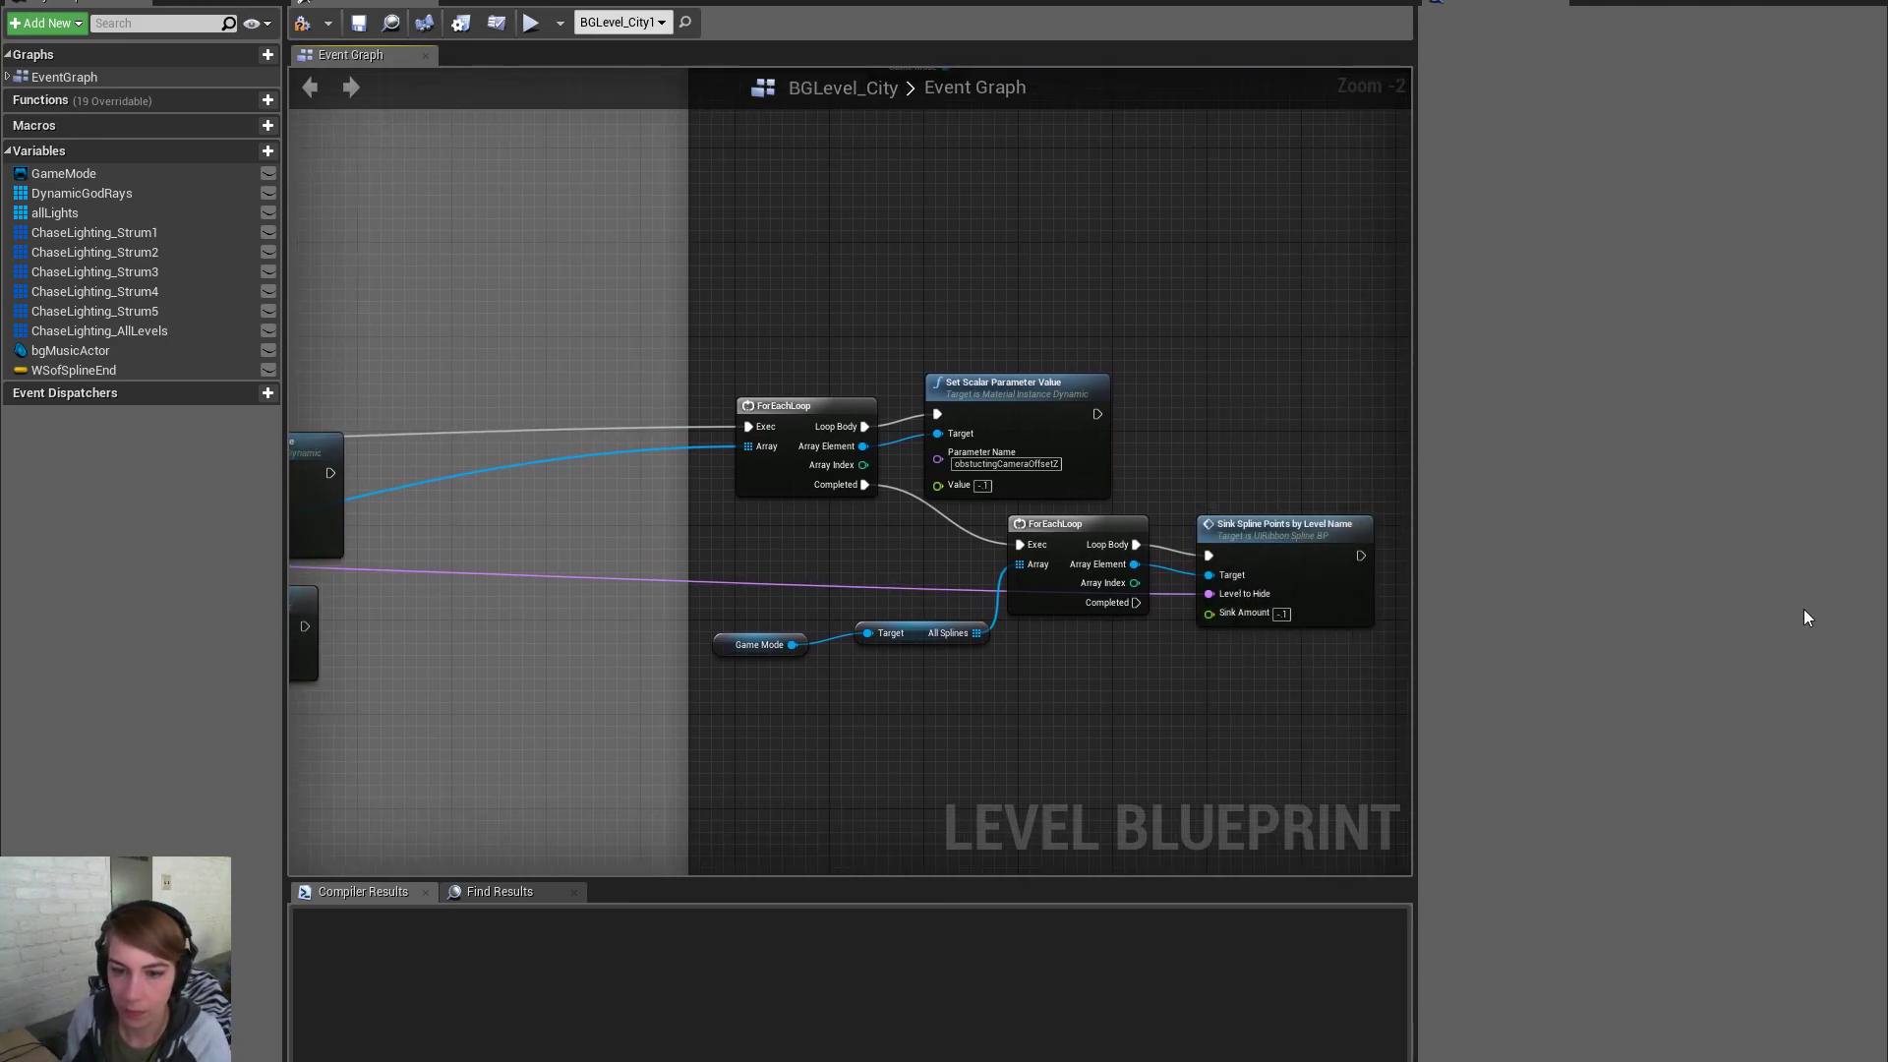
# Compile and save the BGLevel_City level blueprint
pyautogui.click(305, 23)
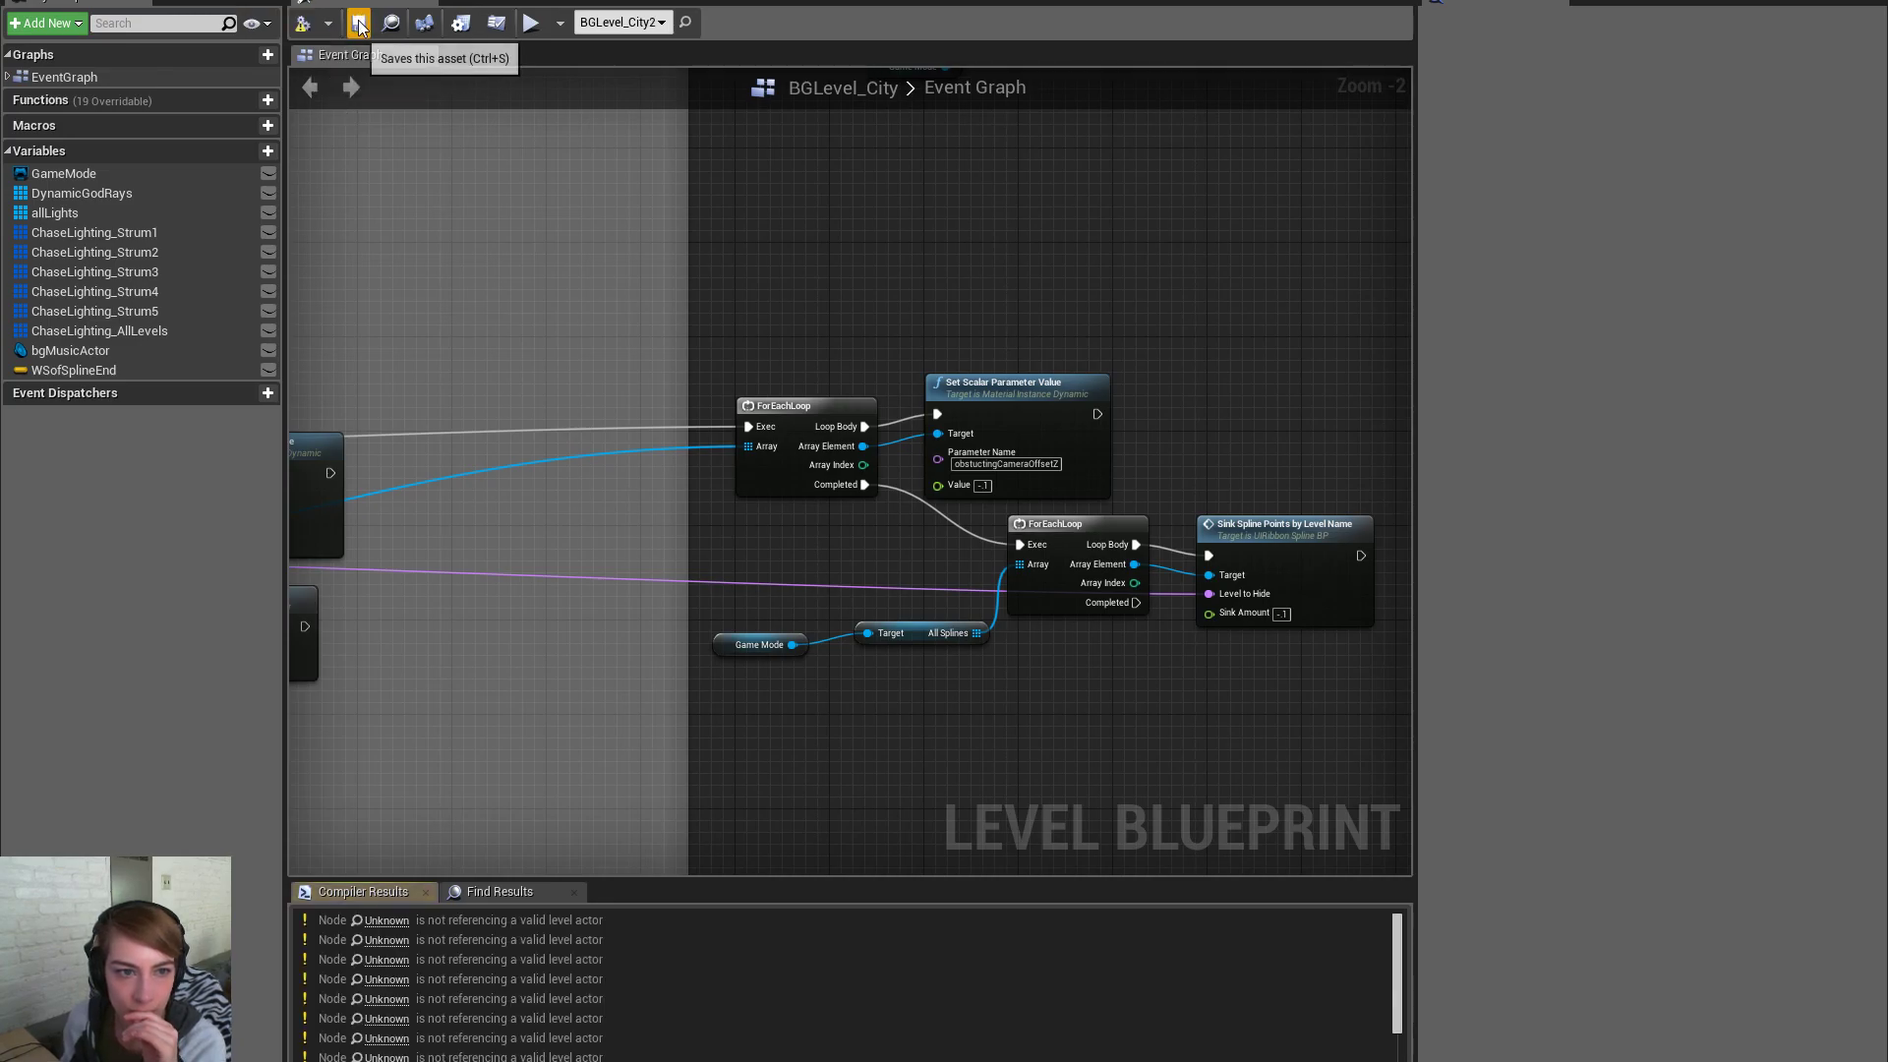
pyautogui.click(360, 24)
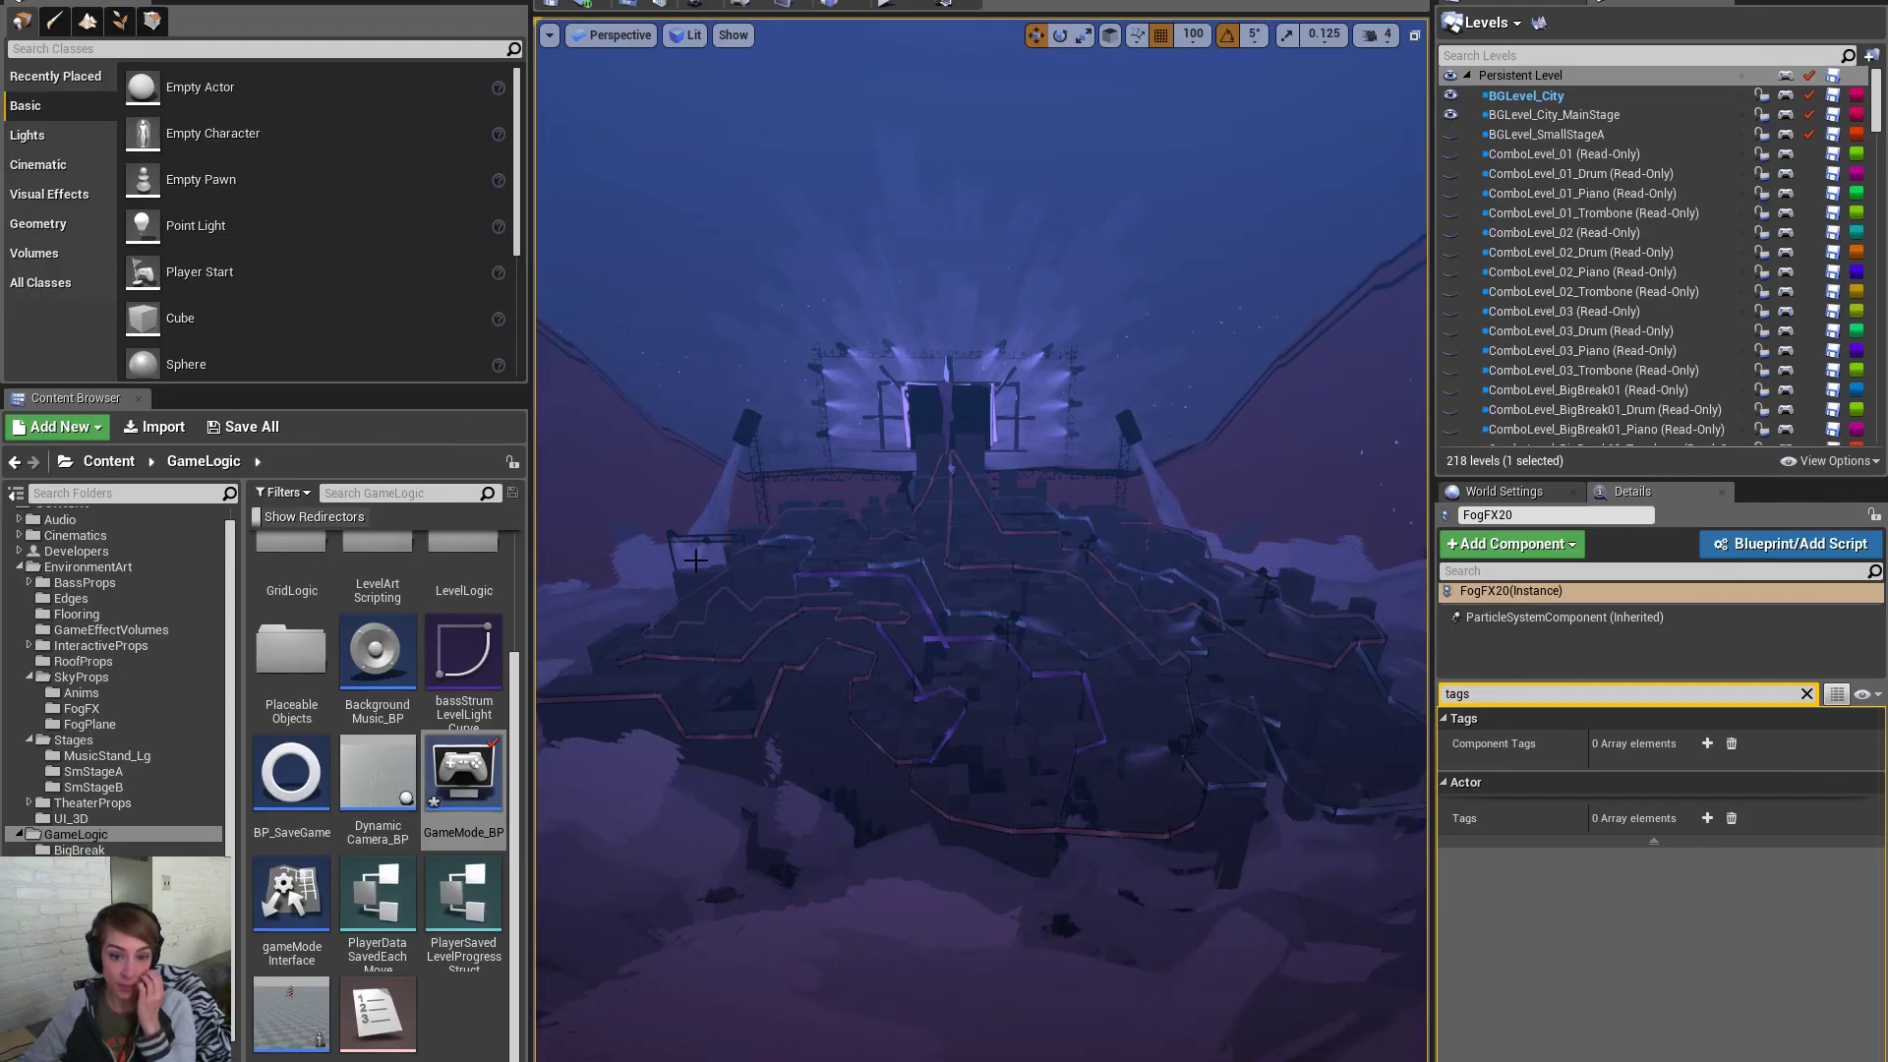
# Examine the city level and its ribbon splines in the full-screen viewport
pyautogui.moveTo(1192, 843)
pyautogui.mouseDown(button='right')
pyautogui.moveTo(1170, 888)
pyautogui.moveTo(1192, 808)
pyautogui.mouseUp(button='right')
pyautogui.press('F11')
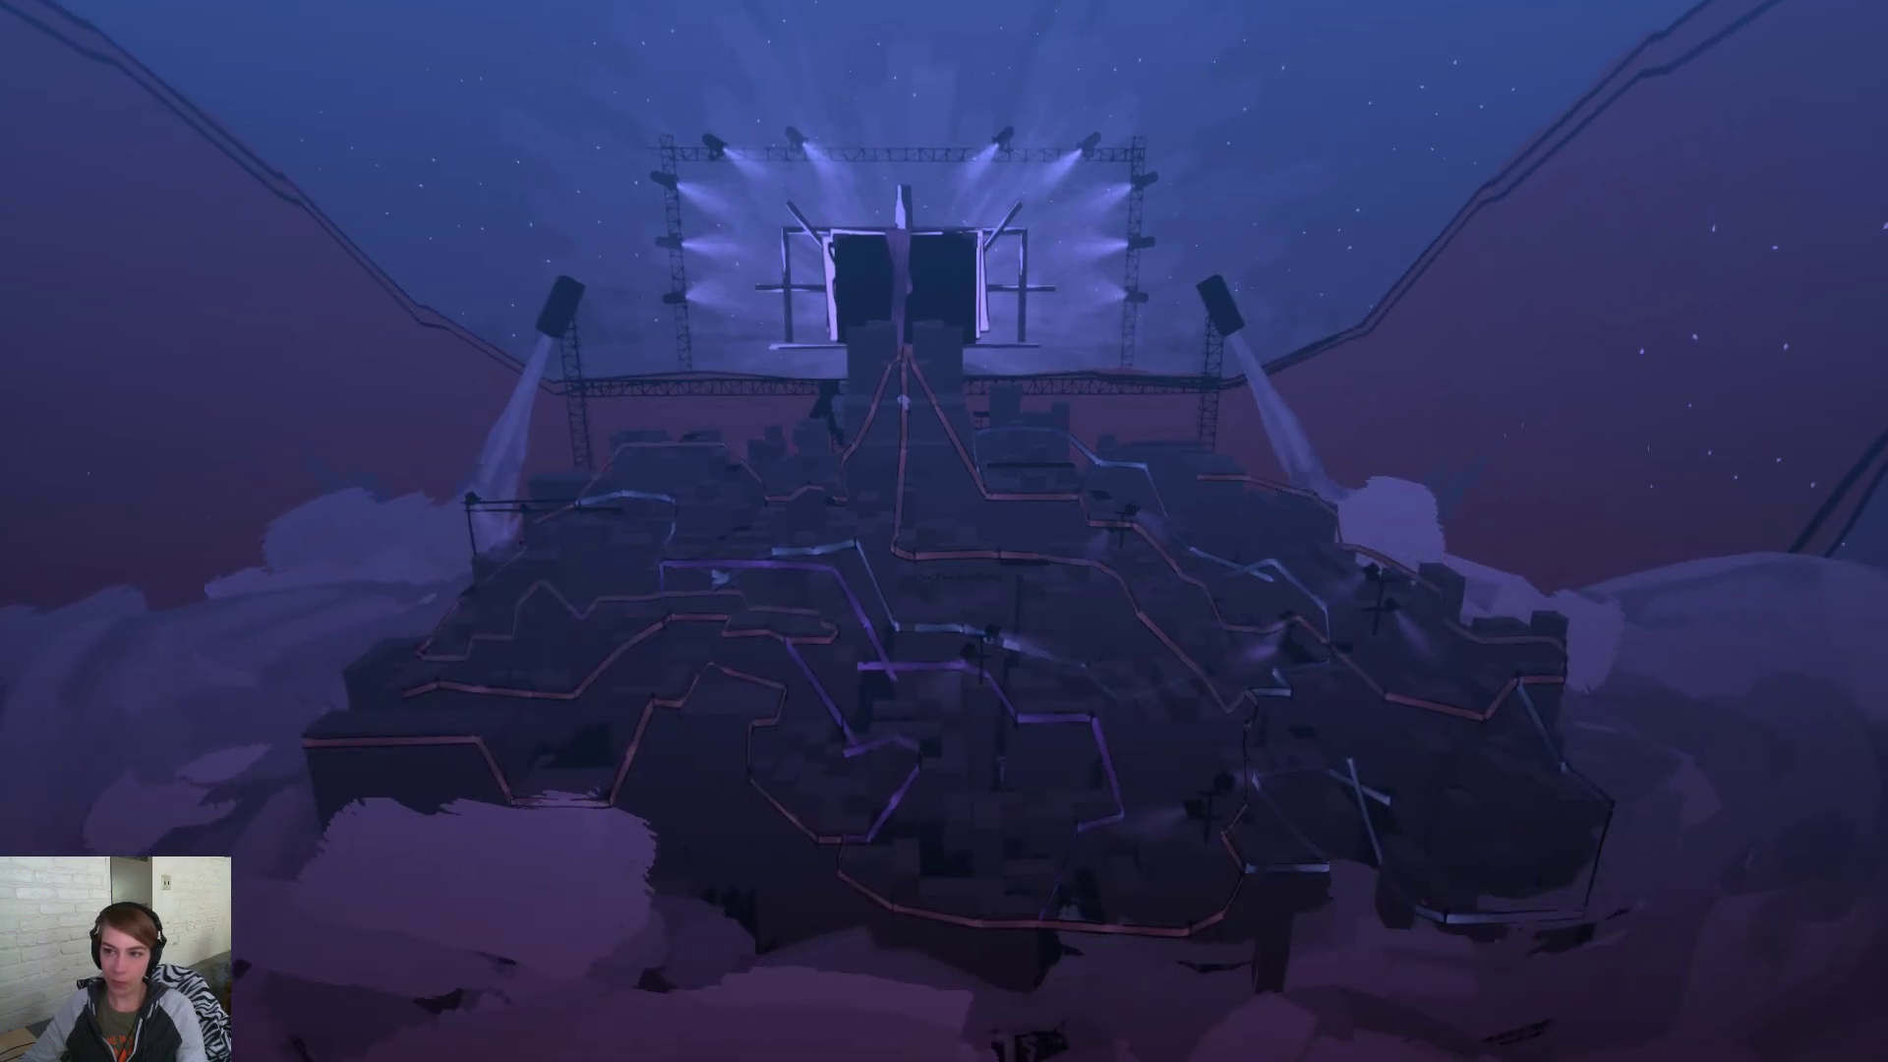
pyautogui.press('F11')
pyautogui.scroll(5, 1343, 502)
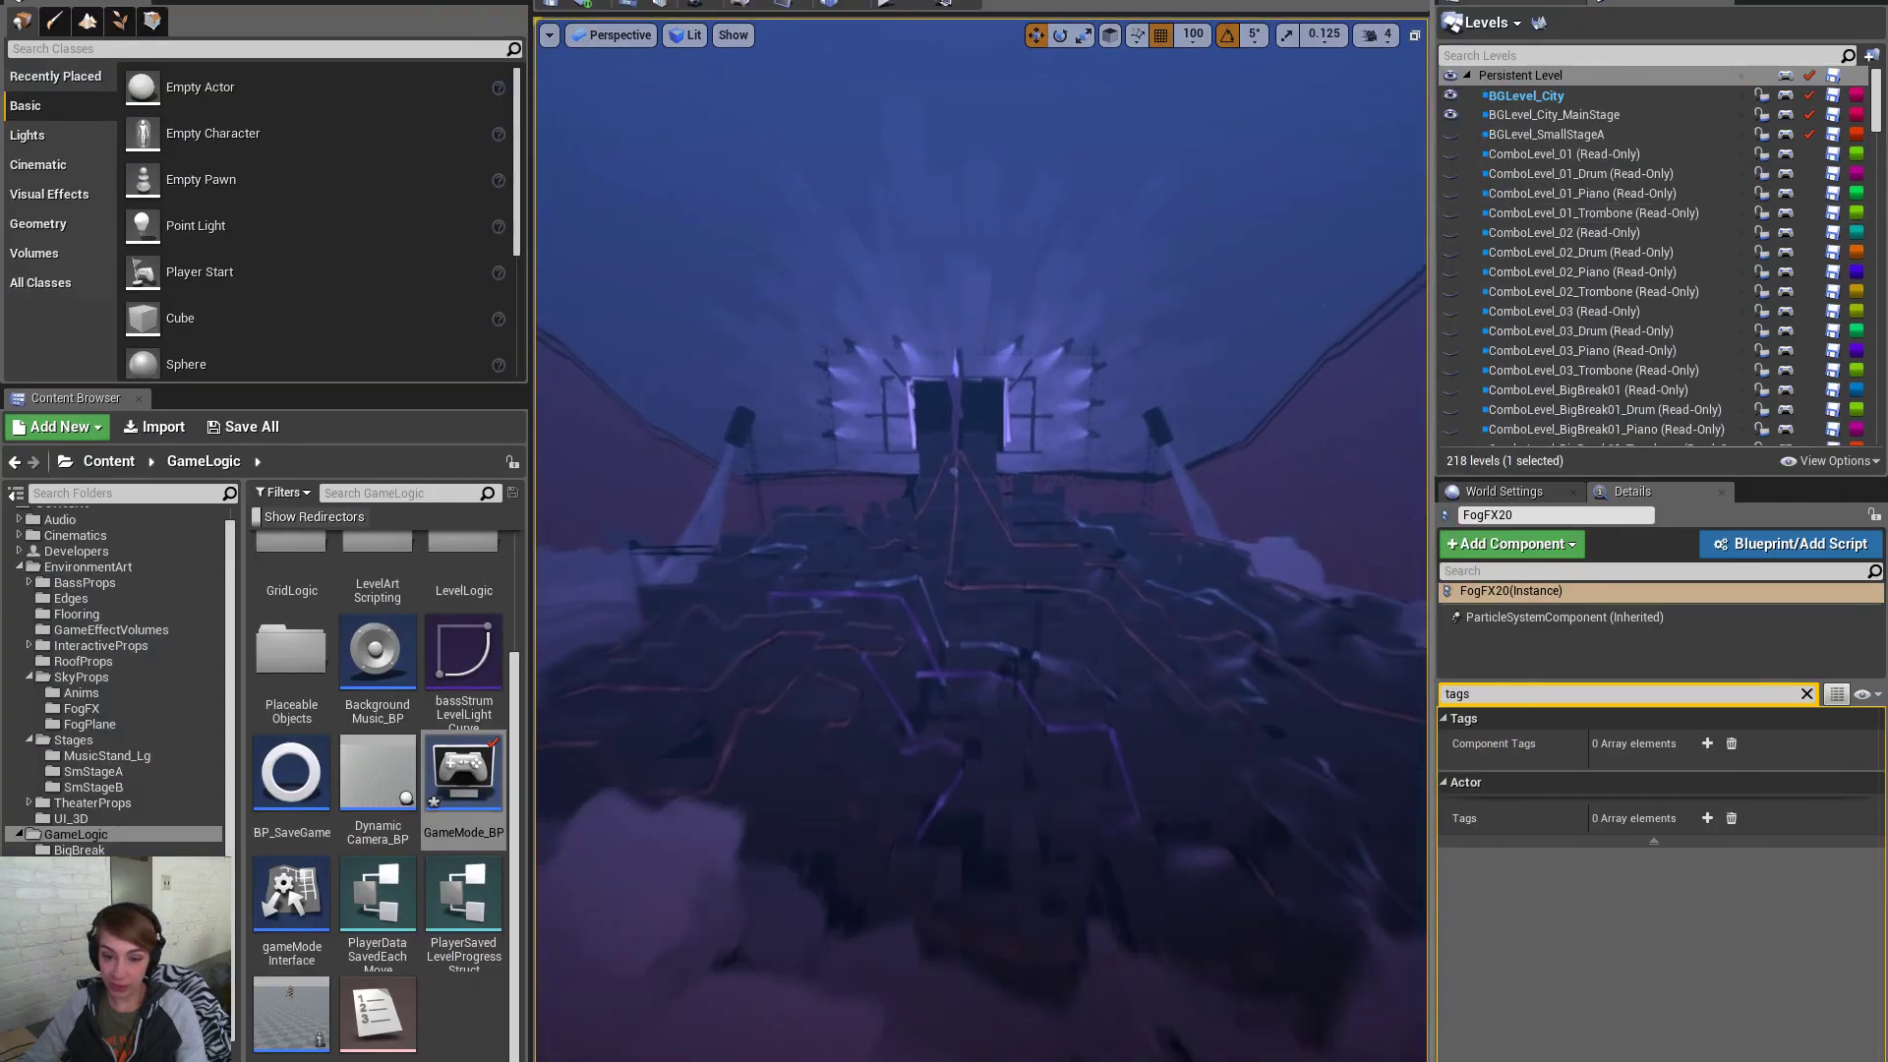
# Leave game view and select two backdrop cubes near the splines to check their actor tags
pyautogui.press('g')
pyautogui.scroll(6, 980, 541)
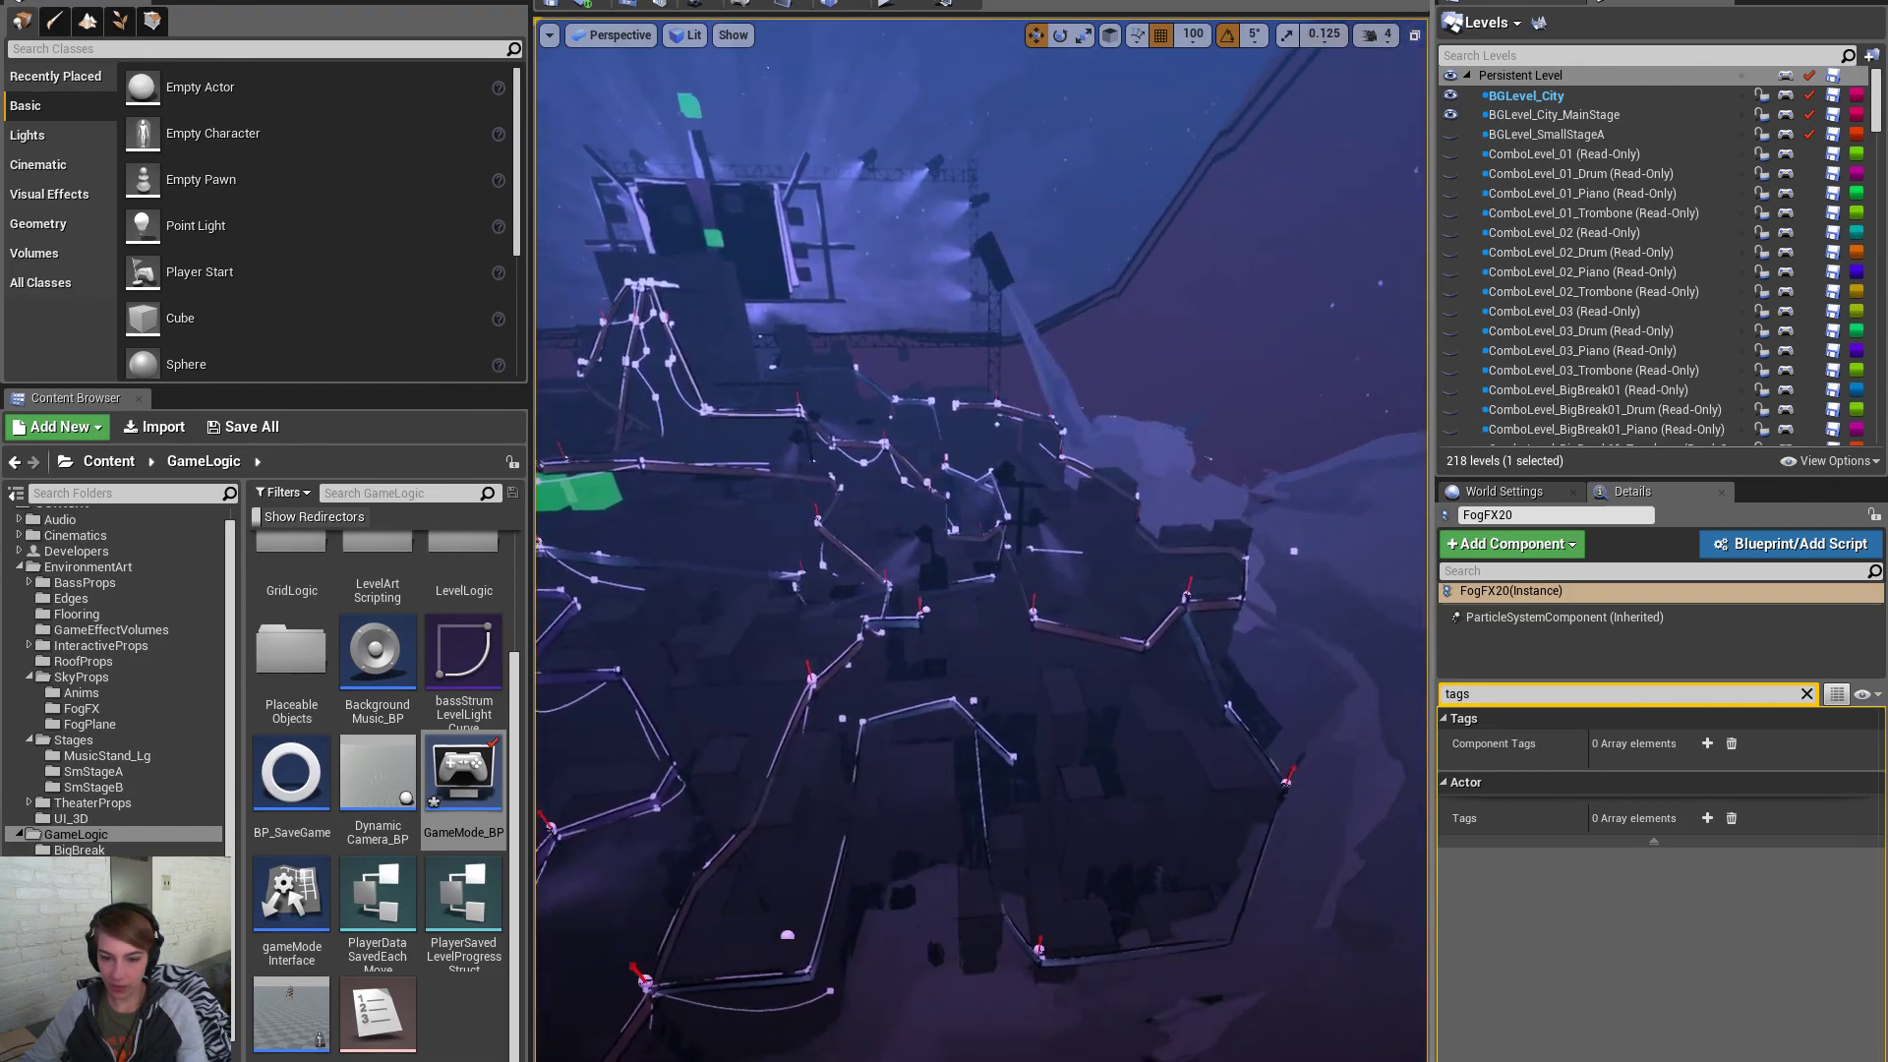
pyautogui.moveTo(981, 541); pyautogui.dragTo(993, 552, button='right')
pyautogui.click(1111, 745)
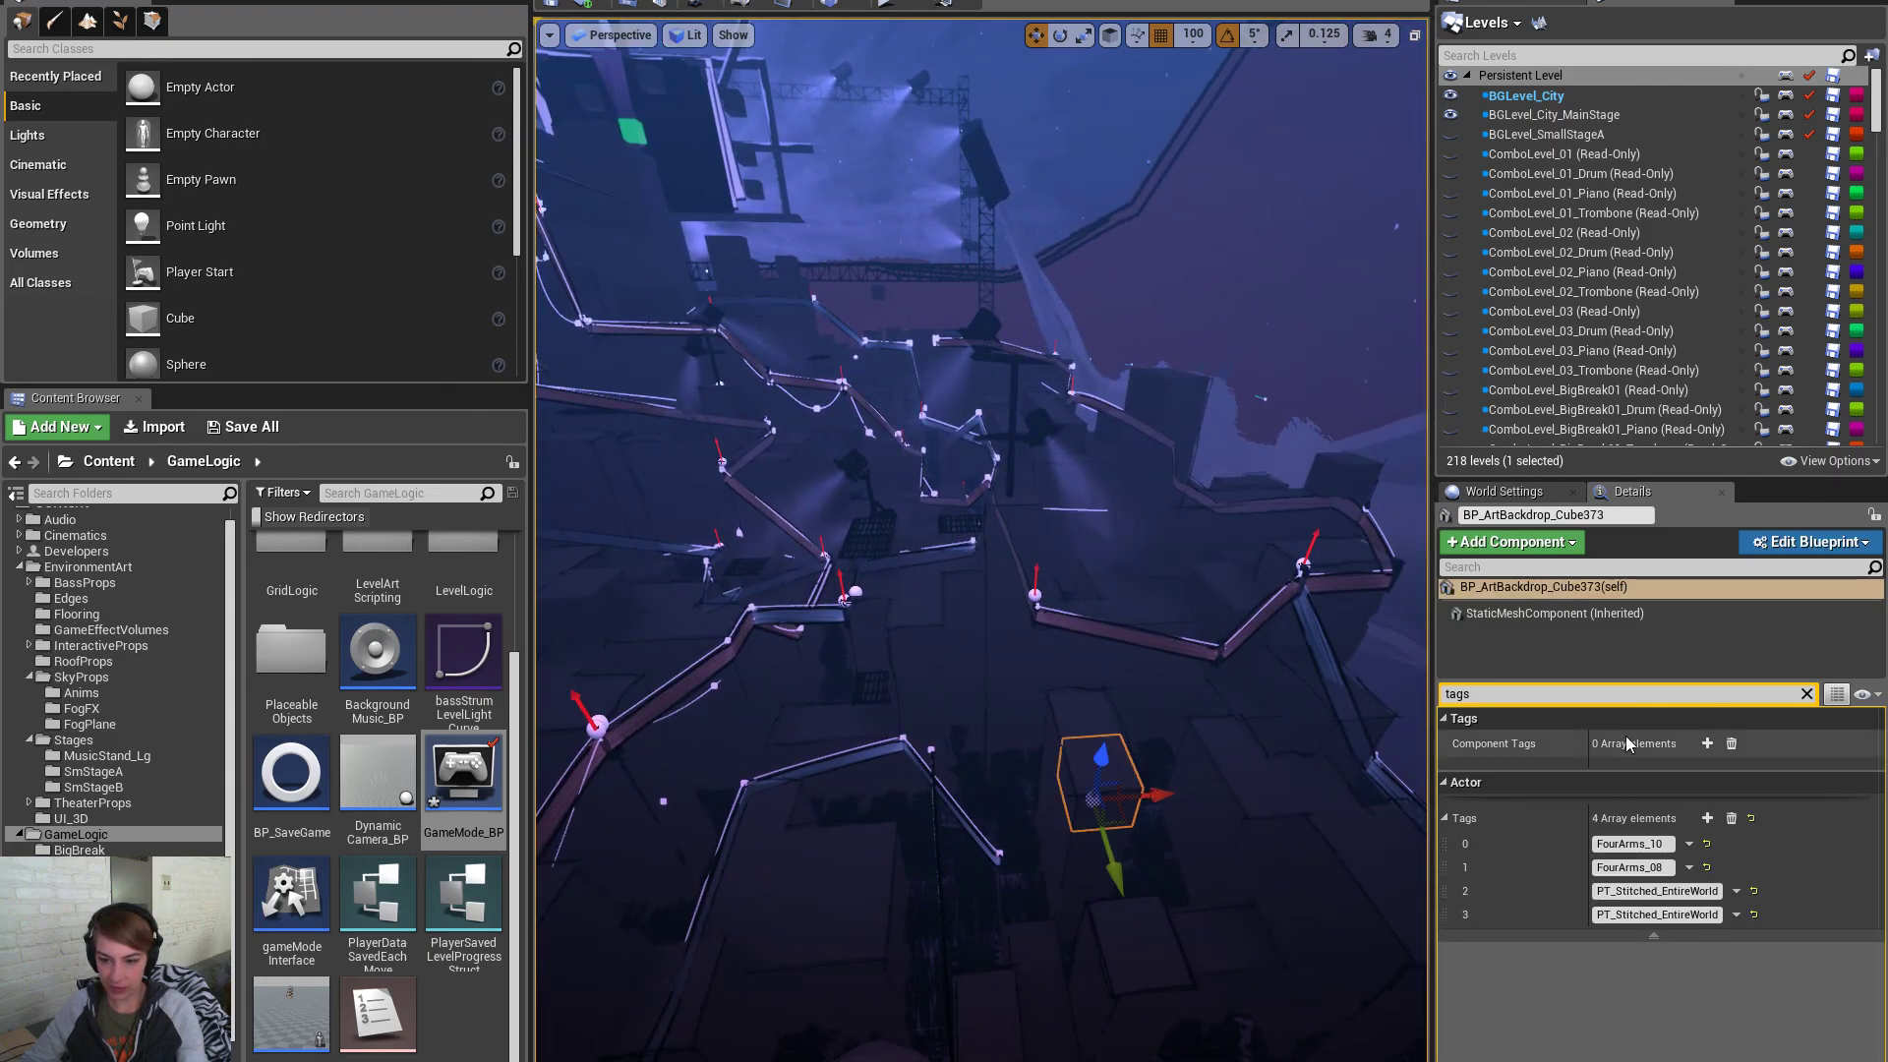
pyautogui.click(1241, 939)
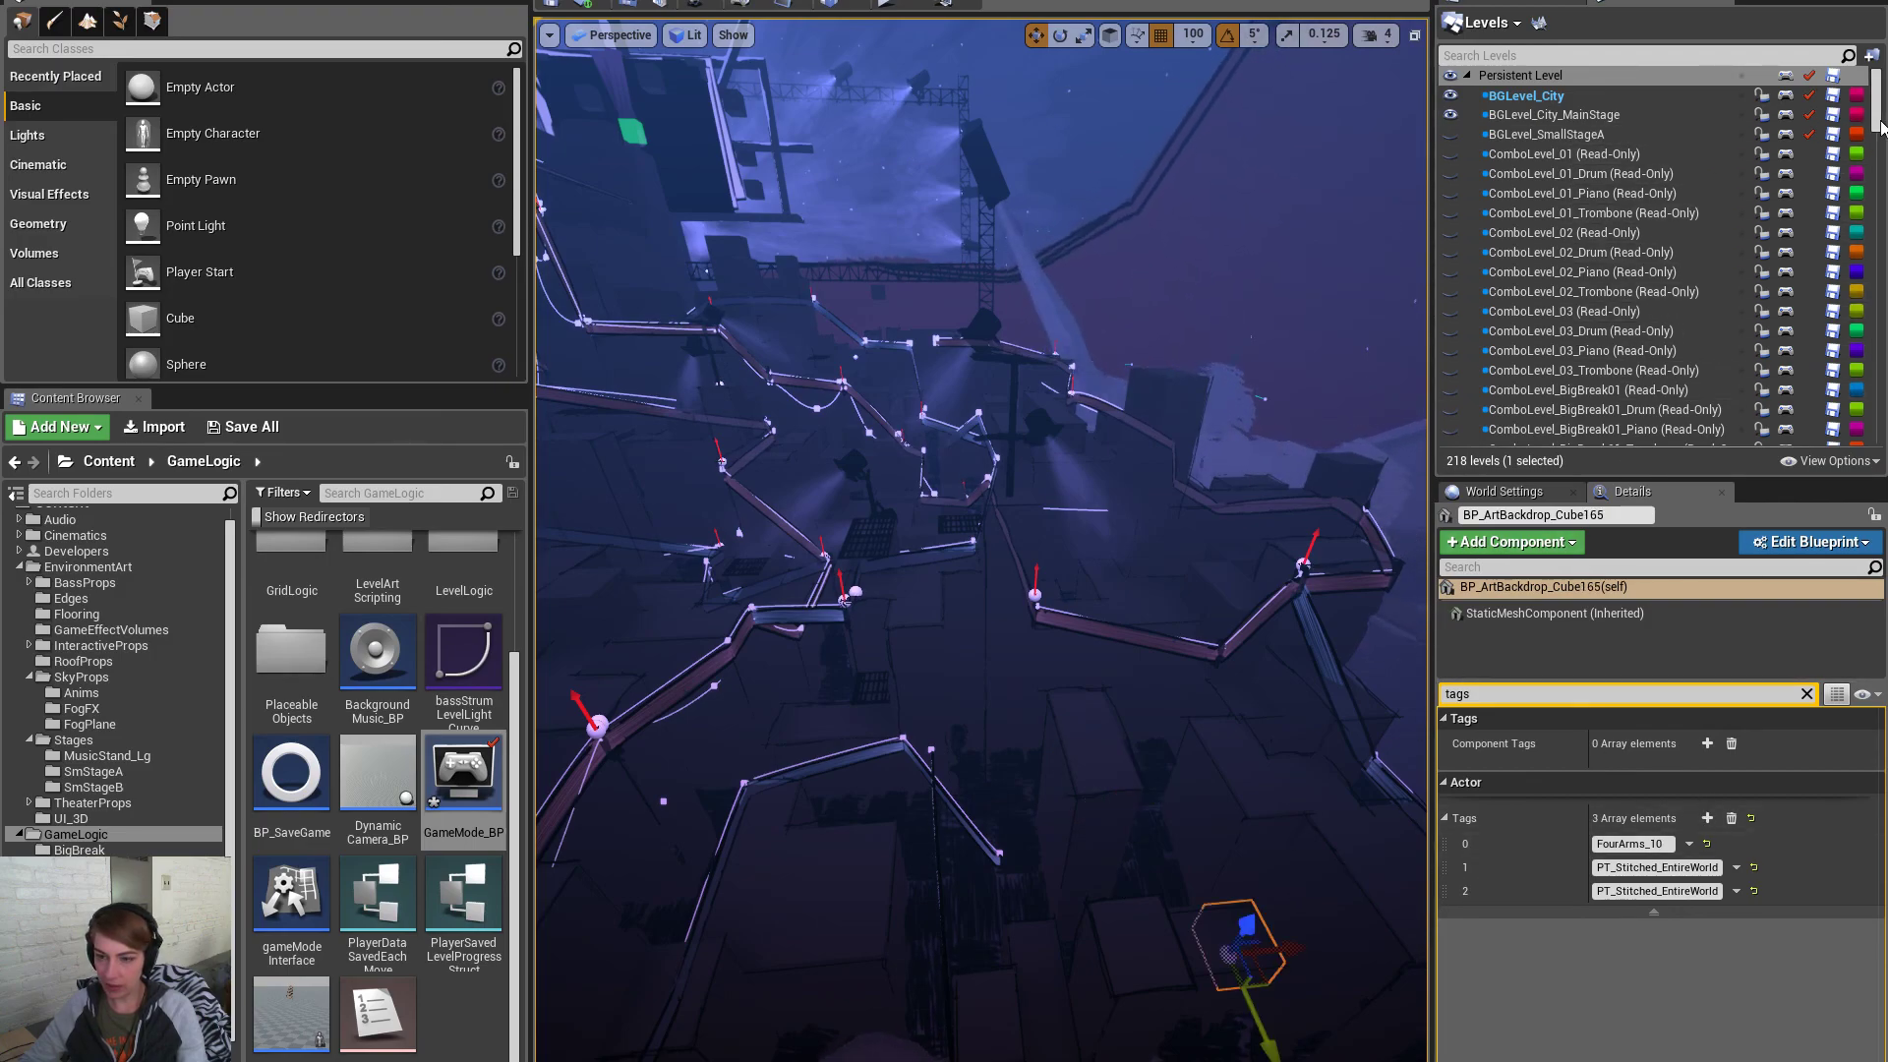
# Make the TBot_10 sublevel visible in the viewport
pyautogui.moveTo(1878, 125); pyautogui.dragTo(1876, 401)
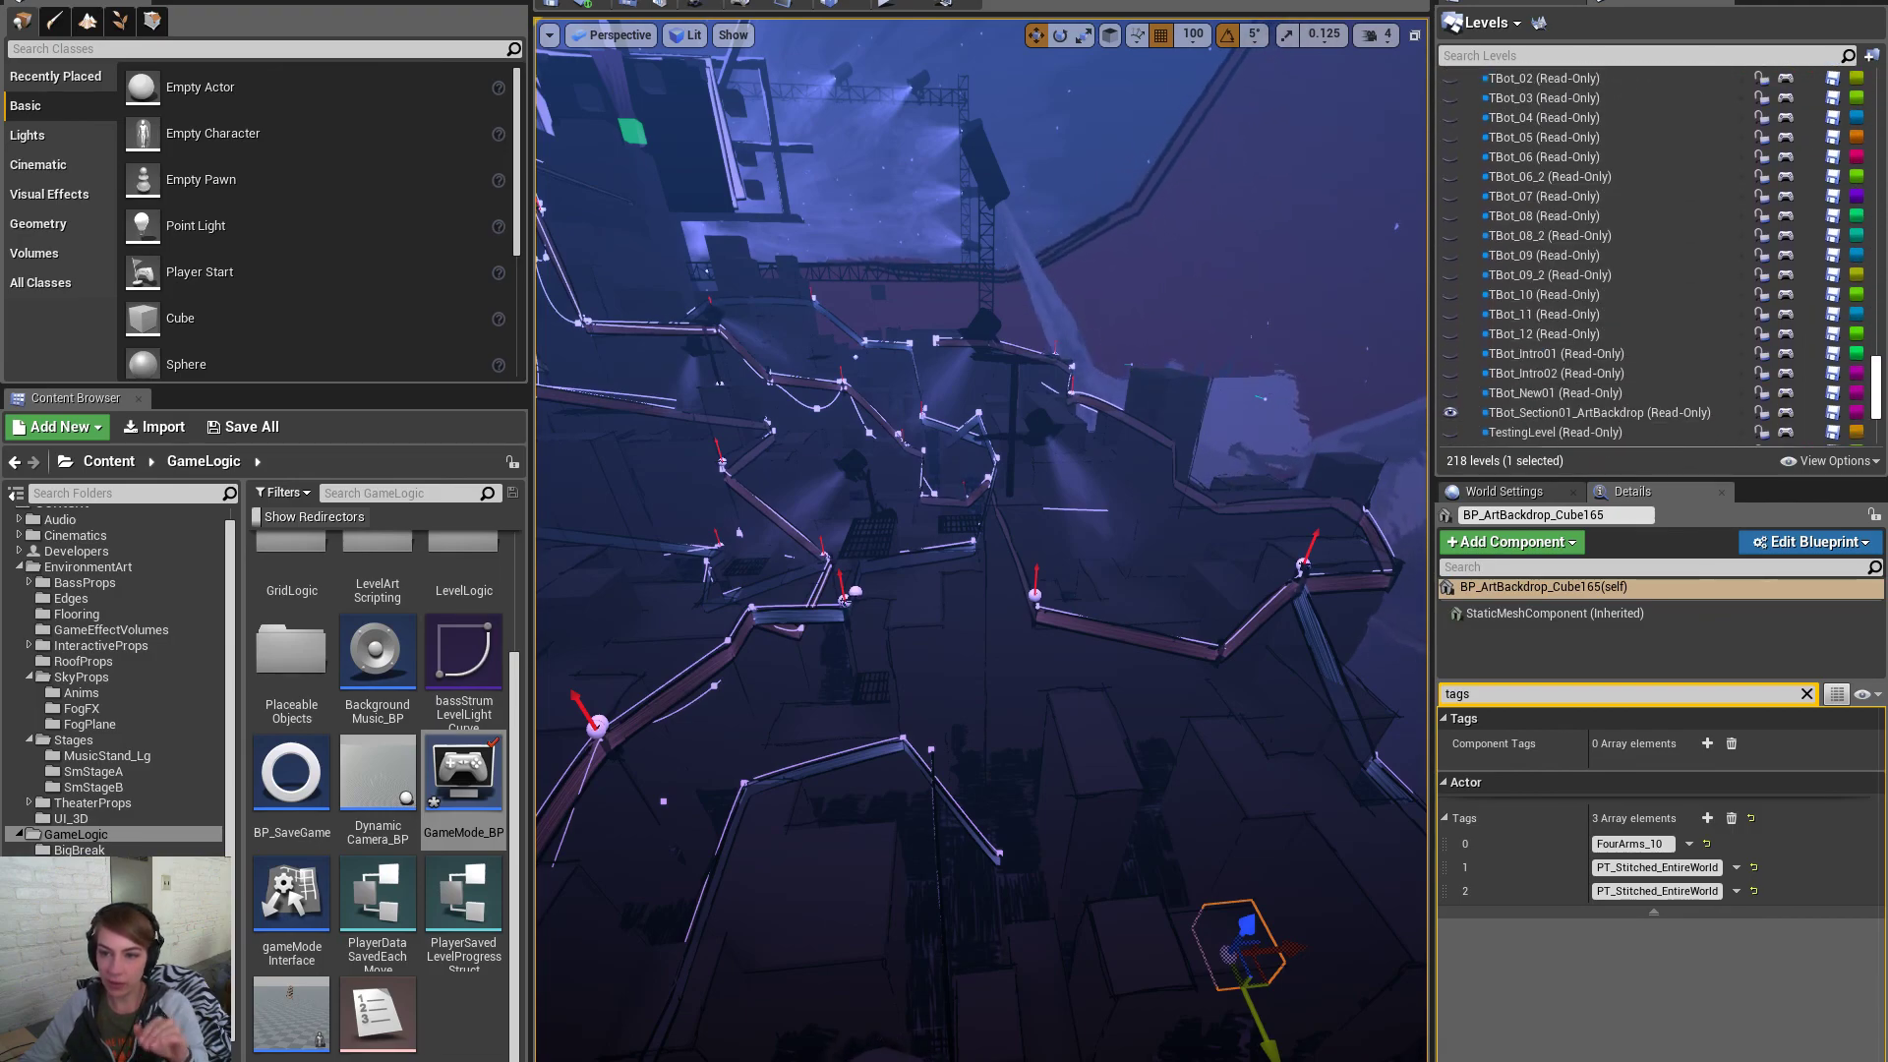
pyautogui.click(1451, 295)
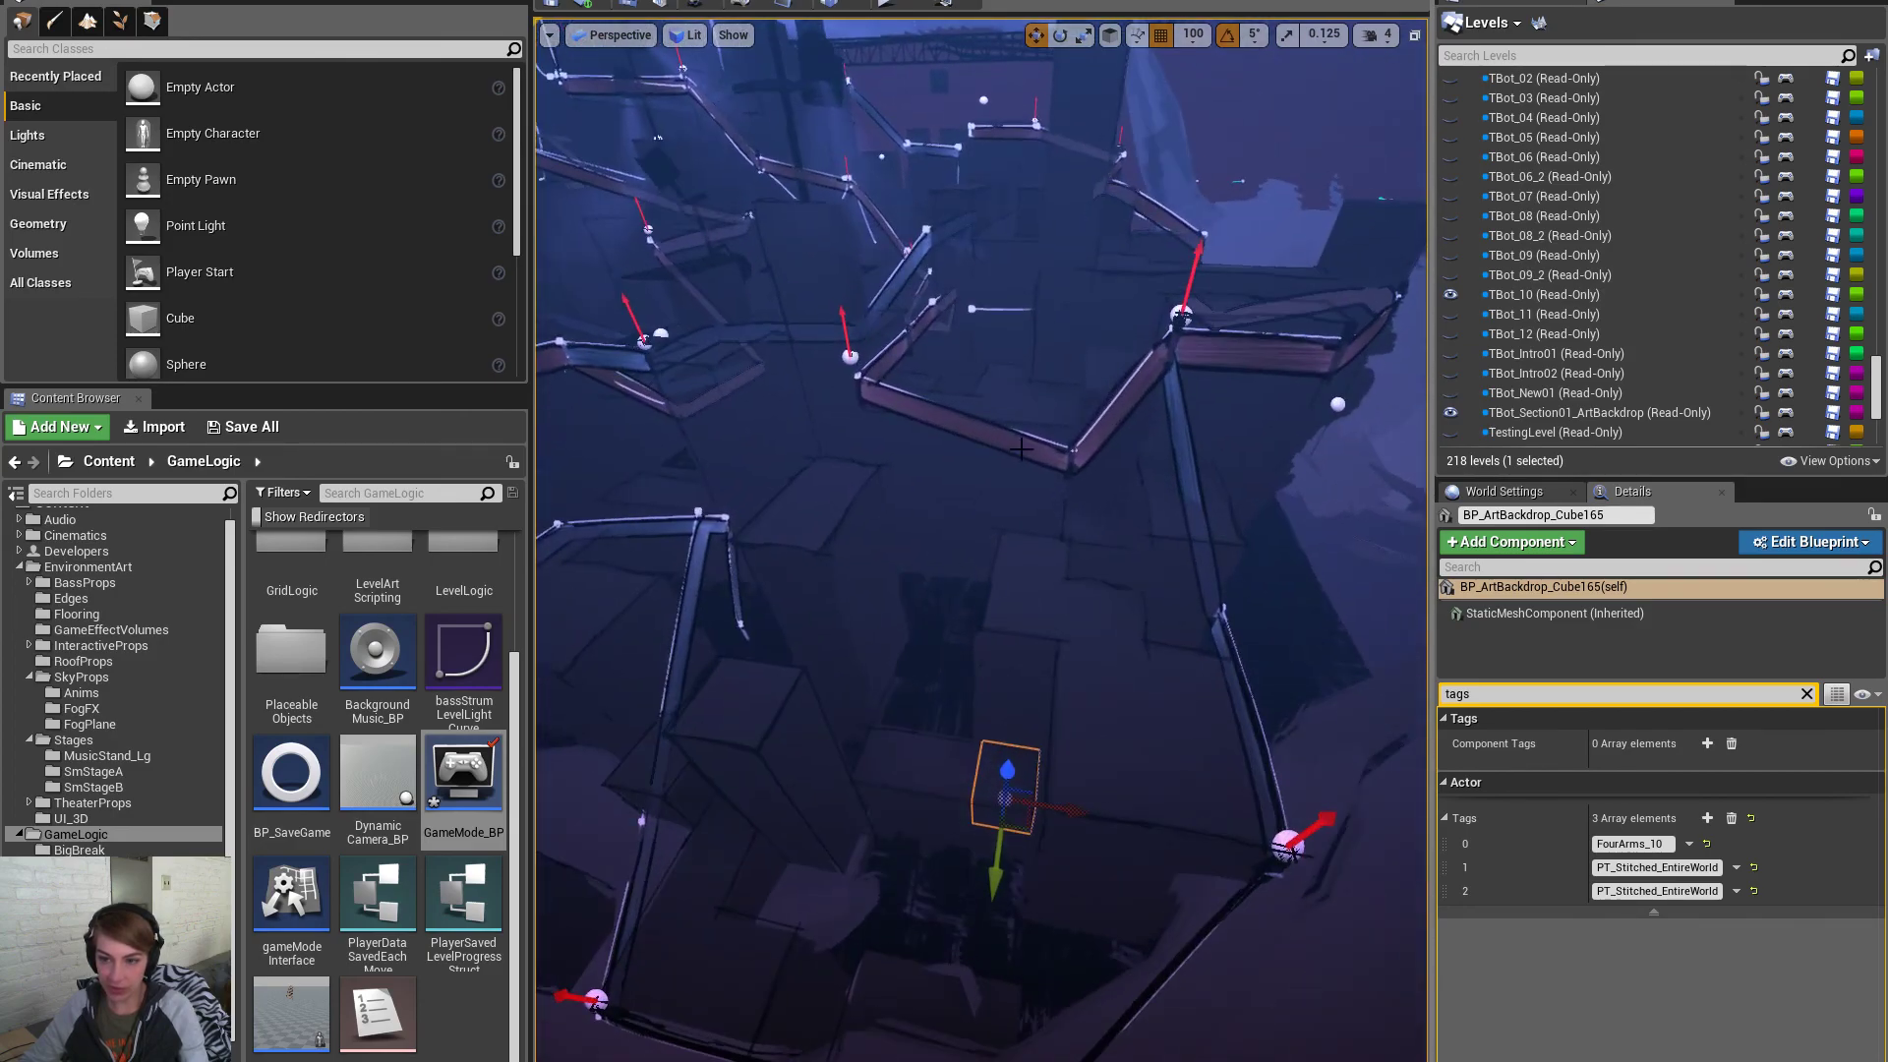
# Select all actors in the TBot_10 sublevel, focus on them and examine where they sit among the city's ribbon splines
pyautogui.rightClick(1600, 295)
pyautogui.click(1654, 583)
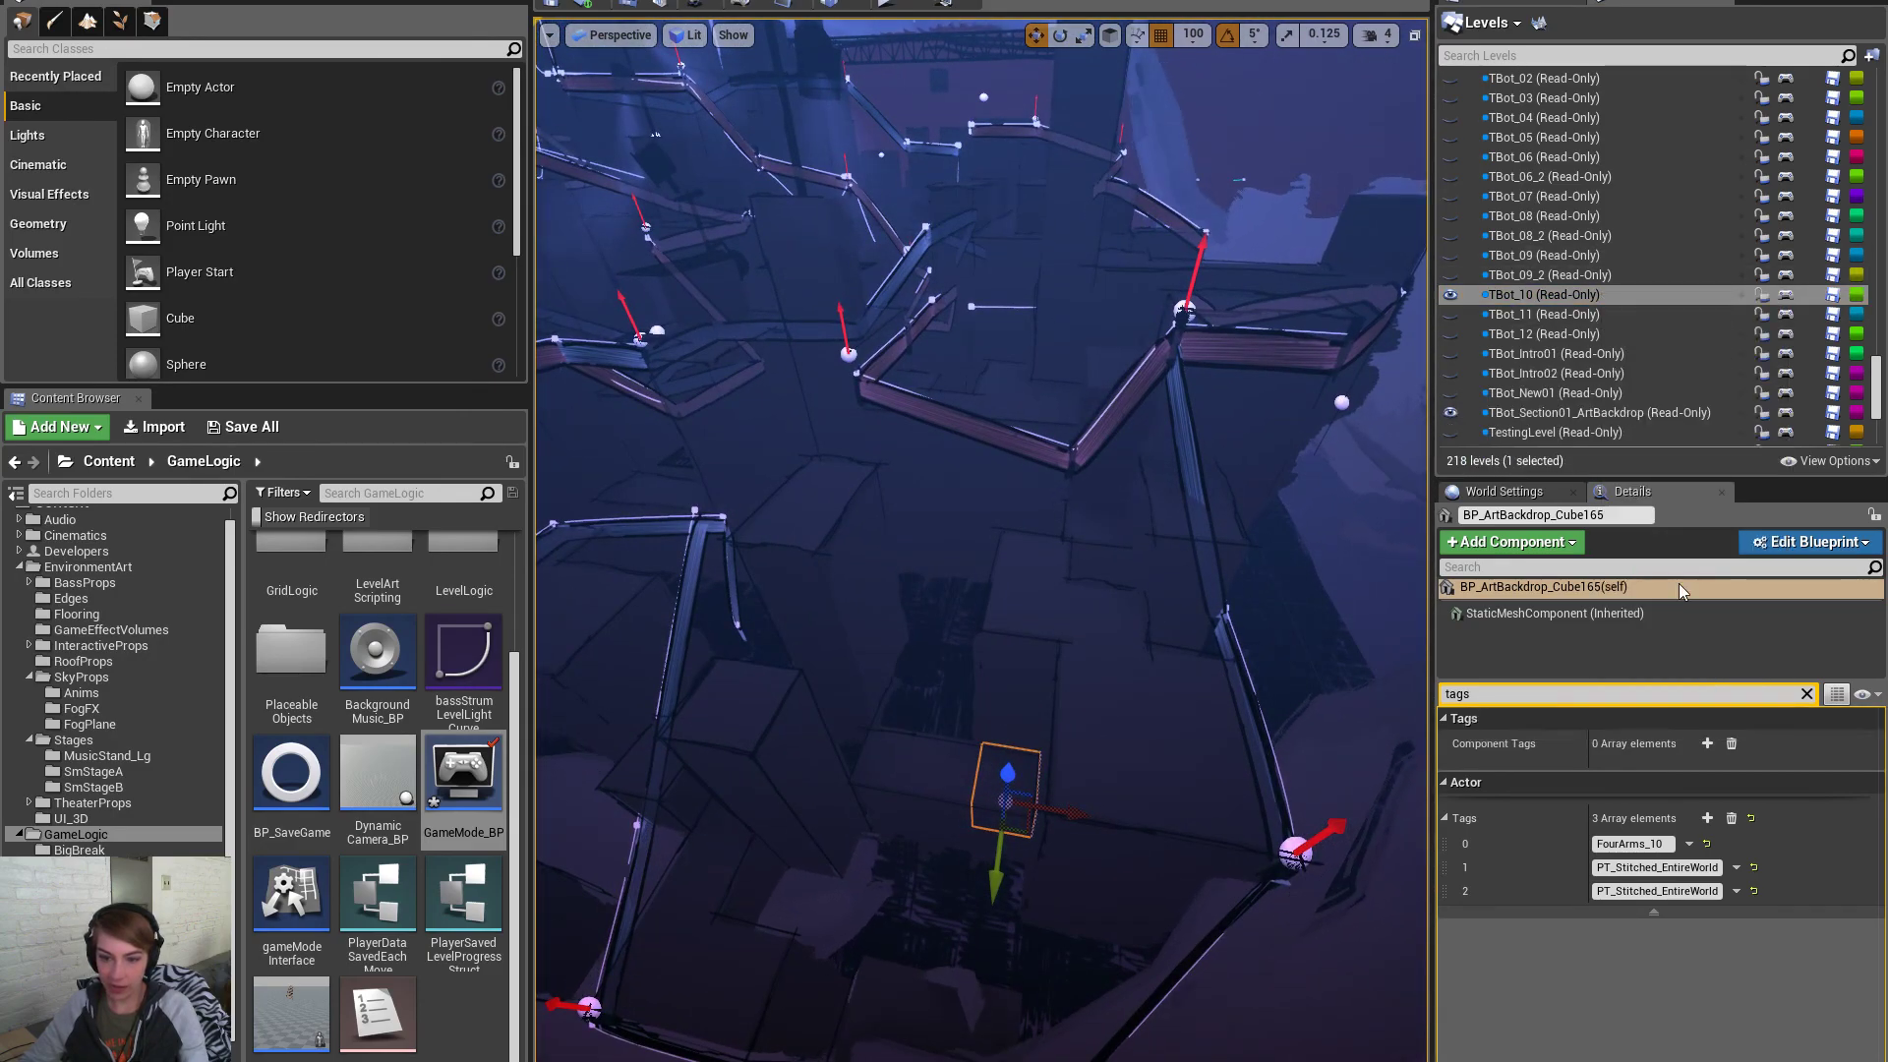
pyautogui.press('f')
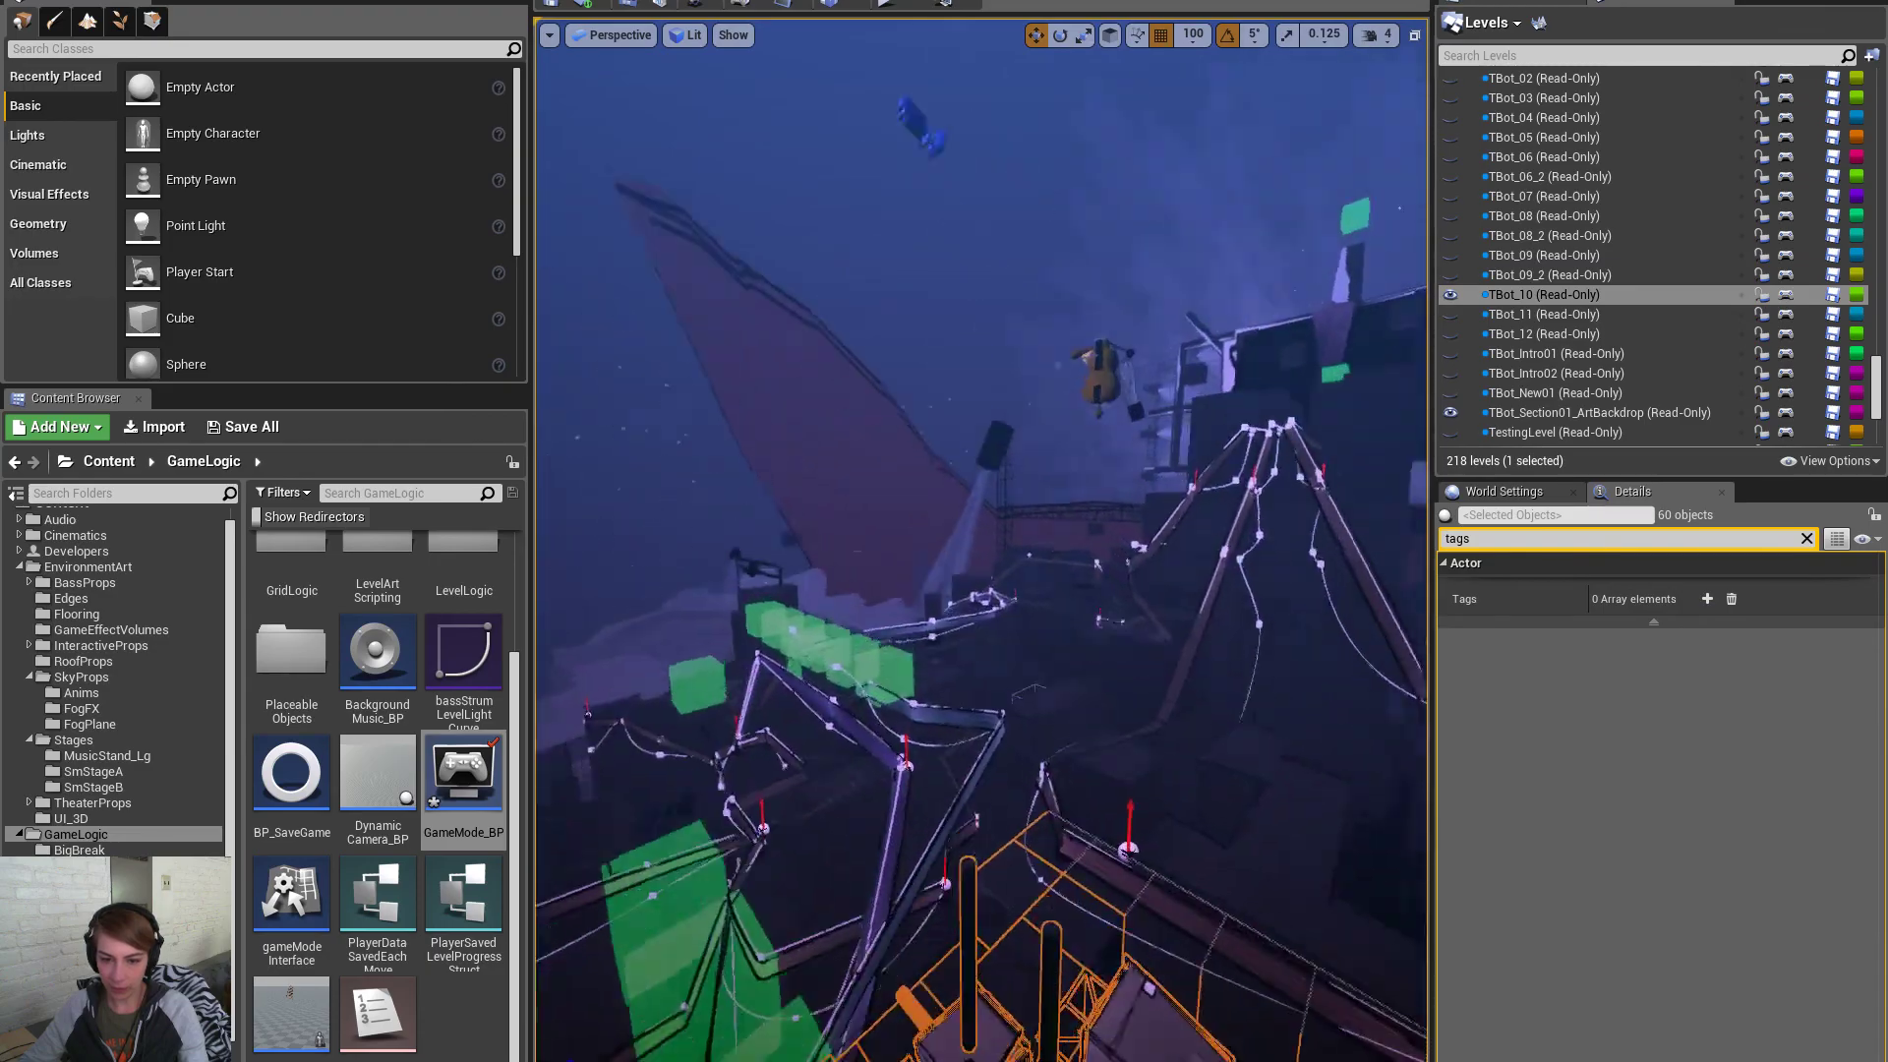
pyautogui.keyDown('alt'); pyautogui.moveTo(1135, 424); pyautogui.dragTo(791, 423); pyautogui.keyUp('alt')
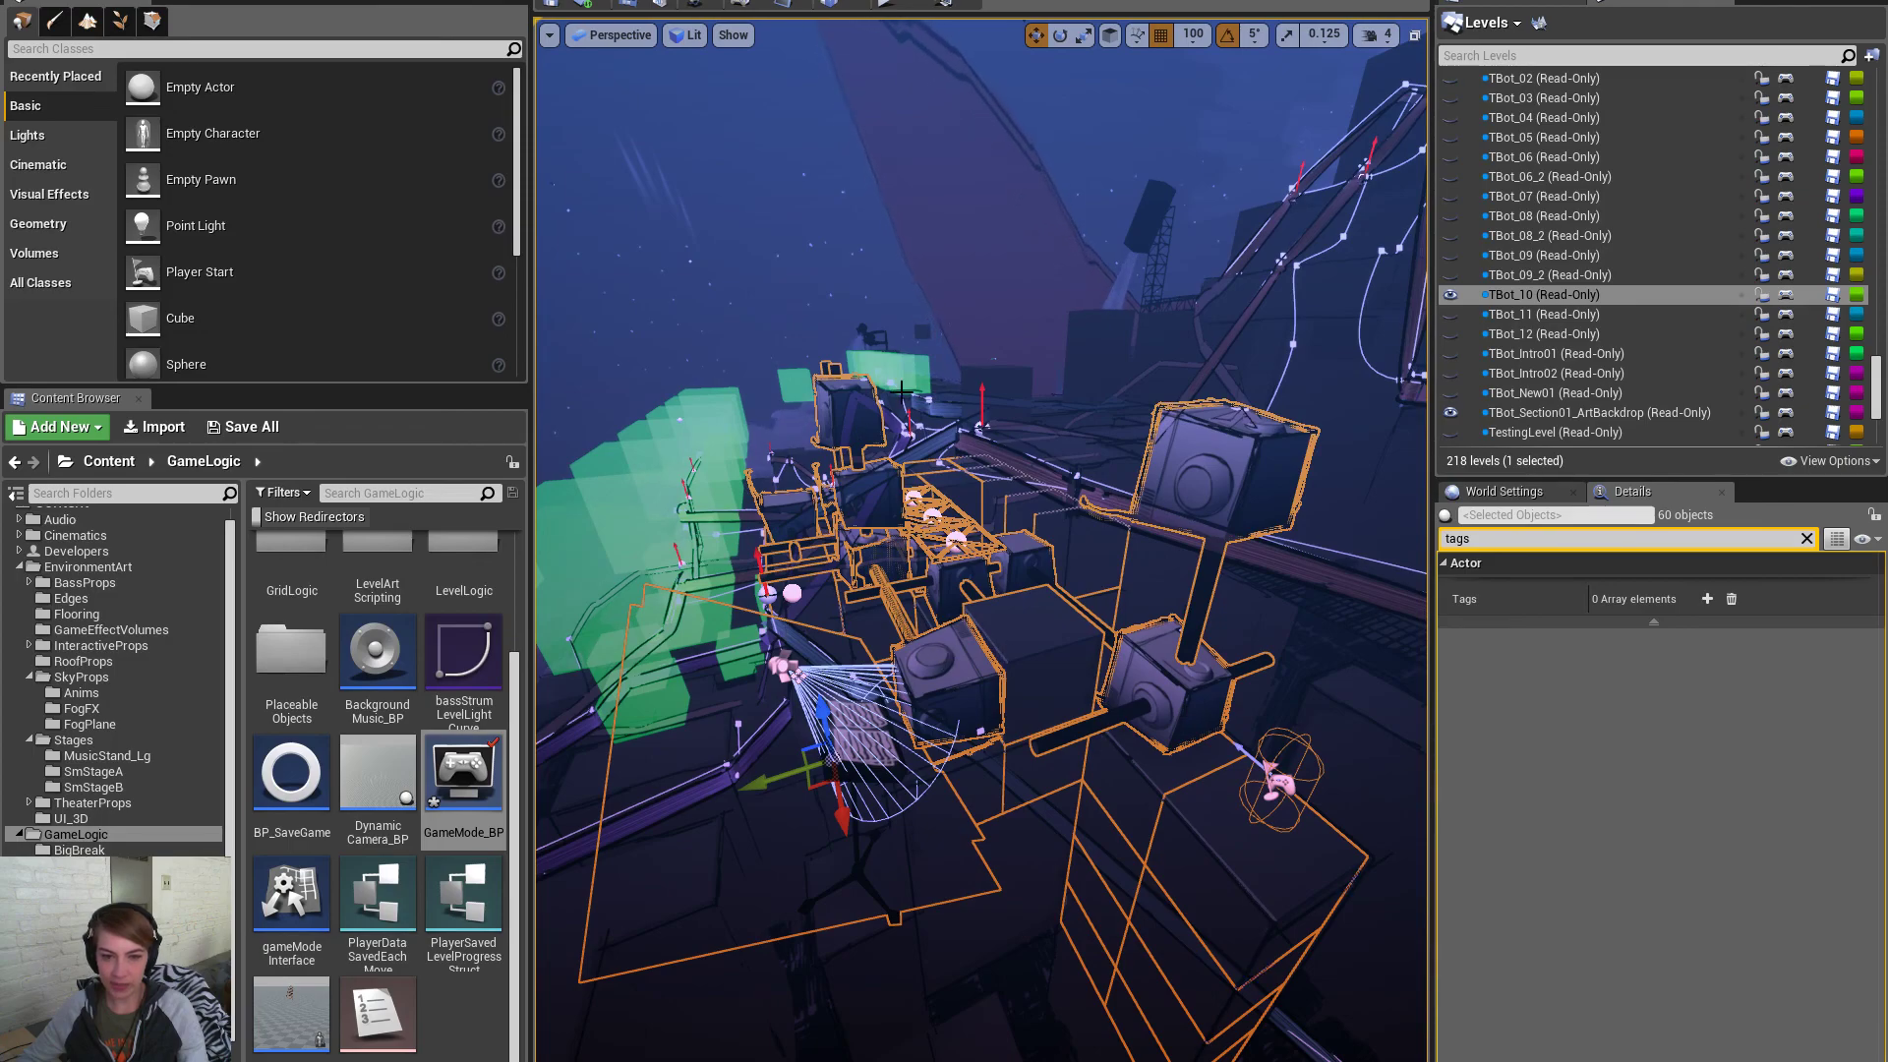
pyautogui.moveTo(1115, 851); pyautogui.dragTo(1174, 883, button='right')
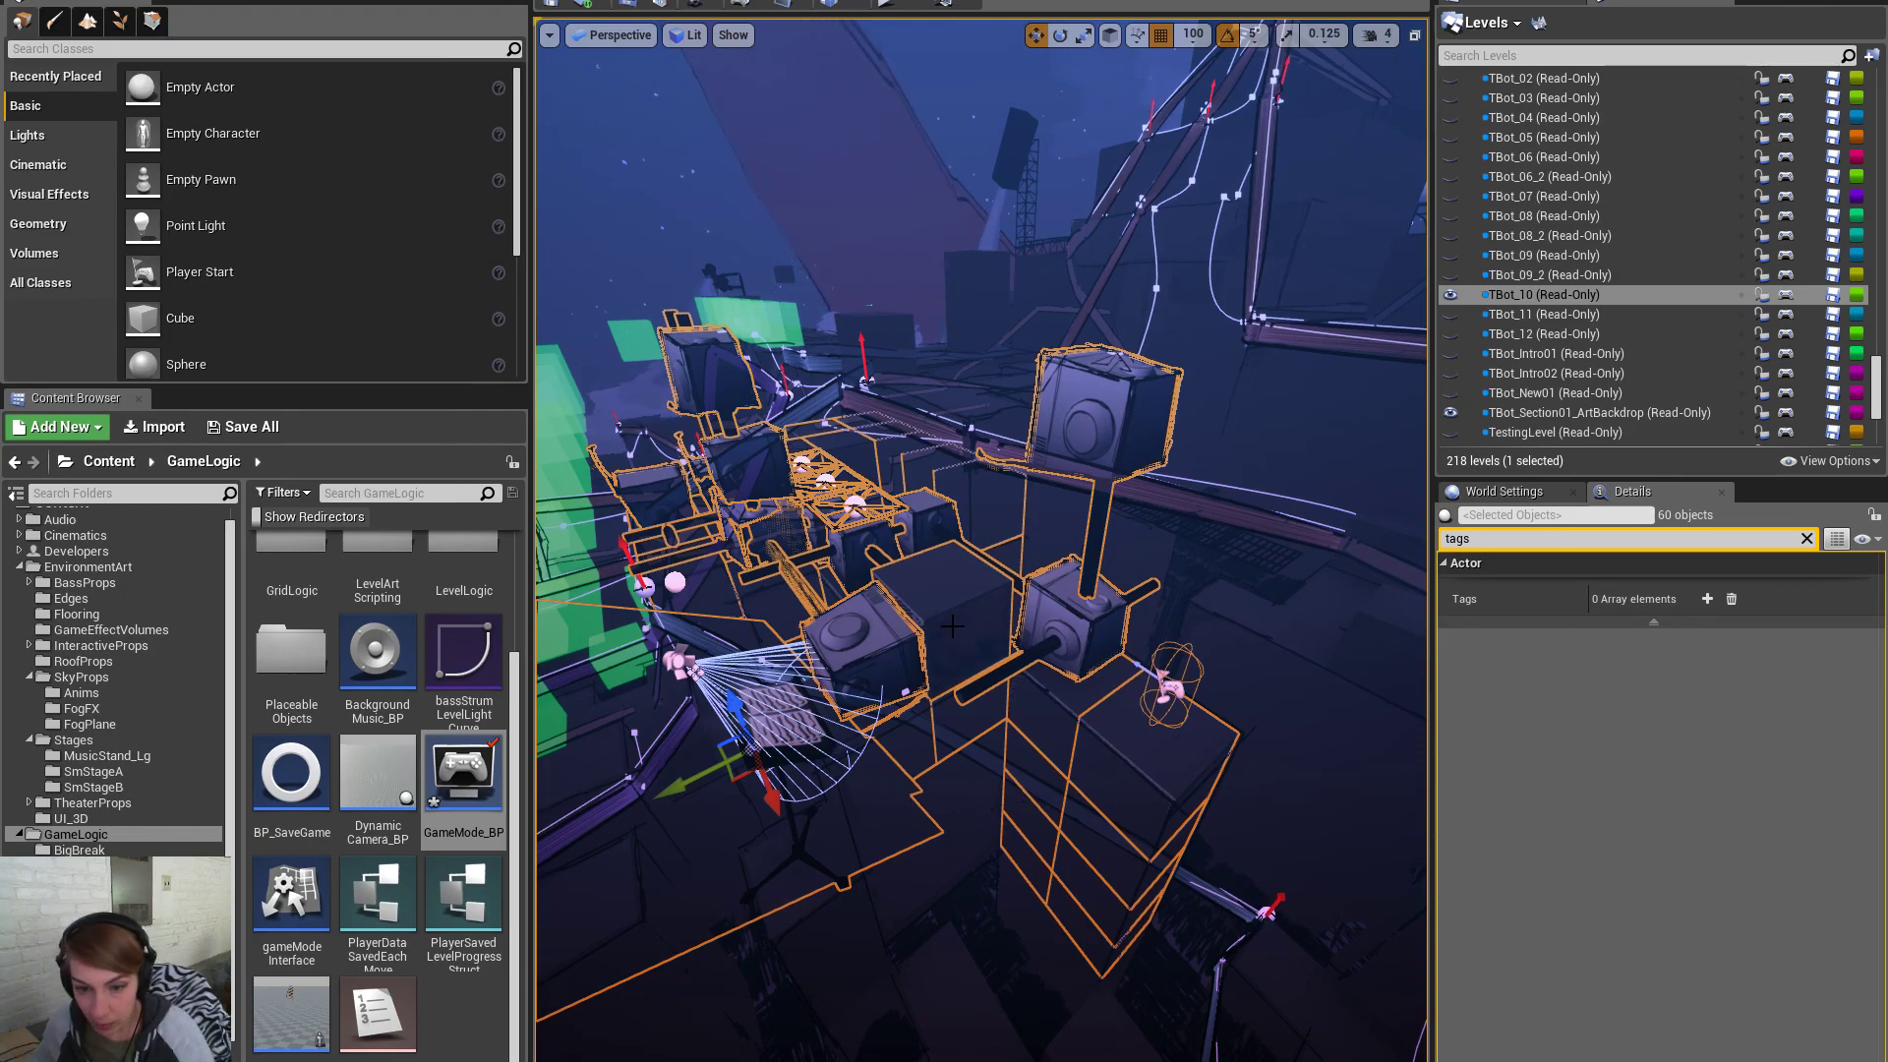
pyautogui.moveTo(916, 558); pyautogui.dragTo(1041, 580, button='right')
pyautogui.moveTo(787, 517); pyautogui.dragTo(788, 513, button='right')
pyautogui.keyDown('alt'); pyautogui.moveTo(1315, 425); pyautogui.dragTo(1096, 395); pyautogui.keyUp('alt')
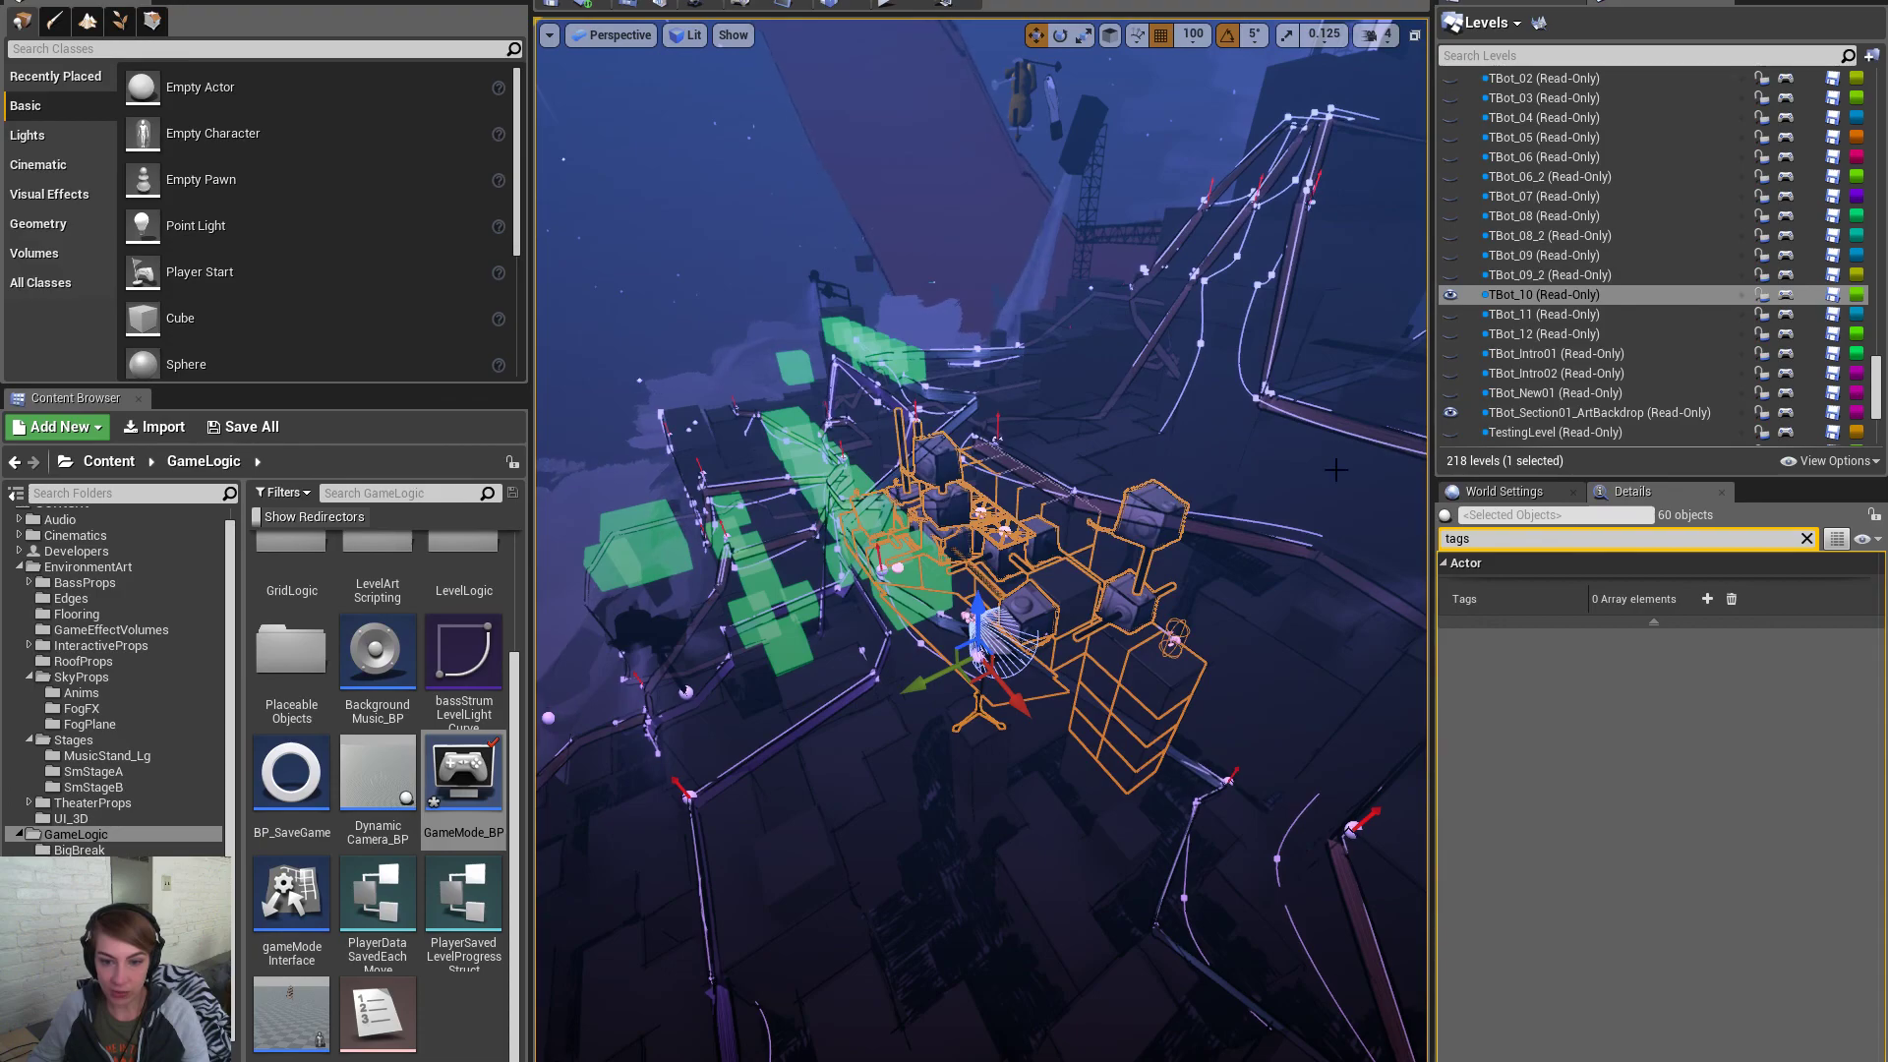
pyautogui.keyDown('alt'); pyautogui.moveTo(1044, 763); pyautogui.dragTo(1239, 757); pyautogui.keyUp('alt')
pyautogui.keyDown('alt'); pyautogui.moveTo(1239, 757); pyautogui.dragTo(1062, 727, button='right'); pyautogui.keyUp('alt')
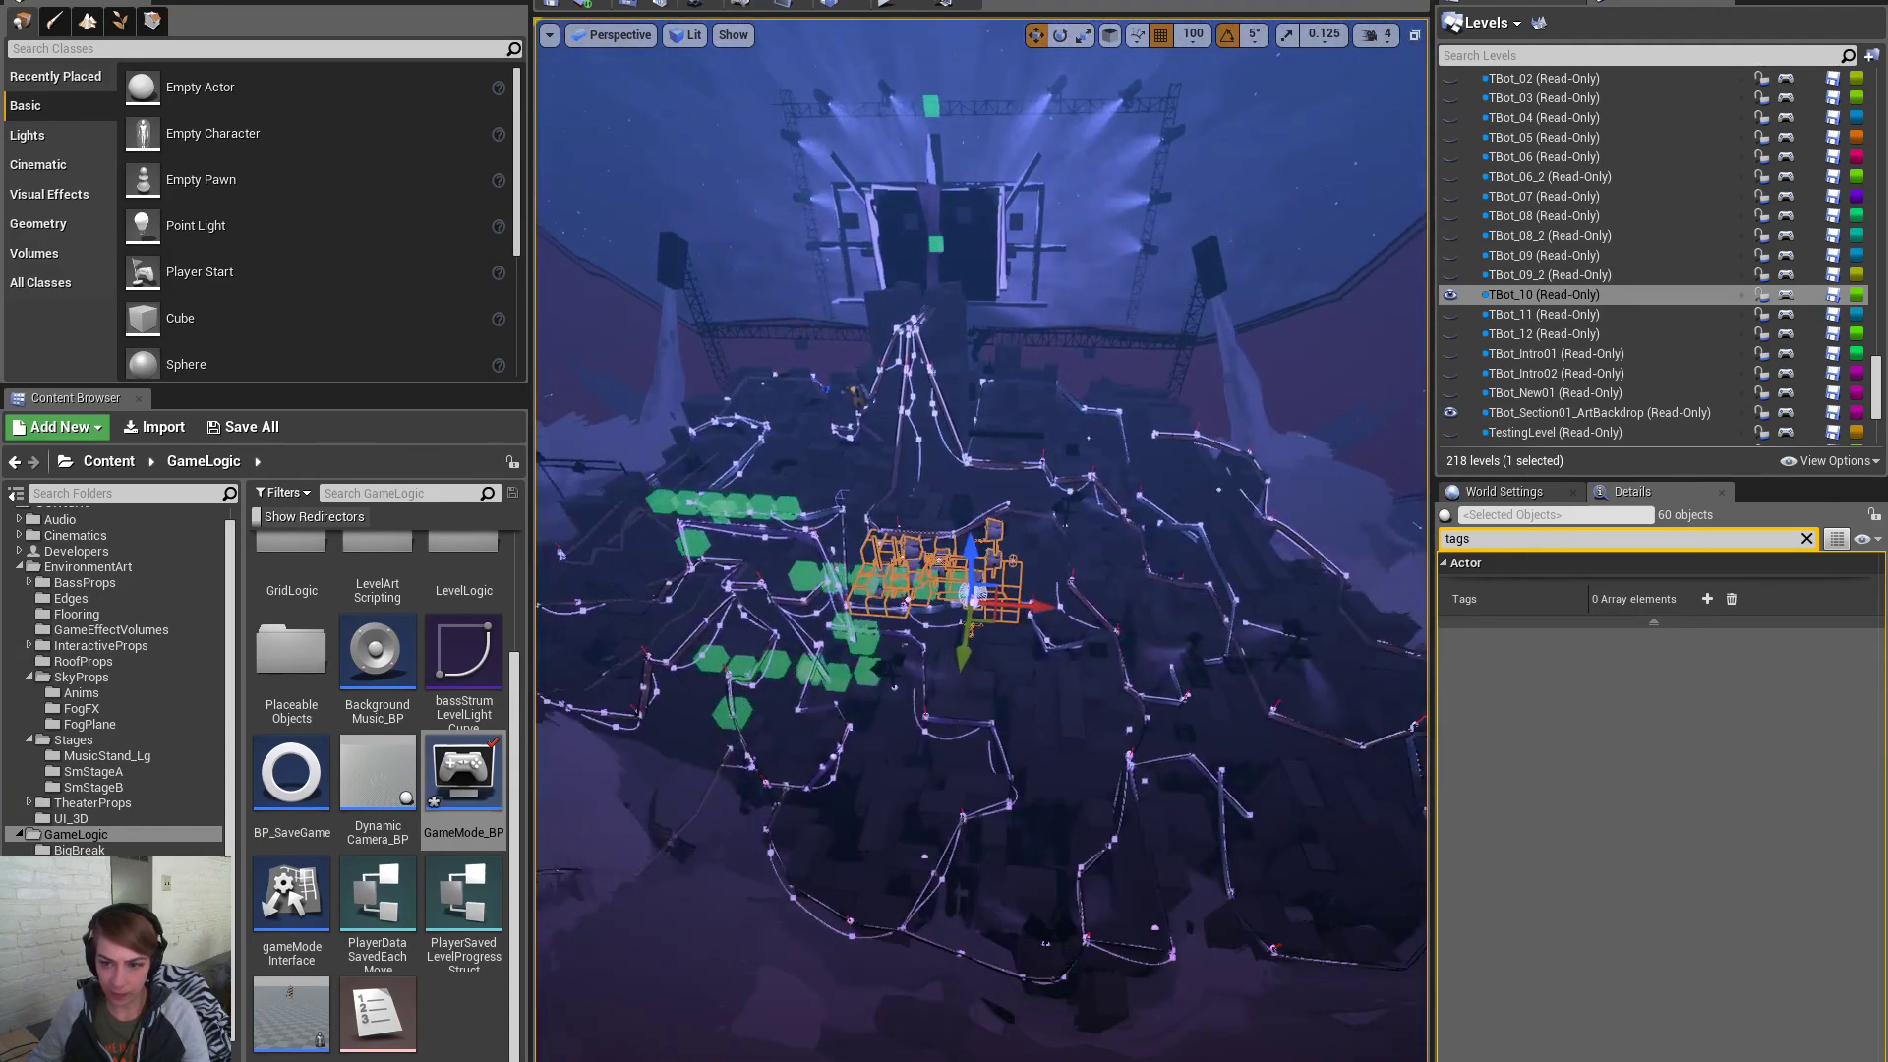
# Hide the TBot_10 sublevel and frame the whole city in the viewport
pyautogui.click(1450, 294)
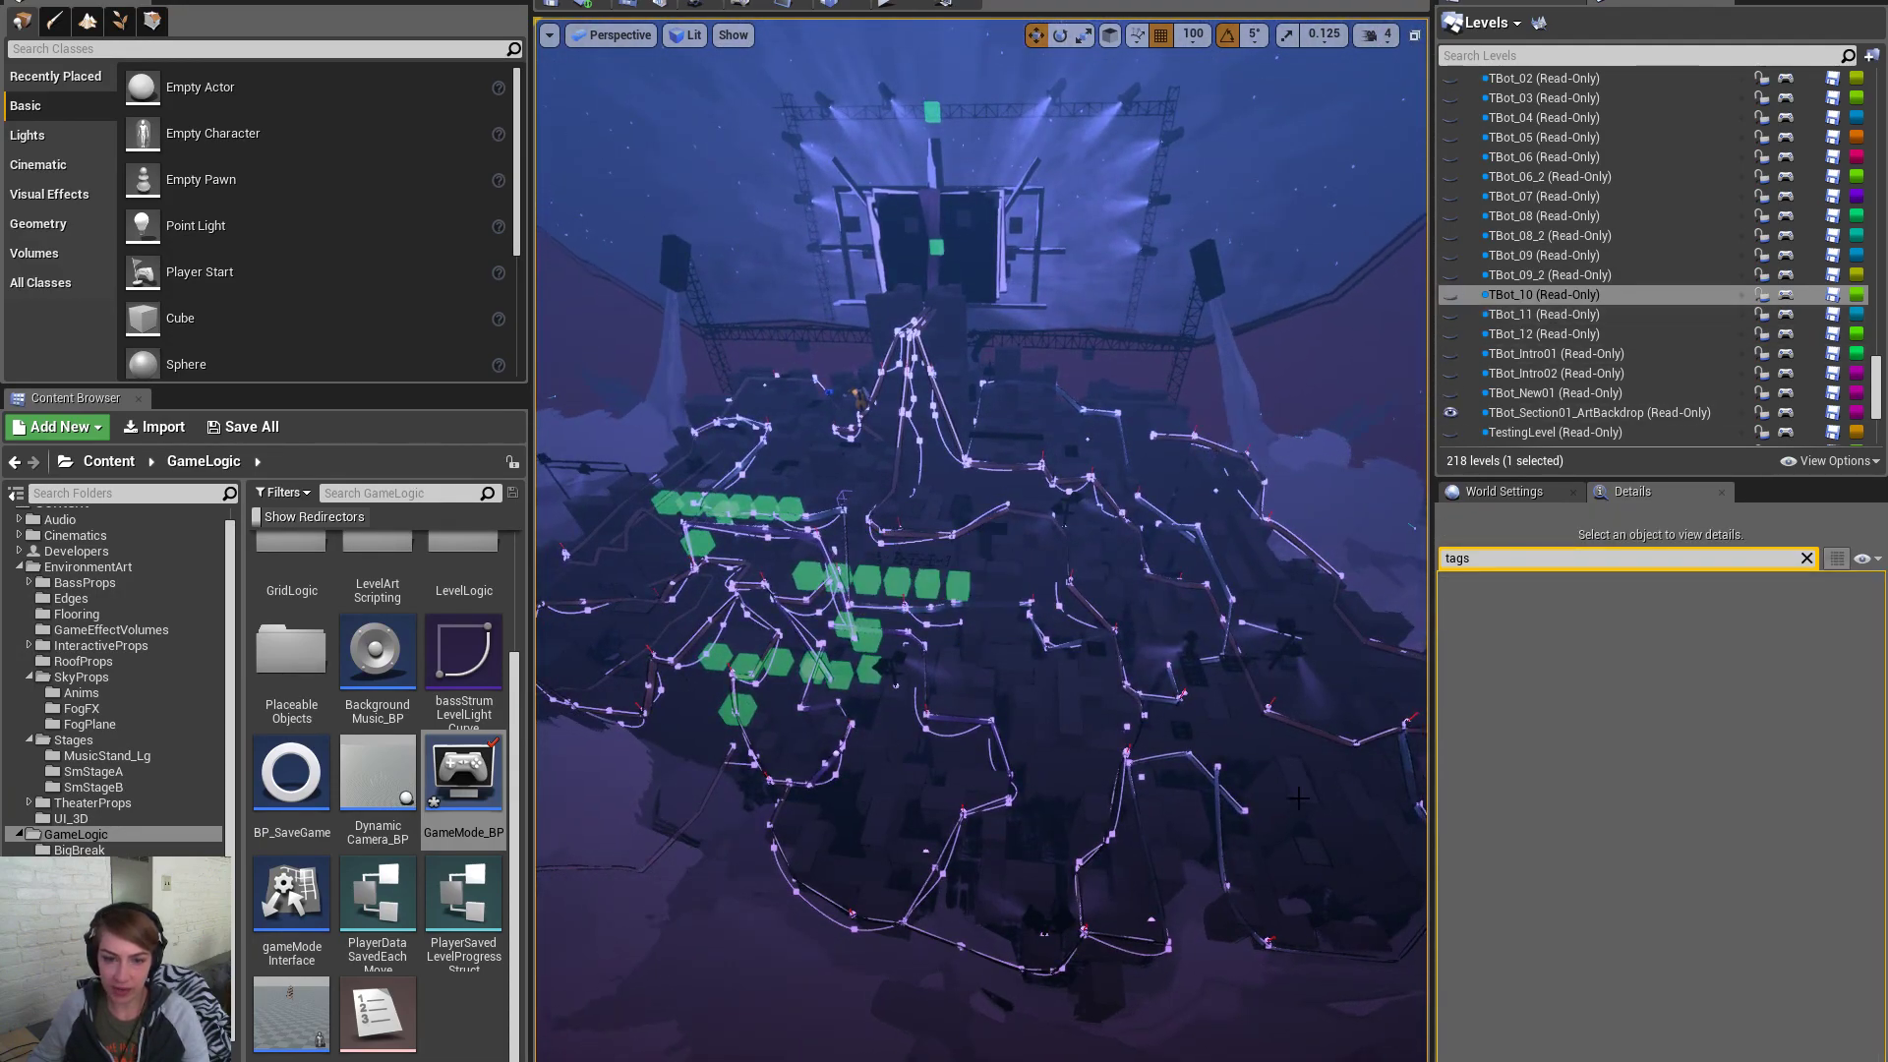
pyautogui.keyDown('alt'); pyautogui.moveTo(1229, 590); pyautogui.dragTo(1317, 531); pyautogui.keyUp('alt')
pyautogui.keyDown('alt'); pyautogui.moveTo(1317, 531); pyautogui.dragTo(1502, 516, button='right'); pyautogui.keyUp('alt')
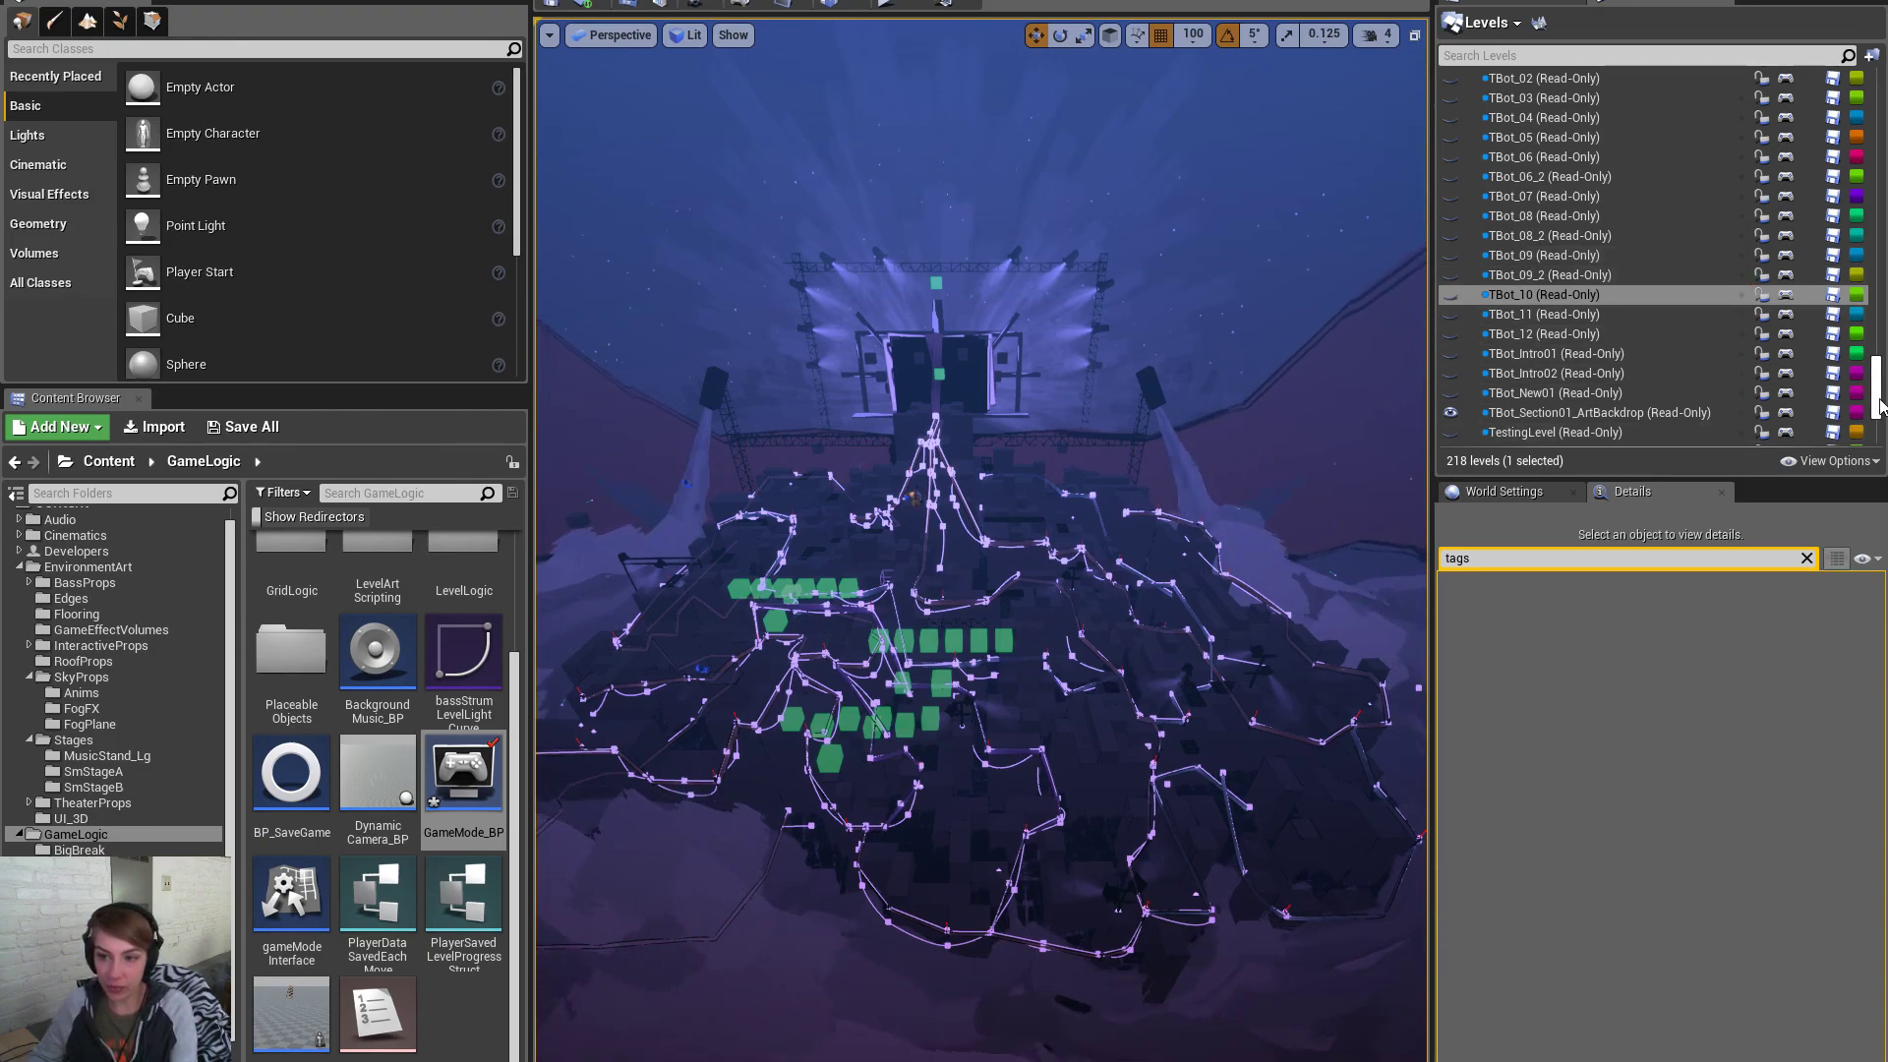
# Play-test the city level-select map and stop the play session
pyautogui.moveTo(1879, 406); pyautogui.dragTo(1879, 438)
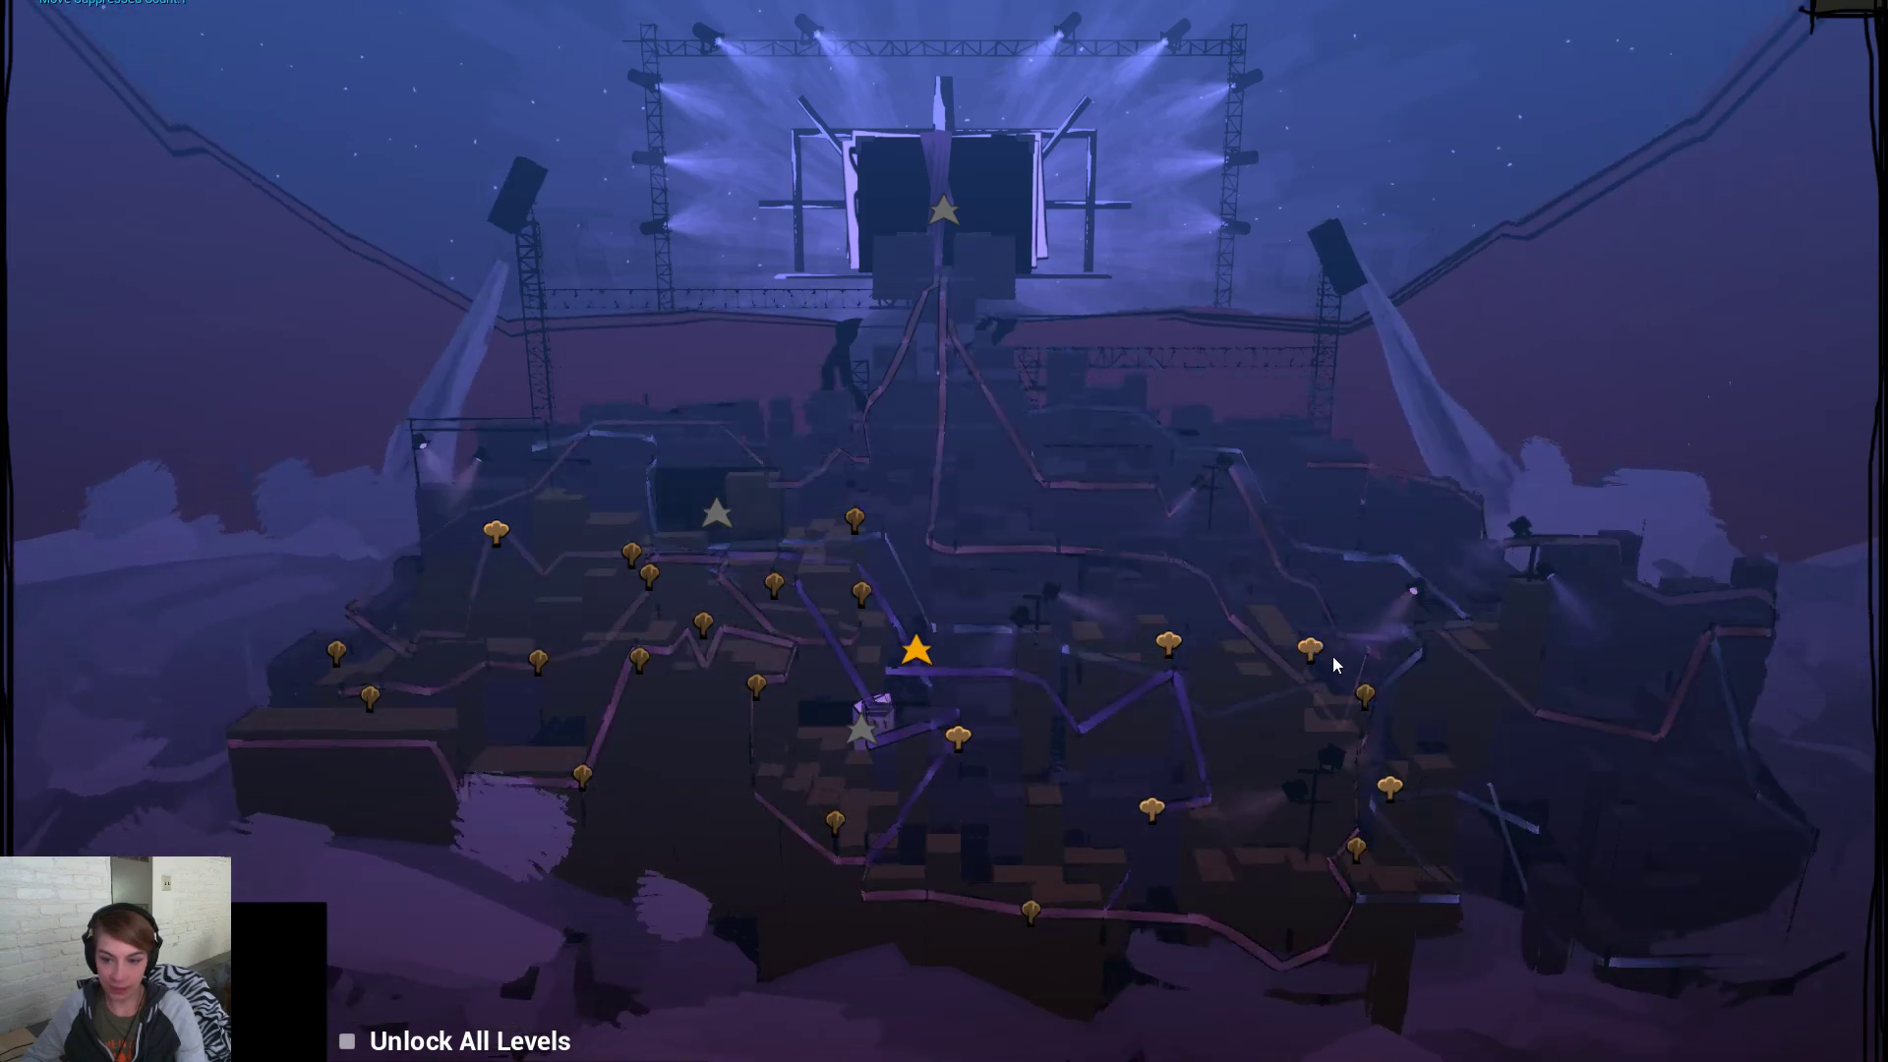
pyautogui.click(1467, 741)
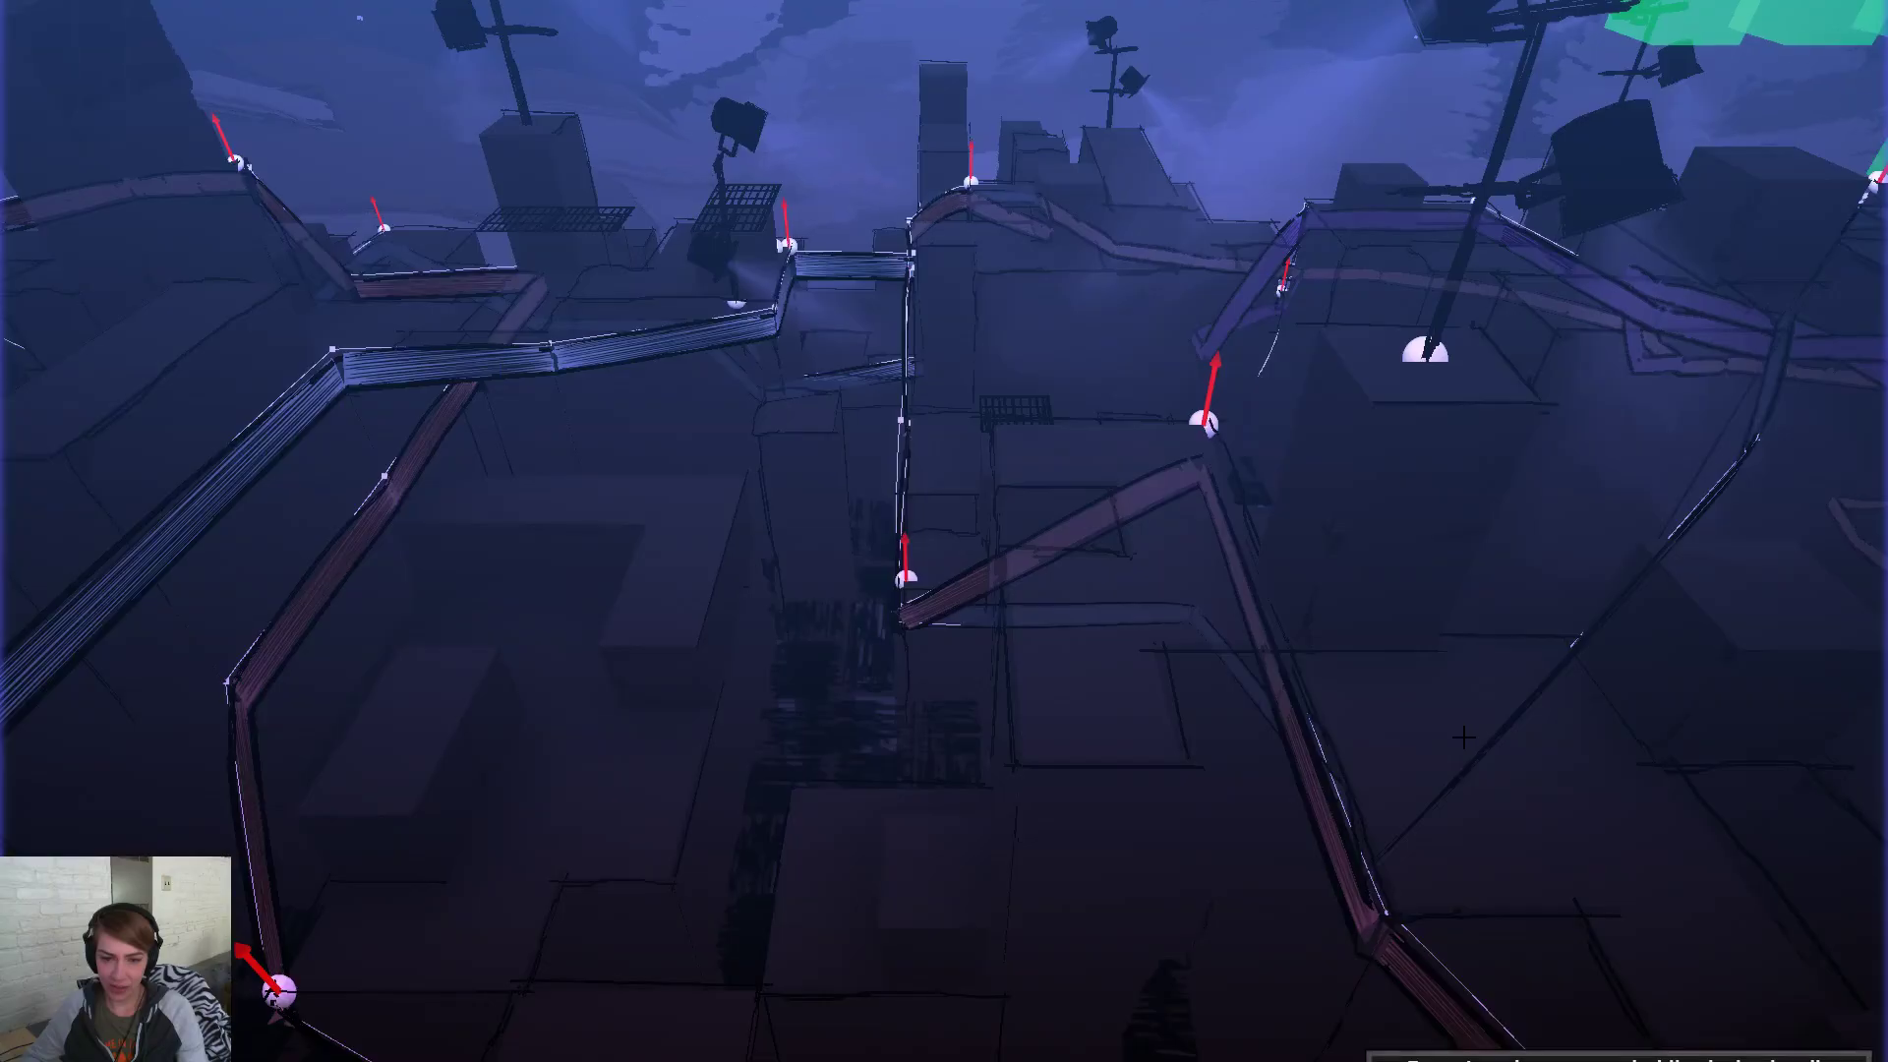
pyautogui.press('Escape')
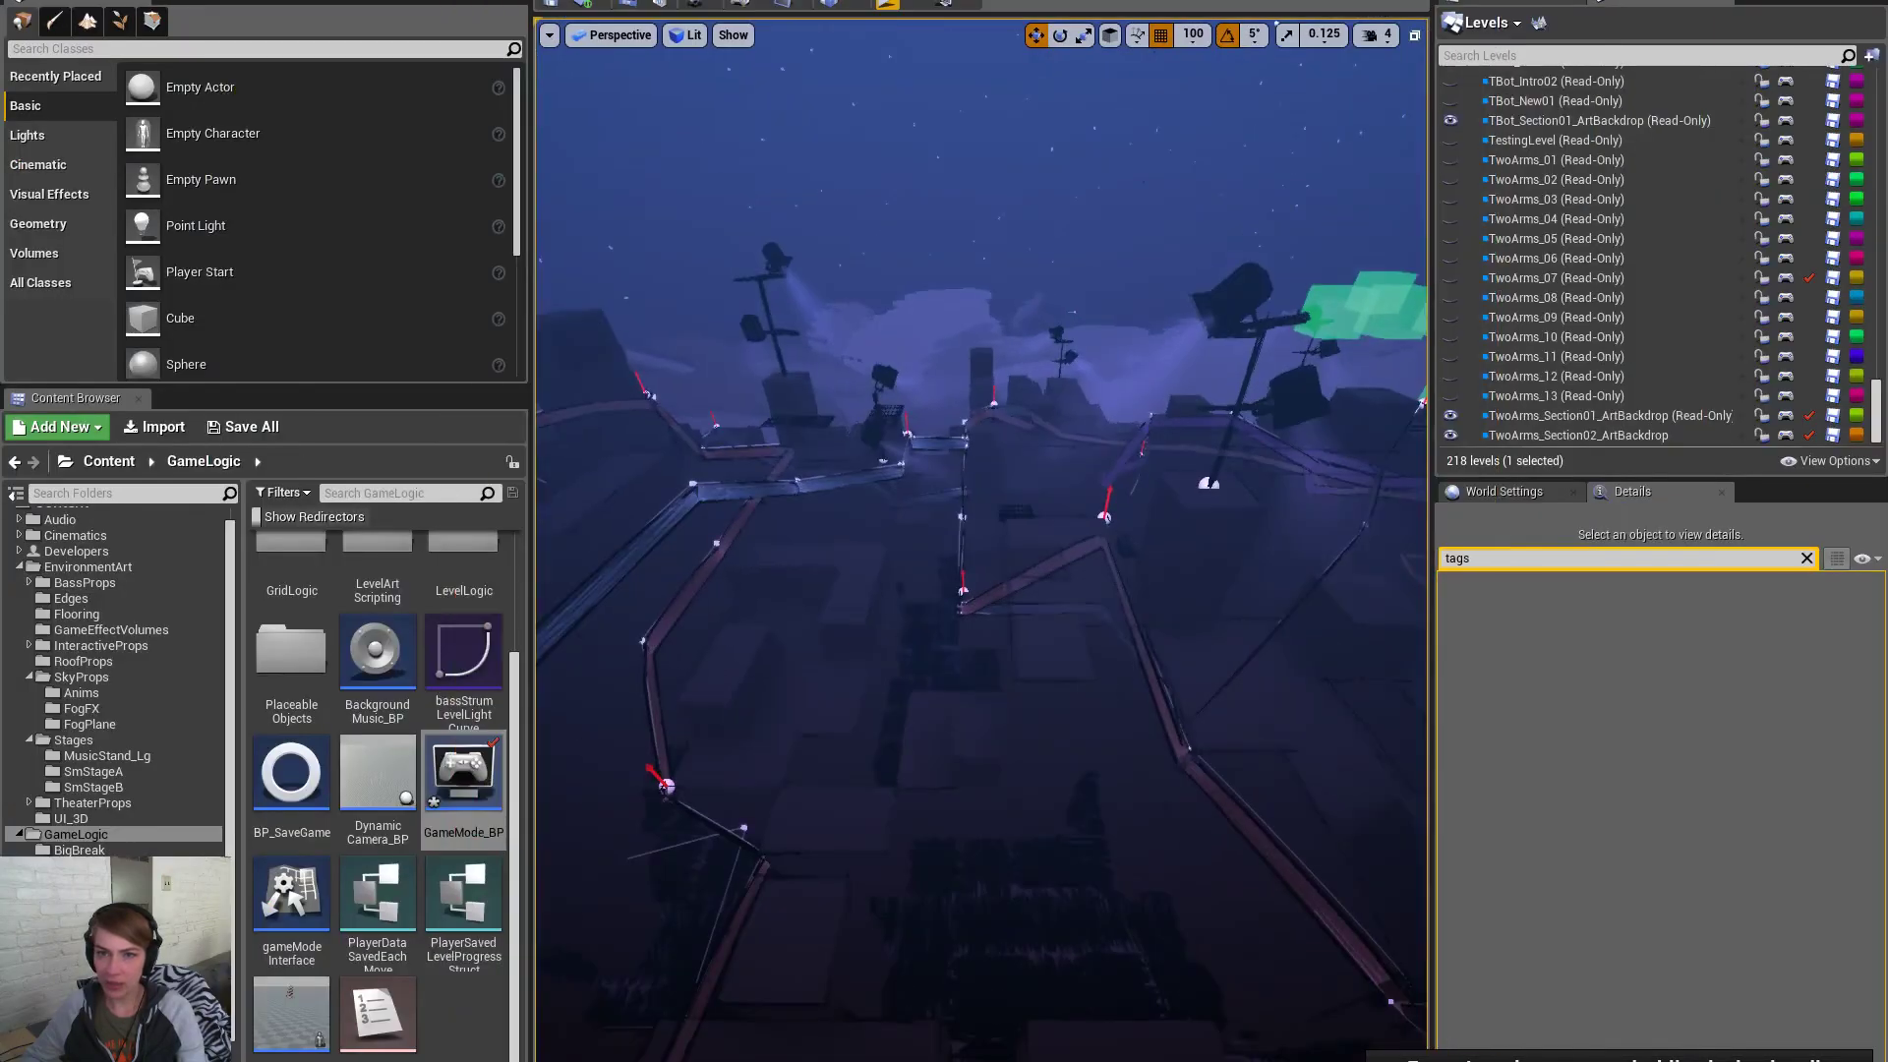
# Try setting the obstuctingCameraOffsetZ value and the Sink Amount of the negative-offset nodes to 0 in BGLevel_City's event graph
pyautogui.scroll(2, 972, 511)
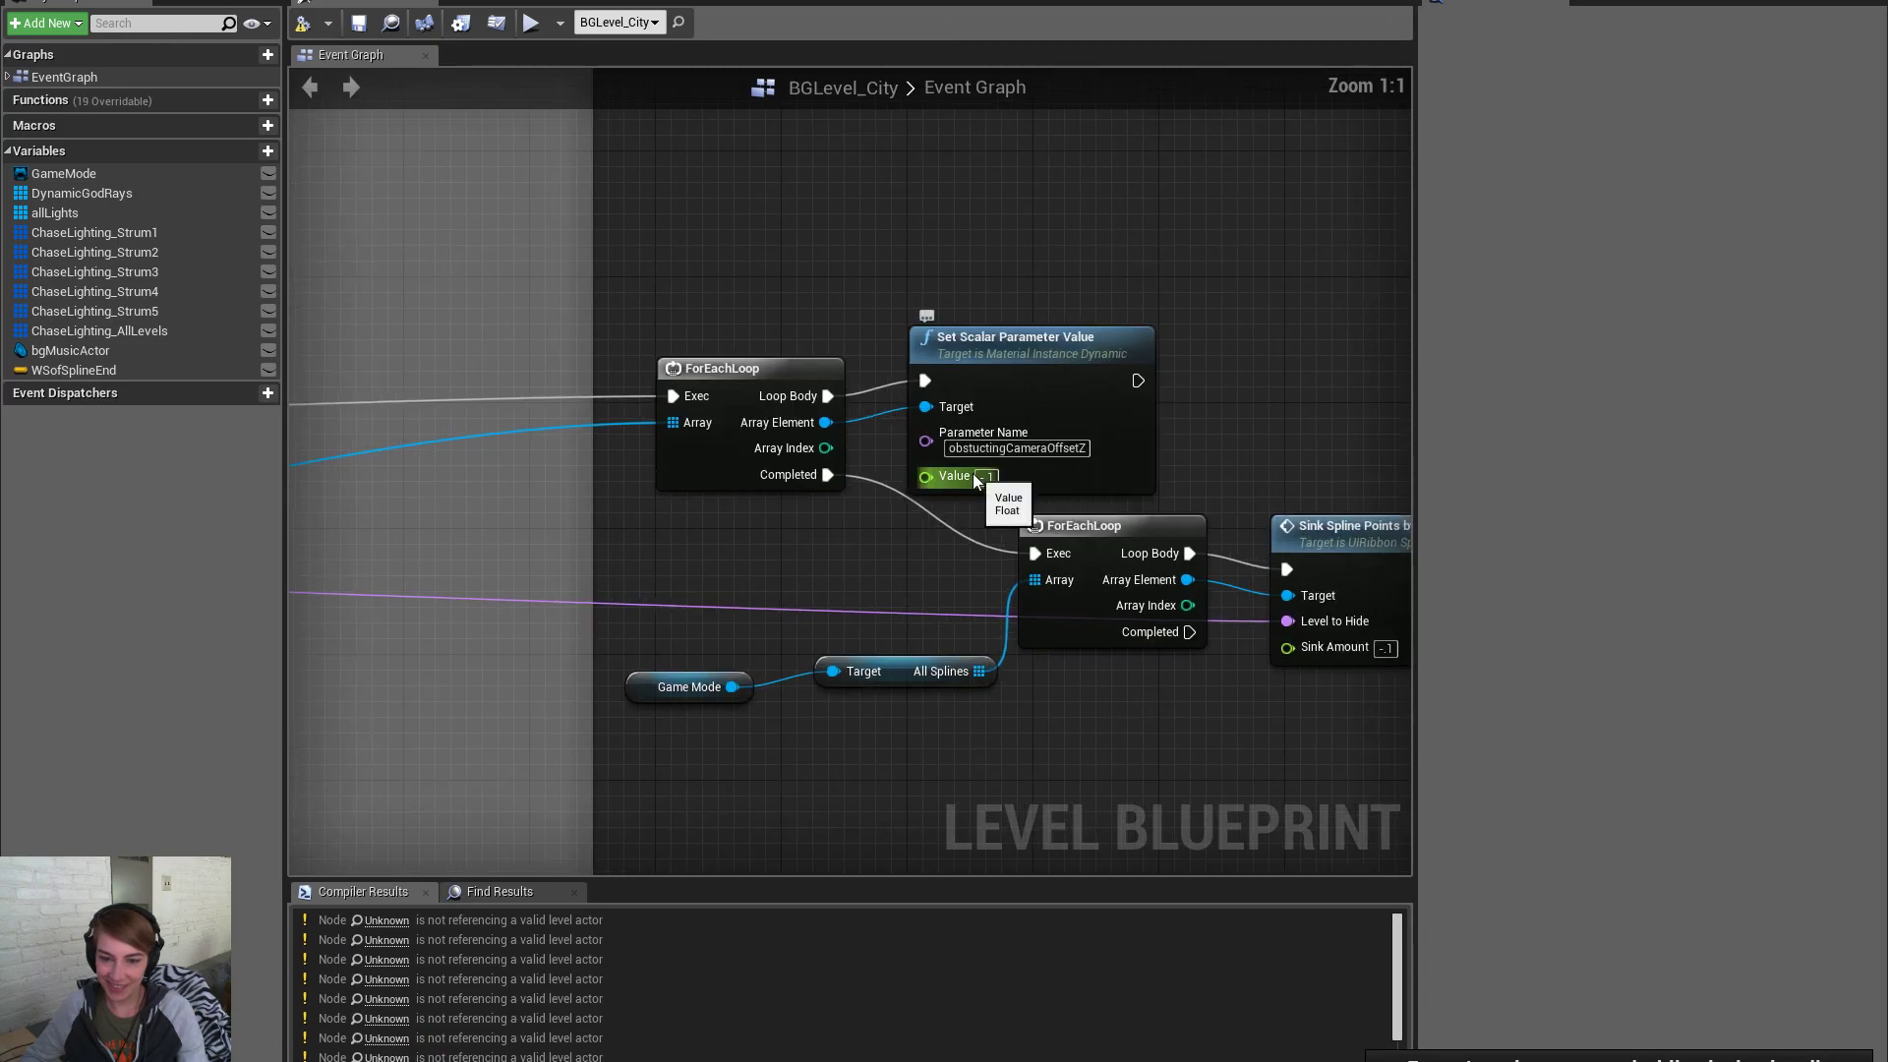
pyautogui.click(986, 477)
pyautogui.press('Return')
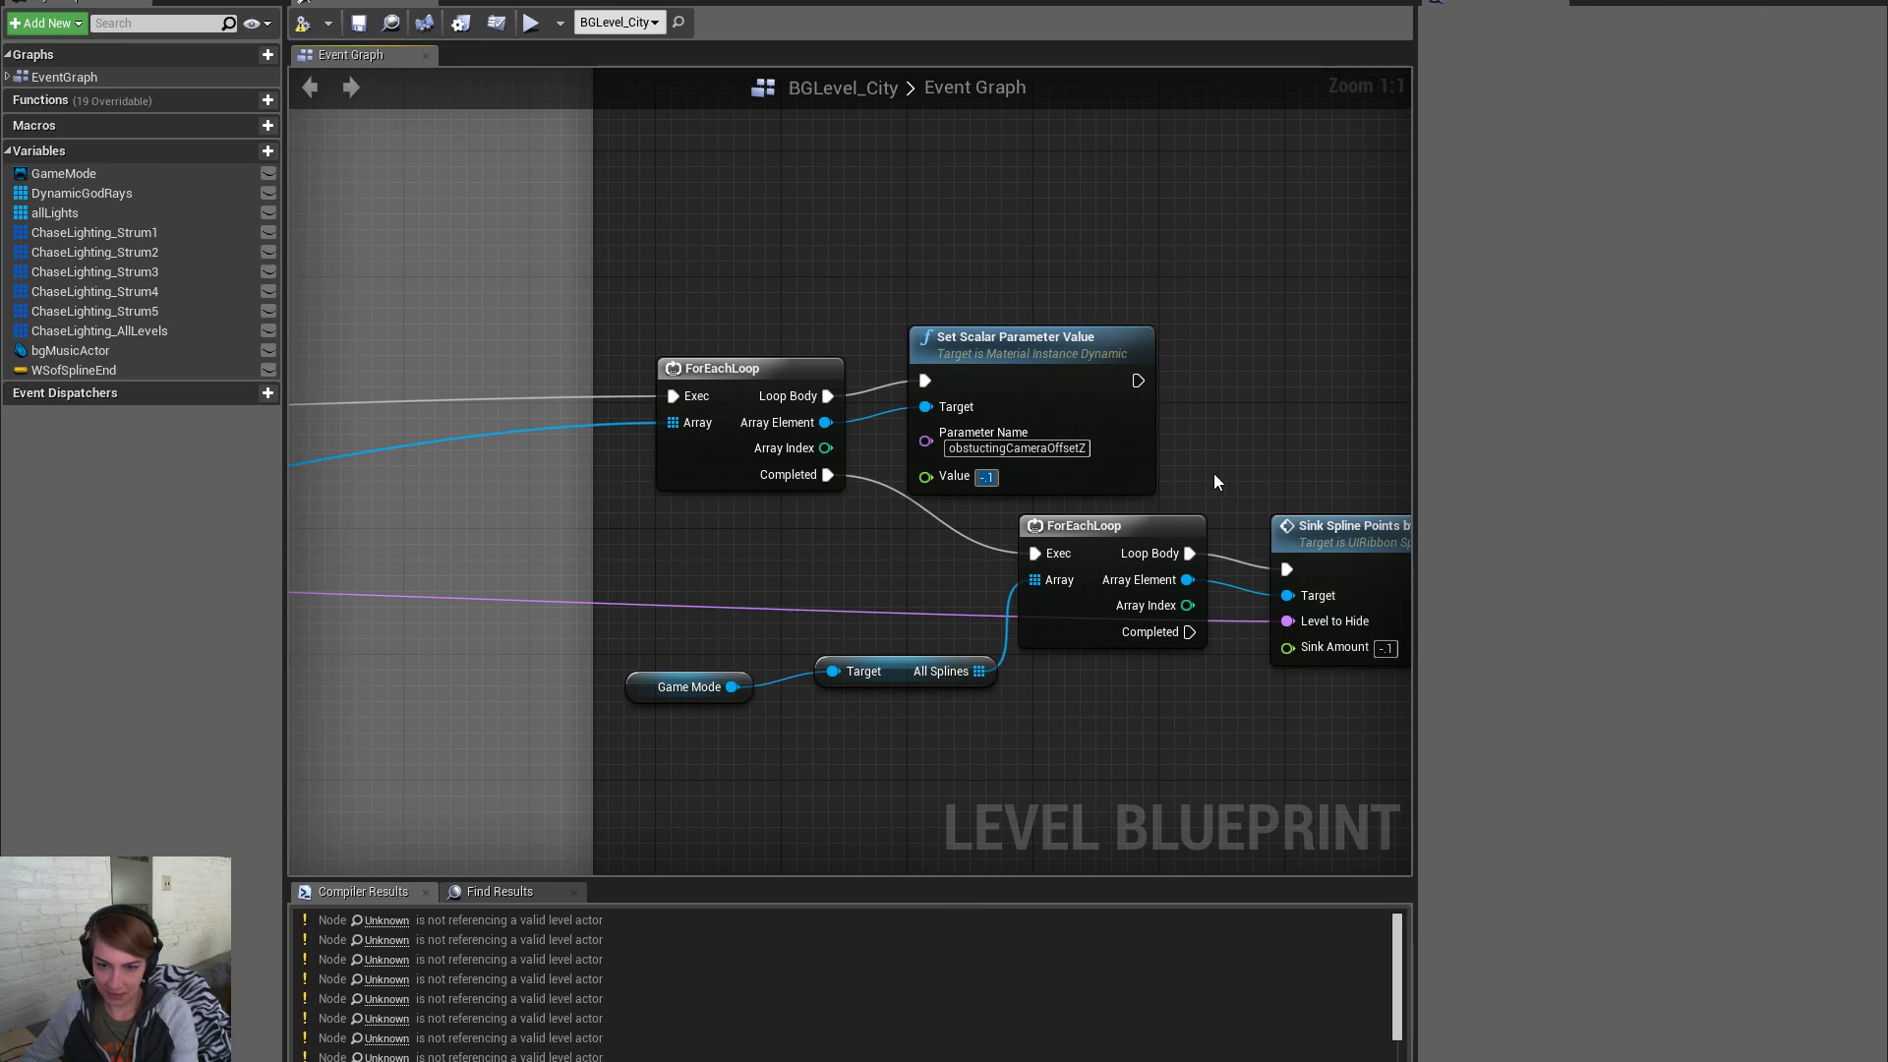
pyautogui.write('0')
pyautogui.click(1383, 648)
pyautogui.write('0')
pyautogui.hotkey('ctrl', 'z')
pyautogui.hotkey('ctrl', 'z')
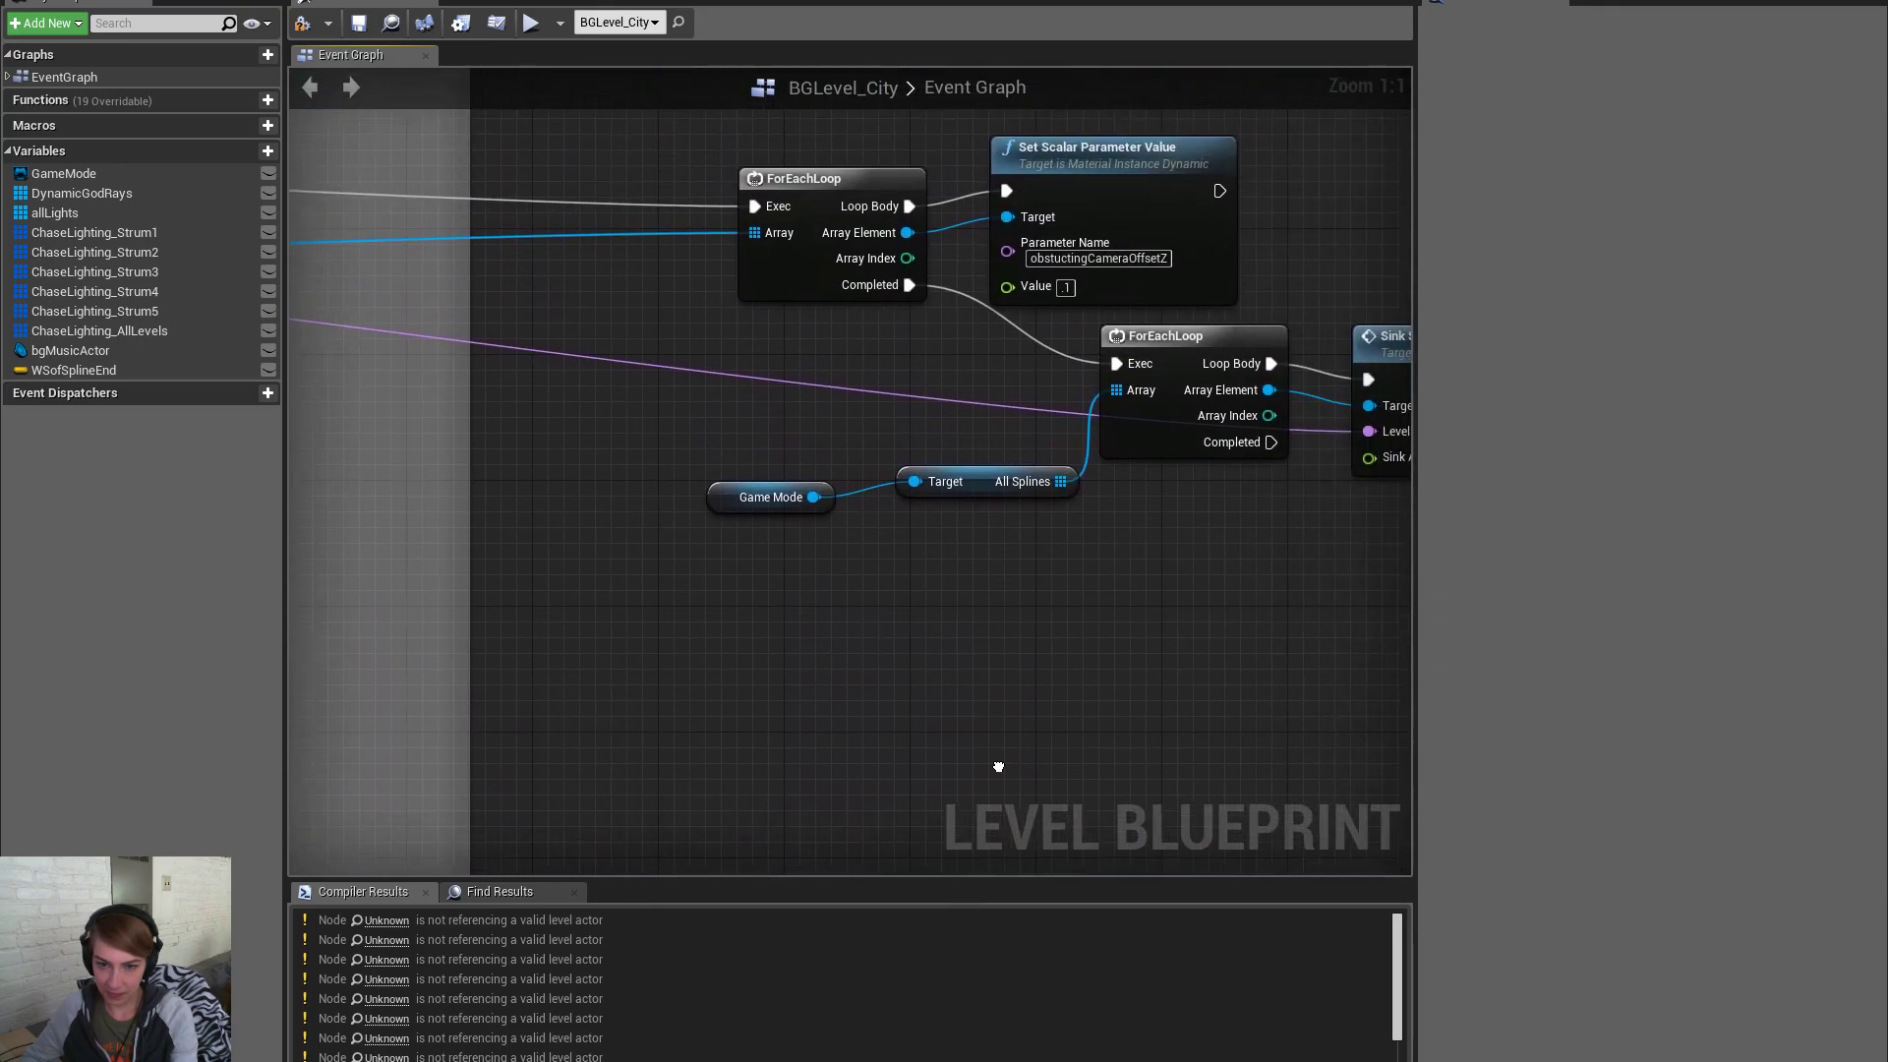
# Set the obstuctingCameraOffsetZ value and Sink Amount to .01 in the BassStrumLightLevel chain and save the level blueprint
pyautogui.click(965, 373)
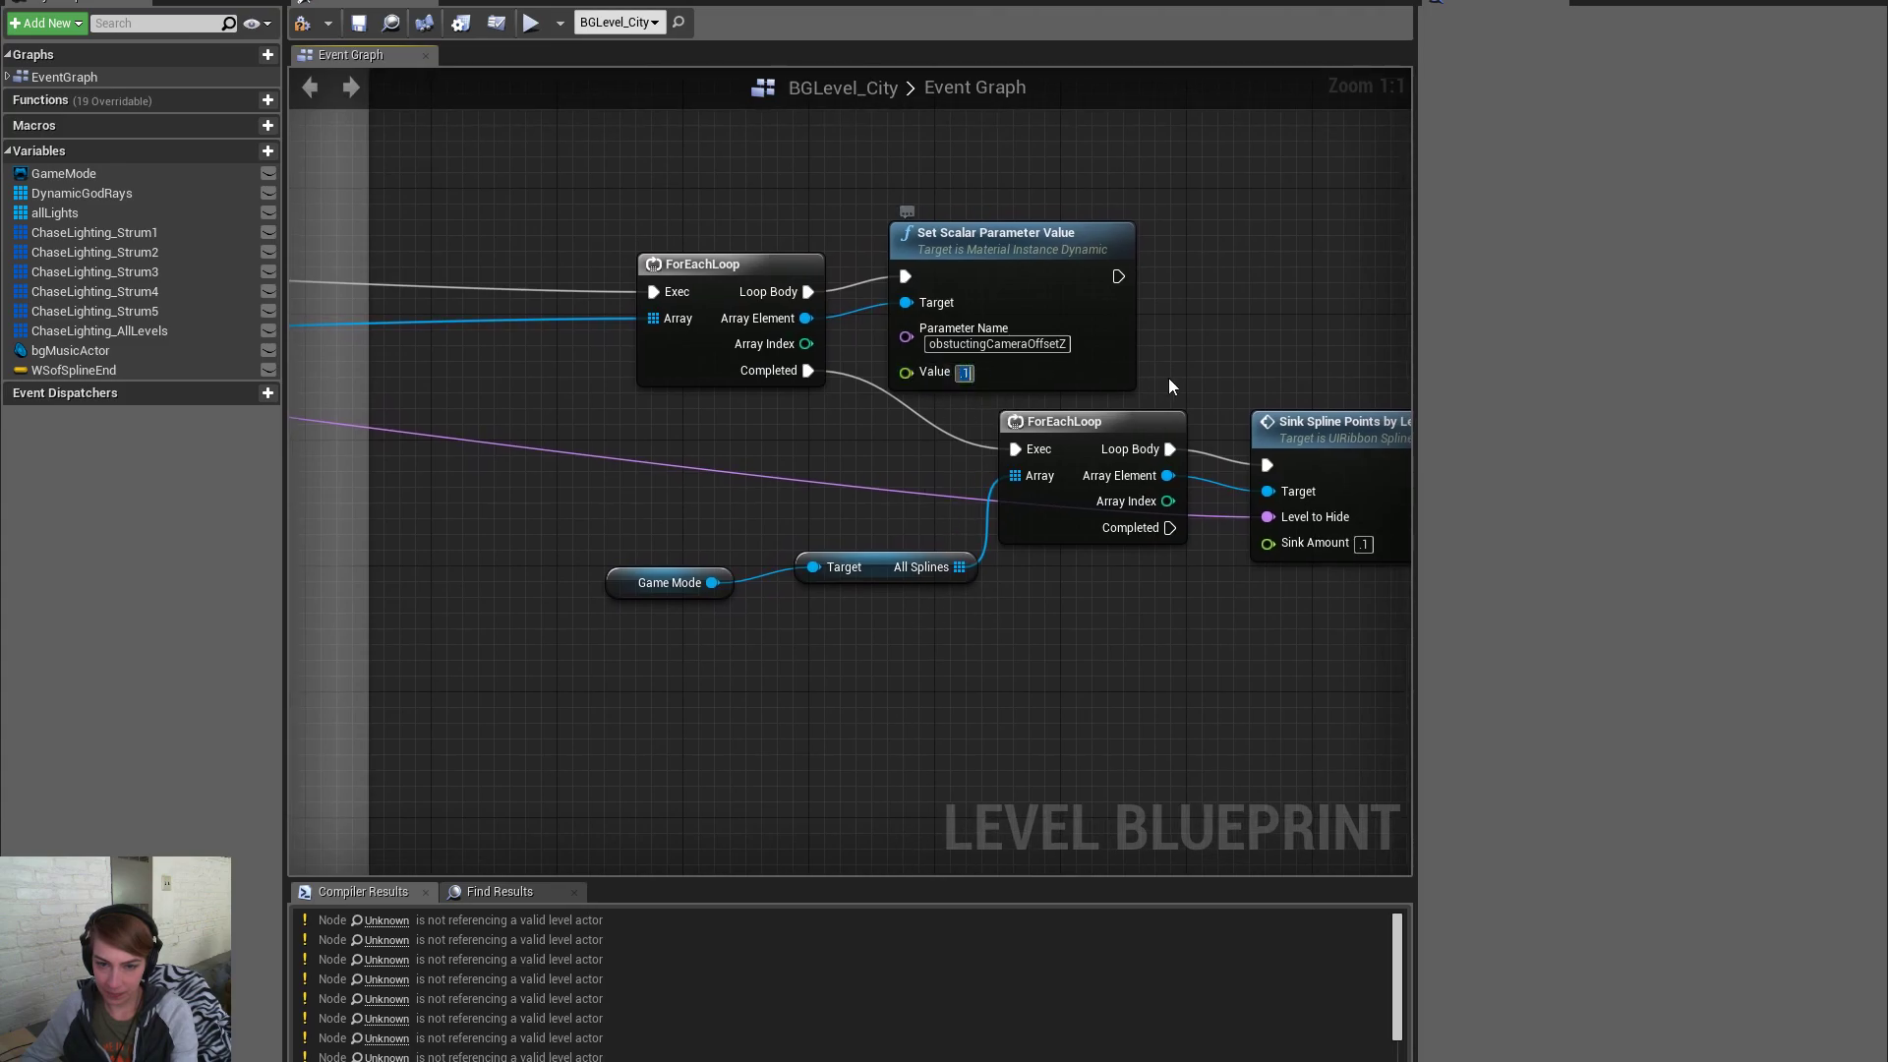
pyautogui.write('.01')
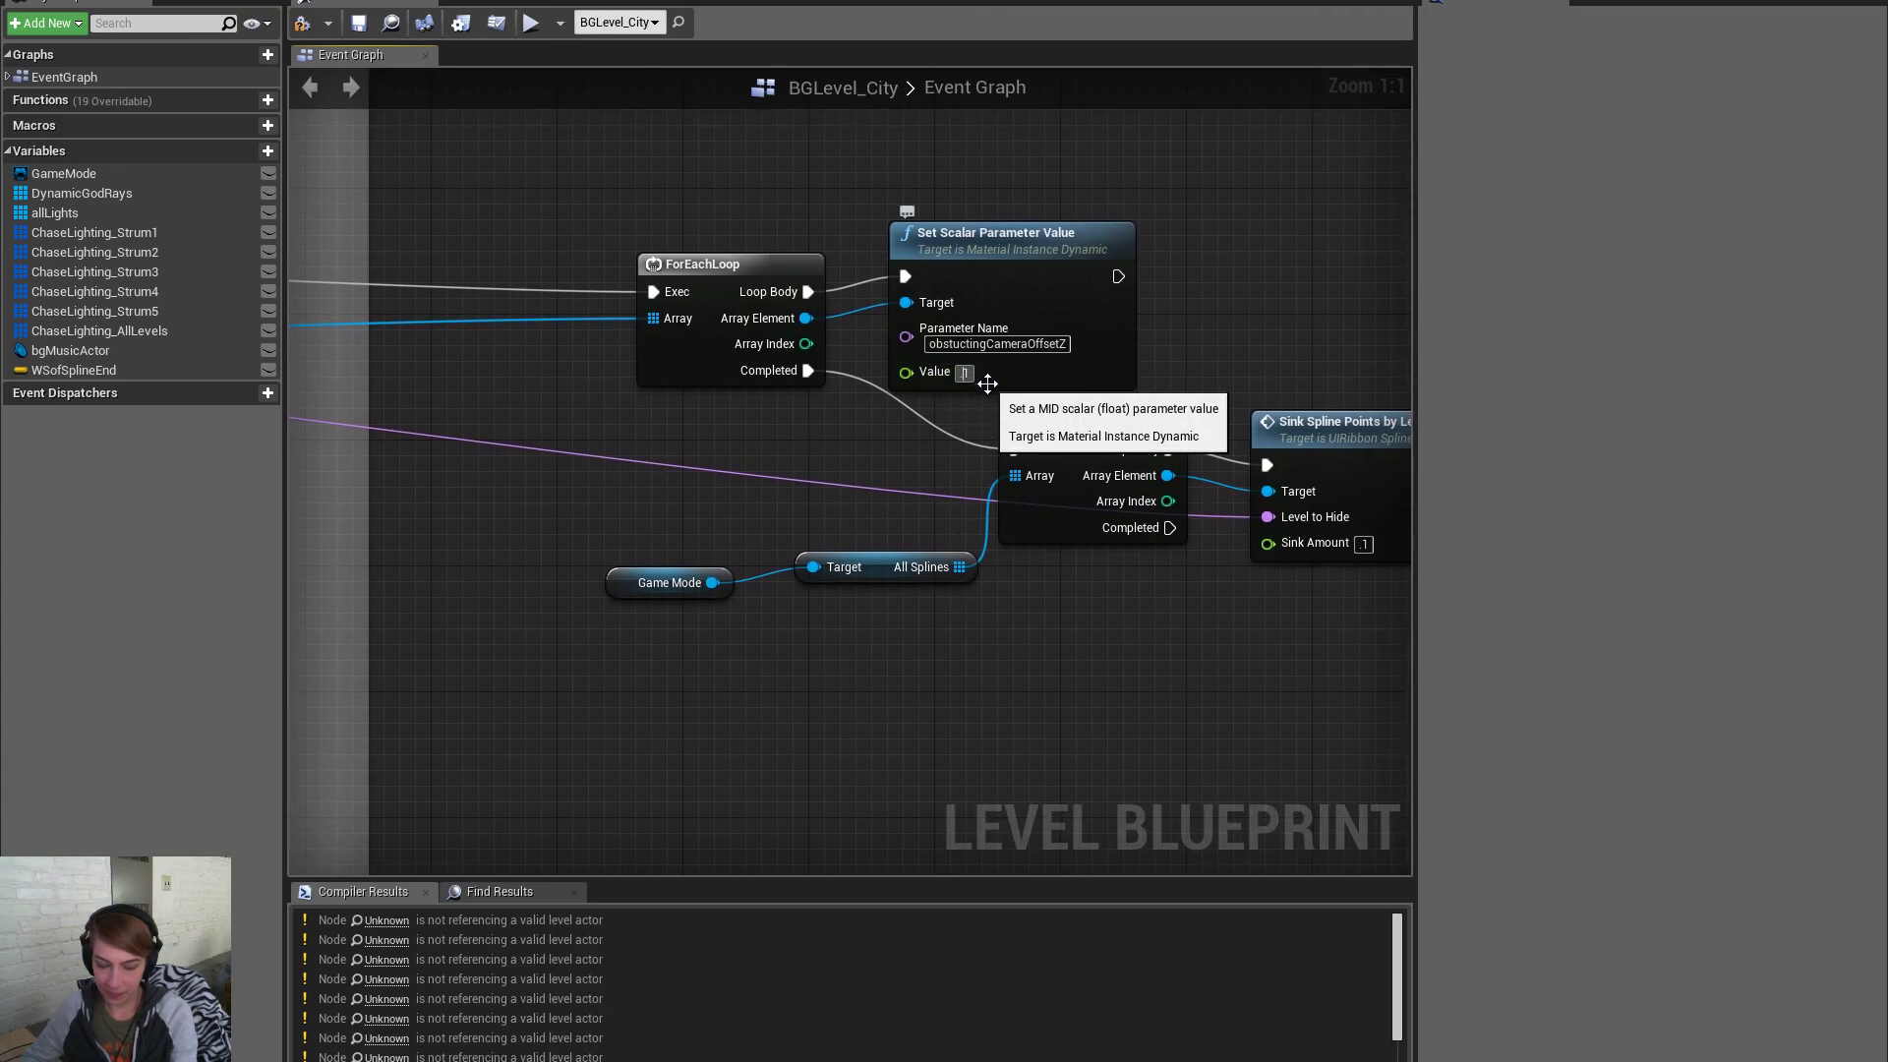
pyautogui.press('Return')
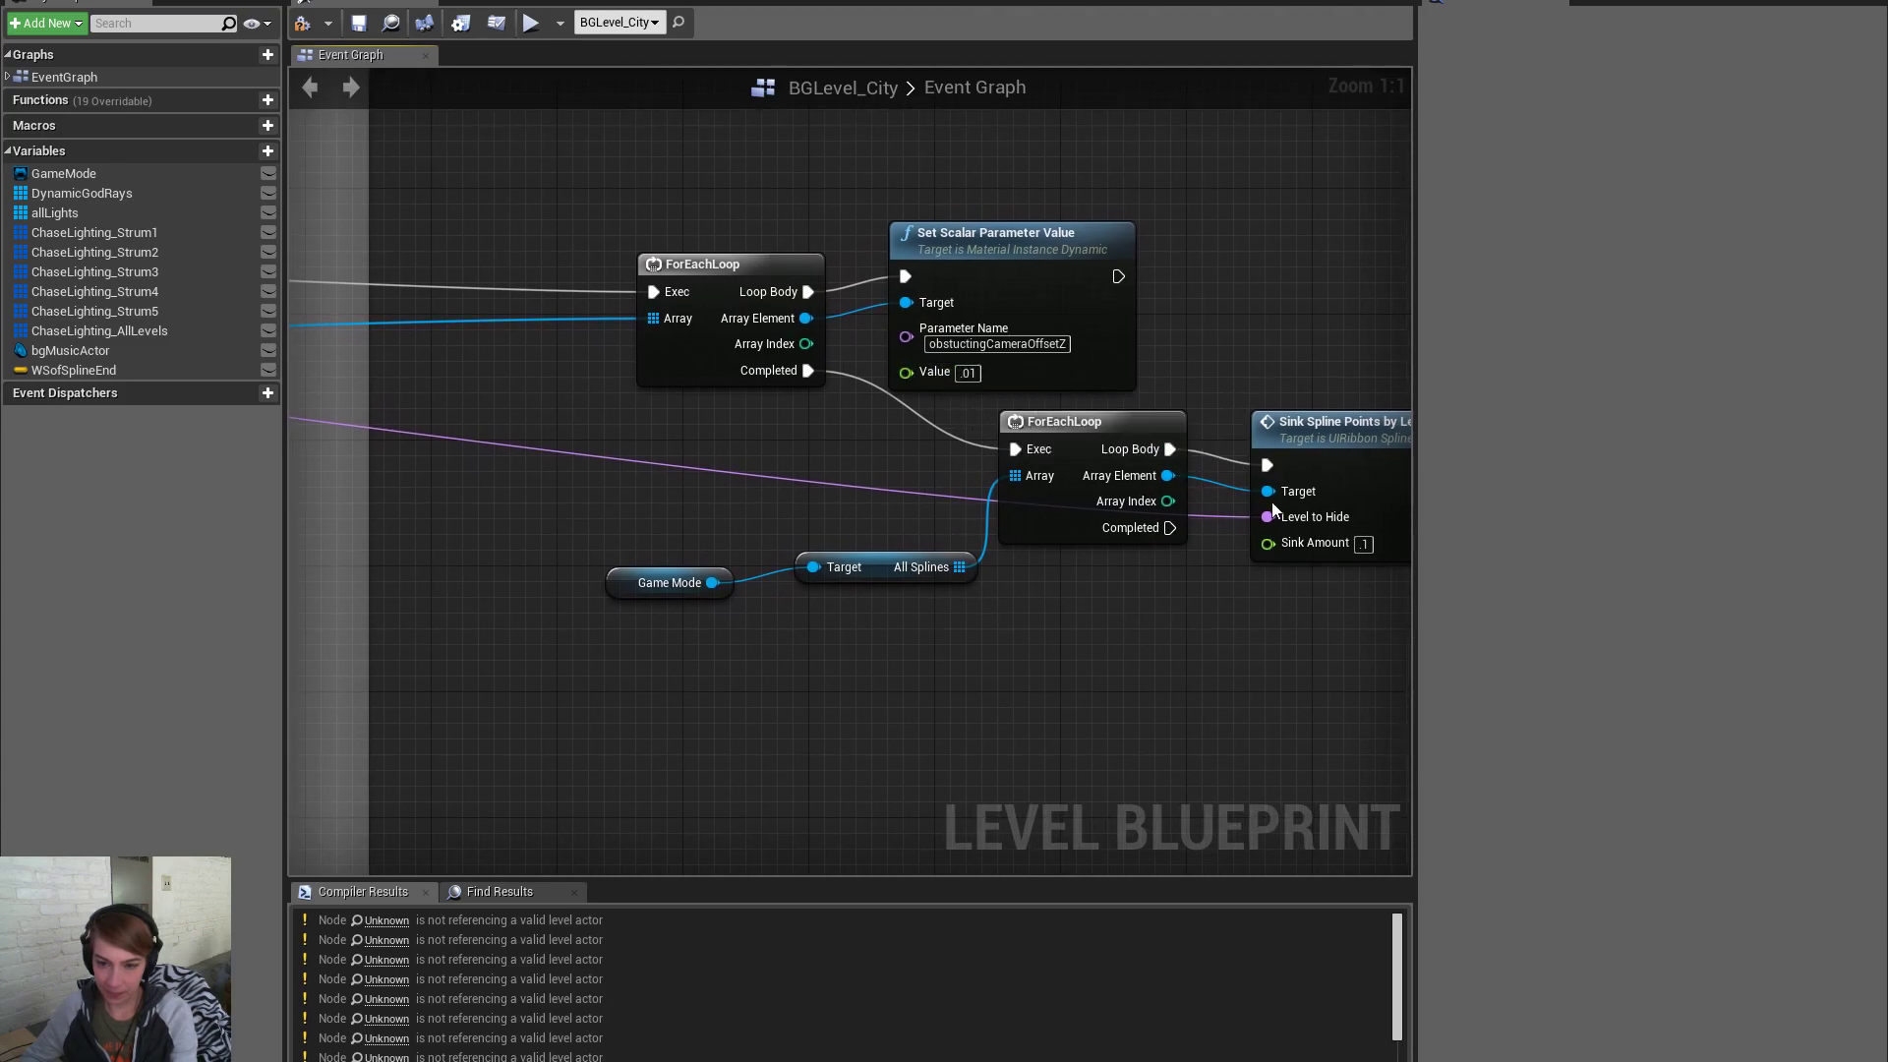
pyautogui.click(1364, 544)
pyautogui.write('.01')
pyautogui.click(358, 24)
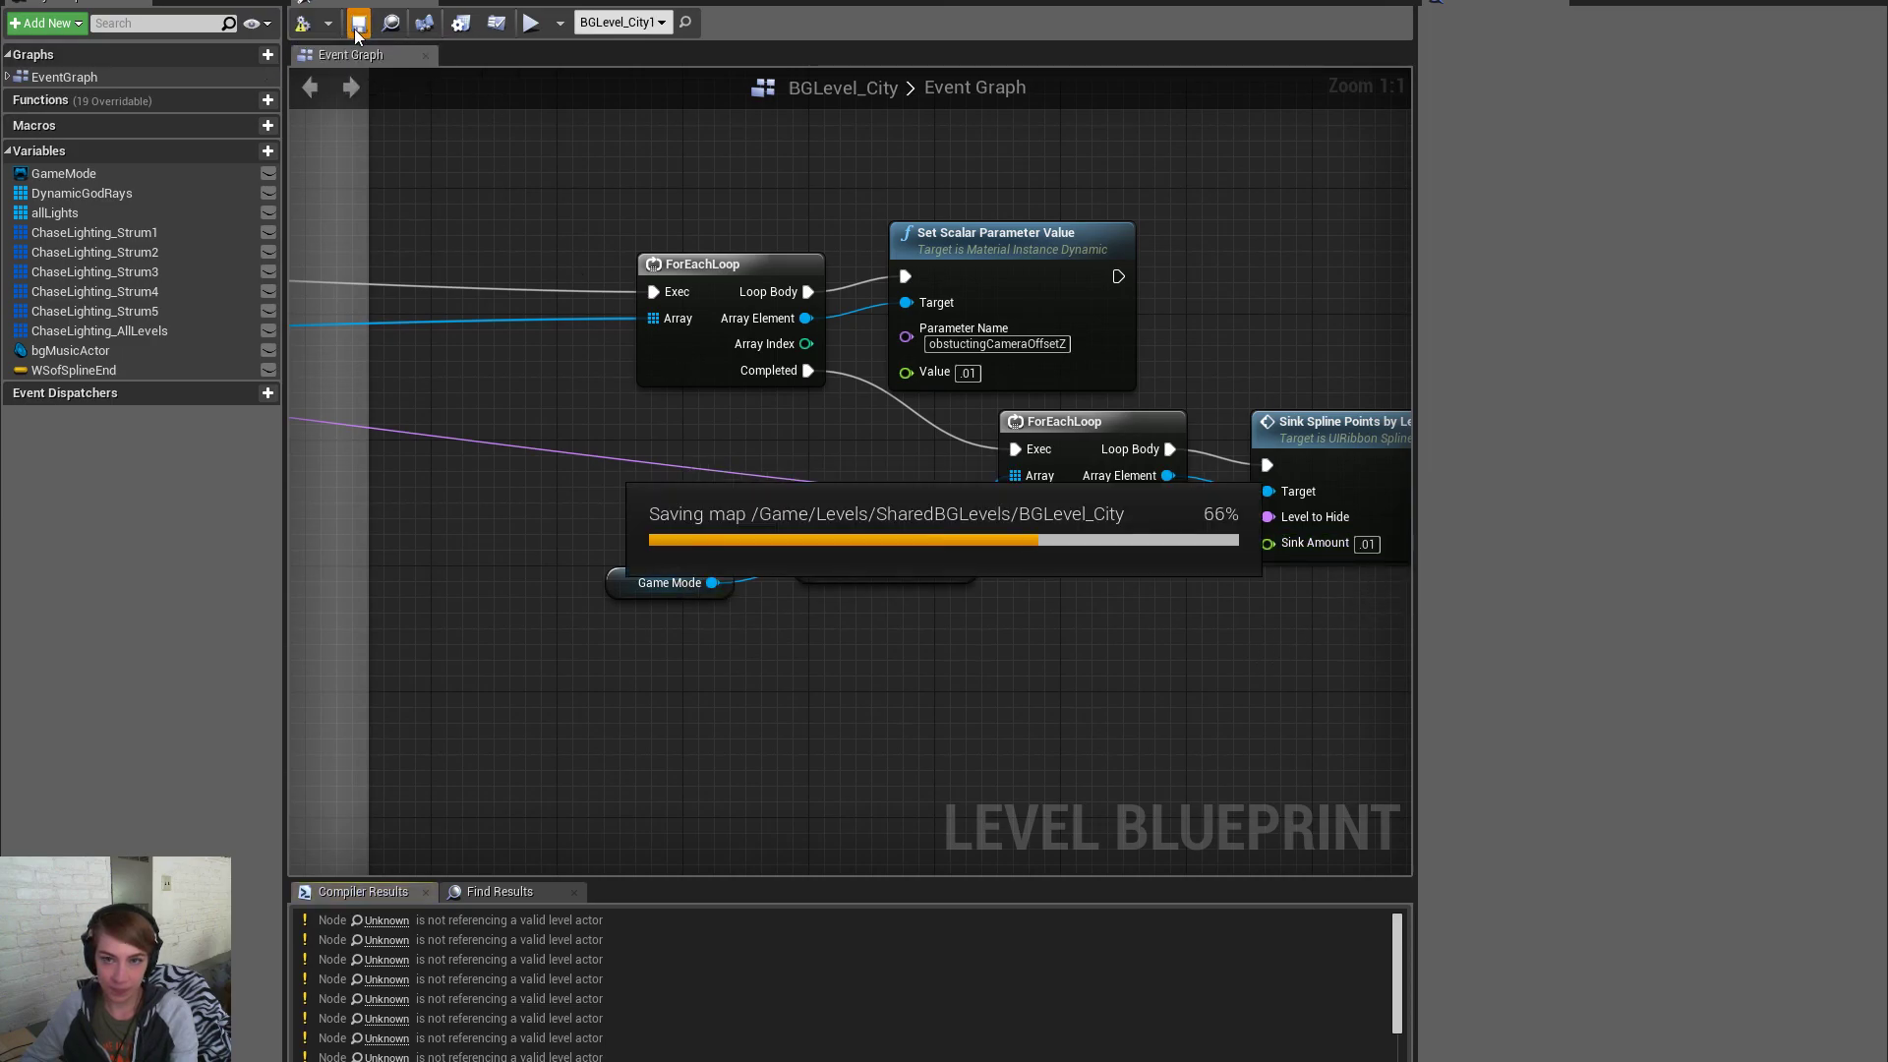
# Play-test the city map in the level editor with the new offset and sink values
pyautogui.hotkey('alt', 'Tab')
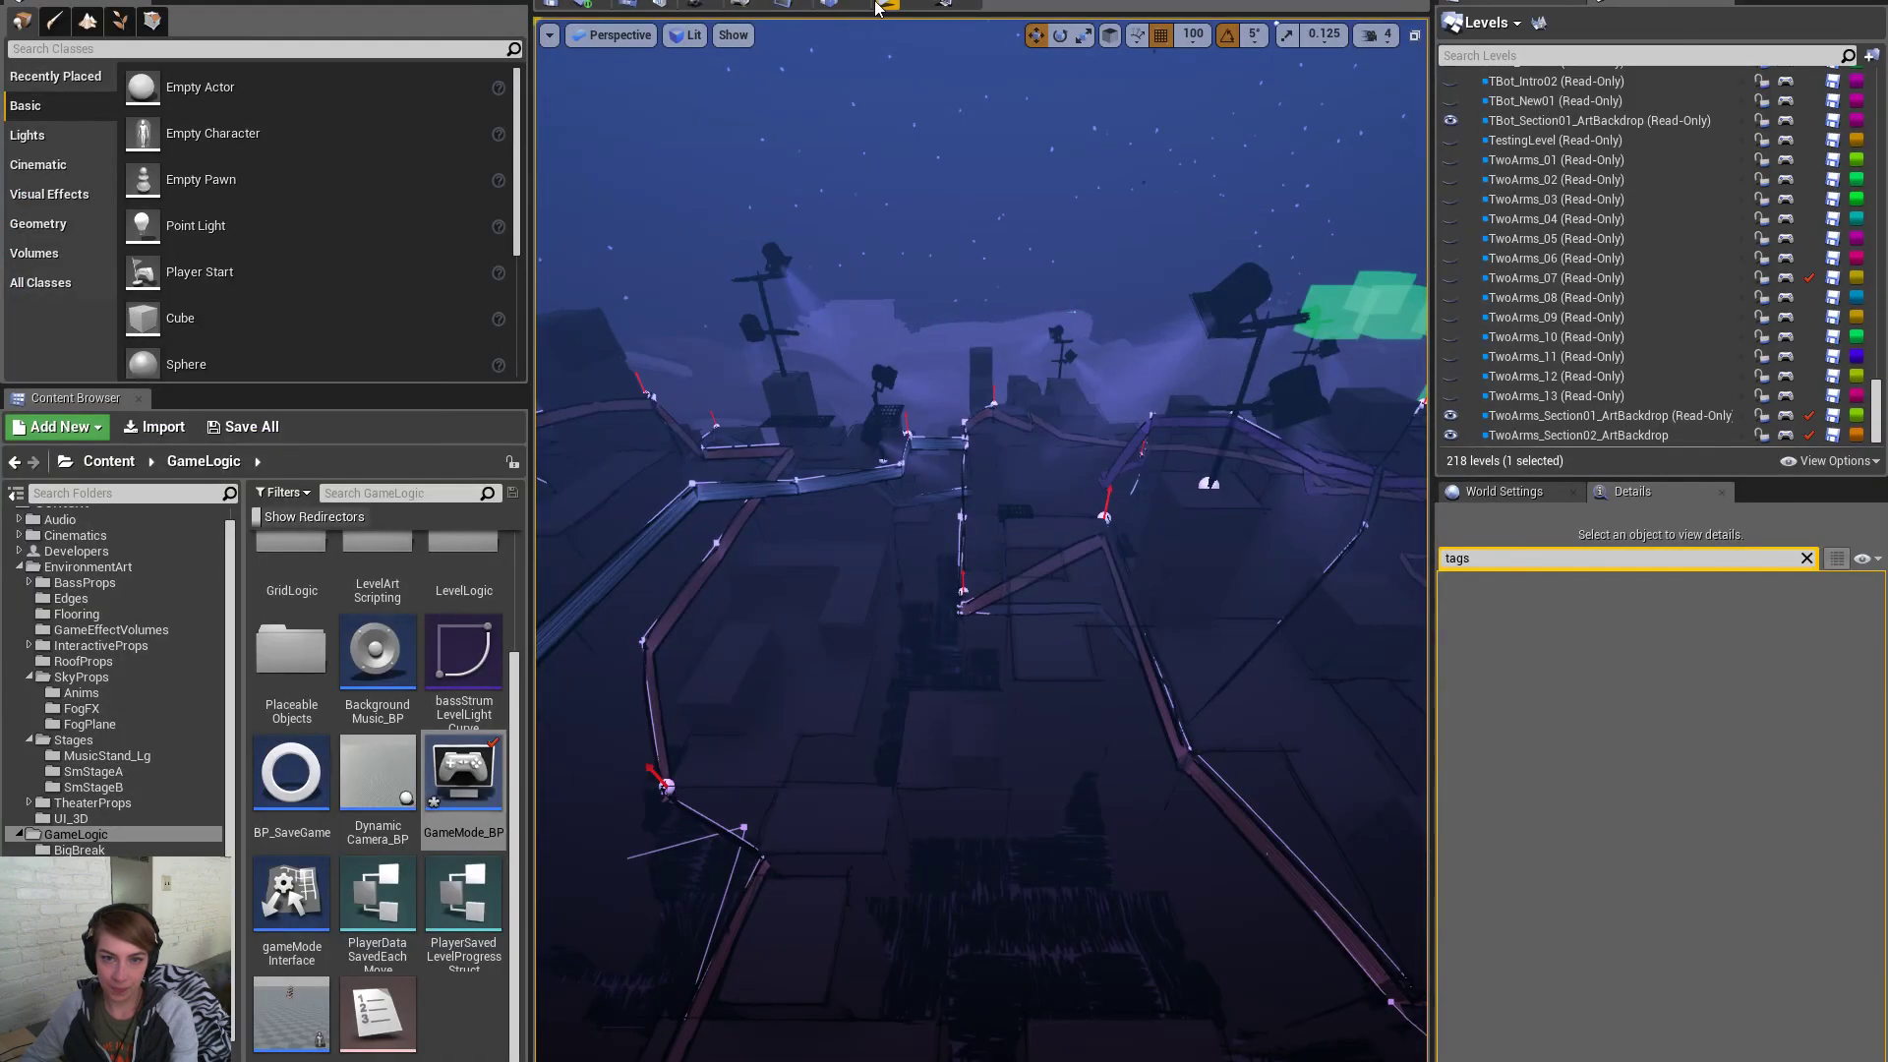
pyautogui.click(888, 4)
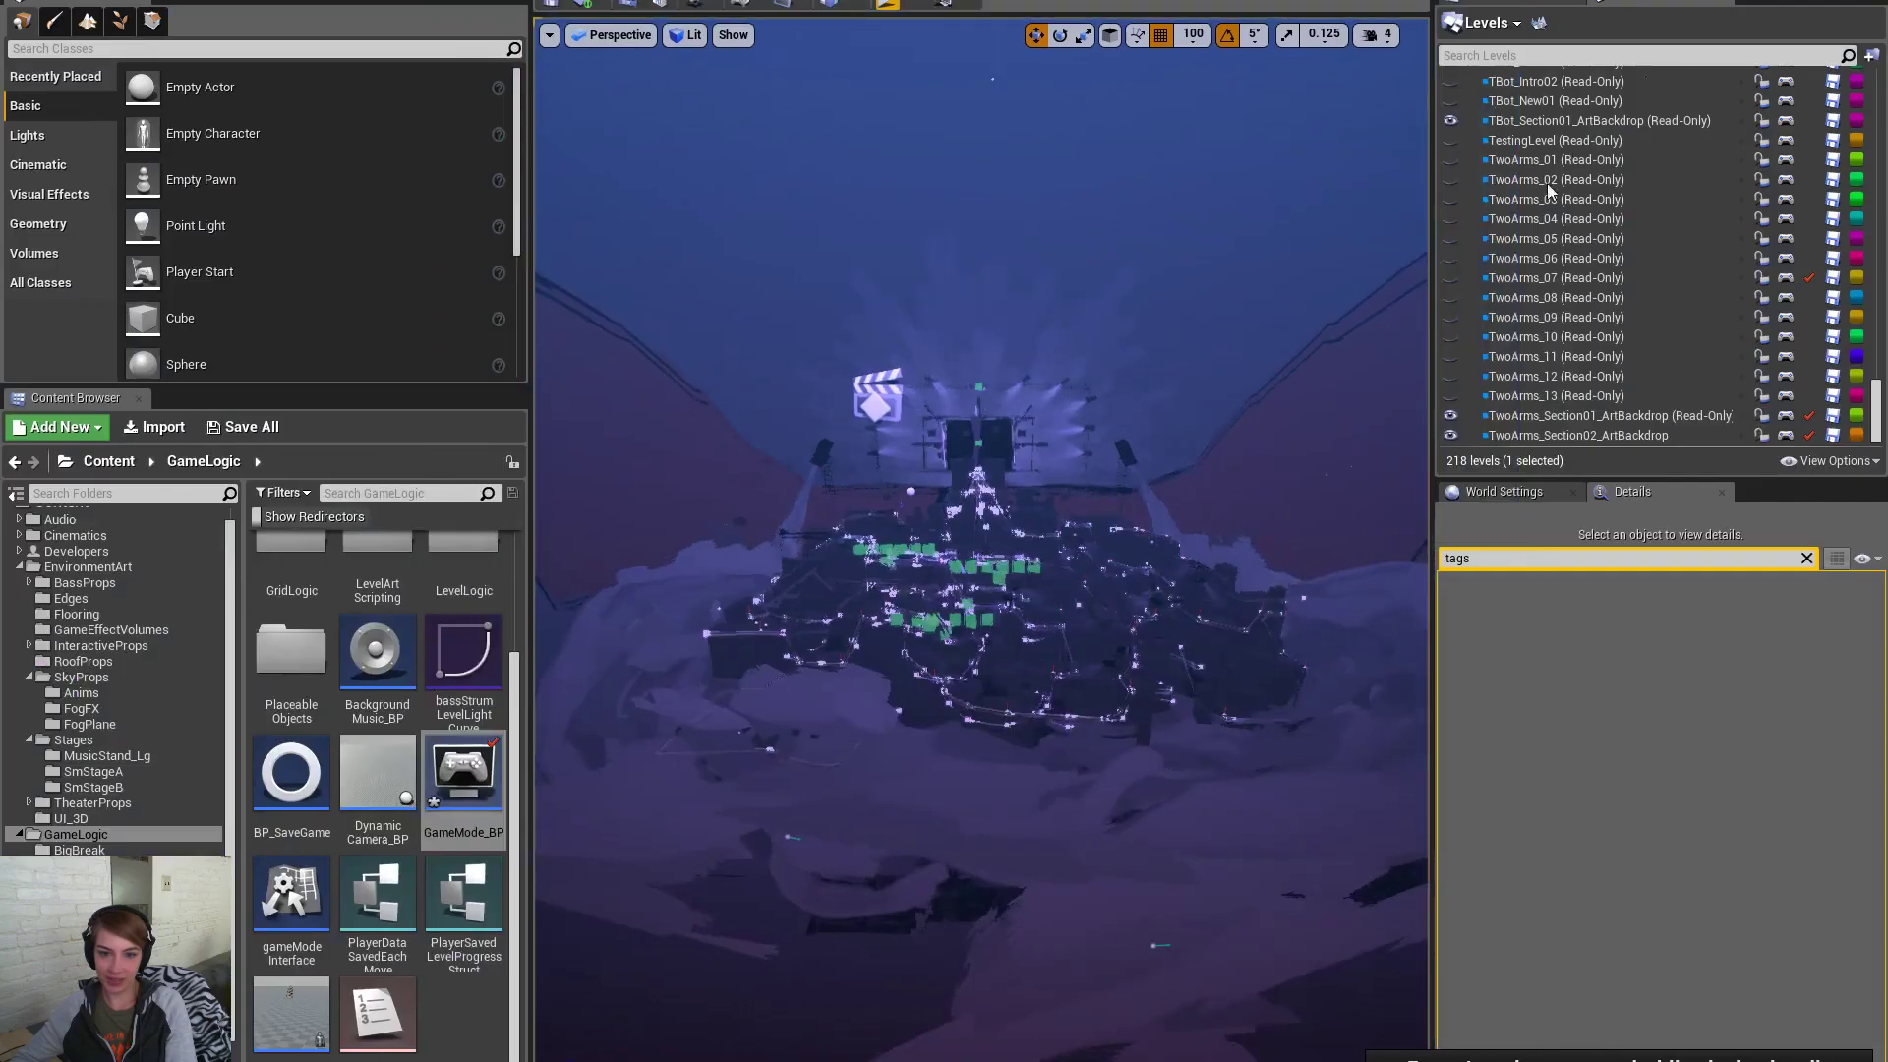
pyautogui.press('F11')
# Disconnect the BassStrumLightLevel event's execution output from its ForEachLoop in the BGLevel_City level blueprint
pyautogui.click(936, 2)
pyautogui.moveTo(767, 564); pyautogui.dragTo(1141, 627, button='right')
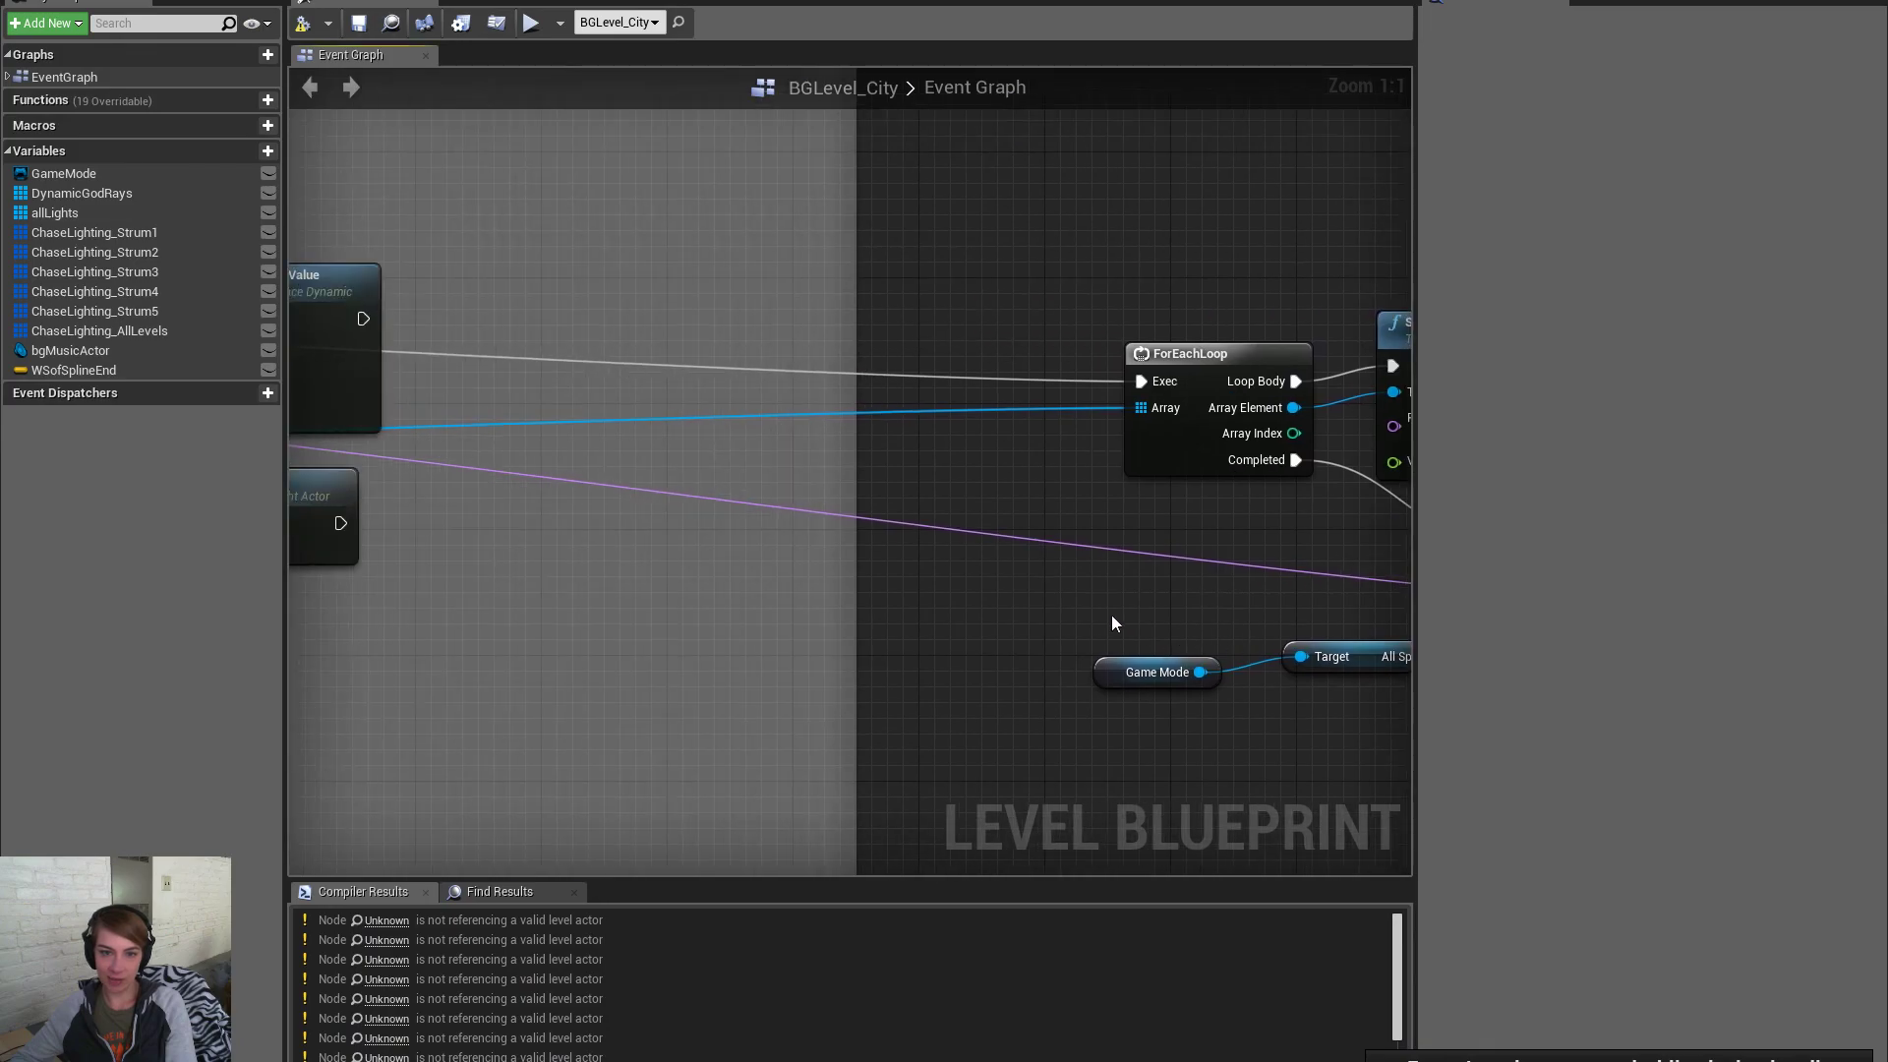
pyautogui.scroll(-6, 1140, 628)
pyautogui.scroll(5, 679, 492)
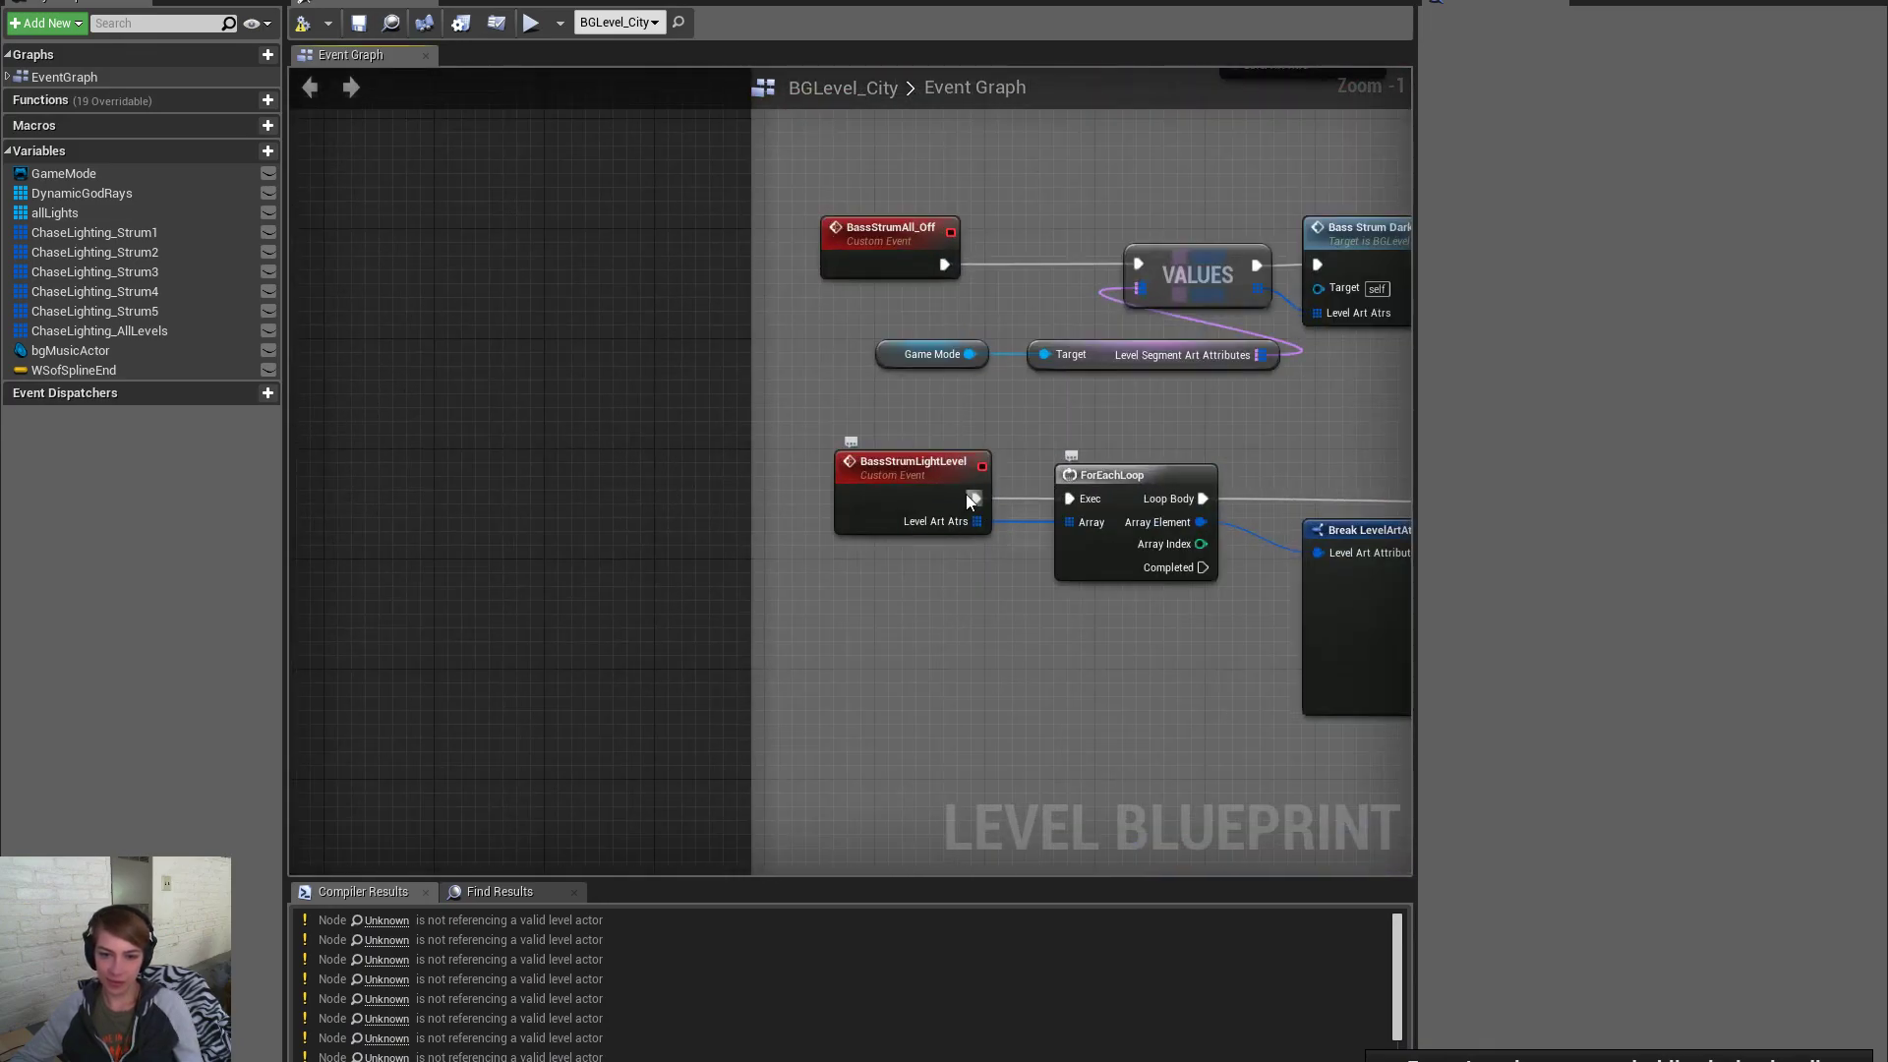
pyautogui.click(973, 499)
pyautogui.keyDown('alt'); pyautogui.click(974, 498); pyautogui.keyUp('alt')
# Disconnect the BassStrumDarkenLevel event's execution output from its ForEachLoop
pyautogui.moveTo(978, 646); pyautogui.dragTo(916, 278, button='right')
pyautogui.scroll(-3, 928, 484)
pyautogui.moveTo(865, 609); pyautogui.dragTo(854, 502, button='right')
pyautogui.click(908, 626)
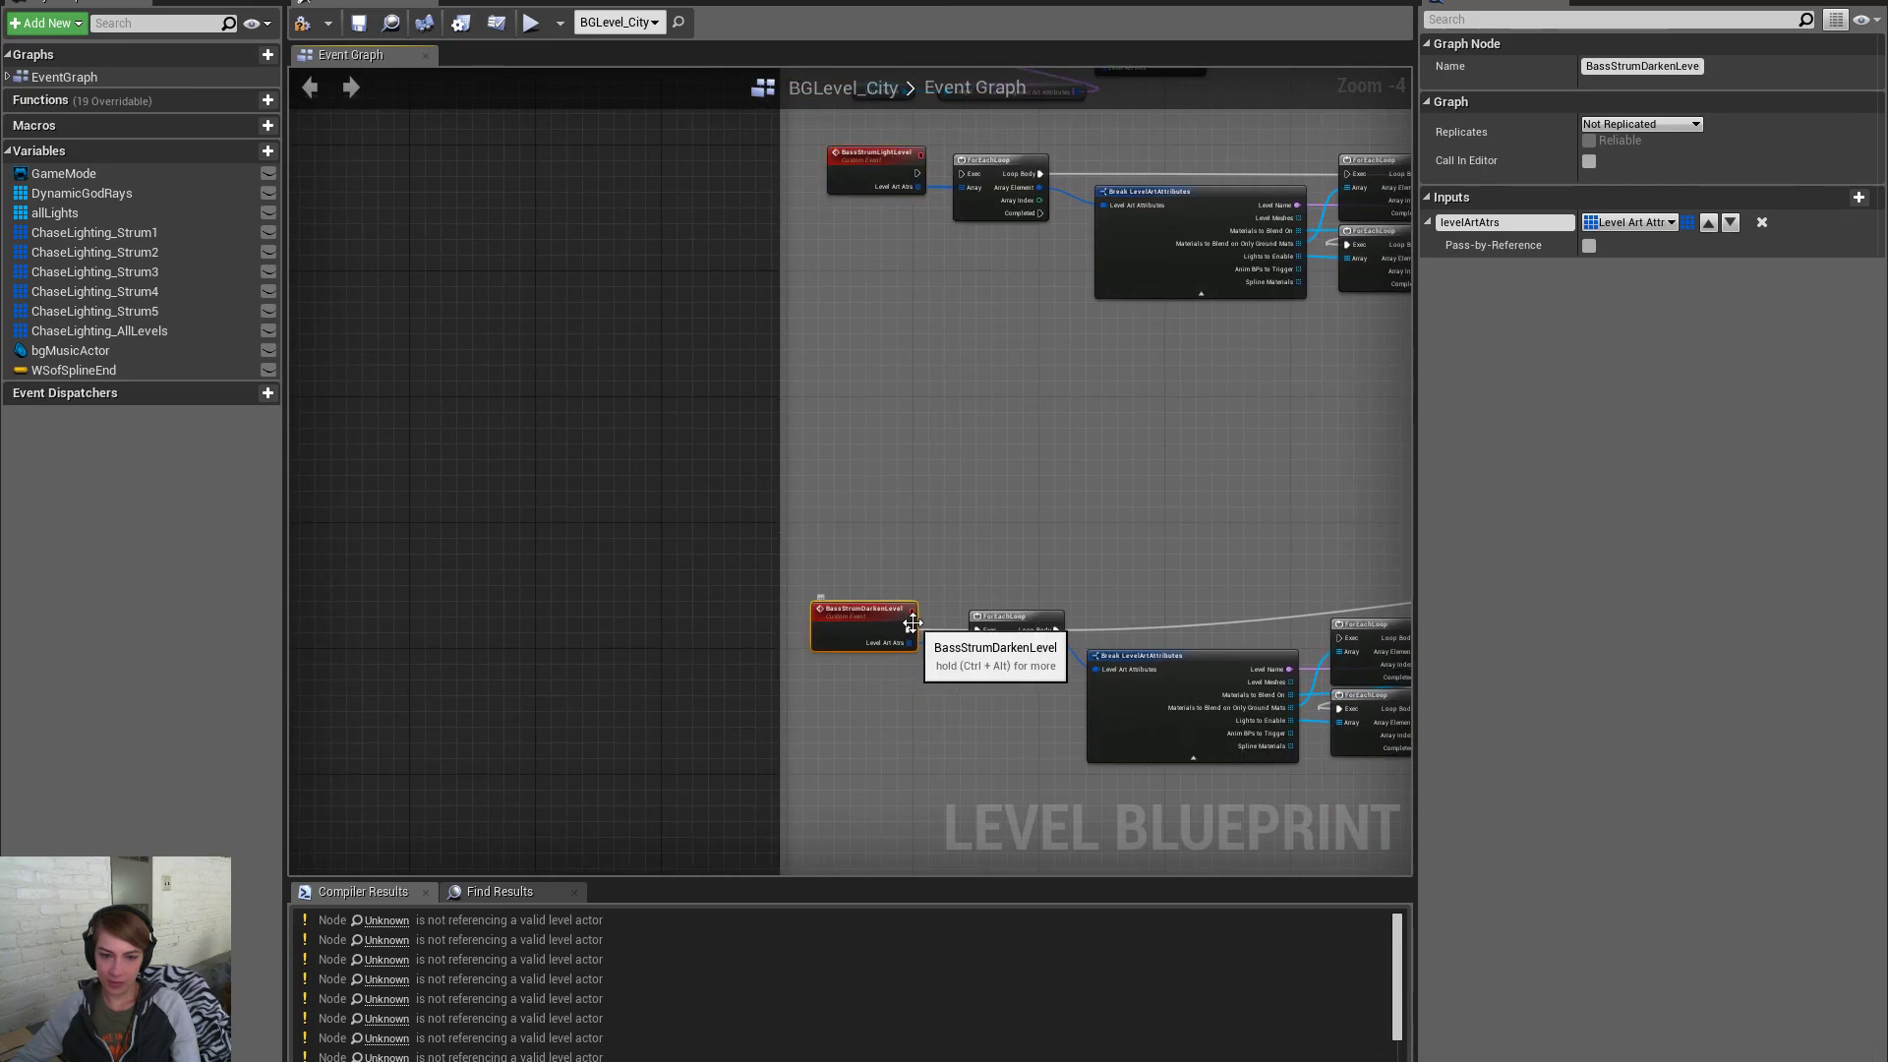
pyautogui.keyDown('alt'); pyautogui.click(909, 631); pyautogui.keyUp('alt')
# Review the StartChaseLights nodes in the "Chase lighting synced to the music" section and save the level blueprint
pyautogui.moveTo(947, 278); pyautogui.dragTo(931, 748, button='right')
pyautogui.scroll(-4, 932, 747)
pyautogui.moveTo(1151, 468); pyautogui.dragTo(976, 572, button='right')
pyautogui.scroll(4, 935, 611)
pyautogui.scroll(-4, 928, 580)
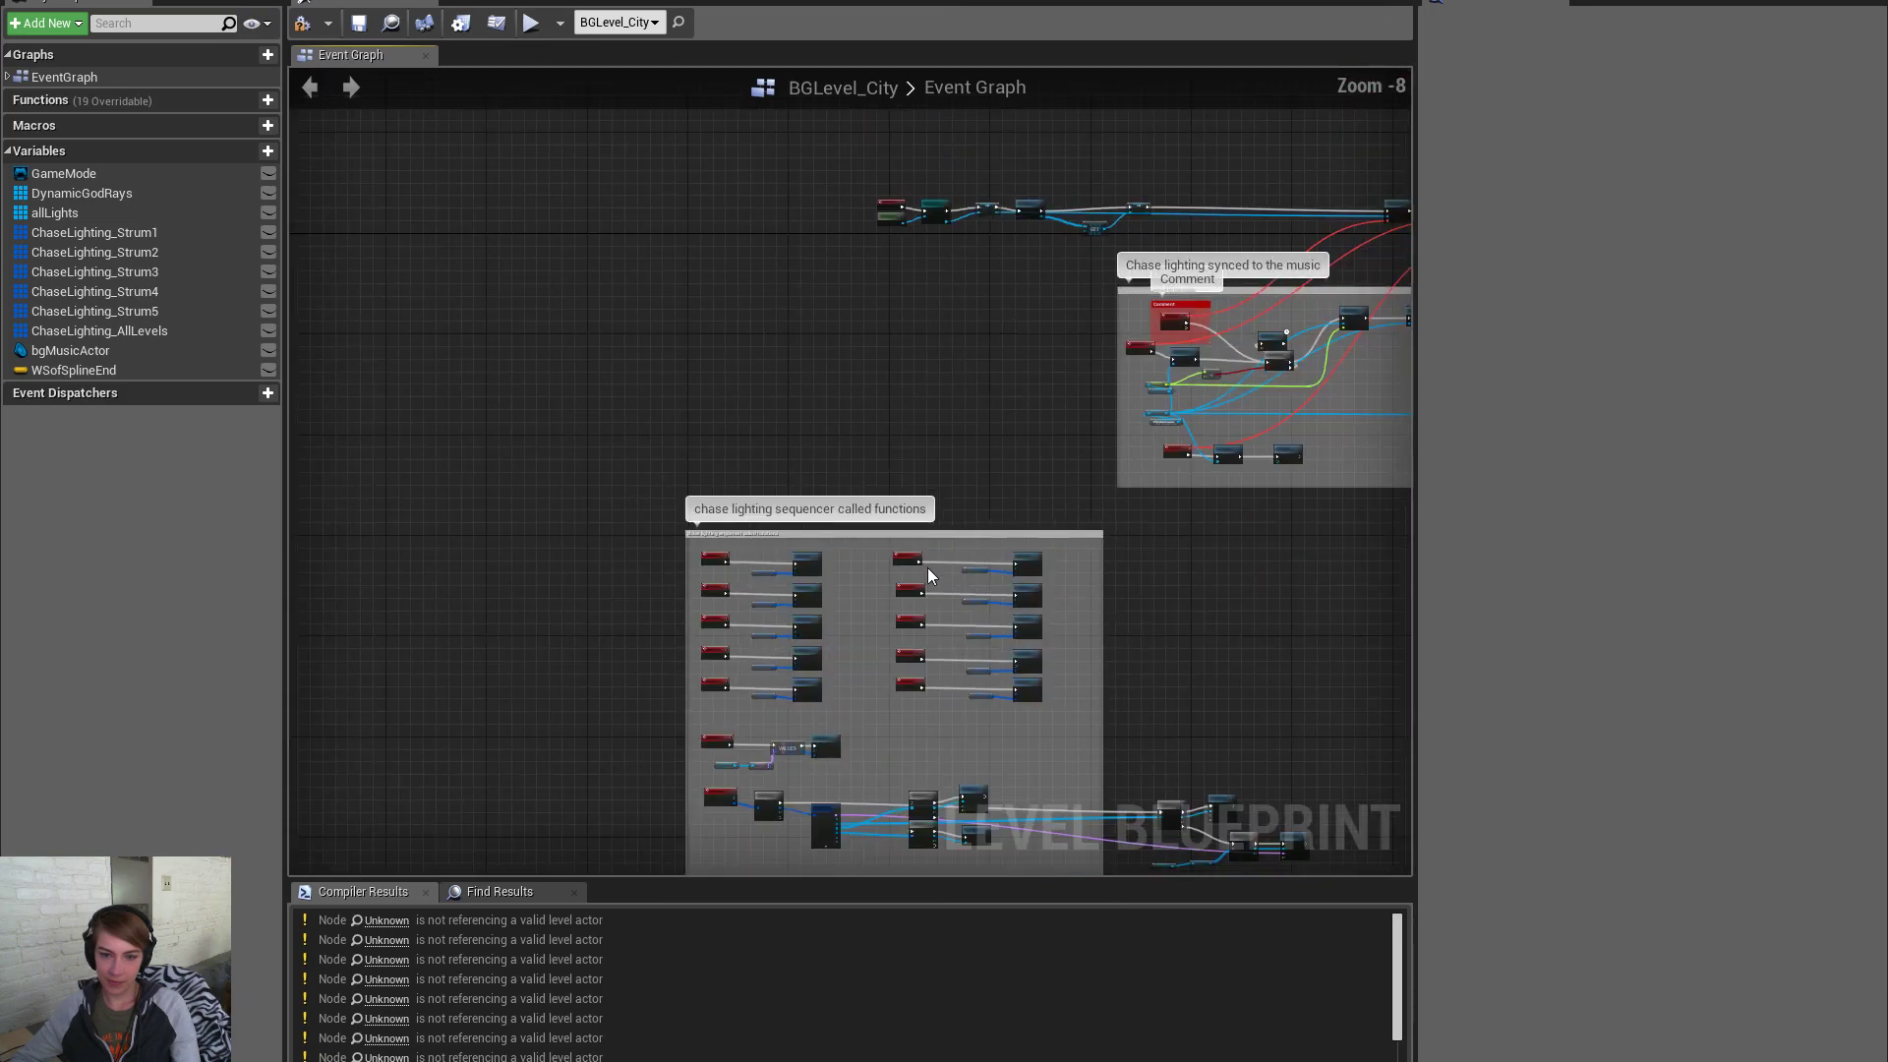
pyautogui.moveTo(1353, 343); pyautogui.dragTo(1107, 442, button='right')
pyautogui.scroll(6, 1107, 442)
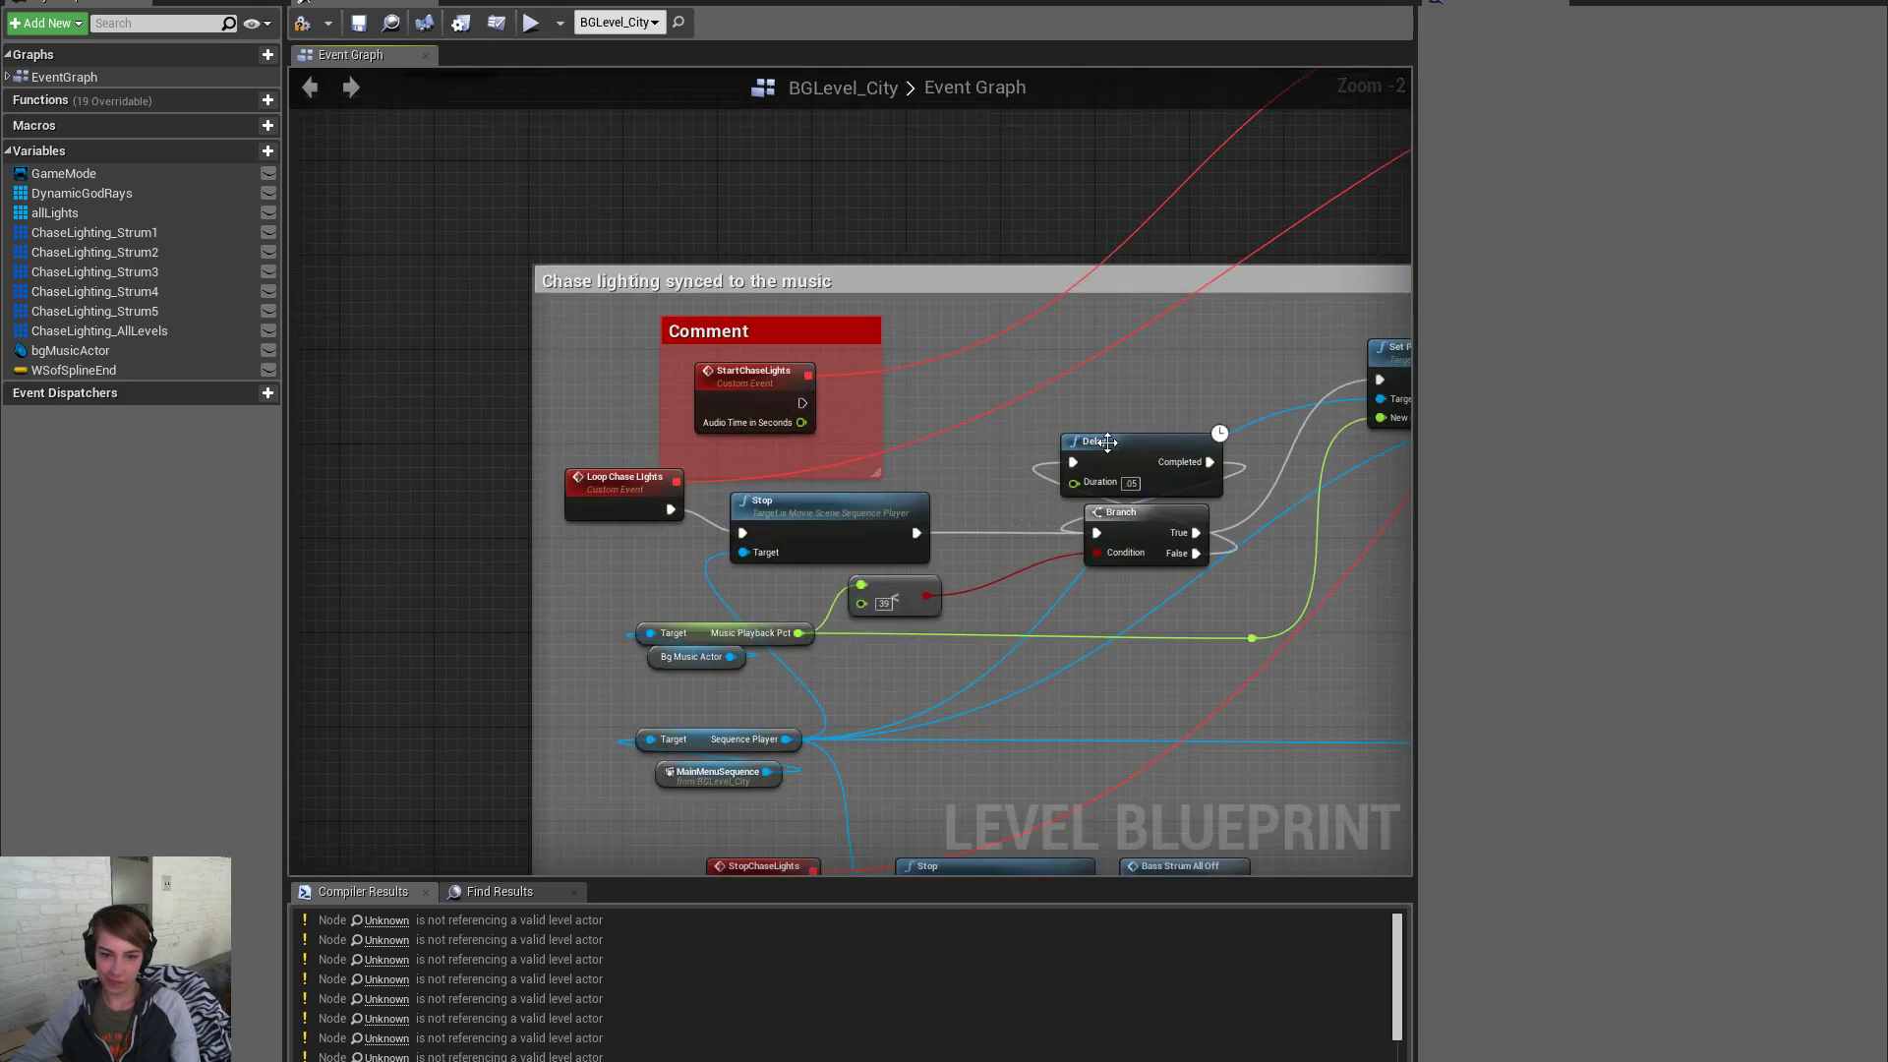
pyautogui.click(357, 27)
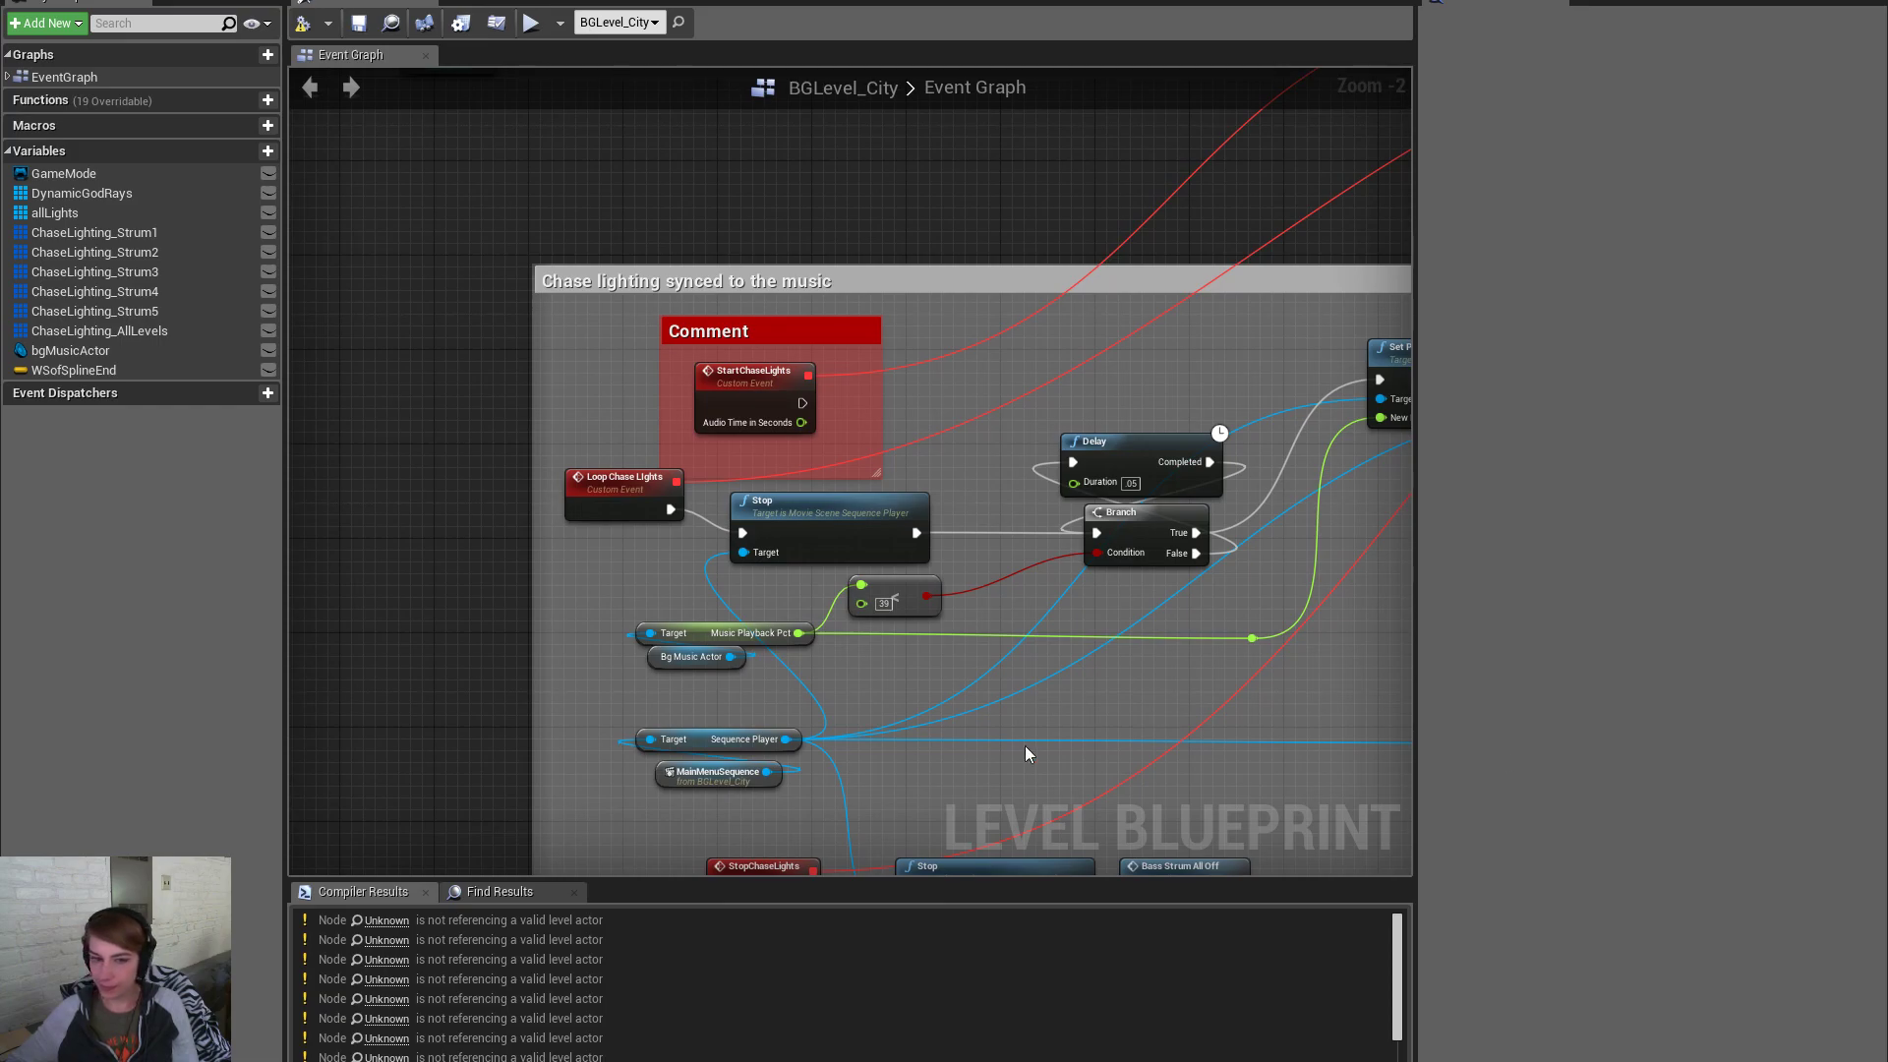
pyautogui.scroll(-7, 1069, 723)
pyautogui.moveTo(1173, 744); pyautogui.dragTo(889, 451, button='right')
pyautogui.scroll(-3, 970, 555)
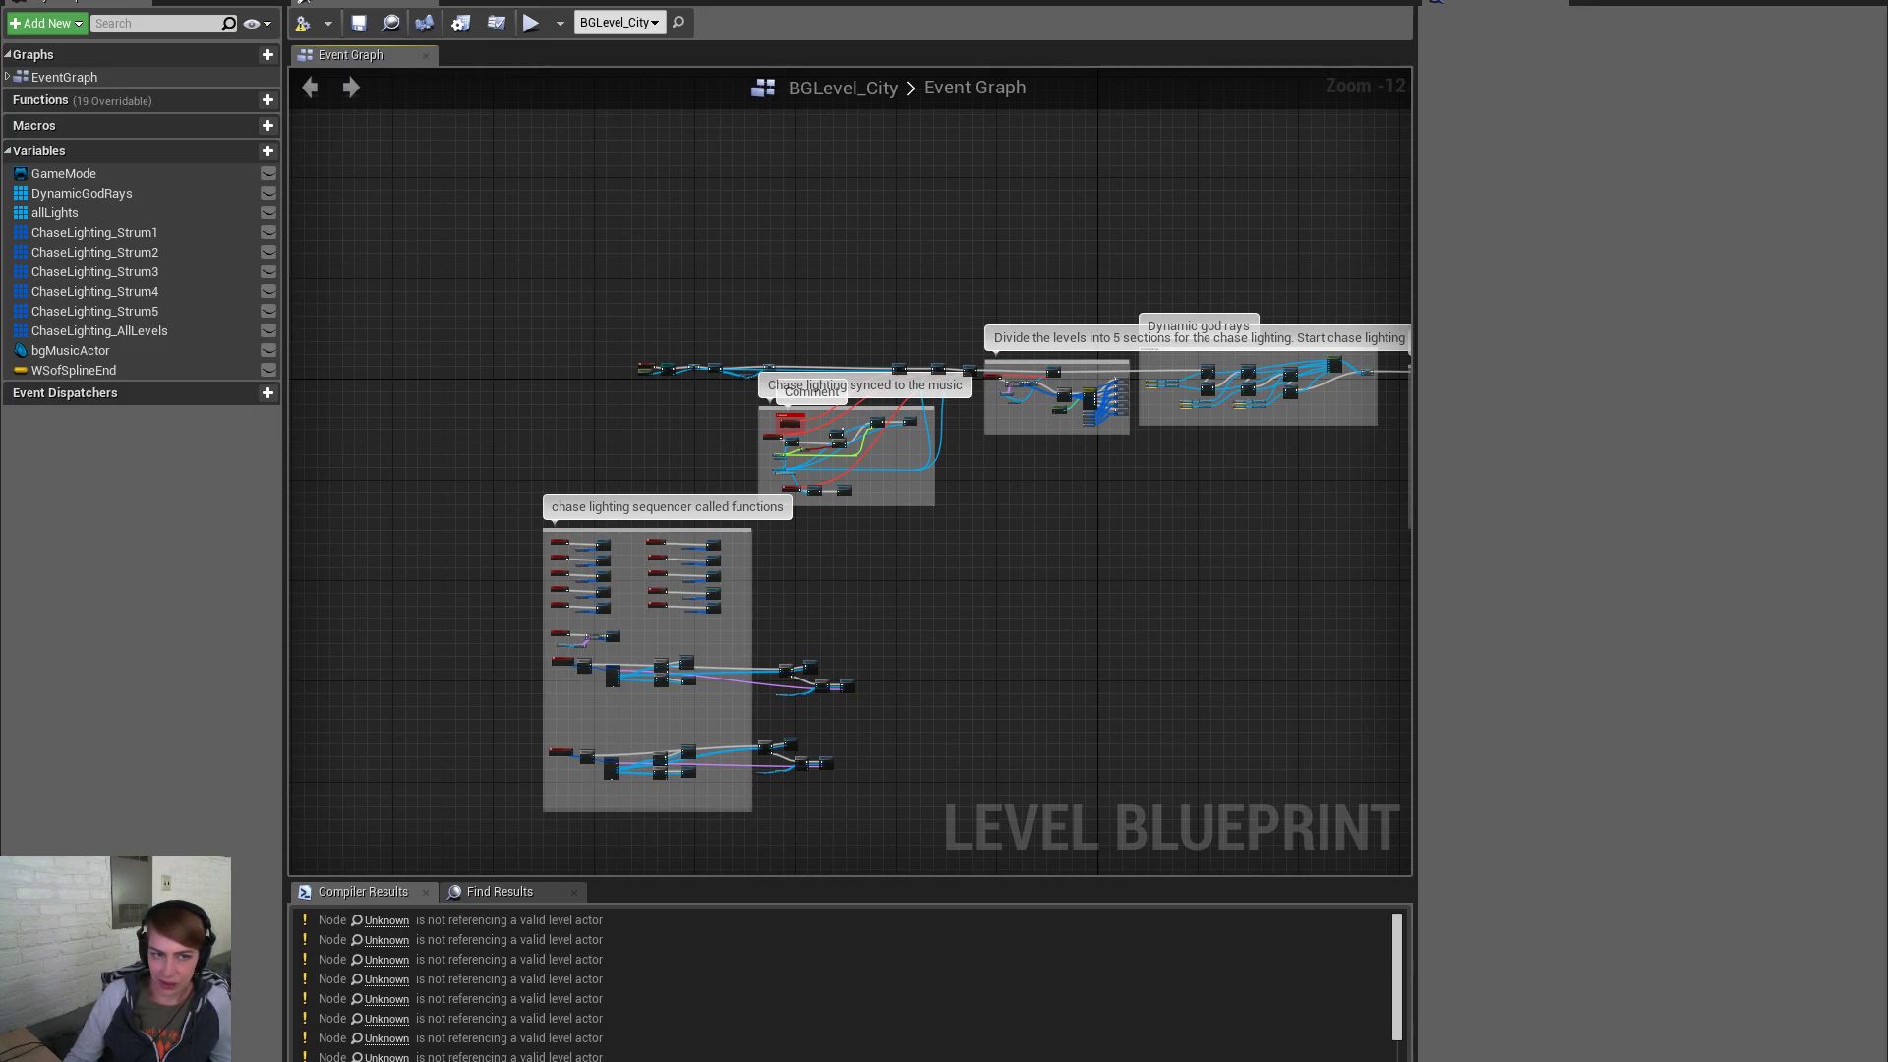
# Play the game full screen to view the city level-select map without the bass-strum lighting events
pyautogui.hotkey('alt', 'Tab')
pyautogui.click(882, 49)
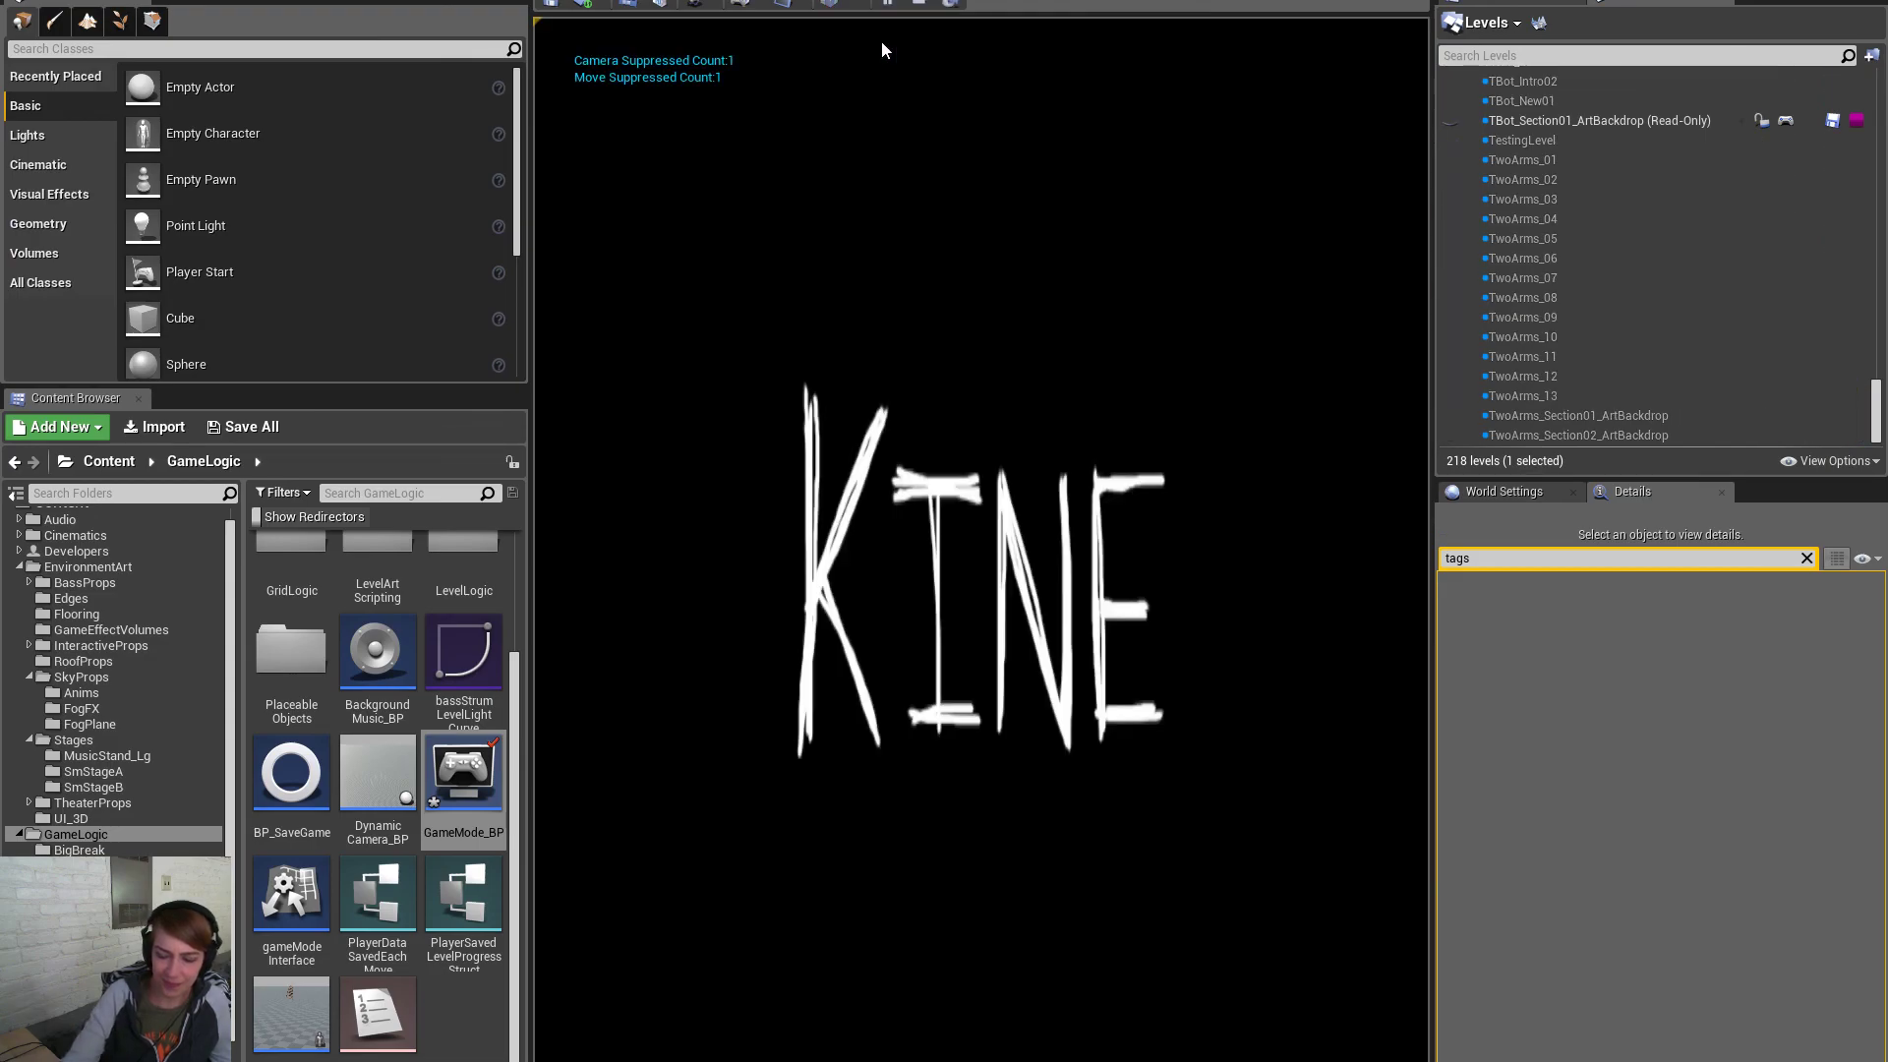
pyautogui.press('F11')
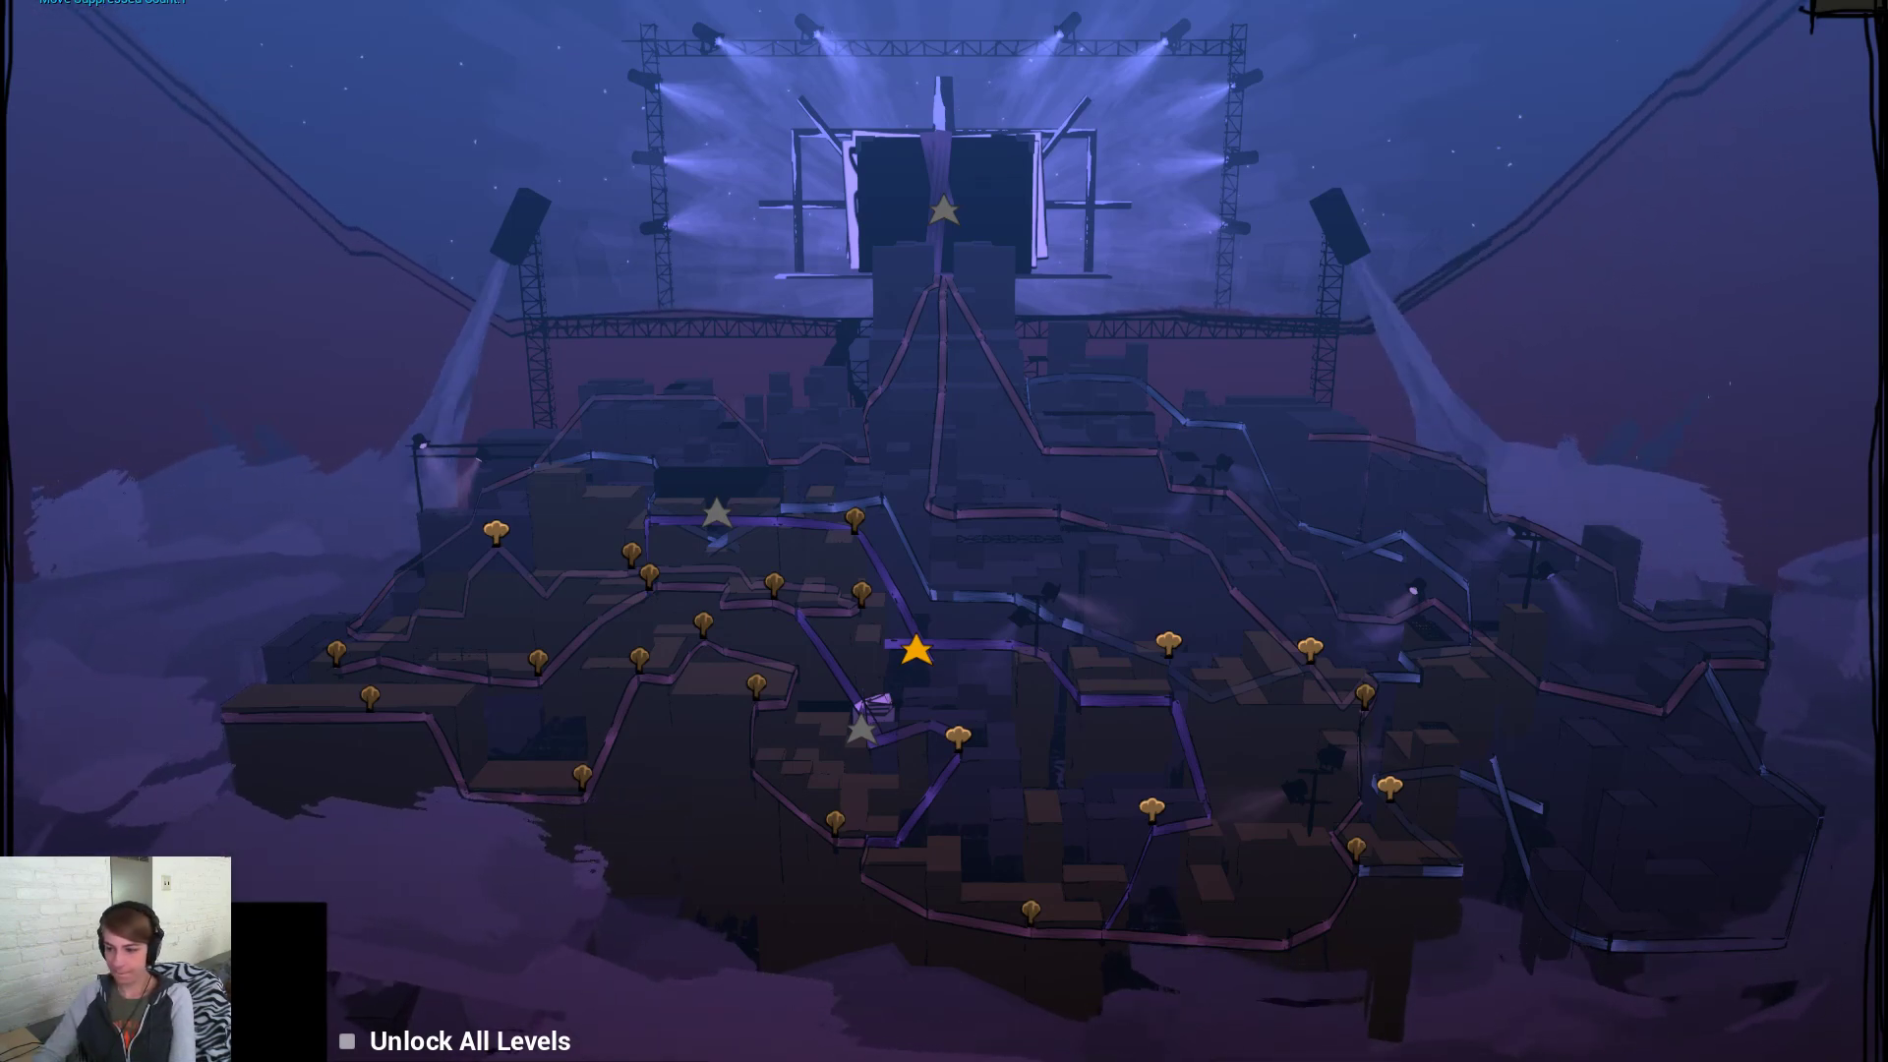
# Switch to KeyArtCity_WIP.psd in Photoshop, choose a larger textured brush and paint a curling cloud stroke on the city's left side
pyautogui.hotkey('alt', 'Tab')
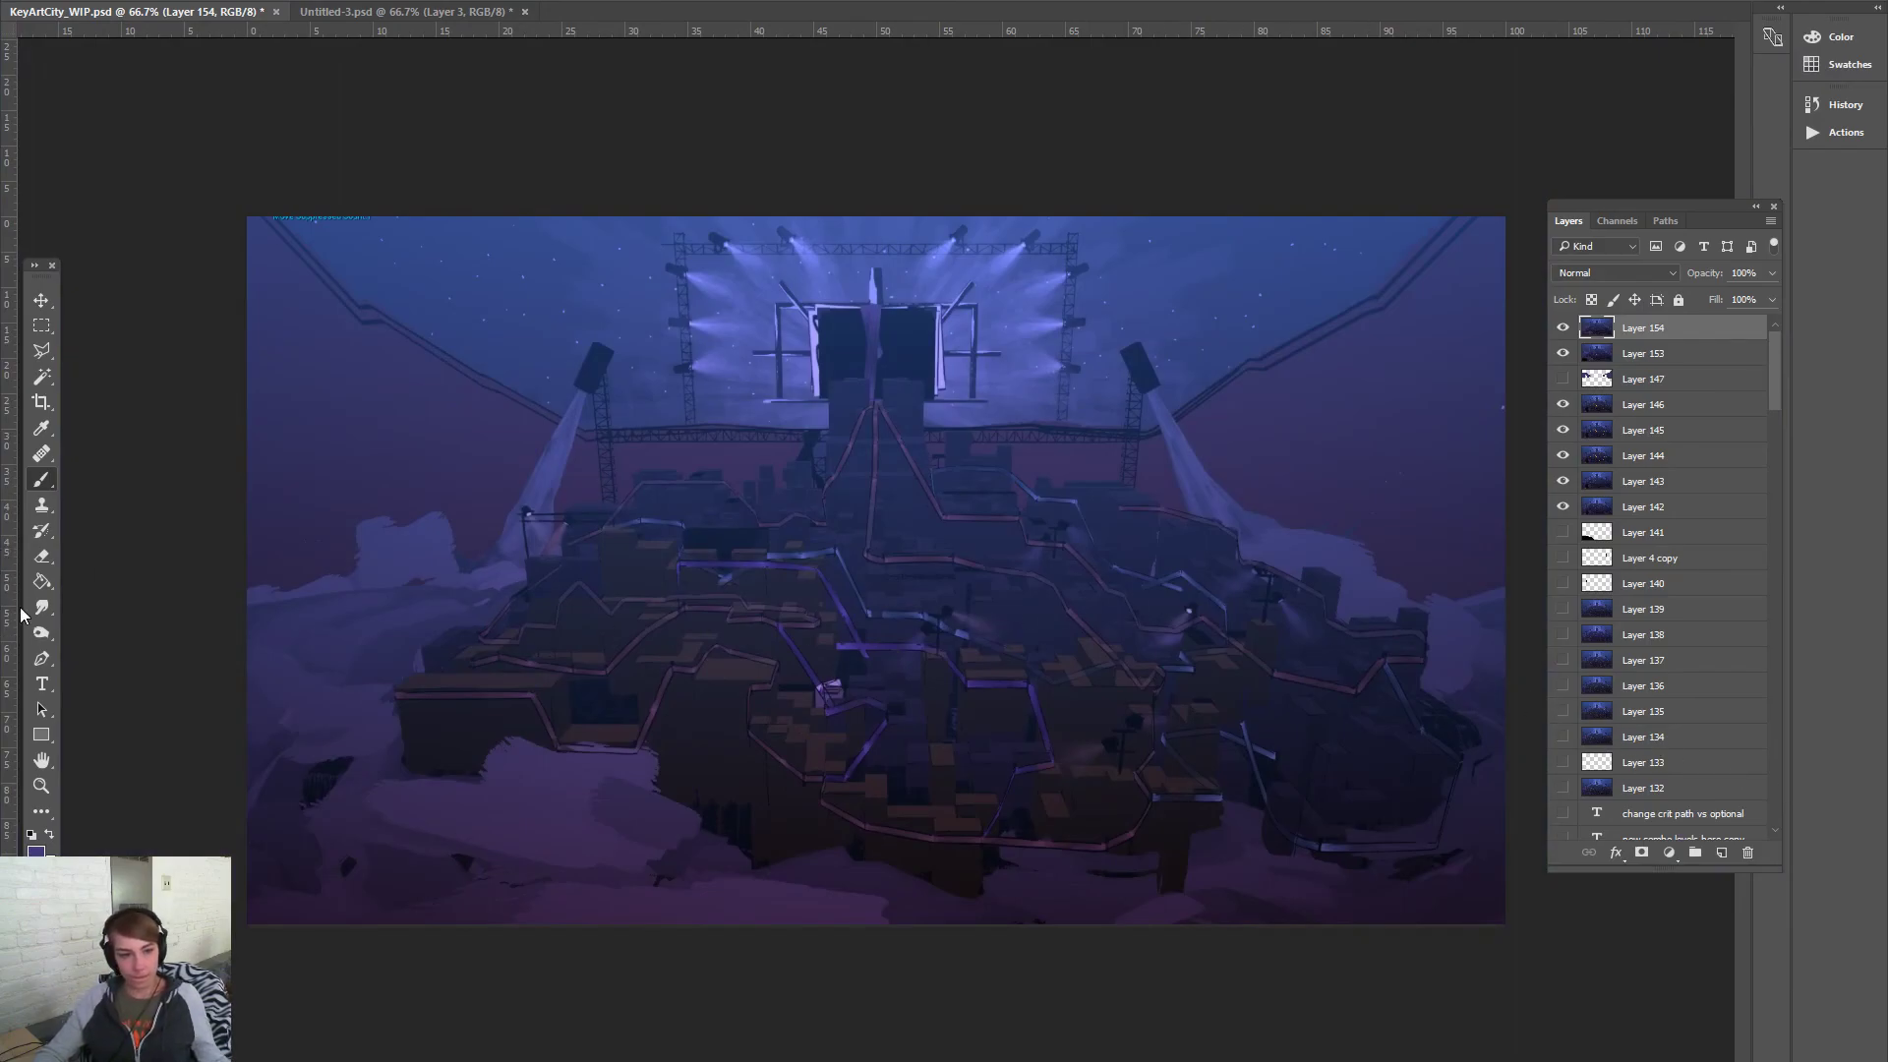
pyautogui.click(92, 0)
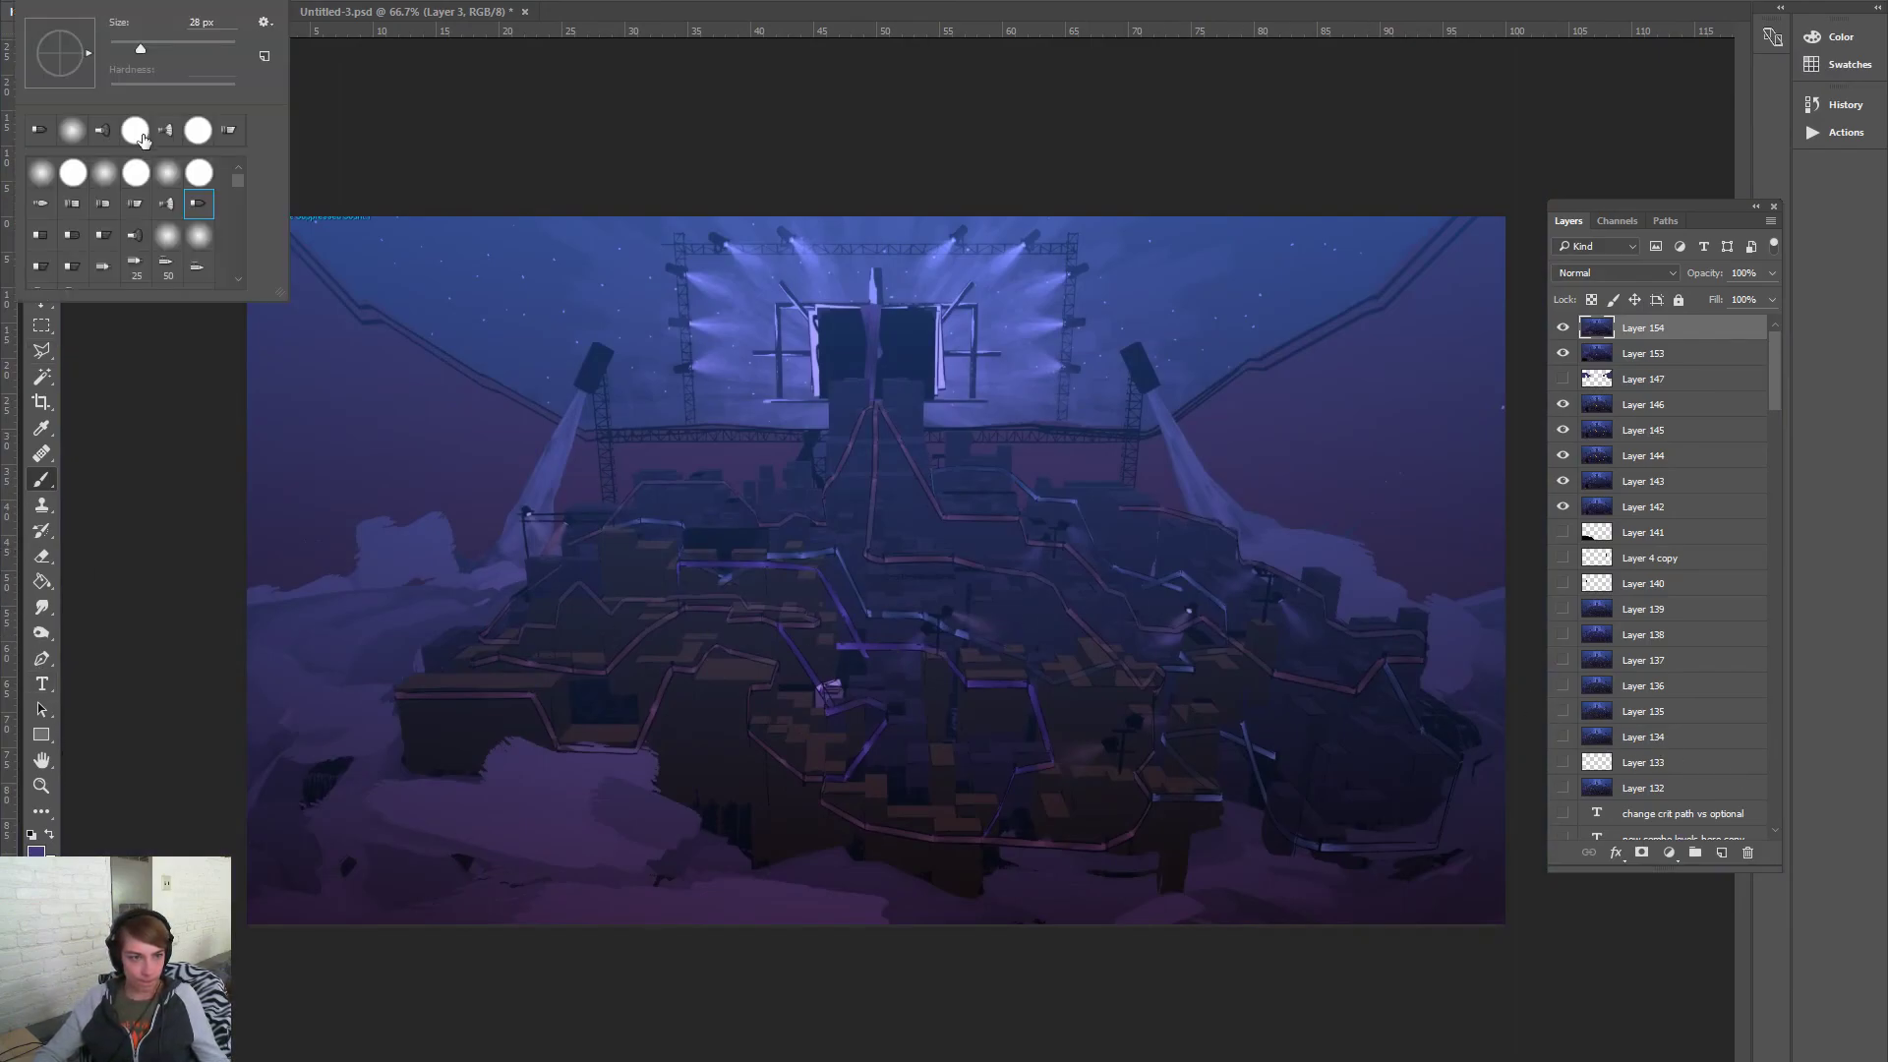
pyautogui.click(166, 138)
pyautogui.click(172, 48)
pyautogui.moveTo(521, 582)
pyautogui.mouseDown()
pyautogui.moveTo(472, 593)
pyautogui.moveTo(321, 530)
pyautogui.moveTo(259, 678)
pyautogui.mouseUp()
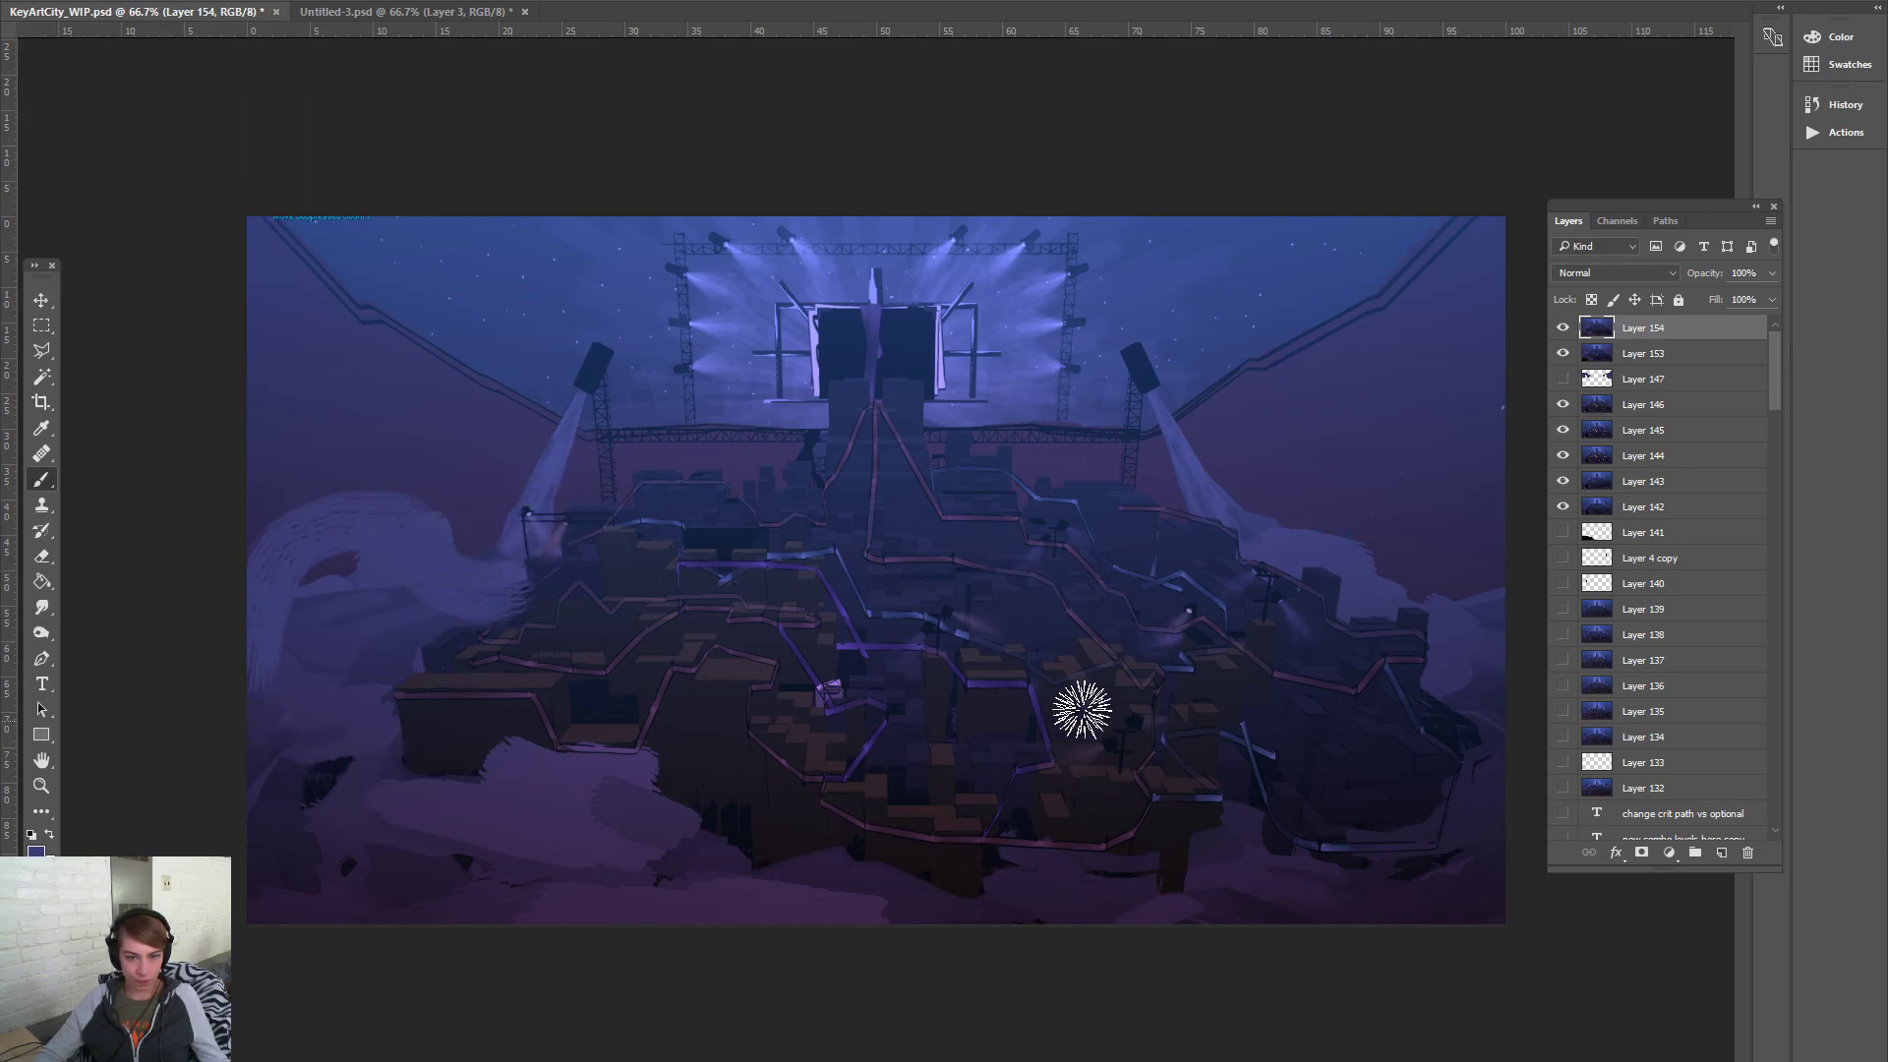
# Try painting broad cloud strokes around the city's base and along its right side on Layer 154
pyautogui.moveTo(1390, 535)
pyautogui.mouseDown()
pyautogui.moveTo(1538, 822)
pyautogui.moveTo(784, 831)
pyautogui.moveTo(279, 728)
pyautogui.moveTo(285, 609)
pyautogui.mouseUp()
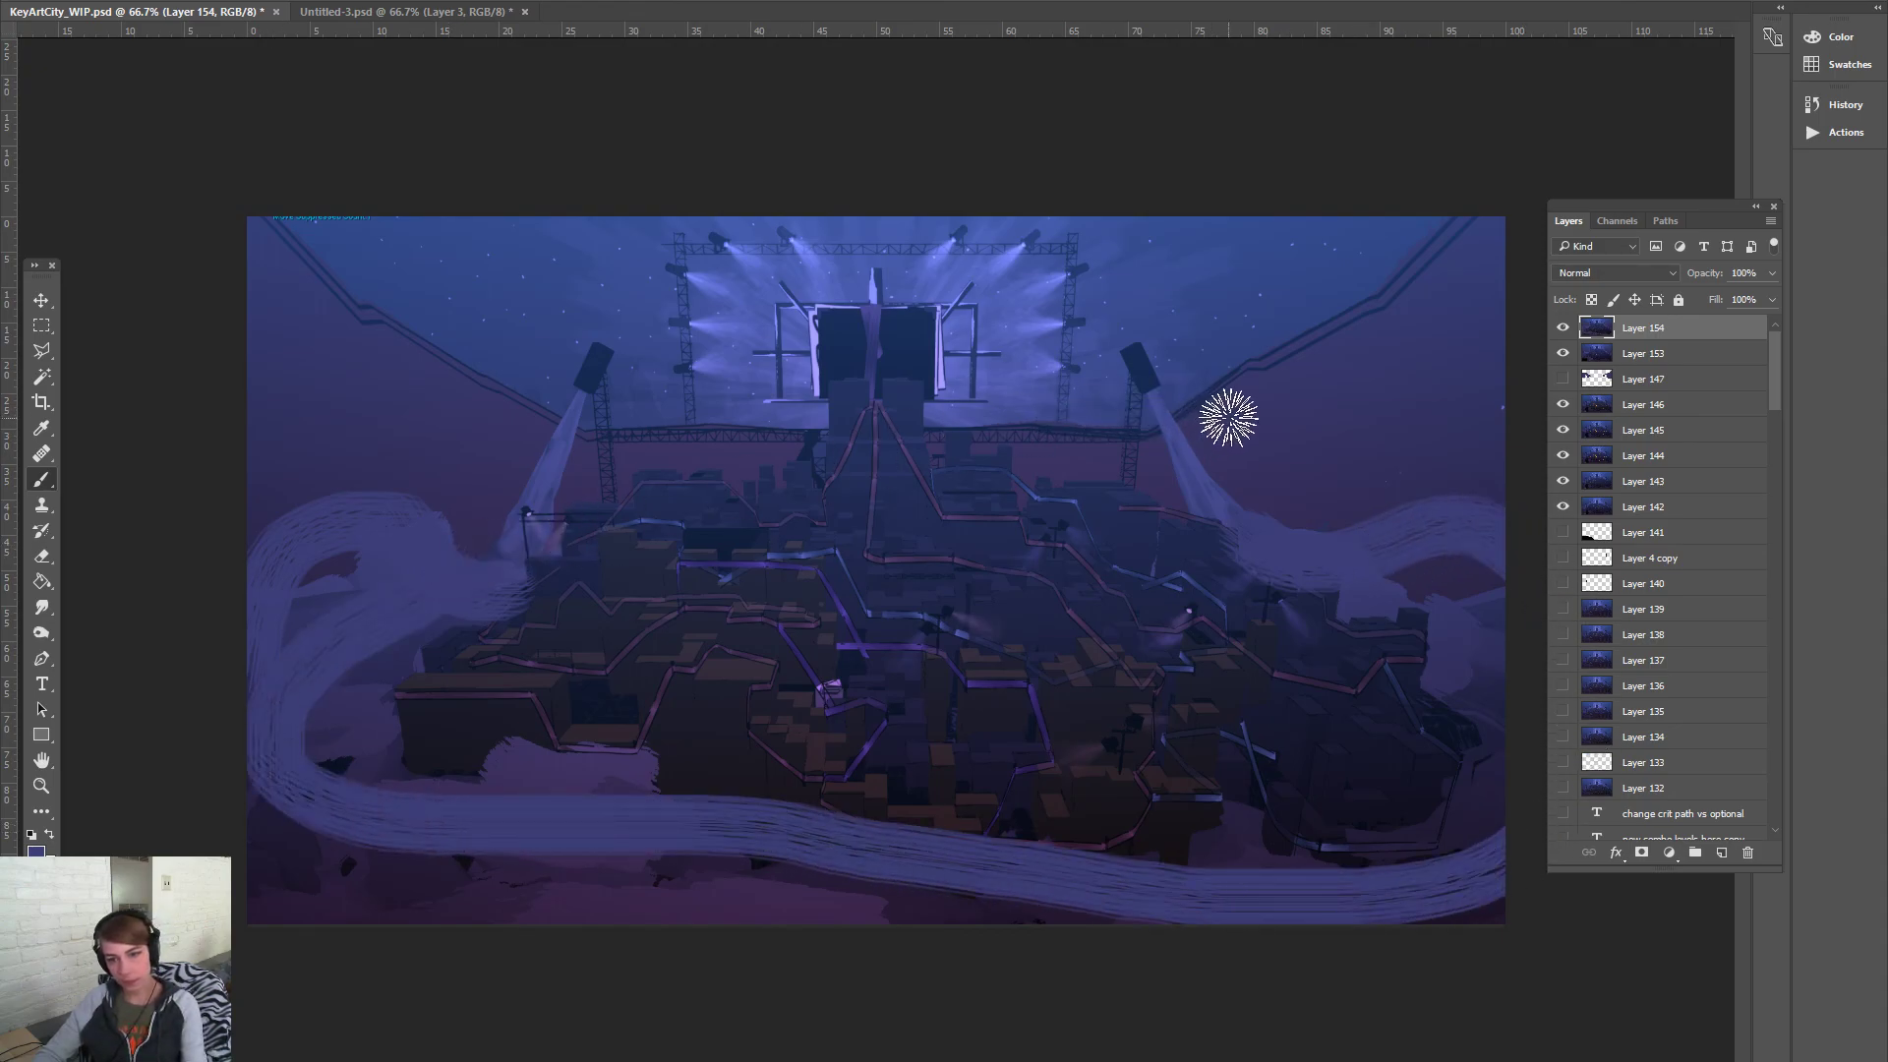
pyautogui.hotkey('ctrl', 'z')
pyautogui.moveTo(1280, 544)
pyautogui.mouseDown()
pyautogui.moveTo(1425, 535)
pyautogui.moveTo(1597, 597)
pyautogui.moveTo(1508, 653)
pyautogui.moveTo(1475, 634)
pyautogui.mouseUp()
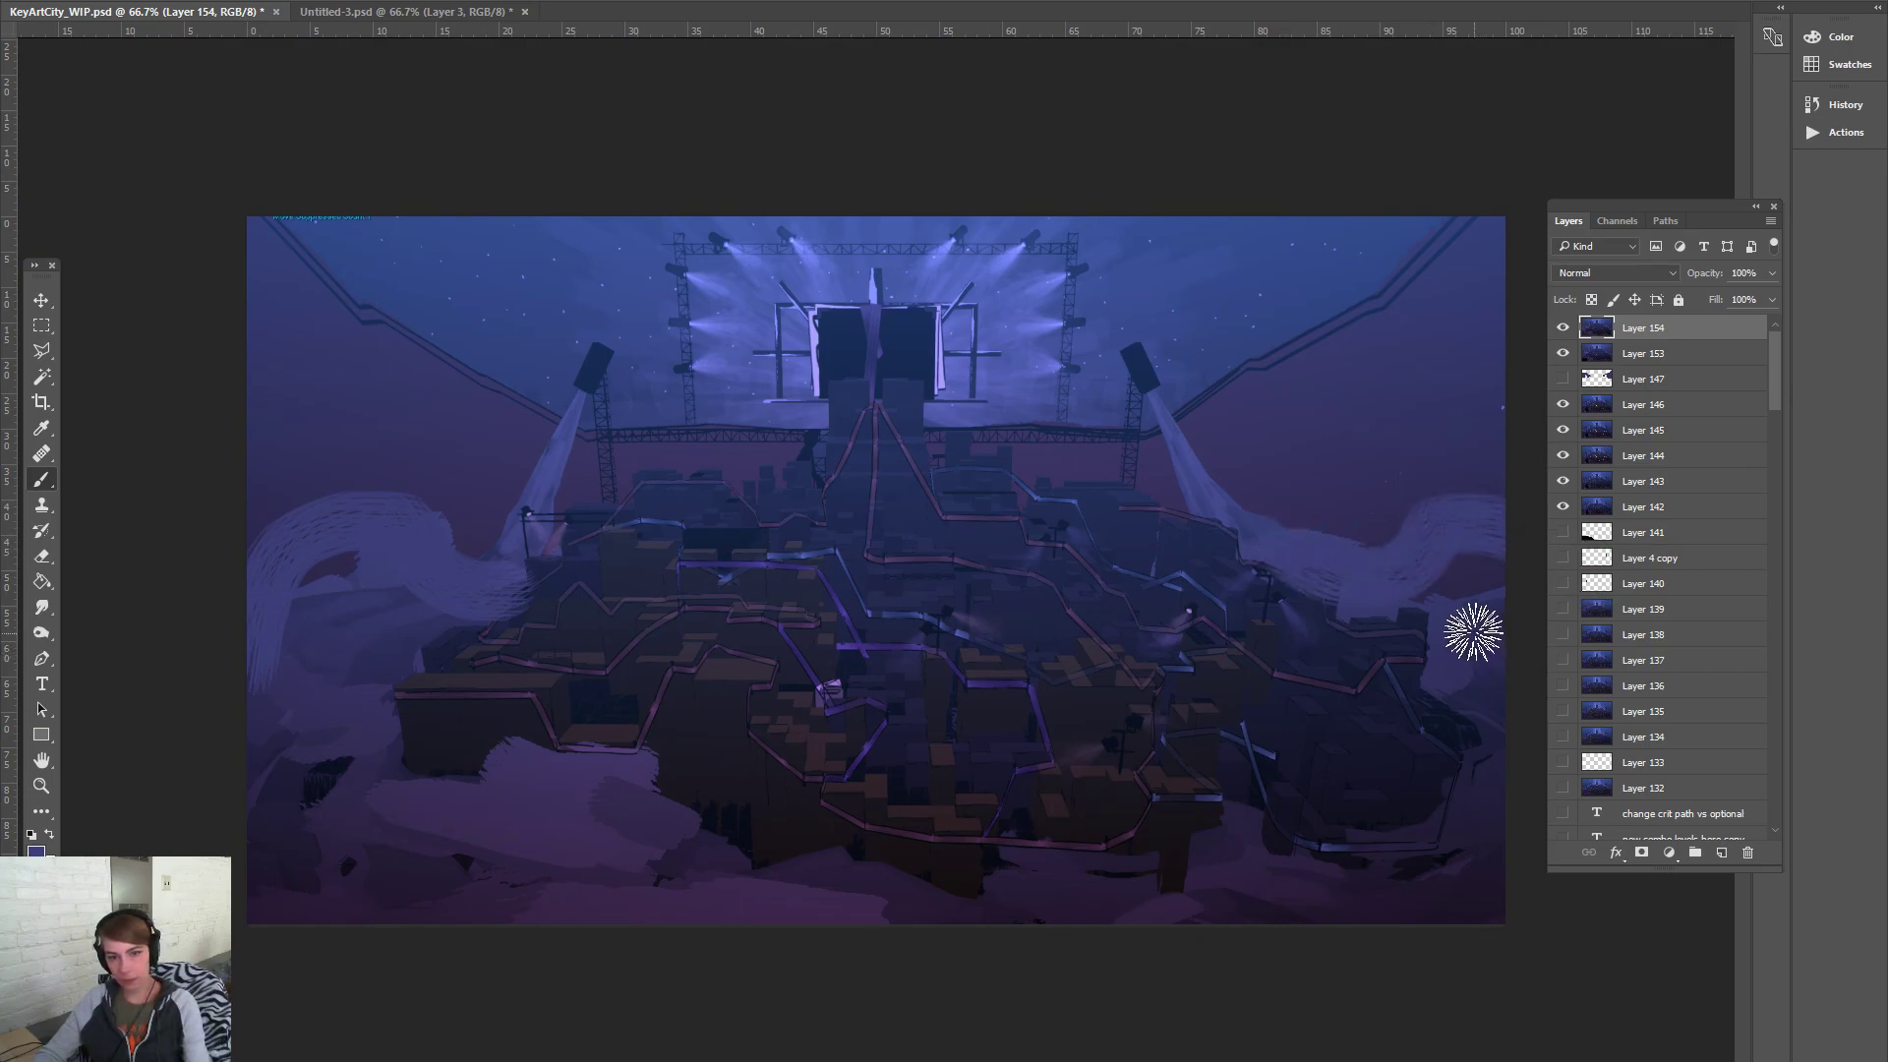
pyautogui.hotkey('ctrl', 'z')
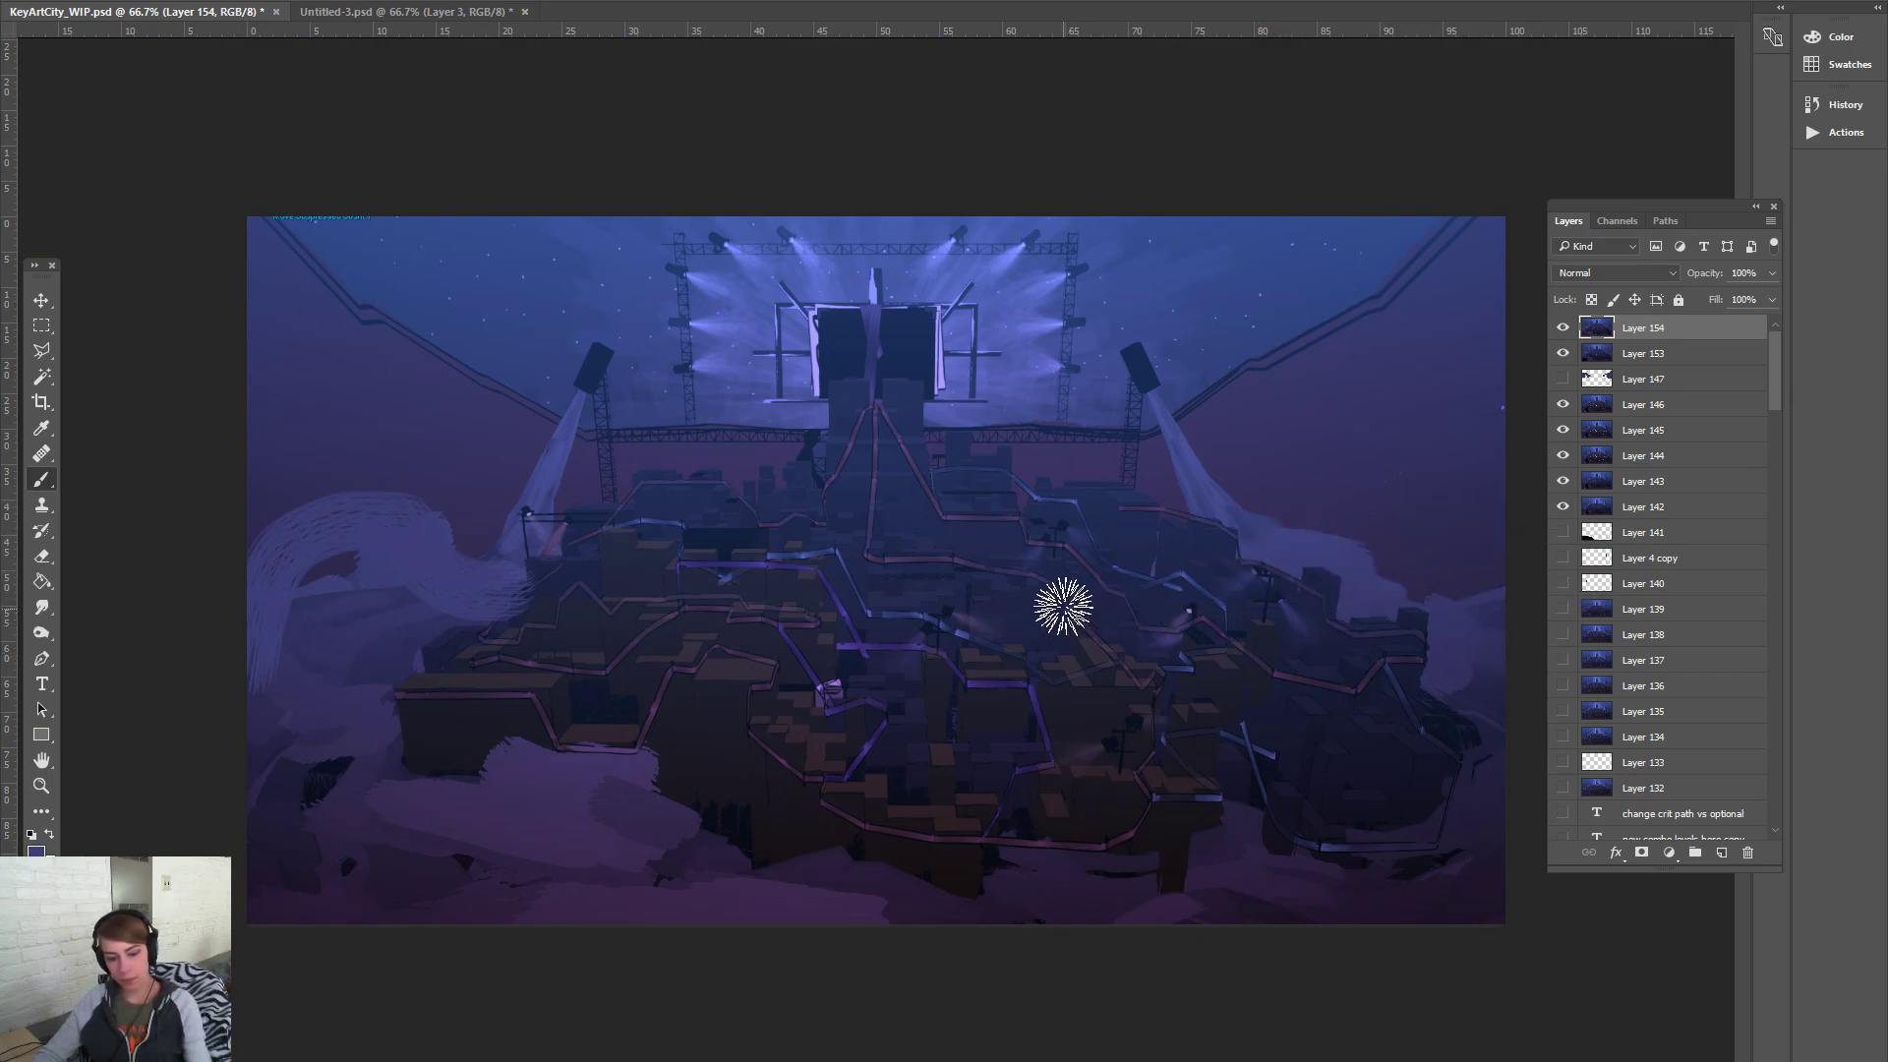
# Try sweeping cloud strokes from the left spotlight beam out past the canvas edge on Layer 154
pyautogui.hotkey('ctrl', 'z')
pyautogui.moveTo(484, 561); pyautogui.dragTo(186, 546)
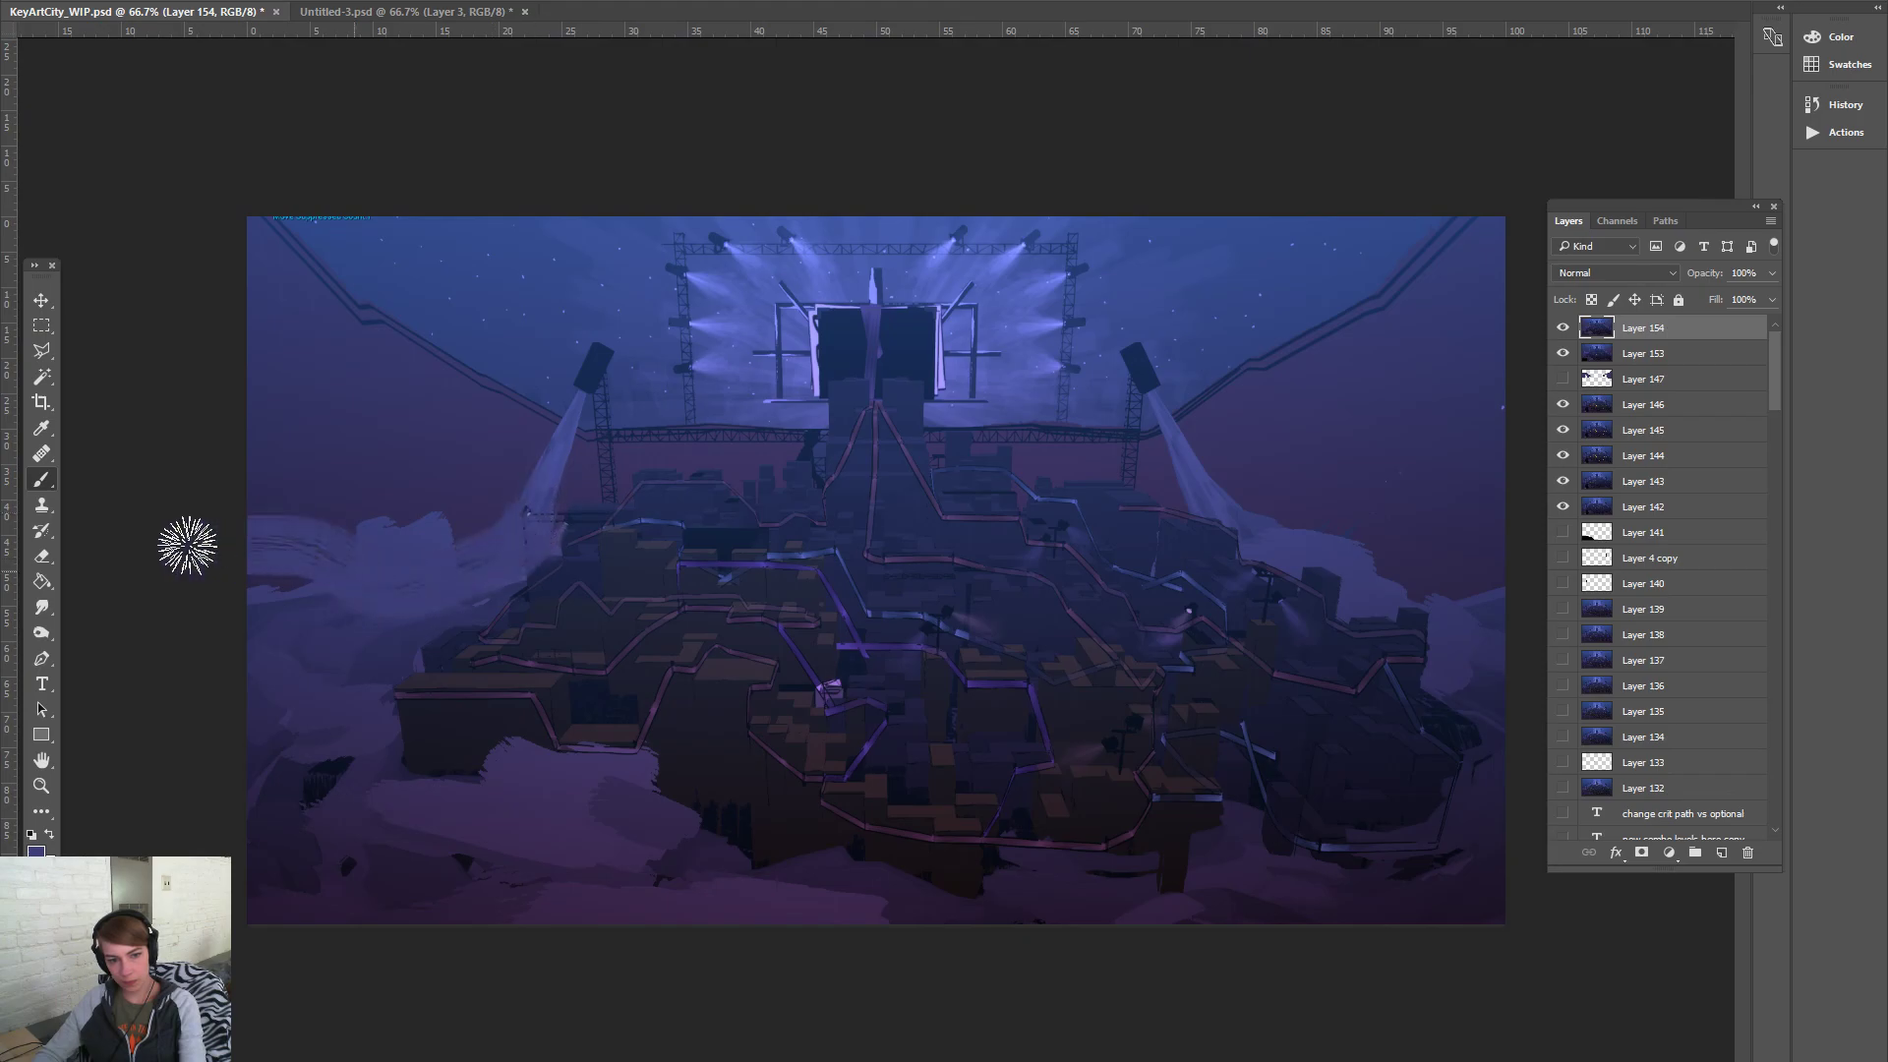
pyautogui.hotkey('ctrl', 'z')
pyautogui.moveTo(457, 581)
pyautogui.mouseDown()
pyautogui.moveTo(409, 594)
pyautogui.moveTo(219, 561)
pyautogui.mouseUp()
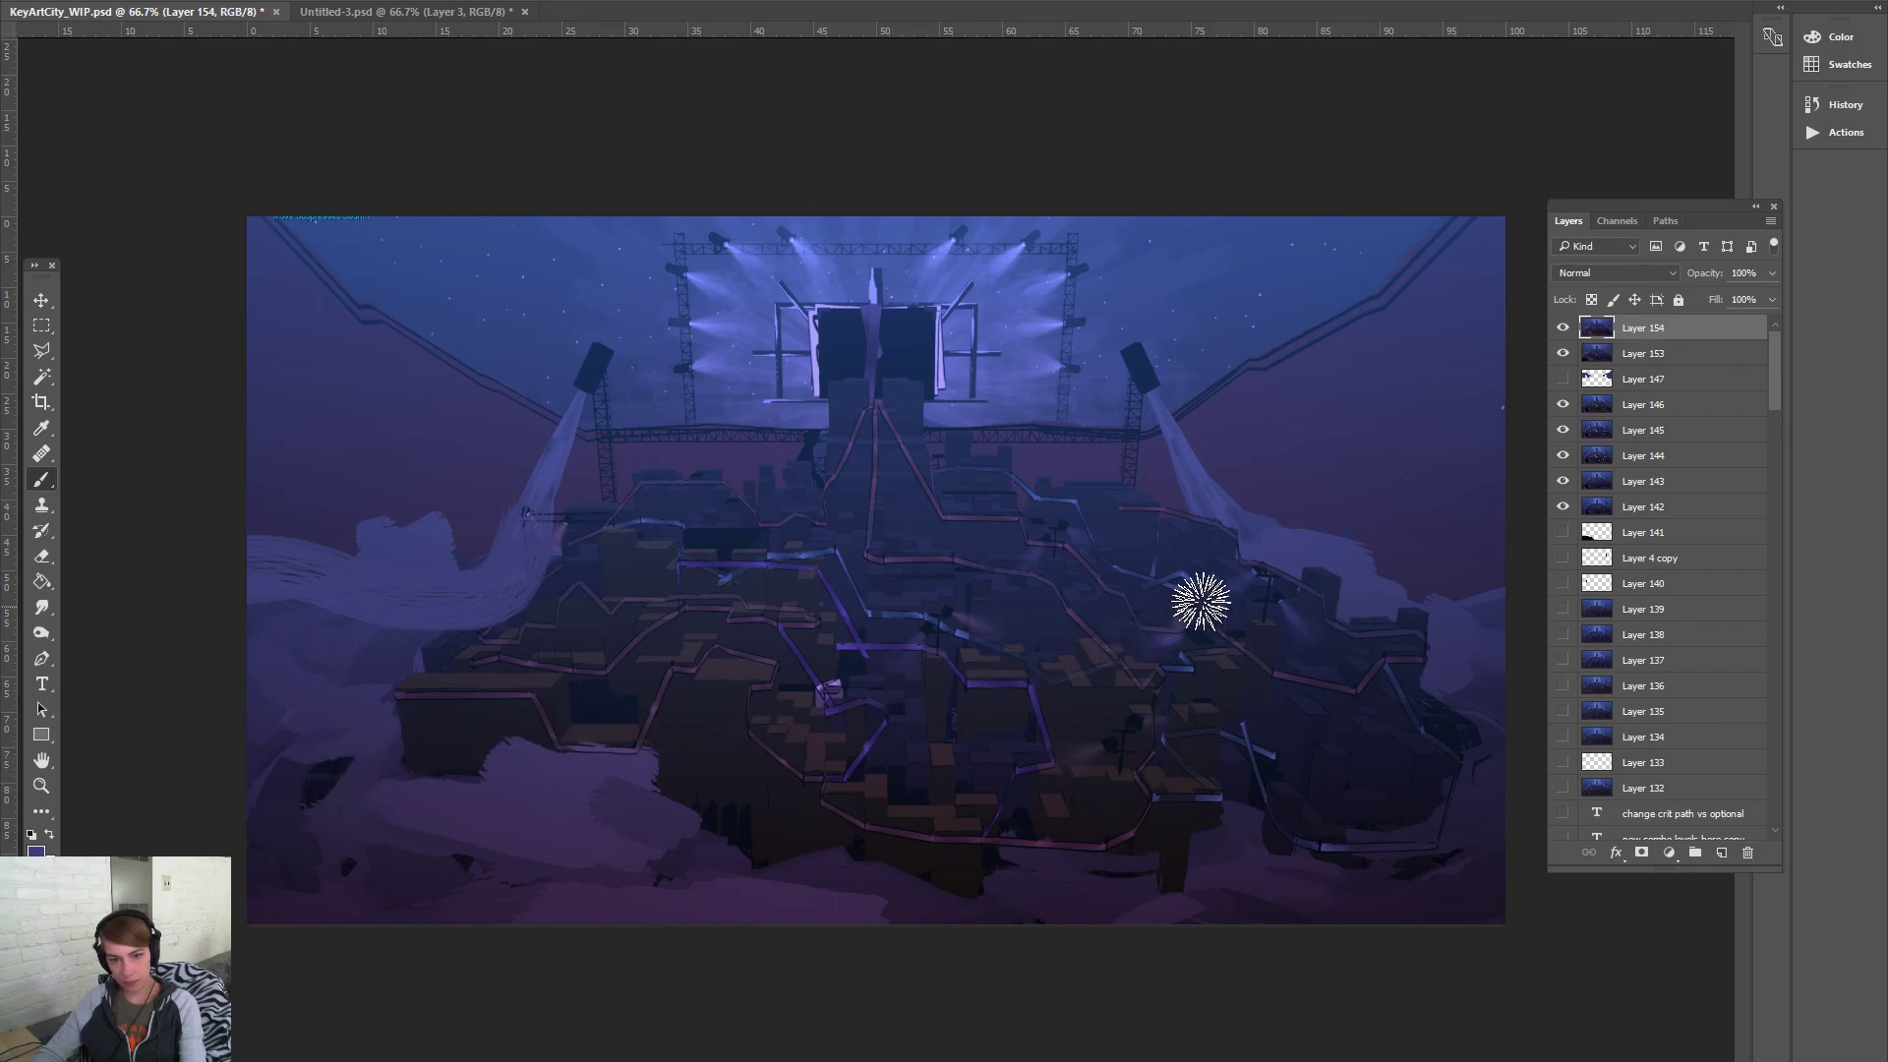
pyautogui.hotkey('ctrl', 'z')
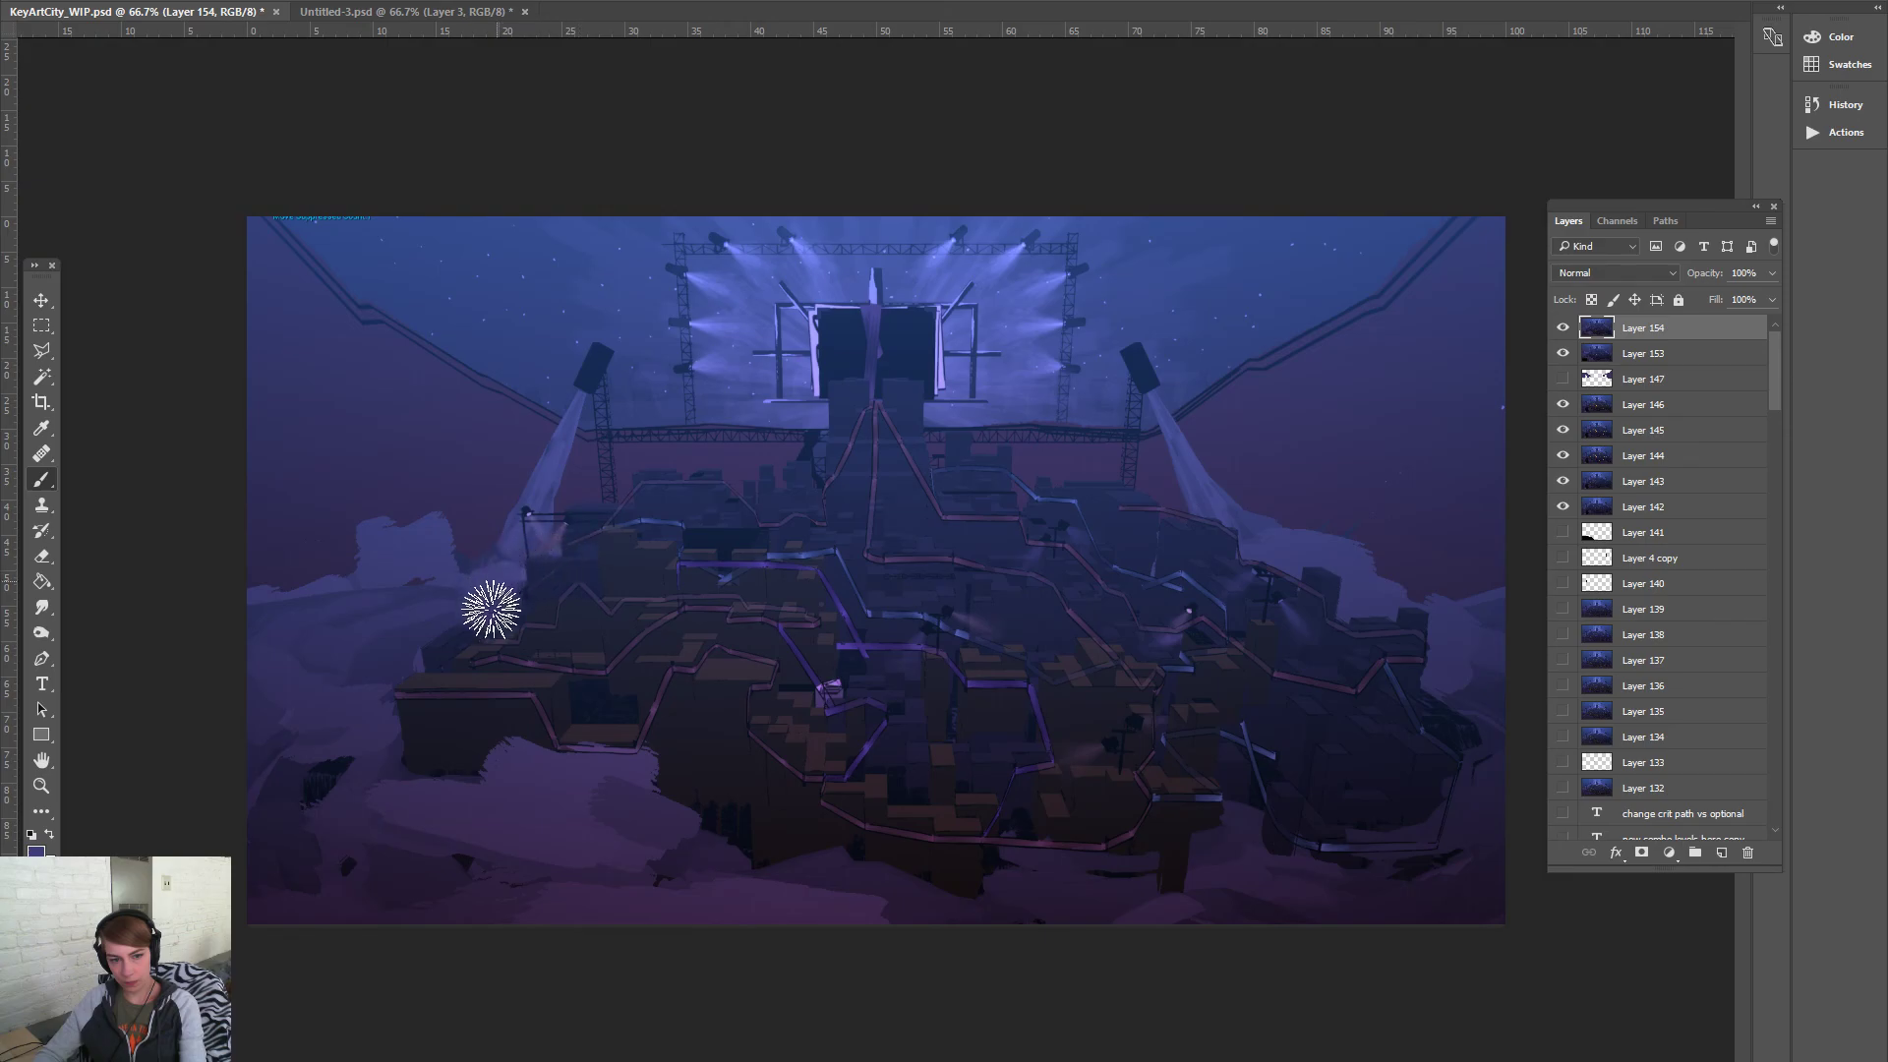
# Try textured cloud puffs where the two side spotlight beams end, plus a bank trailing off the canvas, and undo them
pyautogui.moveTo(486, 581)
pyautogui.mouseDown()
pyautogui.moveTo(409, 564)
pyautogui.moveTo(393, 514)
pyautogui.moveTo(531, 624)
pyautogui.mouseUp()
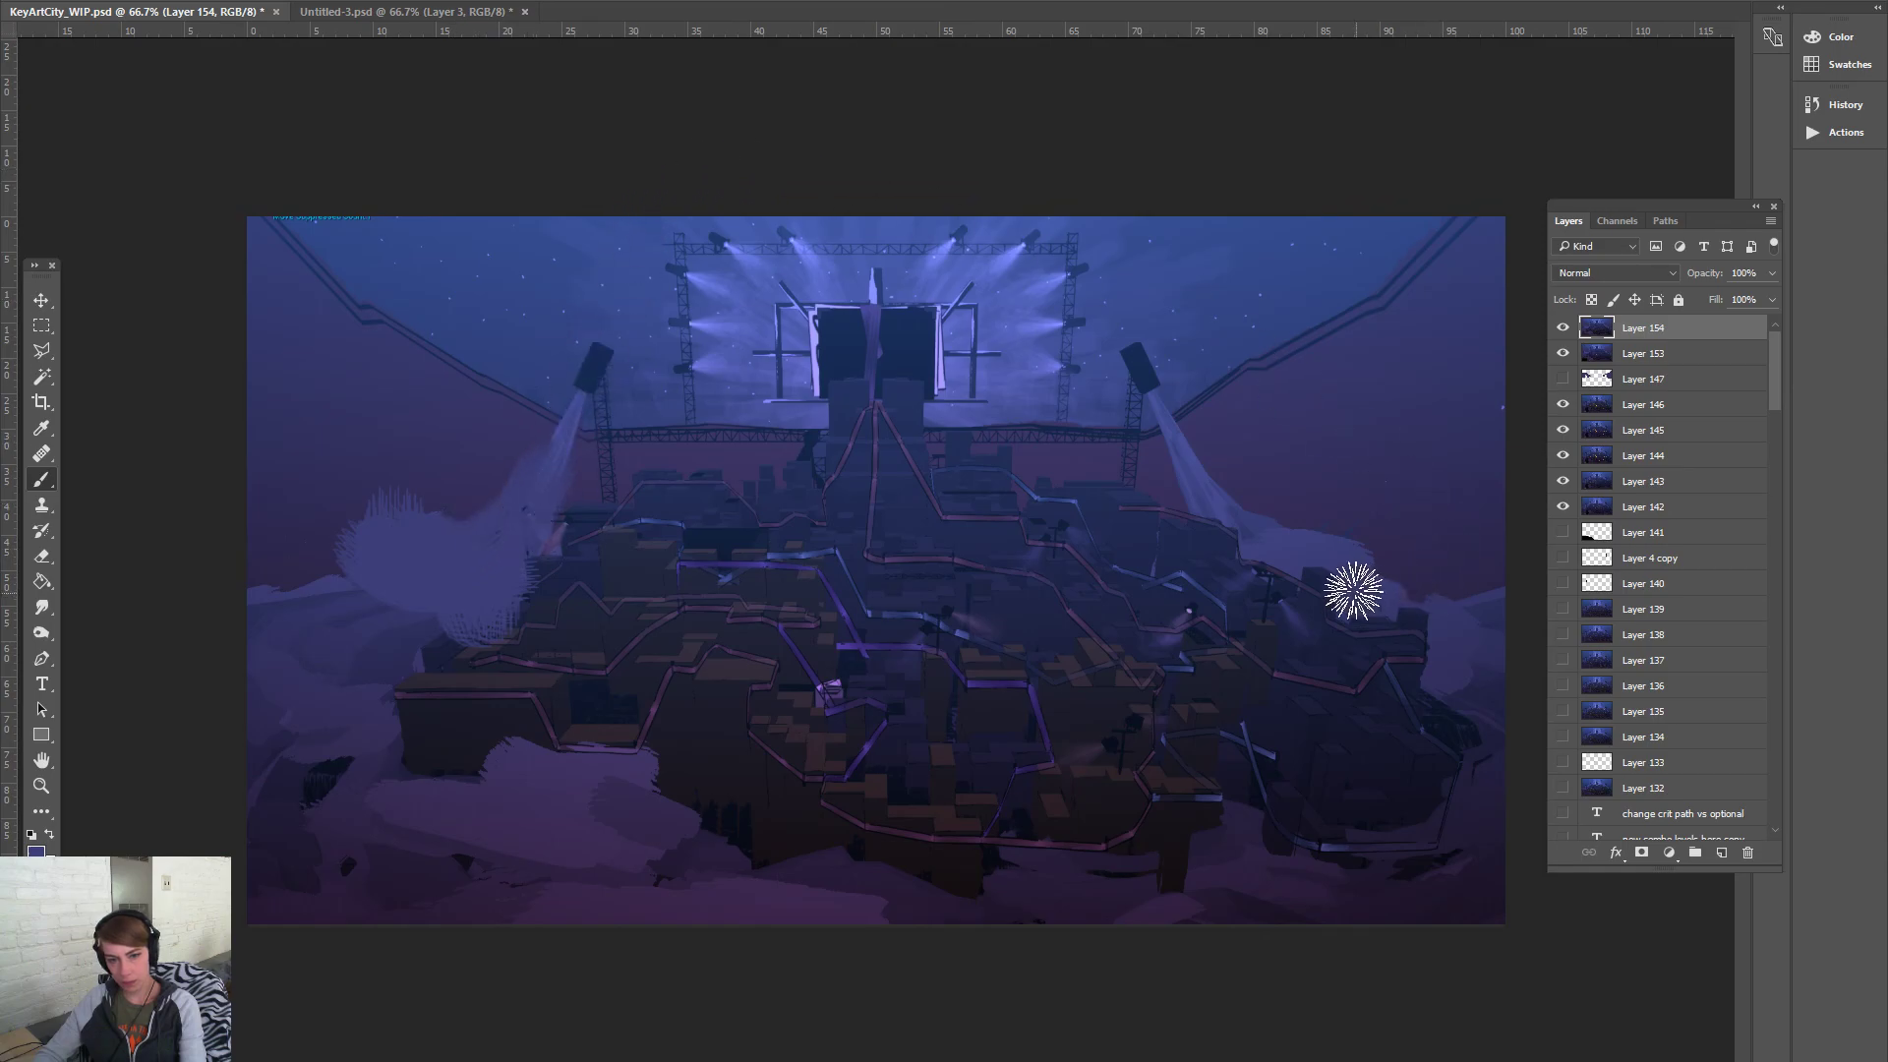
pyautogui.moveTo(1378, 506)
pyautogui.mouseDown()
pyautogui.moveTo(1391, 522)
pyautogui.moveTo(1315, 573)
pyautogui.moveTo(1372, 515)
pyautogui.moveTo(1193, 514)
pyautogui.mouseUp()
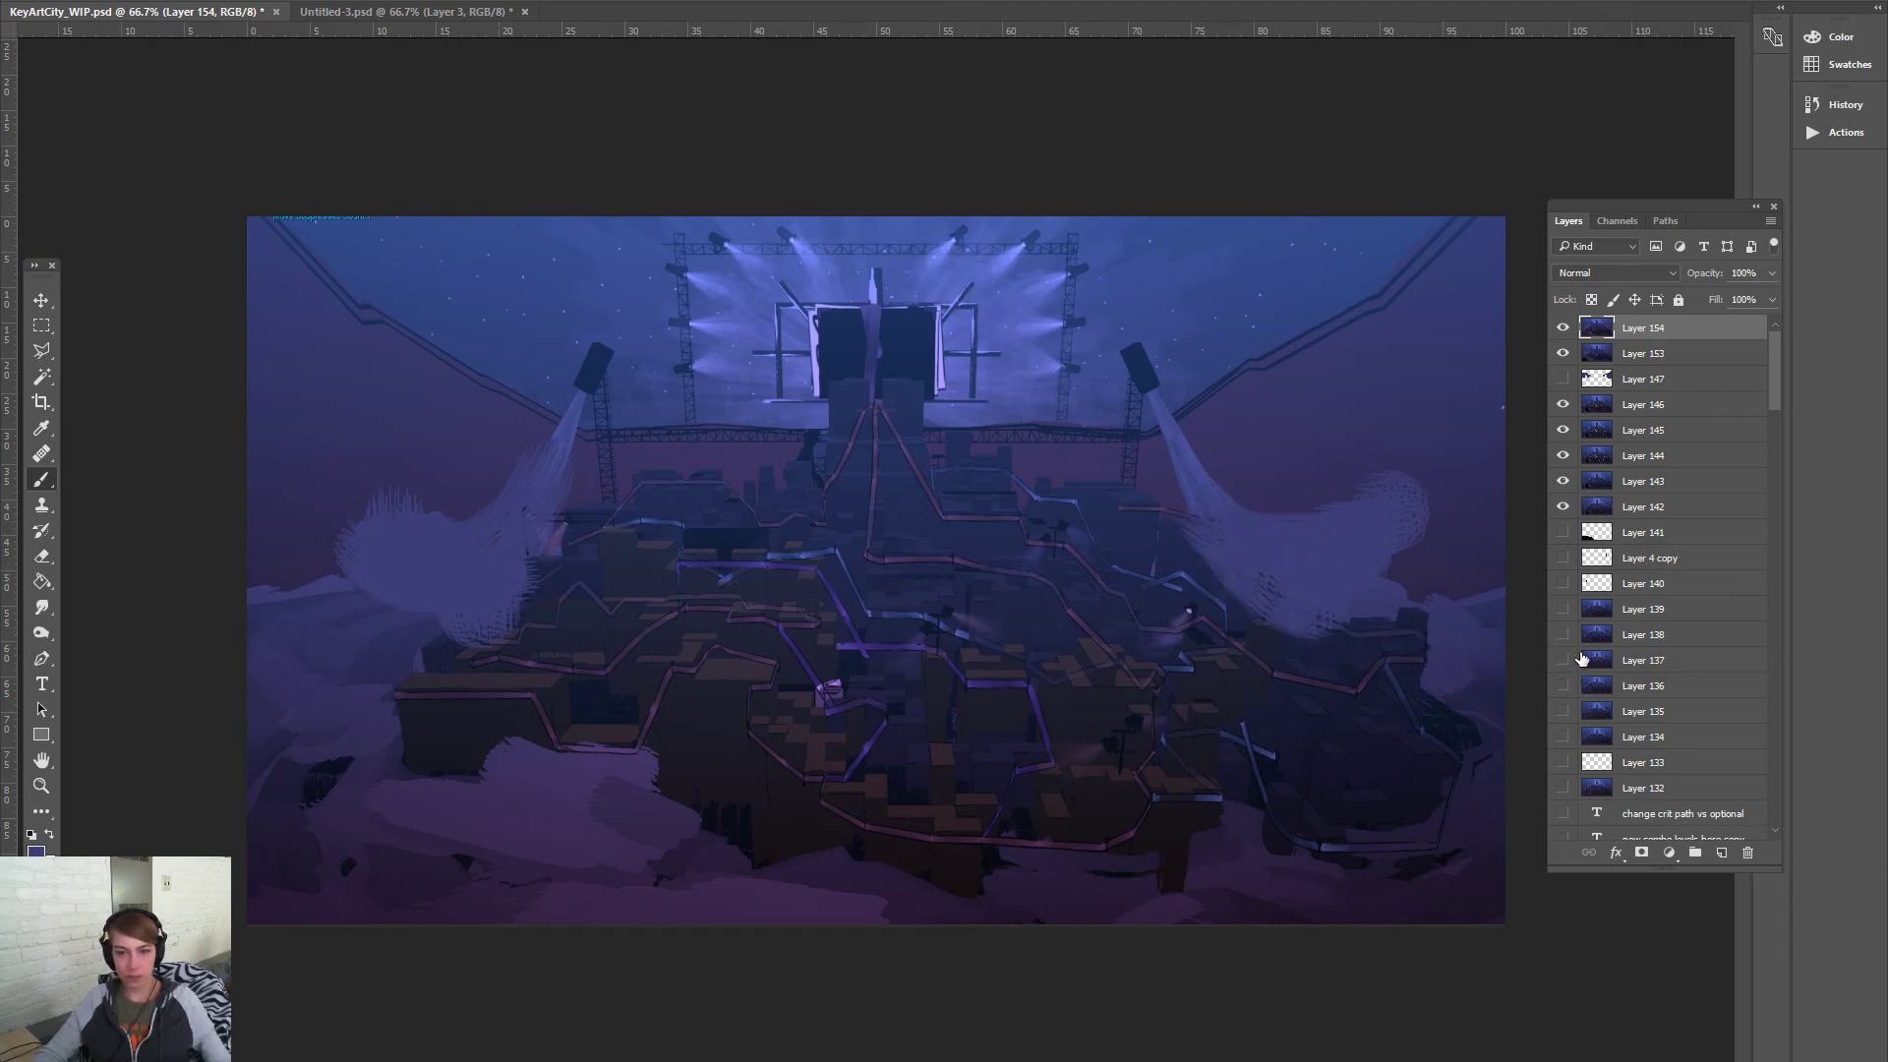
pyautogui.moveTo(426, 636); pyautogui.dragTo(139, 633)
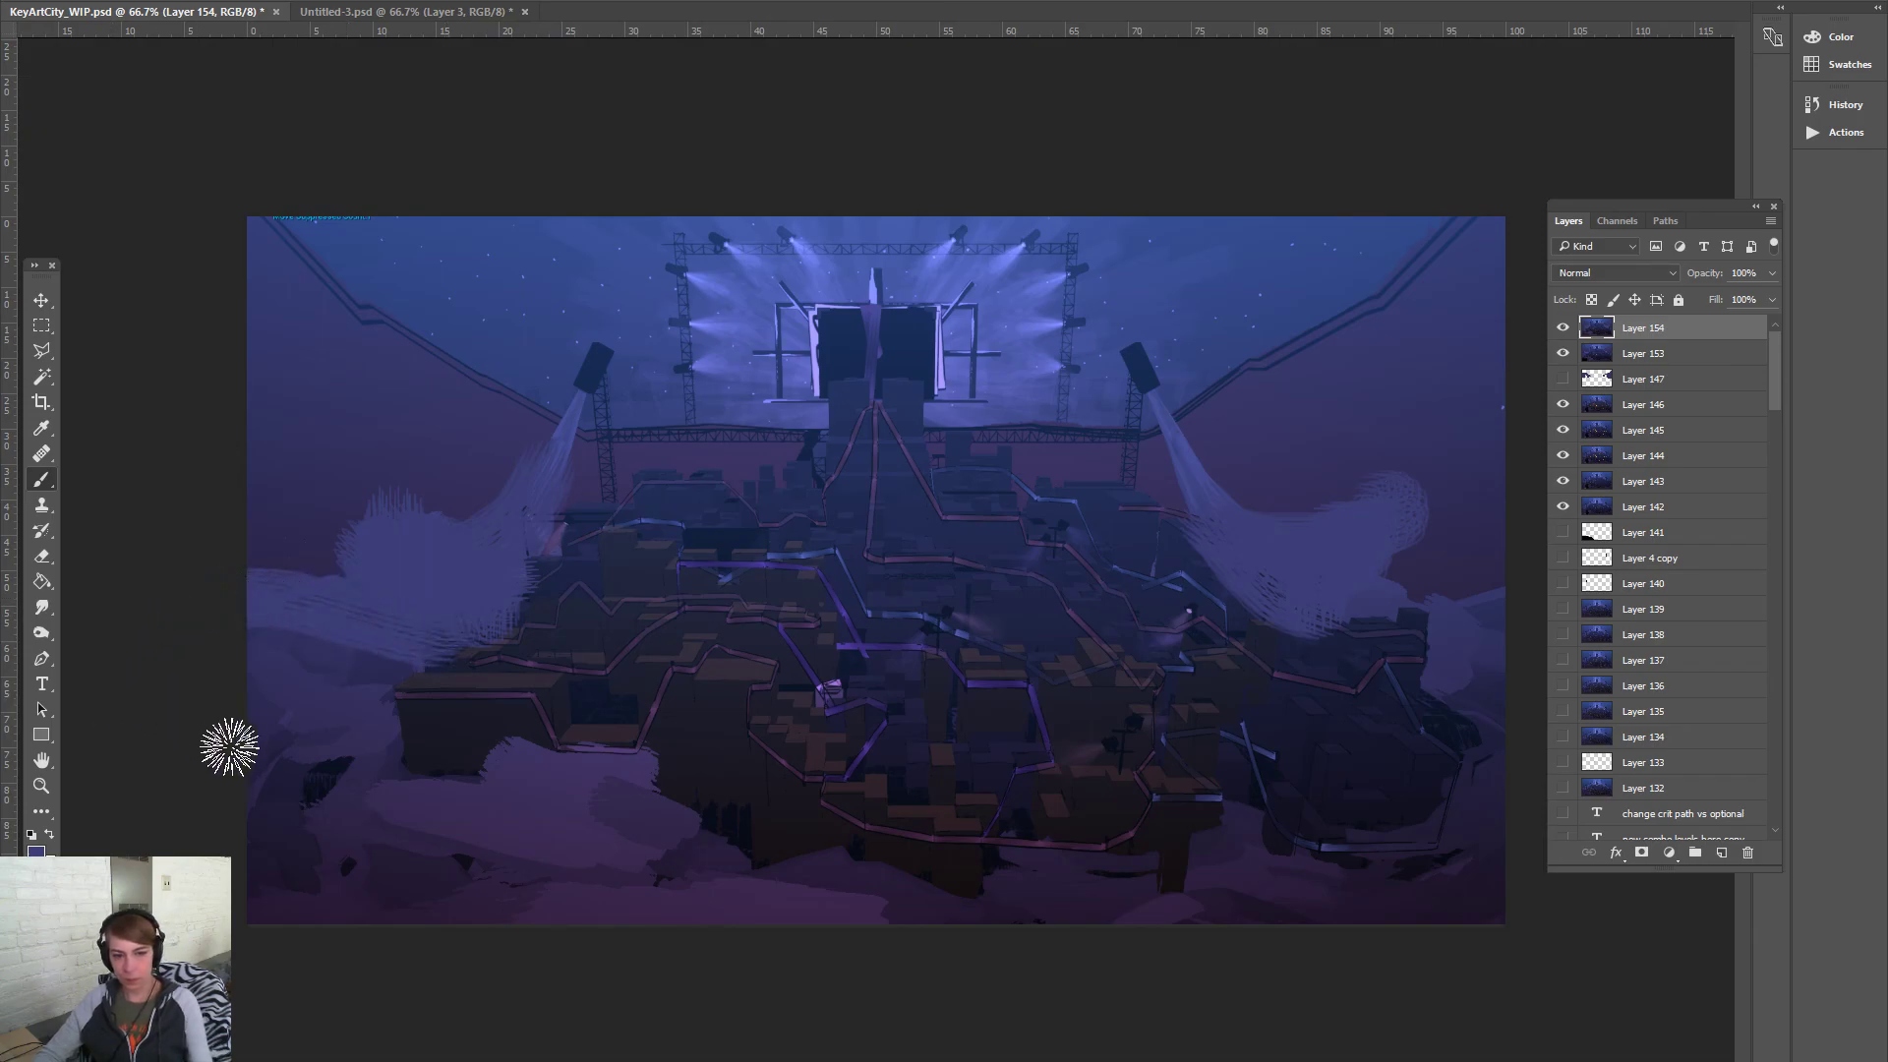
pyautogui.hotkey('ctrl', 'z')
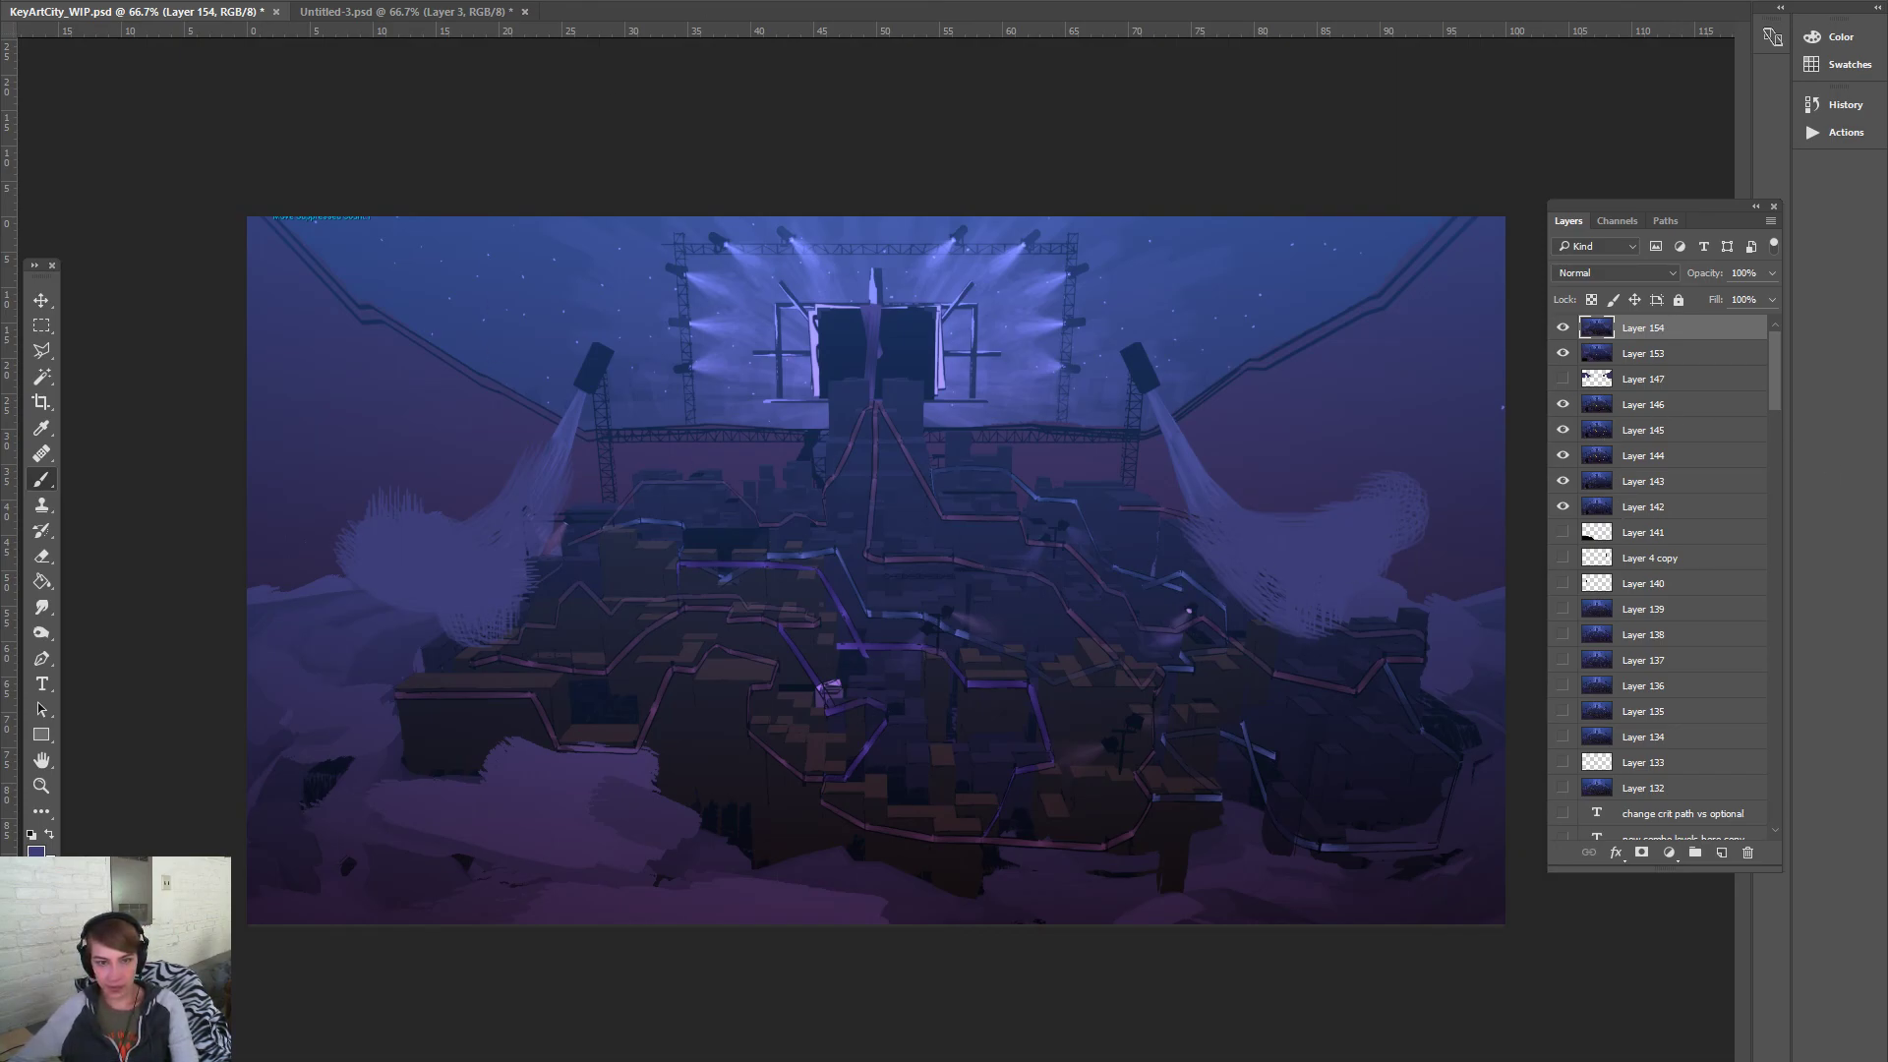
pyautogui.hotkey('ctrl', 'alt', 'z')
pyautogui.hotkey('ctrl', 'alt', 'z')
pyautogui.hotkey('ctrl', 'alt', 'z')
pyautogui.hotkey('ctrl', 'alt', 'z')
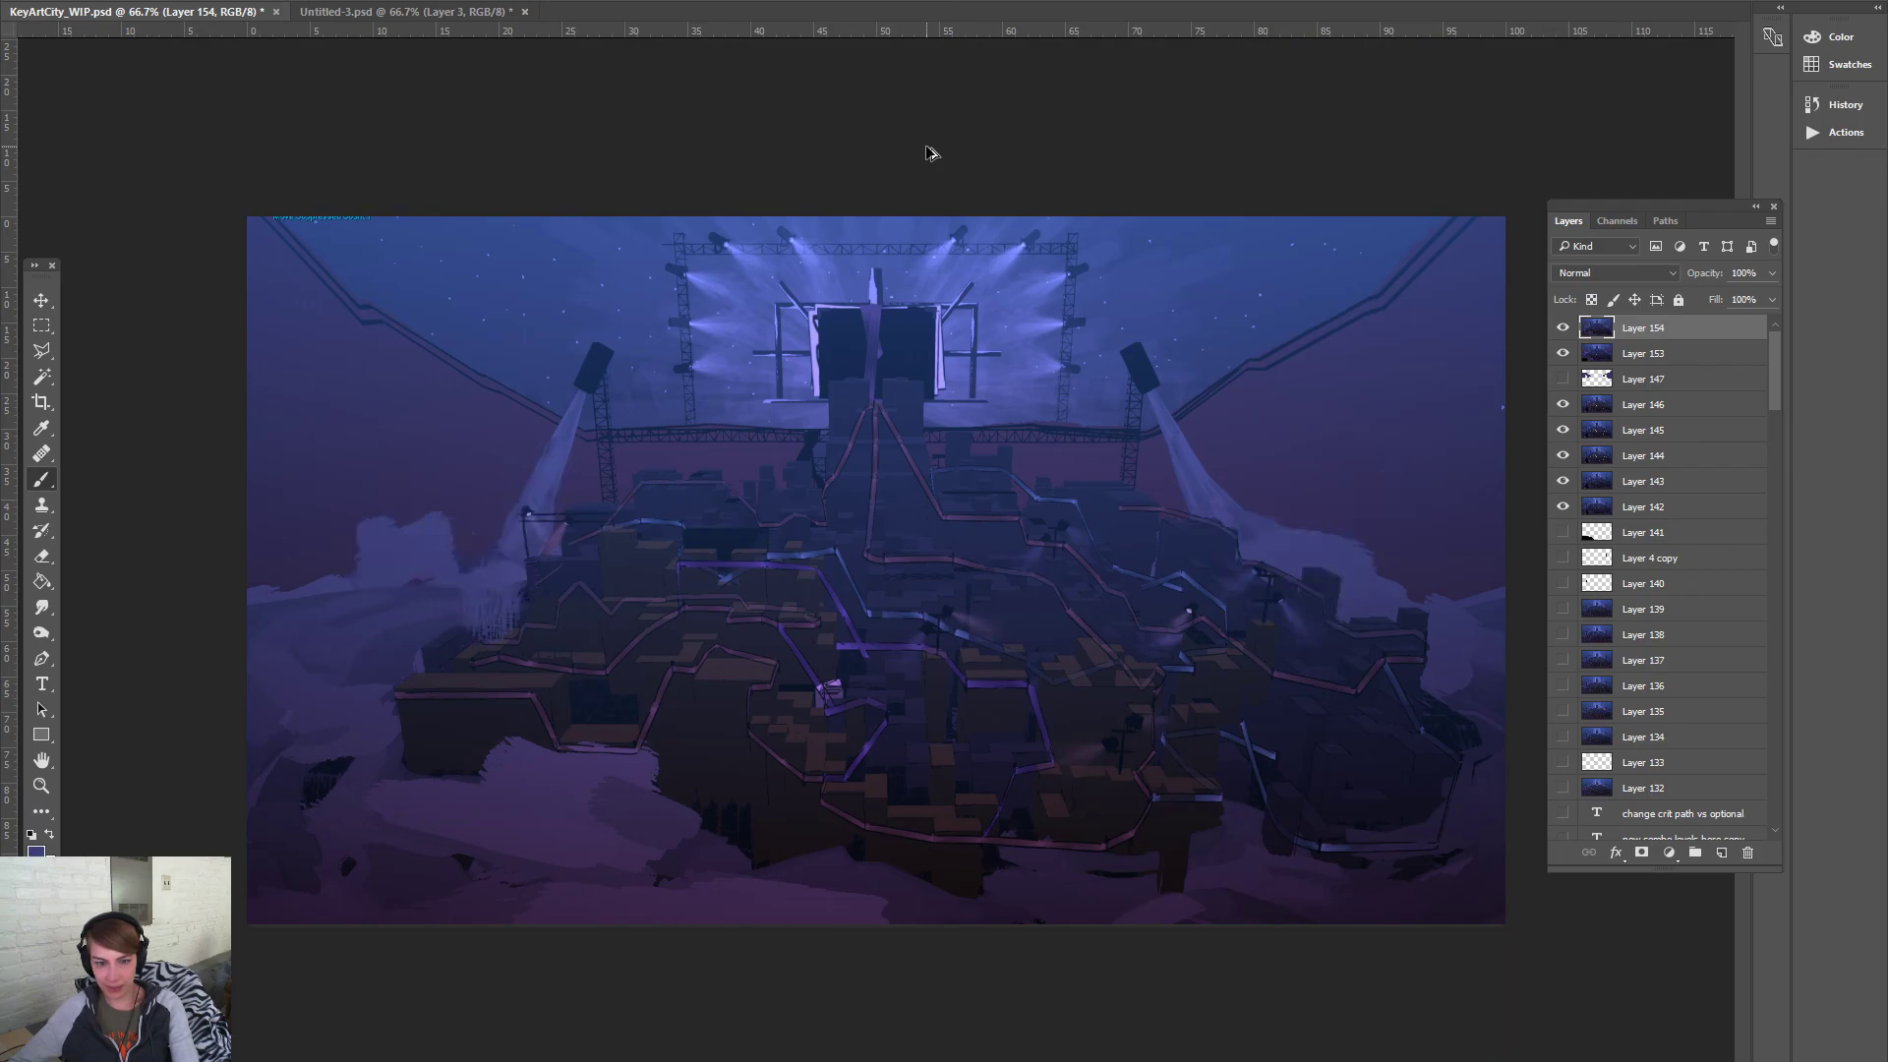
# Add a new layer above Layer 154 and try out cloud puffs at the ends of both side spotlight beams
pyautogui.click(1722, 853)
pyautogui.moveTo(485, 578)
pyautogui.mouseDown()
pyautogui.moveTo(531, 540)
pyautogui.moveTo(400, 520)
pyautogui.moveTo(452, 593)
pyautogui.moveTo(510, 540)
pyautogui.moveTo(367, 510)
pyautogui.moveTo(476, 594)
pyautogui.mouseUp()
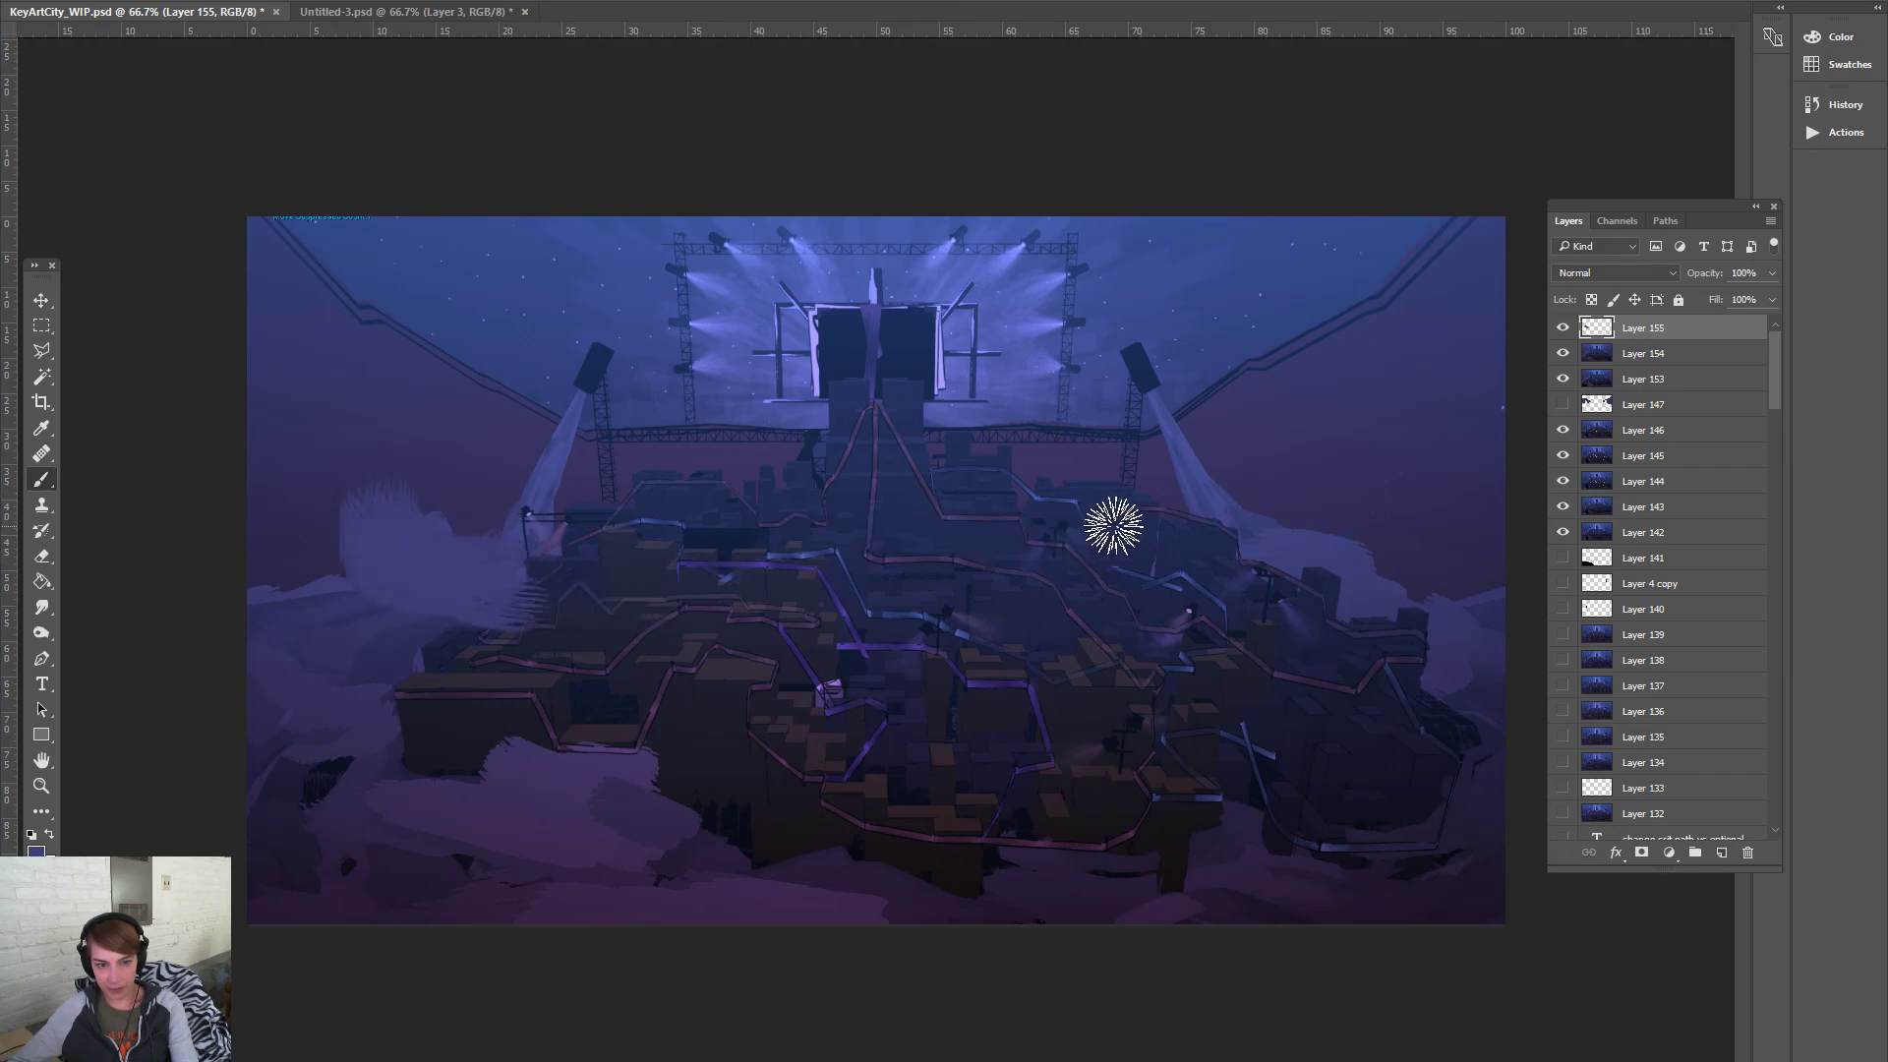
pyautogui.hotkey('ctrl', 'z')
pyautogui.moveTo(1386, 511)
pyautogui.mouseDown()
pyautogui.moveTo(1258, 531)
pyautogui.moveTo(1340, 511)
pyautogui.moveTo(1332, 564)
pyautogui.moveTo(1219, 526)
pyautogui.mouseUp()
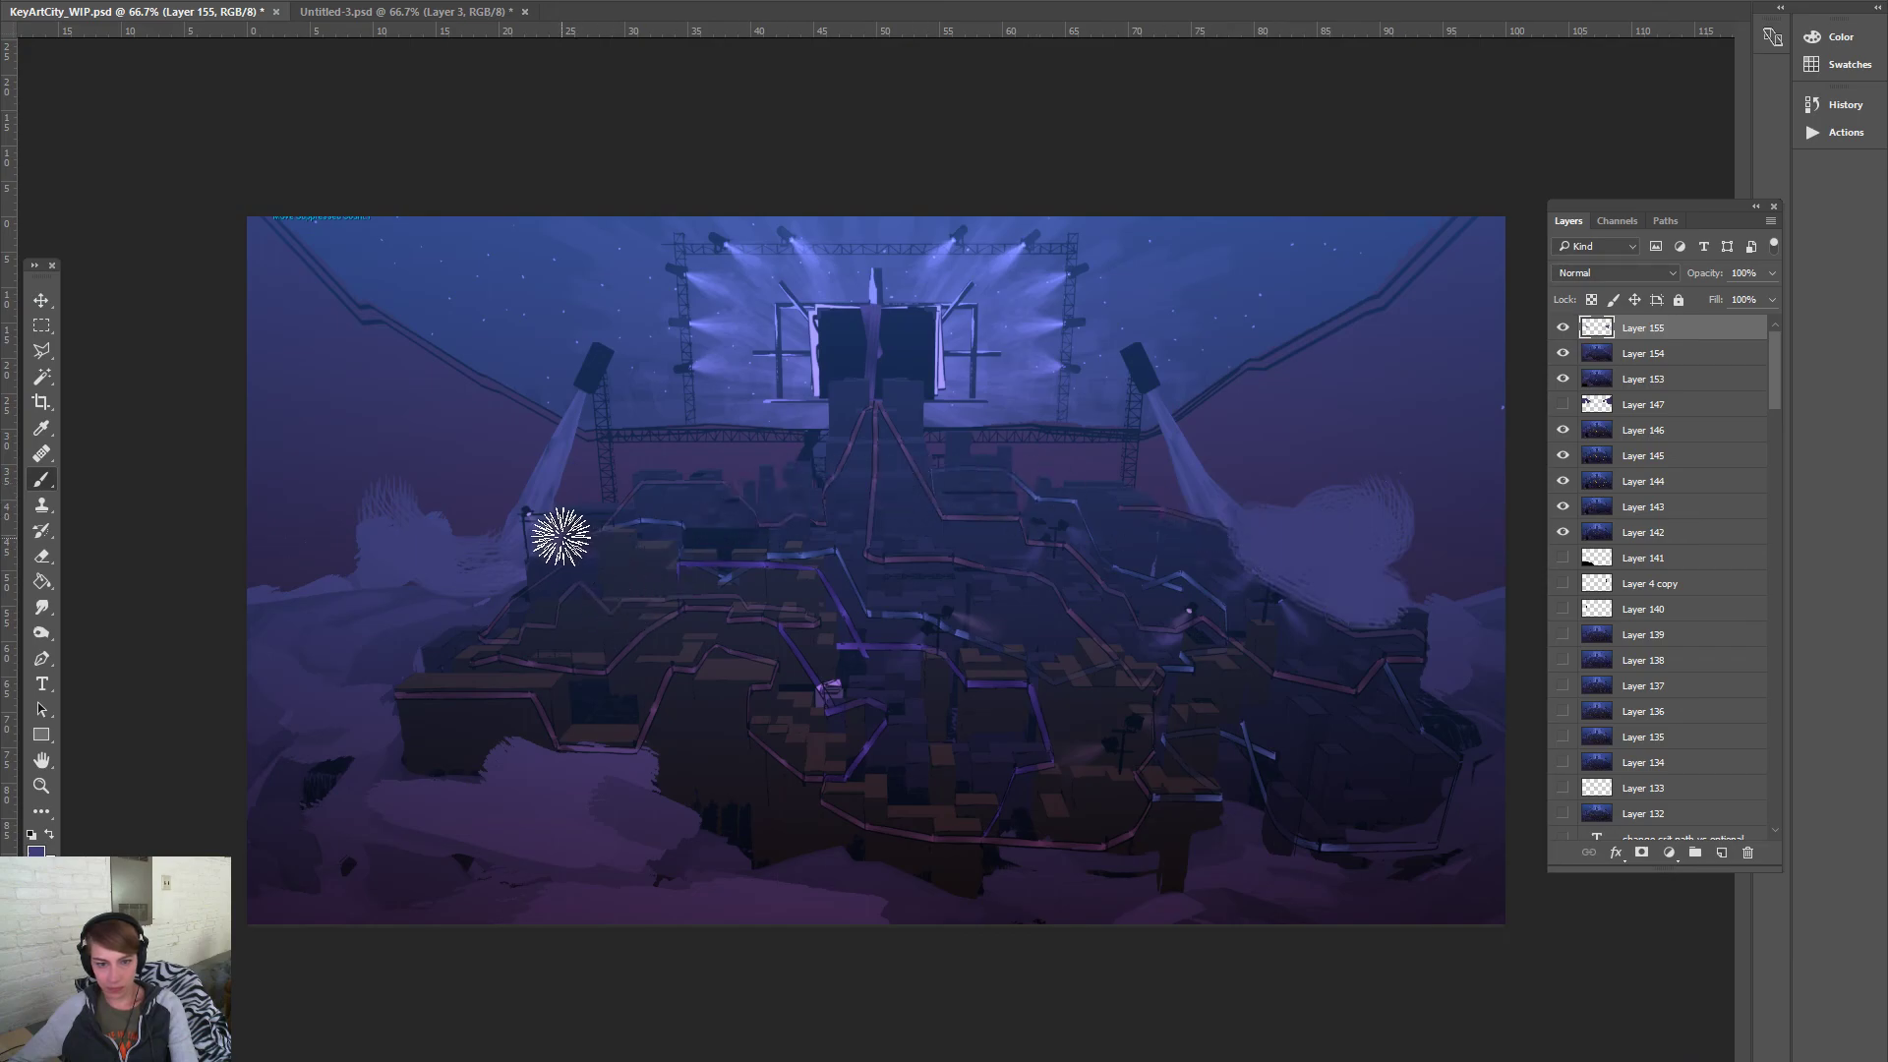
pyautogui.moveTo(498, 540)
pyautogui.mouseDown()
pyautogui.moveTo(367, 510)
pyautogui.moveTo(463, 581)
pyautogui.moveTo(455, 527)
pyautogui.moveTo(304, 623)
pyautogui.mouseUp()
pyautogui.hotkey('ctrl', 'z')
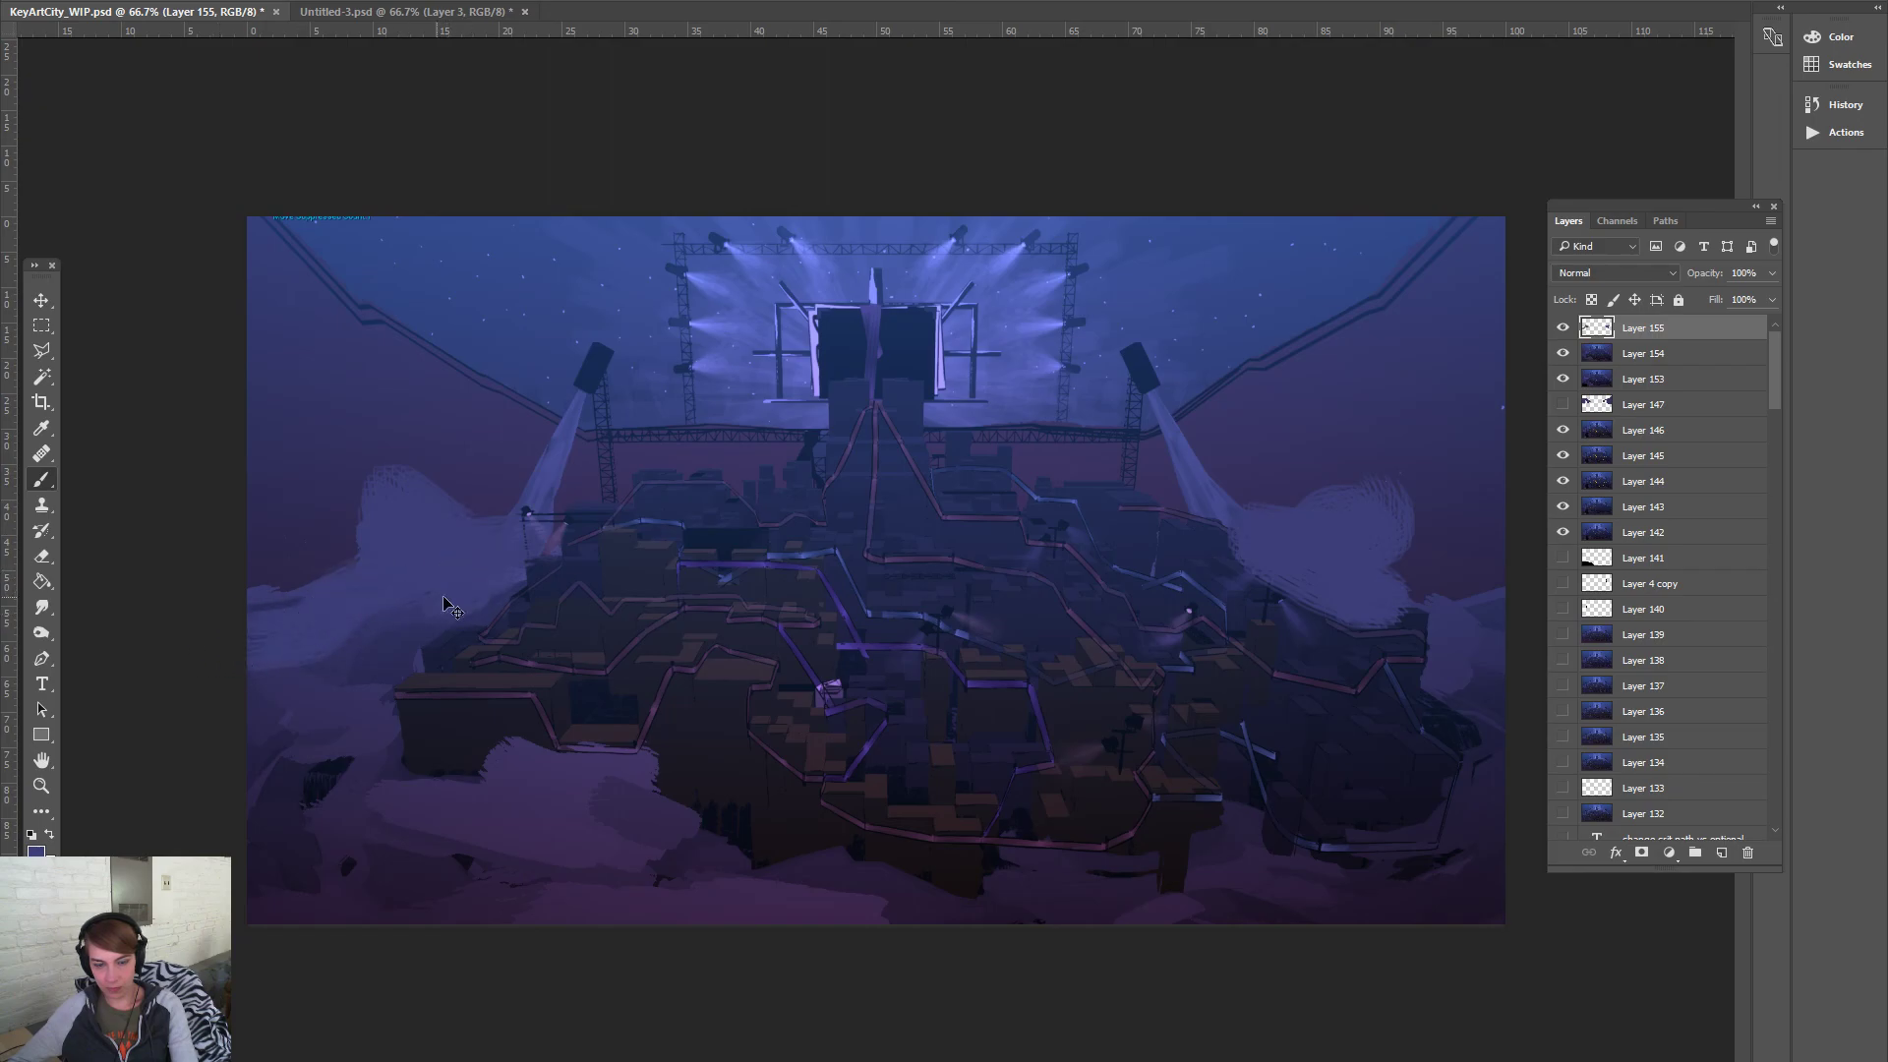
pyautogui.hotkey('ctrl', 'z')
pyautogui.moveTo(554, 587)
pyautogui.mouseDown()
pyautogui.moveTo(506, 569)
pyautogui.moveTo(463, 615)
pyautogui.moveTo(269, 624)
pyautogui.moveTo(273, 794)
pyautogui.mouseUp()
pyautogui.hotkey('ctrl', 'z')
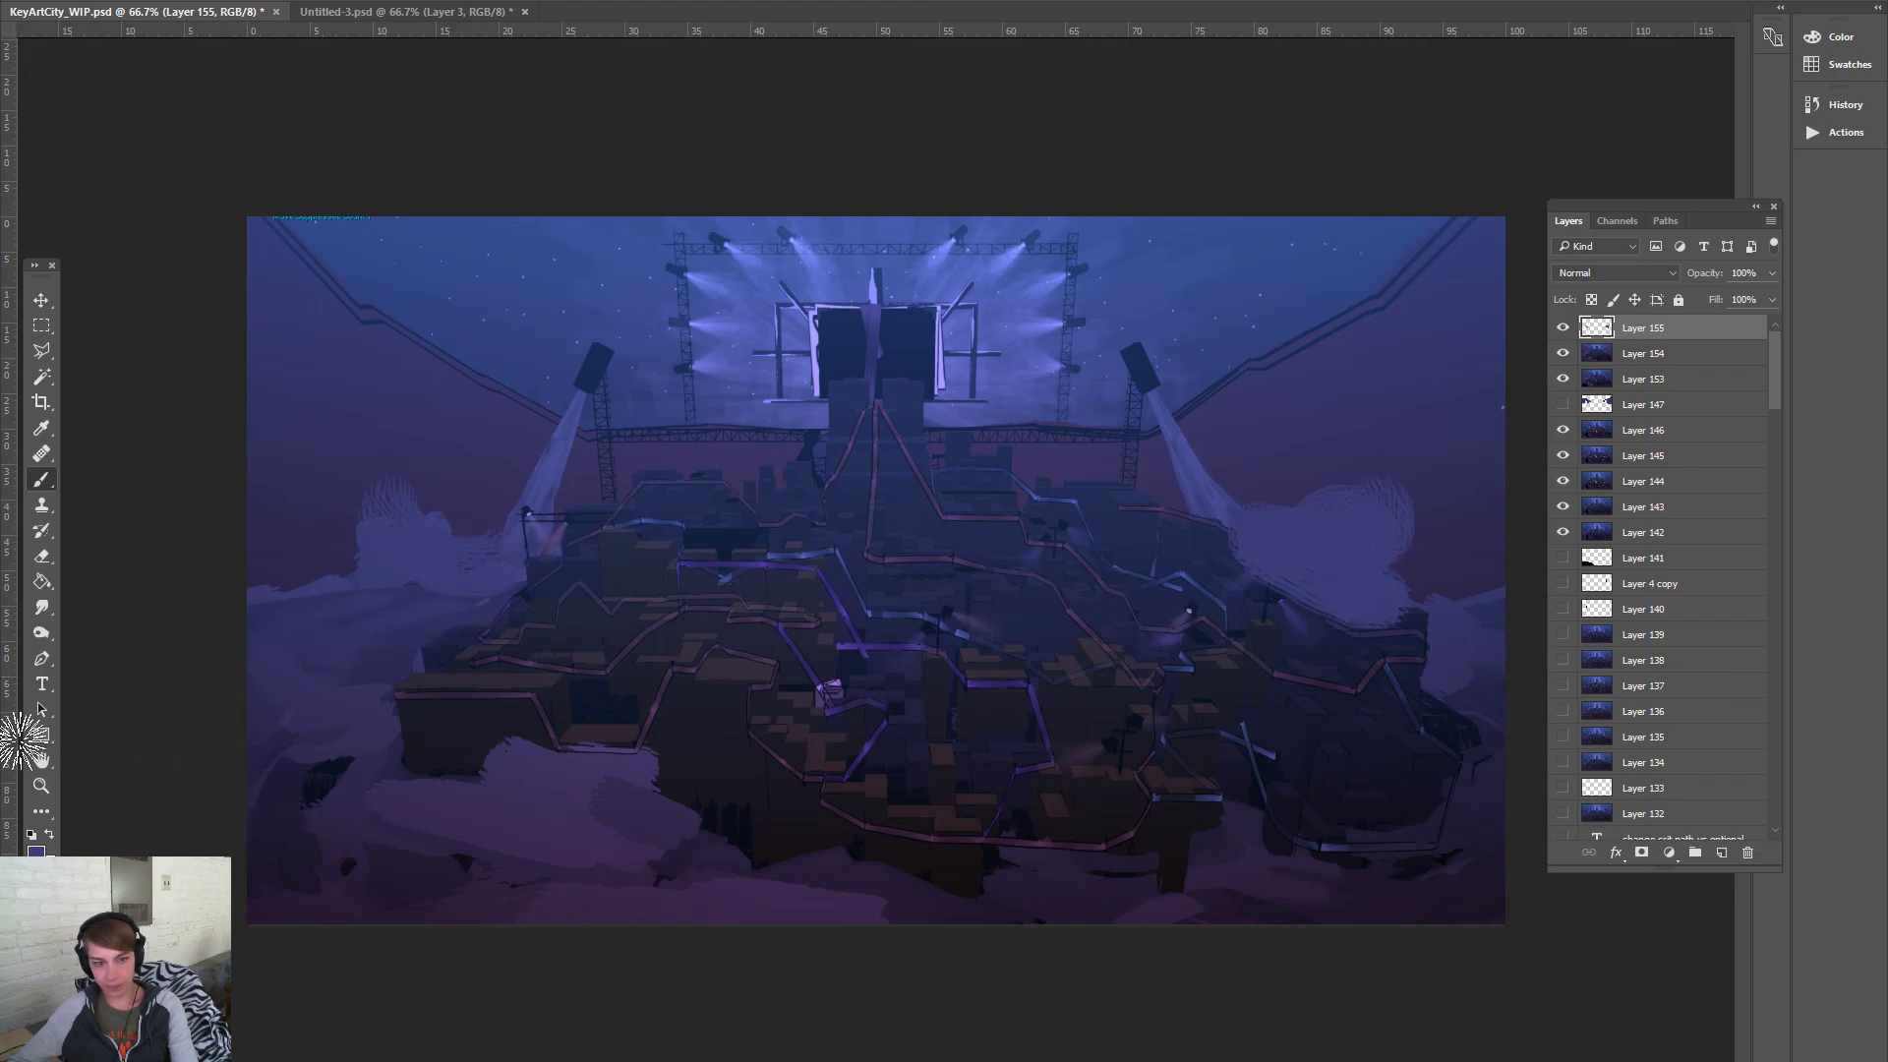
# Set the foreground colour to #322f5c sampled from the background and paint over the clouds on both sides of the city
pyautogui.click(36, 849)
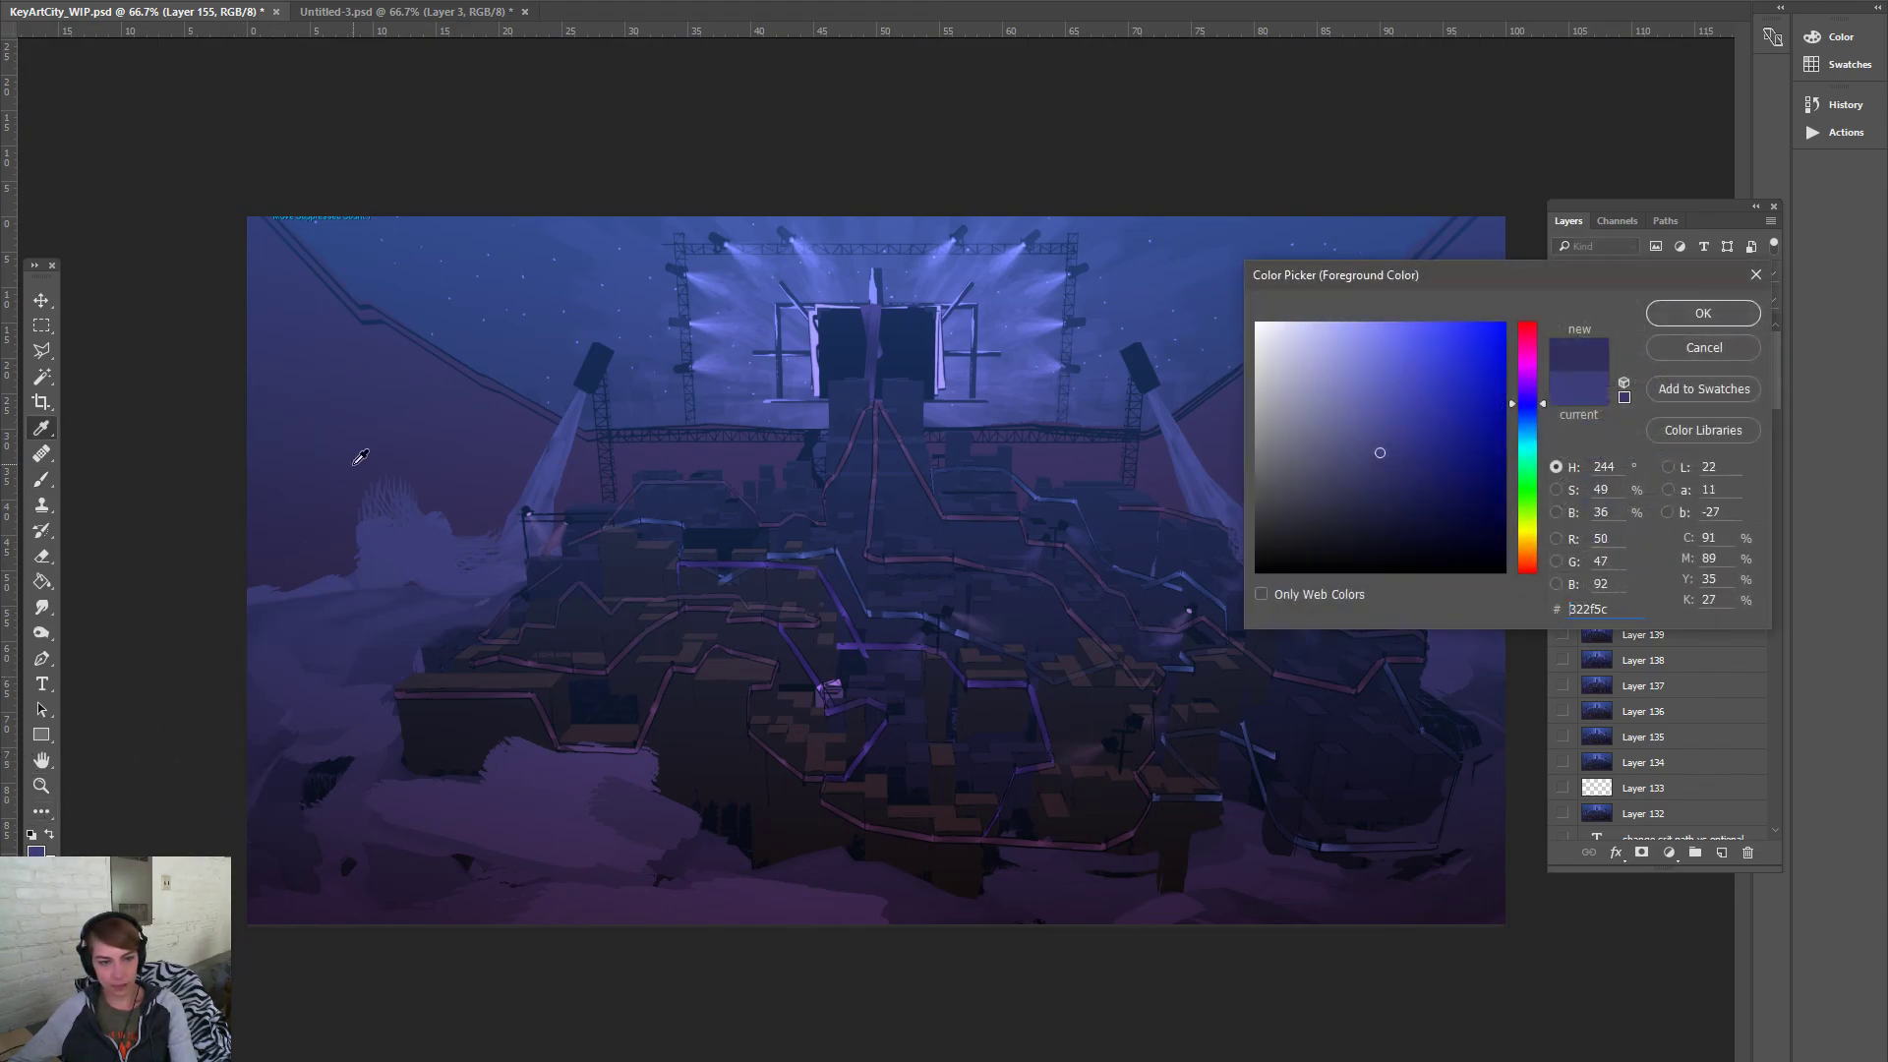
pyautogui.click(1672, 321)
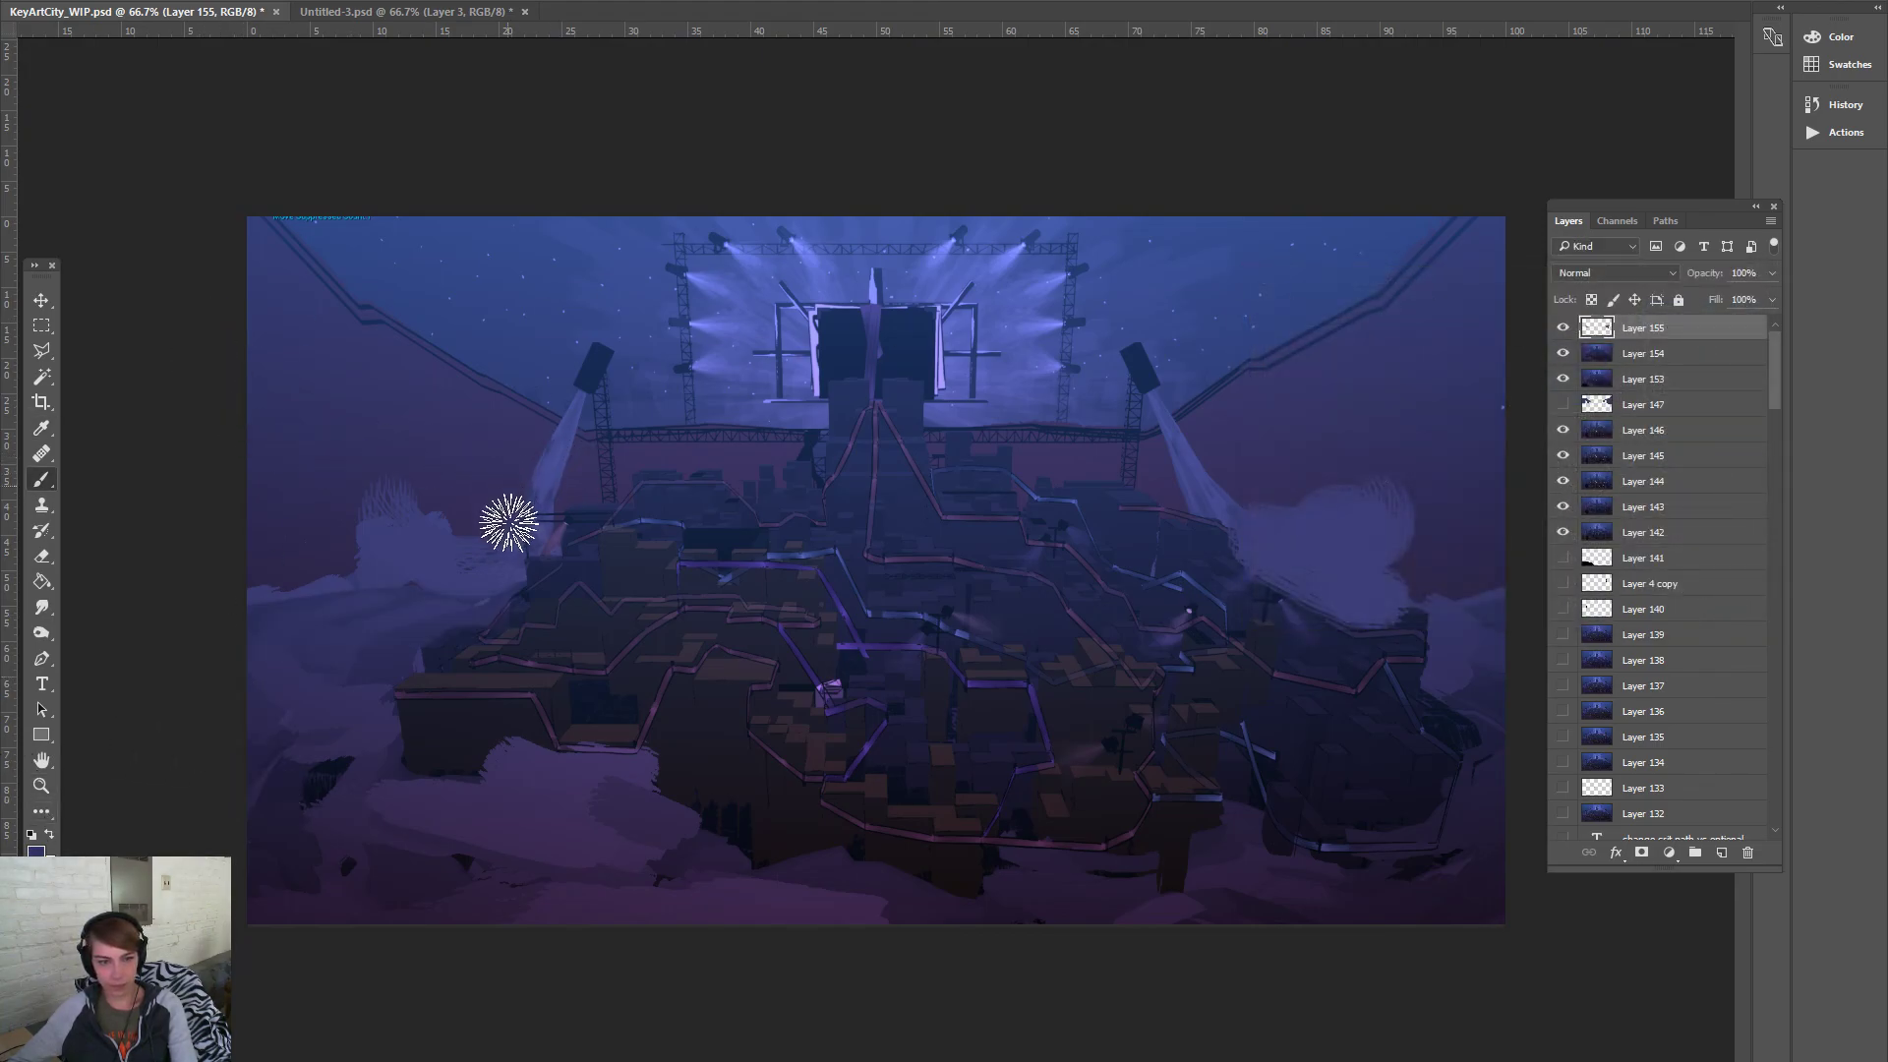
pyautogui.moveTo(479, 556)
pyautogui.mouseDown()
pyautogui.moveTo(422, 492)
pyautogui.moveTo(324, 548)
pyautogui.moveTo(253, 632)
pyautogui.moveTo(396, 646)
pyautogui.mouseUp()
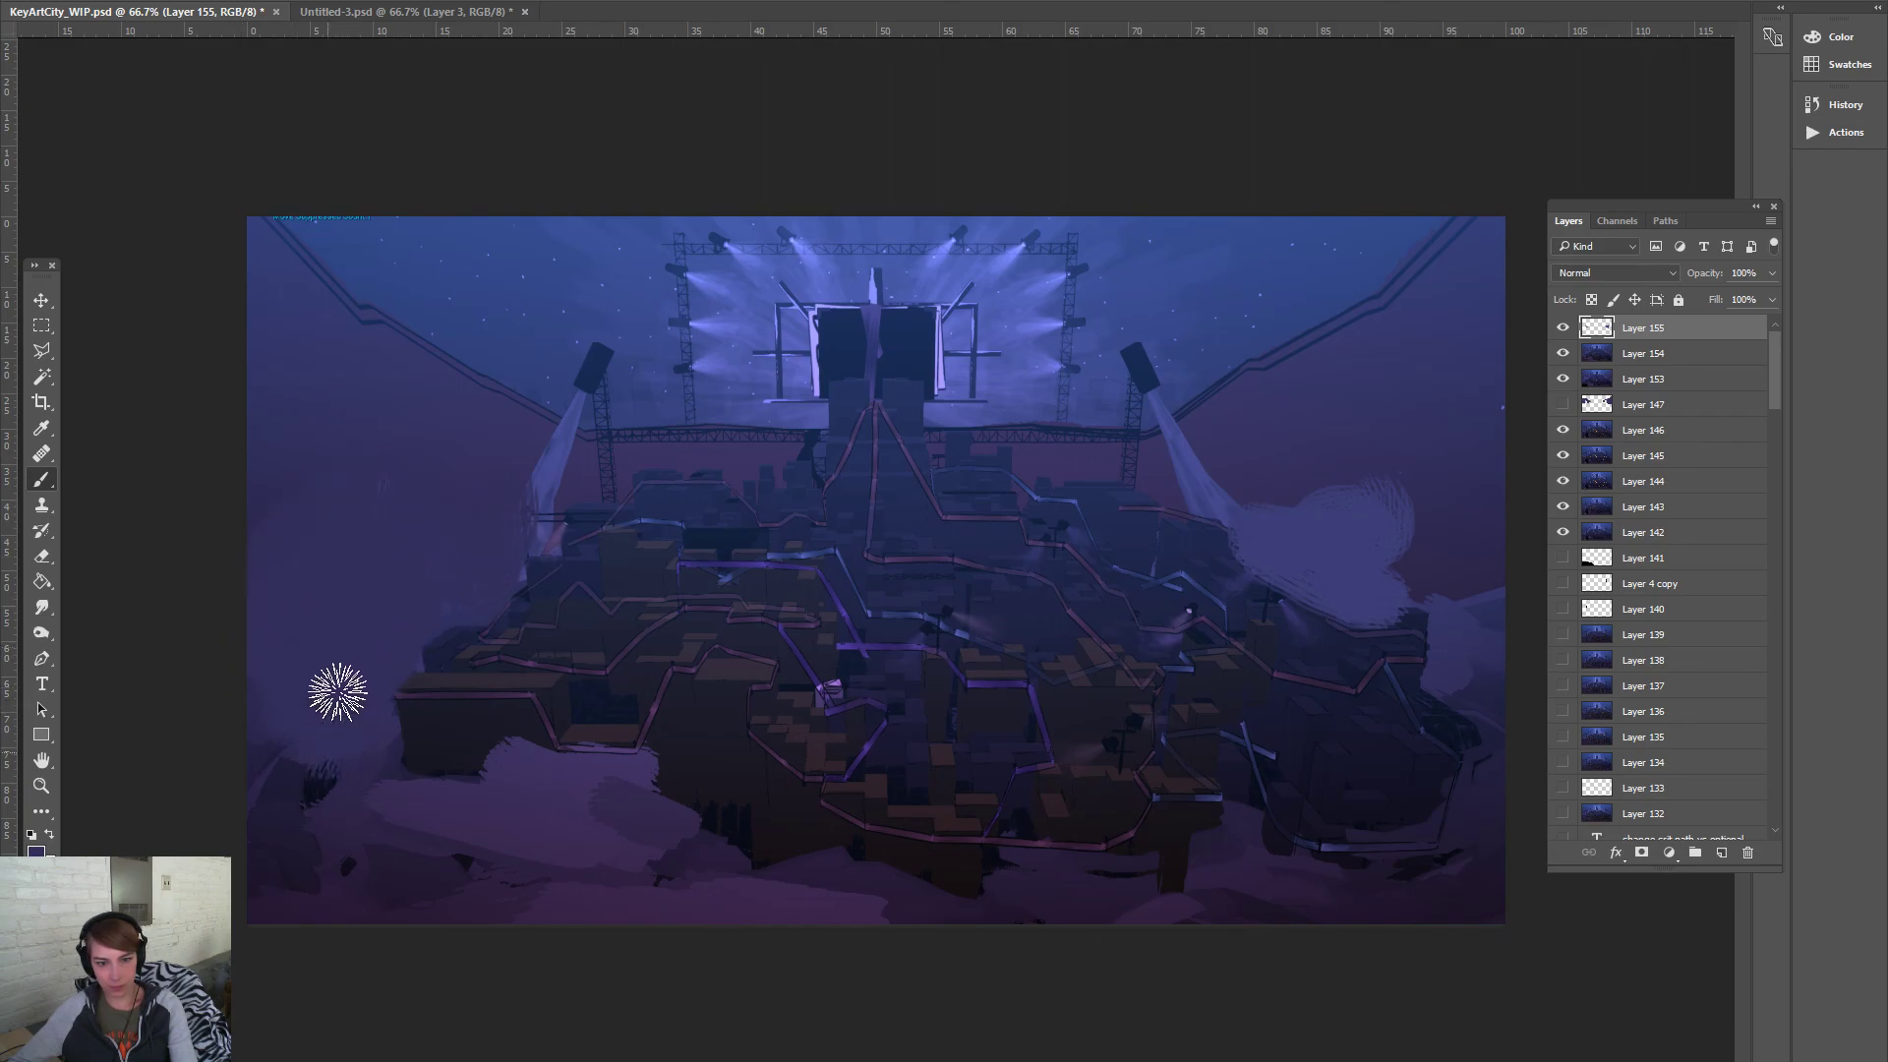
pyautogui.moveTo(1206, 522)
pyautogui.mouseDown()
pyautogui.moveTo(1454, 540)
pyautogui.moveTo(1318, 498)
pyautogui.moveTo(1275, 539)
pyautogui.moveTo(1285, 561)
pyautogui.moveTo(1466, 632)
pyautogui.moveTo(1481, 681)
pyautogui.mouseUp()
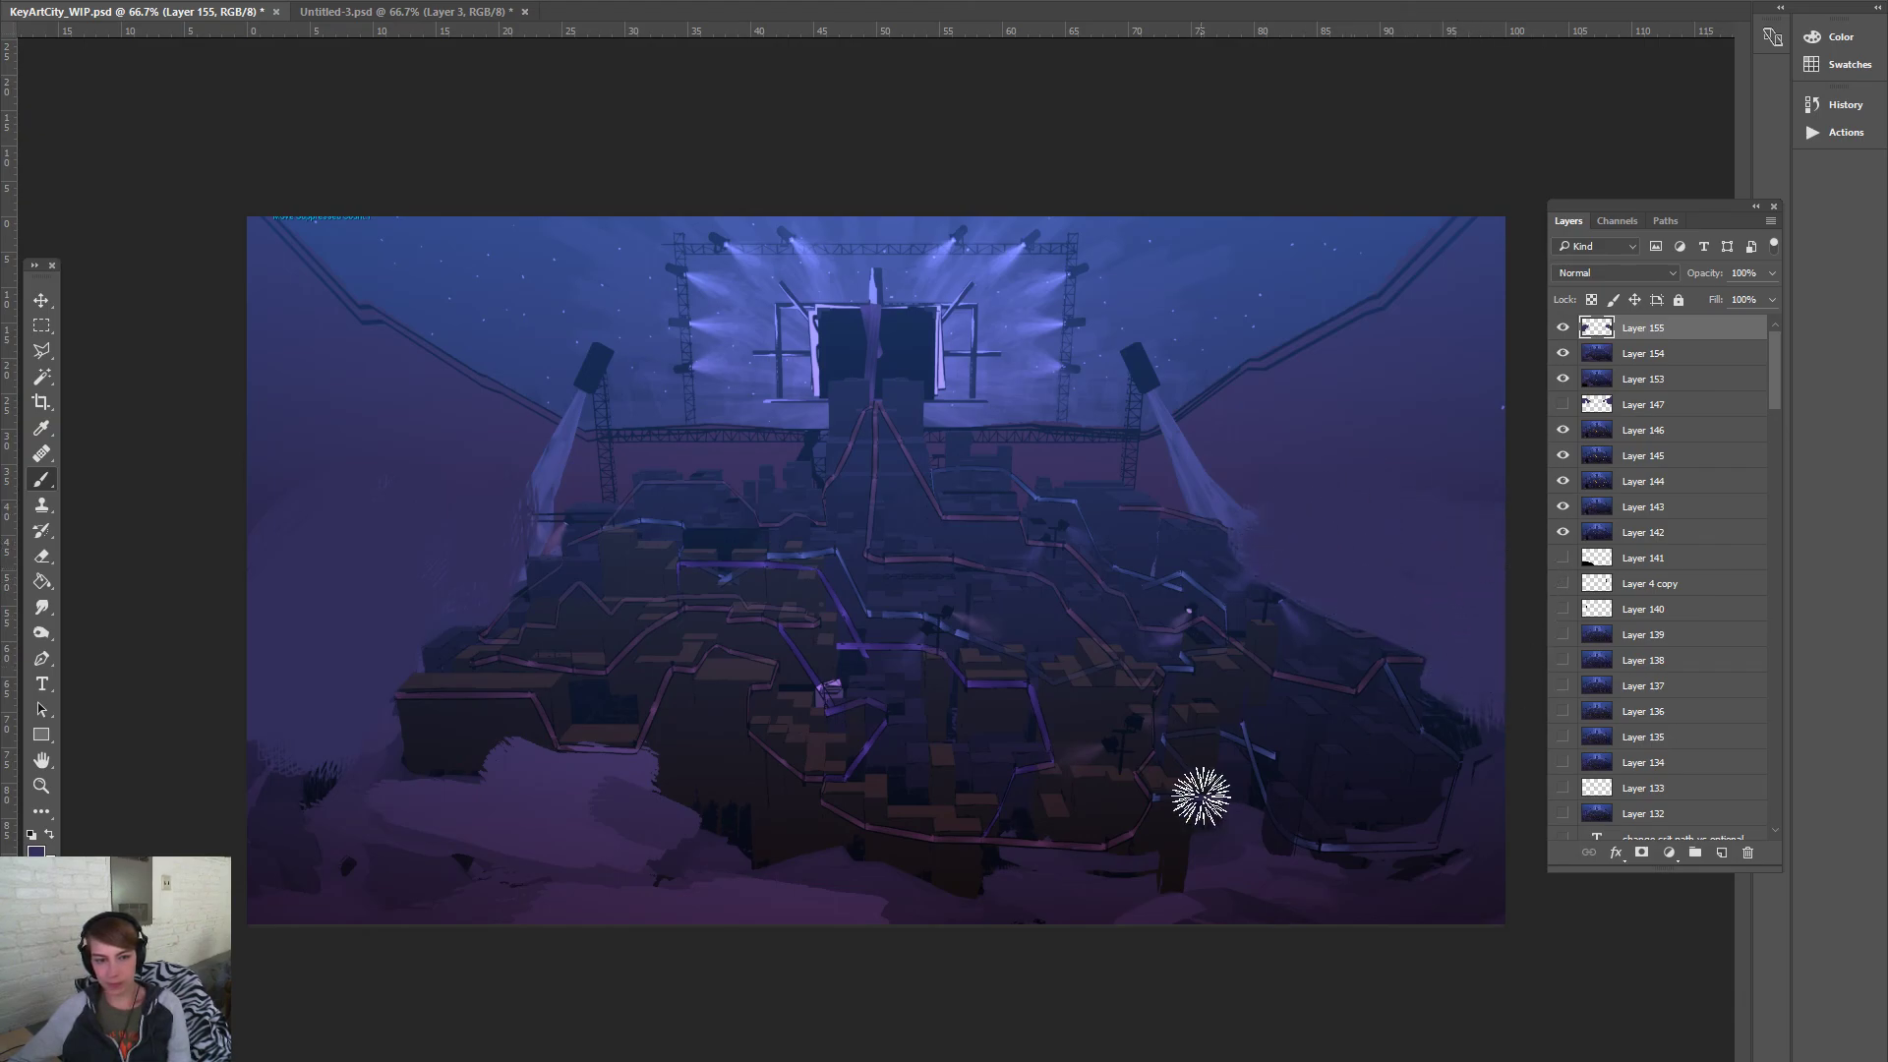
# Set the foreground colour to #464c92 sampled from the left spotlight beam and try a lit cloud stroke running down from the beam
pyautogui.click(36, 851)
pyautogui.click(557, 462)
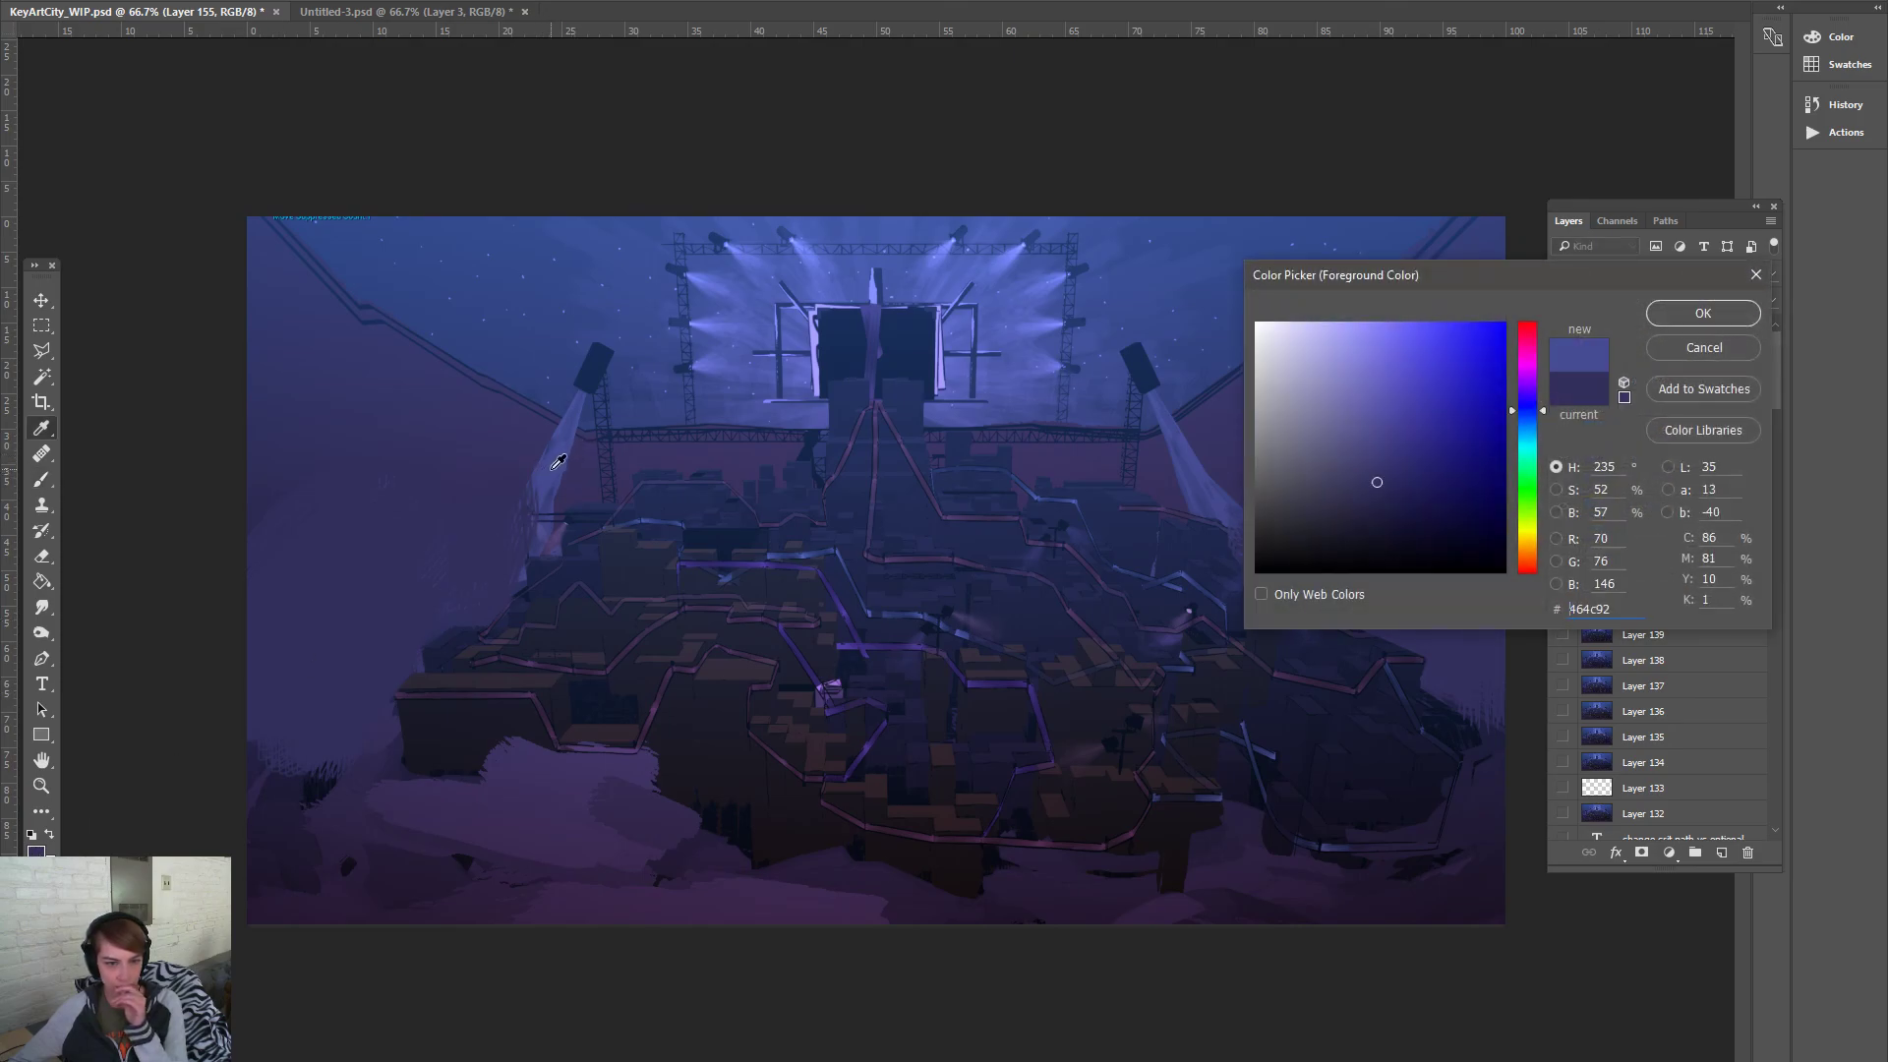
pyautogui.click(1703, 312)
pyautogui.moveTo(472, 551)
pyautogui.mouseDown()
pyautogui.moveTo(425, 577)
pyautogui.moveTo(418, 544)
pyautogui.moveTo(510, 561)
pyautogui.moveTo(246, 762)
pyautogui.mouseUp()
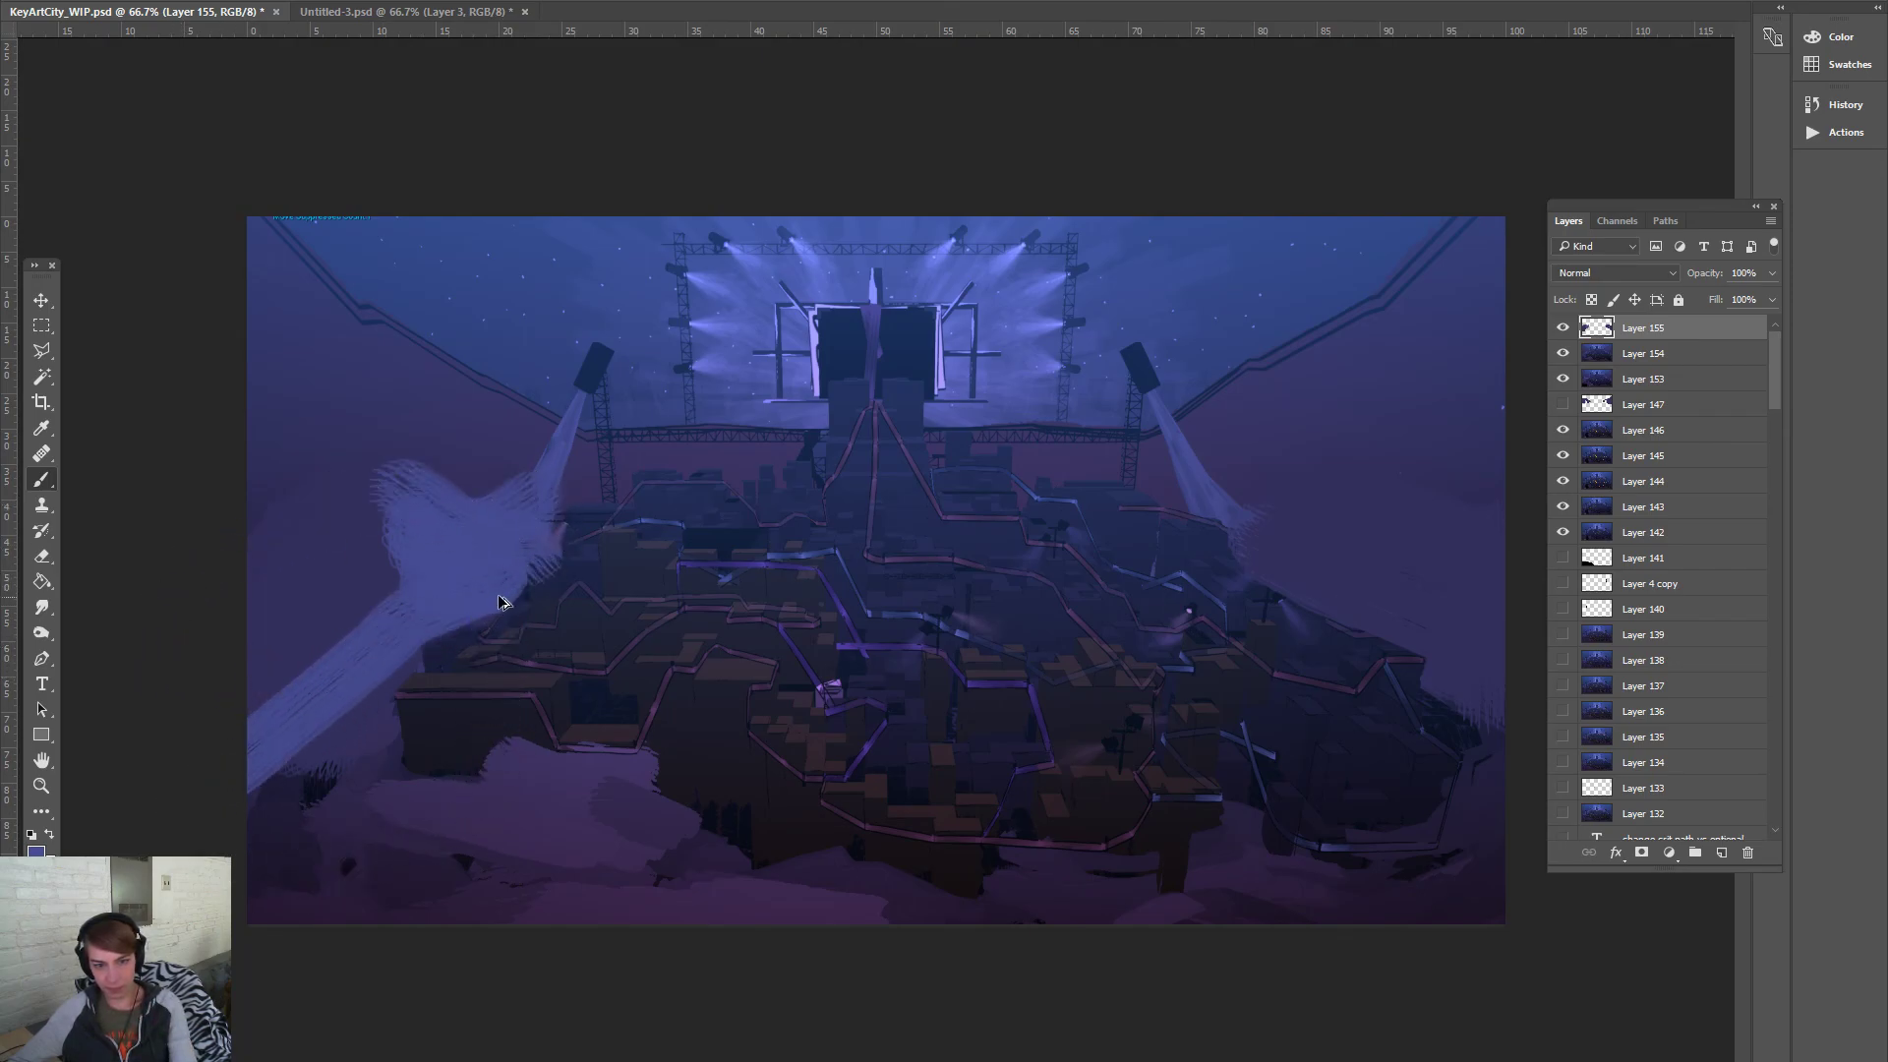
pyautogui.hotkey('ctrl', 'z')
pyautogui.moveTo(568, 436)
pyautogui.mouseDown()
pyautogui.moveTo(522, 493)
pyautogui.moveTo(240, 544)
pyautogui.moveTo(463, 565)
pyautogui.moveTo(315, 587)
pyautogui.moveTo(216, 715)
pyautogui.mouseUp()
pyautogui.hotkey('ctrl', 'z')
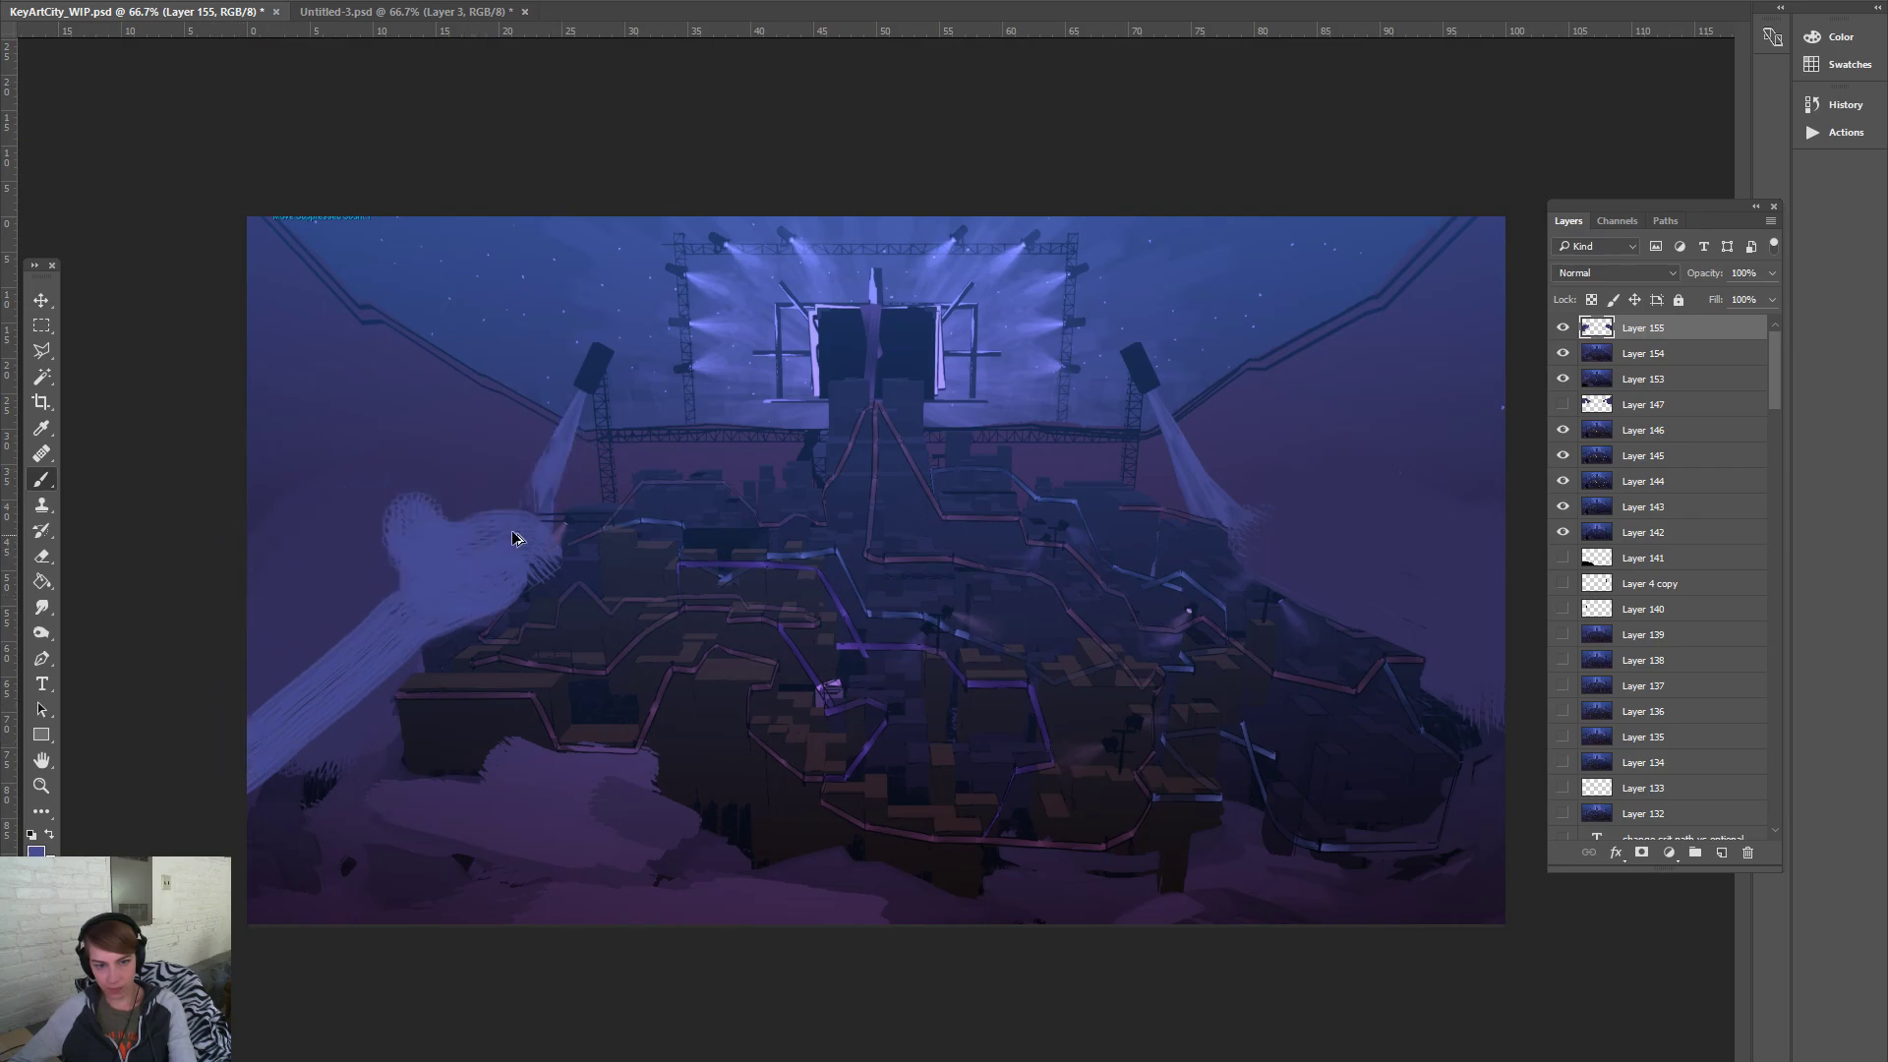
# Try reshaping the lit cloud into a rounded puff at the left beam's end and matching it at the right beam
pyautogui.moveTo(527, 476); pyautogui.dragTo(363, 498)
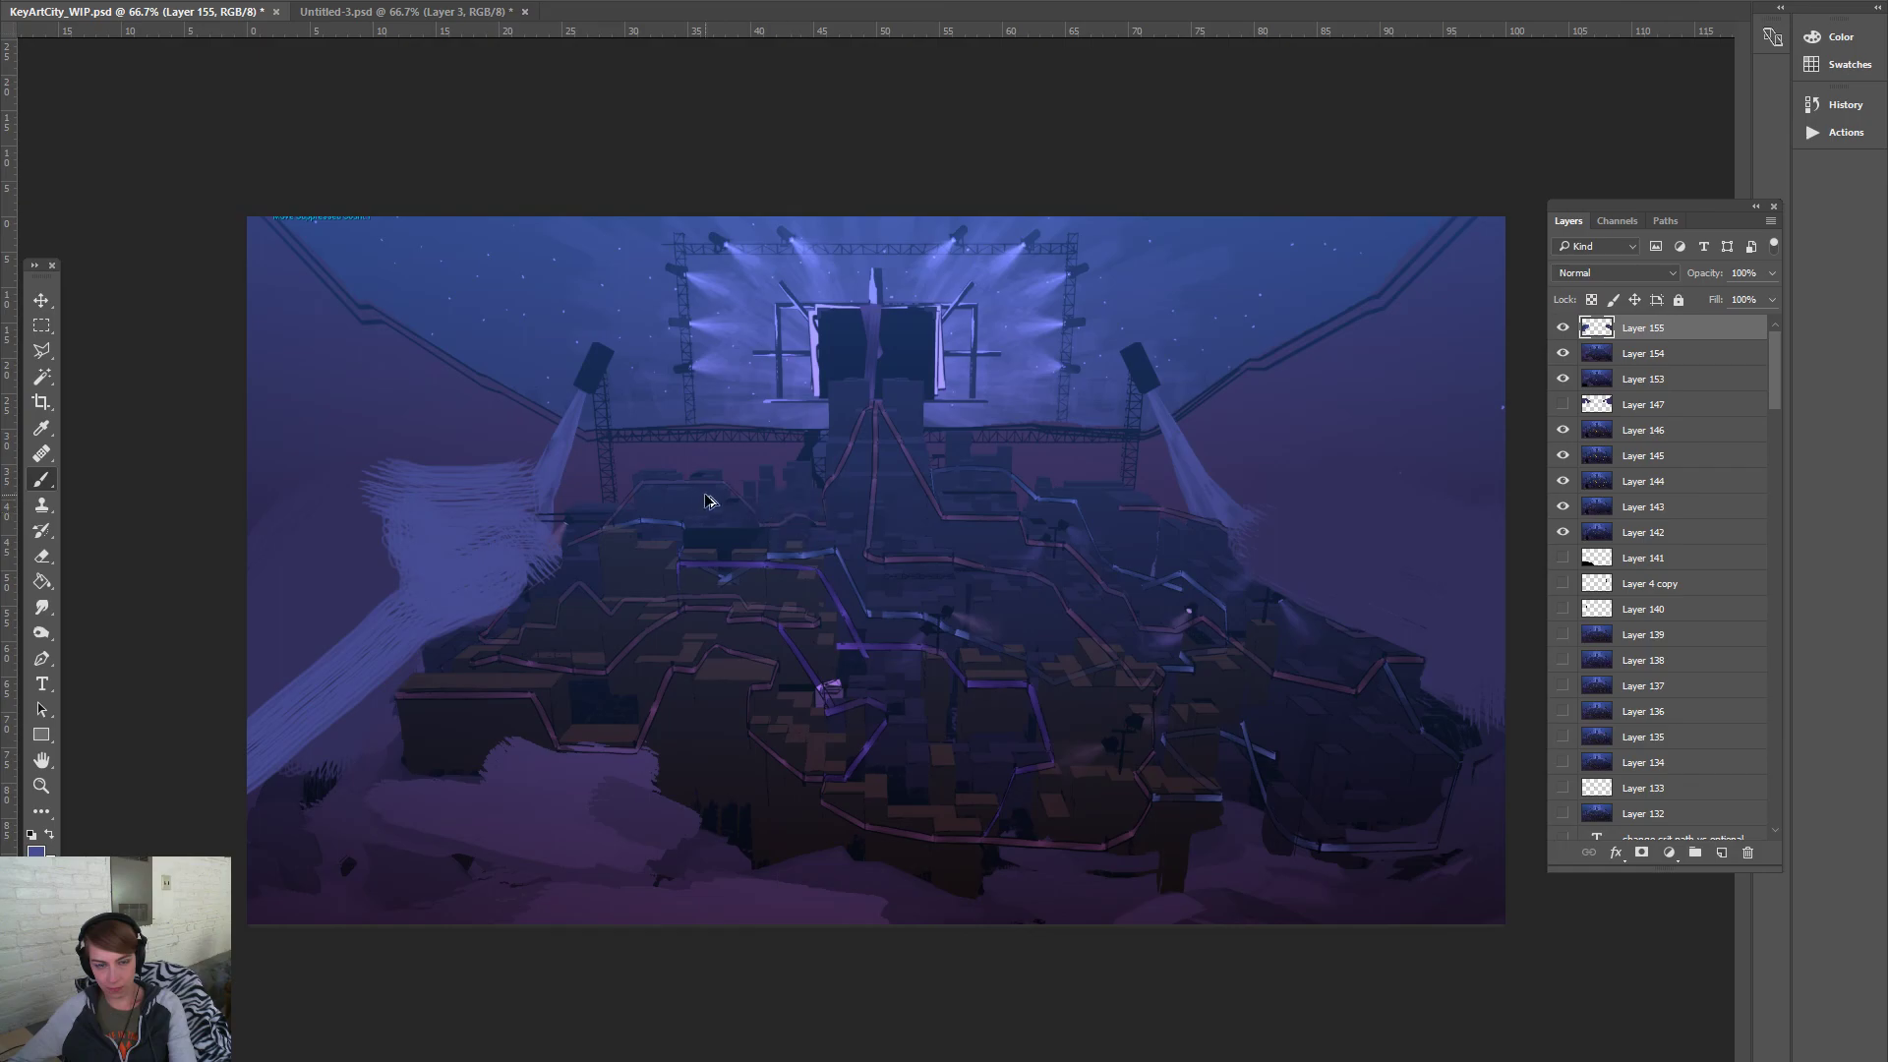
pyautogui.hotkey('ctrl', 'z')
pyautogui.hotkey('ctrl', 'z')
pyautogui.moveTo(531, 498)
pyautogui.mouseDown()
pyautogui.moveTo(416, 523)
pyautogui.moveTo(518, 518)
pyautogui.mouseUp()
pyautogui.hotkey('ctrl', 'z')
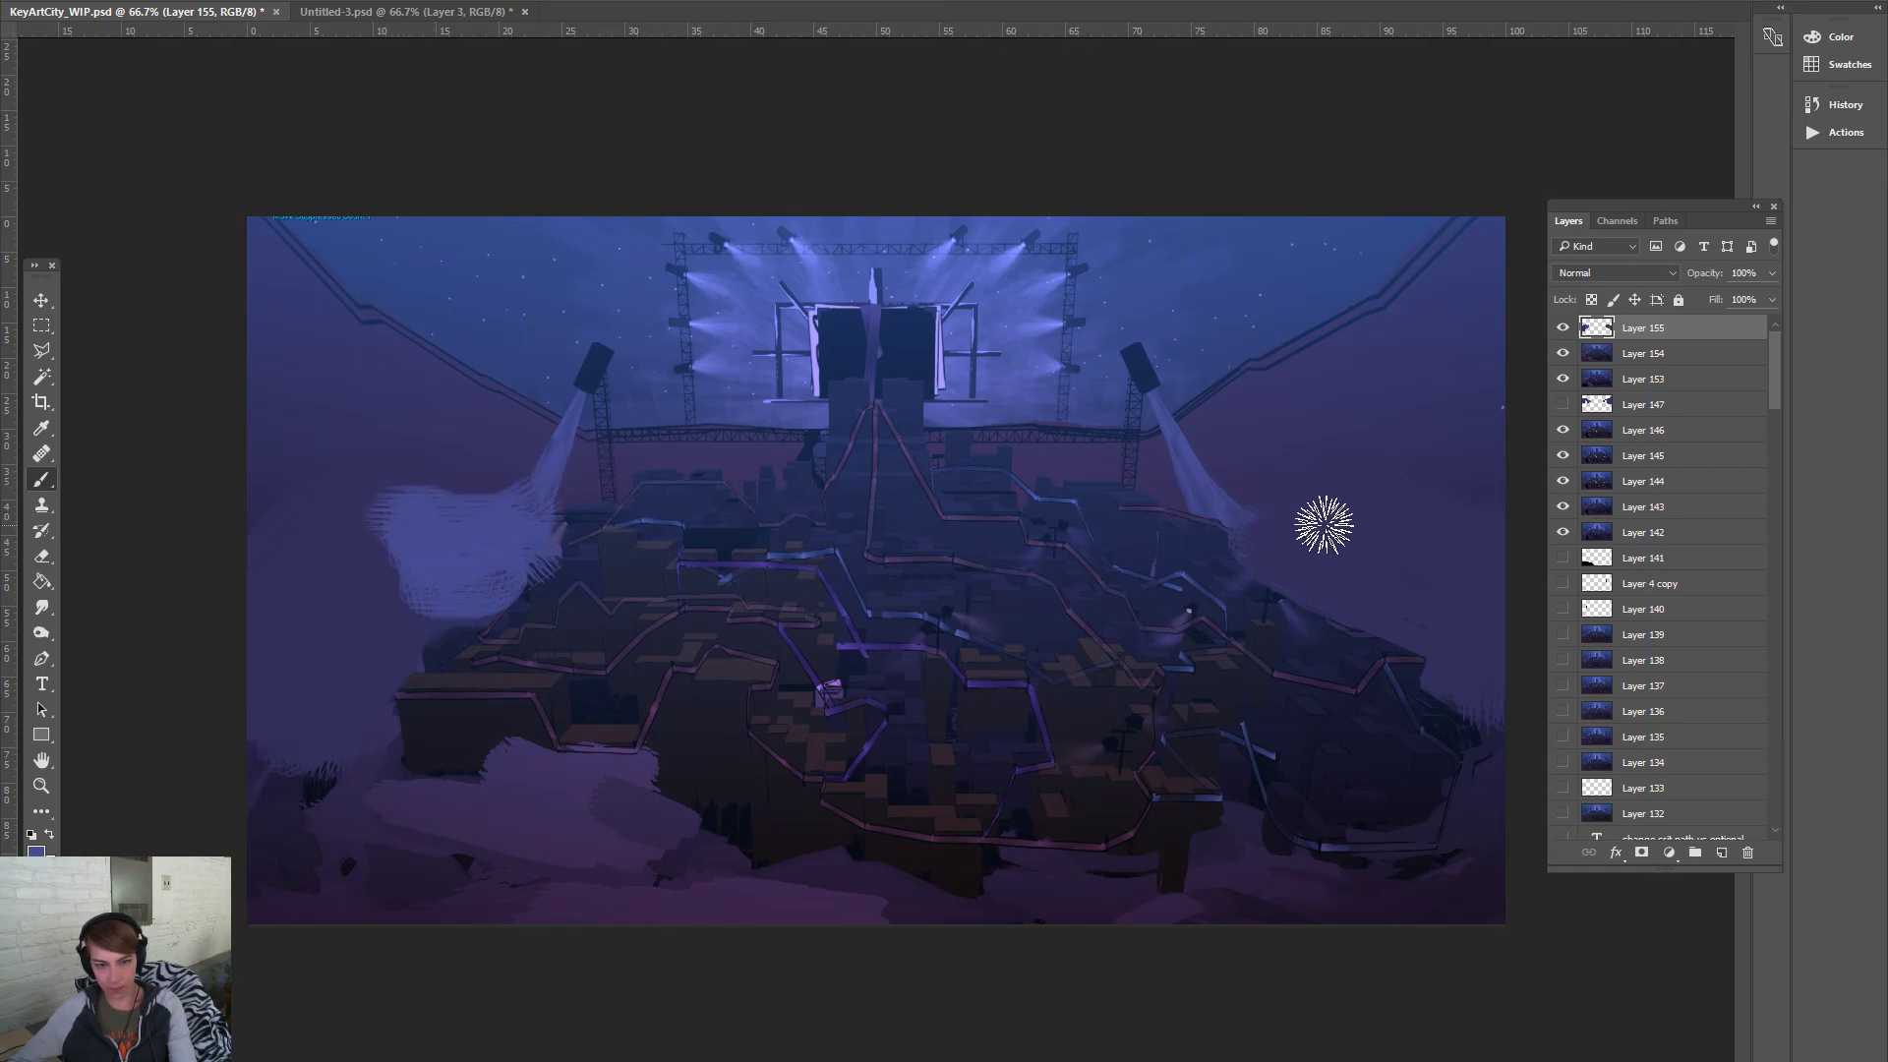
pyautogui.moveTo(1223, 519)
pyautogui.mouseDown()
pyautogui.moveTo(1416, 561)
pyautogui.moveTo(1353, 514)
pyautogui.moveTo(1200, 511)
pyautogui.mouseUp()
pyautogui.hotkey('ctrl', 'z')
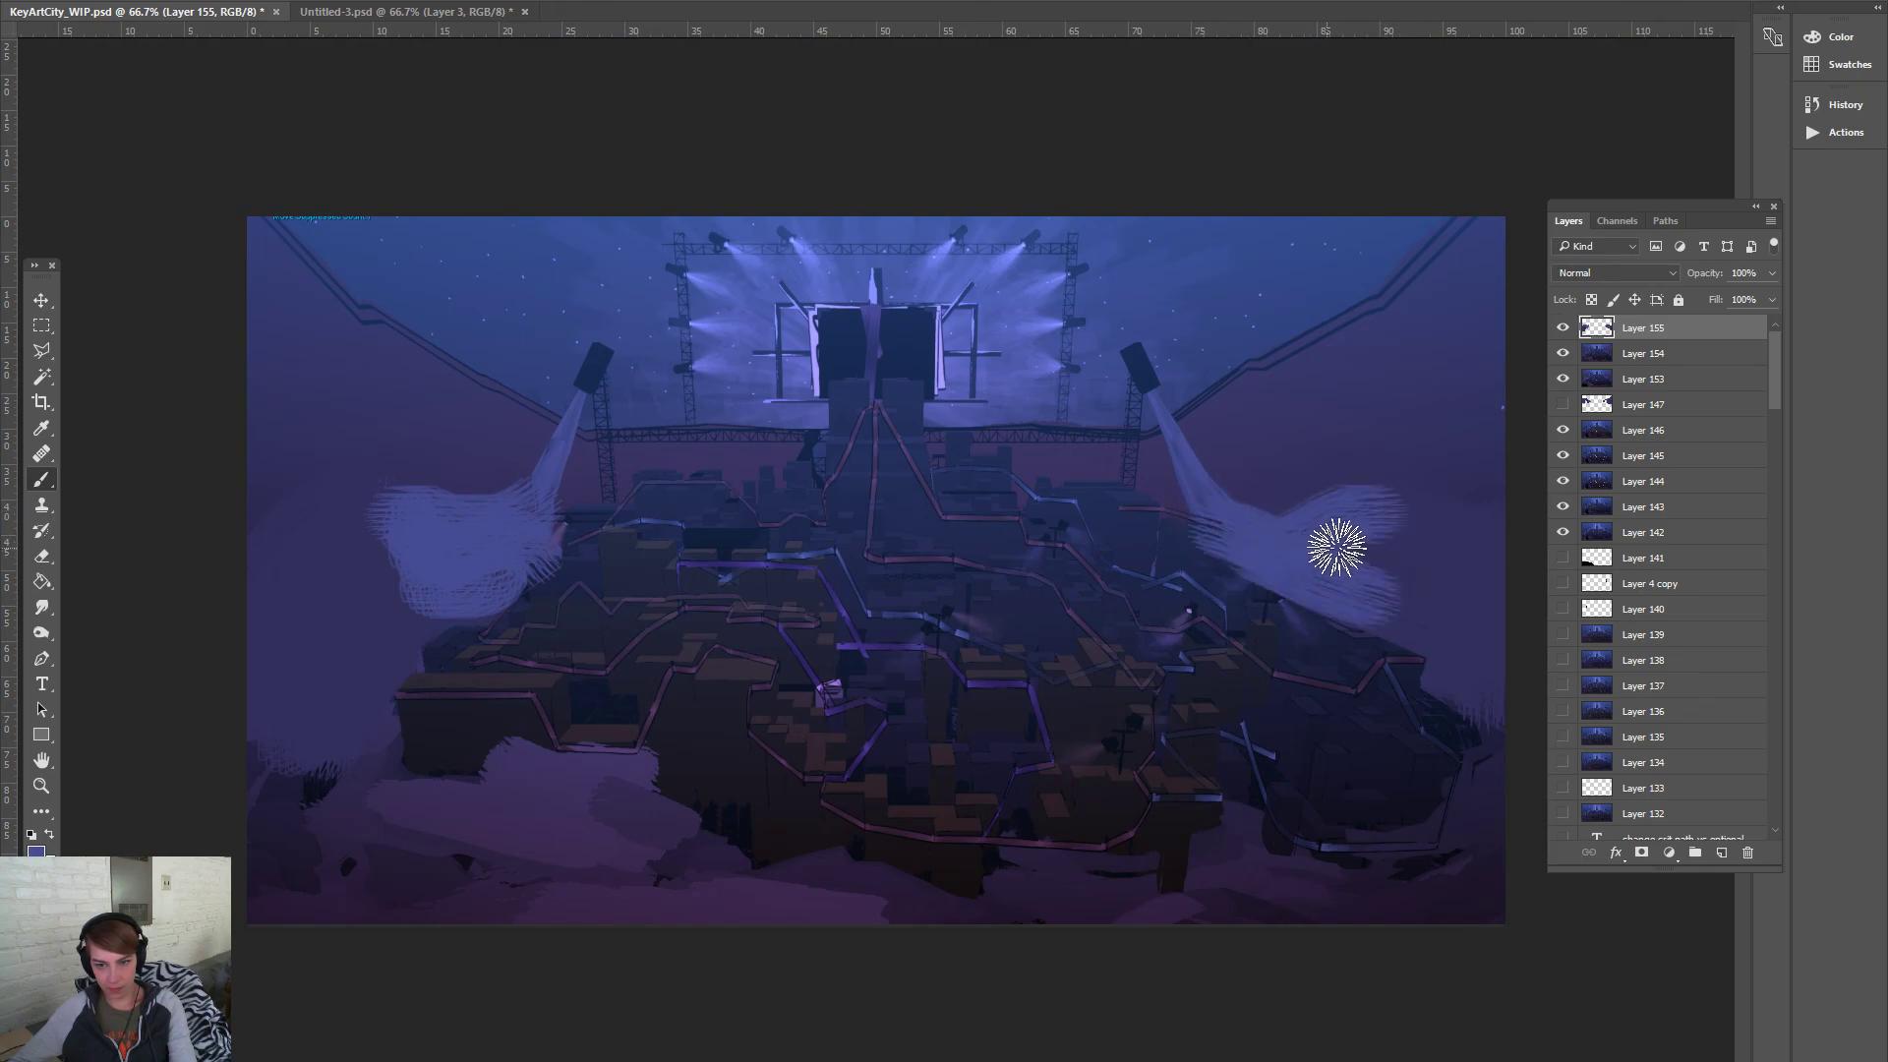
# Try extending the lit clouds into long streaks fanning outward from both beams, with curling tops above them
pyautogui.moveTo(1336, 540); pyautogui.dragTo(1508, 590)
pyautogui.moveTo(1331, 535); pyautogui.dragTo(1515, 705)
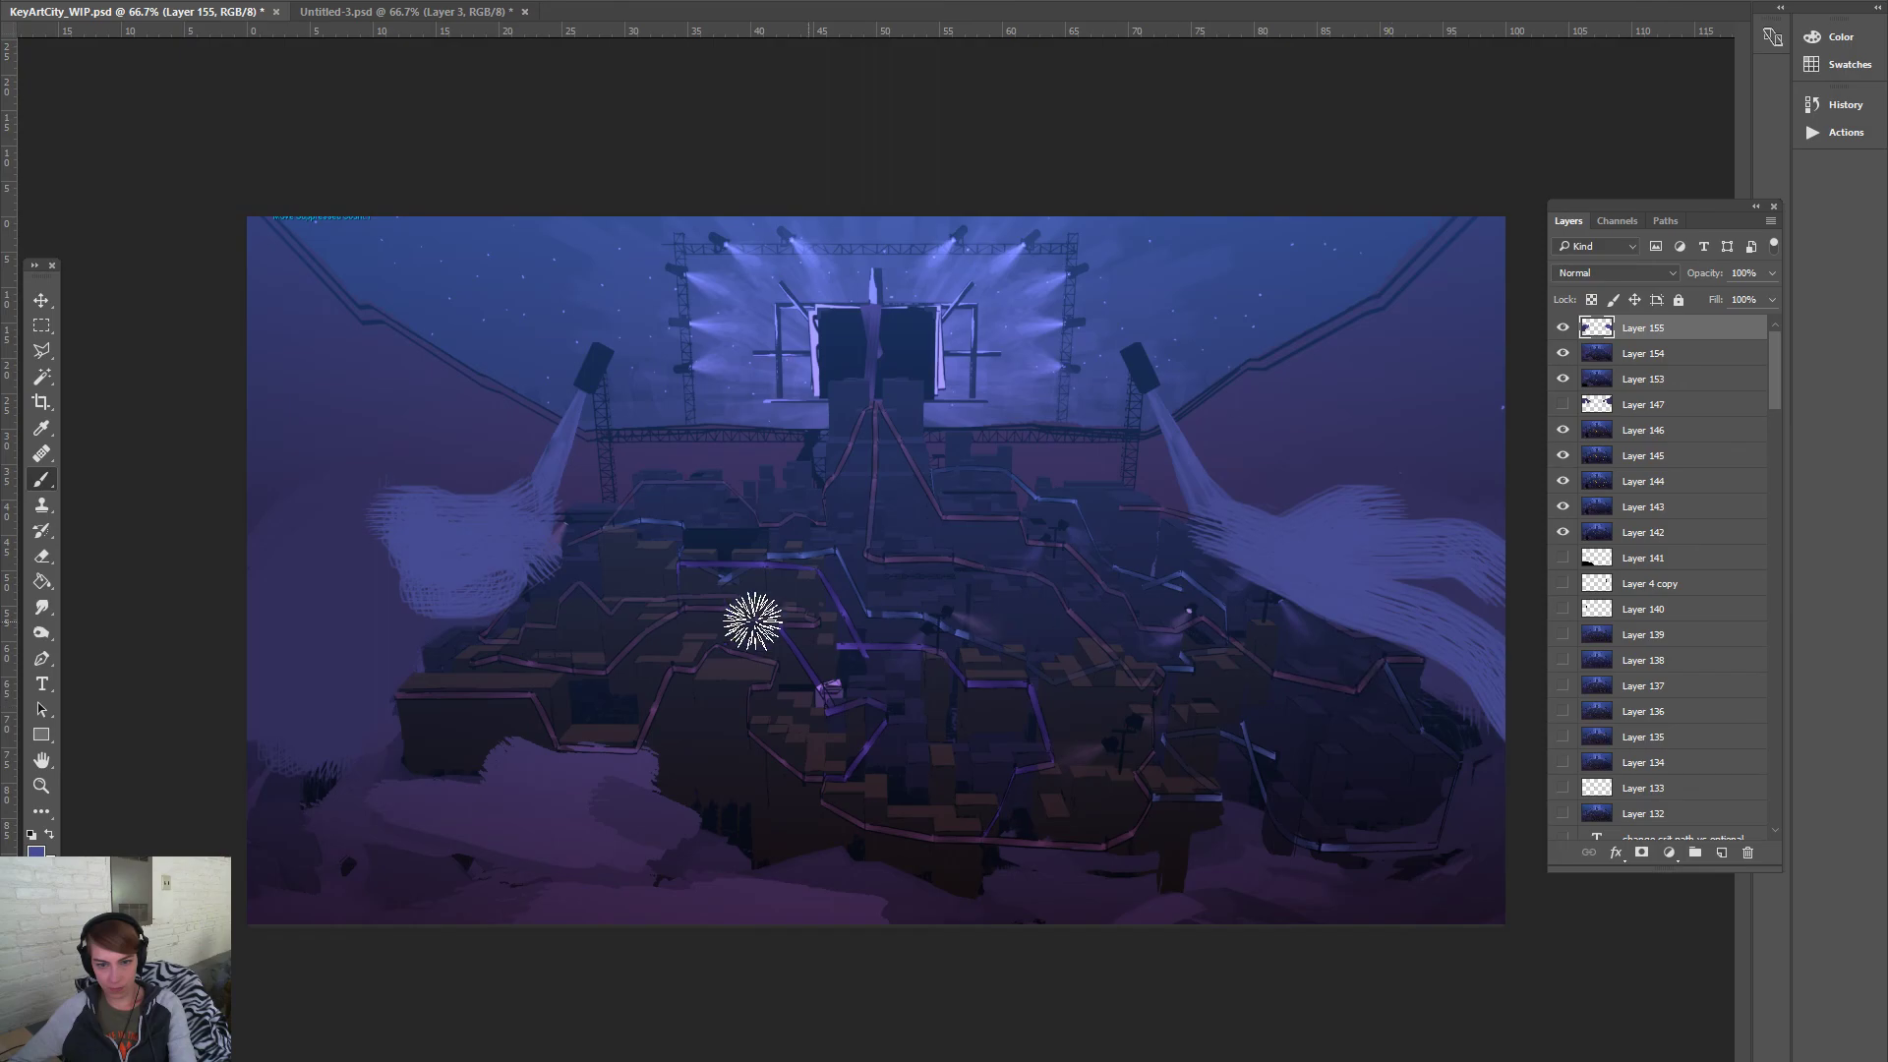
pyautogui.moveTo(509, 560); pyautogui.dragTo(356, 759)
pyautogui.moveTo(378, 605); pyautogui.dragTo(226, 772)
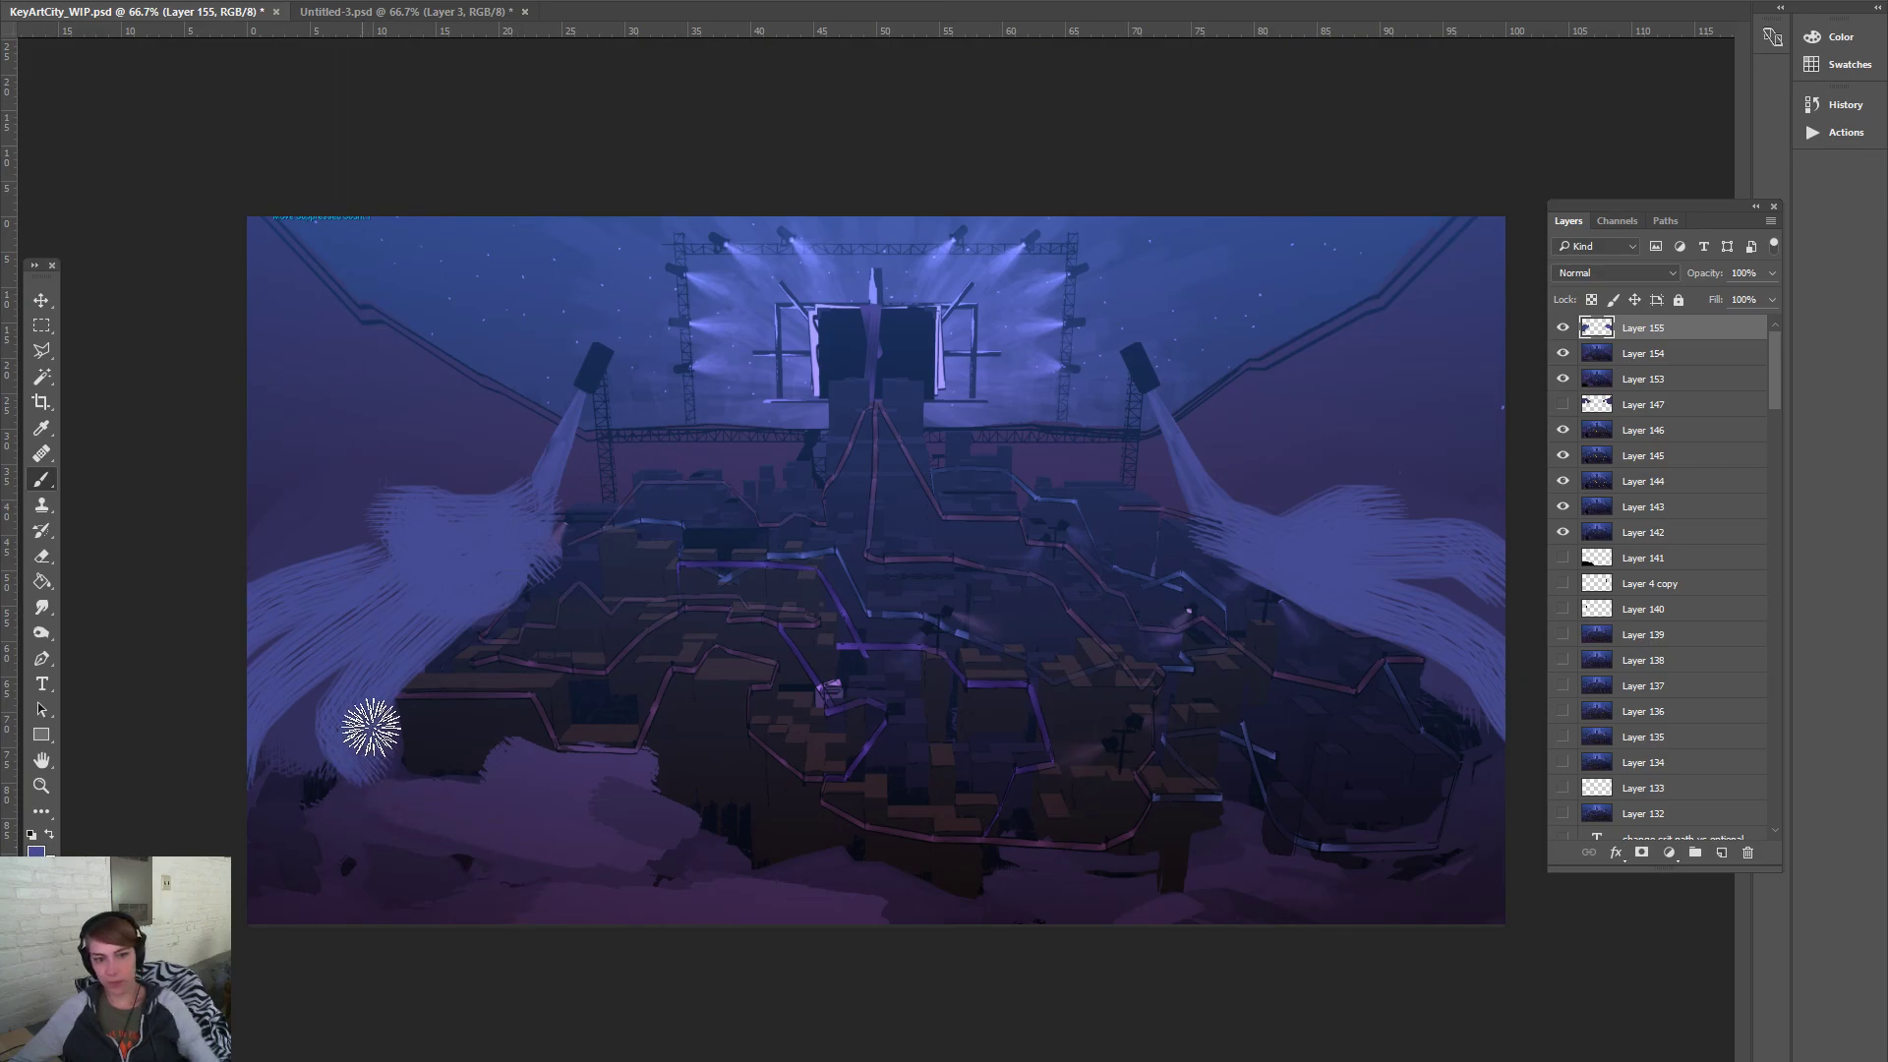
pyautogui.moveTo(434, 527); pyautogui.dragTo(387, 455)
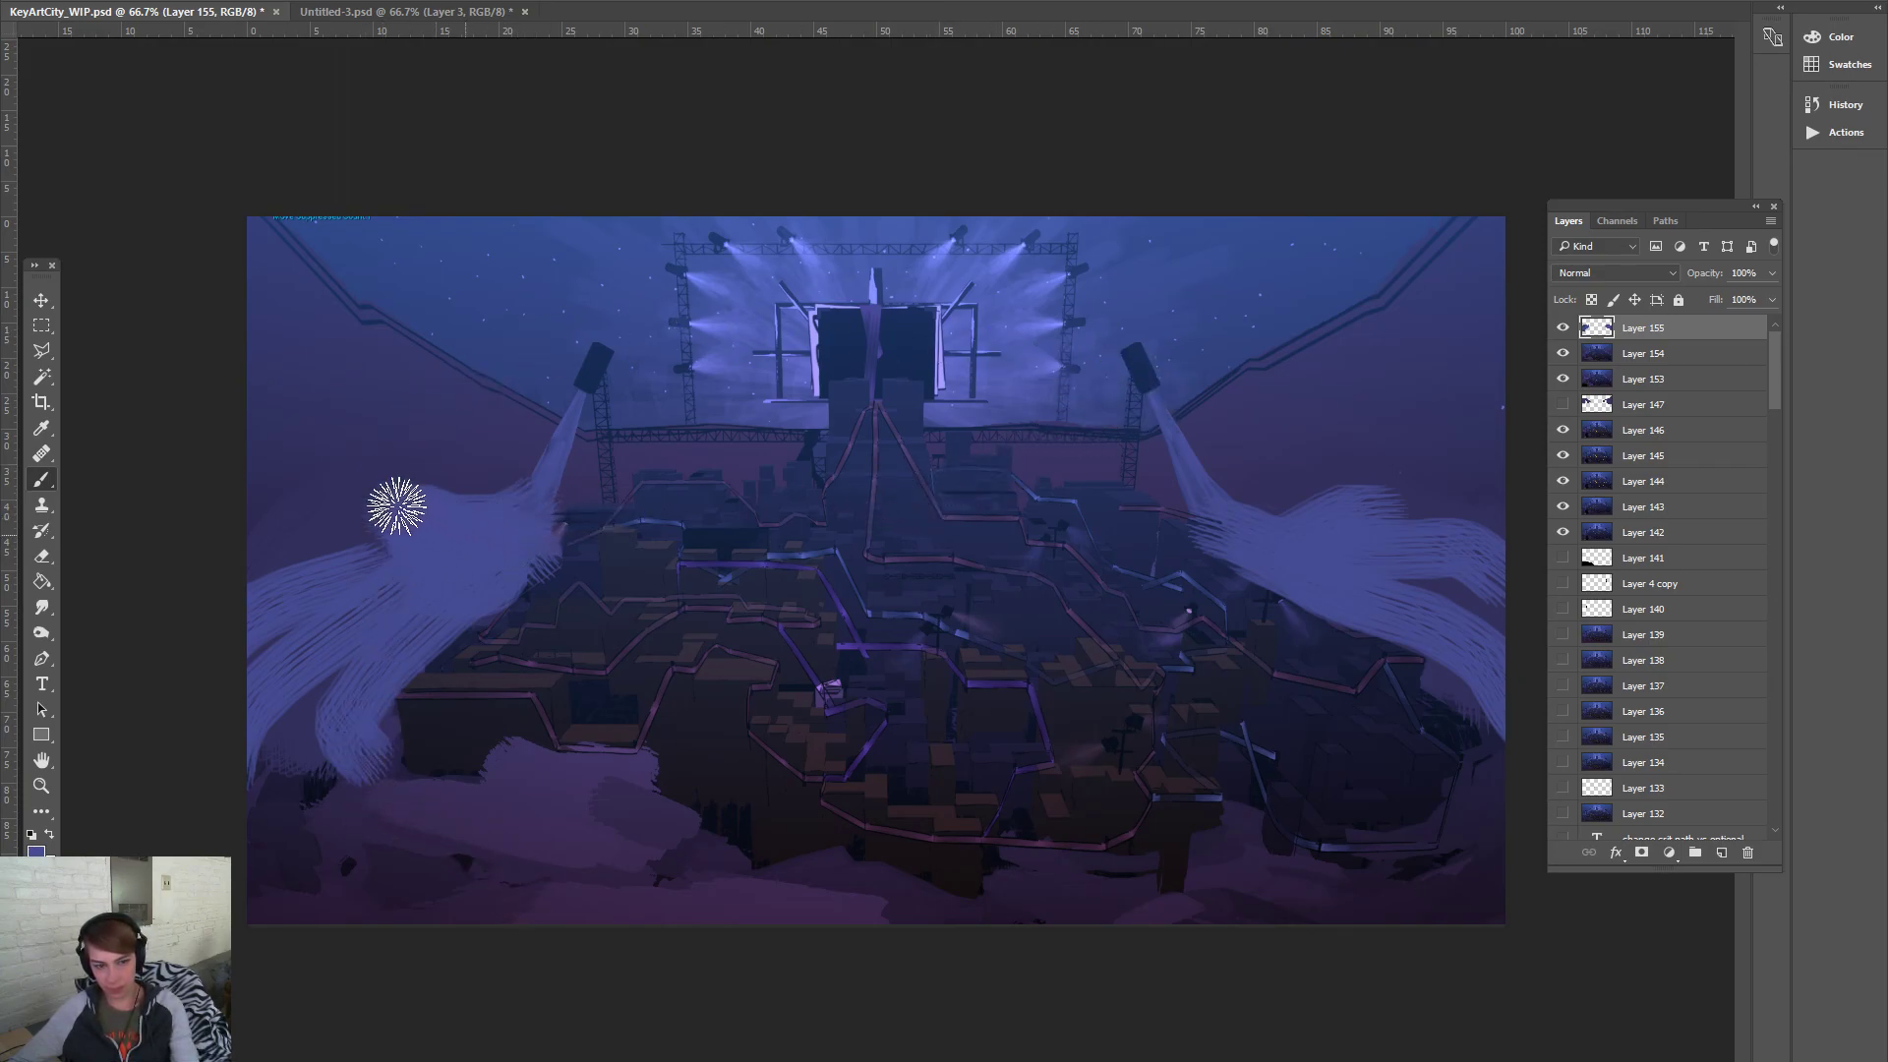
pyautogui.moveTo(349, 493); pyautogui.dragTo(536, 509)
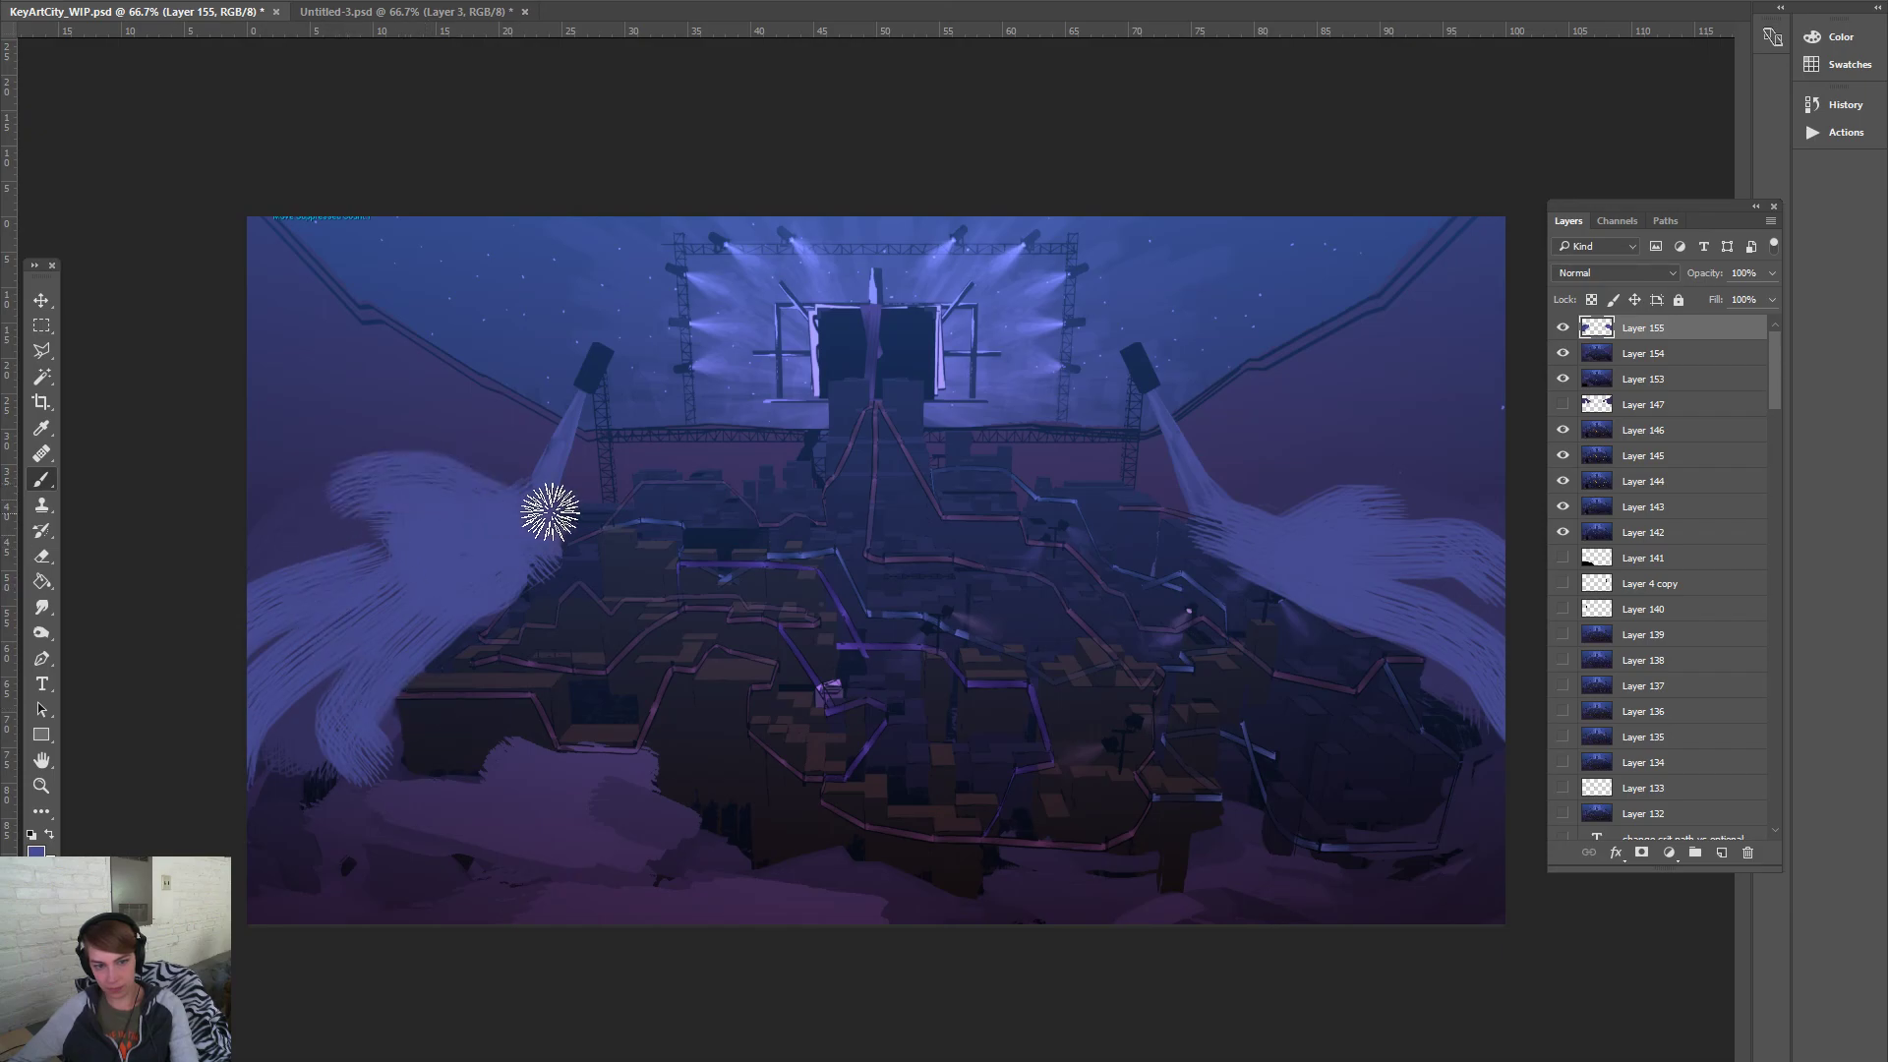
pyautogui.moveTo(1317, 518); pyautogui.dragTo(1182, 488)
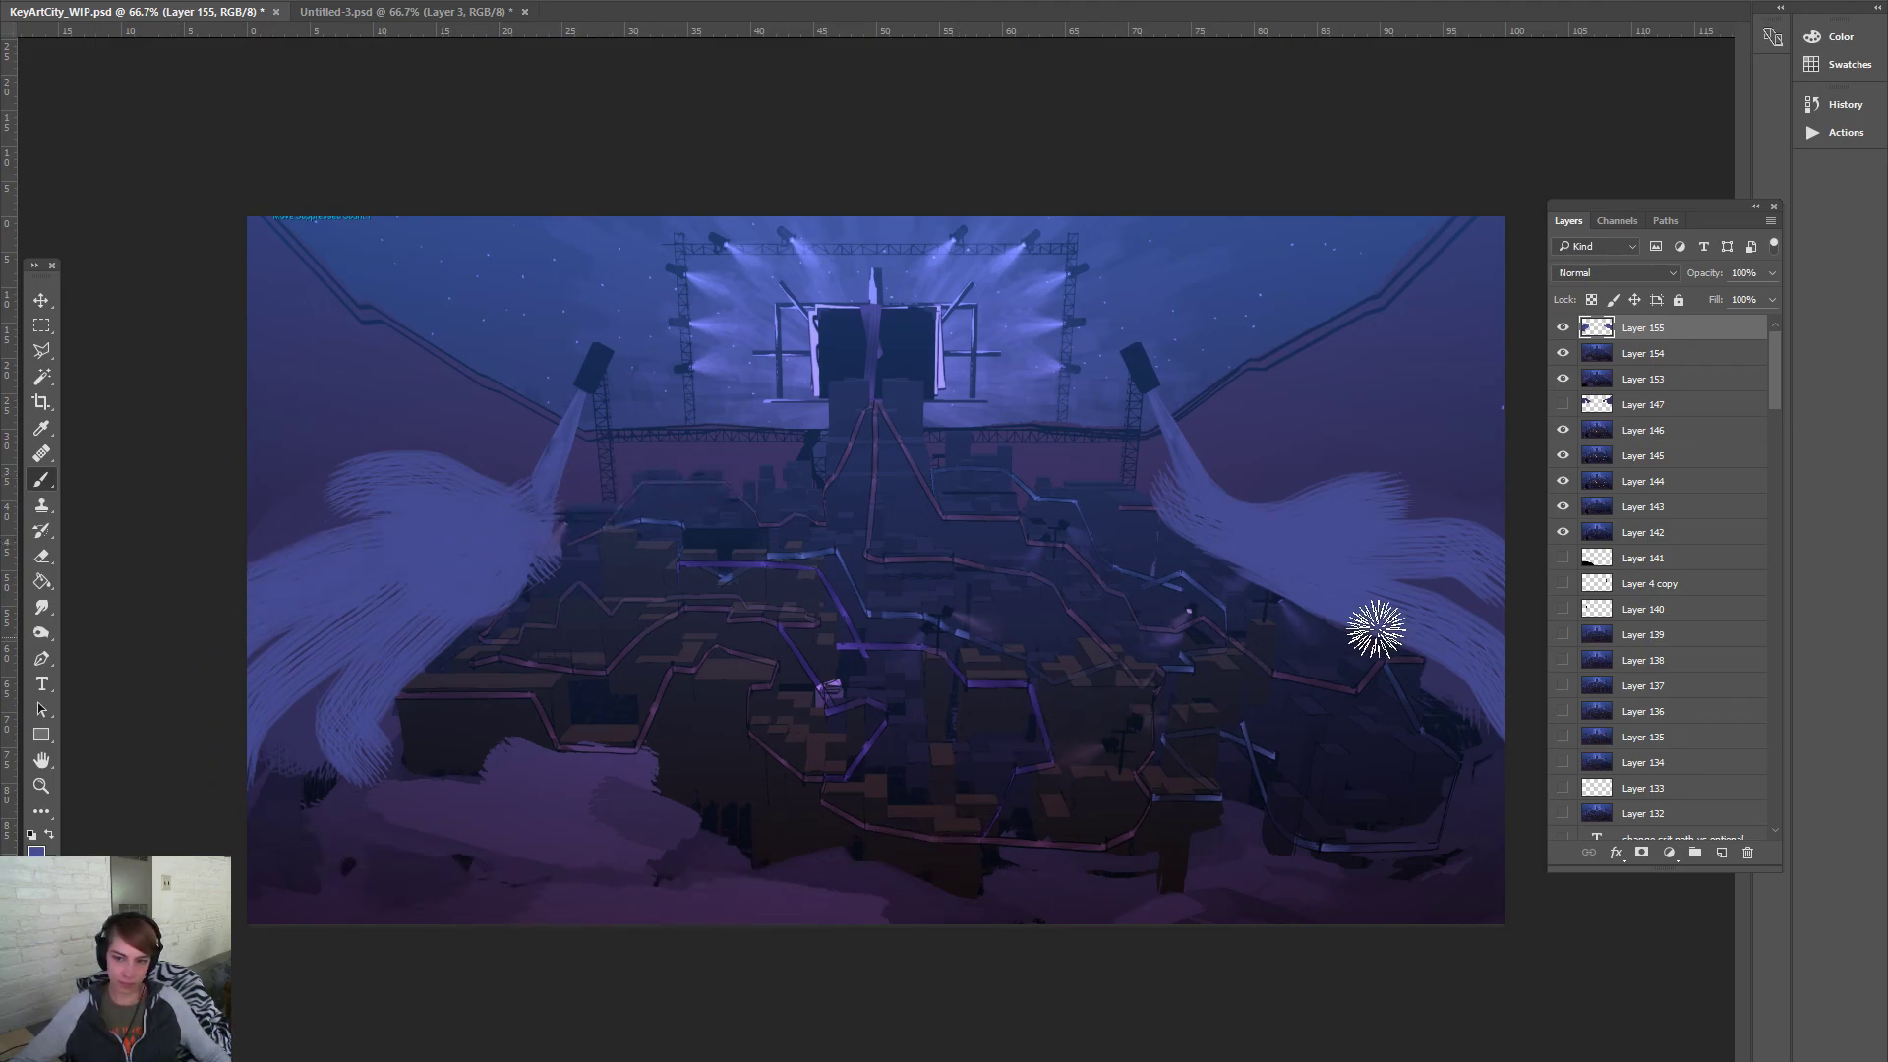
pyautogui.hotkey('ctrl', 'z')
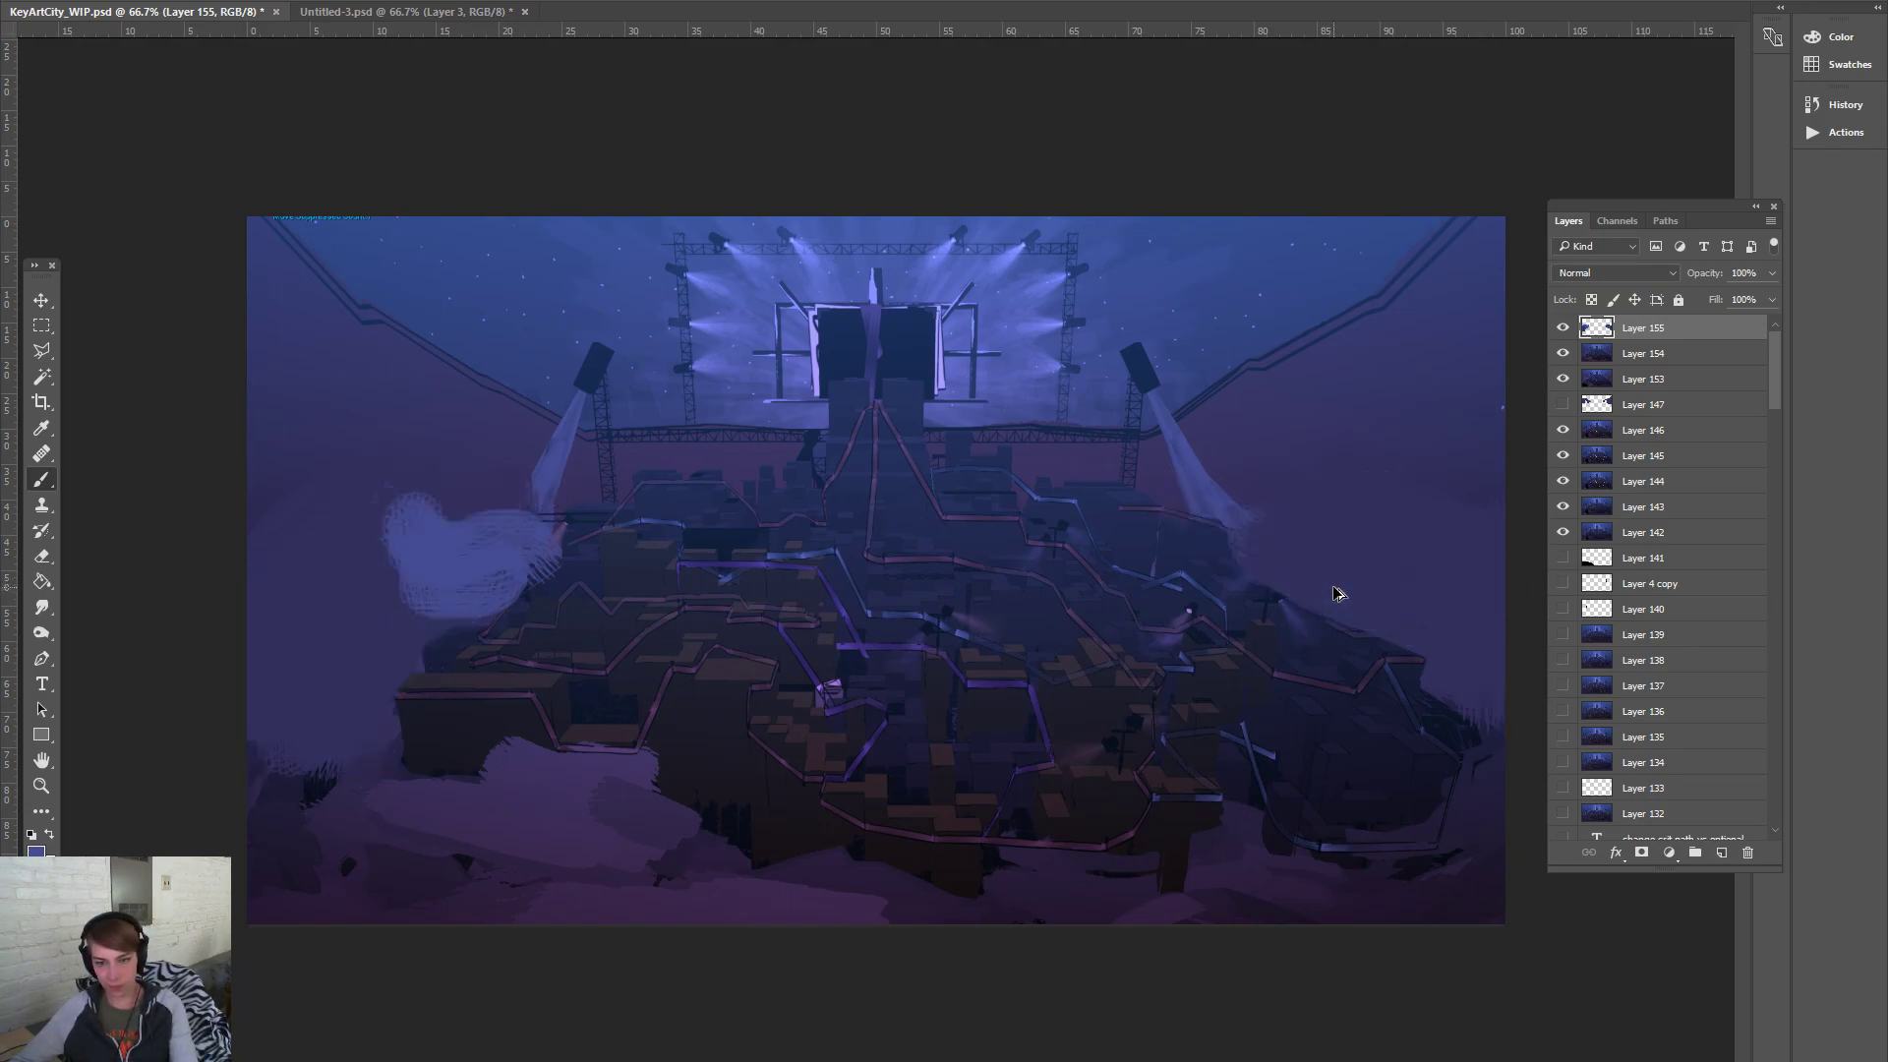
# Add a new layer above Layer 155, try wispy cloud strokes flowing from the left spotlight beam, and undo the trailing ones
pyautogui.click(1721, 853)
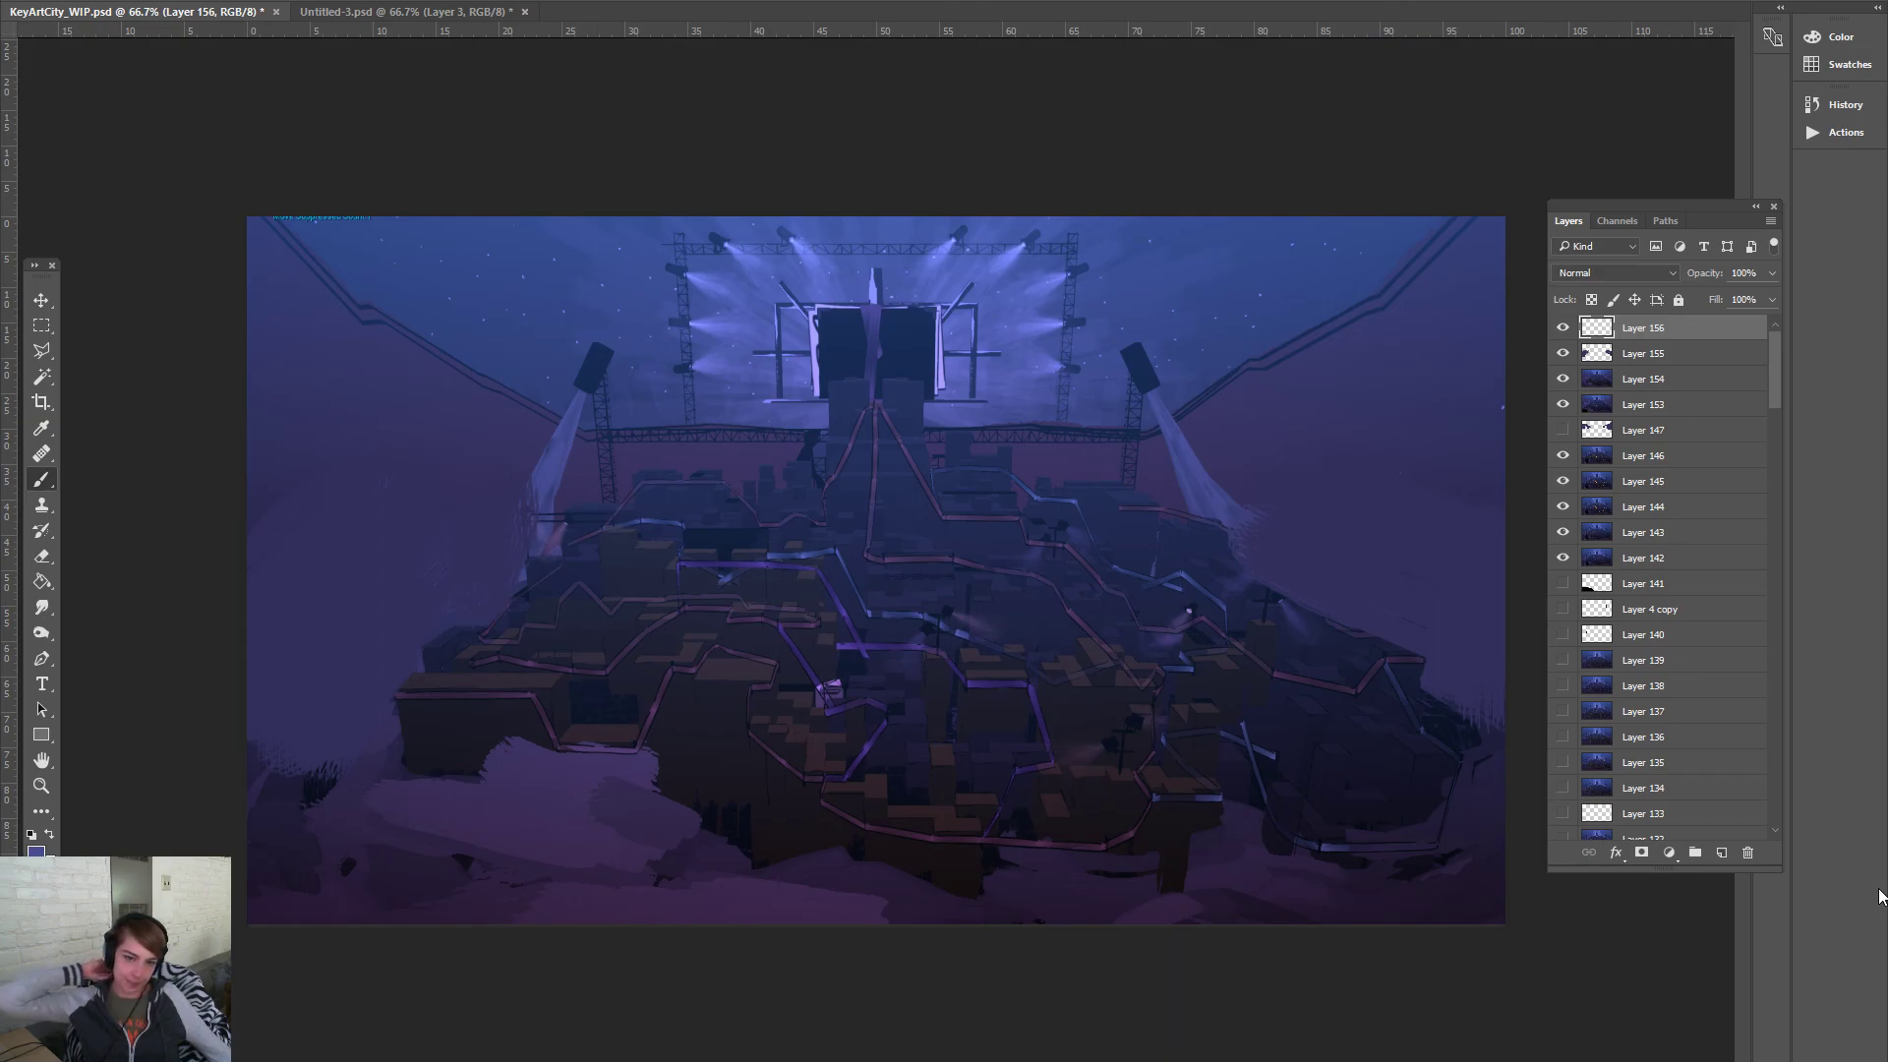
pyautogui.moveTo(447, 539)
pyautogui.mouseDown()
pyautogui.moveTo(518, 523)
pyautogui.moveTo(497, 568)
pyautogui.moveTo(380, 557)
pyautogui.mouseUp()
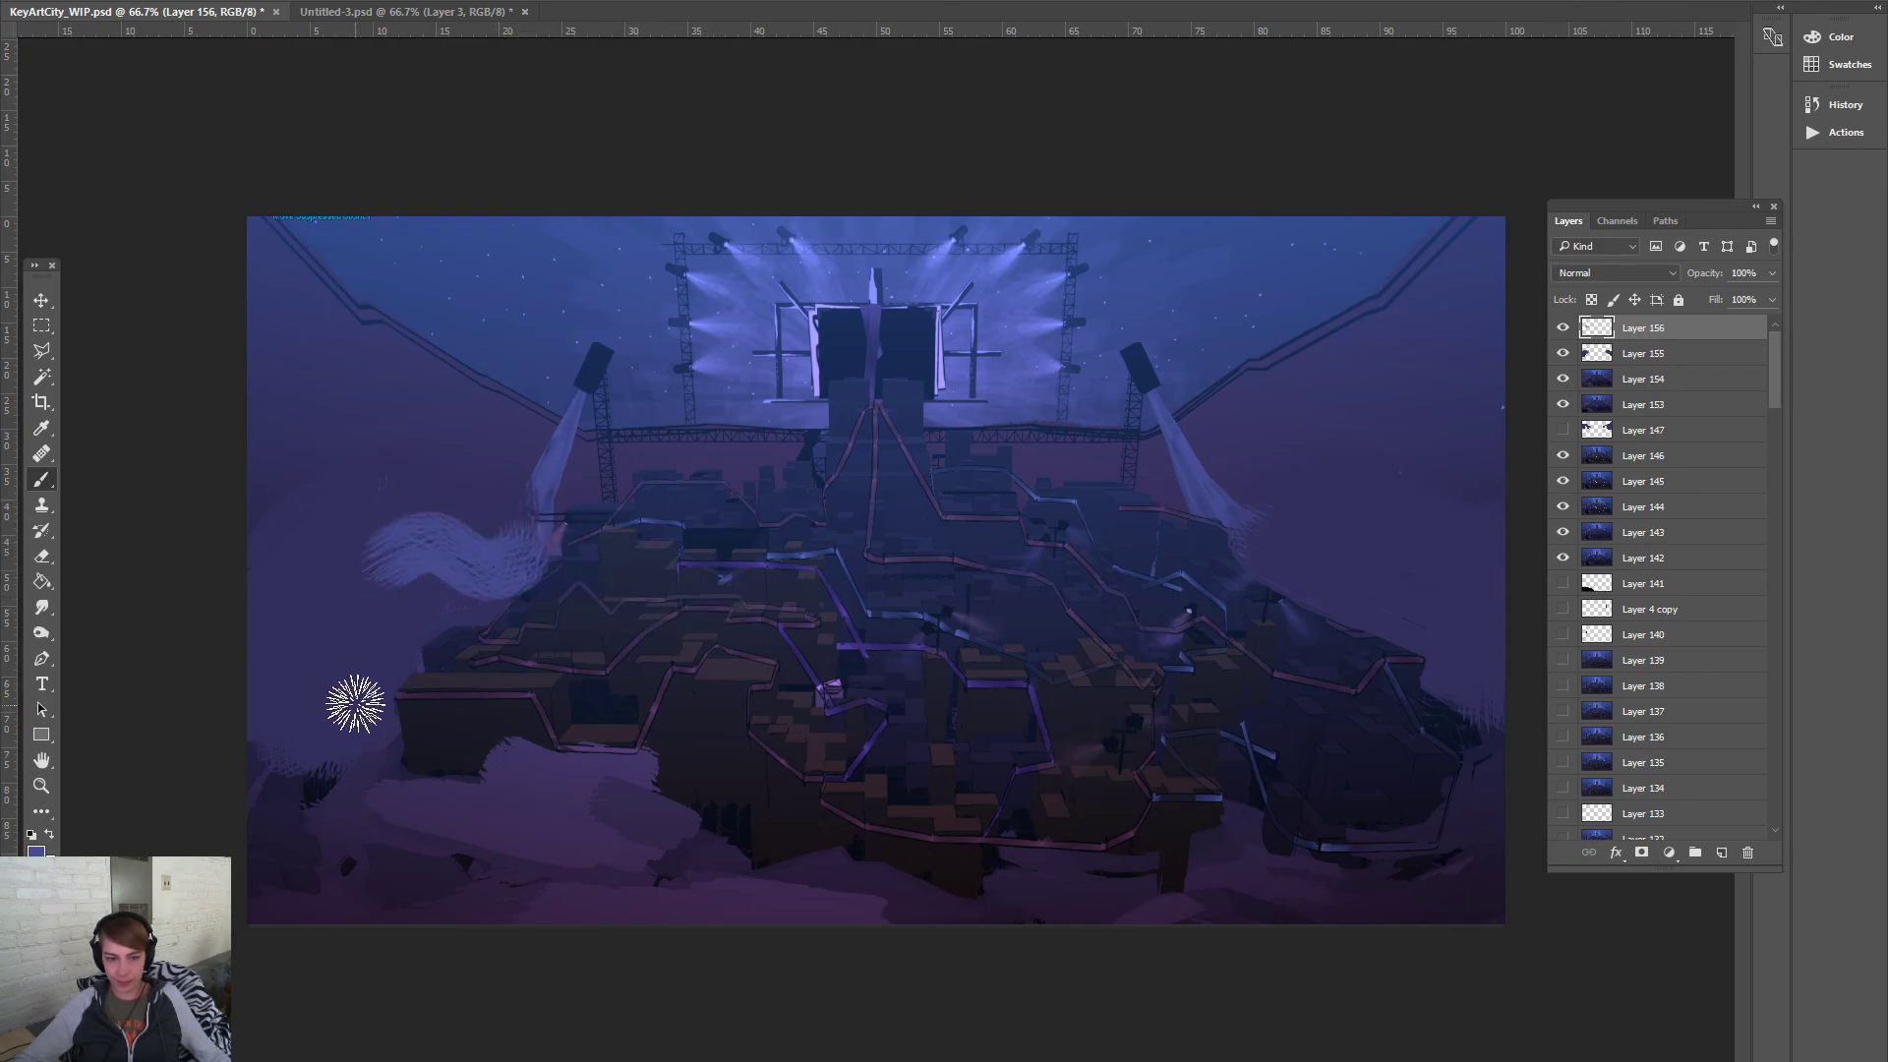
pyautogui.hotkey('ctrl', 'z')
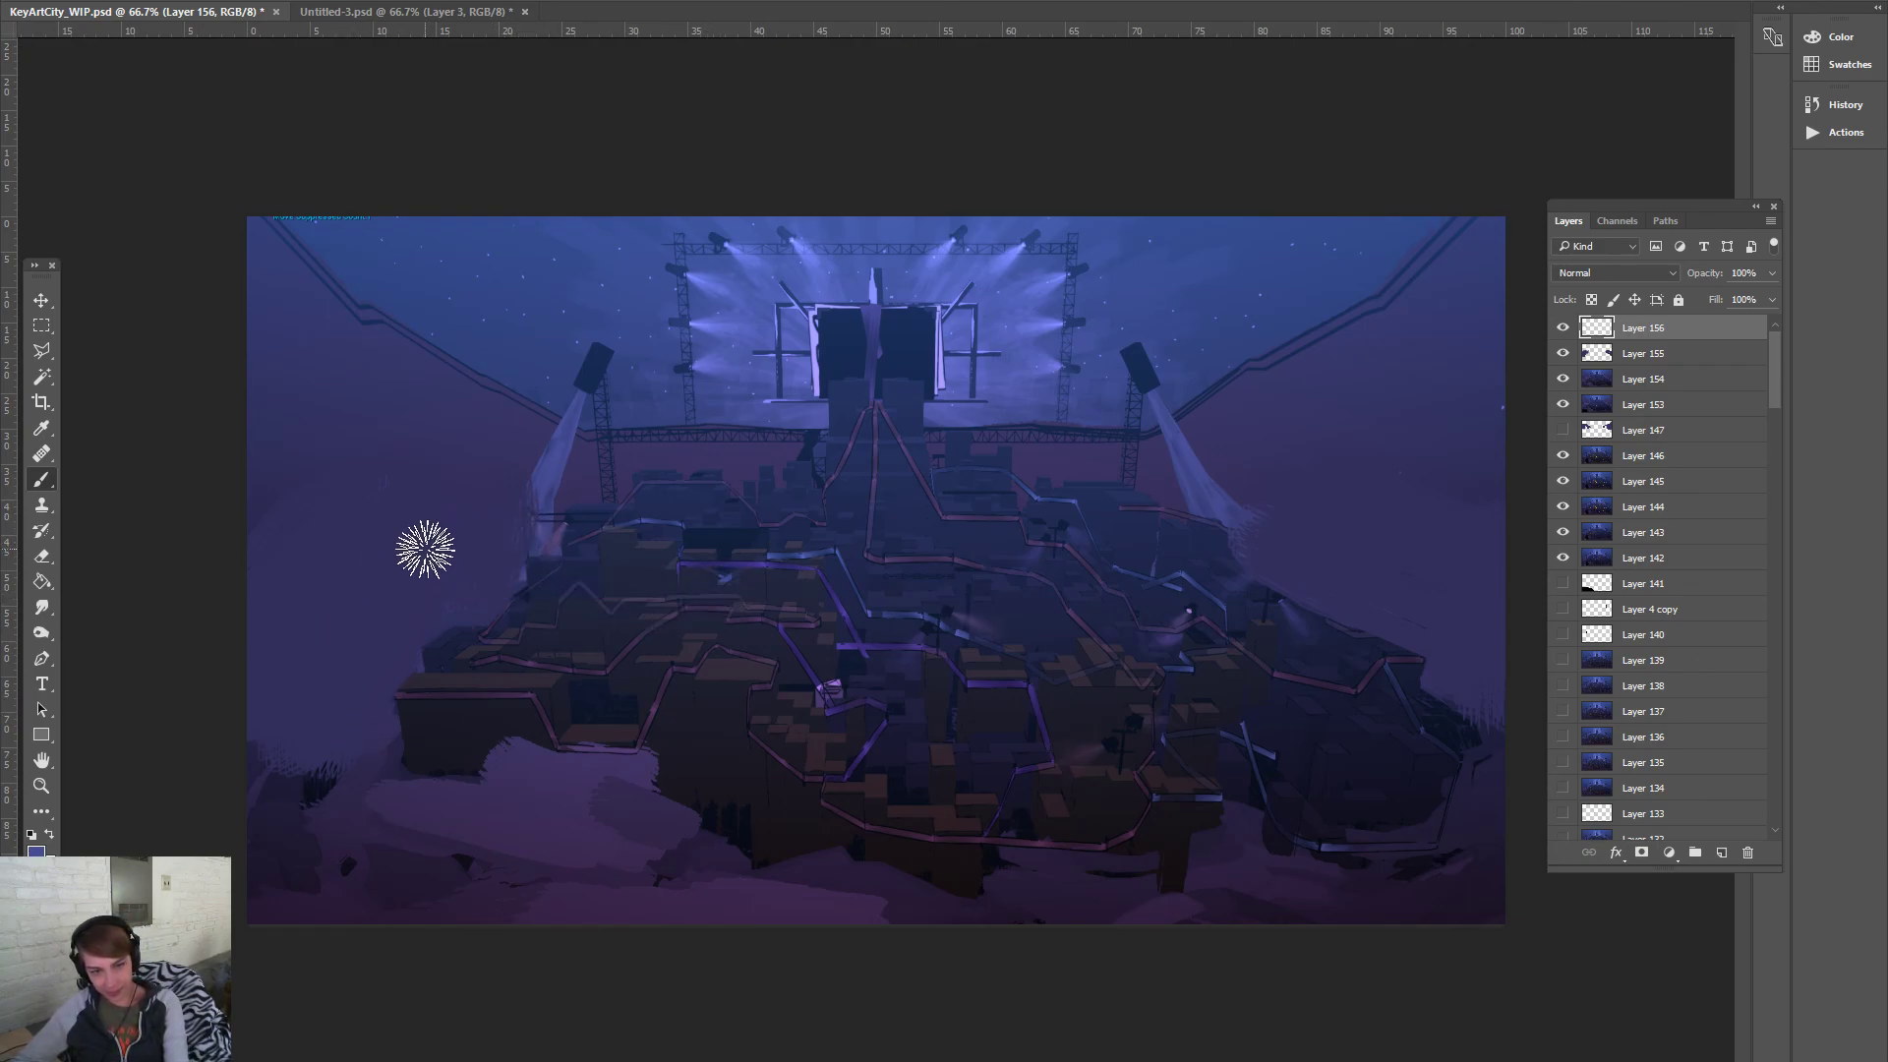
pyautogui.moveTo(567, 479)
pyautogui.mouseDown()
pyautogui.moveTo(531, 522)
pyautogui.moveTo(350, 544)
pyautogui.moveTo(528, 527)
pyautogui.moveTo(422, 518)
pyautogui.moveTo(615, 460)
pyautogui.moveTo(422, 511)
pyautogui.moveTo(502, 510)
pyautogui.moveTo(522, 583)
pyautogui.moveTo(468, 624)
pyautogui.moveTo(354, 623)
pyautogui.moveTo(400, 649)
pyautogui.moveTo(225, 697)
pyautogui.mouseUp()
pyautogui.hotkey('ctrl', 'z')
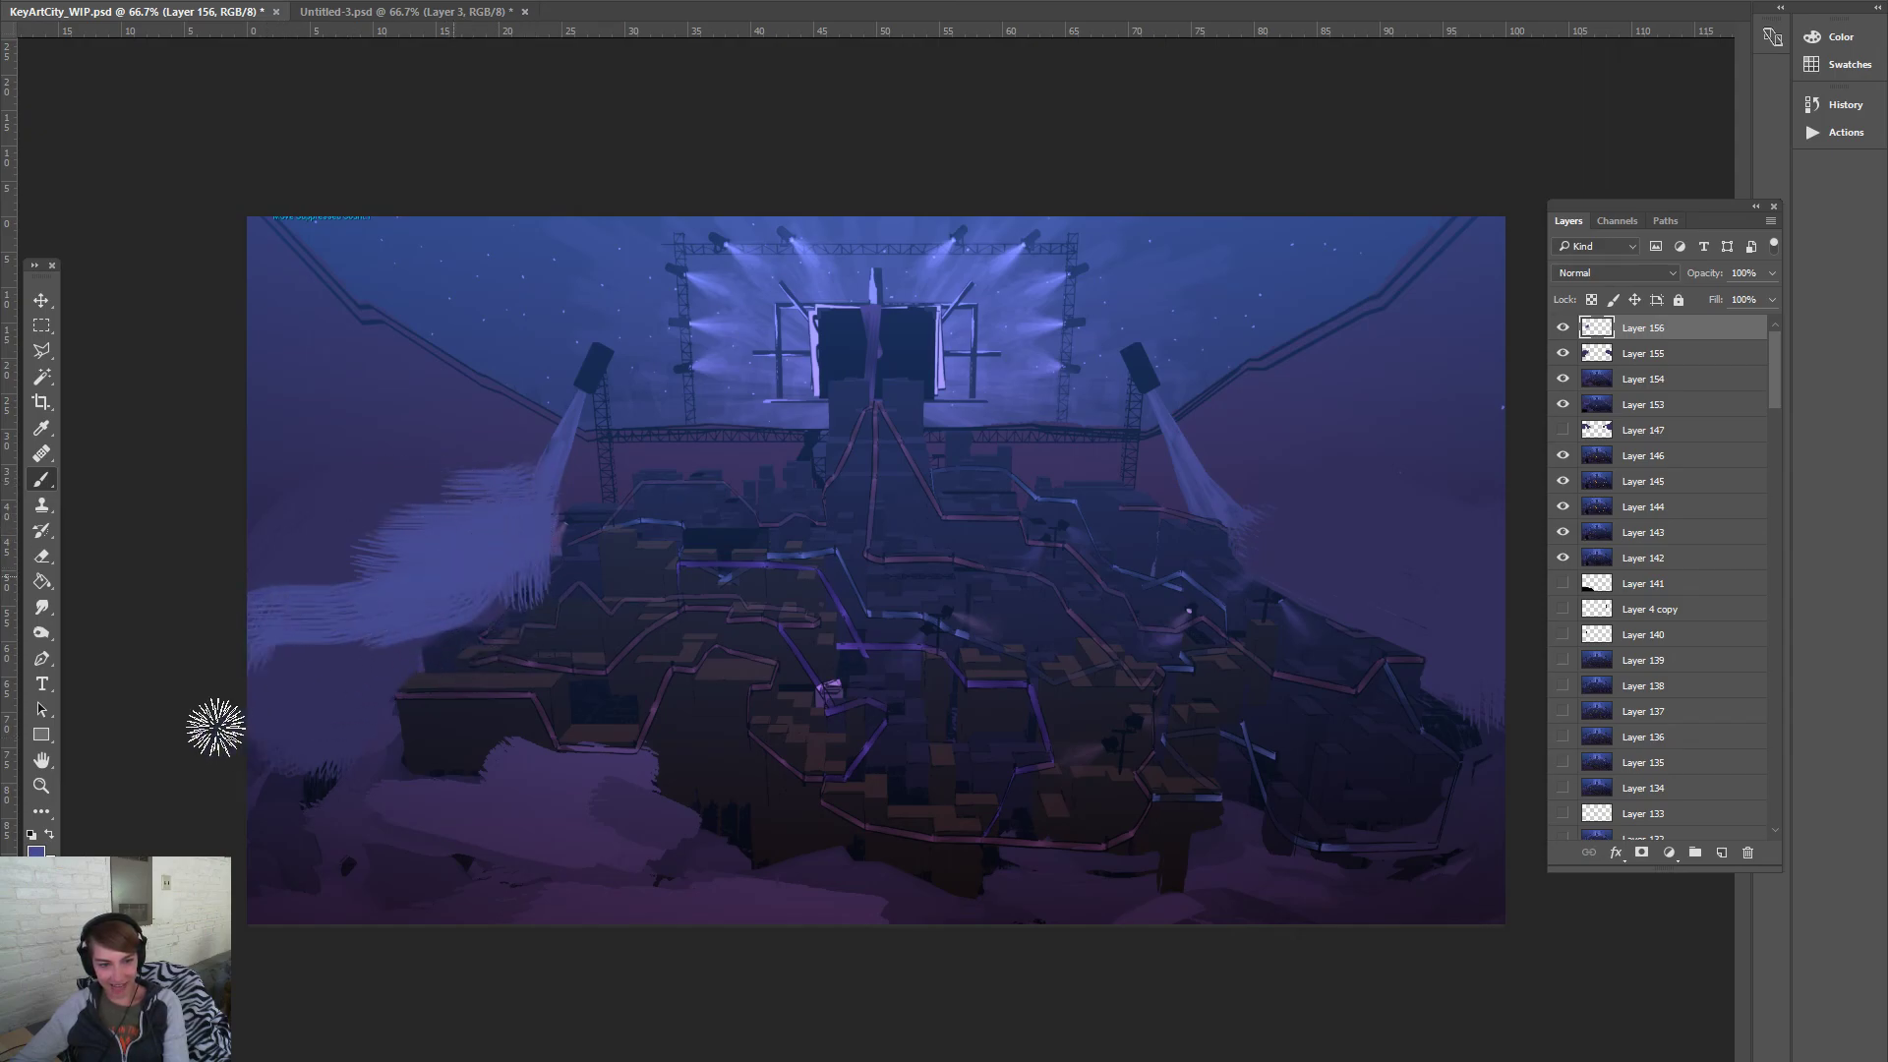
pyautogui.hotkey('ctrl', 'alt', 'z')
pyautogui.hotkey('ctrl', 'alt', 'z')
pyautogui.hotkey('ctrl', 'alt', 'z')
pyautogui.hotkey('ctrl', 'alt', 'z')
pyautogui.hotkey('ctrl', 'alt', 'z')
pyautogui.hotkey('ctrl', 'alt', 'z')
pyautogui.hotkey('ctrl', 'alt', 'z')
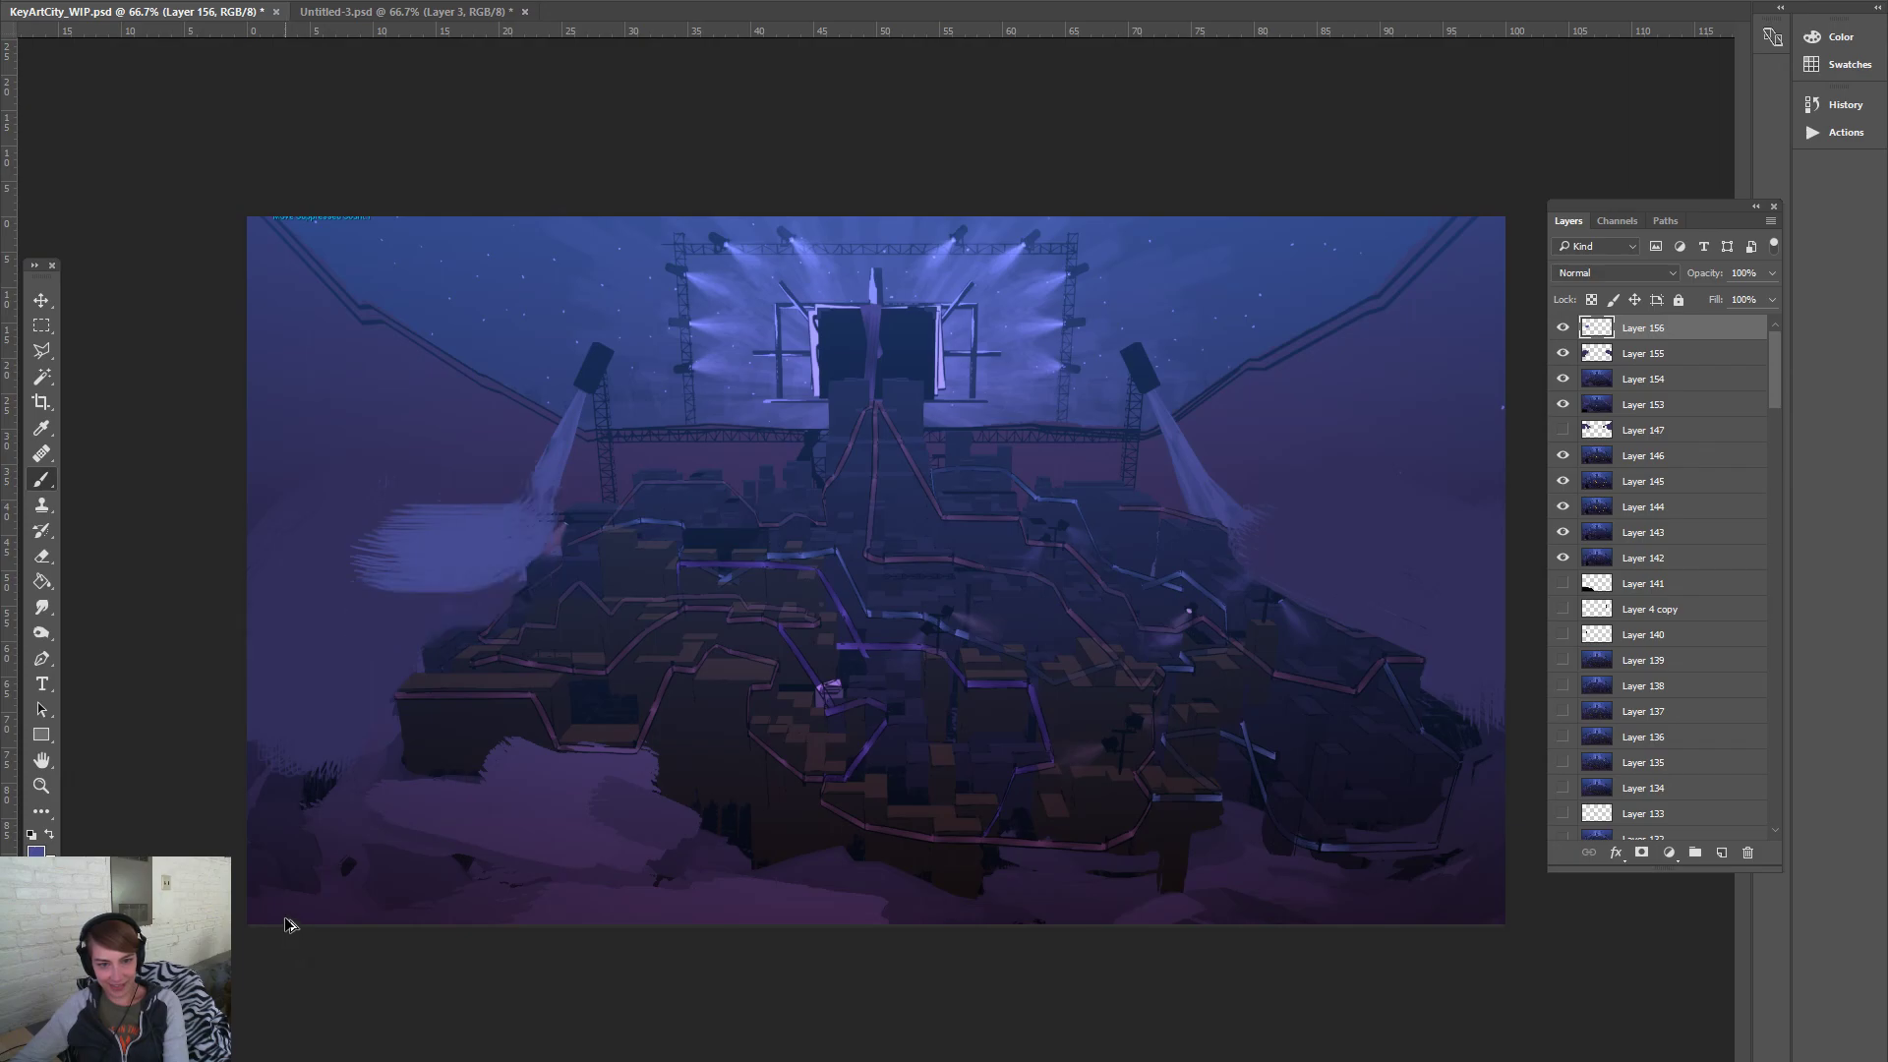
# Paint large rounded, feathery lit cloud puffs at the ends of the left and right spotlight beams
pyautogui.moveTo(433, 492)
pyautogui.mouseDown()
pyautogui.moveTo(433, 518)
pyautogui.moveTo(569, 472)
pyautogui.moveTo(540, 505)
pyautogui.moveTo(401, 511)
pyautogui.moveTo(393, 603)
pyautogui.moveTo(366, 624)
pyautogui.moveTo(394, 625)
pyautogui.mouseUp()
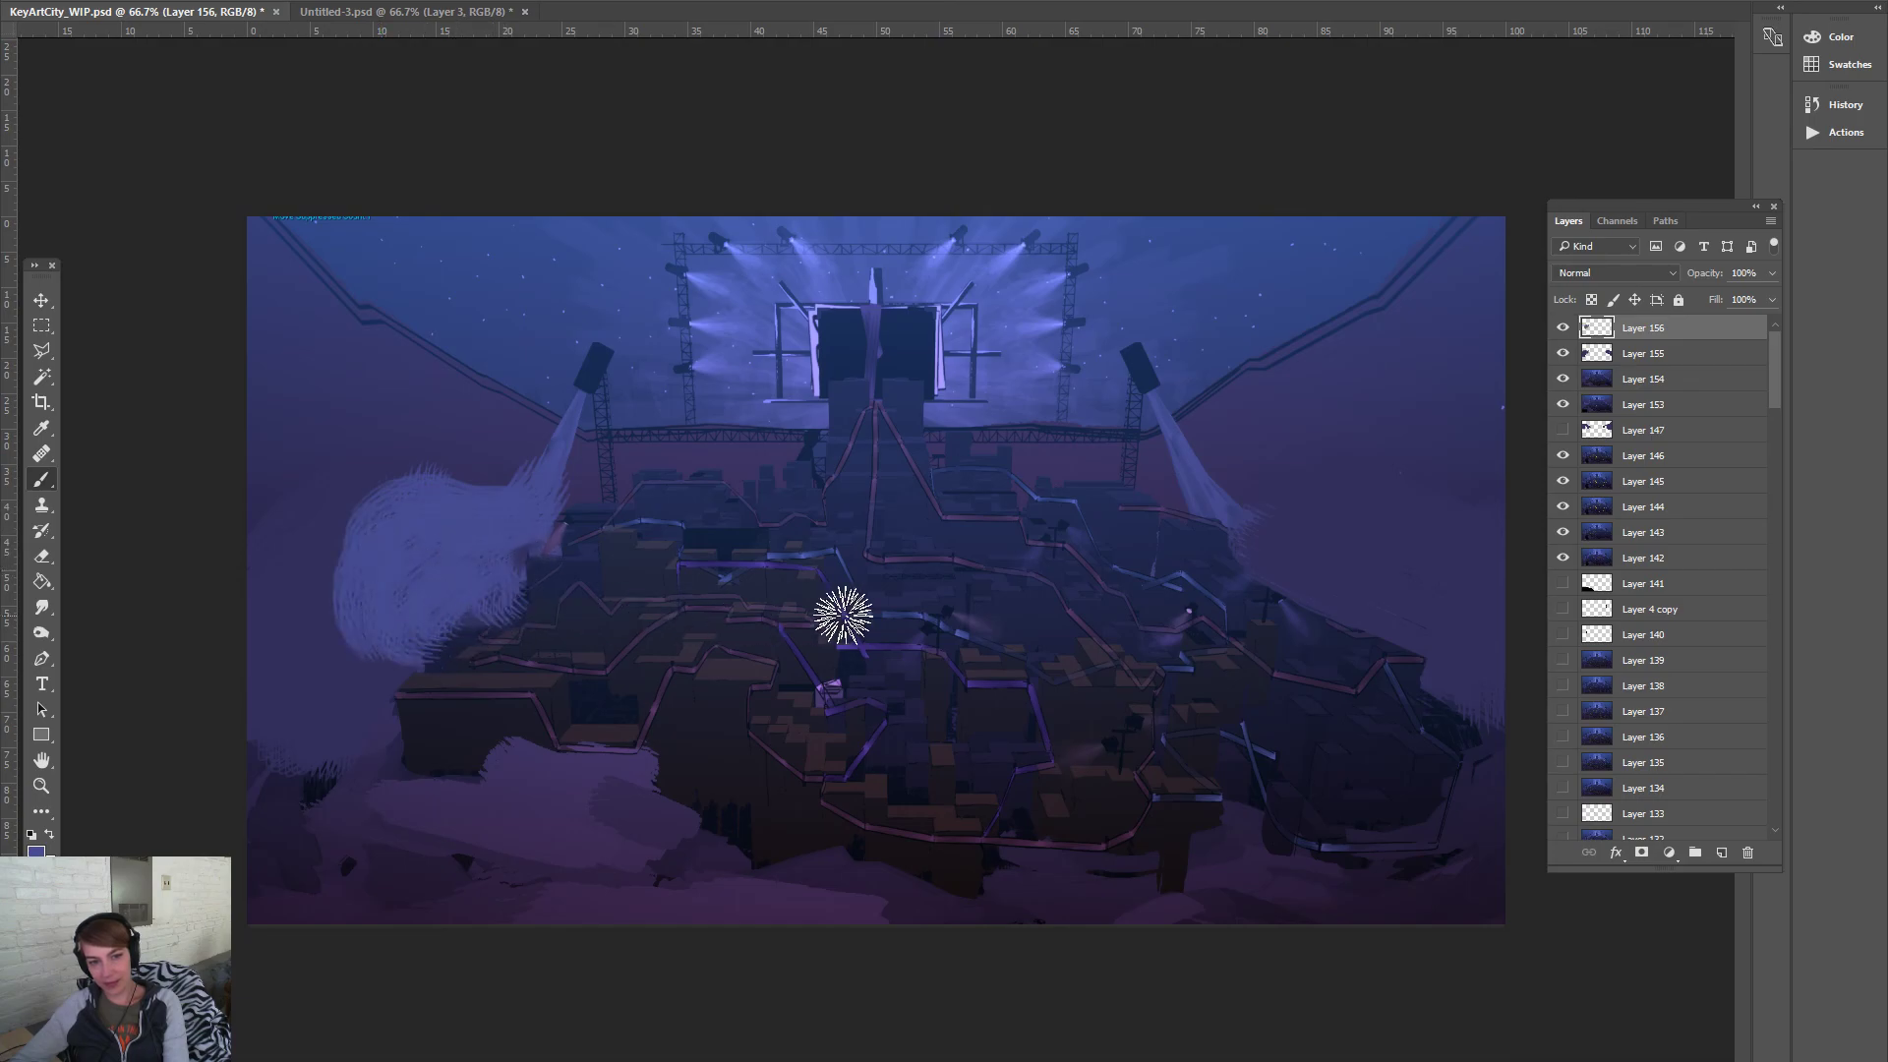
pyautogui.moveTo(1229, 536)
pyautogui.mouseDown()
pyautogui.moveTo(1391, 565)
pyautogui.moveTo(1311, 565)
pyautogui.moveTo(1332, 547)
pyautogui.moveTo(1289, 544)
pyautogui.moveTo(1317, 590)
pyautogui.mouseUp()
pyautogui.moveTo(1179, 511)
pyautogui.mouseDown()
pyautogui.moveTo(1200, 485)
pyautogui.moveTo(1392, 491)
pyautogui.mouseUp()
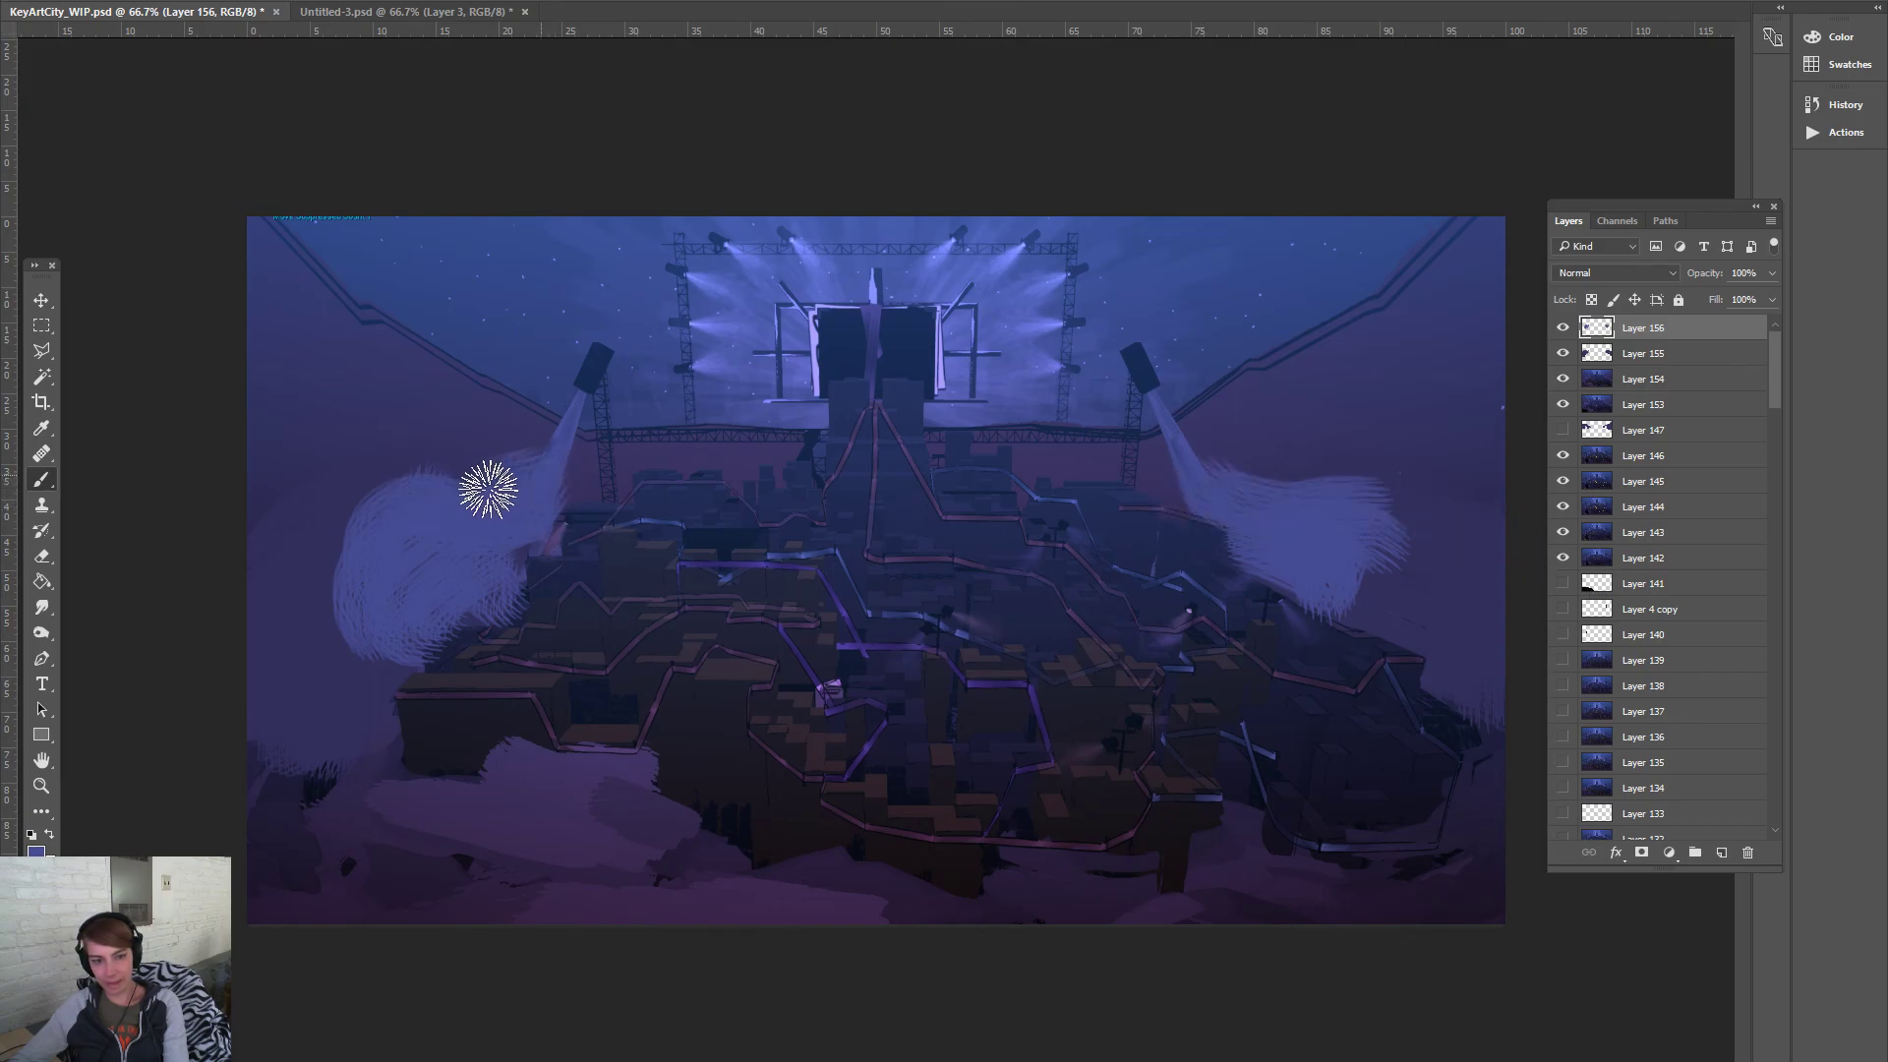
# Try a wide feathery extension on the left lit cloud, and undo the cloud puffs at both spotlight beams
pyautogui.moveTo(493, 489); pyautogui.dragTo(295, 491)
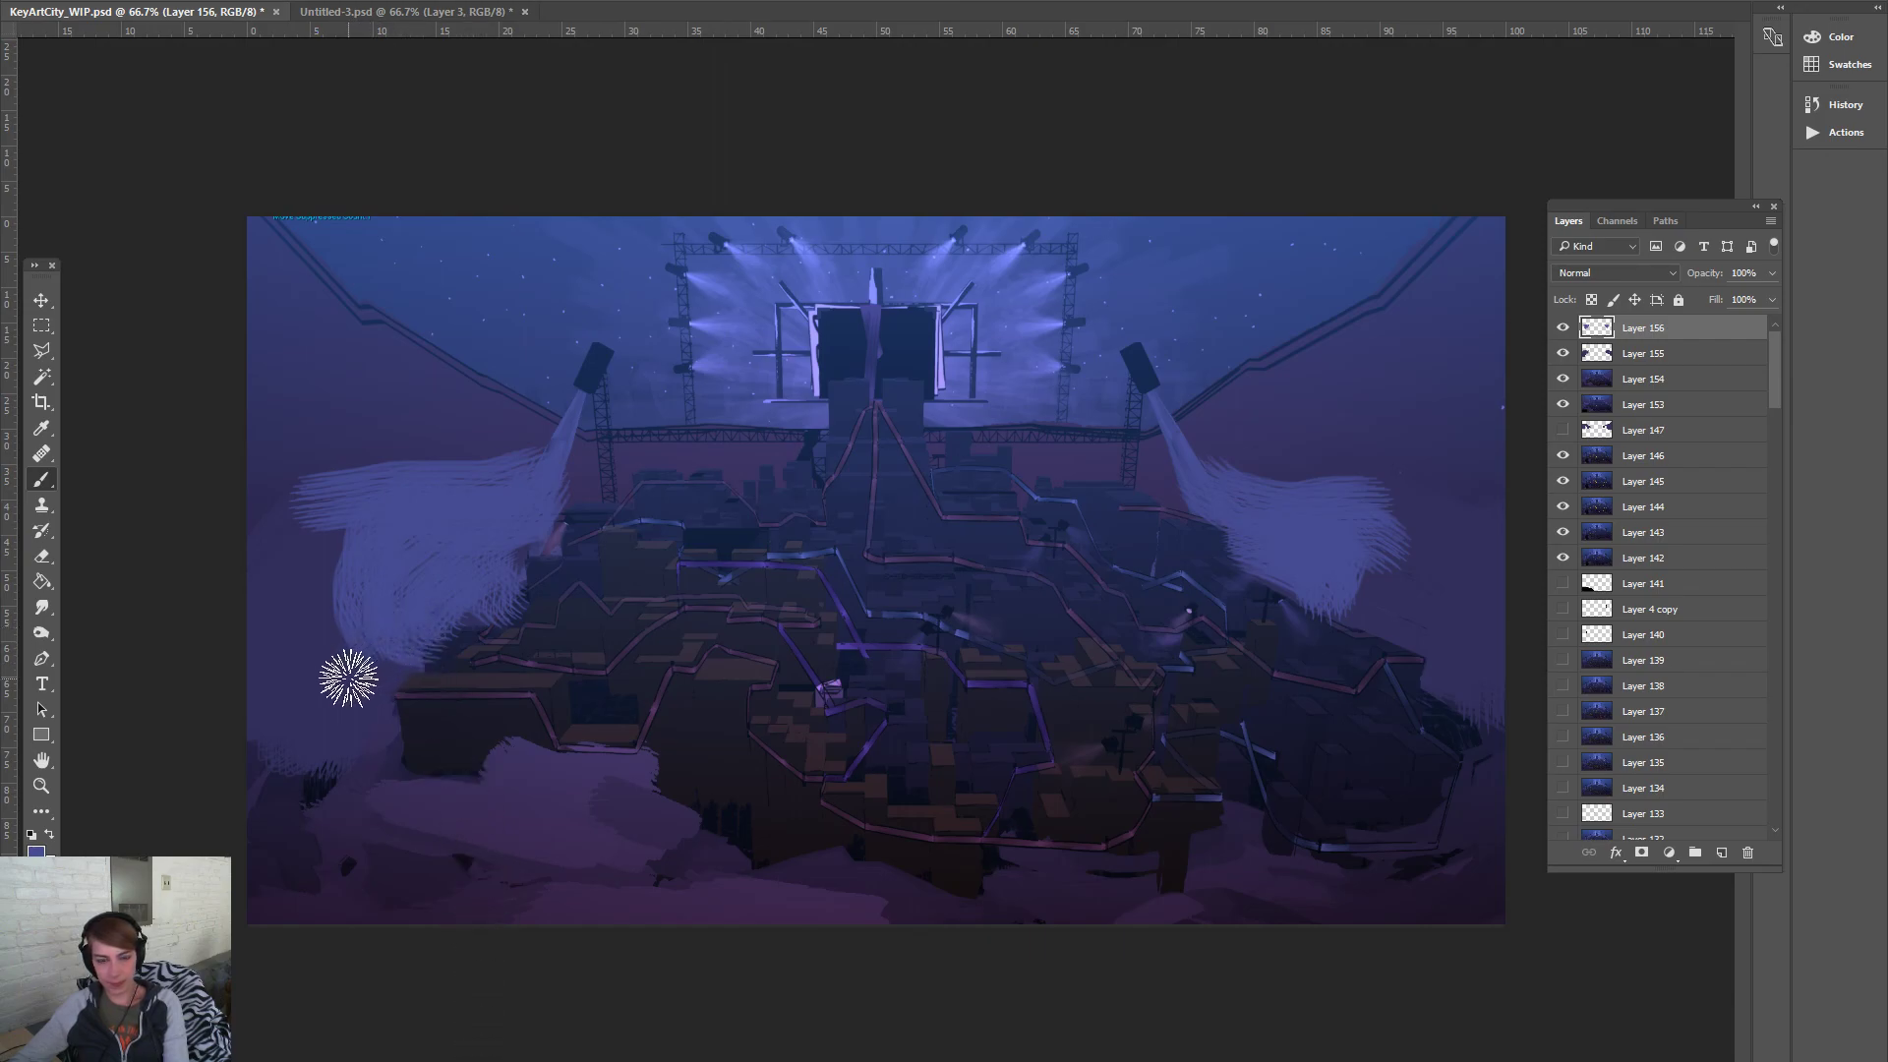
pyautogui.hotkey('ctrl', 'z')
pyautogui.hotkey('ctrl', 'z')
pyautogui.hotkey('ctrl', 'z')
pyautogui.hotkey('ctrl', 'z')
pyautogui.hotkey('ctrl', 'z')
pyautogui.hotkey('ctrl', 'z')
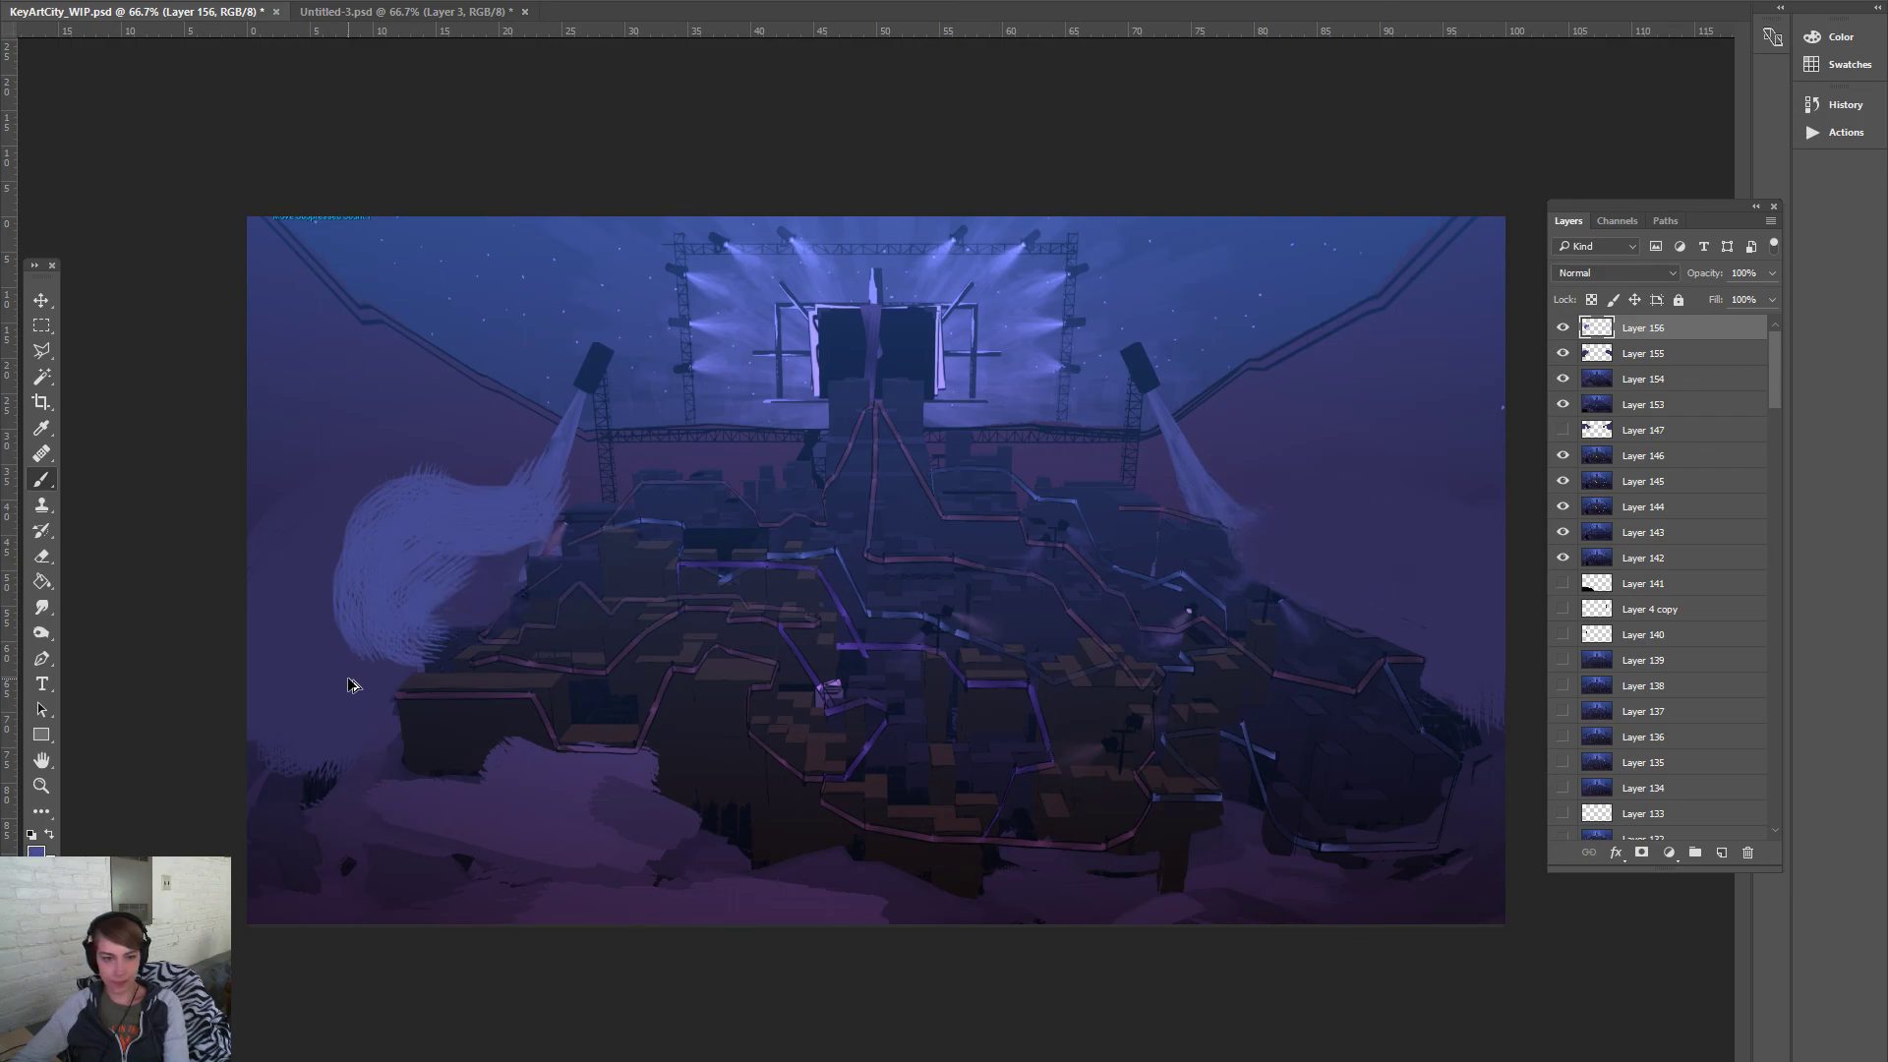
pyautogui.hotkey('ctrl', 'z')
pyautogui.hotkey('ctrl', 'z')
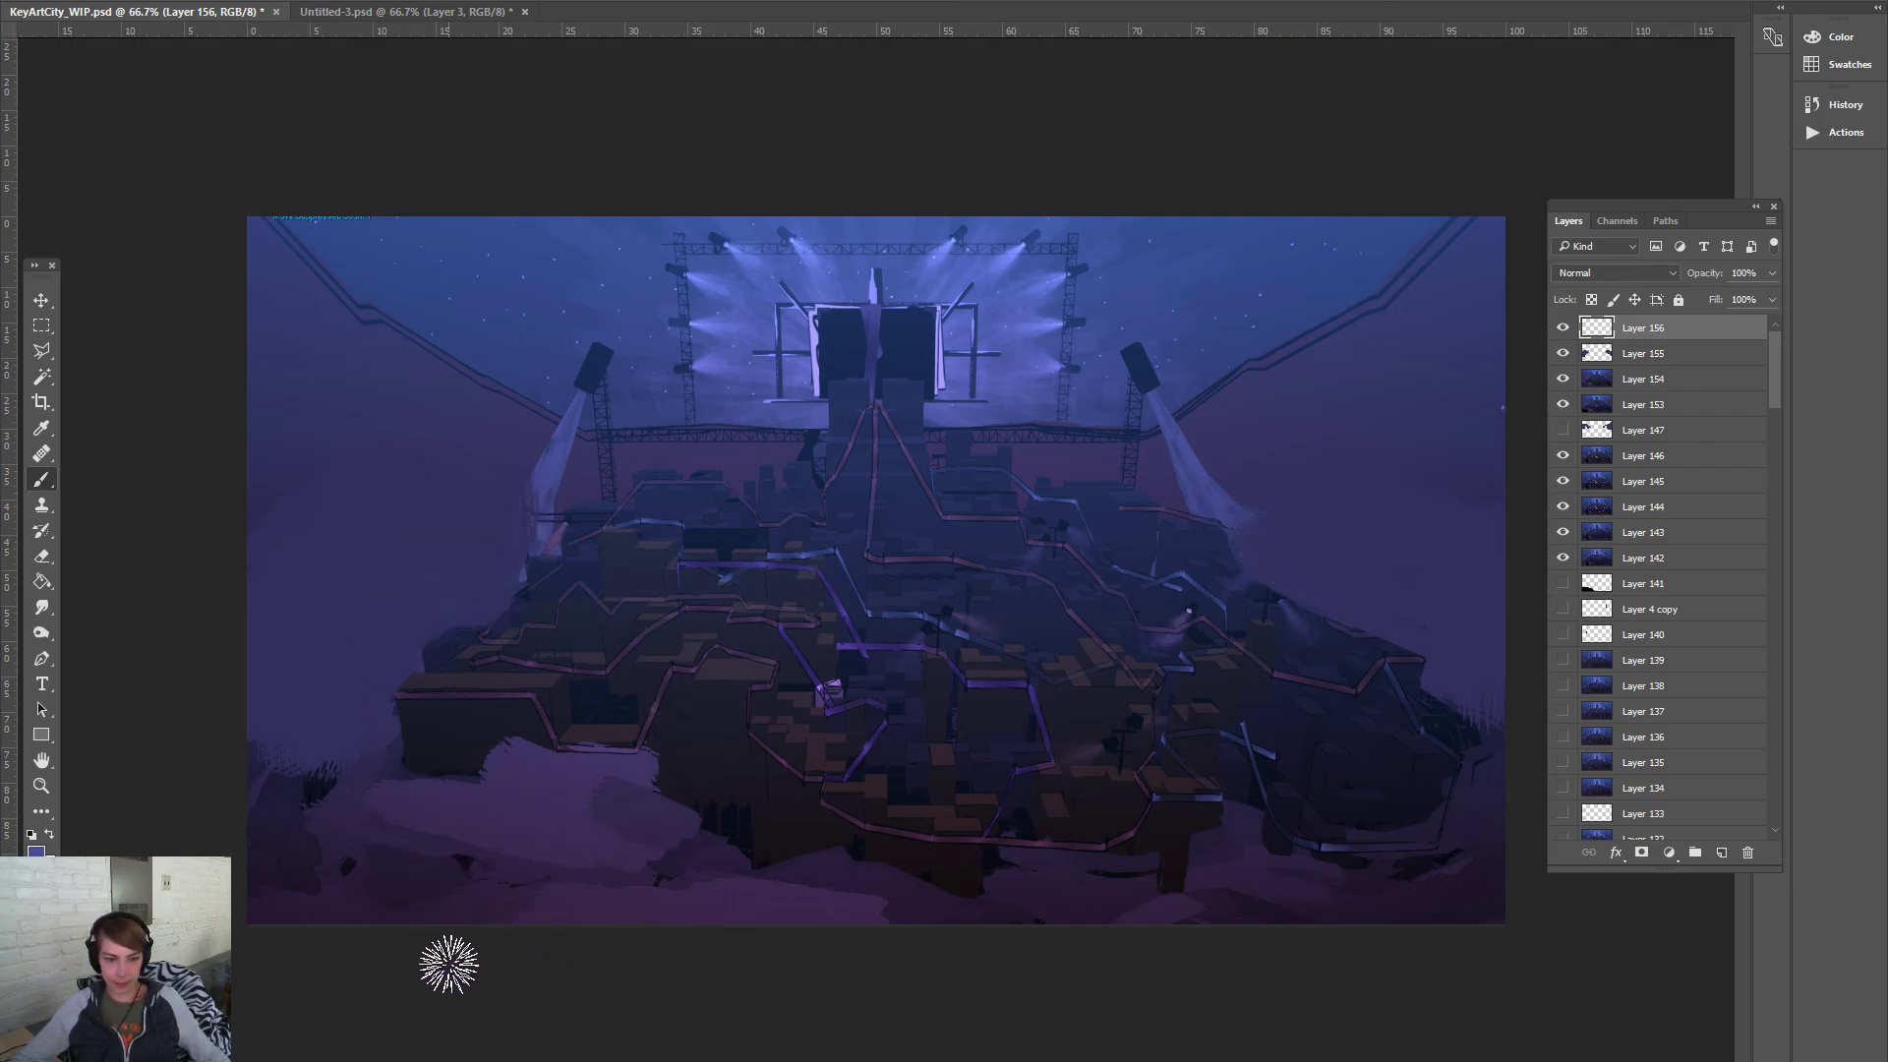
# Try long ribbon-like cloud streaks sweeping from both spotlight beams around the city's base
pyautogui.moveTo(404, 964)
pyautogui.mouseDown()
pyautogui.moveTo(292, 858)
pyautogui.moveTo(329, 725)
pyautogui.moveTo(456, 632)
pyautogui.moveTo(518, 498)
pyautogui.moveTo(581, 503)
pyautogui.moveTo(279, 725)
pyautogui.moveTo(393, 926)
pyautogui.mouseUp()
pyautogui.hotkey('ctrl', 'z')
pyautogui.moveTo(1204, 502)
pyautogui.mouseDown()
pyautogui.moveTo(1484, 928)
pyautogui.moveTo(493, 760)
pyautogui.mouseUp()
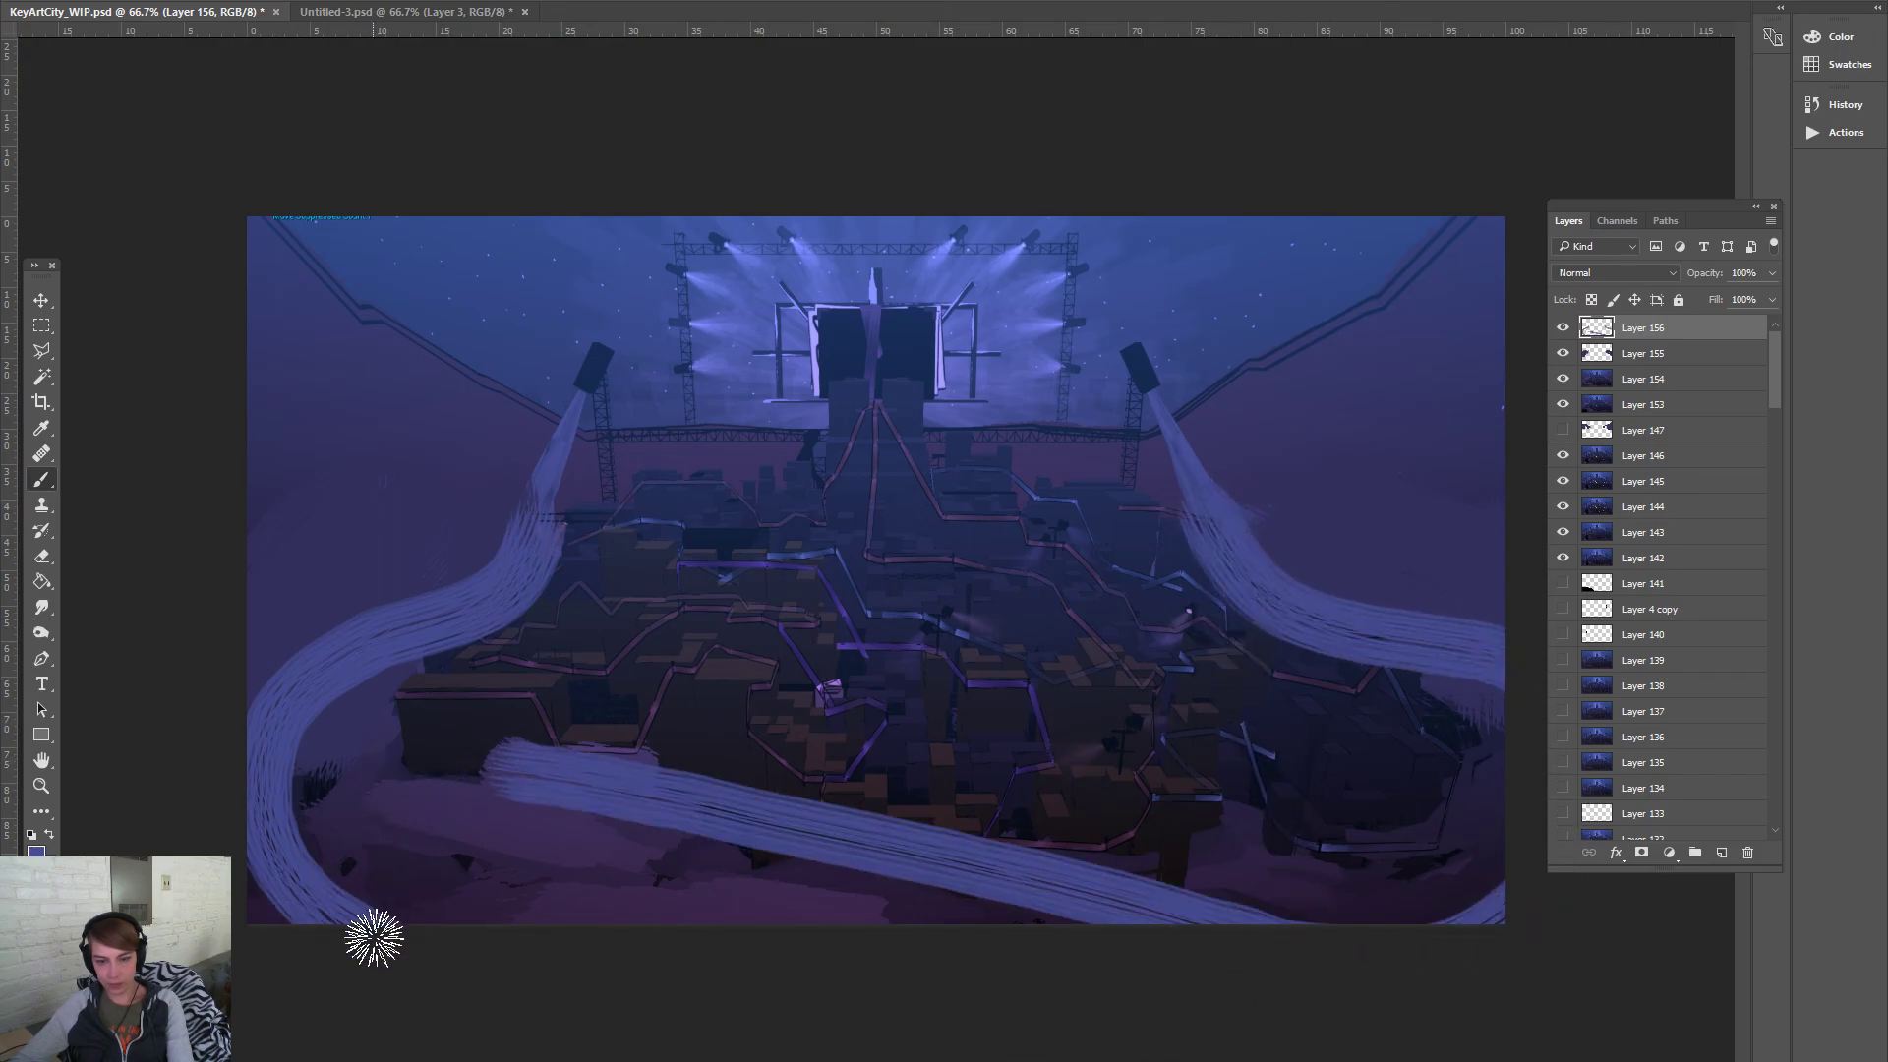
pyautogui.hotkey('ctrl', 'z')
pyautogui.hotkey('ctrl', 'z')
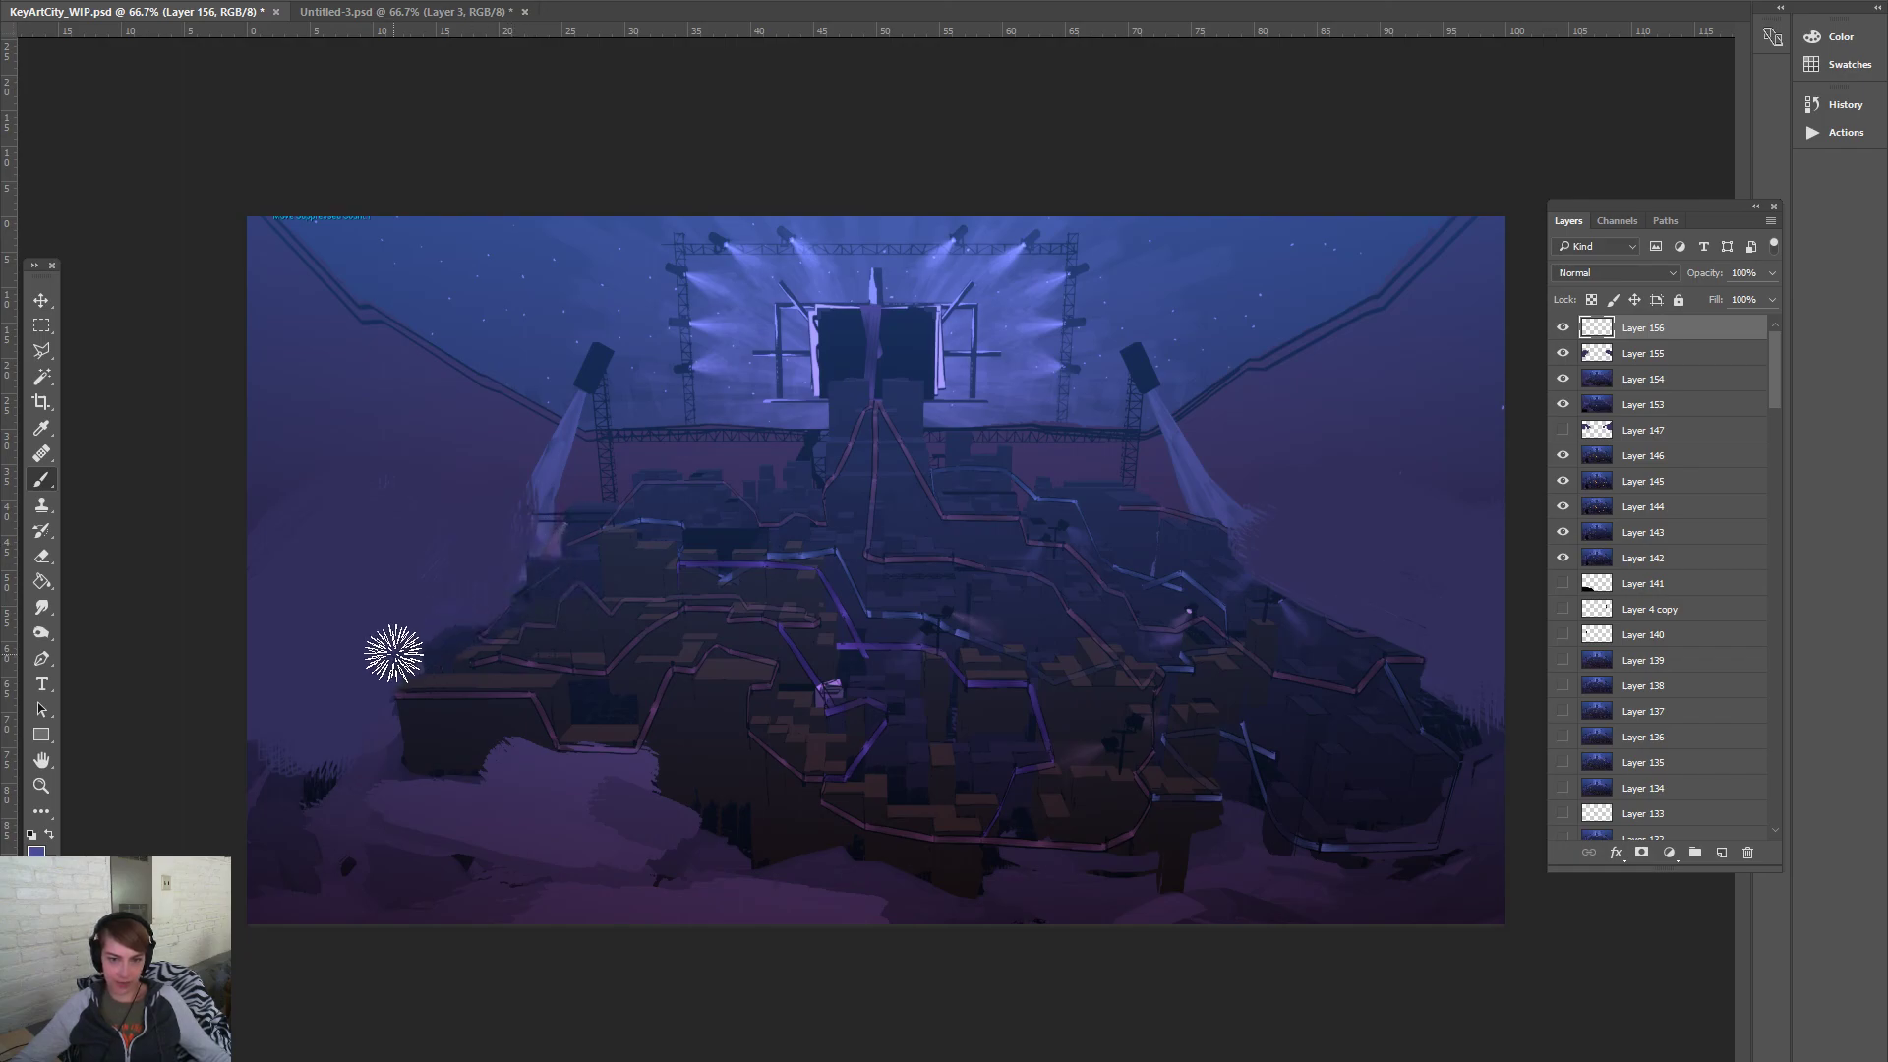
# Paint billowing lit clouds on Layer 156 from both spotlight beams out to the image edges and down the city's sides
pyautogui.moveTo(545, 526)
pyautogui.mouseDown()
pyautogui.moveTo(439, 481)
pyautogui.moveTo(403, 489)
pyautogui.moveTo(446, 515)
pyautogui.moveTo(308, 510)
pyautogui.moveTo(476, 493)
pyautogui.moveTo(542, 515)
pyautogui.moveTo(303, 611)
pyautogui.moveTo(354, 569)
pyautogui.moveTo(476, 594)
pyautogui.moveTo(276, 637)
pyautogui.mouseUp()
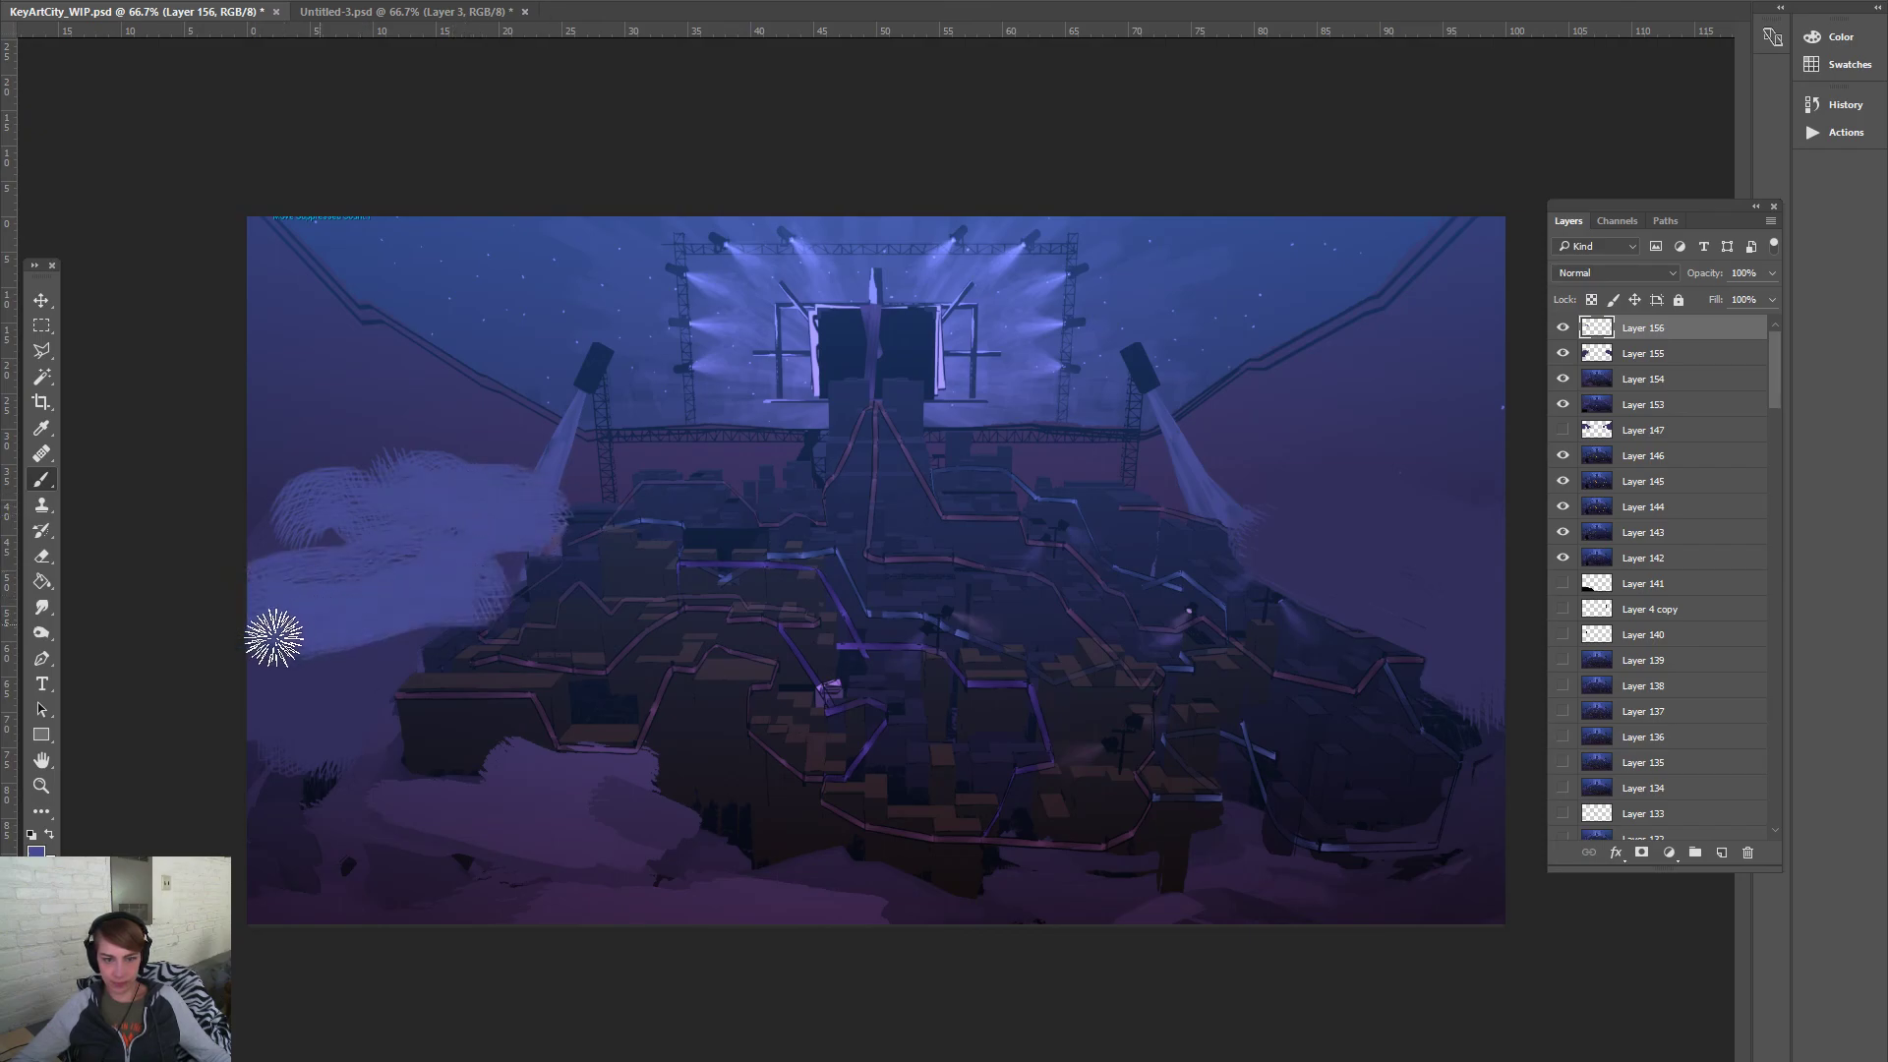
pyautogui.moveTo(1217, 531)
pyautogui.mouseDown()
pyautogui.moveTo(1475, 515)
pyautogui.moveTo(1348, 544)
pyautogui.moveTo(1478, 632)
pyautogui.moveTo(1521, 552)
pyautogui.moveTo(1310, 502)
pyautogui.moveTo(1409, 503)
pyautogui.mouseUp()
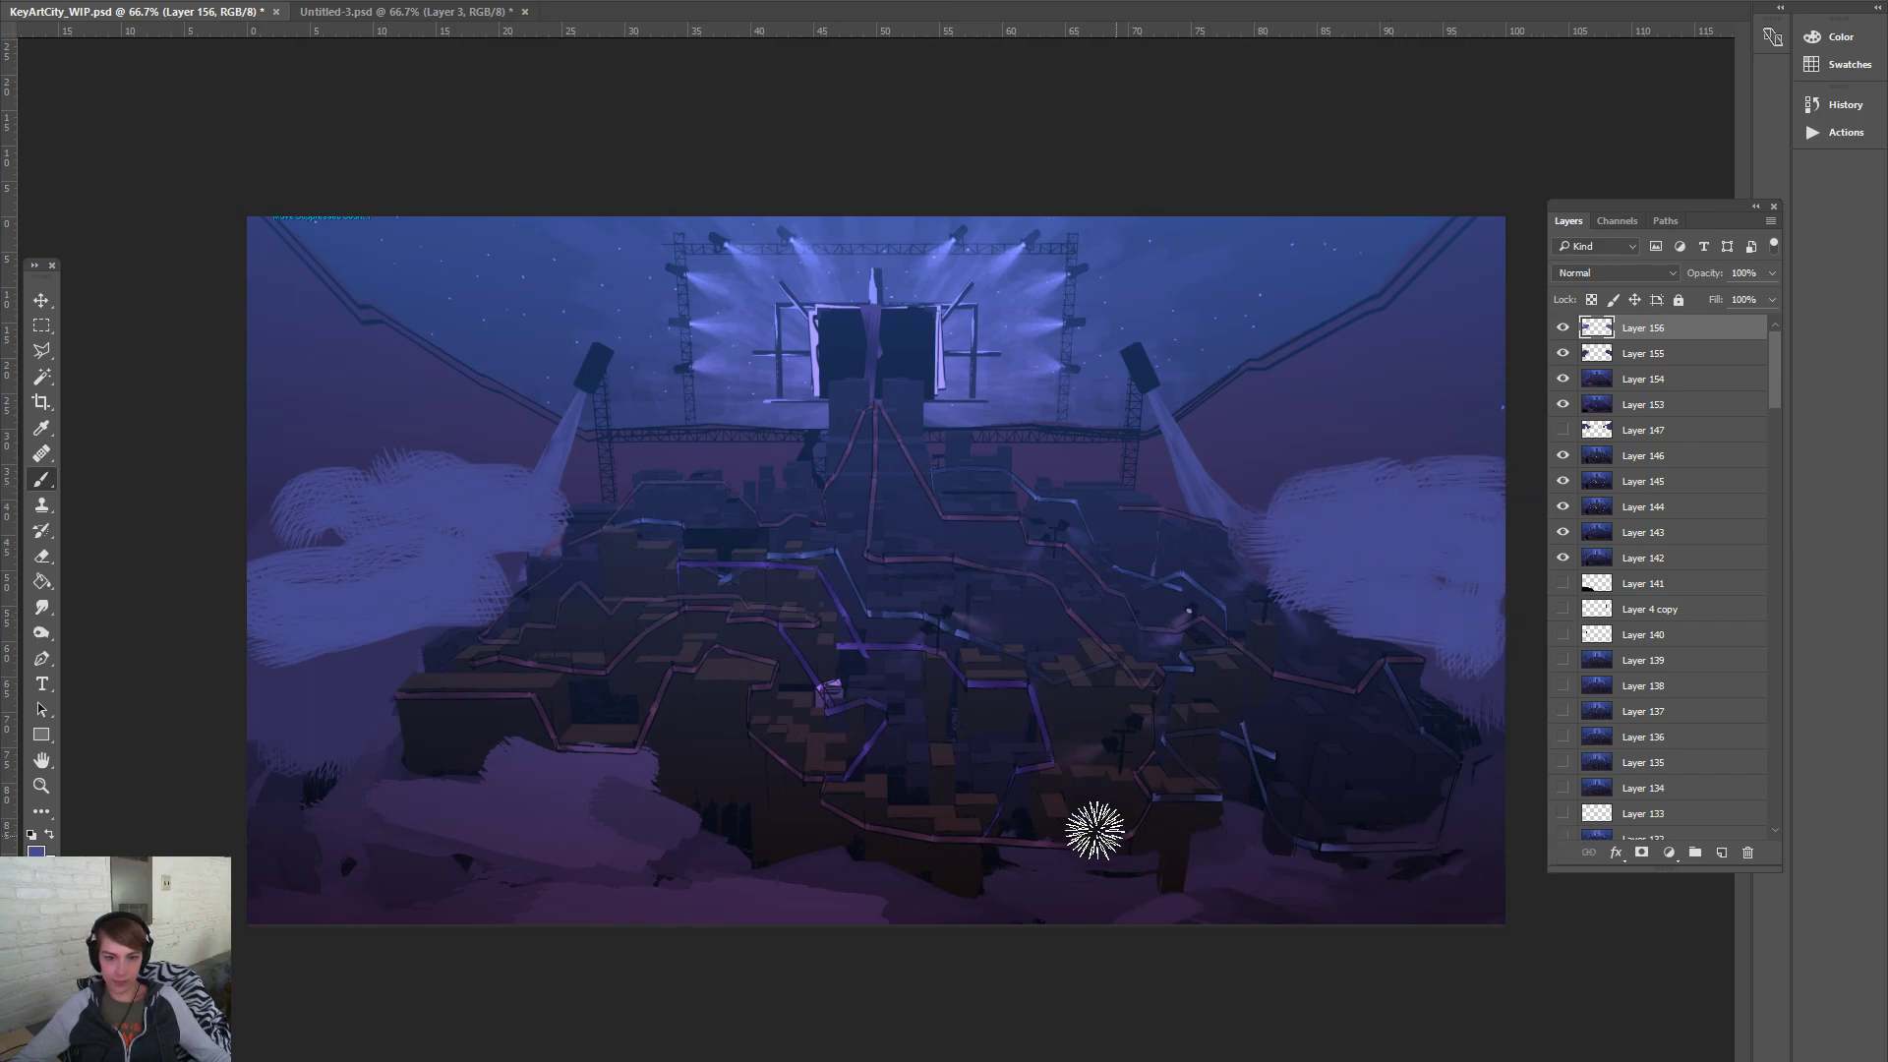
pyautogui.moveTo(472, 632)
pyautogui.mouseDown()
pyautogui.moveTo(363, 653)
pyautogui.moveTo(291, 724)
pyautogui.mouseUp()
pyautogui.moveTo(1462, 663); pyautogui.dragTo(1536, 725)
pyautogui.moveTo(380, 665)
pyautogui.mouseDown()
pyautogui.moveTo(307, 771)
pyautogui.moveTo(274, 619)
pyautogui.mouseUp()
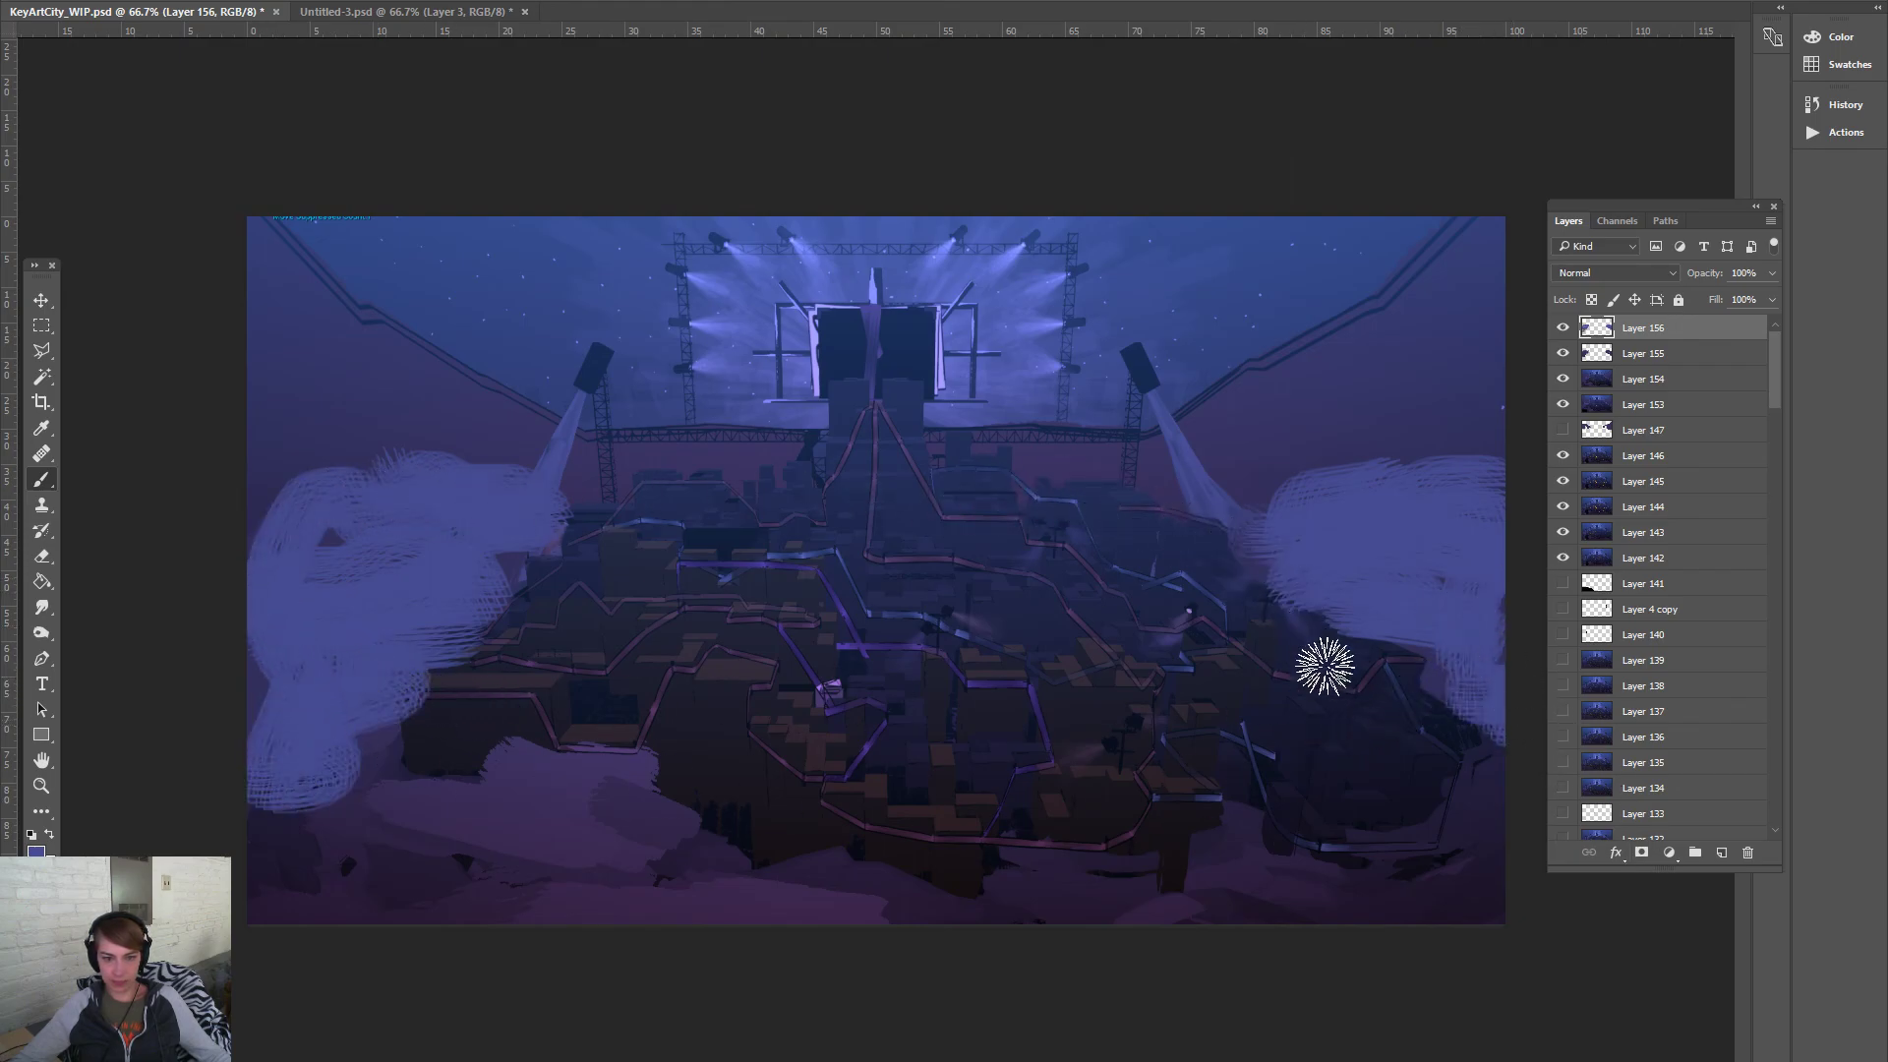
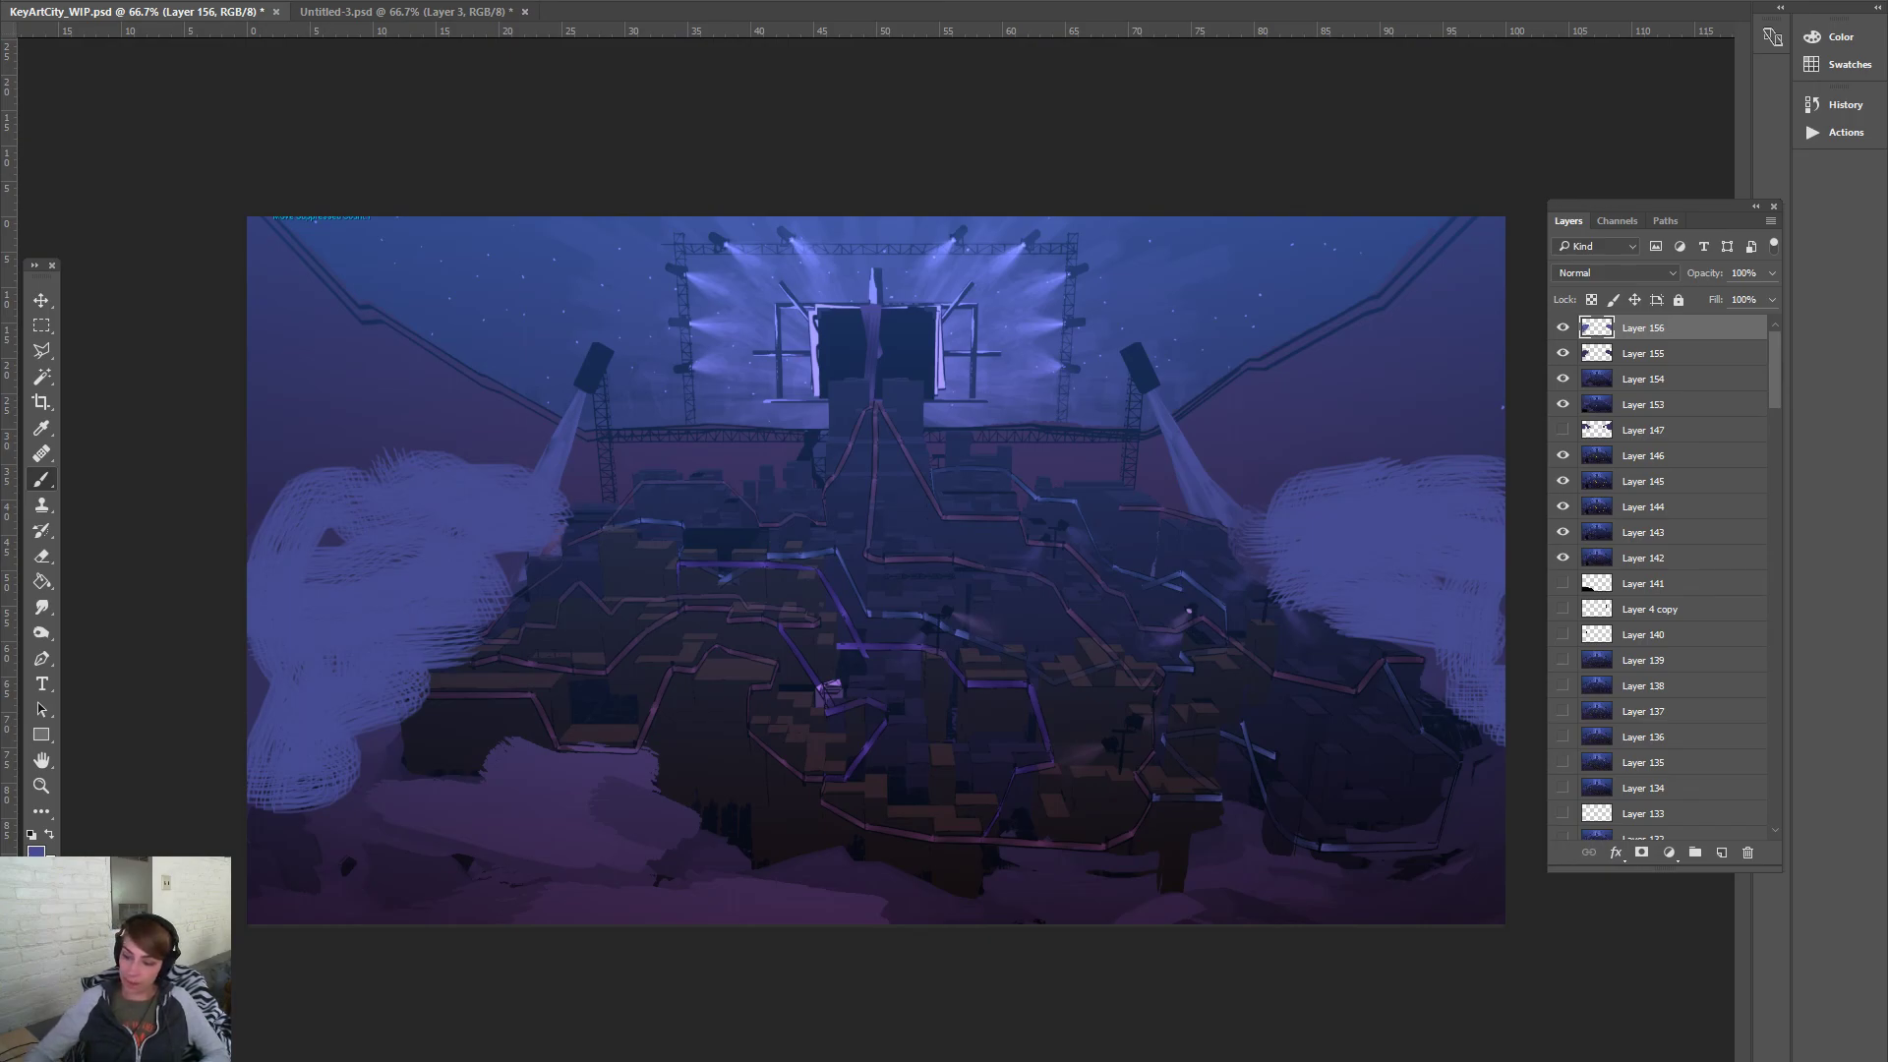
# Switch to the game running from Unreal Editor, end the play session and leave full-screen view
pyautogui.hotkey('alt', 'Tab')
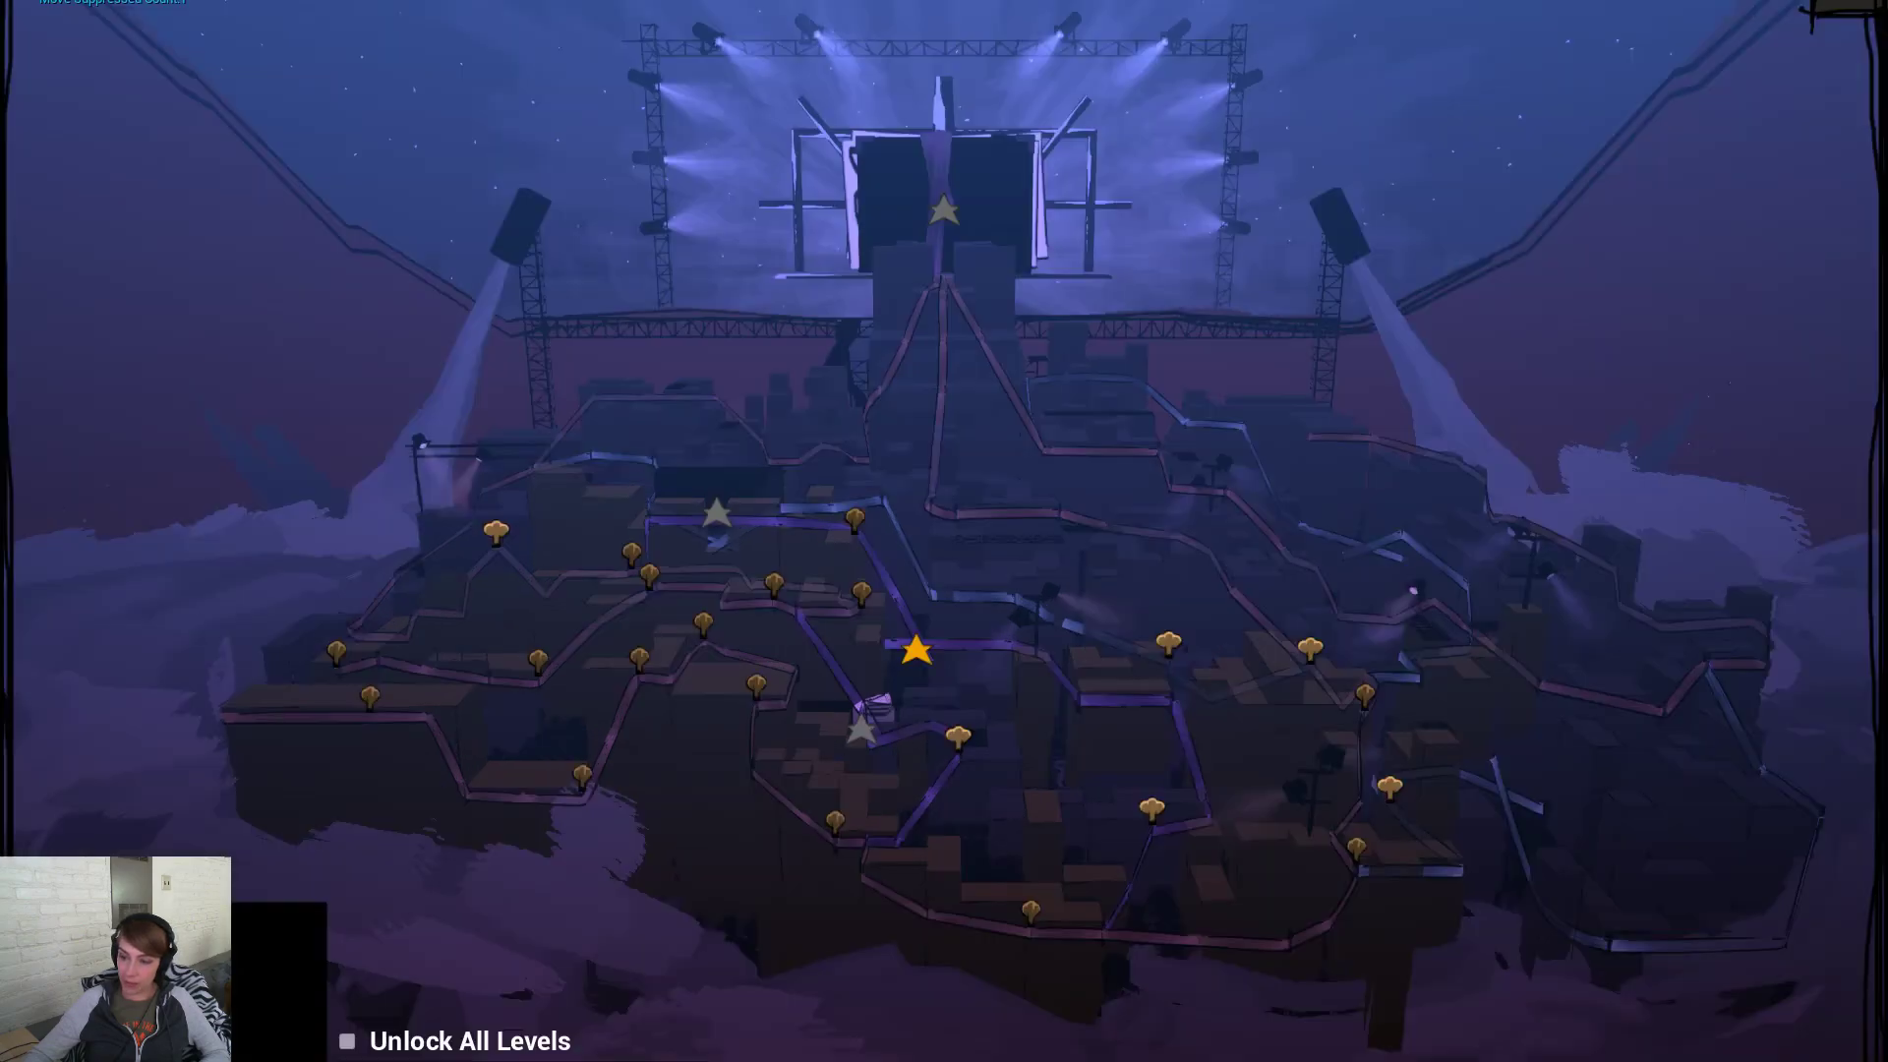
pyautogui.press('Escape')
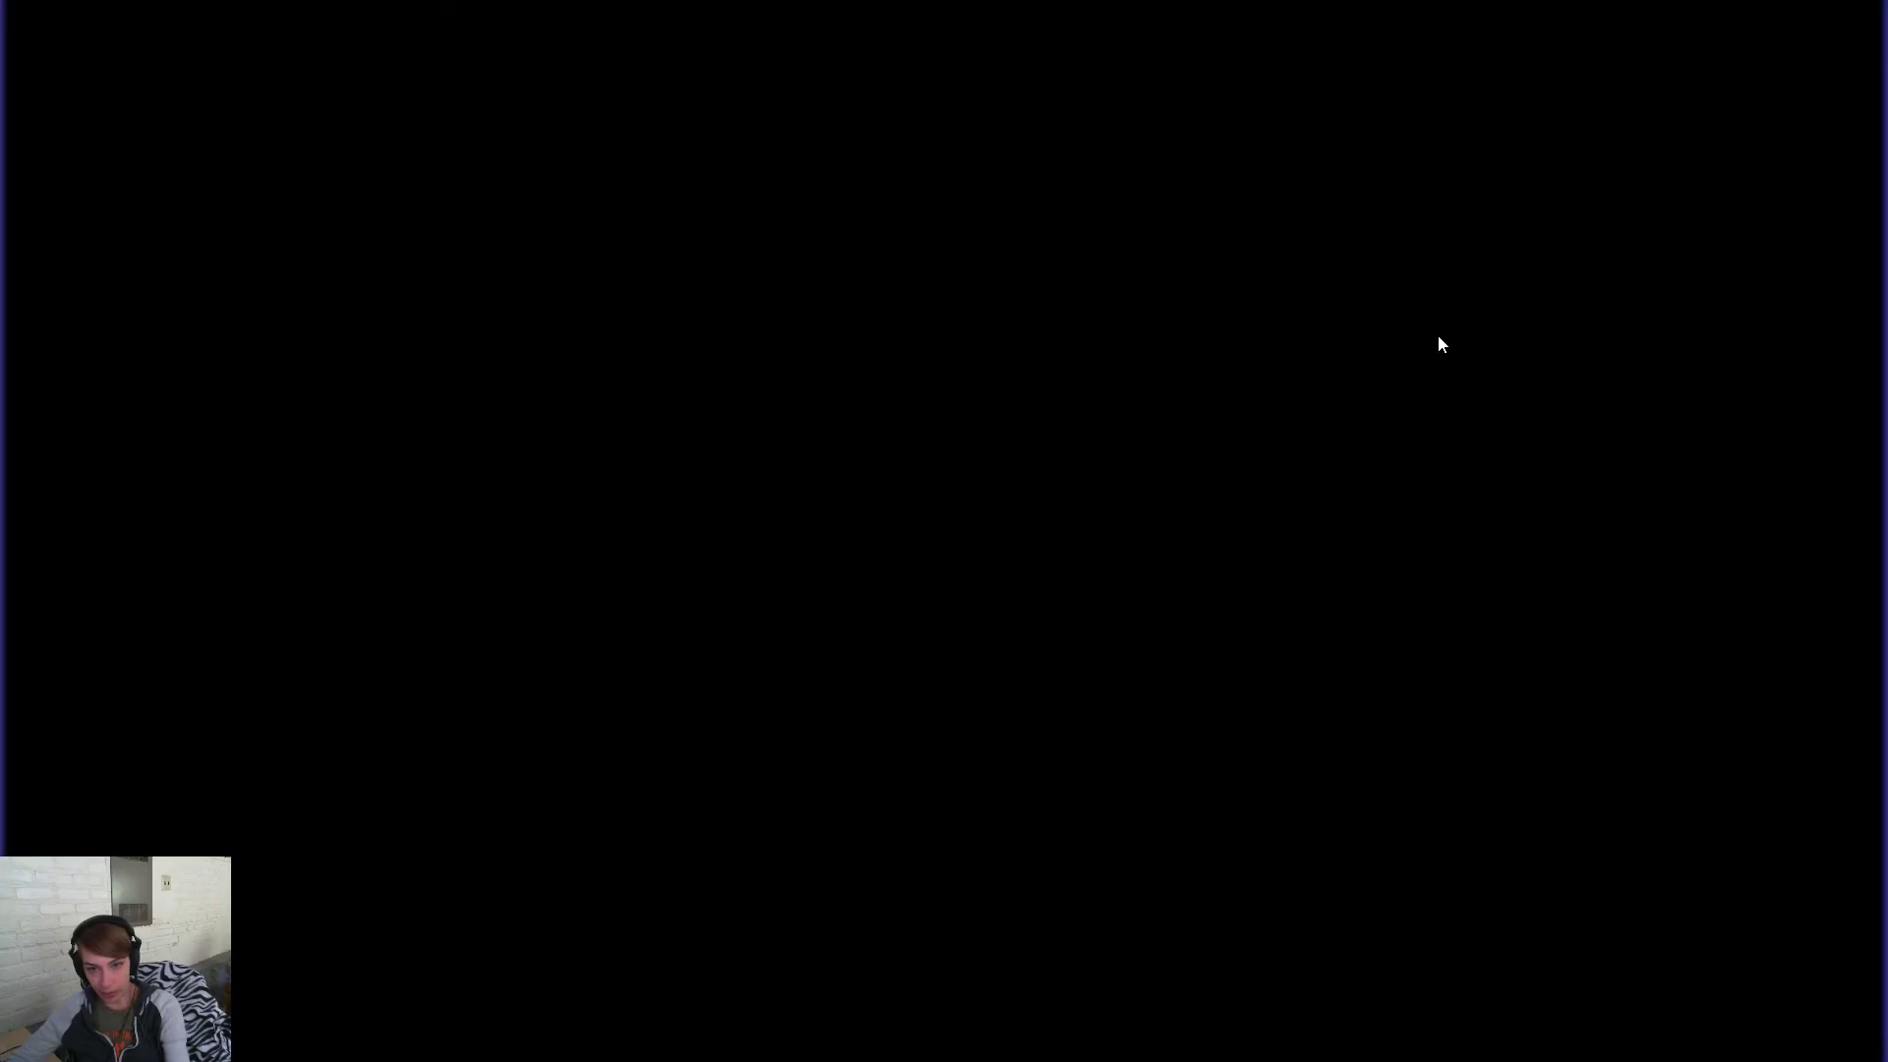
pyautogui.press('F11')
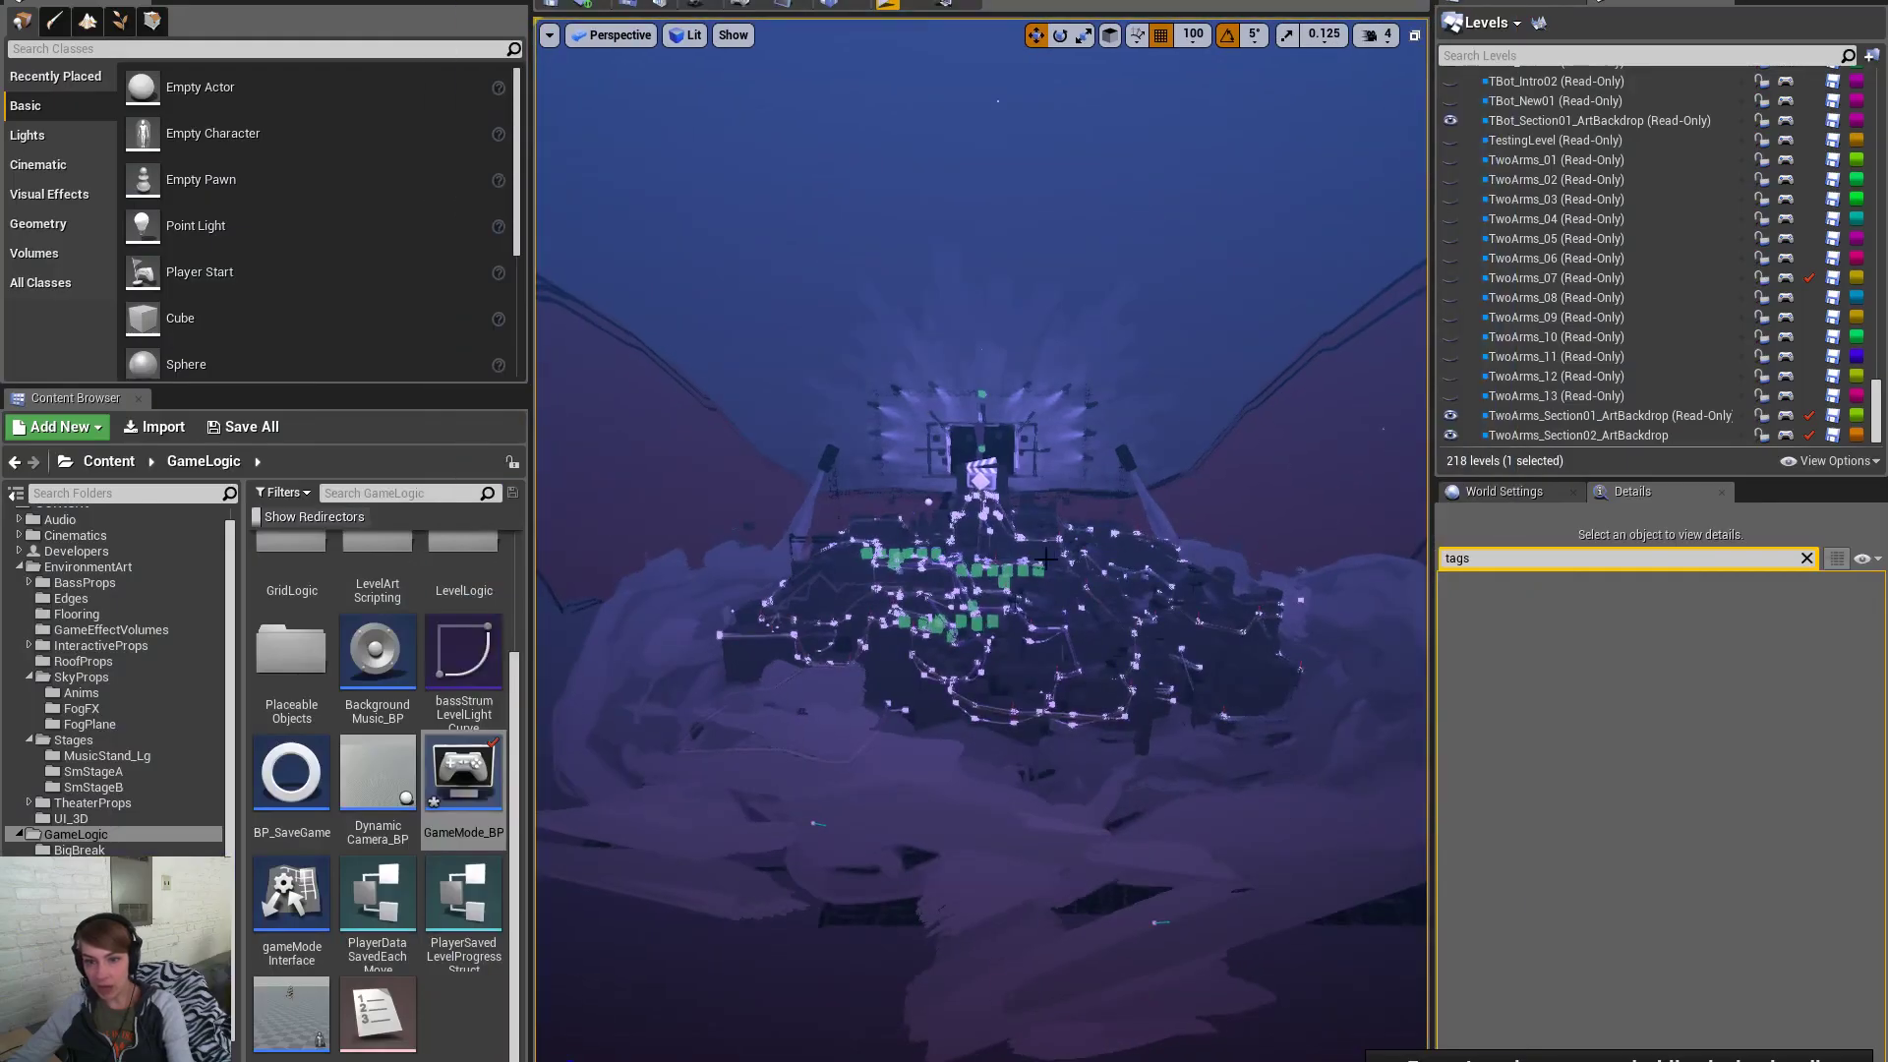
# In the BGLevel_City level blueprint, search the available nodes for "get game time" and "get audio" without adding any
pyautogui.hotkey('alt', 'Tab')
pyautogui.rightClick(727, 300)
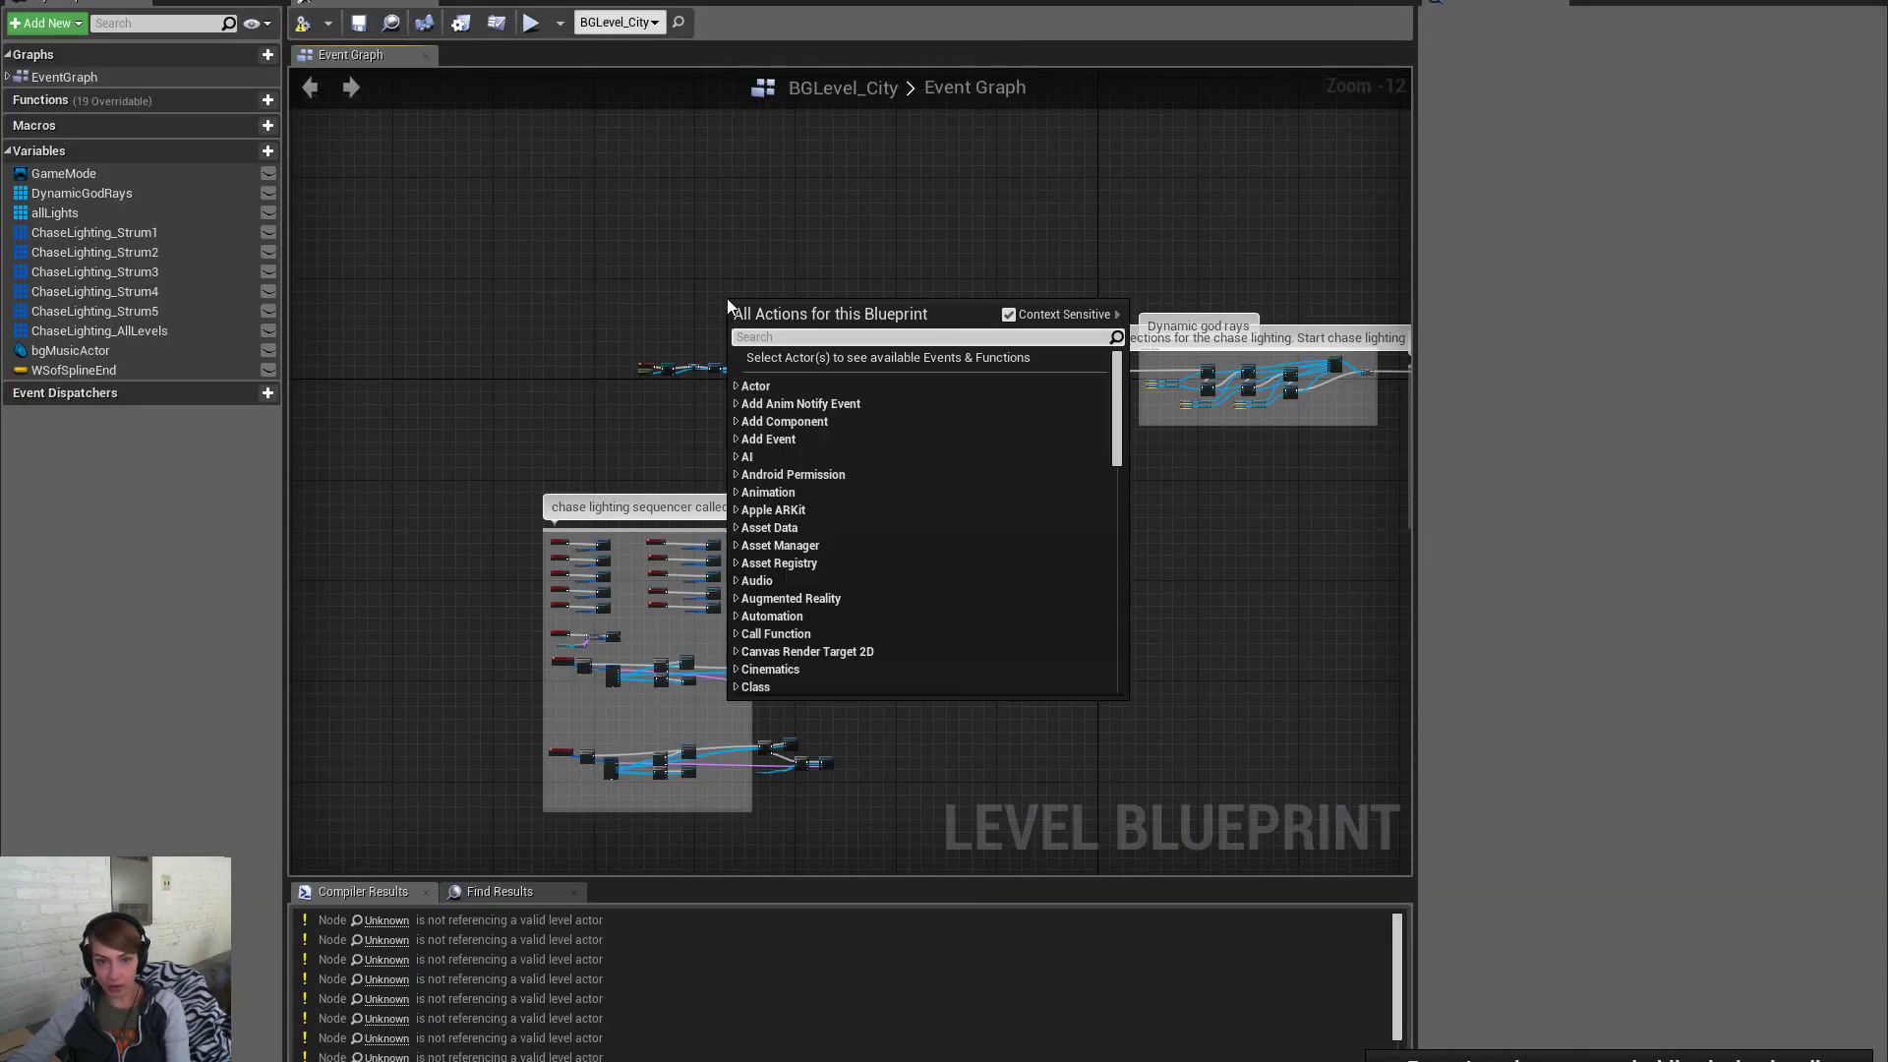
pyautogui.write('get time')
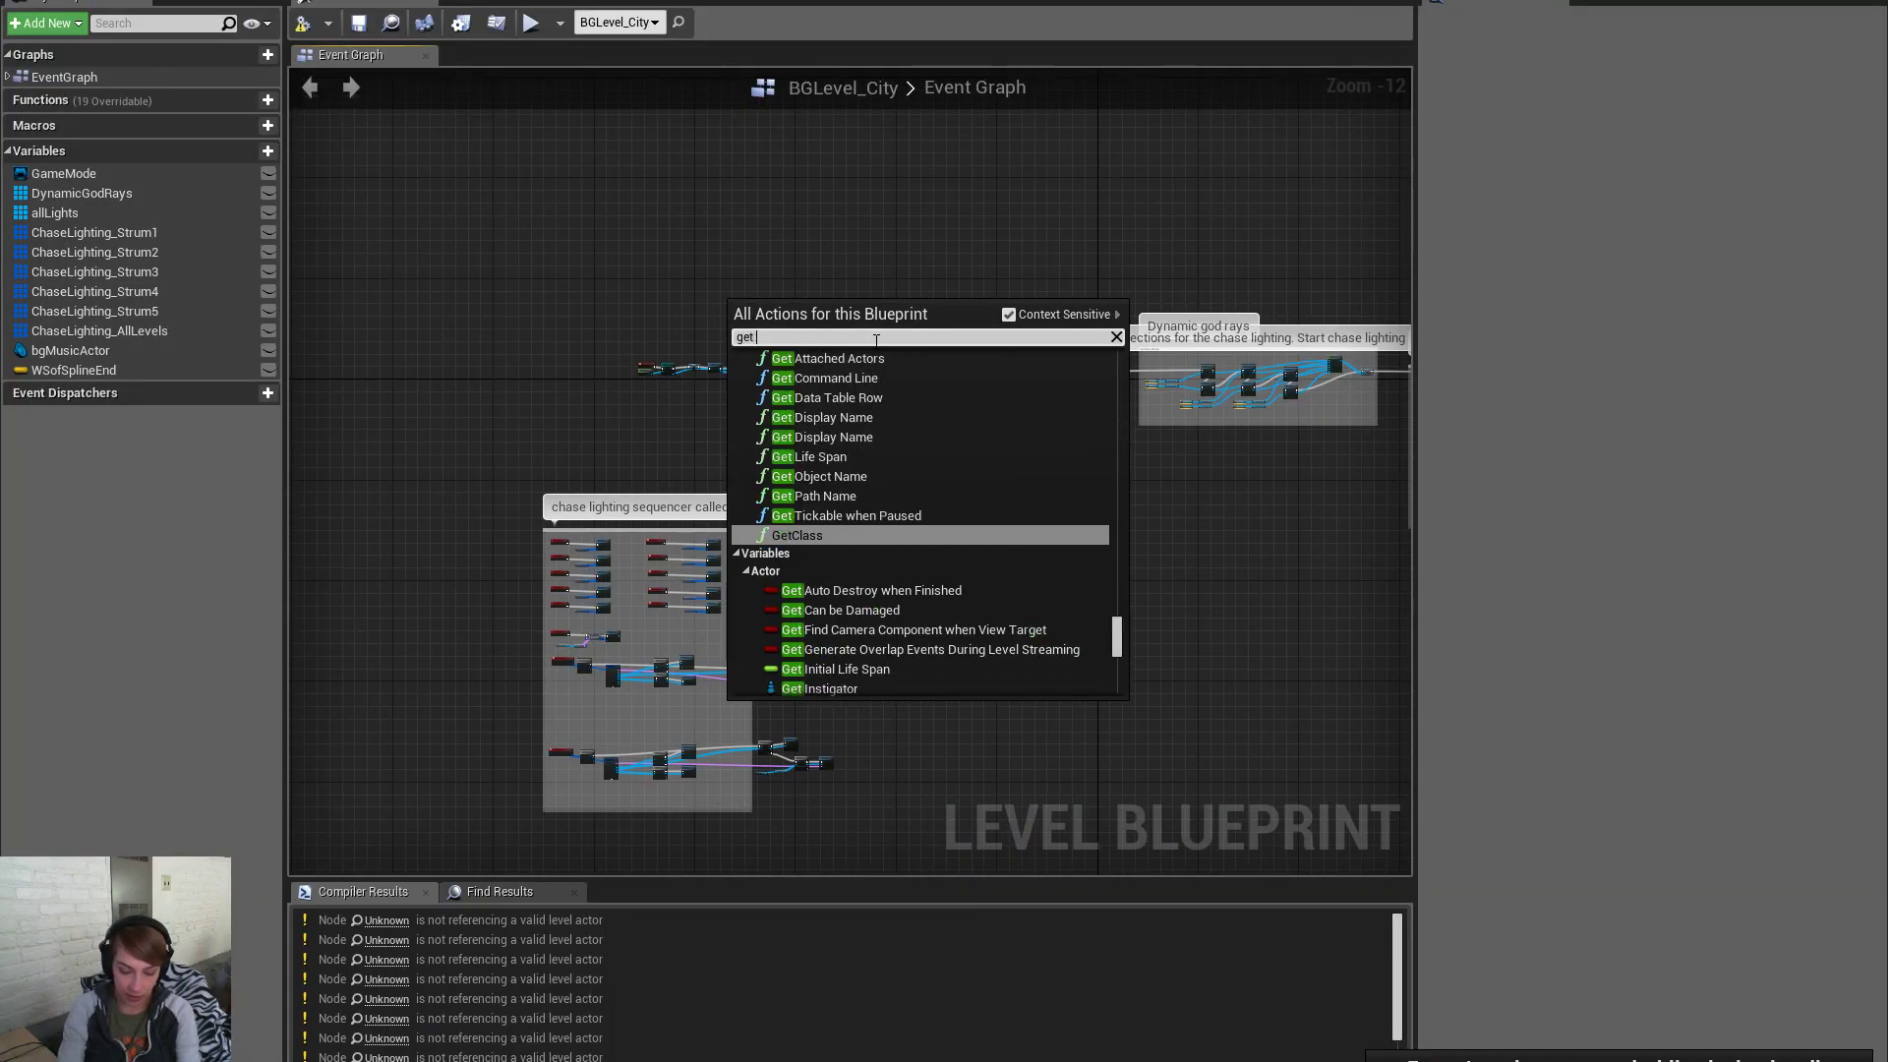
pyautogui.press('BackSpace')
pyautogui.press('BackSpace')
pyautogui.press('BackSpace')
pyautogui.press('BackSpace')
pyautogui.write('game time')
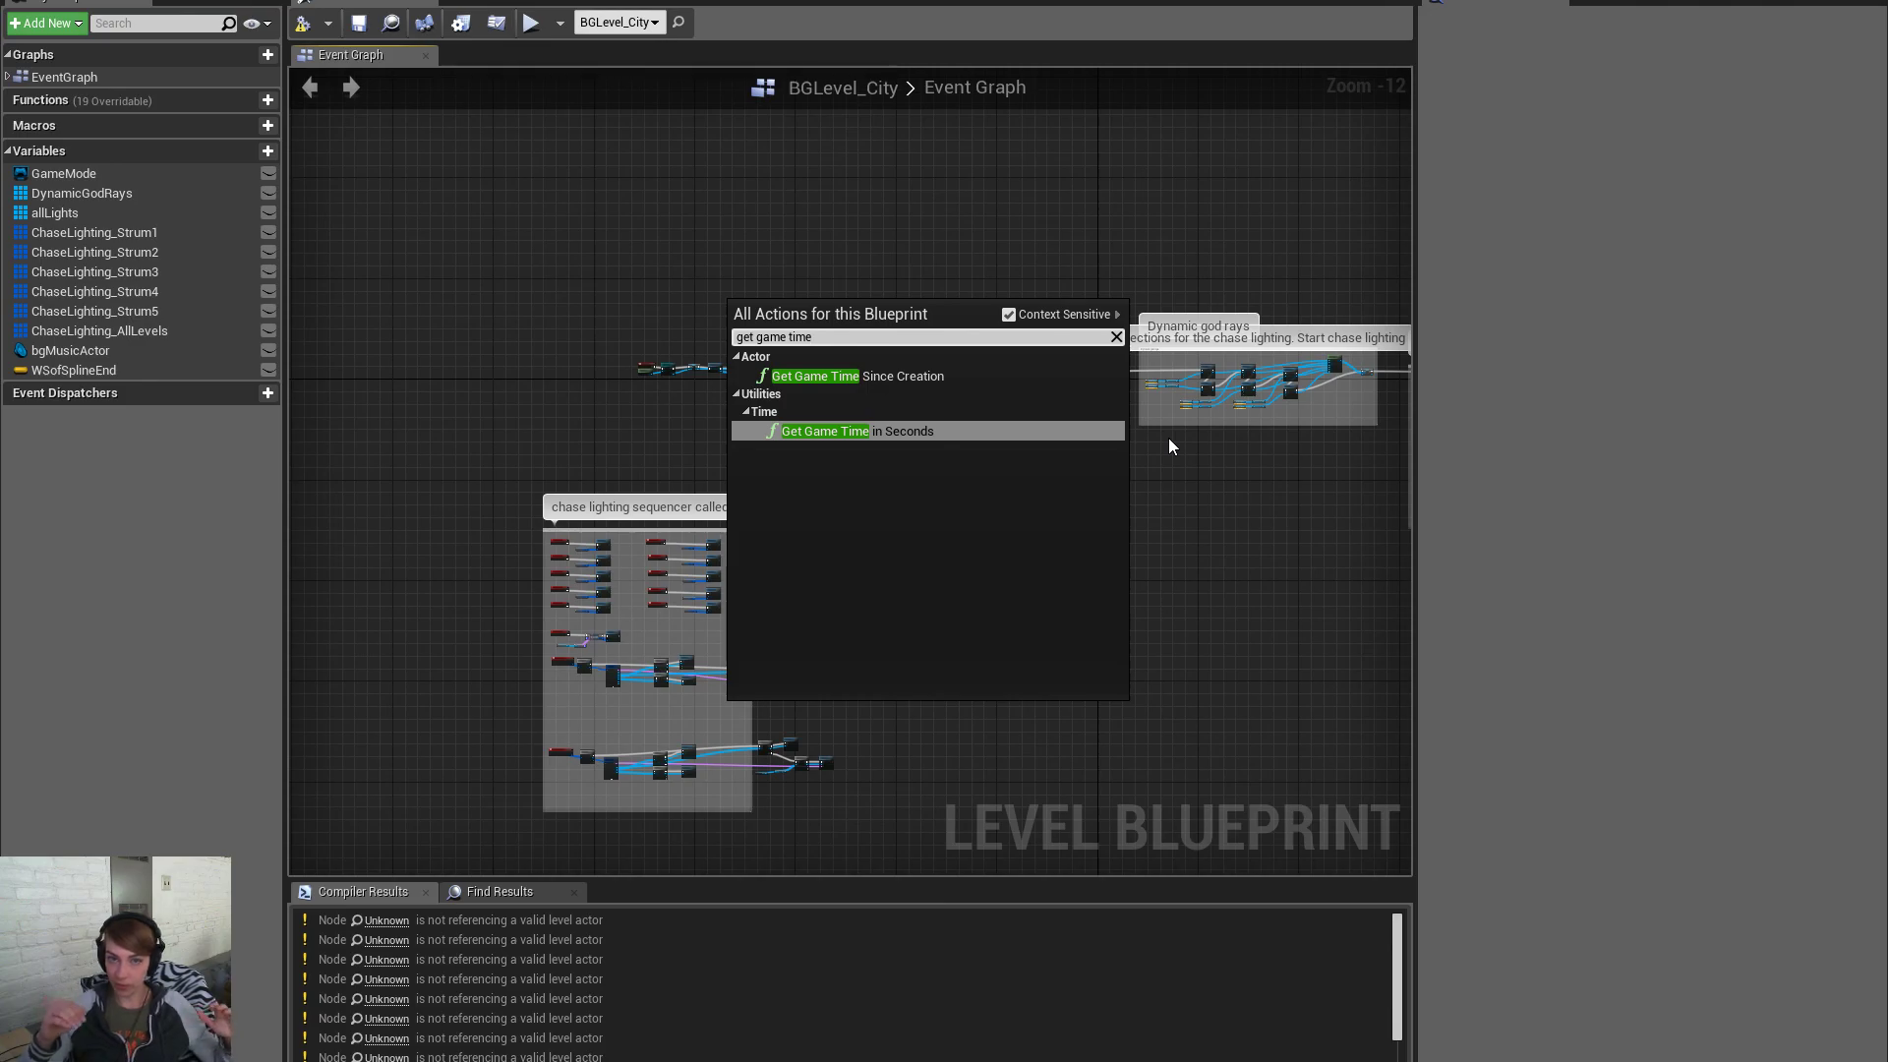
pyautogui.hotkey('ctrl', 'a')
pyautogui.write('get audio')
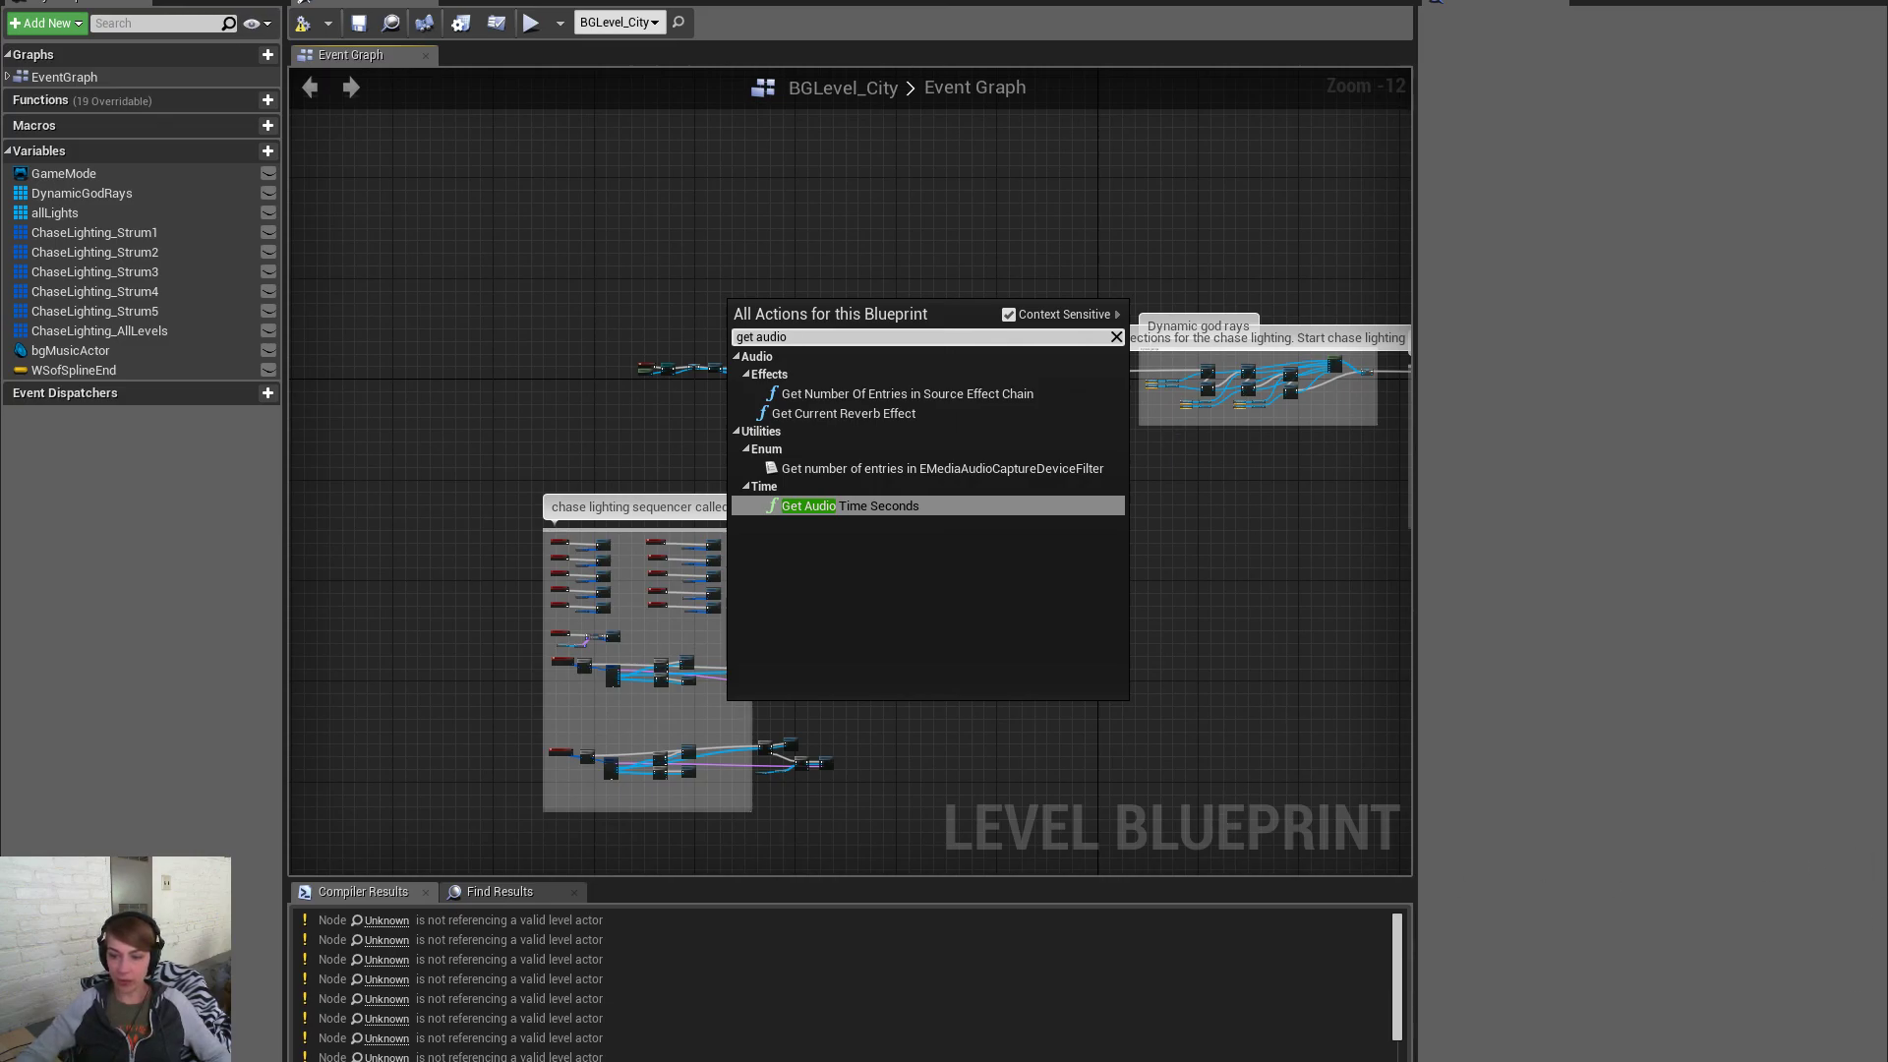
pyautogui.press('Escape')
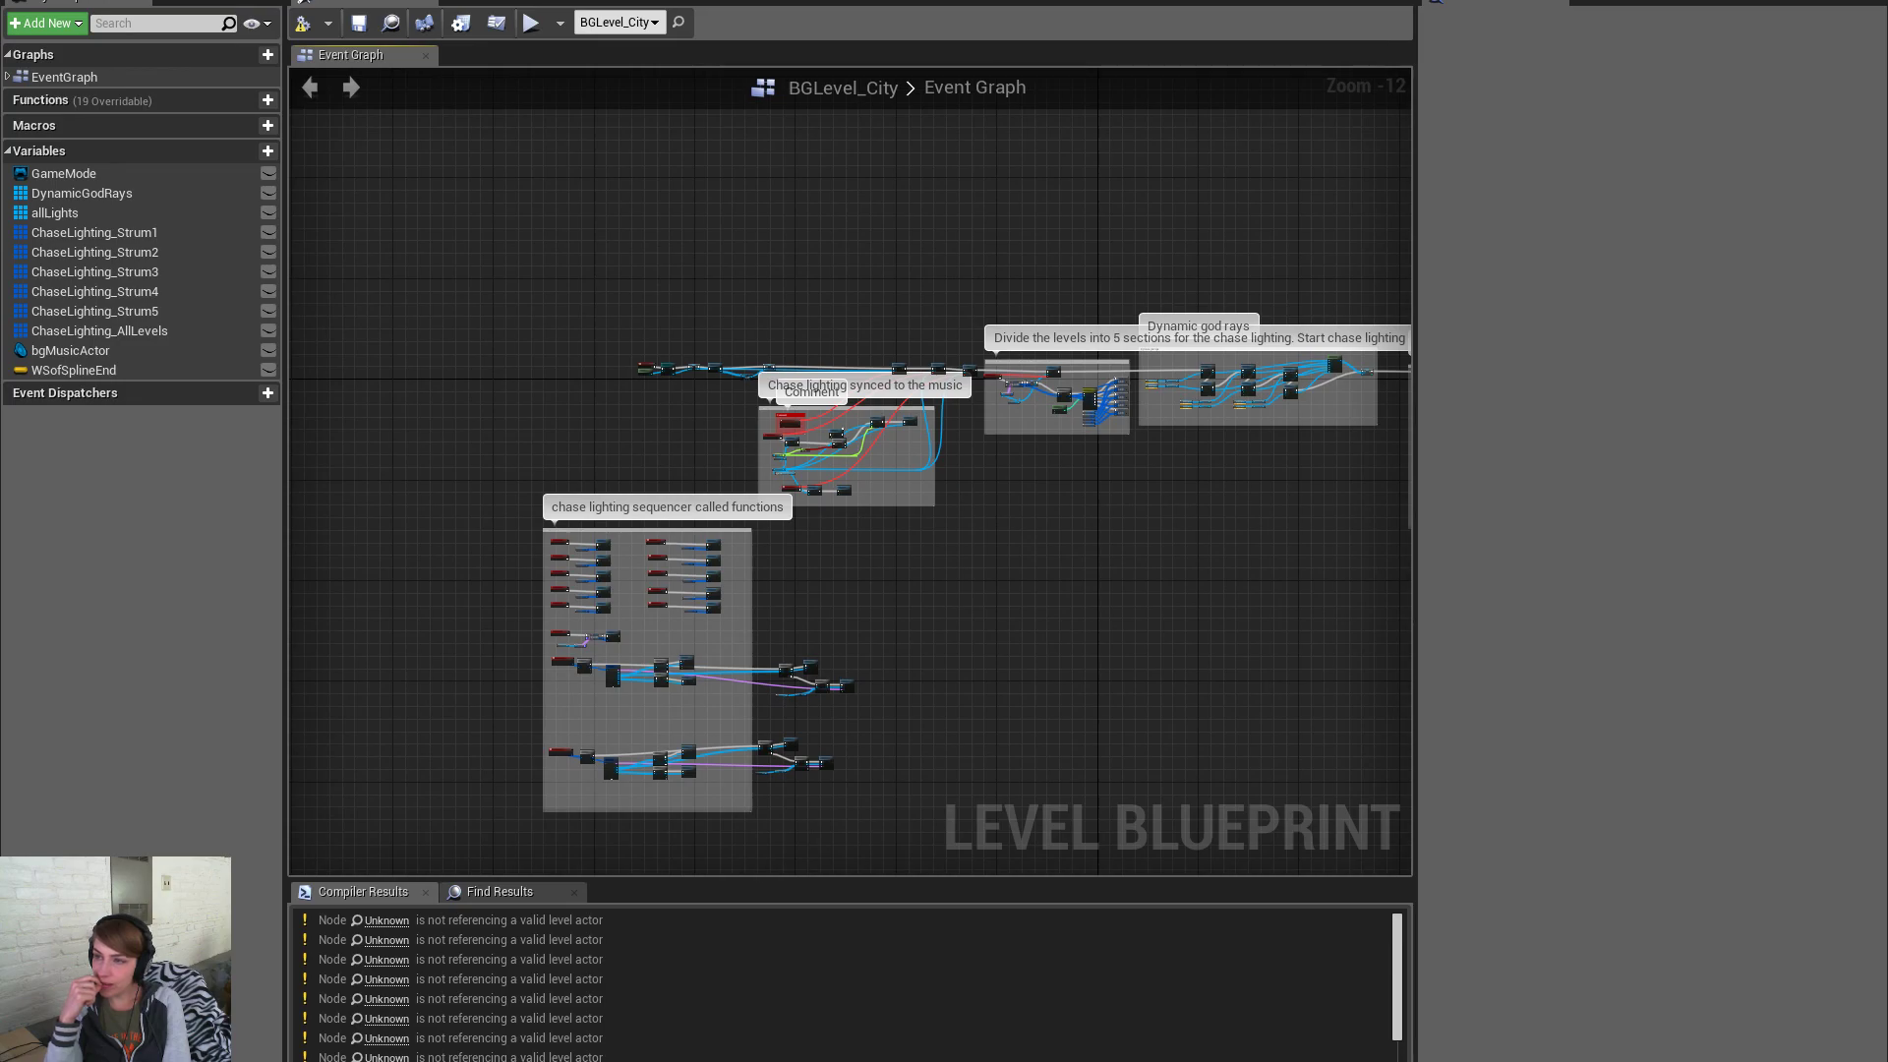
pyautogui.rightClick(888, 767)
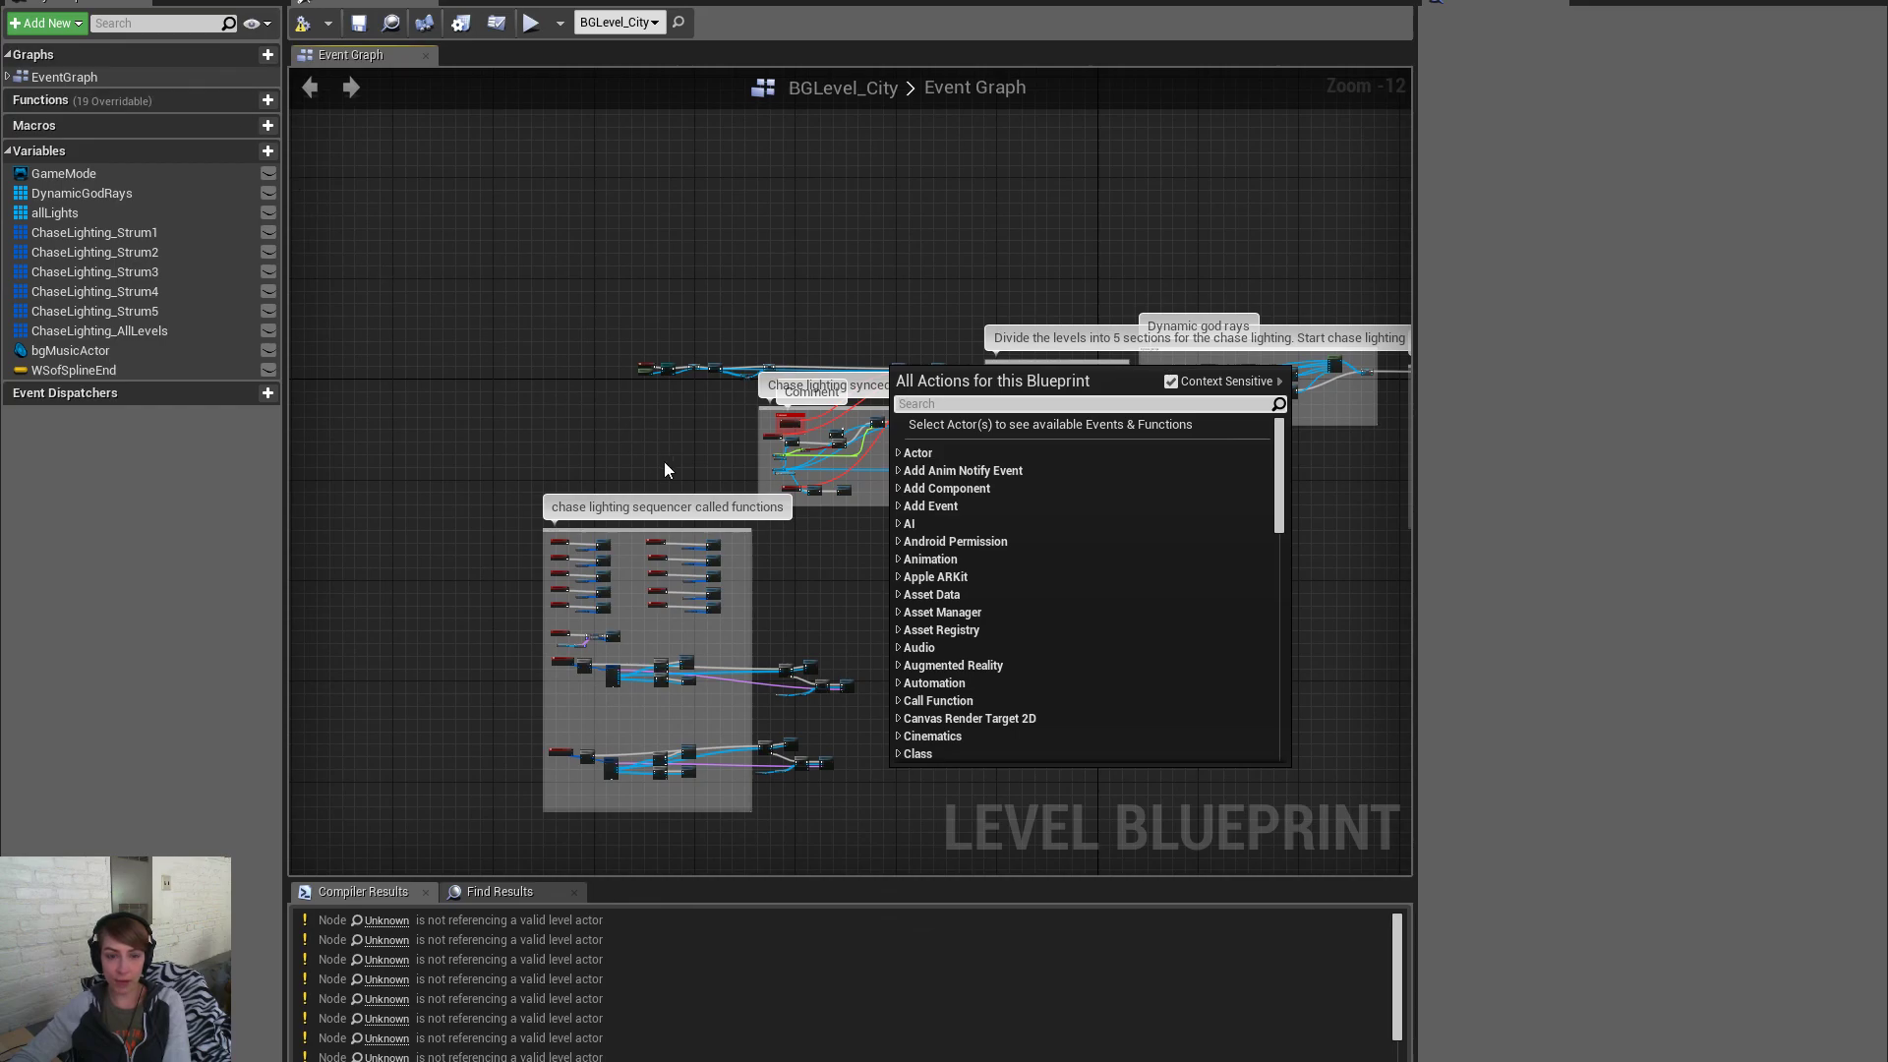
pyautogui.click(834, 606)
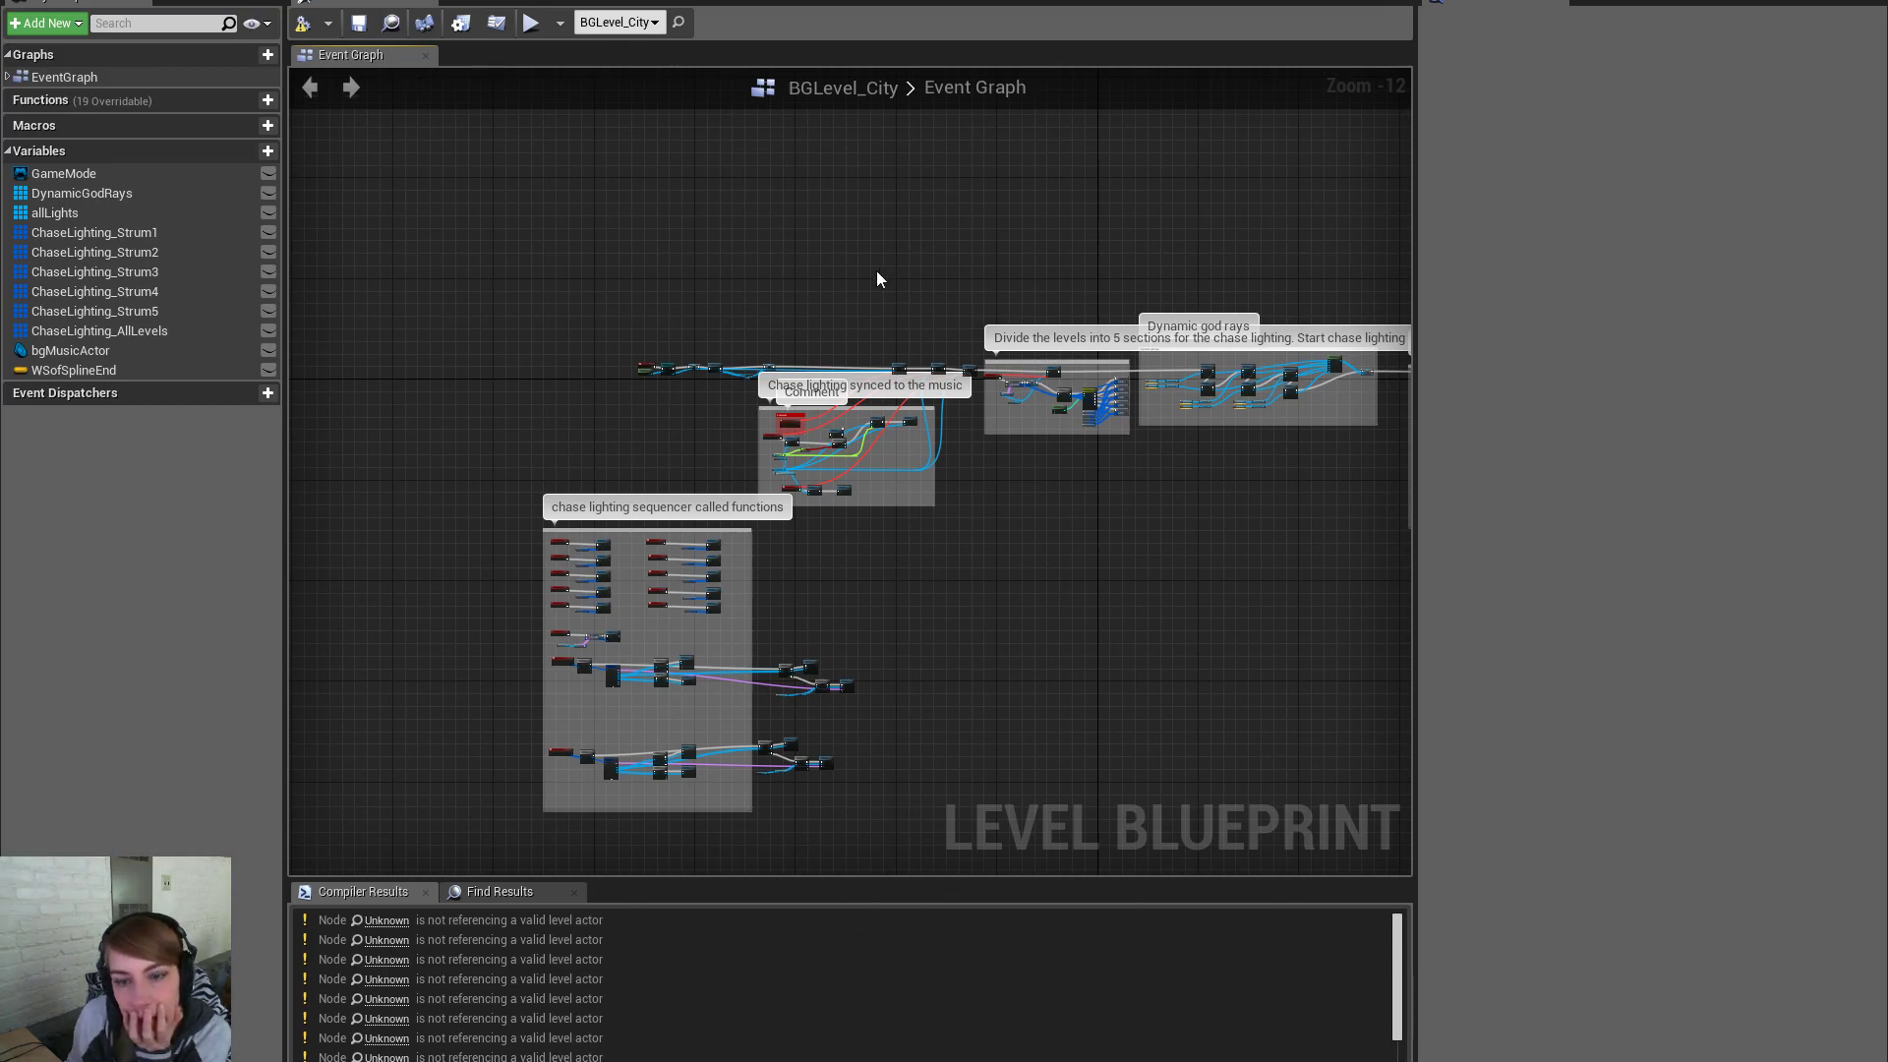
# Return to KeyArtCity_WIP in Photoshop, add a new layer above Layer 156, and hide Layers 155 and 156
pyautogui.hotkey('alt', 'Tab')
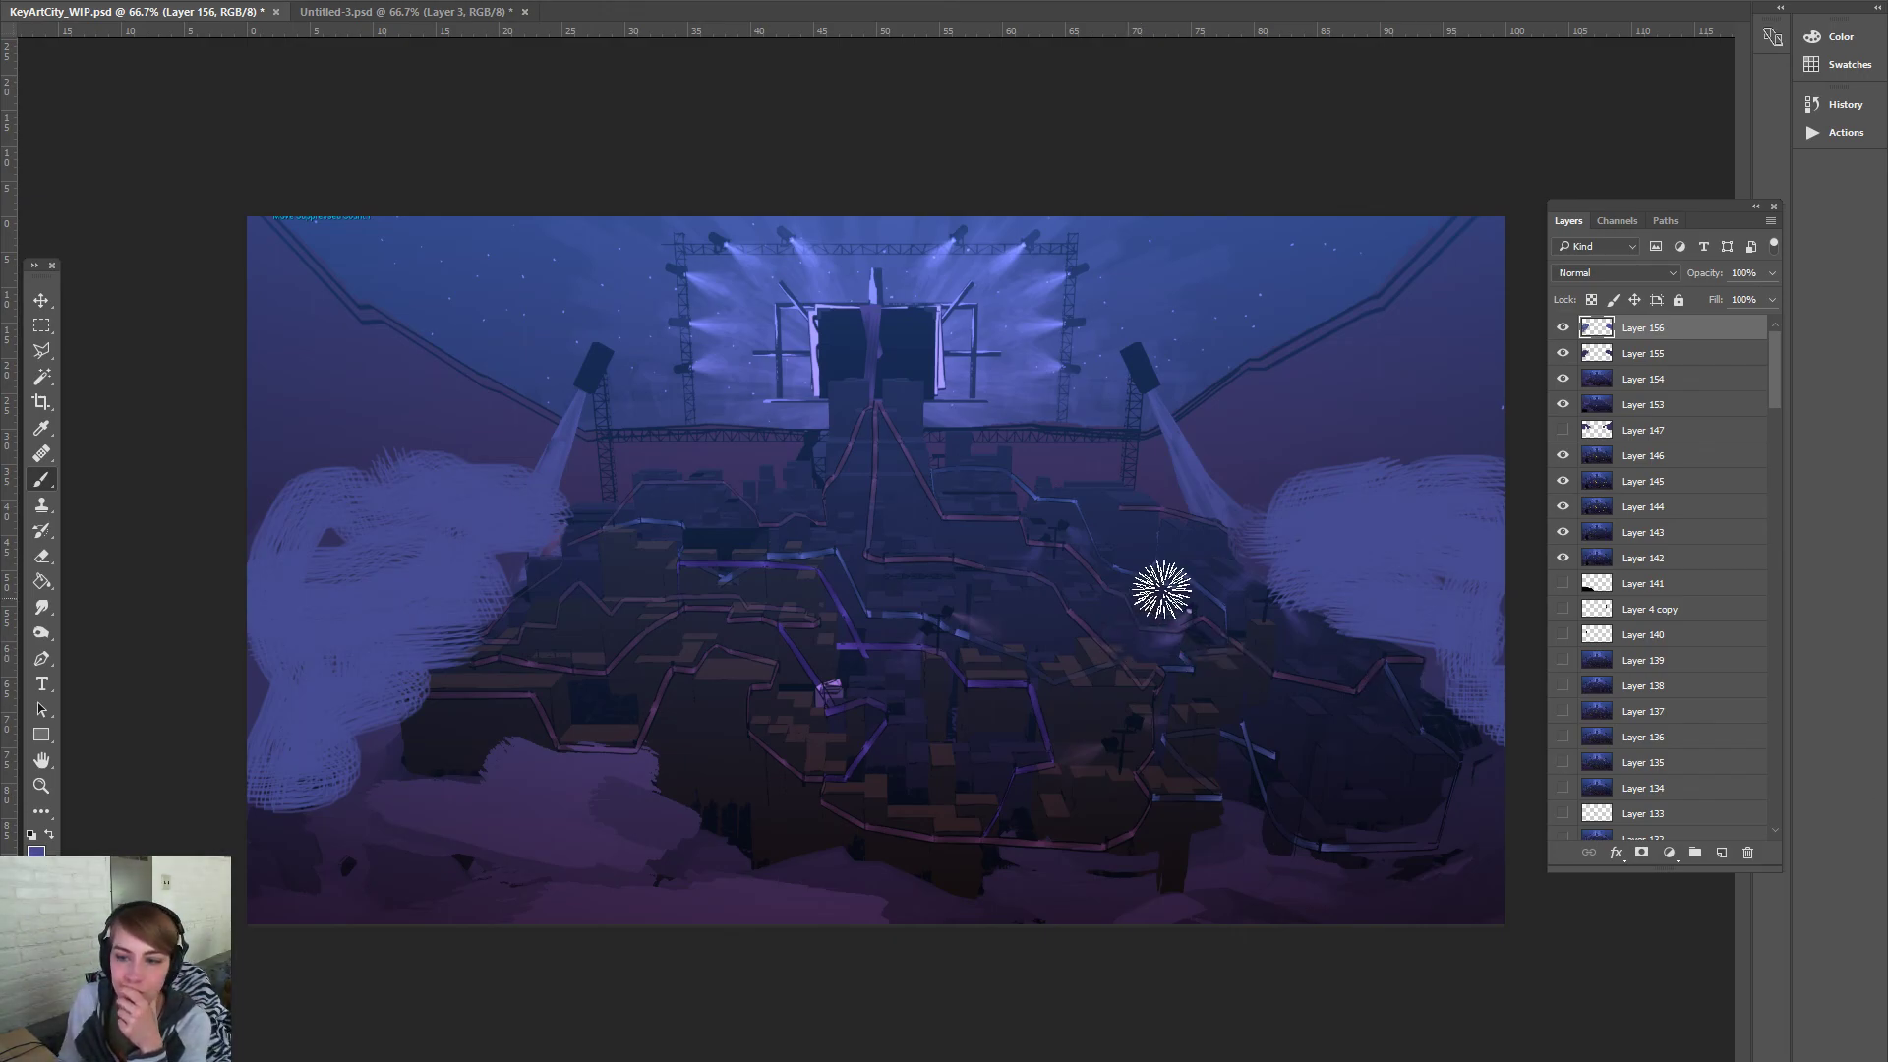
pyautogui.click(1563, 330)
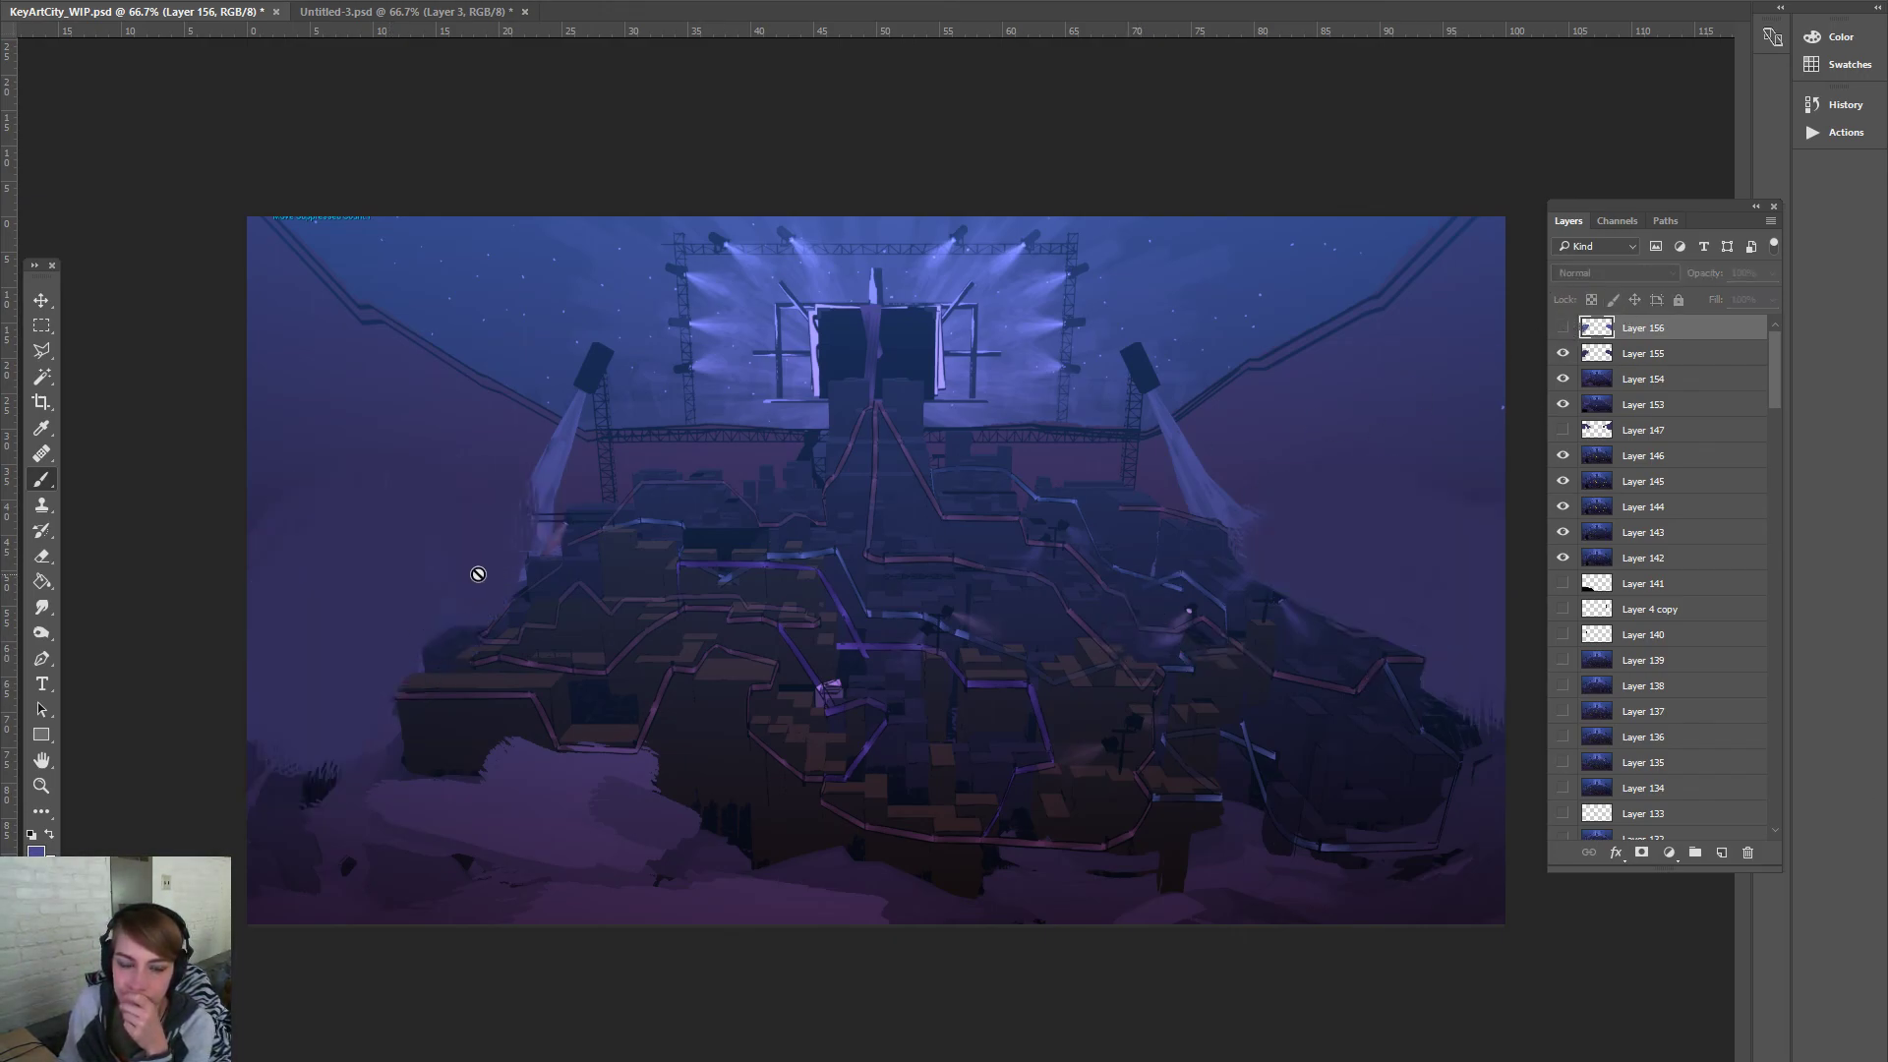
pyautogui.click(49, 473)
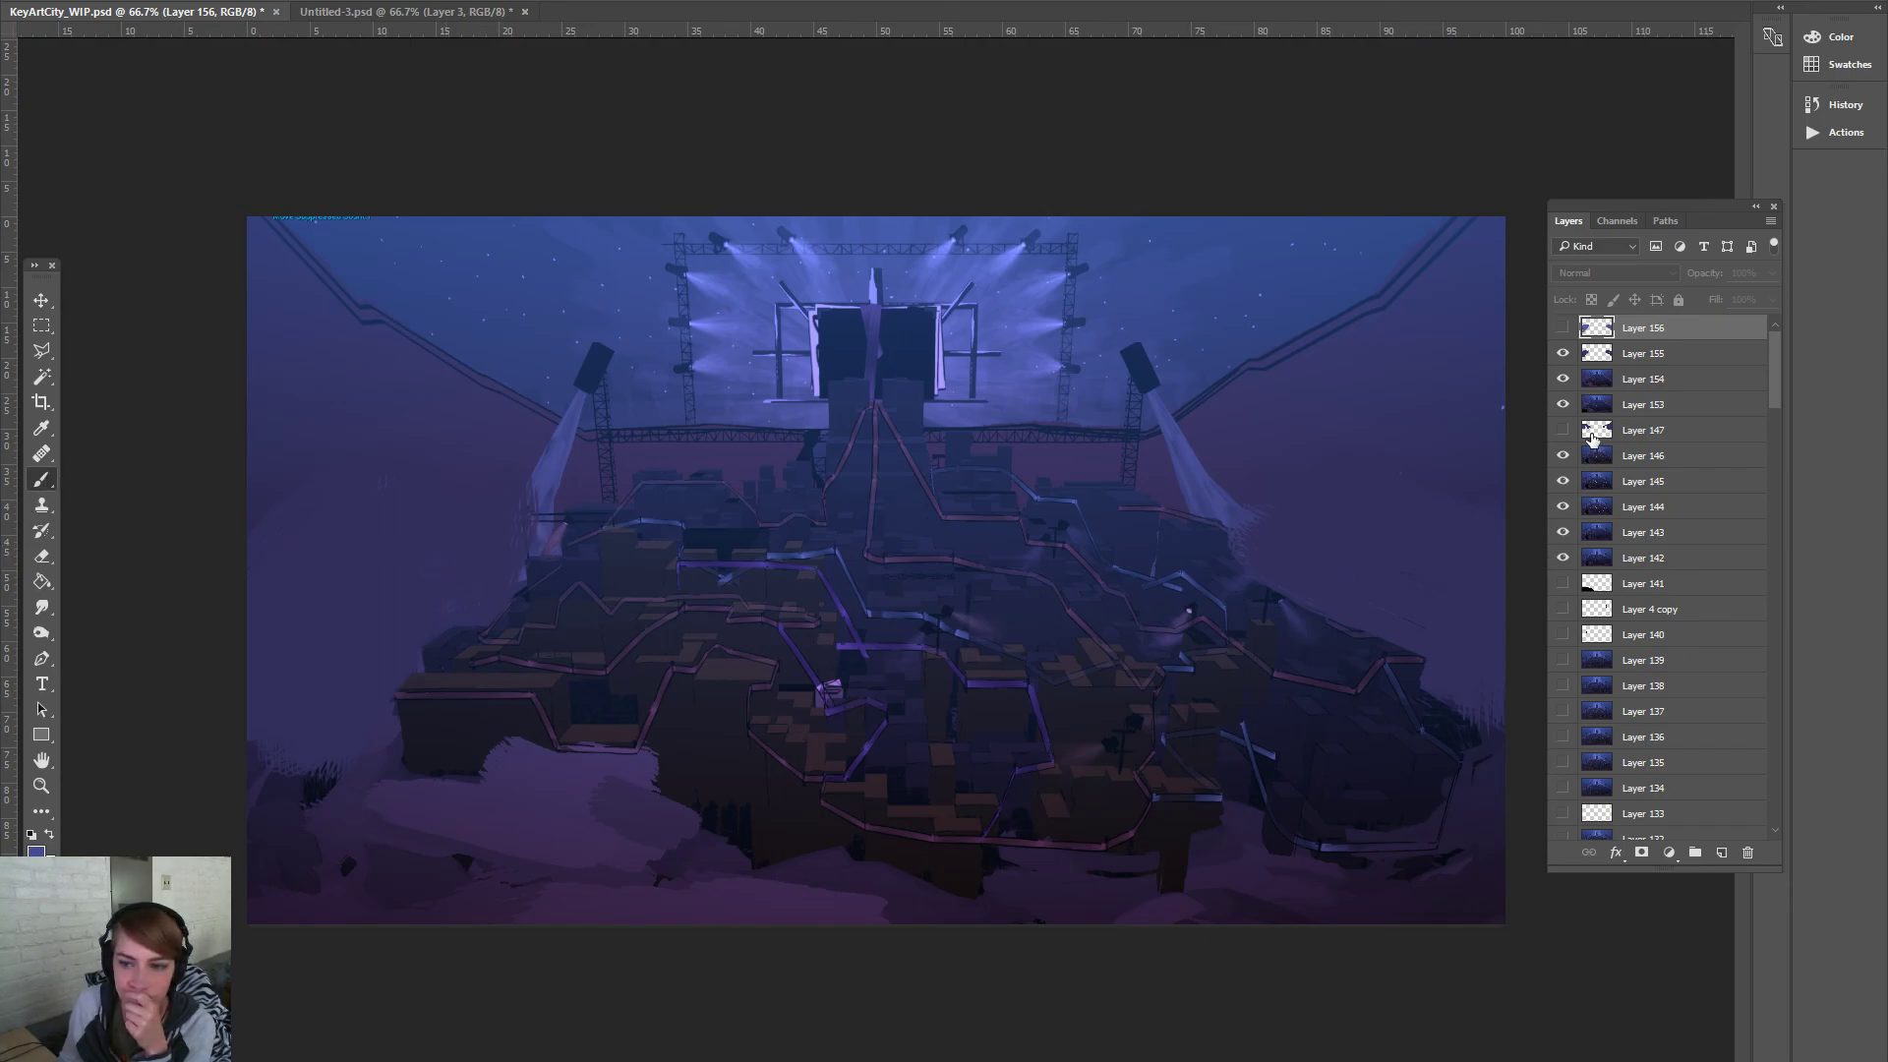
pyautogui.click(1722, 852)
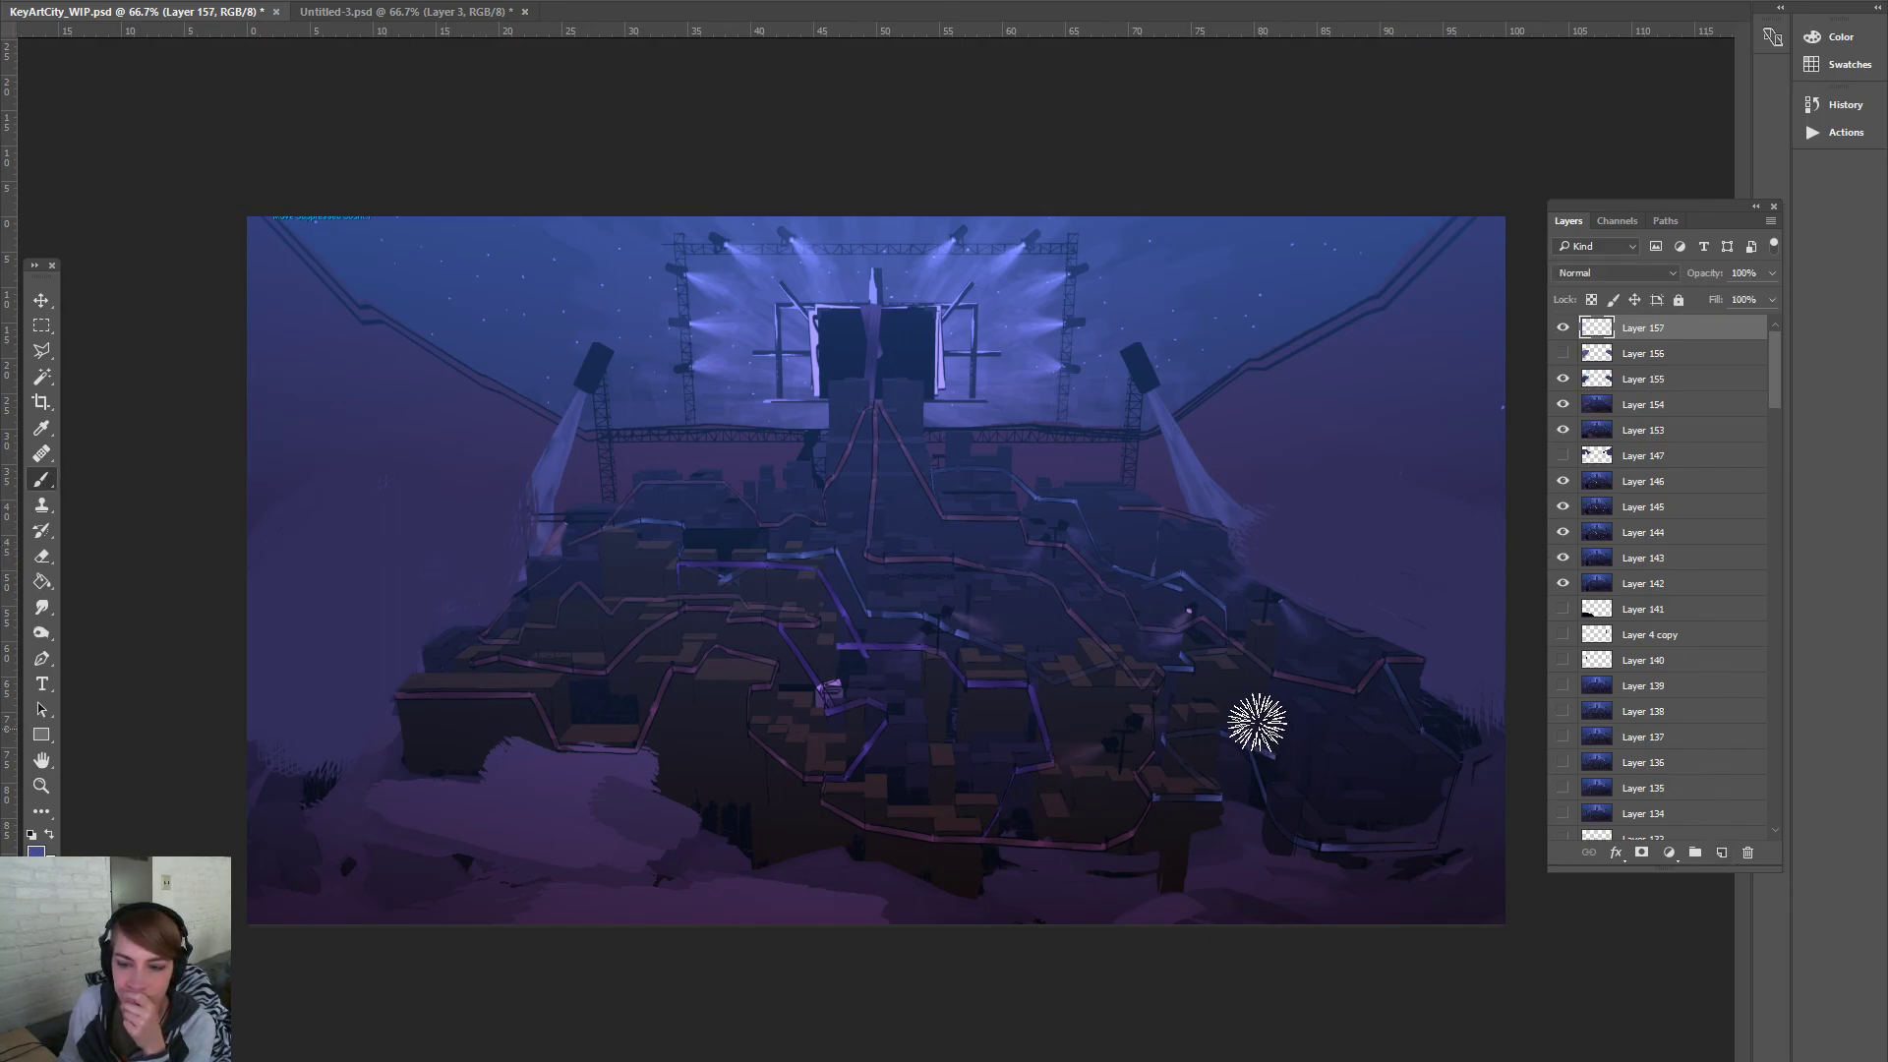
pyautogui.click(1562, 380)
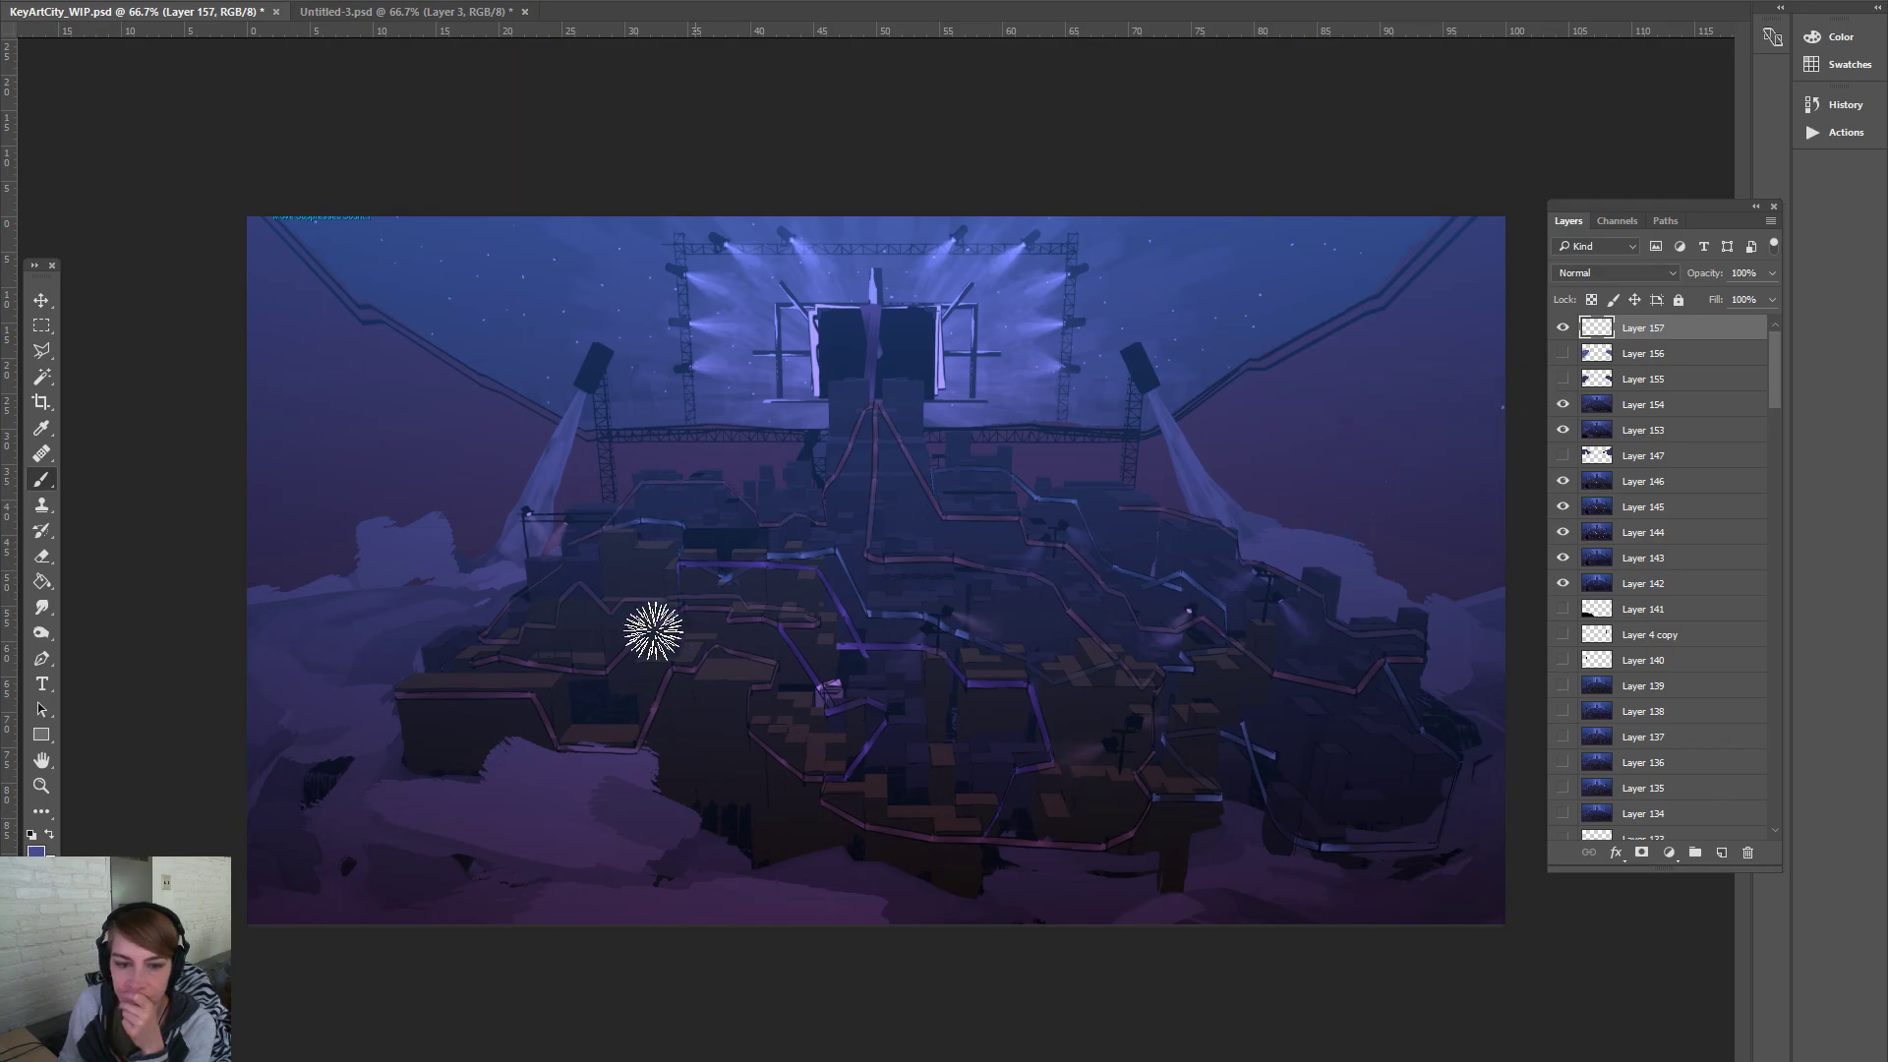
# Sample the muted purple of the city's rail line as the foreground color and choose a thin brush
pyautogui.click(37, 852)
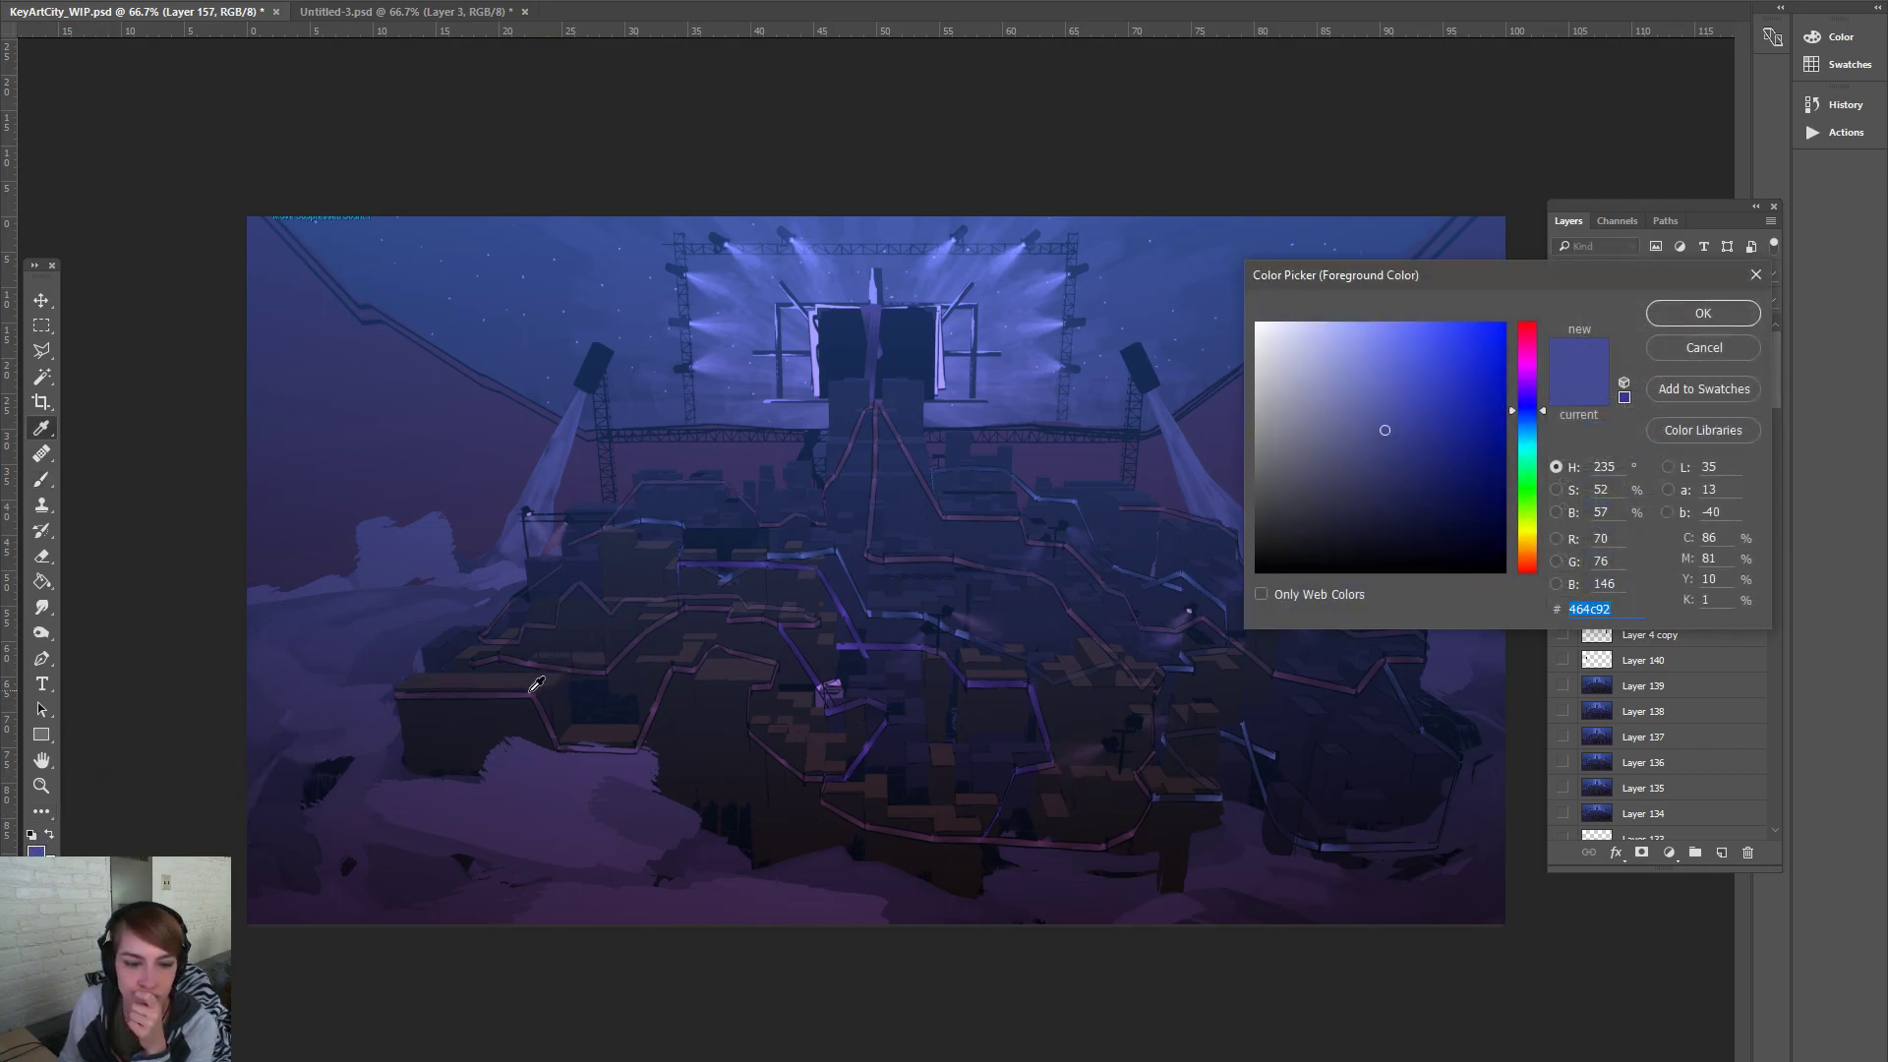
pyautogui.click(534, 686)
pyautogui.click(1683, 315)
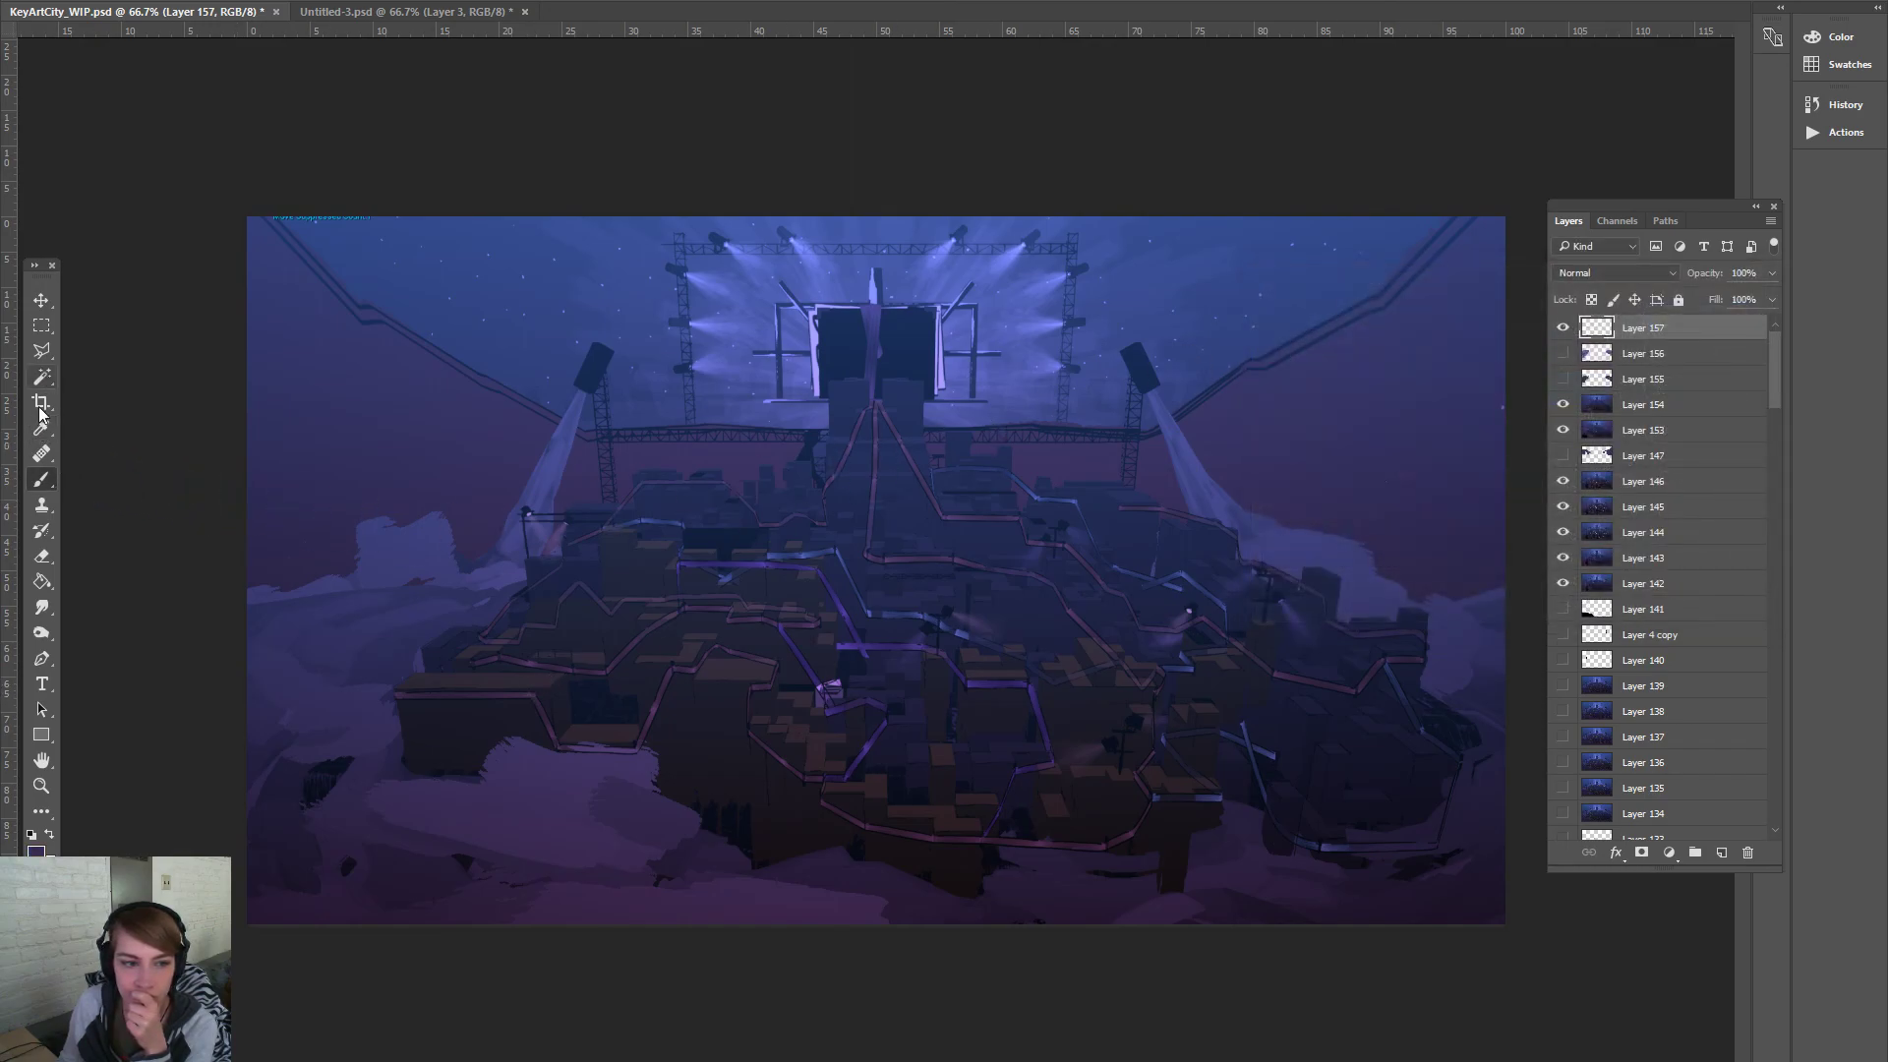
pyautogui.rightClick(94, 2)
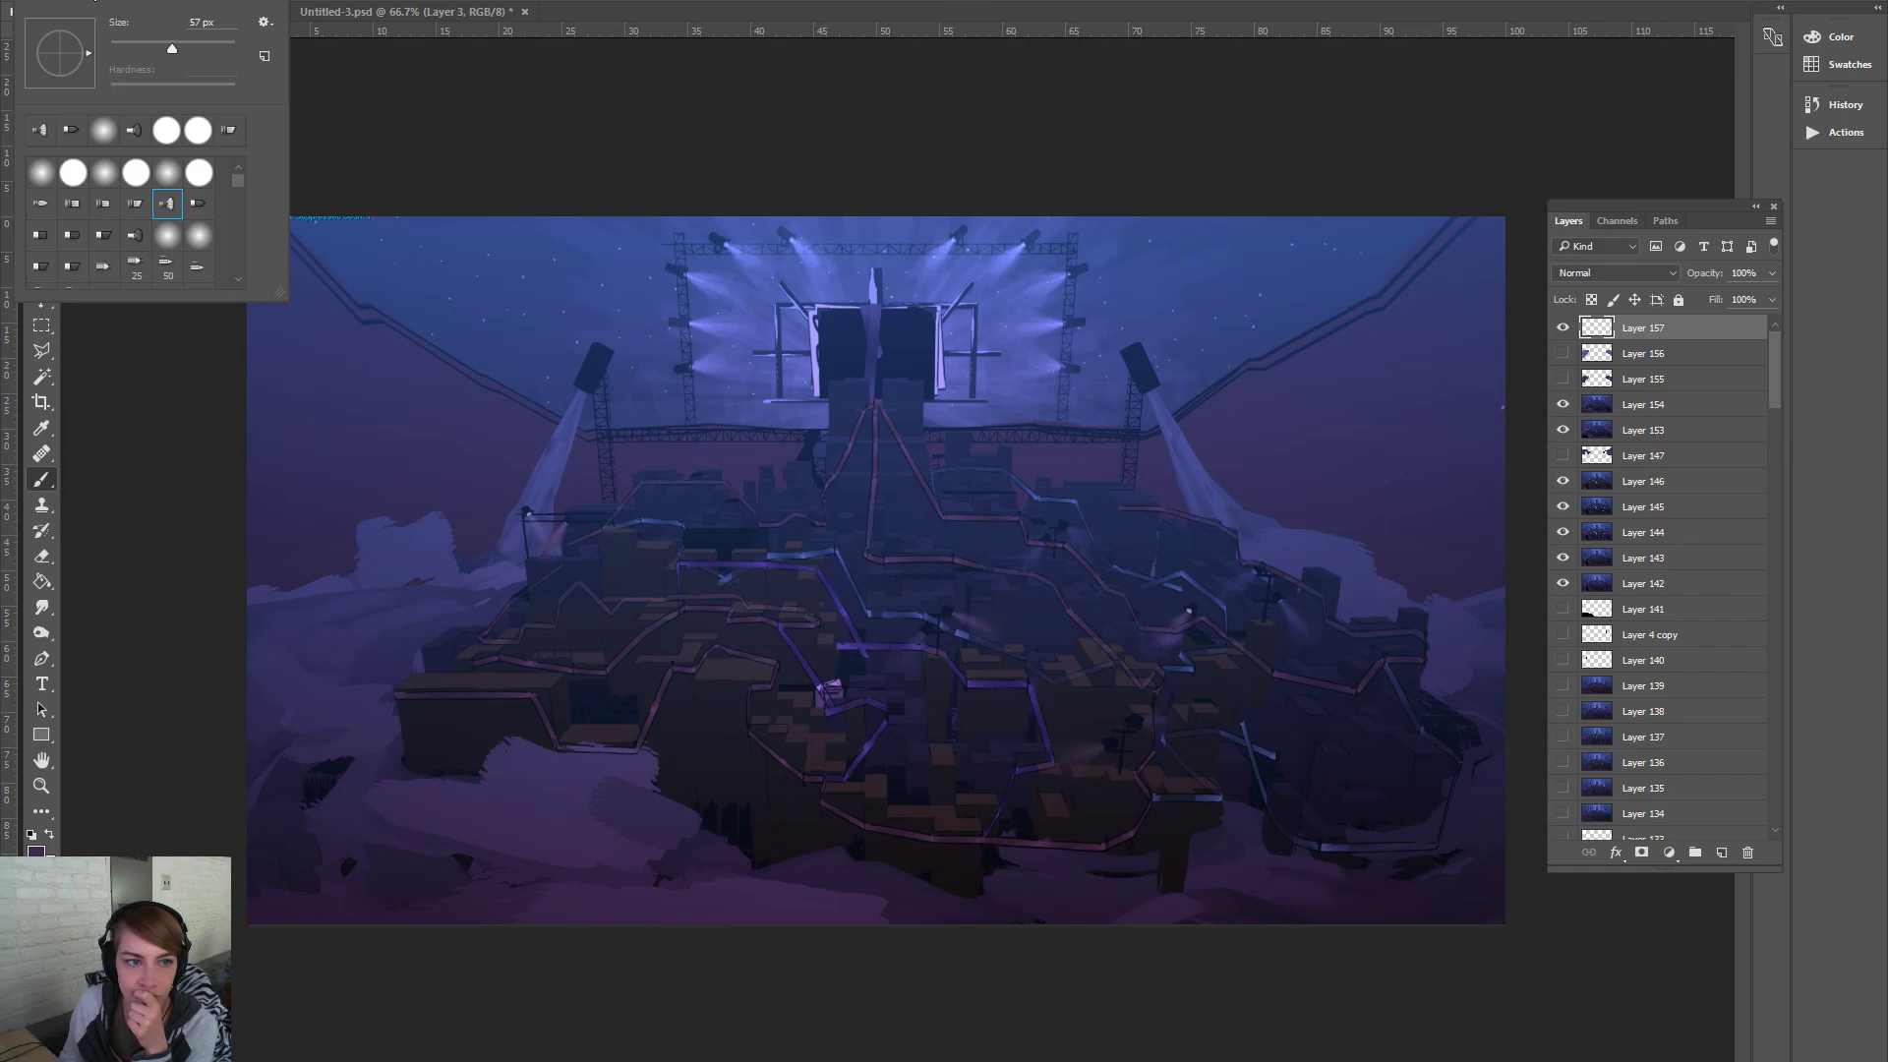
pyautogui.click(115, 44)
pyautogui.click(71, 130)
pyautogui.click(42, 132)
# Sketch thin sweeping lines on Layer 157 that loop around the city's lower edge from its left side to its right
pyautogui.click(392, 726)
pyautogui.moveTo(397, 732)
pyautogui.mouseDown()
pyautogui.moveTo(551, 787)
pyautogui.moveTo(1053, 861)
pyautogui.moveTo(1442, 809)
pyautogui.moveTo(1468, 716)
pyautogui.mouseUp()
pyautogui.moveTo(399, 745)
pyautogui.mouseDown()
pyautogui.moveTo(460, 782)
pyautogui.moveTo(1251, 852)
pyautogui.moveTo(1480, 726)
pyautogui.moveTo(808, 887)
pyautogui.moveTo(382, 707)
pyautogui.mouseUp()
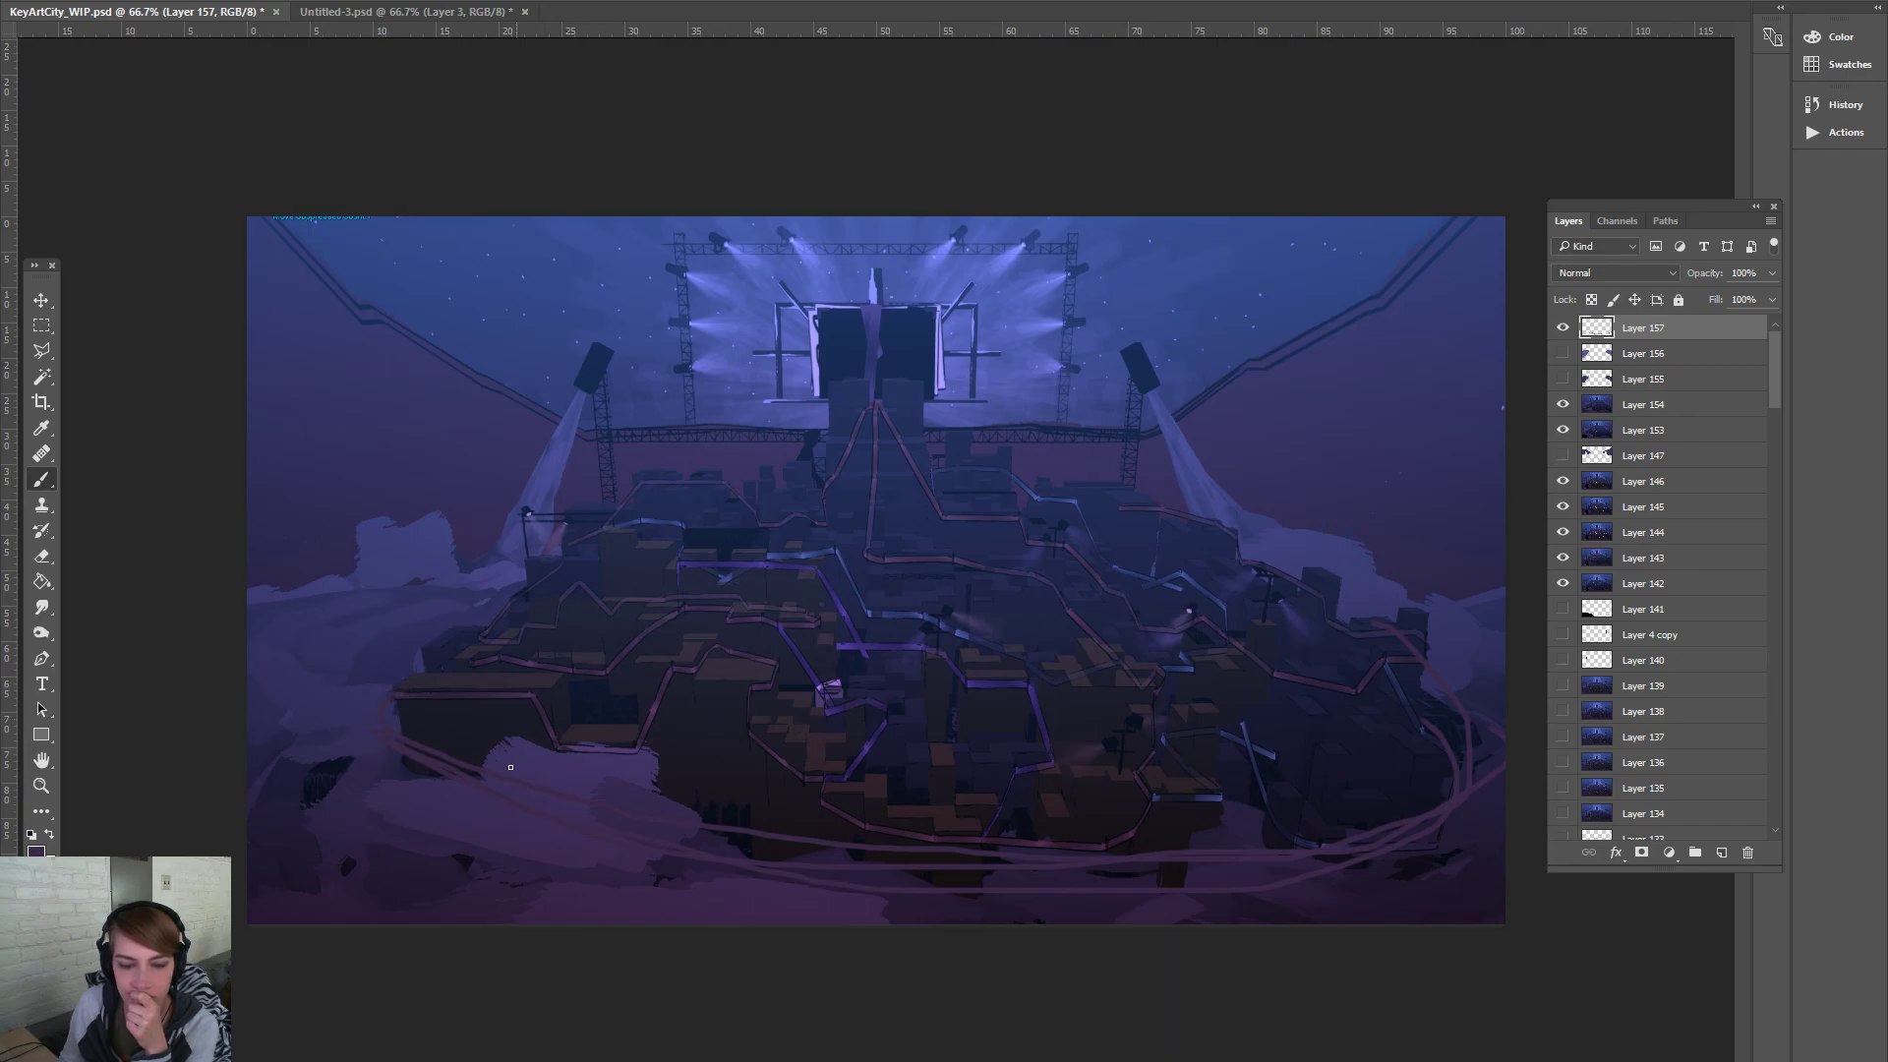
pyautogui.moveTo(383, 719)
pyautogui.mouseDown()
pyautogui.moveTo(726, 811)
pyautogui.moveTo(1277, 848)
pyautogui.moveTo(1433, 757)
pyautogui.mouseUp()
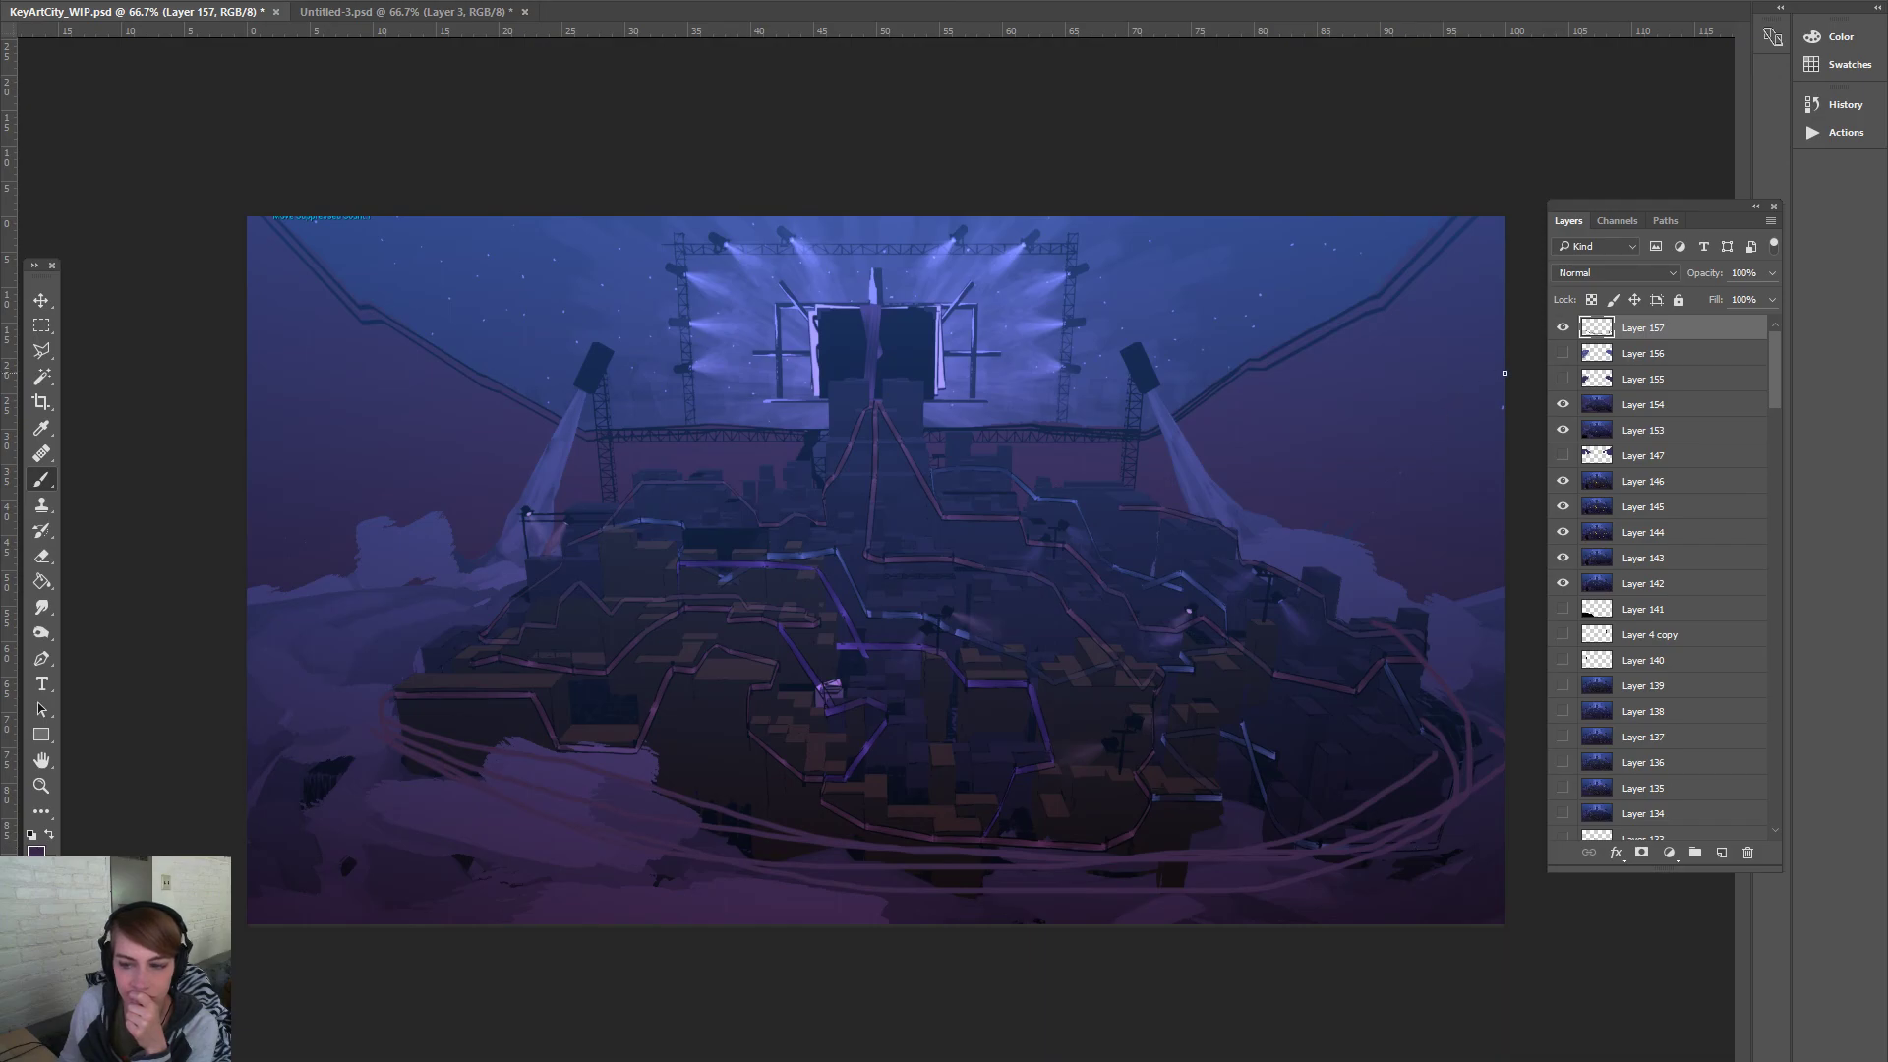
# Hide Layer 157 with the looping lines and show the lit clouds on Layer 156
pyautogui.click(1563, 327)
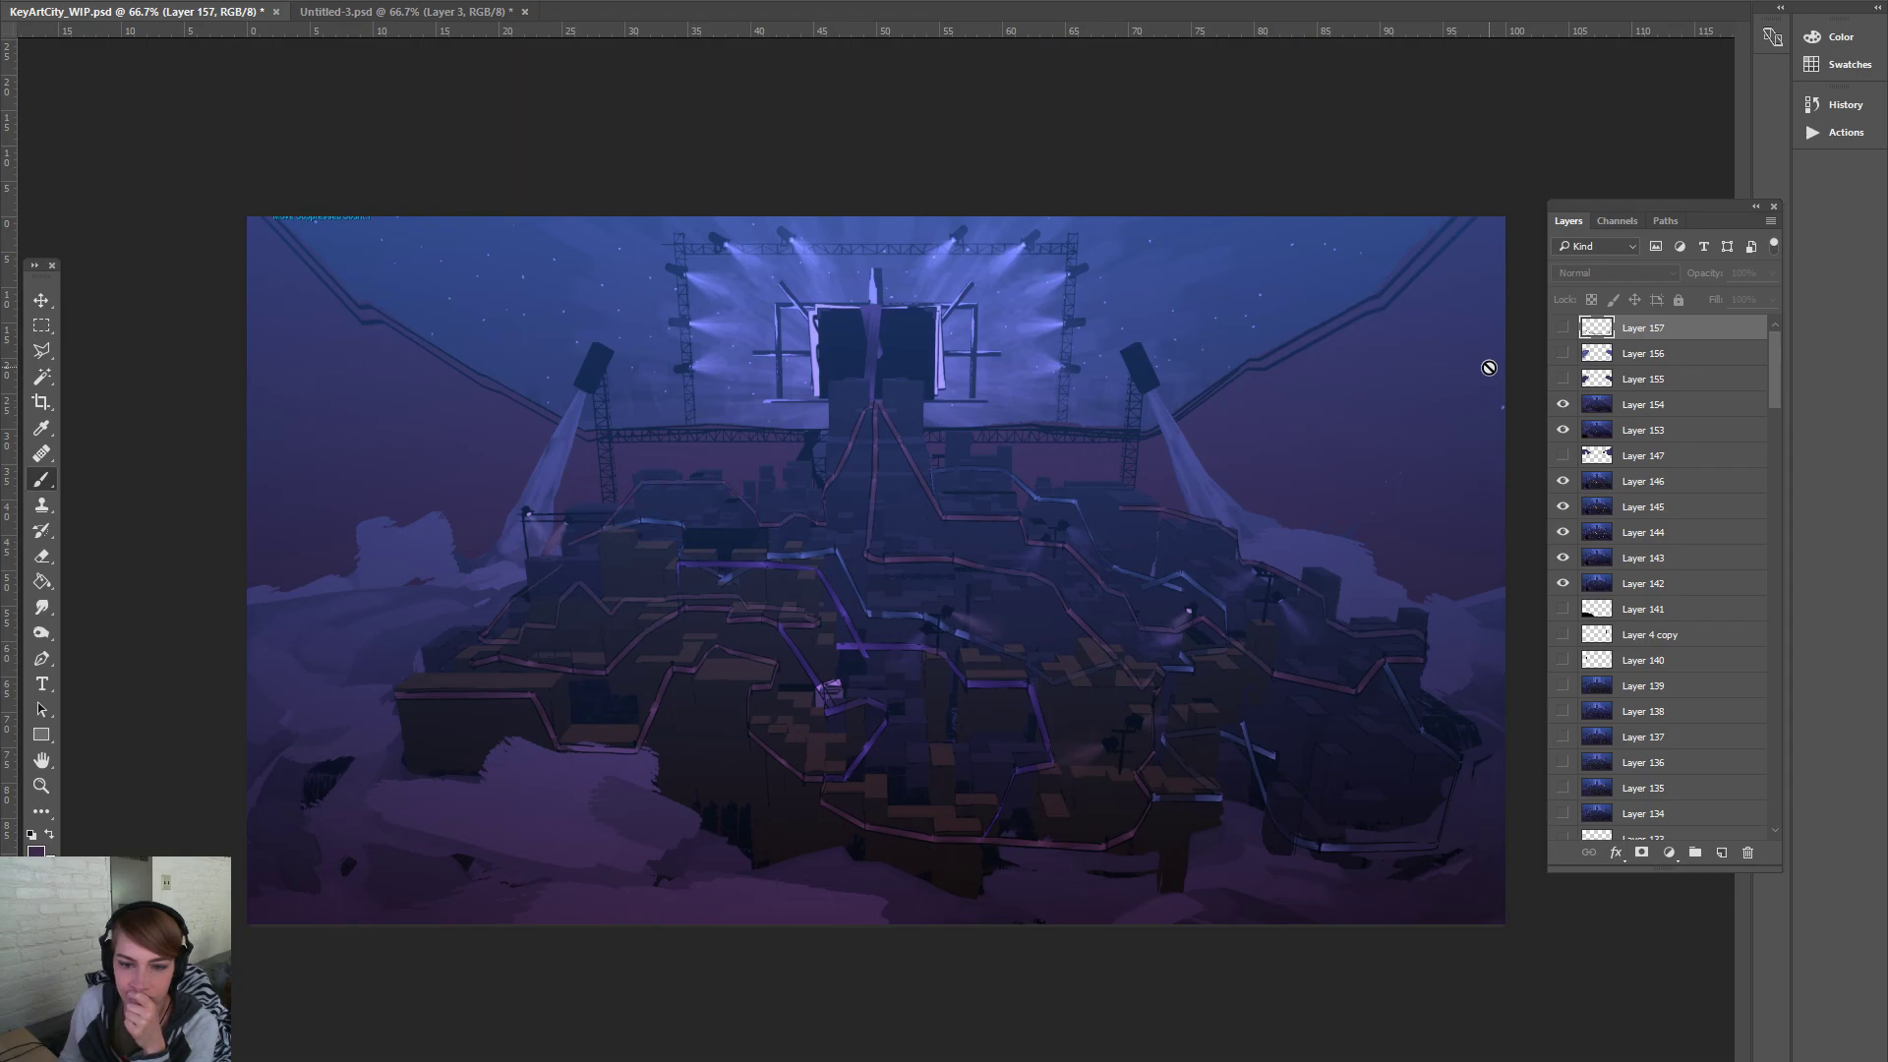
pyautogui.click(1563, 354)
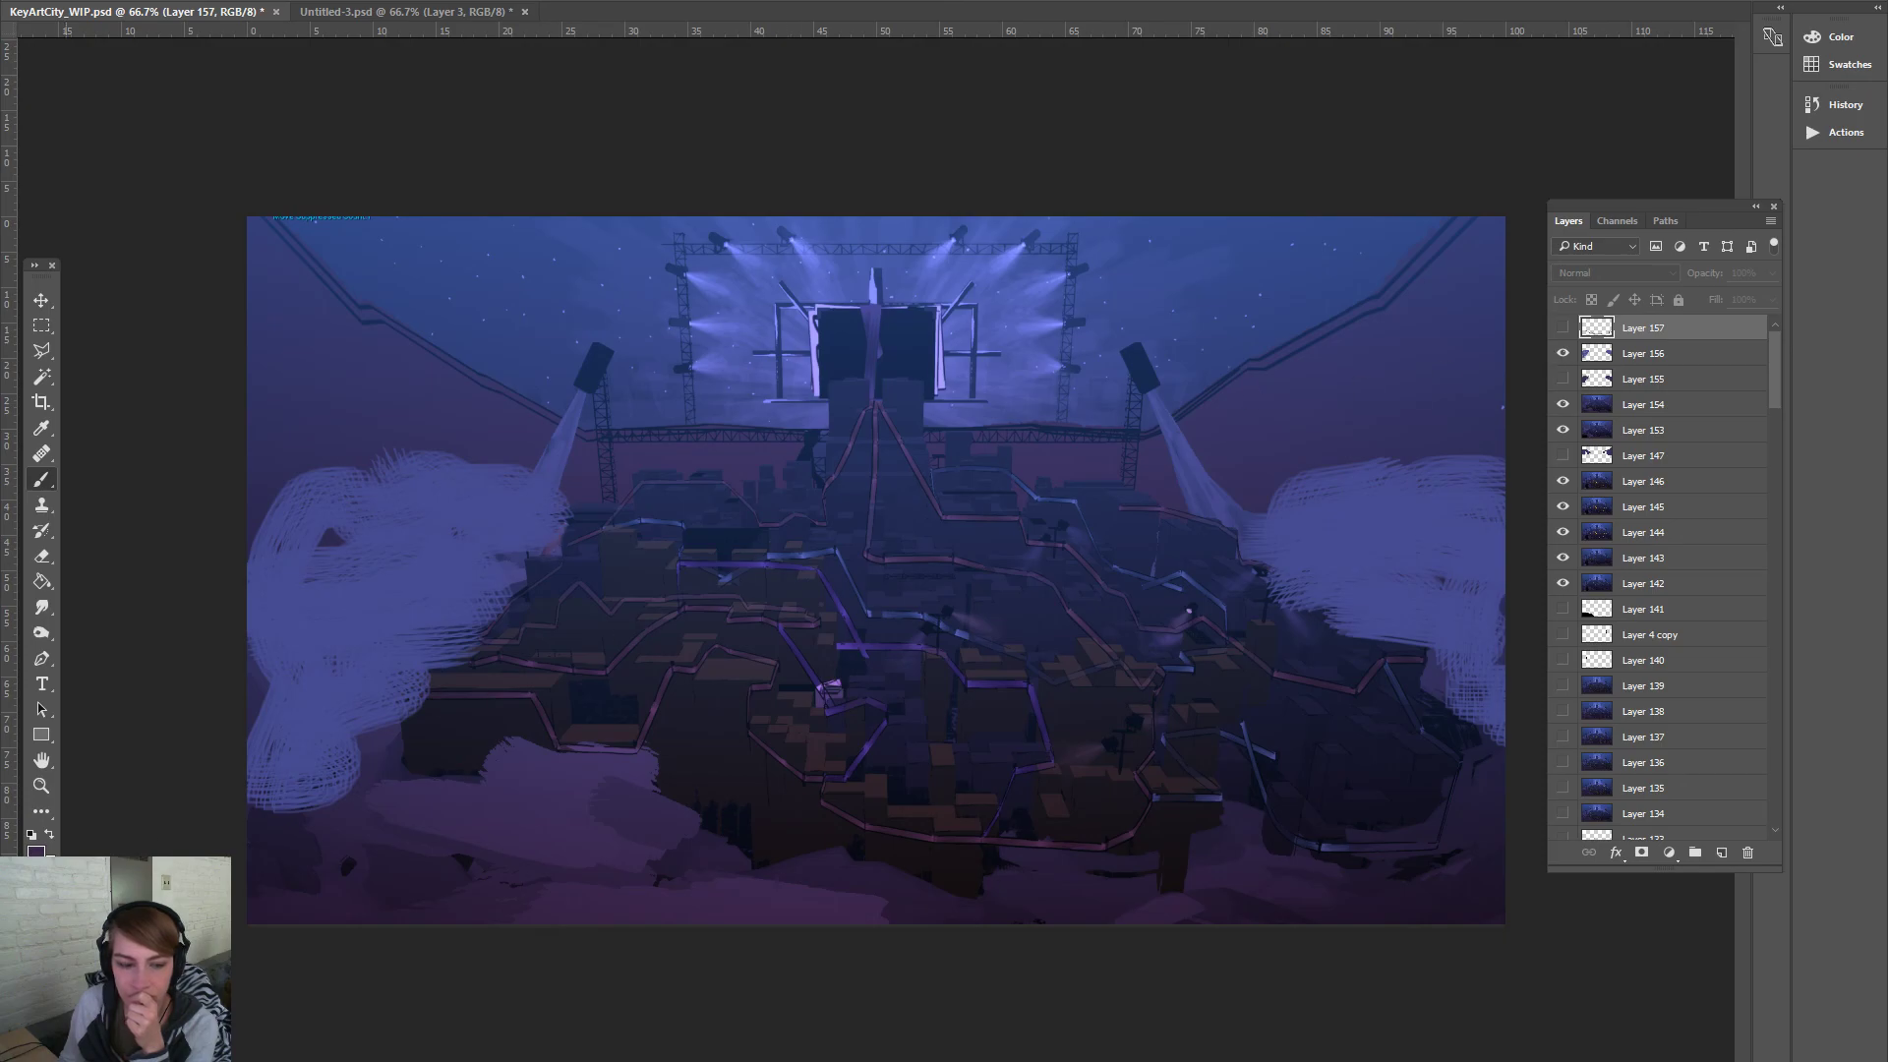
# Set the foreground color to a near-black shade sampled from the dark area under the city and choose a 52 px brush
pyautogui.click(36, 850)
pyautogui.click(704, 824)
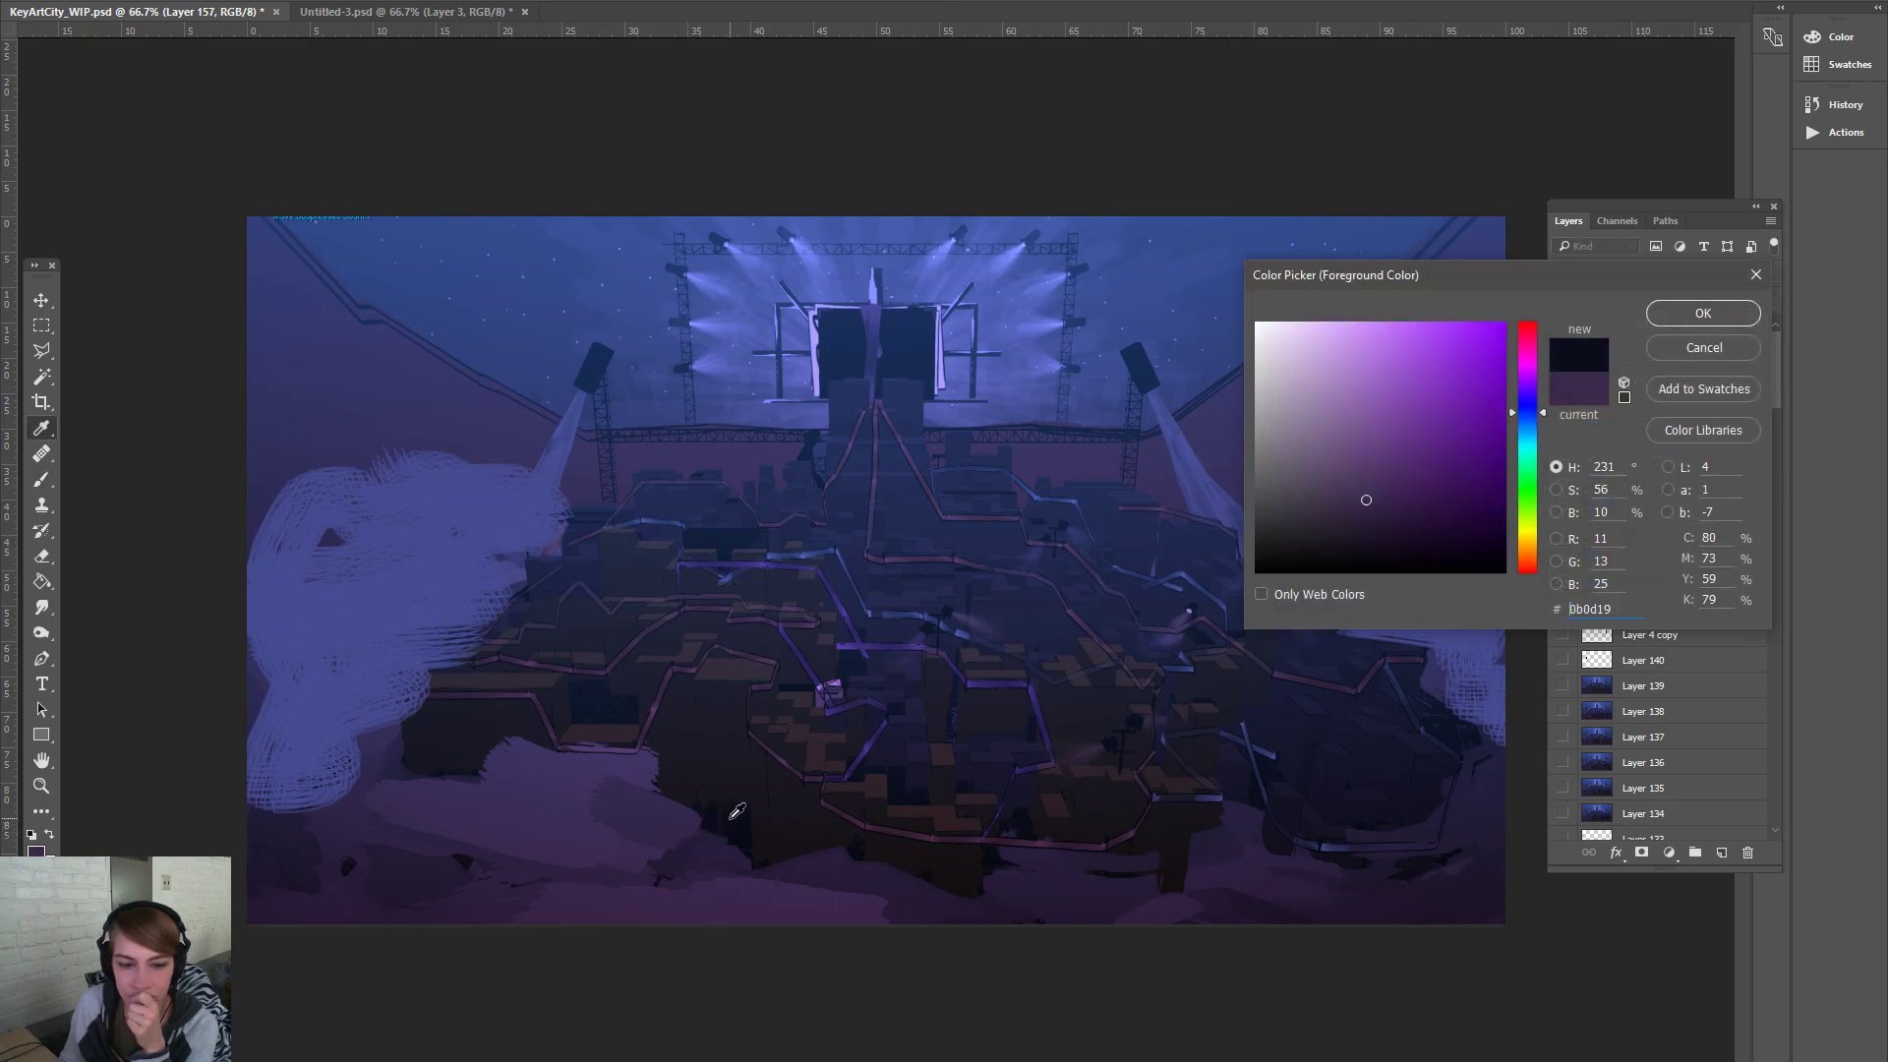
pyautogui.click(1526, 390)
pyautogui.click(1695, 323)
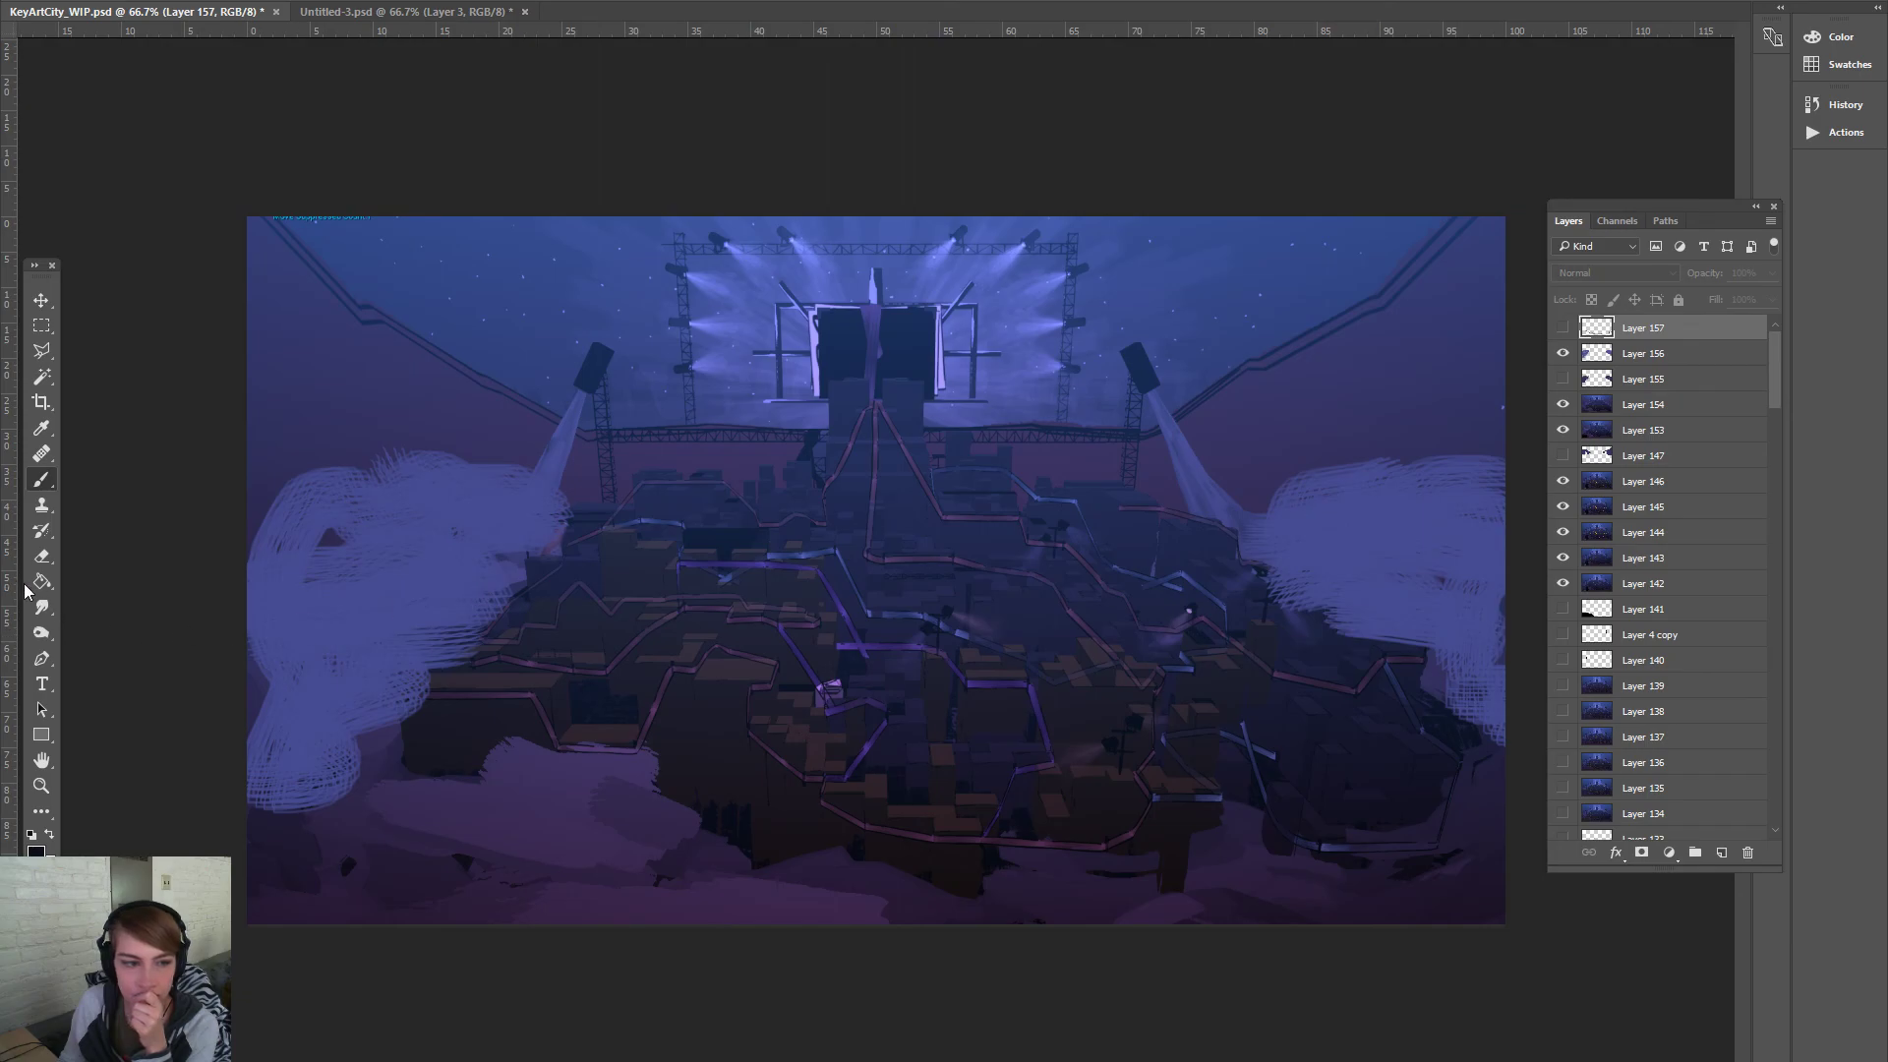
pyautogui.rightClick(171, 109)
pyautogui.click(135, 130)
pyautogui.moveTo(157, 46); pyautogui.dragTo(167, 47)
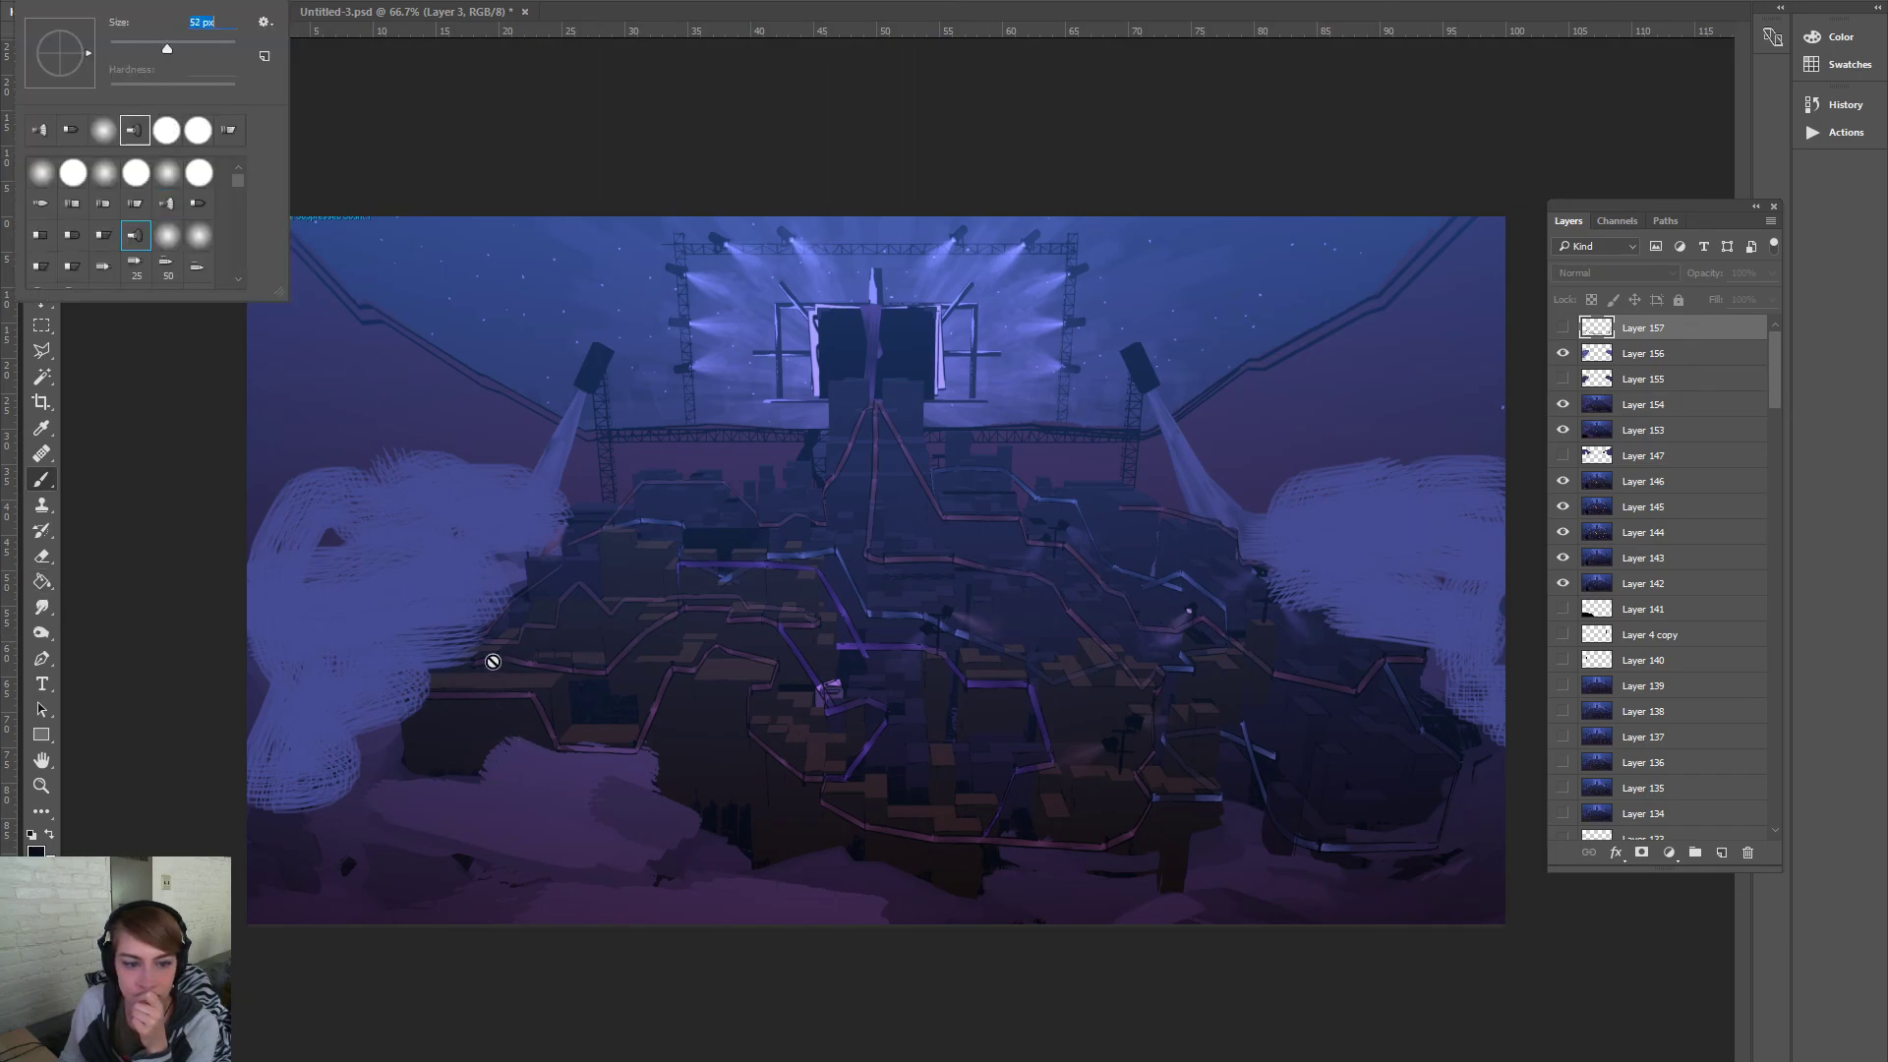
# Paint a near-black foreground silhouette across the bottom of the canvas on a new layer above Layer 156
pyautogui.click(1588, 354)
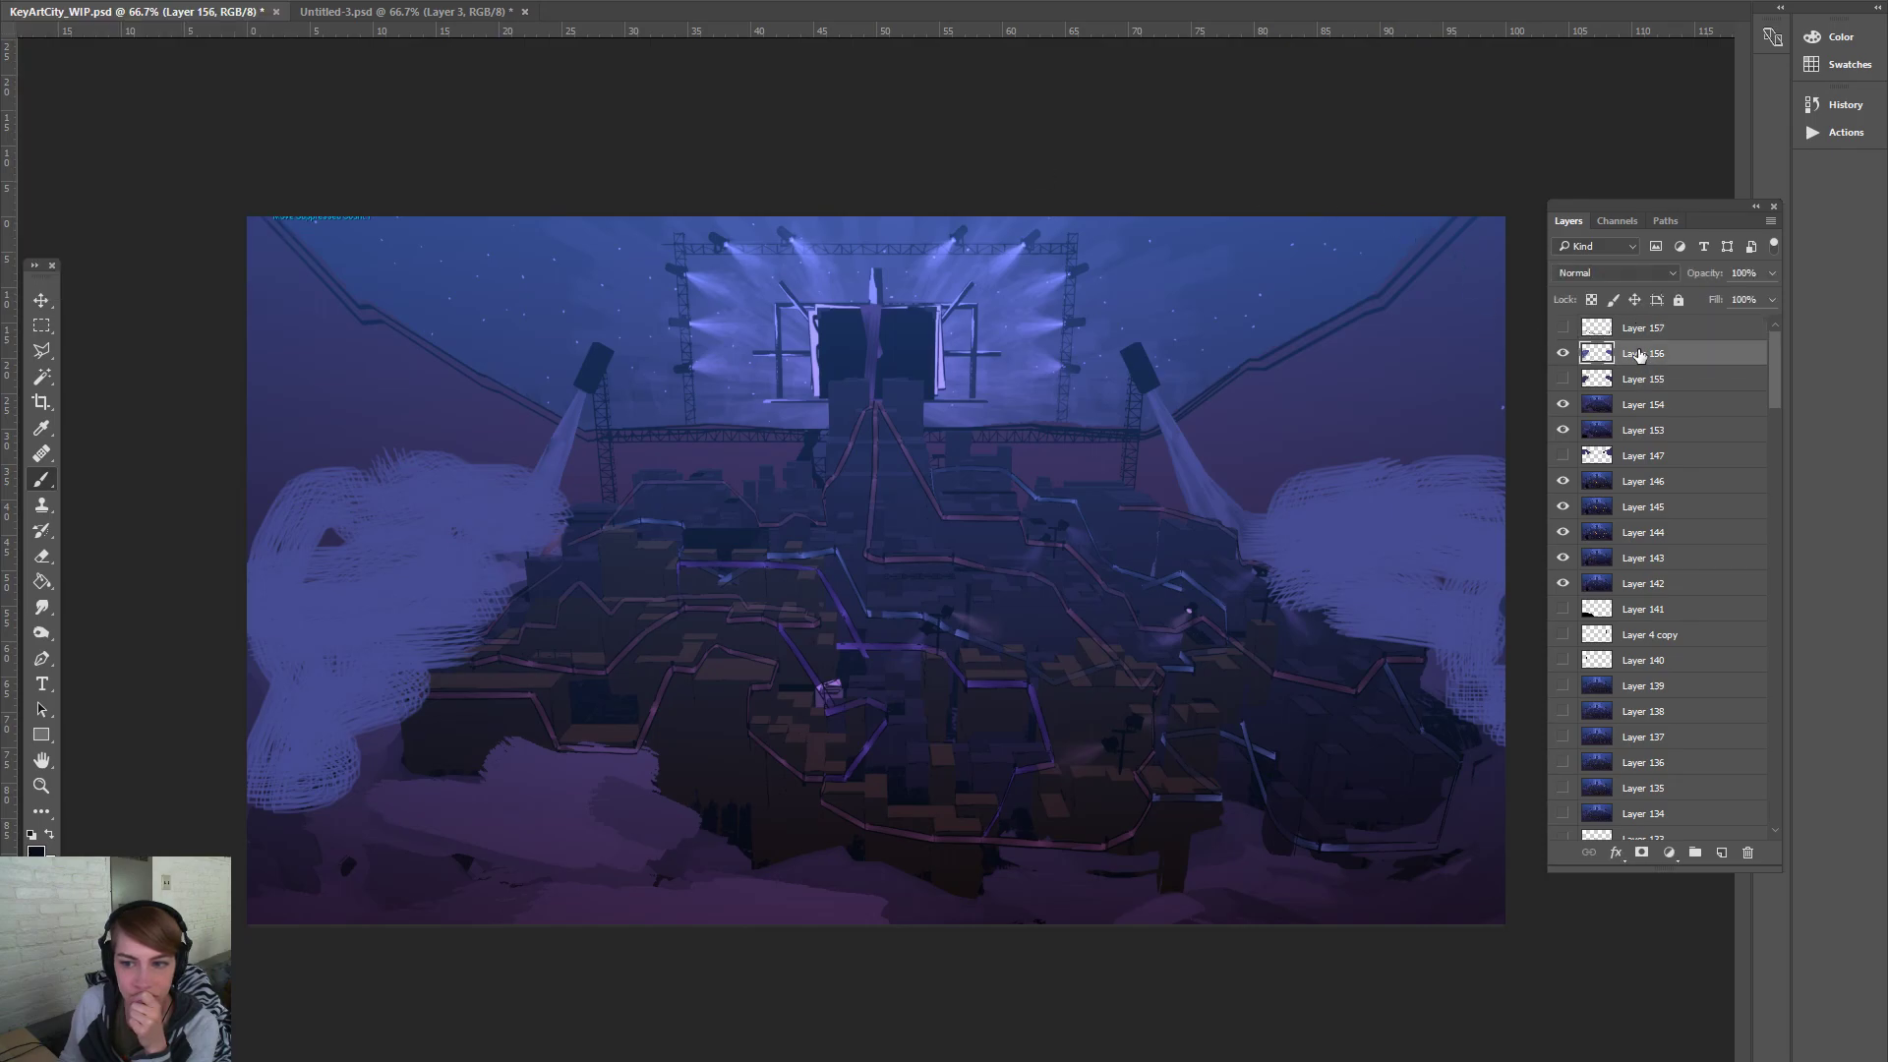
pyautogui.click(1725, 853)
pyautogui.moveTo(329, 846)
pyautogui.mouseDown()
pyautogui.moveTo(696, 864)
pyautogui.moveTo(557, 905)
pyautogui.moveTo(413, 895)
pyautogui.mouseUp()
pyautogui.moveTo(606, 853)
pyautogui.mouseDown()
pyautogui.moveTo(666, 830)
pyautogui.moveTo(645, 826)
pyautogui.moveTo(662, 885)
pyautogui.moveTo(914, 918)
pyautogui.moveTo(1235, 892)
pyautogui.moveTo(1226, 872)
pyautogui.moveTo(1499, 880)
pyautogui.moveTo(1454, 835)
pyautogui.moveTo(1513, 772)
pyautogui.mouseUp()
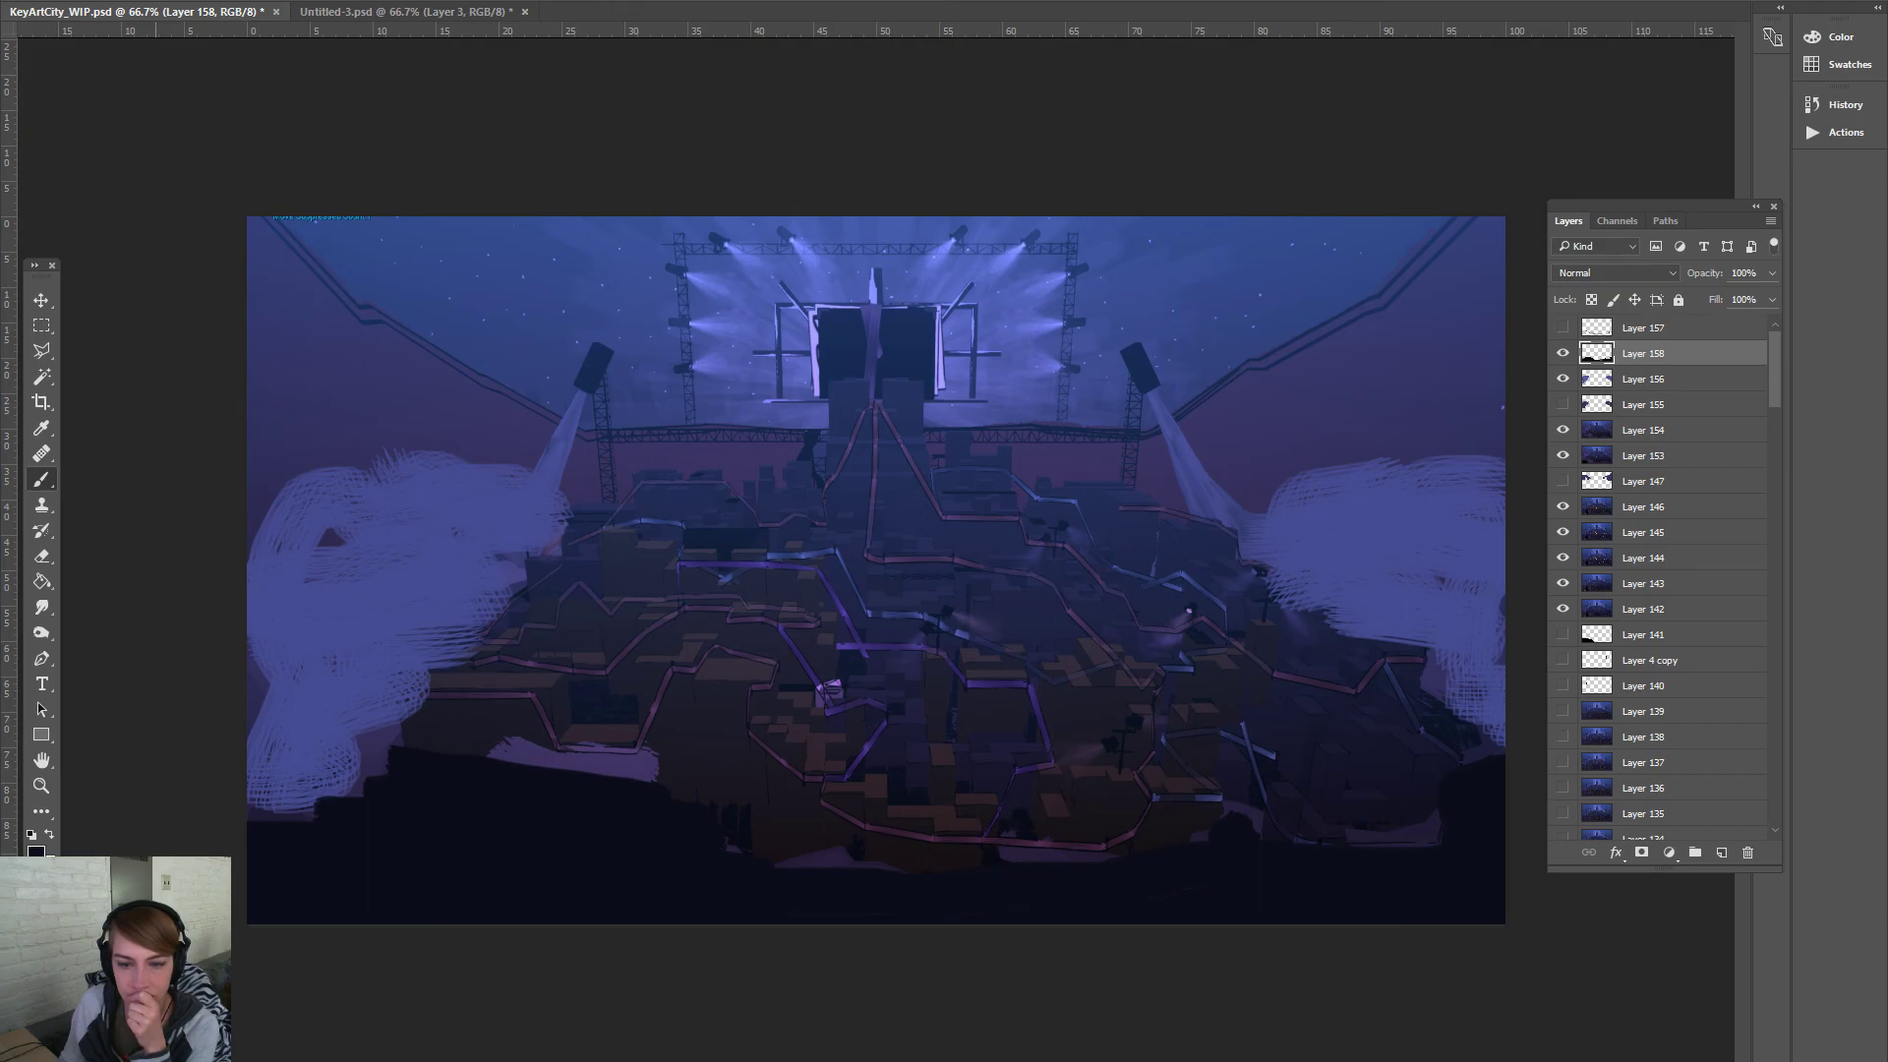
# Compare the painting with and without the dark foreground silhouette and leave Layer 158 hidden
pyautogui.click(1563, 353)
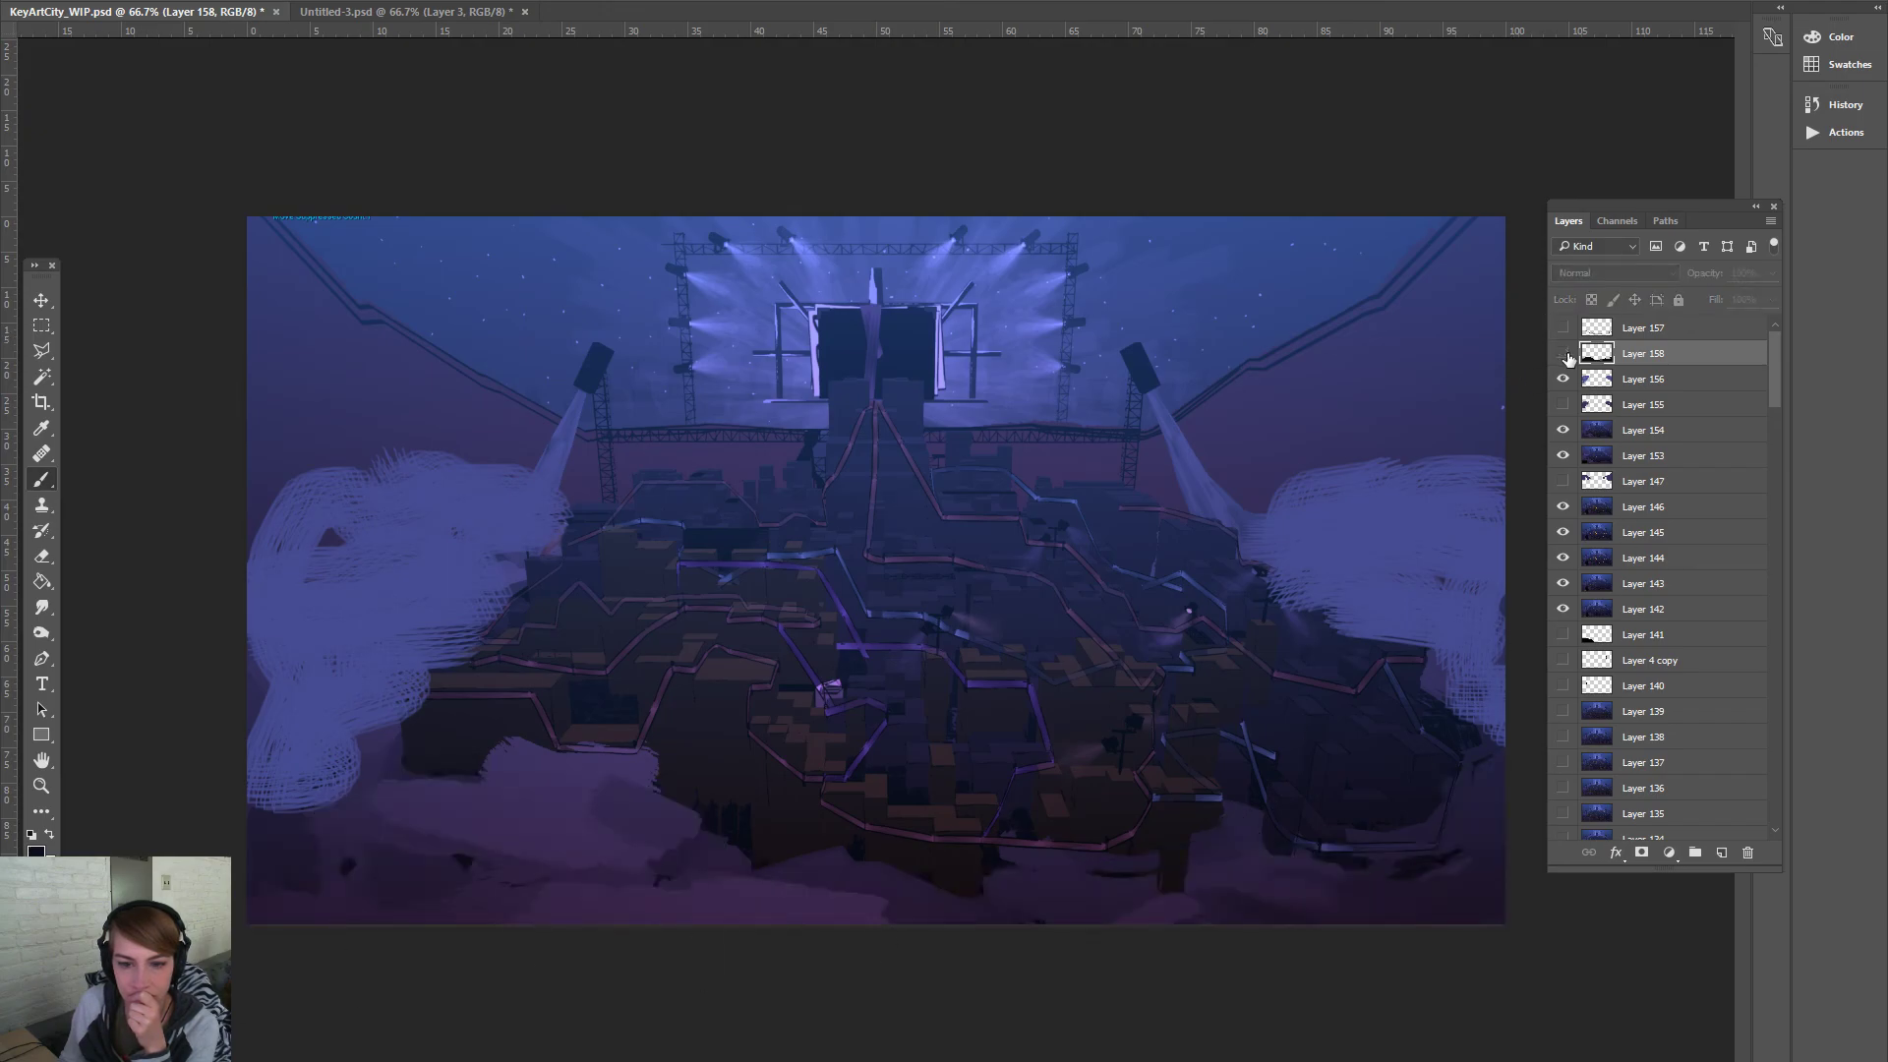
pyautogui.click(1564, 353)
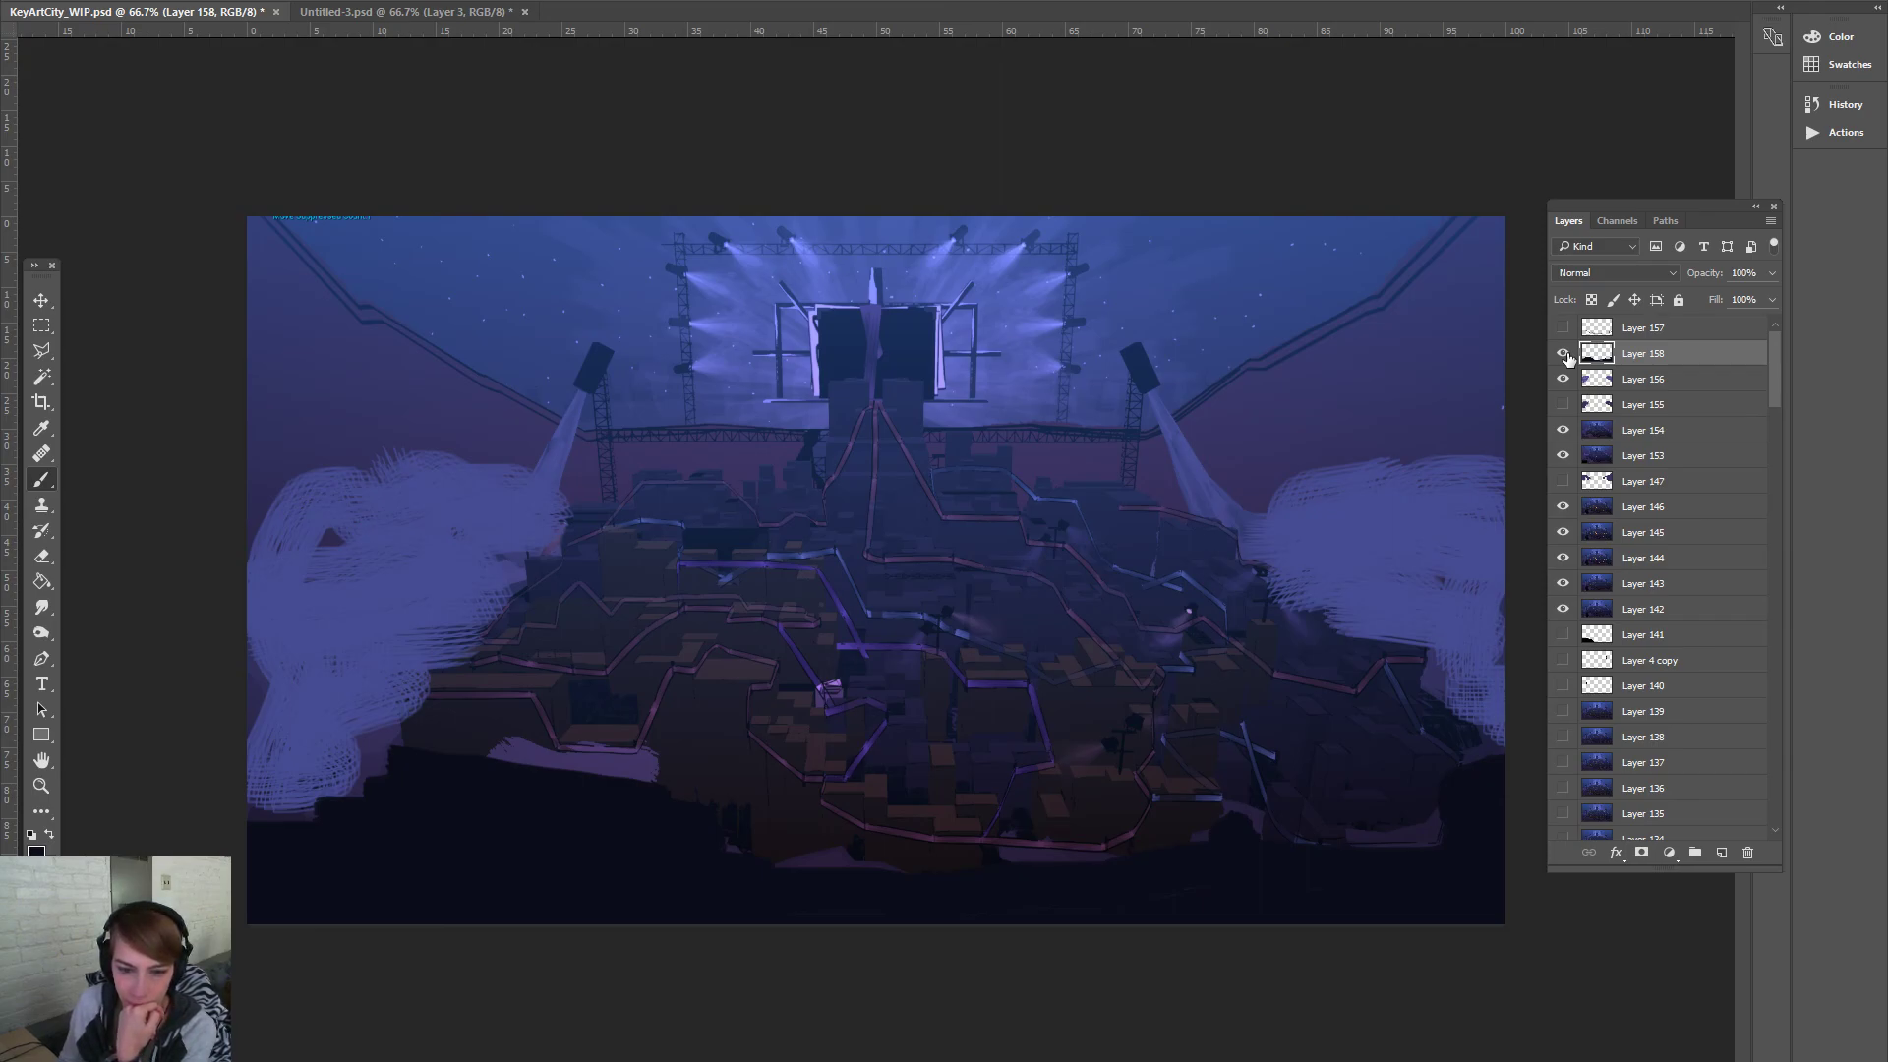
pyautogui.click(1566, 355)
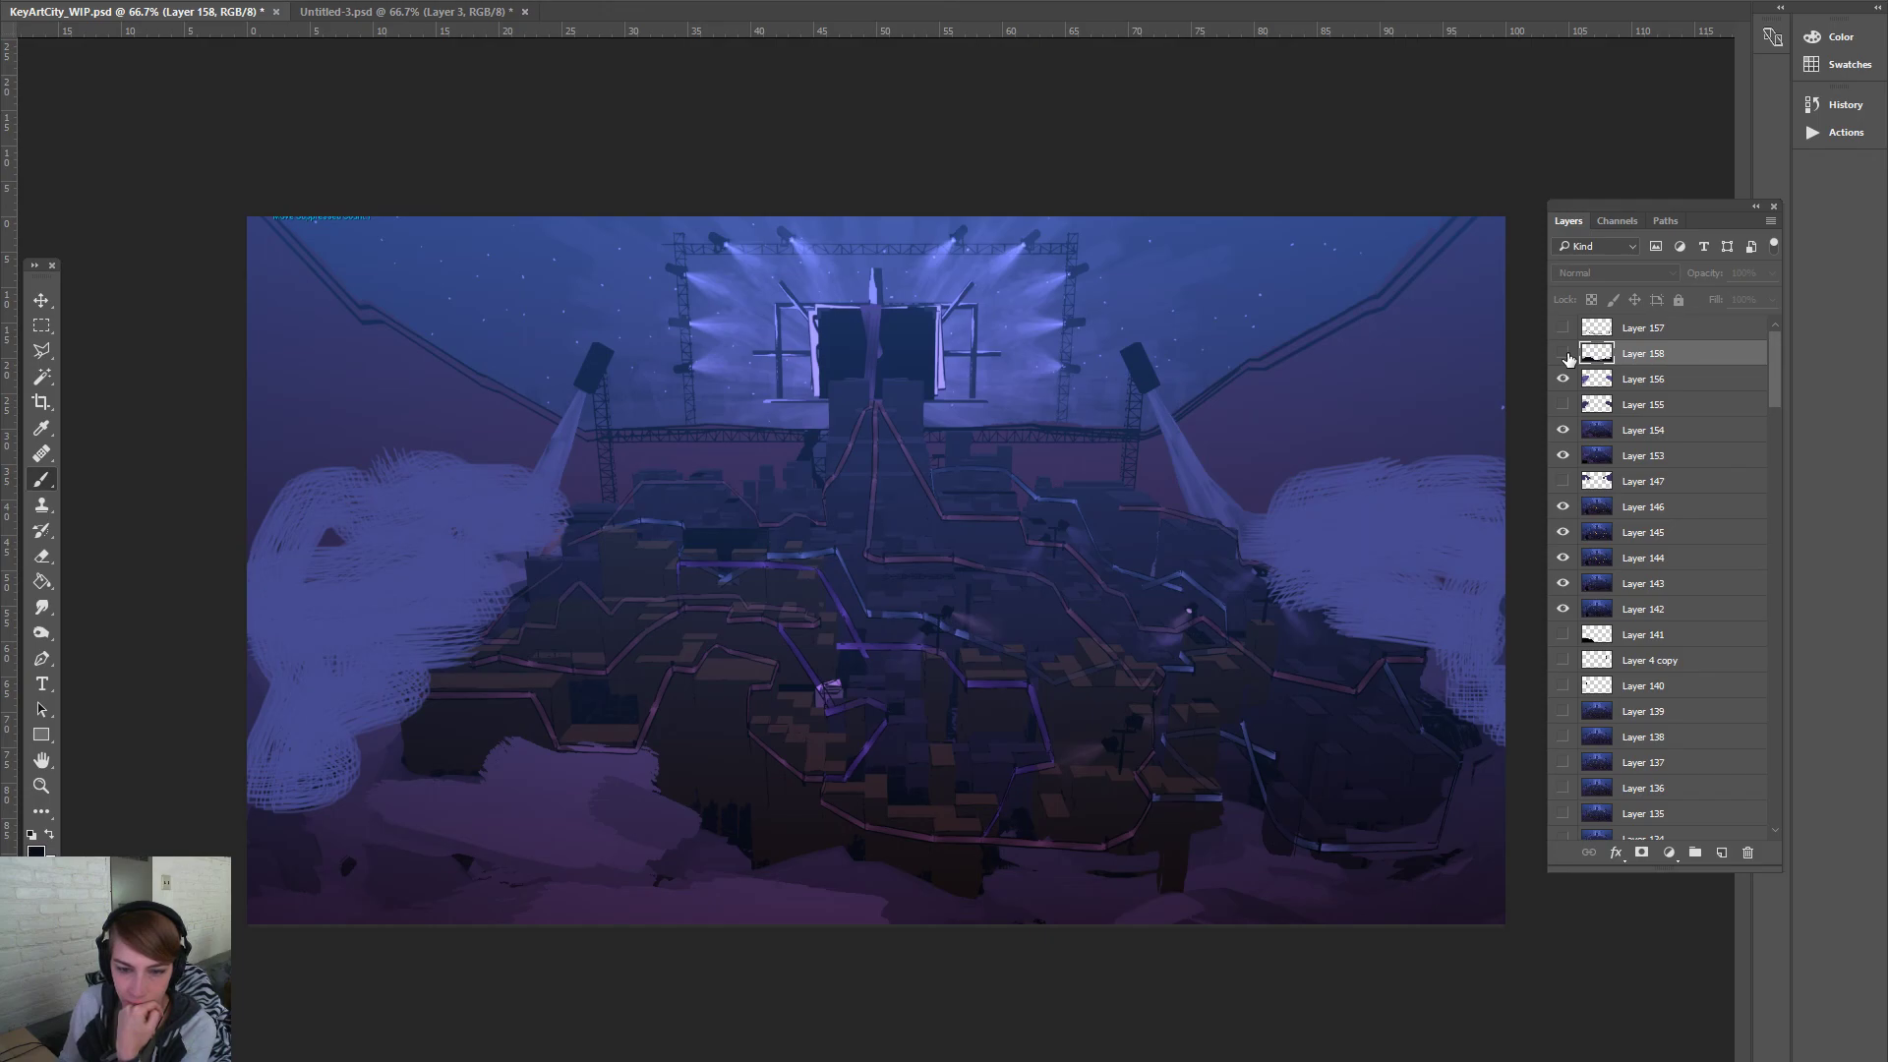
# Try a sweeping band of dark blue #343465 below the city on a new layer above Layer 158, then undo the stroke
pyautogui.click(36, 851)
pyautogui.click(634, 388)
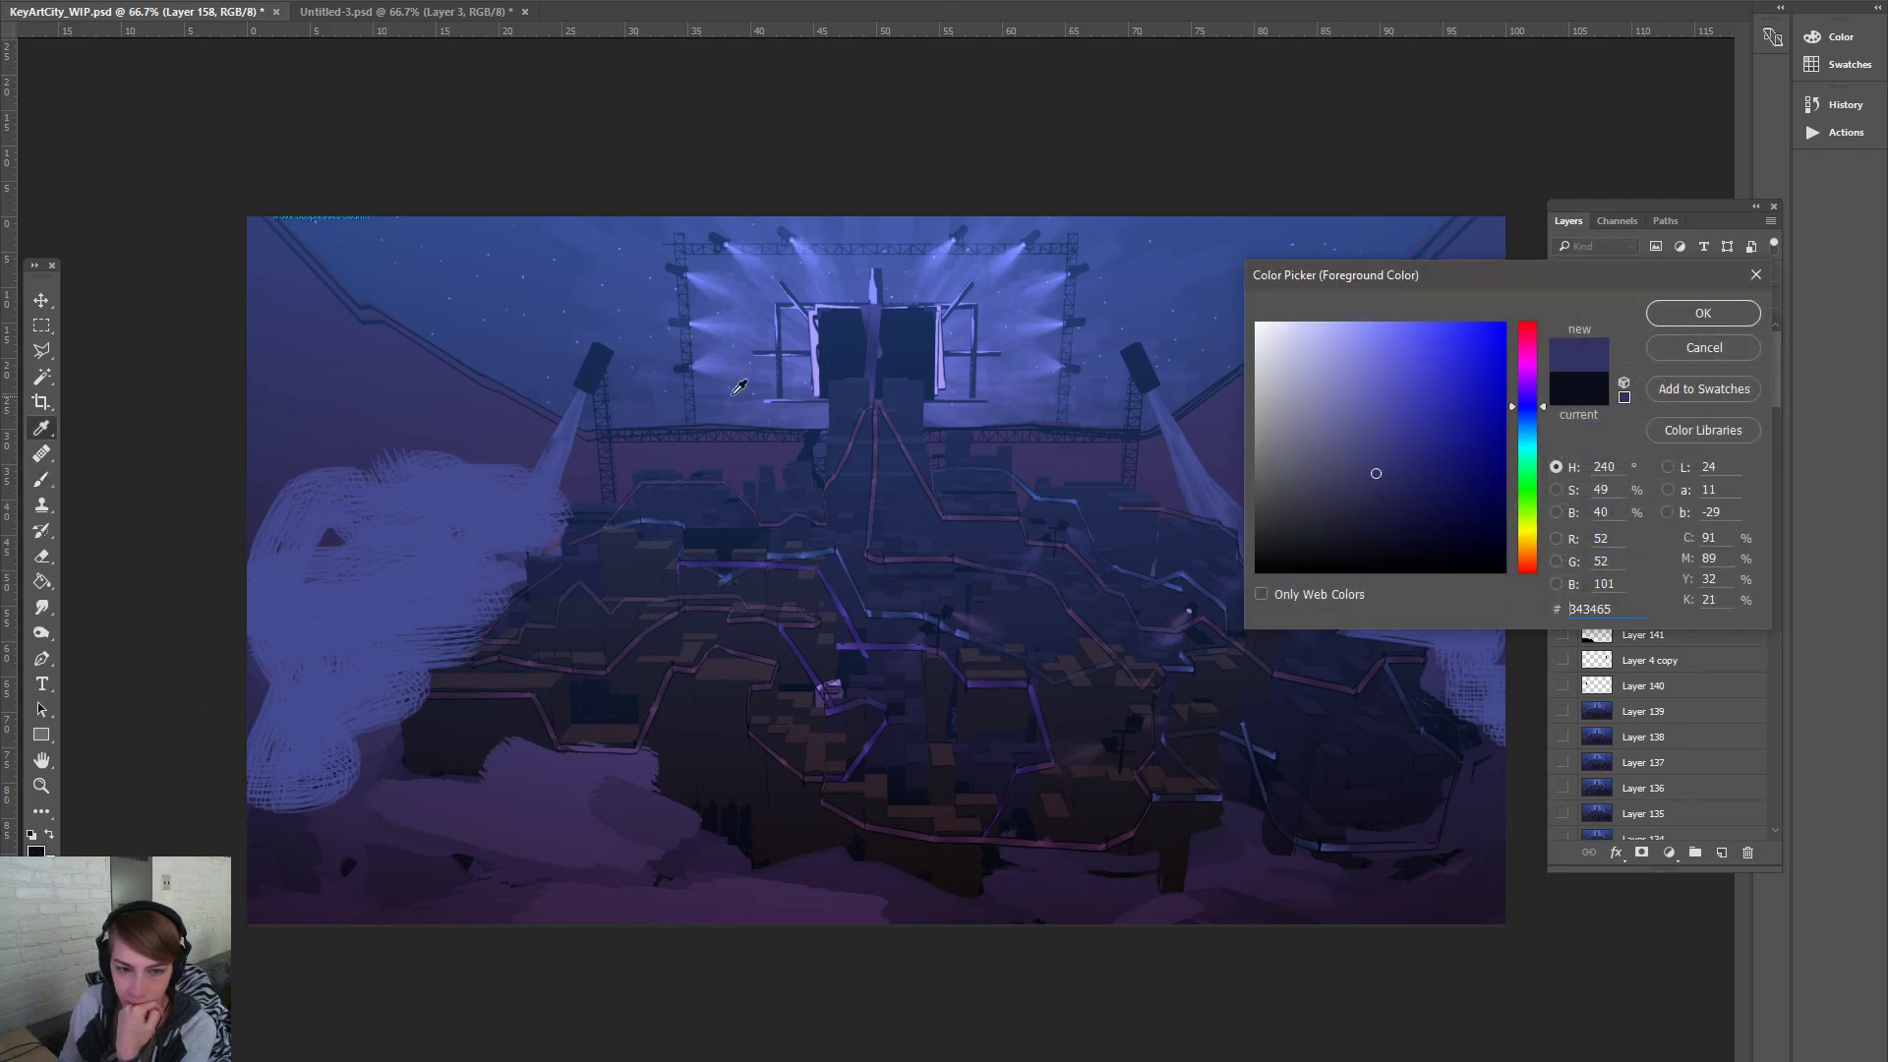
pyautogui.click(1692, 314)
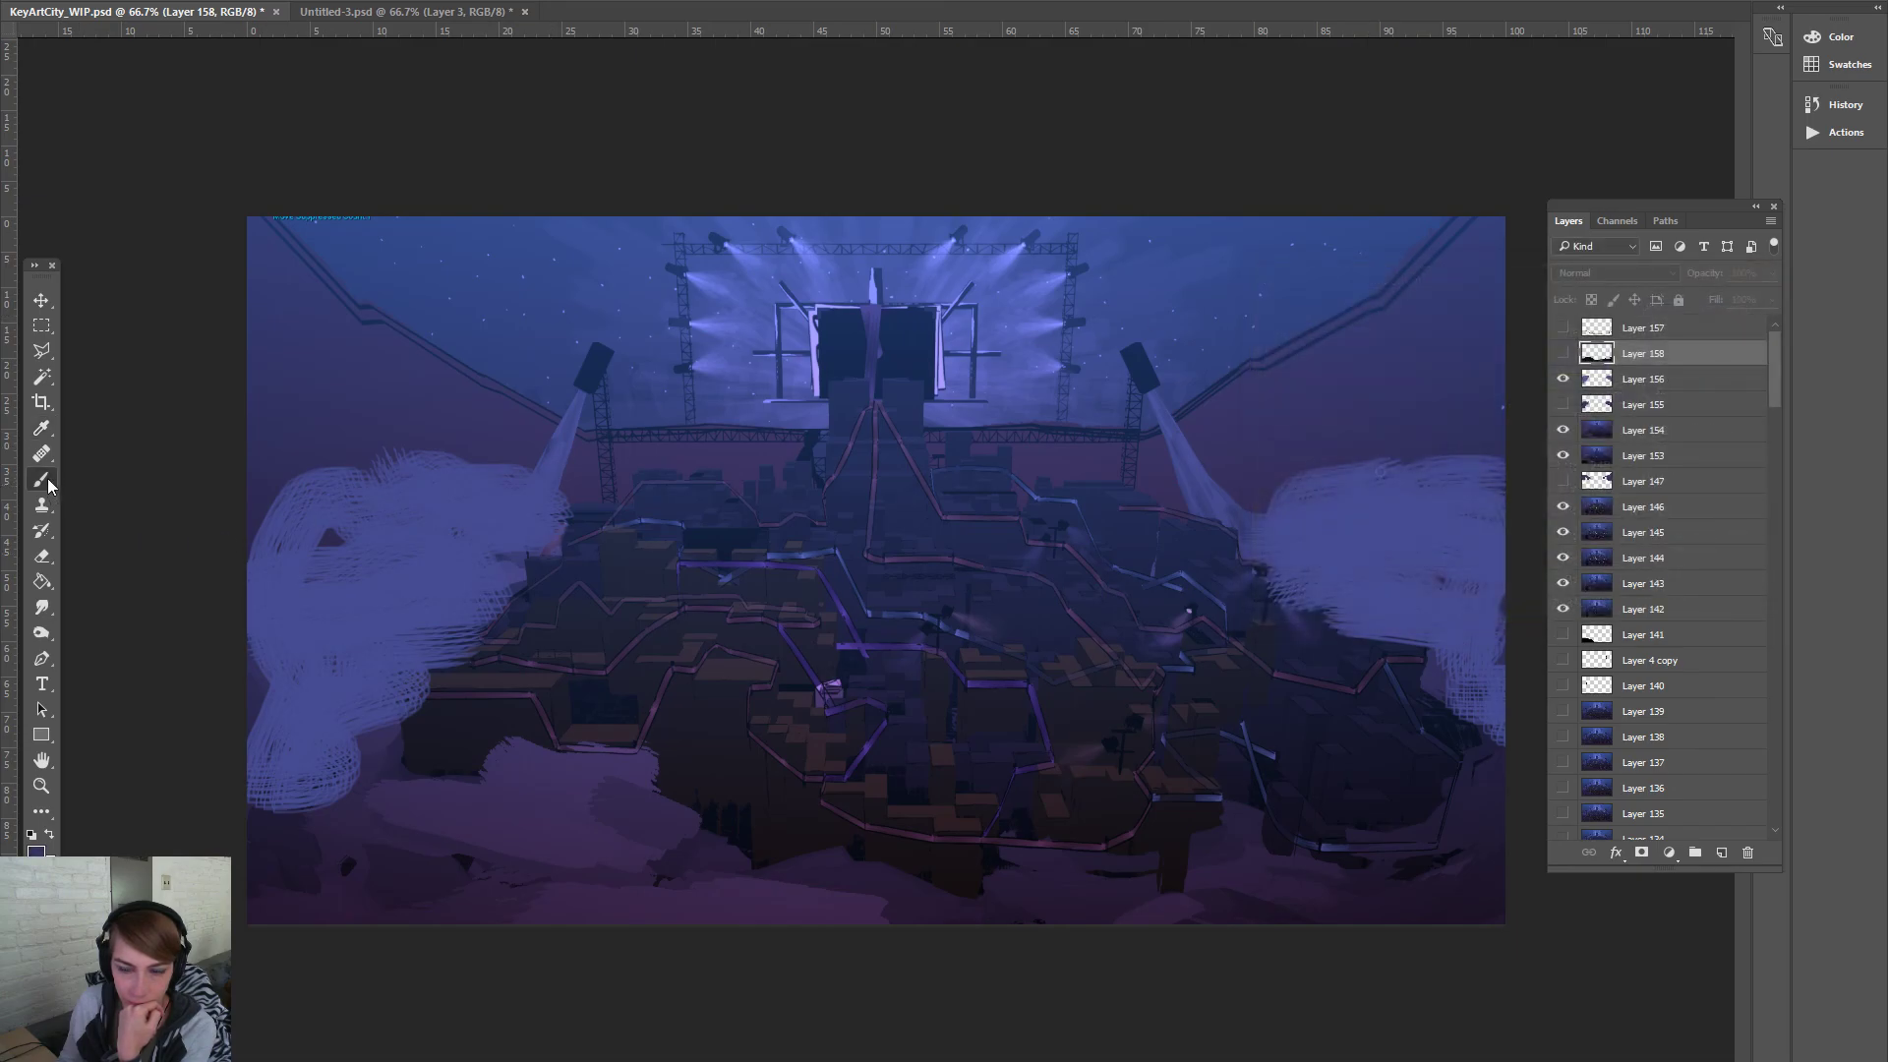
pyautogui.click(1721, 853)
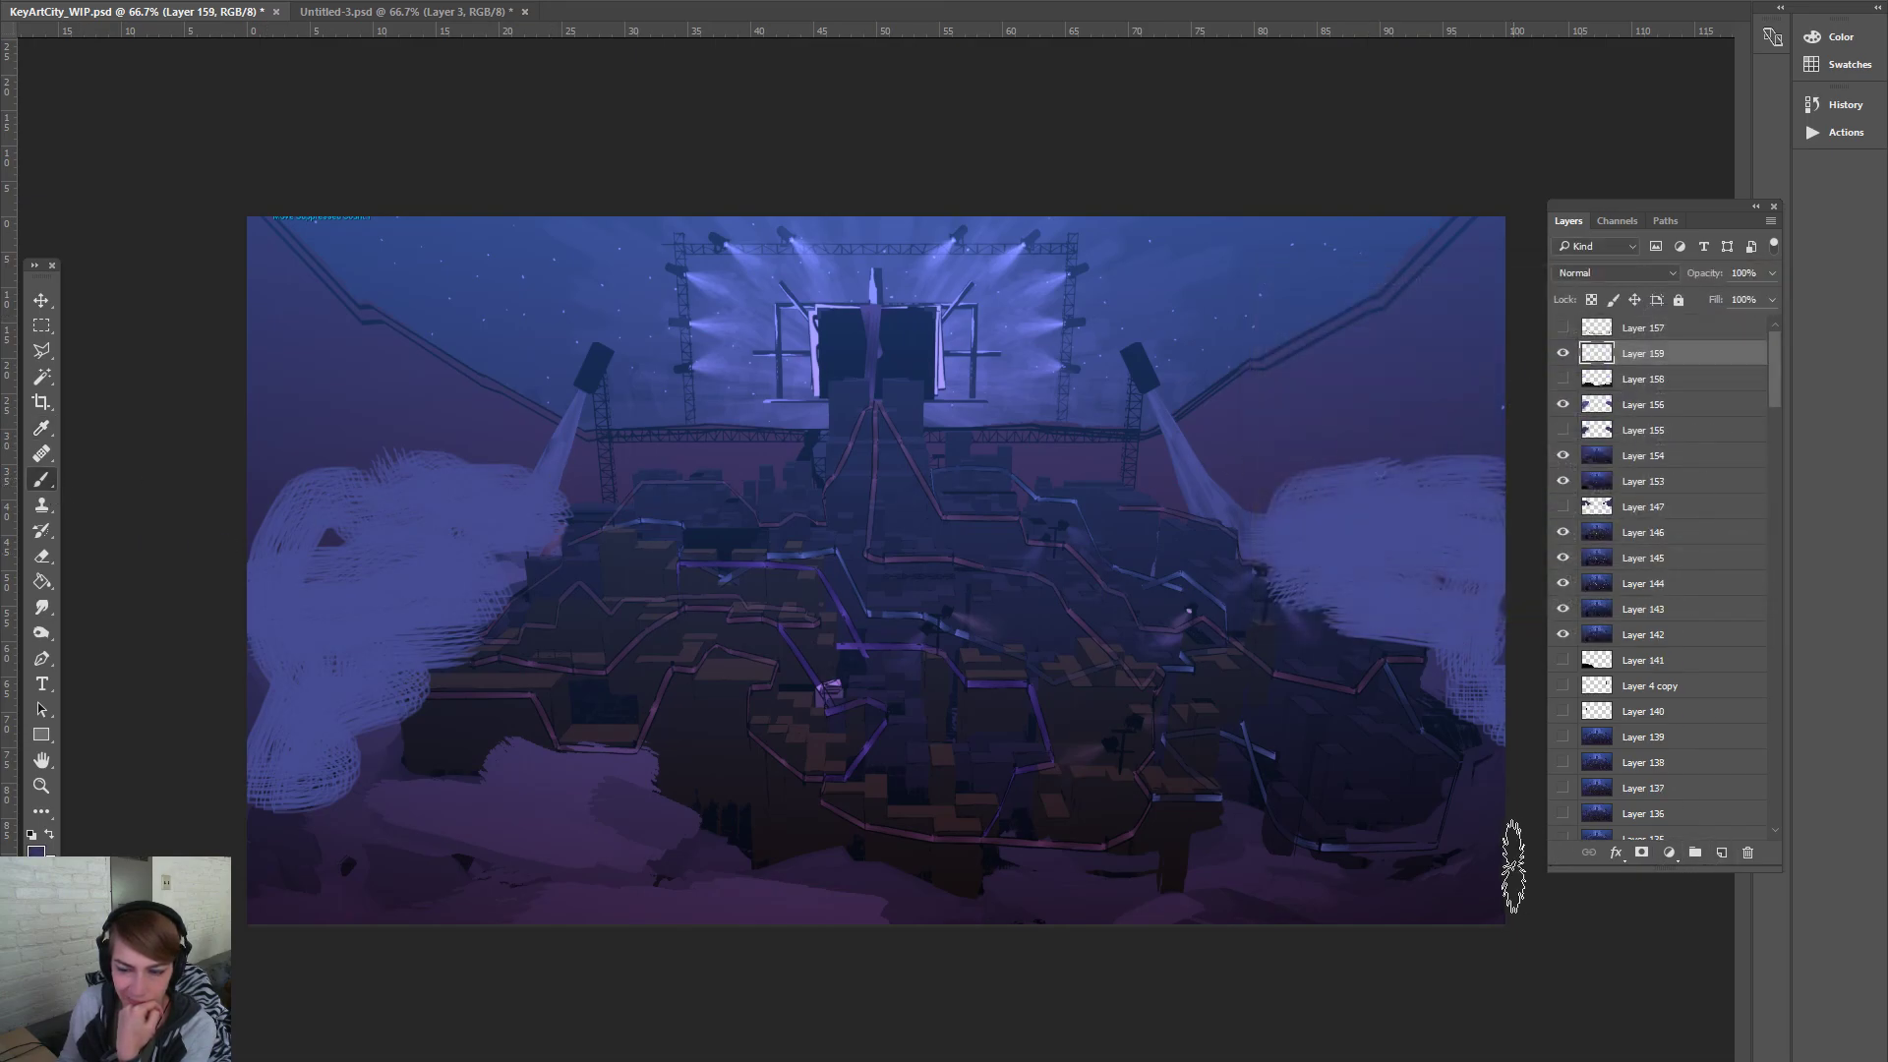
pyautogui.moveTo(1501, 809)
pyautogui.mouseDown()
pyautogui.moveTo(1075, 893)
pyautogui.moveTo(616, 864)
pyautogui.moveTo(311, 872)
pyautogui.mouseUp()
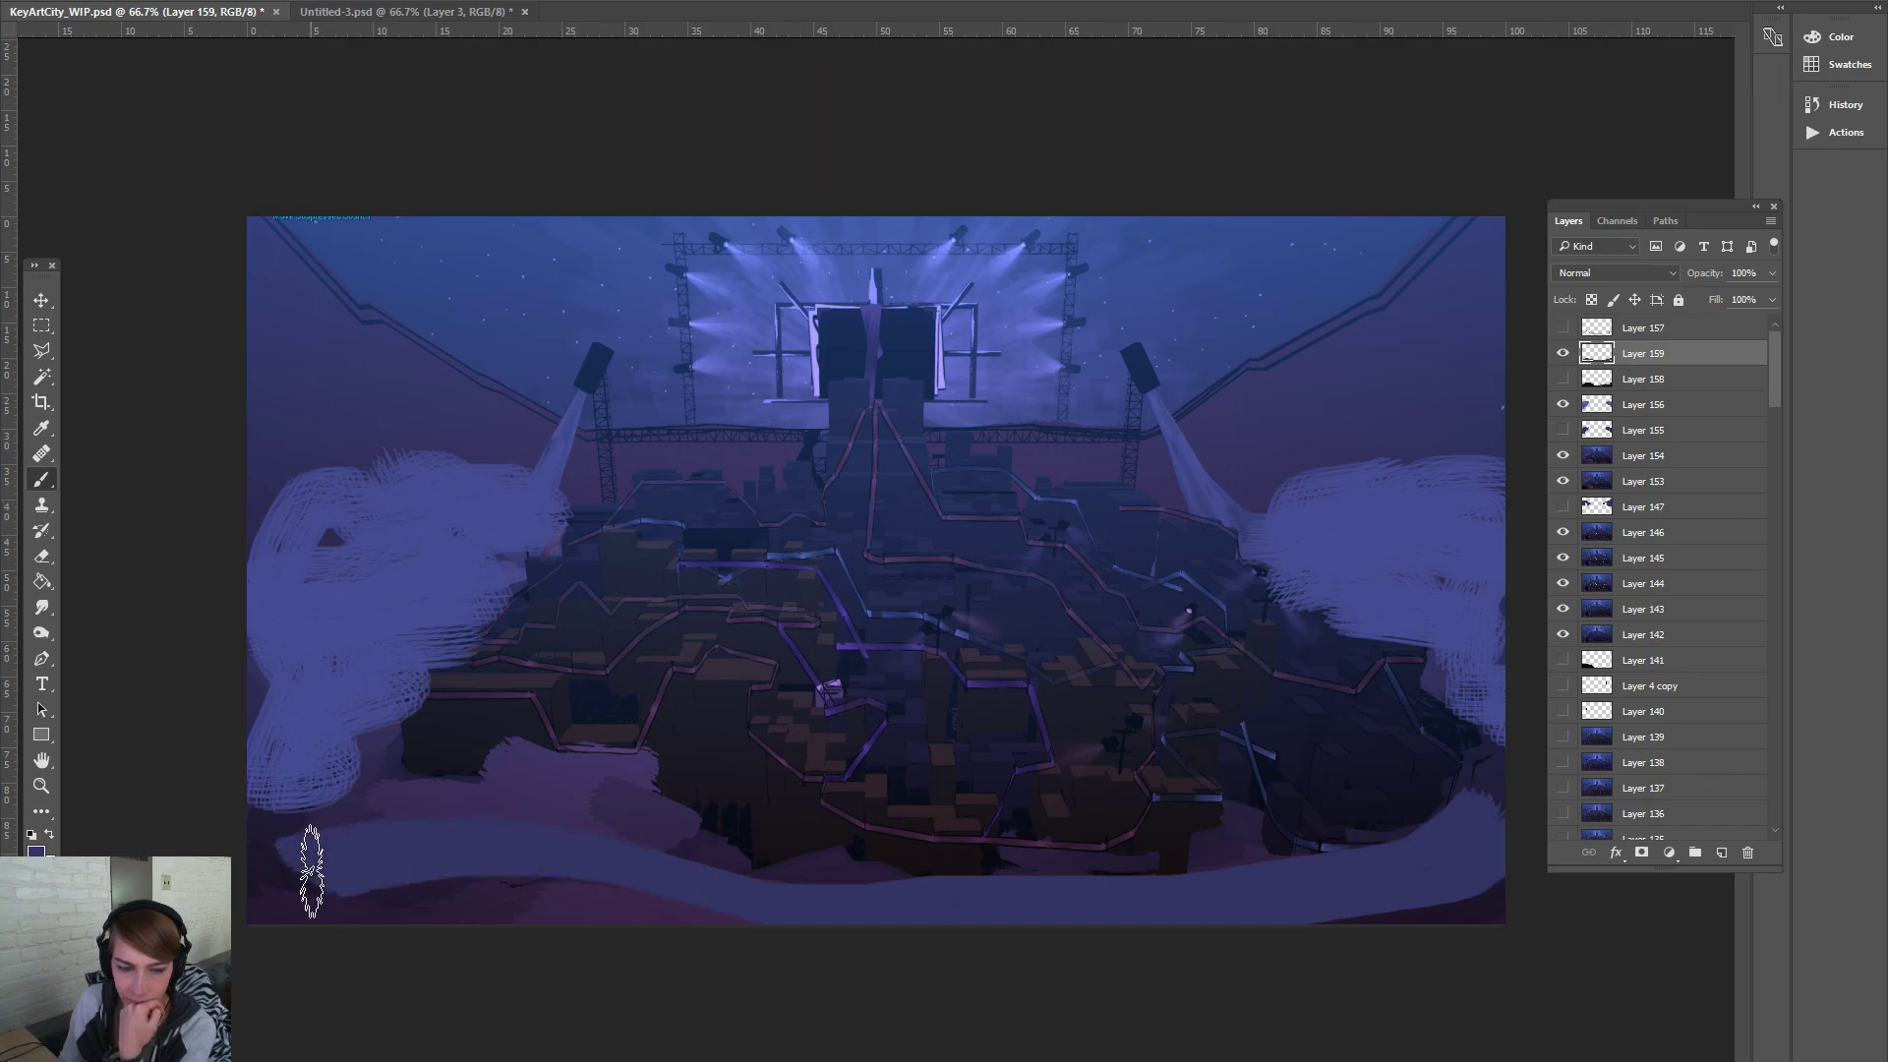
pyautogui.hotkey('ctrl', 'z')
# Try a broad band of lighter purple #765993 below the city on Layer 159, then undo it
pyautogui.click(37, 851)
pyautogui.click(340, 421)
pyautogui.click(775, 457)
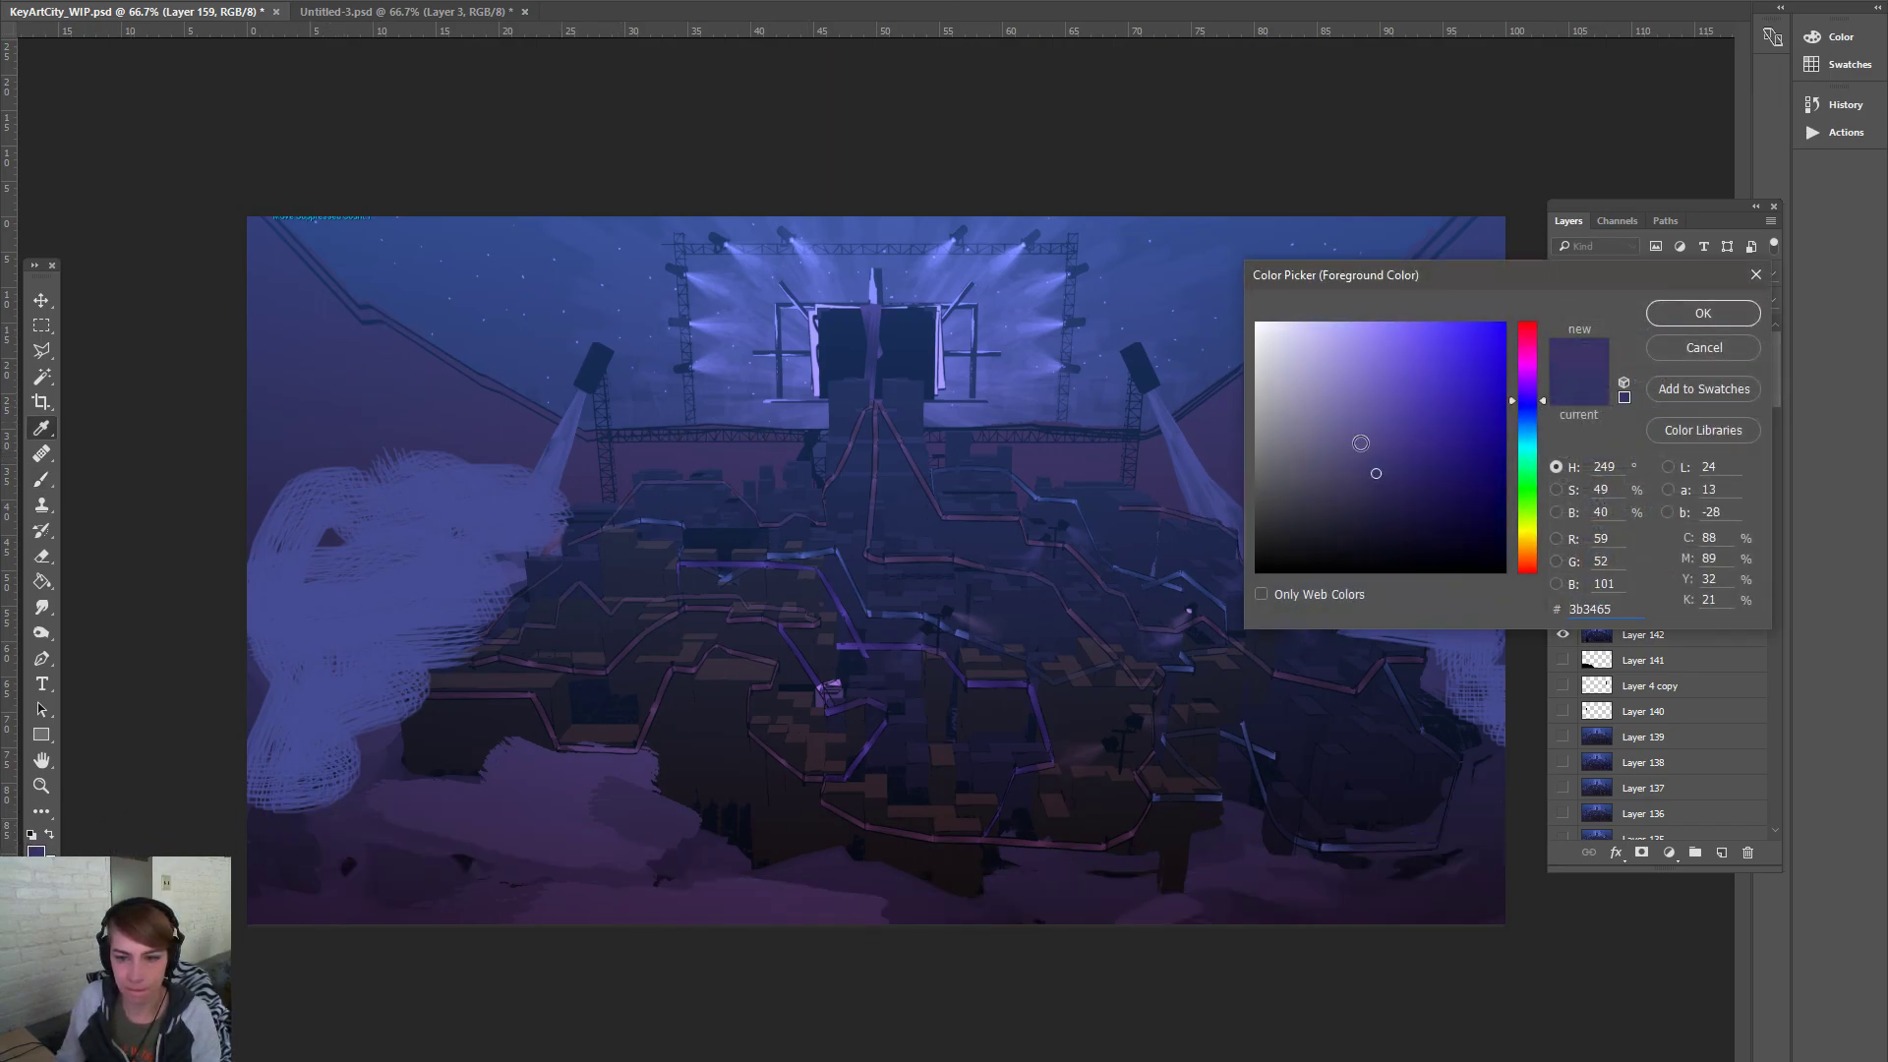
pyautogui.click(1353, 428)
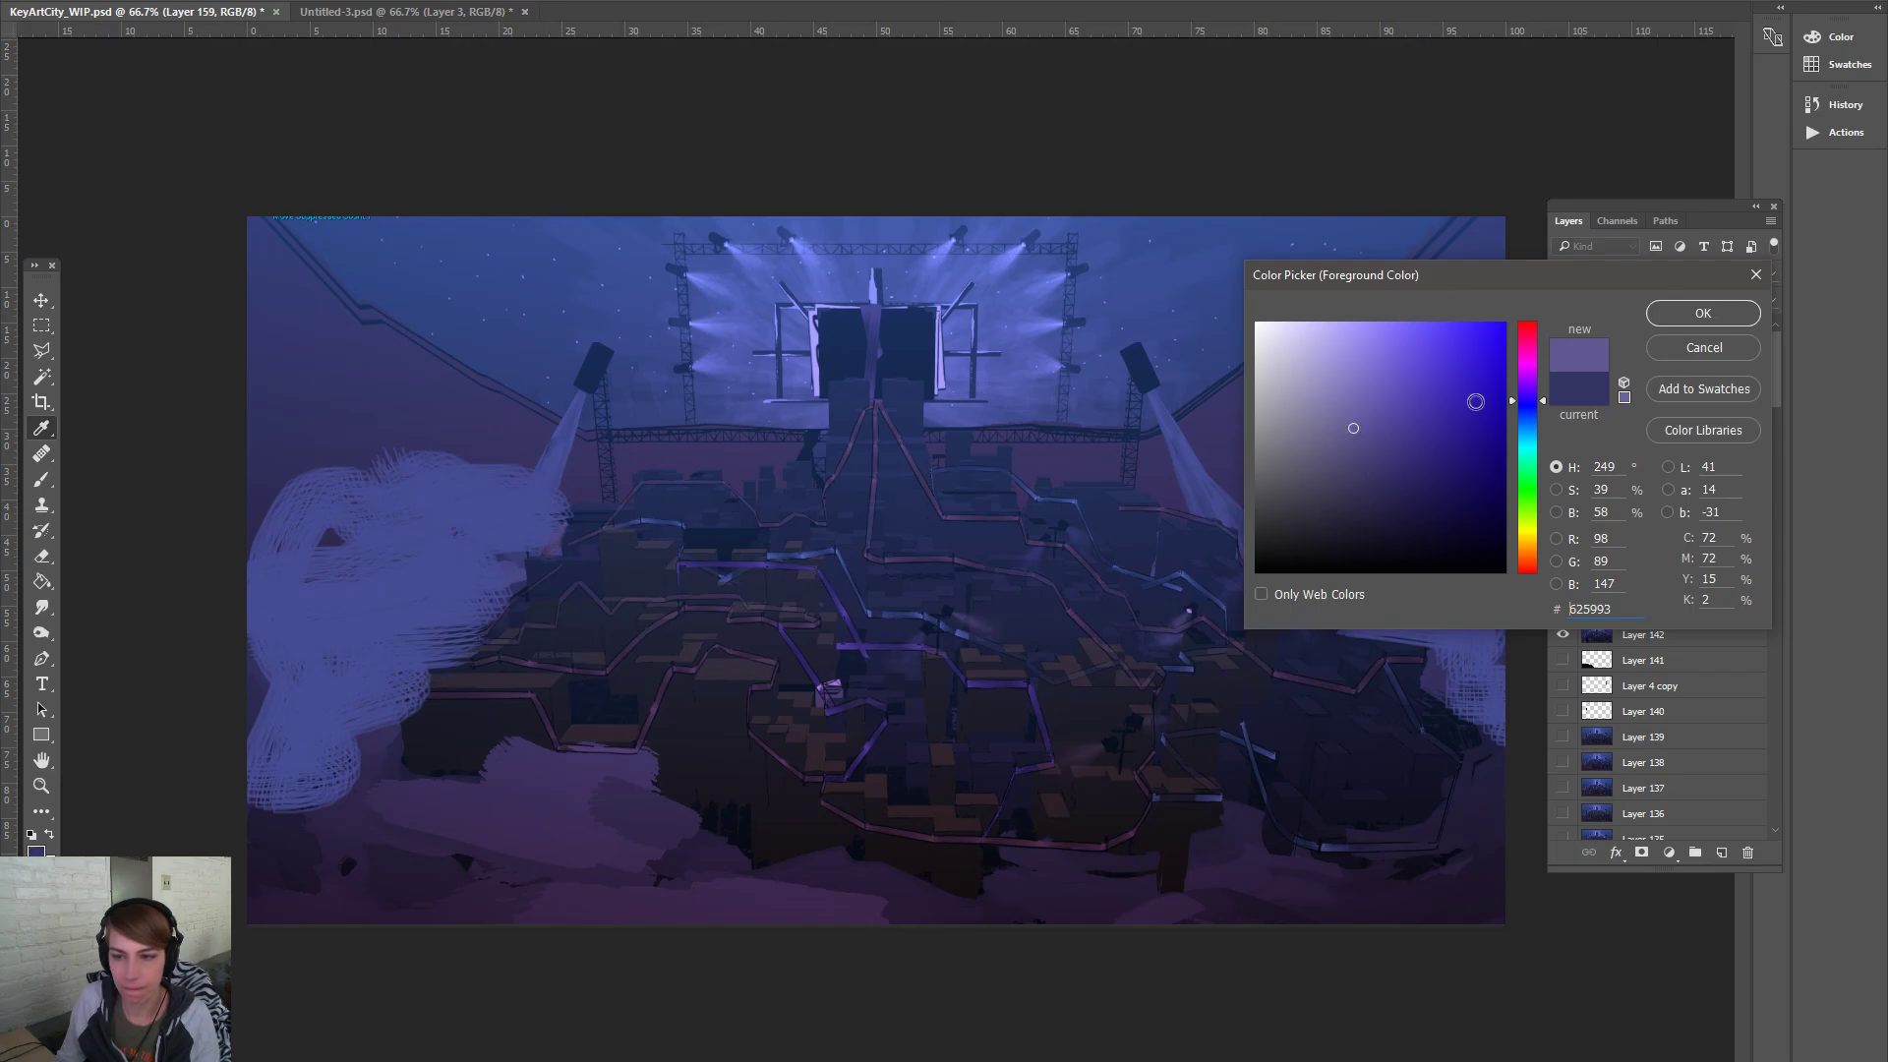
pyautogui.click(1531, 387)
pyautogui.click(1686, 306)
pyautogui.moveTo(259, 822)
pyautogui.mouseDown()
pyautogui.moveTo(623, 865)
pyautogui.moveTo(1252, 889)
pyautogui.moveTo(1449, 856)
pyautogui.mouseUp()
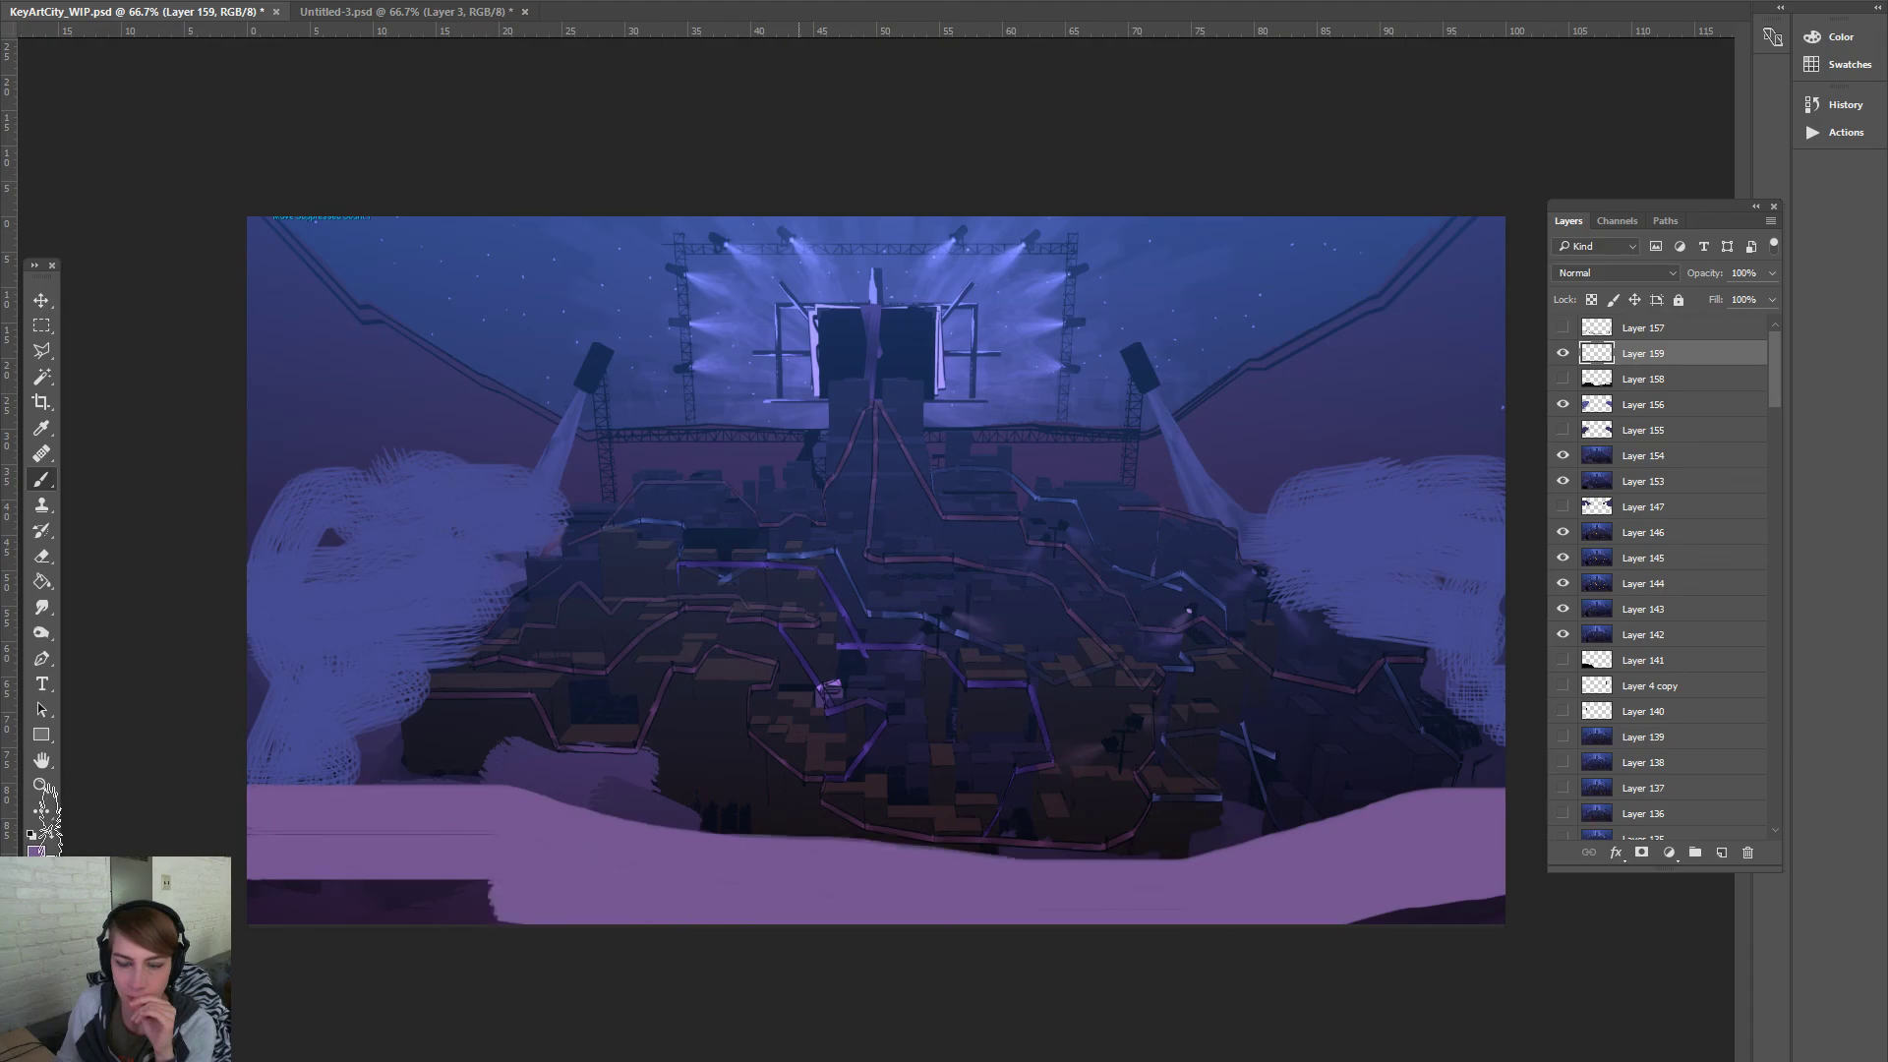
pyautogui.hotkey('ctrl', 'z')
# Try filling the area below the city on Layer 159 with dark indigo sampled near the stage truss, then delete the layer
pyautogui.click(35, 849)
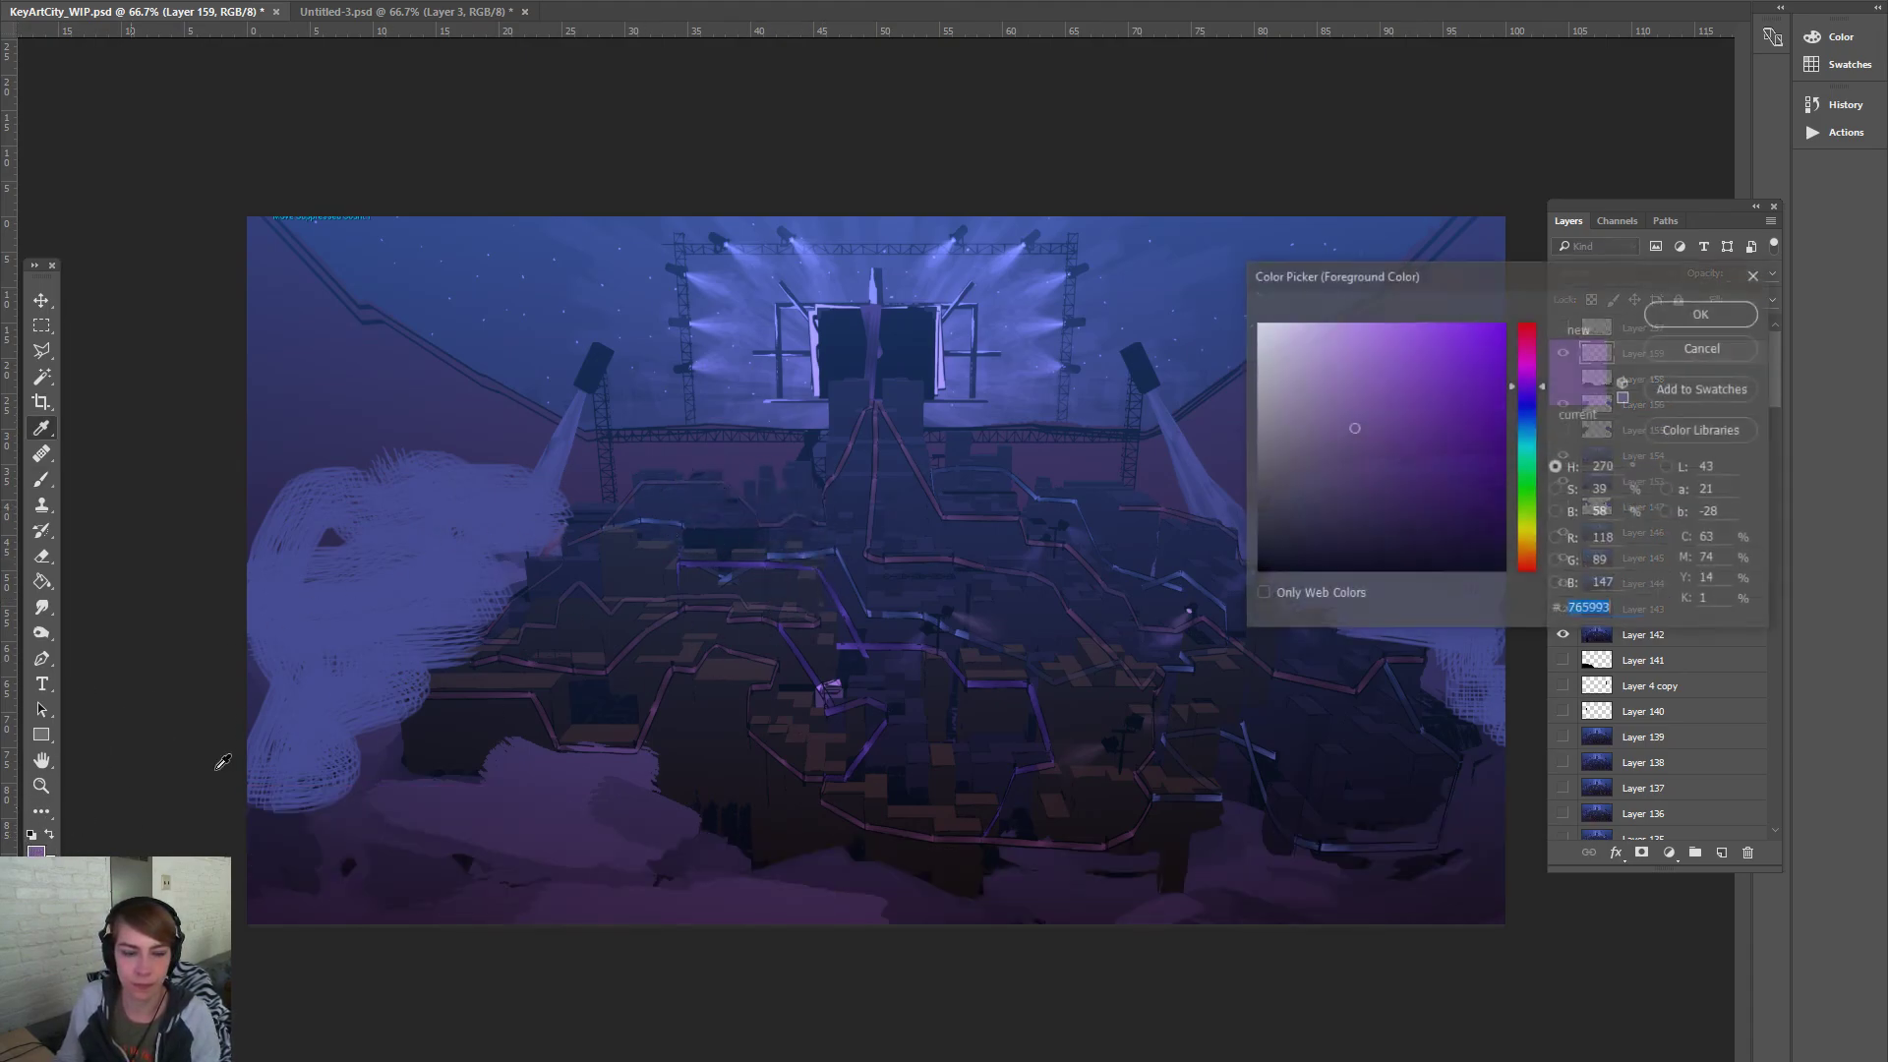
pyautogui.click(706, 437)
pyautogui.click(1667, 319)
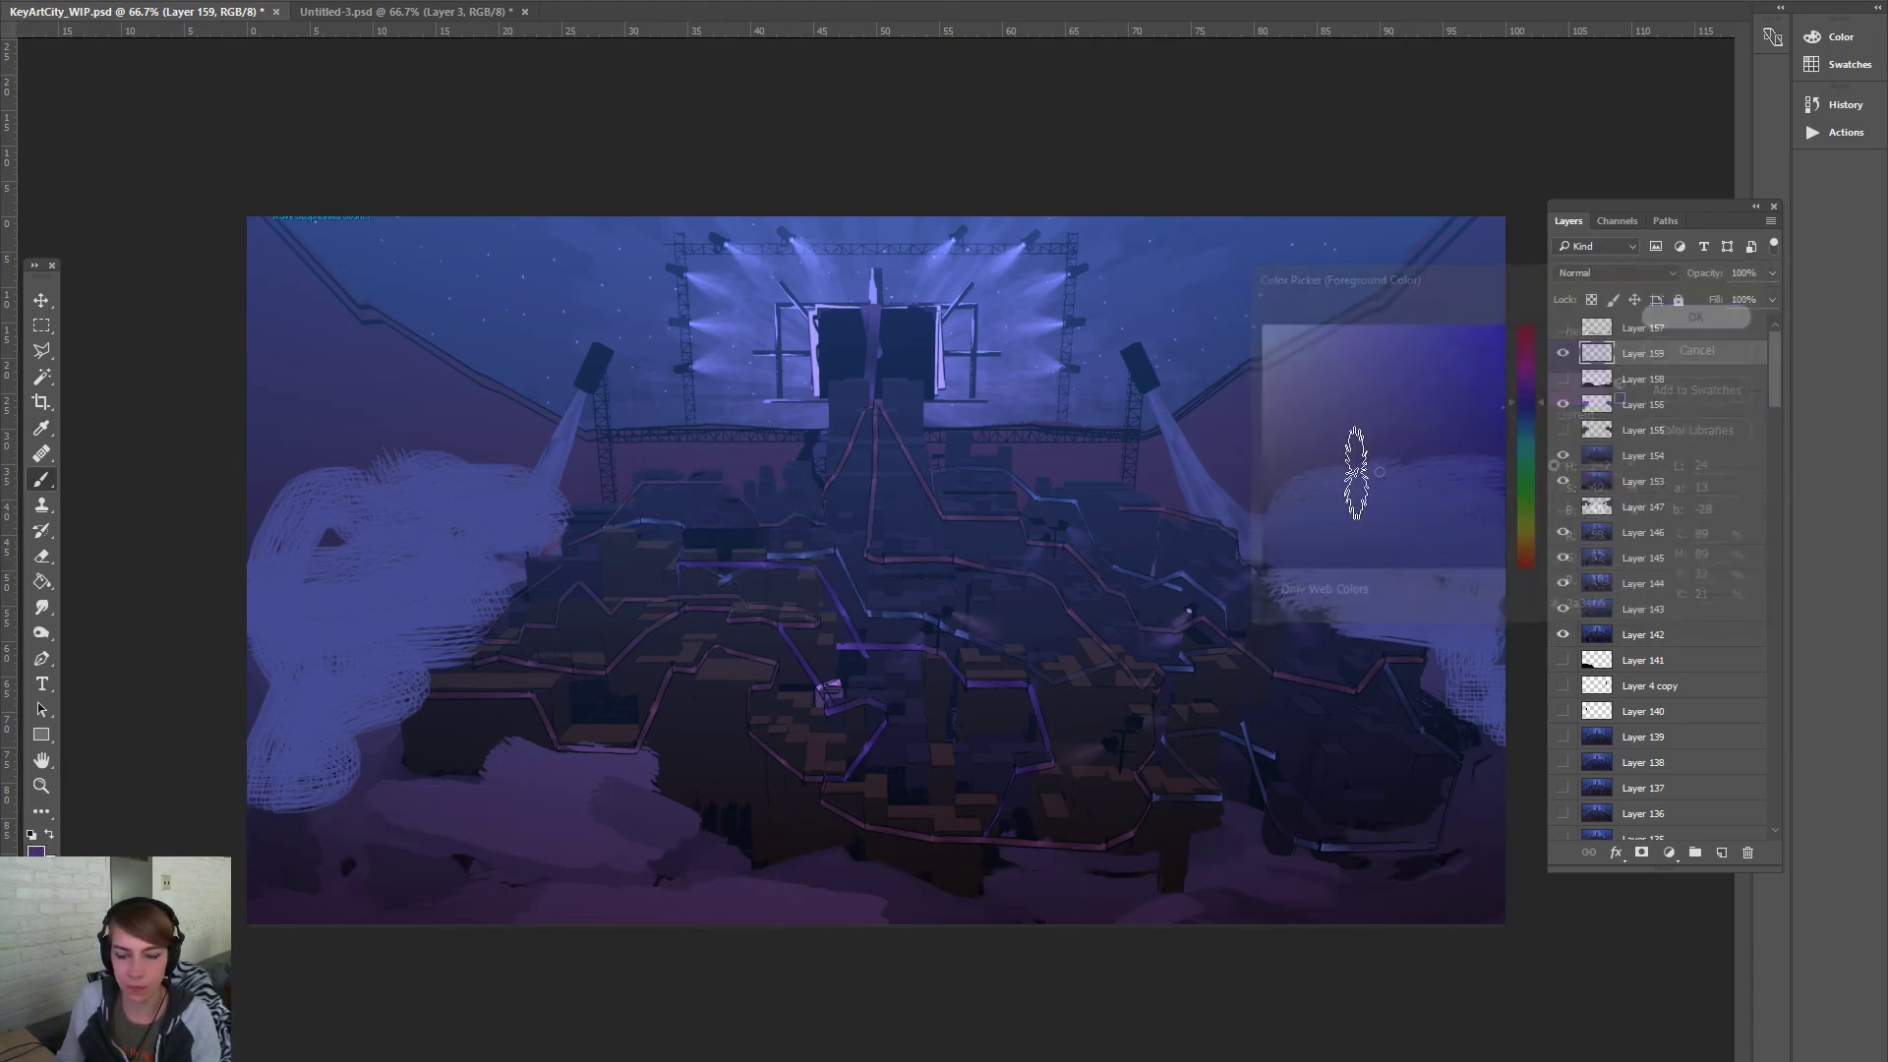
pyautogui.moveTo(236, 863)
pyautogui.mouseDown()
pyautogui.moveTo(704, 822)
pyautogui.moveTo(1407, 864)
pyautogui.moveTo(1553, 851)
pyautogui.mouseUp()
pyautogui.moveTo(719, 923)
pyautogui.mouseDown()
pyautogui.moveTo(616, 893)
pyautogui.moveTo(1492, 894)
pyautogui.mouseUp()
pyautogui.moveTo(615, 882)
pyautogui.mouseDown()
pyautogui.moveTo(326, 851)
pyautogui.moveTo(1104, 905)
pyautogui.moveTo(1567, 885)
pyautogui.mouseUp()
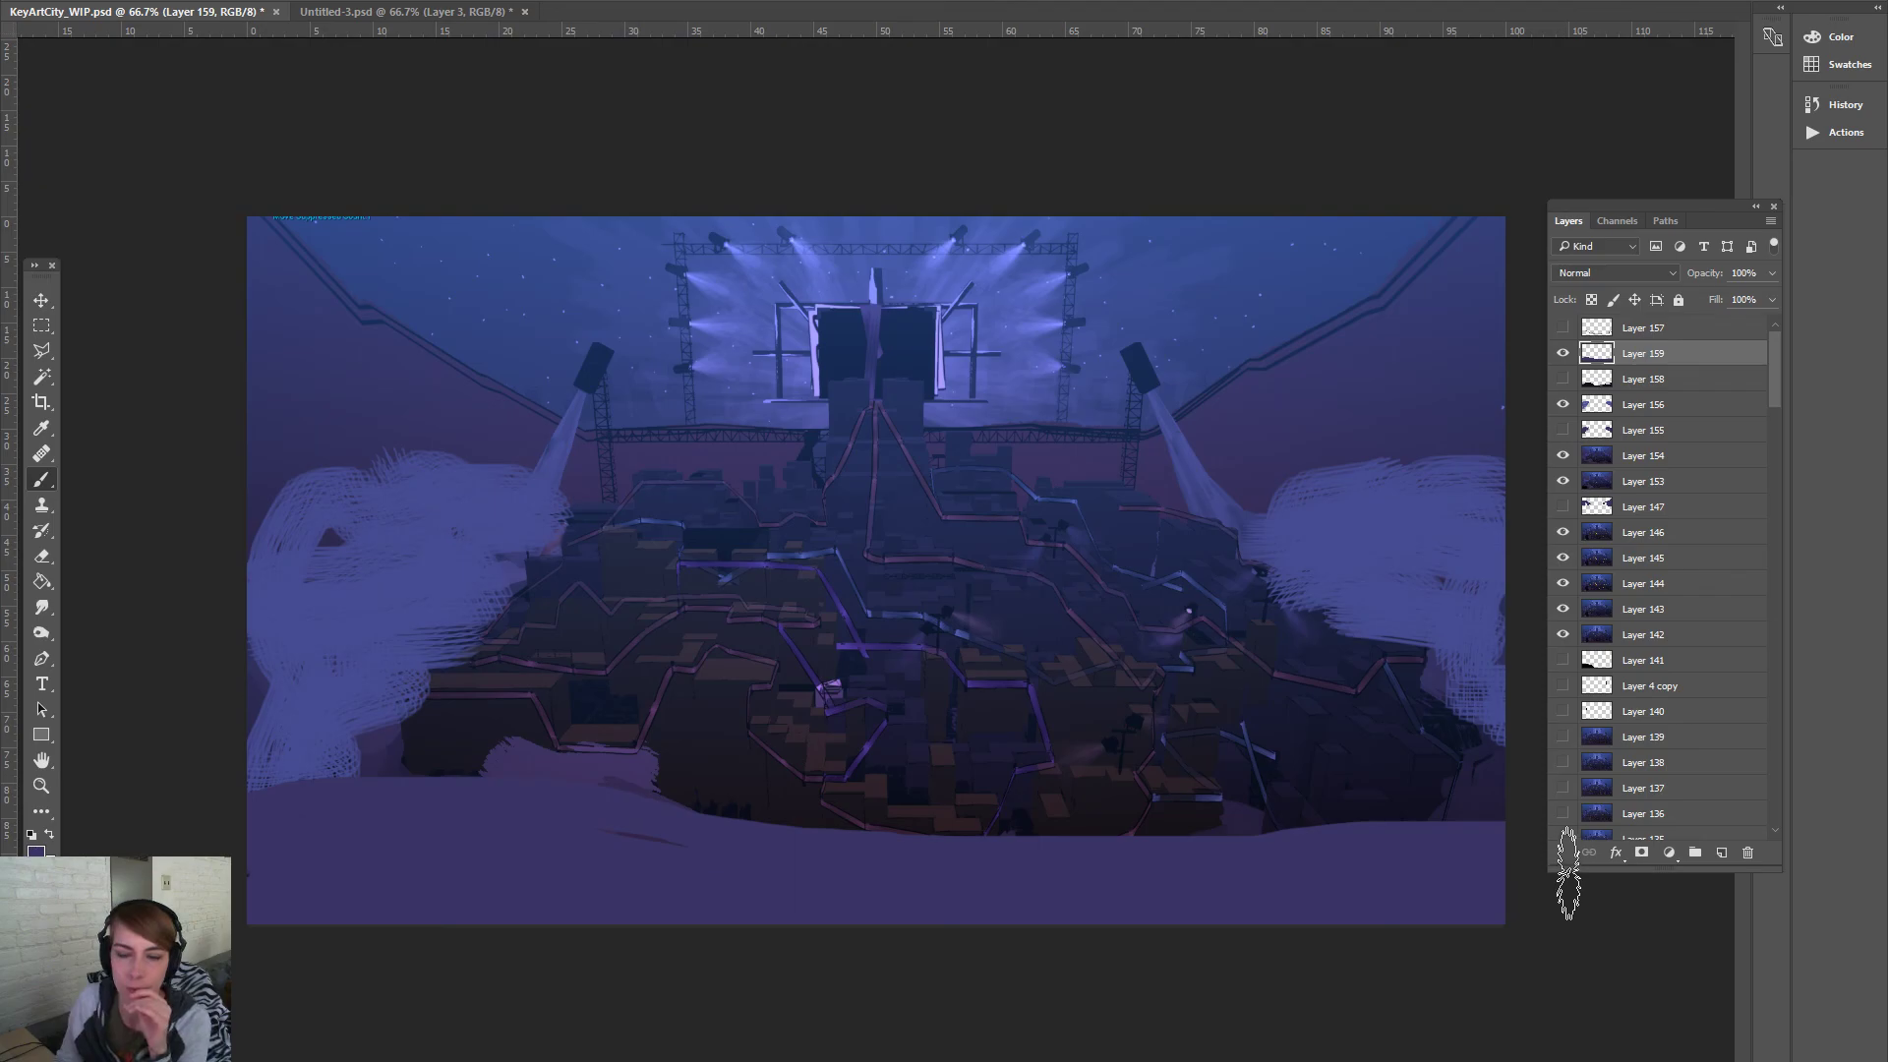
pyautogui.click(1750, 852)
pyautogui.click(912, 371)
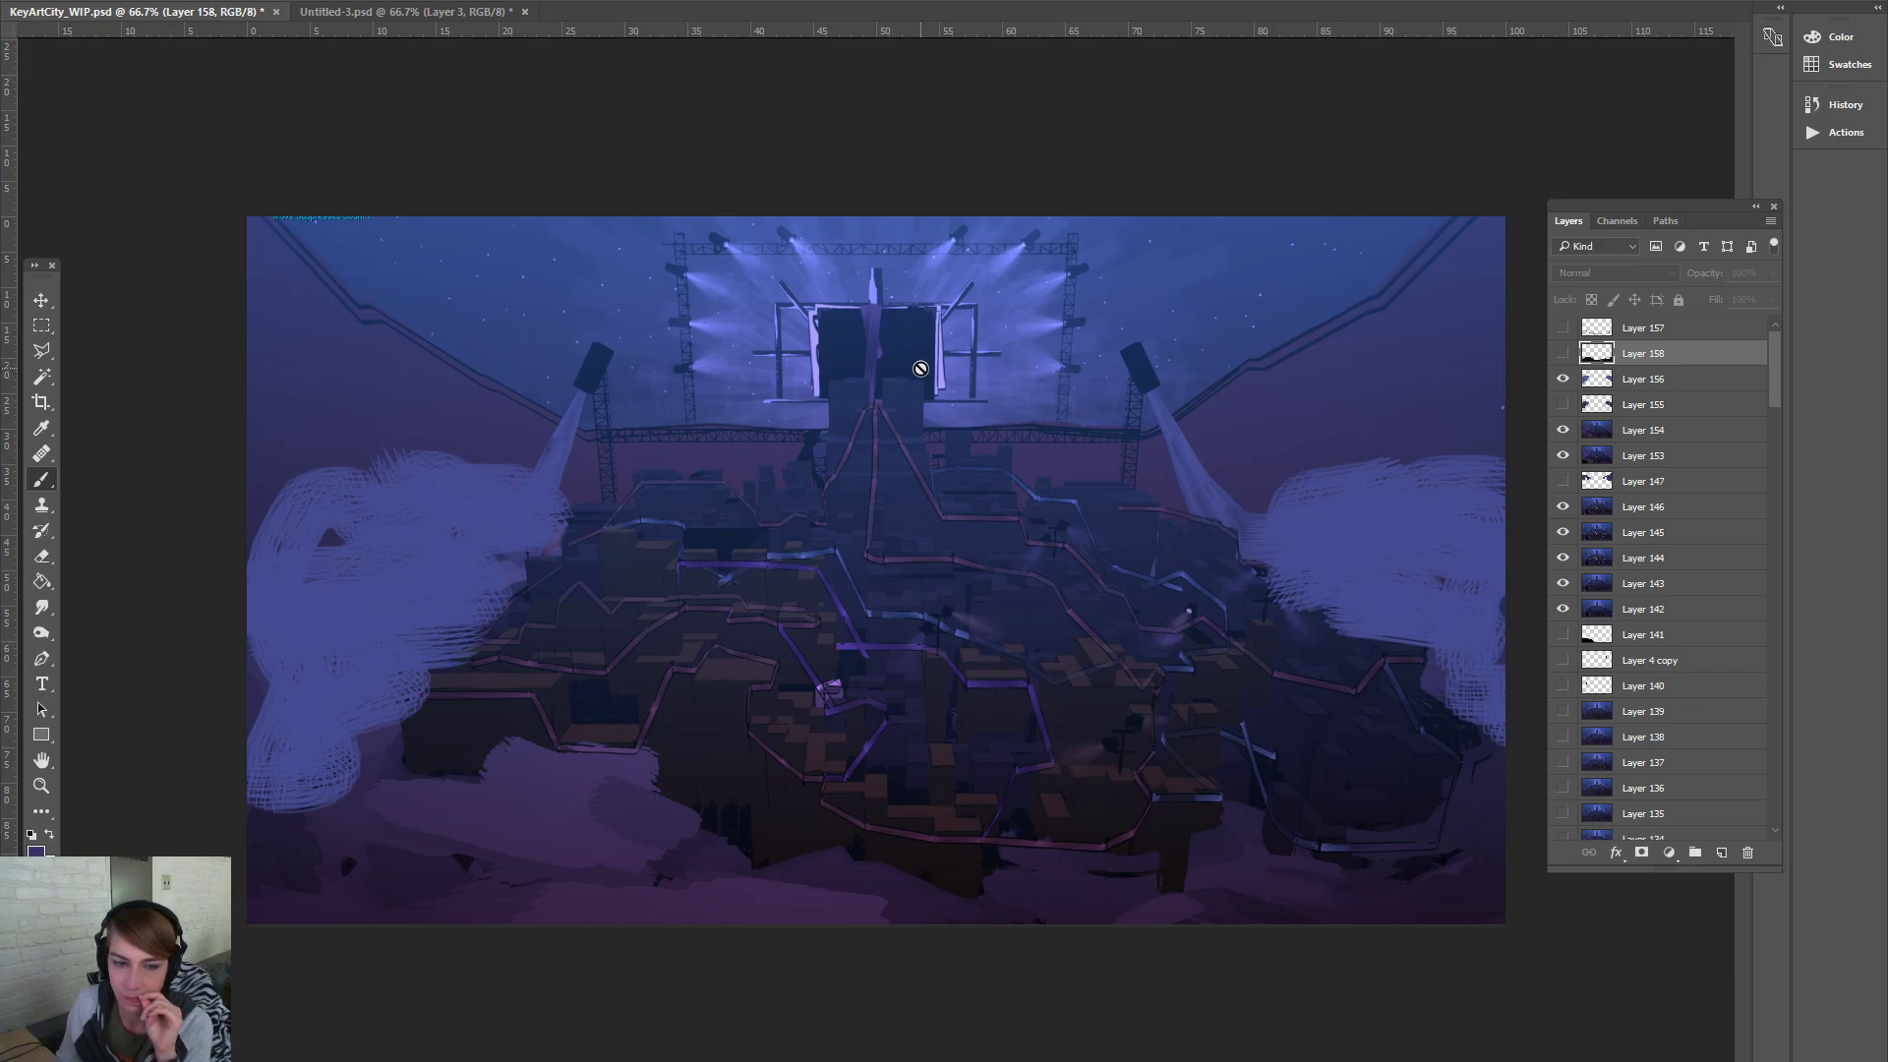
# Show Layer 155 in place of Layer 156 and sample the left spotlight beam's blue #454a8f as the foreground color
pyautogui.click(1560, 380)
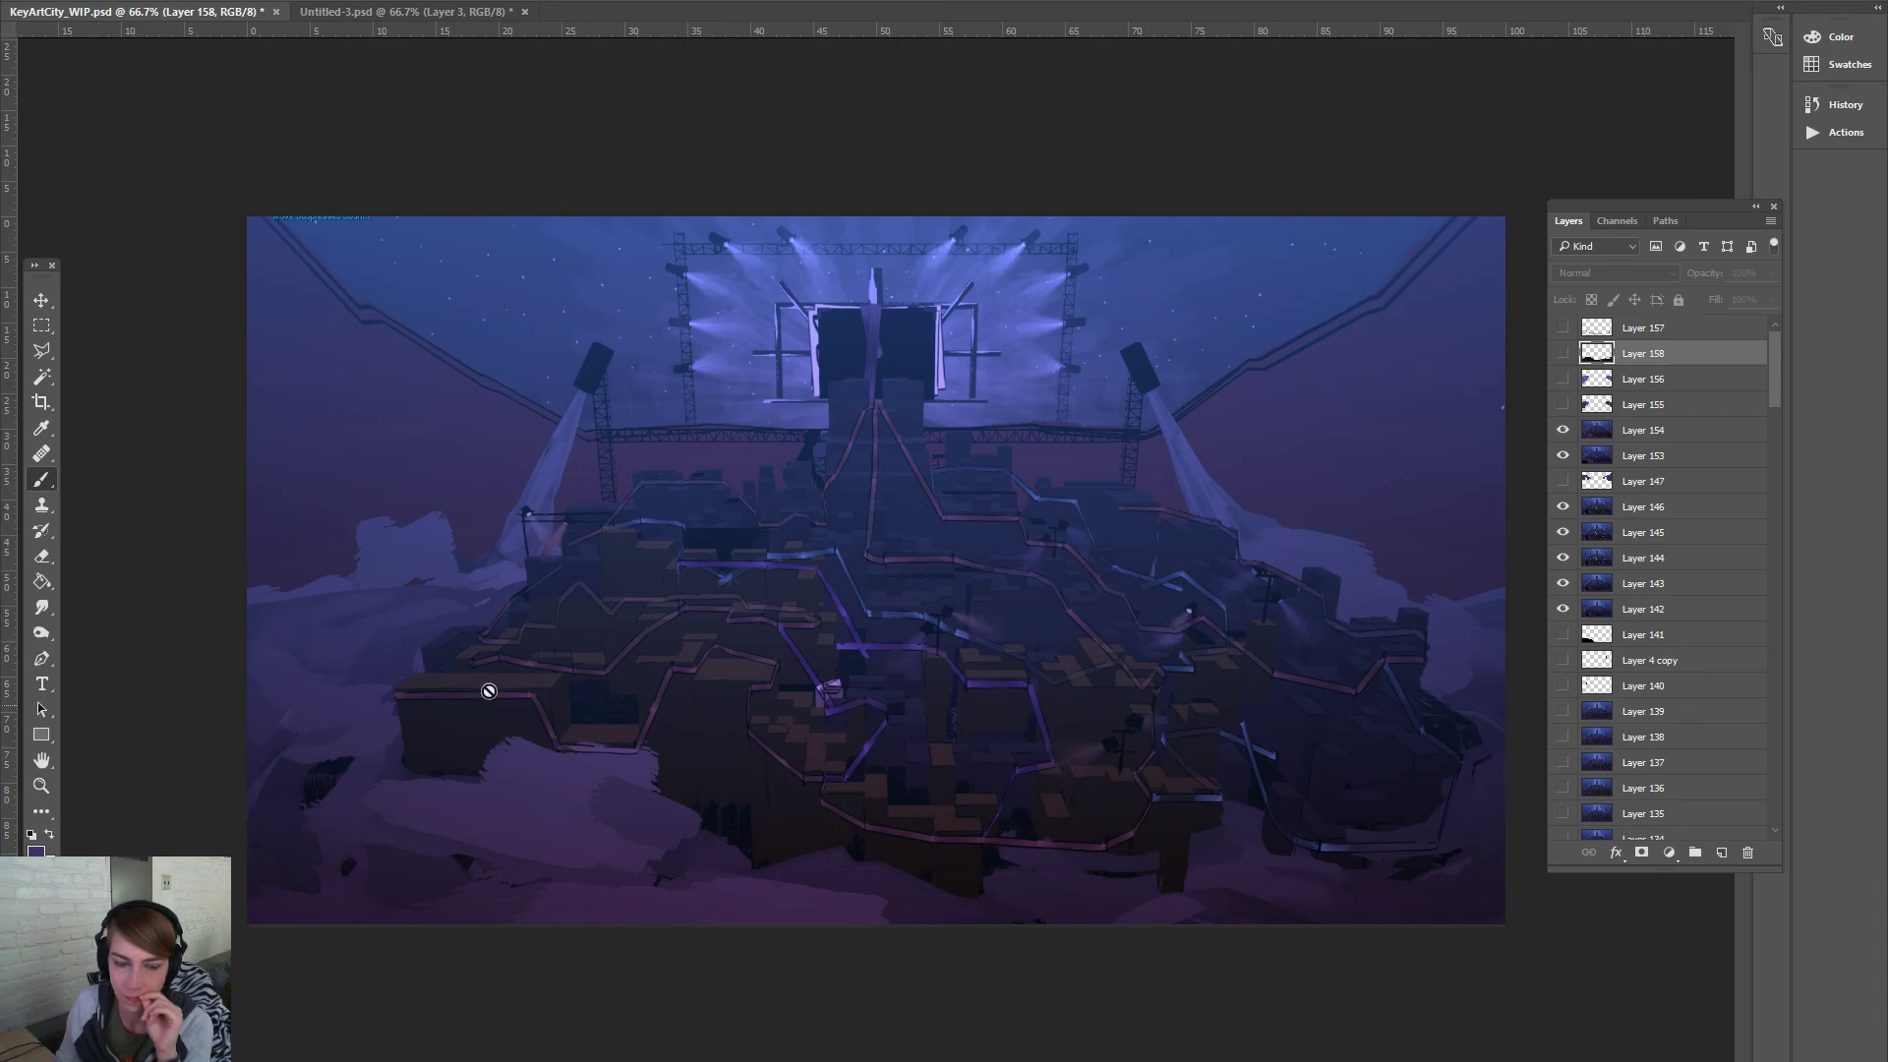
pyautogui.click(1562, 405)
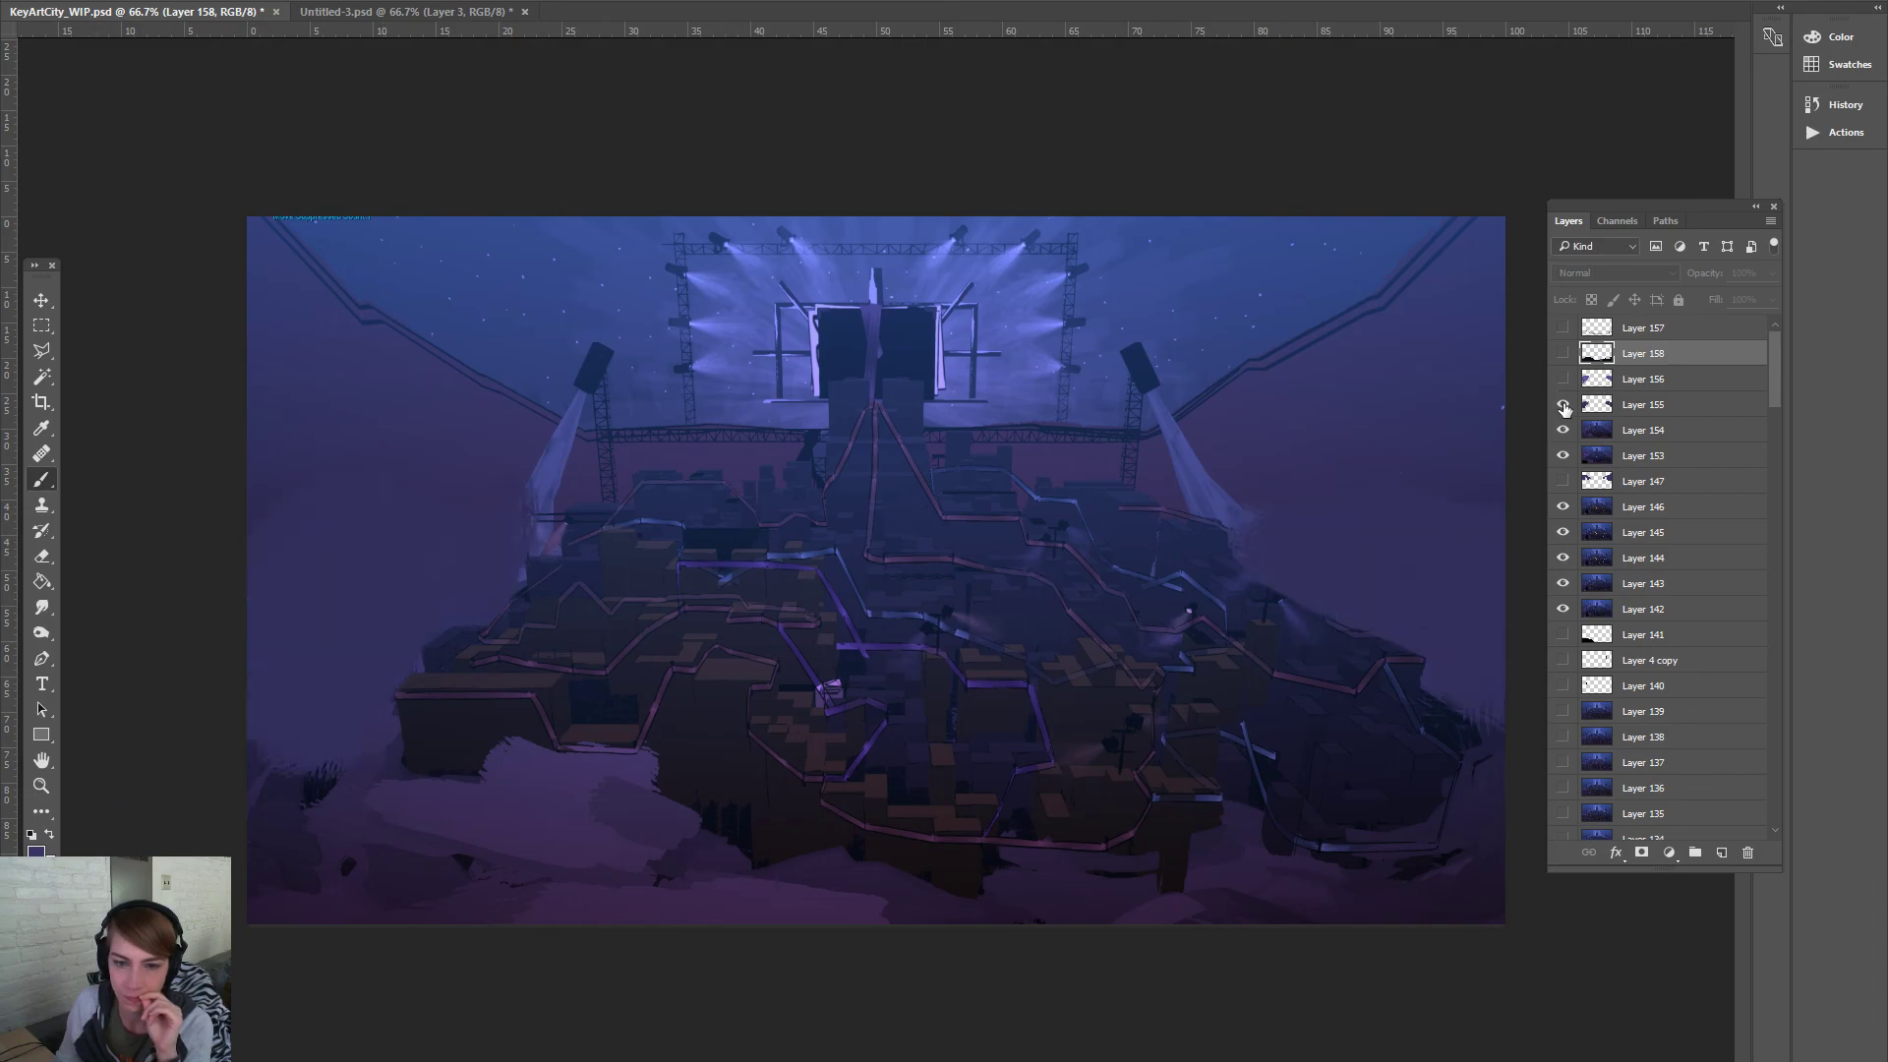
pyautogui.click(37, 848)
pyautogui.click(543, 476)
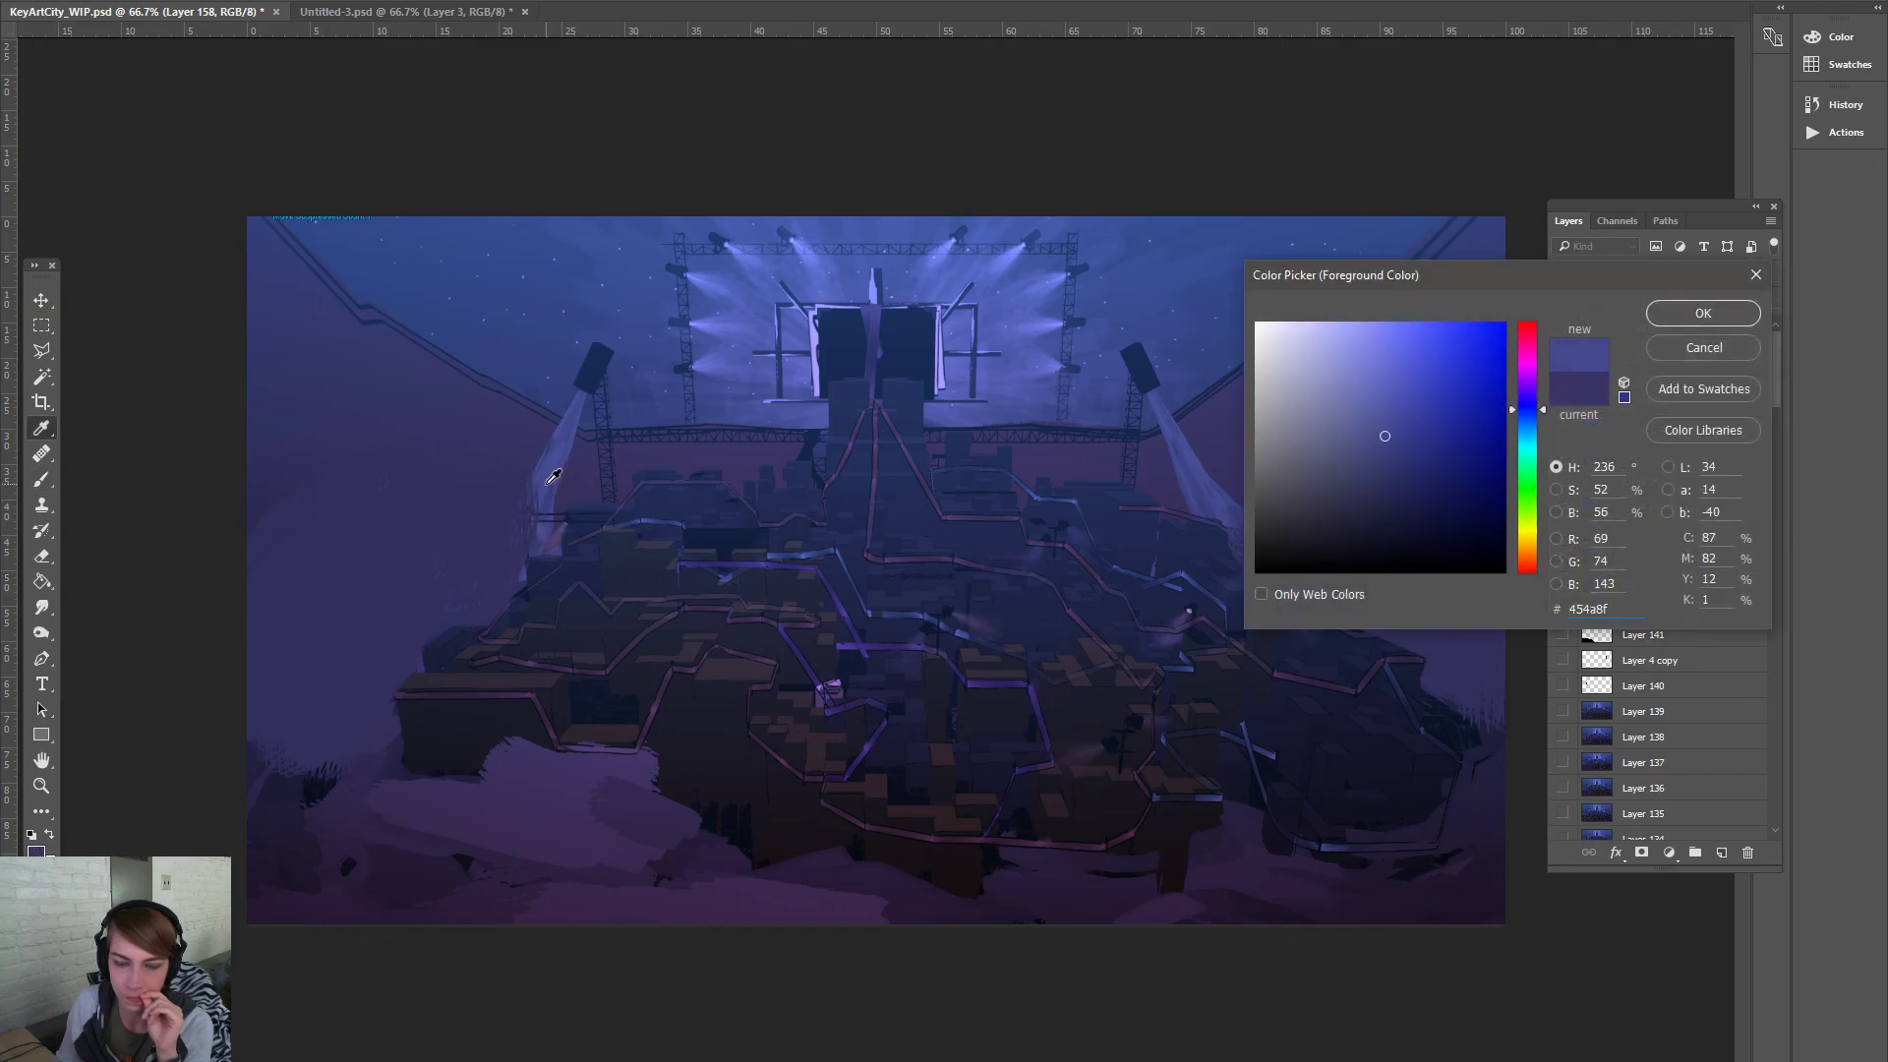
pyautogui.press('Return')
pyautogui.press('b')
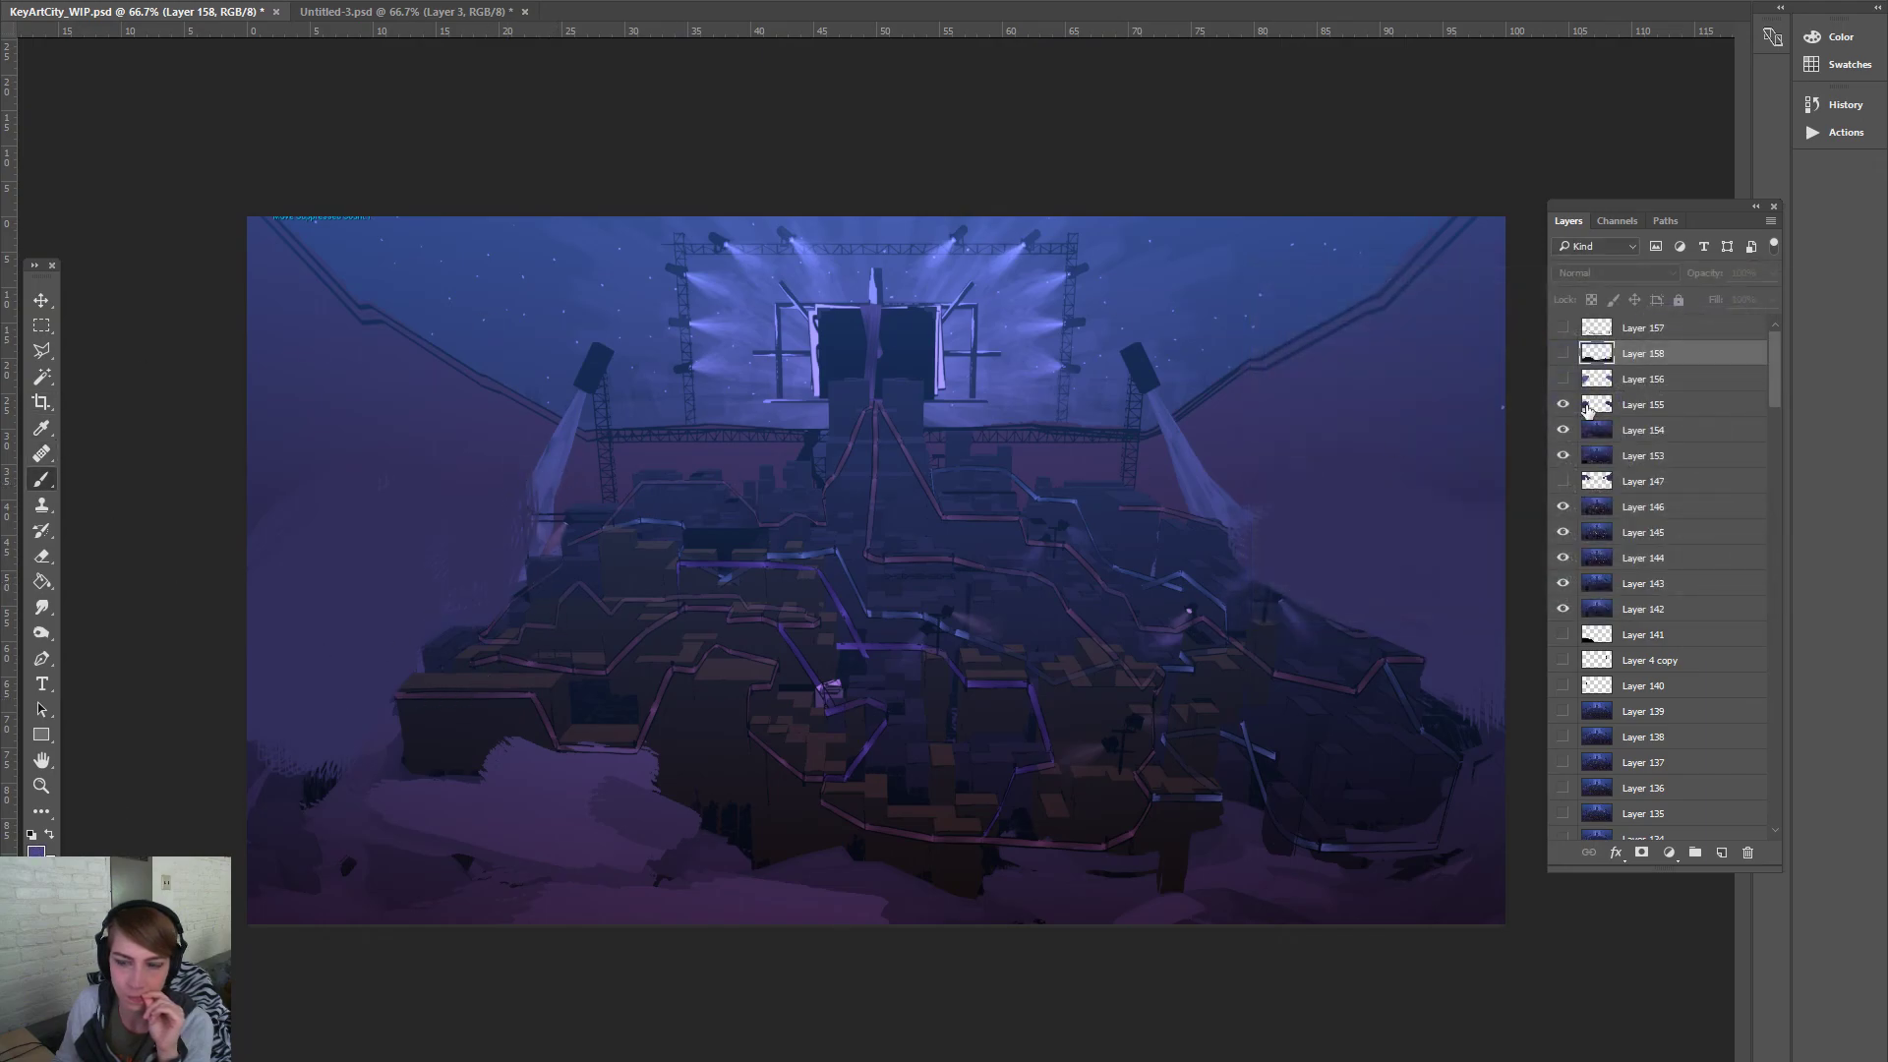
# Compare the painting with and without the lit clouds on Layer 156
pyautogui.click(1653, 381)
pyautogui.click(1564, 380)
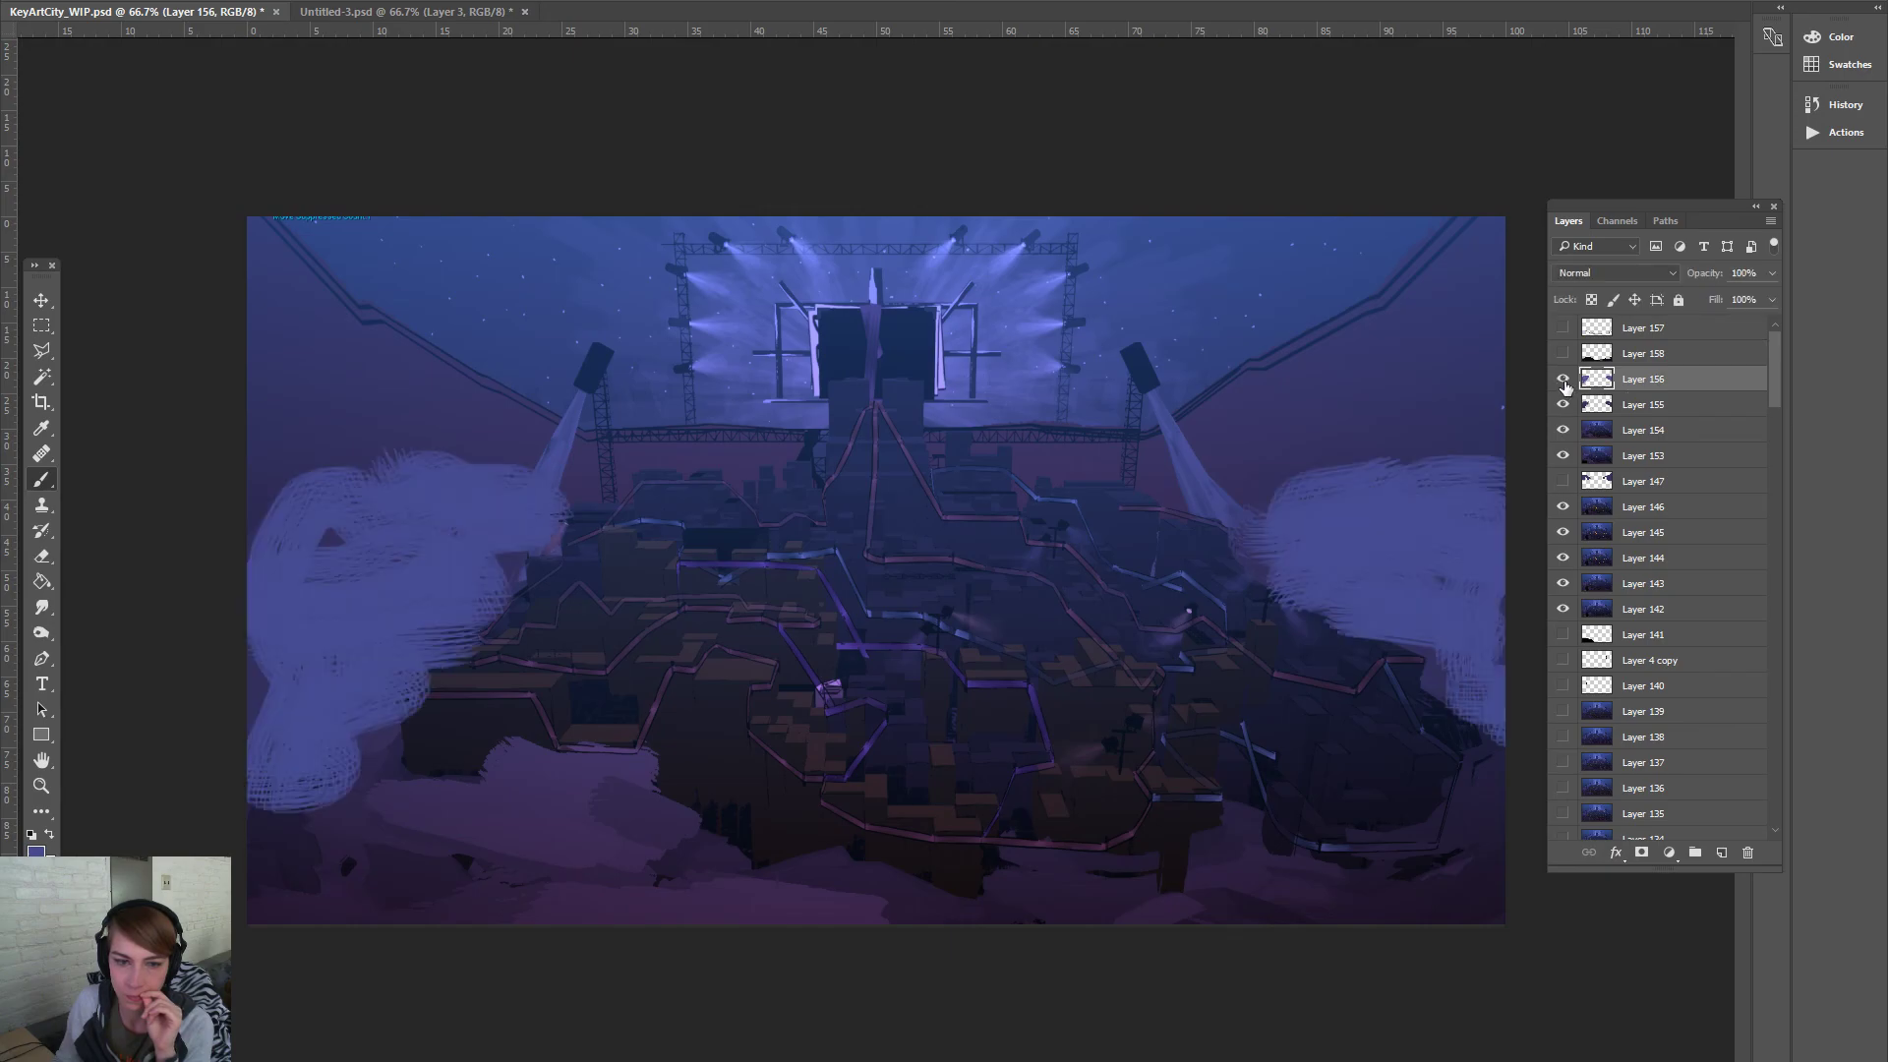
pyautogui.click(1563, 380)
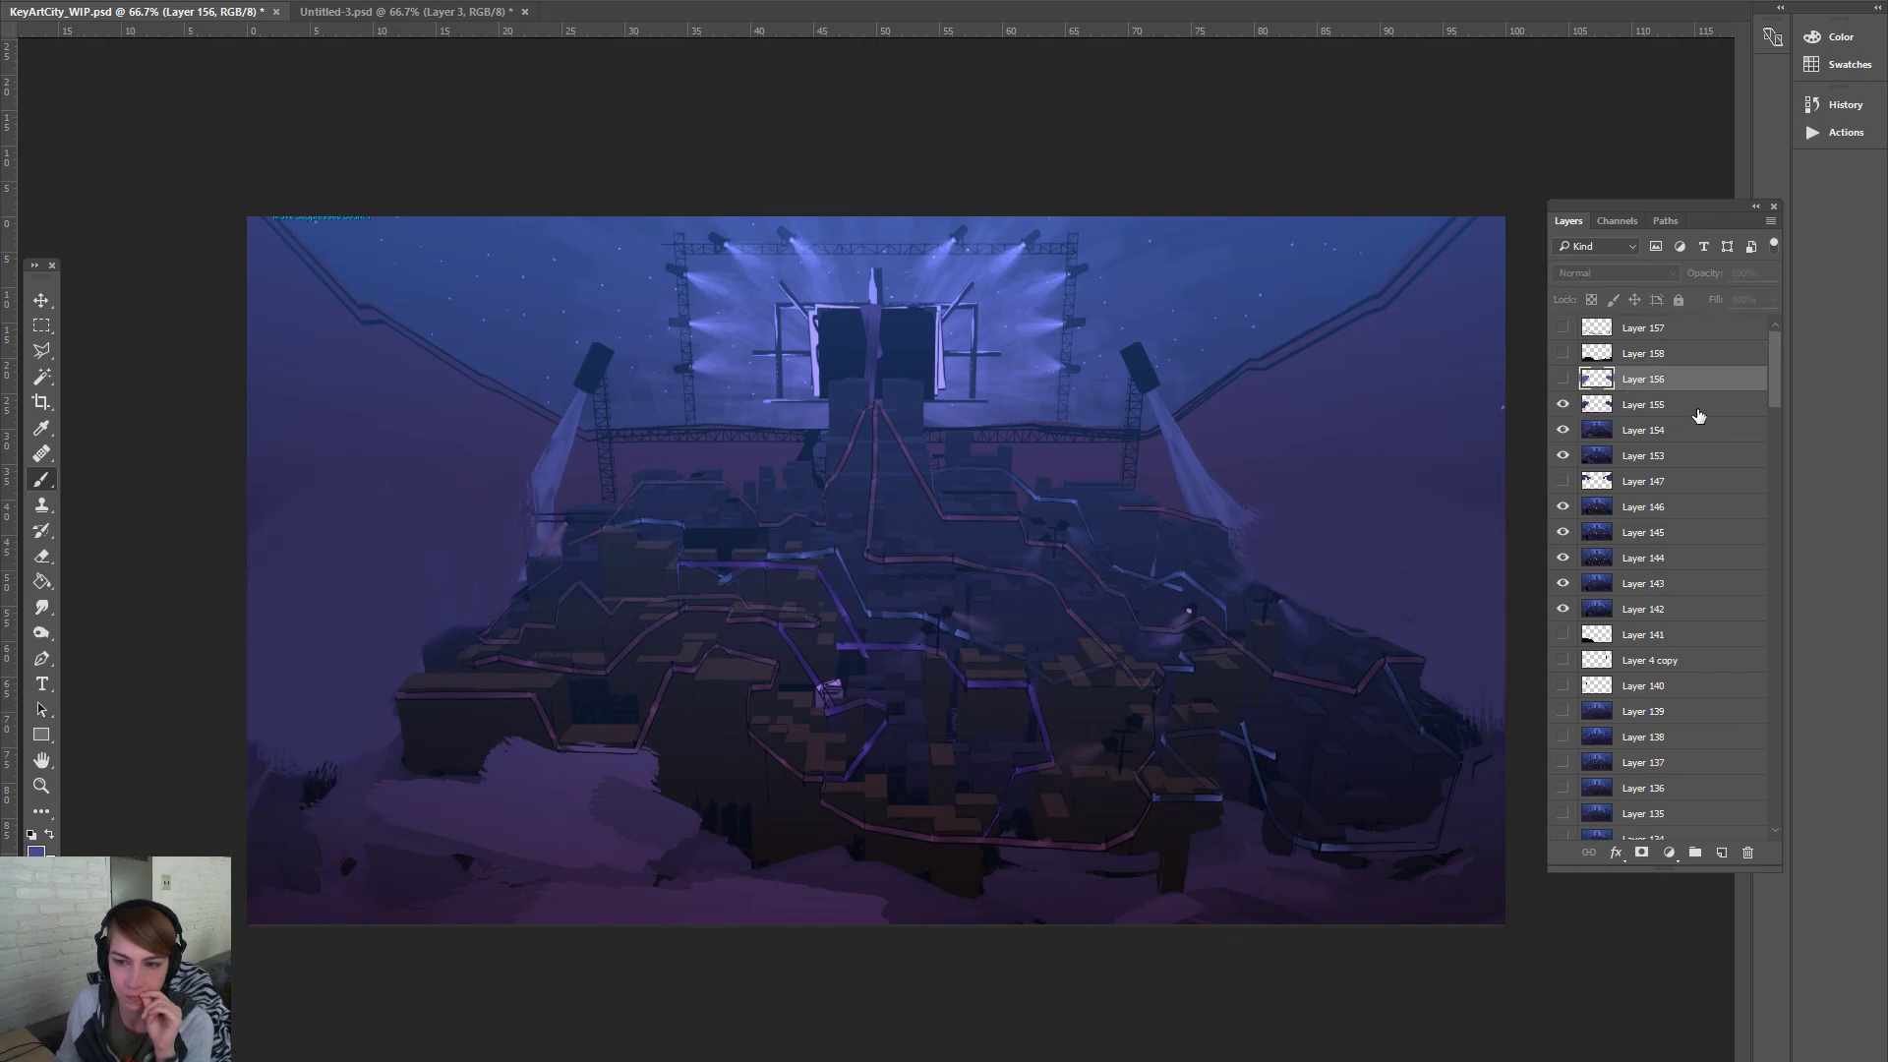
# Paint broad blue sweeps from both sides of the city around its lower edge on a new layer above Layer 155
pyautogui.click(1696, 408)
pyautogui.click(1722, 854)
pyautogui.moveTo(502, 561)
pyautogui.mouseDown()
pyautogui.moveTo(307, 666)
pyautogui.moveTo(334, 910)
pyautogui.mouseUp()
pyautogui.moveTo(1218, 548)
pyautogui.mouseDown()
pyautogui.moveTo(1412, 626)
pyautogui.moveTo(1484, 918)
pyautogui.moveTo(459, 877)
pyautogui.moveTo(295, 767)
pyautogui.moveTo(417, 889)
pyautogui.moveTo(285, 895)
pyautogui.mouseUp()
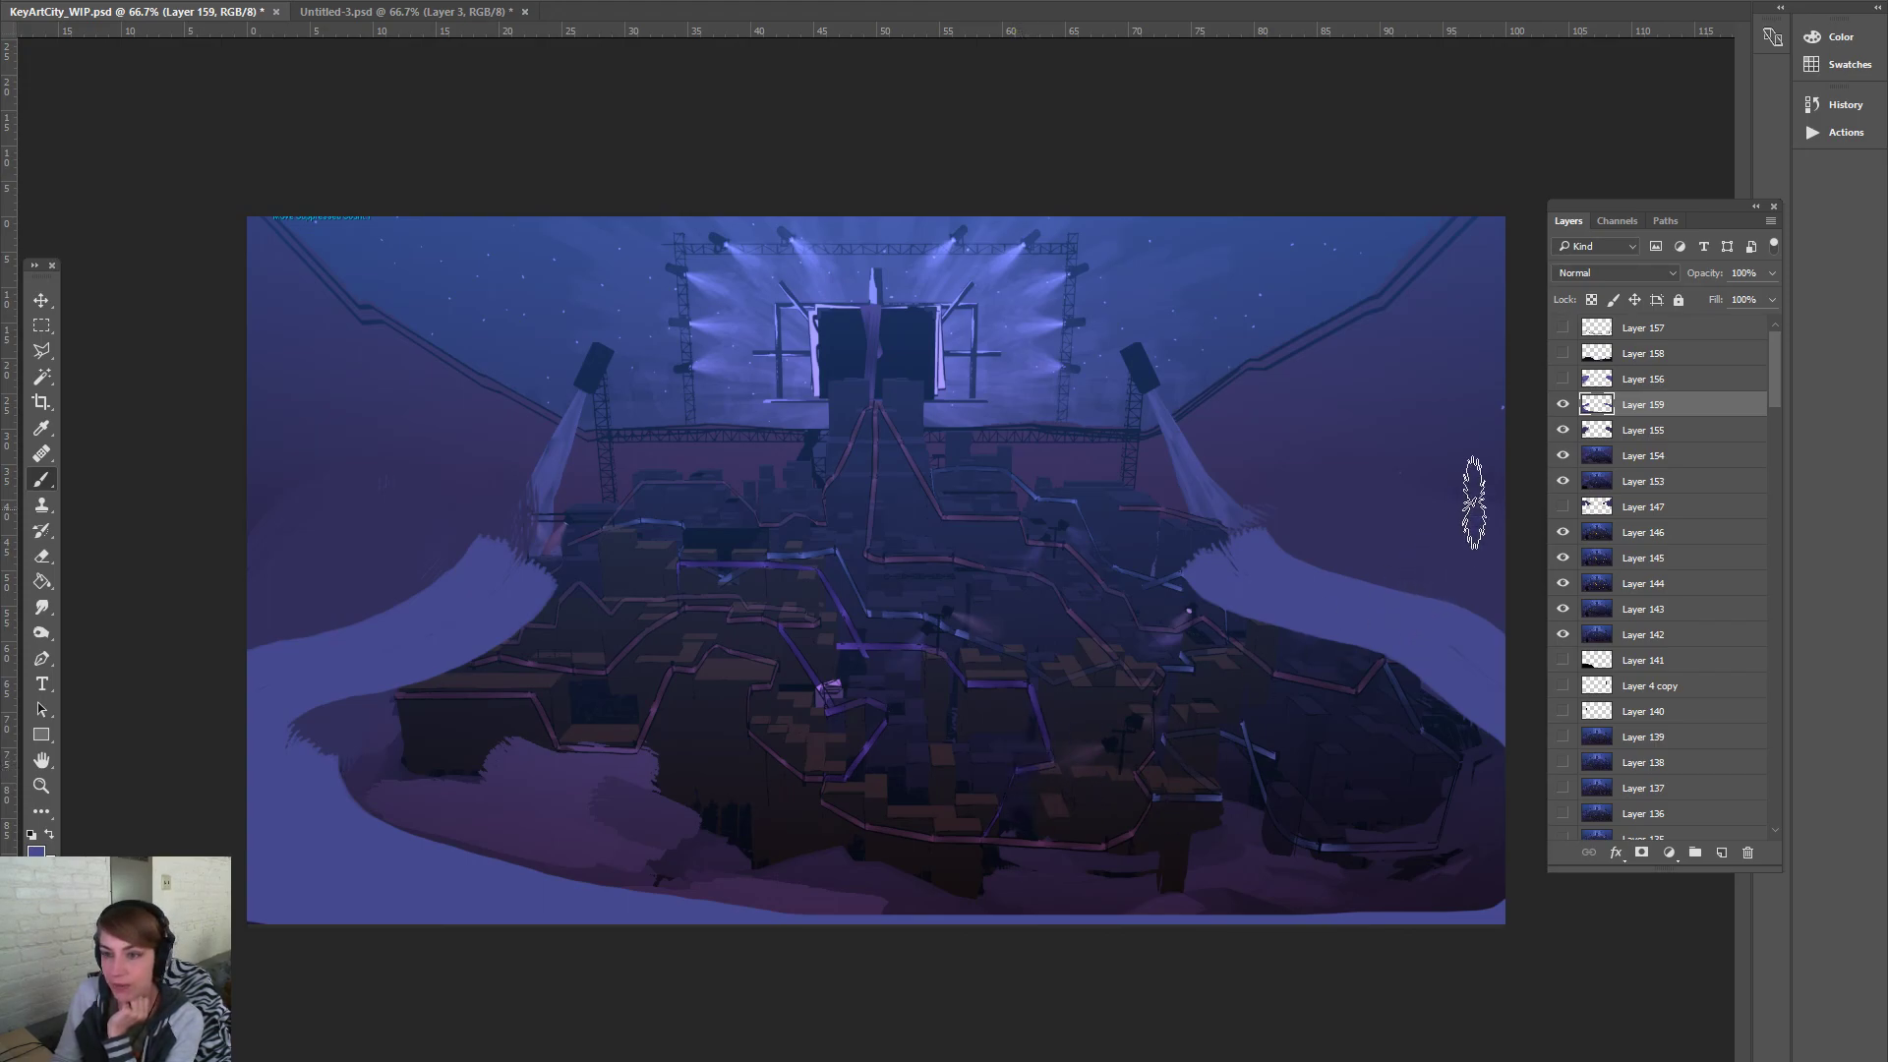
# Hide Layers 159 and 155, and compare the original clouds with the lit clouds on Layer 156
pyautogui.click(1562, 403)
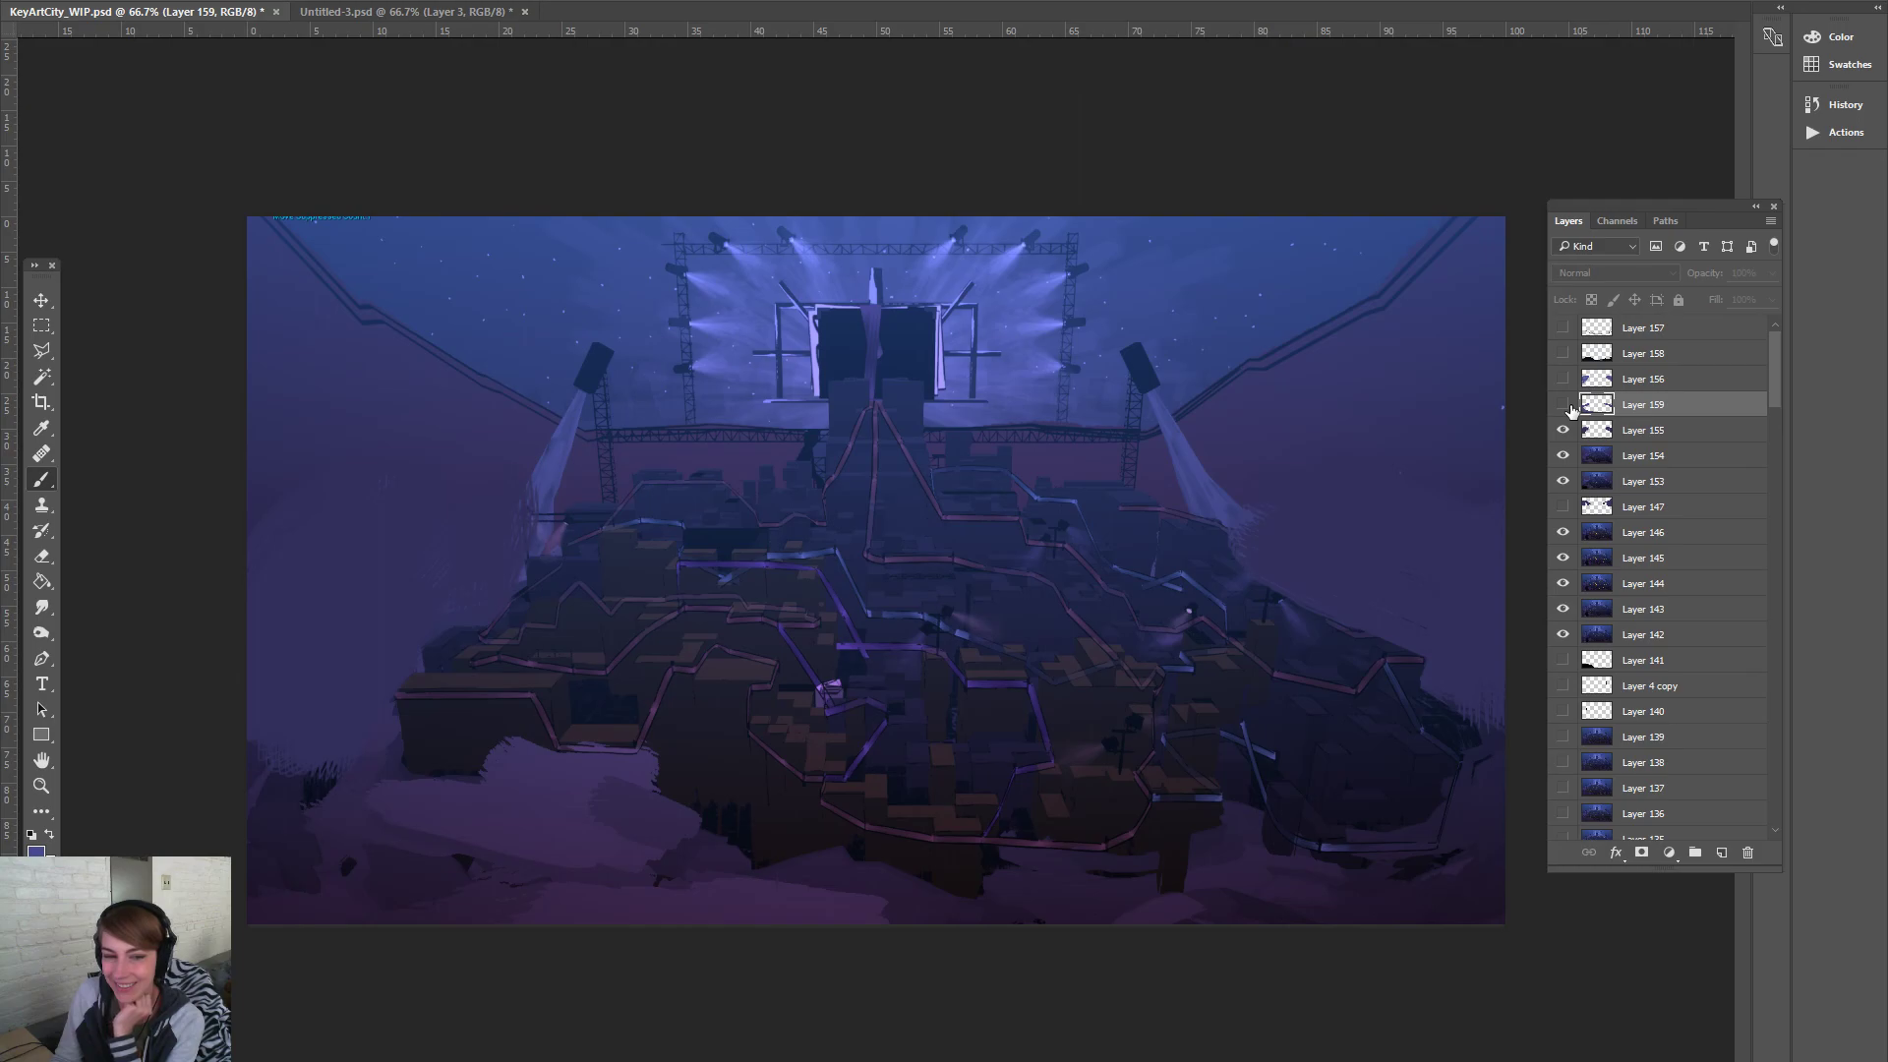
pyautogui.click(1562, 430)
pyautogui.click(1562, 430)
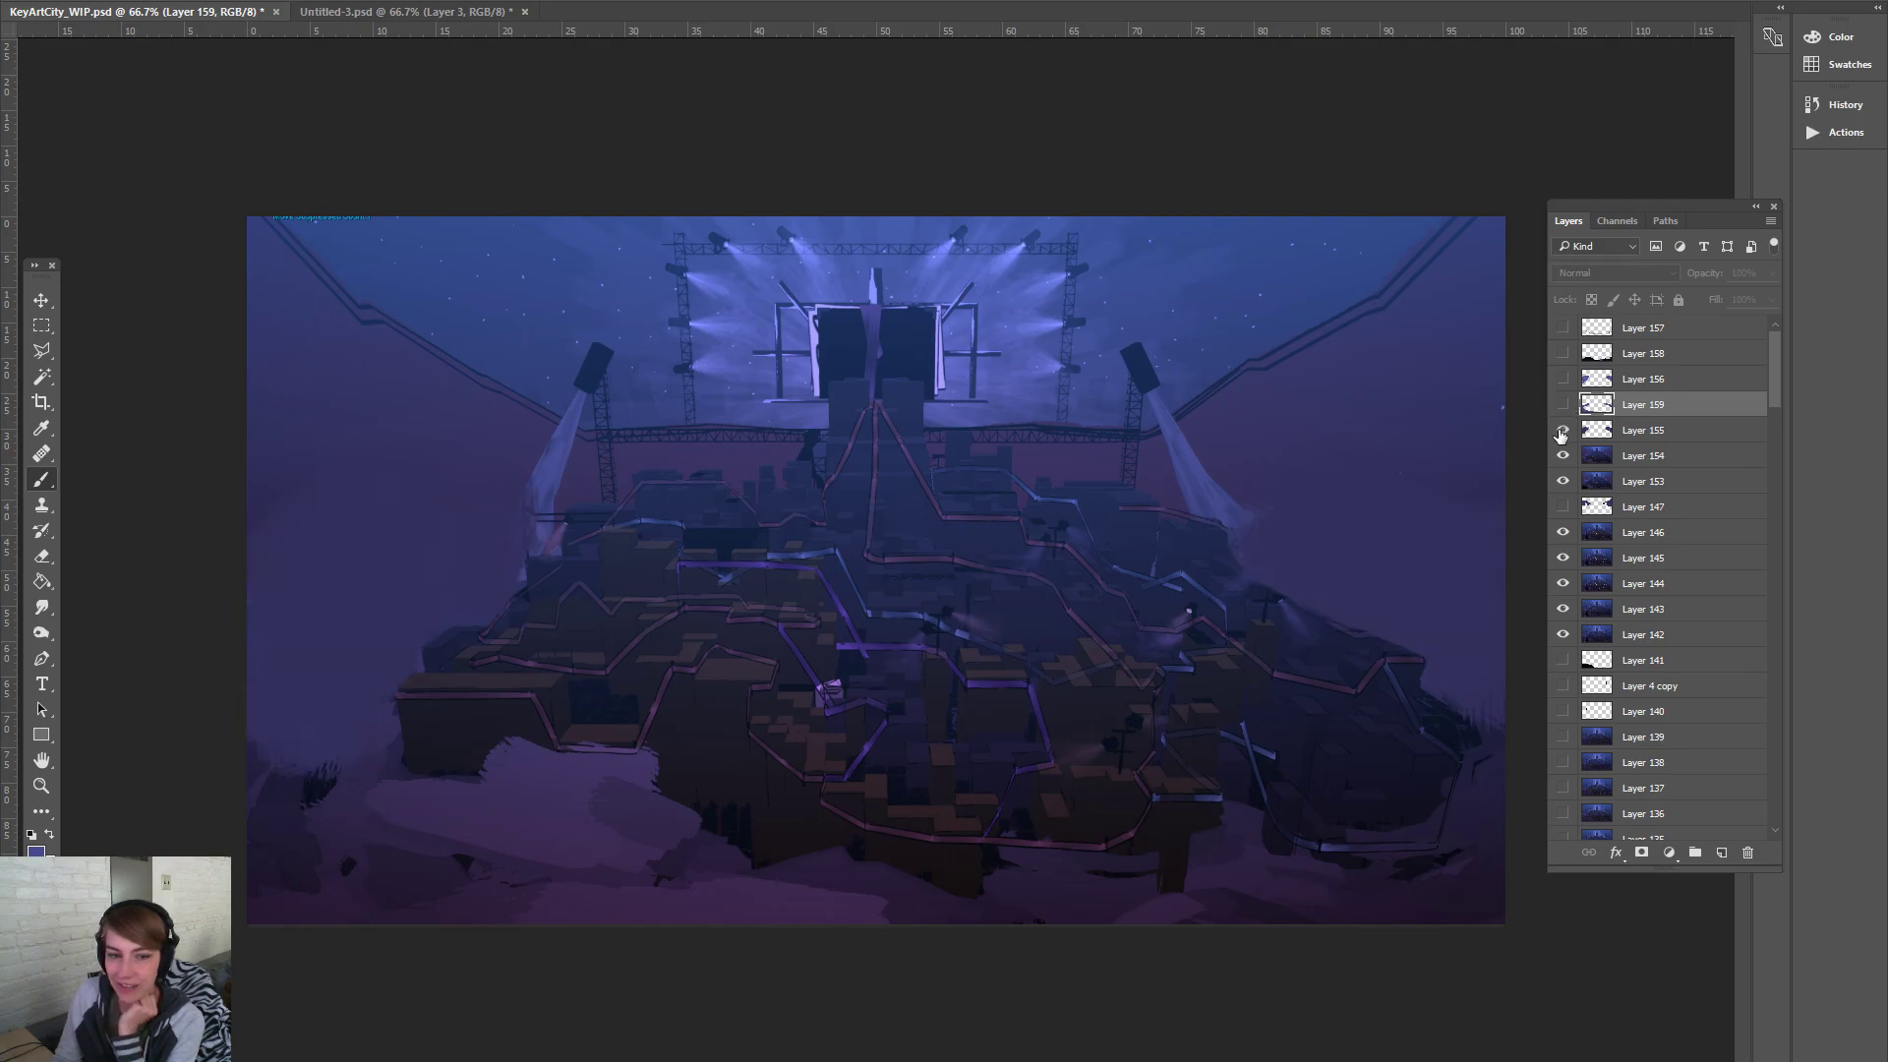
pyautogui.click(1563, 430)
pyautogui.click(1563, 430)
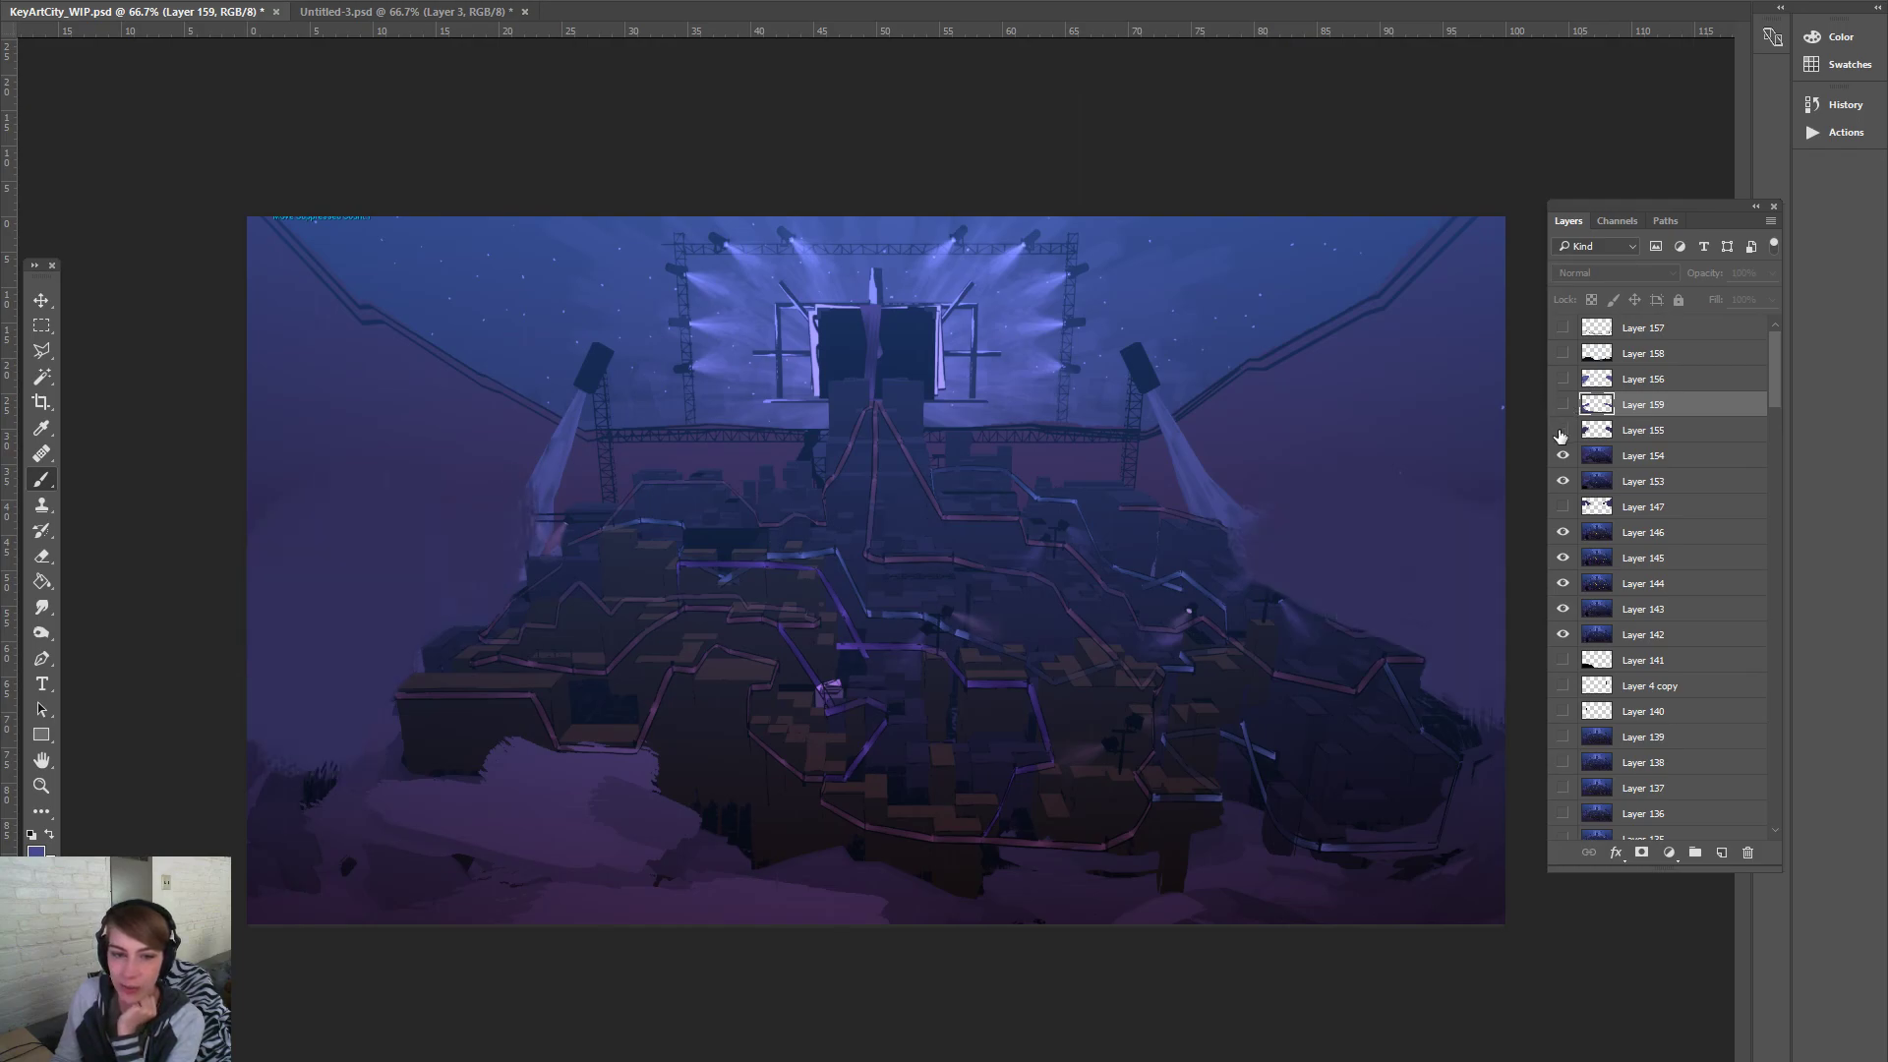
pyautogui.click(1562, 429)
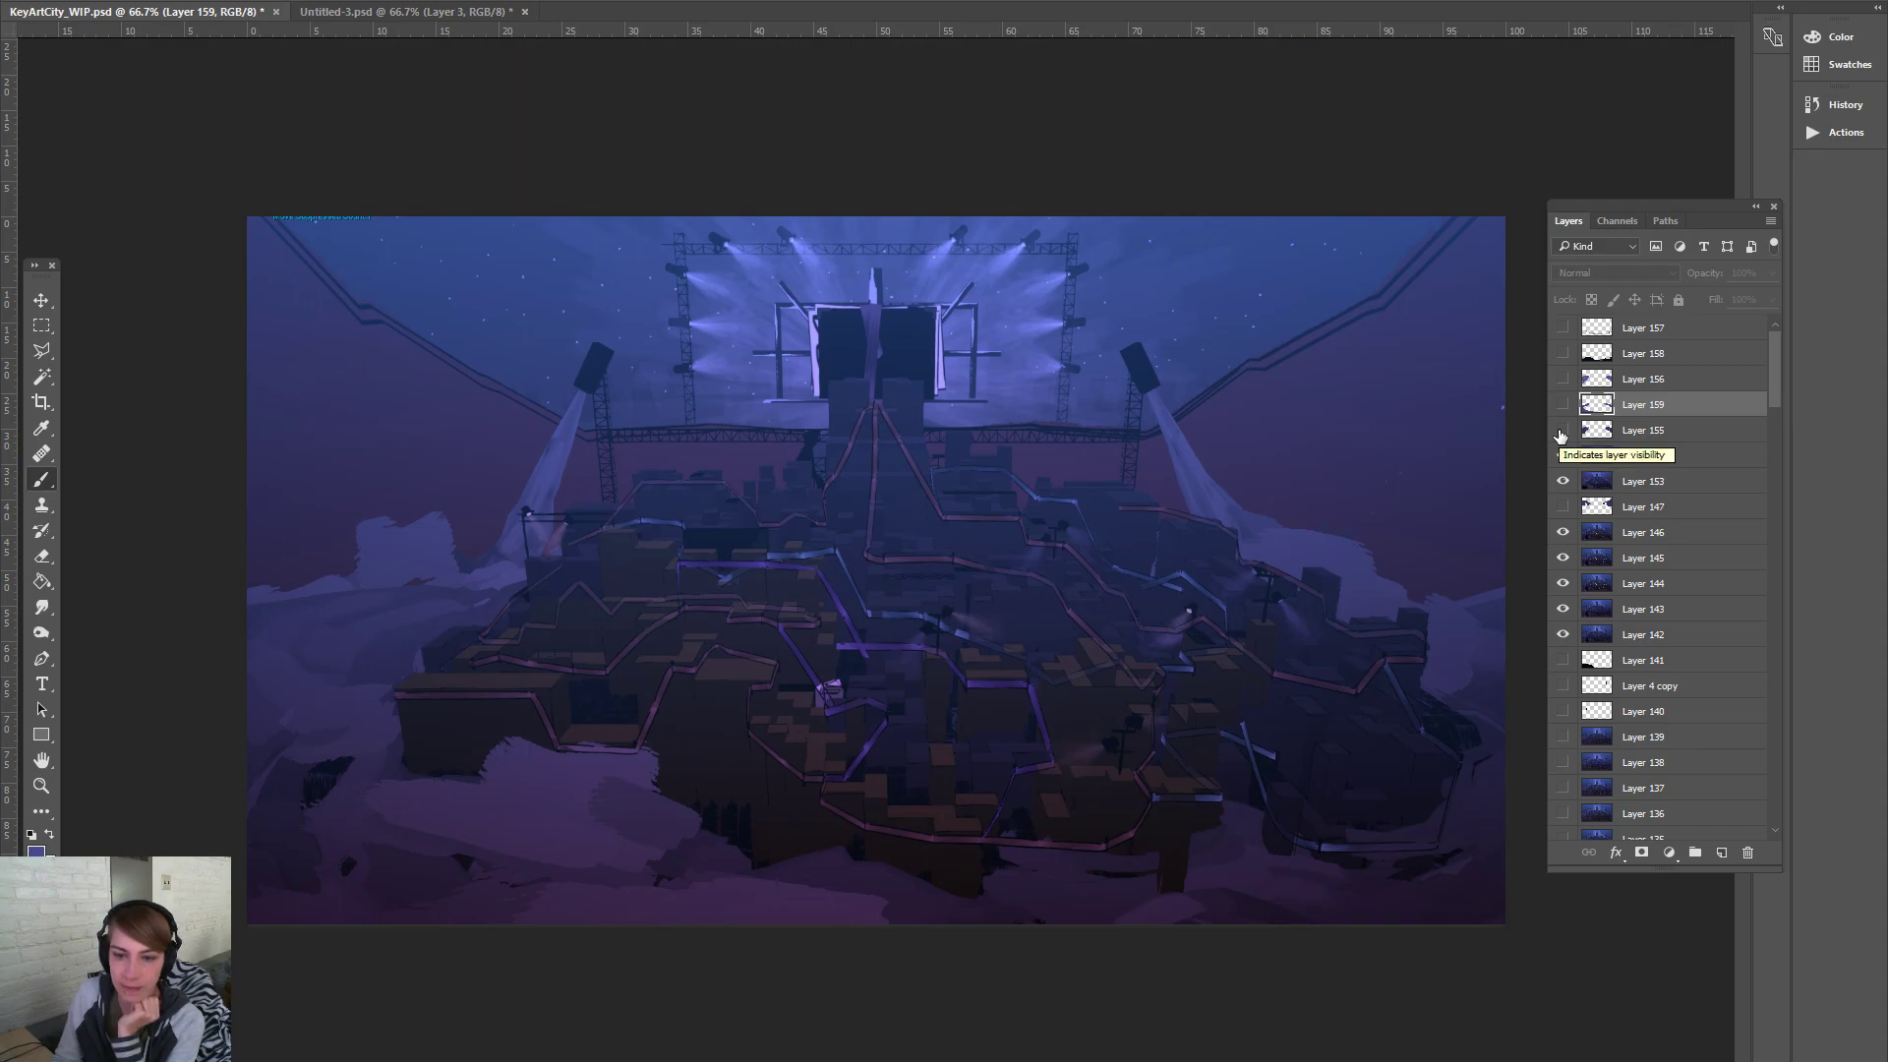
pyautogui.click(1563, 405)
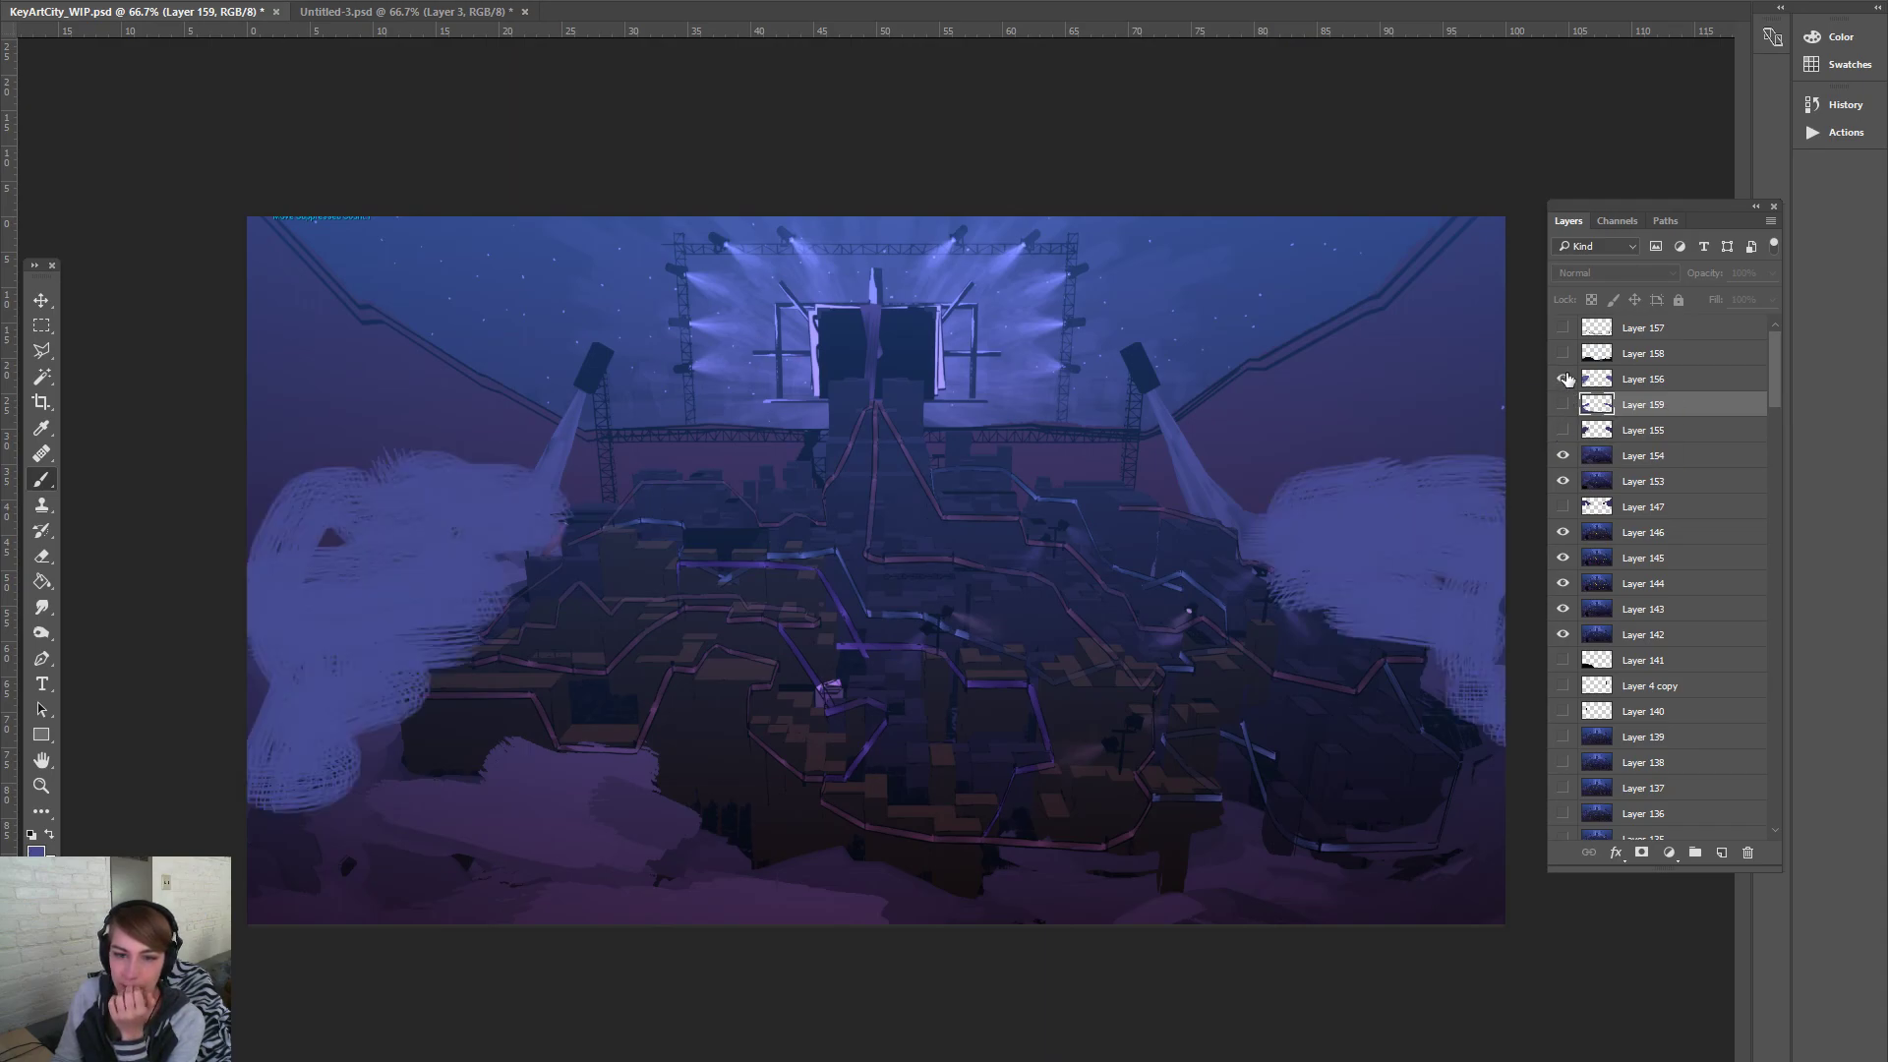
pyautogui.click(1564, 405)
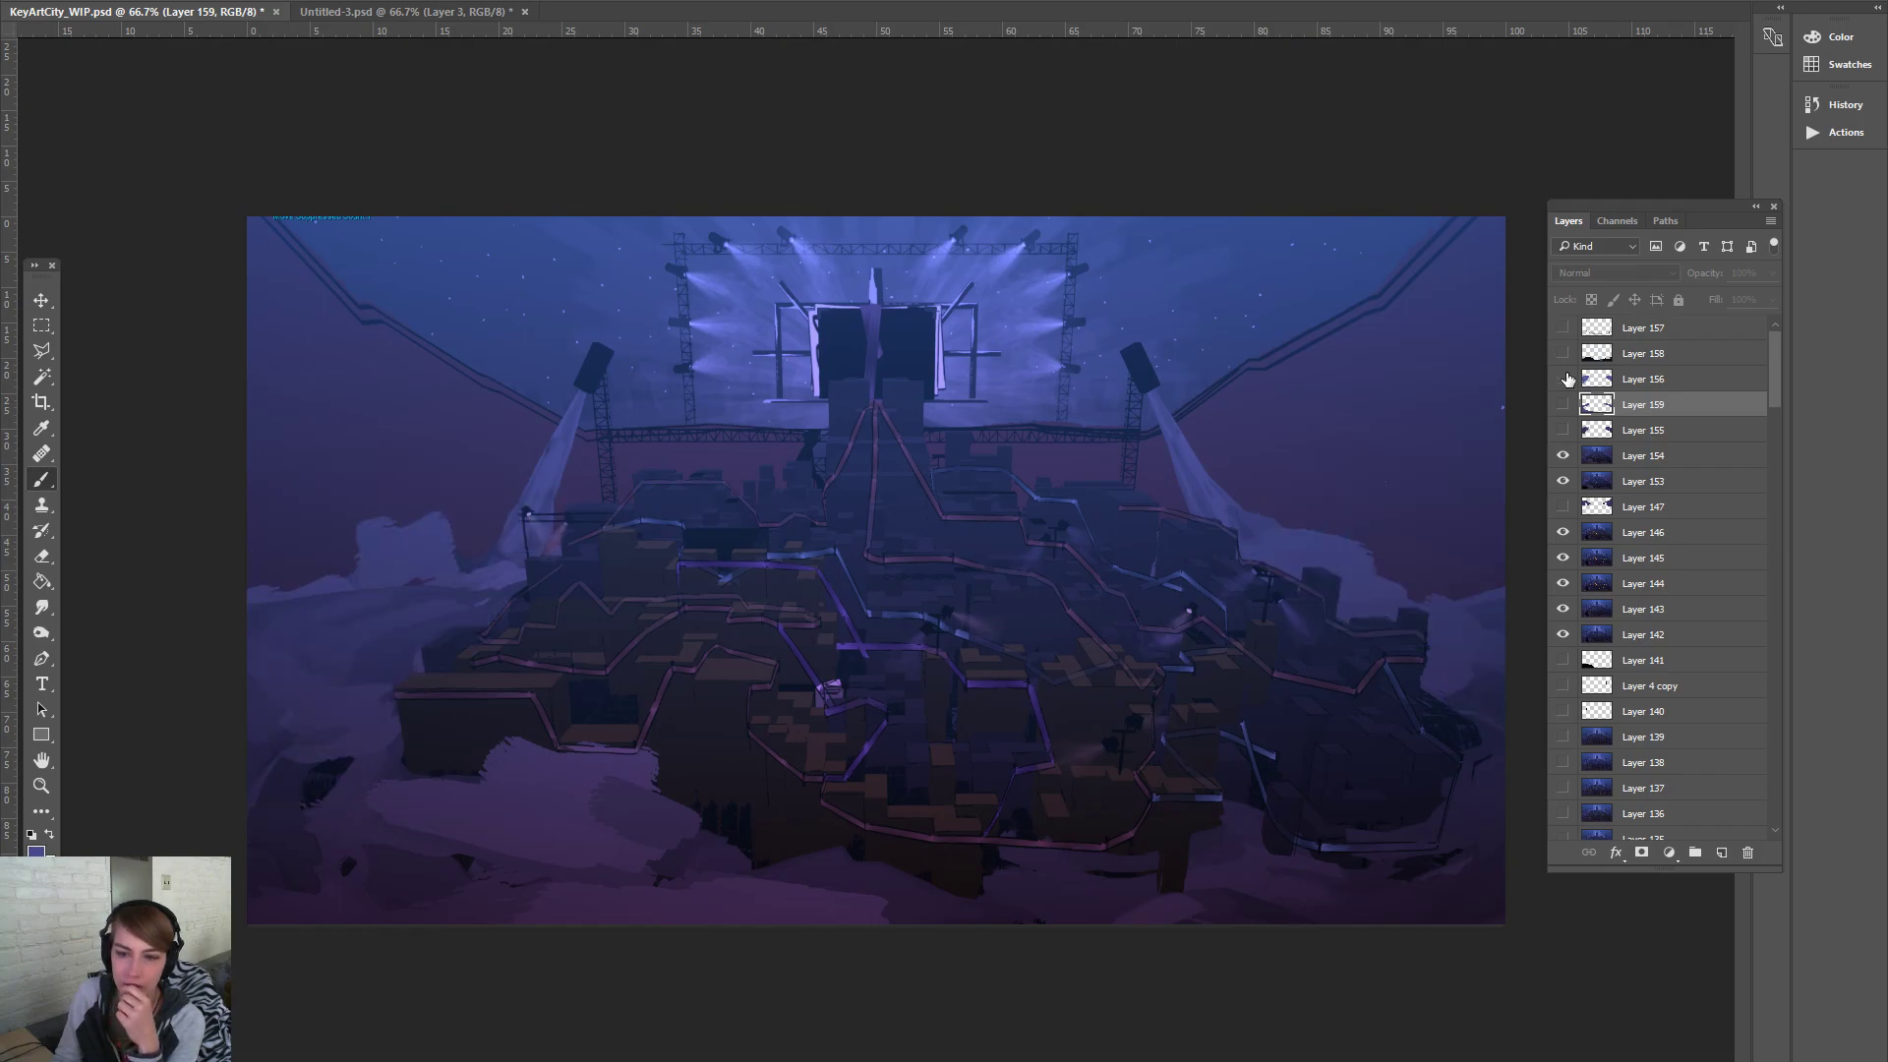
# Paint taller clouds on both sides of the city in a muted blue sampled from the right-hand cloud, on a new layer above Layer 154
pyautogui.click(36, 851)
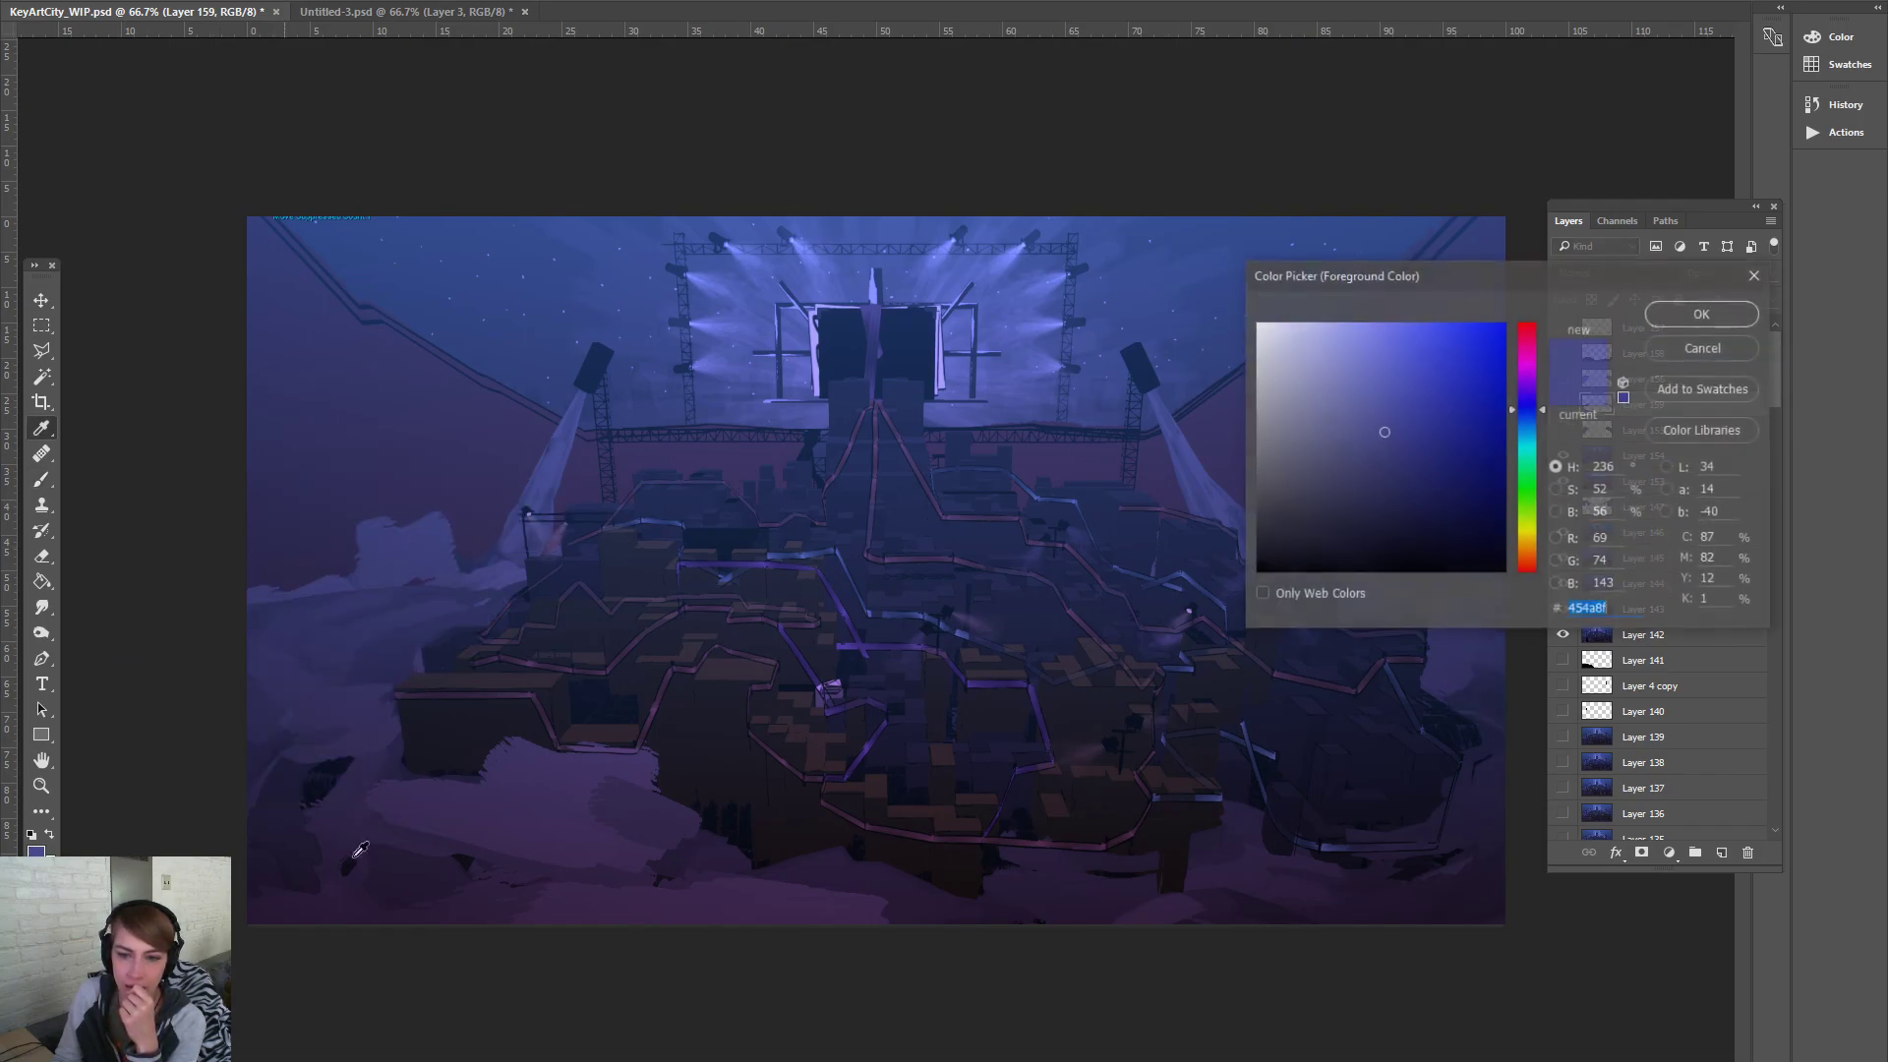
pyautogui.moveTo(1373, 285); pyautogui.dragTo(1020, 781)
pyautogui.click(1360, 551)
pyautogui.click(1350, 808)
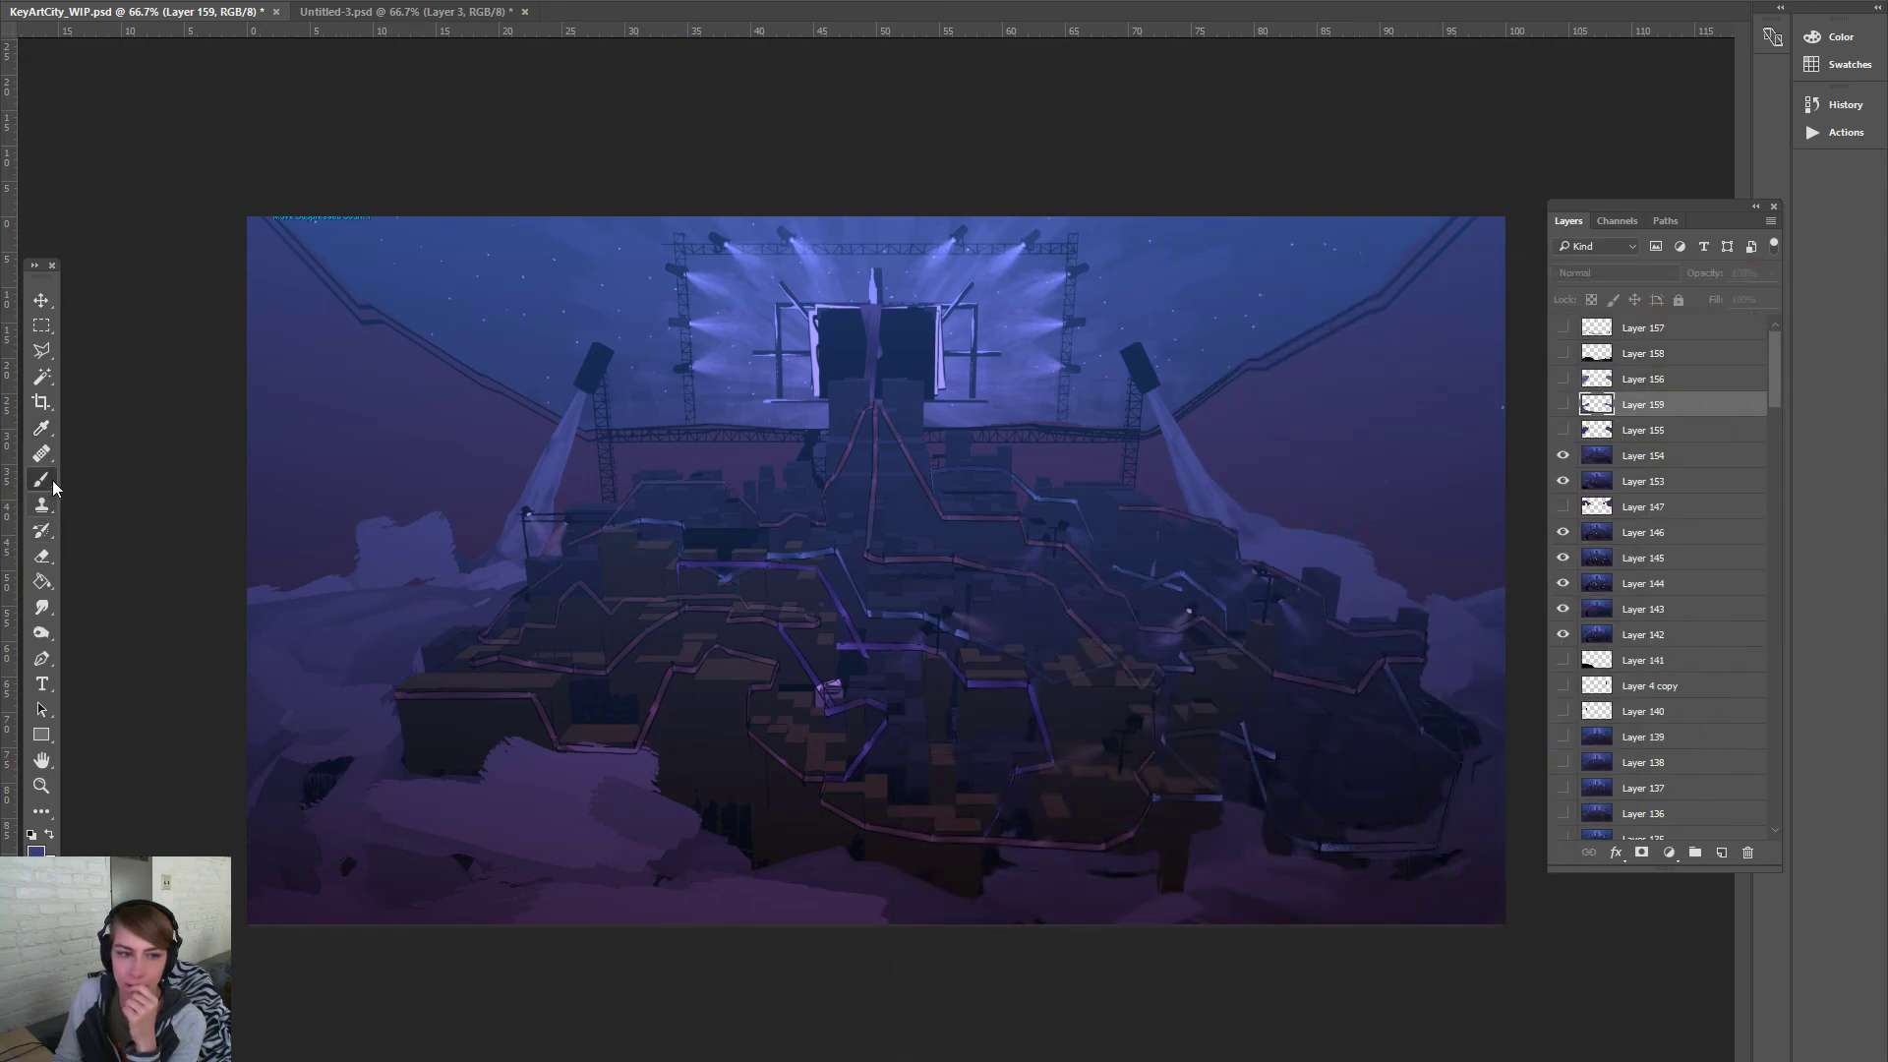
pyautogui.click(1646, 457)
pyautogui.click(1722, 852)
pyautogui.moveTo(1412, 569)
pyautogui.mouseDown()
pyautogui.moveTo(1462, 570)
pyautogui.moveTo(1445, 535)
pyautogui.moveTo(1539, 635)
pyautogui.mouseUp()
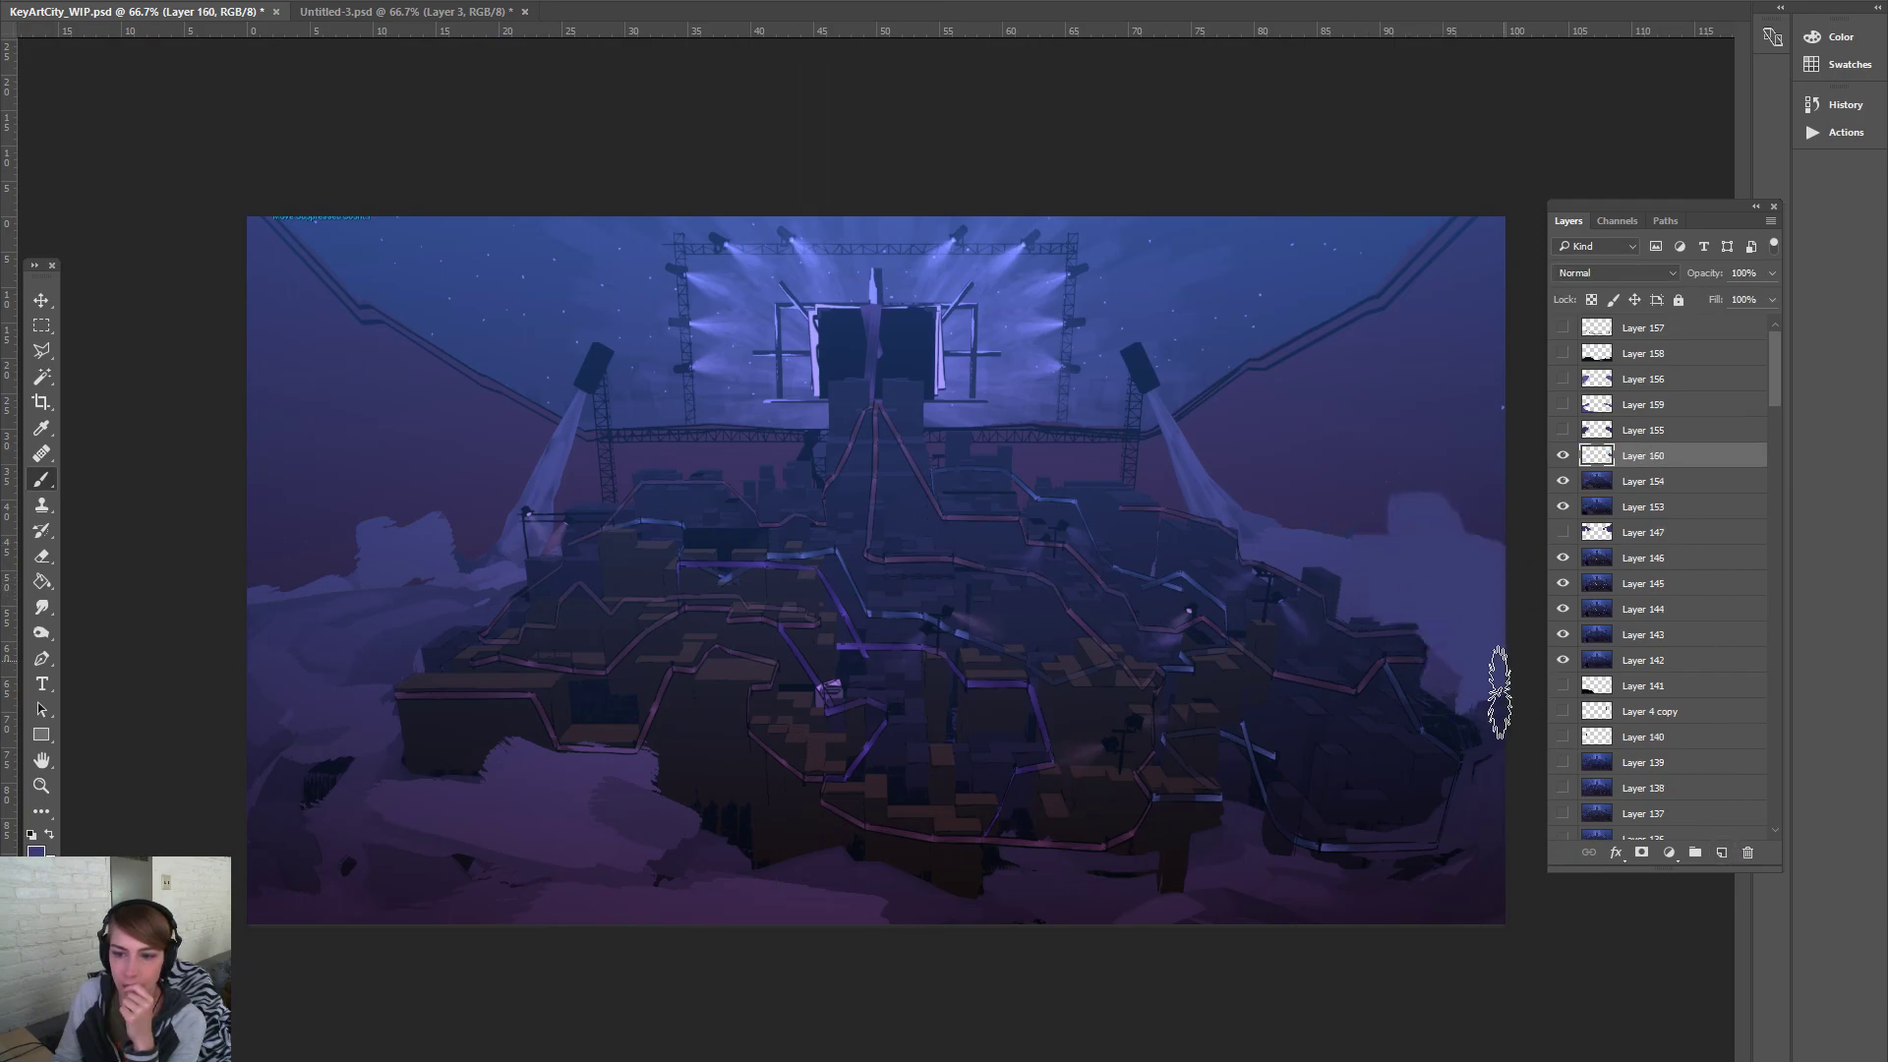
pyautogui.moveTo(439, 540)
pyautogui.mouseDown()
pyautogui.moveTo(379, 540)
pyautogui.moveTo(254, 616)
pyautogui.mouseUp()
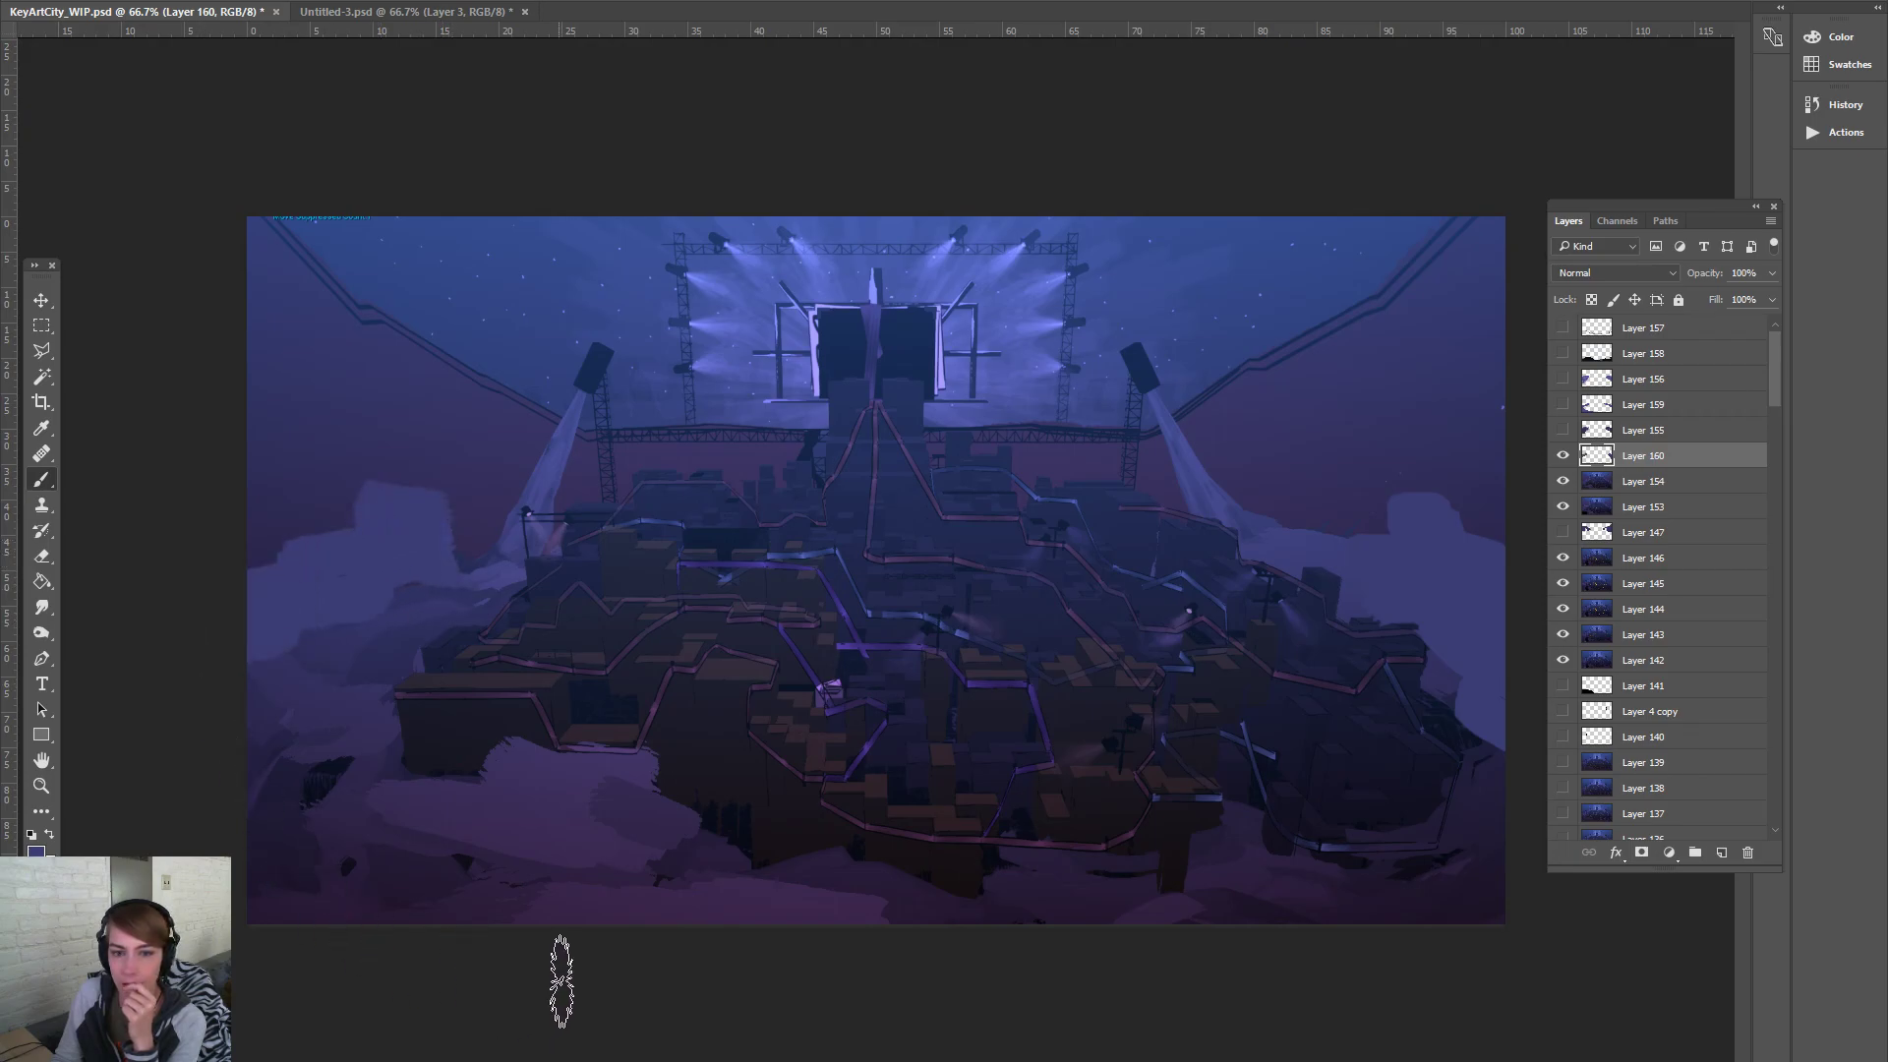